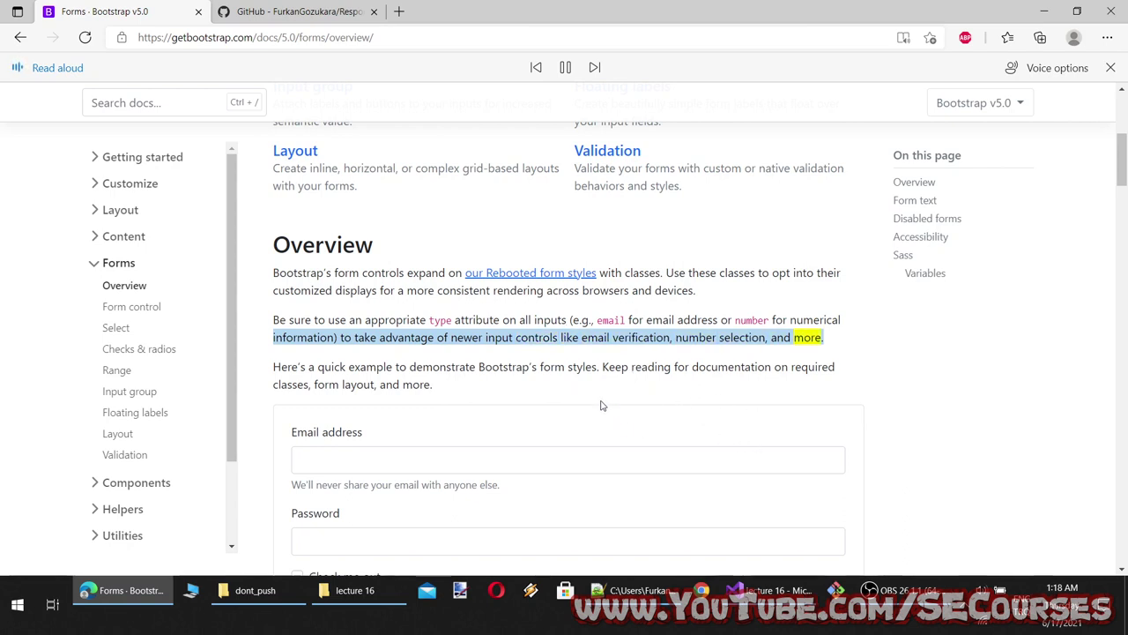
Pause read-aloud and select the Bootstrap example form code from </form> up to <form>
scroll(624, 402, "down", 2)
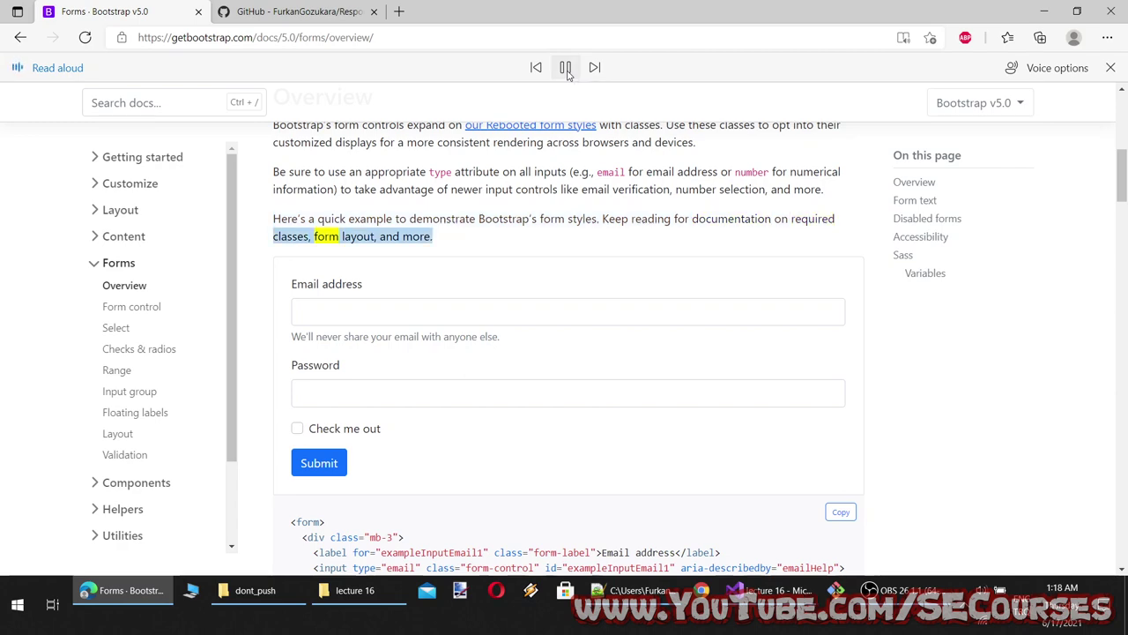
left_click(566, 68)
scroll(390, 226, "down", 1)
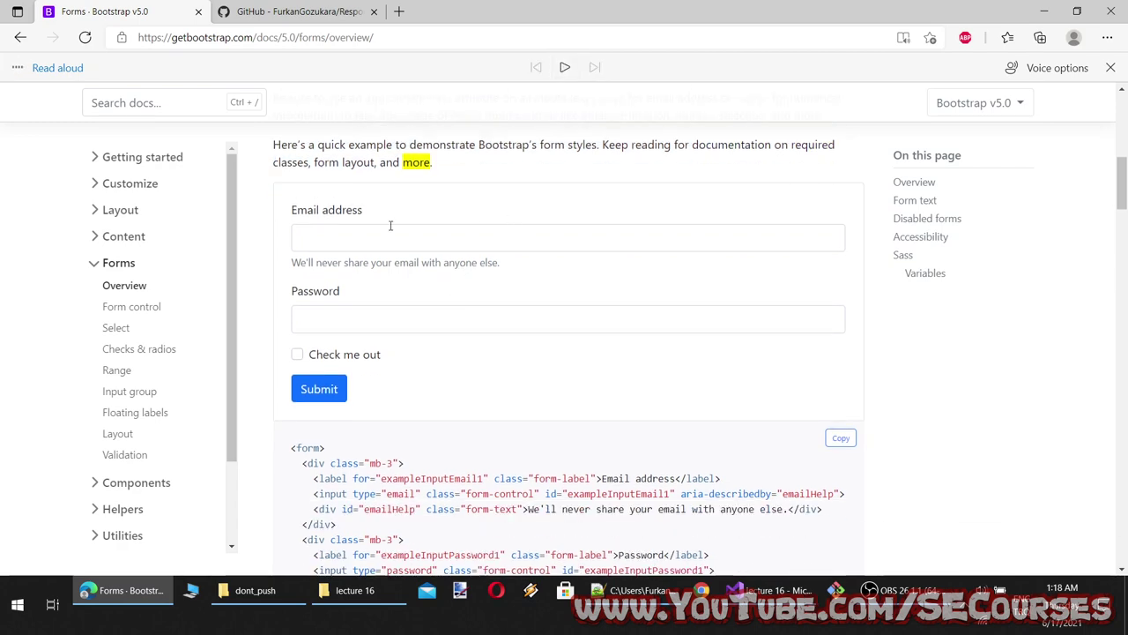
scroll(427, 421, "down", 4)
scroll(299, 373, "up", 1)
left_click_drag(345, 381, 259, 217)
key("ctrl+c")
Paste the copied form into Lec15Index.cshtml and save it
left_click(762, 622)
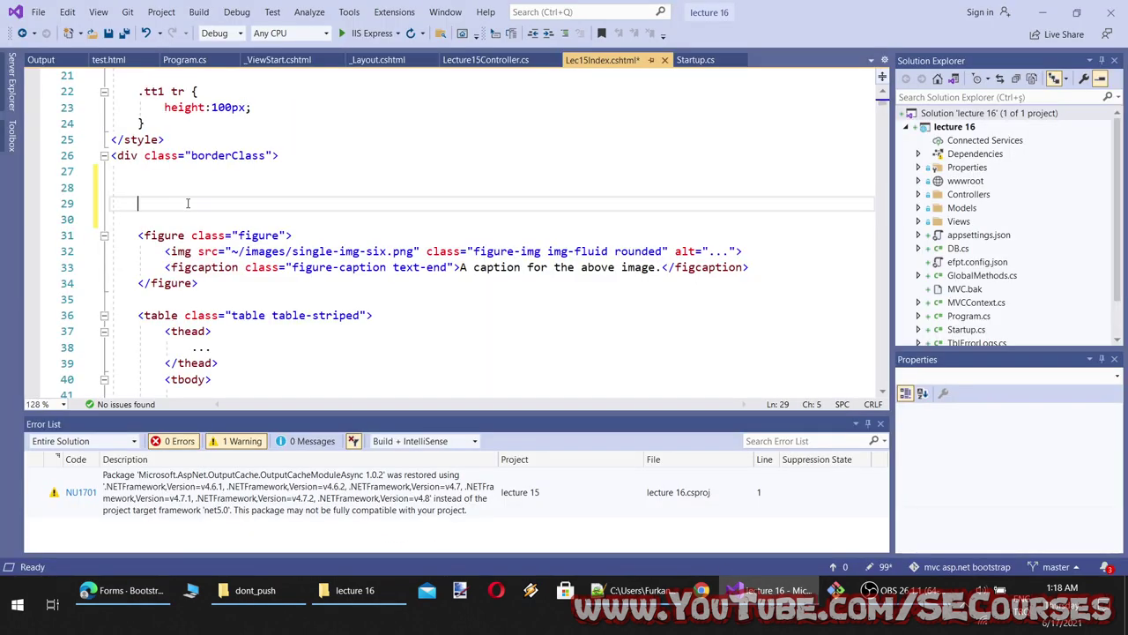
key("ctrl+v")
key("ctrl+s")
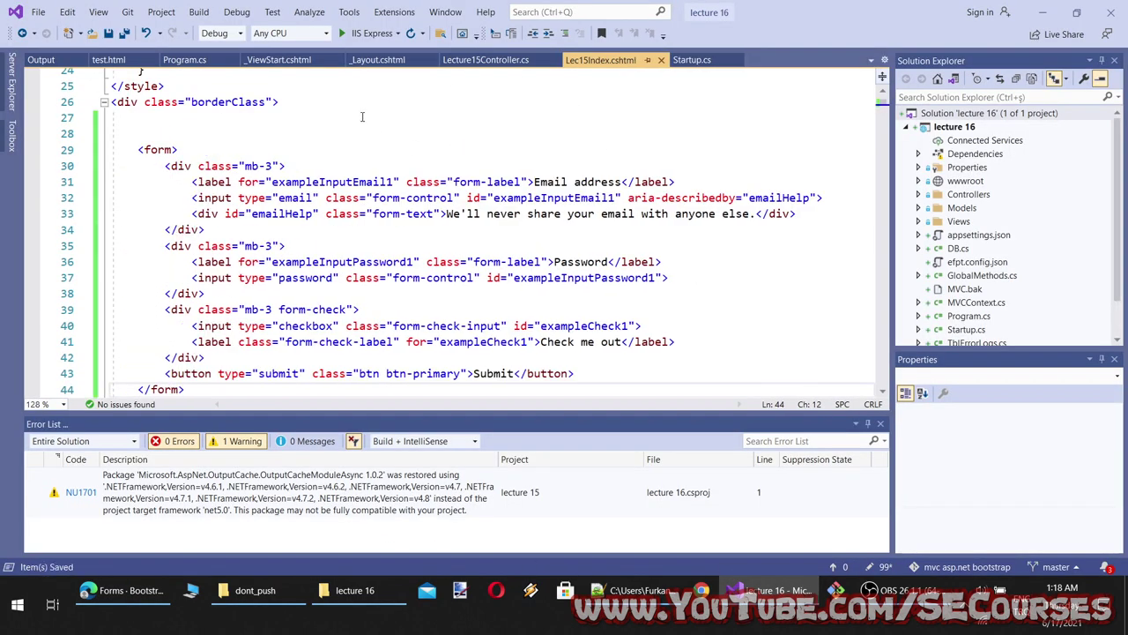
Paste the form into test.html on a new line after <body> and save
left_click(103, 60)
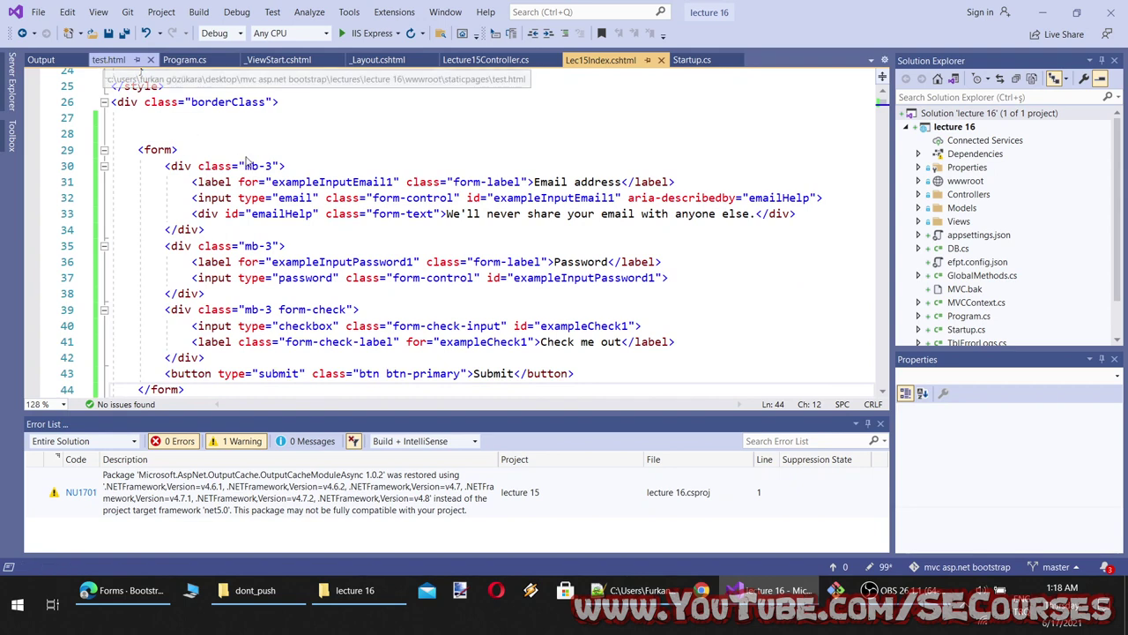
left_click(176, 173)
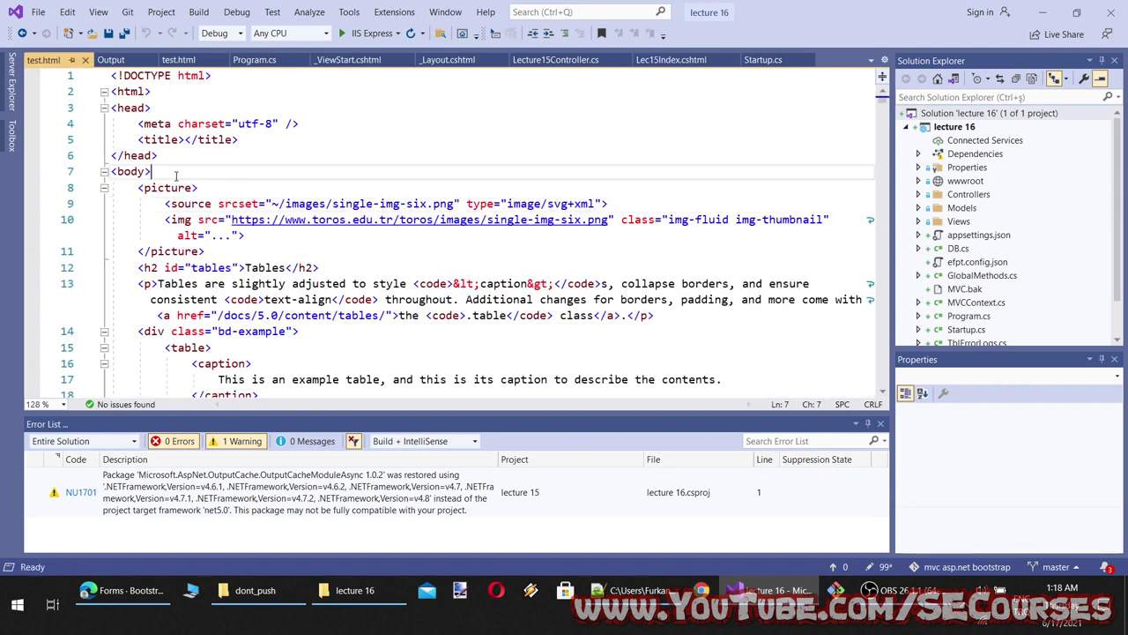
key("Return")
key("Return")
key("Return")
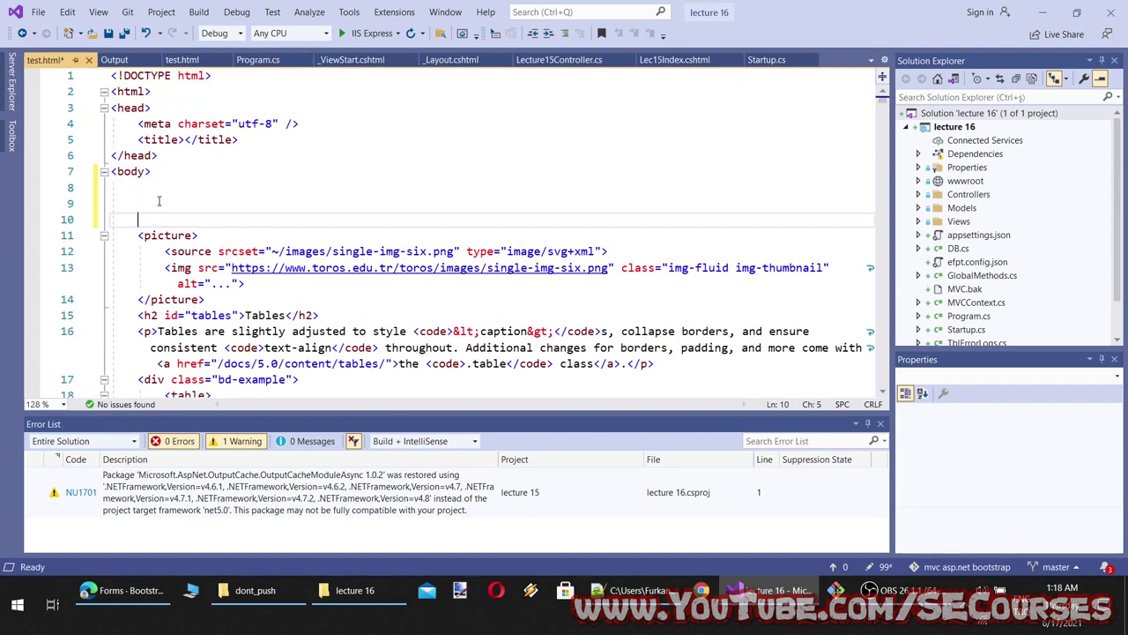
left_click(159, 201)
key("ctrl+v")
scroll(282, 187, "down", 3)
key("ctrl+s")
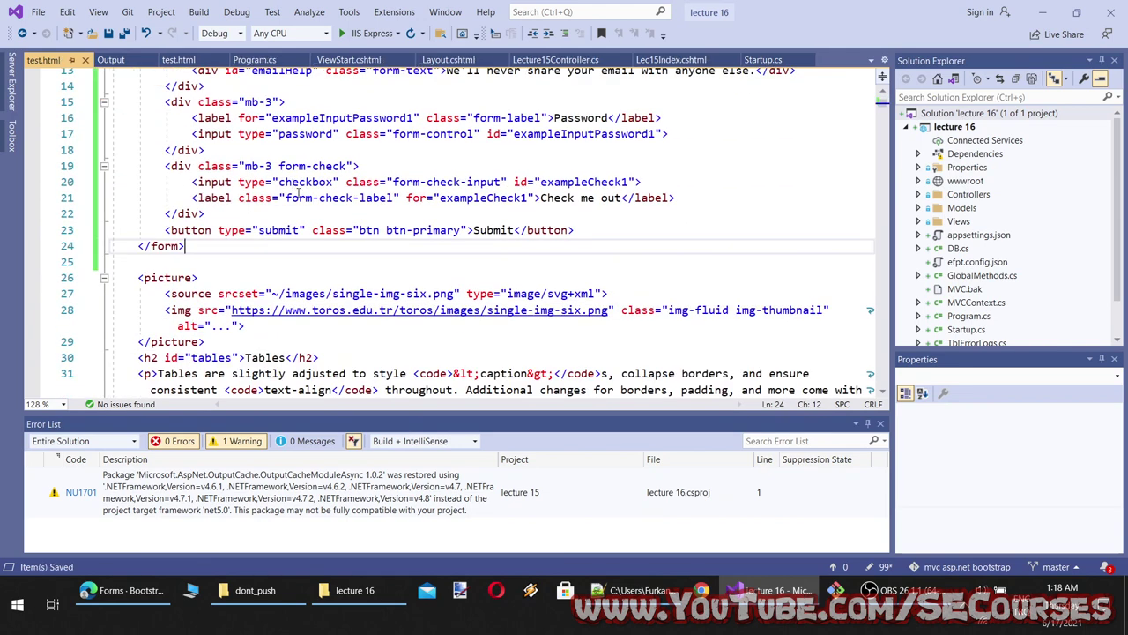
Add two <br /> line-break tags after the form in test.html
left_click(186, 261)
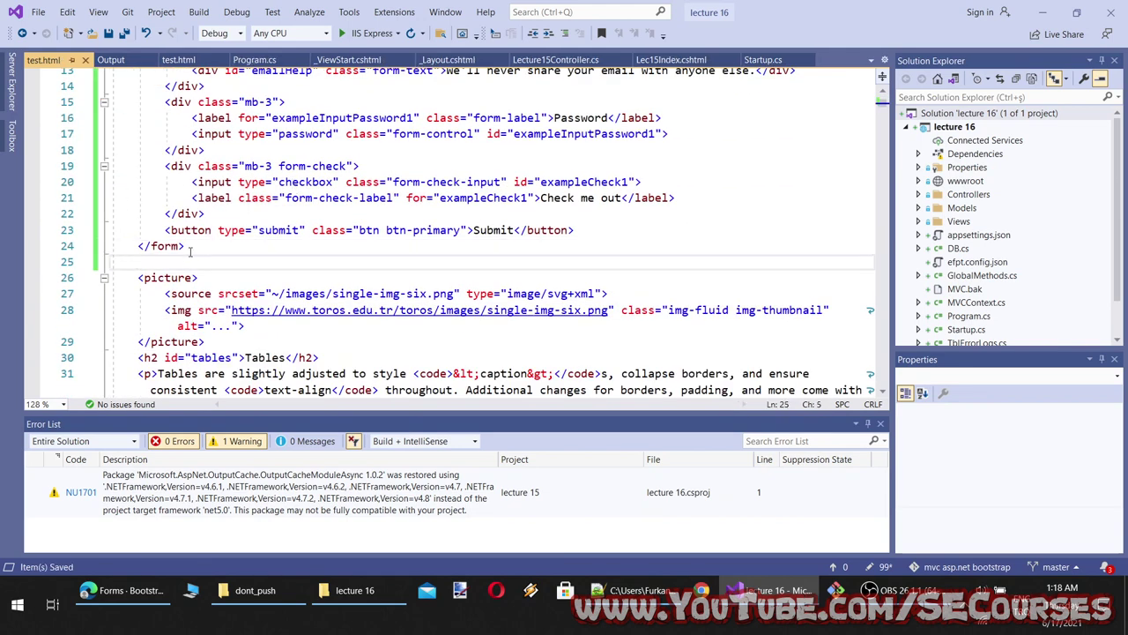
type("<>")
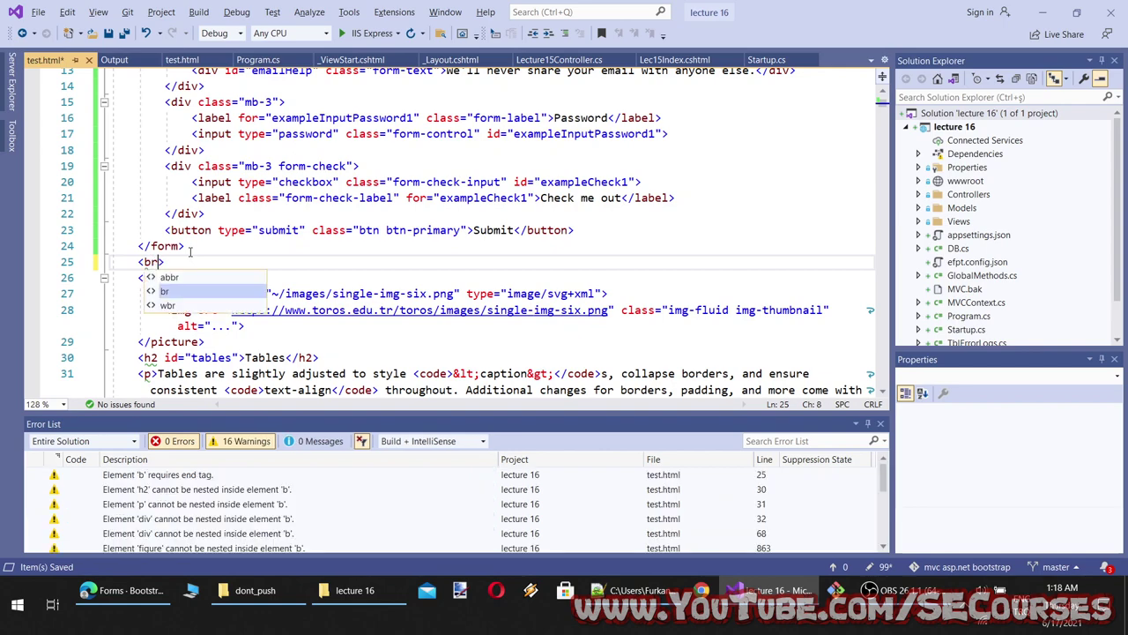
type("r/")
left_click(103, 262)
key("ctrl+c")
key("End")
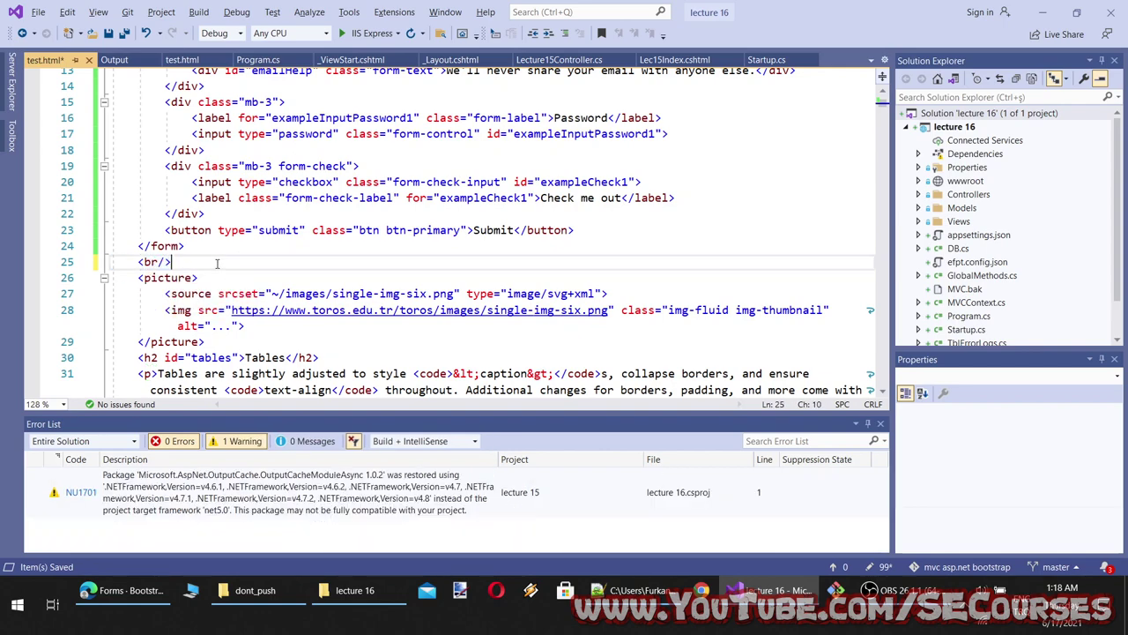
key("Tab")
key("ctrl+v")
Add two <br /> tags after the form in Lec15Index.cshtml and save
left_click_drag(646, 64, 173, 101)
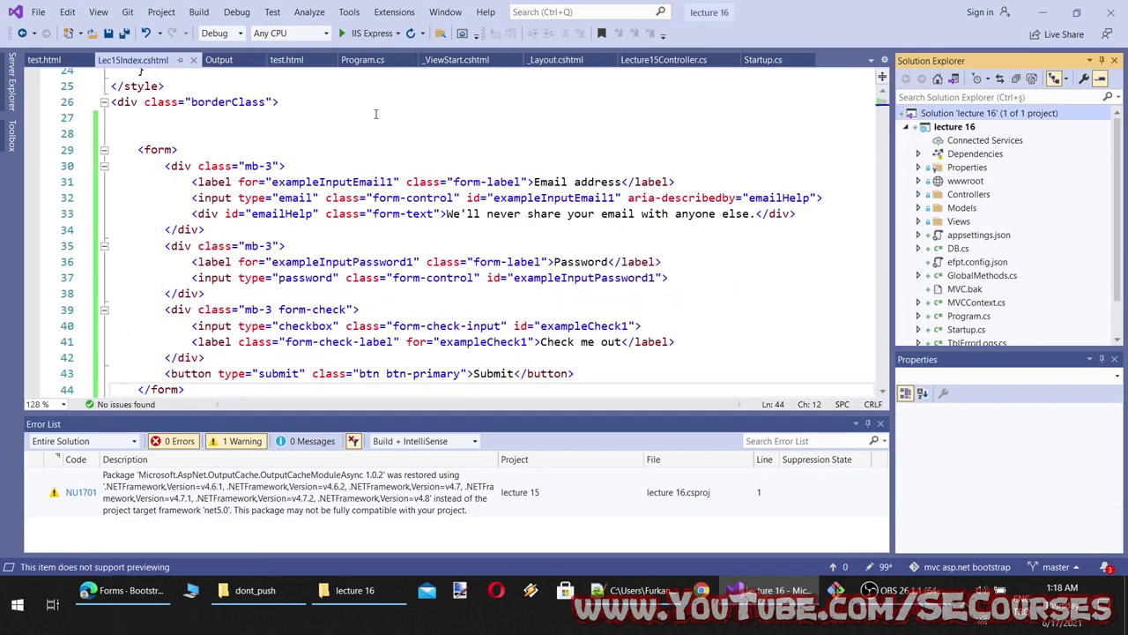
left_click(173, 139)
scroll(173, 144, "down", 1)
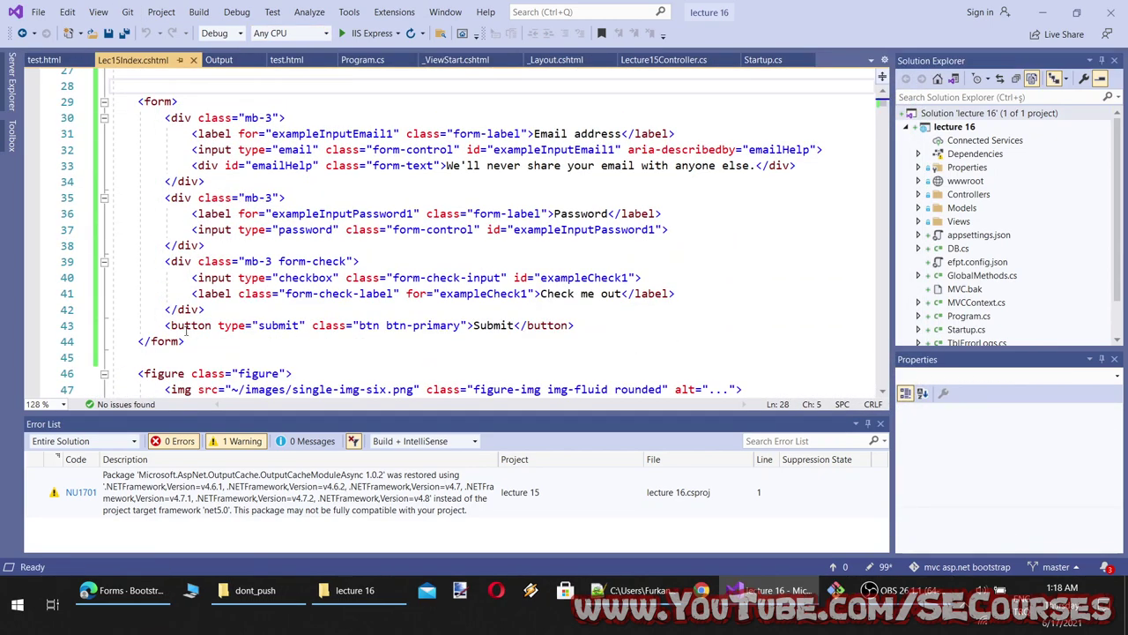
left_click(180, 357)
key("ctrl+v")
key("ctrl+s")
key("ctrl+v")
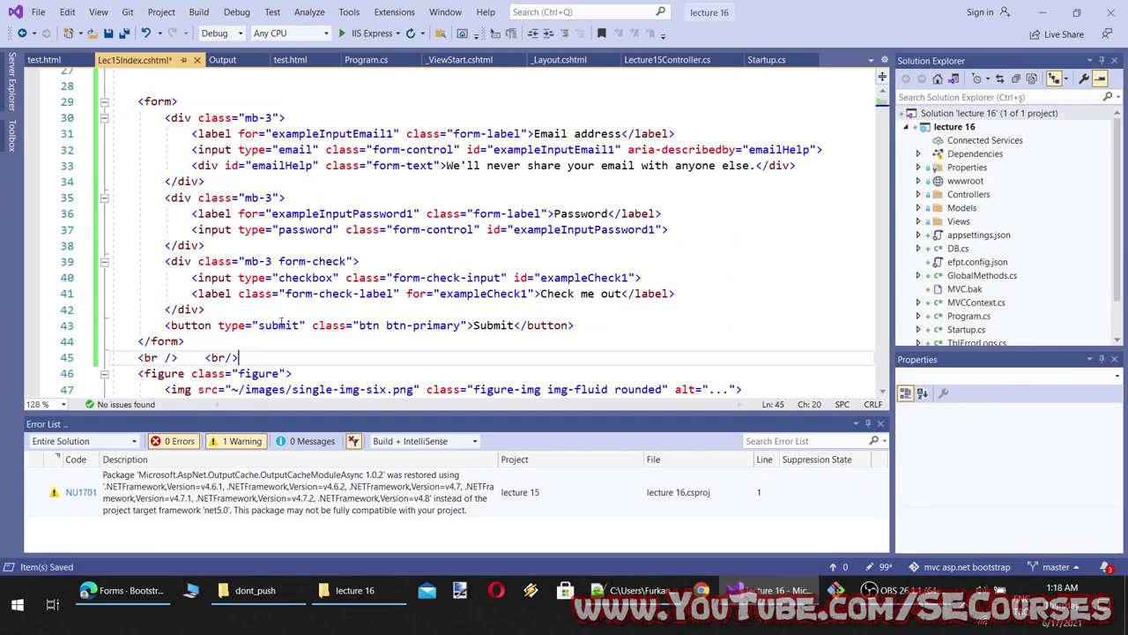
key("ctrl+s")
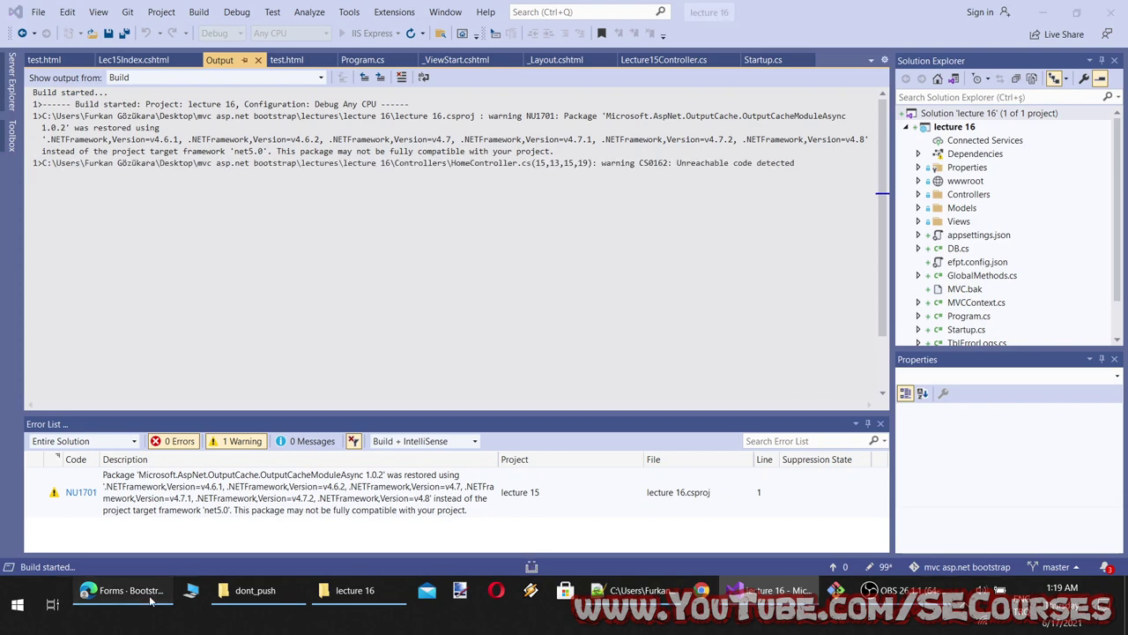
left_click(124, 590)
scroll(440, 386, "down", 2)
Match the email help text on the example form to its emailHelp id and form-text class
scroll(440, 386, "up", 5)
scroll(440, 386, "up", 1)
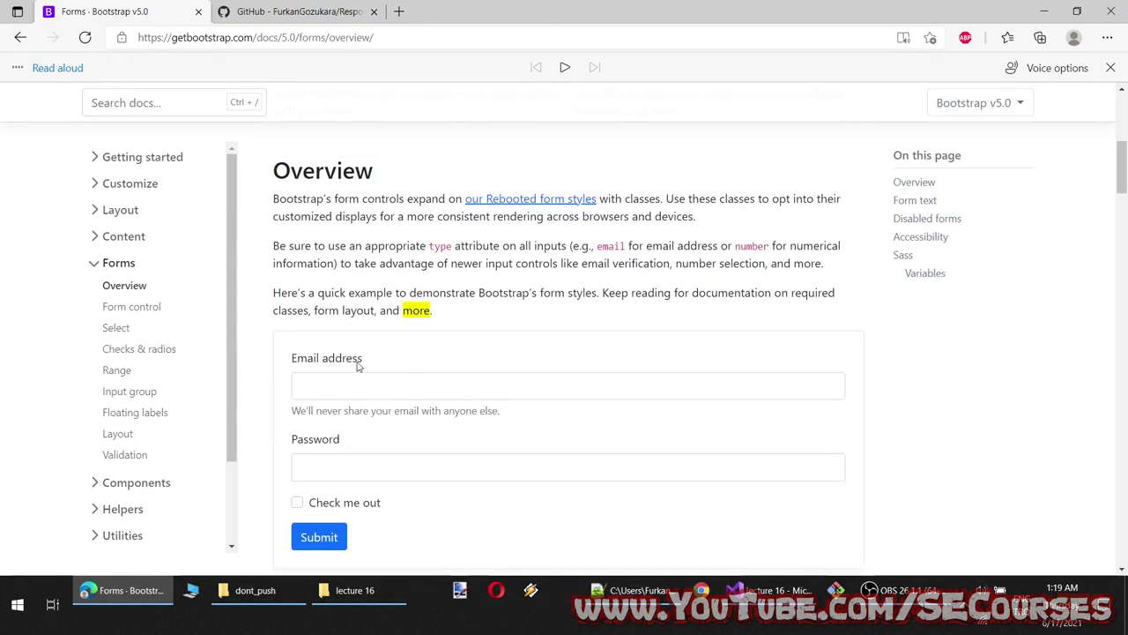
left_click(347, 385)
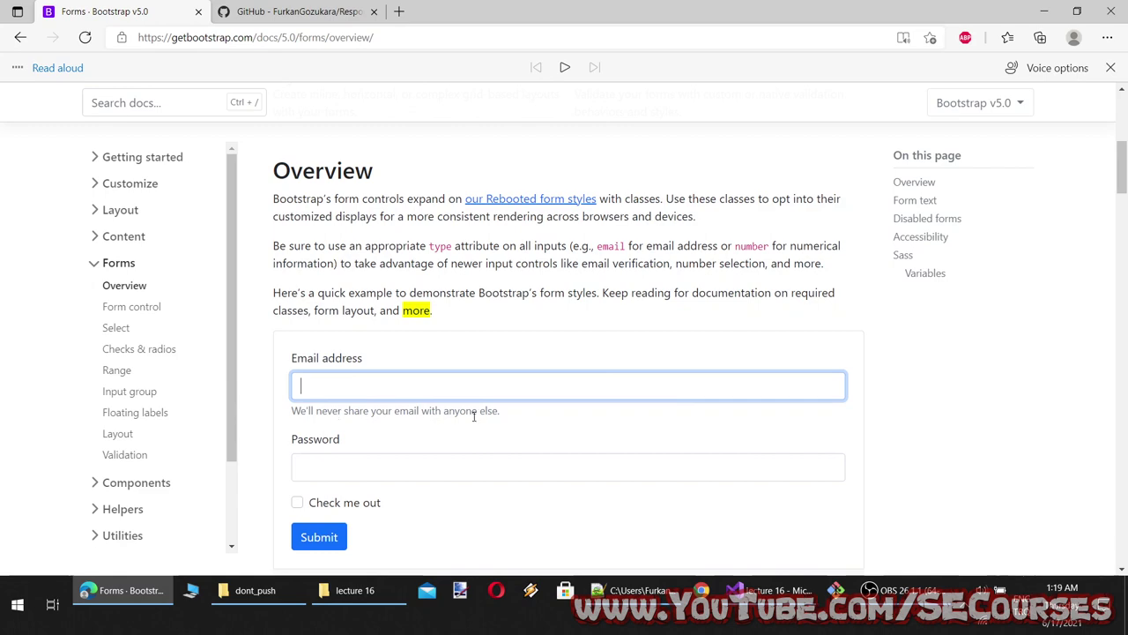
left_click_drag(500, 410, 290, 421)
scroll(381, 388, "down", 3)
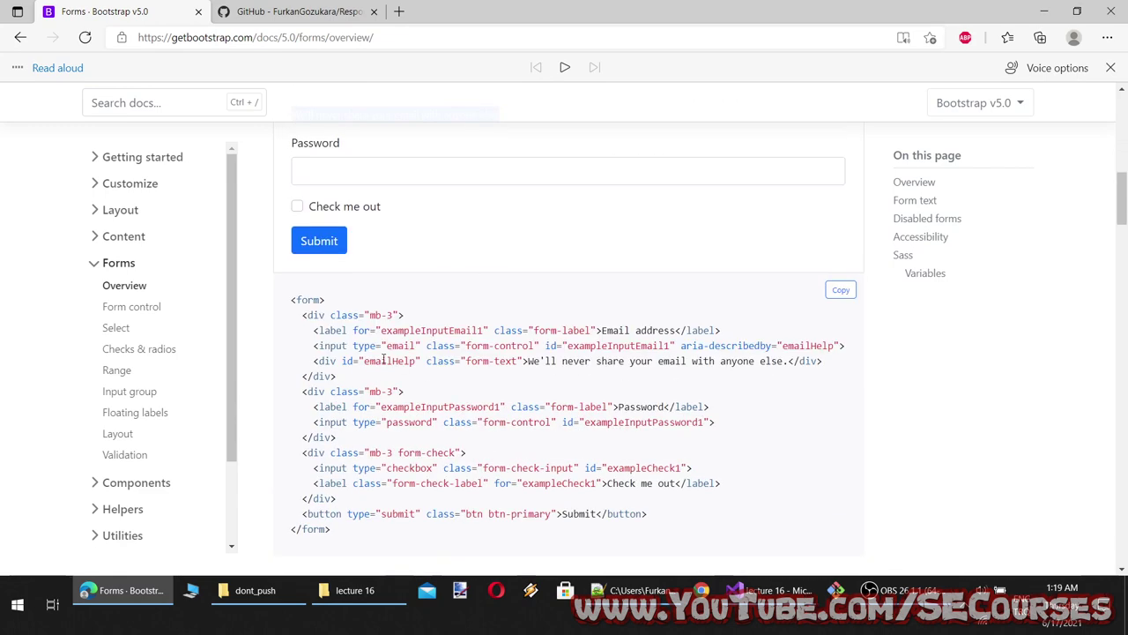
double_click(388, 360)
scroll(375, 357, "up", 3)
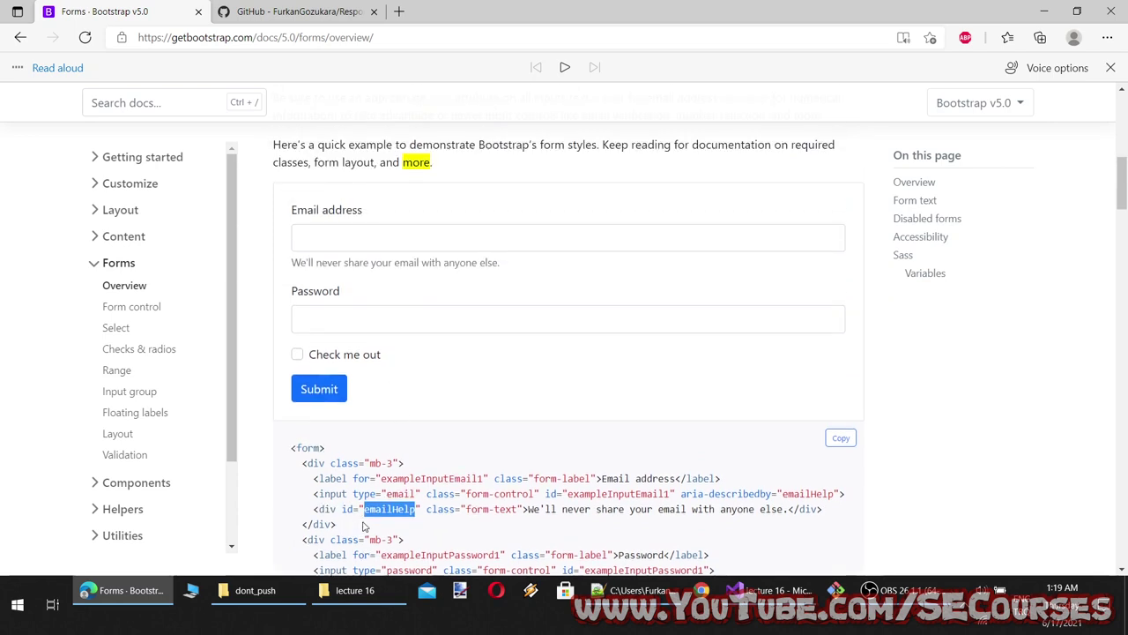
left_click_drag(519, 509, 465, 509)
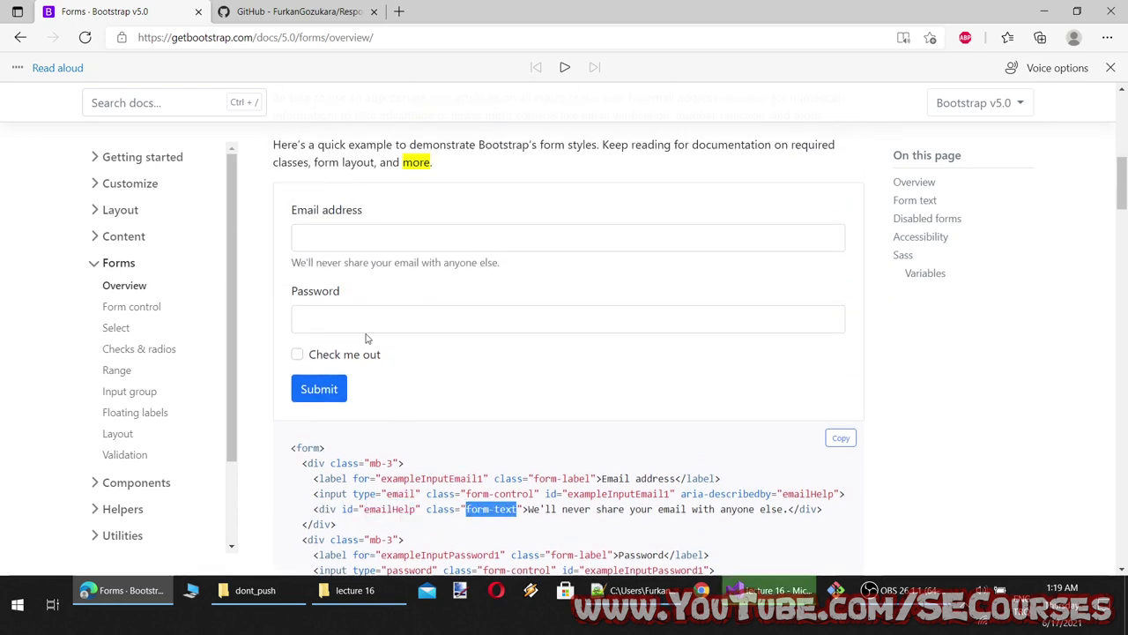
left_click_drag(487, 263, 311, 263)
left_click_drag(546, 510, 799, 509)
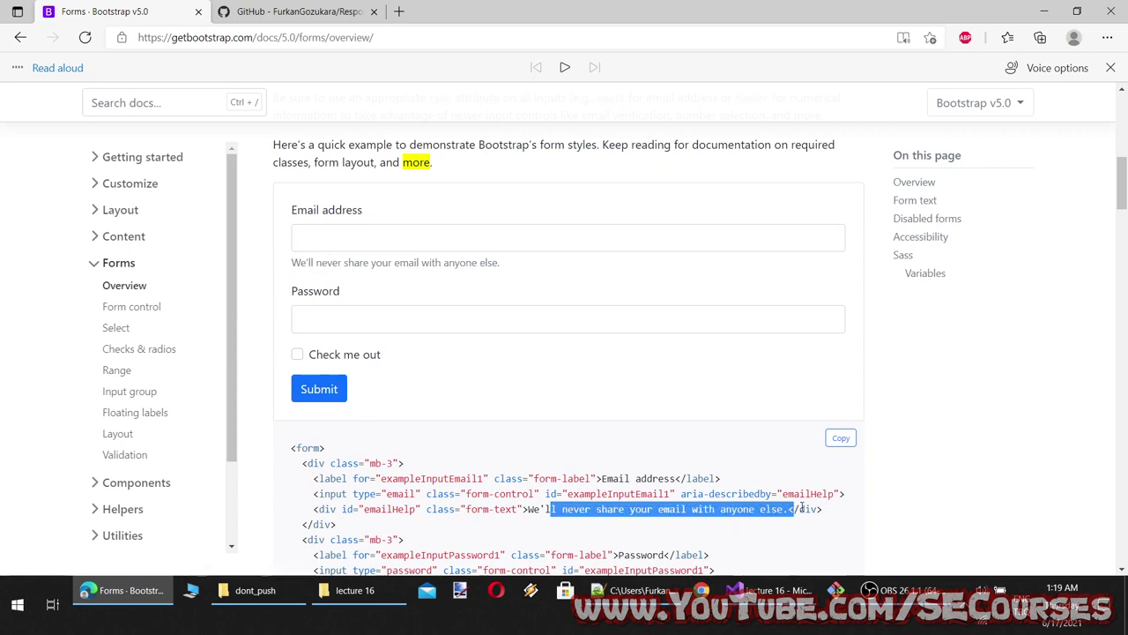
left_click_drag(477, 275, 309, 267)
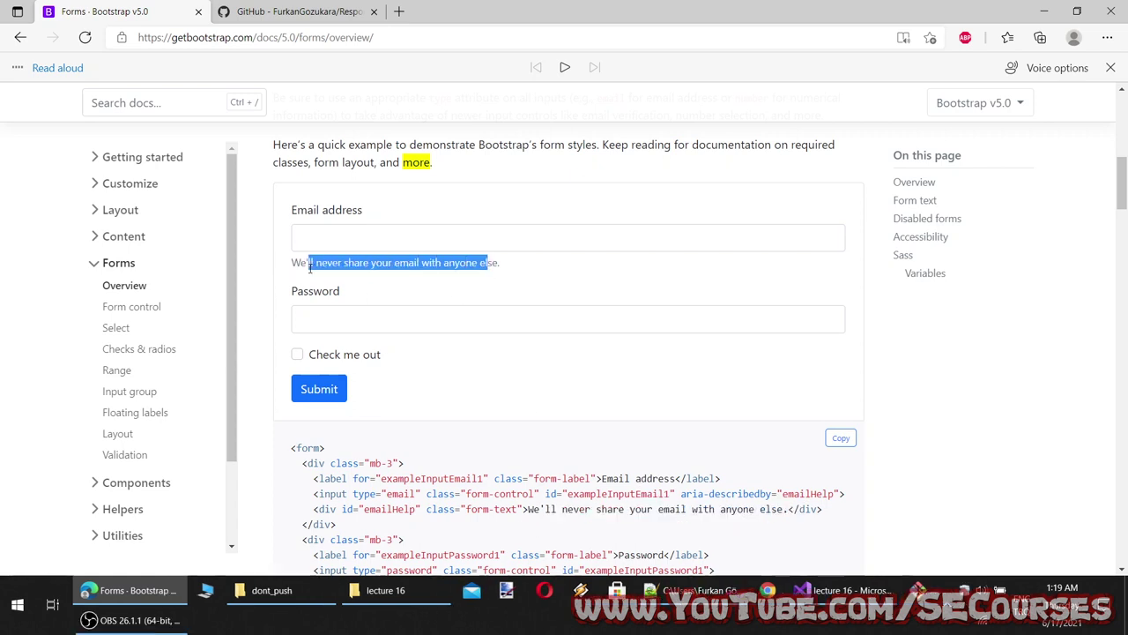
Match the Email address label to the form-label class in the code sample
left_click_drag(368, 209, 291, 212)
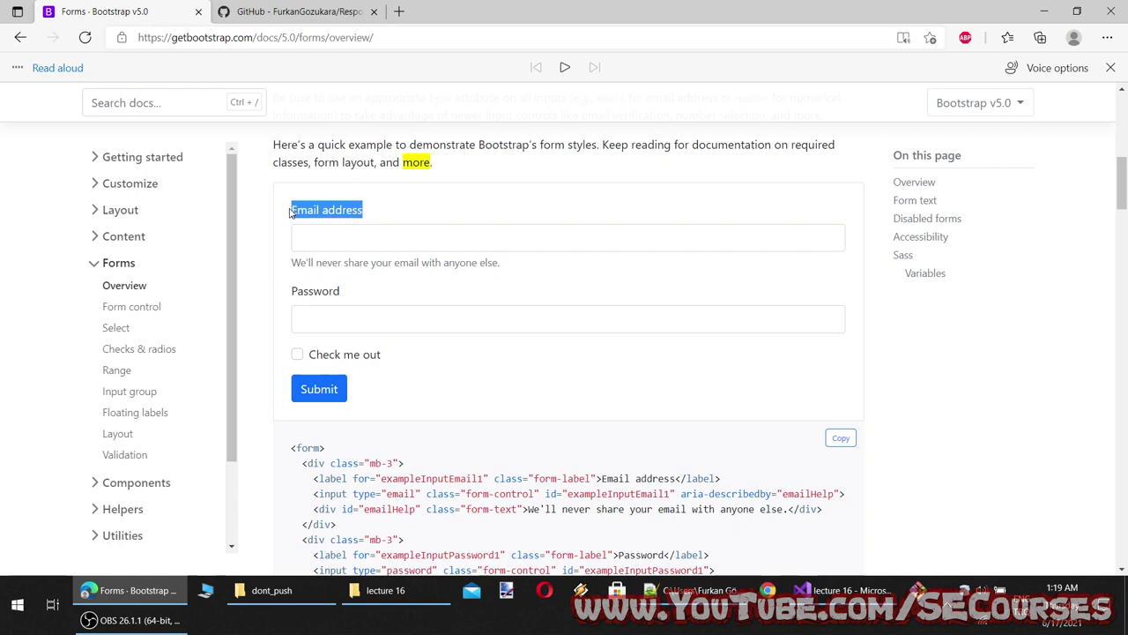
left_click(439, 232)
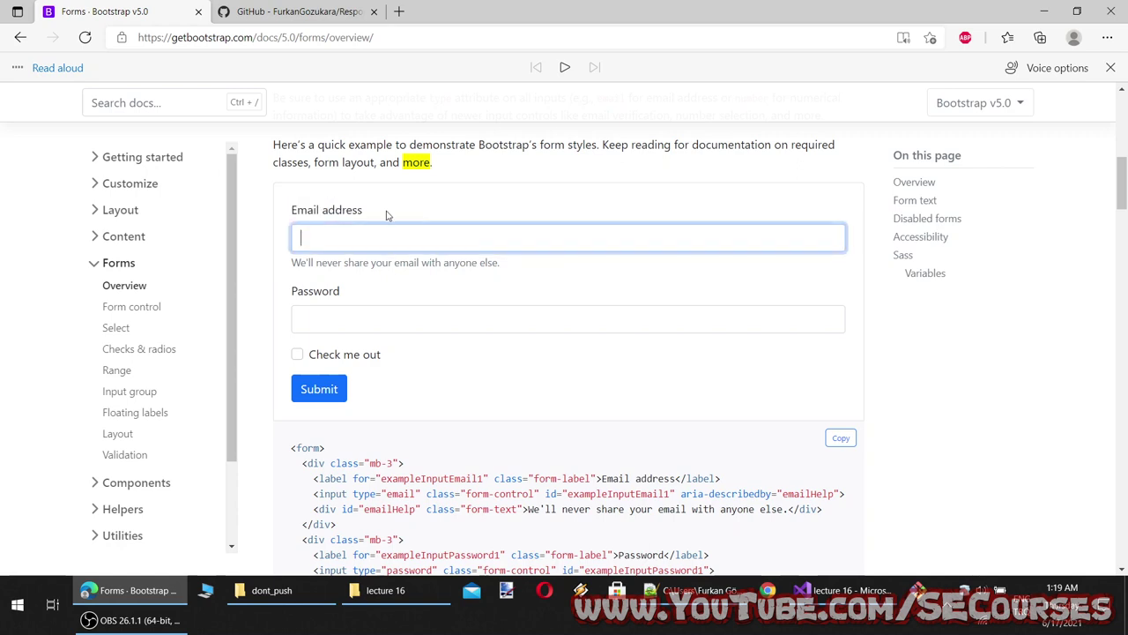
left_click_drag(391, 214, 297, 211)
scroll(297, 212, "down", 1)
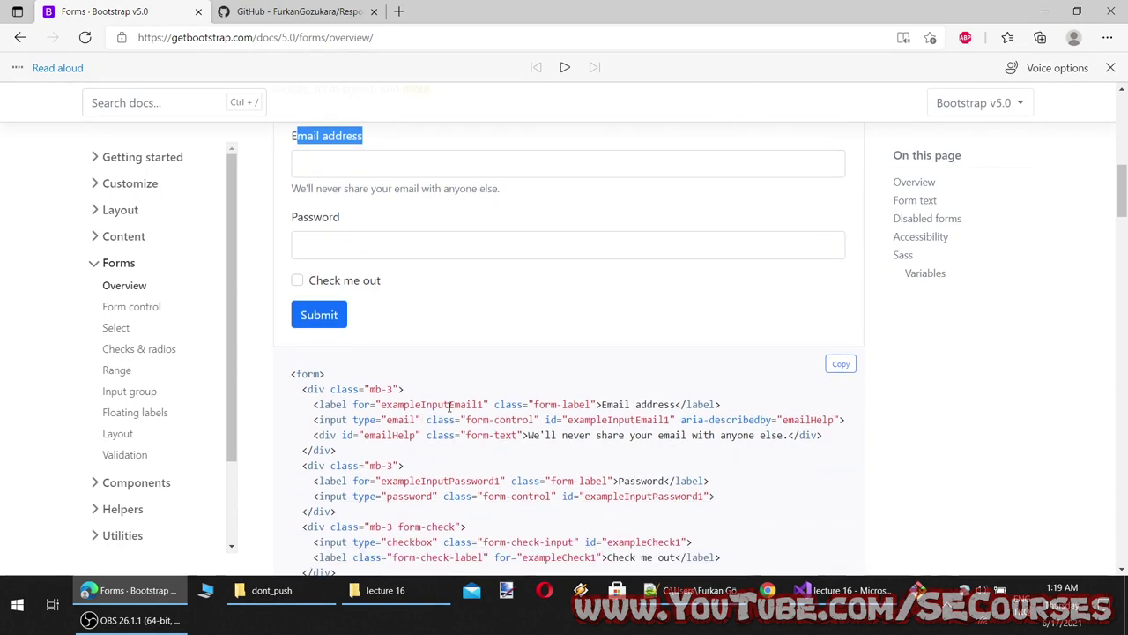
left_click_drag(591, 404, 533, 404)
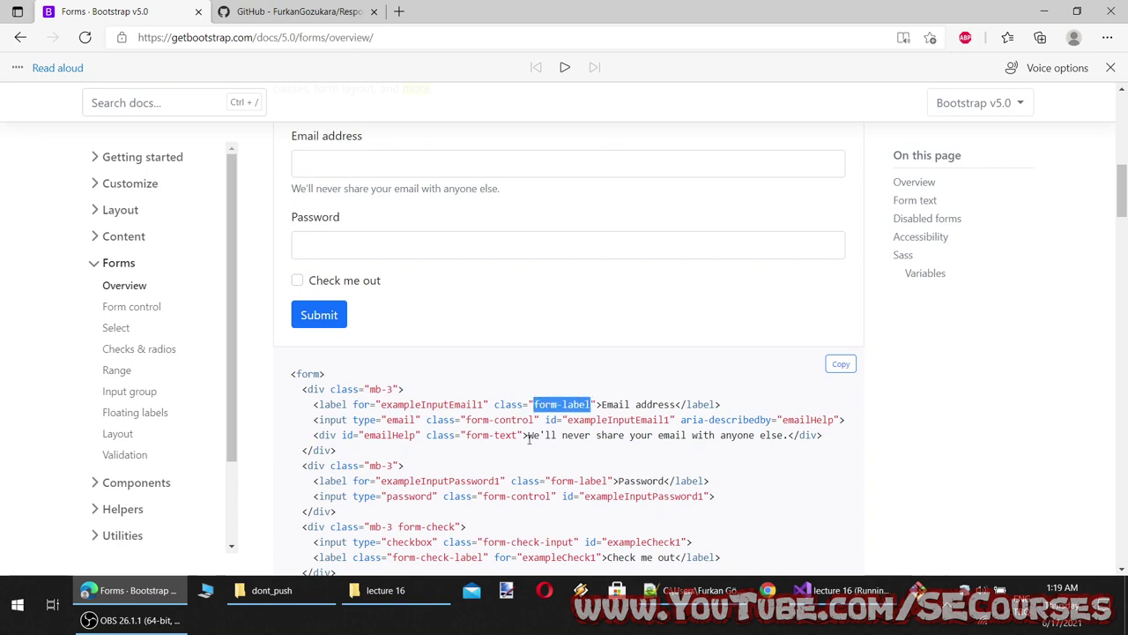
scroll(529, 441, "down", 1)
scroll(326, 295, "up", 2)
Type 12345678 into the example Password field, then replace it with 1
left_click(327, 331)
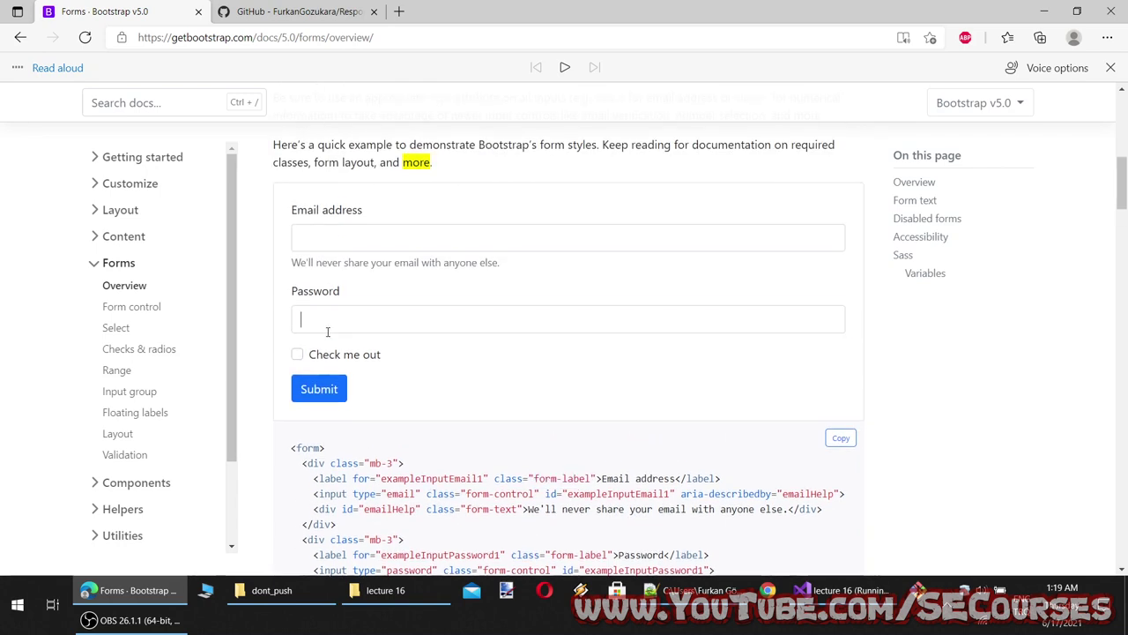
type("12345678")
key("ctrl+a")
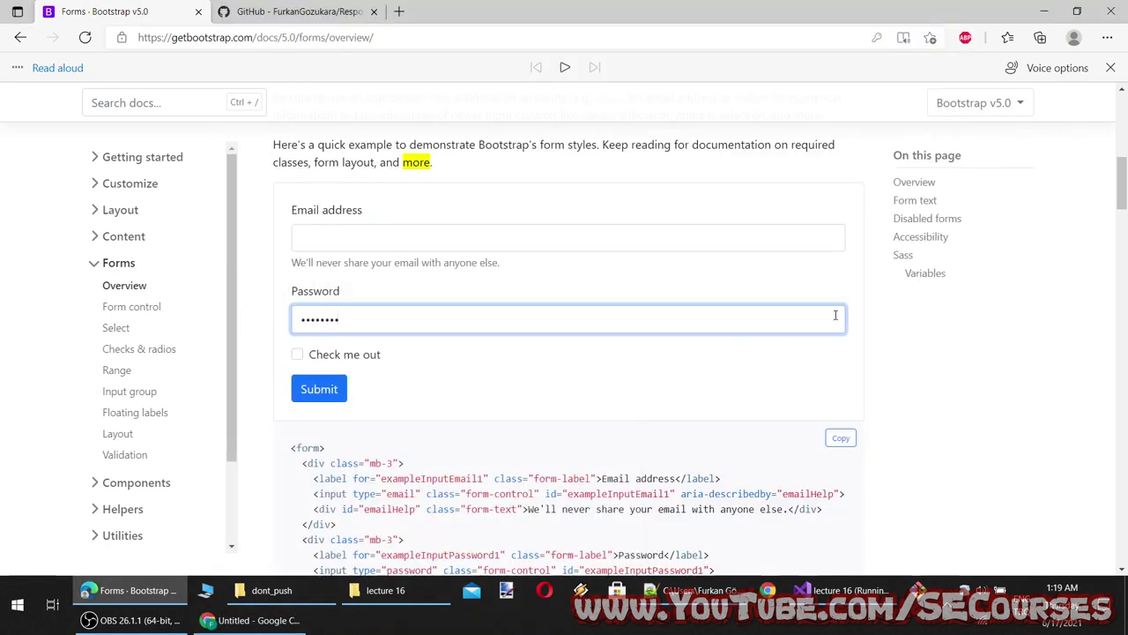
type("1")
left_click(441, 338)
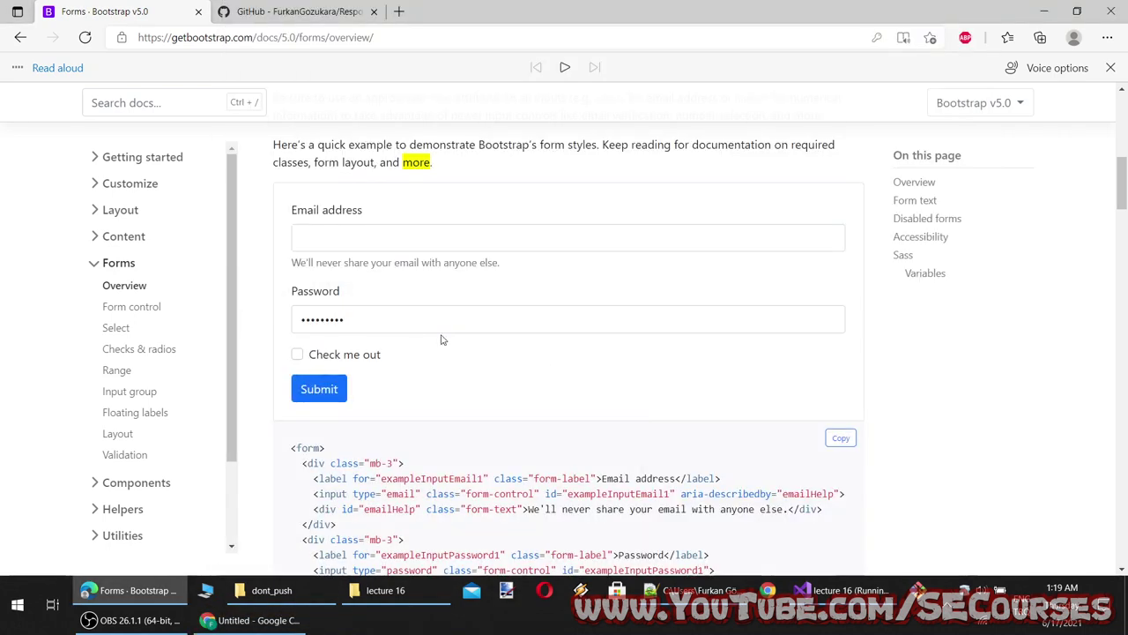
left_click(722, 321)
scroll(828, 317, "down", 1)
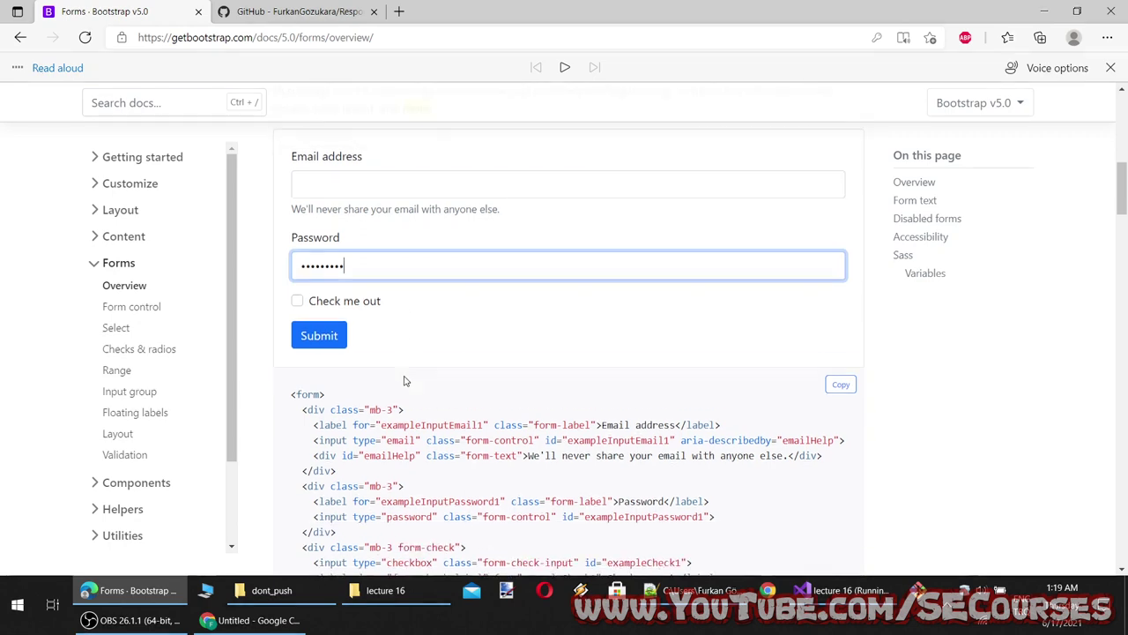
Toggle the Check me out checkbox via box and label, leaving it unchecked
left_click(298, 281)
left_click(298, 282)
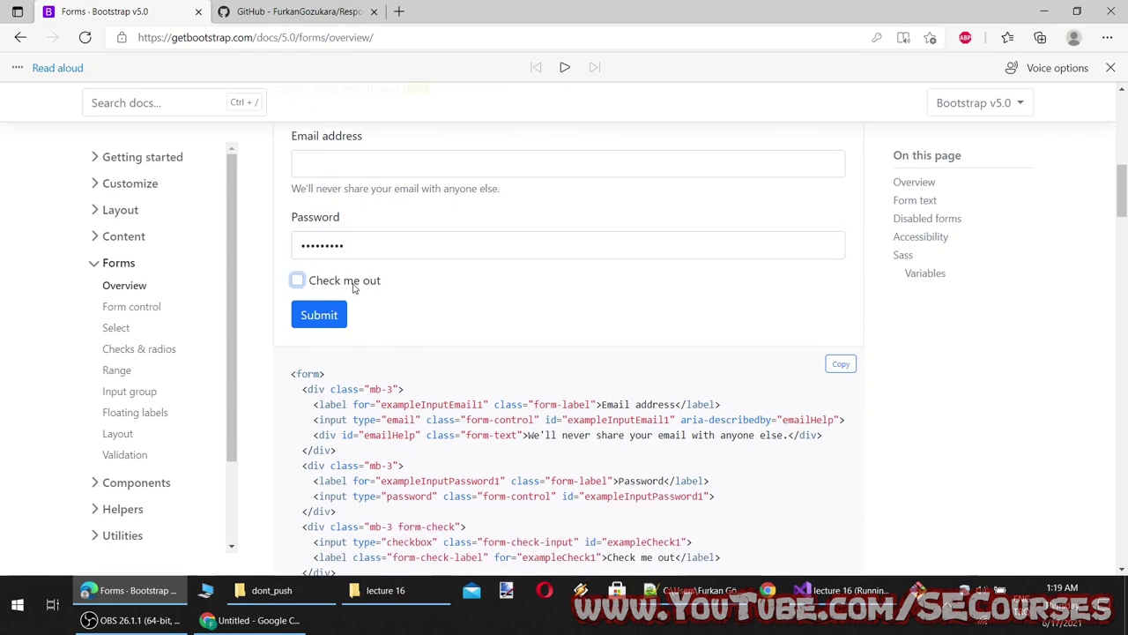
left_click(319, 284)
left_click(336, 284)
triple_click(372, 284)
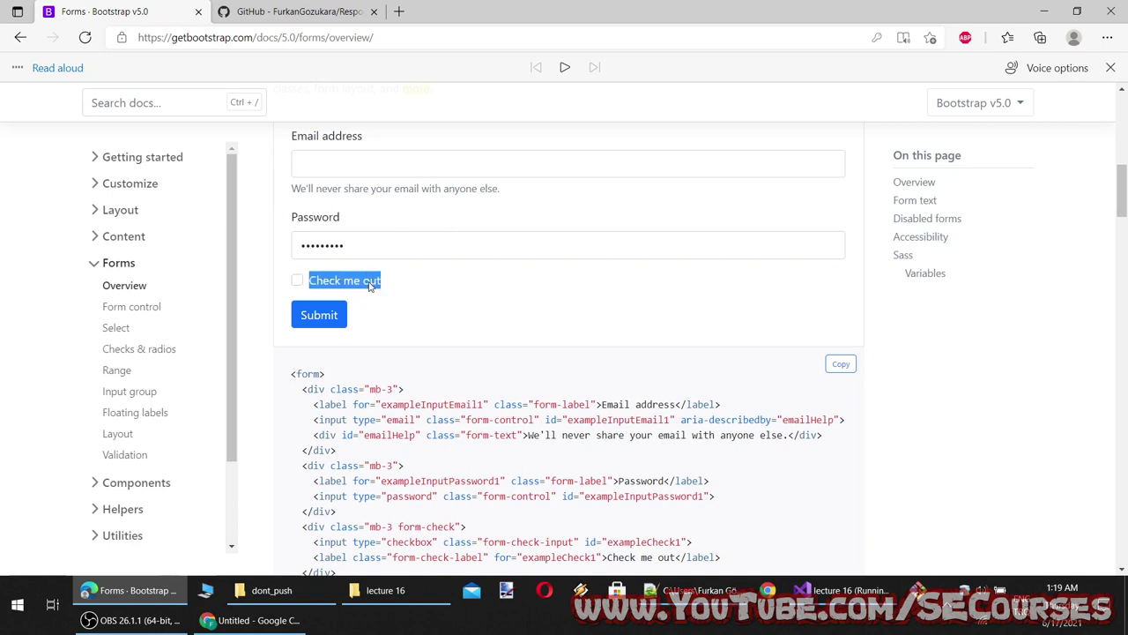
left_click(357, 287)
left_click(357, 286)
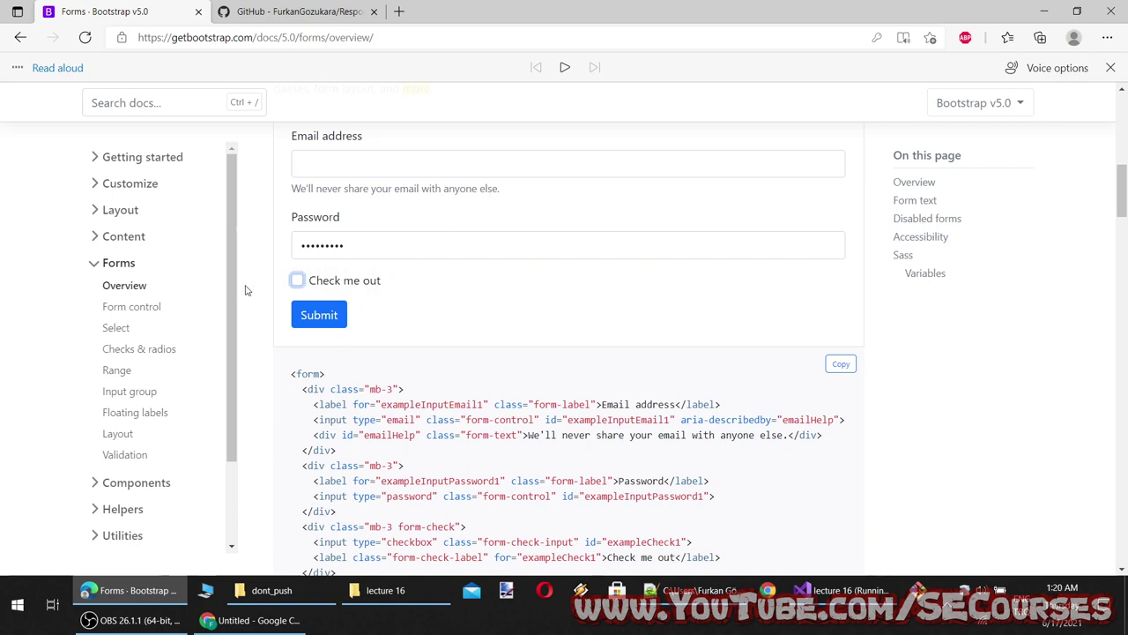
Highlight the checkbox, form-check-label and form-check class names in the code sample
scroll(352, 338, "down", 2)
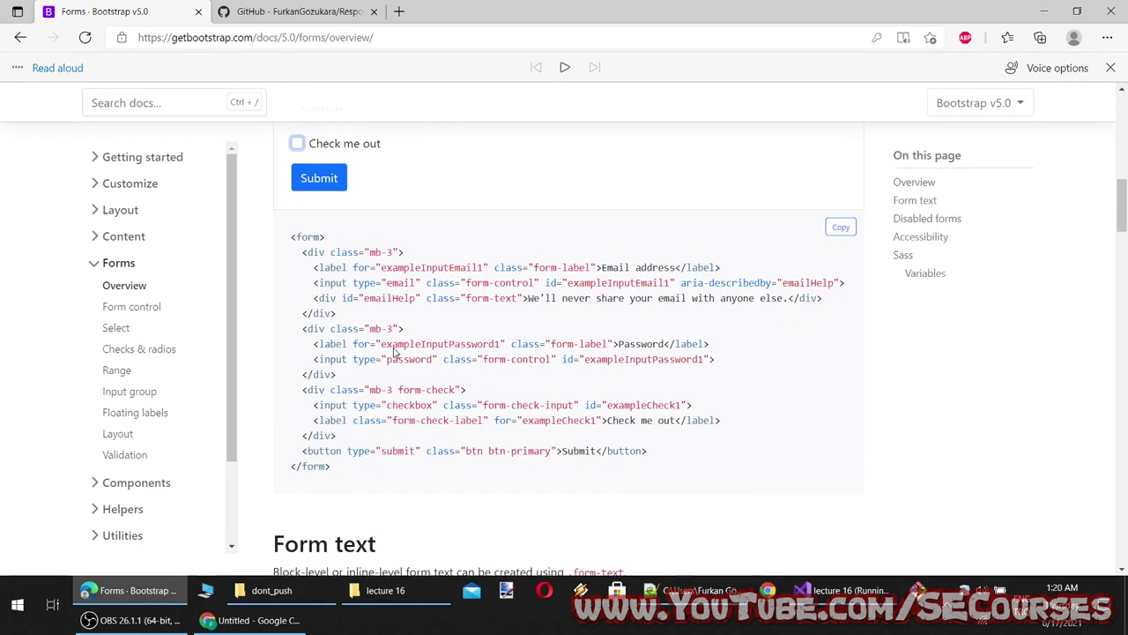
double_click(405, 394)
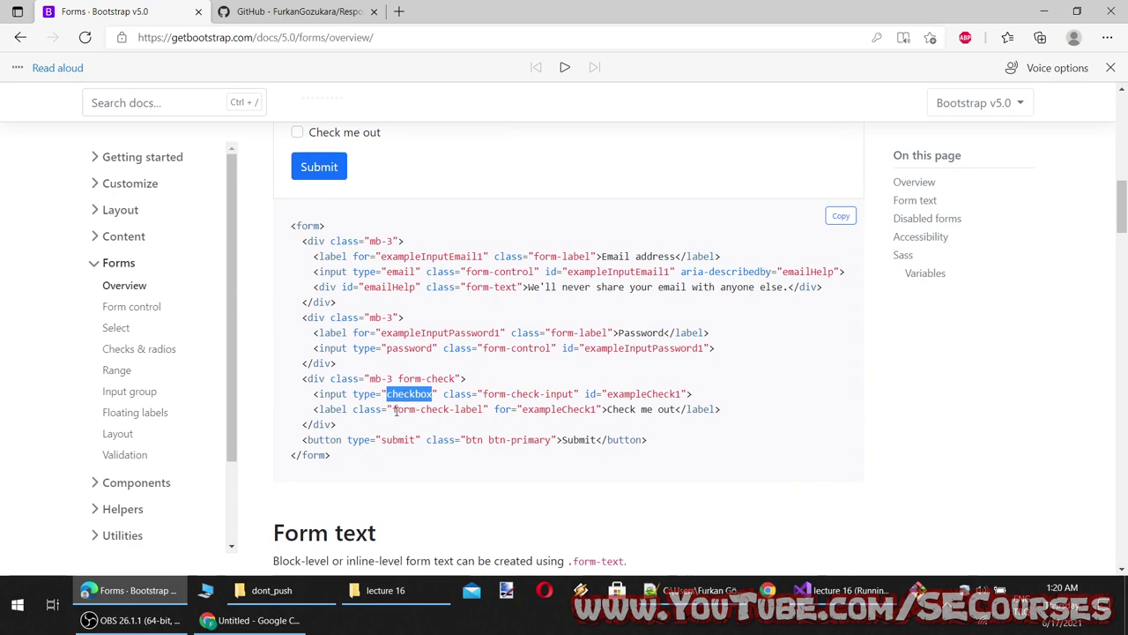
left_click_drag(394, 411, 472, 411)
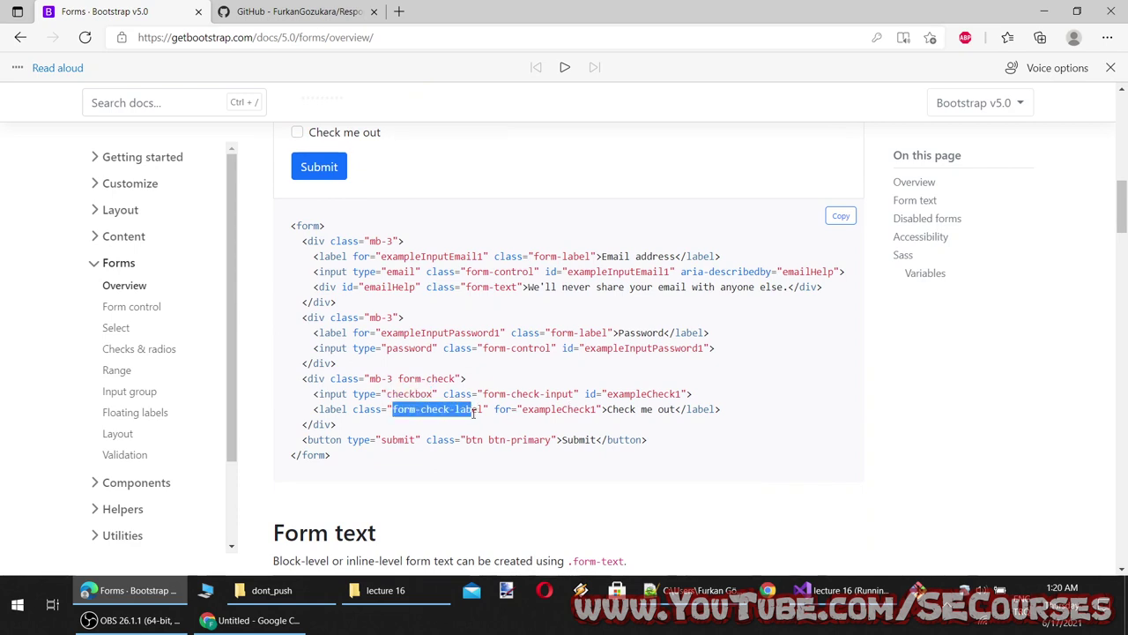
left_click(443, 408)
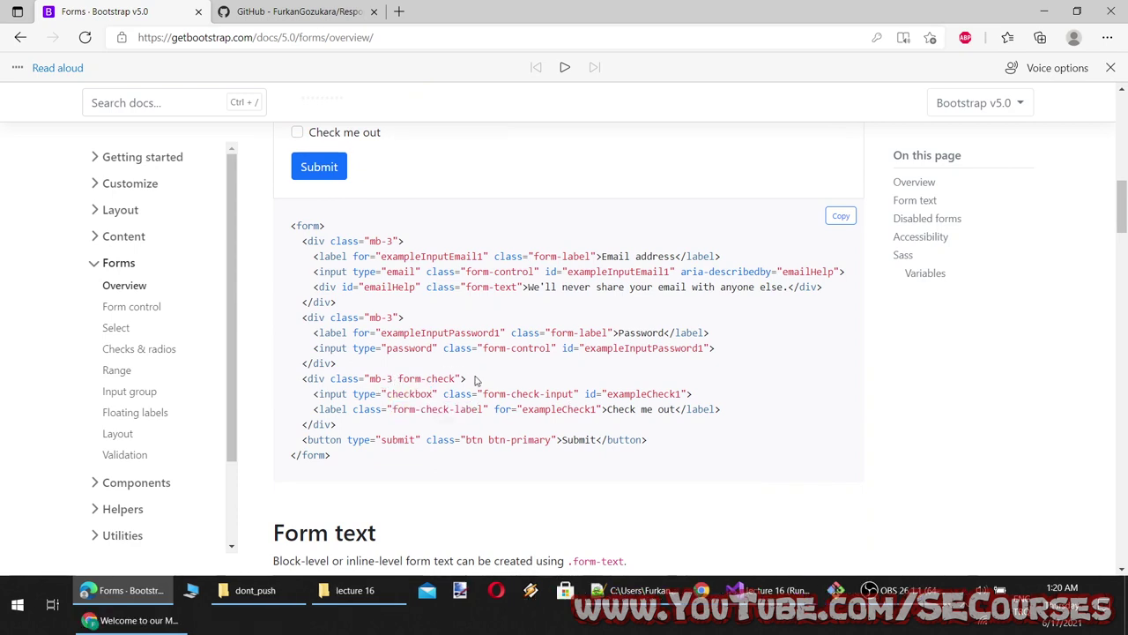
left_click_drag(465, 379, 376, 379)
Maximize Chrome's MVC page, enter sdasdasdasd in Email and Password, and try the checkbox
left_click(426, 381)
left_click(374, 378)
left_click(132, 620)
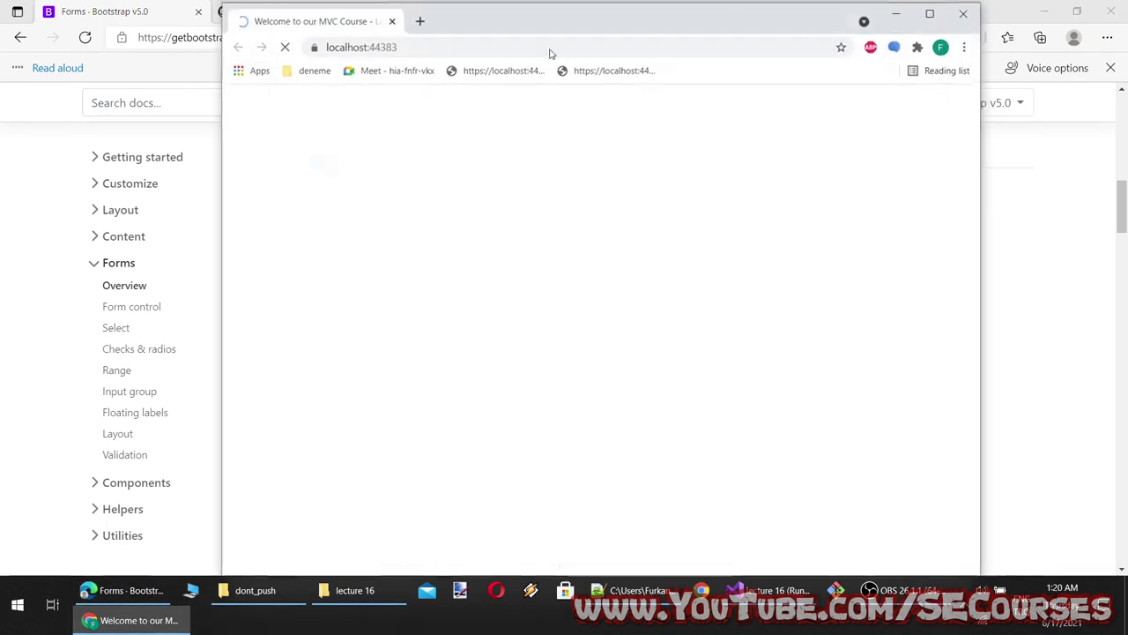
left_click(930, 18)
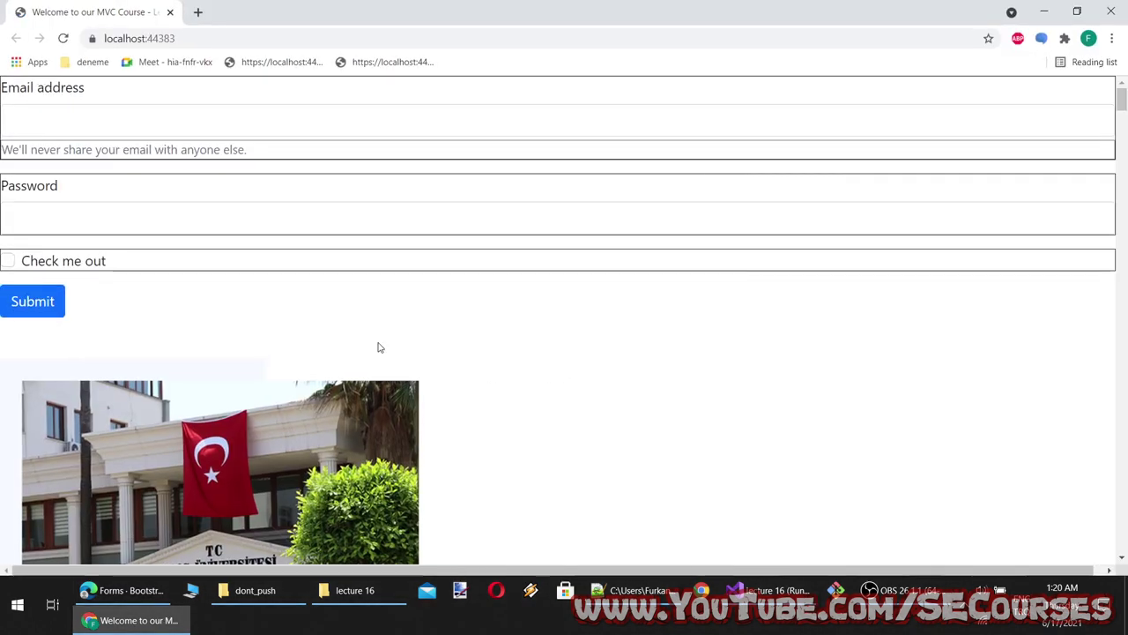
left_click(318, 113)
type("sdasdasdasd")
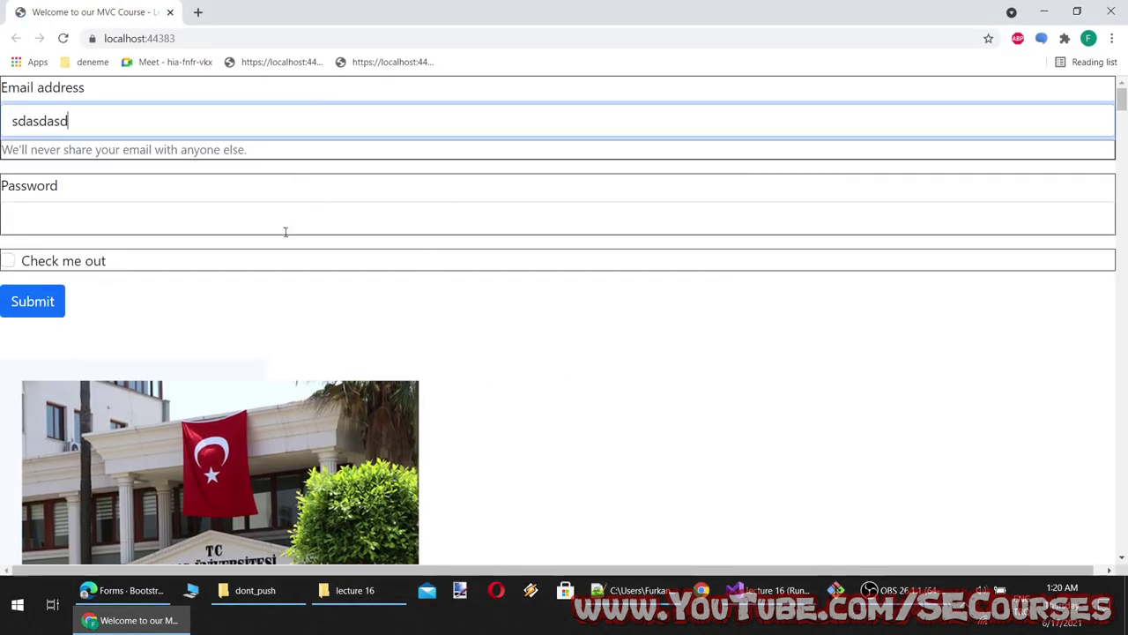
left_click(221, 214)
type("sdasdasdasd")
left_click_drag(270, 151, 24, 154)
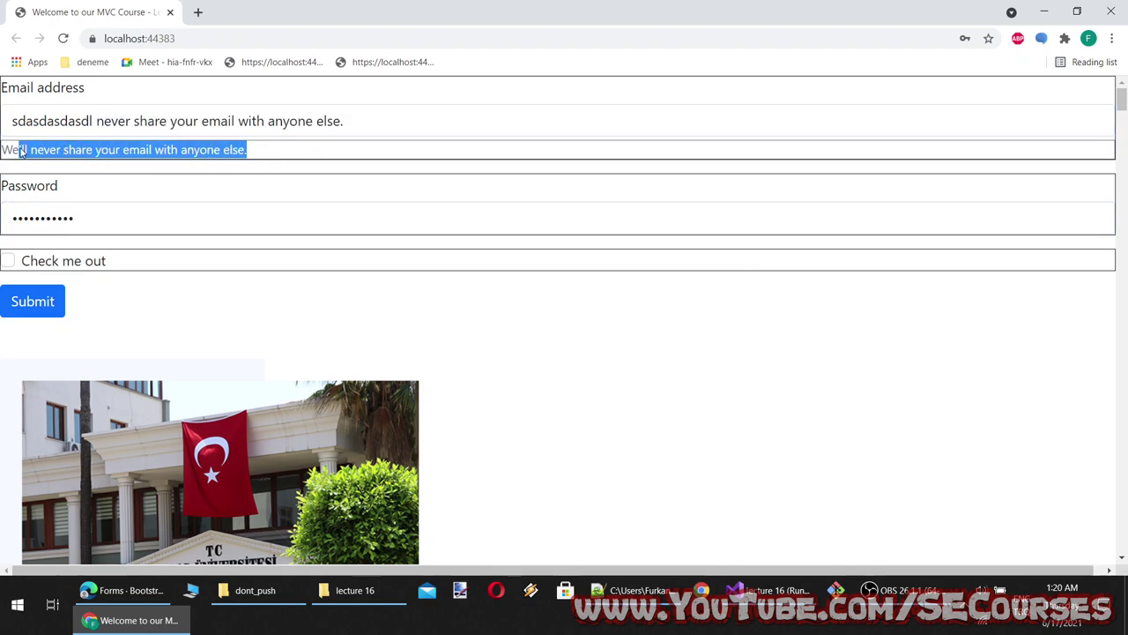
left_click(50, 258)
double_click(54, 260)
left_click_drag(59, 260, 62, 260)
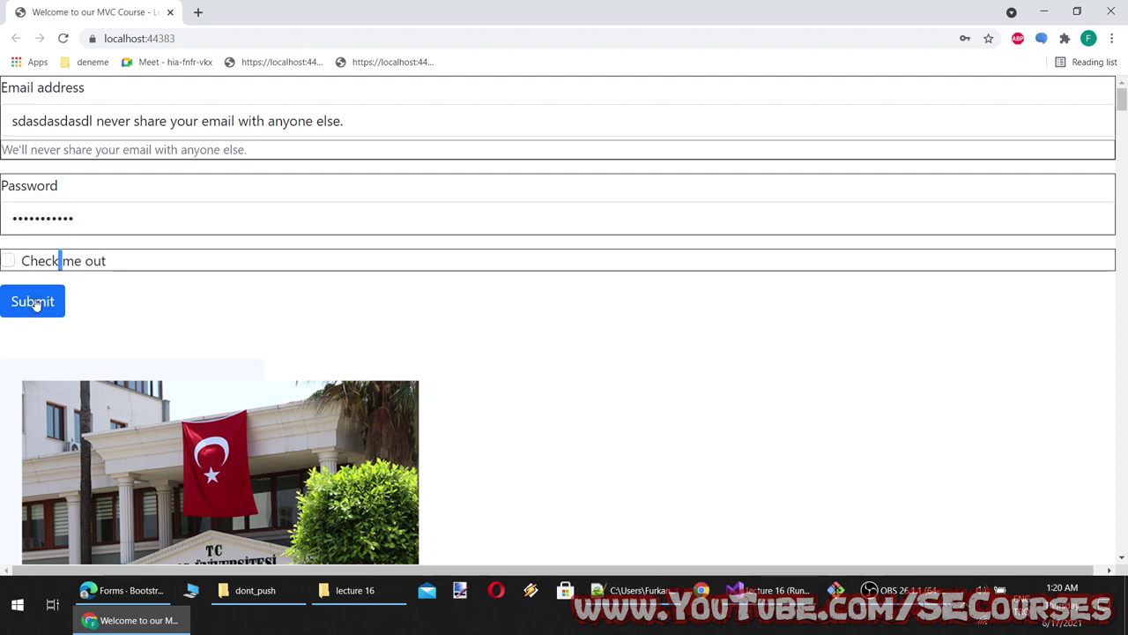
Open a new tab at the copied localhost address plus /test.html
left_click(174, 39)
key("ctrl+c")
key("ctrl+t")
key("ctrl+v")
type("/")
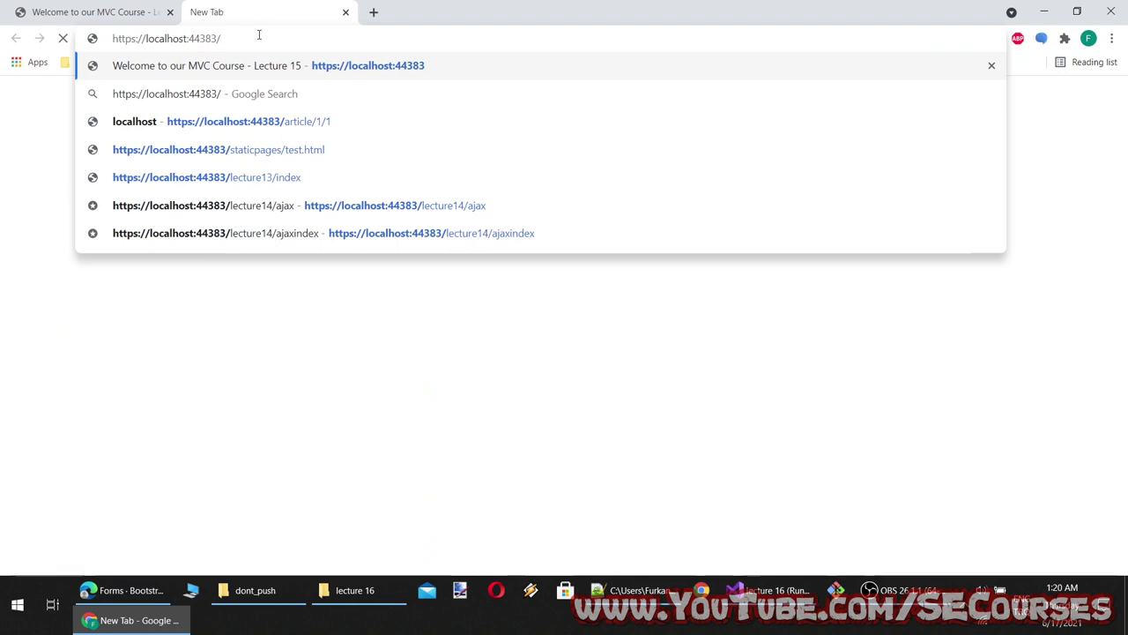
type("test.html")
key("Return")
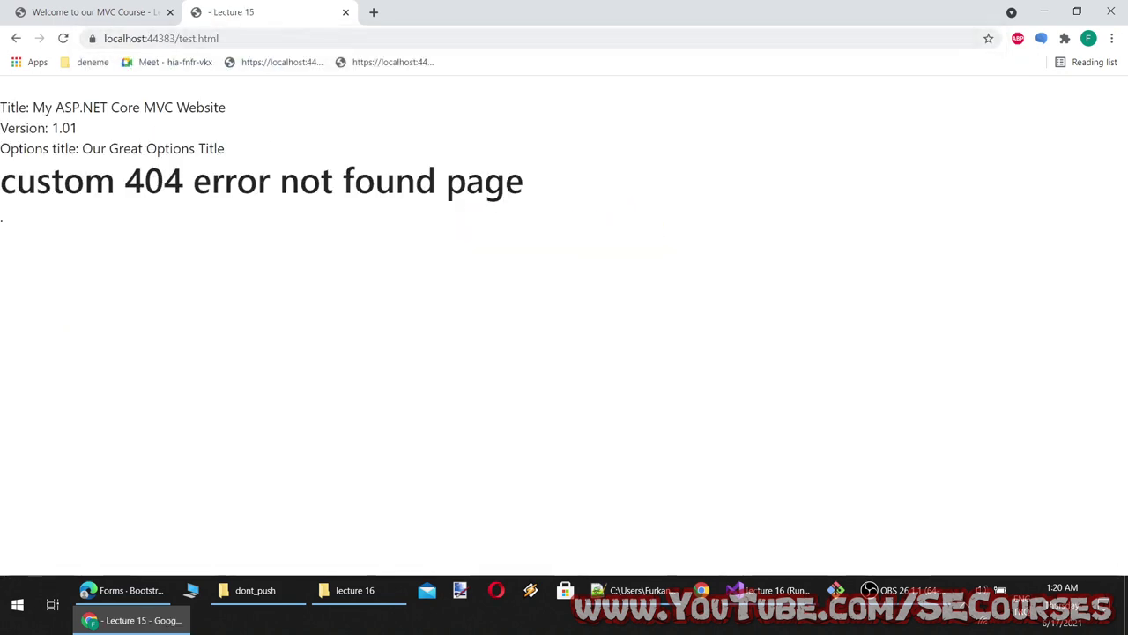
Correct the address to localhost:44383/staticpages/test.html and load it
left_click(776, 591)
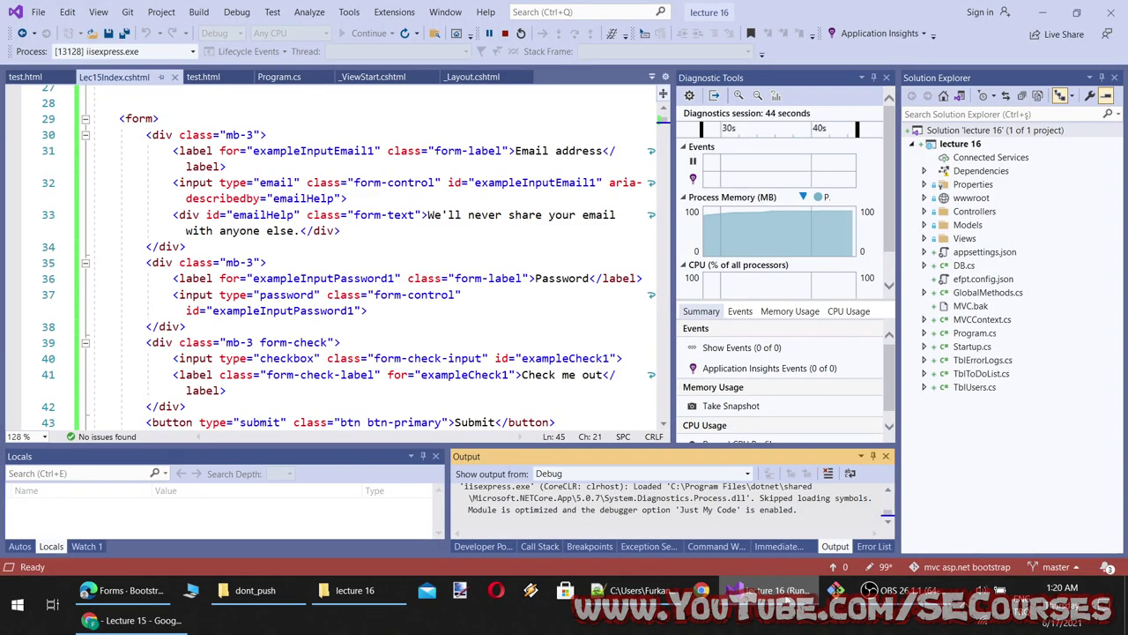
left_click(776, 591)
left_click_drag(229, 38, 181, 44)
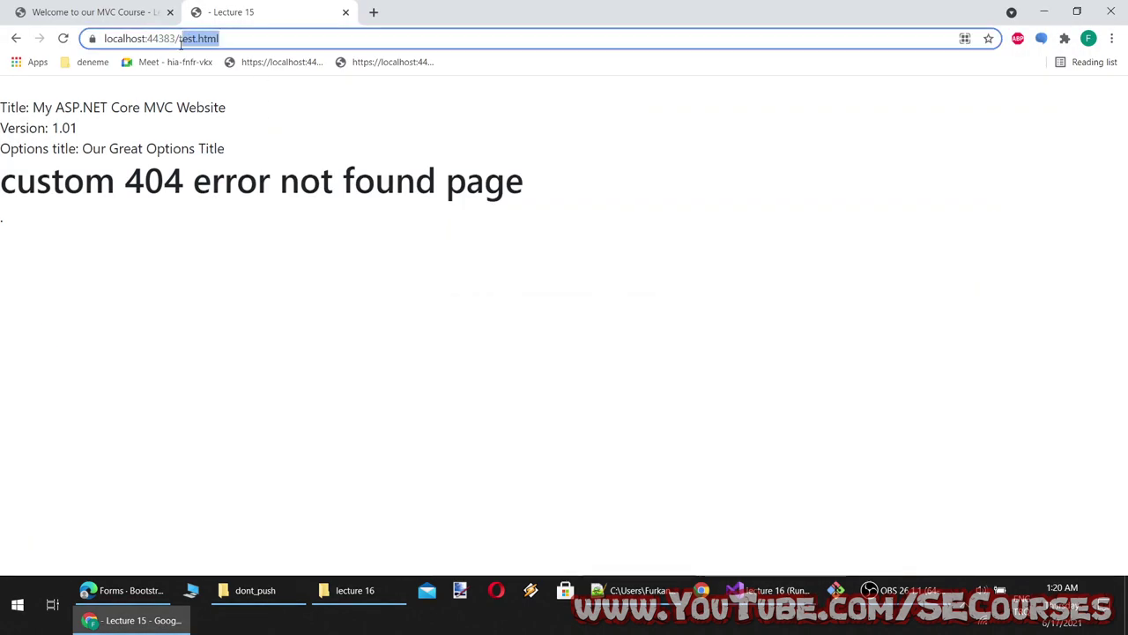
type("te")
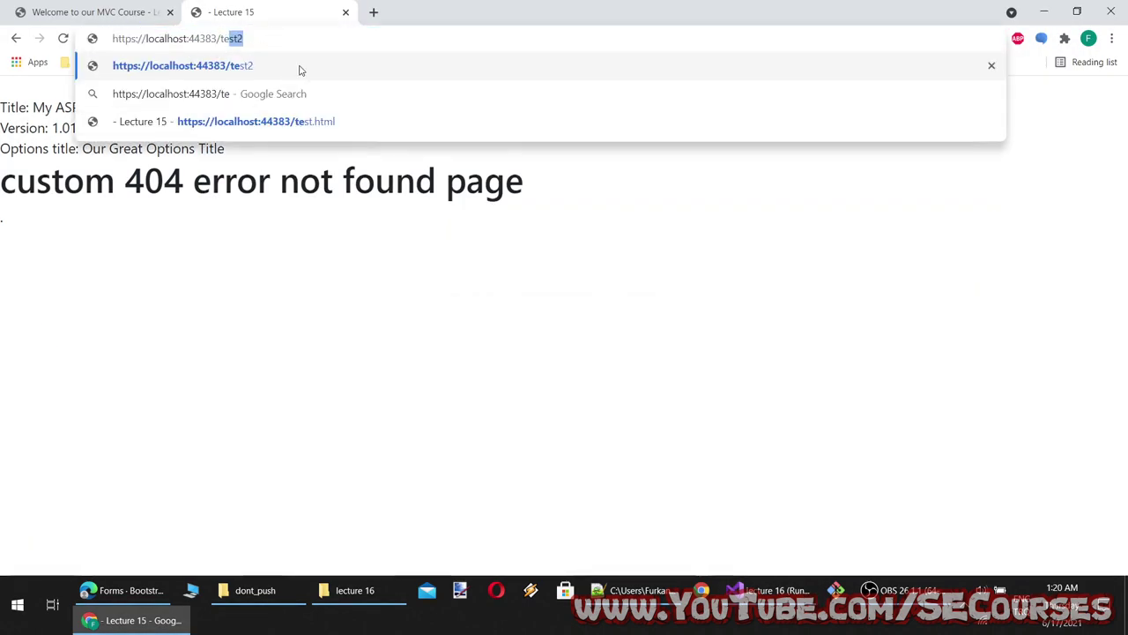
double_click(235, 39)
type("staticpages/")
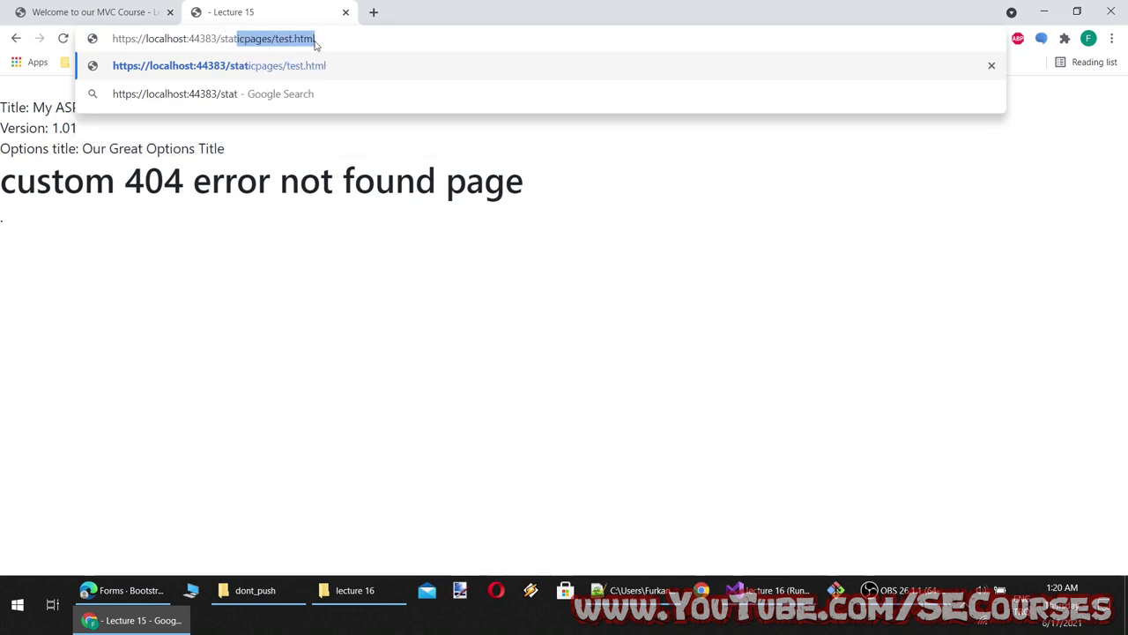
key("Right")
key("Return")
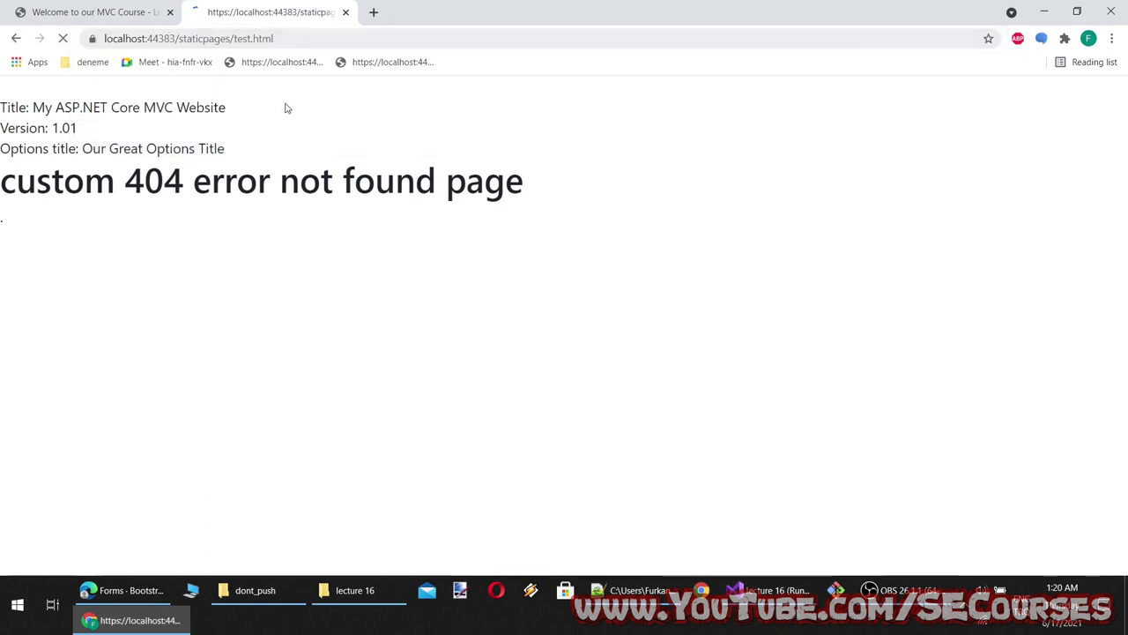
Compare the unstyled static test.html form with the styled MVC page across tabs
left_click(110, 89)
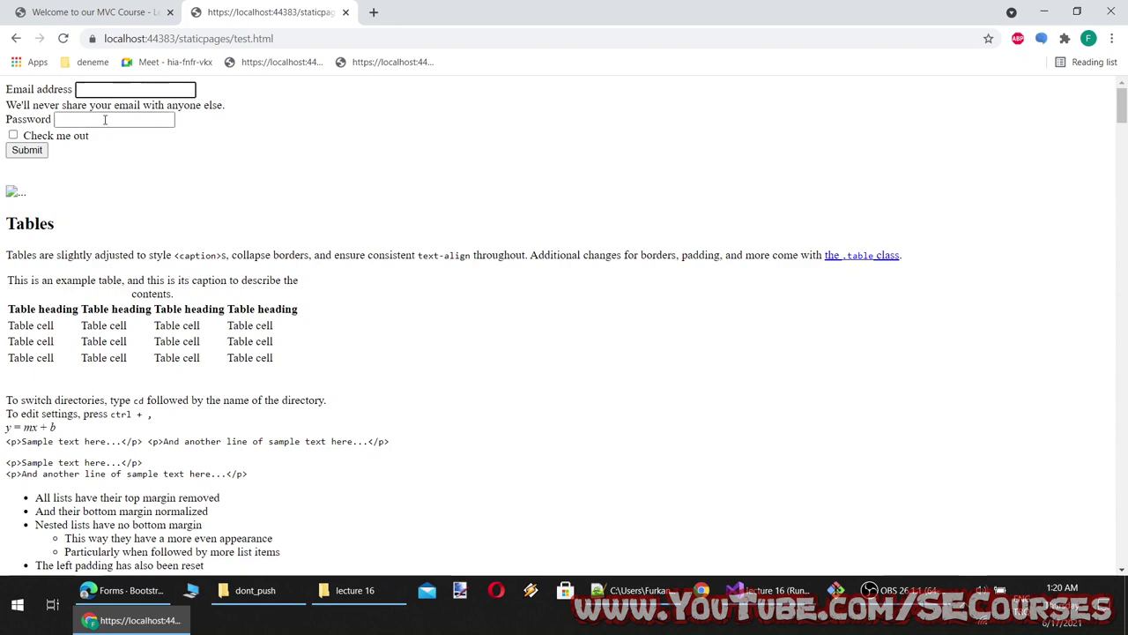
left_click(105, 120)
left_click(79, 7)
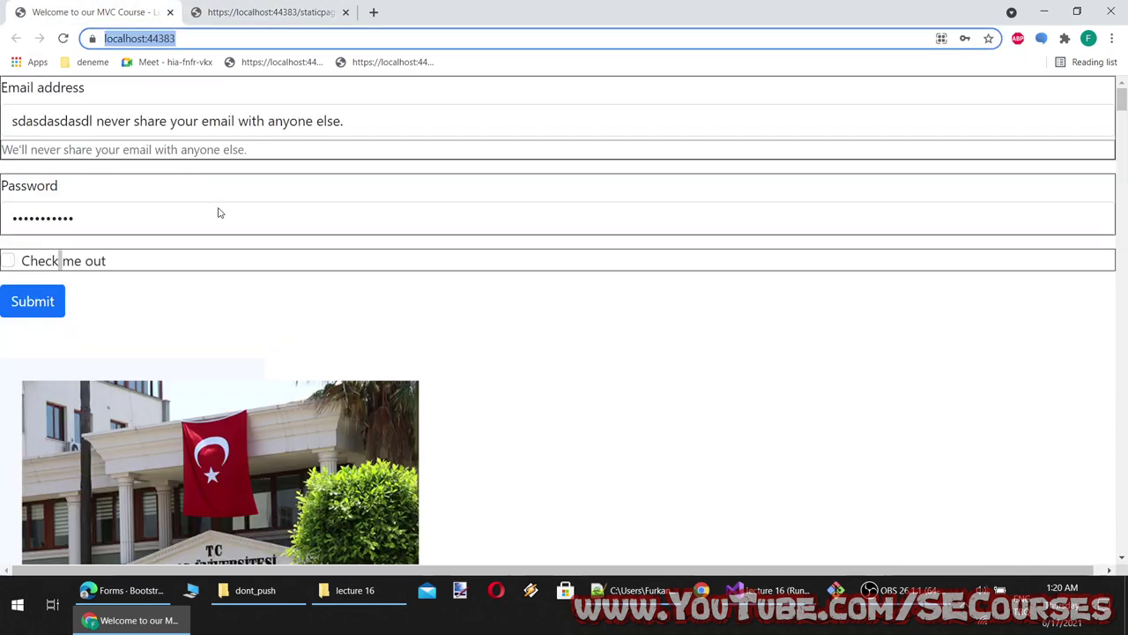
left_click(322, 8)
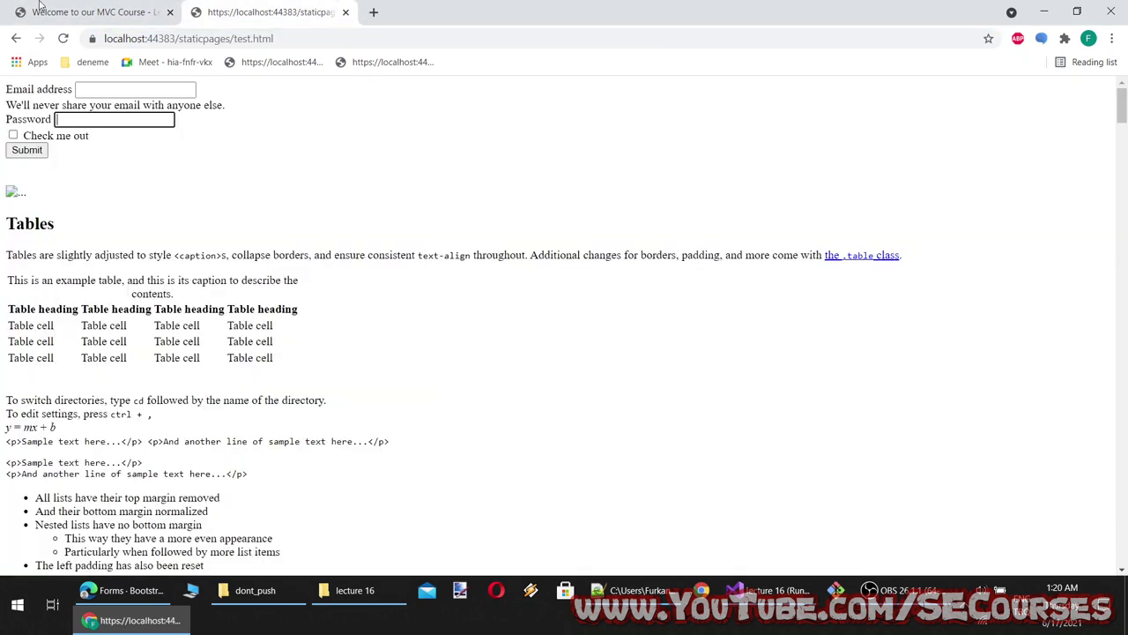
left_click(39, 7)
left_click(251, 12)
left_click(86, 7)
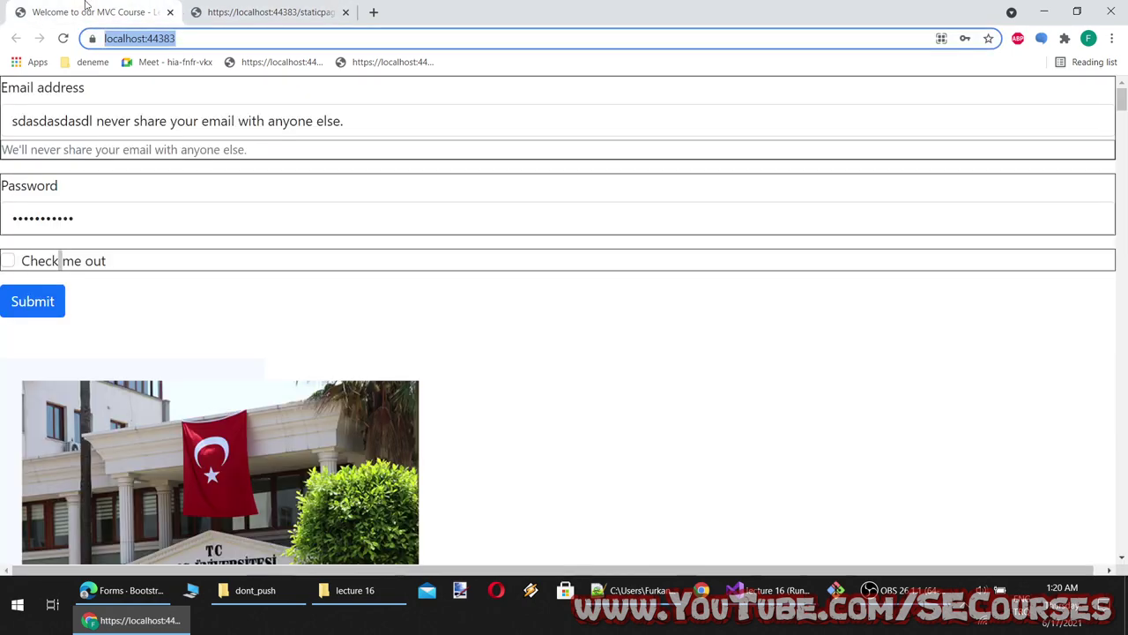
left_click(735, 590)
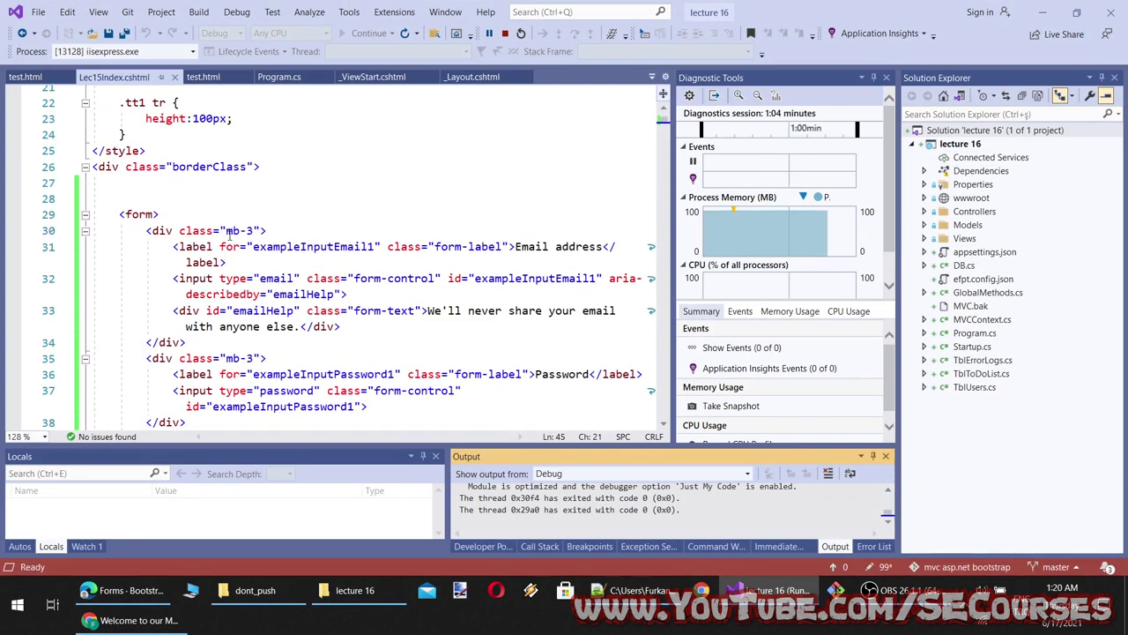
Add class="col-3" to the <form> tag on line 29 of Lec15Index.cshtml
scroll(227, 231, "down", 3)
scroll(140, 148, "up", 1)
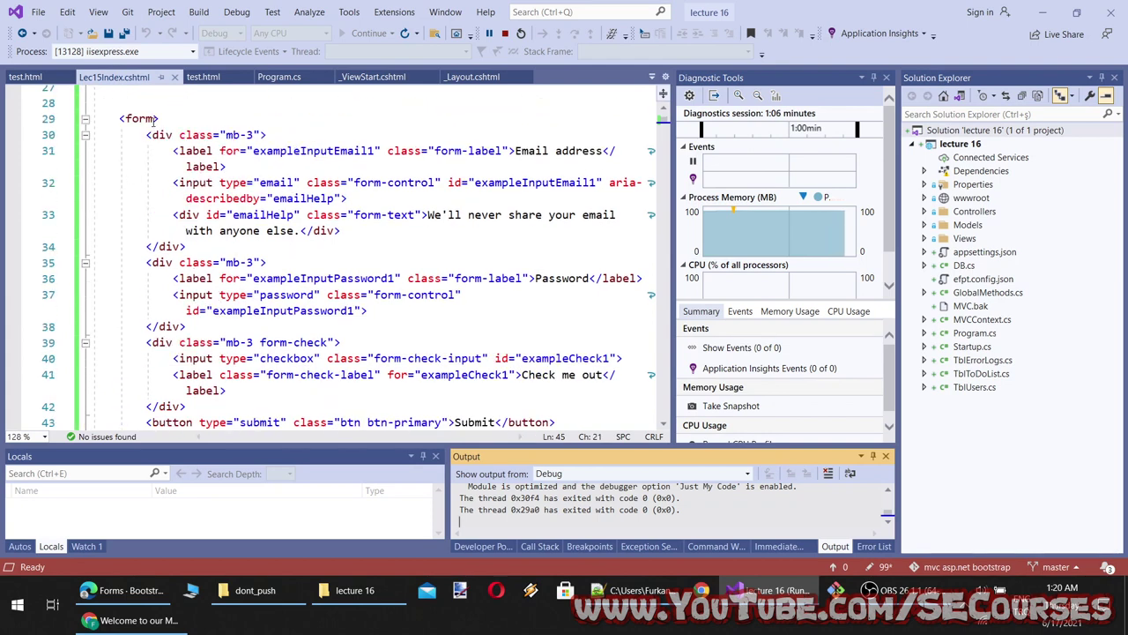
left_click(154, 122)
type("class=")
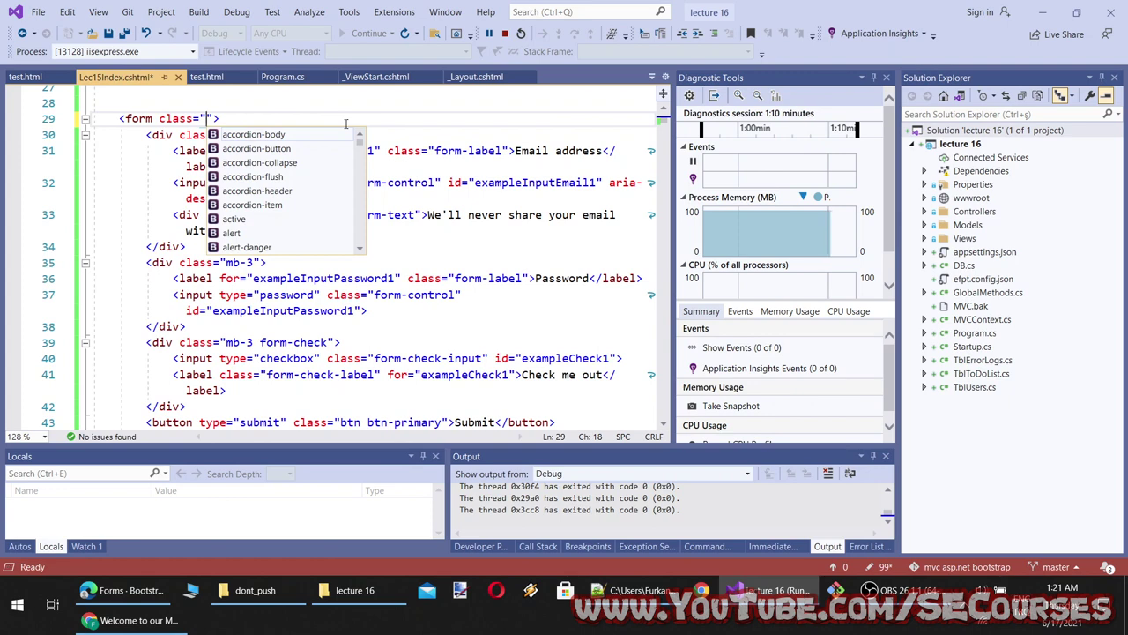
scroll(350, 185, "down", 3)
key("Escape")
left_click(357, 362)
scroll(357, 361, "down", 8)
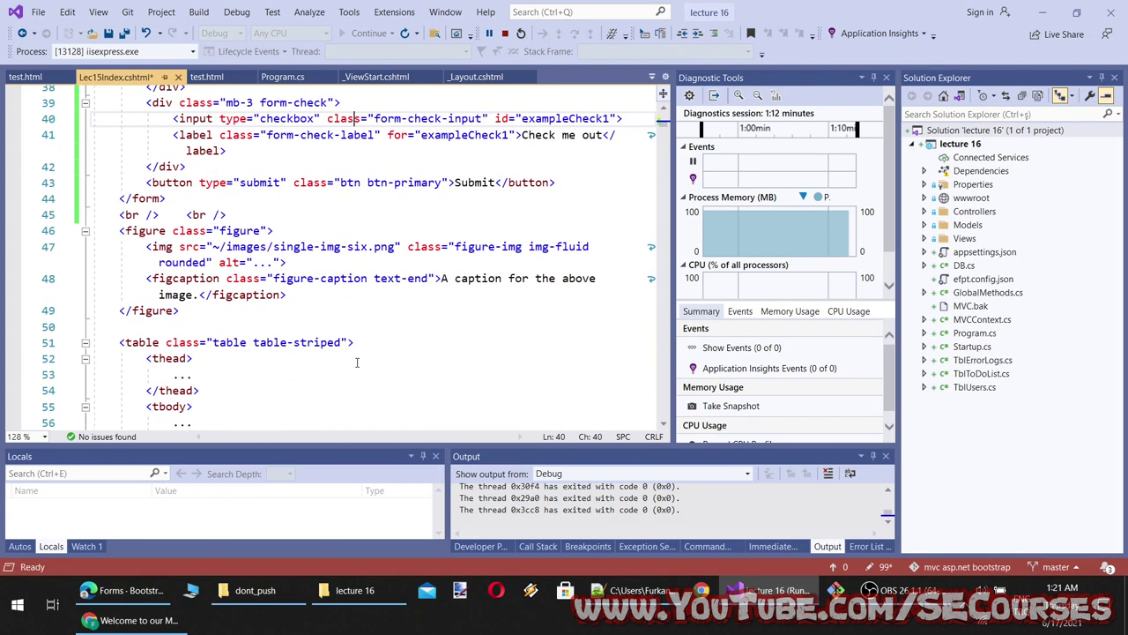
scroll(357, 362, "down", 5)
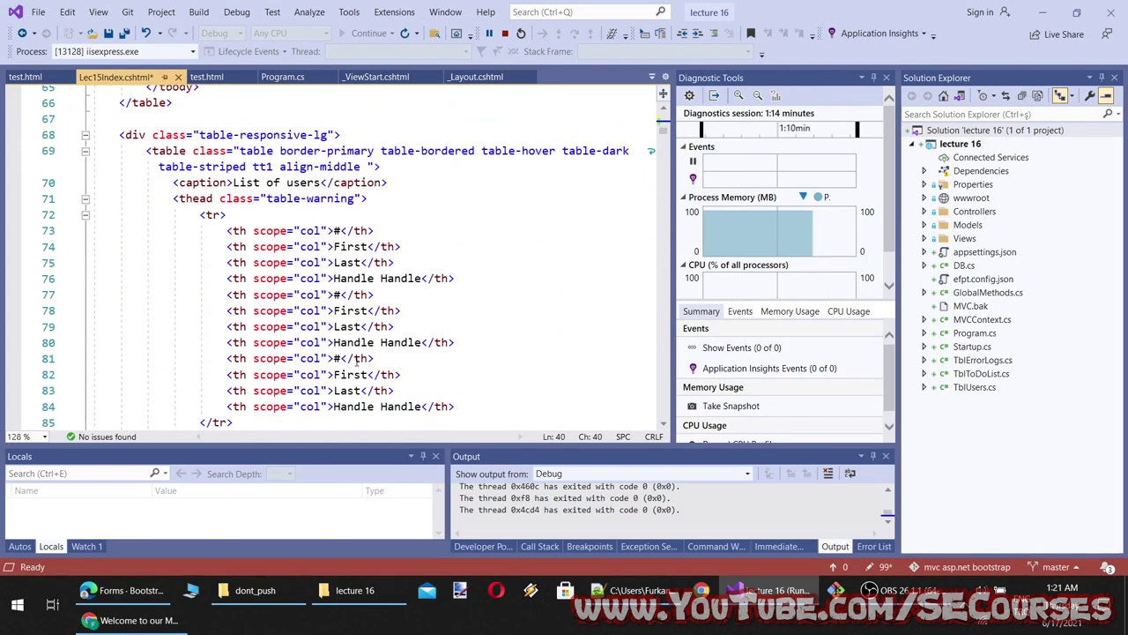
scroll(357, 361, "down", 10)
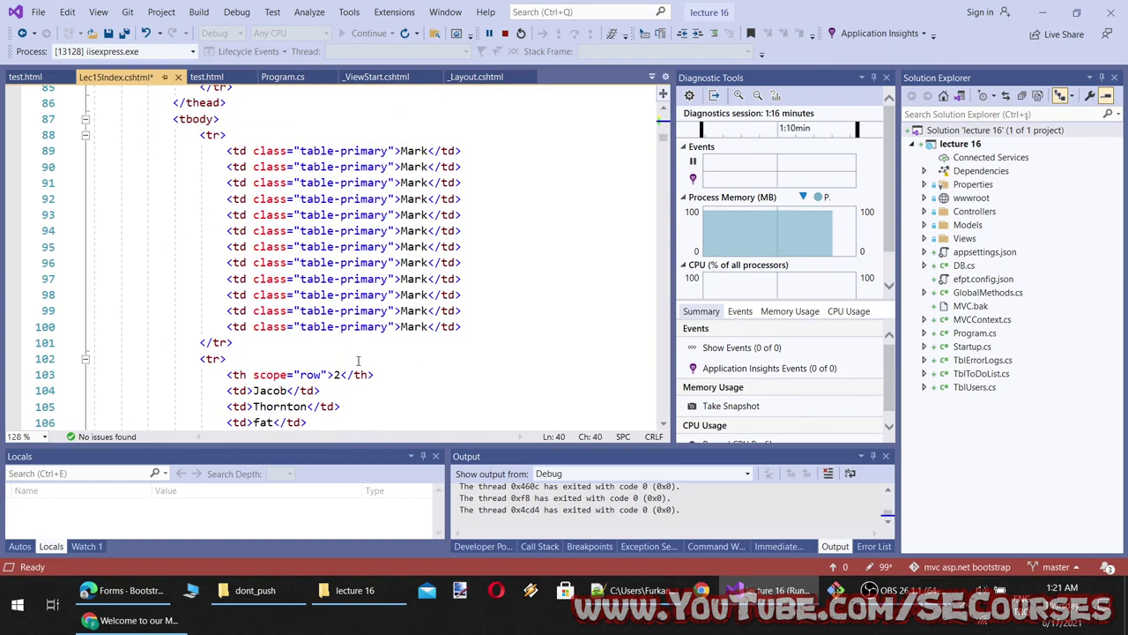
scroll(359, 361, "down", 6)
scroll(359, 361, "down", 6)
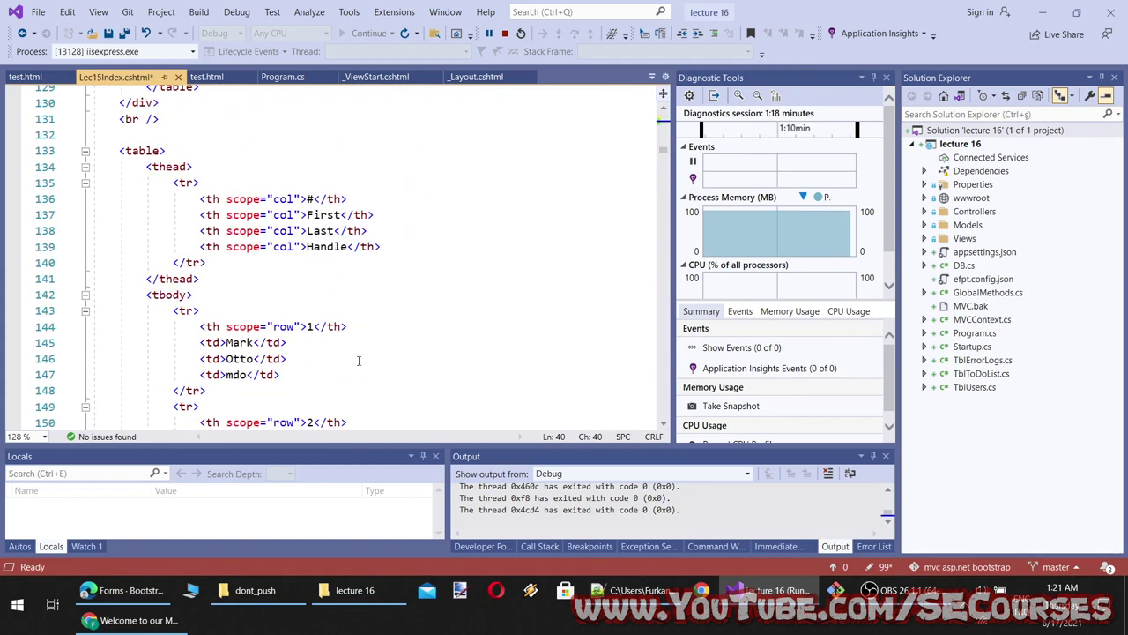
scroll(359, 360, "down", 12)
scroll(358, 361, "up", 20)
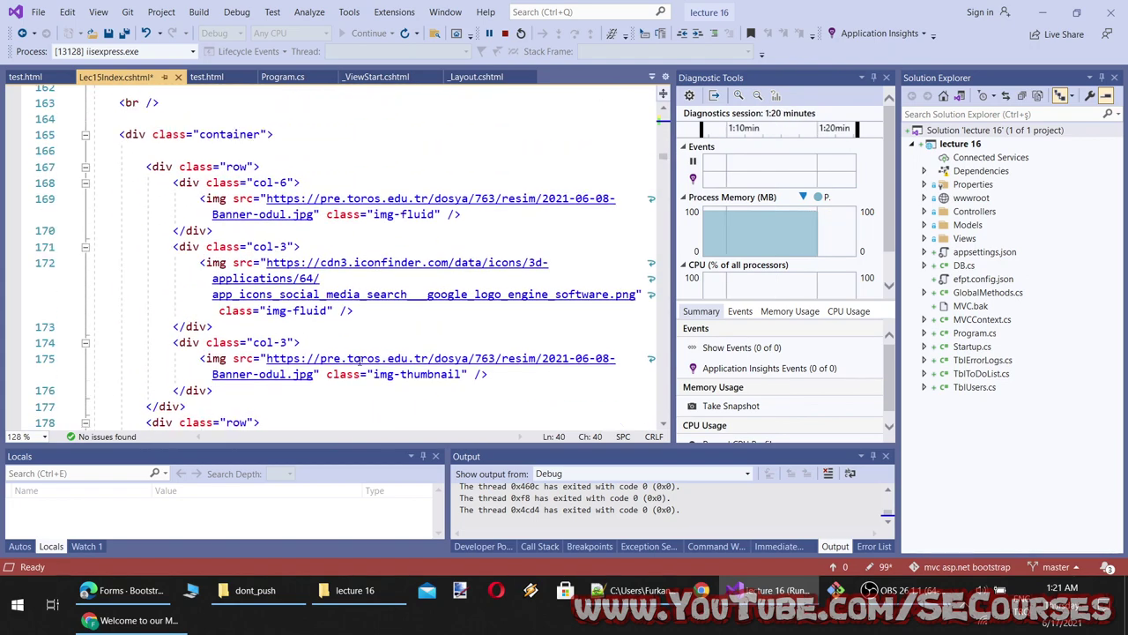
scroll(280, 326, "up", 18)
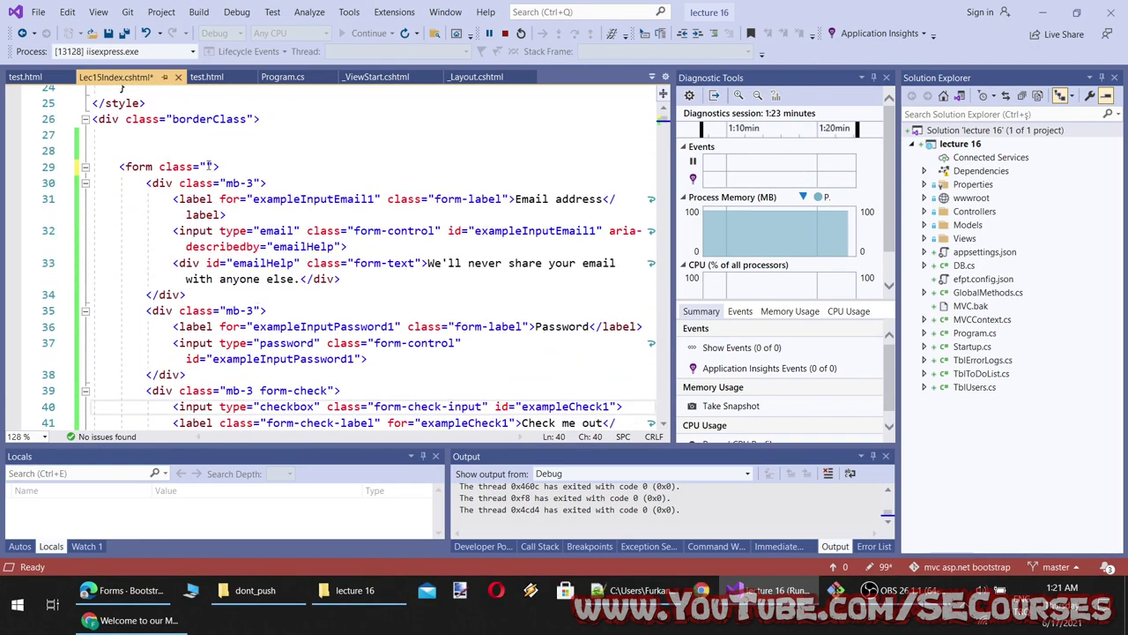
left_click(213, 166)
type("col-3")
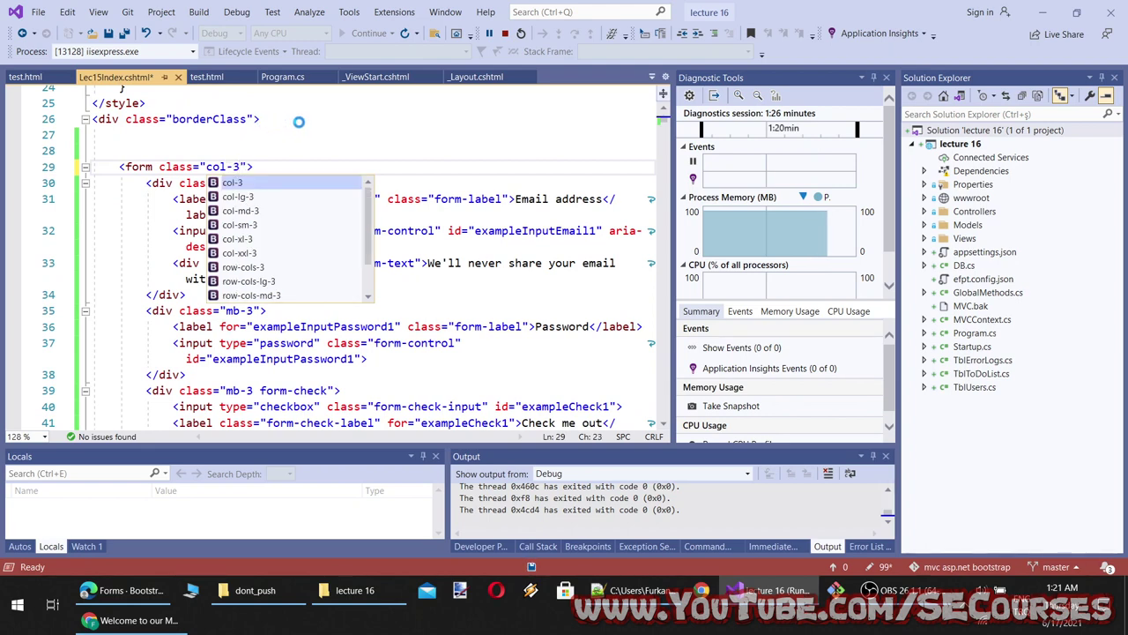
Reload the site in Chrome with F5, which shows an internal error page
left_click(101, 622)
key("F5")
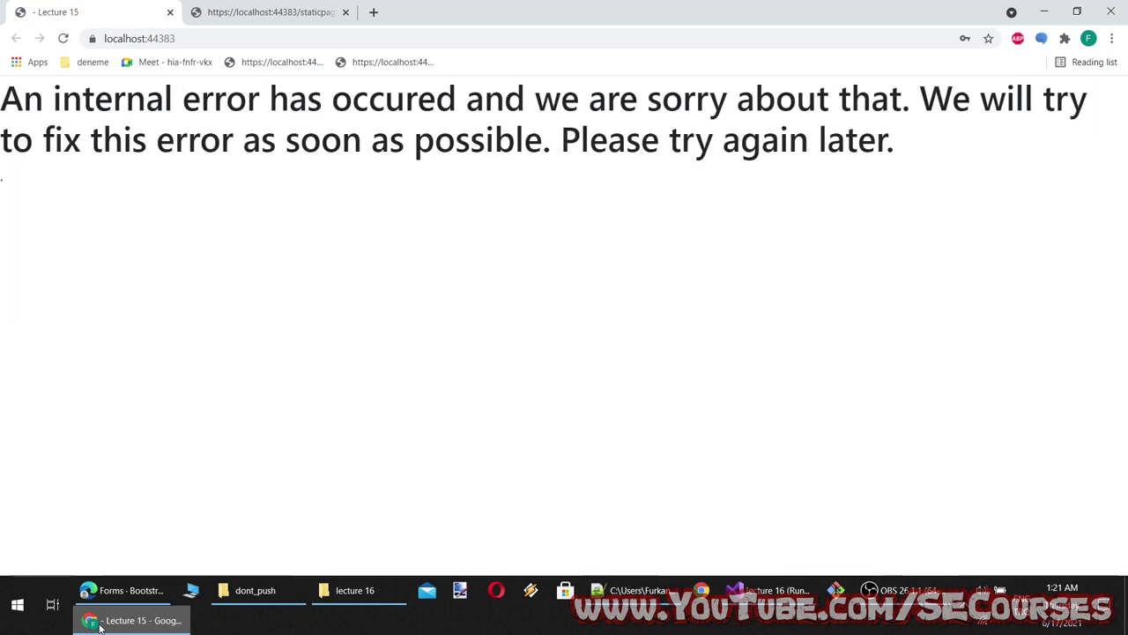
left_click(101, 622)
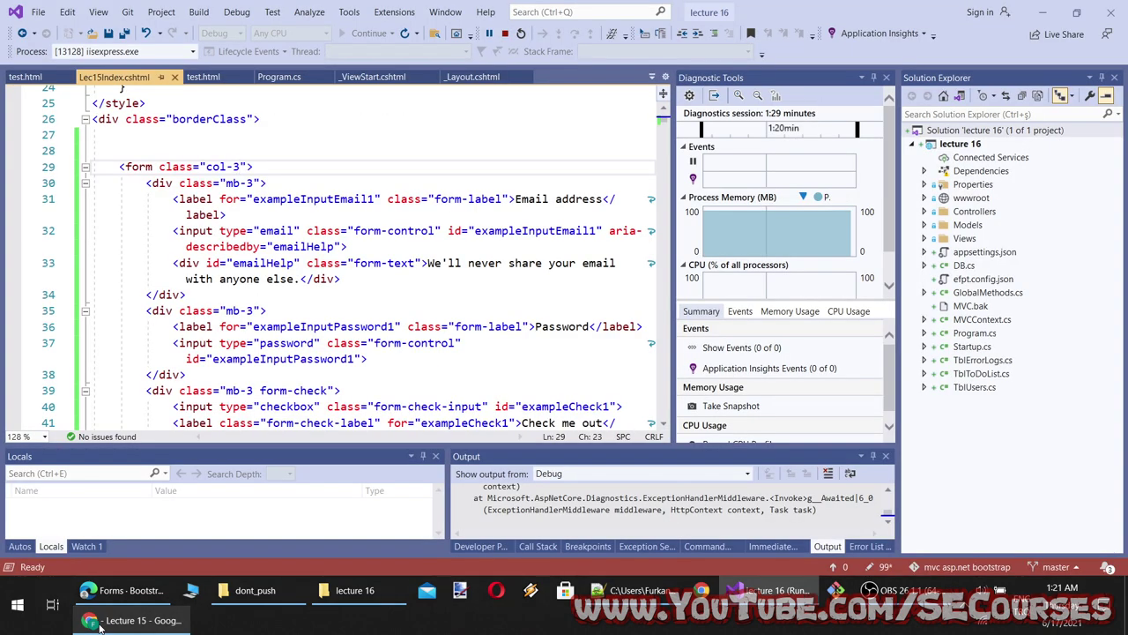
left_click(100, 622)
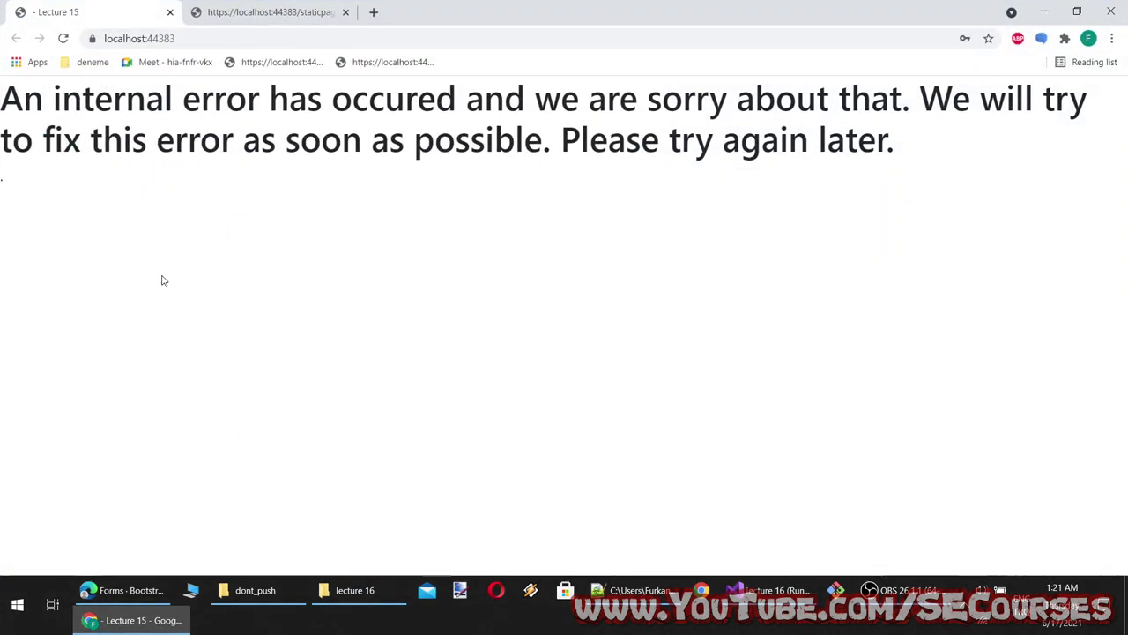
left_click(131, 621)
left_click(360, 139)
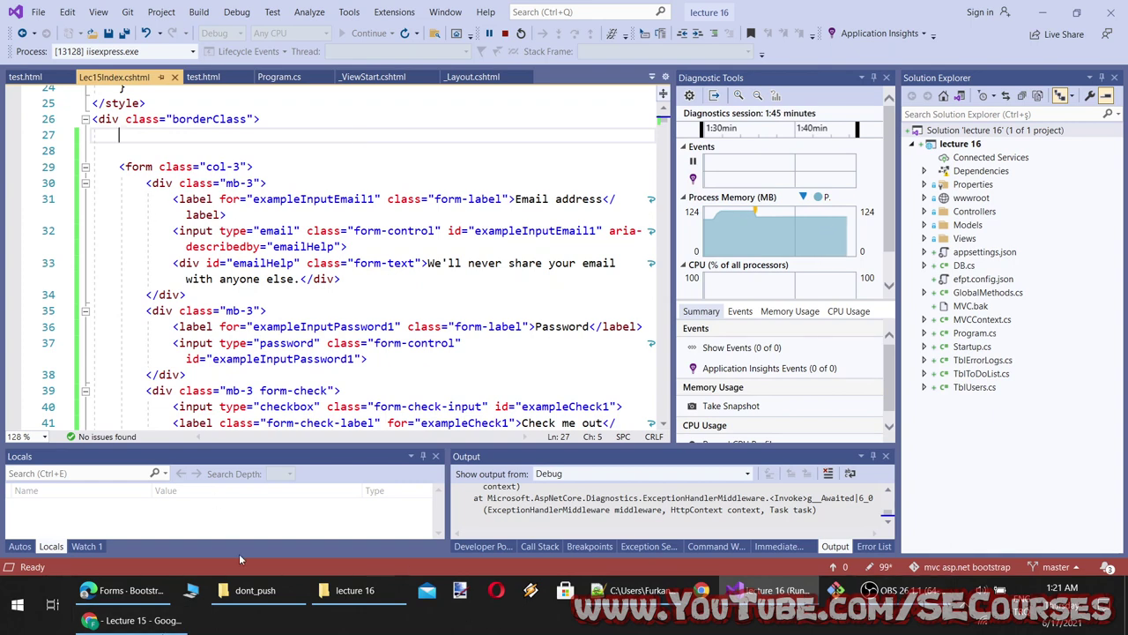
left_click(3, 626)
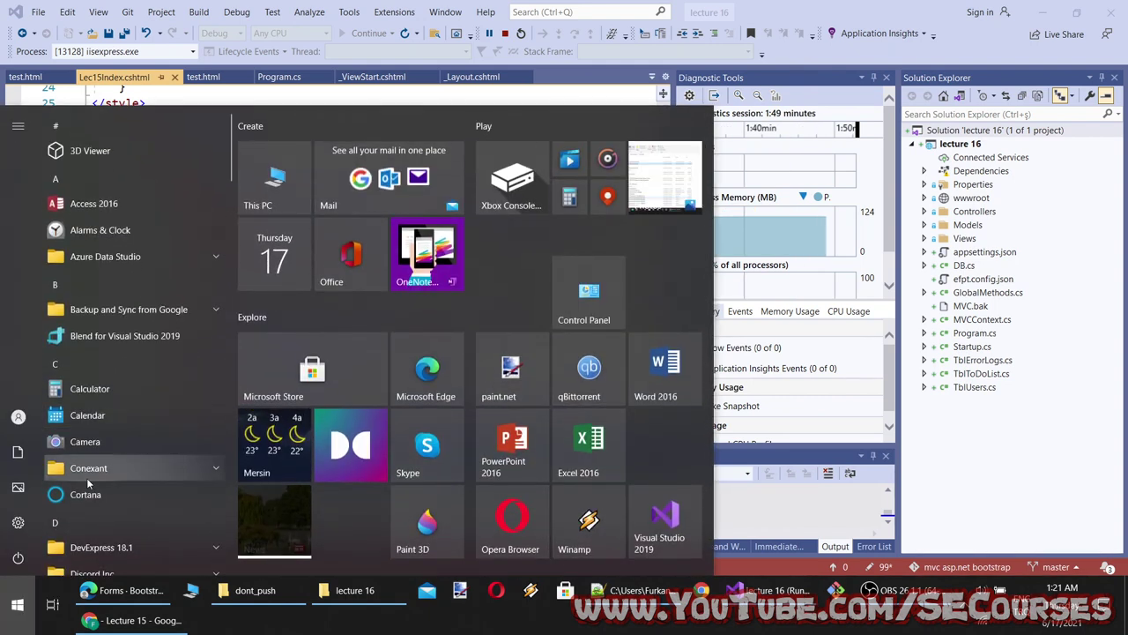
Search the Start menu for sql and launch Microsoft SQL Server Management Studio 18
scroll(129, 380, "down", 5)
scroll(129, 386, "down", 10)
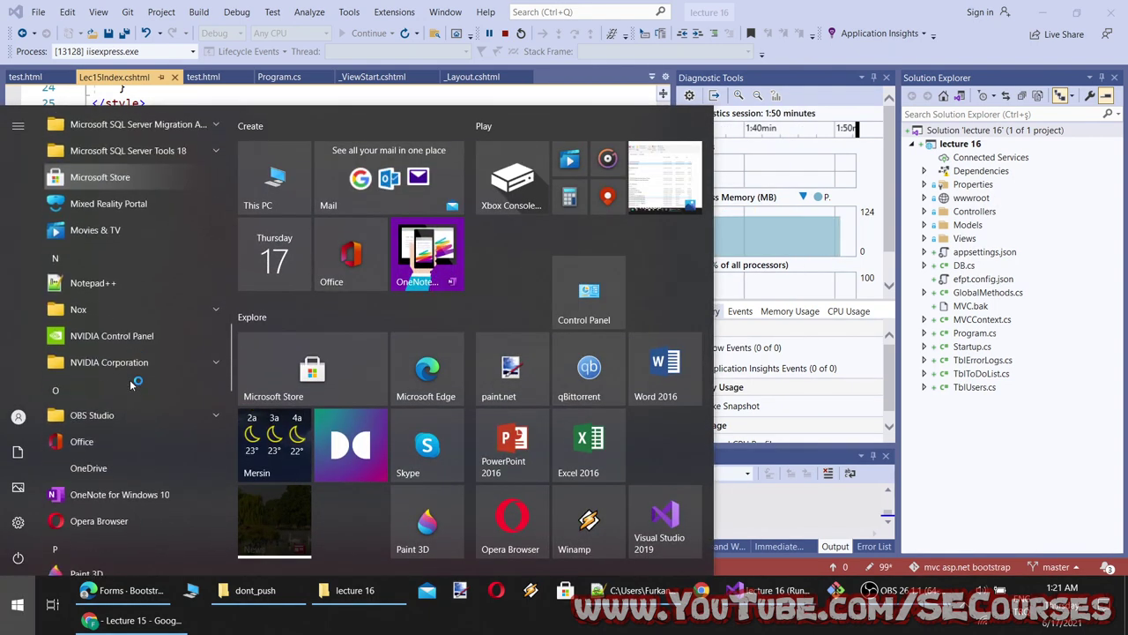
type("sql")
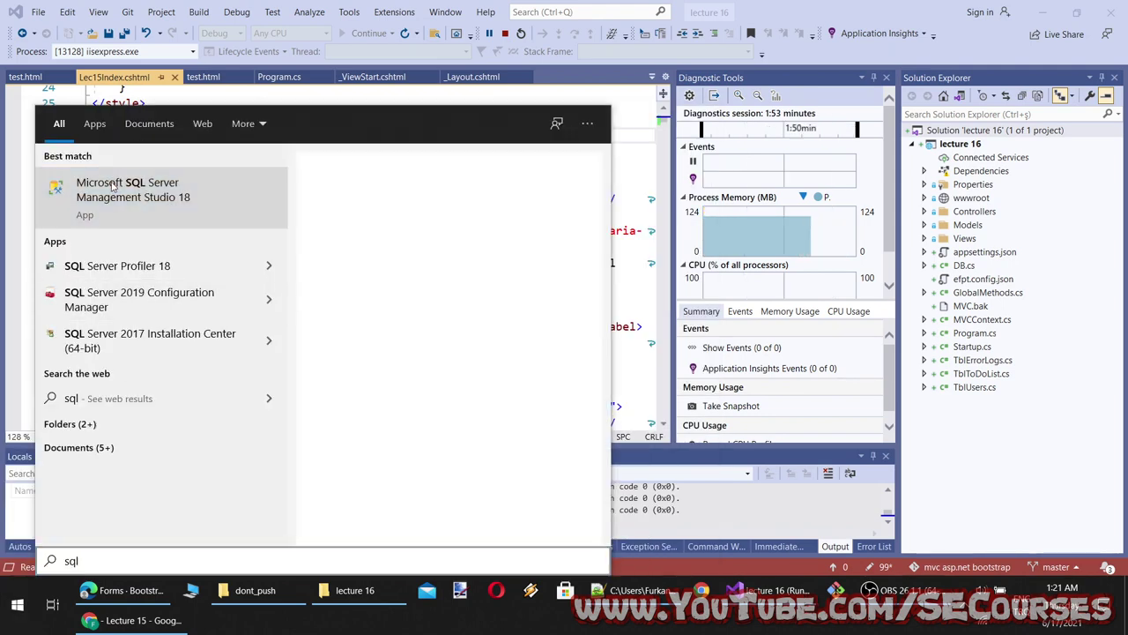
left_click(188, 201)
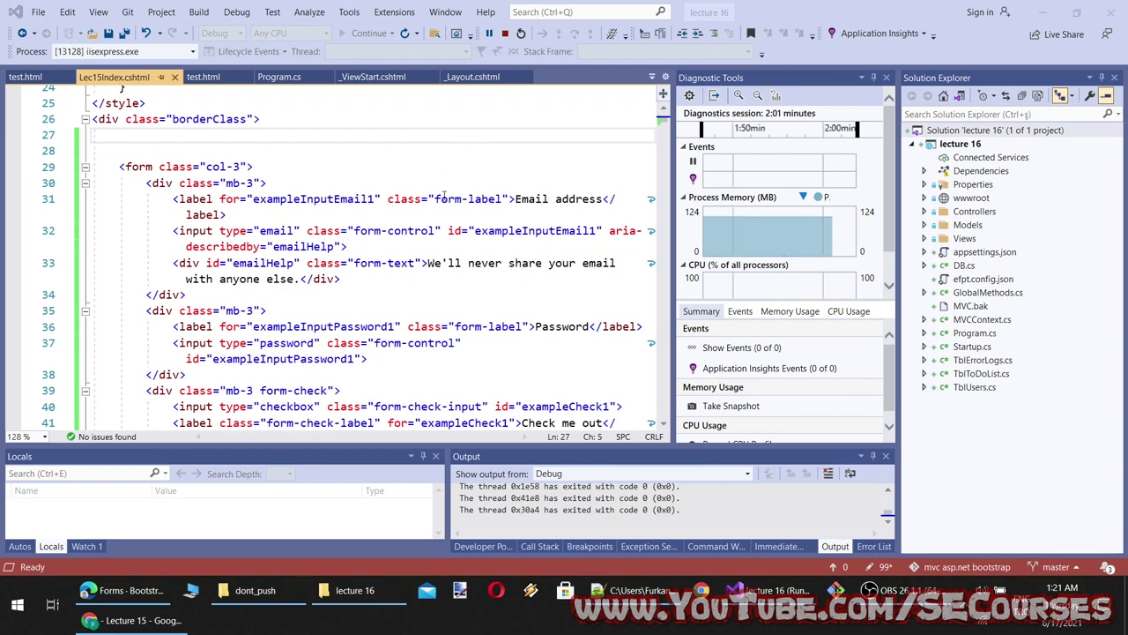
Glance at the Bootstrap forms documentation, then return to the Lec15Index.cshtml form markup
scroll(420, 360, "down", 4)
scroll(421, 361, "up", 8)
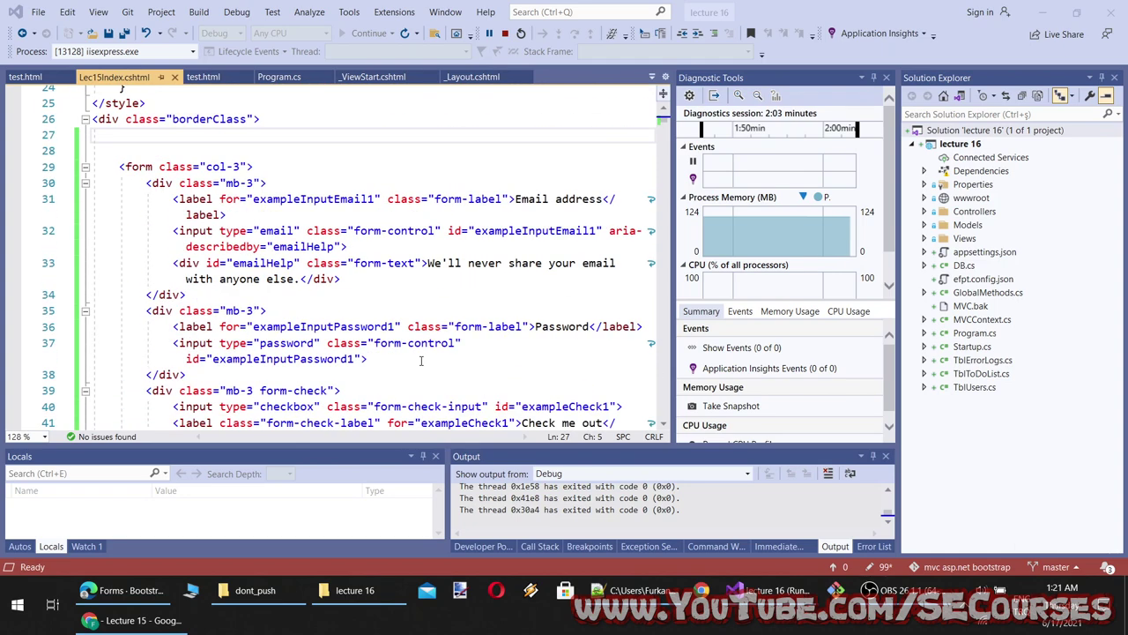
scroll(443, 311, "down", 3)
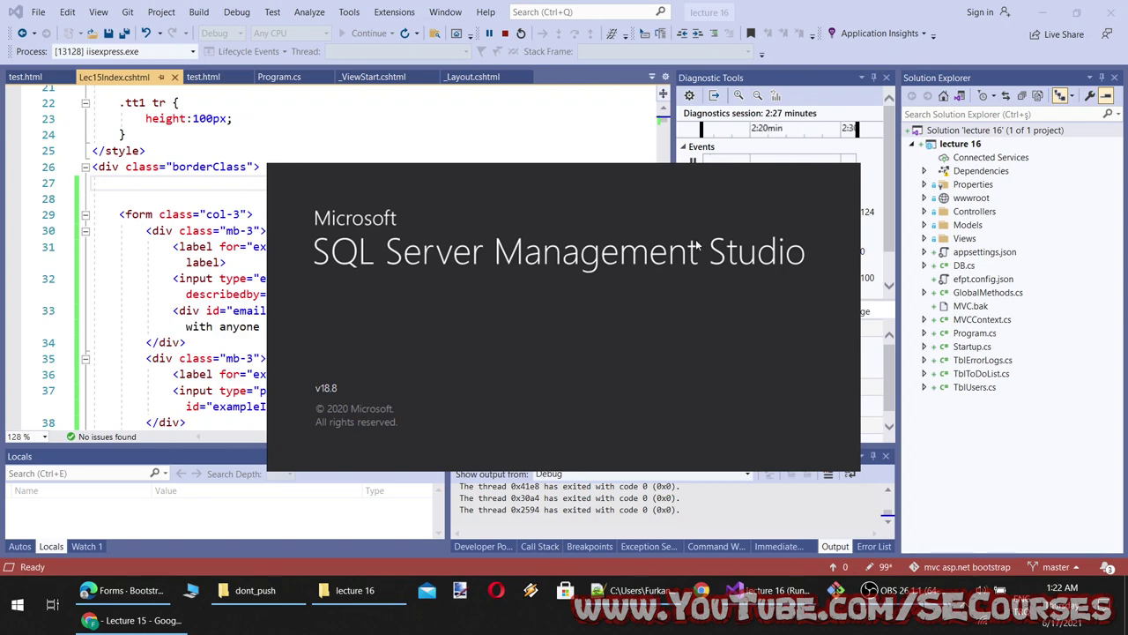
left_click(124, 589)
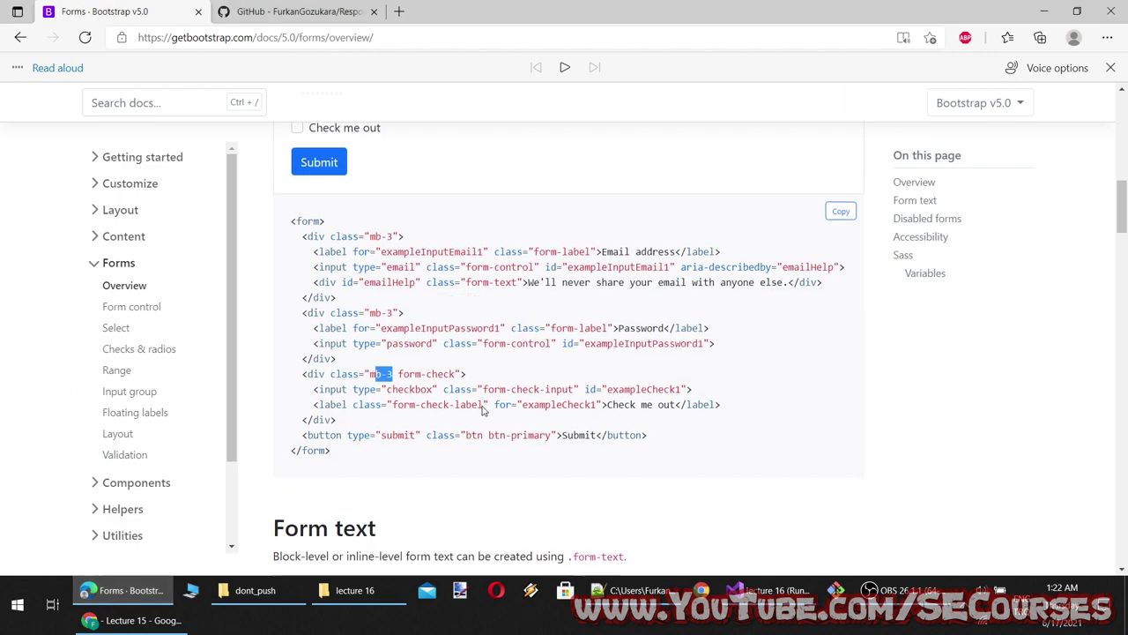
scroll(399, 428, "down", 3)
left_click(124, 590)
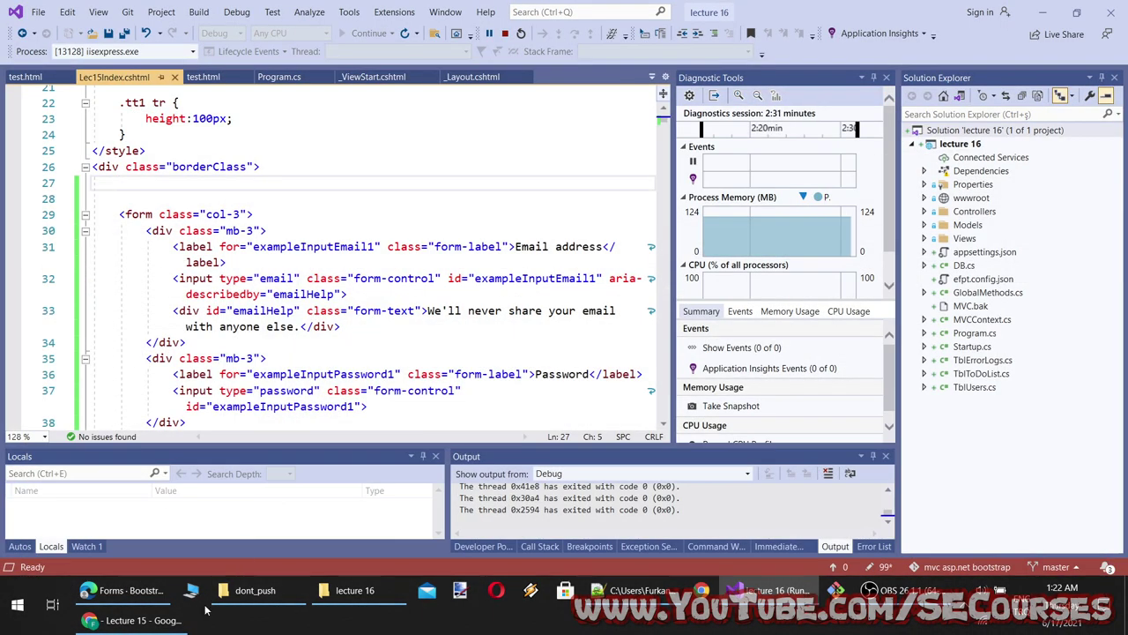
Stop the running lecture 16 debug session and rebuild the site with Ctrl+Shift+B
left_click(167, 620)
left_click(167, 621)
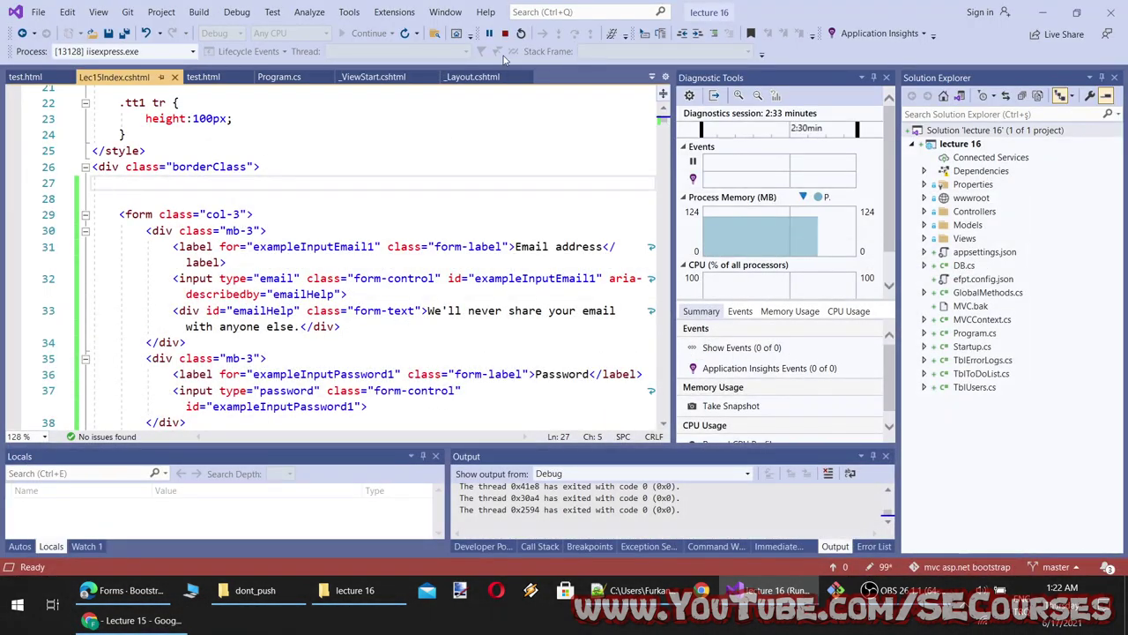
left_click(505, 34)
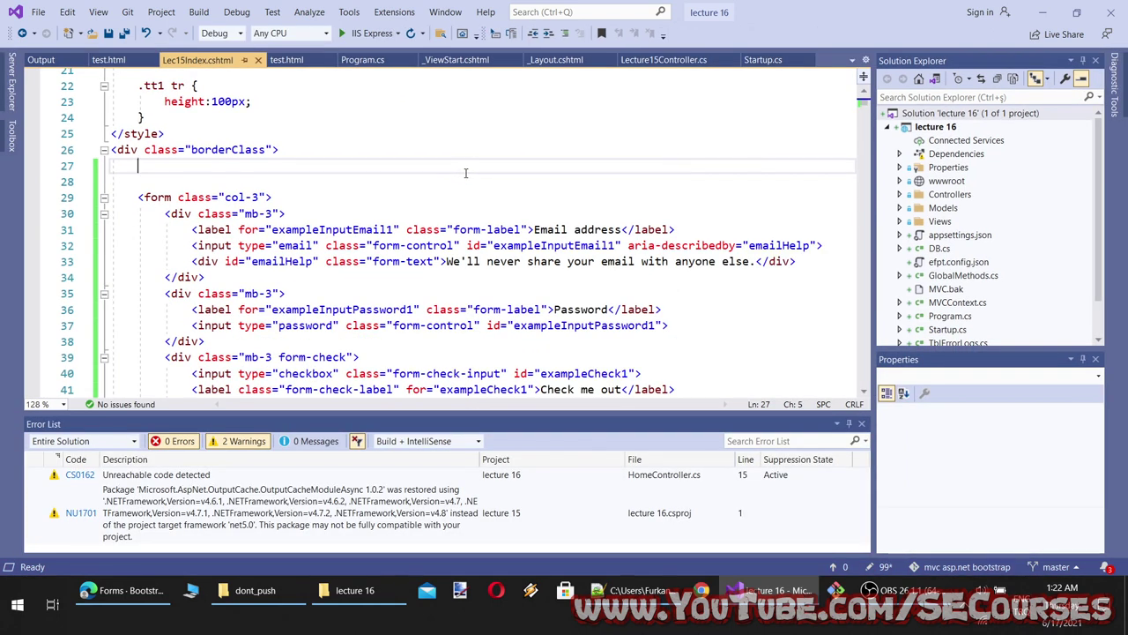
key("ctrl+shift+b")
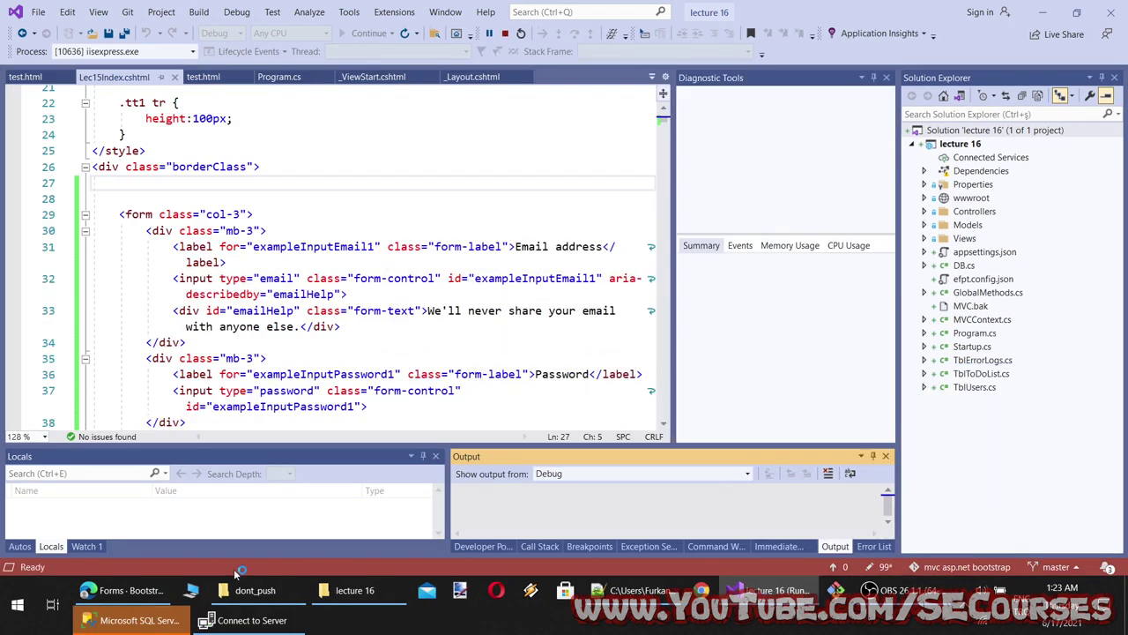
Connect to the local database server and maximize the browser showing the loading site
left_click(245, 620)
left_click(513, 311)
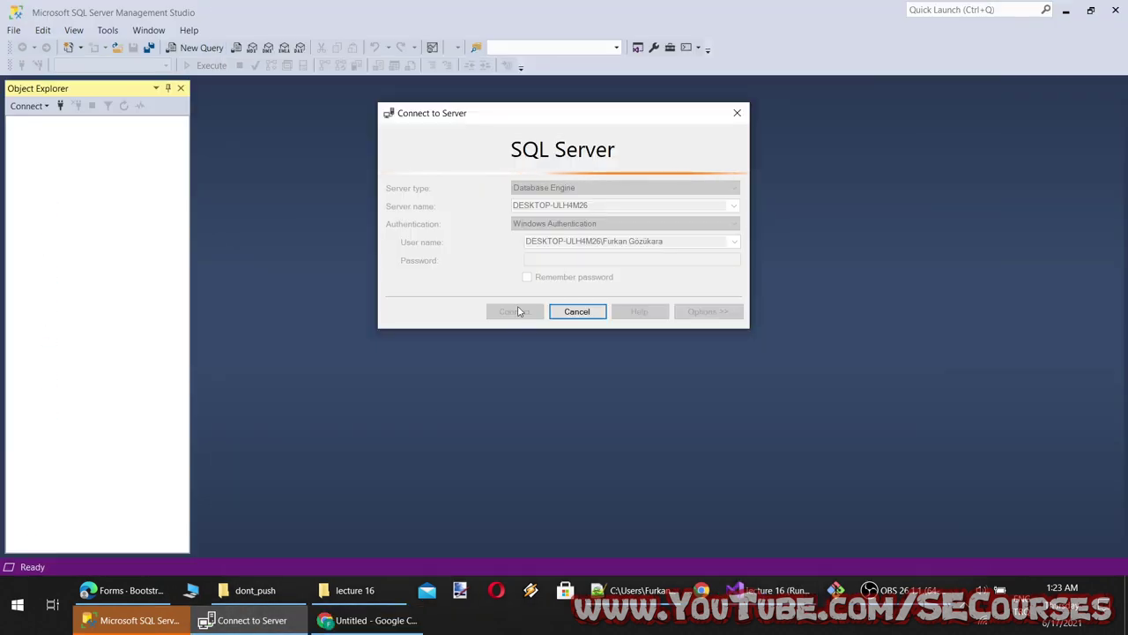
left_click(869, 590)
left_click(870, 590)
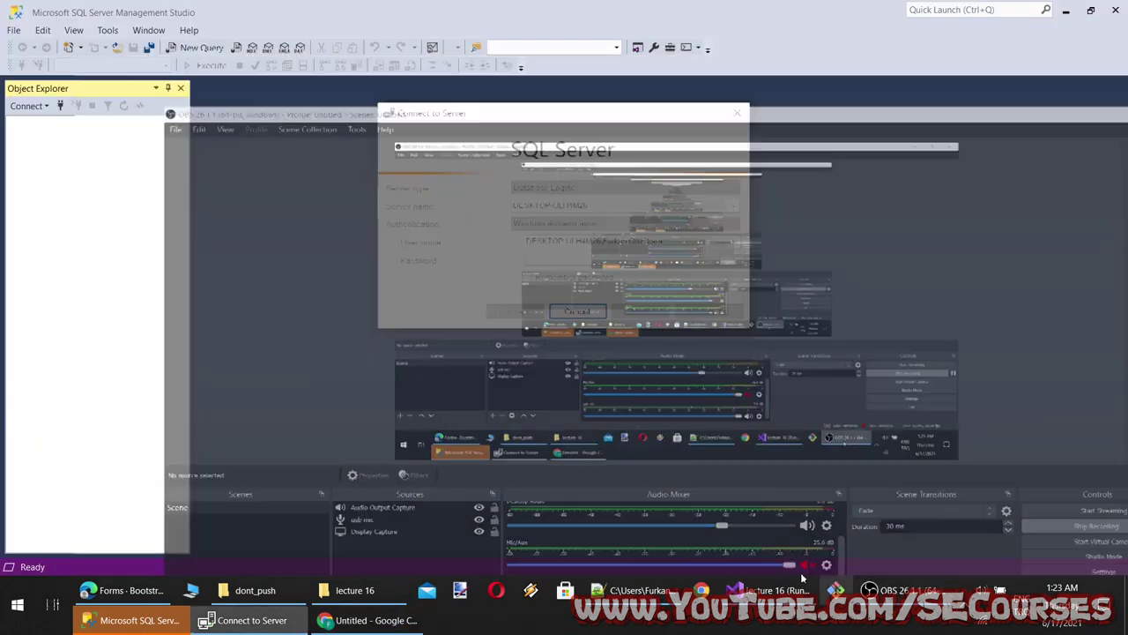
left_click(371, 620)
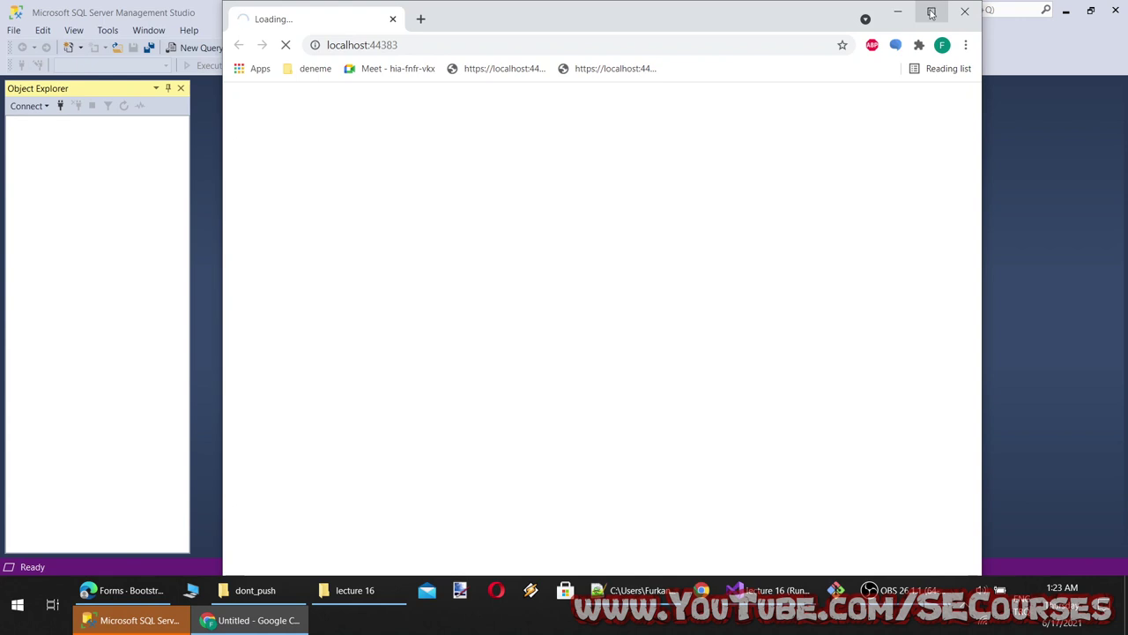
left_click(931, 11)
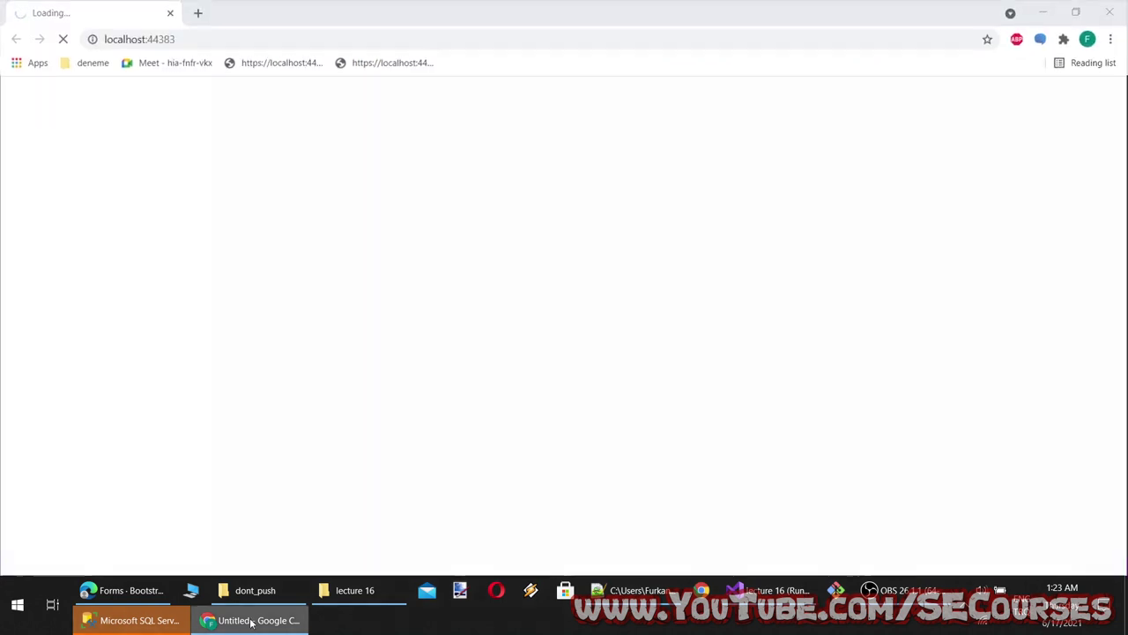
Expand the Databases folder and the MVC database in Object Explorer
left_click(134, 622)
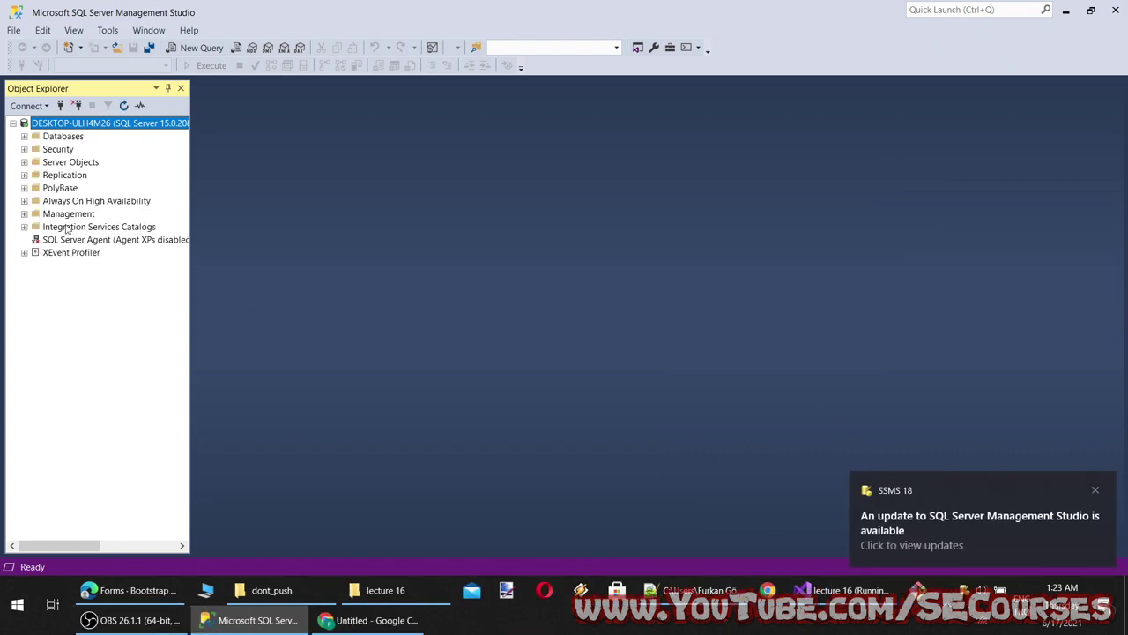
double_click(58, 140)
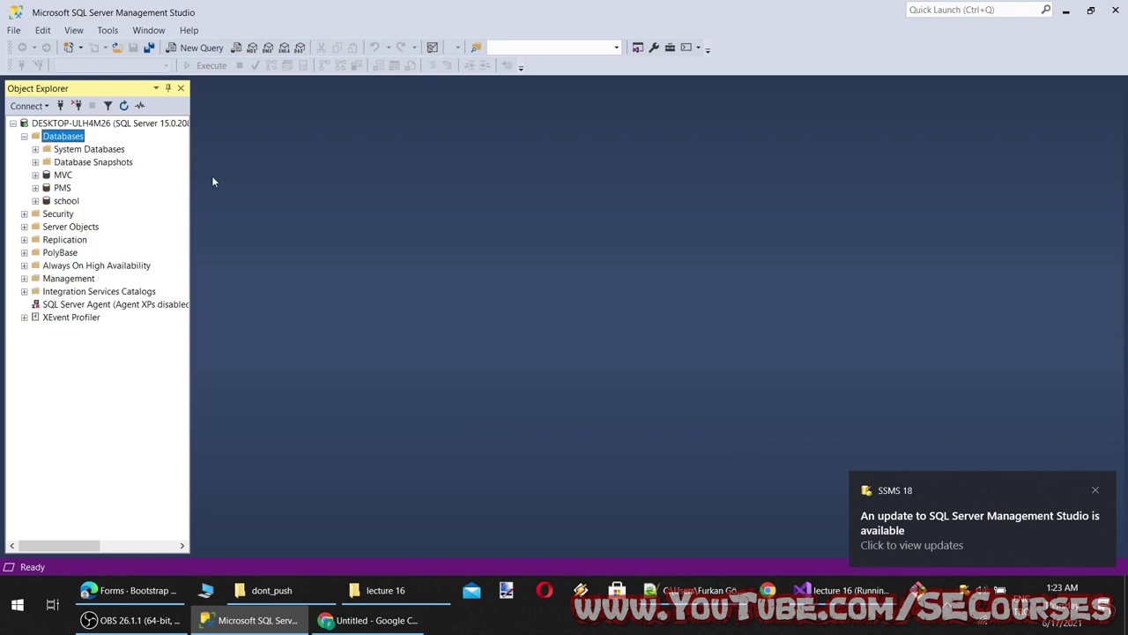
left_click(69, 176)
double_click(60, 176)
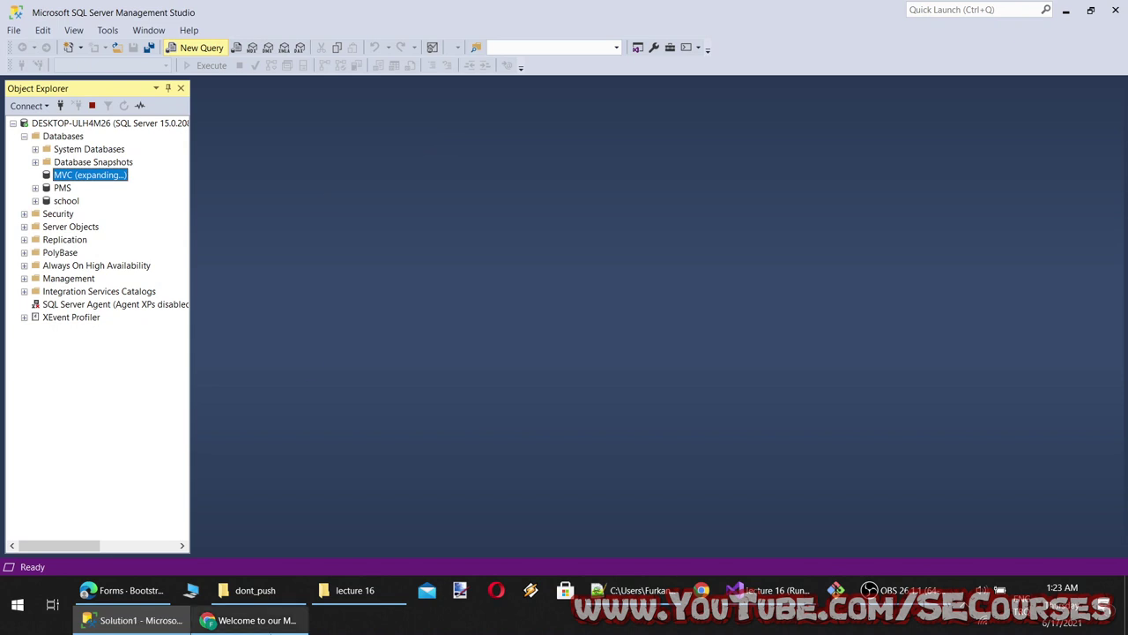
Fill the running form with a sample email and password and tick Check me out
left_click(273, 630)
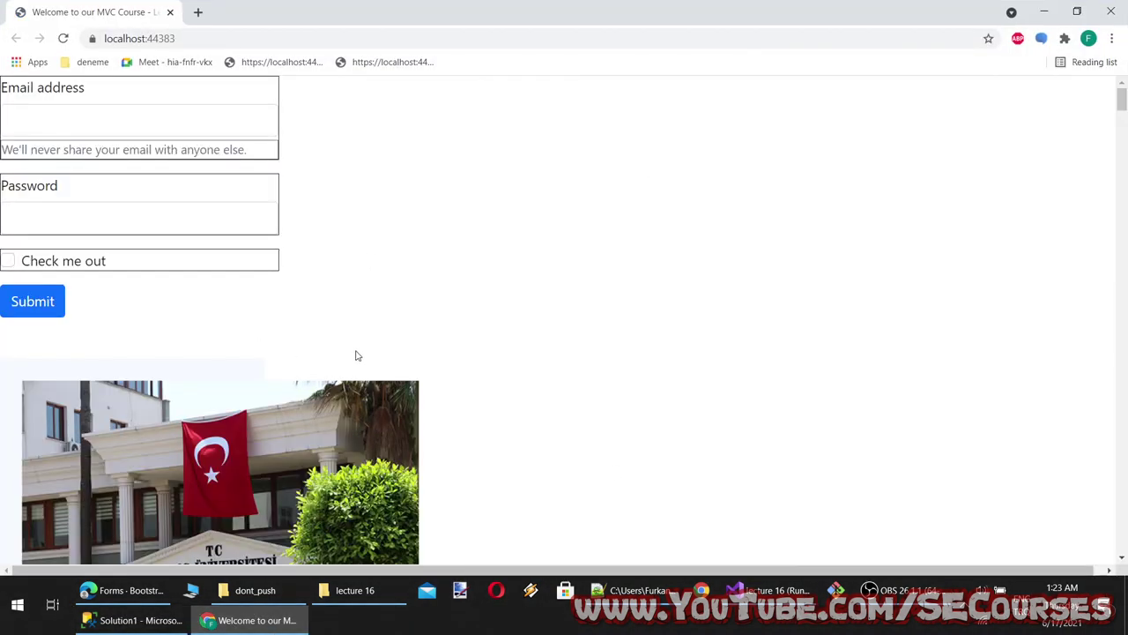
left_click(144, 107)
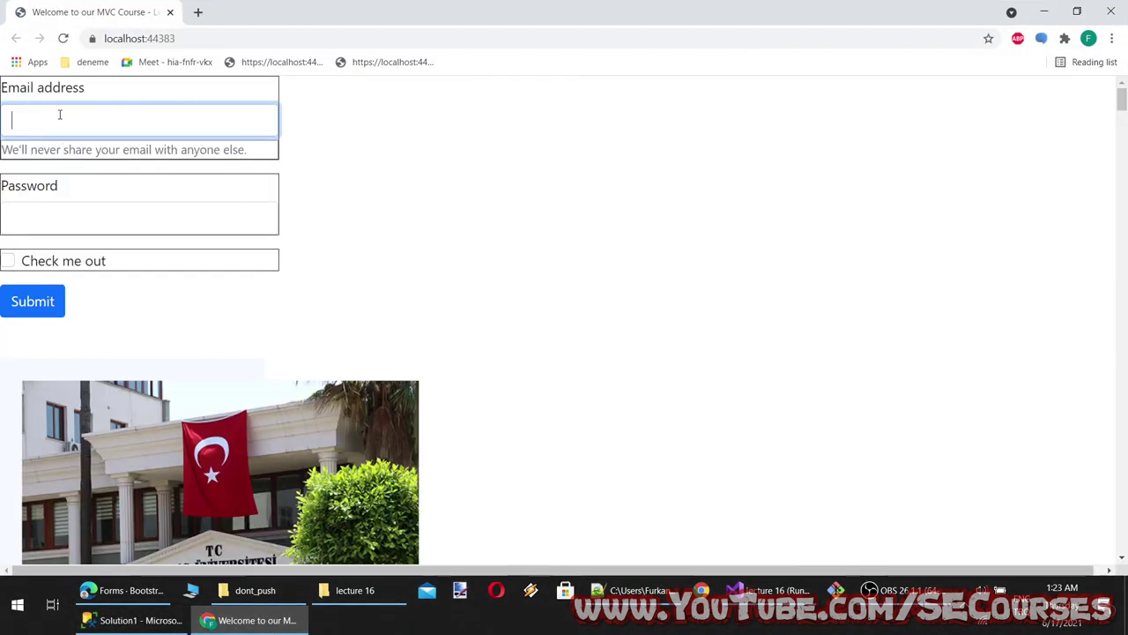
type("dasdsads")
left_click(90, 217)
type("asd")
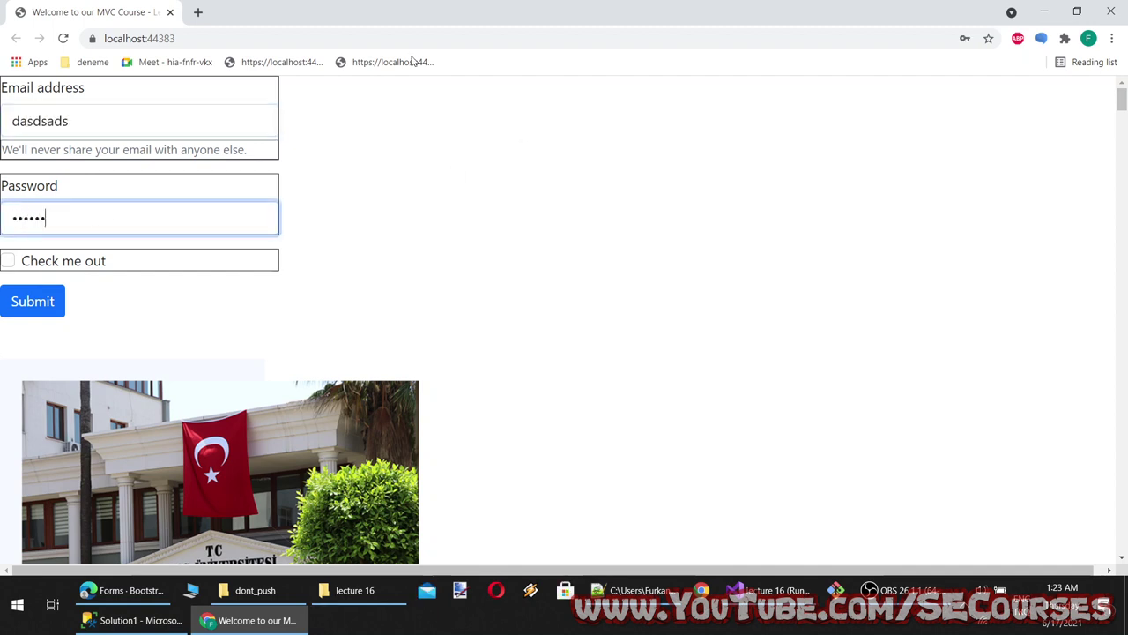
left_click(8, 262)
left_click(141, 620)
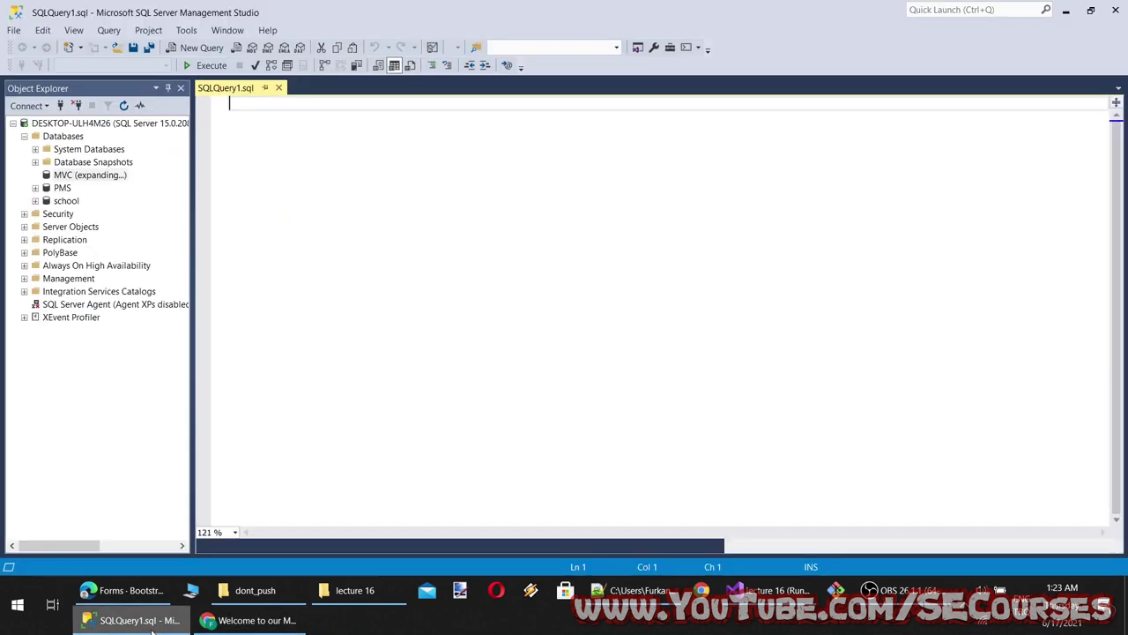
left_click(767, 590)
Copy a container div opening tag and paste it on a new line above the form
left_click(149, 198)
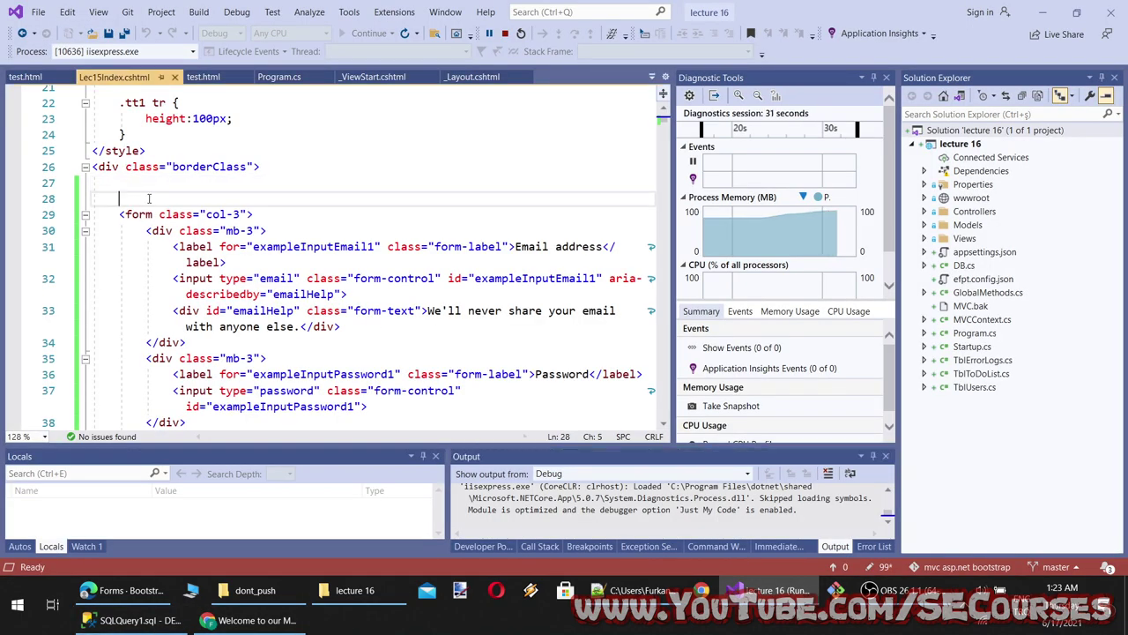
scroll(149, 198, "down", 6)
scroll(226, 312, "down", 5)
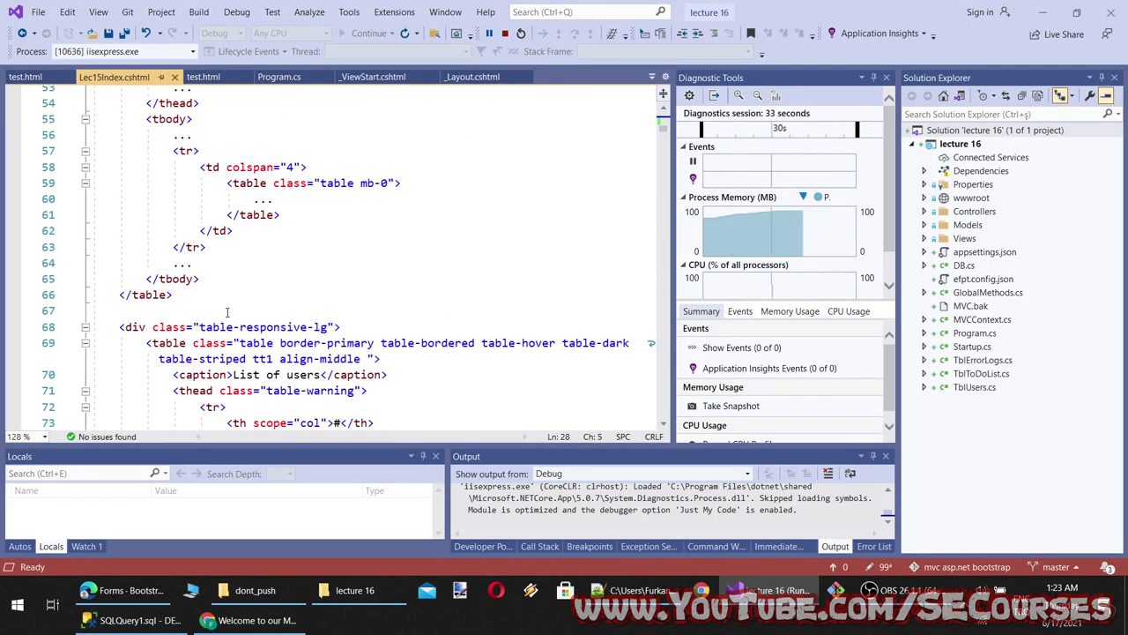
scroll(227, 312, "down", 20)
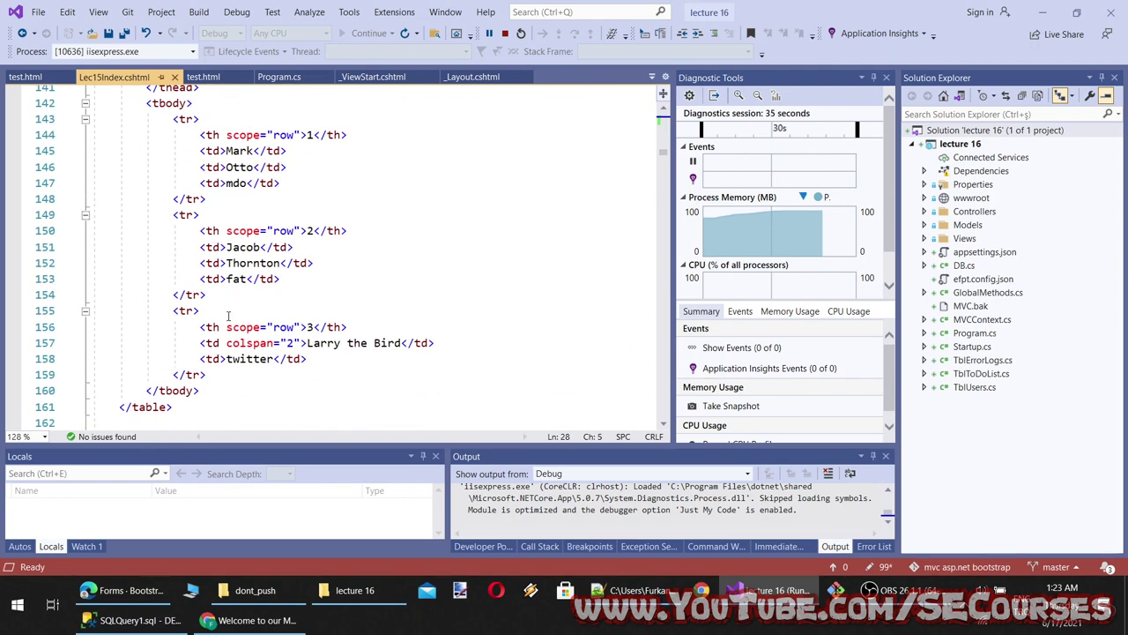
scroll(228, 316, "down", 6)
left_click_drag(273, 183, 93, 184)
key("ctrl+c")
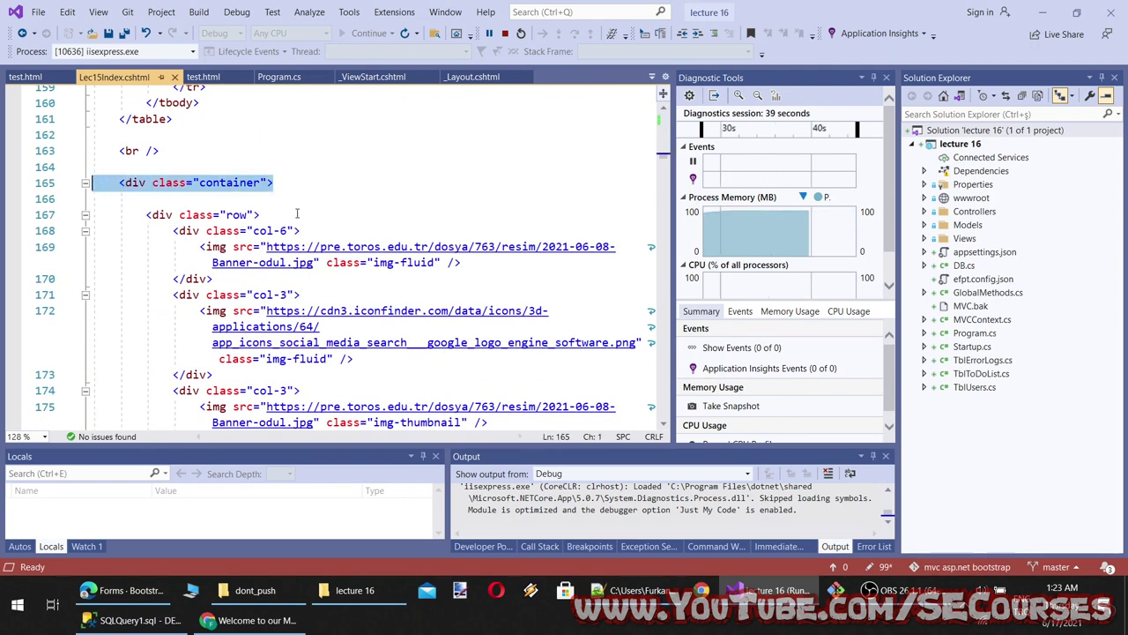
key("ctrl+minus")
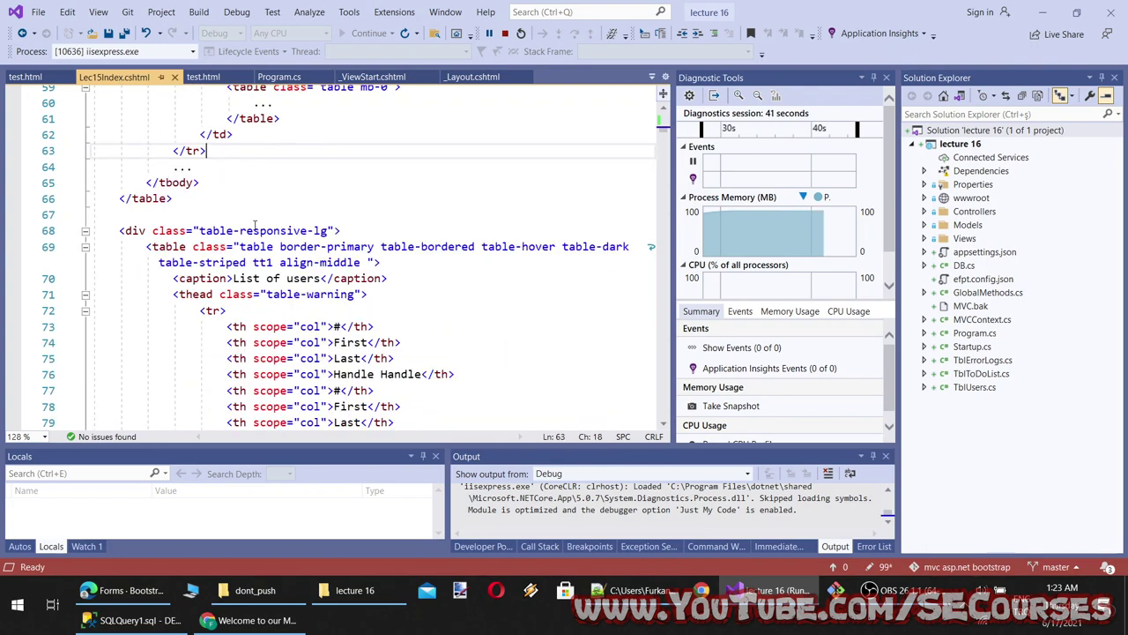
scroll(255, 225, "up", 18)
scroll(230, 238, "down", 10)
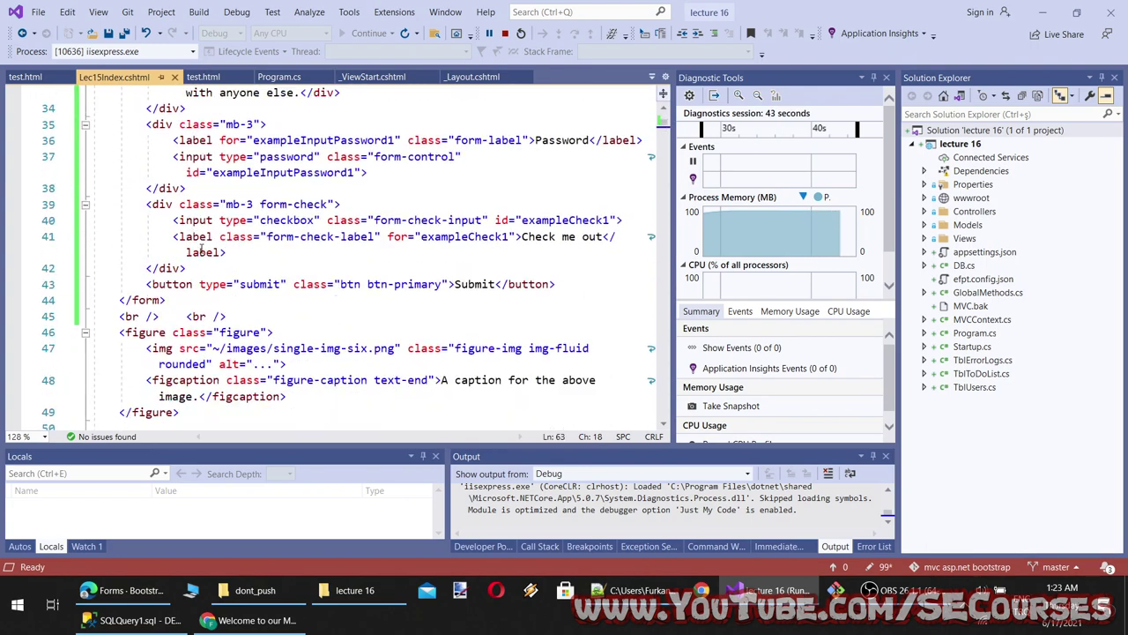
scroll(201, 249, "up", 3)
left_click(220, 141)
key("Return")
key("ctrl+v")
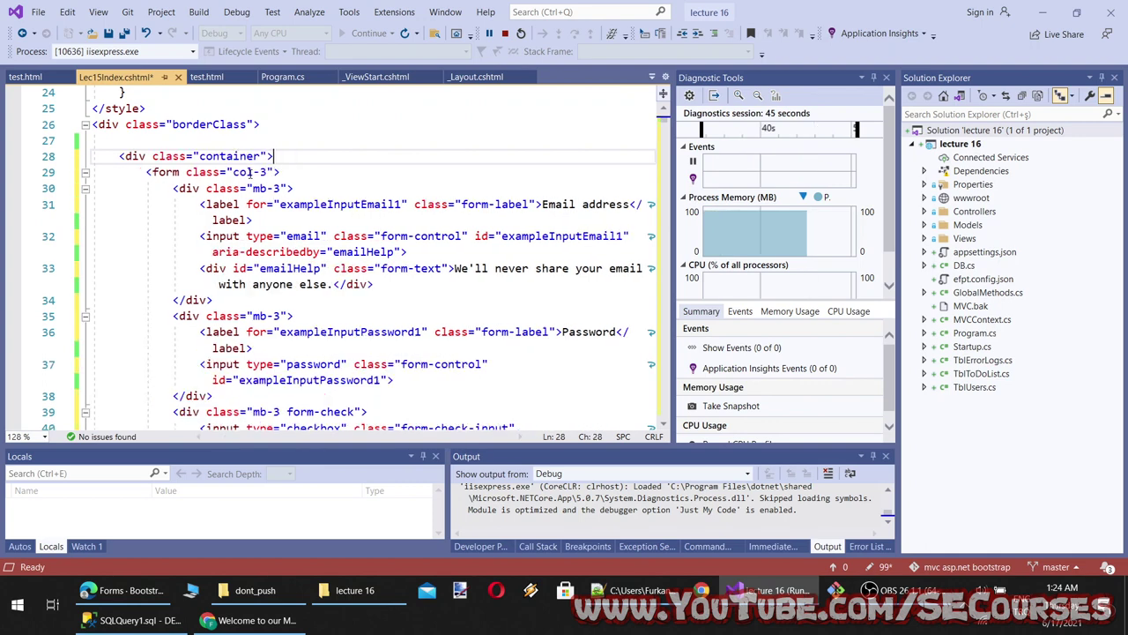
Move col-3 from the form's class into the container div's class and delete the empty class
left_click_drag(267, 172, 233, 171)
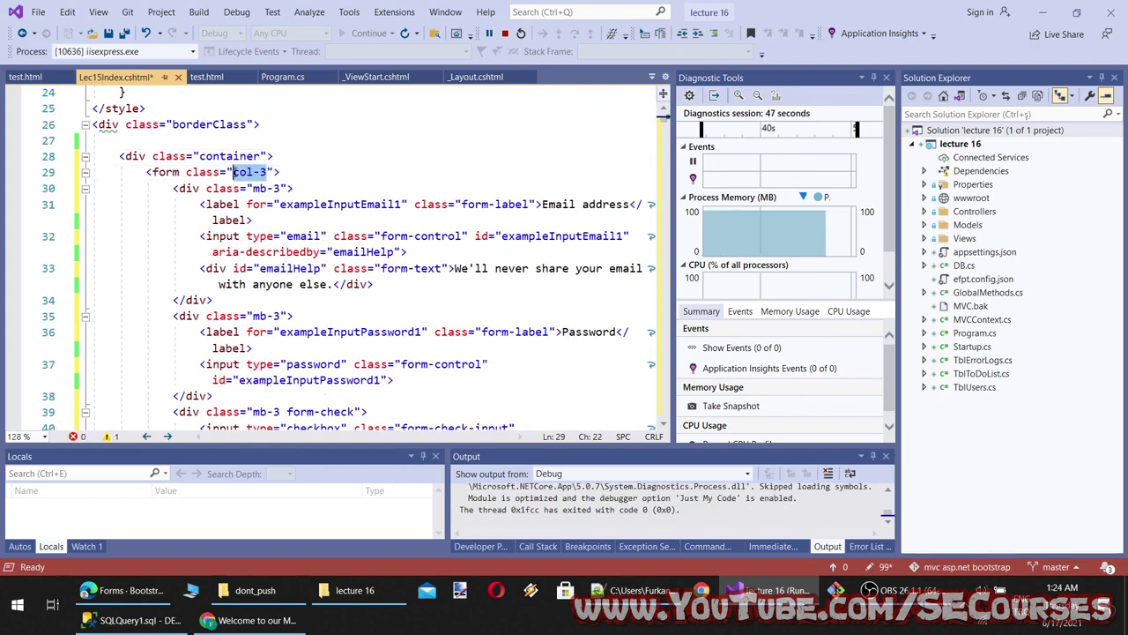
key("ctrl+x")
left_click(261, 156)
key("ctrl+v")
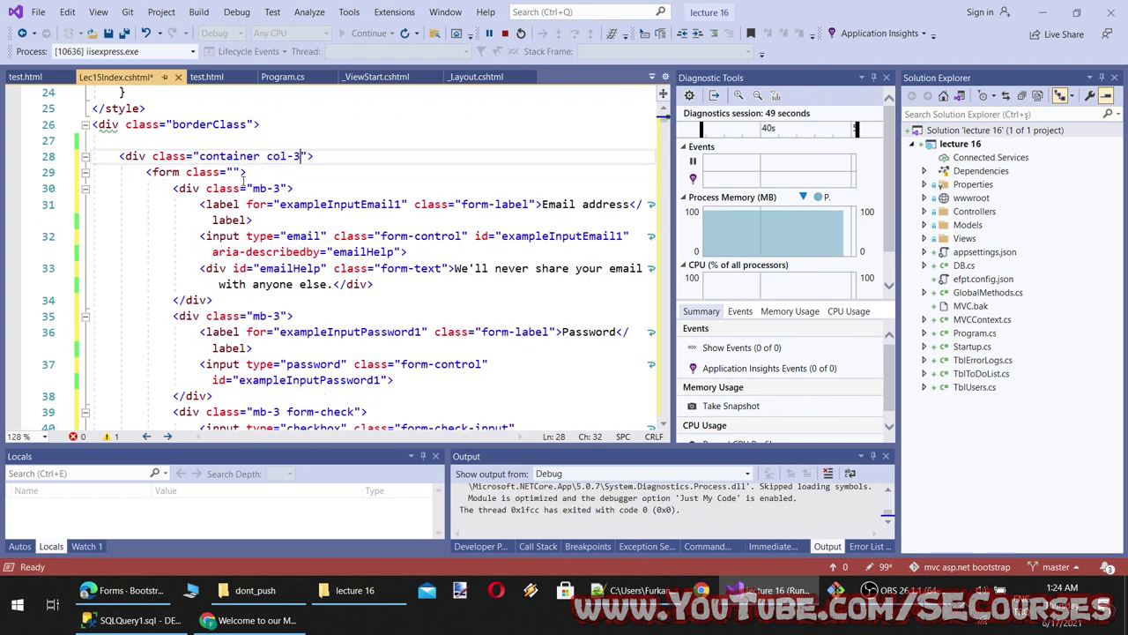
left_click_drag(246, 172, 182, 172)
key("BackSpace")
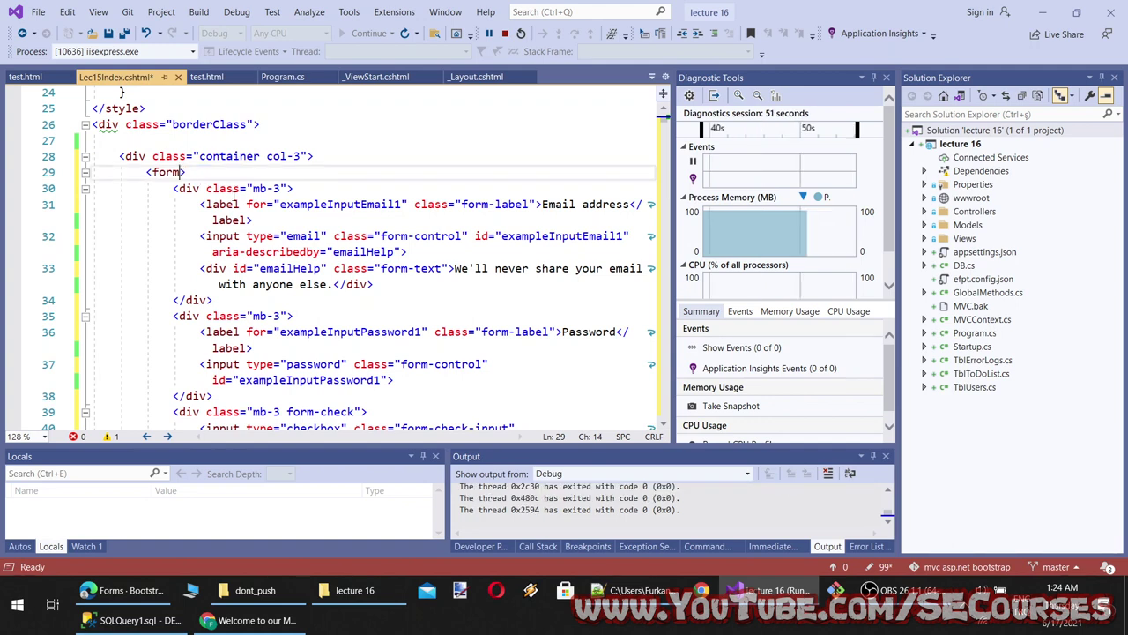
Add a closing </div> on a new line after the closing form tag
scroll(234, 192, "down", 5)
left_click(214, 287)
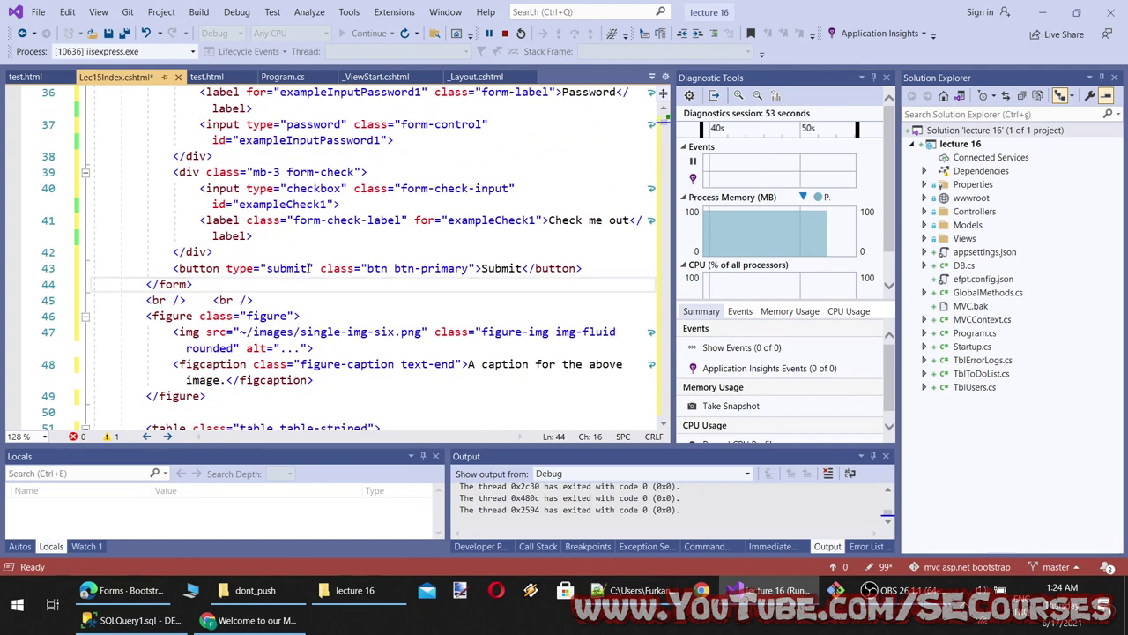
key("Return")
type("<div")
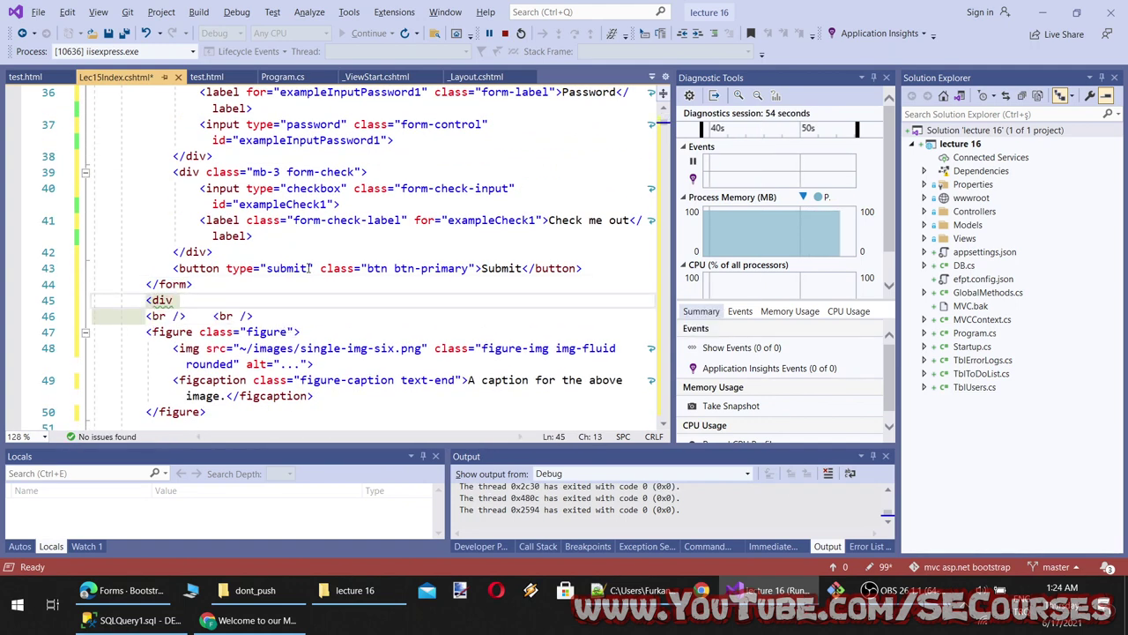
type(">")
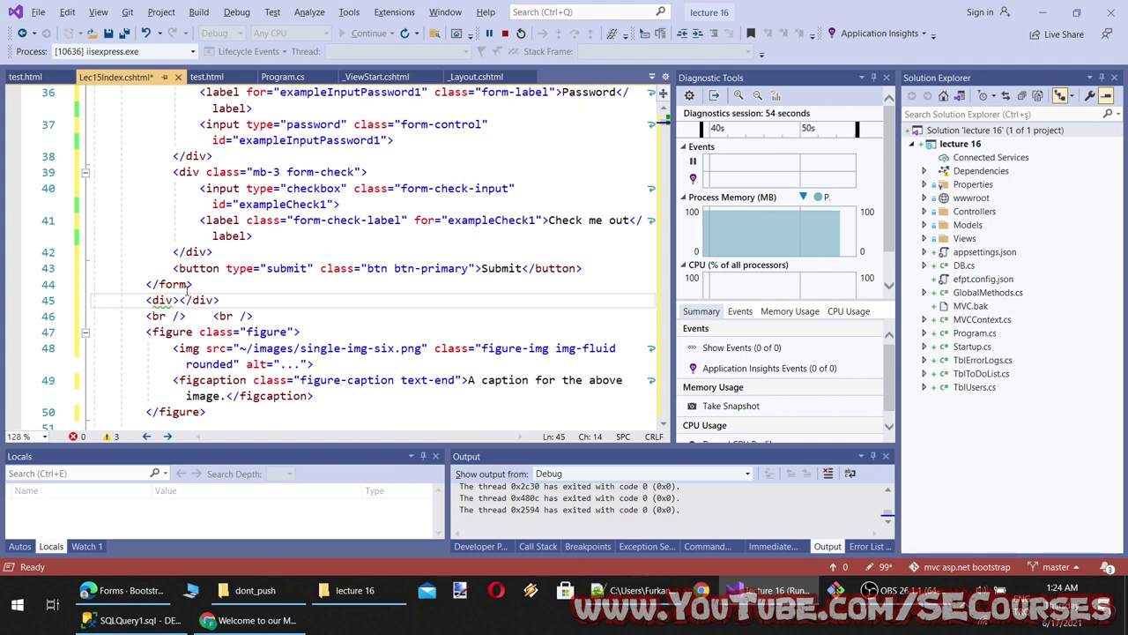
key("BackSpace")
key("BackSpace")
key("BackSpace")
key("BackSpace")
key("BackSpace")
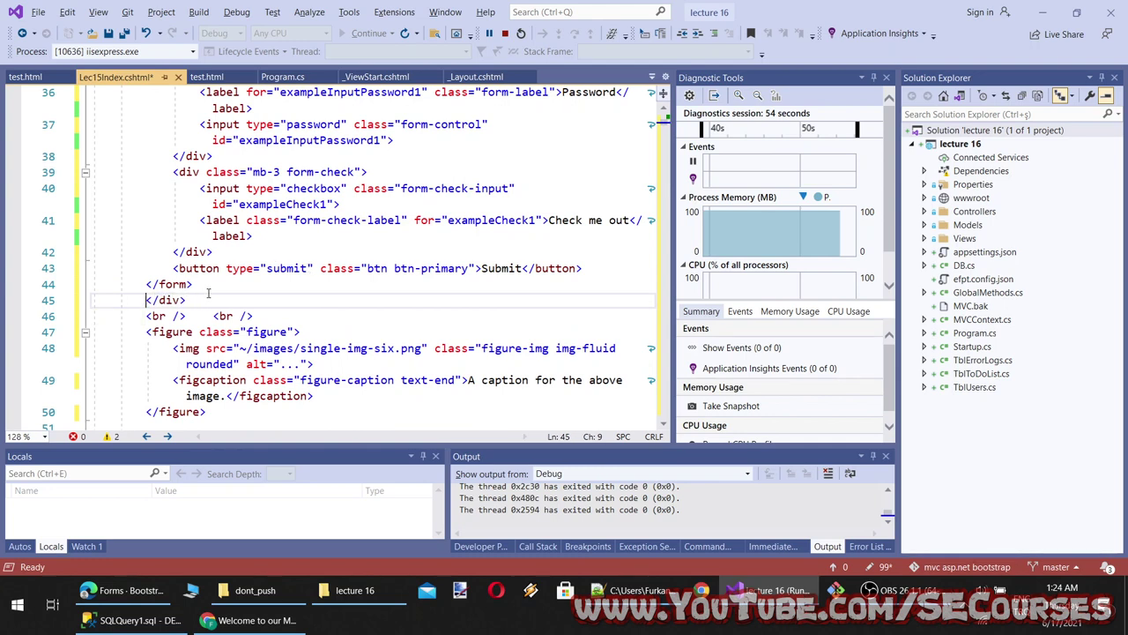
Reload the MVC form page in Chrome and start typing the select query in SSMS
left_click(251, 620)
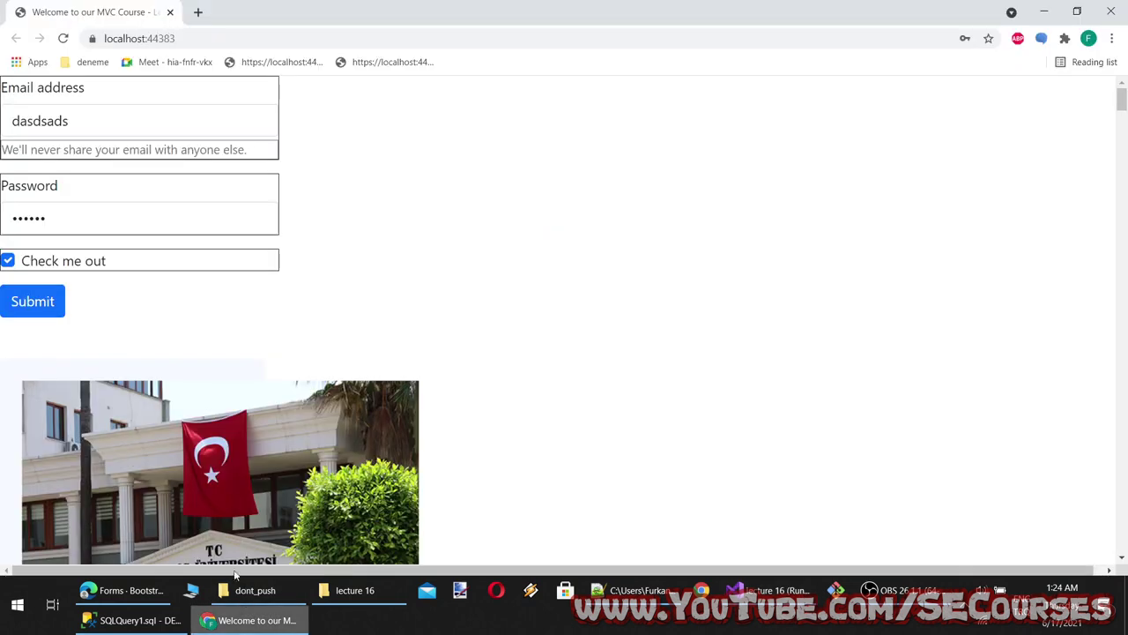
left_click(62, 38)
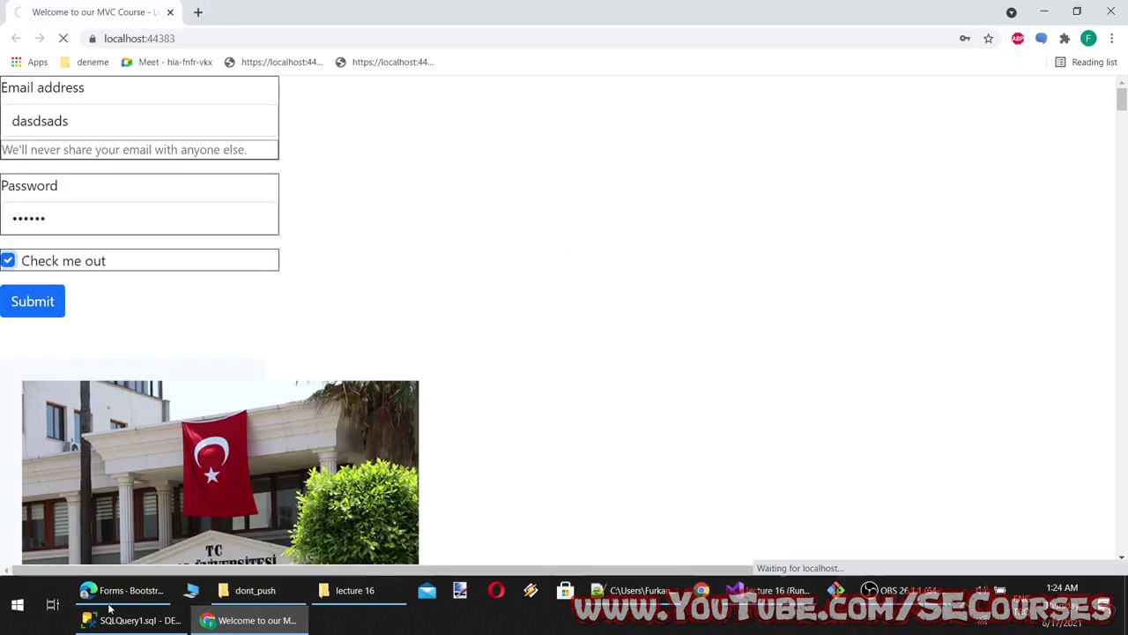
left_click(159, 622)
type("select * from tbler")
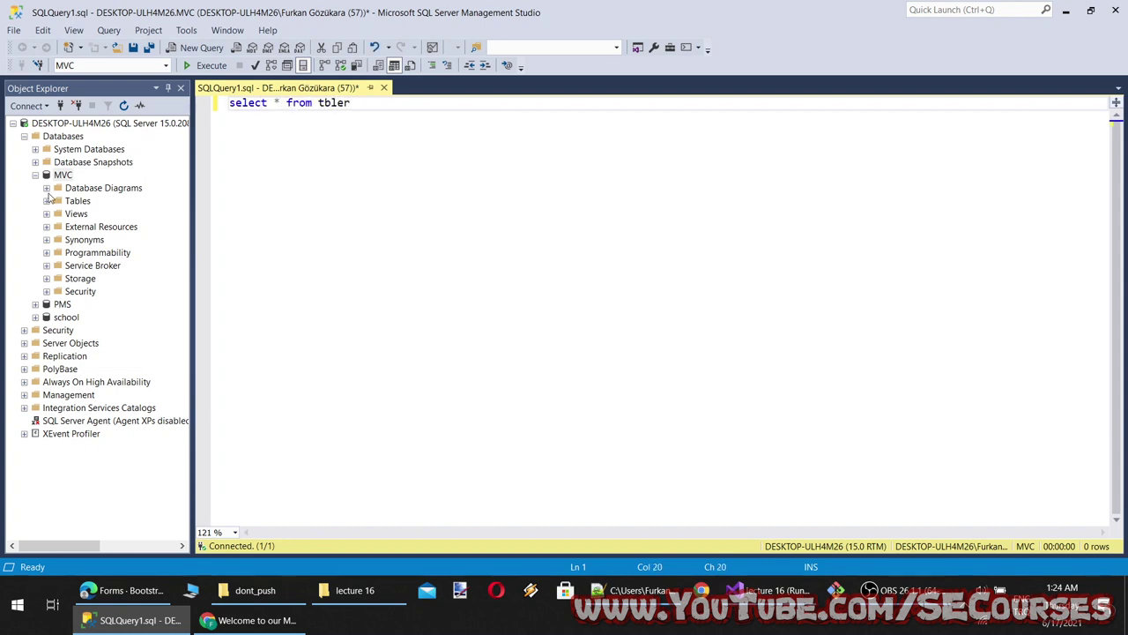
Expand the MVC database's Tables and retype the query's table name starting with 'tb'
left_click(47, 201)
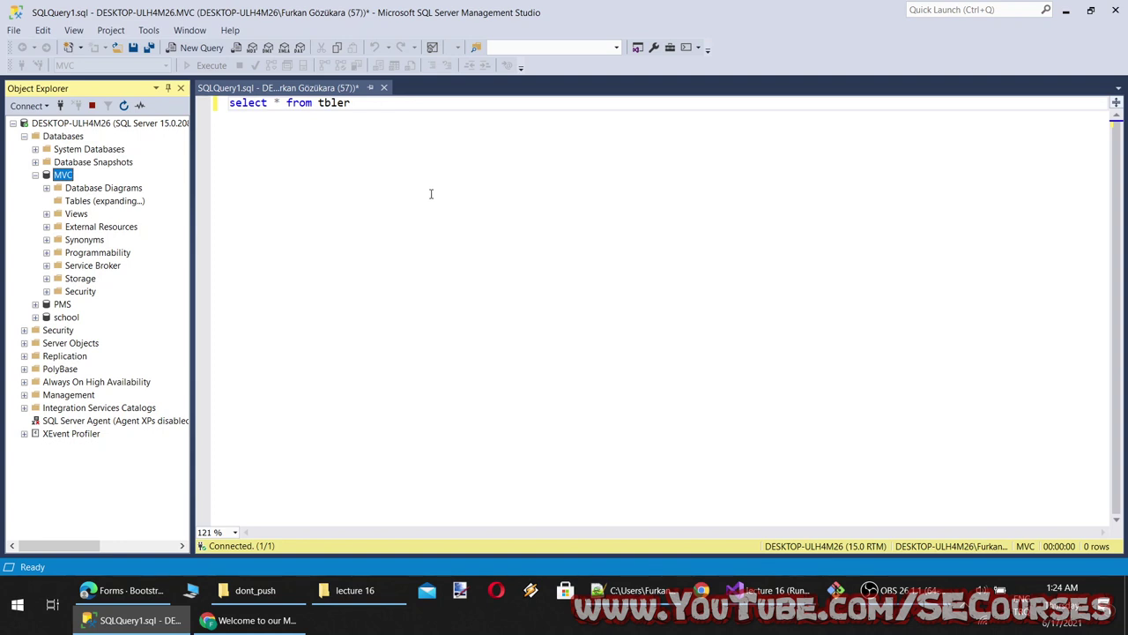
double_click(342, 104)
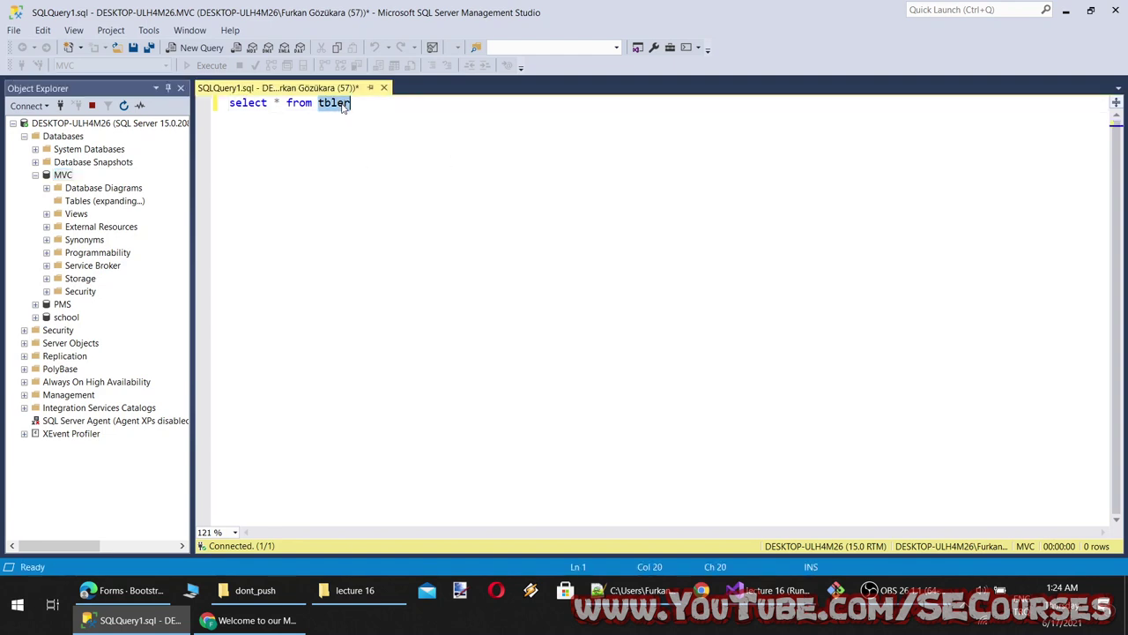
type("tb")
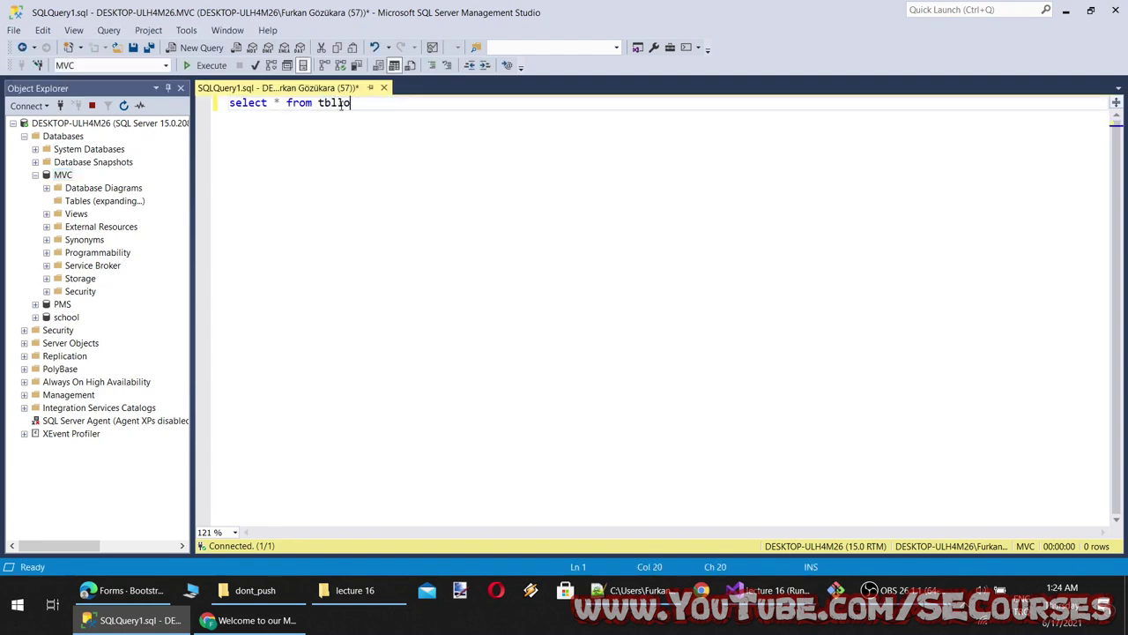
left_click(251, 619)
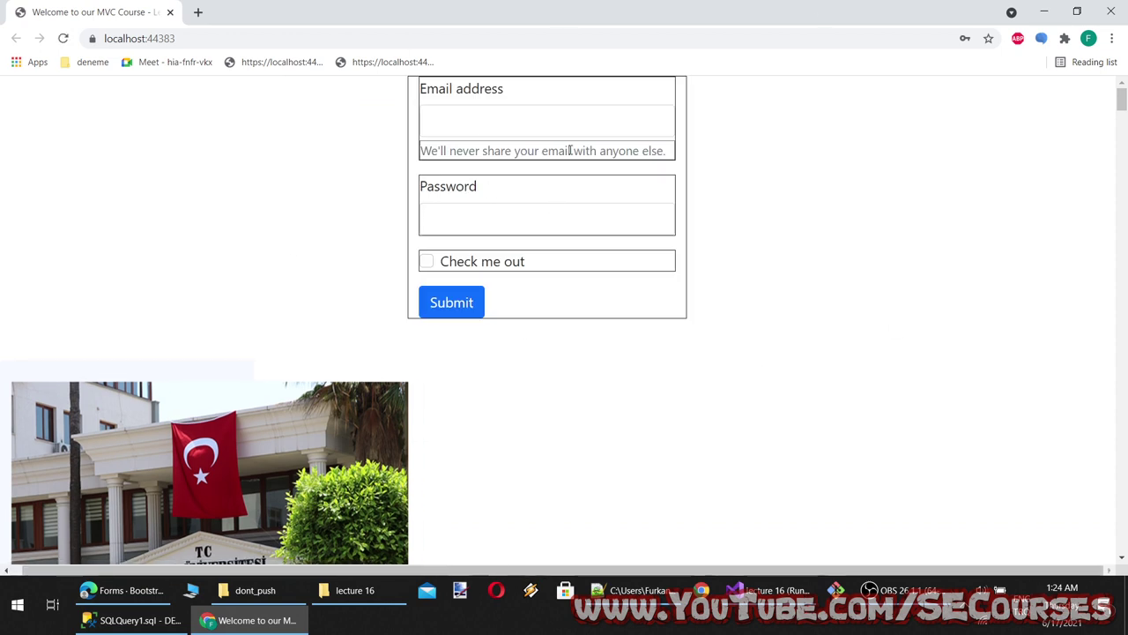
Enter sample email and password values in the MVC form and focus Check me out
left_click(553, 113)
type("sadasdas")
left_click(517, 211)
type("asdasdasd")
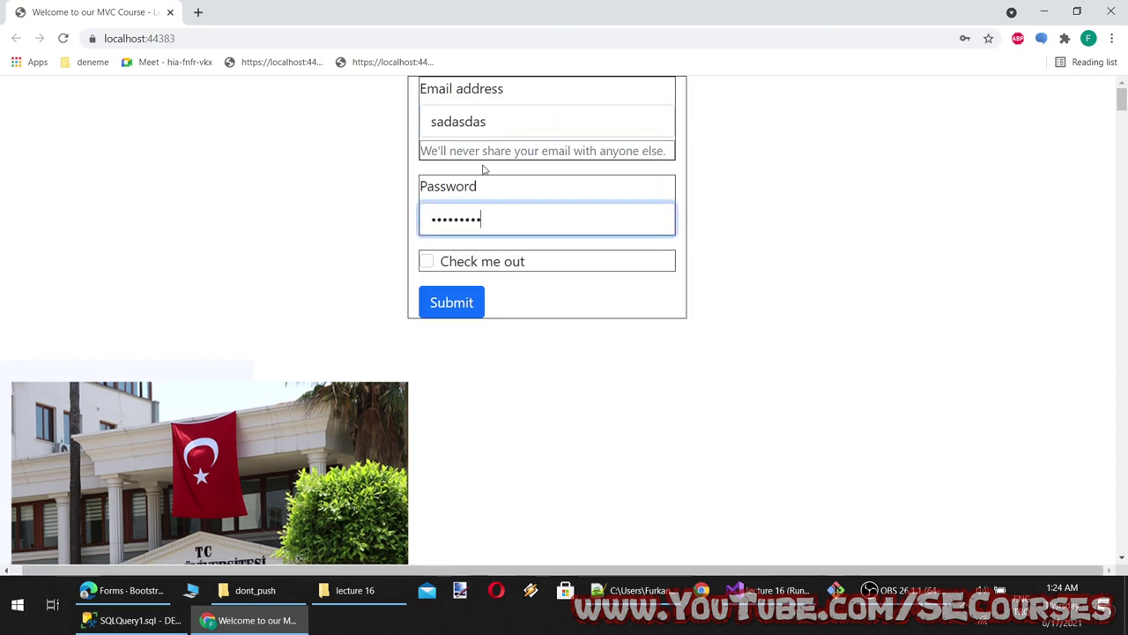
left_click(481, 265)
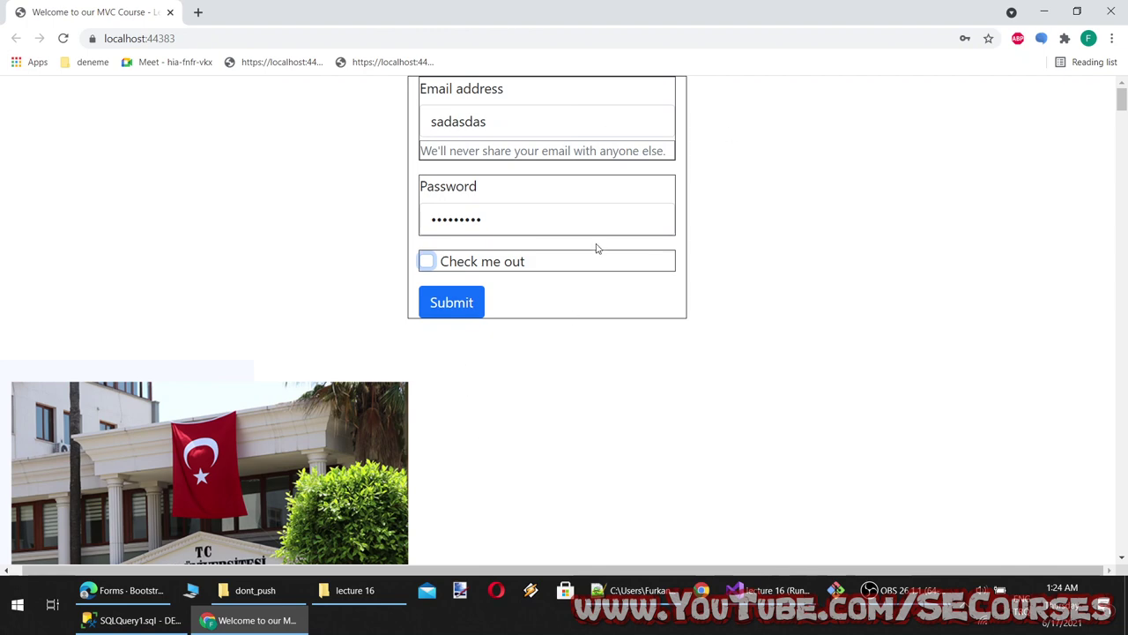
left_click(128, 592)
left_click(249, 619)
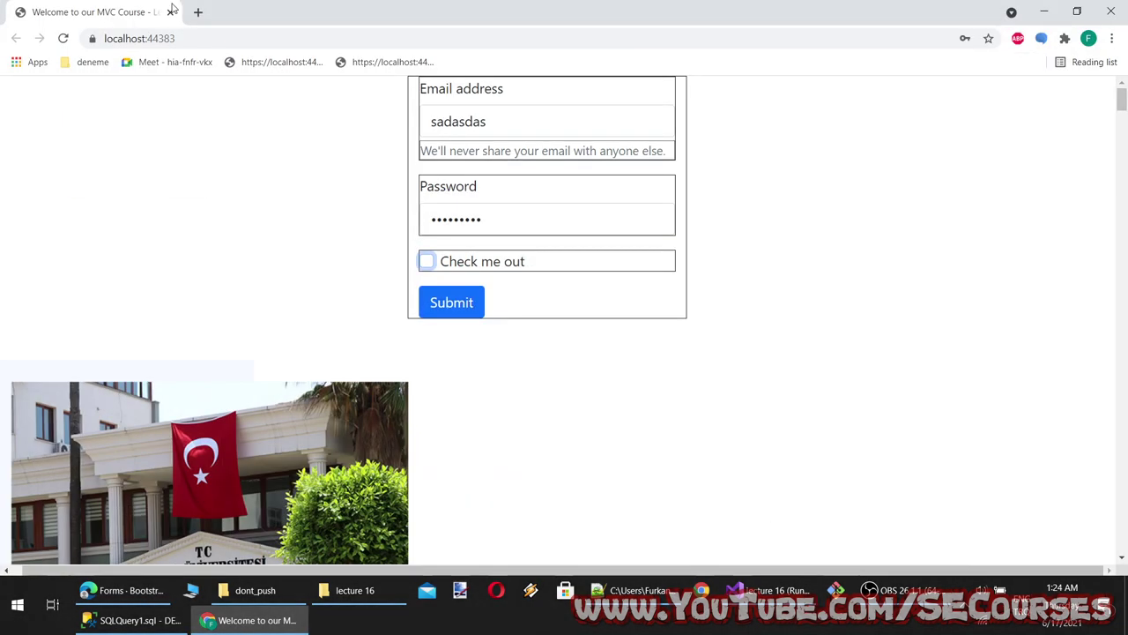
Open localhost staticpages/test.html in a new tab and delete the two old localhost bookmarks
left_click(200, 12)
type("stat")
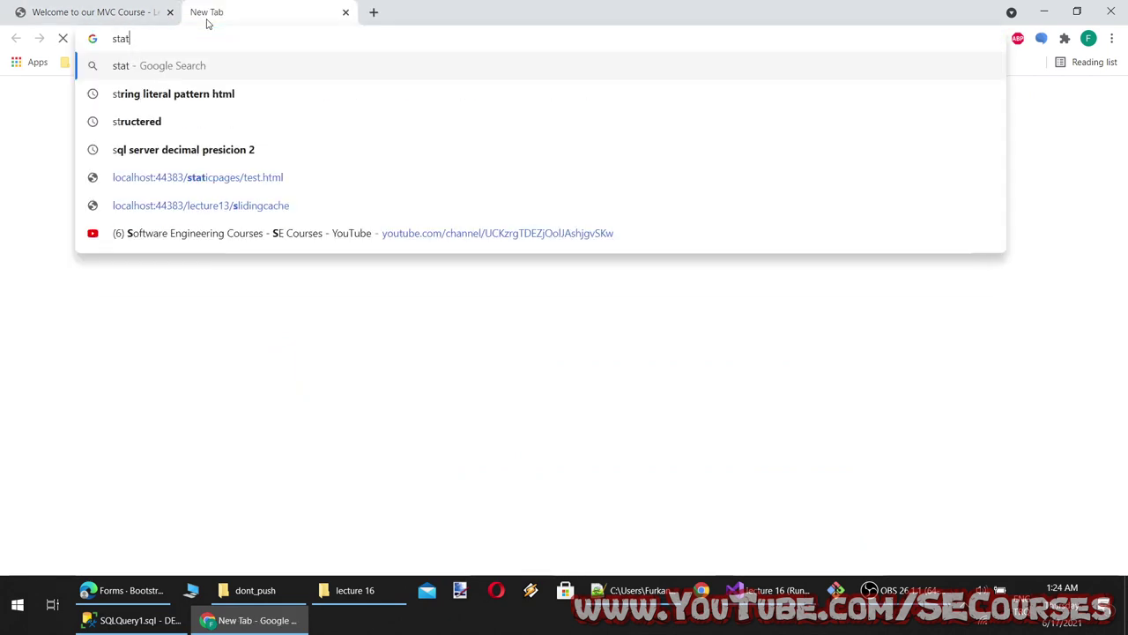
left_click(232, 269)
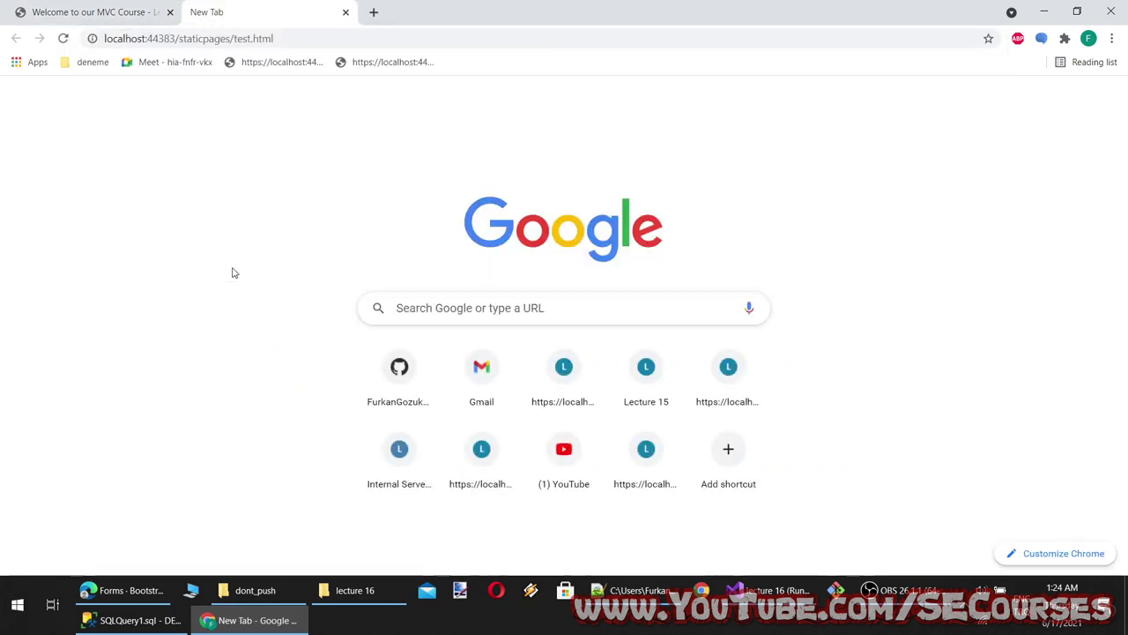
right_click(284, 65)
left_click(322, 227)
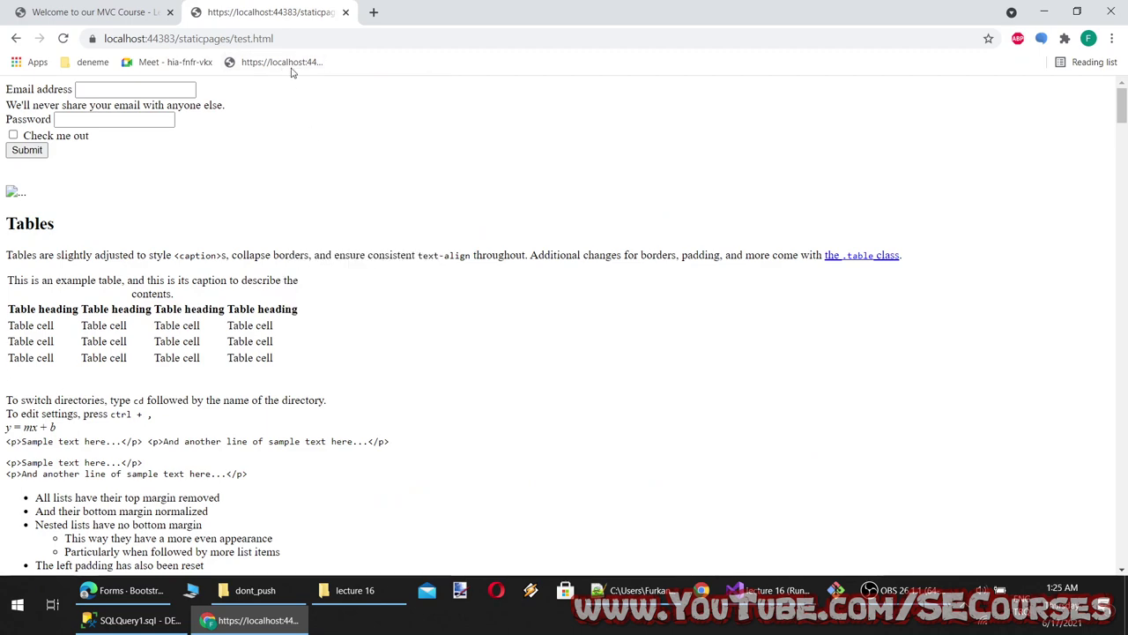
right_click(291, 63)
left_click(322, 227)
Bookmark both the MVC Course page and the test.html page
left_click(141, 12)
key("ctrl+d")
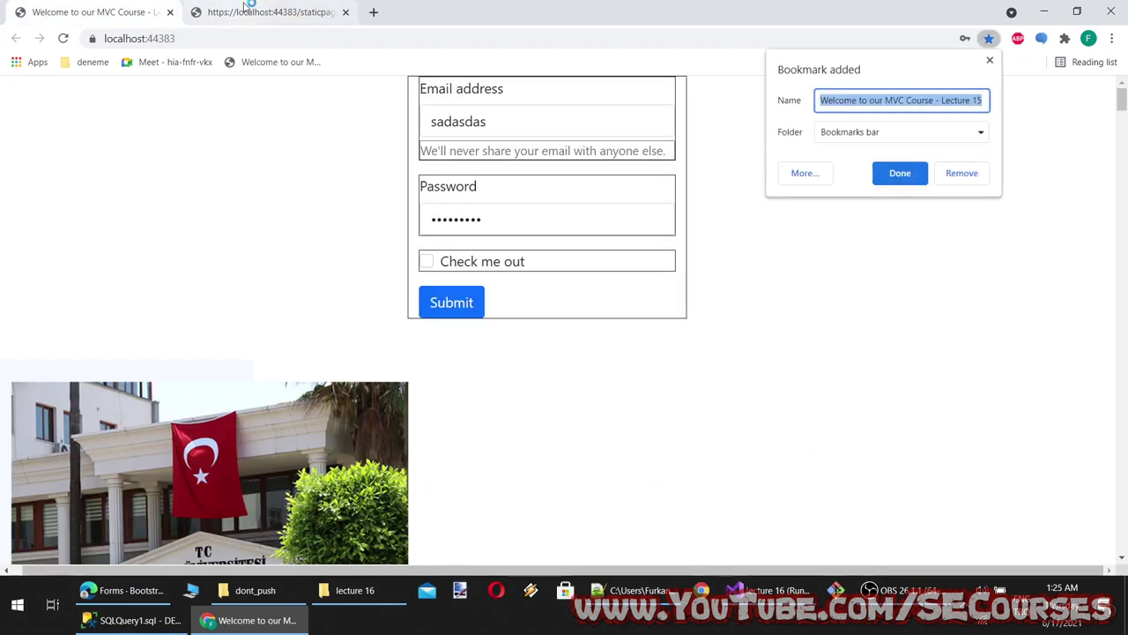
left_click(212, 12)
key("ctrl+d")
left_click(305, 105)
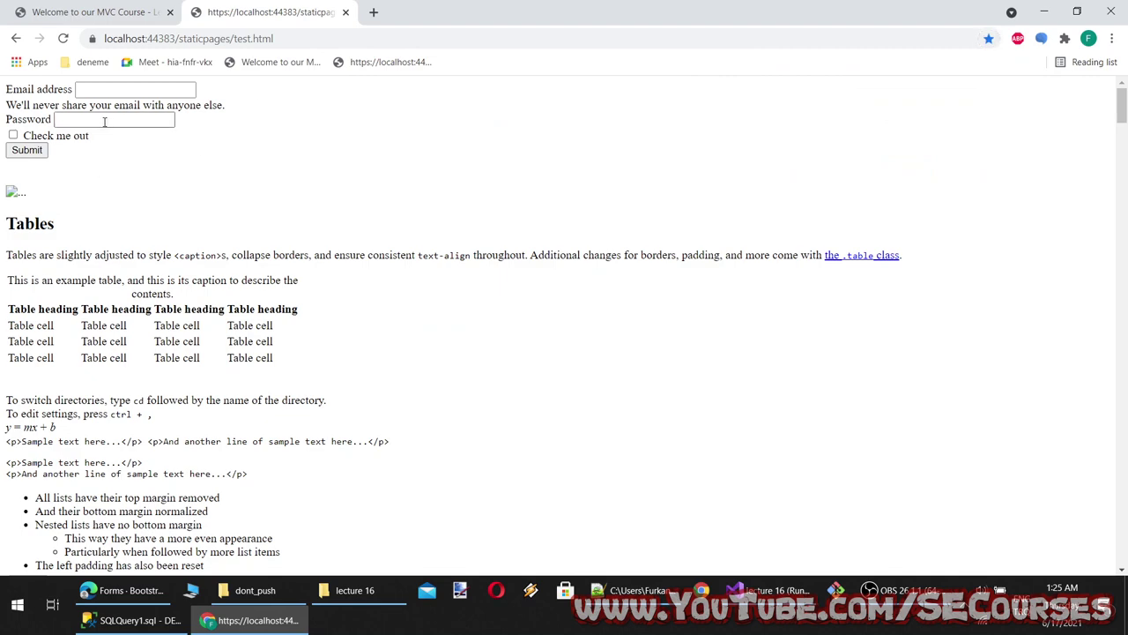
key("ctrl+shift+Tab")
left_click(251, 8)
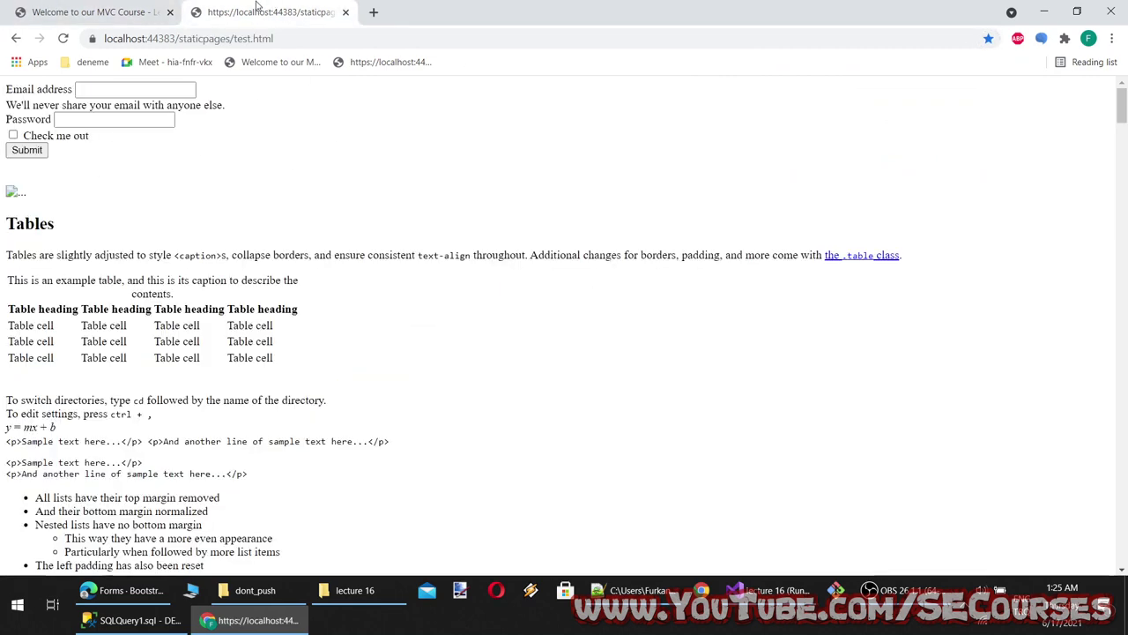
left_click(172, 38)
key("ctrl+c")
Load the test.html page in a new Microsoft Edge tab
left_click(129, 603)
key("ctrl+t")
key("ctrl+v")
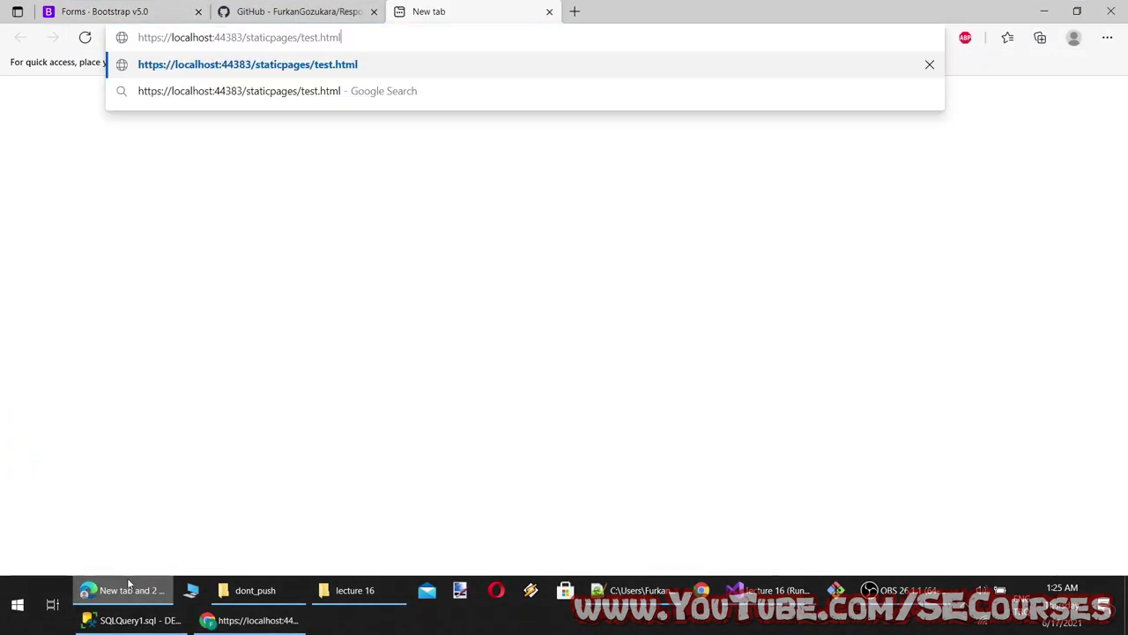
key("Return")
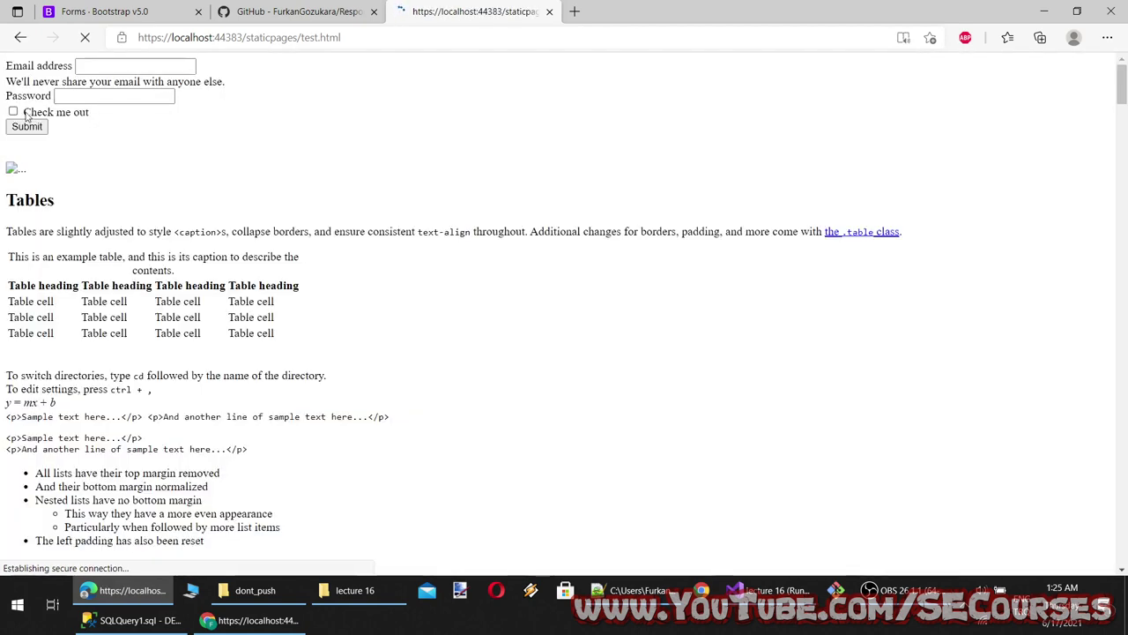
Fill Chrome's plain test.html form with email 'ad' and password 1234567, comparing windows
key("alt+Tab")
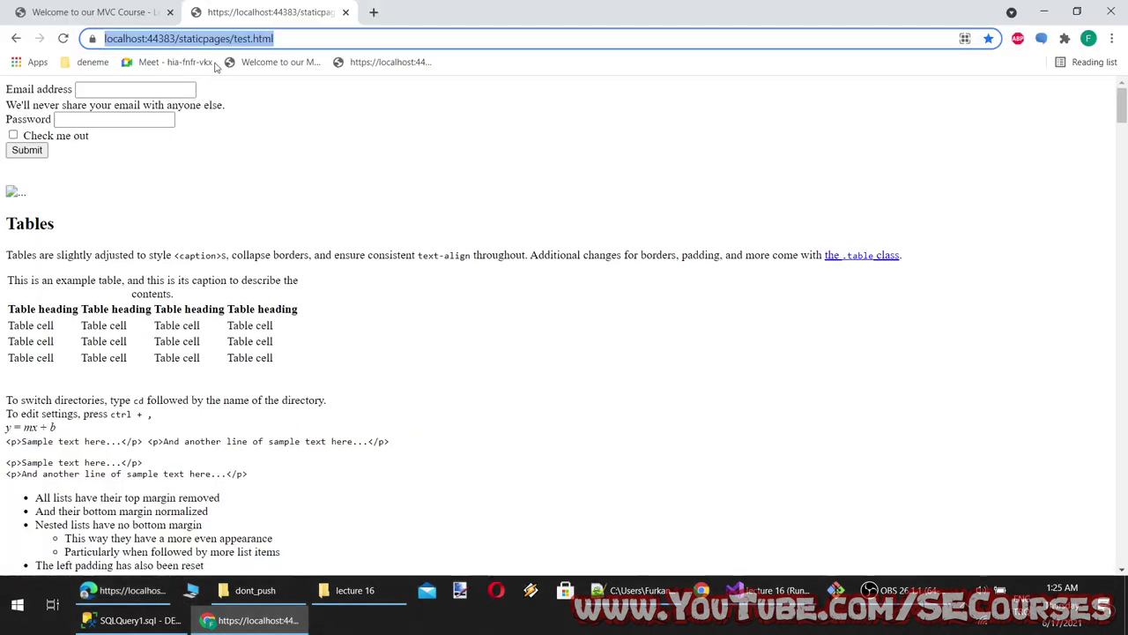
left_click(115, 119)
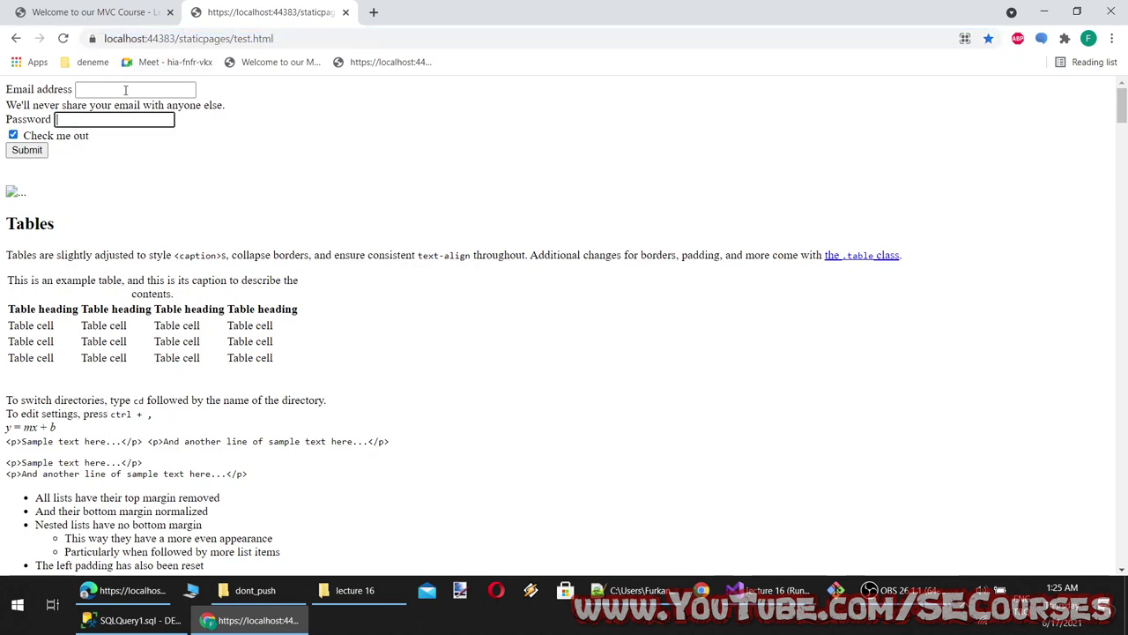
left_click(132, 89)
type("ad")
key("Tab")
type("1234567")
left_click(186, 596)
left_click(163, 592)
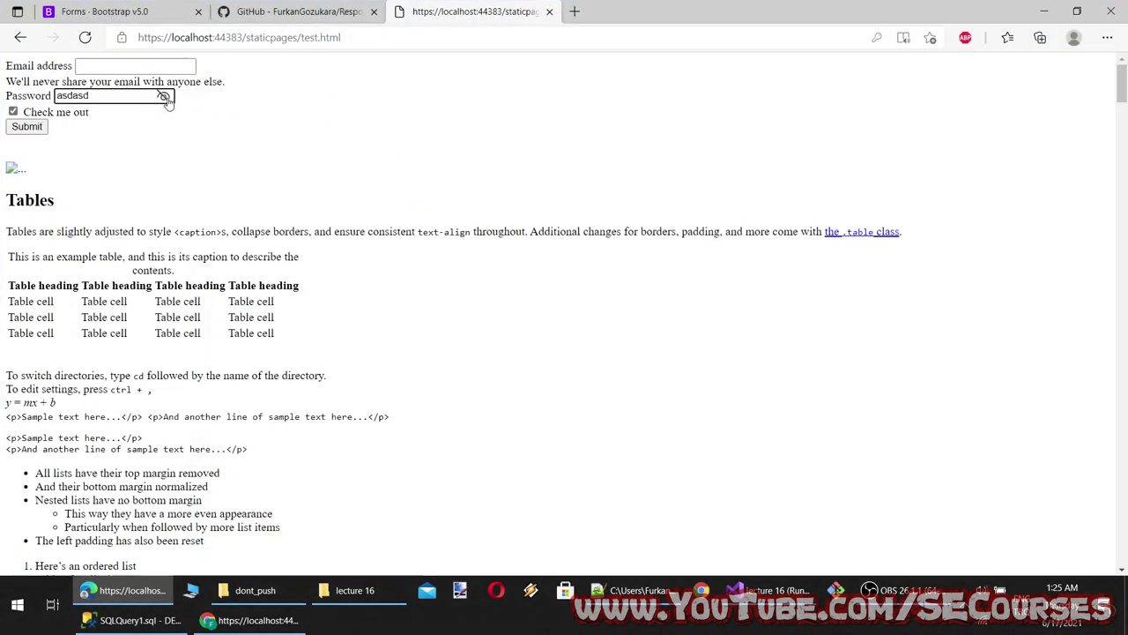
key("alt+Tab")
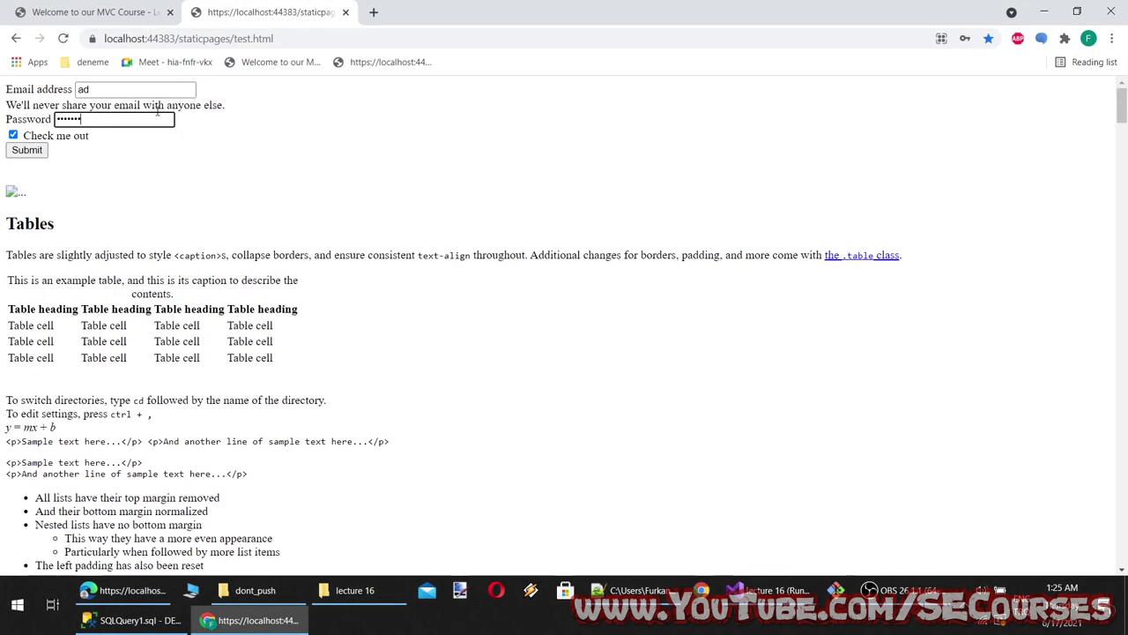
left_click(255, 621)
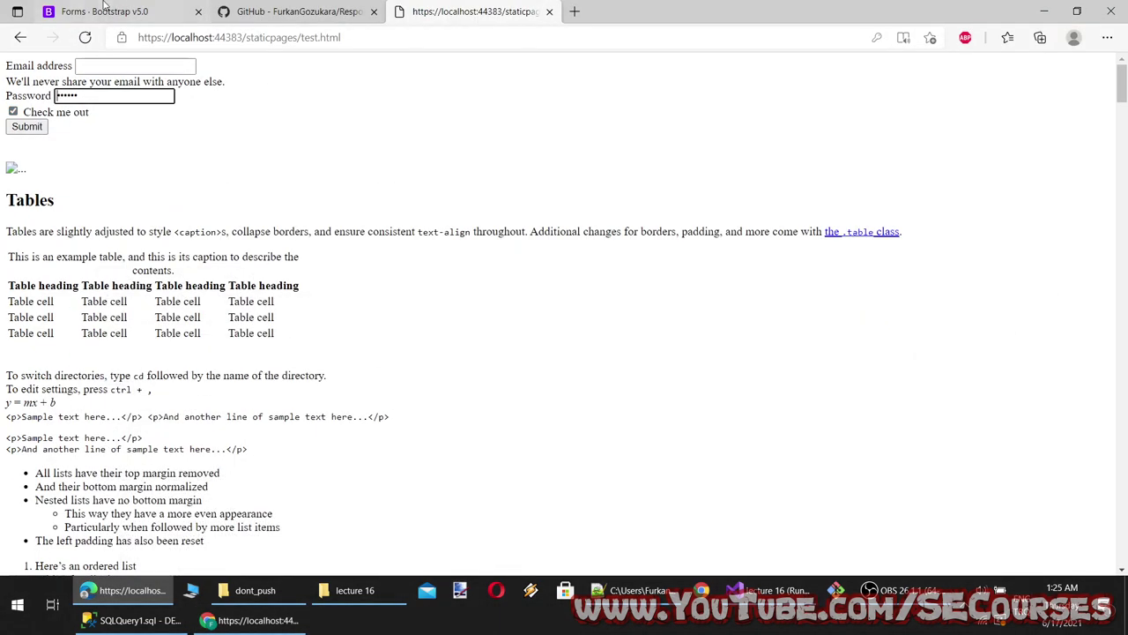
key("ctrl+shift+Tab")
key("alt+Tab")
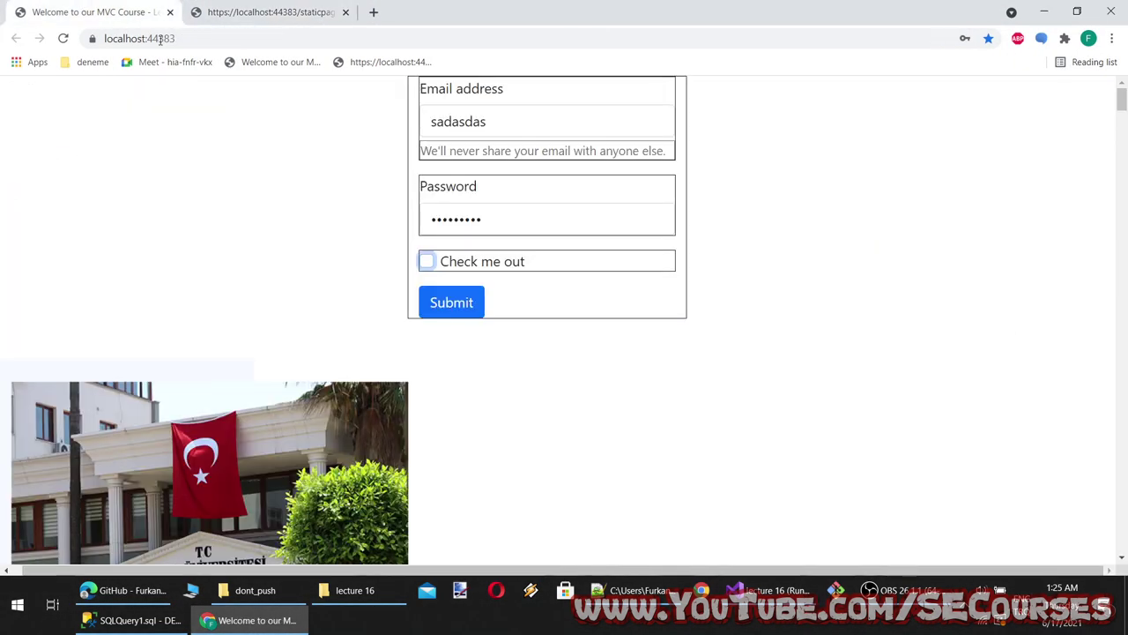
left_click(508, 220)
left_click_drag(509, 220, 277, 219)
type("123456")
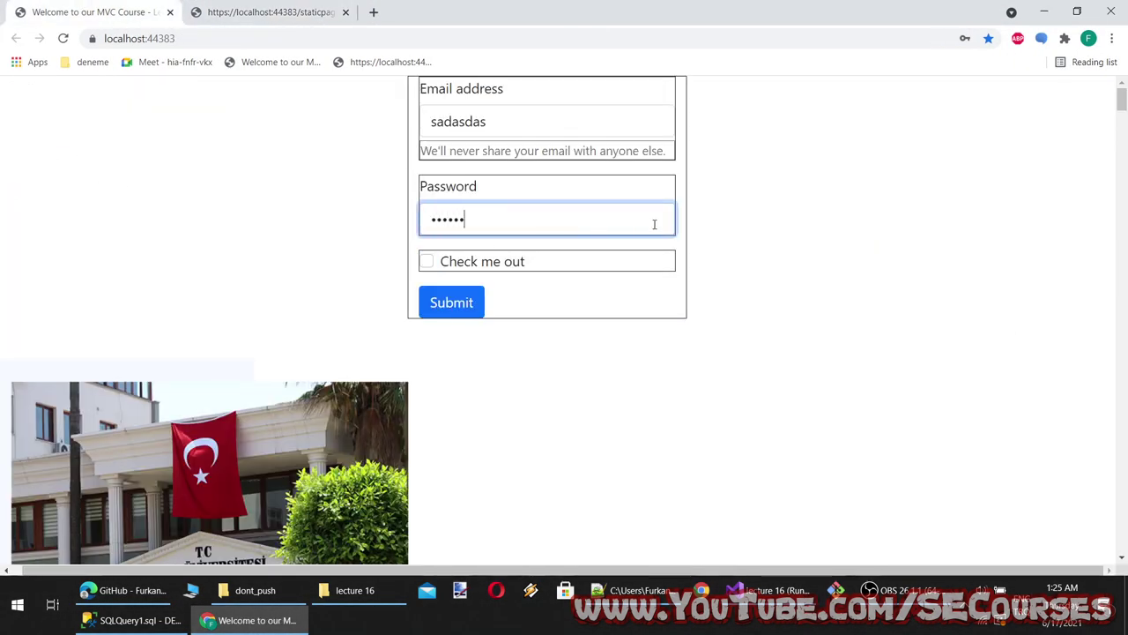
left_click(693, 227)
left_click(668, 221)
key("ctrl+a")
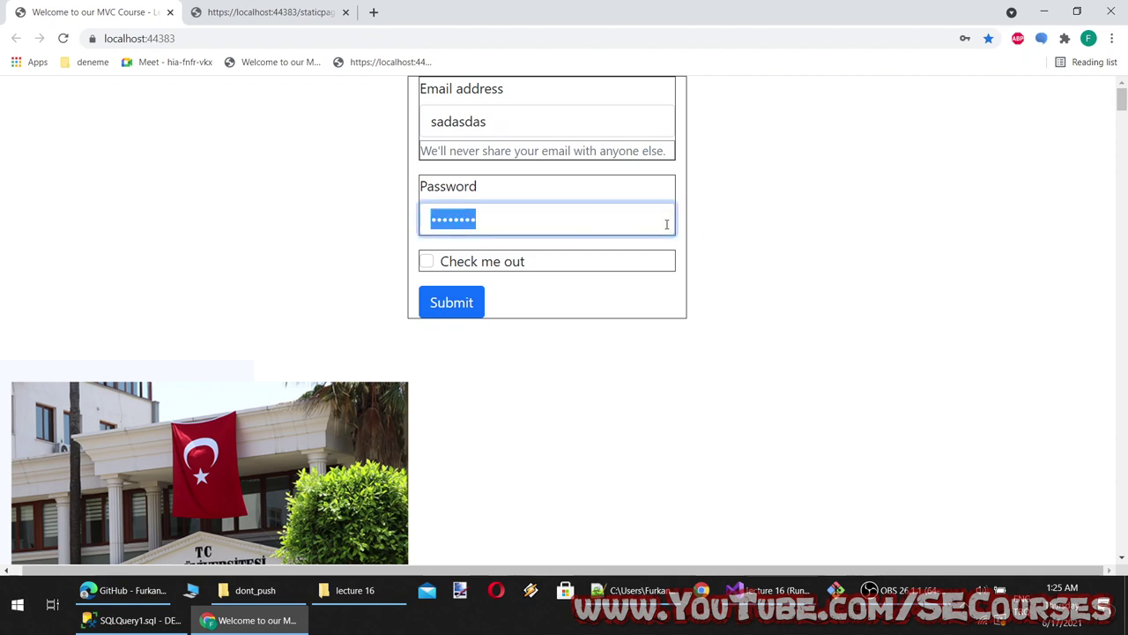
left_click(101, 259)
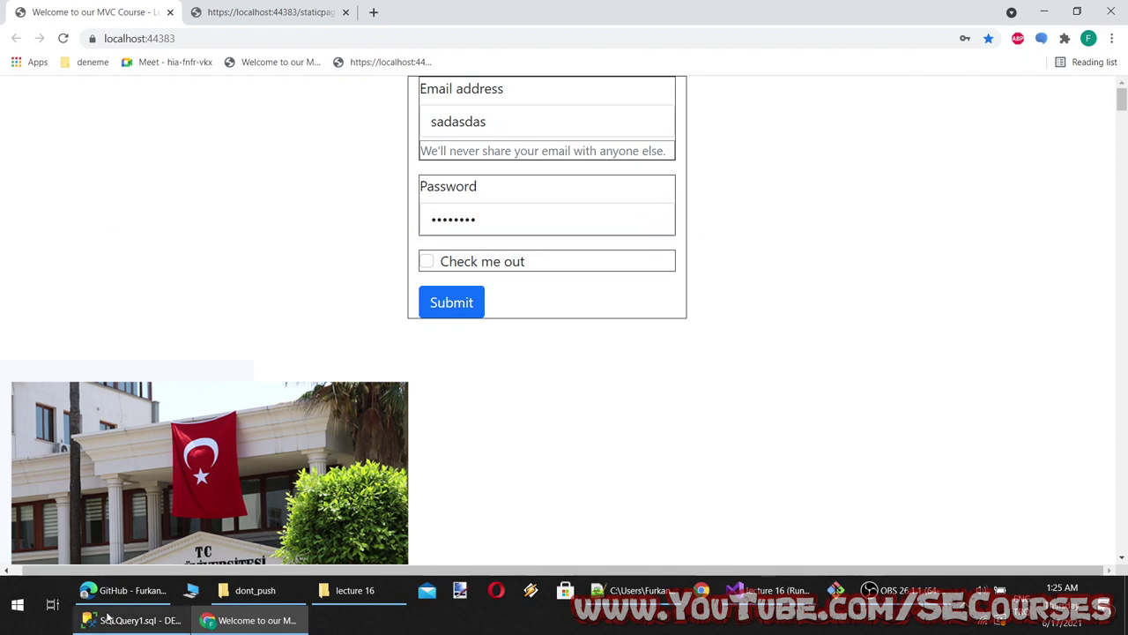
key("alt+Tab")
left_click(53, 9)
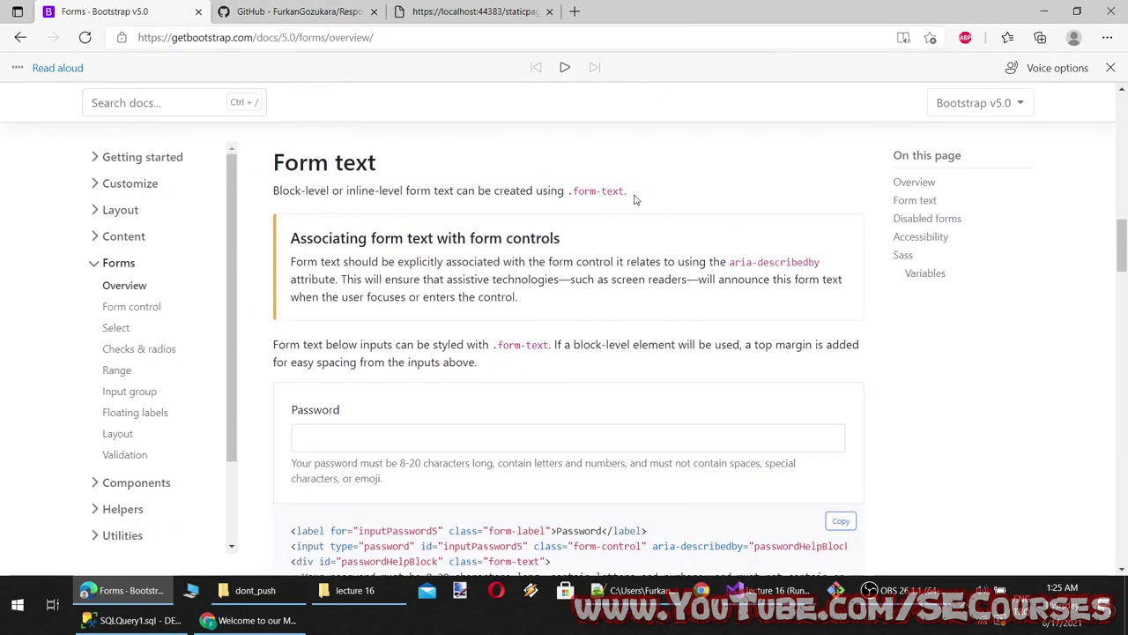
Scroll through the Form text section and try the example Password input
scroll(383, 247, "down", 3)
left_click(370, 273)
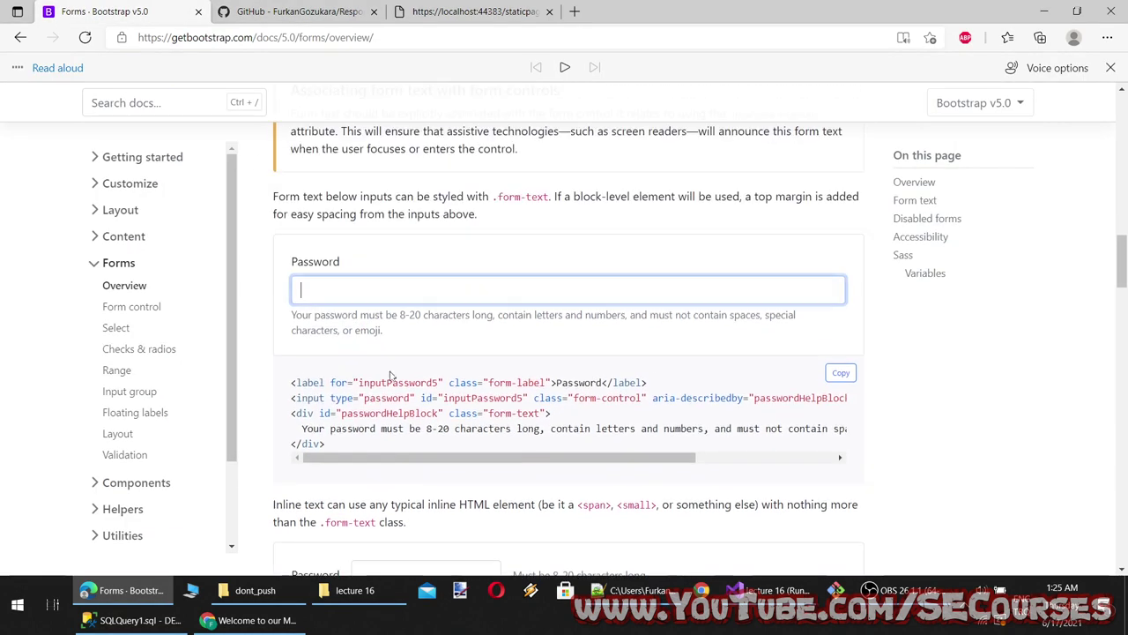
left_click(384, 425)
scroll(384, 425, "down", 3)
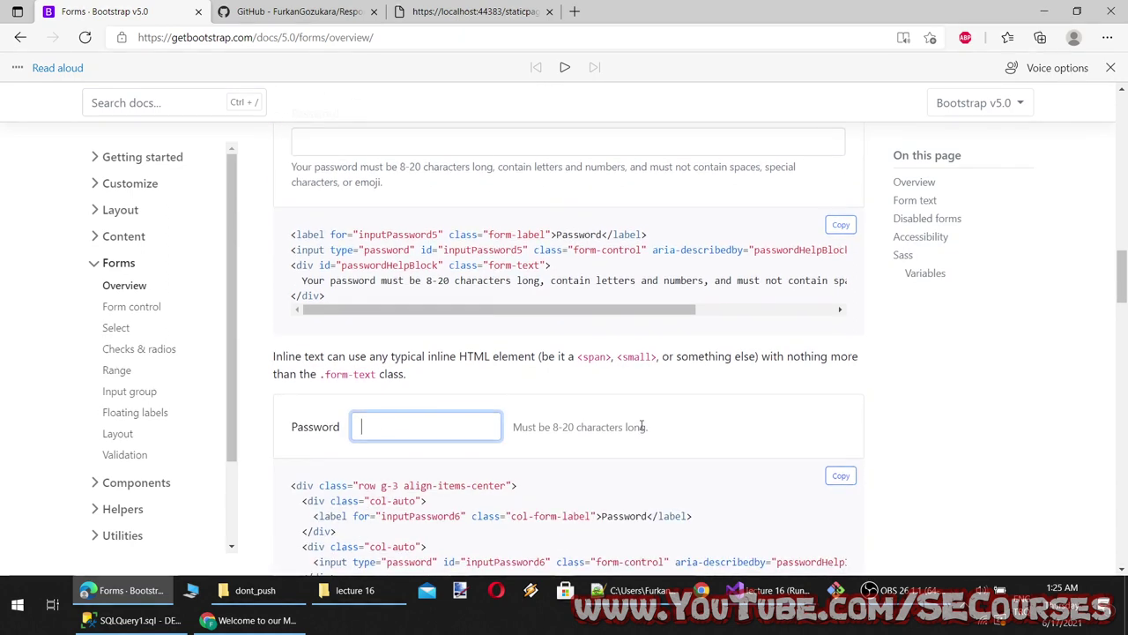
left_click_drag(643, 427, 527, 442)
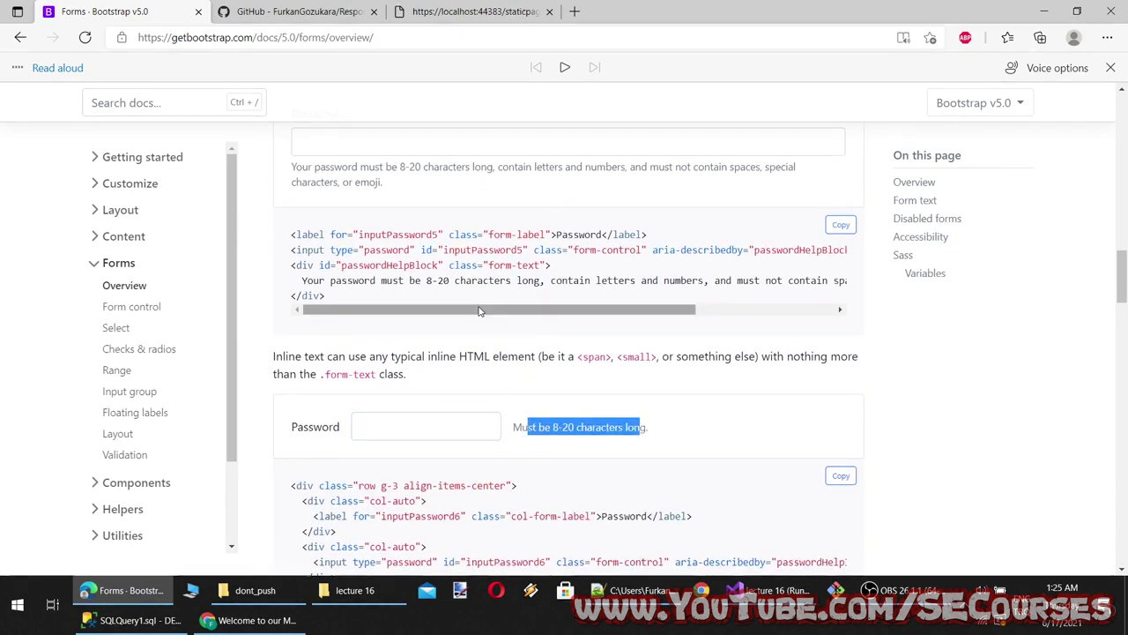
left_click_drag(479, 310, 445, 315)
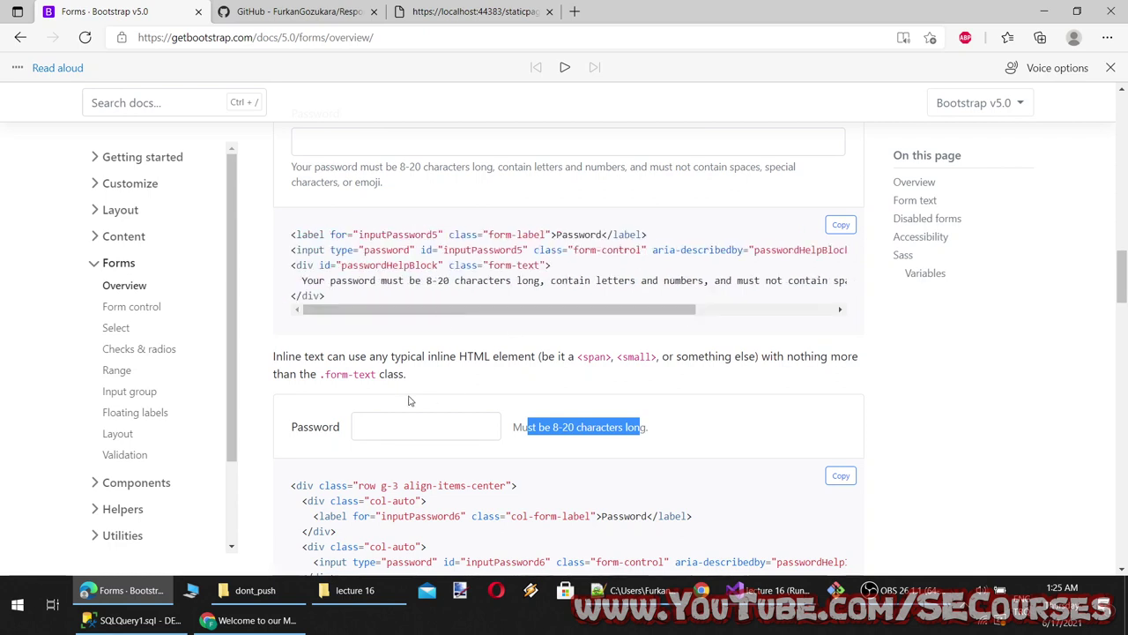
scroll(409, 401, "down", 3)
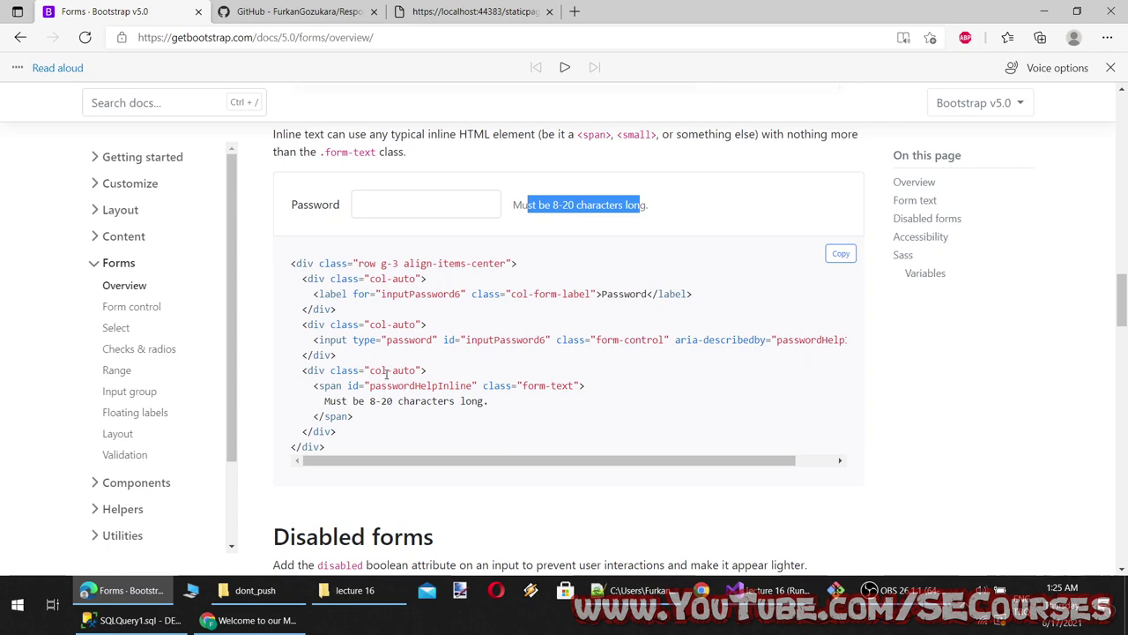
Highlight col-auto, passwordHelpInline, form-text and the password attributes in the example code
left_click_drag(386, 374, 411, 374)
double_click(420, 385)
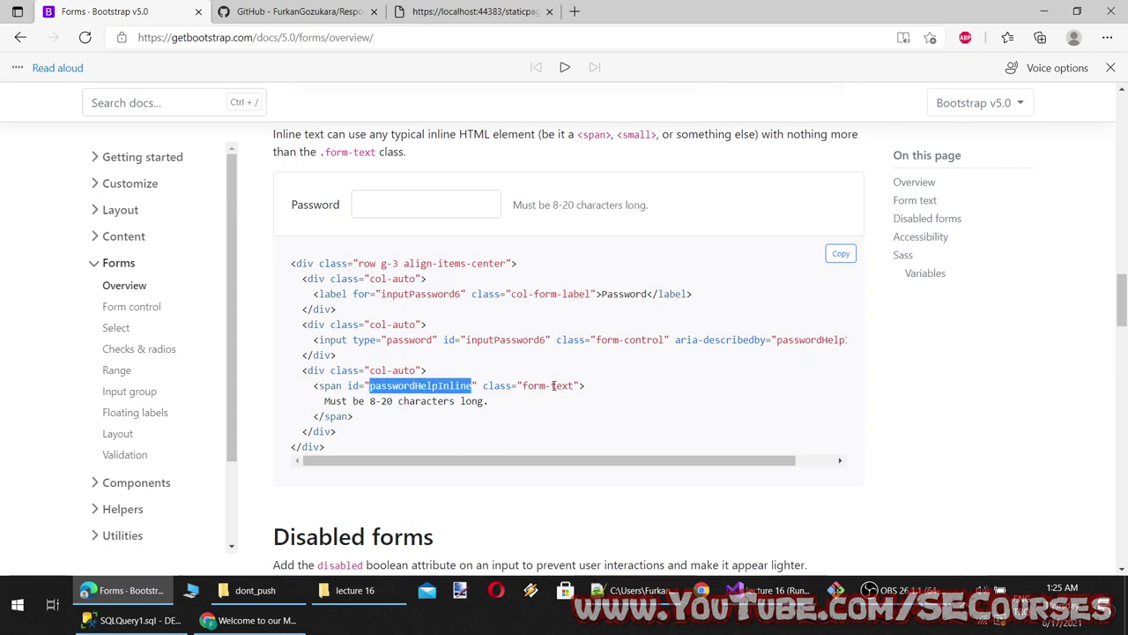
double_click(554, 385)
left_click_drag(665, 212, 544, 214)
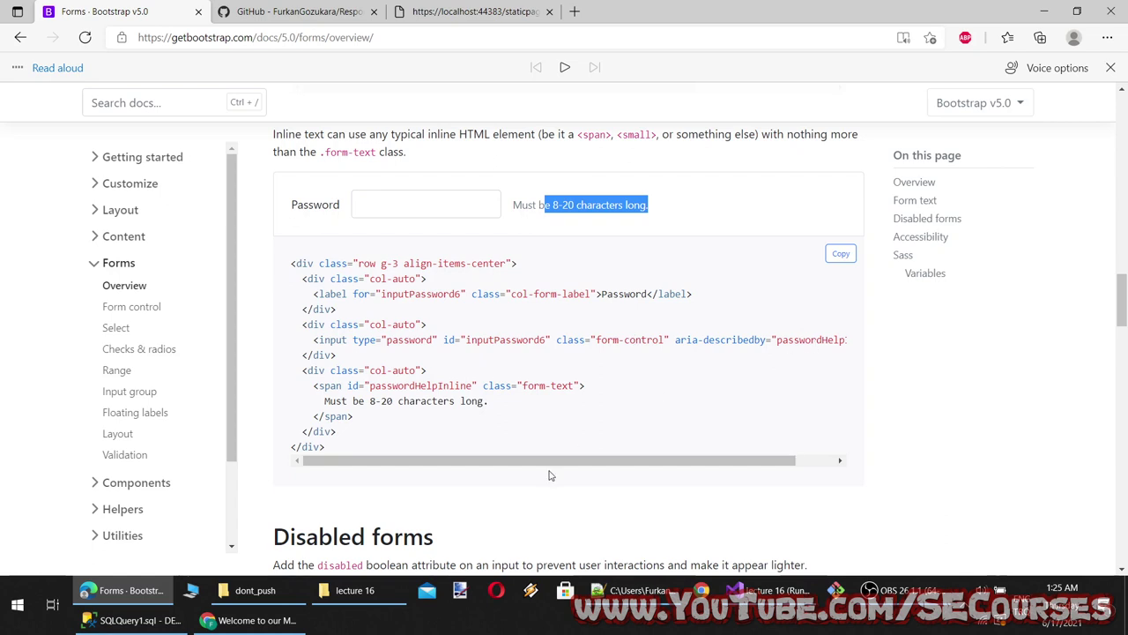
left_click_drag(692, 456, 725, 461)
left_click_drag(379, 343, 529, 342)
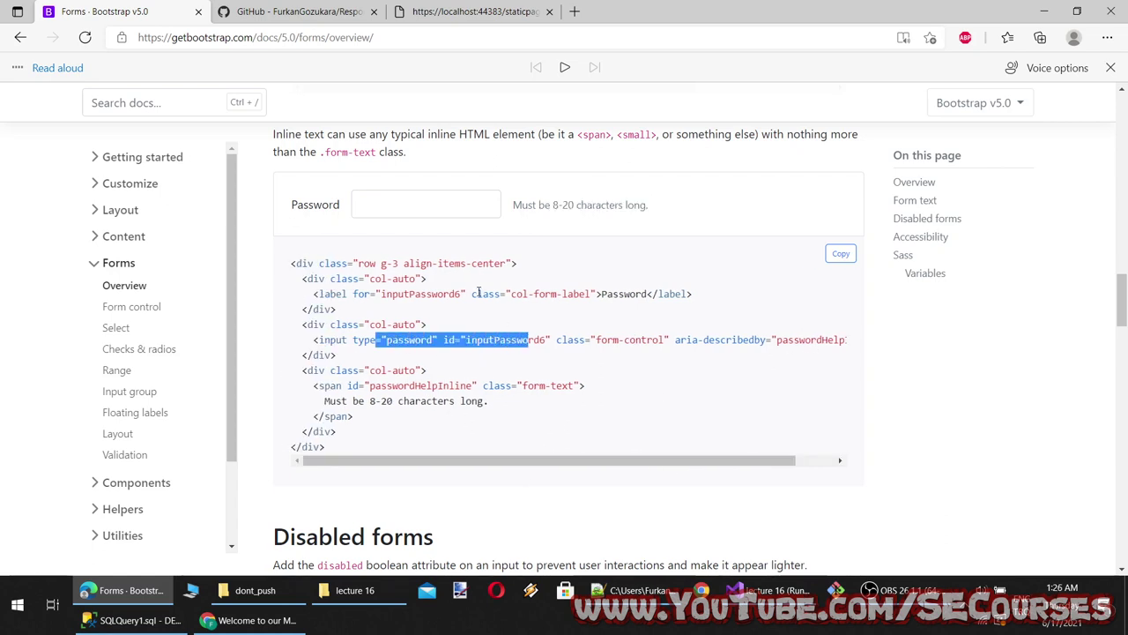
Type 12345 into the inline Password example, note inputPassword6, and return to the page top
left_click(425, 210)
type("12345")
left_click(540, 207)
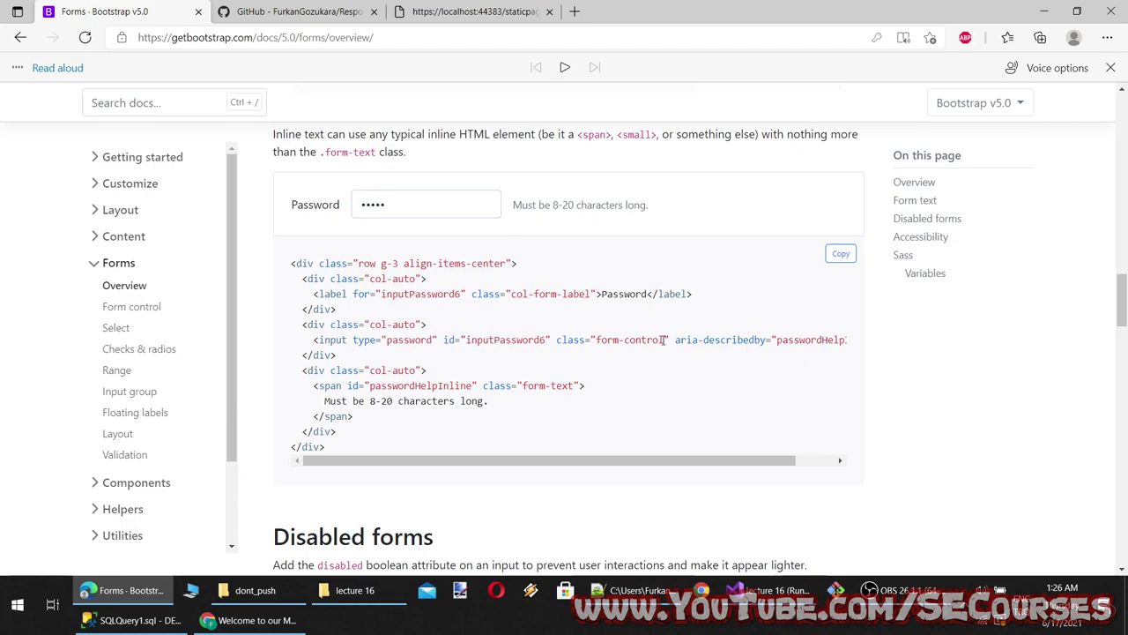
double_click(426, 297)
scroll(458, 371, "down", 2)
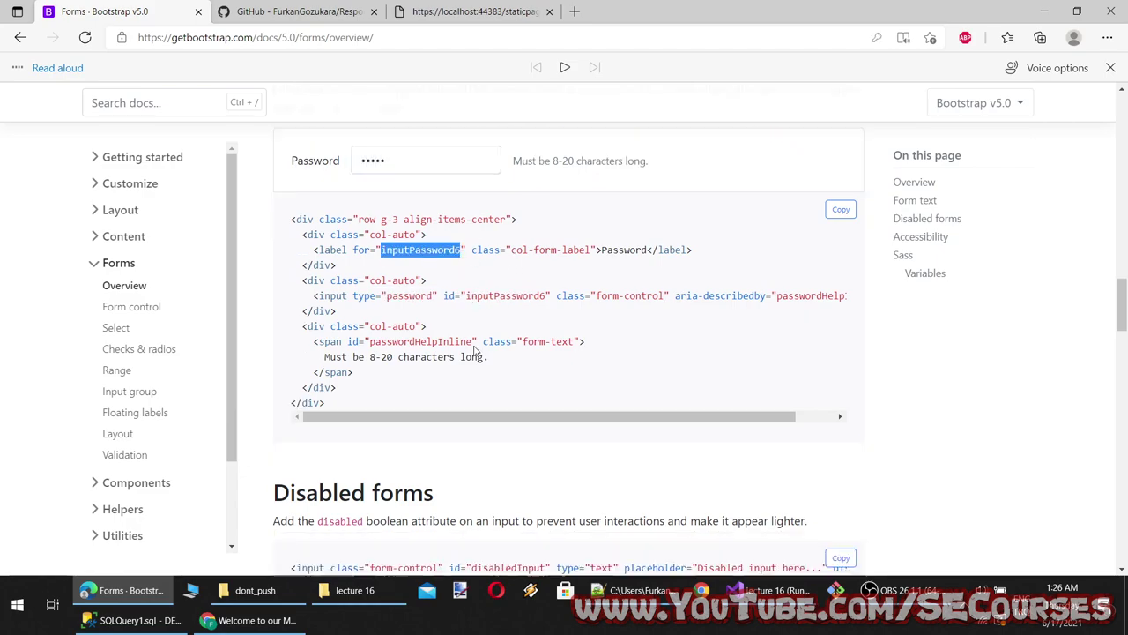
scroll(432, 423, "up", 15)
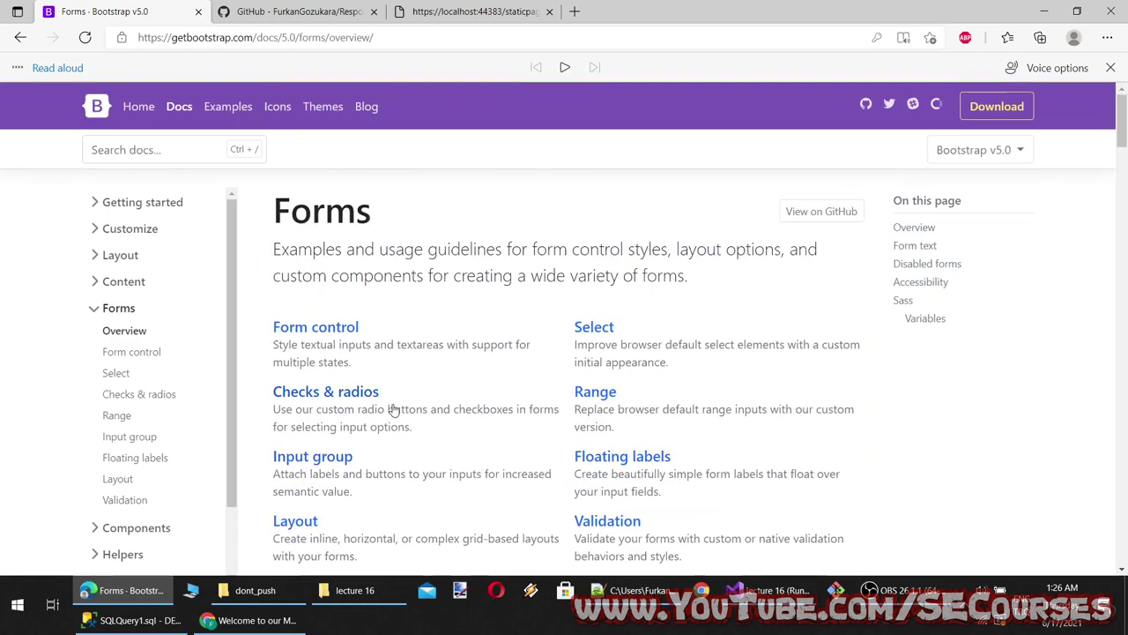
double_click(321, 205)
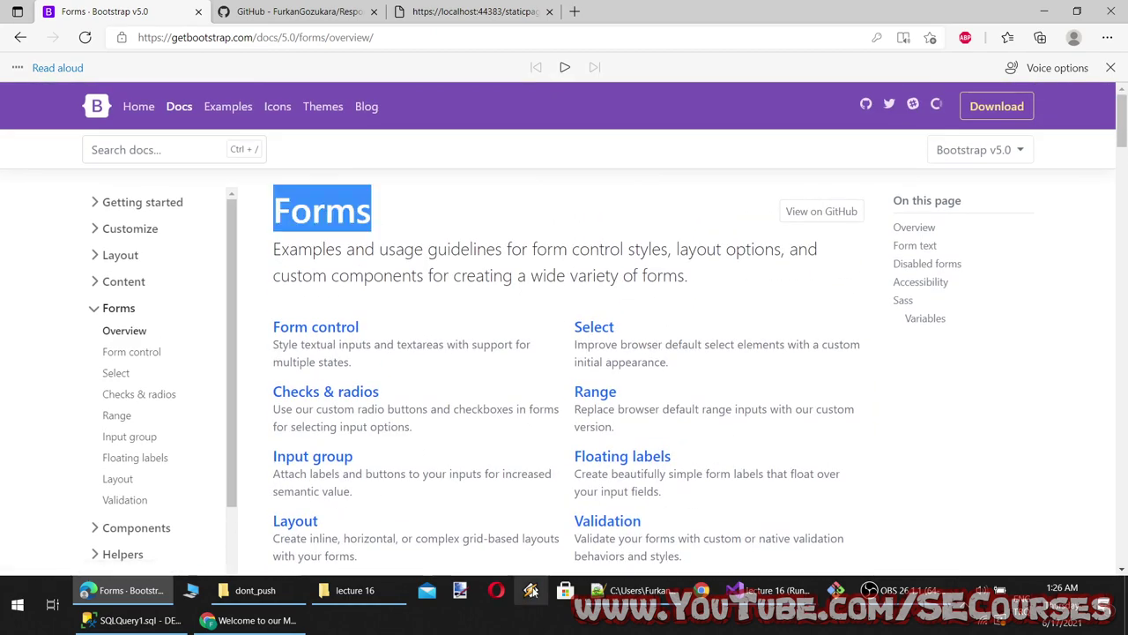
left_click(630, 590)
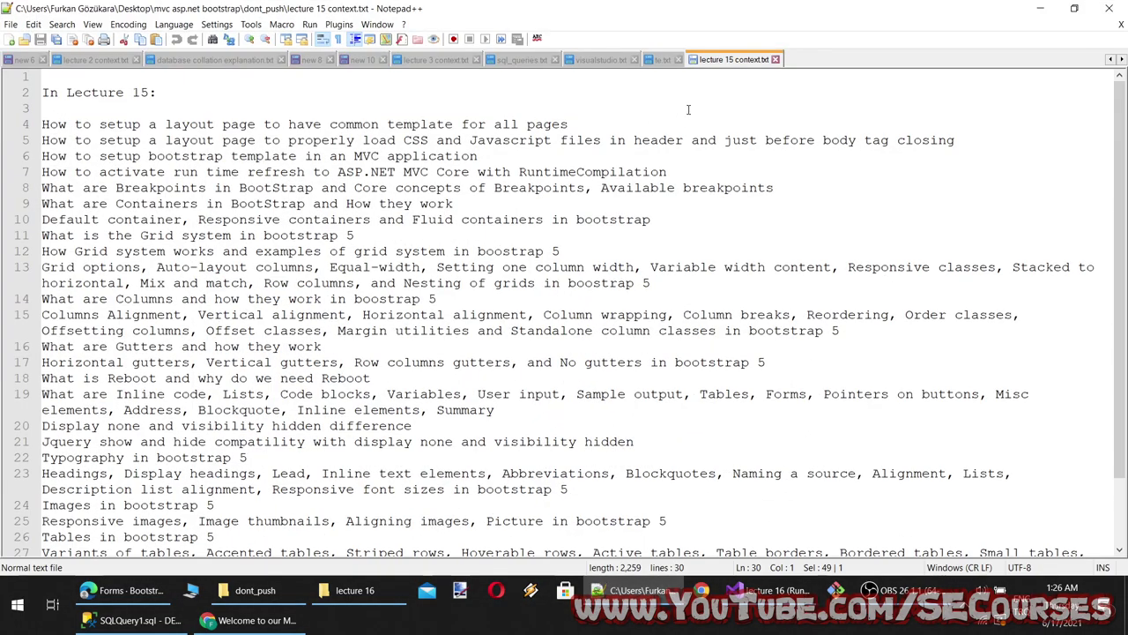
Start a new notes tab headed 'In Lecture 16:' by copying and editing the lecture 15 heading
double_click(802, 61)
left_click(705, 59)
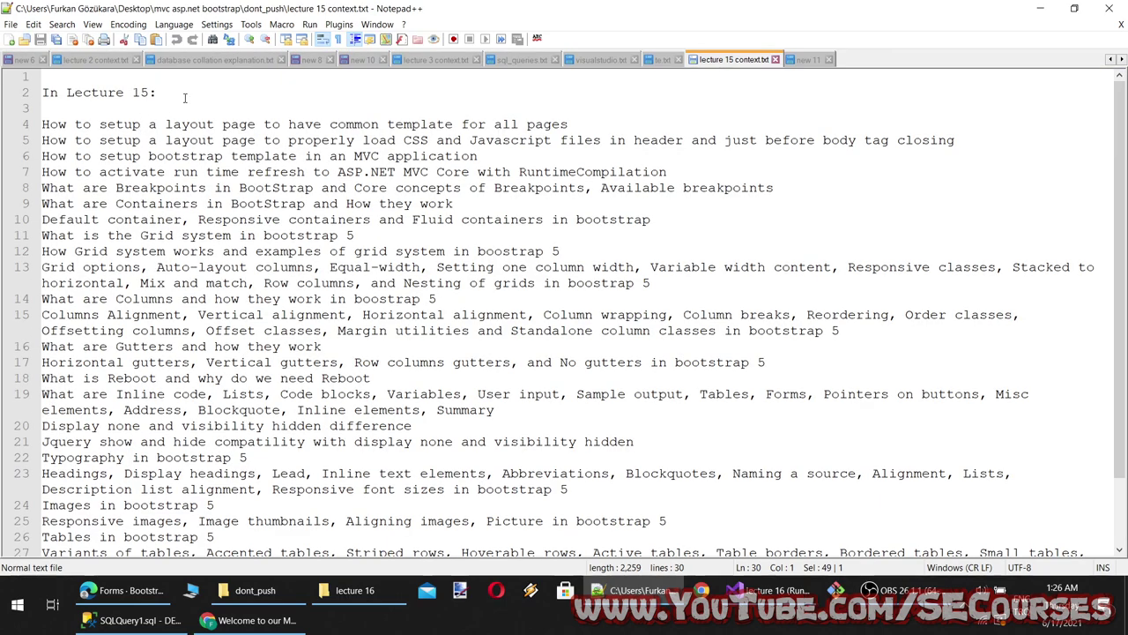
left_click_drag(156, 93, 4, 97)
key("ctrl+c")
left_click(808, 59)
key("ctrl+v")
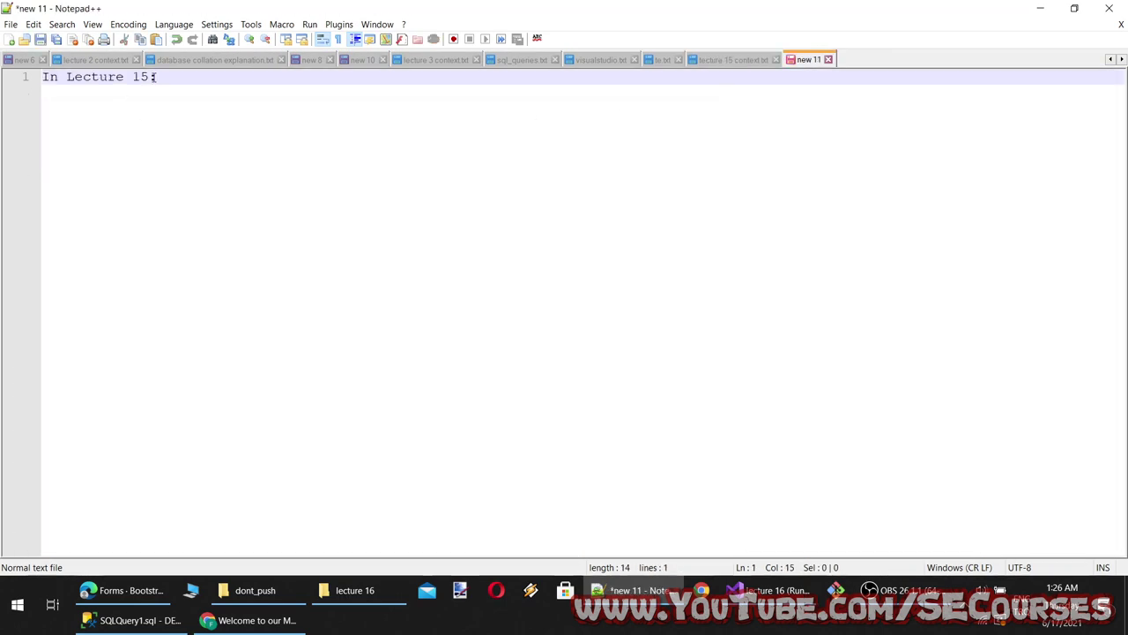
key("shift+Left")
type("6")
Add the topic line 'What are forms in BootStrap 5' below the heading
key("Home")
key("Return")
left_click(269, 108)
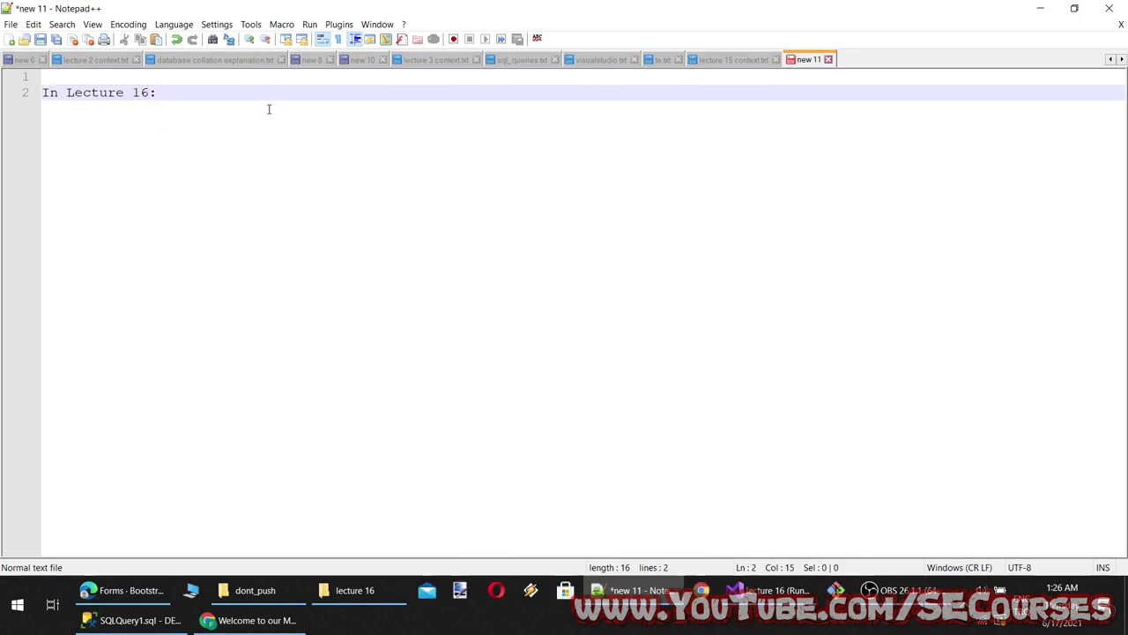
key("Return")
key("Return")
type("What are f")
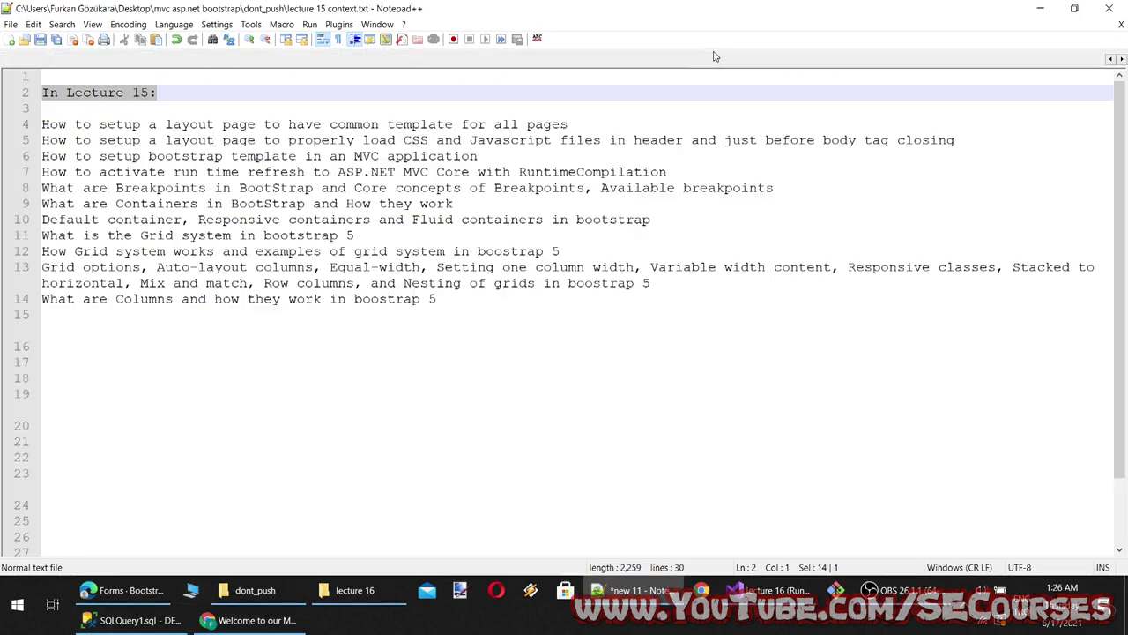
left_click(693, 59)
left_click(813, 60)
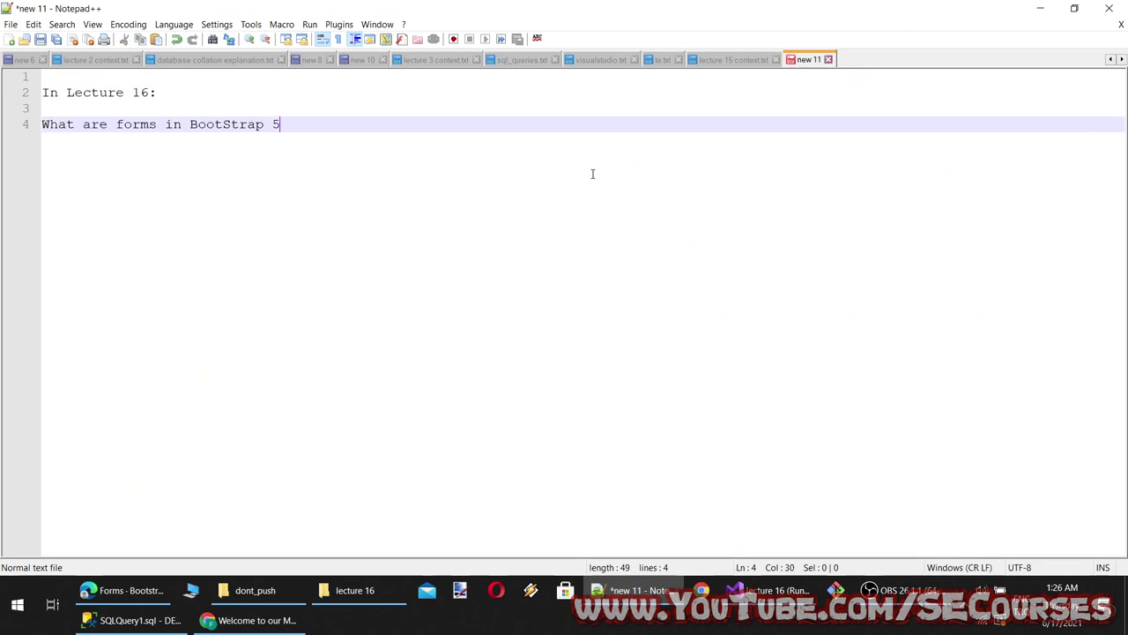
key("Return")
Start line 5 of the notes with 'What are' followed by the form-label class from the example
left_click(124, 590)
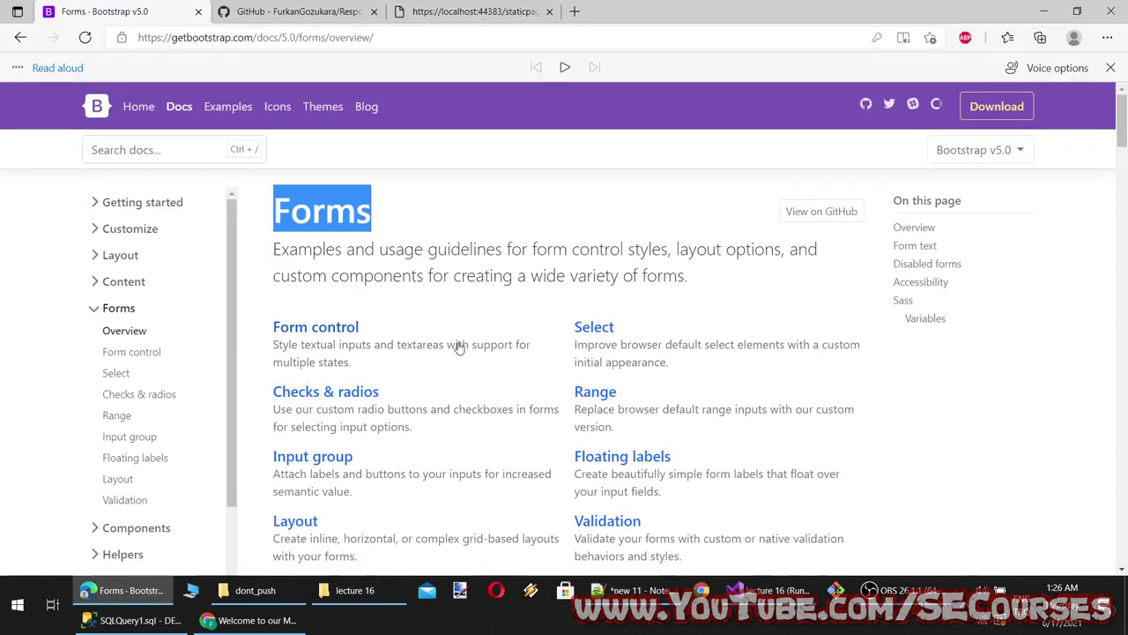
scroll(462, 341, "down", 5)
scroll(461, 341, "down", 4)
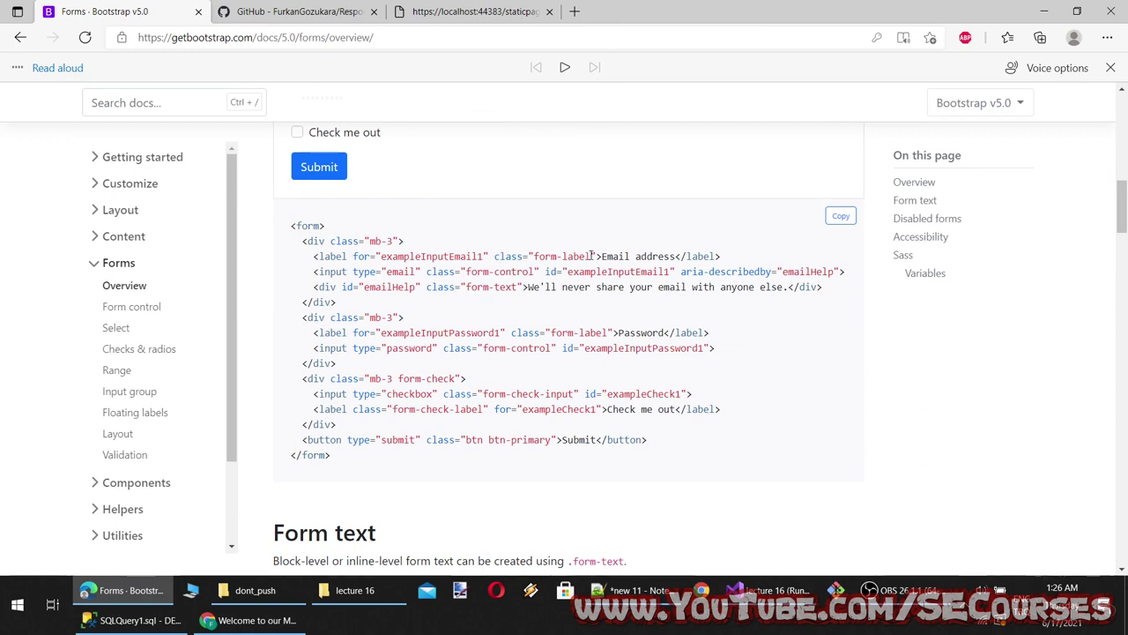
left_click_drag(591, 255, 535, 256)
key("ctrl+c")
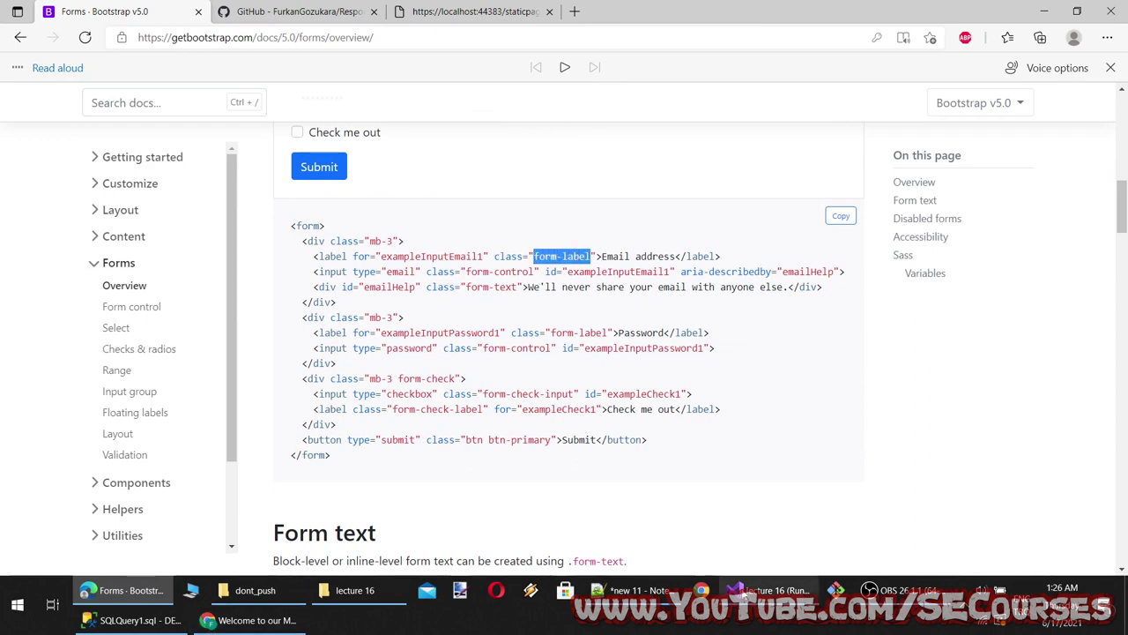
left_click(634, 590)
type("What are")
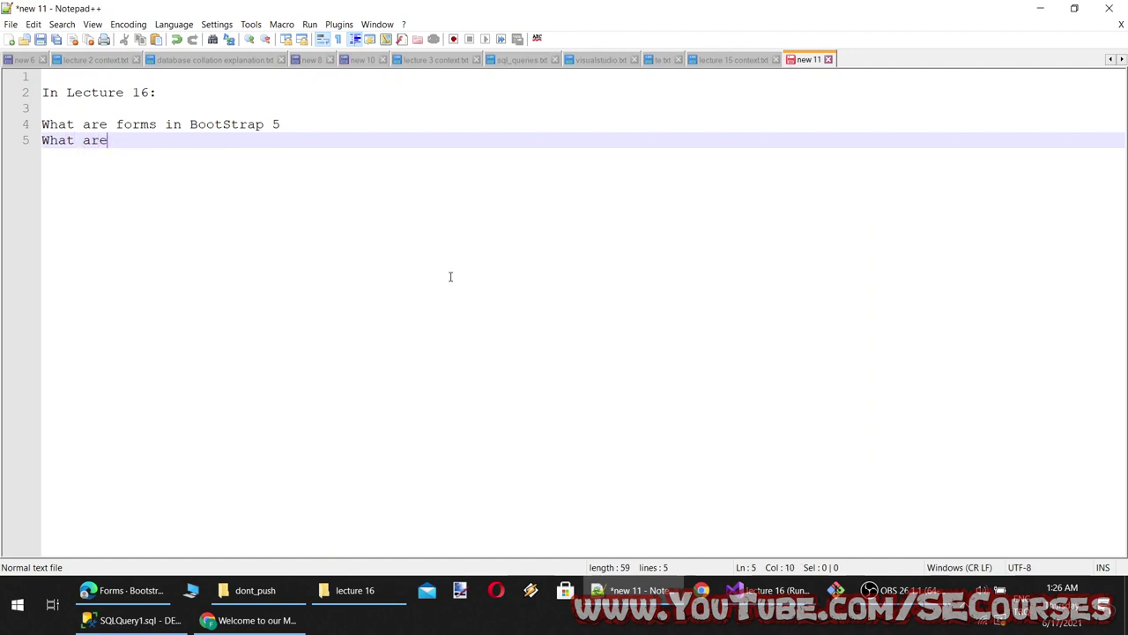
key("ctrl+v")
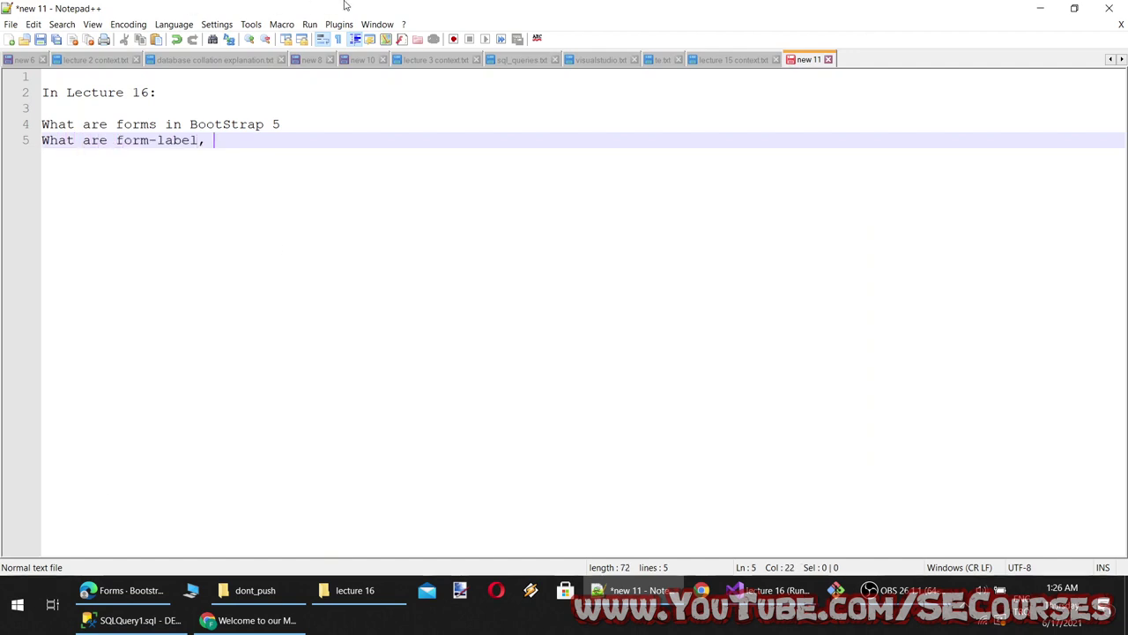
Copy form-control and form-text from the Bootstrap example code onto line 5, comma-separated
left_click(123, 589)
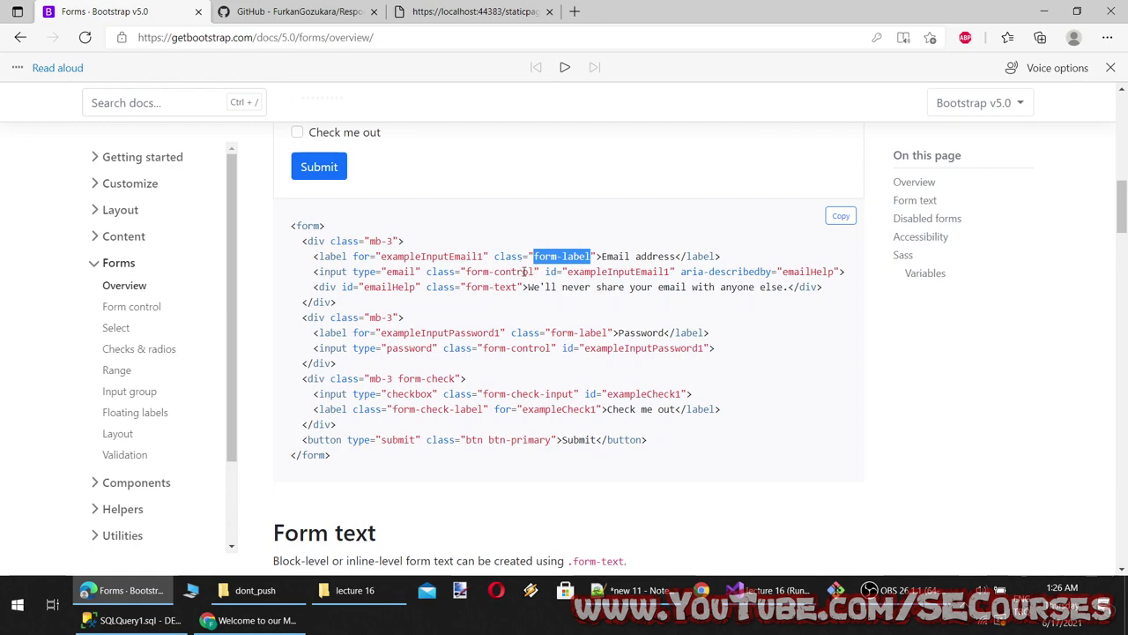
left_click_drag(534, 272, 470, 271)
key("ctrl+c")
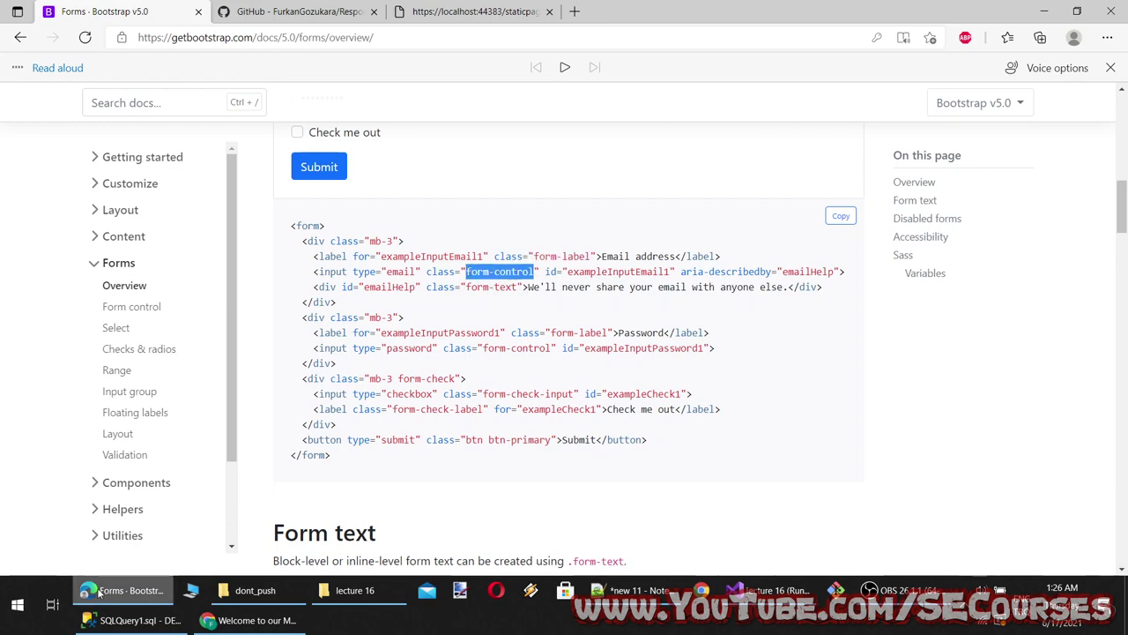
key("alt+Tab")
key("ctrl+v")
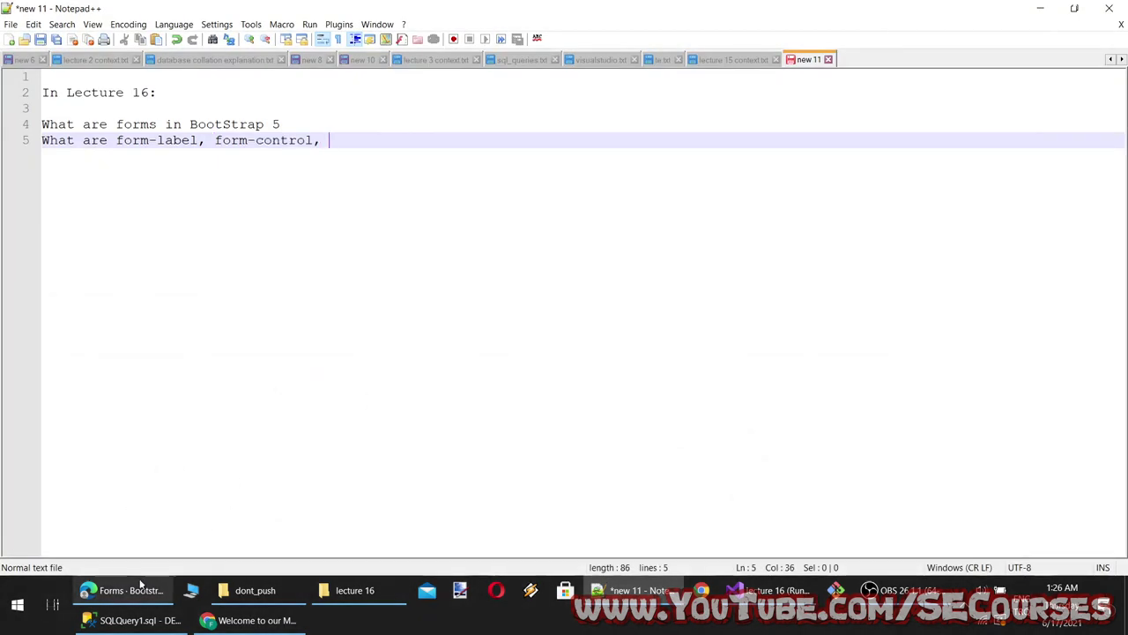
left_click(123, 590)
left_click(517, 288)
left_click_drag(517, 289, 469, 298)
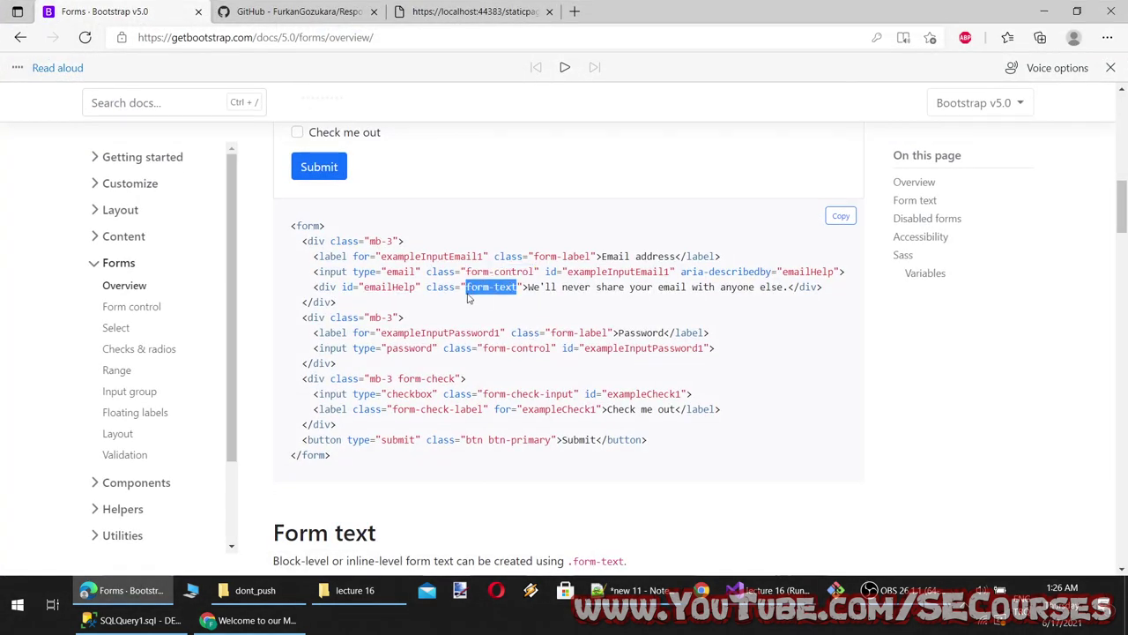
key("ctrl+c")
key("alt+Tab")
type(",")
key("ctrl+v")
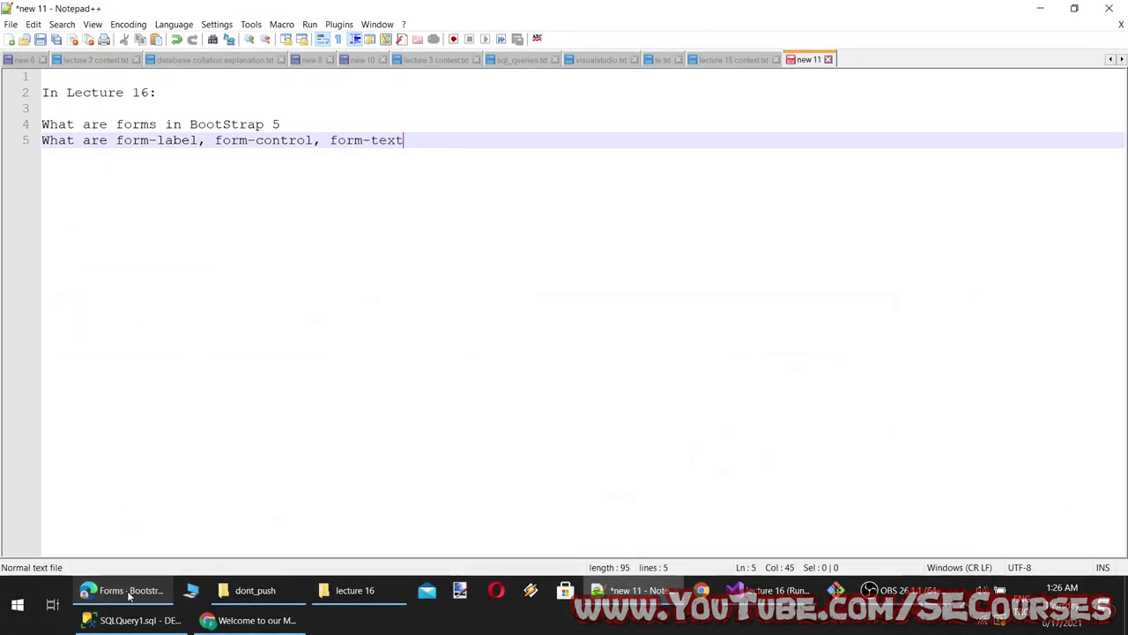
Add the form-check class from the example code to line 5
left_click(128, 589)
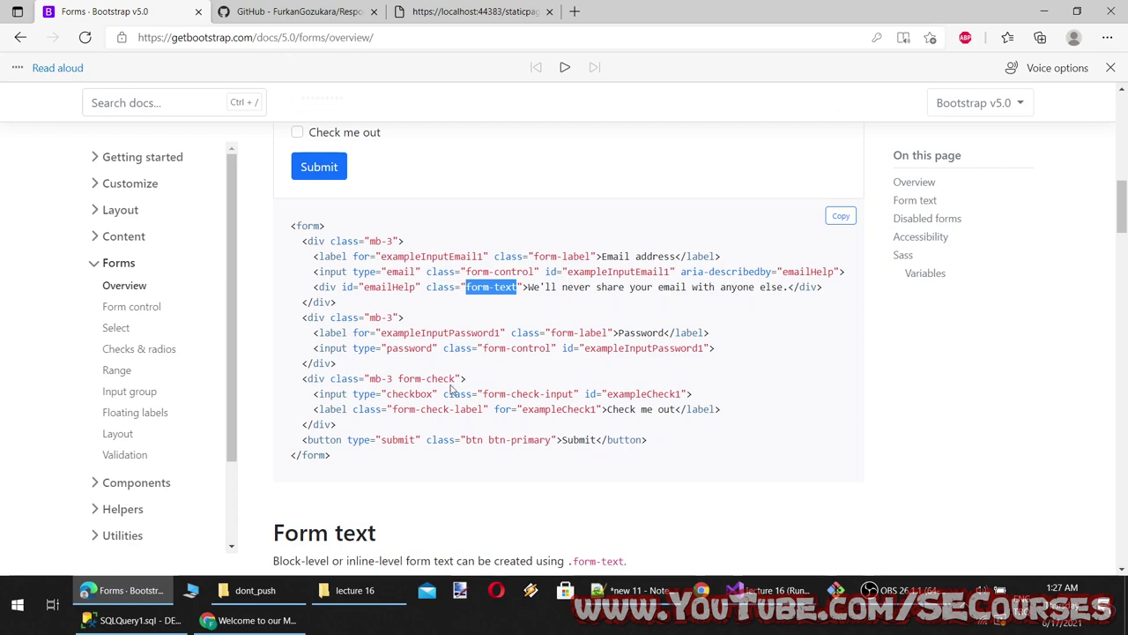
left_click_drag(456, 378, 397, 381)
key("ctrl+c")
key("alt+Tab")
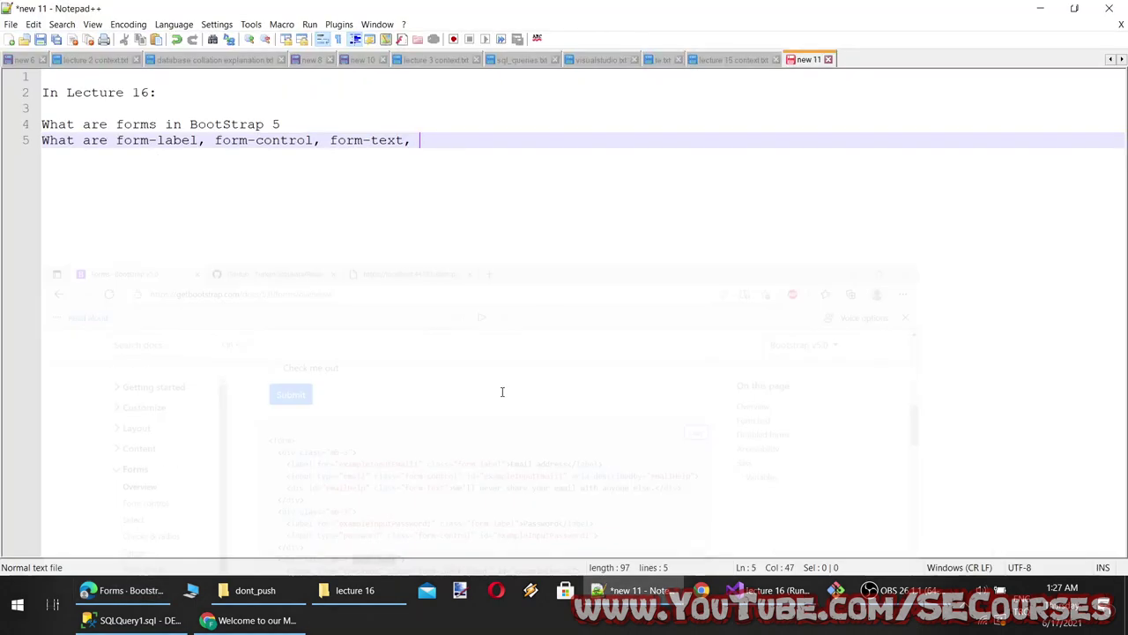
key("ctrl+v")
type(",")
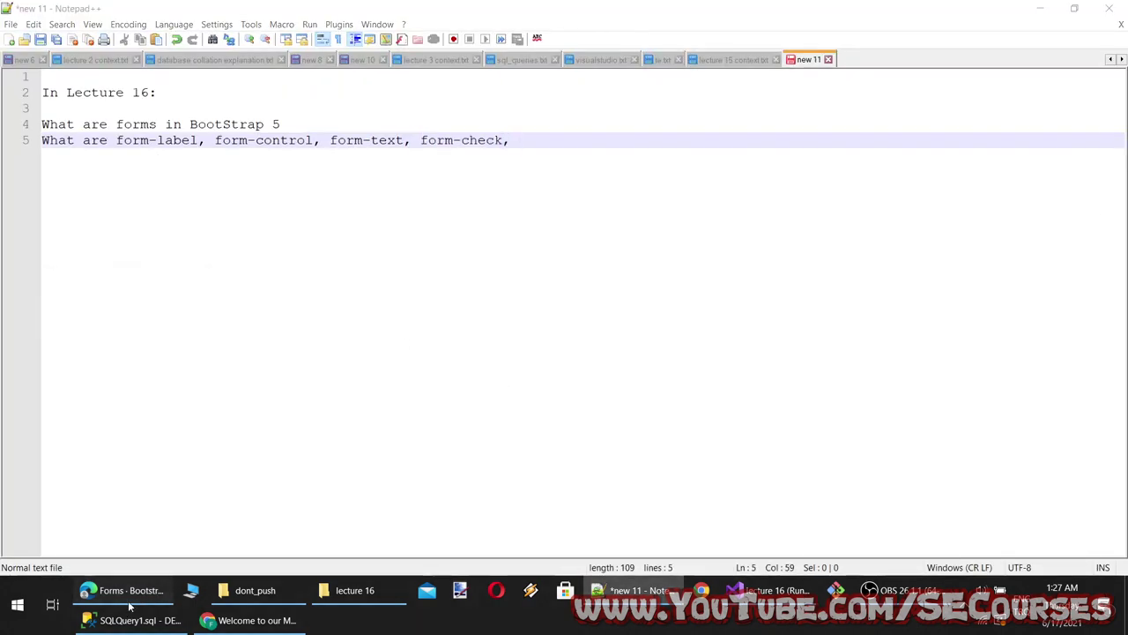
Append form-check-input and form-check-label to the end of line 5
left_click(123, 590)
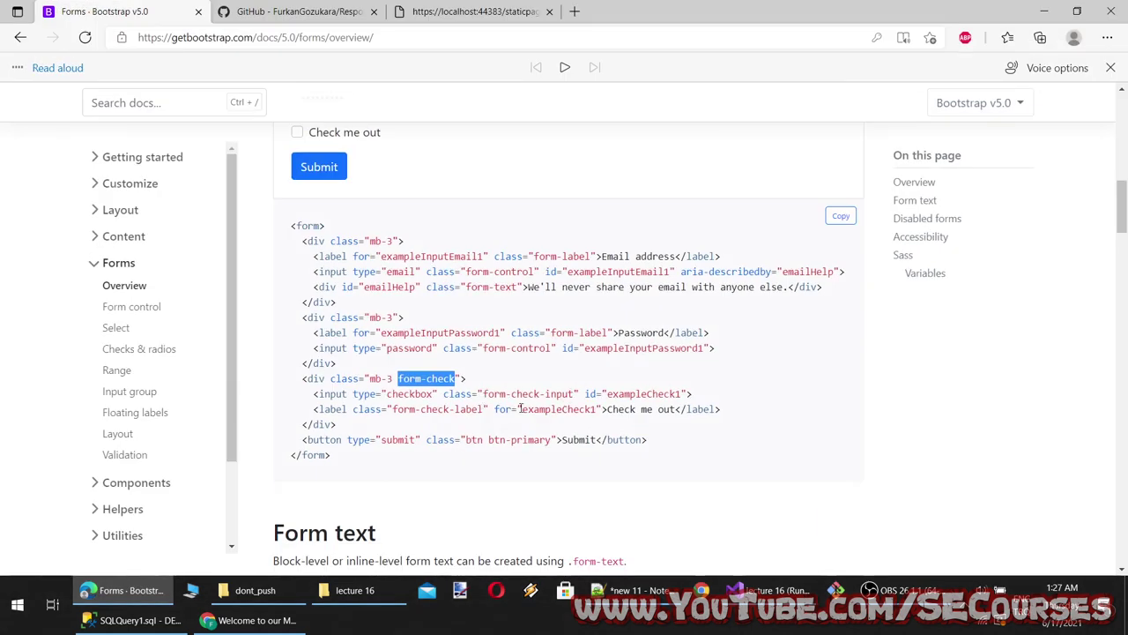
left_click_drag(575, 393, 501, 397)
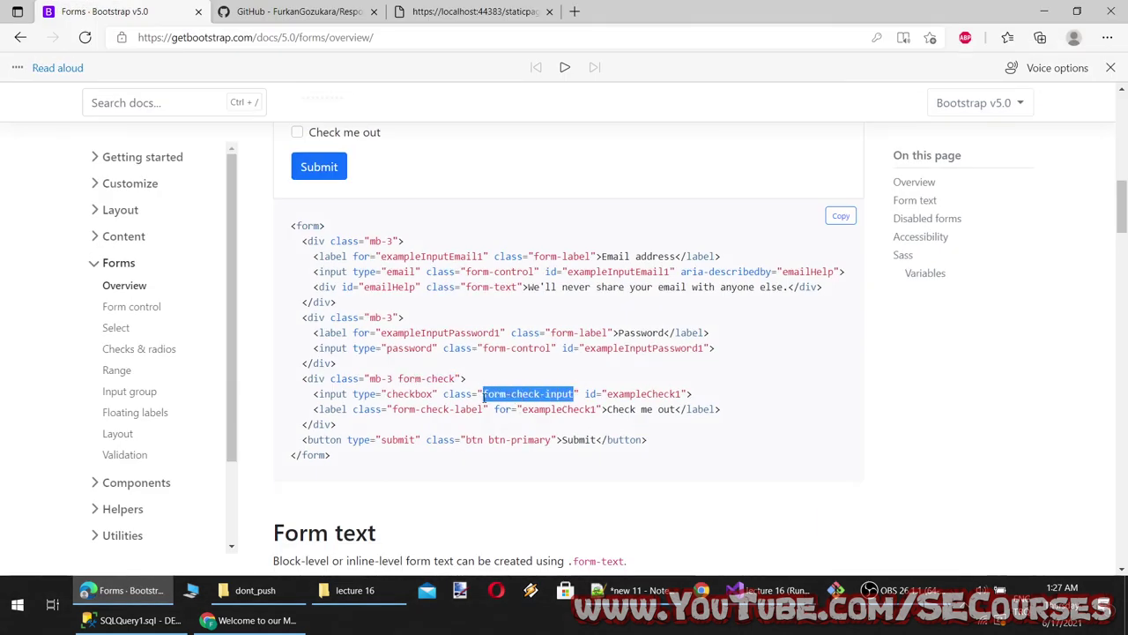
key("ctrl+c")
left_click(123, 590)
key("ctrl+v")
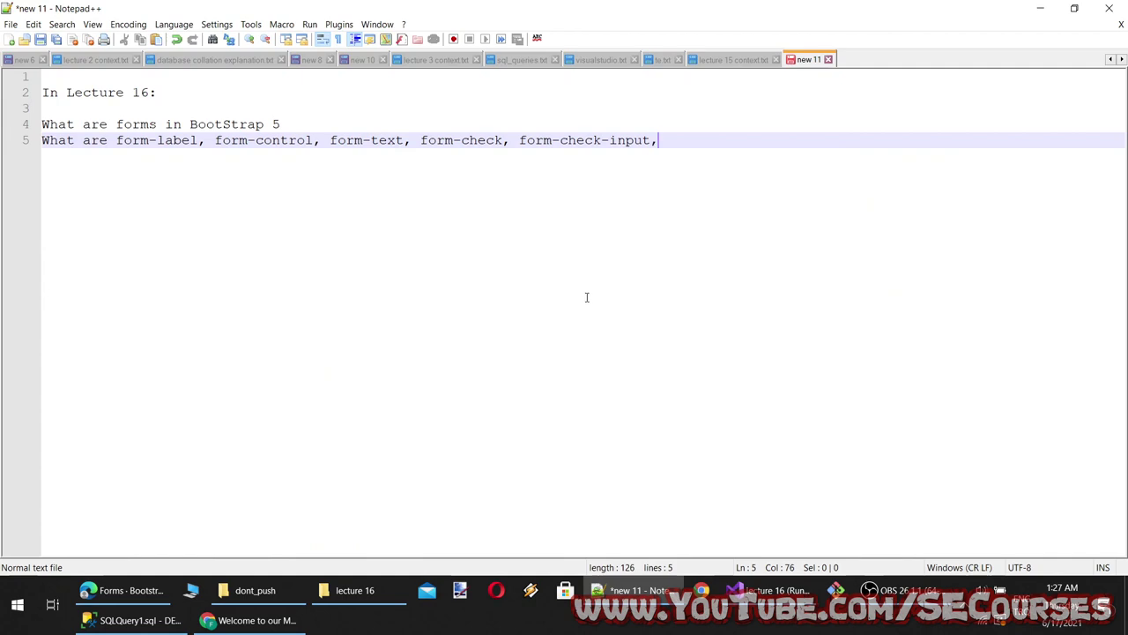
left_click(123, 590)
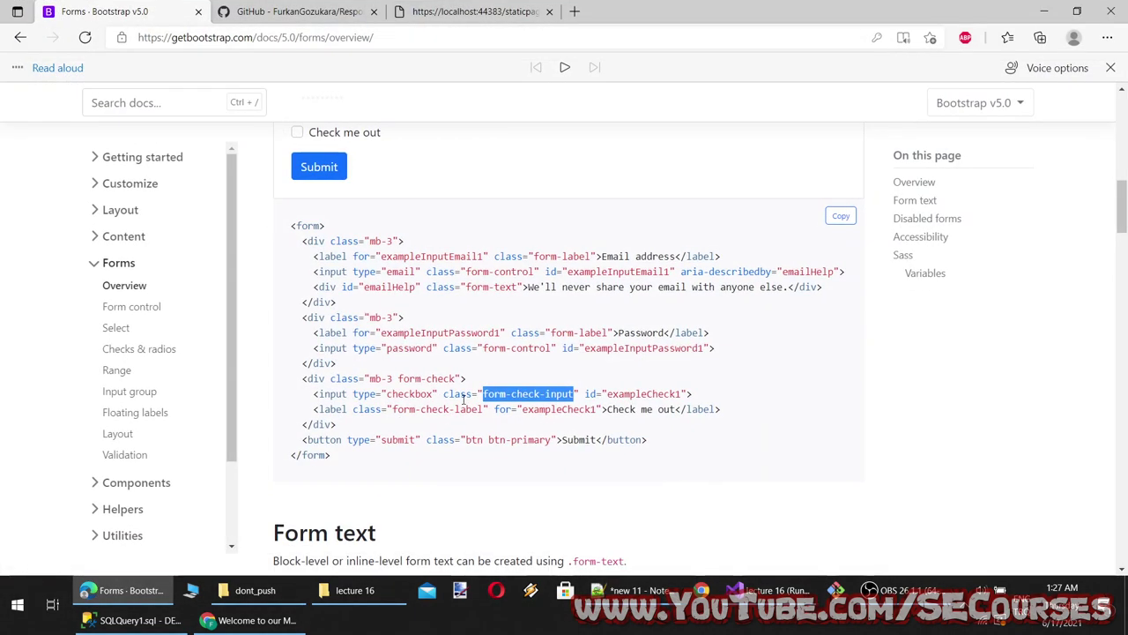
left_click_drag(485, 408, 392, 412)
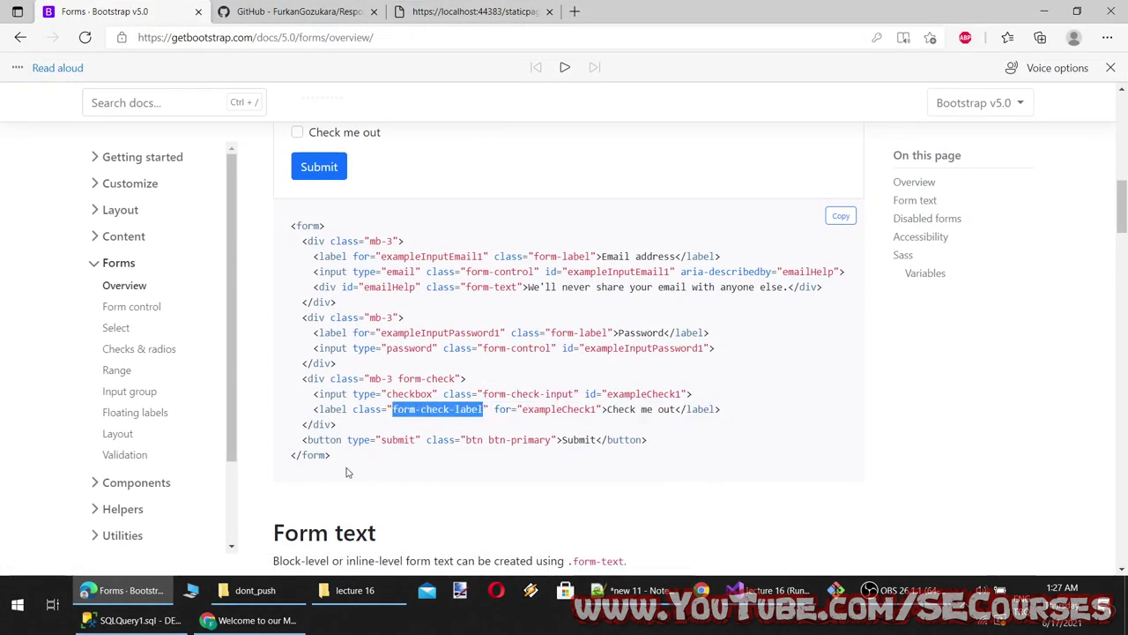
key("ctrl+c")
left_click(147, 586)
key("ctrl+v")
left_click(124, 589)
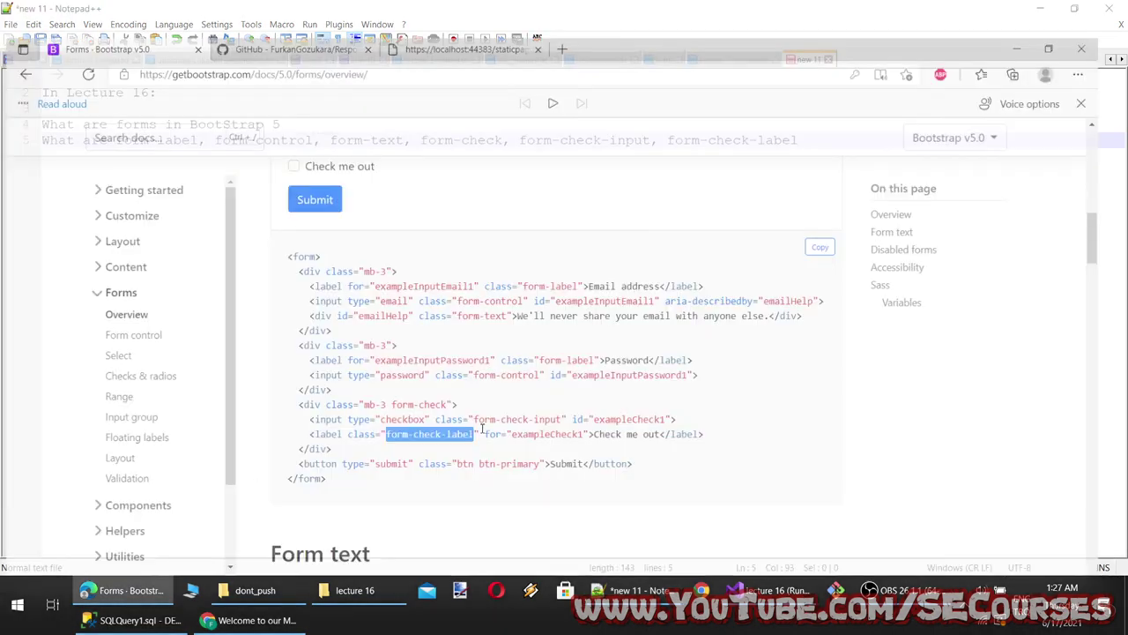
Scroll the Bootstrap docs to Disabled forms and highlight the disabled attribute in text and code
scroll(297, 367, "down", 5)
scroll(381, 334, "down", 3)
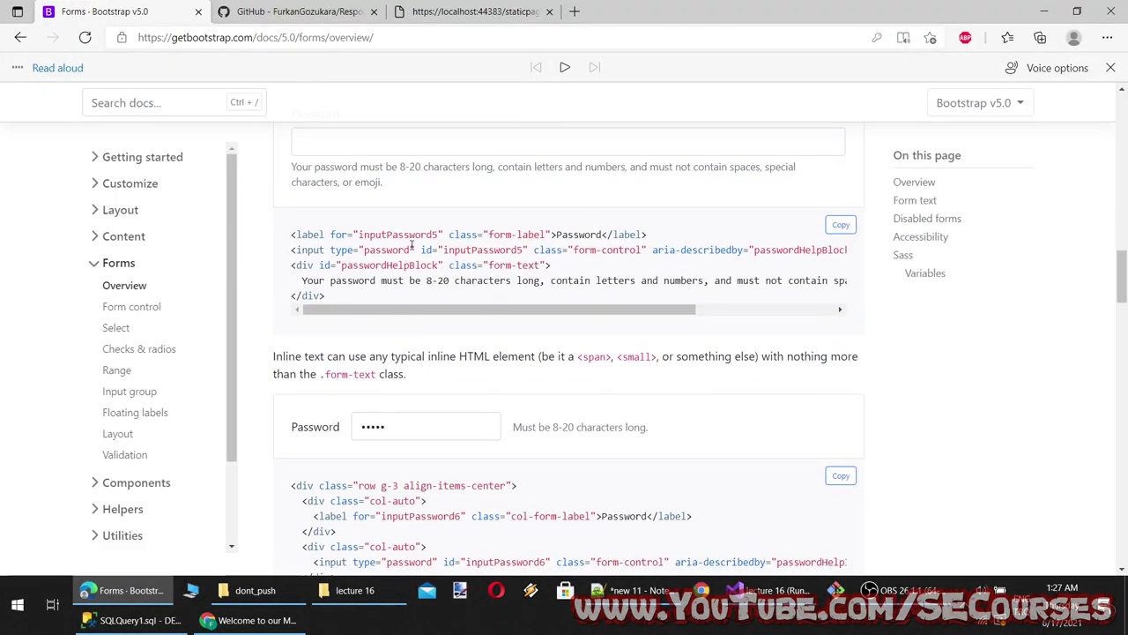
scroll(528, 353, "down", 3)
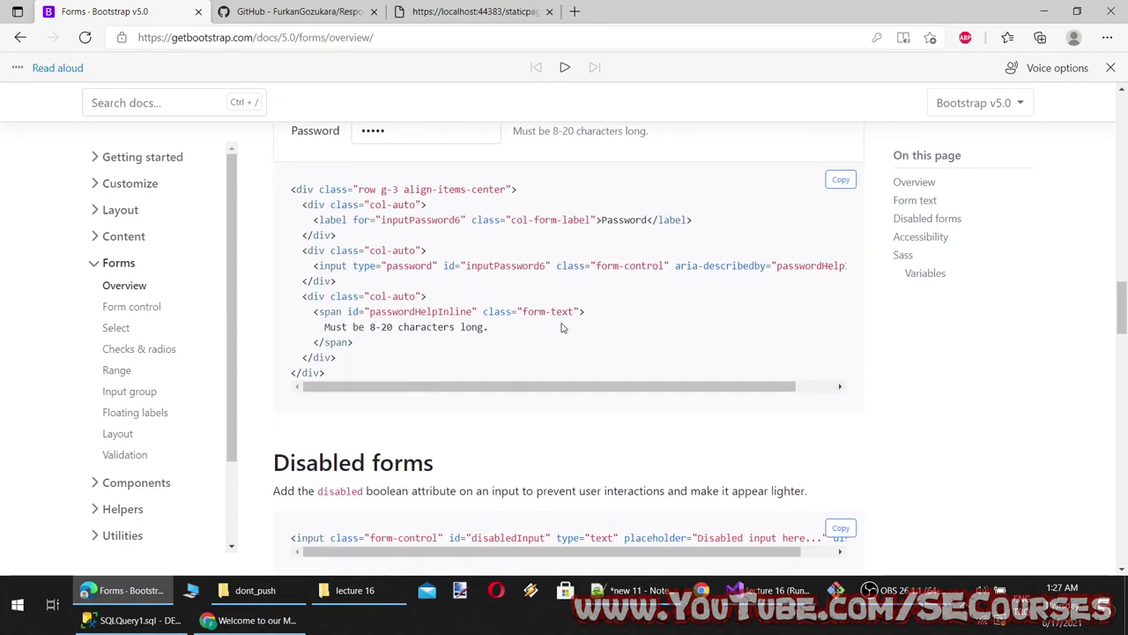
scroll(390, 402, "down", 2)
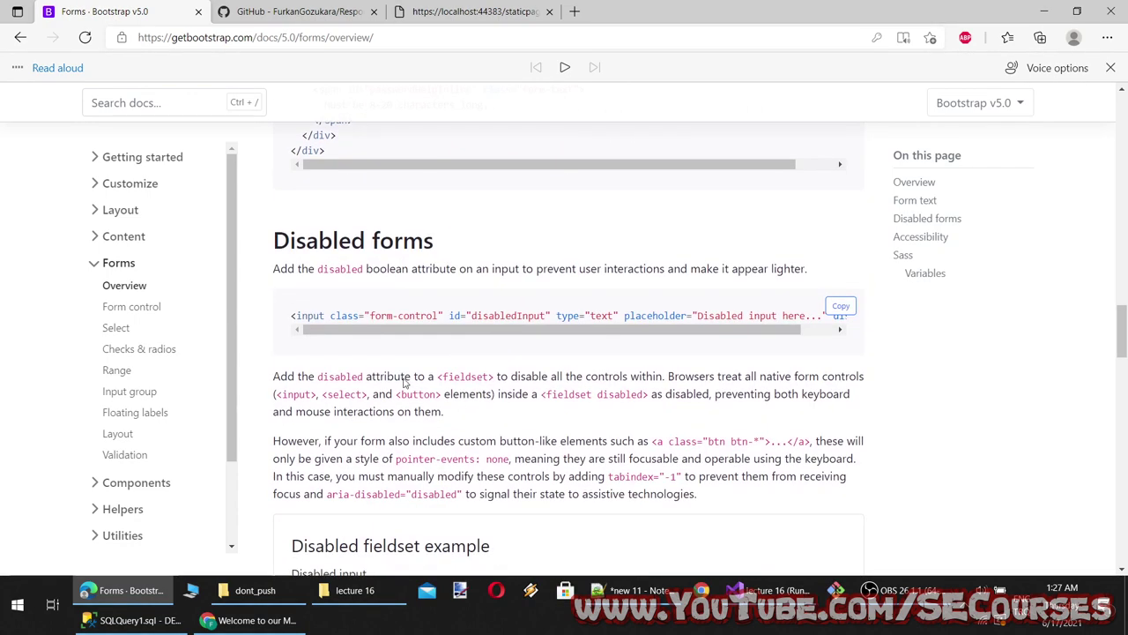
left_click_drag(471, 329, 758, 327)
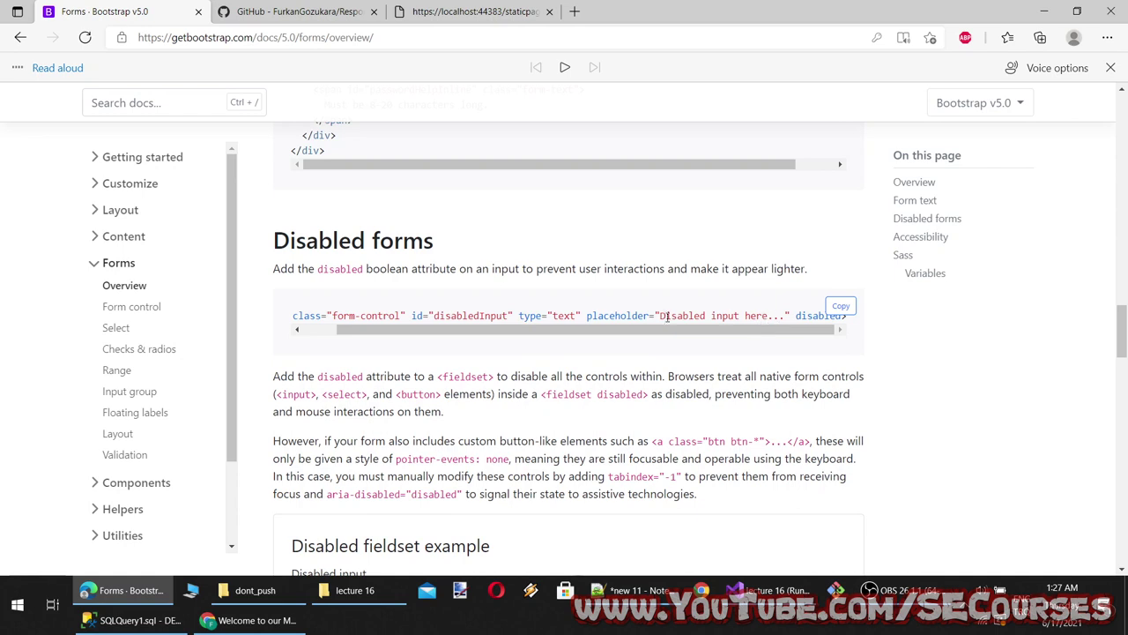
double_click(339, 376)
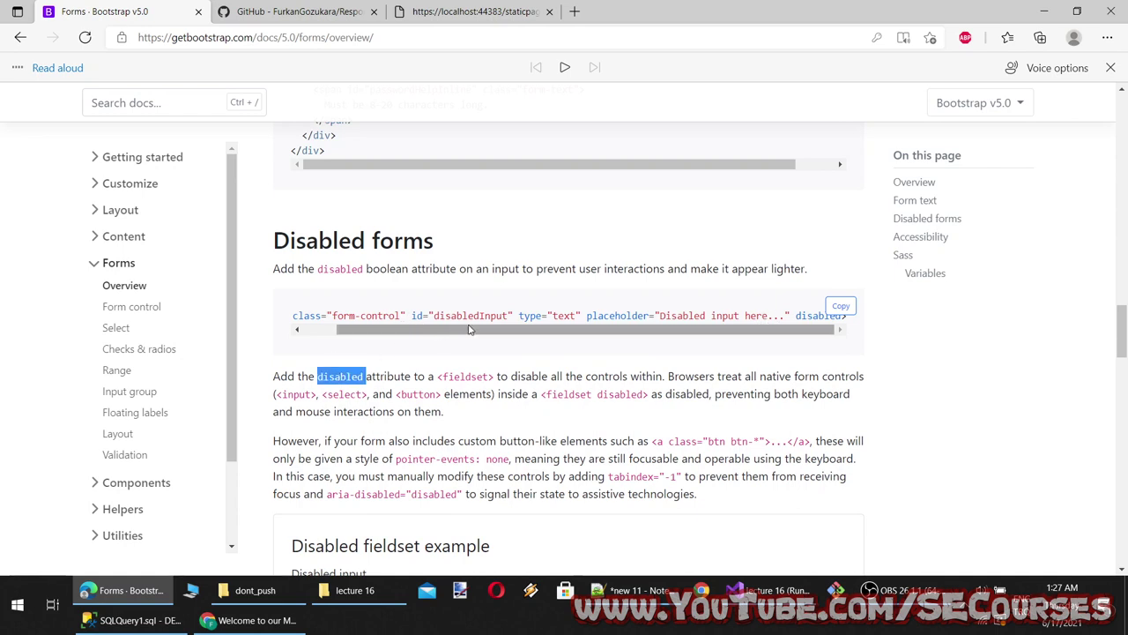
double_click(808, 314)
scroll(493, 419, "down", 2)
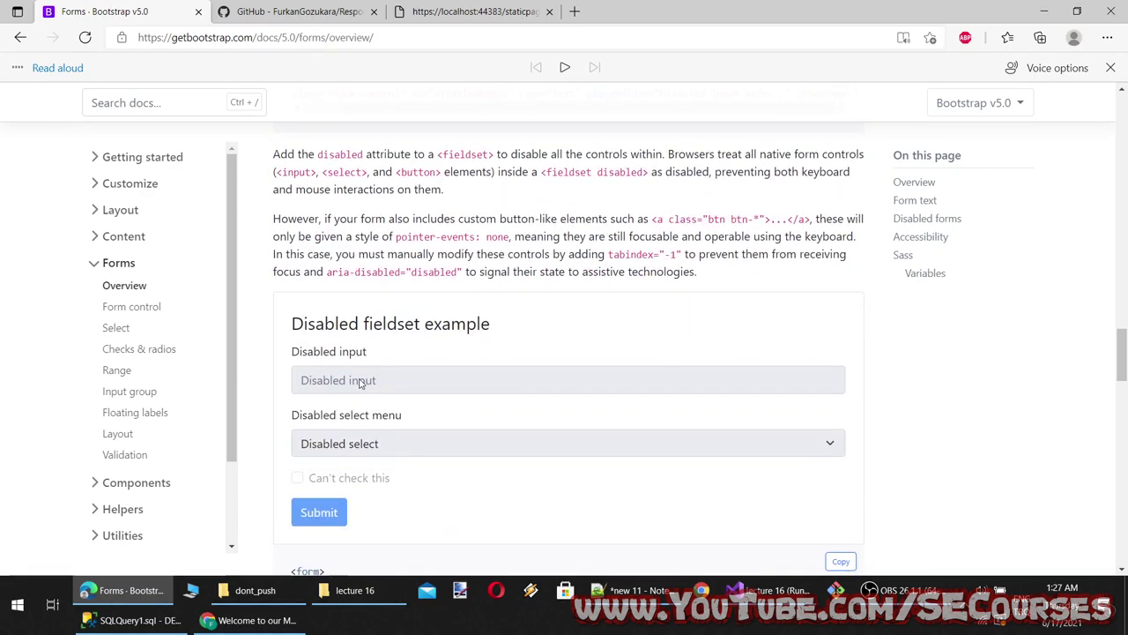
left_click_drag(351, 481, 358, 483)
scroll(418, 493, "down", 4)
scroll(373, 365, "up", 6)
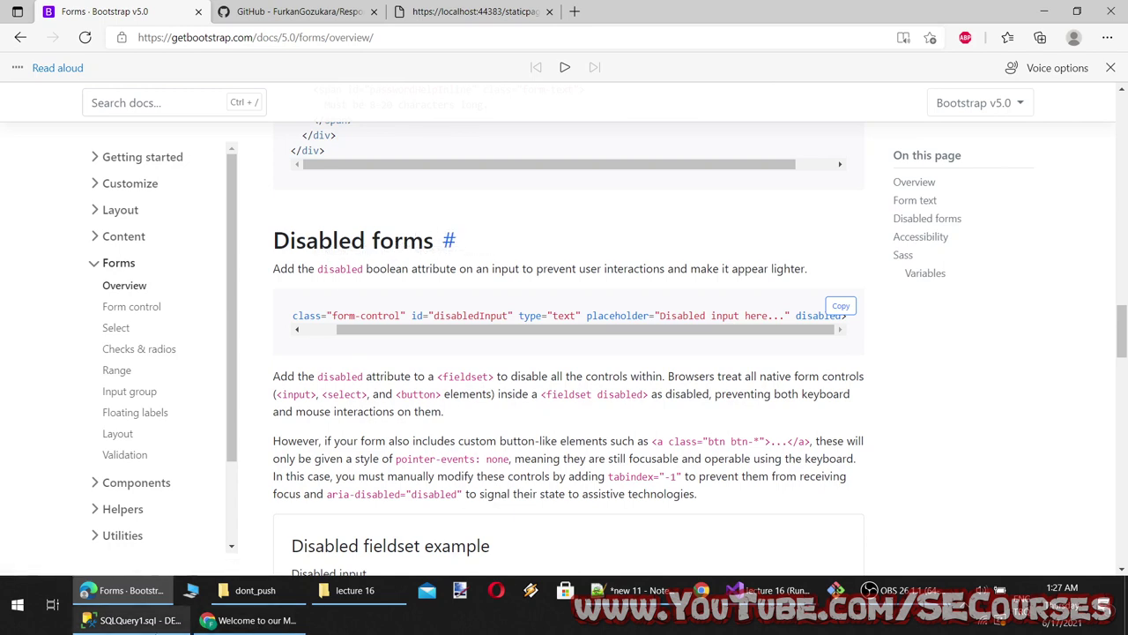
End line 5 with 'classes for', start line 6, and select the Disabled forms heading
left_click(631, 590)
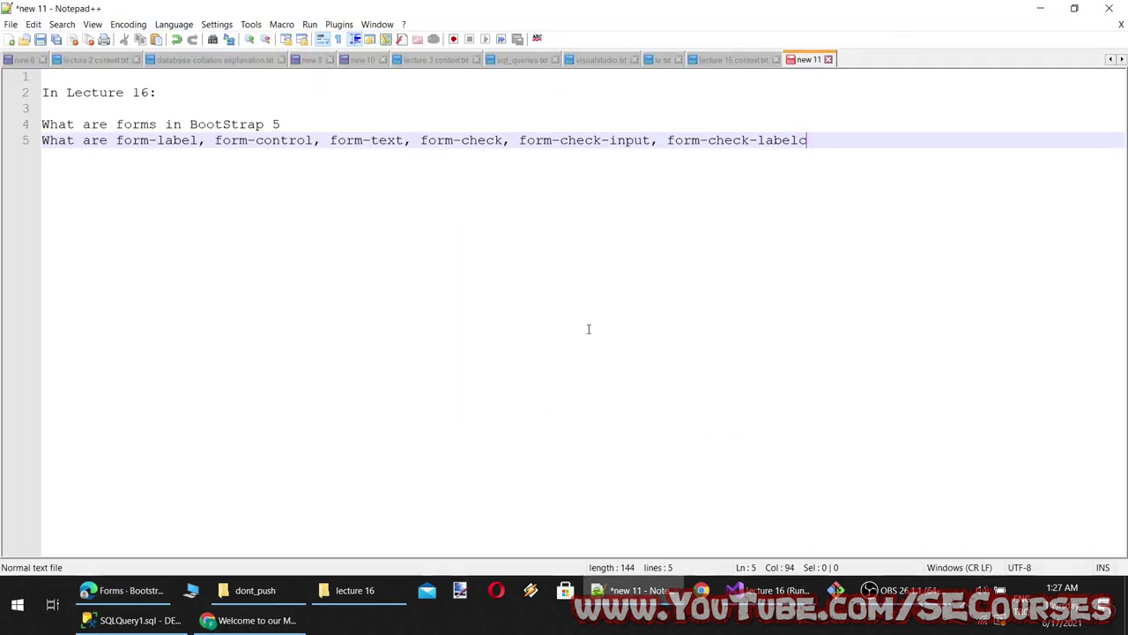
key("BackSpace")
type("classes forms")
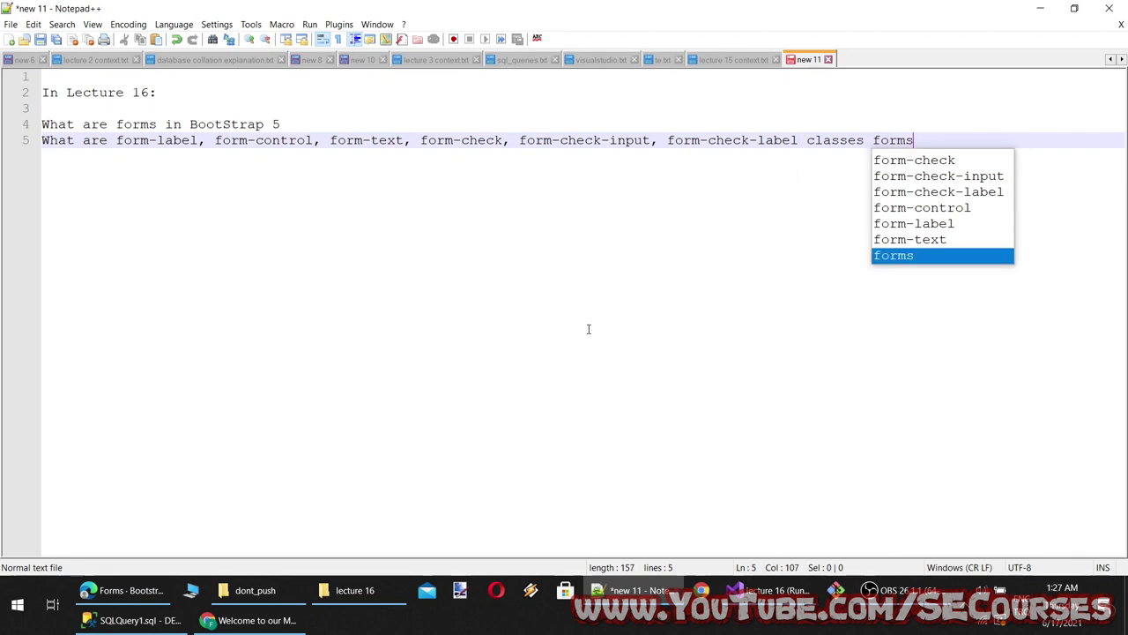
key("BackSpace")
key("BackSpace")
key("BackSpace")
key("BackSpace")
key("BackSpace")
type("for")
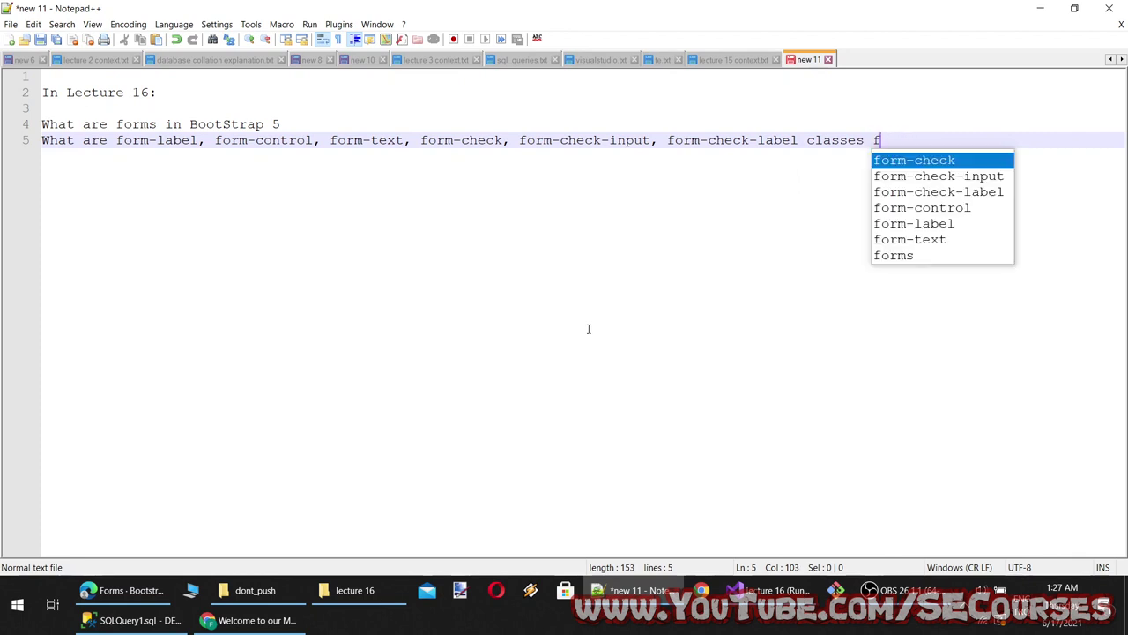
key("Return")
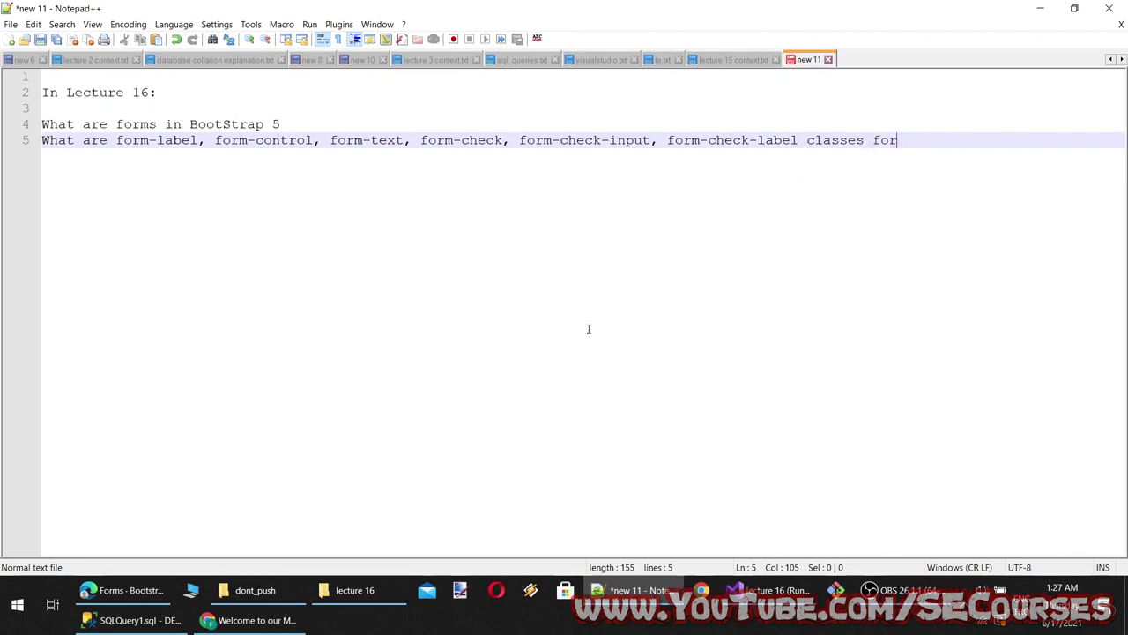
key("Return")
left_click(123, 590)
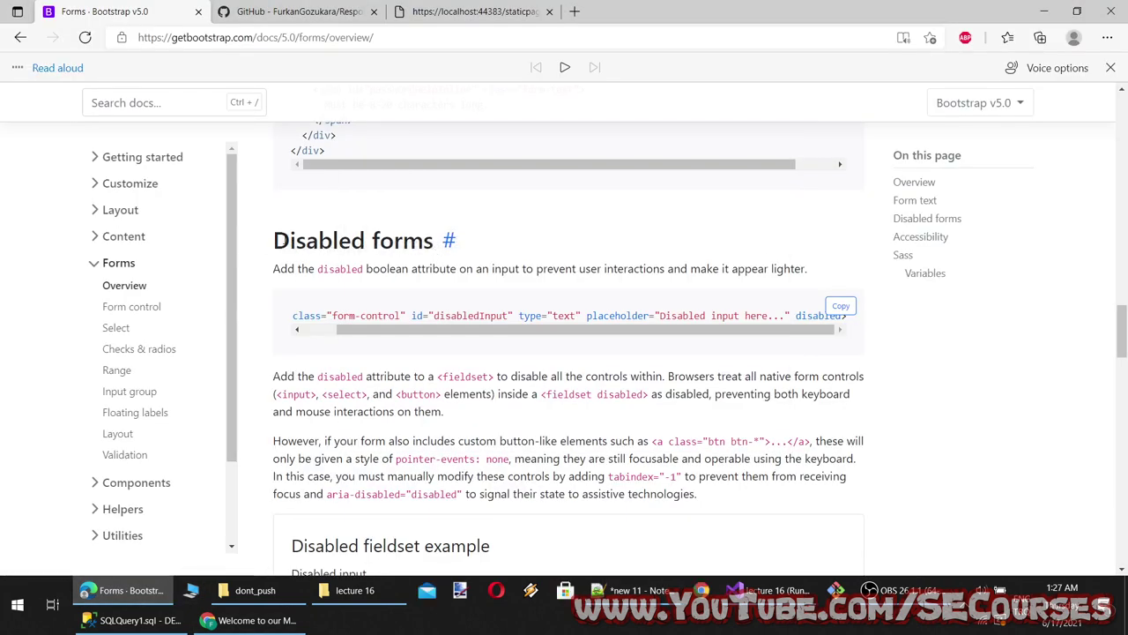
left_click_drag(274, 240, 416, 261)
Save the notes as lecture 16 context.txt in dont_push and paste 'Disabled forms' on line 6
left_click(633, 590)
key("ctrl+s")
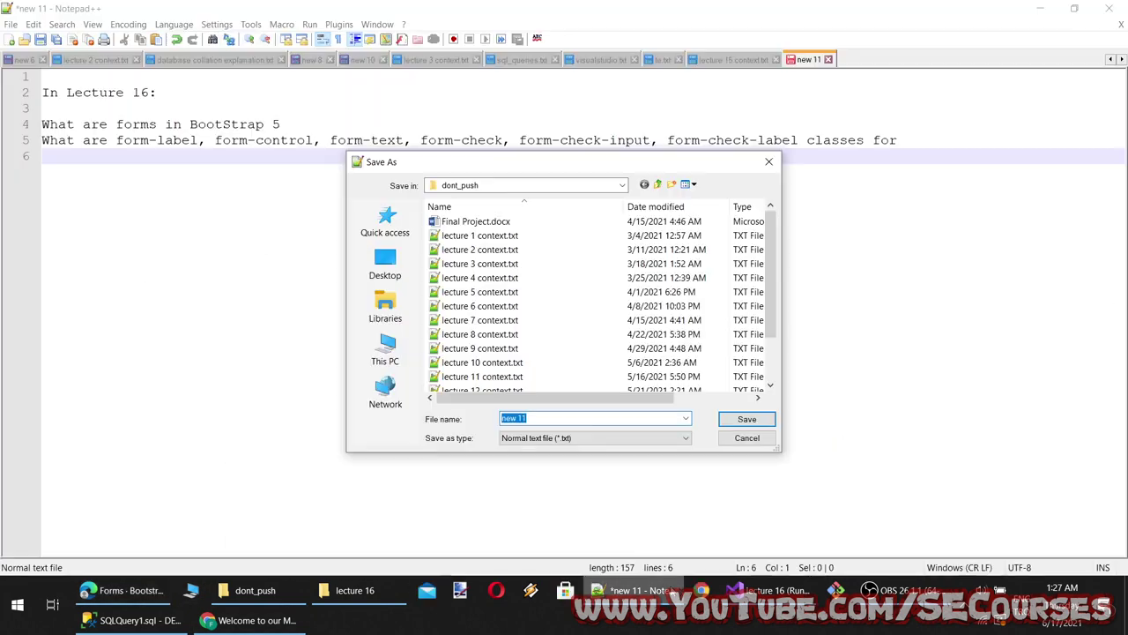
scroll(573, 406, "down", 2)
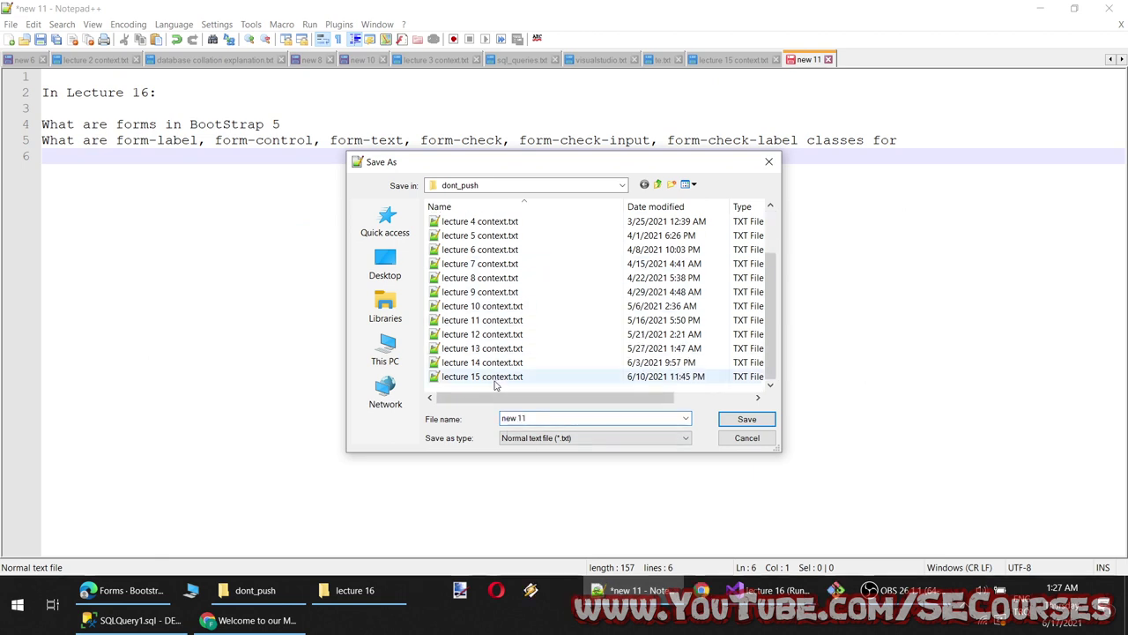
left_click(482, 377)
left_click(530, 418)
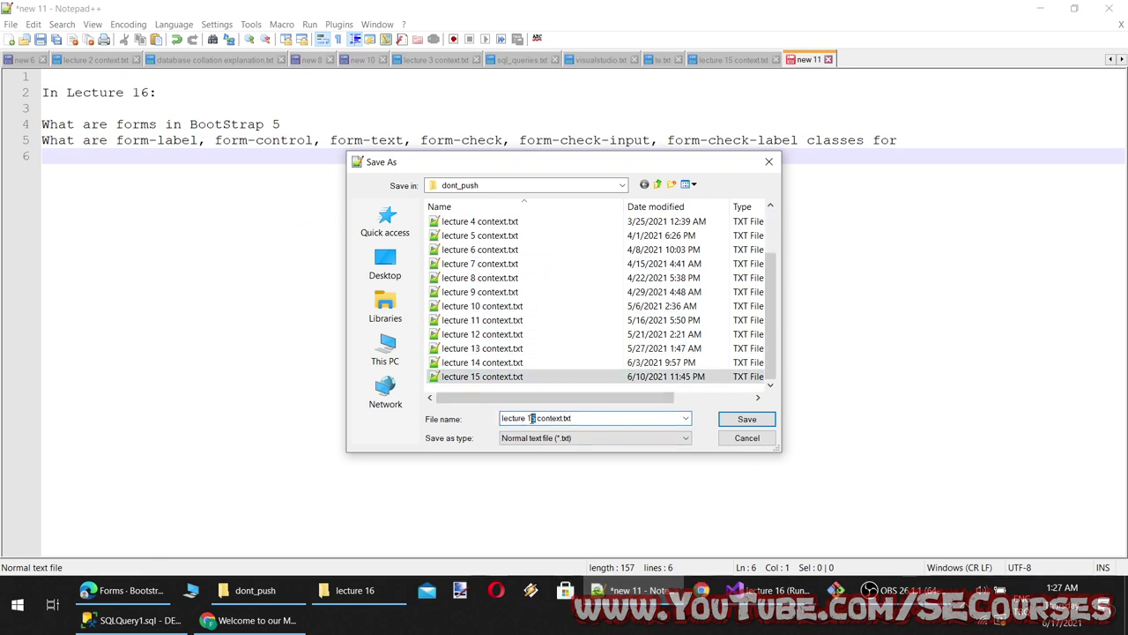
type("6")
left_click(740, 423)
key("ctrl+v")
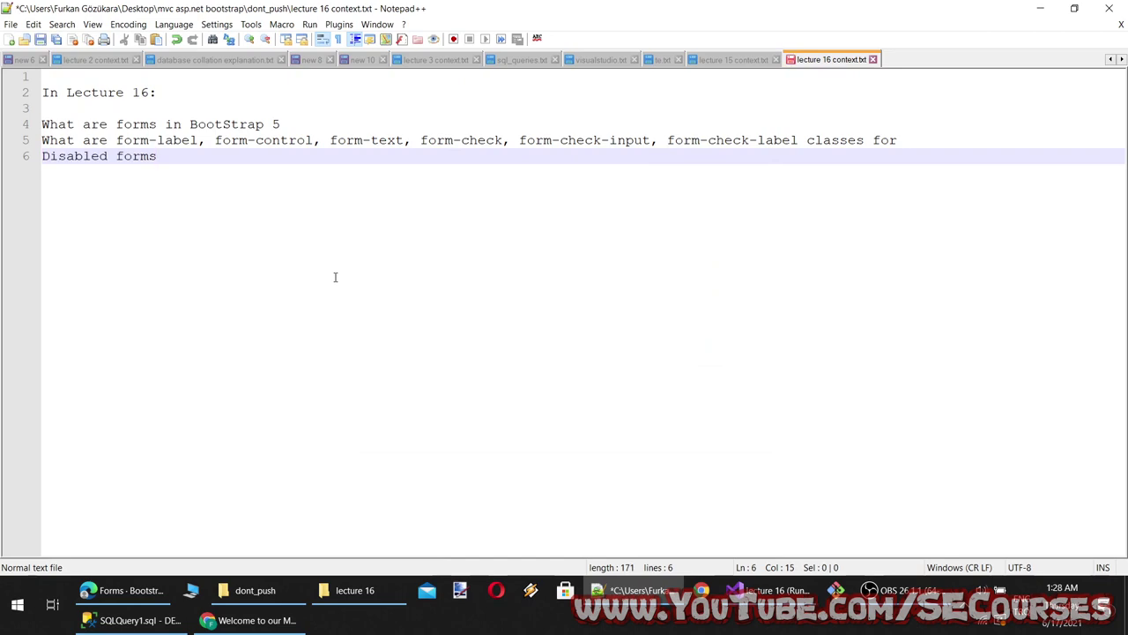
left_click(127, 591)
Select the Disabled fieldset example form code in the Bootstrap docs
scroll(391, 433, "down", 6)
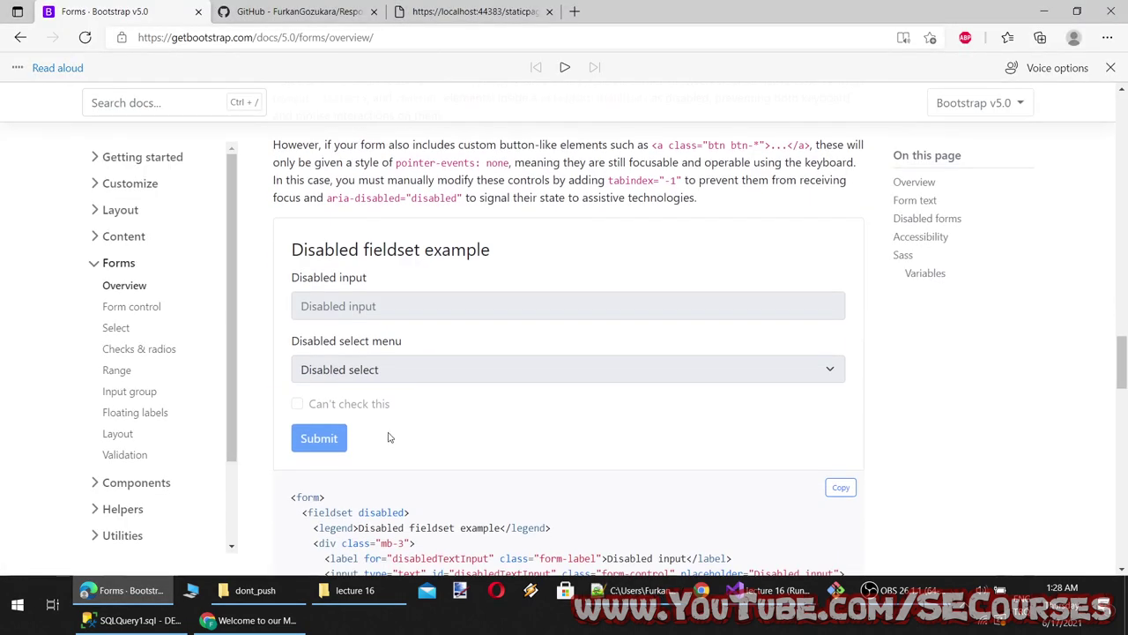
scroll(377, 272, "up", 3)
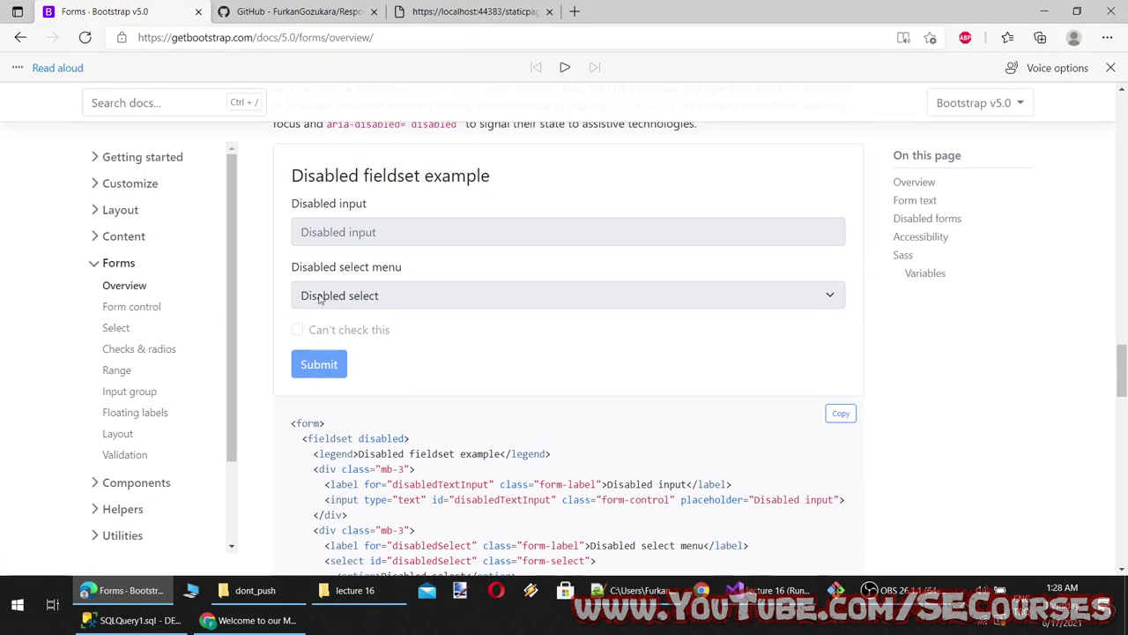
scroll(593, 280, "down", 3)
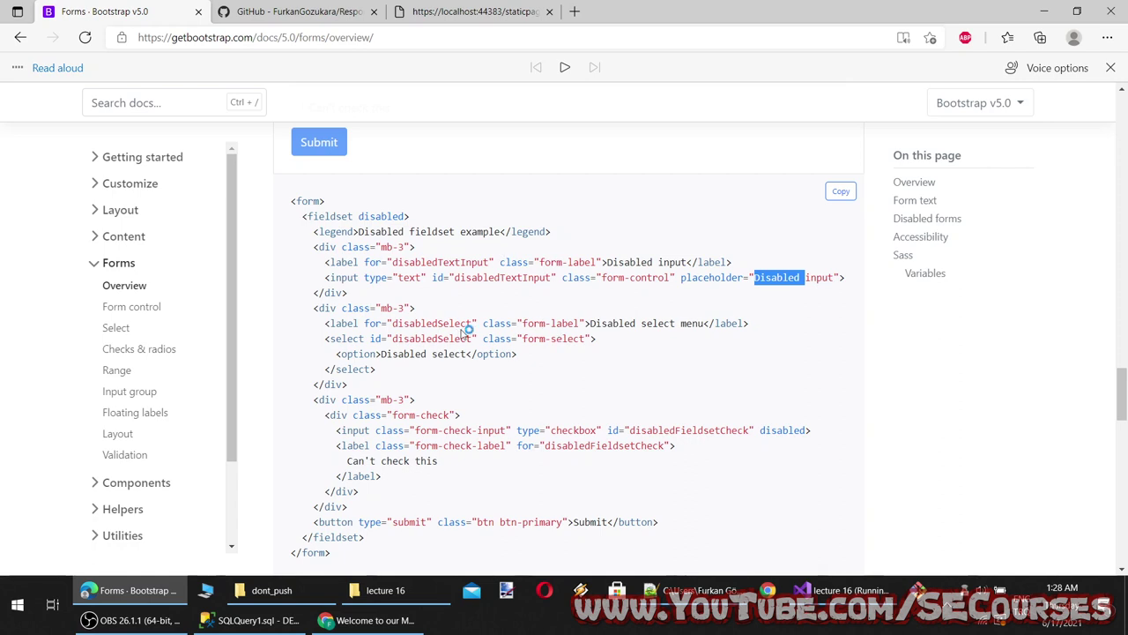
double_click(387, 217)
left_click_drag(411, 217, 296, 217)
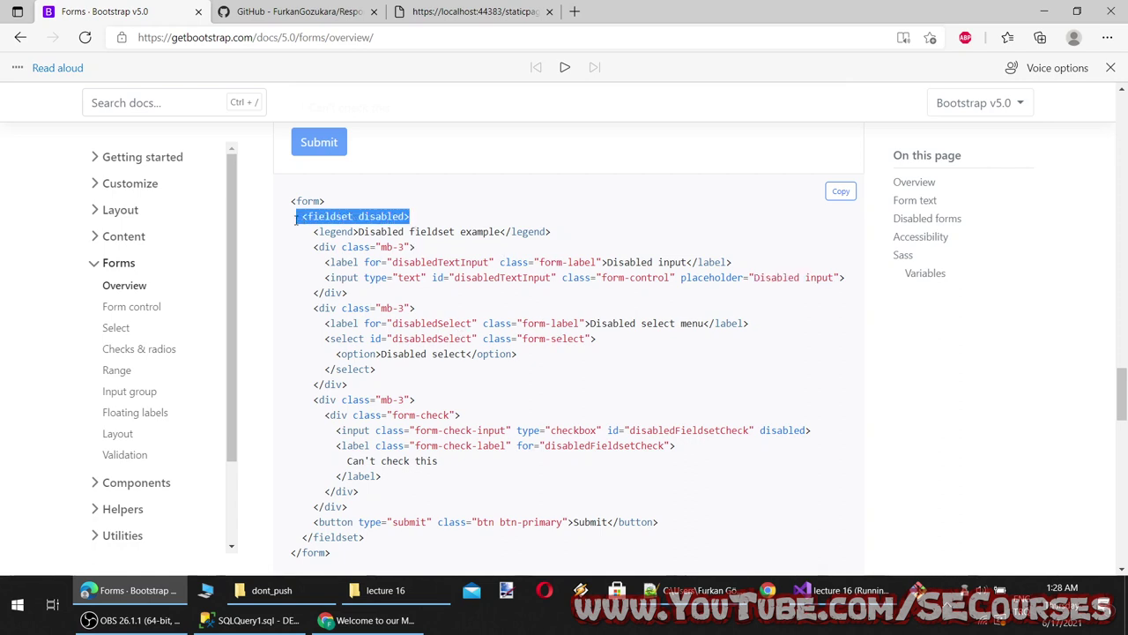
left_click(441, 245)
left_click_drag(411, 217, 316, 217)
scroll(396, 383, "up", 3)
left_click_drag(361, 249, 576, 282)
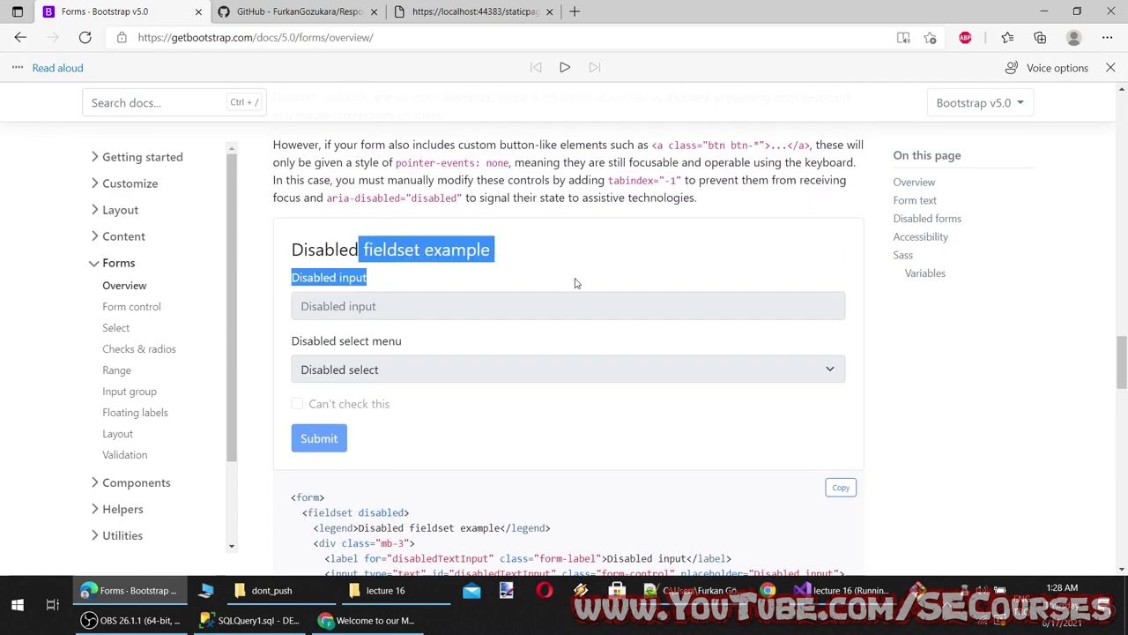
left_click(576, 282)
left_click_drag(360, 341, 466, 377)
scroll(454, 384, "down", 3)
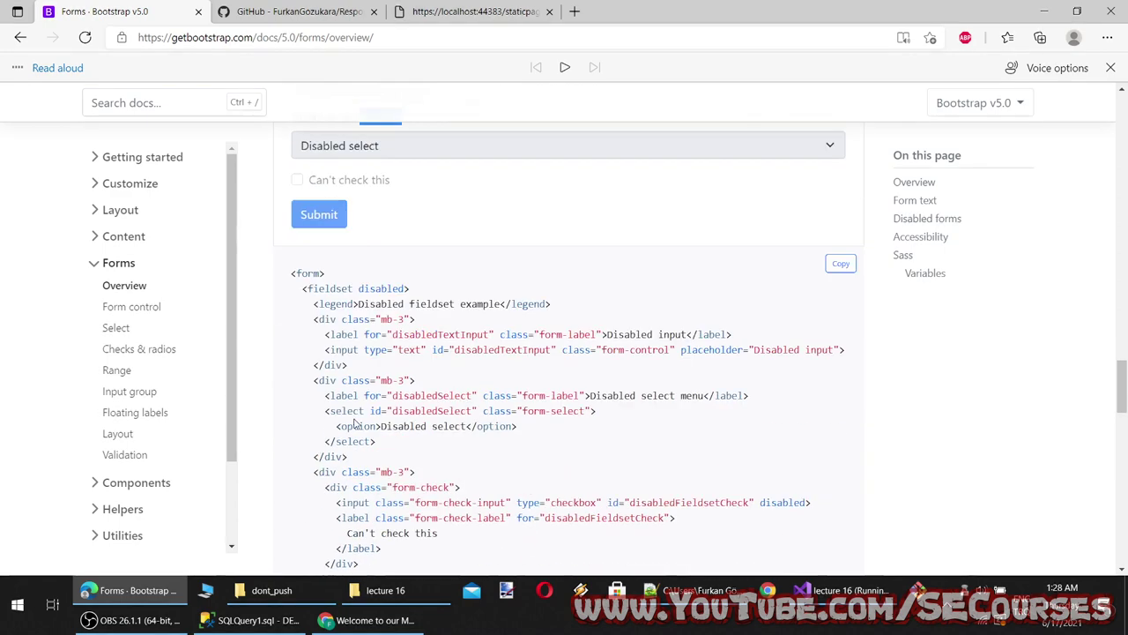
left_click_drag(273, 205, 366, 408)
key("ctrl+c")
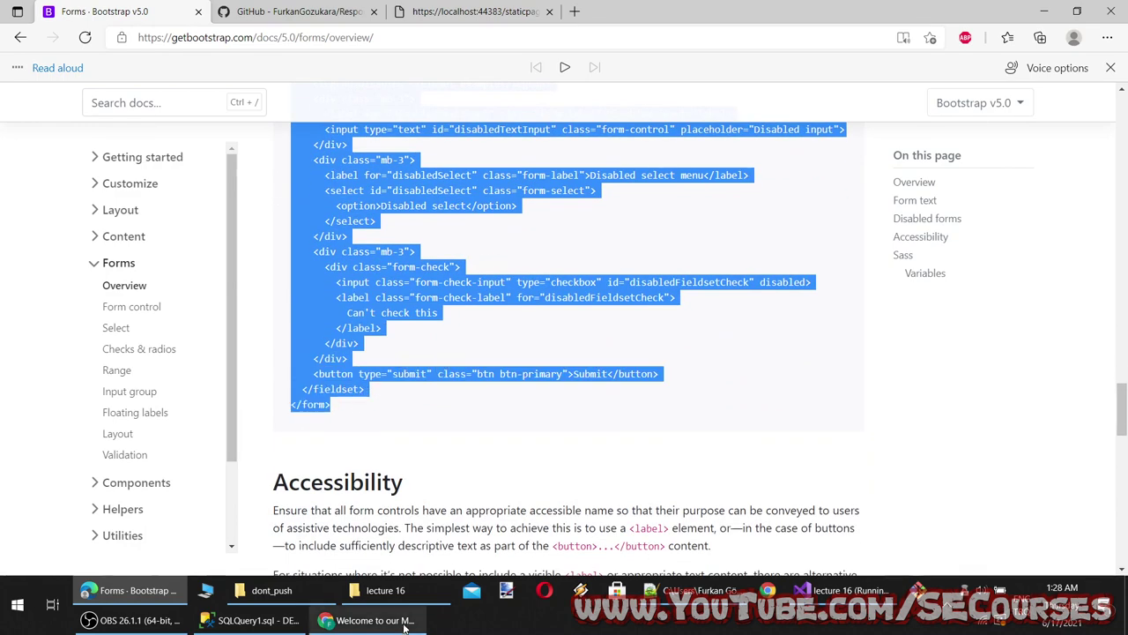
Paste the form code on a new line under Disabled forms in the notes, then undo it
left_click(701, 589)
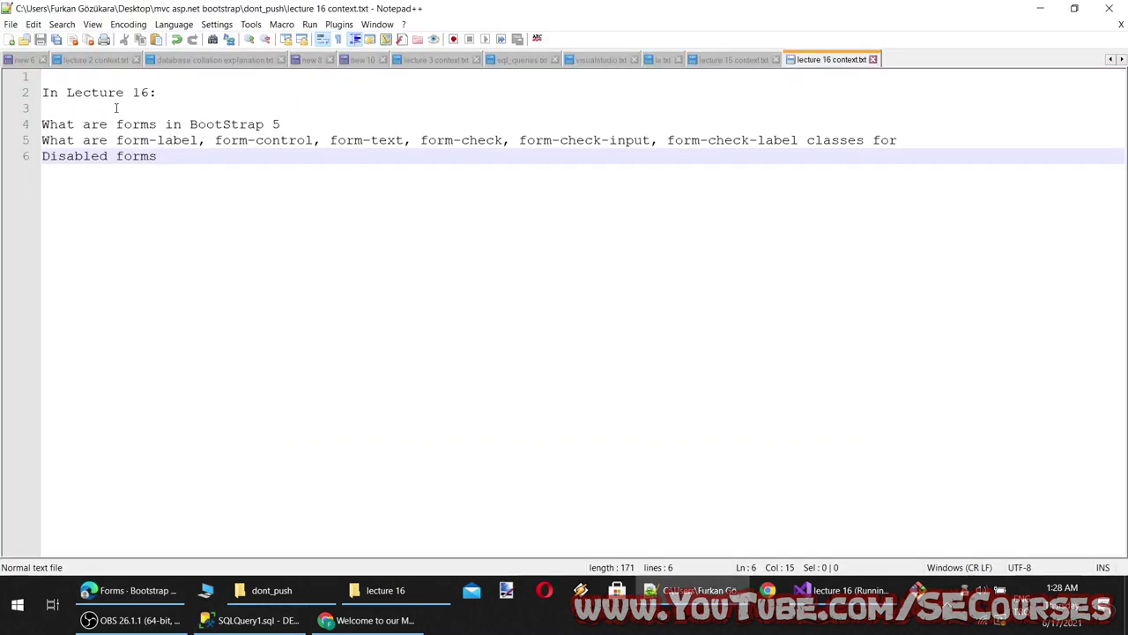
key("Return")
key("ctrl+v")
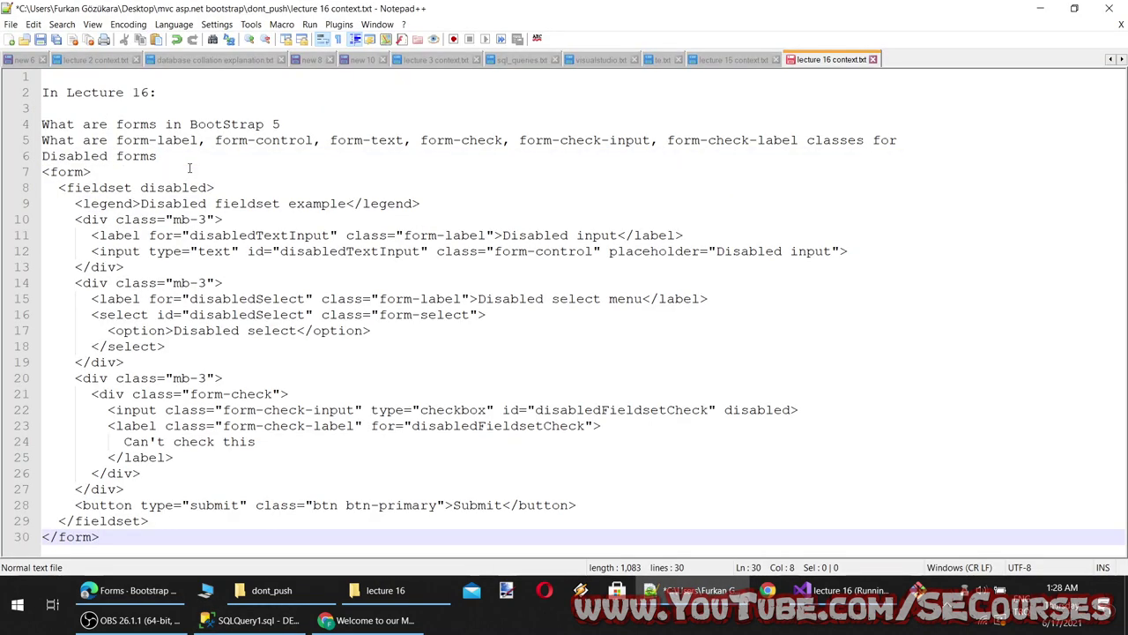
key("ctrl+z")
left_click(846, 589)
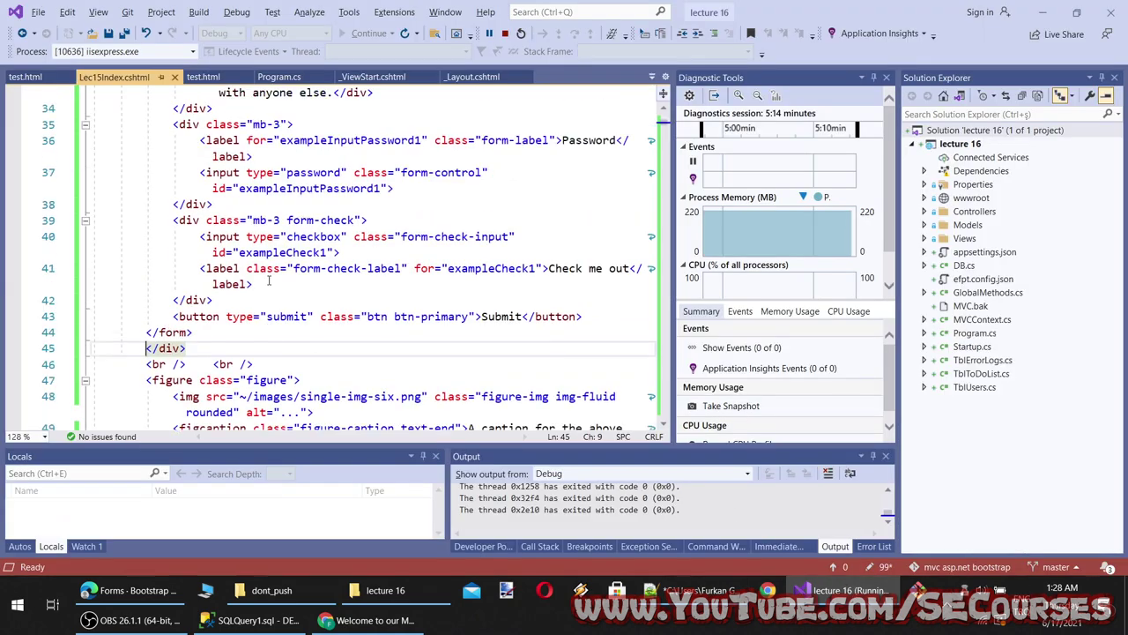
Paste the Disabled fieldset form at line 28 and add a container col-3 div line above it
scroll(184, 231, "up", 5)
key("Return")
key("Return")
key("Return")
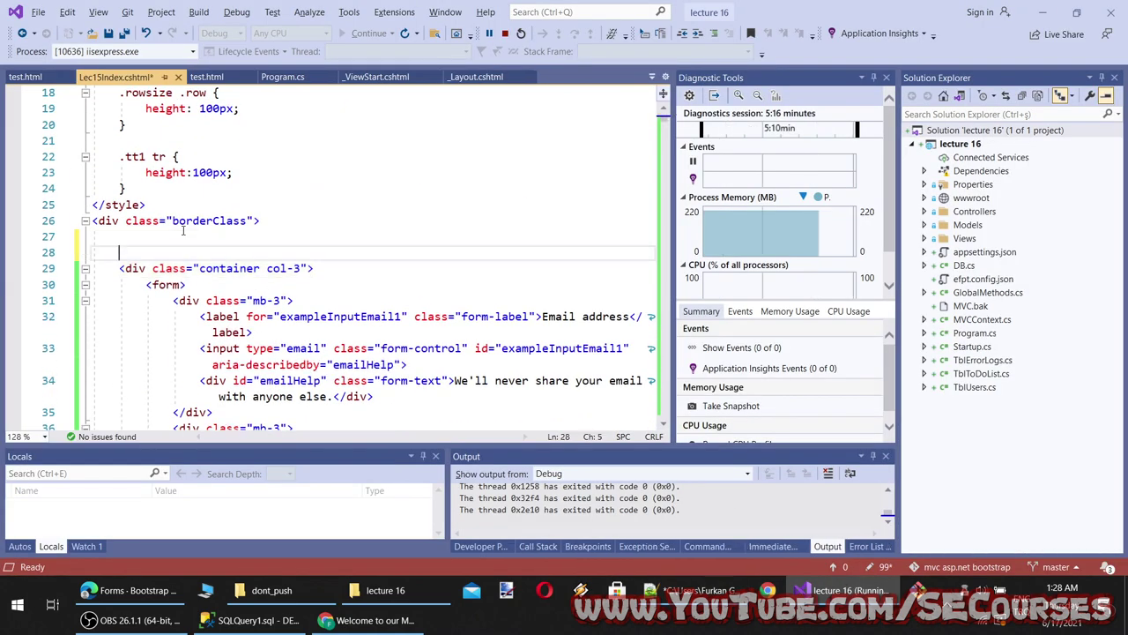
key("Up")
key("ctrl+v")
scroll(184, 231, "up", 5)
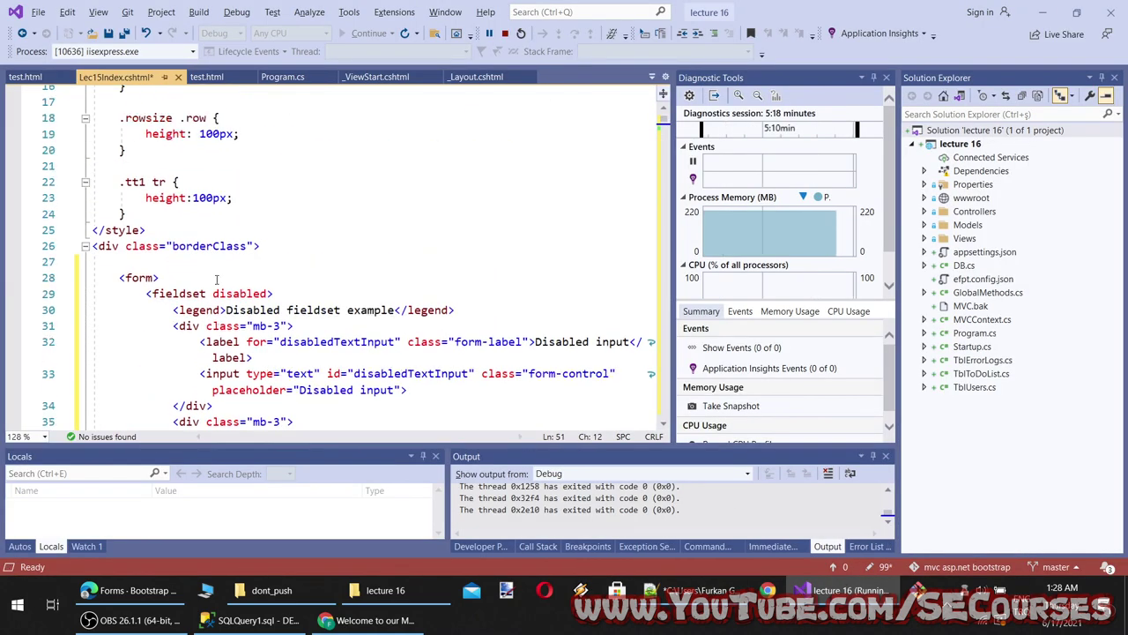
scroll(220, 290, "down", 10)
left_click_drag(314, 166, 88, 166)
key("ctrl+c")
scroll(227, 261, "up", 9)
left_click(238, 166)
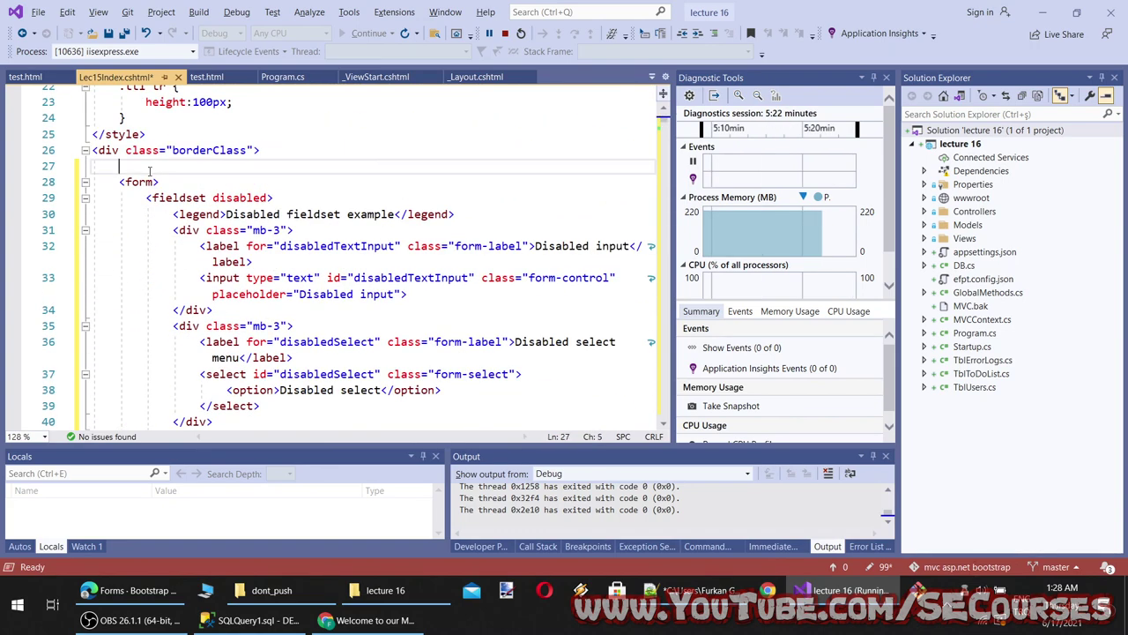
key("ctrl+v")
Move the closing </div> and <br /> lines after the new form and save Lec15Index.cshtml
scroll(252, 302, "down", 12)
scroll(251, 303, "down", 3)
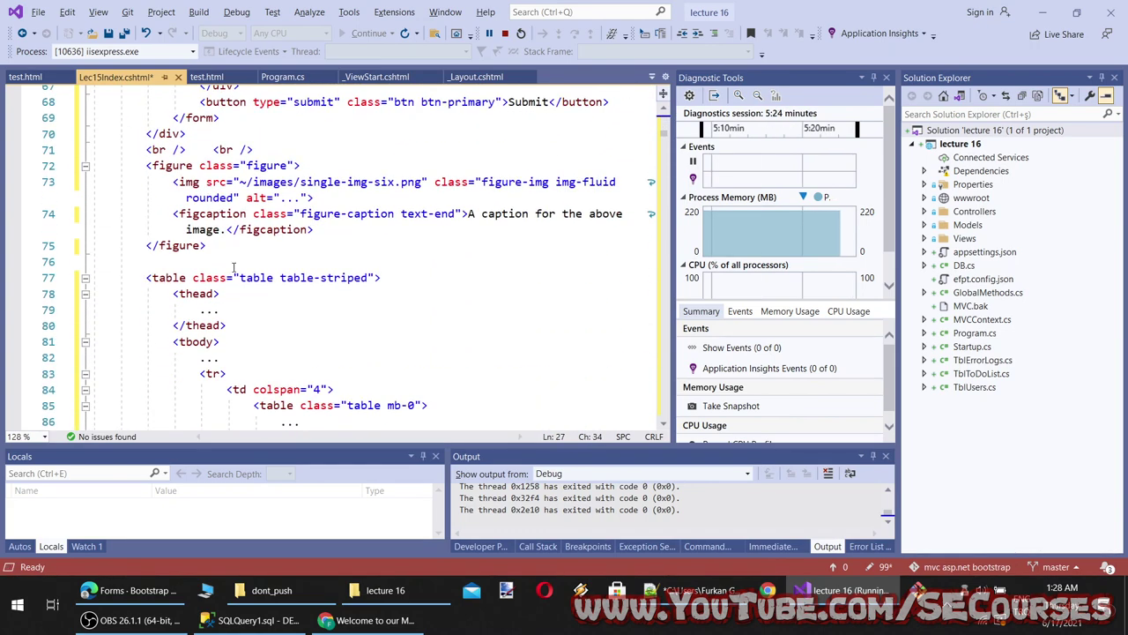
left_click_drag(253, 149, 106, 133)
key("ctrl+x")
scroll(216, 294, "up", 9)
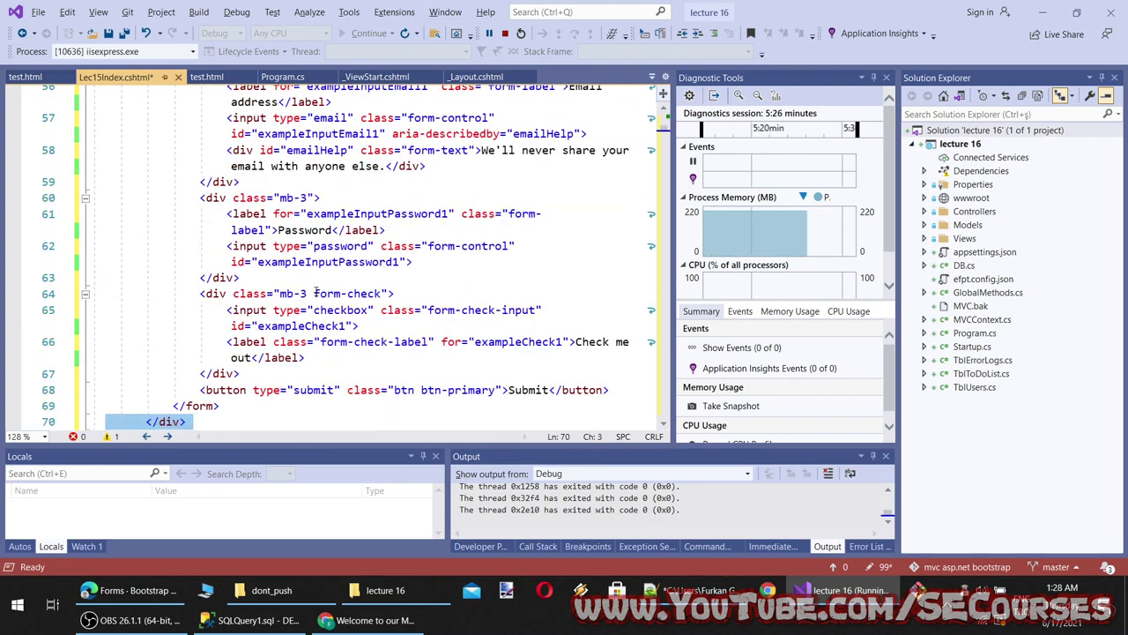
left_click(264, 309)
key("ctrl+v")
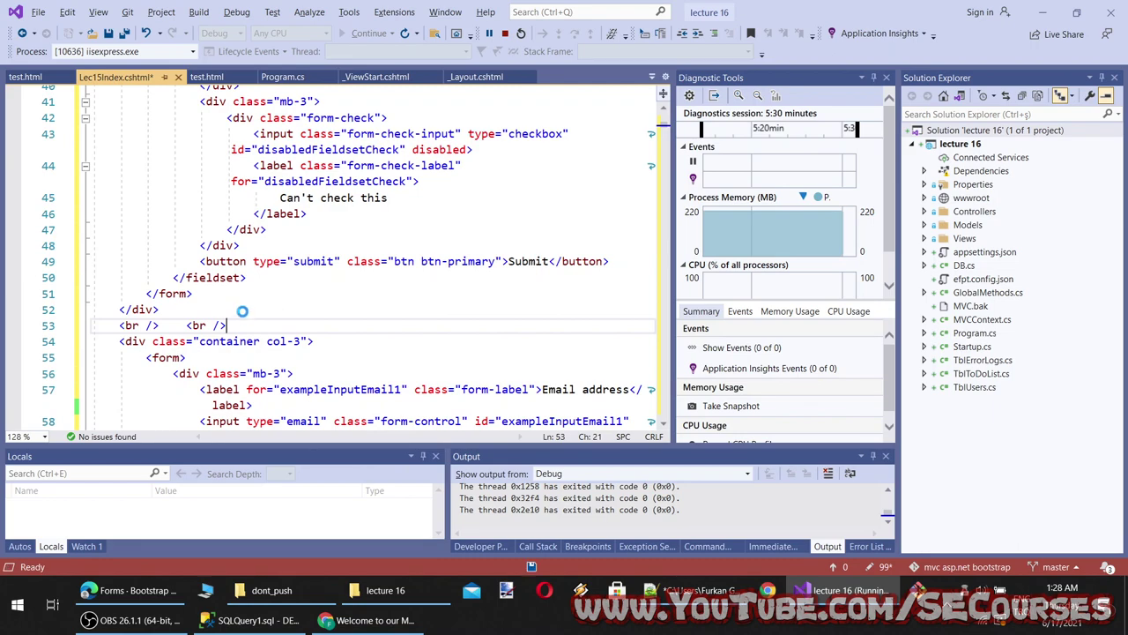
key("ctrl+s")
Place the cursor on line 8 of test.html, then reload the page in Chrome
left_click_drag(240, 324, 95, 215)
left_click(27, 77)
scroll(246, 272, "up", 4)
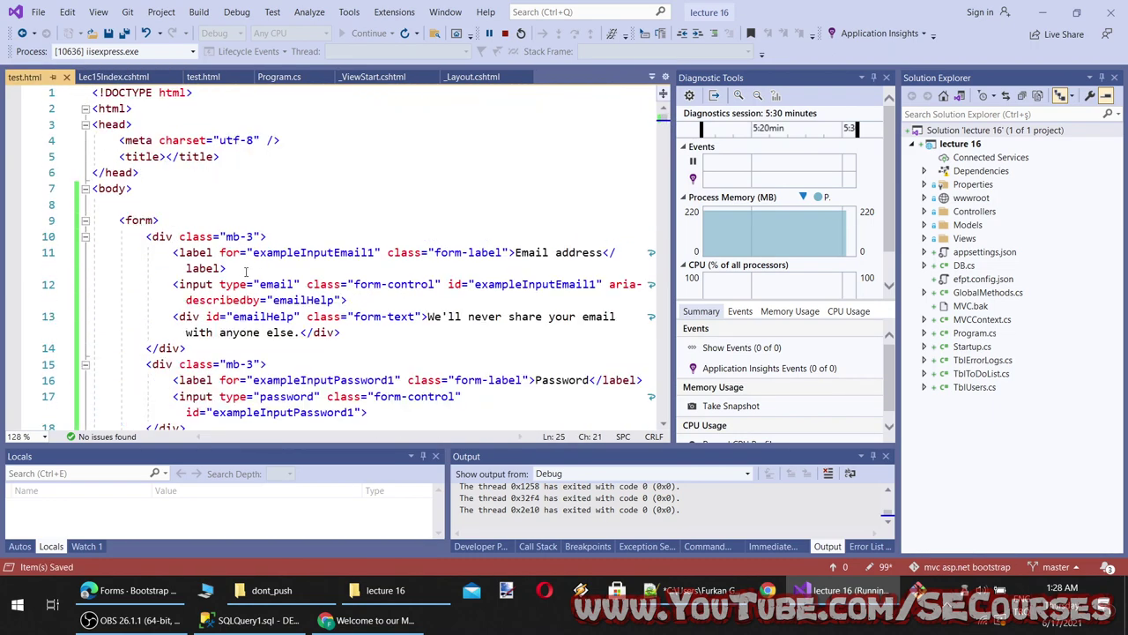
left_click(192, 209)
scroll(192, 209, "down", 5)
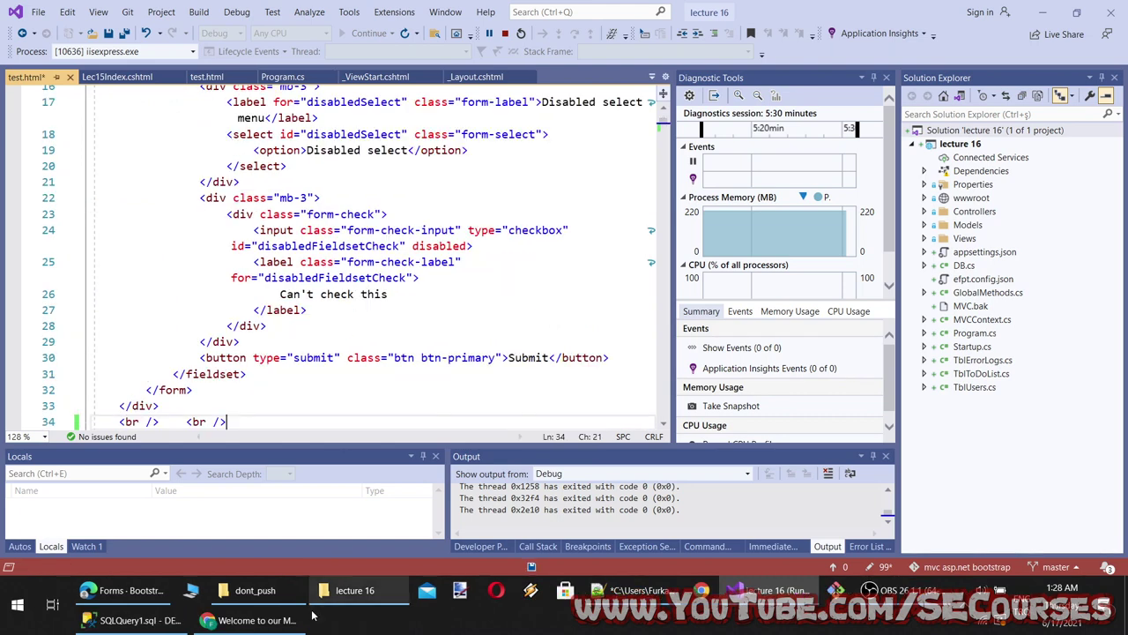
left_click(255, 620)
key("F5")
Reload test.html and compare its disabled fieldset form with the styled one on the MVC course page
left_click(289, 12)
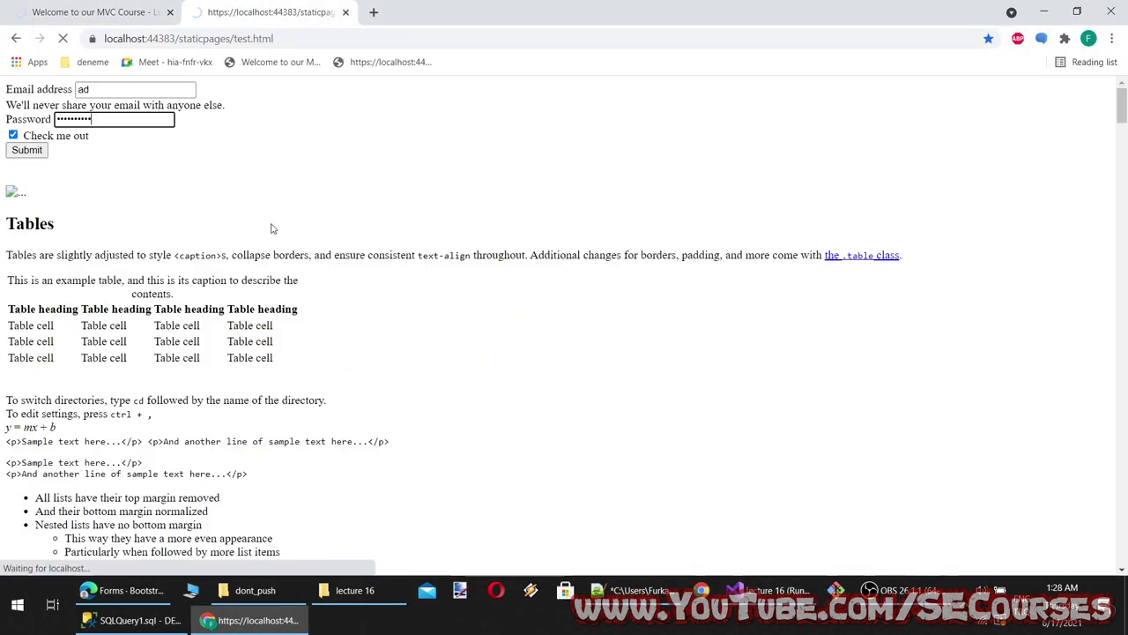
key("F5")
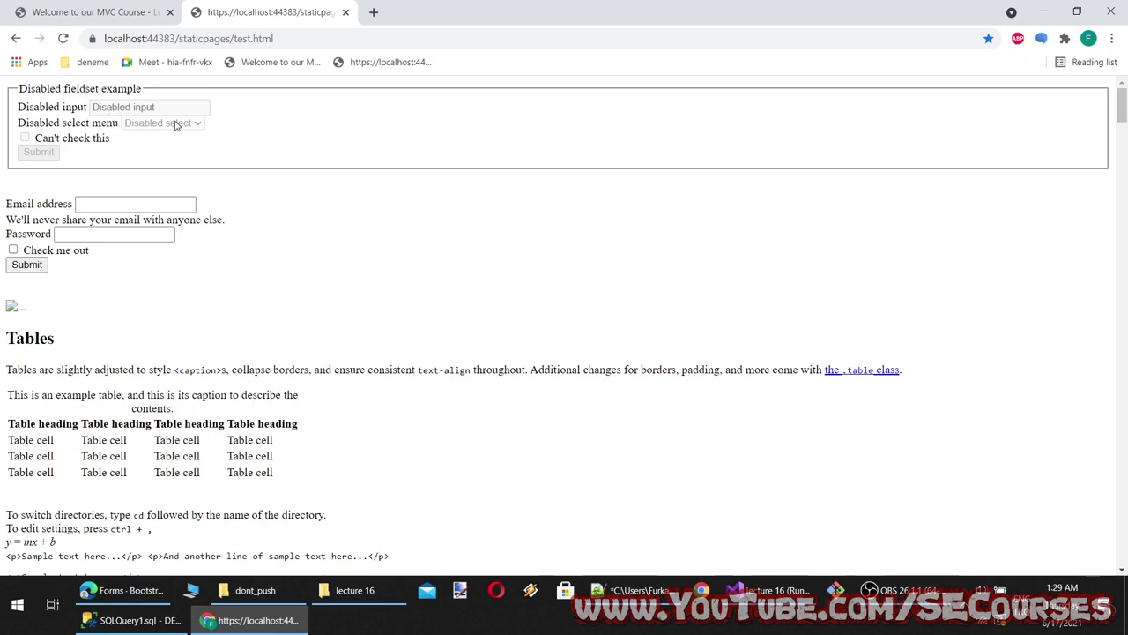
left_click_drag(42, 94, 231, 6)
left_click(94, 12)
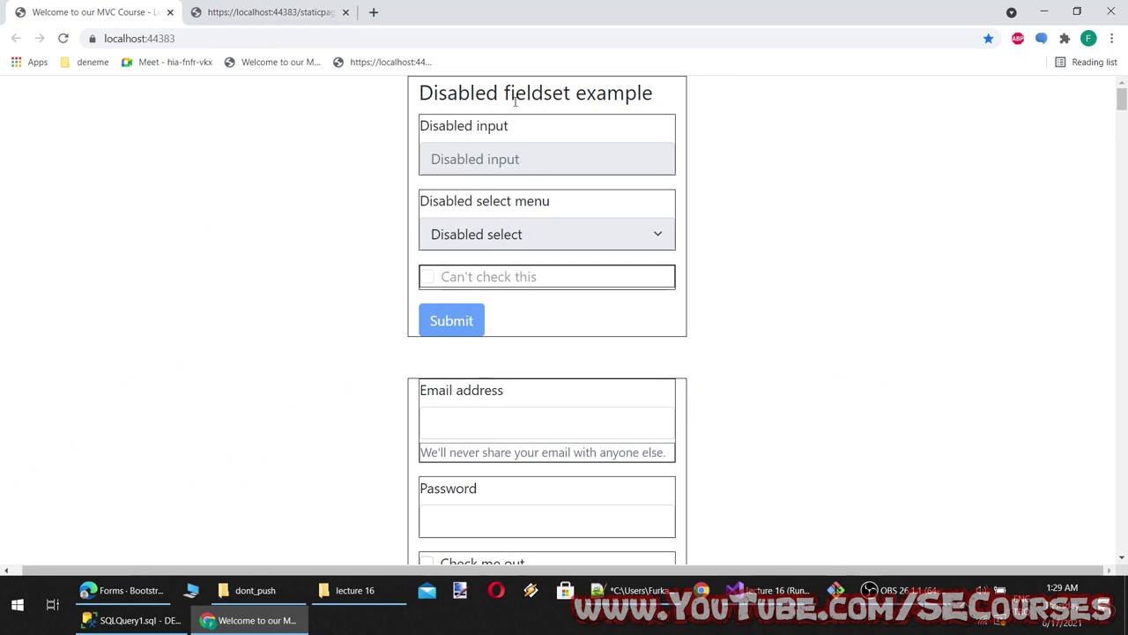
mouse_move(515, 101)
left_mouse_down()
mouse_move(720, 108)
mouse_move(513, 109)
left_mouse_up()
left_click_drag(666, 94, 491, 160)
left_click(247, 9)
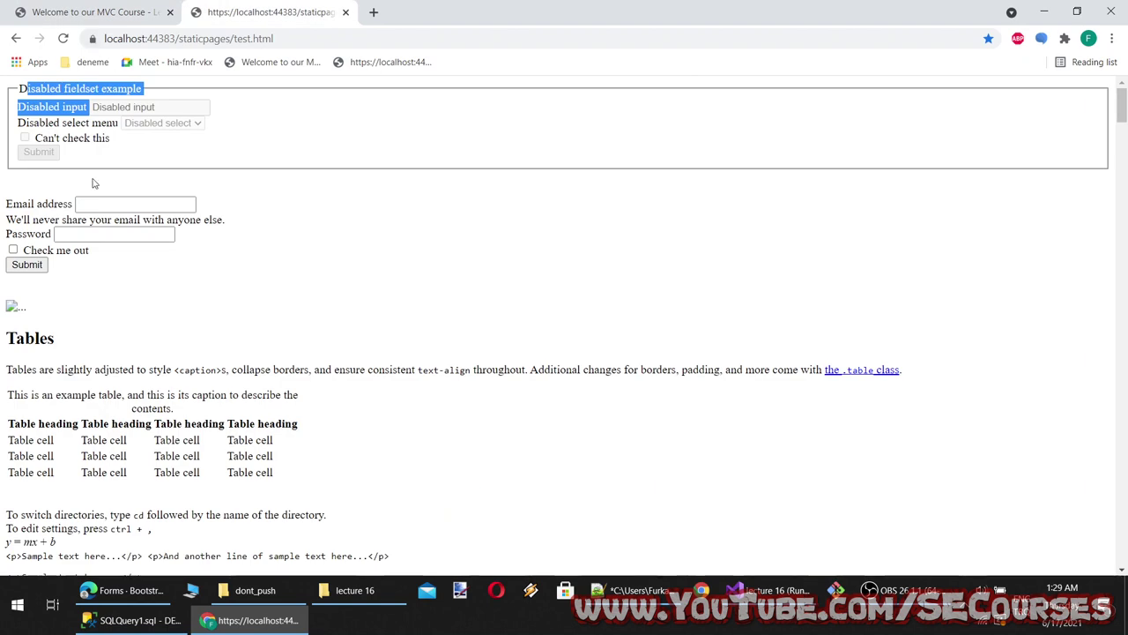
left_click(93, 140)
triple_click(71, 137)
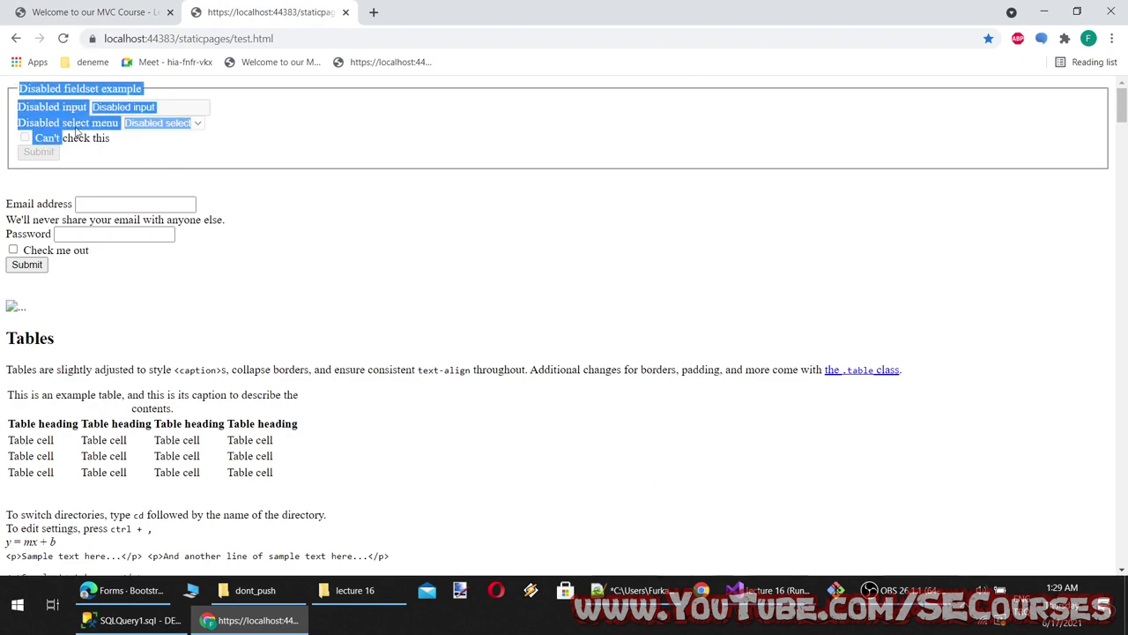
left_click(53, 164)
left_click(88, 12)
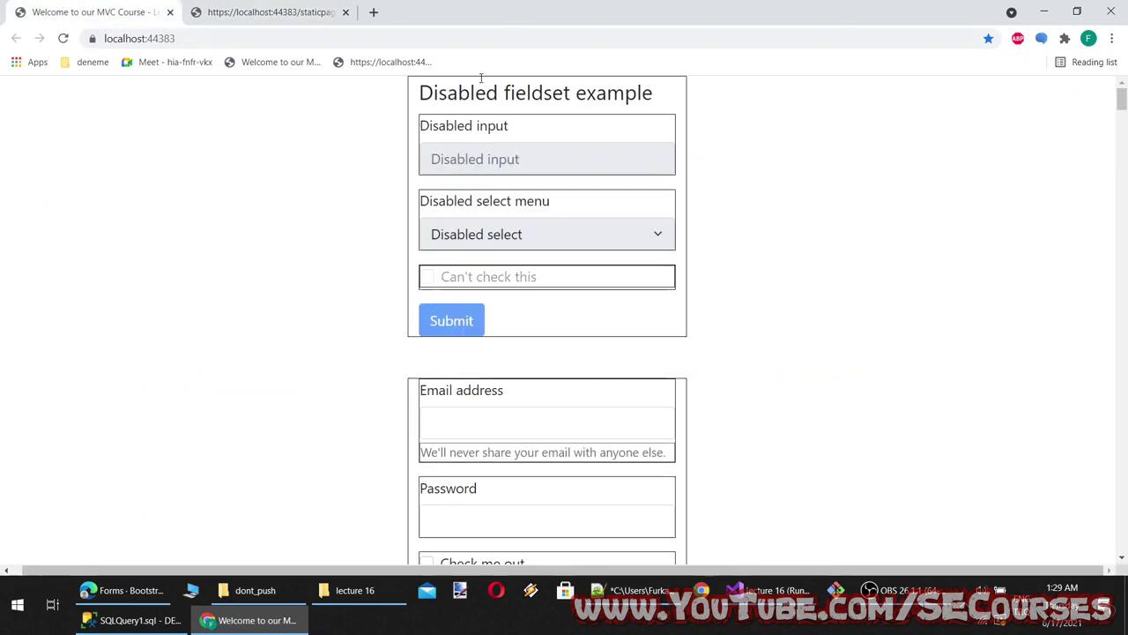
left_click(123, 590)
Look over the Forms overview, then go to the Form controls page from the sidebar
scroll(423, 335, "down", 4)
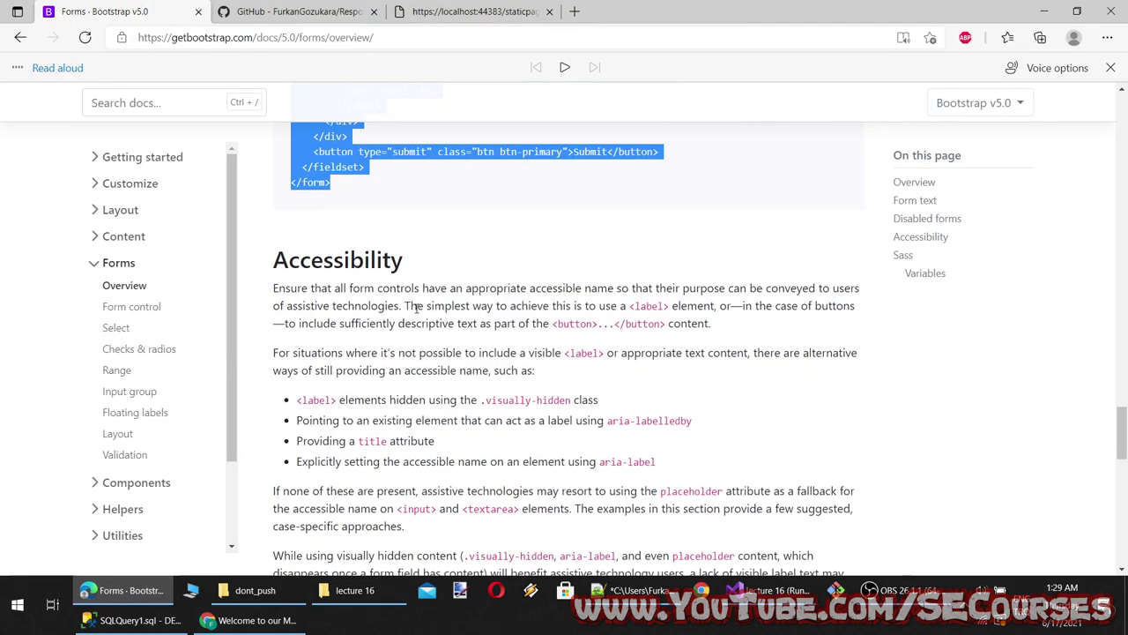
scroll(429, 332, "up", 2)
scroll(430, 331, "up", 1)
scroll(351, 310, "down", 1)
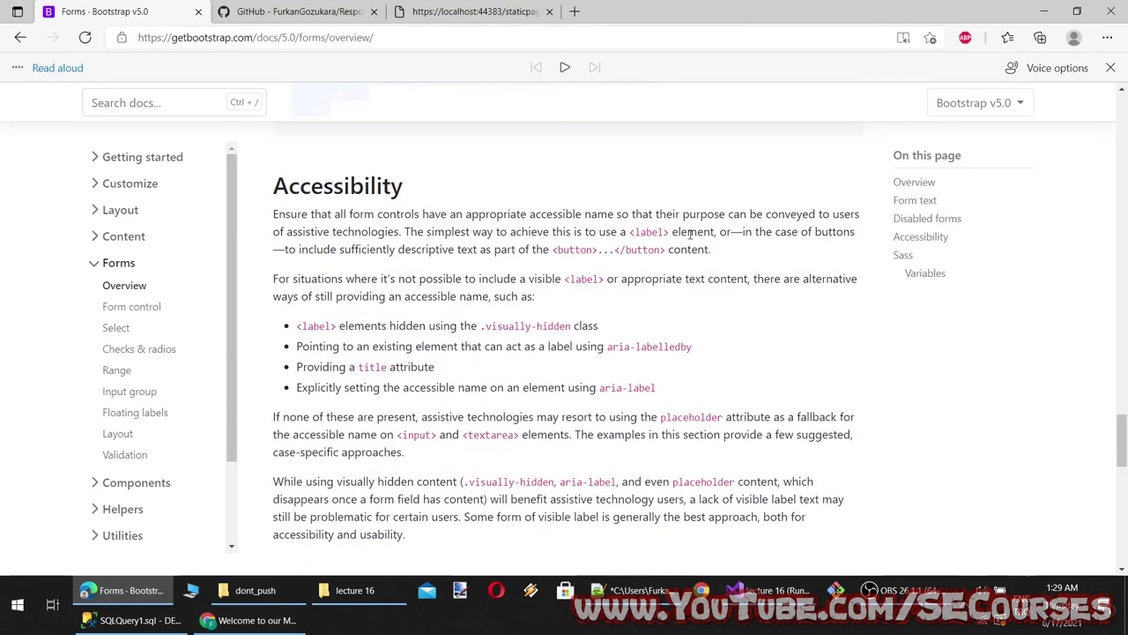
scroll(599, 309, "down", 4)
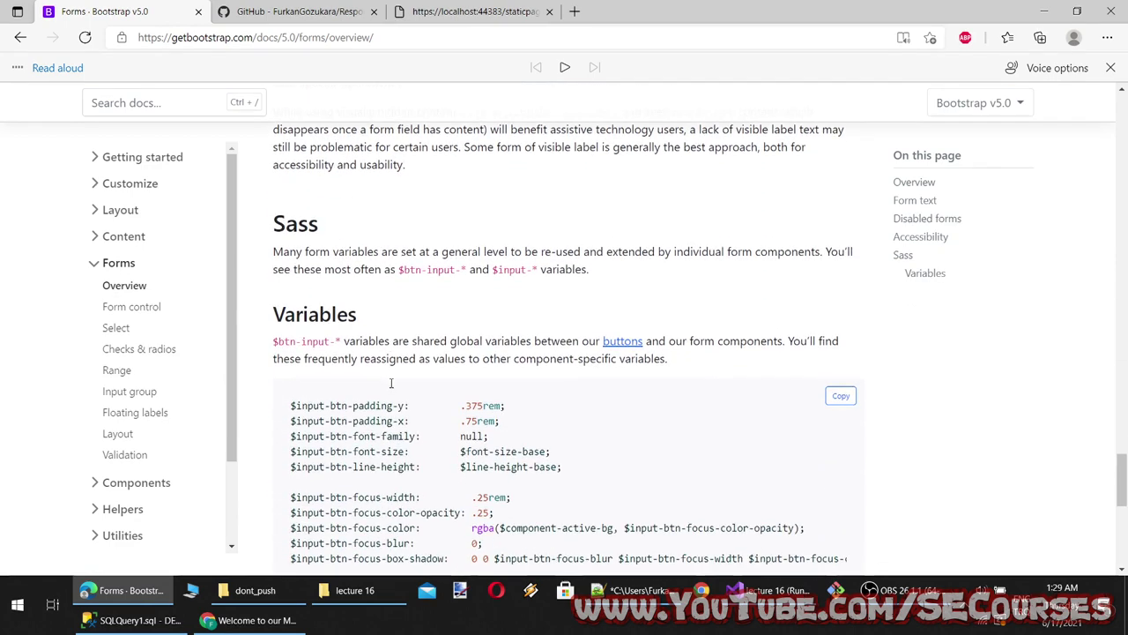
scroll(457, 370, "up", 4)
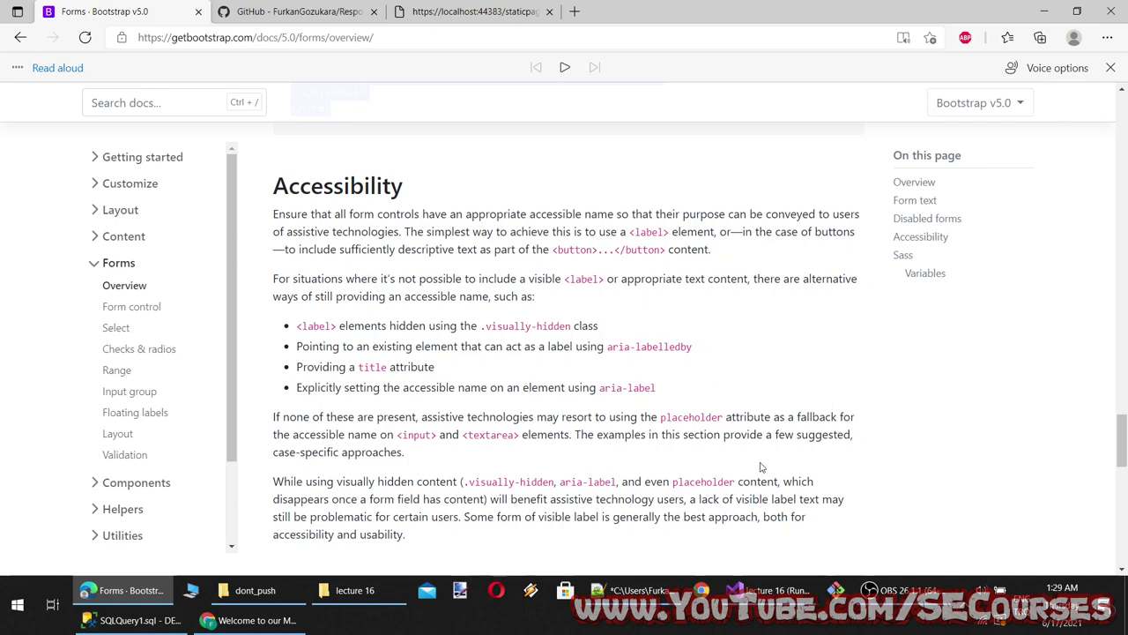
scroll(119, 318, "down", 15)
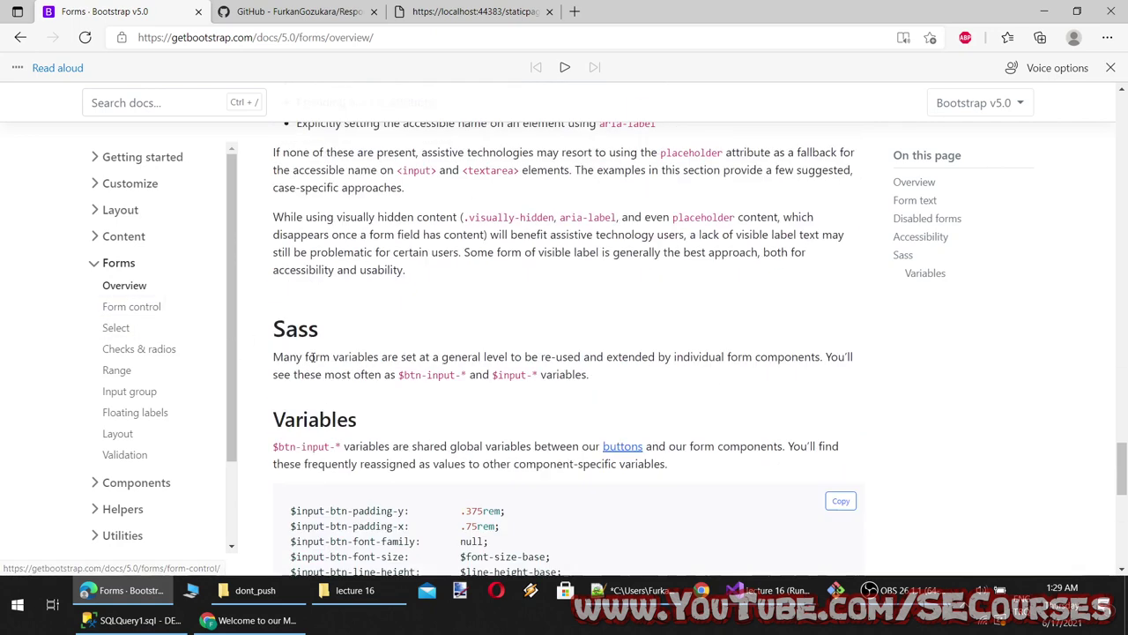
scroll(127, 302, "up", 8)
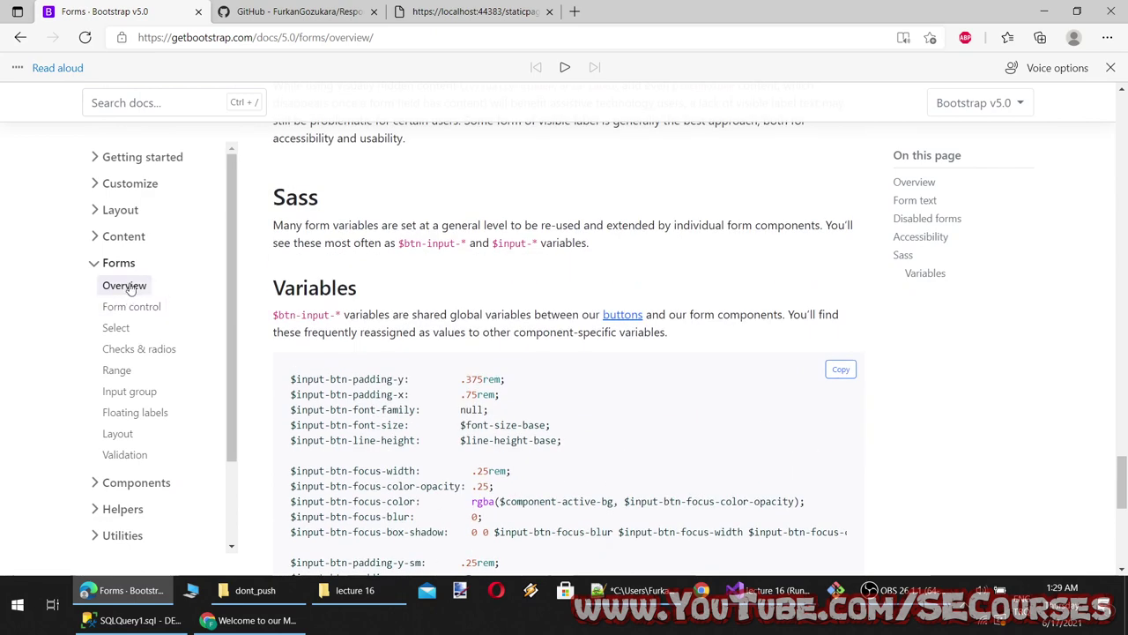
left_click(126, 305)
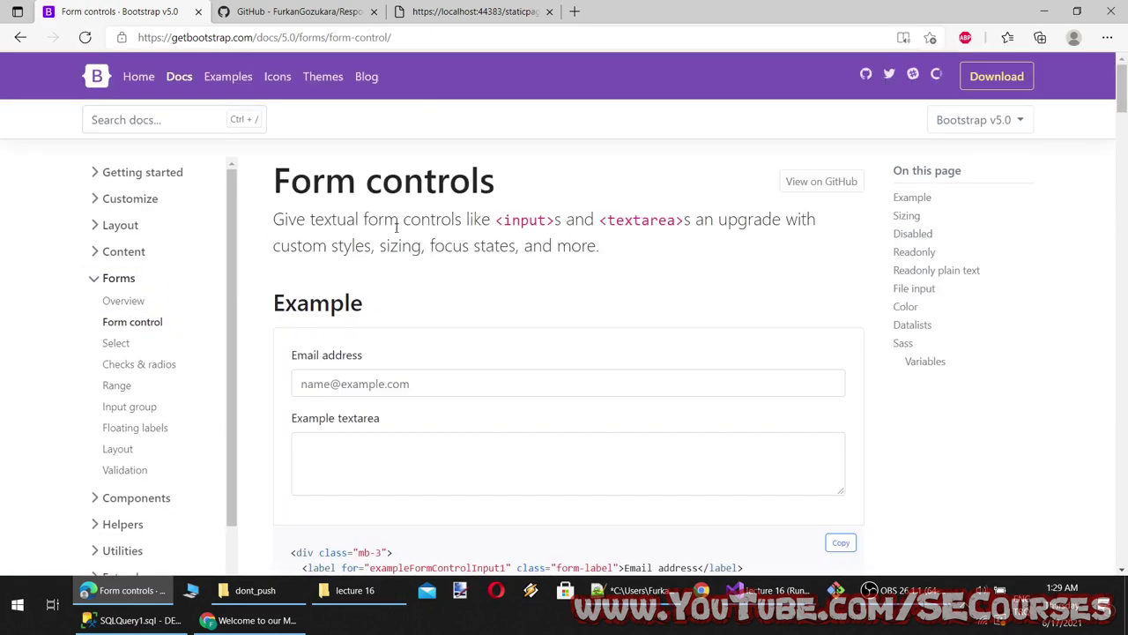
Scroll the Bootstrap form controls docs and try the example email address field
scroll(474, 319, "down", 3)
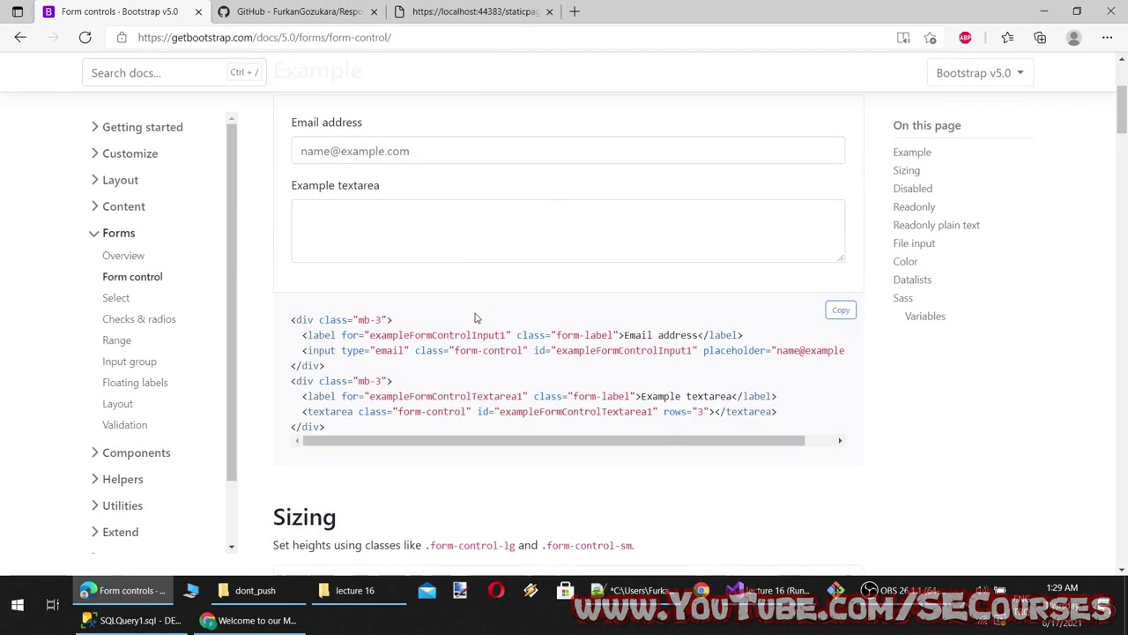
scroll(334, 231, "up", 3)
scroll(524, 308, "down", 2)
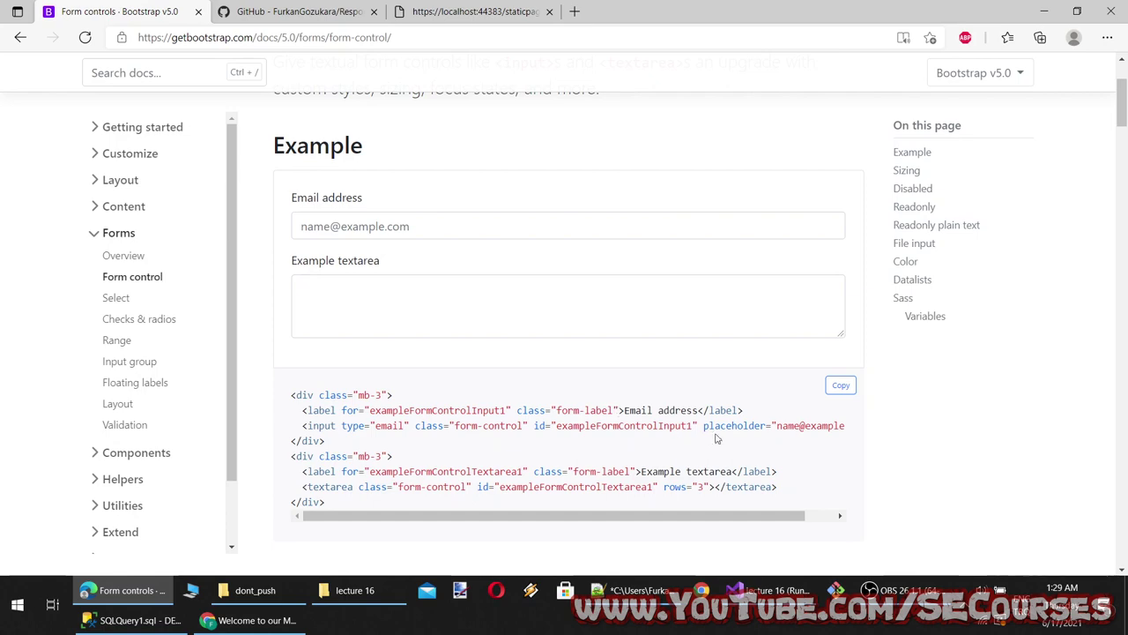
scroll(579, 496, "up", 1)
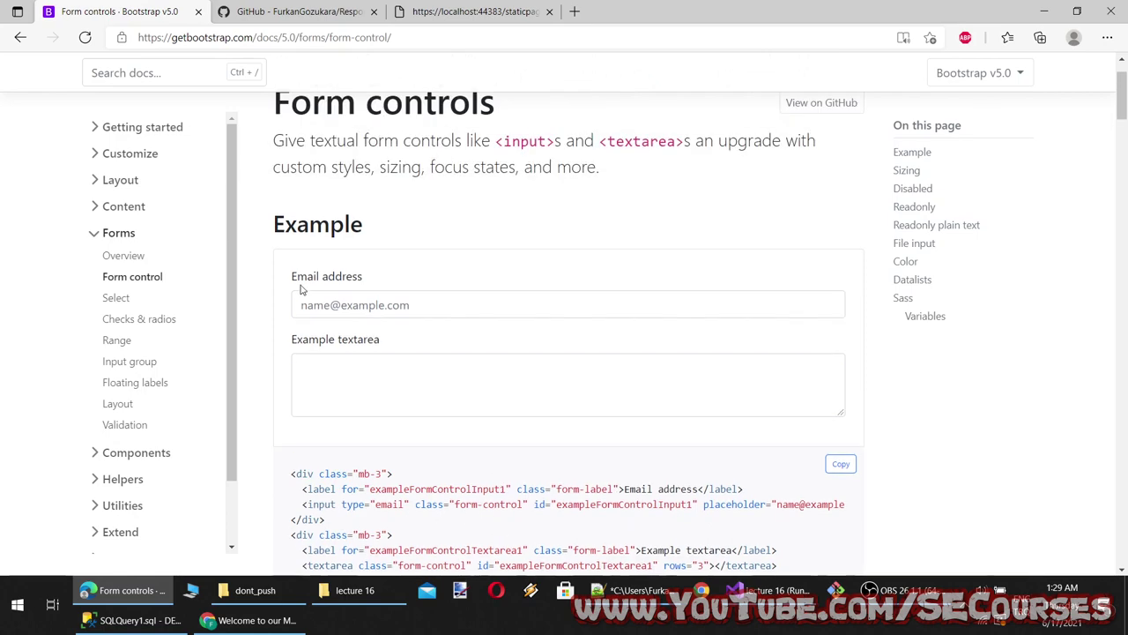
left_click(303, 299)
scroll(361, 361, "down", 3)
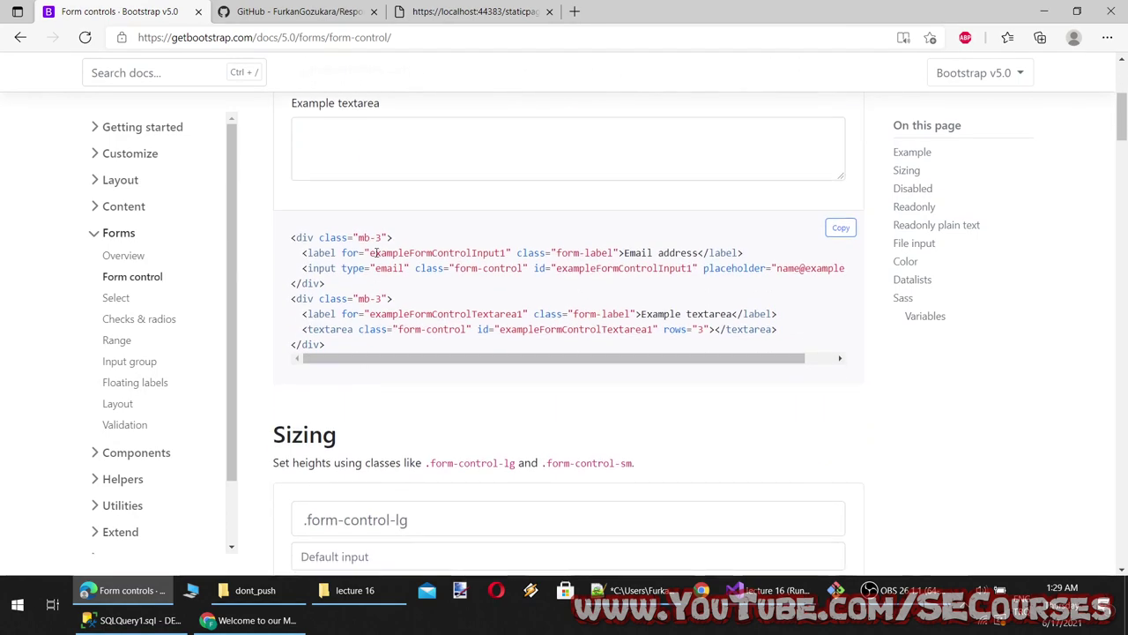
scroll(370, 349, "down", 3)
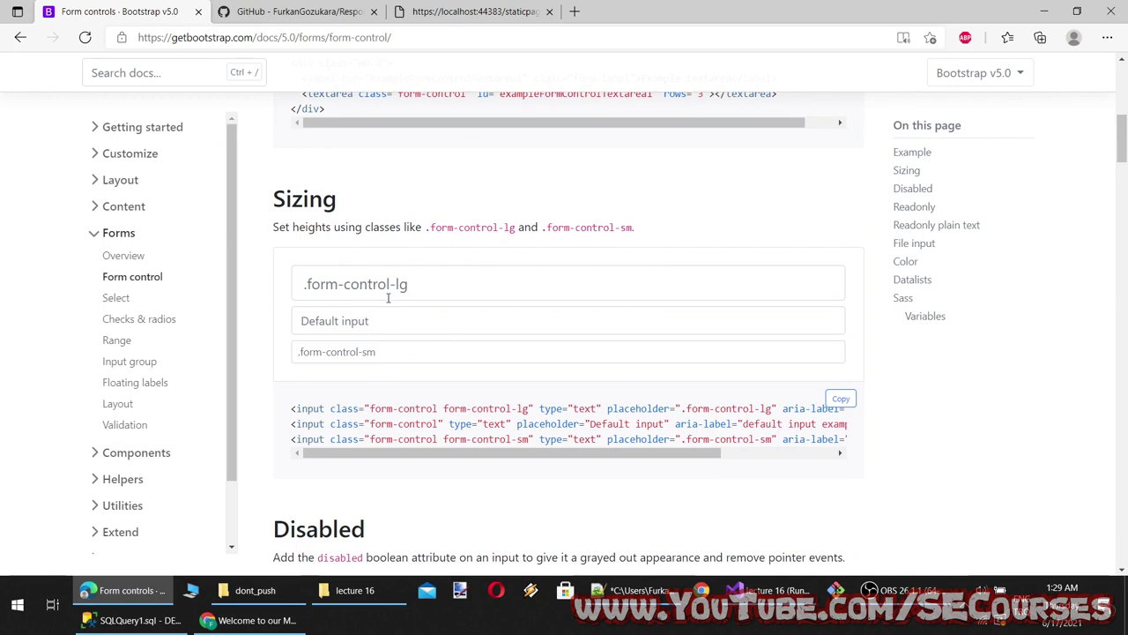
Try the large, default and small sizing example inputs in the Sizing section
left_click(491, 270)
left_click_drag(517, 228, 447, 229)
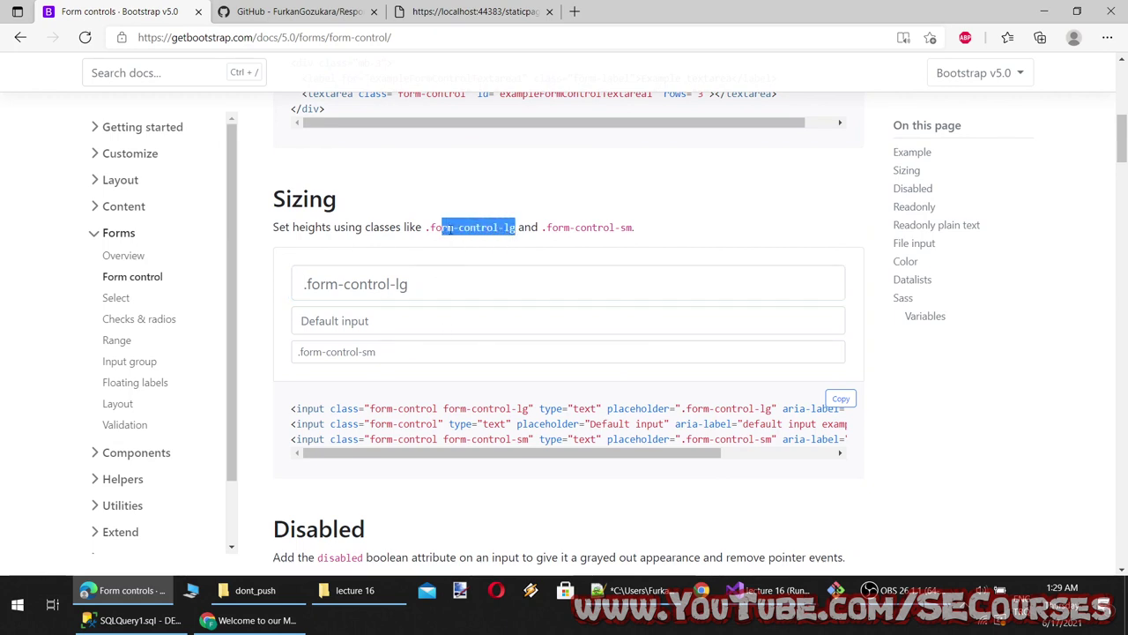
left_click(586, 227)
left_click(380, 279)
left_click(370, 321)
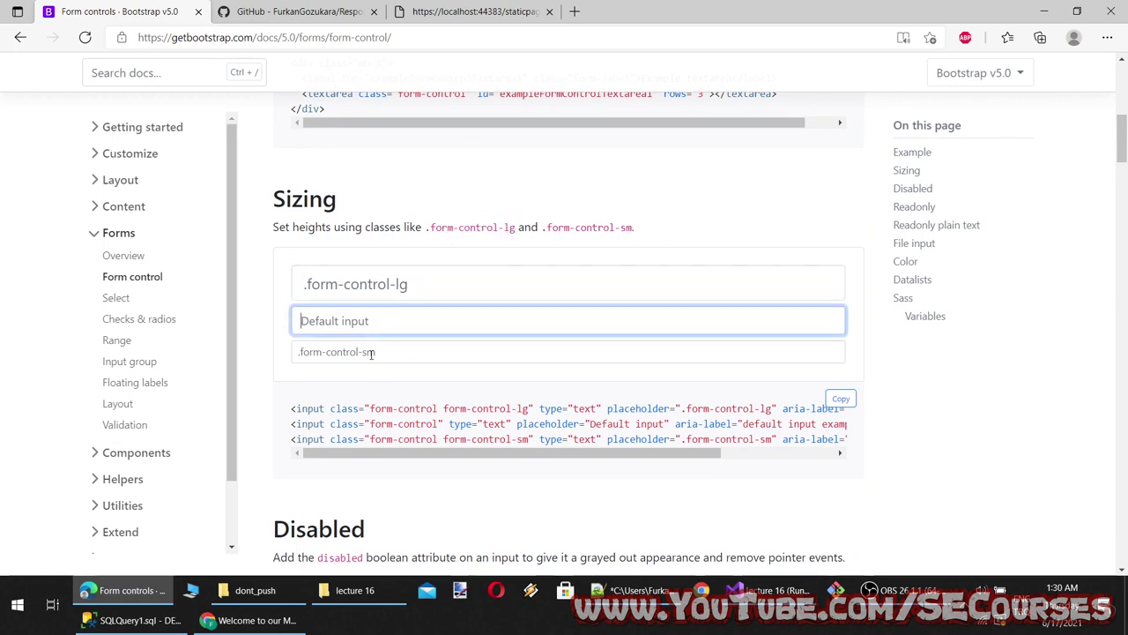
left_click(370, 352)
left_click(304, 321)
left_click(371, 351)
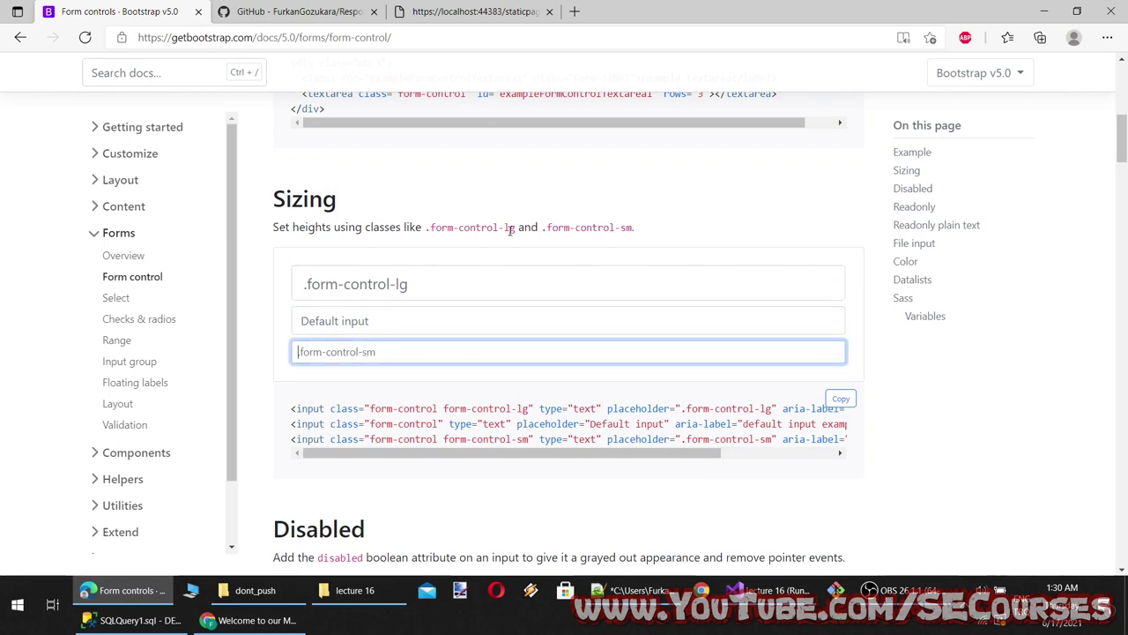
Copy form-control-lg and save line 7 'Form control sizin e.g. form-control-lg' in the lecture notes
left_click_drag(516, 227, 427, 228)
key("ctrl+c")
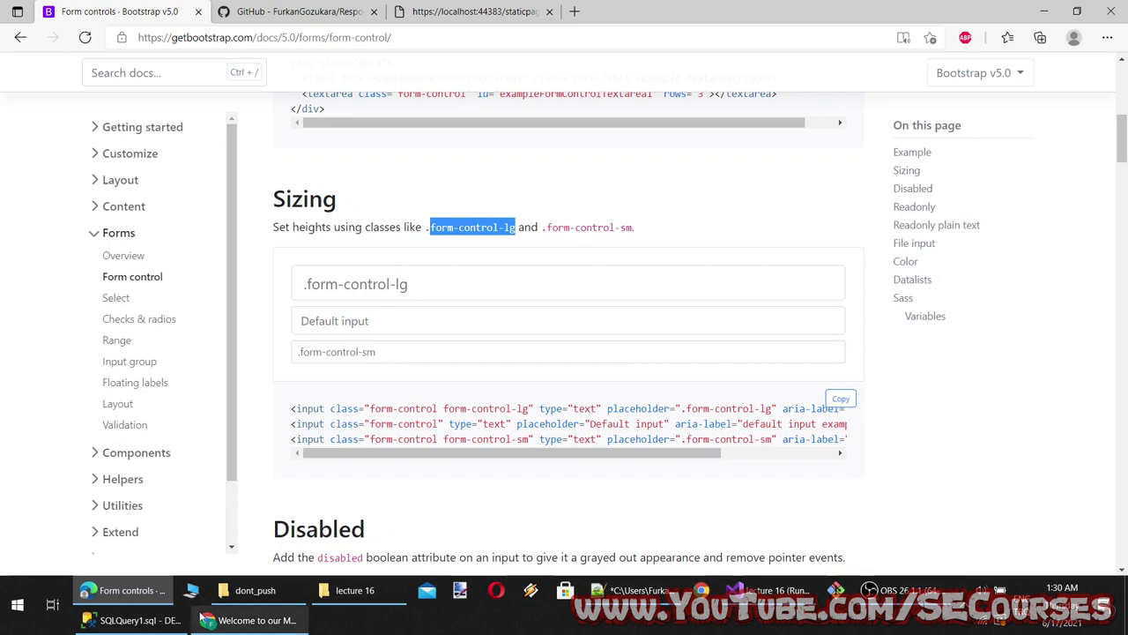
left_click(631, 590)
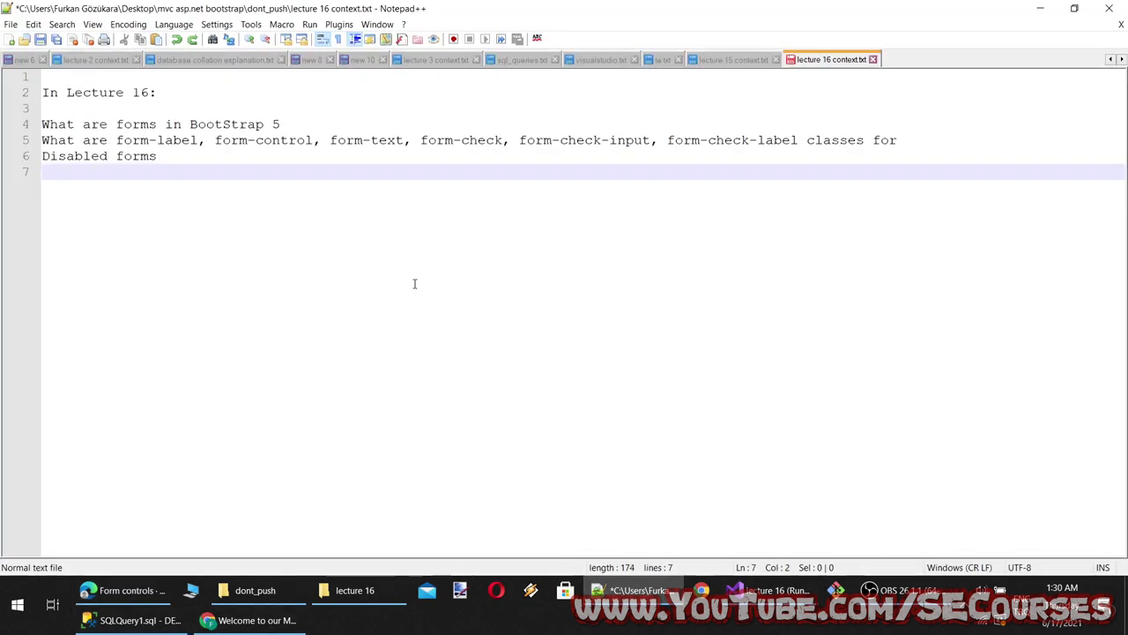
type("control siz")
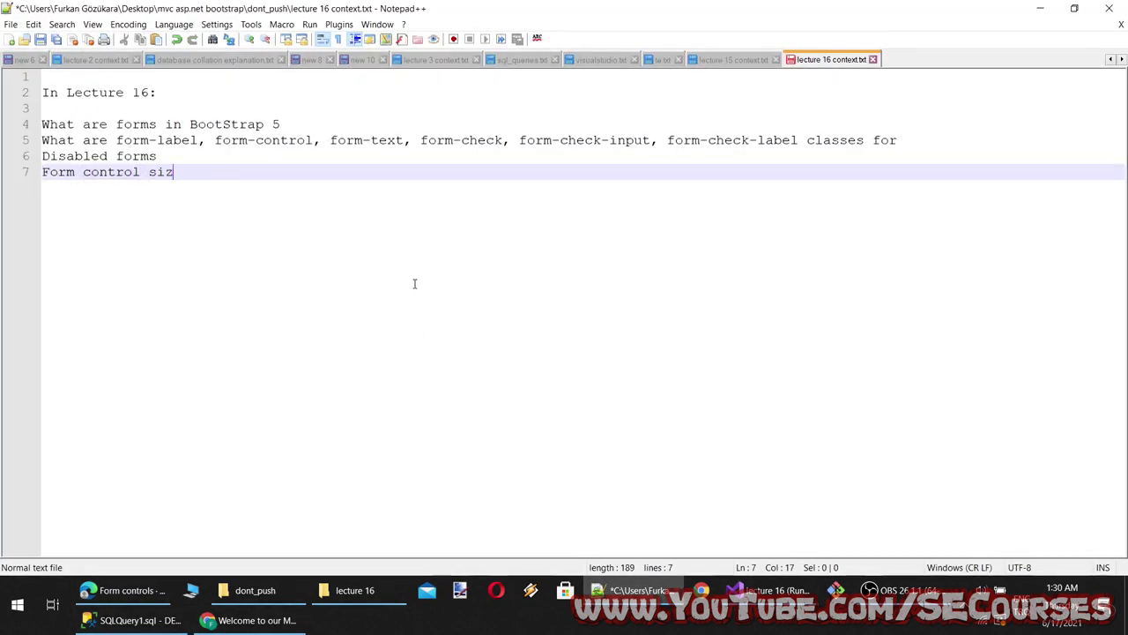
type("in e.g.")
key("ctrl+v")
key("ctrl+s")
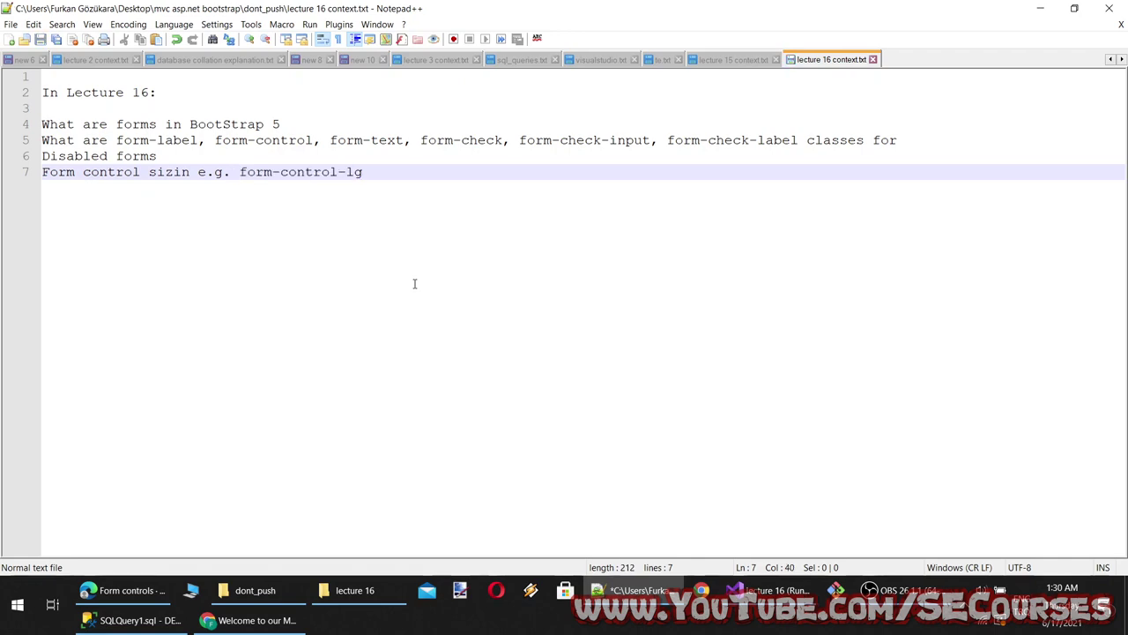
key("alt+Tab")
Try the readonly and disabled example inputs in the Bootstrap docs
scroll(519, 462, "down", 3)
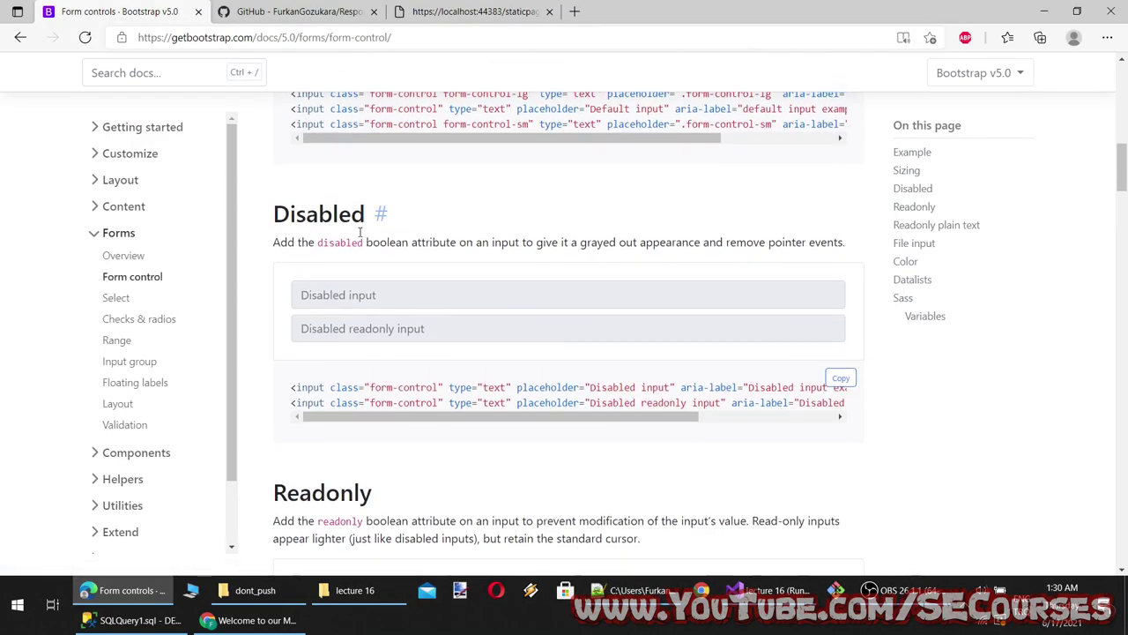
scroll(374, 206, "down", 4)
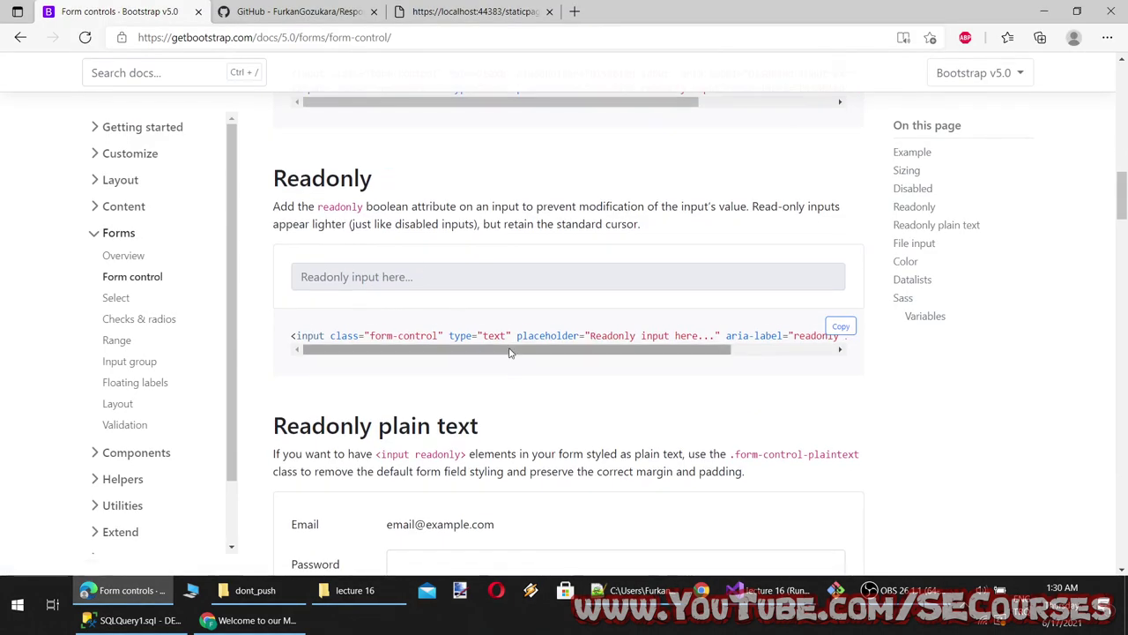
left_click_drag(517, 350, 621, 350)
left_click(324, 278)
scroll(378, 279, "up", 2)
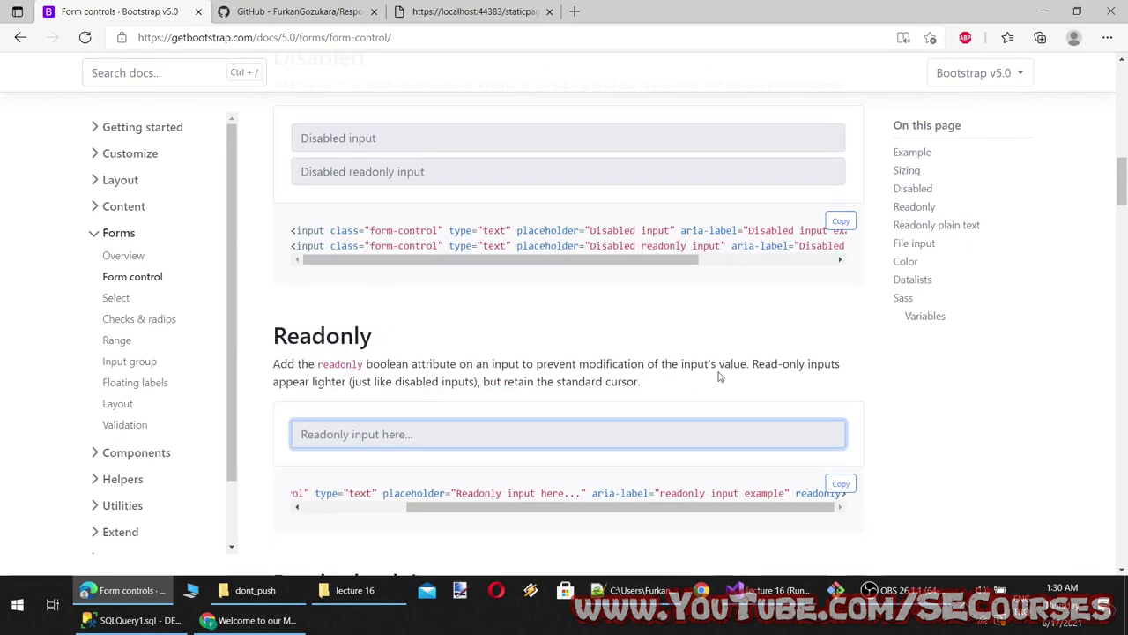
scroll(386, 423, "up", 1)
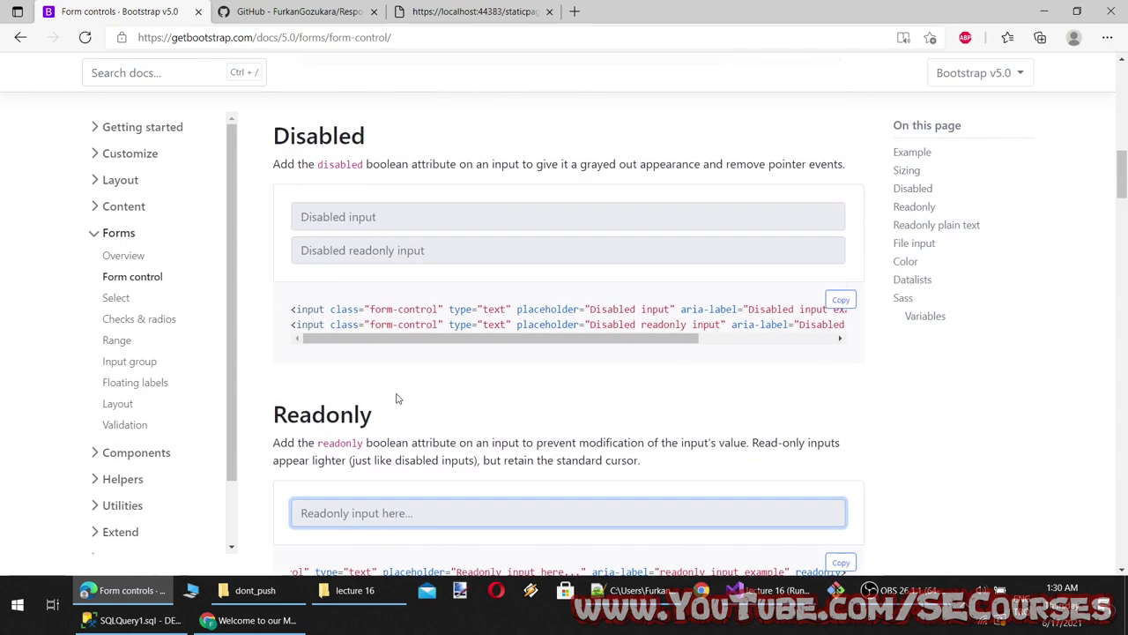
left_click(356, 216)
left_click(377, 509)
left_click(355, 220)
left_click(335, 515)
Type 'password' in the example password field and test selecting the read-only email value
scroll(404, 522, "down", 3)
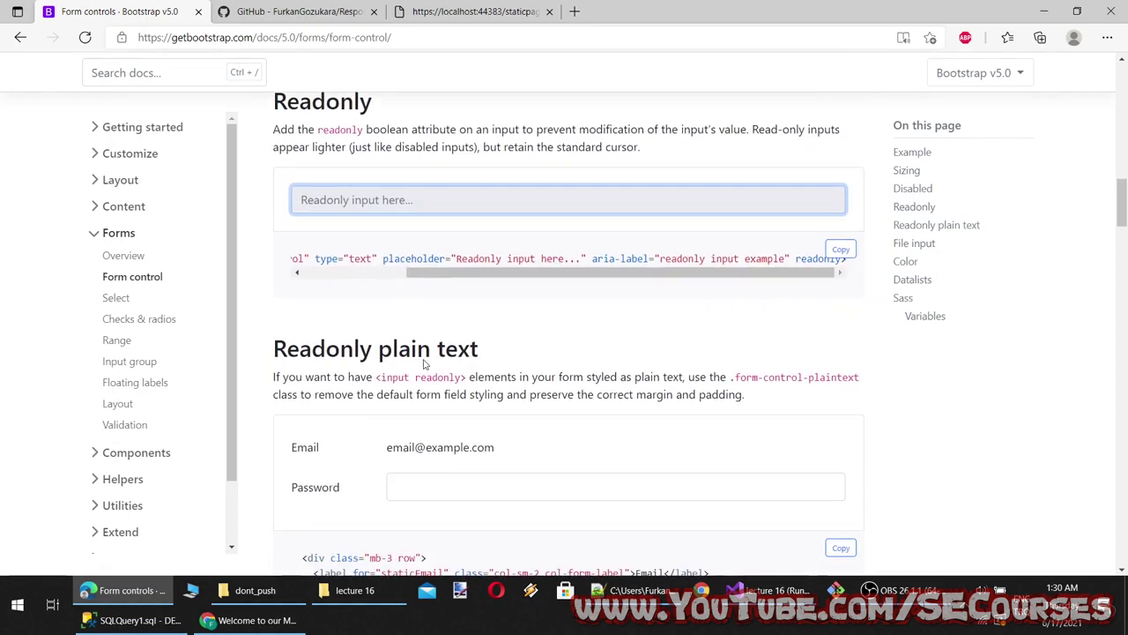
scroll(351, 193, "down", 3)
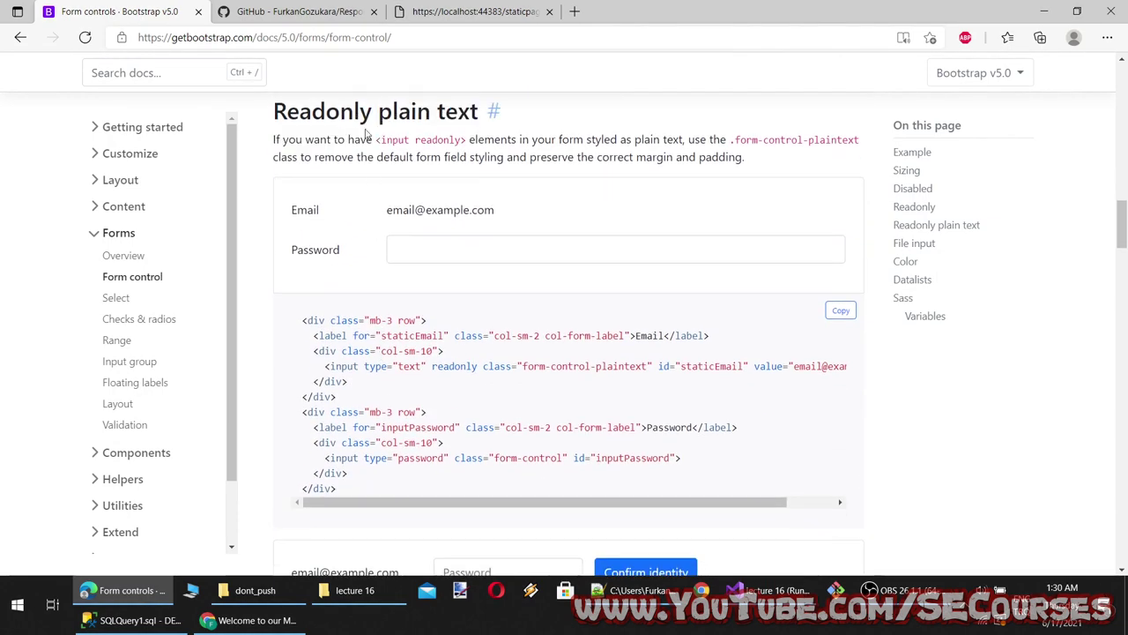
left_click(411, 250)
type("password")
triple_click(477, 211)
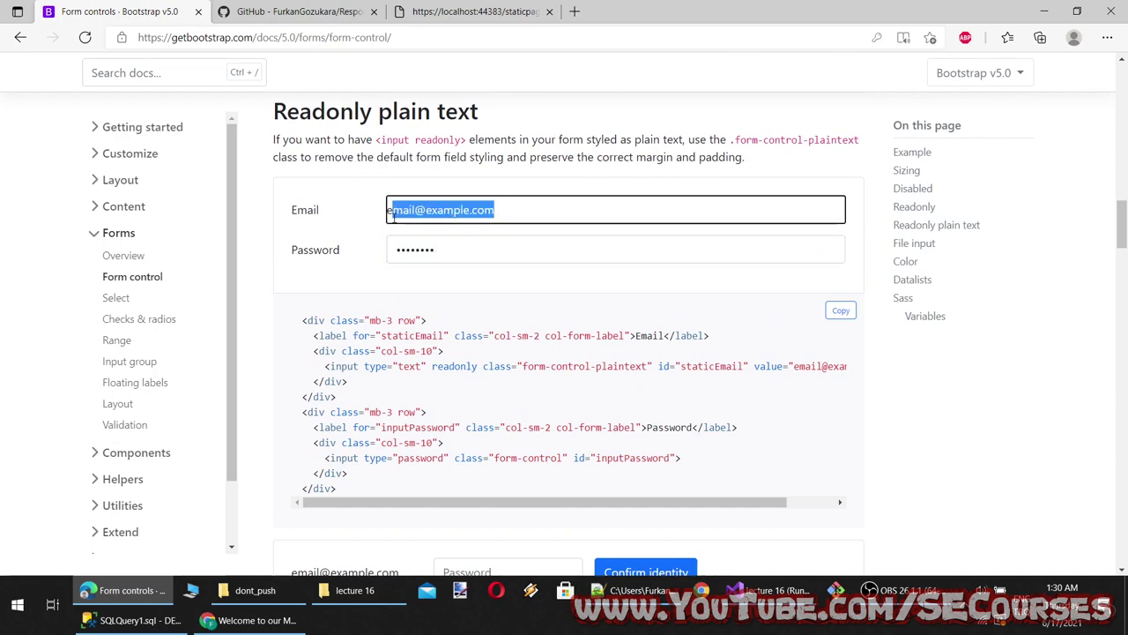
left_click(475, 234)
left_click_drag(493, 210, 417, 218)
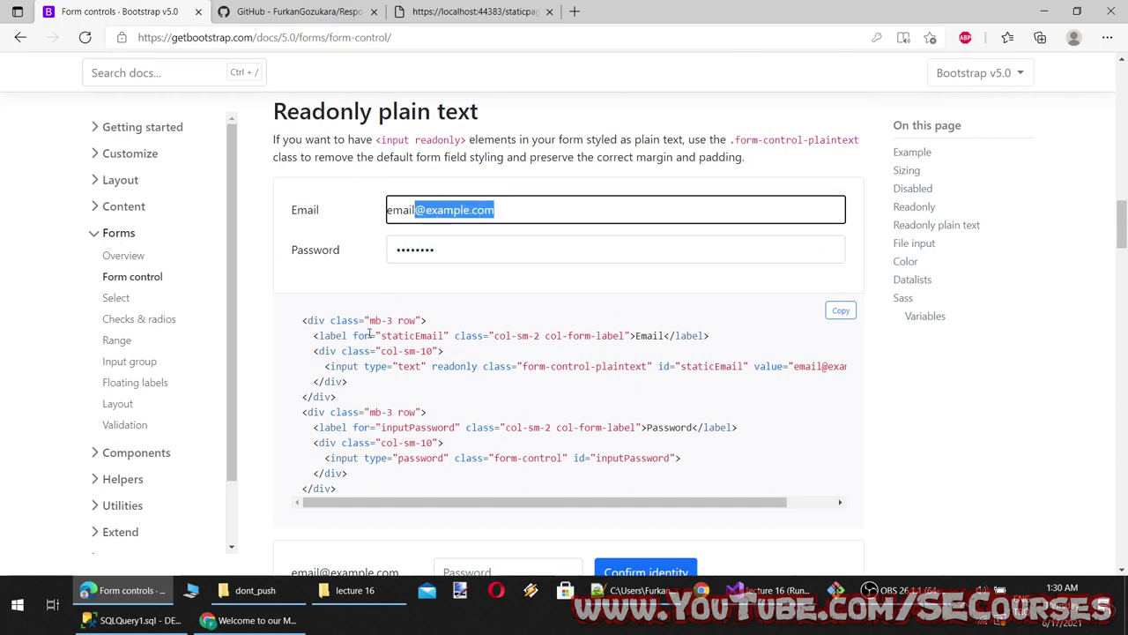
scroll(402, 240, "up", 4)
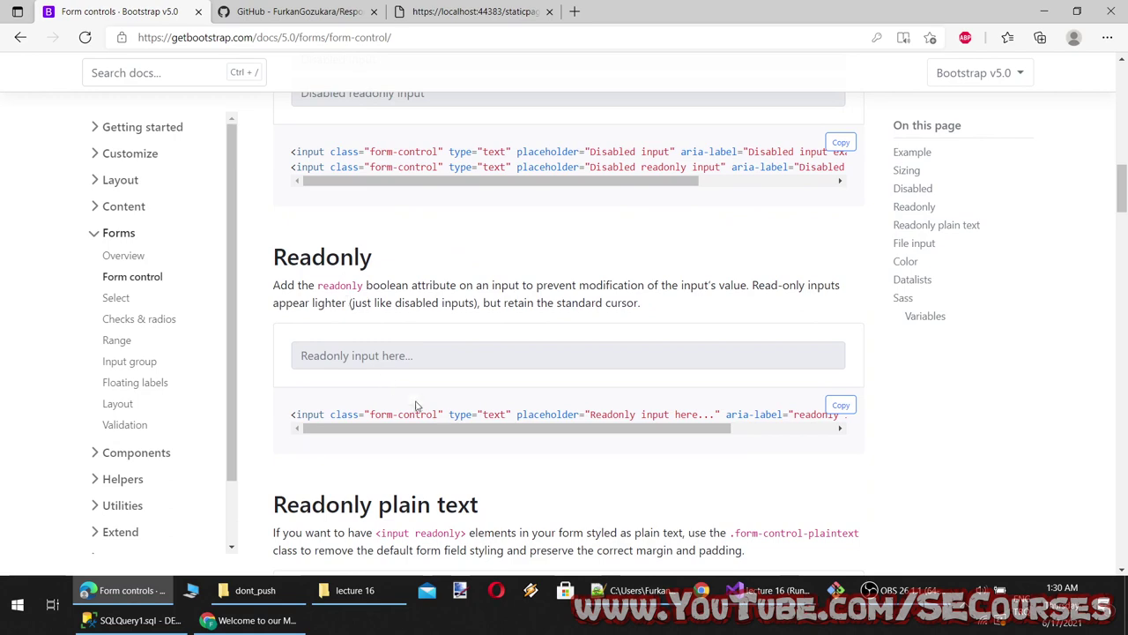
left_click_drag(448, 433, 574, 433)
scroll(484, 274, "down", 3)
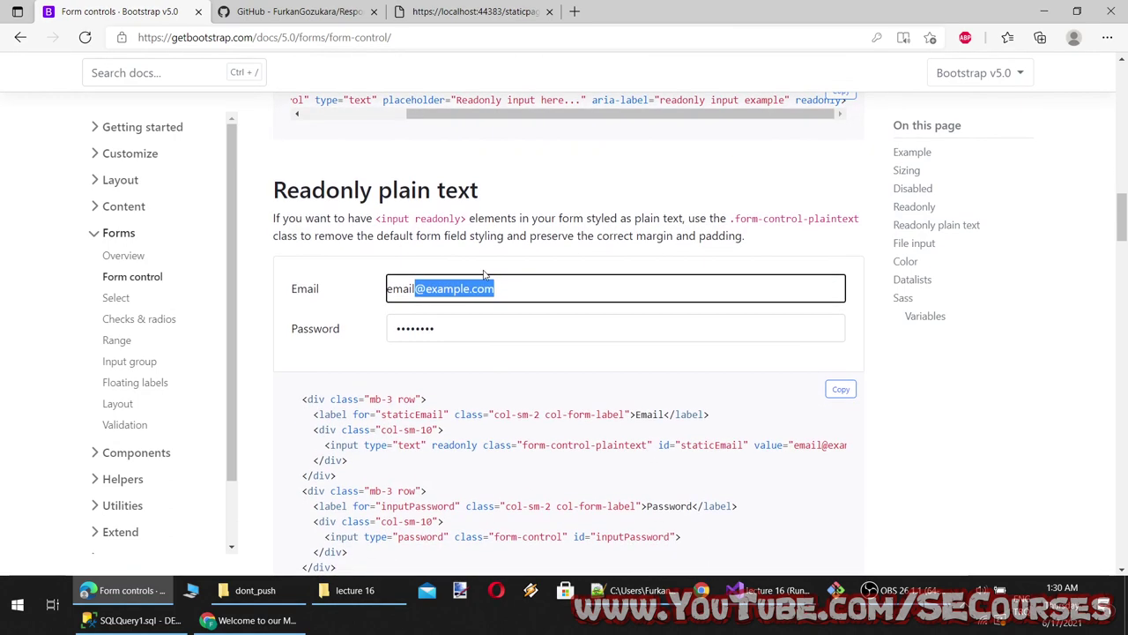
left_click_drag(470, 288, 387, 300)
left_click_drag(500, 288, 394, 287)
left_click(514, 277)
Copy the Readonly plain text heading and add it as line 8 of the lecture 16 notes
scroll(513, 277, "down", 1)
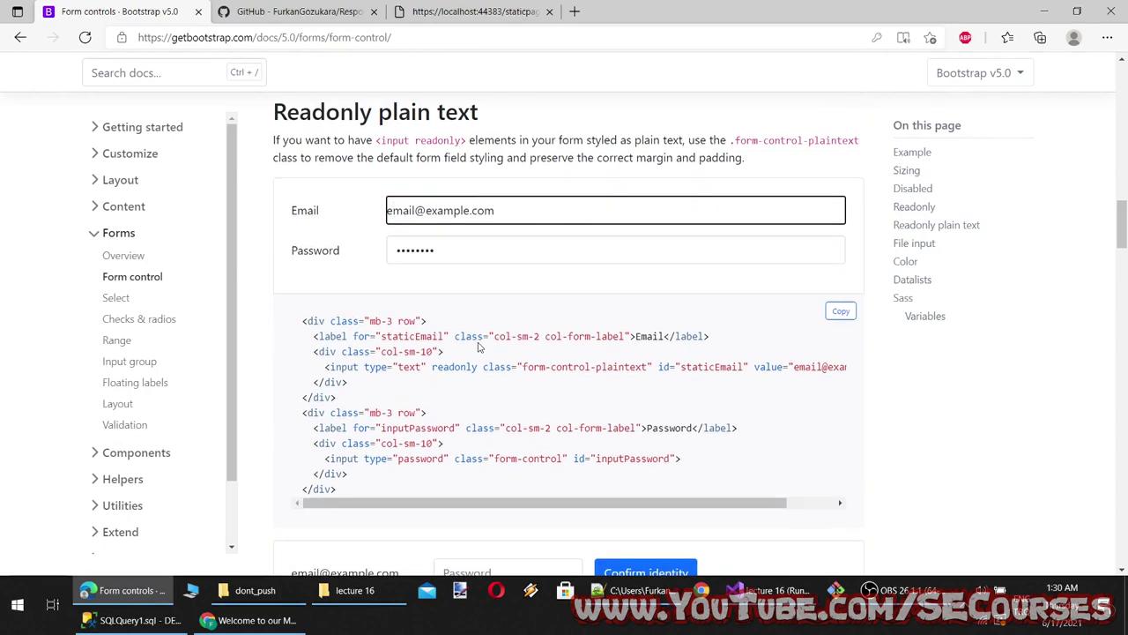
scroll(523, 393, "down", 5)
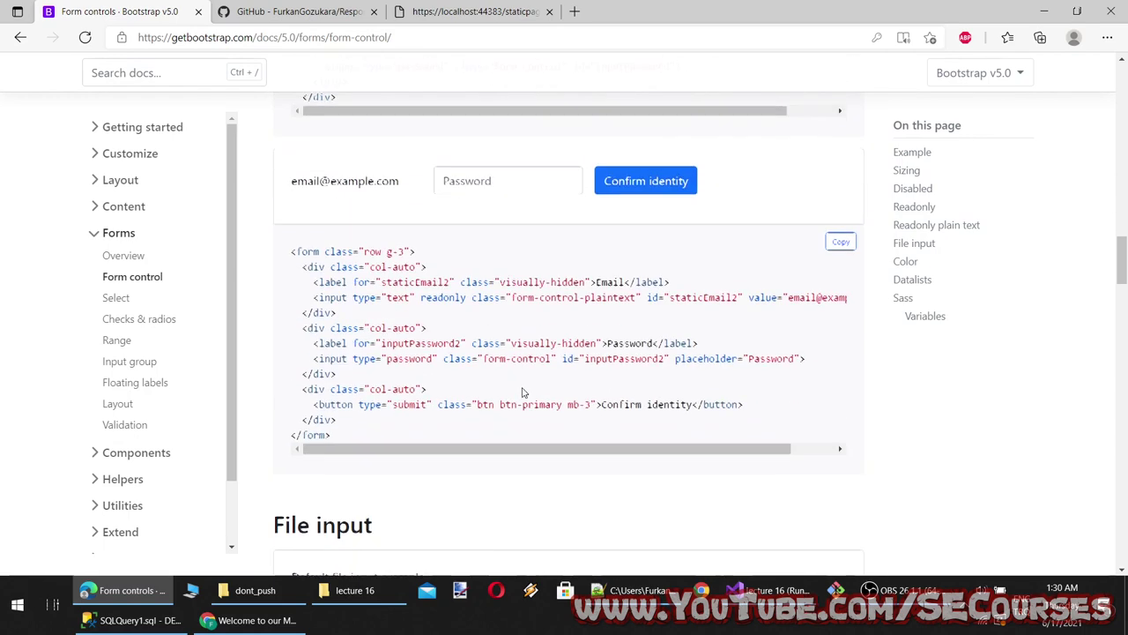
scroll(391, 302, "up", 6)
left_click_drag(270, 190, 480, 192)
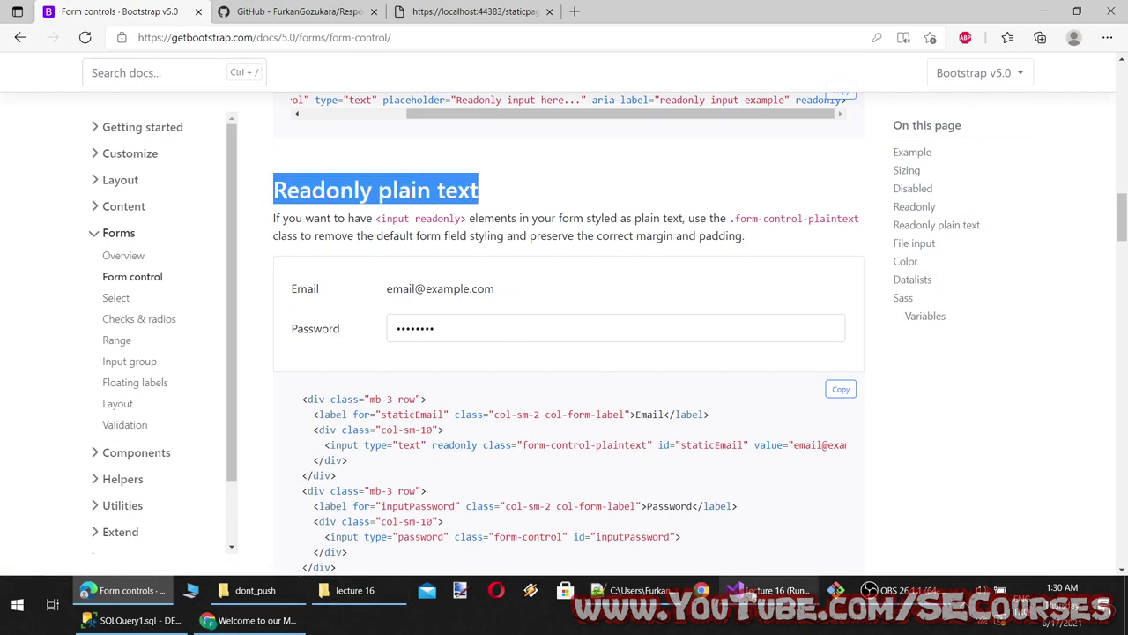
left_click(632, 590)
key("Return")
key("ctrl+v")
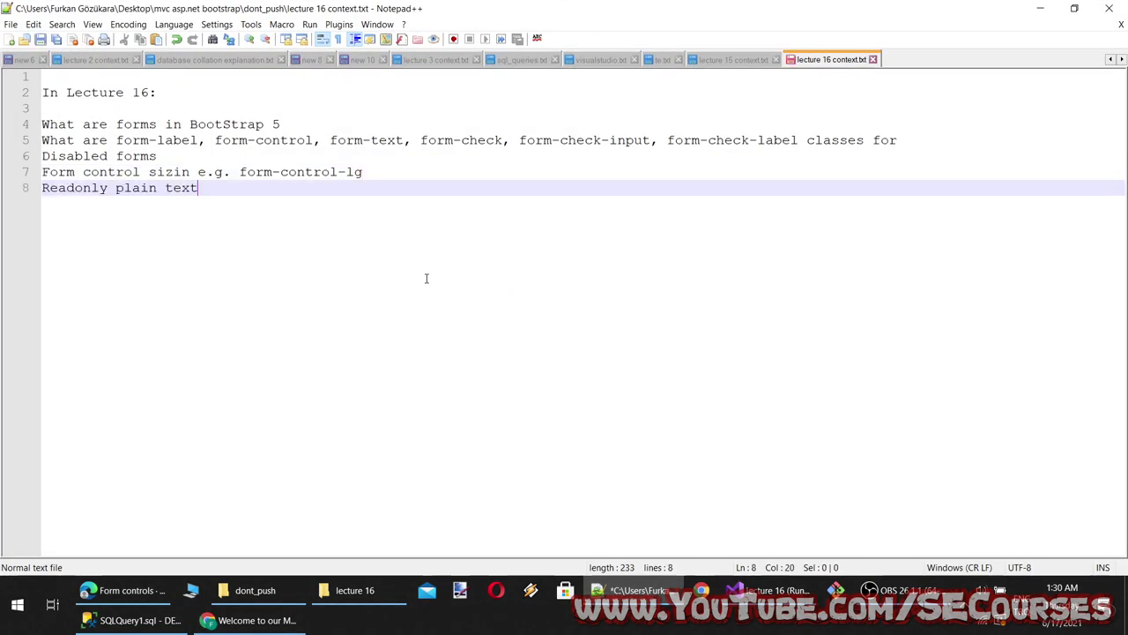
key("alt+Tab")
scroll(338, 325, "down", 3)
scroll(339, 326, "down", 3)
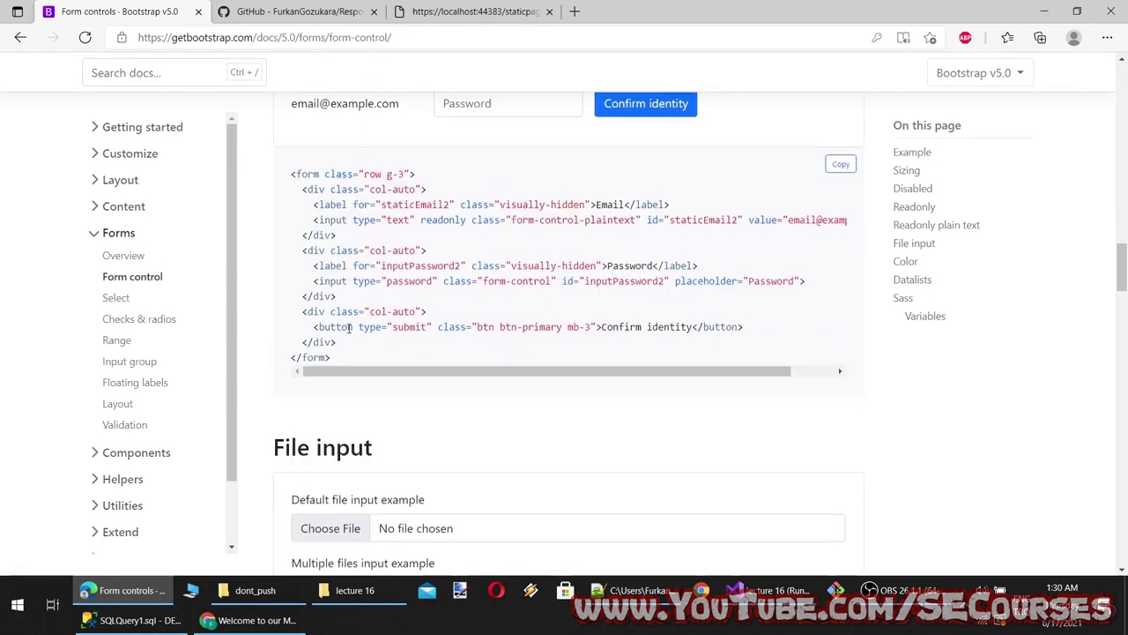
scroll(491, 290, "up", 2)
left_click(493, 258)
type("123")
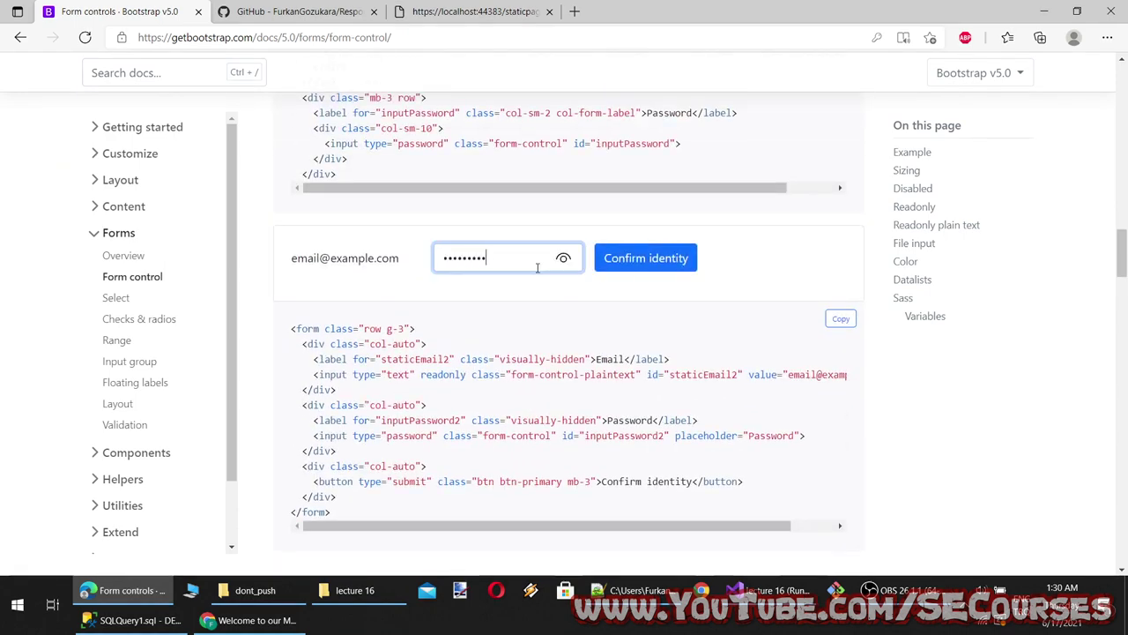
left_click_drag(311, 262, 399, 260)
left_click_drag(297, 259, 423, 266)
key("Tab")
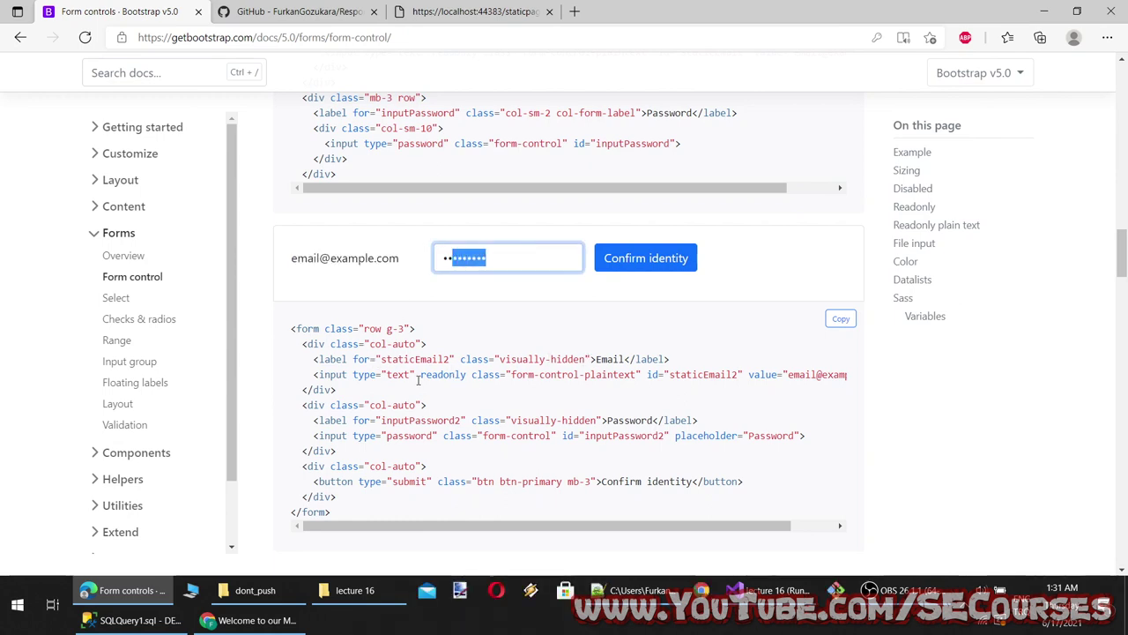
left_click(634, 374)
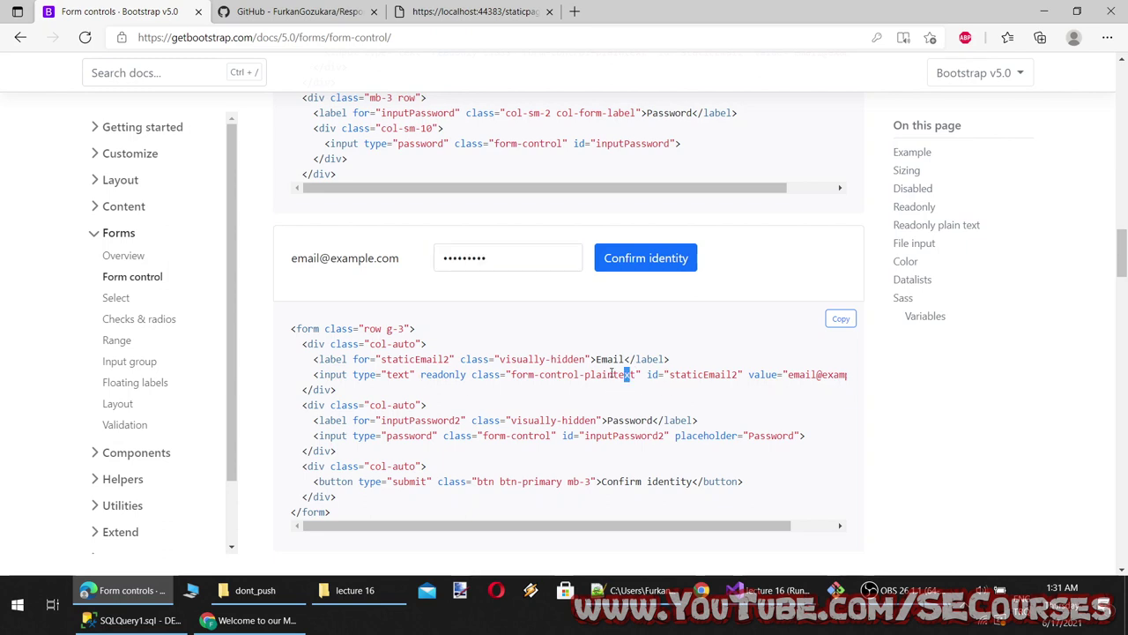
double_click(625, 373)
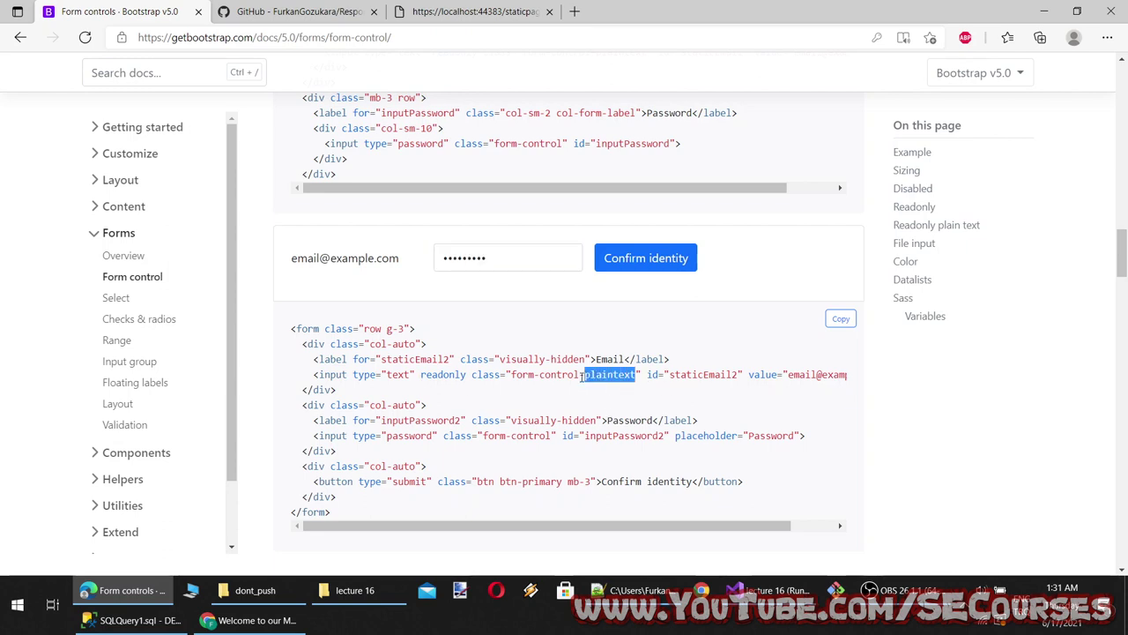
left_click_drag(582, 375, 631, 375)
left_click_drag(528, 375, 562, 375)
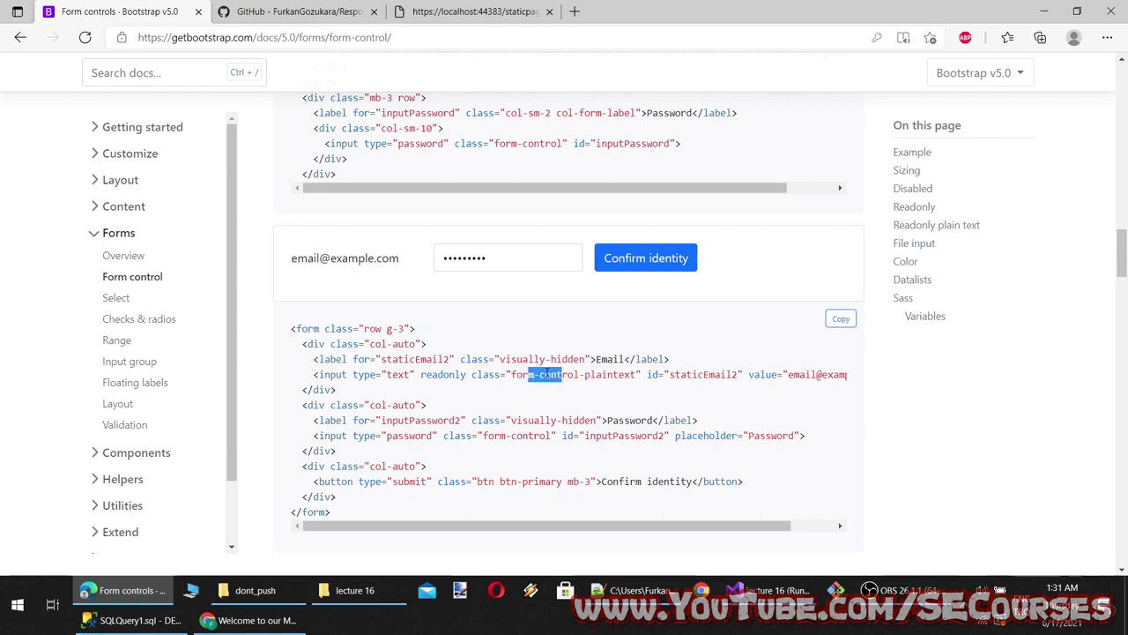
scroll(643, 461, "down", 4)
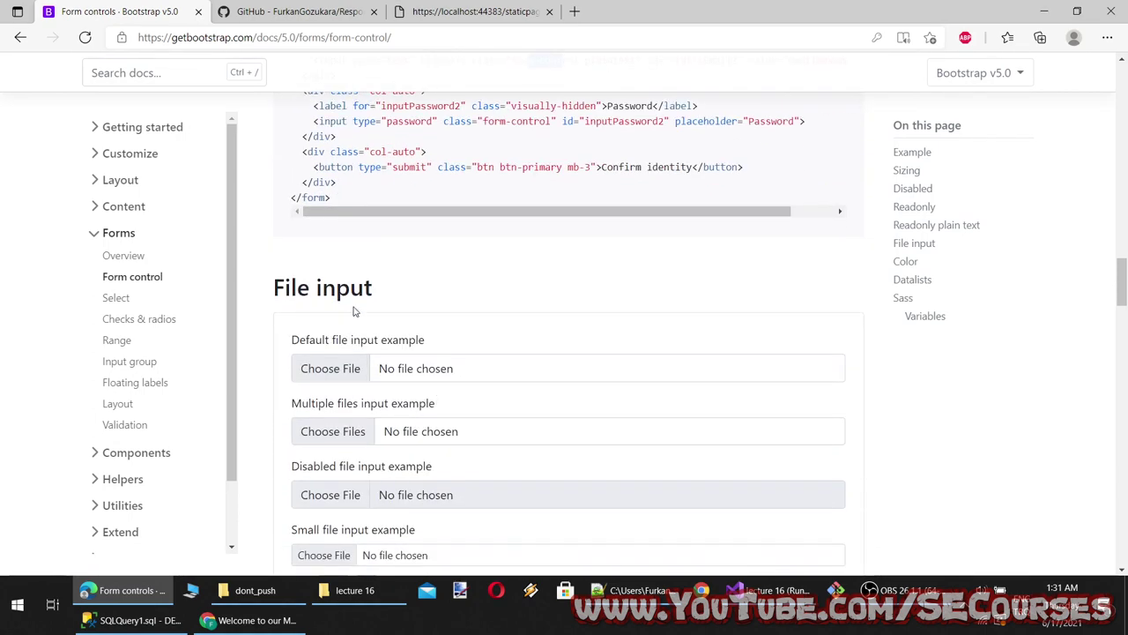
Test the default and multiple-files pickers, cancelling each without choosing files
scroll(340, 291, "down", 1)
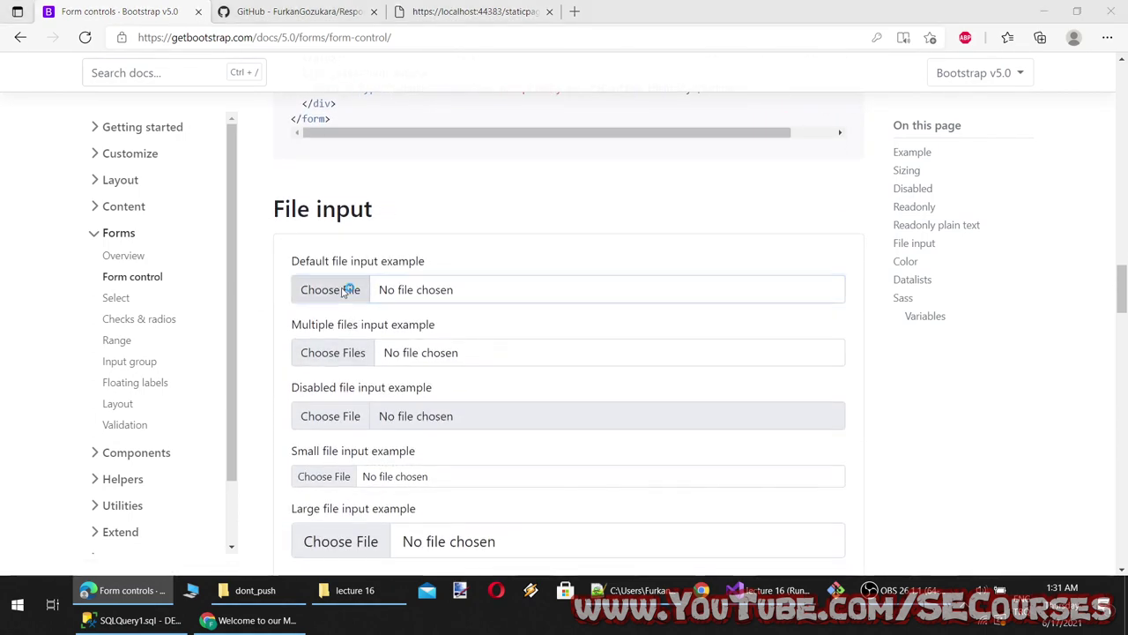
left_click(343, 292)
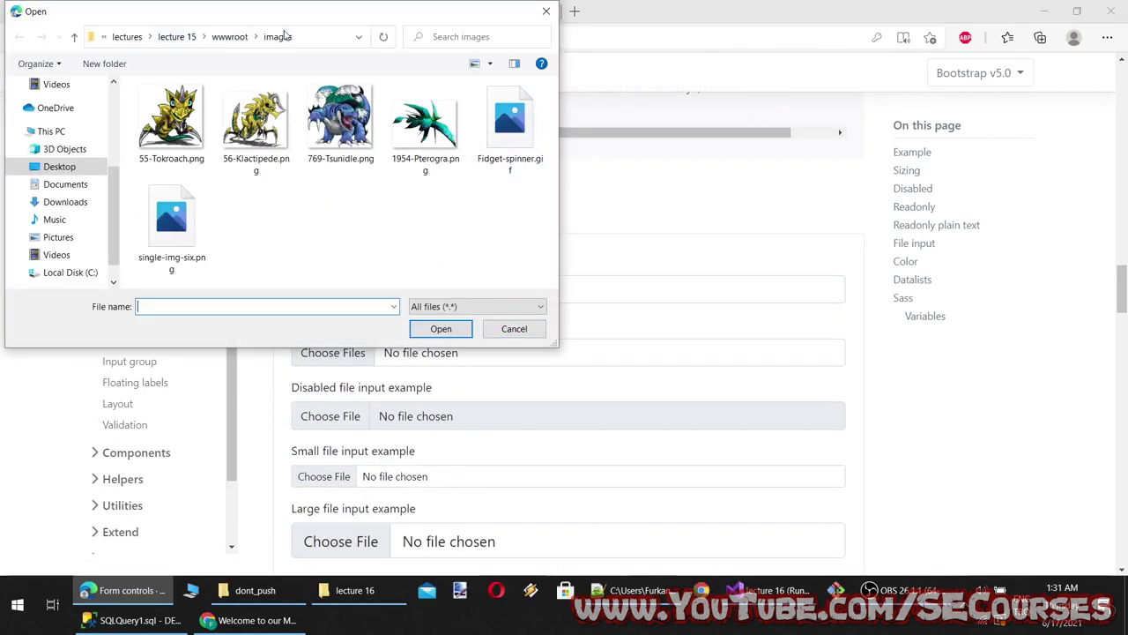
left_click(514, 328)
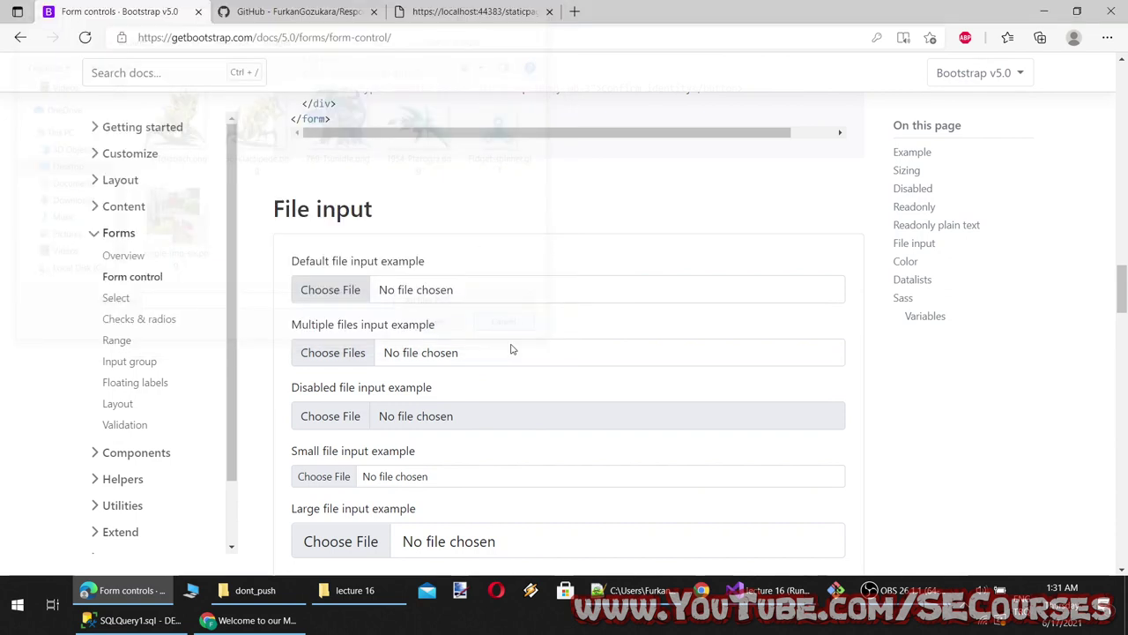
left_click(335, 355)
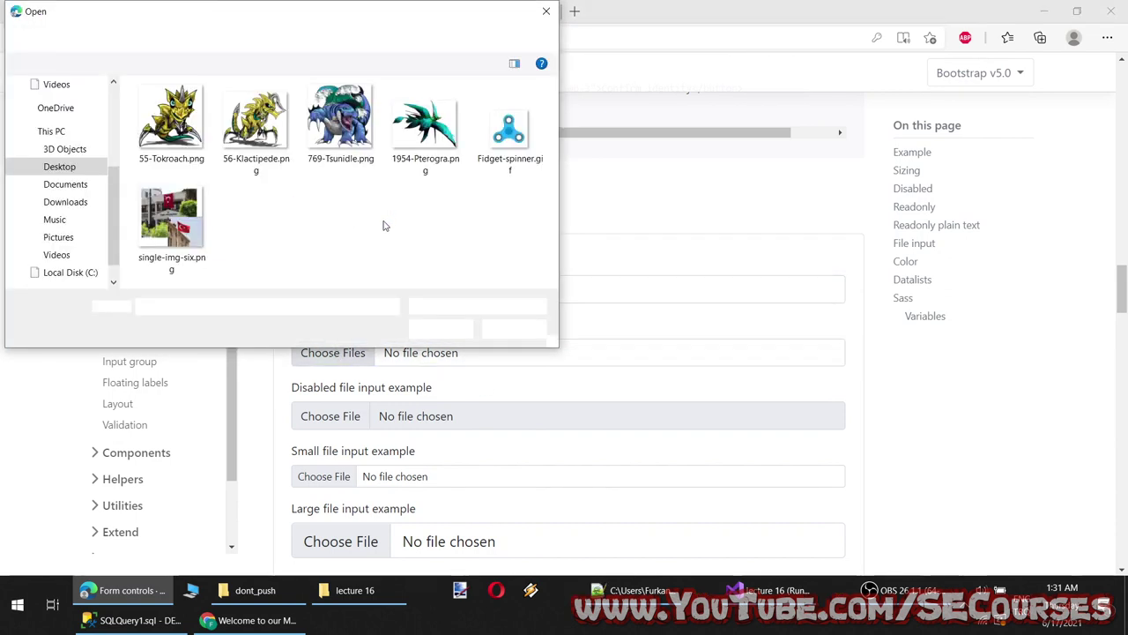
left_click_drag(368, 247, 165, 118)
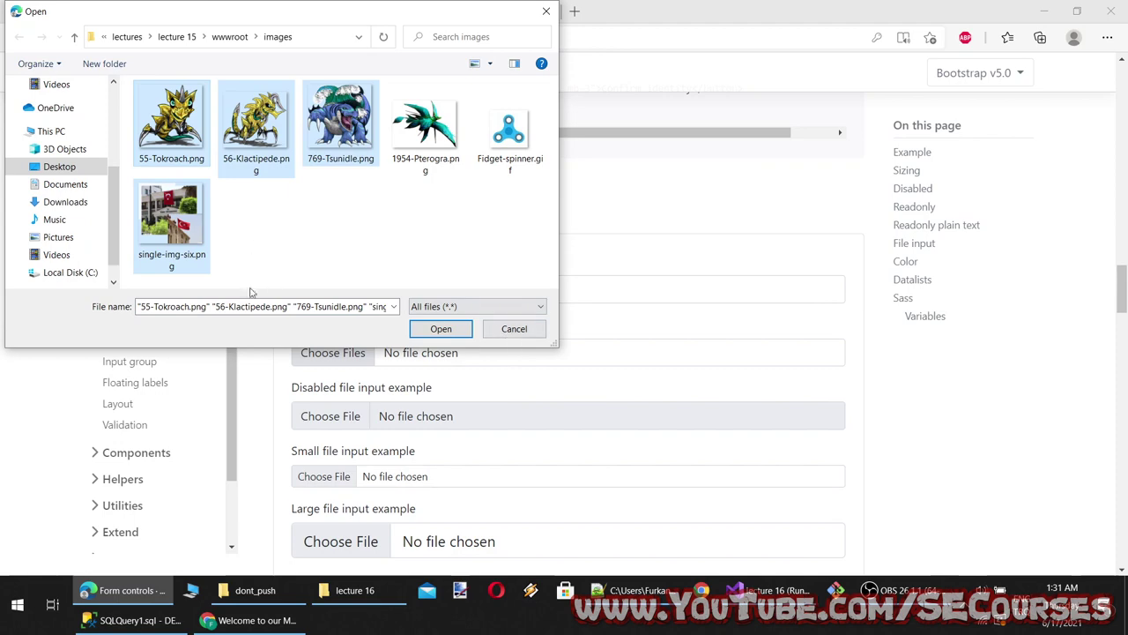
left_click(514, 329)
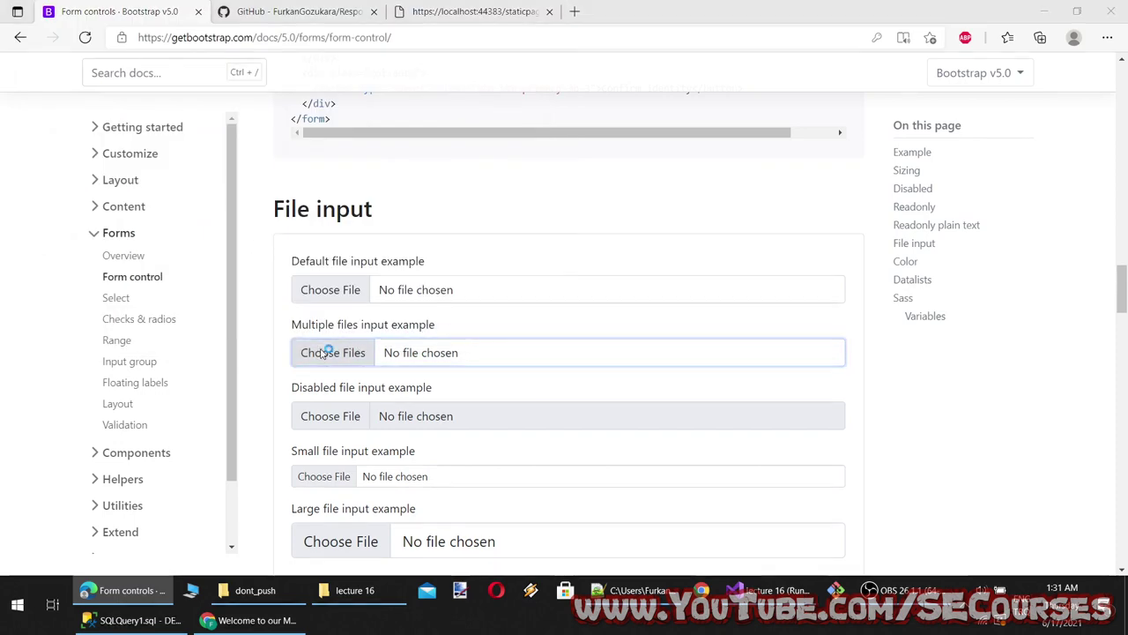
left_click(327, 352)
left_click(515, 329)
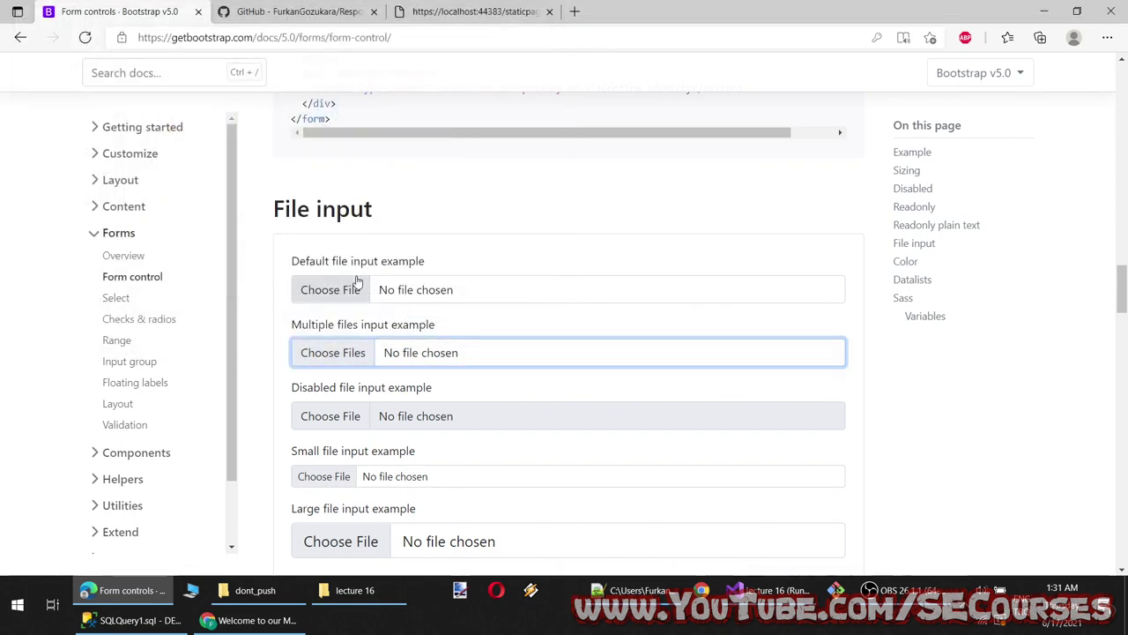
Retry the default picker, test the disabled and small file inputs, and select the example code
left_click(357, 280)
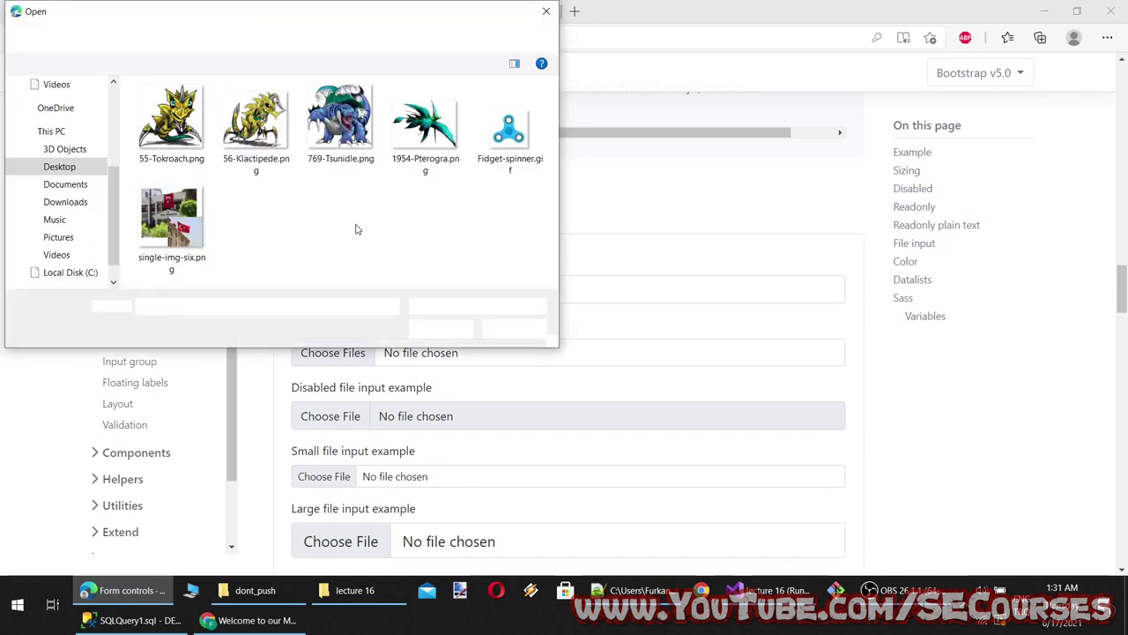
left_click_drag(172, 123, 280, 217)
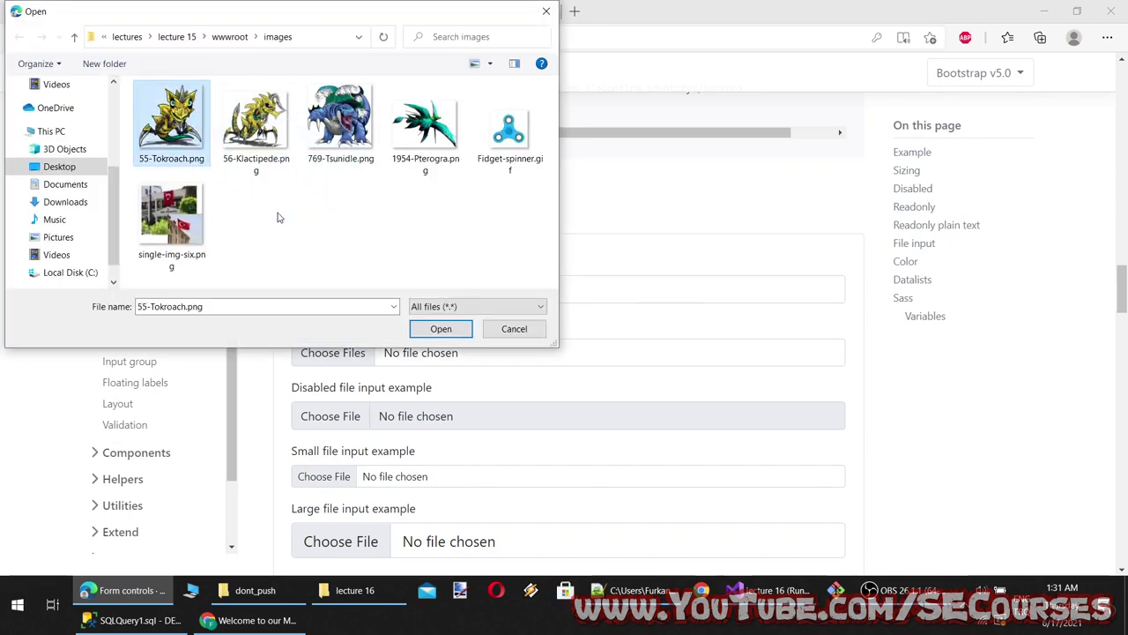
left_click(256, 123)
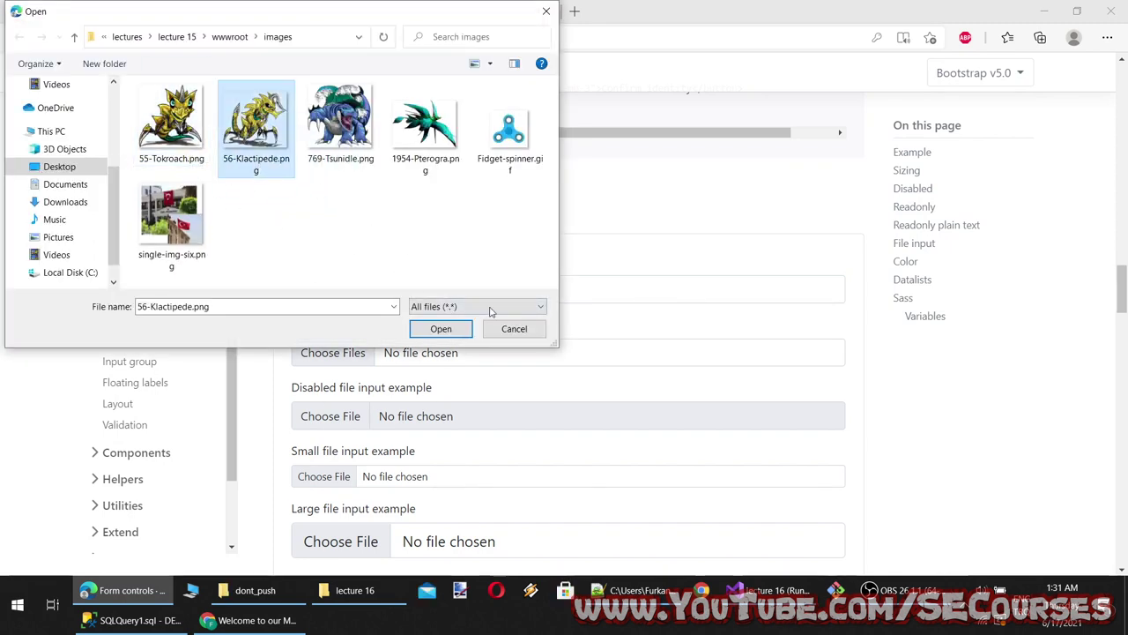
left_click(514, 327)
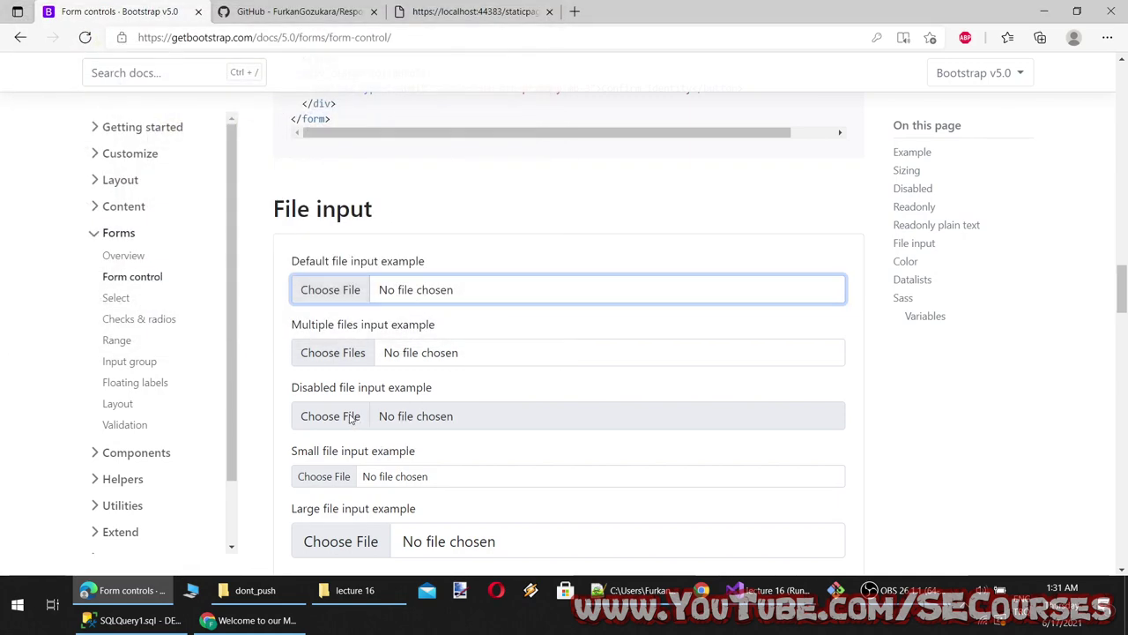
left_click(417, 416)
scroll(331, 318, "down", 2)
left_click(330, 319)
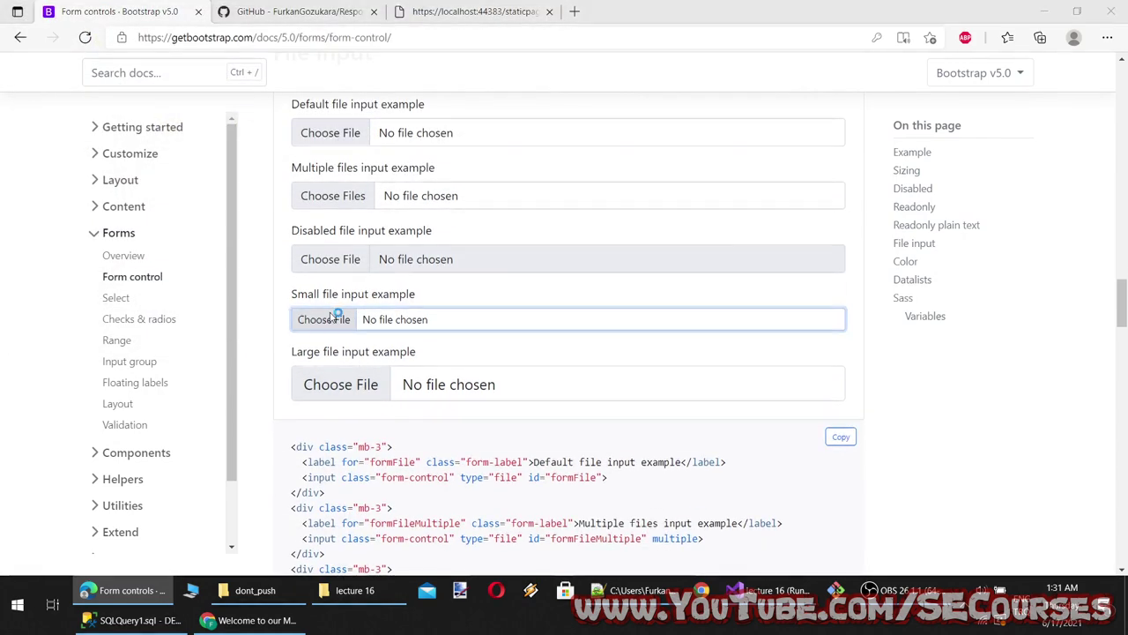
left_click(513, 331)
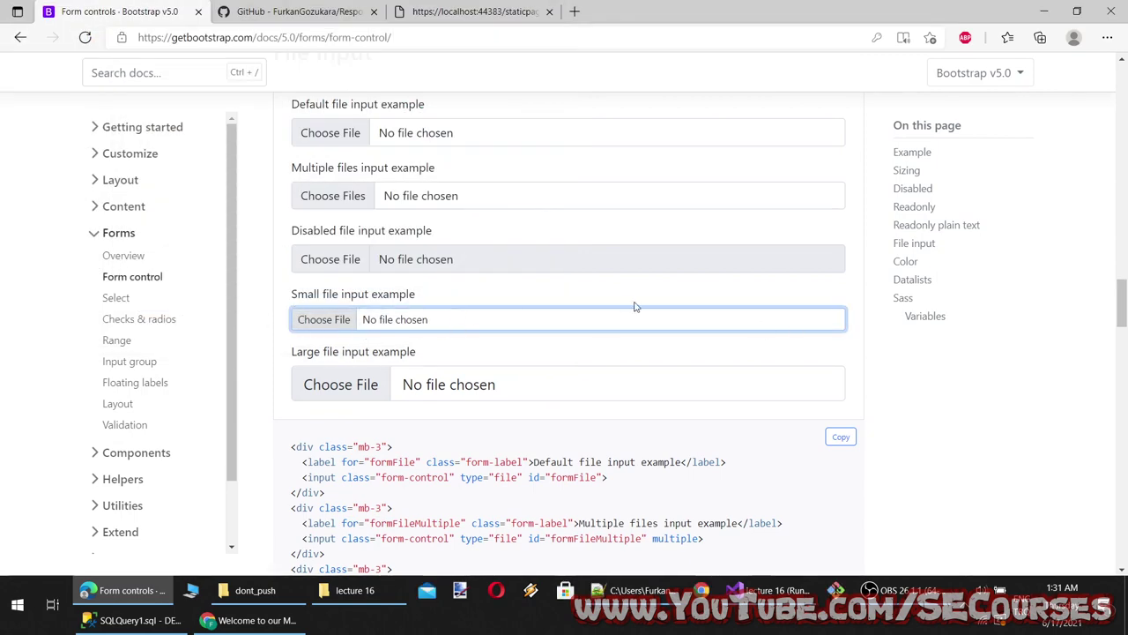
scroll(335, 401, "down", 3)
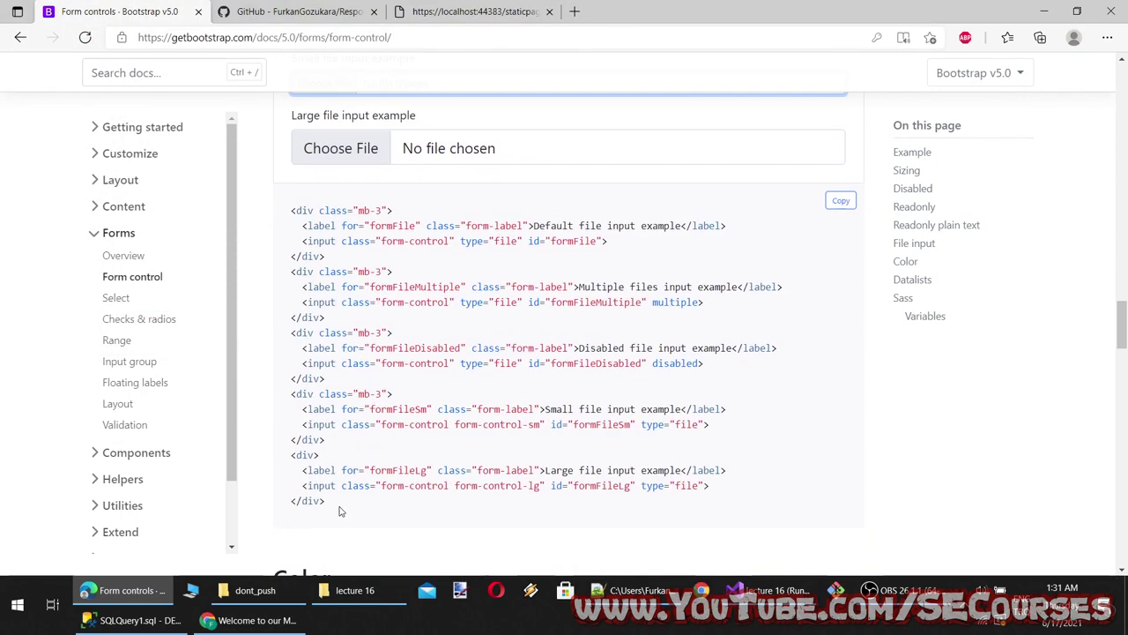
left_click_drag(342, 510, 279, 209)
key("ctrl+c")
Paste the copied file input code into test.html on a new line after the container div
left_click(763, 589)
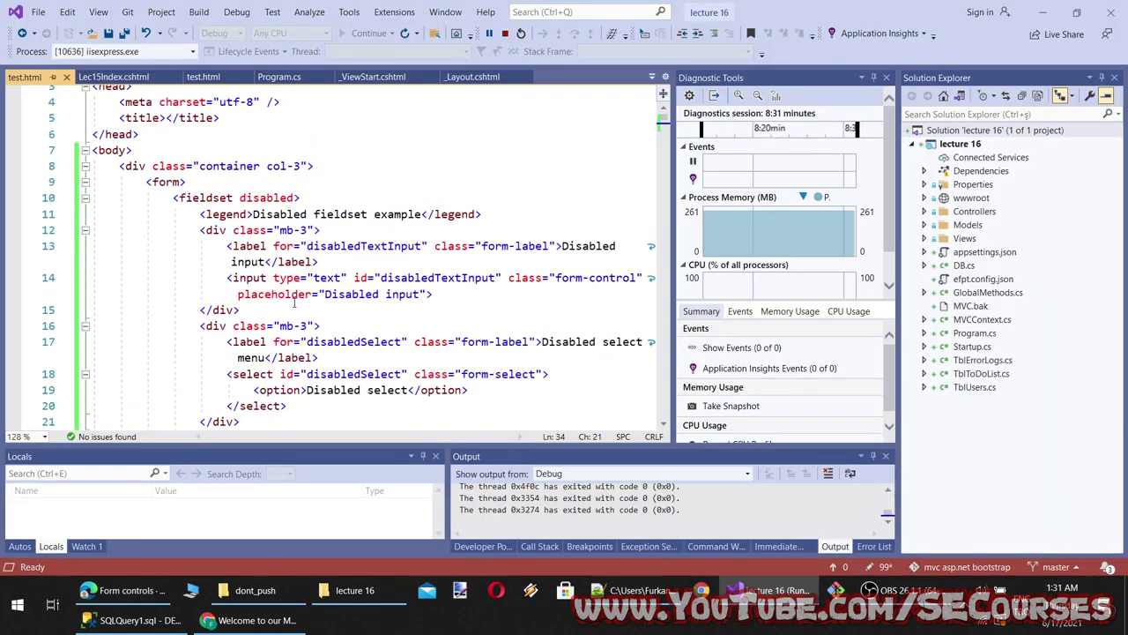
scroll(296, 303, "up", 1)
left_click(342, 203)
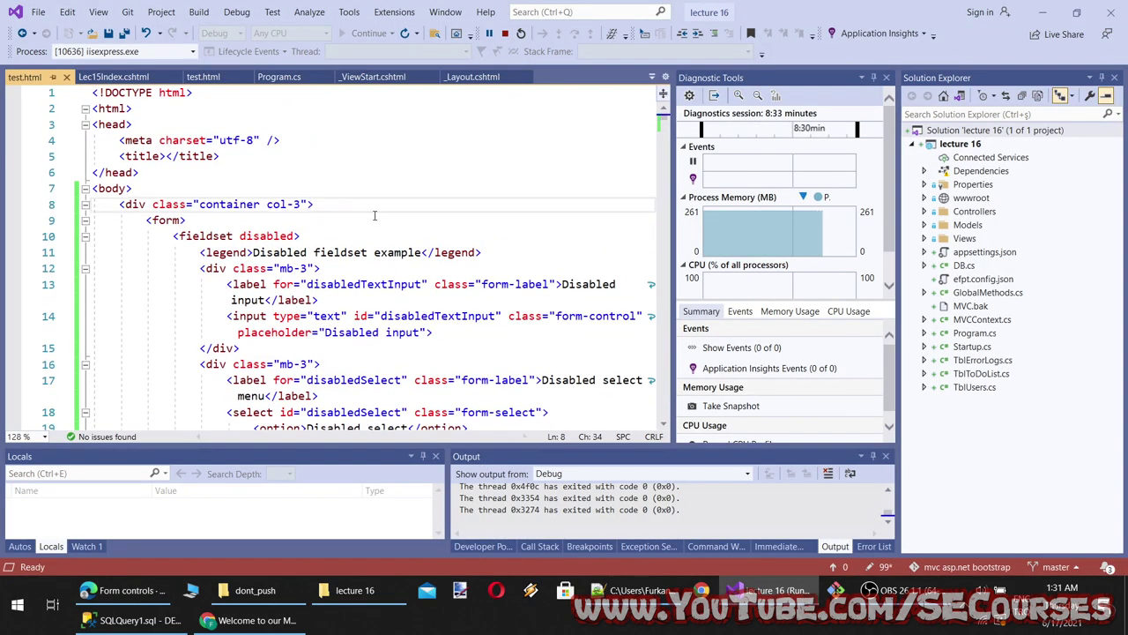
key("Return")
key("Return")
key("Return")
key("Up")
key("Up")
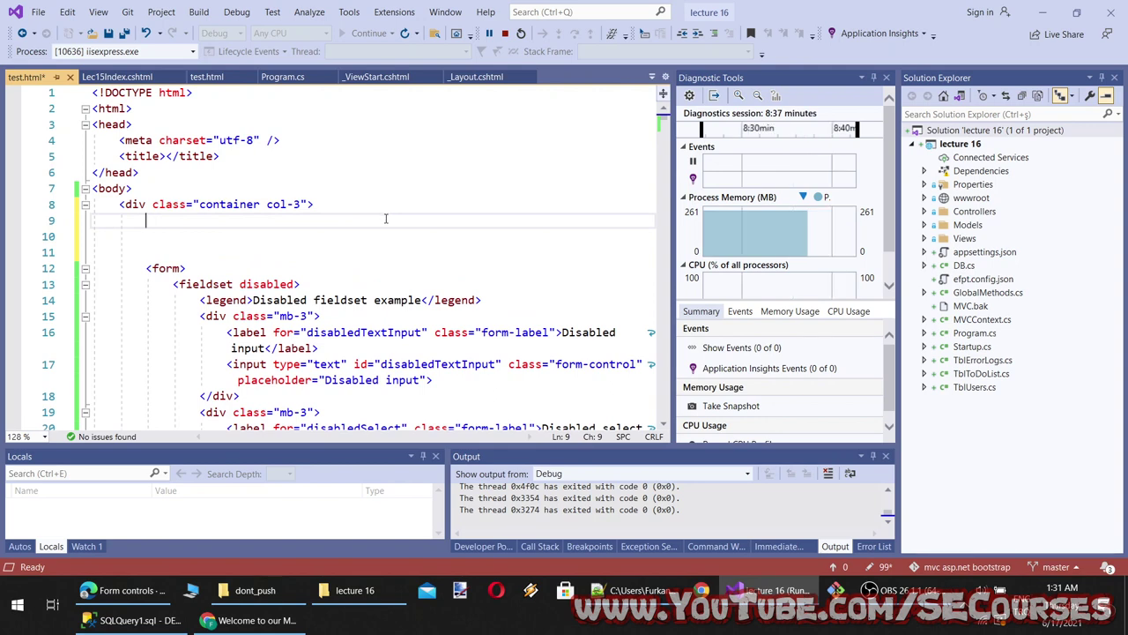
key("ctrl+v")
scroll(388, 221, "down", 2)
Reload test.html in the browser to view the added file inputs
left_click(254, 619)
key("F5")
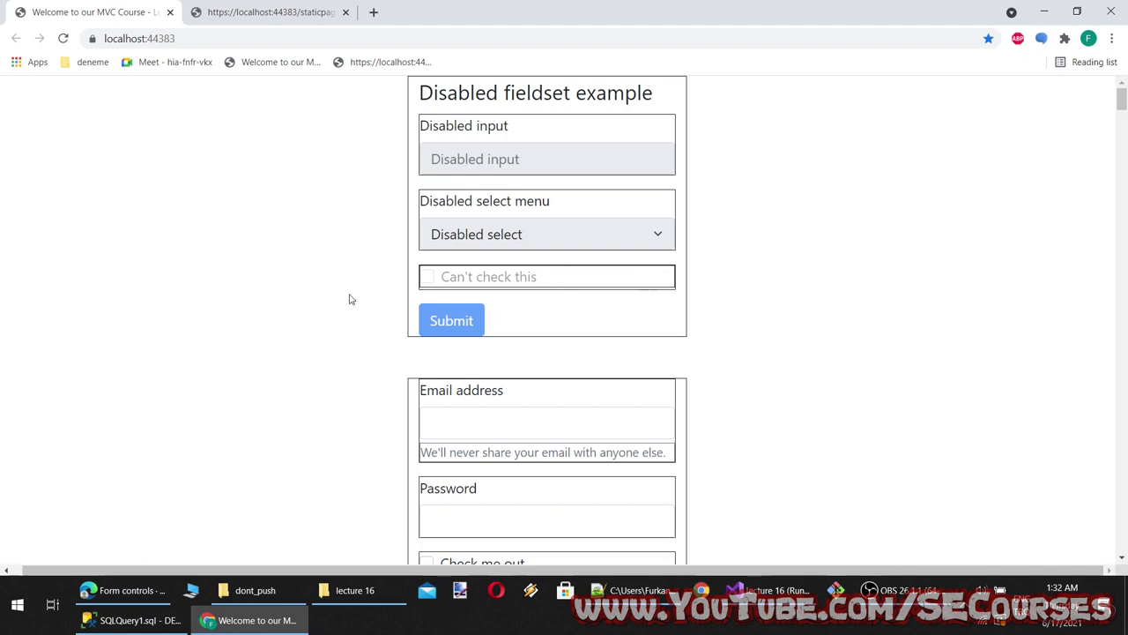
scroll(300, 312, "down", 2)
scroll(300, 312, "up", 2)
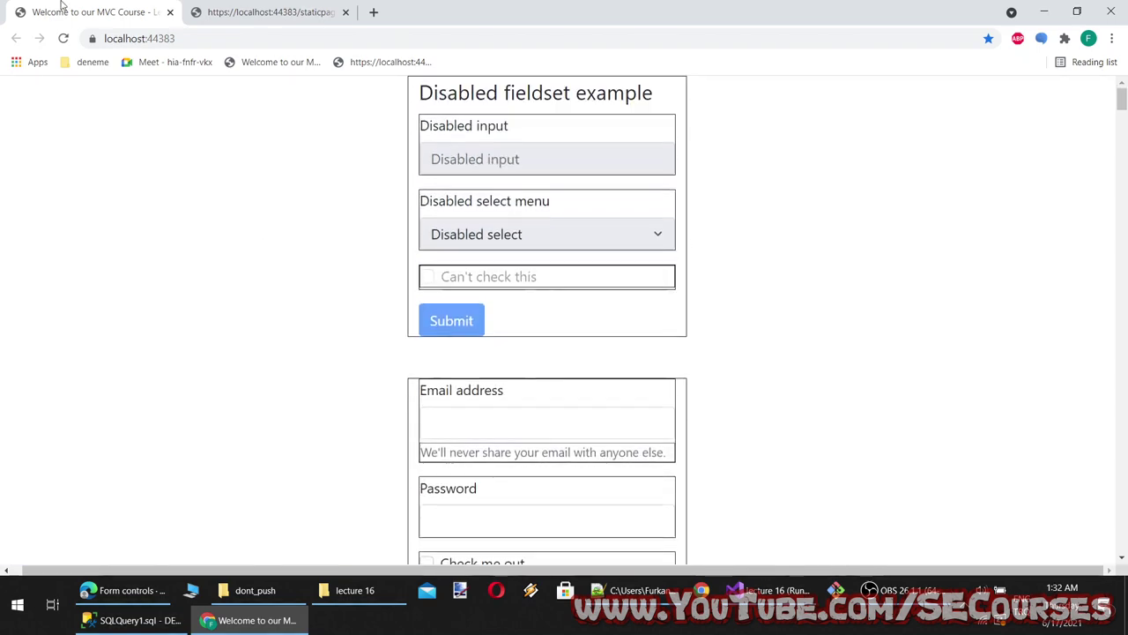
left_click(64, 39)
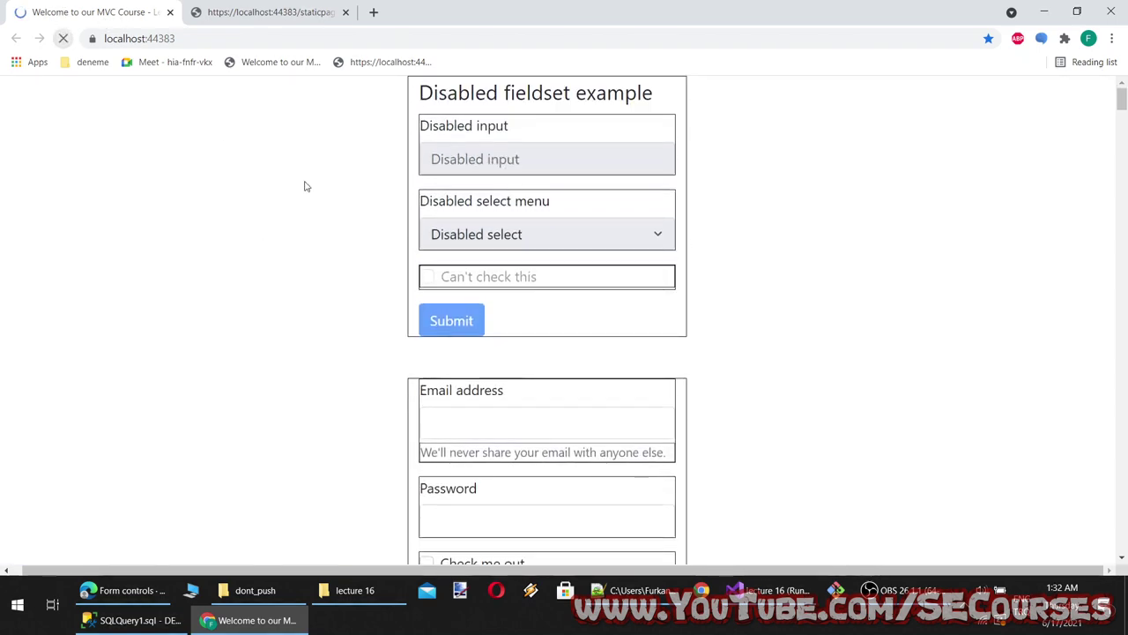
key("alt+Tab")
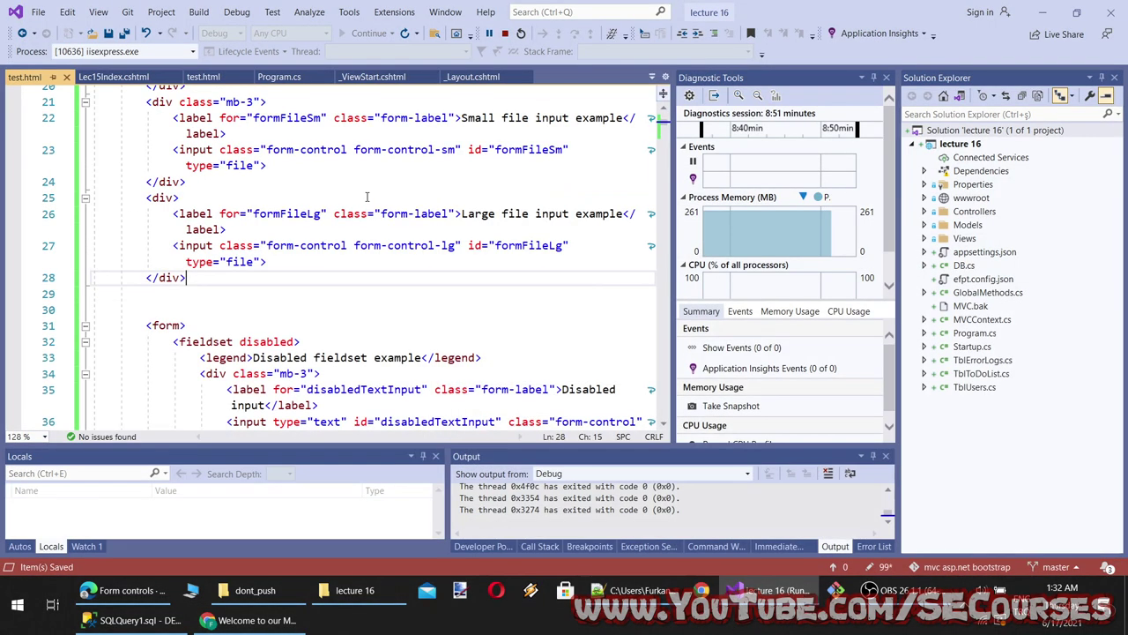
Try the new default file input on test.html, cancelling the file picker
left_click(247, 620)
left_click(236, 9)
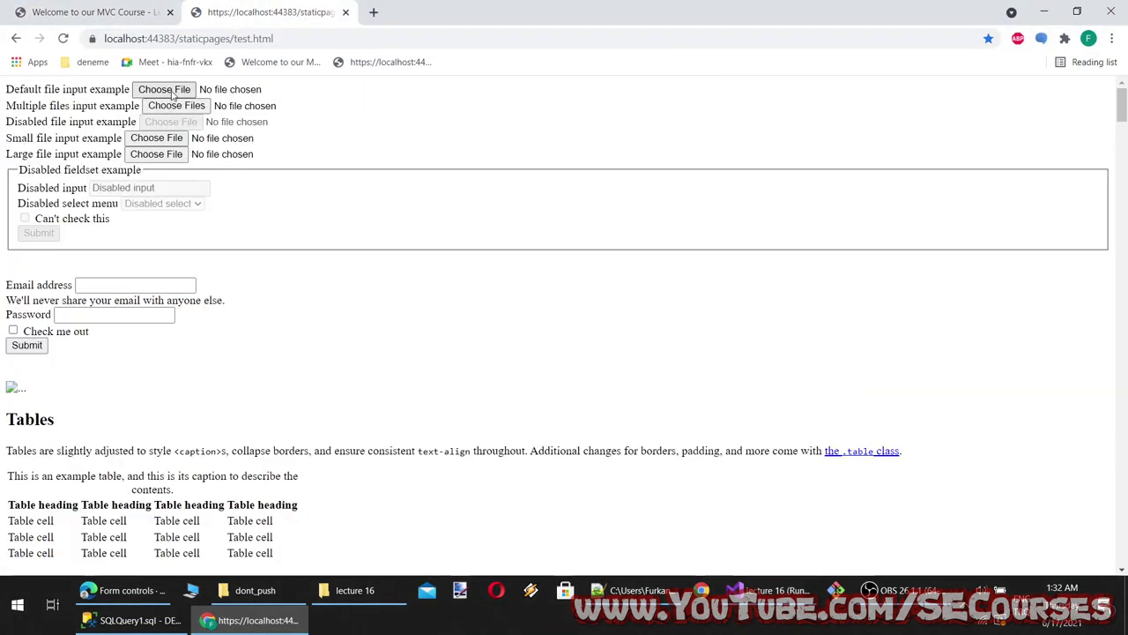
left_click(174, 90)
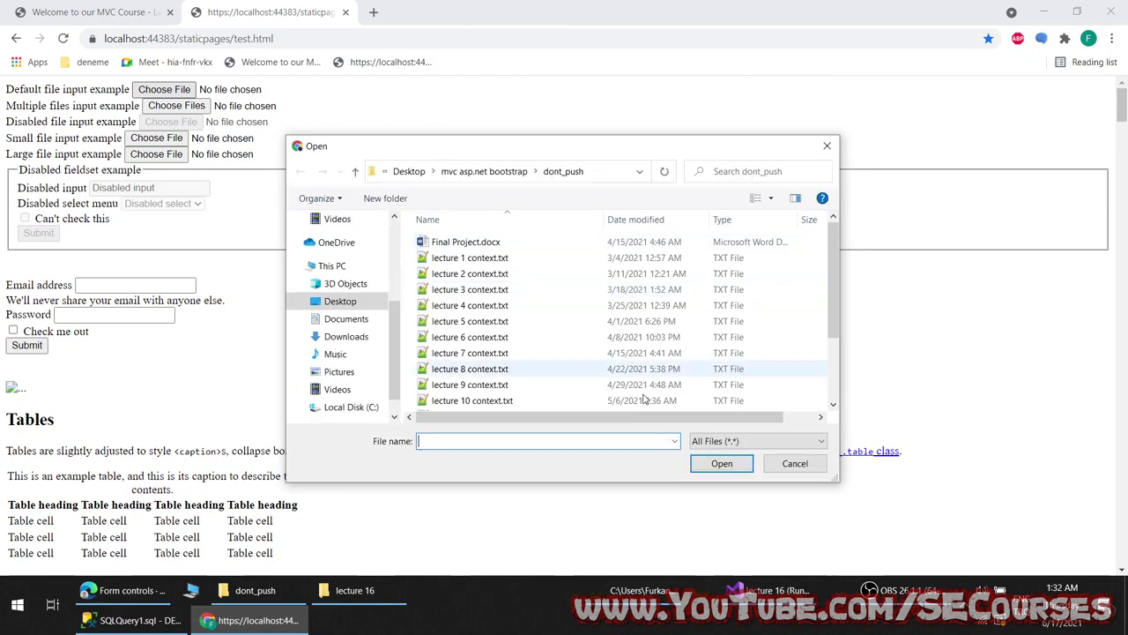
left_click(794, 464)
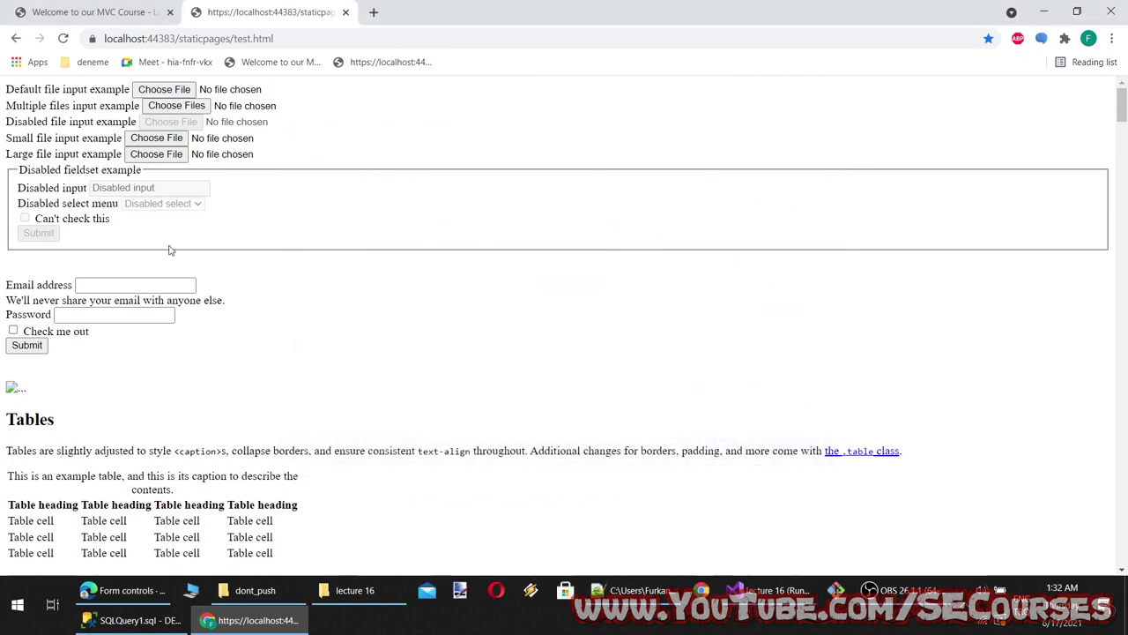
left_click(251, 619)
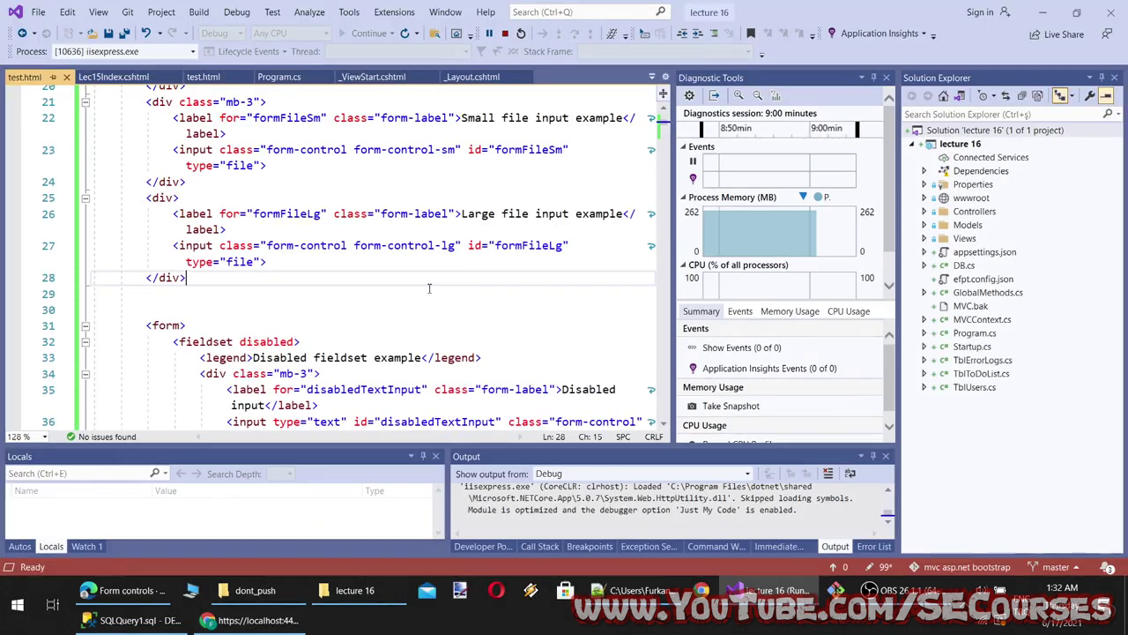
Select the file input block in test.html and add a blank line after Lec15Index.cshtml's container div
left_click(208, 382)
left_click_drag(208, 385, 174, 230)
left_click(126, 78)
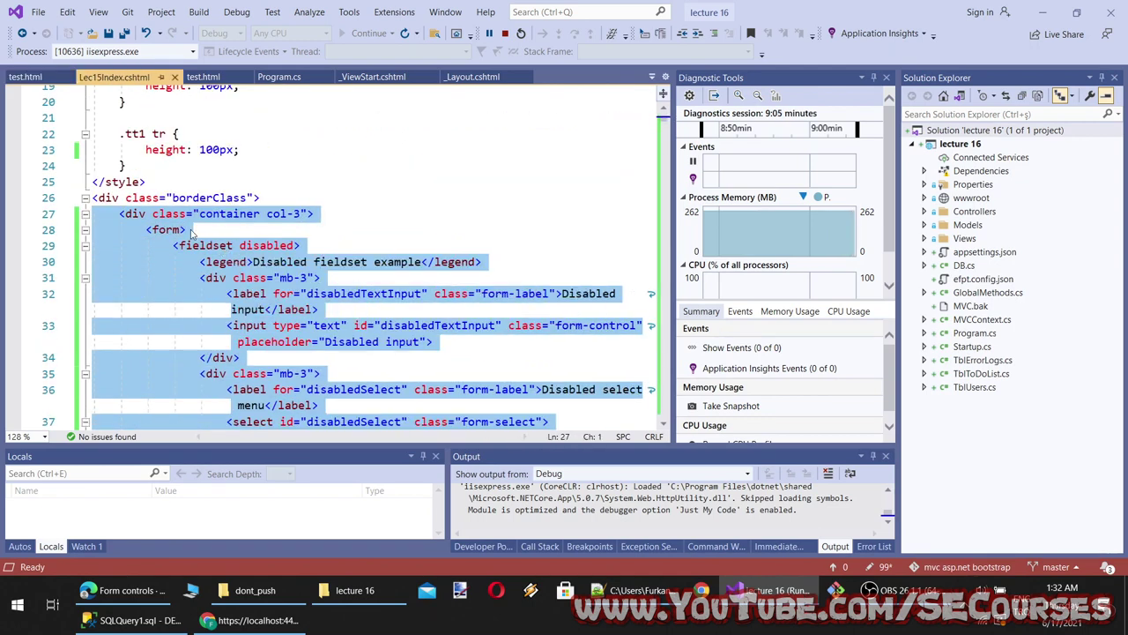
left_click(339, 214)
key("Return")
key("Return")
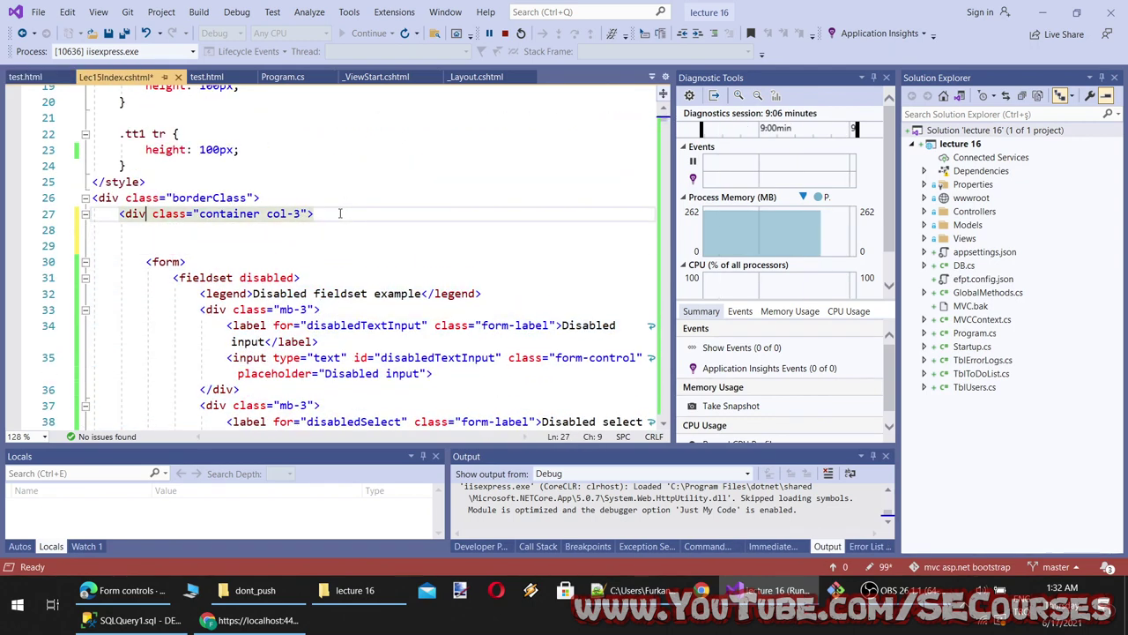
Paste the file input code into Lec15Index.cshtml, save it, and view the MVC course page
scroll(282, 220, "down", 10)
scroll(229, 221, "up", 8)
scroll(229, 220, "up", 3)
left_click(166, 249)
key("ctrl+v")
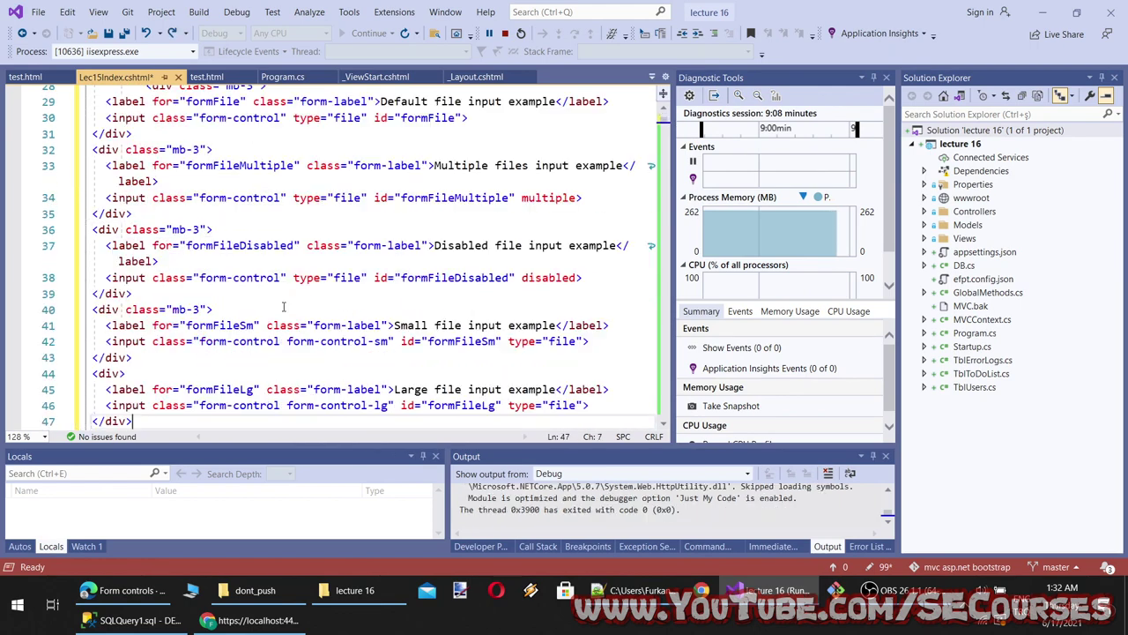
key("ctrl+s")
left_click(279, 620)
left_click(93, 11)
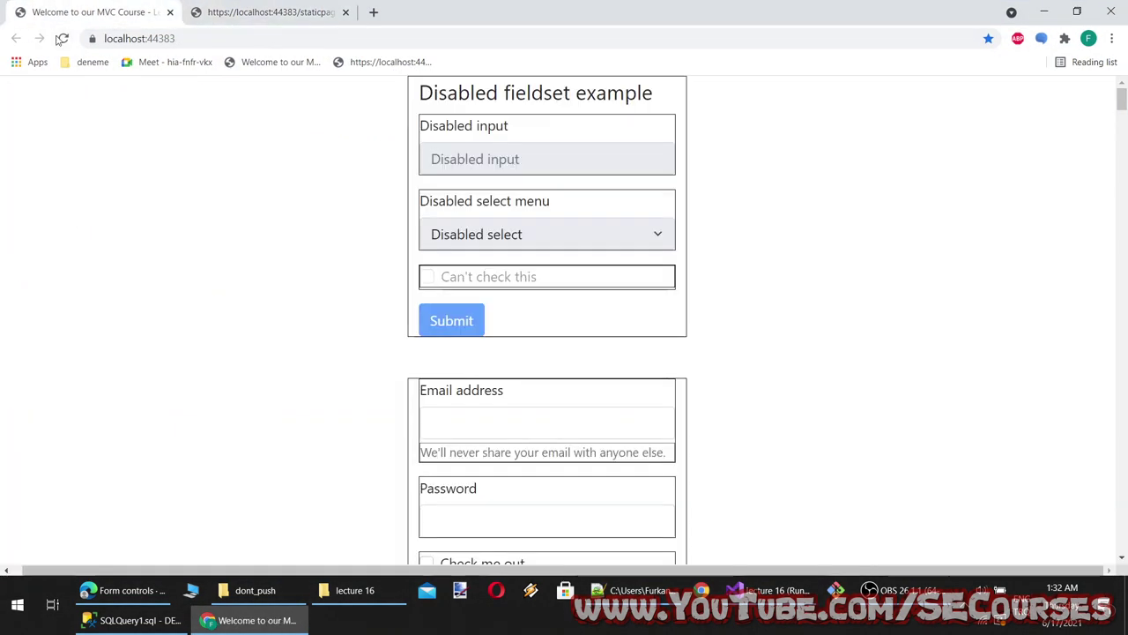
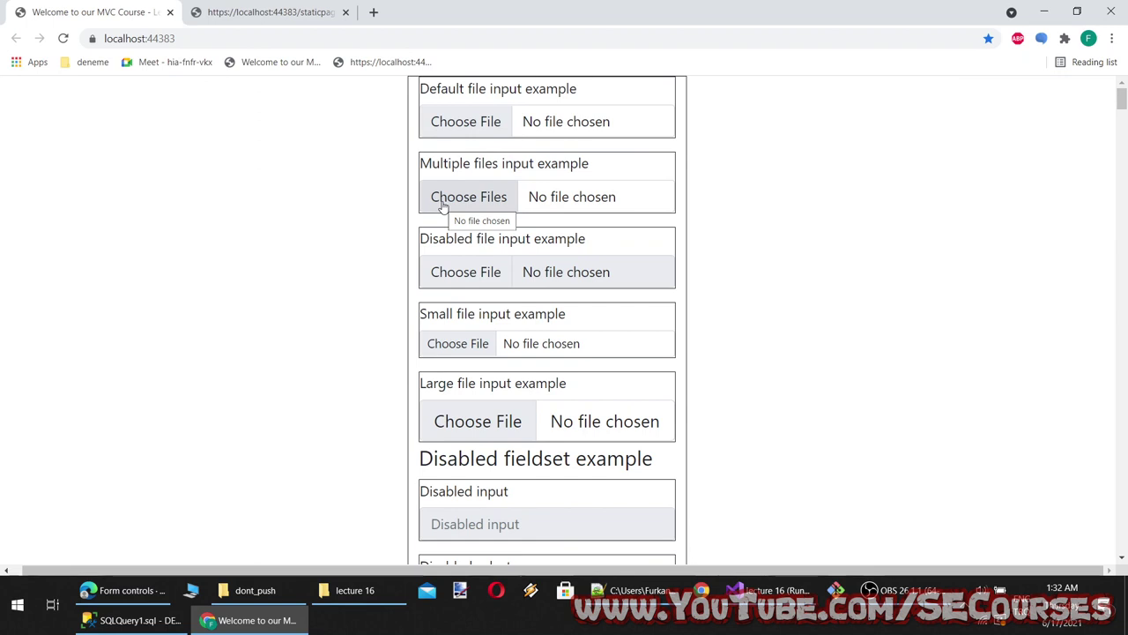
Test the multiple-file chooser on localhost, then copy Bootstrap's 'File input' heading
left_click(470, 201)
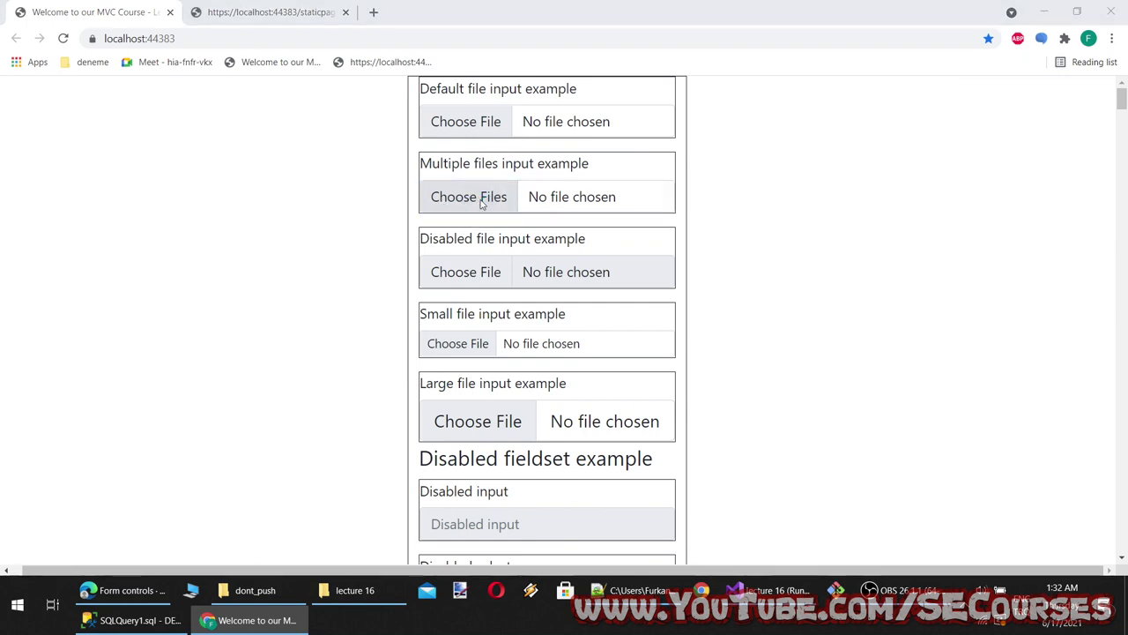
left_click(797, 463)
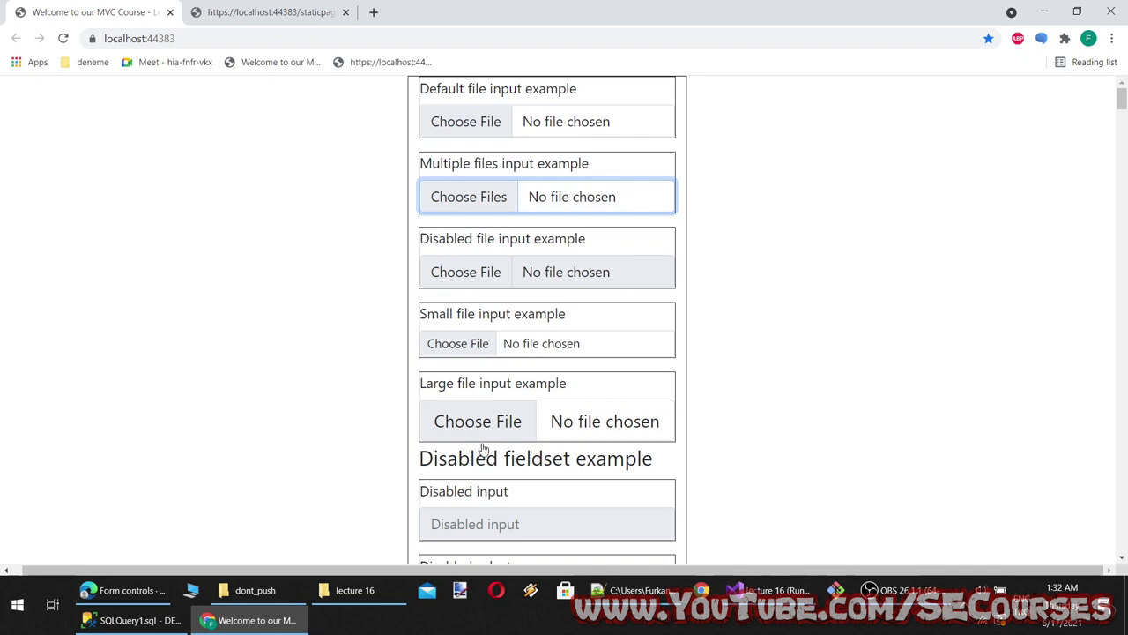
left_click(123, 590)
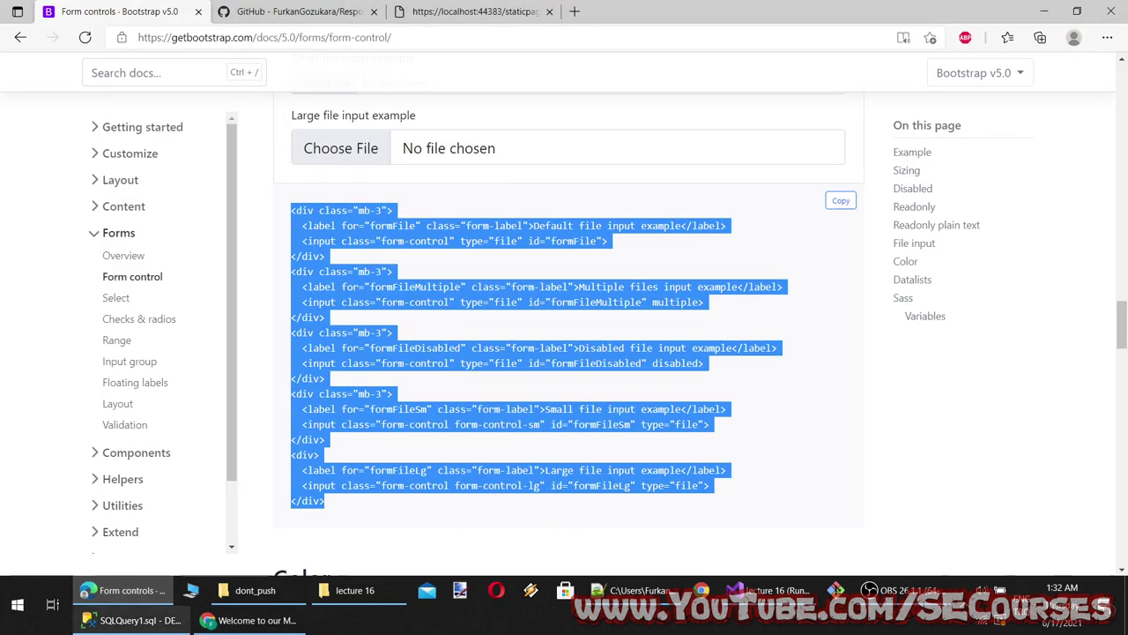
scroll(385, 379, "down", 5)
scroll(397, 388, "up", 5)
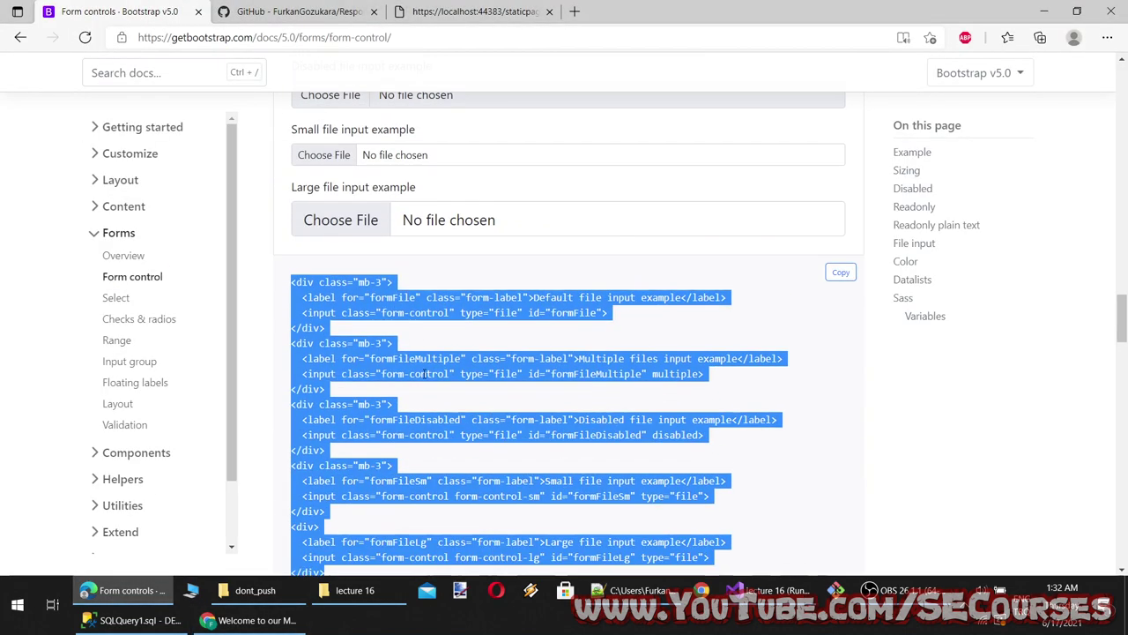
left_click(424, 374)
scroll(594, 262, "up", 5)
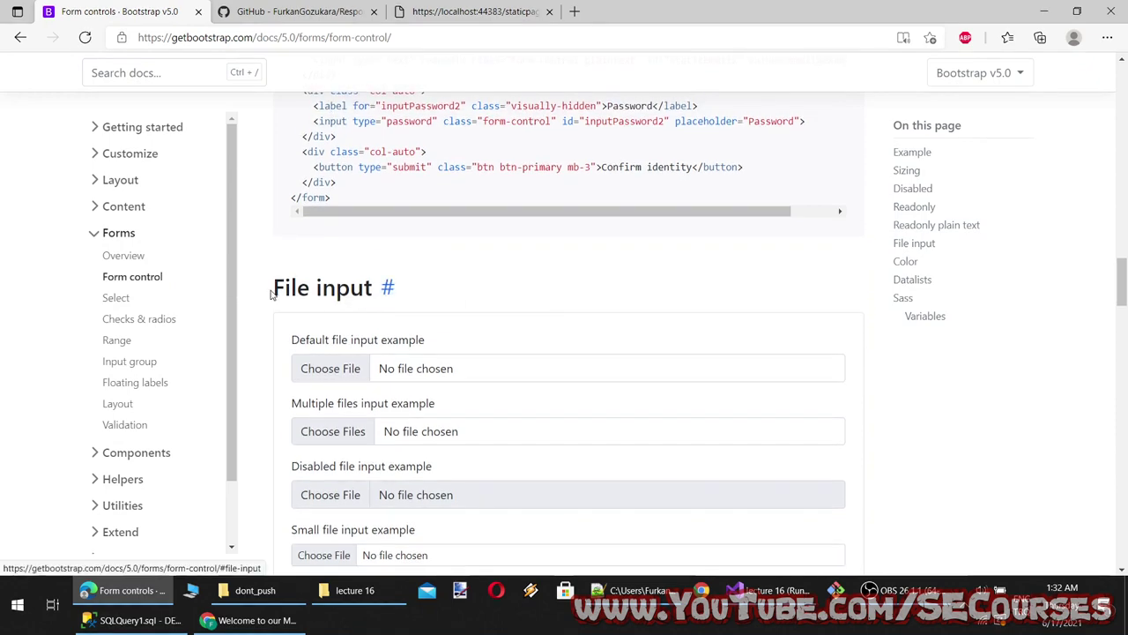
left_click_drag(272, 294, 373, 287)
key("ctrl+c")
key("alt+Tab")
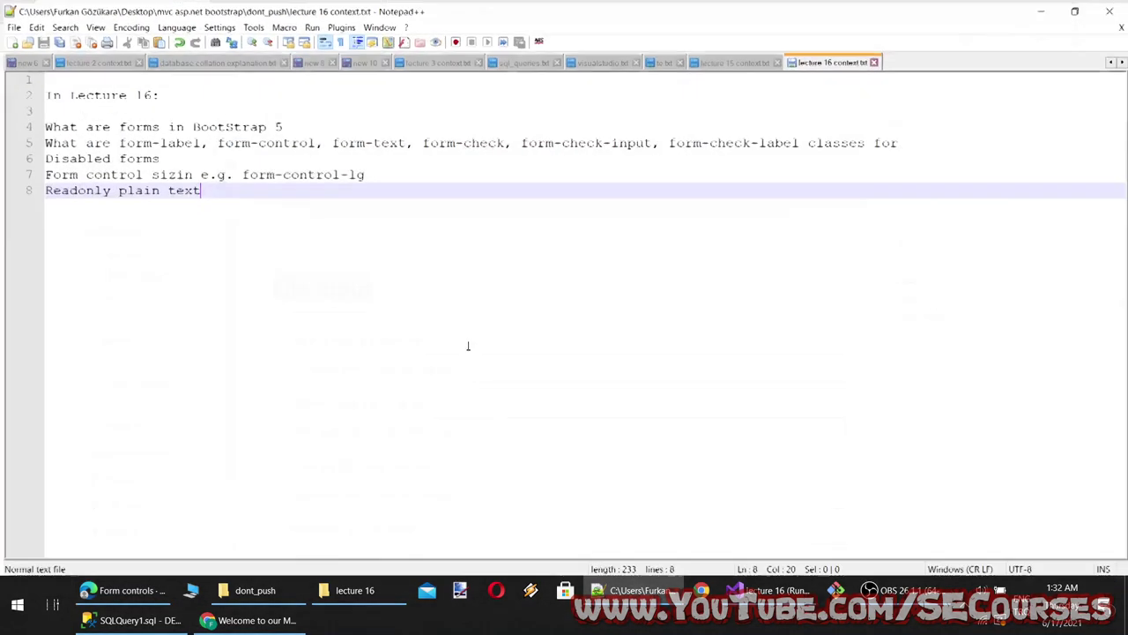
Add line 9 'File input, multiple File input, large small File input' to the notes and save
key("Return")
key("ctrl+v")
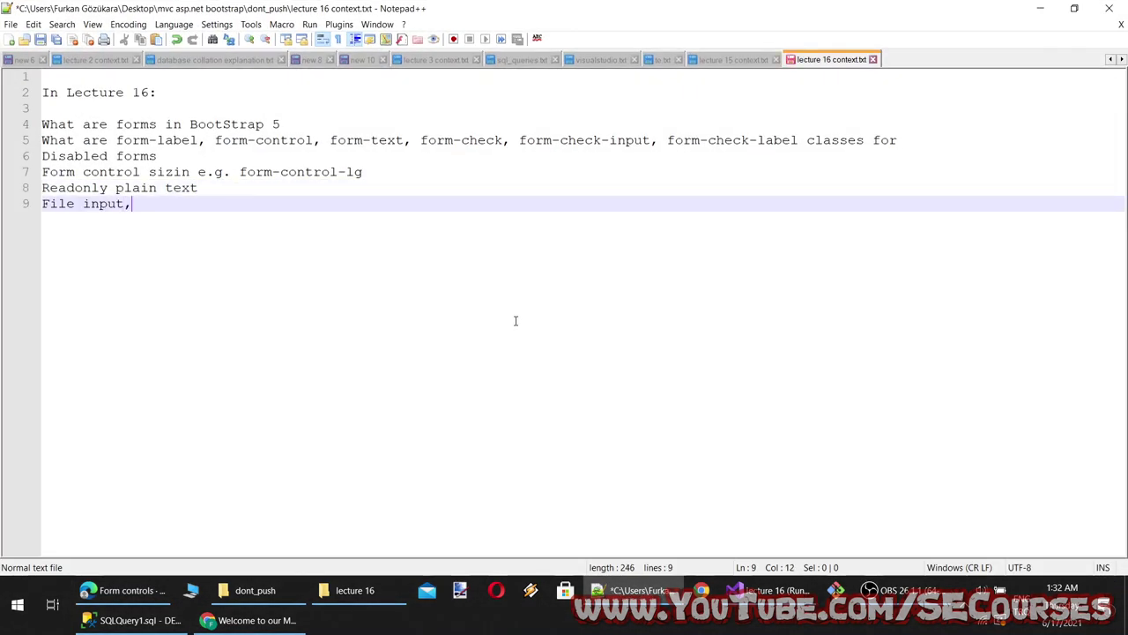
type(", multiple File input")
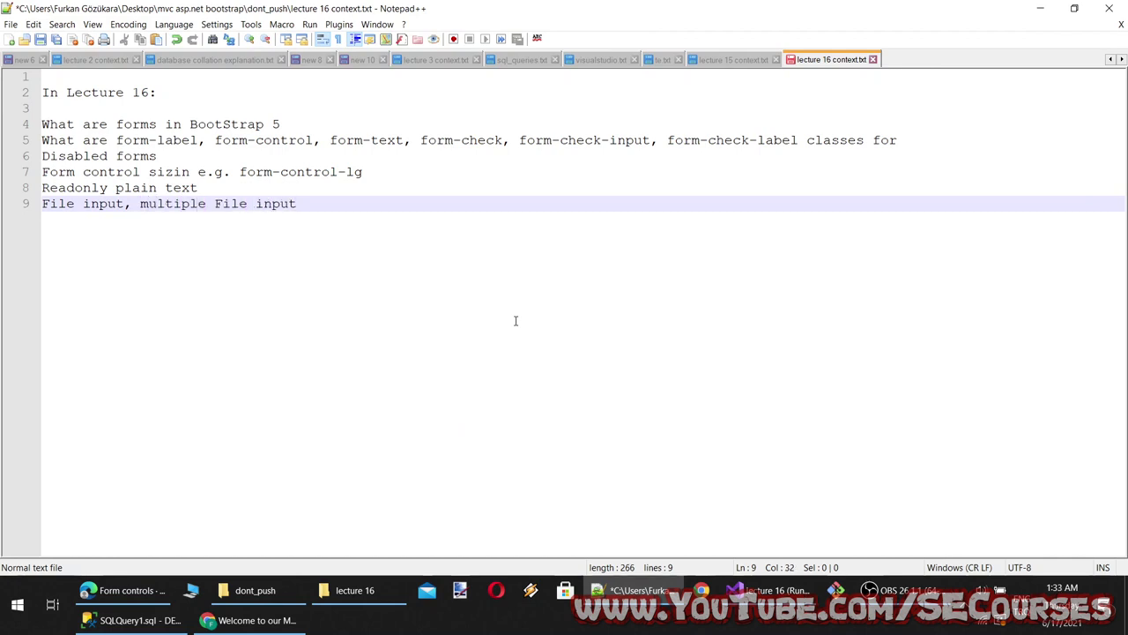
type(", large small File input")
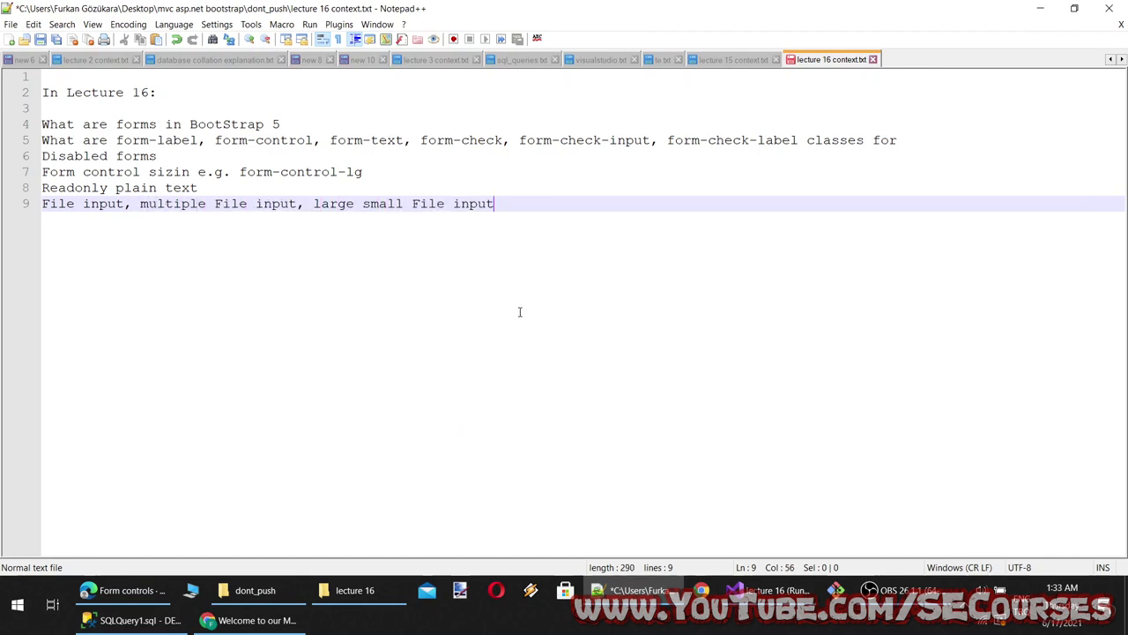
key("ctrl+s")
key("alt+Tab")
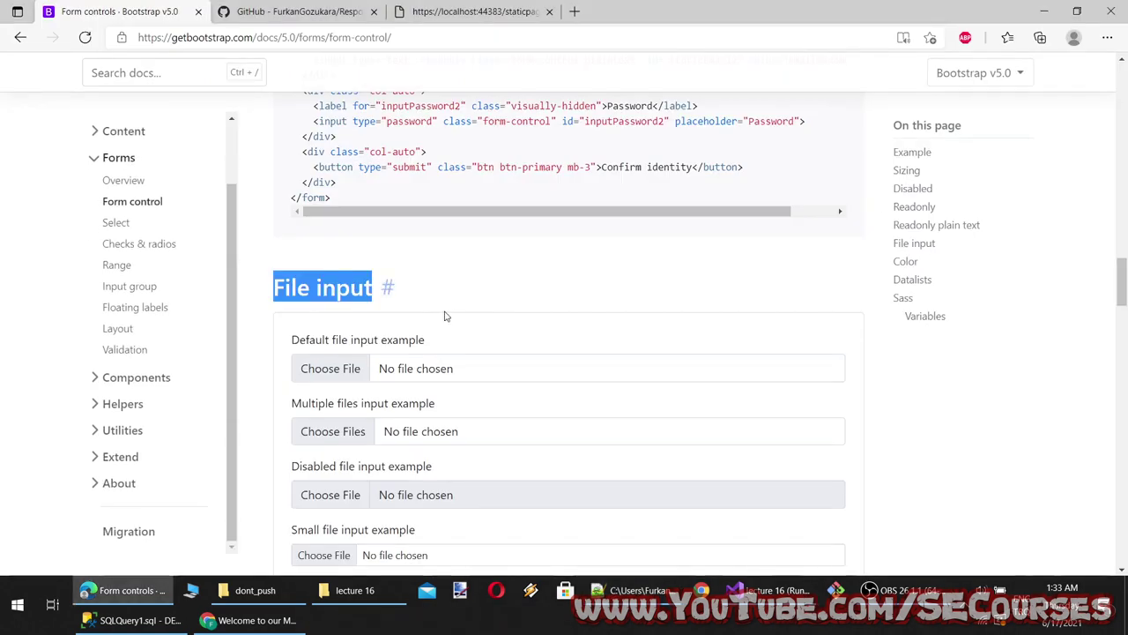
Try Bootstrap's Color picker example by choosing a darker shade
scroll(494, 335, "down", 6)
scroll(509, 344, "down", 4)
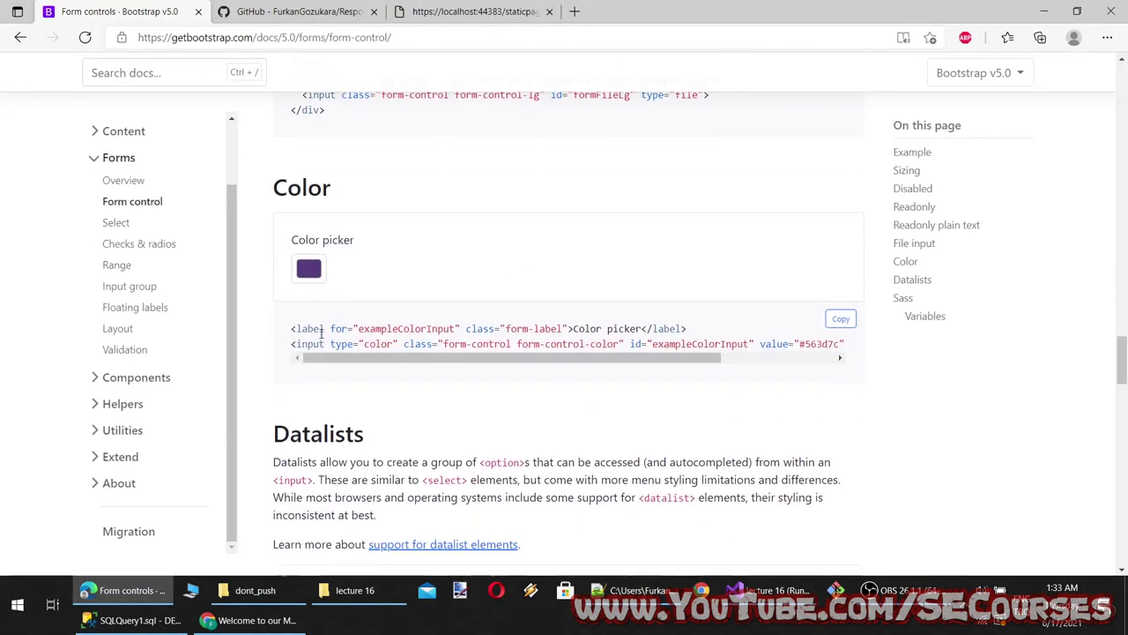
left_click(309, 266)
left_click(402, 327)
left_click(573, 352)
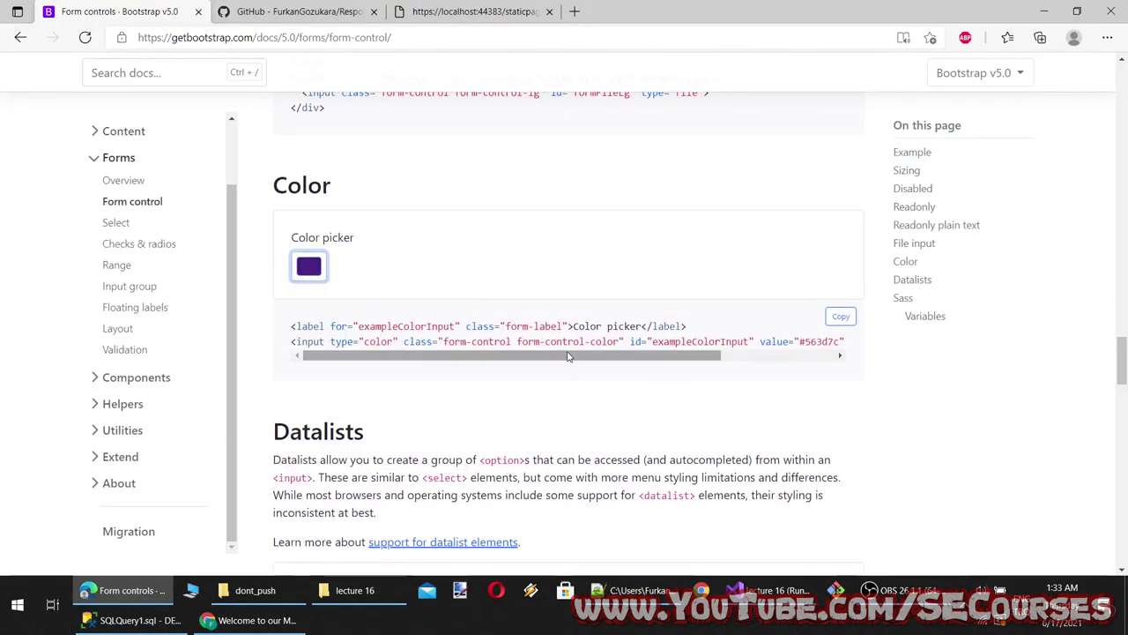
Copy the Color picker label and input example code
left_click(839, 355)
left_click_drag(848, 344, 453, 328)
left_click(841, 316)
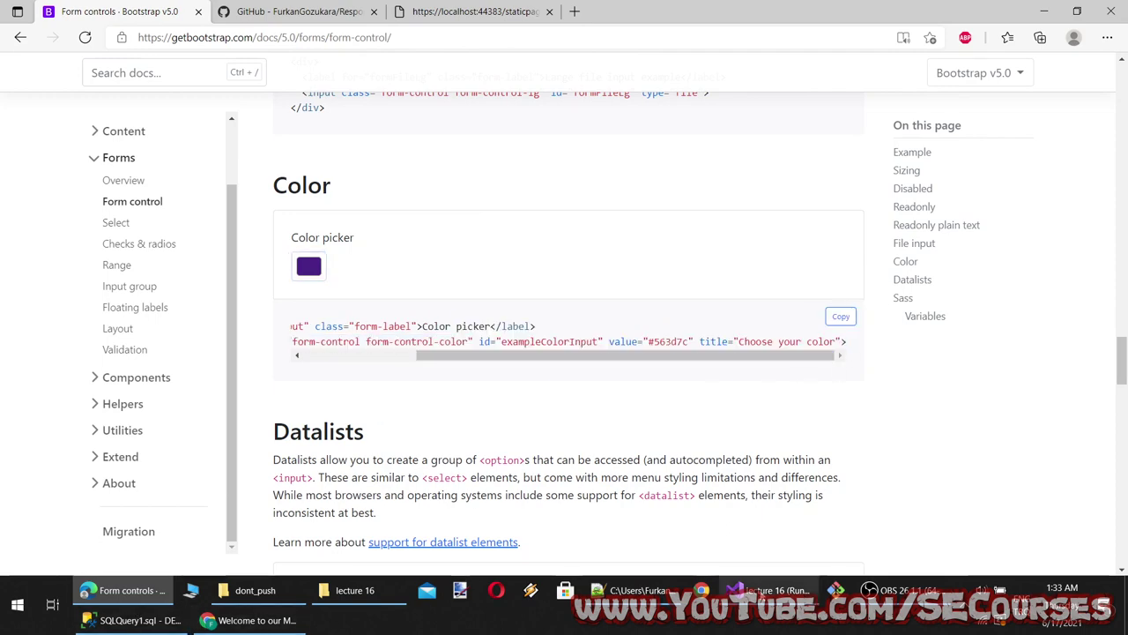
left_click(767, 590)
scroll(201, 284, "up", 10)
scroll(201, 284, "down", 2)
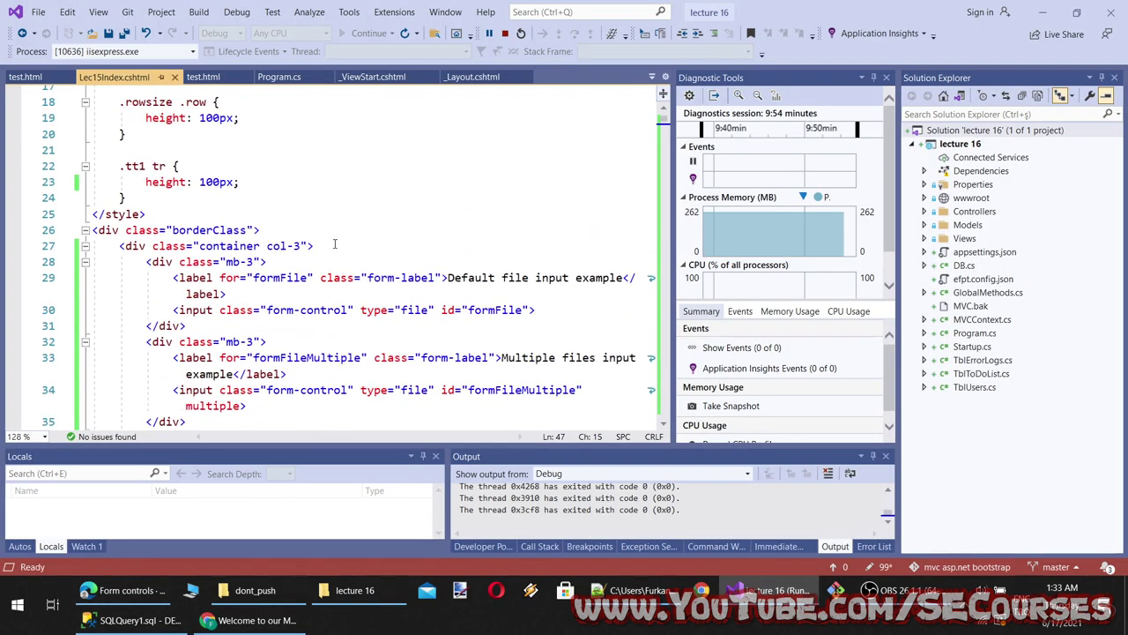
Paste the Color picker markup inside the container div of Lec15Index.cshtml and save
left_click(321, 237)
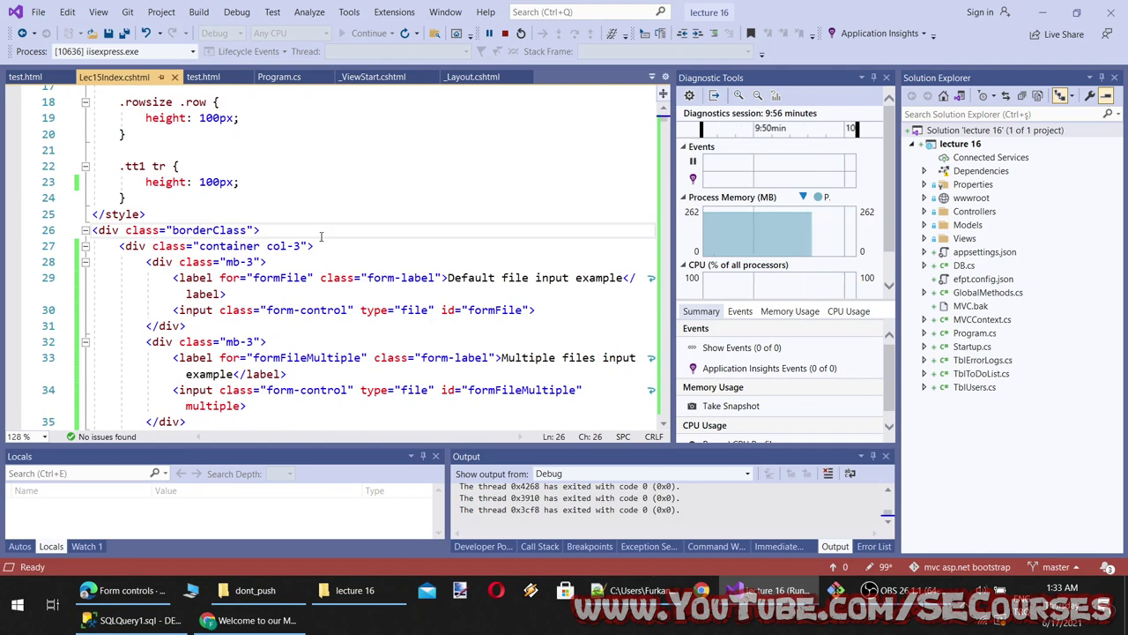
key("Down")
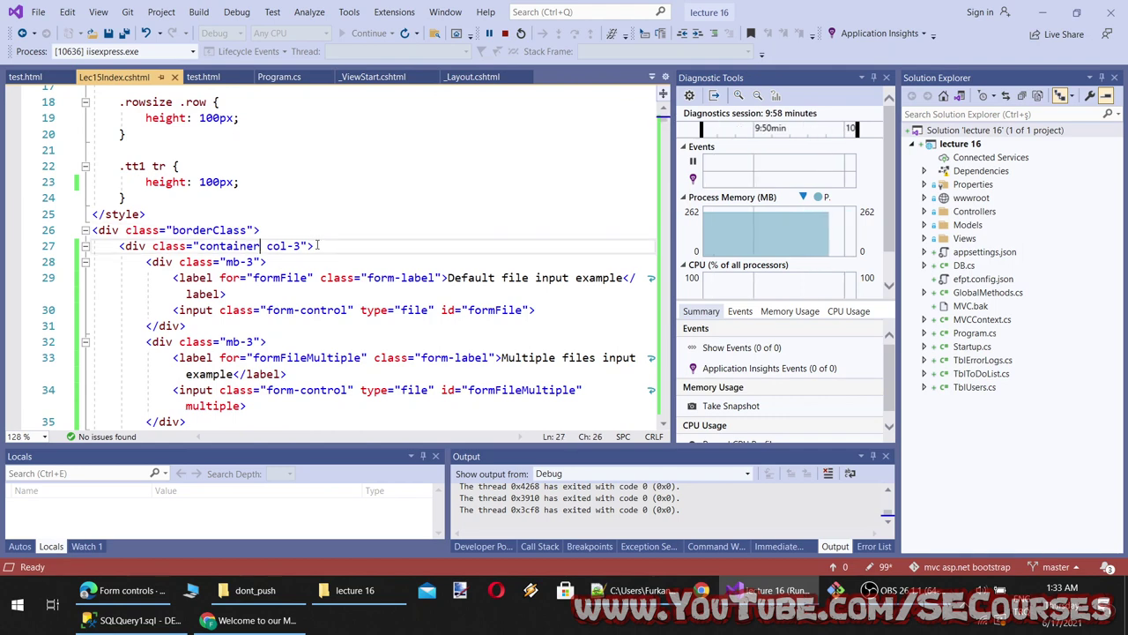
key("Return")
key("Return")
key("Up")
key("ctrl+v")
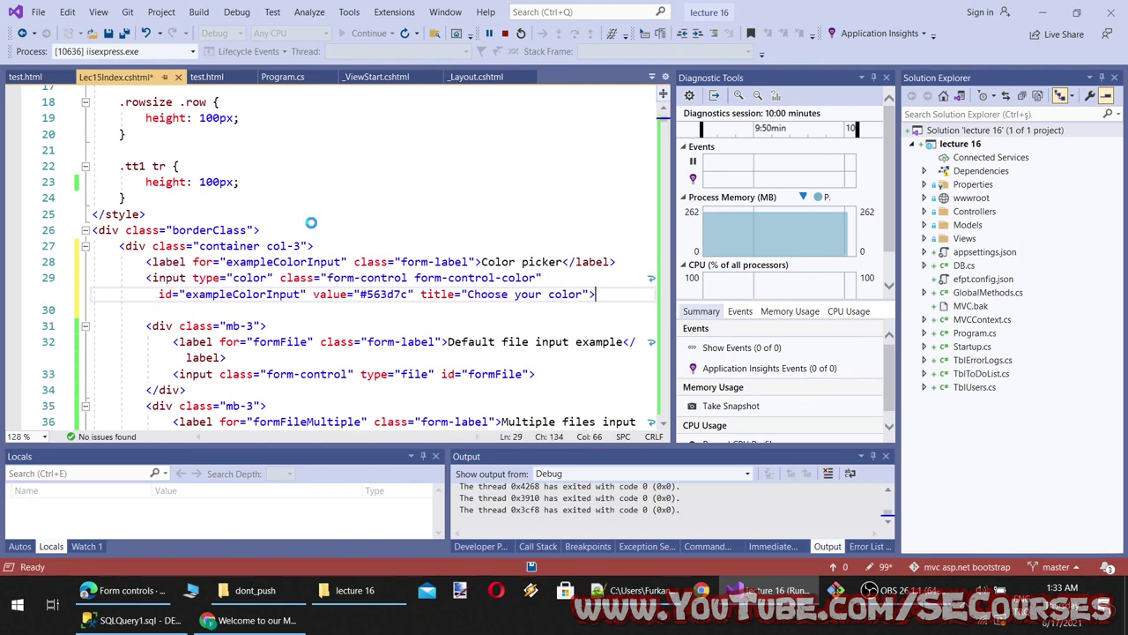
key("ctrl+s")
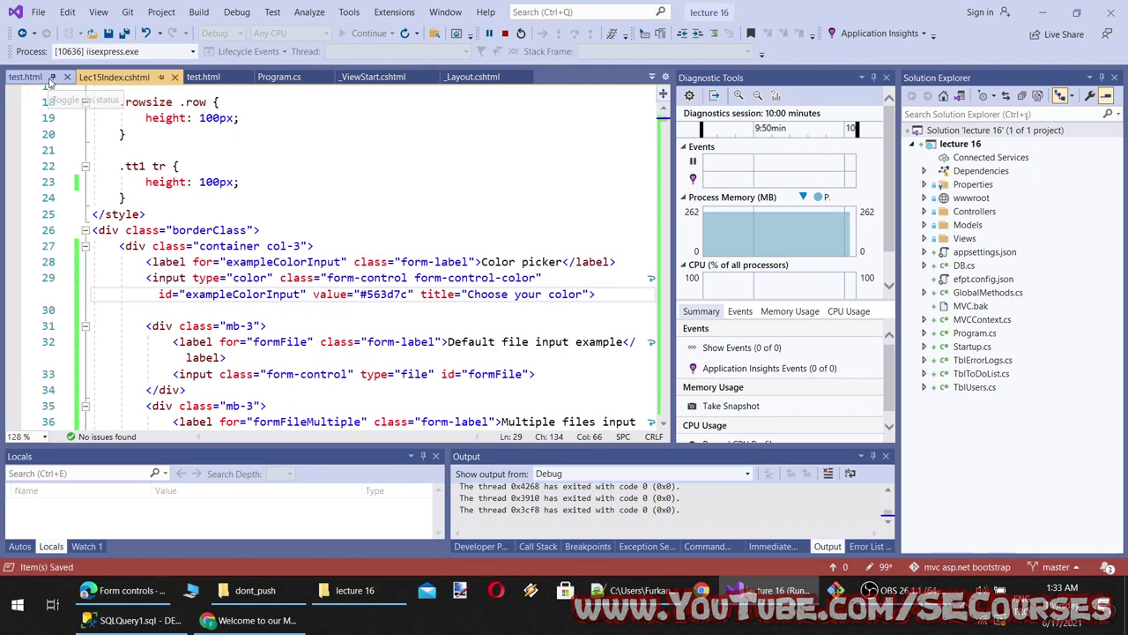
Paste the same Color picker markup at the top of test.html's container and reload localhost
left_click(39, 79)
left_click(333, 208)
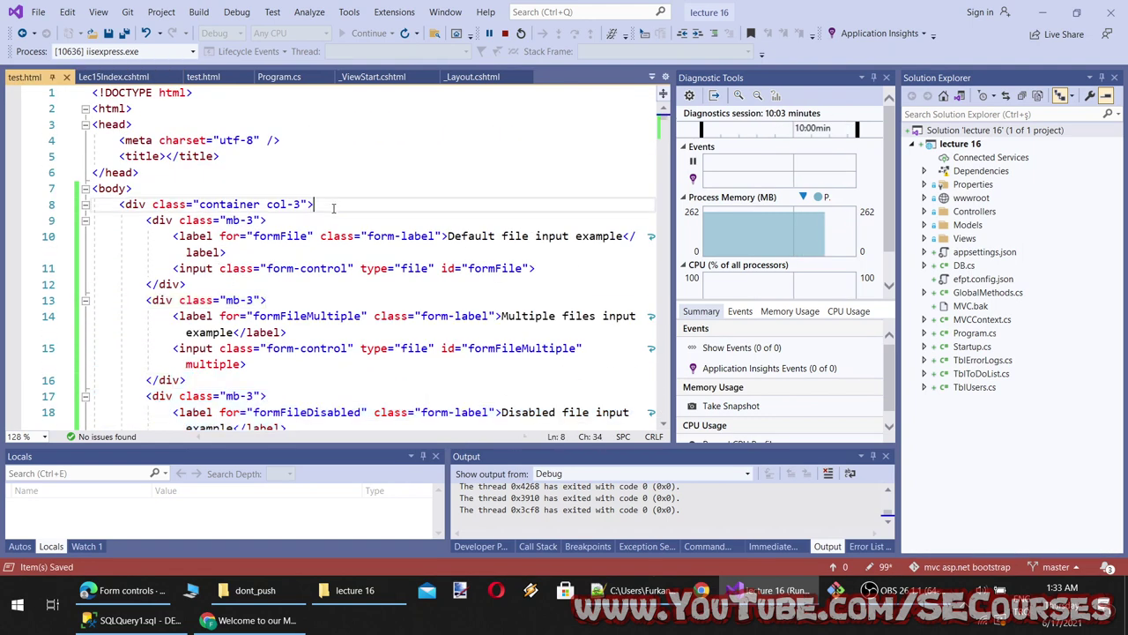
key("Return")
key("Return")
key("Up")
key("ctrl+v")
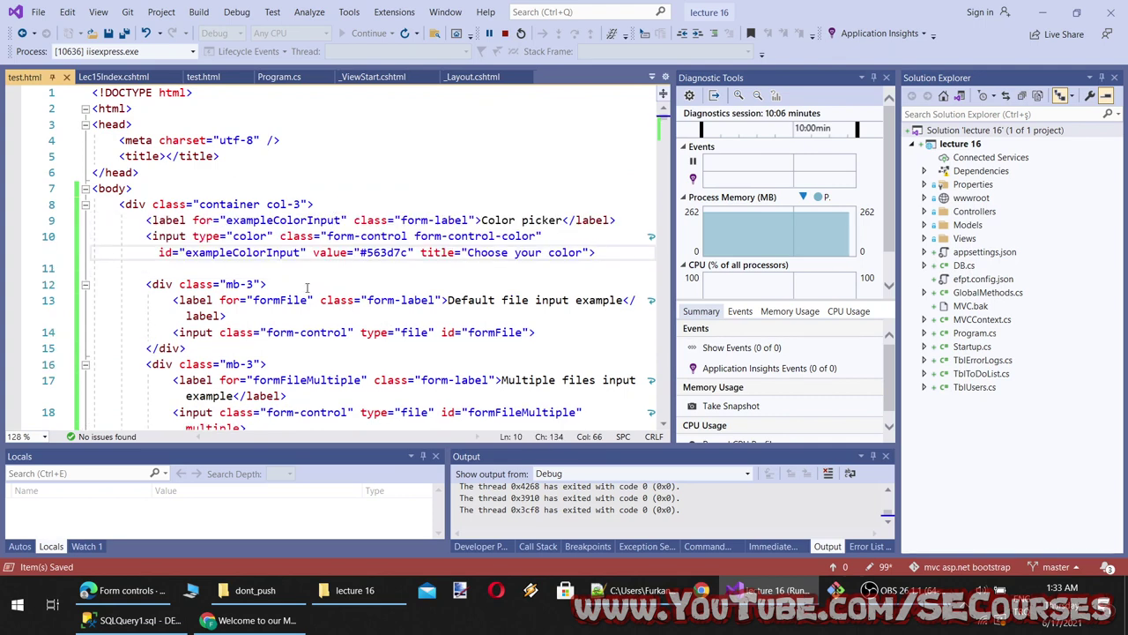
key("alt+Tab")
left_click(63, 40)
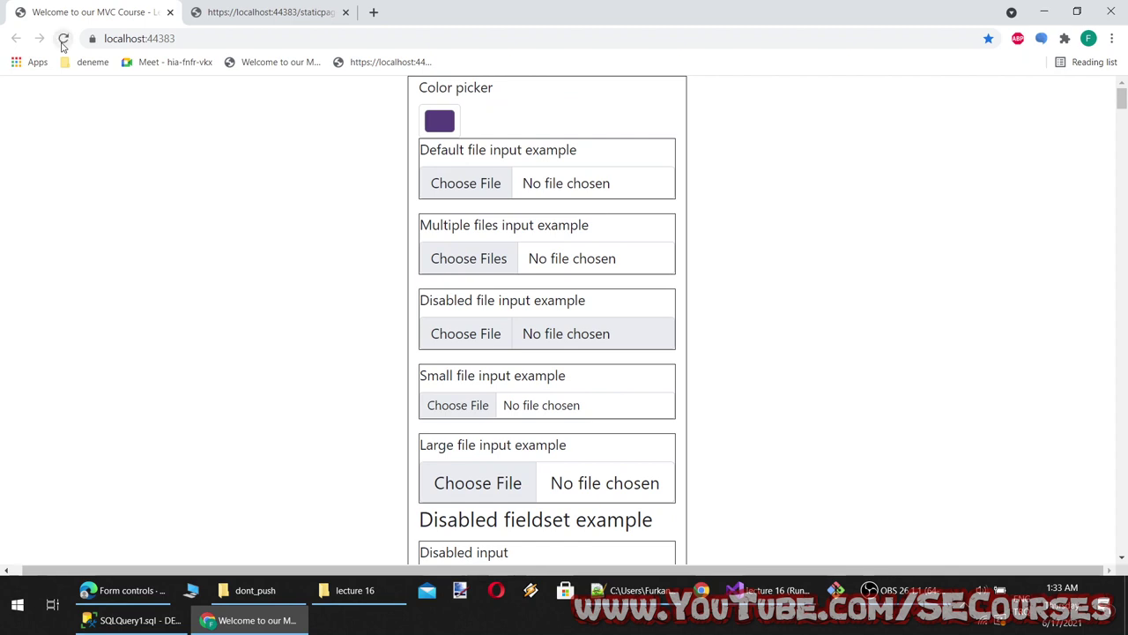
Pick a brighter purple in the new Color picker on the styled MVC page
left_click(439, 121)
left_click_drag(496, 229, 560, 181)
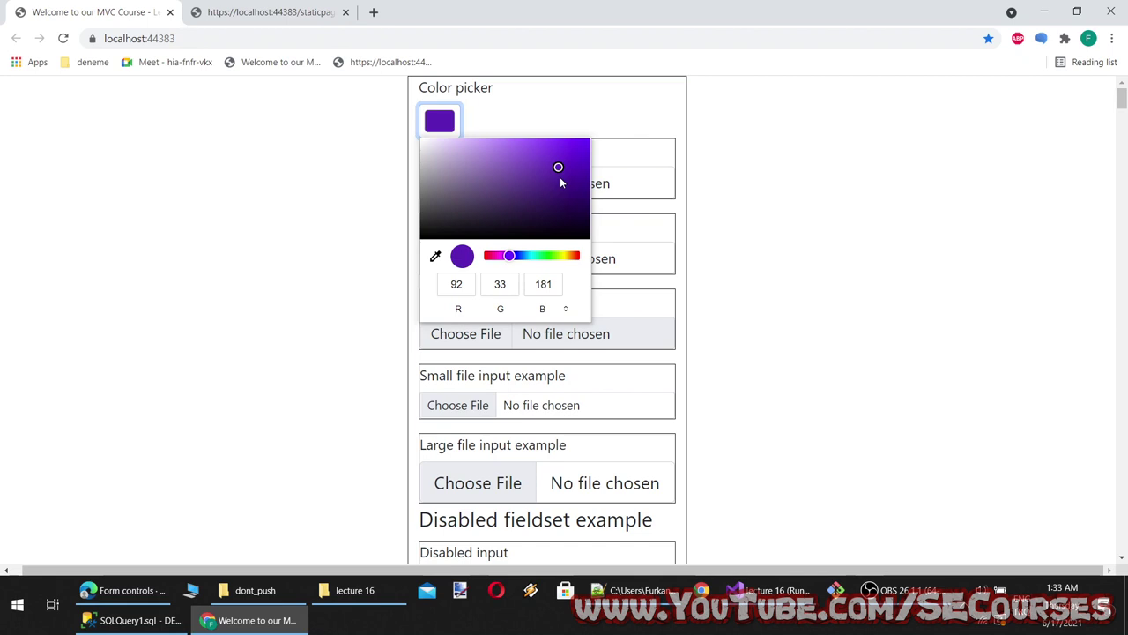
left_click(743, 245)
Reload the test.html tab and choose a different purple in its Color picker
left_click(203, 11)
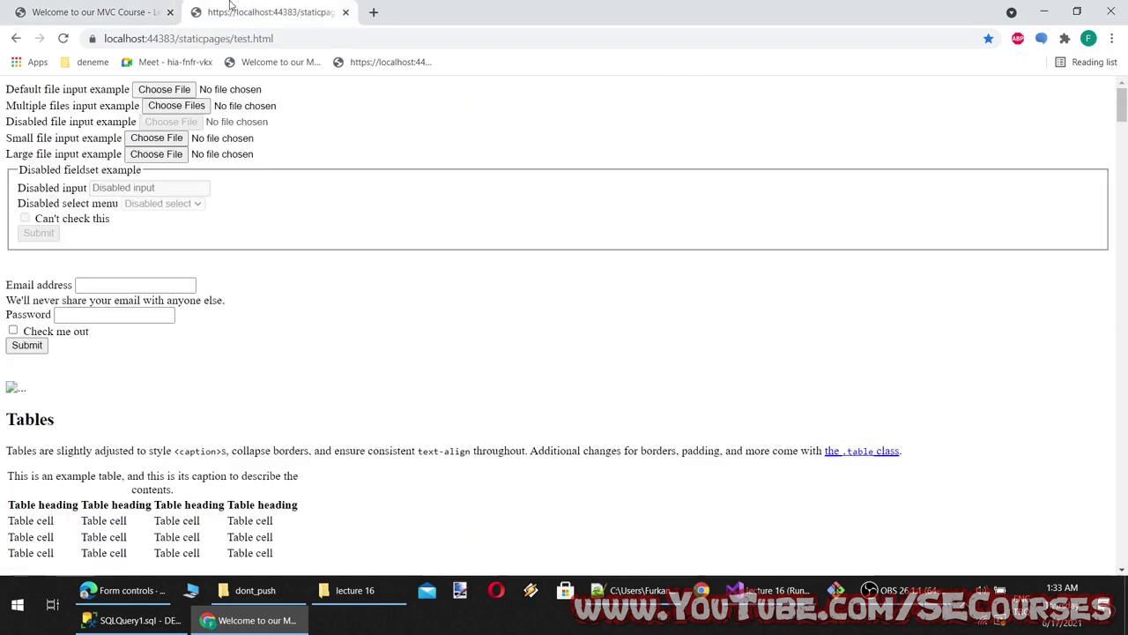
left_click(65, 39)
left_click(85, 92)
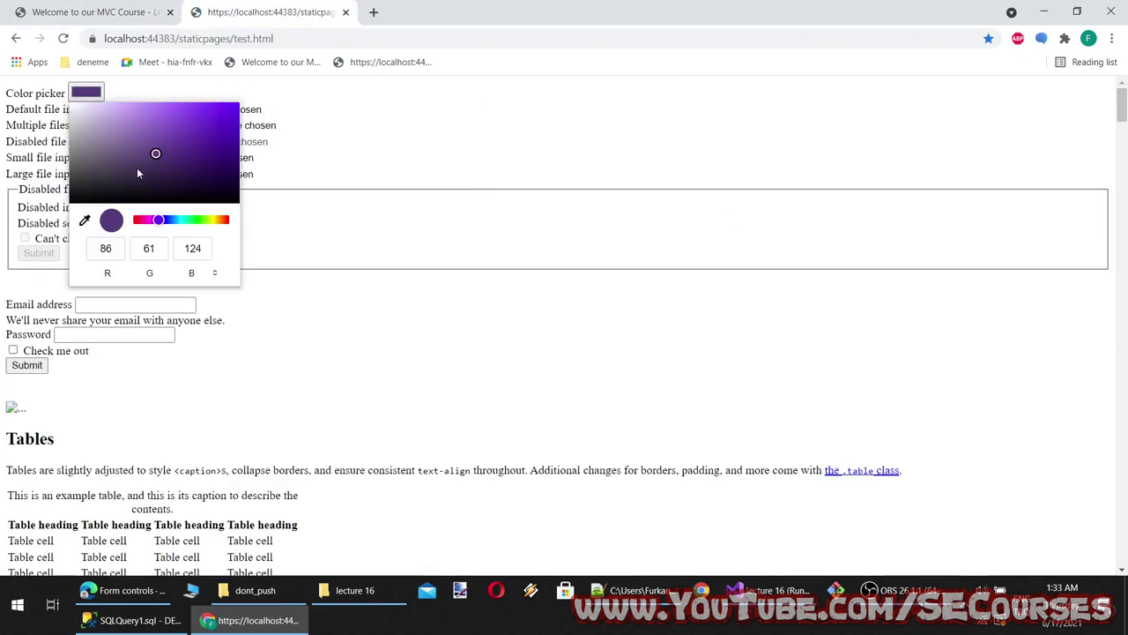
left_click_drag(137, 173, 185, 131)
left_click(88, 11)
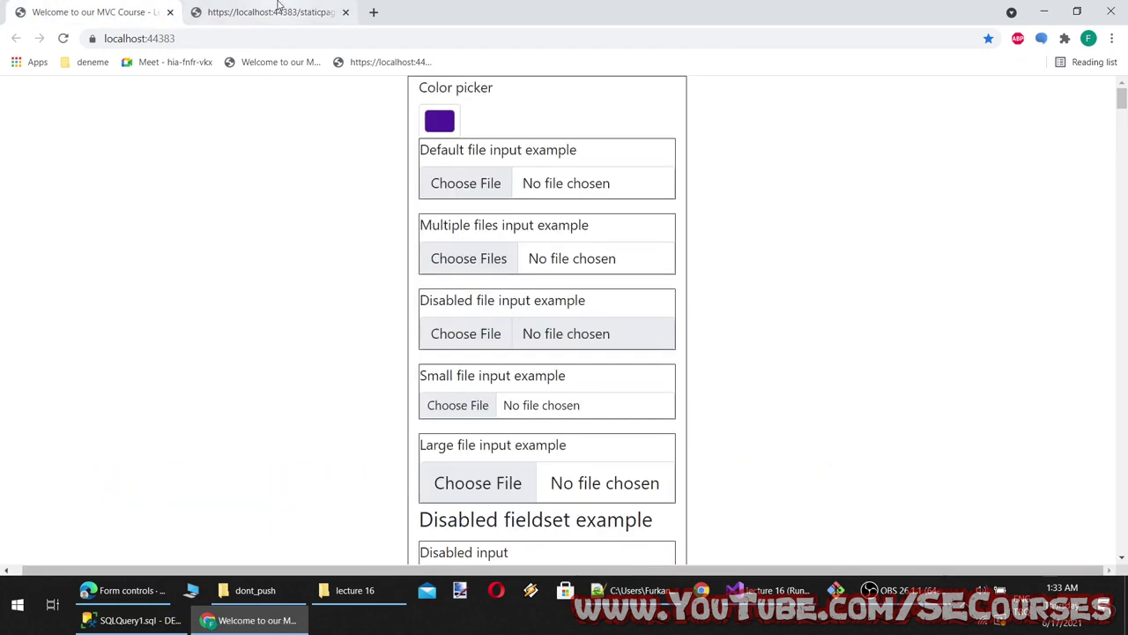
left_click(277, 12)
left_click(123, 590)
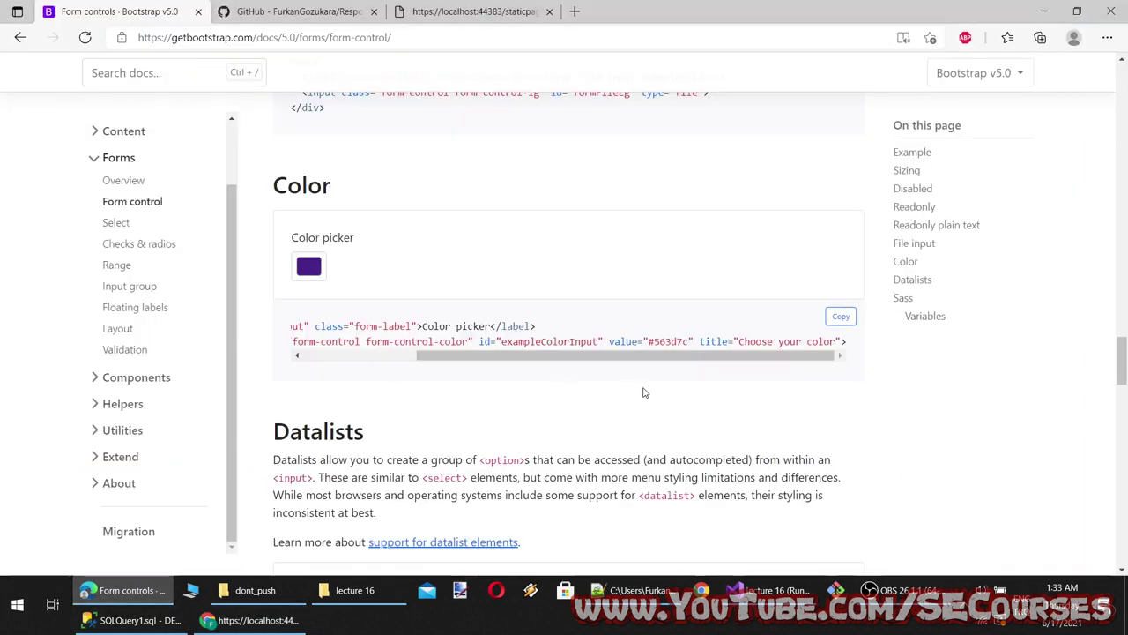
Try the Datalist example's city suggestions, choosing Seattle
scroll(642, 391, "down", 2)
scroll(441, 382, "up", 2)
double_click(315, 187)
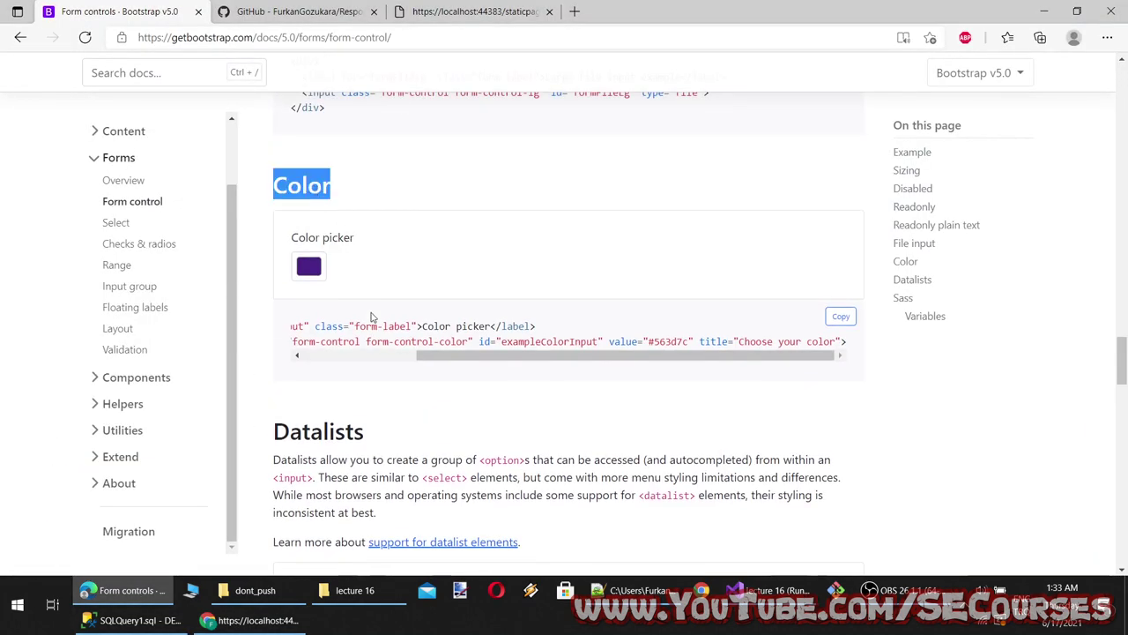
scroll(378, 376, "down", 4)
scroll(380, 373, "up", 2)
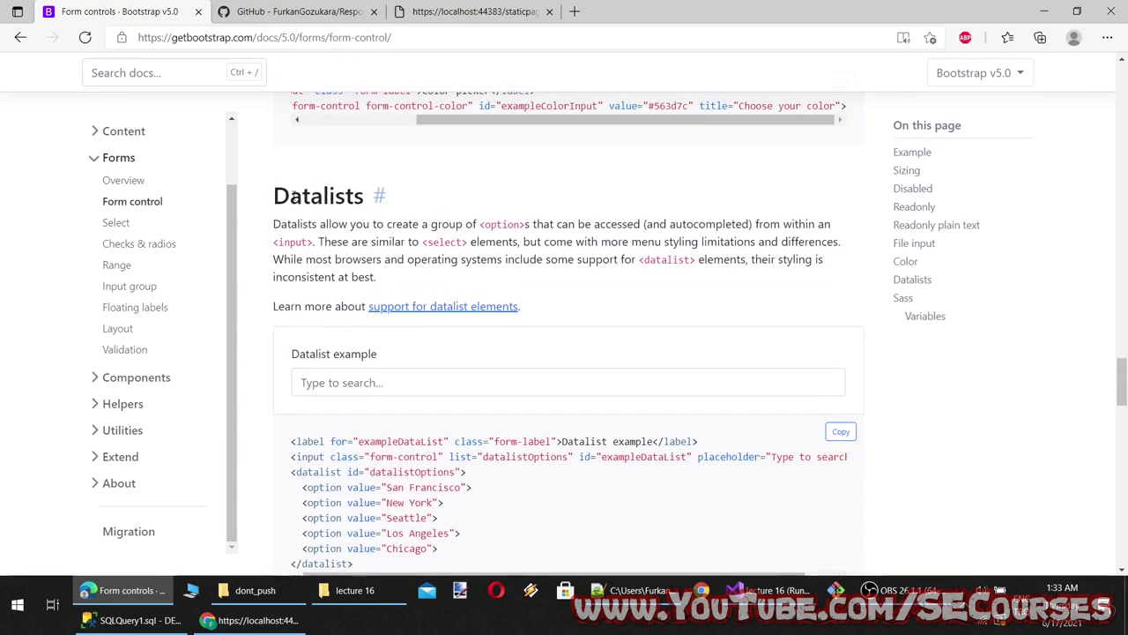
scroll(396, 373, "down", 2)
left_click(297, 303)
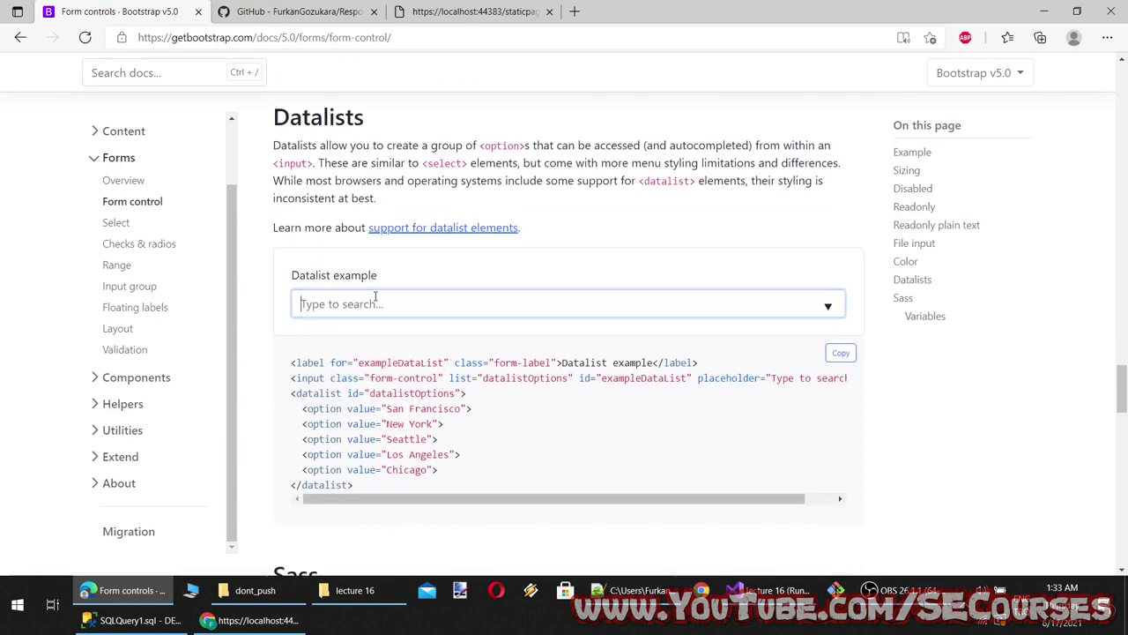
left_click(483, 385)
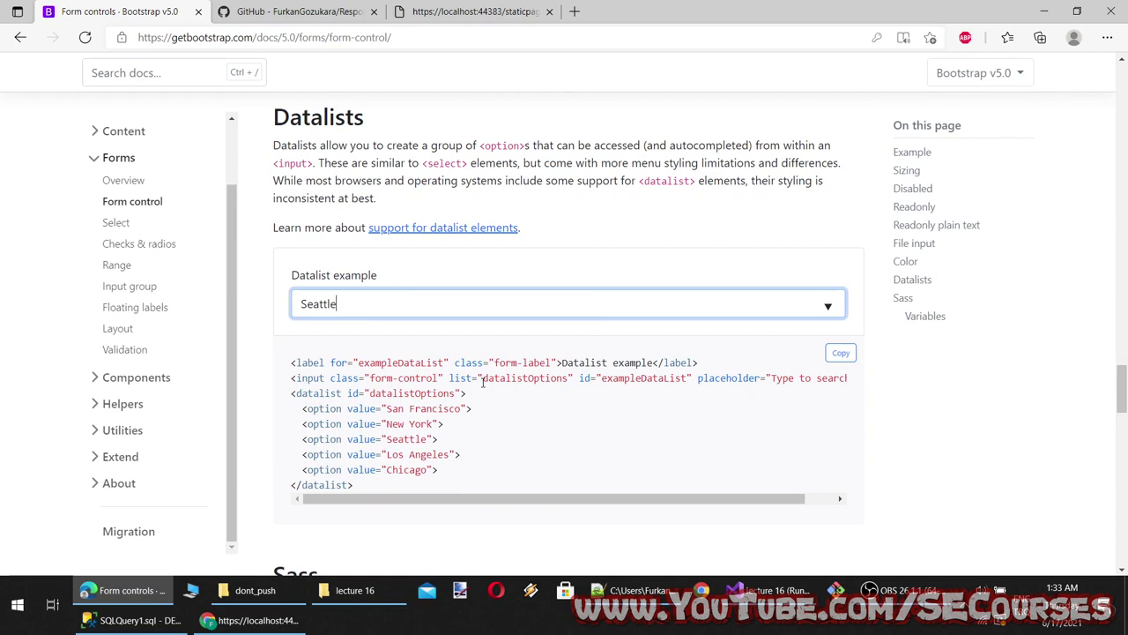
left_click(394, 308)
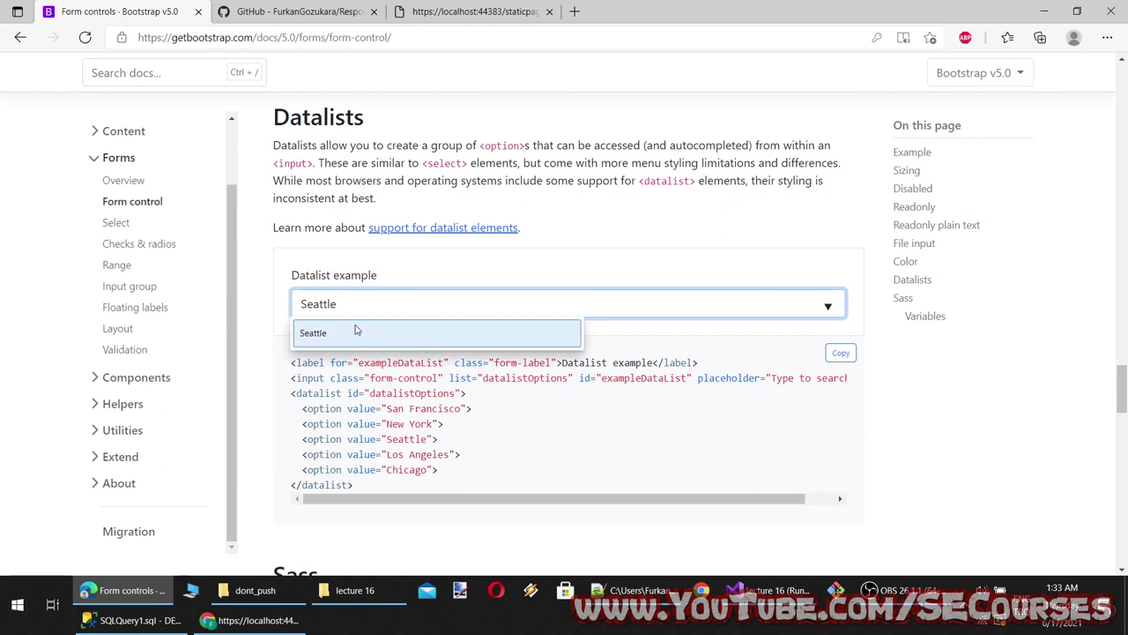
double_click(303, 305)
key("BackSpace")
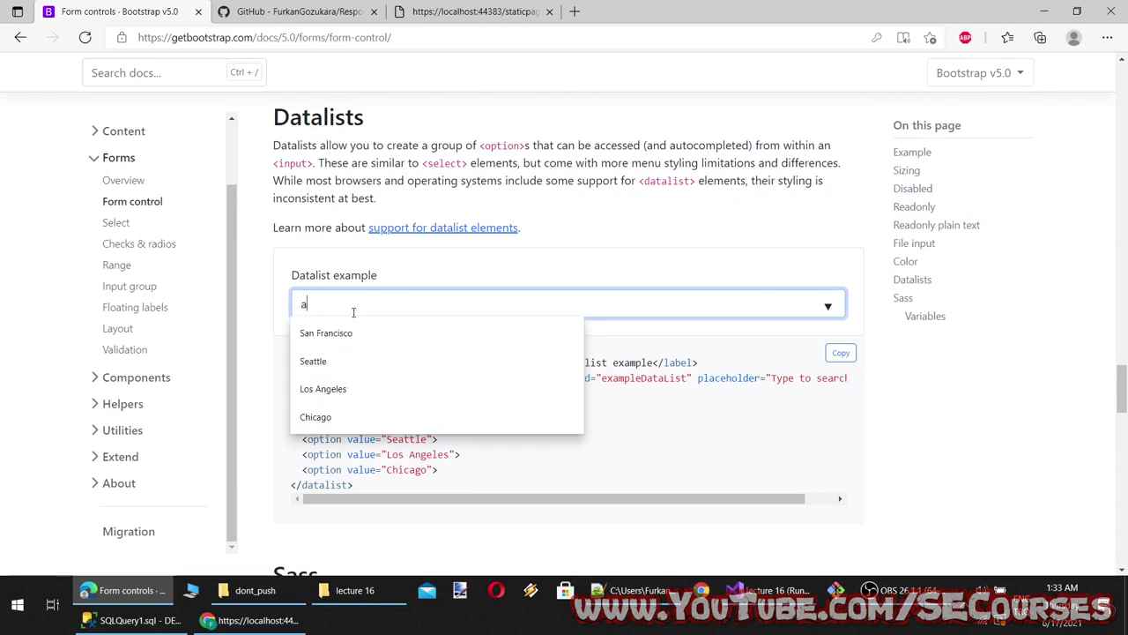
left_click(340, 361)
Clear the datalist field and pick Chicago from the full suggestion list
left_click(320, 305)
key("BackSpace")
key("BackSpace")
key("BackSpace")
key("Delete")
key("Delete")
key("Delete")
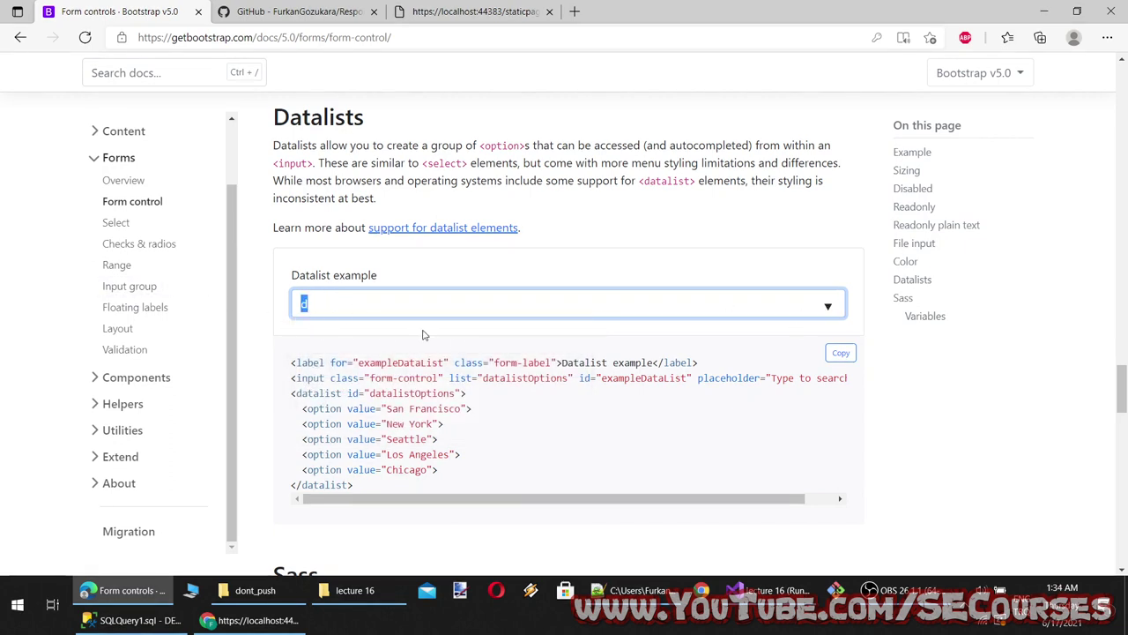
key("BackSpace")
left_click(828, 304)
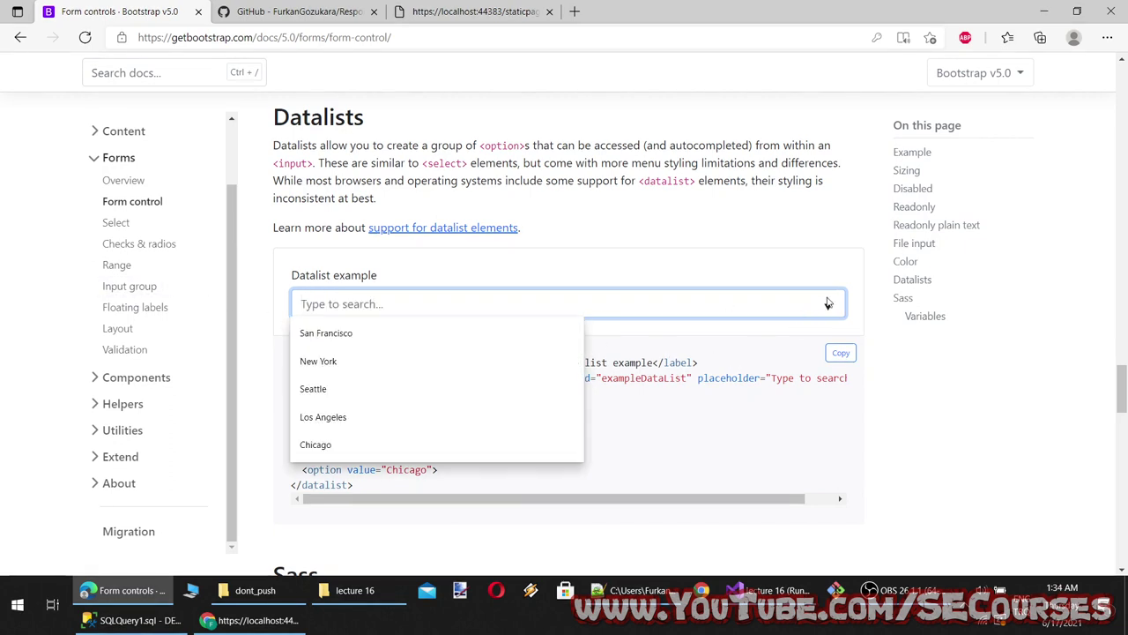
left_click(315, 444)
Add line 10 'Color and Color picker' to the lecture notes
scroll(441, 405, "down", 1)
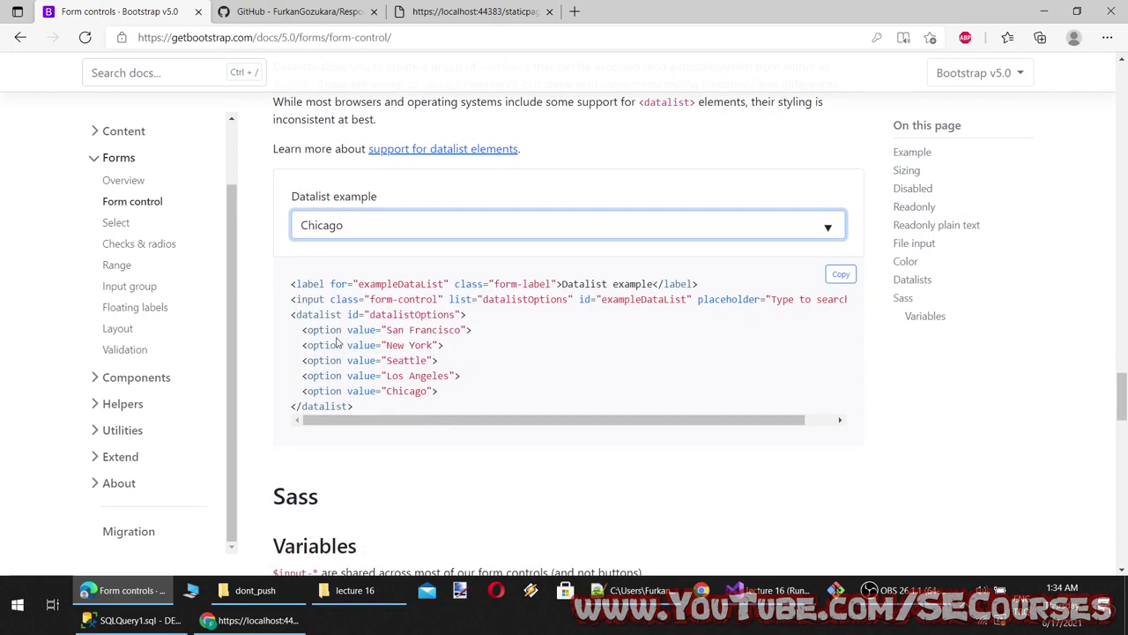
double_click(319, 316)
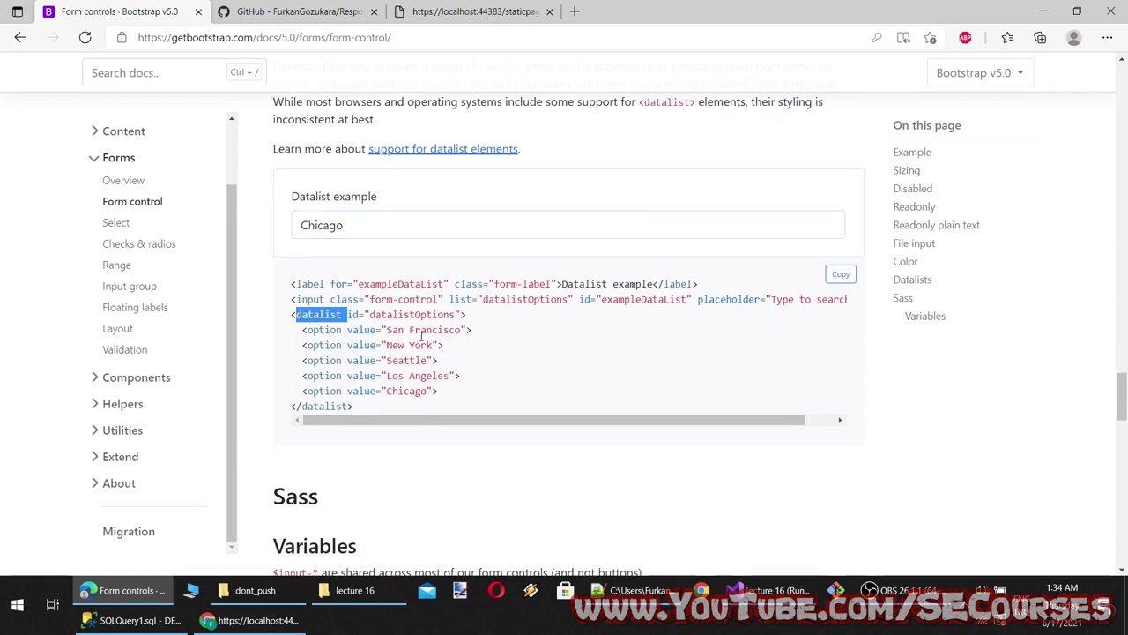
scroll(606, 402, "up", 2)
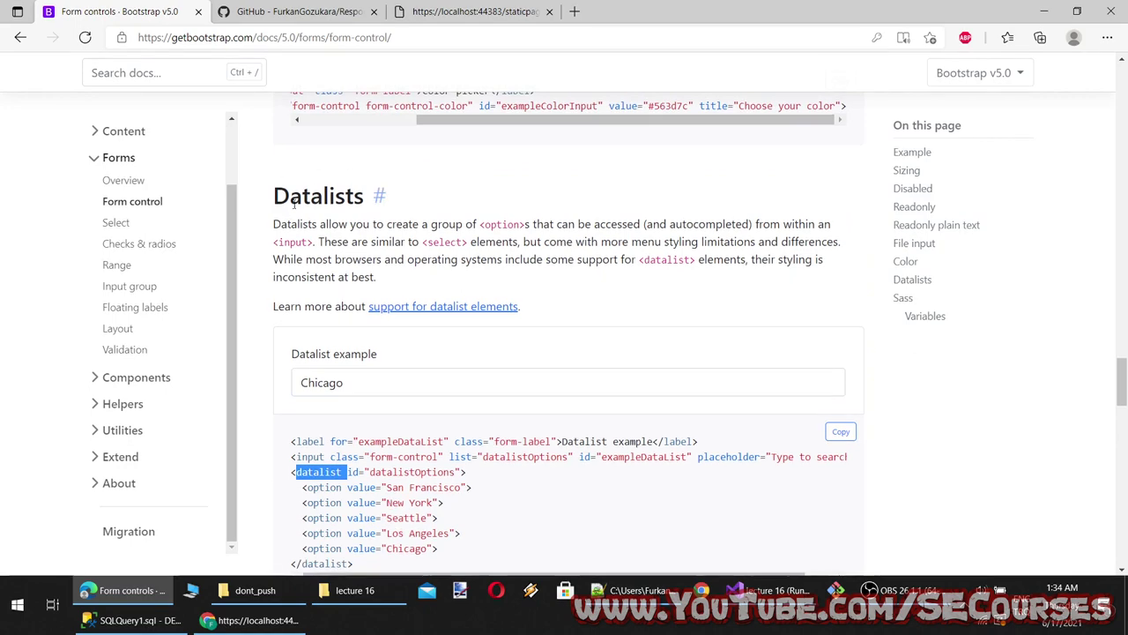
scroll(503, 368, "down", 2)
scroll(502, 369, "up", 6)
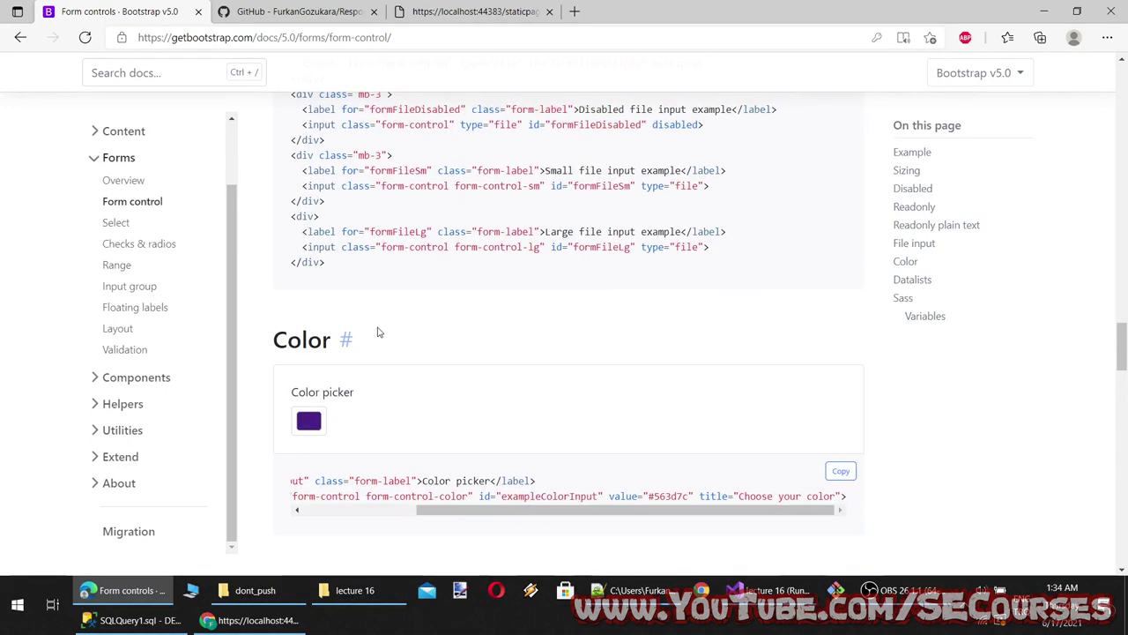
double_click(302, 342)
key("alt+Tab")
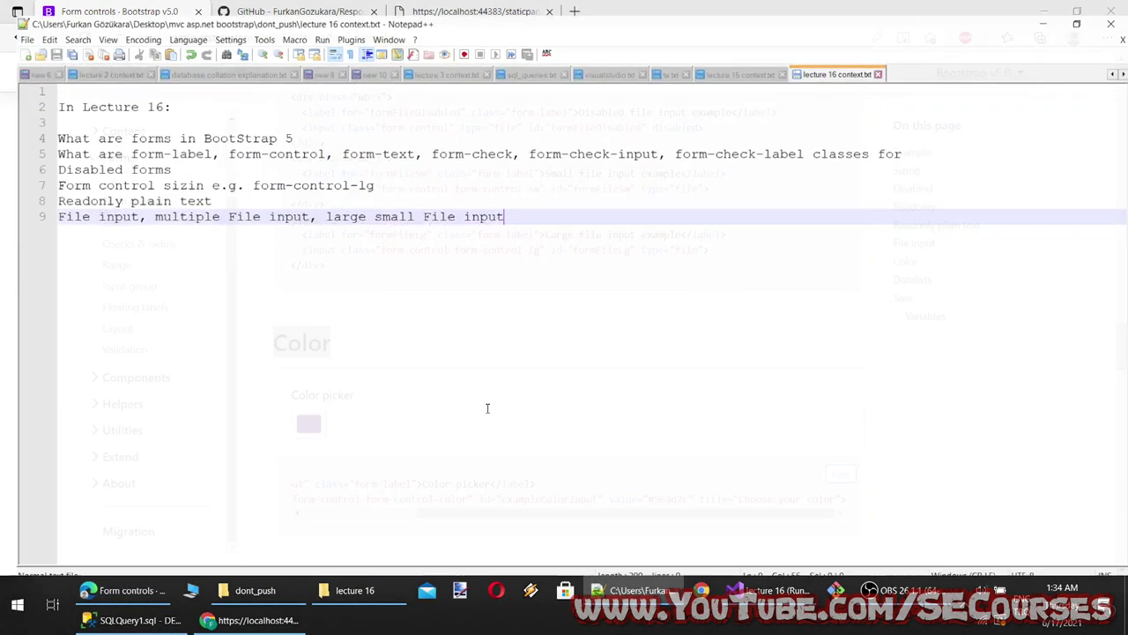
key("Return")
type("Color and Color")
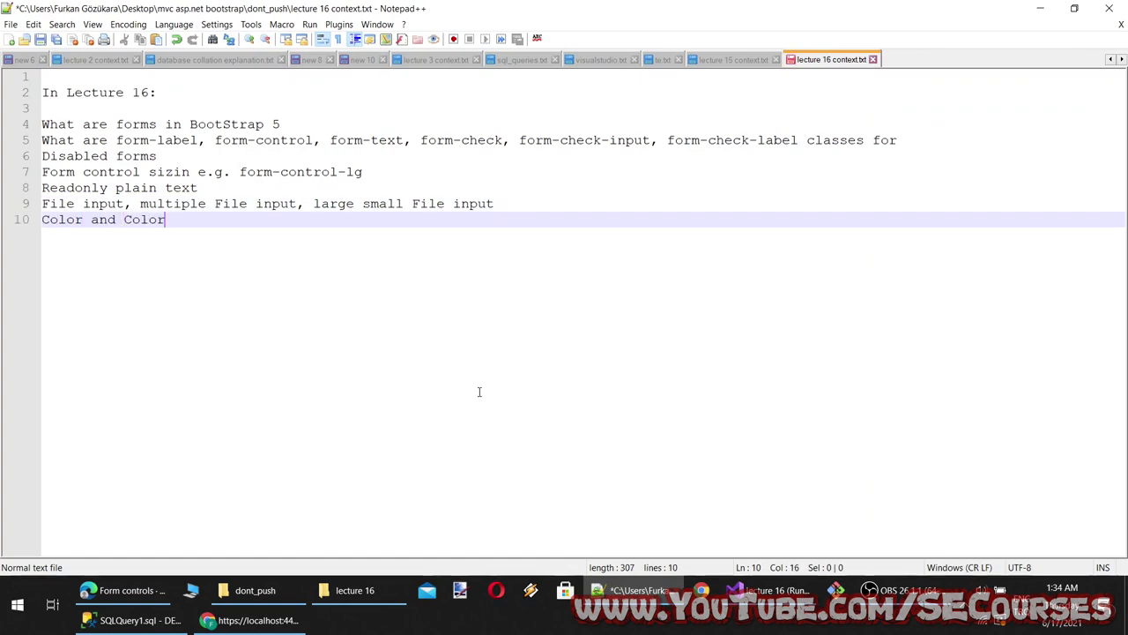
type(" picker")
key("Return")
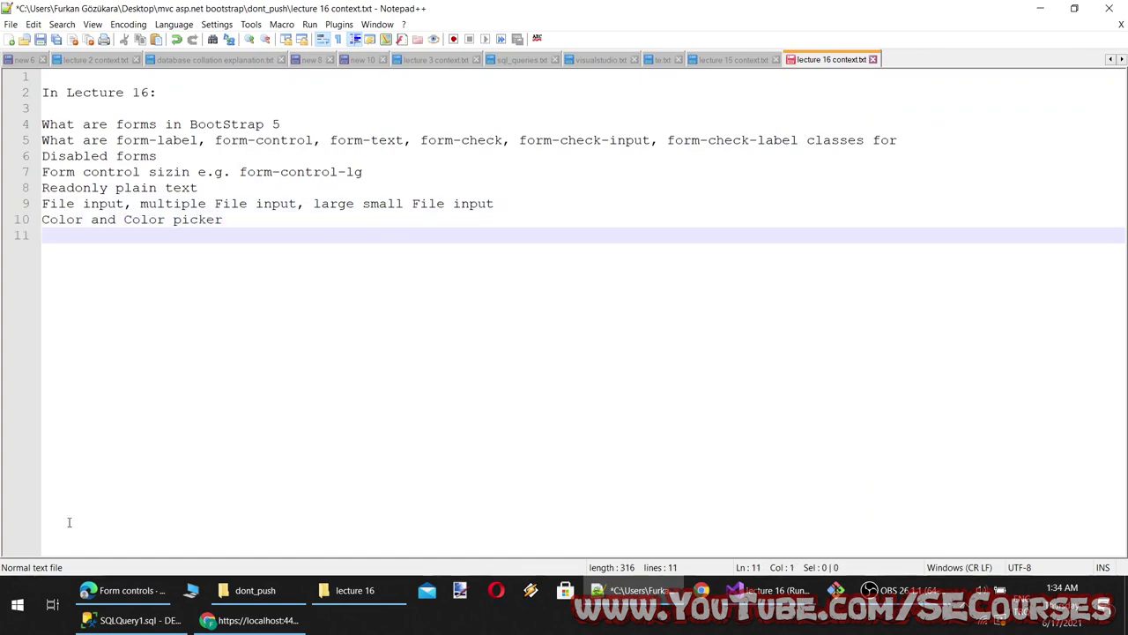
key("alt+Tab")
Paste the Datalists heading as line 11 in the notes and save
scroll(317, 377, "down", 4)
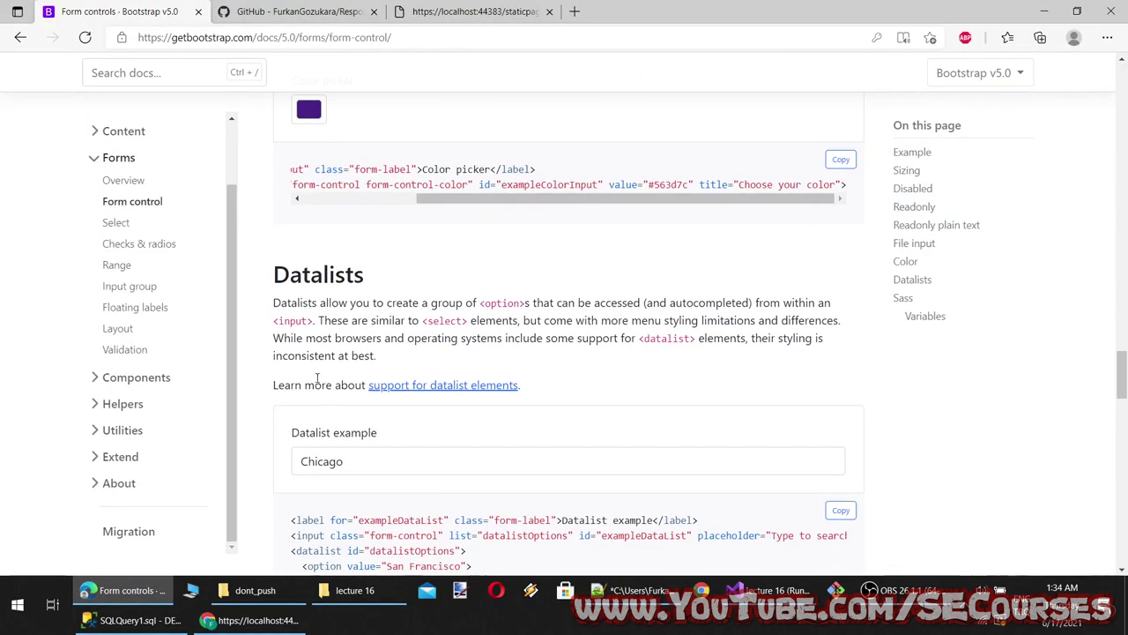
scroll(316, 377, "down", 3)
left_click_drag(365, 406, 347, 374)
scroll(342, 252, "up", 2)
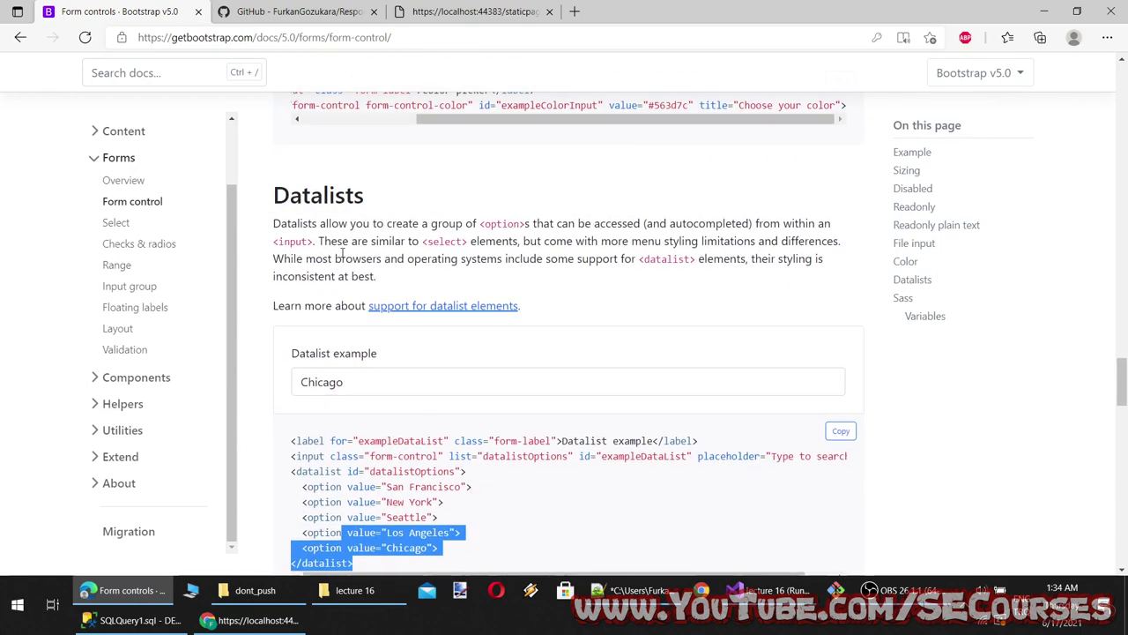
double_click(318, 194)
key("ctrl+c")
left_click(638, 590)
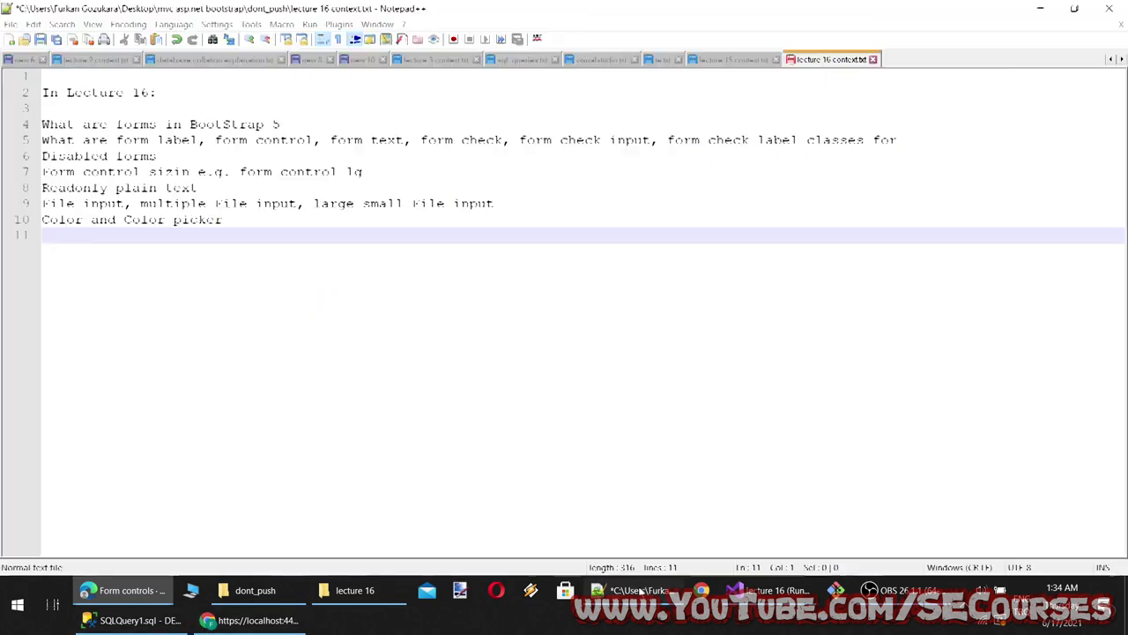
key("ctrl+v")
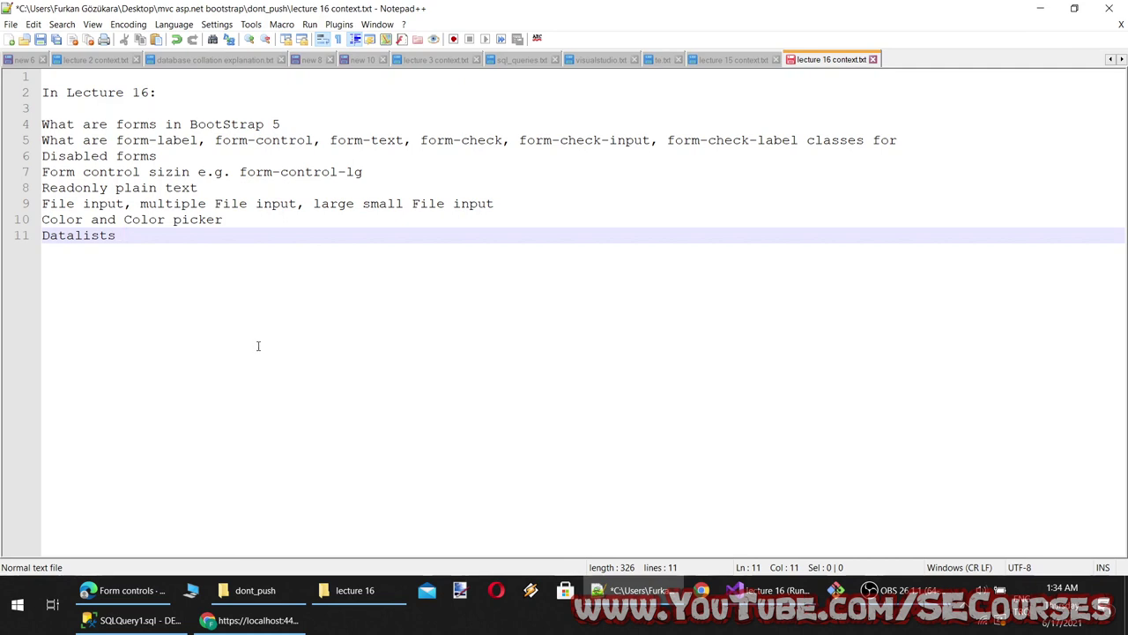
key("ctrl+s")
Go to Bootstrap's Select documentation page
left_click(123, 590)
scroll(456, 417, "down", 3)
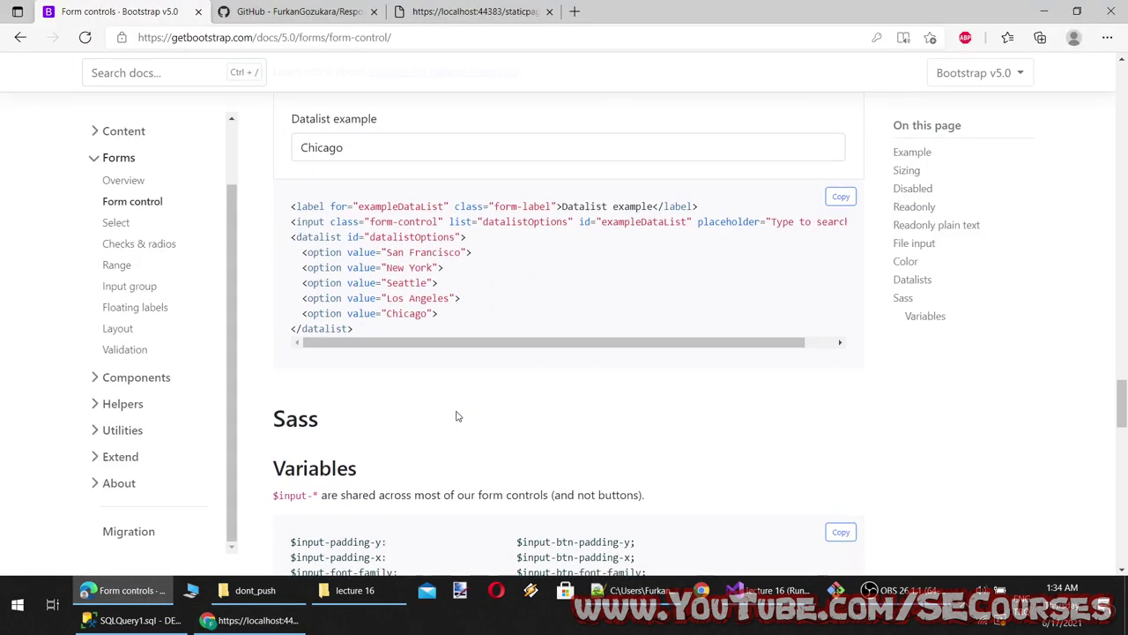
scroll(455, 416, "down", 5)
left_click(114, 222)
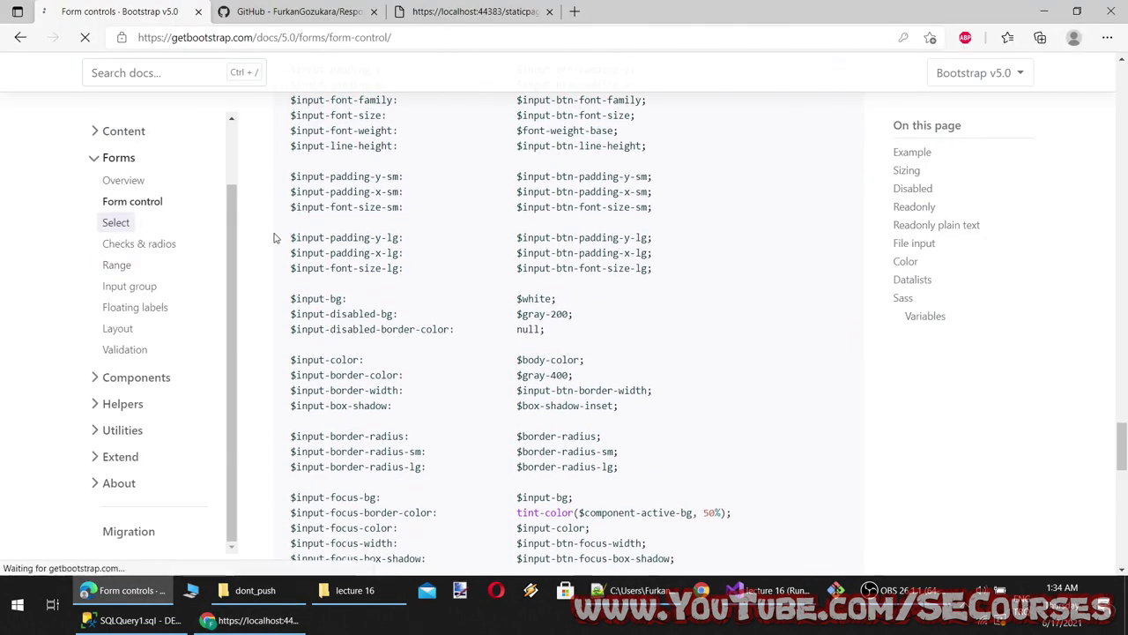
Try the Select examples: Two in default and large, Three in small, several in multiple
scroll(406, 344, "down", 1)
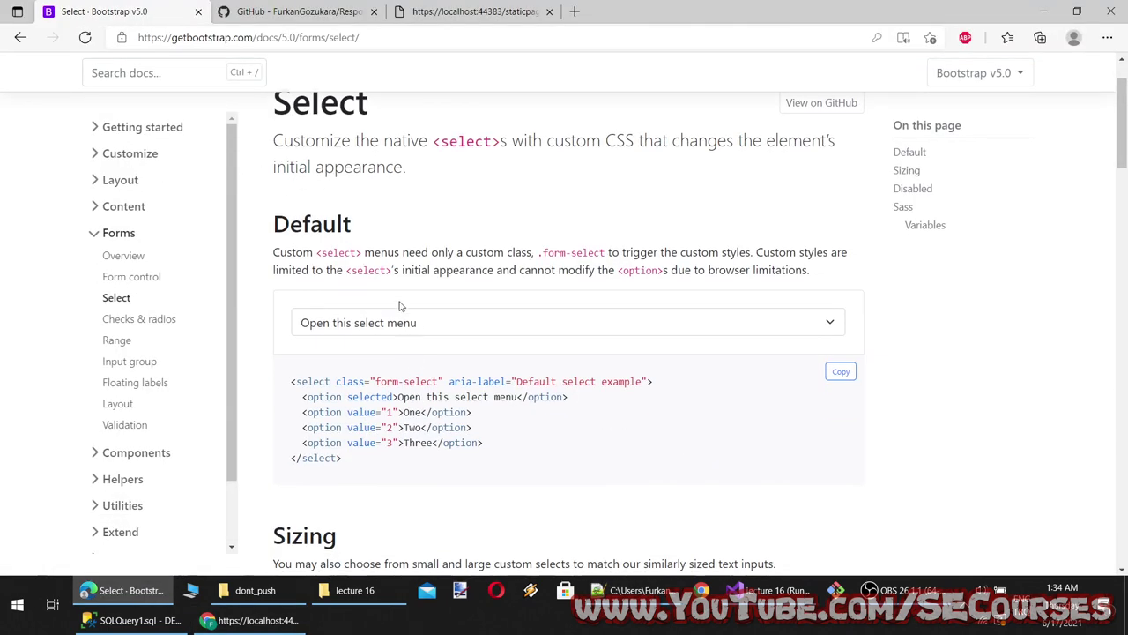
left_click(385, 329)
left_click(385, 381)
scroll(385, 265, "down", 5)
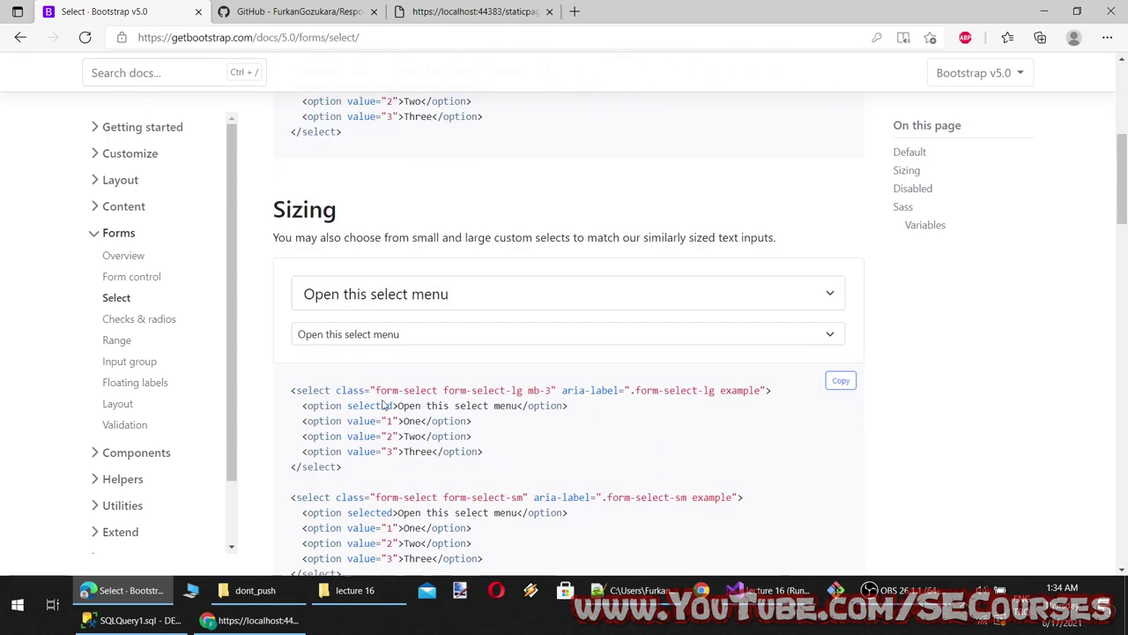
left_click(385, 226)
left_click(385, 299)
left_click(397, 267)
left_click(397, 324)
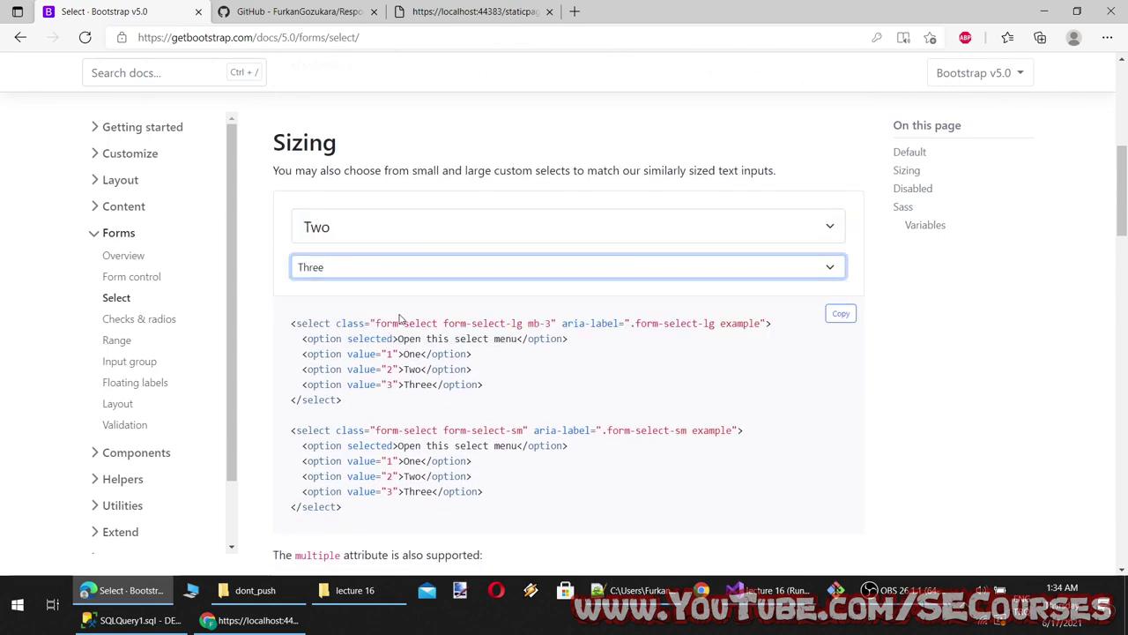
scroll(399, 332, "down", 3)
mouse_move(350, 328)
left_mouse_down()
mouse_move(364, 343)
mouse_move(352, 355)
mouse_move(352, 309)
mouse_move(352, 330)
left_mouse_up()
scroll(366, 388, "down", 4)
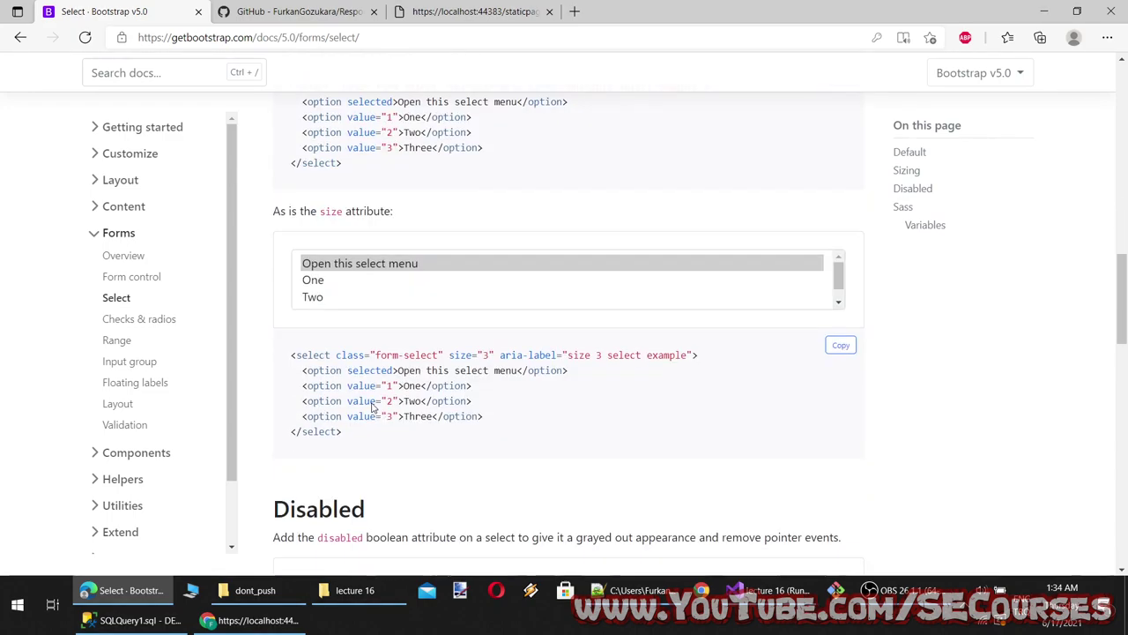
scroll(357, 398, "down", 3)
scroll(355, 373, "down", 4)
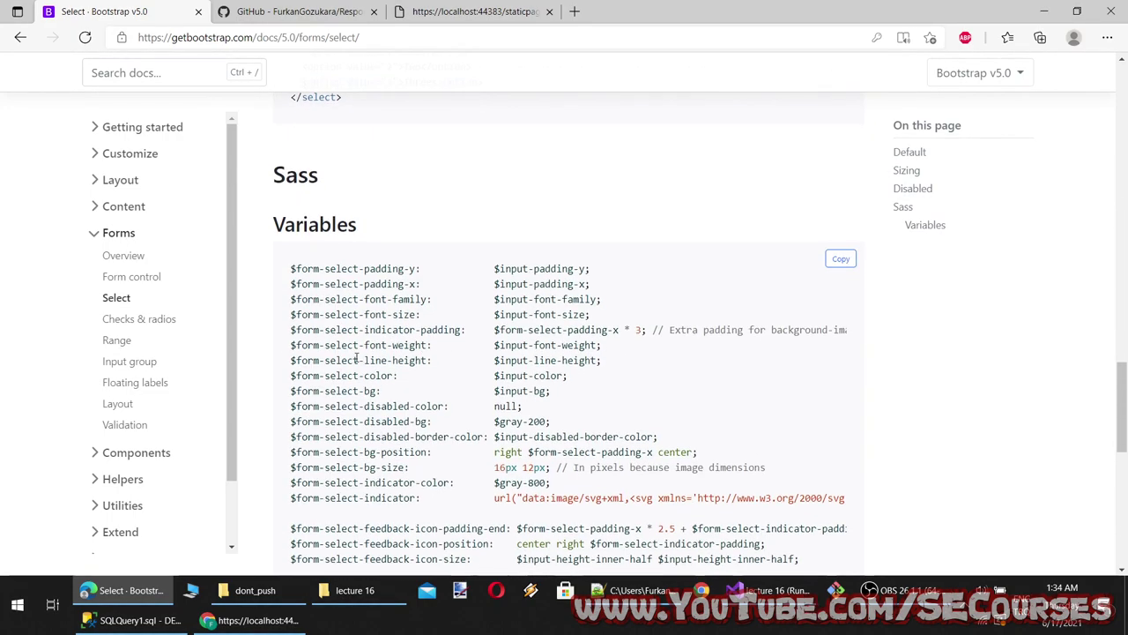
scroll(370, 387, "up", 15)
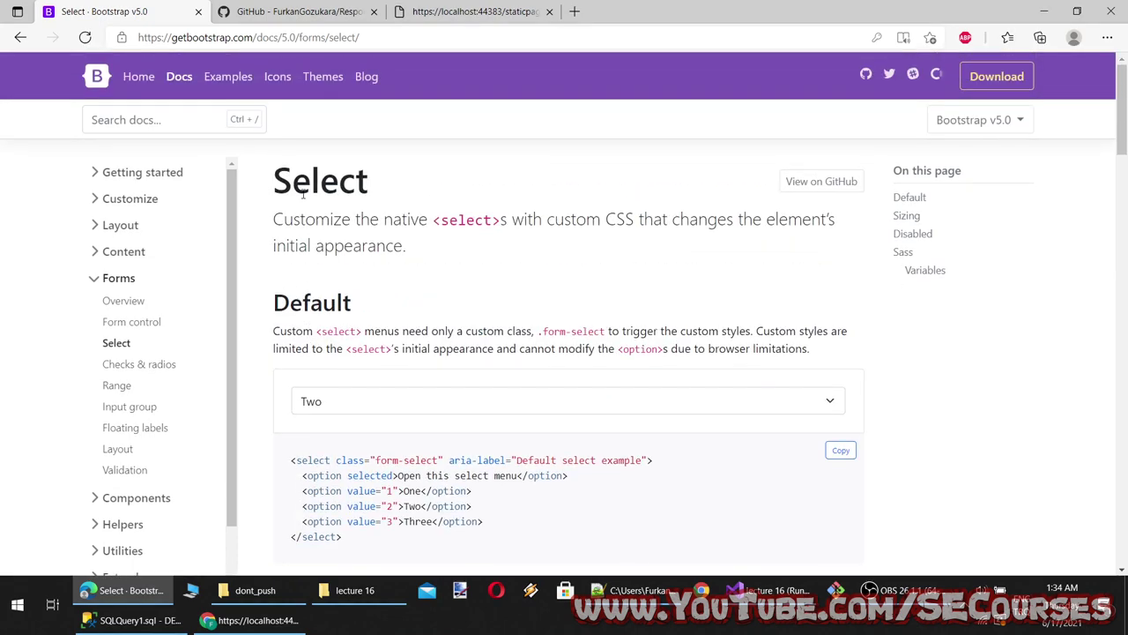
Paste the Select heading onto a new line 12 of the notes
double_click(302, 193)
key("ctrl+c")
key("alt+Tab")
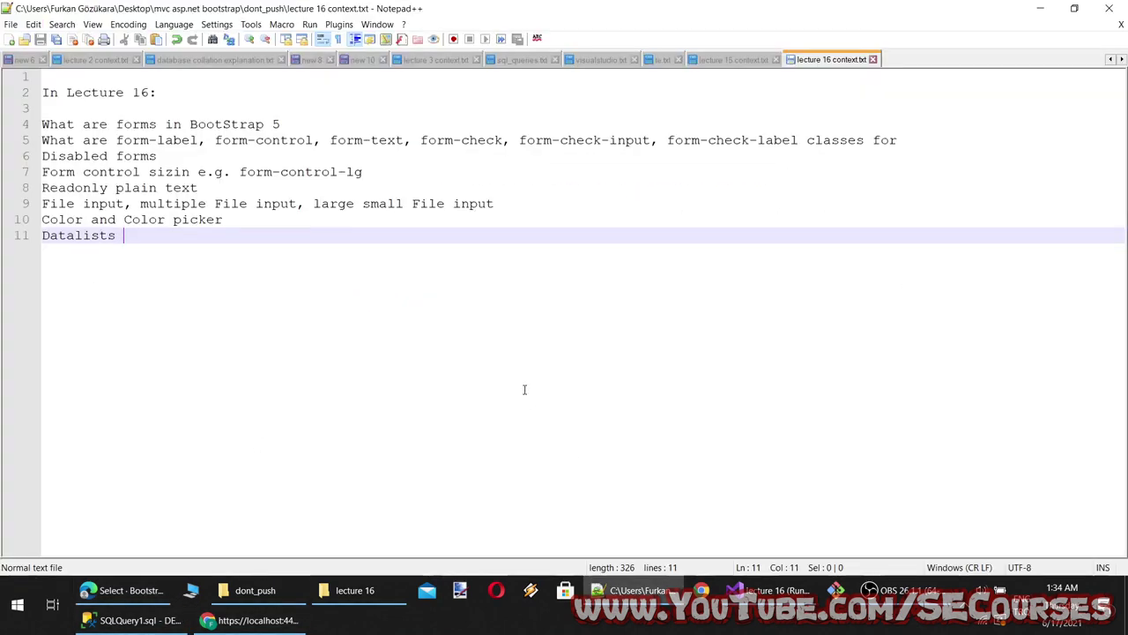
key("Return")
key("ctrl+v")
key("alt+Tab")
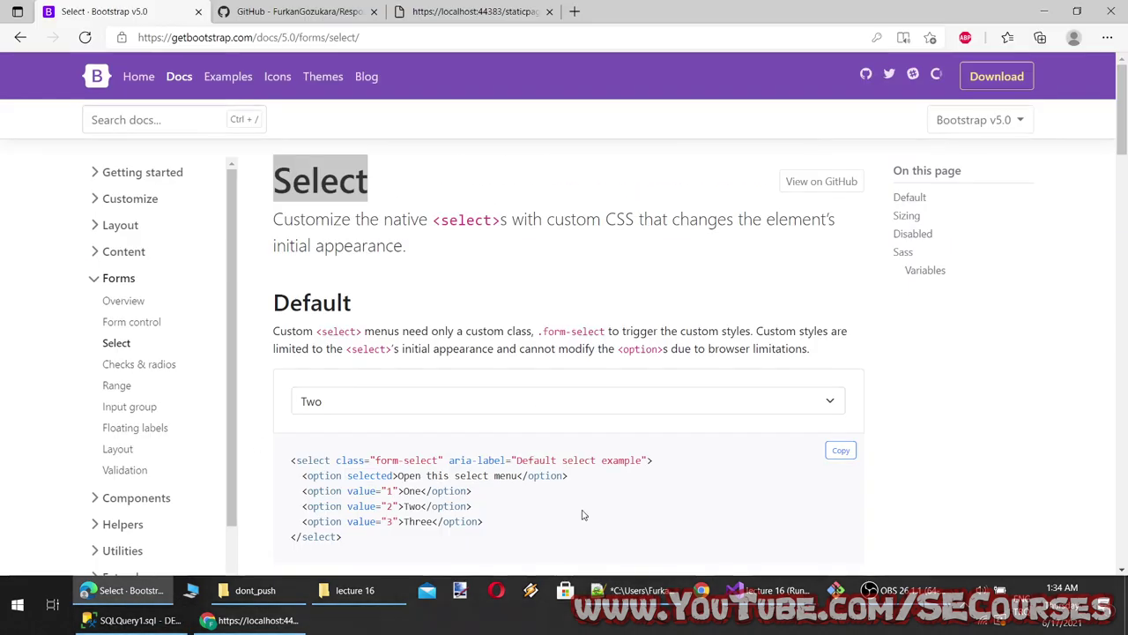
Append a comma and the Sizing heading after Select on line 12
scroll(584, 511, "down", 3)
double_click(283, 300)
key("ctrl+c")
key("alt+Tab")
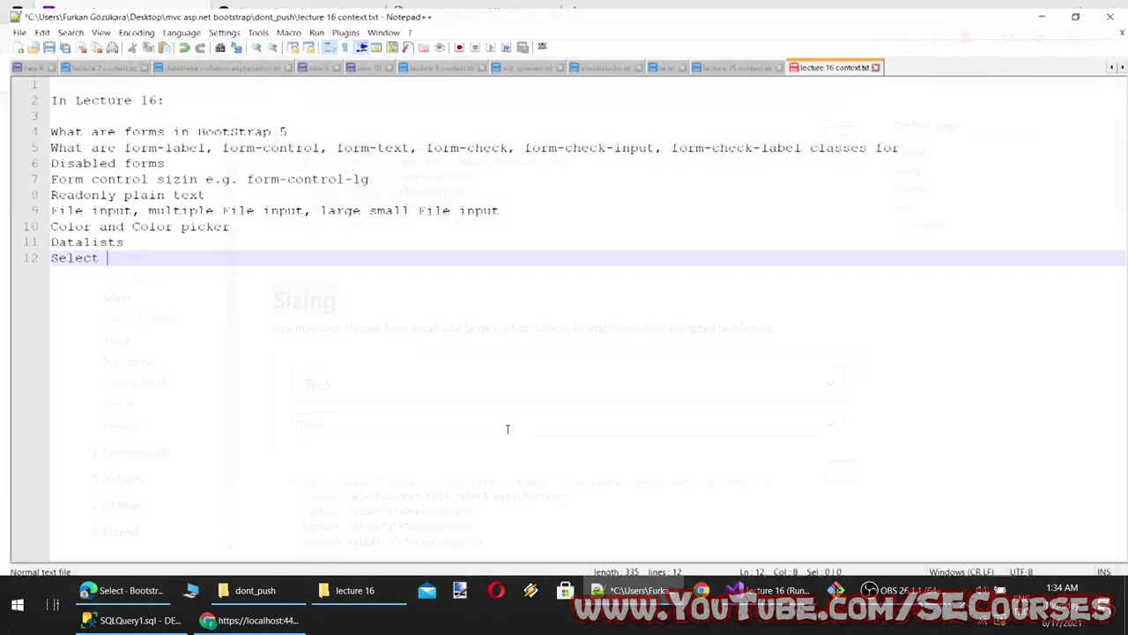
type(",")
key("ctrl+v")
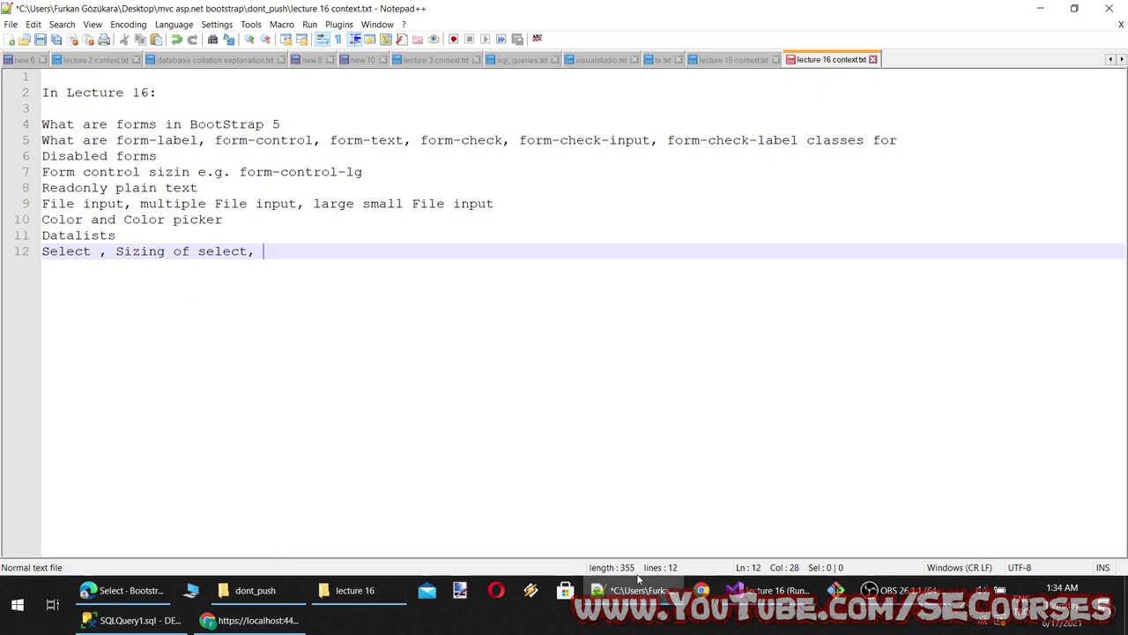
key("alt+Tab")
scroll(369, 354, "down", 6)
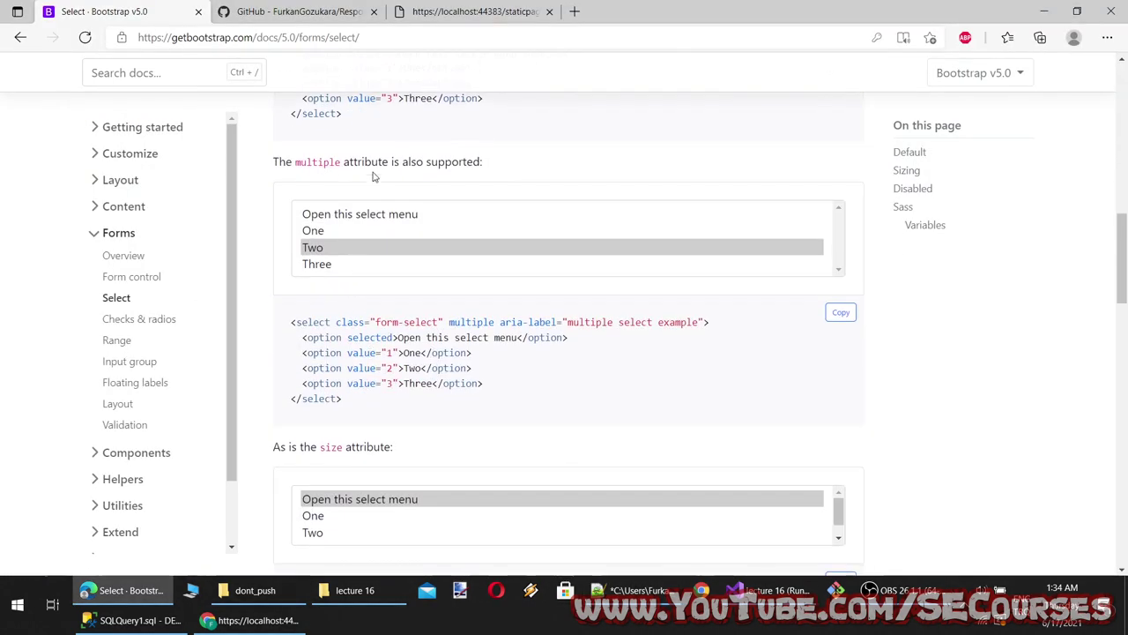
Examine the multiple attribute and aria-label in the multiple select example code
double_click(299, 161)
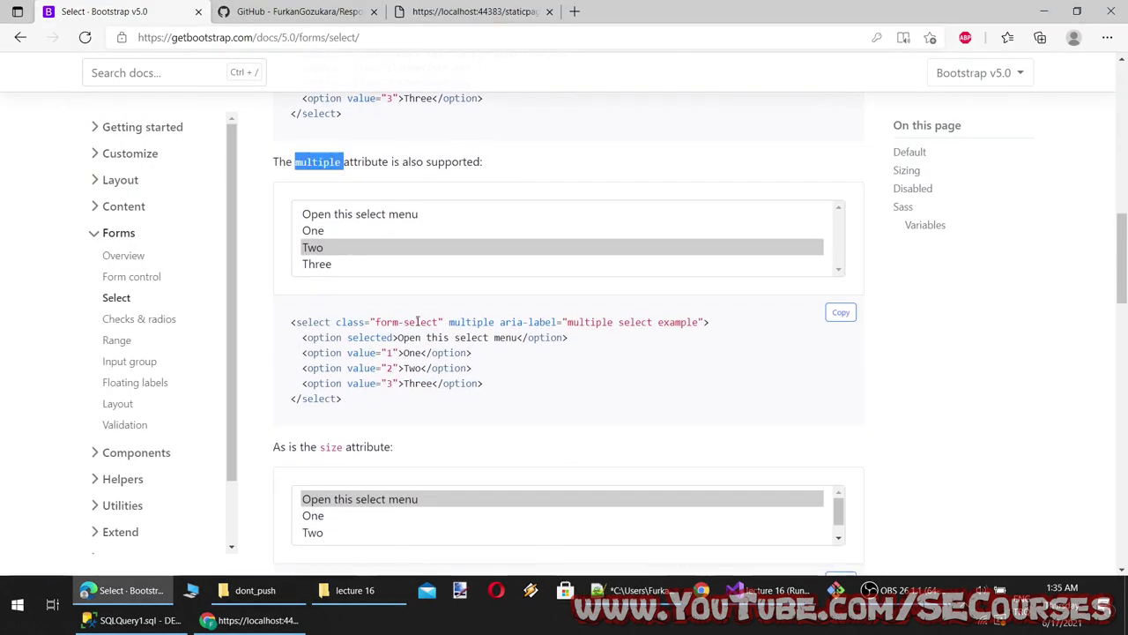
left_click_drag(417, 322, 574, 322)
left_click(675, 322)
left_click(581, 321)
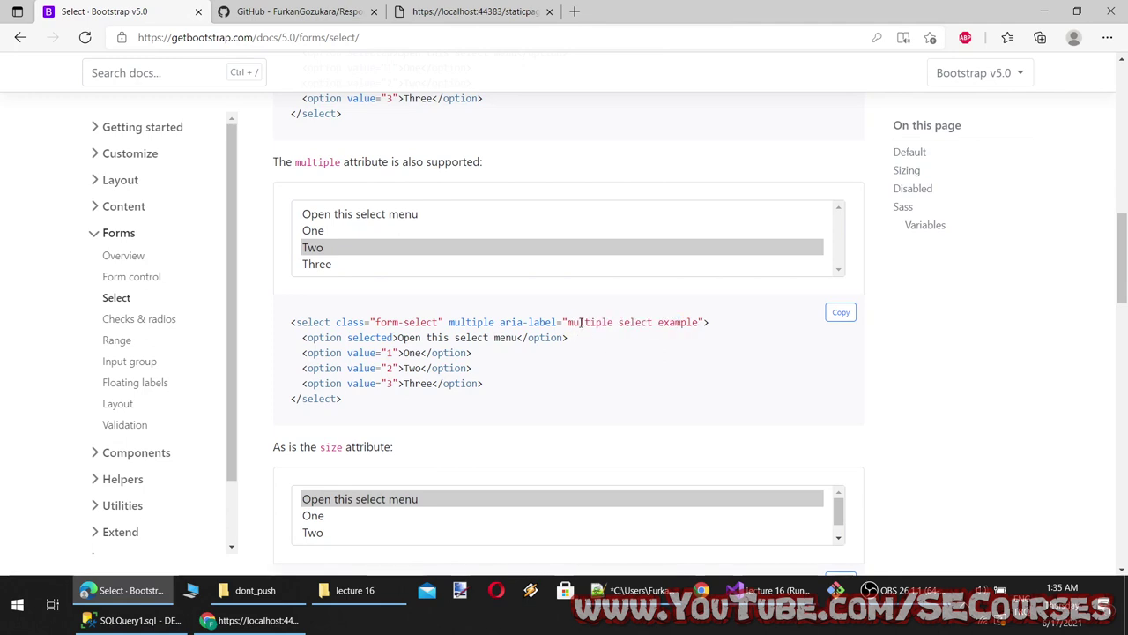
double_click(596, 322)
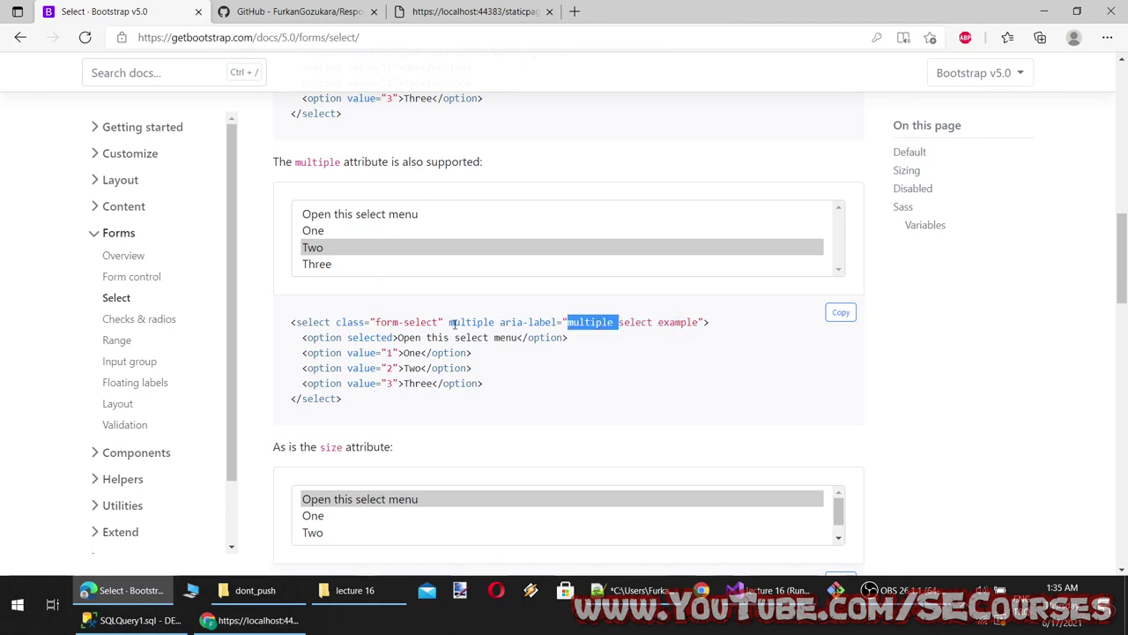
left_click_drag(450, 323, 555, 323)
left_click(568, 370)
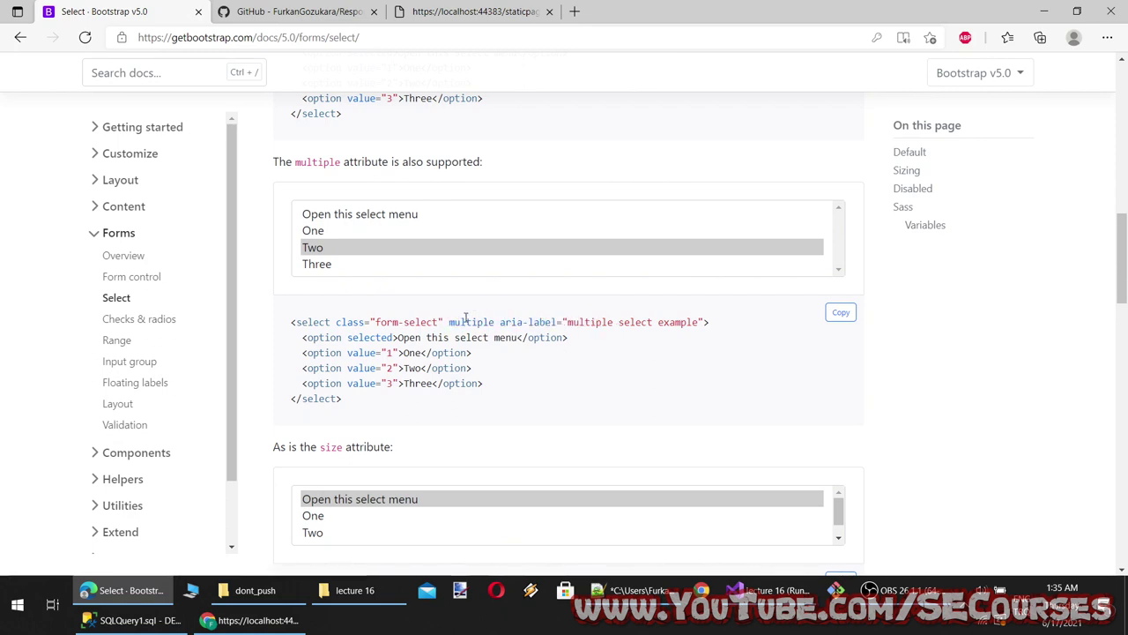
double_click(465, 322)
left_click_drag(495, 322, 452, 324)
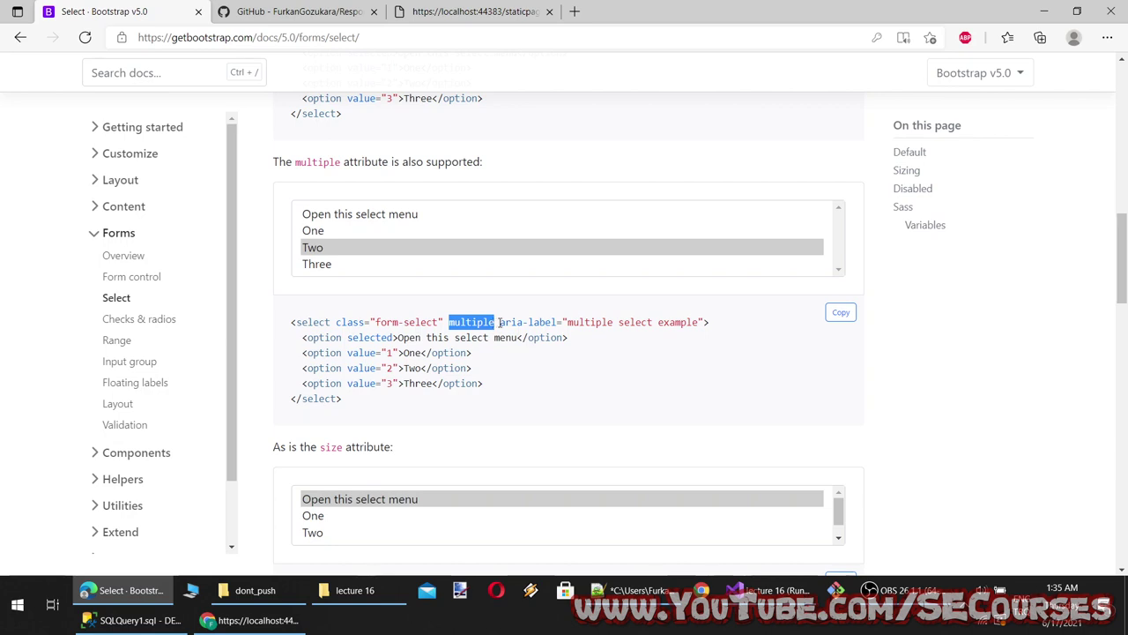
double_click(580, 323)
left_click(607, 323)
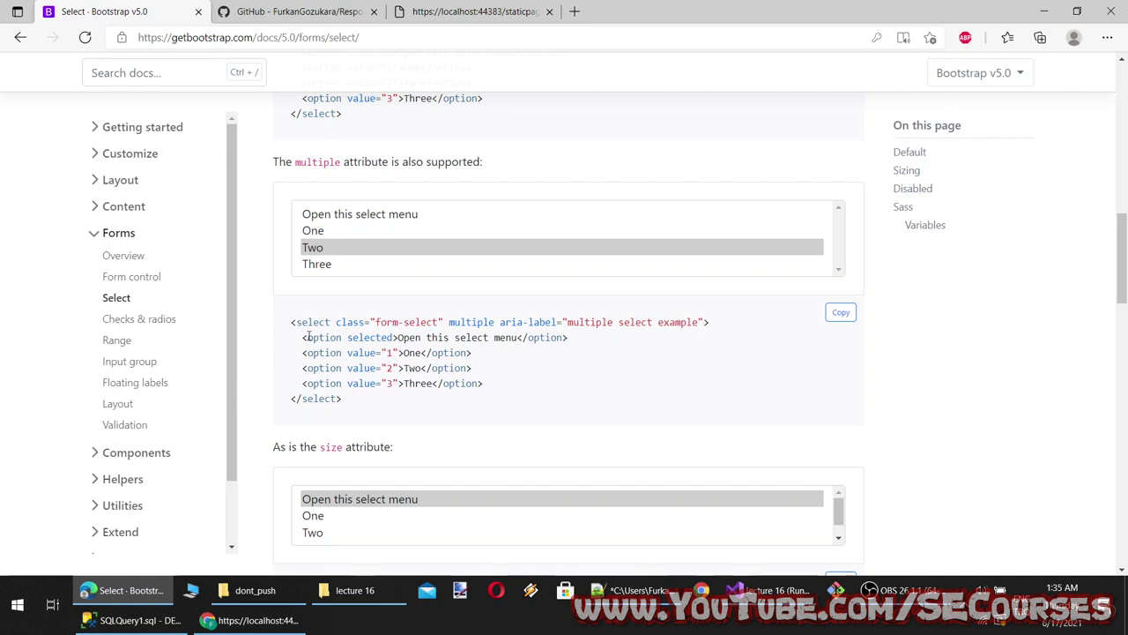
Select options One through Three in the multiple select demo
left_click_drag(398, 221, 409, 249)
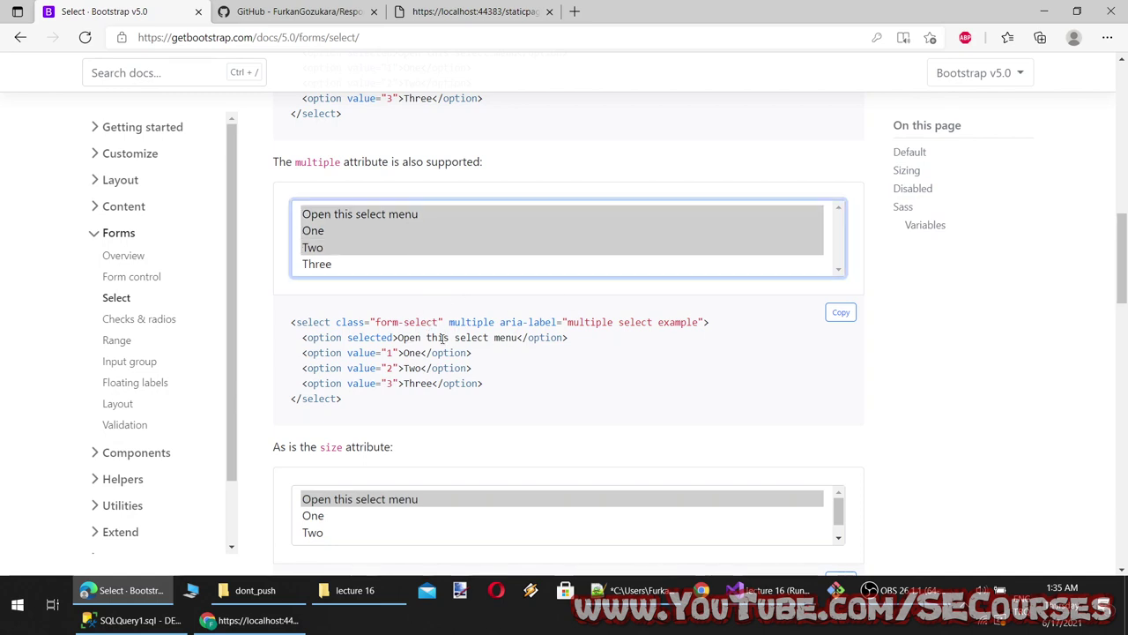
left_click_drag(437, 323, 369, 323)
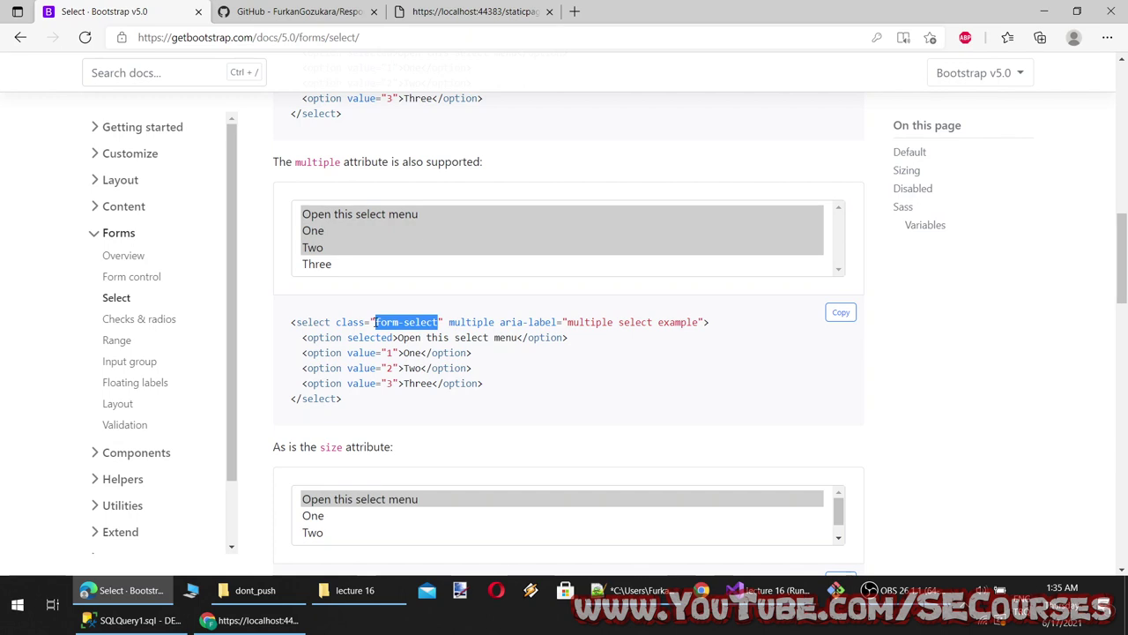
double_click(469, 322)
left_click_drag(574, 322, 668, 323)
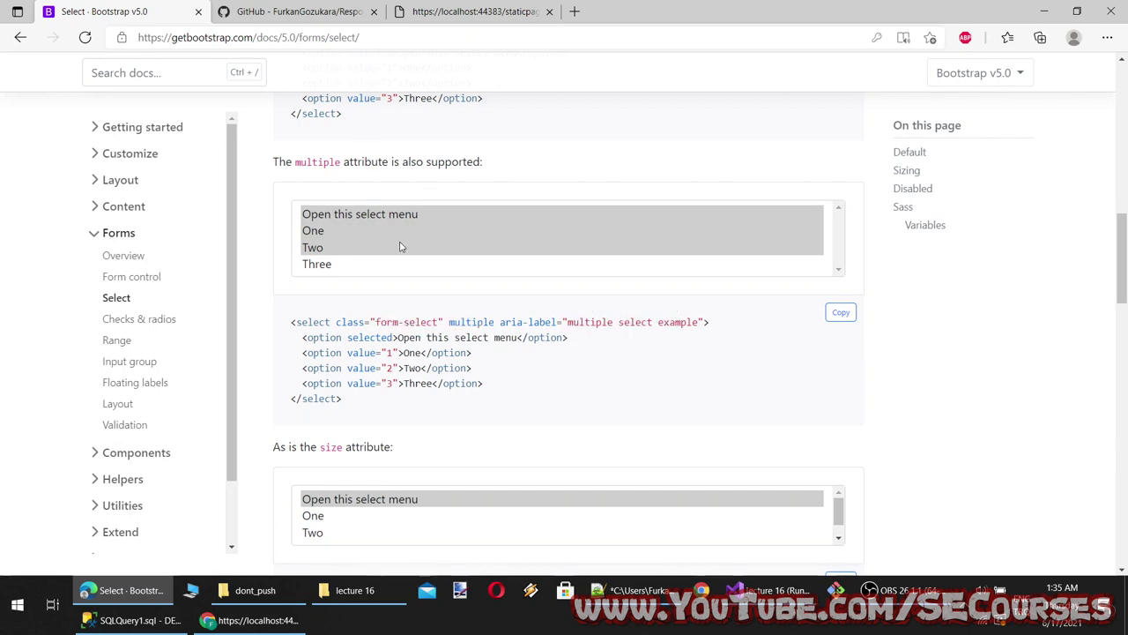
left_click_drag(397, 230, 385, 274)
left_click_drag(494, 161, 273, 161)
left_click_drag(328, 232, 343, 269)
Append 'multiple selection' to line 12 of the notes and save
left_click(633, 590)
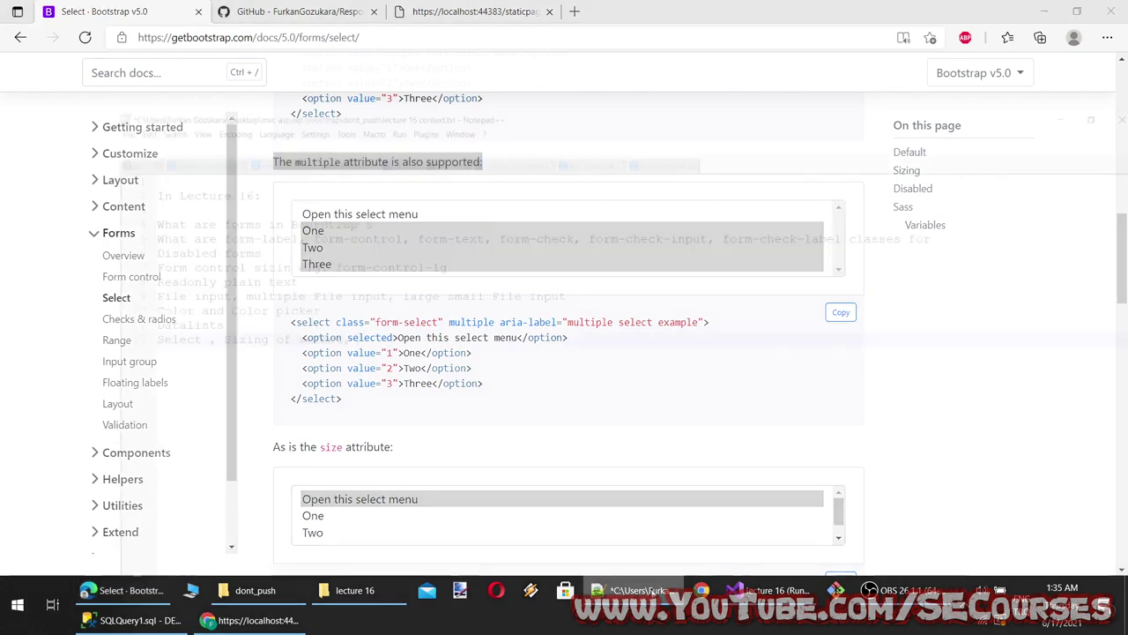
type("multipl")
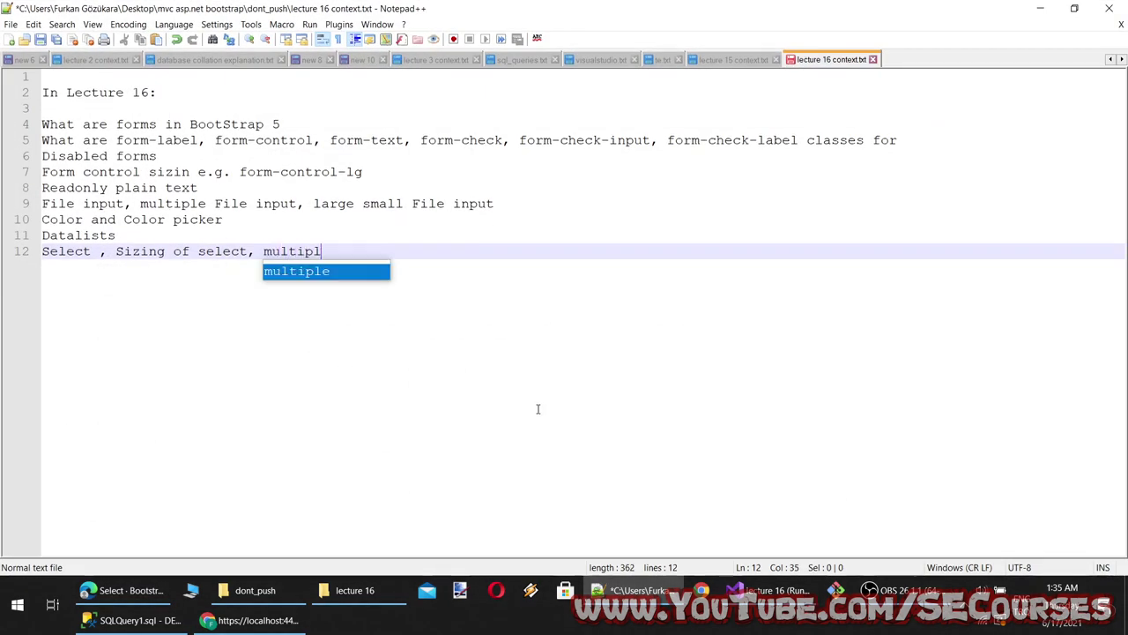
type("e selection")
key("ctrl+s")
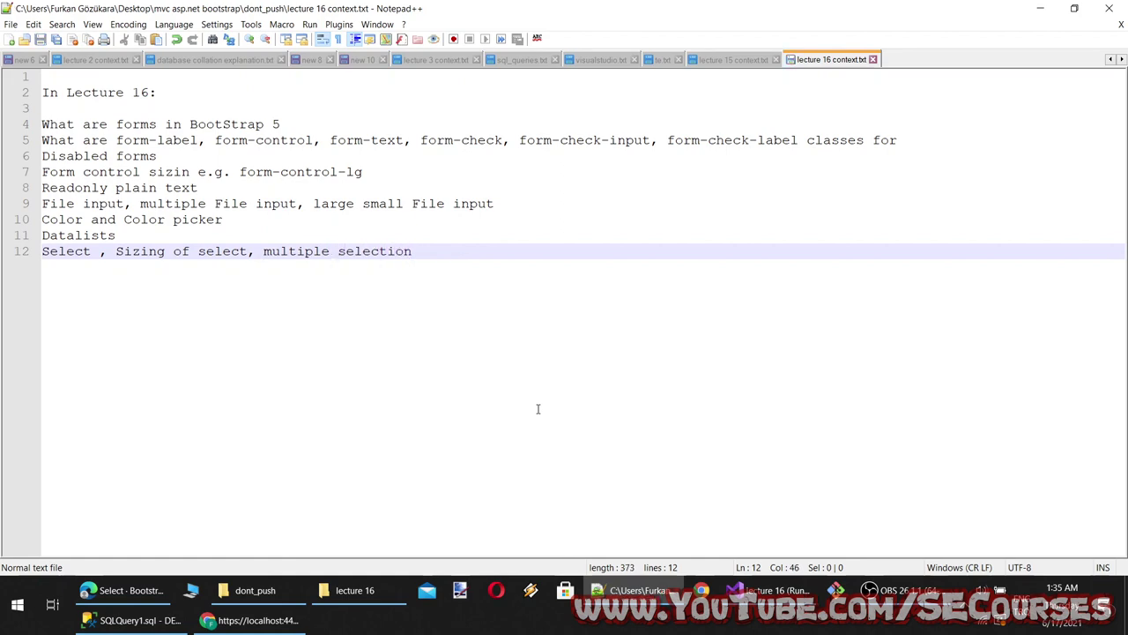
key("alt+Tab")
left_click(141, 320)
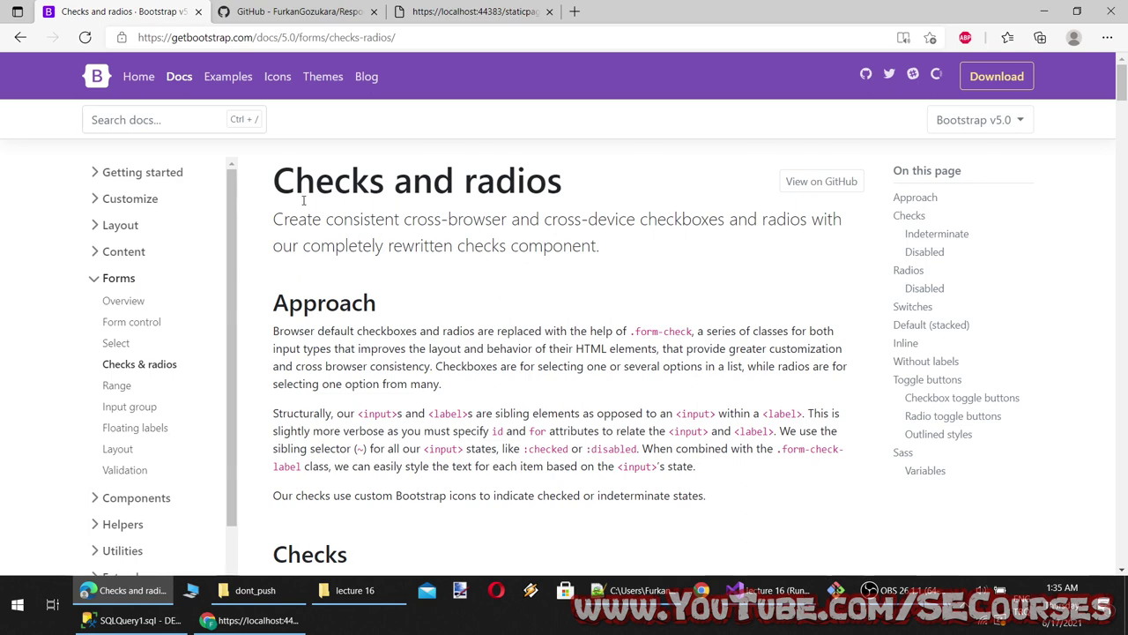
Try the Default, Checked and Indeterminate checkbox demos and pick the Default radio option
scroll(313, 216, "down", 2)
scroll(318, 227, "down", 2)
left_click(297, 292)
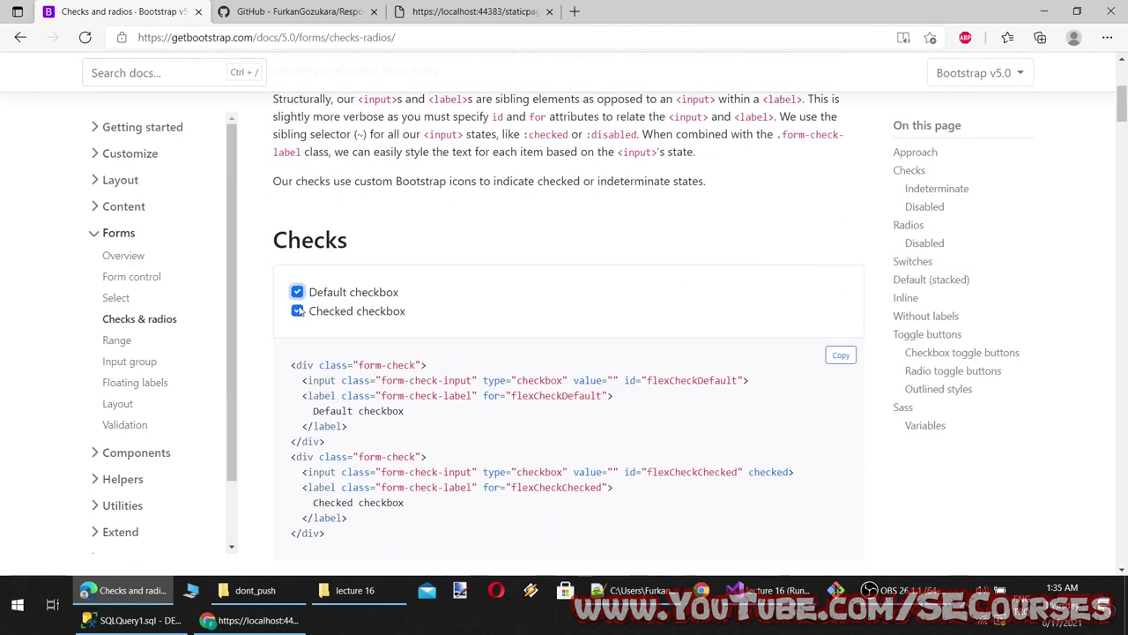
left_click(297, 310)
left_click(297, 291)
scroll(300, 310, "down", 3)
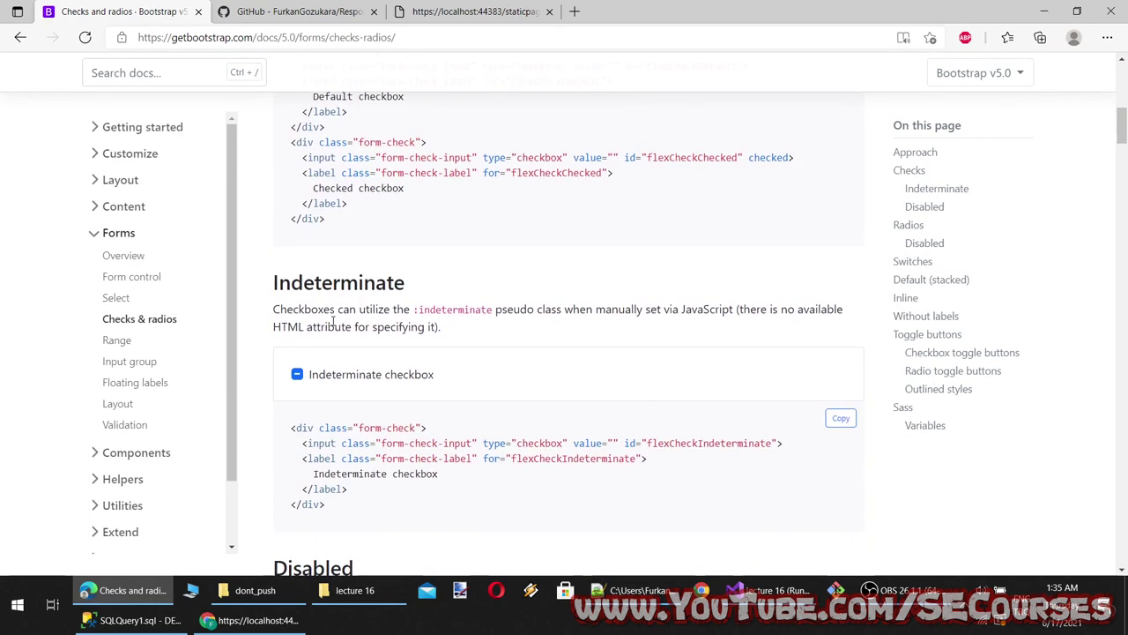
left_click(298, 379)
left_click(298, 377)
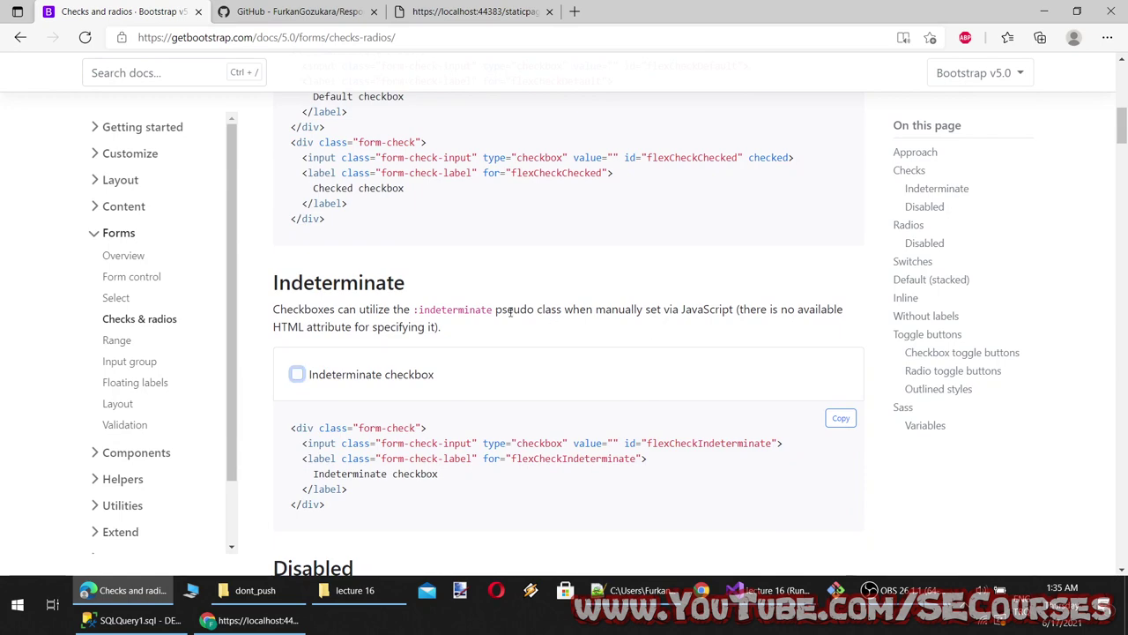
scroll(581, 313, "down", 8)
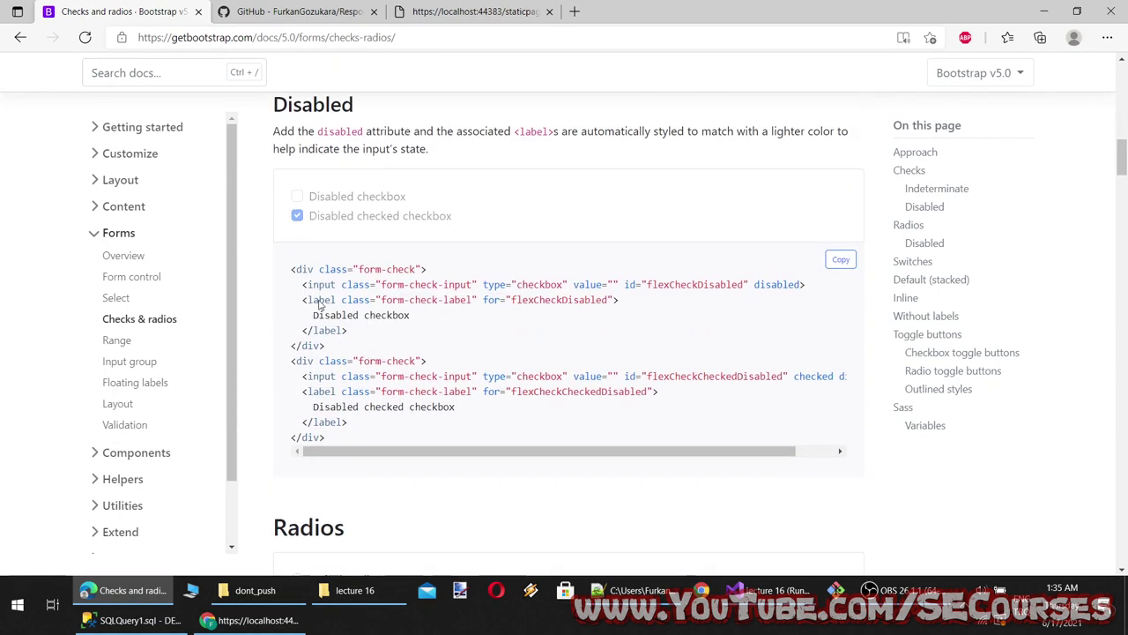
left_click(297, 255)
Toggle the Default and Checked switch demos on and off
scroll(350, 326, "down", 3)
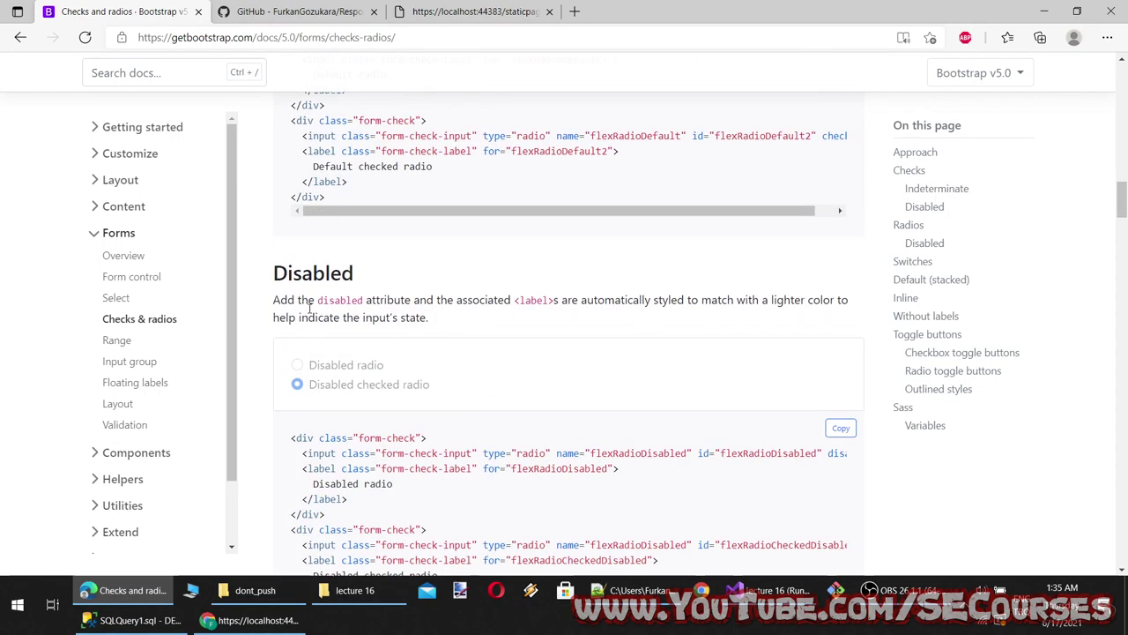
scroll(469, 326, "up", 2)
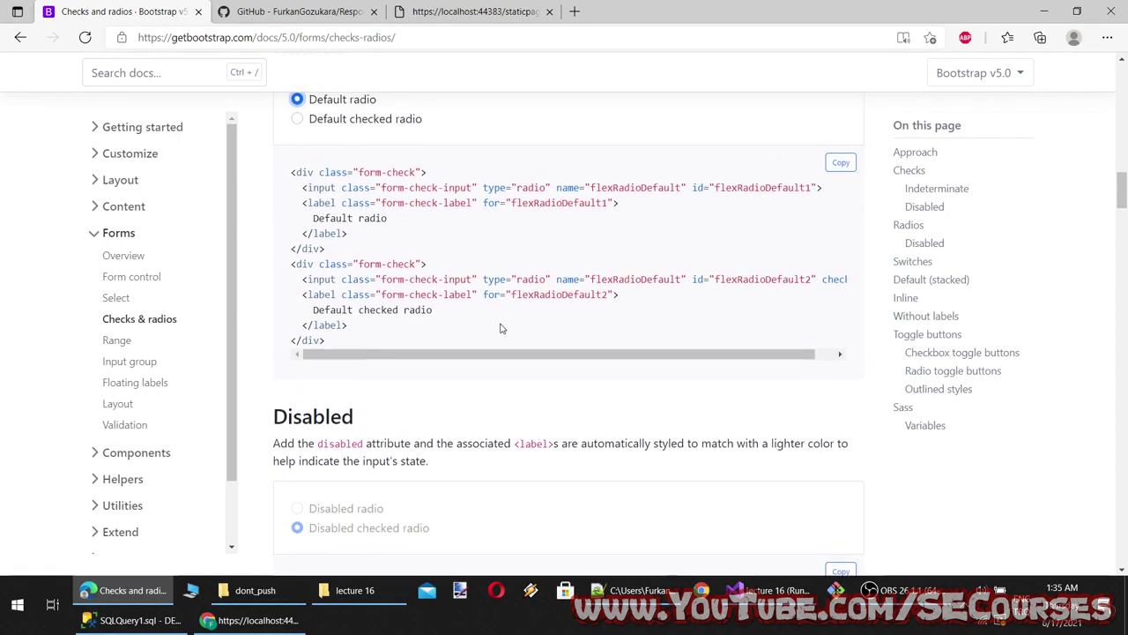
scroll(501, 328, "down", 5)
left_click(302, 382)
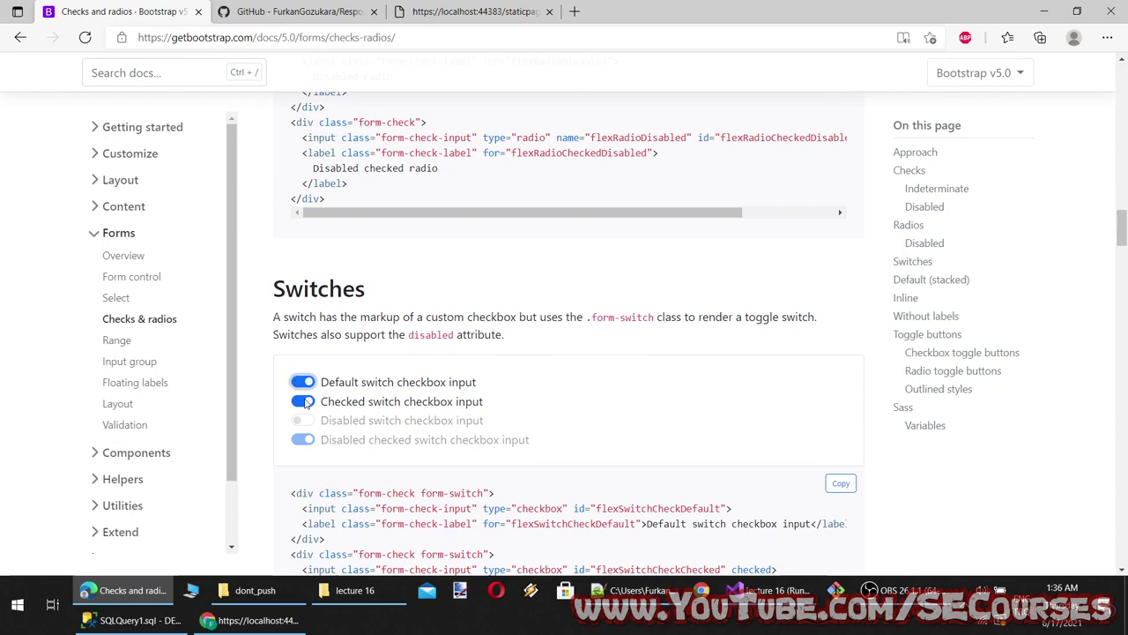
left_click(306, 401)
scroll(423, 377, "down", 6)
scroll(379, 357, "up", 4)
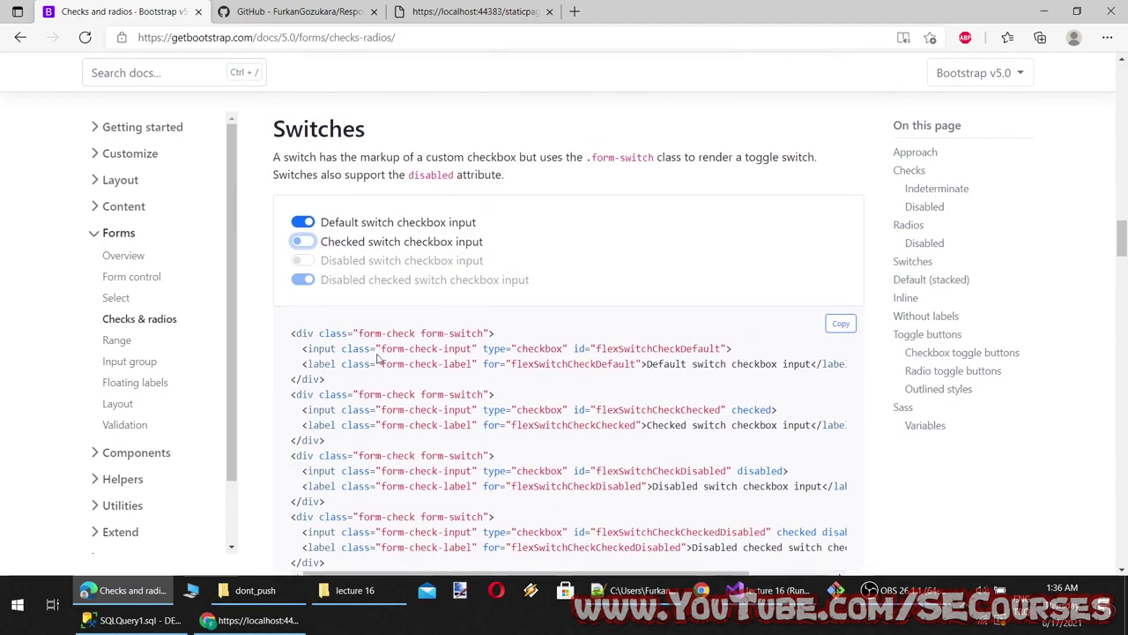
key("shift+Tab")
key("space")
scroll(384, 447, "down", 1)
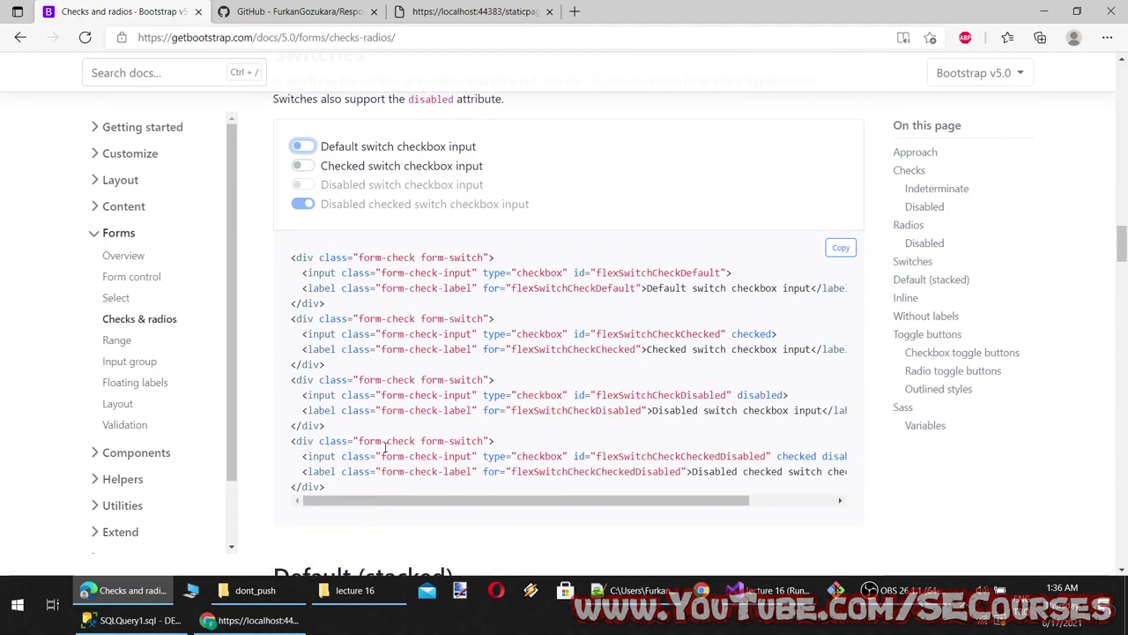
Select the Switches code sample's four form-switch blocks and return to Visual Studio
left_click_drag(345, 487, 278, 255)
key("ctrl+c")
scroll(498, 485, "down", 1)
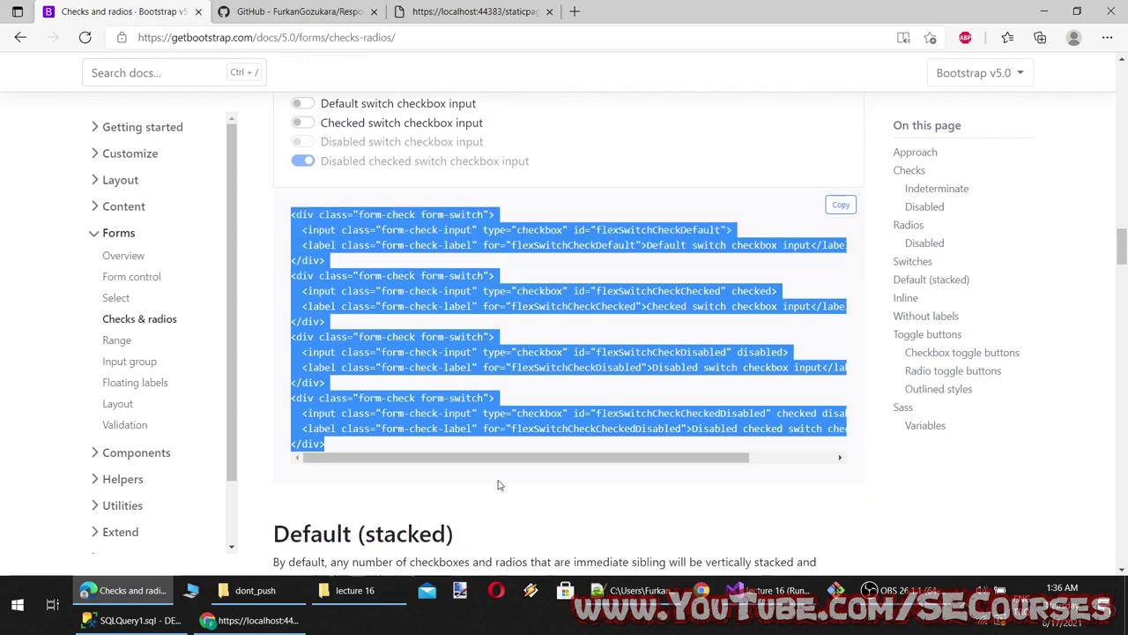
left_click(772, 590)
Paste the four form-switch blocks below the container div line in test.html and save it
left_click(328, 205)
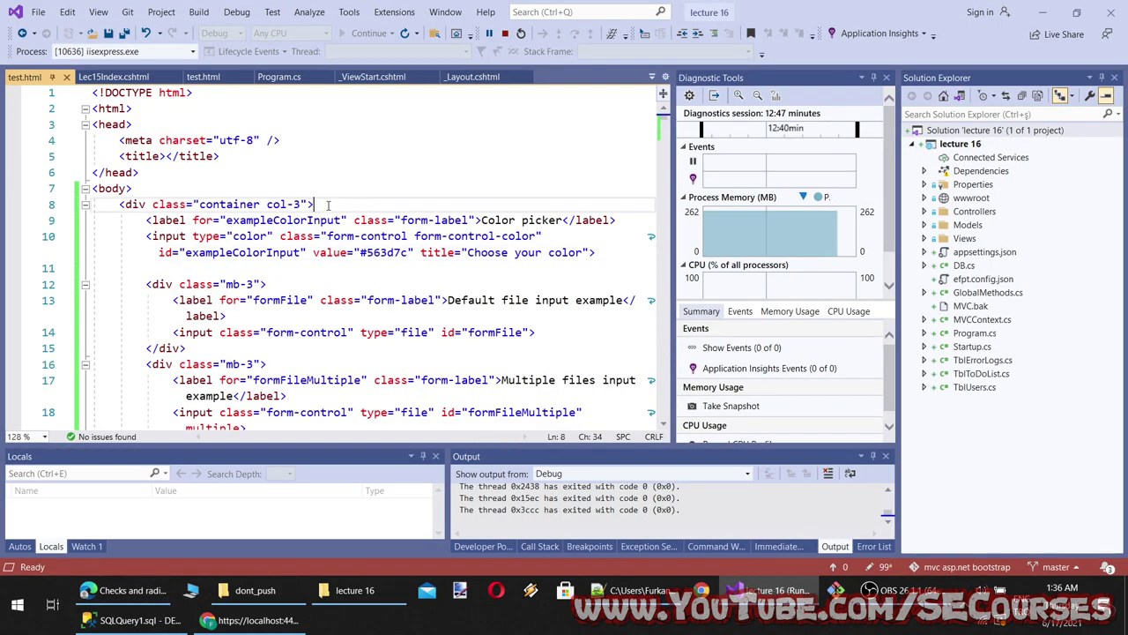
key("Return")
key("ctrl+v")
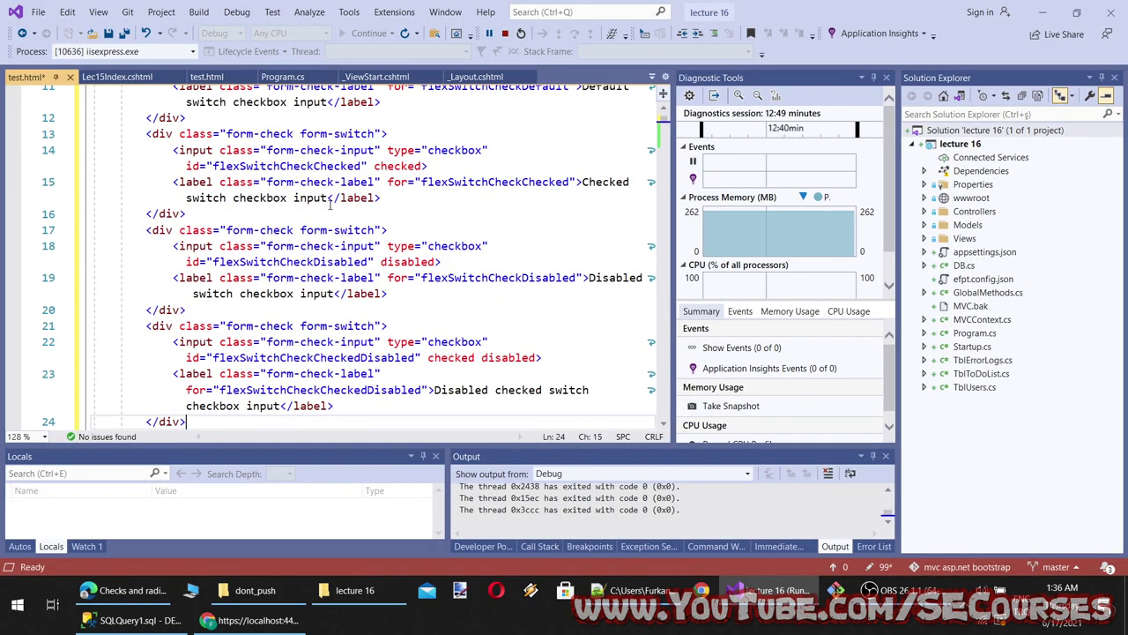
key("ctrl+s")
Paste the same switch blocks after the container div in Lec15Index.cshtml, then reload Chrome
left_click(113, 77)
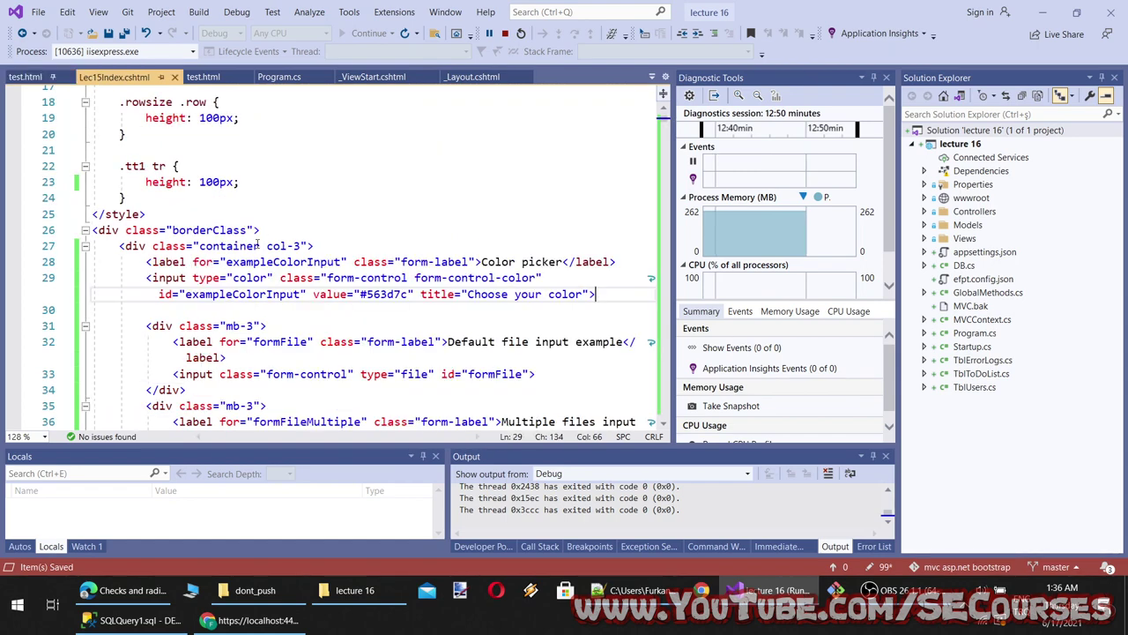
left_click(338, 246)
key("Return")
key("ctrl+v")
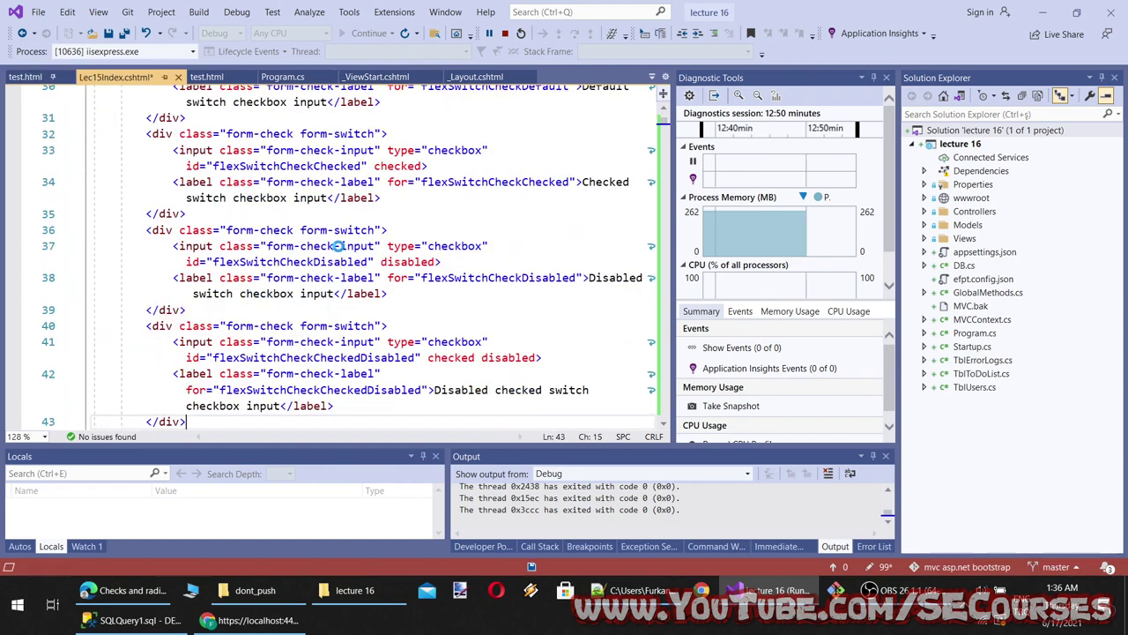
left_click(248, 620)
key("F5")
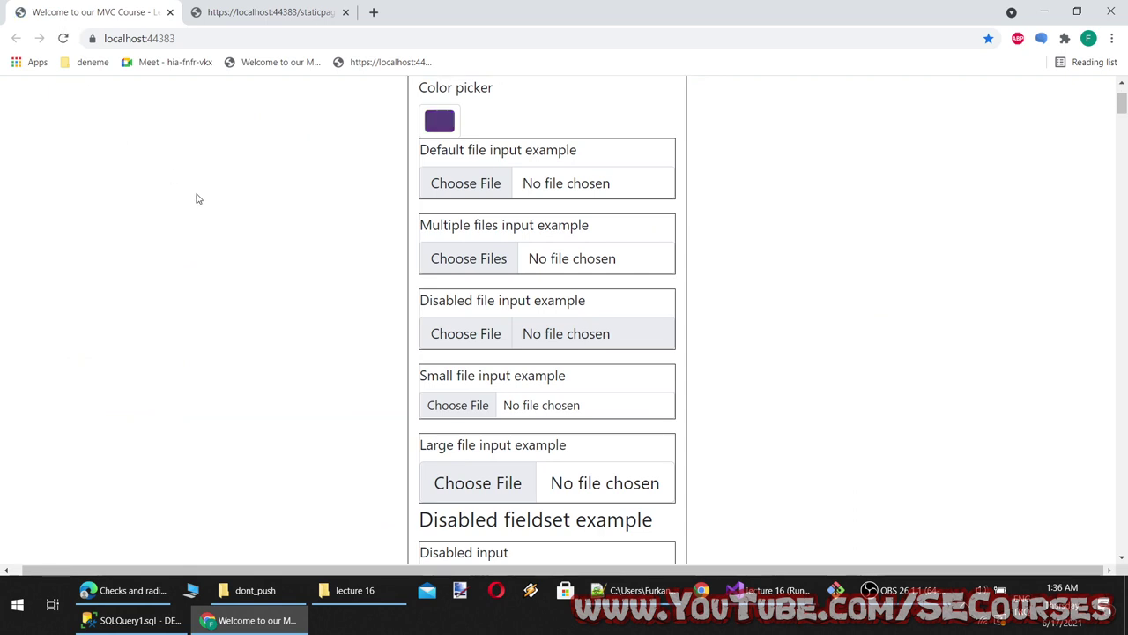
Flip the Default and Checked switches on and off on the styled localhost page
scroll(203, 201, "up", 2)
left_click(436, 113)
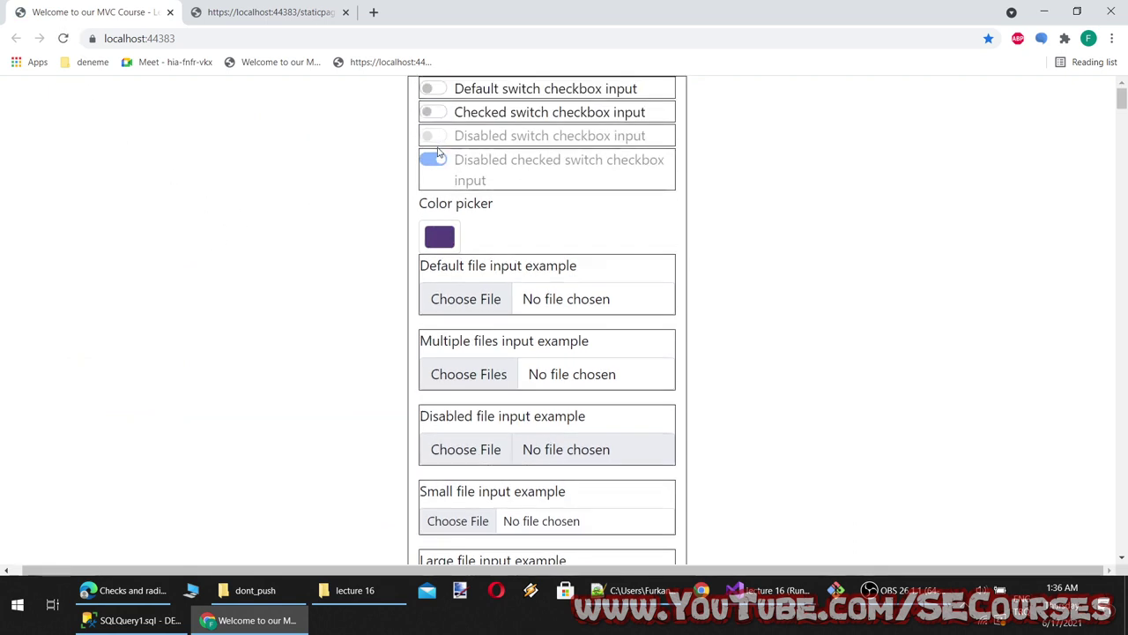
left_click(432, 89)
left_click(436, 113)
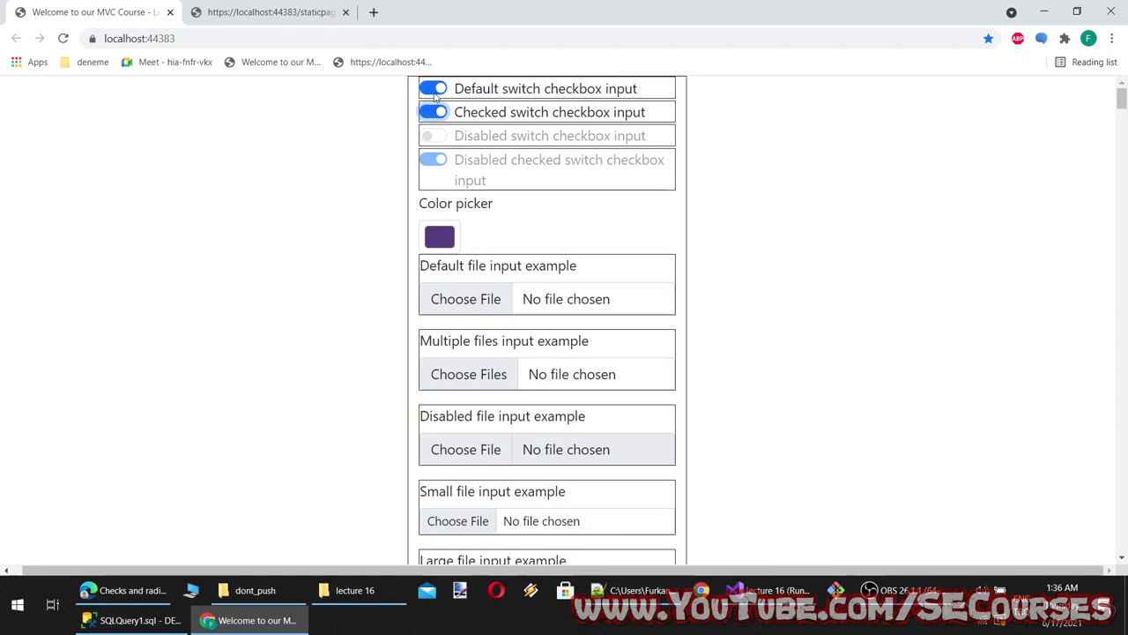
left_click(432, 89)
left_click(436, 115)
left_click(432, 89)
left_click(436, 113)
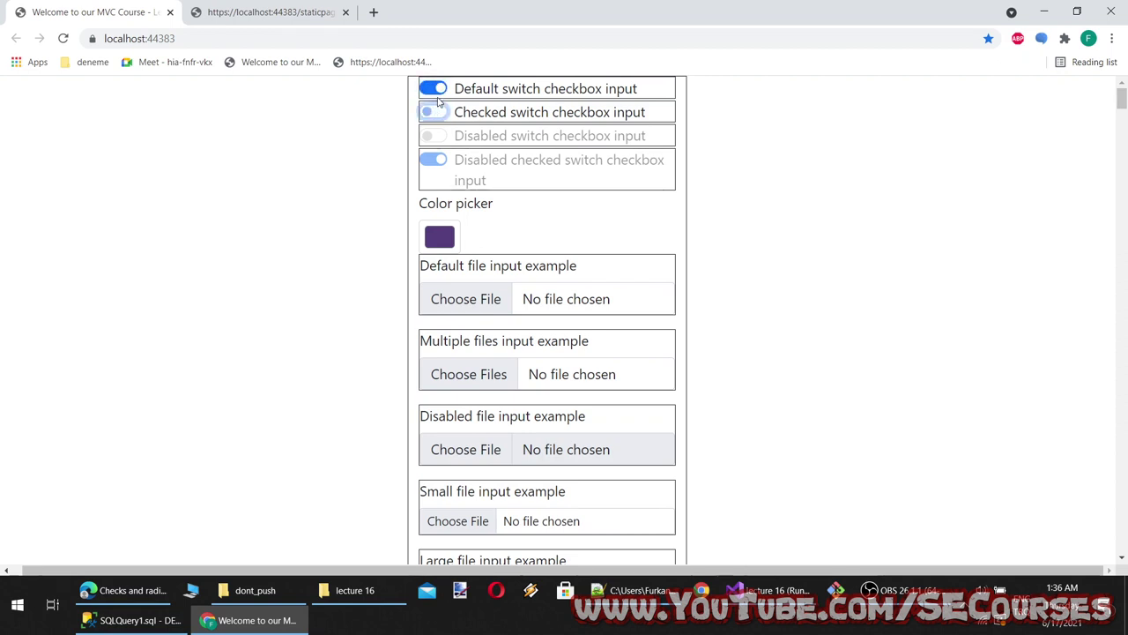
Reload test.html and check its plain Default and Checked switch checkboxes
left_click(234, 5)
left_click(39, 39)
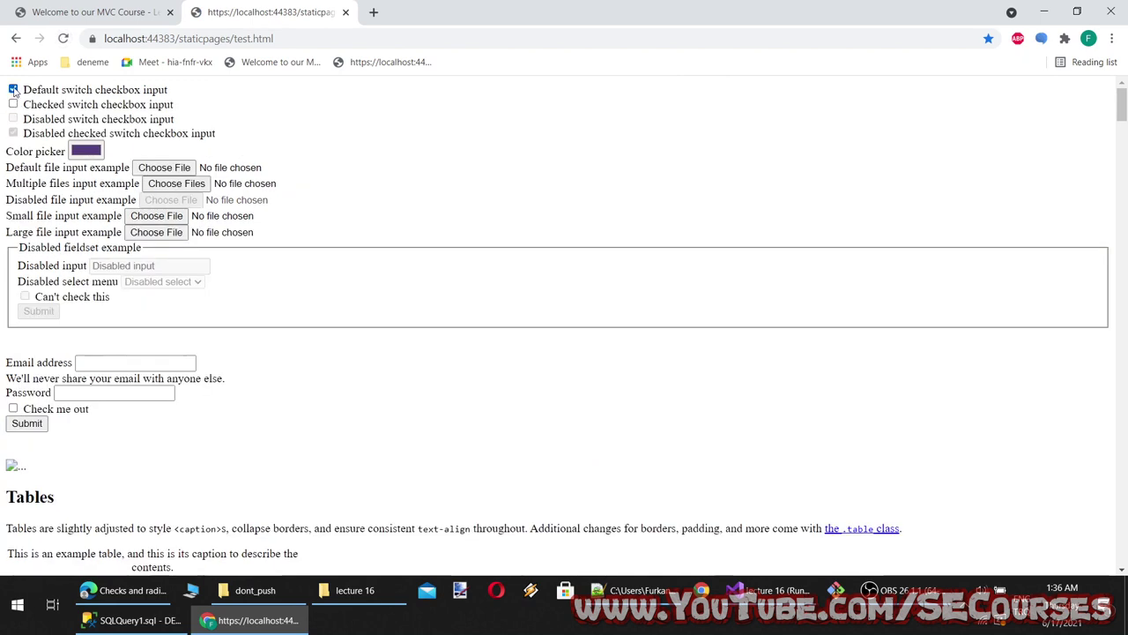
left_click(14, 89)
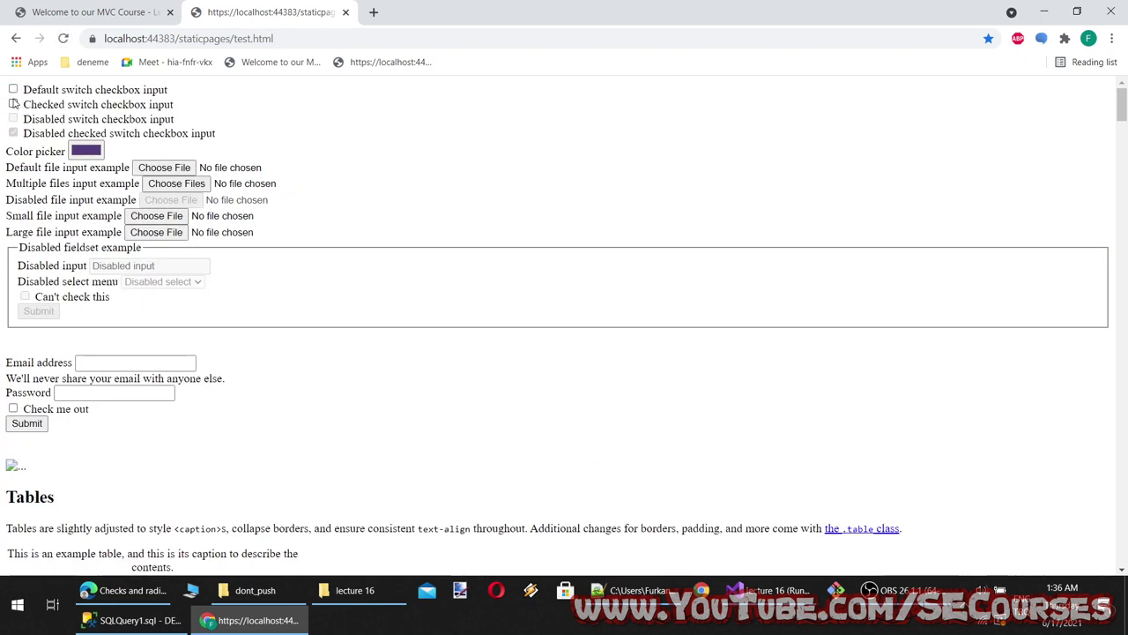
left_click(14, 104)
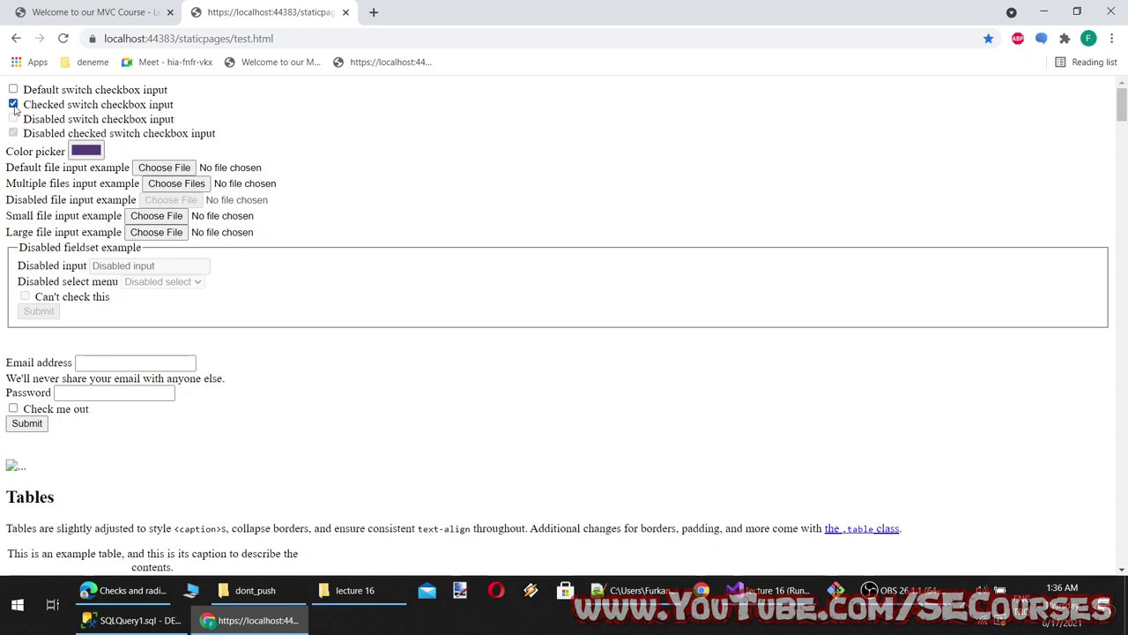
Toggle the styled page's switches again, then return to the Bootstrap Checks and radios docs
left_click(80, 9)
left_click(430, 112)
left_click(429, 88)
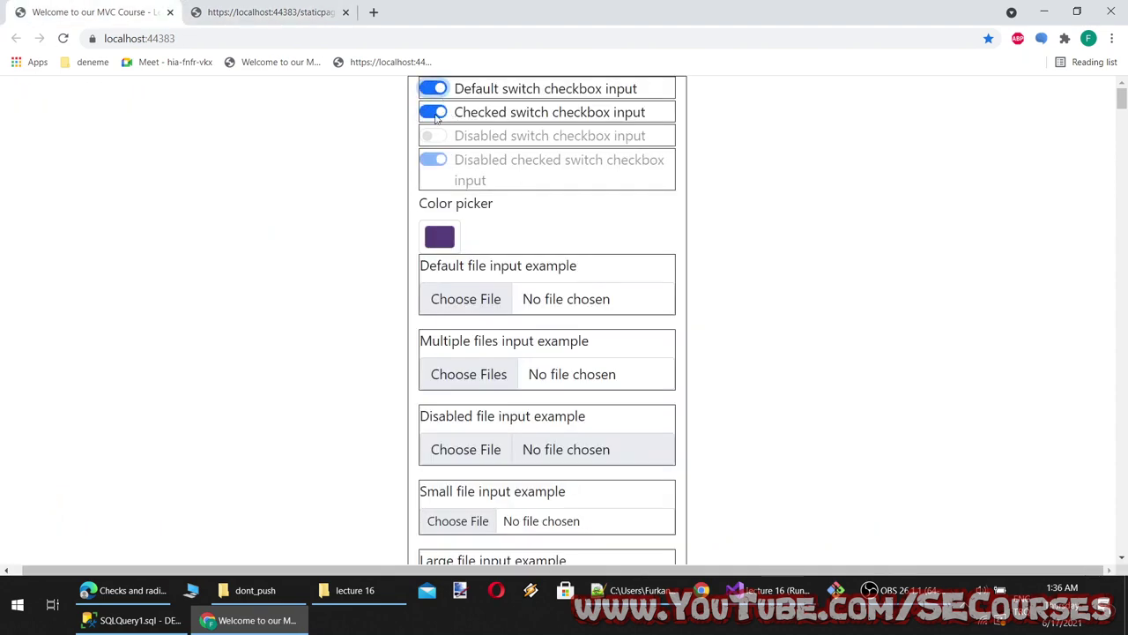
left_click(429, 112)
left_click(429, 88)
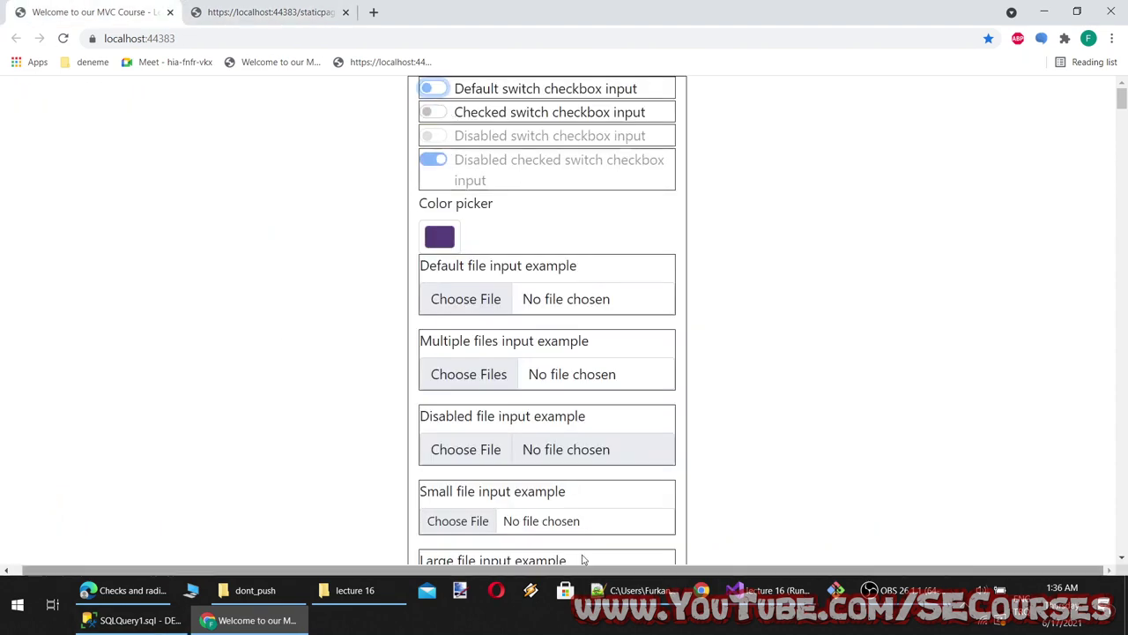
left_click(265, 11)
left_click(81, 586)
scroll(332, 298, "up", 10)
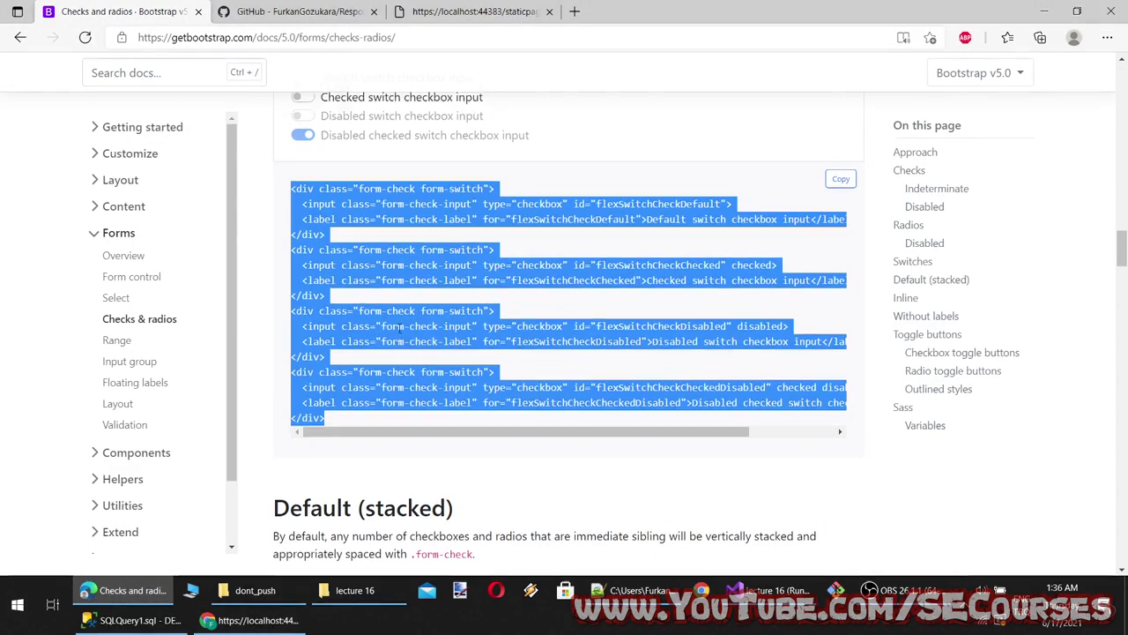
Paste the Checks heading onto a new line 13 in the lecture 16 notes
scroll(332, 298, "up", 10)
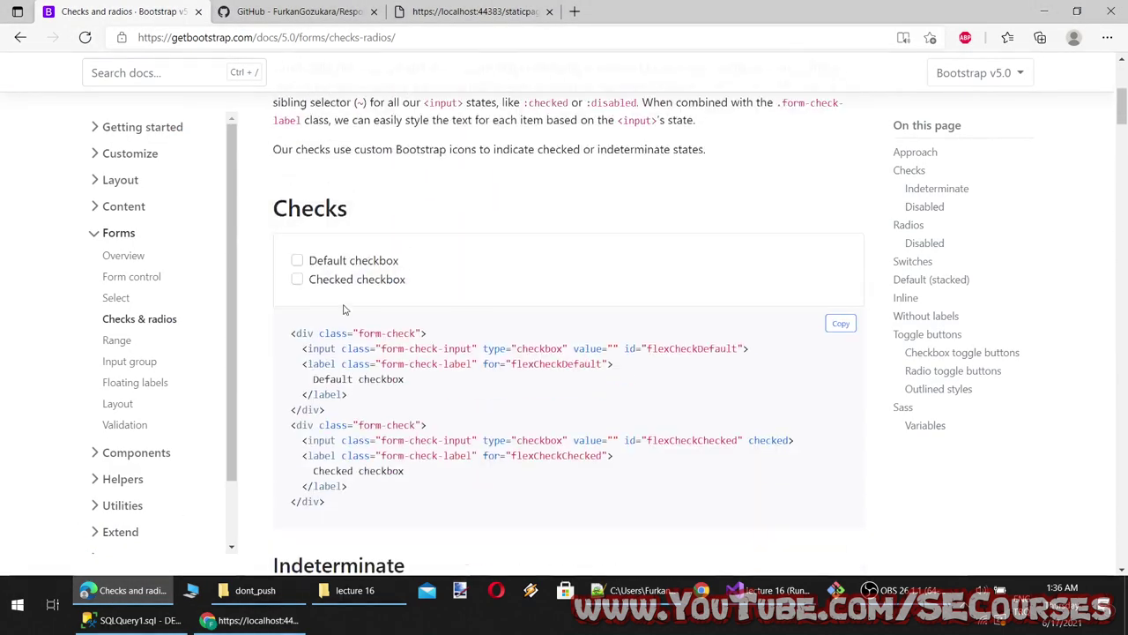
scroll(325, 302, "down", 3)
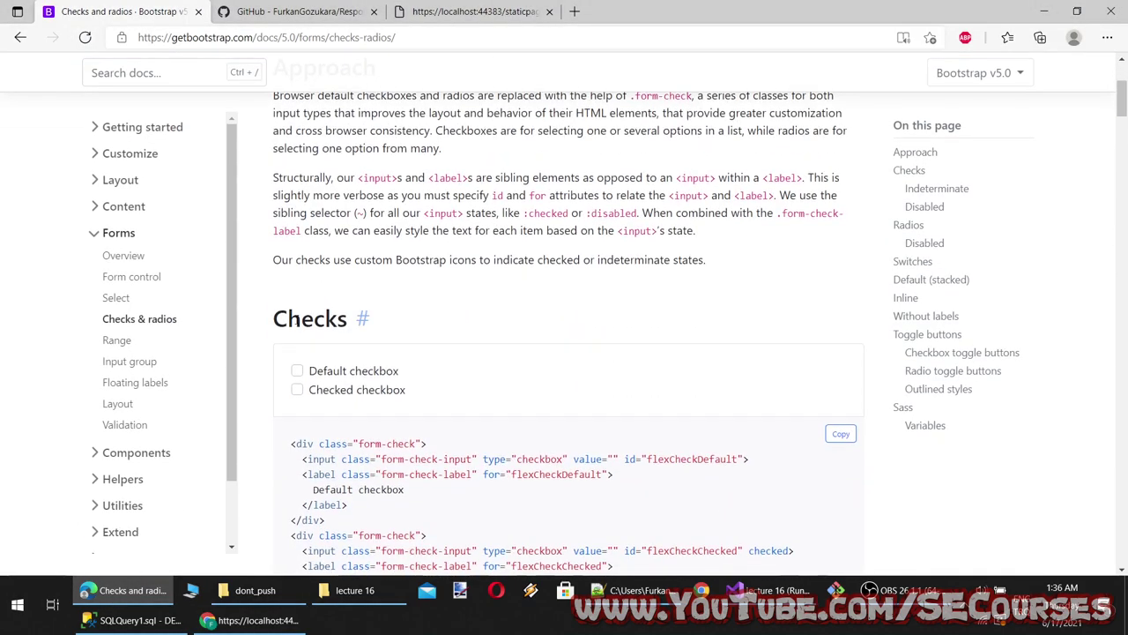
double_click(344, 318)
key("ctrl+c")
left_click(633, 590)
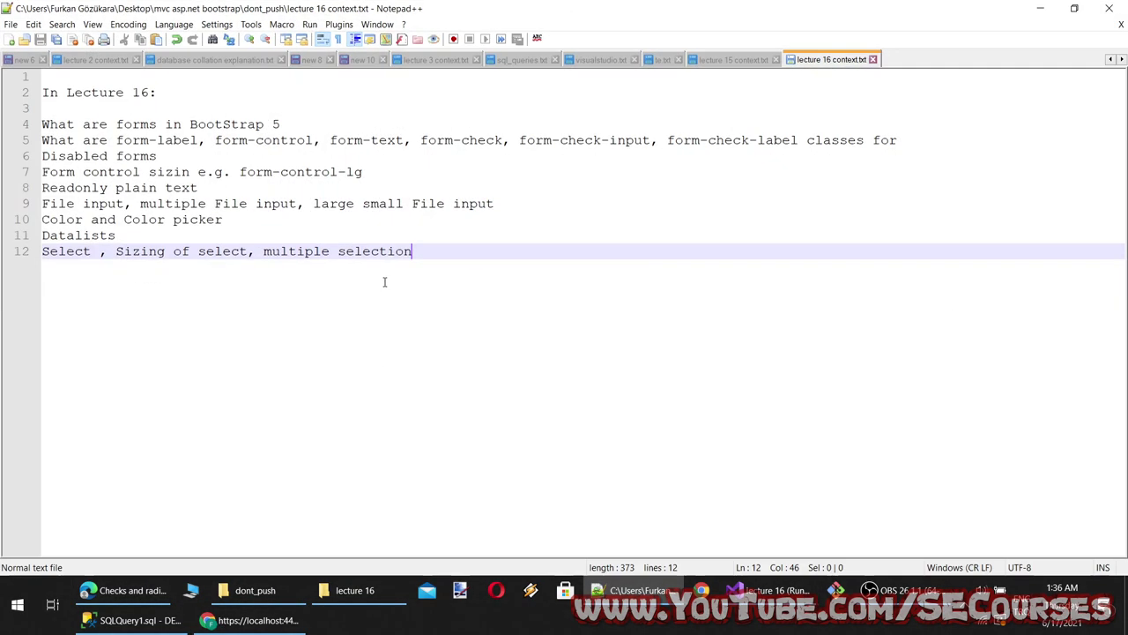
key("Return")
key("ctrl+v")
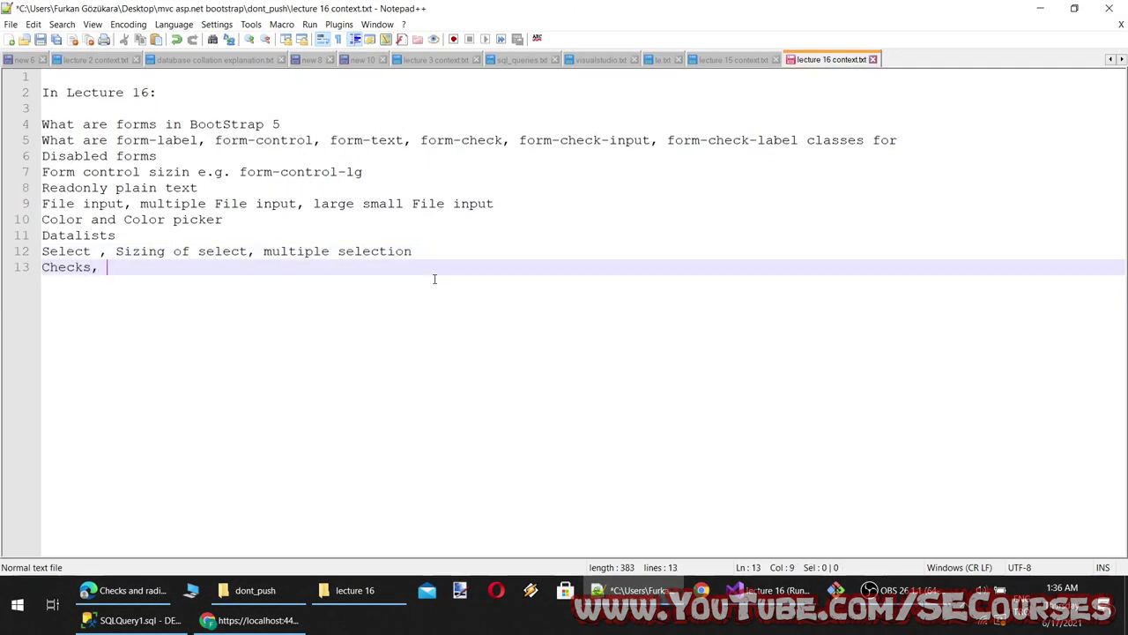
Copy the Radios heading and append it after Checks on line 13
left_click(124, 590)
scroll(382, 323, "down", 5)
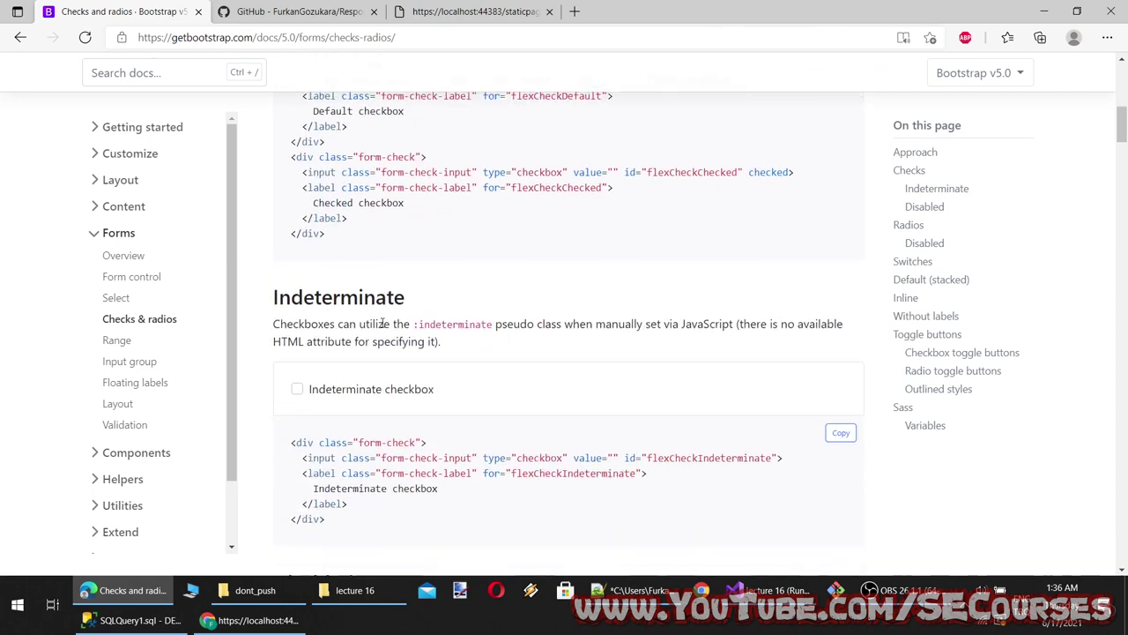
double_click(339, 282)
left_click(350, 377)
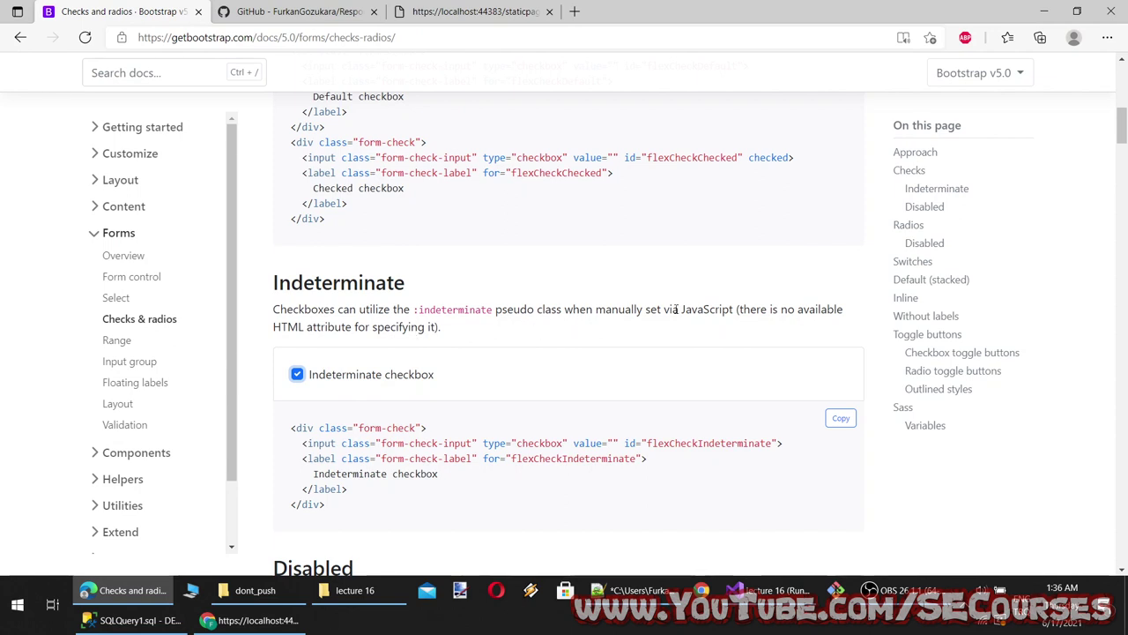
scroll(371, 344, "down", 1)
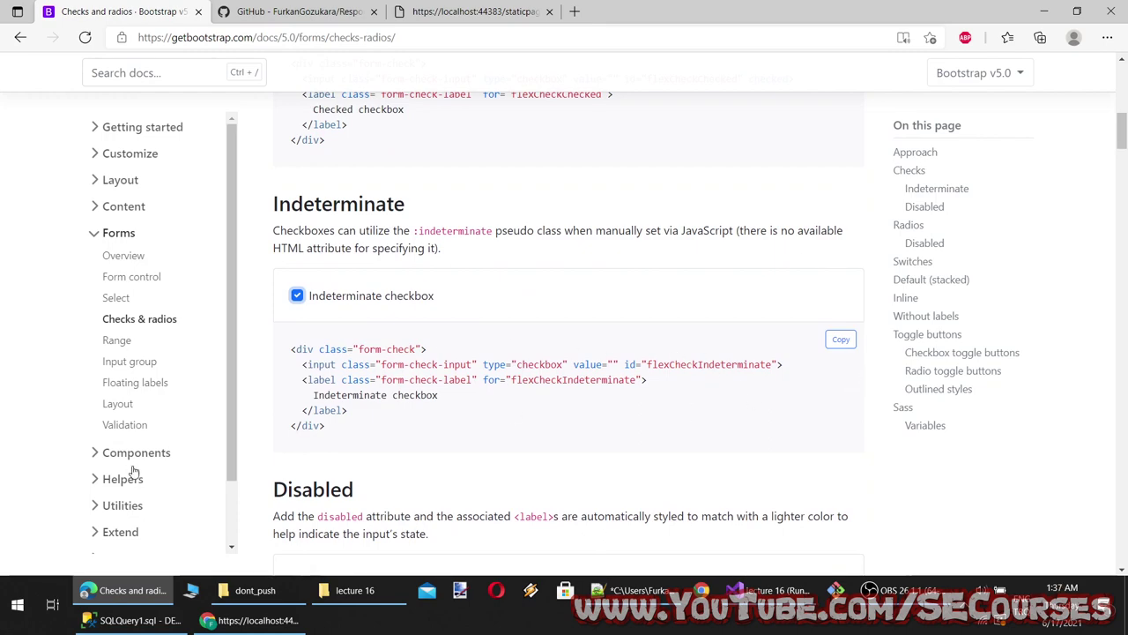
scroll(134, 474, "down", 1)
scroll(344, 371, "down", 6)
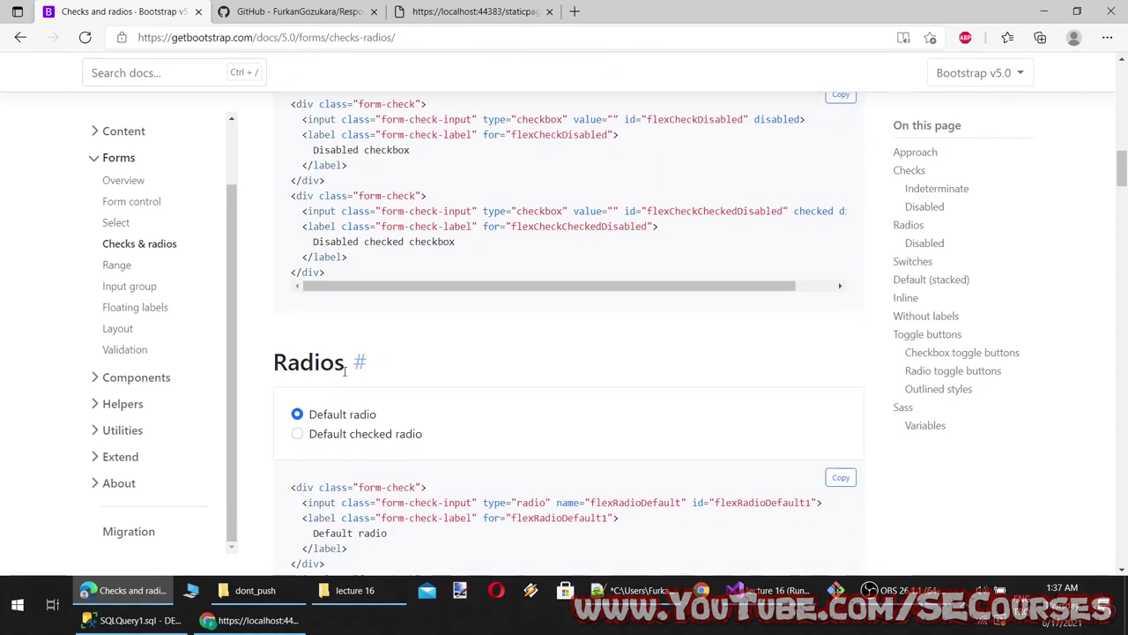
double_click(308, 361)
key("ctrl+c")
key("alt+Tab")
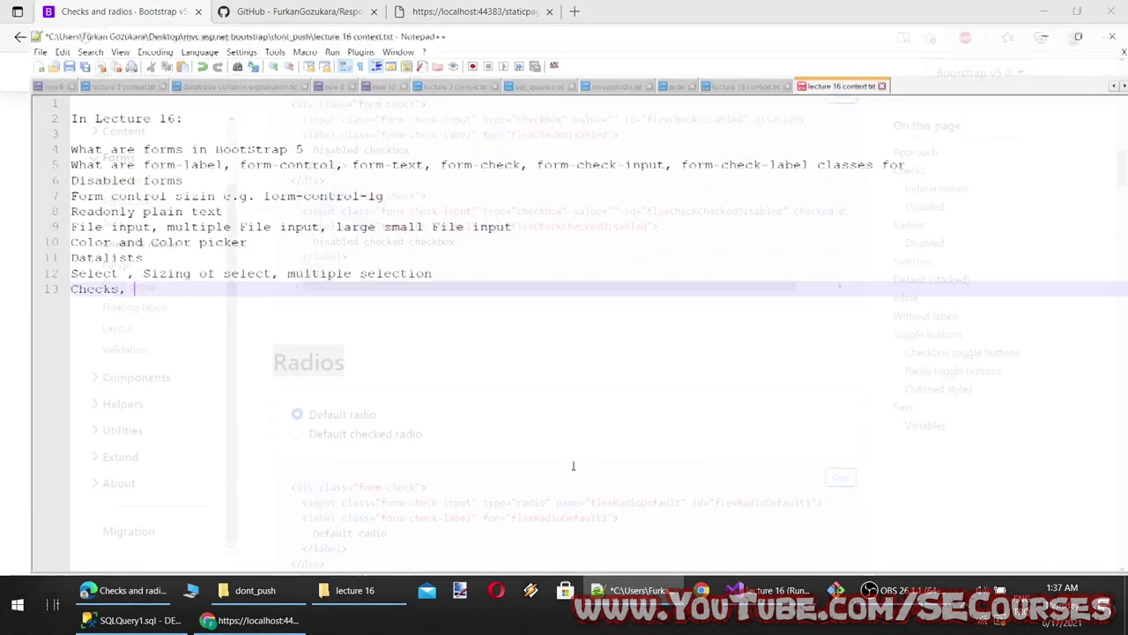
key("ctrl+v")
key("alt+Tab")
Add a comma and the Switches heading to the end of line 13
scroll(335, 434, "down", 7)
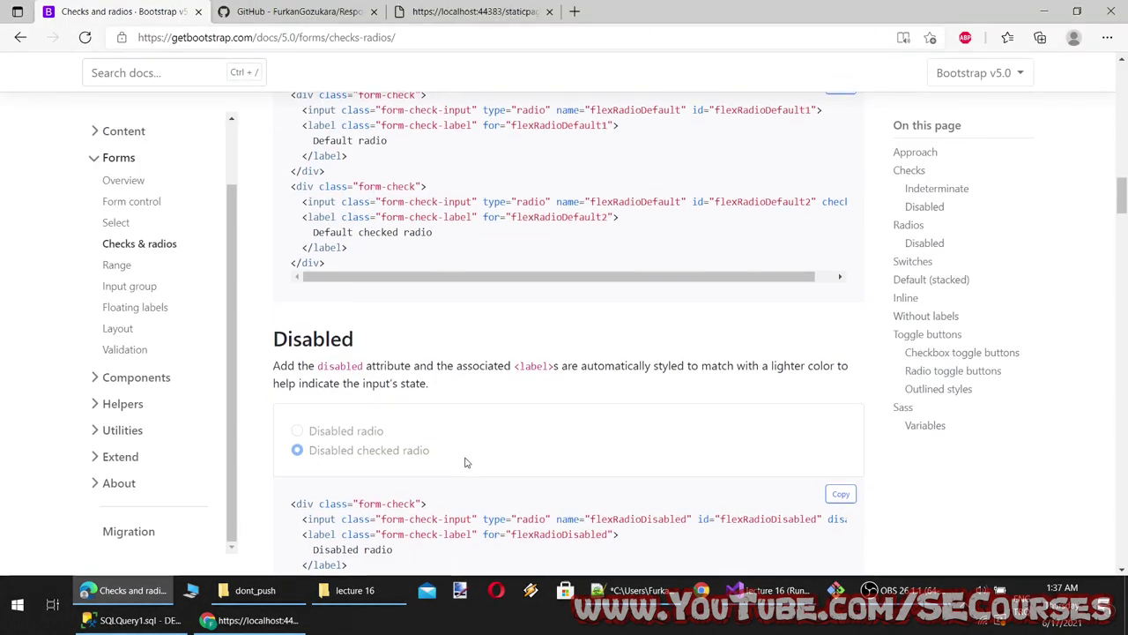
double_click(319, 445)
key("ctrl+c")
key("alt+Tab")
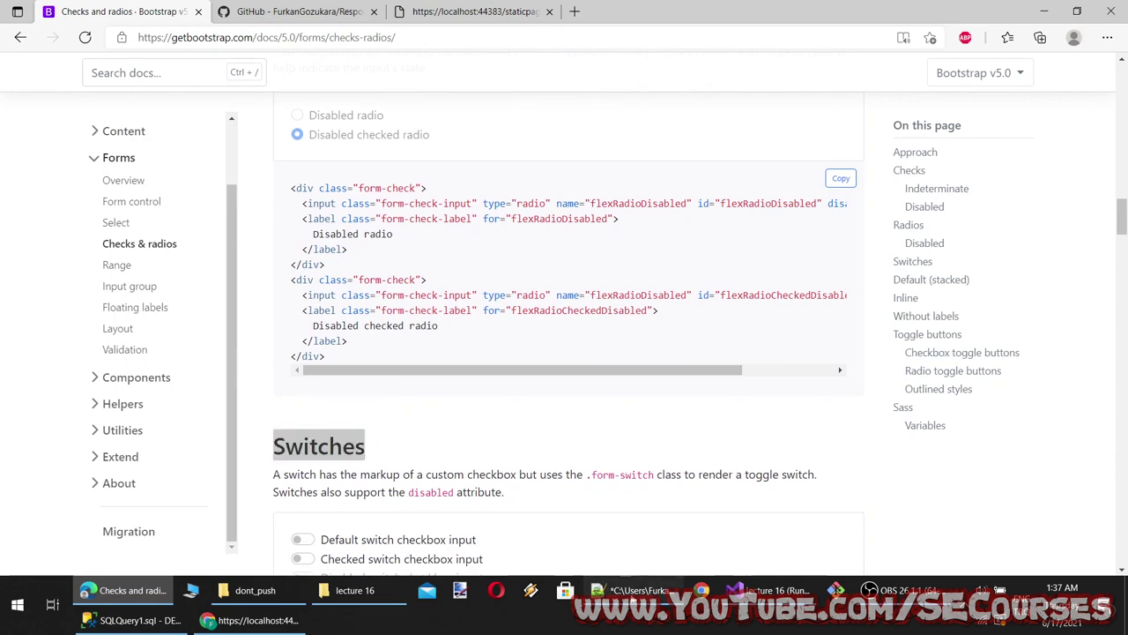
type(", Radios,")
key("ctrl+v")
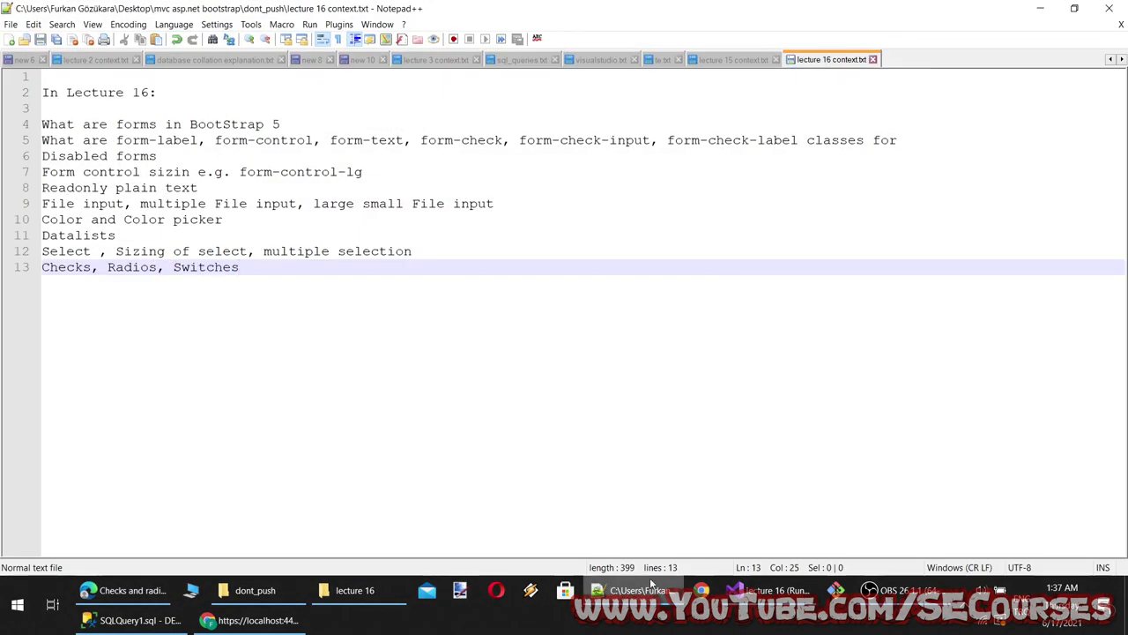
key("alt+Tab")
left_click(262, 388)
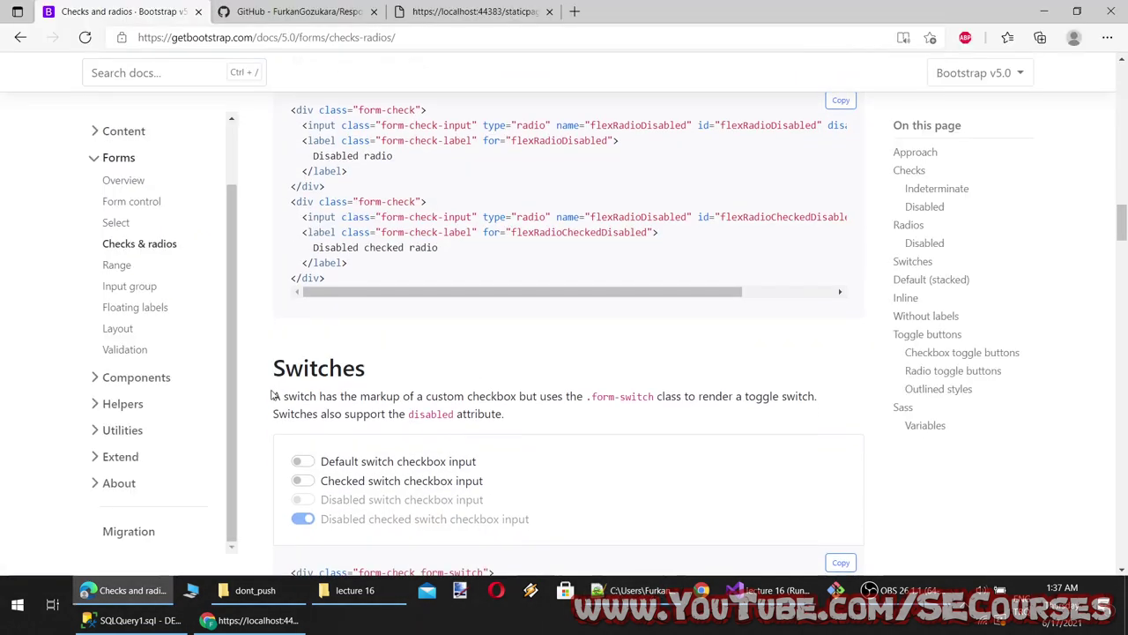
Try the stacked checkbox, default radios, inline checkboxes and inline radio examples
left_click_drag(273, 396, 282, 395)
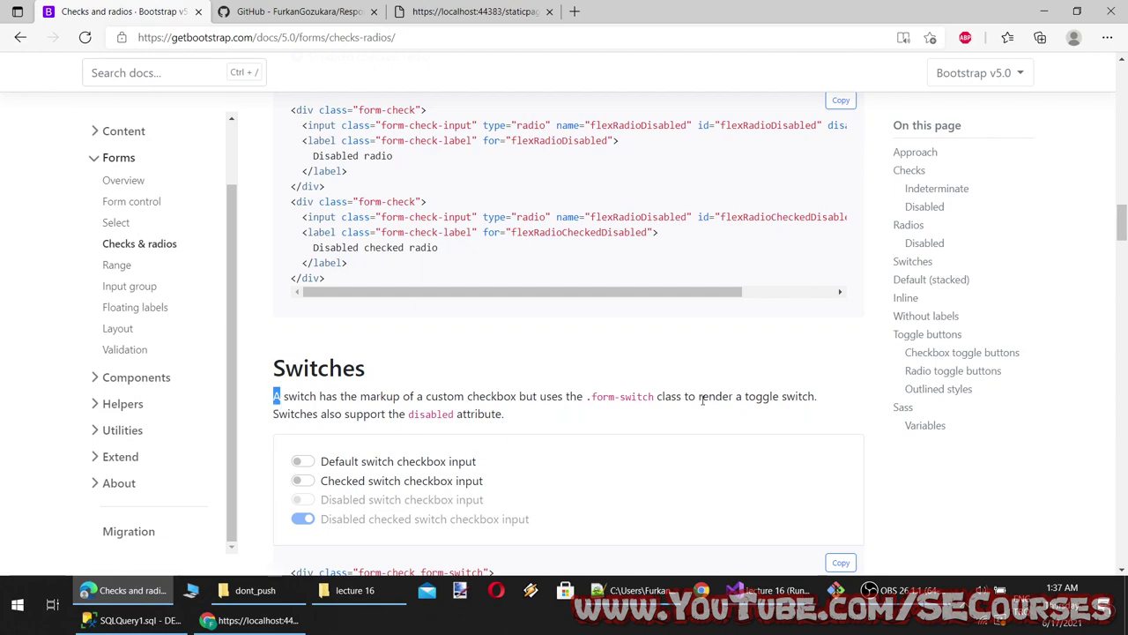
scroll(471, 327, "down", 7)
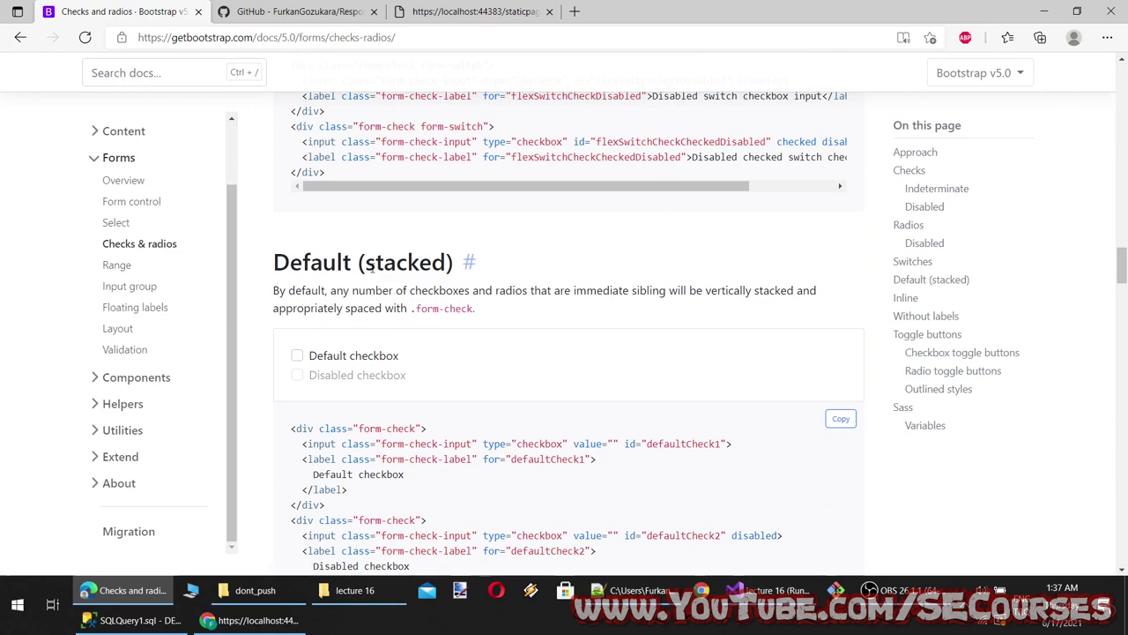
left_click(345, 360)
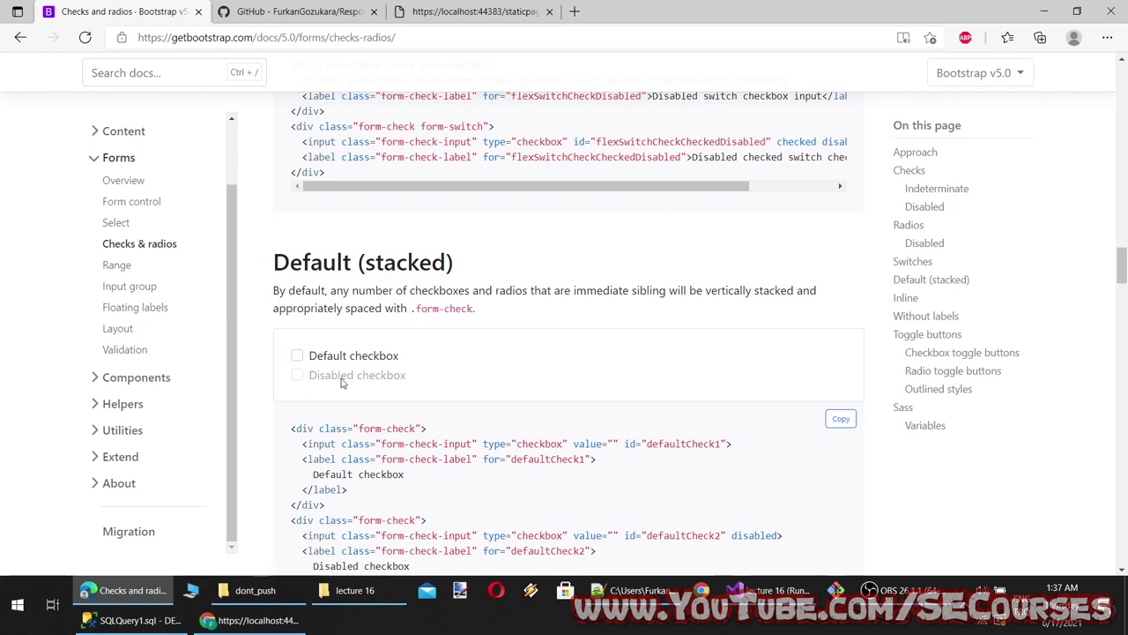
scroll(342, 382, "down", 5)
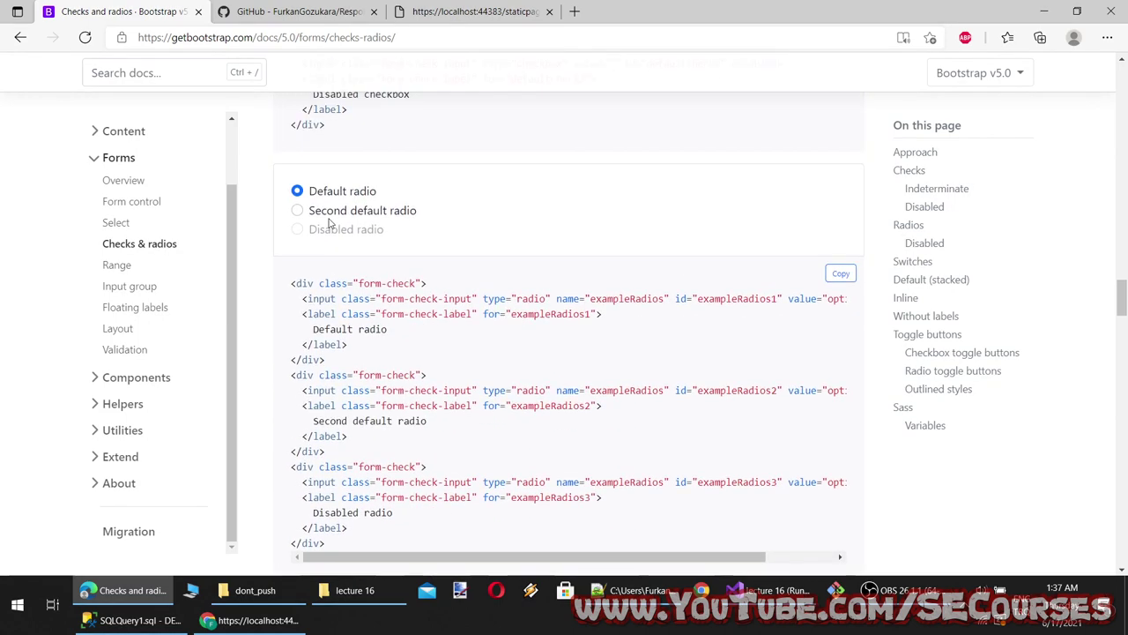
left_click(330, 221)
left_click(314, 190)
scroll(352, 370, "down", 3)
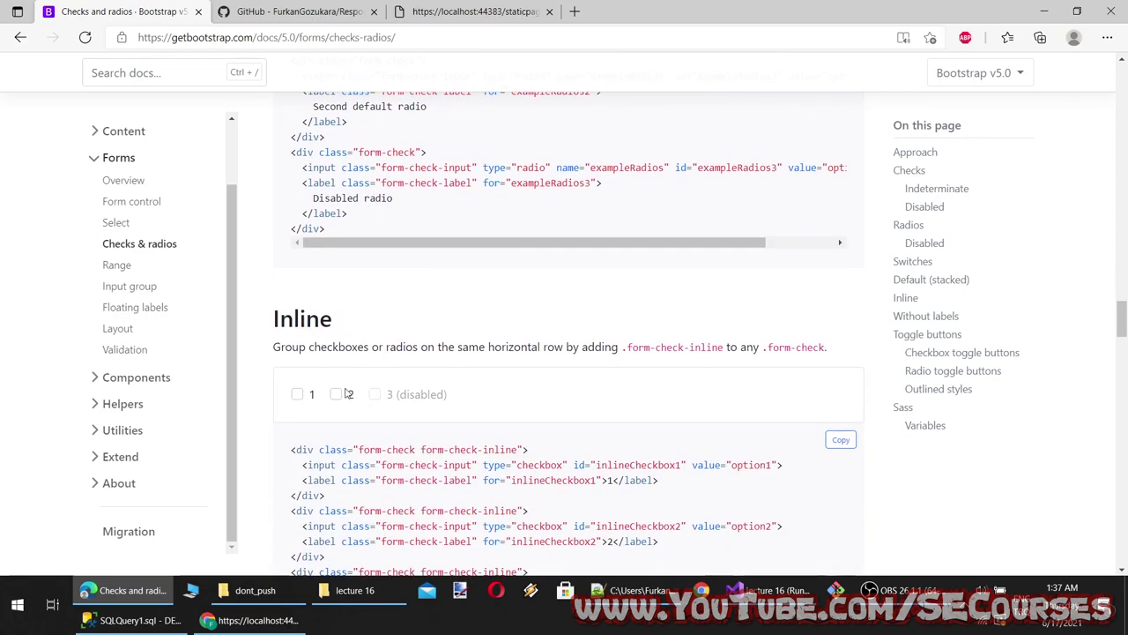
left_click(336, 395)
left_click(297, 394)
left_click(336, 394)
scroll(372, 408, "down", 2)
scroll(374, 407, "down", 2)
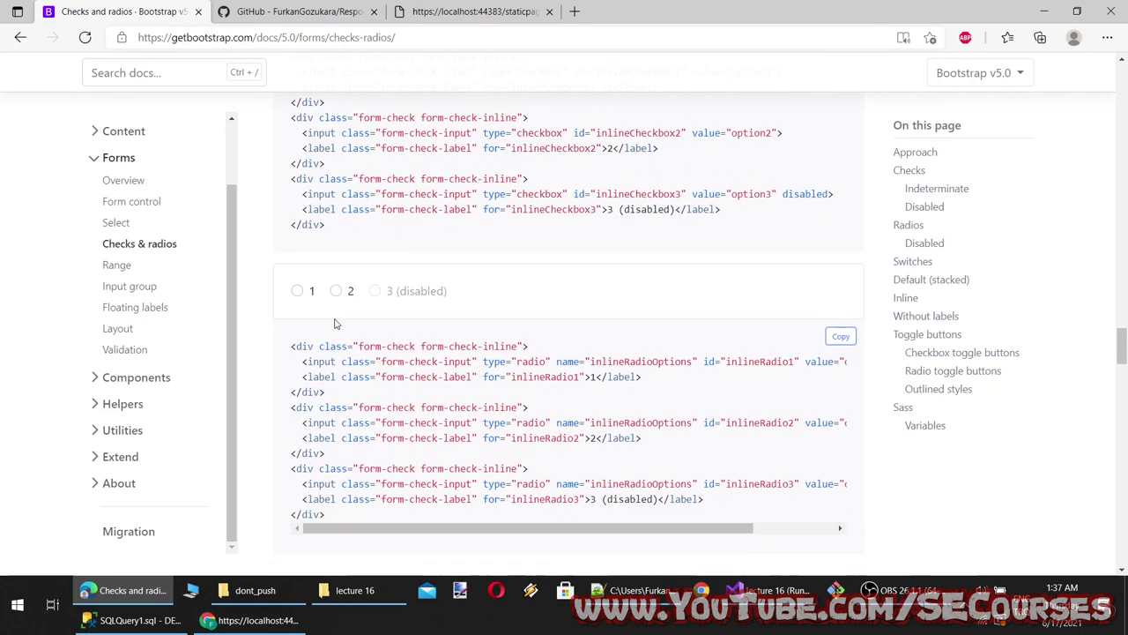
left_click(298, 290)
scroll(368, 375, "up", 1)
scroll(366, 375, "up", 3)
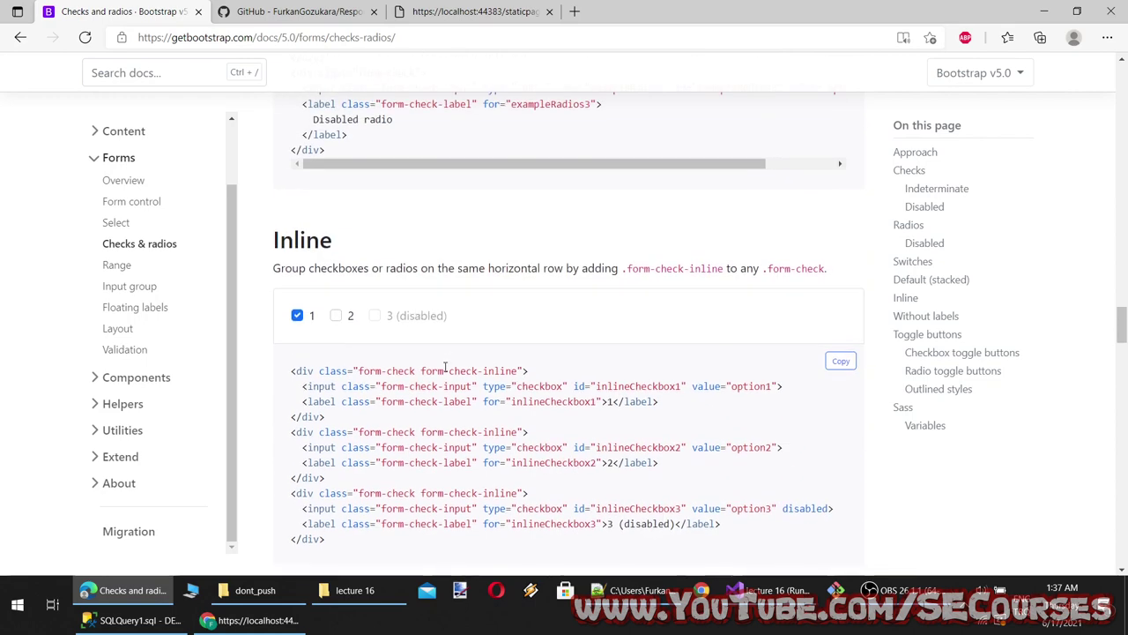
Highlight the form-check-inline class on the first div of the inline example code
double_click(506, 370)
left_click(506, 371)
double_click(506, 371)
left_click_drag(416, 370, 330, 370)
left_click(459, 370)
left_click_drag(516, 371, 407, 370)
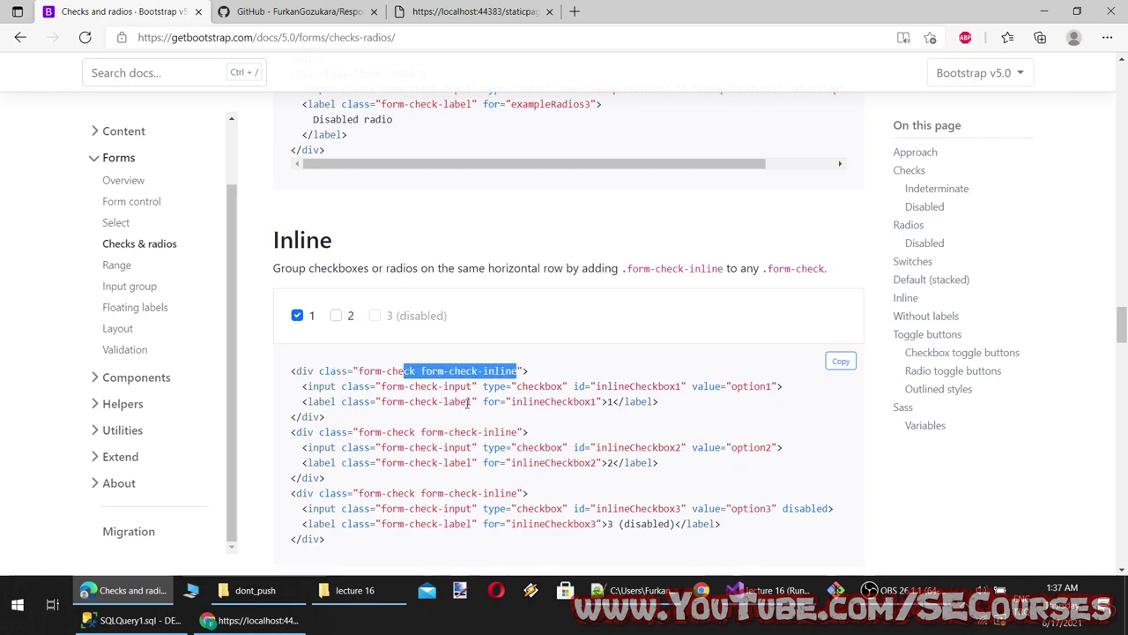
left_click(515, 371)
left_click_drag(518, 371, 426, 371)
Check the inlineCheckbox1 id and label pairing, then select the whole inline checkboxes code block
scroll(442, 399, "down", 2)
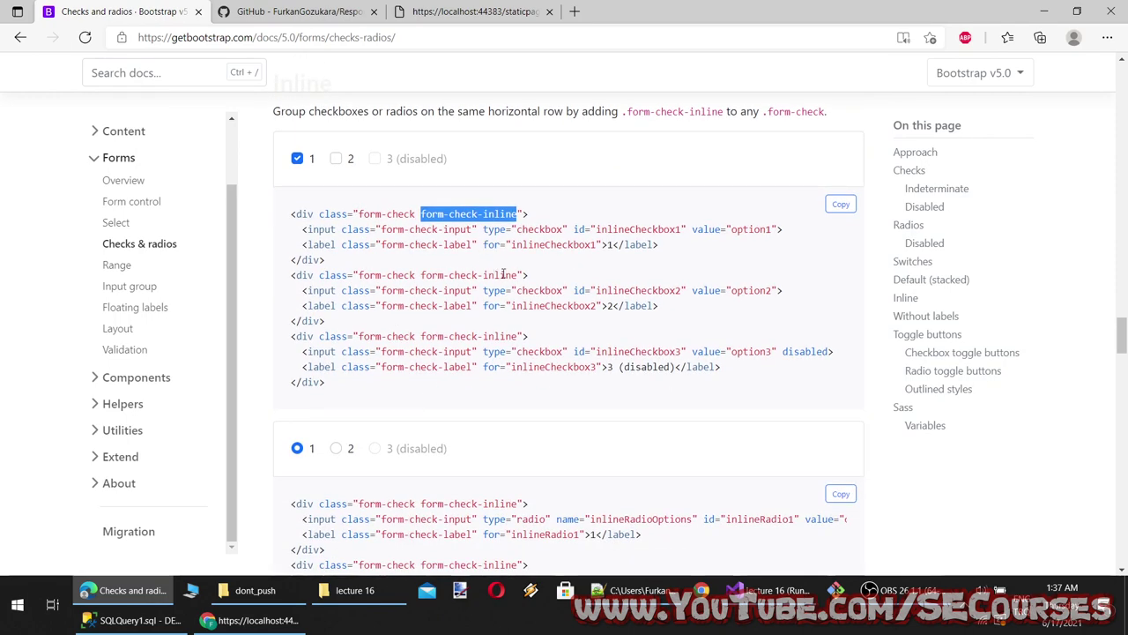
double_click(554, 244)
double_click(638, 229)
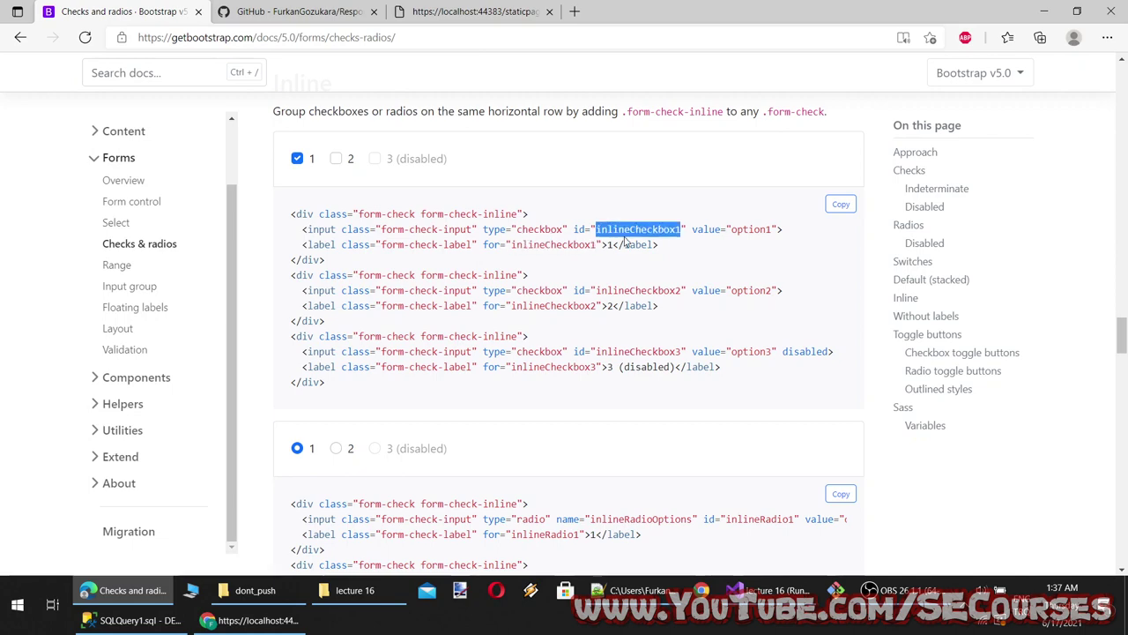
double_click(537, 244)
left_click(479, 245)
left_click_drag(369, 245, 572, 244)
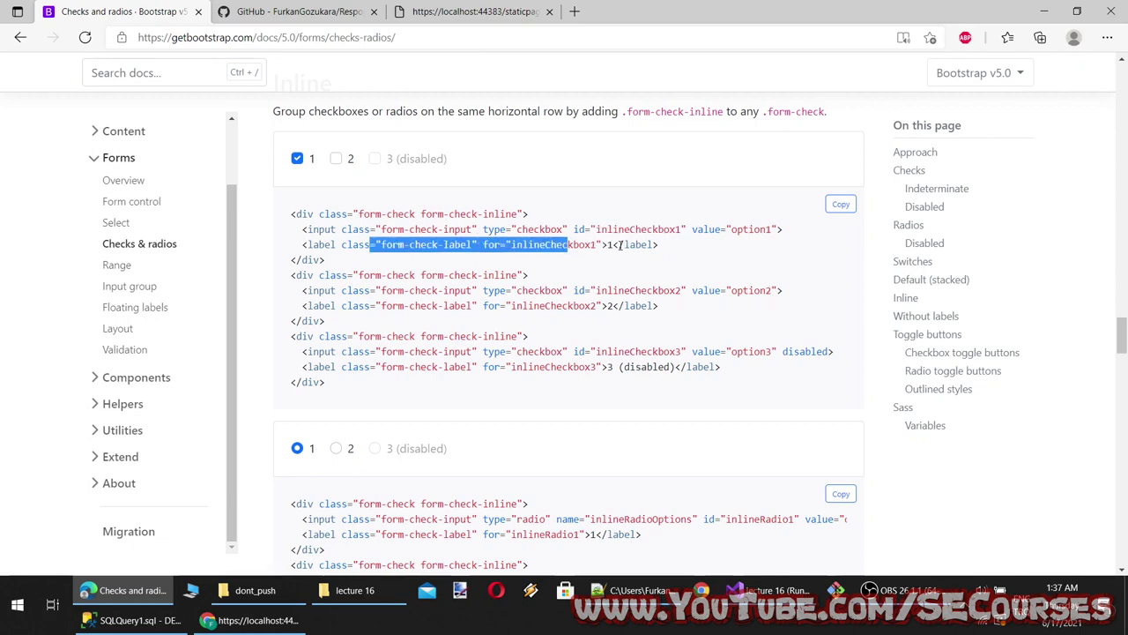
left_click_drag(660, 244, 456, 229)
scroll(293, 194, "down", 3)
scroll(294, 194, "up", 4)
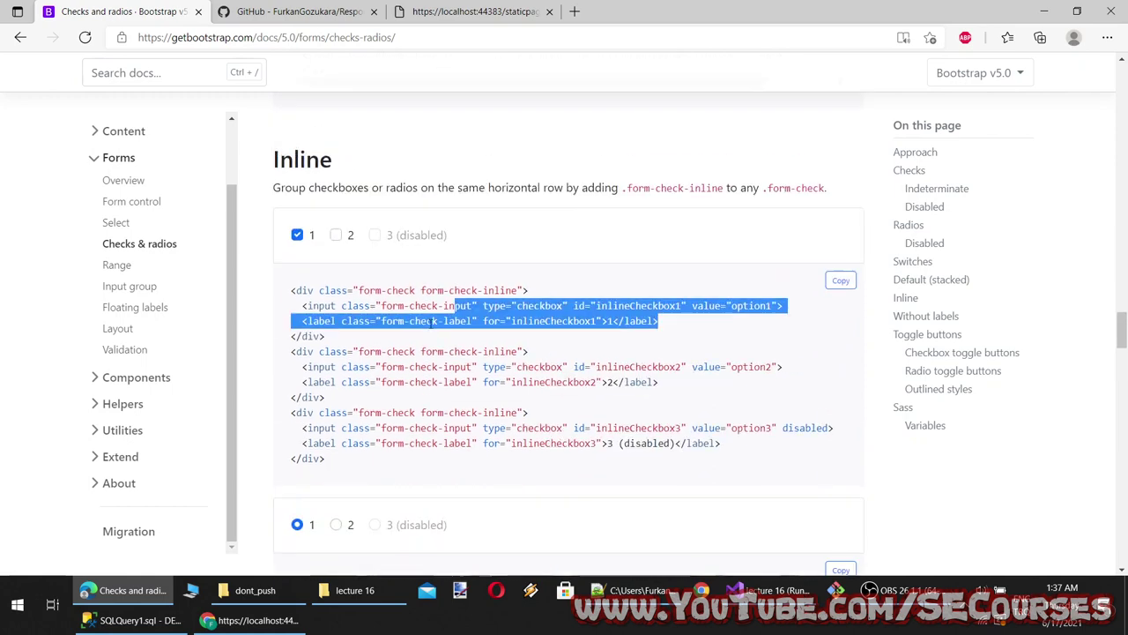
left_click_drag(341, 463, 291, 290)
key("ctrl+c")
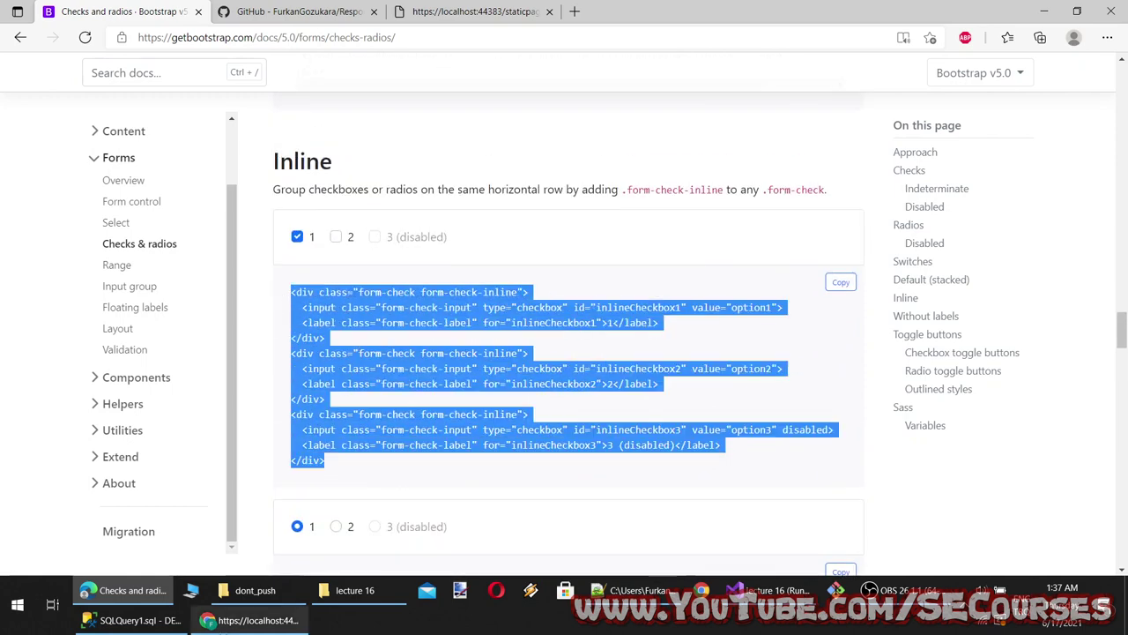
left_click(749, 592)
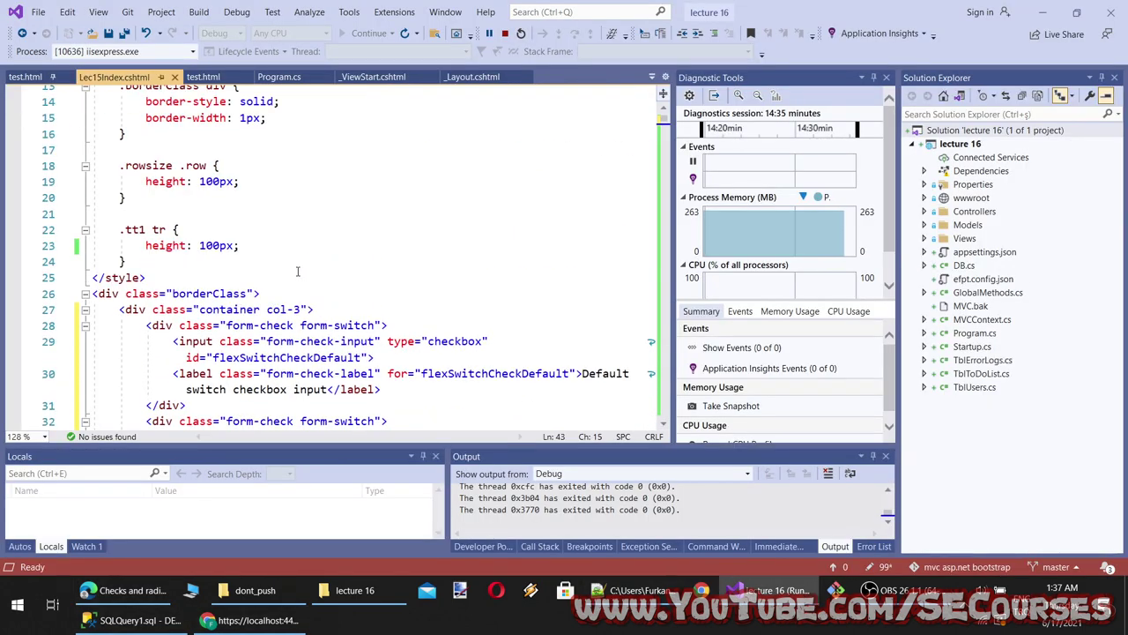
Paste the three inline checkbox blocks after line 27 of Lec15Index.cshtml and save
left_click(334, 305)
key("Return")
key("Return")
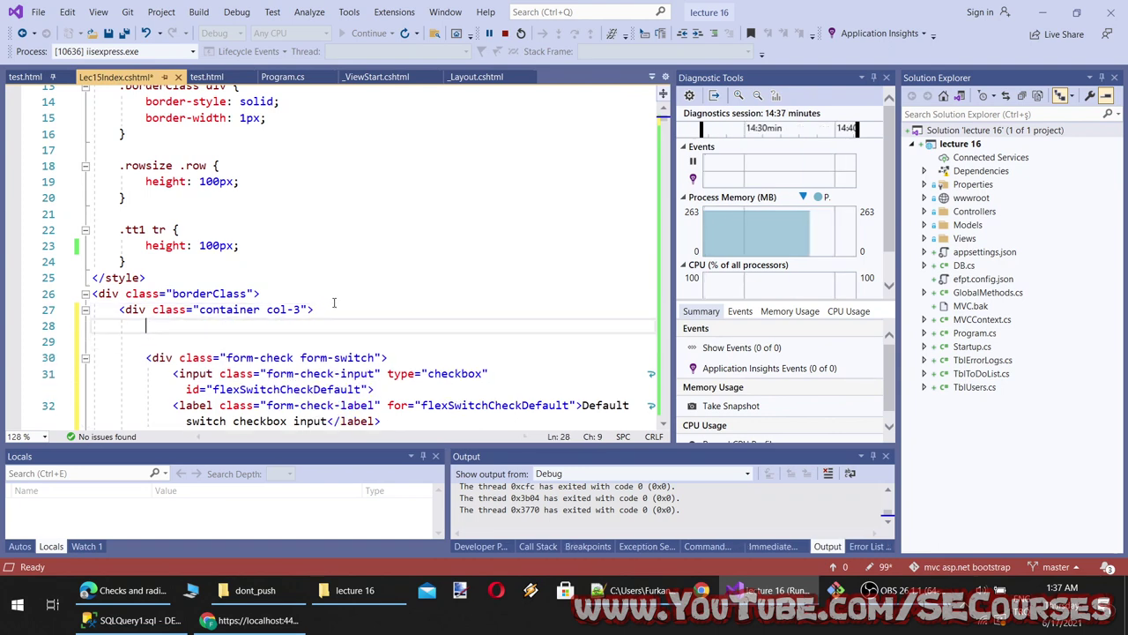
key("ctrl+v")
key("ctrl+s")
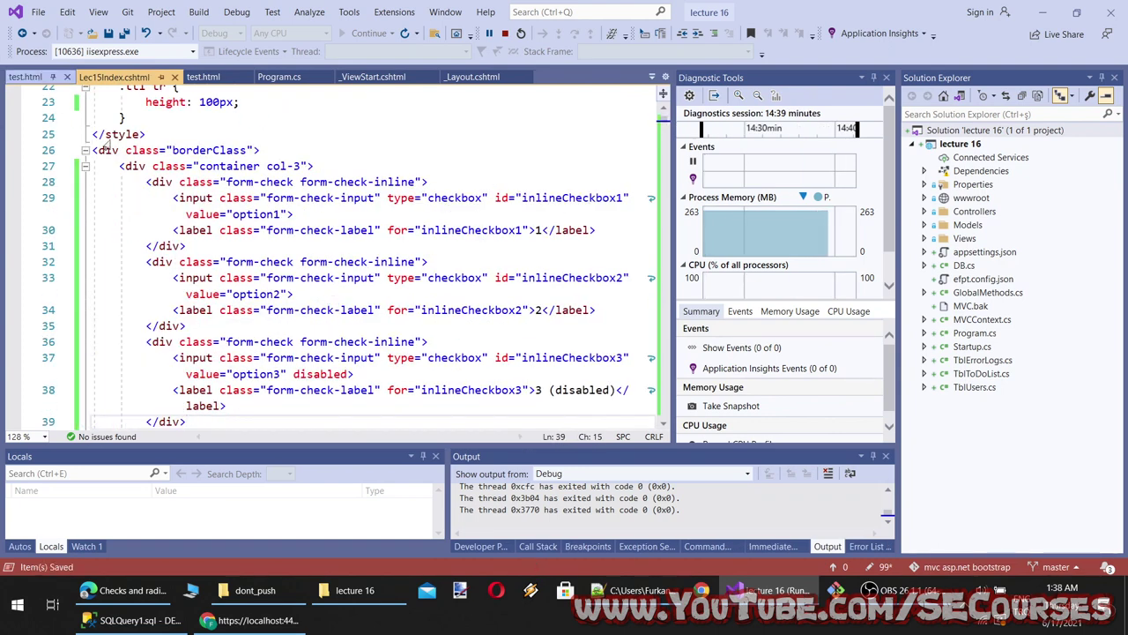
Paste the inline checkbox blocks below line 8 of test.html, save, and reload it in Chrome
left_click(25, 77)
scroll(323, 202, "up", 3)
left_click(325, 204)
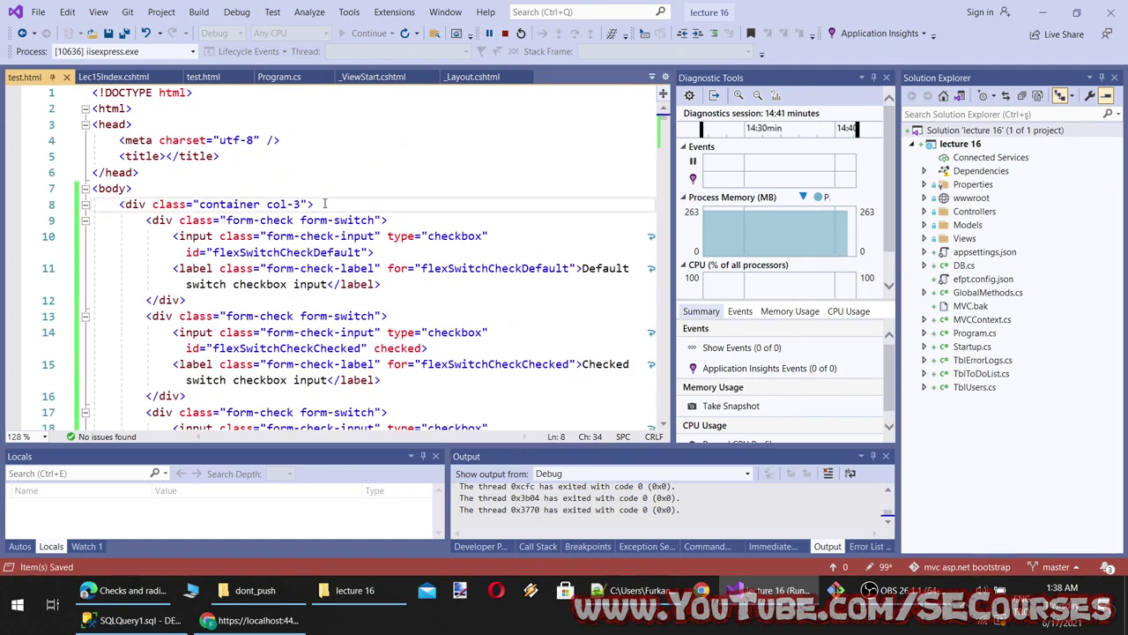
key("Return")
key("Return")
key("Up")
key("ctrl+v")
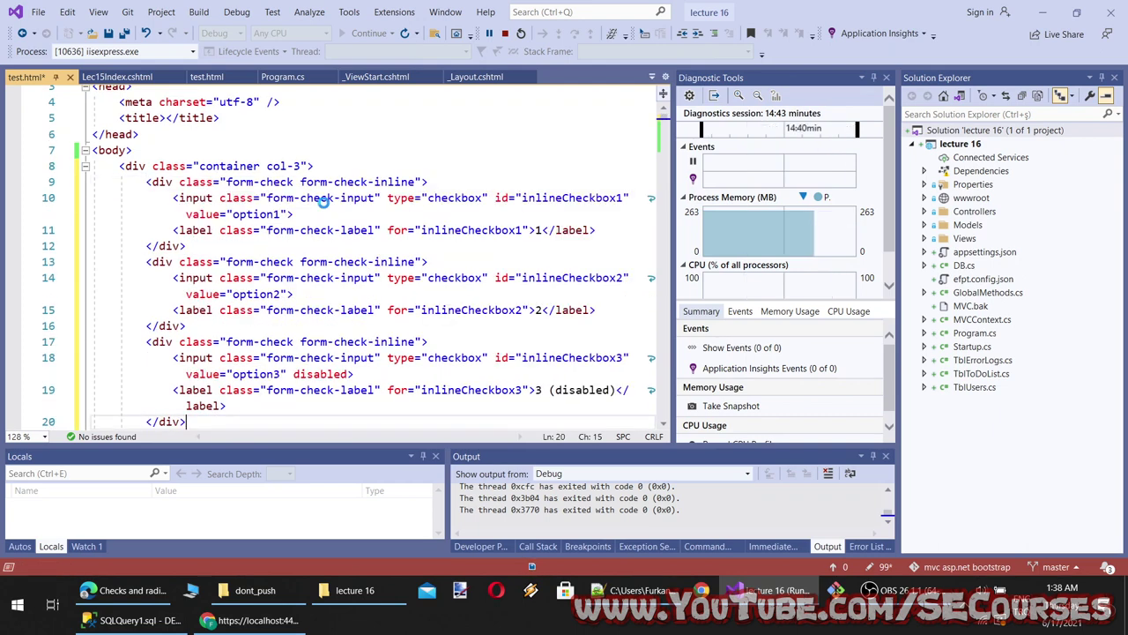
key("ctrl+s")
key("alt+Tab")
key("F5")
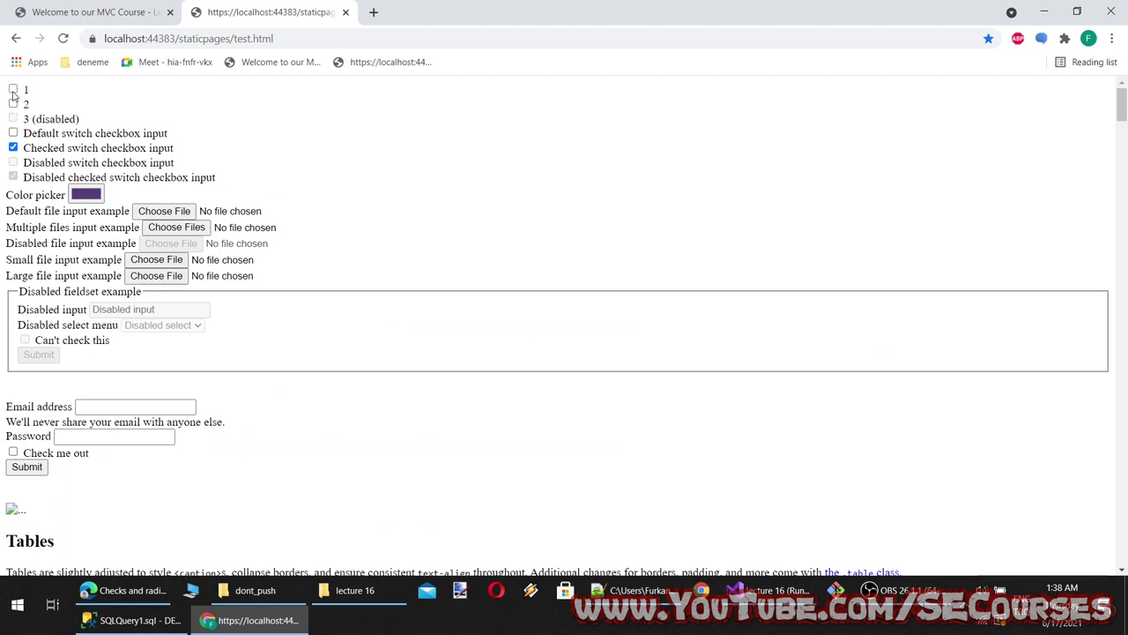
On the Welcome to our MVC Course page, uncheck inline checkbox 2
left_click(76, 15)
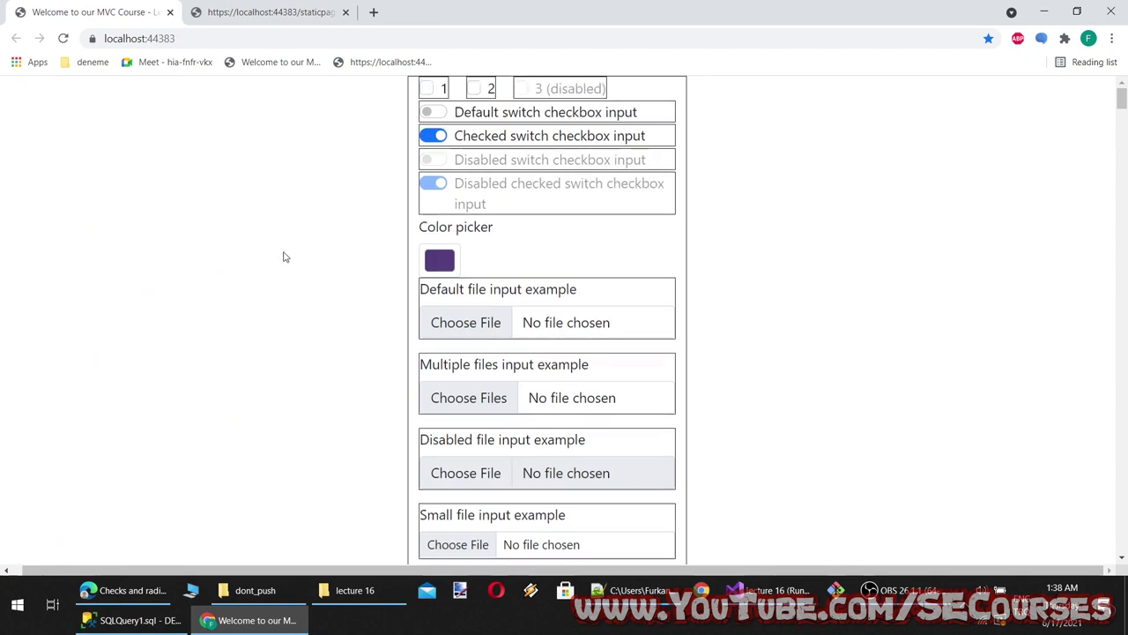
left_click(472, 89)
Inspect the borderClass border style rules in Lec15Index.cshtml and select the word borderClass
left_click(766, 590)
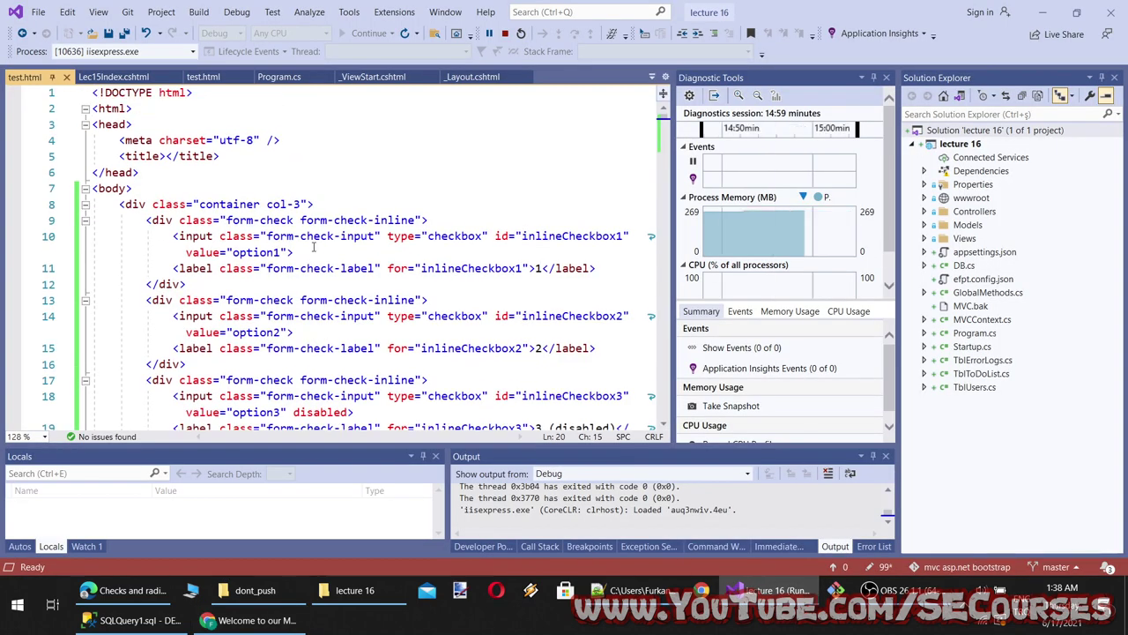
key("ctrl+Tab")
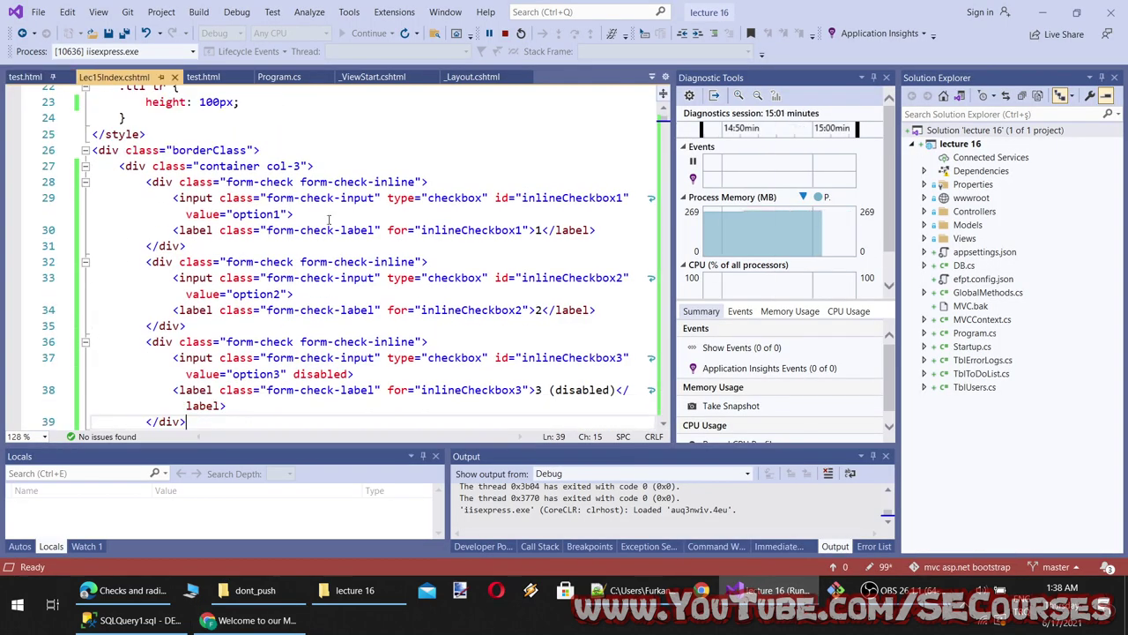
scroll(433, 244, "up", 7)
scroll(371, 246, "down", 2)
scroll(371, 247, "up", 2)
scroll(213, 304, "down", 2)
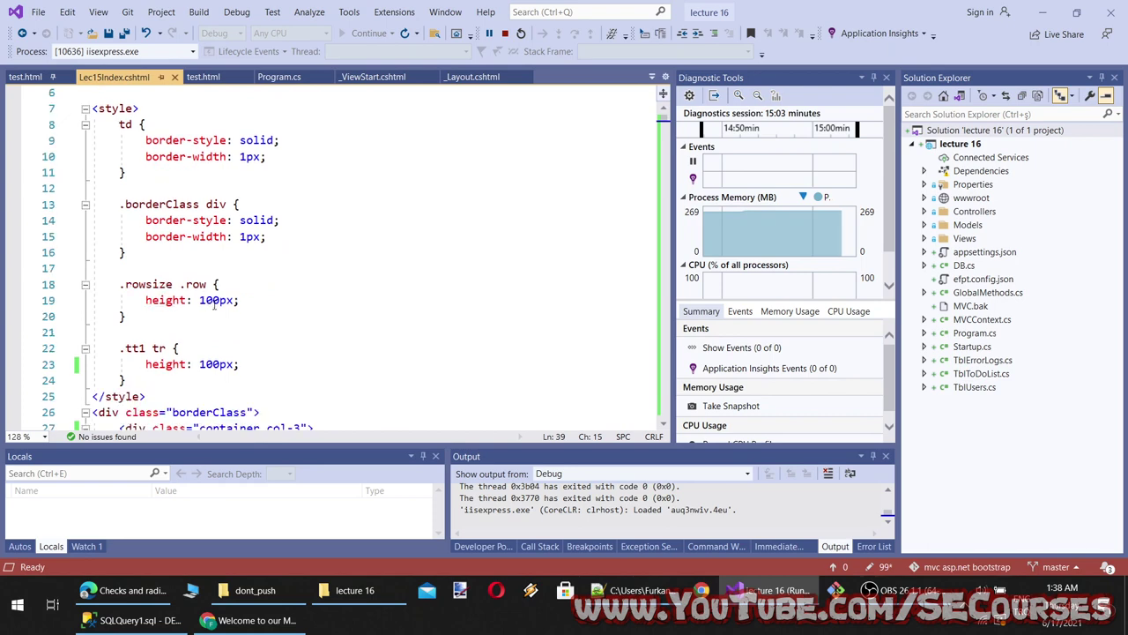
left_click_drag(266, 236, 126, 204)
left_click(151, 204)
double_click(171, 206)
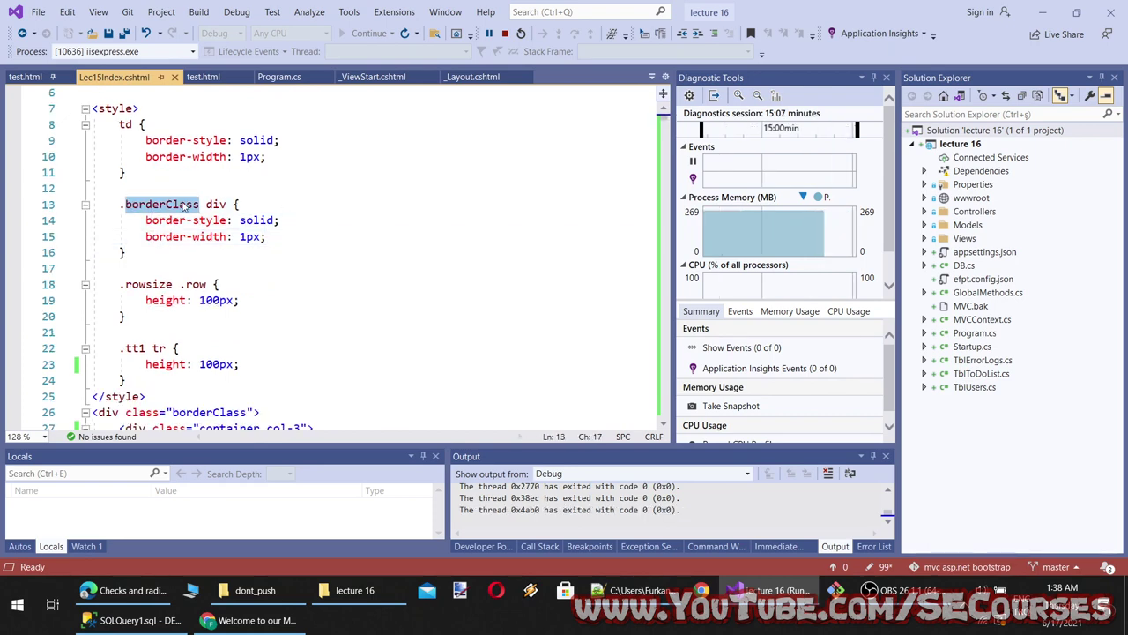
On the Chrome test page, uncheck inline checkbox 2, check checkbox 1, and return to Bootstrap's docs
left_click(238, 620)
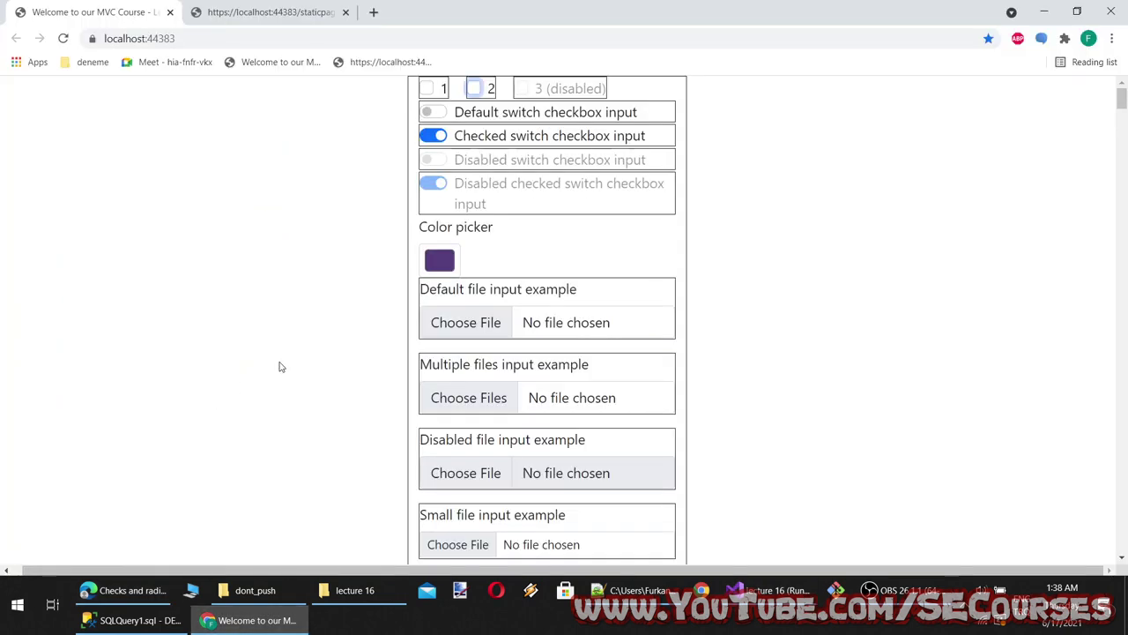
left_click(473, 88)
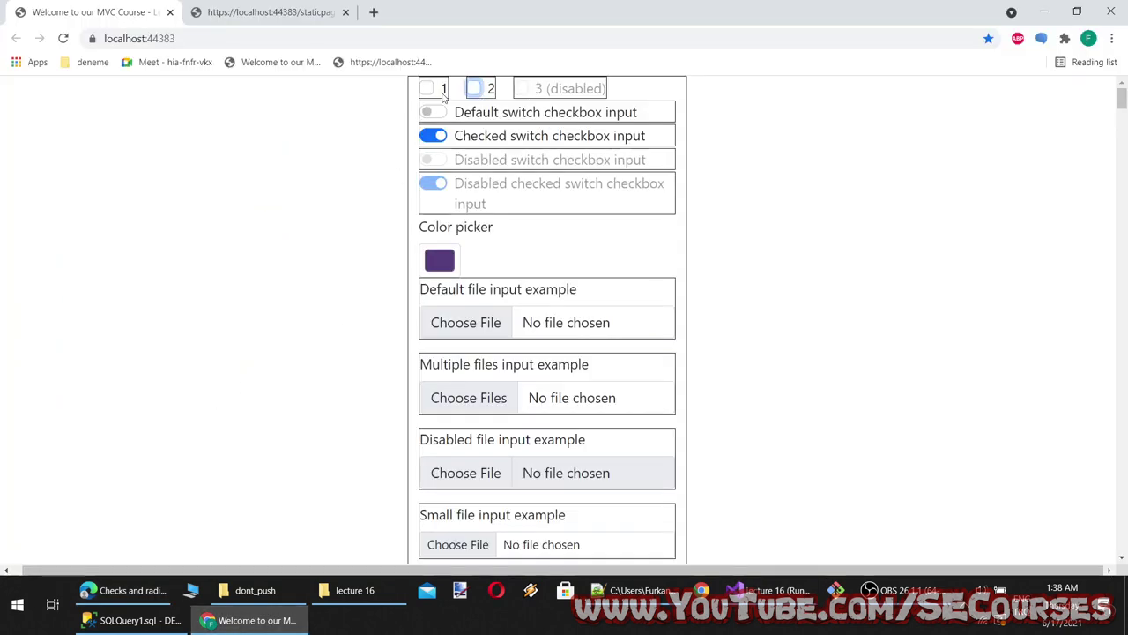
left_click(427, 88)
left_click(132, 593)
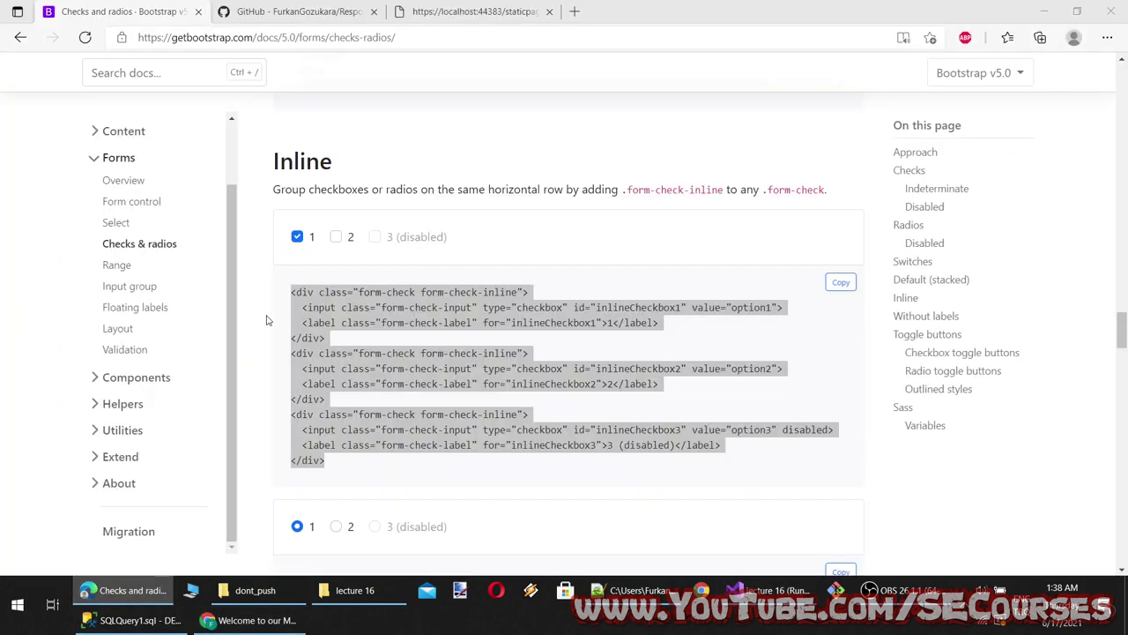
Append ', Inline' to the Checks, Radios, Switches line of the lecture notes
double_click(303, 162)
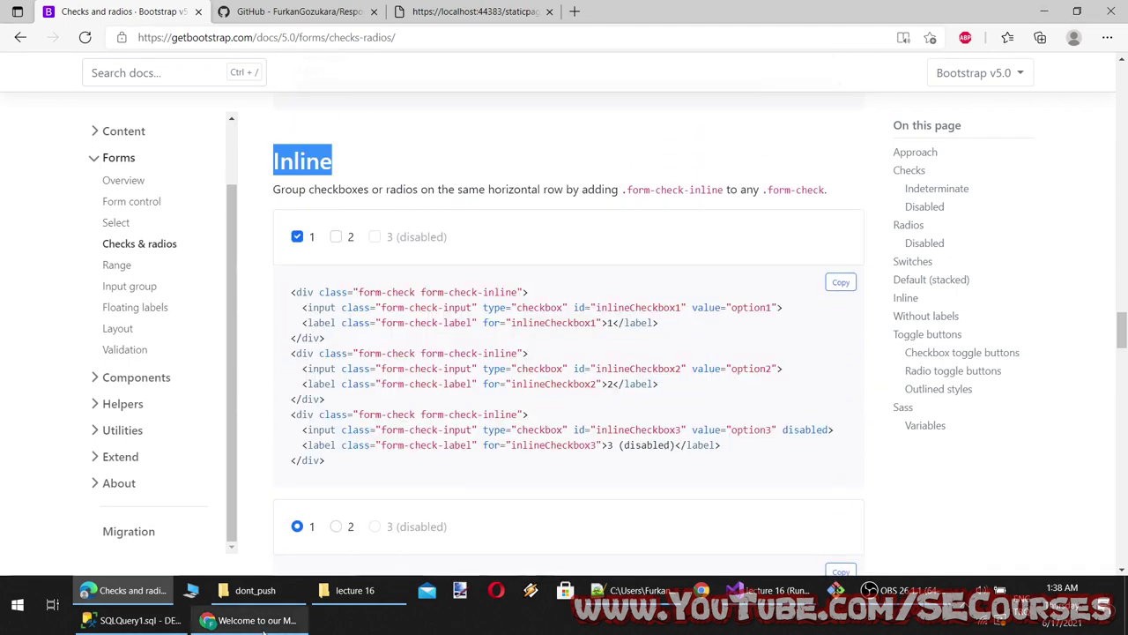
left_click(628, 589)
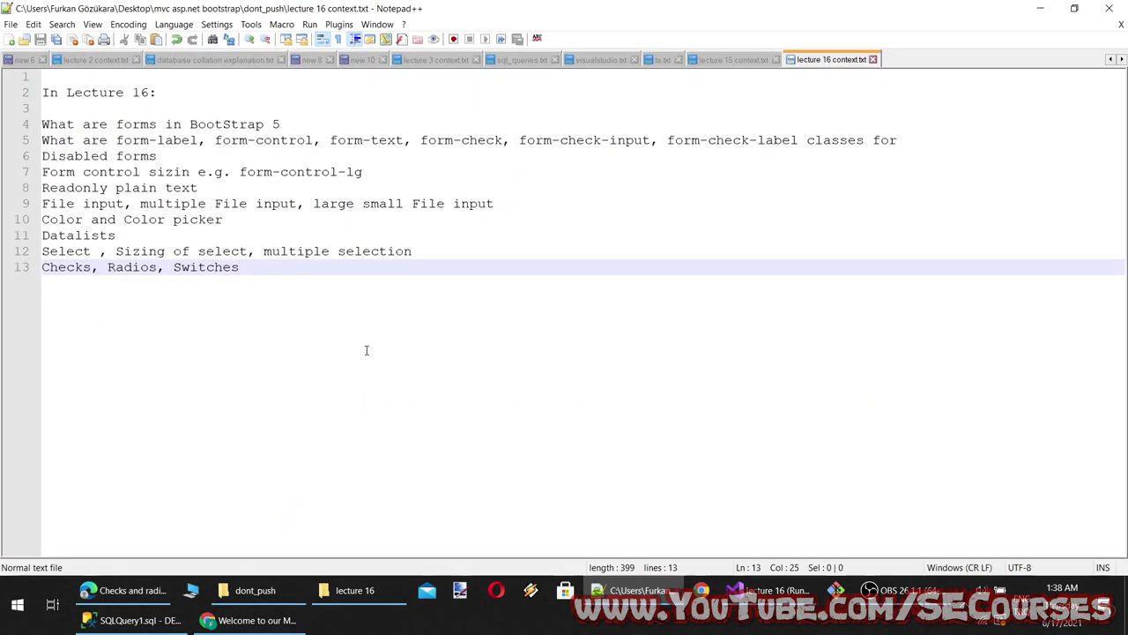
type(", Inline")
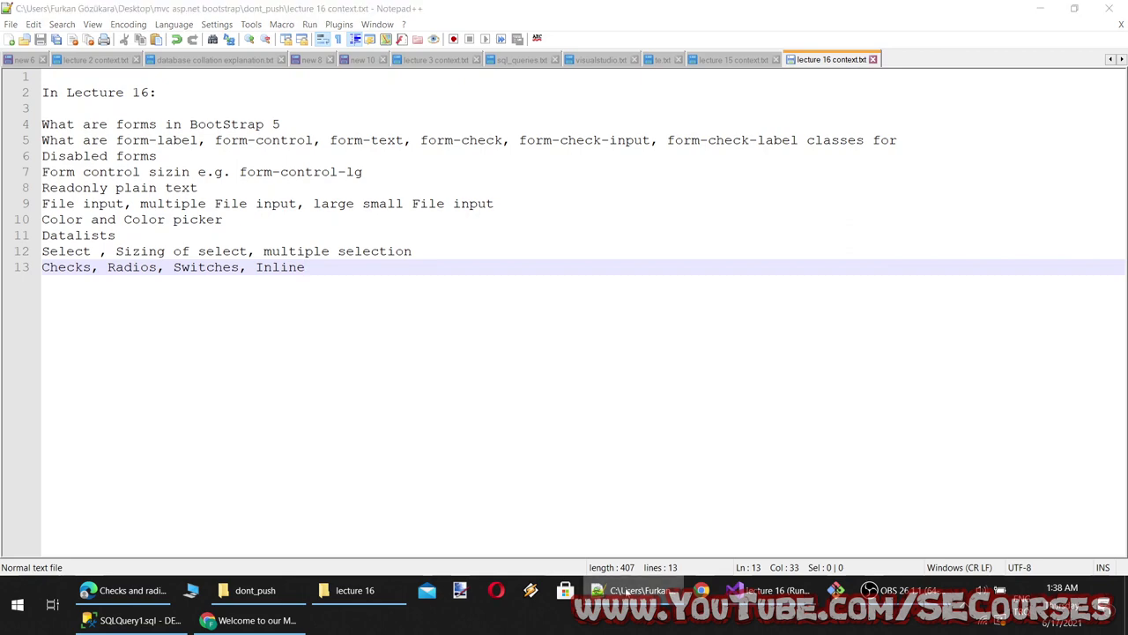
Try the Single toggle and Checked toggle button demos in Bootstrap's docs
key("alt+Tab")
scroll(366, 419, "down", 5)
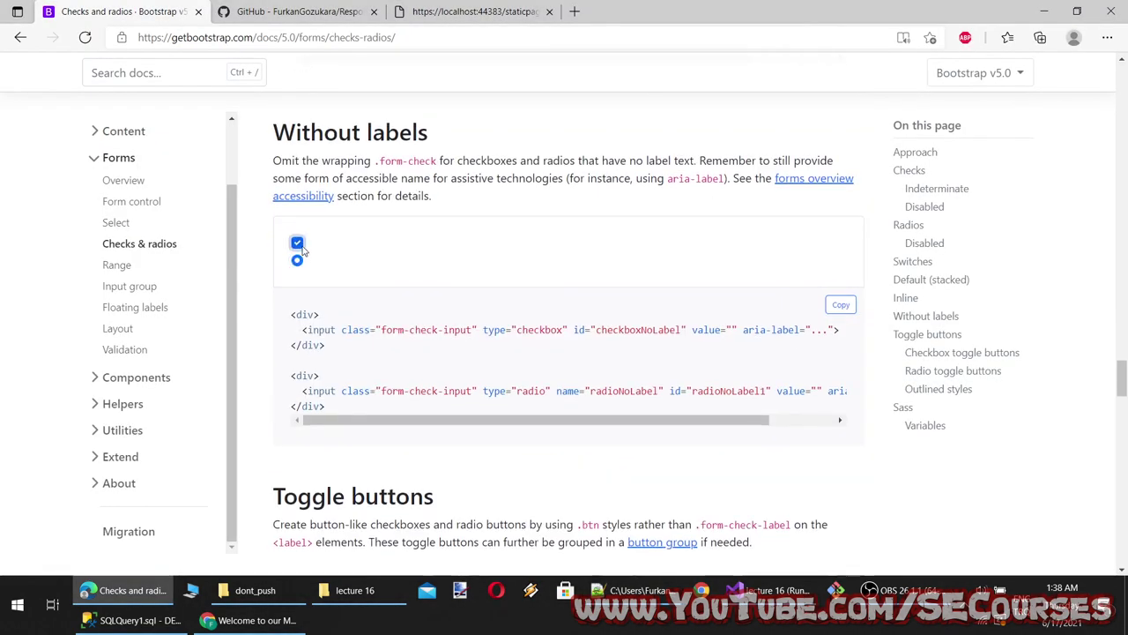
scroll(401, 179, "down", 4)
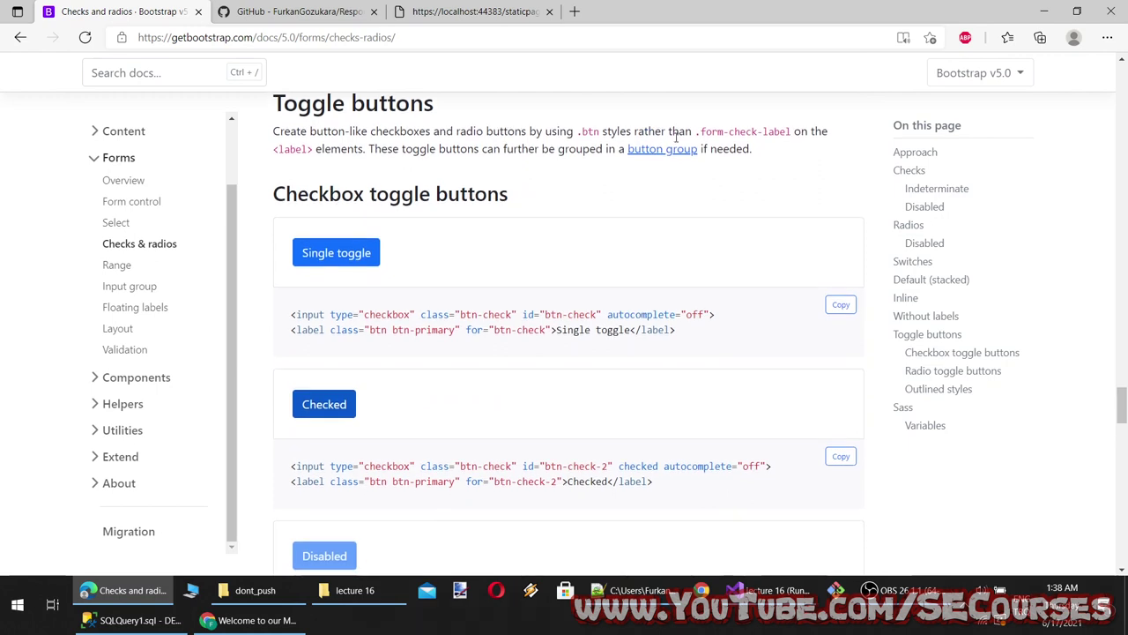
left_click(327, 253)
left_click(334, 254)
left_click(335, 255)
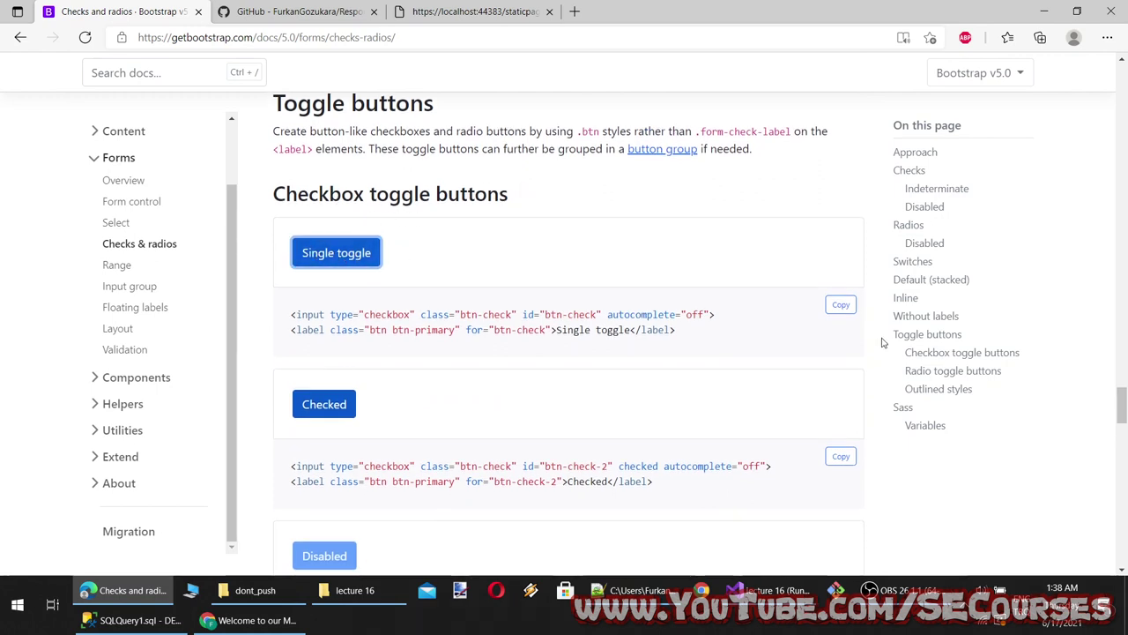
left_click(332, 407)
left_click(333, 255)
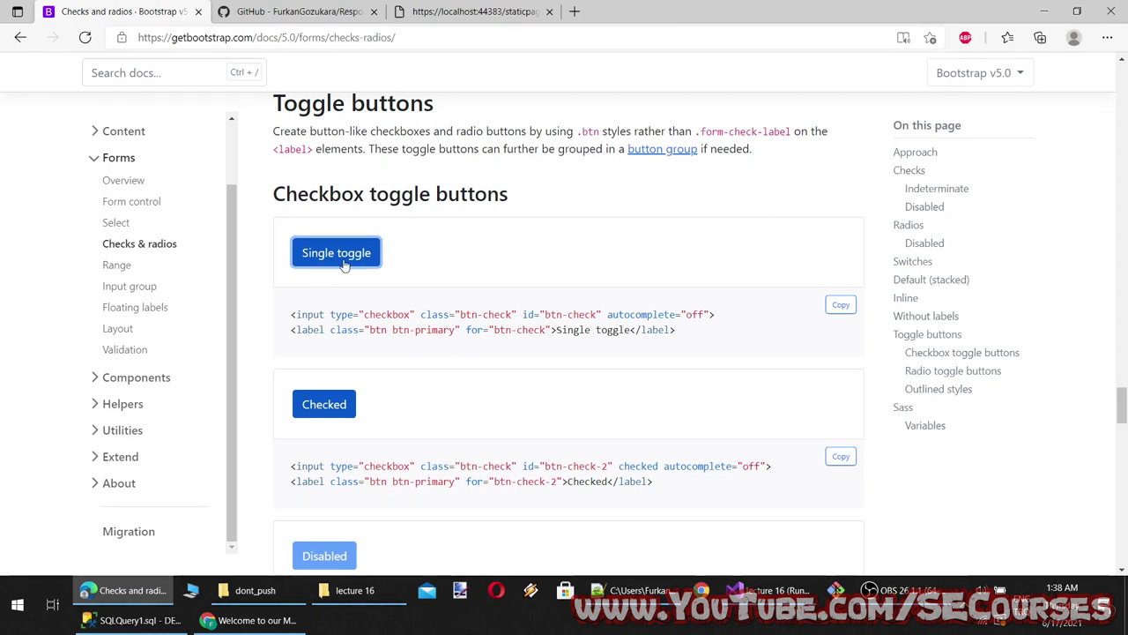
left_click(525, 300)
left_click(363, 261)
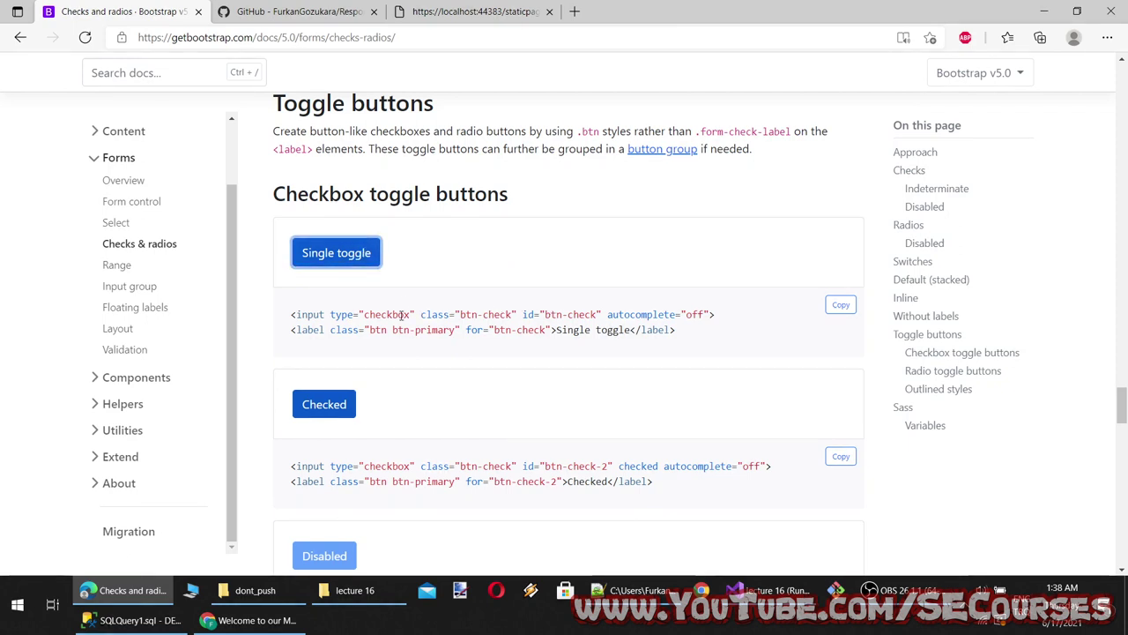
left_click(357, 264)
left_click(438, 255)
double_click(355, 257)
left_click(323, 415)
scroll(428, 390, "down", 2)
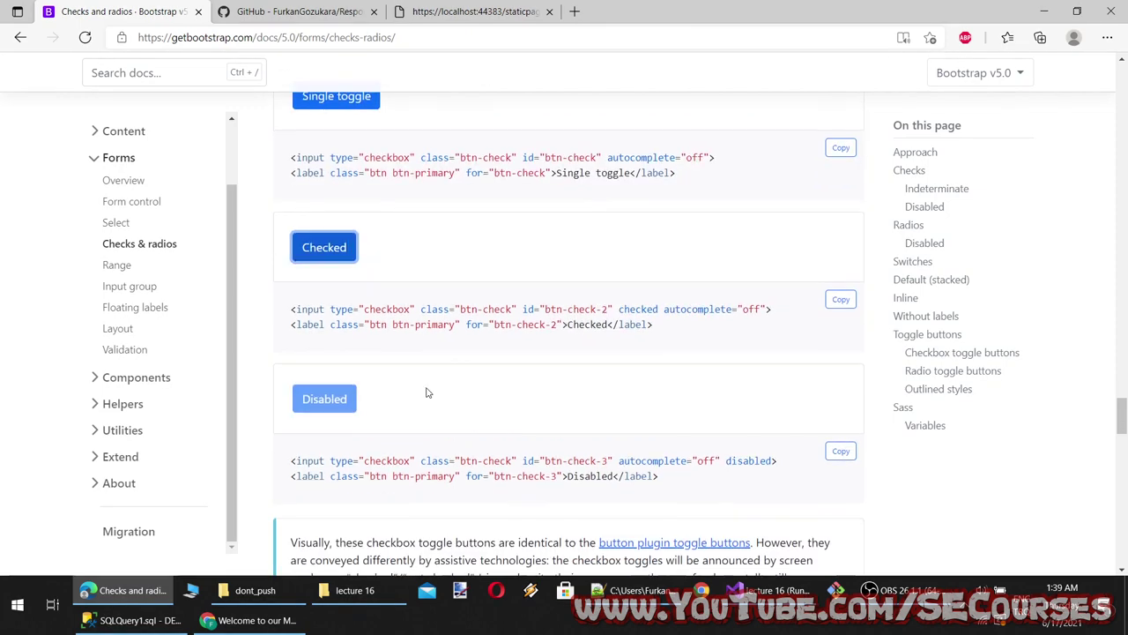
left_click(401, 418)
Try the radio toggle button demos, then select the Toggle buttons heading
scroll(401, 418, "down", 5)
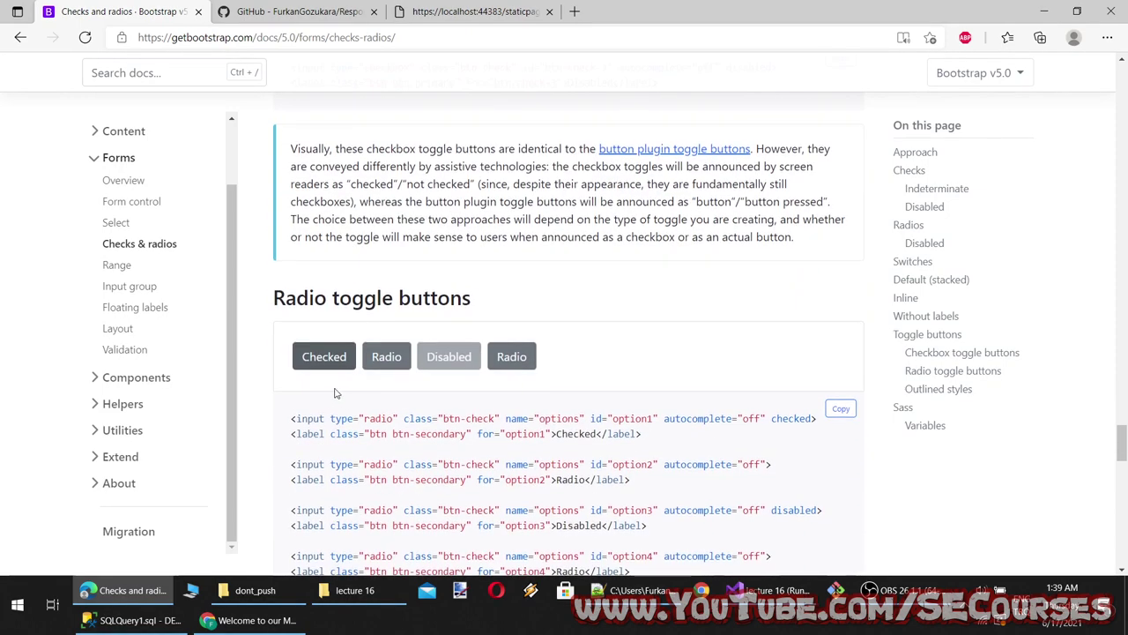
left_click(387, 356)
left_click(516, 358)
scroll(494, 420, "down", 5)
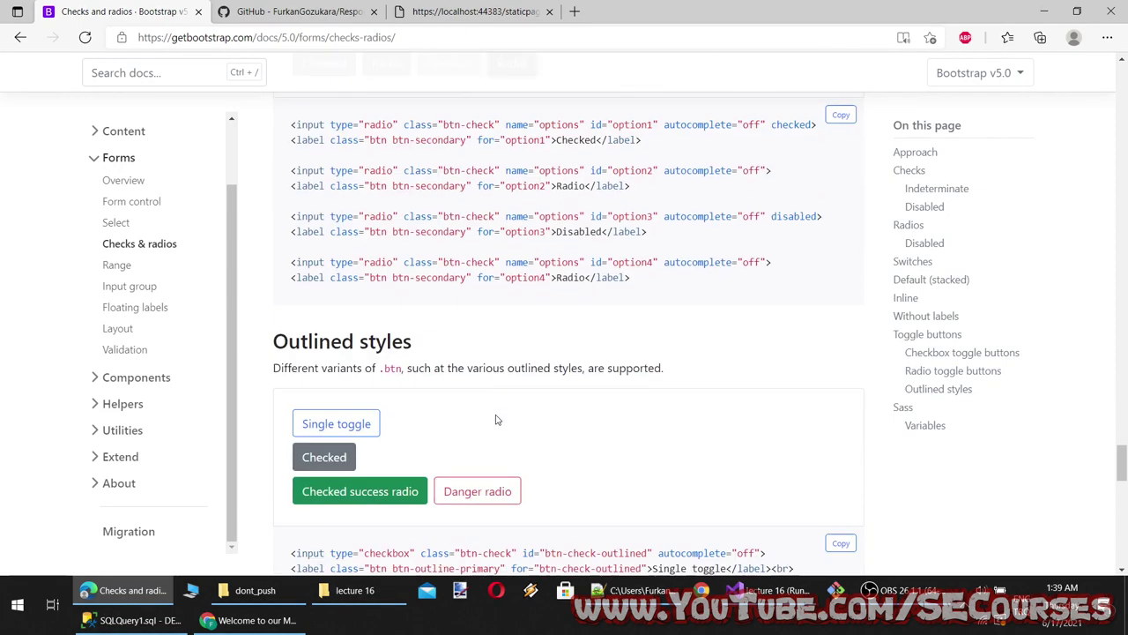
scroll(494, 421, "up", 3)
left_click(328, 204)
left_click(387, 201)
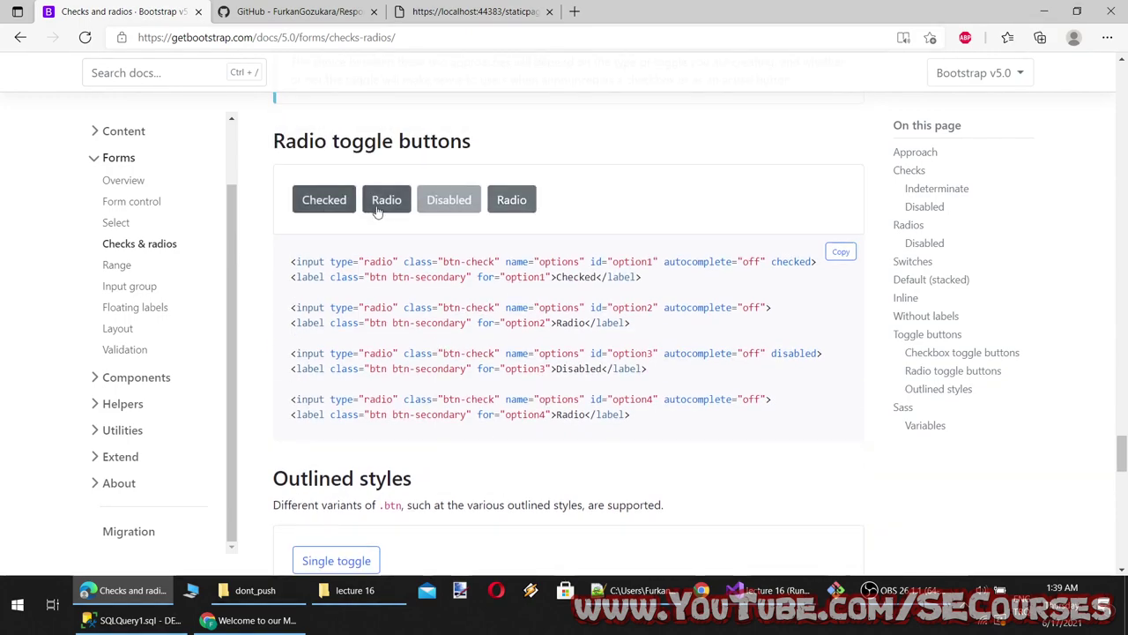
left_click(520, 203)
scroll(508, 326, "down", 3)
scroll(494, 335, "up", 12)
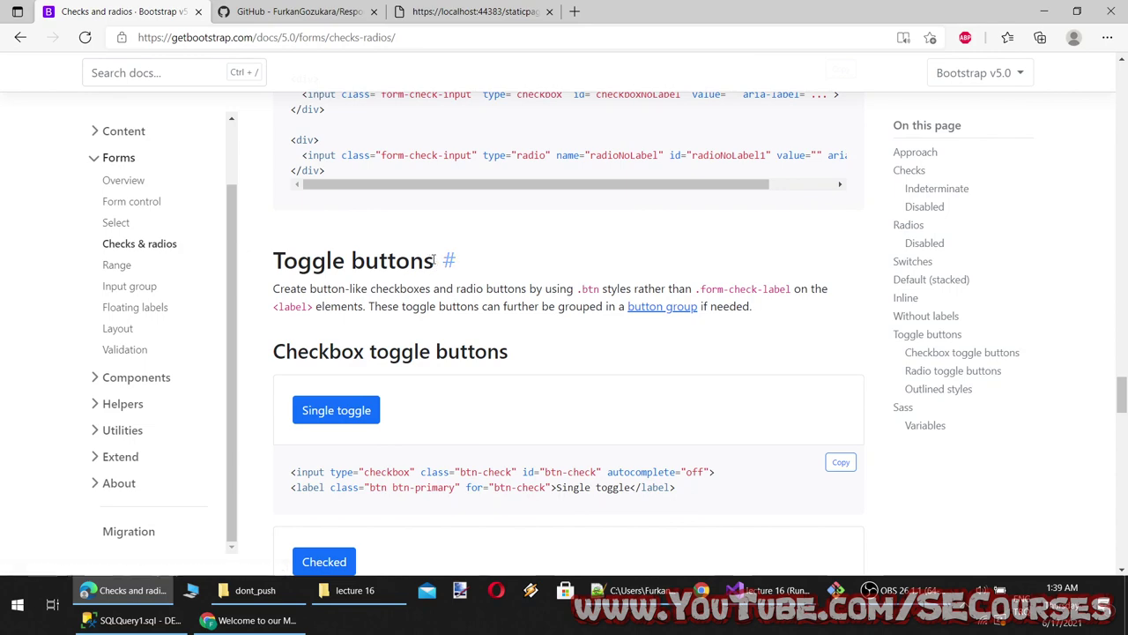
left_click_drag(441, 261, 264, 260)
left_click(663, 602)
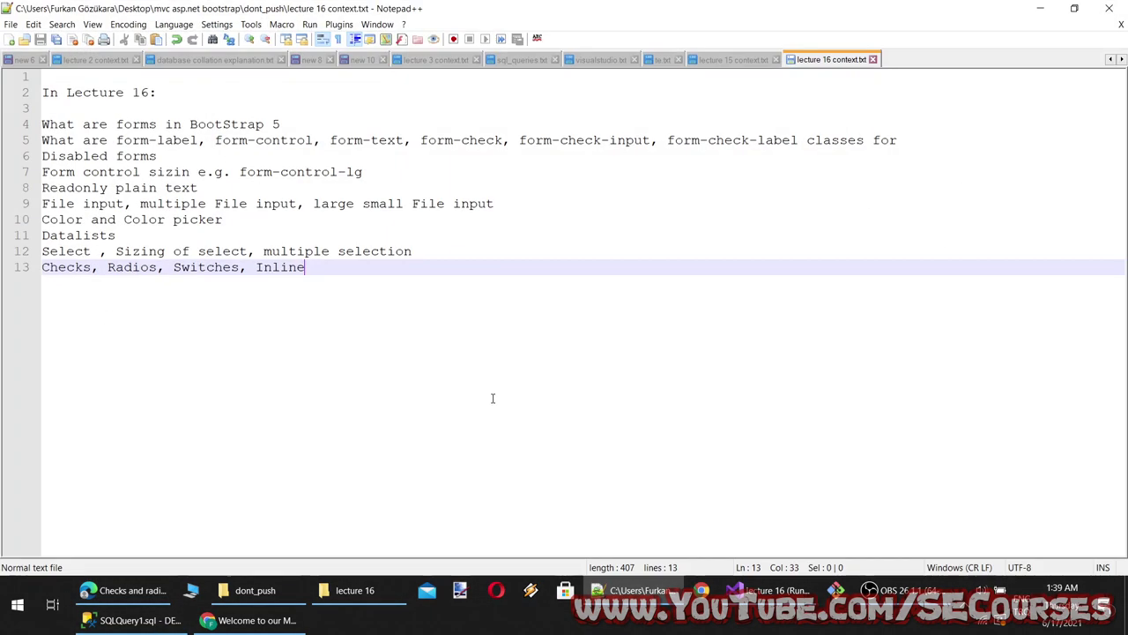
Add 'Toggle buttons' as a new line in the notes and try the radio toggle demos
key("Return")
type("Toggle Buttons")
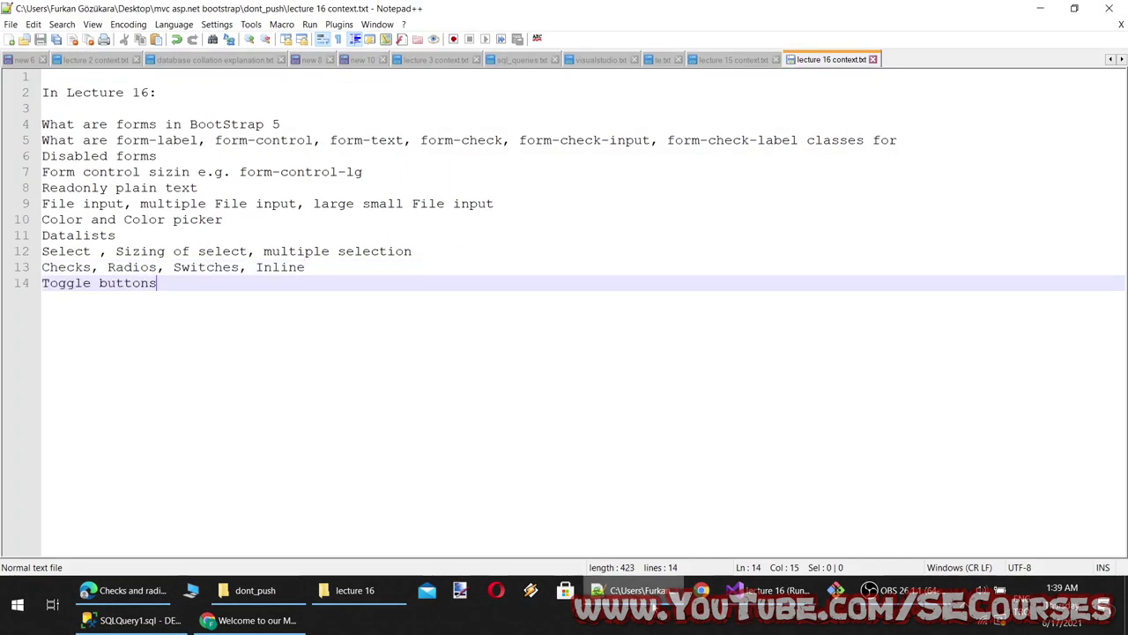
key("alt+Tab")
scroll(598, 490, "down", 5)
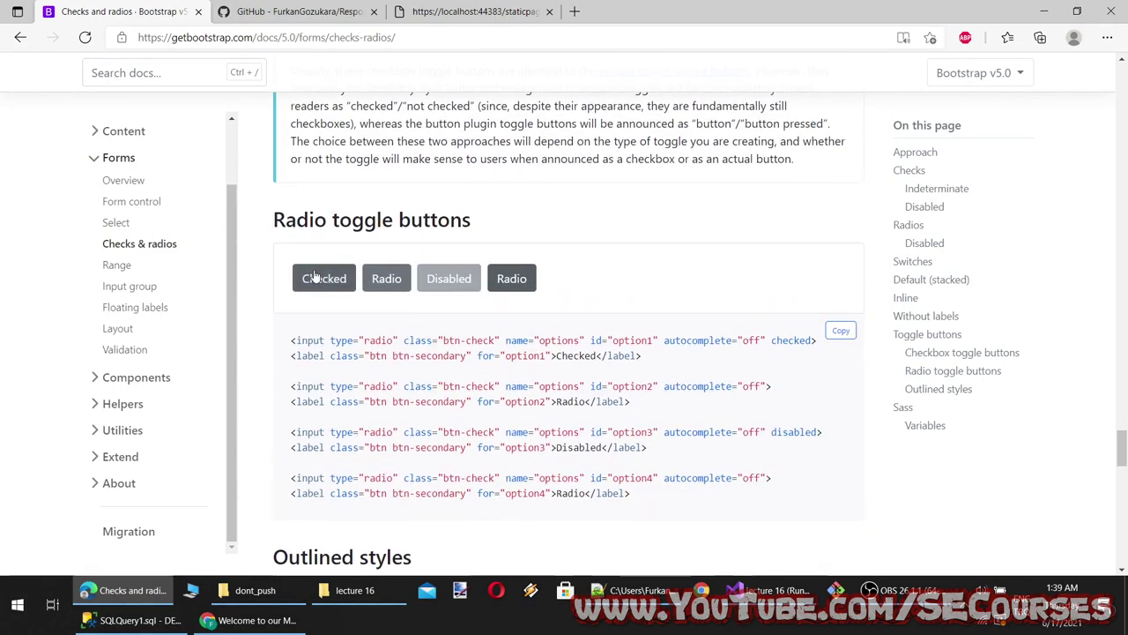
left_click(386, 279)
left_click(500, 279)
Try the outlined Single toggle, Checked toggle and Danger radio demos
scroll(559, 441, "down", 5)
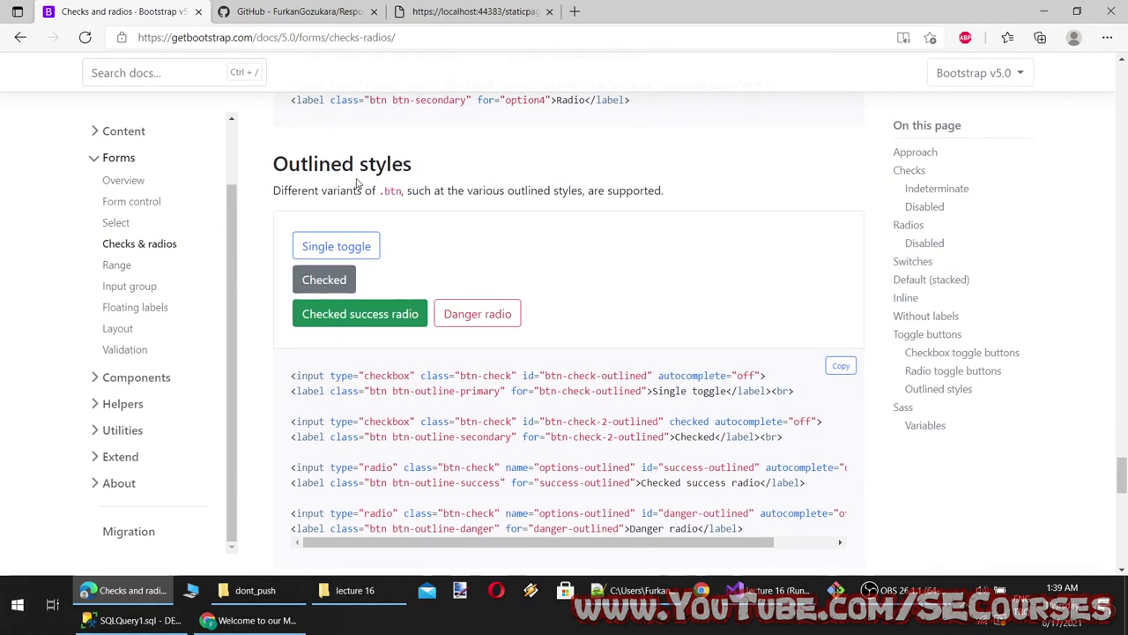
left_click(338, 283)
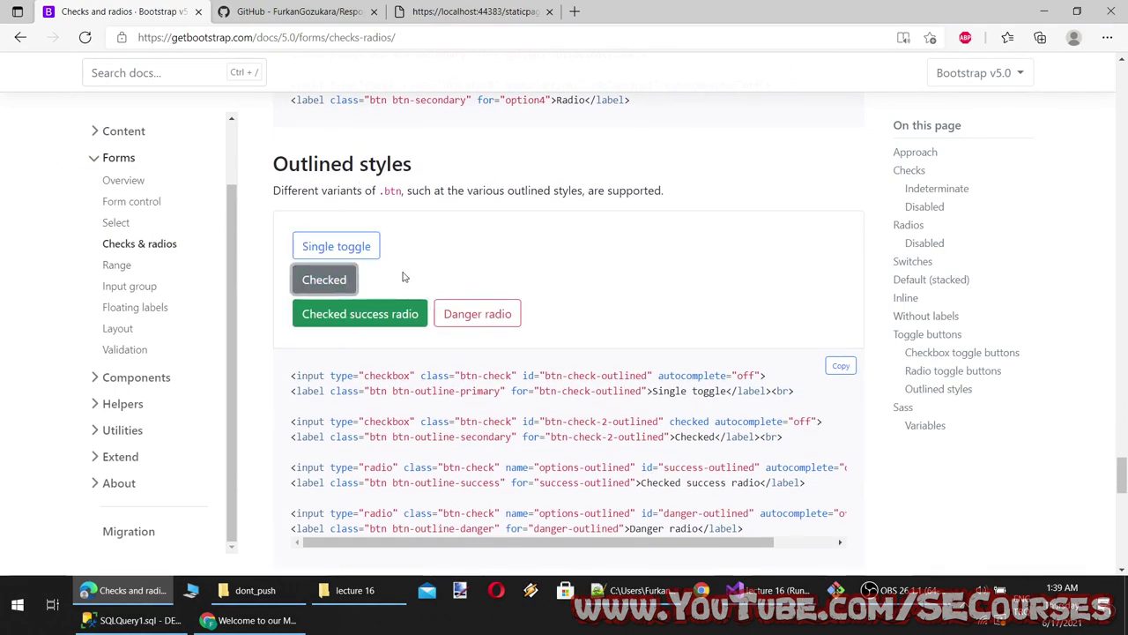
left_click(367, 249)
left_click(350, 253)
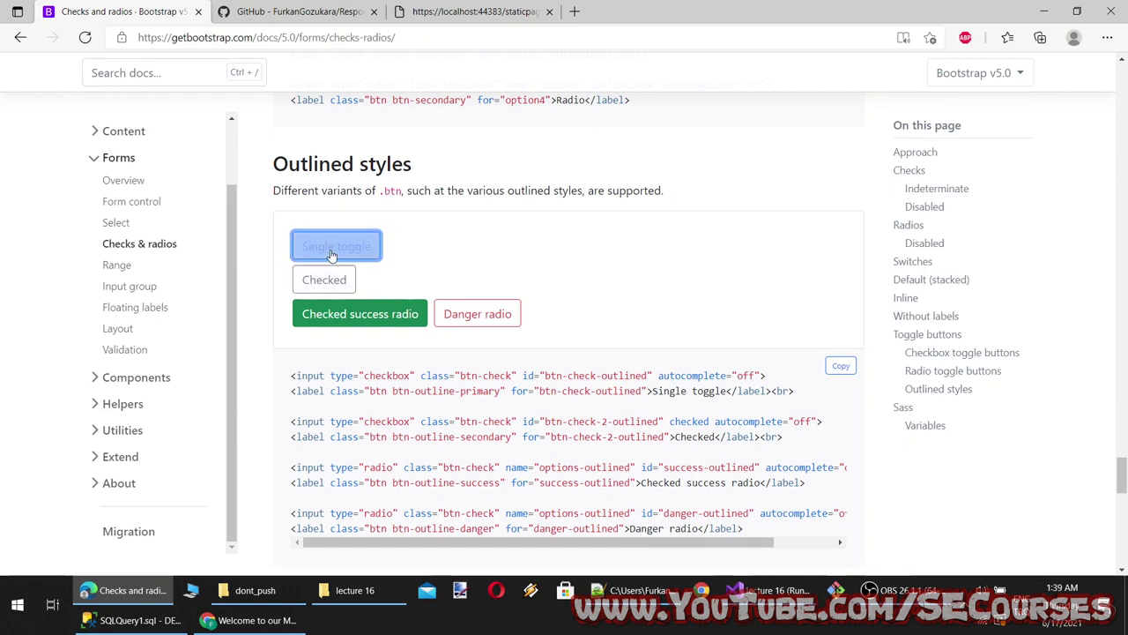
left_click(331, 281)
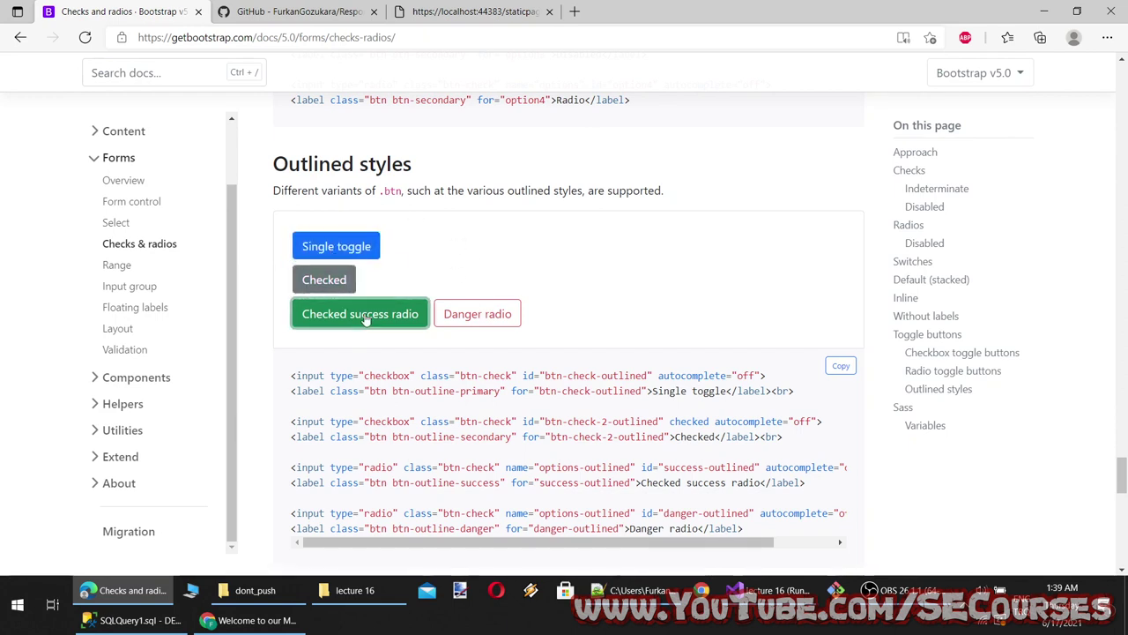
left_click(463, 314)
left_click(335, 279)
Copy the Outlined styles example code and return to Visual Studio
scroll(725, 370, "down", 2)
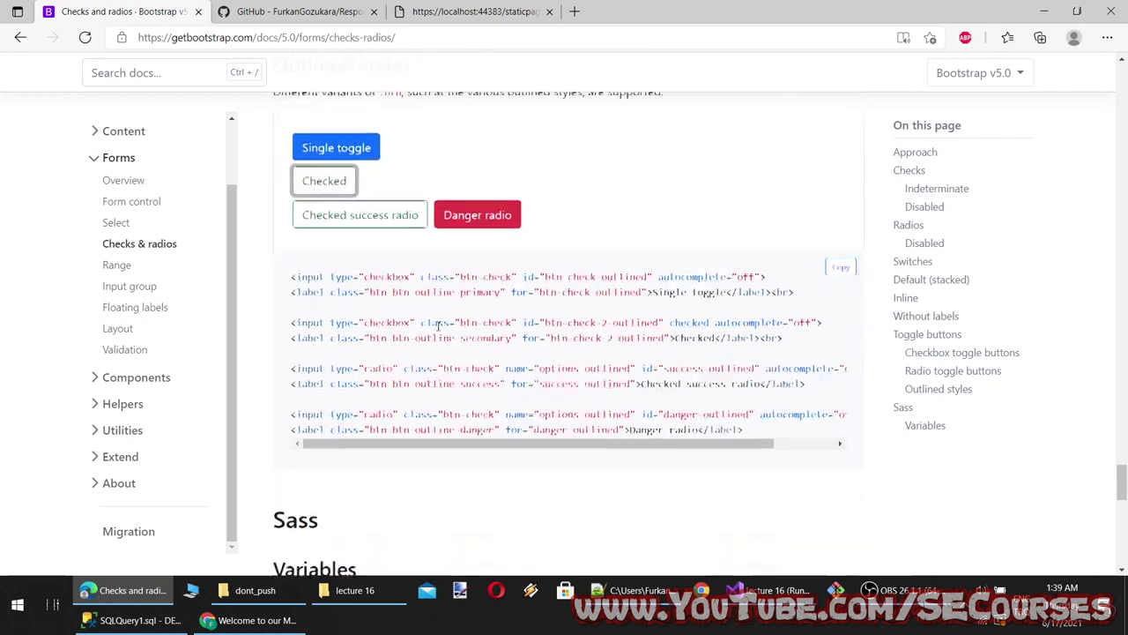
left_click(840, 208)
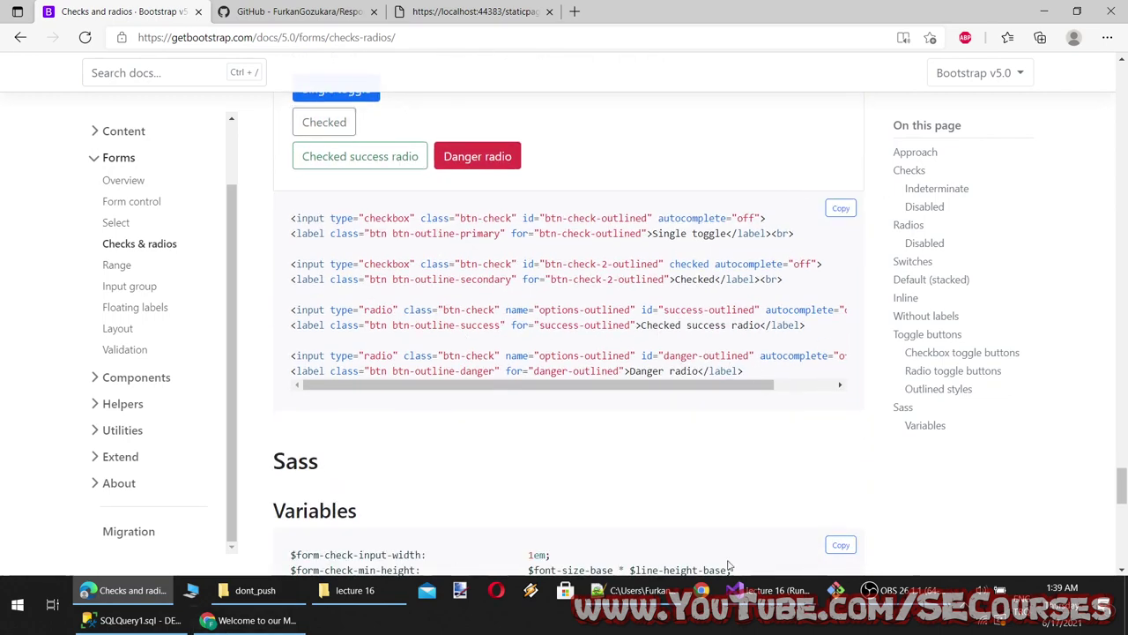
left_click(767, 590)
scroll(230, 266, "down", 5)
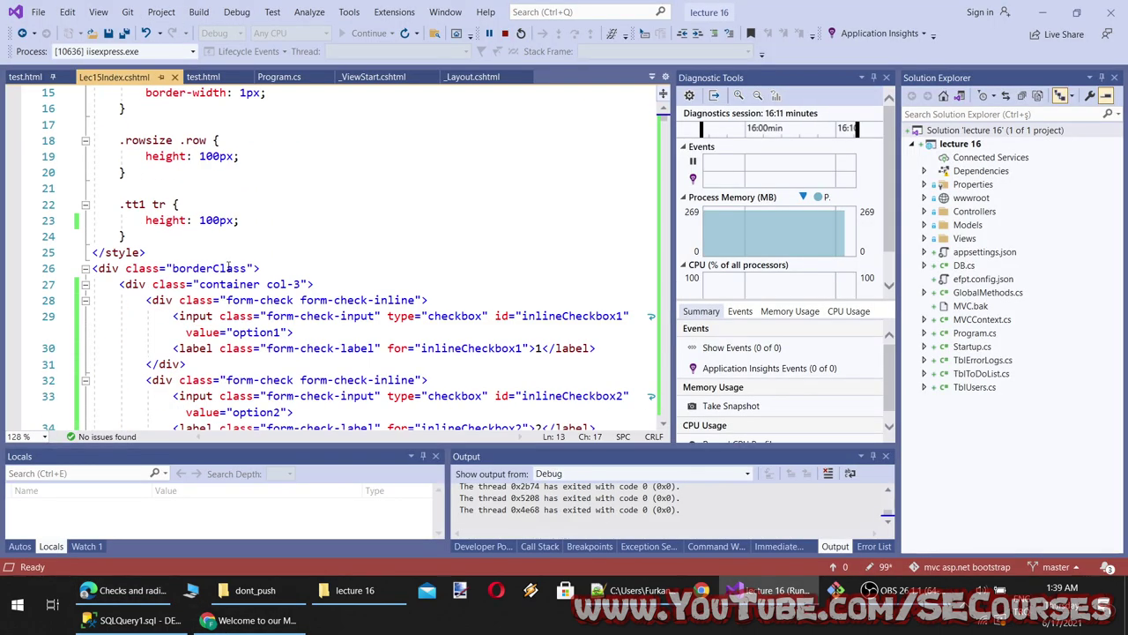
Paste the outlined toggle-button markup inside the container div in Lec15Index.cshtml
left_click(330, 272)
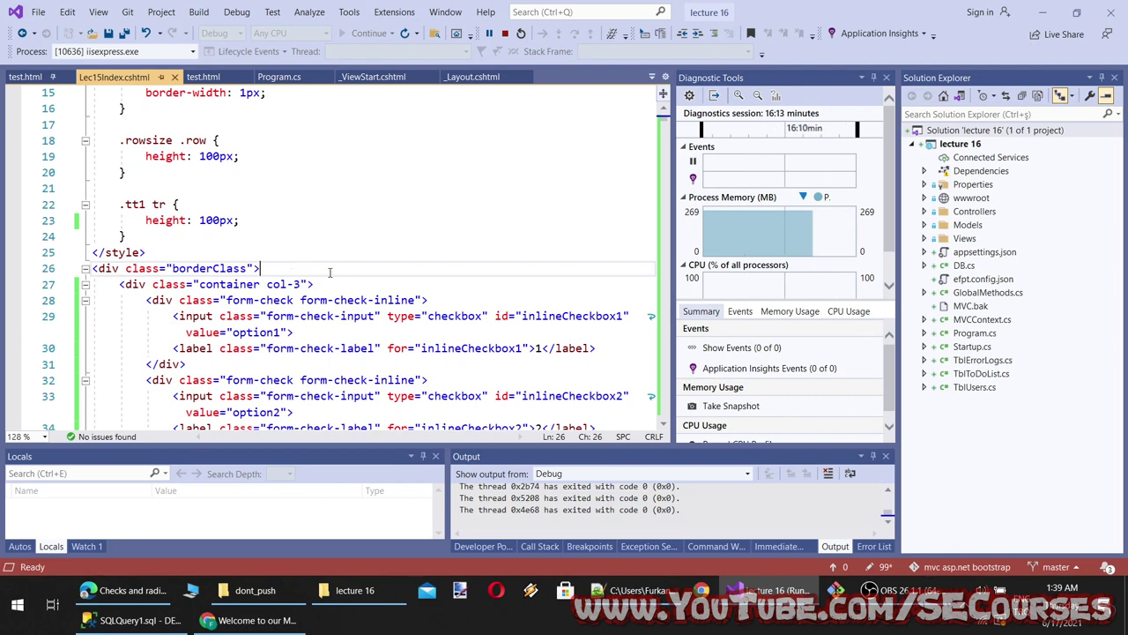
left_click(323, 285)
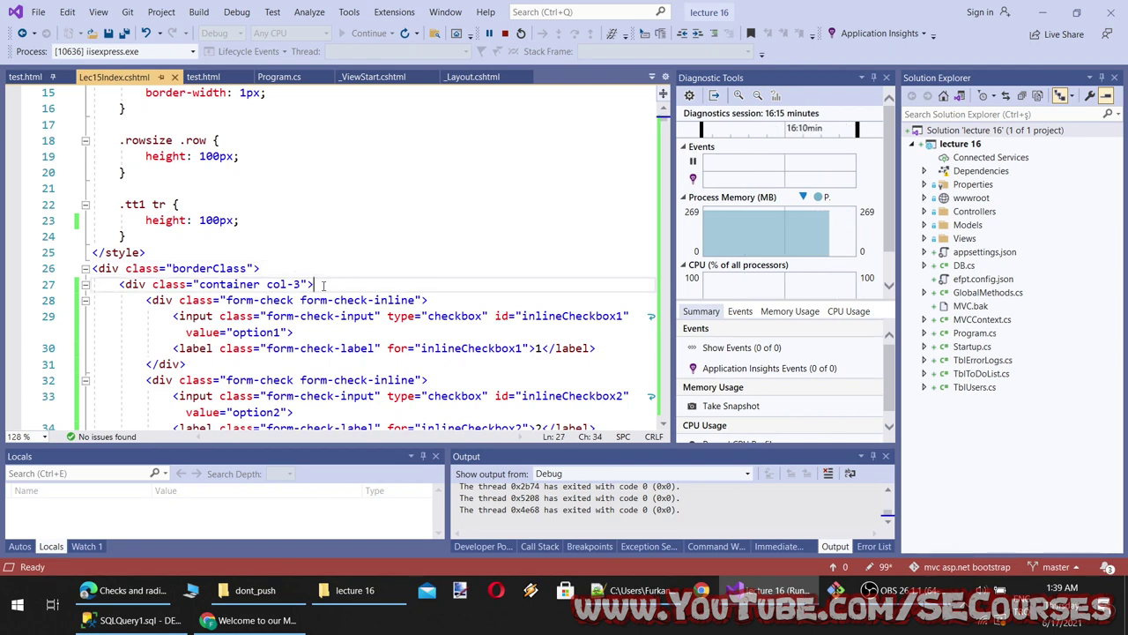
key("Return")
key("ctrl+v")
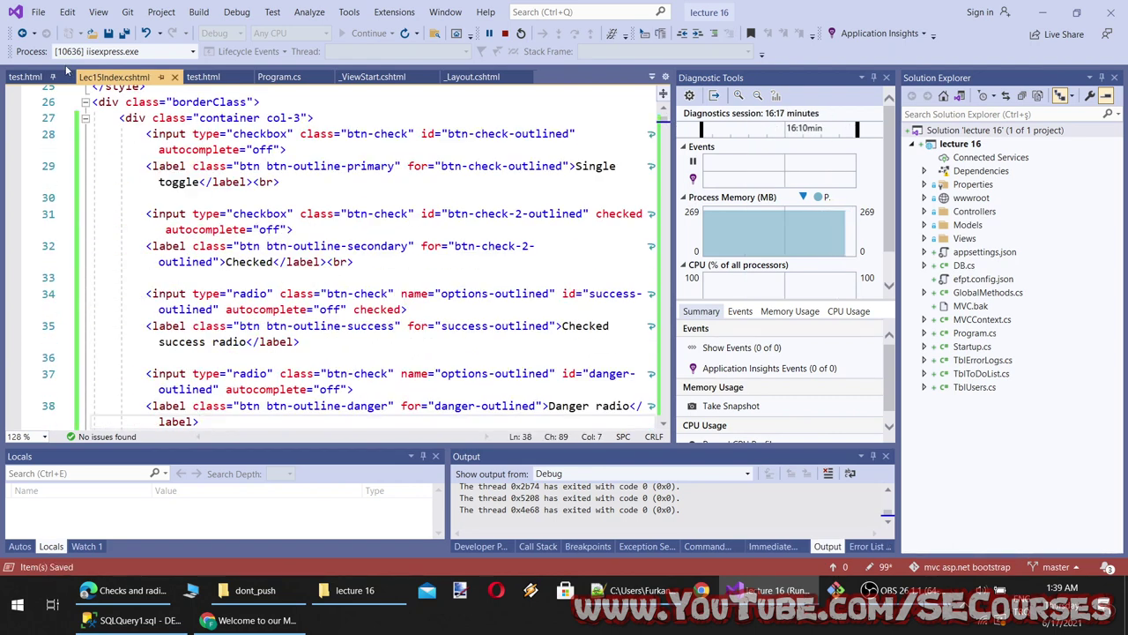
Paste the same outlined toggle-button markup after the container div in test.html
left_click(25, 76)
left_click(337, 207)
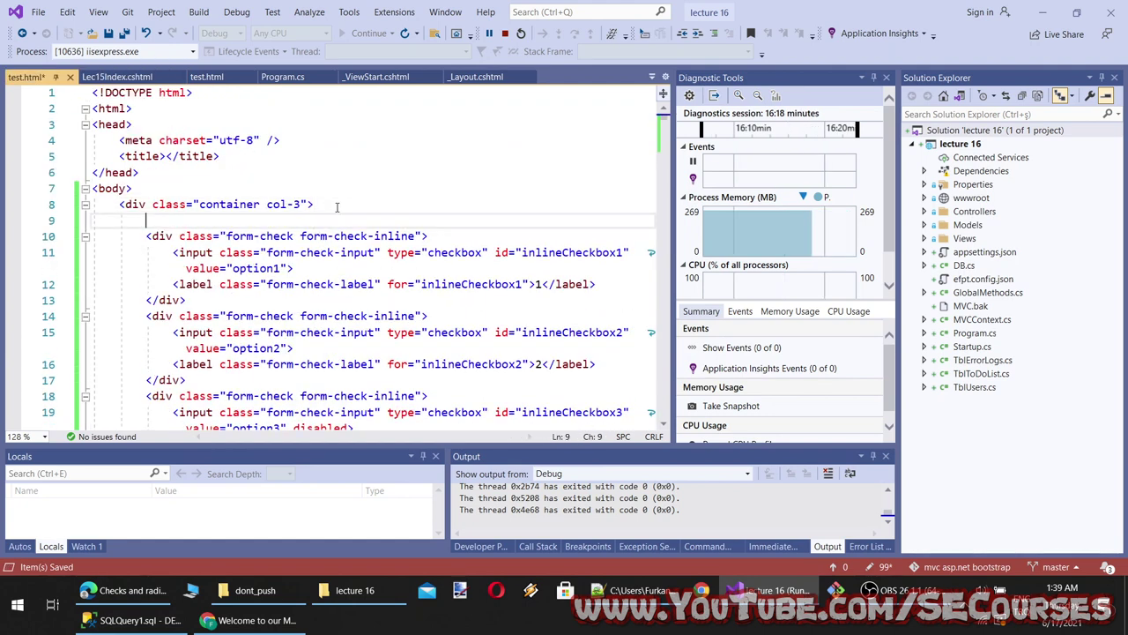
key("Return")
key("ctrl+v")
left_click(267, 617)
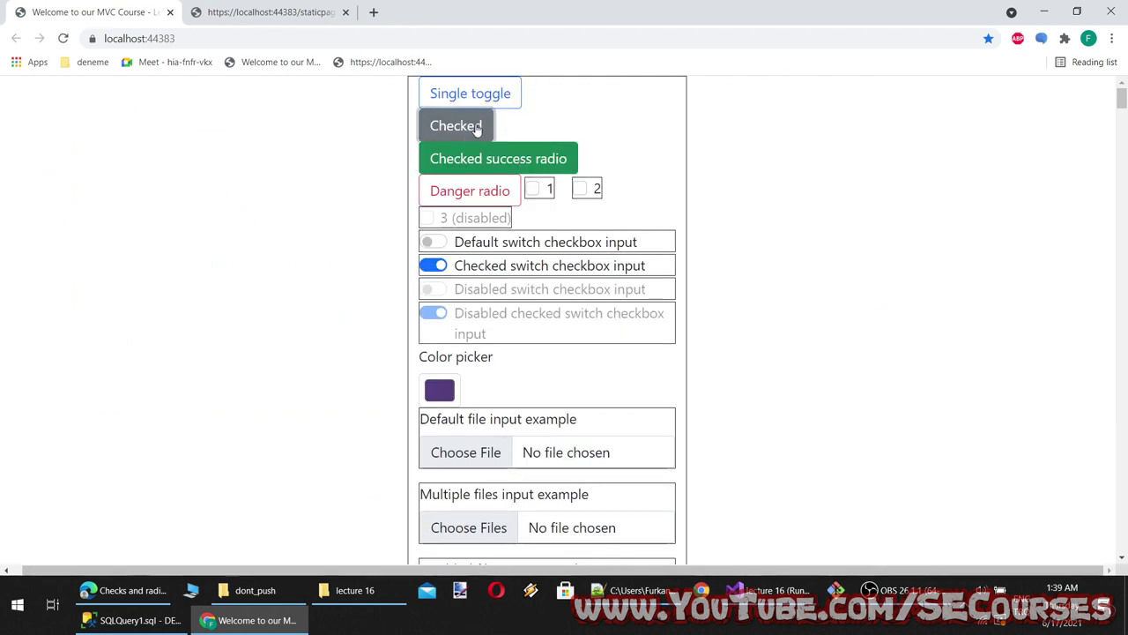
Test the Single toggle, Checked button, and Checked success / Danger radios on the localhost page
left_click(471, 95)
left_click(472, 96)
left_click(473, 198)
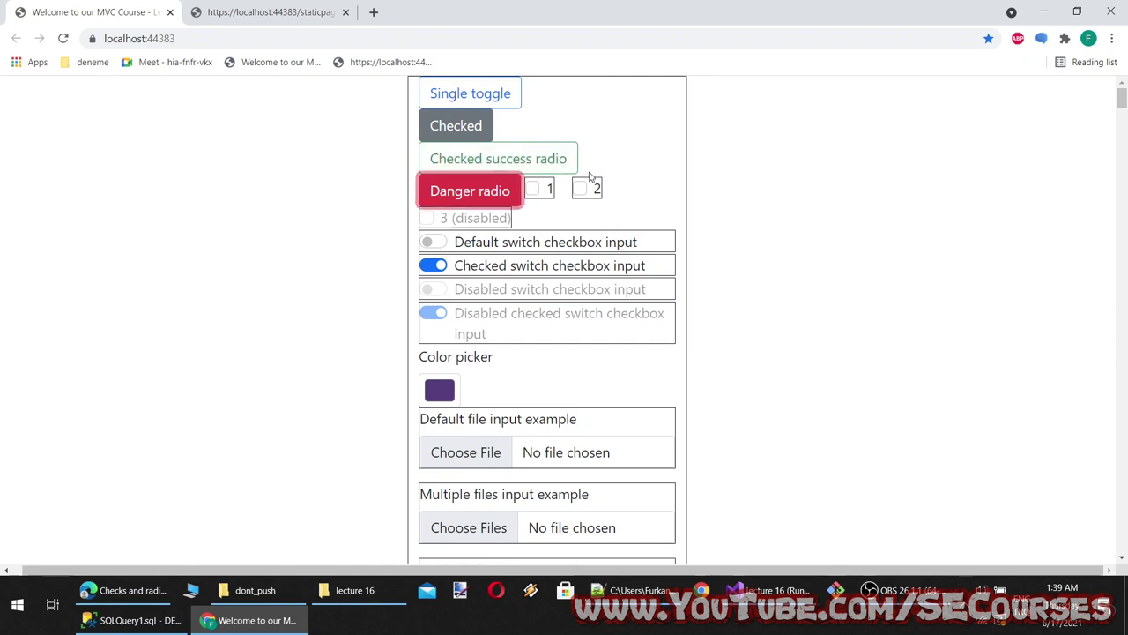
key("Left")
key("Right")
key("Left")
left_click(651, 116)
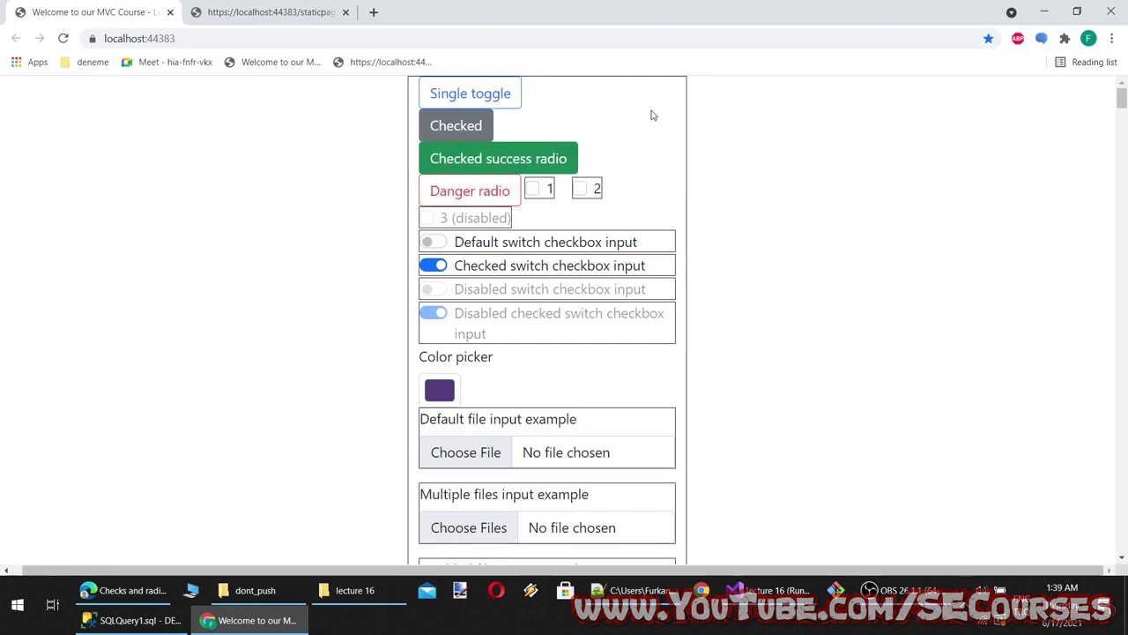
left_click(491, 180)
left_click(476, 117)
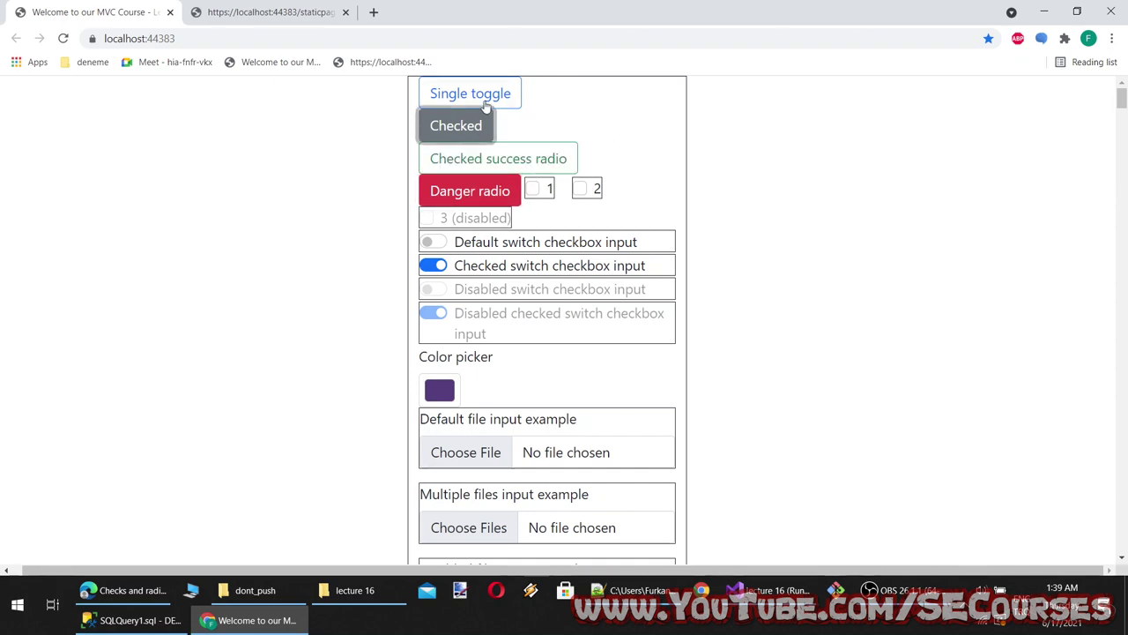
left_click(485, 104)
left_click(522, 157)
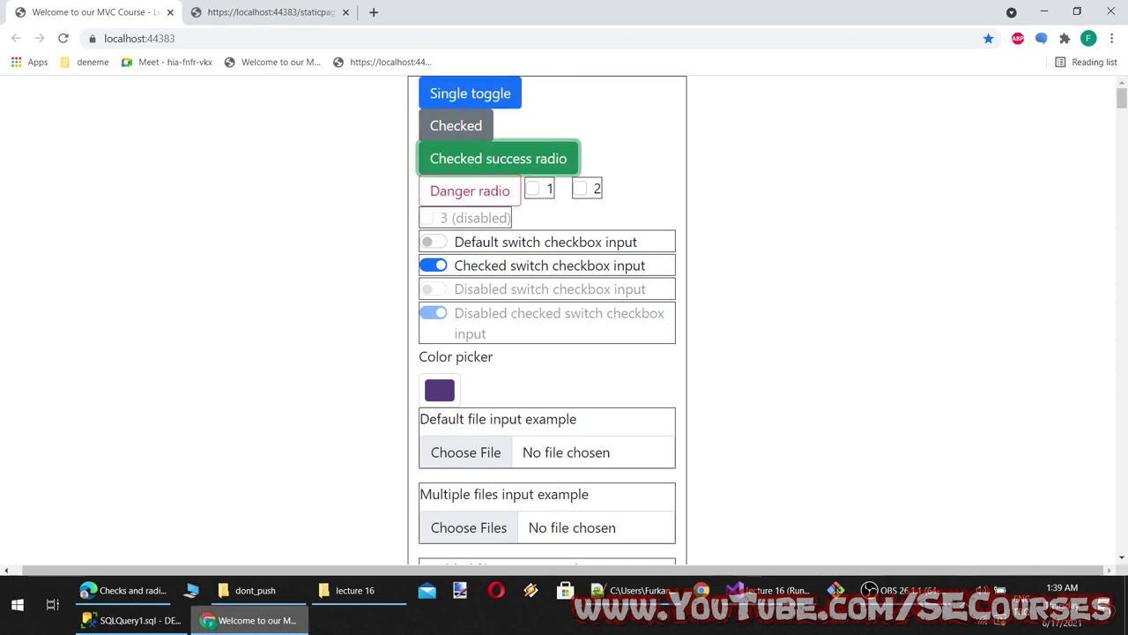
Review the markup in Visual Studio, then retest switching between the Danger and Checked success radios
key("alt+Tab")
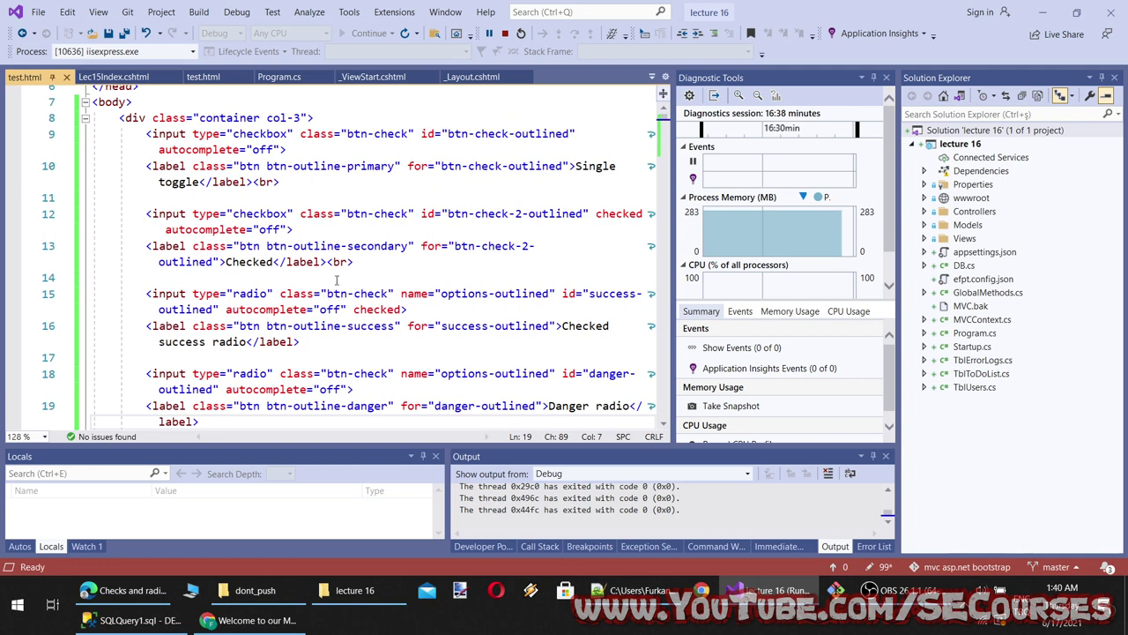
scroll(505, 313, "down", 1)
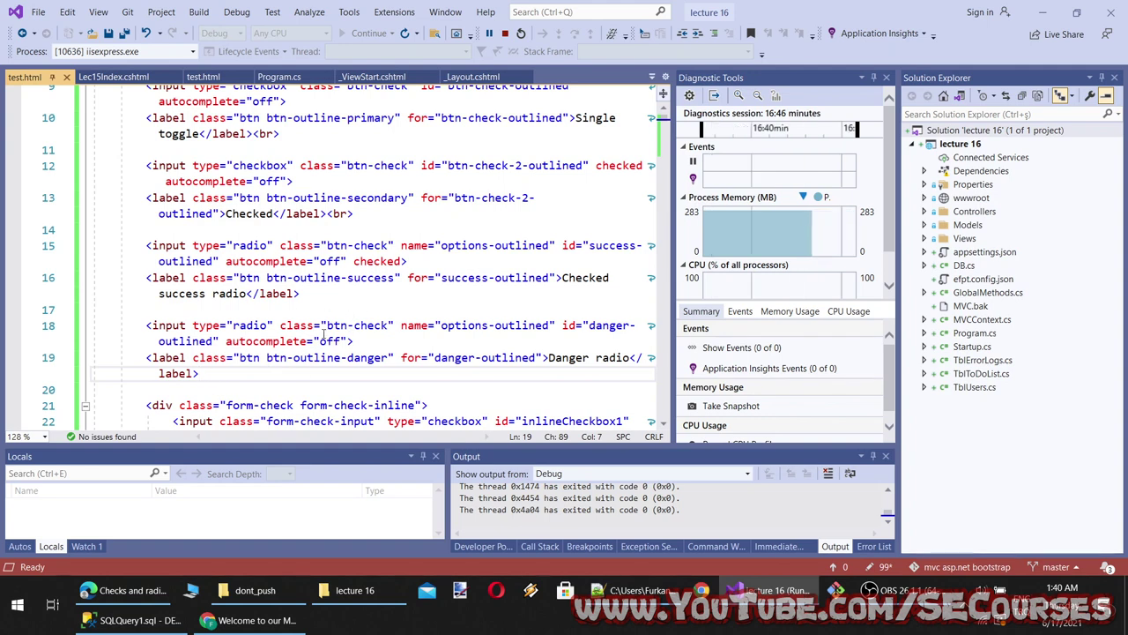
scroll(254, 335, "up", 1)
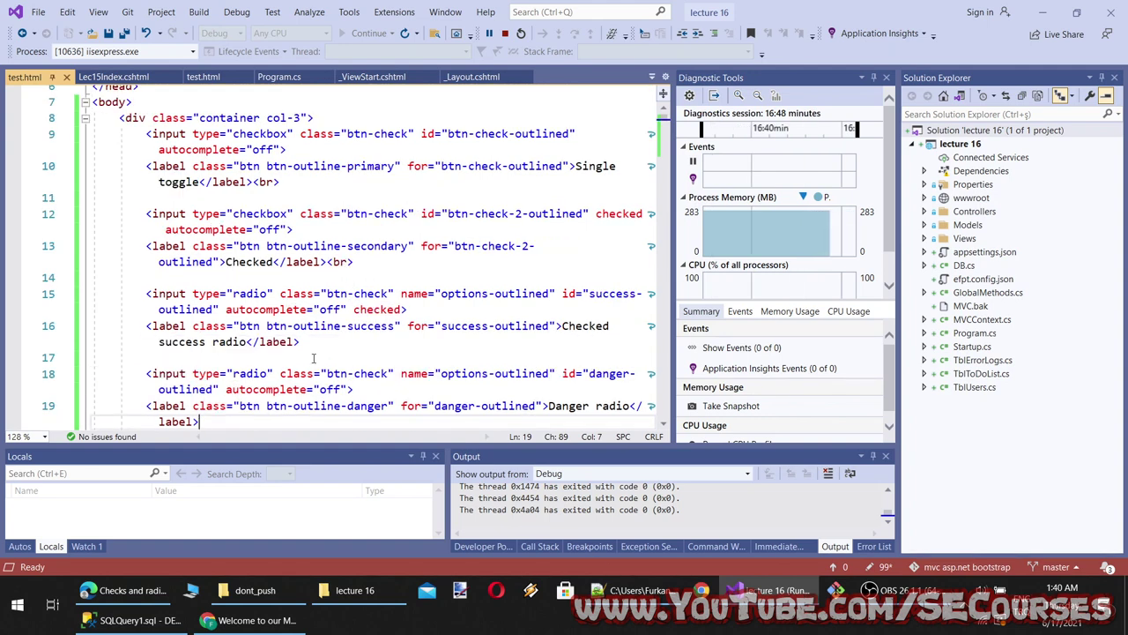
key("alt+Tab")
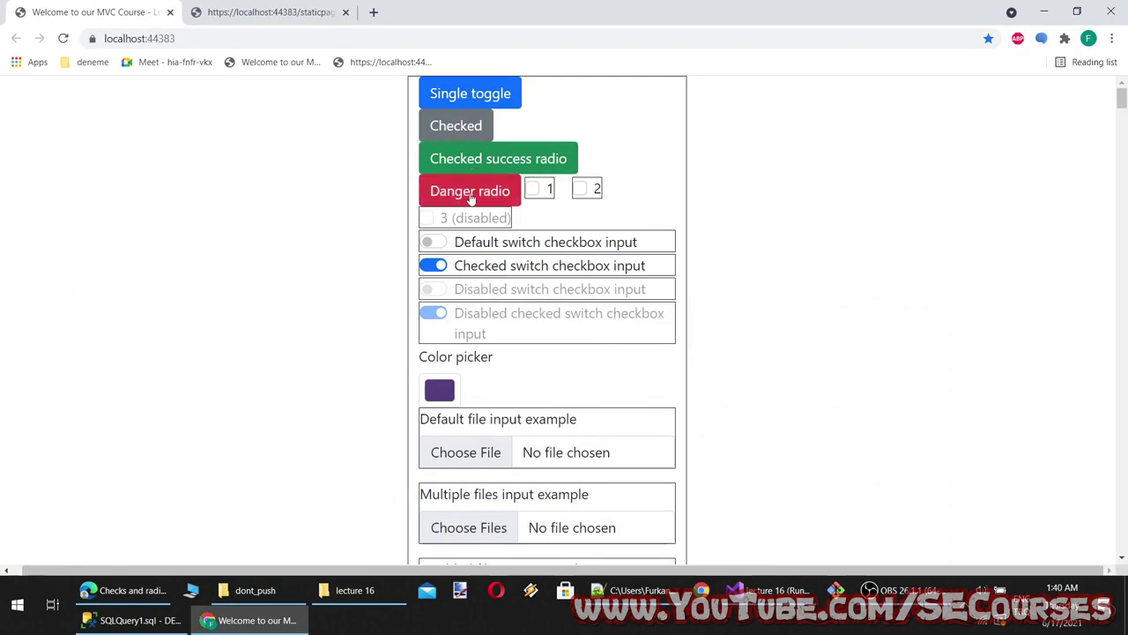
left_click(471, 195)
key("Up")
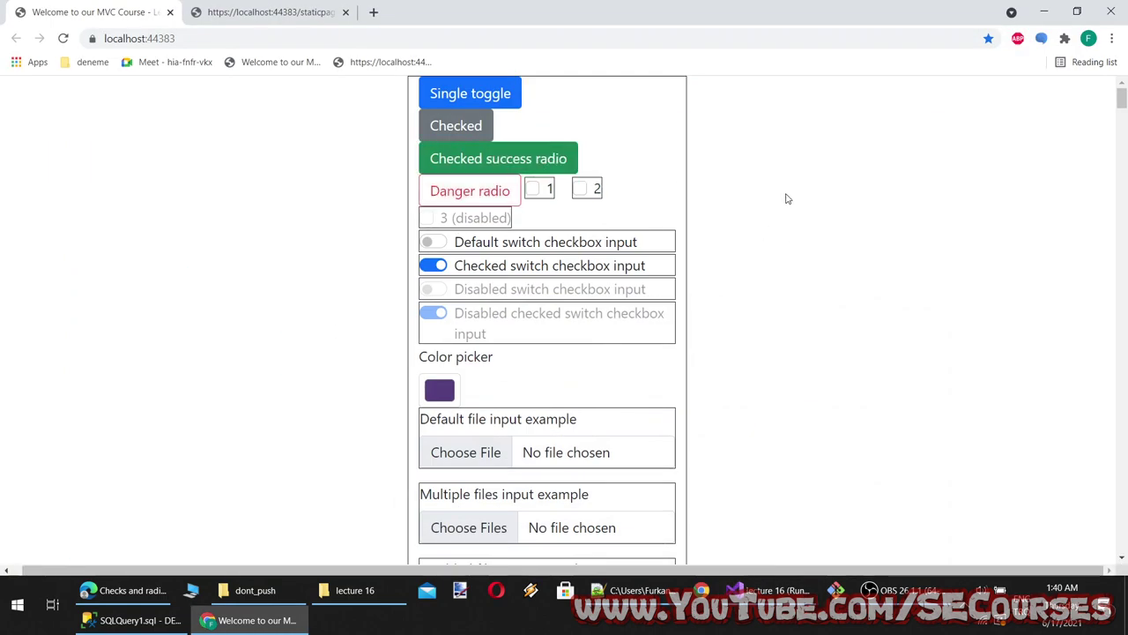
left_click(493, 198)
triple_click(780, 238)
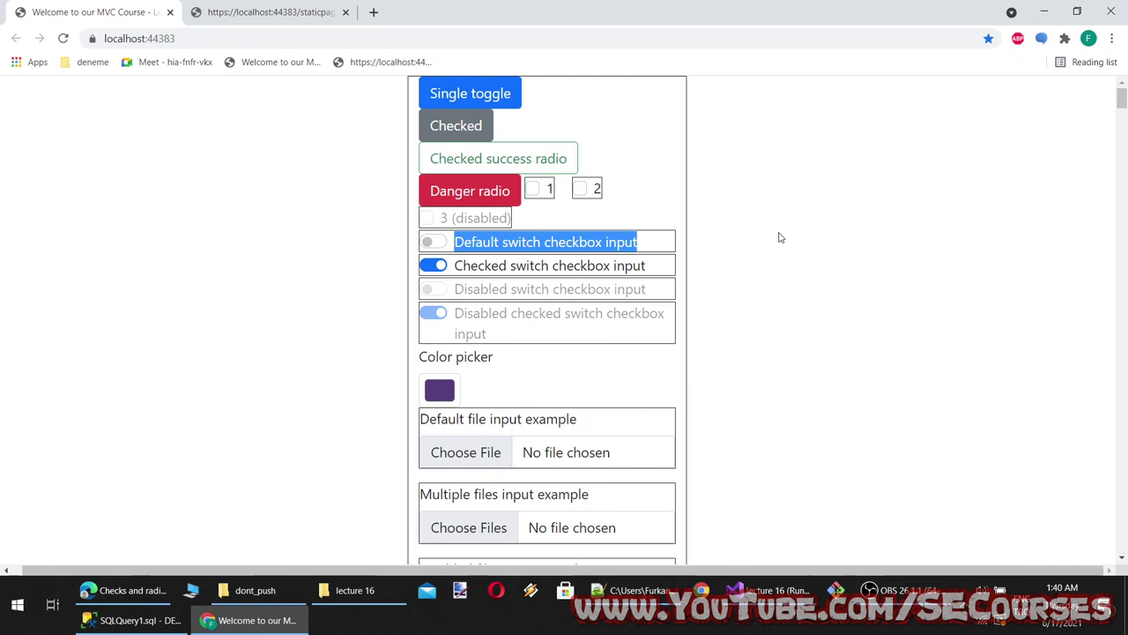
key("Up")
Toggle the Checked and Single toggle buttons a few more times, then return to Bootstrap's docs
left_click(486, 127)
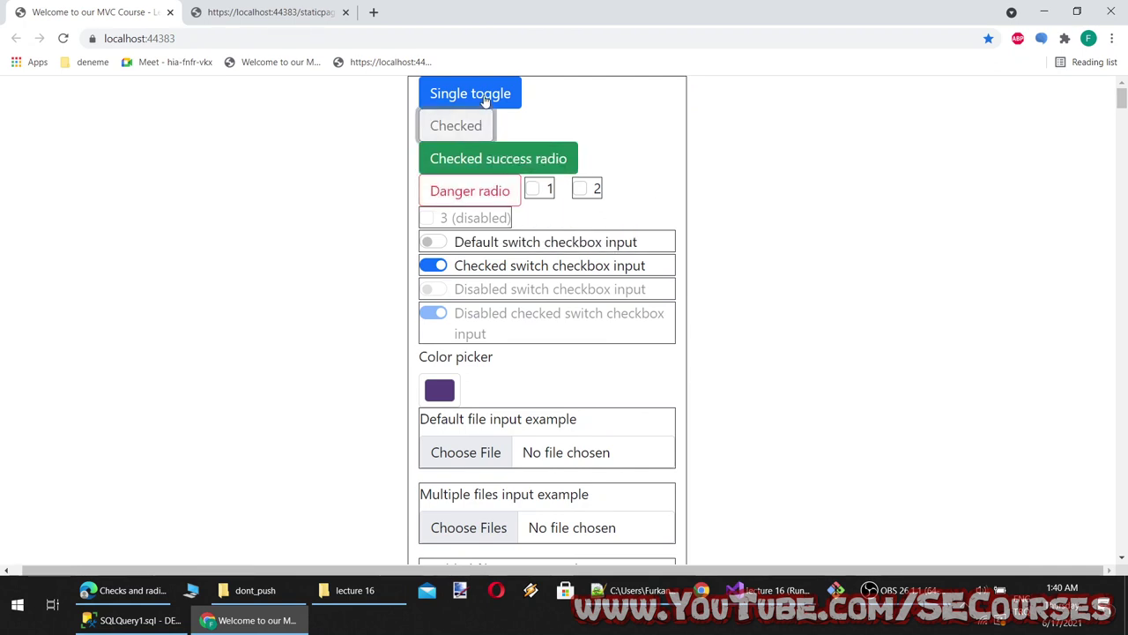
left_click(476, 97)
left_click(481, 134)
left_click(474, 104)
left_click(470, 128)
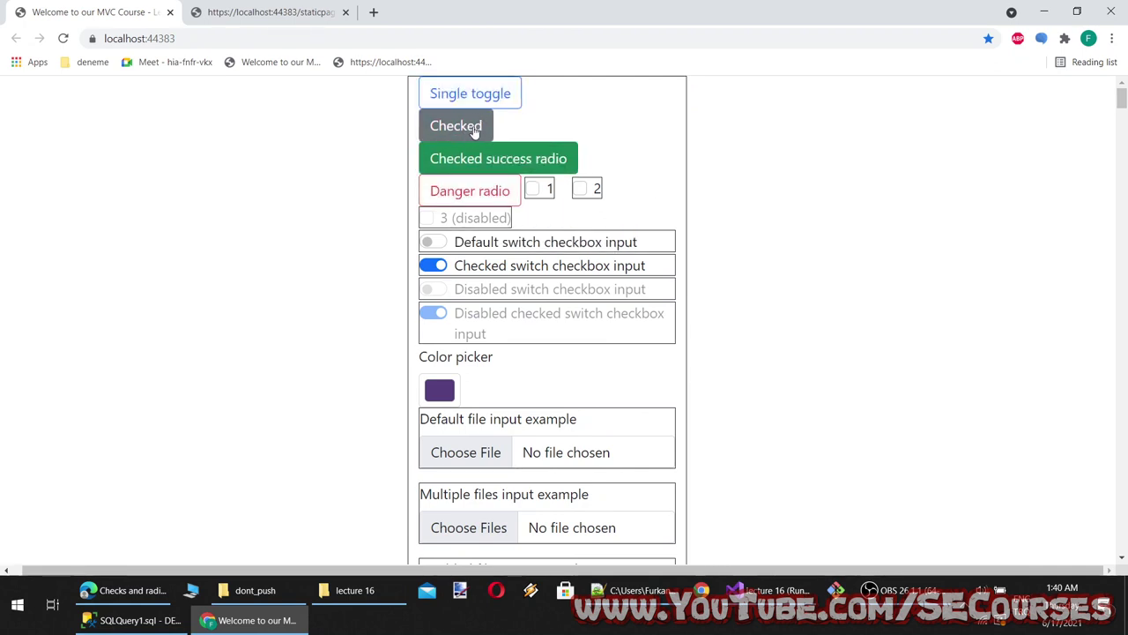
left_click(255, 11)
left_click(128, 590)
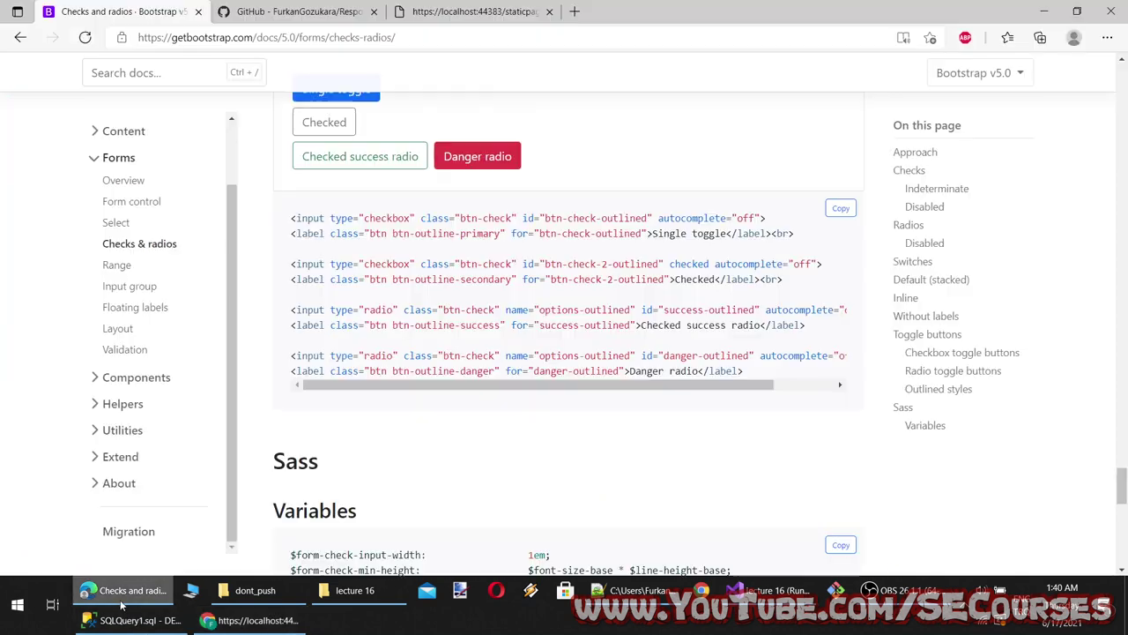
Go to Bootstrap's Range page and slide the example range value
scroll(411, 431, "down", 1)
scroll(405, 432, "up", 2)
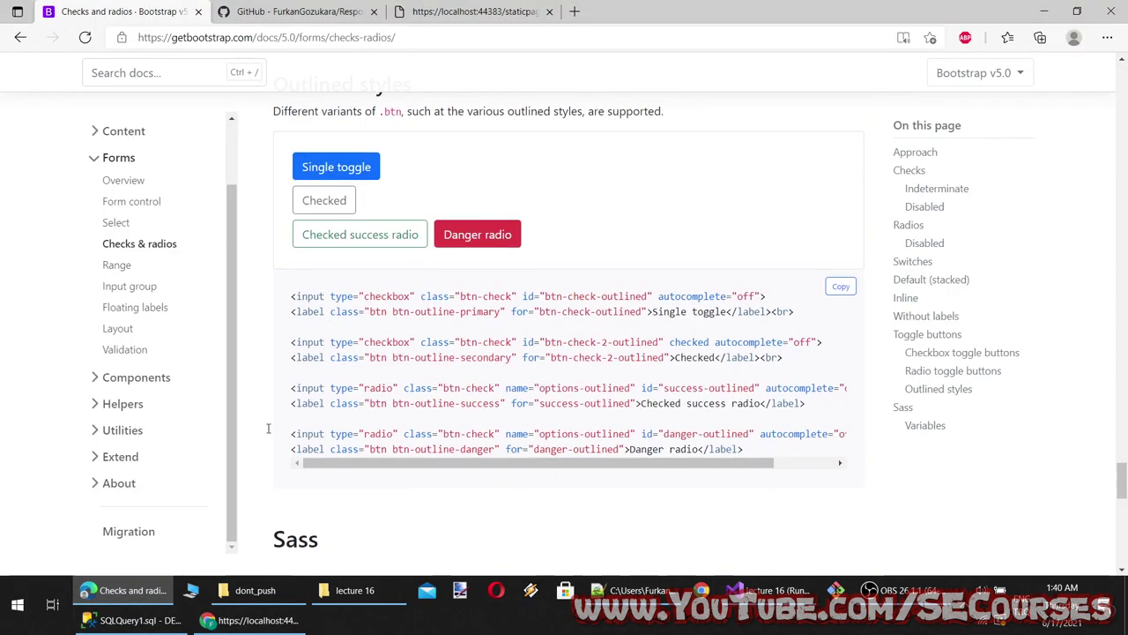
scroll(498, 317, "down", 1)
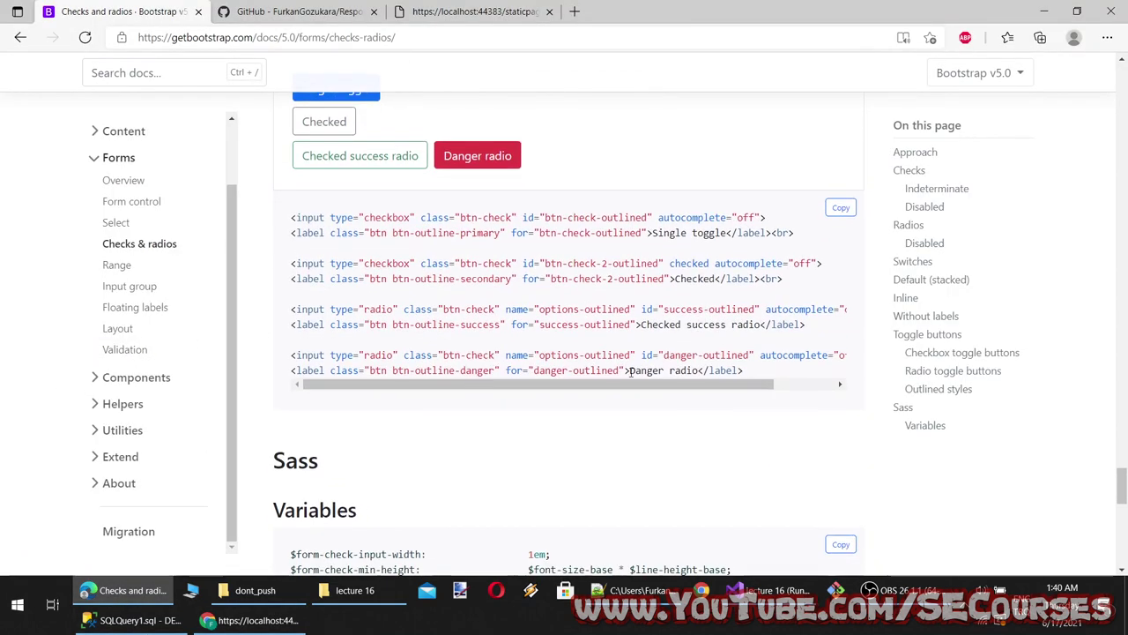
left_click_drag(635, 370, 591, 402)
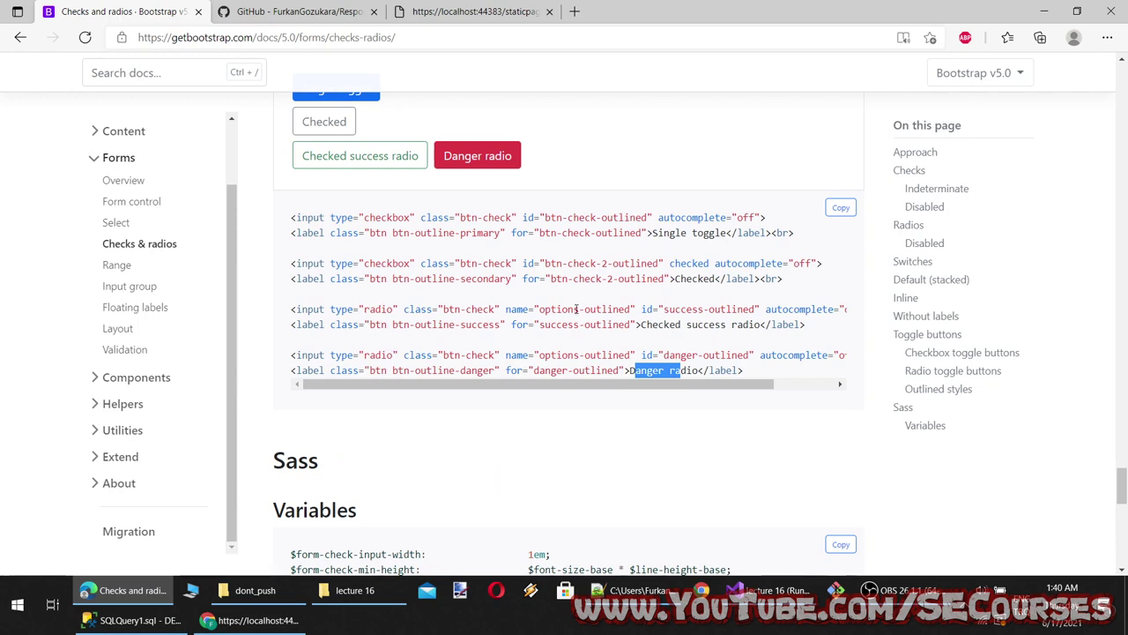
left_click(559, 353)
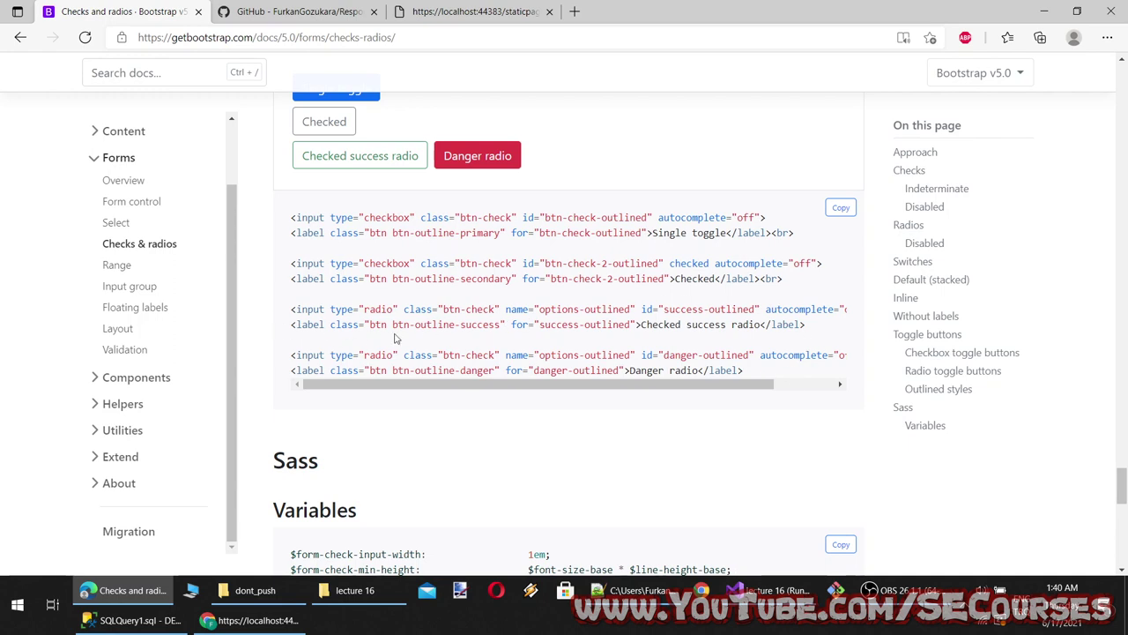
left_click(122, 265)
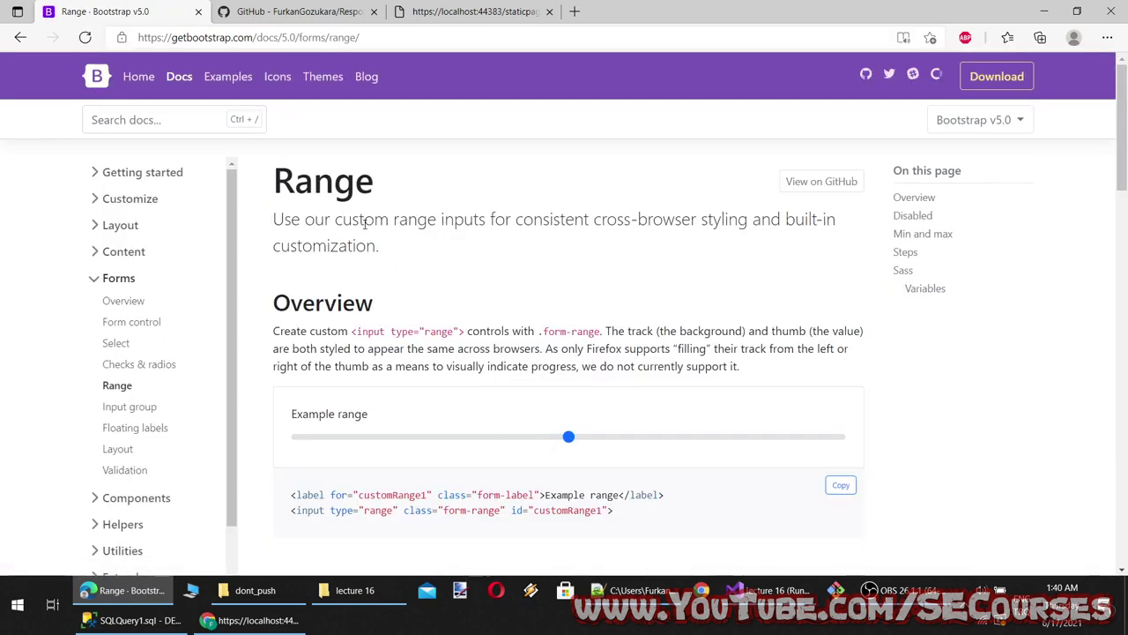
scroll(421, 339, "down", 1)
mouse_move(568, 358)
left_mouse_down()
mouse_move(406, 376)
mouse_move(675, 363)
mouse_move(484, 366)
mouse_move(557, 358)
left_mouse_up()
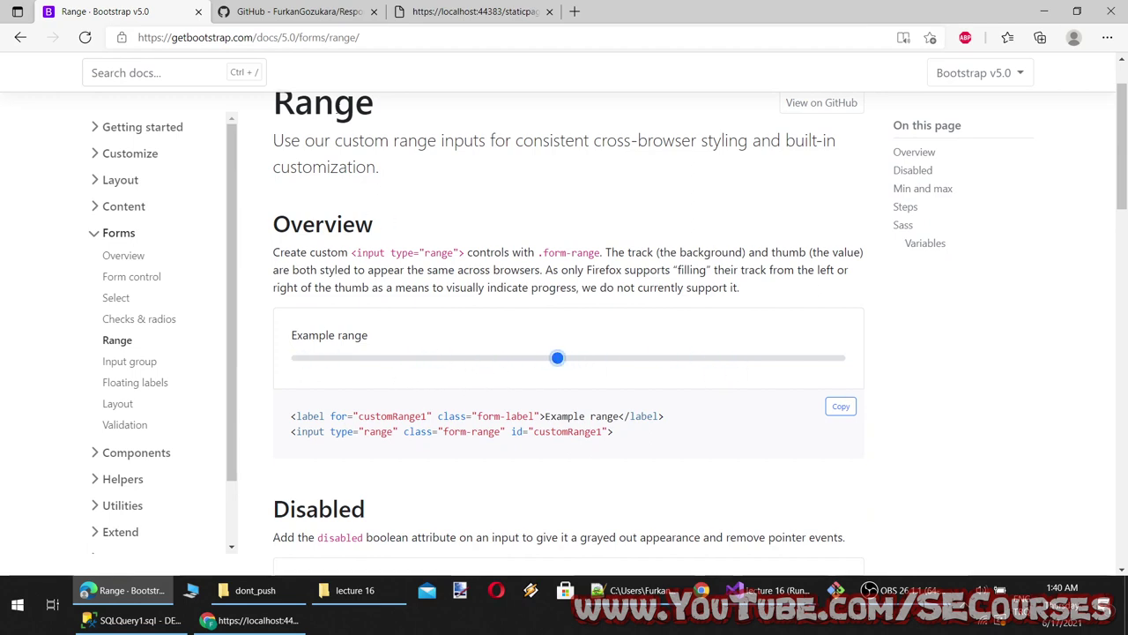
left_click_drag(376, 107, 277, 97)
key("ctrl+c")
Add 'Range' as a new topic line in the lecture notes
left_click(634, 590)
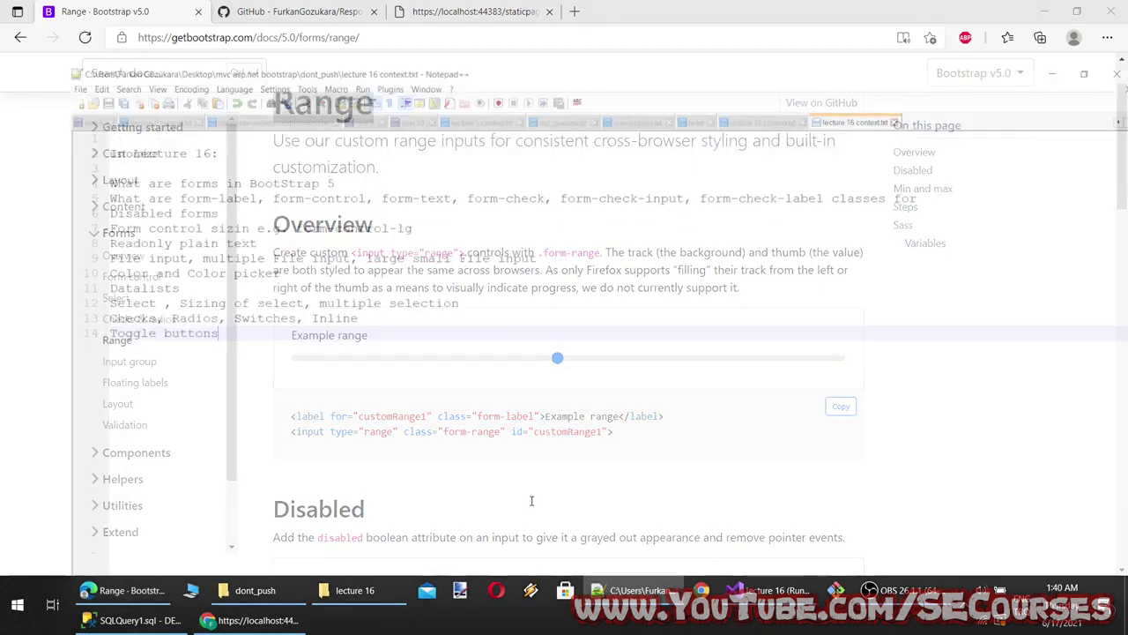
key("Return")
key("ctrl+v")
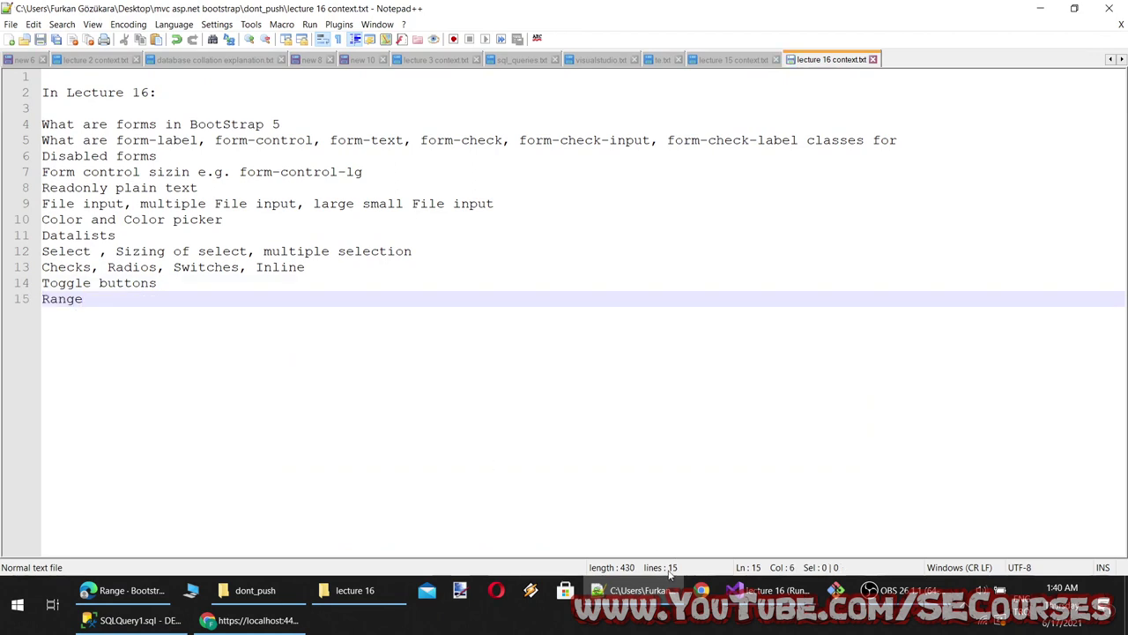
Back on the Range page, select the two lines of Example range markup
left_click(124, 590)
left_click_drag(553, 361, 357, 360)
left_click_drag(615, 432, 289, 410)
key("ctrl+c")
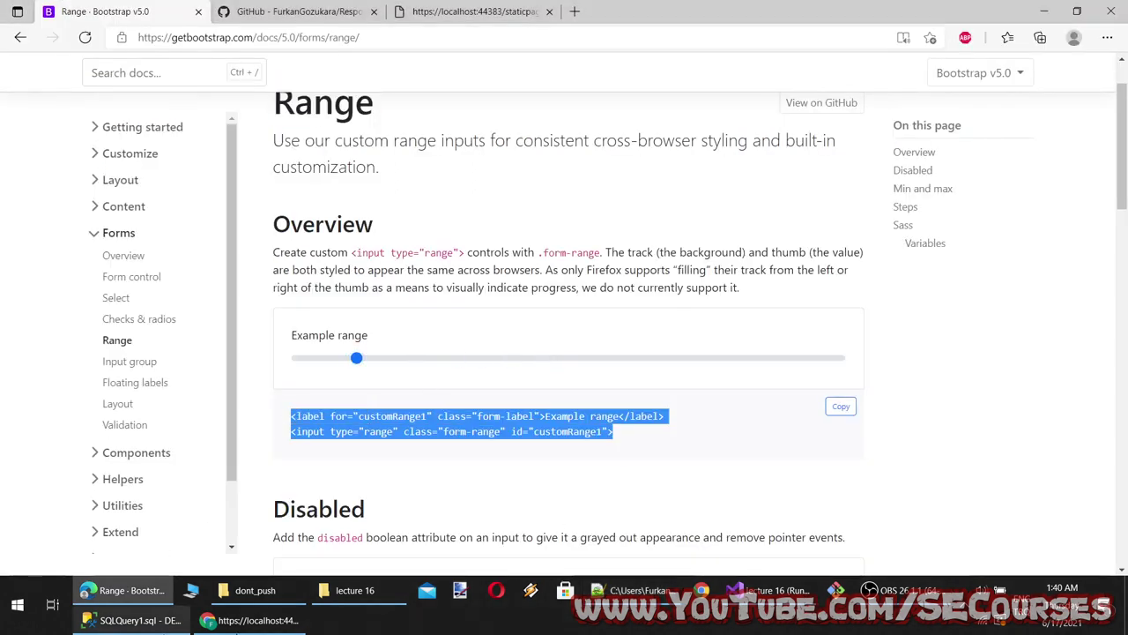
left_click(767, 590)
Paste the range label and input markup inside the container in test.html and save it
left_click(160, 194)
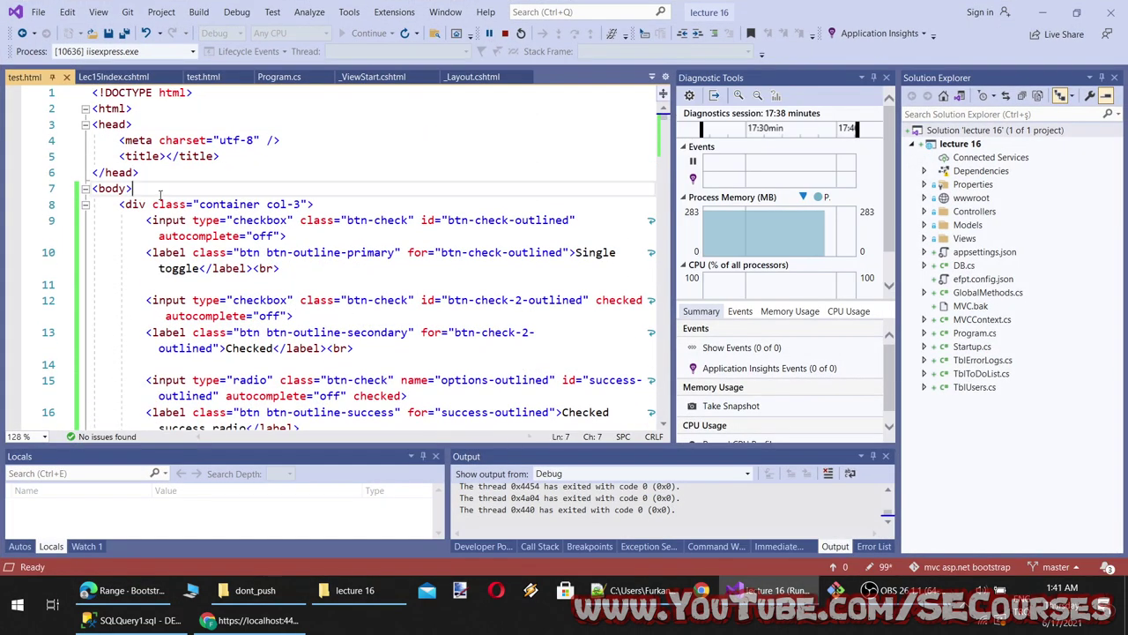
key("Return")
key("Return")
key("Up")
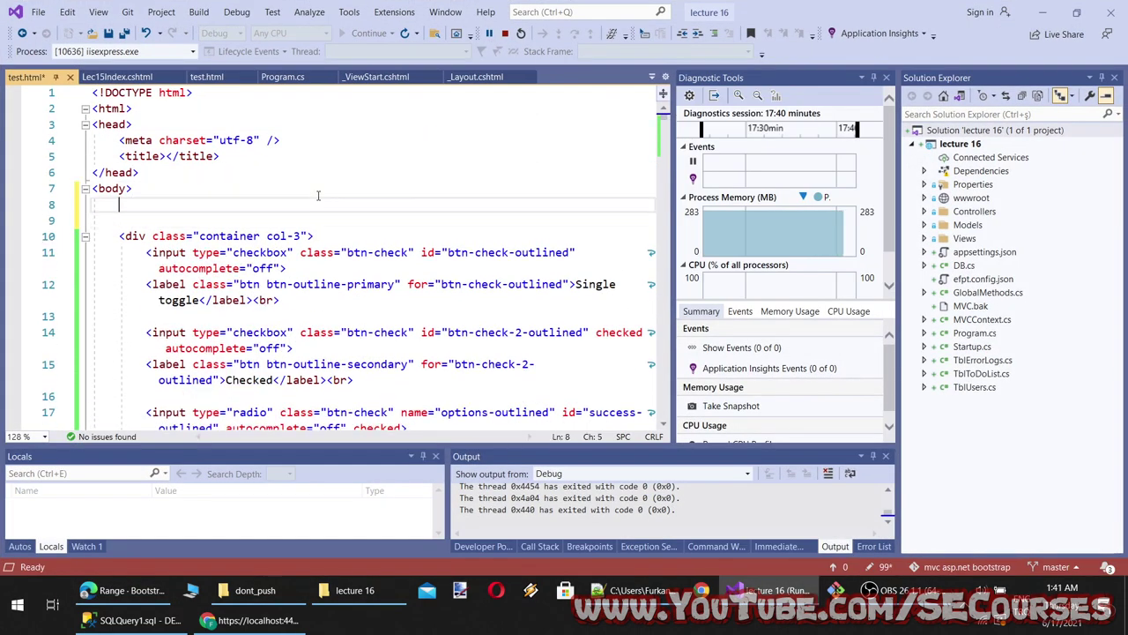
left_click(319, 231)
key("Return")
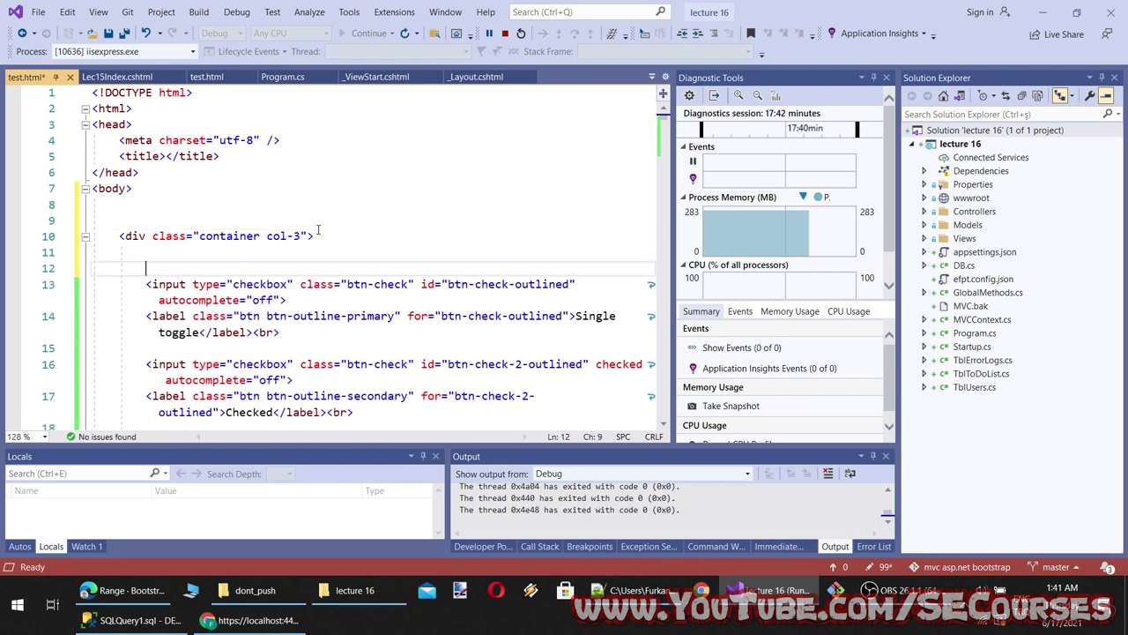
key("ctrl+v")
key("ctrl+s")
Paste the same range markup inside the container div in Lec15Index.cshtml
key("ctrl+Tab")
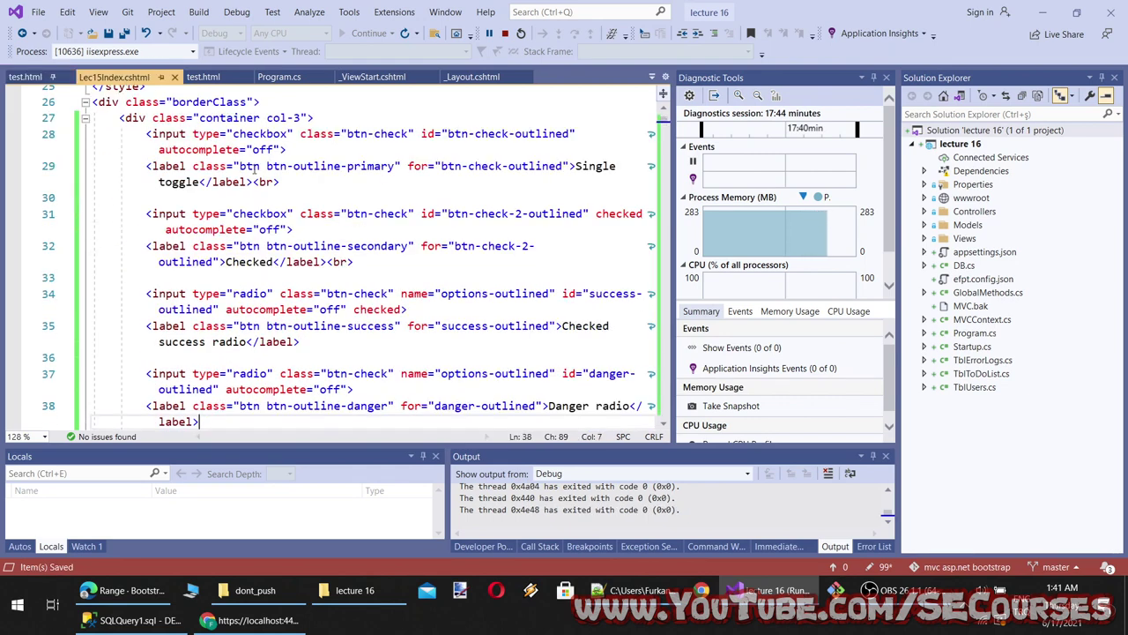
left_click(275, 106)
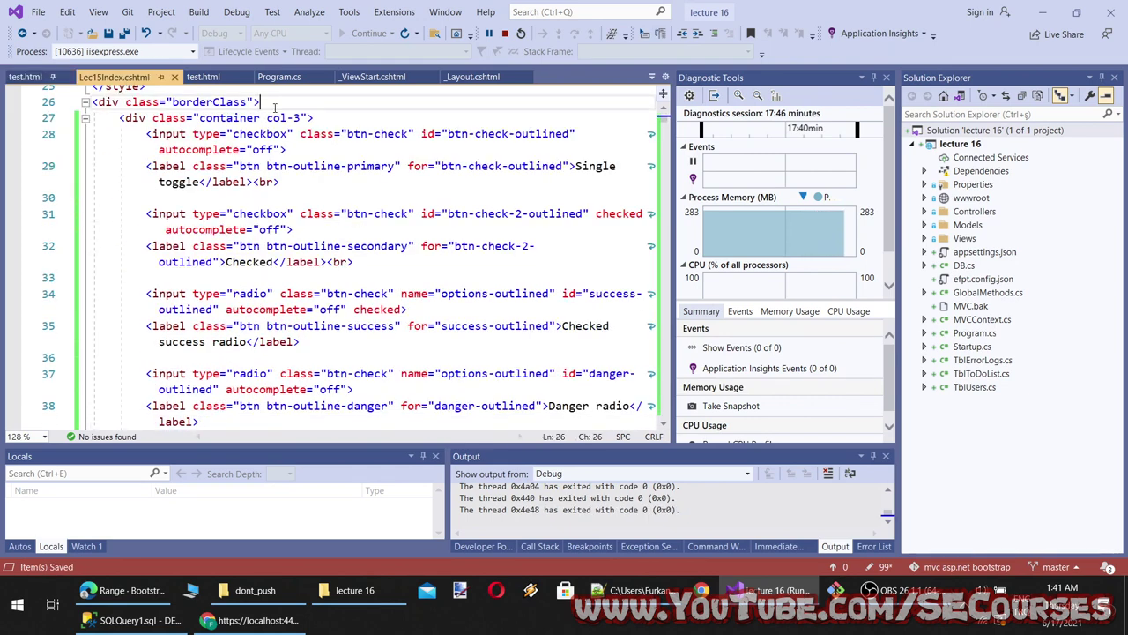
left_click(315, 118)
key("Return")
key("ctrl+v")
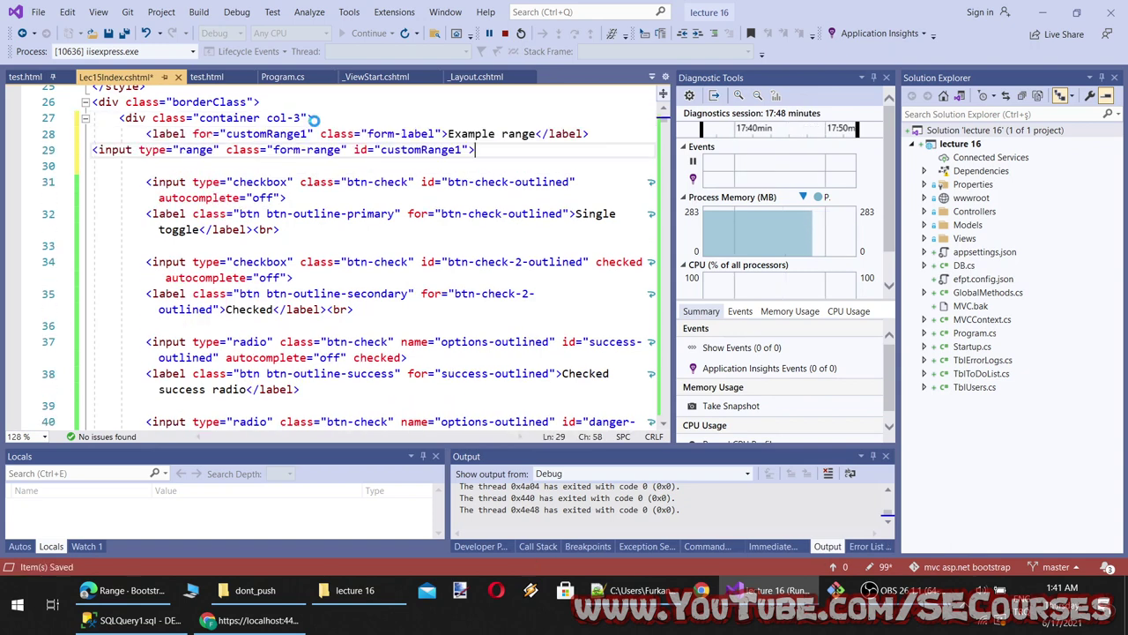
Try the unstyled Example range slider on the plain test.html page in Chrome
left_click(253, 619)
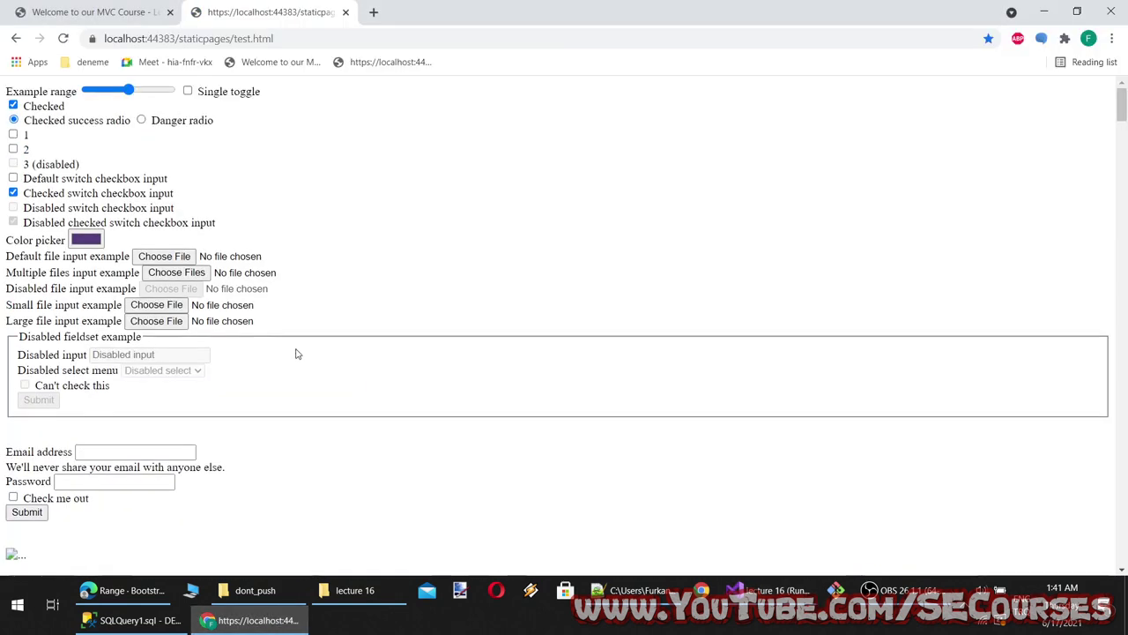
left_click(153, 90)
left_click(188, 91)
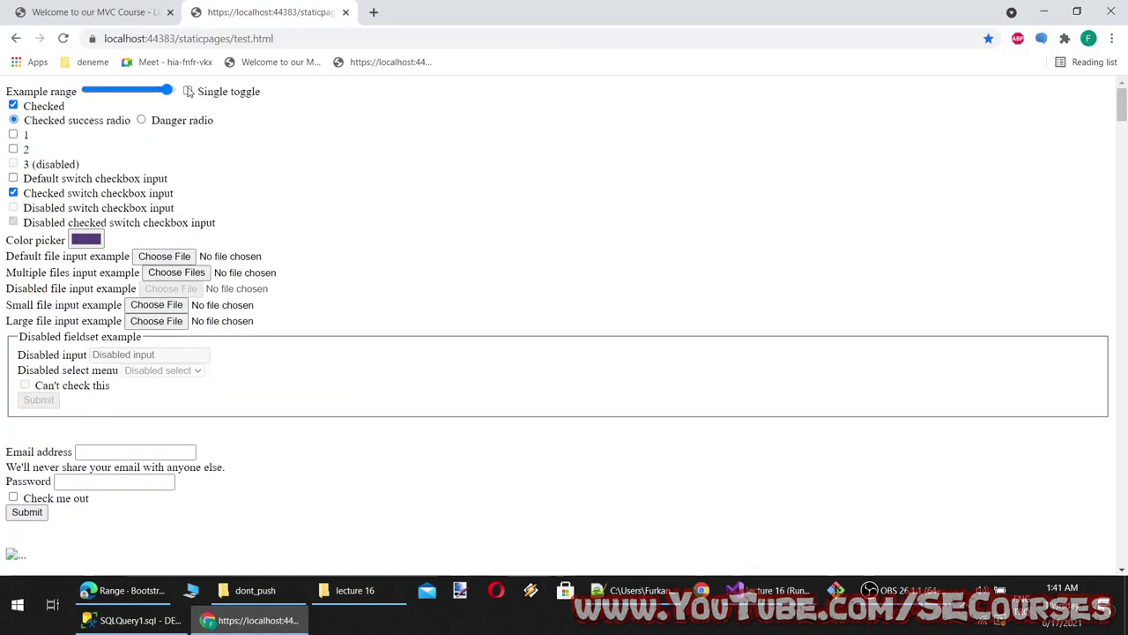
left_click_drag(155, 92, 119, 91)
Reload the MVC Course tab and drag its Bootstrap-styled Example range slider back and forth
key("ctrl+Tab")
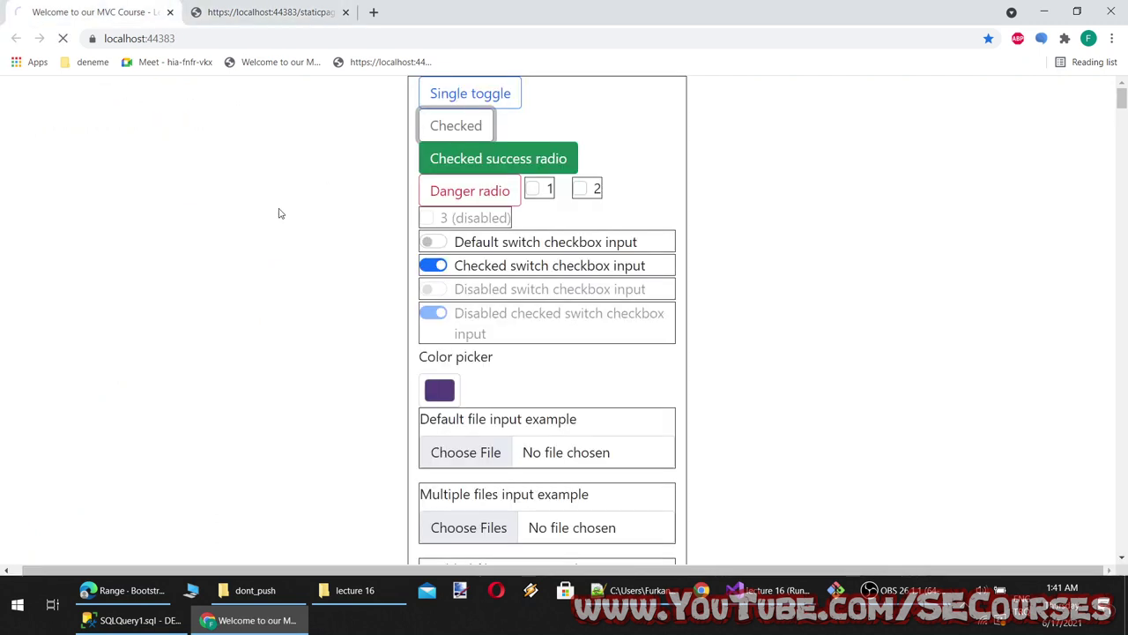
scroll(529, 133, "up", 1)
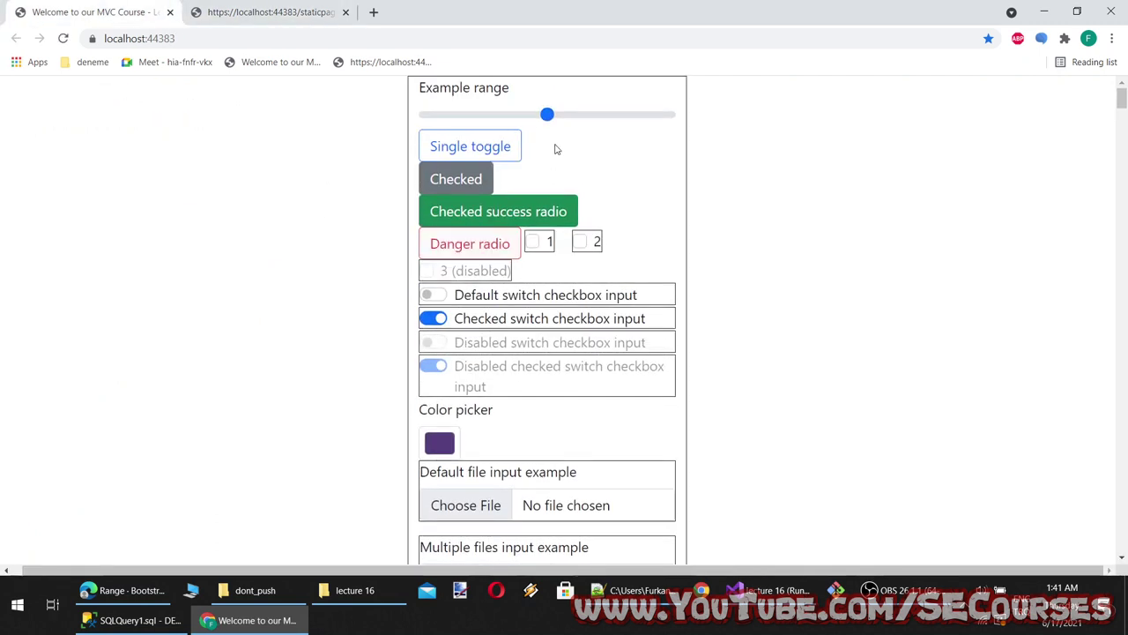
left_click_drag(550, 120, 630, 115)
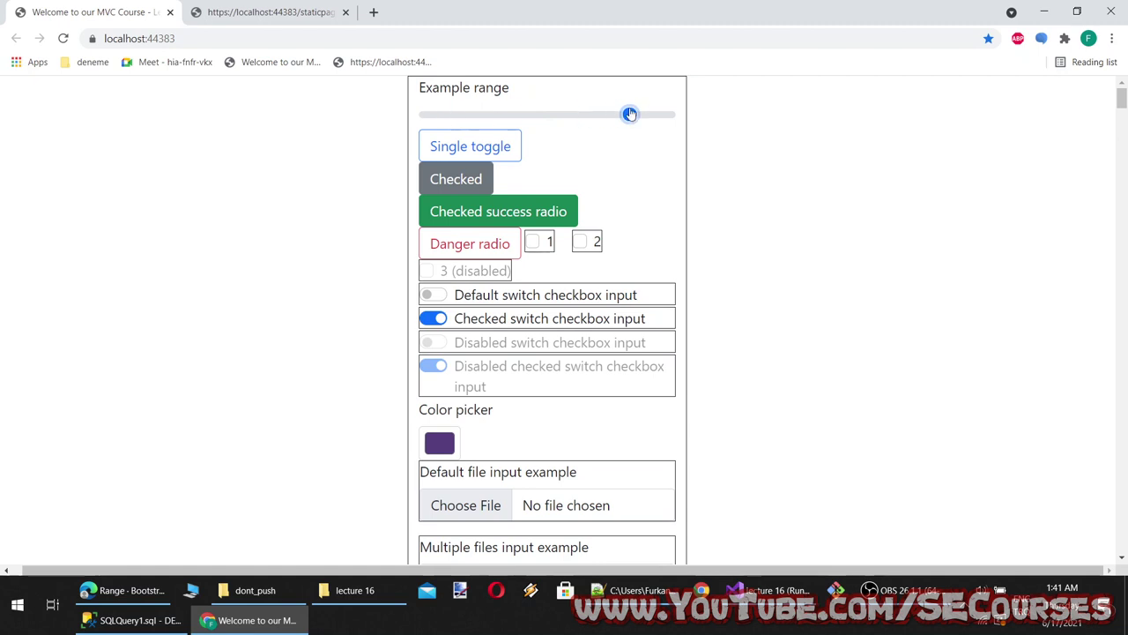
left_click(226, 12)
left_click_drag(122, 90, 159, 91)
key("ctrl+shift+Tab")
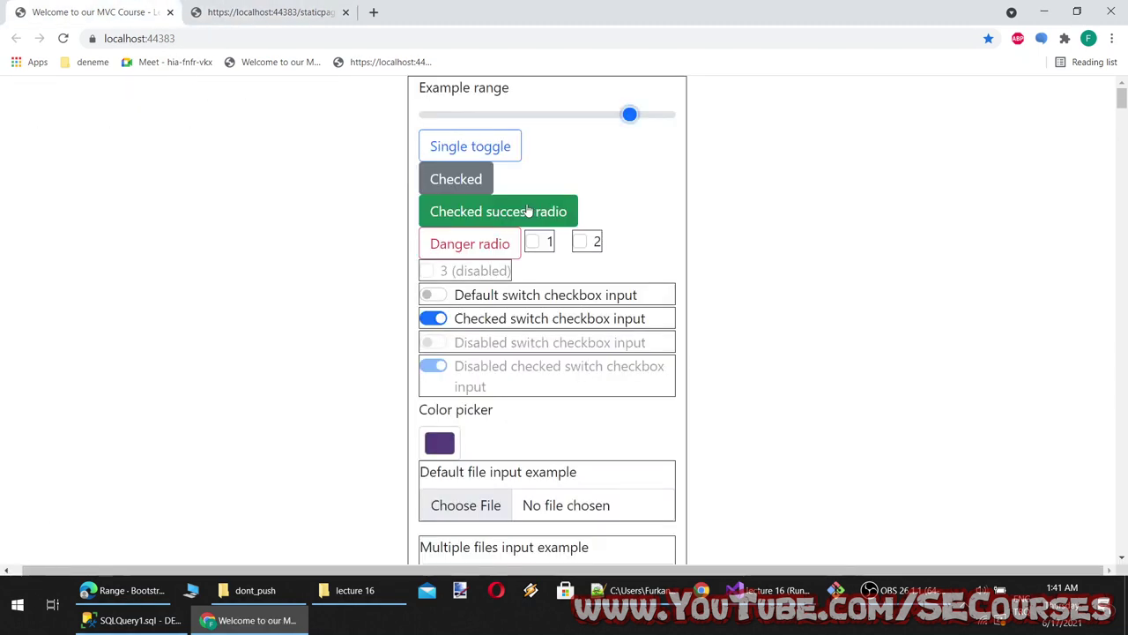
left_click_drag(467, 115, 494, 115)
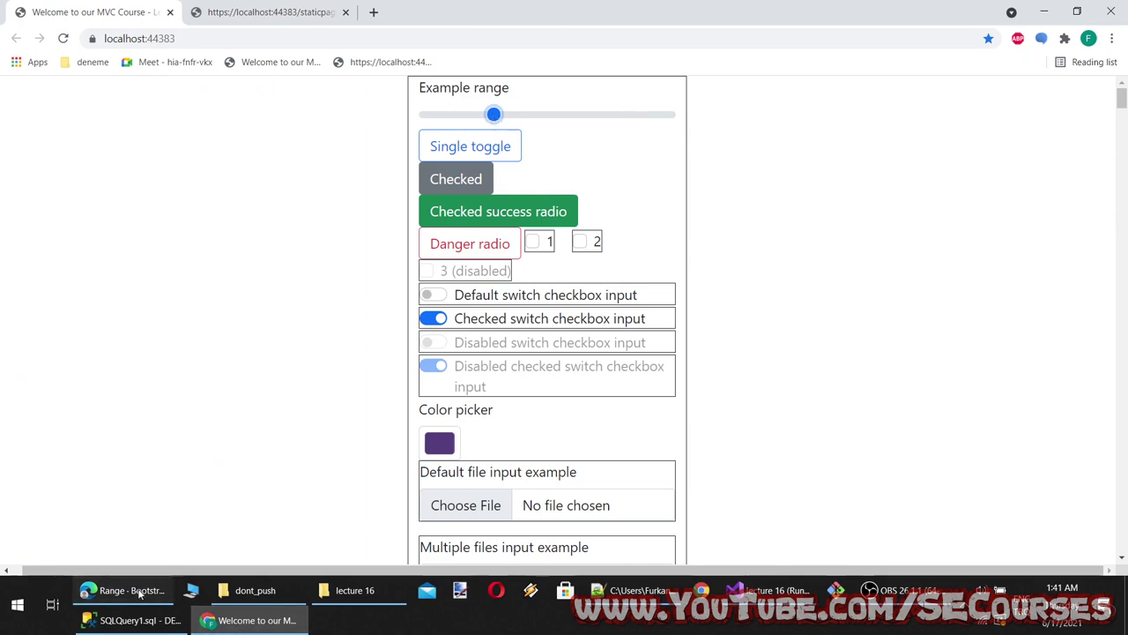
left_click(139, 594)
Try the Min and max and step 0.5 range slider examples in the Range docs
left_click(524, 295)
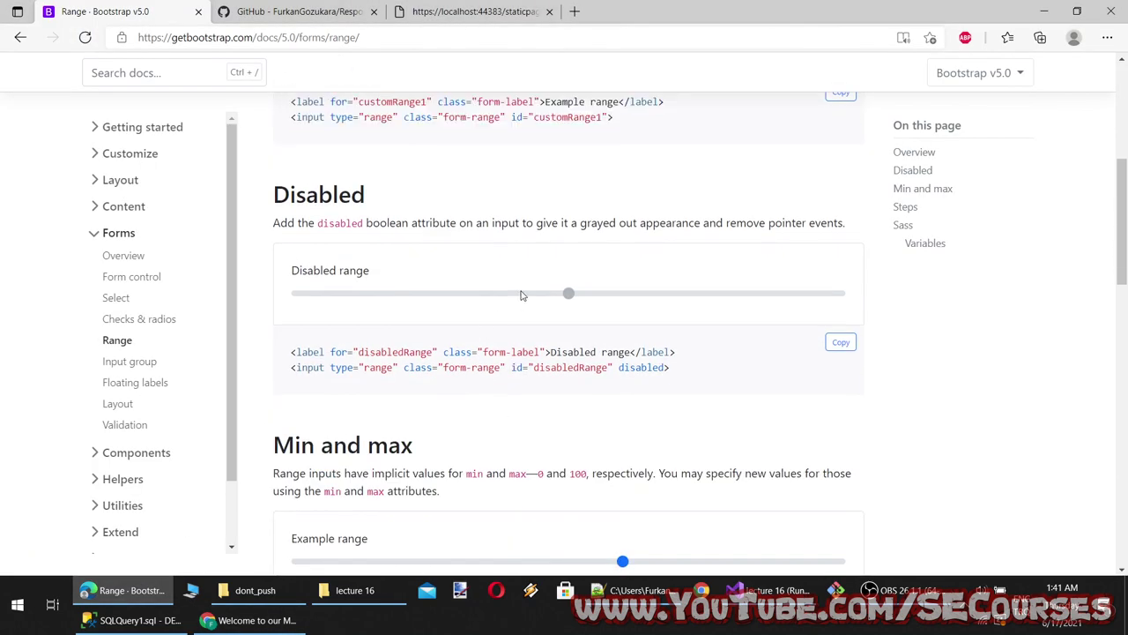
scroll(499, 408, "down", 3)
left_click(489, 332)
left_click_drag(490, 332, 514, 401)
scroll(514, 401, "down", 3)
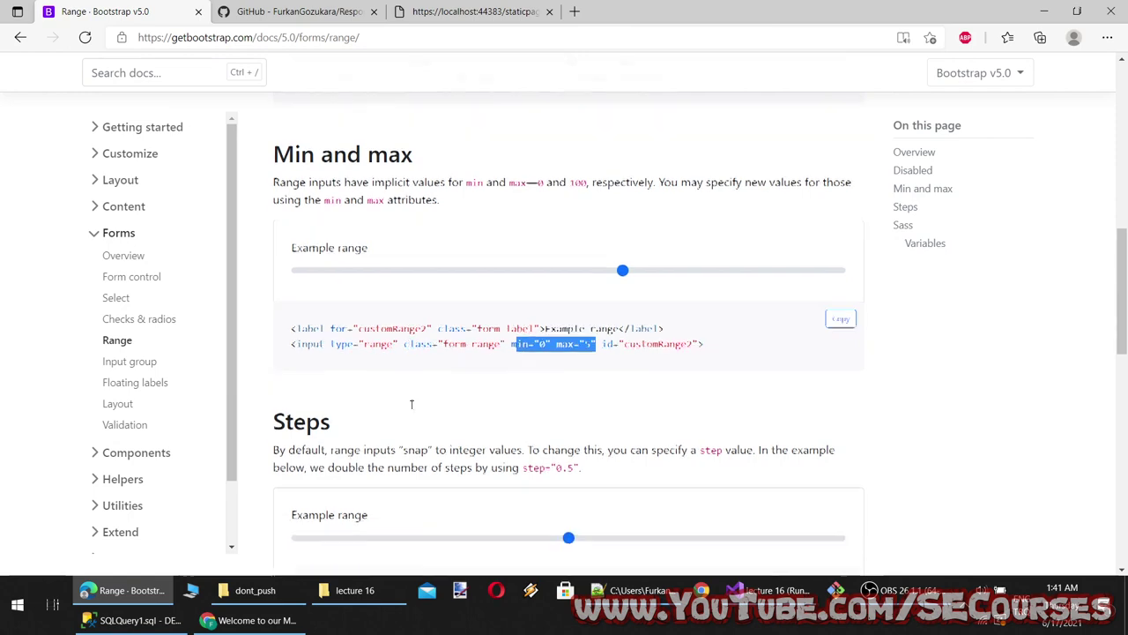
left_click_drag(448, 358, 353, 357)
left_click(582, 410)
left_click_drag(655, 430, 596, 430)
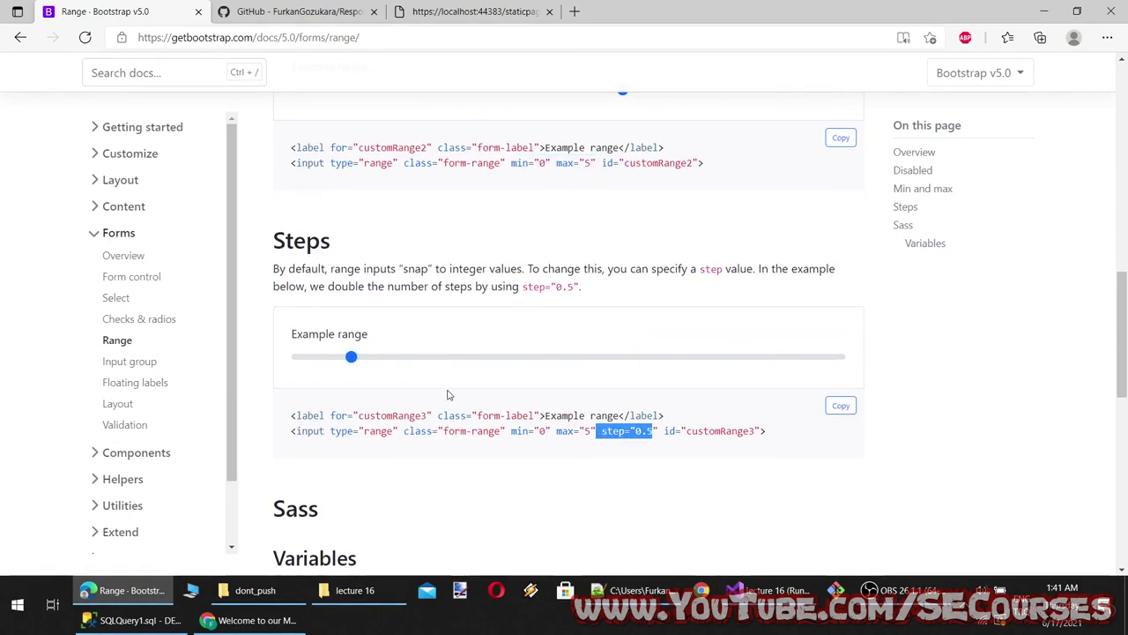
left_click_drag(354, 365, 381, 376)
Copy the Min and max heading and append ', Min and max, steps' to line 15 of the notes
scroll(441, 405, "down", 3)
scroll(453, 405, "up", 5)
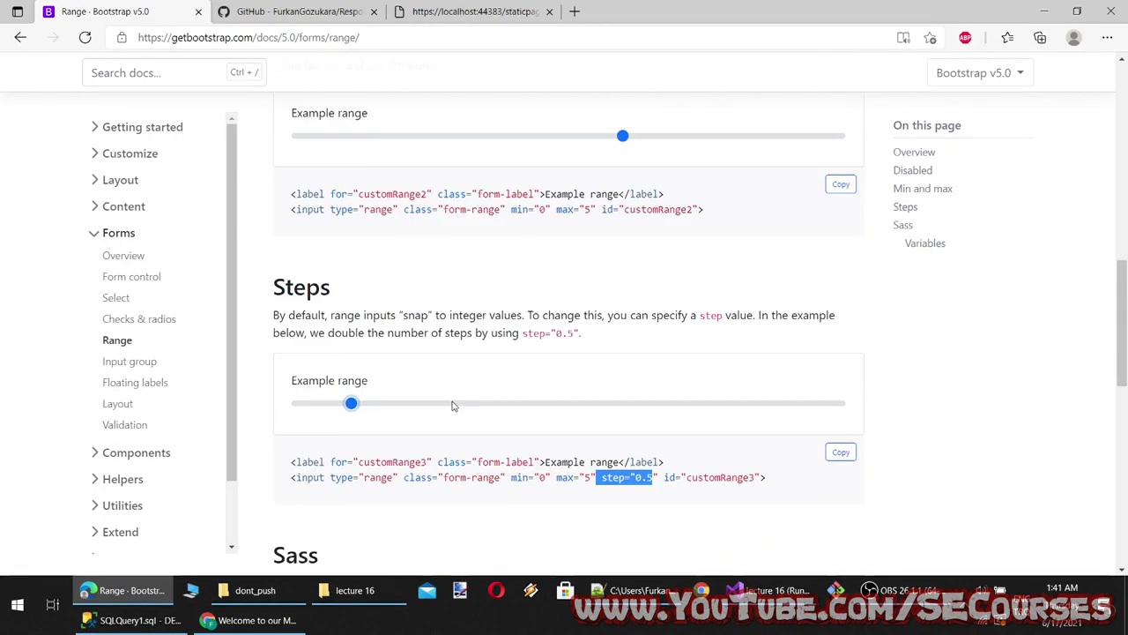
scroll(394, 318, "up", 3)
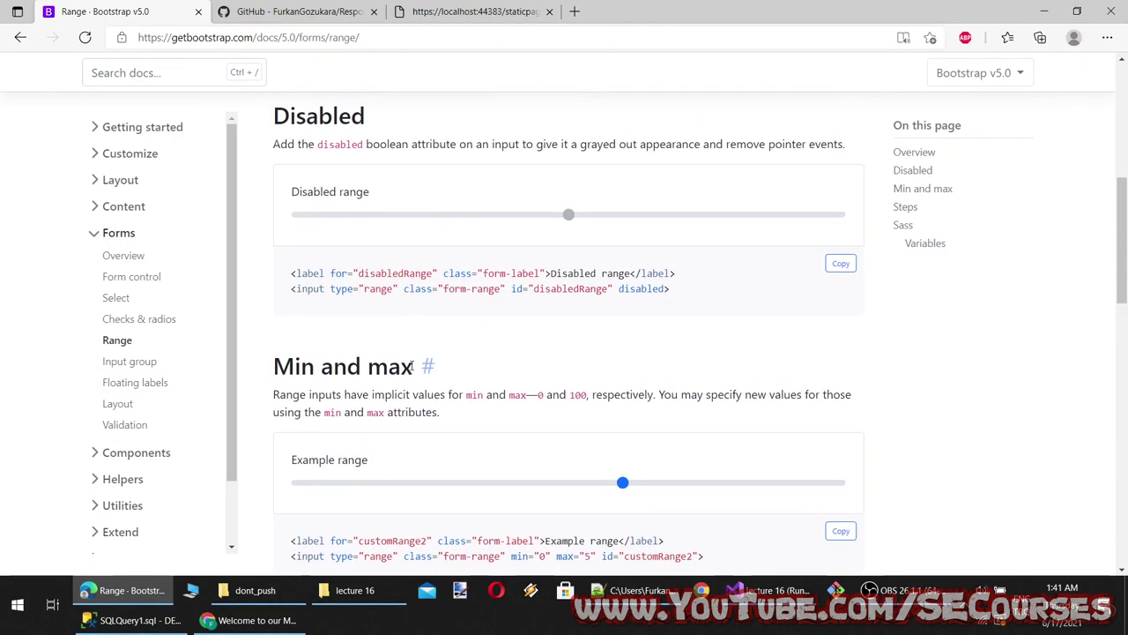
left_click_drag(411, 367, 245, 370)
key("ctrl+c")
left_click(633, 590)
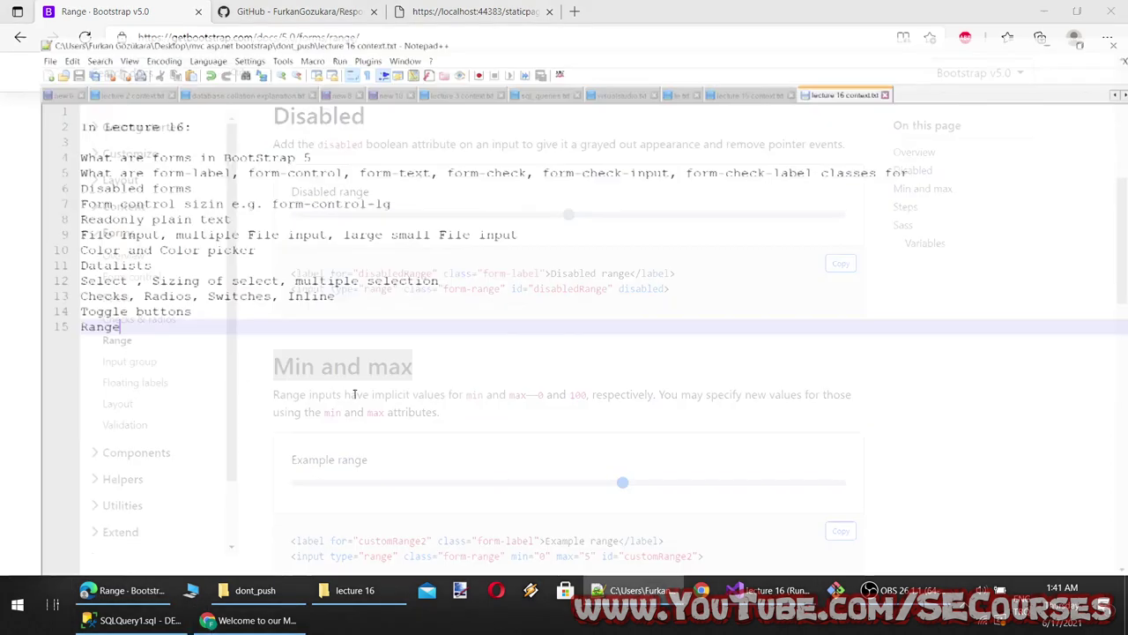
type(",")
key("ctrl+v")
type(", s")
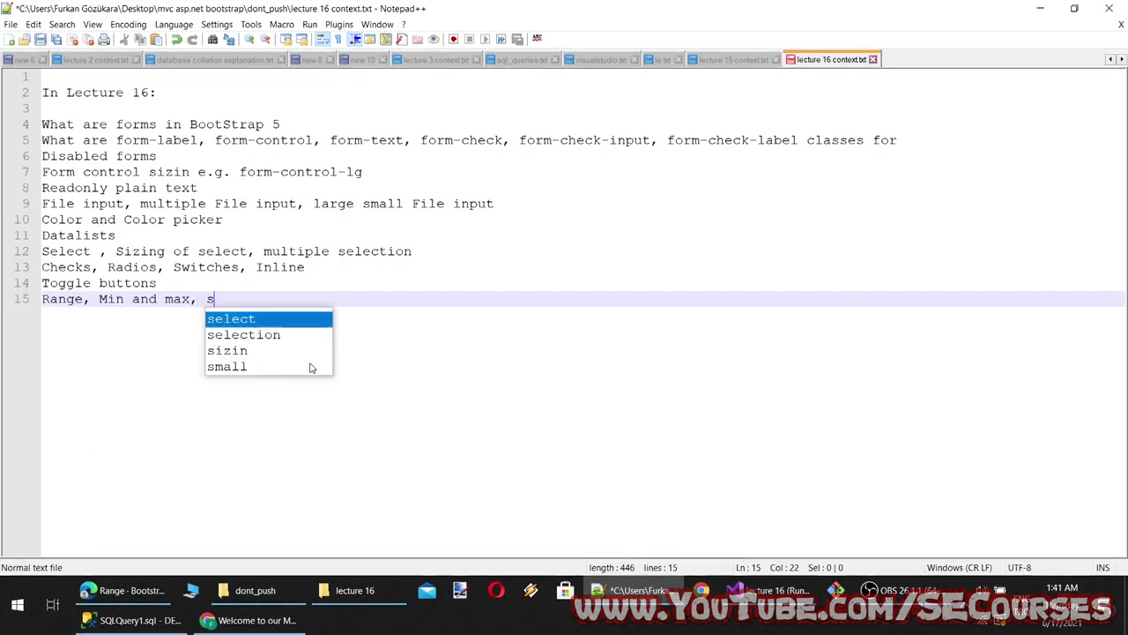
type("teps")
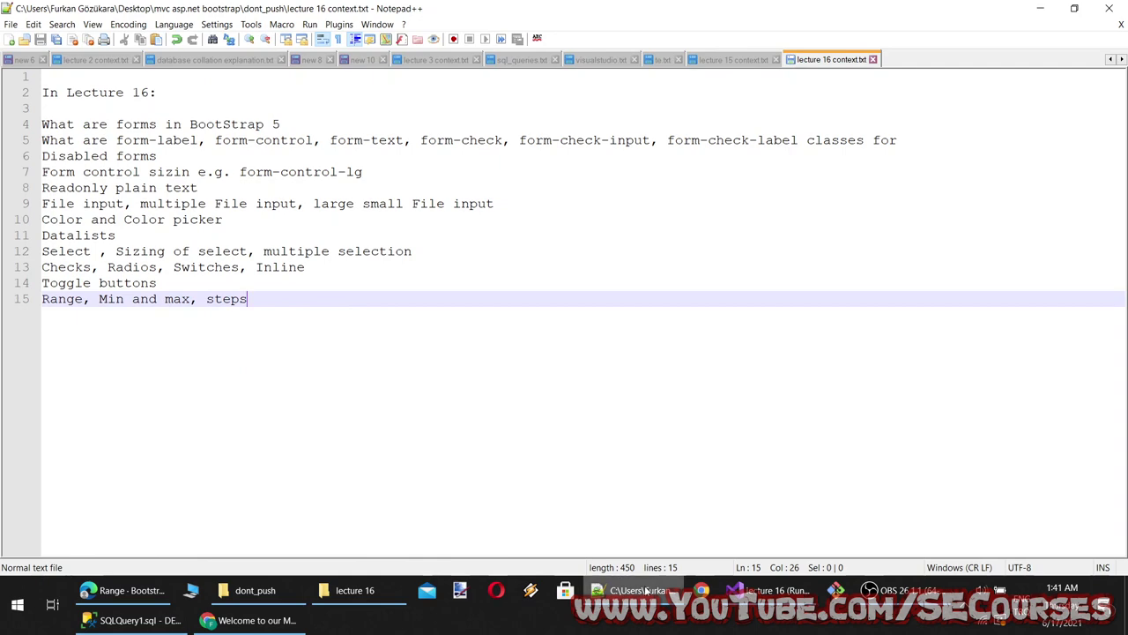
Return to the Bootstrap docs and go to the Input group page
left_click(626, 589)
scroll(435, 382, "down", 3)
left_click(106, 365)
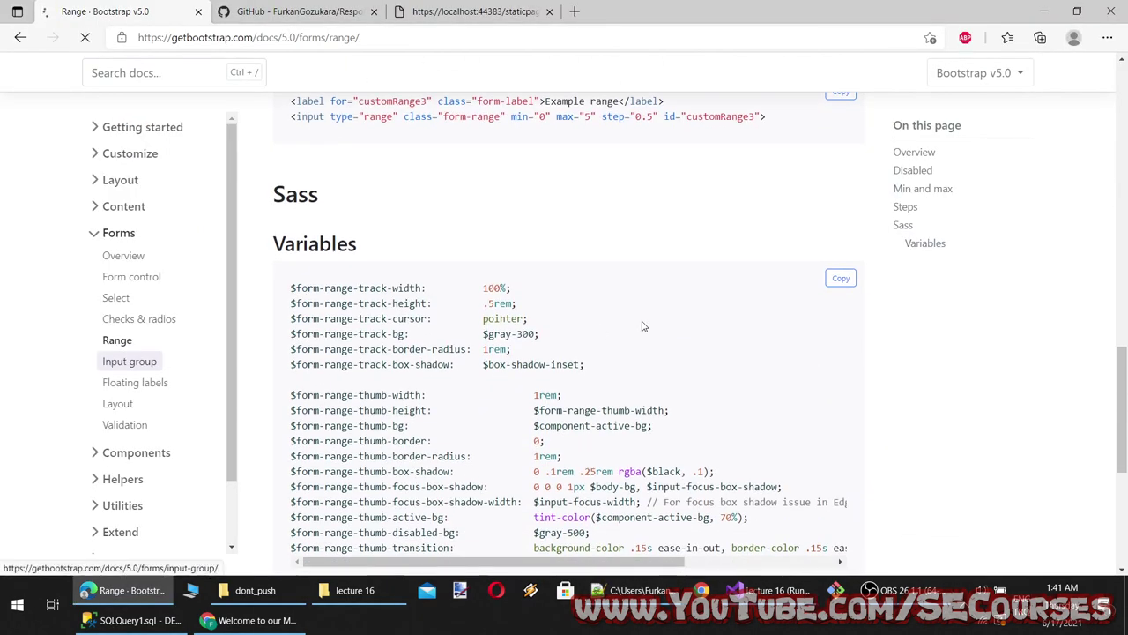
Try the Username and Recipient's username input group example fields
scroll(635, 323, "down", 1)
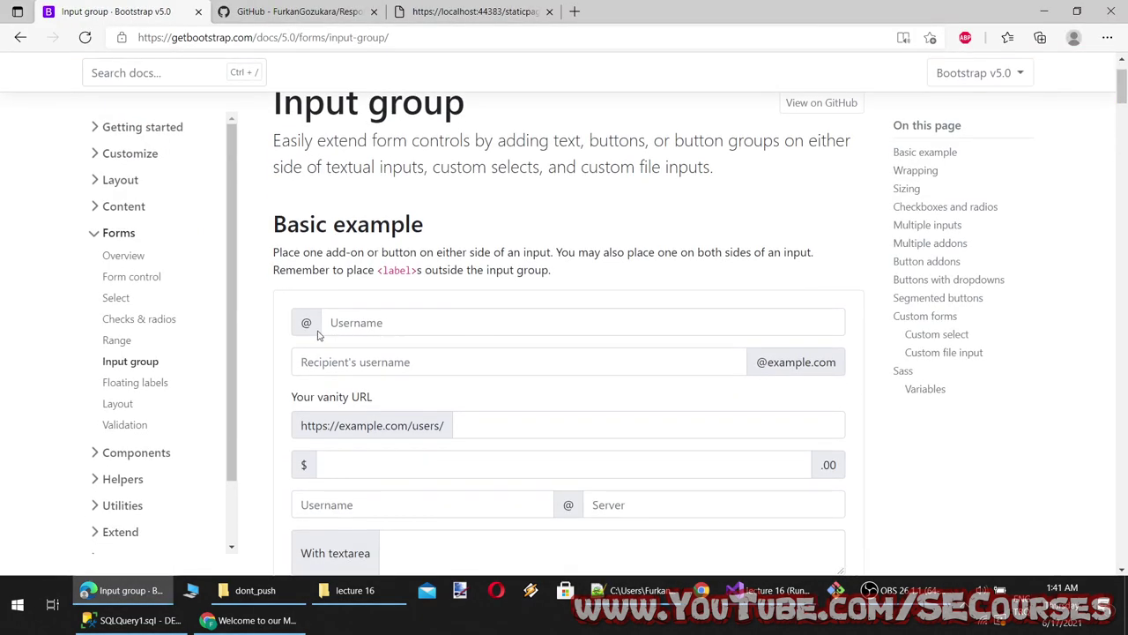
left_click(387, 320)
left_click(393, 353)
scroll(352, 267, "up", 1)
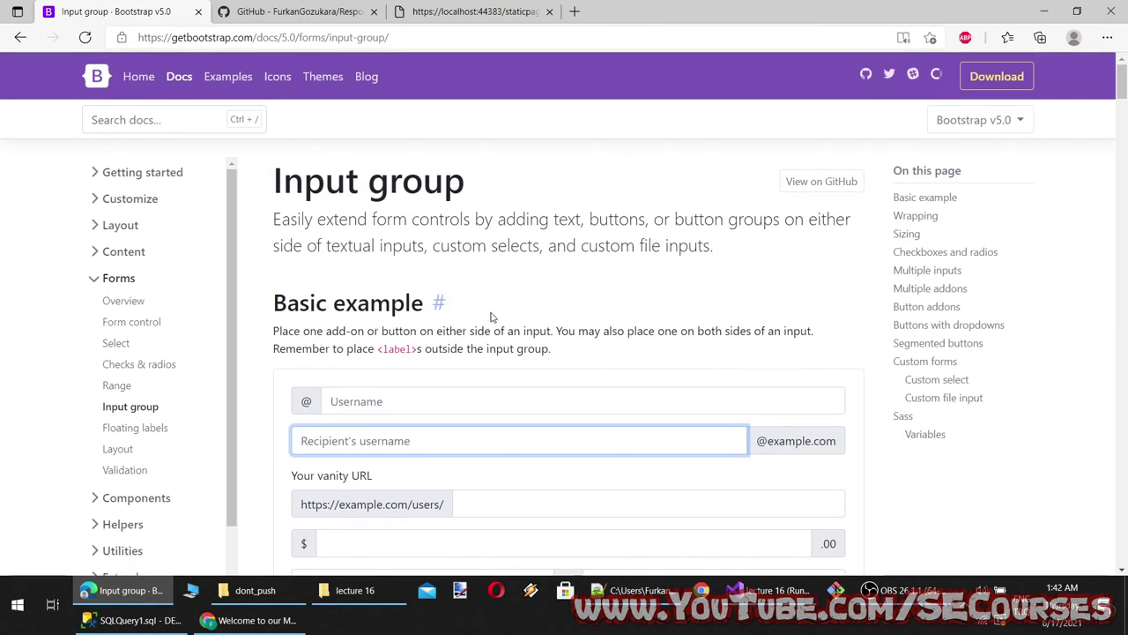
scroll(502, 344, "down", 1)
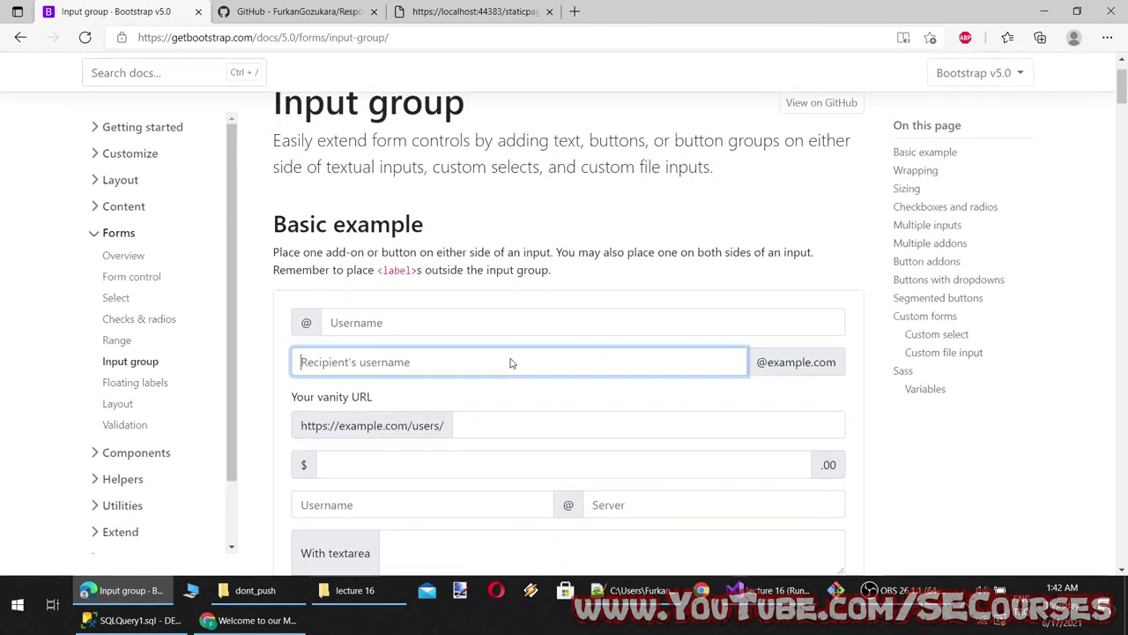
triple_click(829, 361)
left_click(819, 359)
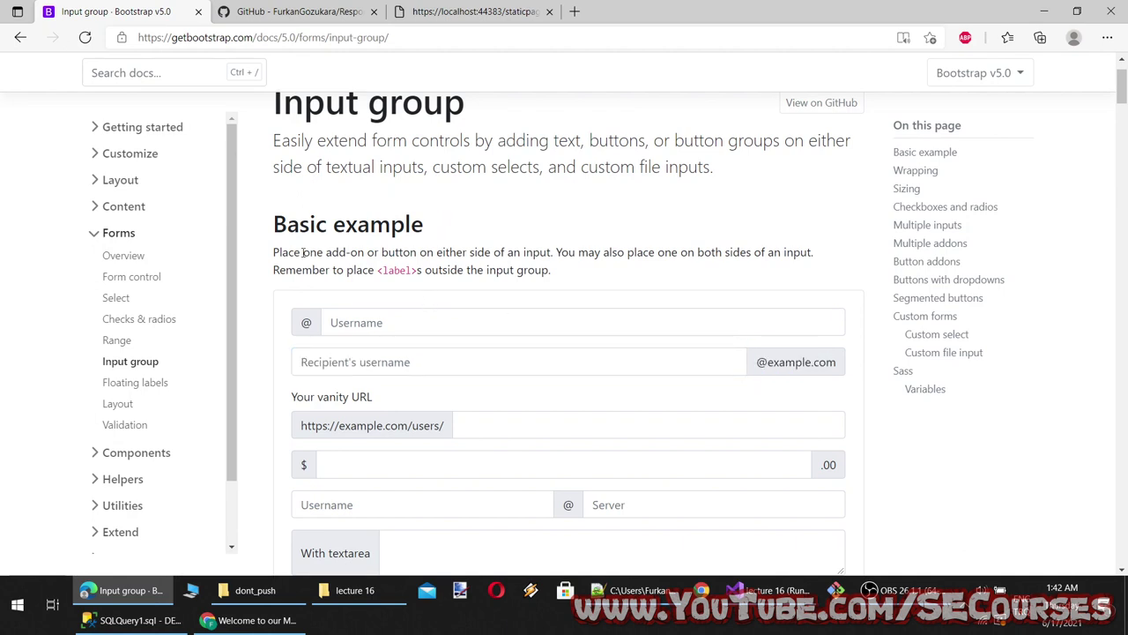
Try the vanity URL, dollar amount, Username/Server and textarea input group examples
scroll(370, 302, "down", 2)
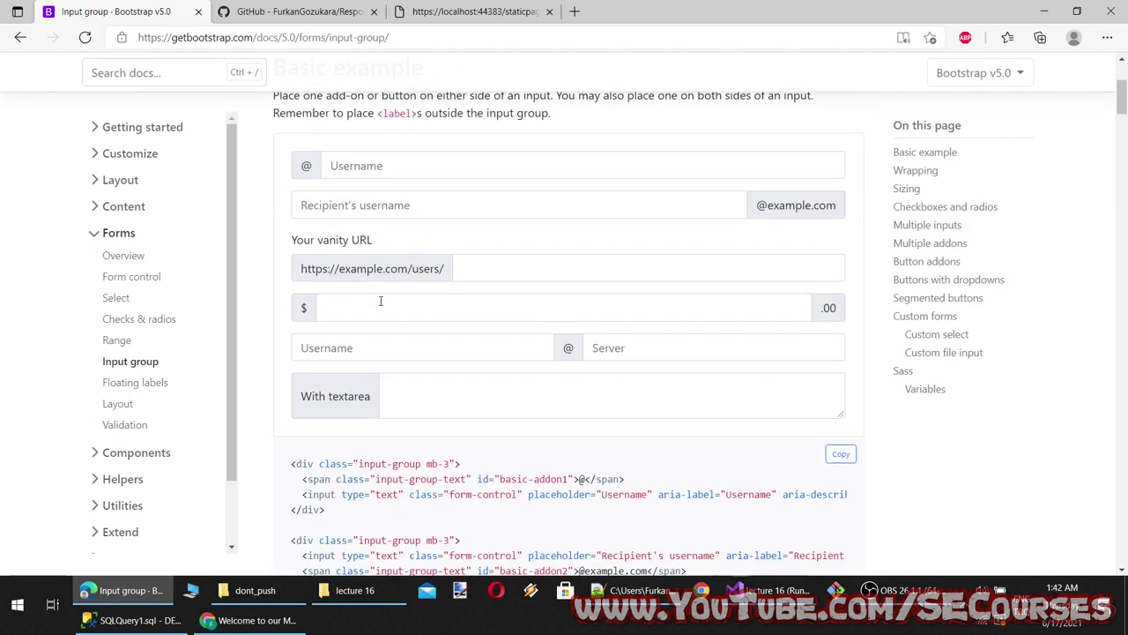
left_click_drag(311, 240, 390, 262)
left_click(475, 269)
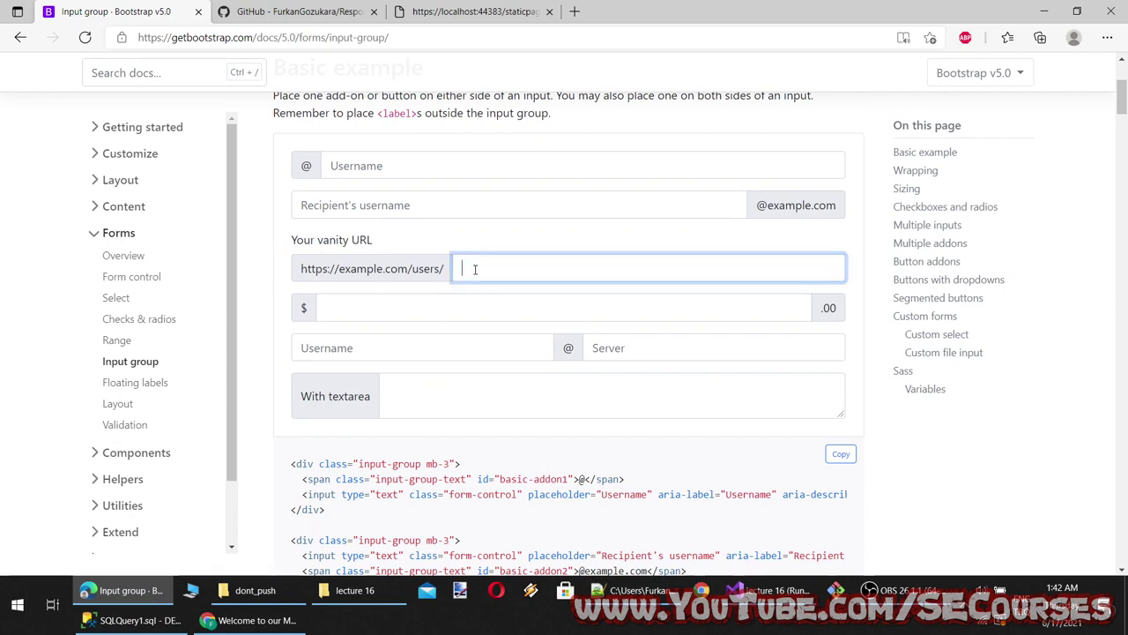
left_click(428, 317)
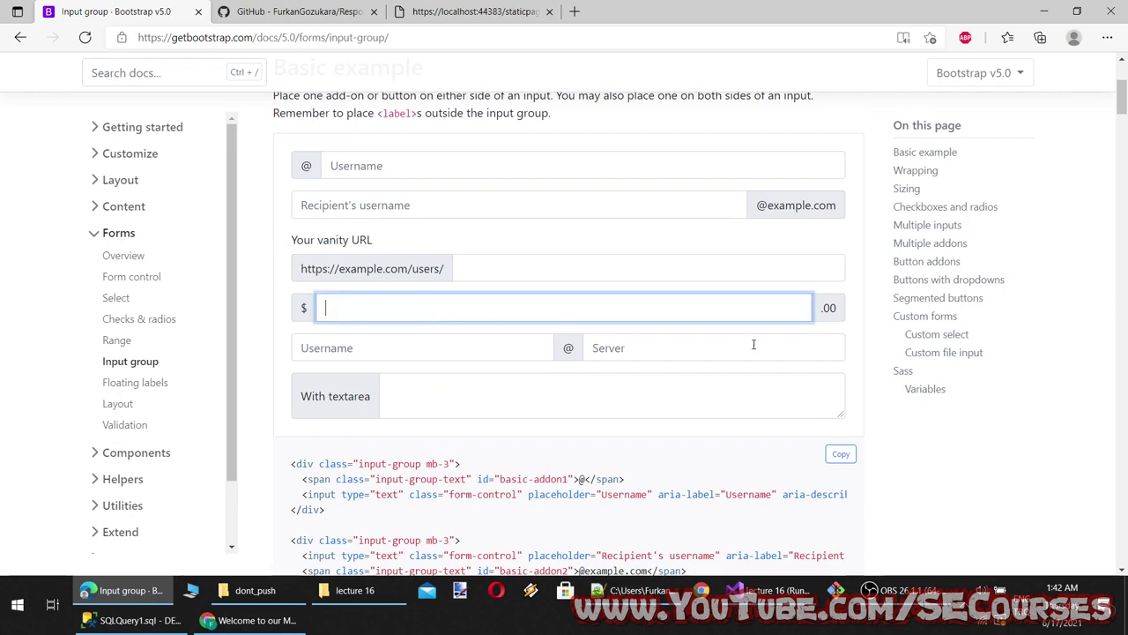
left_click(693, 324)
left_click(407, 350)
left_click(718, 354)
left_click(538, 399)
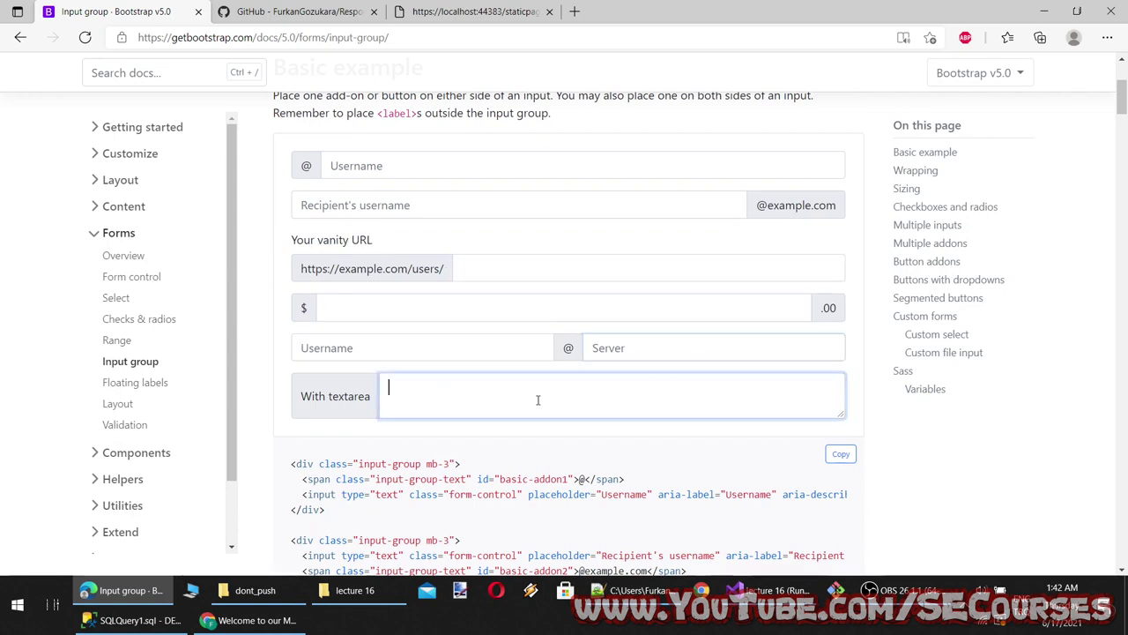
Select the input-group example markup, then switch back to Visual Studio
scroll(537, 400, "down", 4)
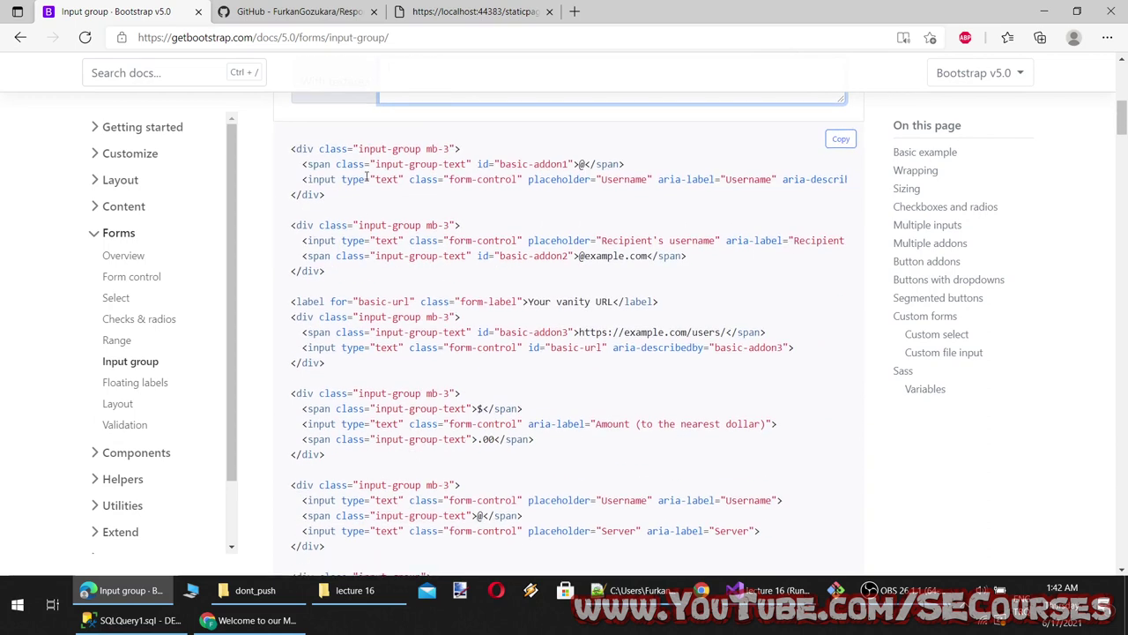
double_click(409, 149)
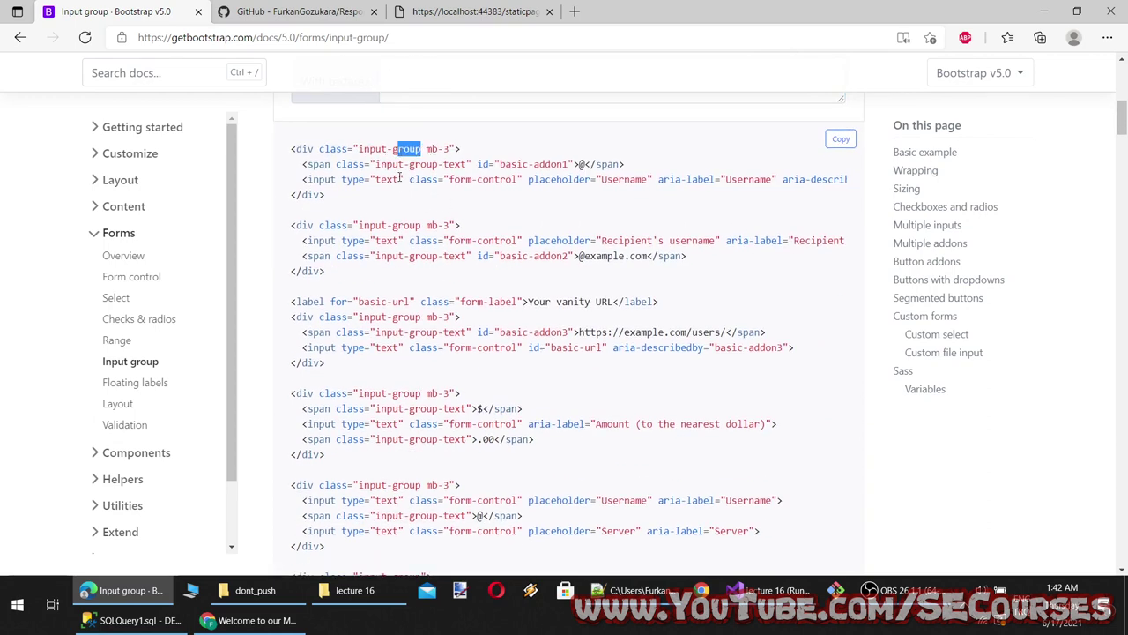
left_click(470, 159)
left_click_drag(319, 179, 552, 179)
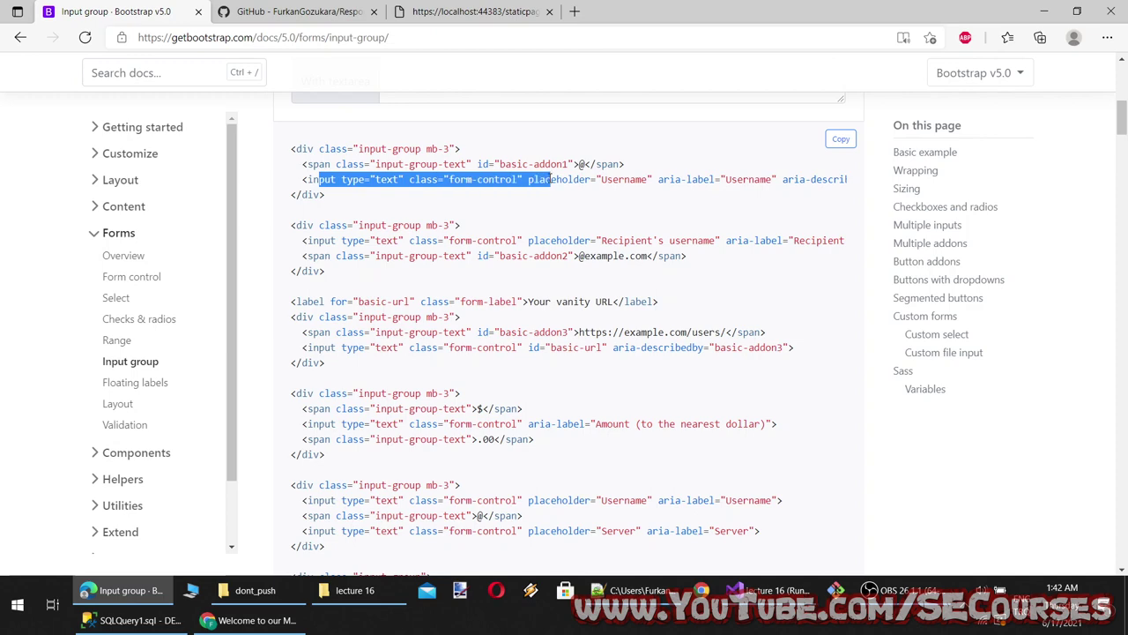
scroll(568, 329, "up", 2)
scroll(569, 329, "up", 2)
left_click(590, 160)
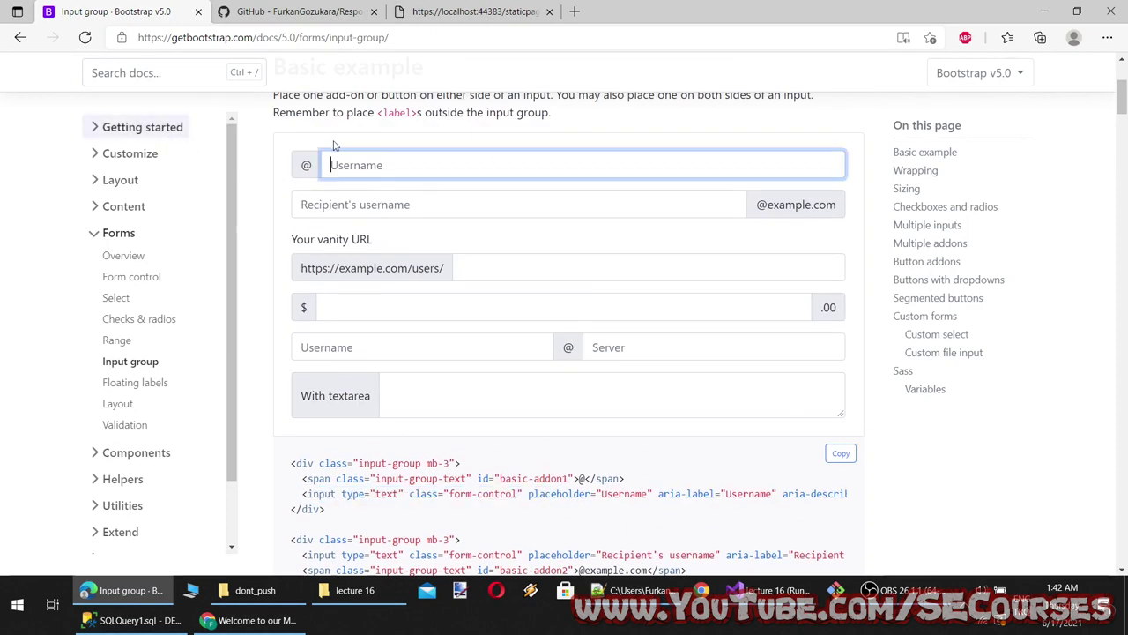
scroll(366, 296, "down", 3)
scroll(358, 312, "down", 5)
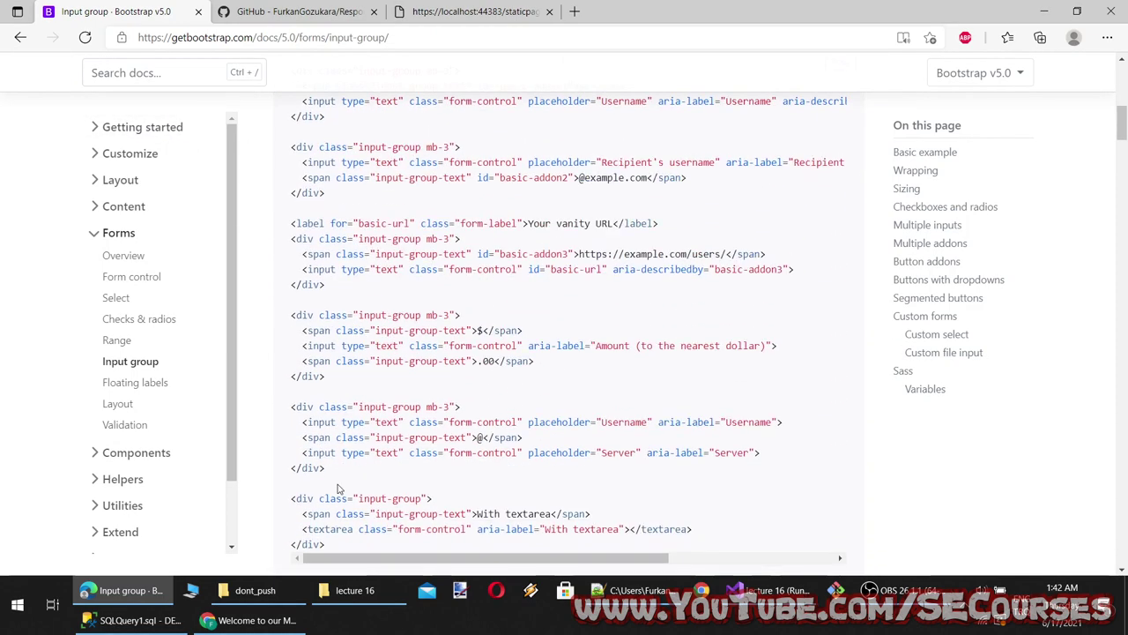
left_click_drag(328, 309, 291, 226)
scroll(300, 300, "up", 4)
scroll(319, 304, "up", 1)
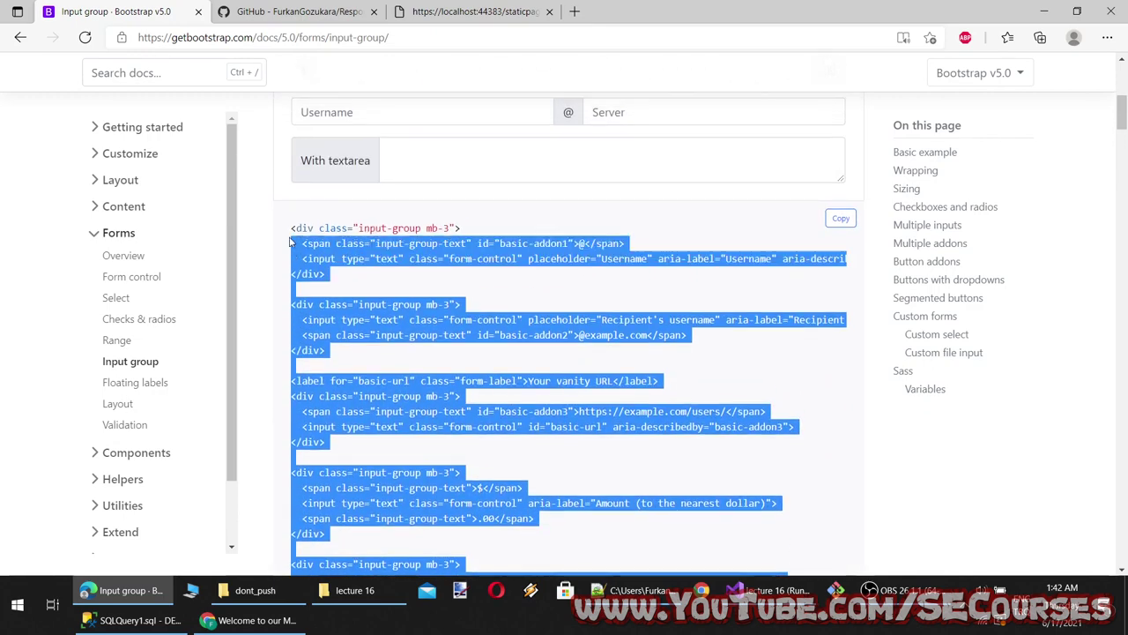
left_click(784, 589)
scroll(279, 222, "up", 2)
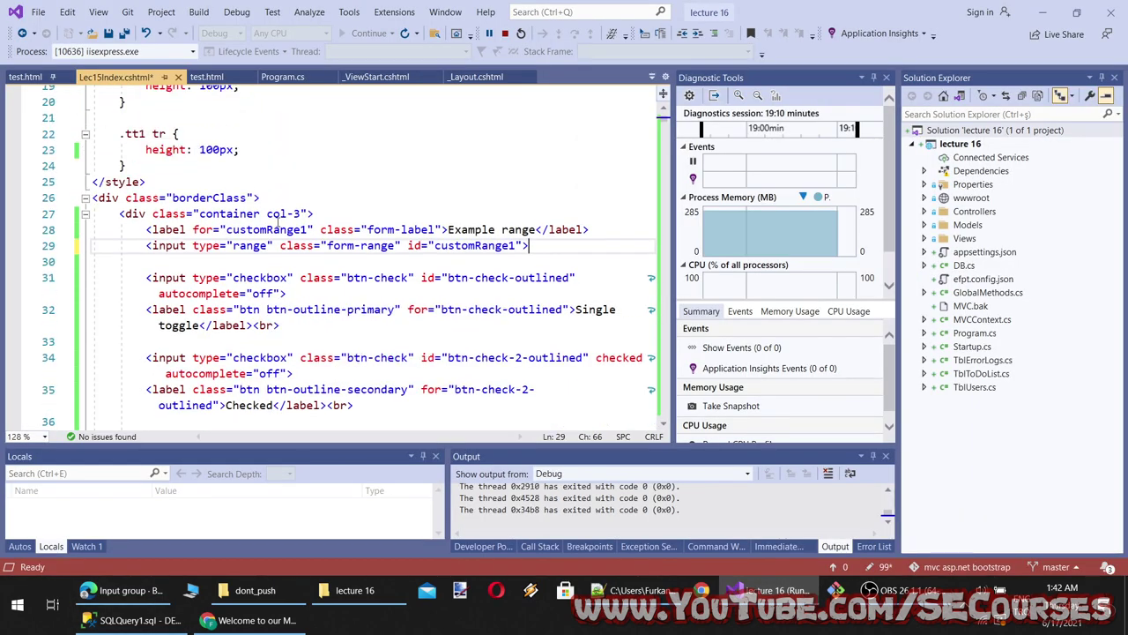
Paste the input-group markup below line 27, save, and reformat the document
left_click(346, 212)
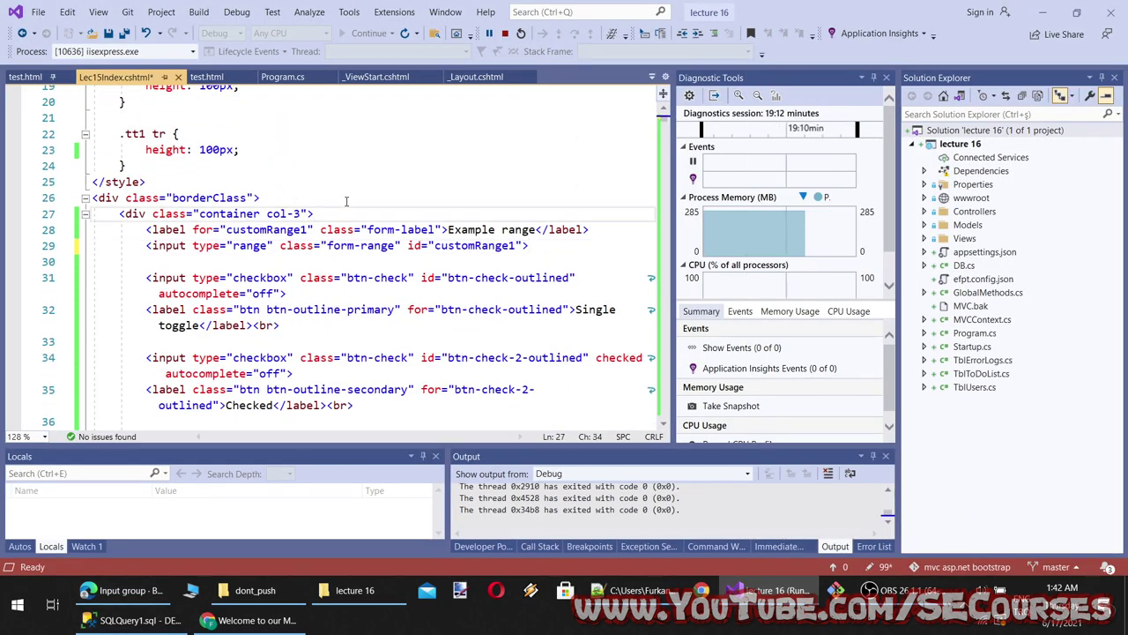
key("Return")
key("ctrl+v")
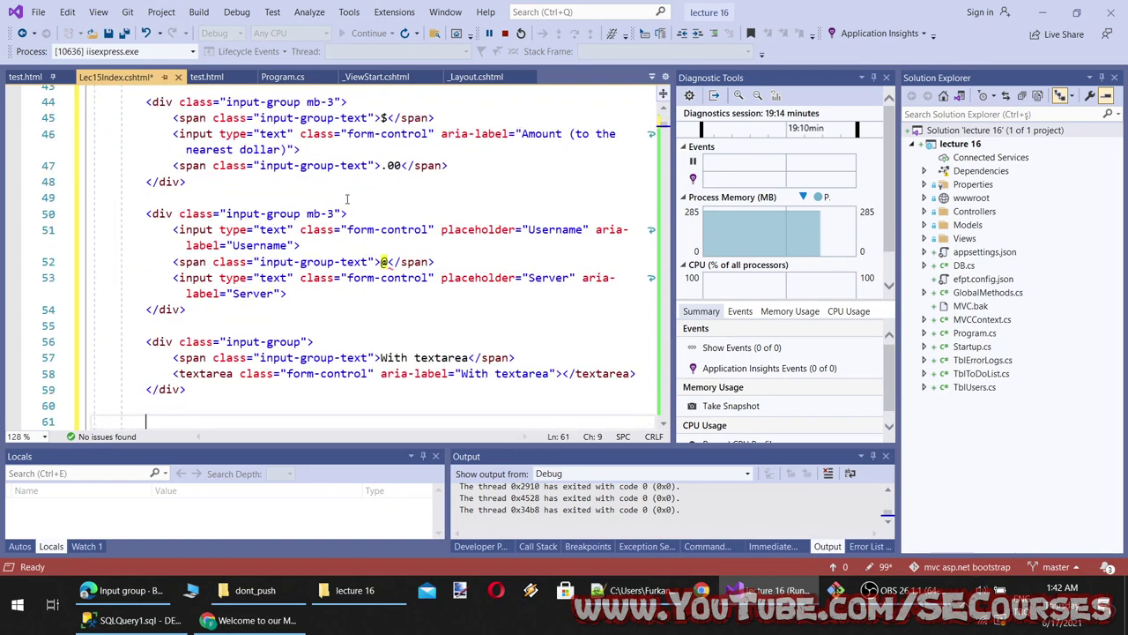
key("ctrl+s")
scroll(340, 219, "up", 6)
key("ctrl+k")
key("ctrl+d")
scroll(290, 243, "up", 9)
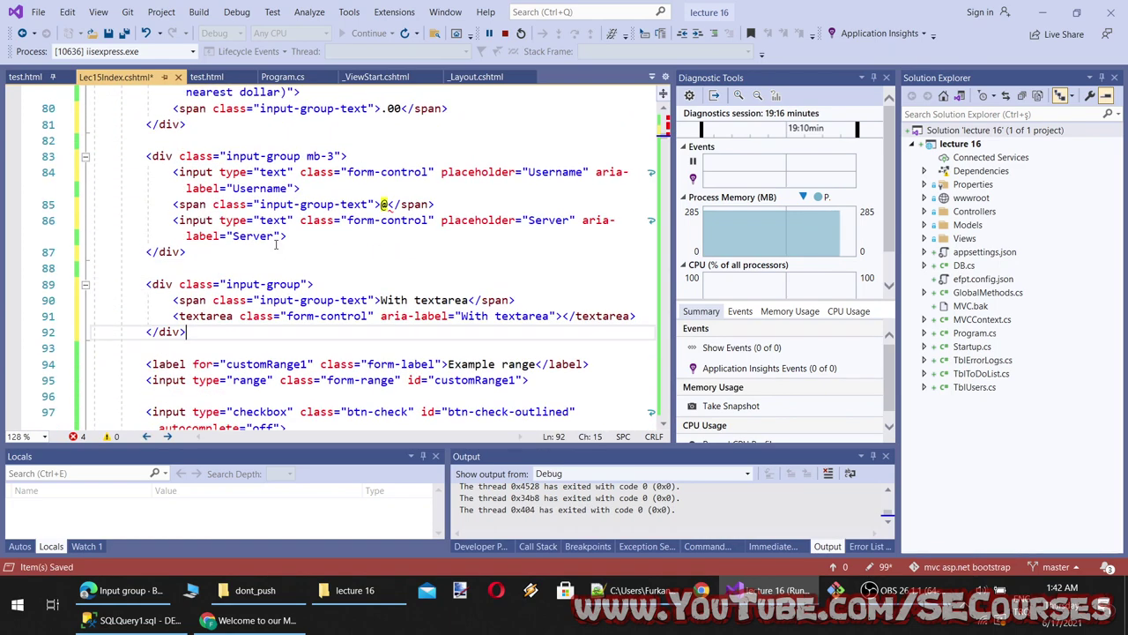
scroll(278, 239, "up", 11)
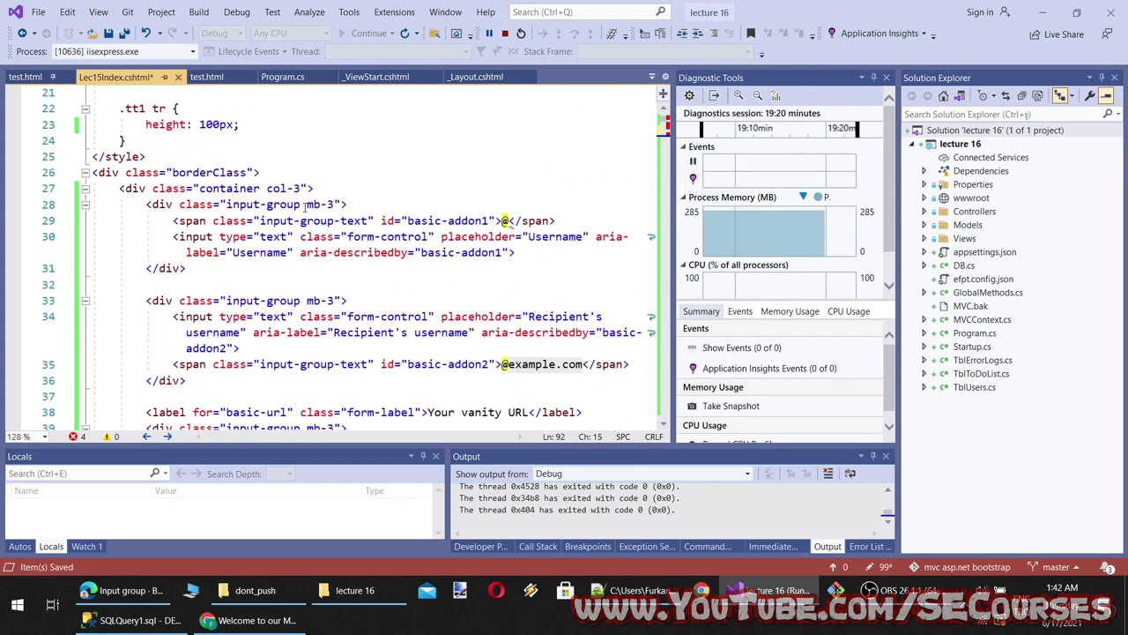
Delete the input-group class from lines 28 and 33, leaving mb-3
left_click_drag(304, 204, 228, 204)
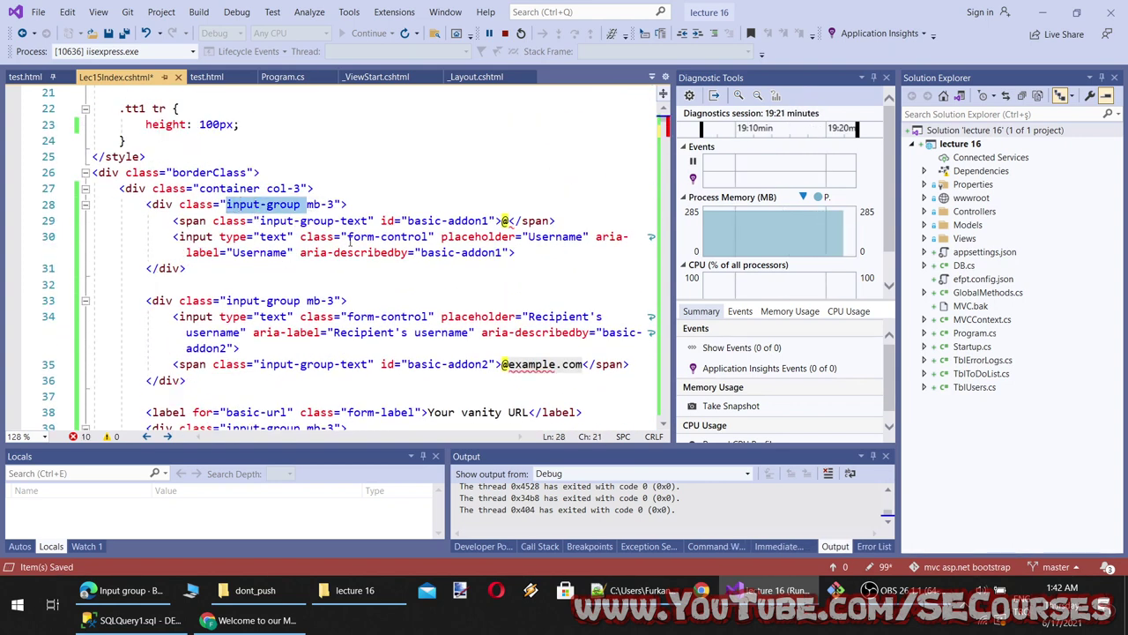
key("Delete")
key("Delete")
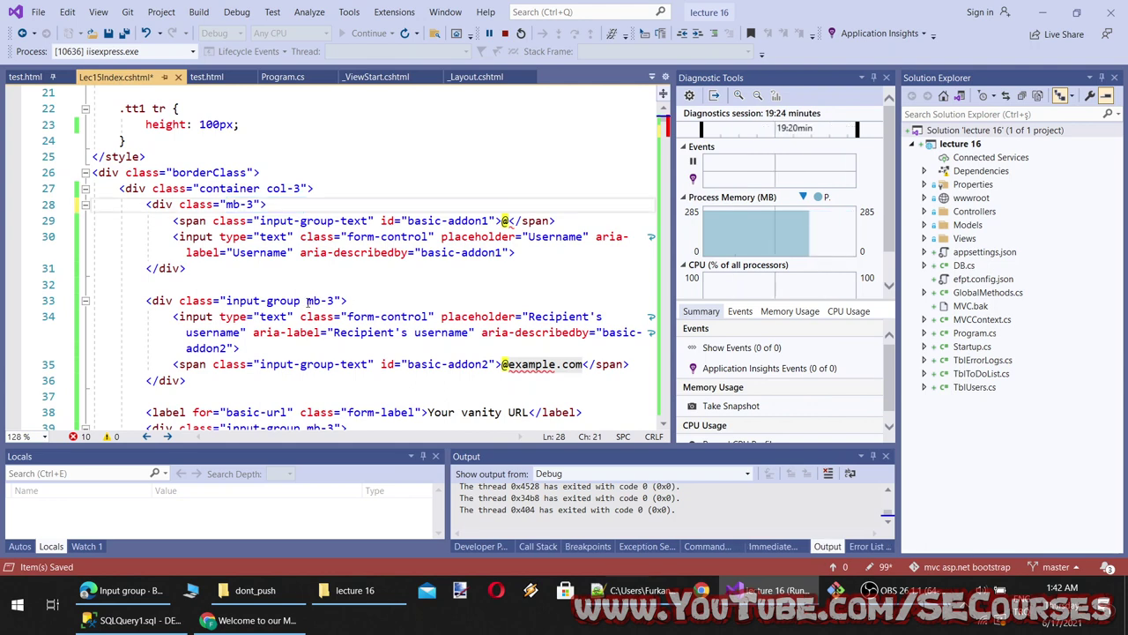
left_click_drag(308, 300, 228, 301)
key("Delete")
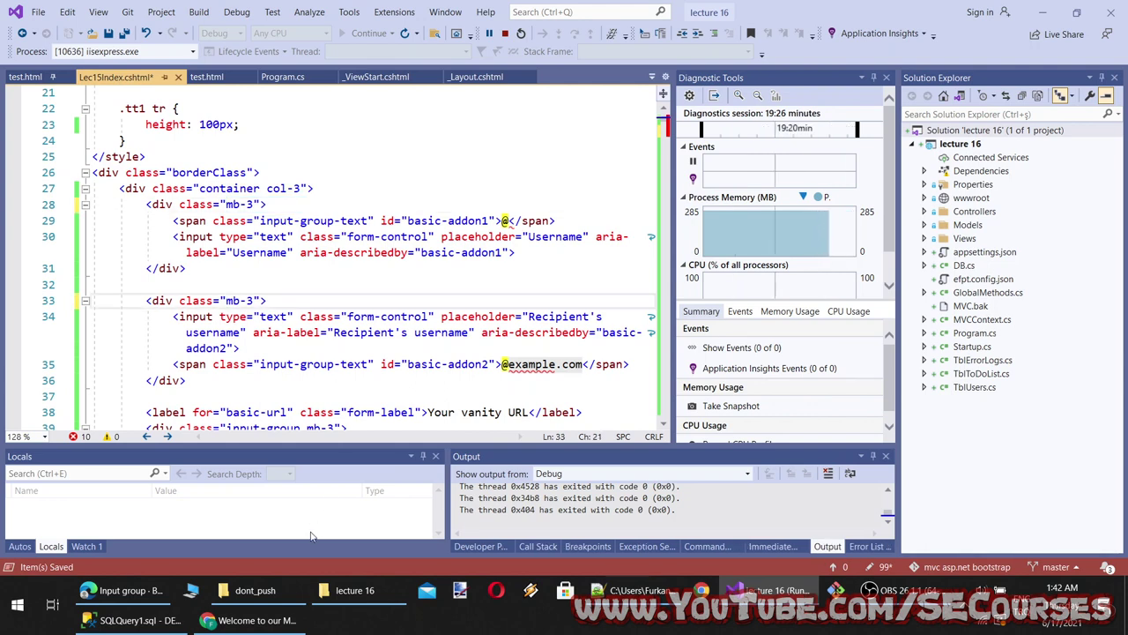
Reload the localhost page, which shows an error, then return to the code
left_click(255, 620)
key("F5")
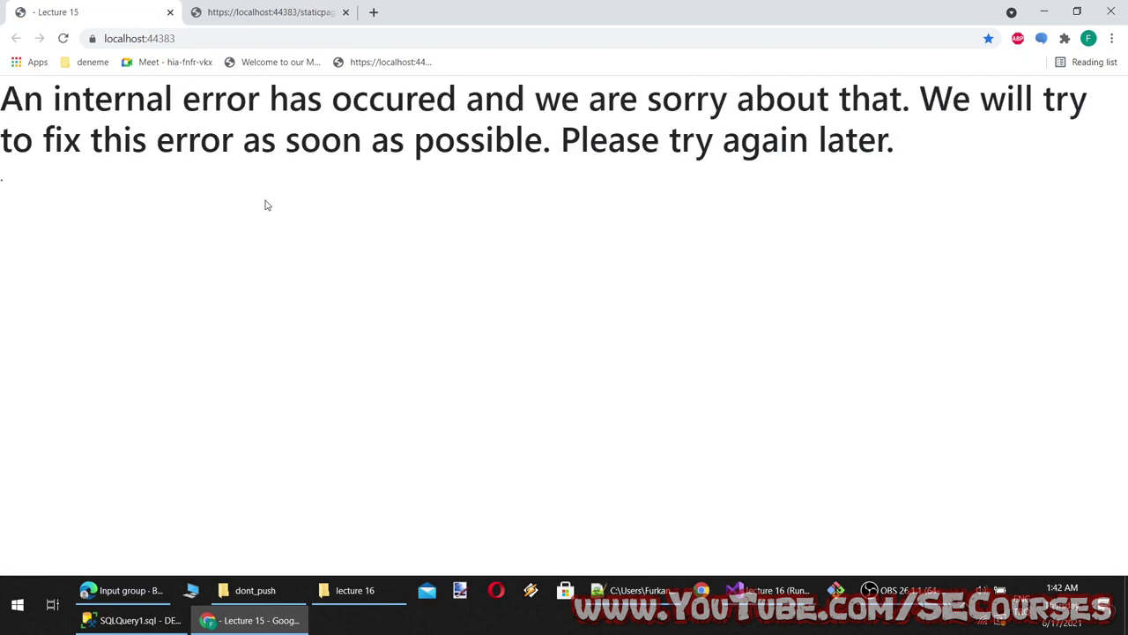
left_click(256, 620)
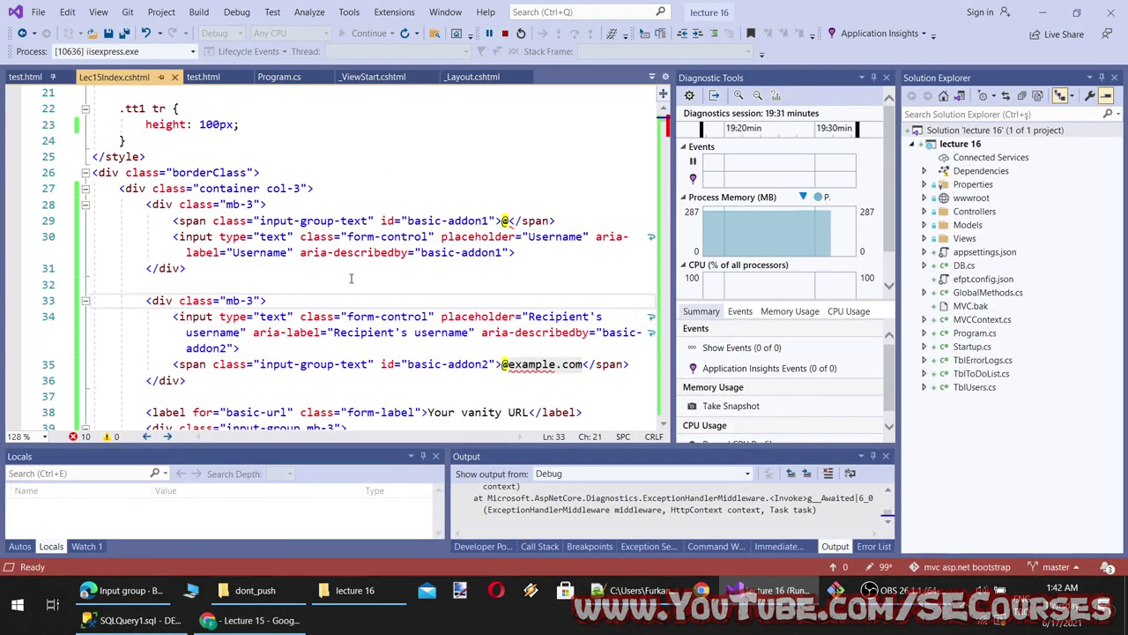
scroll(357, 300, "down", 1)
scroll(360, 302, "up", 4)
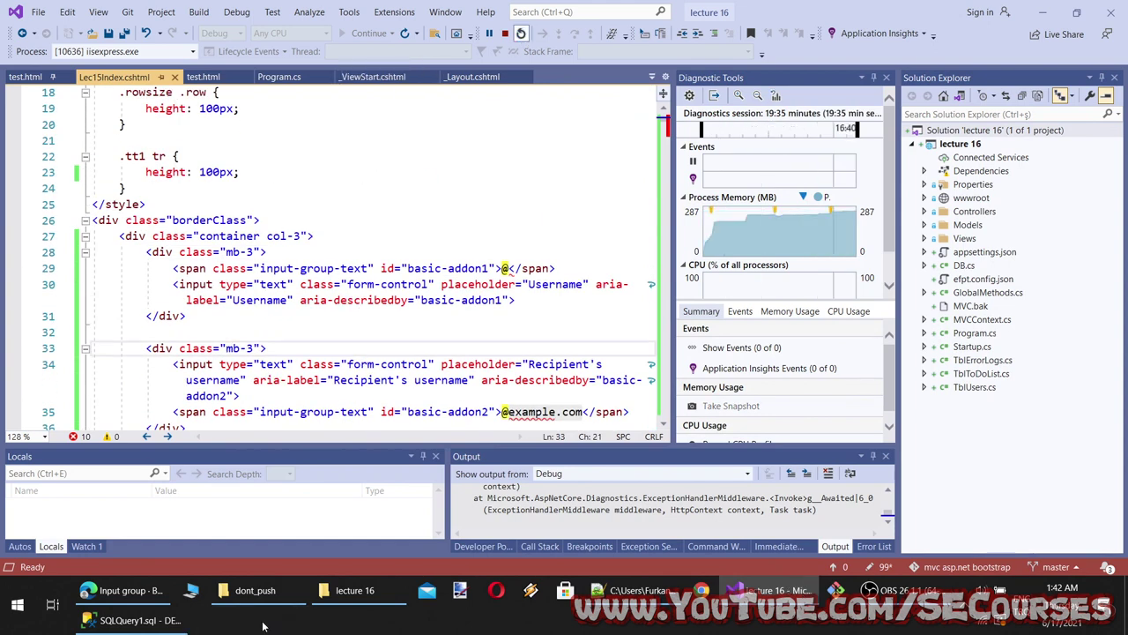
left_click(148, 623)
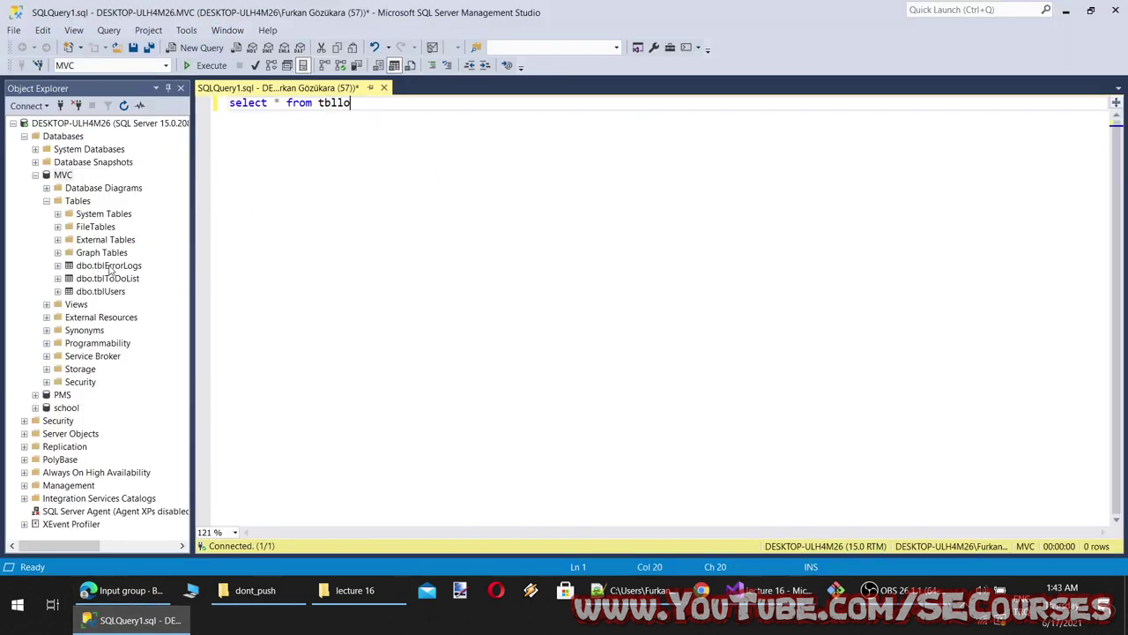
Run select * from tblErrorLogs in the query window
double_click(337, 103)
type("tblErrorLogs")
key("F5")
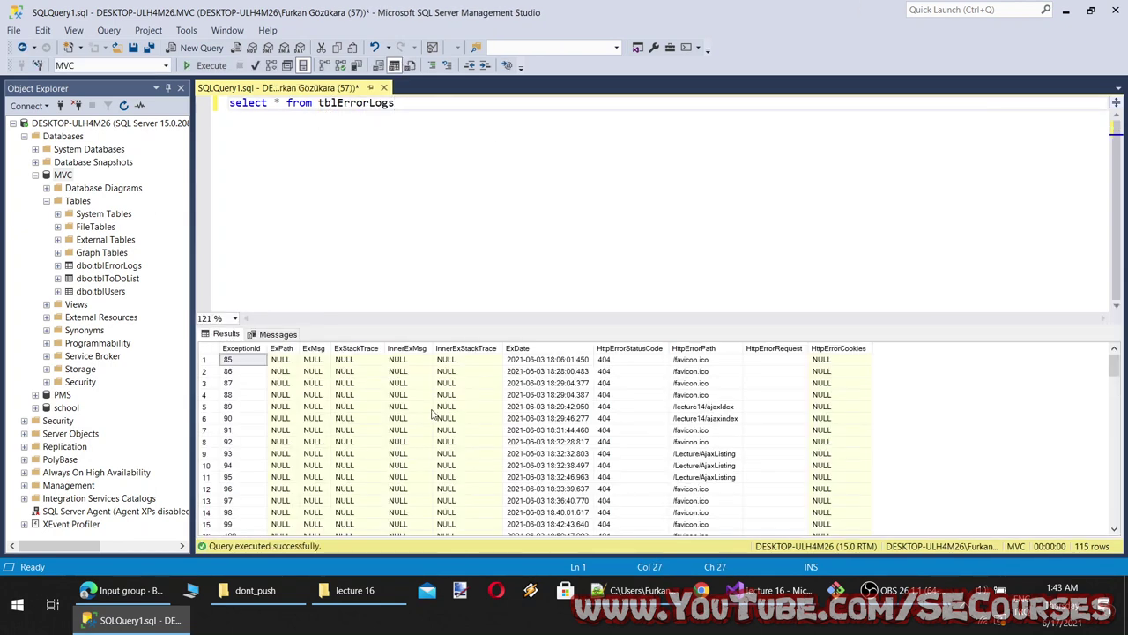
Widen the ExStackTrace and ExMsg columns to read the newest compilation error in row 115
scroll(432, 414, "down", 20)
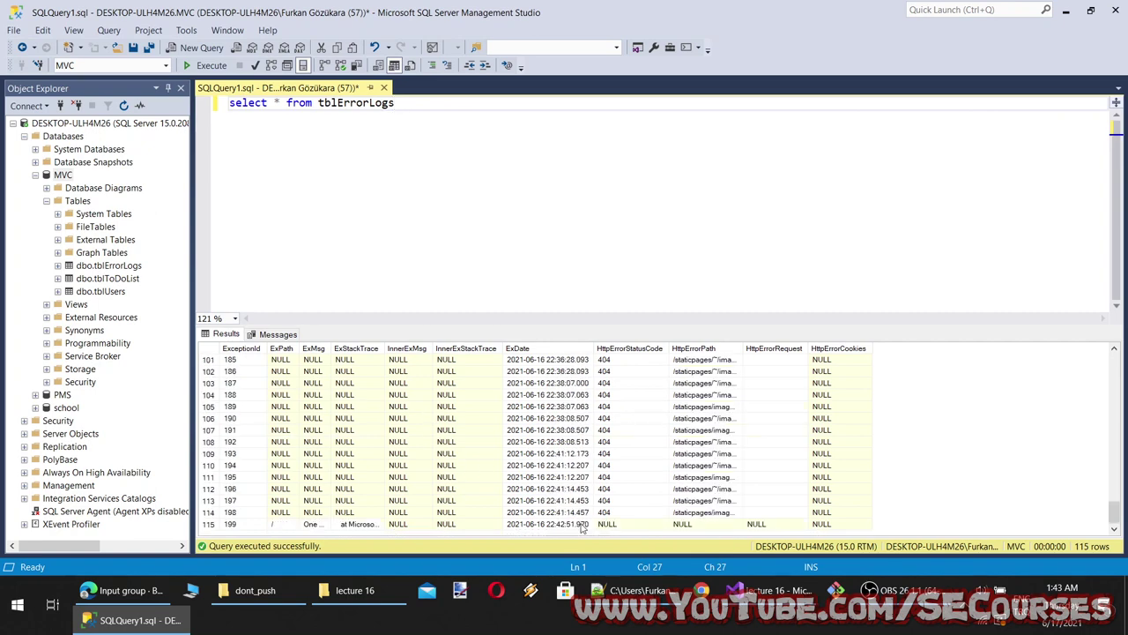
left_click(582, 527)
left_click(368, 527)
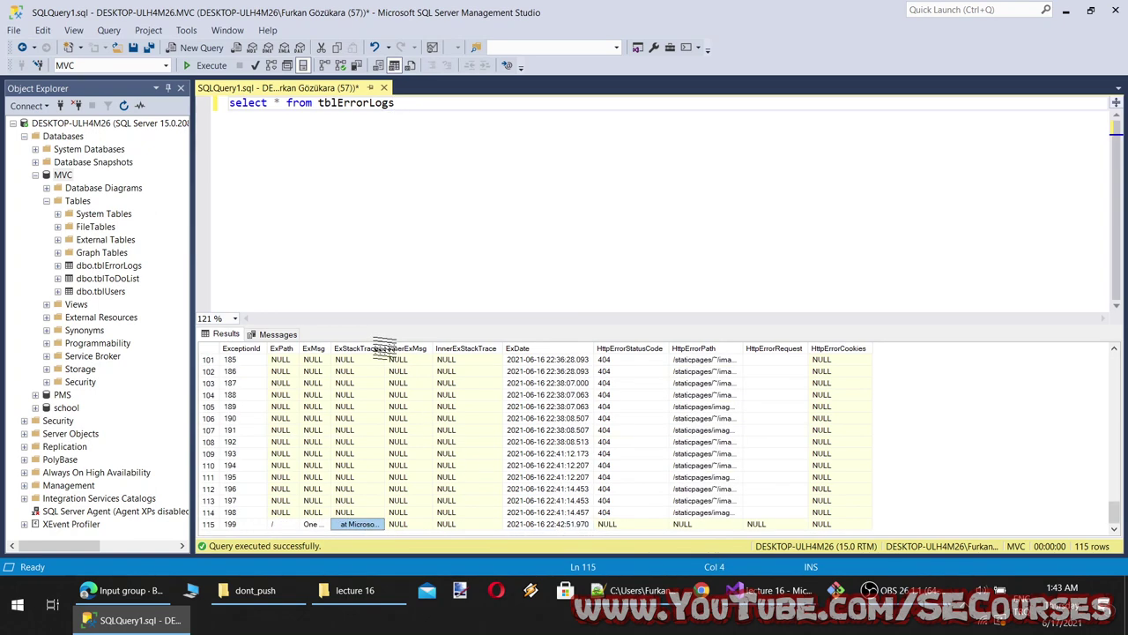
left_click_drag(384, 348, 794, 354)
scroll(573, 441, "down", 1)
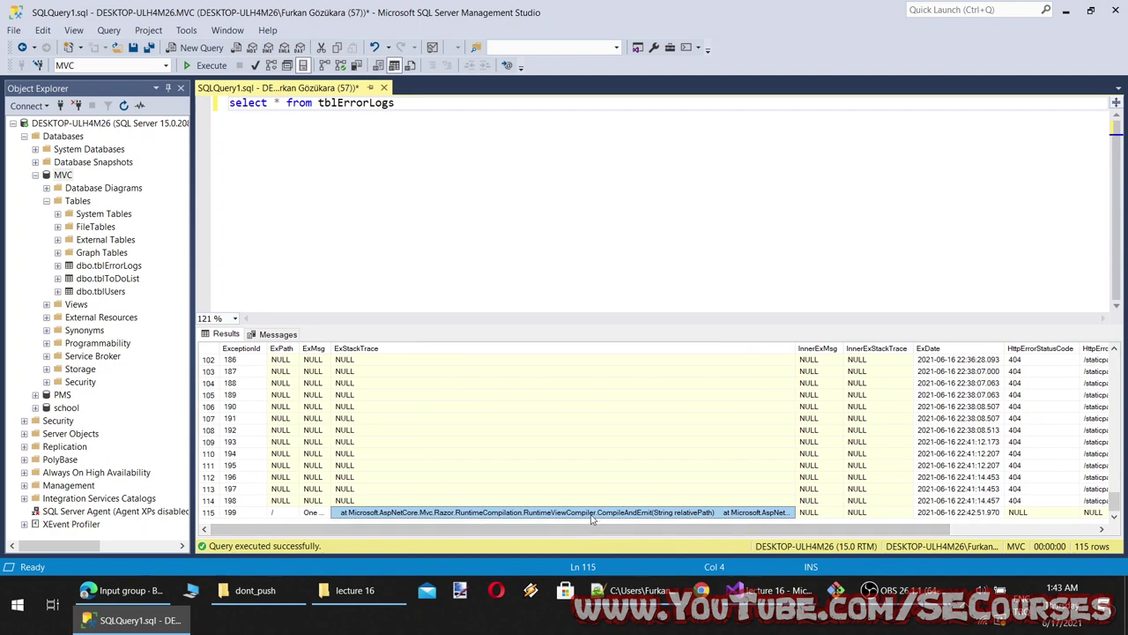
left_click(402, 464)
left_click(362, 360, "shift")
left_click_drag(331, 348, 438, 348)
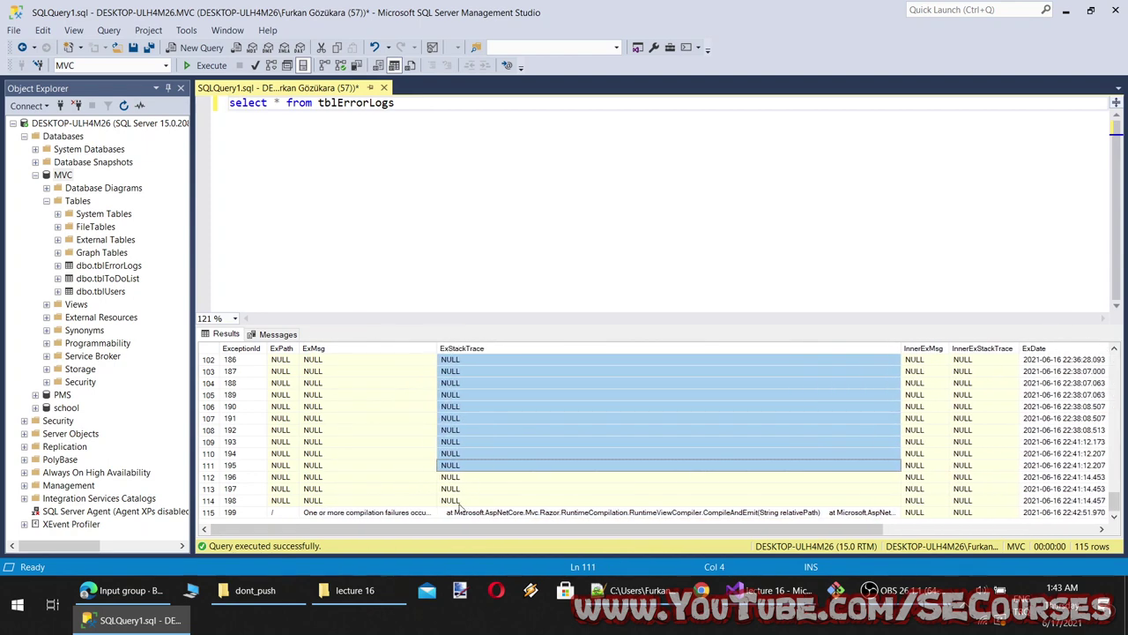
left_click(450, 512)
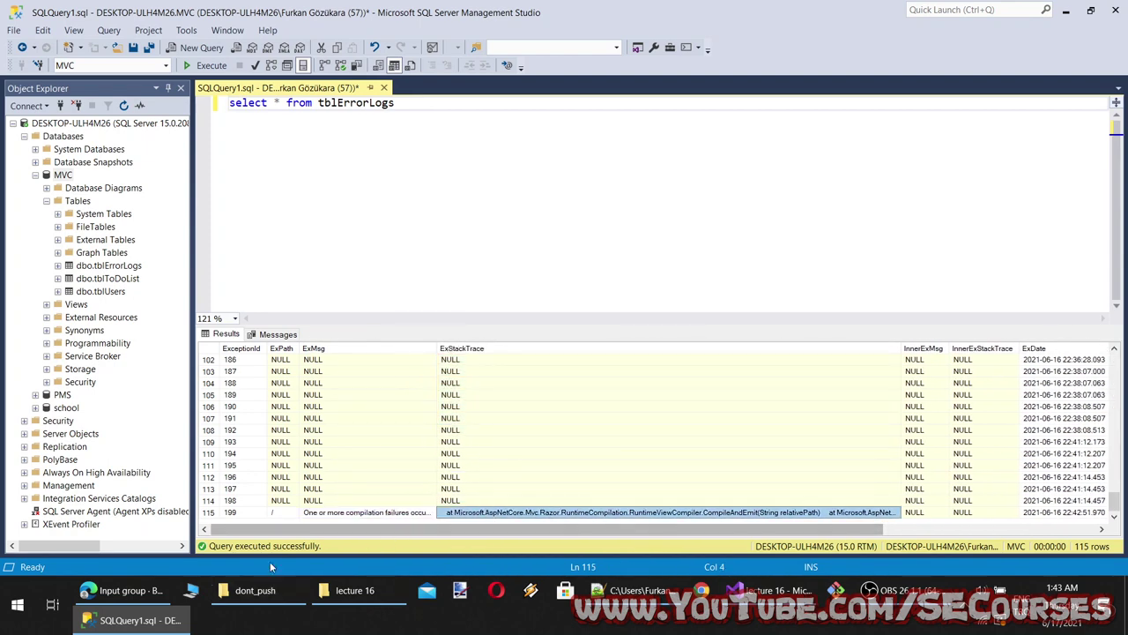
key("super")
left_click(634, 589)
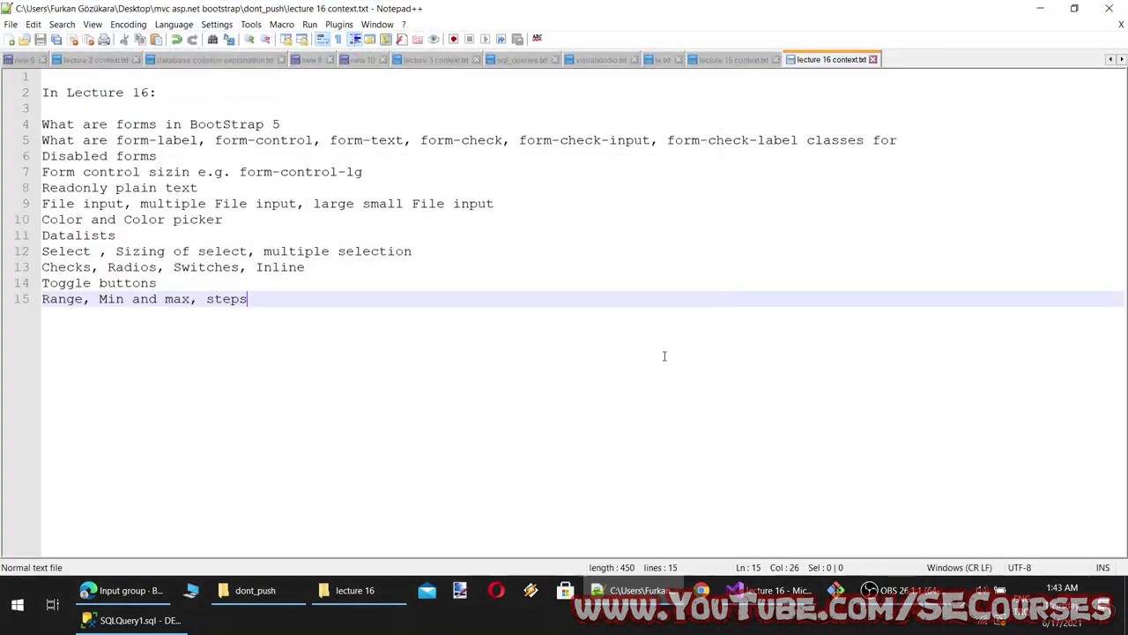
Paste the last row's ExMsg into a new Notepad++ tab, showing RZ1005 errors at lines 29, 52, 62, 85
key("ctrl+n")
key("ctrl+v")
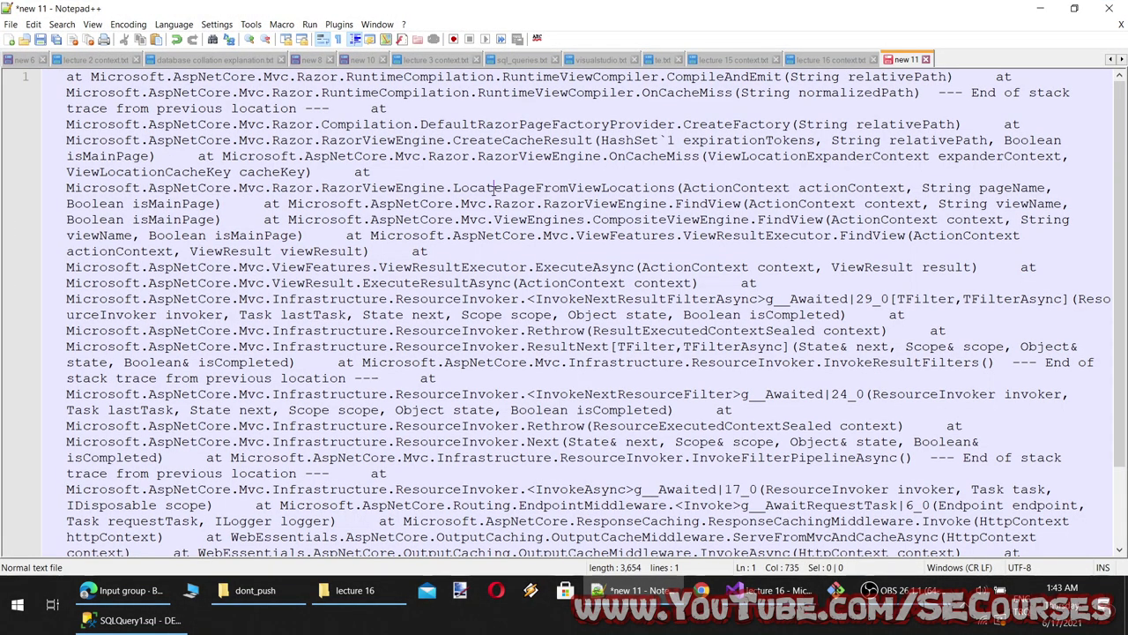
key("Page_Up")
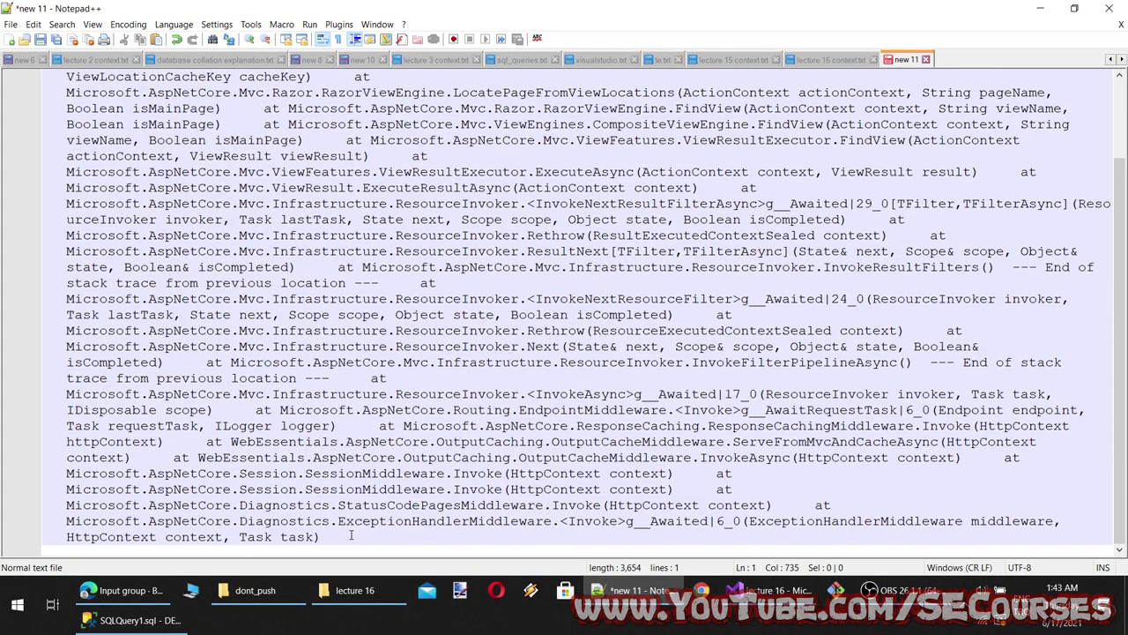
left_click(132, 620)
key("Left")
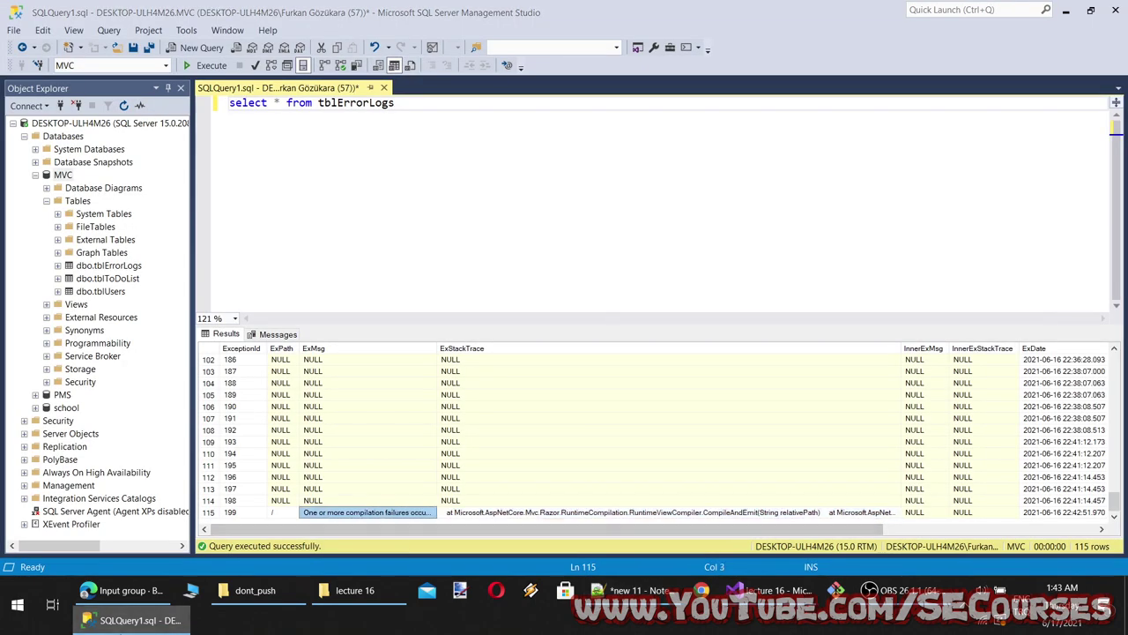
key("ctrl+c")
key("alt+Tab")
key("ctrl+a")
key("ctrl+v")
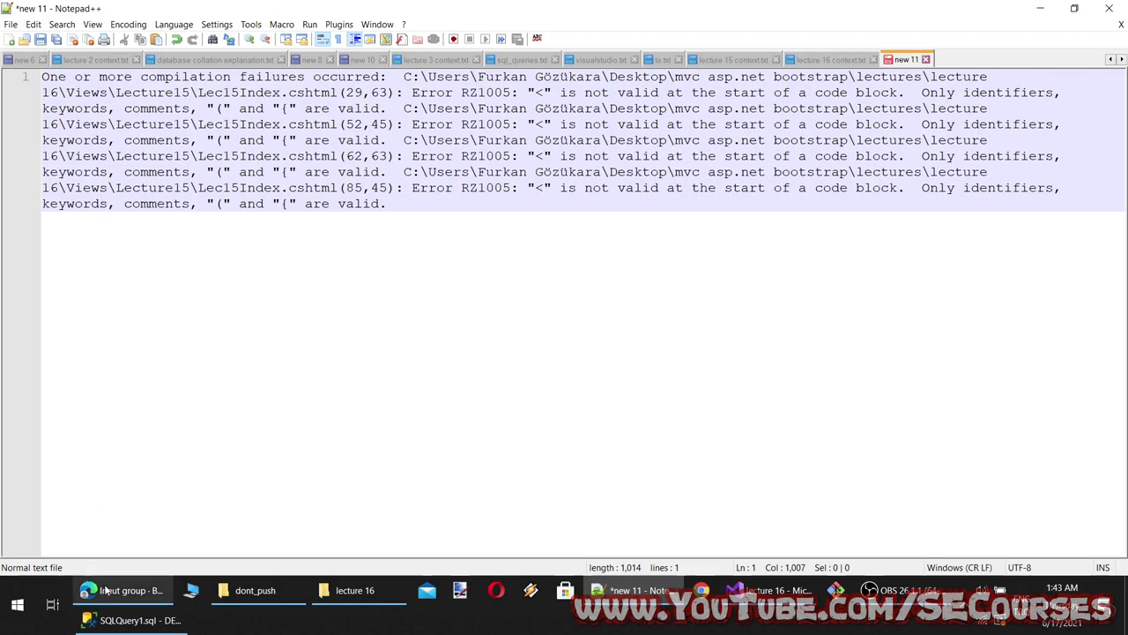
left_click(767, 589)
Decline the last-build prompt and escape the @ signs around lines 29–62 of Lec15Index.cshtml as @@
left_click(673, 308)
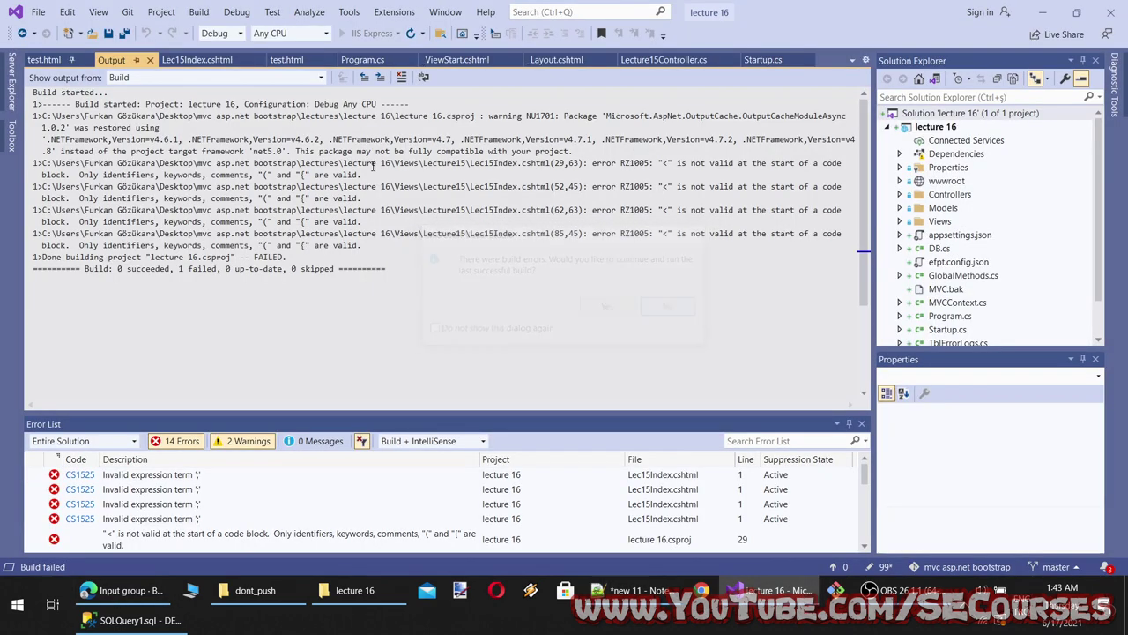
left_click(197, 59)
scroll(353, 237, "down", 2)
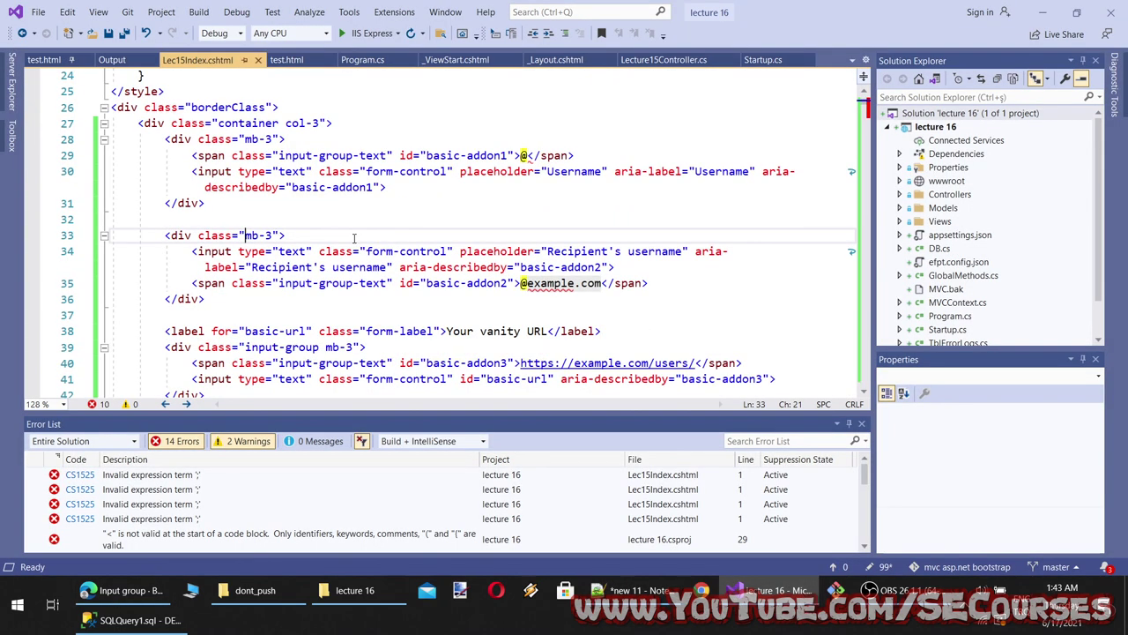
left_click(529, 283)
scroll(535, 304, "down", 1)
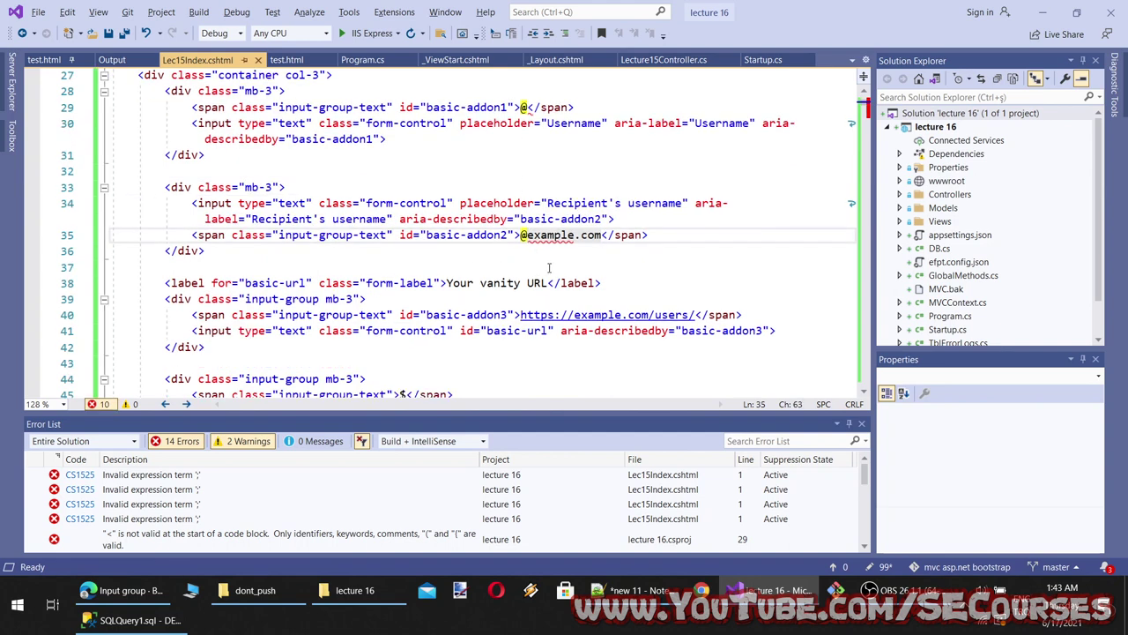
scroll(552, 268, "down", 1, "ctrl")
type("@")
scroll(505, 203, "up", 1)
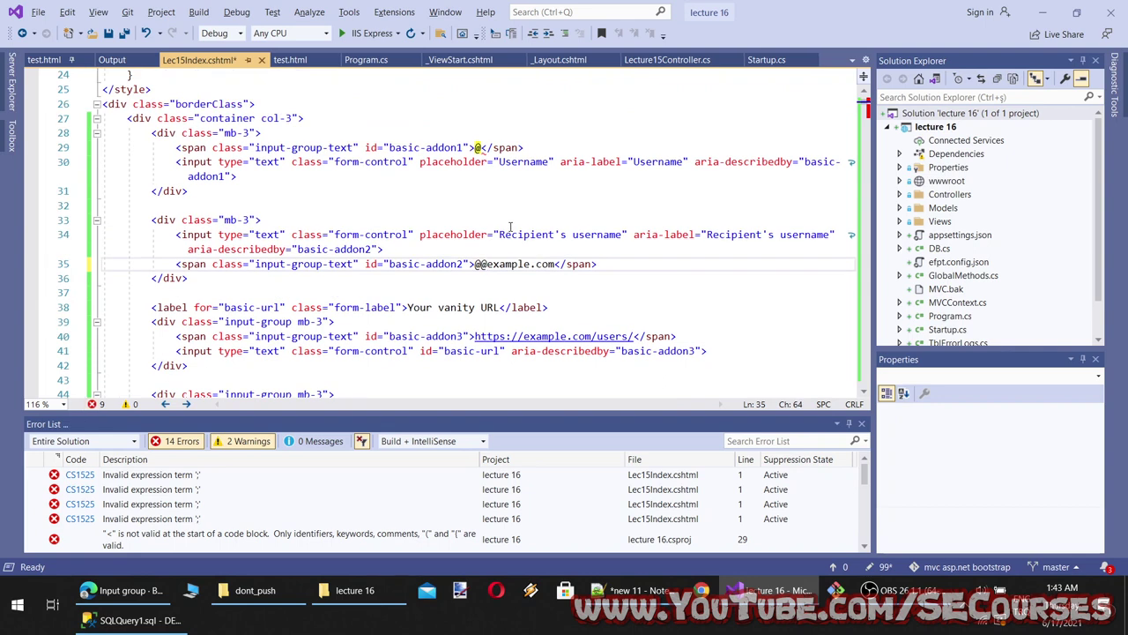
left_click(481, 147)
scroll(534, 304, "down", 4)
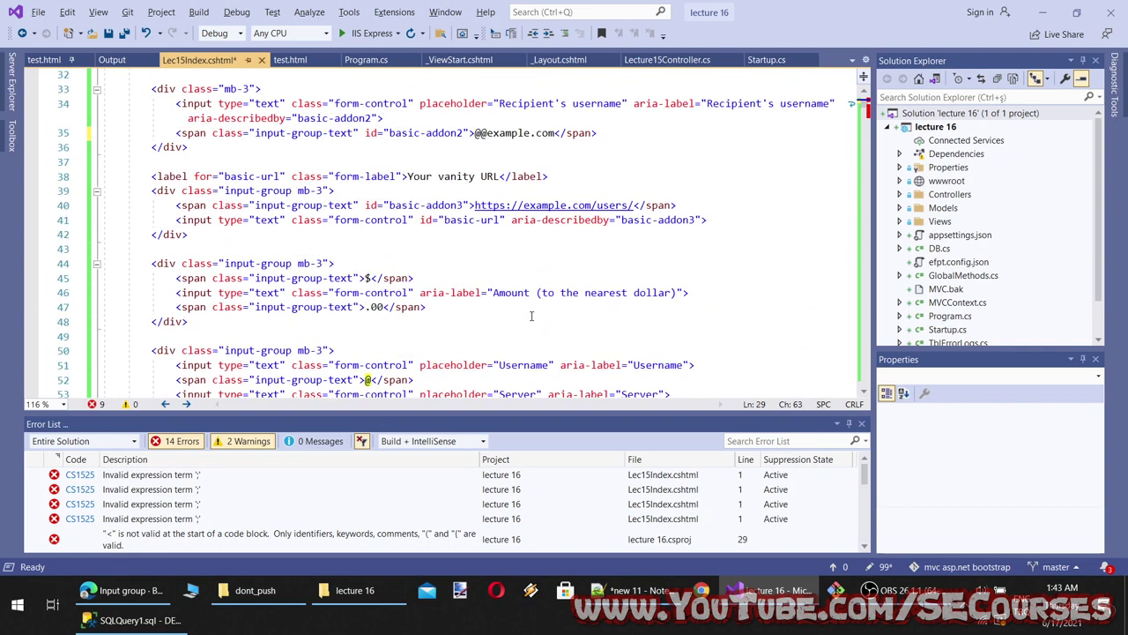
left_click(369, 293)
type("@")
scroll(397, 309, "down", 4)
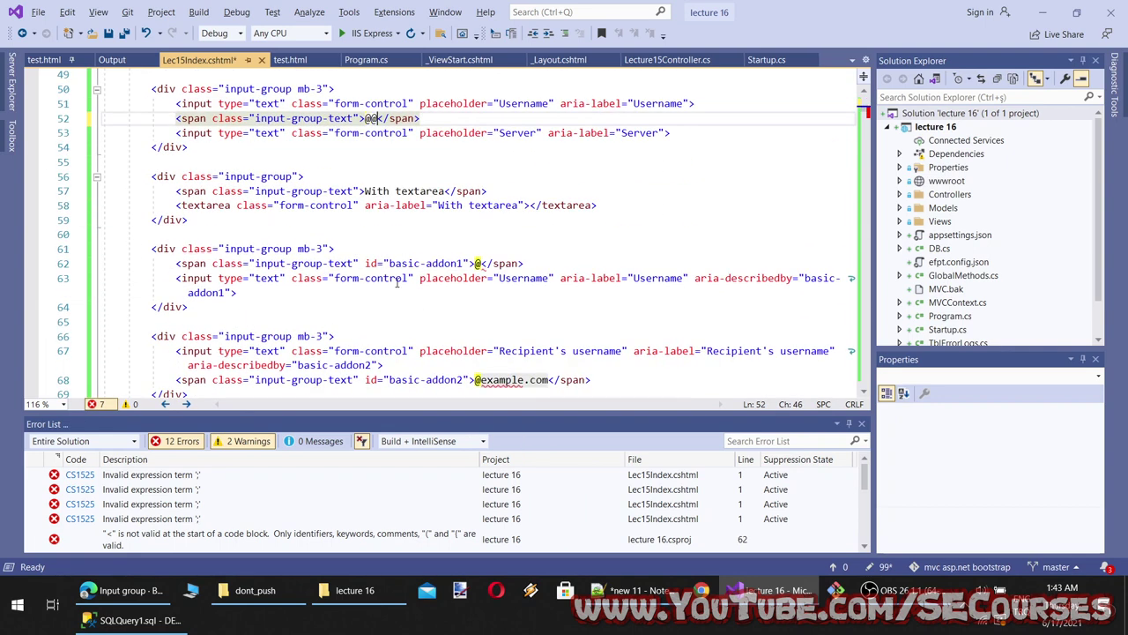
left_click(477, 263)
type("@")
Change the @ on lines 68 and 85 to @@, then save and build the project
scroll(485, 327, "down", 3)
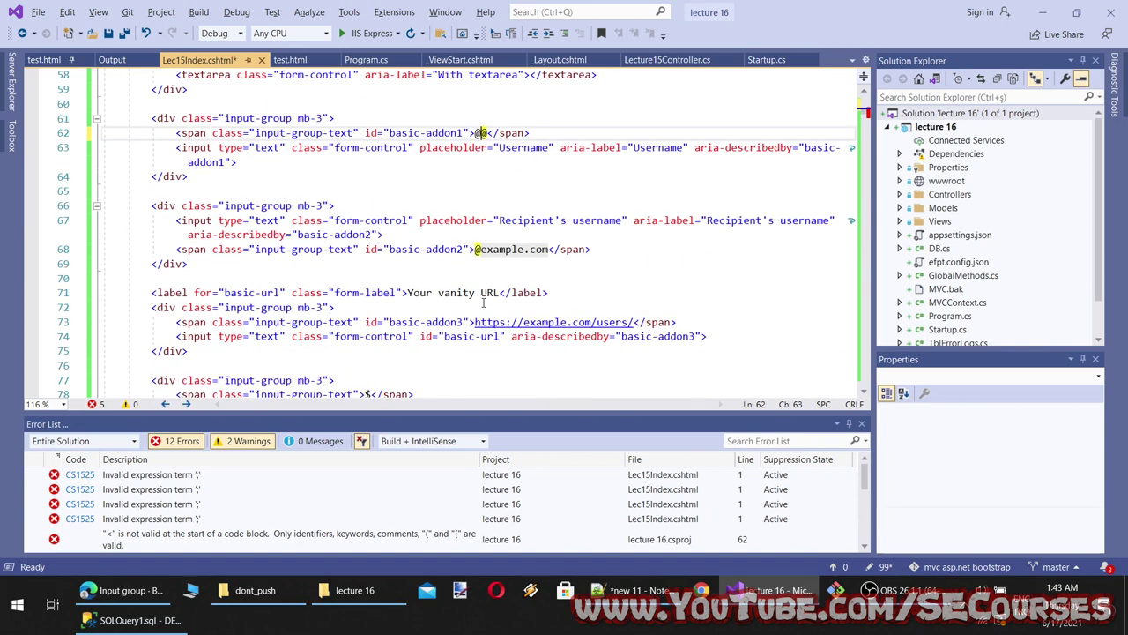
left_click(476, 252)
type("@")
scroll(494, 300, "down", 3)
left_click(372, 322)
type("@</span>")
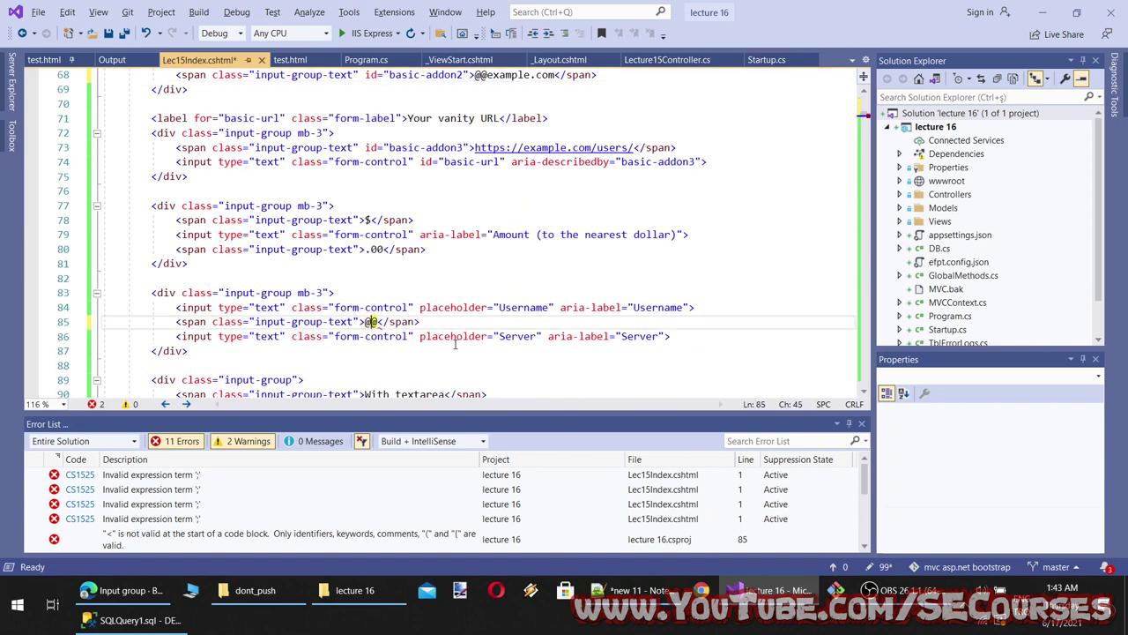
scroll(457, 346, "down", 7)
scroll(458, 346, "up", 7)
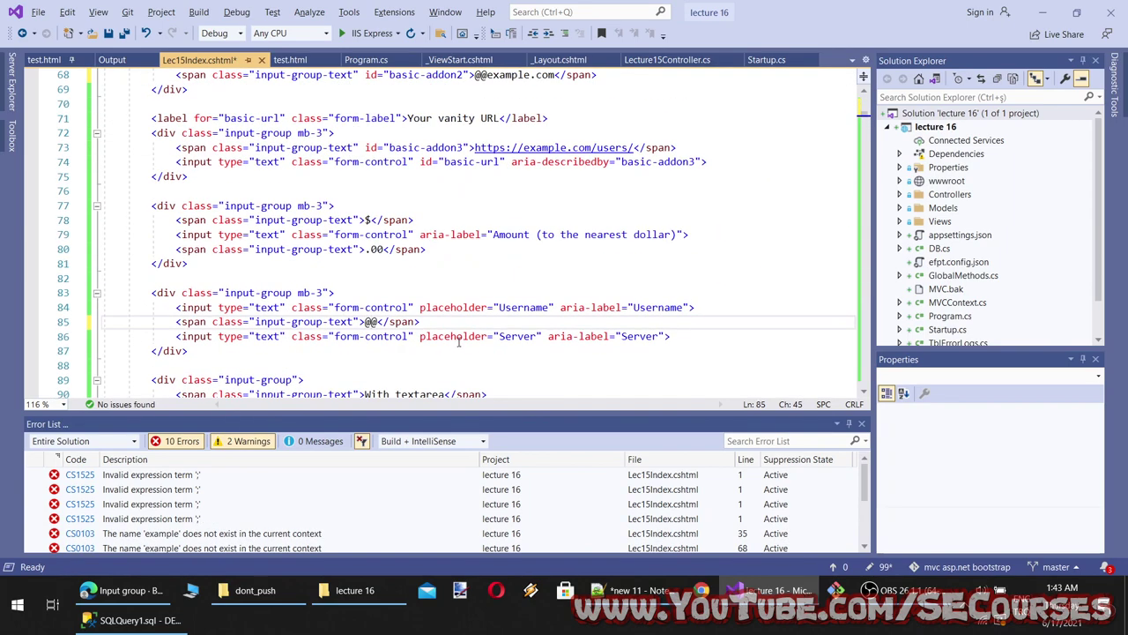
key("ctrl+F5")
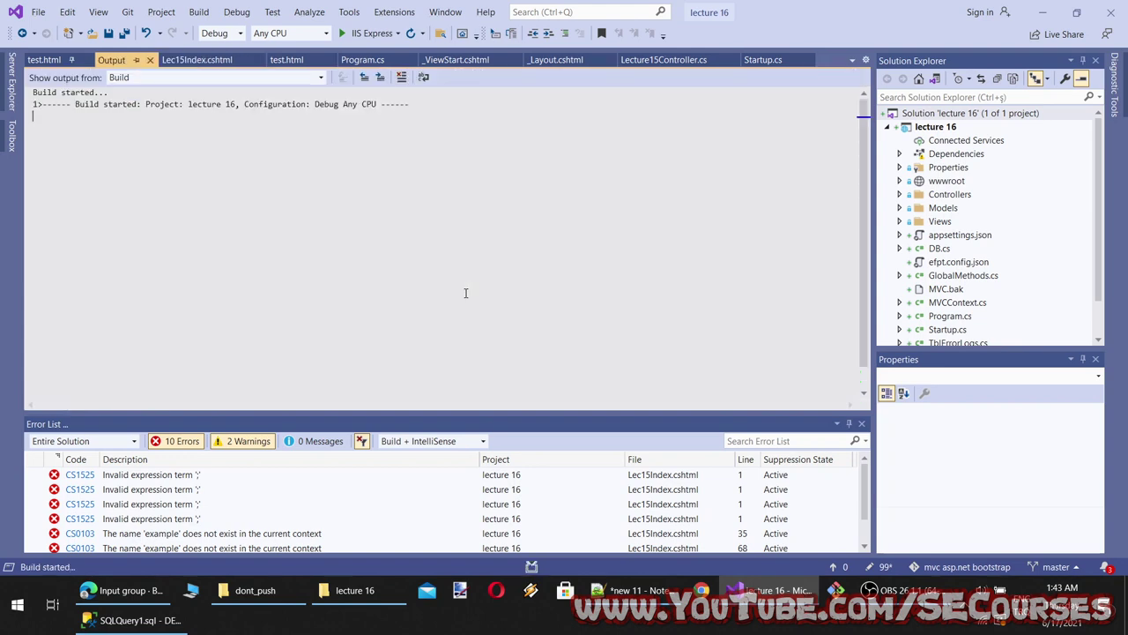
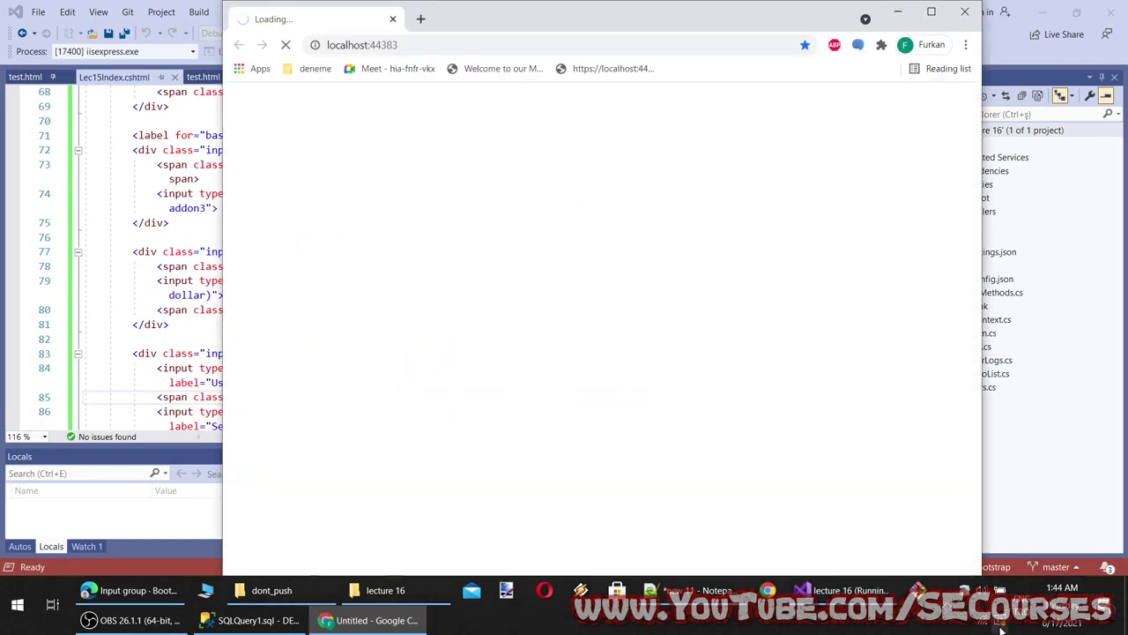
Maximize the local site, then switch to the Bootstrap Input group docs and try the Wrapping example's Username field
left_click(931, 11)
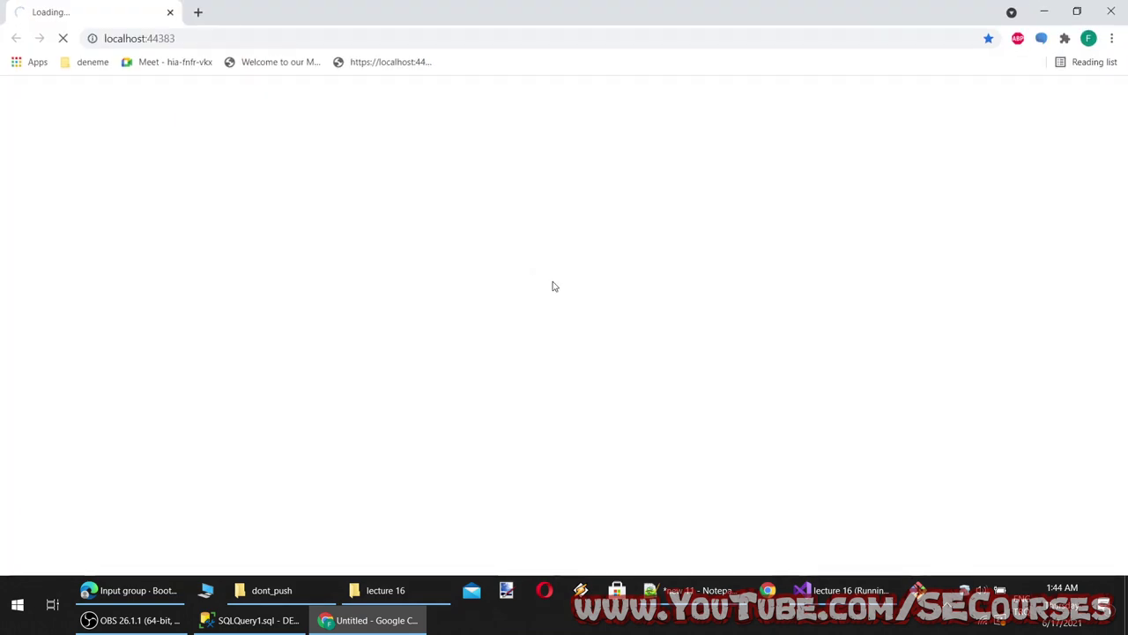
left_click(132, 589)
scroll(535, 410, "down", 8)
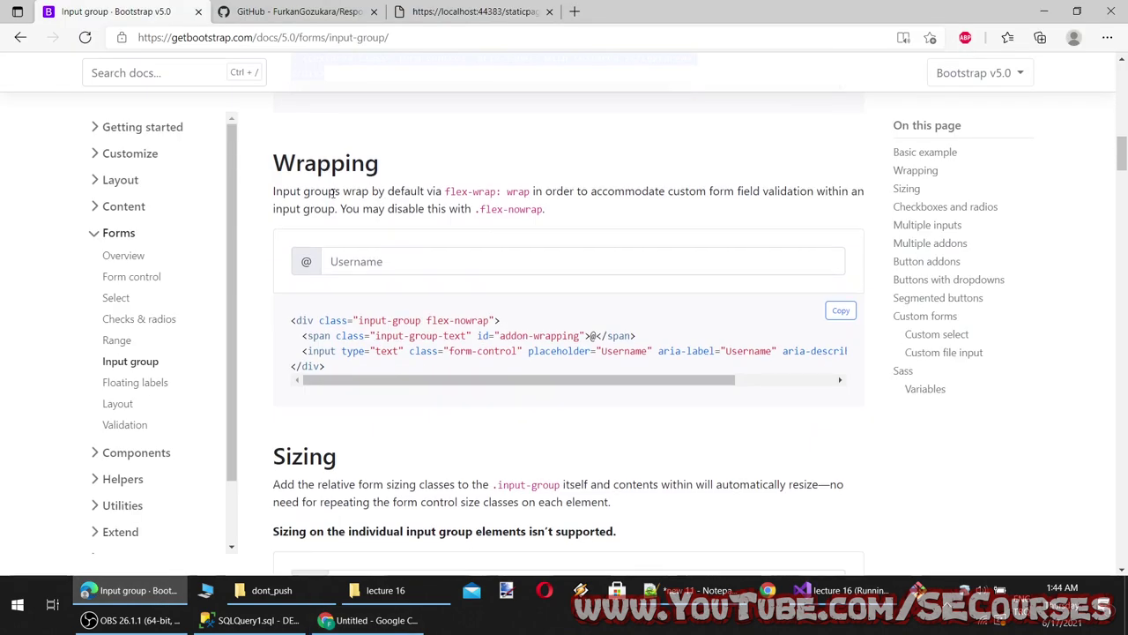
left_click(323, 261)
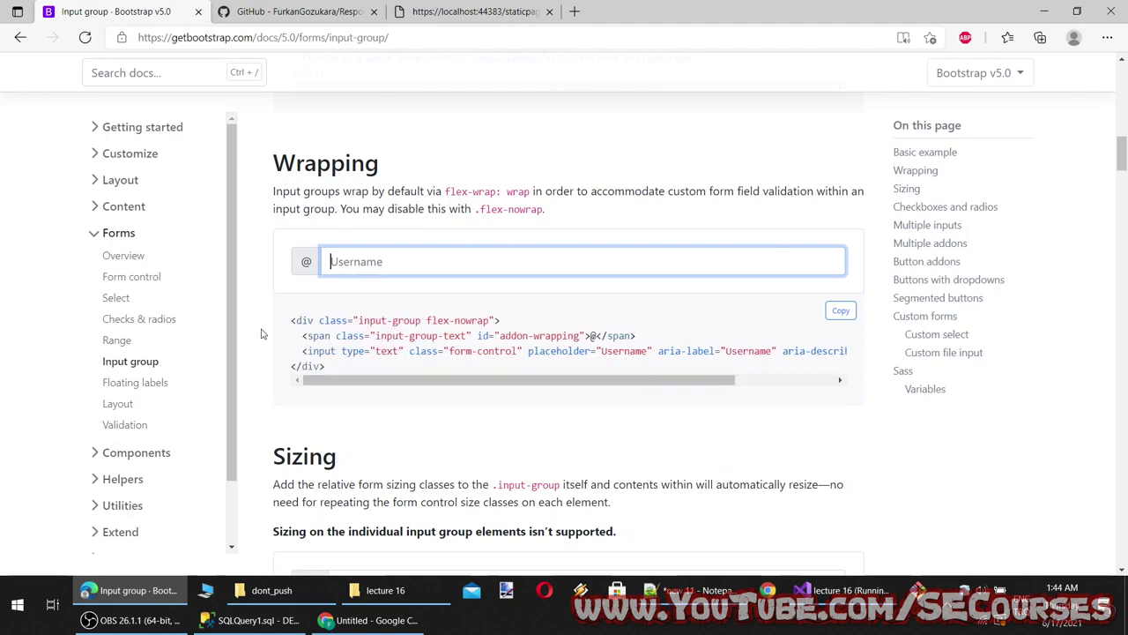
scroll(397, 388, "up", 7)
scroll(415, 395, "up", 5)
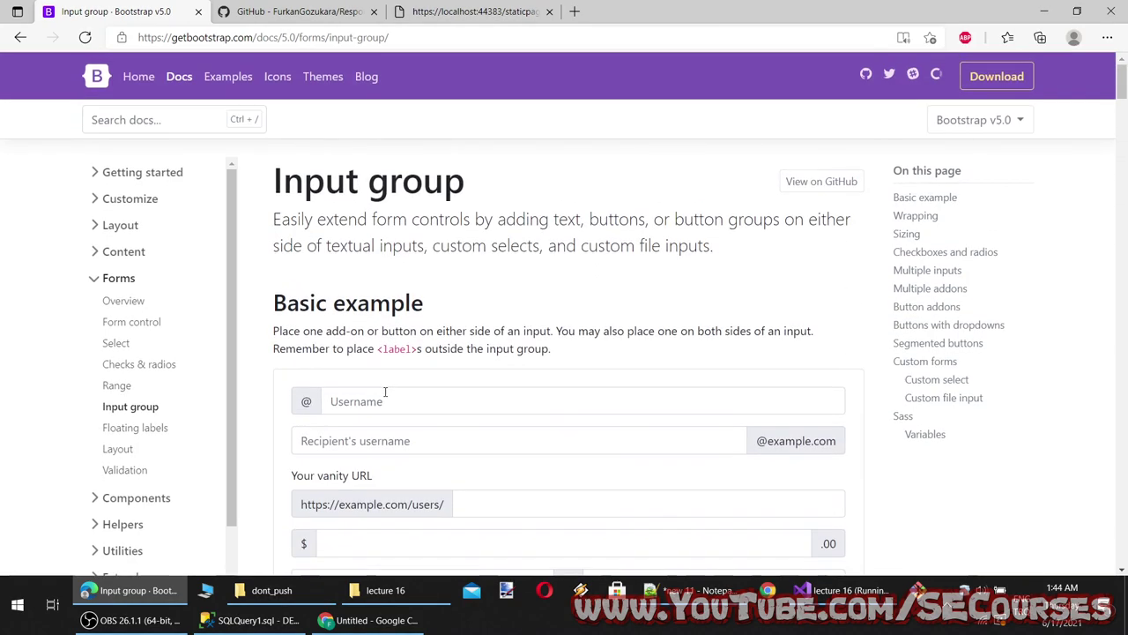
scroll(405, 396, "down", 10)
scroll(393, 291, "down", 2)
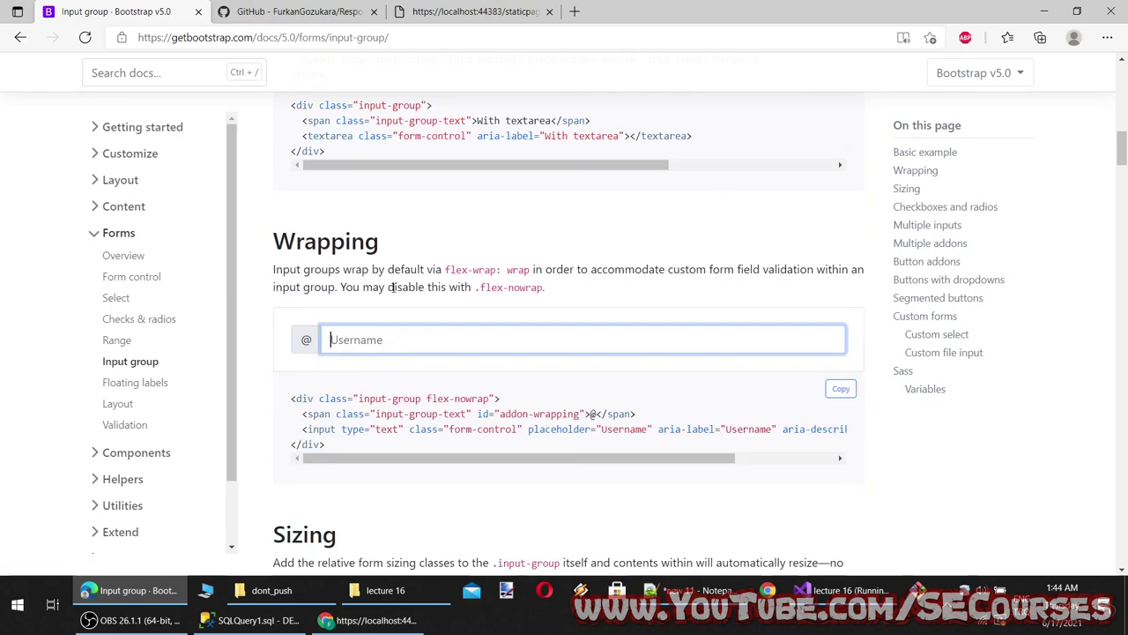
Place the docs window beside the local page, compare the Basic and Wrapping examples, then maximize the docs again
left_click(1077, 10)
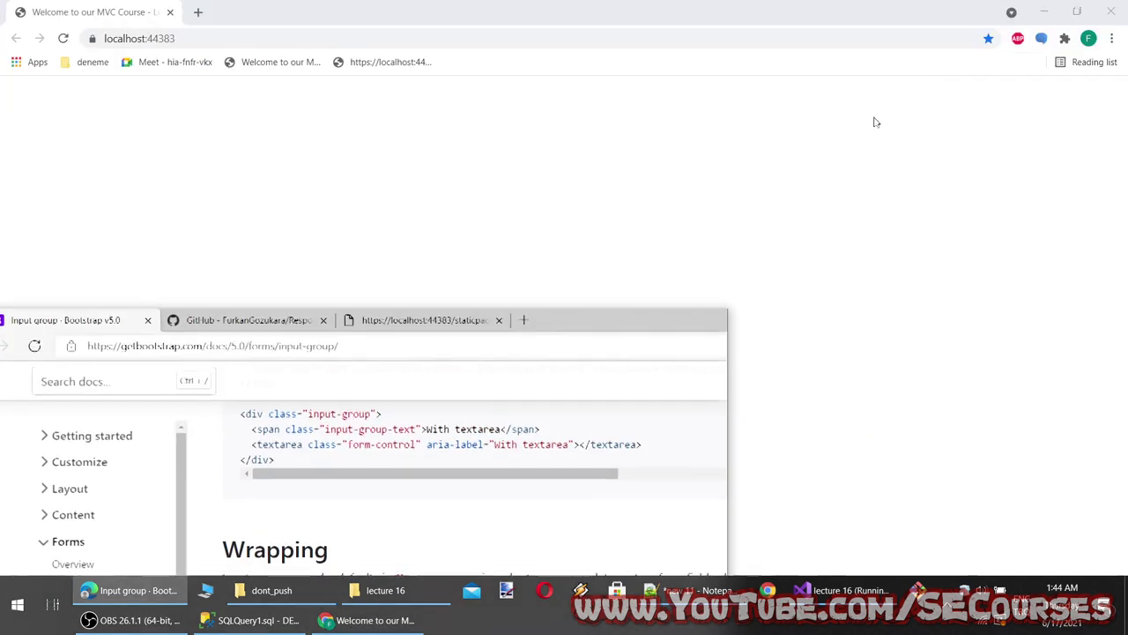
left_click_drag(576, 319, 655, 106)
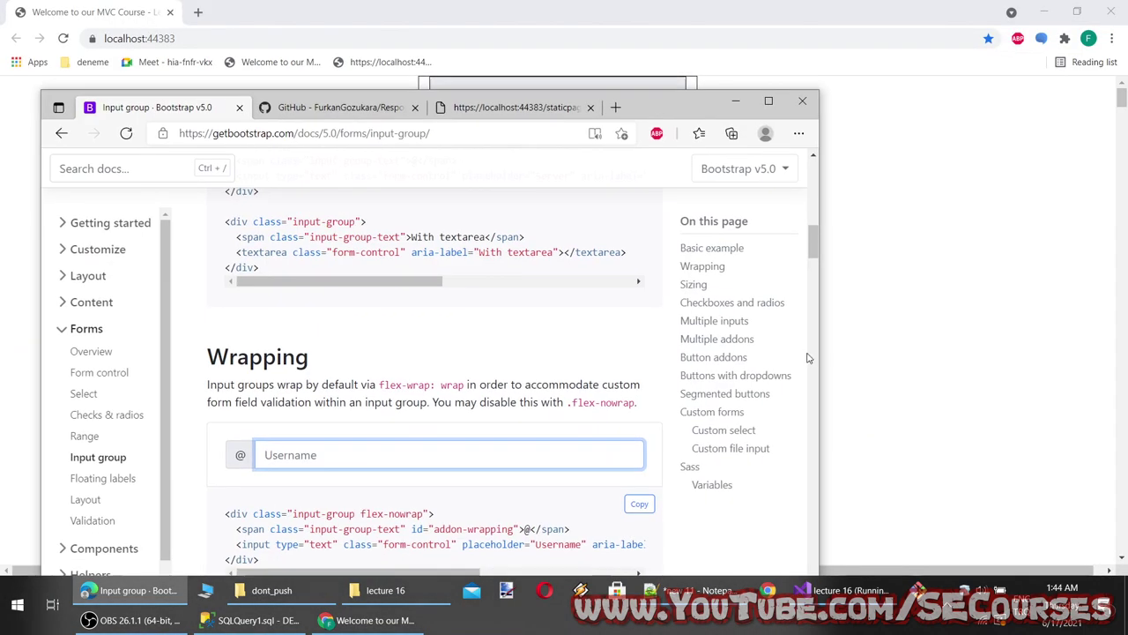
left_click_drag(820, 352, 409, 352)
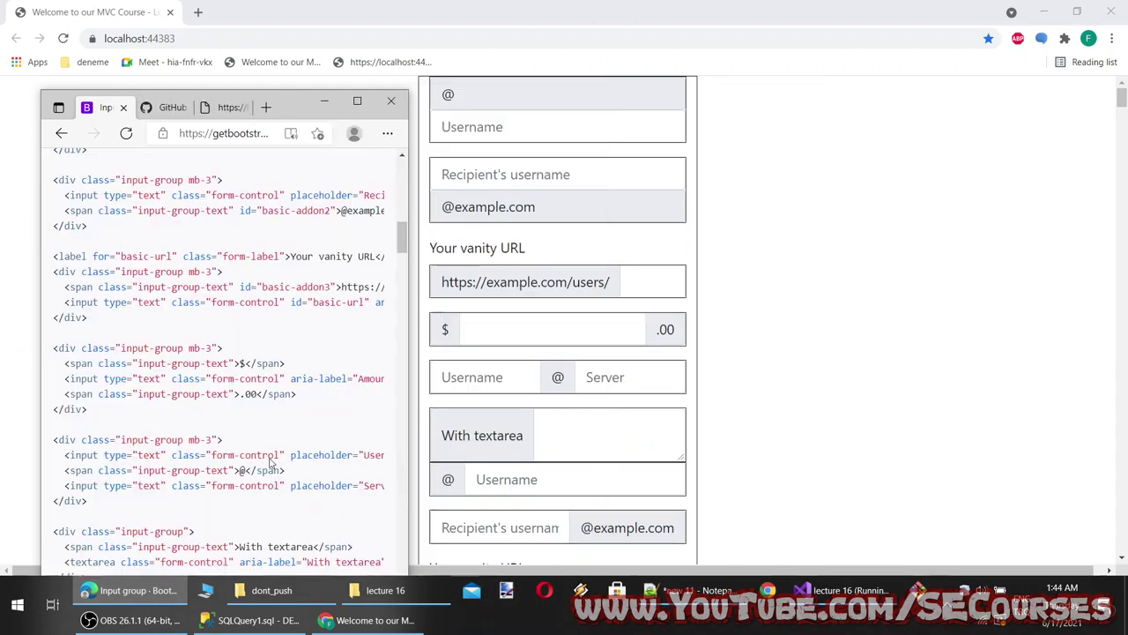
scroll(264, 466, "up", 2)
scroll(296, 462, "up", 4)
left_click(114, 353)
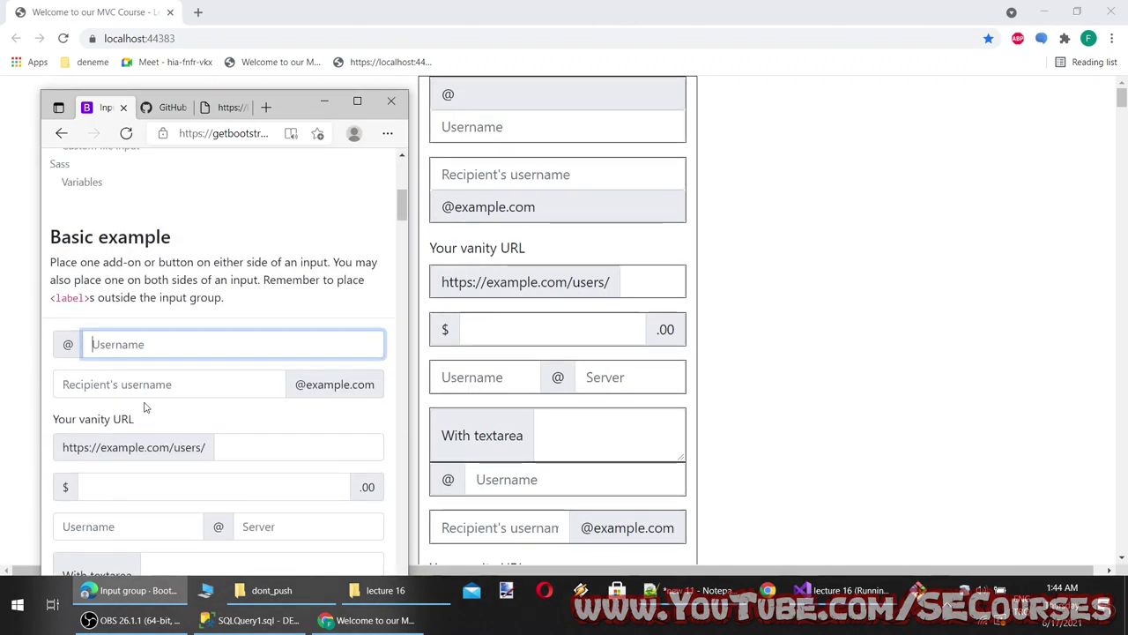
scroll(150, 402, "down", 2)
scroll(167, 401, "down", 10)
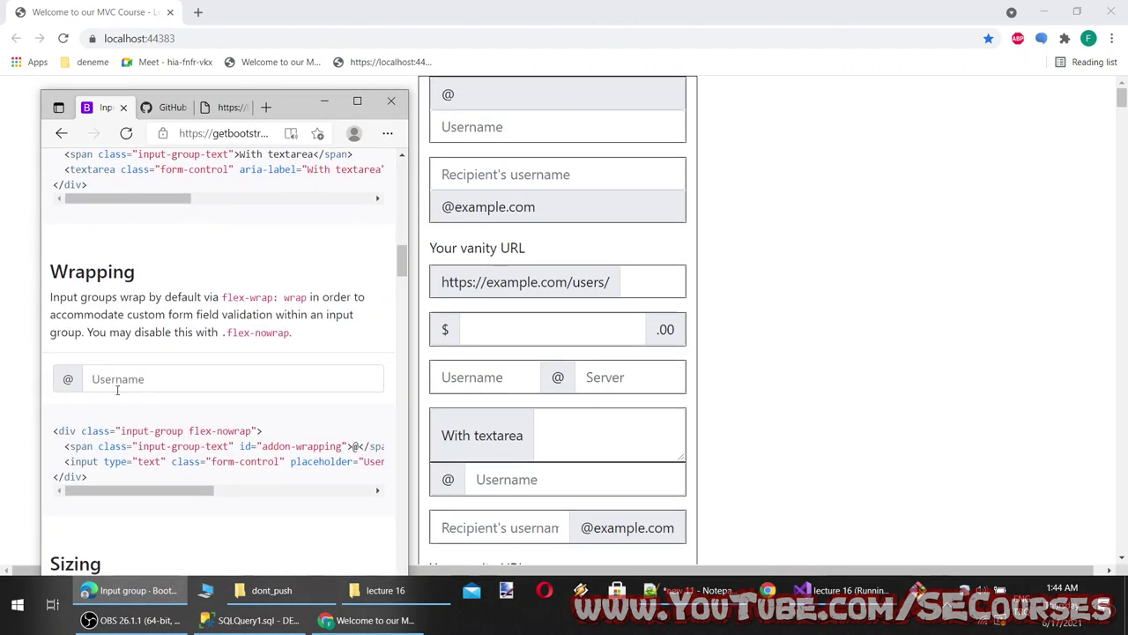
left_click(118, 386)
left_click(357, 101)
scroll(484, 441, "down", 4)
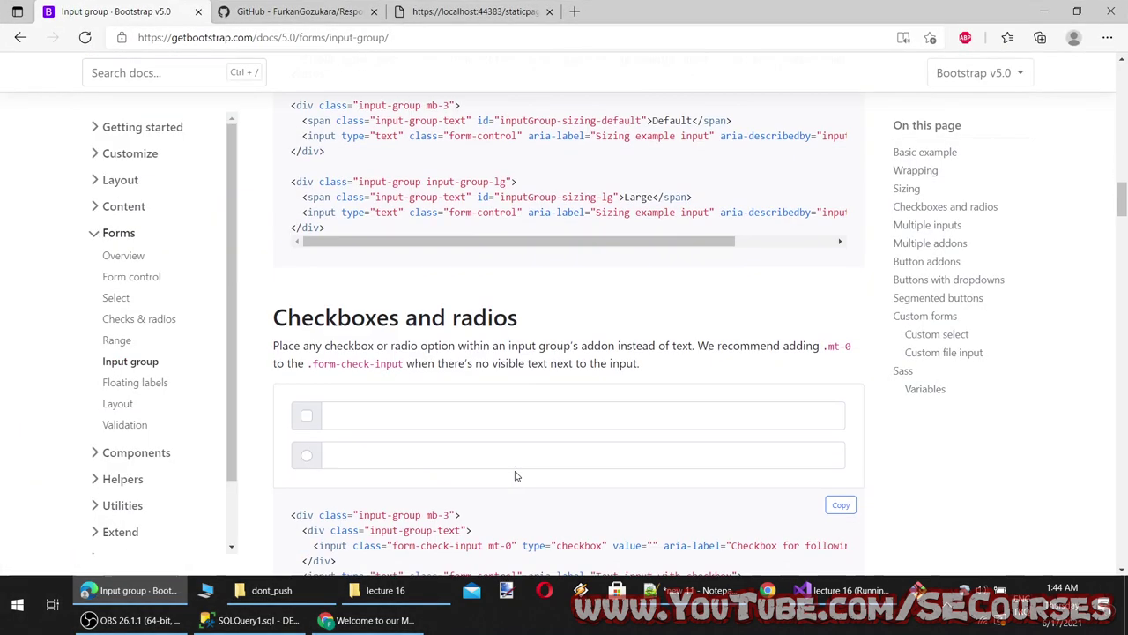
Try the Checkboxes and radios demos, ticking the radio and typing into the text fields
left_click(398, 402)
left_click(305, 448)
left_click(338, 442)
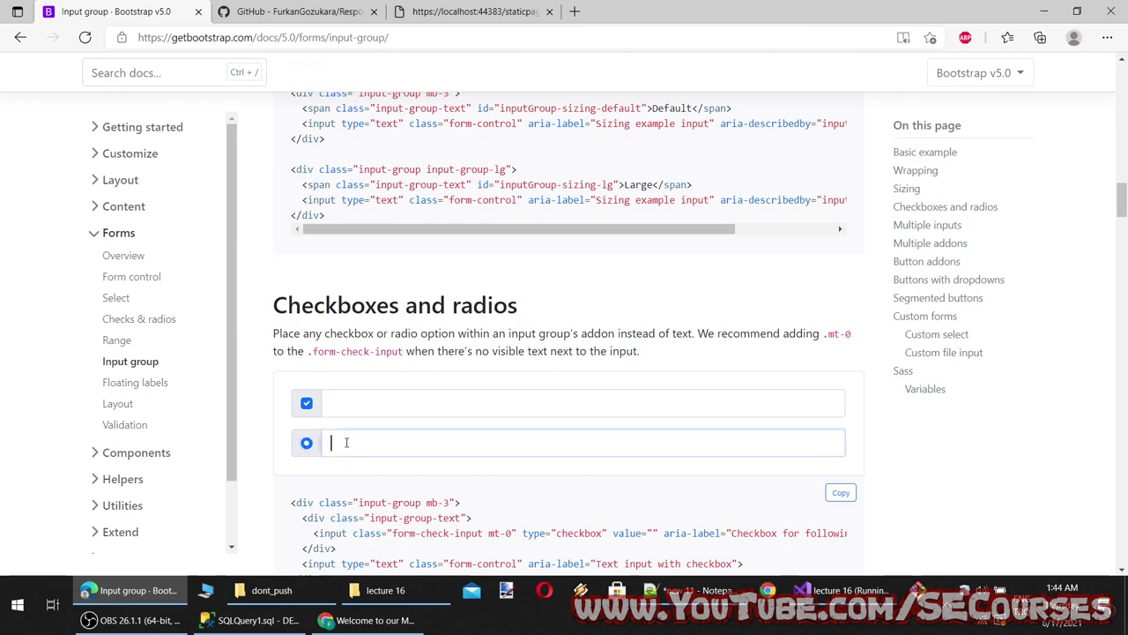
left_click(362, 403)
type("ddsfdsf")
left_click(379, 444)
type("dsf")
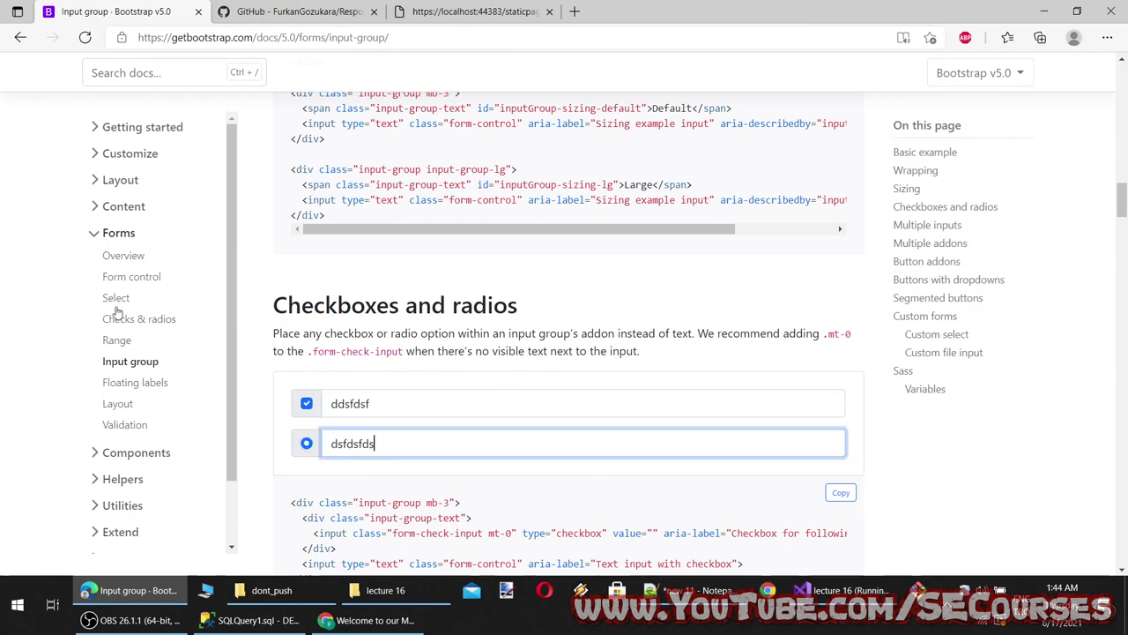
Type into the Multiple inputs first and last name fields and highlight the start of their code
scroll(414, 391, "down", 3)
scroll(412, 263, "down", 5)
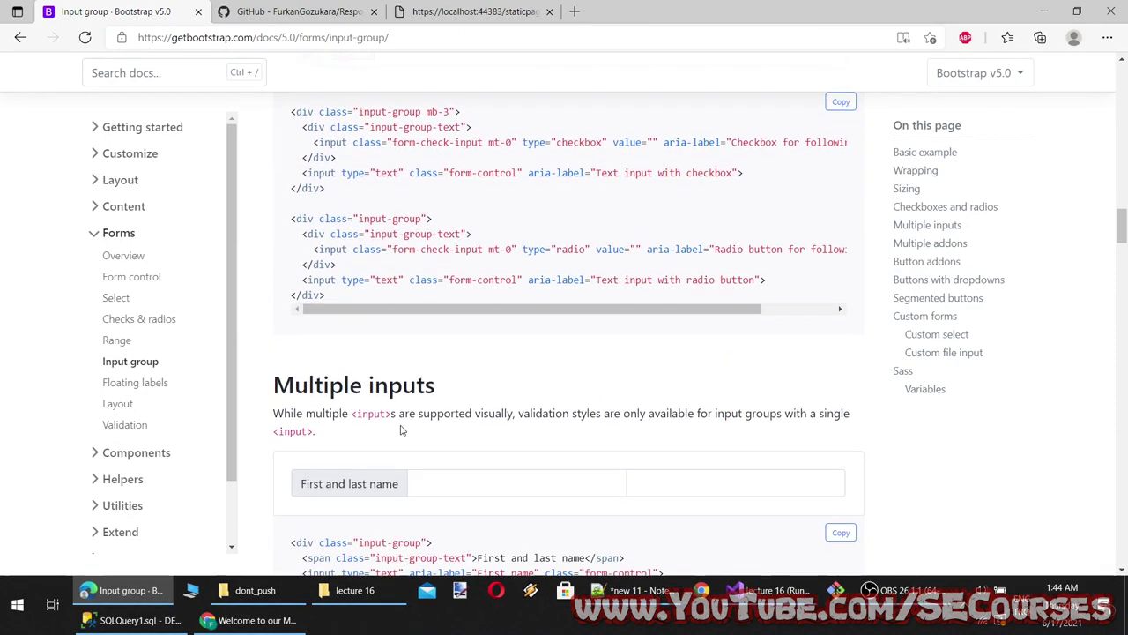
left_click(449, 245)
type("sdf")
left_click(673, 245)
type("ds")
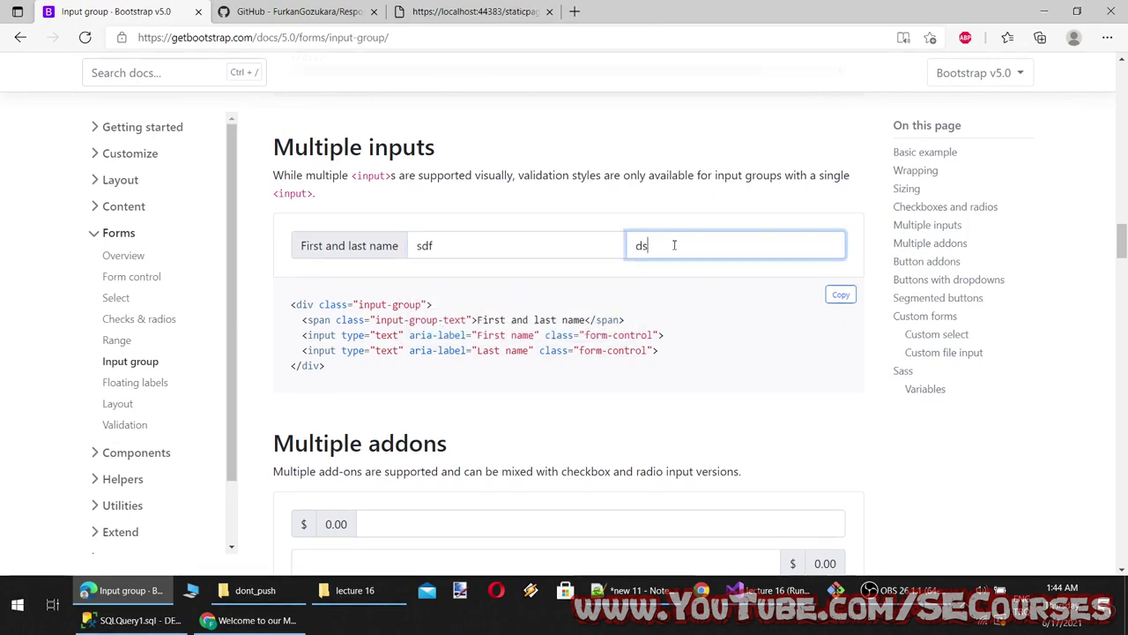
type("fdsfds")
left_click_drag(370, 319, 595, 308)
left_click(375, 335)
left_click_drag(360, 319, 432, 304)
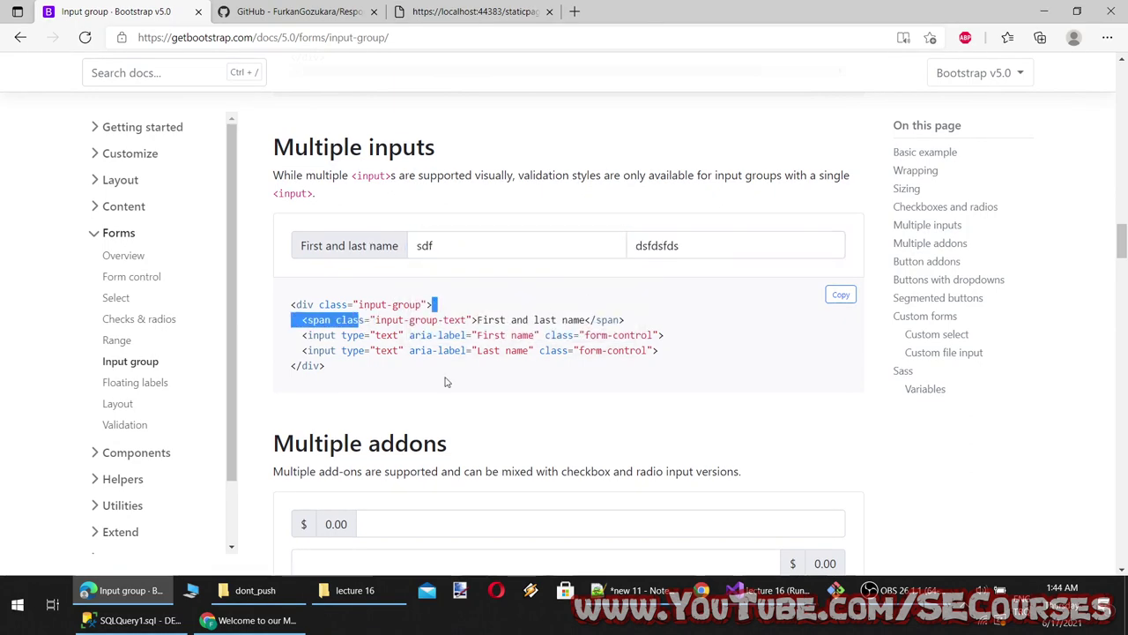
scroll(446, 380, "down", 3)
scroll(426, 360, "up", 3)
left_click(677, 245)
key("shift+Tab")
scroll(516, 370, "down", 3)
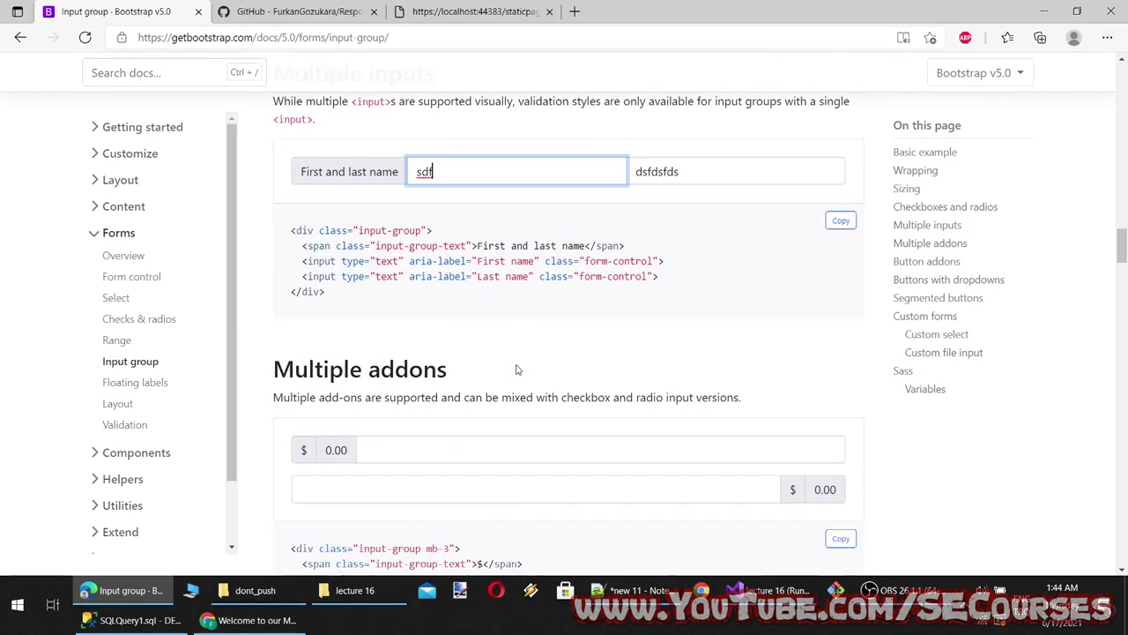
Type sample text into both Multiple addons fields
left_click(408, 290)
type("asdfas")
left_click(388, 327)
type("asdas")
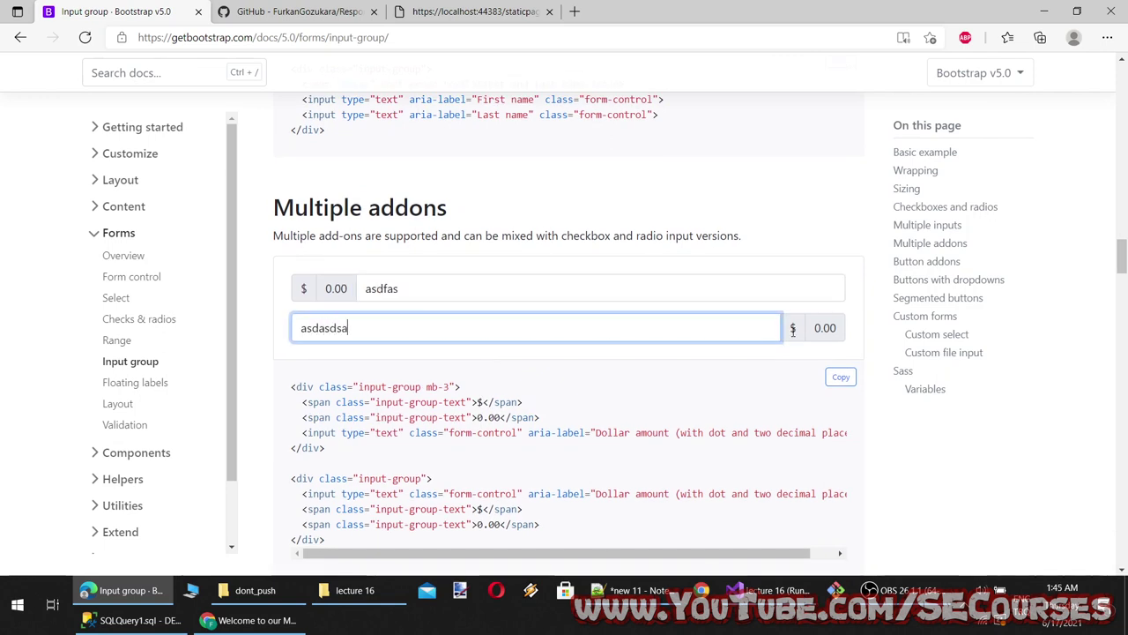
type("dsa")
left_click(793, 329)
scroll(526, 429, "down", 3)
Try the Button addons examples and highlight the btn-outline-secondary class in their code
left_click(357, 379)
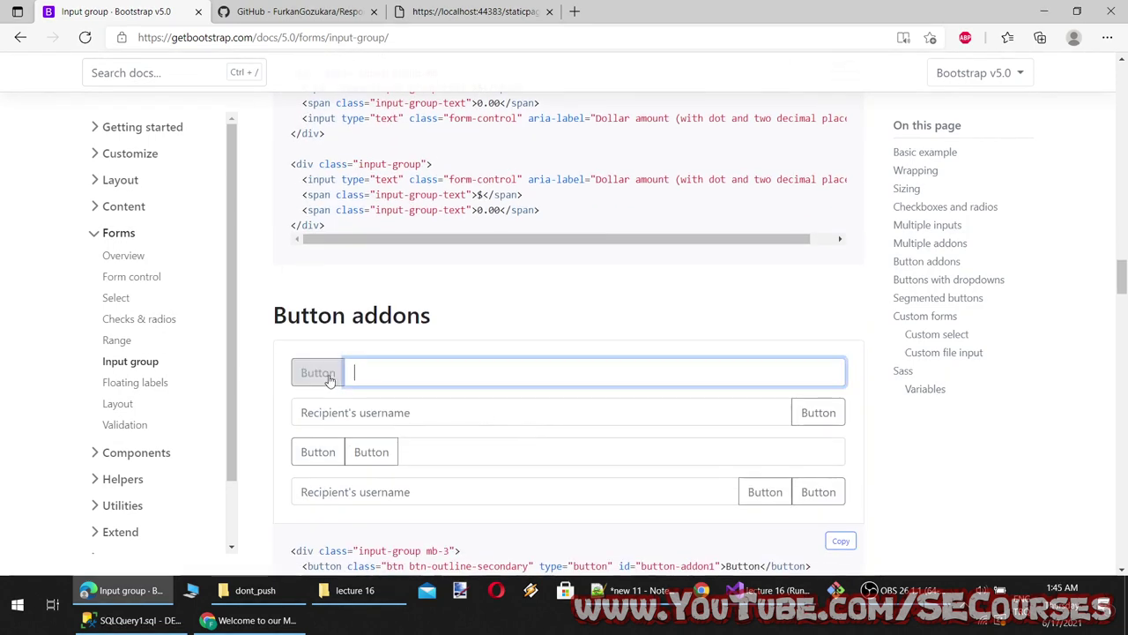
left_click(330, 377)
left_click(447, 417)
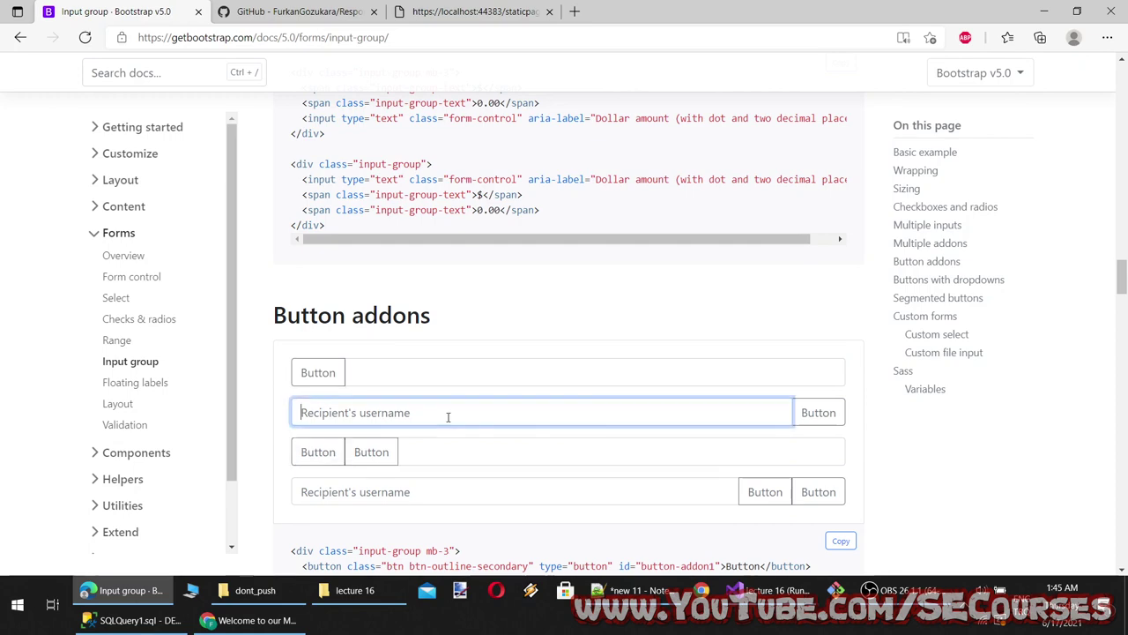
left_click(833, 421)
scroll(833, 421, "down", 3)
left_click(406, 180)
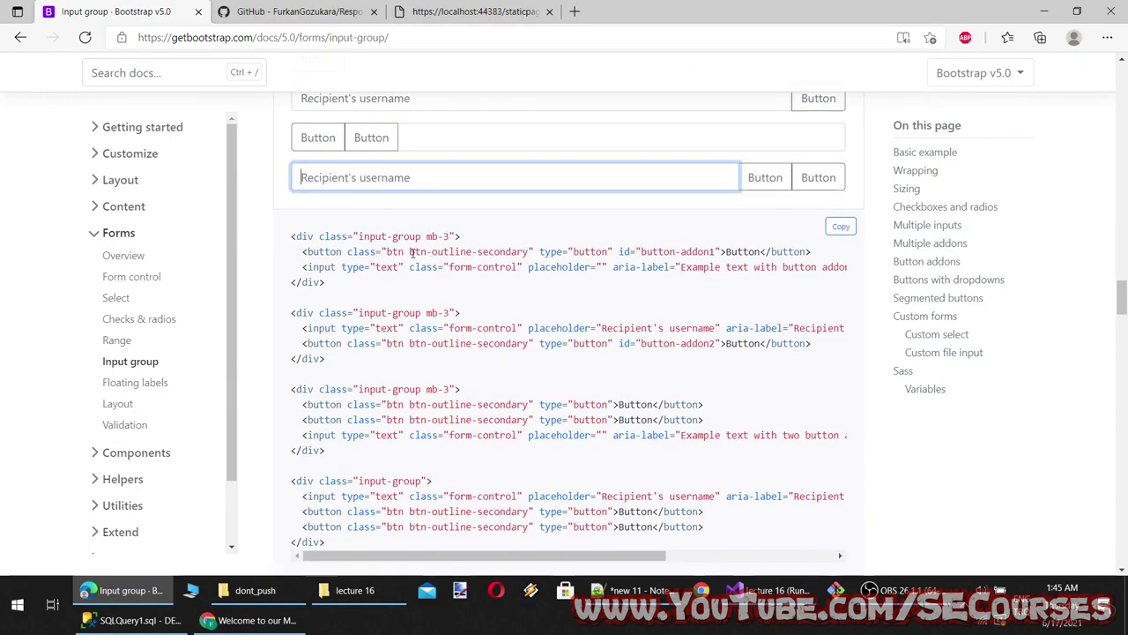
left_click_drag(411, 253, 526, 252)
left_click(363, 143)
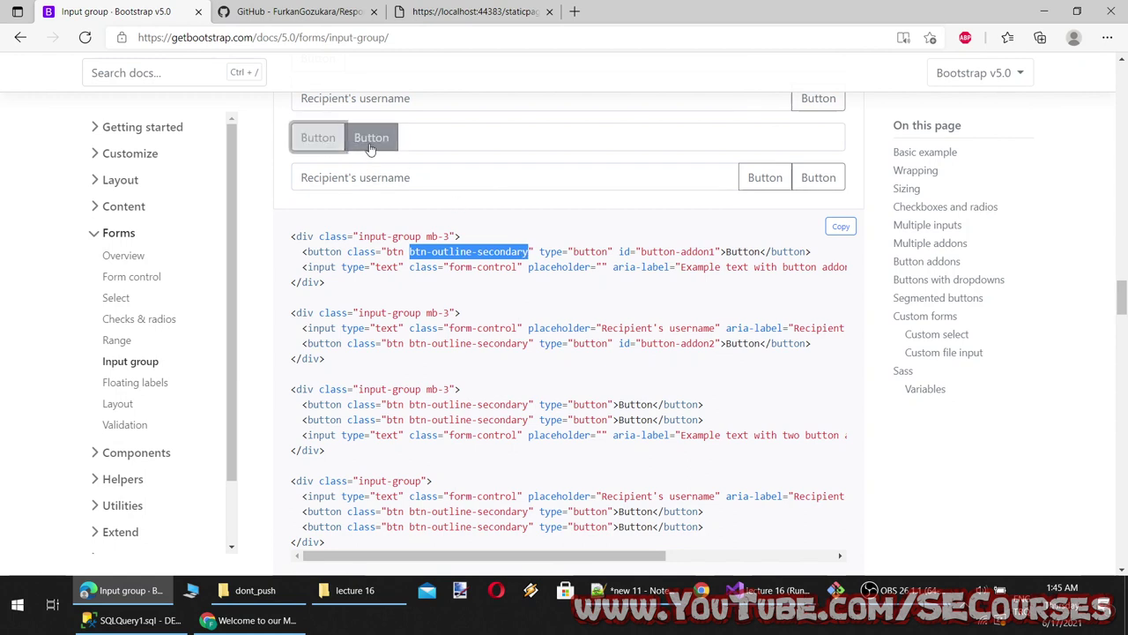
double_click(386, 266)
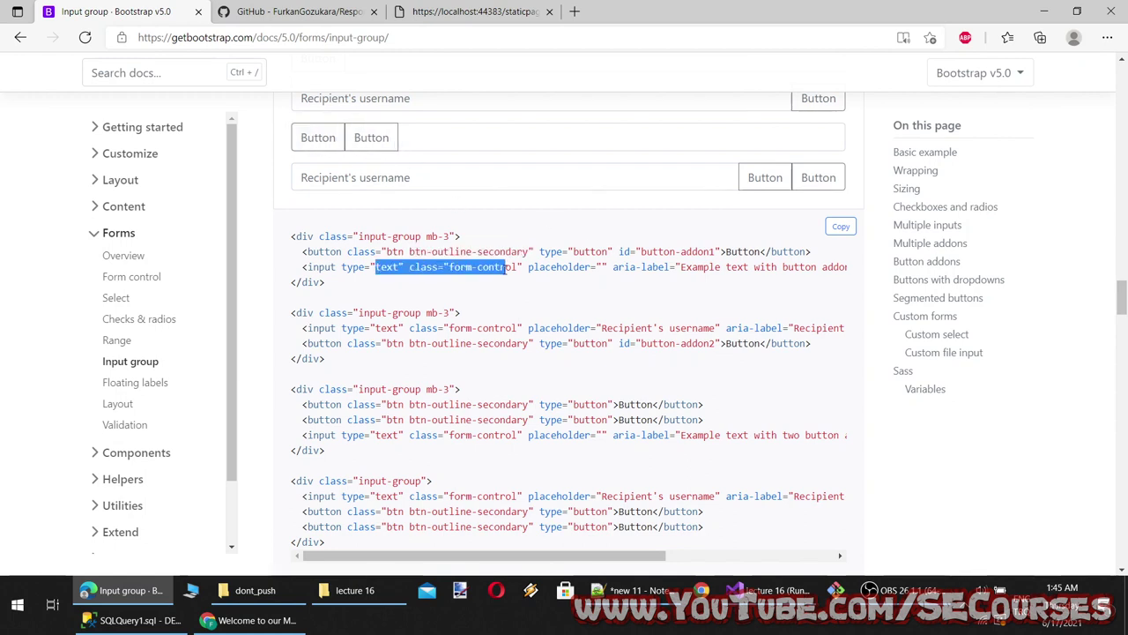
scroll(385, 266, "up", 2)
left_click(402, 263)
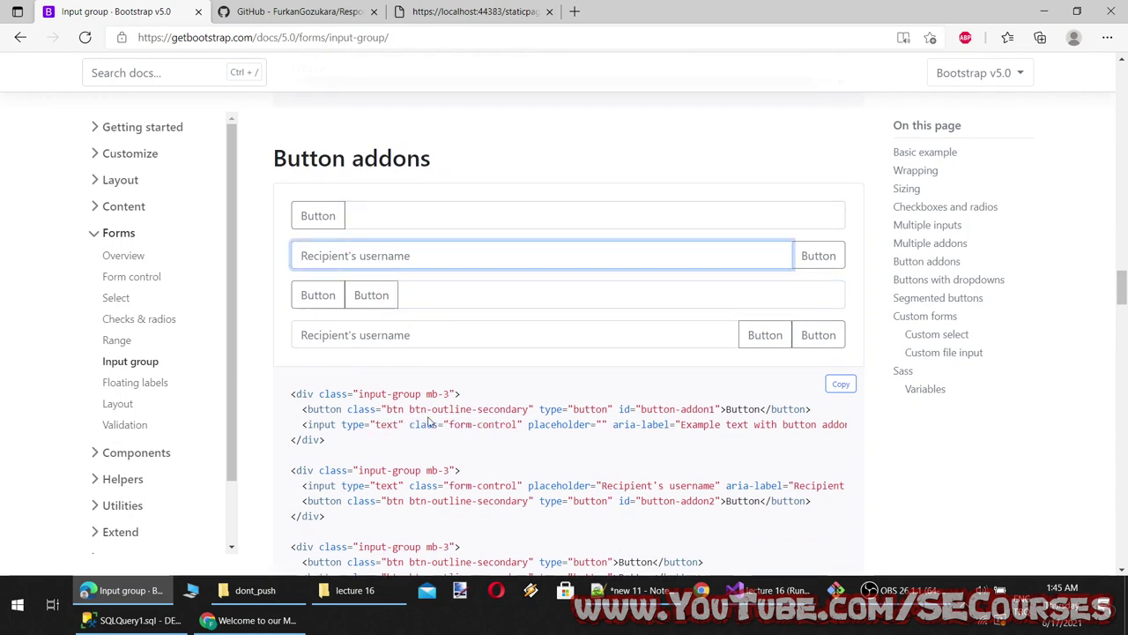
scroll(431, 424, "down", 2)
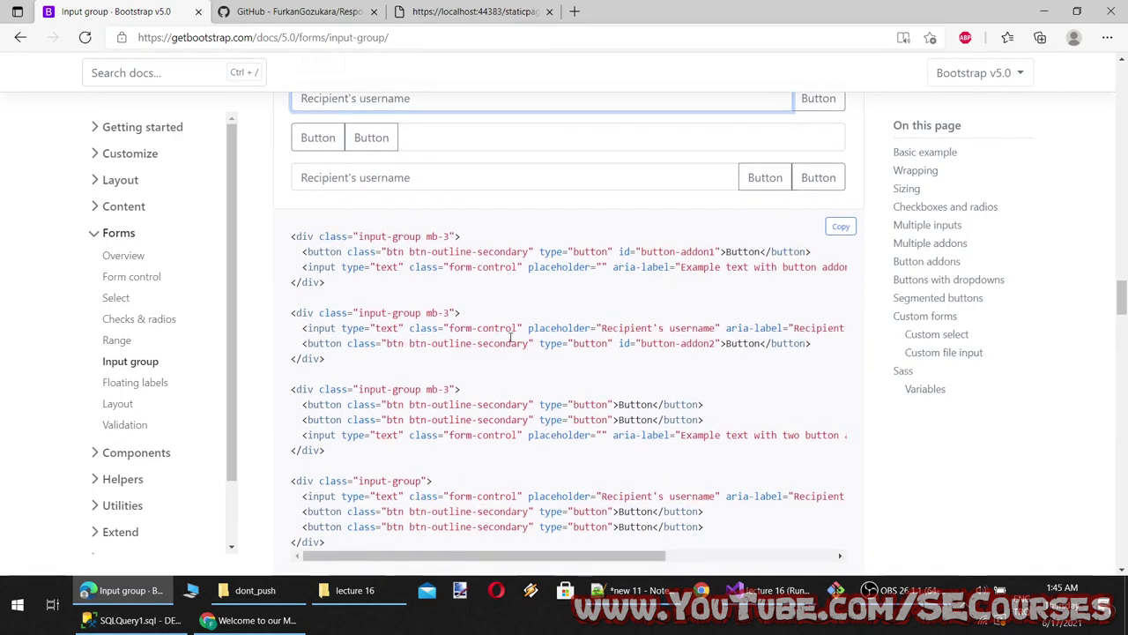
scroll(510, 336, "down", 5)
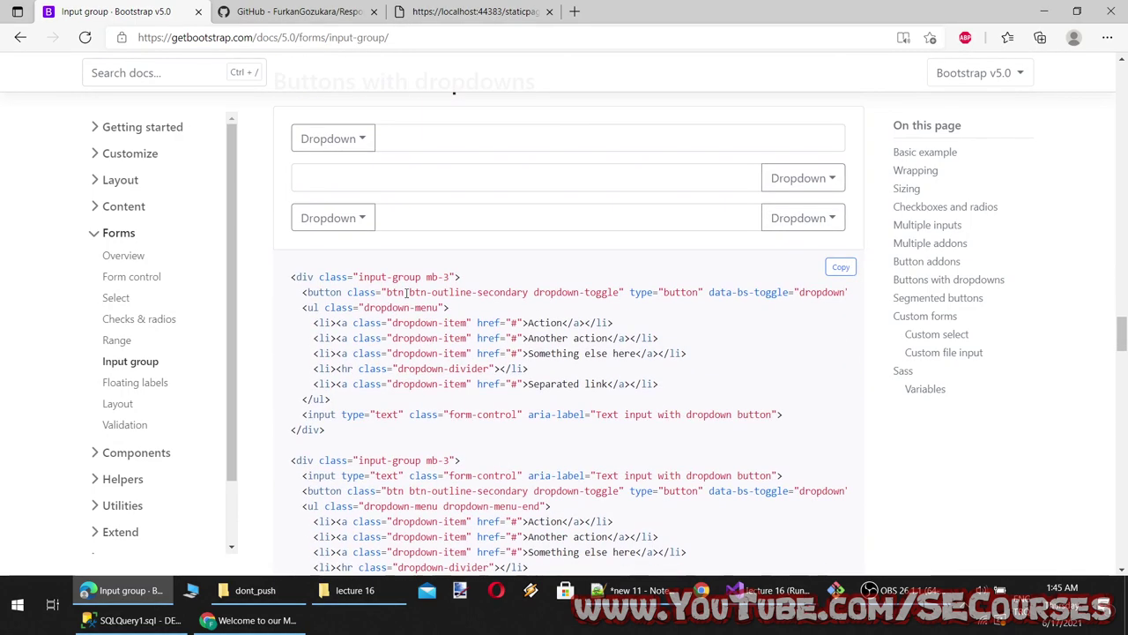
scroll(407, 292, "up", 1)
Open the first Dropdown example's menu several times, picking items such as Separated link
left_click(352, 227)
left_click(349, 285)
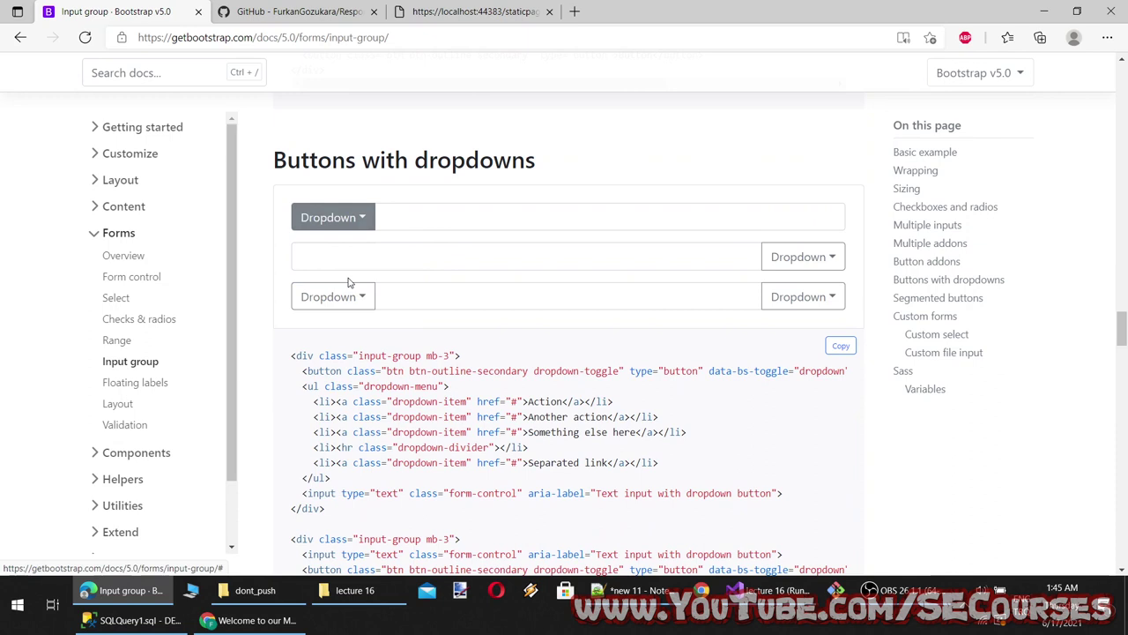
left_click(350, 223)
left_click(353, 333)
scroll(415, 306, "down", 1)
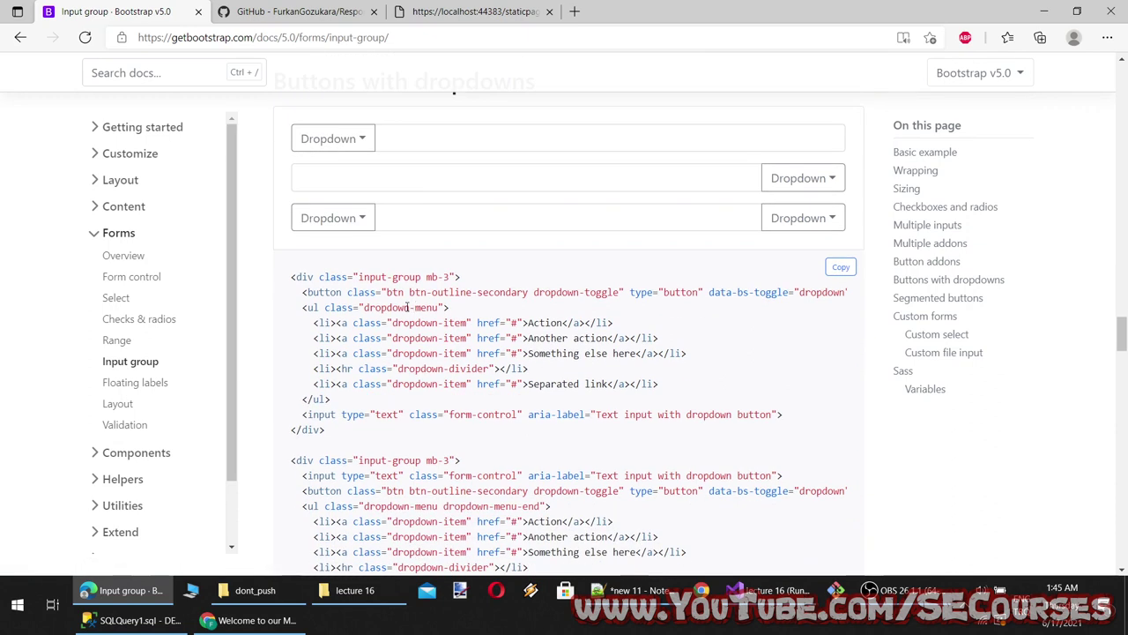
left_click(340, 147)
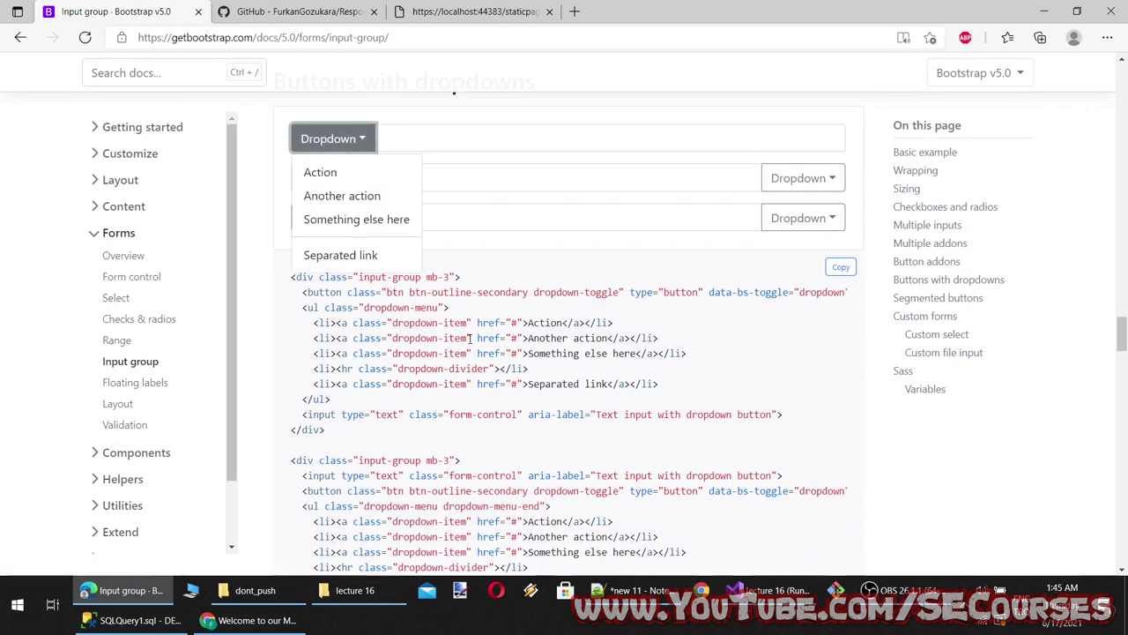
left_click(416, 255)
Highlight the dropdown-toggle, dropdown-menu and dropdown-divider lines in the Dropdown code while toggling its menu
left_click_drag(411, 292, 530, 290)
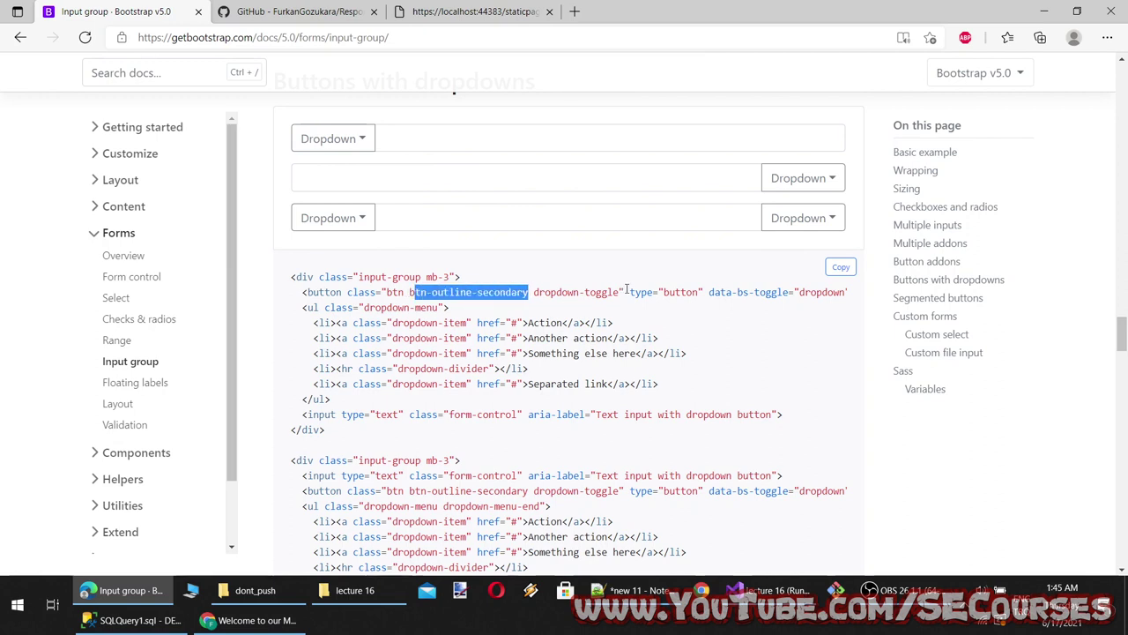
left_click_drag(614, 292, 567, 292)
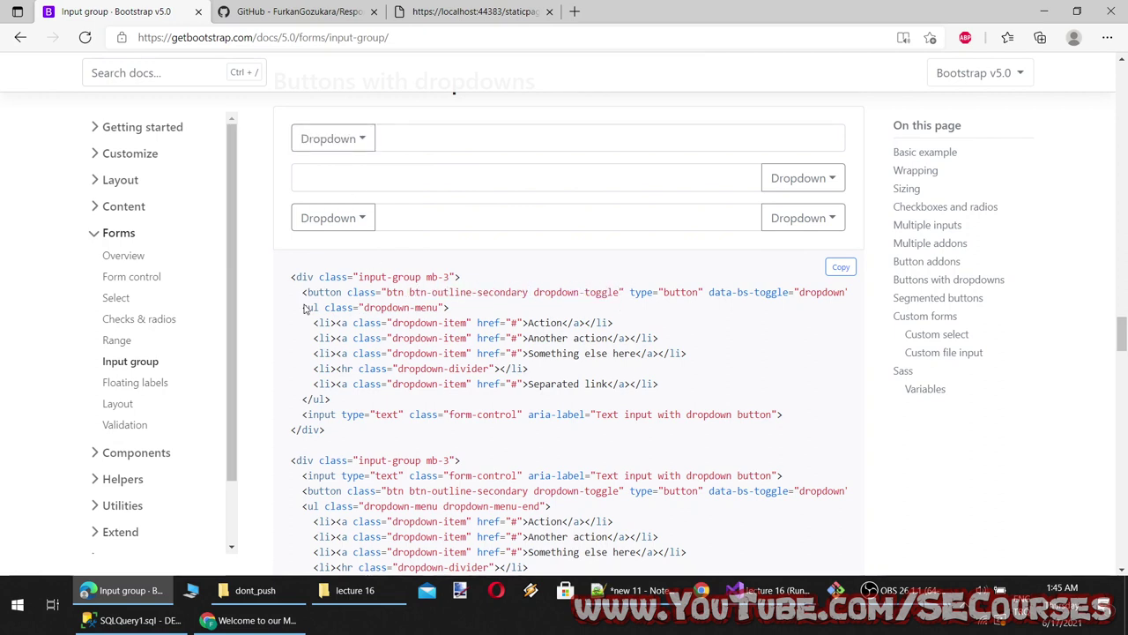
left_click_drag(303, 308, 491, 307)
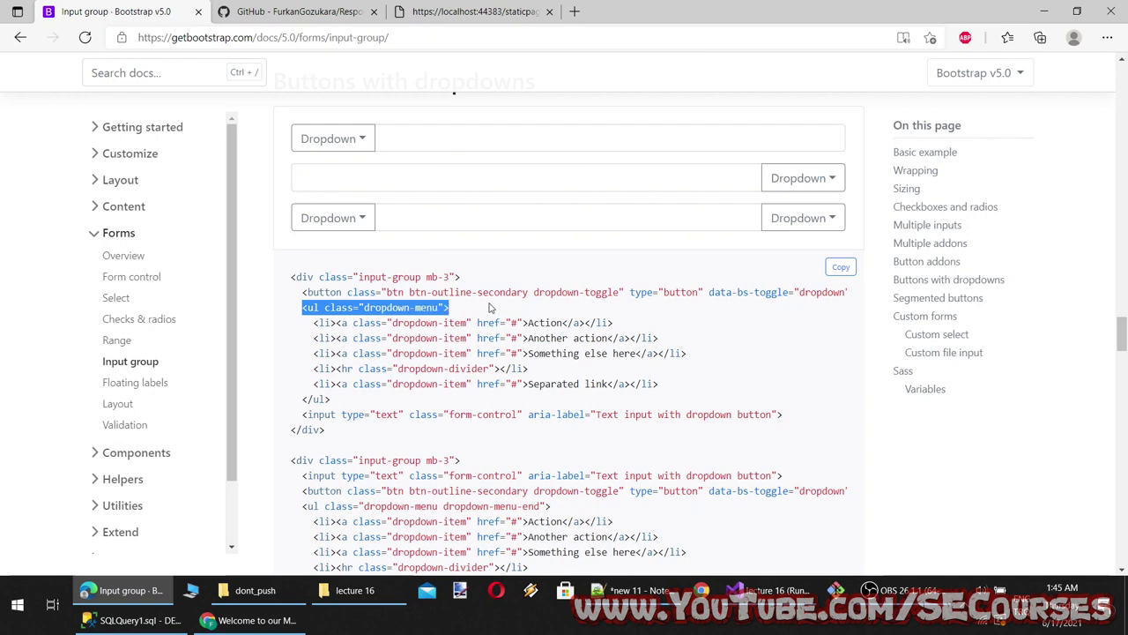
left_click(359, 148)
left_click(363, 218)
left_click(352, 139)
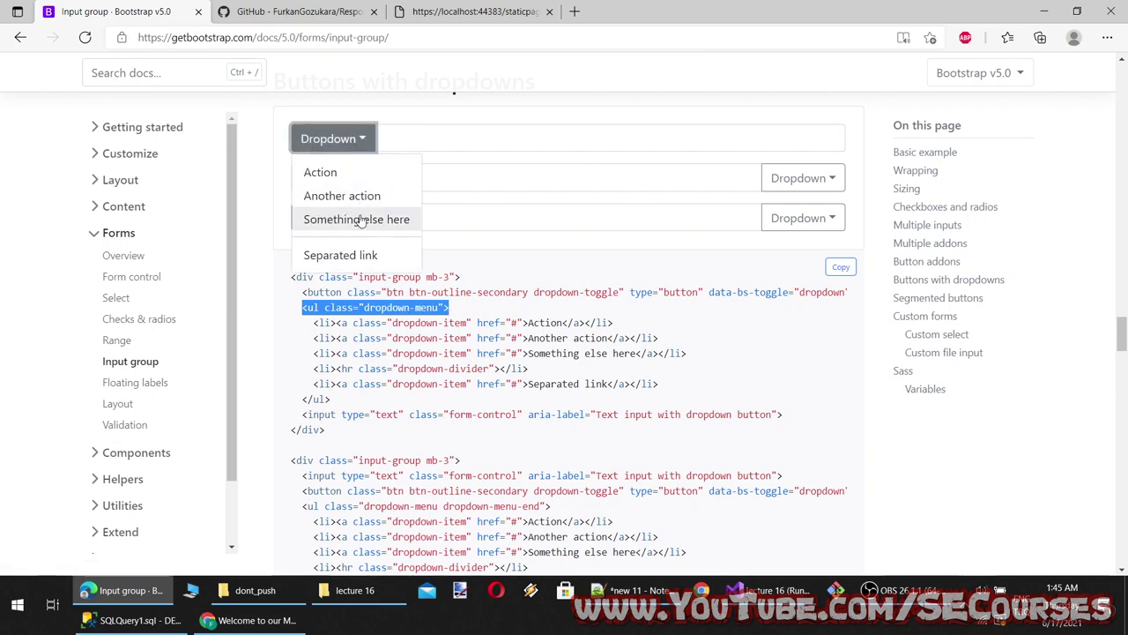
left_click(360, 219)
left_click_drag(309, 368, 529, 368)
left_click(334, 139)
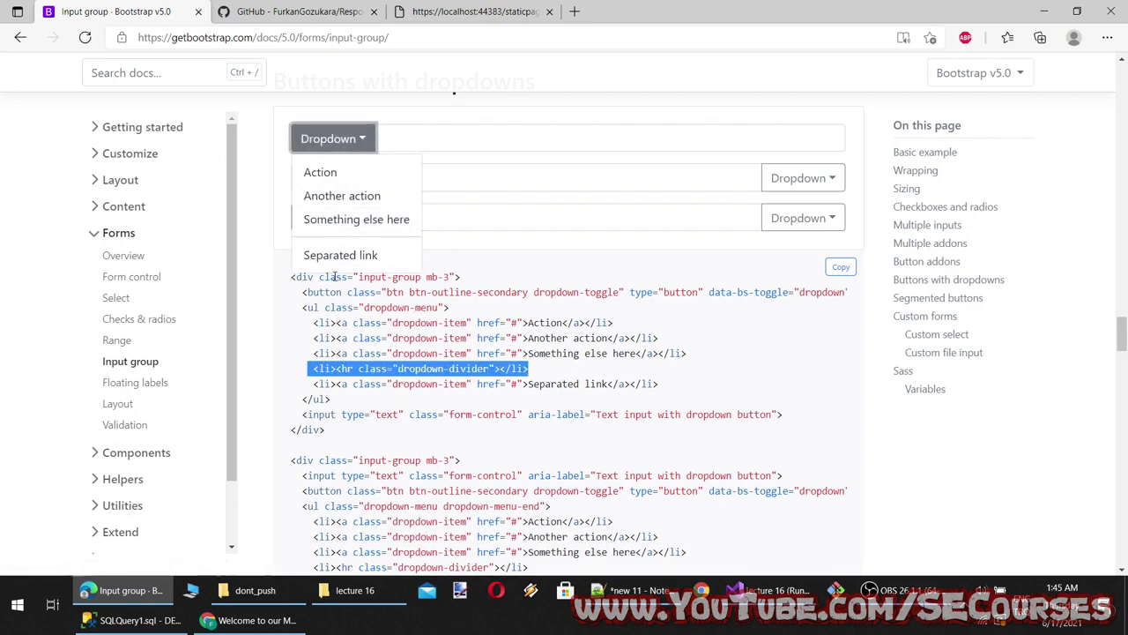
left_click(342, 255)
scroll(527, 429, "down", 3)
scroll(525, 428, "down", 5)
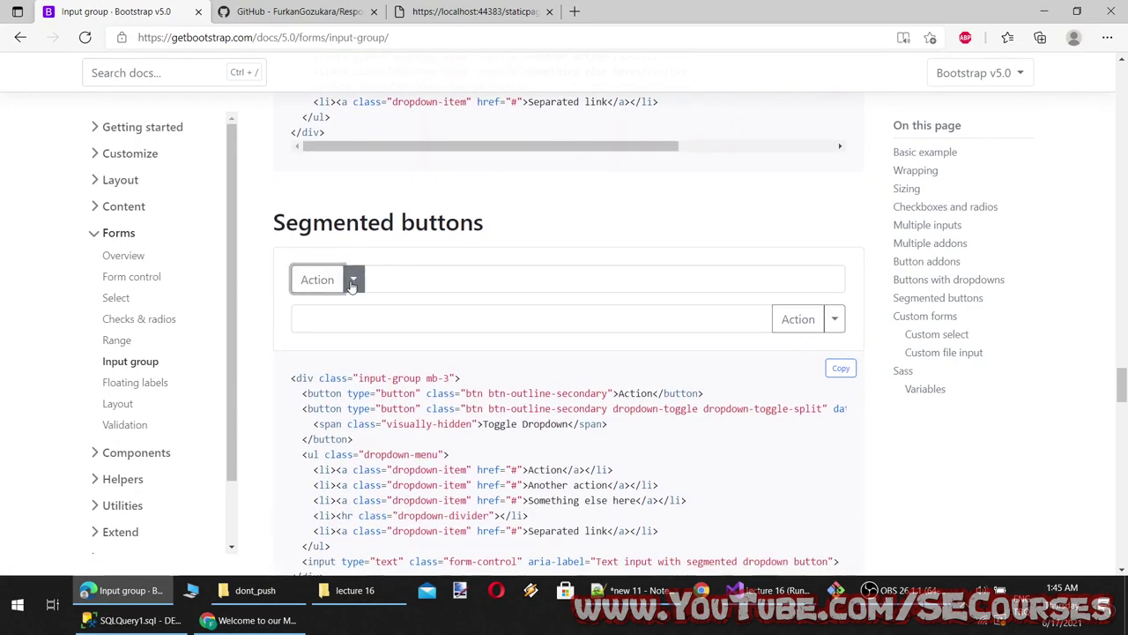
Try the segmented Action button's menu, then select both Segmented buttons code samples
left_click(353, 279)
left_click(406, 360)
left_click(353, 280)
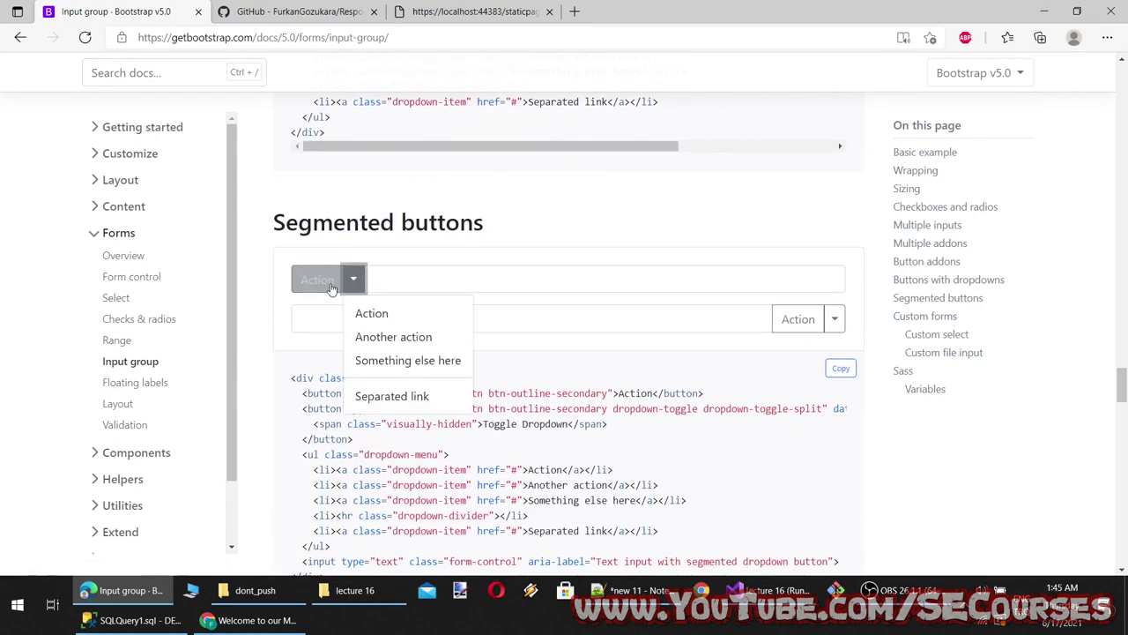
left_click(433, 320)
scroll(433, 320, "down", 3)
scroll(536, 428, "down", 6)
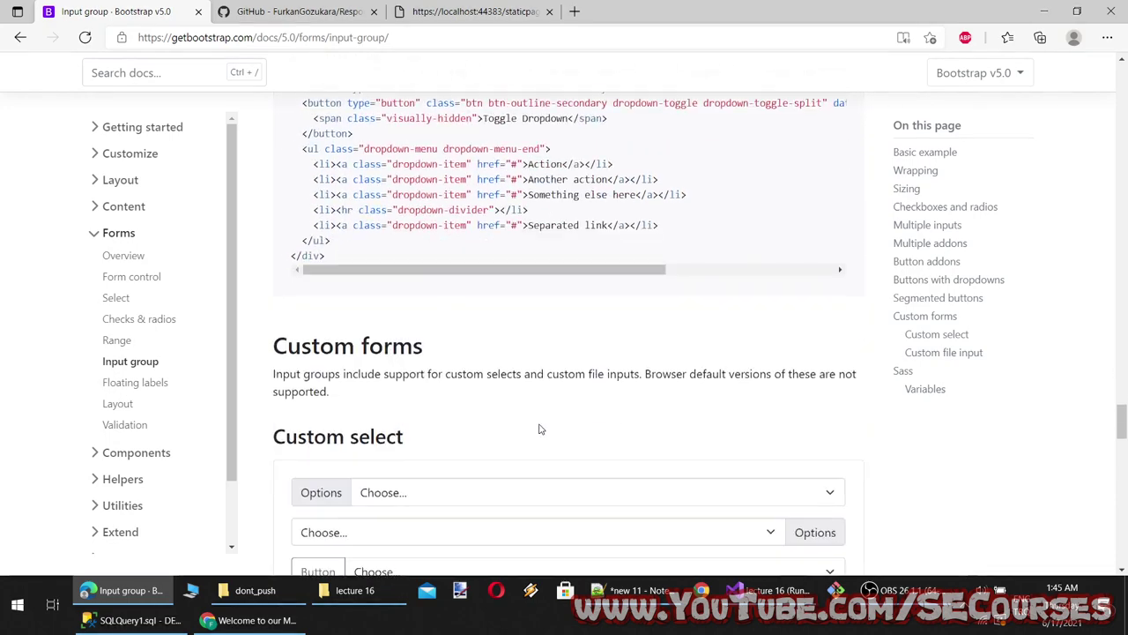
scroll(536, 428, "up", 7)
scroll(445, 437, "down", 3)
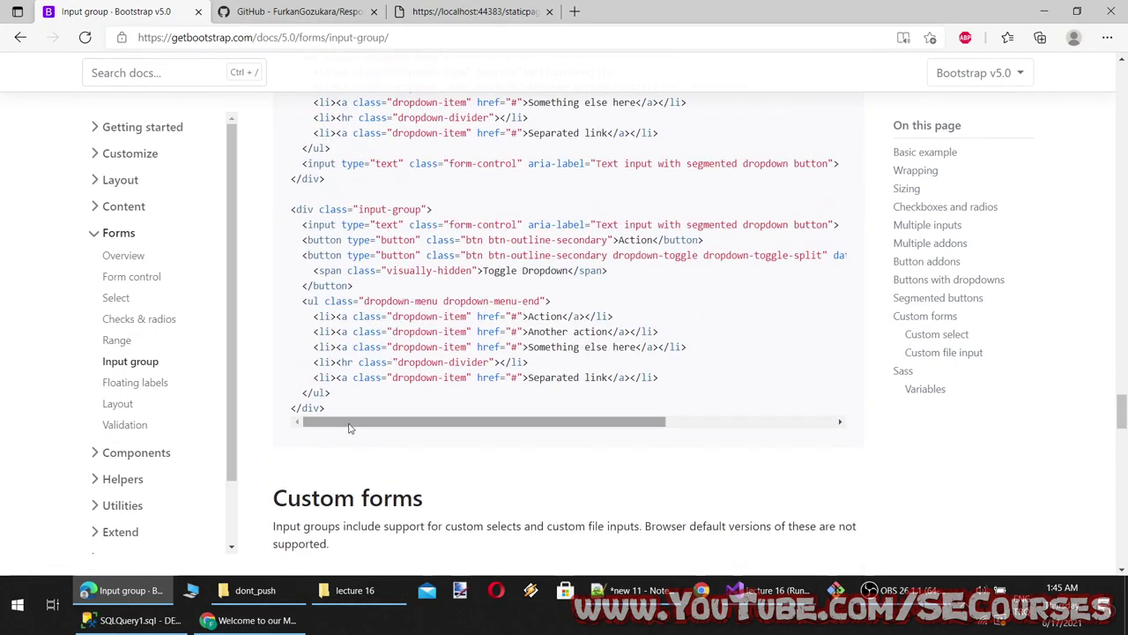
scroll(350, 428, "up", 5)
left_click_drag(291, 370, 410, 455)
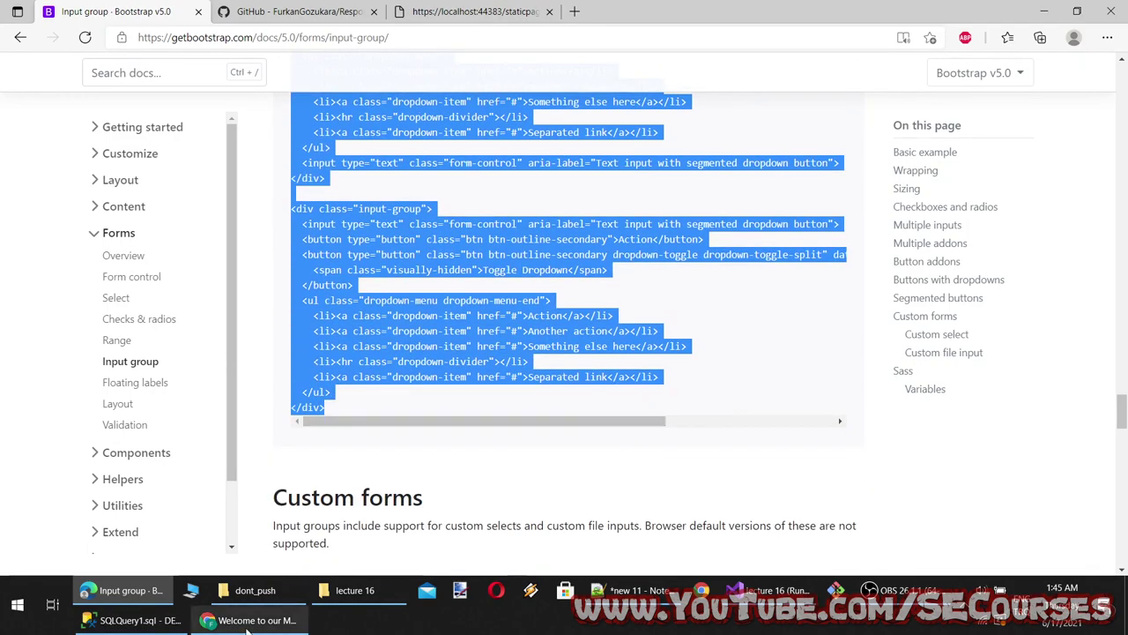
left_click(767, 590)
Paste the segmented-button input-group code after line 27's container div in Lec15Index.cshtml and save
scroll(294, 297, "up", 15)
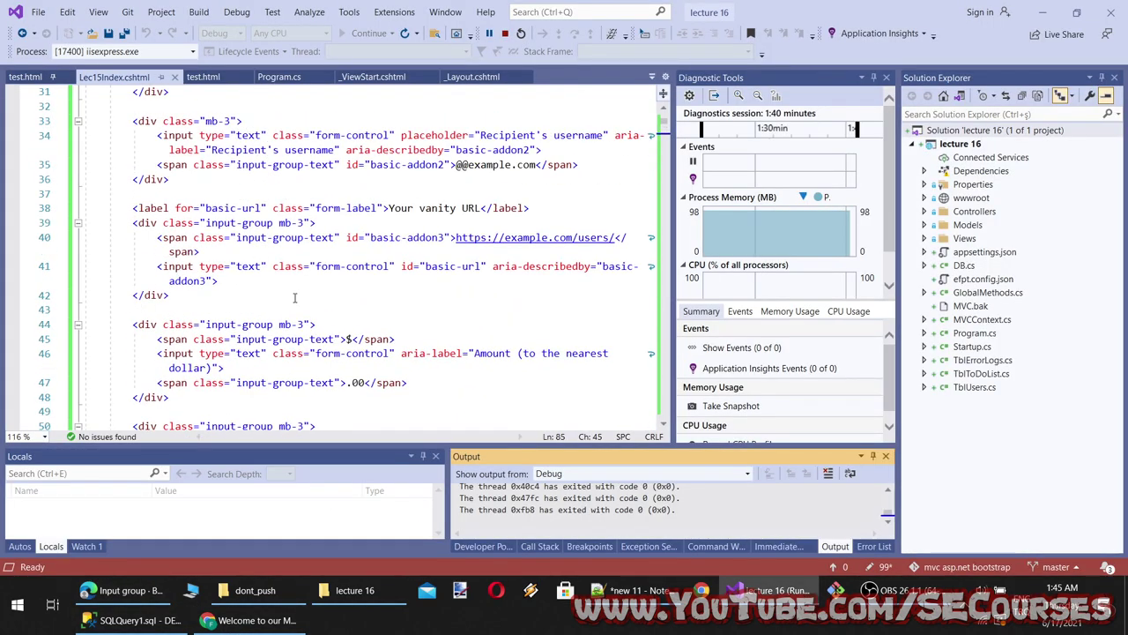
scroll(256, 274, "down", 3)
left_click(288, 237)
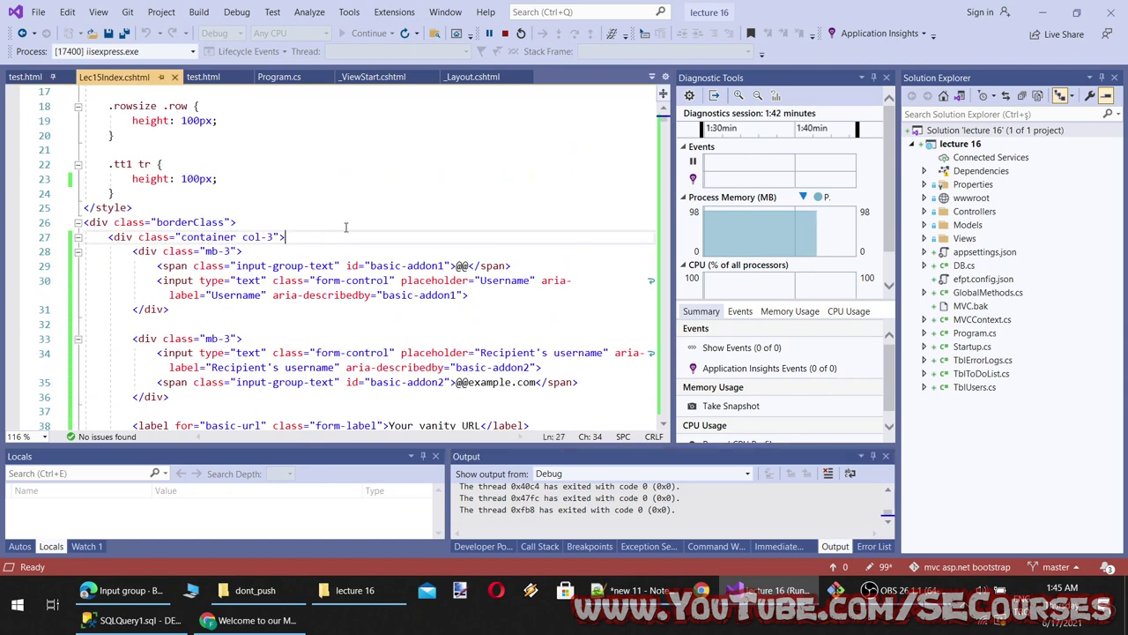
key("Return")
key("Return")
key("Return")
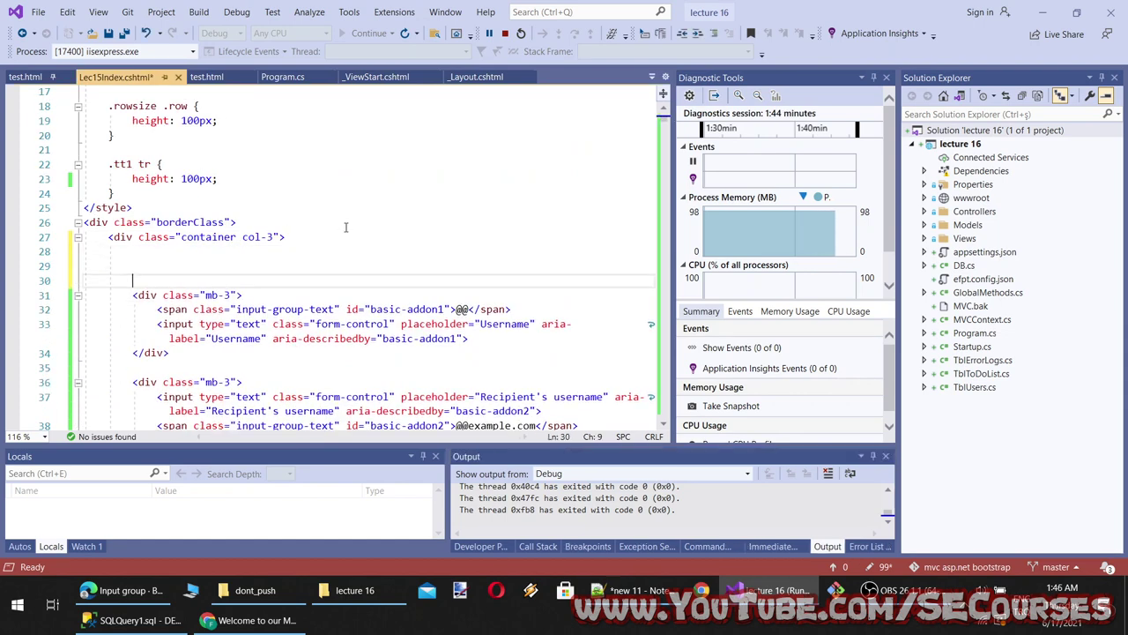
key("ctrl+v")
key("ctrl+s")
Add an empty line after test.html's container div on line 10
key("ctrl+Tab")
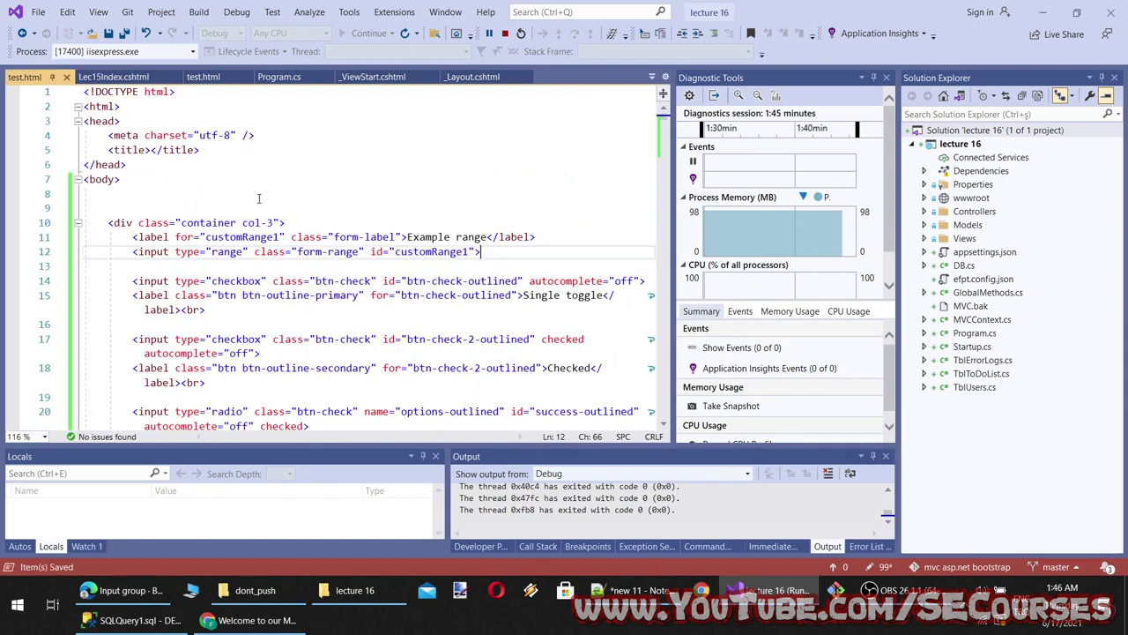
left_click(371, 222)
key("Return")
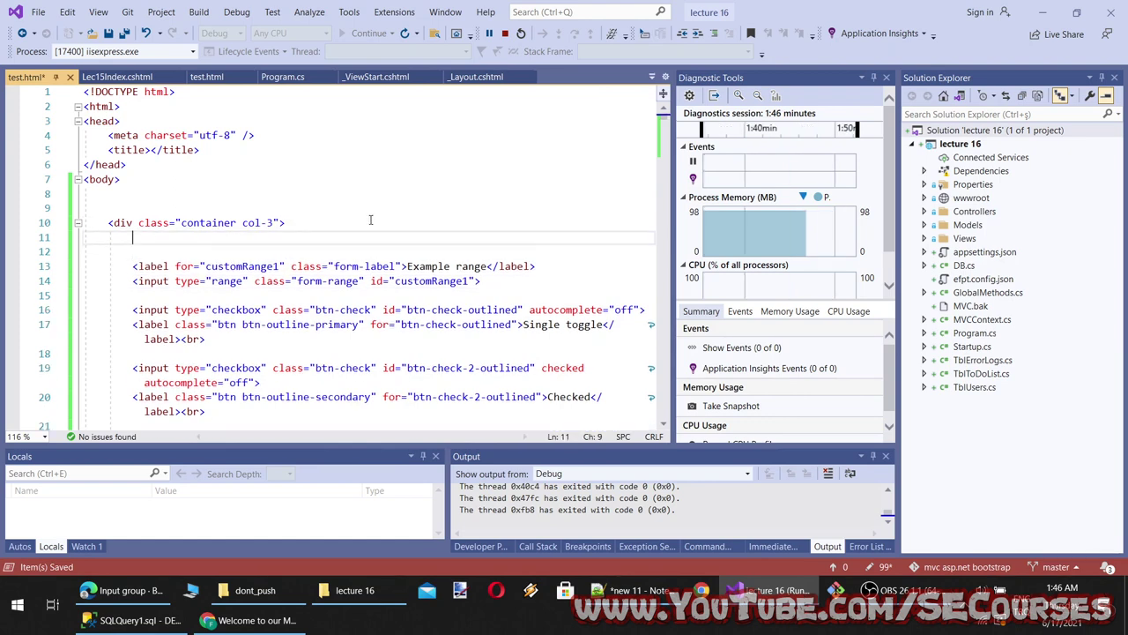
key("ctrl+Tab")
Reload the localhost form page in Chrome with F5
left_click(255, 620)
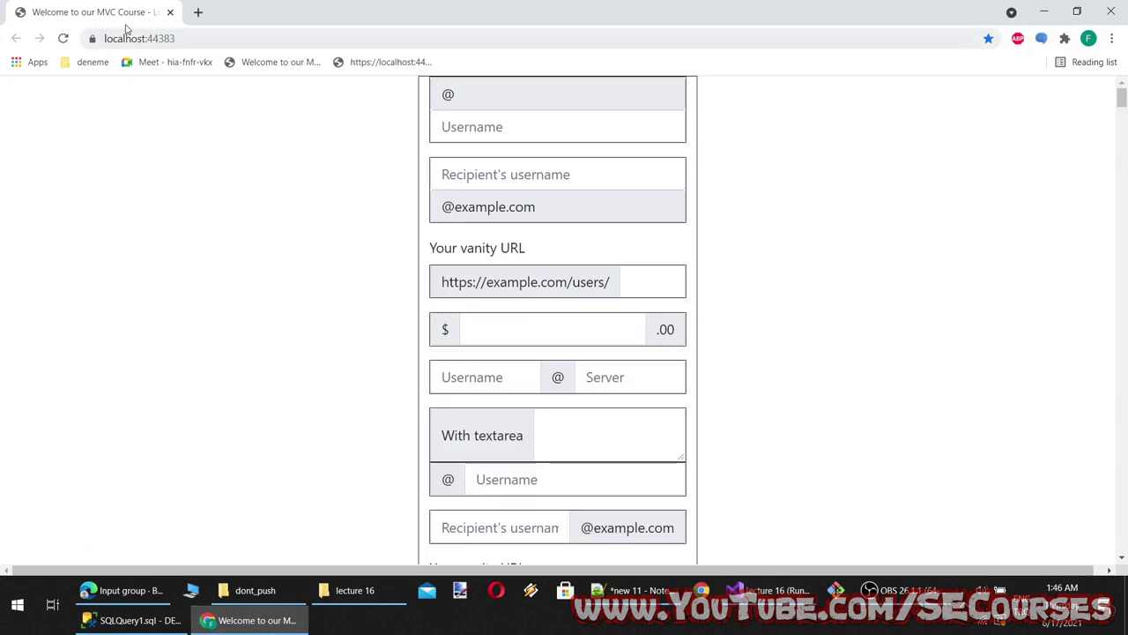
key("F5")
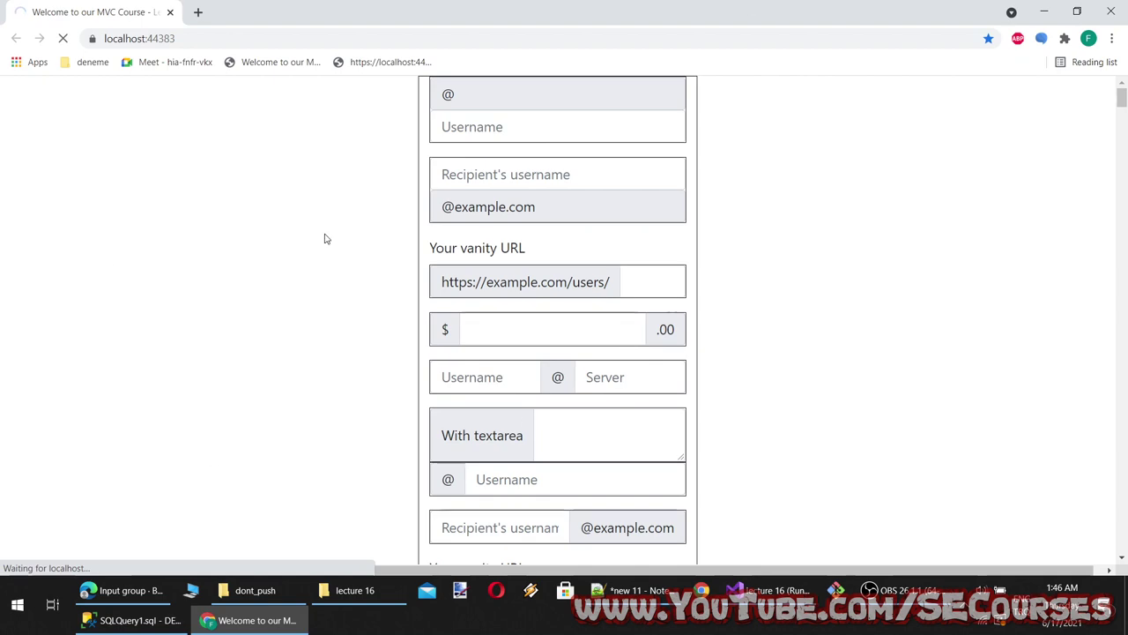
left_click(261, 622)
left_click(262, 628)
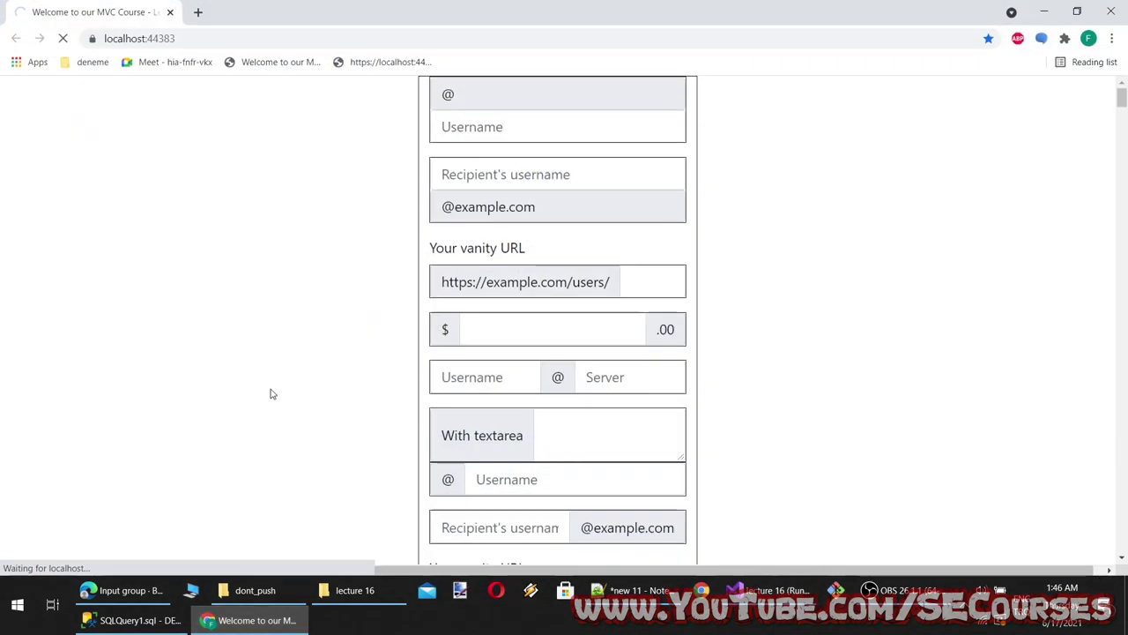
left_click(254, 620)
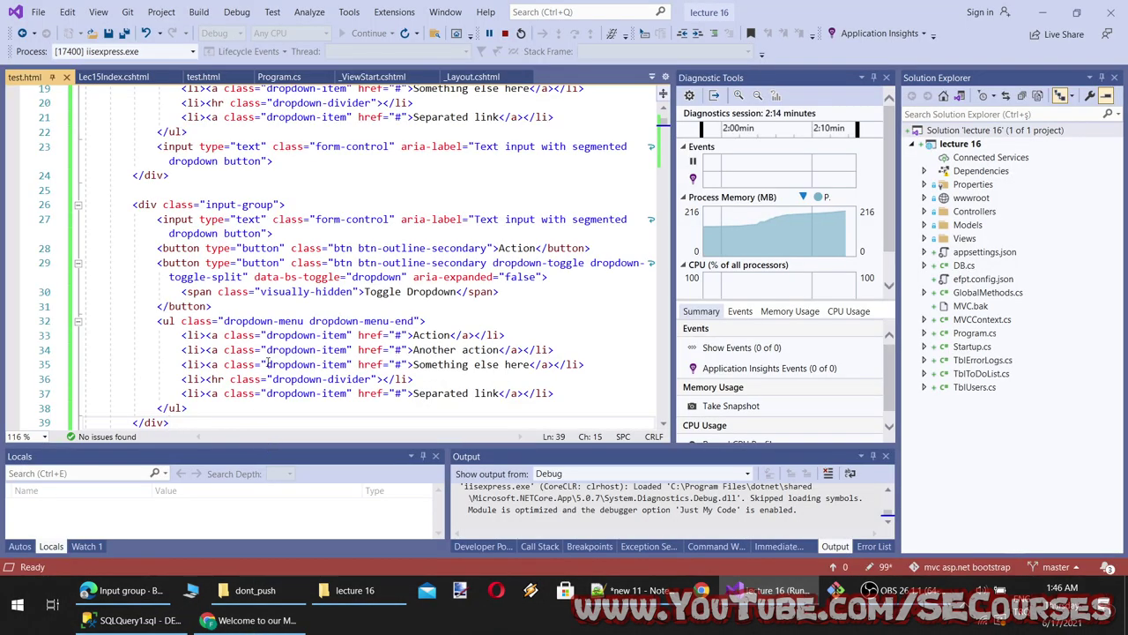
key("alt+Tab")
key("F5")
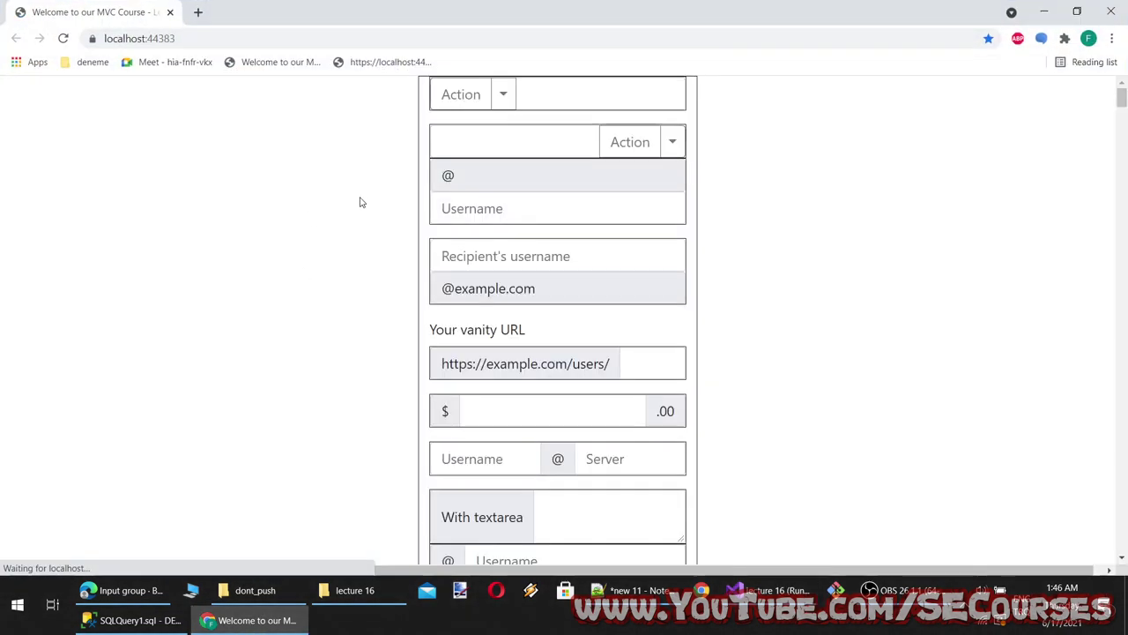
Test both segmented Action dropdowns, choosing Another action, then open a new tab
left_click(504, 95)
left_click(524, 166)
left_click(630, 142)
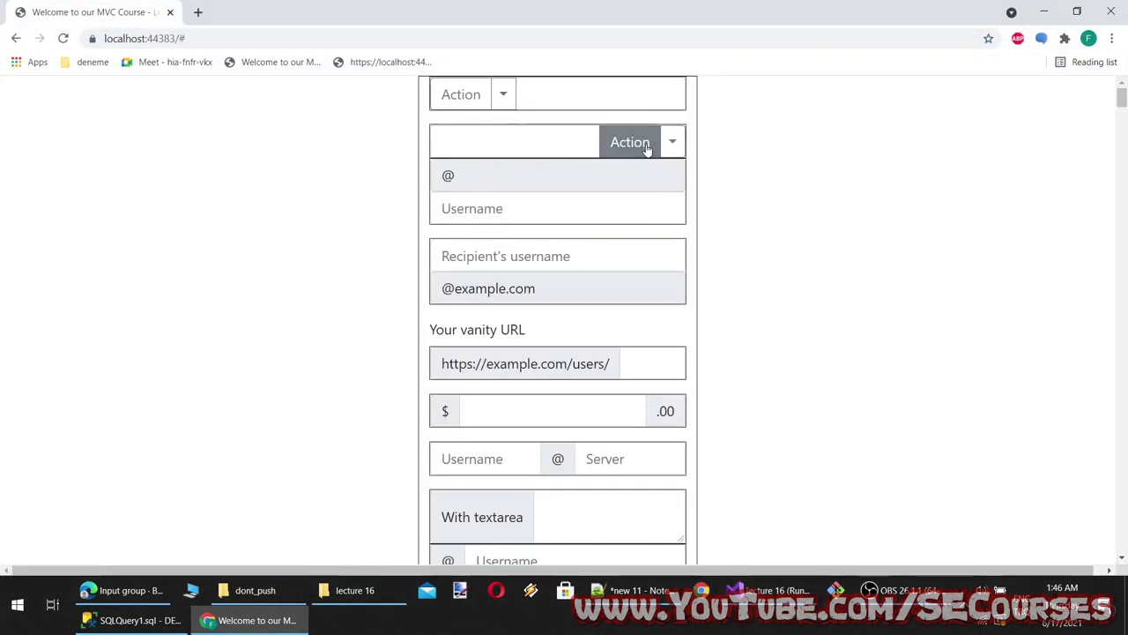
left_click(673, 144)
left_click(629, 235)
key("ctrl+t")
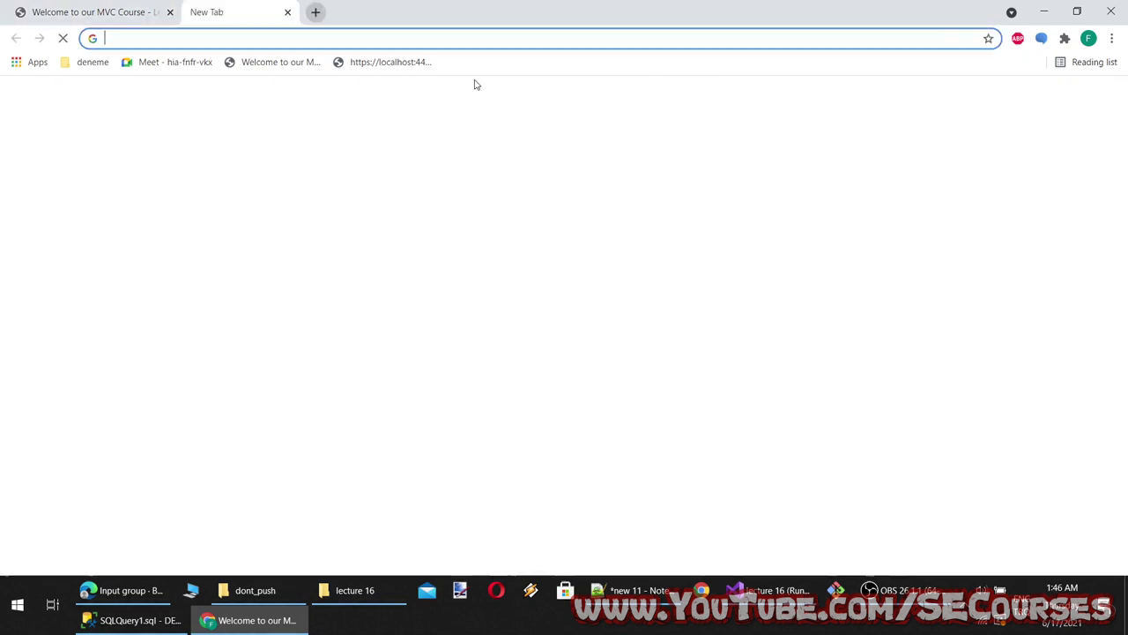
Load test.html in the new tab and compare its unstyled dropdowns with the styled page
left_click(414, 67)
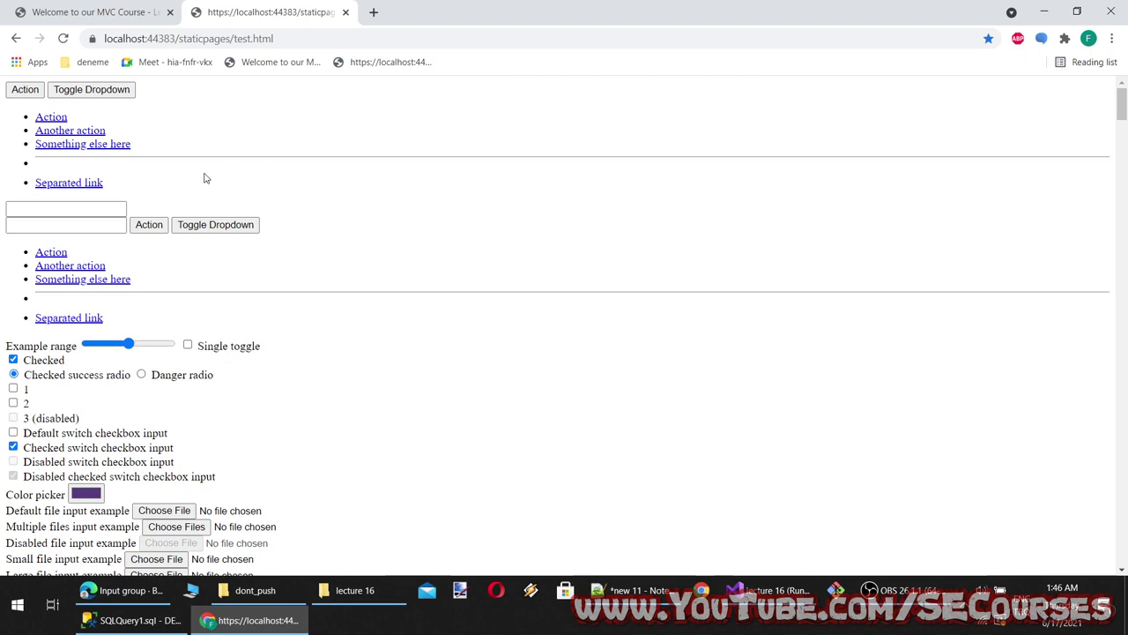
key("ctrl+Tab")
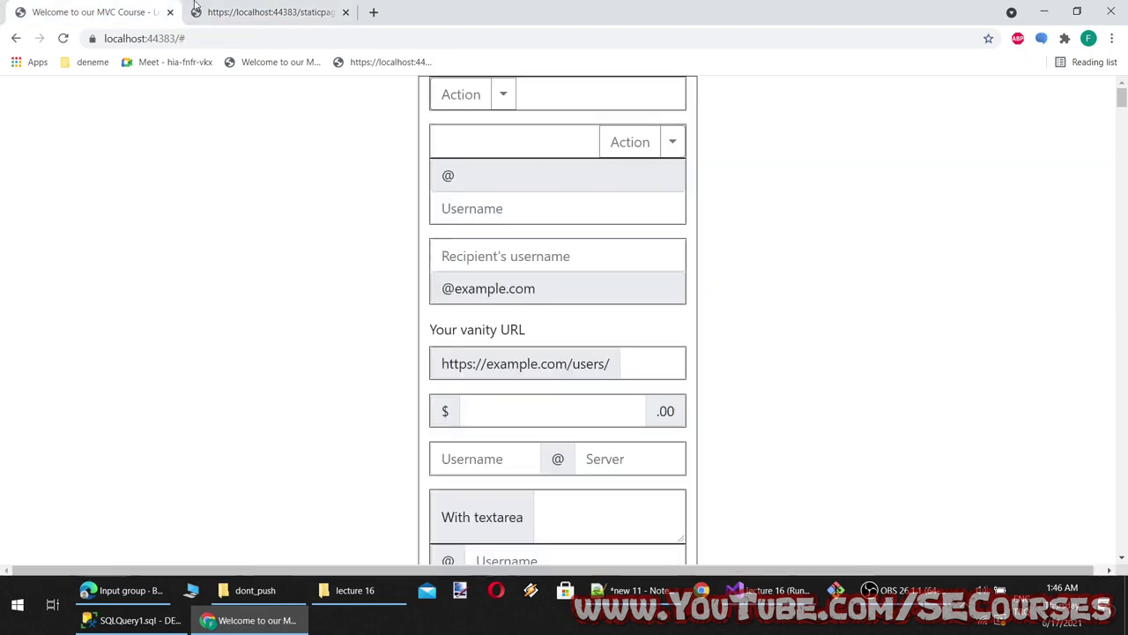
key("ctrl+Tab")
left_click(135, 7)
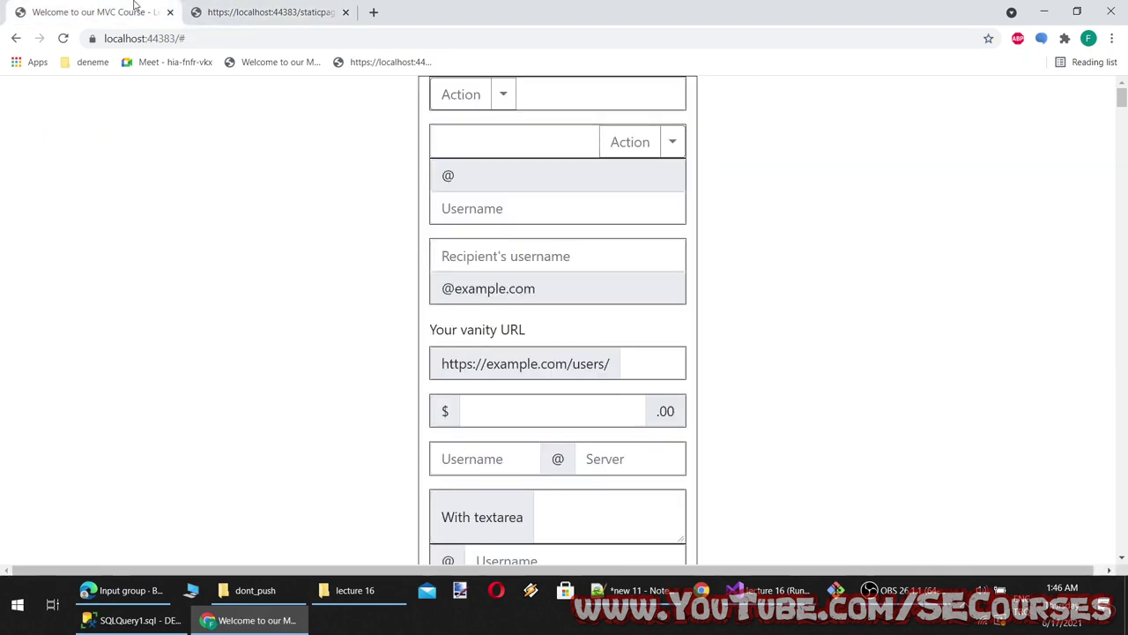
left_click(200, 7)
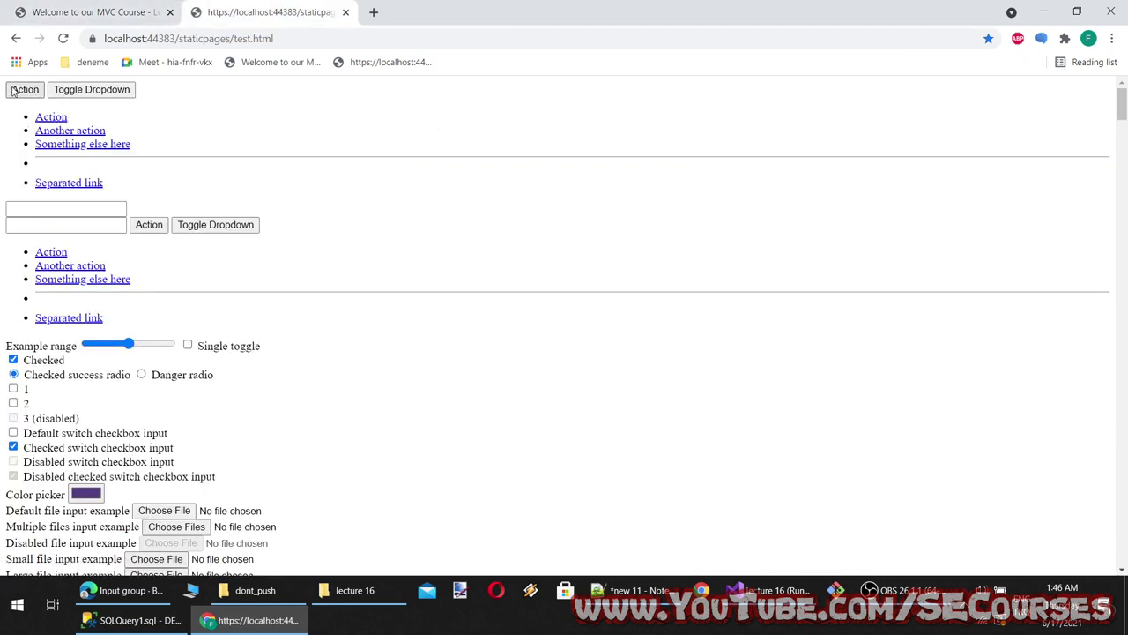
left_click(90, 8)
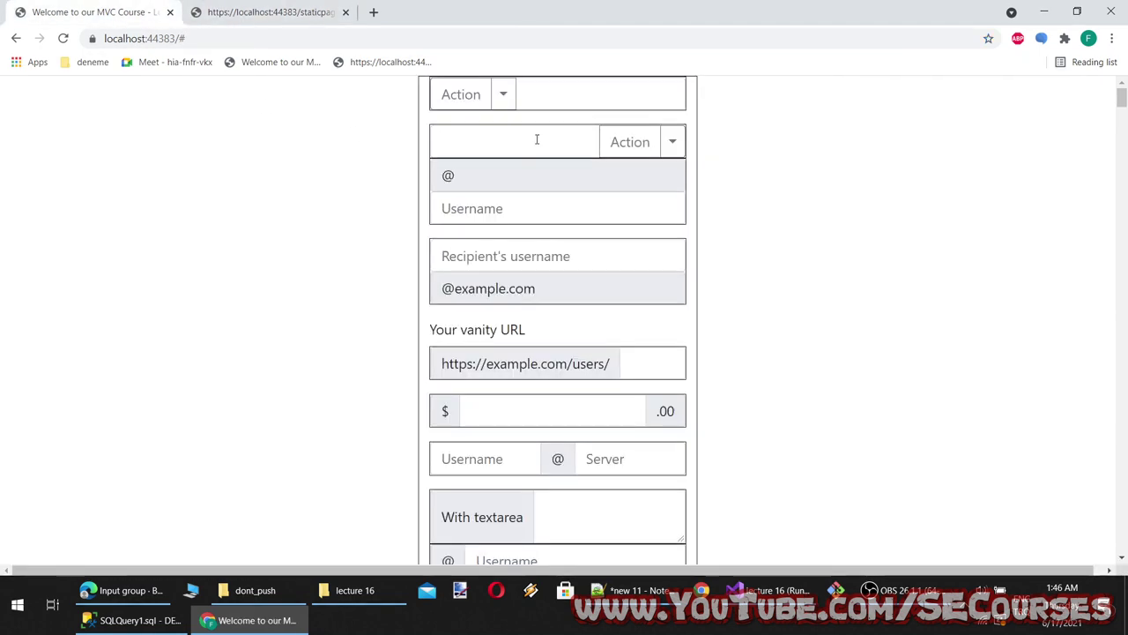
left_click(502, 95)
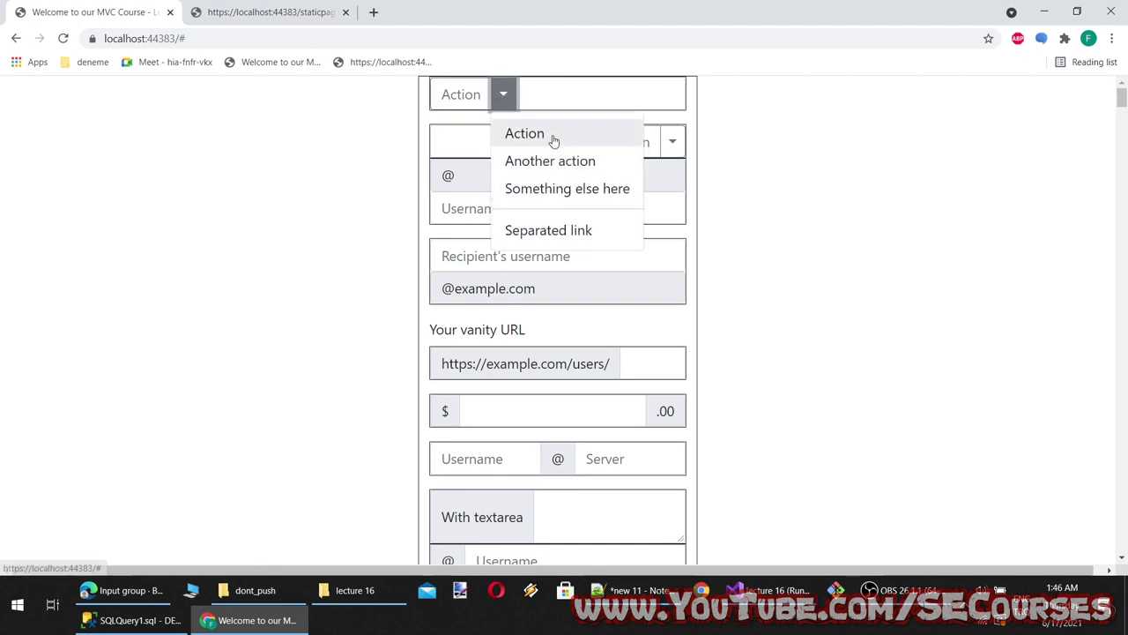
left_click(224, 9)
left_click_drag(141, 177, 35, 115)
left_click(153, 227)
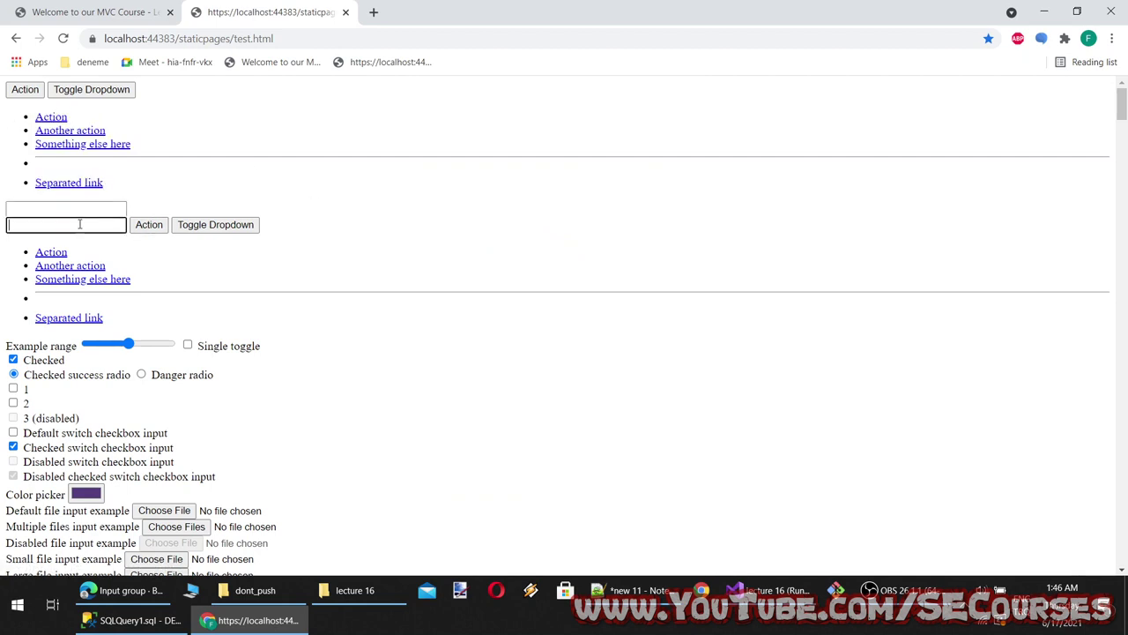
Keep flipping between tabs while toggling the Action dropdowns, ending on the styled page
key("ctrl+shift+Tab")
left_click(498, 143)
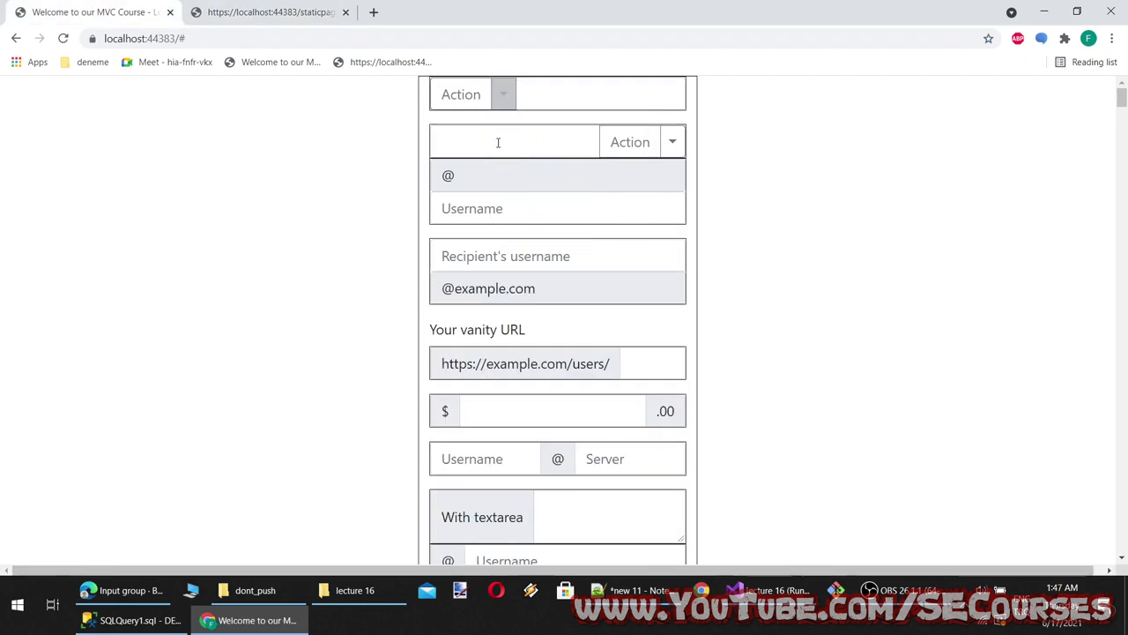
left_click(513, 140)
key("ctrl+Tab")
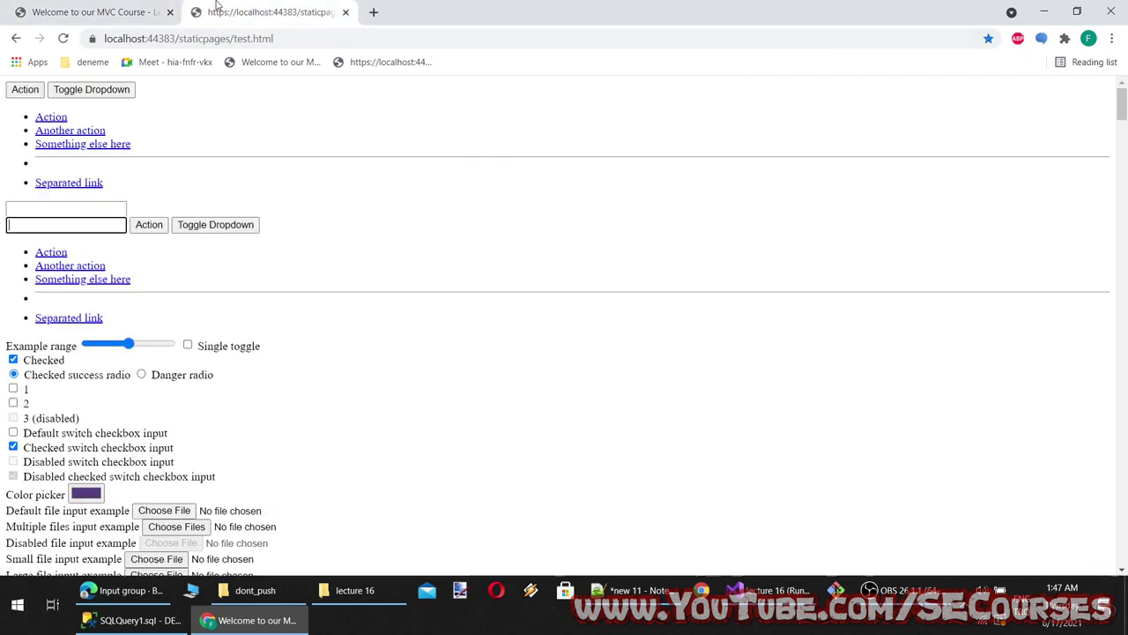
key("ctrl+shift+Tab")
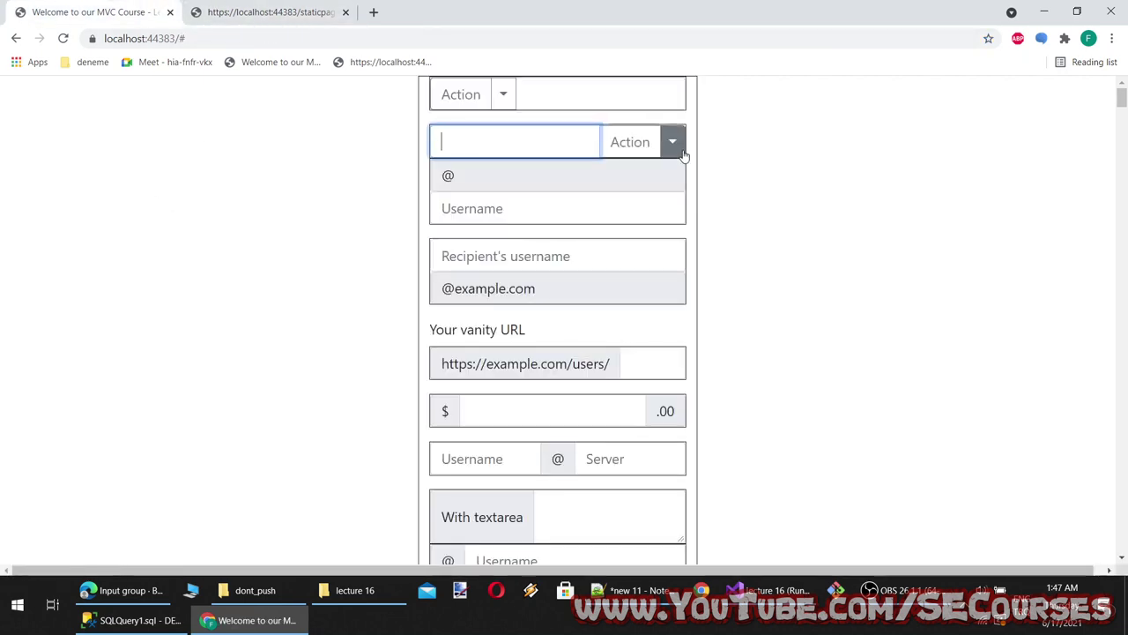
left_click(672, 142)
left_click(611, 128)
key("ctrl+Tab")
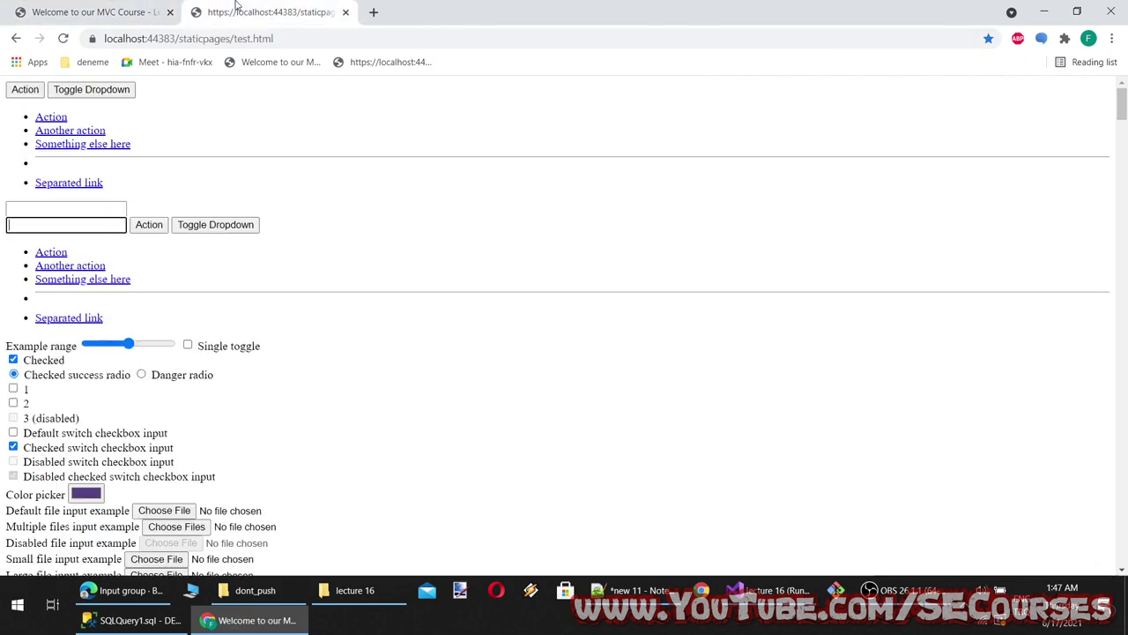
left_click(110, 11)
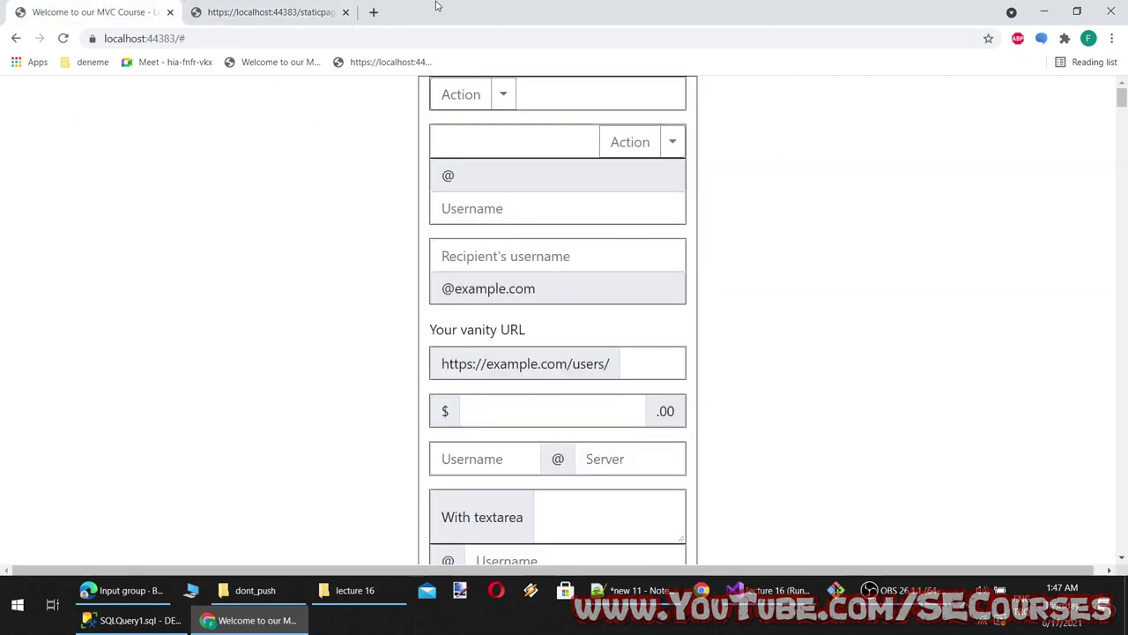
left_click(265, 11)
left_click(88, 11)
Copy the 'Input group' page heading into the lecture 16 notes as new line 16
left_click(127, 590)
scroll(353, 476, "down", 5)
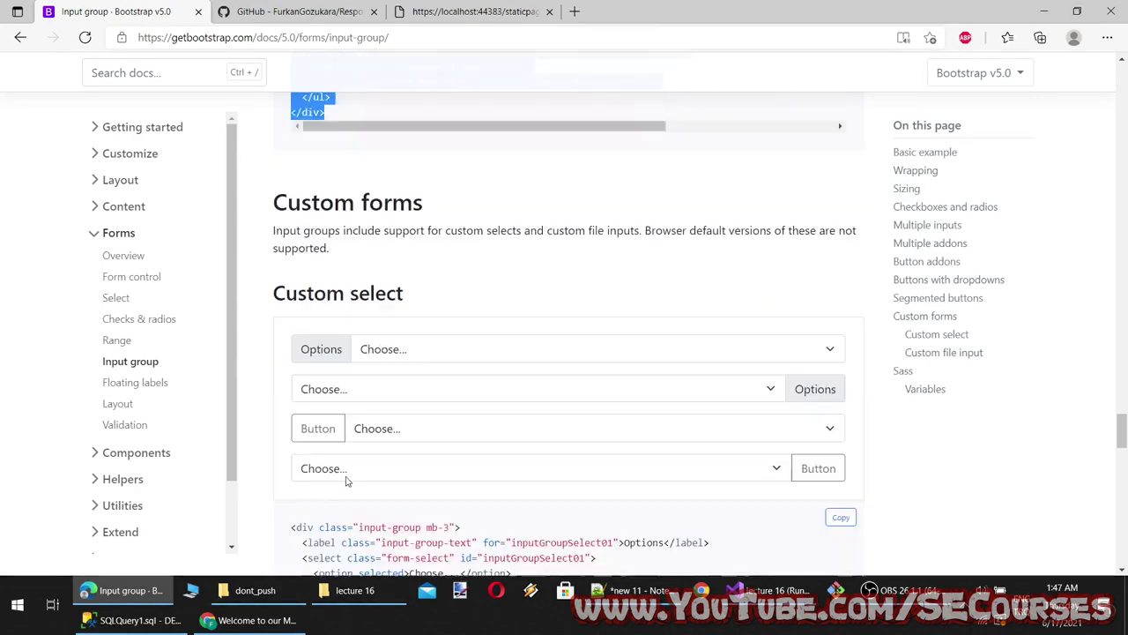
scroll(357, 466, "up", 20)
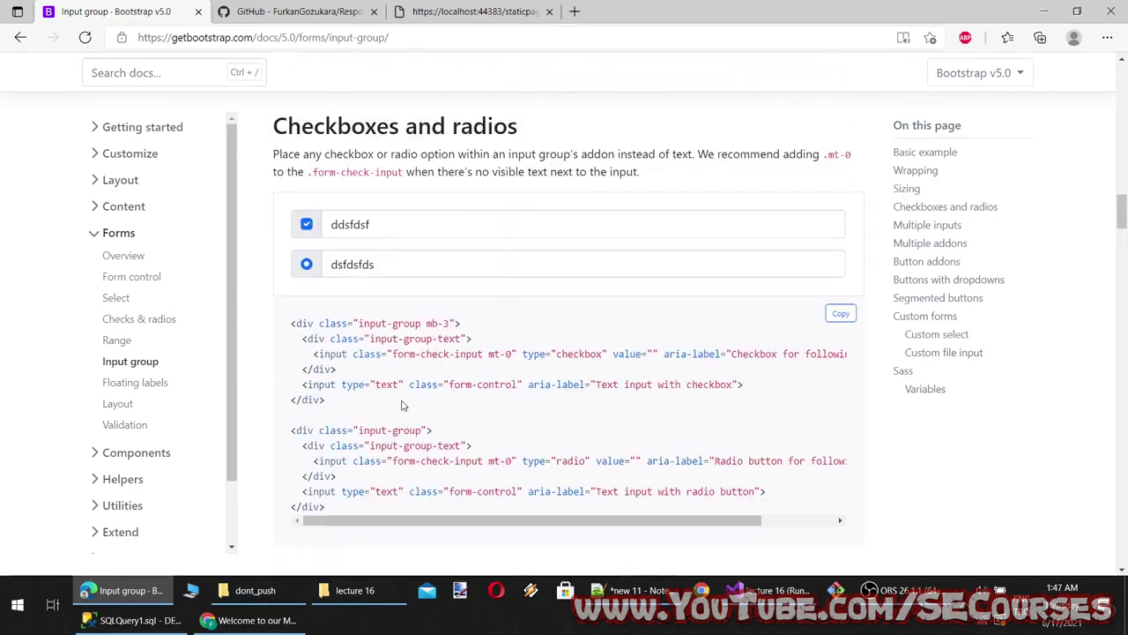
scroll(406, 397, "up", 15)
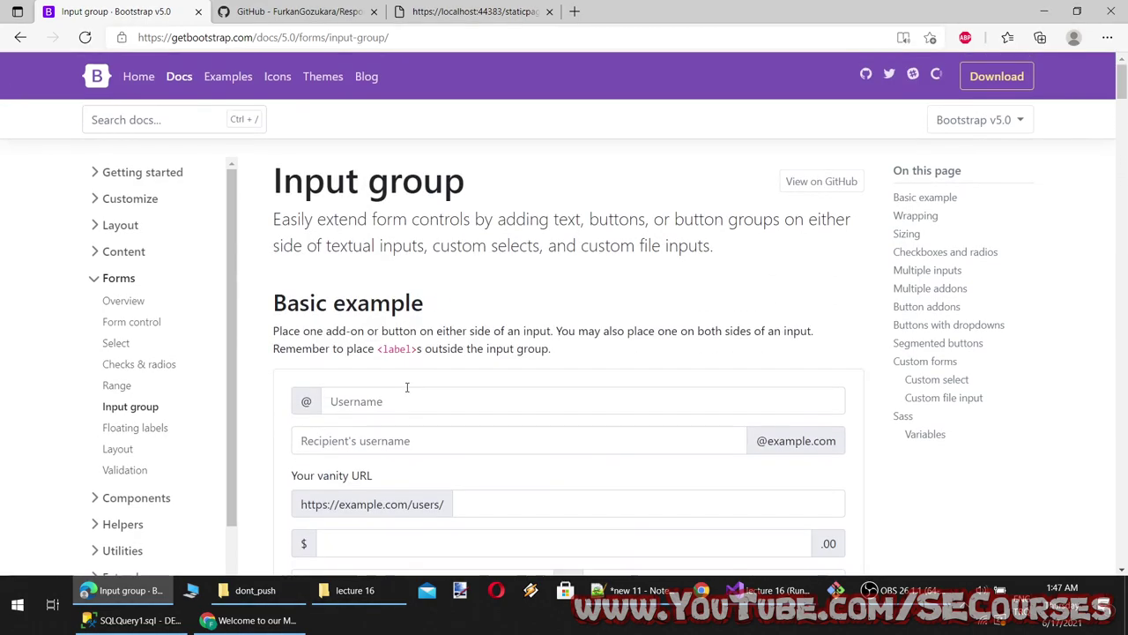
left_click_drag(474, 187, 263, 189)
key("ctrl+c")
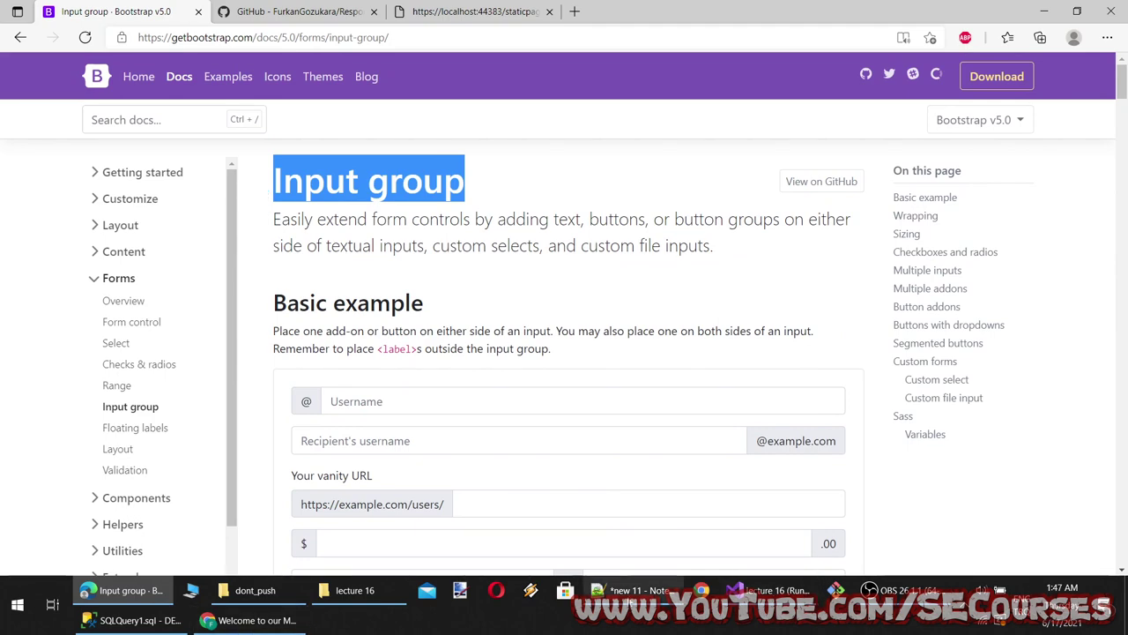
left_click(633, 590)
left_click(830, 59)
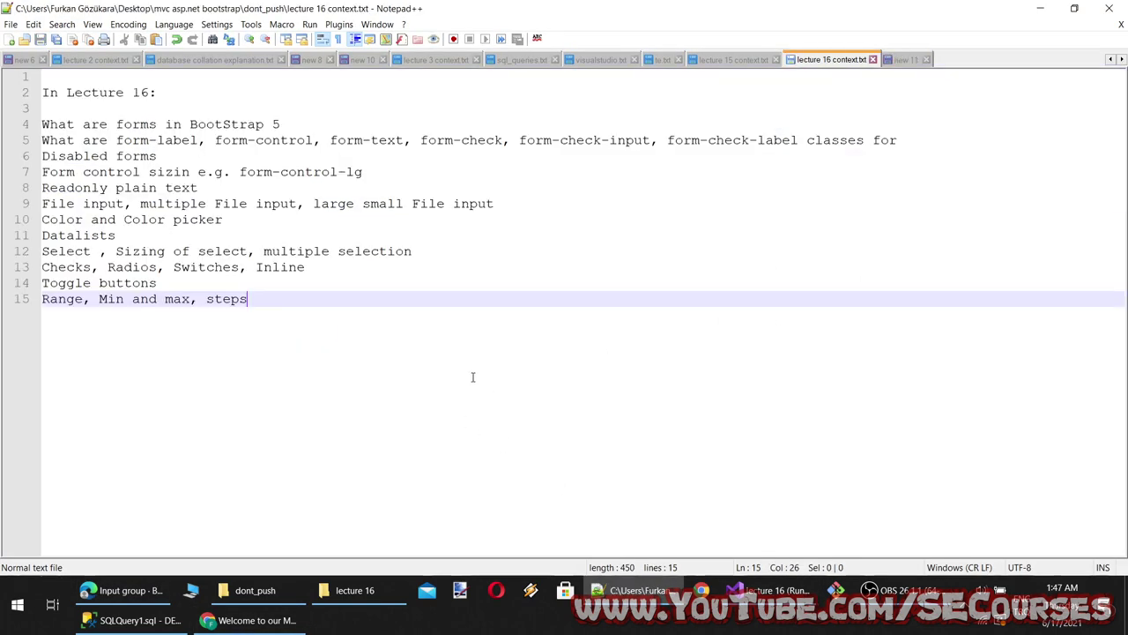
key("Return")
key("ctrl+v")
Review the Wrapping and Sizing sections and try the Username example field
key("alt+Tab")
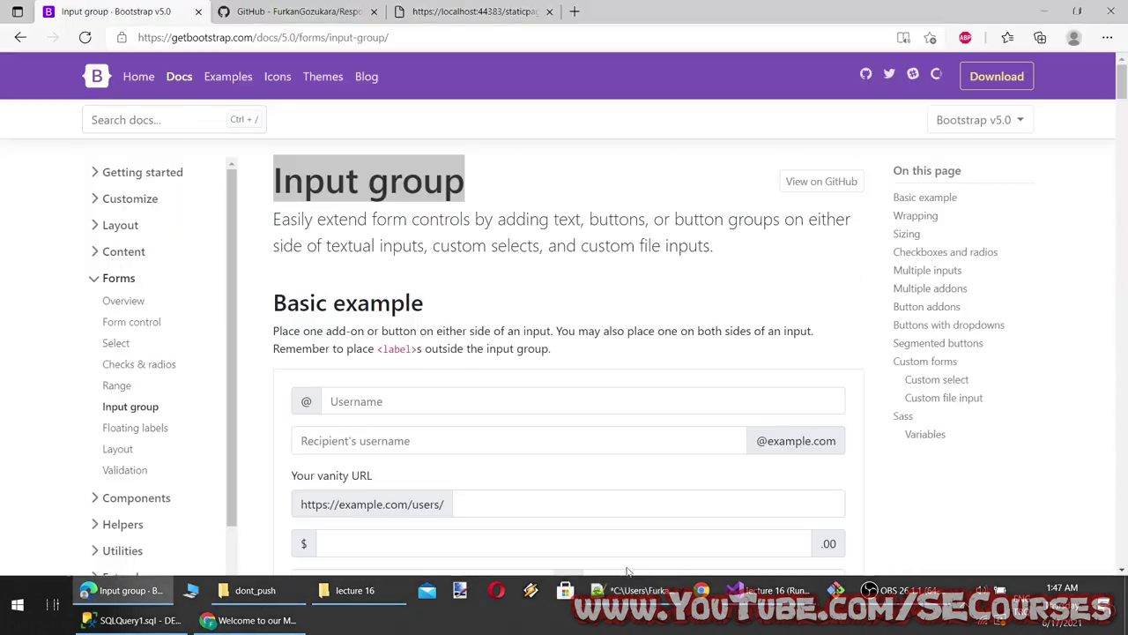
scroll(426, 441, "down", 10)
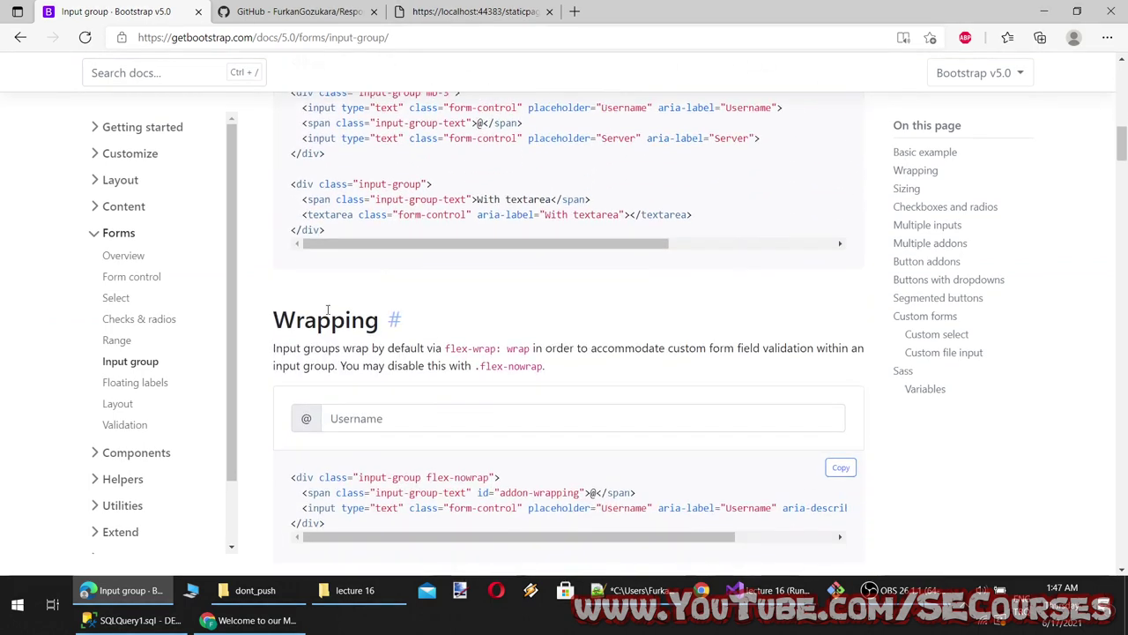
double_click(326, 320)
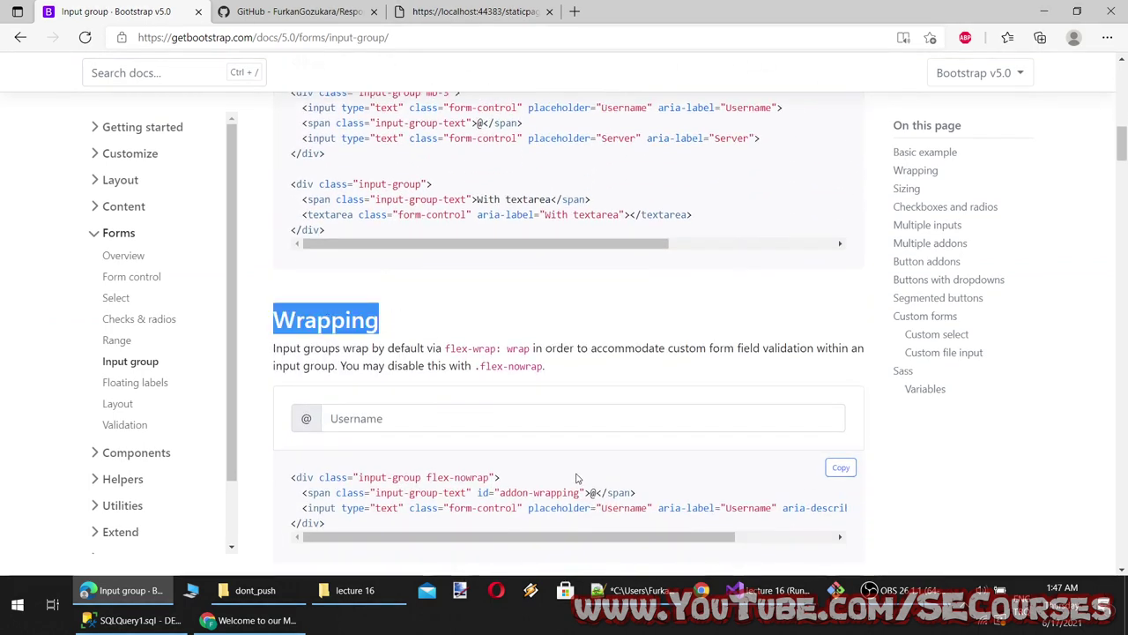
scroll(577, 478, "down", 1)
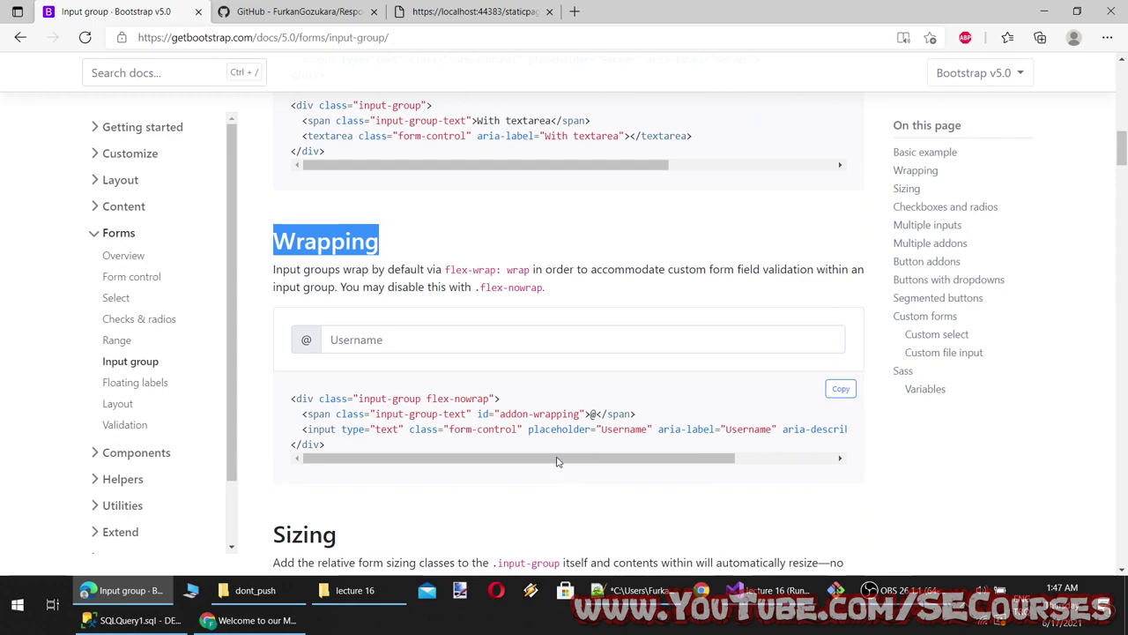
left_click_drag(490, 398, 455, 398)
left_click(362, 336)
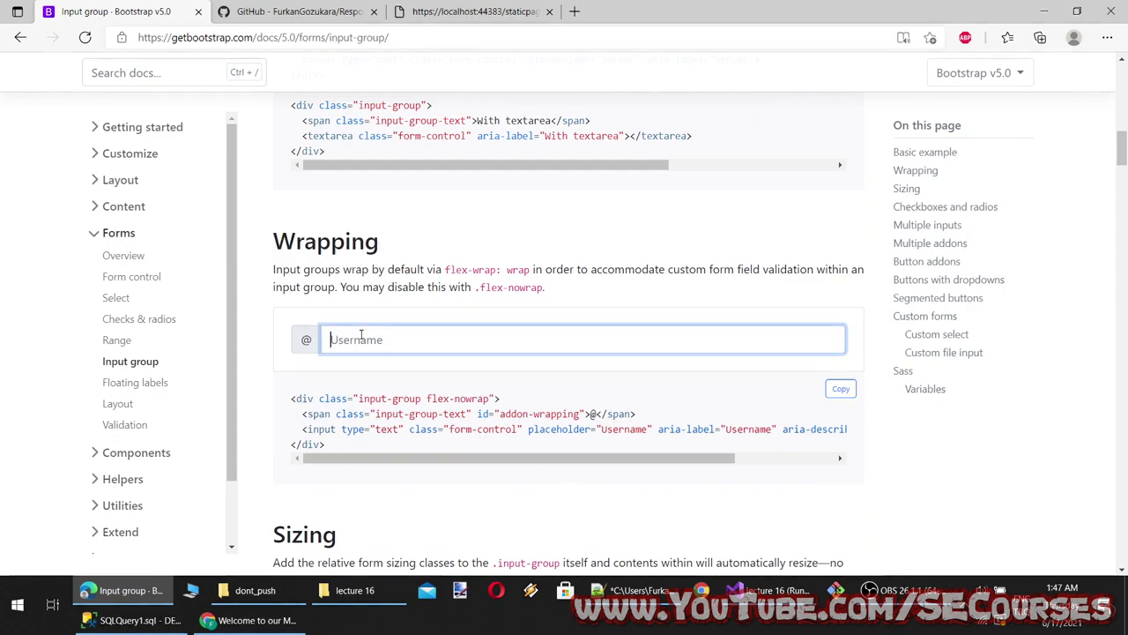
scroll(363, 336, "down", 4)
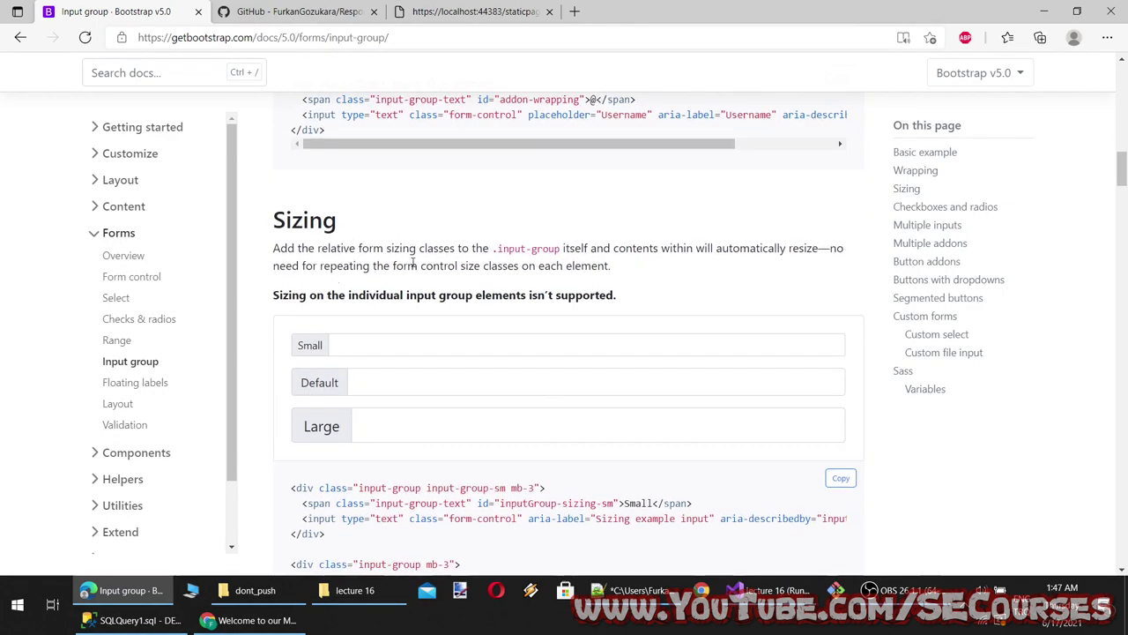
double_click(301, 220)
scroll(456, 393, "down", 4)
scroll(428, 373, "up", 3)
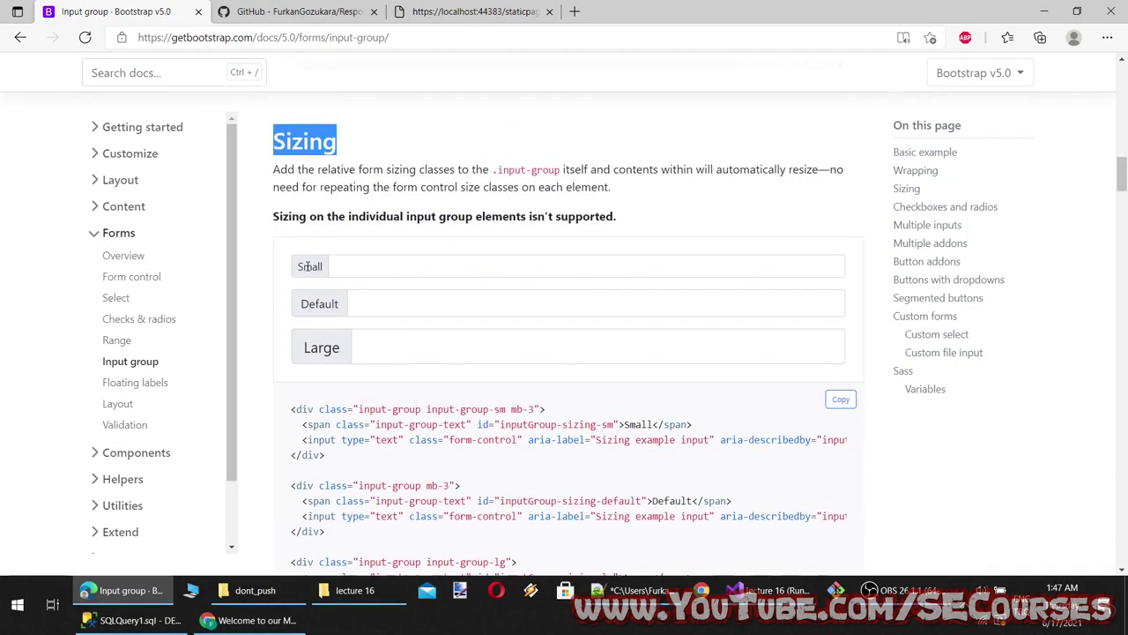
scroll(344, 366, "down", 5)
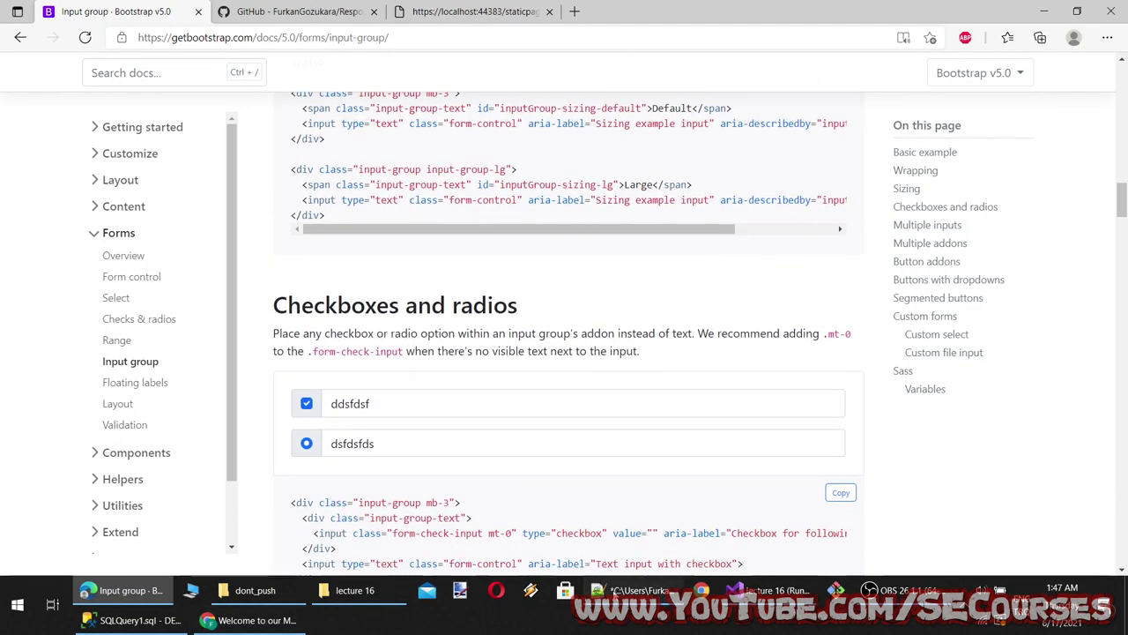
Append 'Checkboxes and radios' to the topic list in the notes
left_click(631, 589)
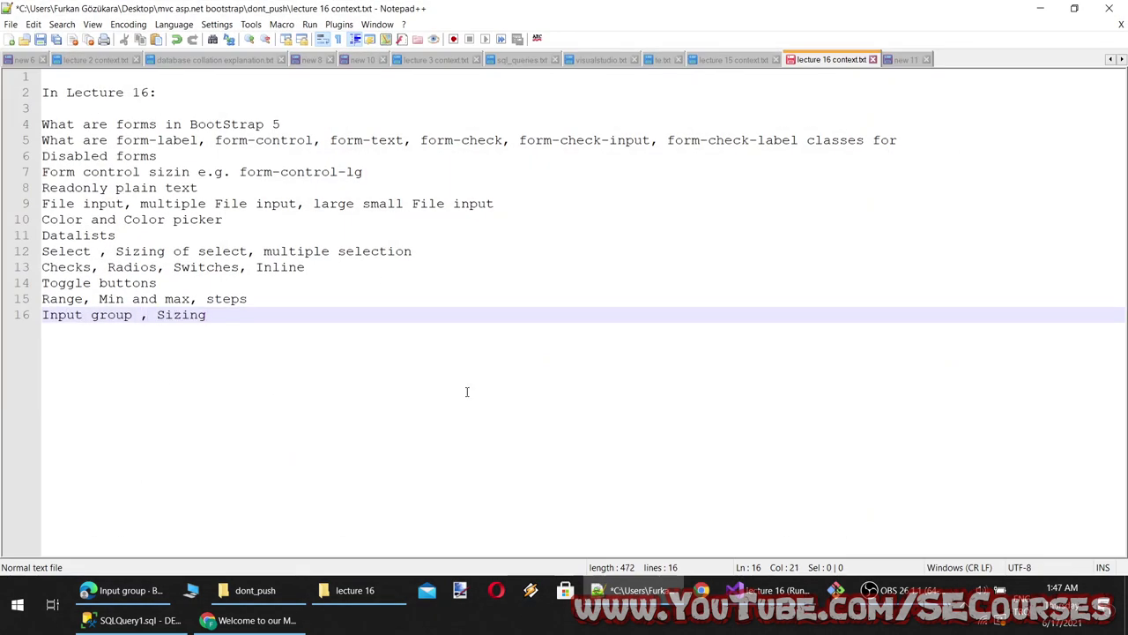
left_click(631, 589)
scroll(519, 149, "down", 3)
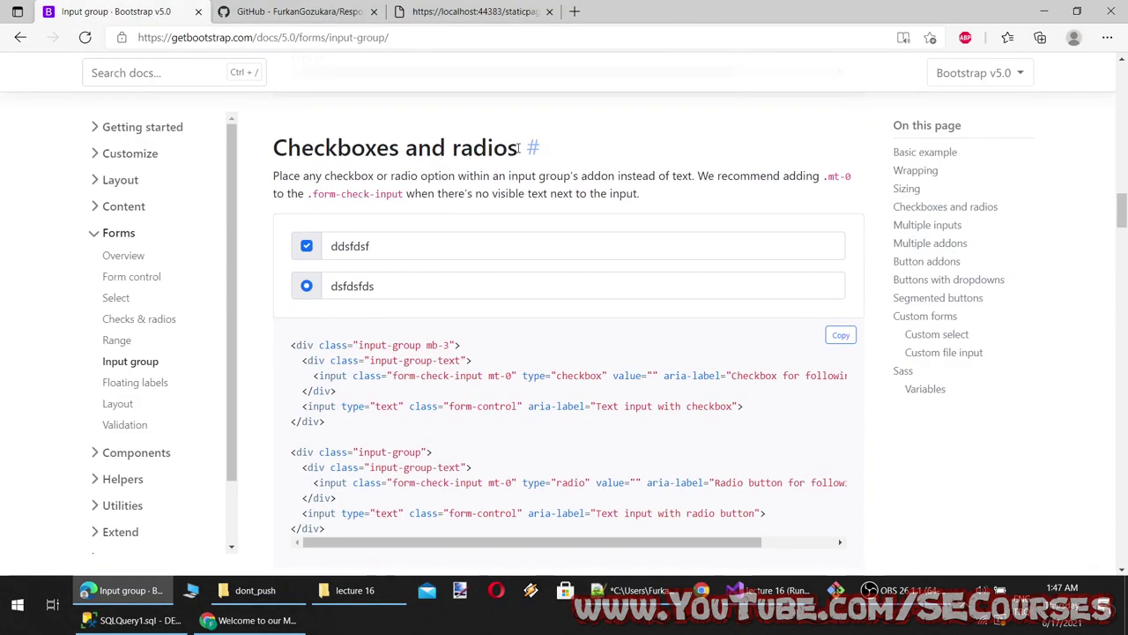
left_click_drag(519, 148, 270, 150)
key("ctrl+c")
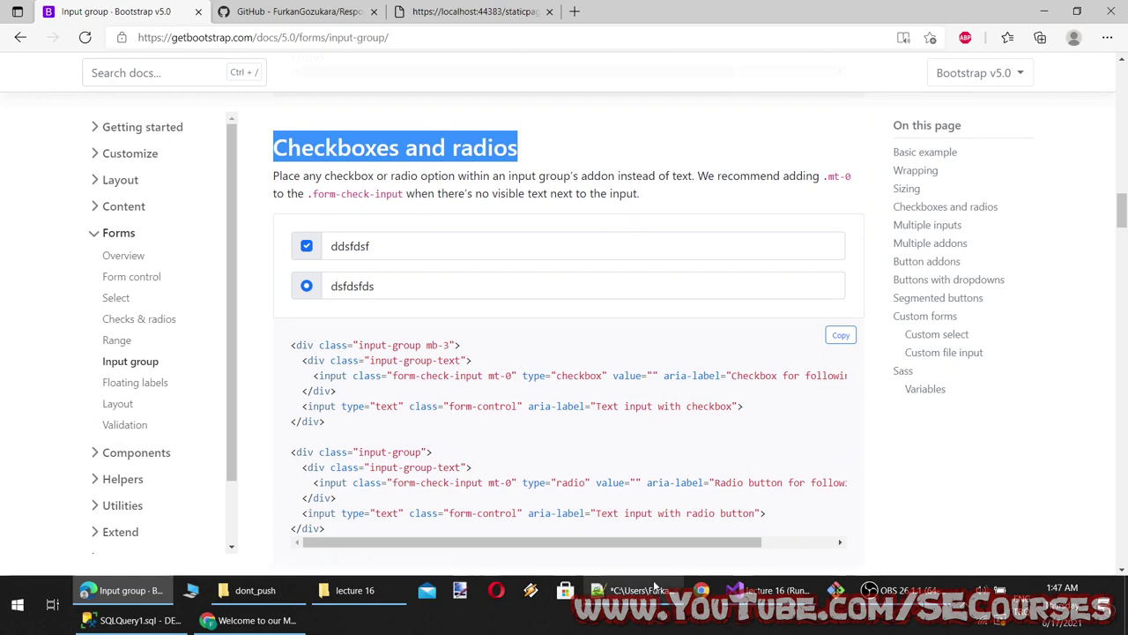
left_click(631, 590)
key("ctrl+v")
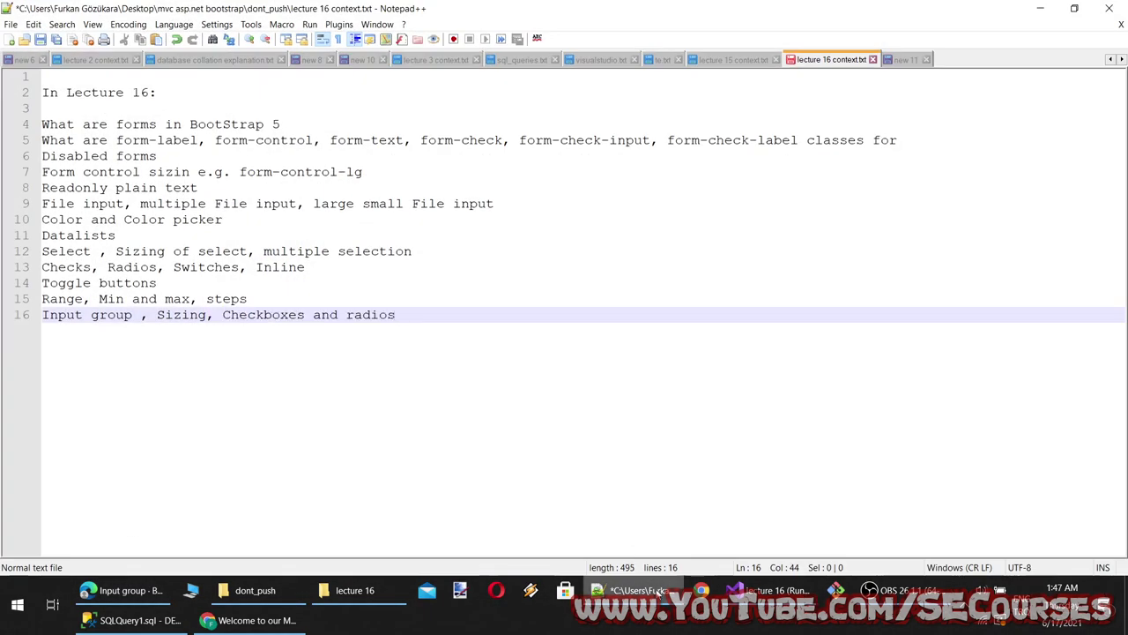
left_click(631, 590)
Select the Multiple inputs and Multiple addons headings, checking the notes in between
scroll(425, 386, "down", 3)
left_click_drag(428, 294, 286, 294)
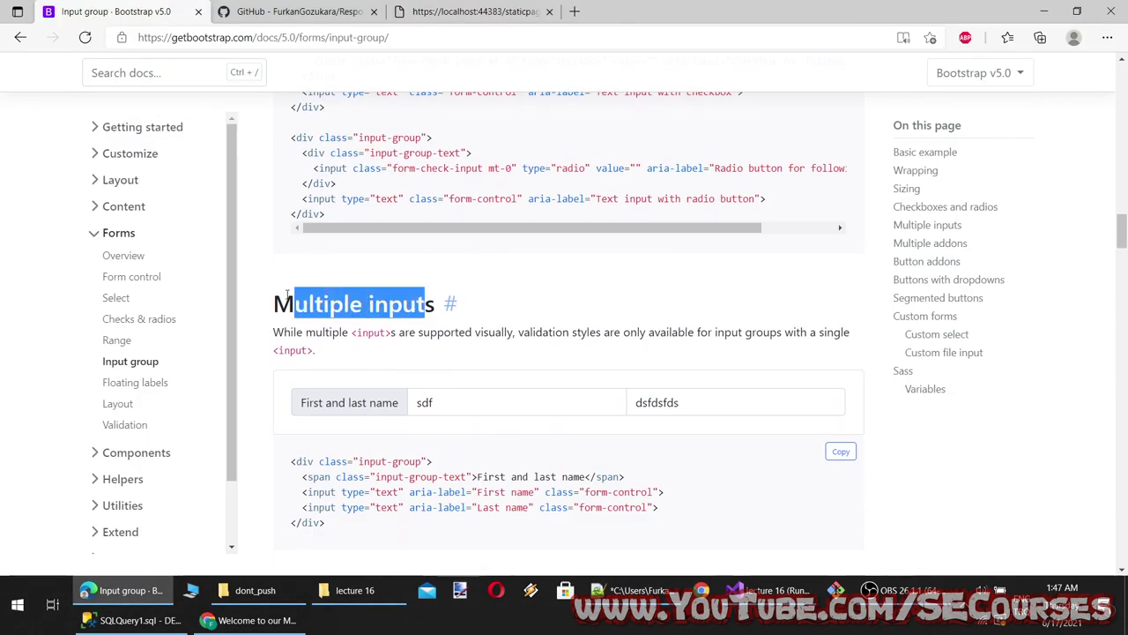
left_click_drag(435, 301, 275, 304)
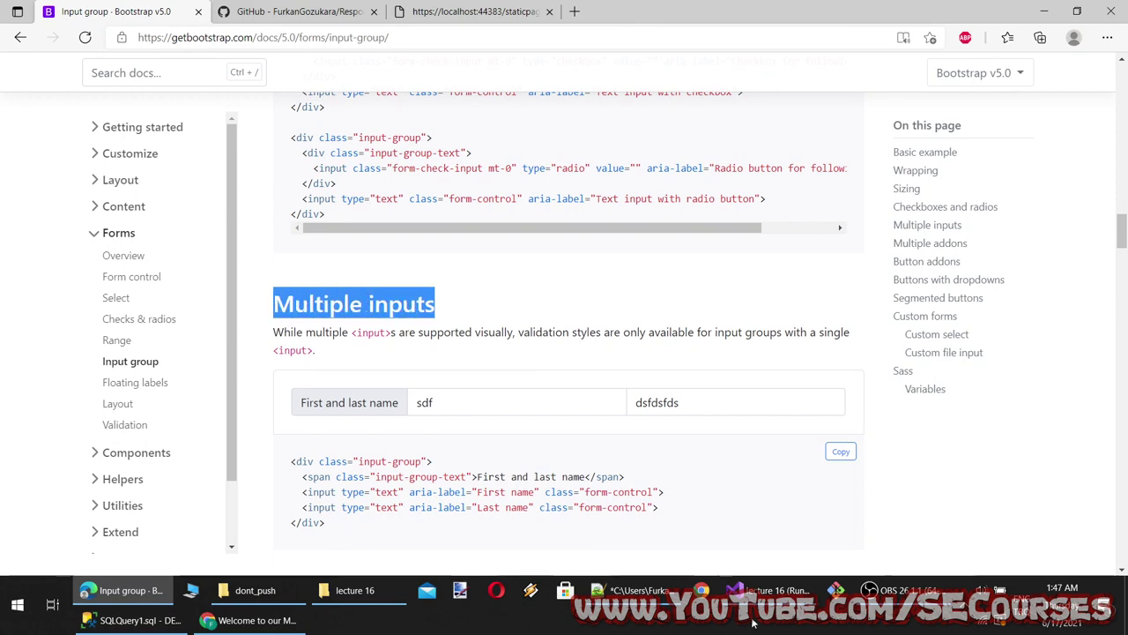
left_click(631, 590)
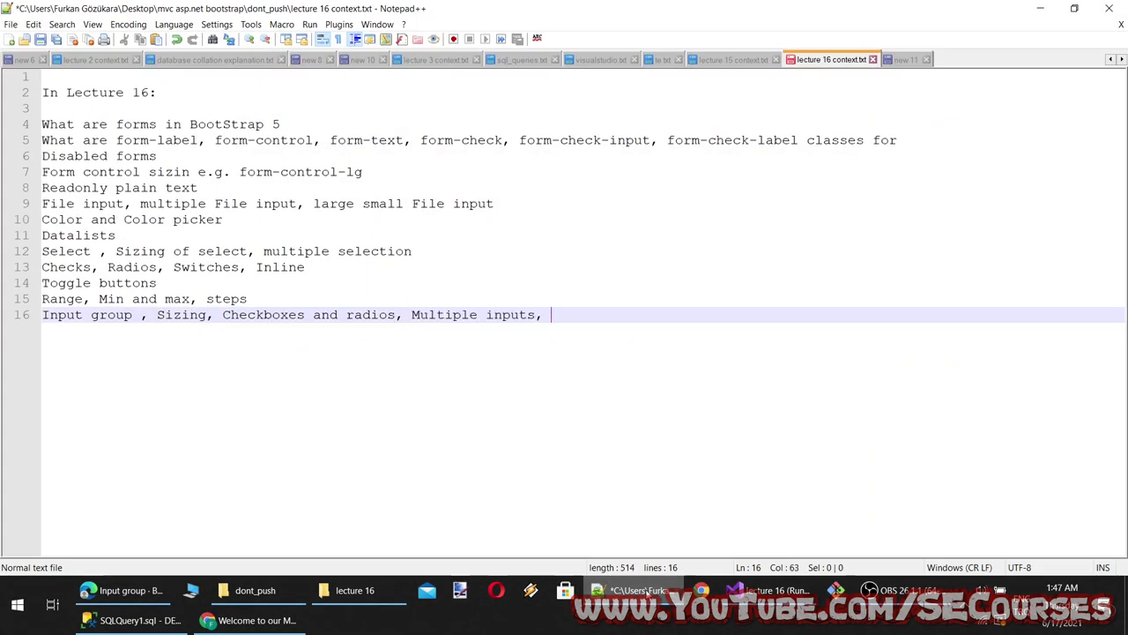
left_click(631, 590)
scroll(438, 227, "down", 5)
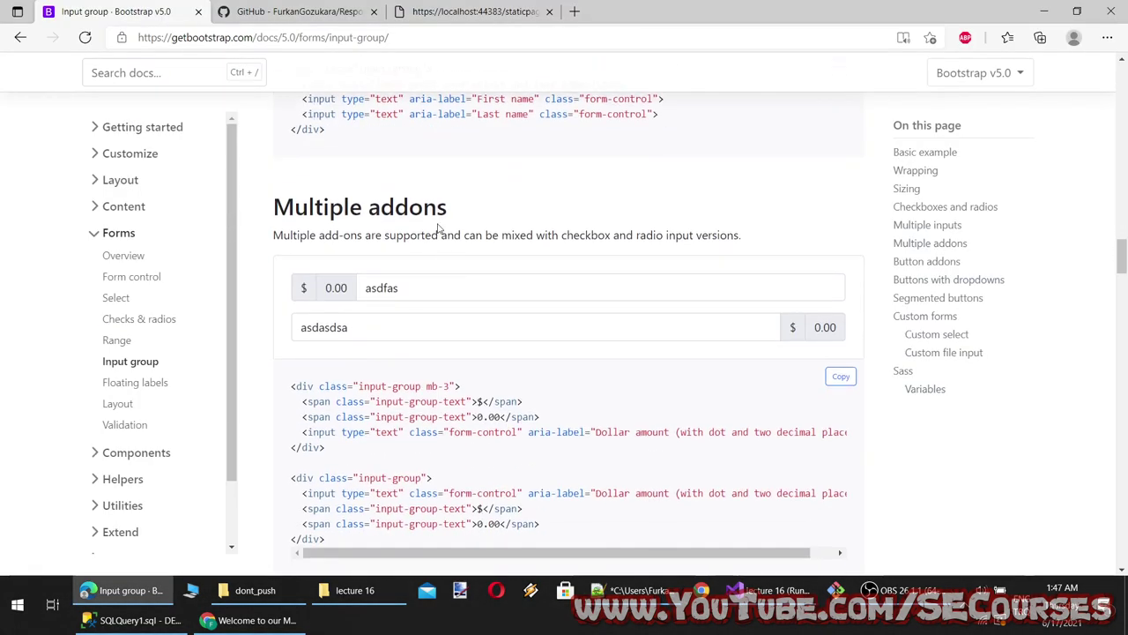
left_click_drag(450, 208, 265, 212)
left_click(633, 590)
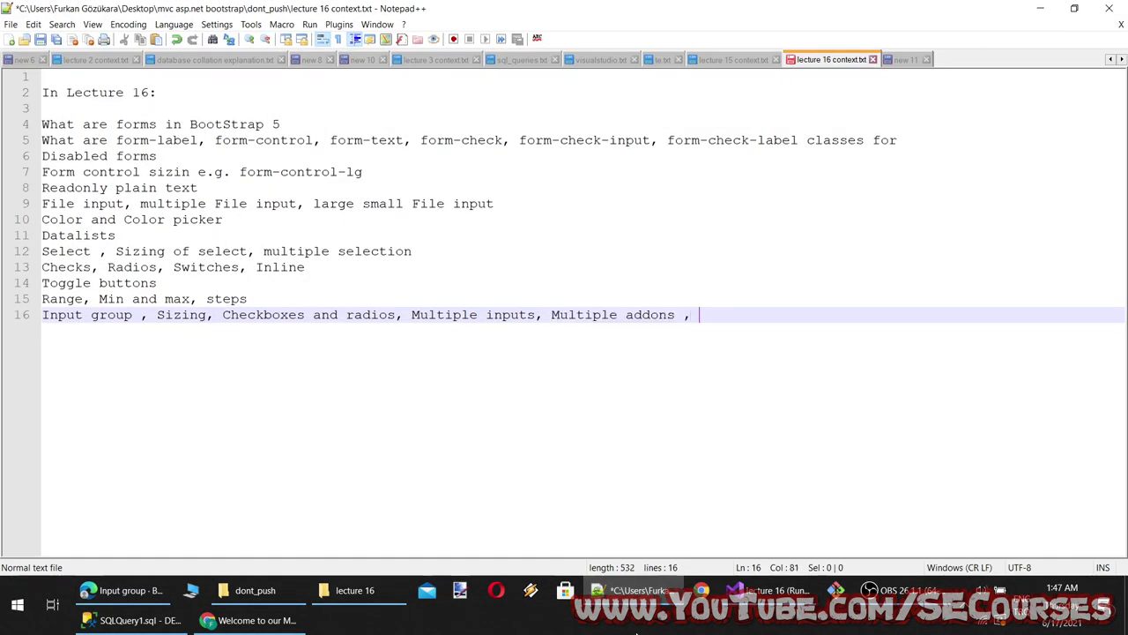
left_click(633, 589)
Append 'Button addons' to the topic list in the notes
scroll(465, 358, "down", 3)
left_click_drag(438, 315, 273, 319)
key("ctrl+c")
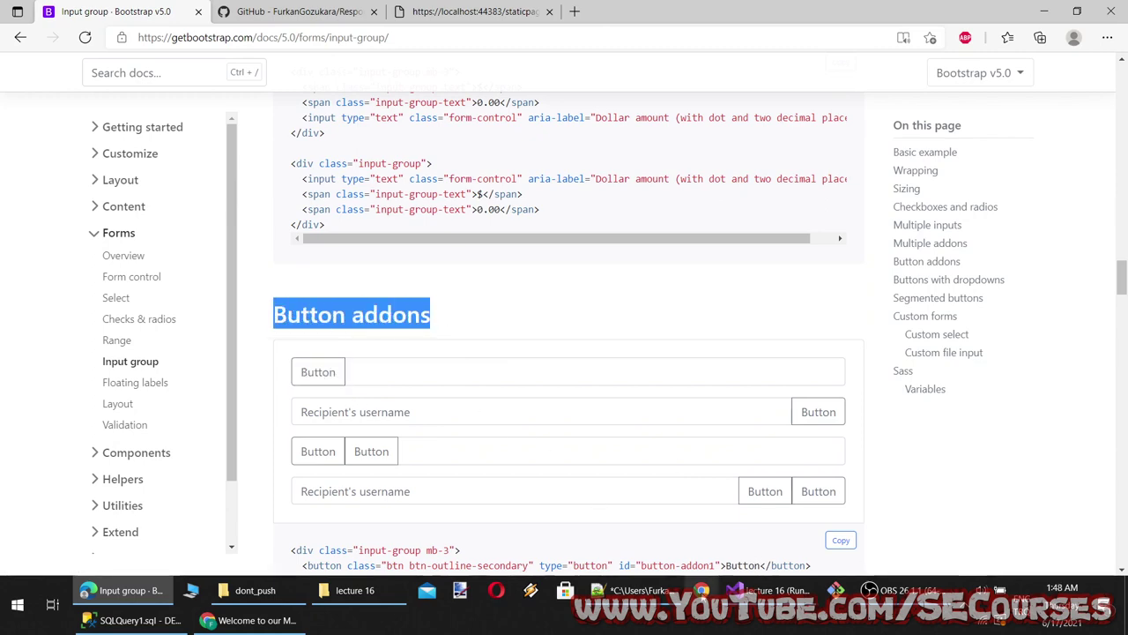
left_click(633, 589)
key("ctrl+v")
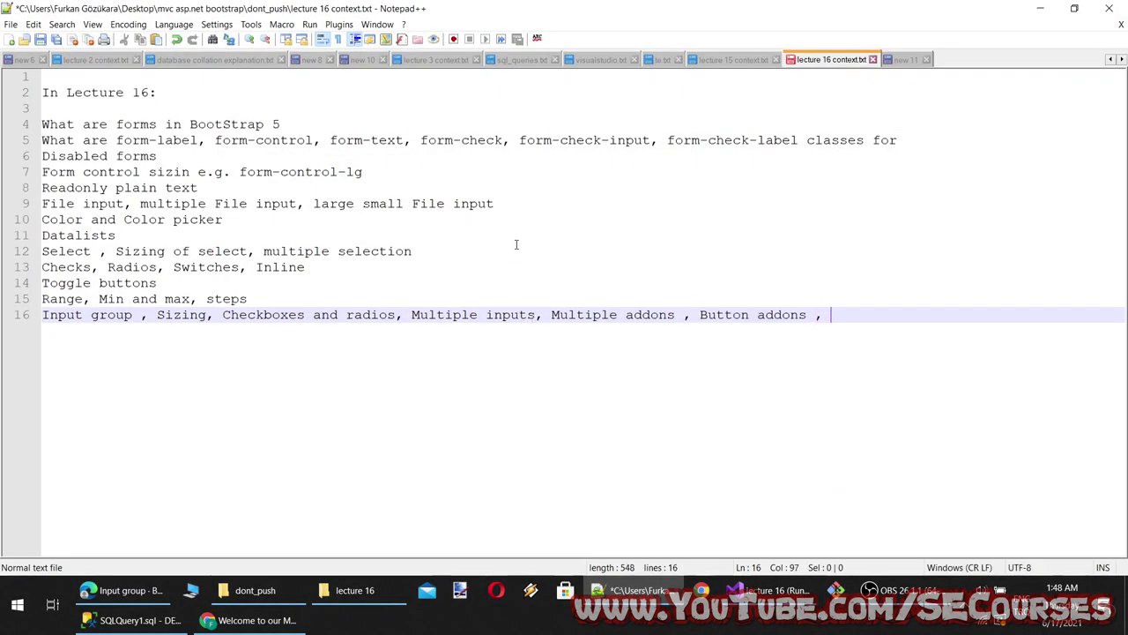
left_click(633, 590)
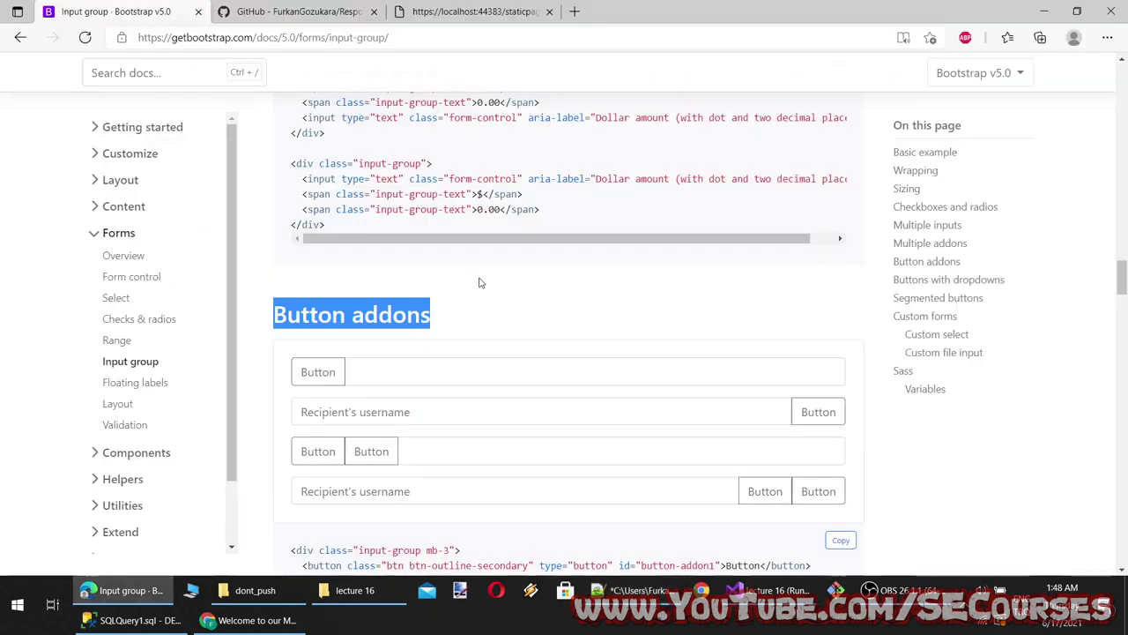
Paste the 'Buttons with dropdowns' heading onto line 16 of the notes
scroll(486, 281, "down", 3)
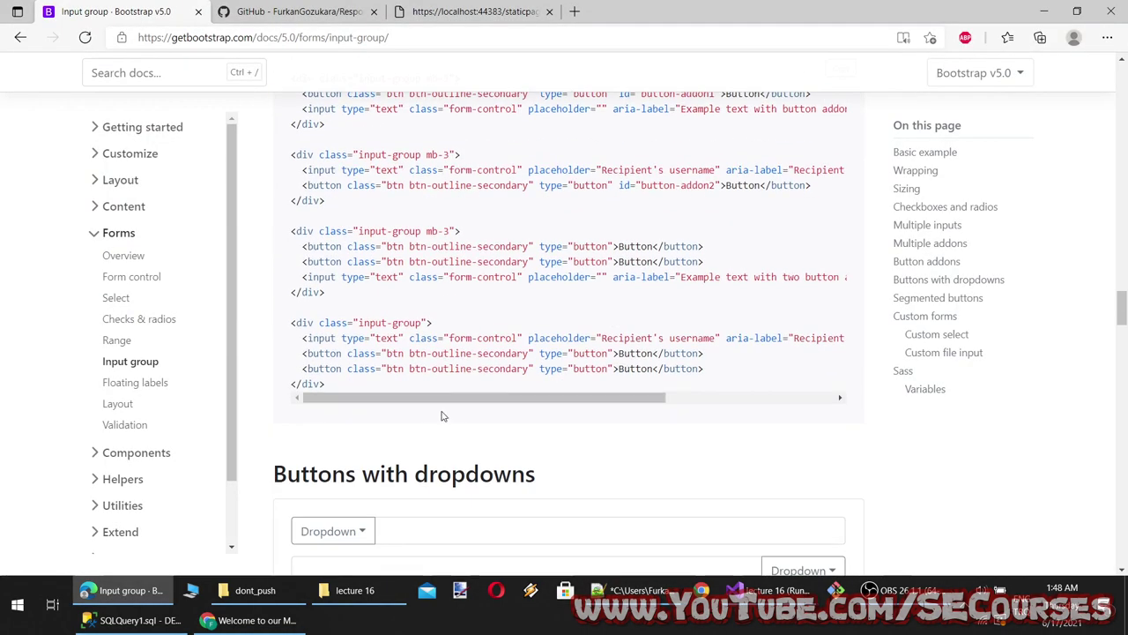
scroll(514, 305, "down", 2)
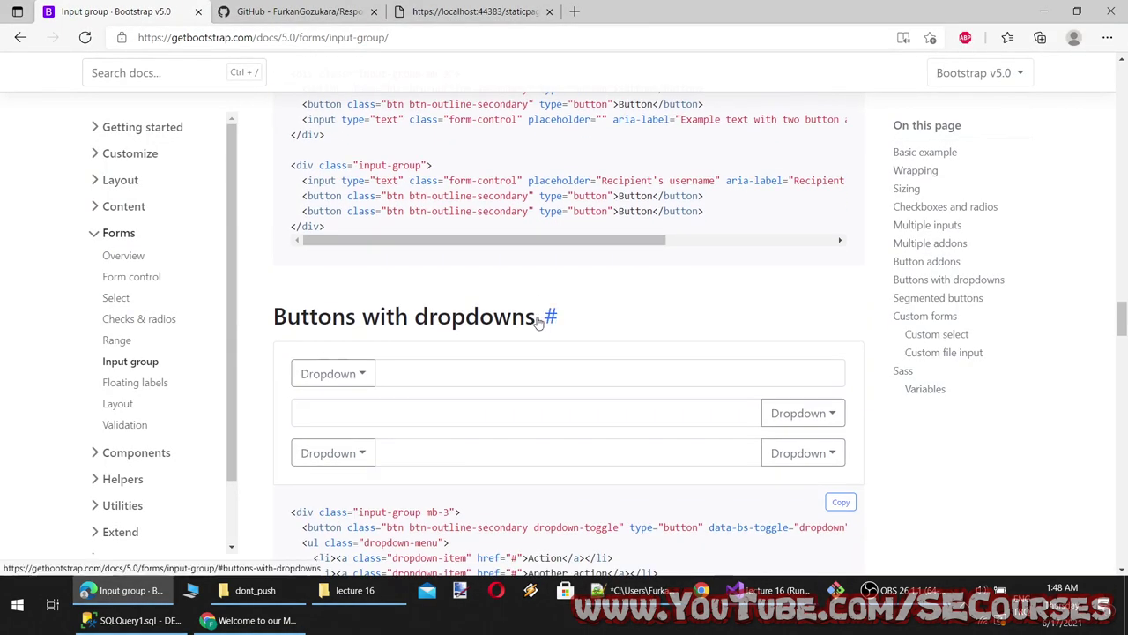
left_click_drag(275, 316, 536, 319)
key("ctrl+c")
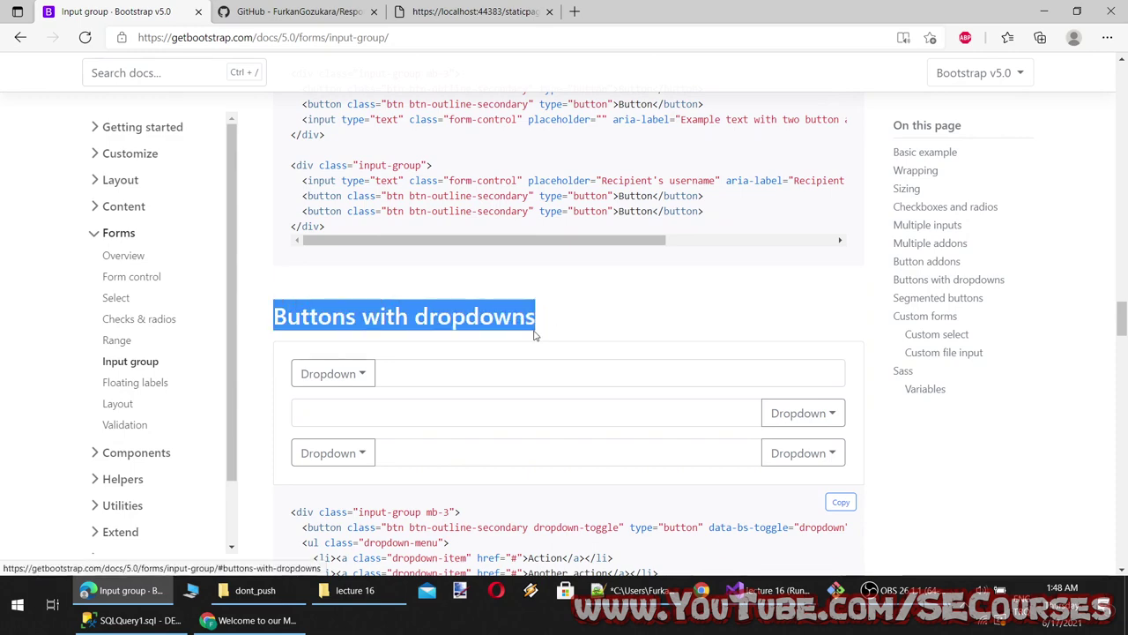
left_click(633, 590)
key("ctrl+v")
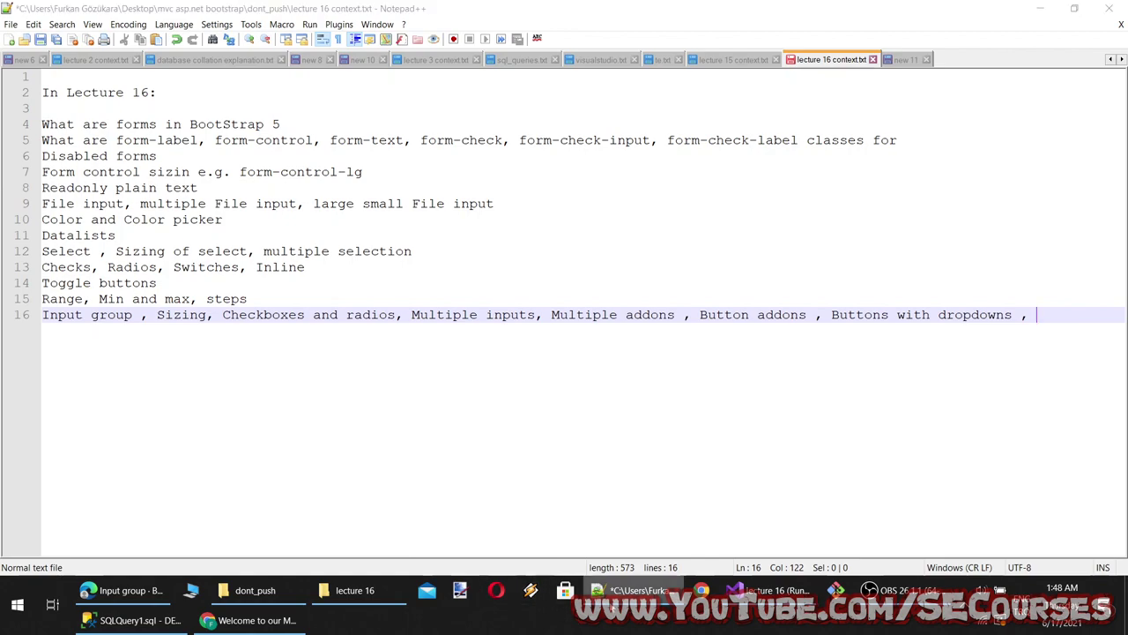
key("alt+Tab")
Add ', Segmented buttons' to line 16 and try the segmented button's dropdown
scroll(429, 496, "down", 5)
scroll(429, 496, "down", 6)
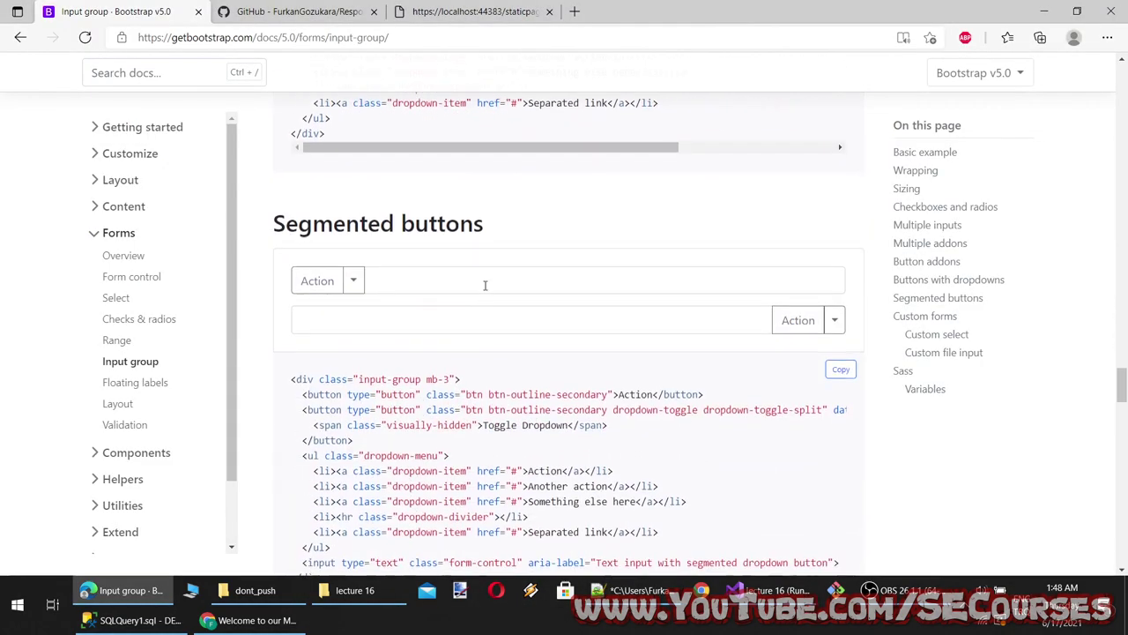
left_click_drag(484, 222, 270, 217)
key("ctrl+c")
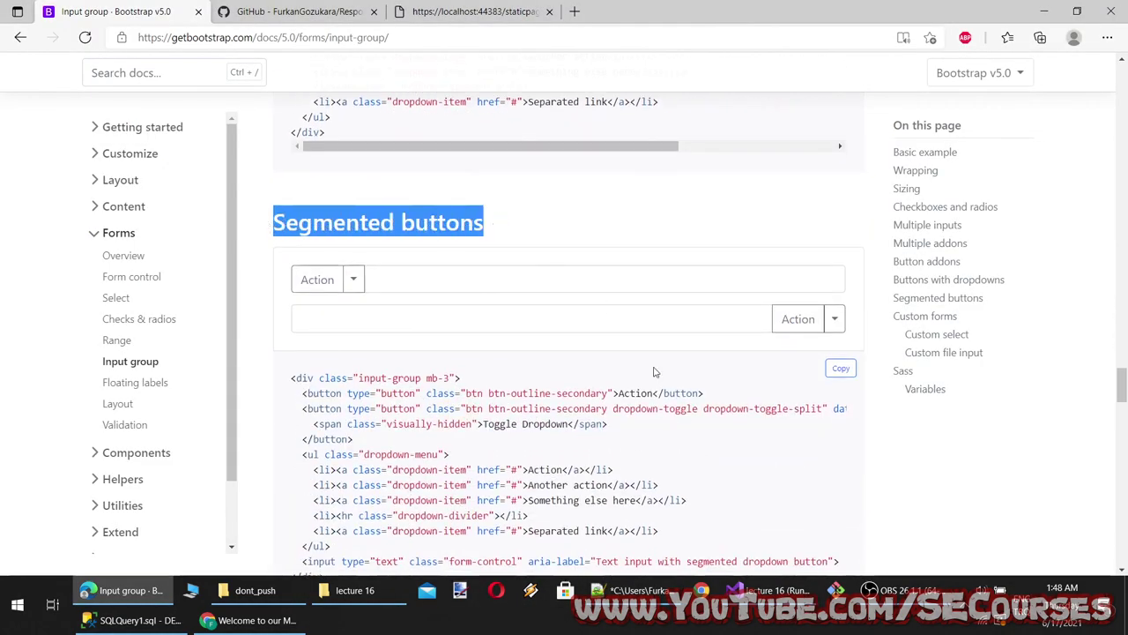
key("alt+Tab")
type(",")
key("ctrl+v")
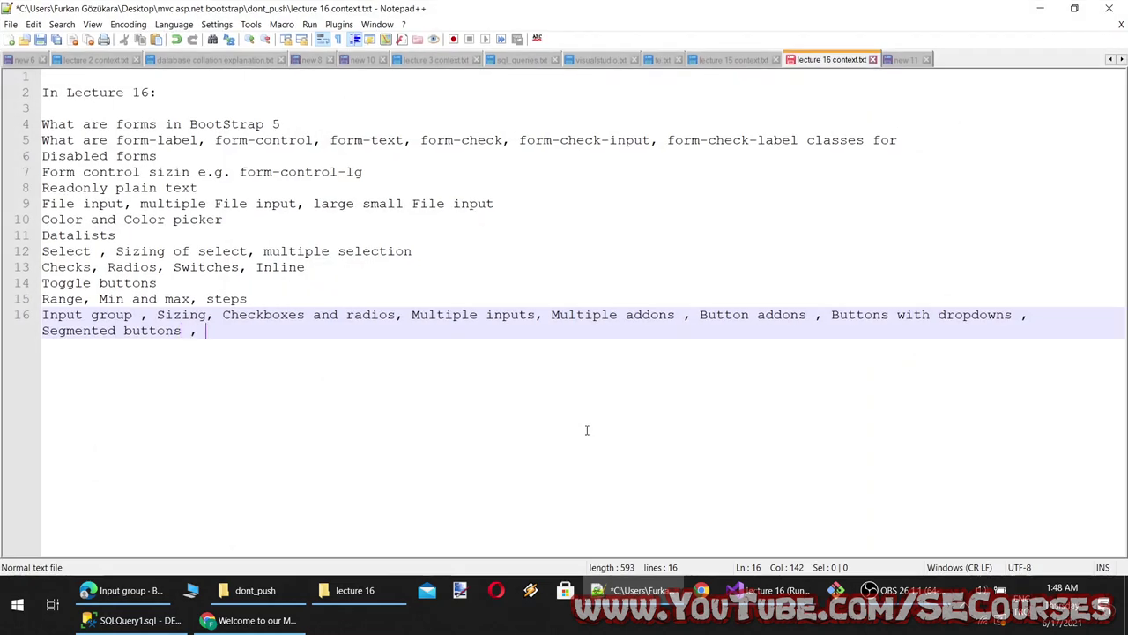
left_click(610, 582)
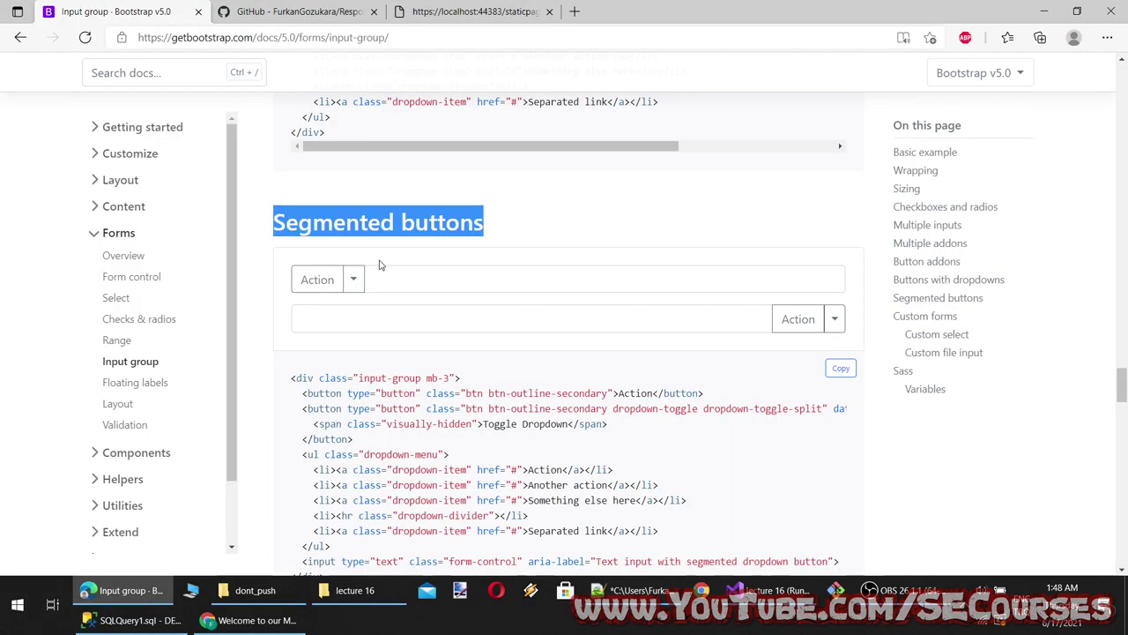
left_click(352, 279)
Select the Custom forms heading and save the lecture 16 notes
scroll(352, 269, "down", 9)
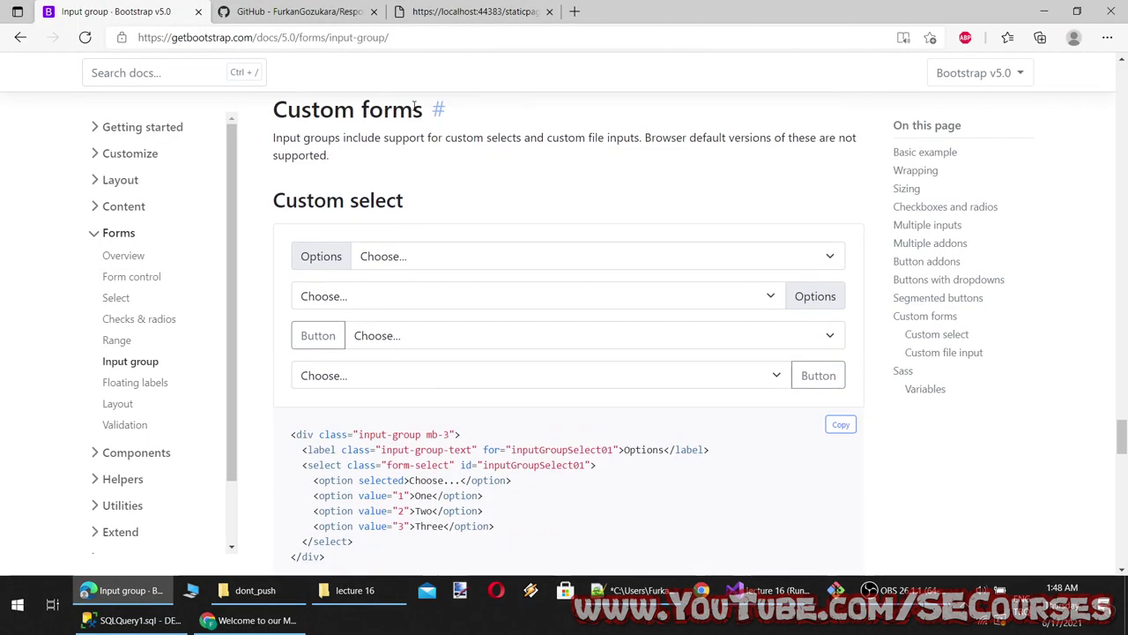
left_click_drag(419, 106, 273, 109)
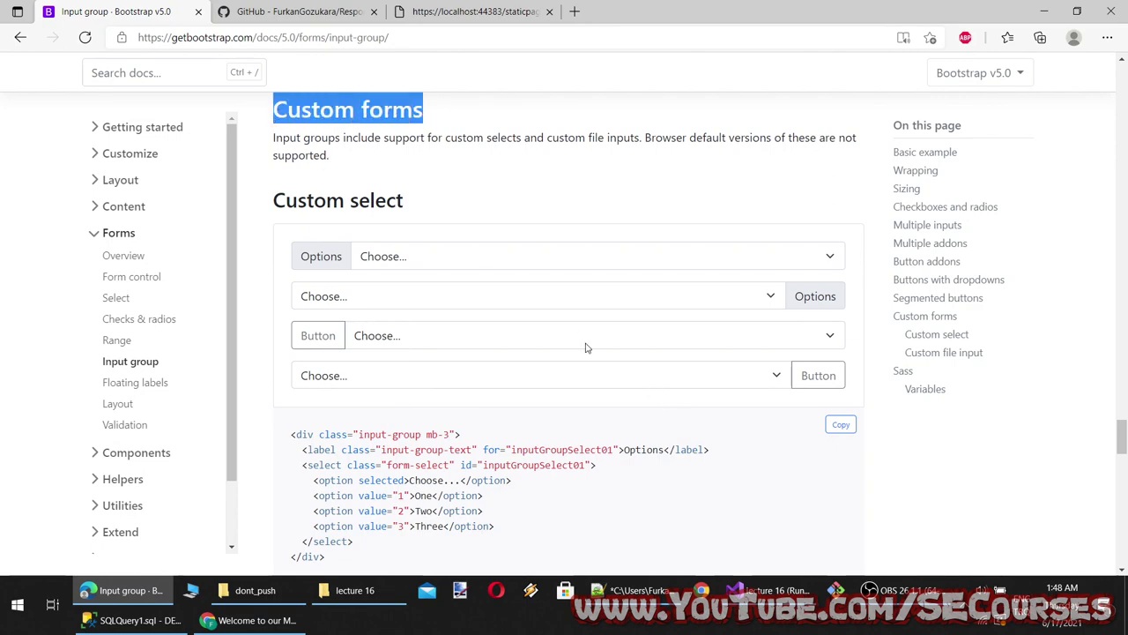
left_click(633, 605)
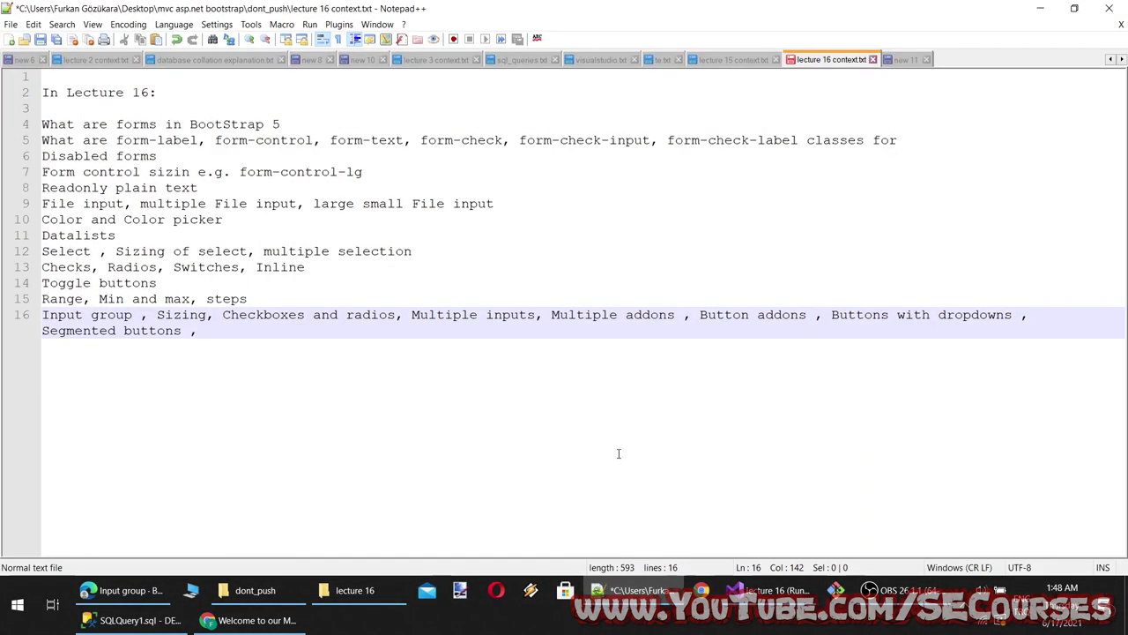
key("ctrl+s")
key("alt+Tab")
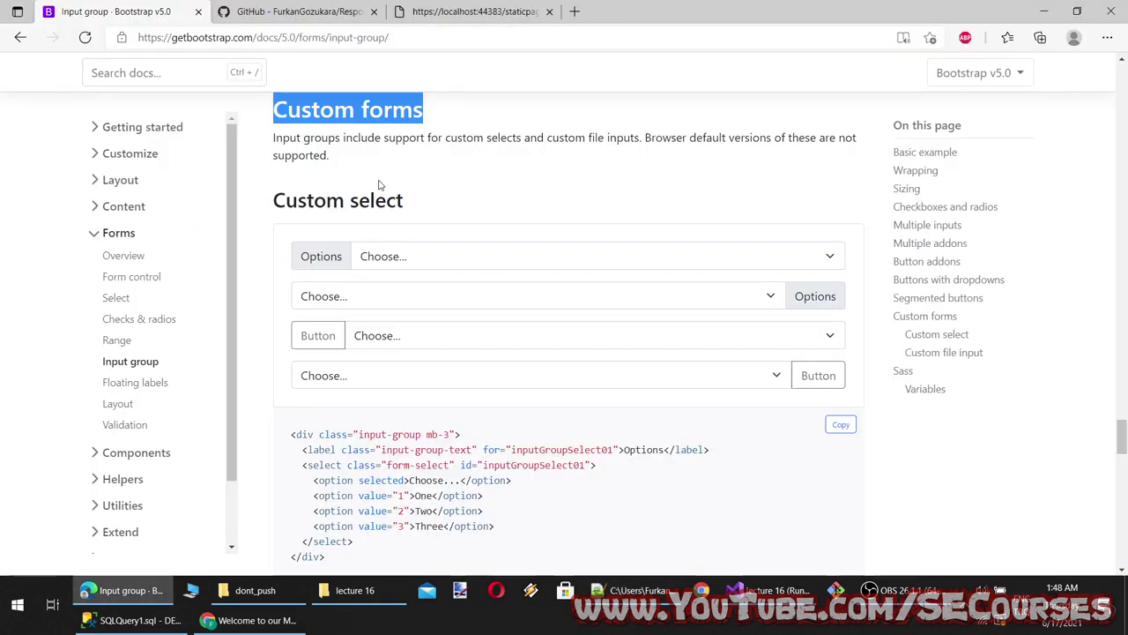
Try the four custom select examples, picking One, One, Two and Two
left_click(321, 261)
left_click(468, 257)
left_click(443, 297)
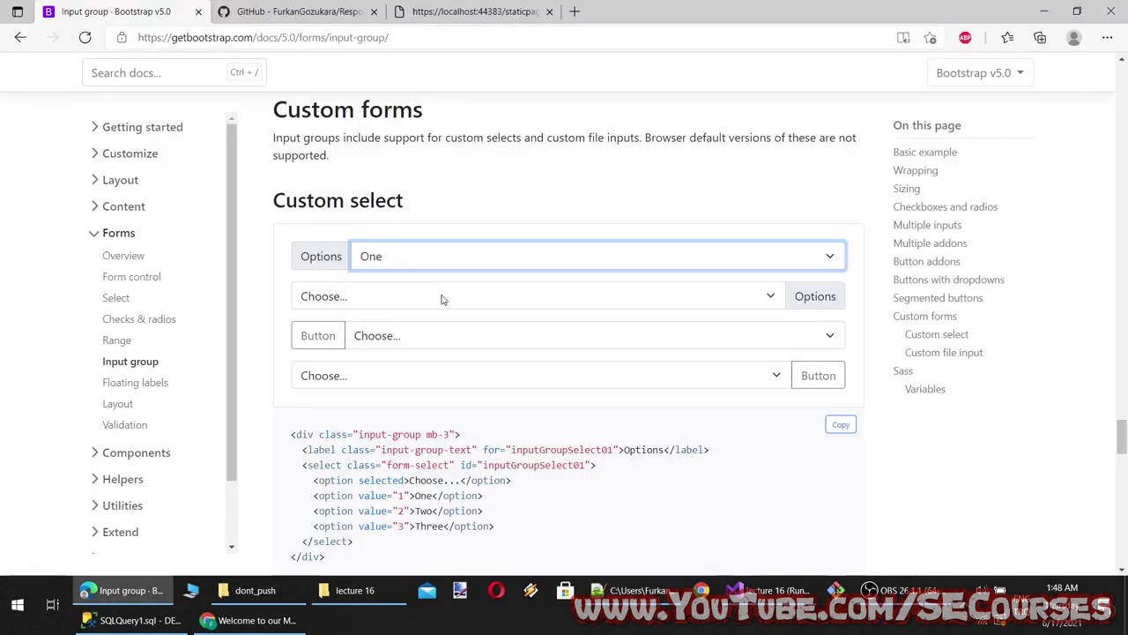
left_click(367, 297)
left_click(361, 335)
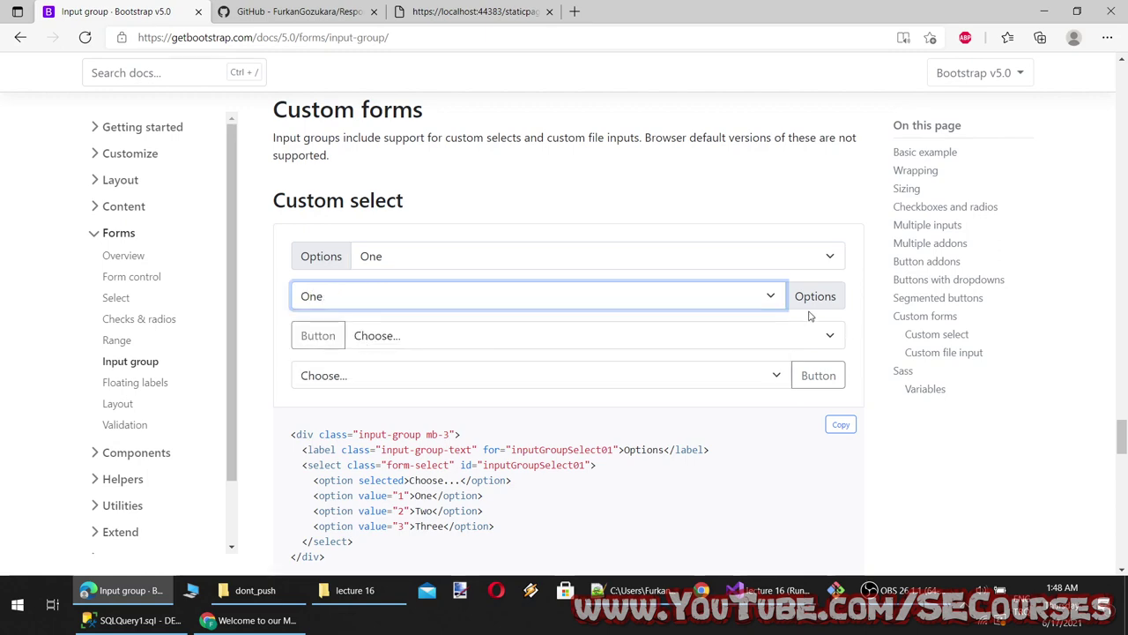
left_click(321, 335)
left_click(388, 336)
left_click(496, 394)
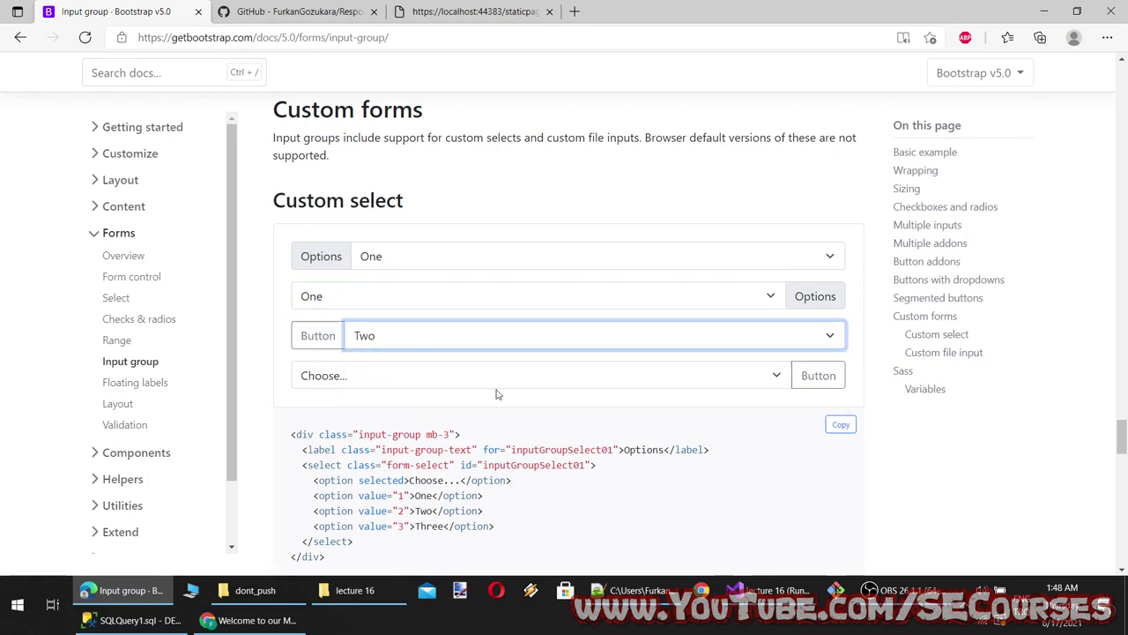
left_click(502, 376)
left_click(388, 431)
scroll(403, 420, "down", 2)
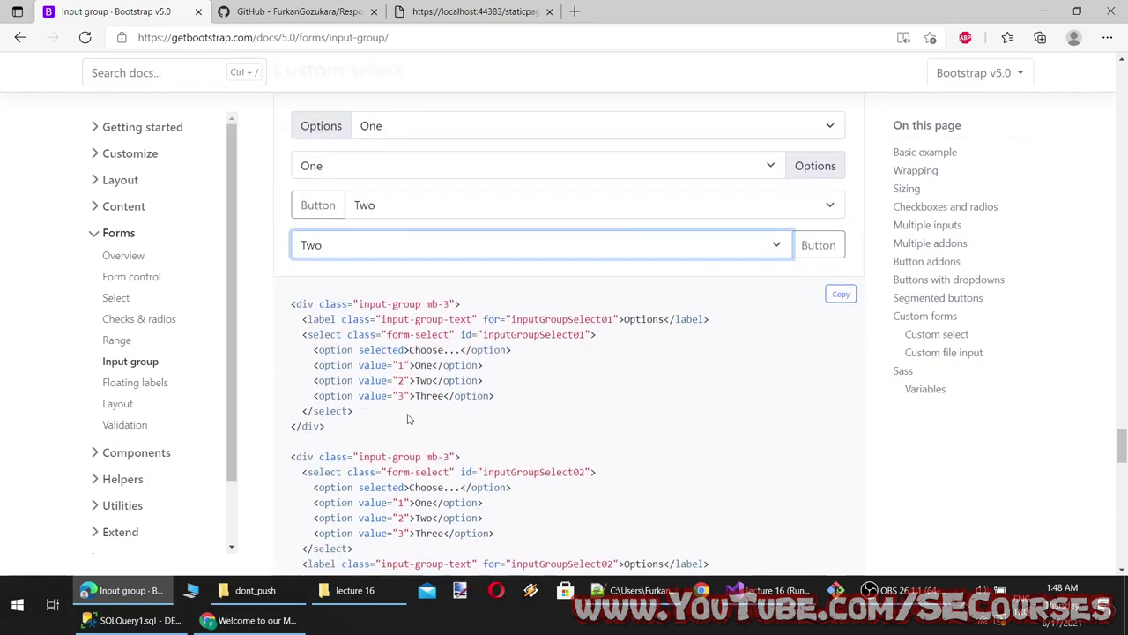
scroll(384, 287, "up", 4)
scroll(403, 350, "down", 6)
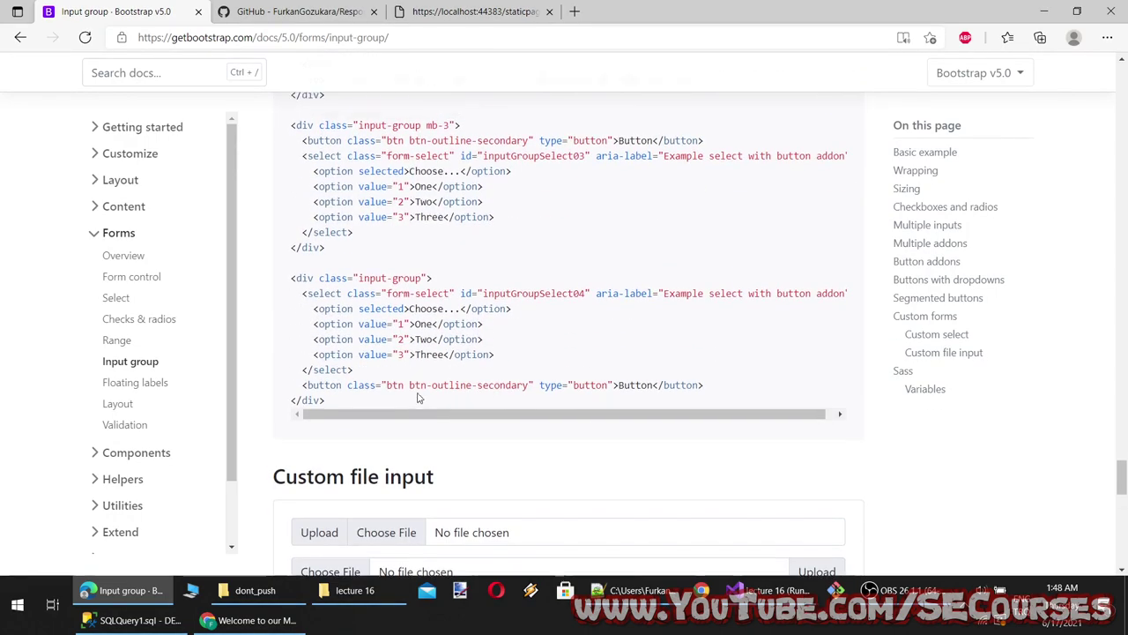
scroll(418, 395, "up", 5)
Select the Custom select heading, add a comma in the notes, and select the next heading
left_click_drag(403, 201, 274, 201)
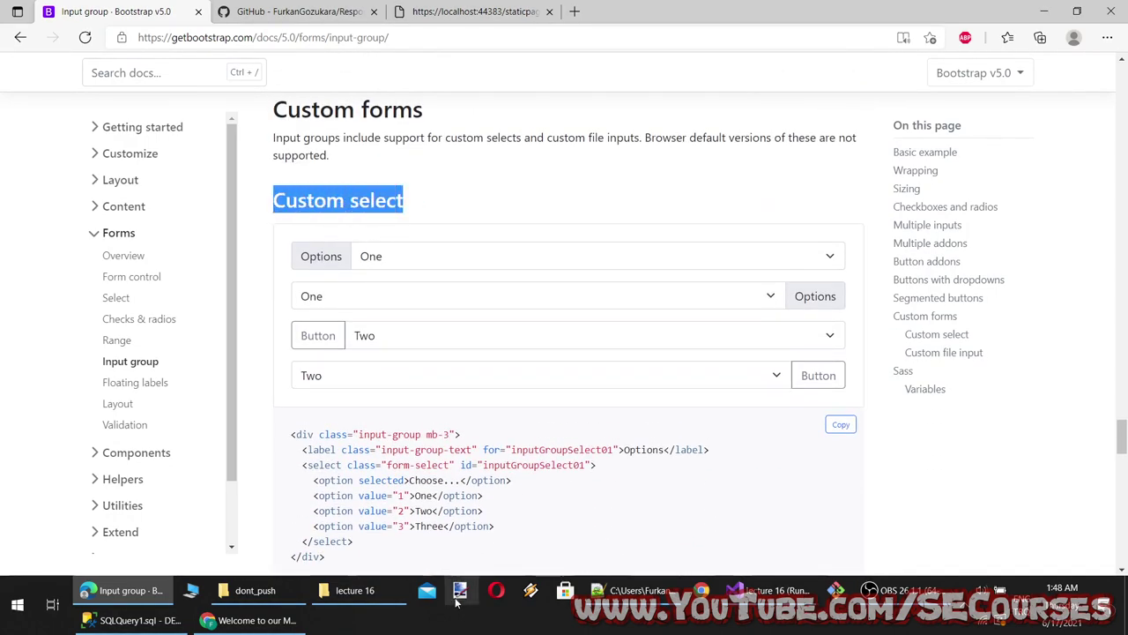
left_click(631, 590)
type(",")
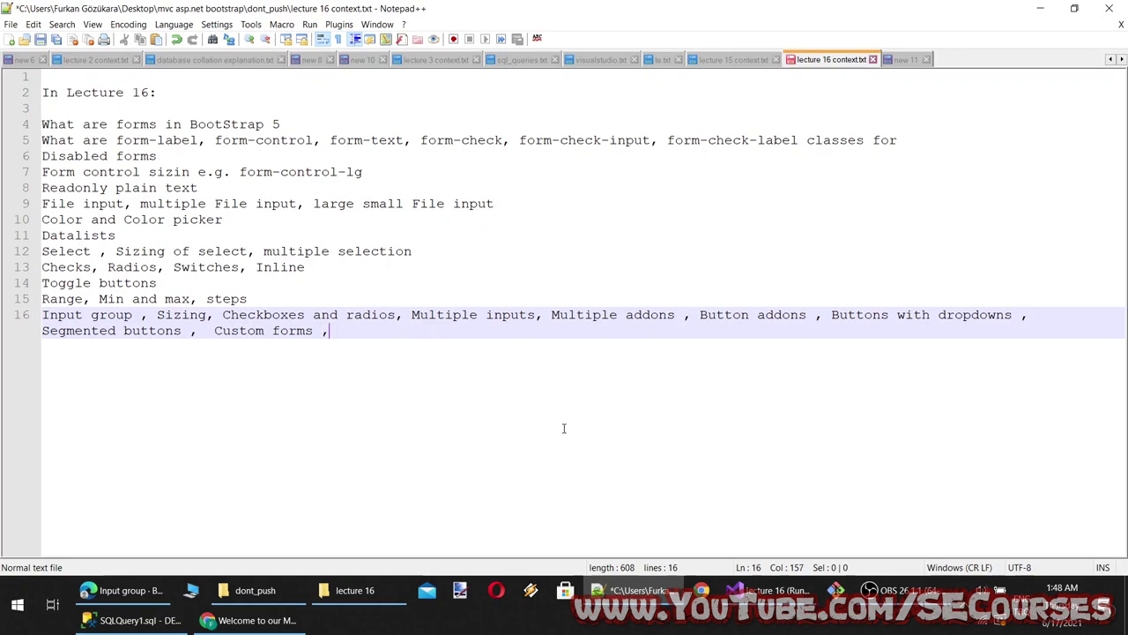
key("alt+Tab")
scroll(504, 385, "down", 7)
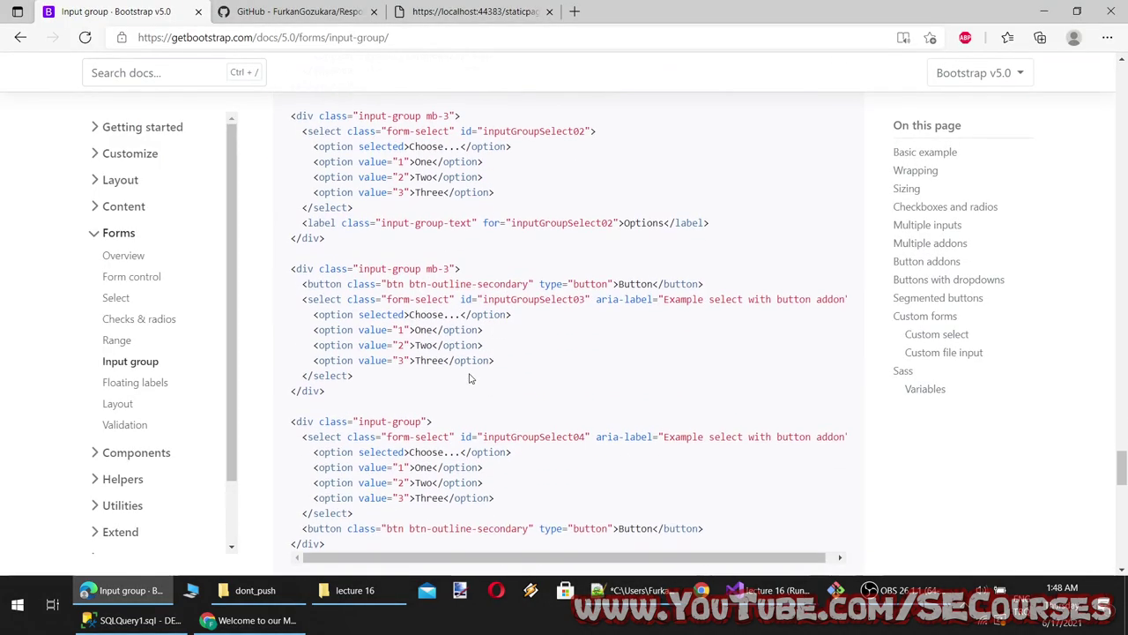
scroll(454, 328, "up", 6)
scroll(454, 328, "down", 5)
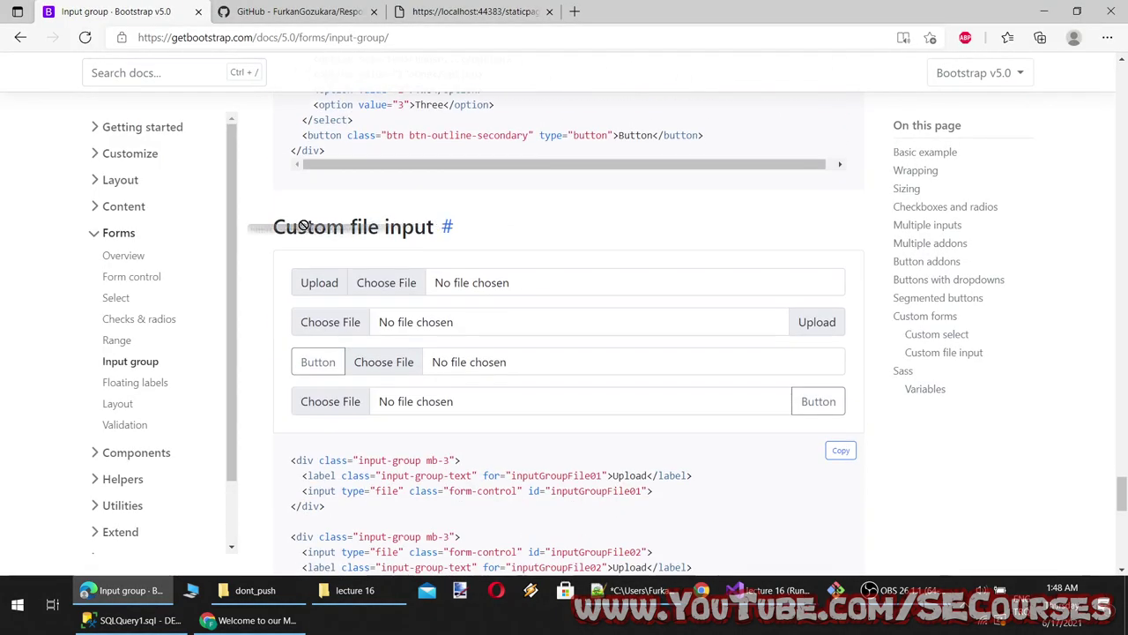
left_click_drag(435, 226, 280, 228)
Try the Custom file input examples, cancelling each file picker without choosing a file
left_click(321, 283)
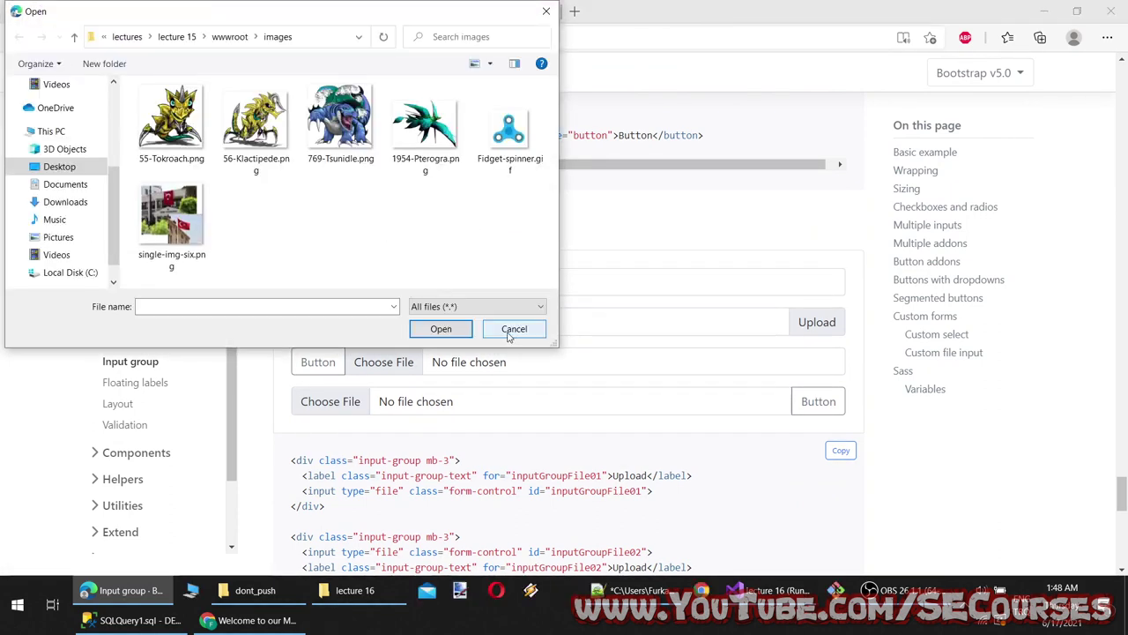
left_click(514, 330)
left_click(313, 288)
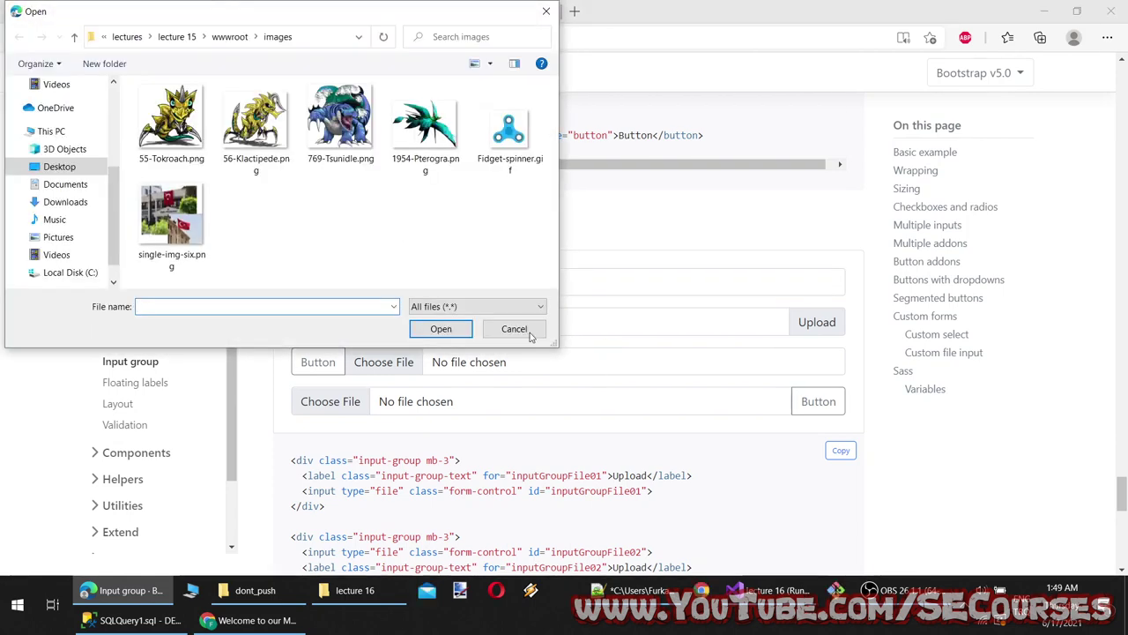
left_click(515, 330)
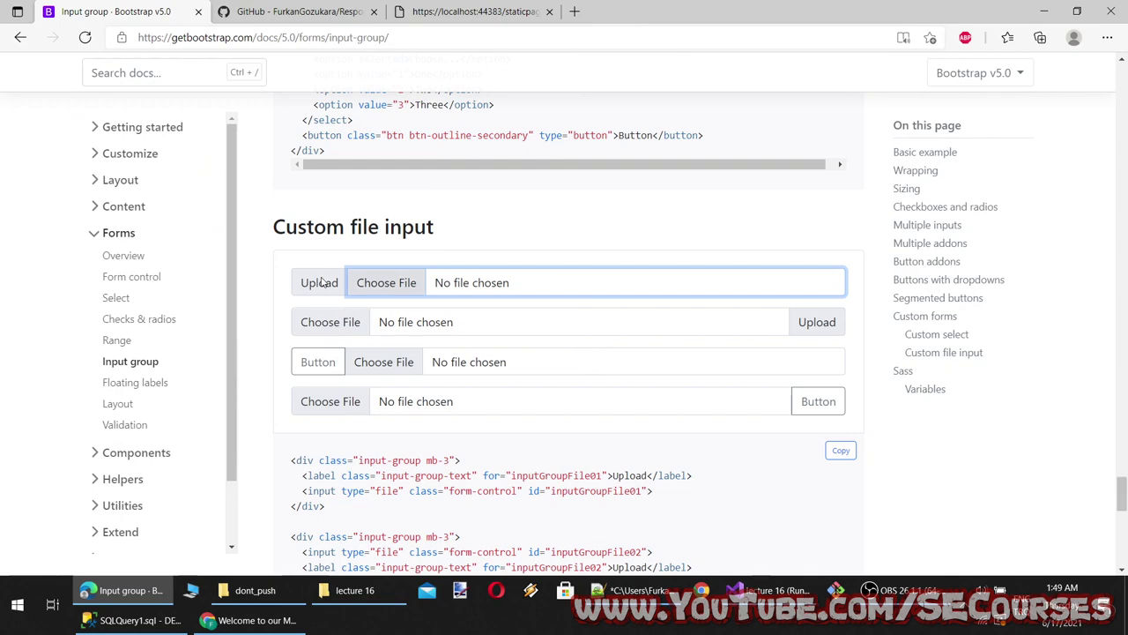
left_click(352, 322)
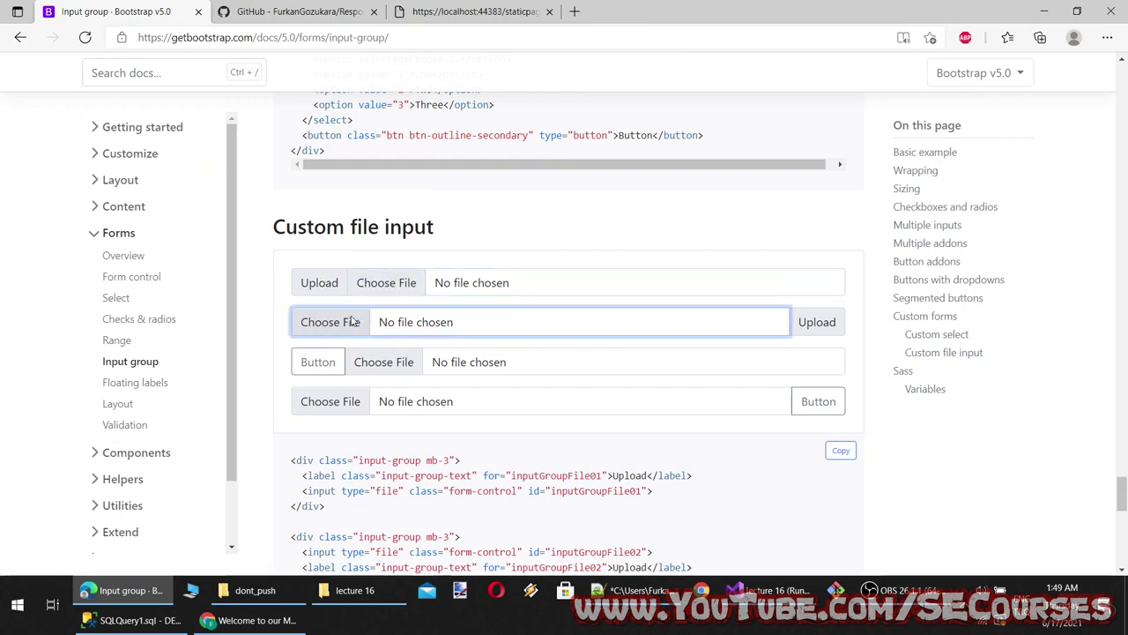
left_click(515, 330)
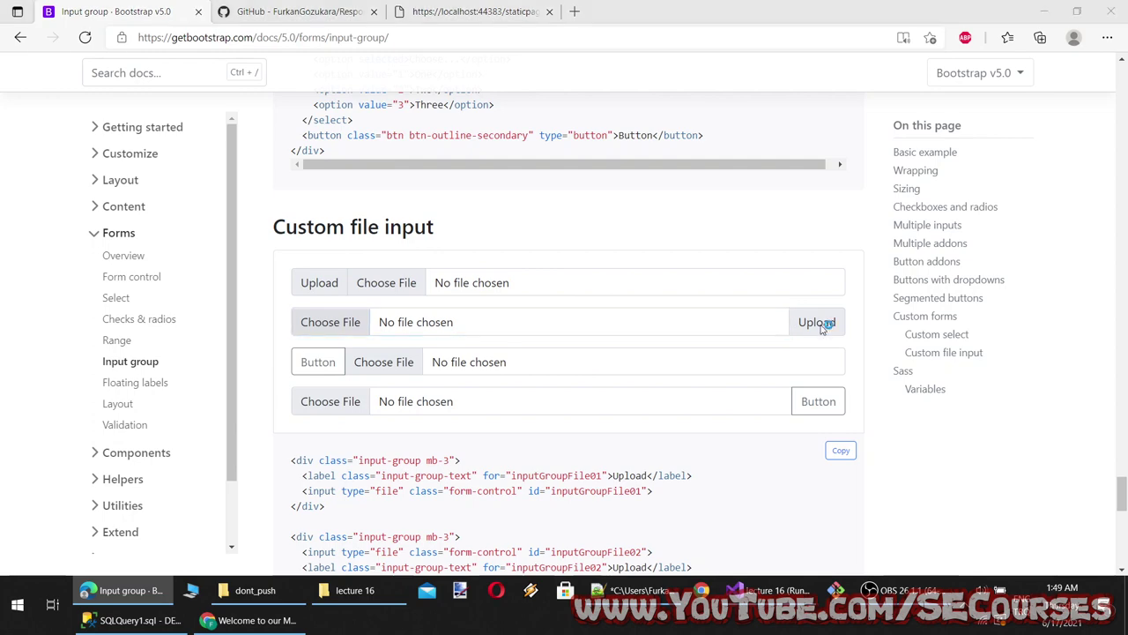
left_click(825, 323)
left_click(515, 328)
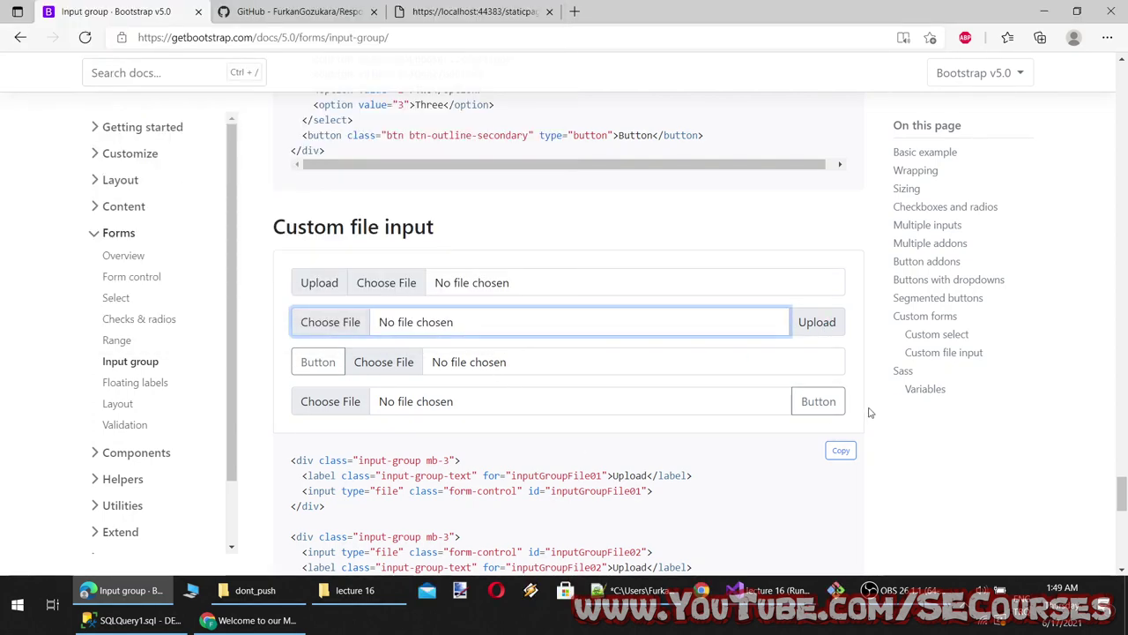
left_click(820, 401)
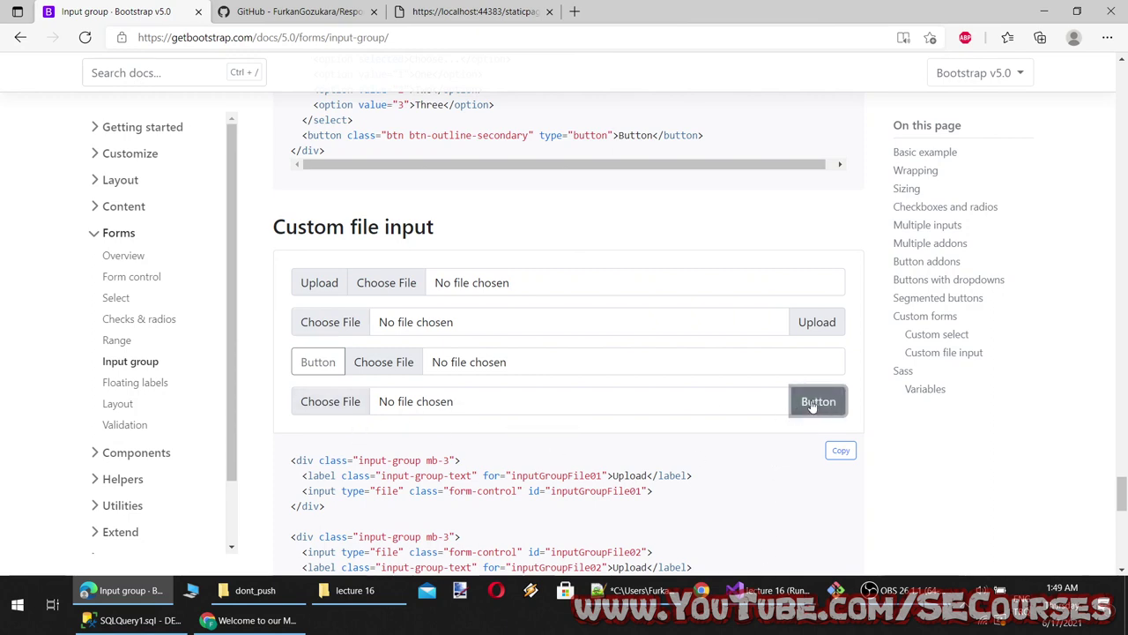
Select the Custom file input heading, check the notes, and scroll on to Sass variables
scroll(509, 262, "up", 1)
triple_click(464, 302)
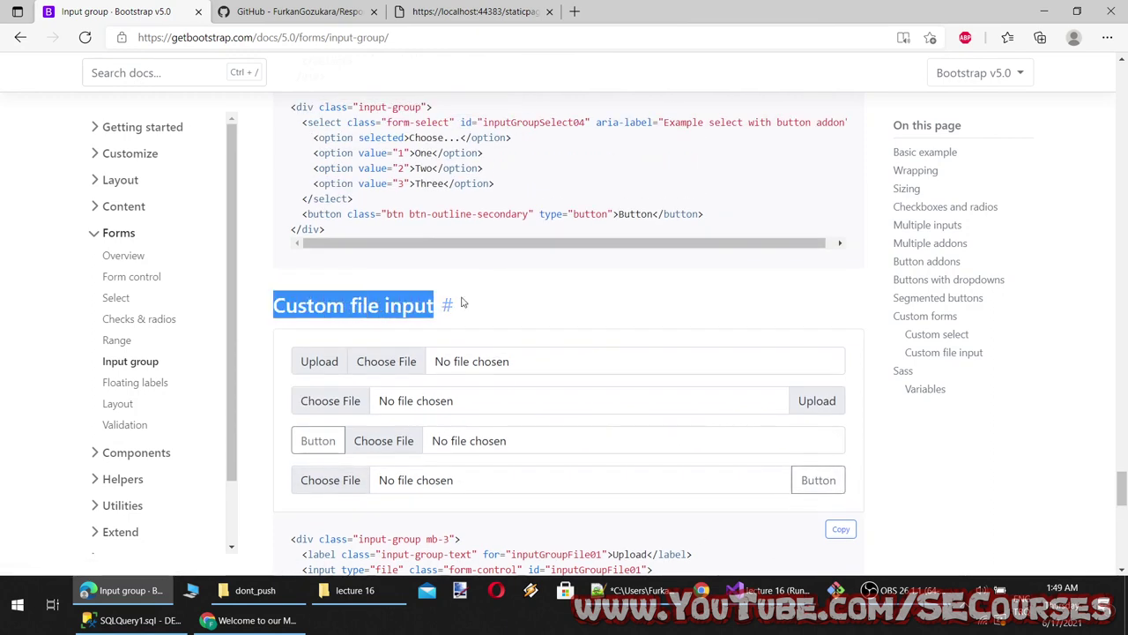
left_click(626, 590)
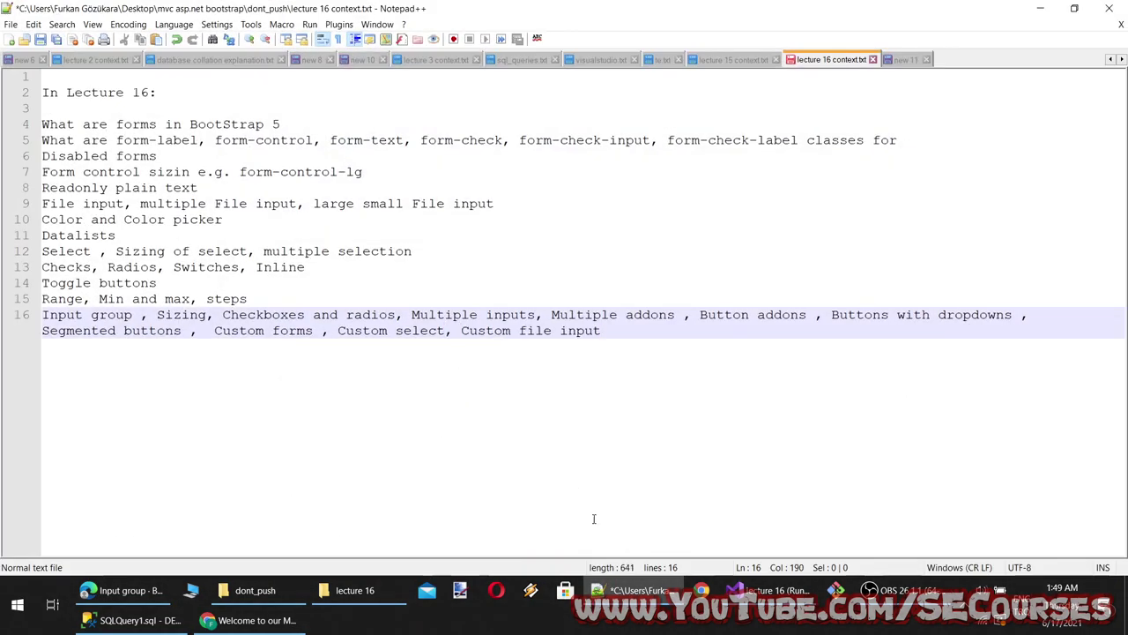
left_click(625, 590)
scroll(479, 373, "down", 10)
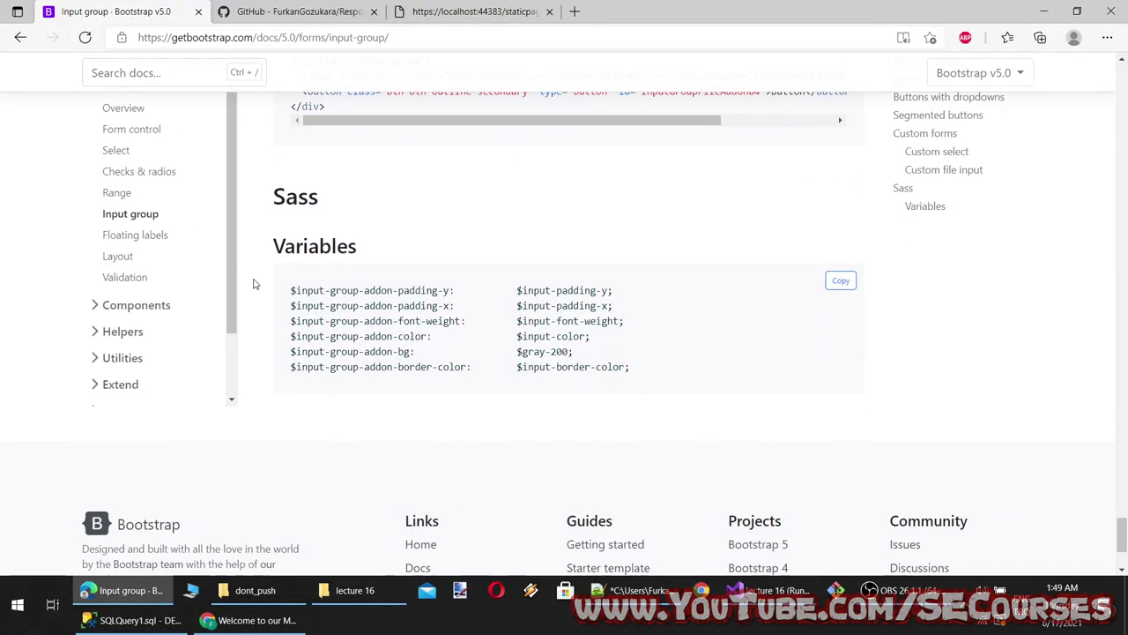
Open the Floating labels page and watch the Email and Password labels float on focus
left_click(155, 234)
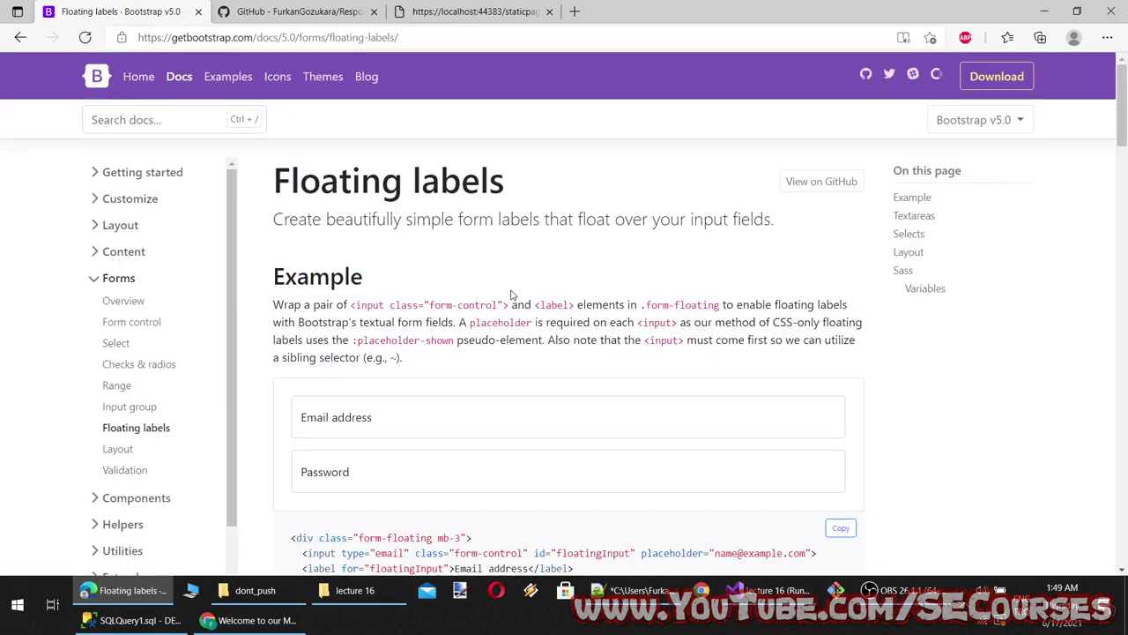
scroll(511, 295, "down", 1)
left_click(377, 337)
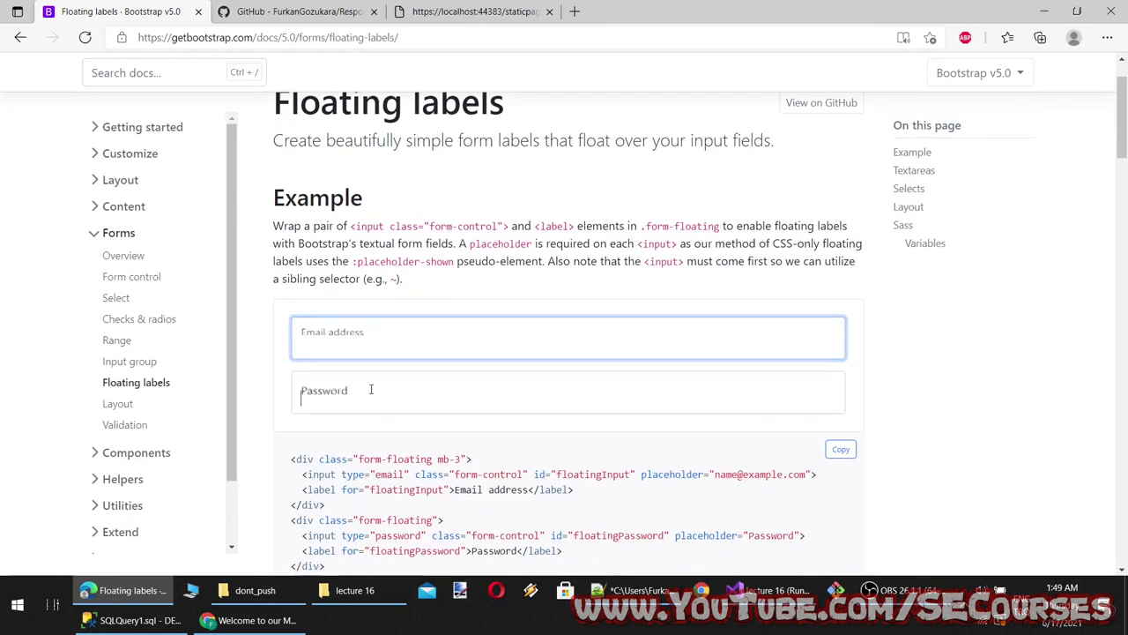
left_click(373, 388)
left_click(371, 344)
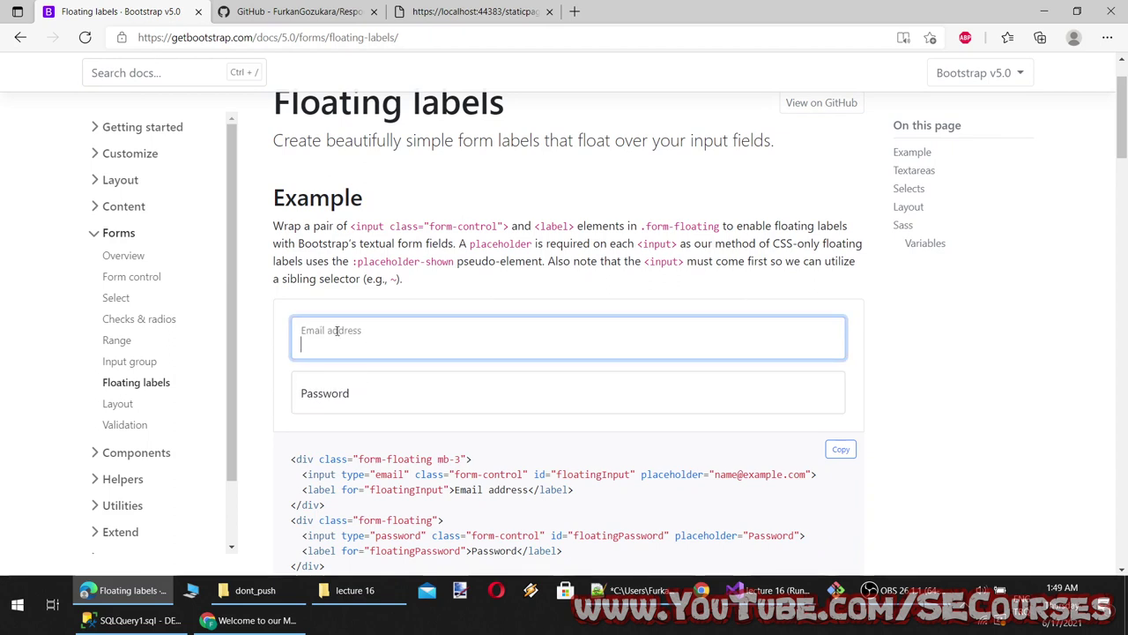
left_click(350, 386)
left_click(353, 342)
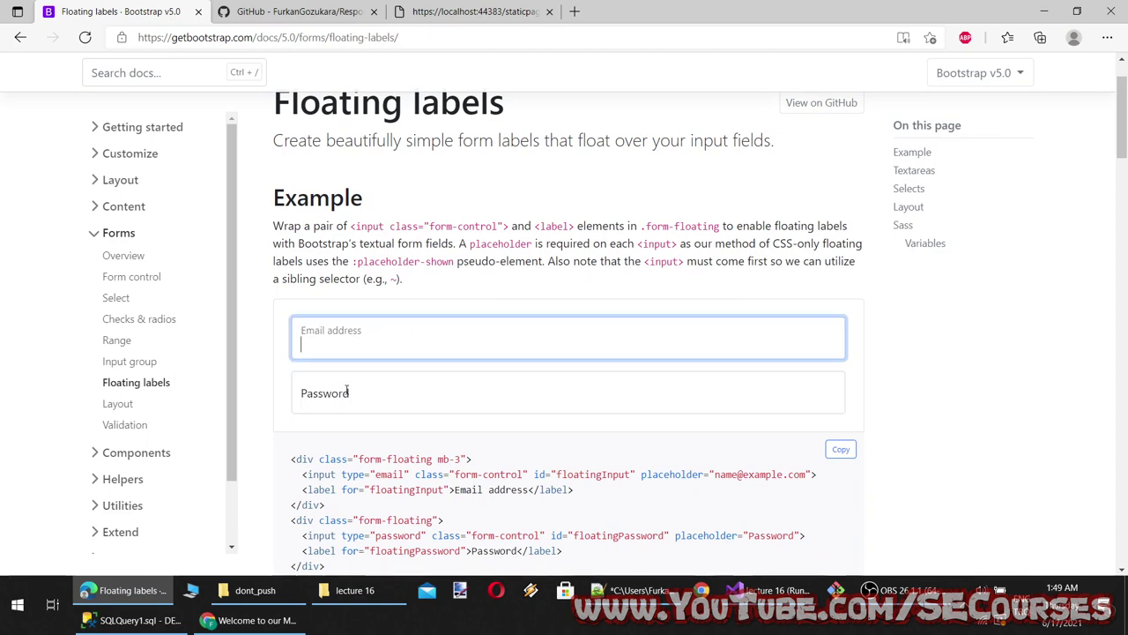
left_click(370, 388)
scroll(374, 335, "down", 2)
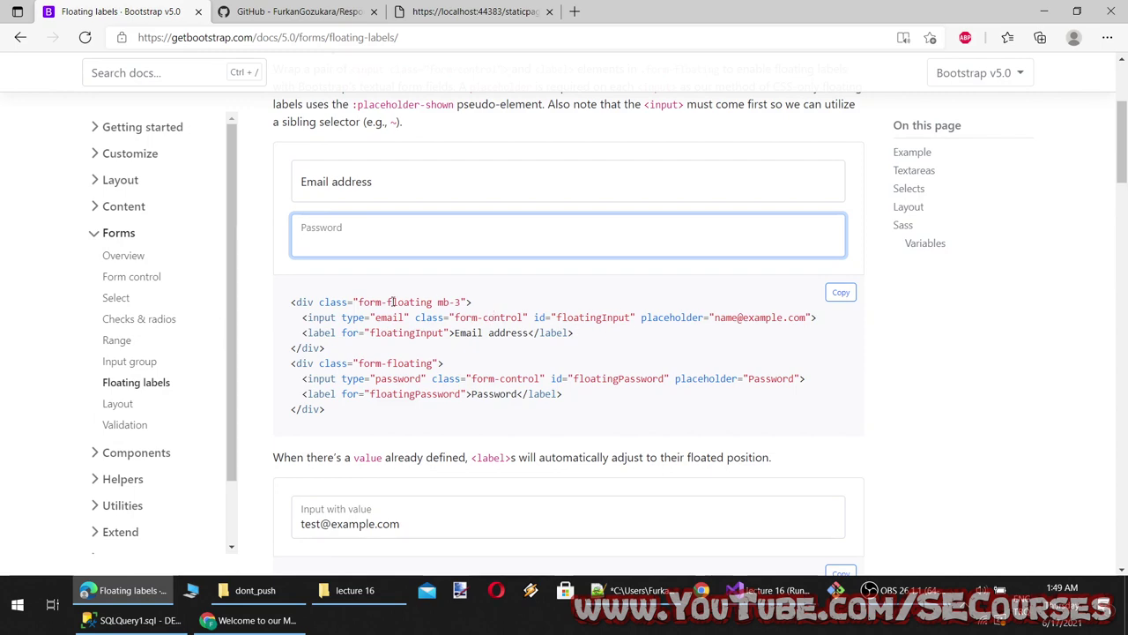
Inspect the form-floating class in the example code and refocus the example fields
left_click_drag(432, 301, 380, 302)
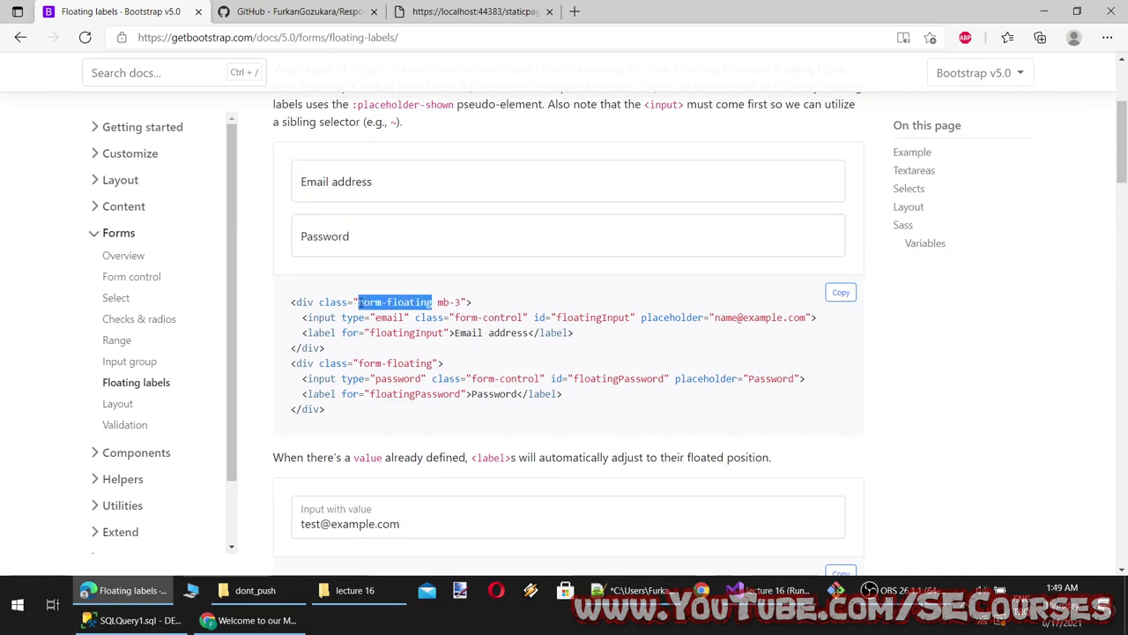
scroll(370, 312, "up", 2)
left_click(353, 328)
scroll(353, 370, "down", 1)
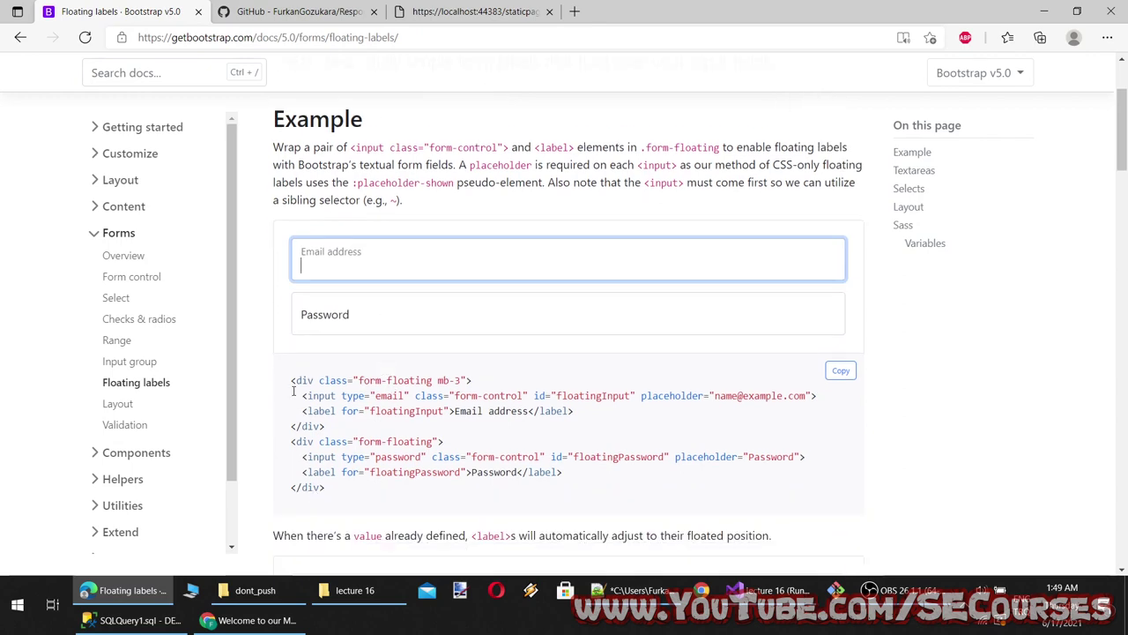
left_click(357, 304)
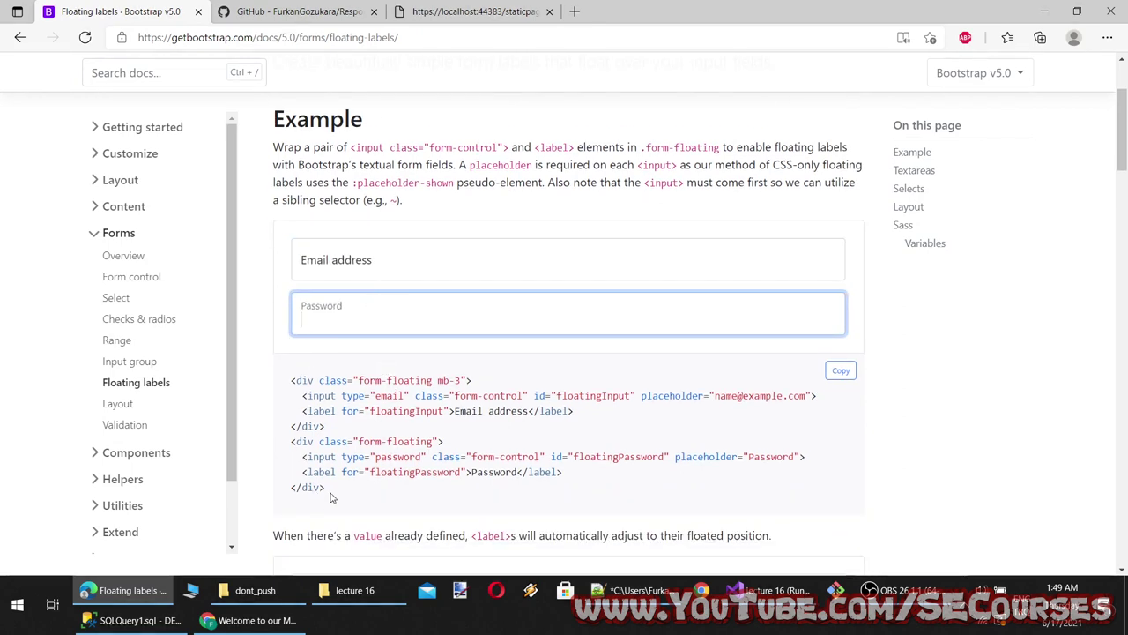
left_click_drag(331, 498, 345, 281)
scroll(406, 256, "up", 2)
Add 'Floating labels' as line 17 in the lecture notes
left_click_drag(504, 180, 274, 181)
key("ctrl+c")
key("alt+Tab")
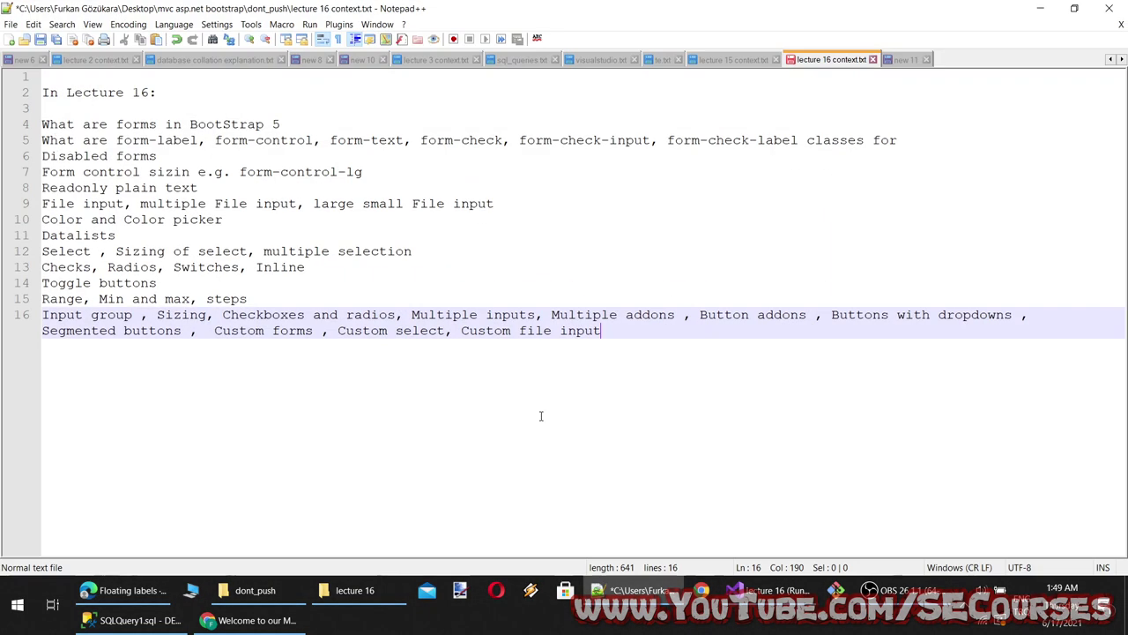
key("Return")
key("ctrl+v")
key("alt+Tab")
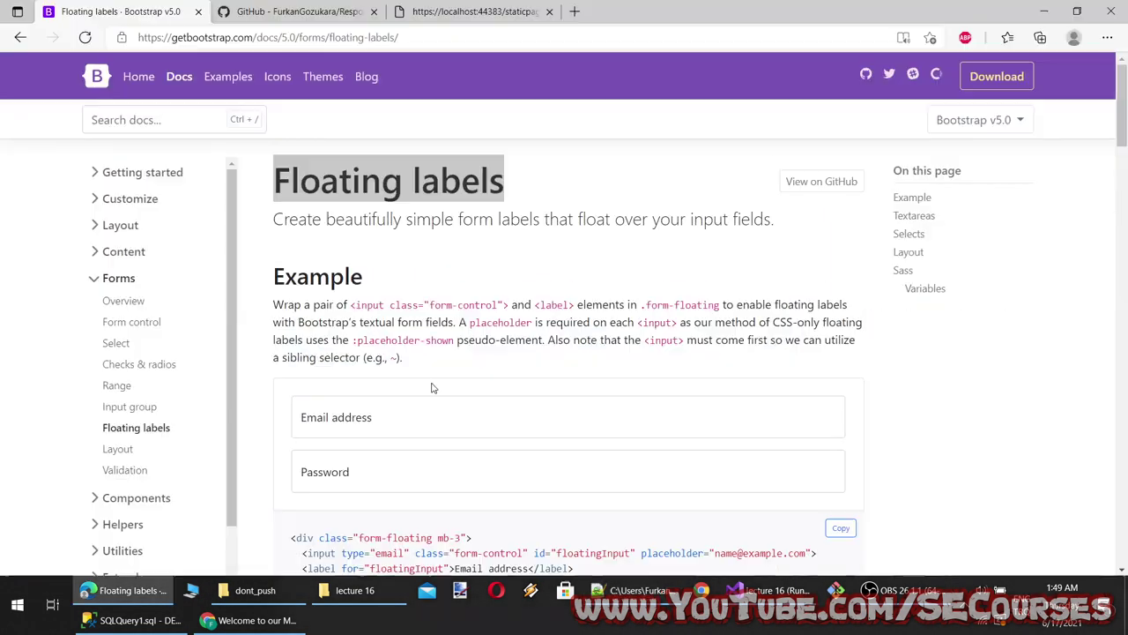
Copy the email/password floating-label example code for the code editor
scroll(423, 386, "down", 2)
left_click_drag(336, 411, 282, 308)
key("ctrl+c")
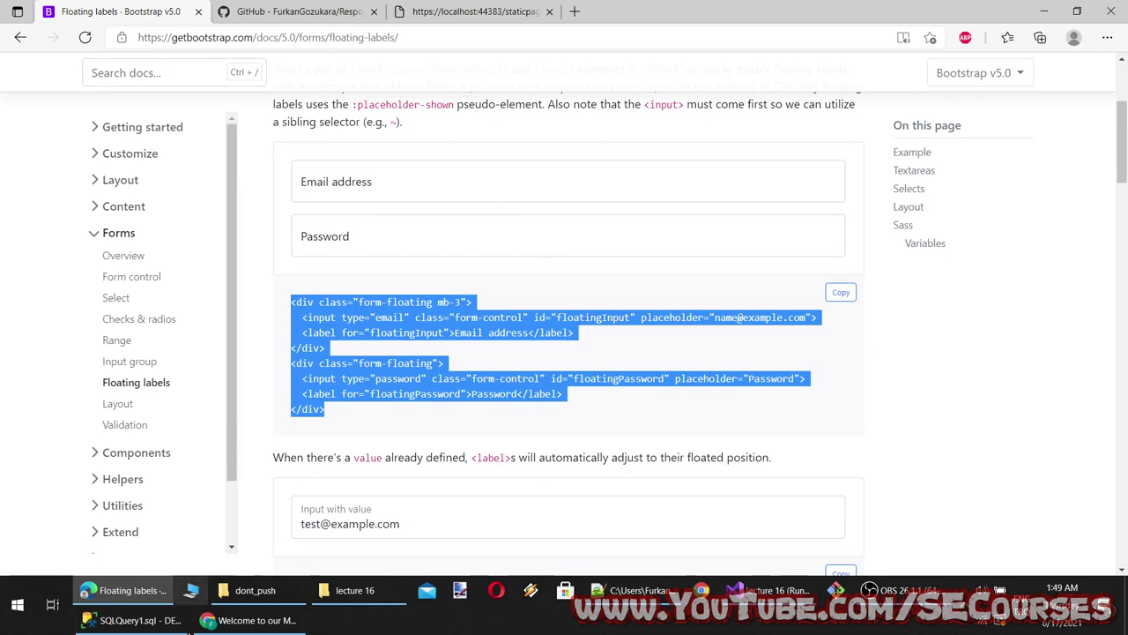
key("alt+Tab")
scroll(283, 202, "up", 6)
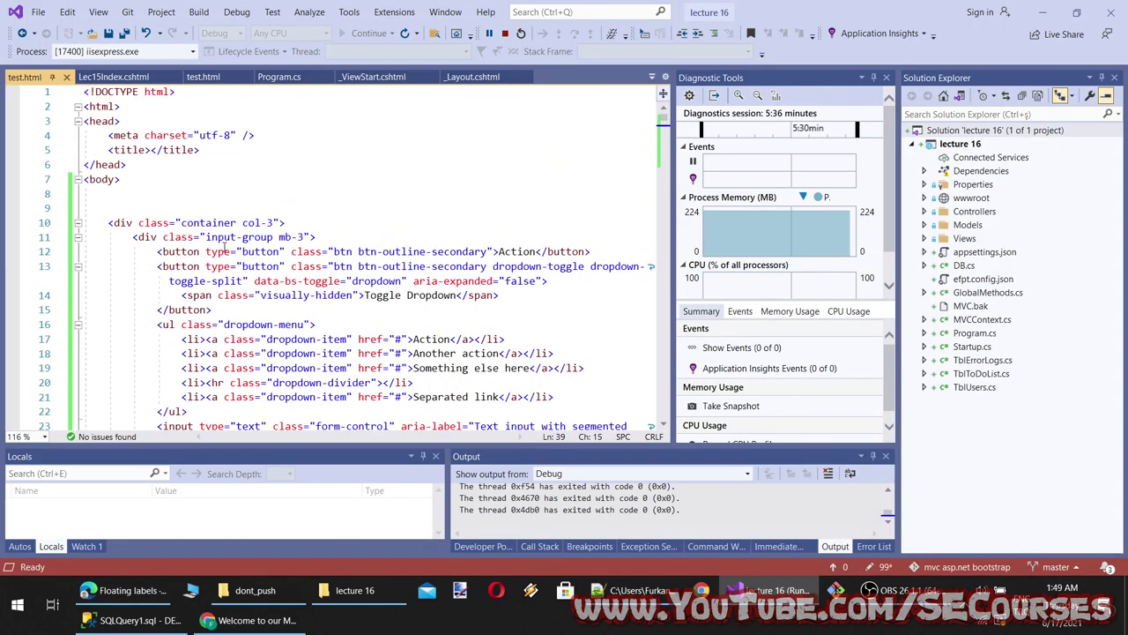
Paste the floating-label block inside the col-3 container in test.html and Lec15Index.cshtml
left_click(298, 226)
key("Return")
key("Return")
key("Up")
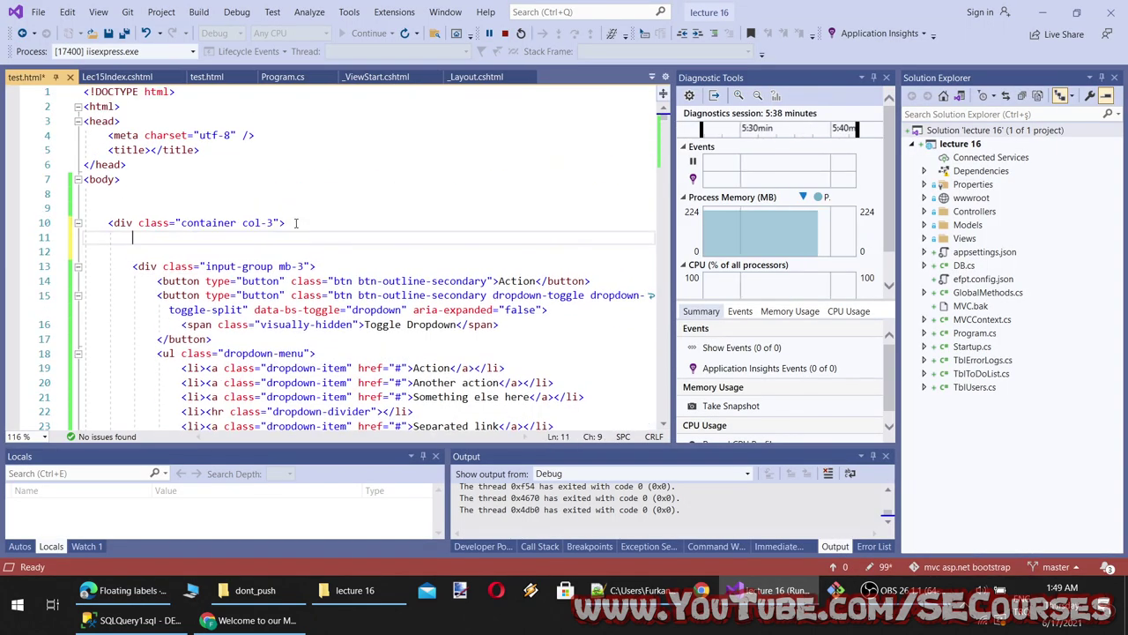
key("ctrl+v")
left_click(117, 77)
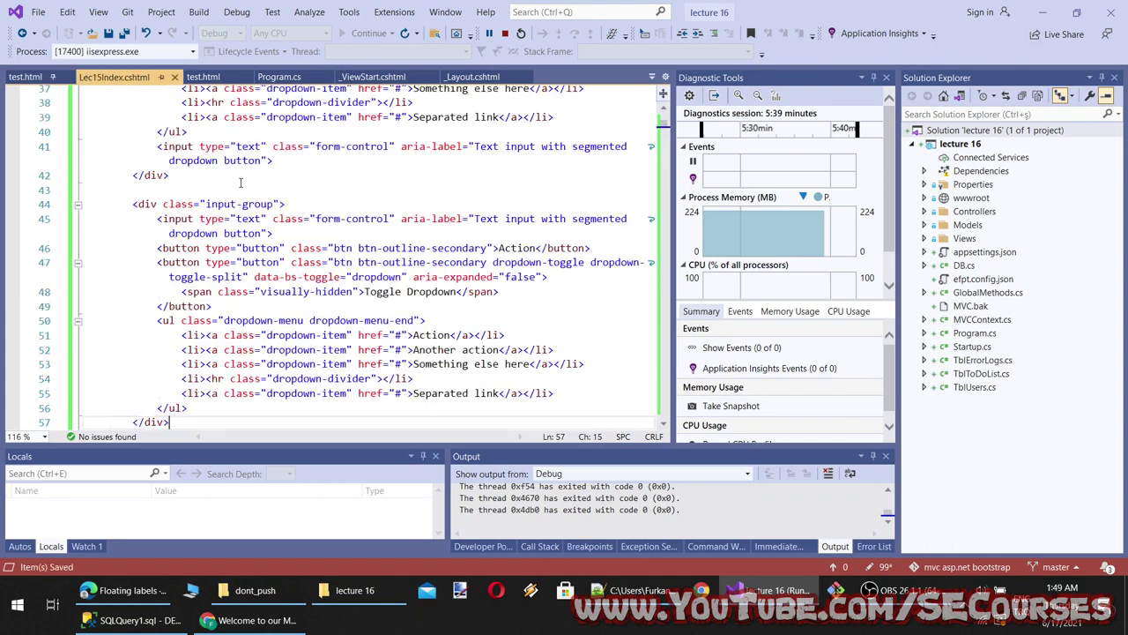
scroll(285, 254, "up", 10)
scroll(285, 254, "down", 3)
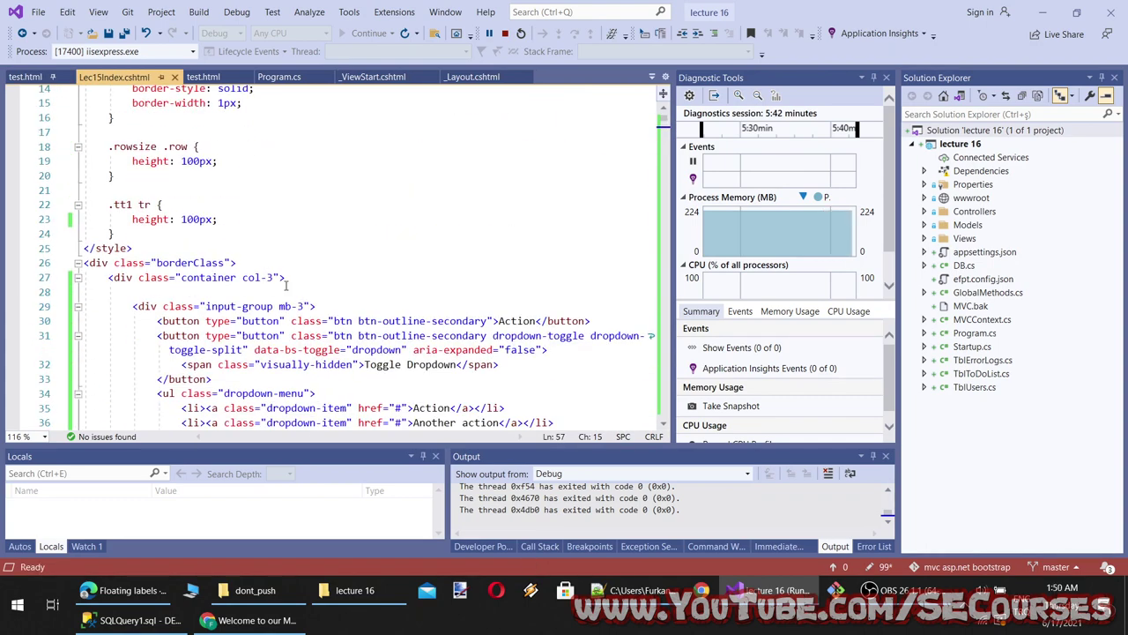
left_click(266, 280)
left_click(282, 291)
key("ctrl+v")
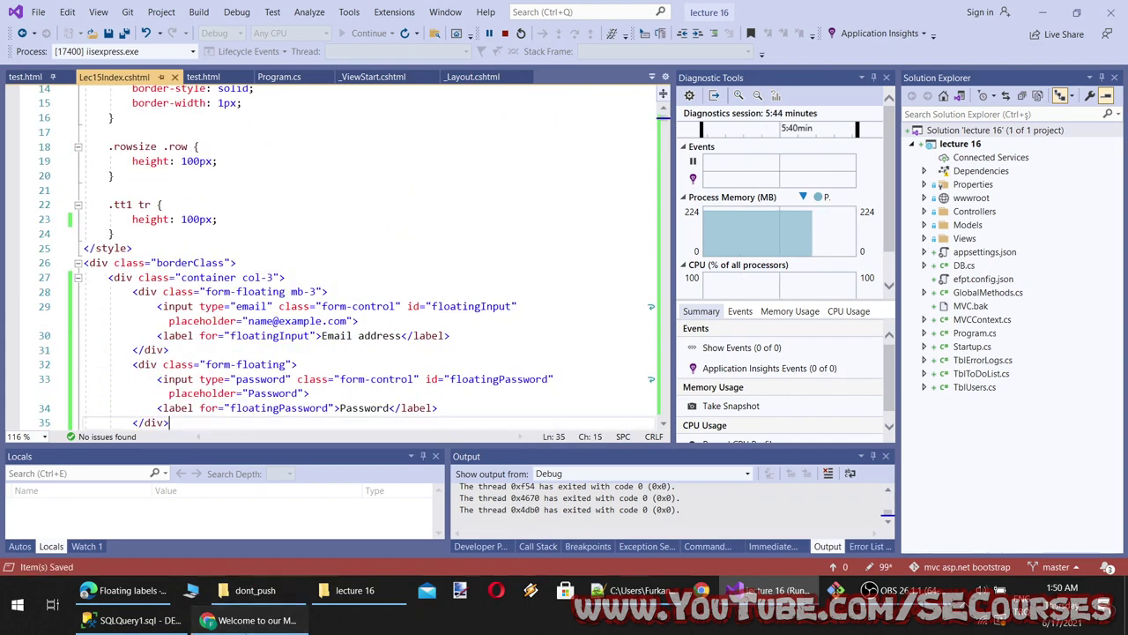
Reload test.html in Chrome to see the new Email address and Password fields
left_click(255, 620)
left_click(63, 38)
key("ctrl+Tab")
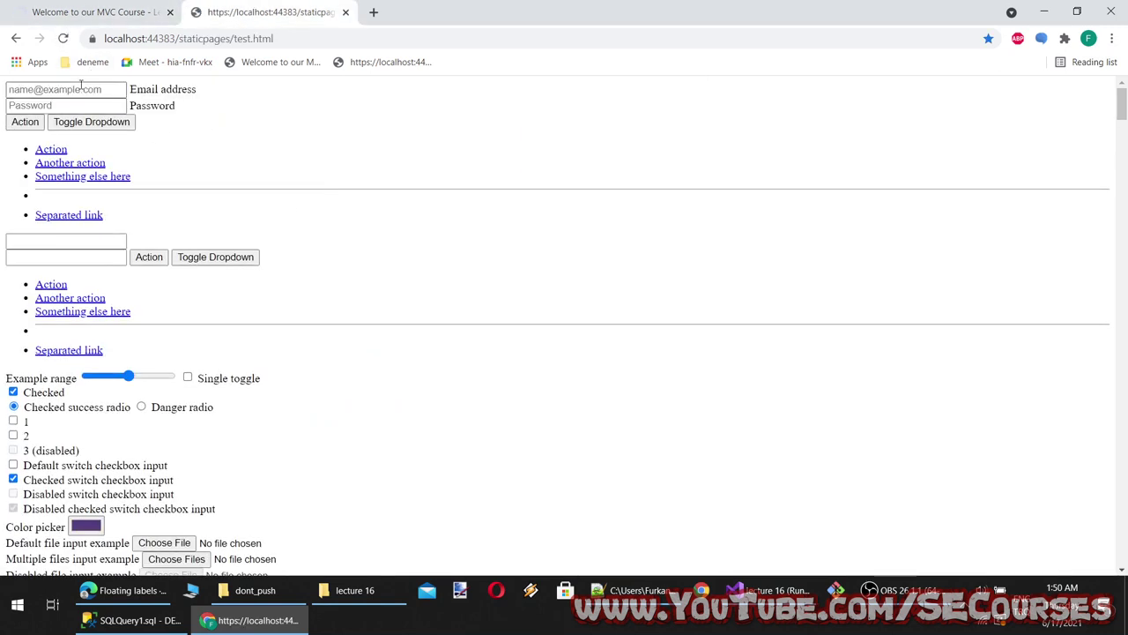
Test the plain test page's Email and Password inputs and their label text
left_click(150, 91)
left_click(97, 105)
left_click(92, 89)
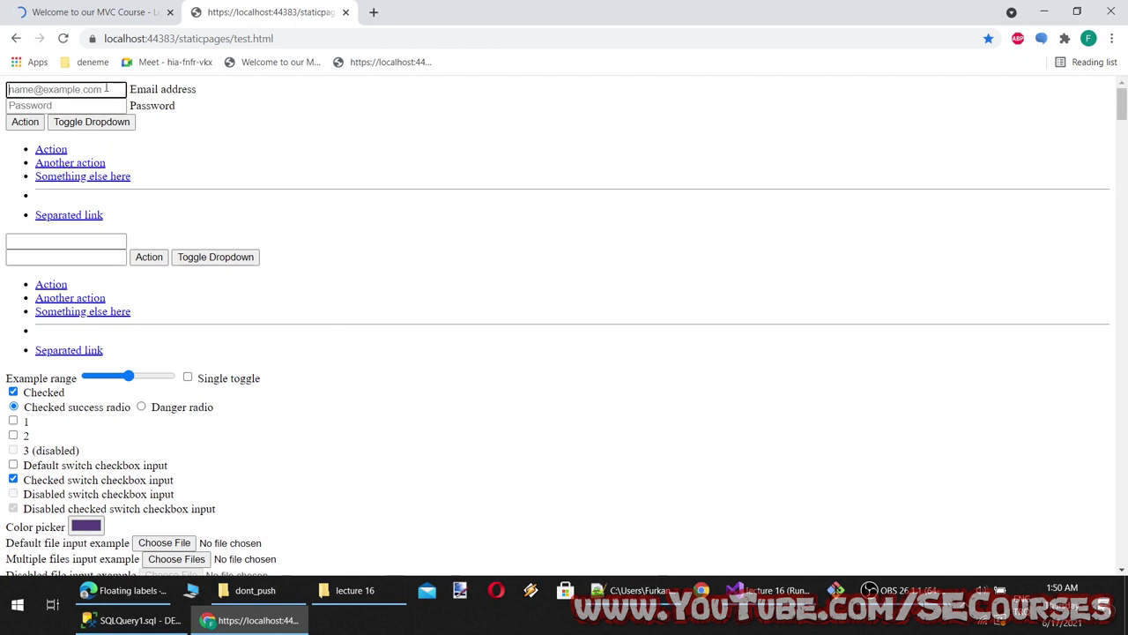
left_click(91, 102)
double_click(179, 89)
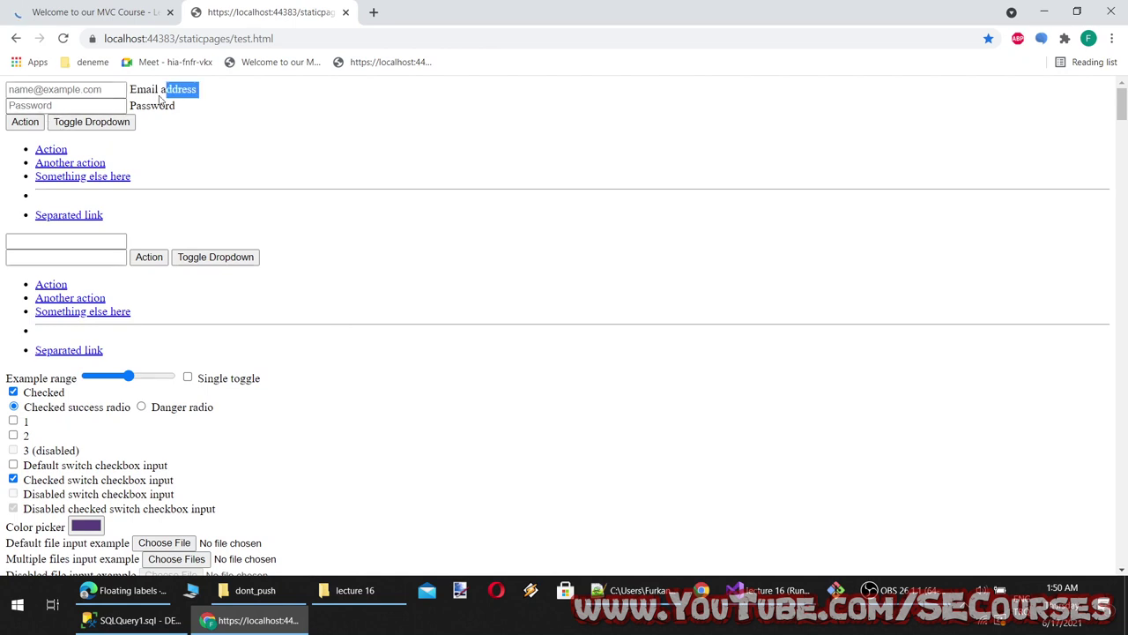
double_click(152, 105)
left_click(163, 89)
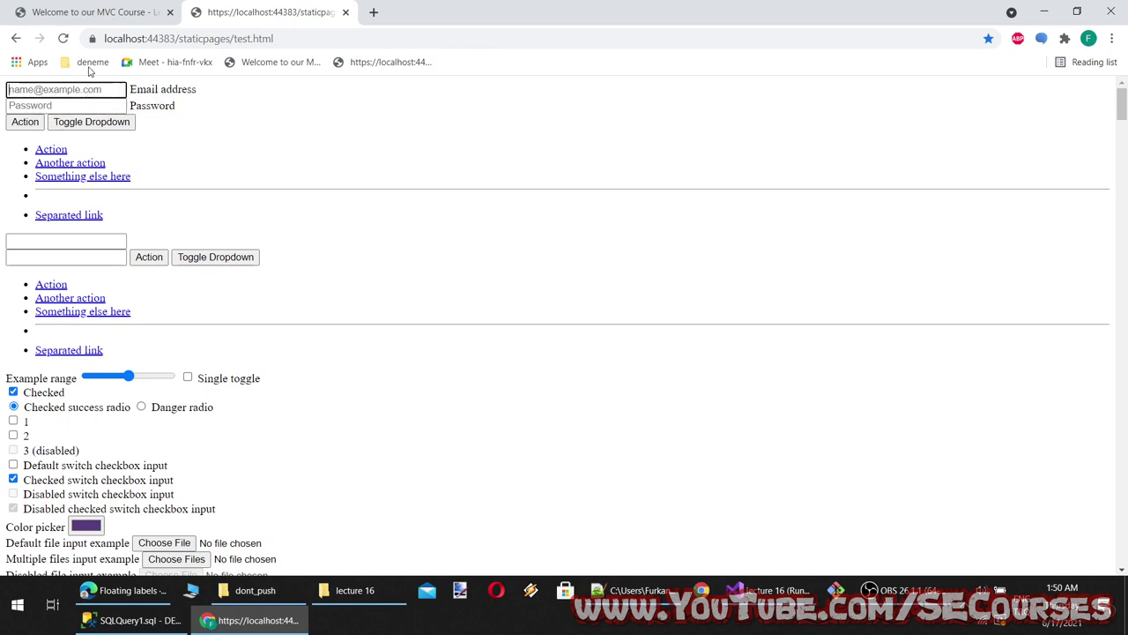
On the styled course page, type sample text into the floating Email and Password fields
key("ctrl+1")
left_click(491, 94)
left_click(484, 174)
left_click(484, 123)
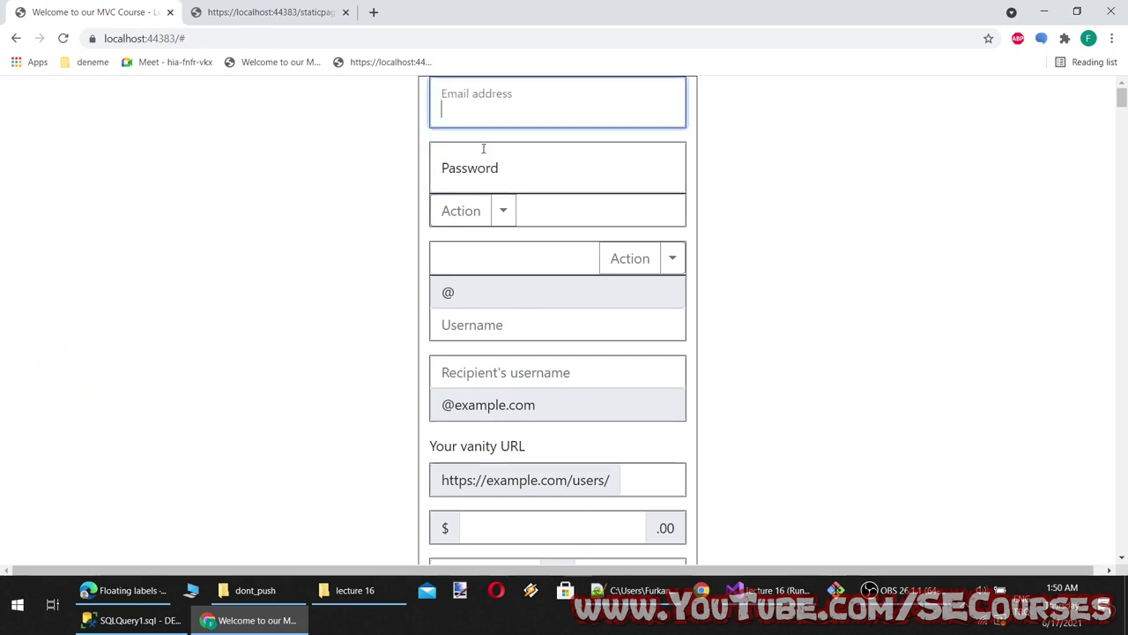
left_click(480, 168)
type("dsfdsfd")
left_click(519, 111)
type("dsfds")
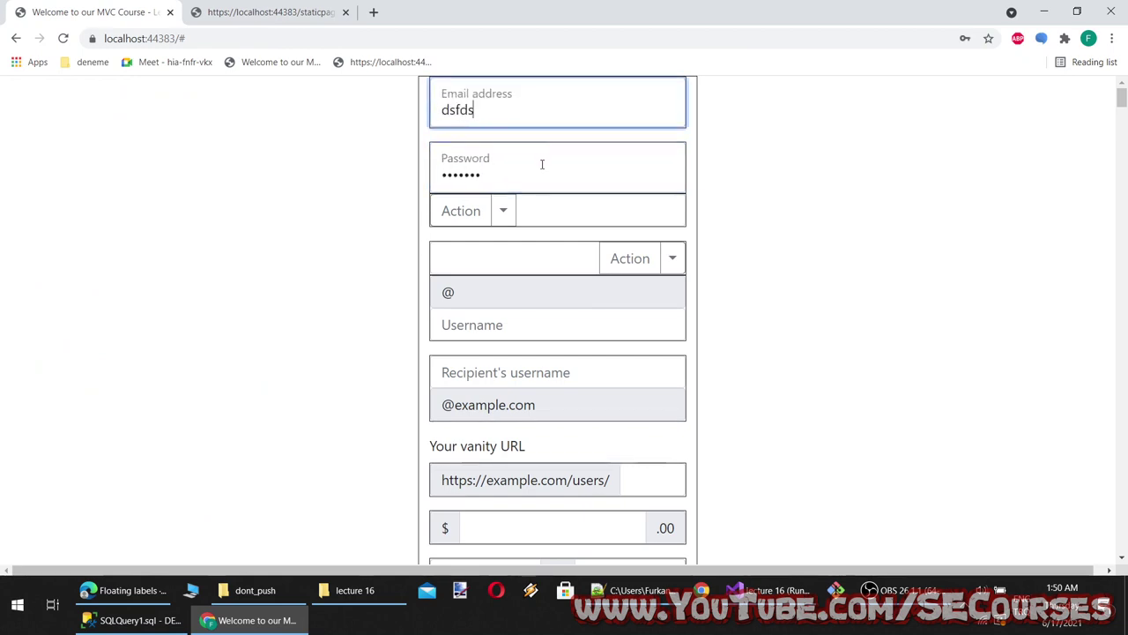
left_click(542, 164)
left_click(124, 589)
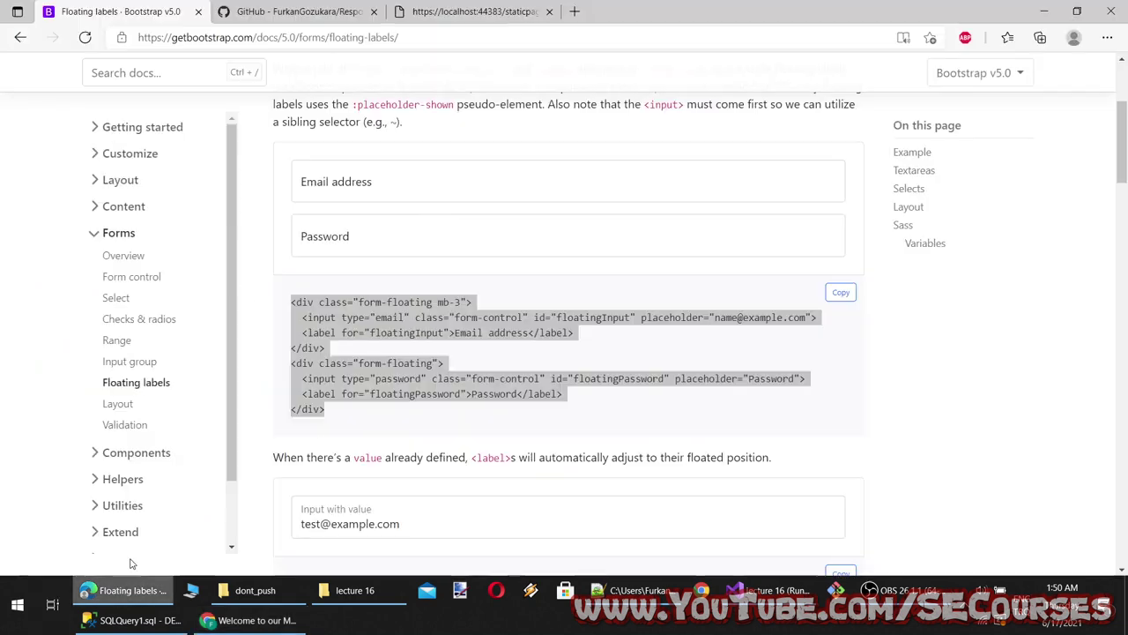
Try the floating Comments textarea demo, resizing it to about 200 px tall
left_click_drag(292, 296, 327, 404)
scroll(336, 377, "down", 3)
scroll(428, 415, "down", 4)
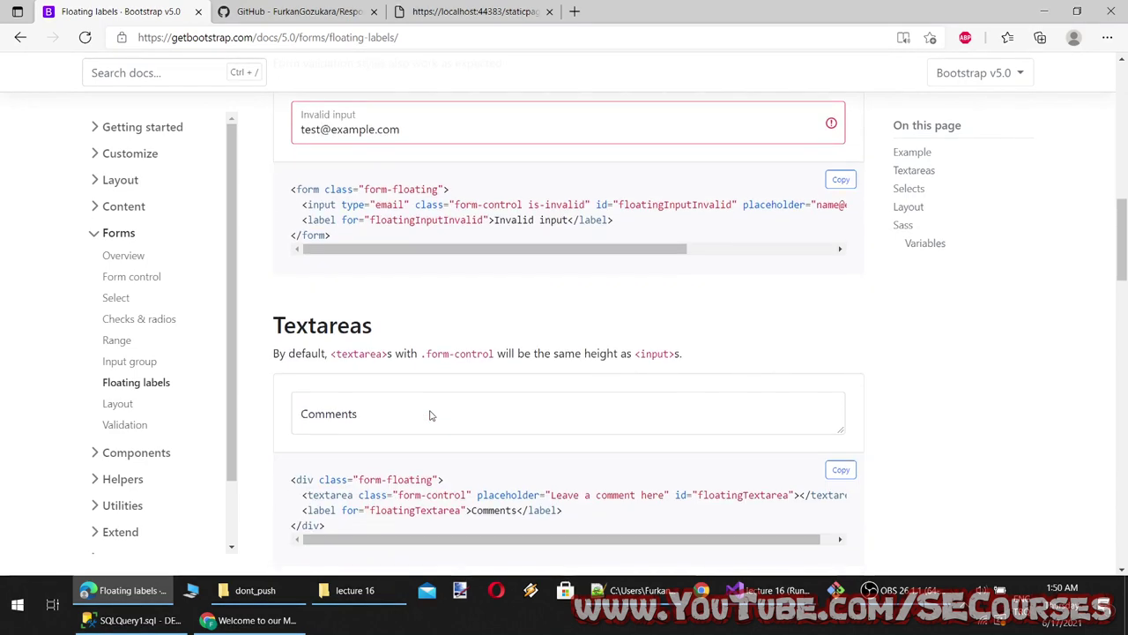
scroll(427, 415, "up", 2)
scroll(363, 262, "down", 4)
left_click(353, 257)
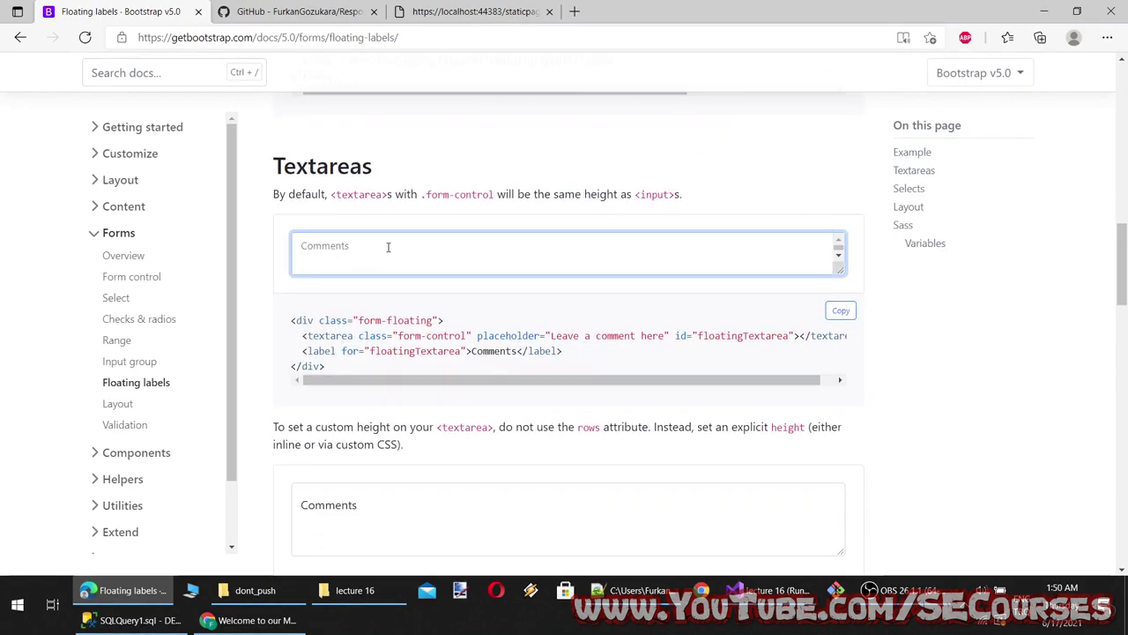
left_click_drag(841, 272, 842, 311)
key("ctrl+a")
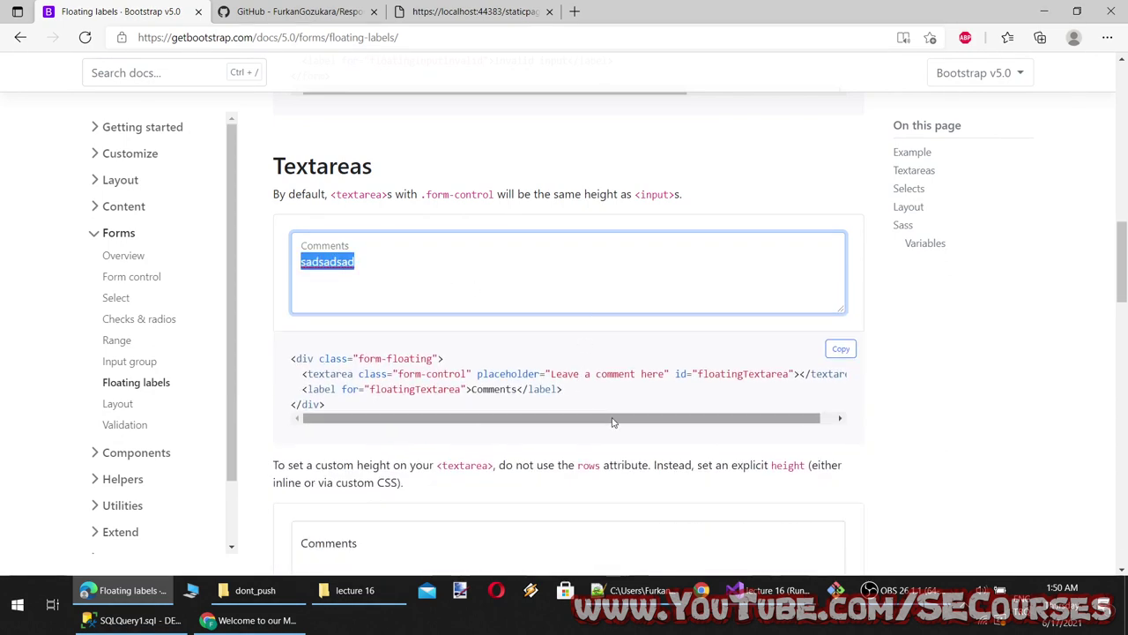
left_click(388, 165)
Copy the Textareas heading onto a new line in the lecture 16 notes
double_click(387, 165)
key("ctrl+c")
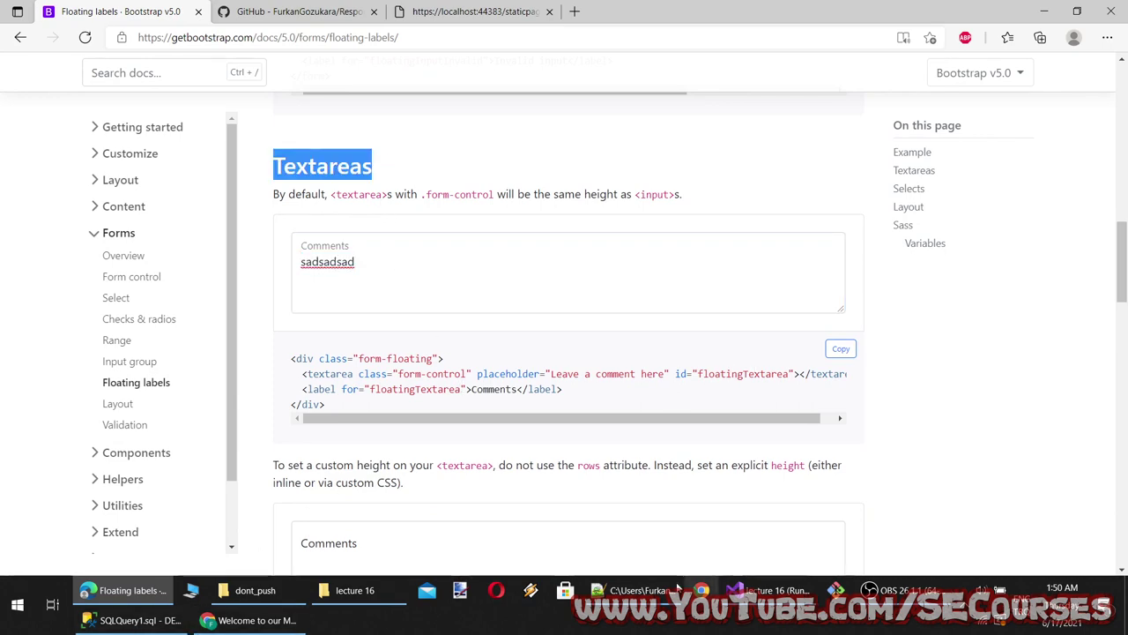
left_click(677, 589)
key("Return")
key("ctrl+v")
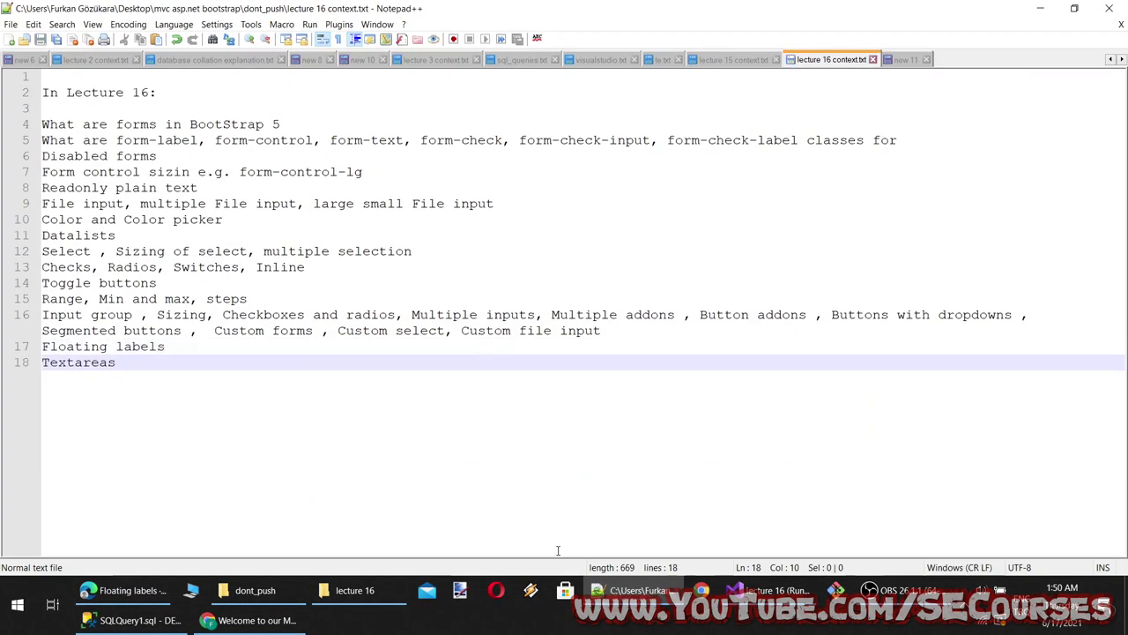
key("alt+Tab")
Type sample text in the second textarea, choose Two in the floating select, and highlight the Selects heading
left_click(369, 394)
type("asdasdas")
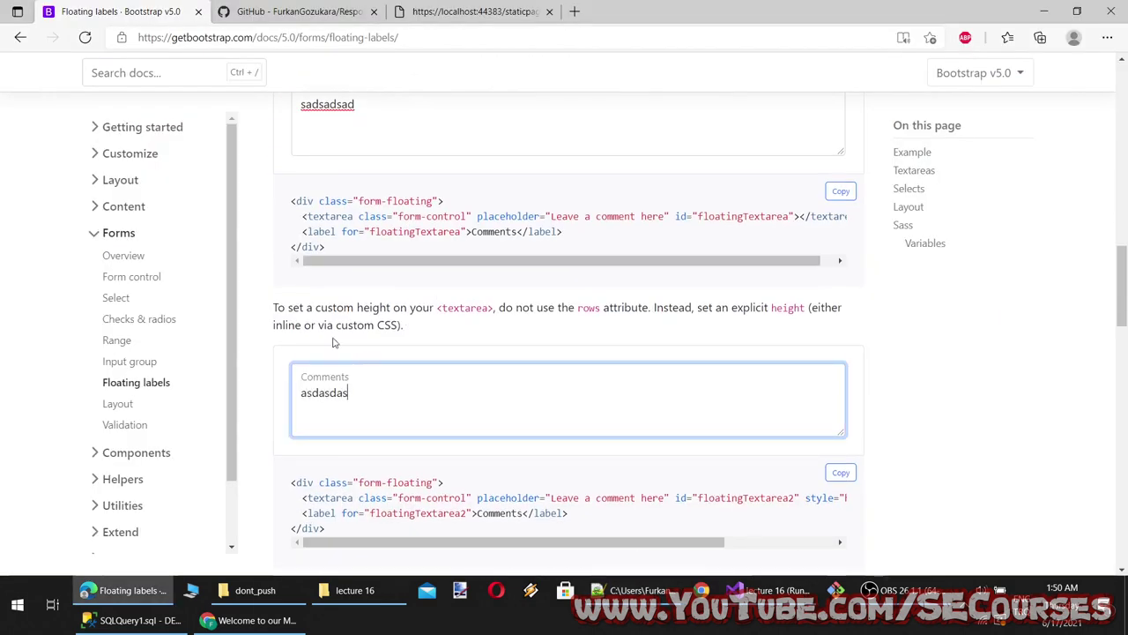
type("dsadas")
scroll(440, 371, "down", 3)
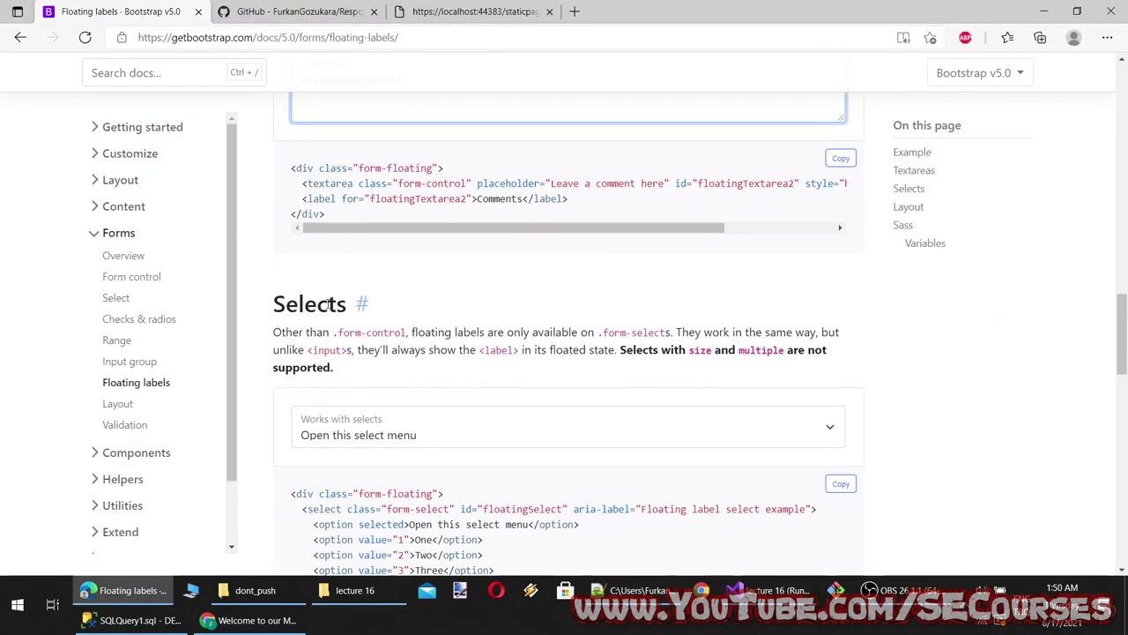
left_click(376, 445)
key("Down")
key("Down")
key("Return")
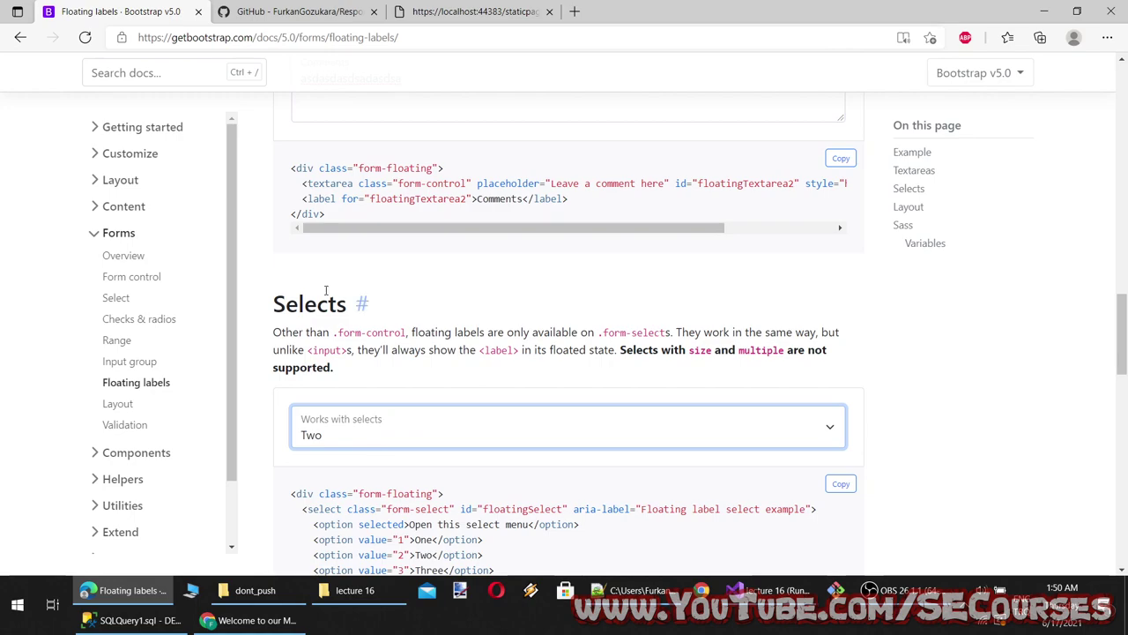
scroll(325, 291, "down", 2)
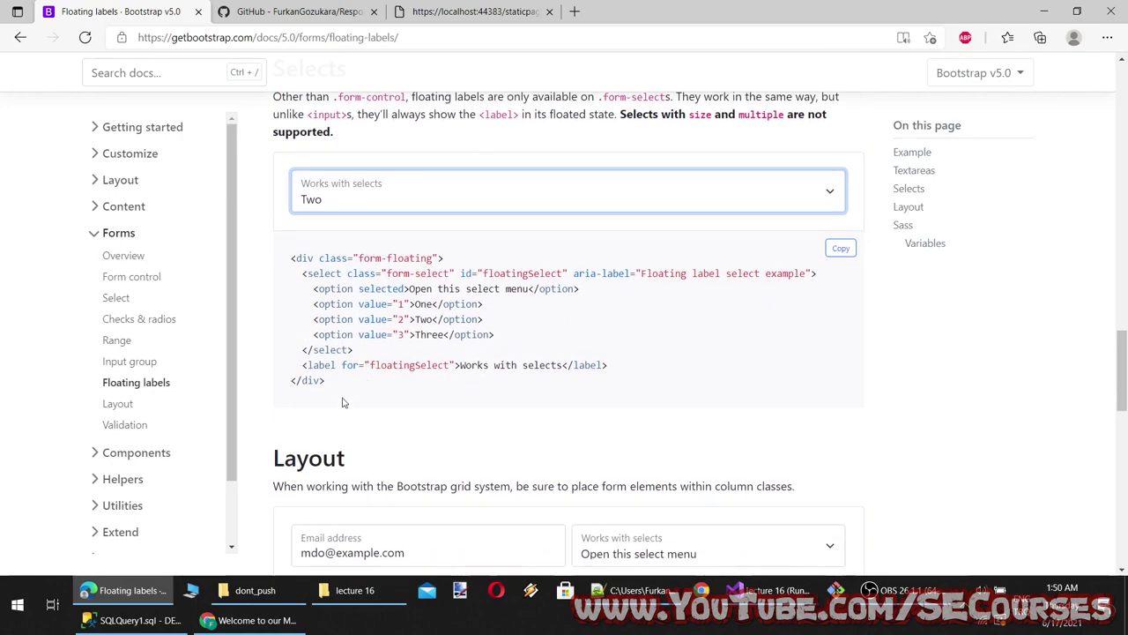
scroll(343, 403, "up", 2)
double_click(308, 224)
left_click(767, 589)
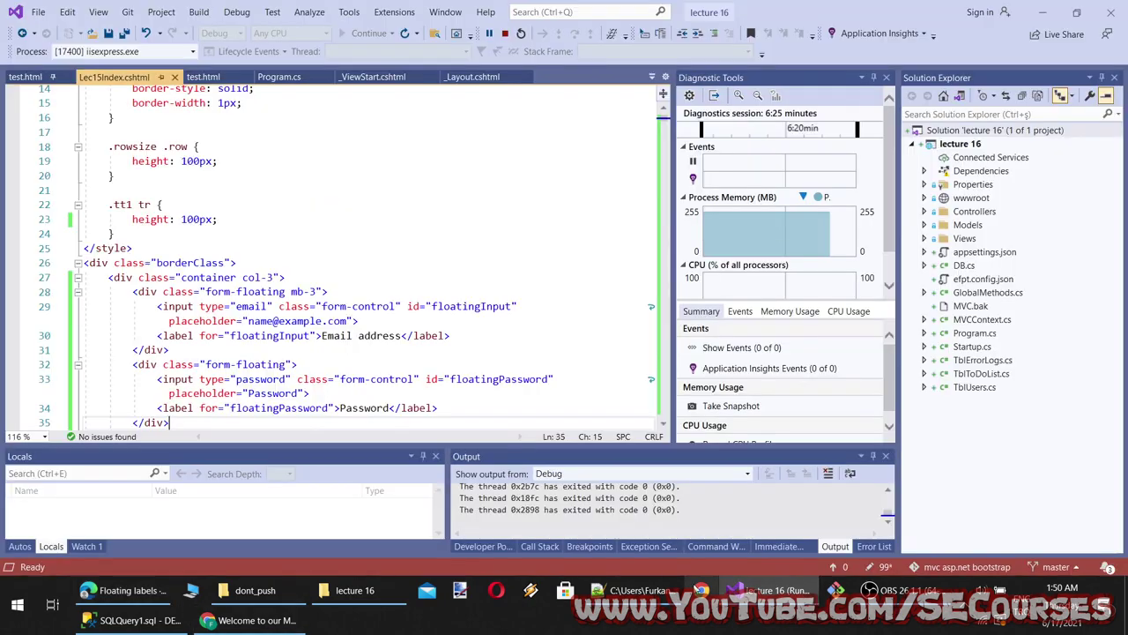
Extend notes line 17 to read 'Floating labels, Floating Textareas, Floating Selects'
left_click(701, 590)
left_click(630, 589)
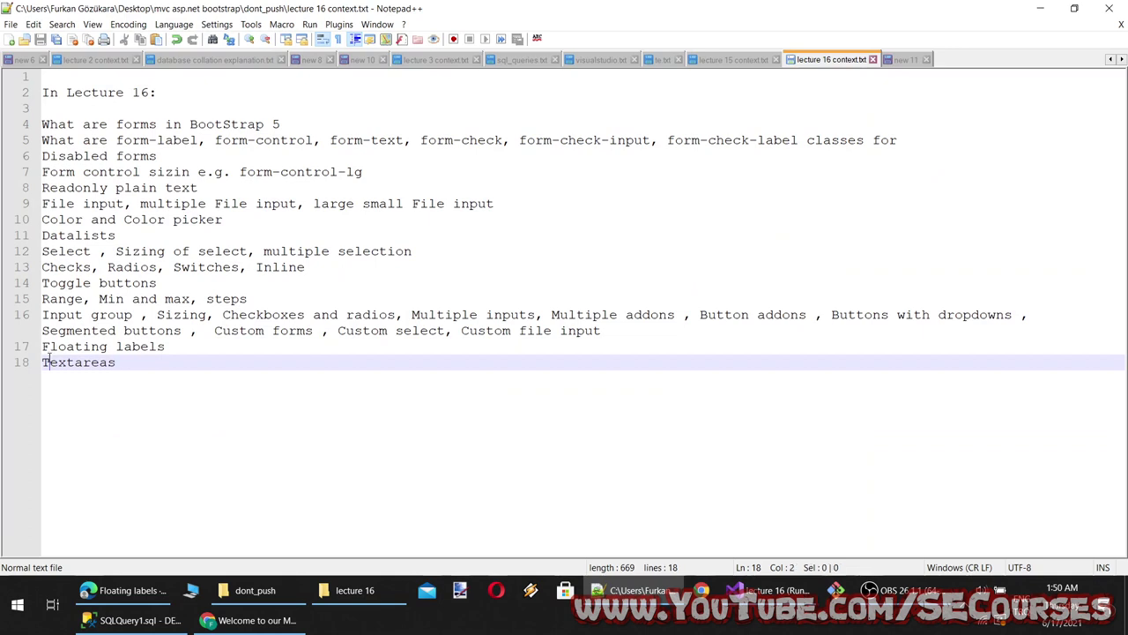
left_click(189, 345)
type(", ")
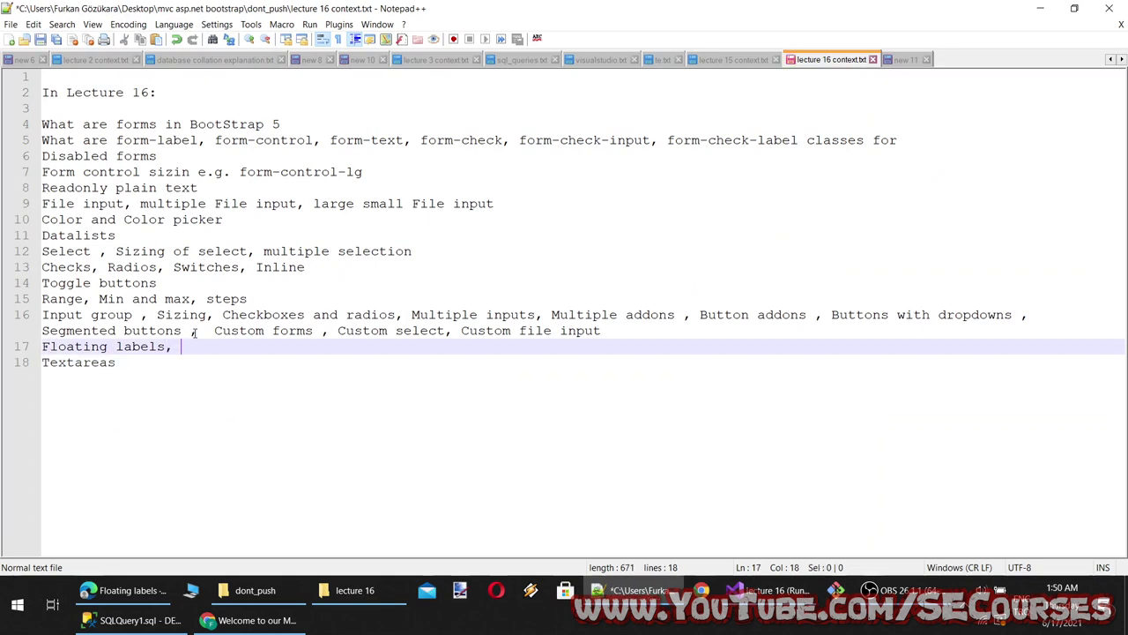
type("Floating")
key("Delete")
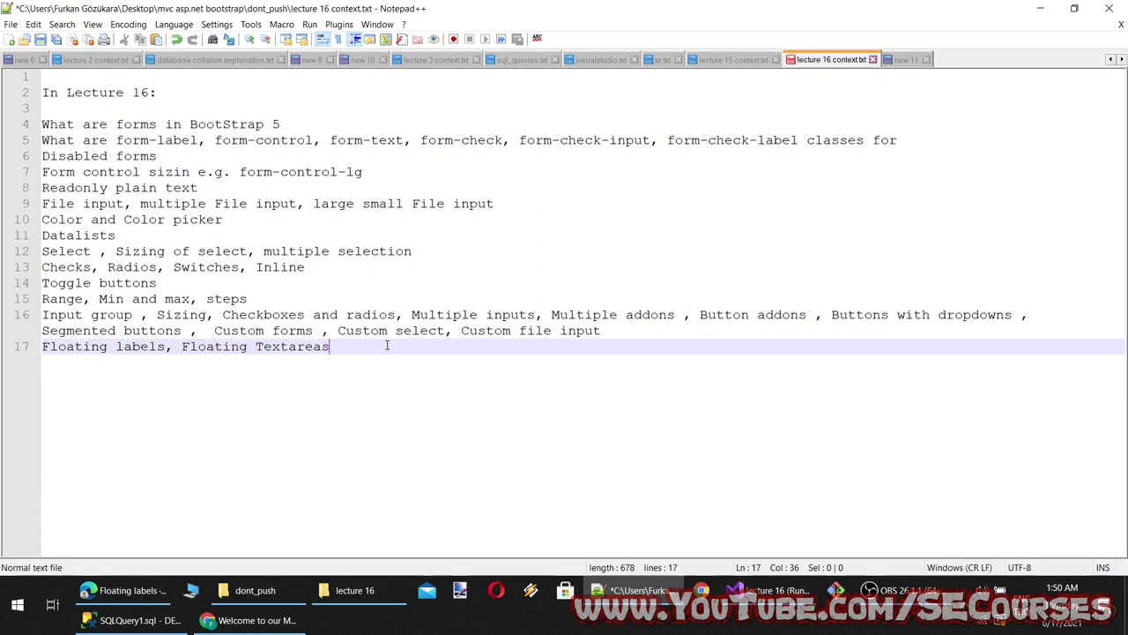
type("Floati")
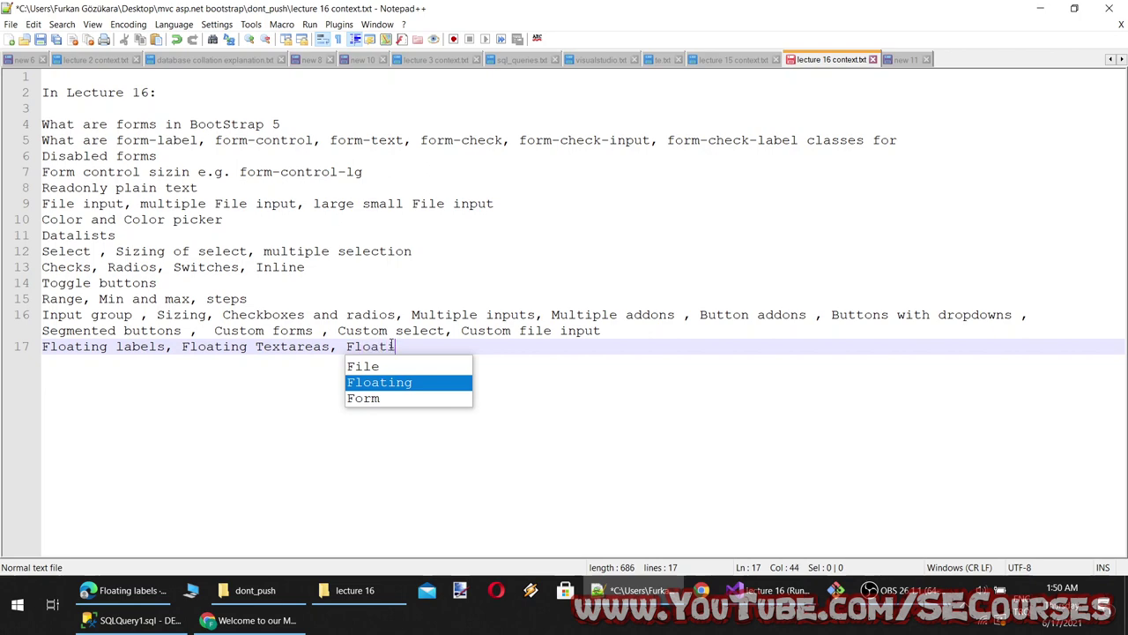
type("ng Selects")
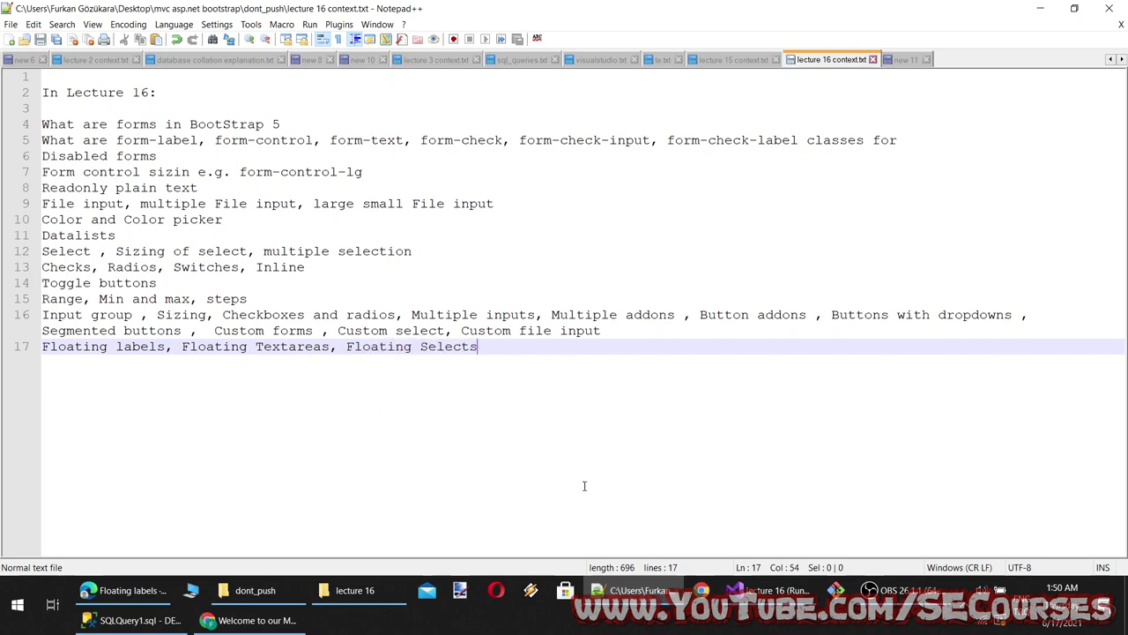
left_click(124, 590)
scroll(385, 381, "down", 3)
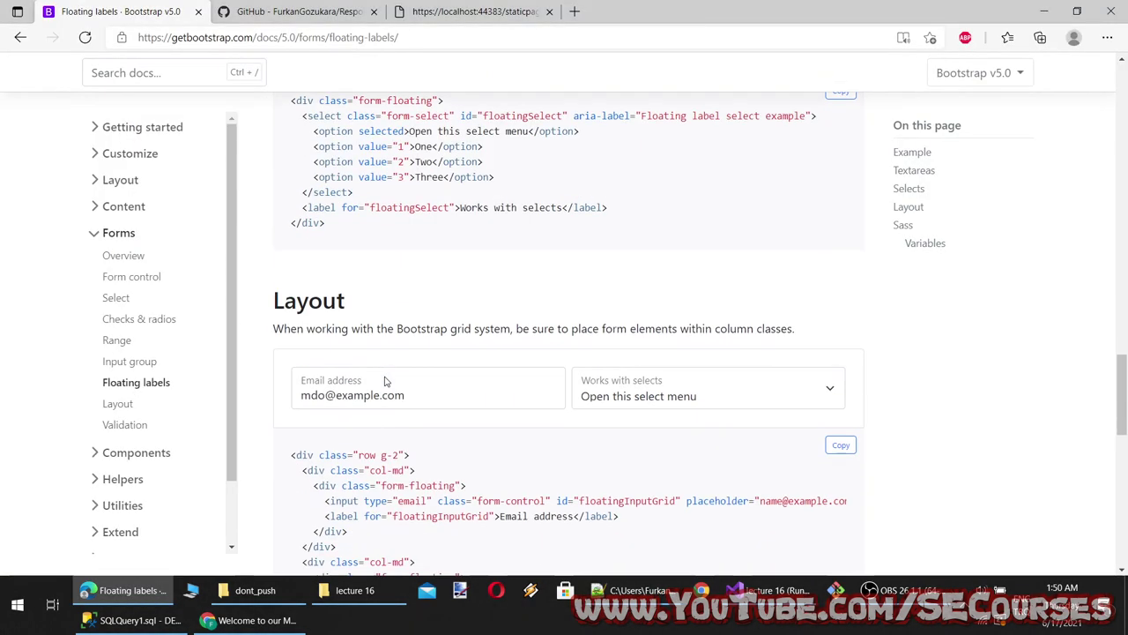
Try the floating-label grid example, picking Three then Two in the select and highlighting g-2
left_click(335, 381)
left_click(643, 406)
left_click(679, 468)
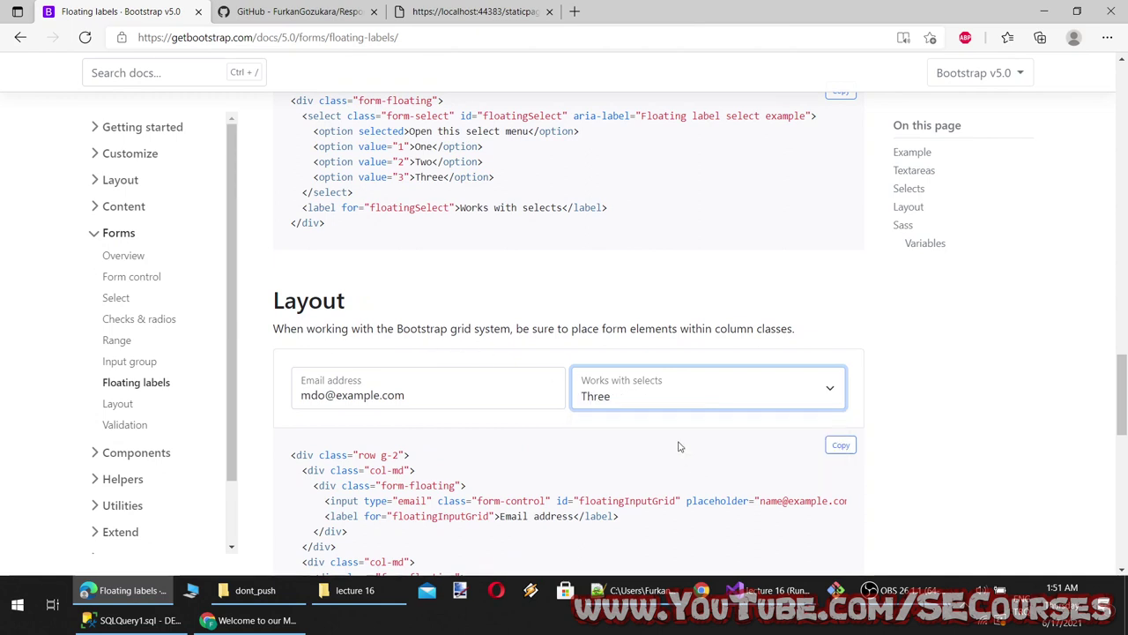
scroll(679, 446, "down", 1)
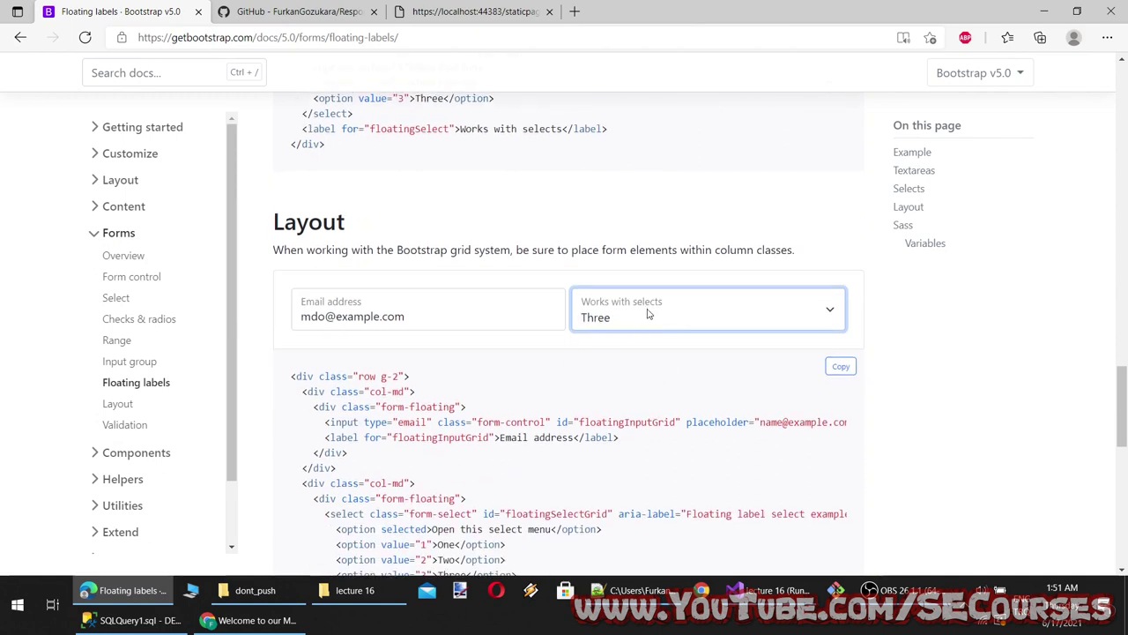
scroll(648, 314, "down", 1)
left_click_drag(399, 297, 375, 309)
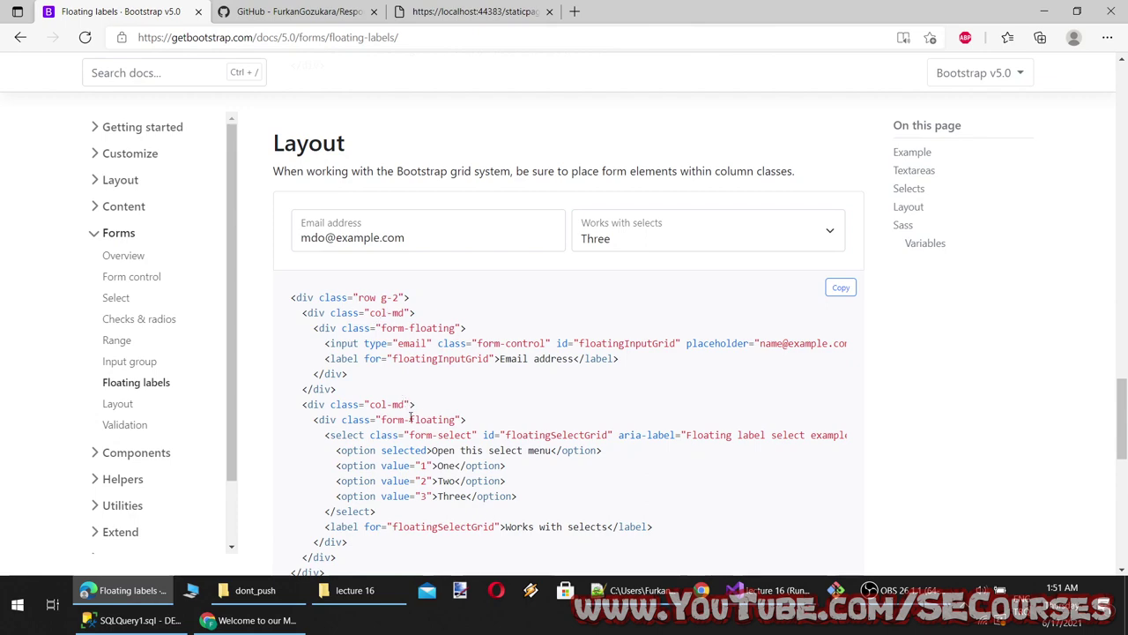
left_click(609, 251)
left_click(639, 298)
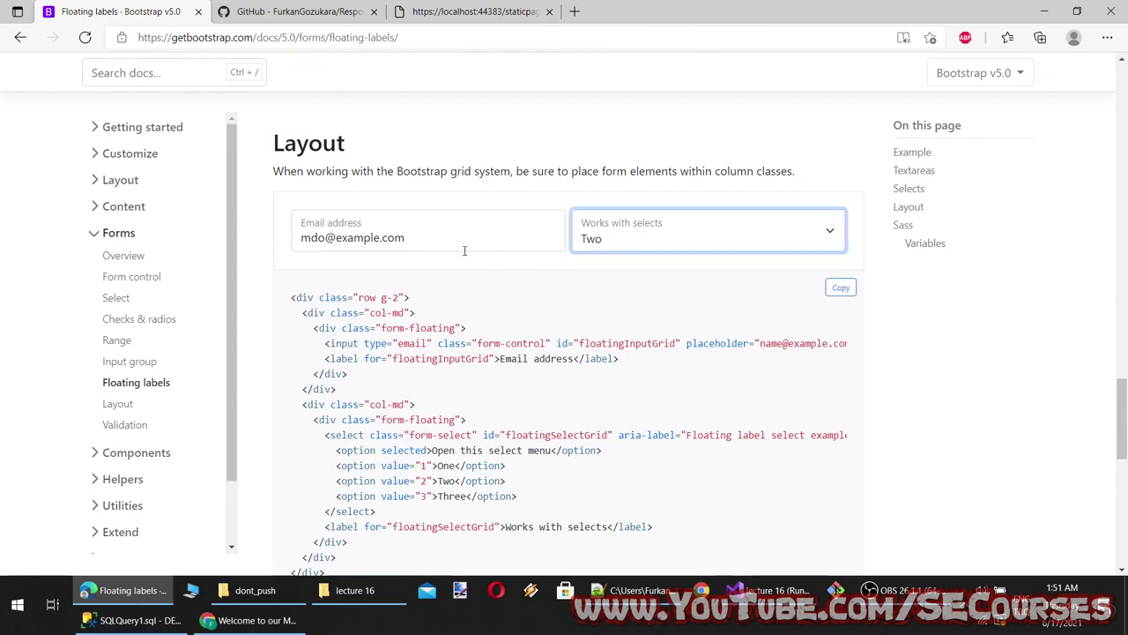
left_click(464, 250)
scroll(398, 346, "down", 3)
scroll(398, 346, "down", 1)
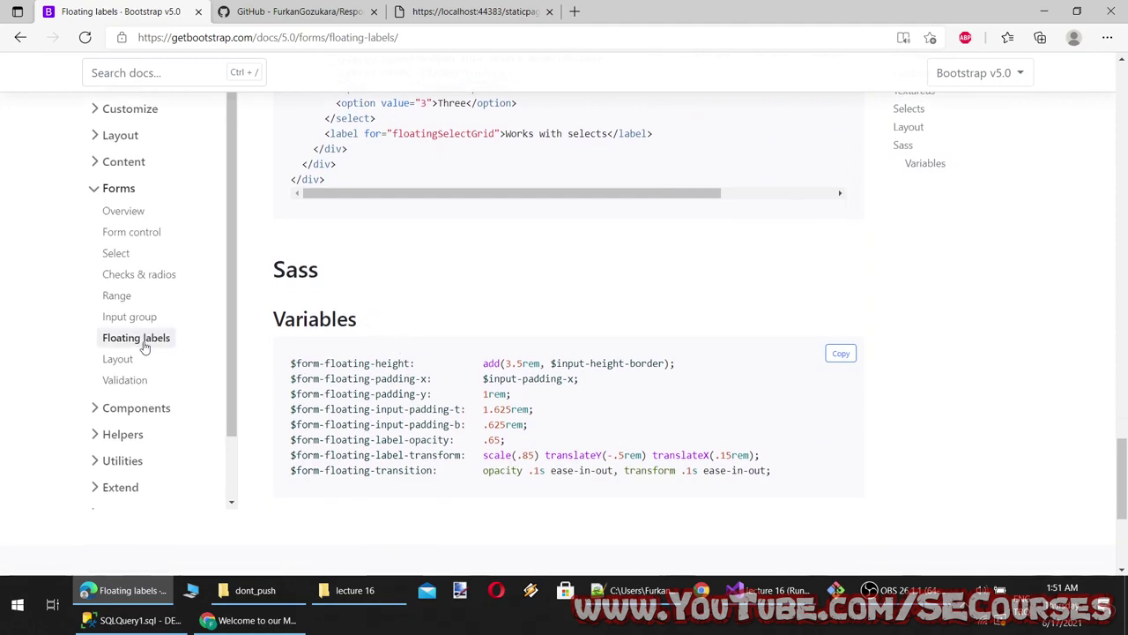
Open the Forms Layout documentation page and scroll through it
left_click(126, 359)
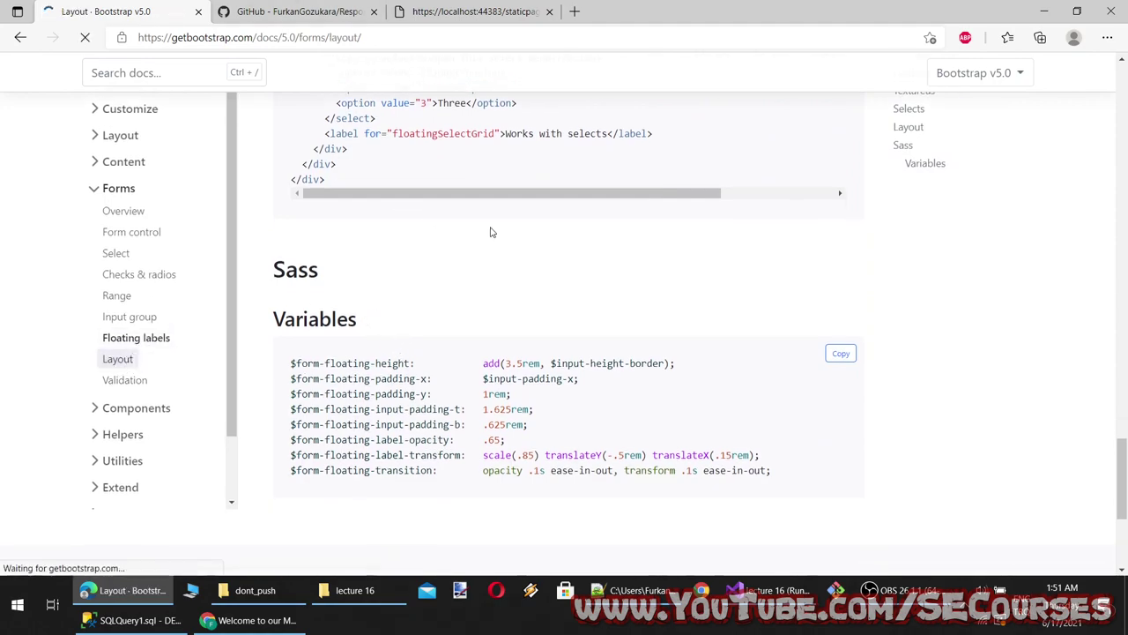
scroll(686, 304, "down", 10)
scroll(693, 290, "up", 10)
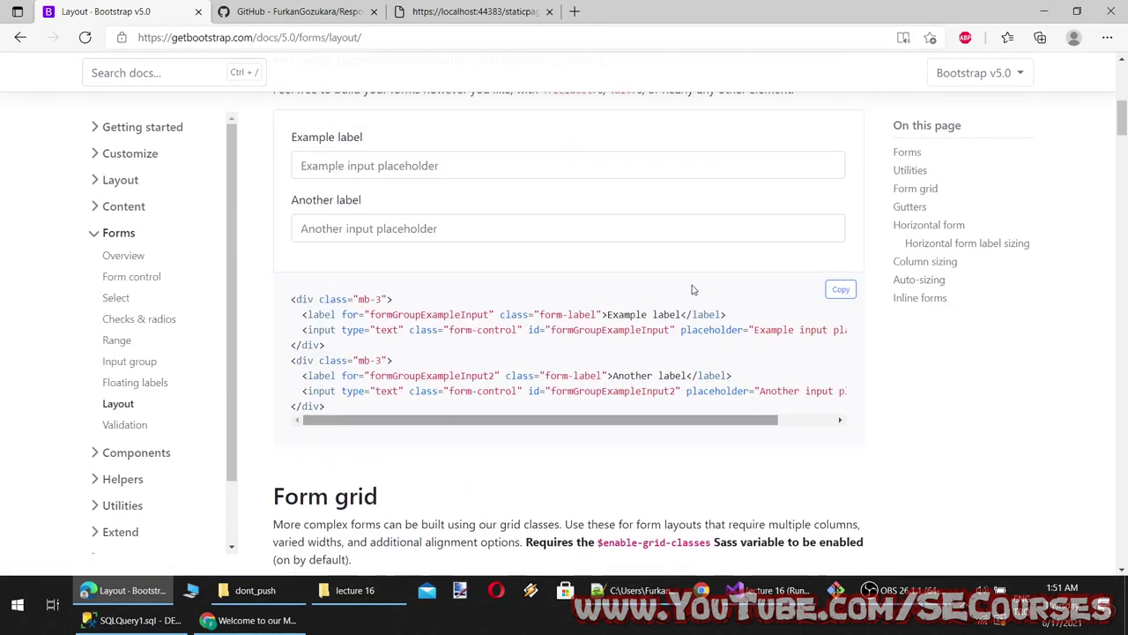
scroll(480, 252, "down", 1)
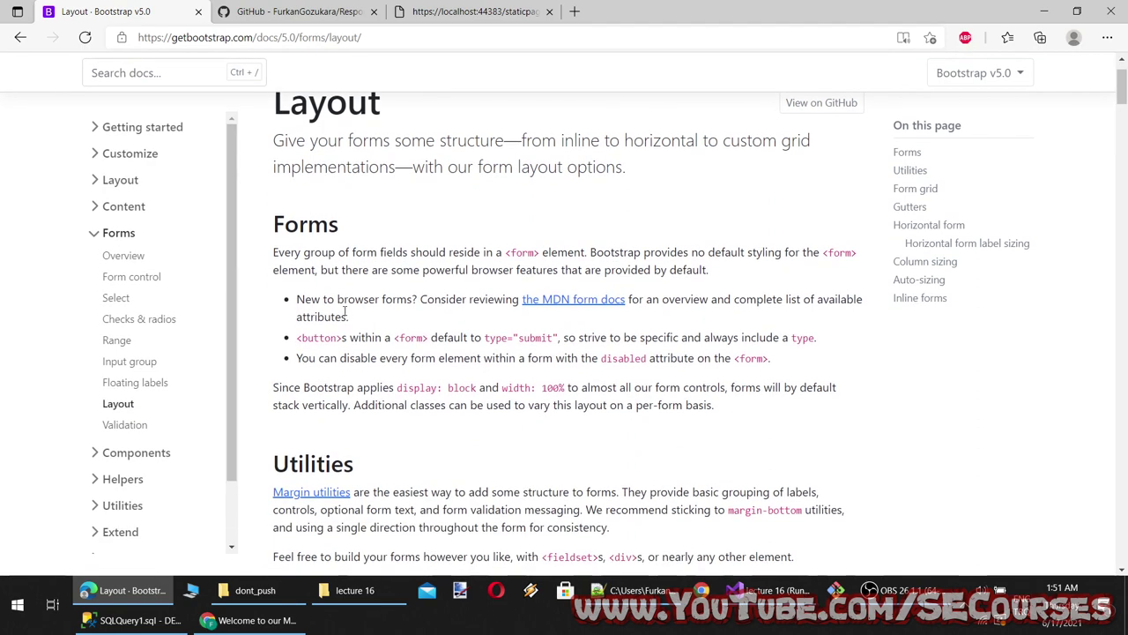
scroll(379, 300, "up", 1)
left_click(892, 589)
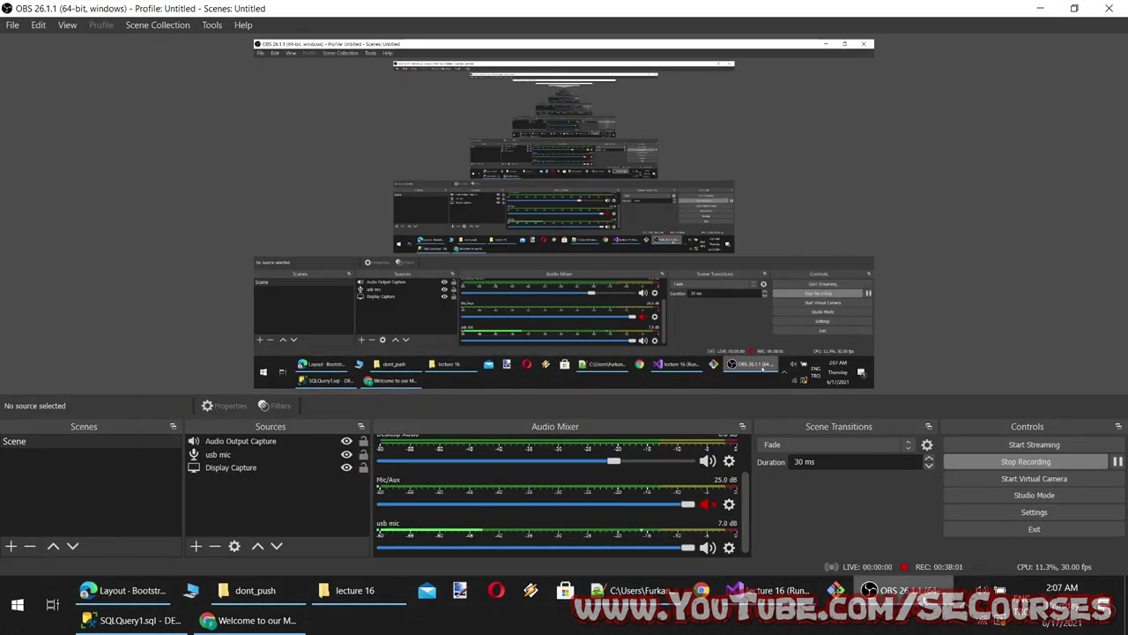
left_click(912, 592)
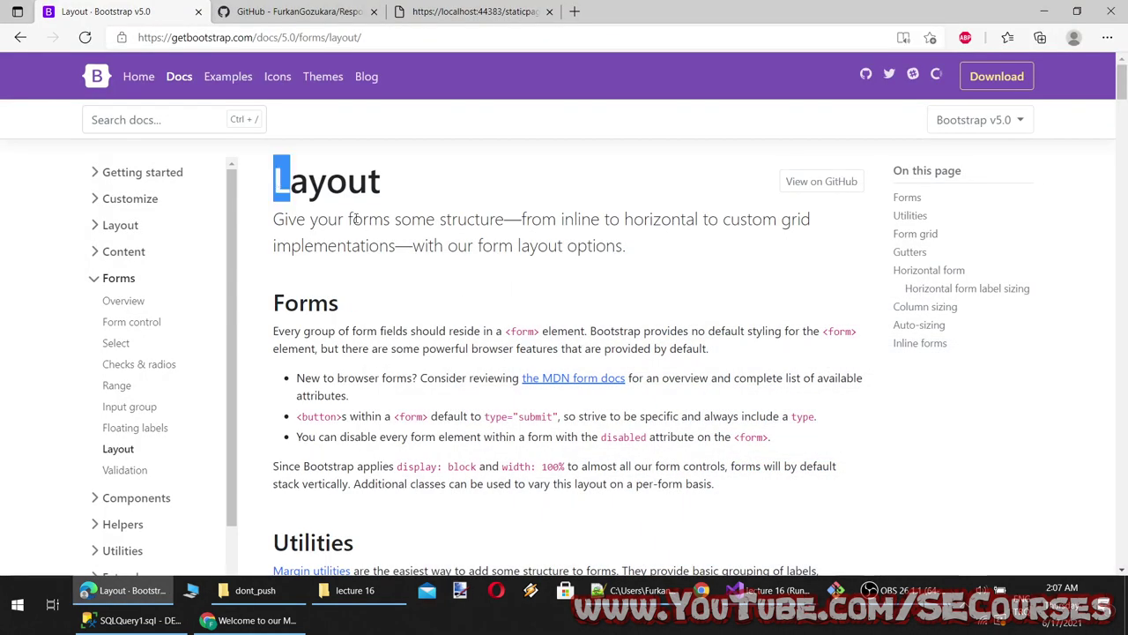
Read through the Layout page and highlight the g-3 class in the form code
scroll(332, 290, "up", 1)
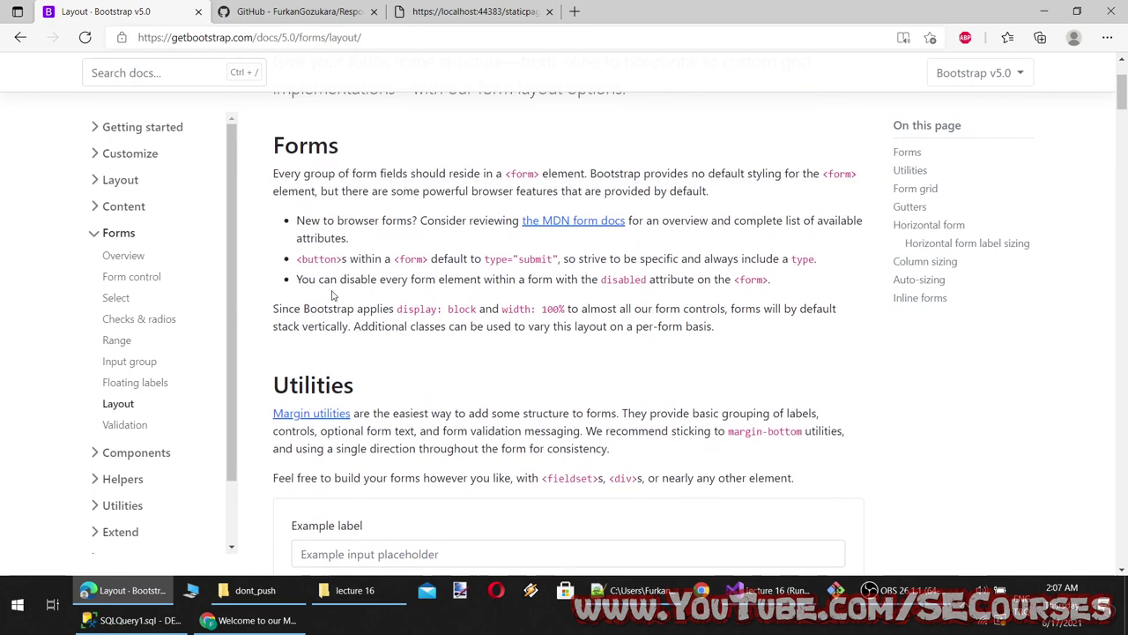
scroll(374, 298, "down", 3)
scroll(491, 373, "up", 2)
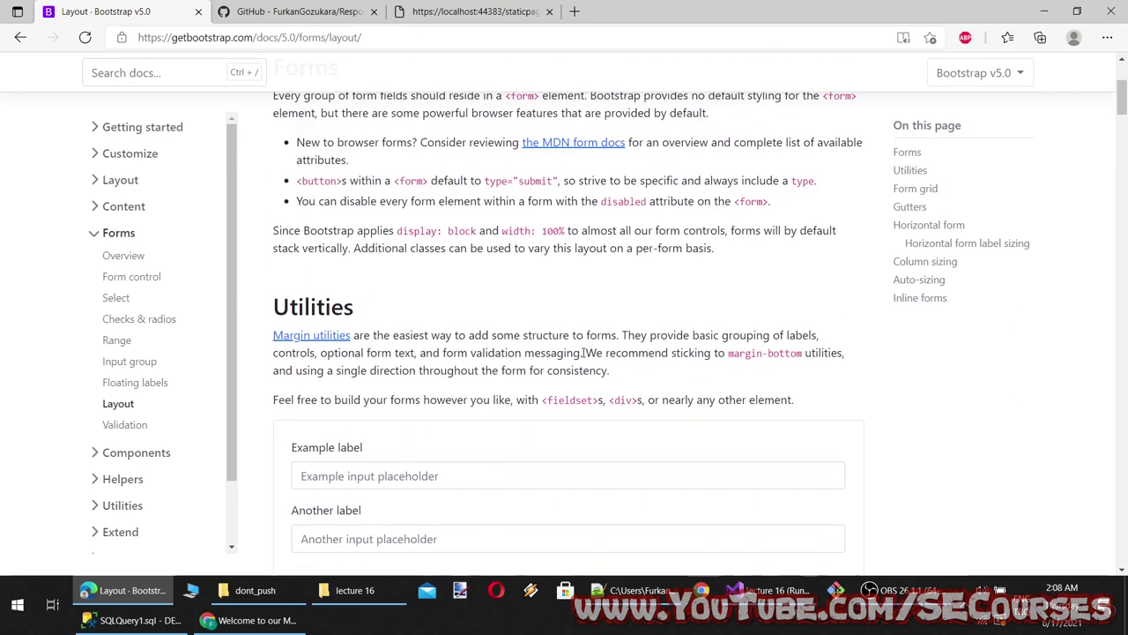
scroll(414, 327, "down", 2)
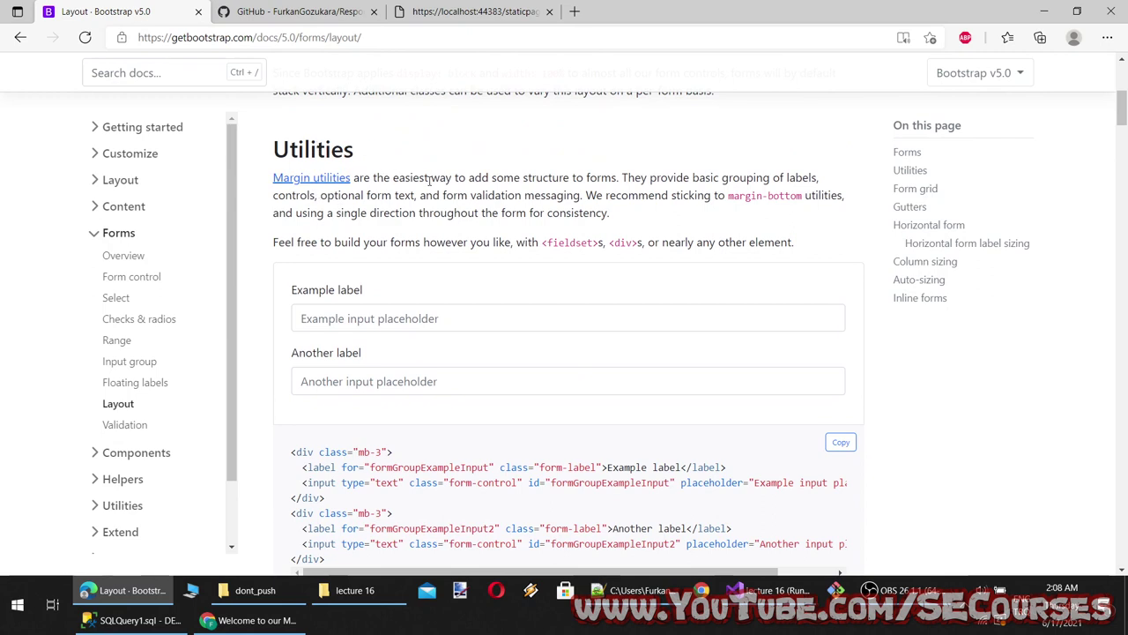
scroll(529, 281, "down", 2)
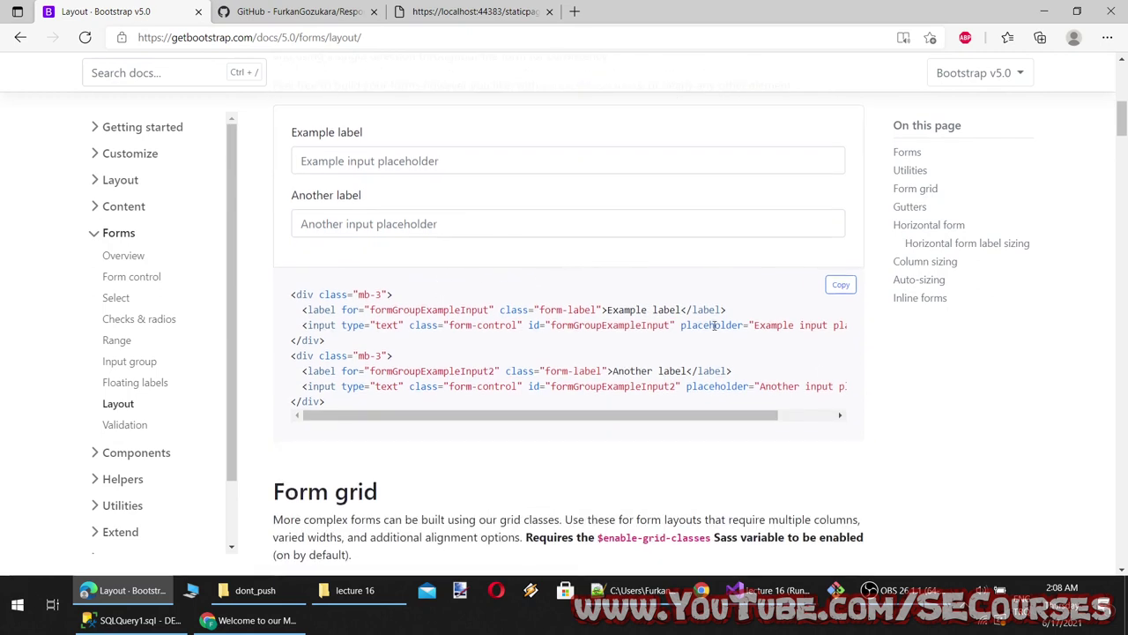
scroll(478, 381, "down", 5)
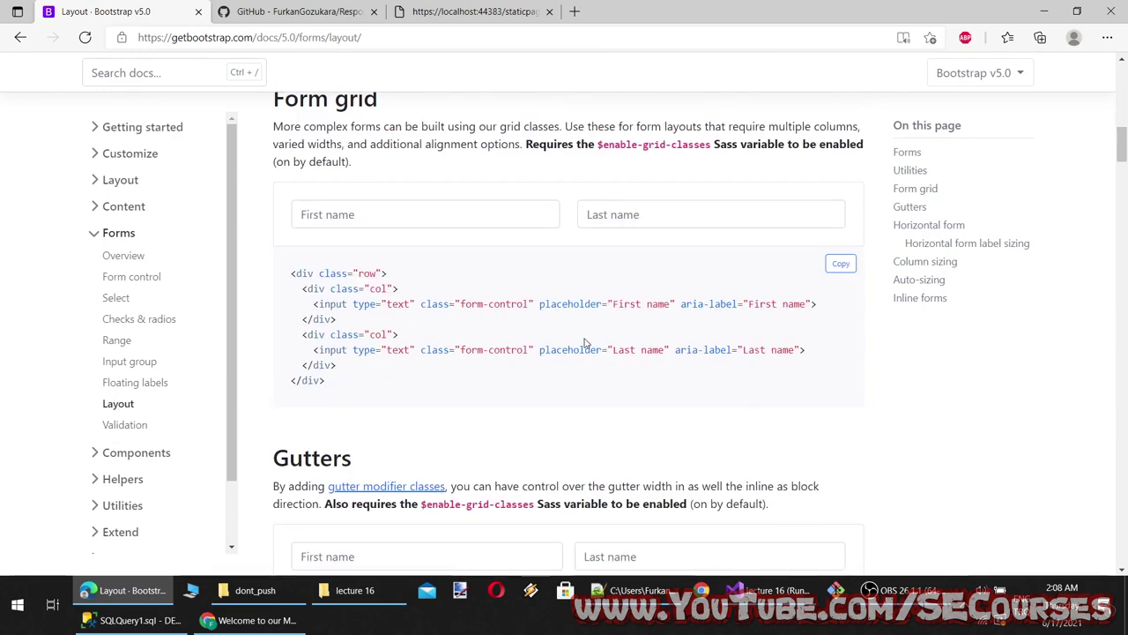
scroll(584, 342, "down", 4)
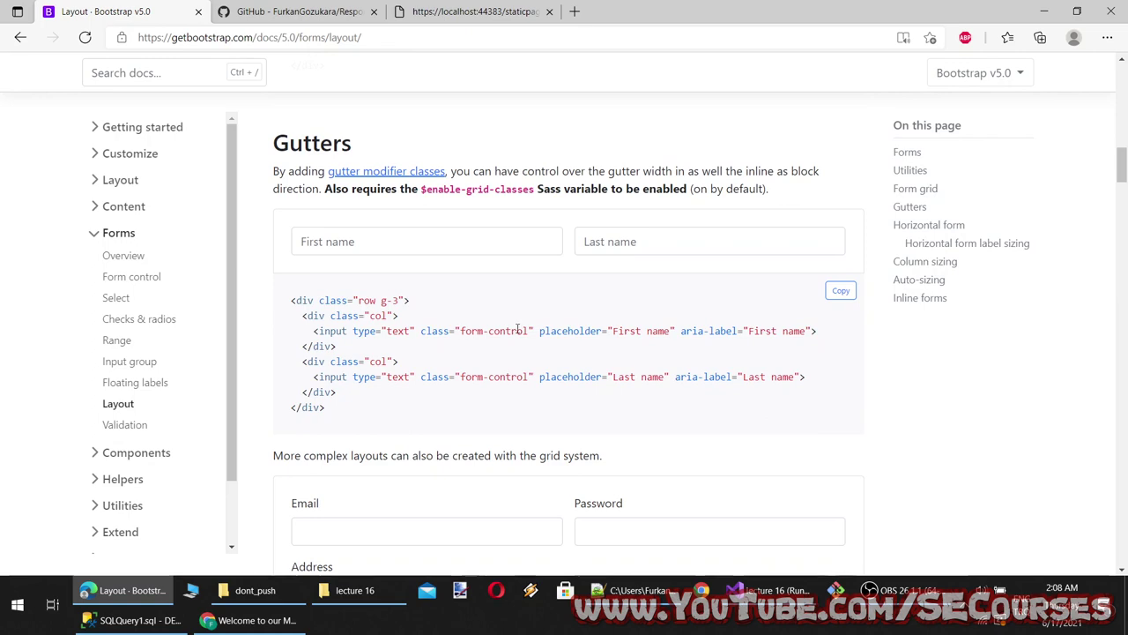
scroll(487, 362, "down", 7)
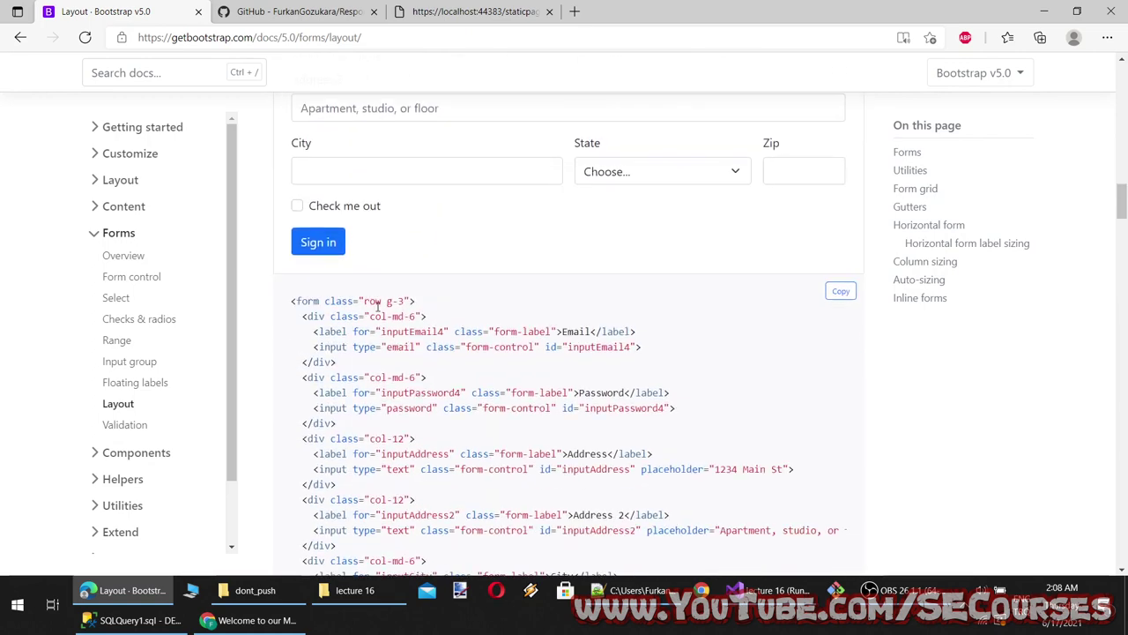
left_click_drag(402, 301, 387, 302)
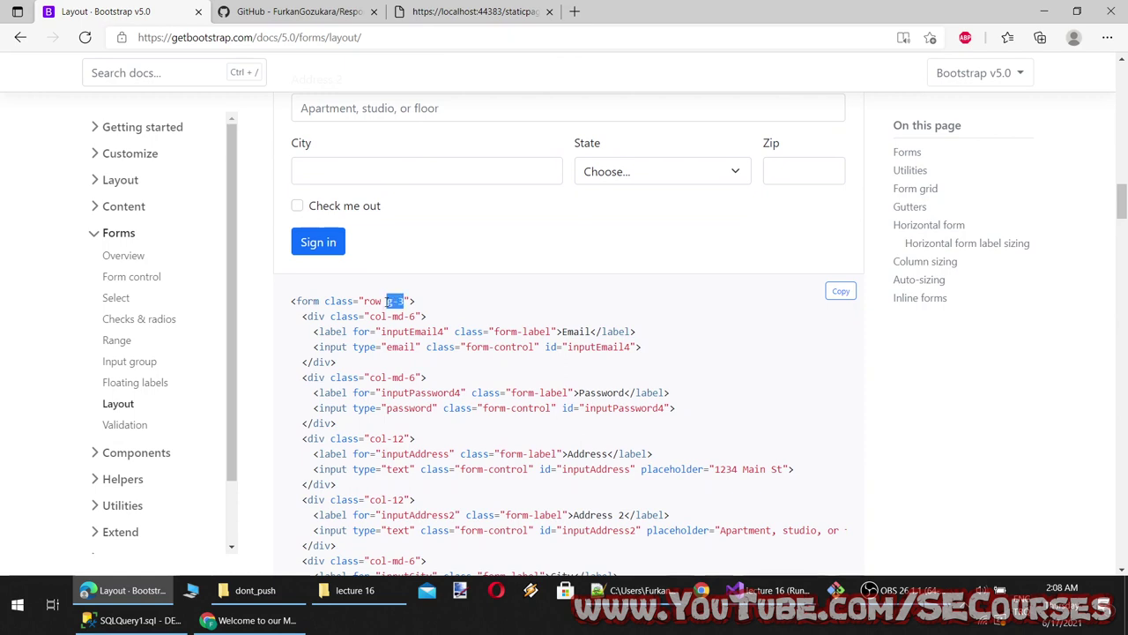
scroll(462, 324, "up", 3)
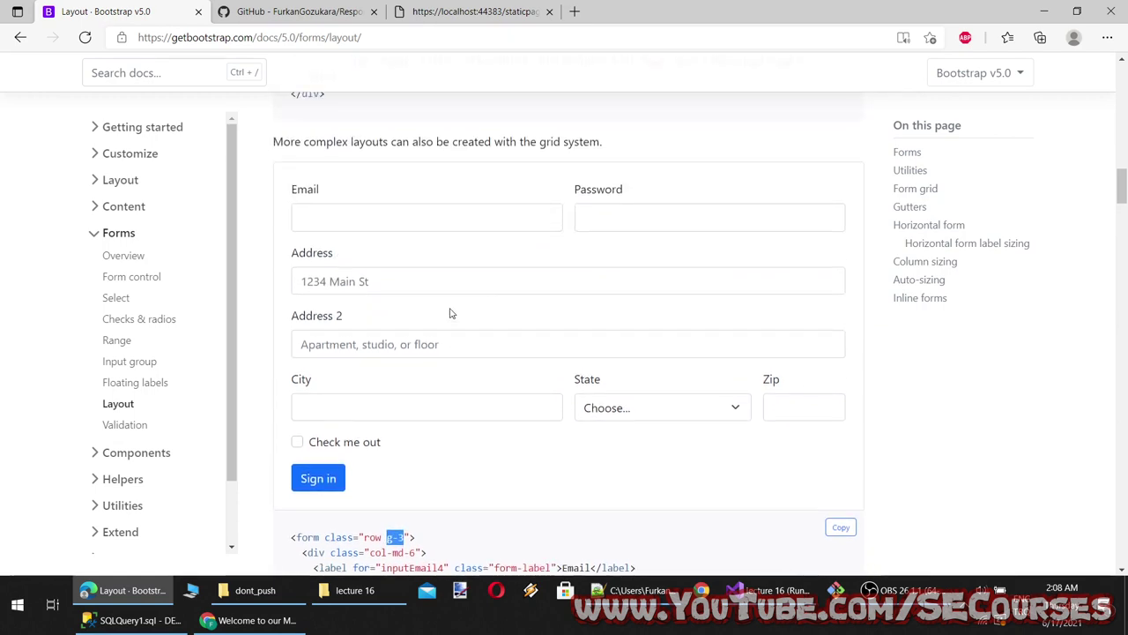
Open the Sizing utilities page in a new tab from the Utilities section and scroll through it
key("ctrl+t")
key("ctrl+t")
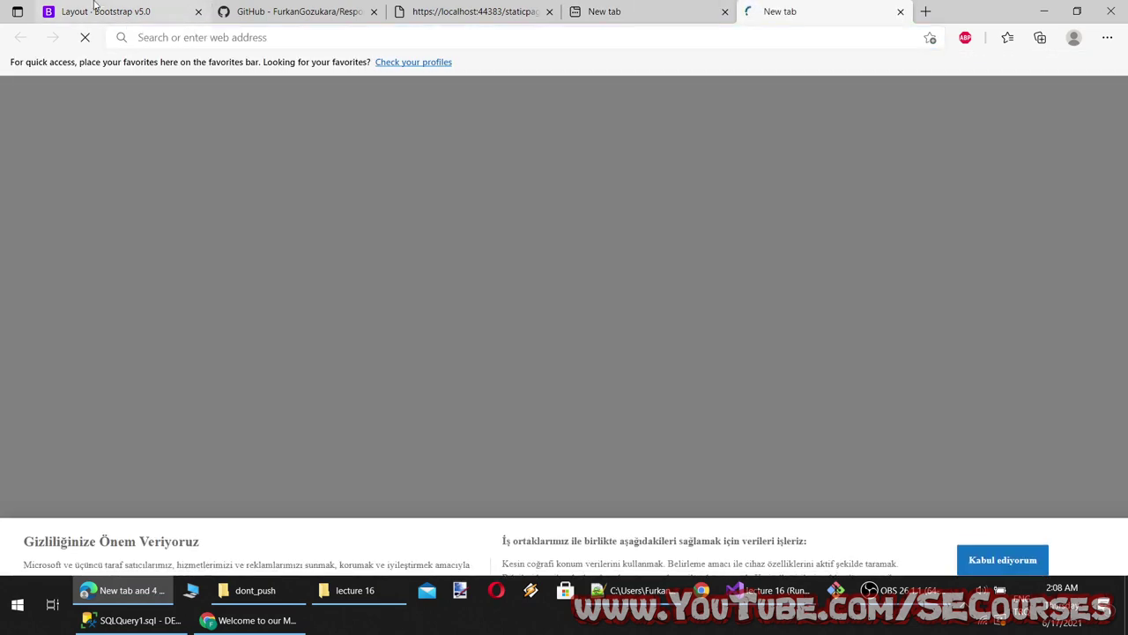
left_click(106, 12)
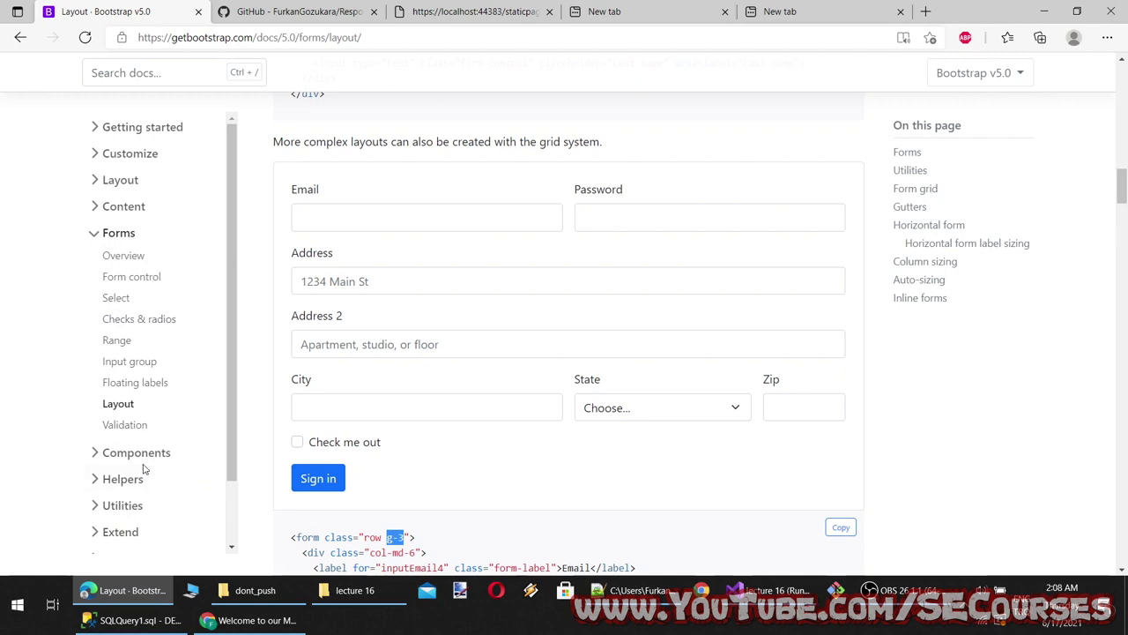
left_click(125, 509)
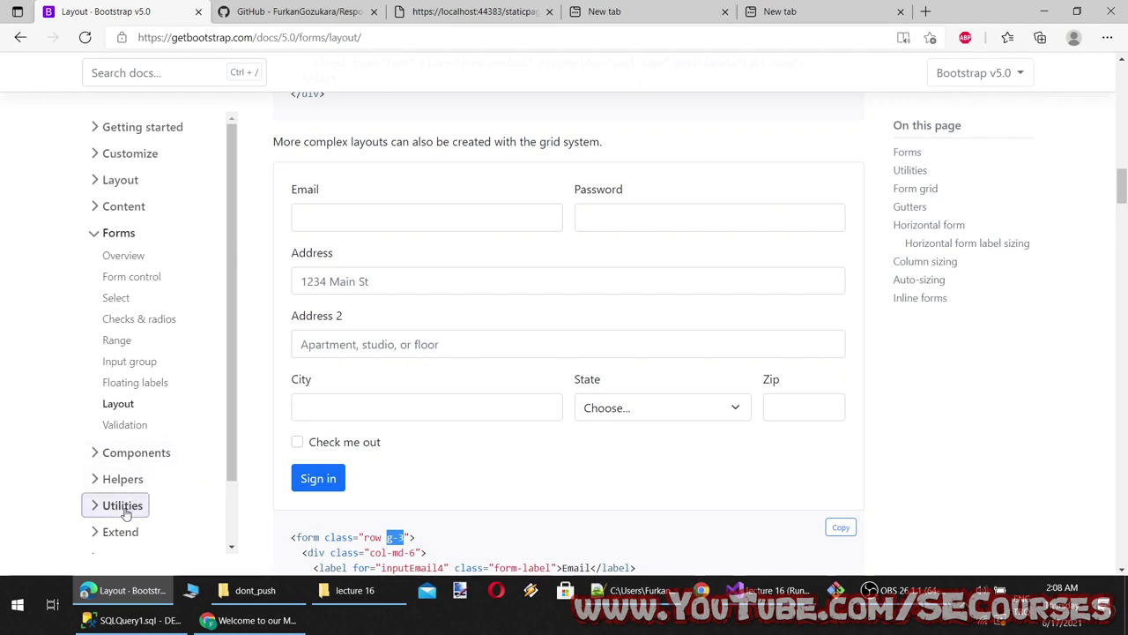
scroll(154, 480, "down", 3)
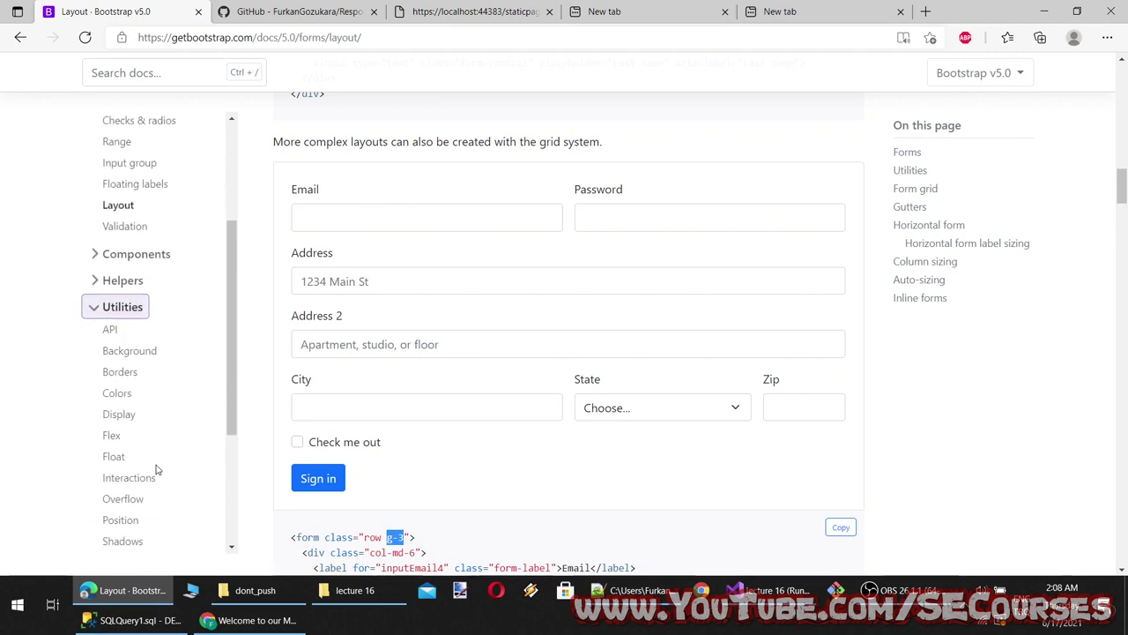
scroll(157, 470, "down", 2)
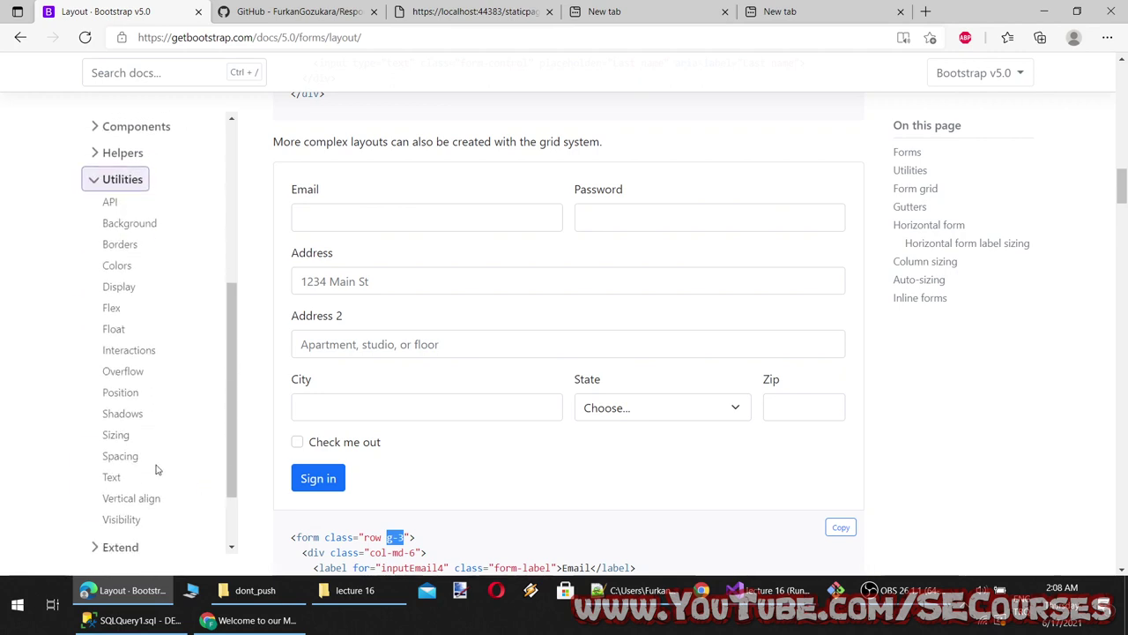
left_click(116, 429, "ctrl")
left_click(237, 8)
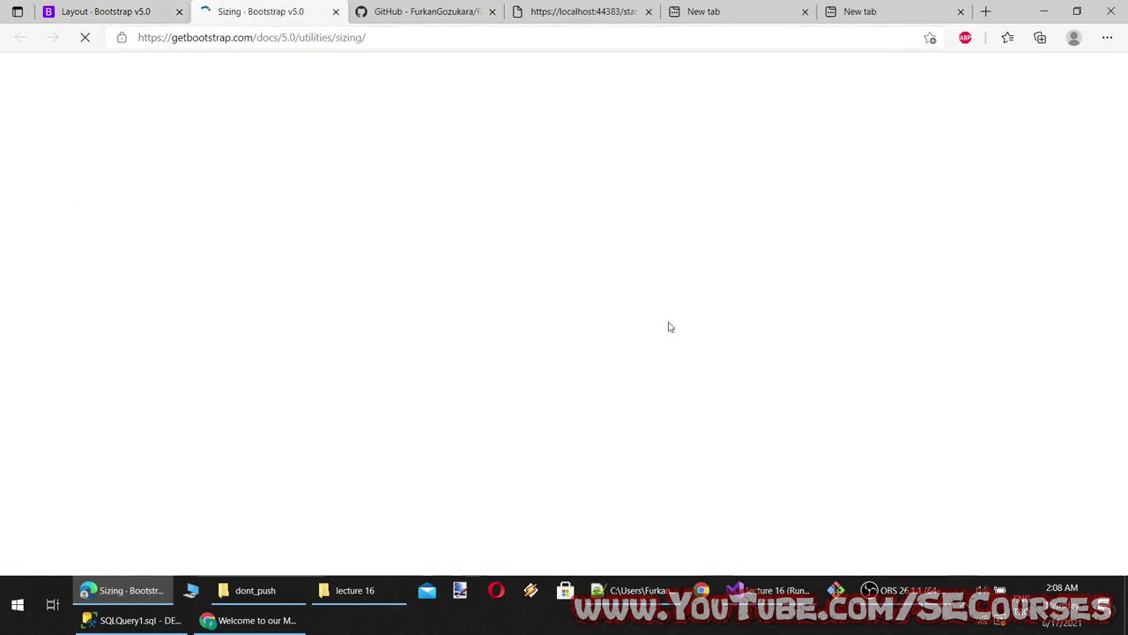
scroll(556, 350, "down", 5)
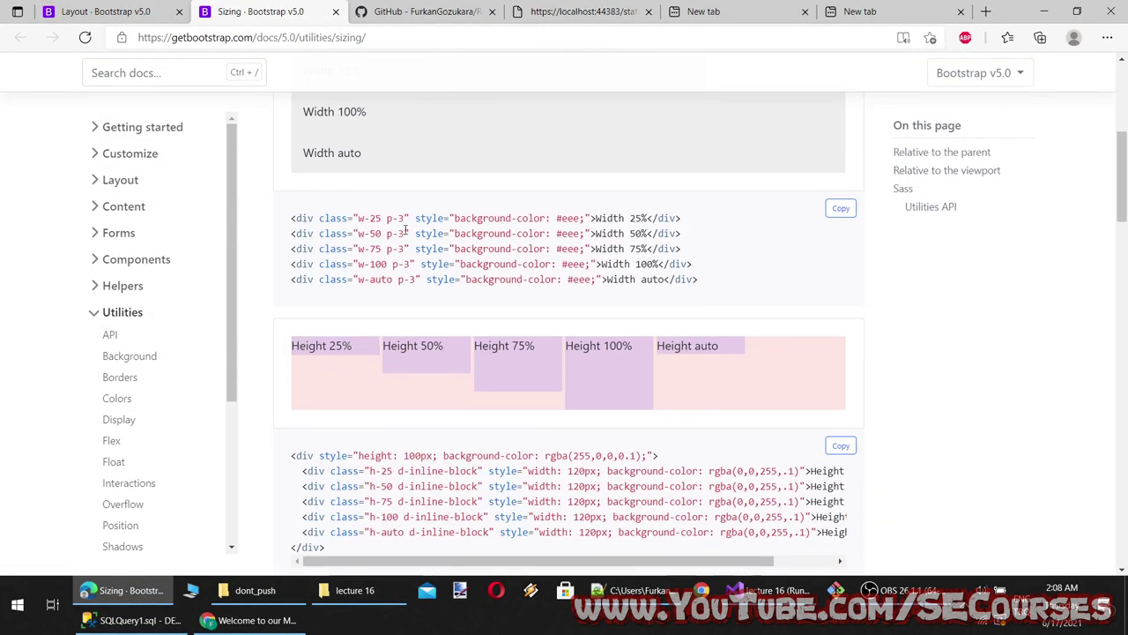
scroll(408, 280, "up", 3)
scroll(331, 283, "down", 5)
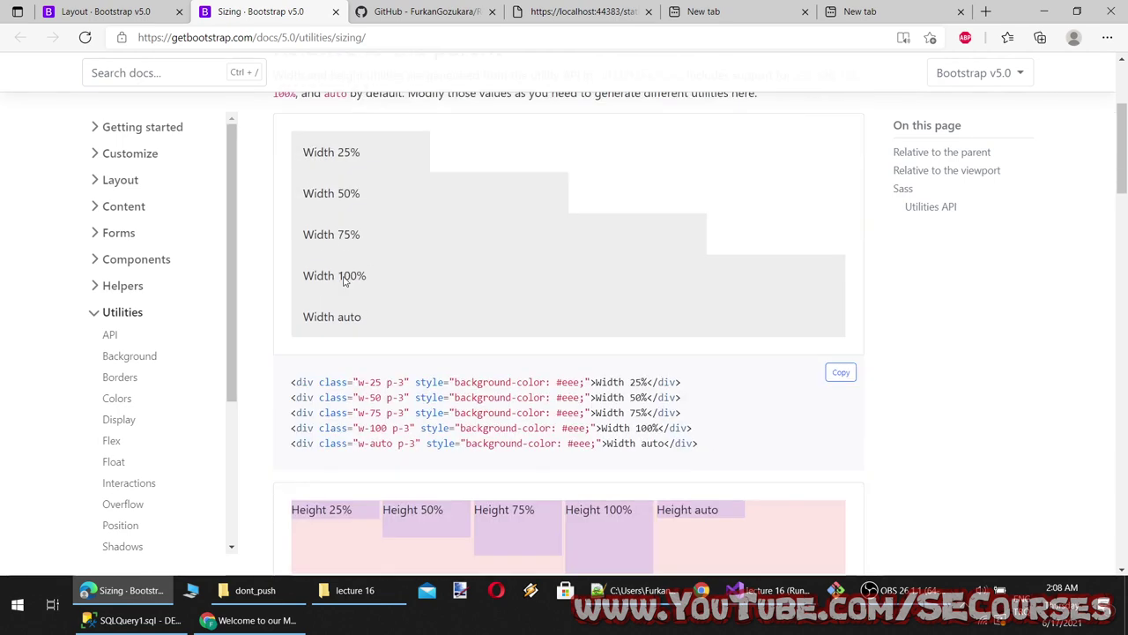
scroll(410, 324, "down", 14)
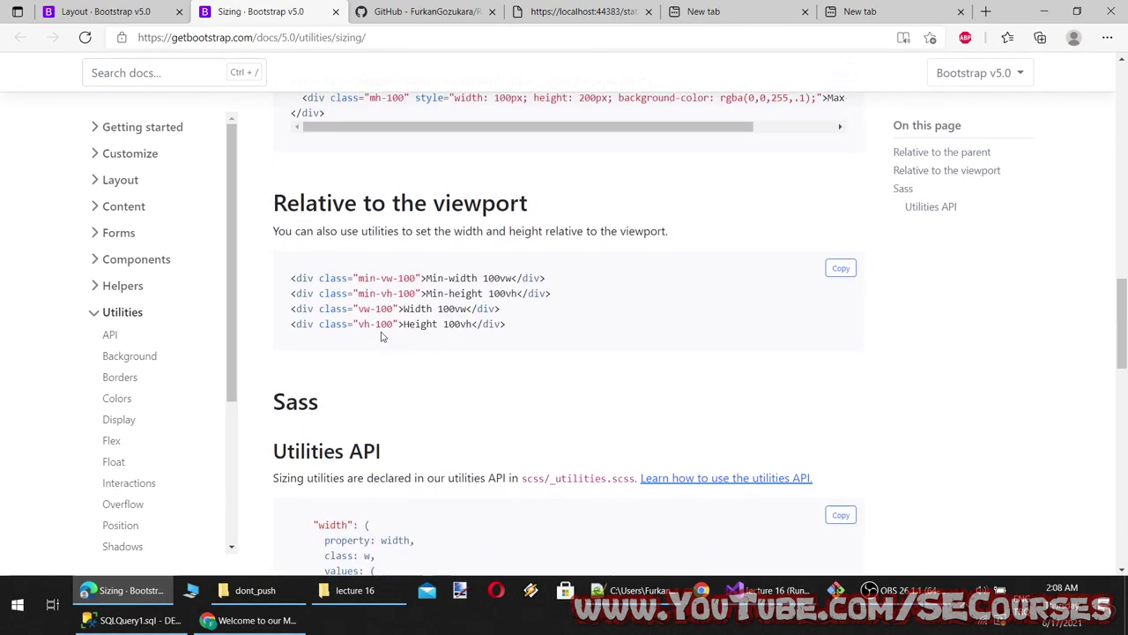
left_click(333, 37)
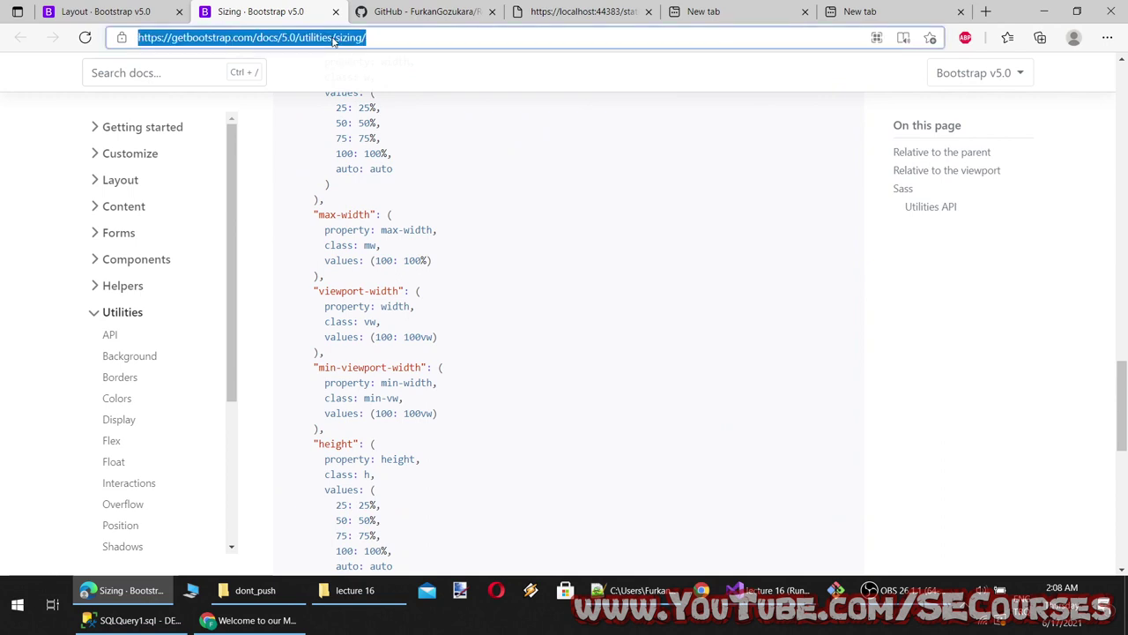
Search Google for 'what is g-3 bootstrap' and open the Grid system · Bootstrap v5.0 result
type("what is g-3 boost")
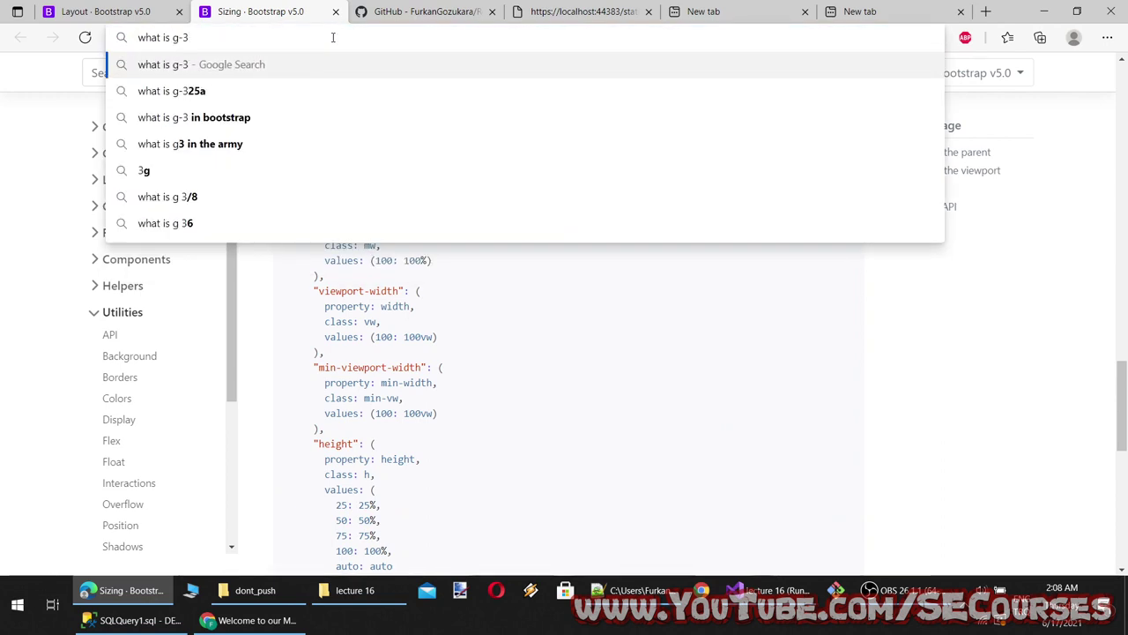
key("BackSpace")
key("BackSpace")
type("tstrap")
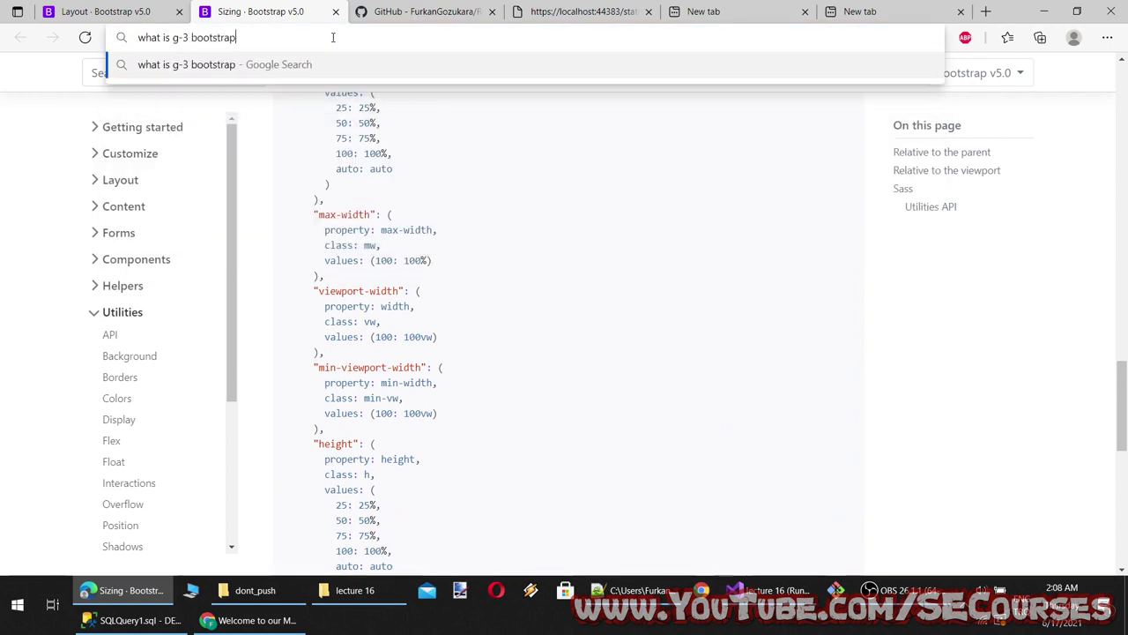
key("Return")
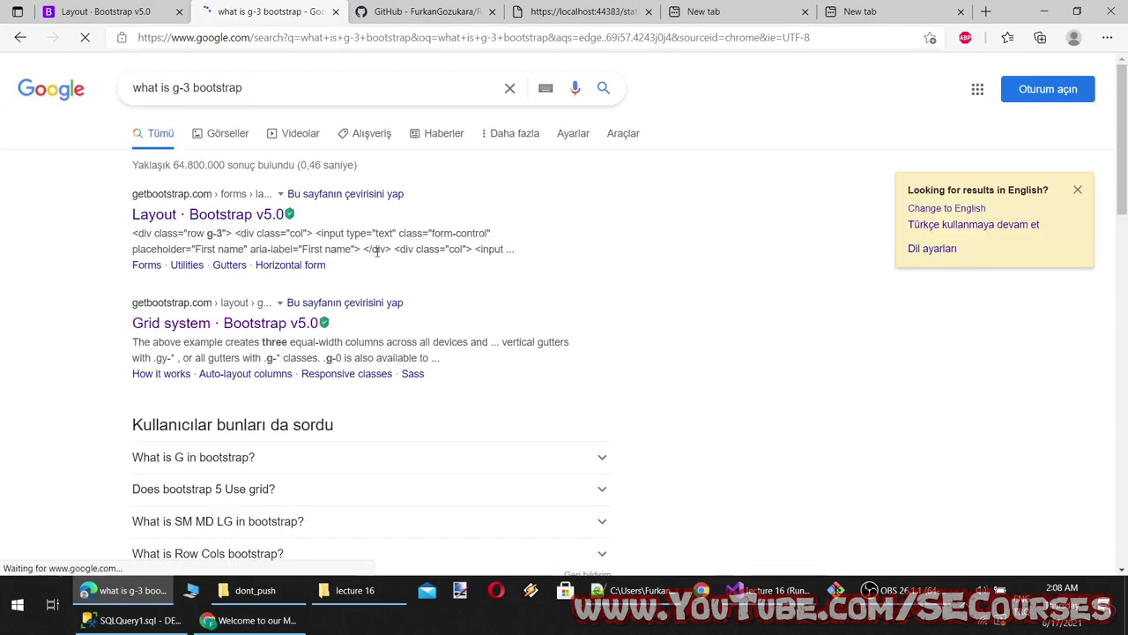
key("alt+Left")
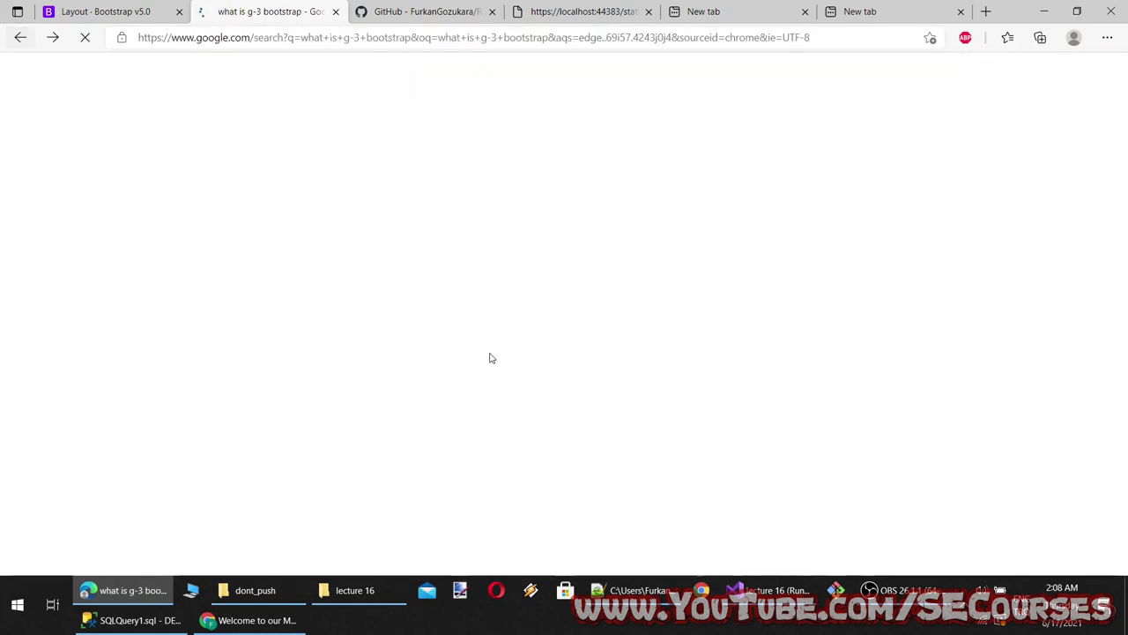
left_click(199, 328)
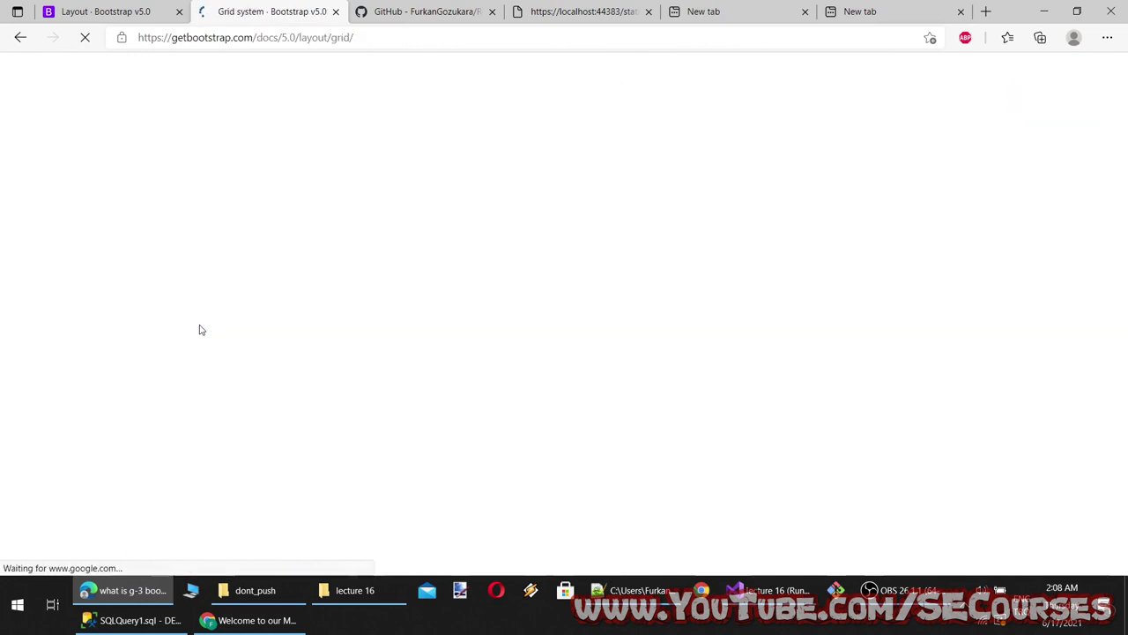
Scroll through the Bootstrap Grid system page, selecting a block of its text along the way
scroll(416, 329, "down", 3)
scroll(433, 335, "up", 1)
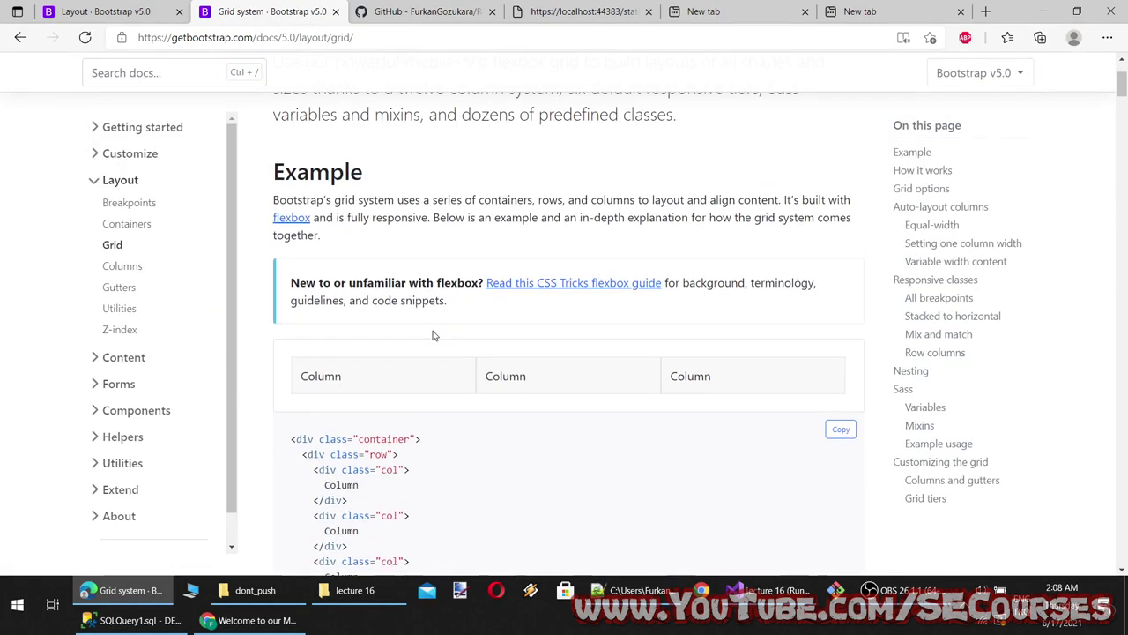
scroll(433, 334, "down", 3)
scroll(433, 334, "up", 4)
scroll(436, 331, "down", 7)
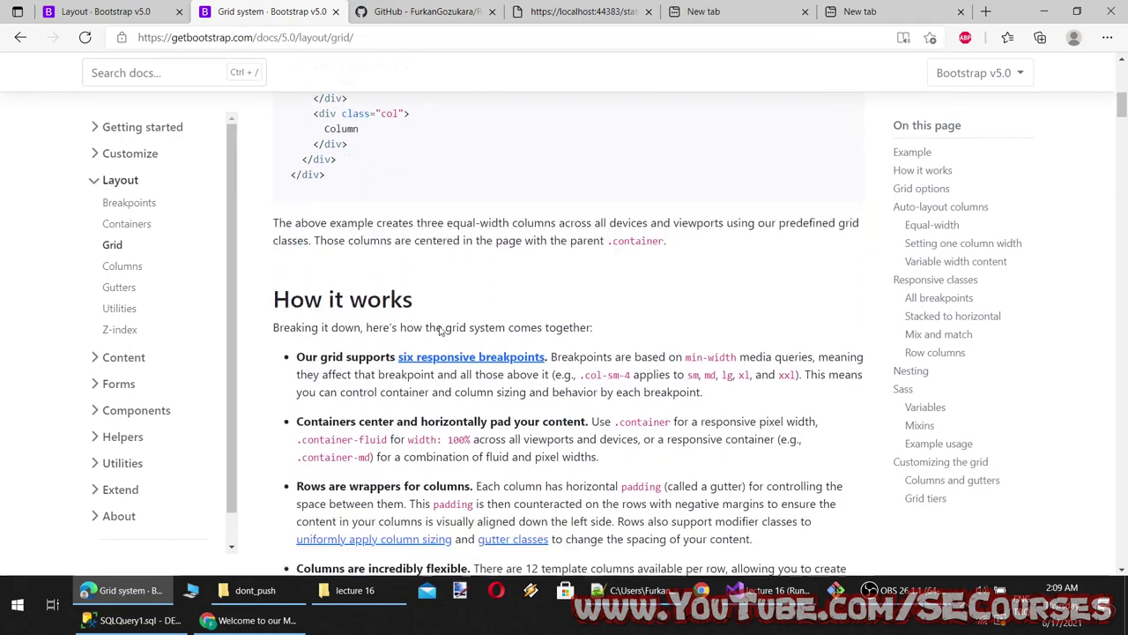
scroll(439, 330, "down", 8)
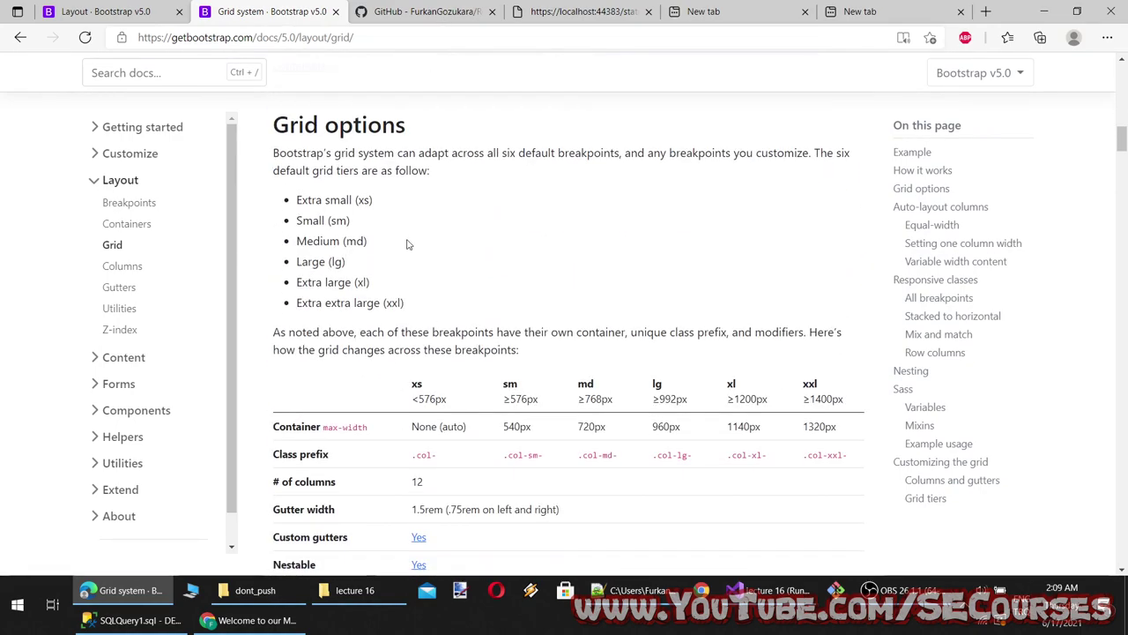
left_click_drag(296, 220, 406, 303)
scroll(574, 365, "down", 2)
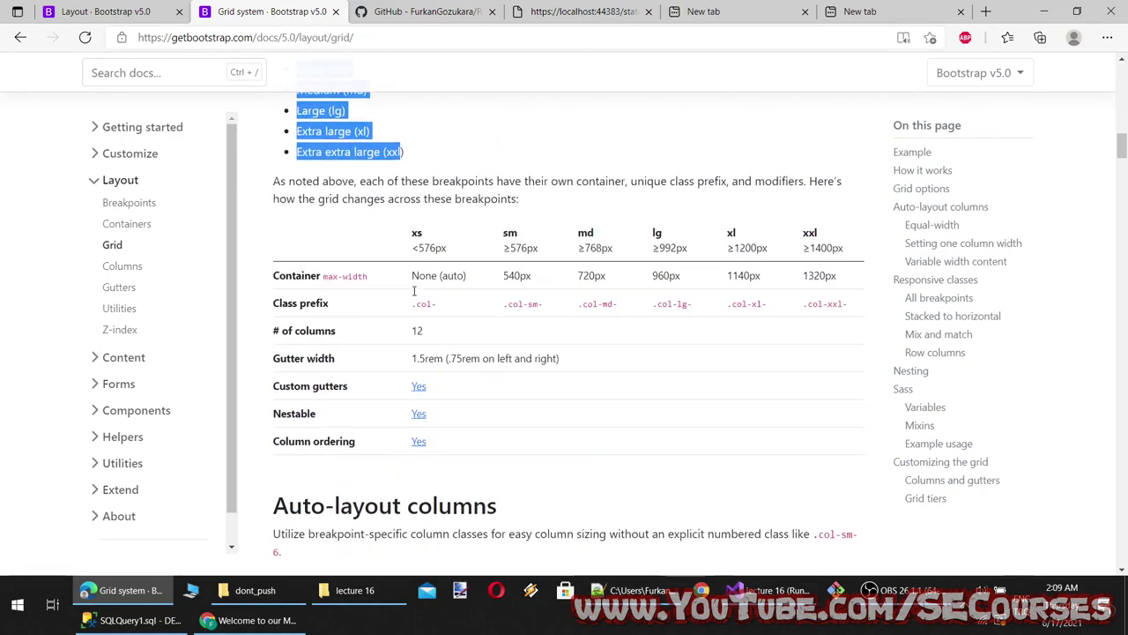
scroll(575, 364, "down", 4)
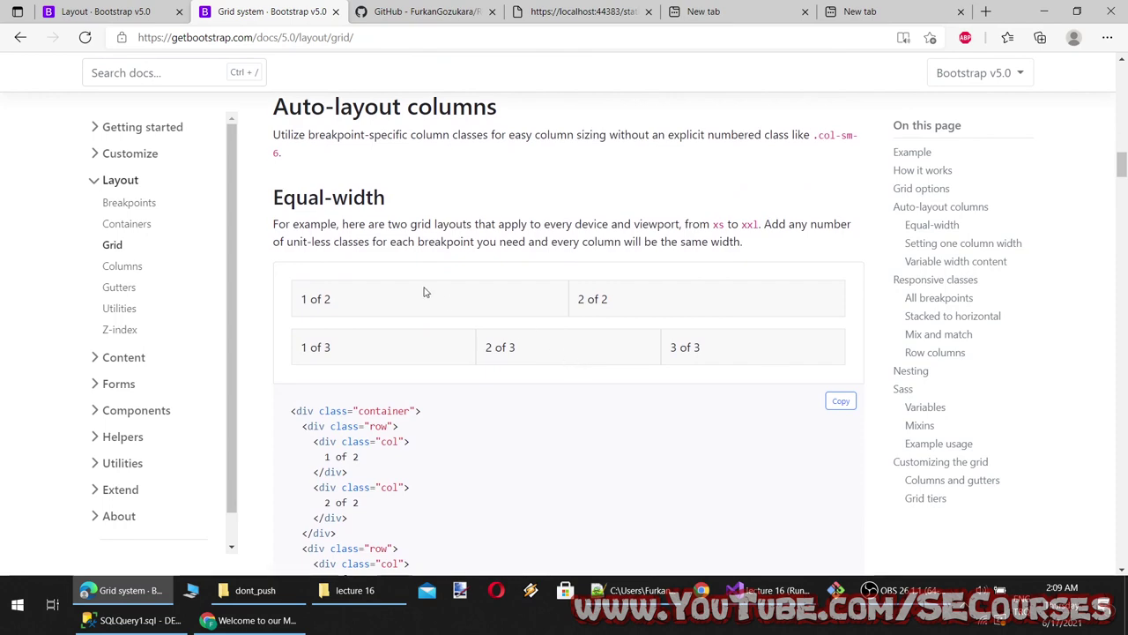
scroll(424, 292, "down", 7)
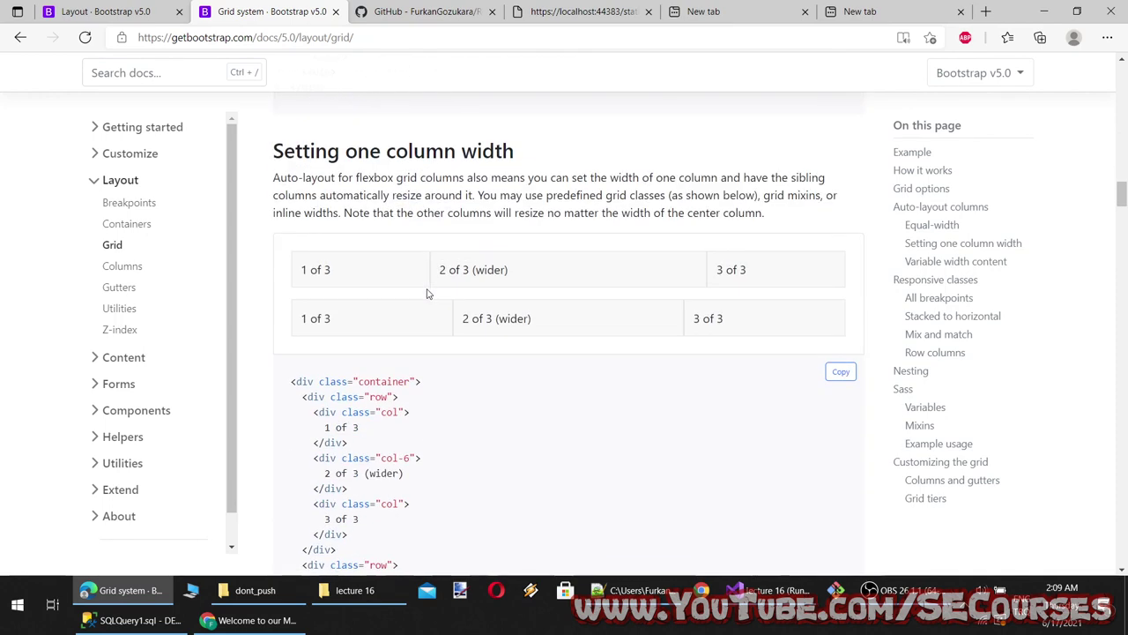
scroll(496, 364, "down", 13)
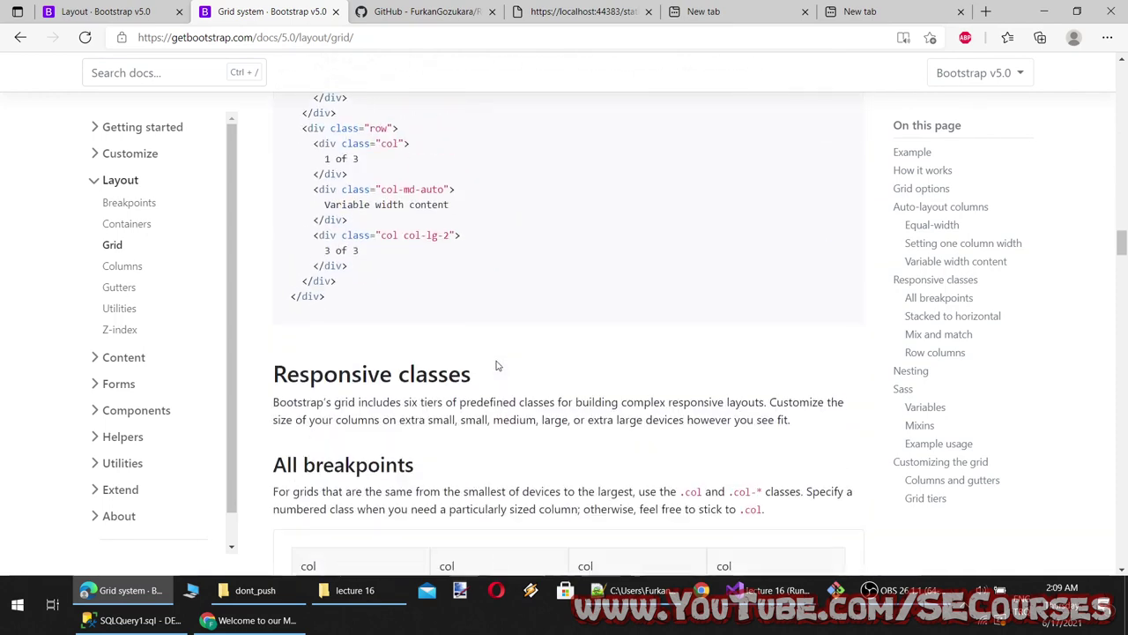
scroll(496, 364, "down", 3)
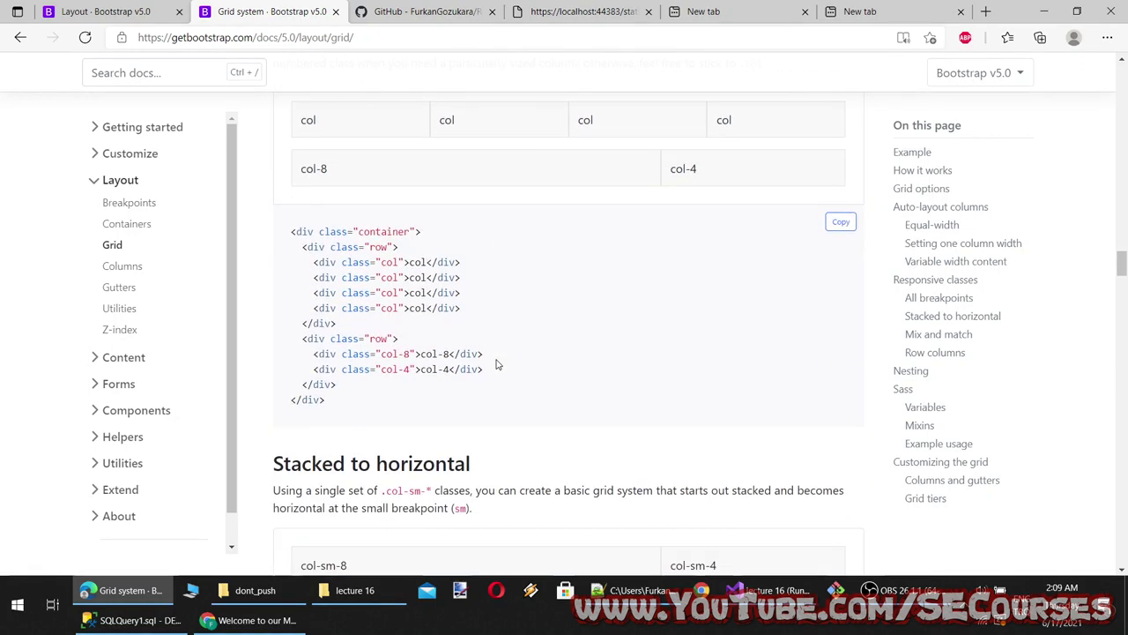
scroll(497, 364, "down", 10)
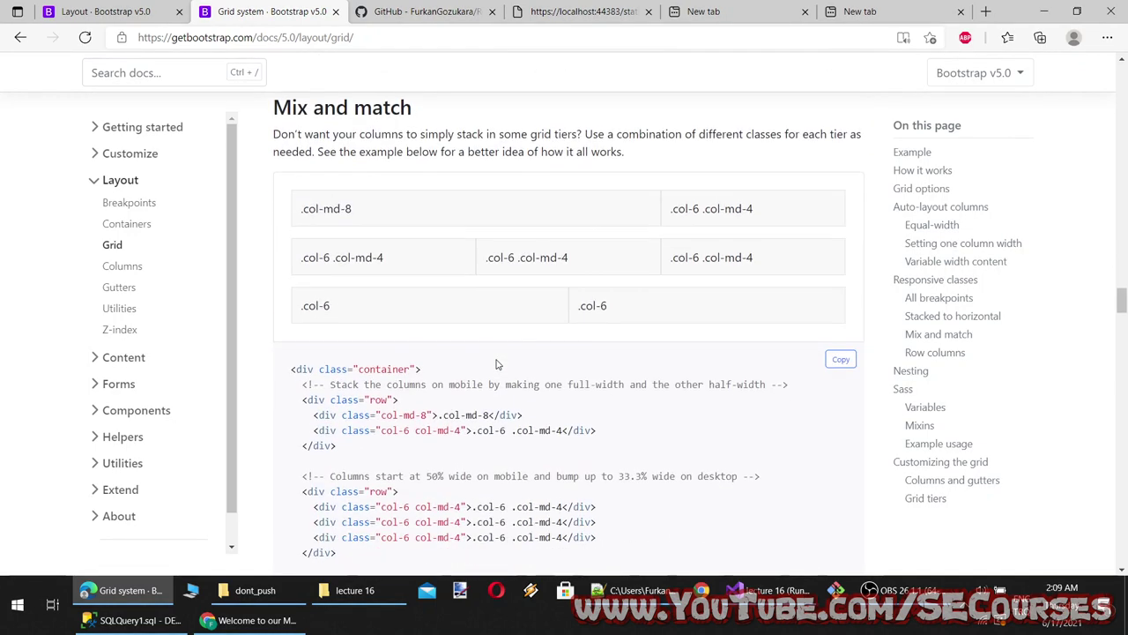
scroll(496, 364, "down", 6)
scroll(496, 364, "down", 15)
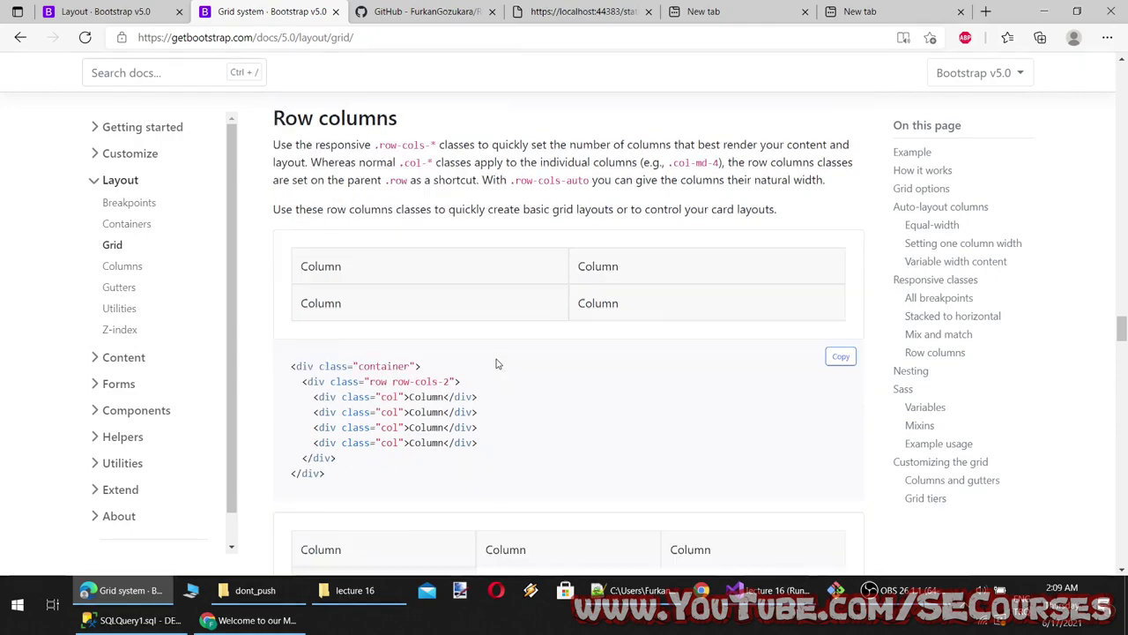
scroll(496, 364, "down", 15)
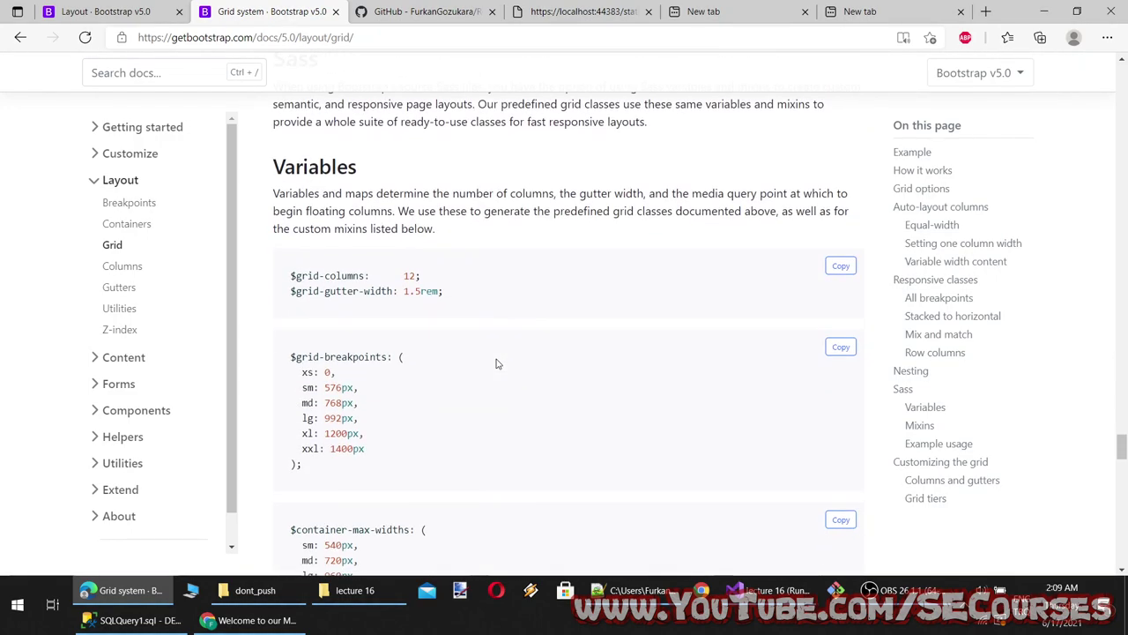
scroll(496, 364, "down", 8)
Go back to the Google results and reopen the Grid system · Bootstrap v5.0 result
left_click(20, 40)
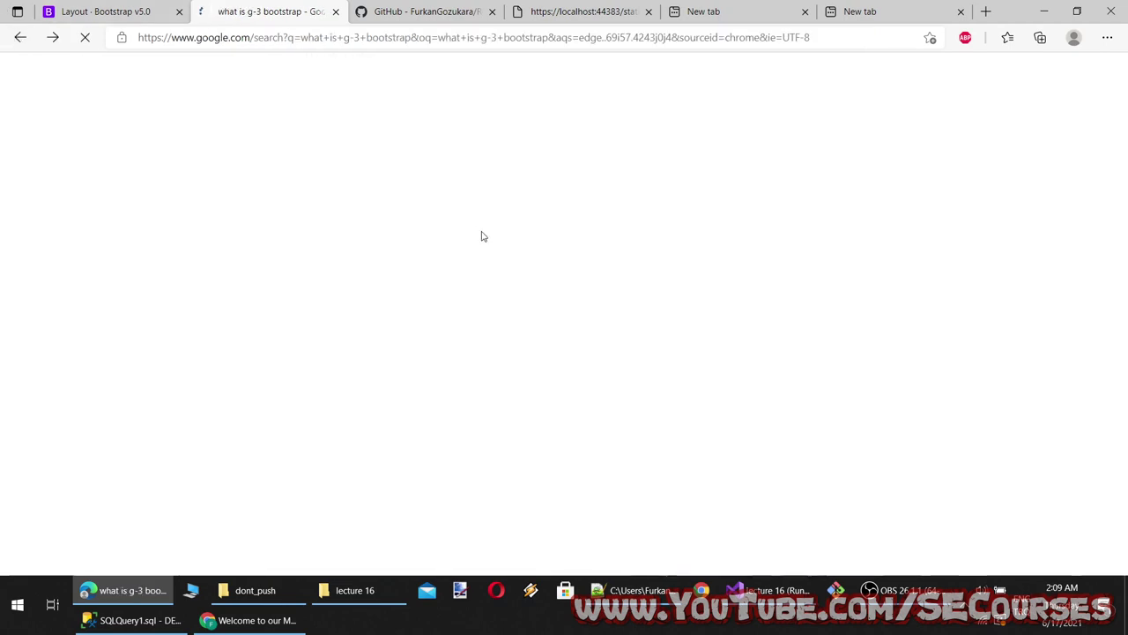
scroll(280, 397, "down", 4)
scroll(329, 342, "up", 3)
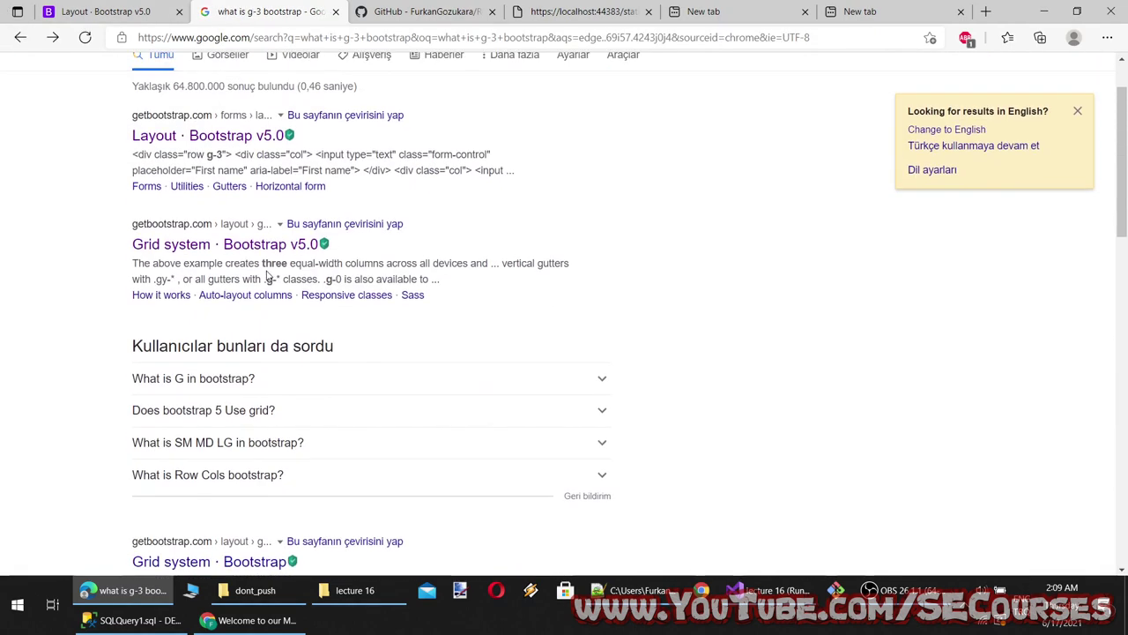
left_click(259, 244)
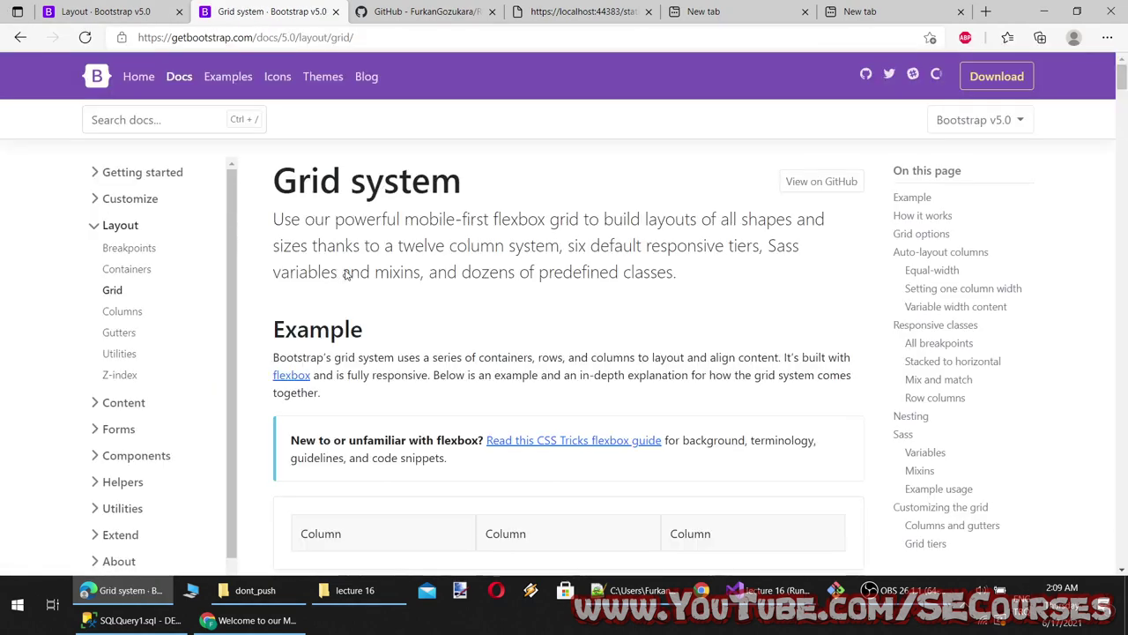
Search the Grid system page for 'g-' and open the gutter classes link in a new tab
key("ctrl+f")
type("g-/*")
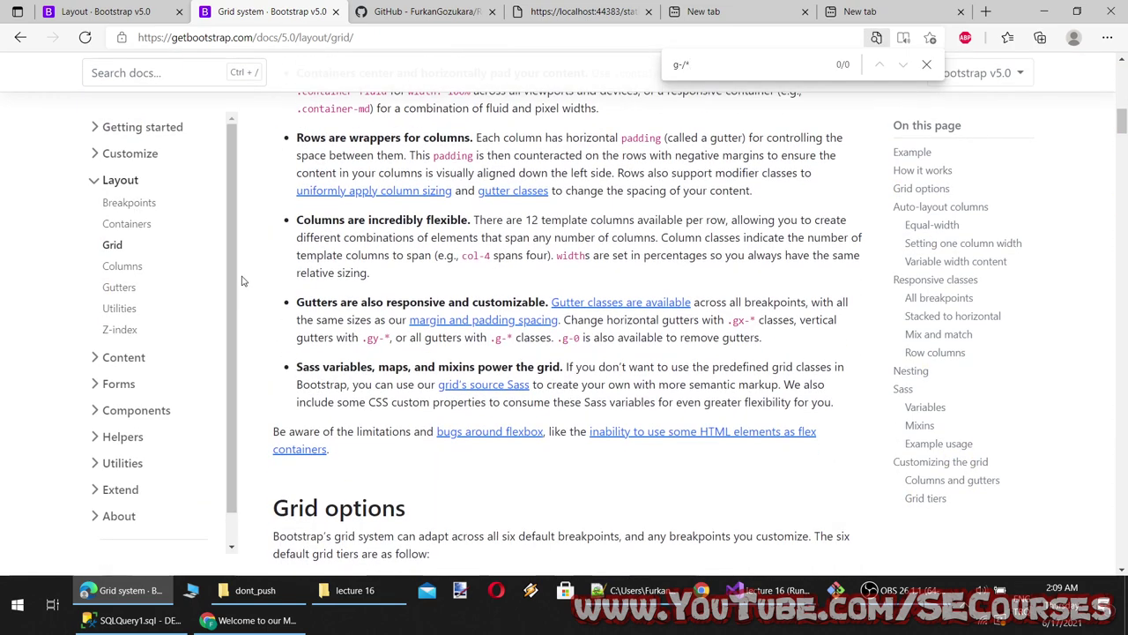
type("*")
middle_click(619, 300)
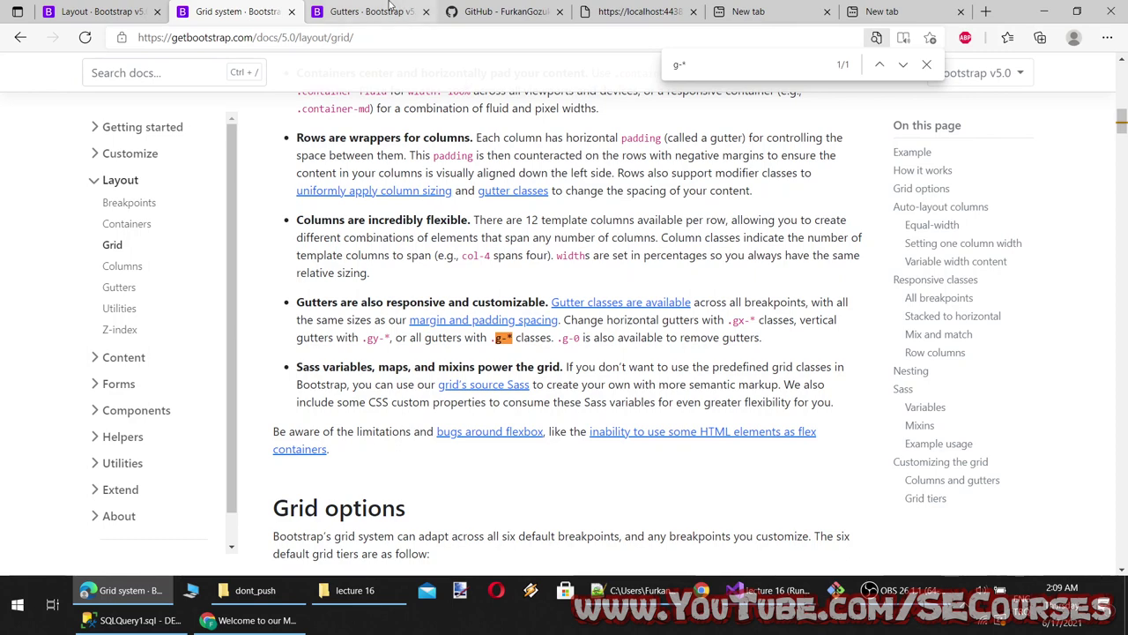
key("ctrl+Tab")
Skim the Gutters page, then return to the Forms layout page
scroll(346, 275, "down", 1)
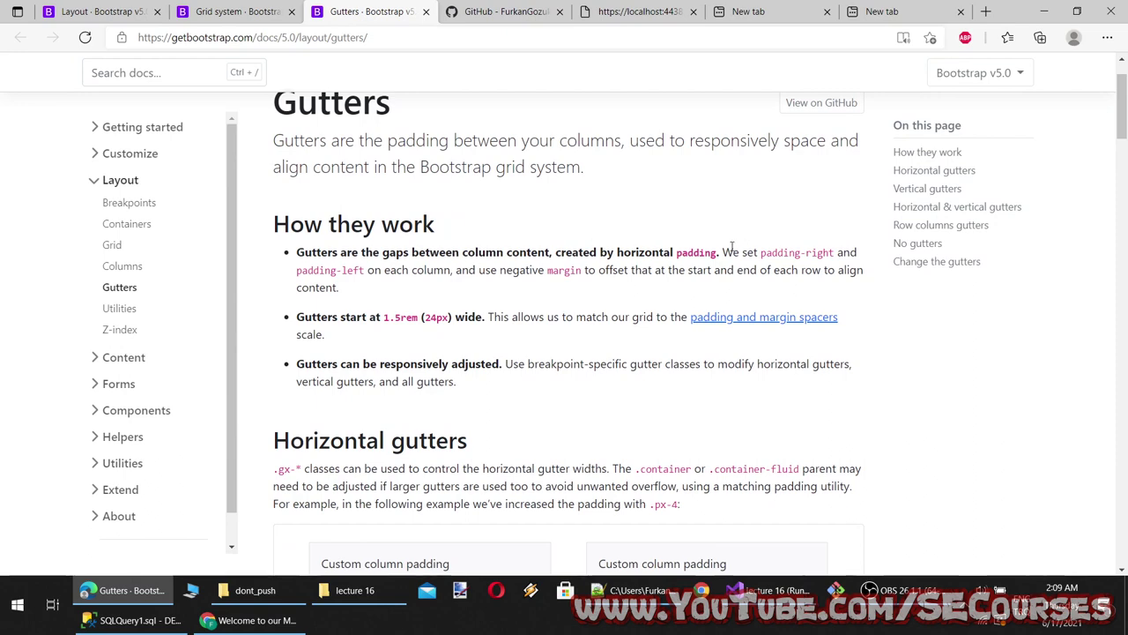
scroll(538, 370, "down", 3)
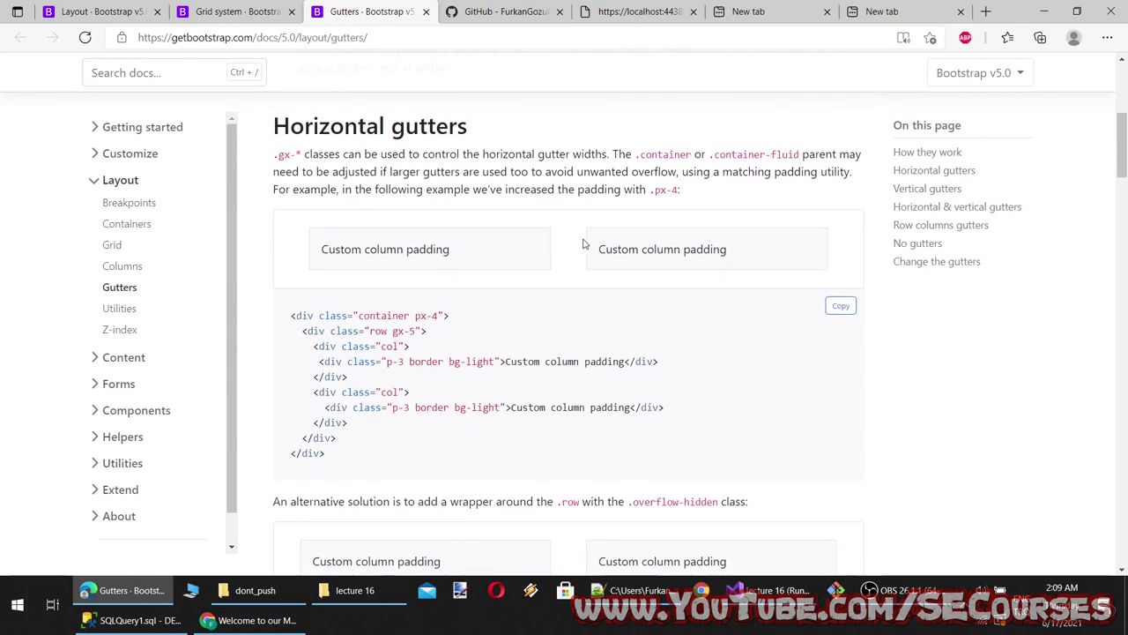
left_click(251, 11)
left_click(138, 9)
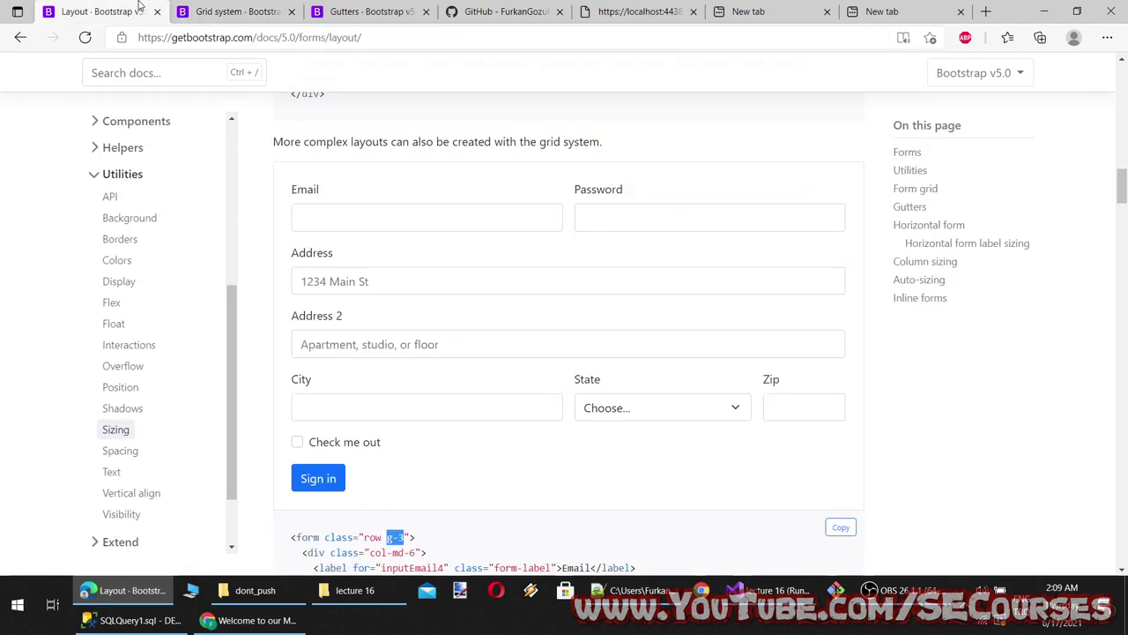
Select and copy the Gutters section's first/last name row code sample for Visual Studio
left_click(566, 226)
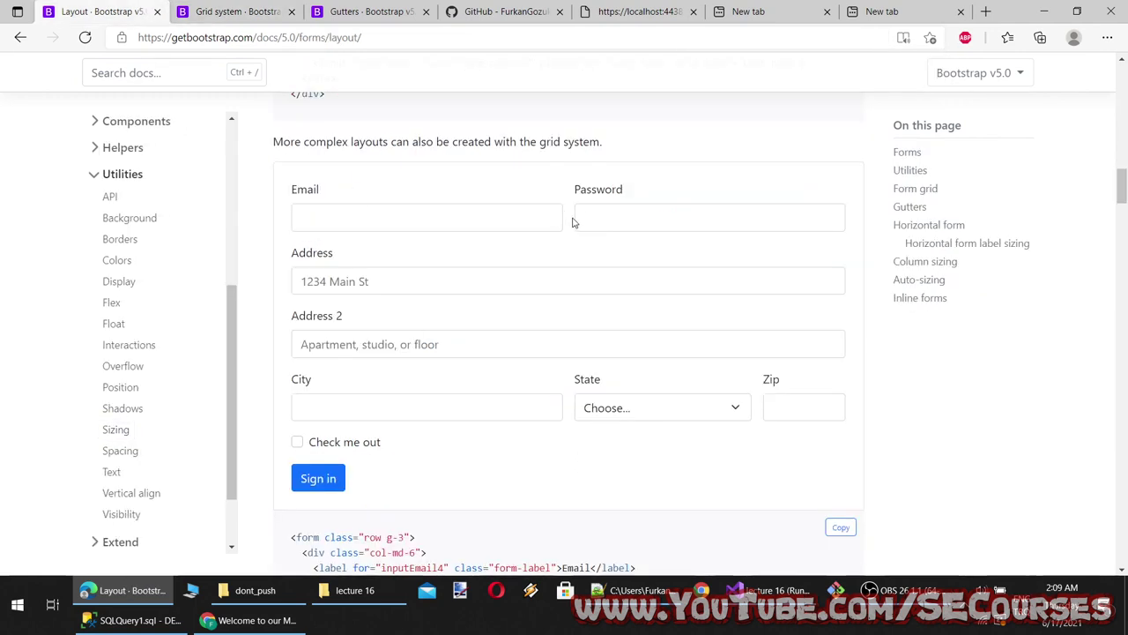
scroll(498, 287, "up", 4)
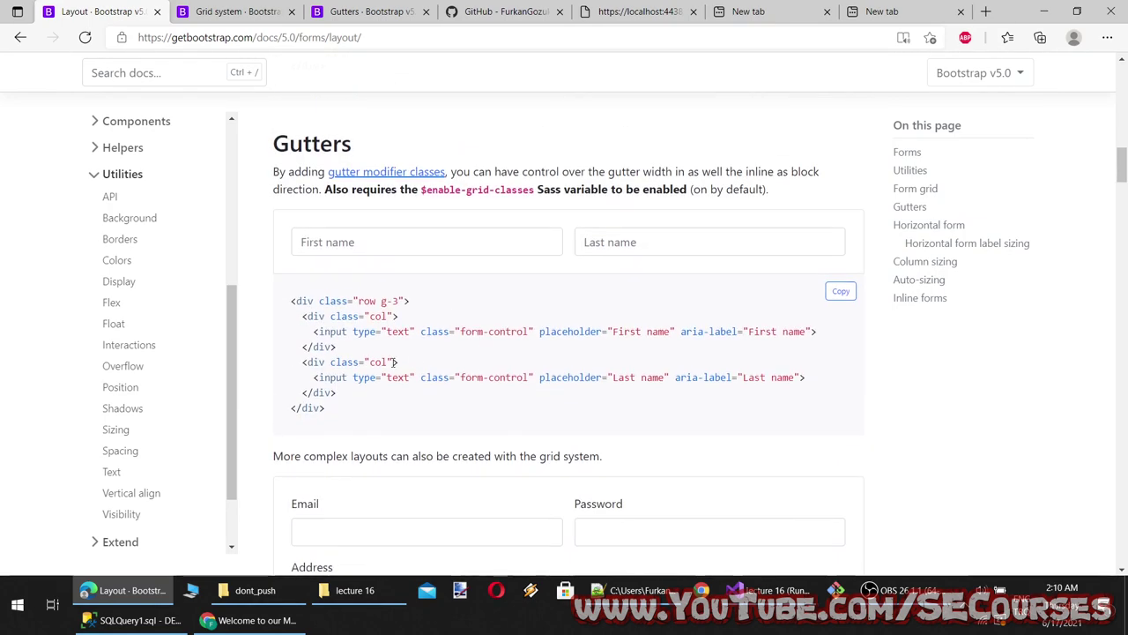
scroll(370, 365, "down", 2)
scroll(343, 348, "up", 1)
left_click_drag(335, 330, 277, 217)
key("ctrl+c")
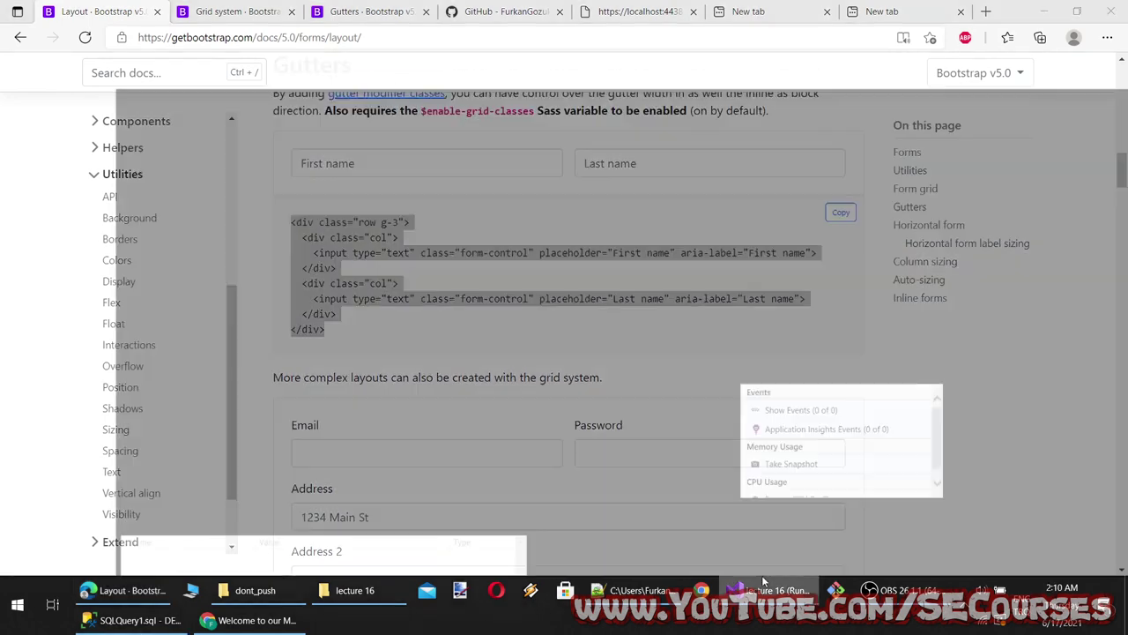
left_click(762, 587)
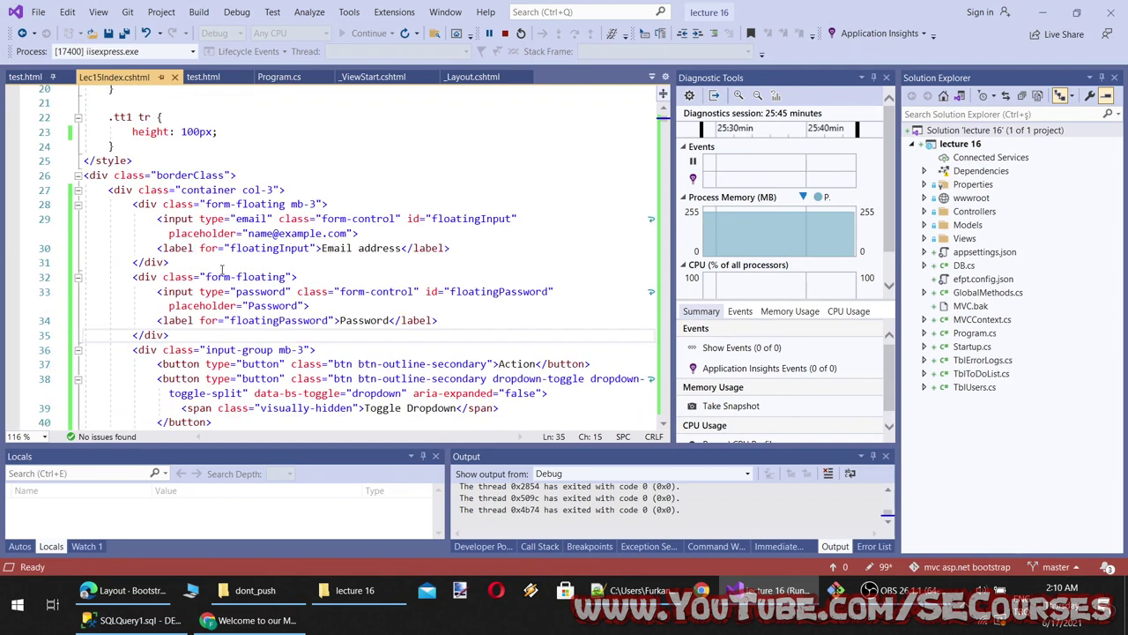
Paste two copies of the g-3 first/last name row after line 27 inside the container
left_click(247, 181)
left_click(303, 190)
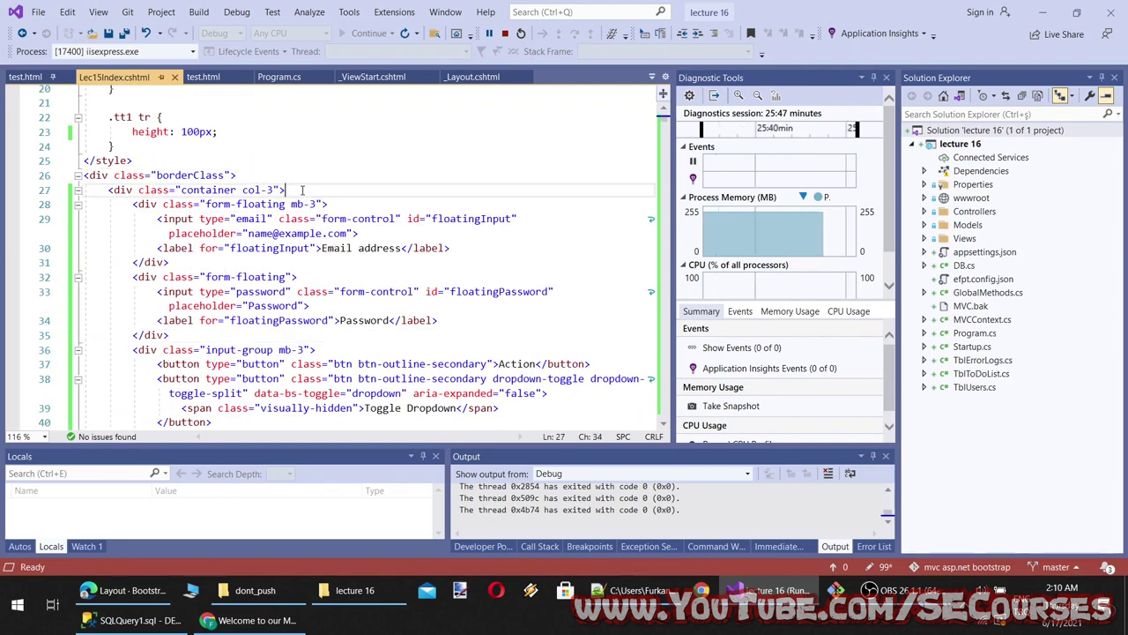
key("Return")
key("Return")
key("Return")
key("Up")
key("ctrl+v")
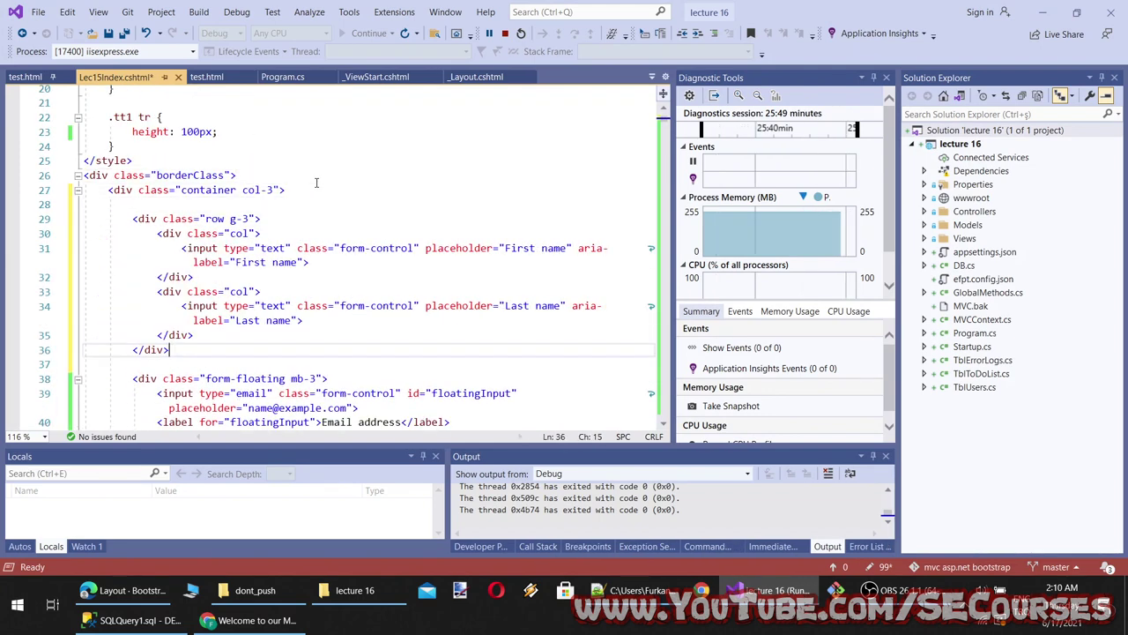
left_click(256, 208)
key("Return")
key("ctrl+v")
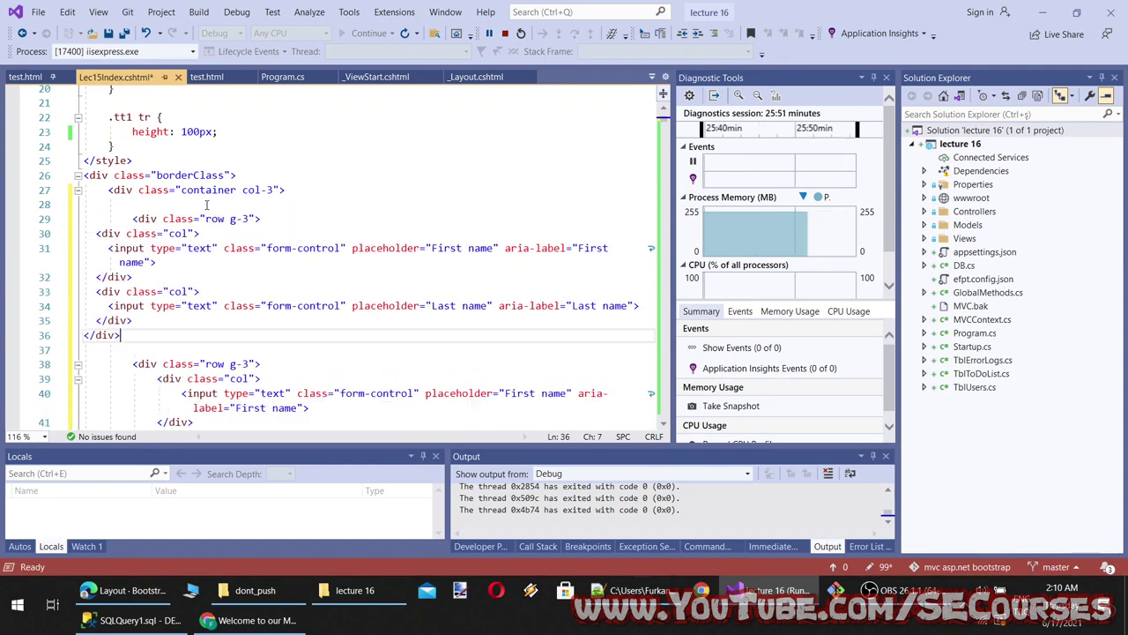
Change the first row's gutter to g-12, save the view, and return to Chrome
double_click(247, 219)
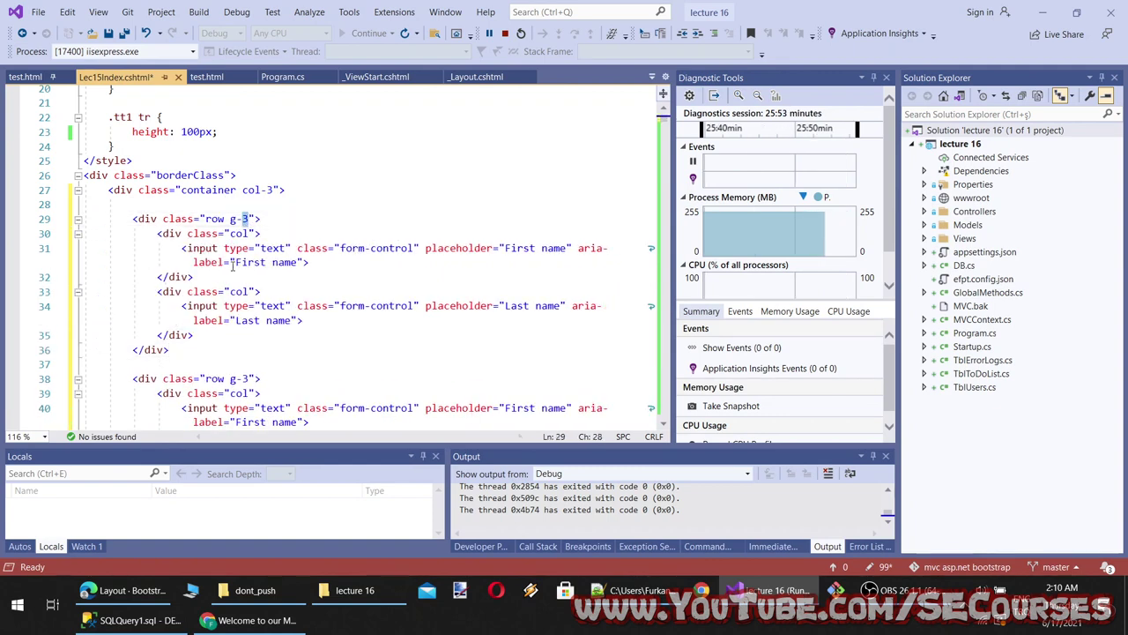
type("6")
left_click(333, 291)
scroll(333, 282, "down", 1)
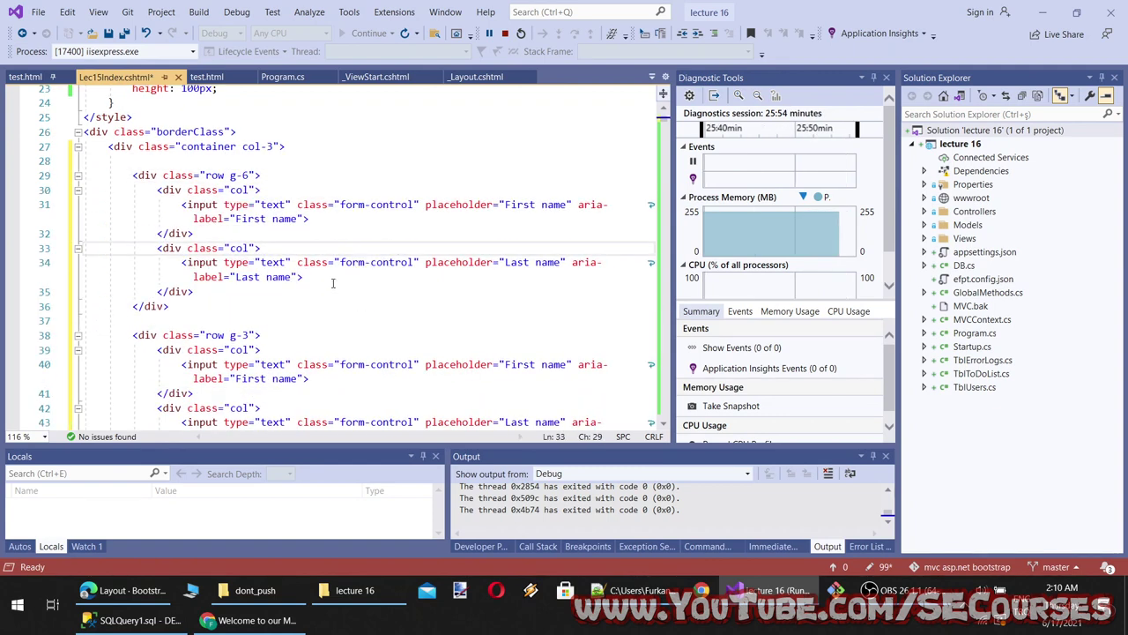
left_click(242, 175)
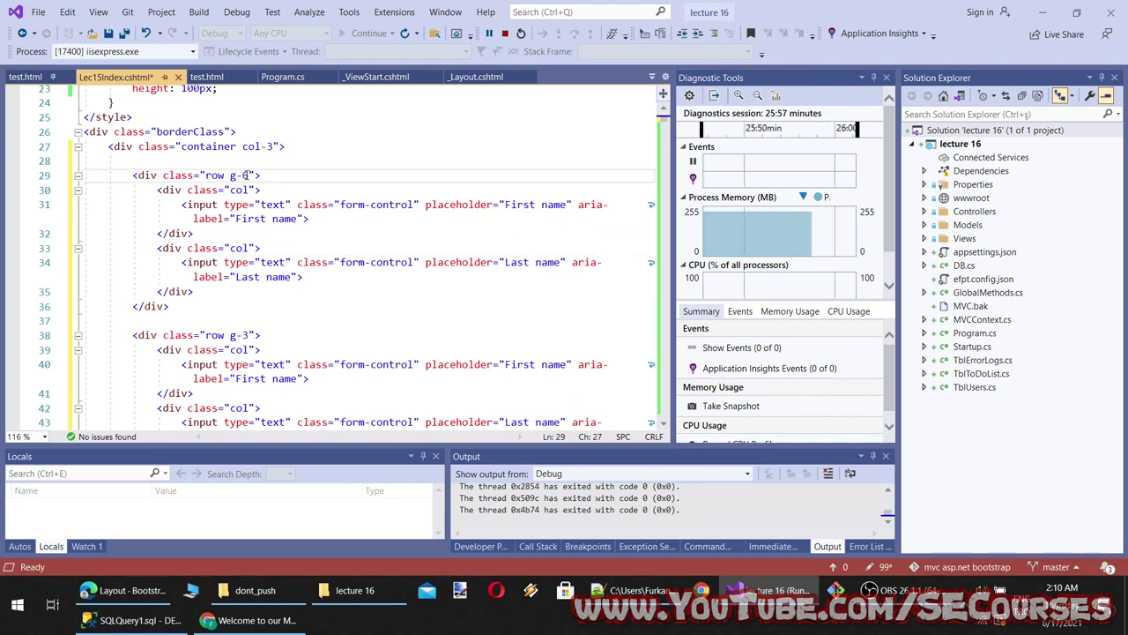
key("Delete")
type("12")
key("ctrl+s")
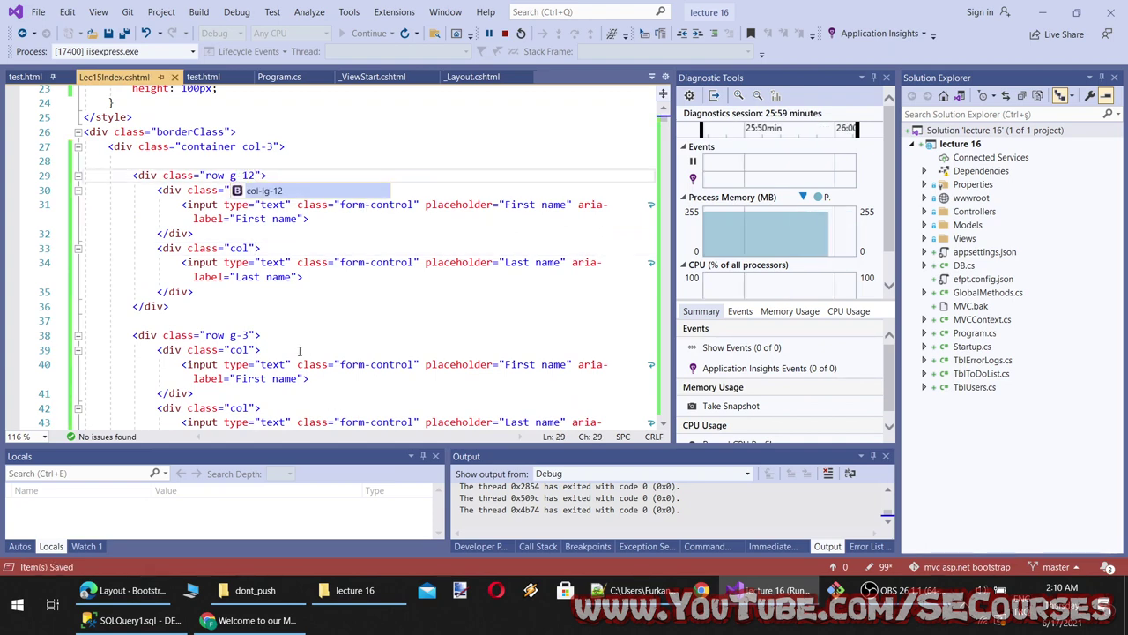
left_click(289, 622)
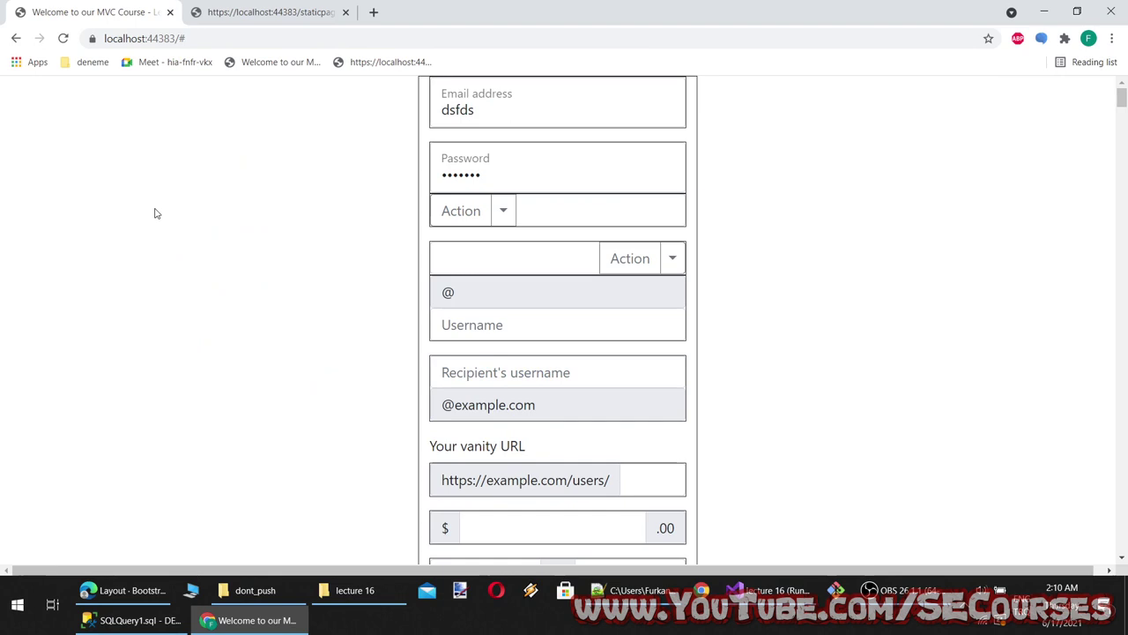
Reload to check the name rows, change the container from col-3 to col-6, save, and refresh Chrome
left_click(60, 38)
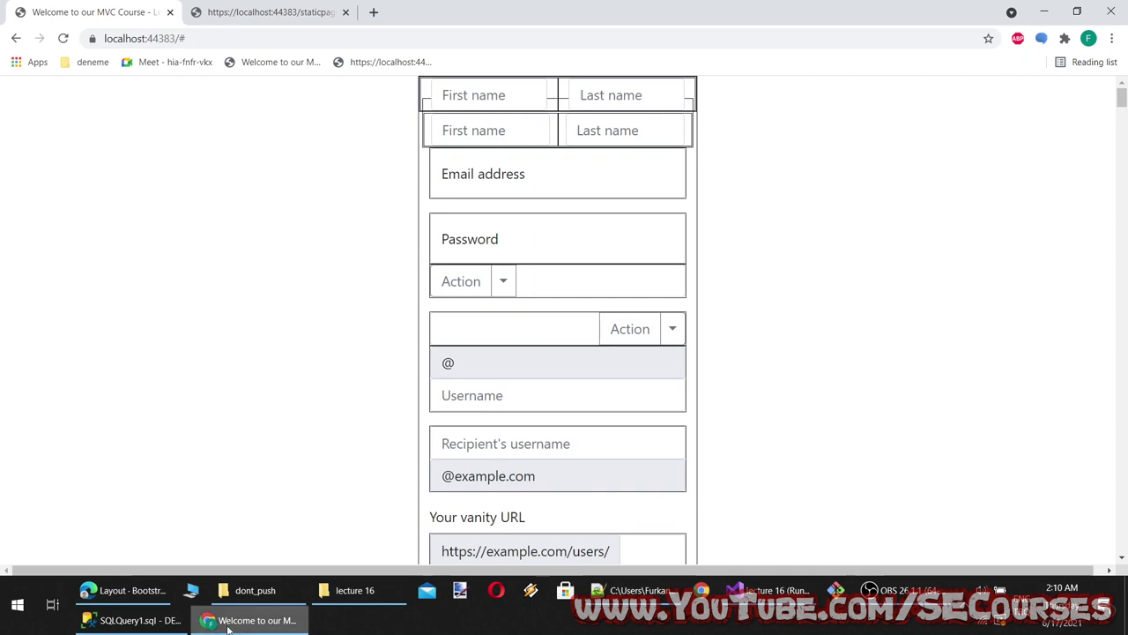
left_click(256, 621)
left_click_drag(267, 147, 274, 147)
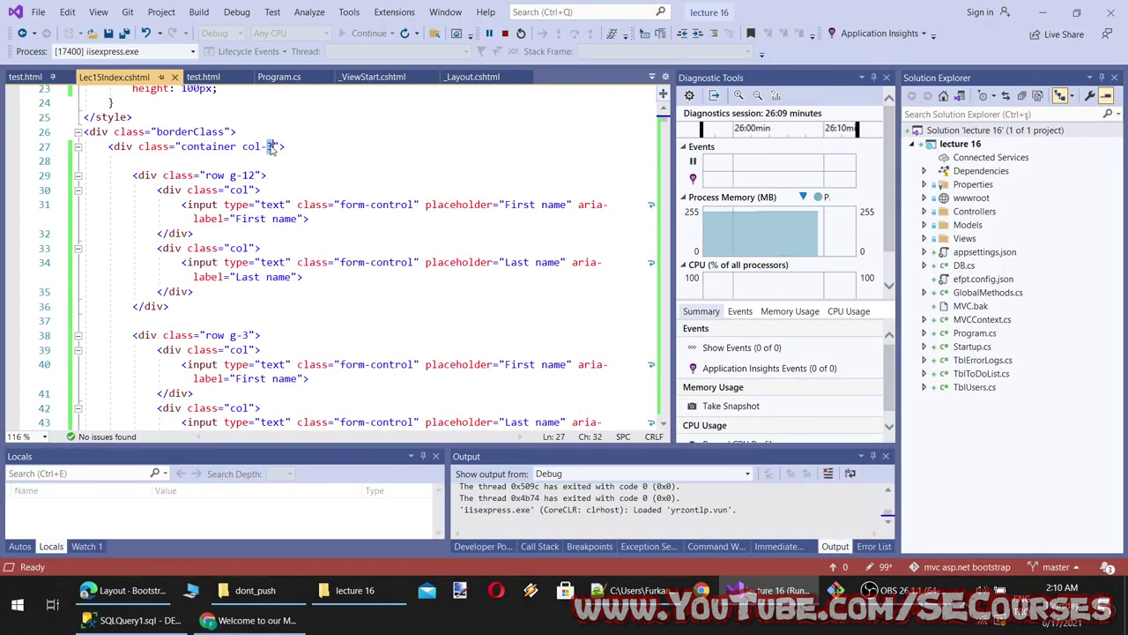
key("BackSpace")
type("4")
key("ctrl+s")
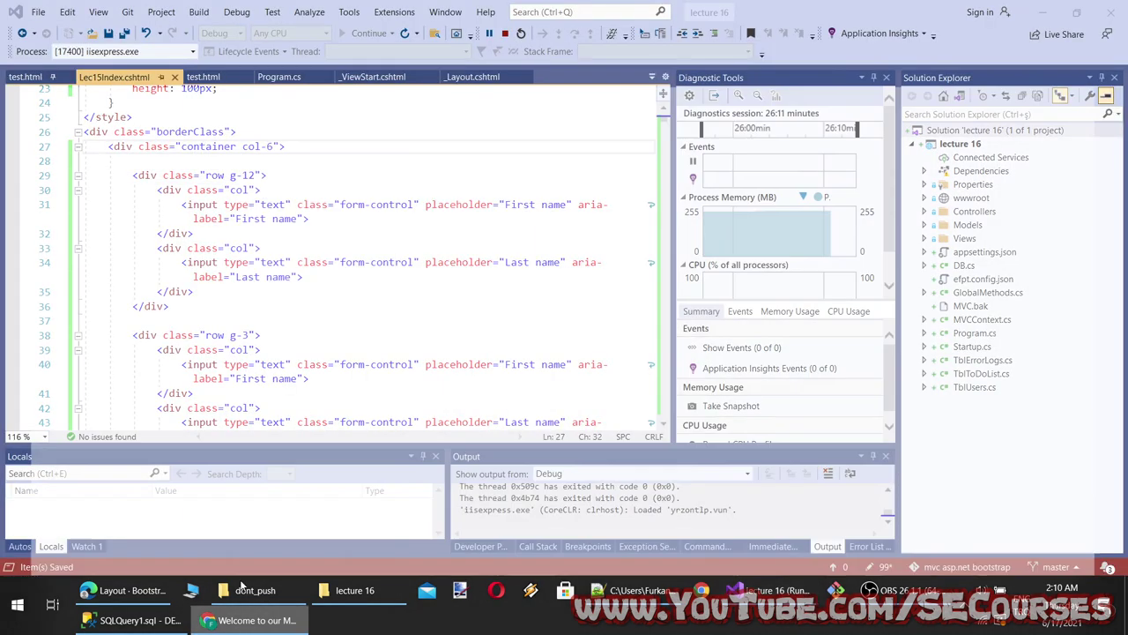
key("alt+Tab")
left_click(63, 40)
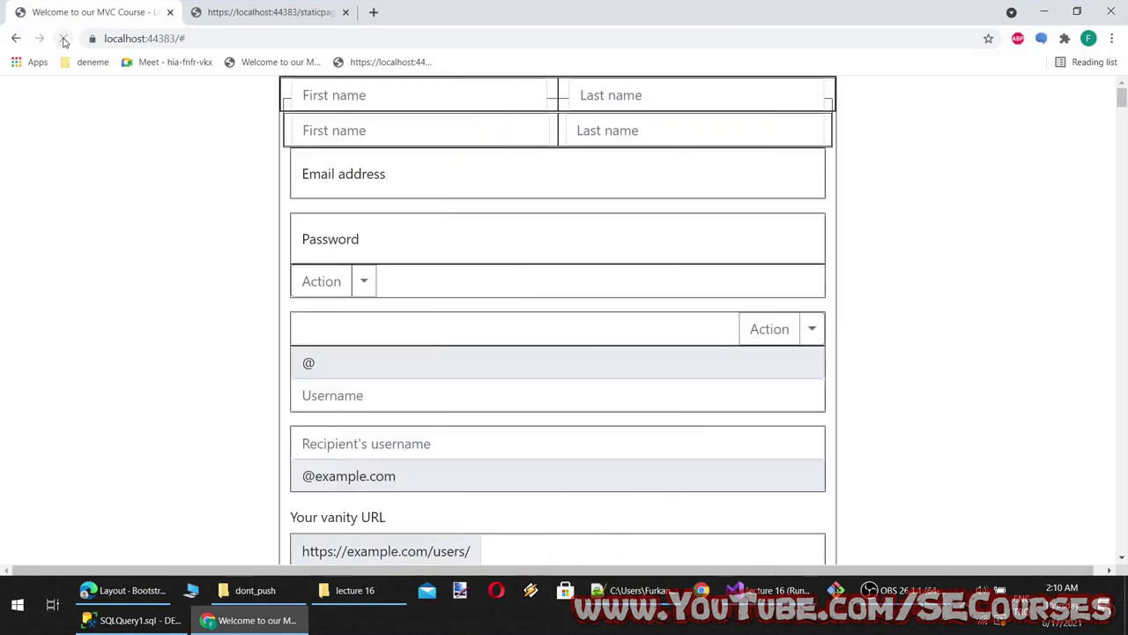
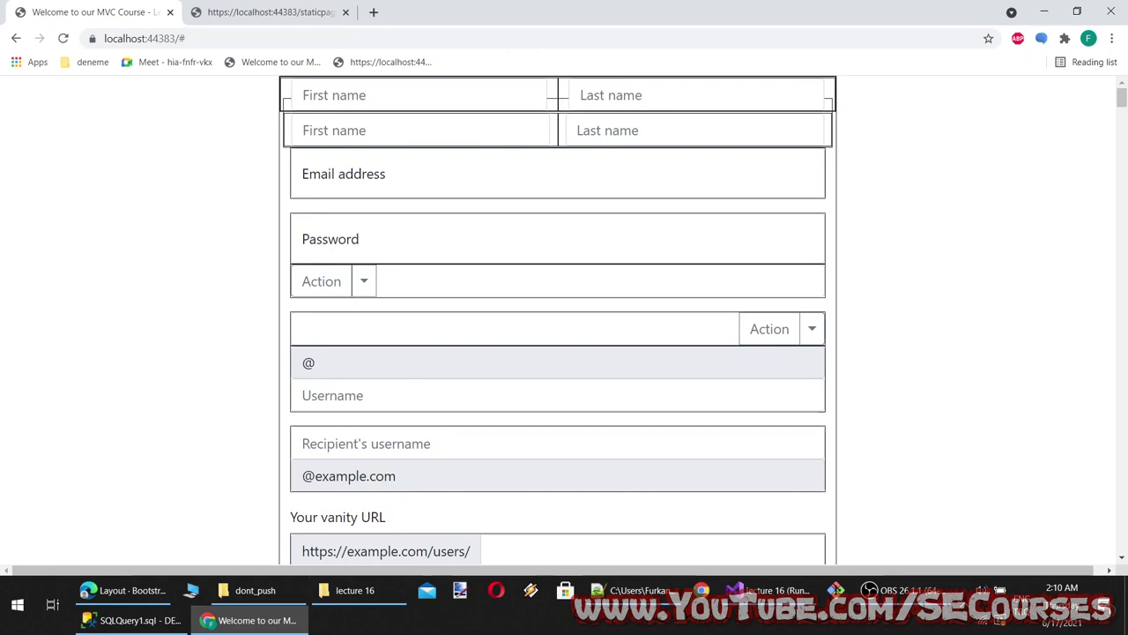
Widen the form container from col-6 to col-12 and reload the page in Chrome
key("alt+Tab")
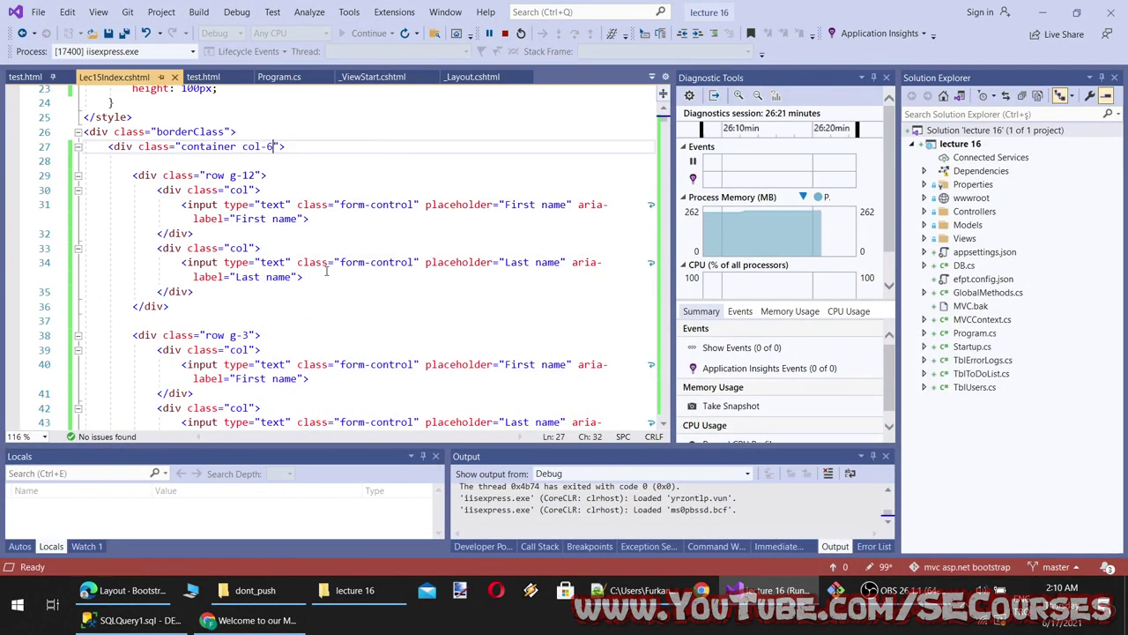
key("BackSpace")
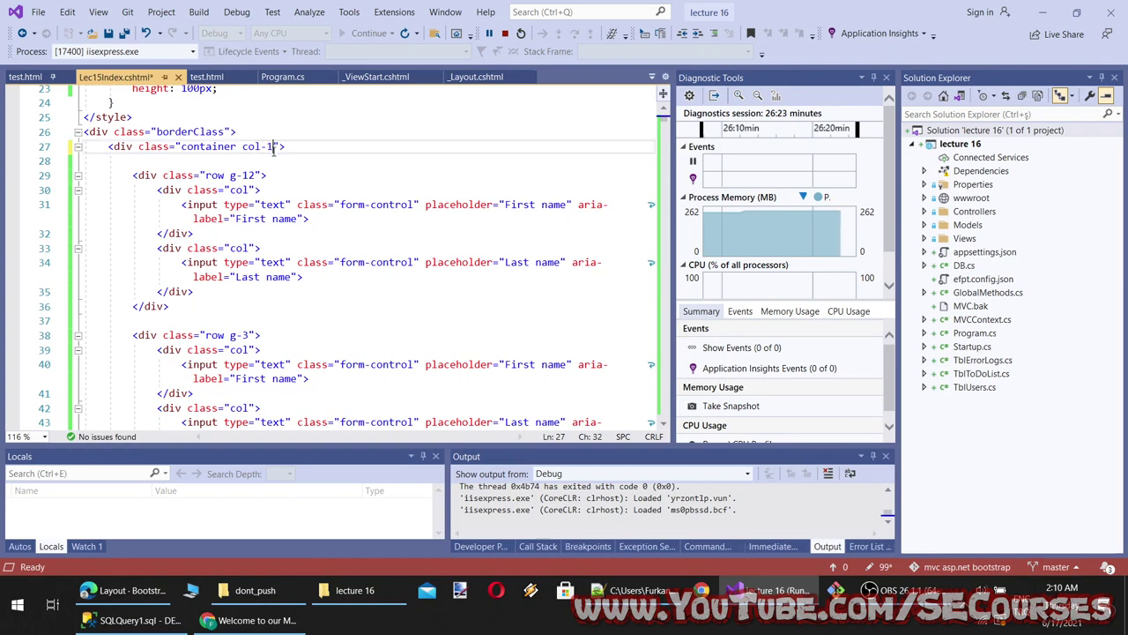
type("12")
left_click(256, 620)
key("F5")
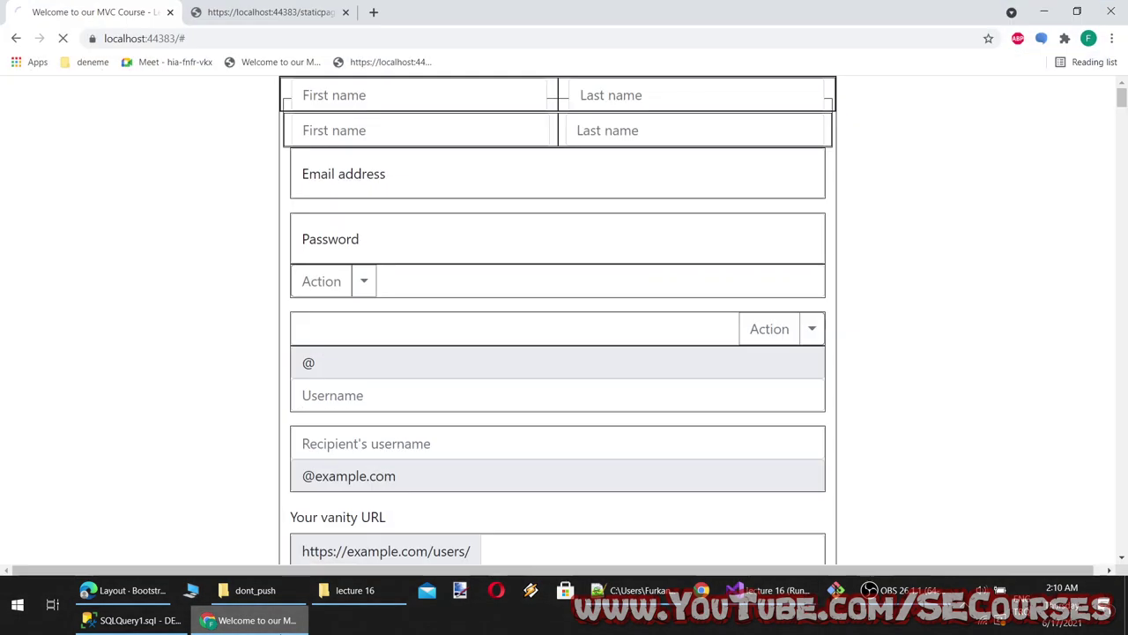
Set the row gutter to g-5, save, and check the wider form in the browser
key("alt+Tab")
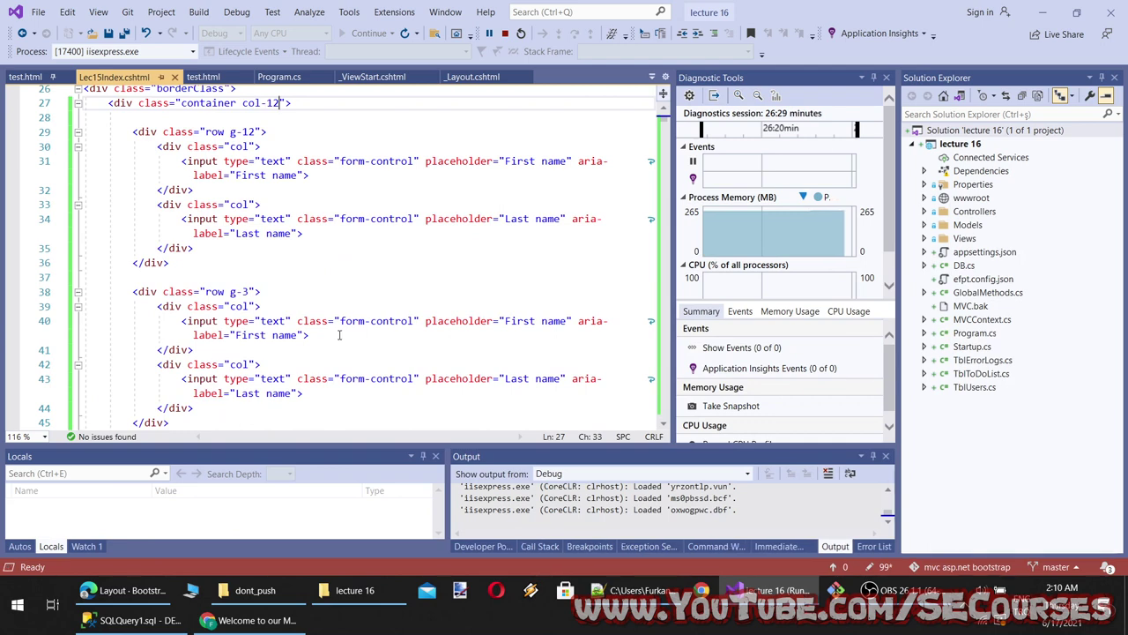
double_click(246, 131)
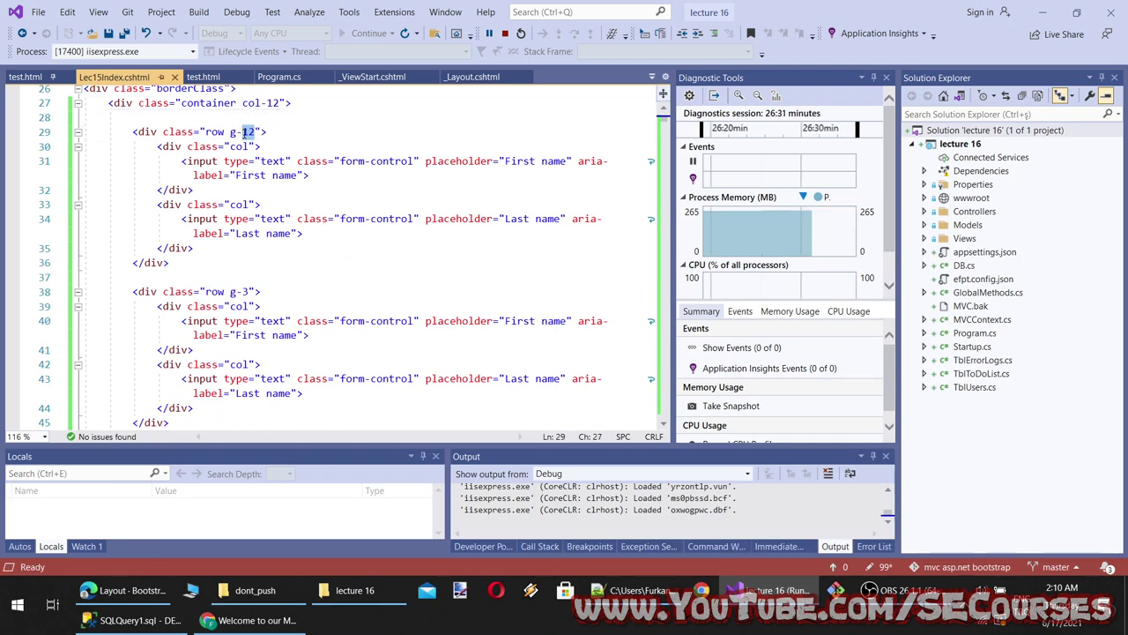
type("5")
key("ctrl+s")
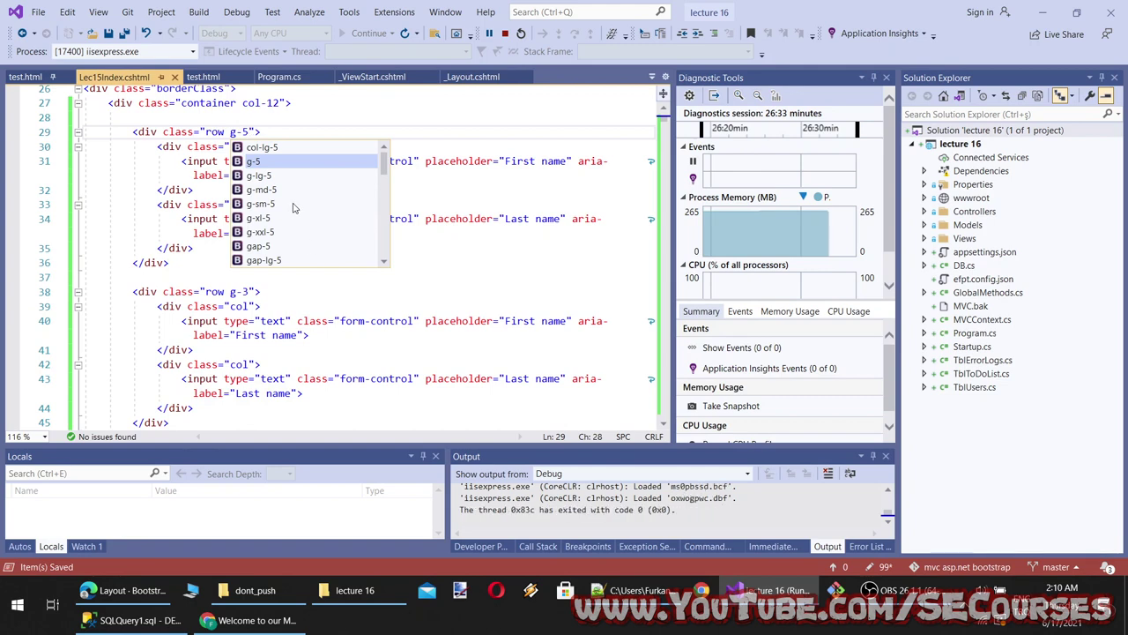
double_click(248, 131)
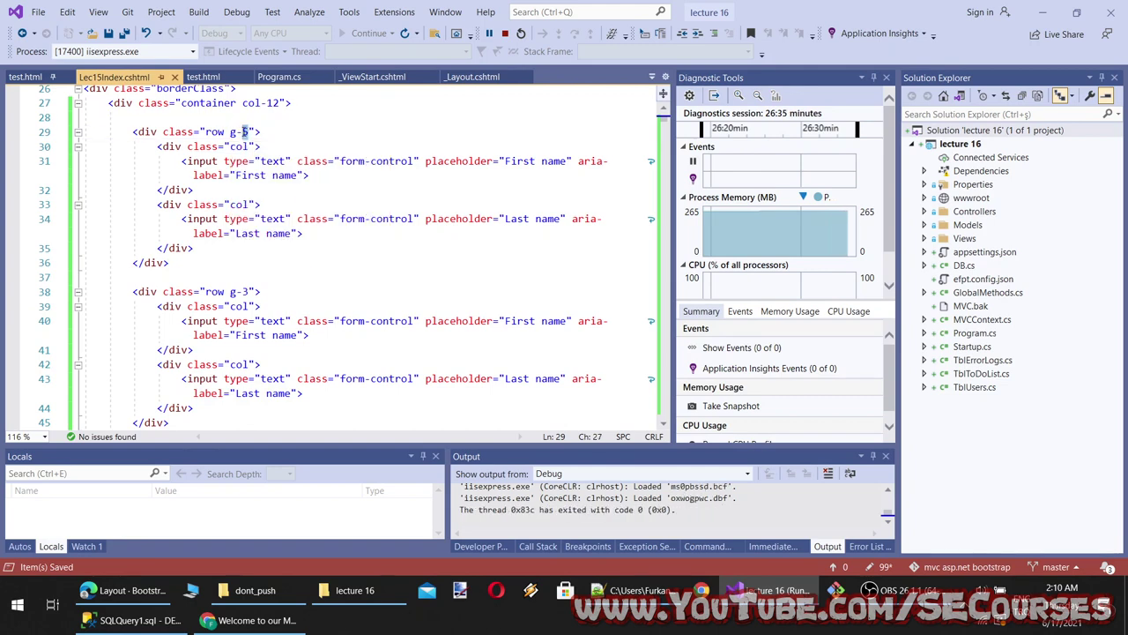
type("6")
key("ctrl+z")
key("ctrl+z")
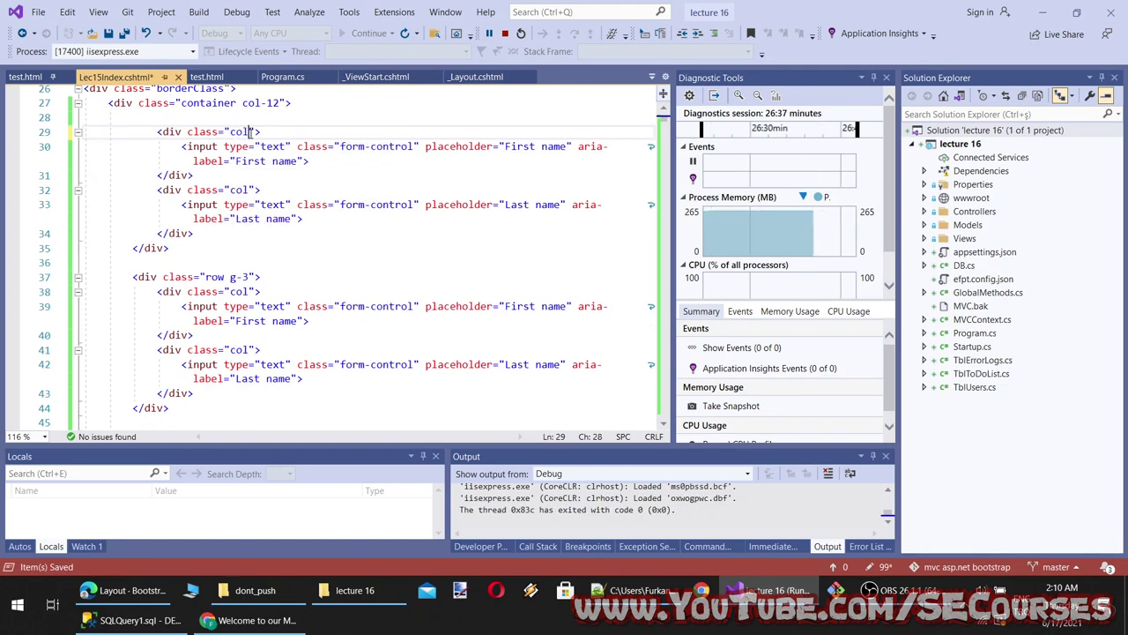
key("ctrl+y")
key("alt+Tab")
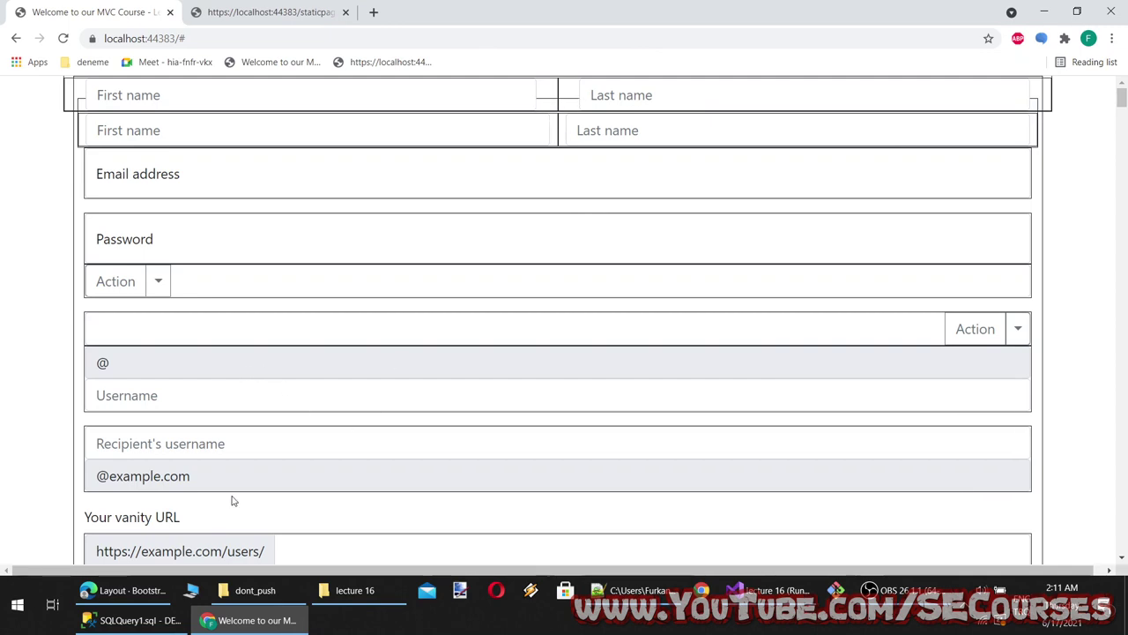
key("alt+Tab")
scroll(564, 328, "down", 7)
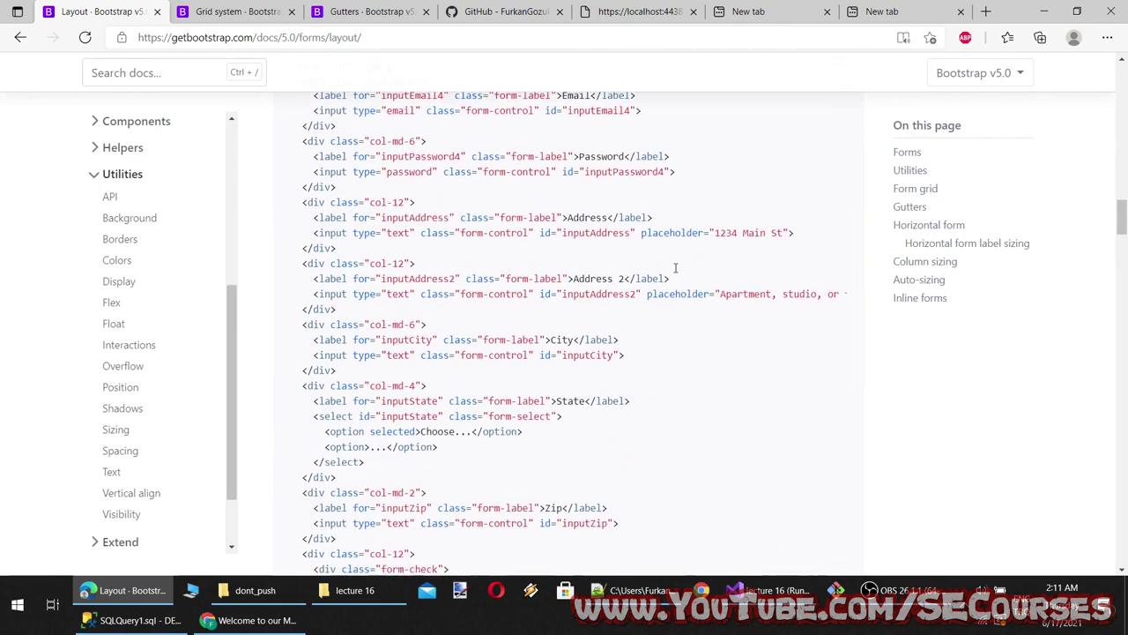
scroll(622, 350, "down", 8)
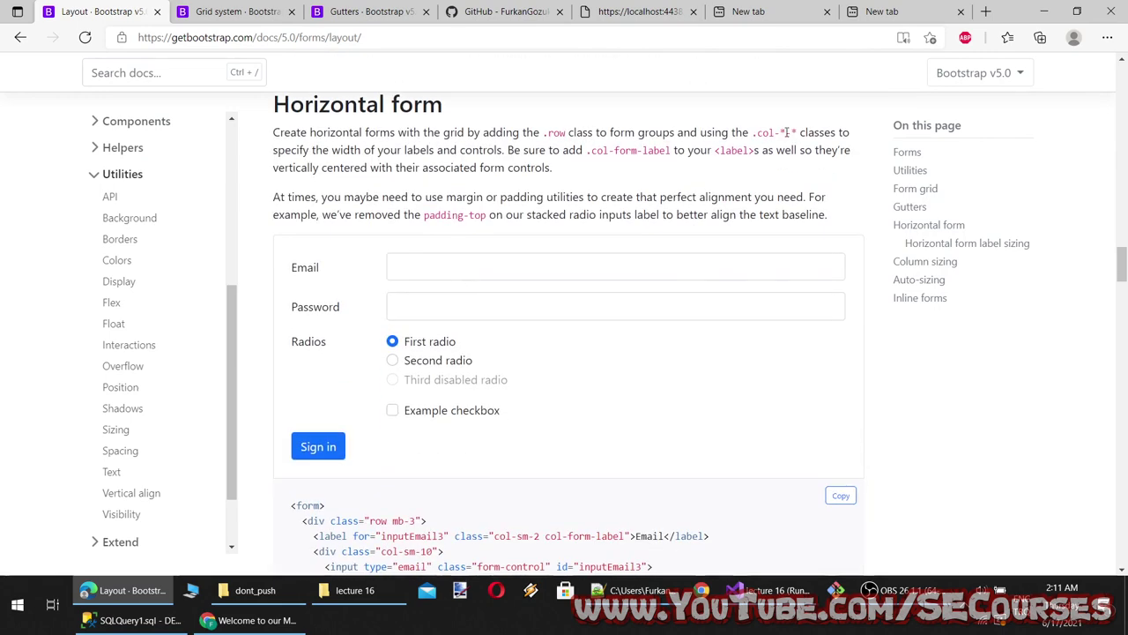
left_click(392, 360)
scroll(431, 279, "down", 3)
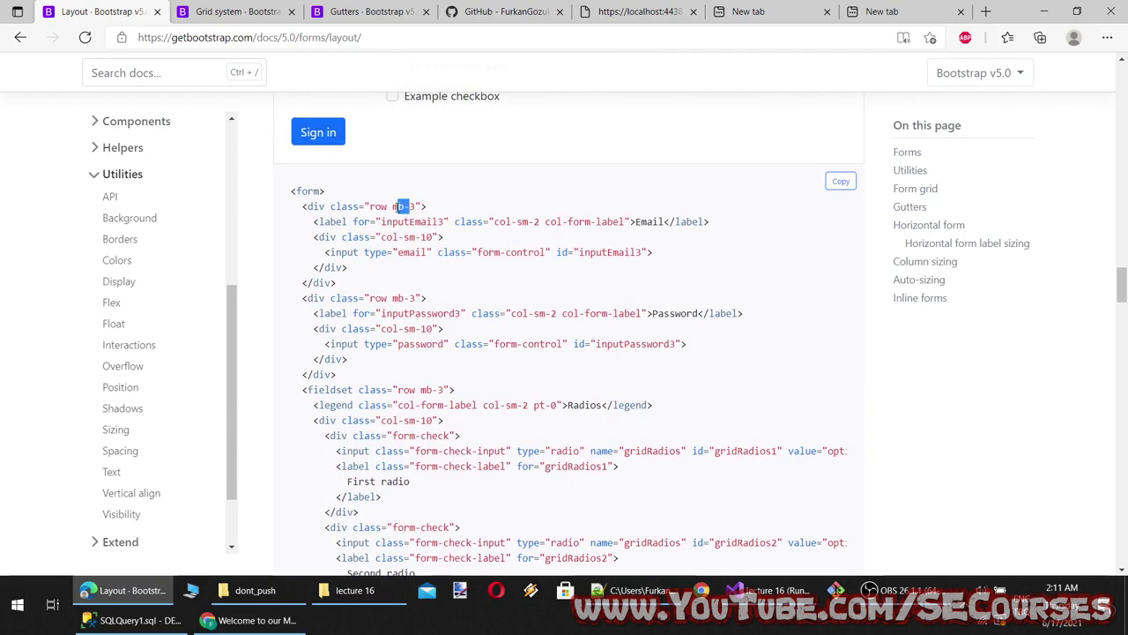
double_click(525, 221)
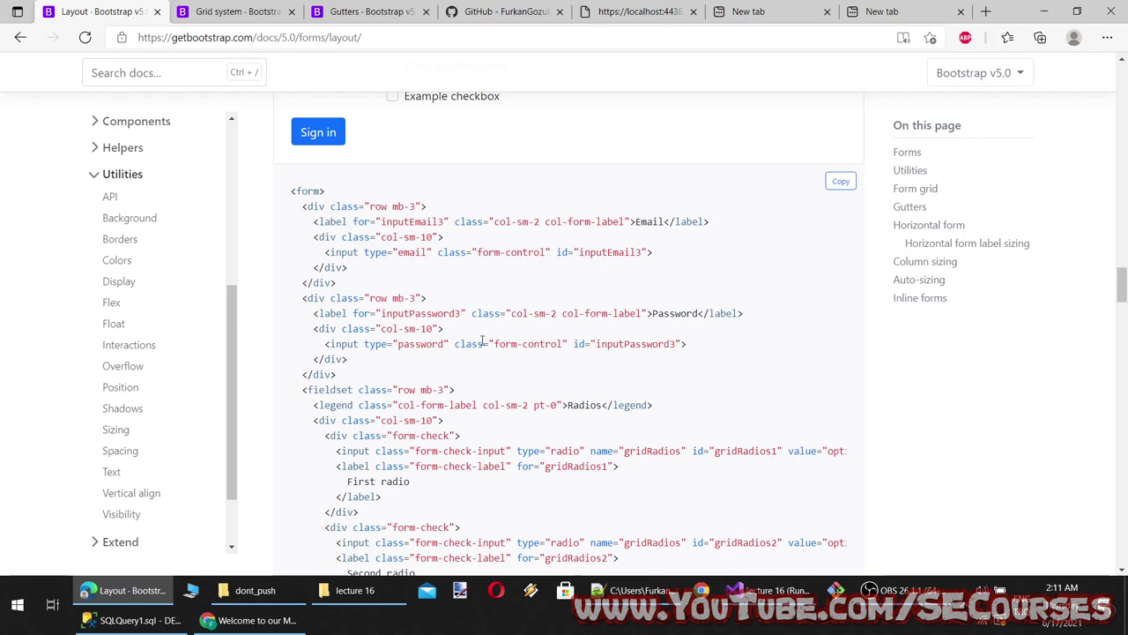
scroll(482, 342, "down", 3)
scroll(482, 347, "down", 8)
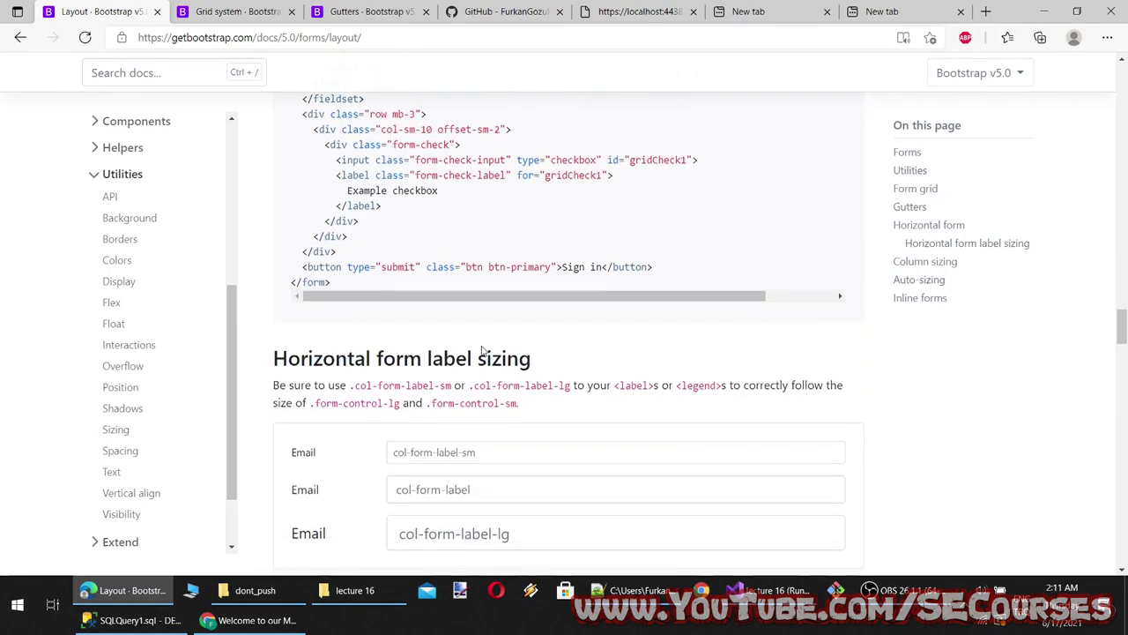
scroll(466, 140, "down", 6)
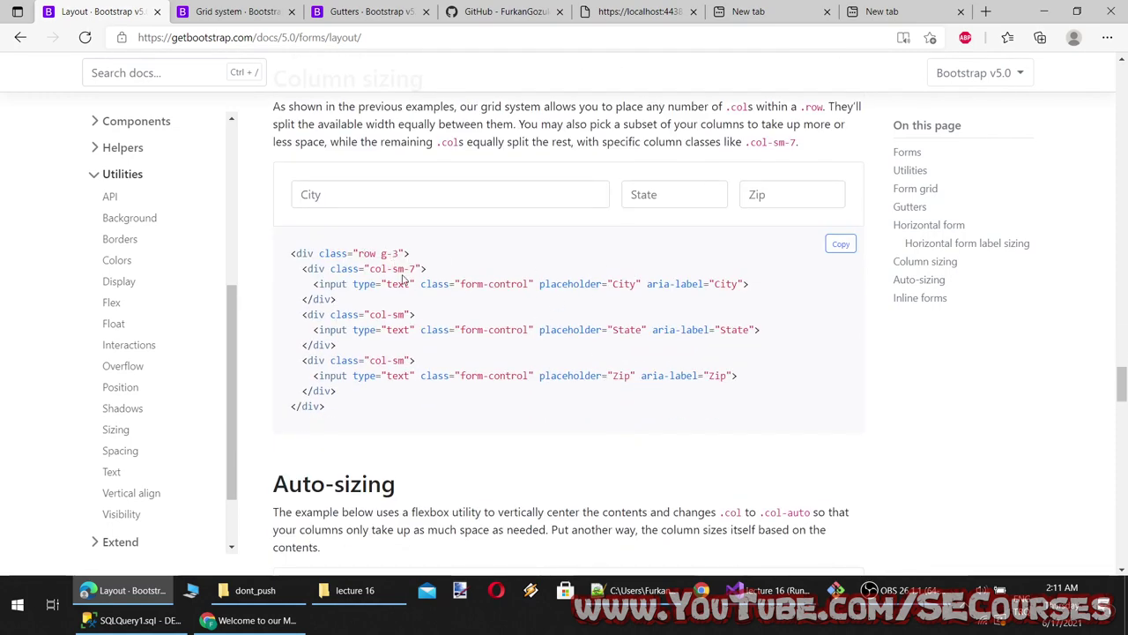
left_click_drag(410, 268, 398, 268)
scroll(388, 379, "down", 4)
scroll(388, 388, "down", 10)
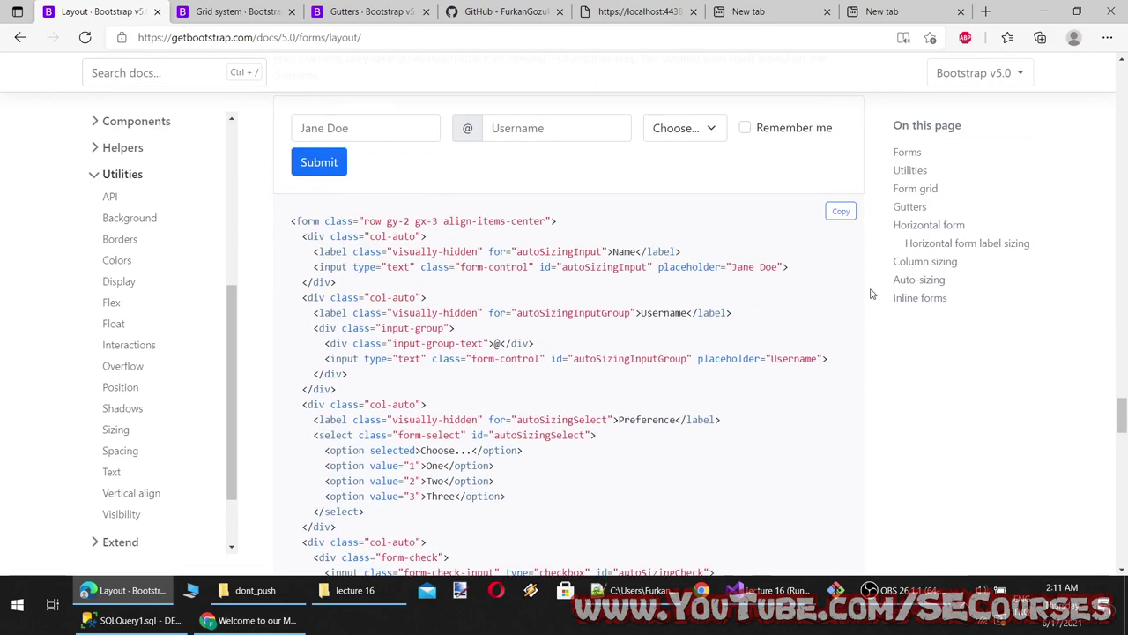
scroll(644, 416, "down", 10)
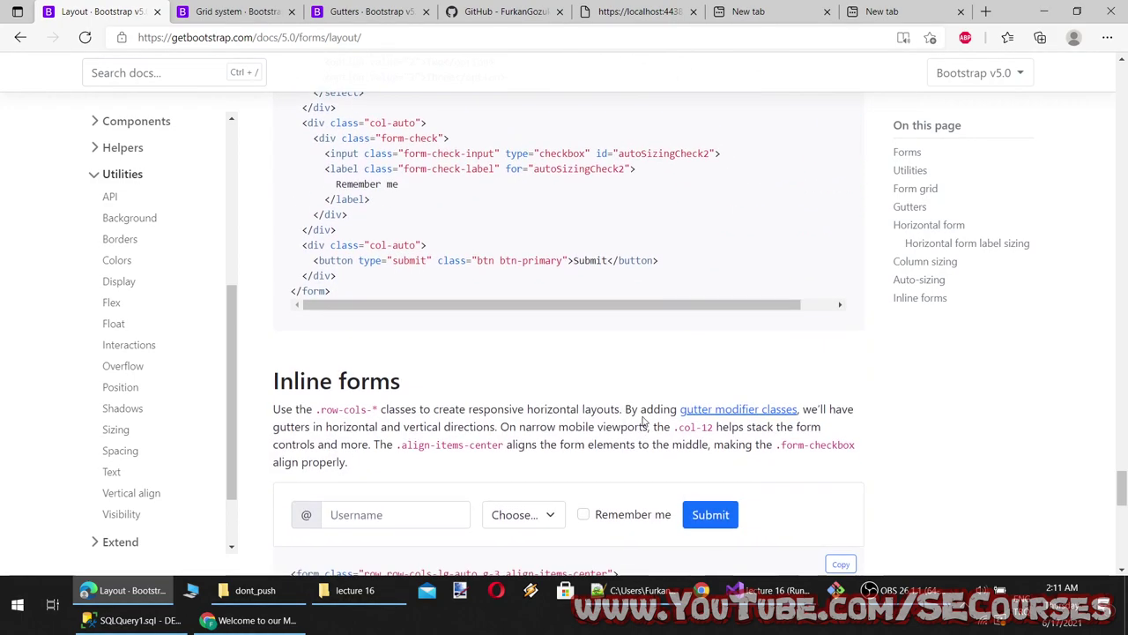
scroll(468, 369, "up", 15)
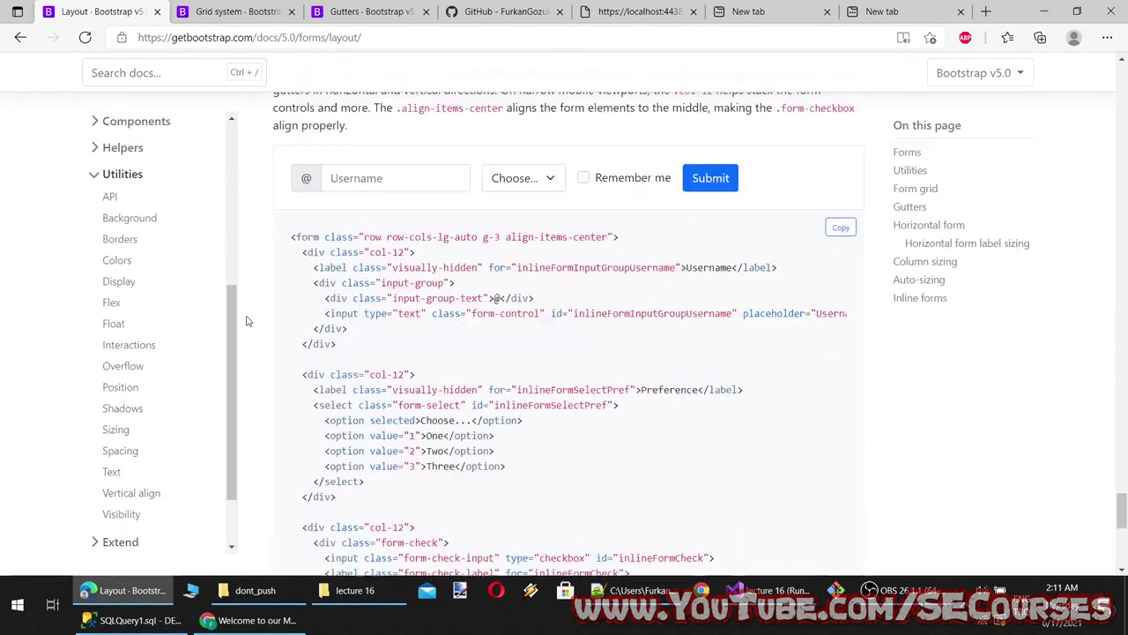
left_click_drag(229, 330, 236, 180)
Open Bootstrap's Validation docs and submit the example form with City 'ads' to show feedback
left_click(124, 408)
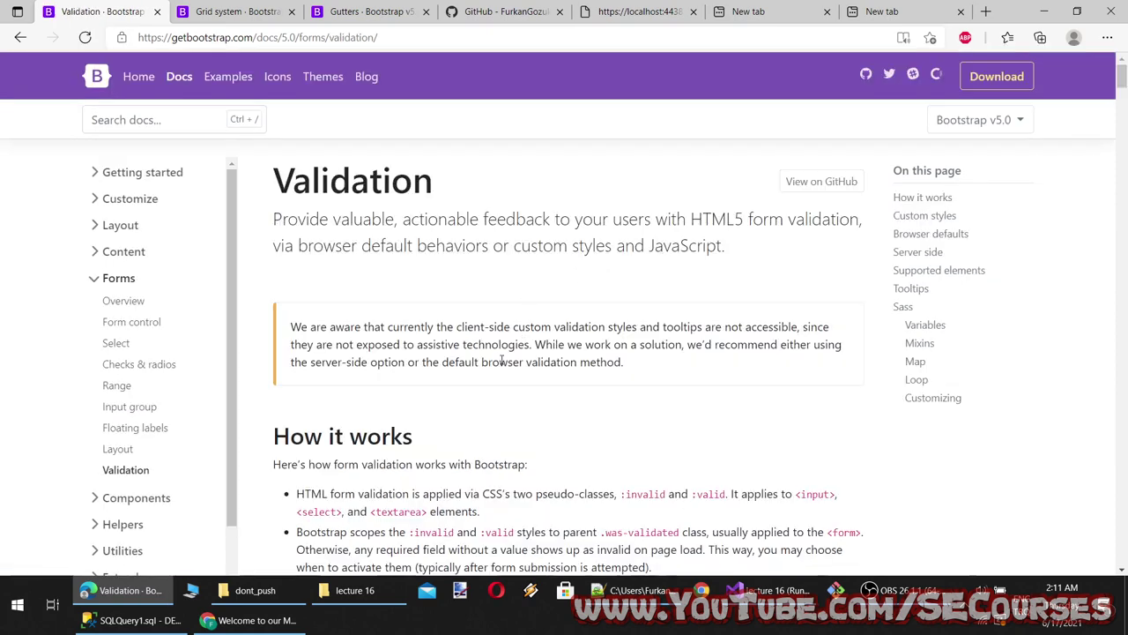
scroll(500, 369, "down", 3)
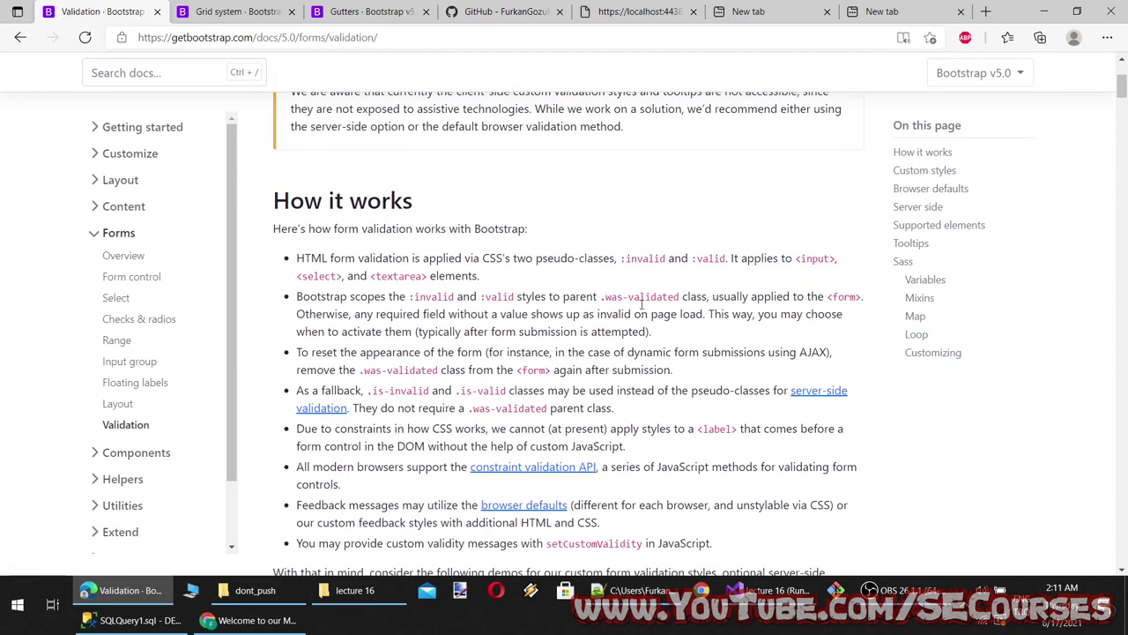
scroll(531, 370, "down", 5)
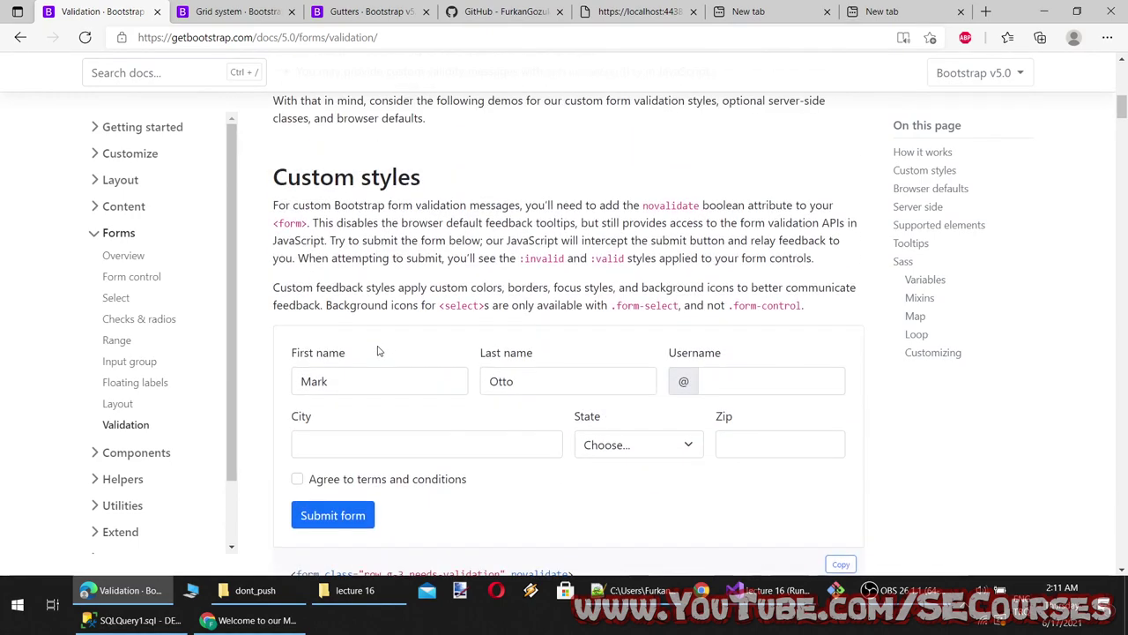
left_click(371, 384)
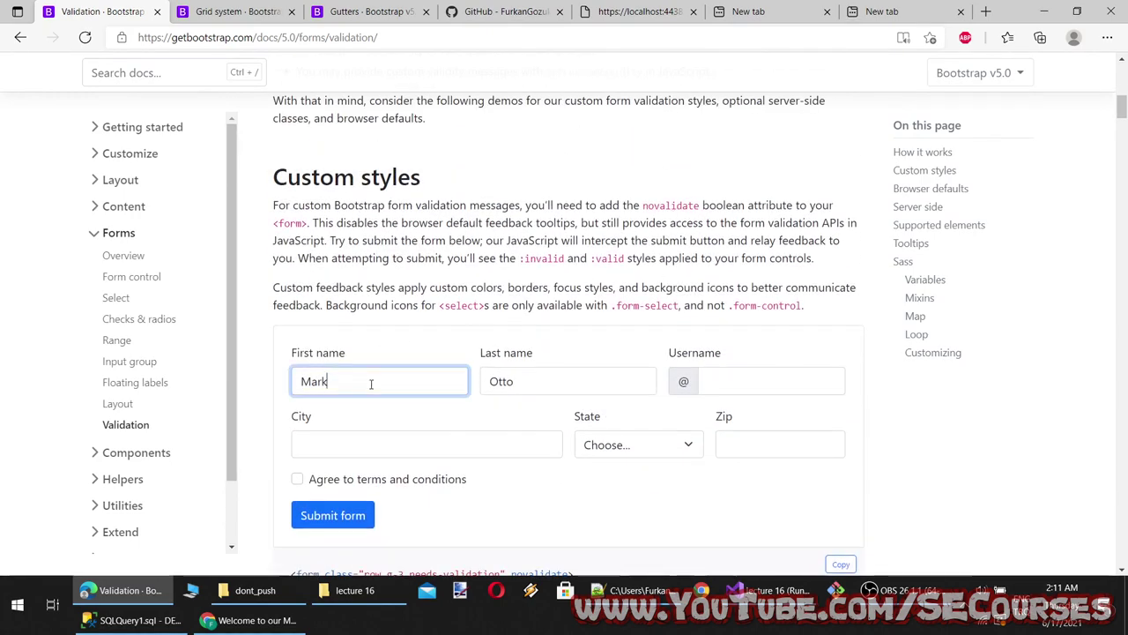
scroll(400, 385, "down", 4)
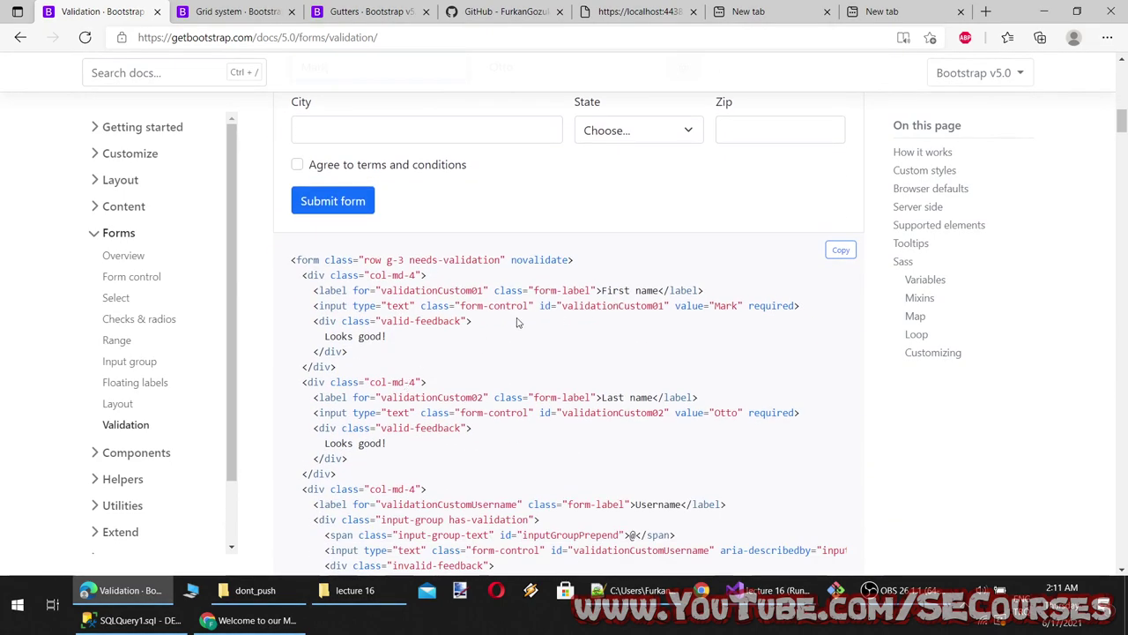
scroll(581, 331, "up", 1)
left_click(356, 211)
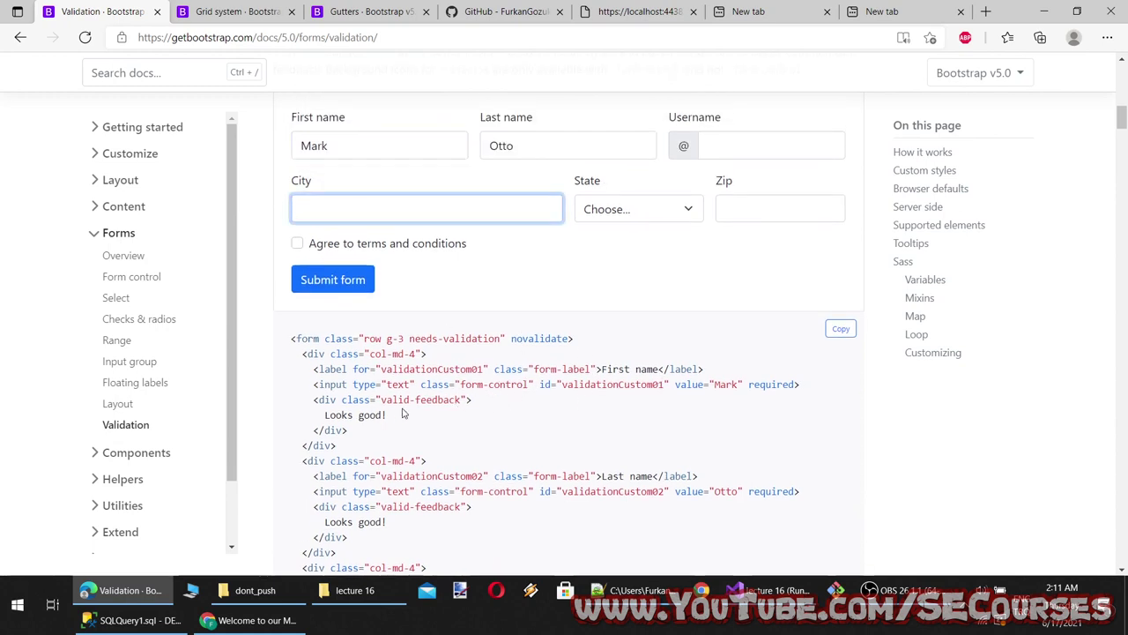
type("ads")
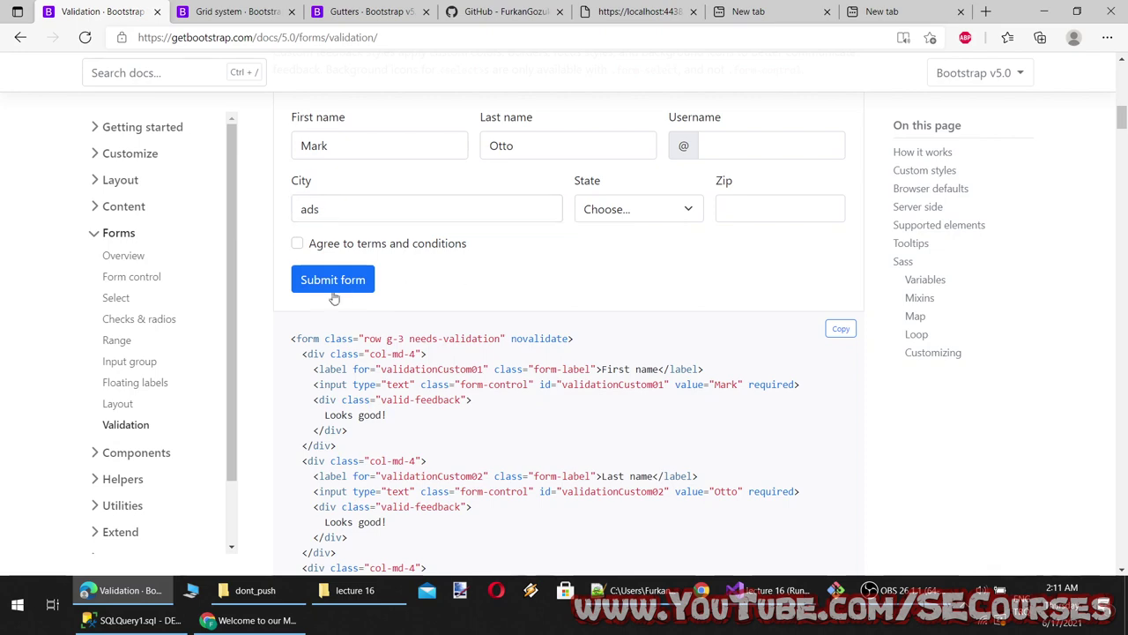
left_click(334, 290)
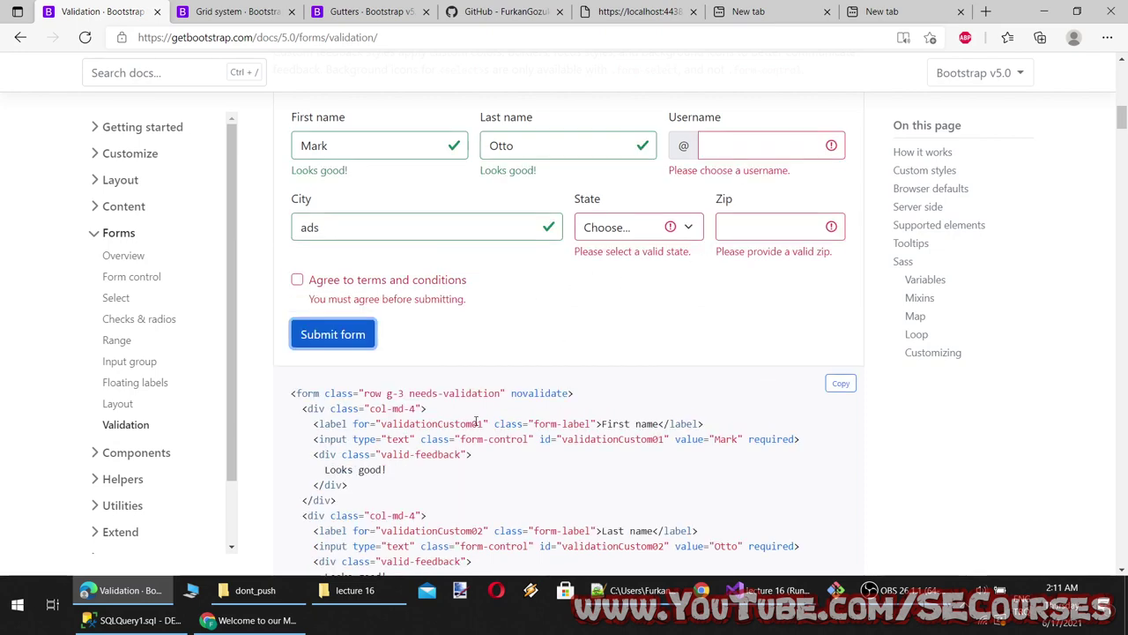
scroll(476, 423, "down", 3)
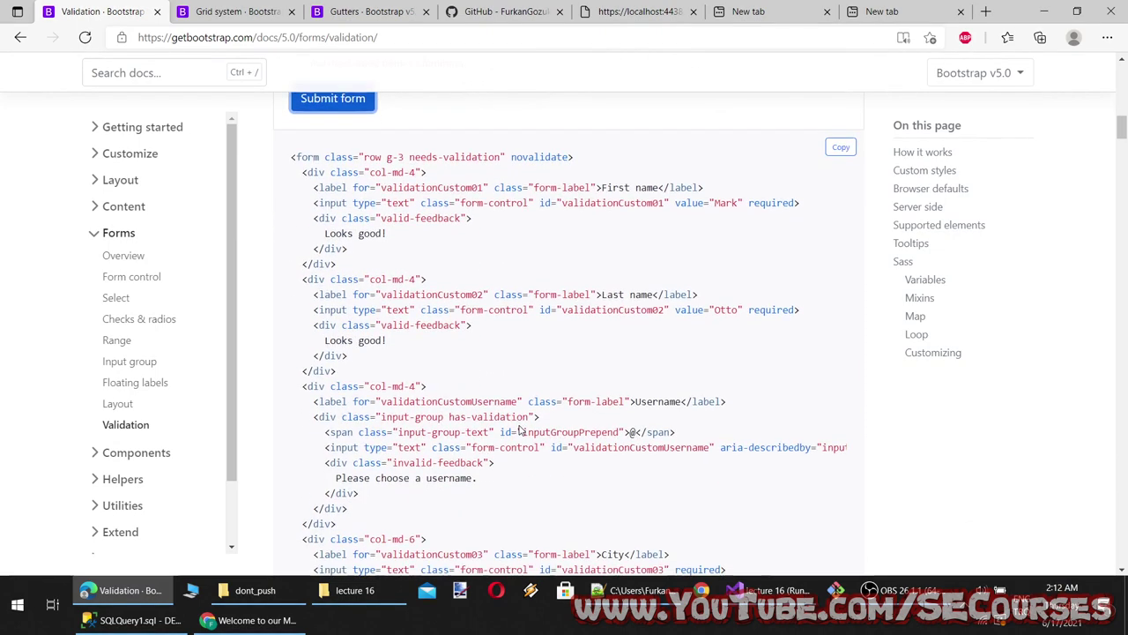
scroll(520, 431, "down", 2)
scroll(520, 430, "up", 6)
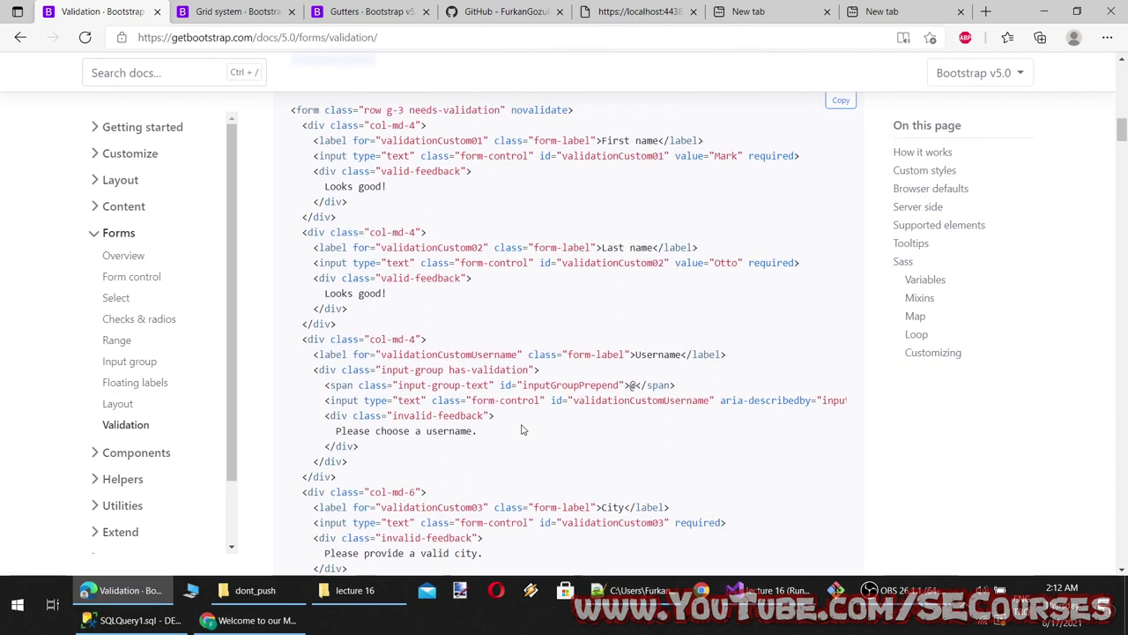
Leave Username empty and State on Choose... so their red error messages appear
left_click_drag(834, 333, 725, 276)
left_click(758, 304)
left_click(831, 224)
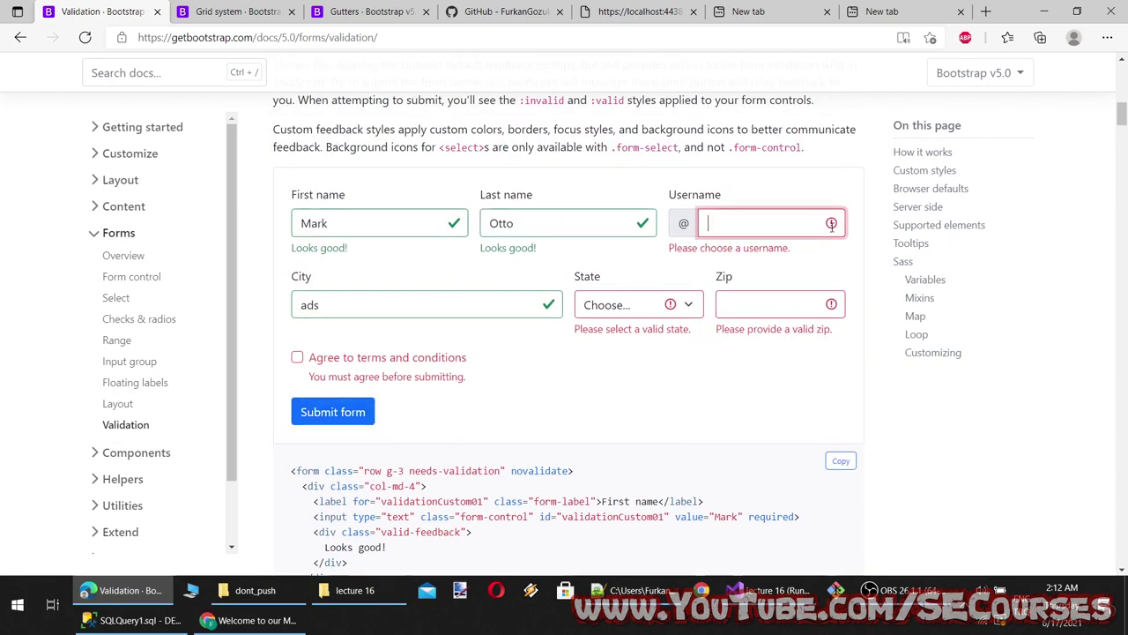
left_click(657, 305)
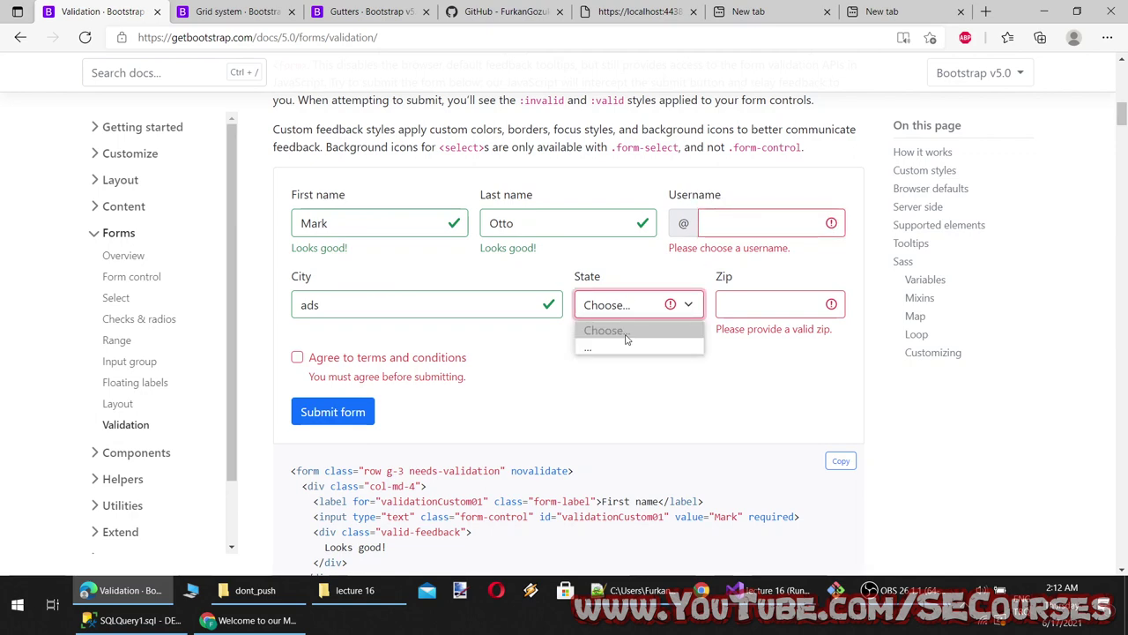
left_click(626, 332)
left_click(432, 340)
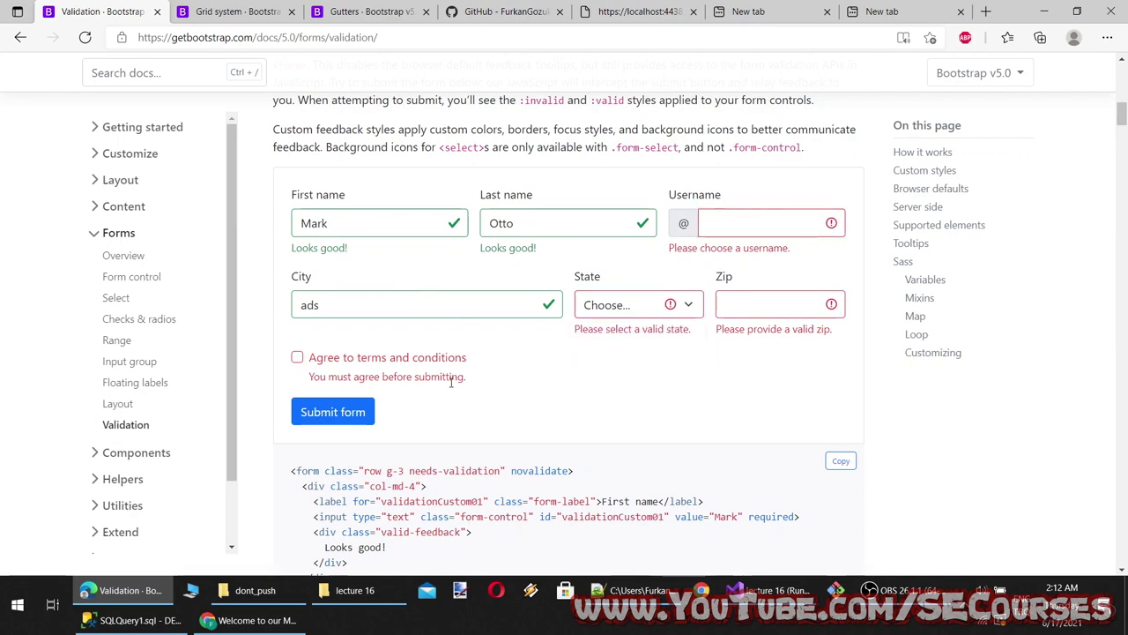
Scroll down to review the starter JavaScript that blocks invalid form submissions
scroll(451, 381, "down", 10)
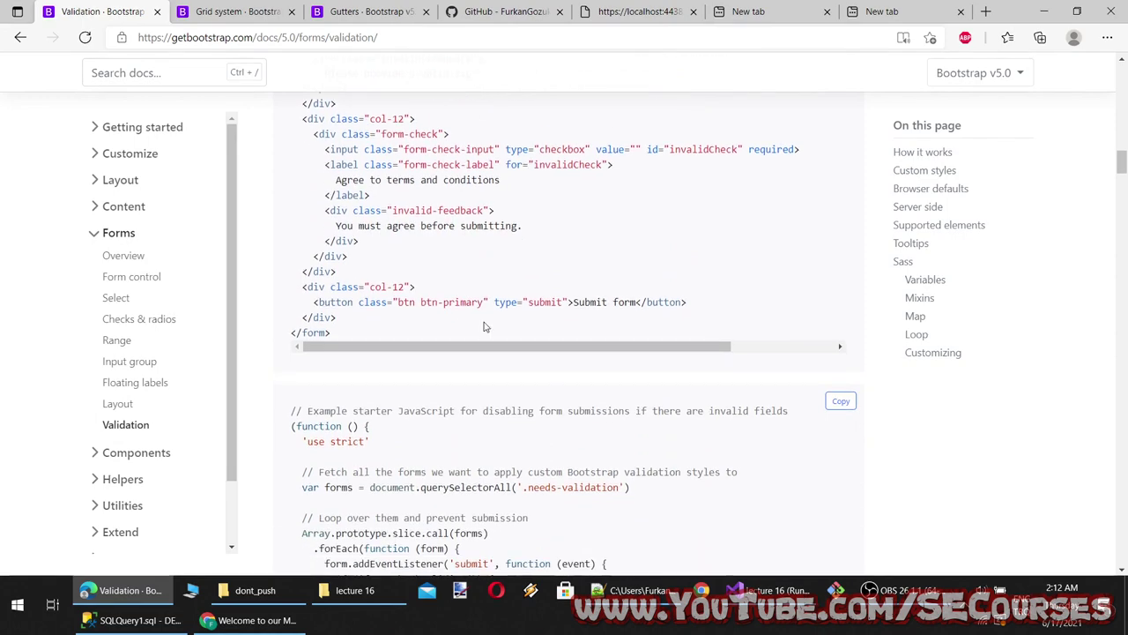
scroll(493, 344, "down", 3)
scroll(615, 420, "up", 1)
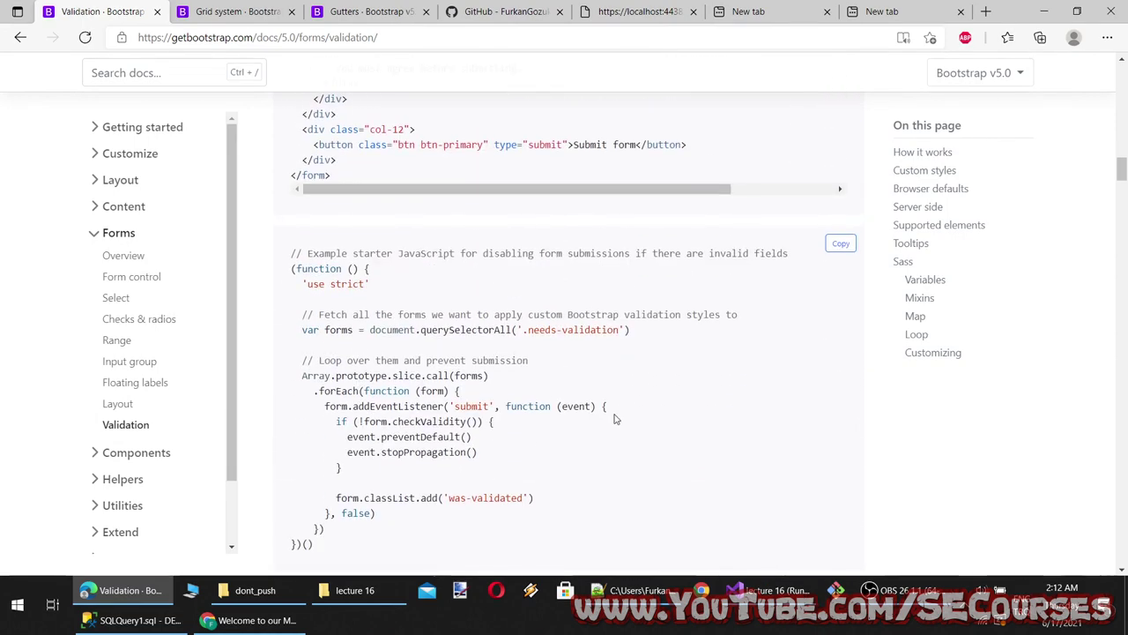
scroll(616, 419, "down", 1)
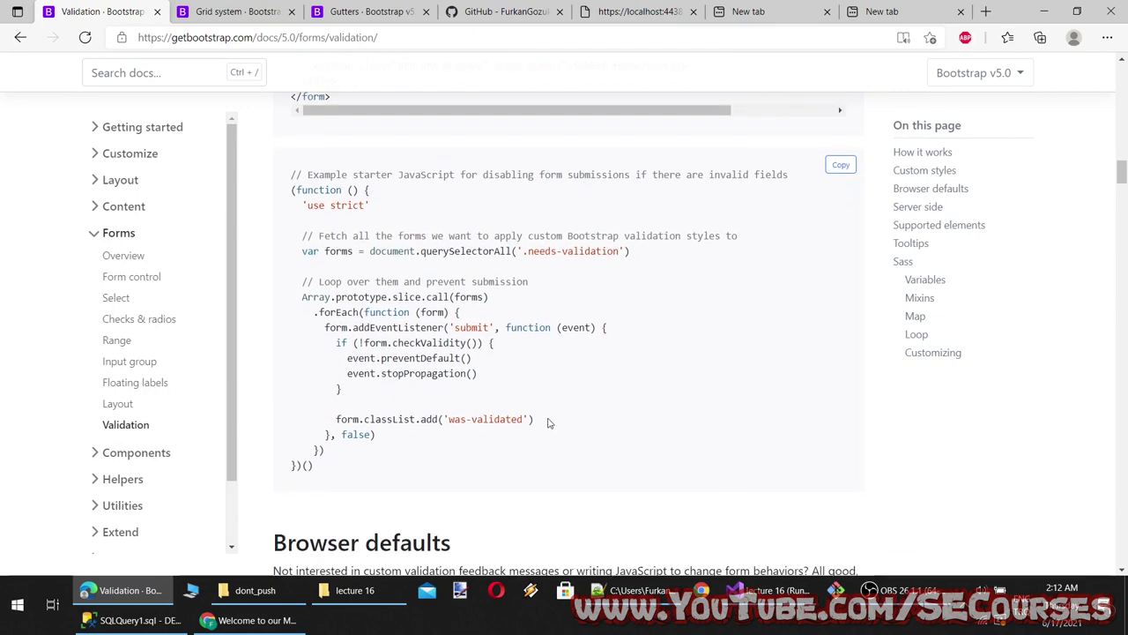
left_click(253, 620)
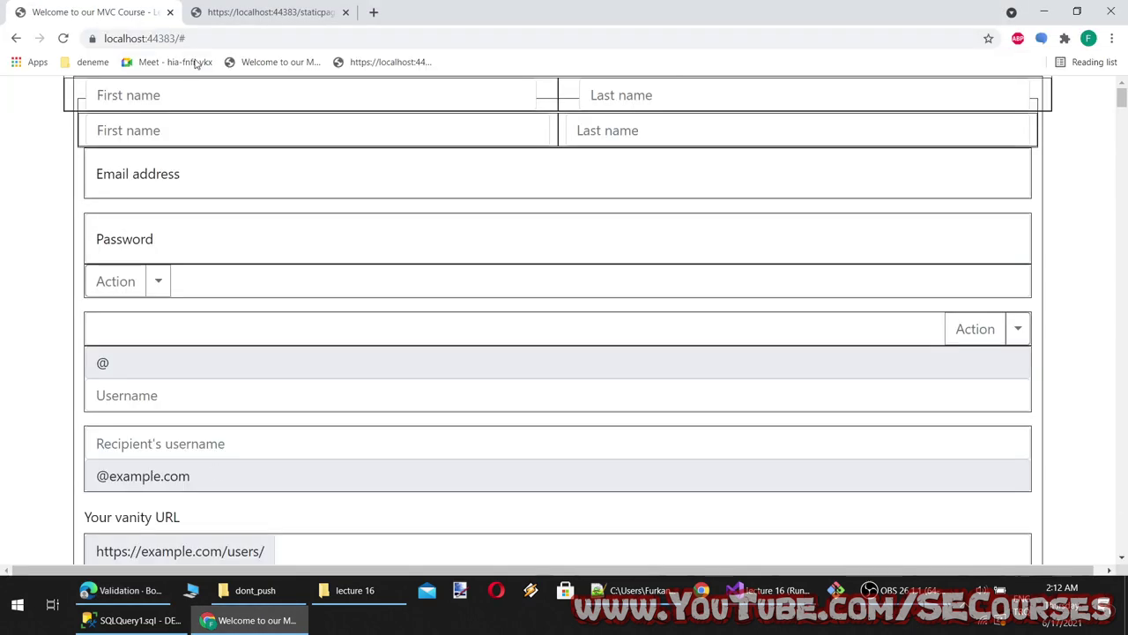
left_click(177, 38)
key("alt+Tab")
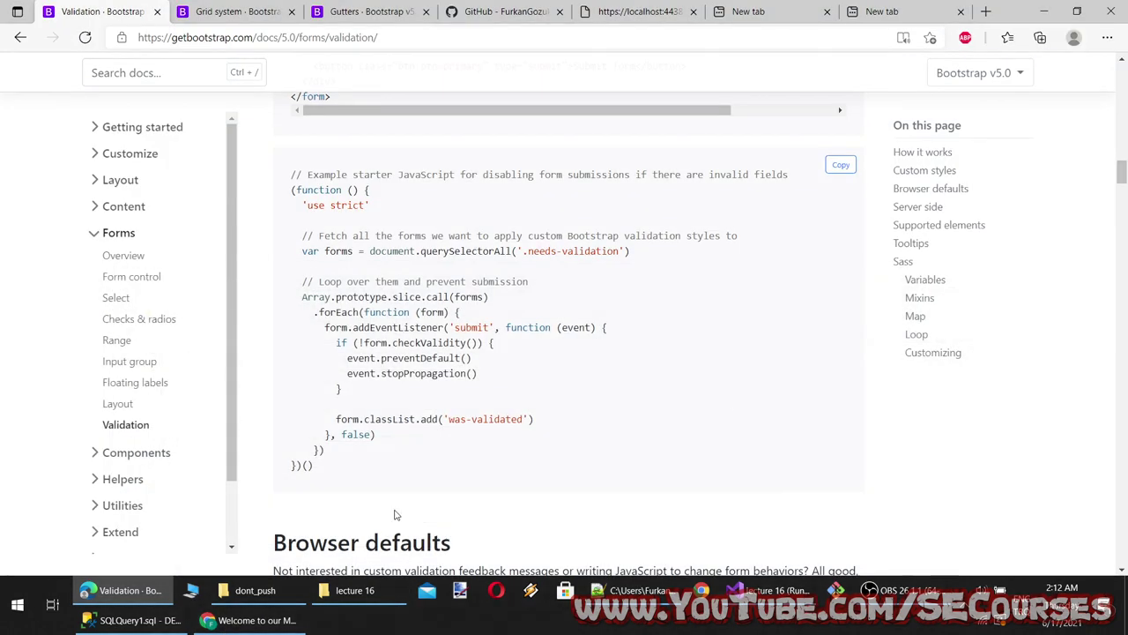
Open Views > Lecture9 > Lecture9.cshtml and review the form markup
left_click(767, 590)
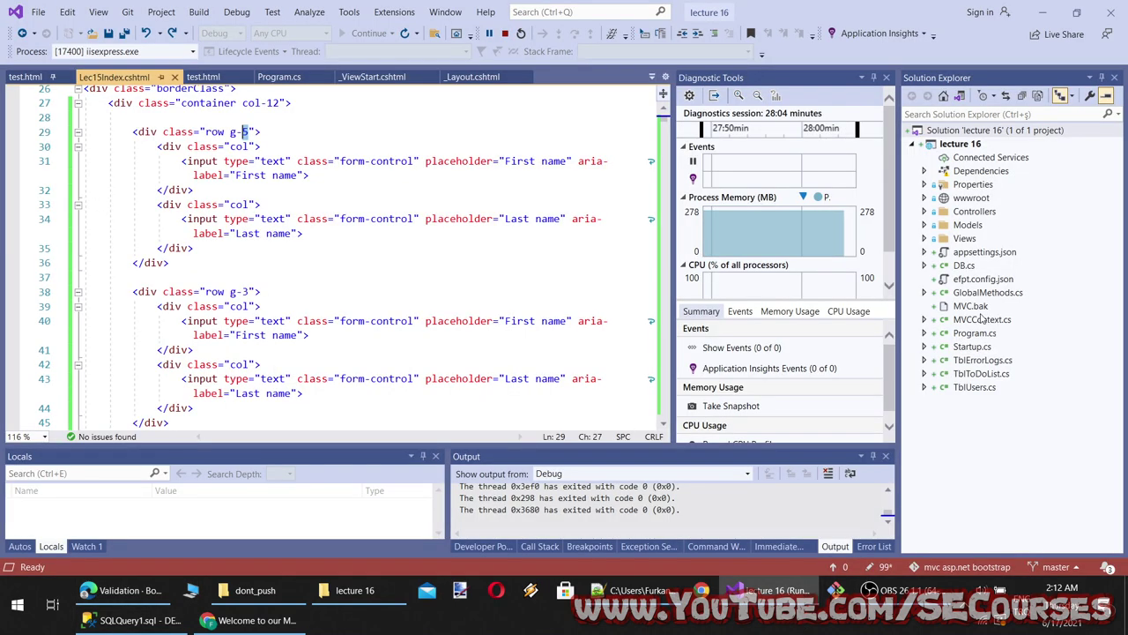
double_click(964, 238)
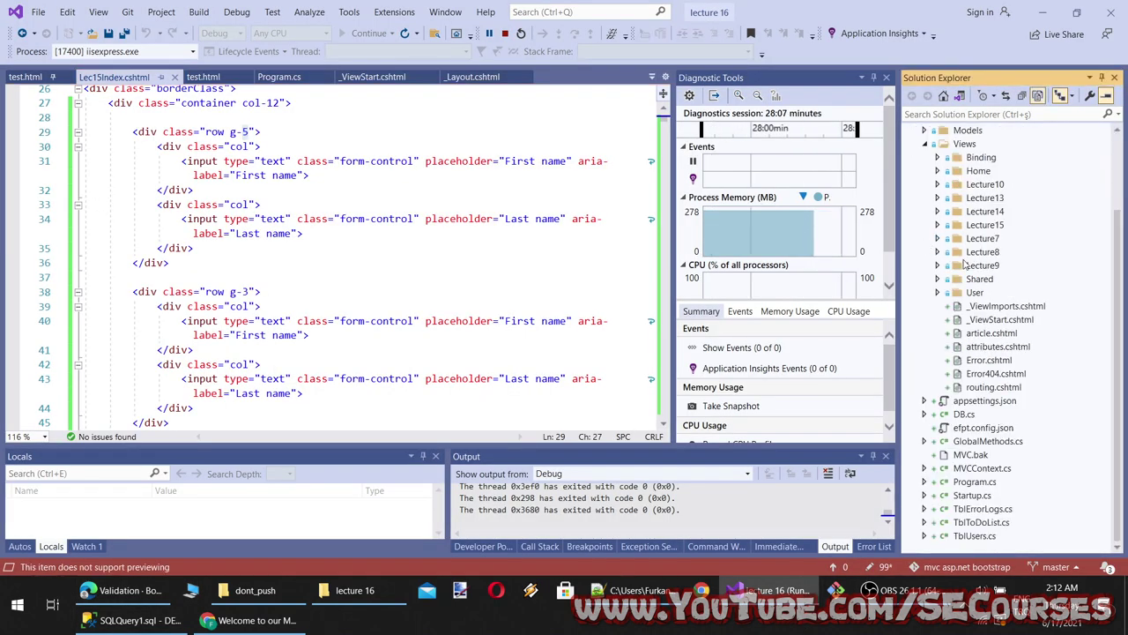
left_click(938, 266)
double_click(1005, 278)
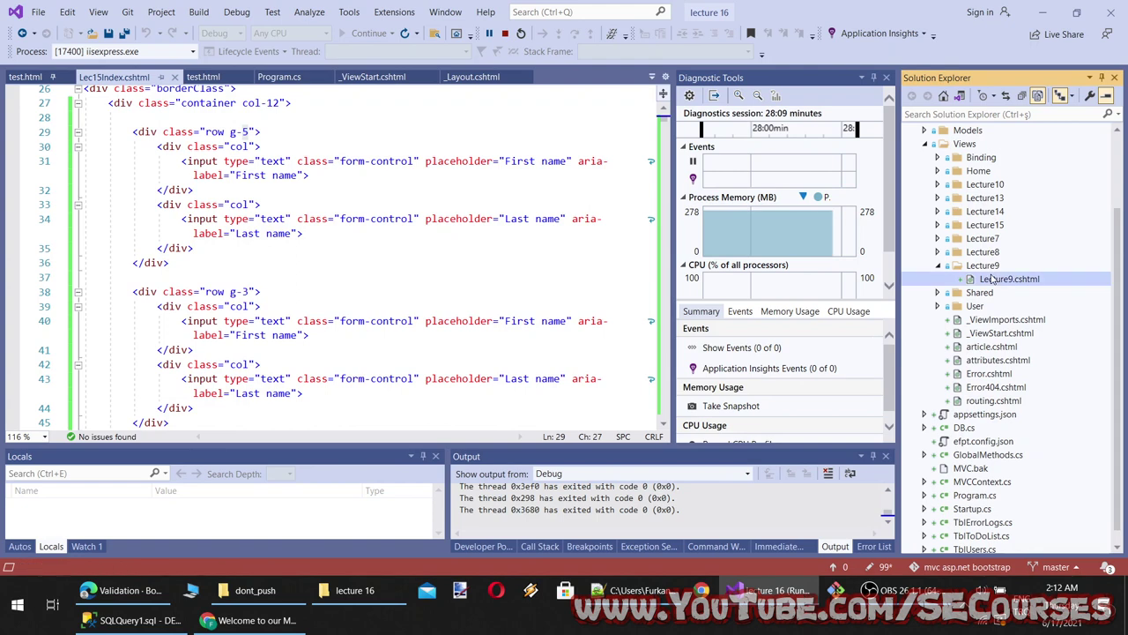
left_click(429, 308)
scroll(430, 308, "down", 3)
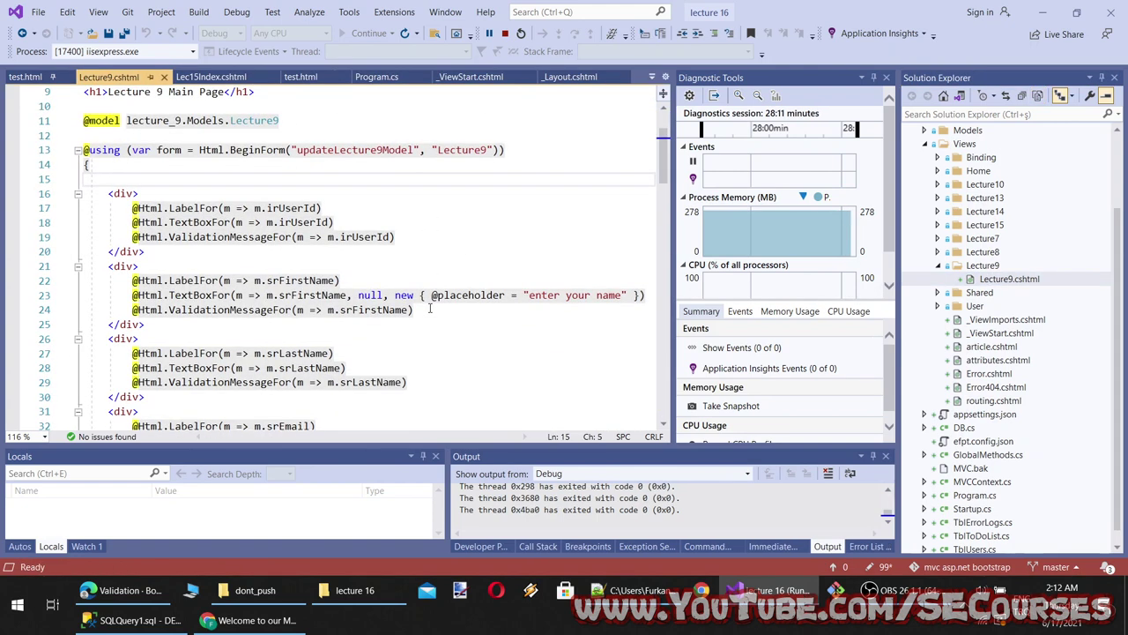
scroll(430, 317, "down", 6)
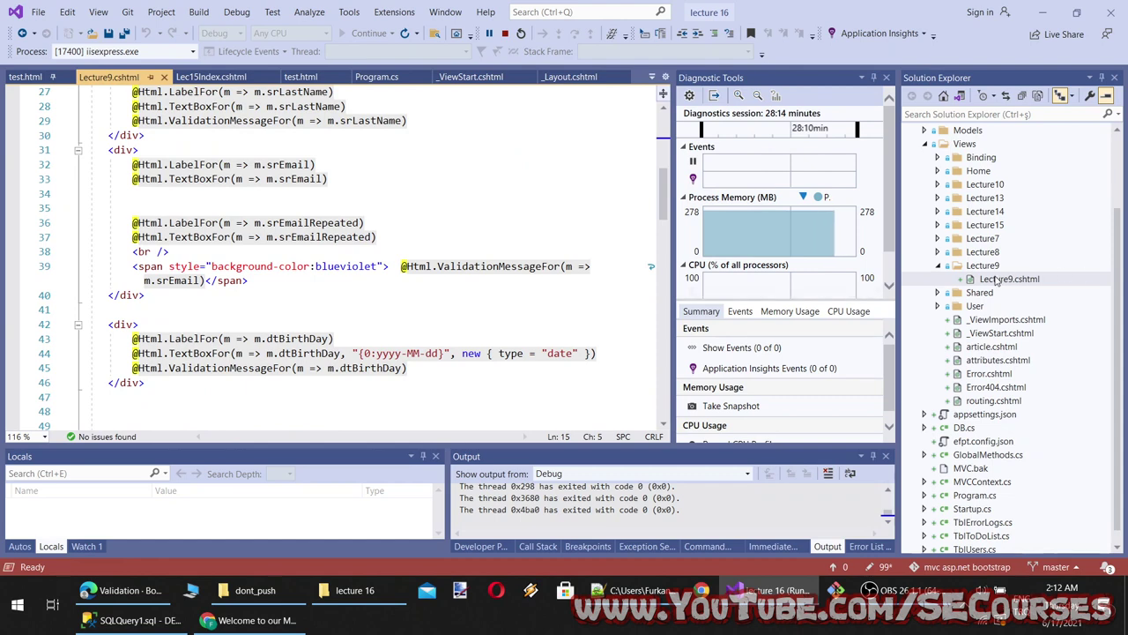
scroll(994, 284, "up", 2)
scroll(996, 326, "down", 2)
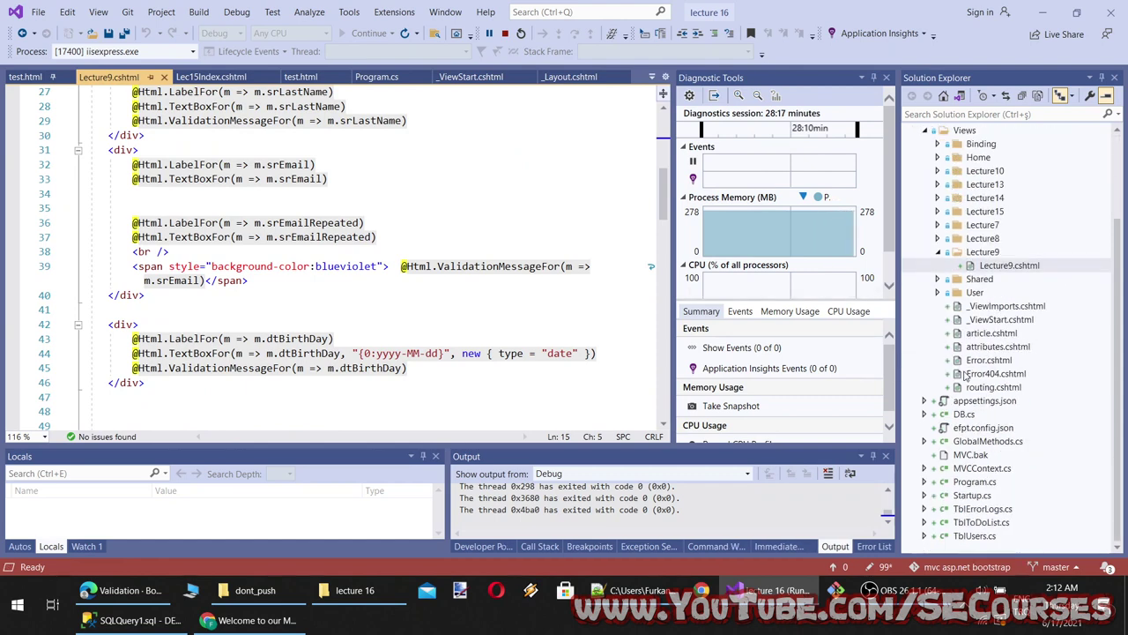
scroll(968, 472, "up", 2)
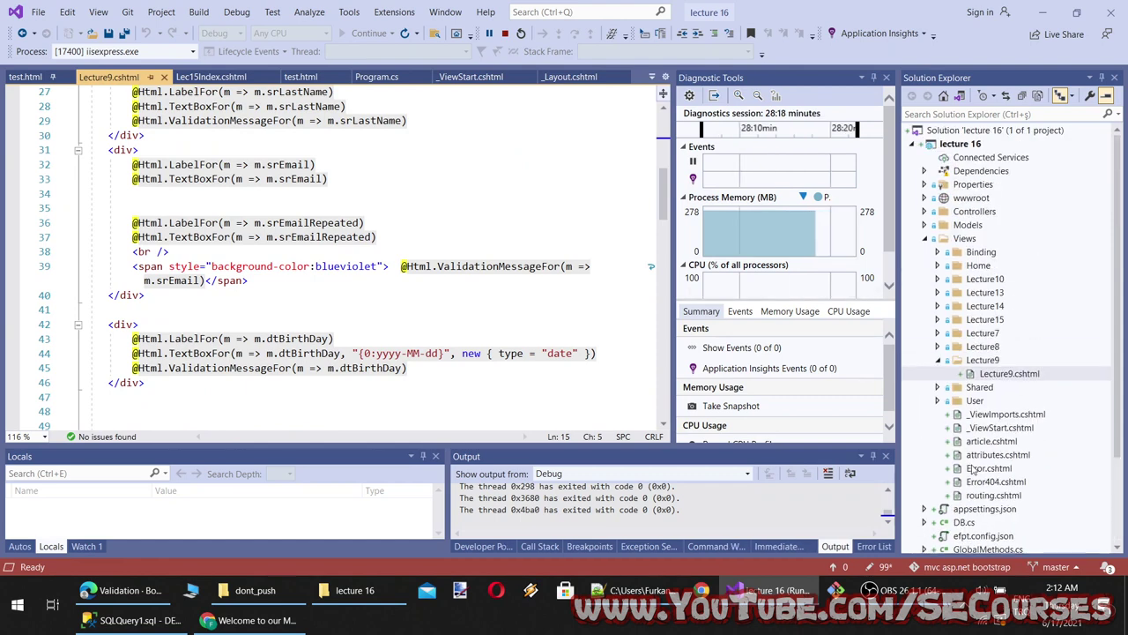
Open Lecture9Controller.cs from the Controllers folder to review its routes
left_click(924, 212)
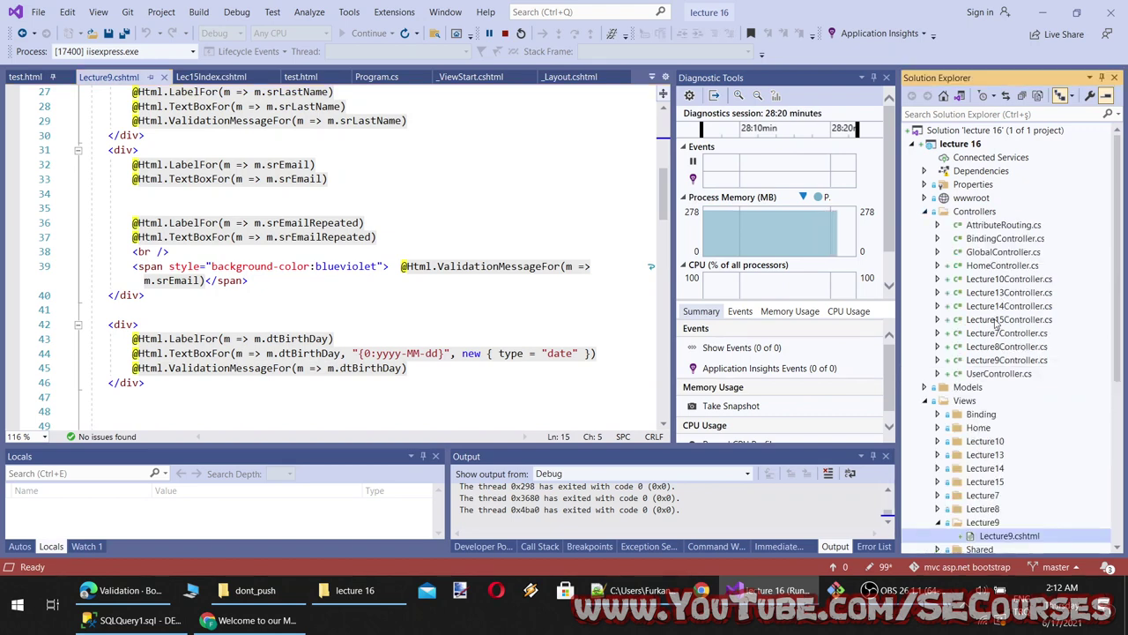
double_click(1001, 361)
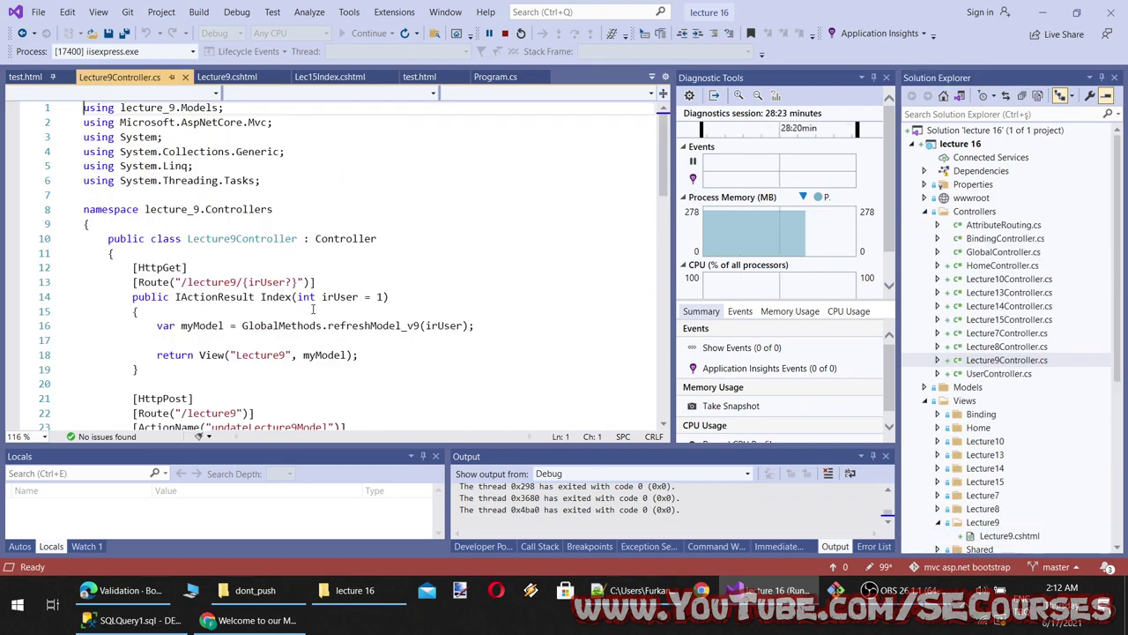
scroll(326, 308, "down", 4)
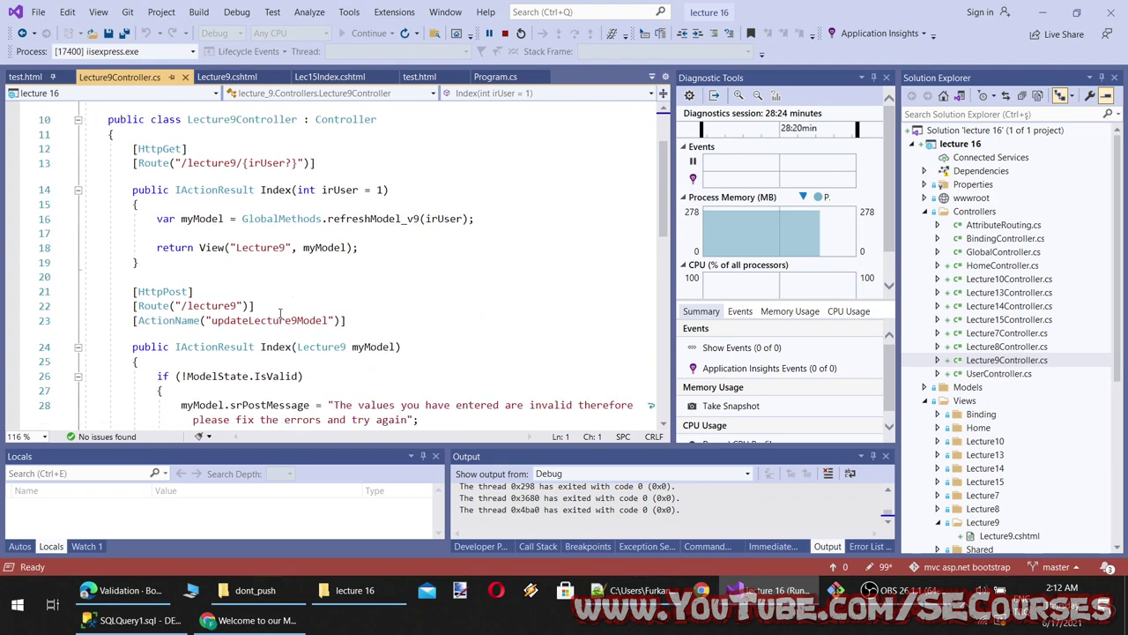
left_click(252, 620)
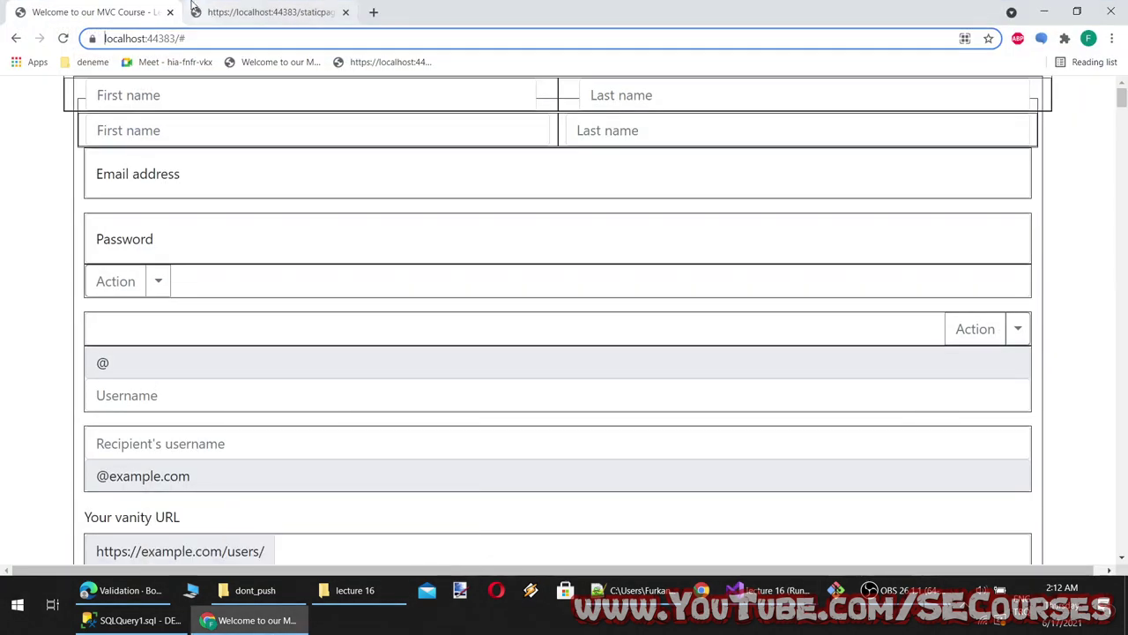
Load localhost:44383/lecture9 and submit Last Name 's' and First Name 'a'
type("lecture9")
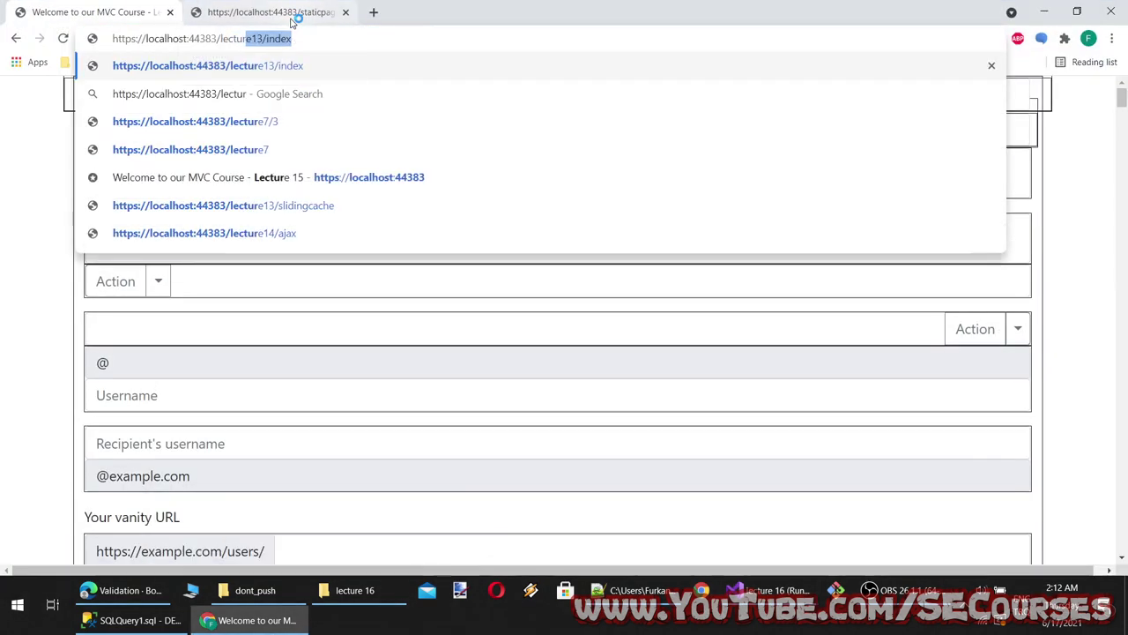
key("Return")
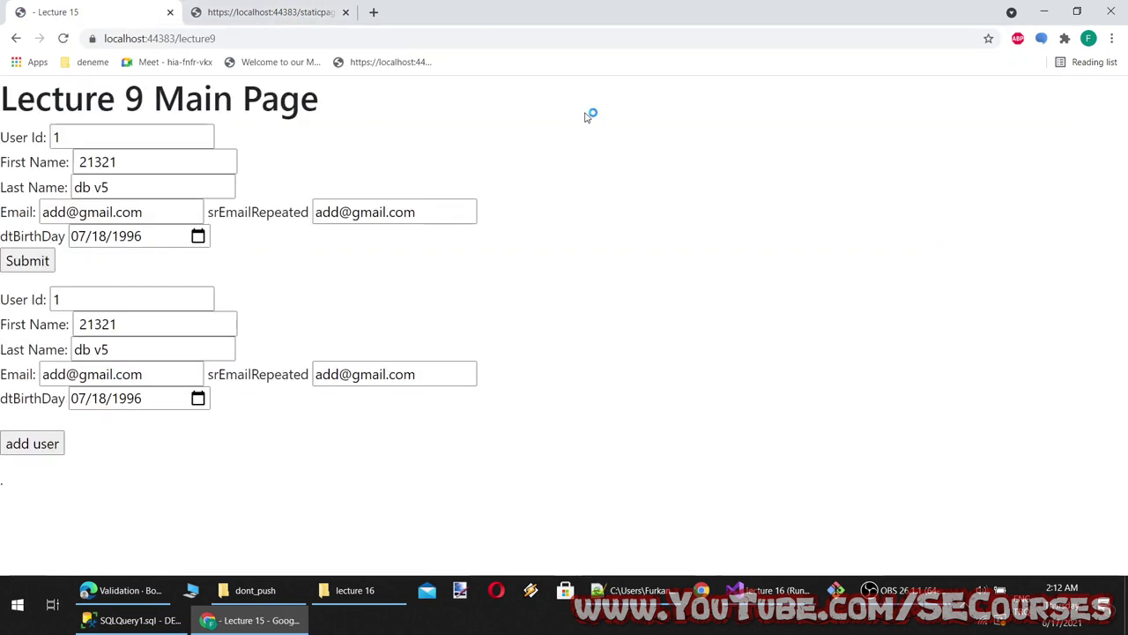
triple_click(134, 185)
type("s")
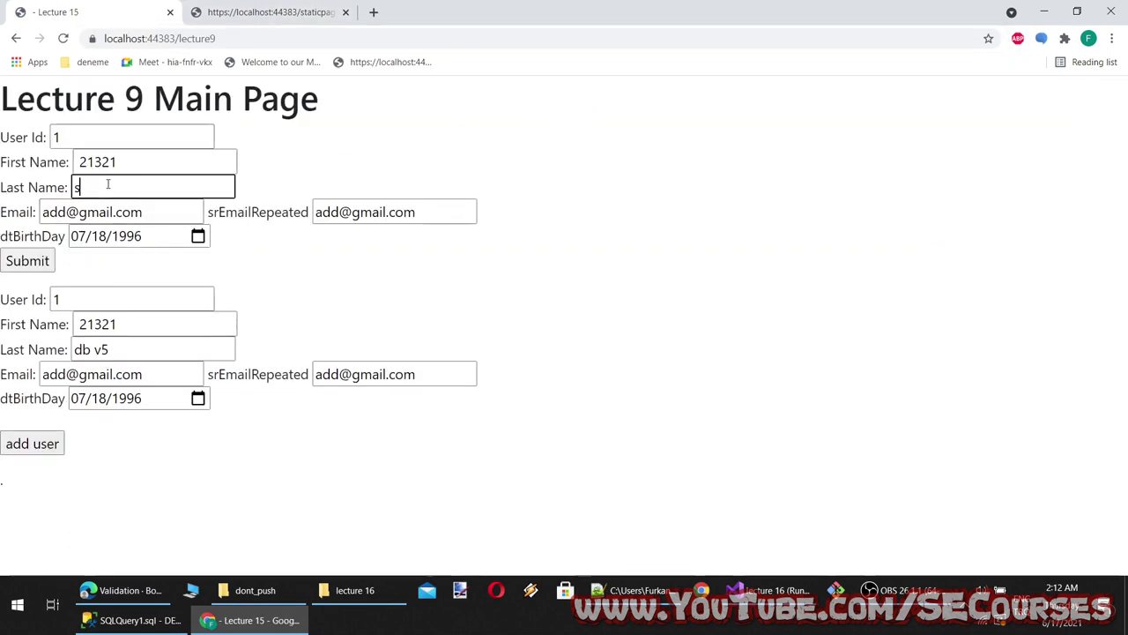
triple_click(97, 165)
type("a")
left_click(18, 258)
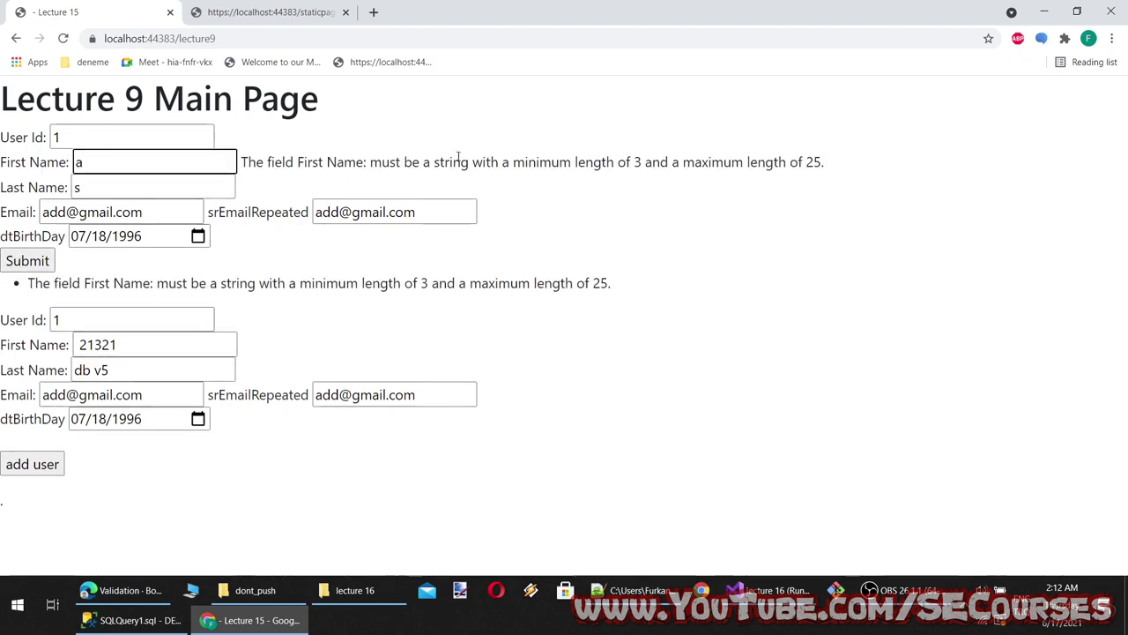
Highlight the First Name 3–25 length error, then return to Edge's validation docs
left_click_drag(265, 158, 431, 157)
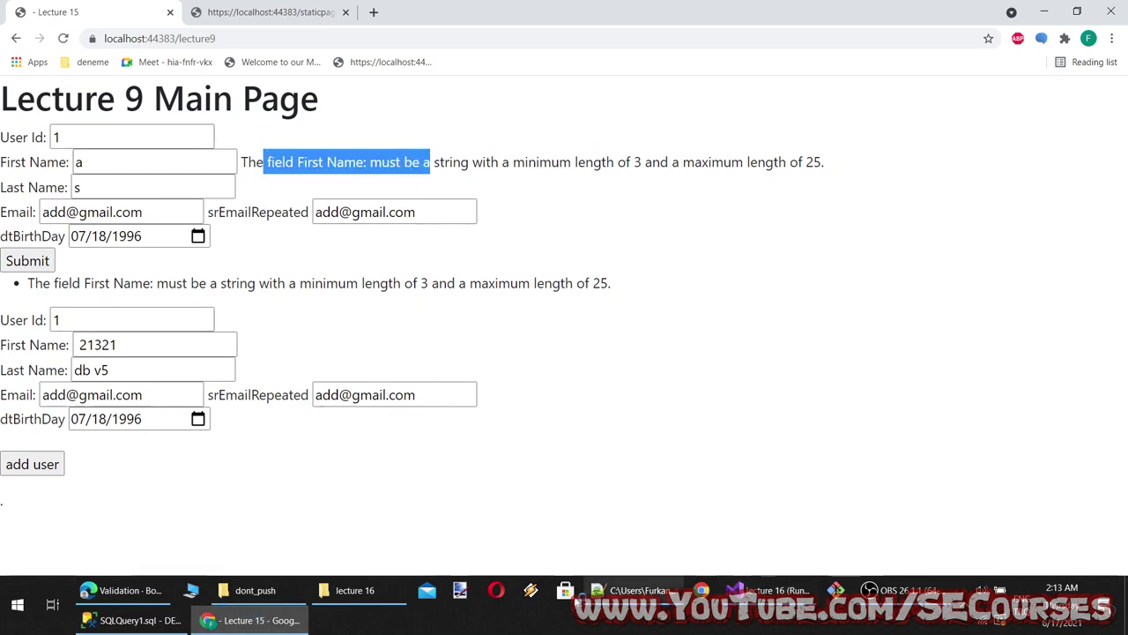
left_click(123, 590)
scroll(480, 441, "up", 4)
scroll(481, 441, "up", 3)
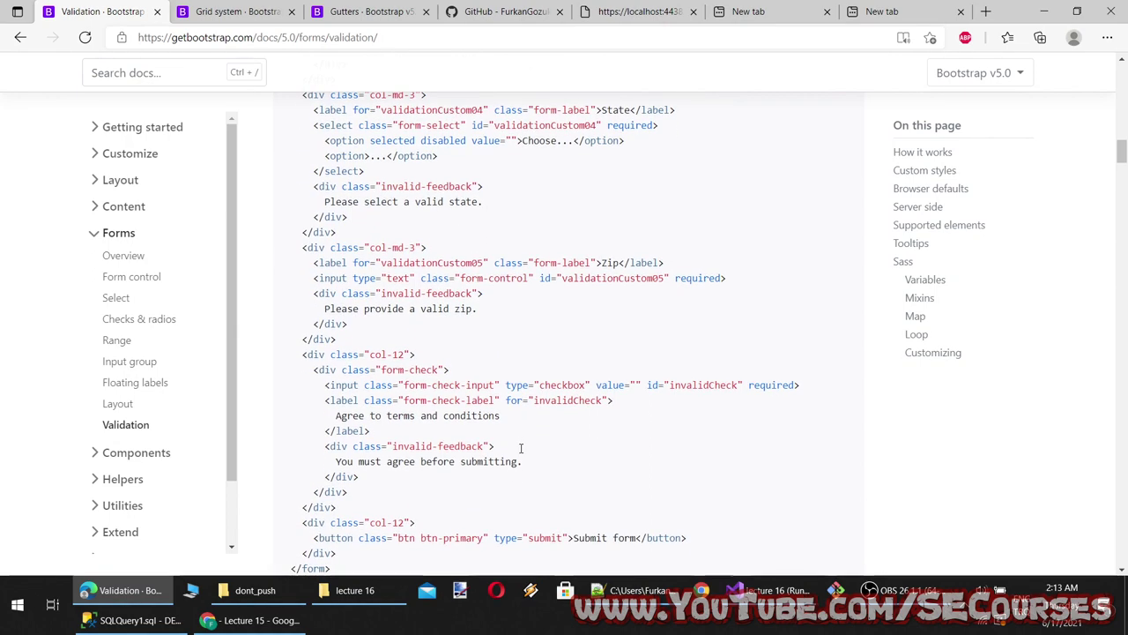
Select the invalid-feedback and form-check div tags in Bootstrap's example, then return to Visual Studio
scroll(549, 448, "down", 2)
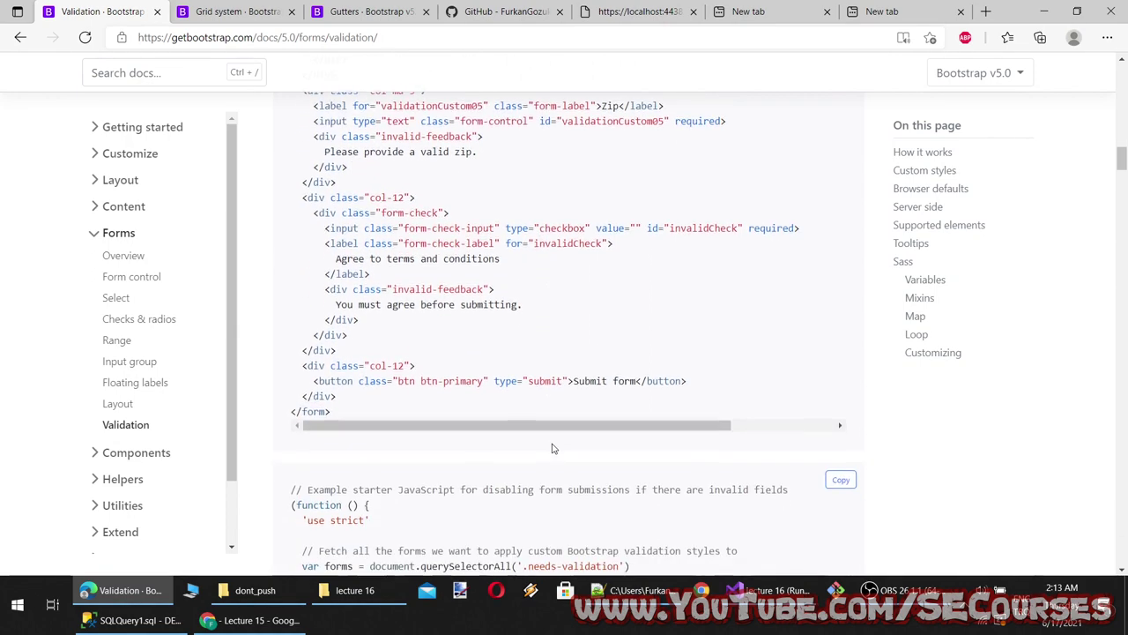
left_click_drag(519, 291, 323, 291)
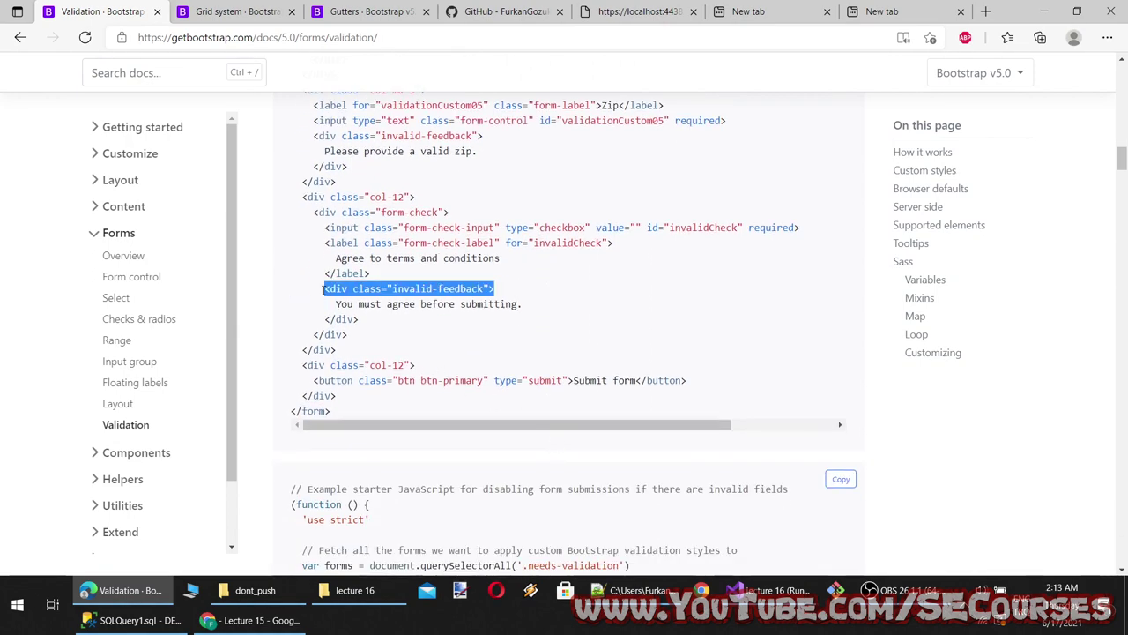
scroll(490, 335, "up", 1)
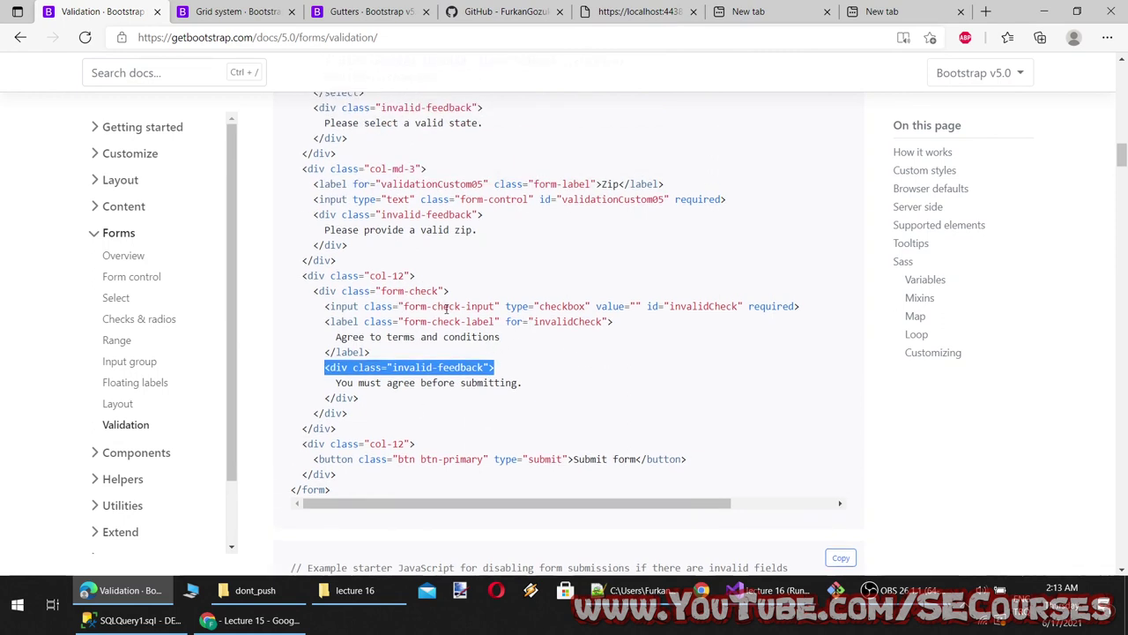
left_click_drag(450, 291, 314, 291)
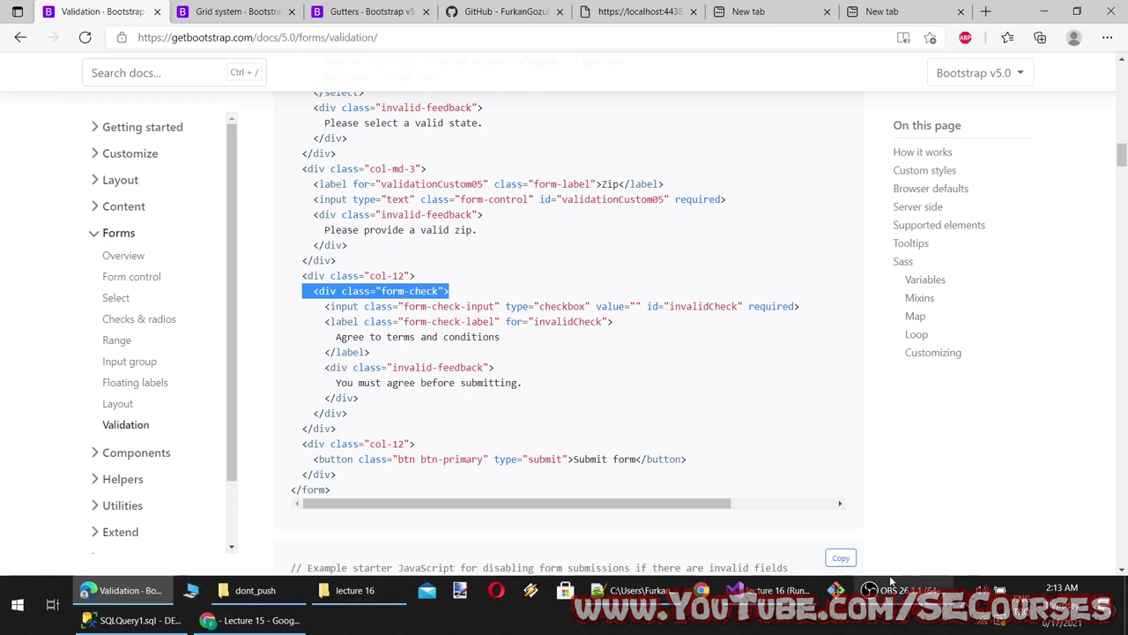
left_click(767, 590)
scroll(335, 184, "up", 4)
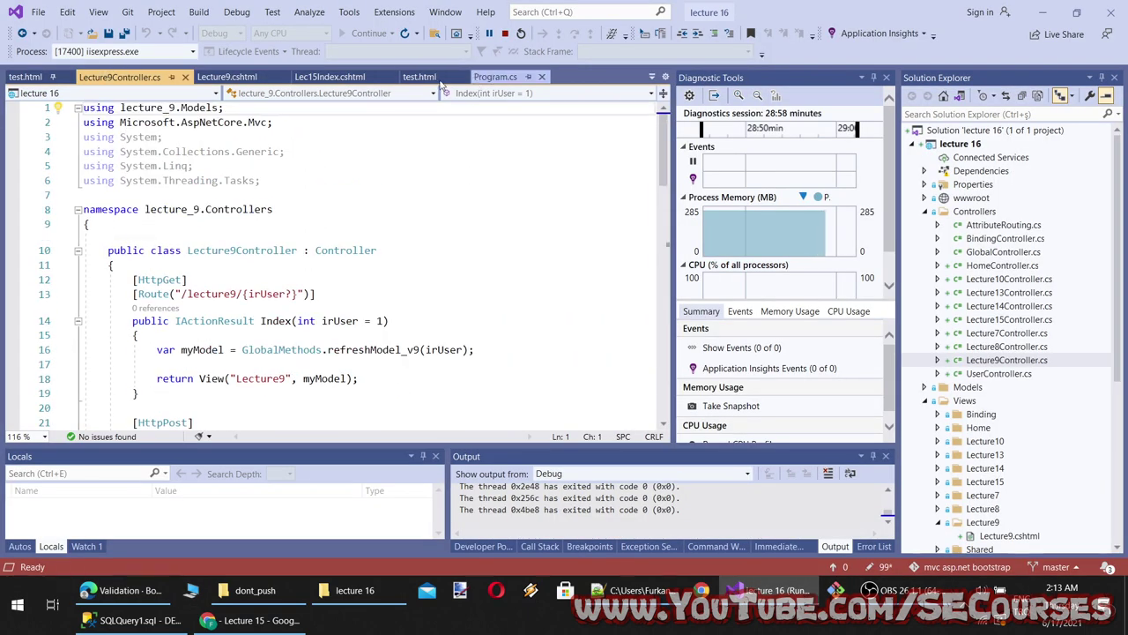
Open Lecture9.cshtml and take the form-check class from Bootstrap's validation example
left_click(227, 78)
scroll(368, 276, "up", 5)
left_click(269, 280)
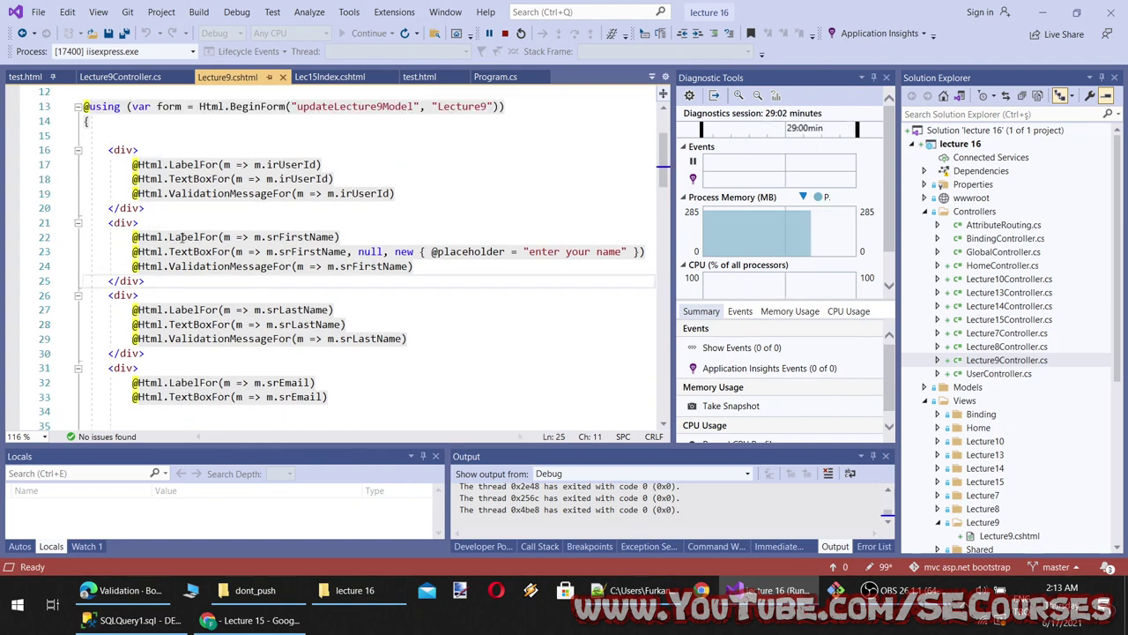
left_click(252, 620)
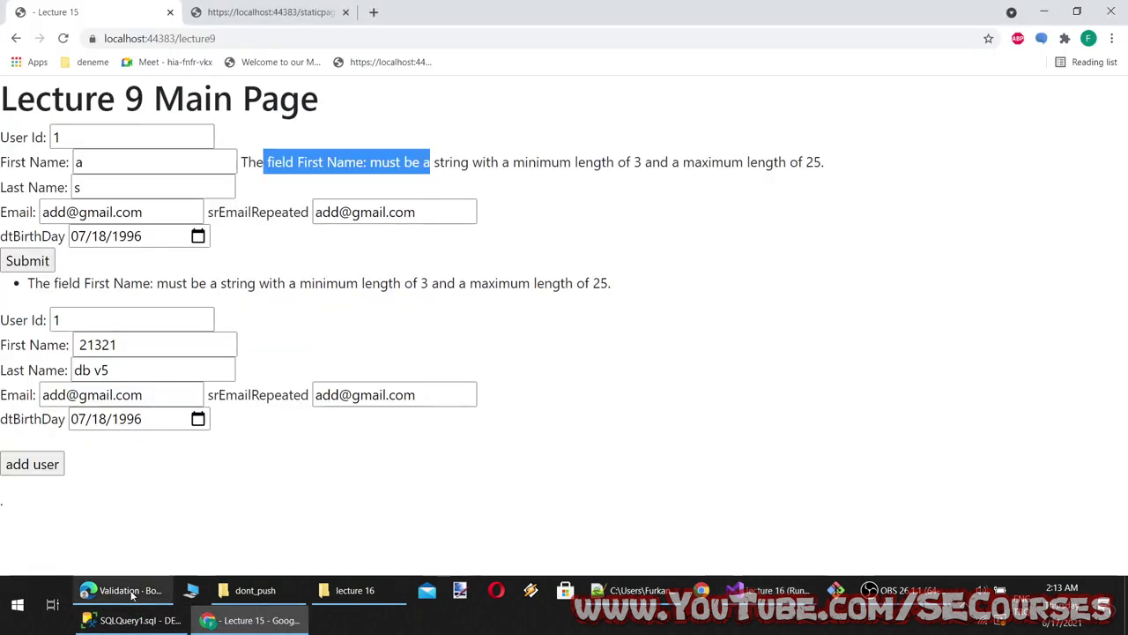
left_click(114, 590)
scroll(445, 403, "up", 3)
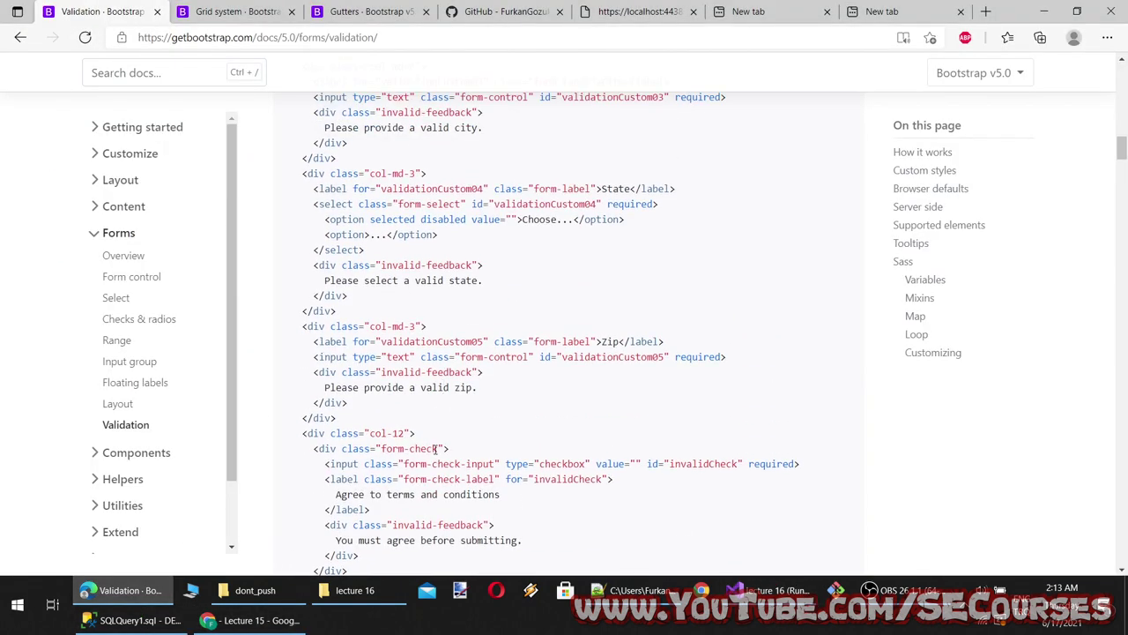
left_click_drag(434, 450, 342, 457)
key("ctrl+c")
left_click(438, 451)
left_click(252, 620)
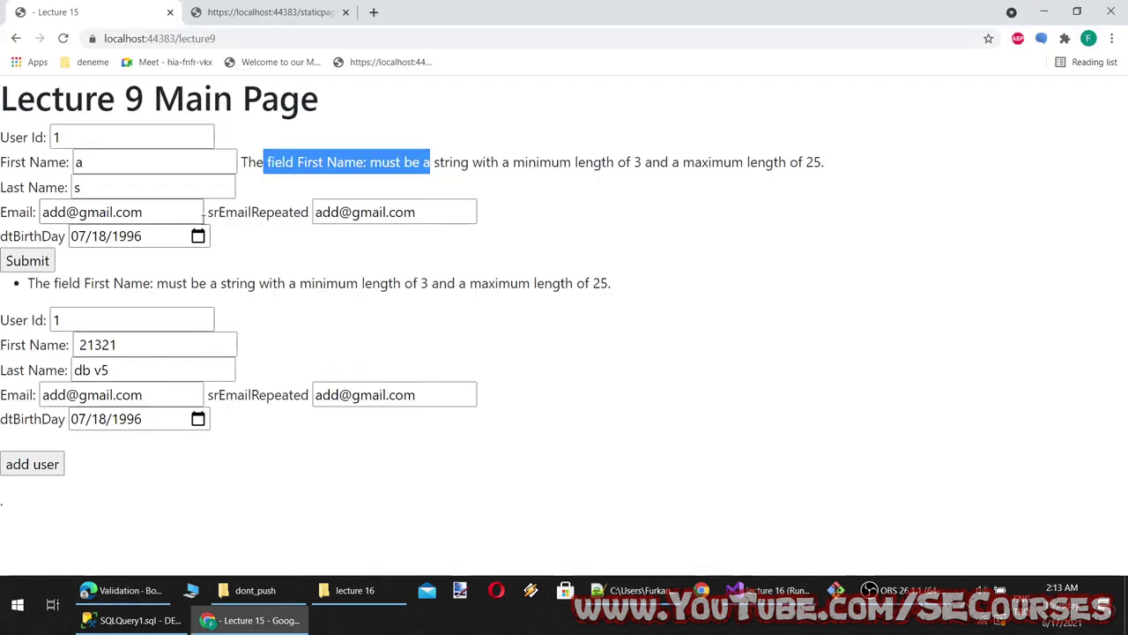
left_click(767, 590)
Add class="form-check" to the User Id, First Name, Last Name and Email divs (lines 16, 21, 26, 31)
left_click(133, 149)
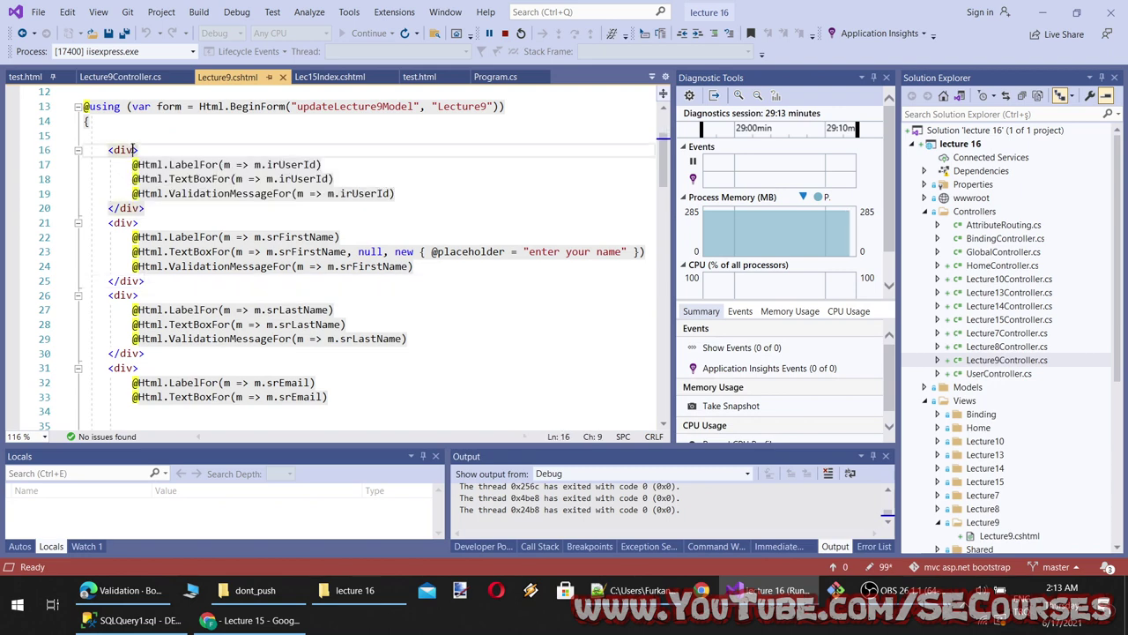
type("c")
key("ctrl+v")
left_click(137, 222)
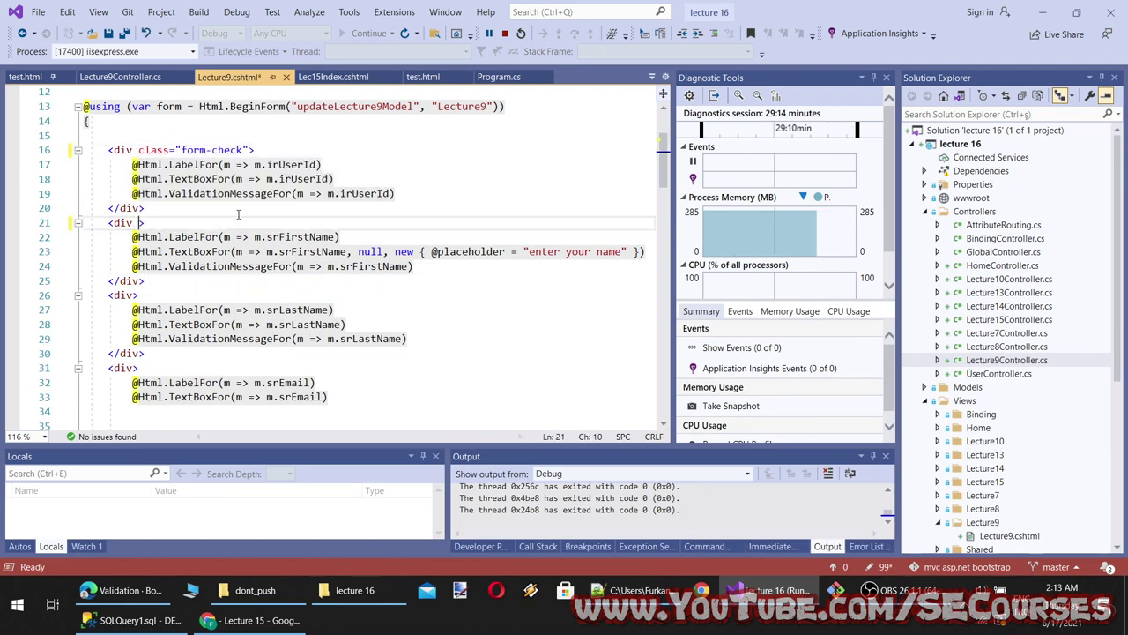
type("c")
key("ctrl+v")
left_click(136, 295)
type("c")
key("ctrl+v")
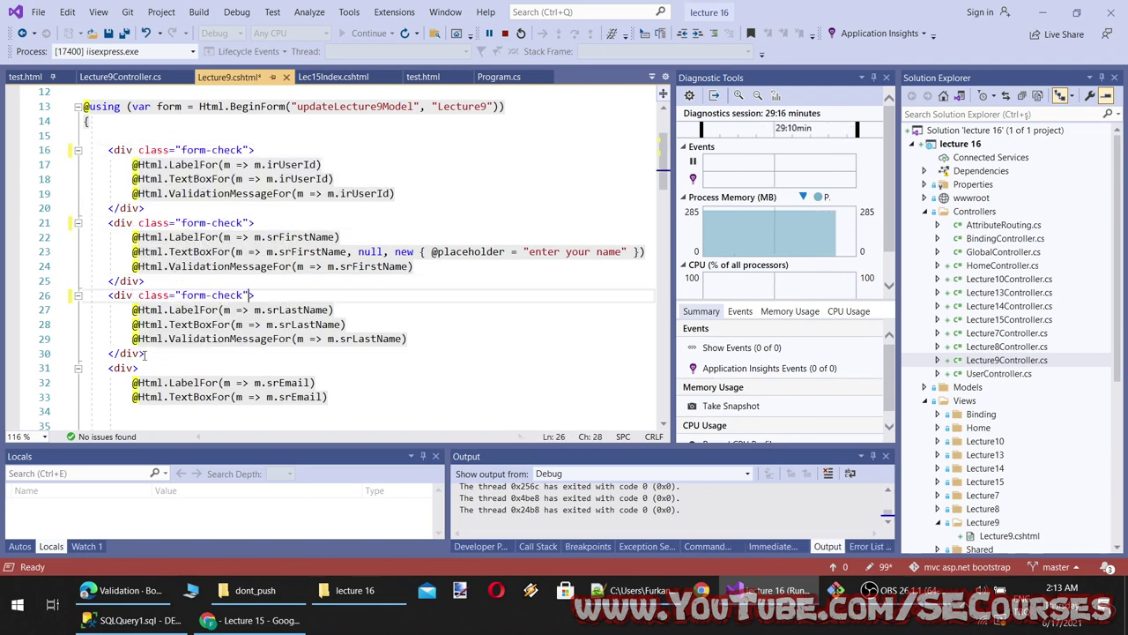
left_click(136, 368)
type("c")
key("ctrl+v")
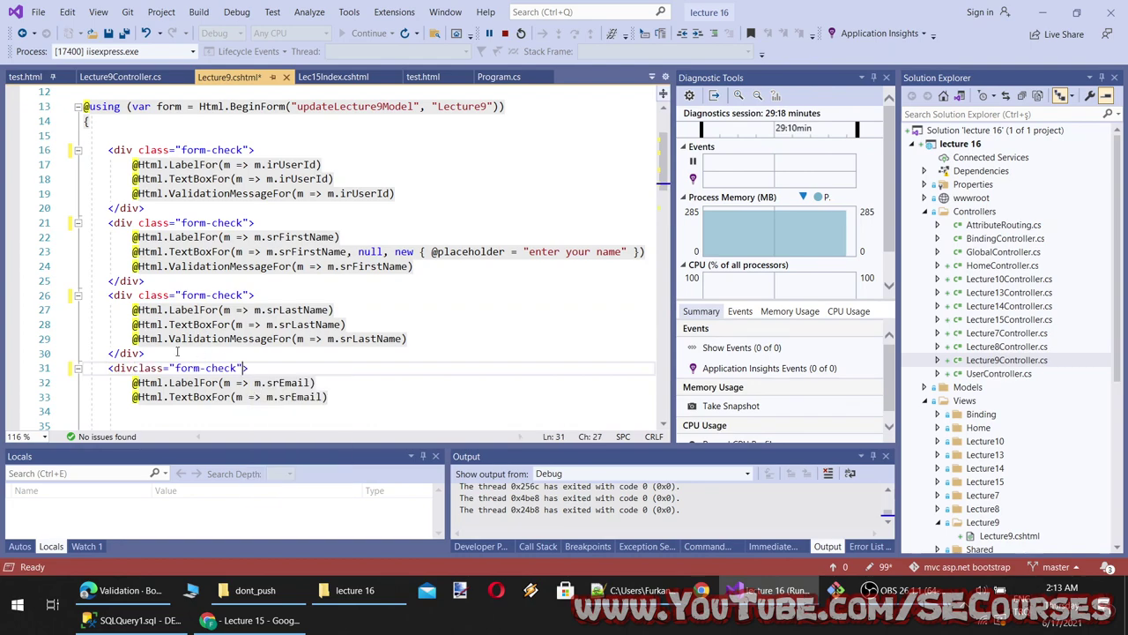
key("ctrl+z")
key("ctrl+z")
type("class=\"form-check\"")
Save Lecture9.cshtml and reload the Lecture 9 page in Chrome
key("ctrl+s")
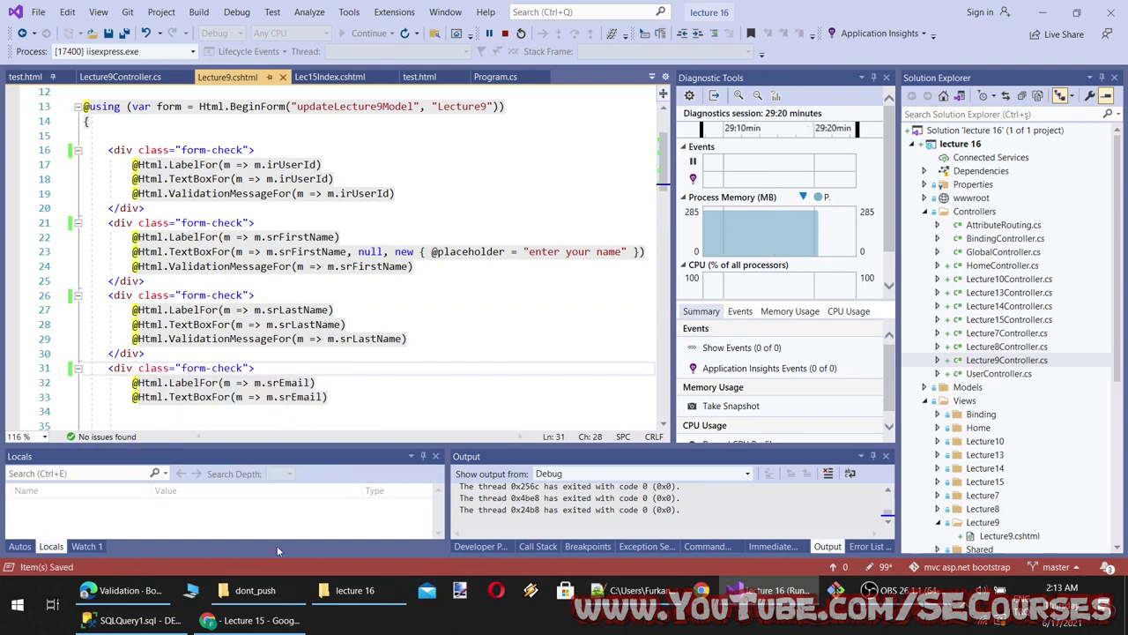
left_click(251, 620)
key("F5")
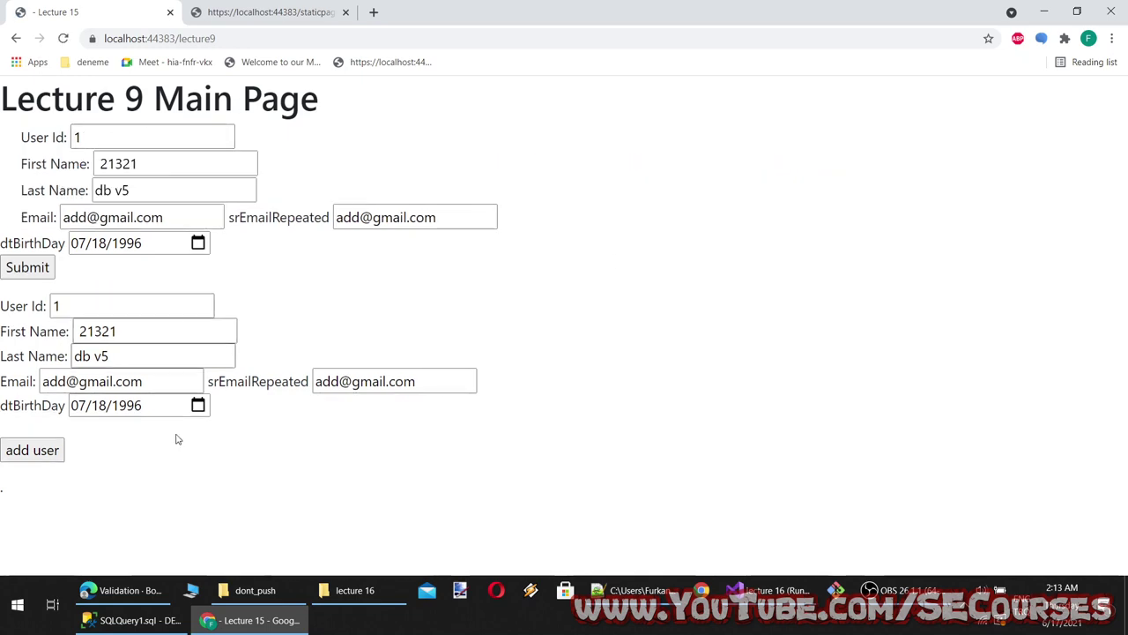
Select the form-check-input class attribute in Bootstrap's validation example
left_click(256, 620)
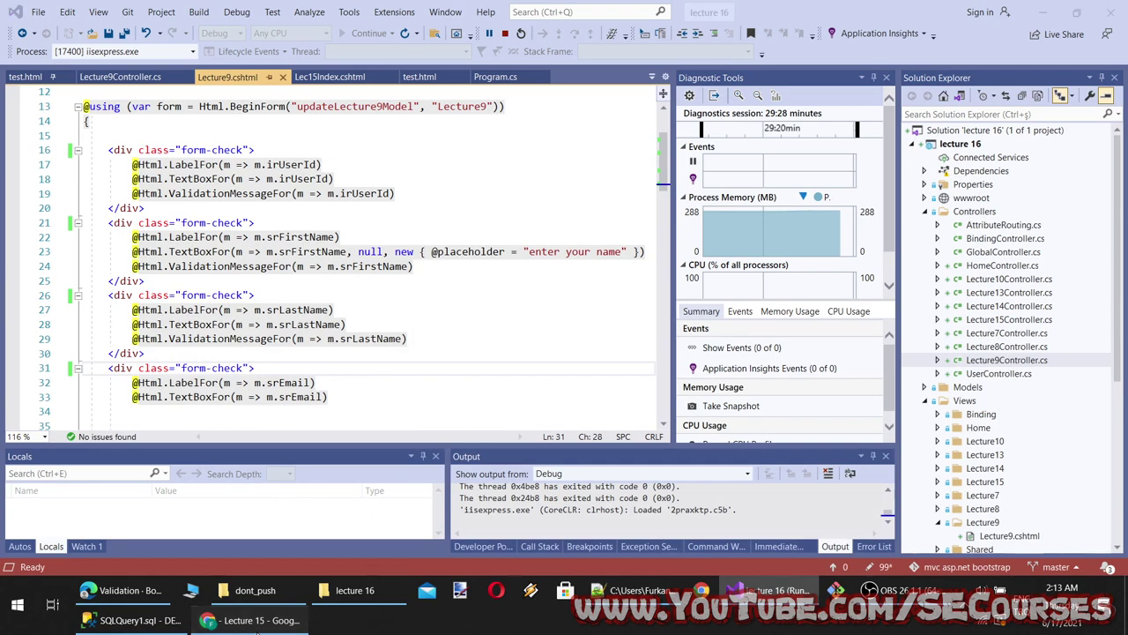
left_click(256, 620)
left_click(155, 599)
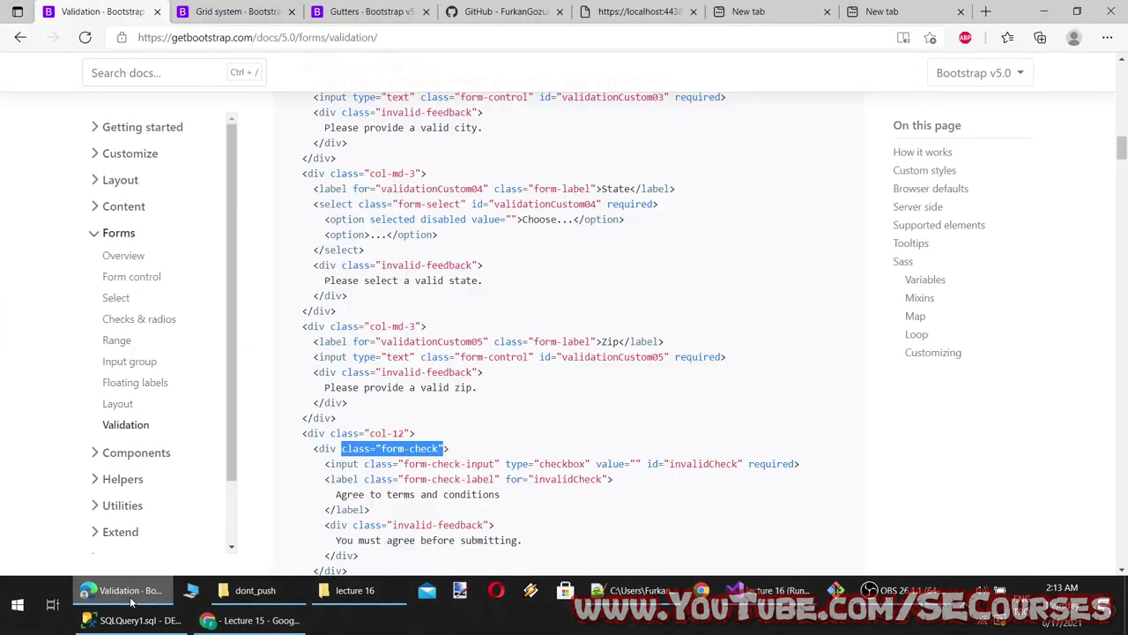
scroll(526, 465, "down", 1)
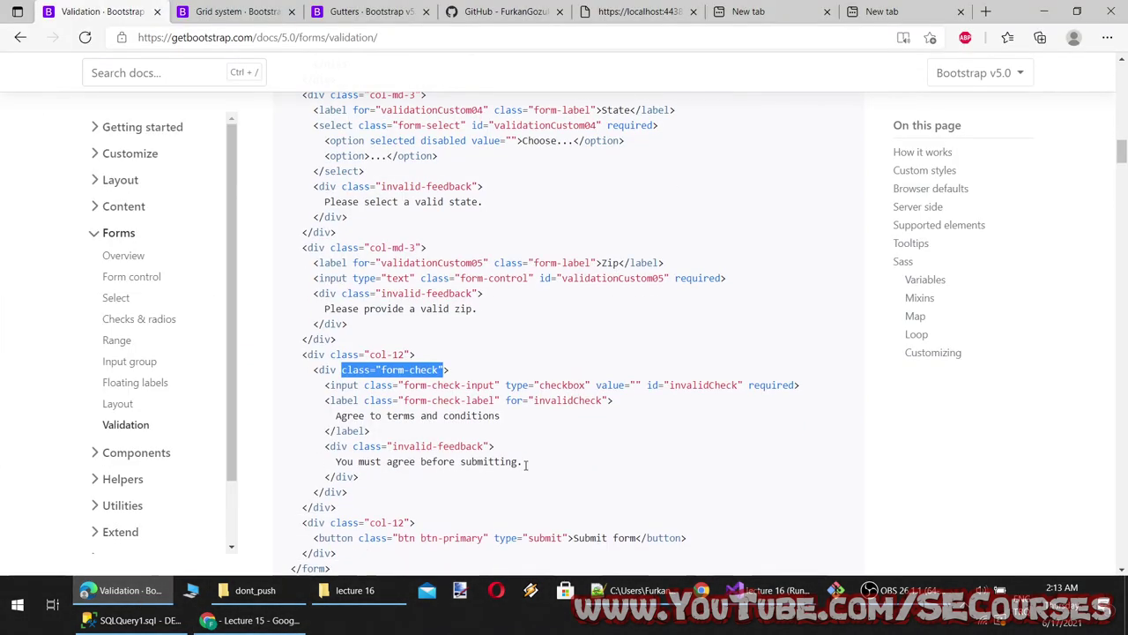
left_click_drag(496, 385, 404, 386)
left_click(492, 397)
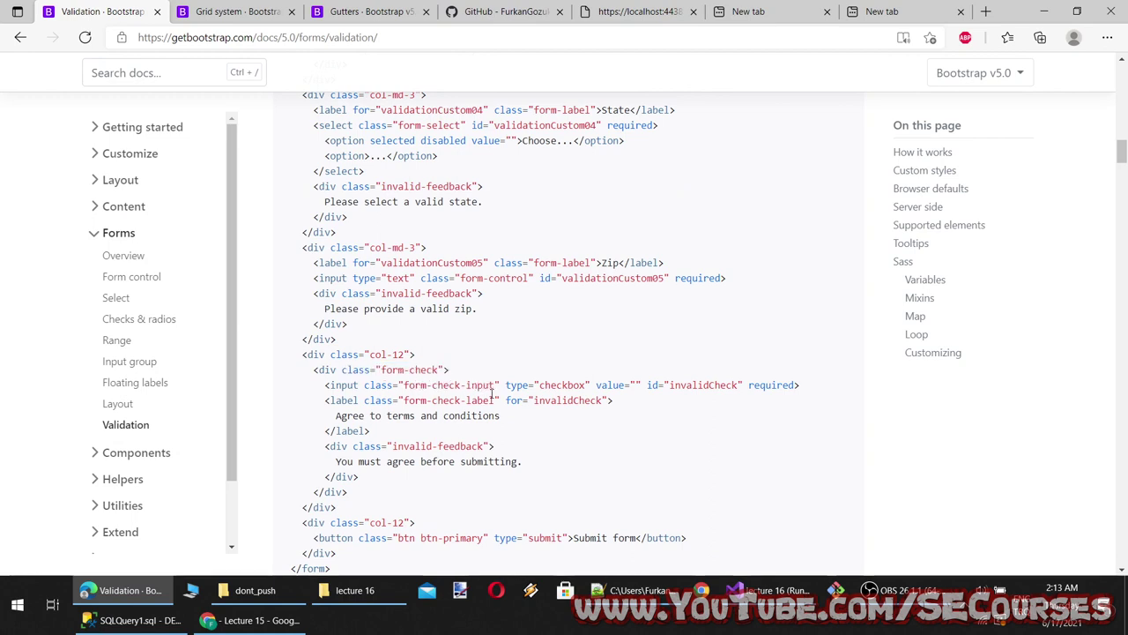
left_click_drag(484, 386, 363, 388)
Inspect the User Id input's markup in Chrome DevTools, then return to Lecture9.cshtml
left_click(251, 620)
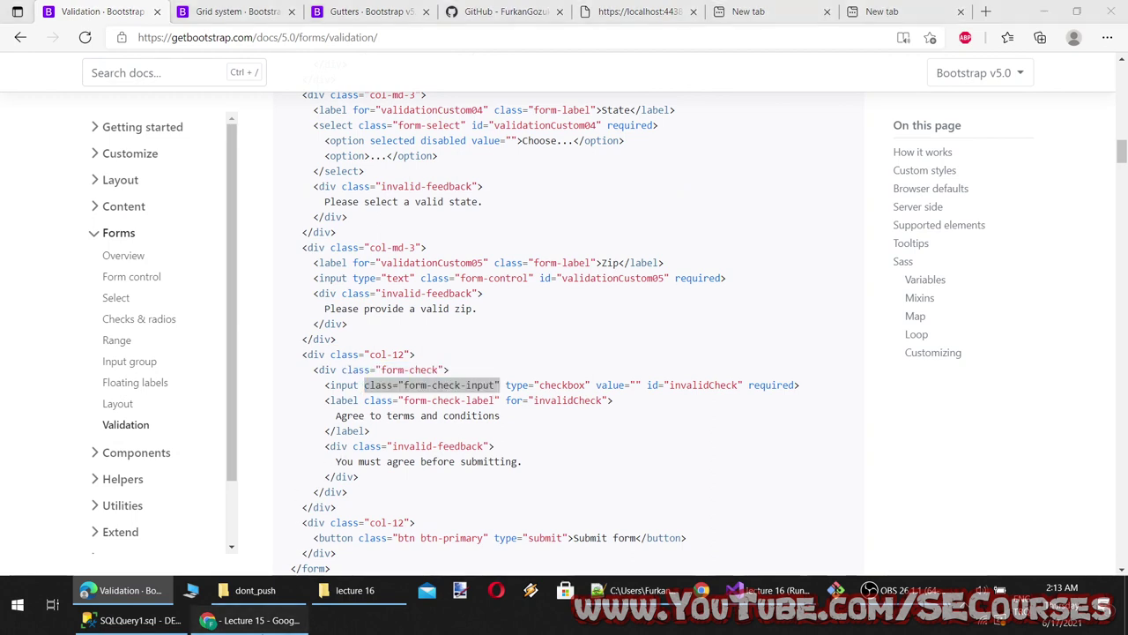
left_click(123, 132)
right_click(132, 133)
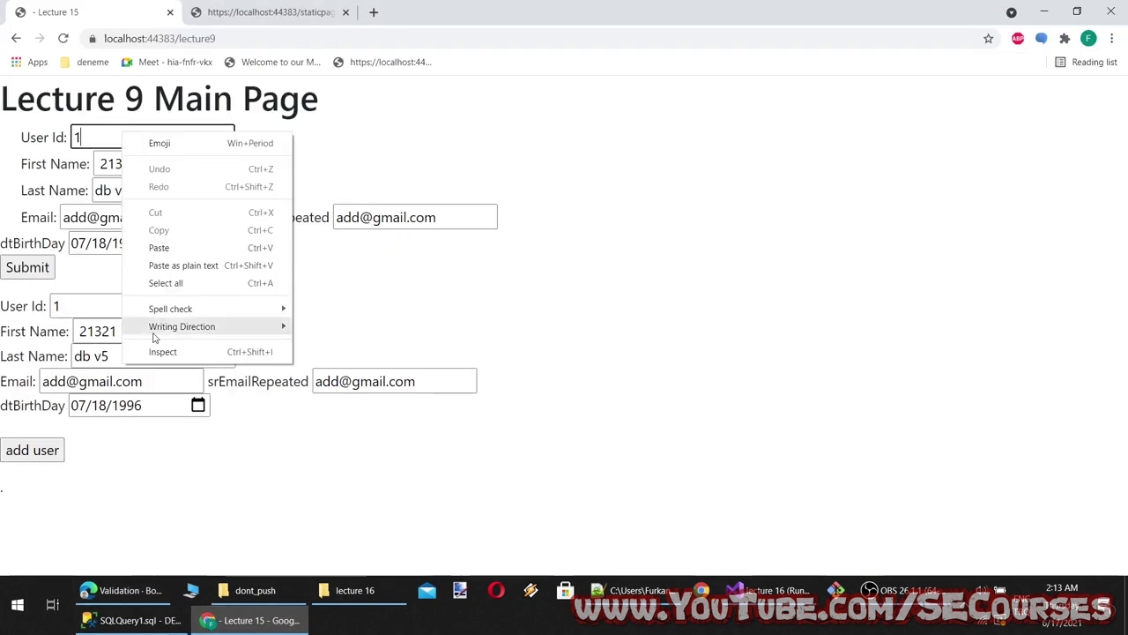
left_click(177, 353)
left_click(244, 357)
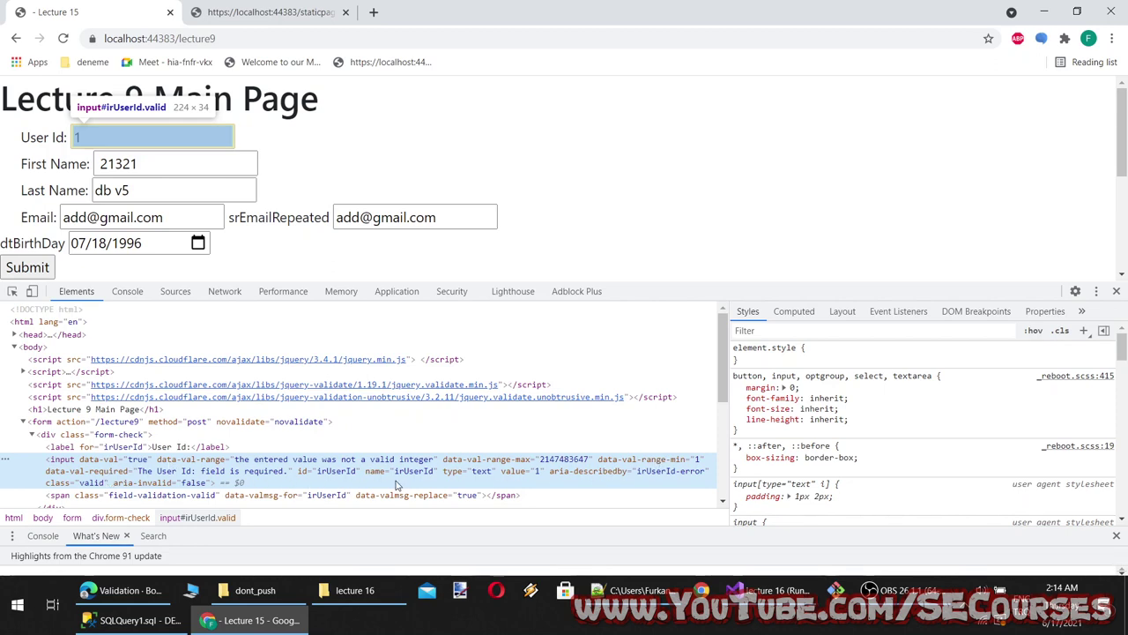
left_click(124, 589)
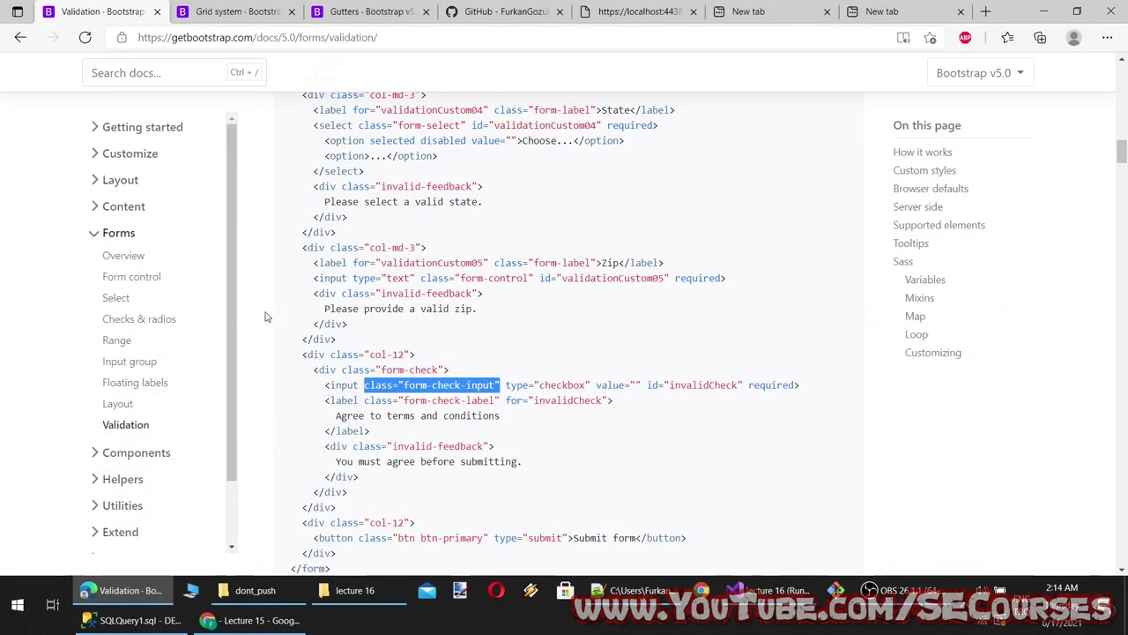
left_click(767, 590)
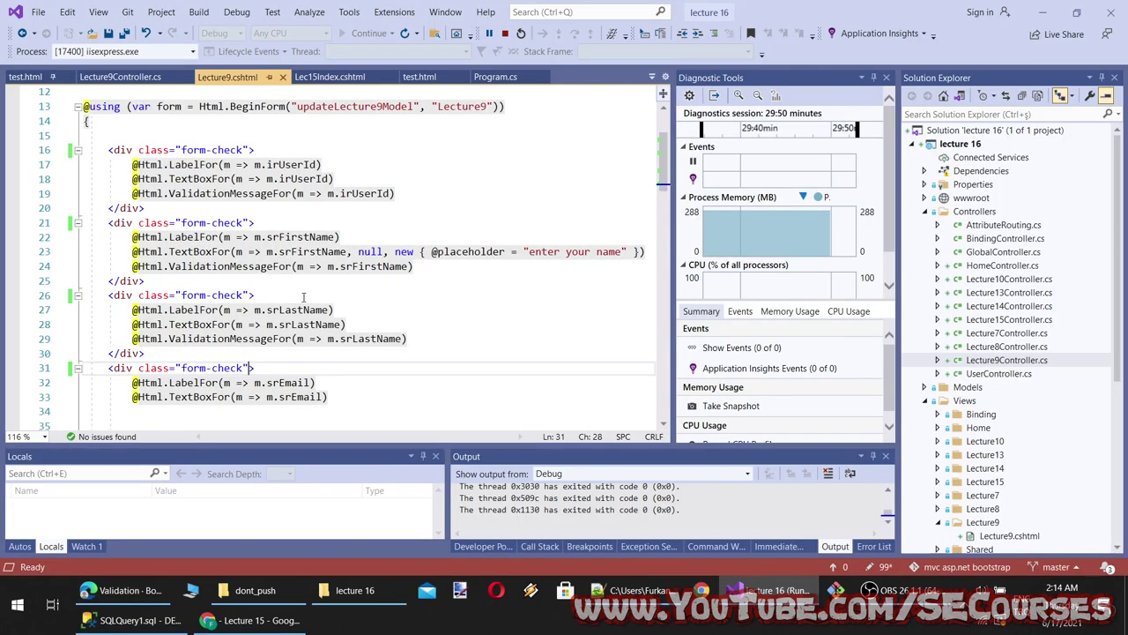
Try adding a class argument to the User Id text box on line 18, then undo it
left_click(252, 165)
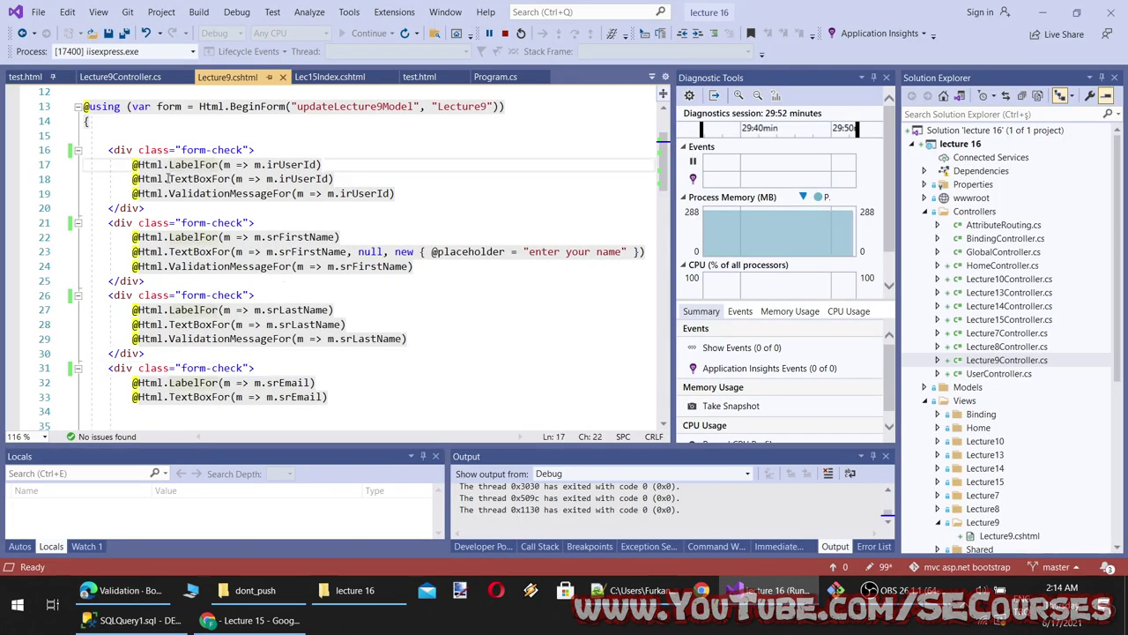
left_click(336, 179)
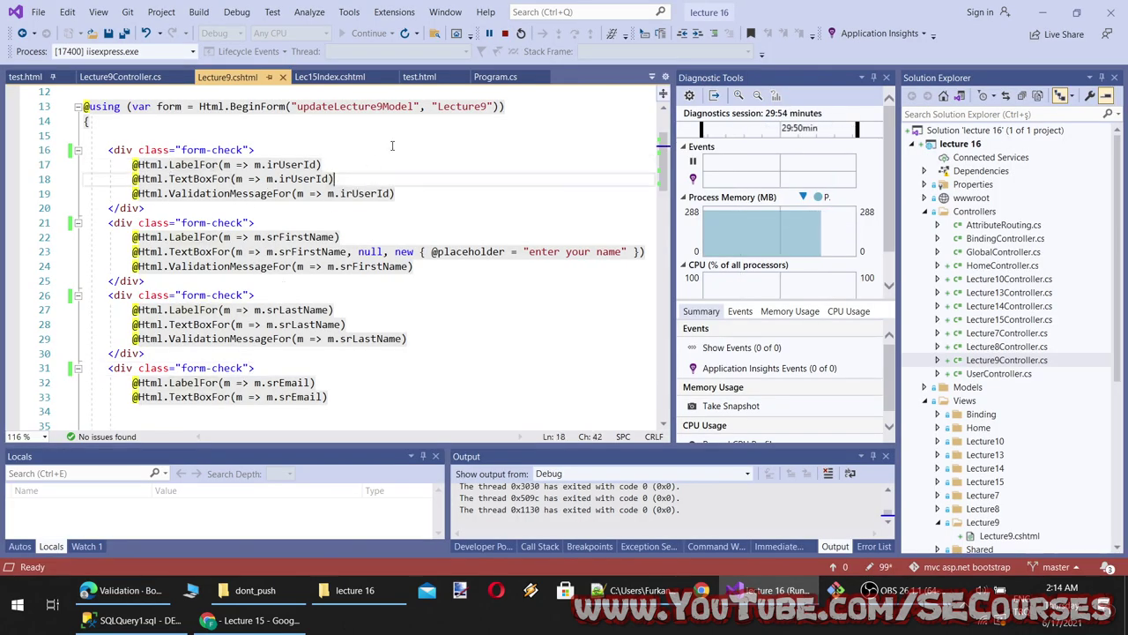
key("Left")
type(",clas")
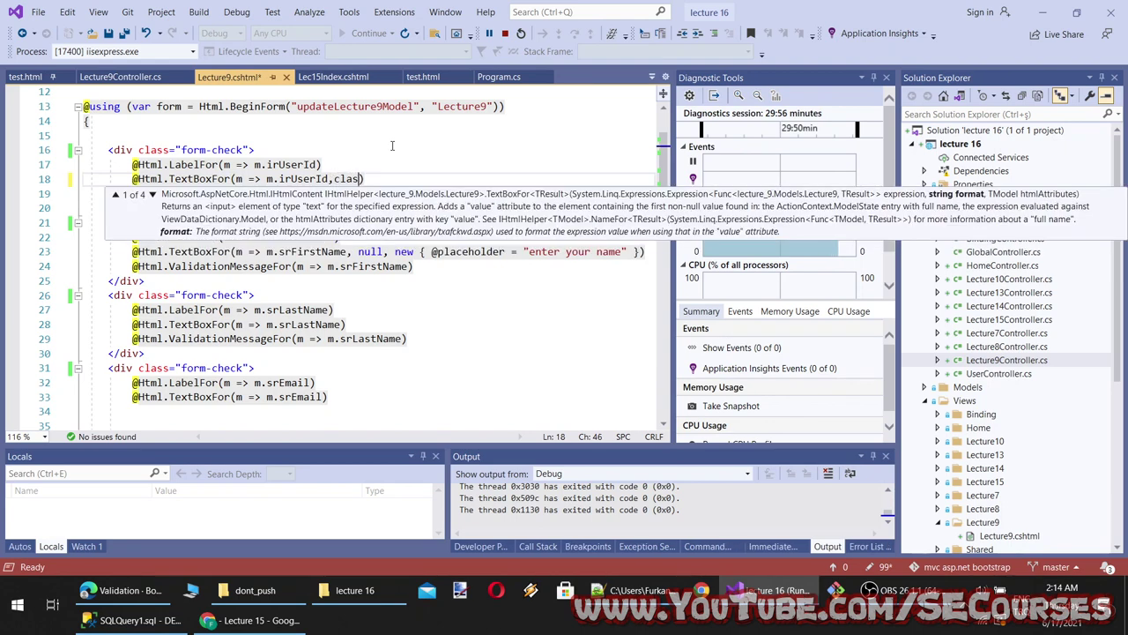
key("ctrl+z")
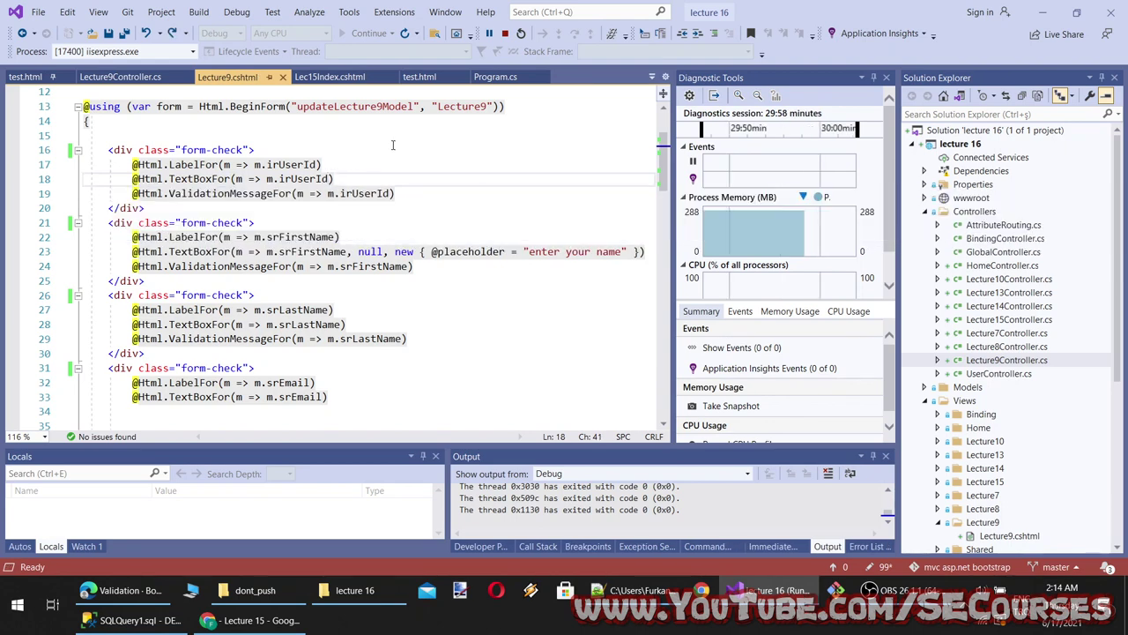
scroll(393, 145, "down", 8)
scroll(445, 216, "down", 7)
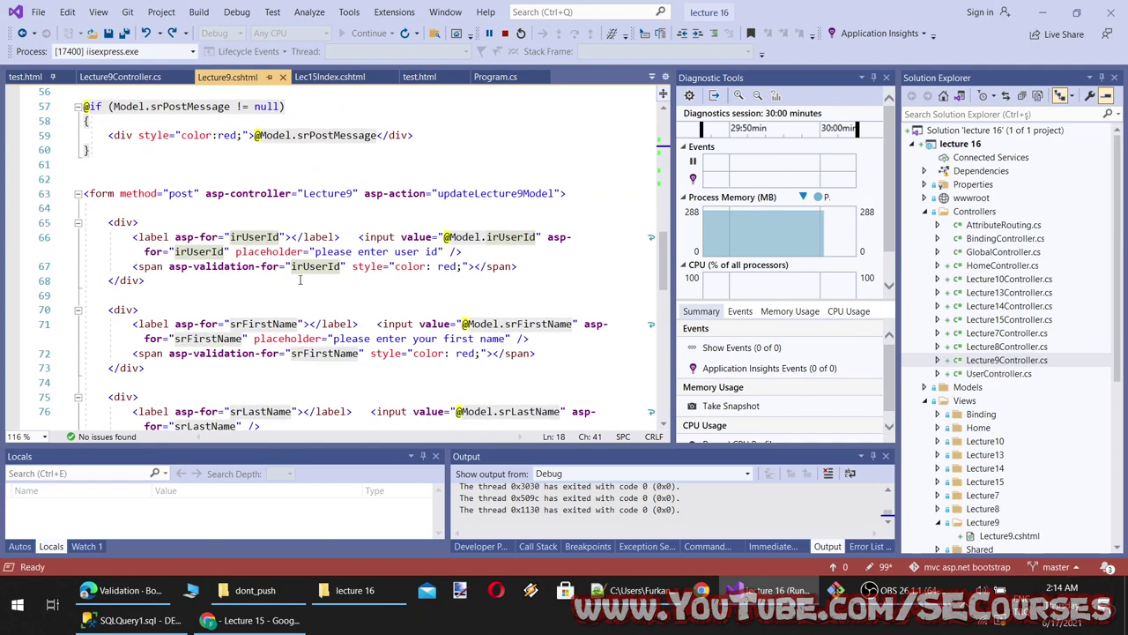
scroll(285, 276, "down", 2)
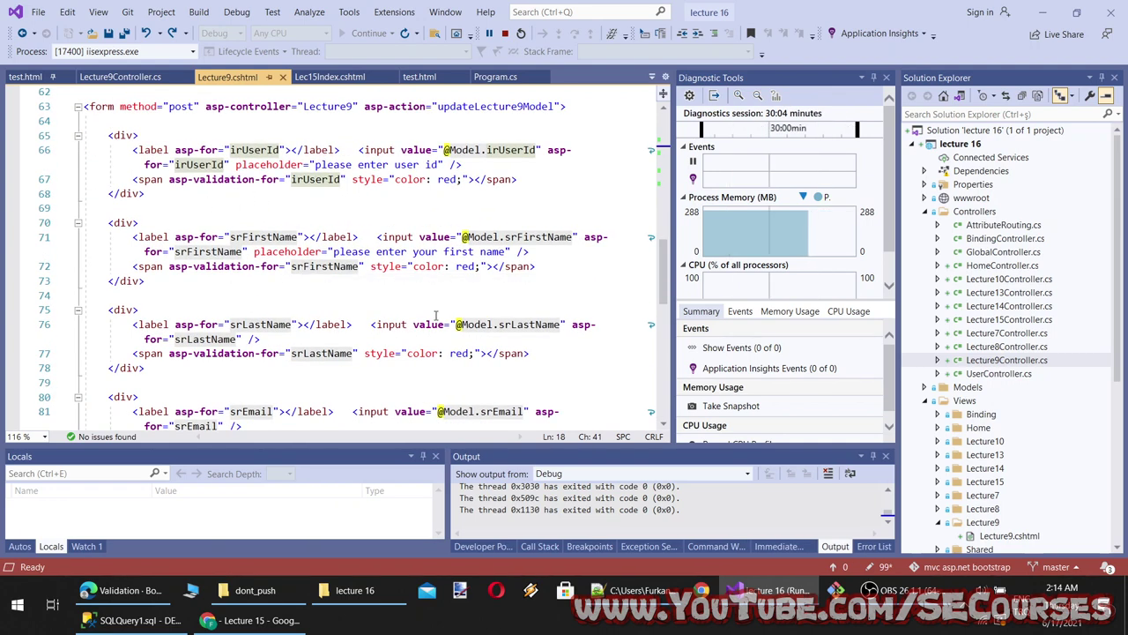
scroll(252, 185, "up", 3)
scroll(275, 267, "down", 1)
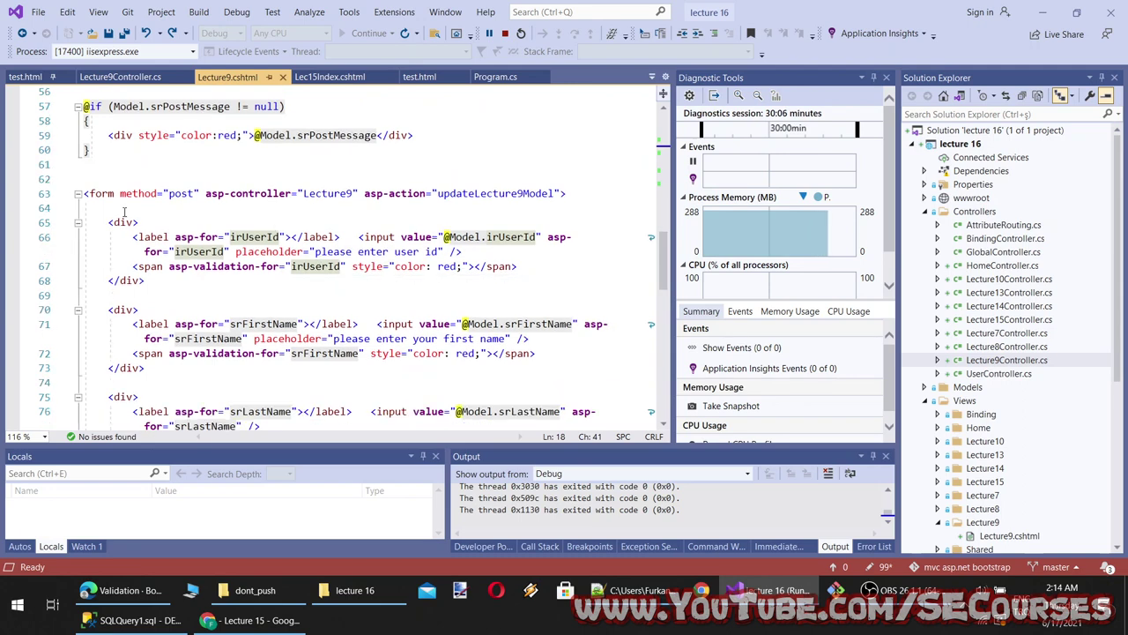
Give the second form's User Id div class="form-check" and copy that opening tag
left_click(135, 222)
type("class=\"form*c")
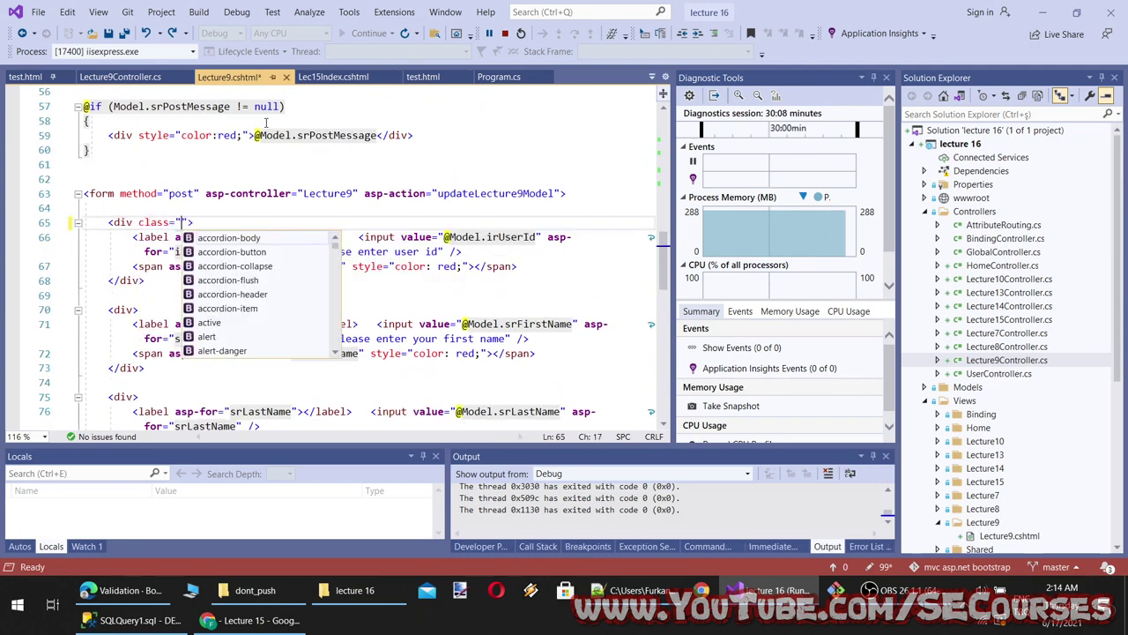
key("BackSpace")
key("BackSpace")
type("-check\"")
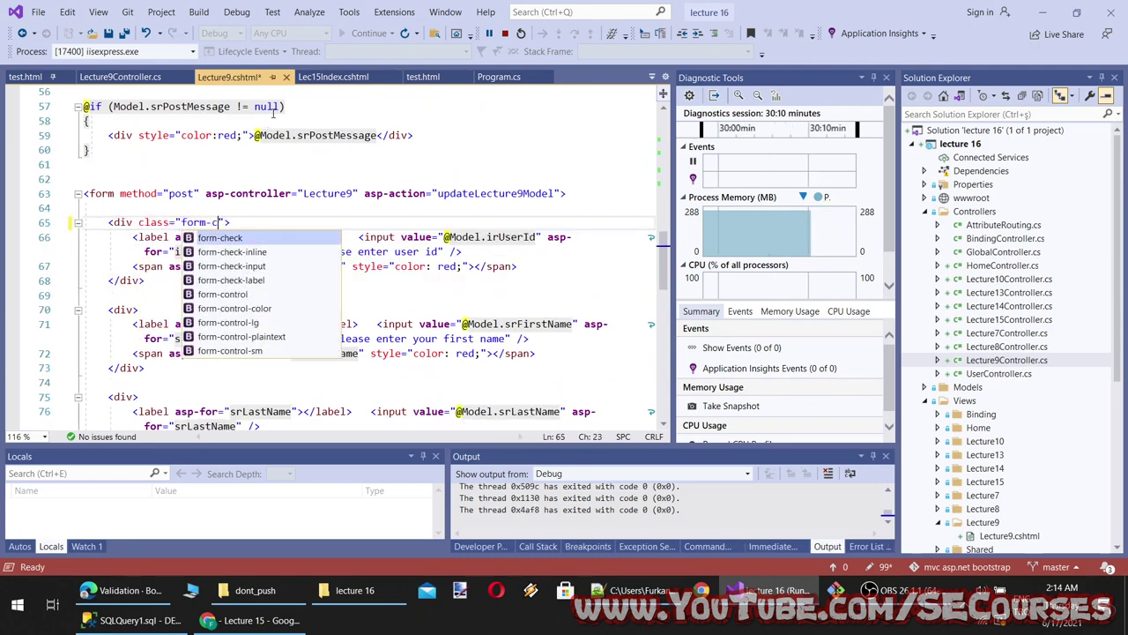
key("shift+Home")
key("ctrl+c")
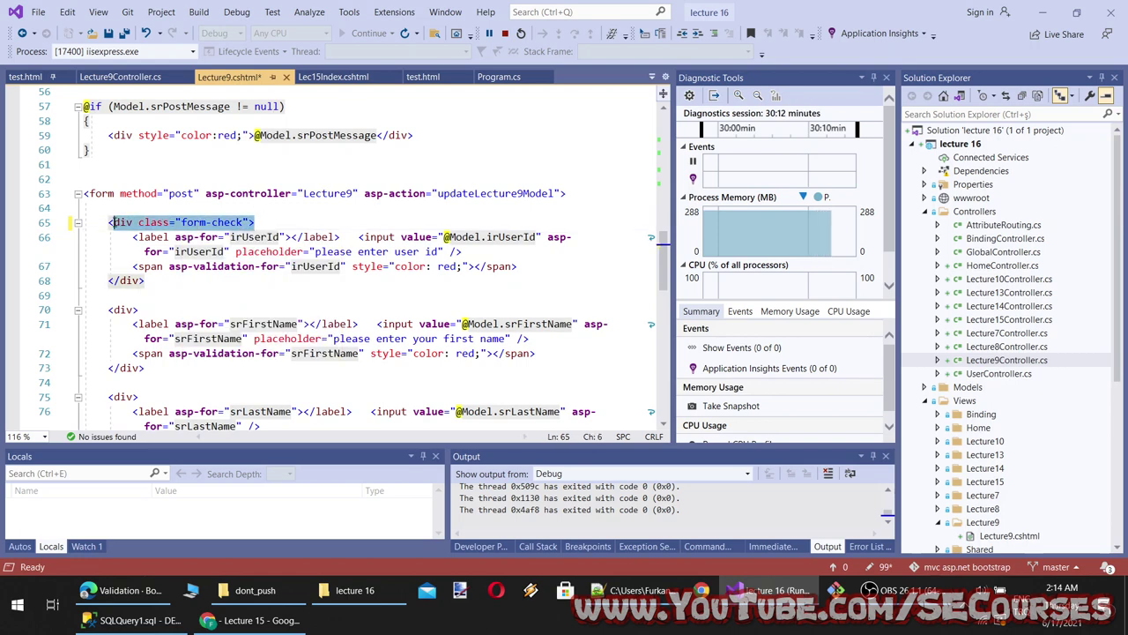
Paste the form-check div over the remaining plain field divs on lines 70, 80 and 88
left_click_drag(146, 309, 108, 309)
key("ctrl+v")
scroll(139, 342, "down", 3)
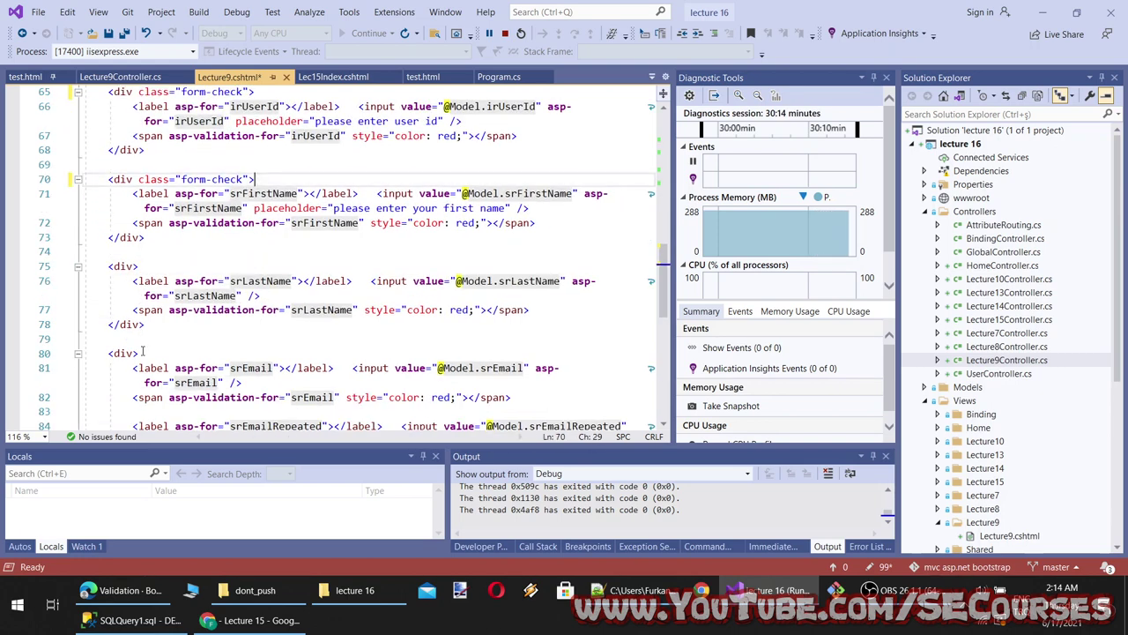
scroll(120, 373, "down", 2)
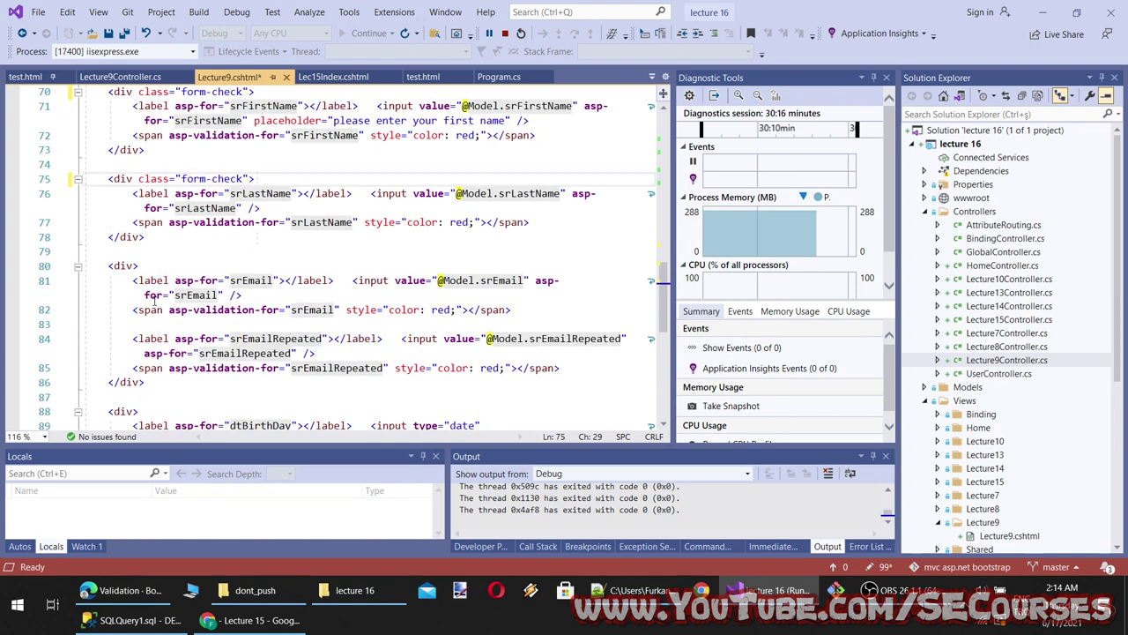
left_click_drag(146, 264, 108, 264)
key("ctrl+v")
scroll(222, 354, "down", 2)
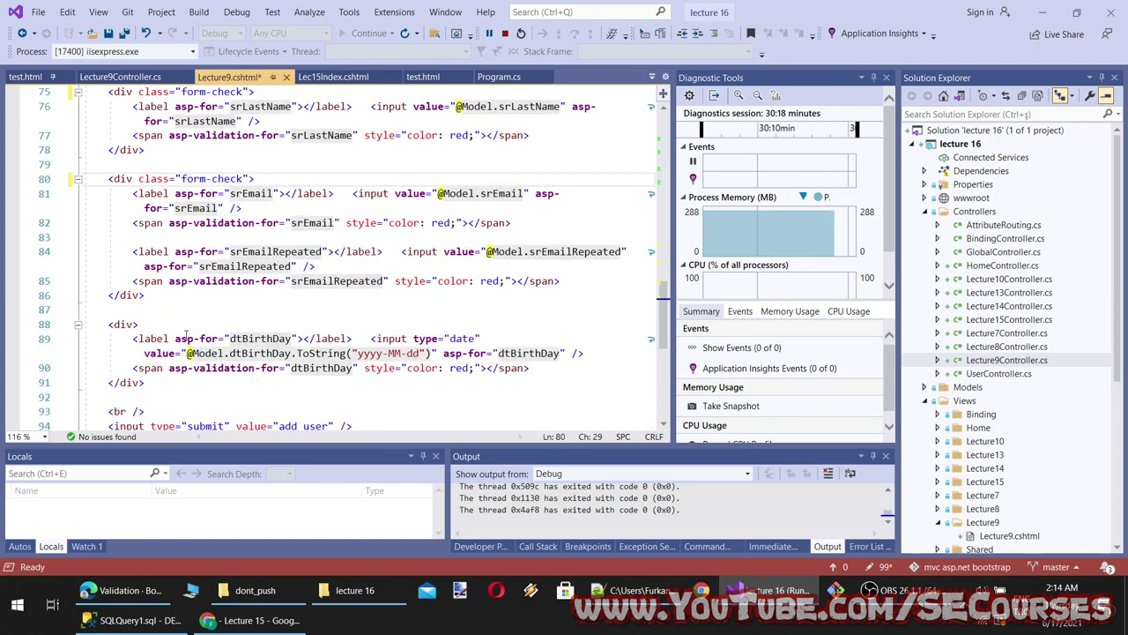
left_click_drag(145, 325, 108, 325)
key("ctrl+v")
scroll(238, 264, "up", 4)
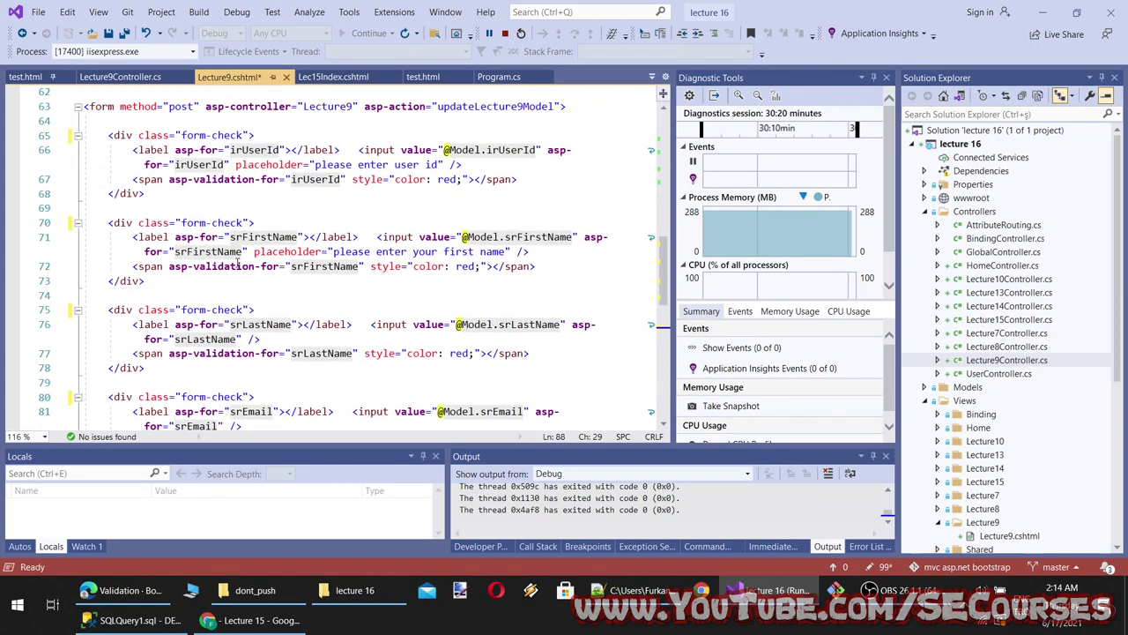
Copy class="form-label" from the Zip label in Bootstrap's Validation example
left_click(273, 621)
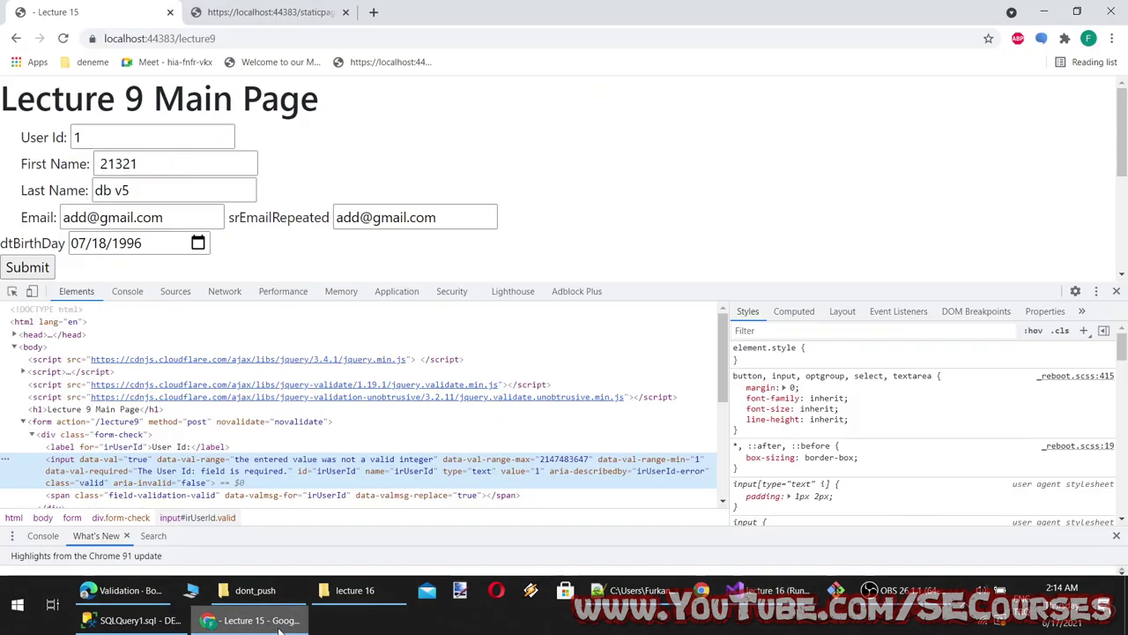
left_click(278, 624)
left_click(147, 594)
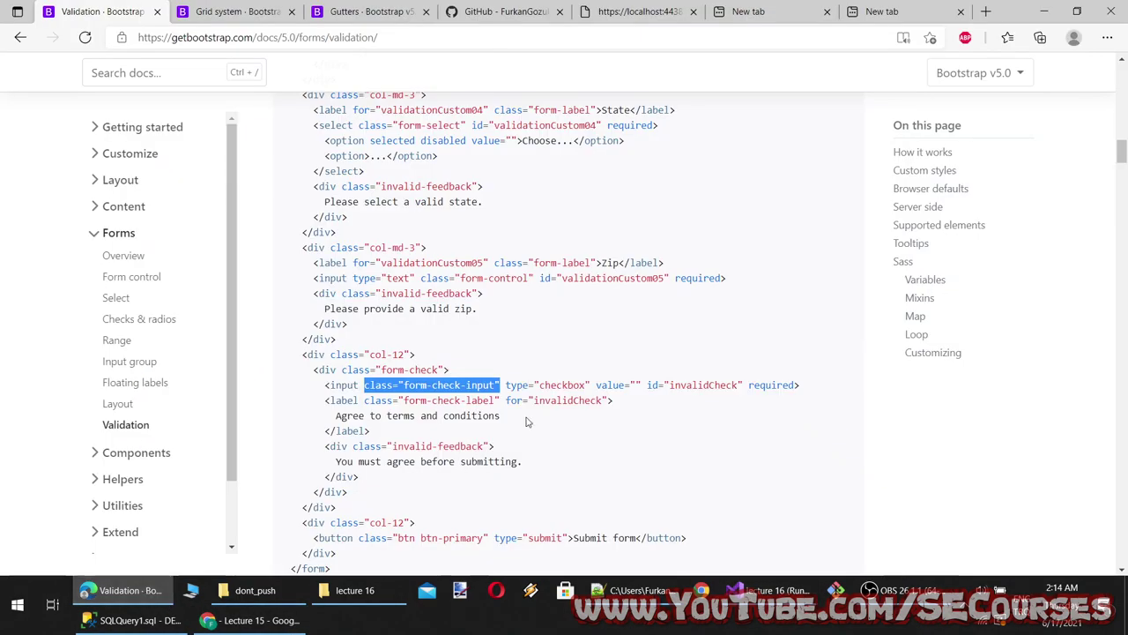
scroll(459, 387, "up", 1)
scroll(419, 386, "up", 1)
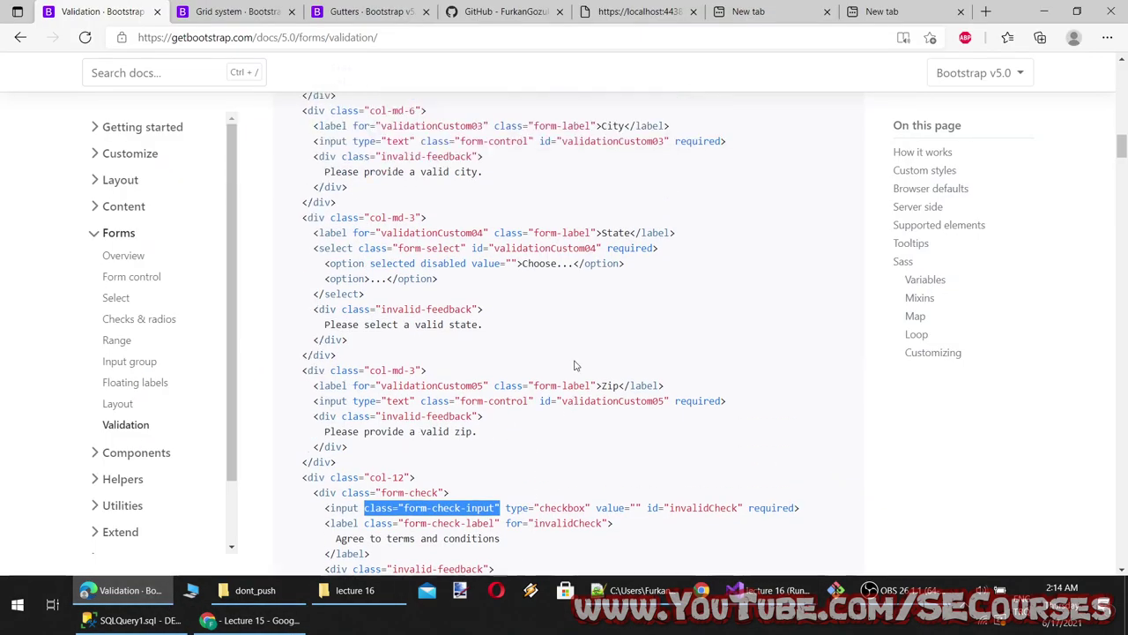
left_click_drag(596, 420, 494, 420)
key("ctrl+c")
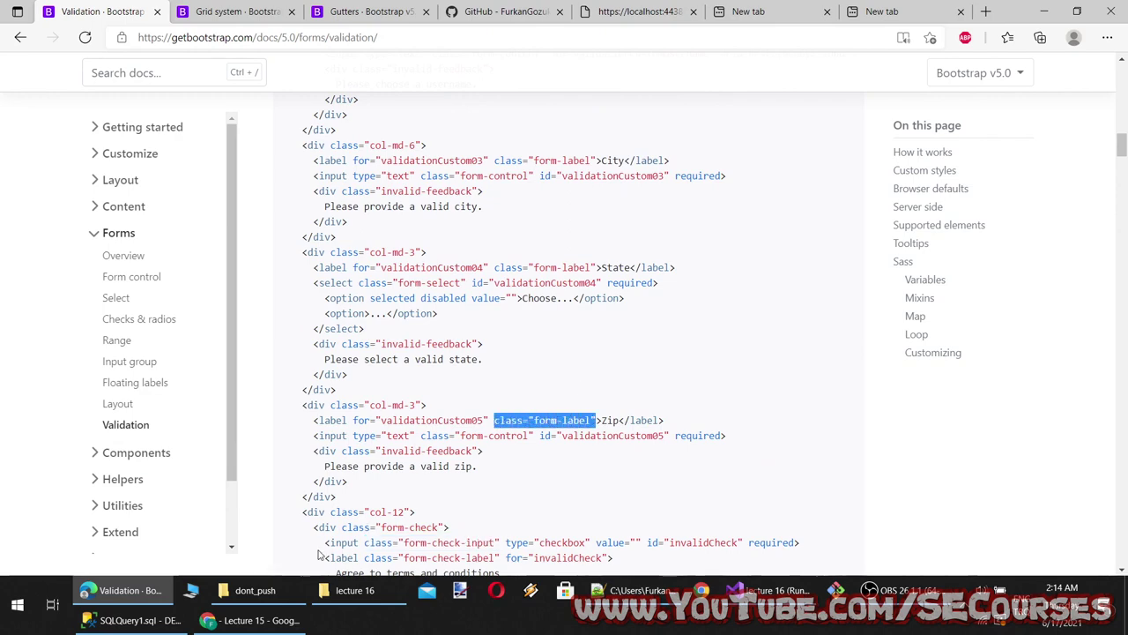
left_click(251, 620)
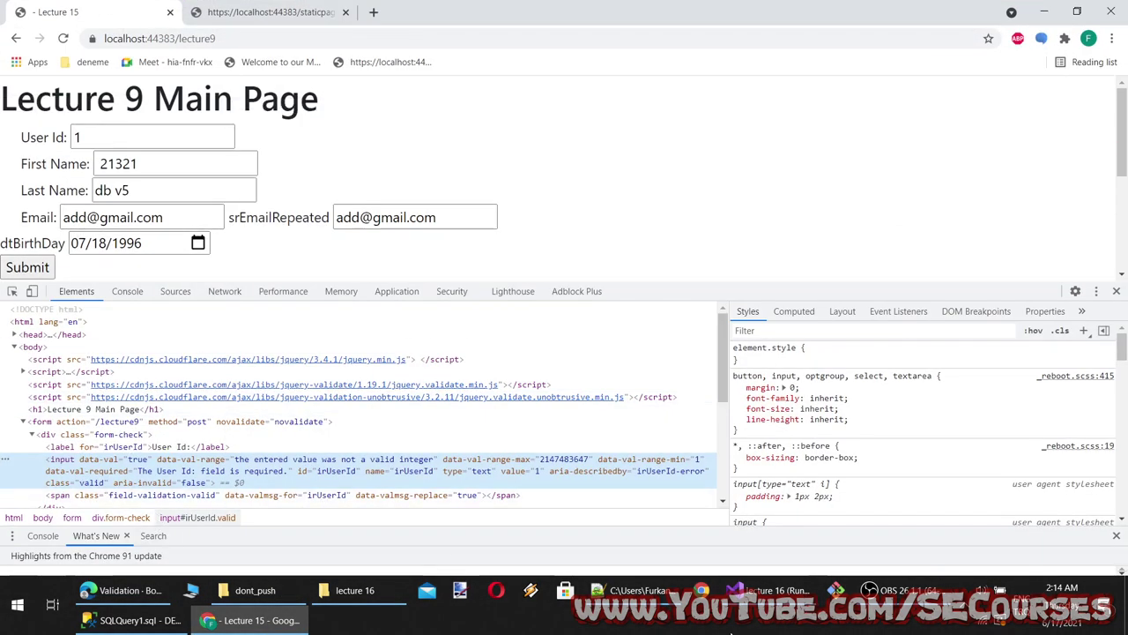
left_click(765, 589)
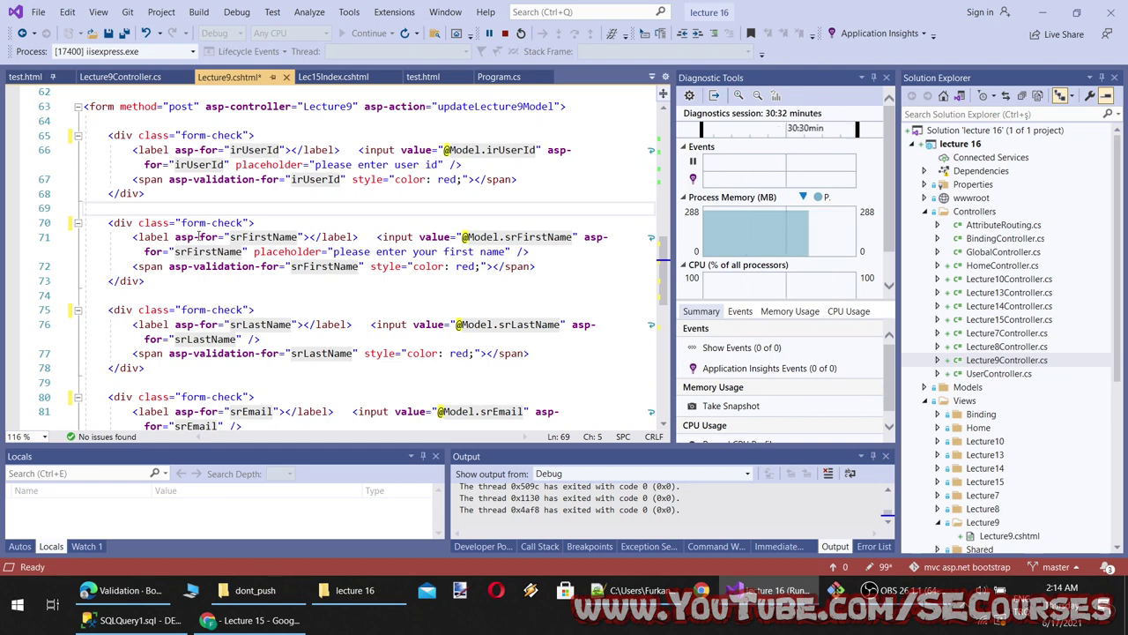
Paste class="form-label" into the First Name, Last Name, Email, Birthday and repeated email labels
left_click(173, 237)
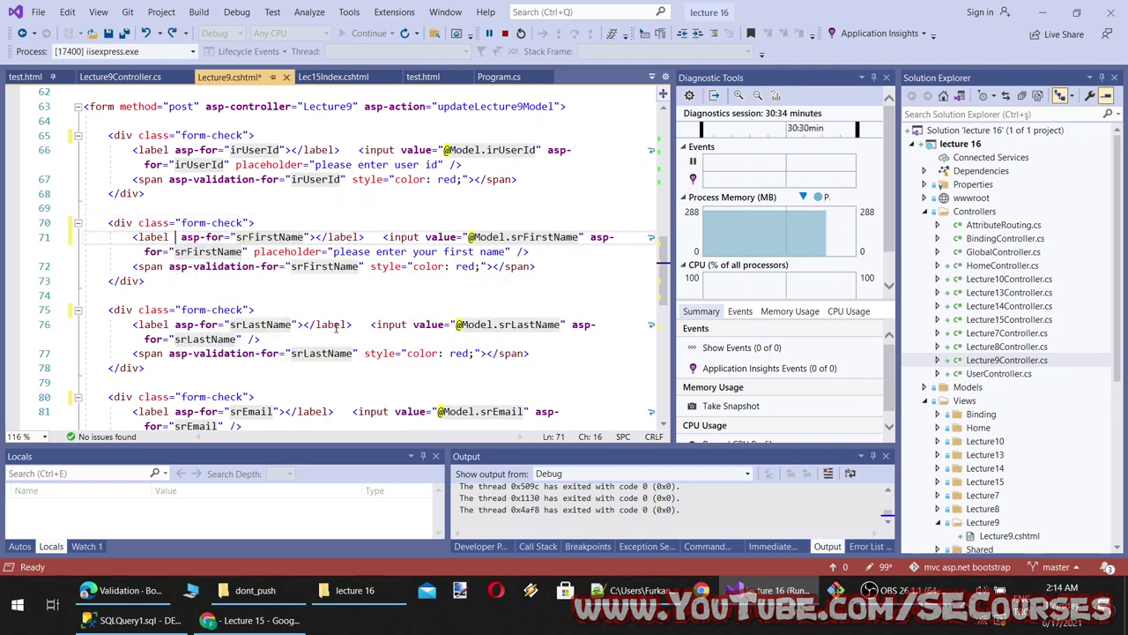
key("ctrl+v")
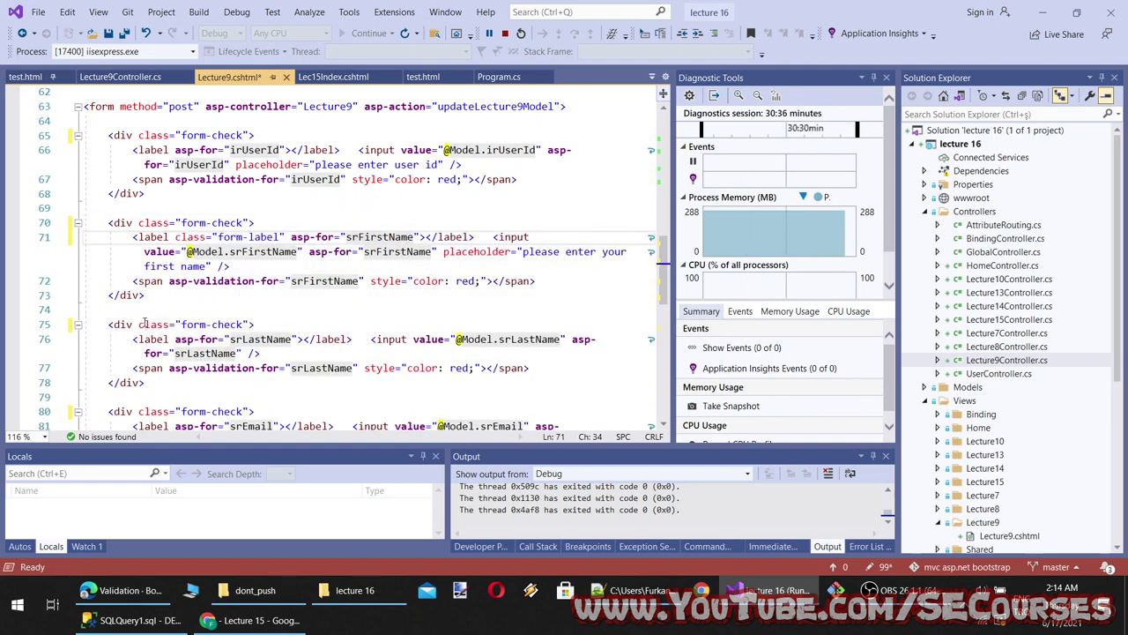
left_click(172, 339)
key("ctrl+v")
scroll(172, 337, "down", 2)
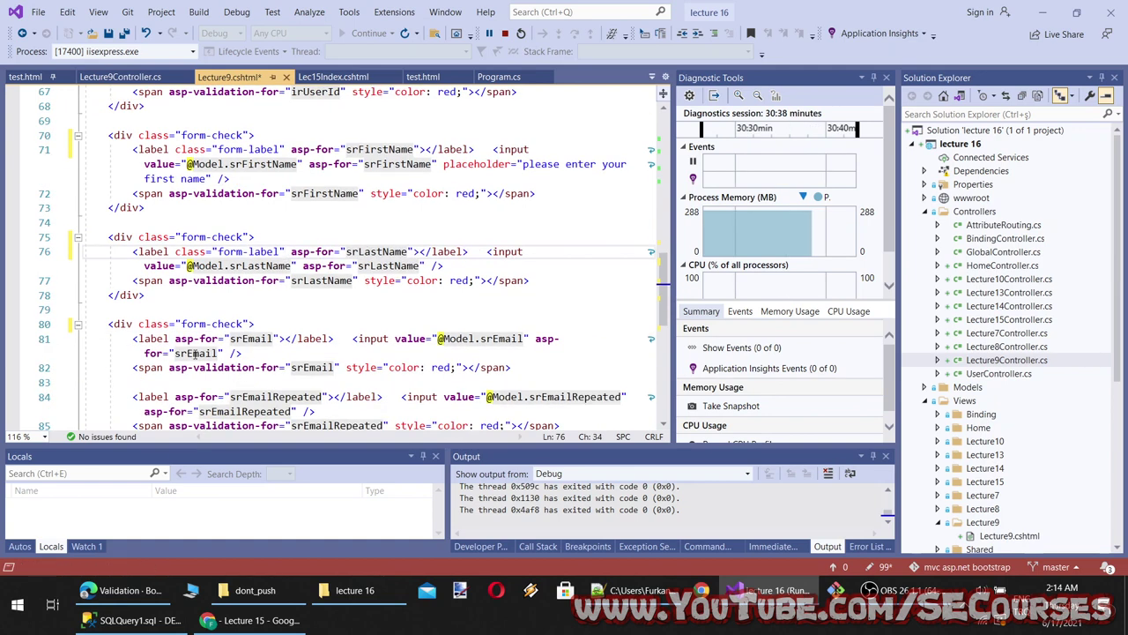
left_click(172, 339)
key("ctrl+v")
scroll(173, 362, "down", 3)
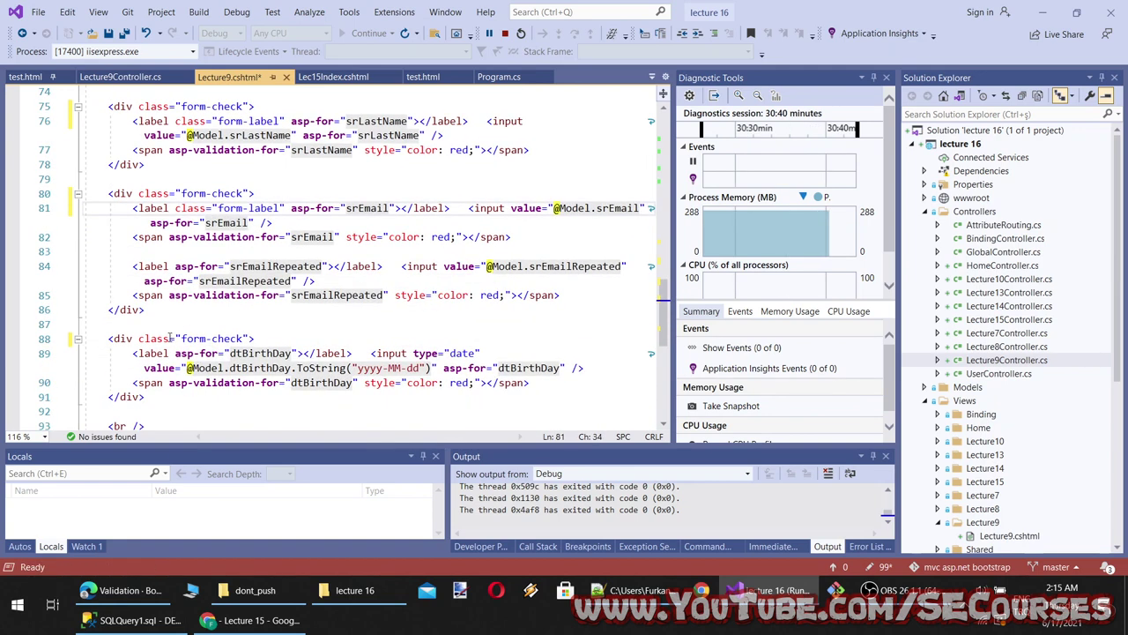
left_click(169, 354)
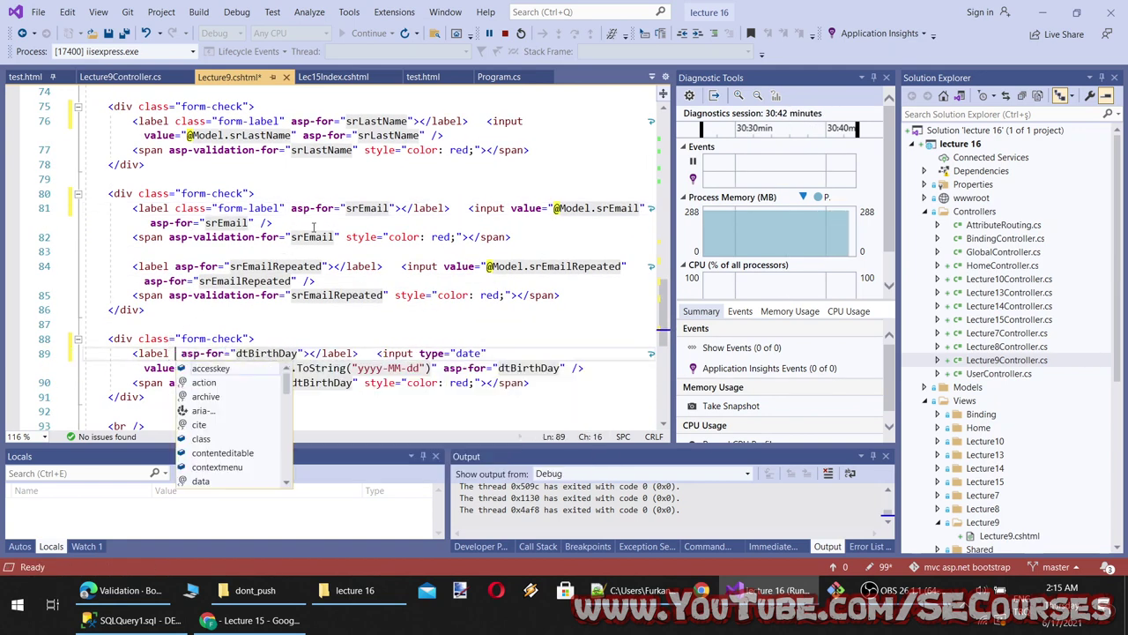
key("ctrl+v")
left_click(169, 266)
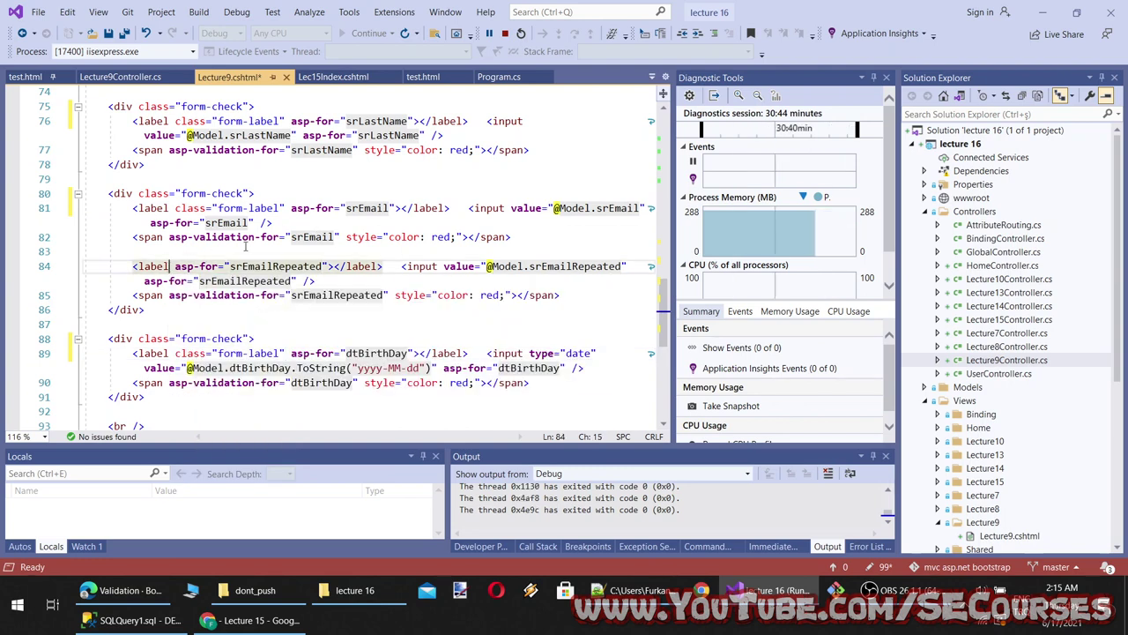
key("ctrl+v")
Search for remaining labels, add form-label to the User Id label, and save Lecture9.cshtml
scroll(297, 358, "down", 2)
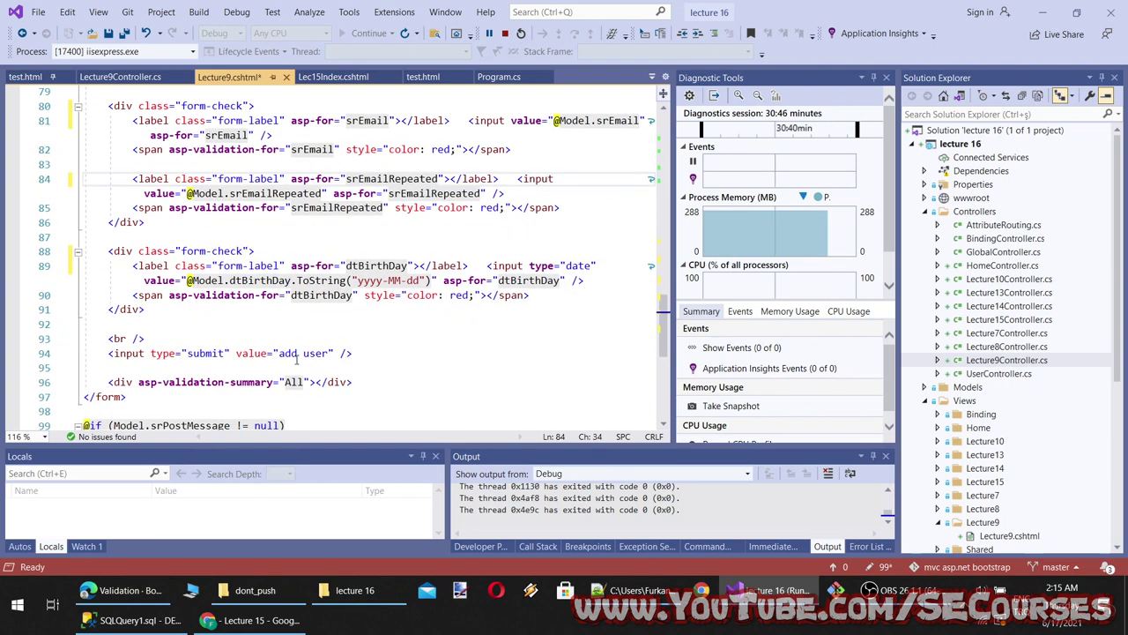
double_click(152, 266)
key("ctrl+f")
scroll(243, 220, "up", 2)
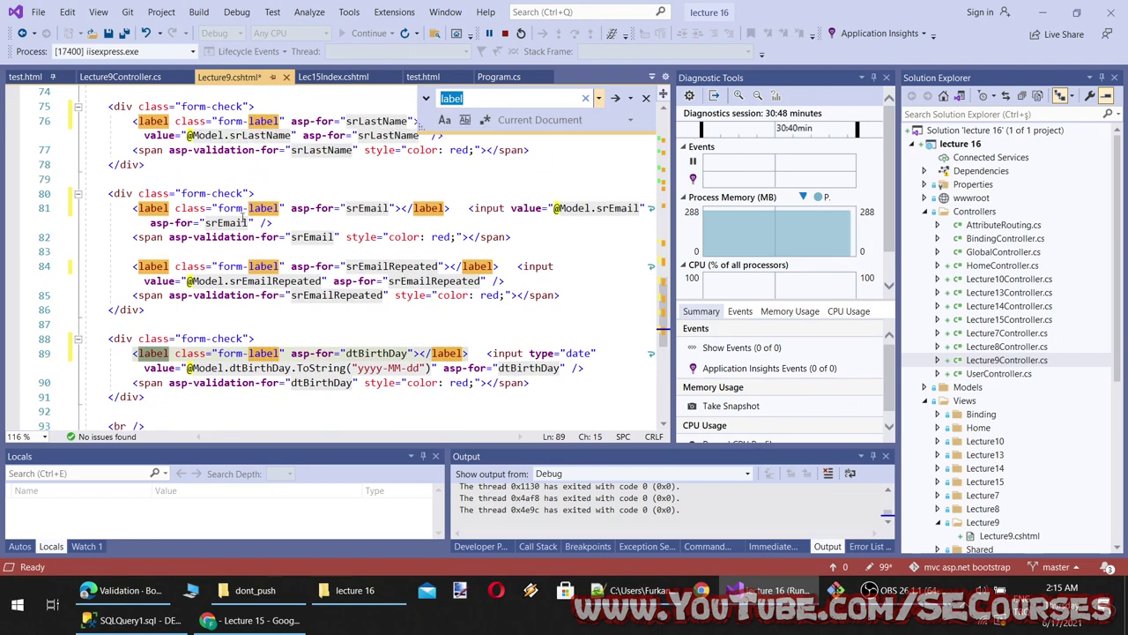
scroll(247, 229, "up", 5)
scroll(257, 285, "down", 1)
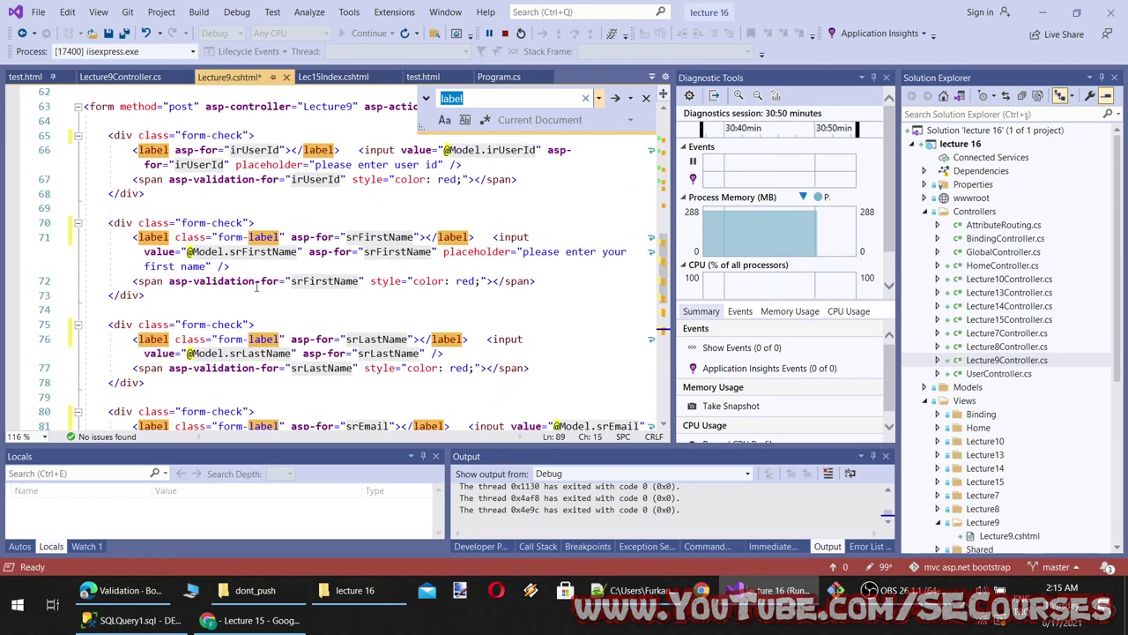
left_click(167, 150)
key("ctrl+v")
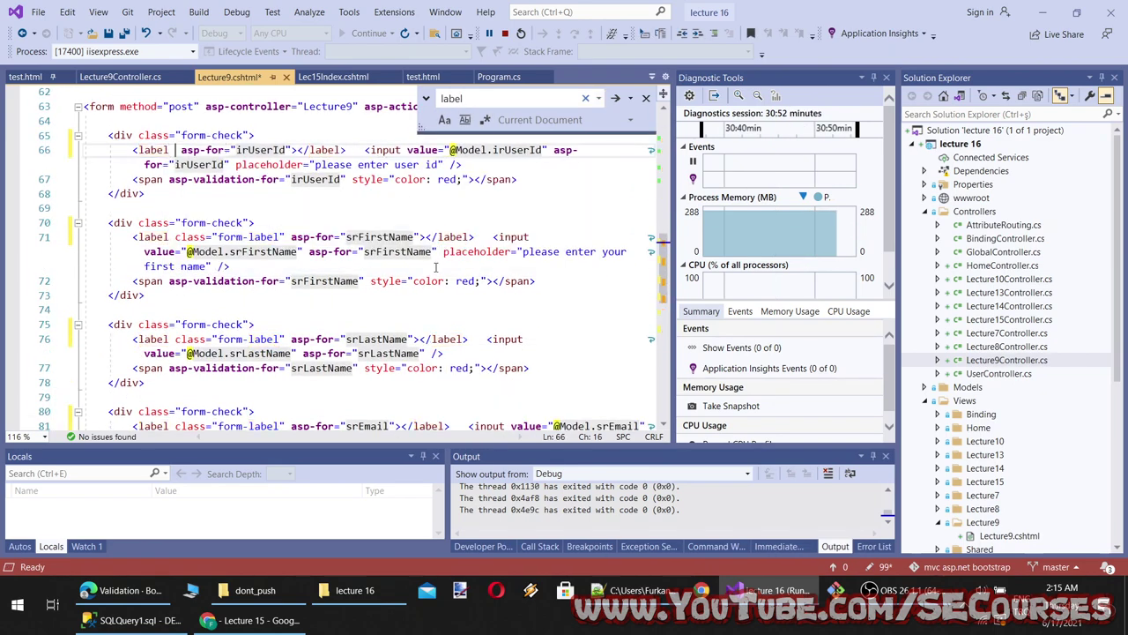
key("ctrl+s")
scroll(360, 385, "down", 6)
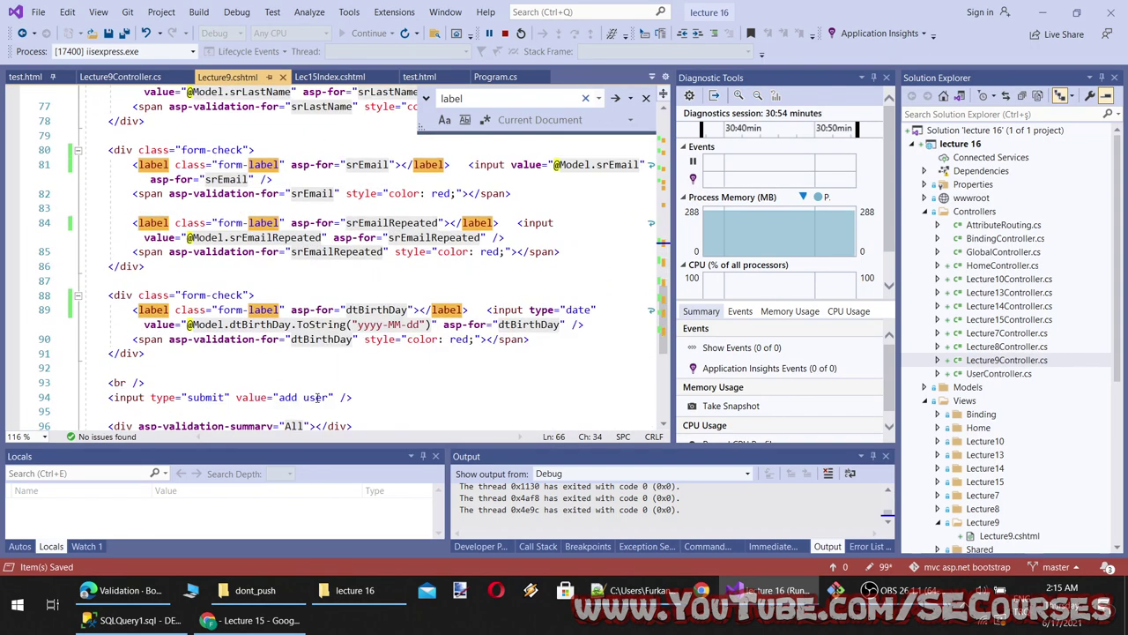
left_click(238, 620)
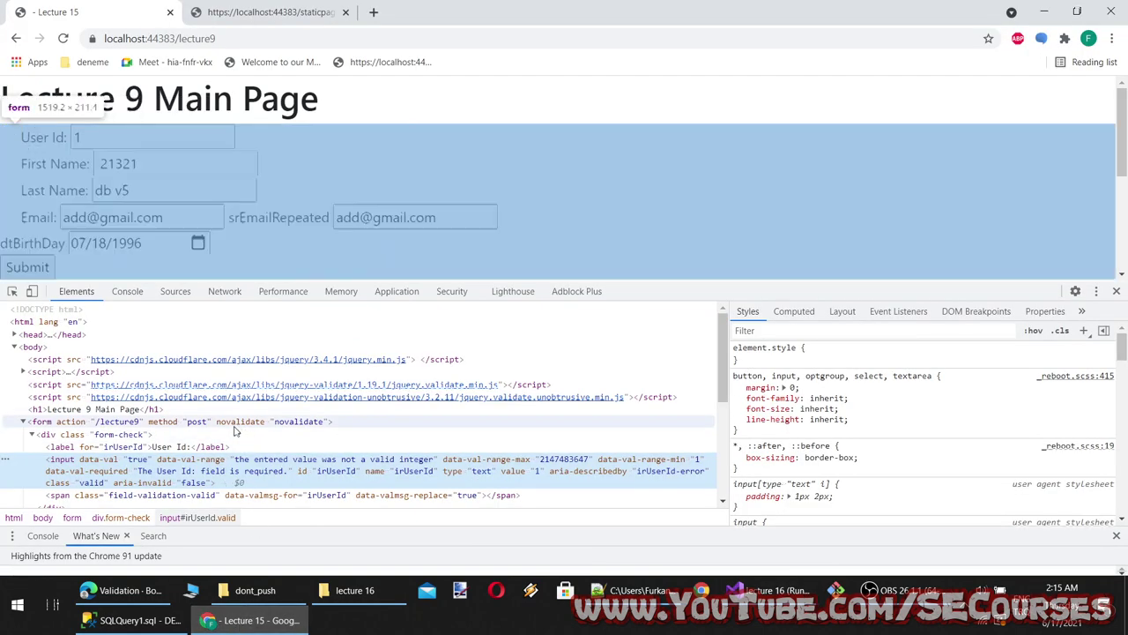
Select class="invalid-feedback" on the Zip field's feedback div in the Bootstrap example
left_click(123, 589)
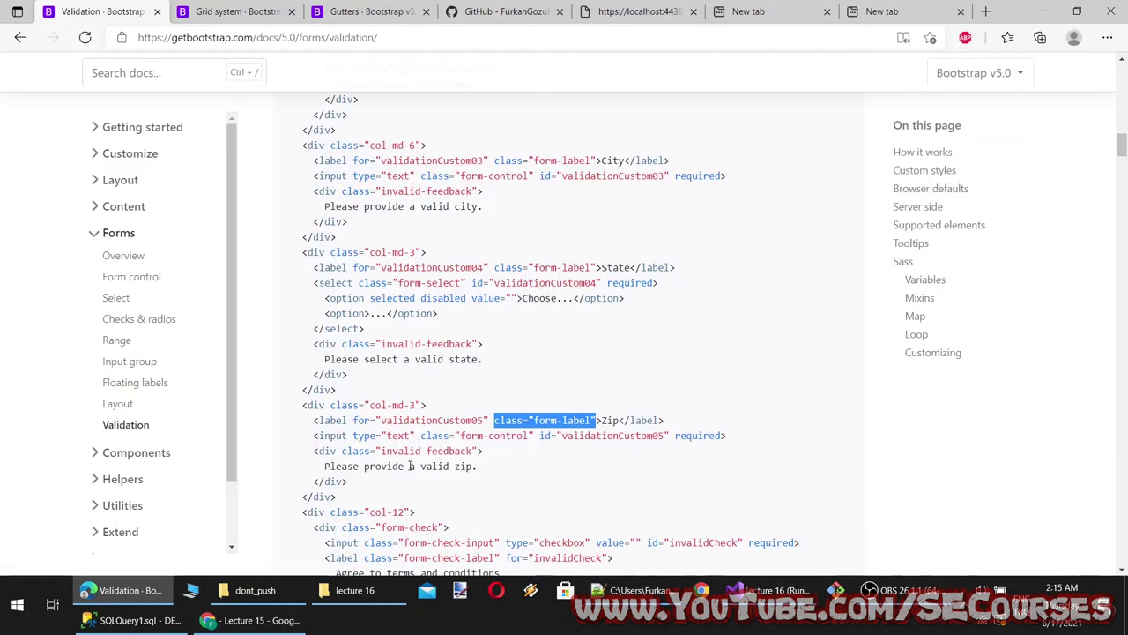
left_click_drag(480, 451, 355, 451)
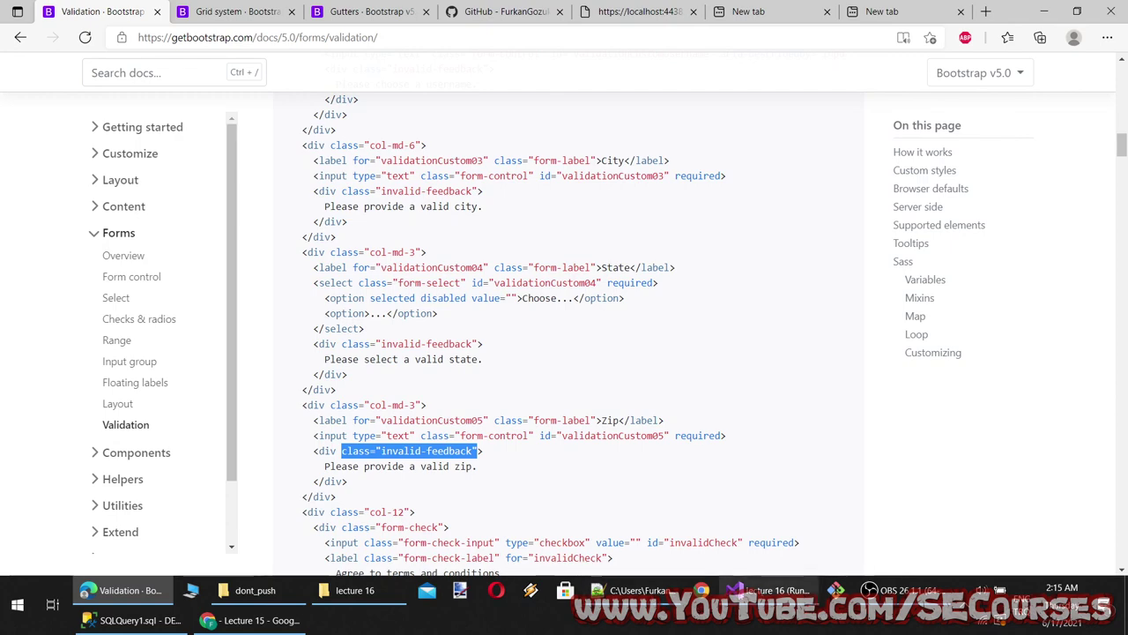
left_click(467, 486)
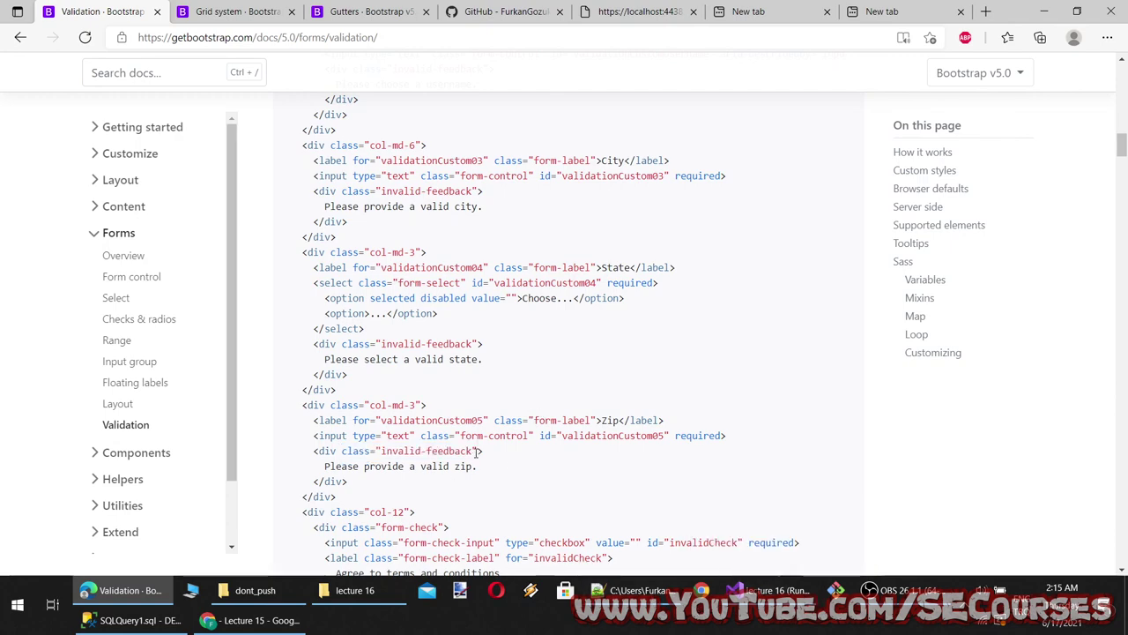
left_click_drag(479, 450, 342, 451)
key("ctrl+c")
left_click(736, 589)
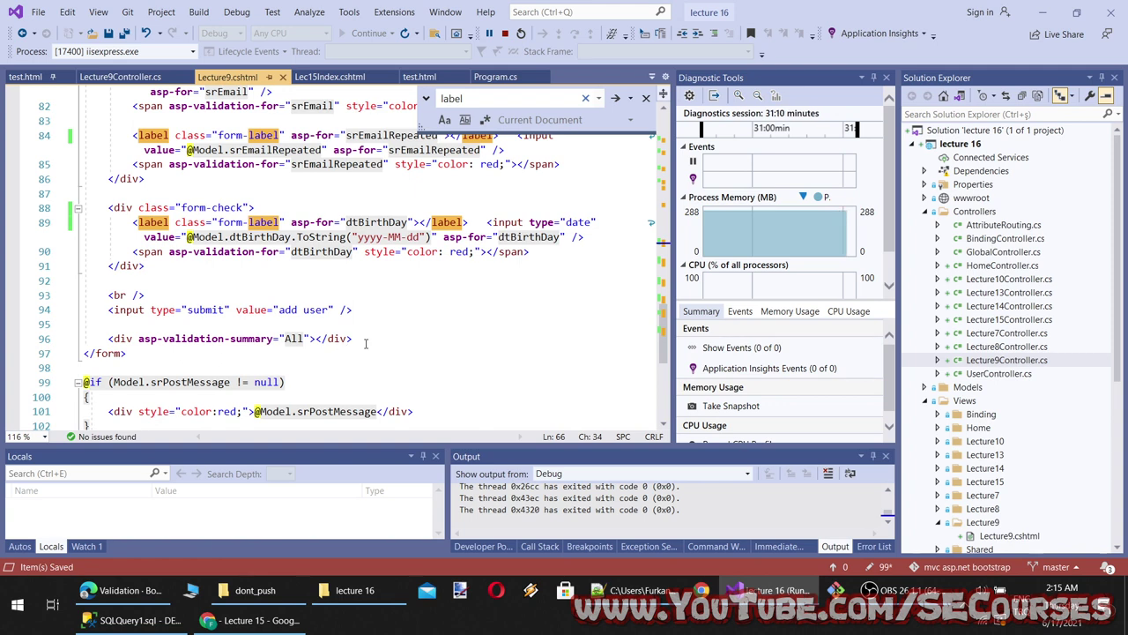
Add class="invalid-feedback" to the validation summary div, save, and refresh the Lecture 9 page
scroll(379, 335, "up", 1)
scroll(421, 324, "down", 1)
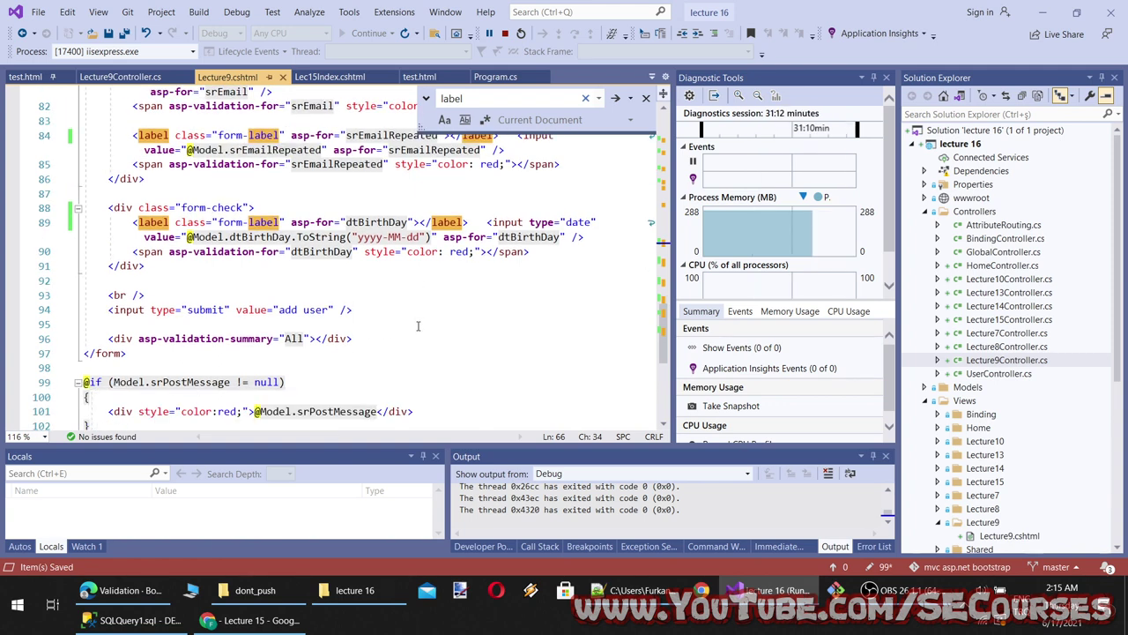
left_click(129, 339)
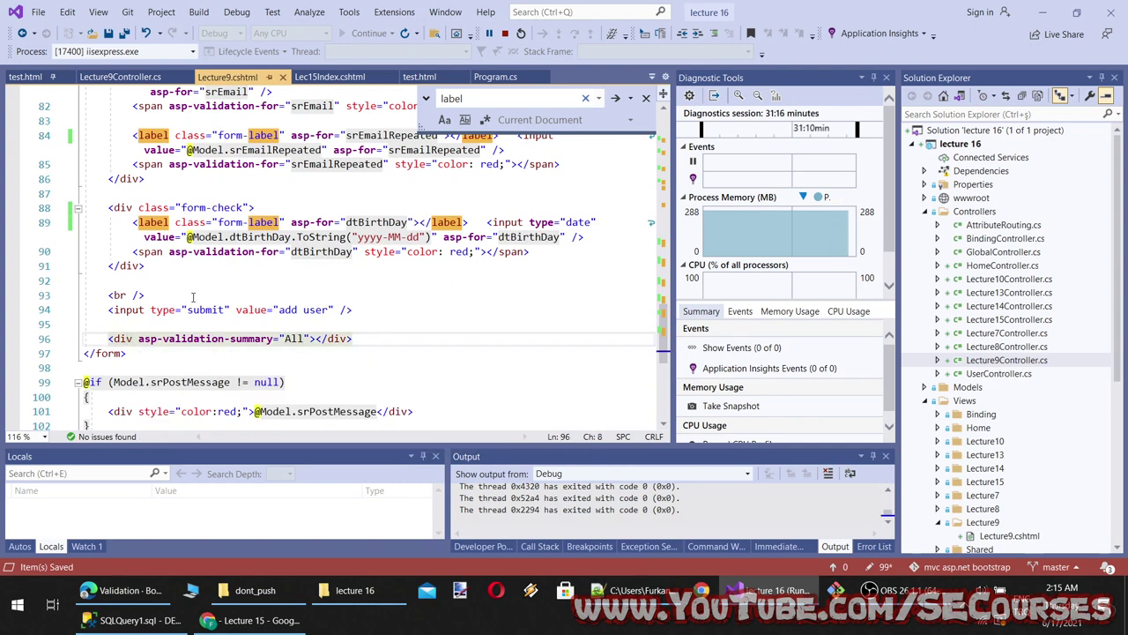
key("Right")
key("Right")
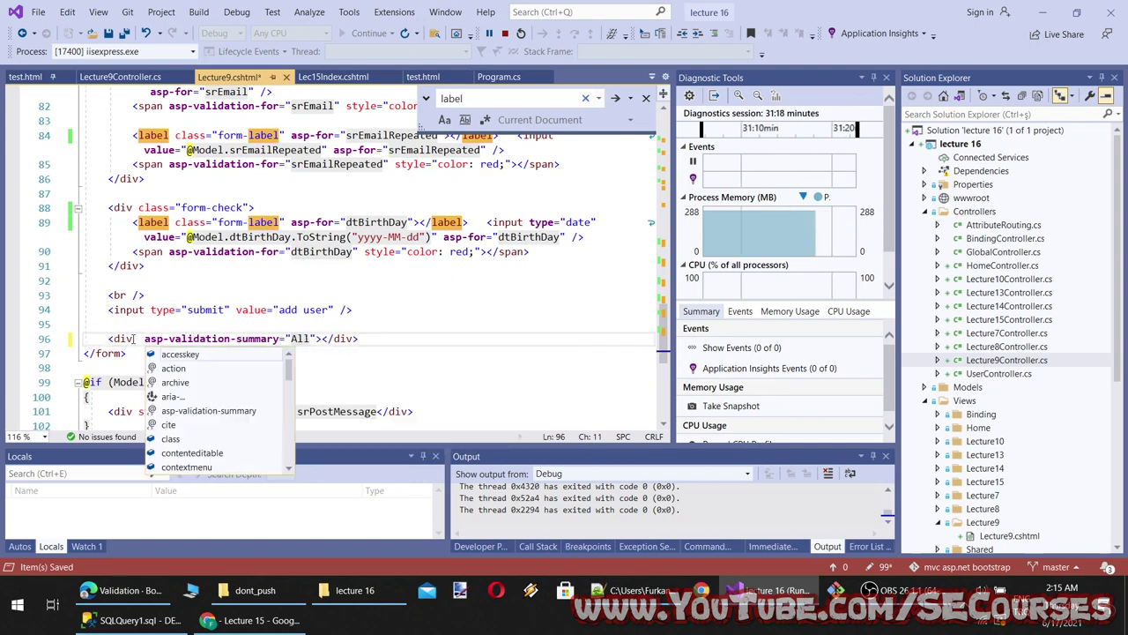
key("ctrl+v")
key("ctrl+z")
key("ctrl+v")
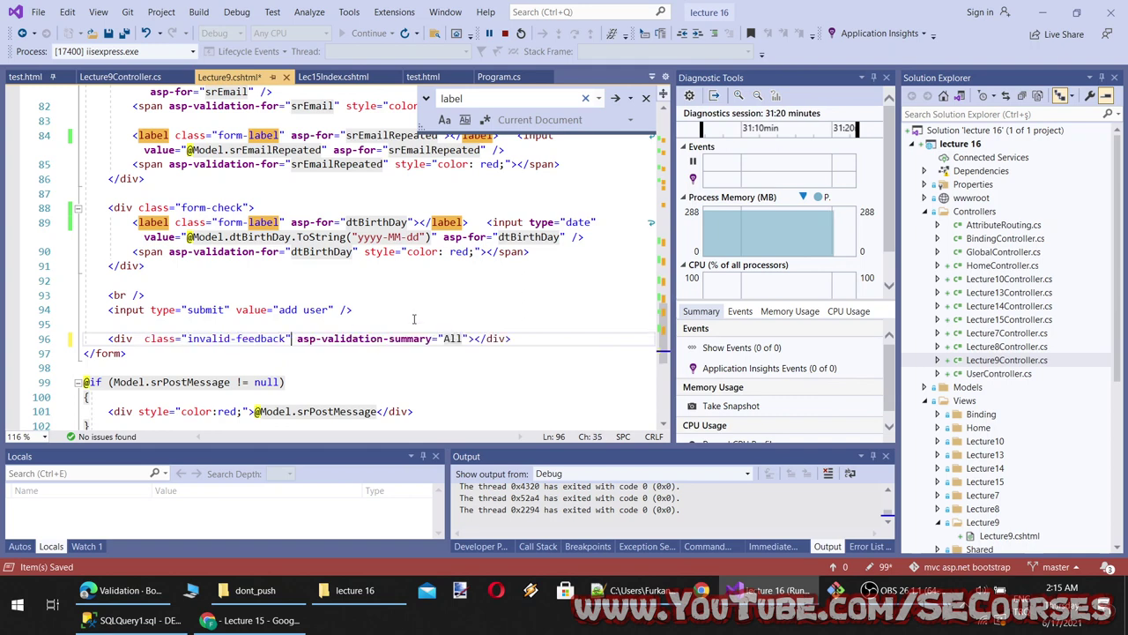
key("ctrl+s")
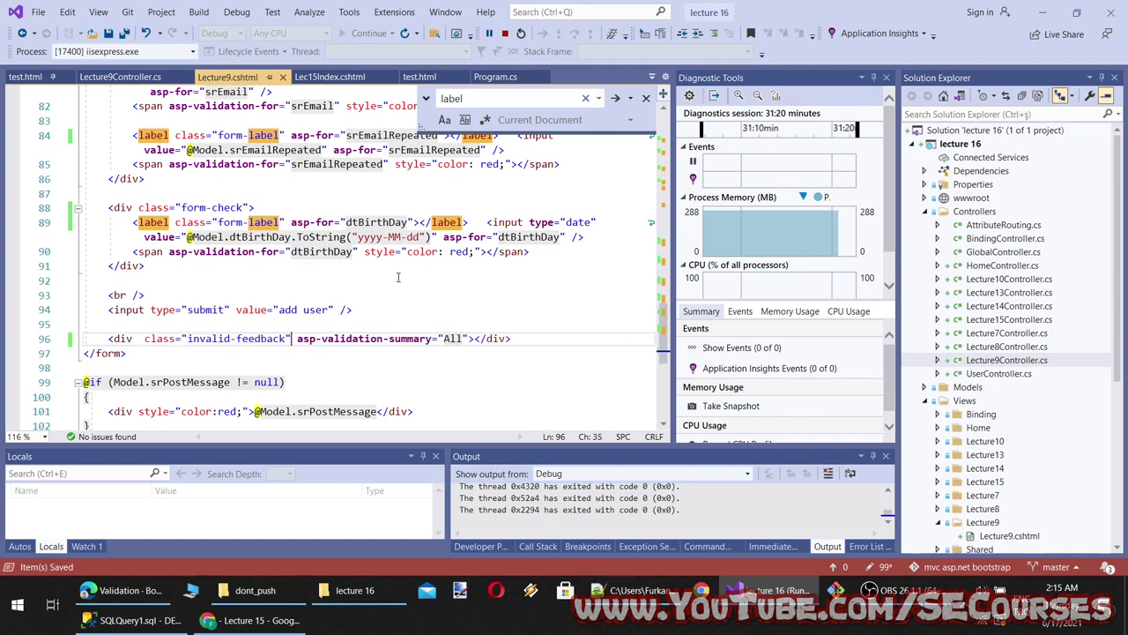
left_click(238, 620)
key("F5")
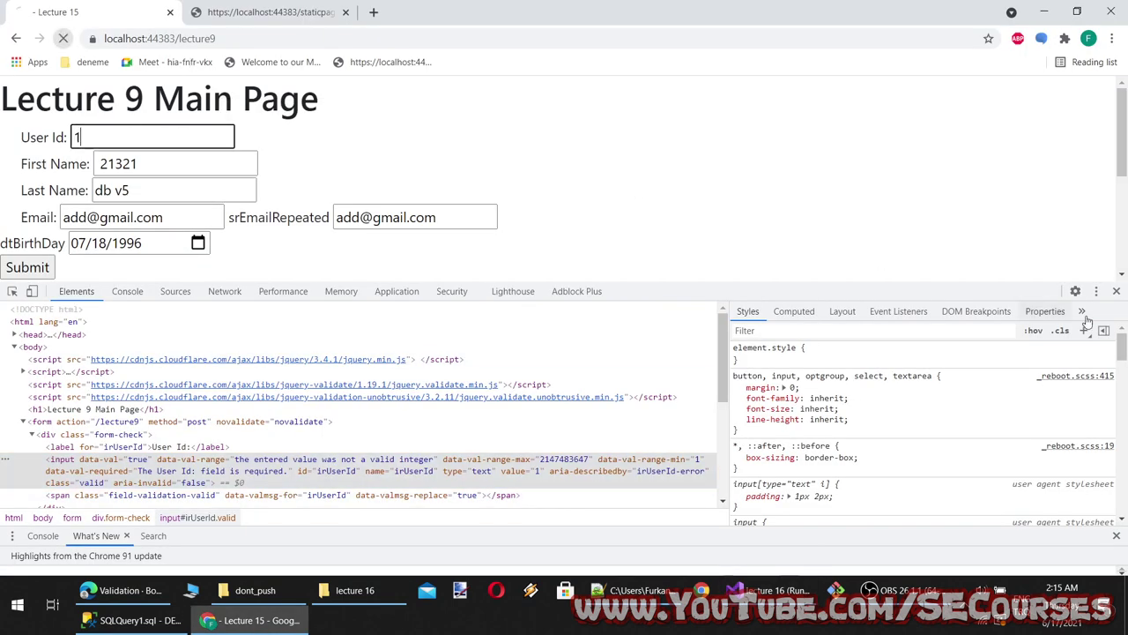
left_click(1116, 291)
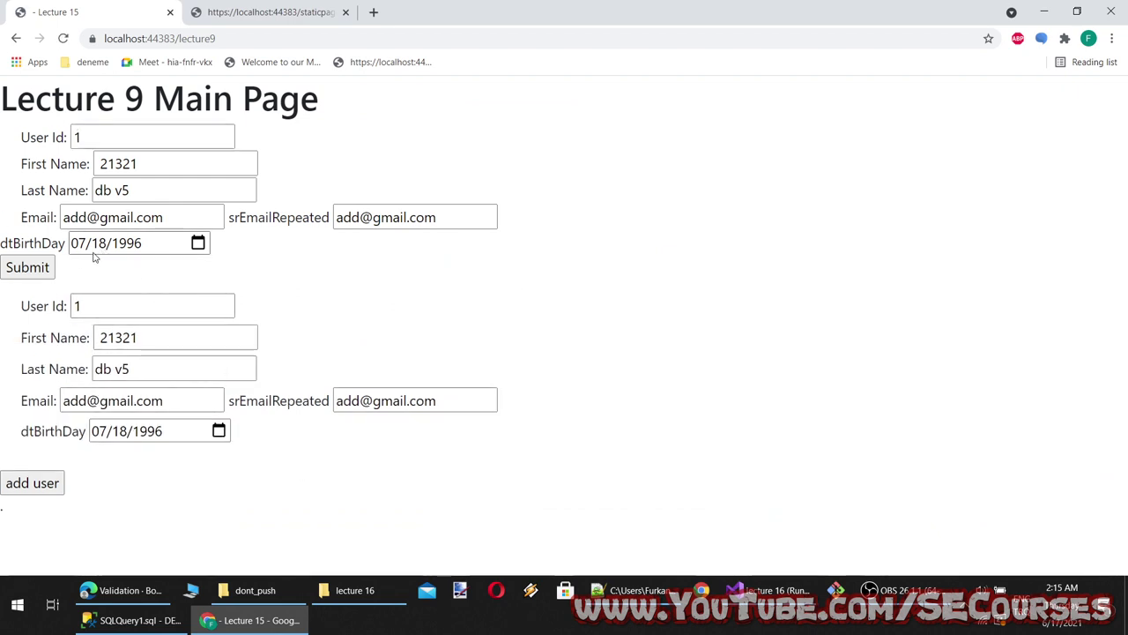
double_click(103, 303)
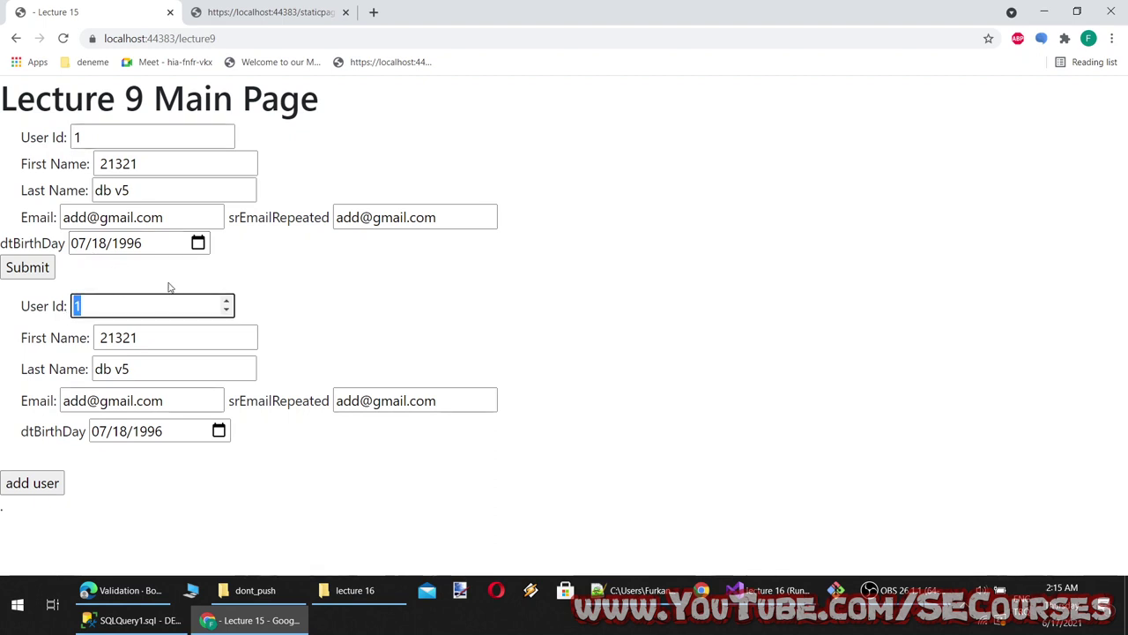
key("BackSpace")
left_click(177, 307)
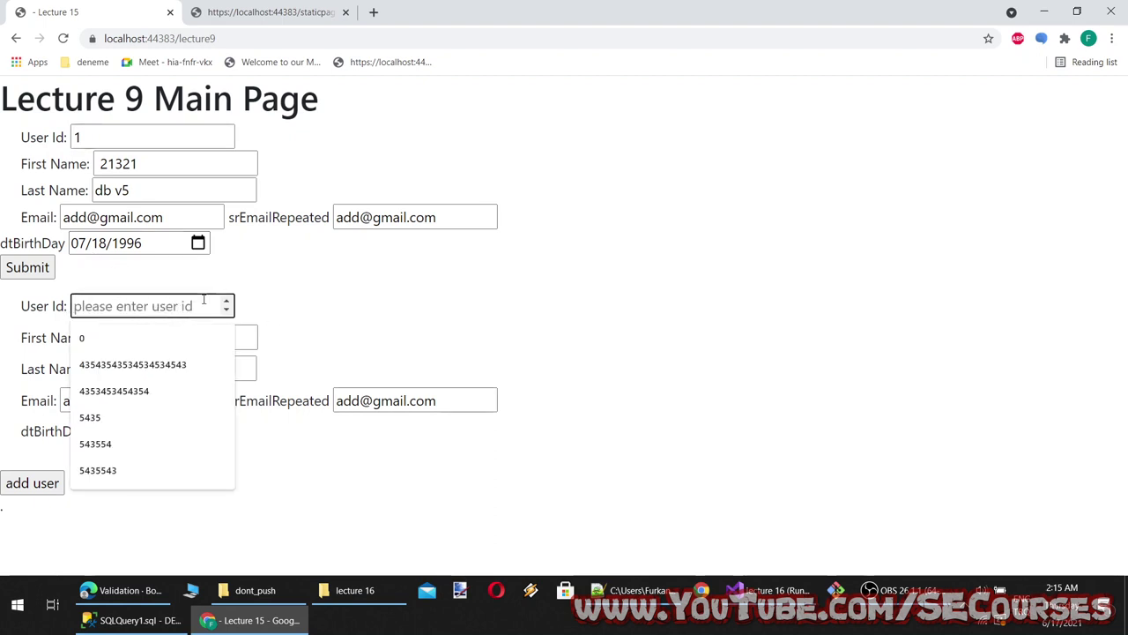
type("1232343534532454325")
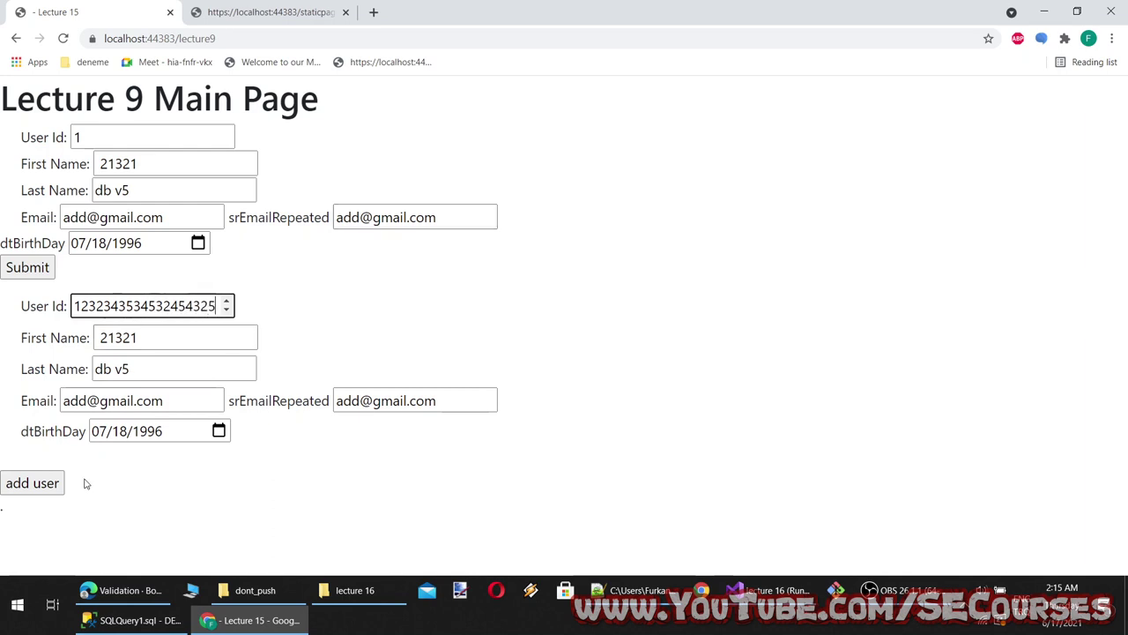
left_click(32, 483)
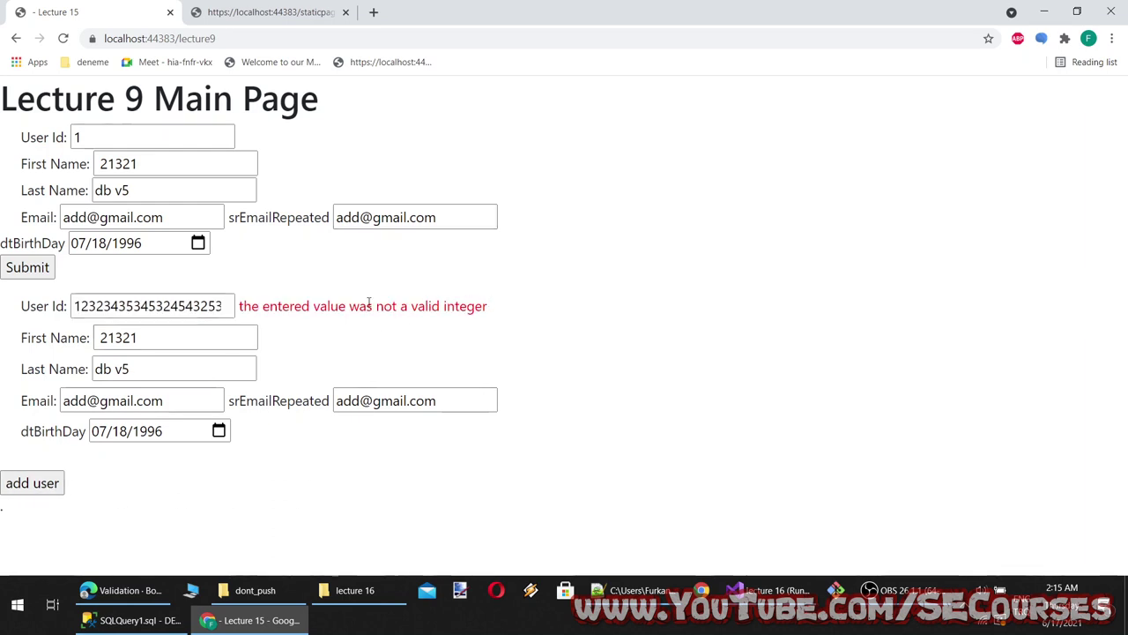
double_click(116, 138)
type("34534534534534543")
left_click(26, 268)
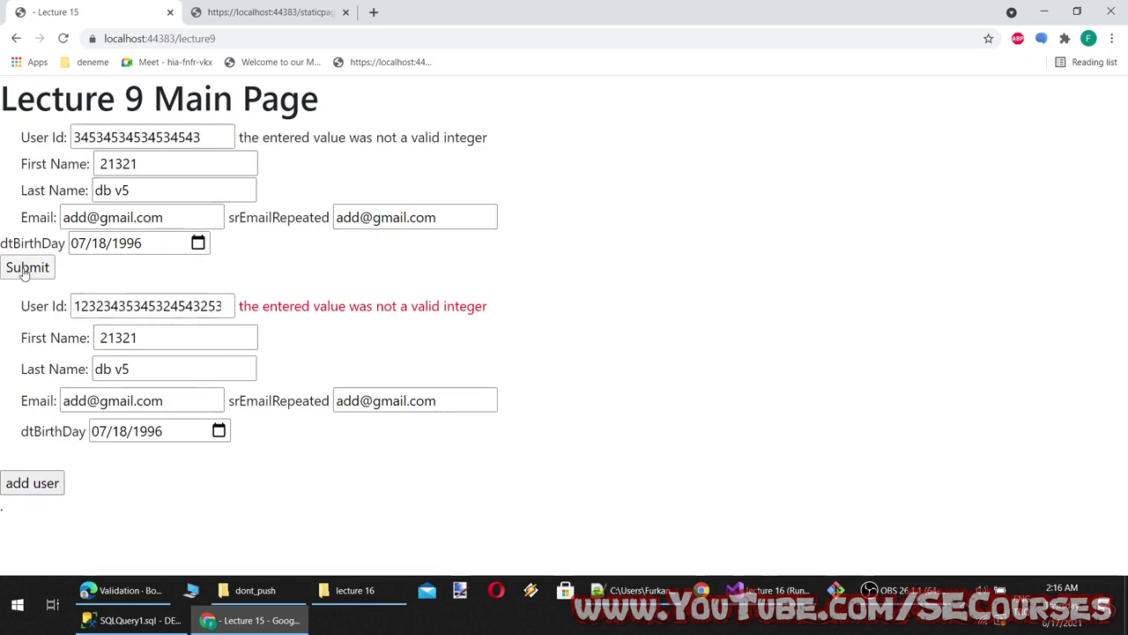
left_click(25, 270)
left_click_drag(261, 323, 487, 327)
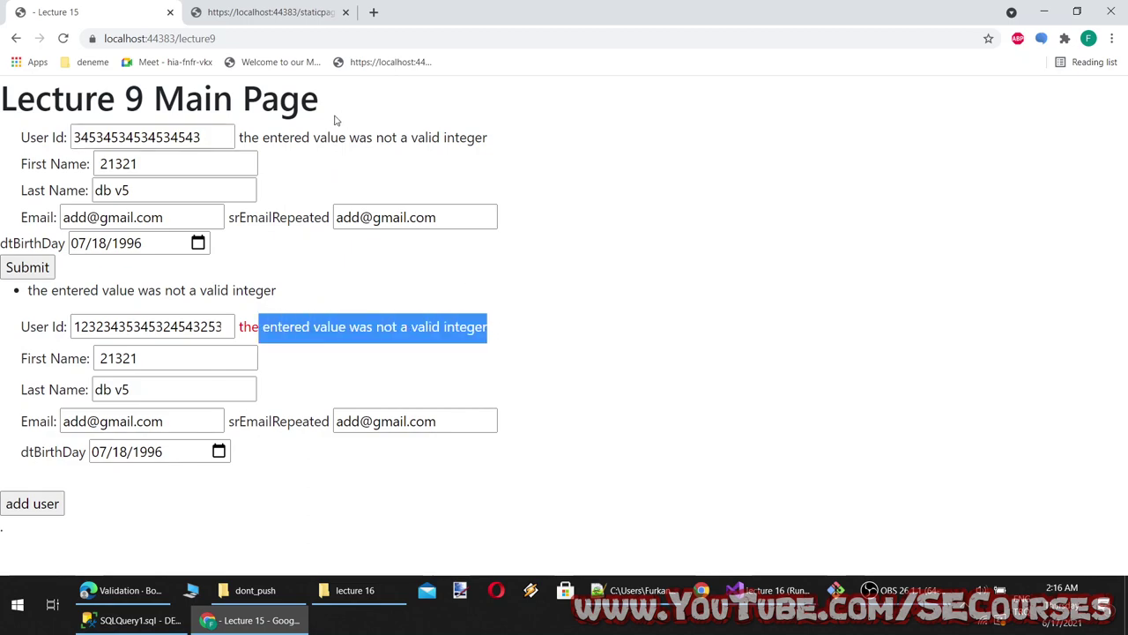
left_click_drag(283, 138, 440, 141)
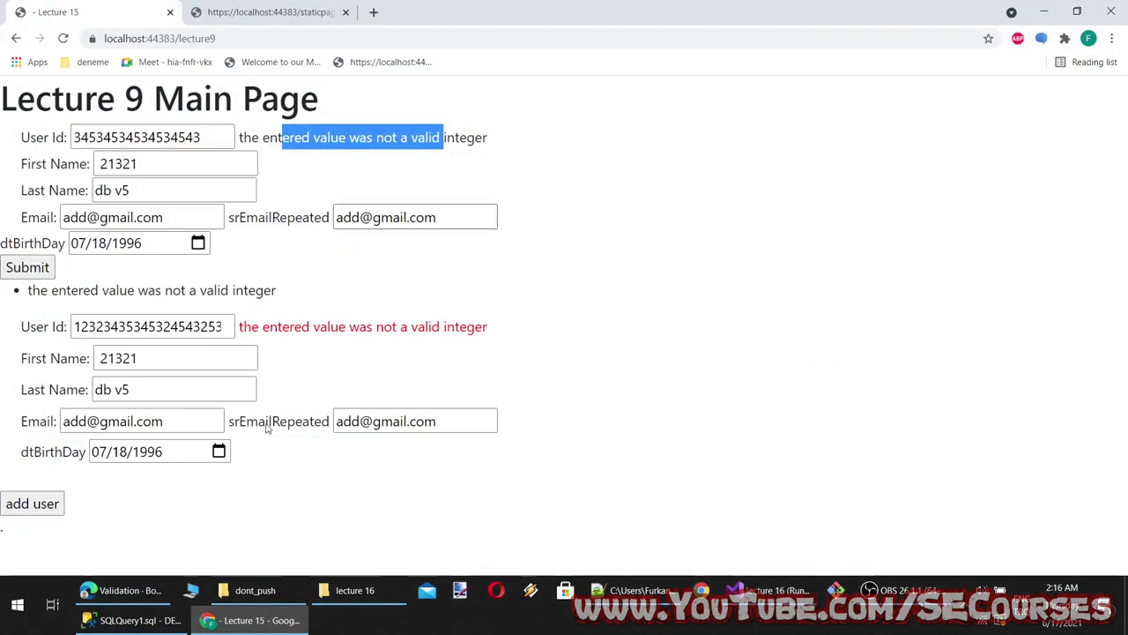
left_click(186, 327)
key("Tab")
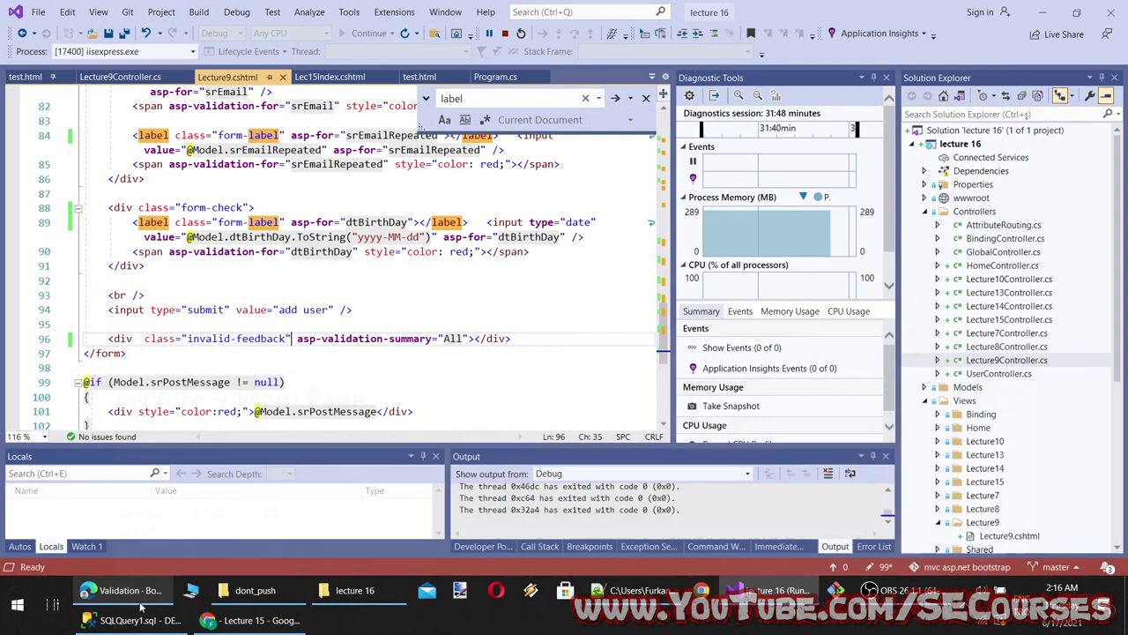
Select class="form-control" on the input in Bootstrap's validation example
left_click(130, 596)
scroll(526, 385, "down", 3)
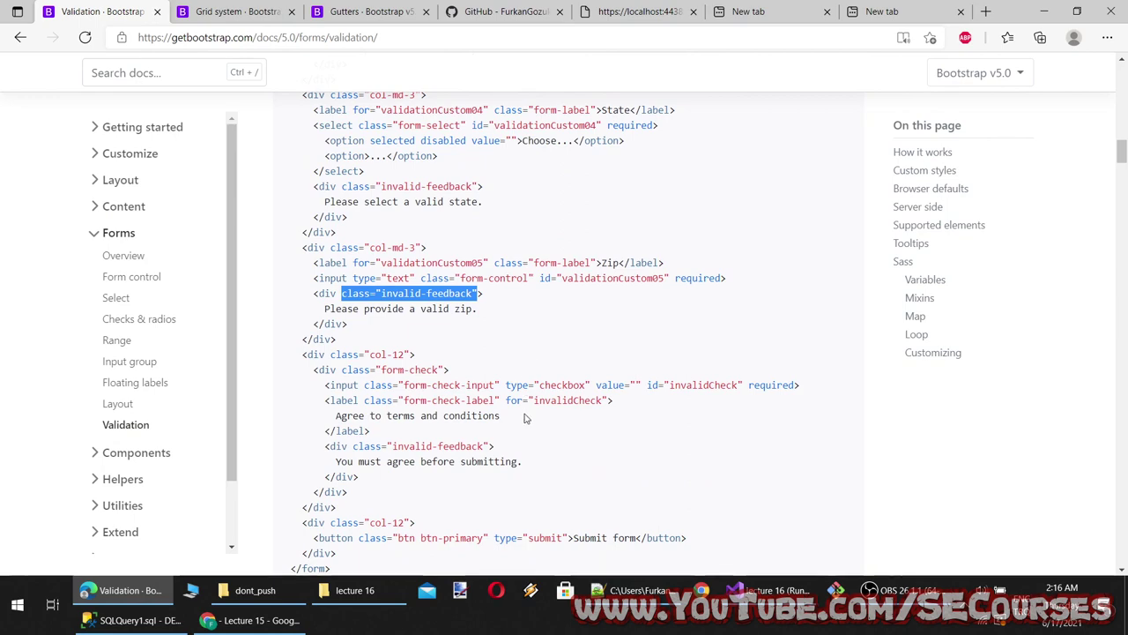
left_click_drag(533, 278, 423, 280)
key("ctrl+c")
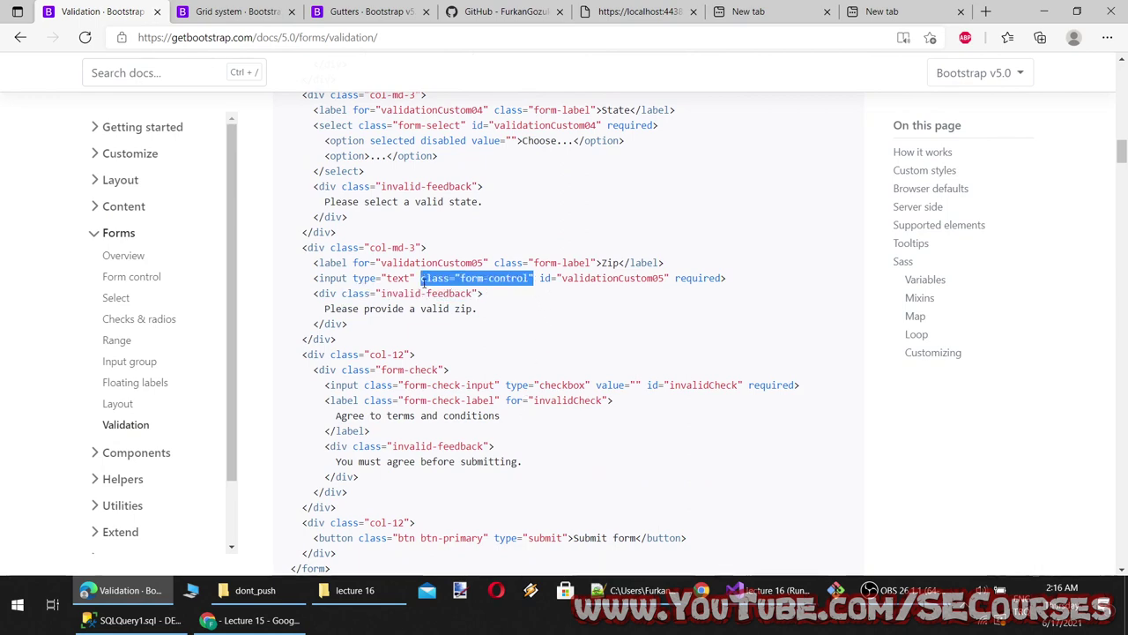
key("alt+Tab")
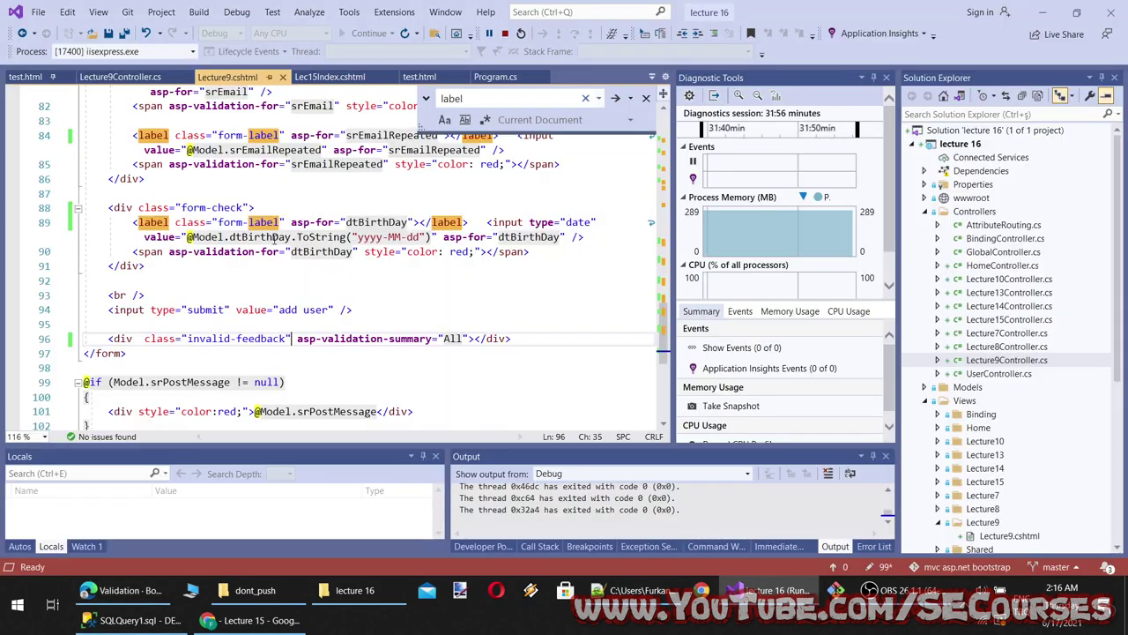
Add class="form-control" to the User Id, First Name and Last Name inputs
scroll(307, 314, "up", 7)
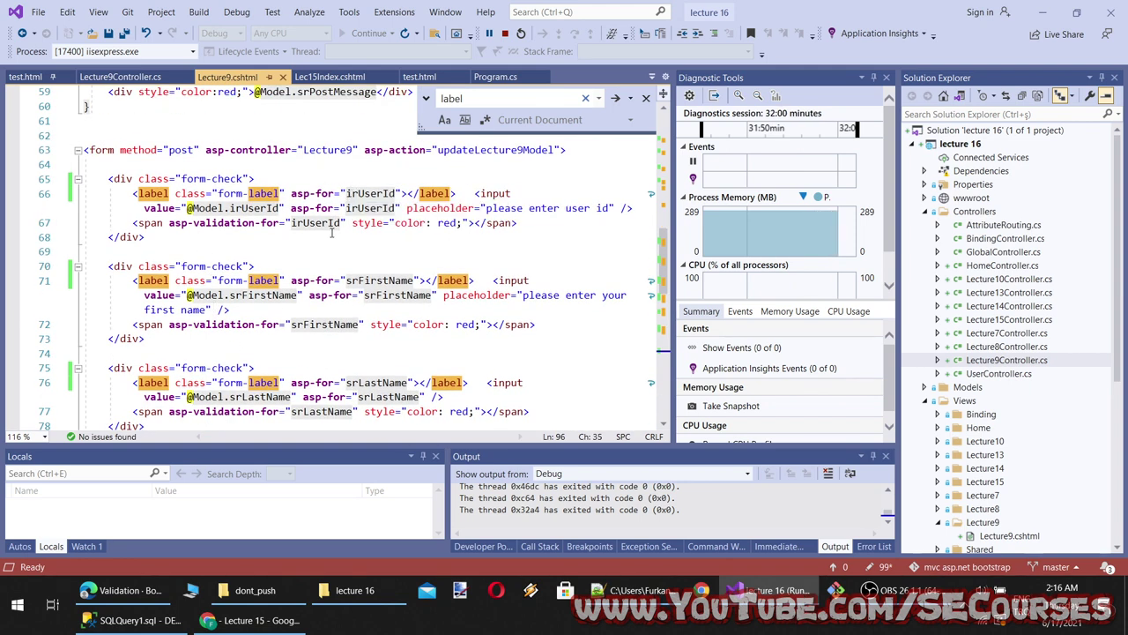
left_click(481, 223)
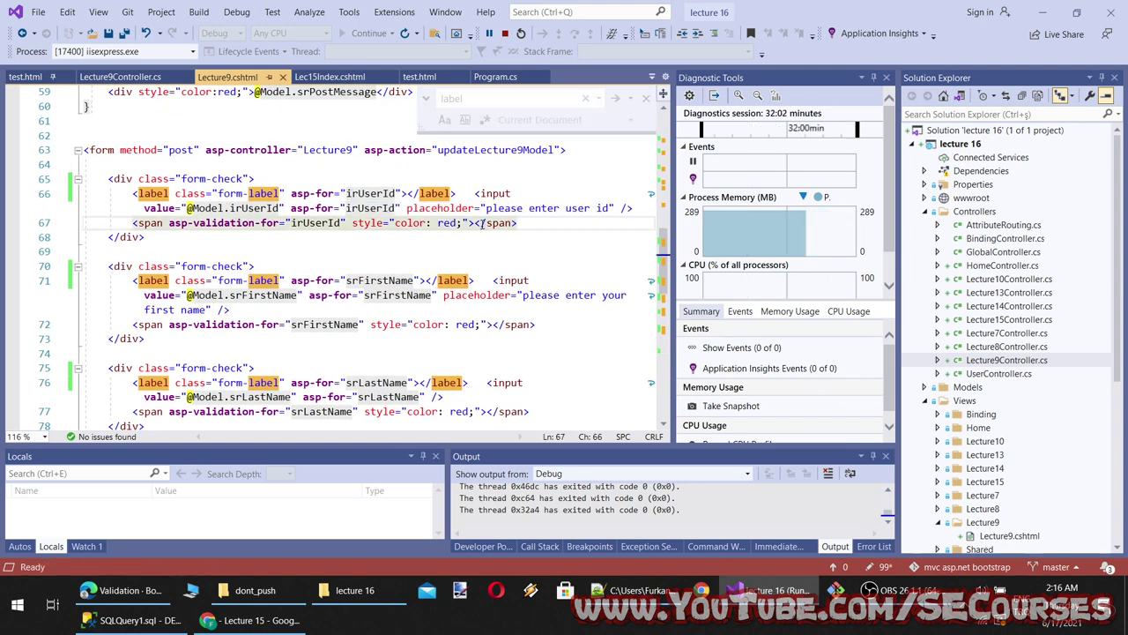
left_click(511, 193)
type("class=\"form-control\"")
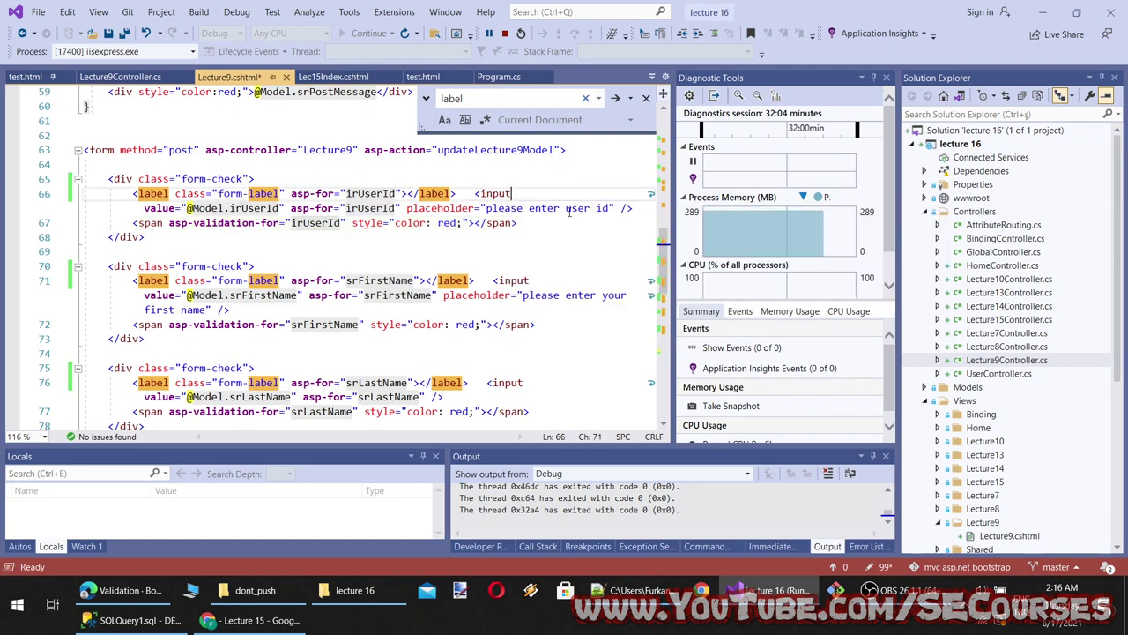
left_click(537, 283)
key("ctrl+v")
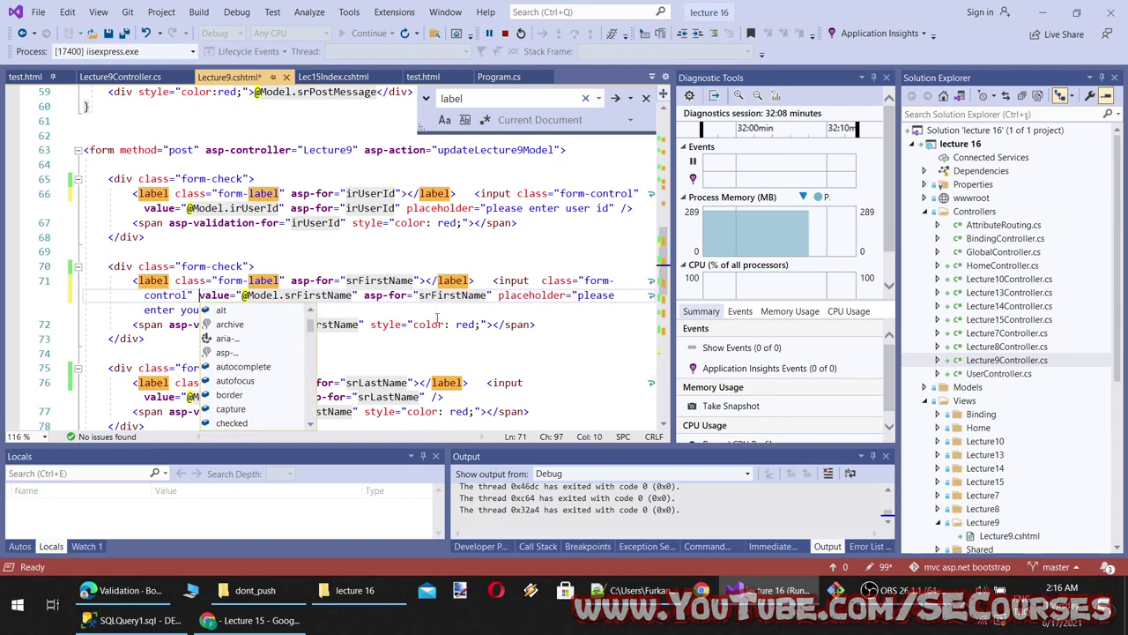
left_click(480, 324)
scroll(354, 265, "down", 3)
left_click(311, 251)
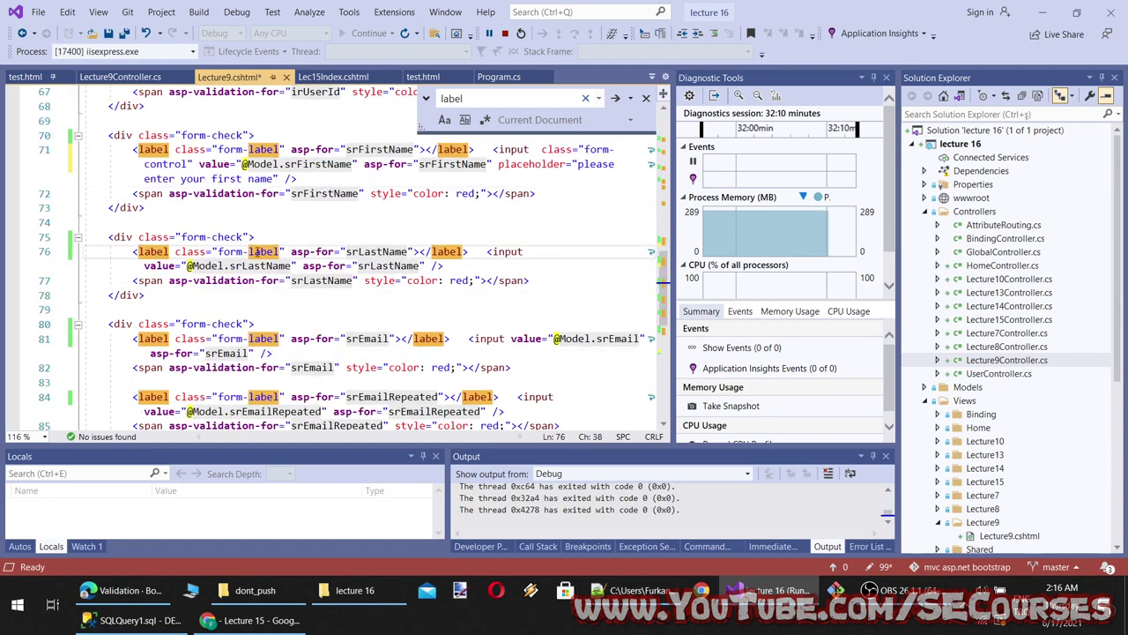
left_click(527, 251)
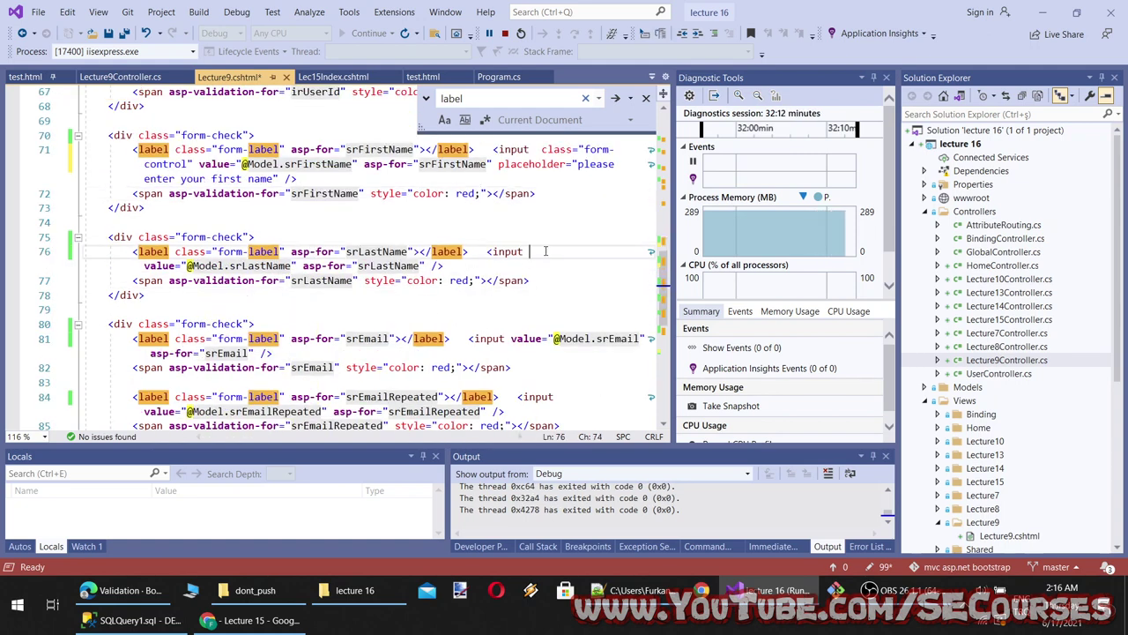
key("ctrl+v")
left_click(525, 296)
Add form-control to the Email, repeated email and birthday inputs and save the view
scroll(516, 297, "down", 2)
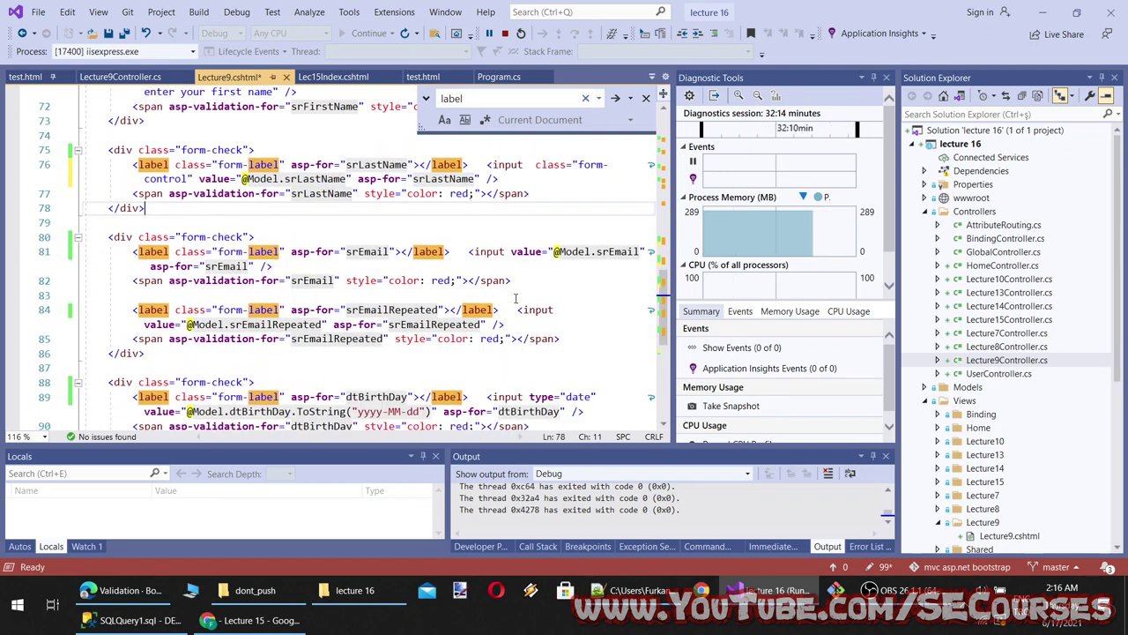
left_click(507, 252)
key("ctrl+v")
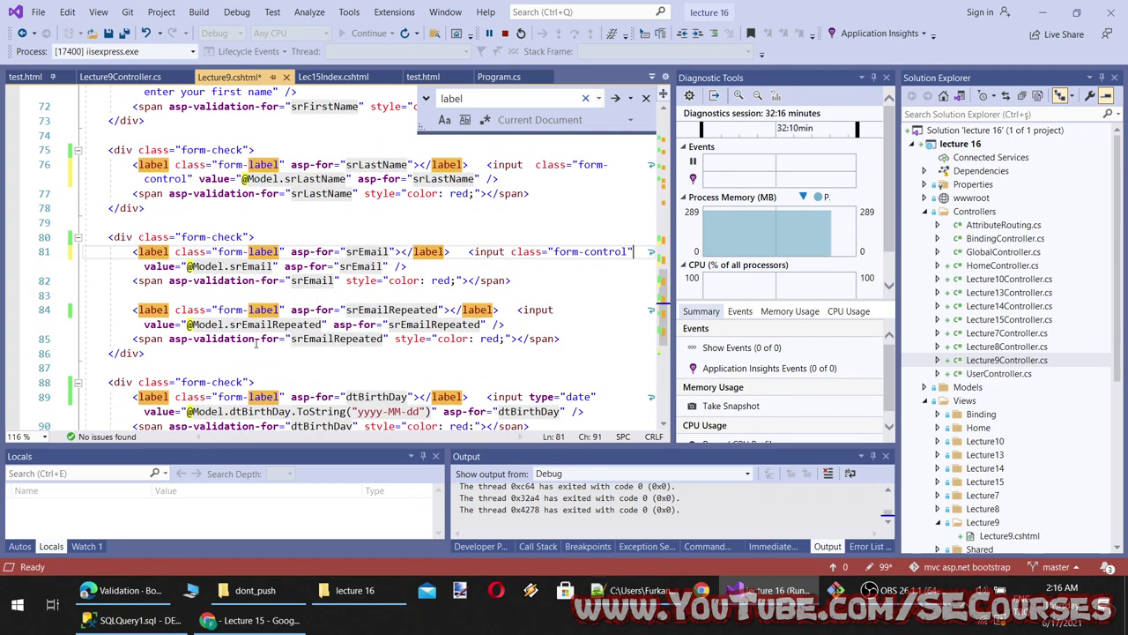
scroll(257, 345, "down", 1)
left_click(556, 266)
key("ctrl+v")
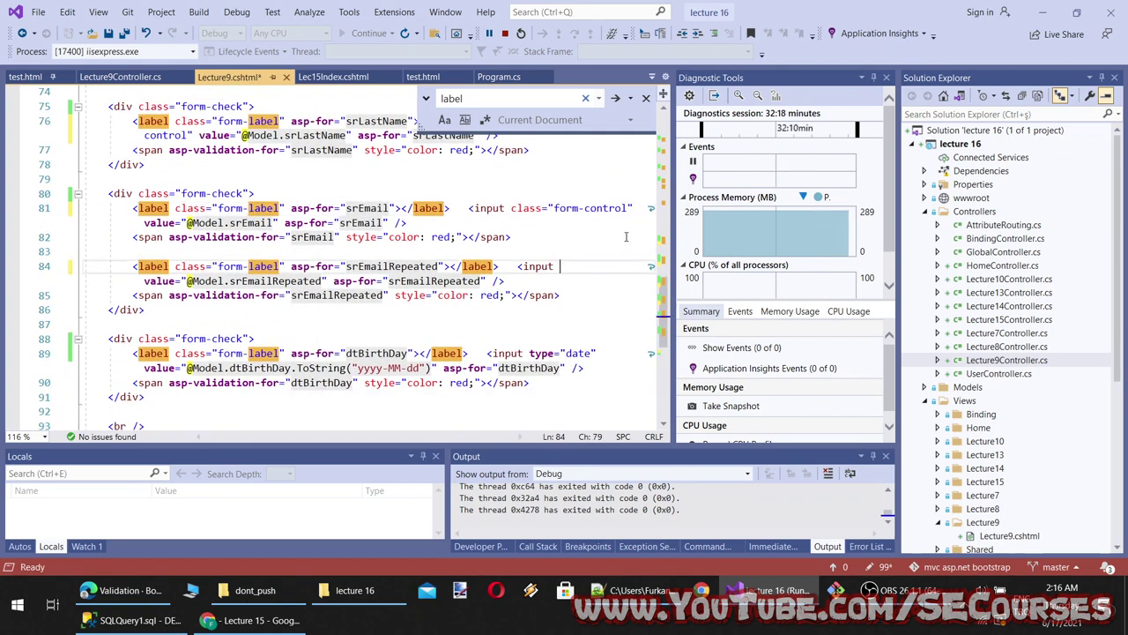
key("ctrl+s")
scroll(338, 371, "down", 1)
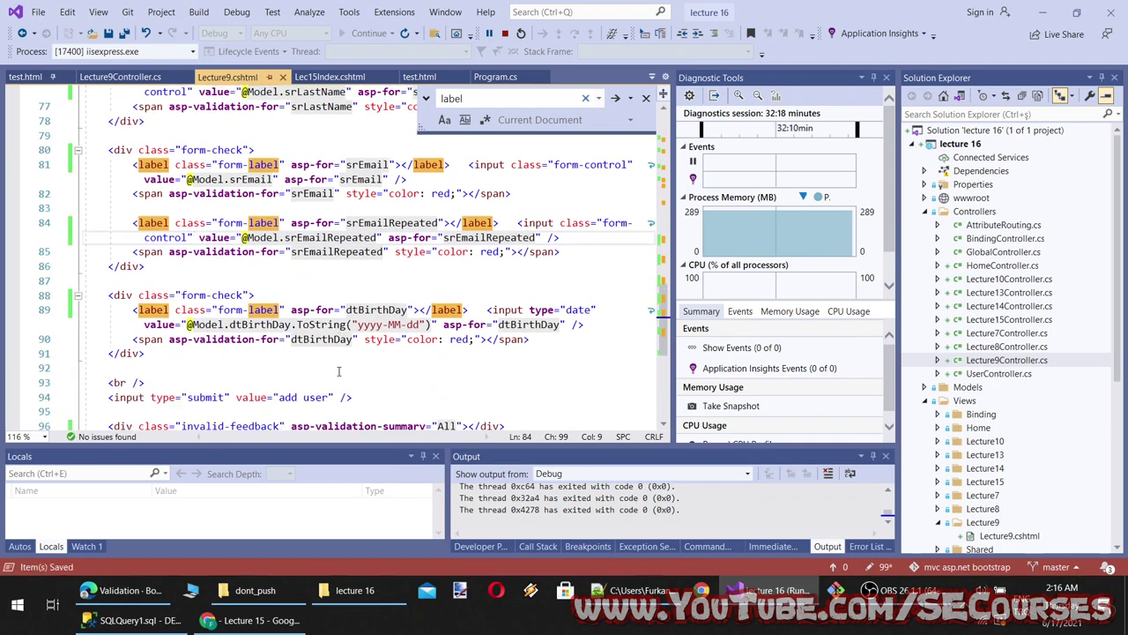
left_click(525, 309)
key("ctrl+v")
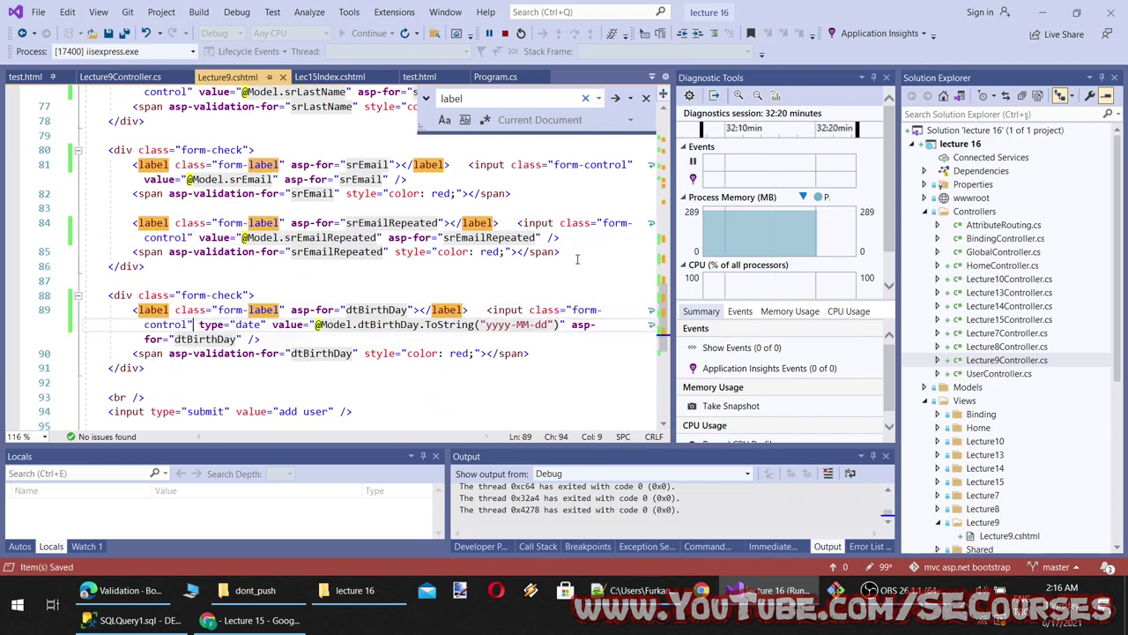
scroll(577, 258, "down", 2)
left_click(256, 619)
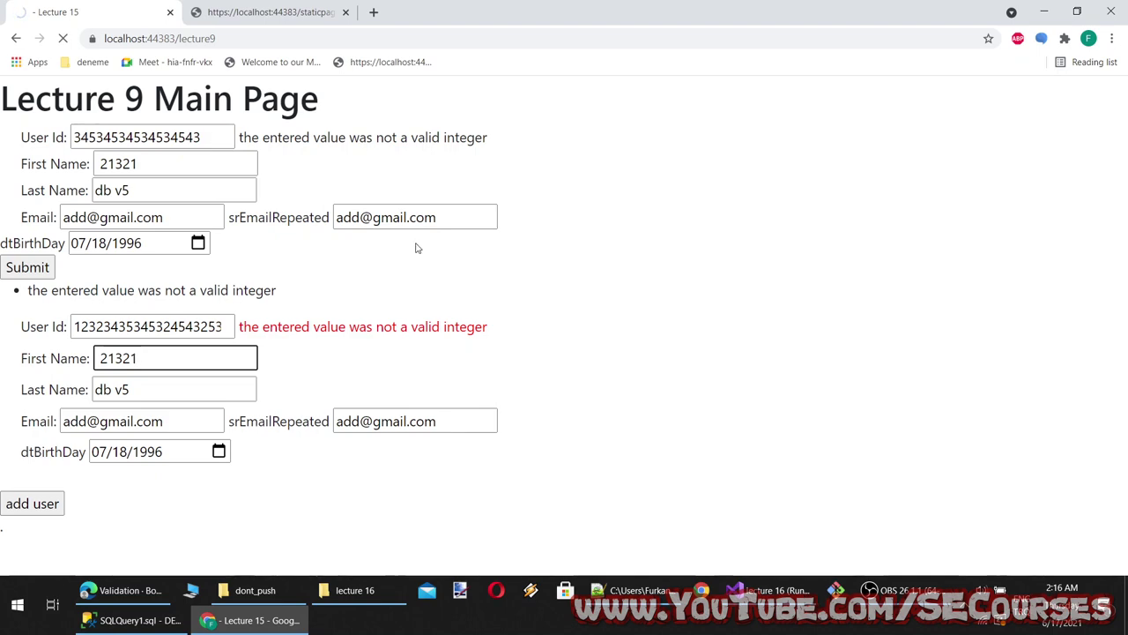
Compare the rendered Lecture 9 form against the Lecture9.cshtml markup
key("alt+Tab")
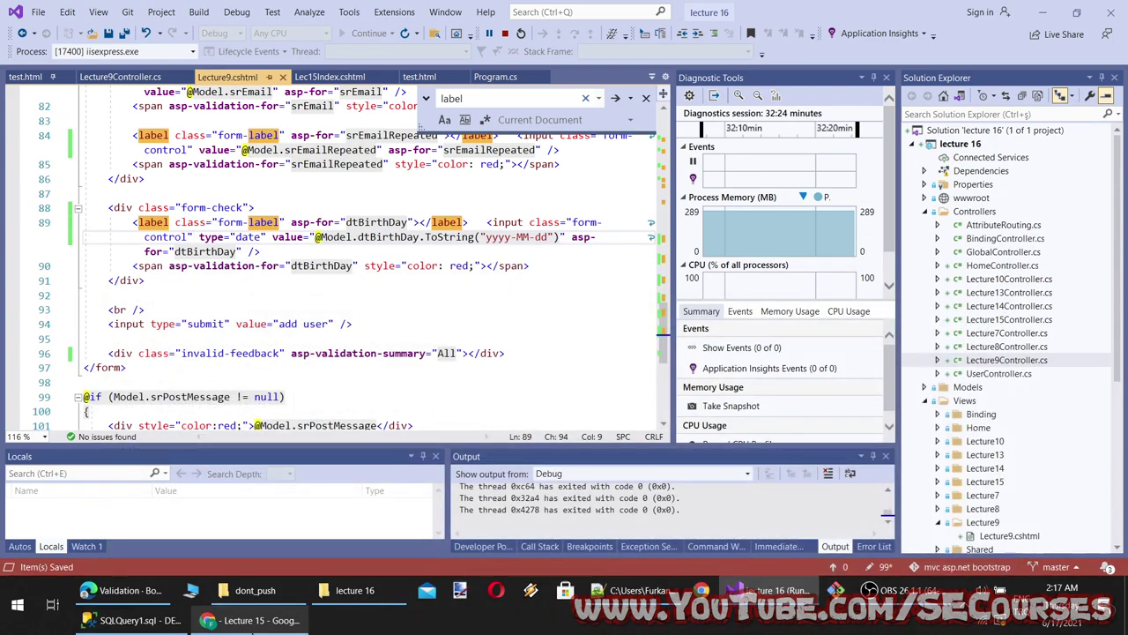
key("alt+Tab")
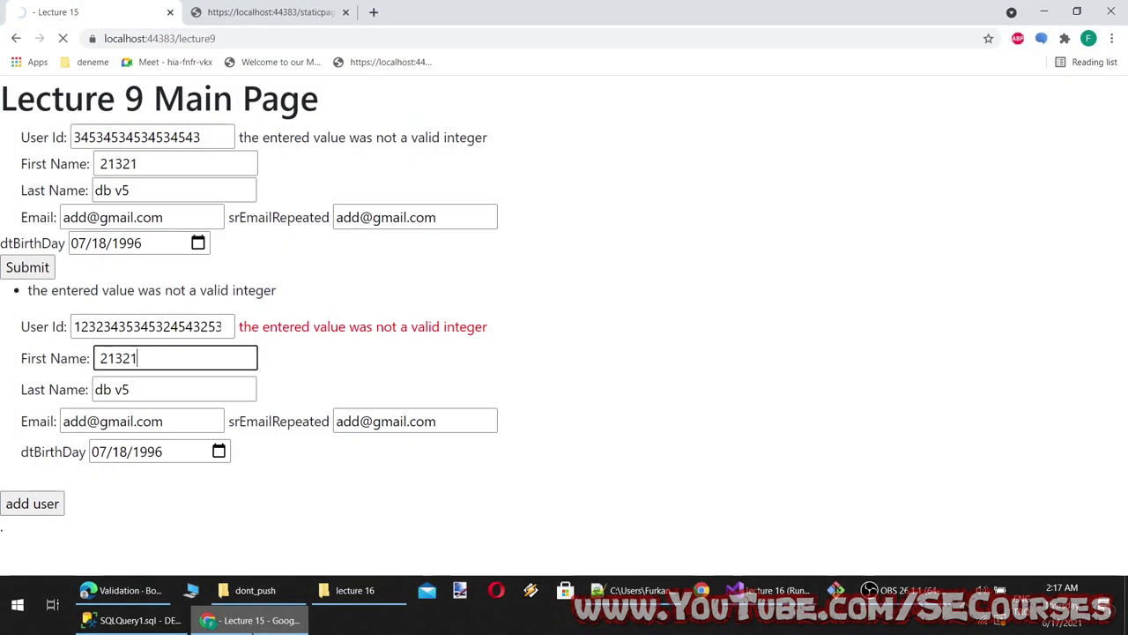
key("alt+Tab")
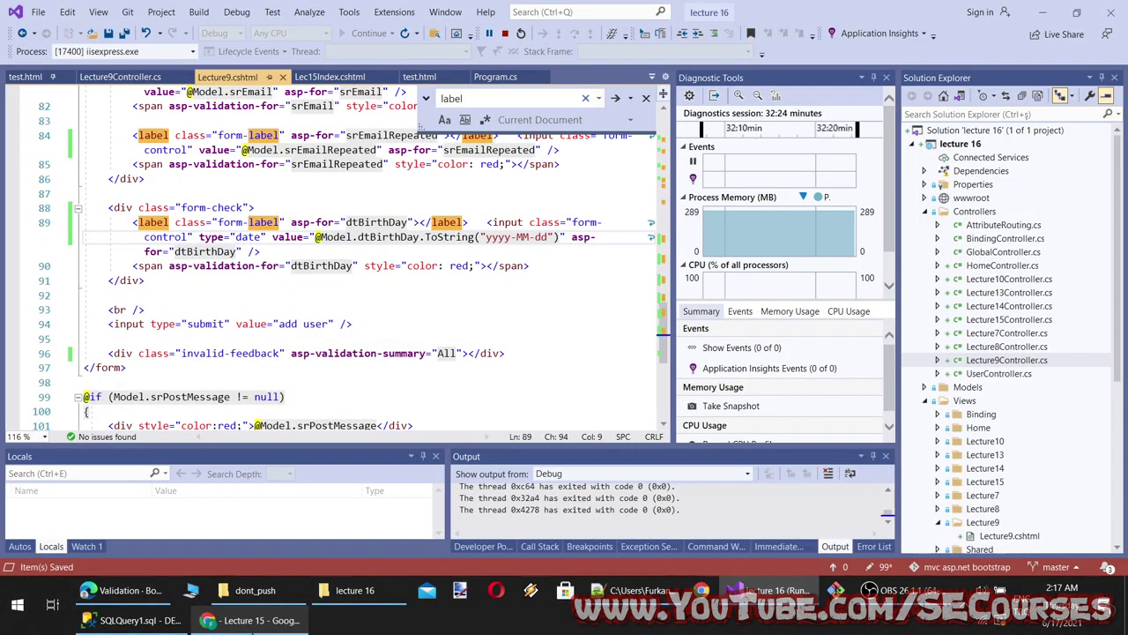
key("alt+Tab")
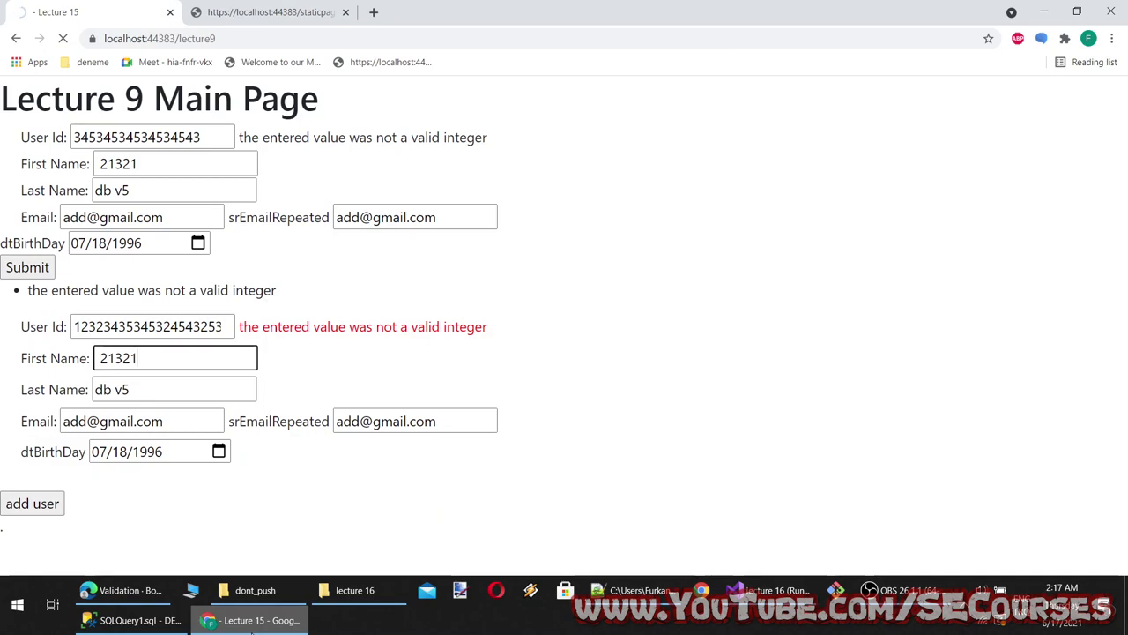
key("alt+Tab")
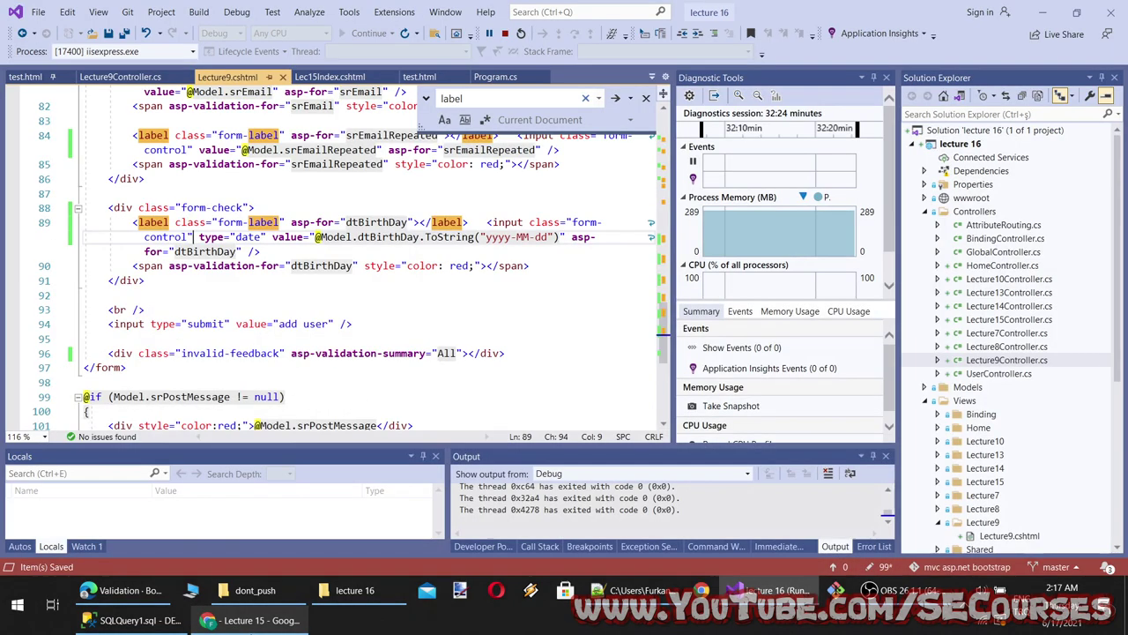
key("alt+Tab")
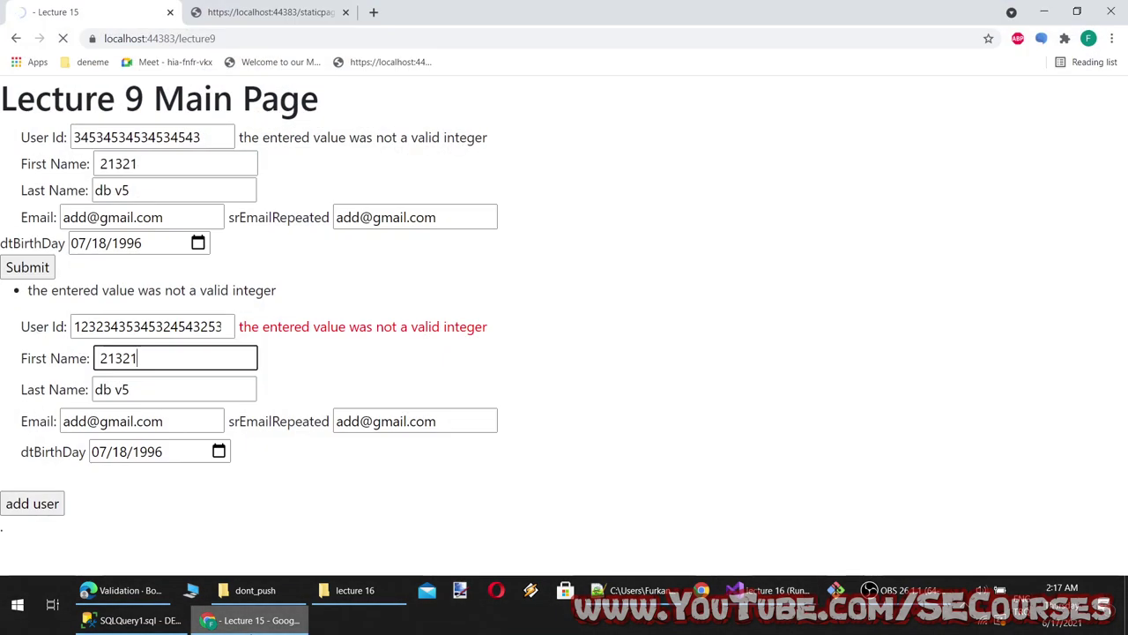
key("alt+Tab")
scroll(296, 324, "up", 1)
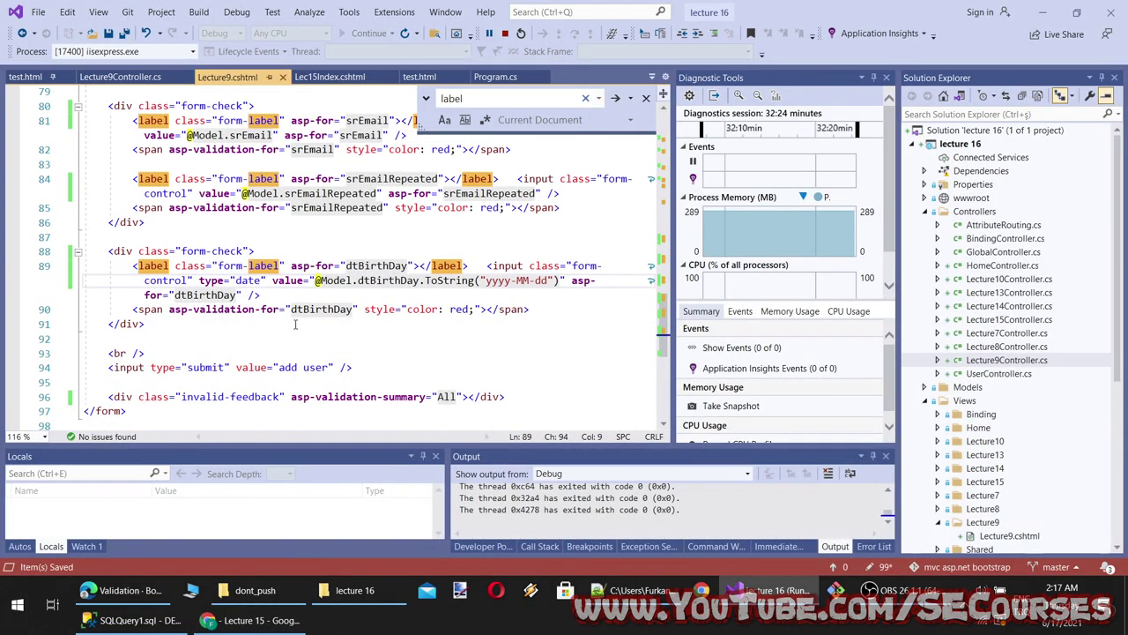
key("alt+Tab")
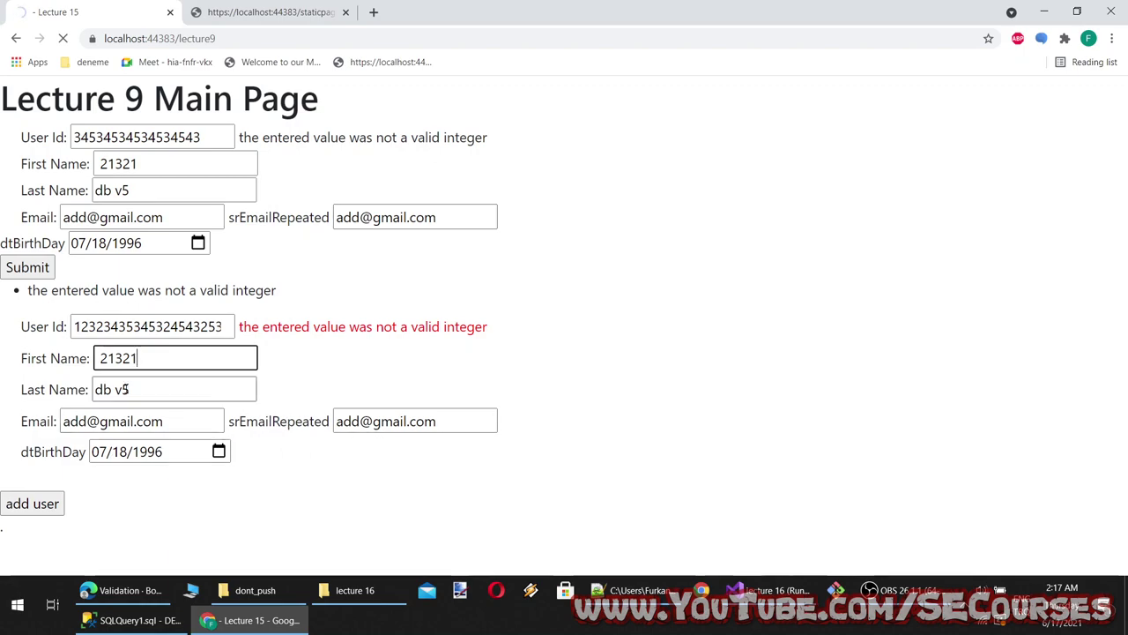
Check the tblErrorLogs query results, then stop debugging the app
left_click(132, 620)
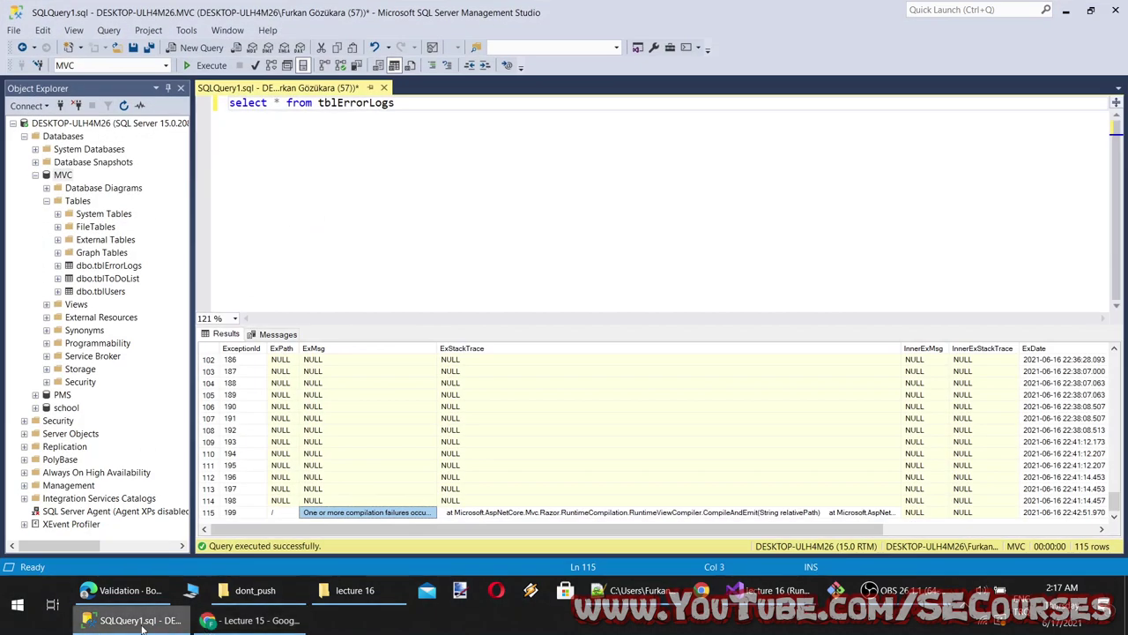
left_click(235, 622)
left_click(247, 621)
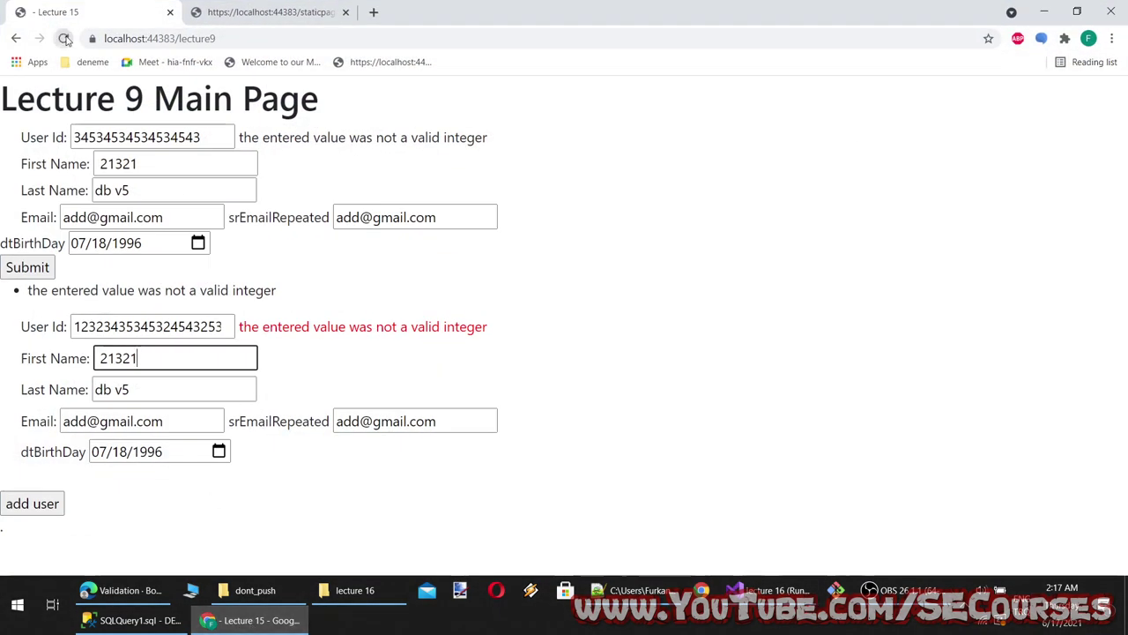
left_click(261, 622)
left_click(260, 621)
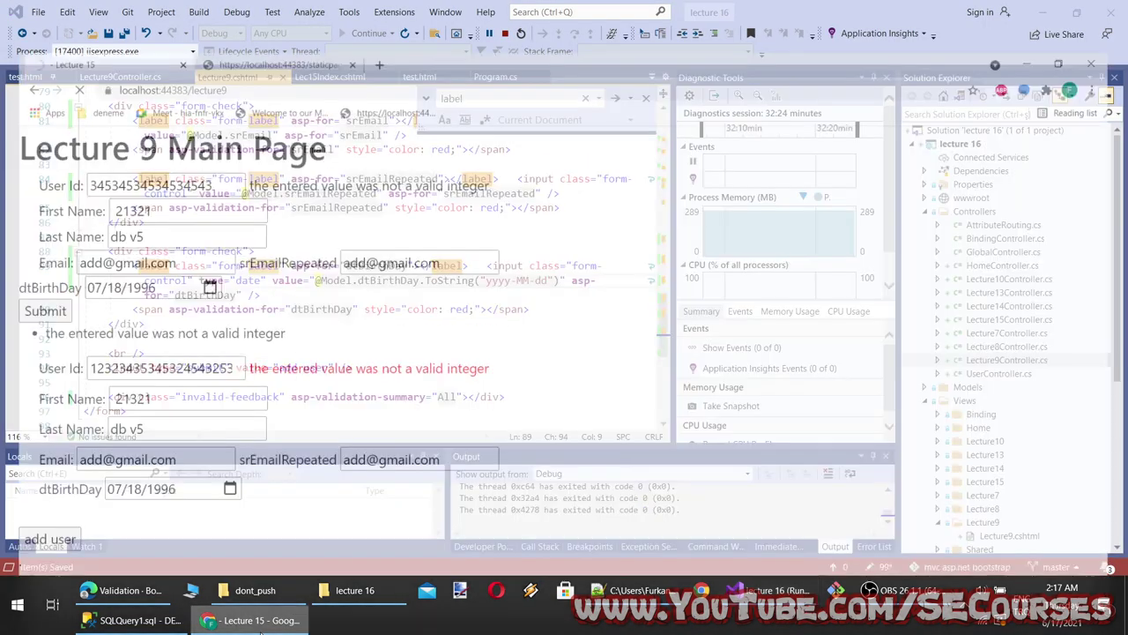
left_click(260, 621)
left_click(502, 35)
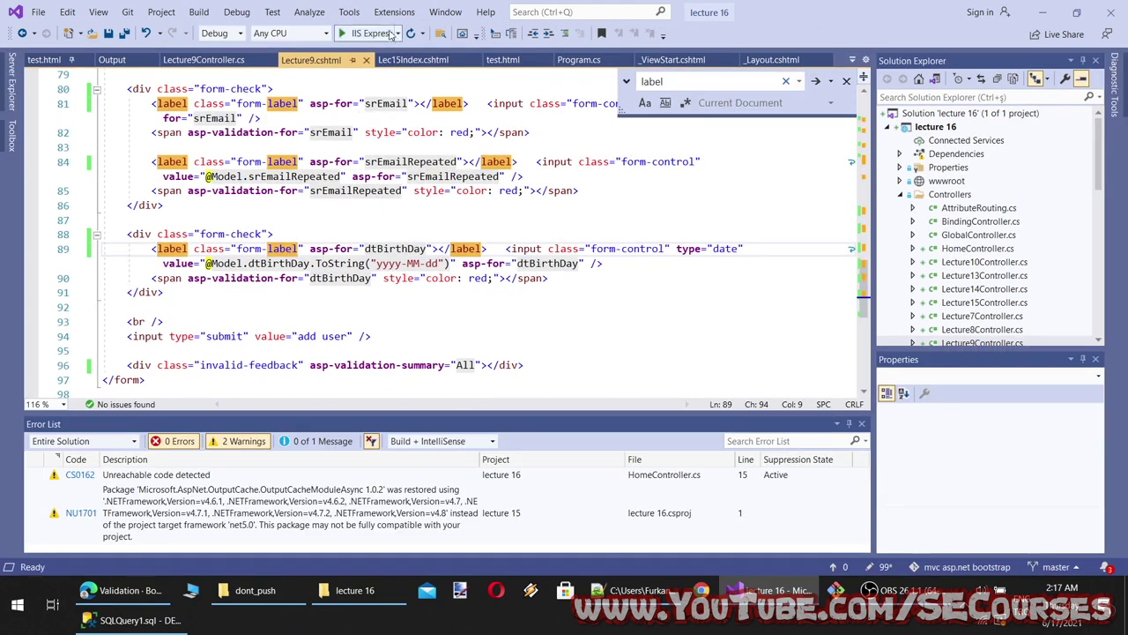
Rebuild and relaunch lecture 16, then return to Bootstrap's Validation docs
key("F5")
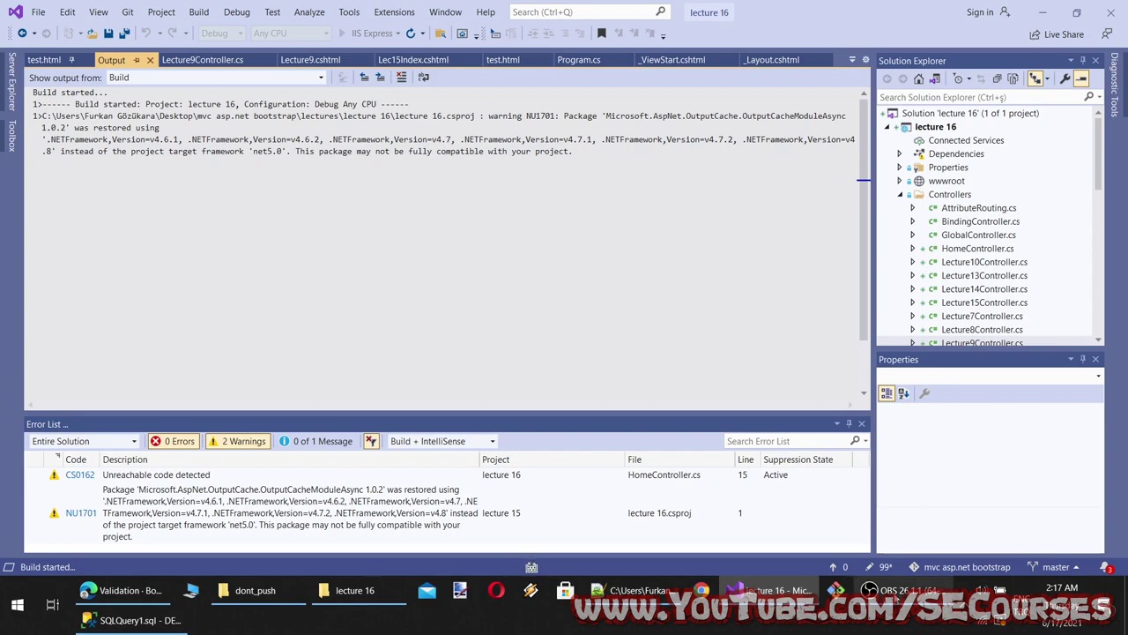
key("alt+Tab")
key("alt+Tab")
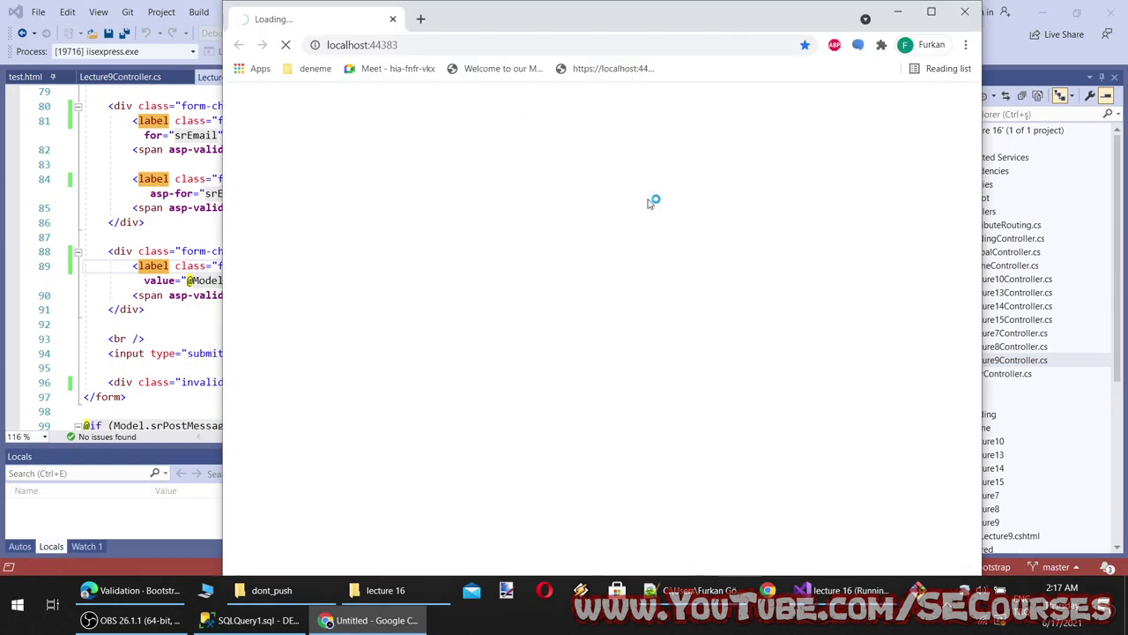
key("alt+tab")
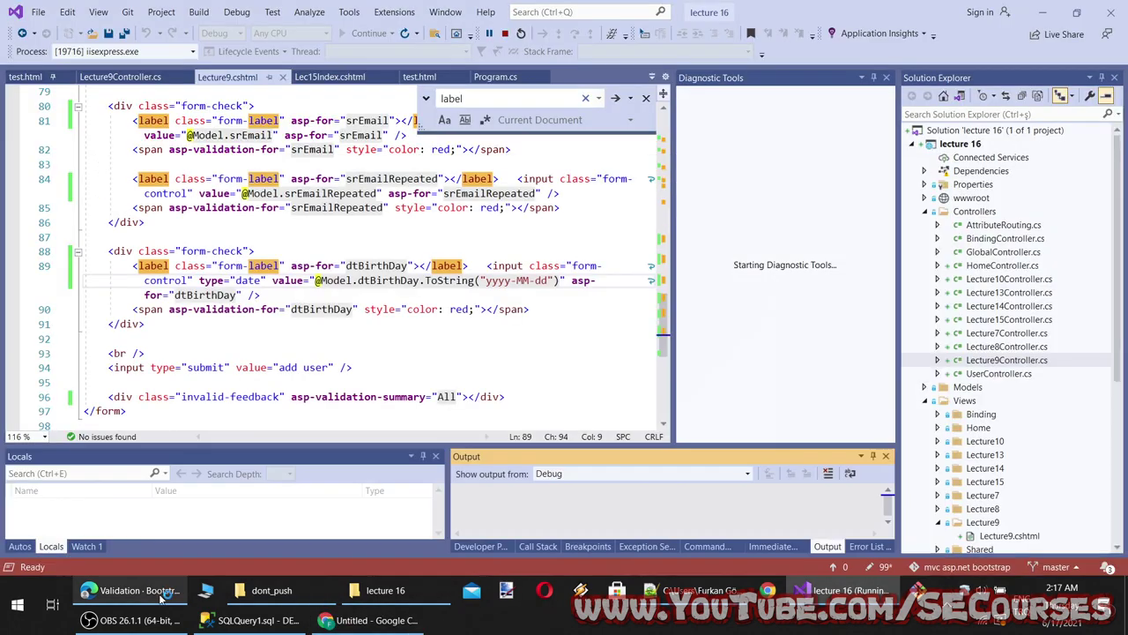
key("alt+tab")
scroll(419, 521, "down", 8)
scroll(405, 397, "up", 2)
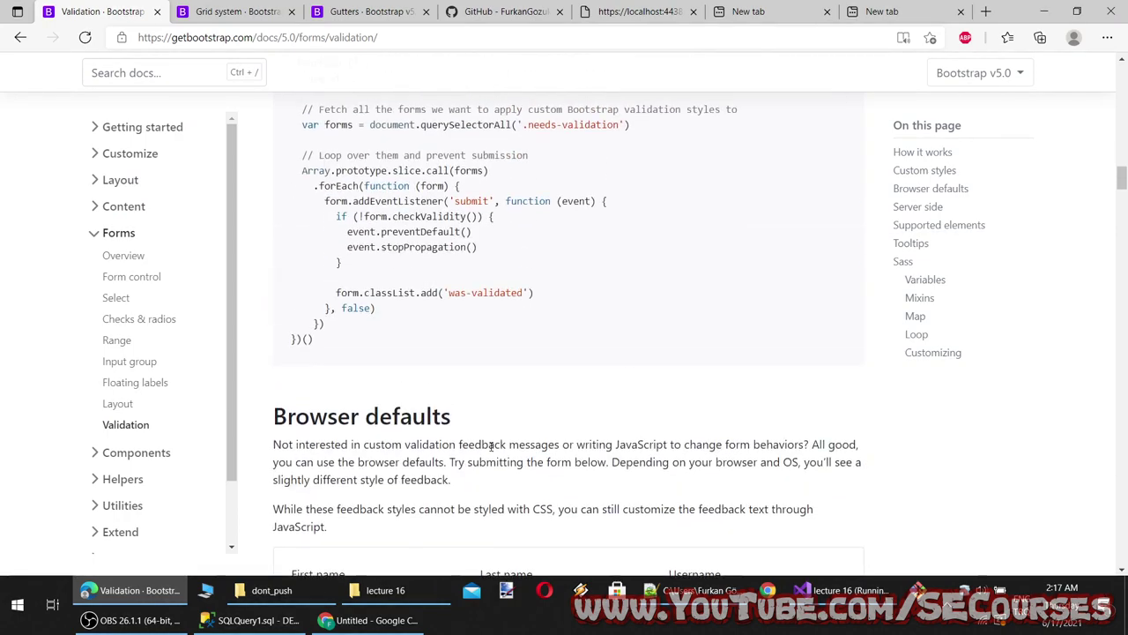
Scroll to the Server side example and select the is-invalid class on the City input
scroll(395, 341, "down", 4)
scroll(395, 341, "down", 1)
scroll(498, 454, "down", 10)
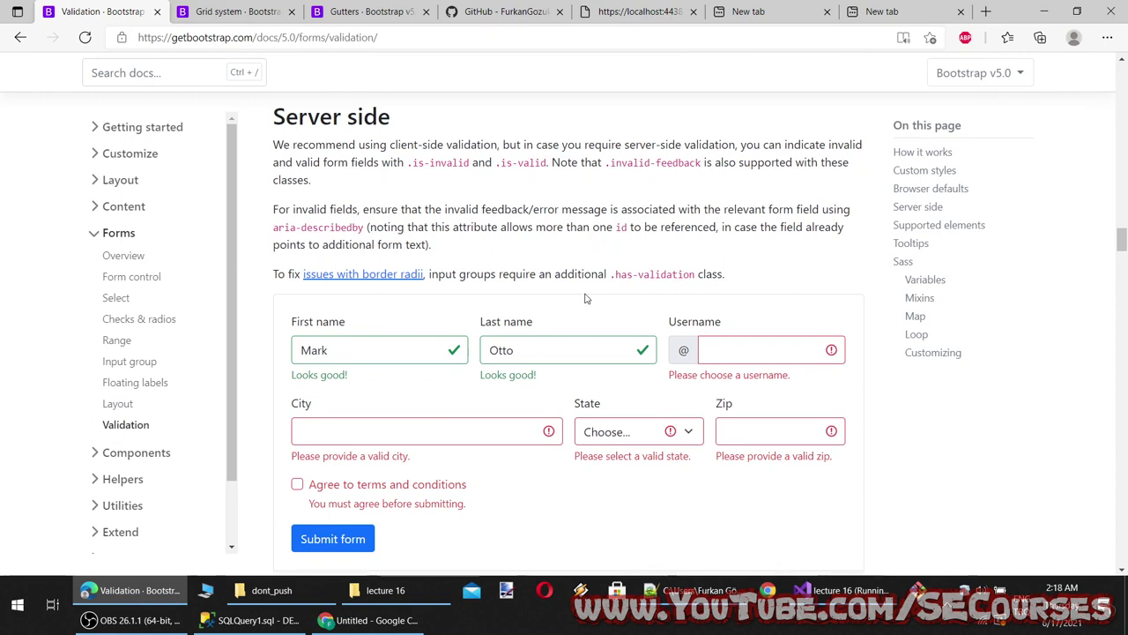
scroll(501, 438, "down", 1)
scroll(543, 428, "down", 4)
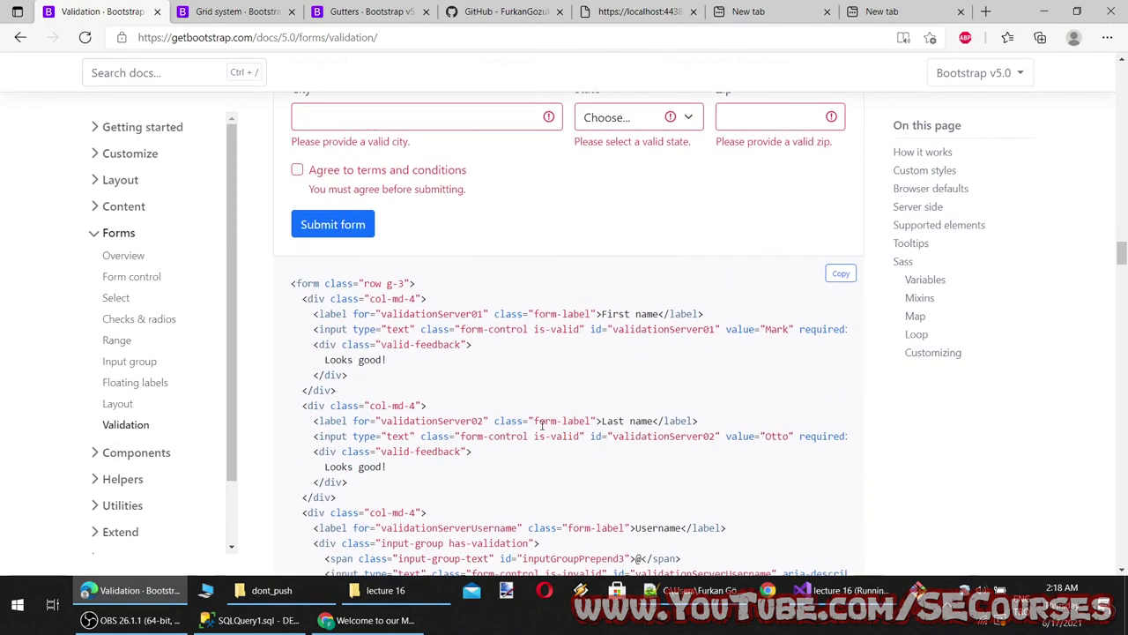
scroll(545, 450, "down", 1)
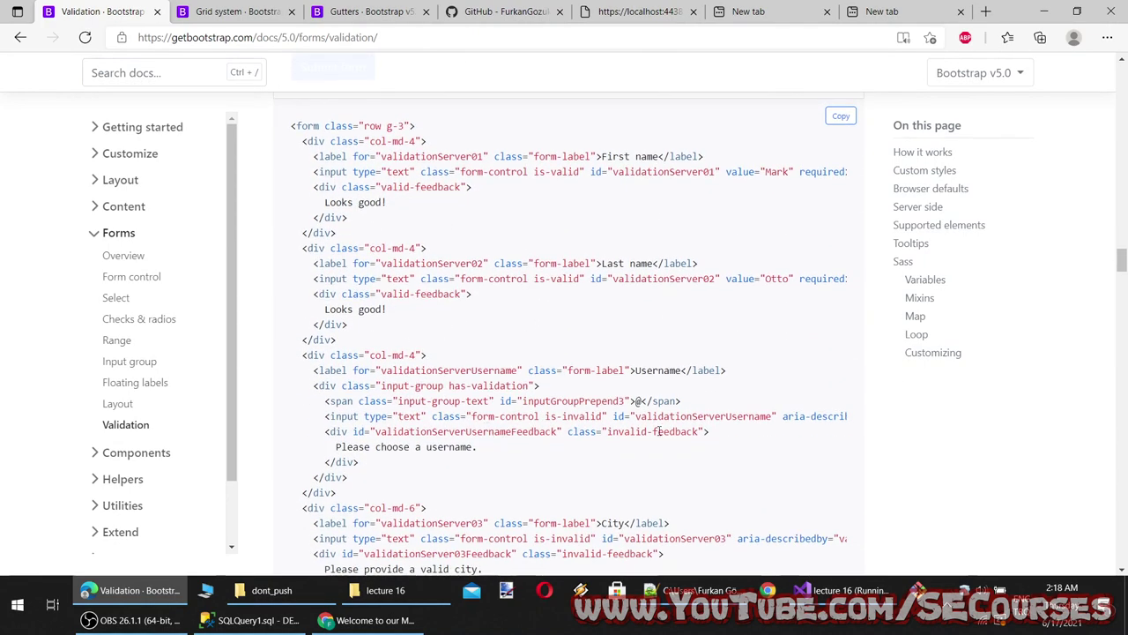
scroll(621, 438, "down", 2)
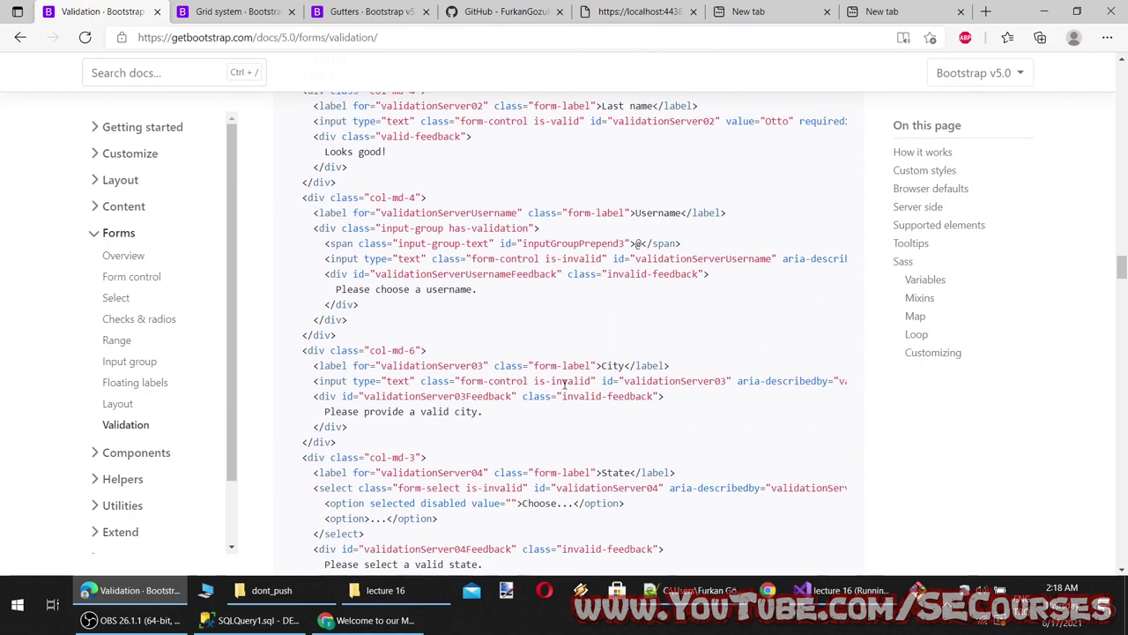
left_click_drag(591, 381, 531, 380)
Try the invalid City and State fields in the demo form, then bring up the localhost app
scroll(549, 473, "down", 10)
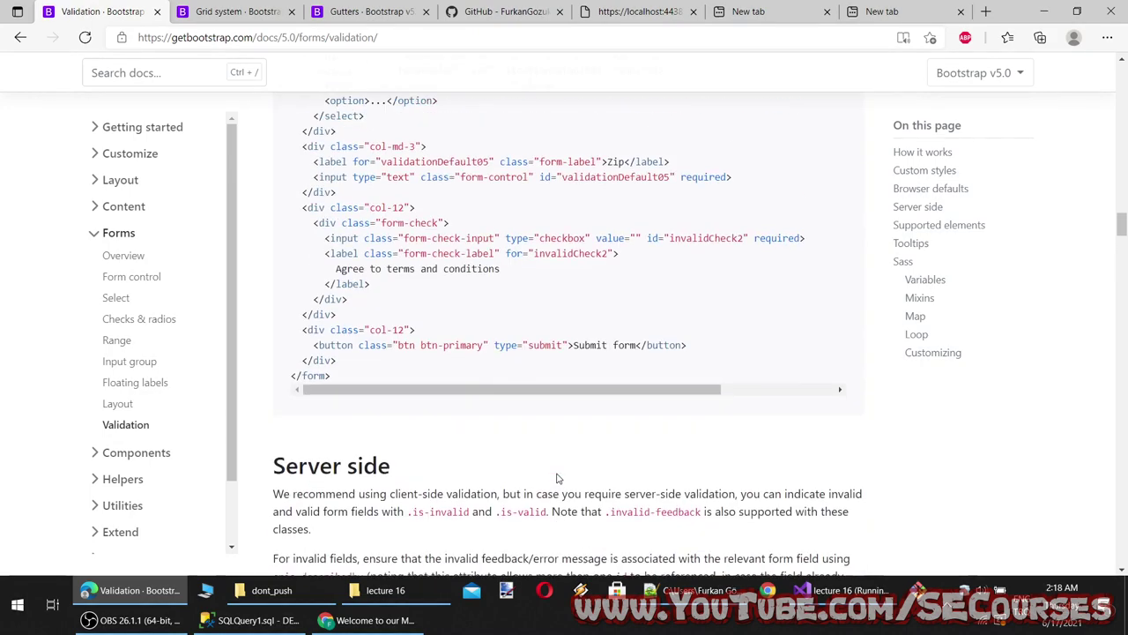
scroll(562, 456, "down", 1)
left_click(416, 333)
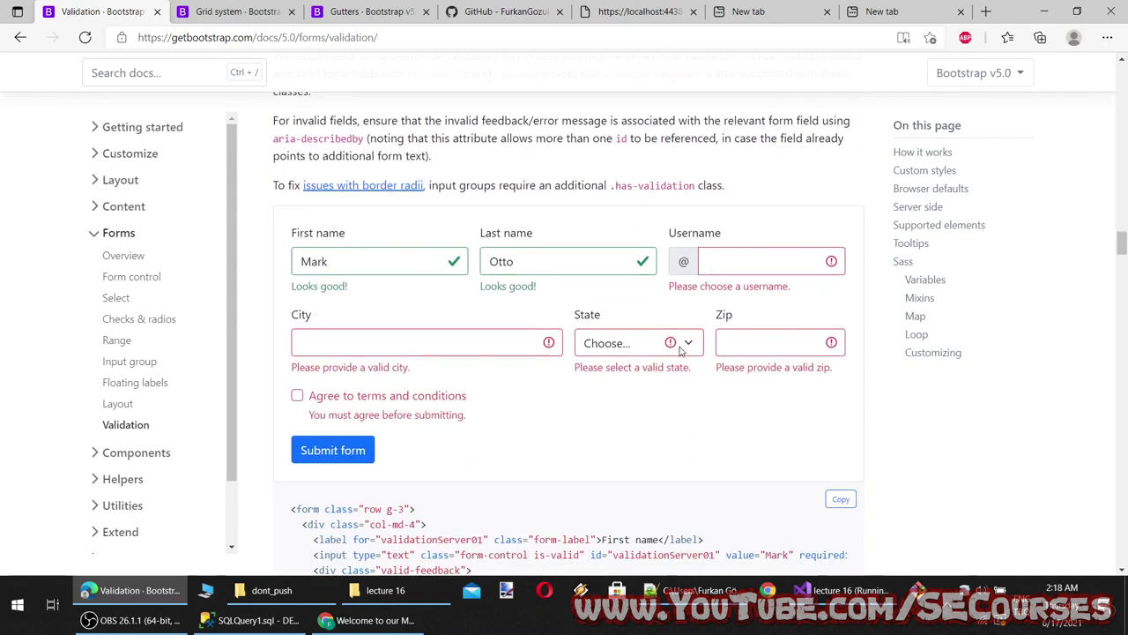
left_click(633, 348)
left_click(748, 344)
left_click(748, 343)
left_click(369, 619)
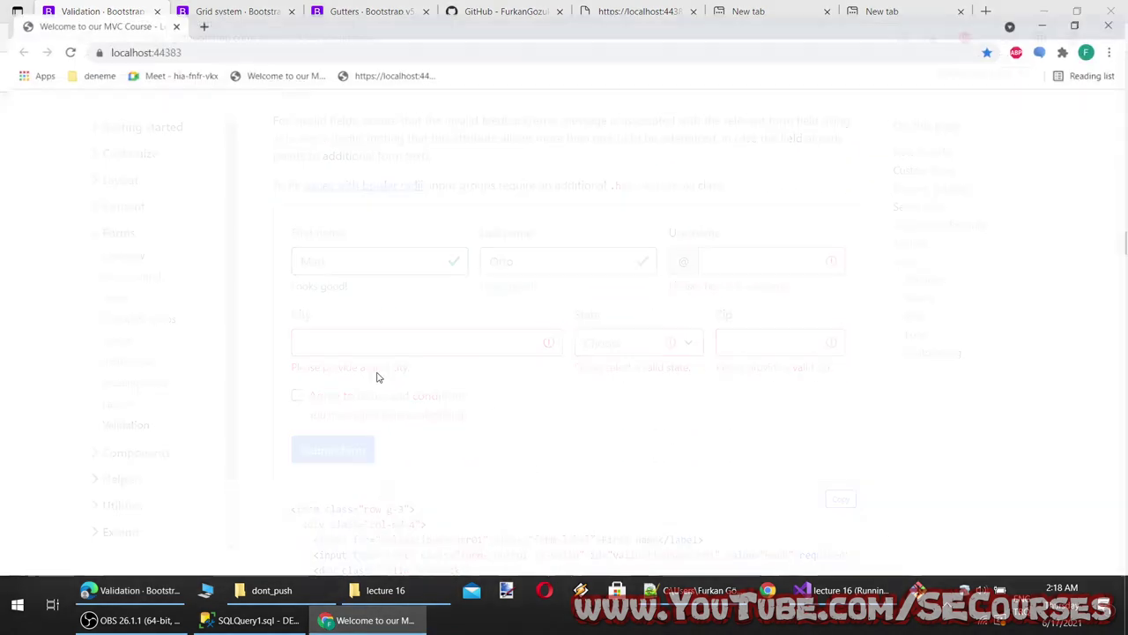
left_click(257, 39)
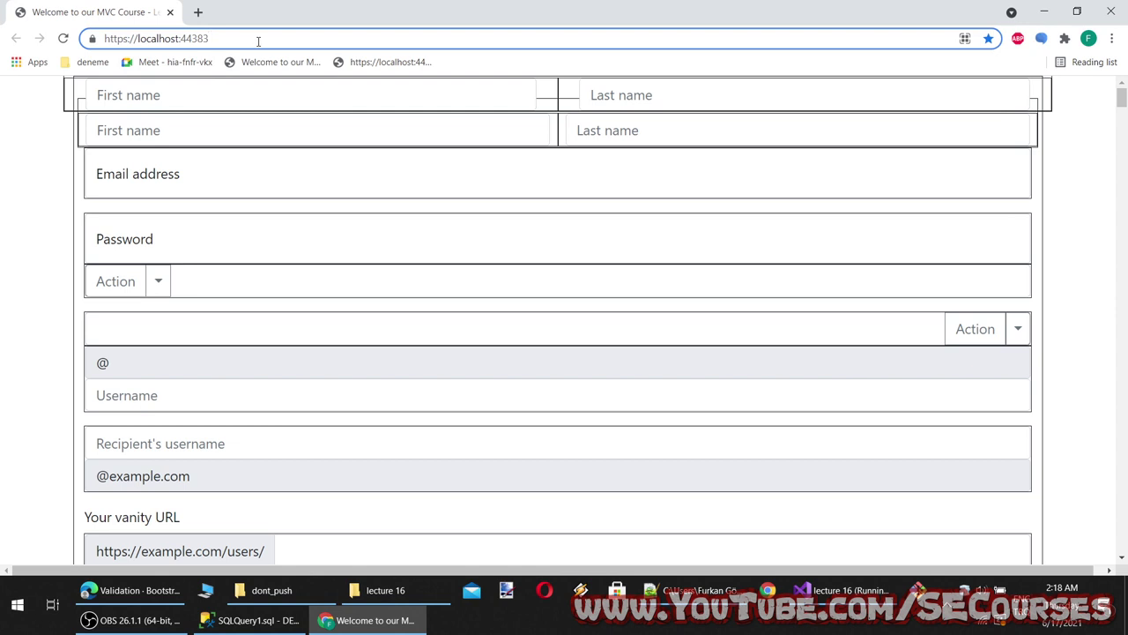
type("/lecture")
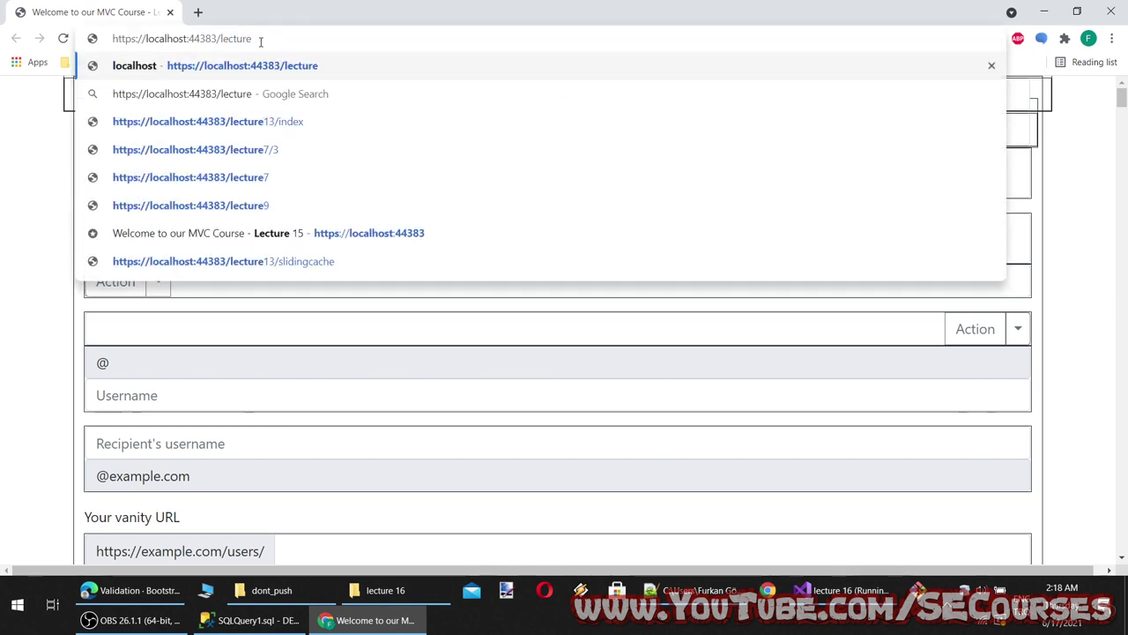
type("9")
key("Return")
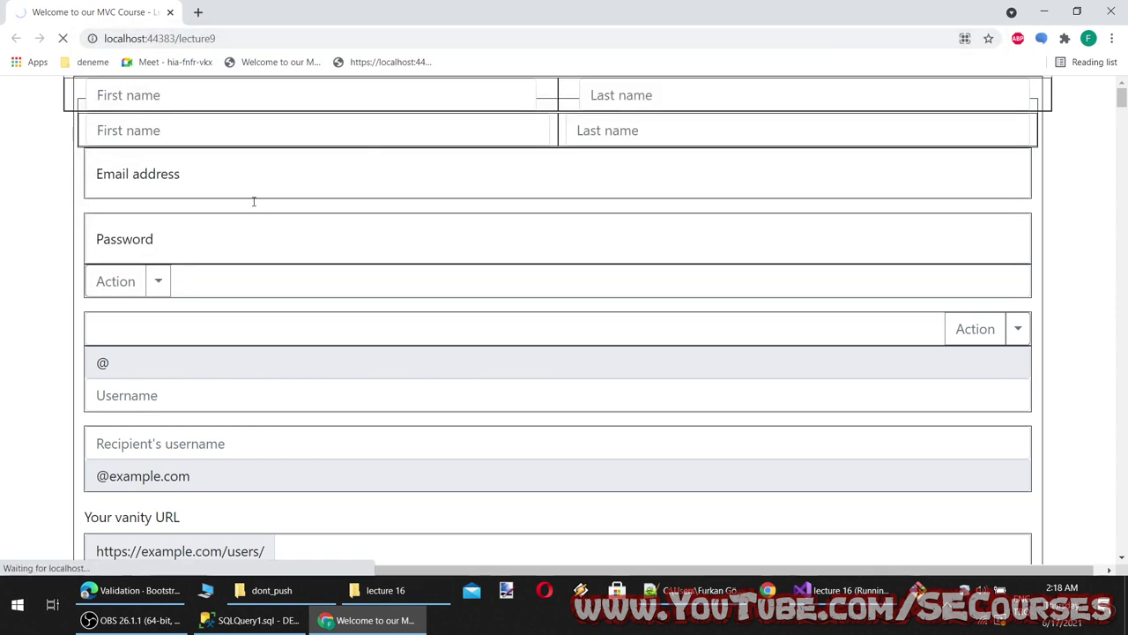
scroll(159, 327, "down", 3)
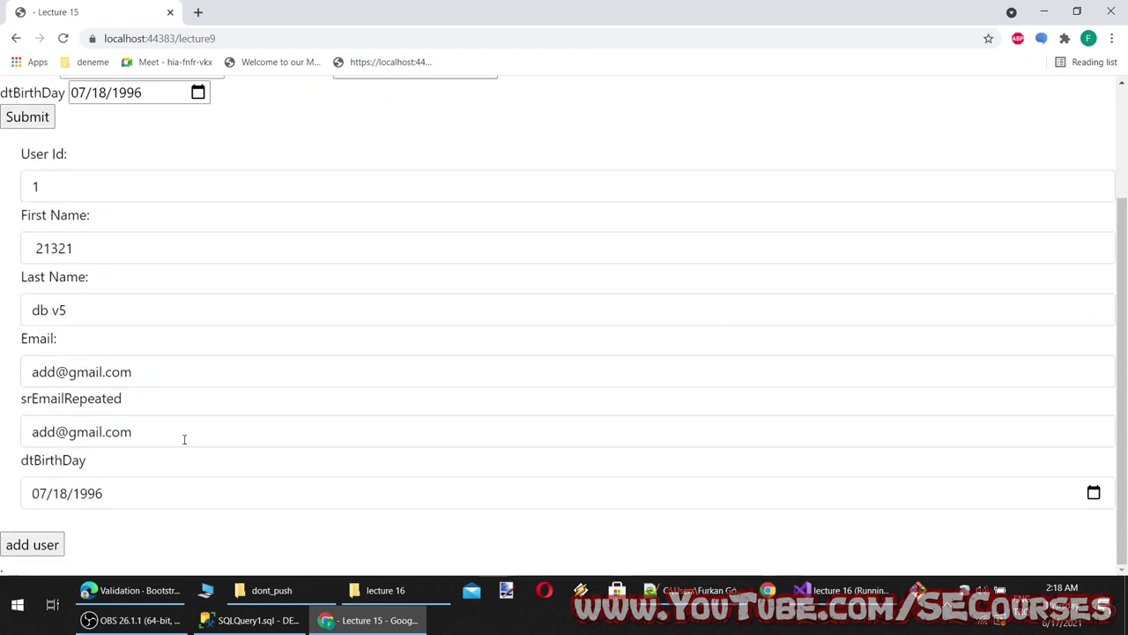
double_click(91, 249)
type("sdf")
left_click(86, 184)
key("BackSpace")
type("234")
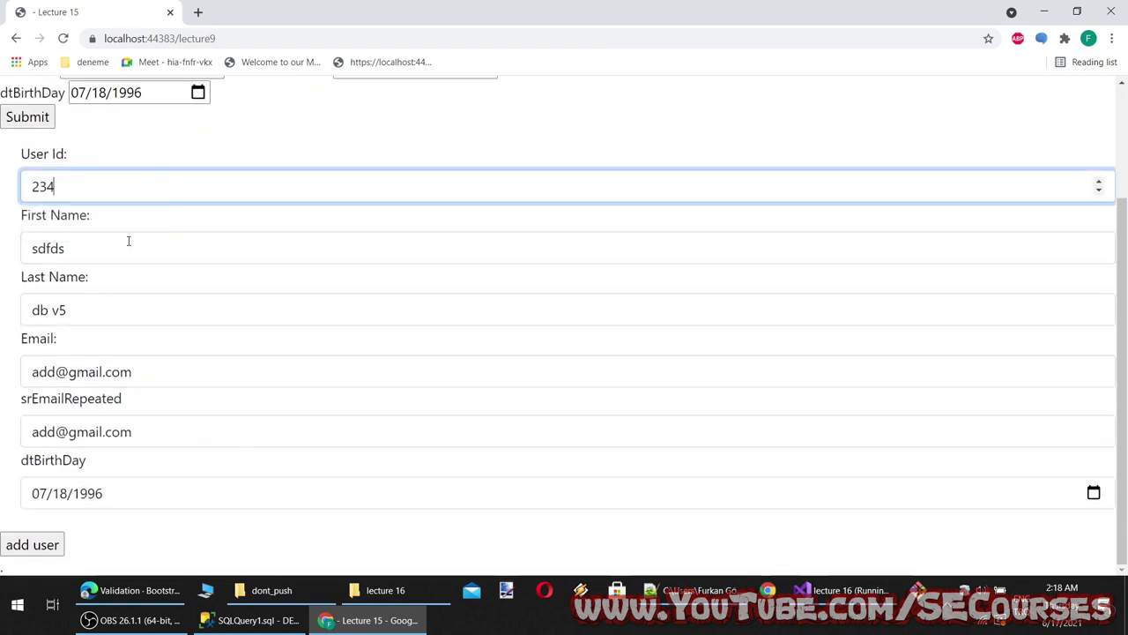
type("32454654764764846886")
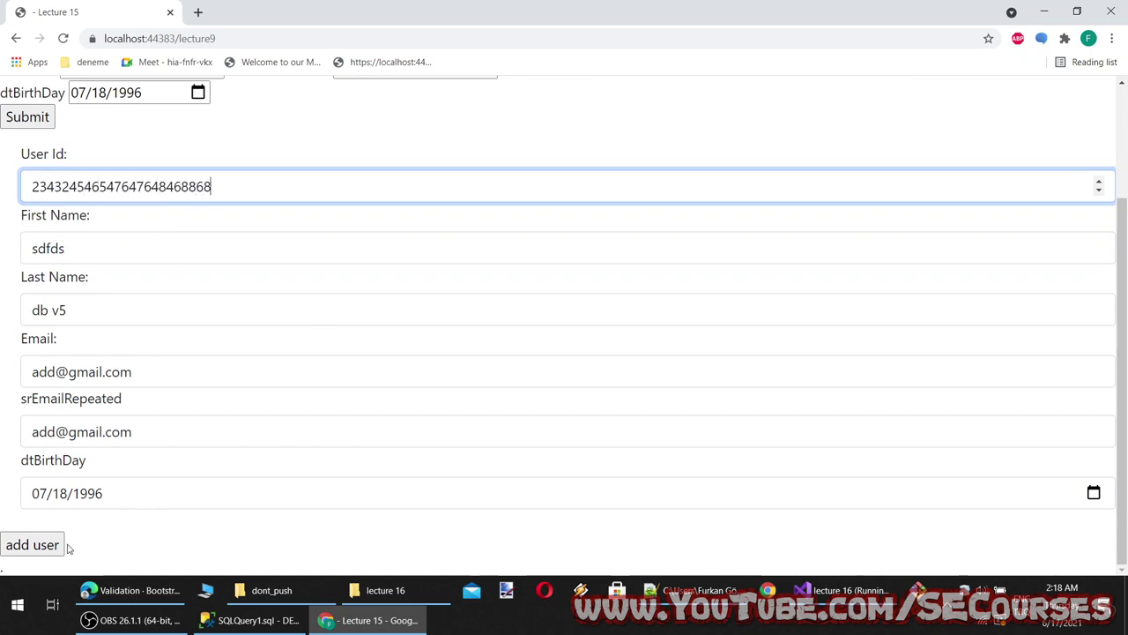
type("8")
left_click(62, 545)
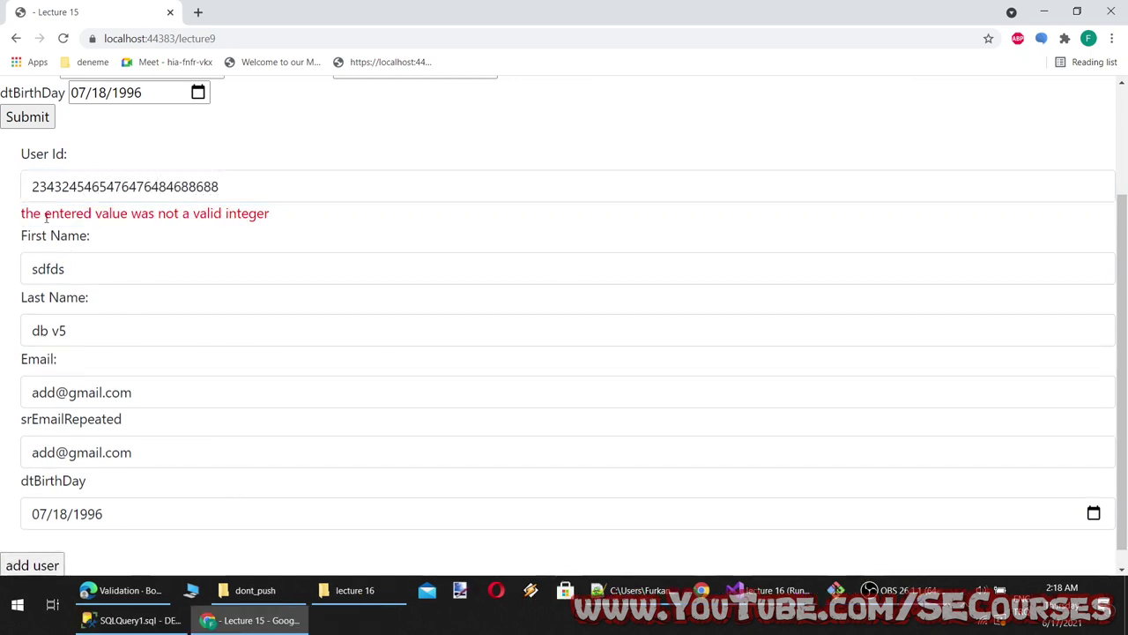
Shorten First Name to 'd' so its too-short error appears
left_click_drag(46, 218, 282, 214)
left_click(309, 238)
scroll(147, 332, "down", 1)
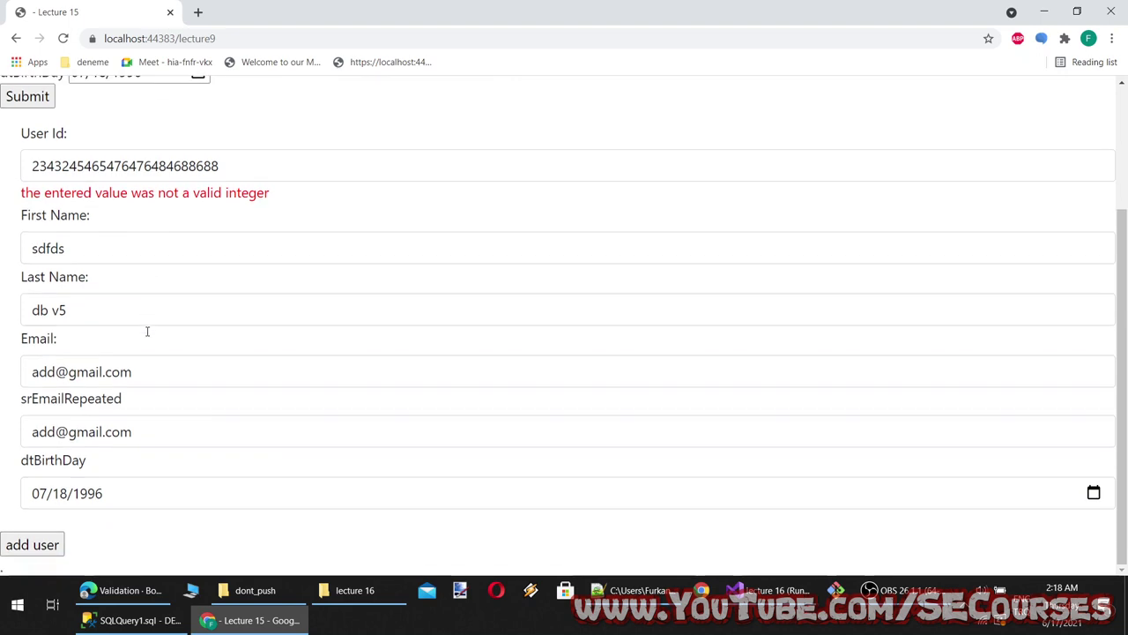
left_click(129, 165)
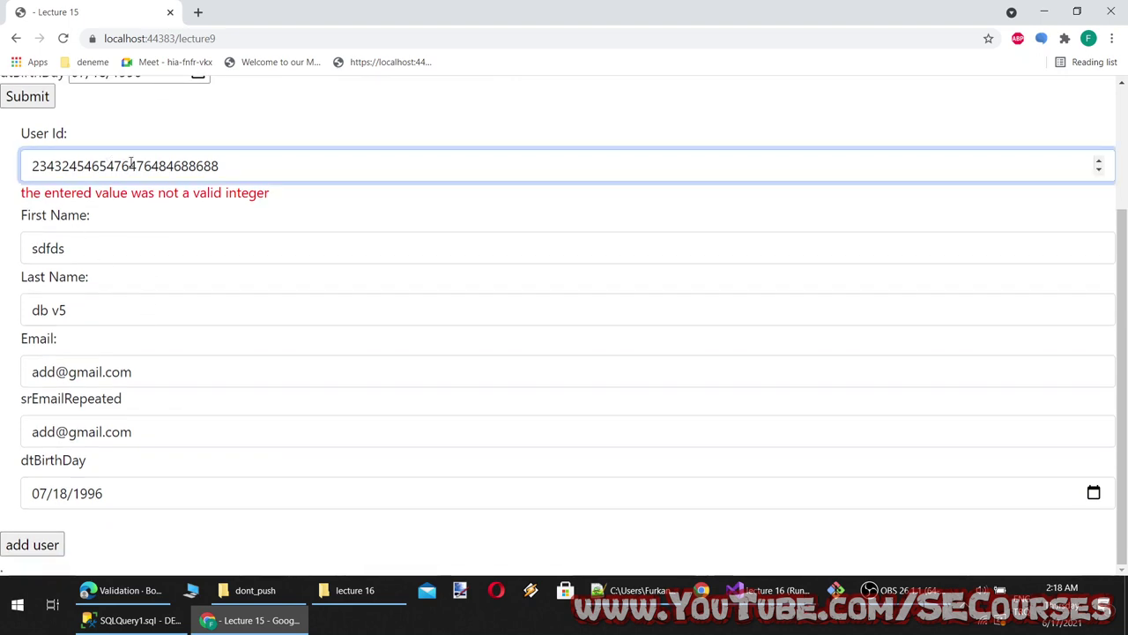
key("Tab")
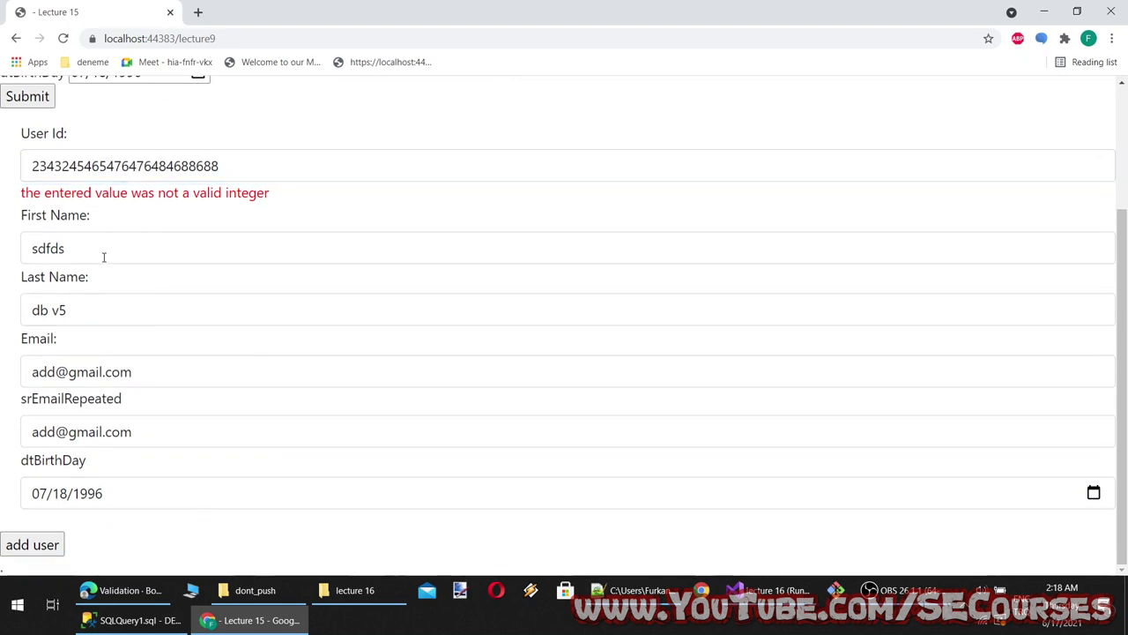
type("ddfdsfdds")
key("ctrl+a")
type("asd")
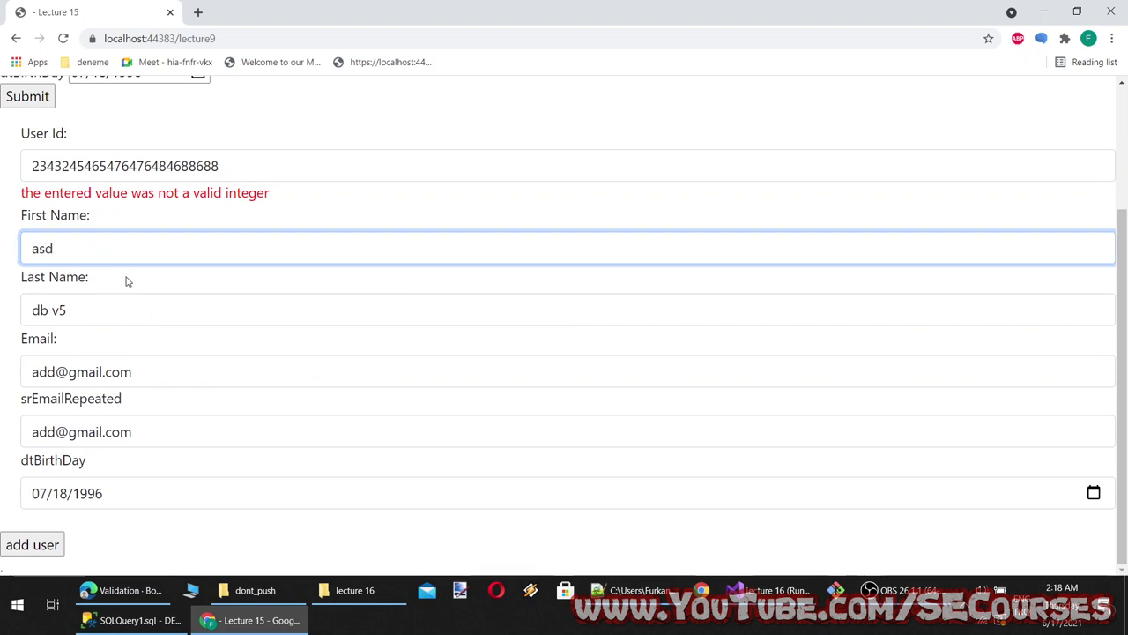
key("ctrl+a")
type("d")
left_click(327, 297)
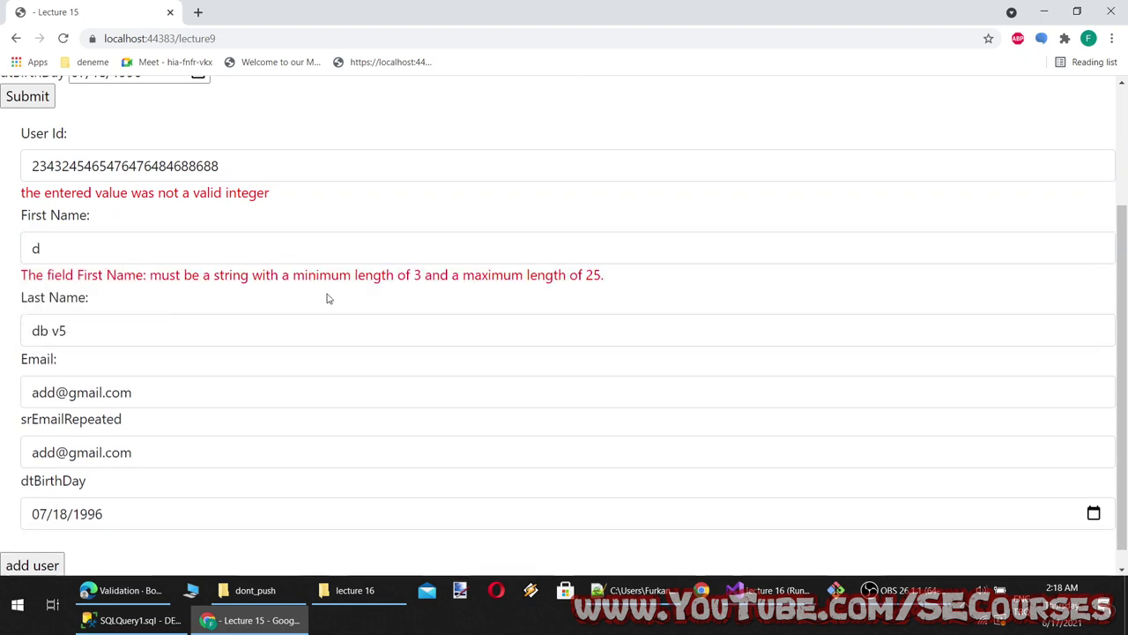
Change the Last Name value to '3'
left_click_drag(87, 356, 3, 326)
left_click(129, 327)
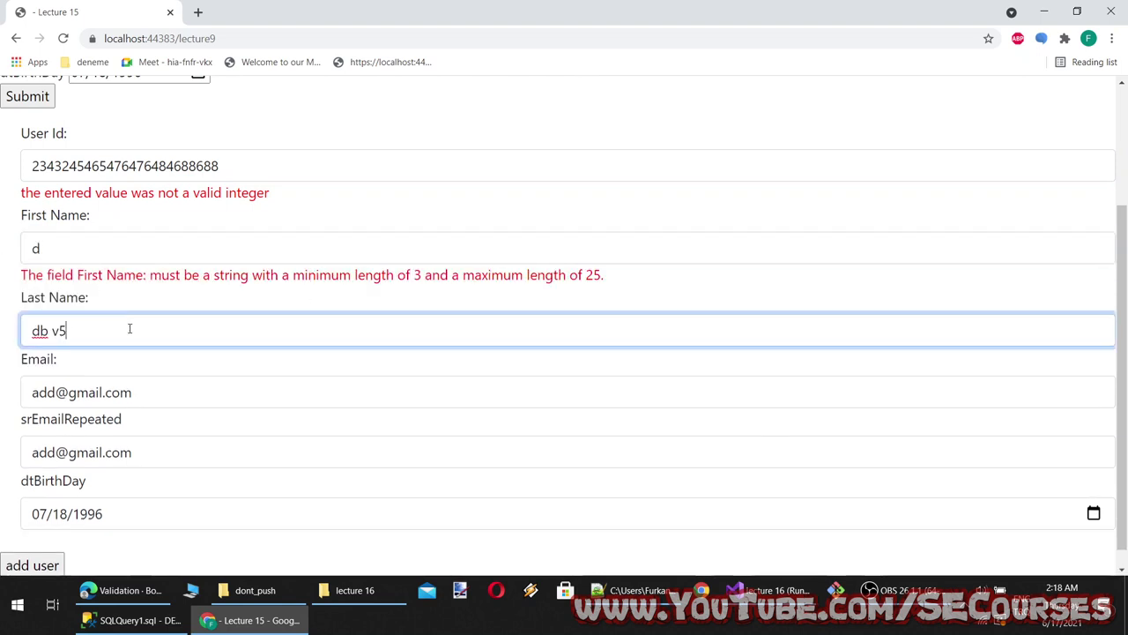
key("ctrl+a")
type("a")
left_click(133, 291)
left_click(63, 340)
type("sd")
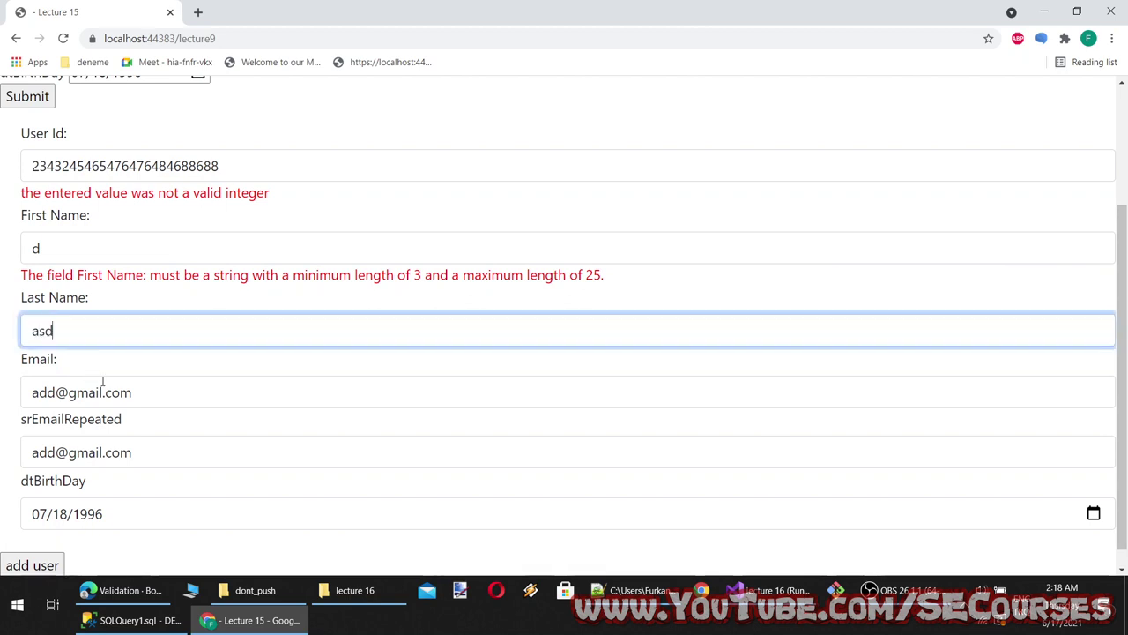
key("ctrl+a")
type("3")
Enter 'sad' as Email to show the invalid e-mail error, then return to Bootstrap's validation docs
left_click(101, 357)
left_click(114, 395)
key("ctrl+a")
type("sad")
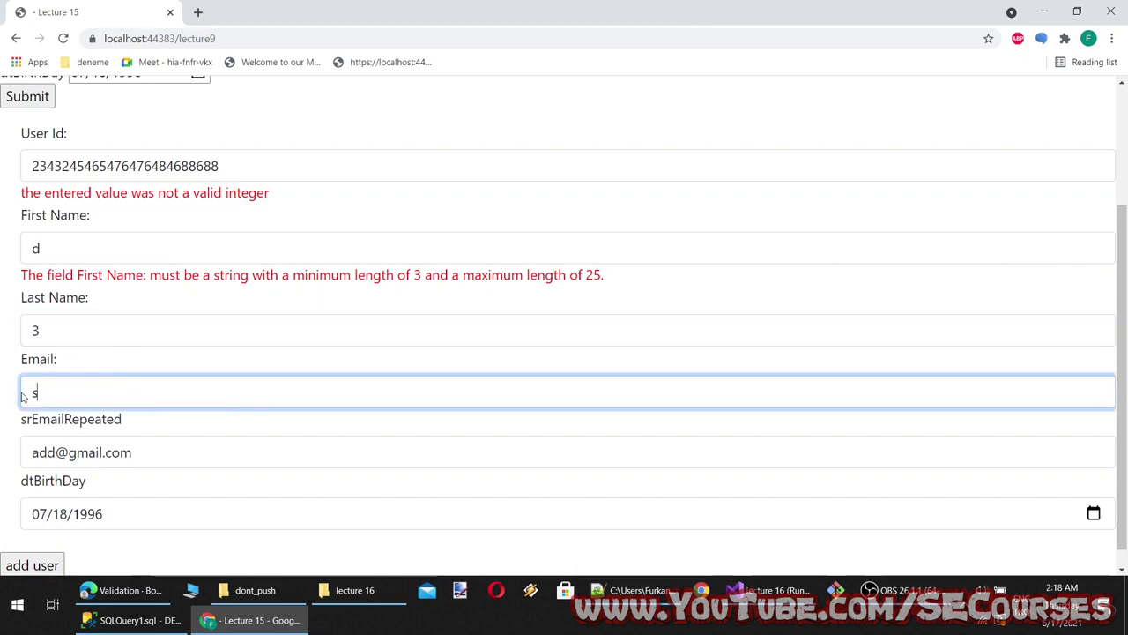
left_click(112, 324)
left_click(435, 424)
left_click_drag(436, 423, 191, 433)
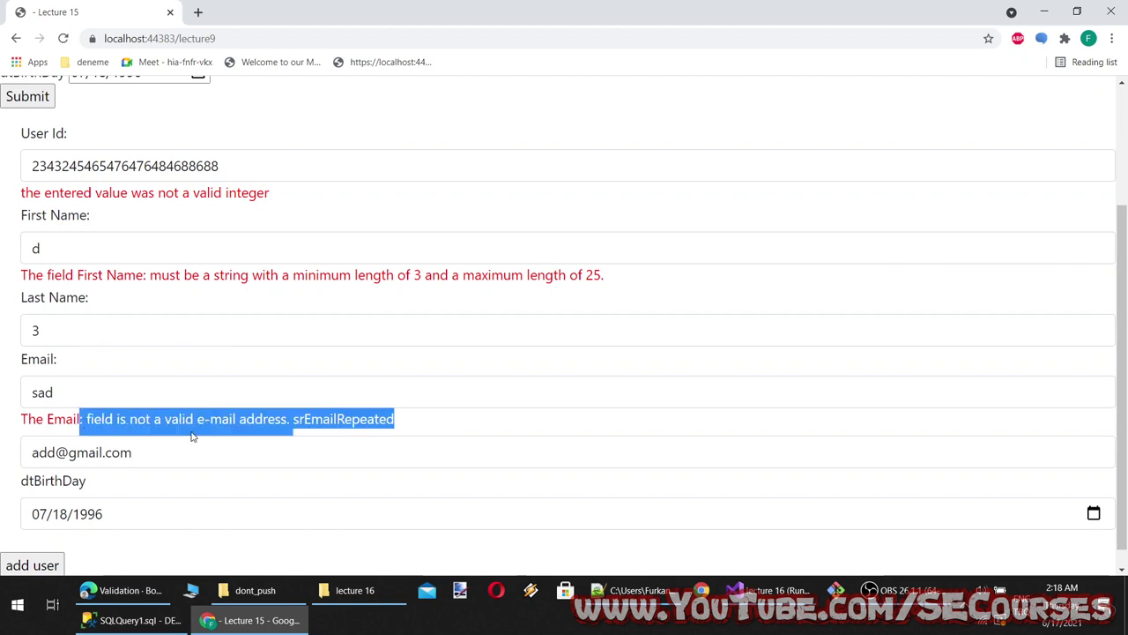
left_click(215, 427)
left_click(139, 590)
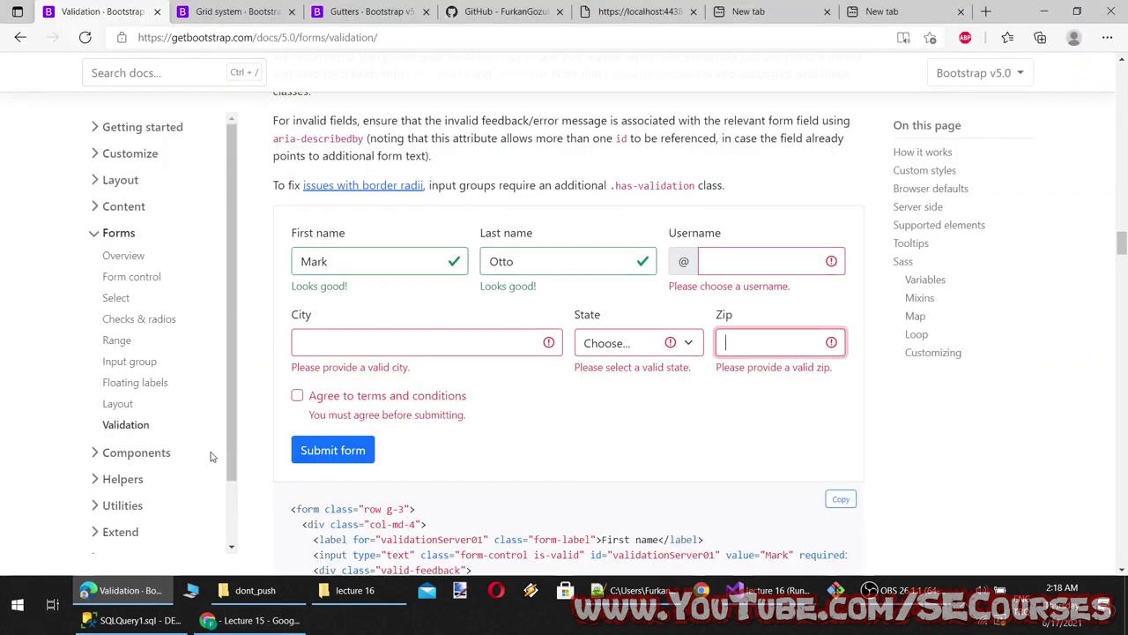
left_click(547, 342)
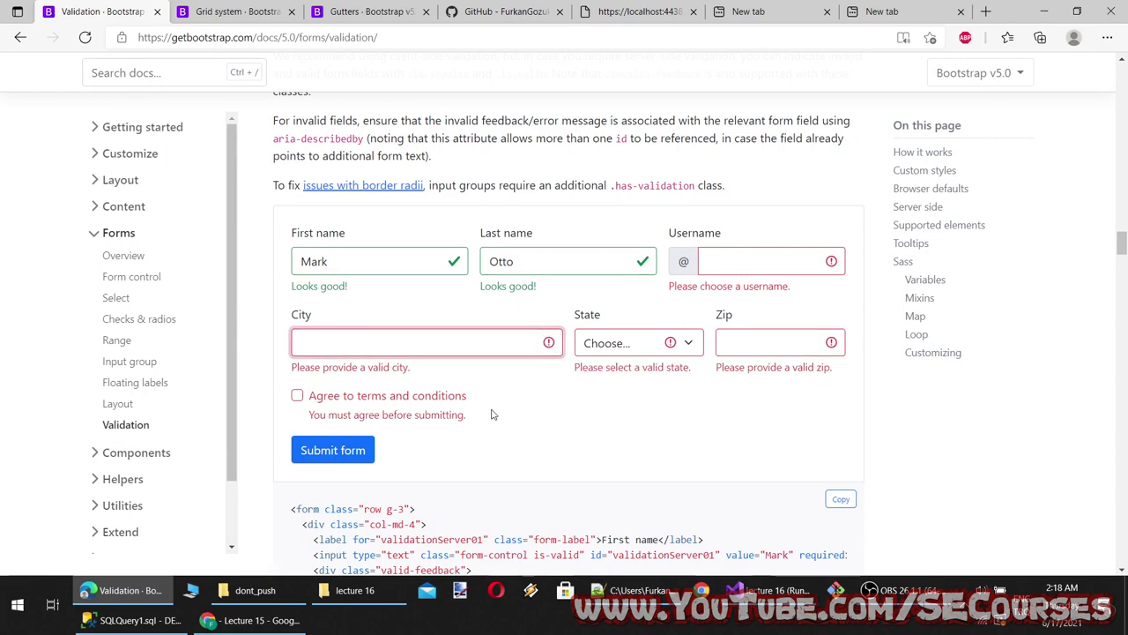
Scroll to the validation code sample, mark 'invalid' in its form-control class, then return to Visual Studio
scroll(493, 414, "down", 3)
scroll(527, 393, "down", 1)
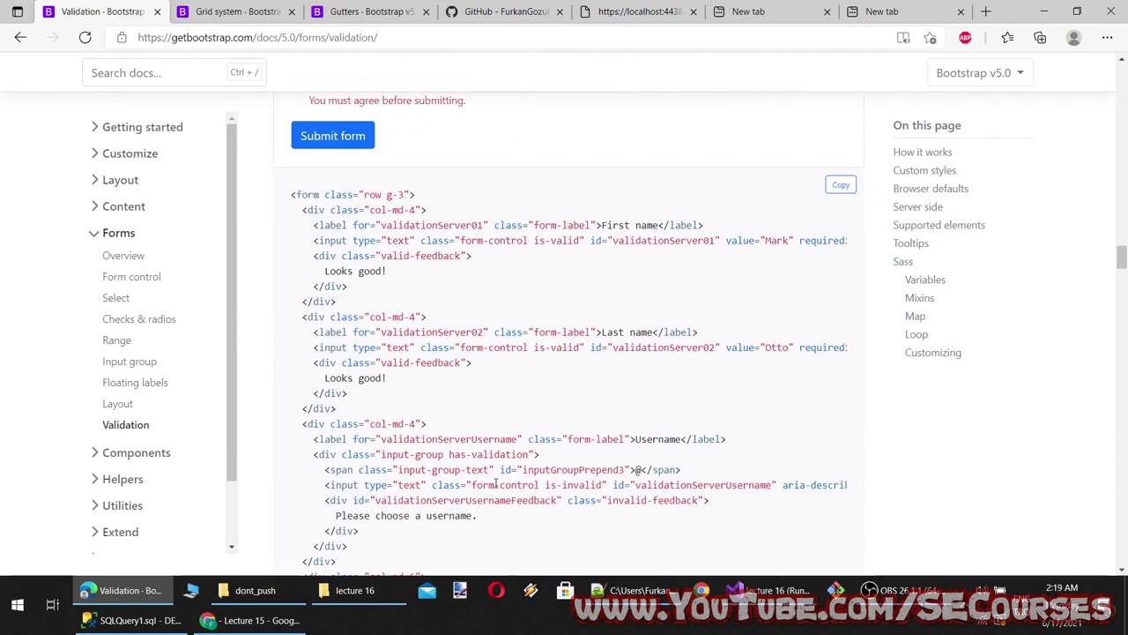
scroll(514, 473, "down", 1)
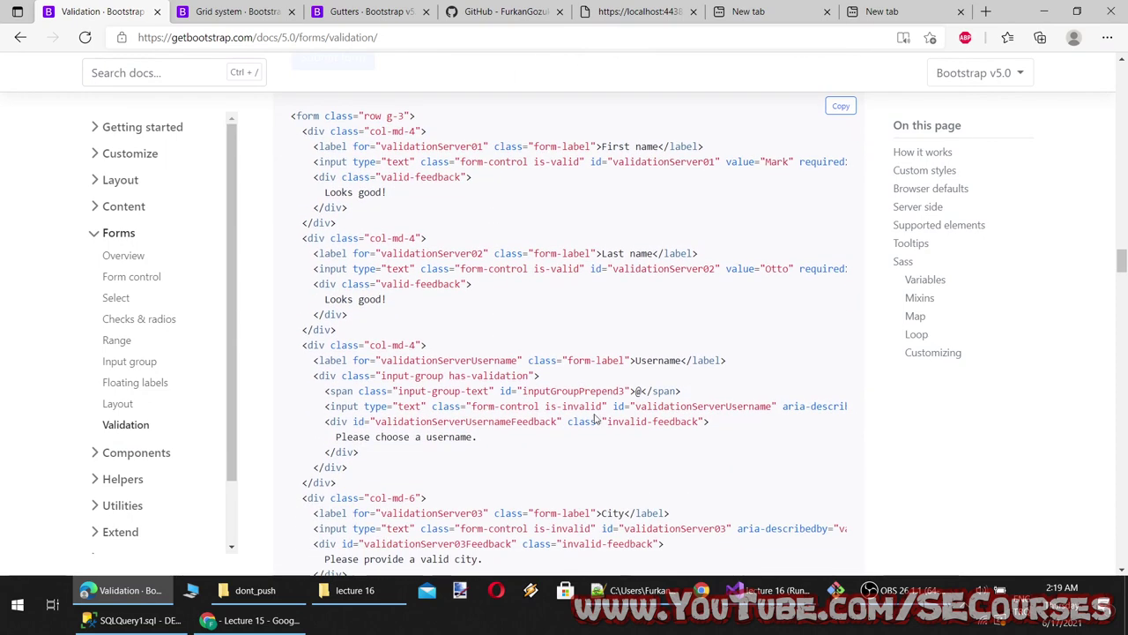
double_click(589, 406)
key("alt+Tab")
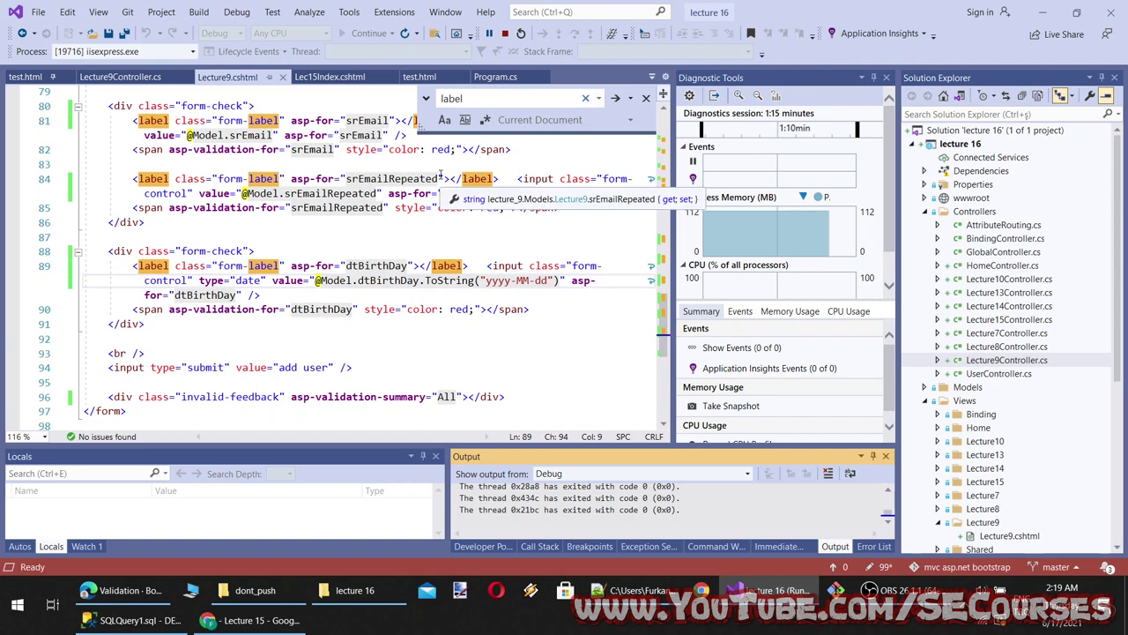
Scroll Lecture9.cshtml down to line 102, then open a new blank tab in Chrome
scroll(557, 370, "down", 1)
scroll(557, 370, "down", 1)
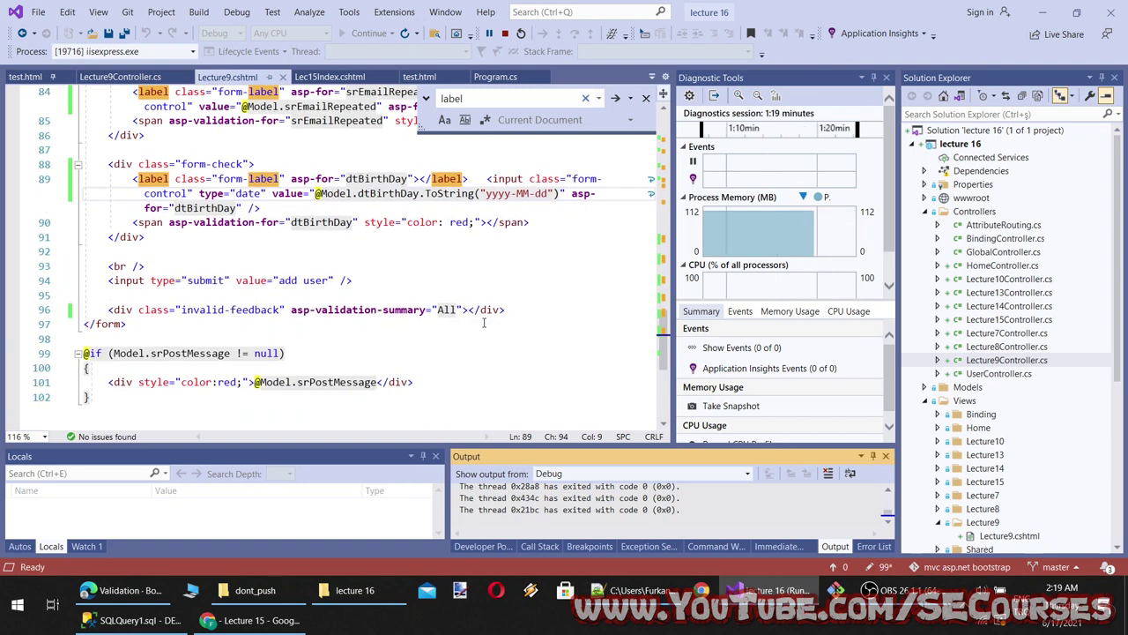
scroll(483, 323, "up", 2)
scroll(324, 385, "down", 3)
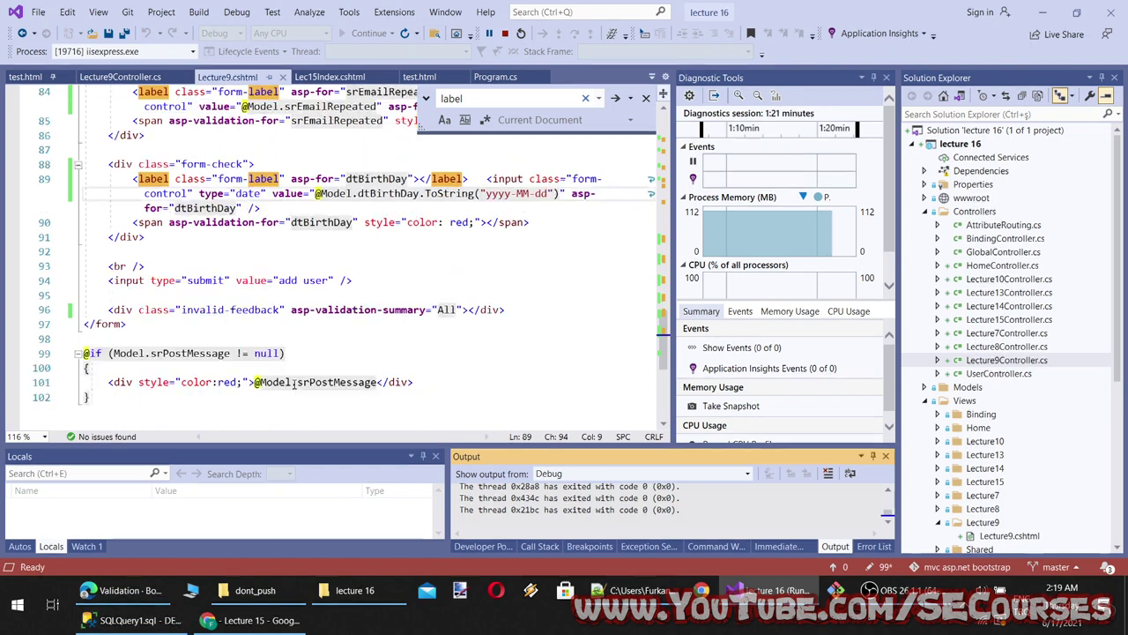
key("alt+Tab")
key("ctrl+t")
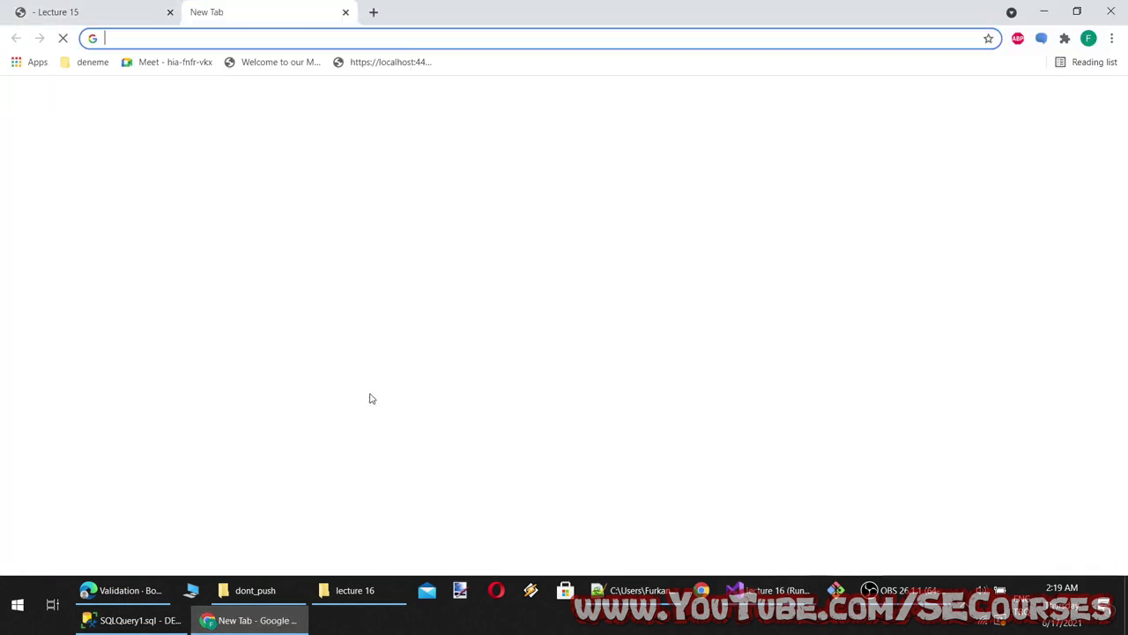
Google 'asp.net mvc client side validation add bootstrap invalid' and open the Stack Overflow and ASP.NET Forums results
type("asp.net mvc cl")
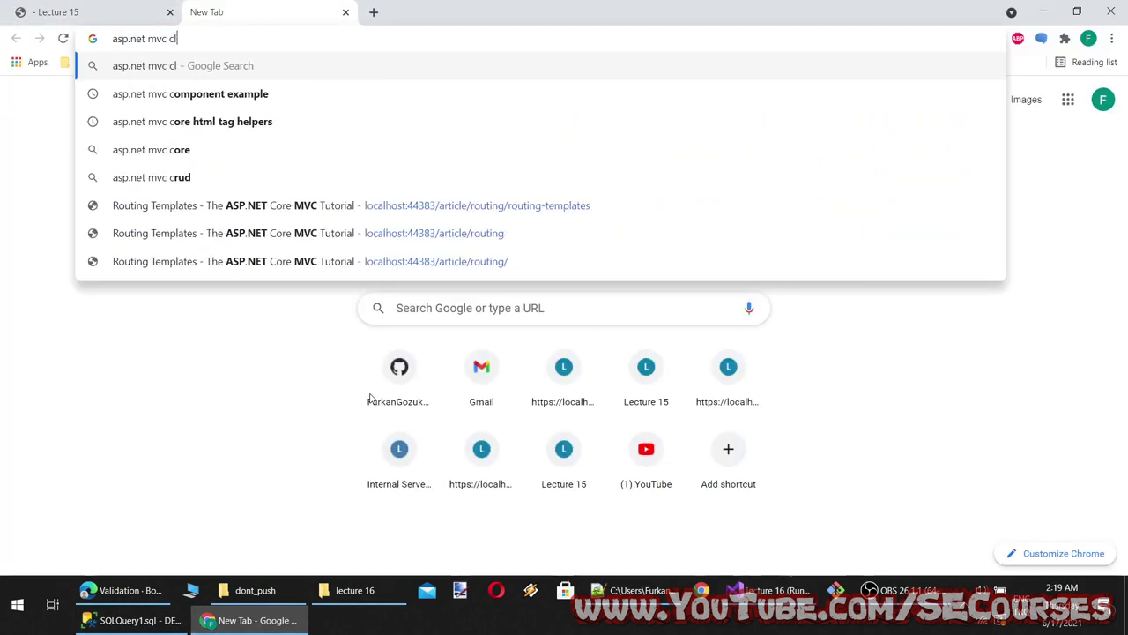
type("ient side validat")
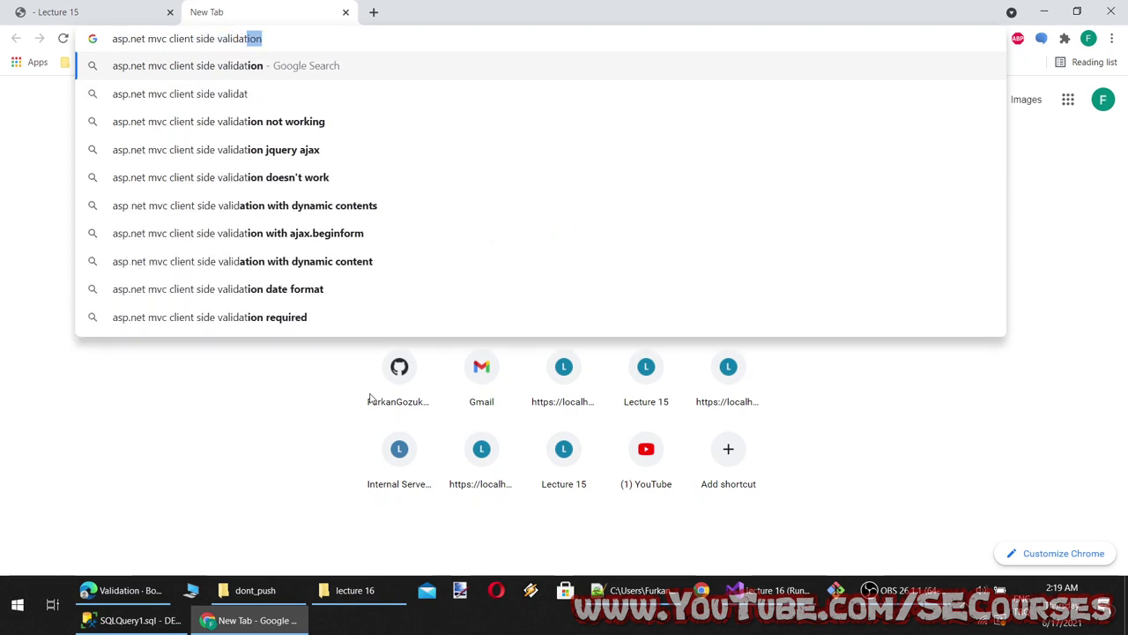
type("ion add bootstrap ")
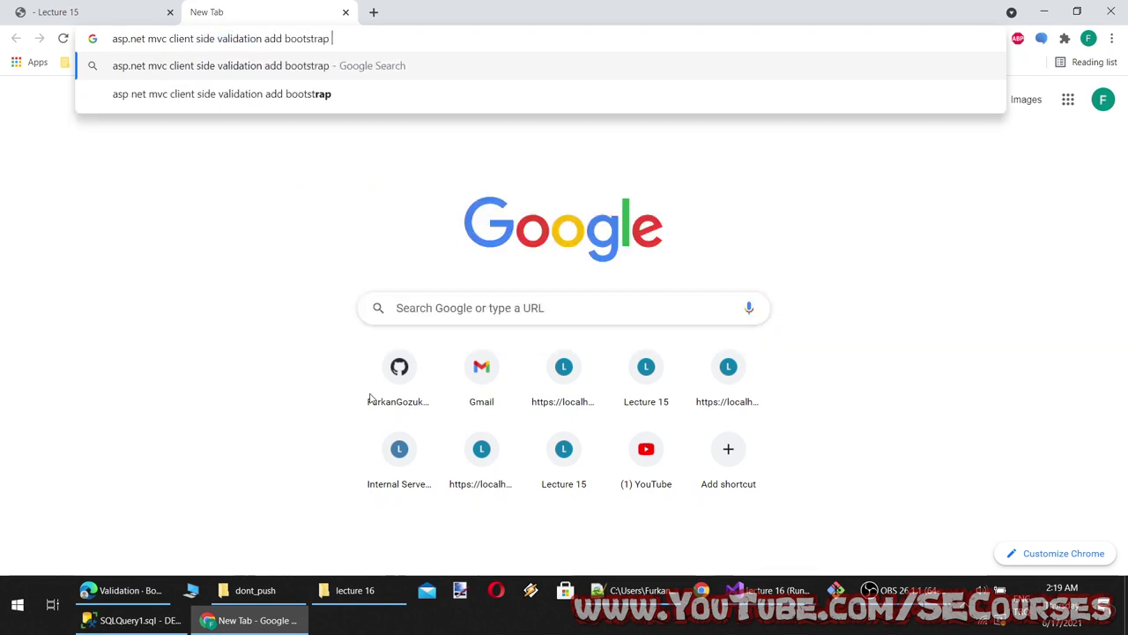
type("invalid")
key("Return")
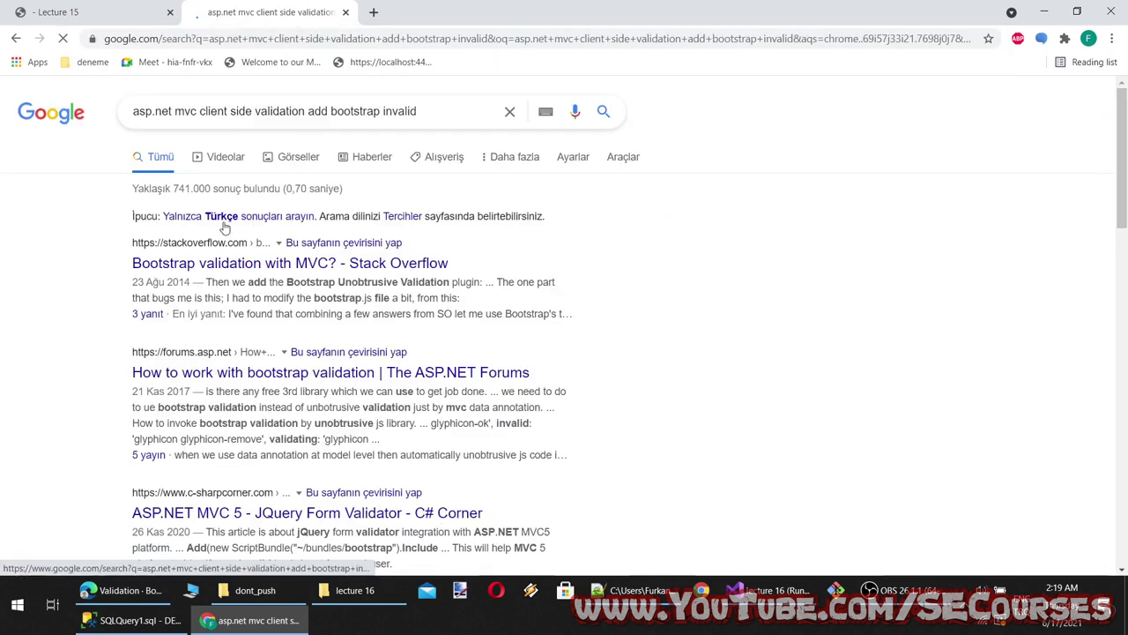
middle_click(300, 371)
middle_click(300, 371)
left_click(454, 11)
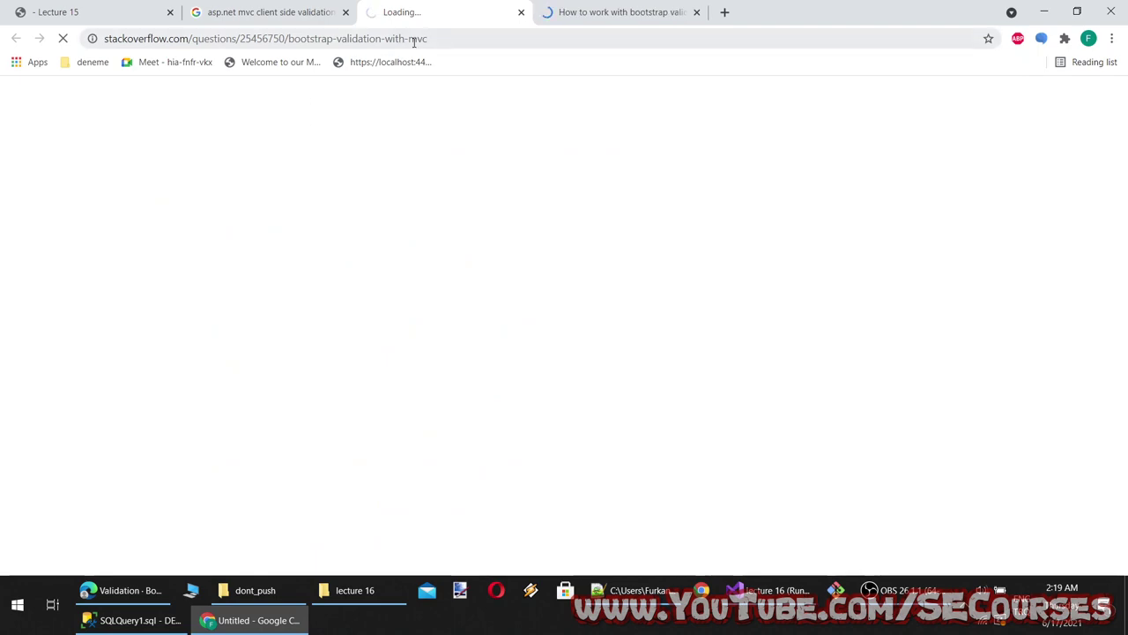
Read through the ASP.NET Forums bootstrap-validation thread, then move to the Stack Overflow question
left_click(607, 12)
scroll(360, 369, "down", 4)
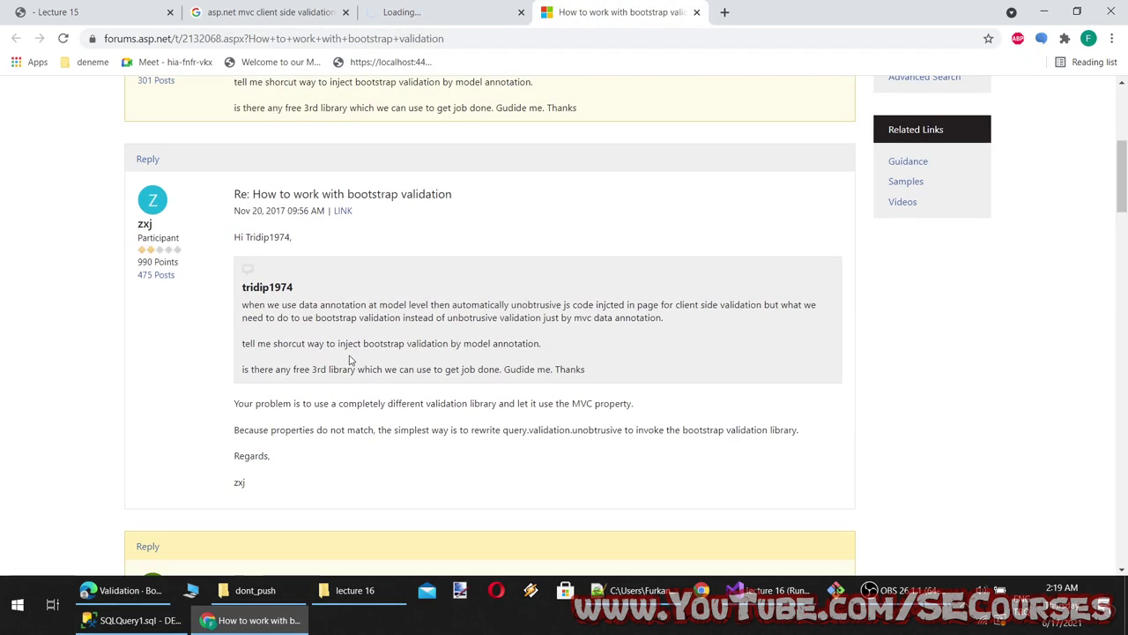
scroll(513, 401, "down", 2)
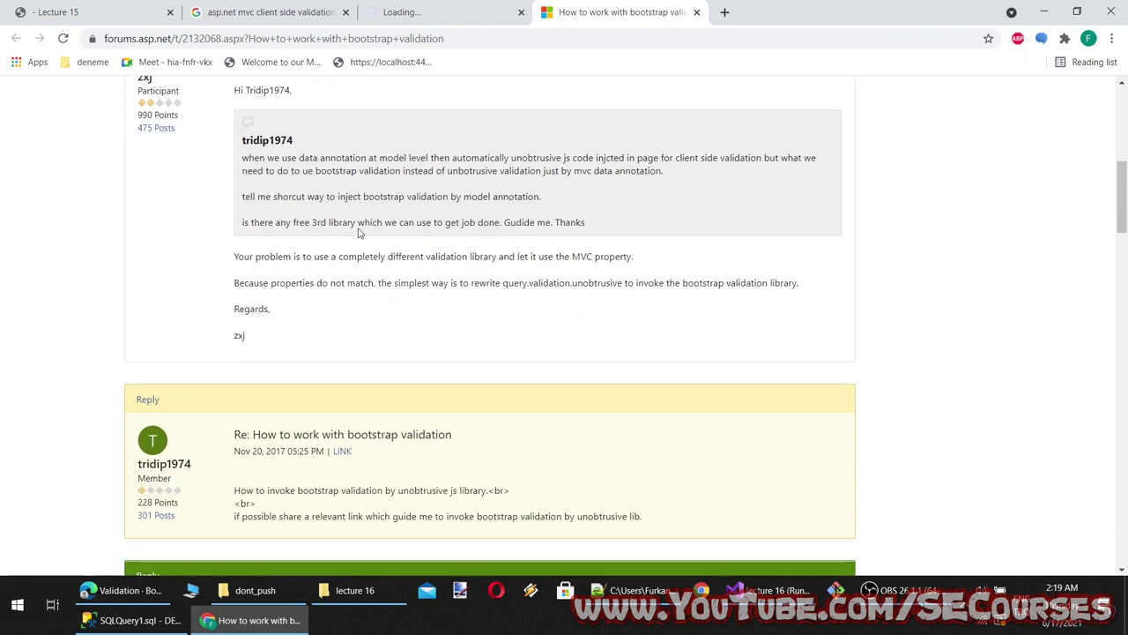
scroll(239, 319, "down", 2)
scroll(253, 370, "down", 2)
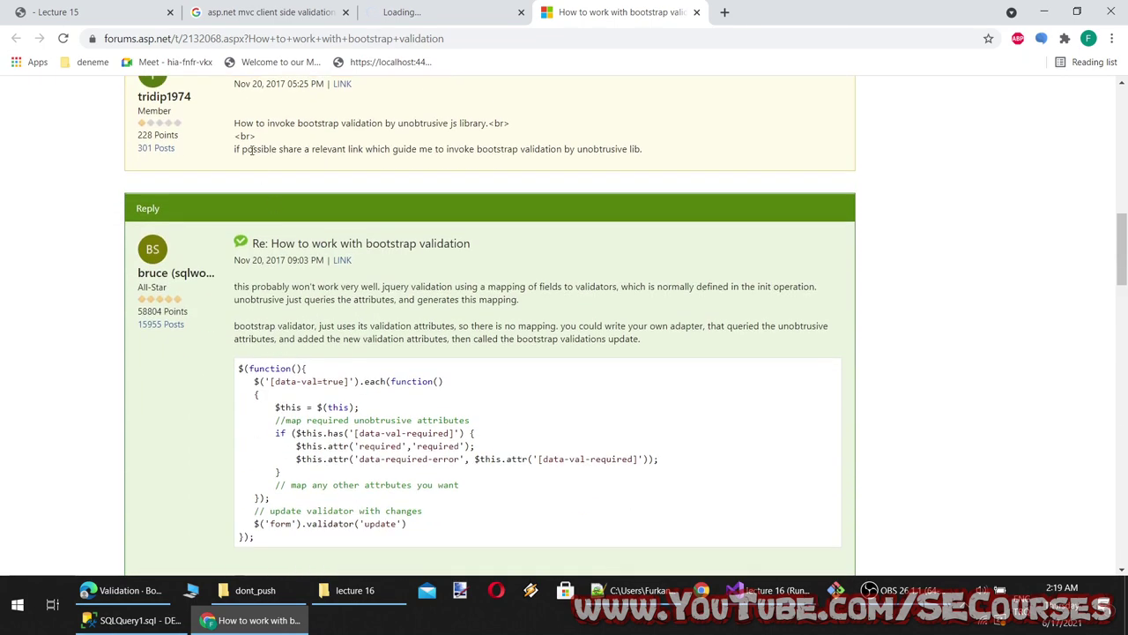
scroll(264, 353, "down", 1)
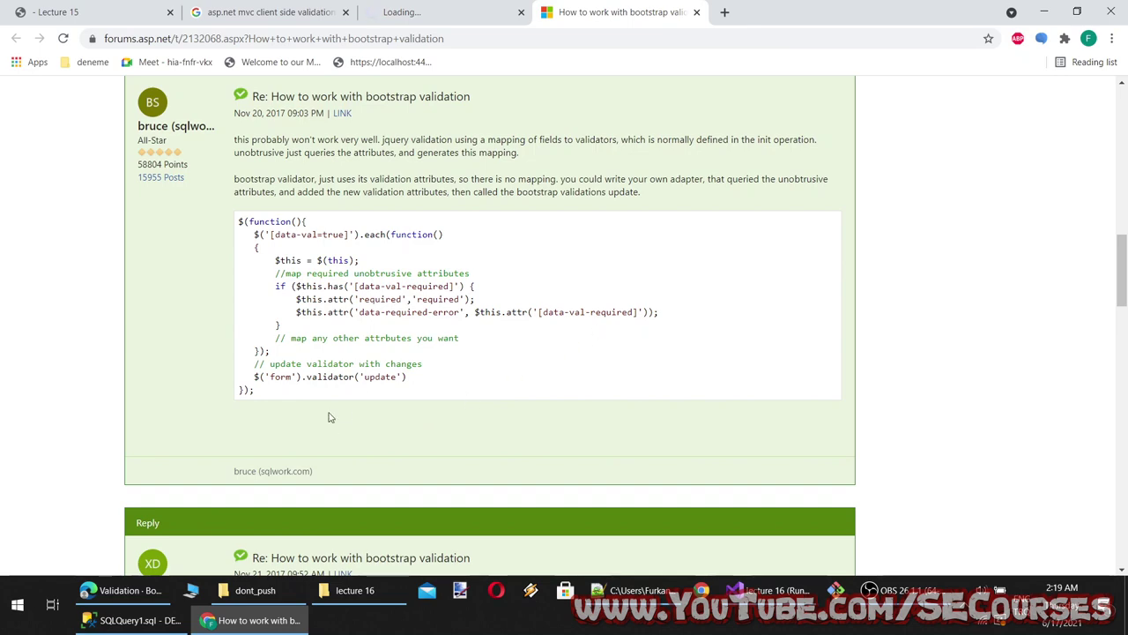
scroll(330, 417, "down", 4)
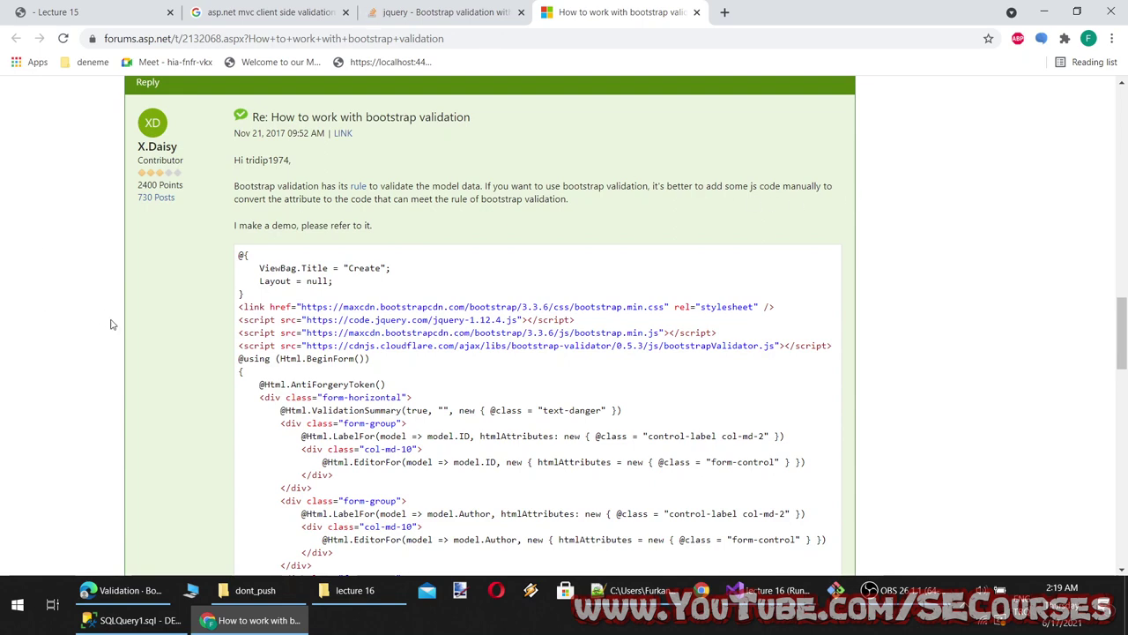
scroll(150, 335, "down", 2)
scroll(605, 431, "down", 7)
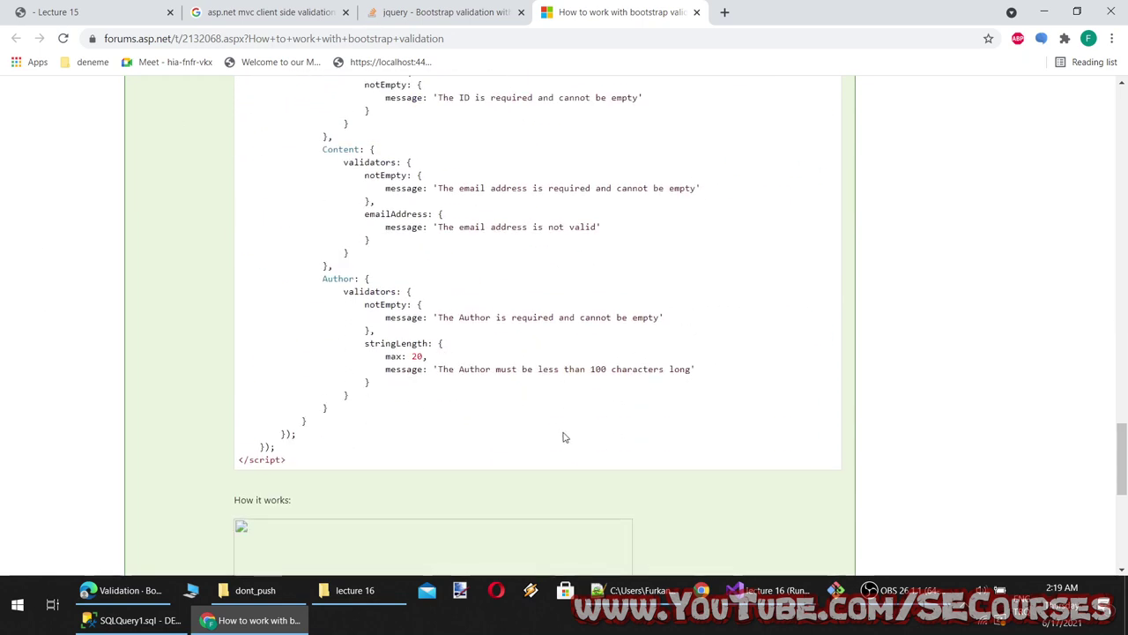
scroll(561, 435, "down", 5)
left_click(463, 12)
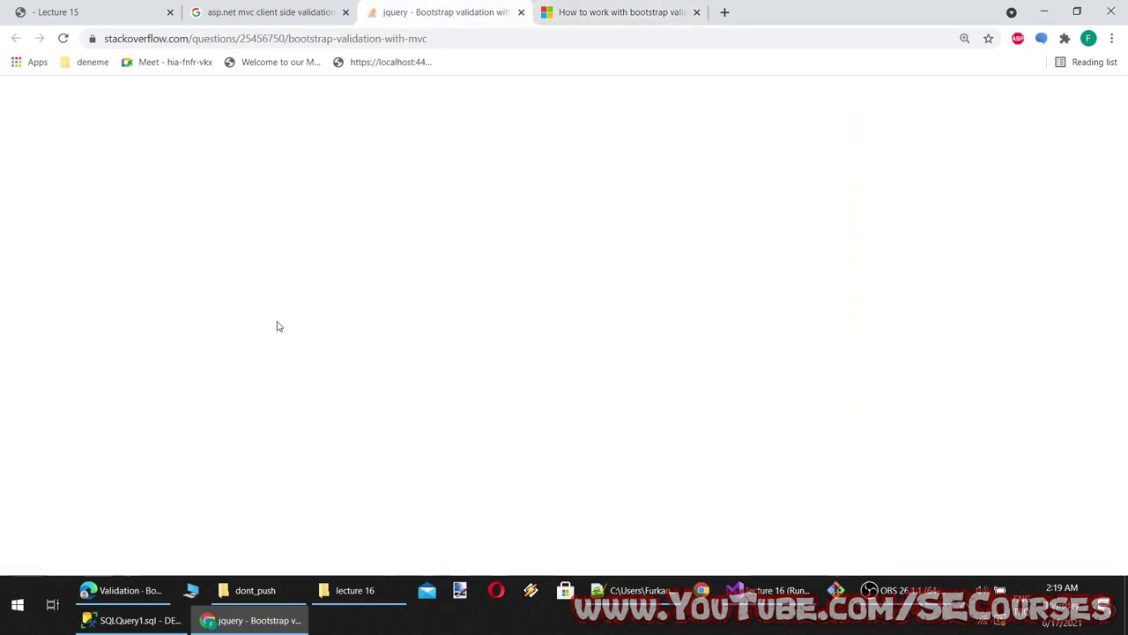
Scroll through the 'Bootstrap validation with MVC' answers on Stack Overflow
scroll(516, 461, "down", 10)
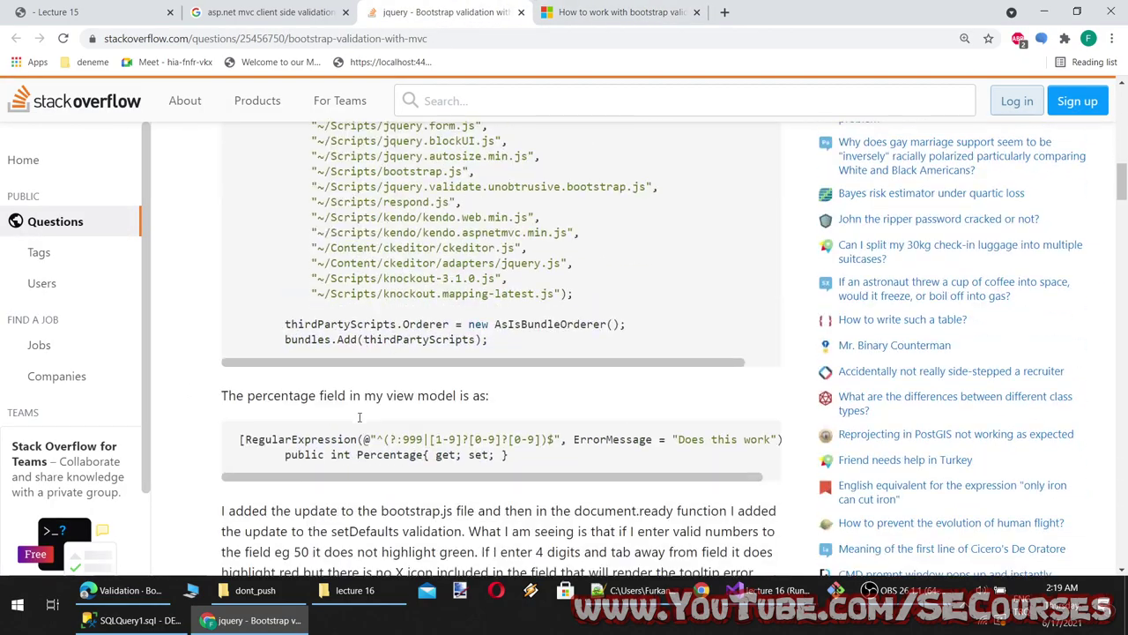
scroll(358, 417, "down", 12)
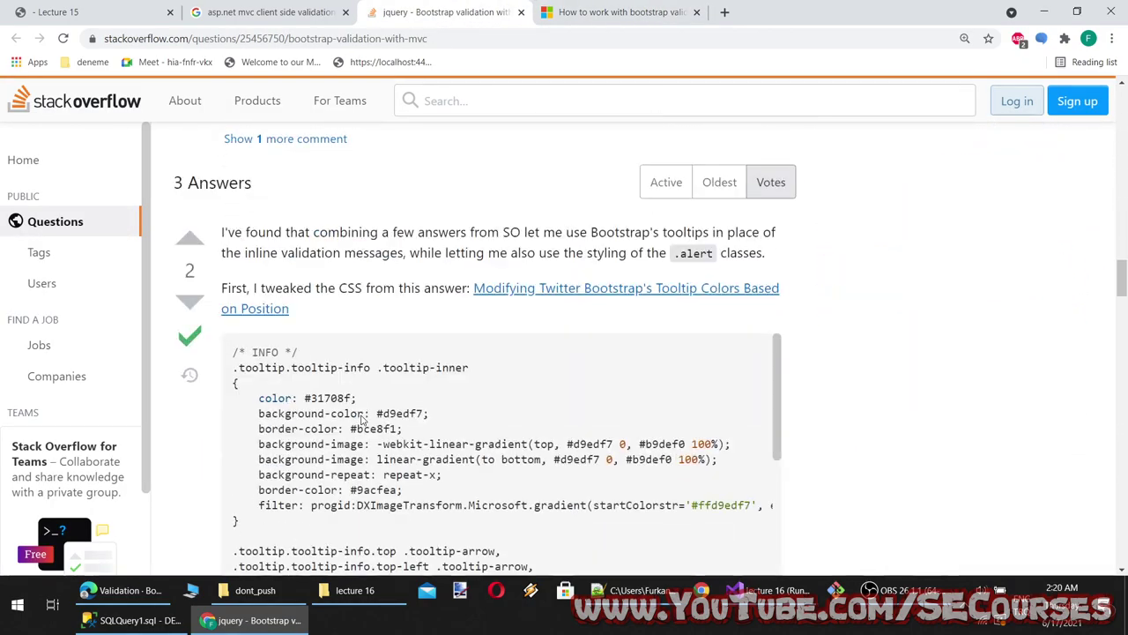
scroll(952, 378, "down", 2)
scroll(942, 370, "up", 2)
scroll(935, 369, "down", 3)
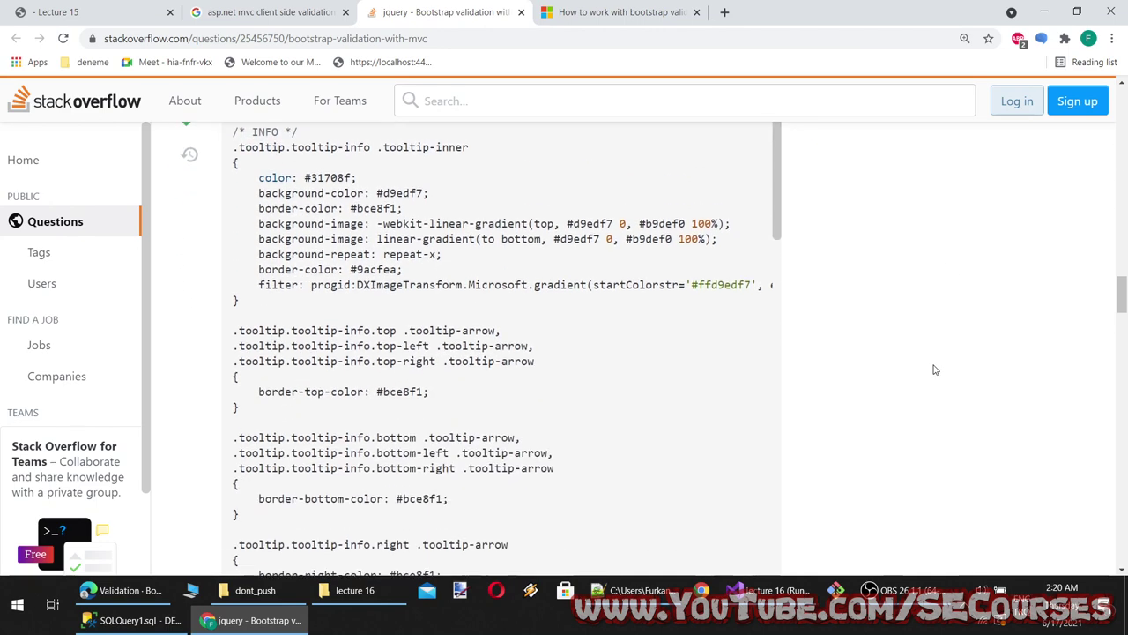
scroll(597, 348, "down", 15)
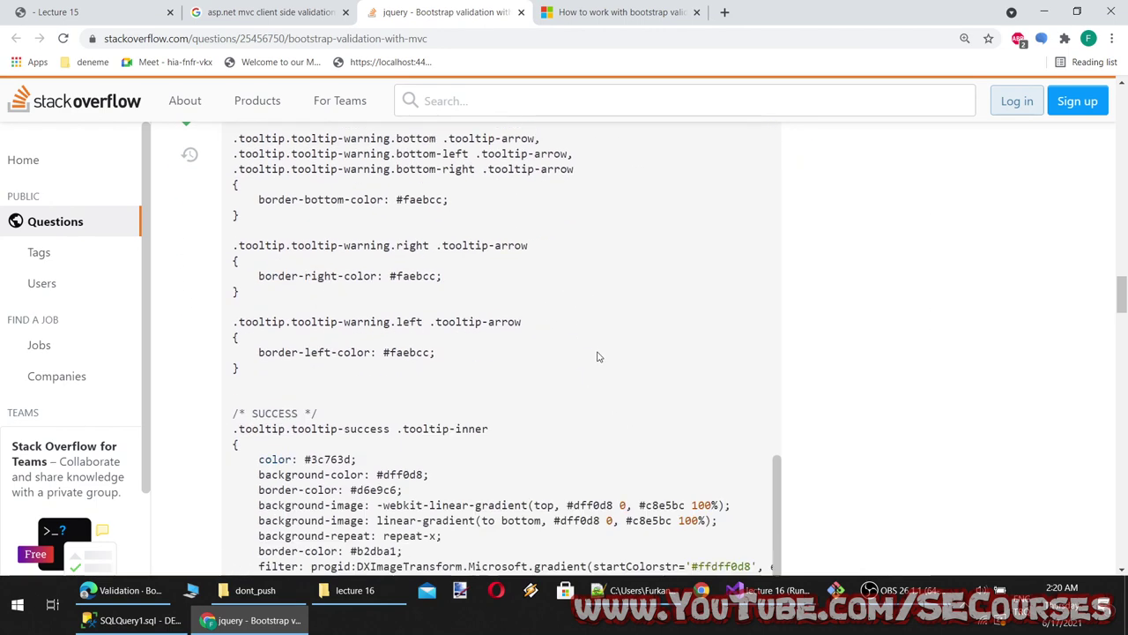
scroll(987, 362, "down", 4)
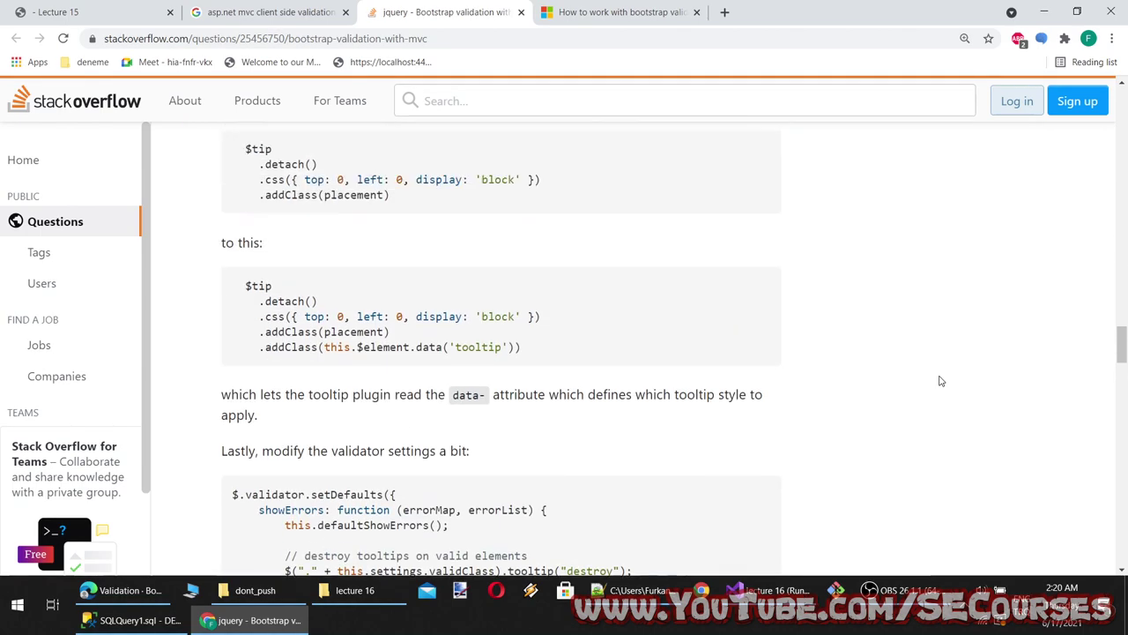
scroll(930, 378, "up", 1)
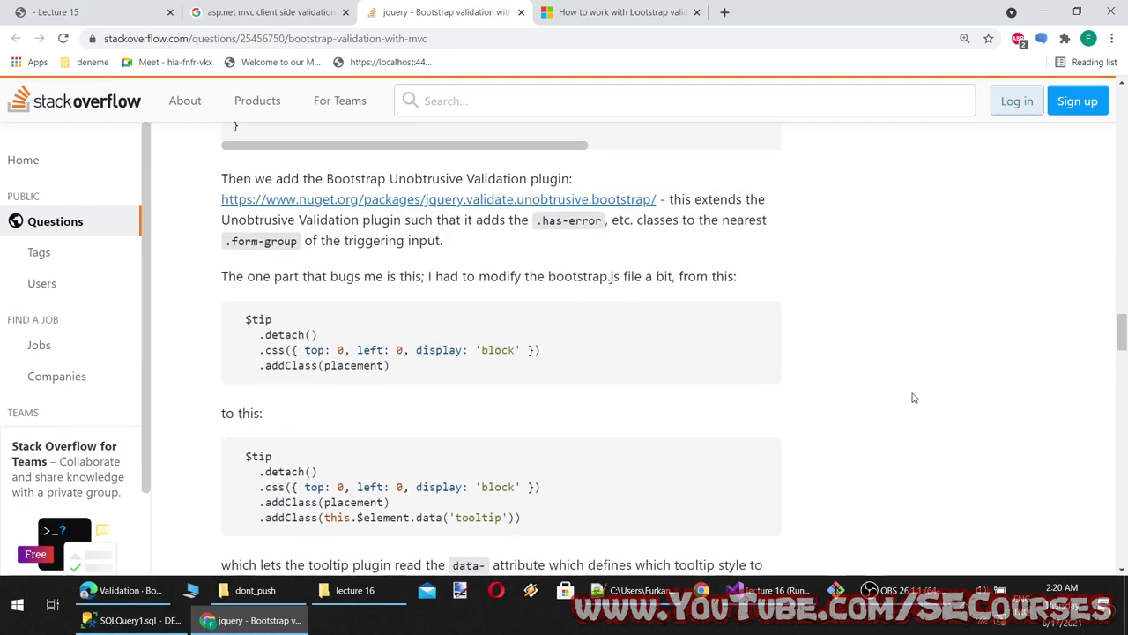
scroll(913, 399, "down", 12)
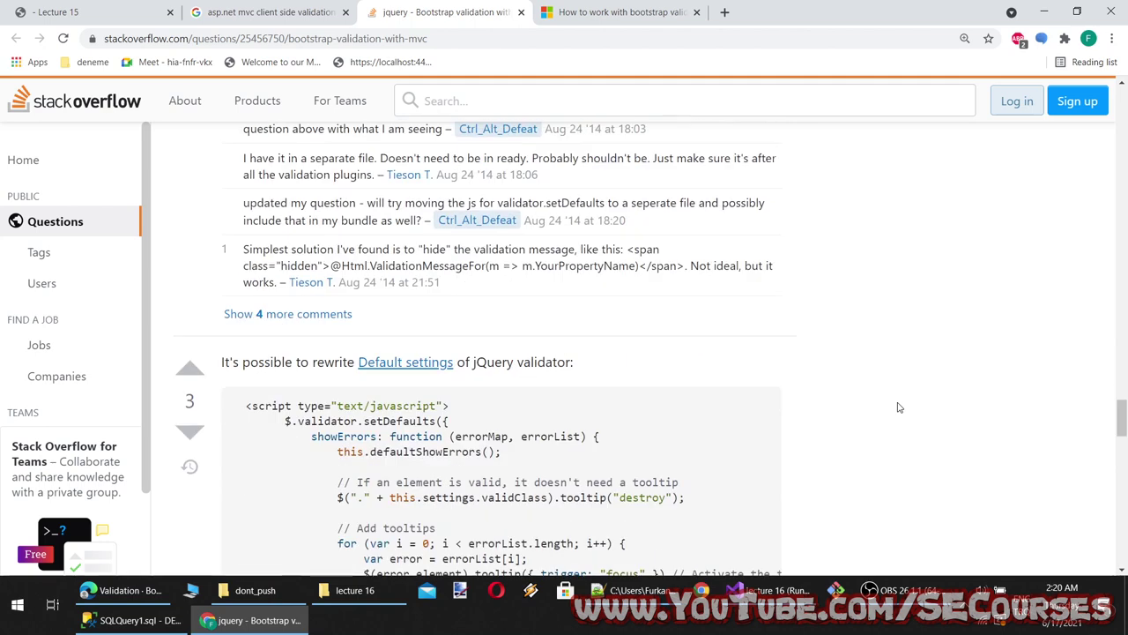
scroll(900, 407, "down", 2)
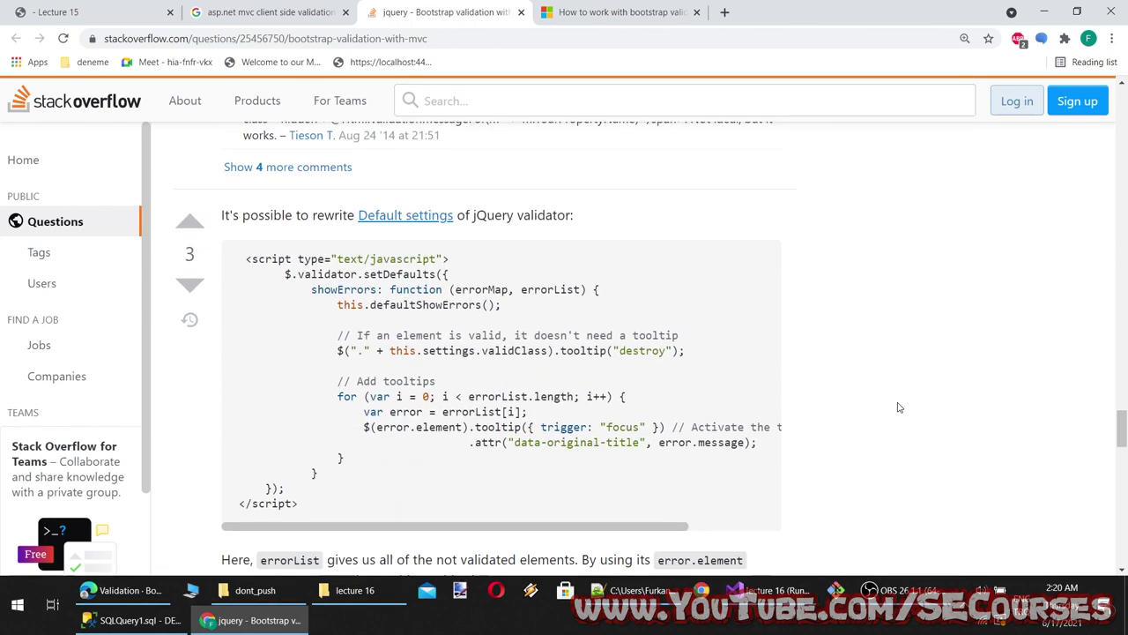
scroll(899, 407, "down", 6)
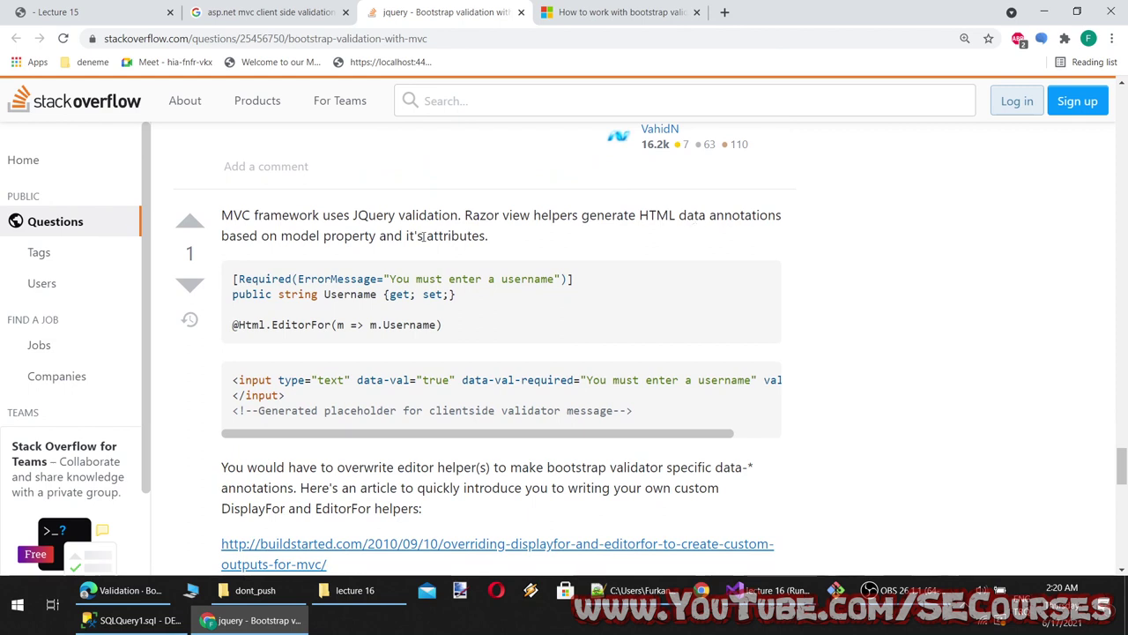
scroll(292, 342, "down", 1)
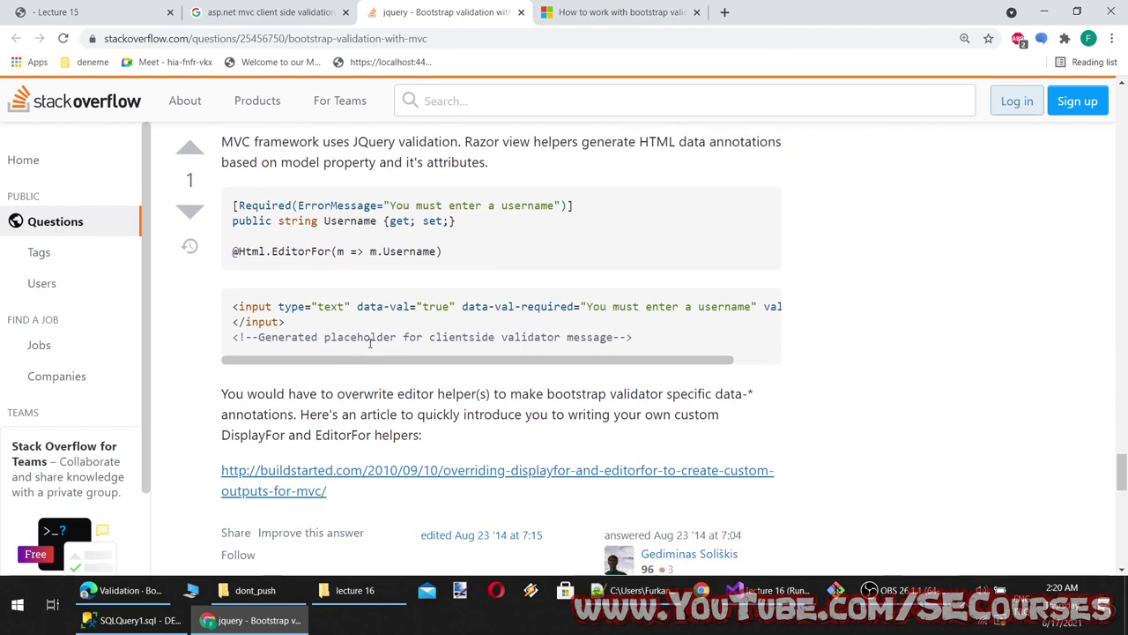
Highlight the custom helpers answer text while reading, then return to the Lecture 9 form
left_click_drag(377, 359, 282, 395)
scroll(300, 401, "down", 2)
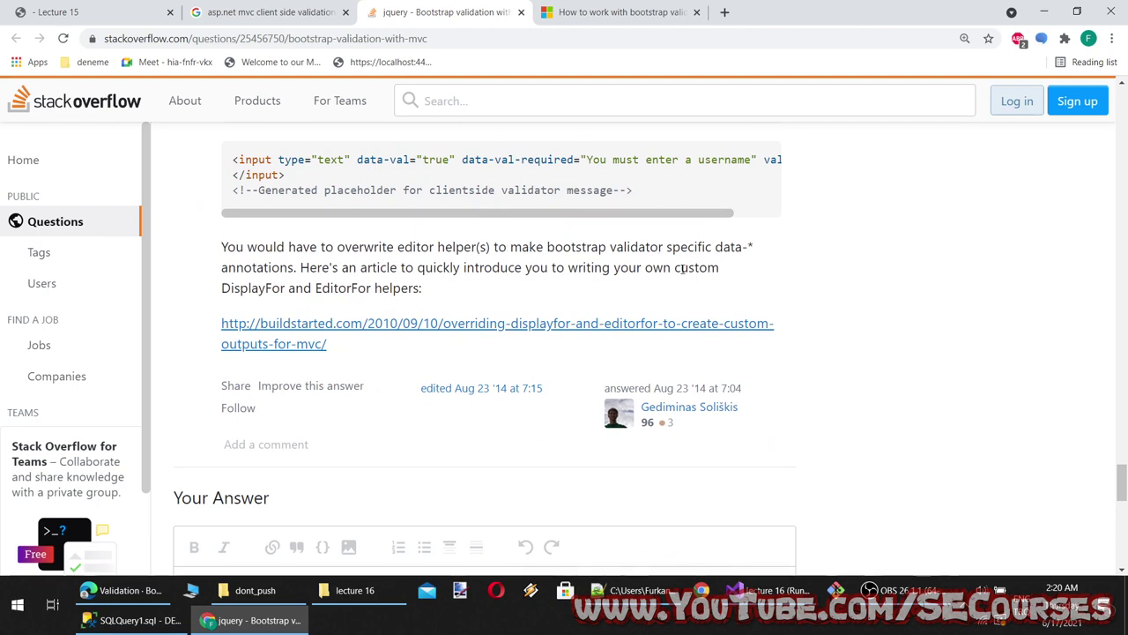
left_click_drag(302, 269, 552, 287)
left_click(554, 289)
left_click_drag(445, 293, 276, 190)
left_click(57, 12)
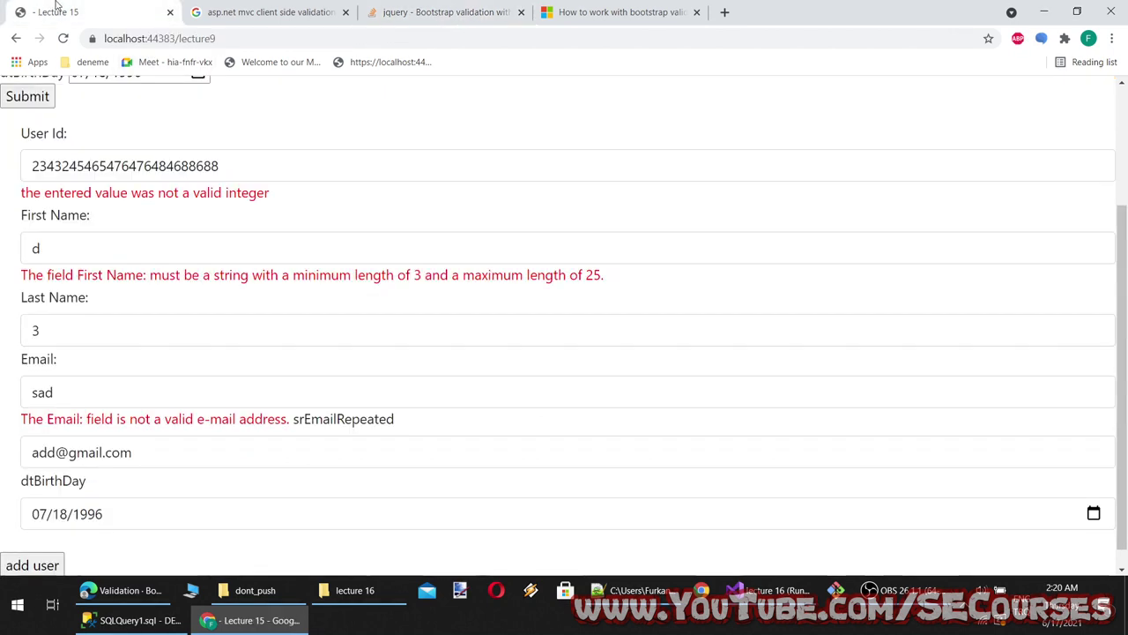
scroll(308, 520, "down", 1)
left_click(113, 487)
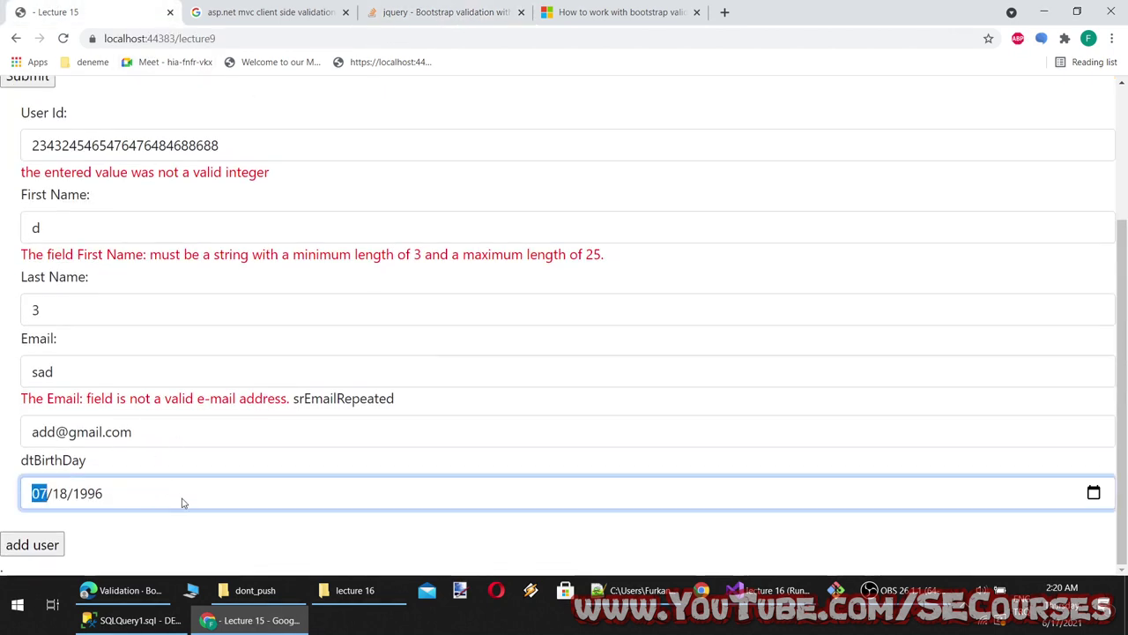
left_click(1093, 492)
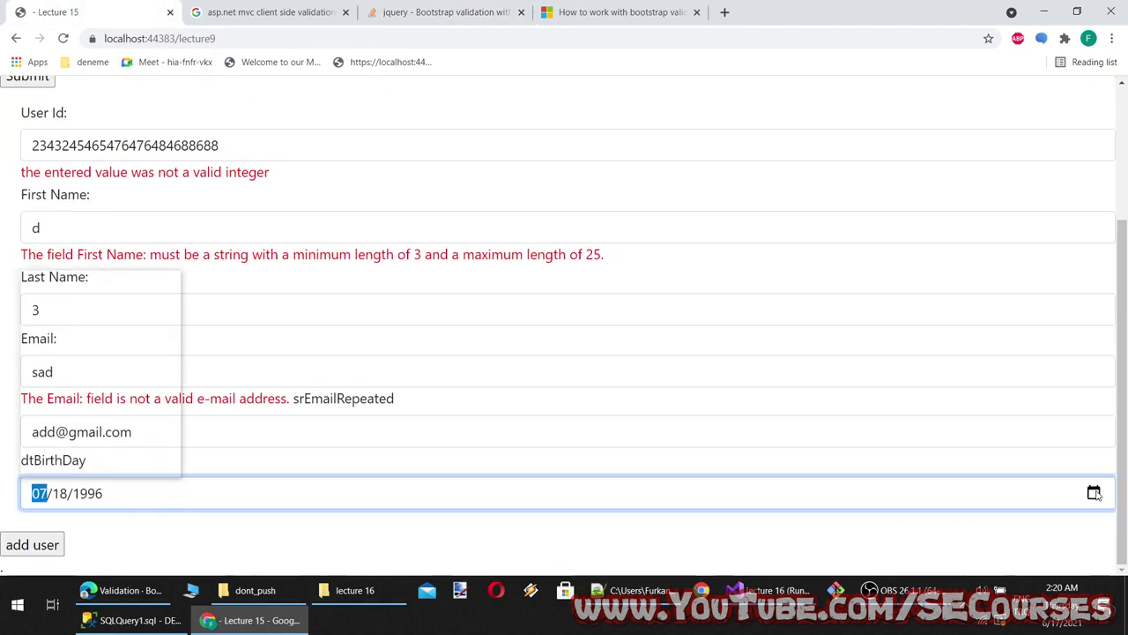
left_click(43, 397)
left_click(32, 546)
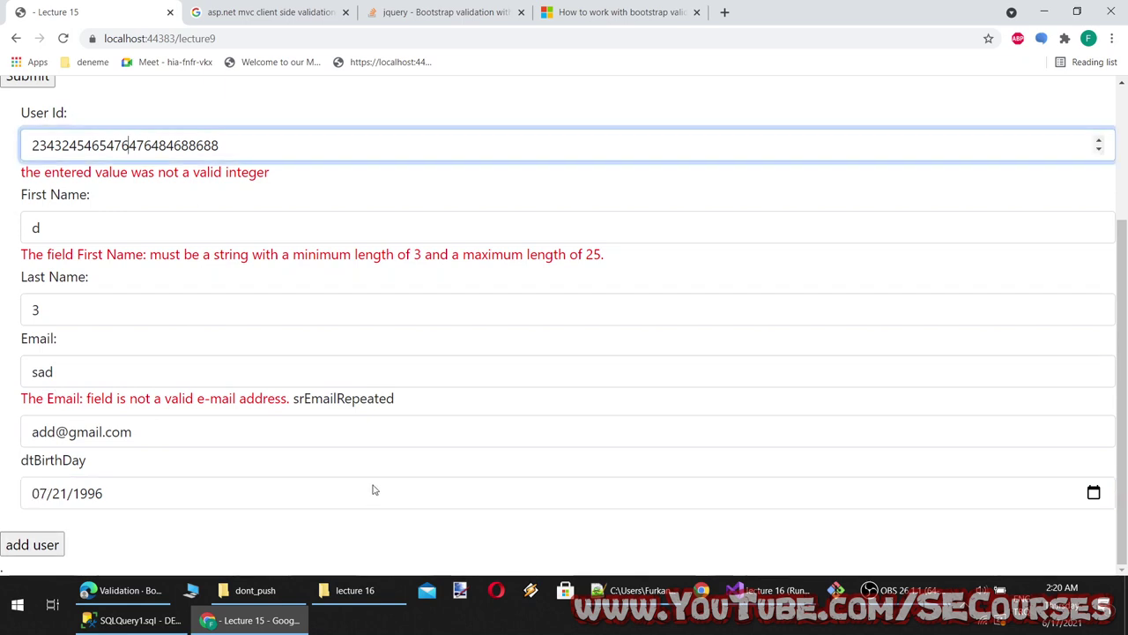
Retype Email as 'adass' and Last Name as 'safasfsa', then bring Visual Studio forward
double_click(200, 367)
type("adass")
double_click(123, 315)
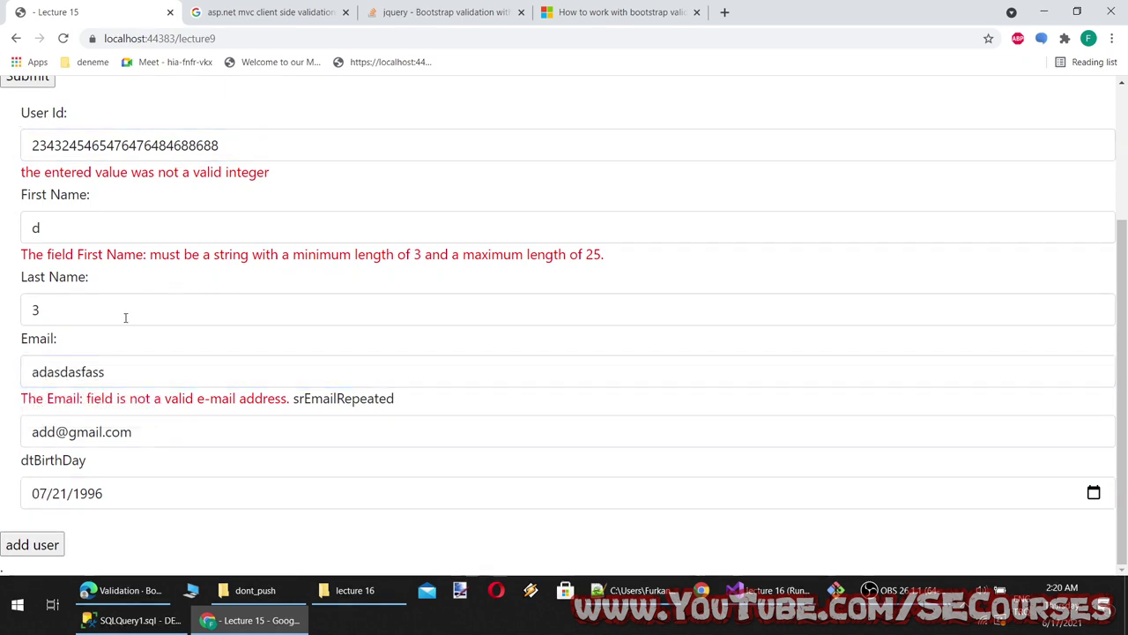
type("safasfsa")
key("ctrl+a")
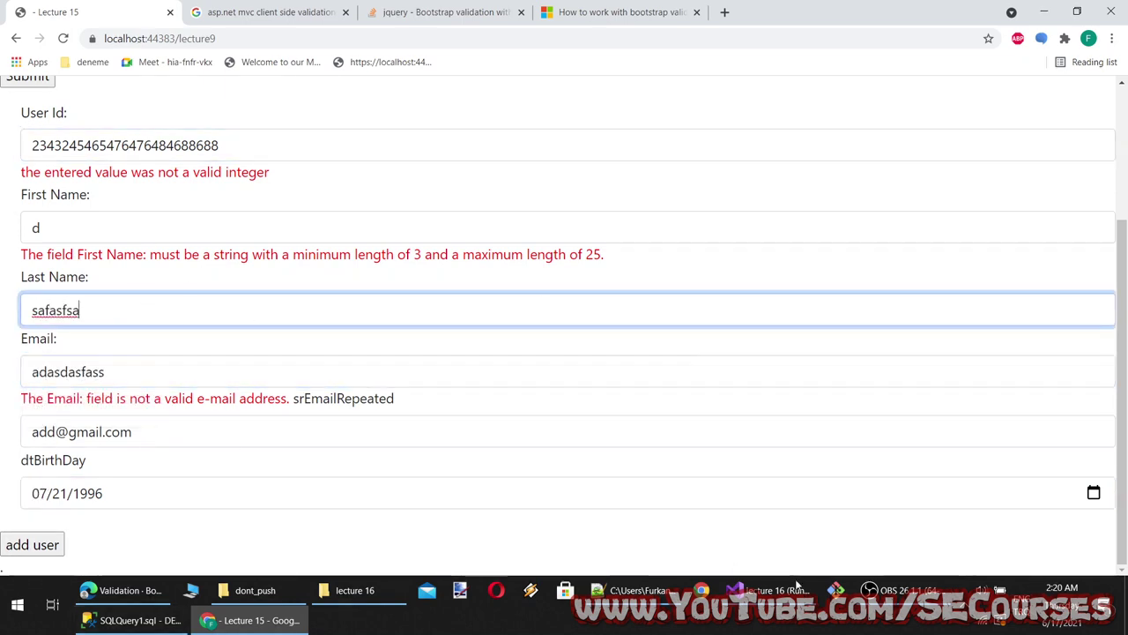
left_click(767, 589)
scroll(282, 264, "up", 8)
scroll(282, 265, "up", 8)
scroll(449, 286, "down", 3)
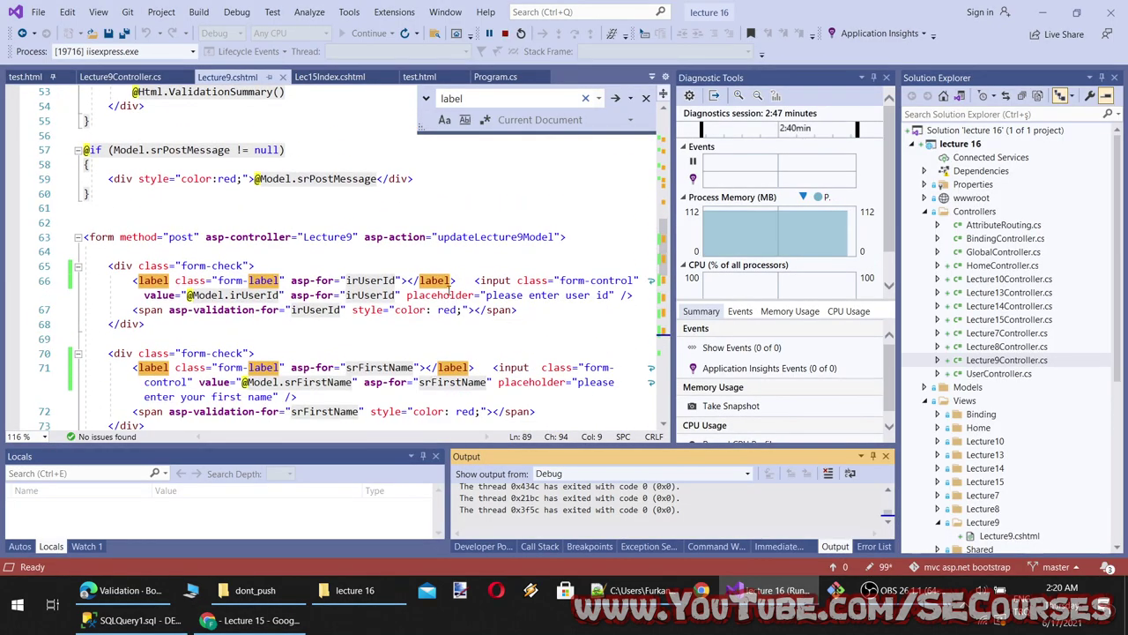
Add class="col-6" to the form tag on line 63, save, and reload Lecture9 in Chrome
left_click(115, 237)
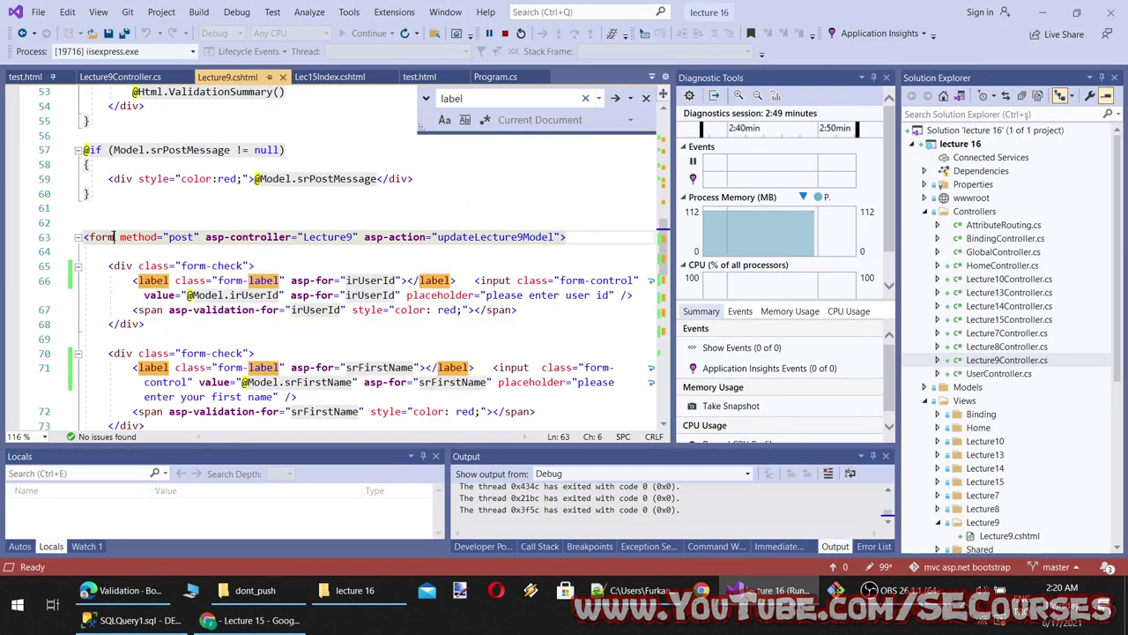
type("class=\"col")
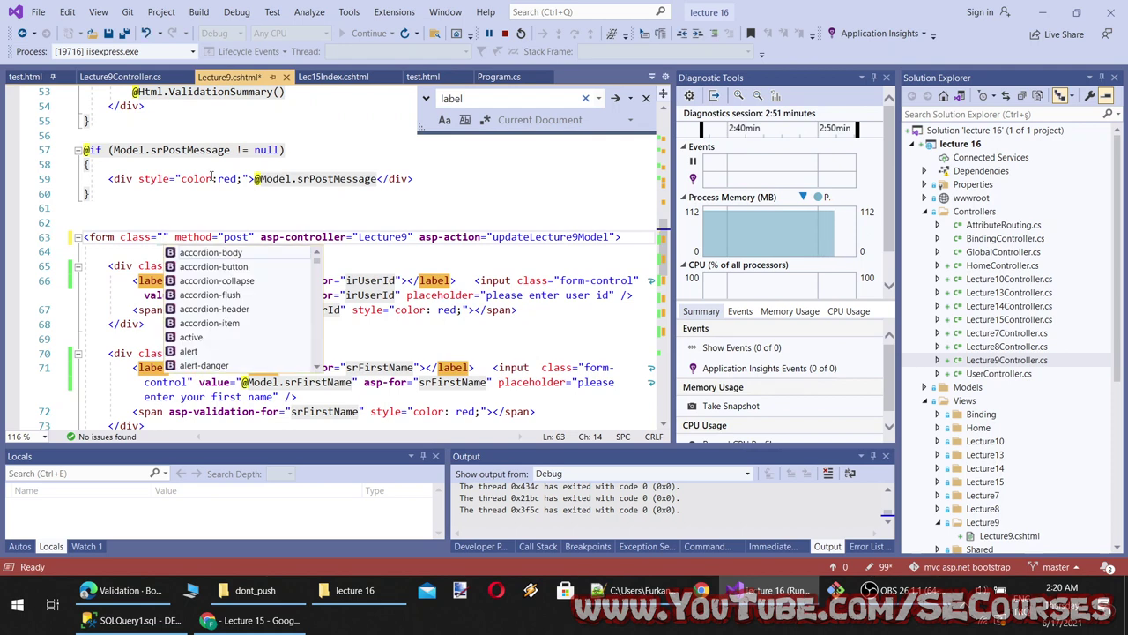
key("Down")
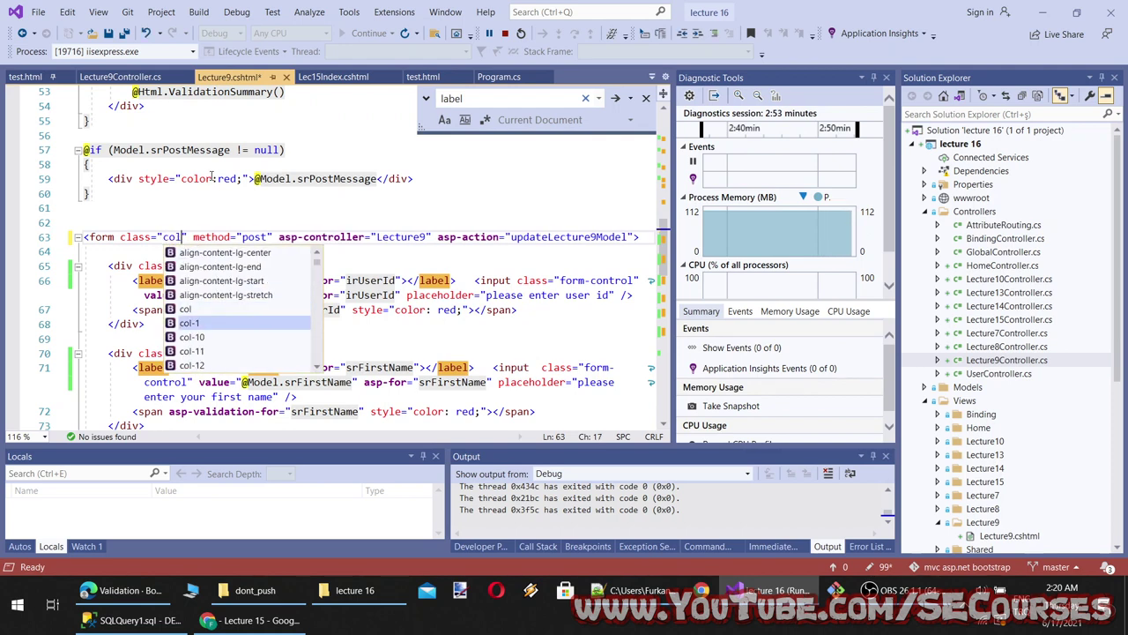
key("Down")
key("Up")
key("Up")
type("-6")
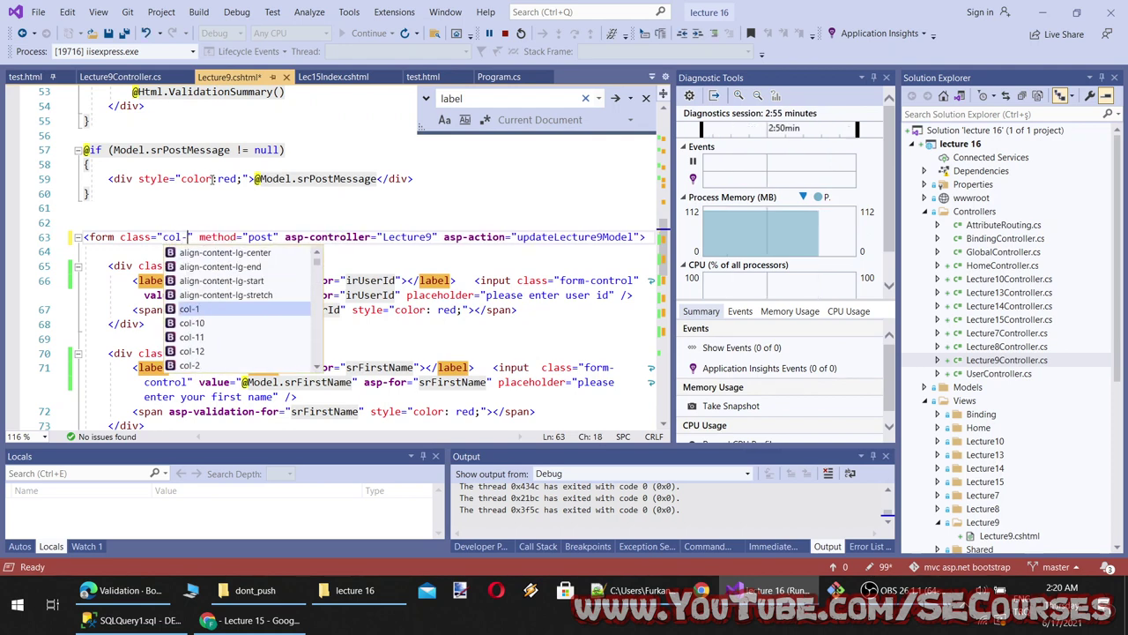
key("ctrl+s")
left_click(257, 619)
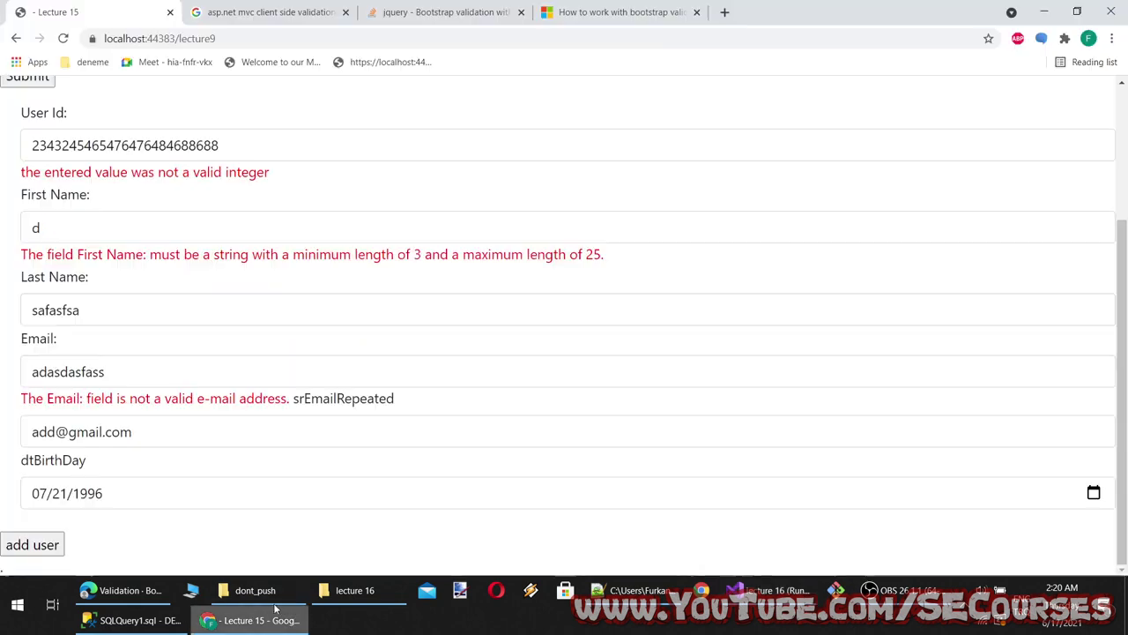
left_click(66, 38)
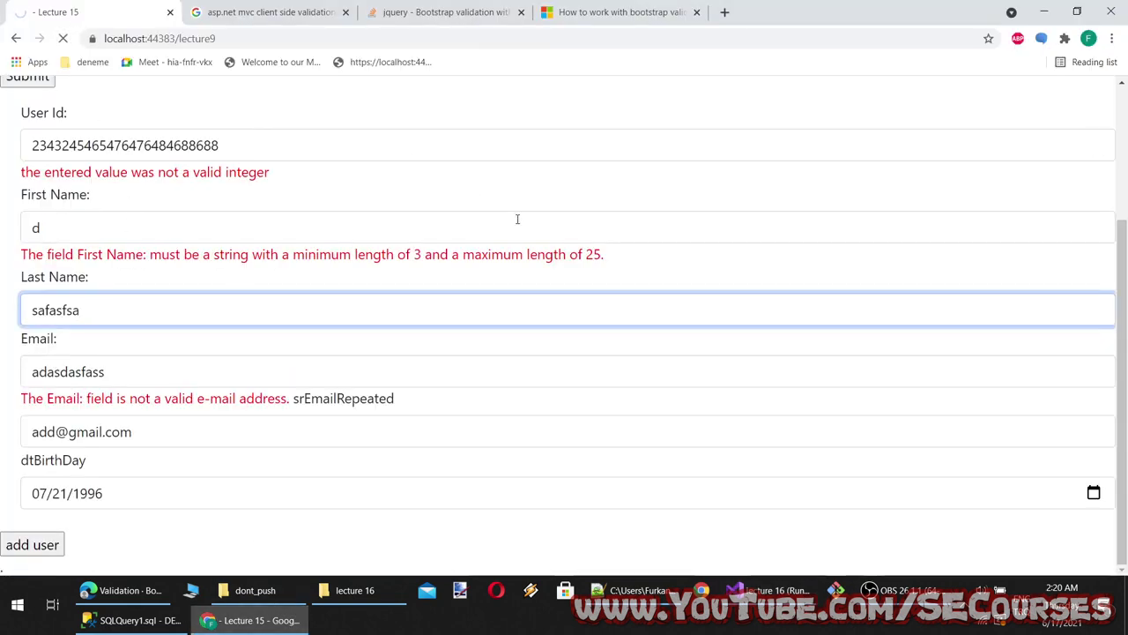
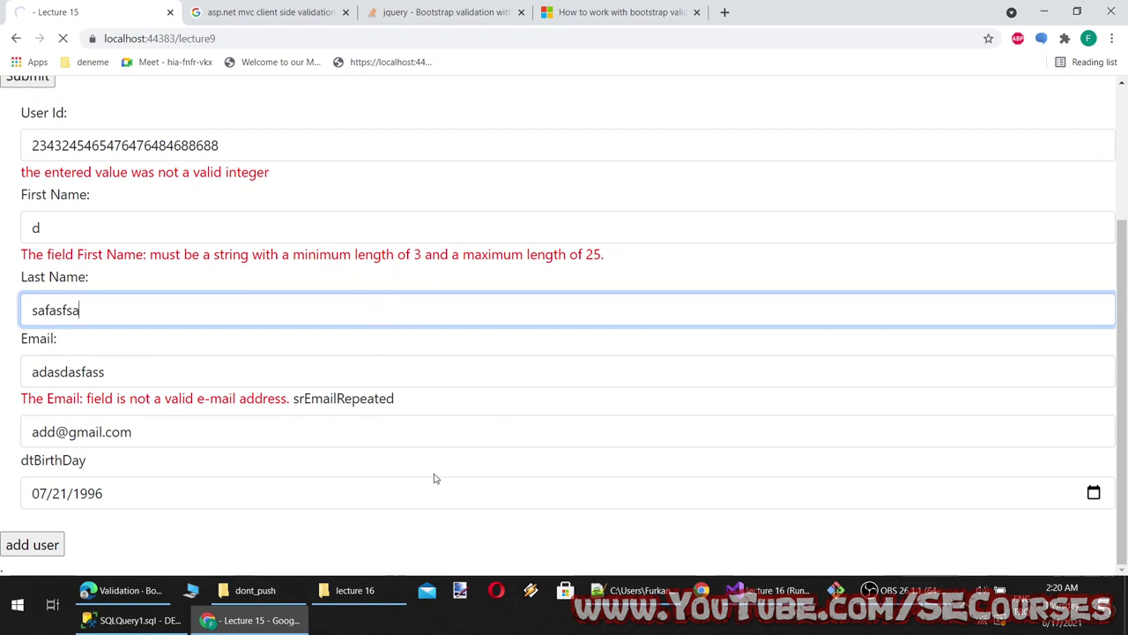
Try the radio and checkbox validation states in the Bootstrap docs example form
key("alt+Tab")
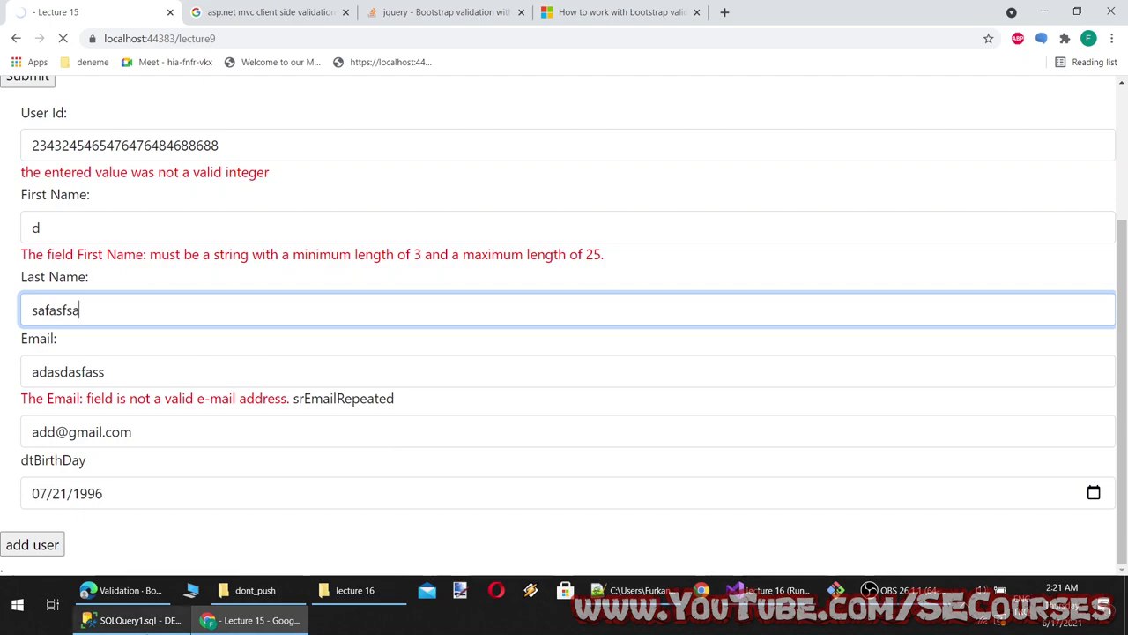
scroll(529, 415, "down", 10)
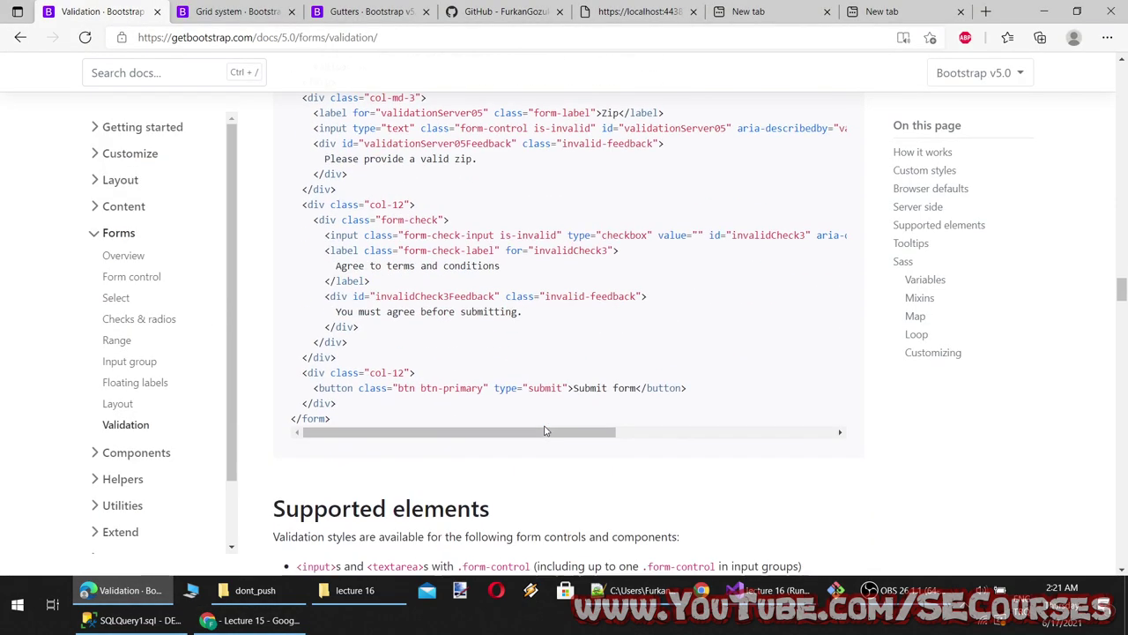
scroll(522, 408, "up", 3)
scroll(522, 407, "down", 1)
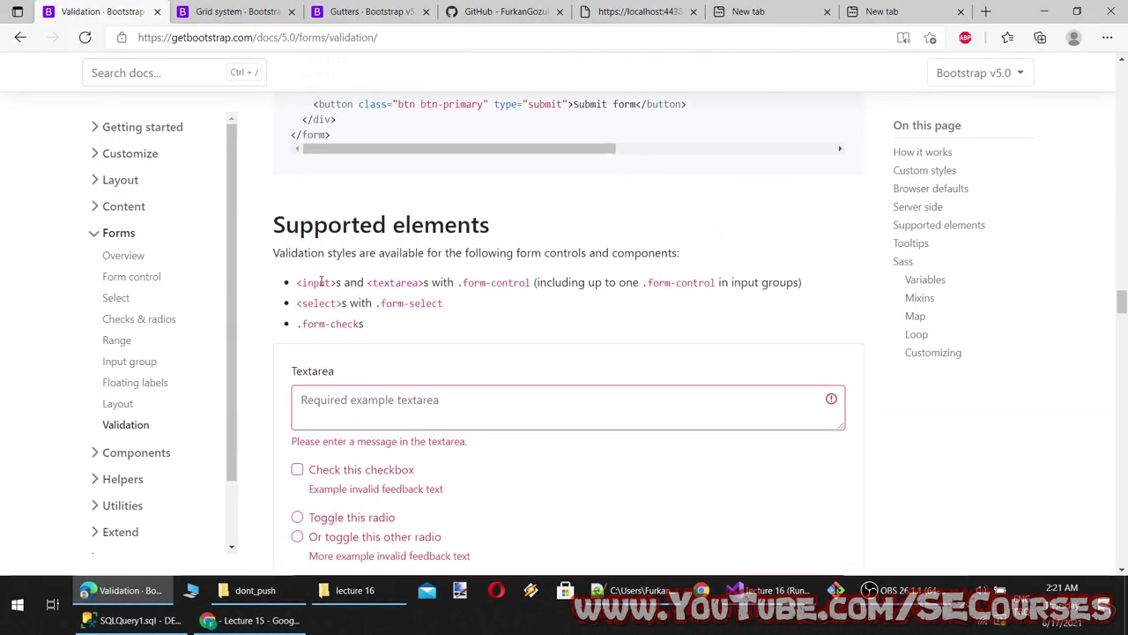
scroll(427, 280, "down", 2)
left_click(322, 360)
left_click(318, 378)
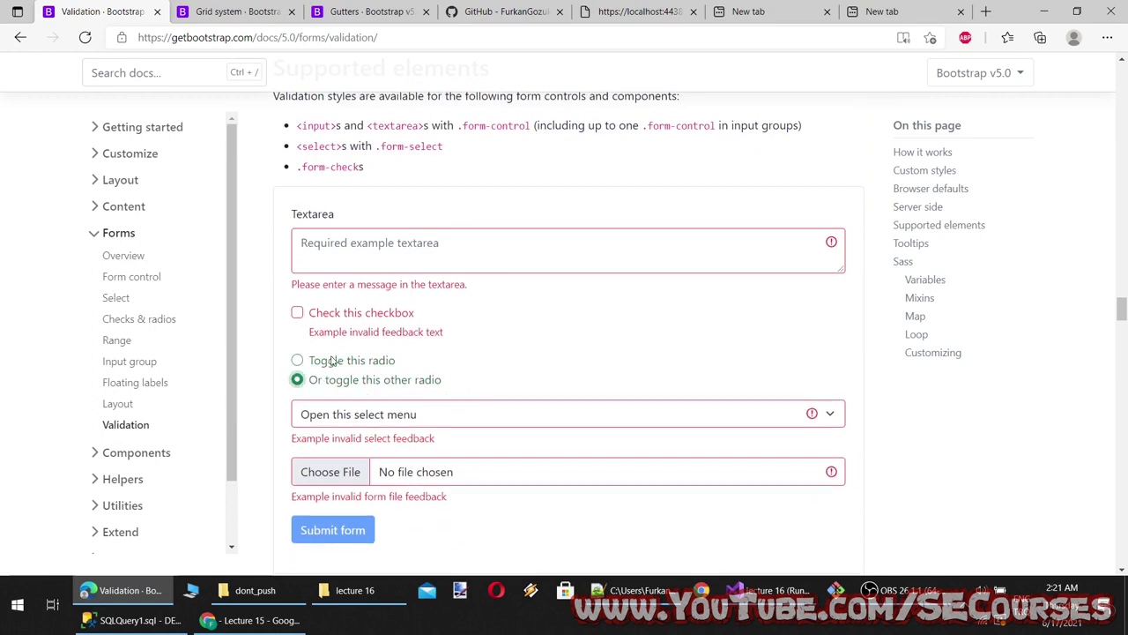
left_click(326, 361)
left_click(341, 316)
left_click(337, 314)
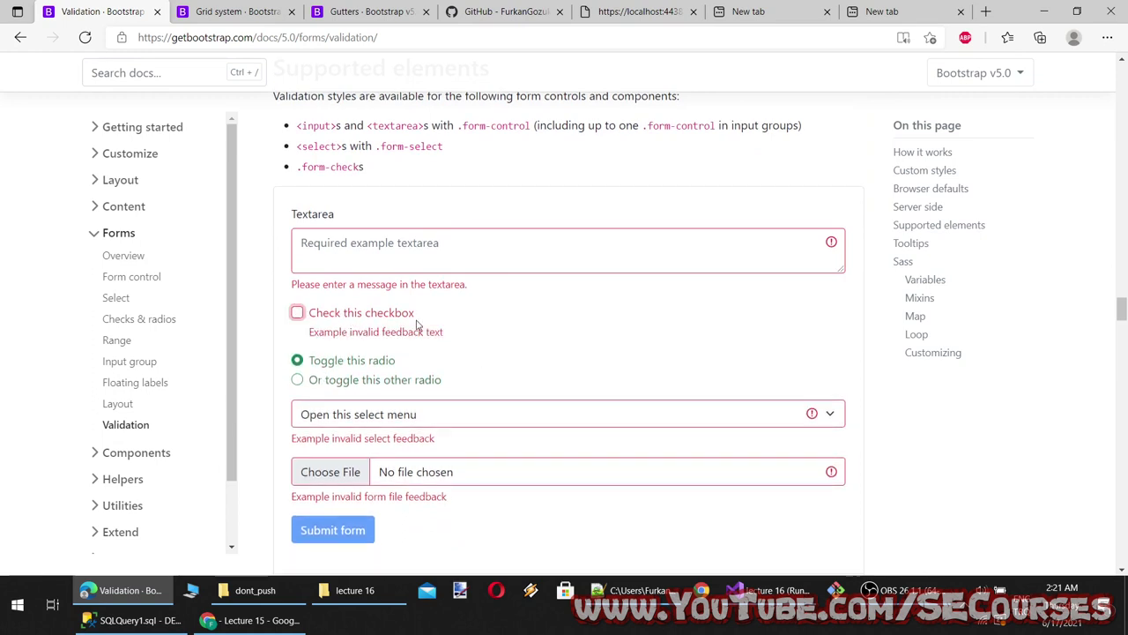
left_click(388, 380)
left_click(344, 359)
left_click(348, 319)
Copy the example form's code sample and return to the Lecture 9 page
scroll(607, 391, "down", 10)
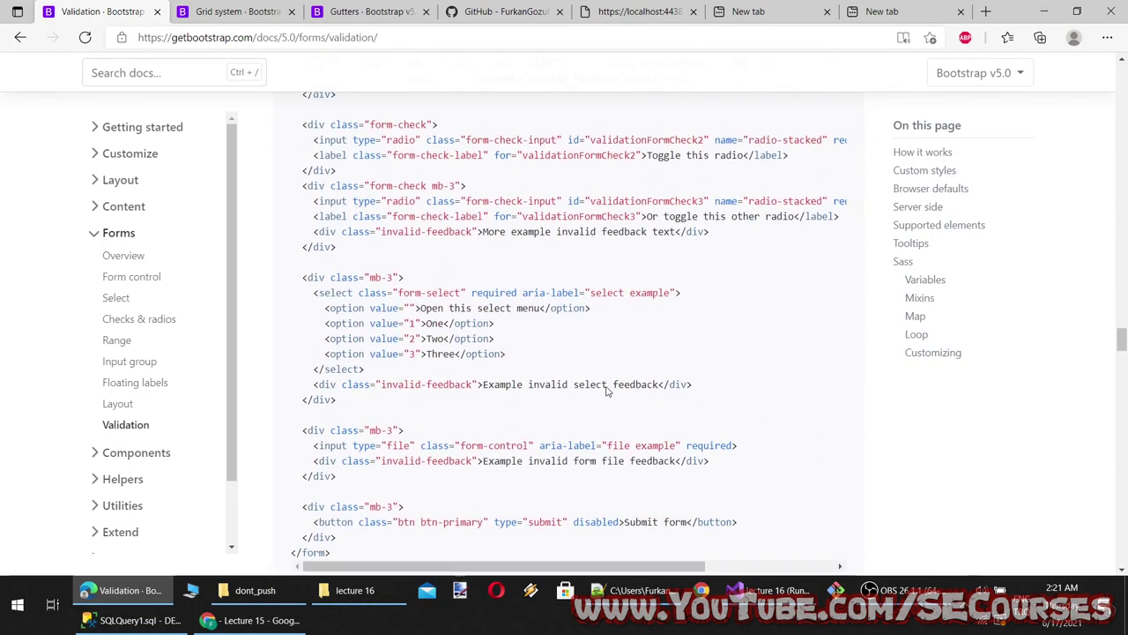
scroll(606, 391, "down", 3)
scroll(606, 391, "up", 5)
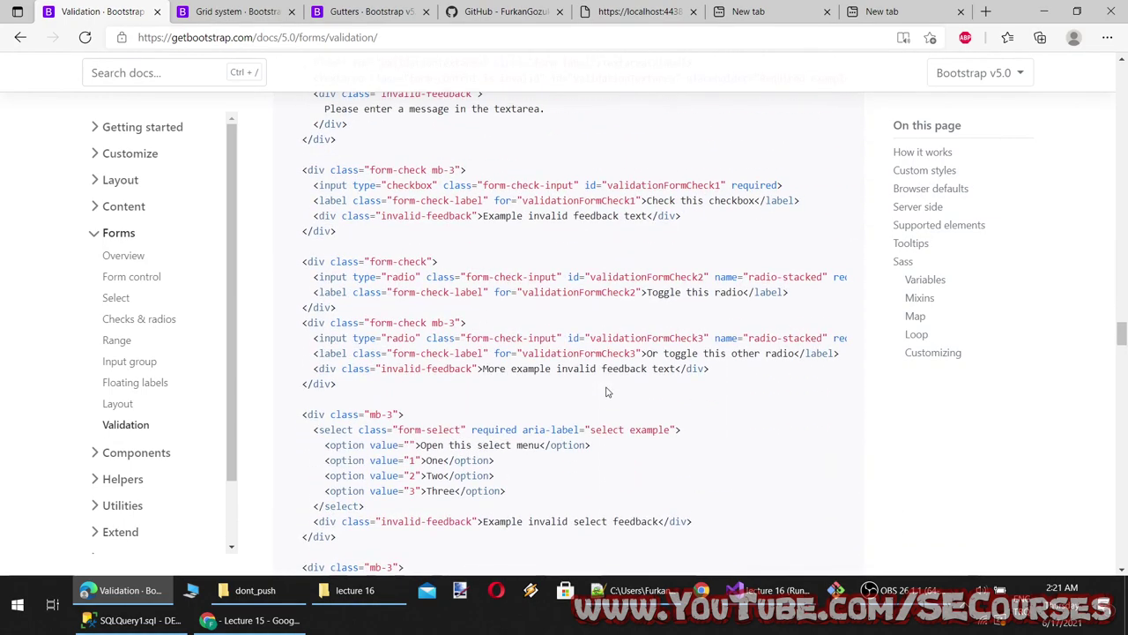
scroll(596, 364, "up", 1)
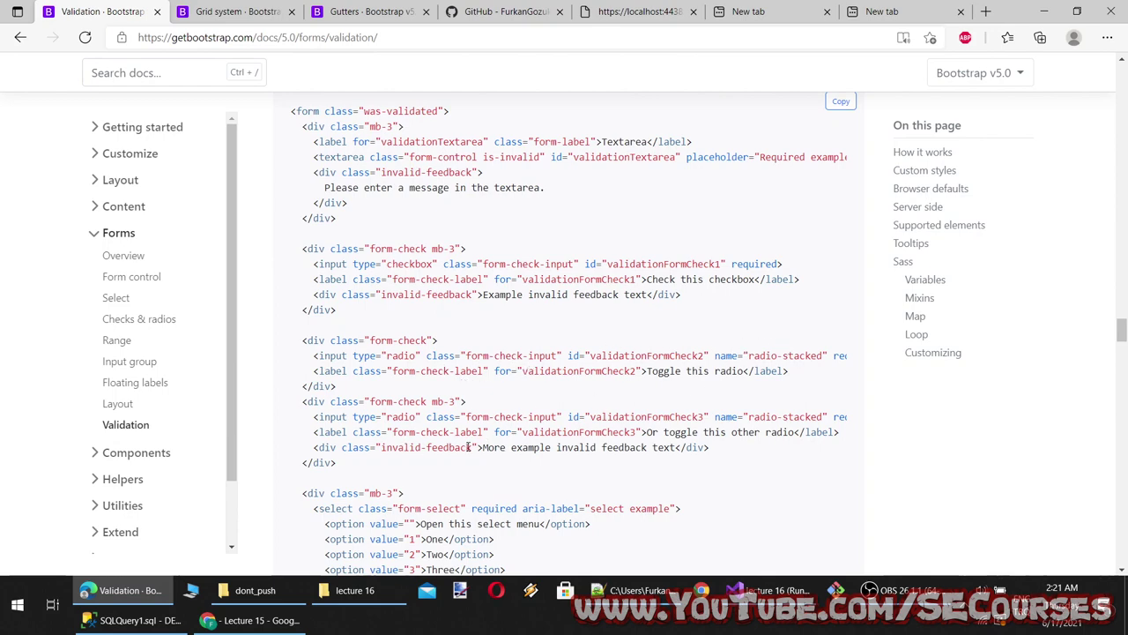
scroll(484, 447, "up", 3)
scroll(470, 447, "down", 2)
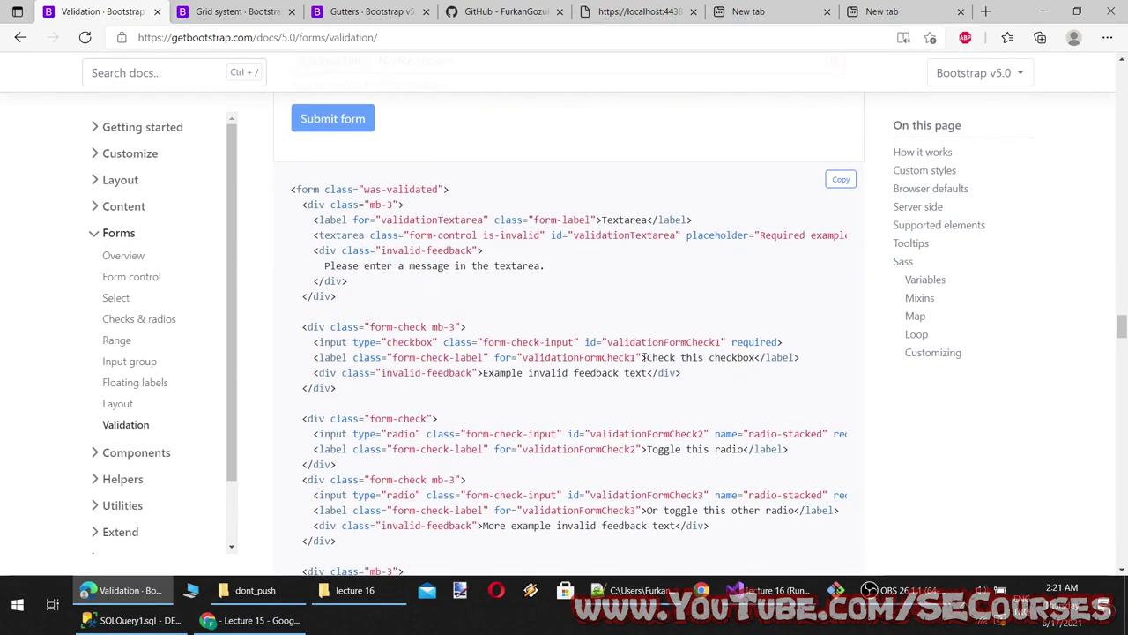
scroll(435, 424, "down", 3)
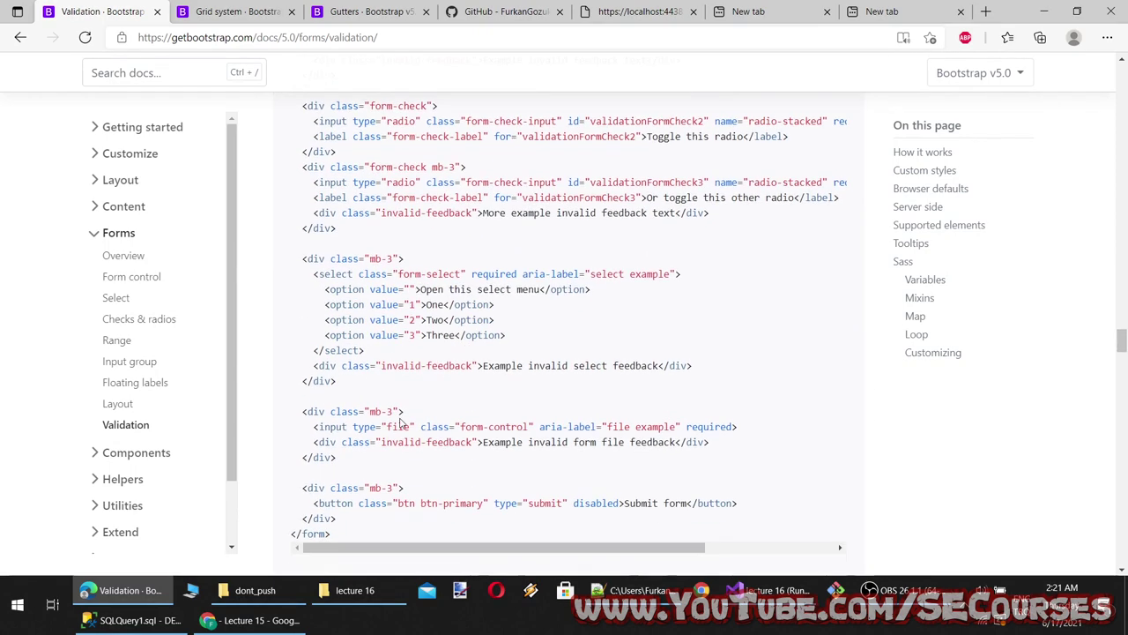
scroll(790, 406, "up", 5)
left_click(841, 337)
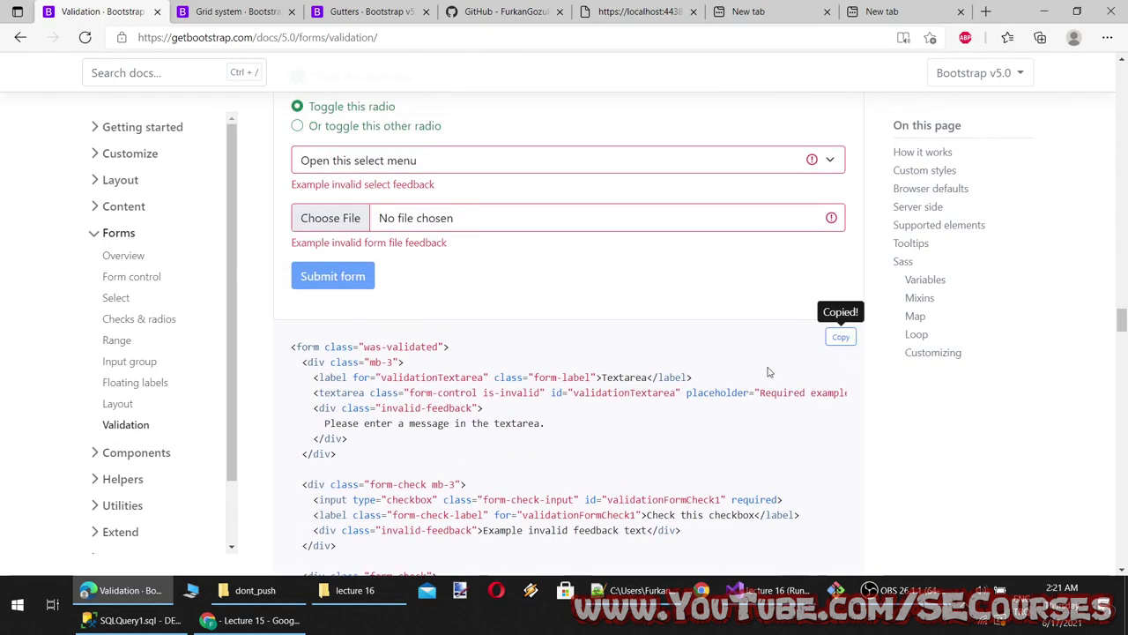
left_click(256, 620)
scroll(309, 458, "down", 2)
scroll(308, 457, "up", 2)
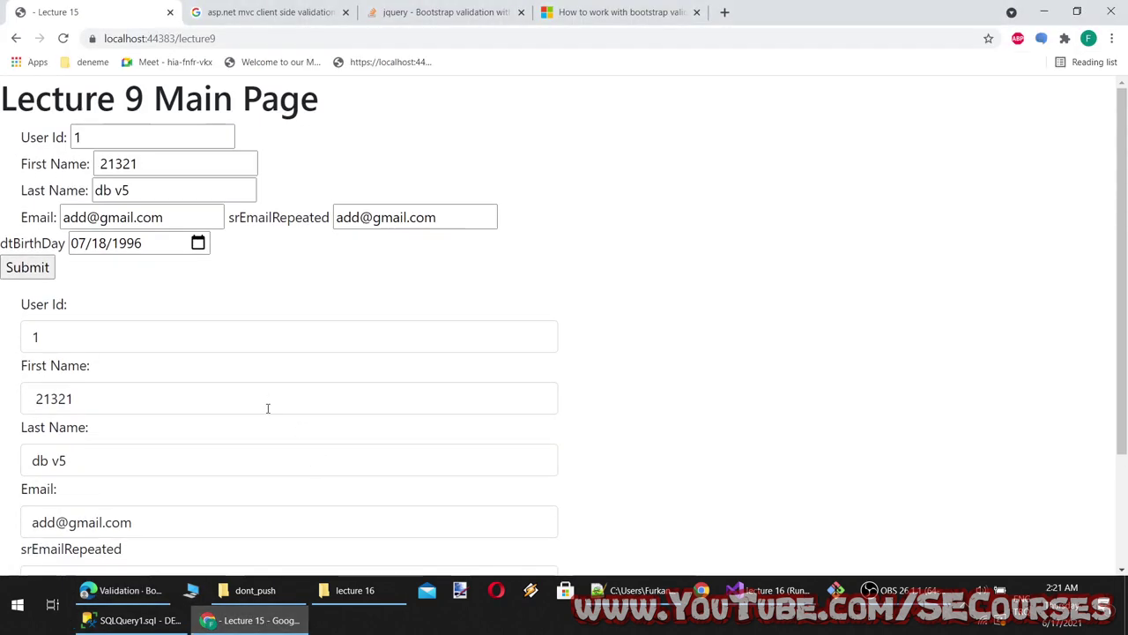
Paste the Bootstrap validation example form into Lec15Index.cshtml's container div and save the file
scroll(267, 409, "down", 2)
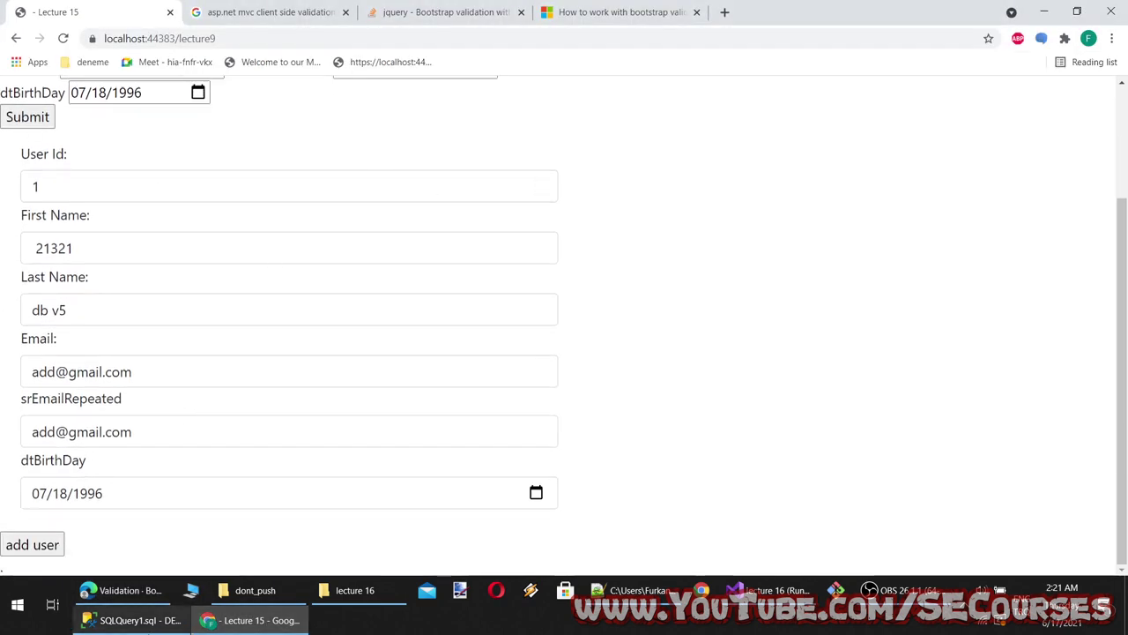
left_click(768, 590)
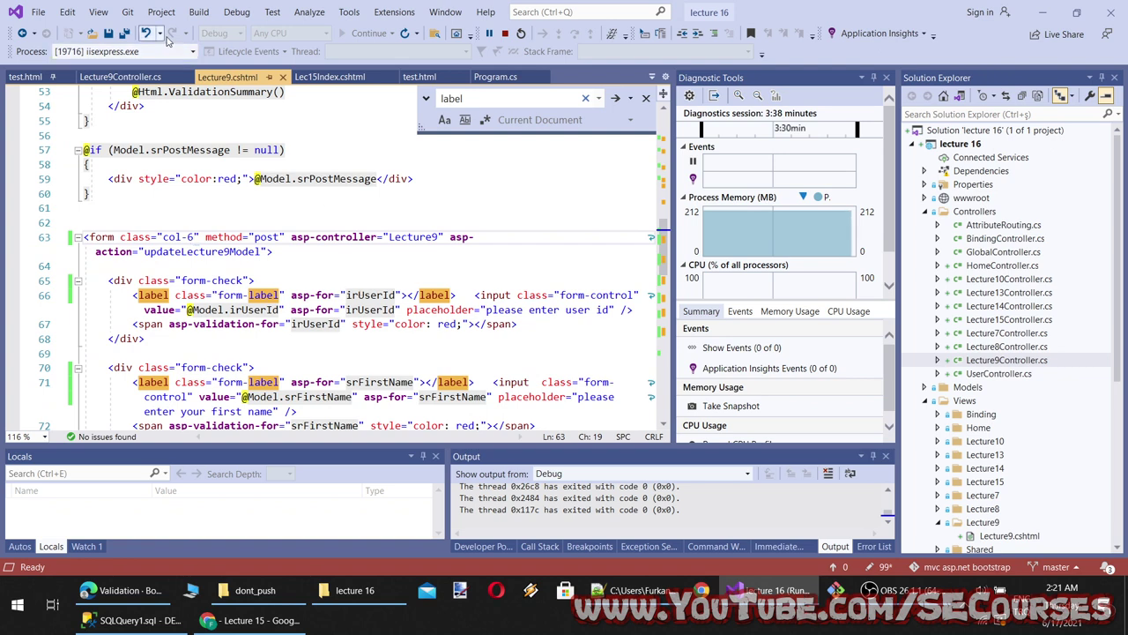
left_click(335, 77)
scroll(290, 197, "up", 5)
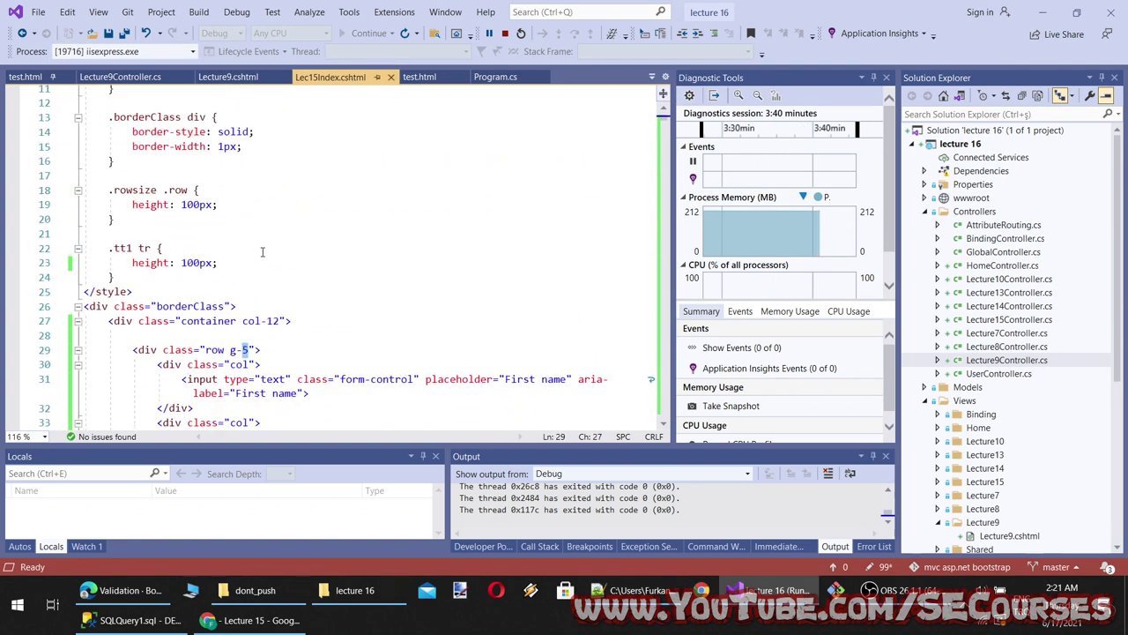
left_click(252, 305)
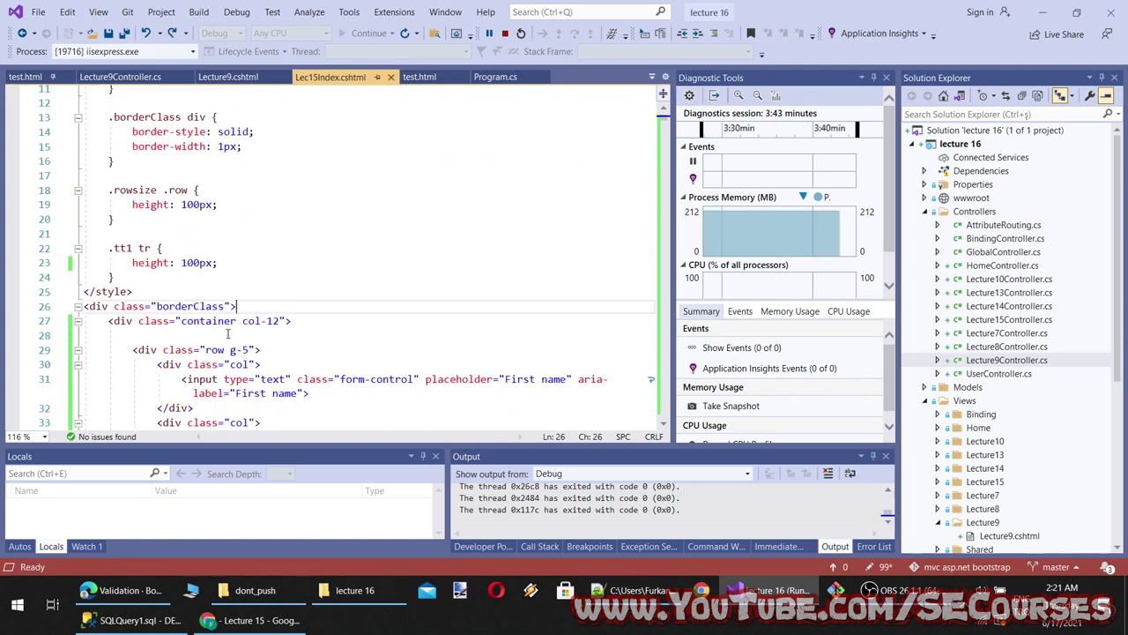
key("Down")
key("Down")
key("Down")
key("Down")
key("Down")
key("Down")
key("Down")
key("Down")
key("Down")
key("Down")
key("Down")
key("Down")
key("Down")
key("Down")
key("Down")
key("Down")
key("Down")
key("Down")
key("Down")
key("Down")
key("Return")
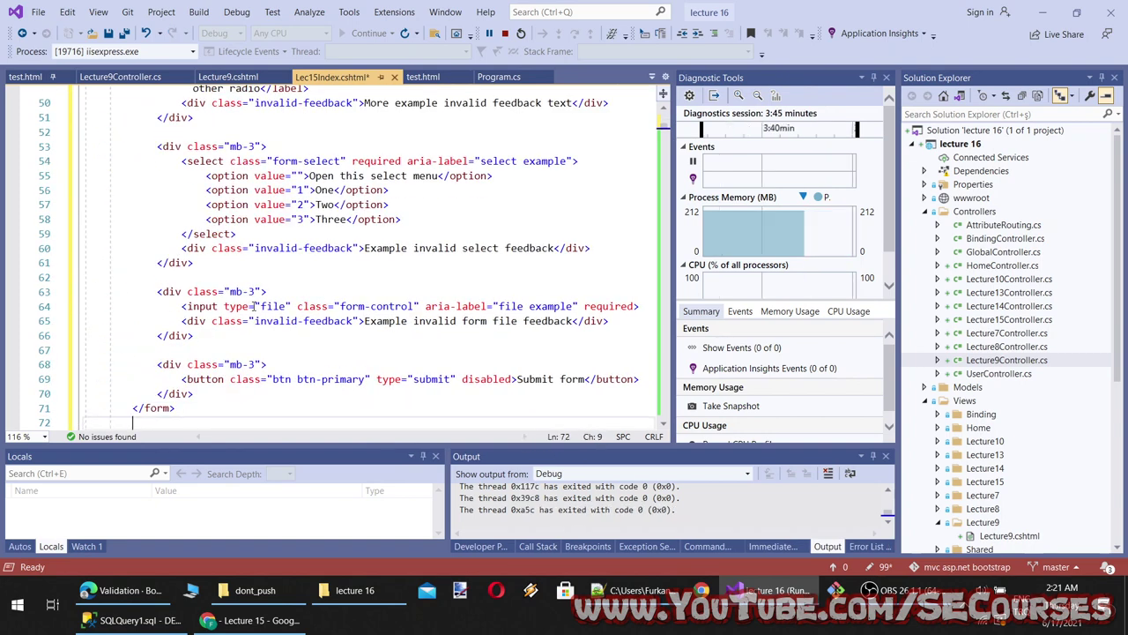
key("ctrl+s")
left_click(256, 620)
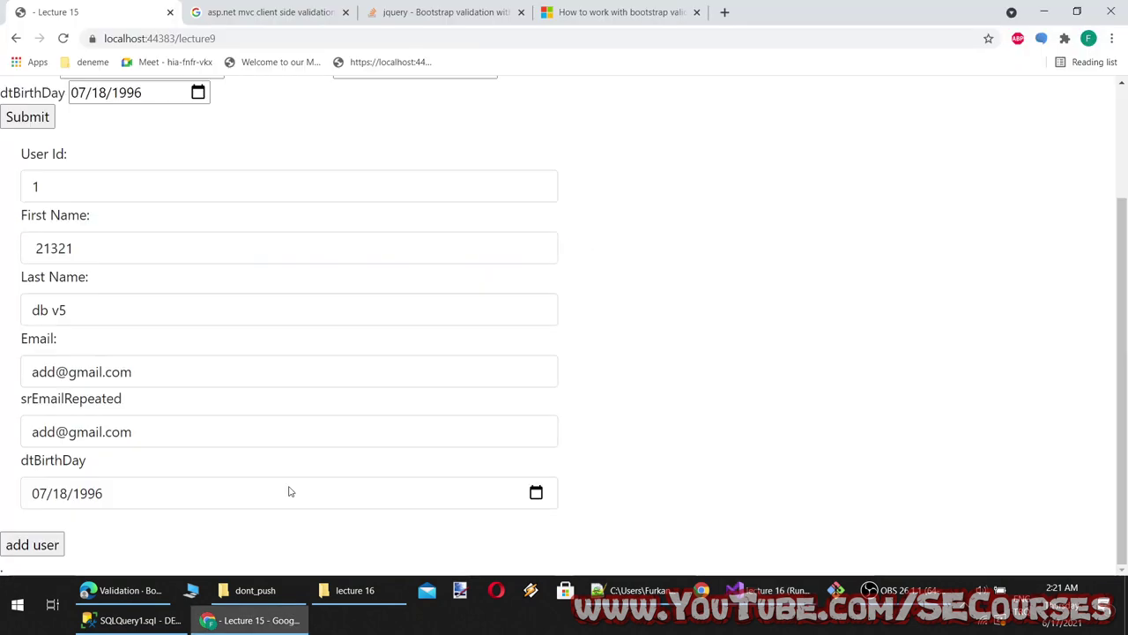
Reload the page and test the checkbox, both radios, and select menu options One and Three
left_click(269, 63)
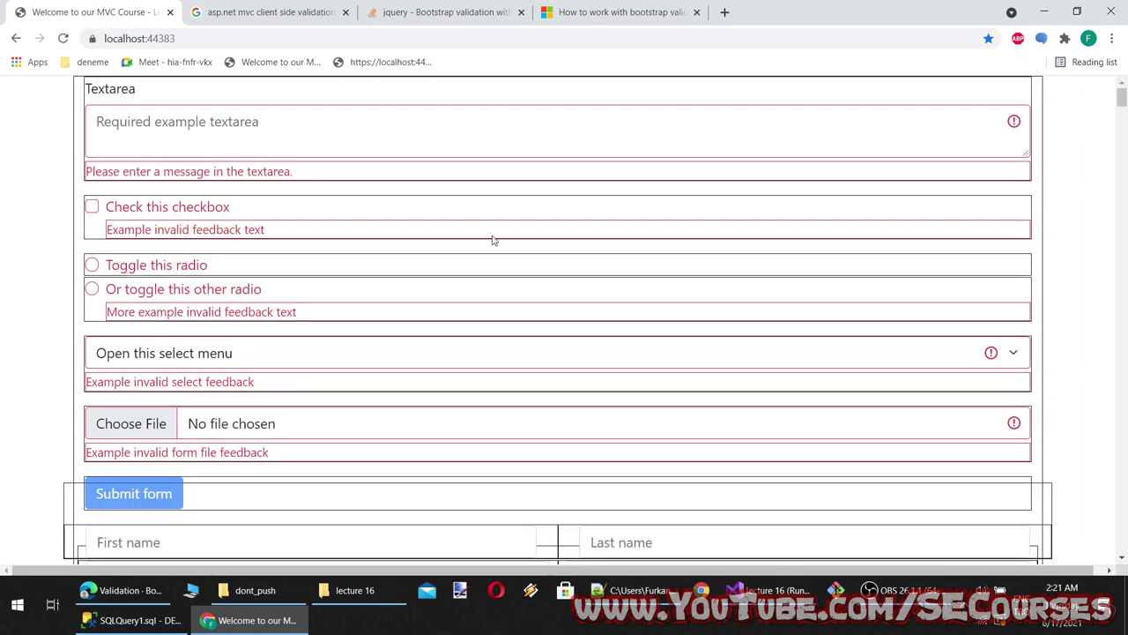
left_click(174, 208)
left_click(164, 209)
left_click(170, 208)
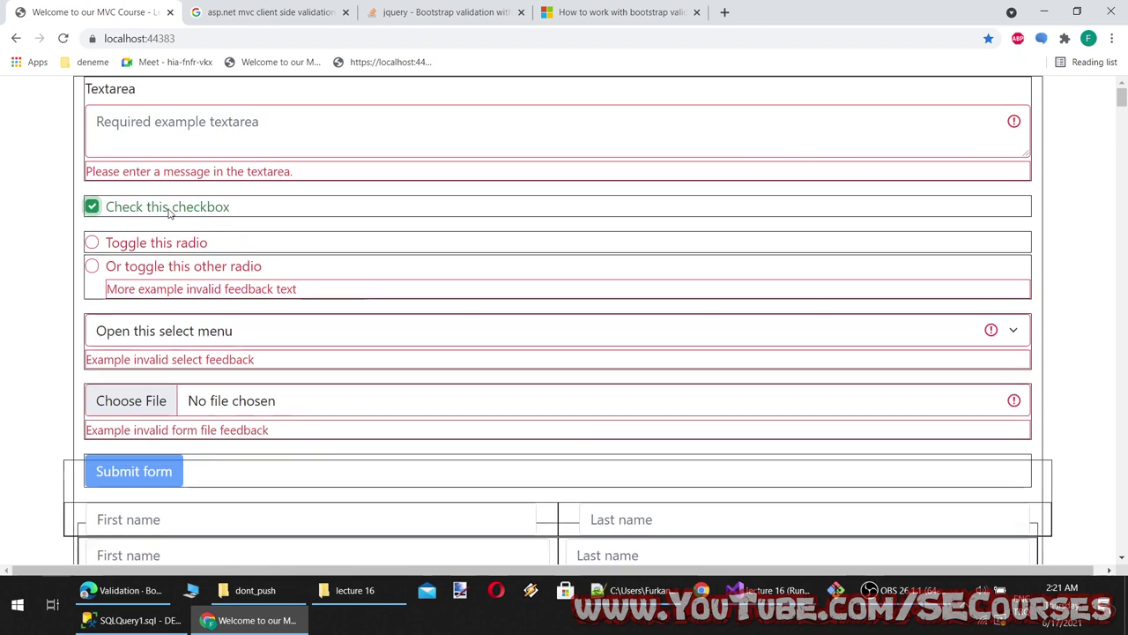
left_click(170, 209)
left_click(141, 266)
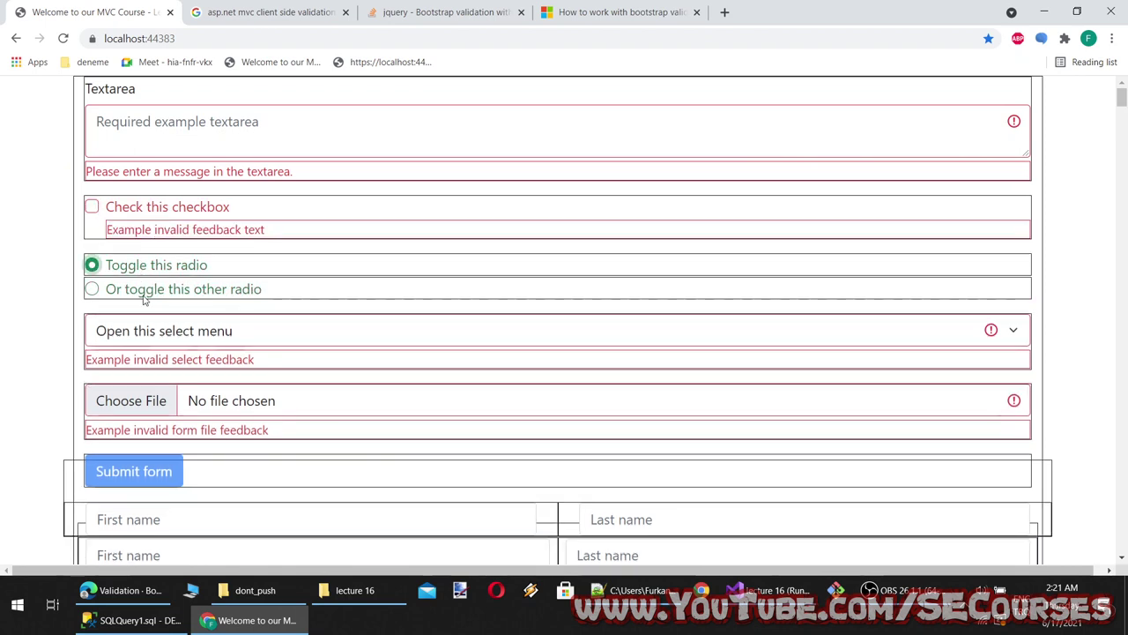
left_click(143, 291)
left_click(144, 344)
left_click(132, 376)
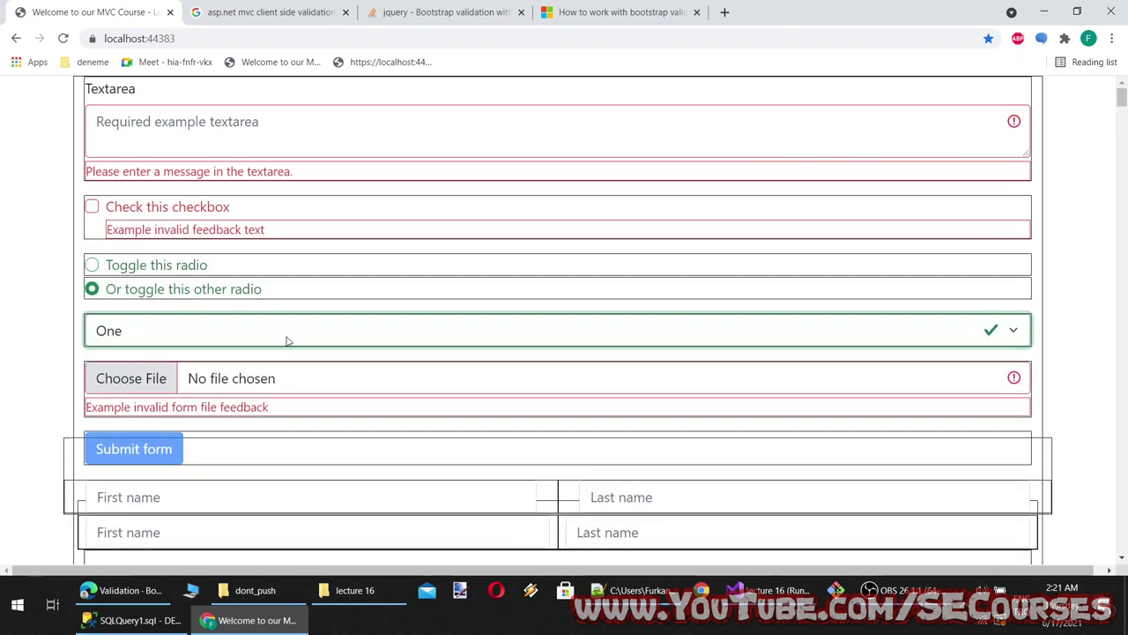
left_click(361, 332)
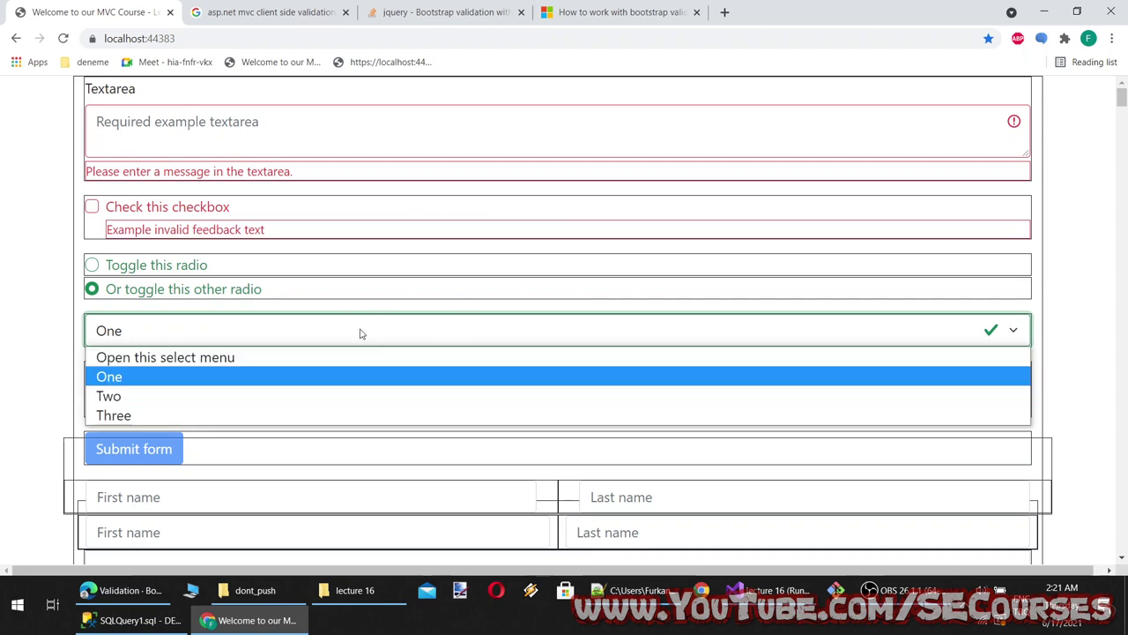
left_click(203, 416)
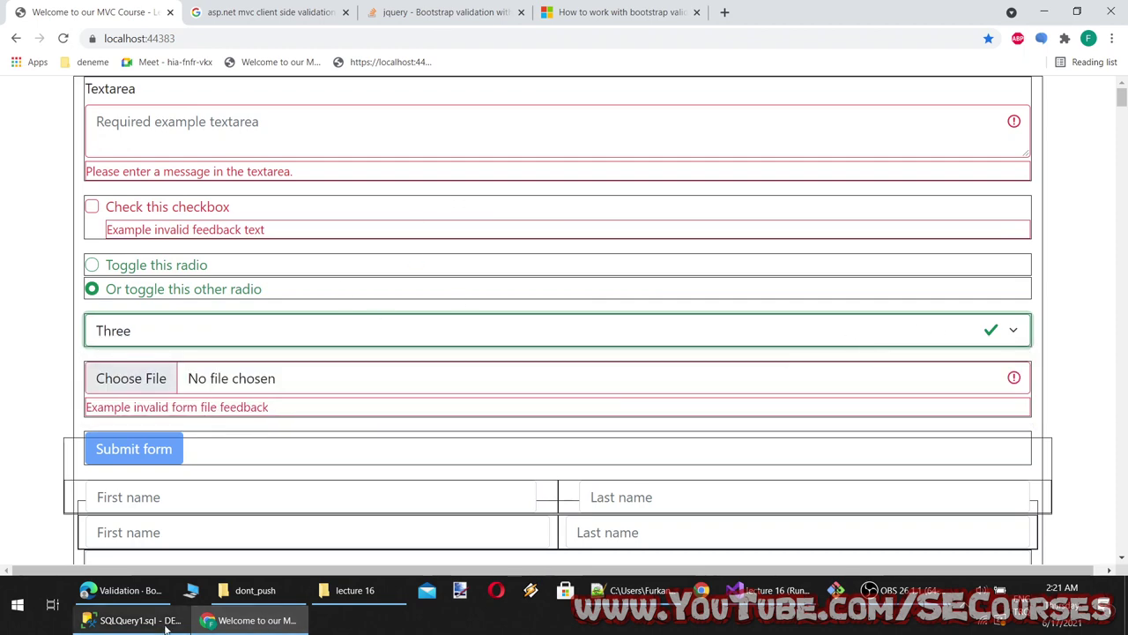
Find the is-invalid class on the textarea in Lec15Index.cshtml
key("alt+Tab")
scroll(534, 272, "up", 9)
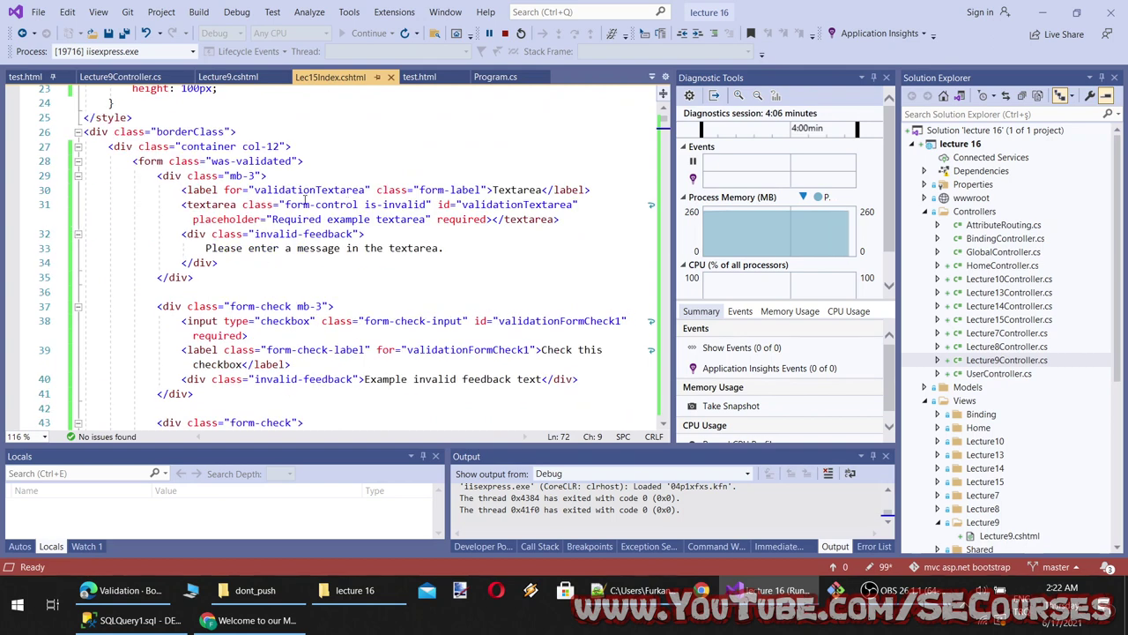
left_click_drag(428, 204, 364, 205)
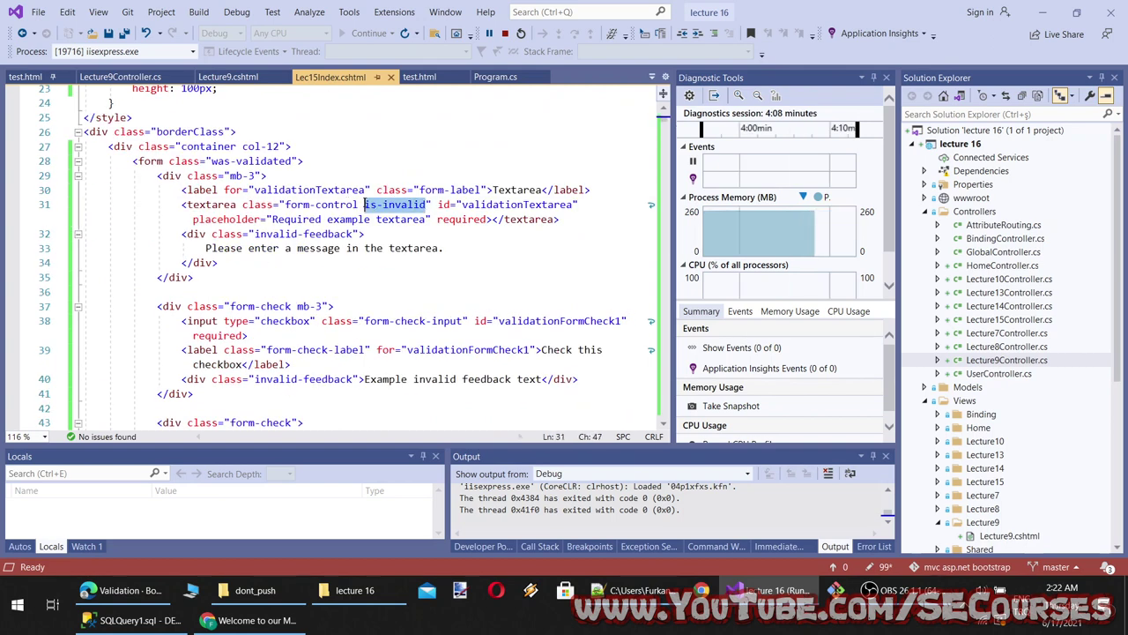
scroll(411, 190, "down", 1)
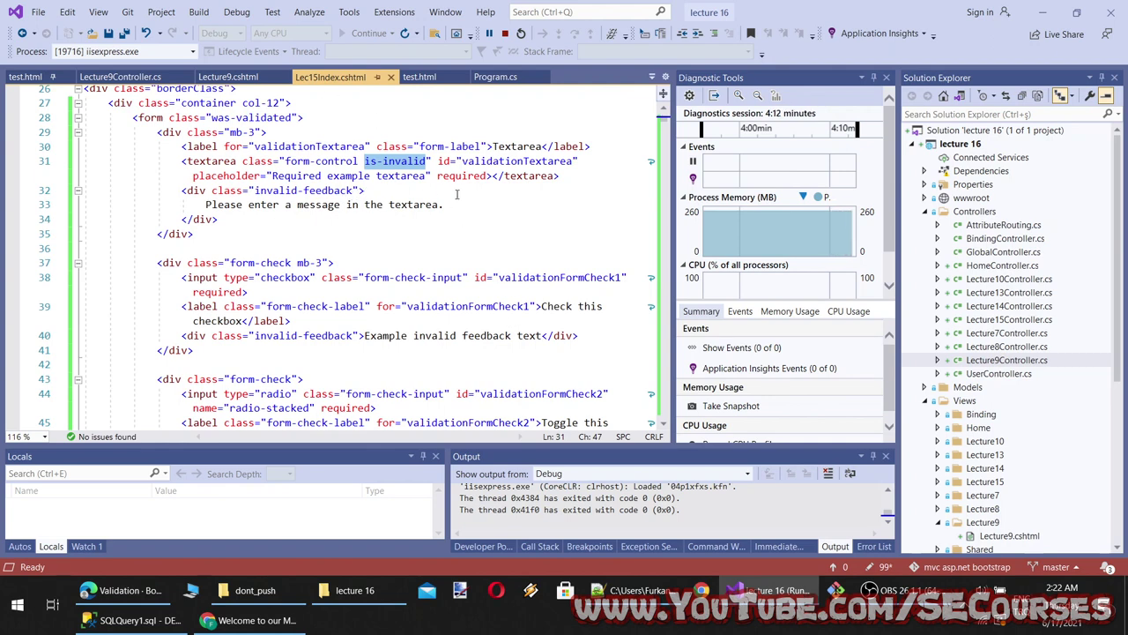
Type text into the form's textarea, then delete it so it shows the invalid state
left_click(251, 620)
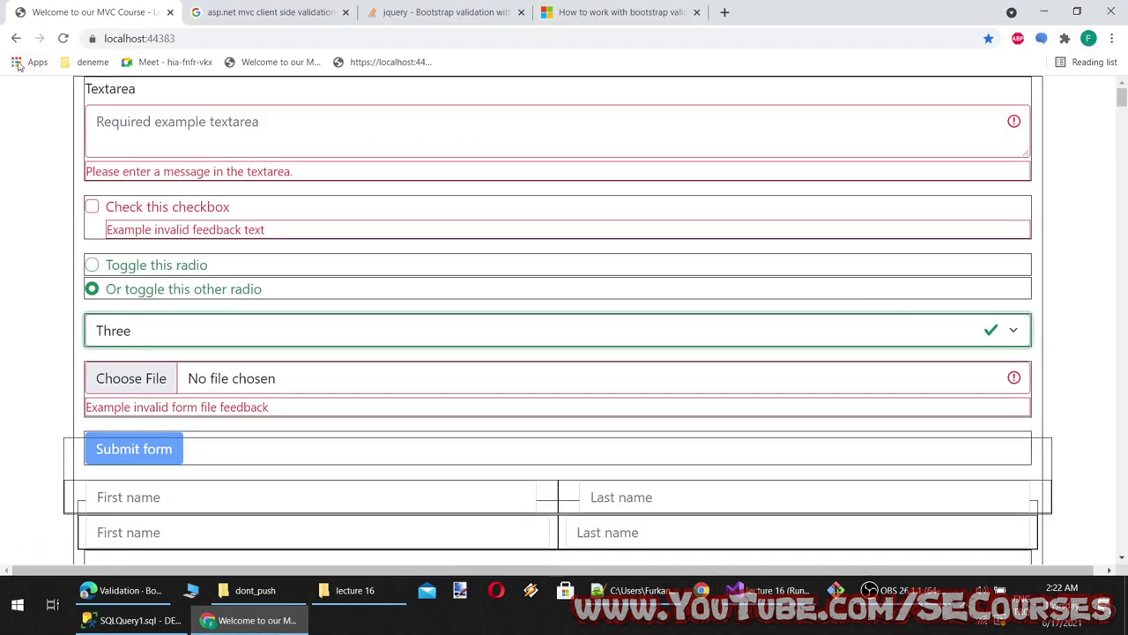
left_click(202, 125)
type("asd")
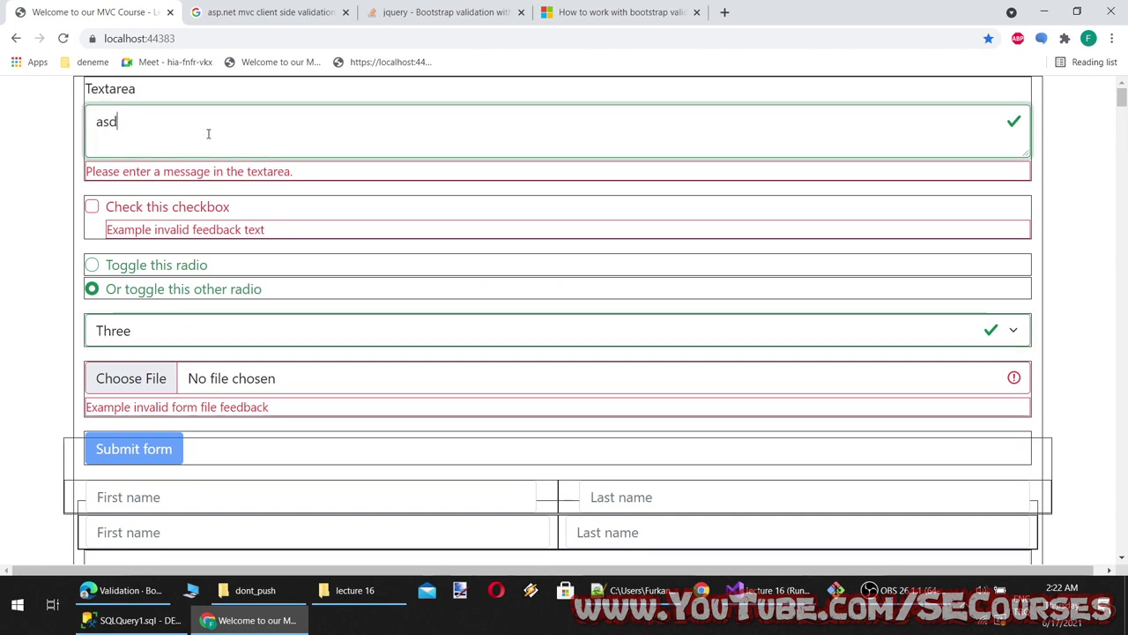
type("as")
key("shift+Left")
key("shift+Left")
key("ctrl+a")
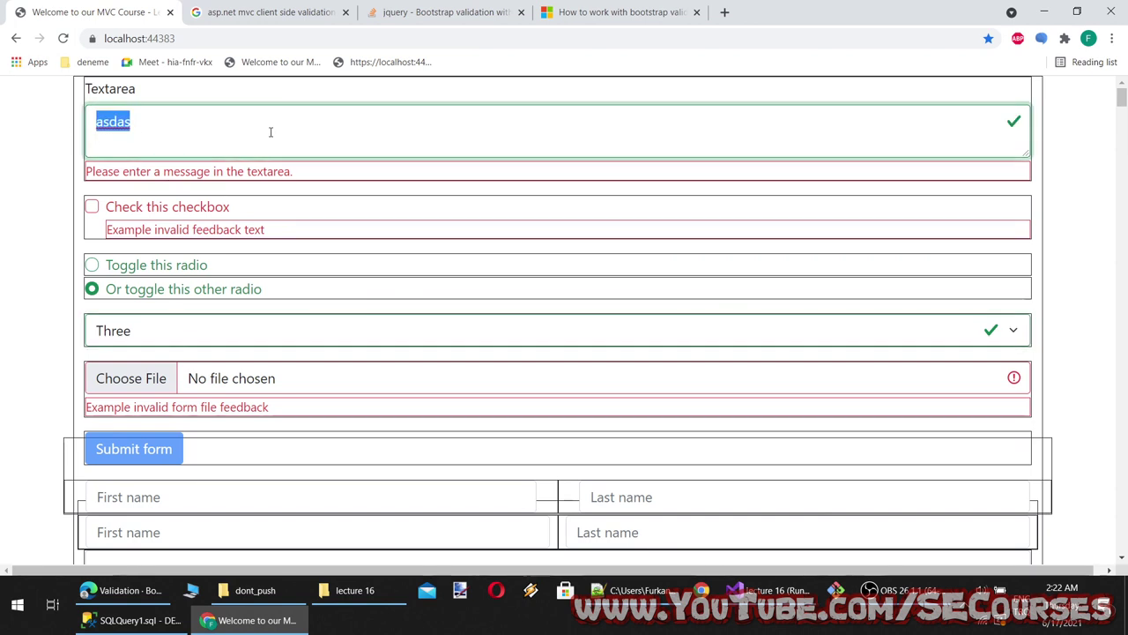
type("saf")
left_click(254, 198)
double_click(103, 124)
key("BackSpace")
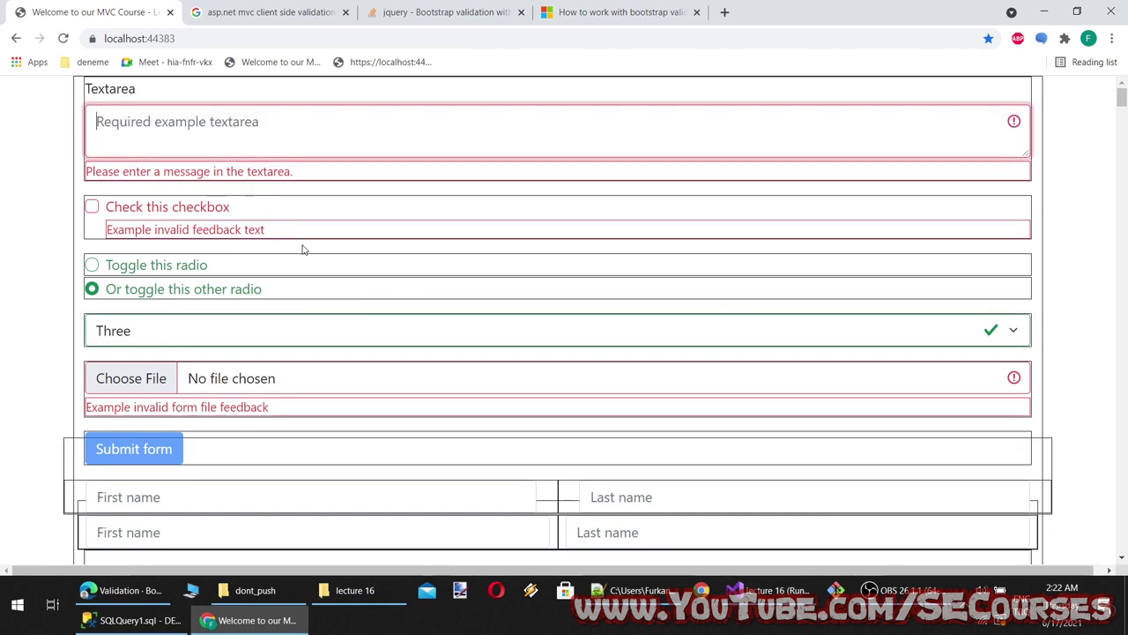
left_click(304, 249)
left_click(893, 158)
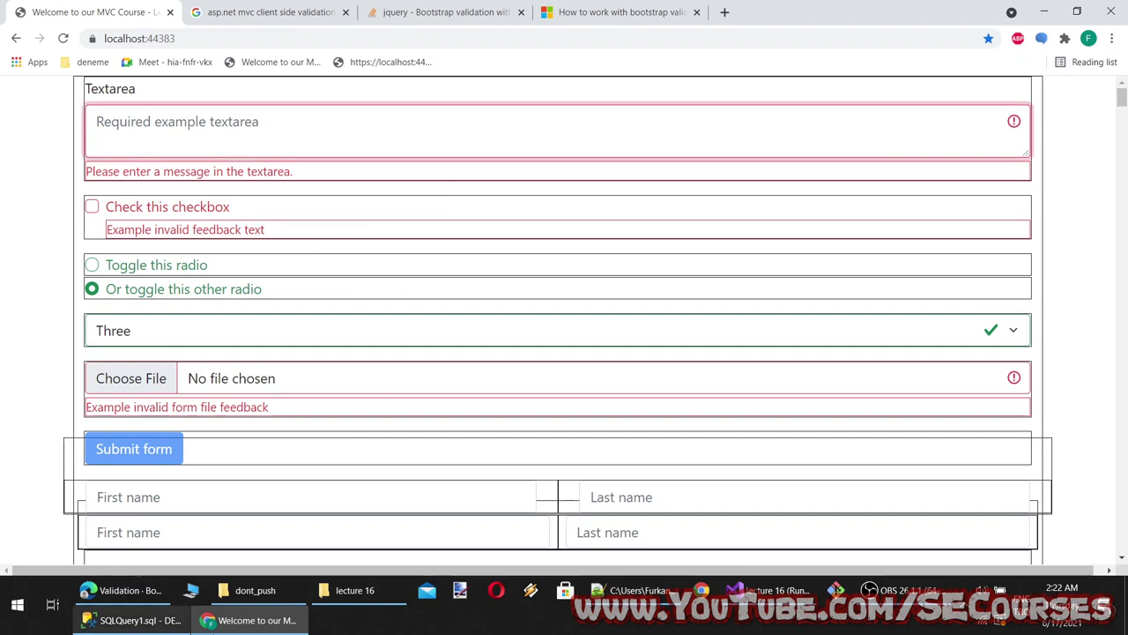
key("alt+Tab")
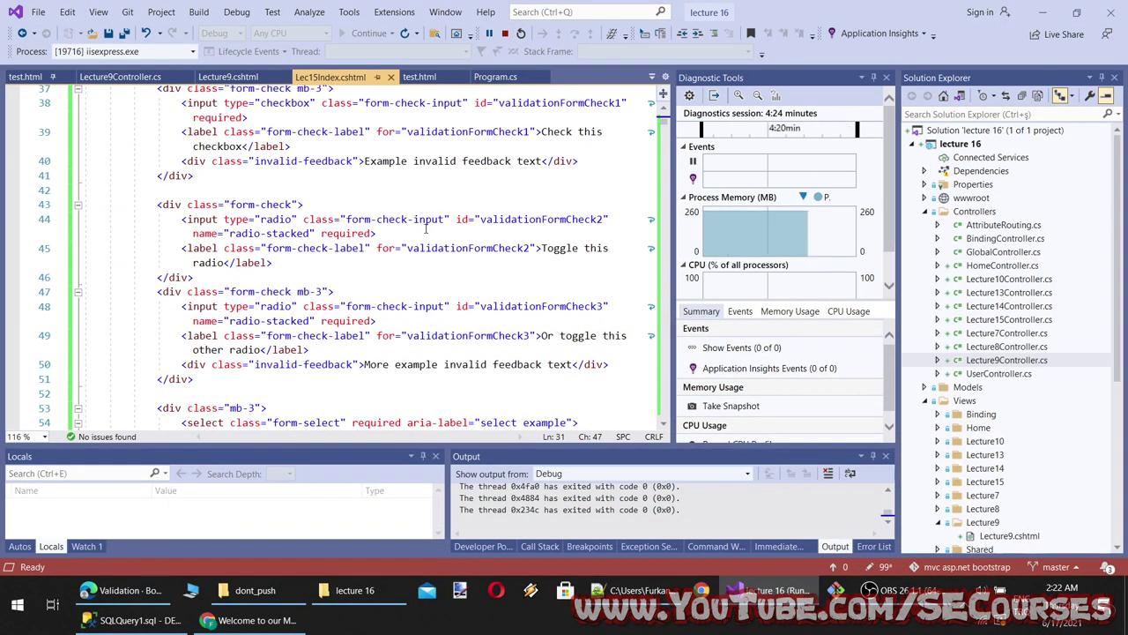
Select ' is-invalid' on line 31 of Lec15Index.cshtml, then open Lecture9.cshtml
scroll(393, 430, "down", 3)
scroll(393, 430, "up", 6)
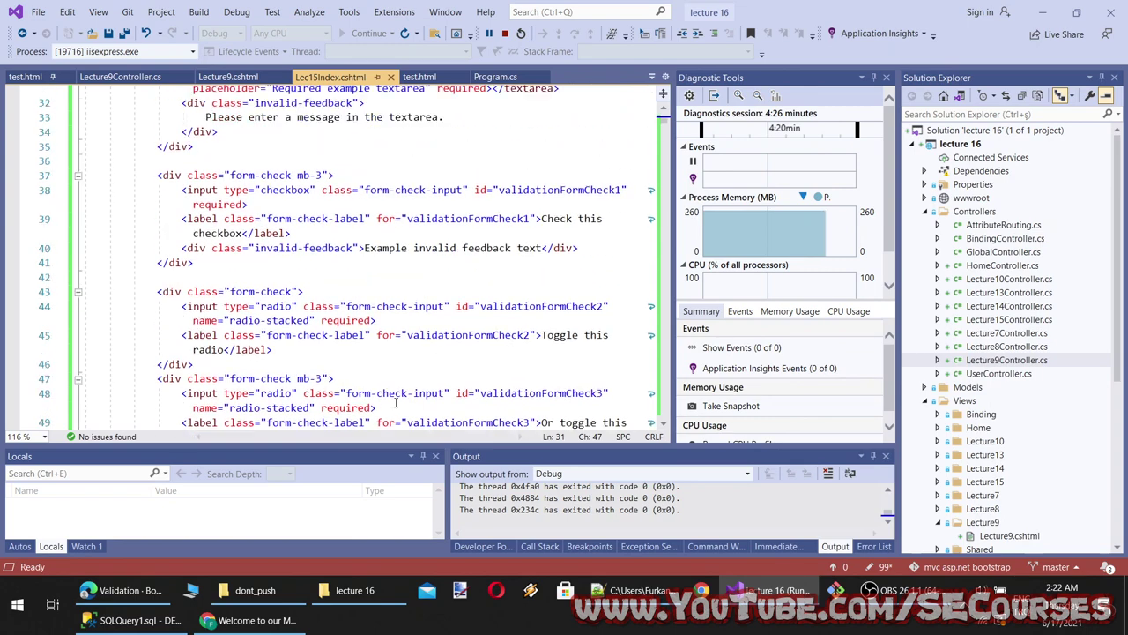
scroll(396, 403, "down", 2)
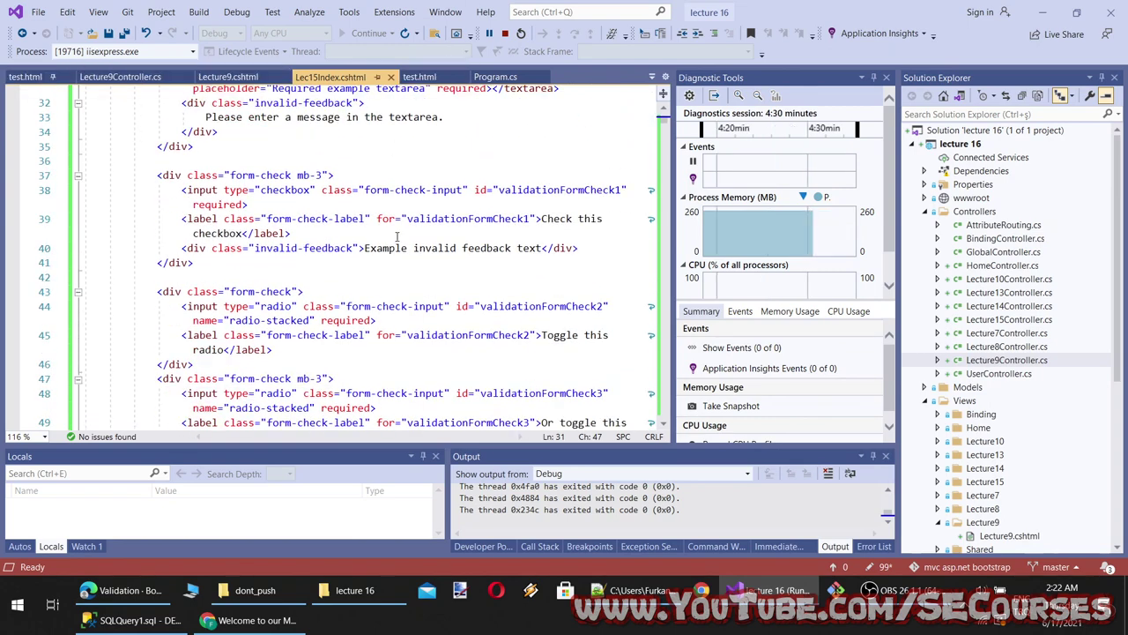
scroll(418, 224, "up", 2)
left_click_drag(427, 162, 360, 166)
key("ctrl+c")
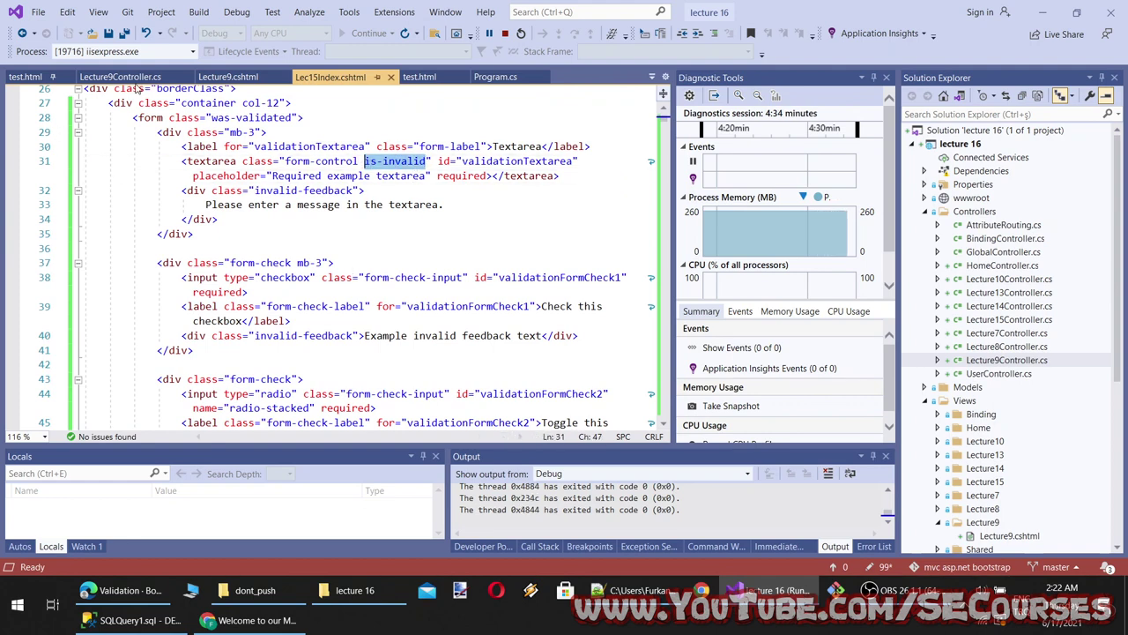
left_click(228, 76)
scroll(360, 289, "down", 2)
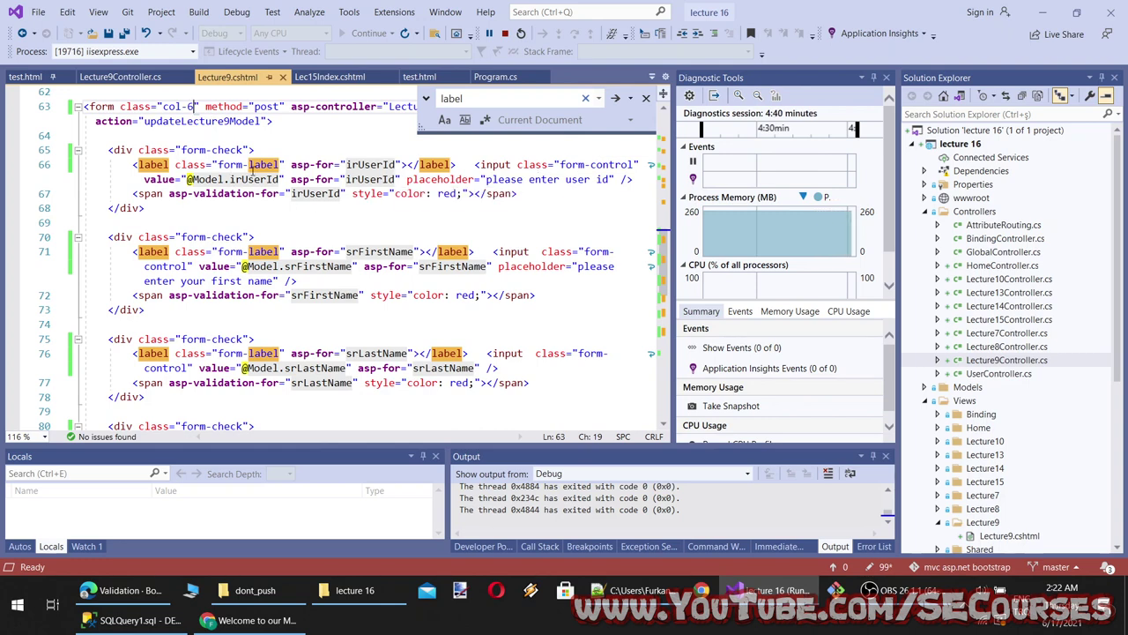
Add ' is-invalid' after form-control on the user id, First Name and Last Name inputs
key("ctrl+z")
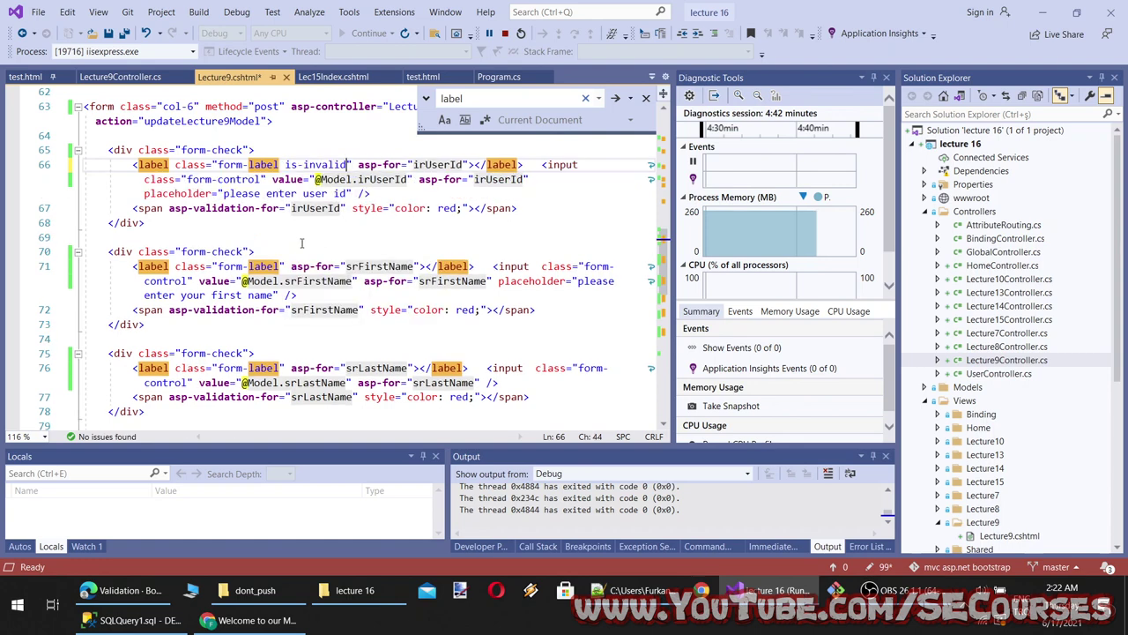
key("ctrl+y")
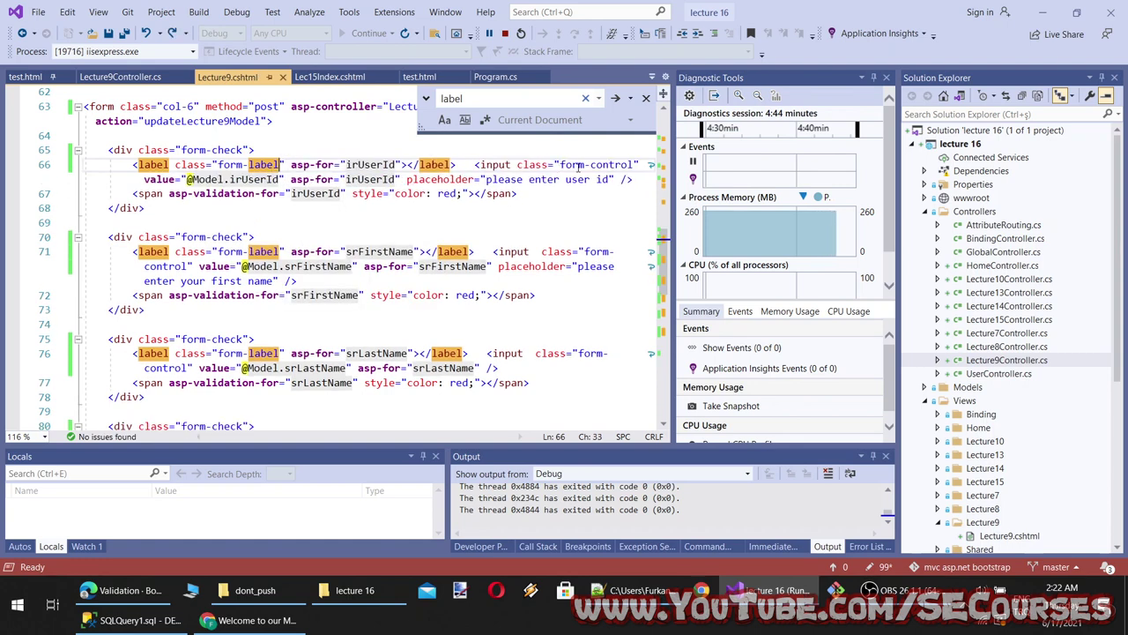
key("ctrl+y")
key("ctrl+s")
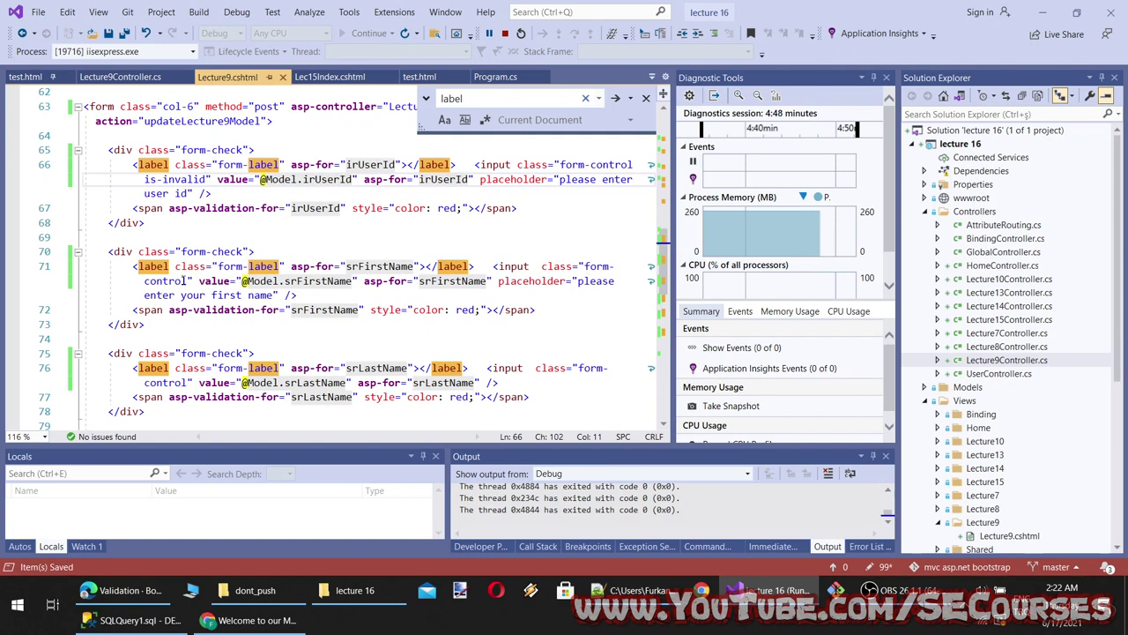
left_click(185, 280)
key("ctrl+v")
scroll(236, 309, "down", 2)
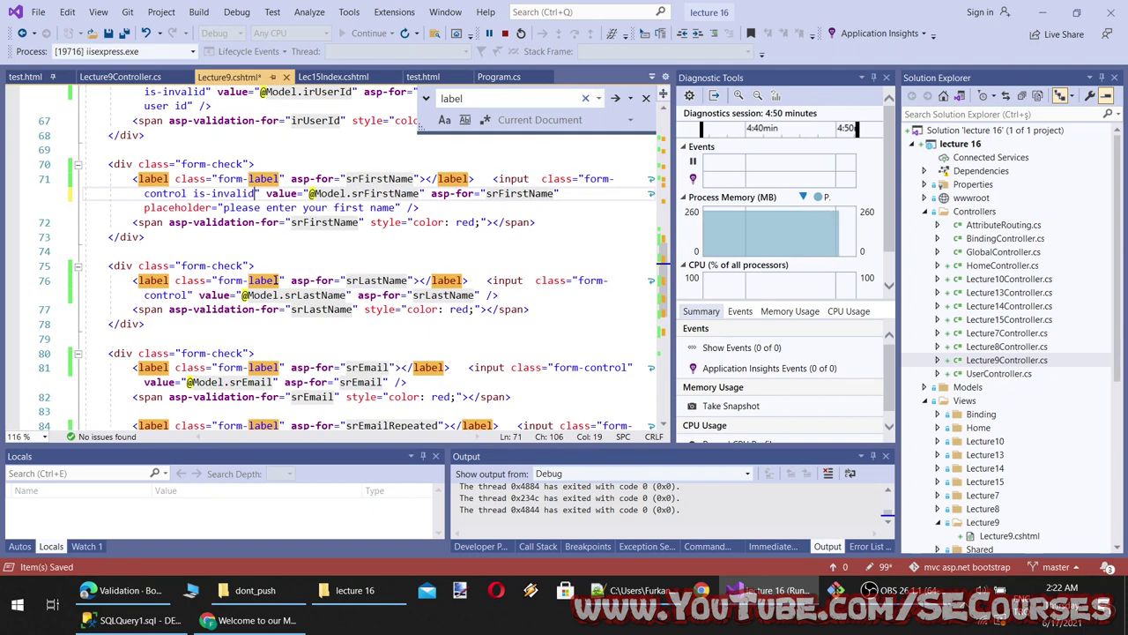
left_click(282, 280)
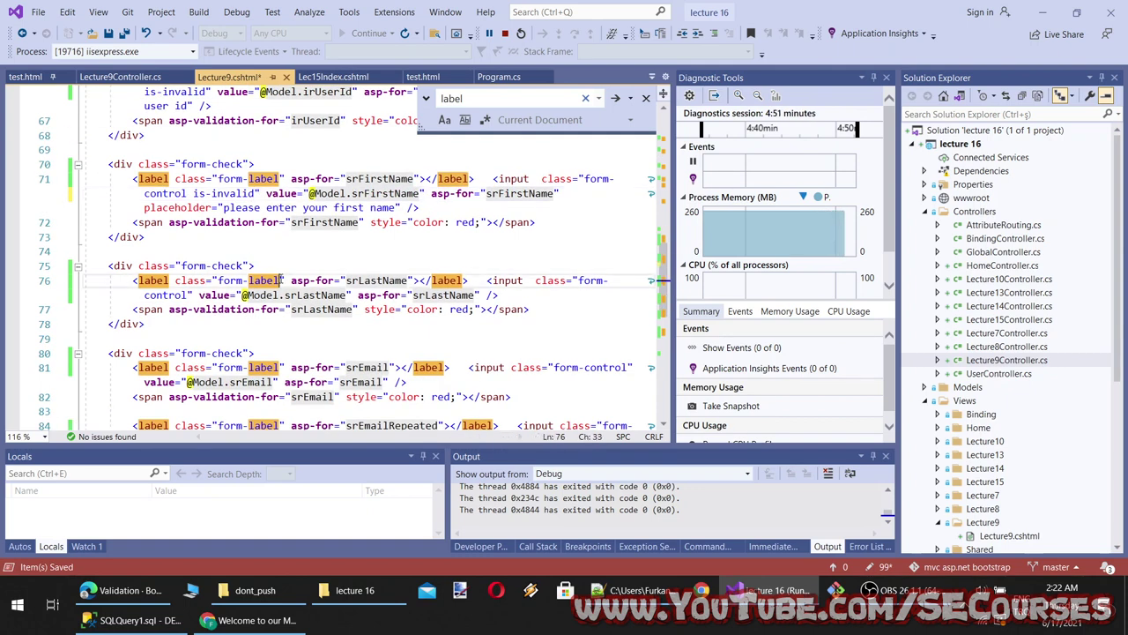
left_click(189, 296)
key("ctrl+v")
Add ' is-invalid' to the email, repeated email and birthday inputs
scroll(252, 353, "down", 3)
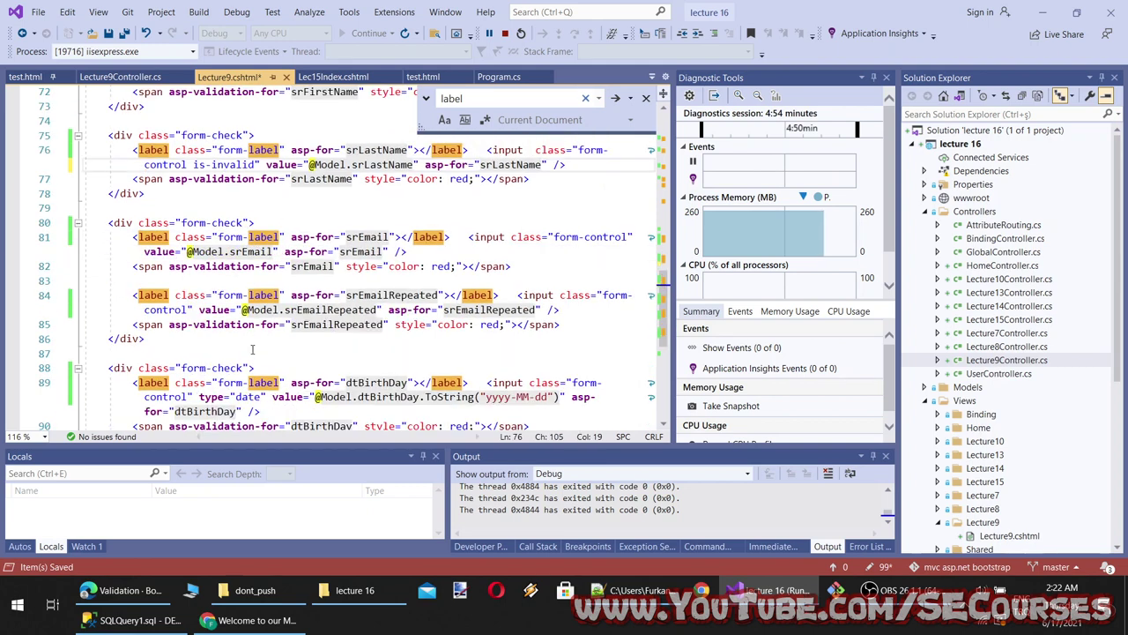
left_click(624, 236)
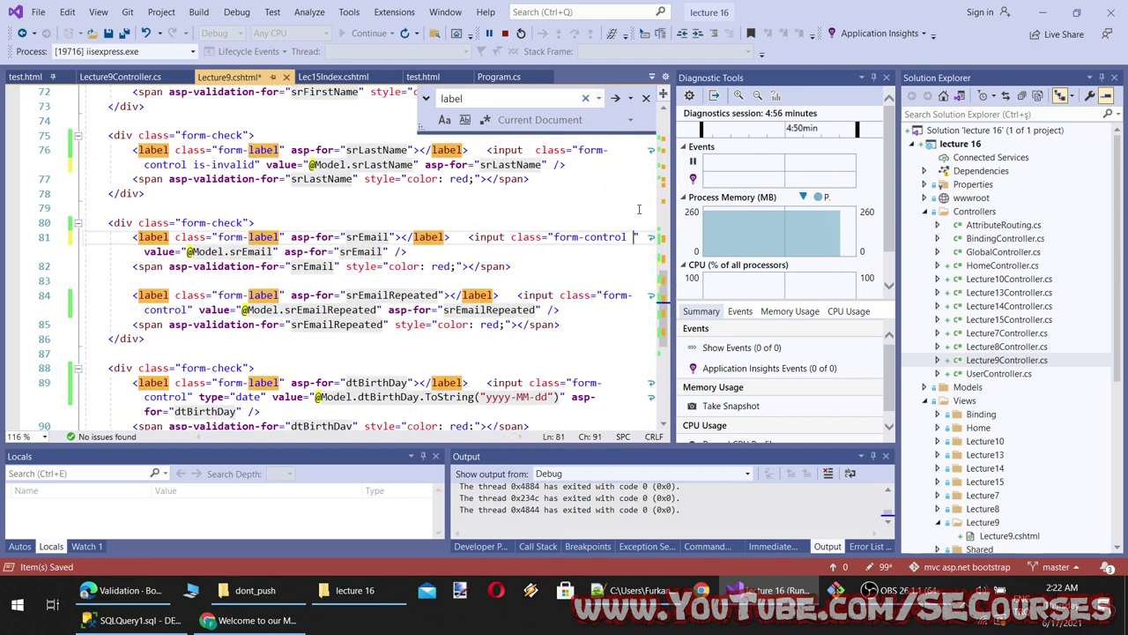
key("ctrl+v")
left_click(192, 310)
key("ctrl+v")
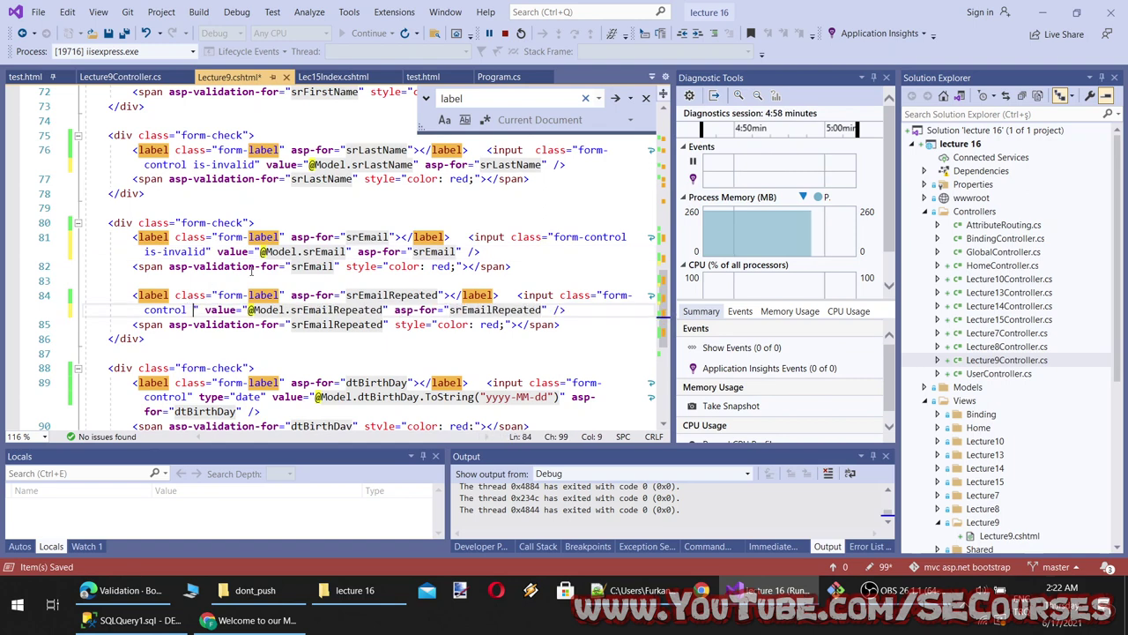
scroll(260, 344, "down", 3)
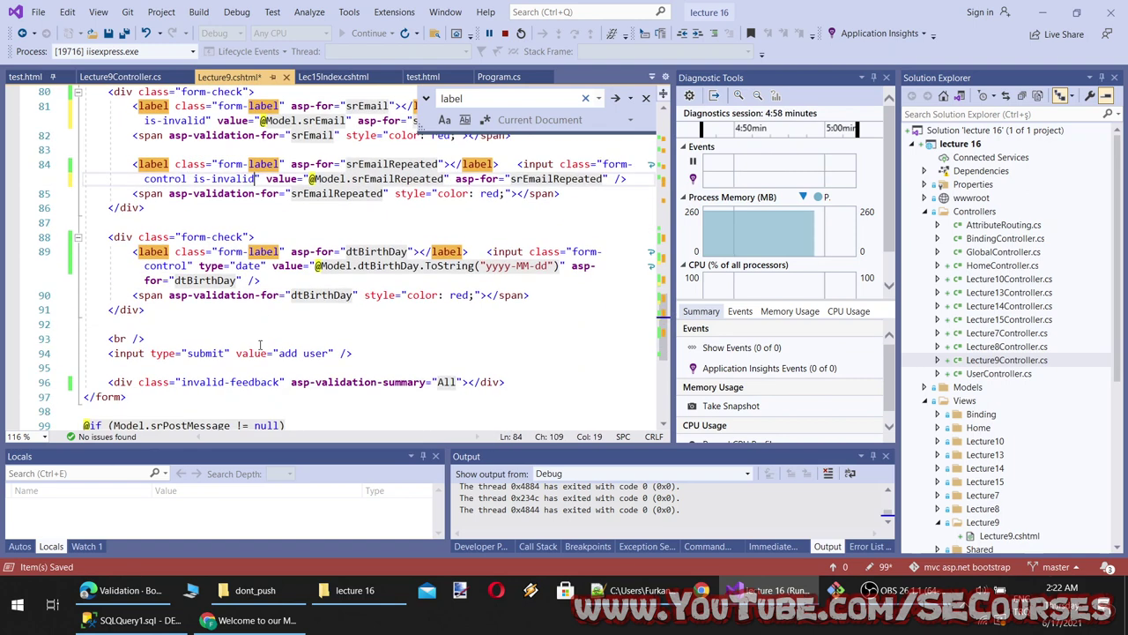
left_click(188, 266)
key("ctrl+v")
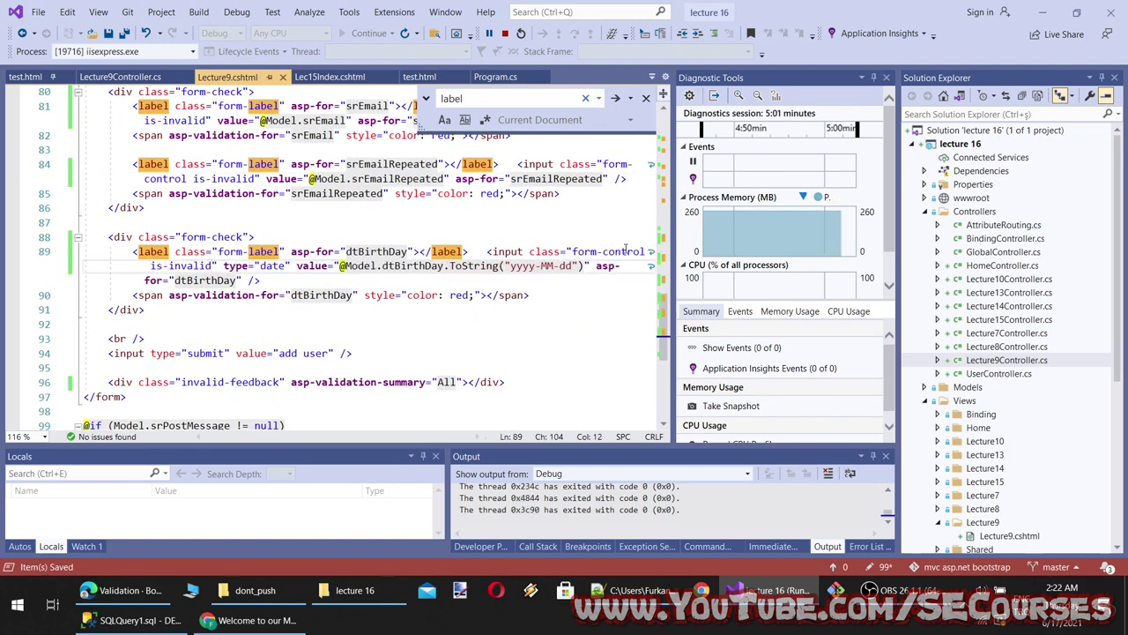
Open the /lecture9 page in Chrome
left_click(251, 620)
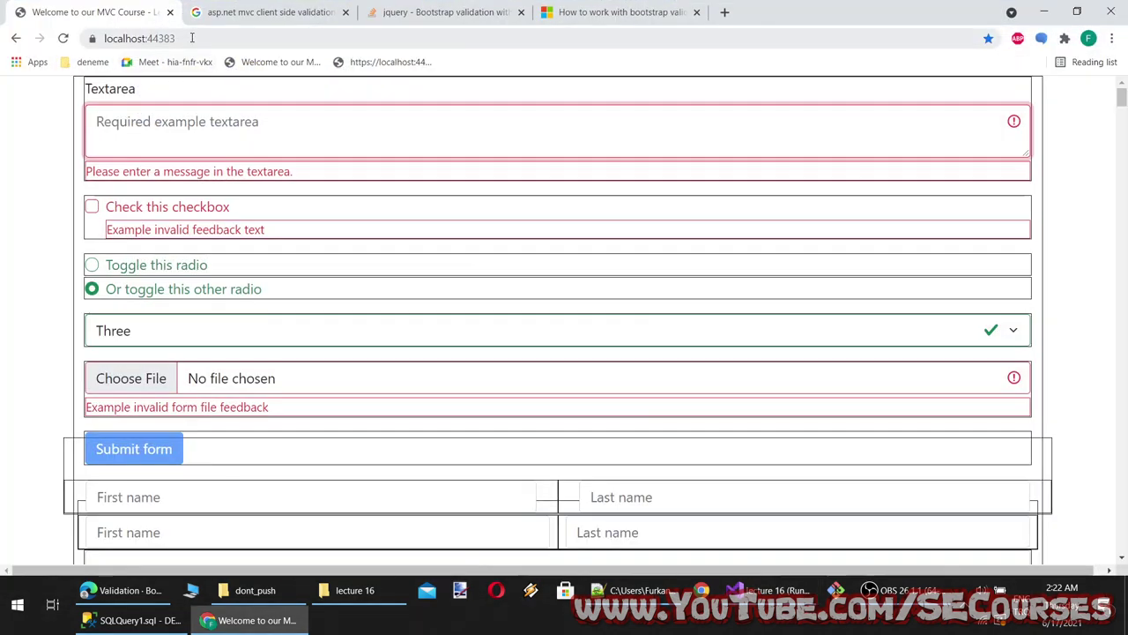
left_click(217, 38)
type("/le")
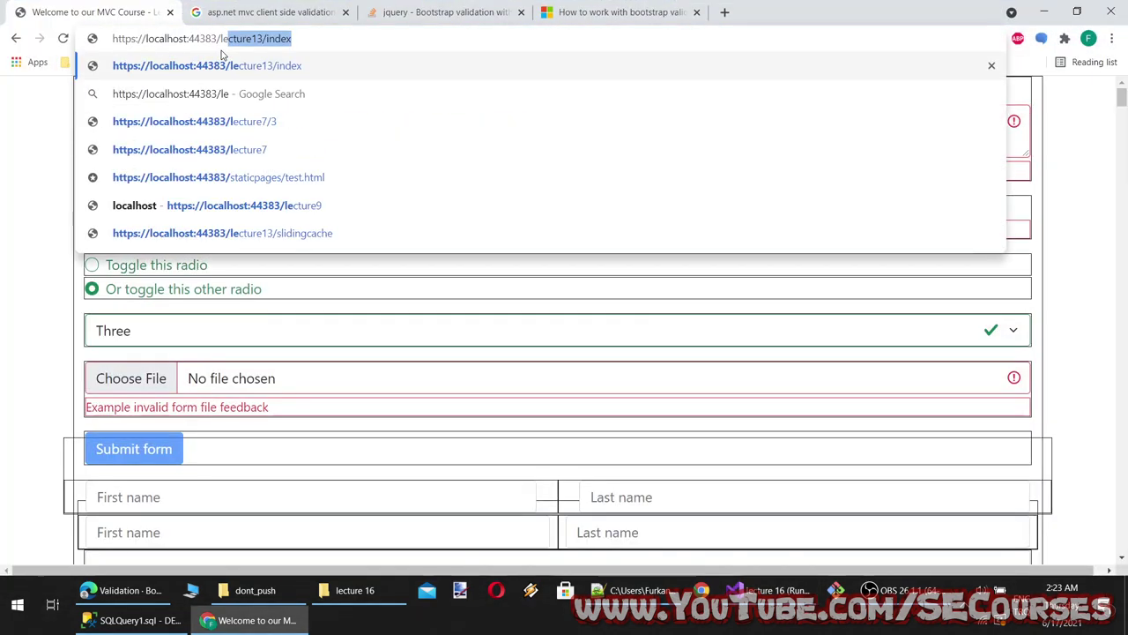
type("cture9")
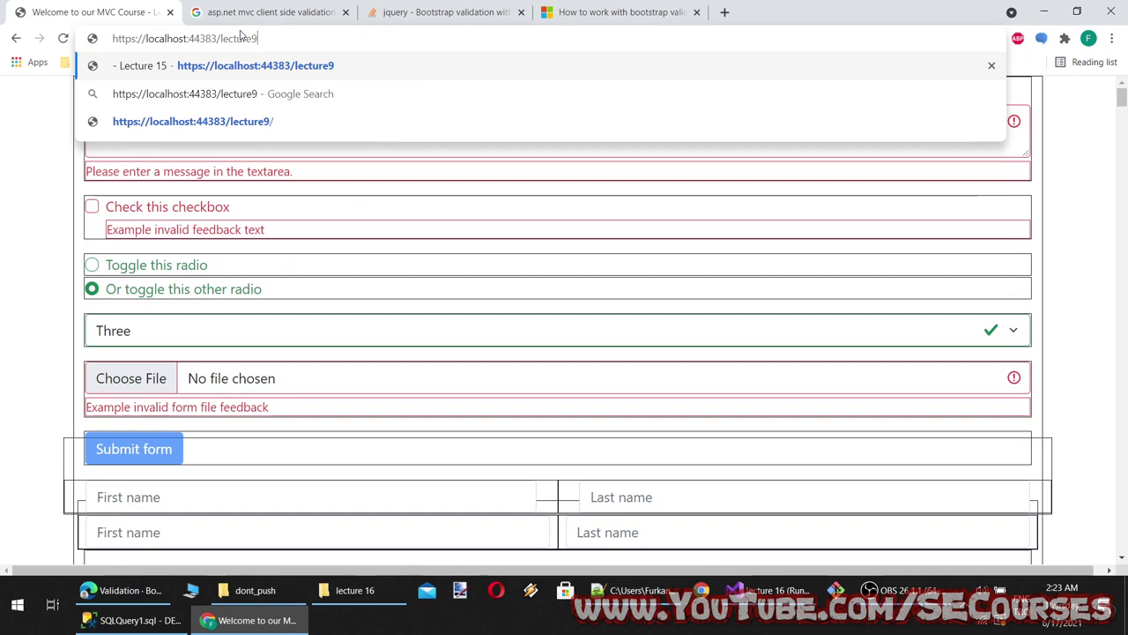
key("Return")
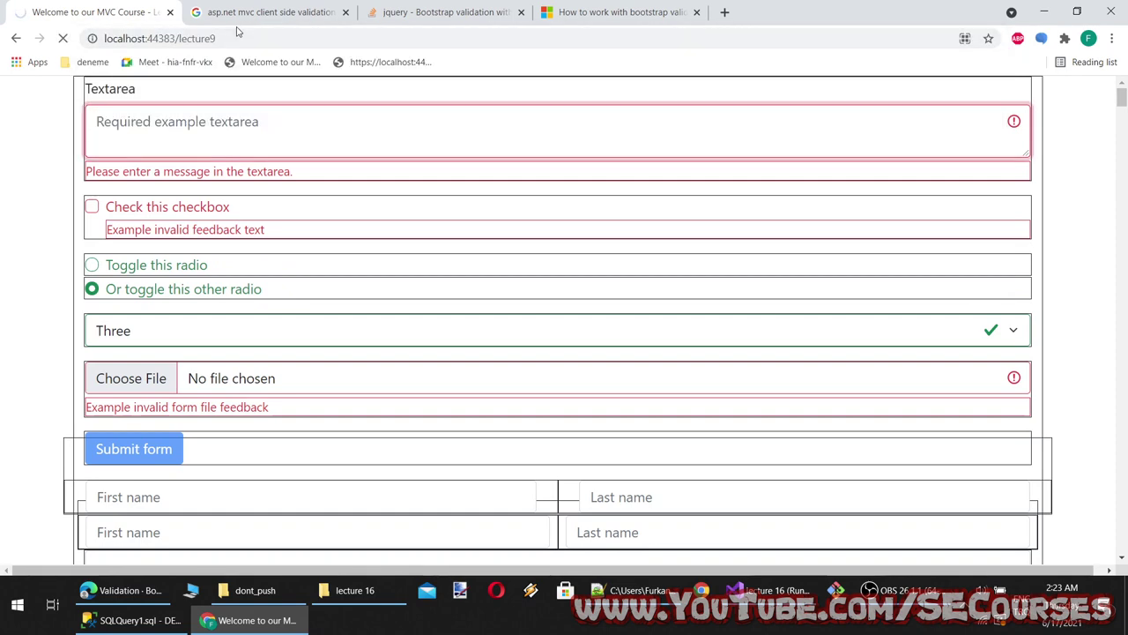
scroll(277, 294, "down", 3)
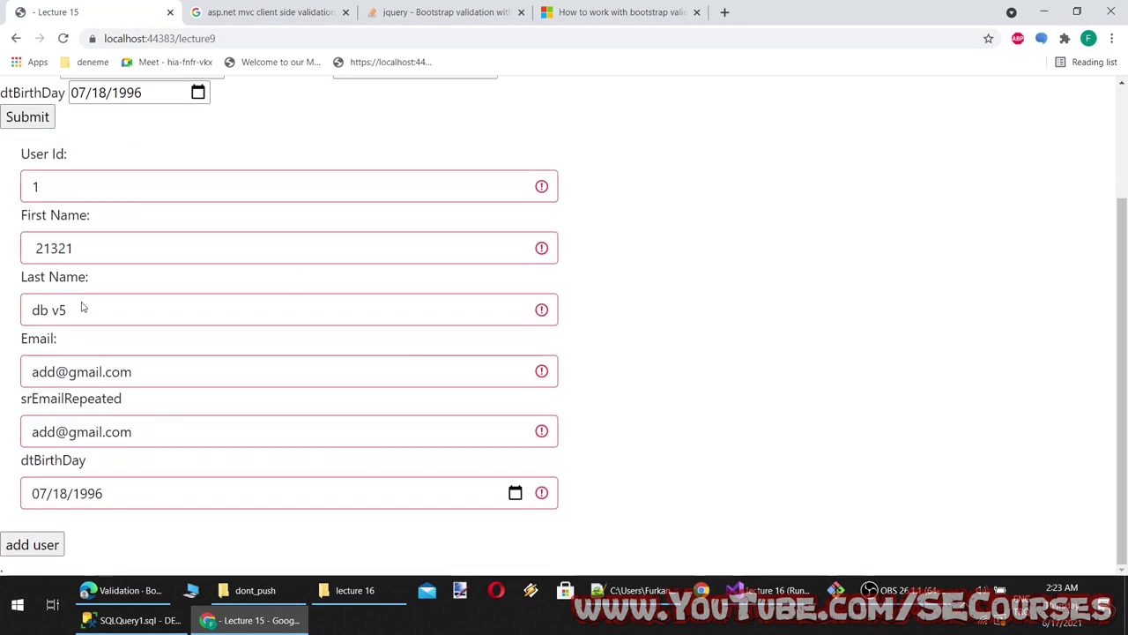
Enter 123 as the User Id and 'afas' as the First Name
double_click(78, 181)
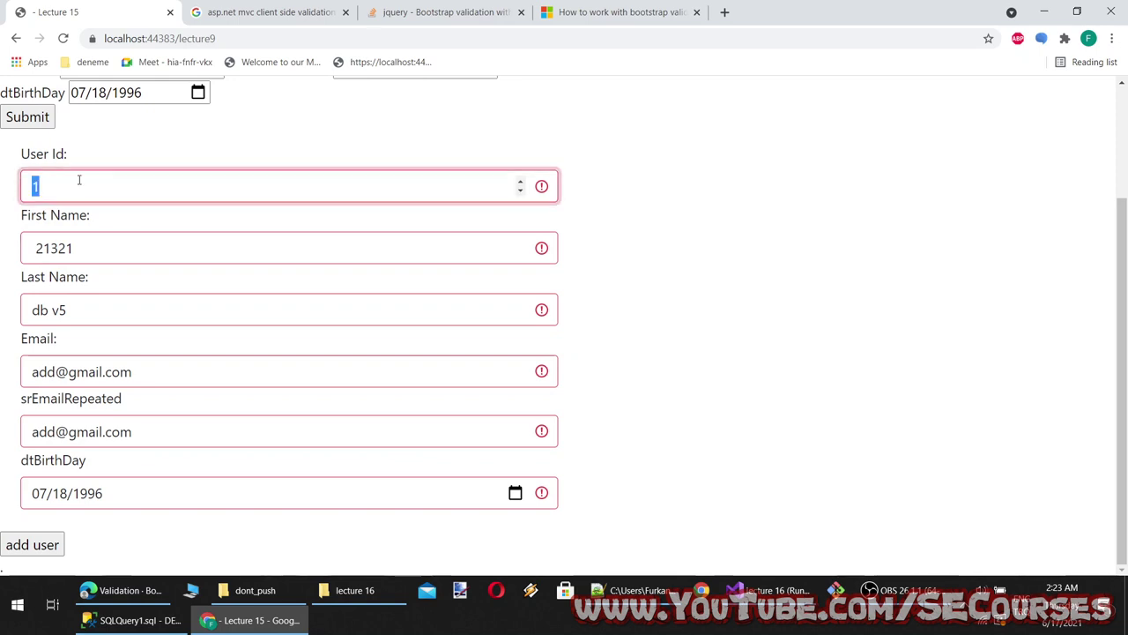
left_click(521, 182)
left_click(521, 181)
left_click(217, 247)
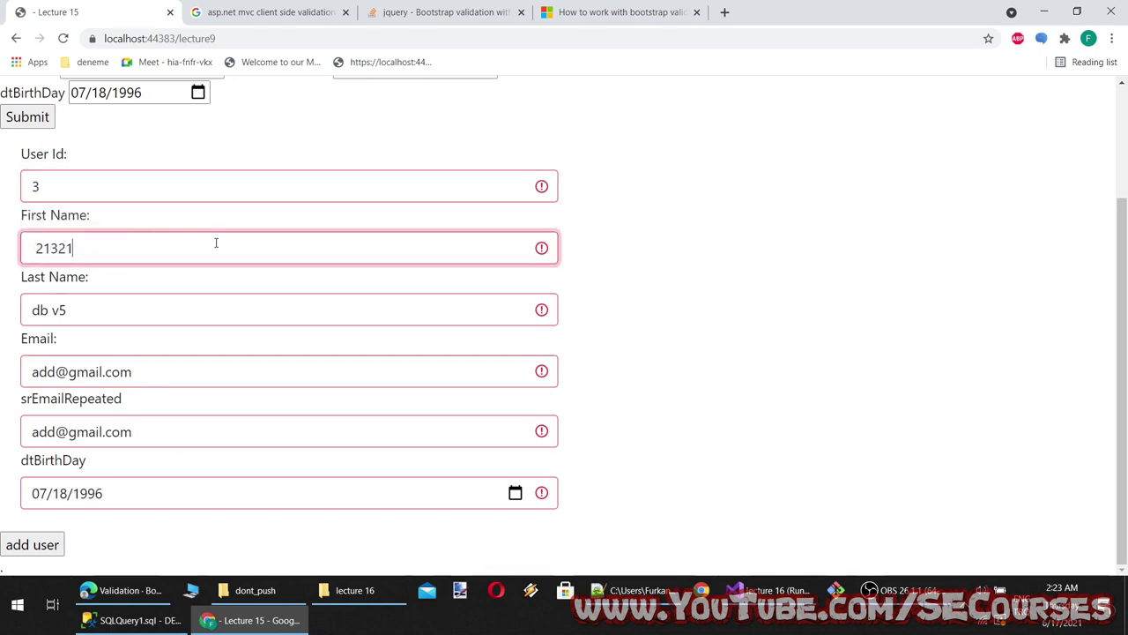
key("shift+Tab")
type("123")
left_click(217, 255)
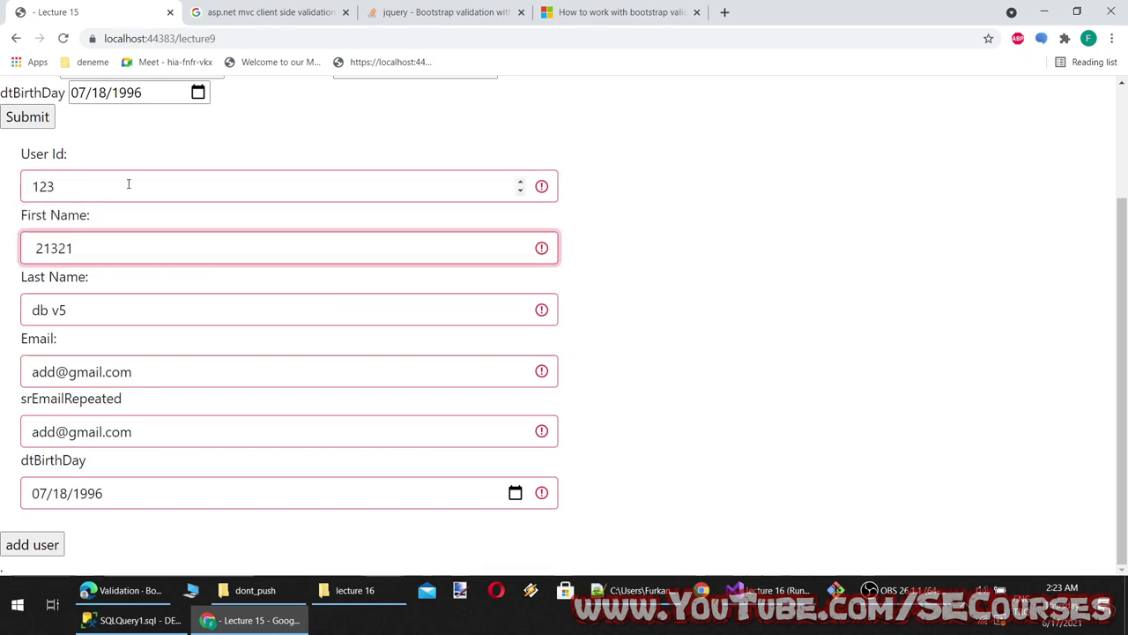
left_click(129, 185)
double_click(106, 252)
type("afas")
Enter 'sfdsg' and then 'ghjghjg' as the Last Name, moving between fields
left_click(144, 302)
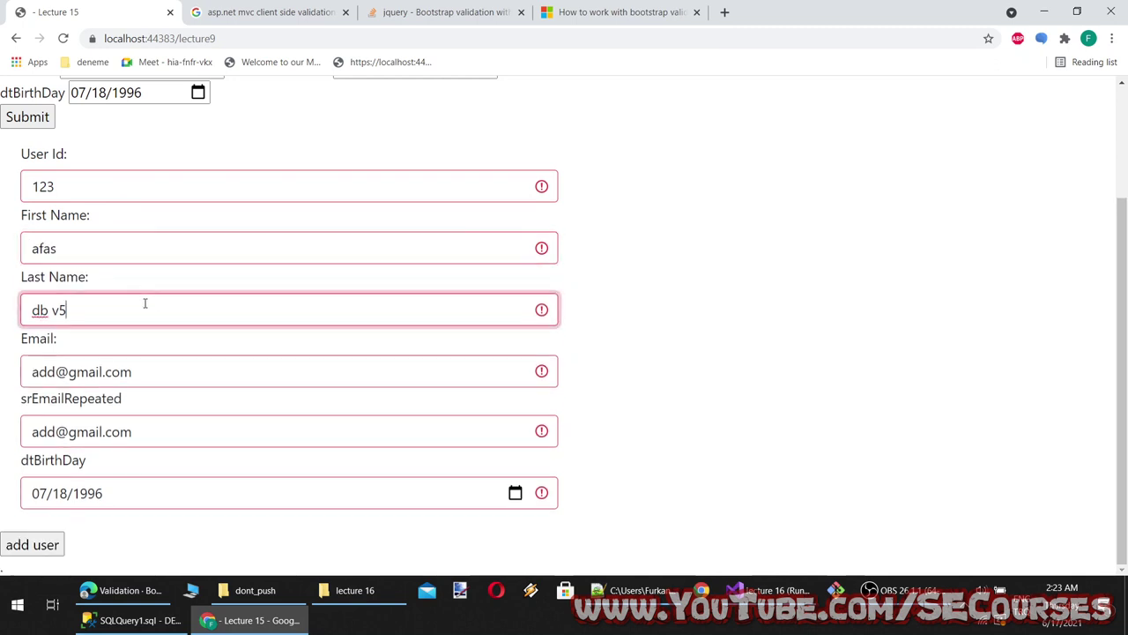
key("BackSpace")
key("BackSpace")
key("BackSpace")
key("BackSpace")
type("sfdsg")
left_click(199, 363)
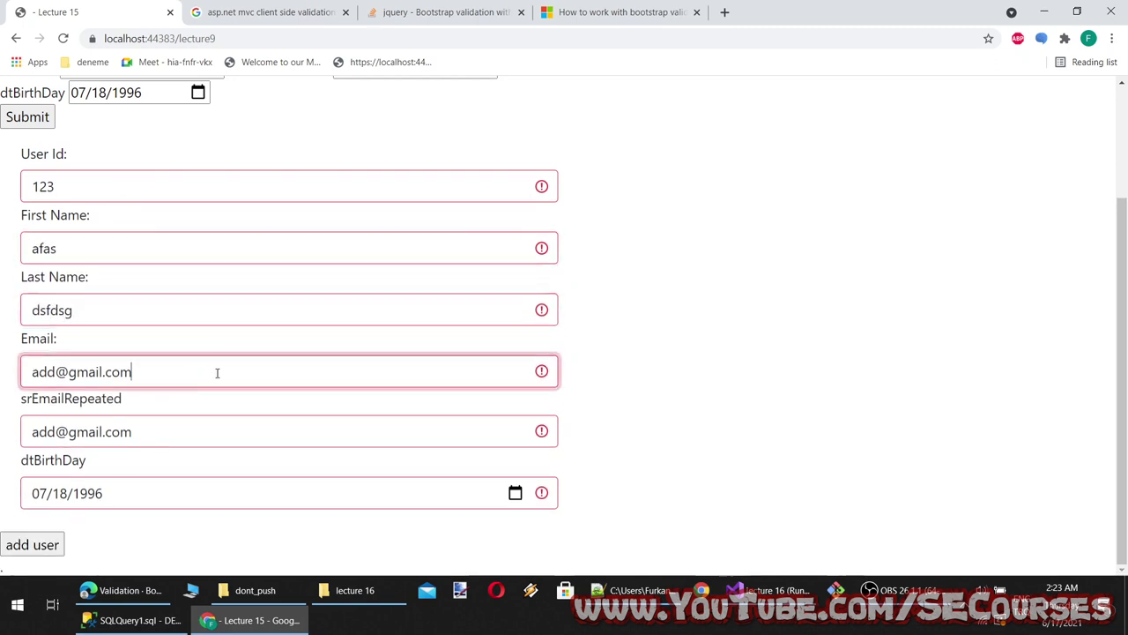
left_click(146, 300)
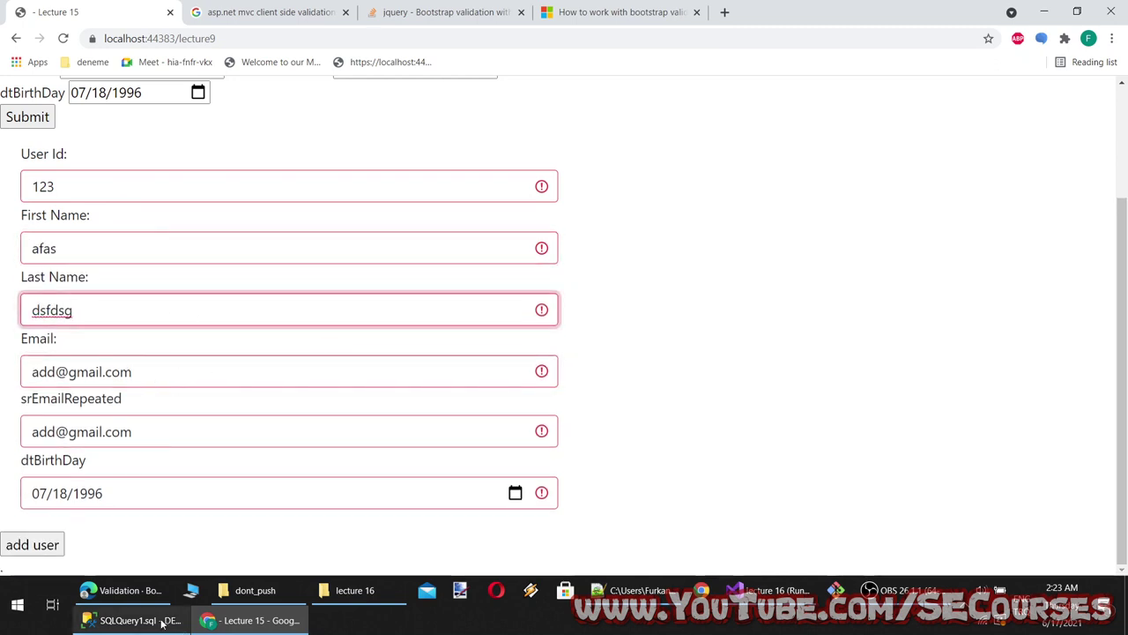
double_click(132, 311)
type("ghjghjg")
left_click(137, 372)
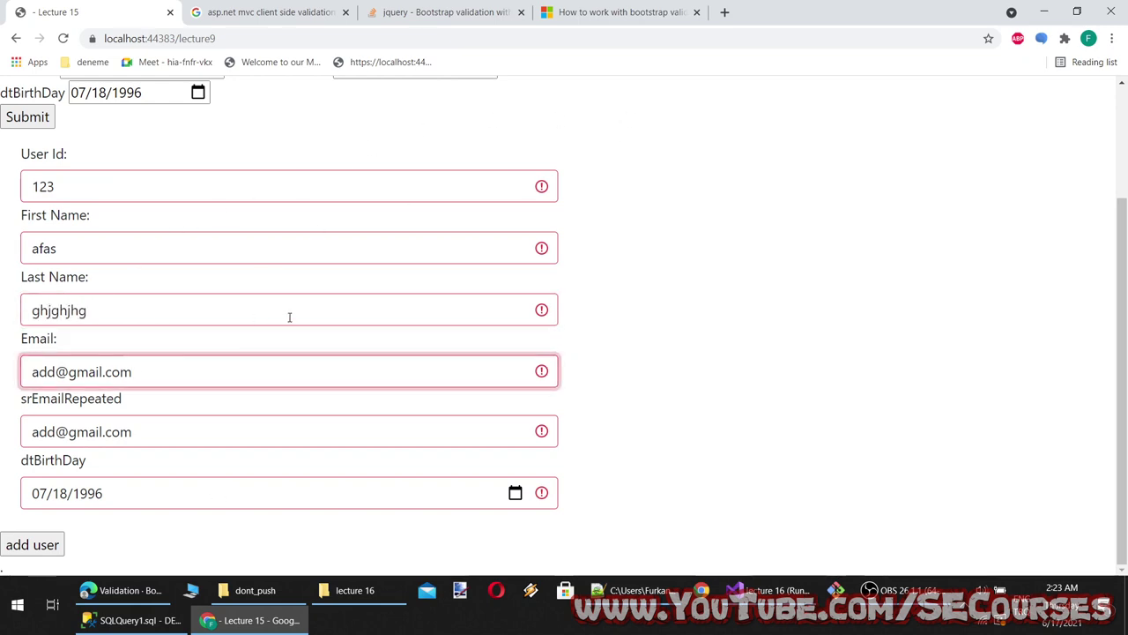
left_click(542, 305)
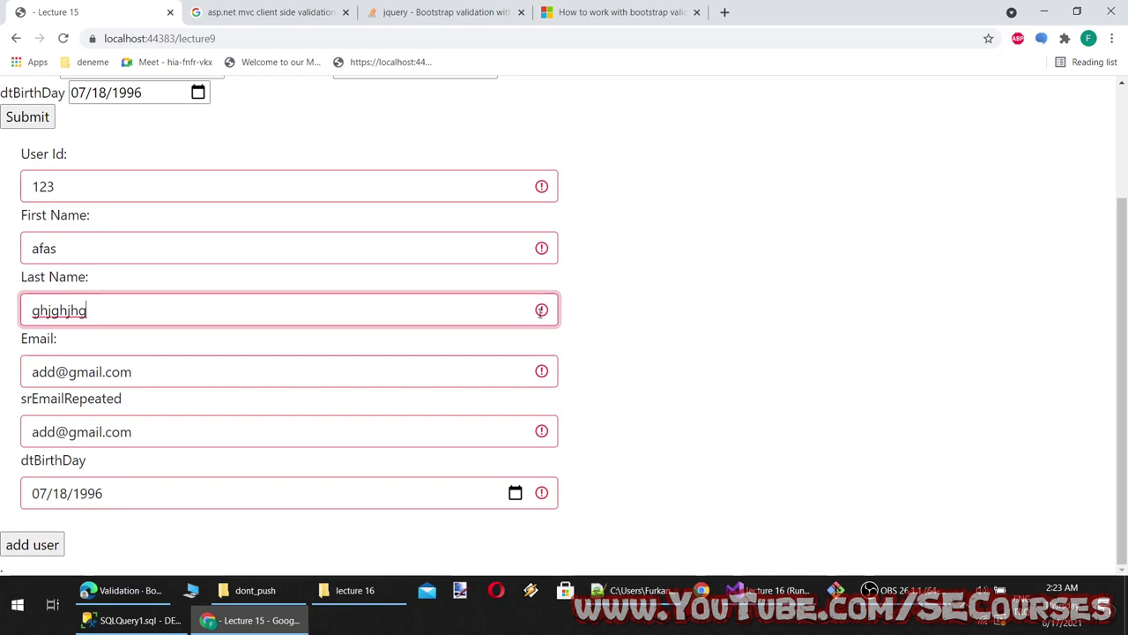
key("alt+Tab")
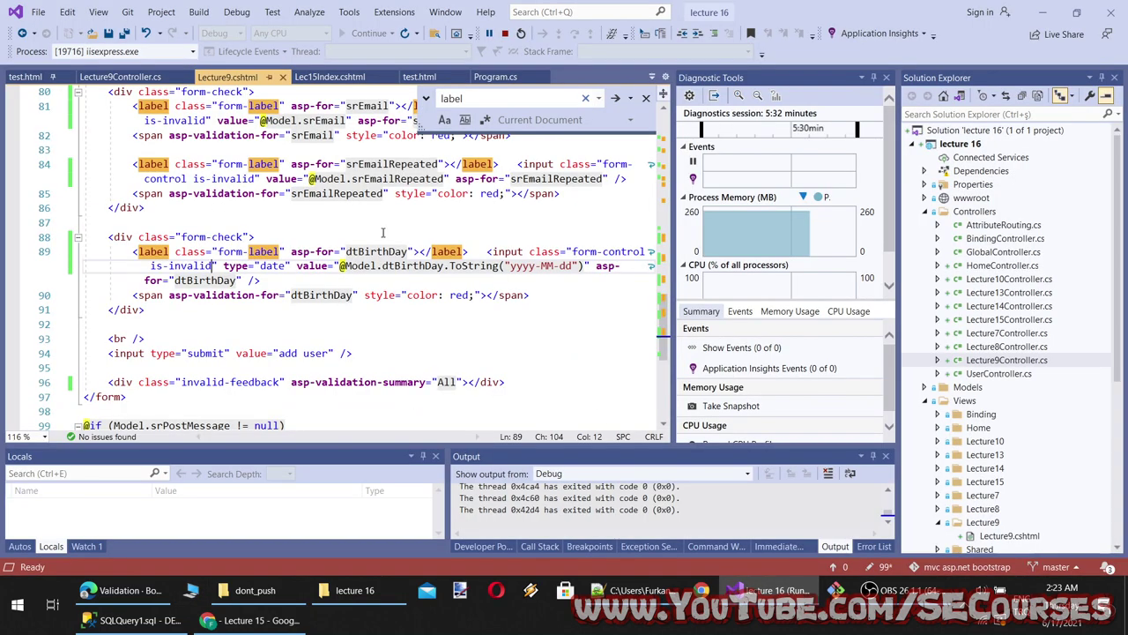
Check the textarea's required attribute in Lec15Index.cshtml and return to Lecture9.cshtml
left_click(329, 77)
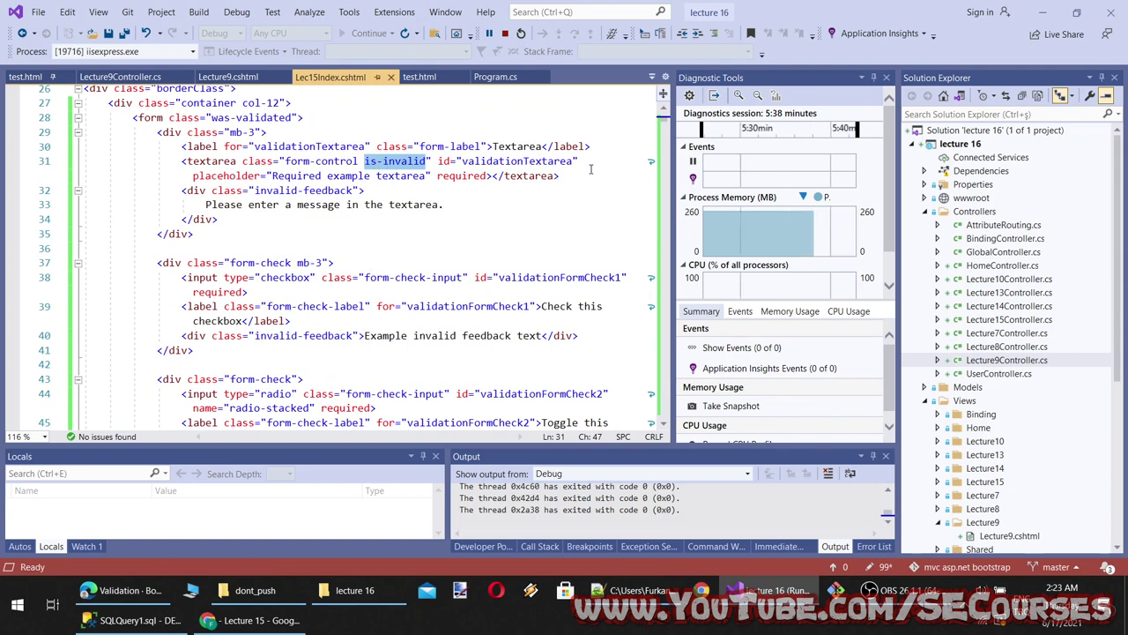
double_click(462, 175)
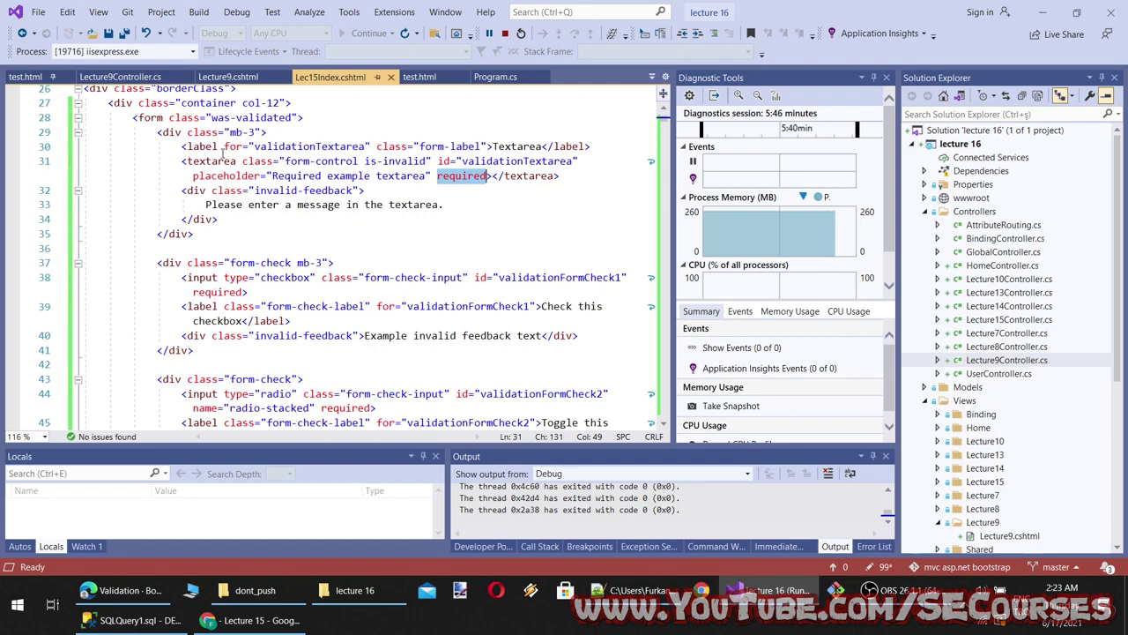
left_click(226, 76)
scroll(388, 291, "up", 6)
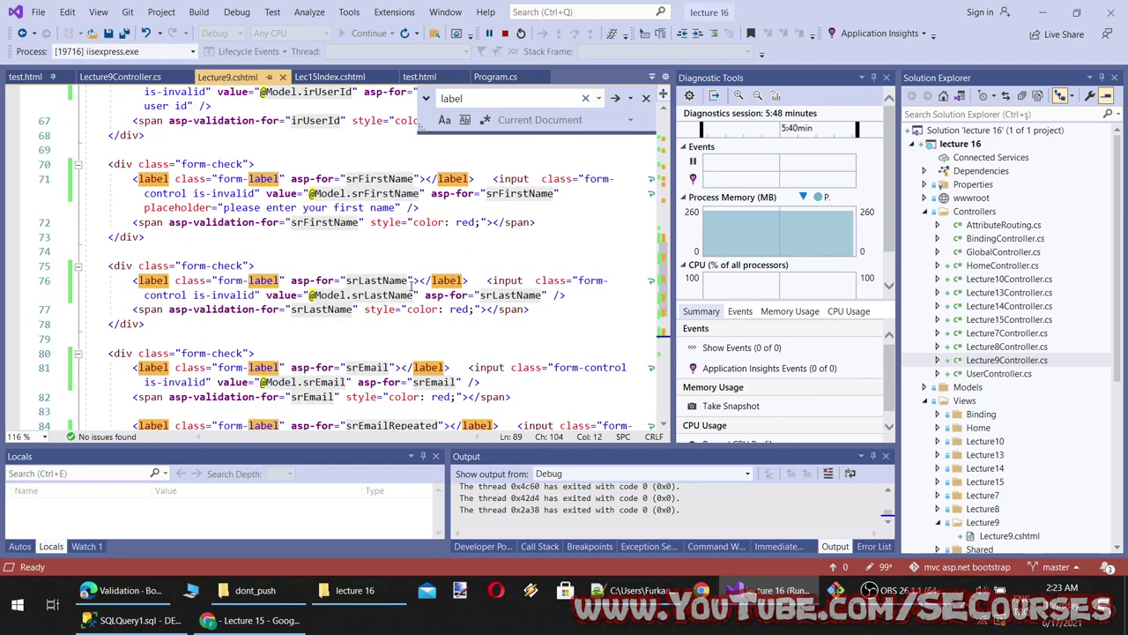
scroll(402, 274, "up", 1)
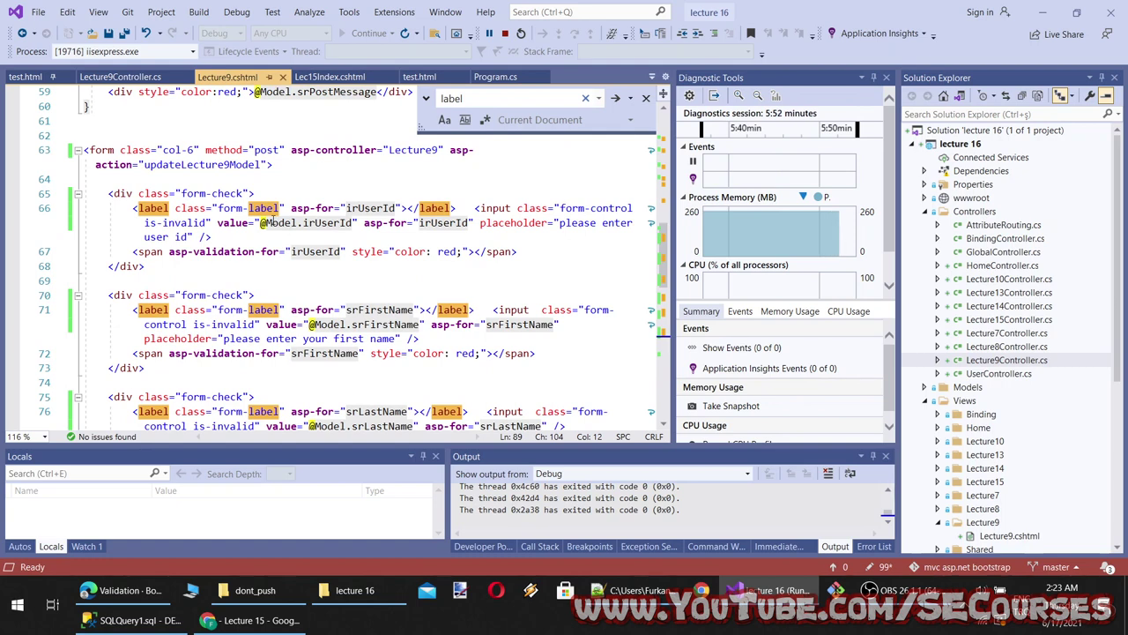
Add required to the user id, first name and last name inputs
left_click(202, 236)
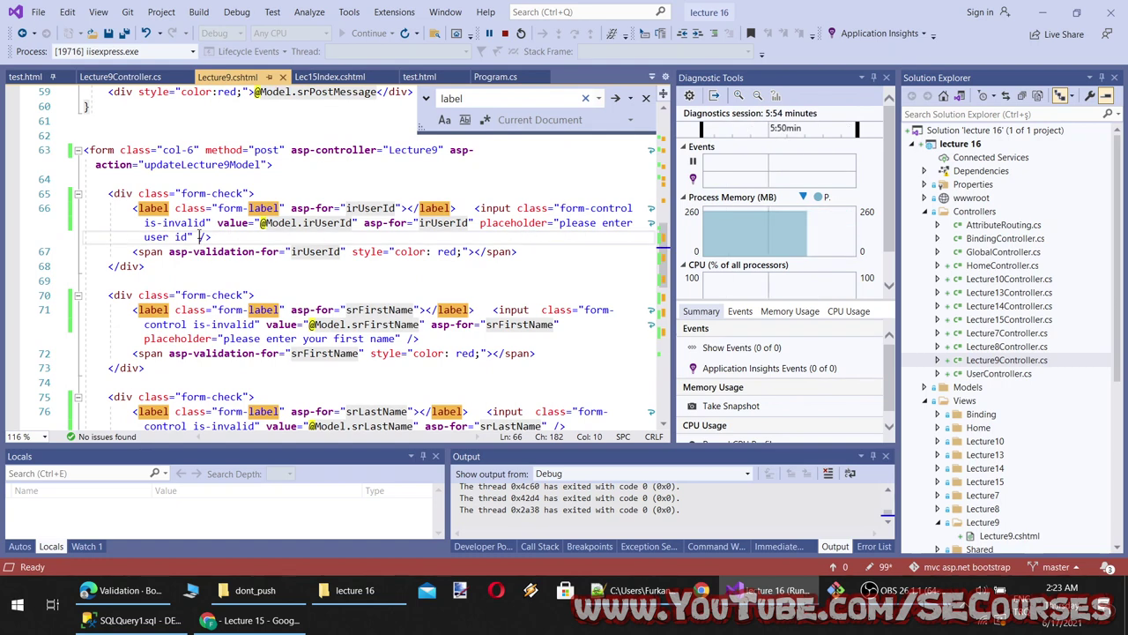
type("required")
scroll(298, 281, "down", 2)
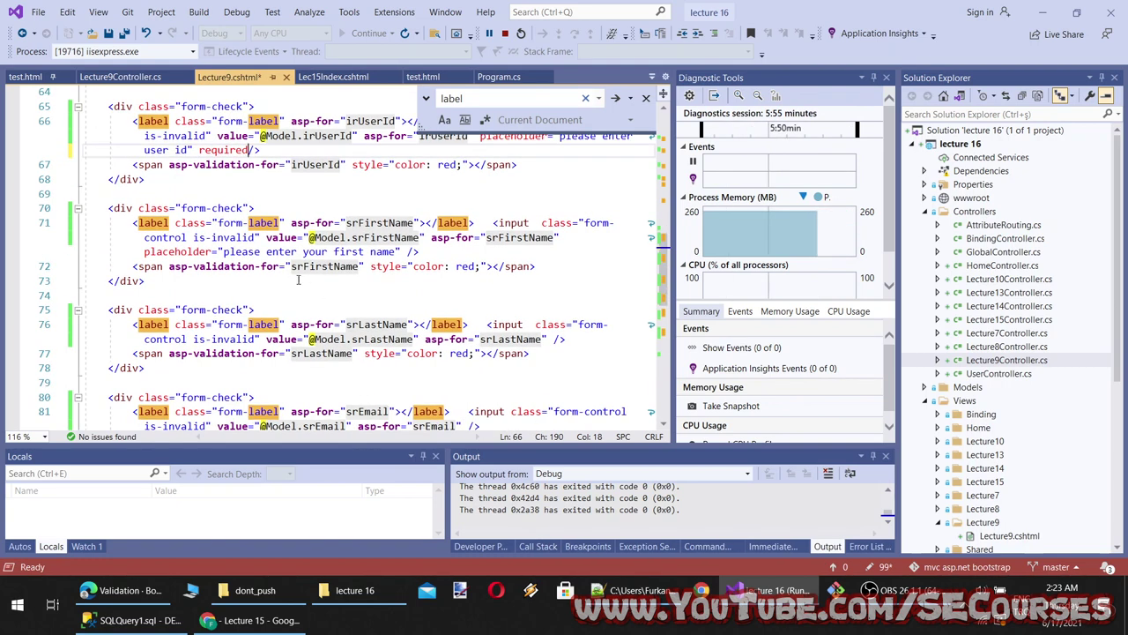
left_click(410, 252)
type("required")
scroll(526, 298, "down", 1)
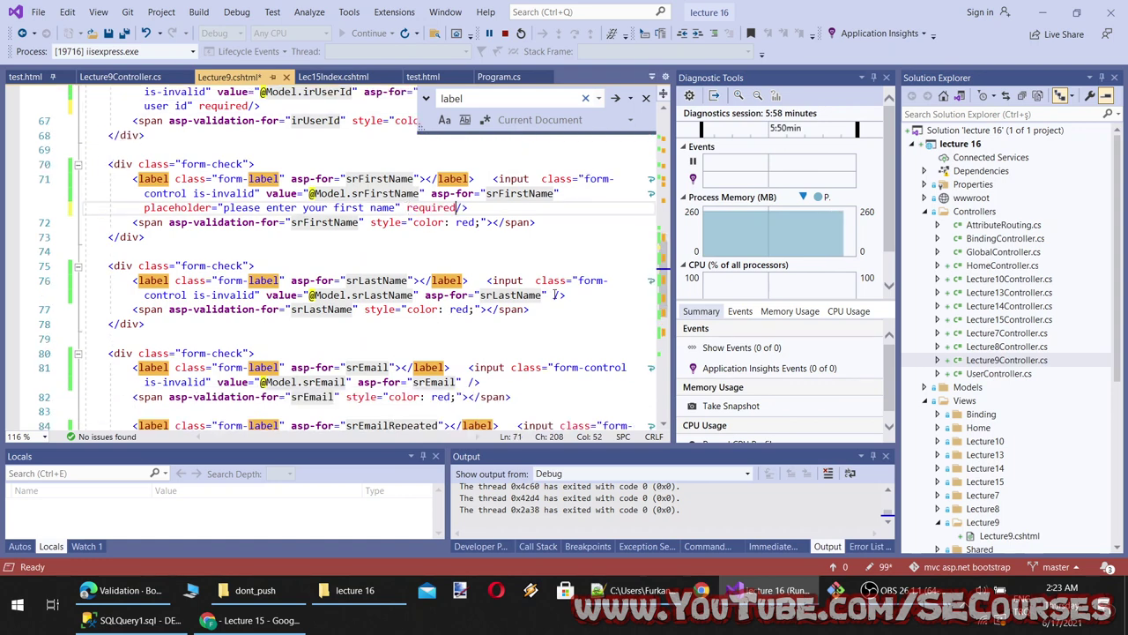
left_click(553, 294)
type("required")
scroll(474, 214, "down", 3)
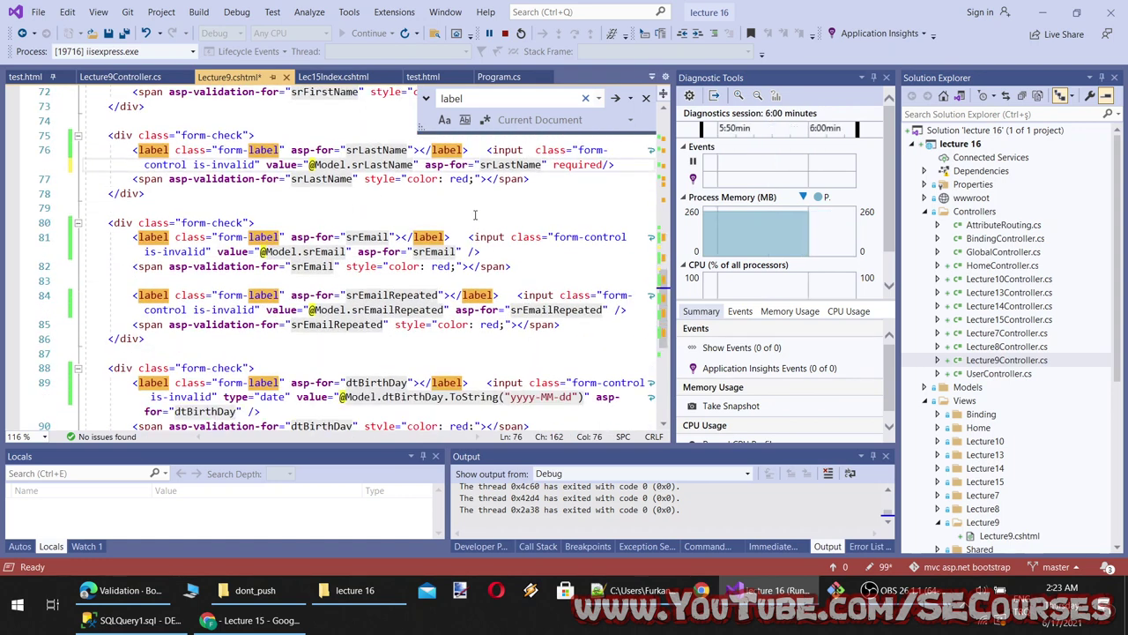
Add required to the email, repeated email and birthday inputs
left_click(465, 252)
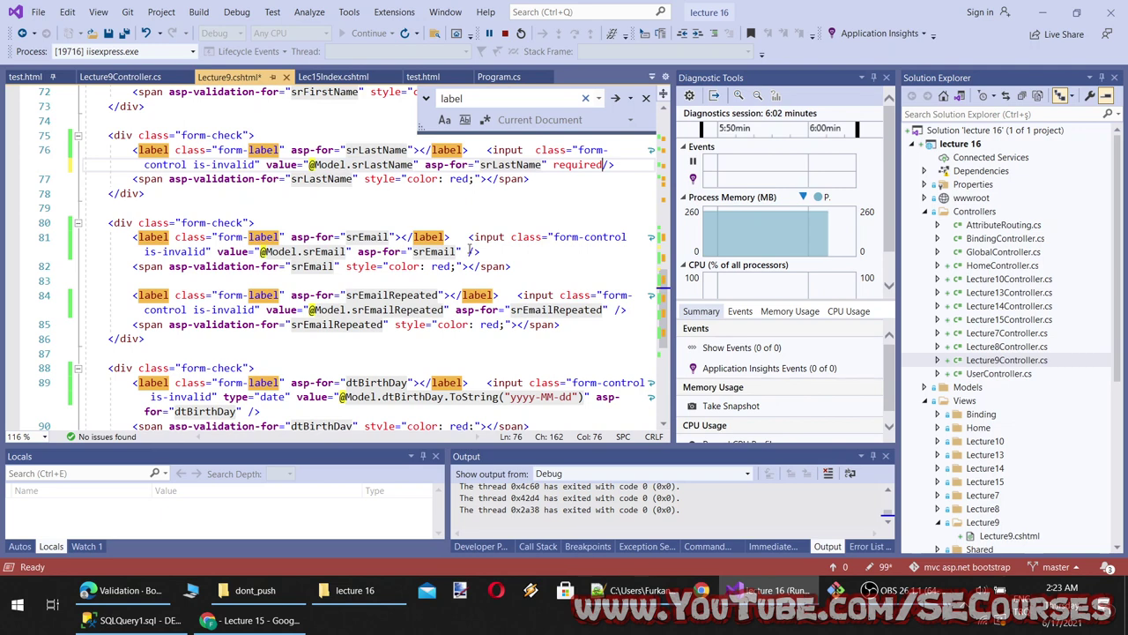
type("required")
scroll(467, 294, "down", 2)
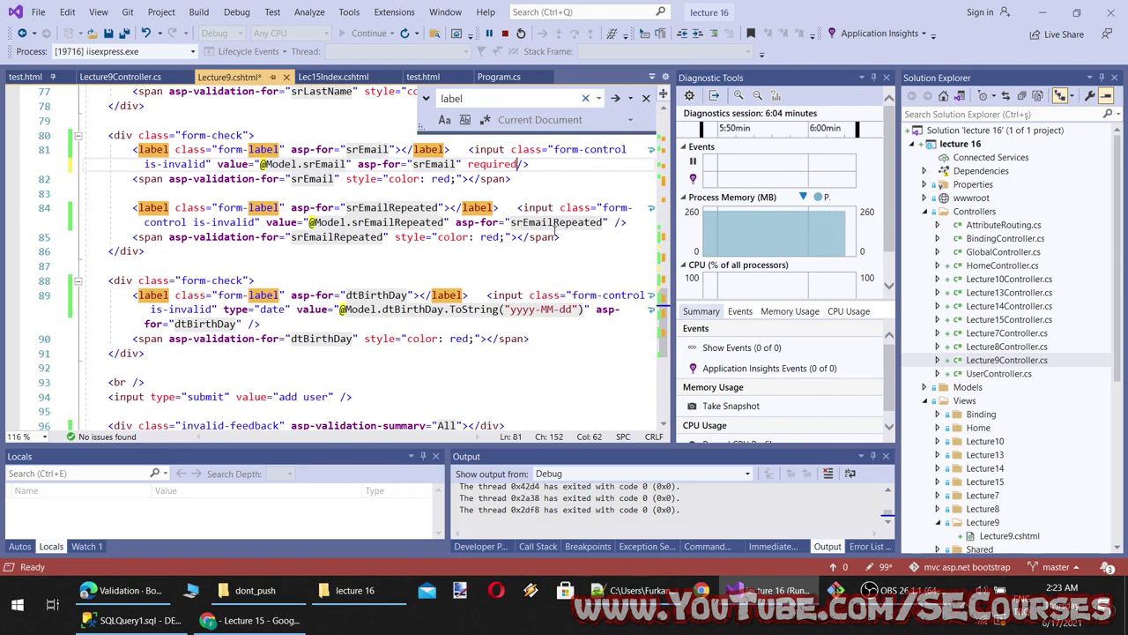
left_click(612, 222)
type("required")
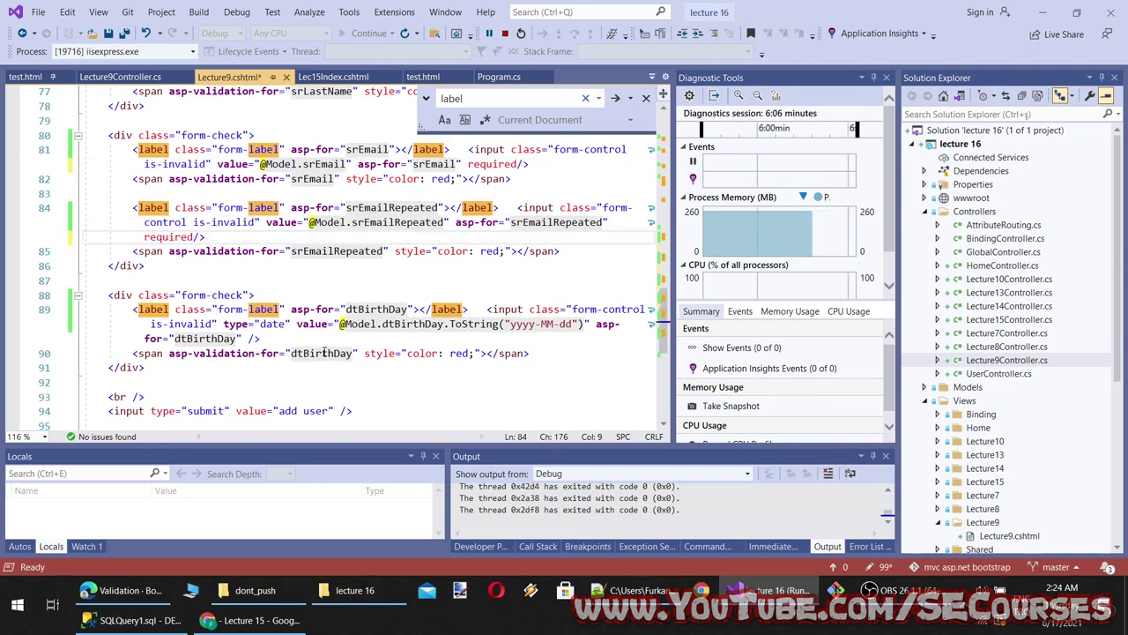
scroll(334, 364, "down", 1)
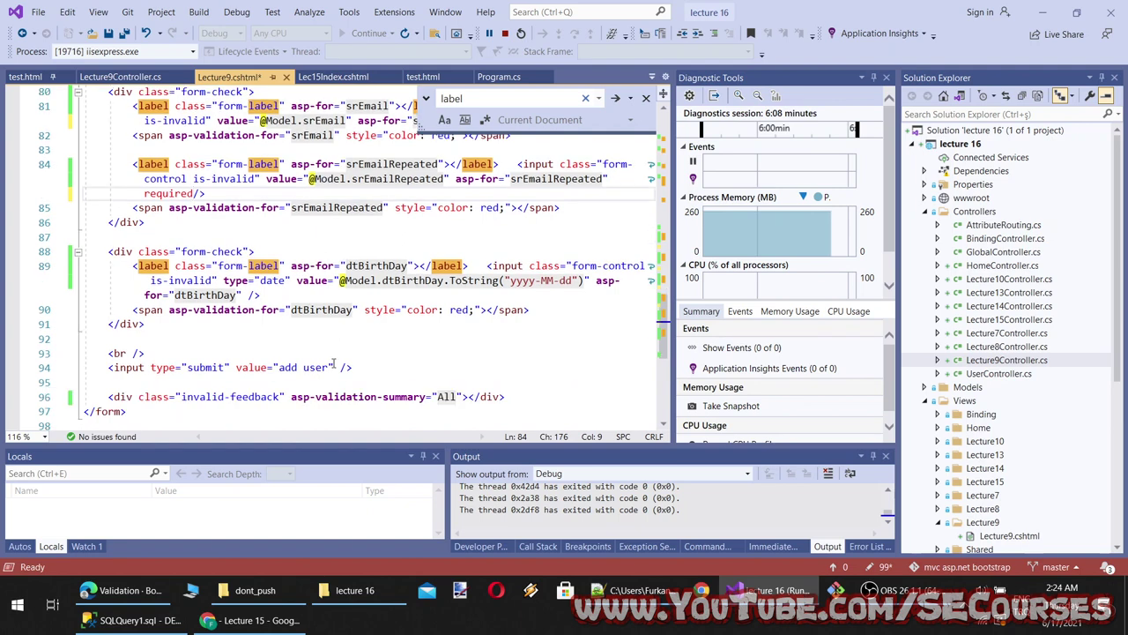
left_click(248, 296)
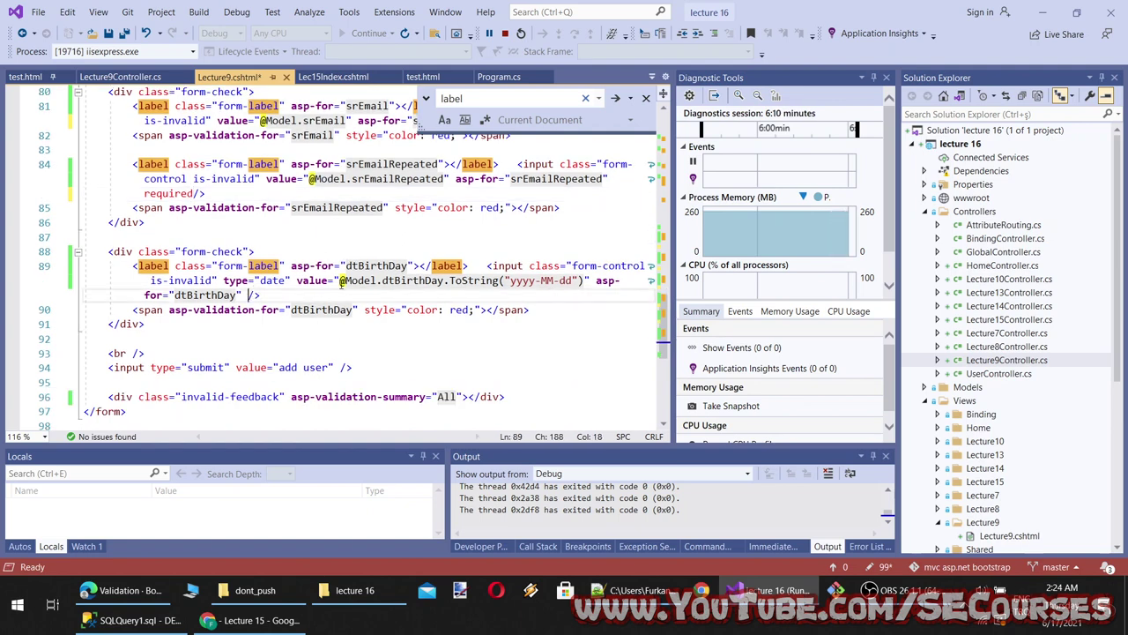
type("required")
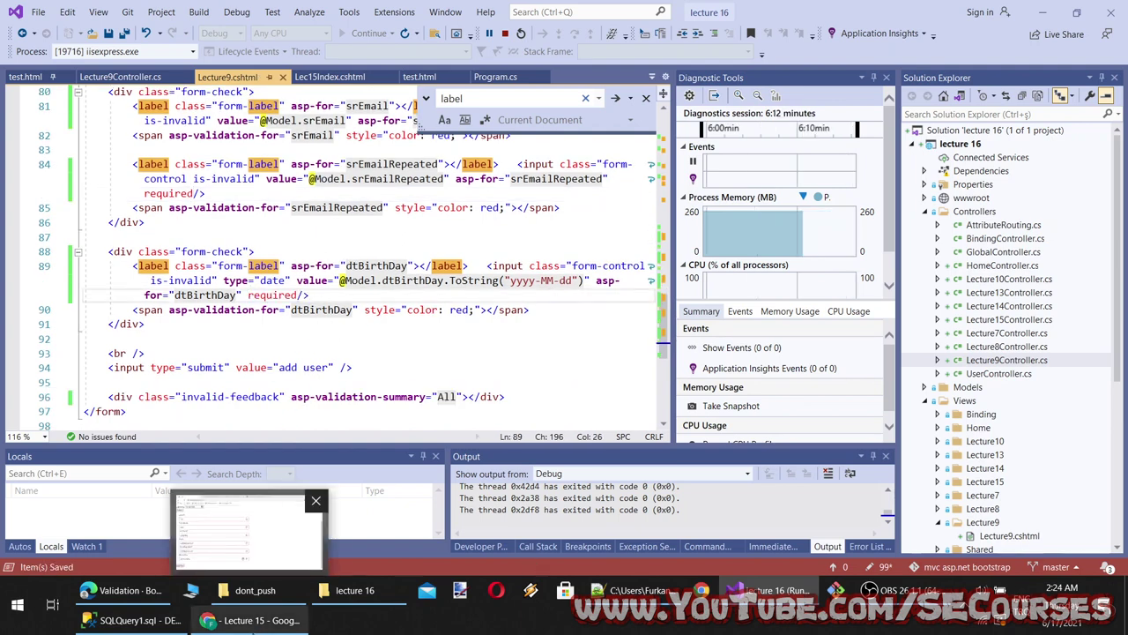
left_click(252, 620)
Reload the lecture9 form and enter User Id 2312 and First Name 'dgd'
left_click(63, 40)
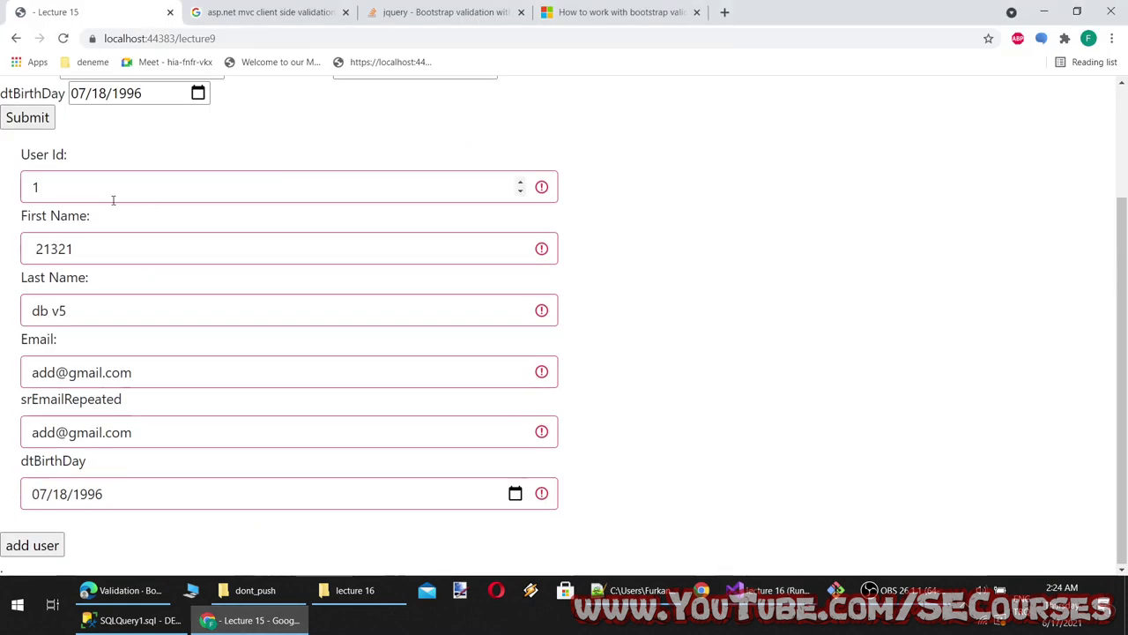
double_click(160, 190)
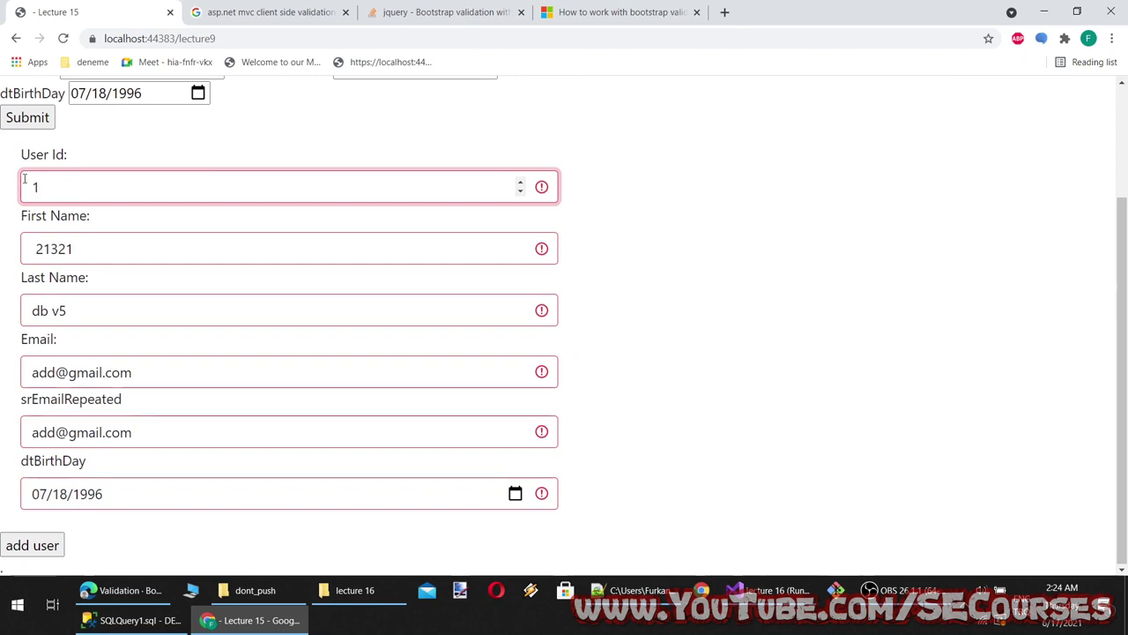
type("2312")
left_click(140, 233)
double_click(140, 233)
type("dgd")
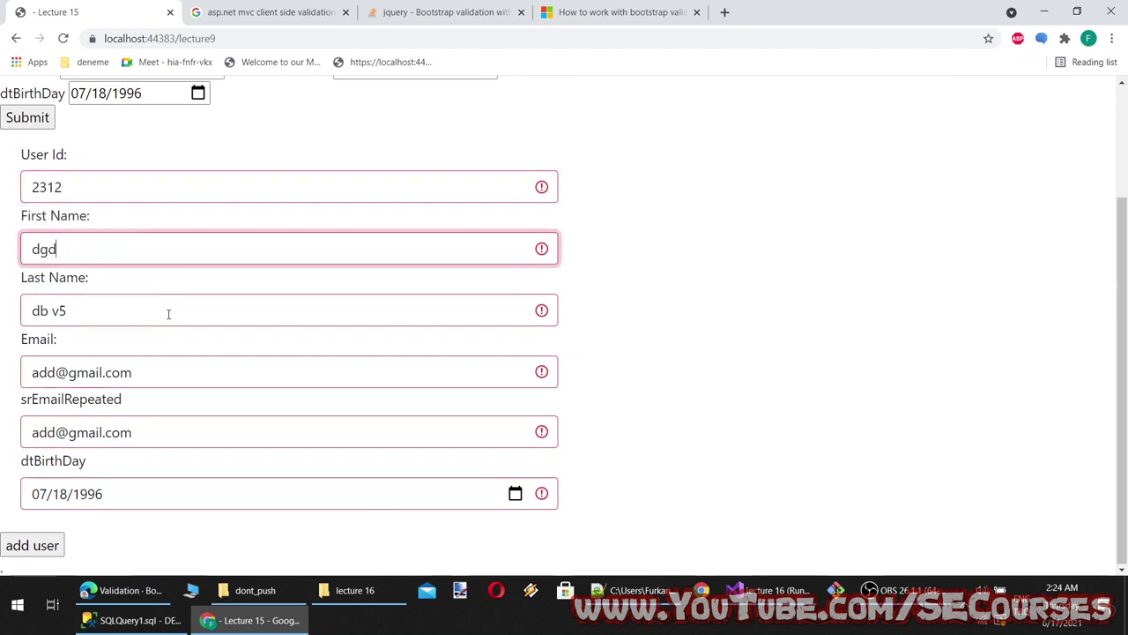
left_click(168, 312)
key("alt+Tab")
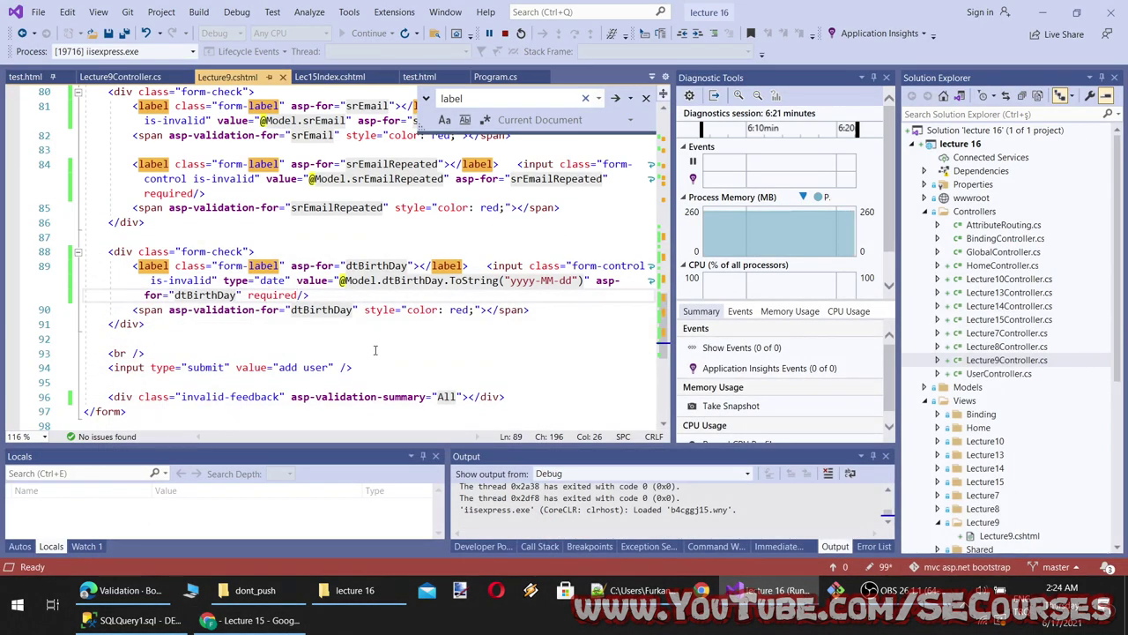
key("alt+Tab")
Reload the form again and enter First Name 'dsa' and Last Name 'po'
key("F5")
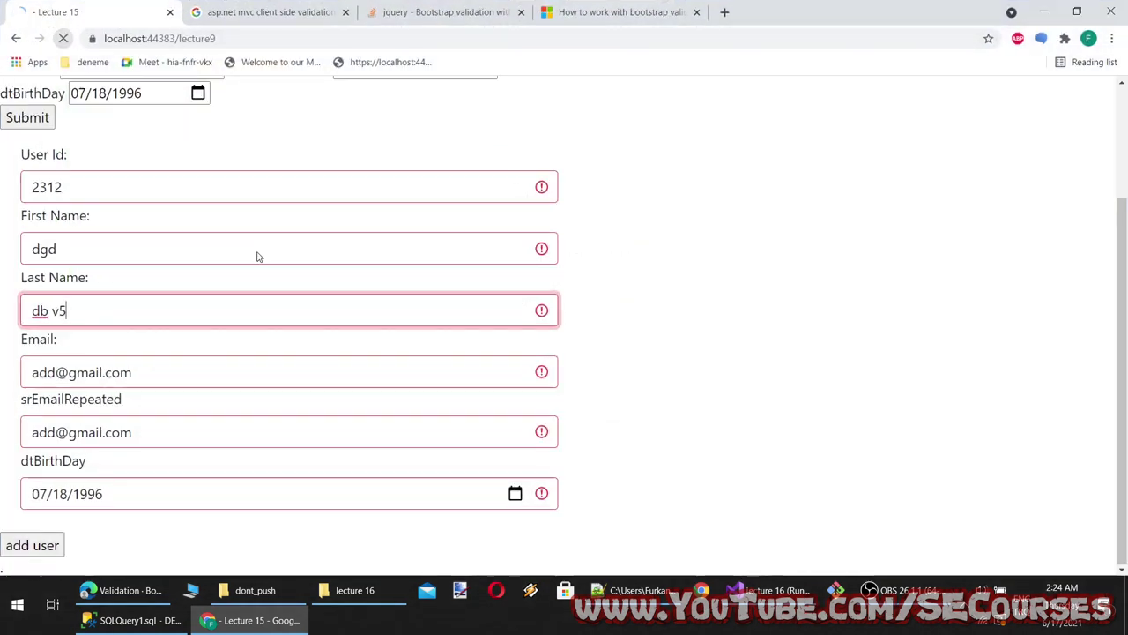
double_click(163, 250)
type("dsa")
triple_click(158, 299)
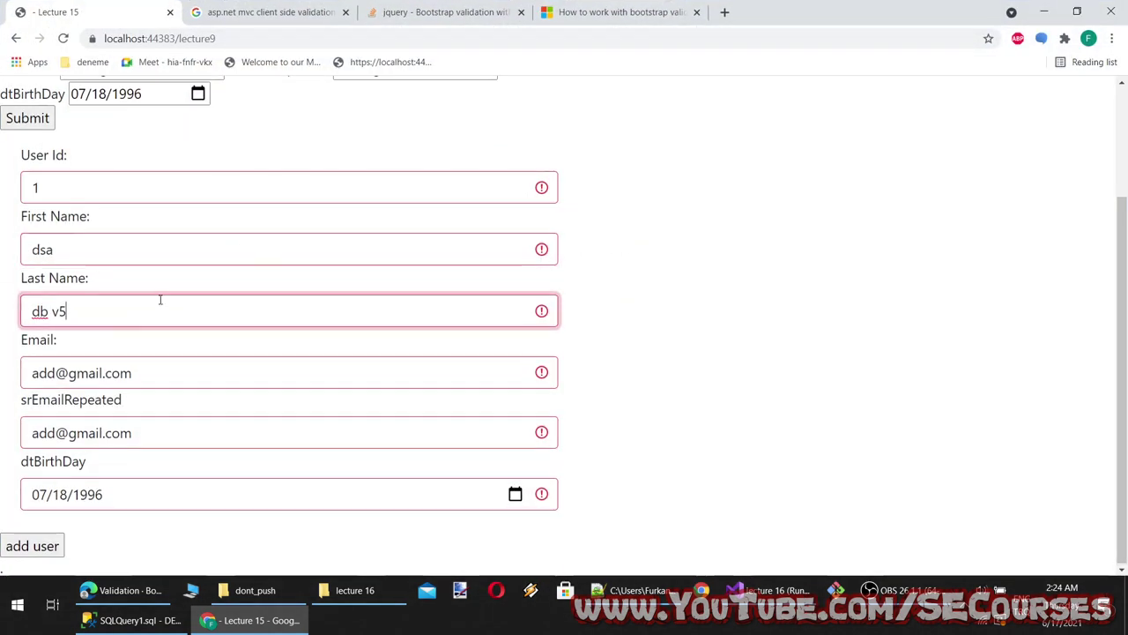
type("sad")
key("BackSpace")
key("BackSpace")
key("BackSpace")
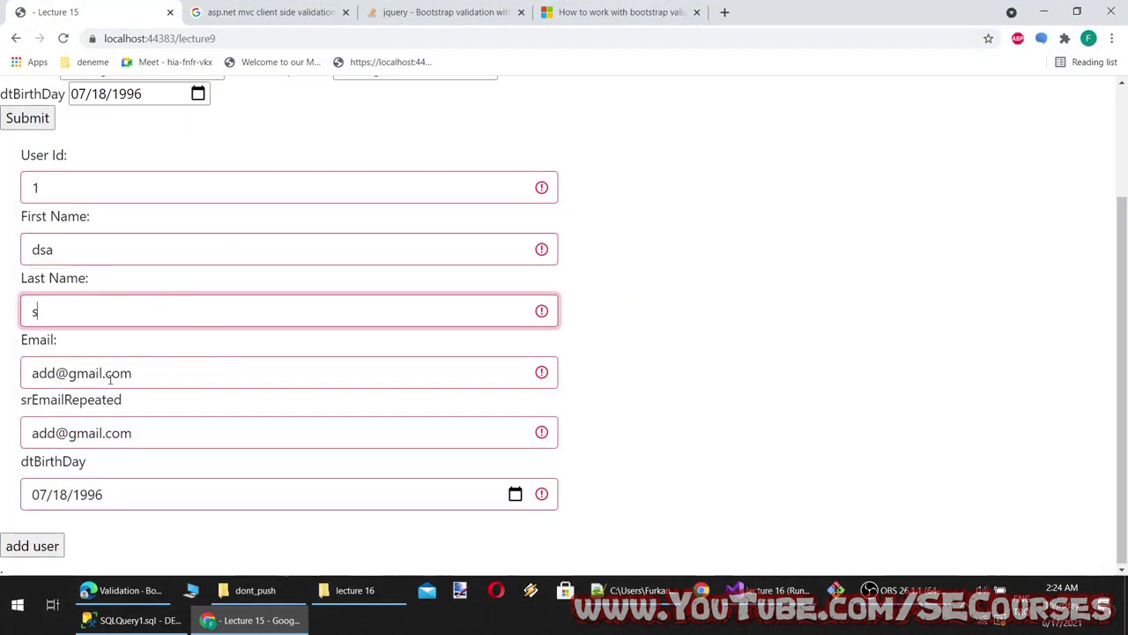
type("po")
left_click(723, 382)
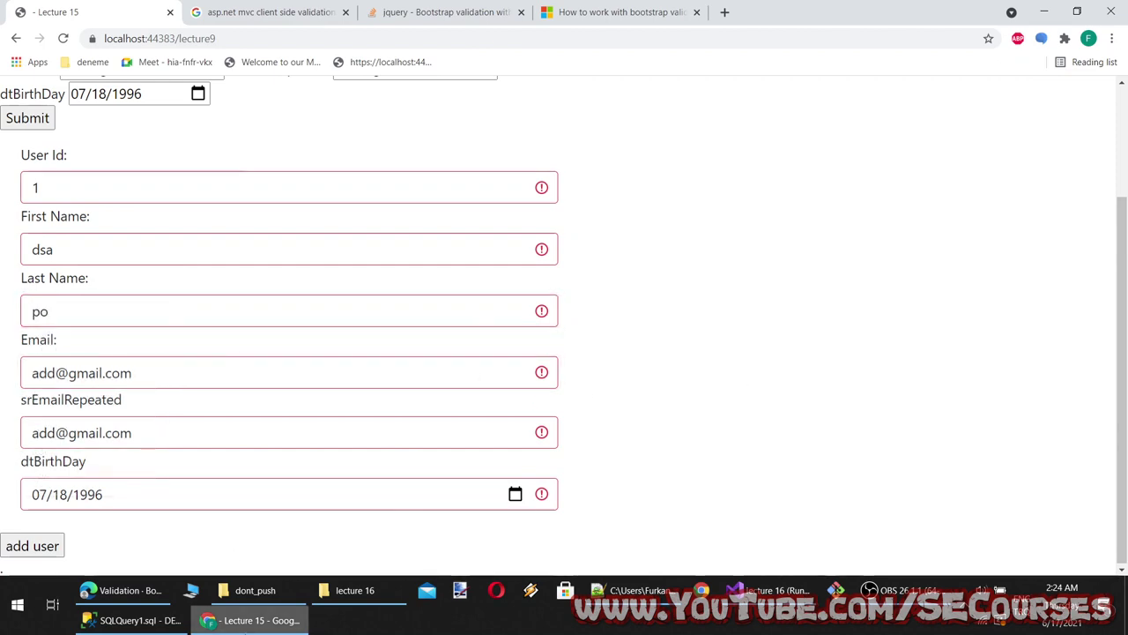
key("alt+Tab")
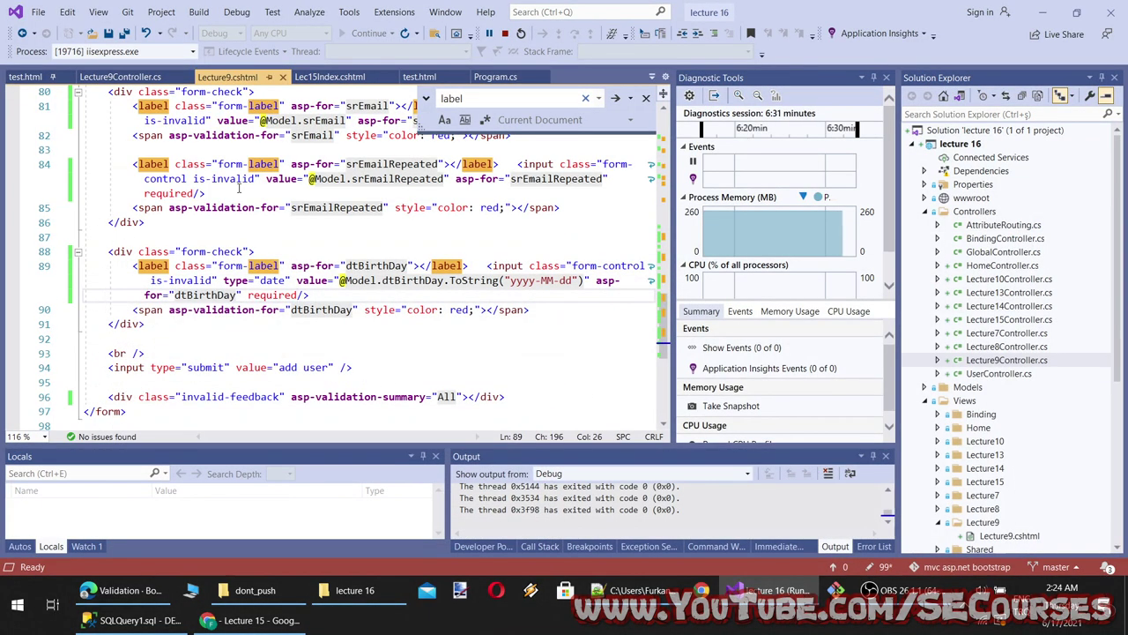
left_click(329, 76)
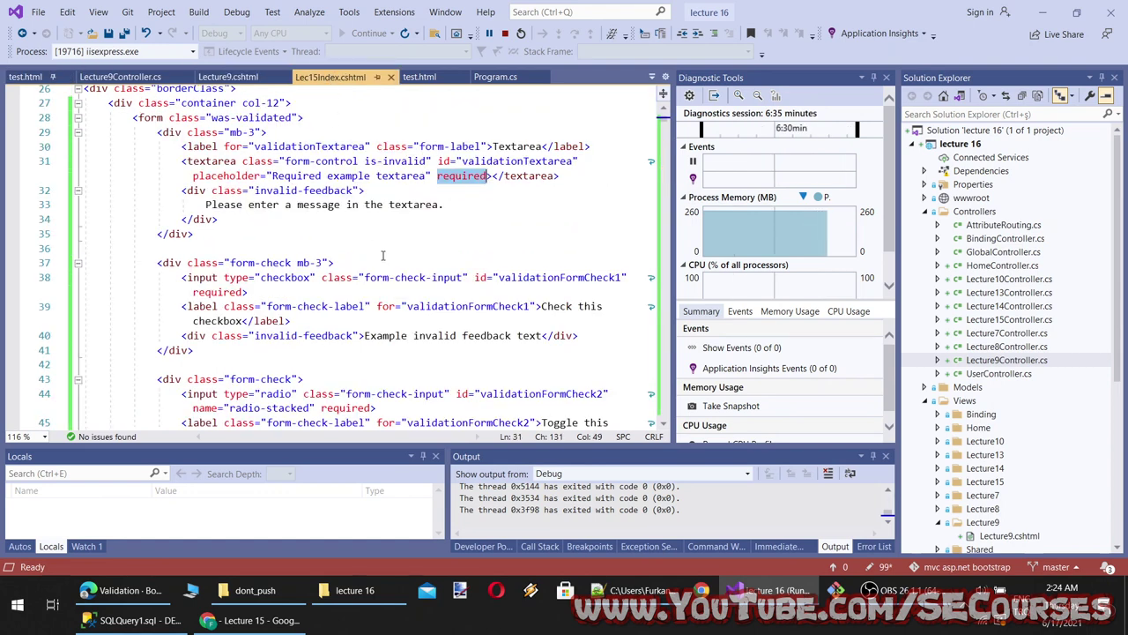
scroll(445, 251, "up", 1)
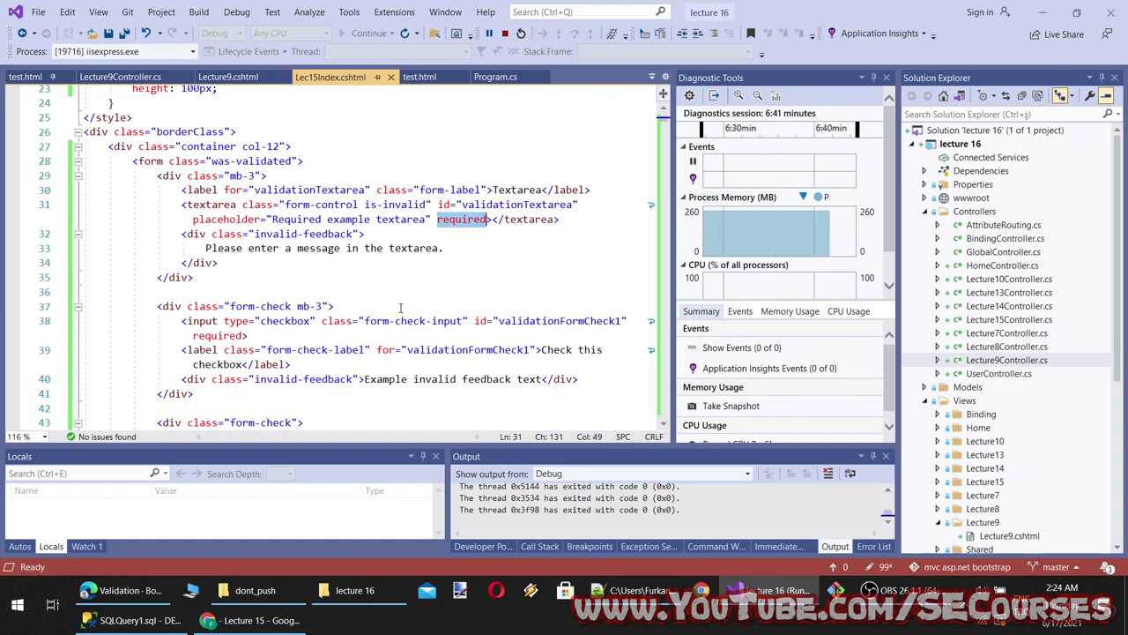
scroll(397, 322, "down", 1)
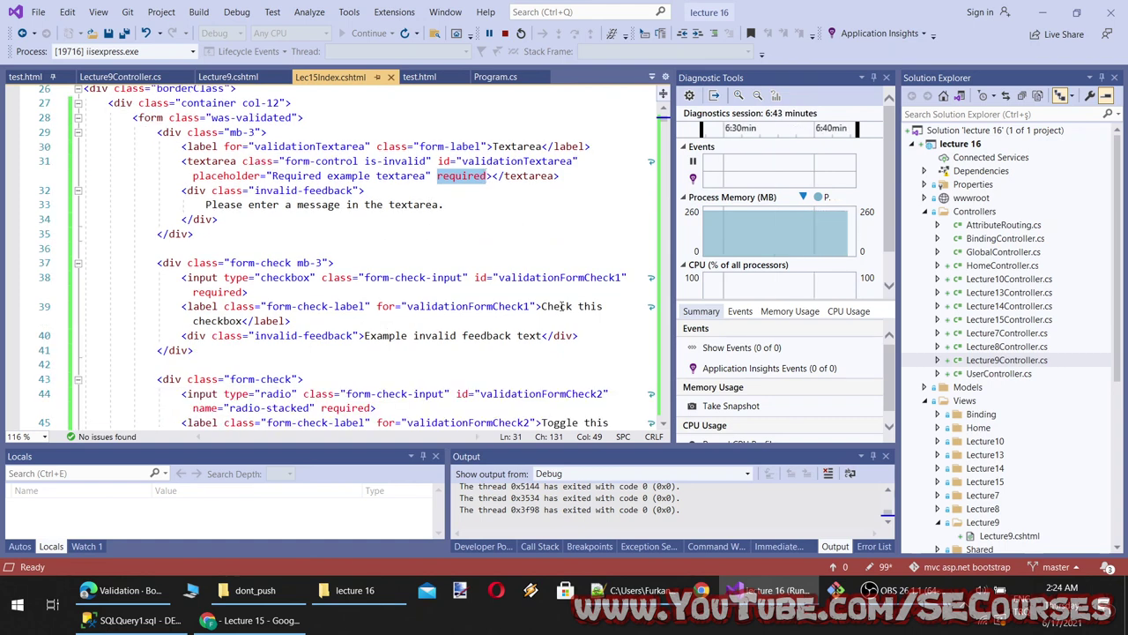
scroll(395, 297, "down", 1)
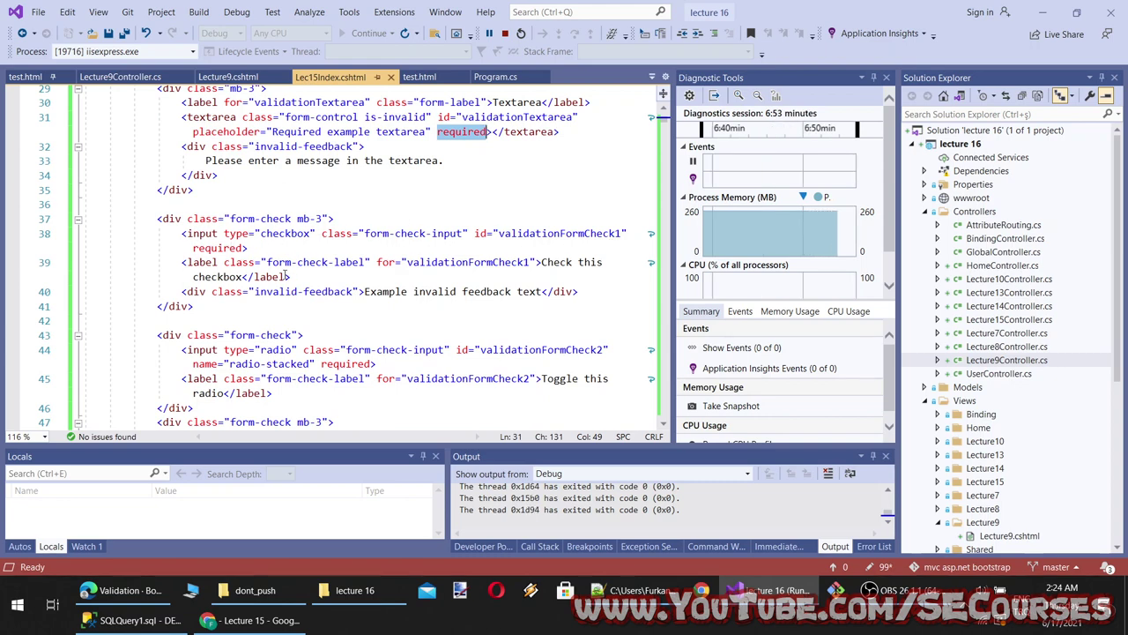
scroll(288, 276, "down", 1)
scroll(231, 299, "down", 1)
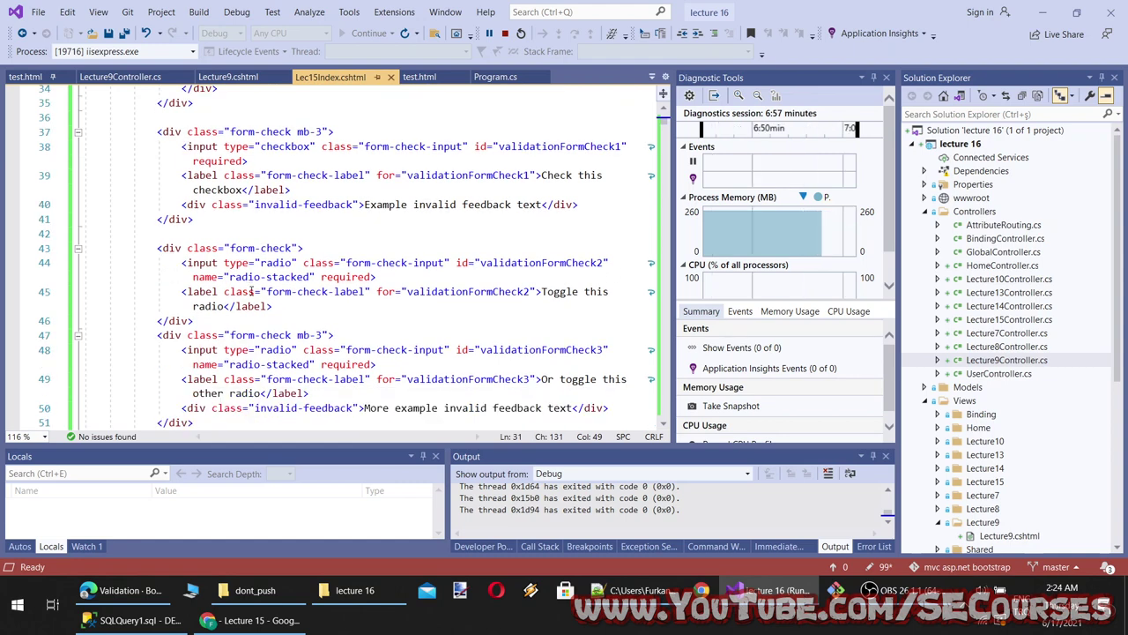
scroll(252, 291, "up", 4)
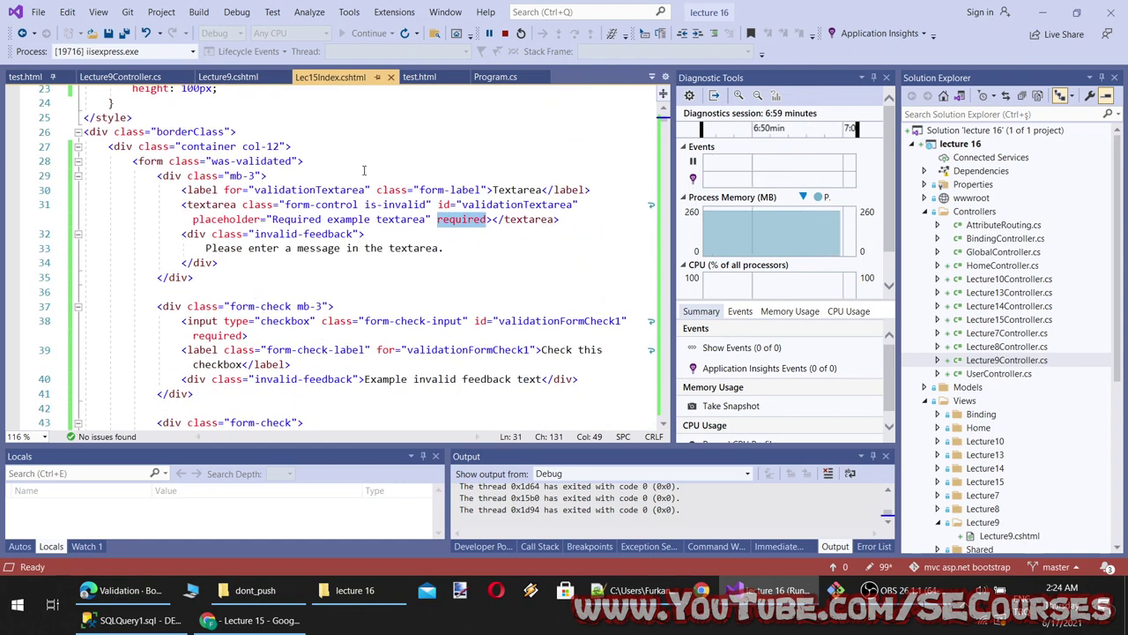
left_click(201, 163)
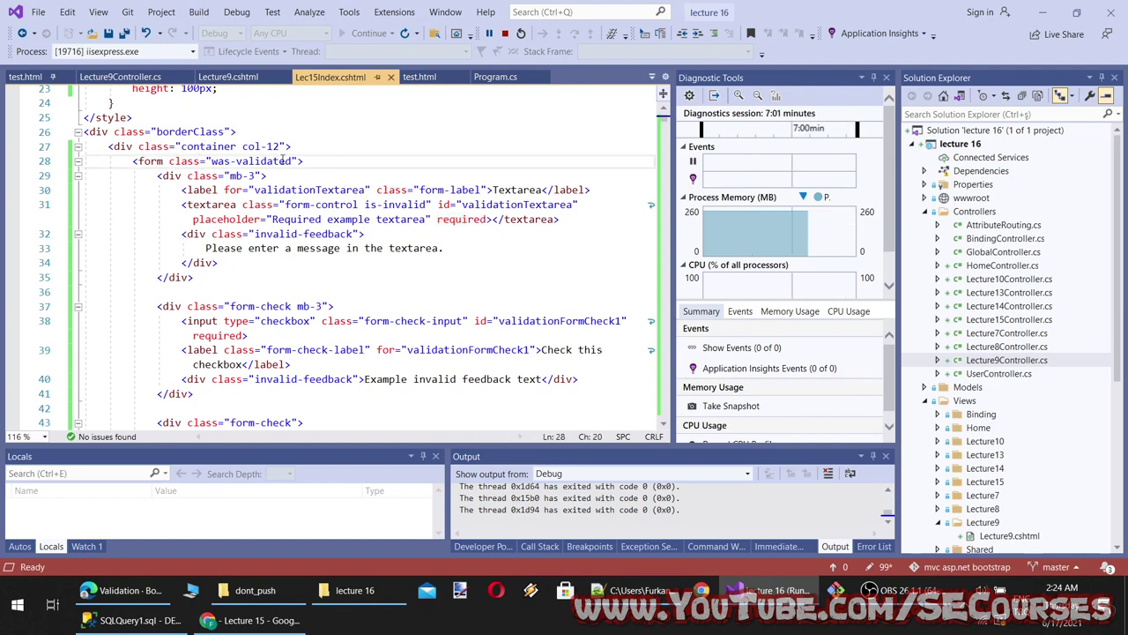
left_click_drag(300, 161, 170, 161)
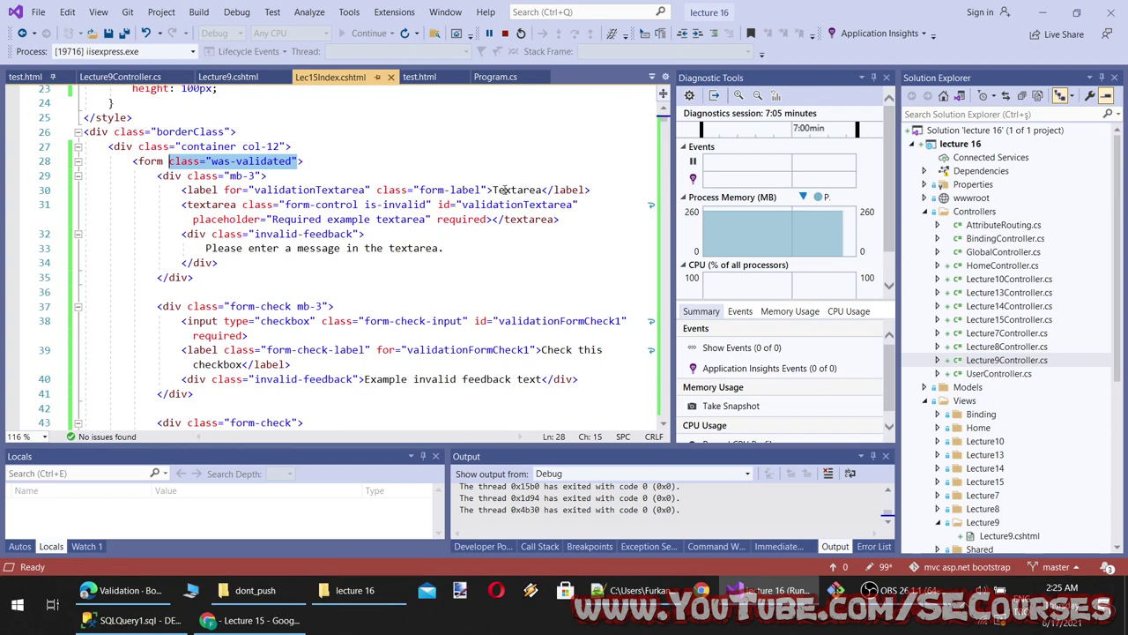
left_click(256, 620)
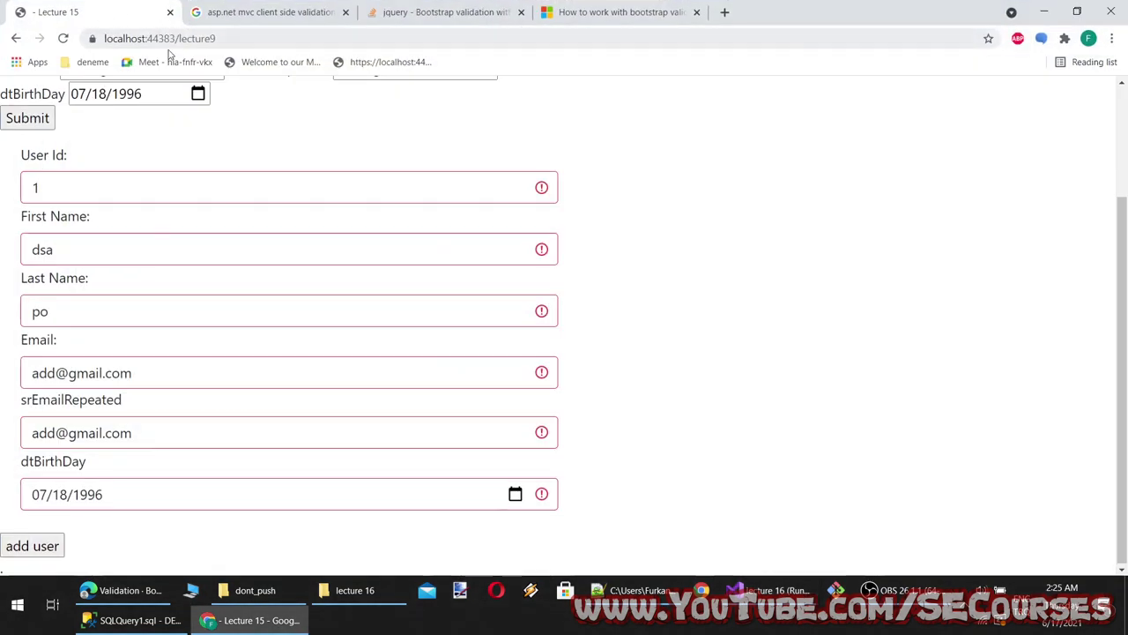
left_click(273, 62)
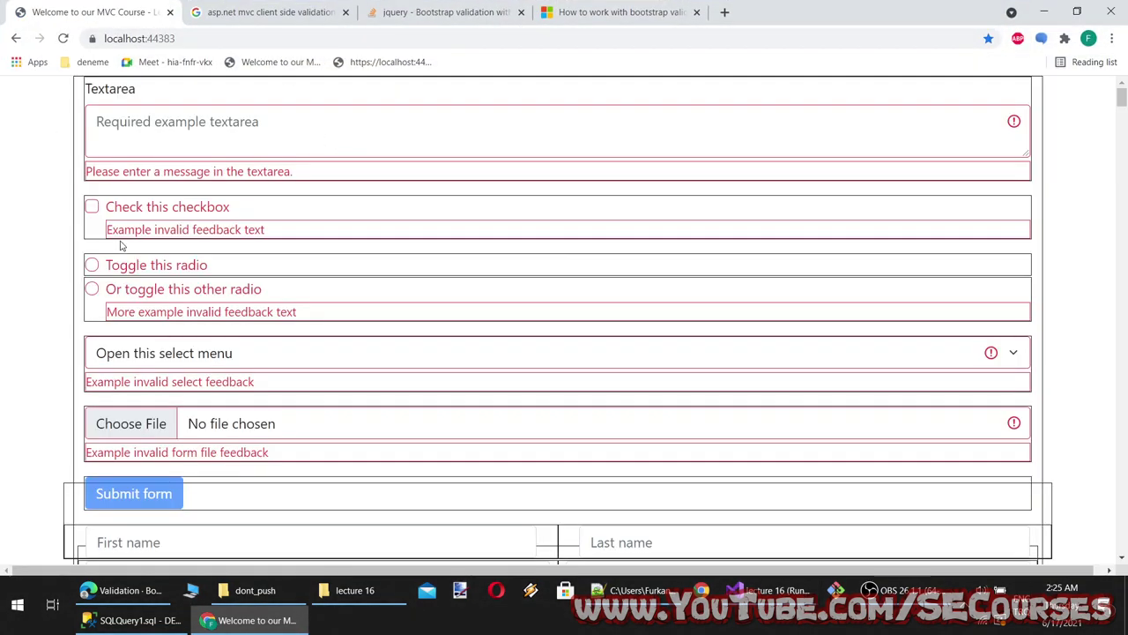
left_click(94, 207)
left_click(155, 150)
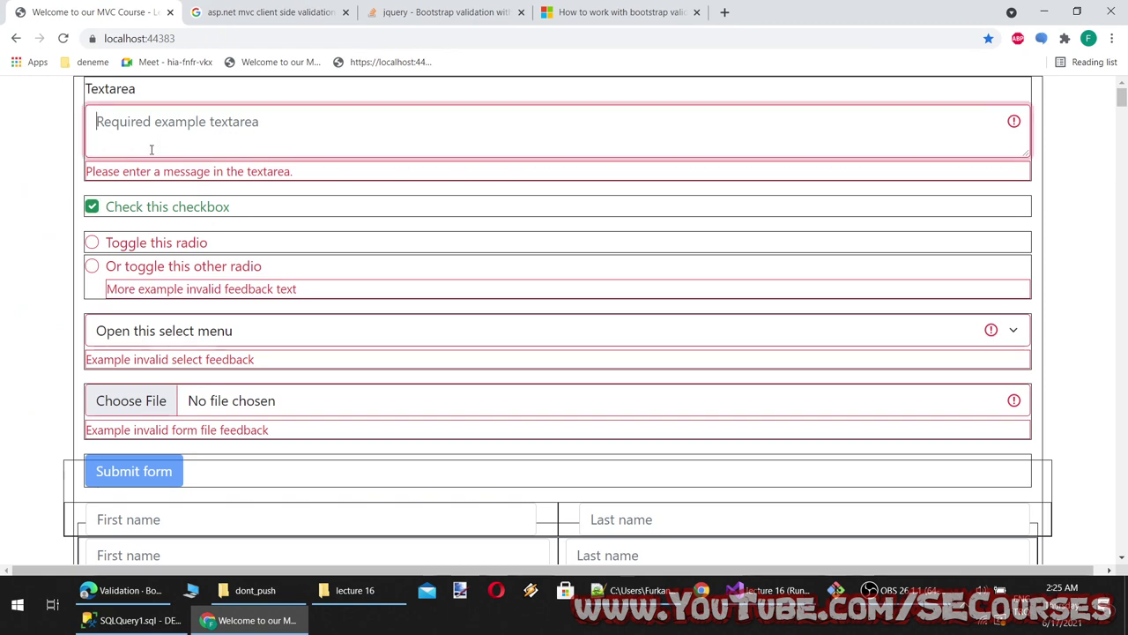
type("dsfds")
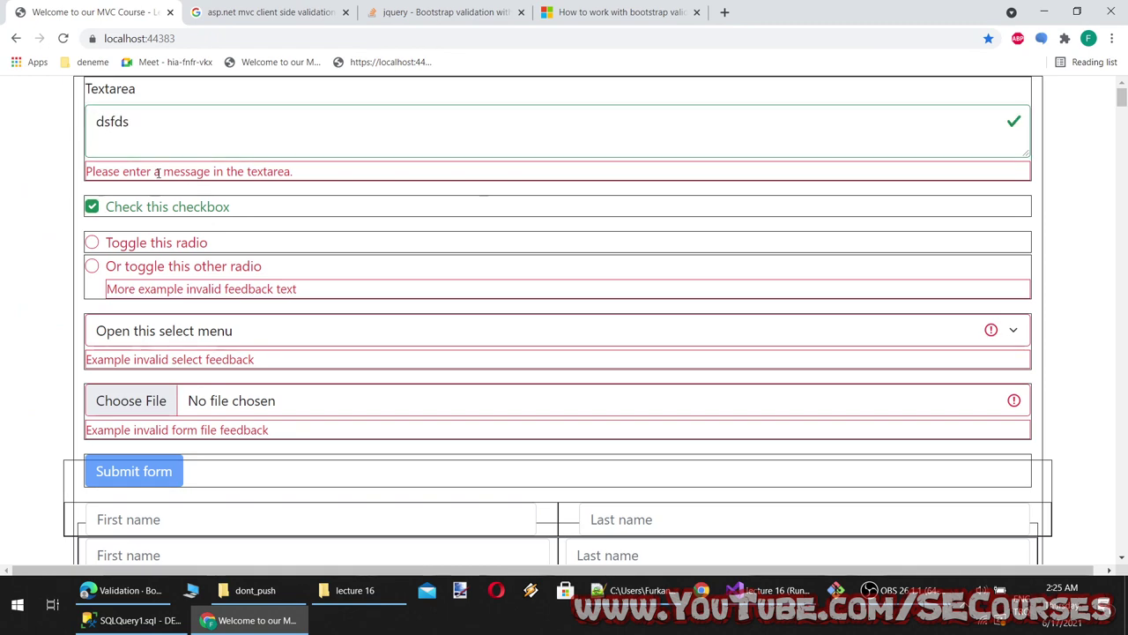
left_click(247, 620)
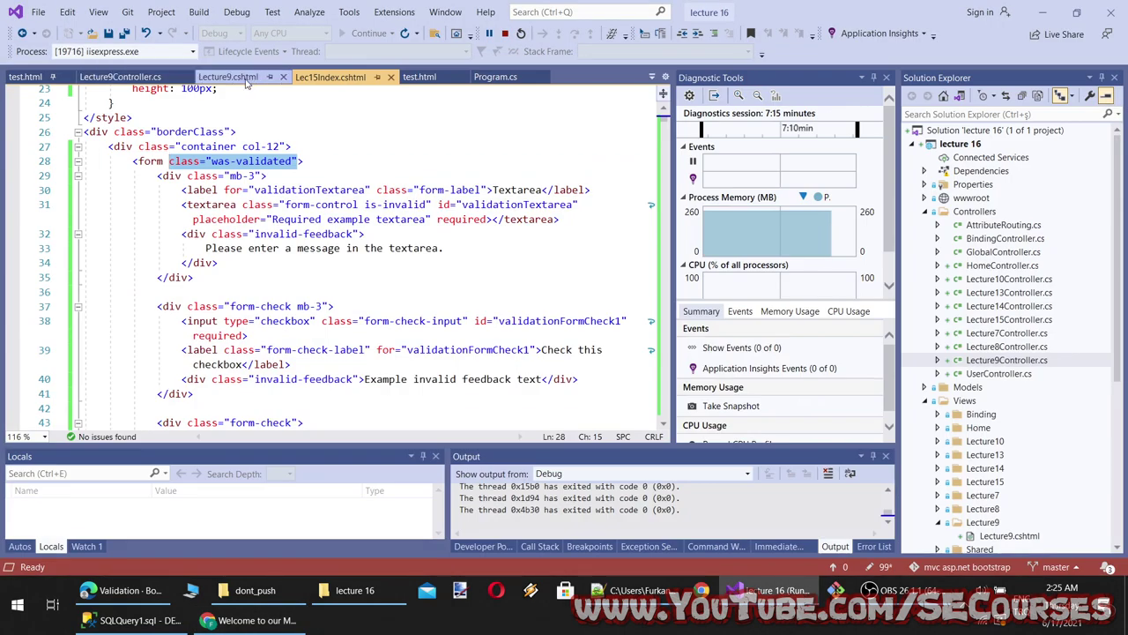
In Lecture9.cshtml, add the was-validated class to the form-check div on line 65
left_click(228, 77)
scroll(225, 325, "up", 6)
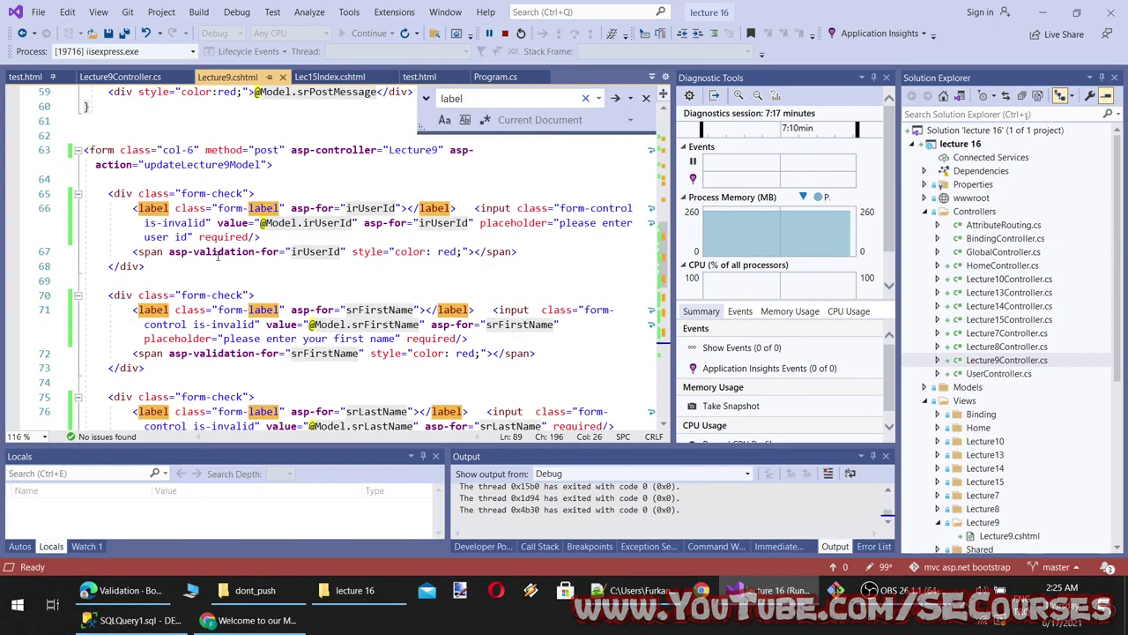
left_click(238, 193)
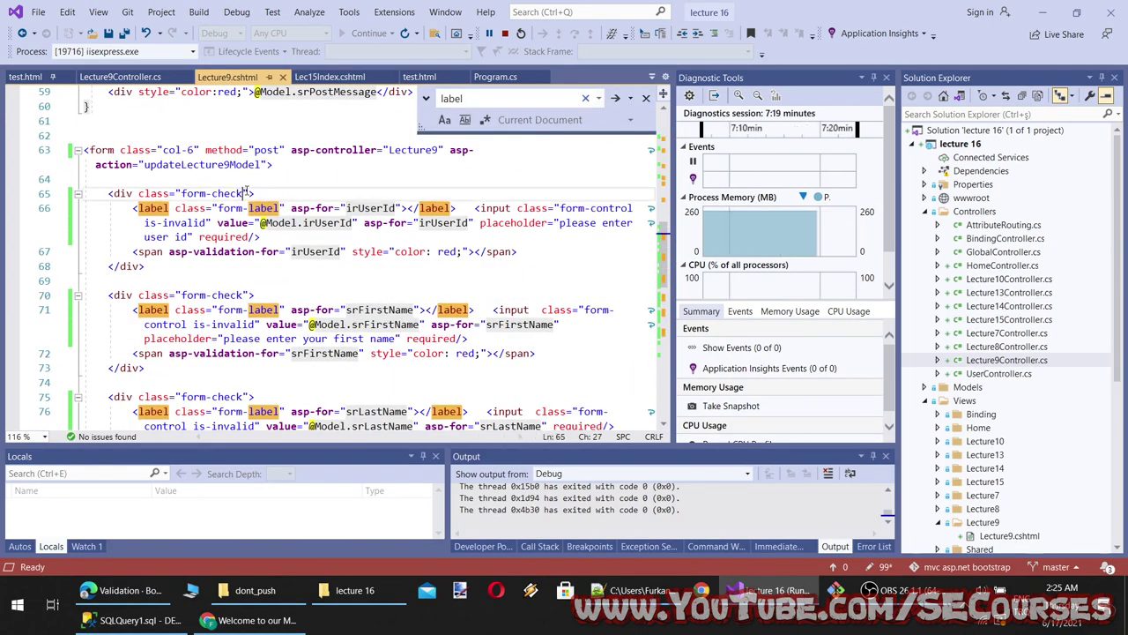
key("Escape")
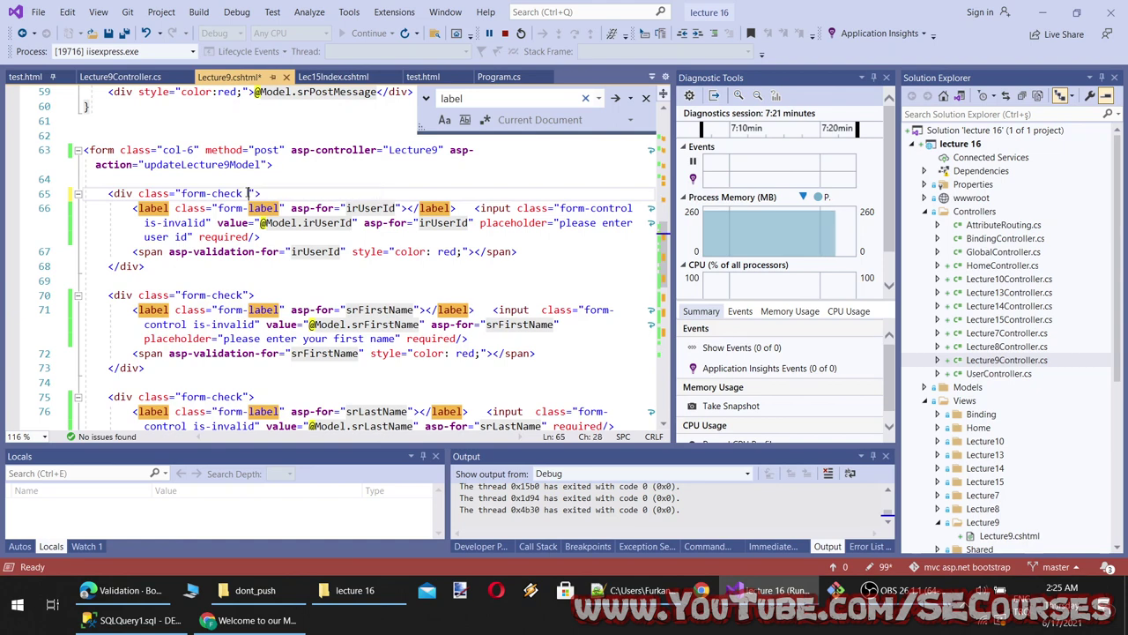
key("ctrl+z")
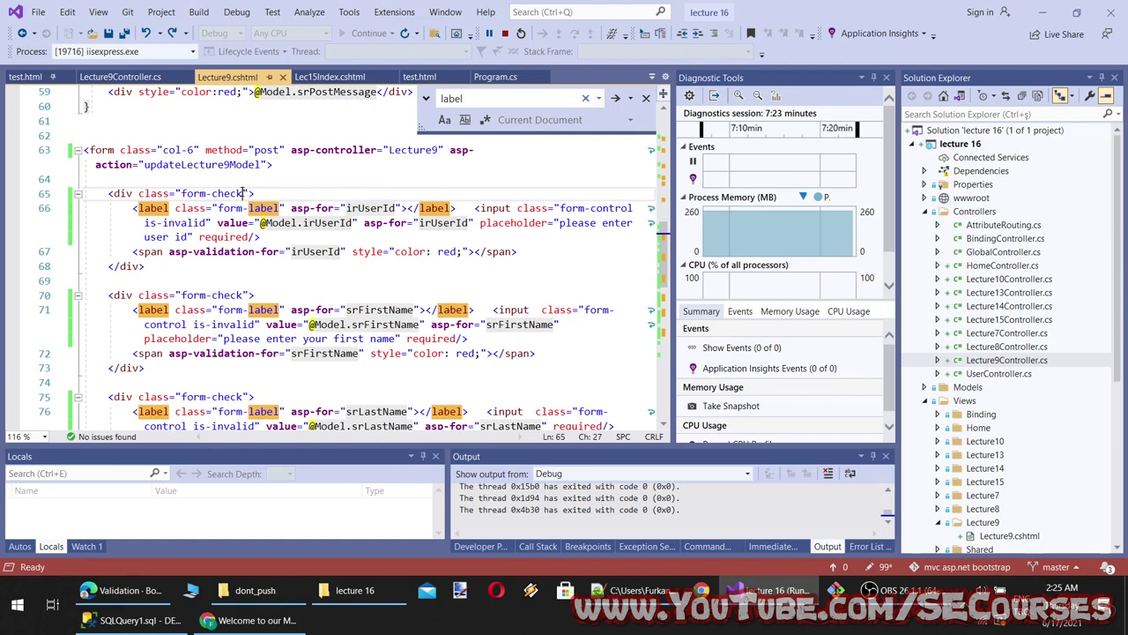
type("wa")
key("Tab")
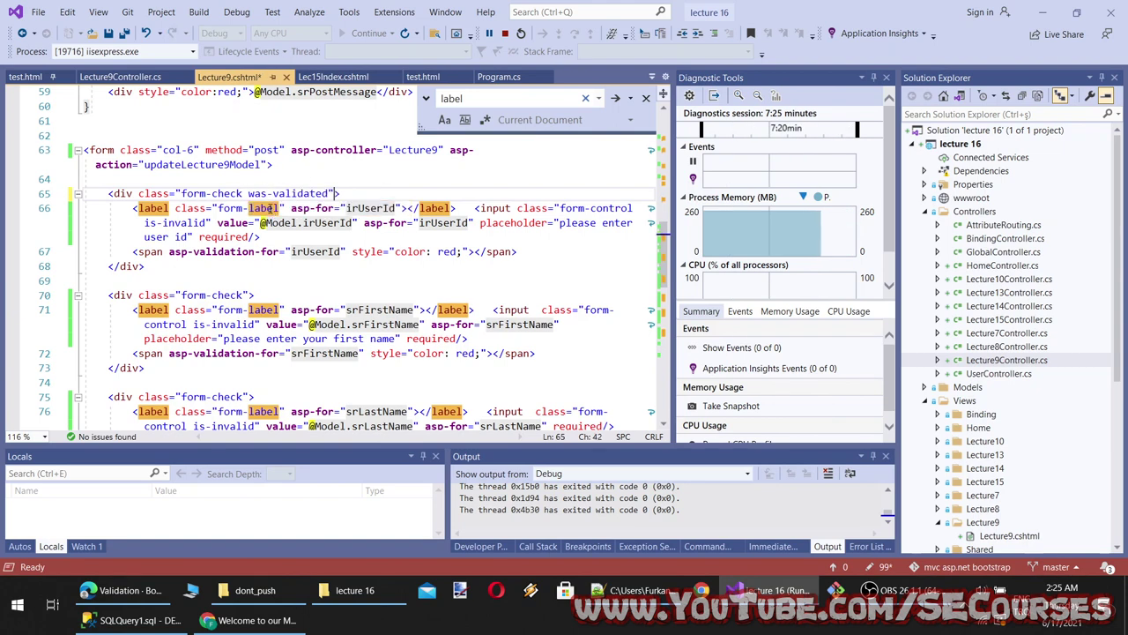
Load /lecture9 in Chrome and check the User Id and First Name validation states
left_click(251, 620)
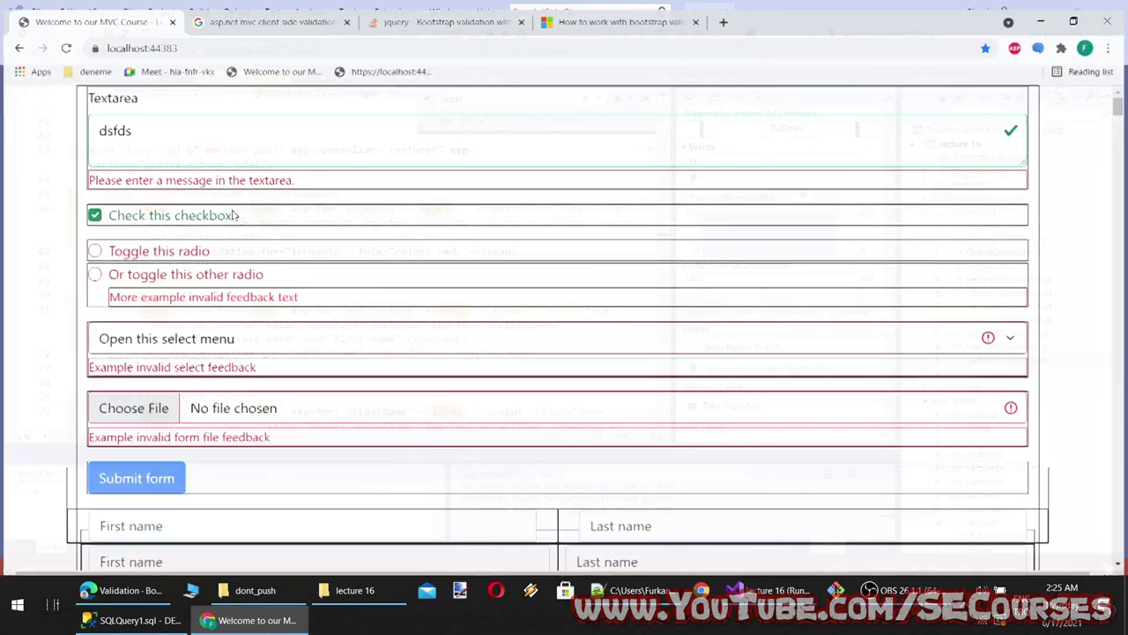
left_click(216, 39)
left_click(216, 38)
type("/le")
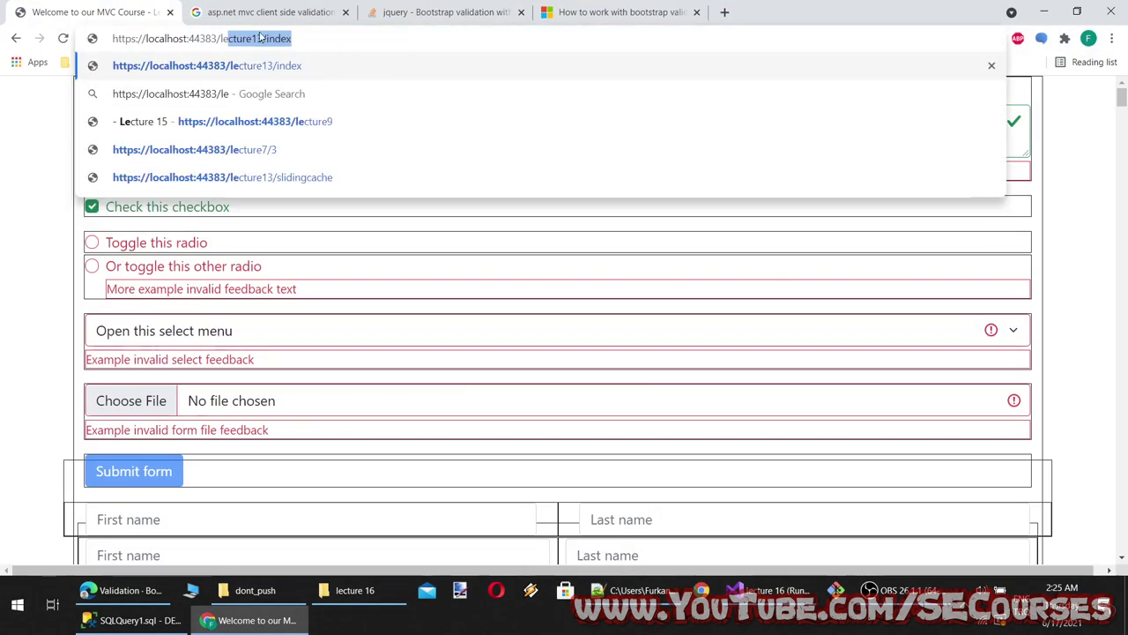
type("cture9")
key("Return")
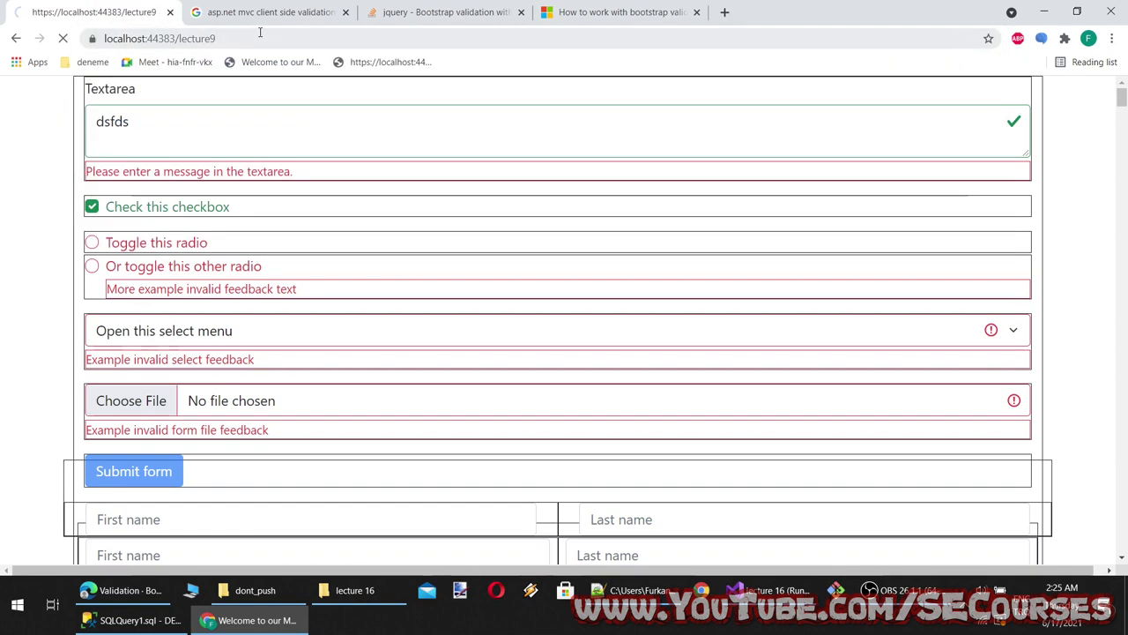
scroll(63, 373, "down", 2)
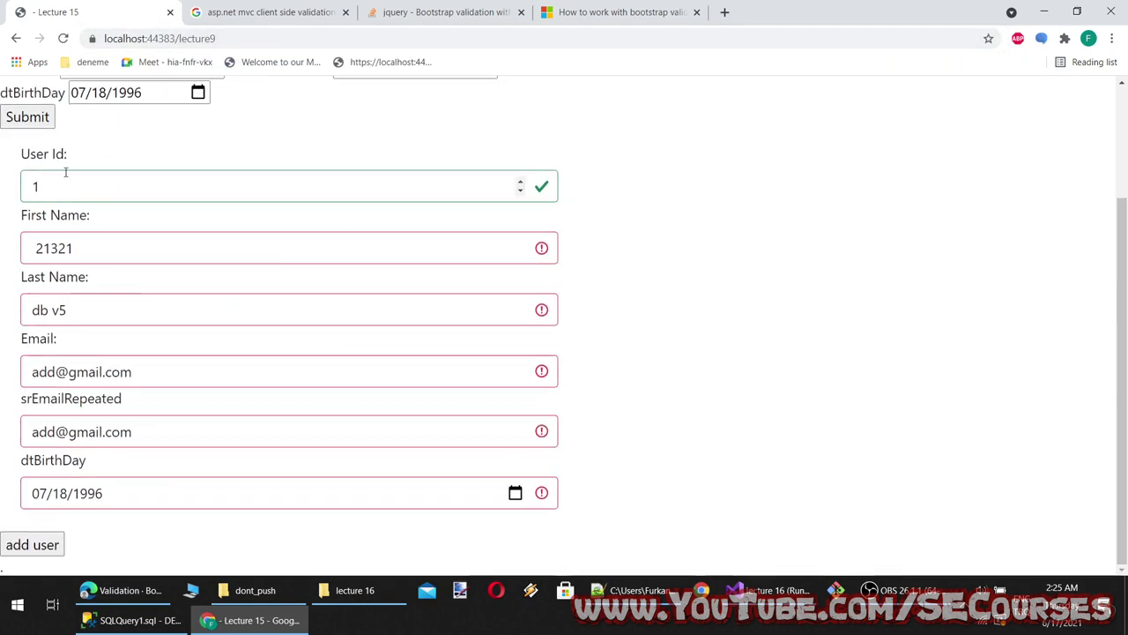
key("ctrl+z")
left_click(269, 196)
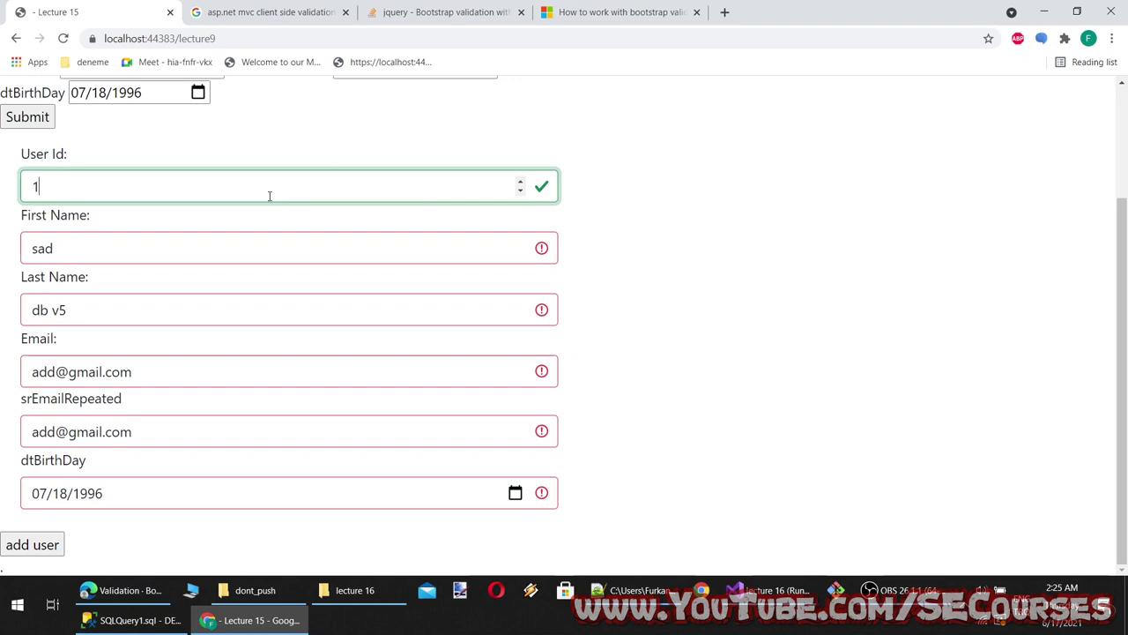
left_click(212, 249)
Move was-validated from the div to the form's class after col-6 and save
left_click(240, 620)
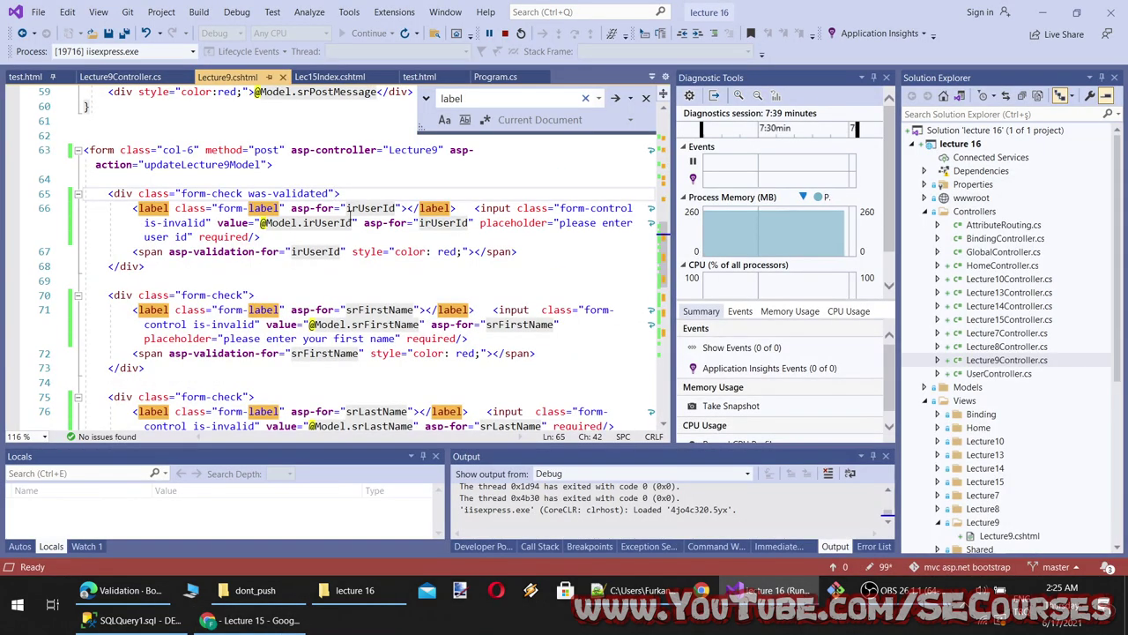
left_click_drag(329, 193, 244, 194)
key("ctrl+c")
key("BackSpace")
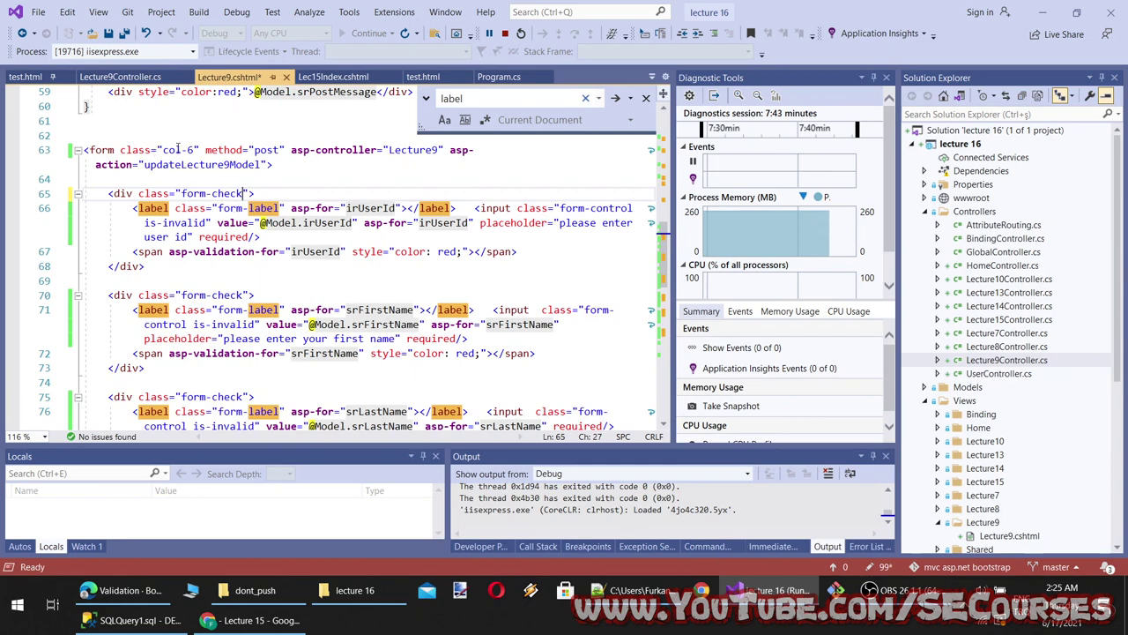
left_click(194, 150)
key("ctrl+v")
key("ctrl+s")
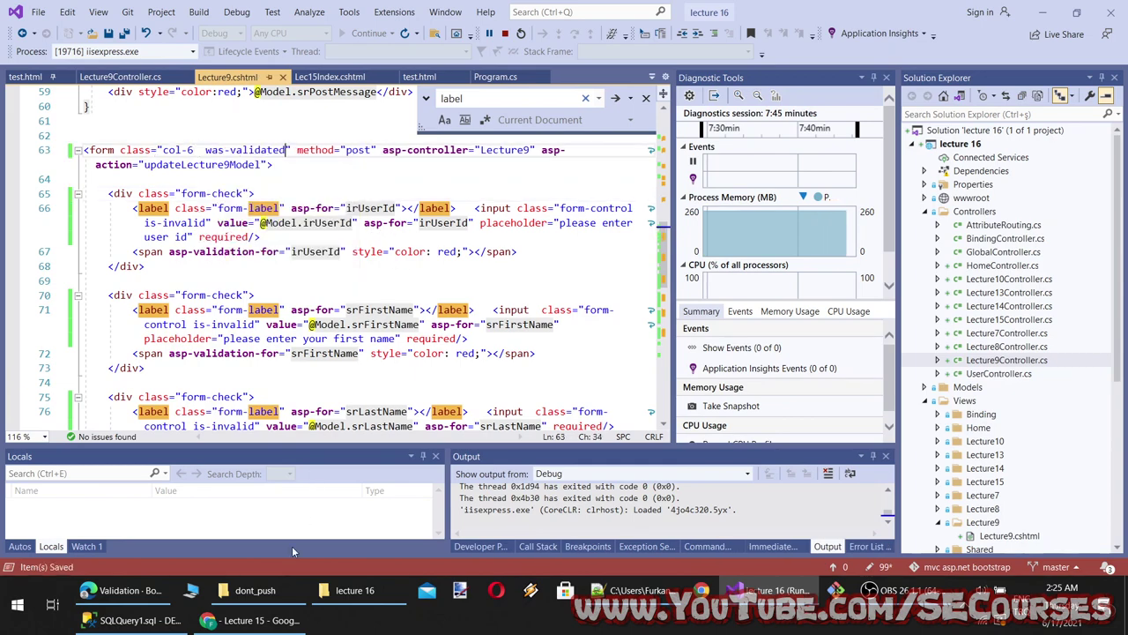
left_click(255, 620)
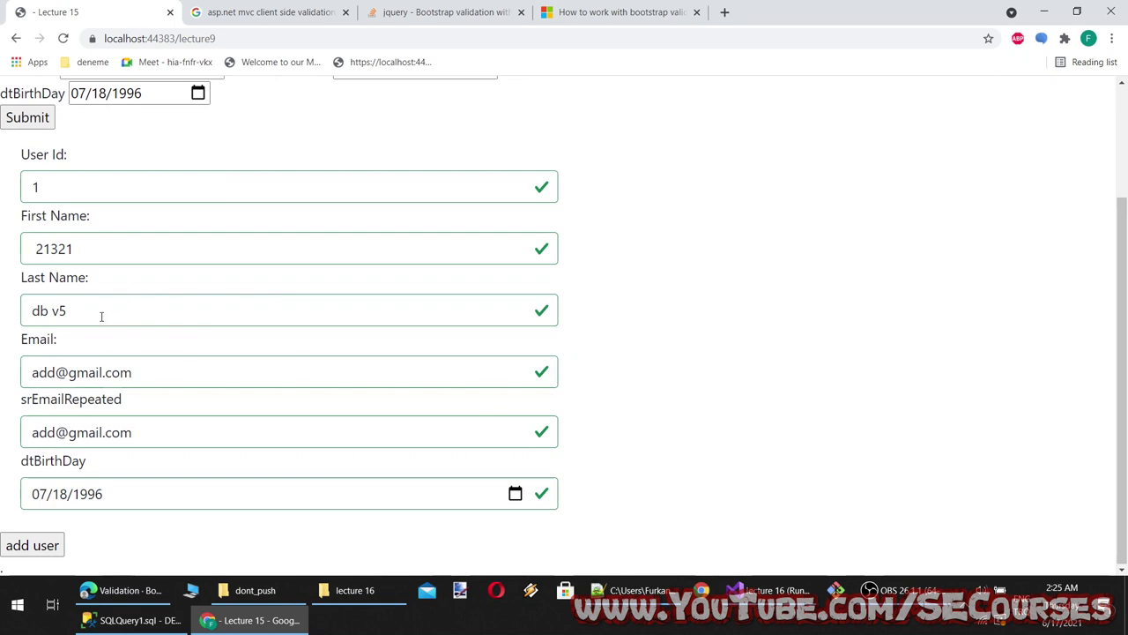
Fill Last Name and First Name with 'dsfds' and replace User Id with 9098
triple_click(101, 315)
type("dsfds")
triple_click(88, 248)
type("dsfds")
triple_click(189, 183)
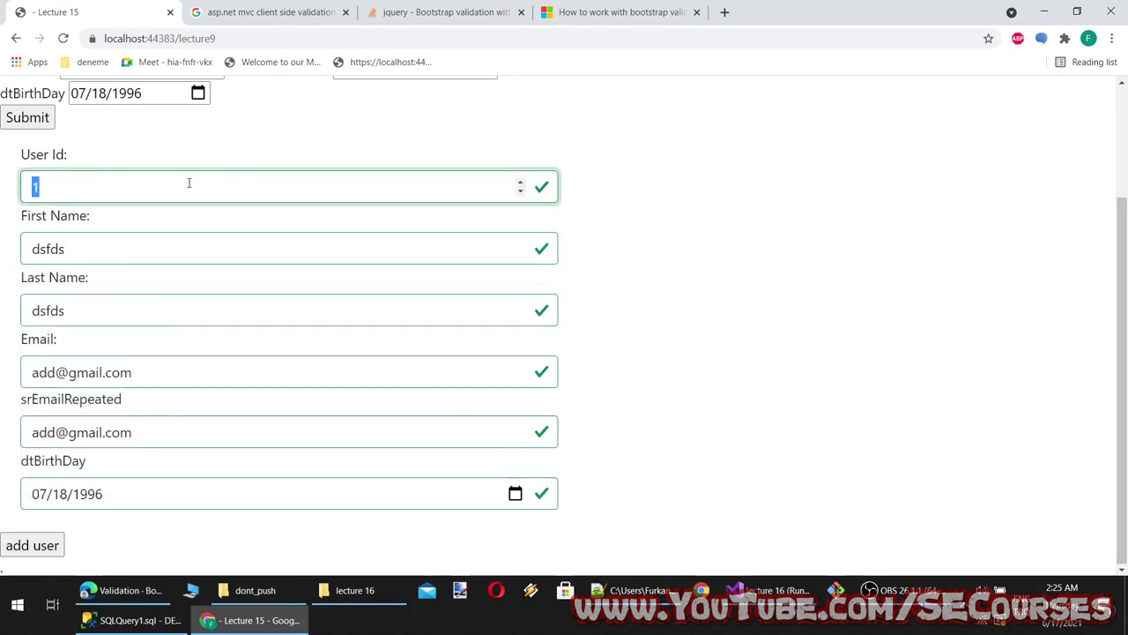
key("BackSpace")
key("Tab")
left_click(156, 187)
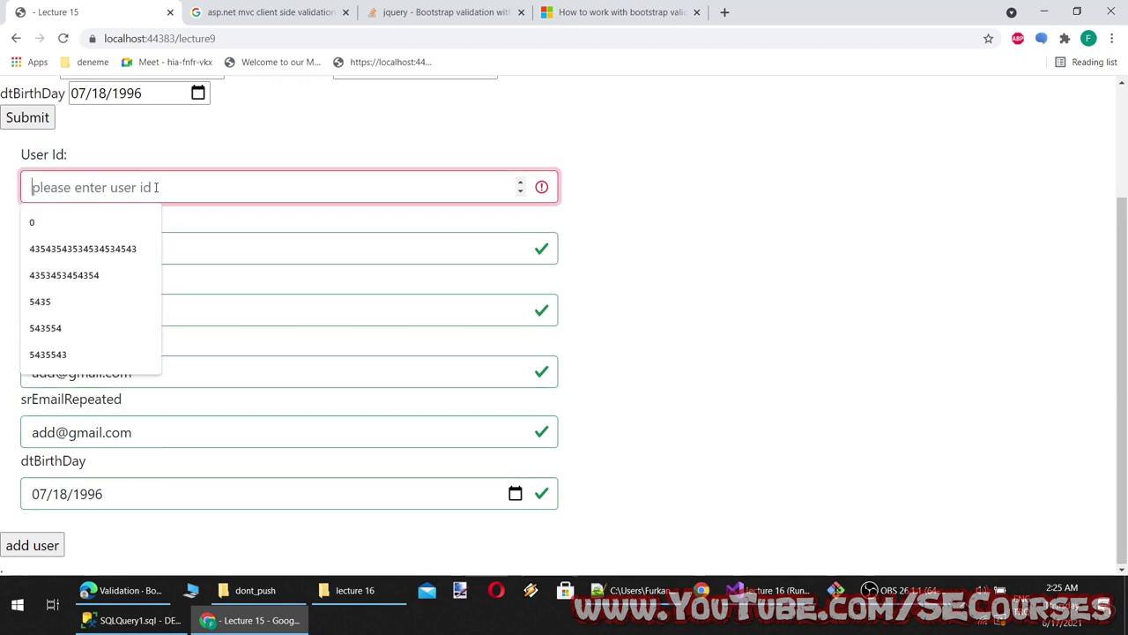
type("9098")
Change First Name to 'ls', then to 's', to trigger its length error
left_click(179, 244)
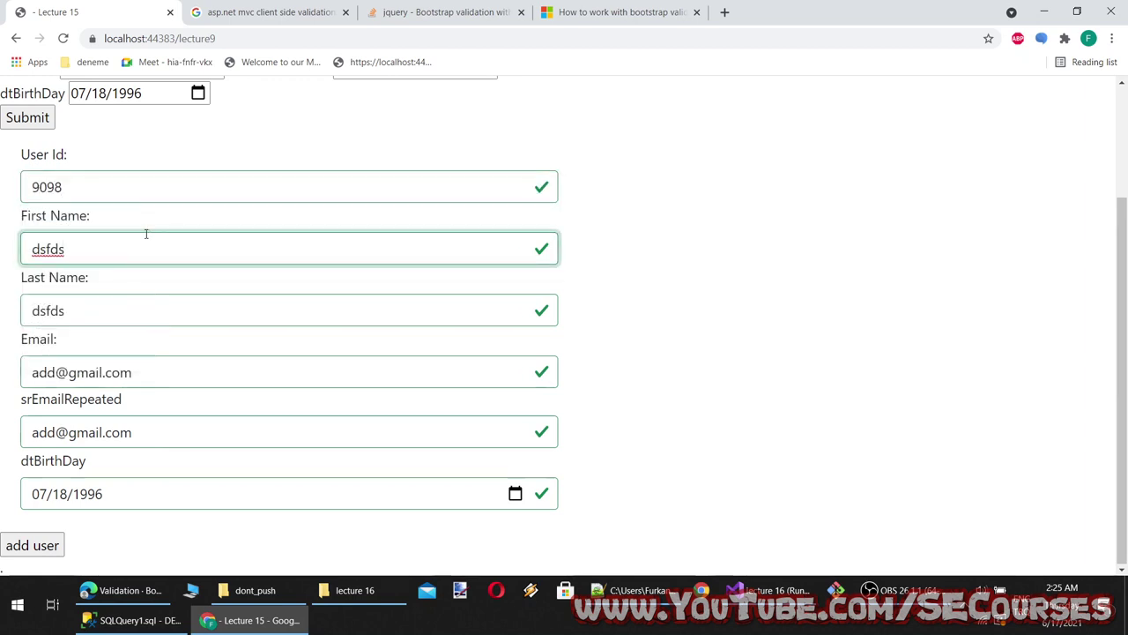
key("ctrl+a")
type("ls")
key("Tab")
key("shift+Tab")
left_click(211, 306)
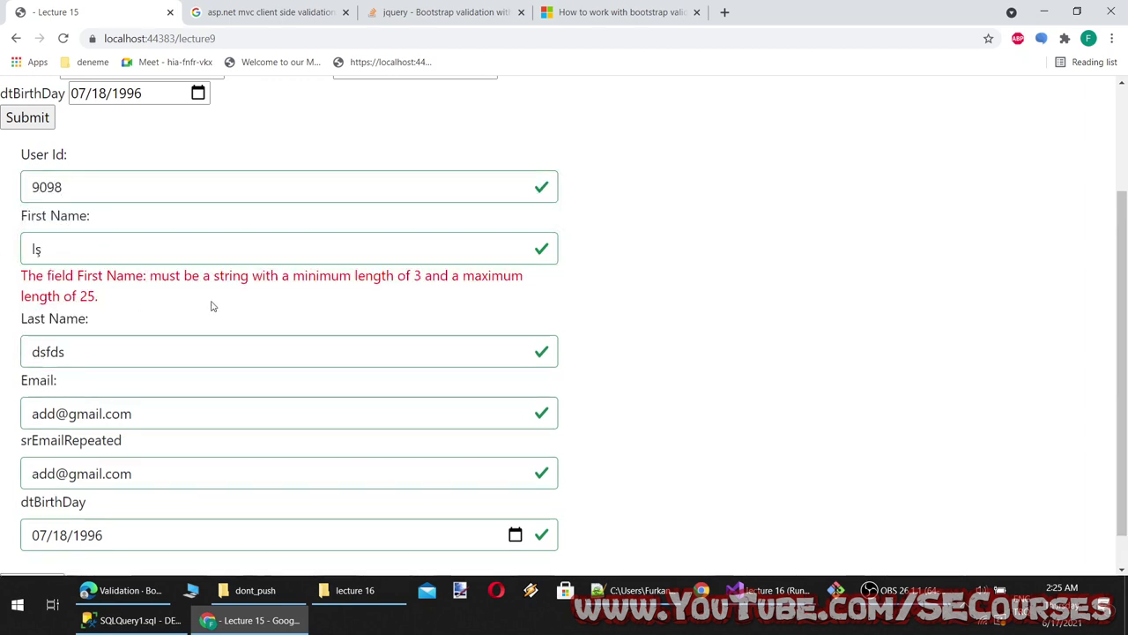
left_click(291, 617)
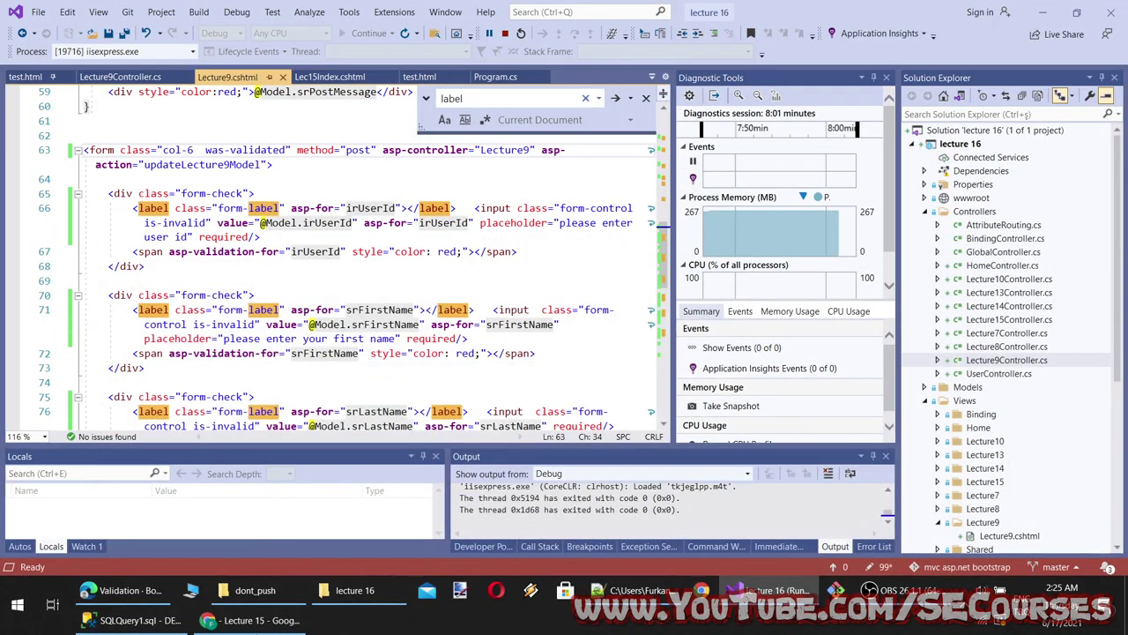
left_click(256, 619)
left_click_drag(93, 248, 10, 249)
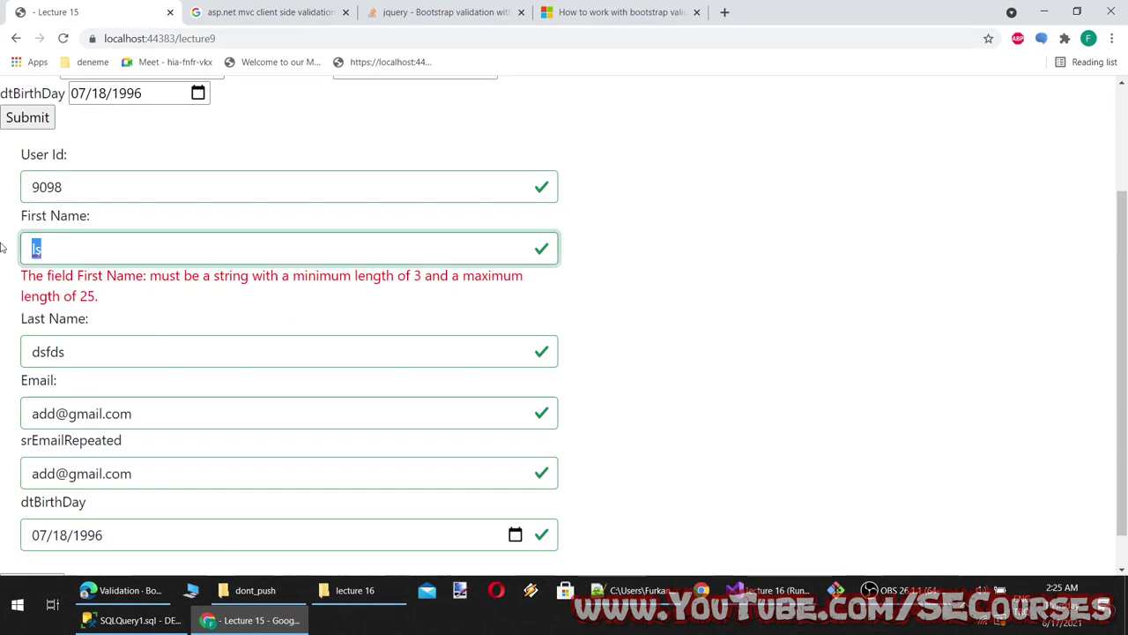
key("BackSpace")
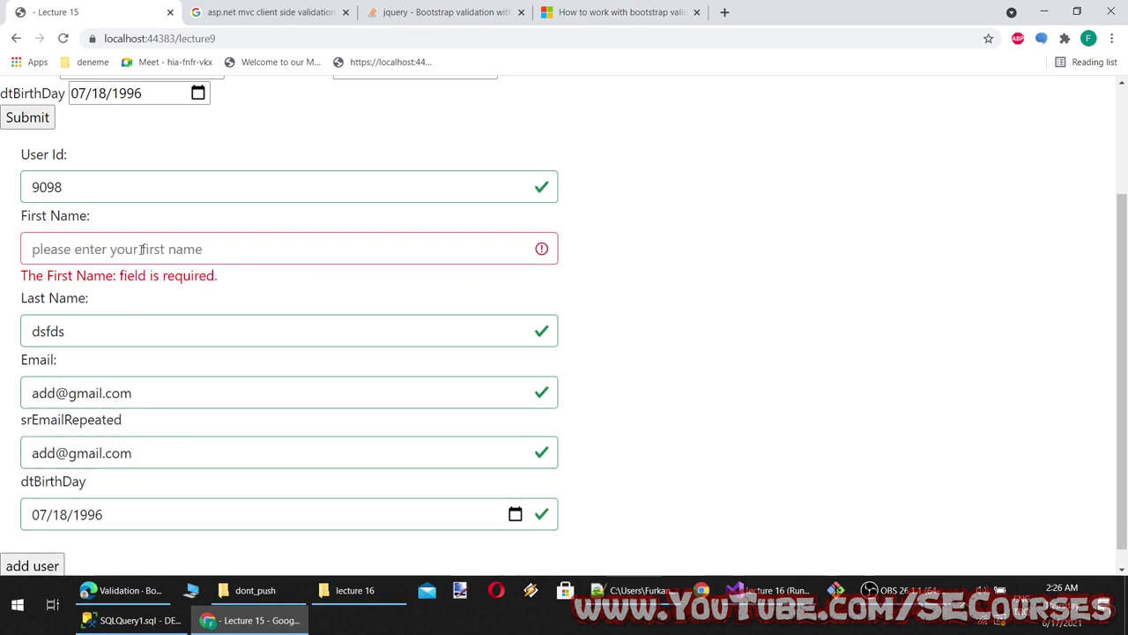
type("s")
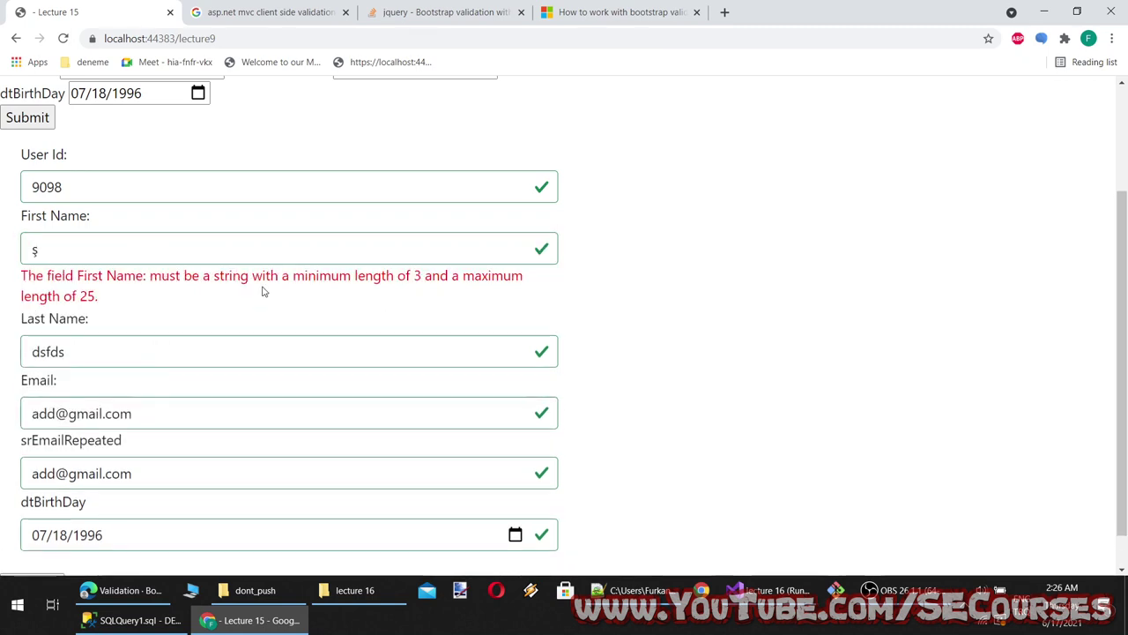
Inspect the is-invalid class on line 71 of Lecture9.cshtml
left_click_drag(105, 254, 5, 244)
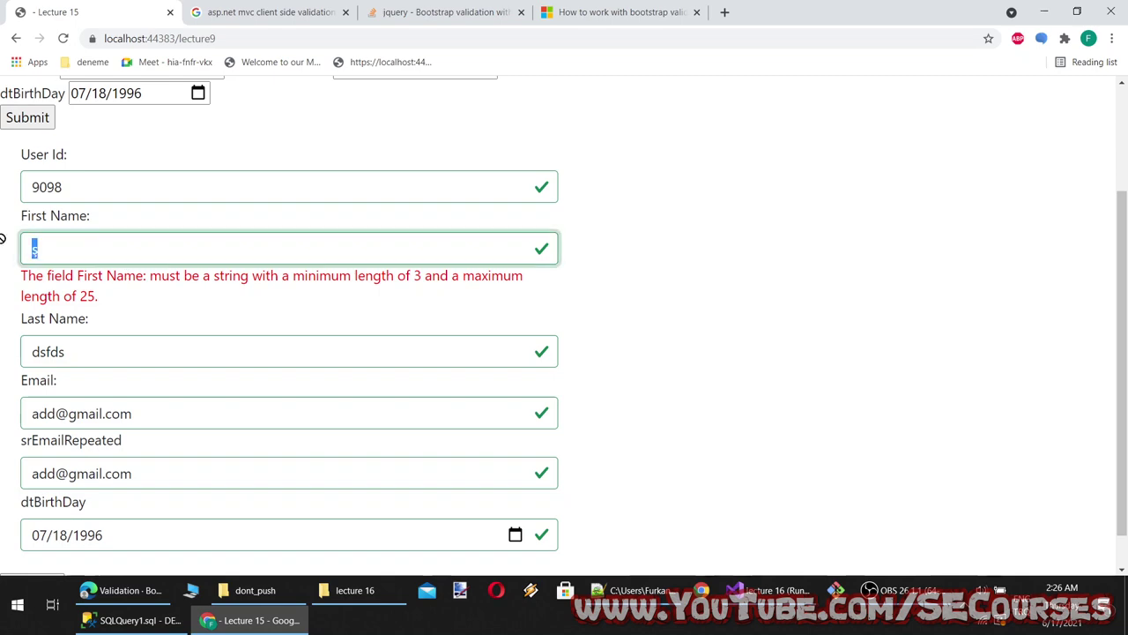
key("alt+Tab")
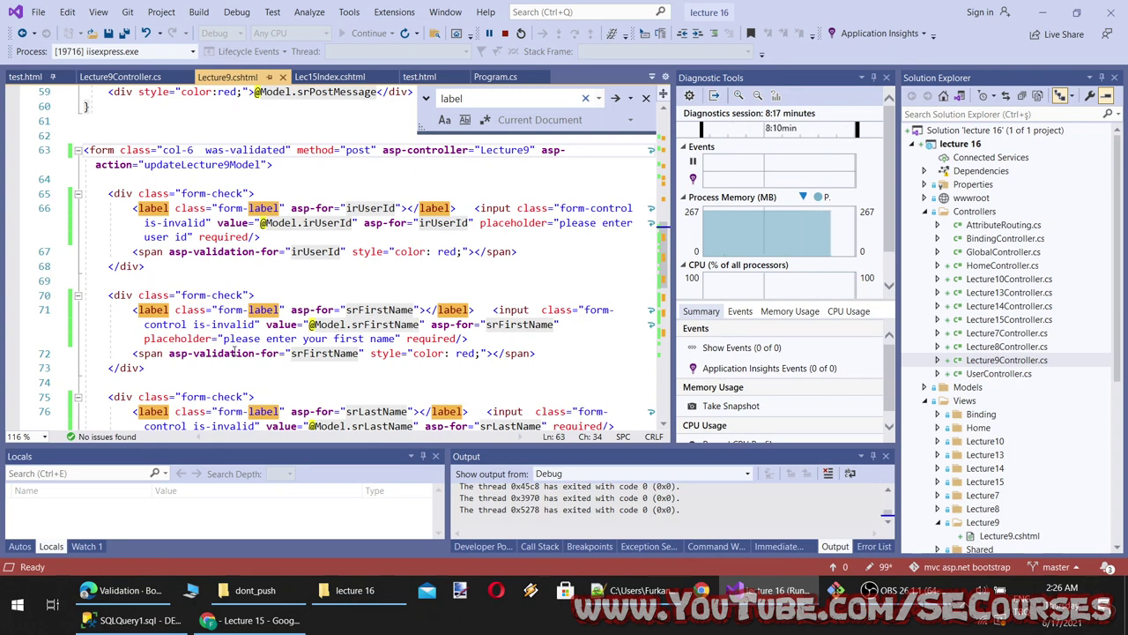
left_click_drag(256, 324, 193, 324)
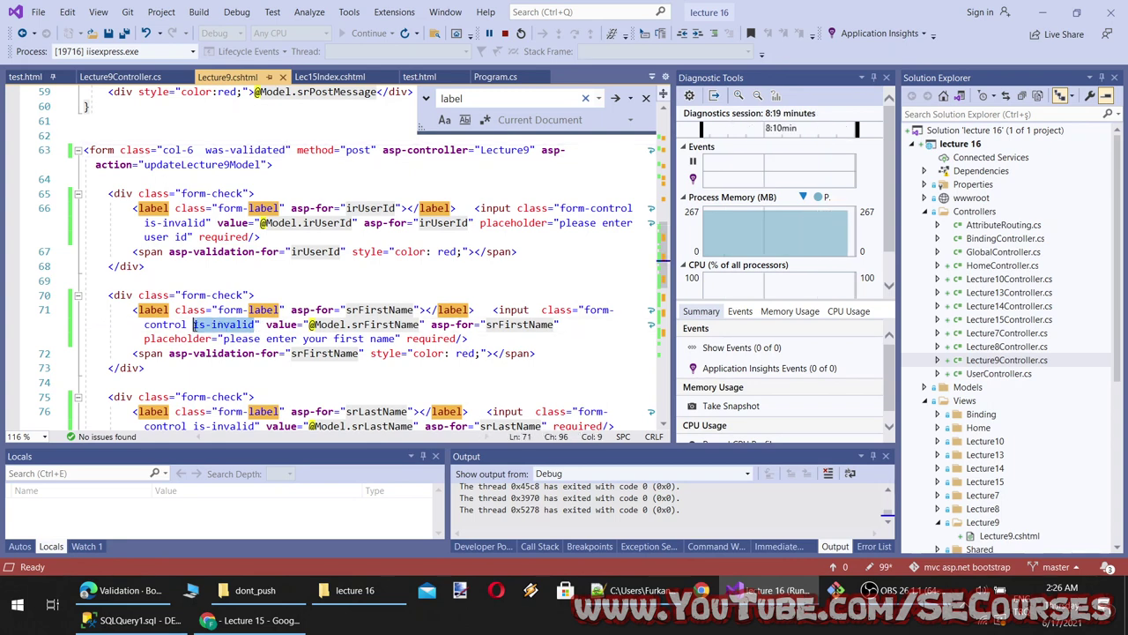
left_click(432, 339)
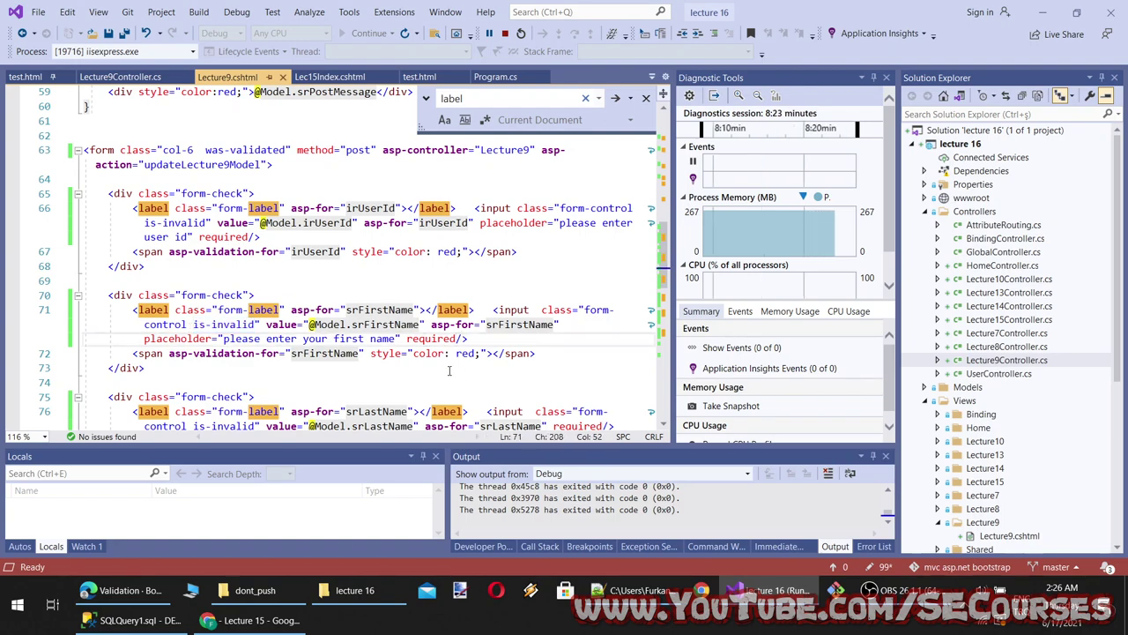
Clear the Last Name field to show the required error, then enter 'cxvcx'
left_click(251, 620)
double_click(99, 347)
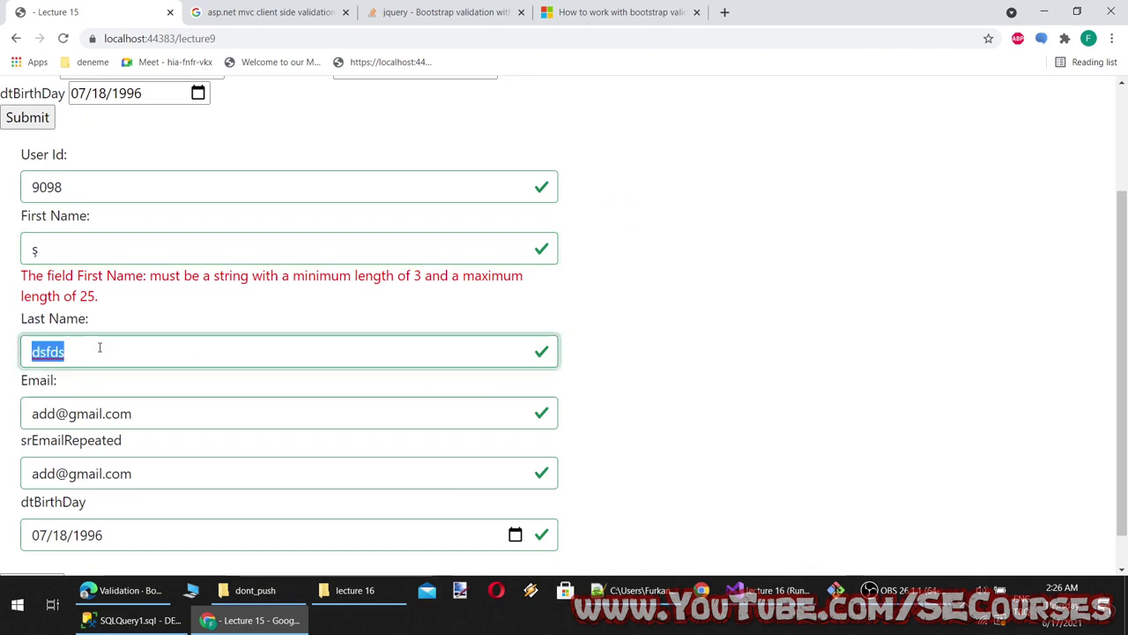
type("dsf")
left_click(300, 401)
left_click(286, 338)
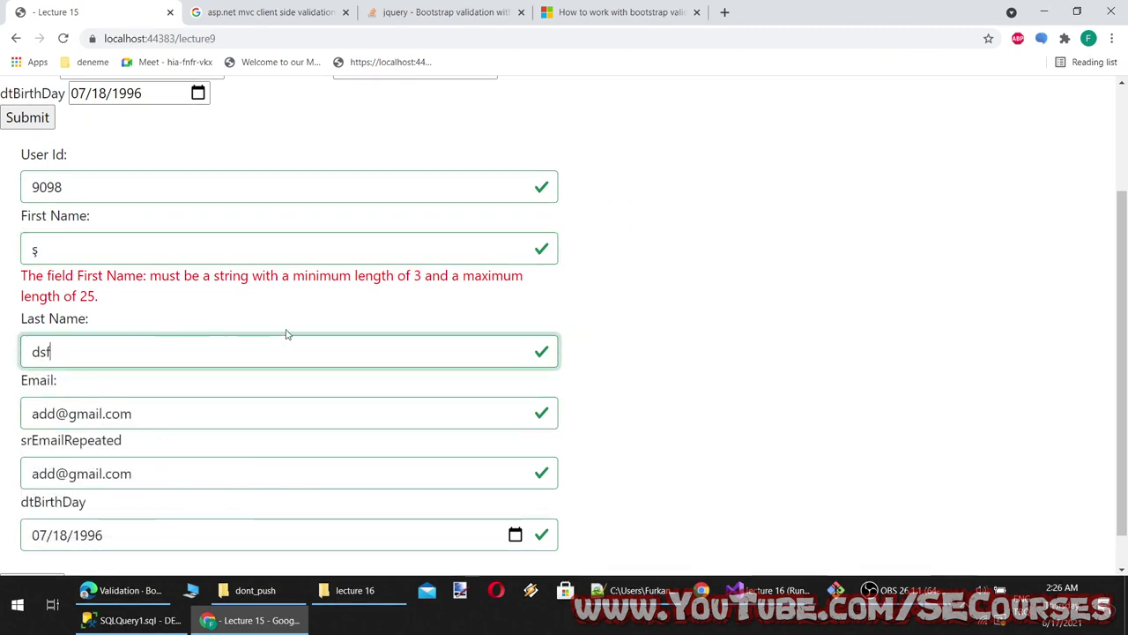
key("BackSpace")
key("BackSpace")
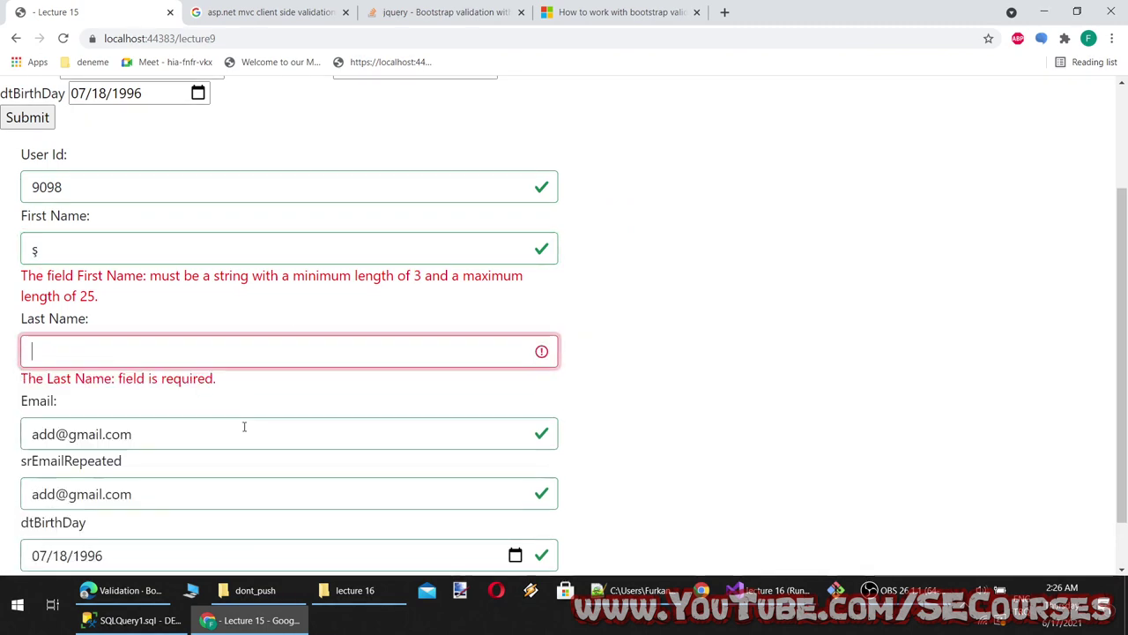
type("cxvcx")
left_click(255, 423)
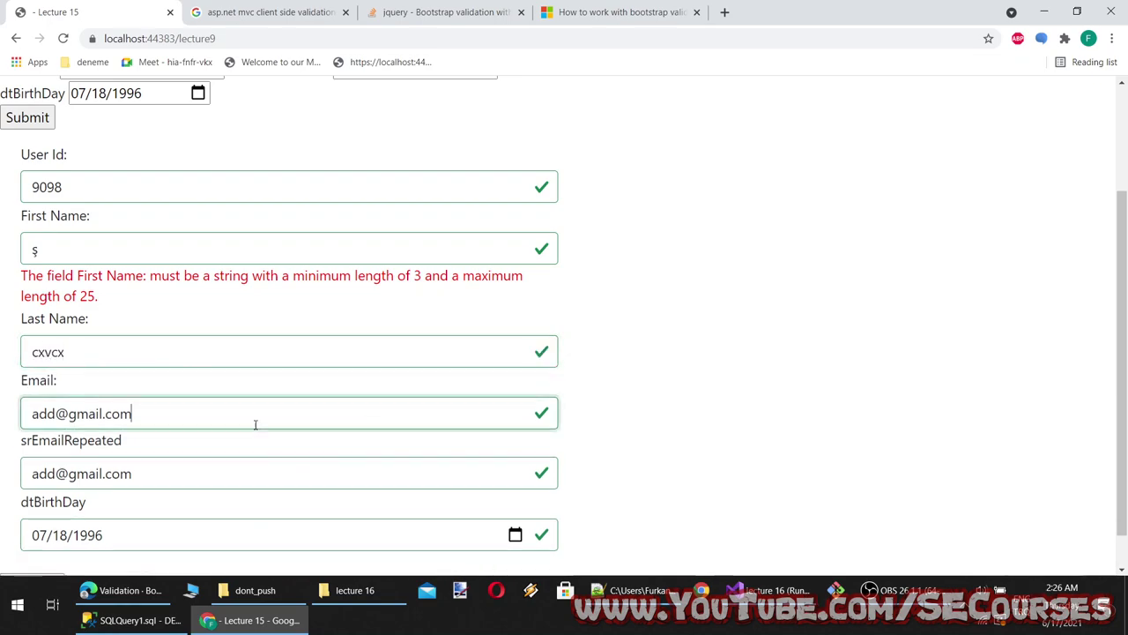
Submit the Bootstrap Tooltips validation example to display its tooltip messages
left_click(80, 592)
scroll(334, 192, "down", 10)
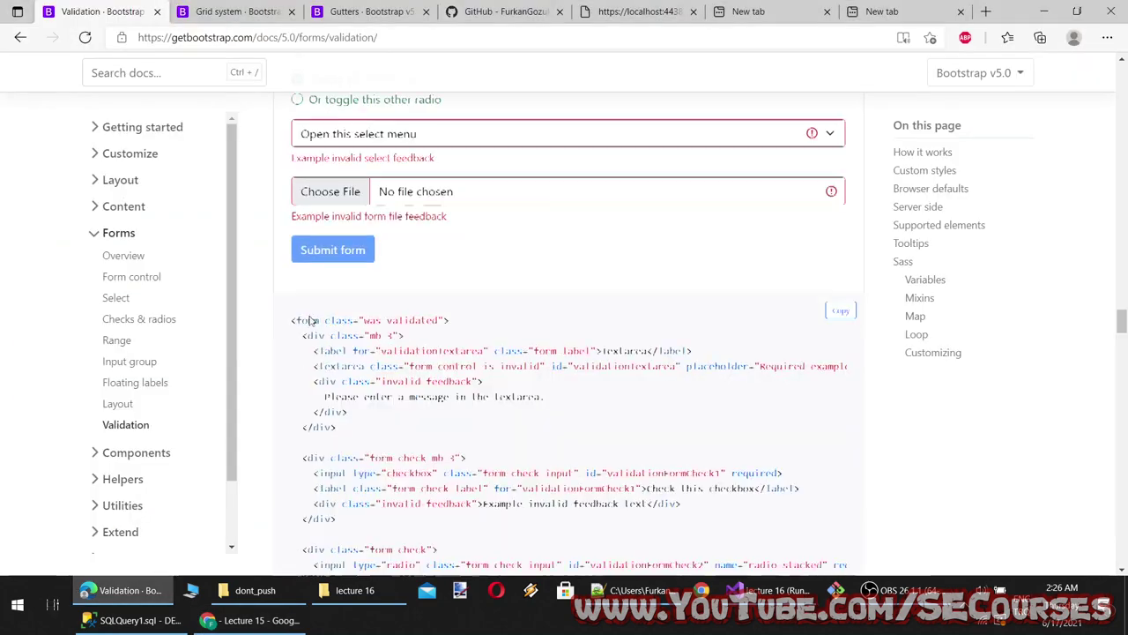
scroll(333, 319, "up", 5)
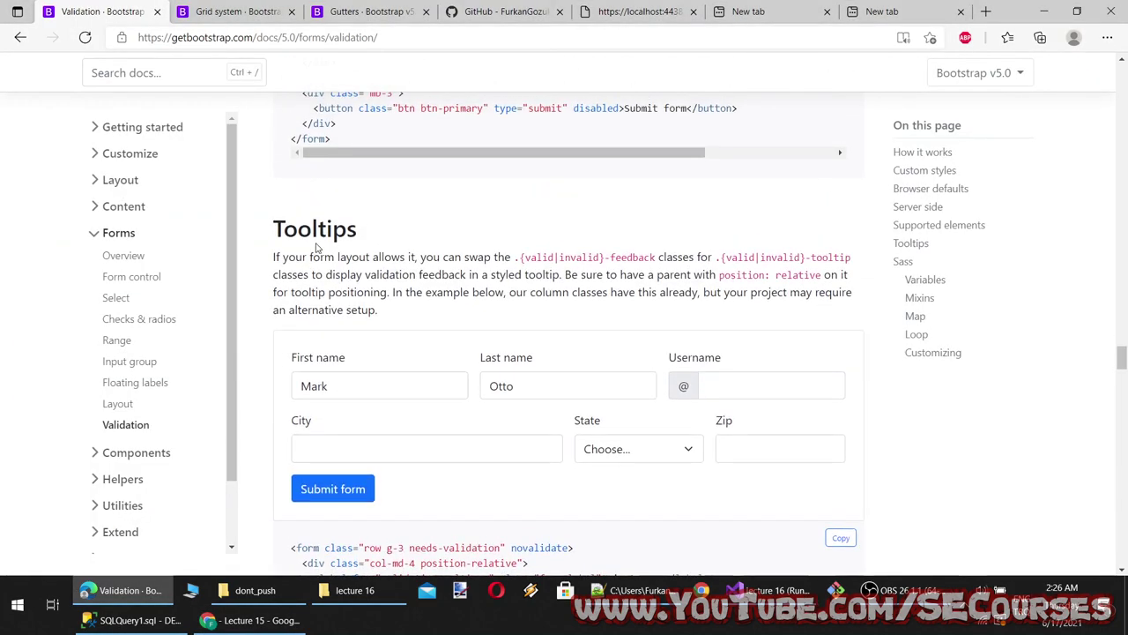
left_click(340, 390)
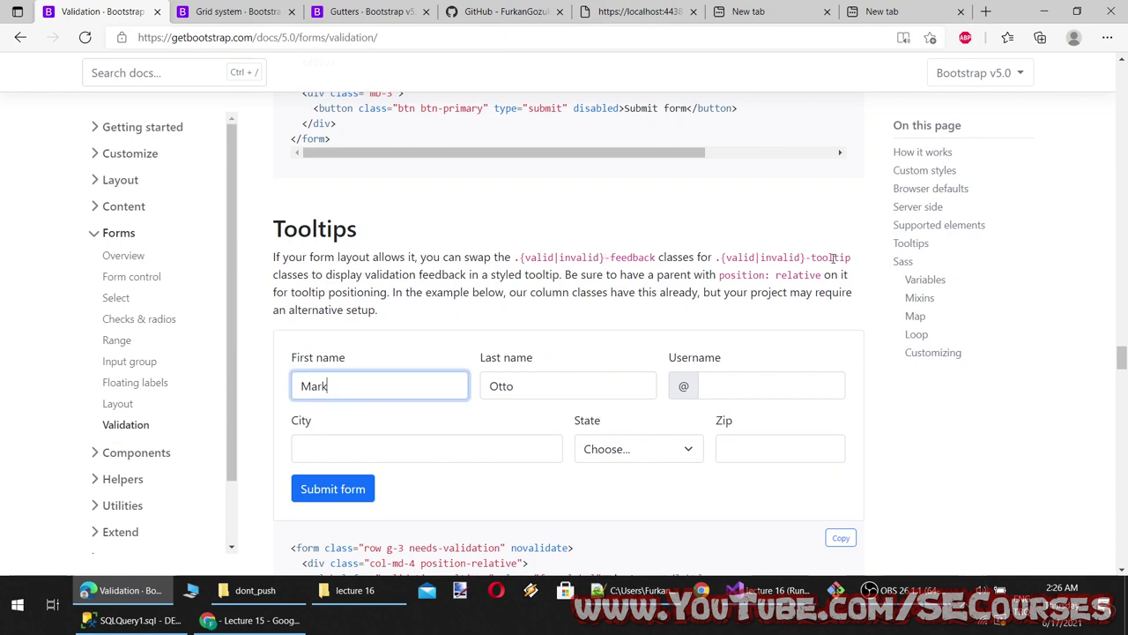
scroll(566, 362, "down", 2)
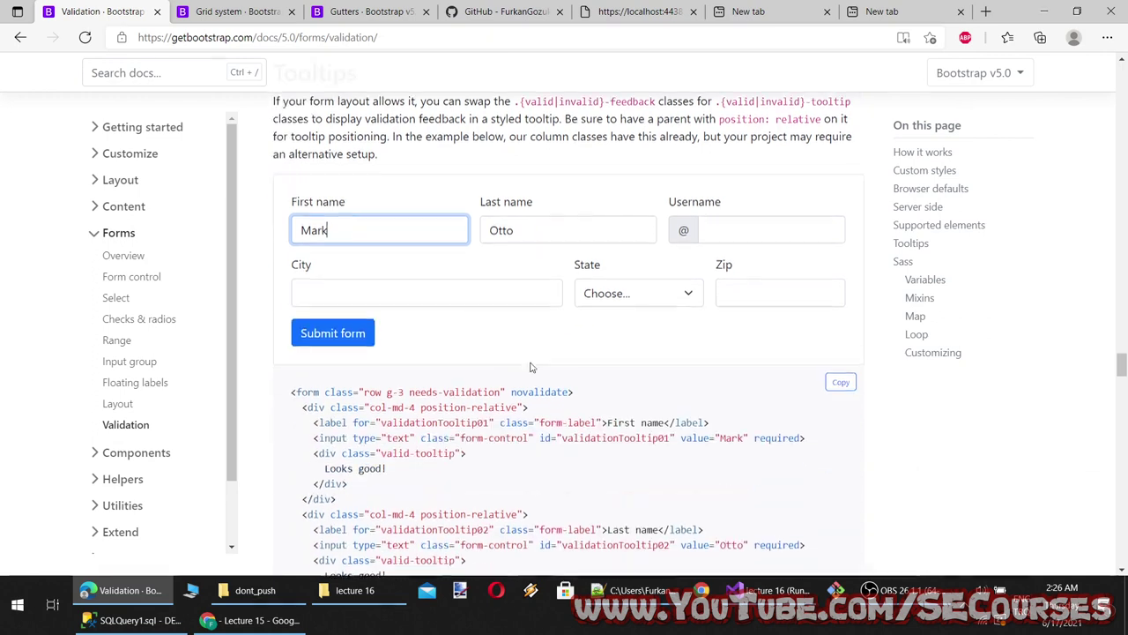
left_click(327, 331)
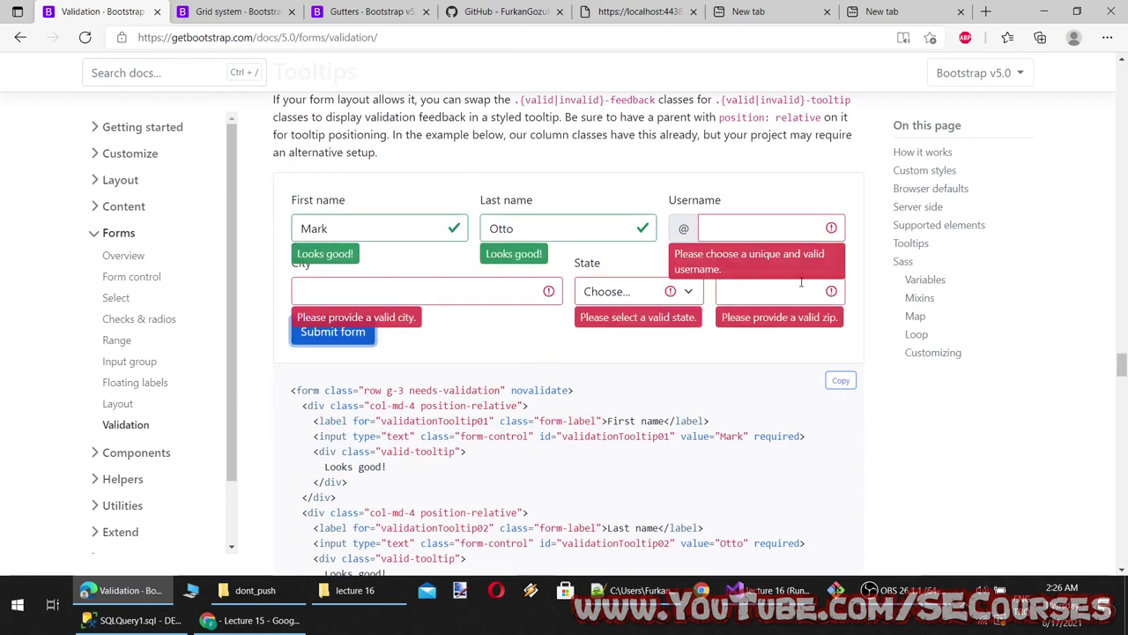
triple_click(749, 261)
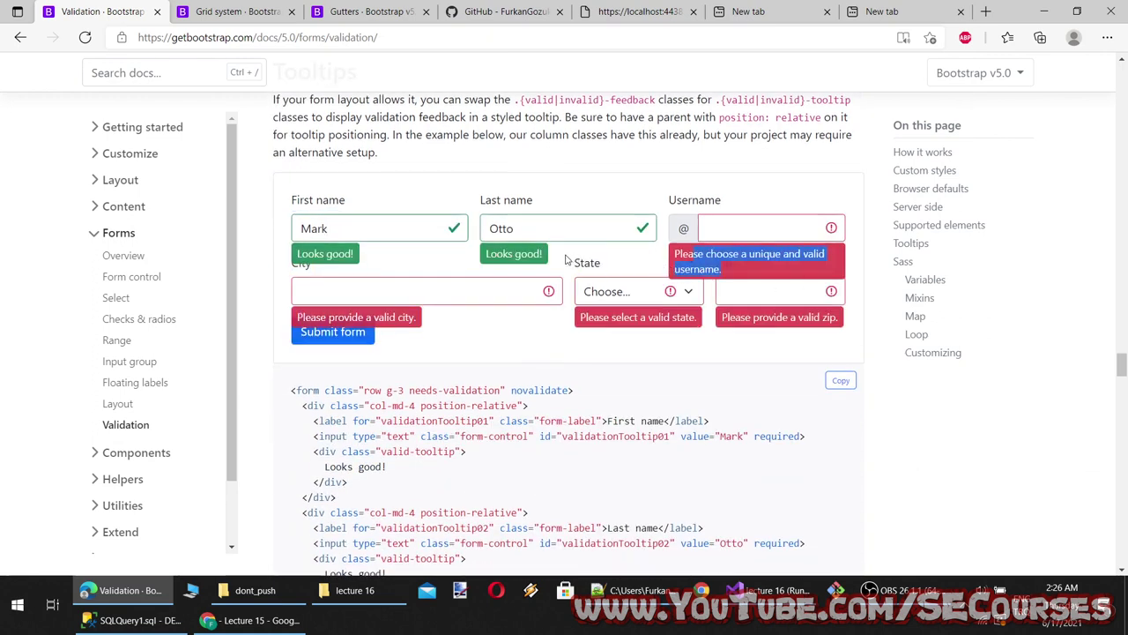
left_click_drag(567, 261, 485, 256)
left_click(485, 258)
Find the valid-tooltip class in the example code and return to Lecture9.cshtml
scroll(518, 341, "down", 3)
scroll(385, 309, "up", 1)
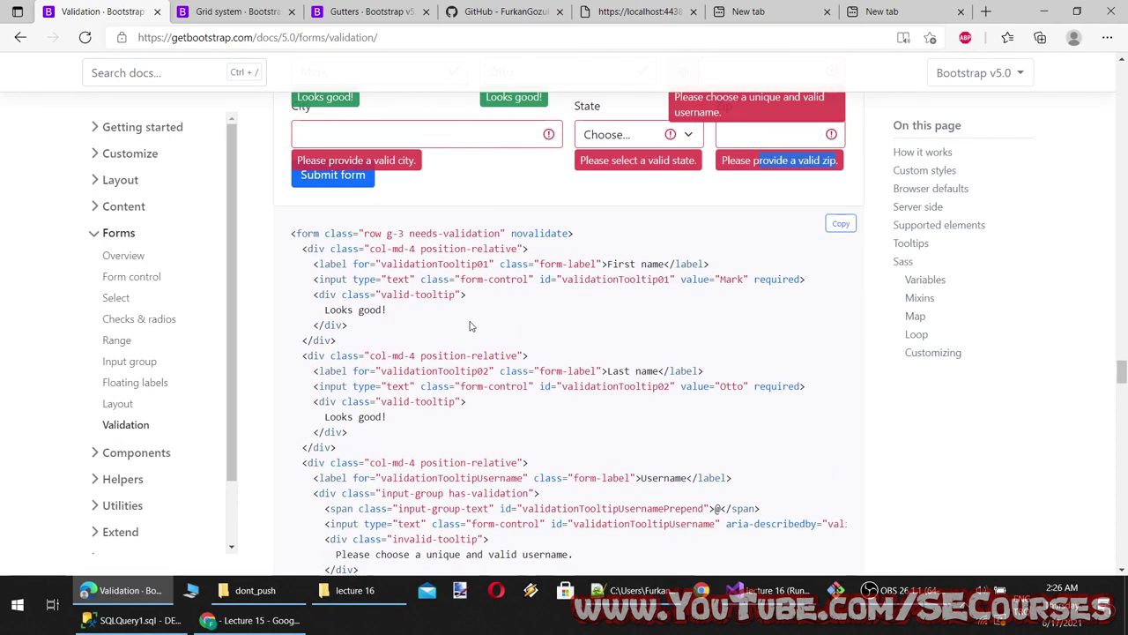
left_click_drag(381, 295, 435, 295)
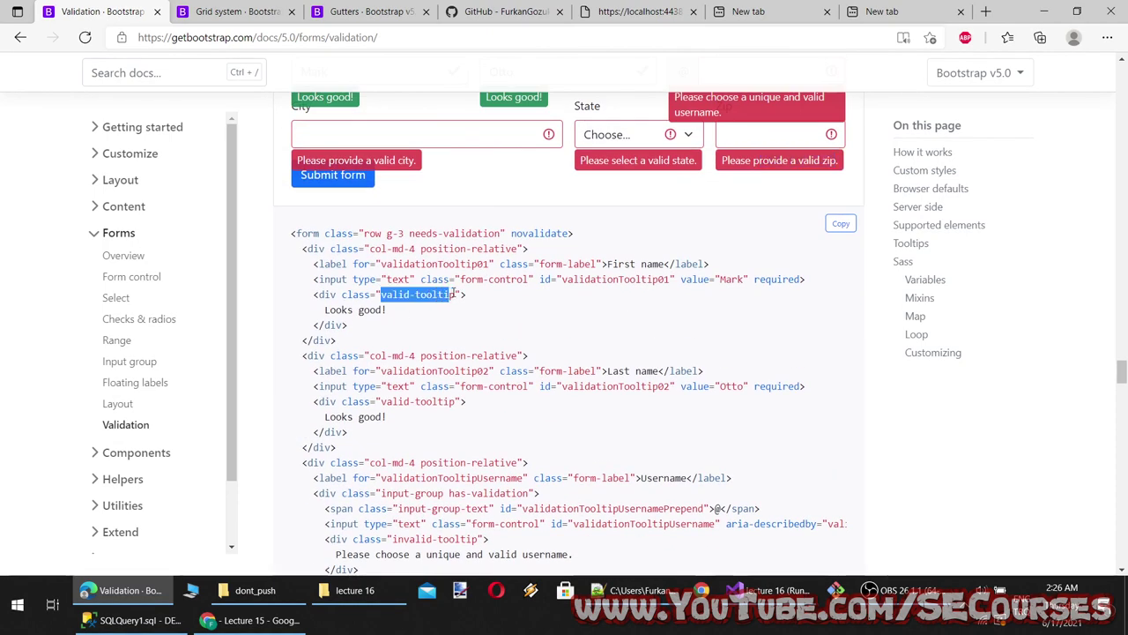
left_click(240, 620)
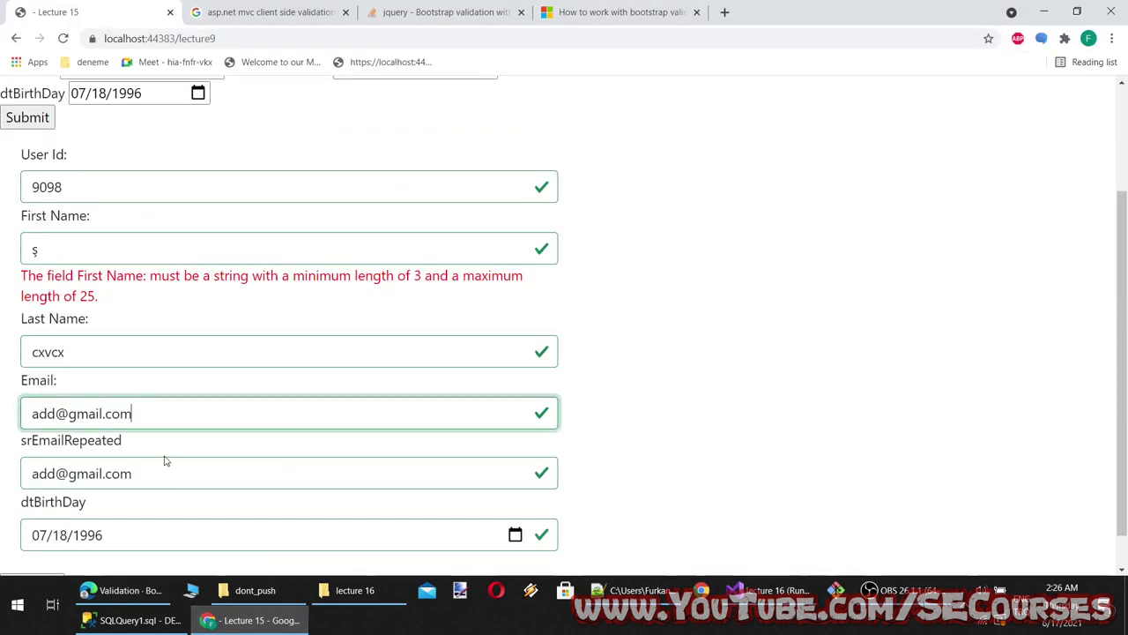
left_click(763, 600)
scroll(191, 258, "down", 1)
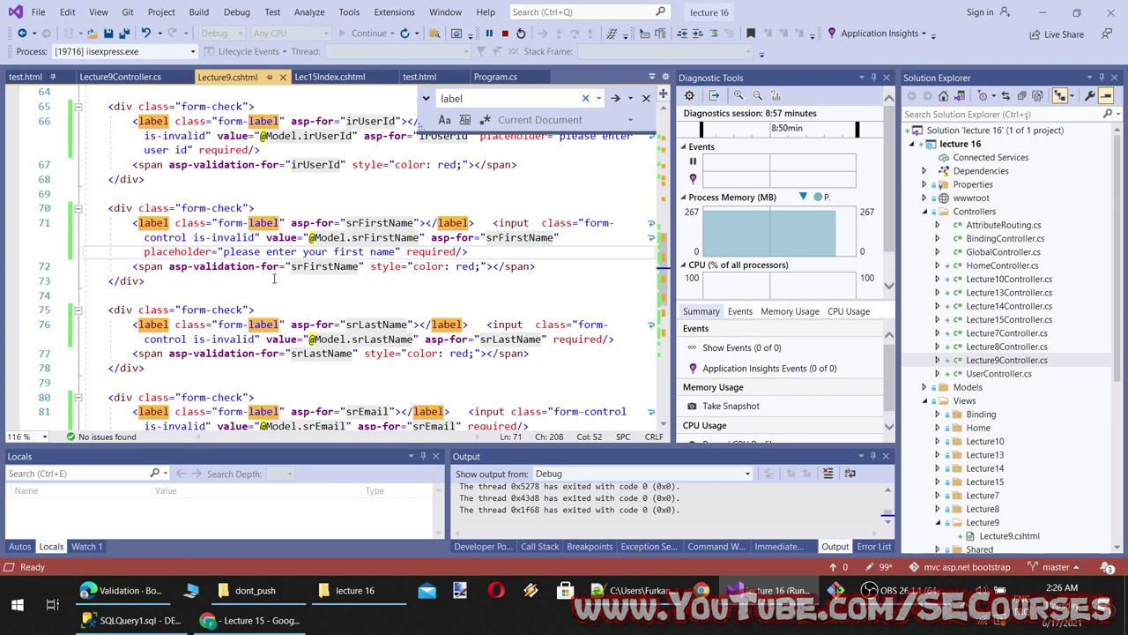
Add class="valid-tooltip" to the srFirstName message span, save, and reload the form
left_click(168, 267)
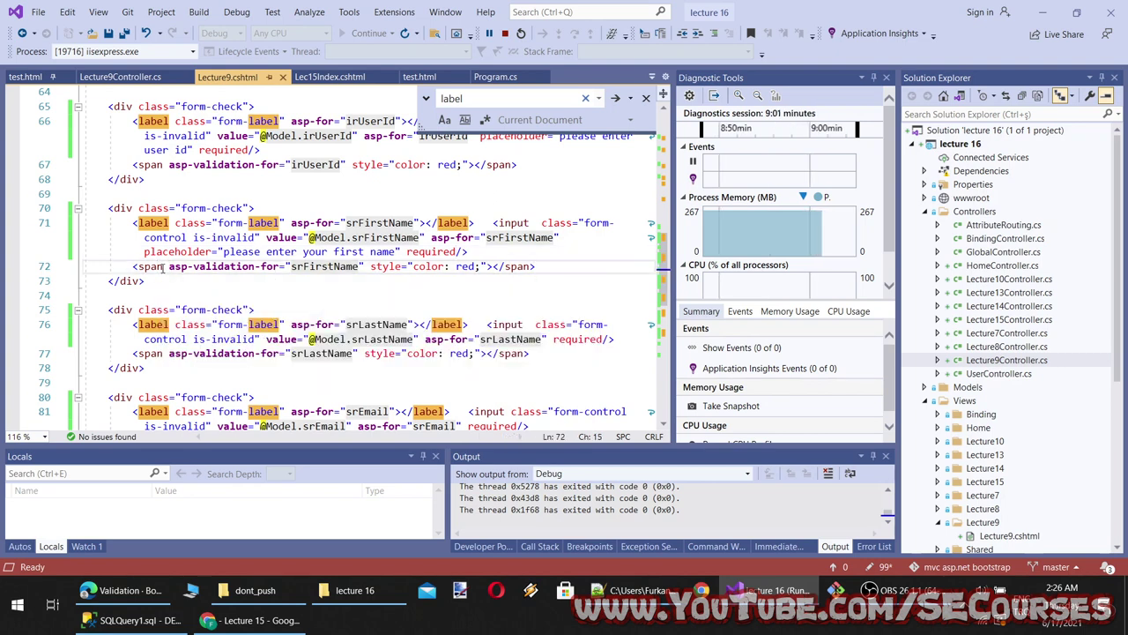
type("class=\"valid-tooltip")
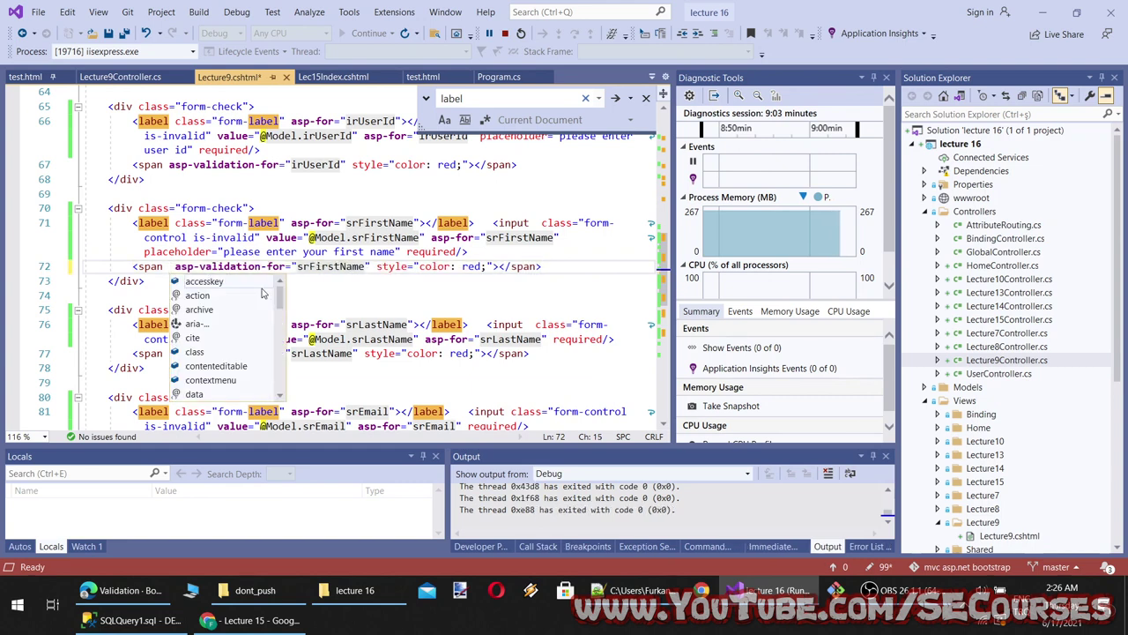
key("ctrl+s")
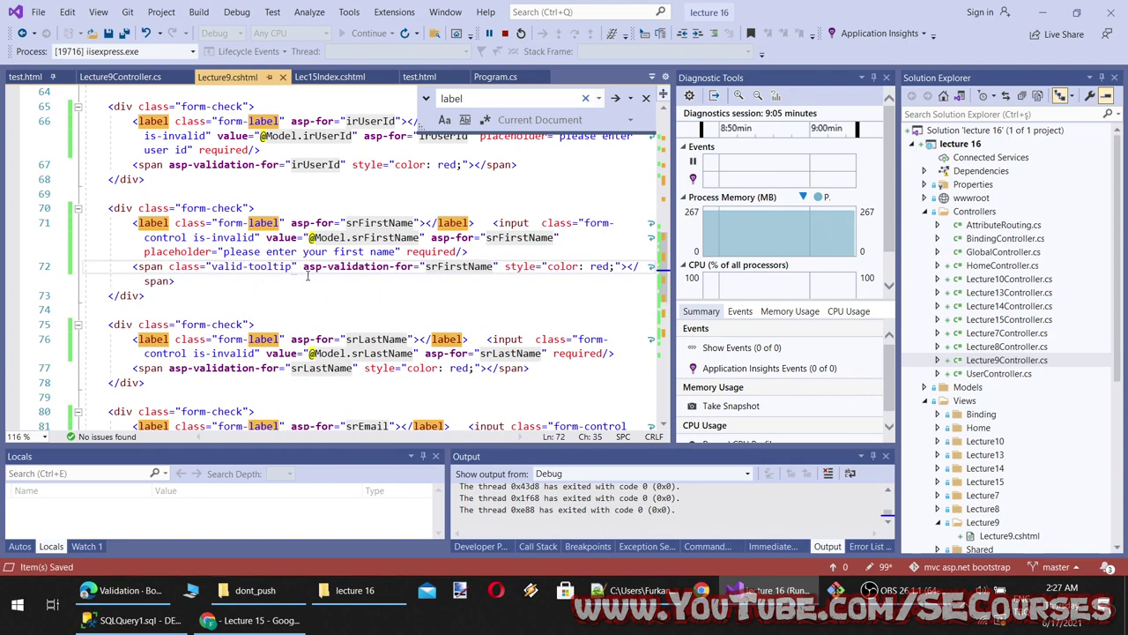
left_click(256, 620)
left_click(63, 38)
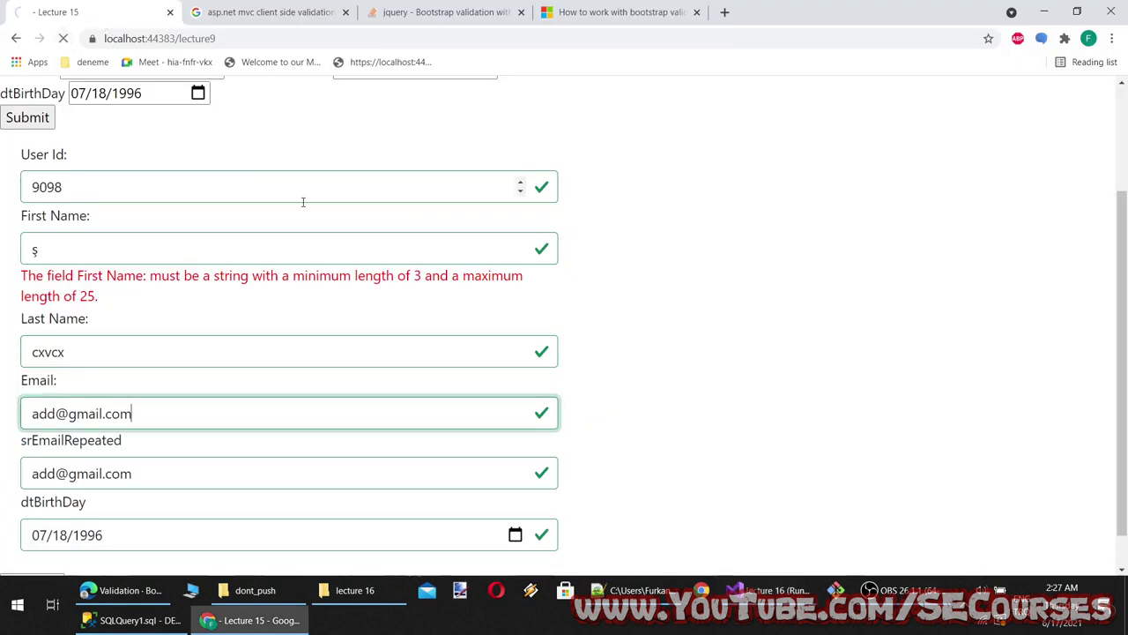
Clear First Name, enter Last Name 'sad', and submit to trigger validation
left_click_drag(98, 253, 2, 259)
key("BackSpace")
left_click(136, 317)
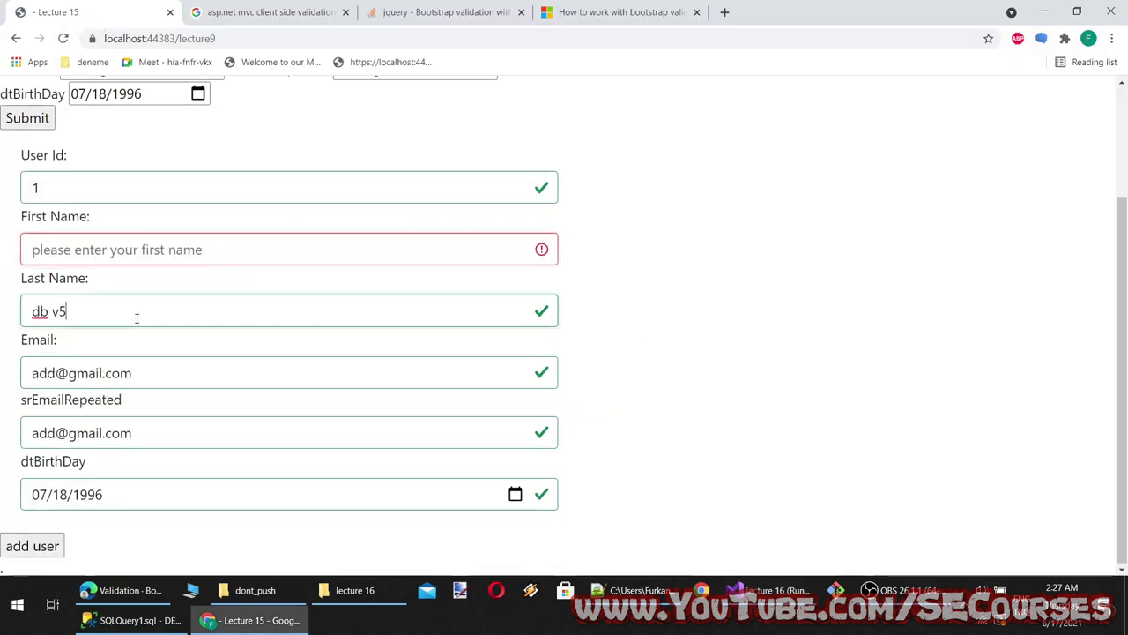
type("sad")
left_click(40, 545)
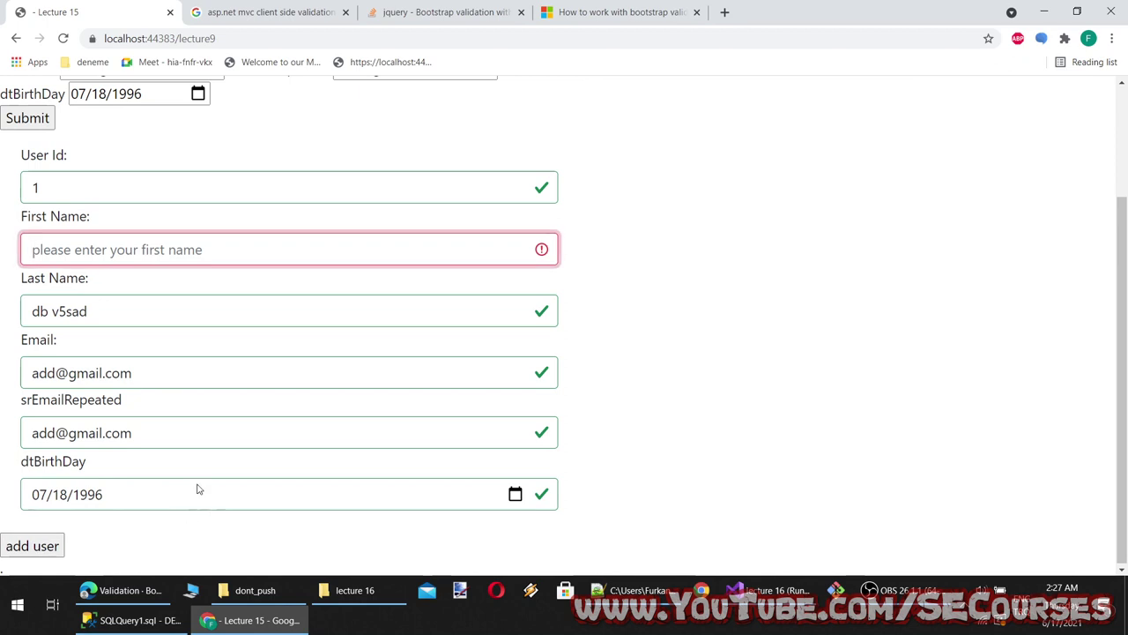
type("sd")
left_click(104, 302)
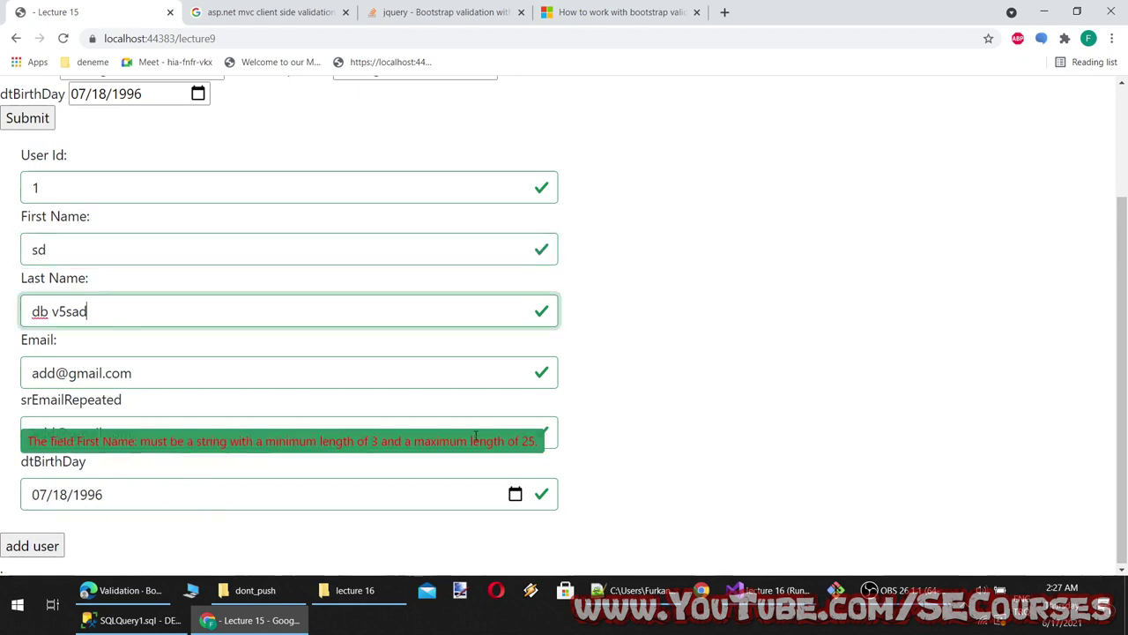
Resubmit the form and inspect the First Name validation tooltip message
left_click_drag(527, 436, 25, 438)
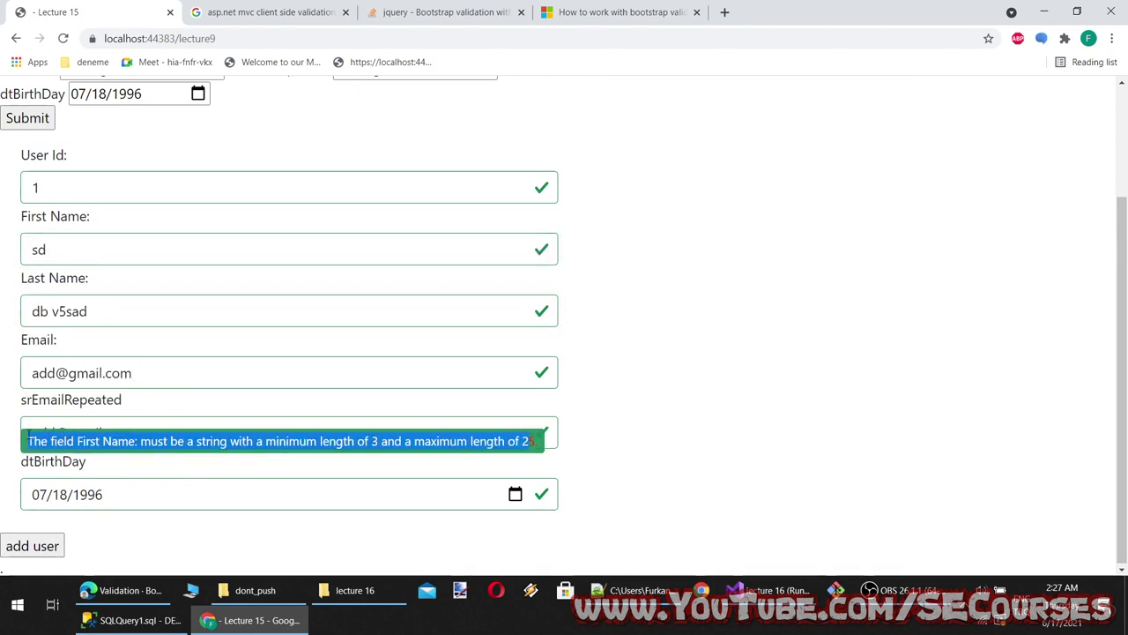
left_click(349, 437)
left_click(339, 383)
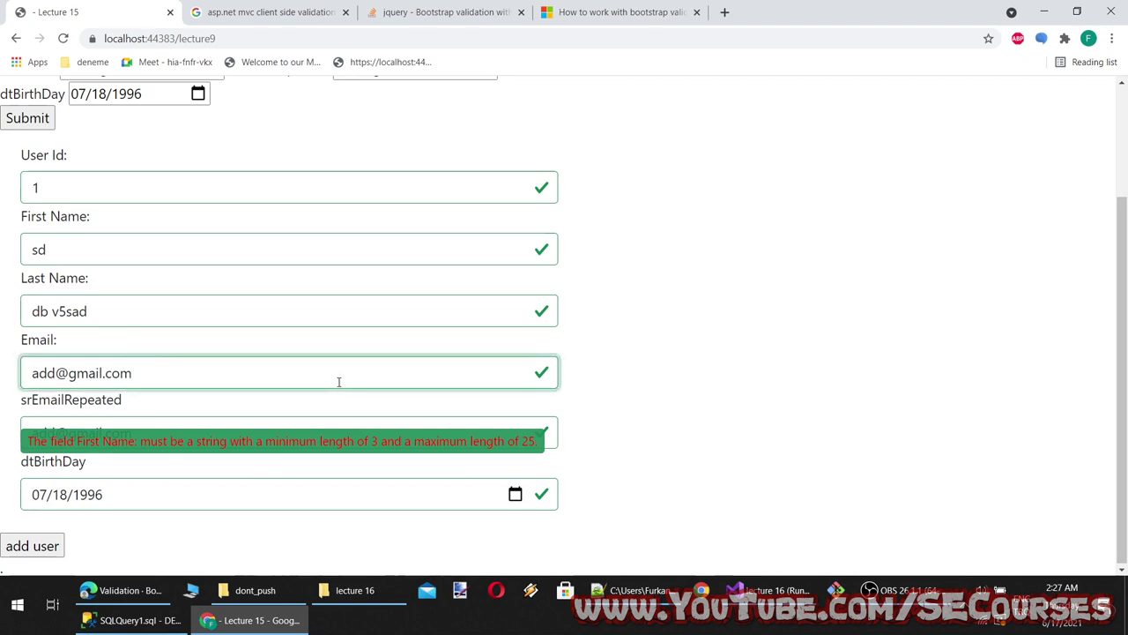
left_click(23, 543)
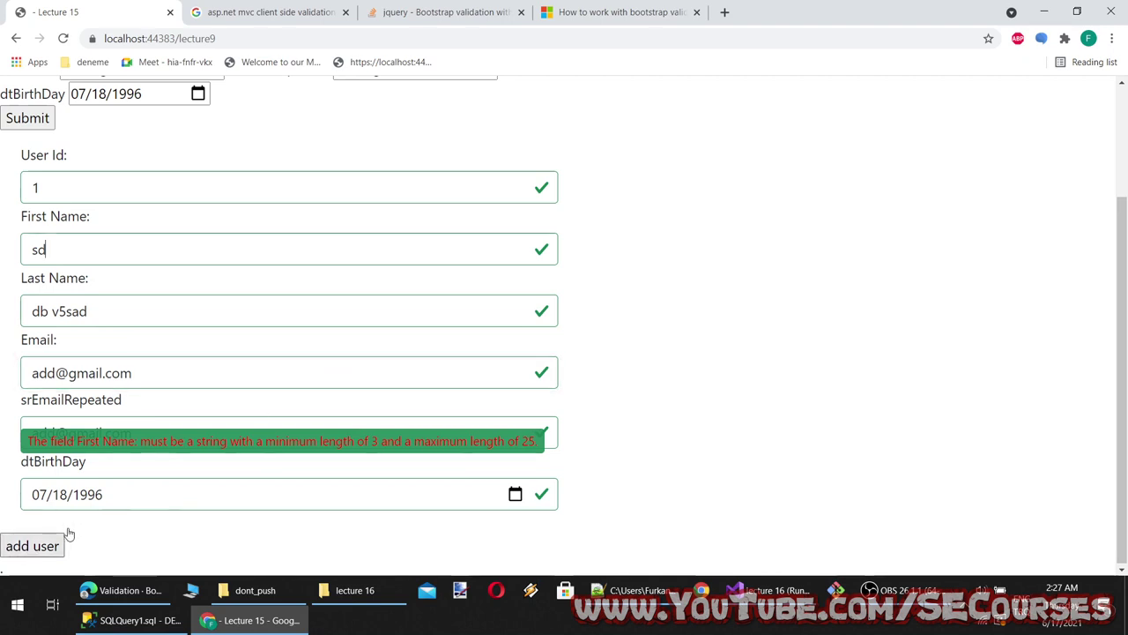
left_click(139, 472)
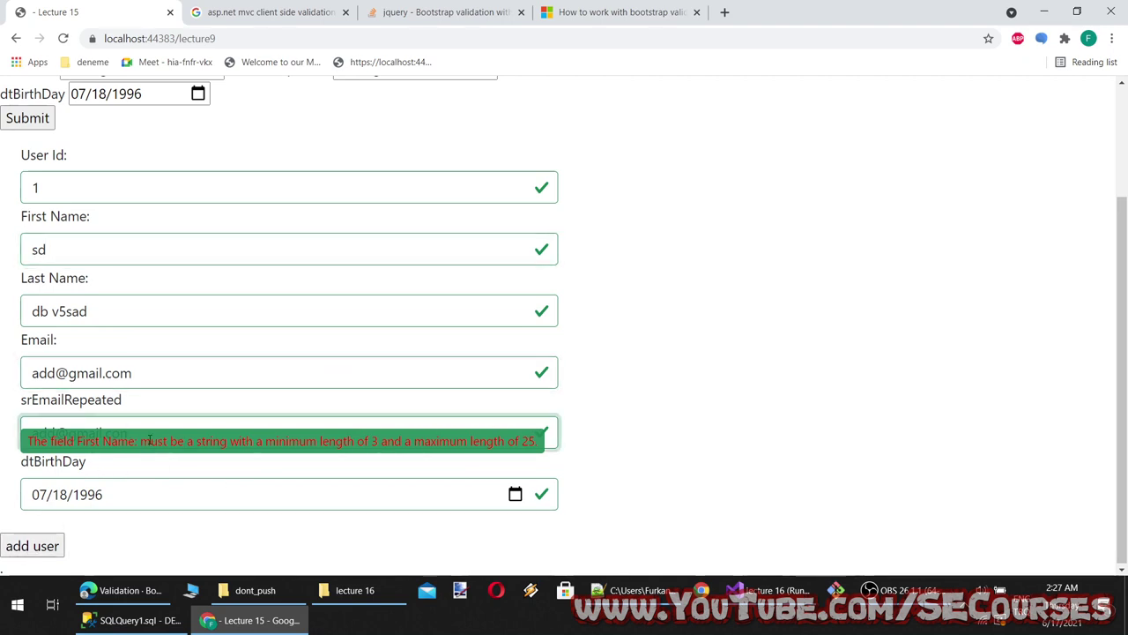
double_click(150, 439)
left_click(71, 246)
key("alt+Tab")
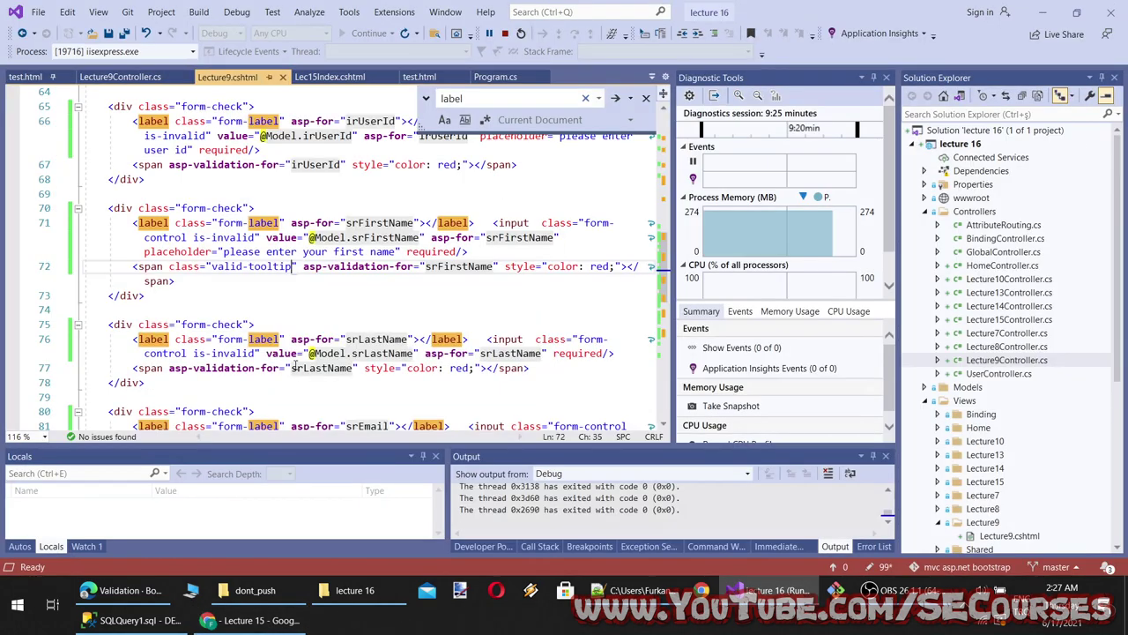
Delete style="color: red;" from the First Name validation message on line 72 and save
left_click_drag(526, 301, 347, 224)
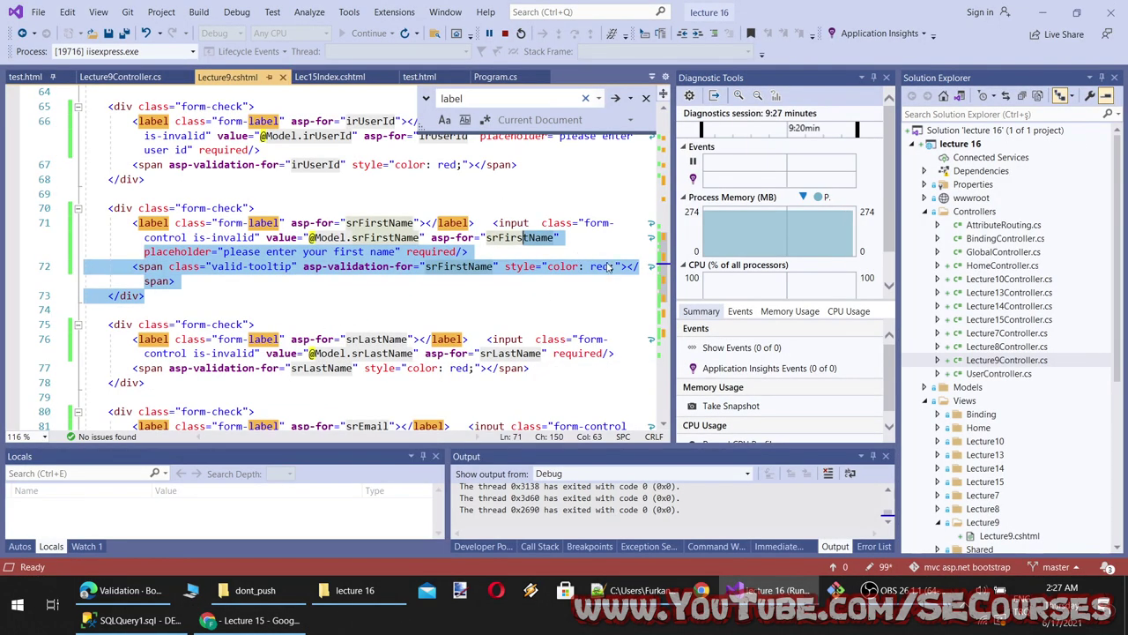
left_click_drag(615, 266, 504, 266)
key("BackSpace")
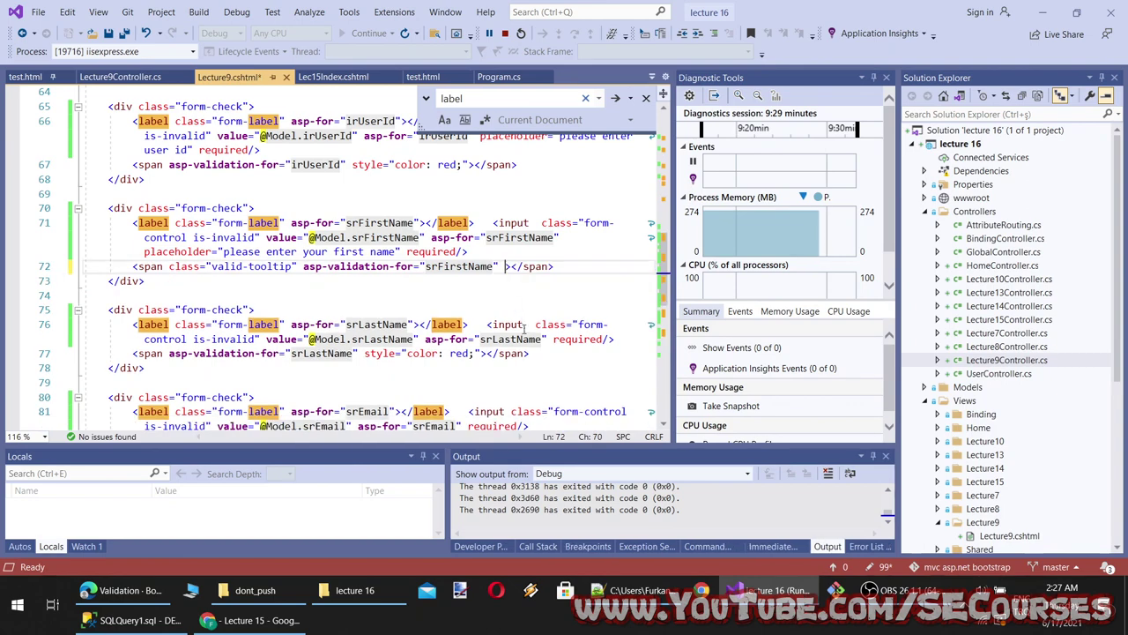
key("ctrl+s")
In the browser form, replace the First Name value with 'sad', then 'a', to trigger validation
left_click(296, 620)
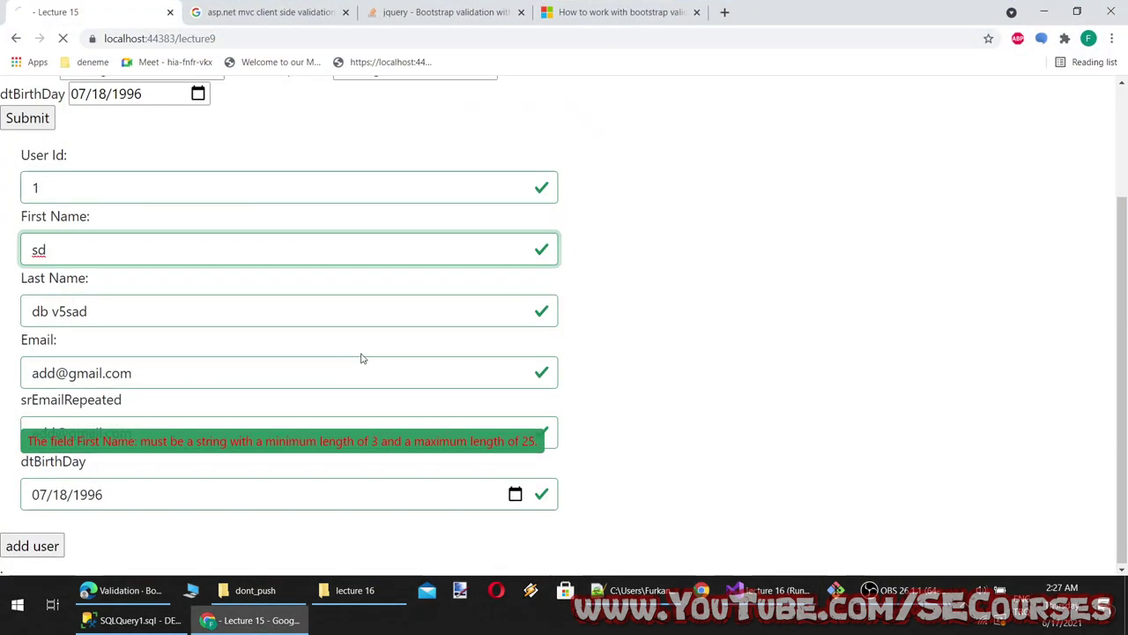
left_click(124, 302)
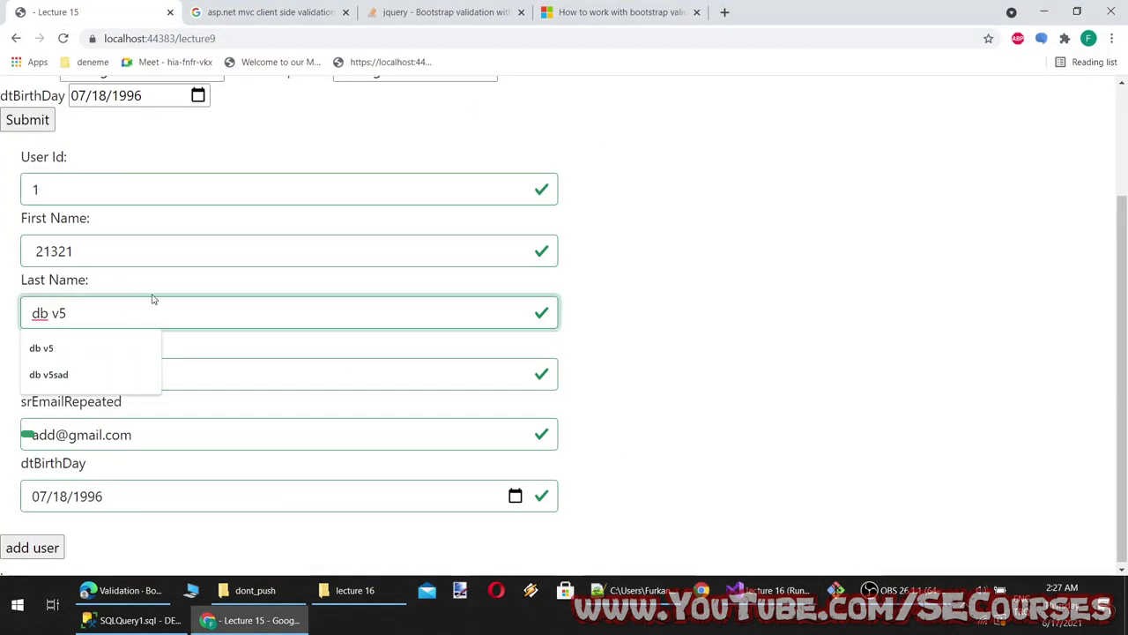
left_click_drag(128, 279, 4, 280)
left_click_drag(124, 253, 3, 253)
type("sad")
left_click(124, 311)
left_click_drag(124, 253, 7, 258)
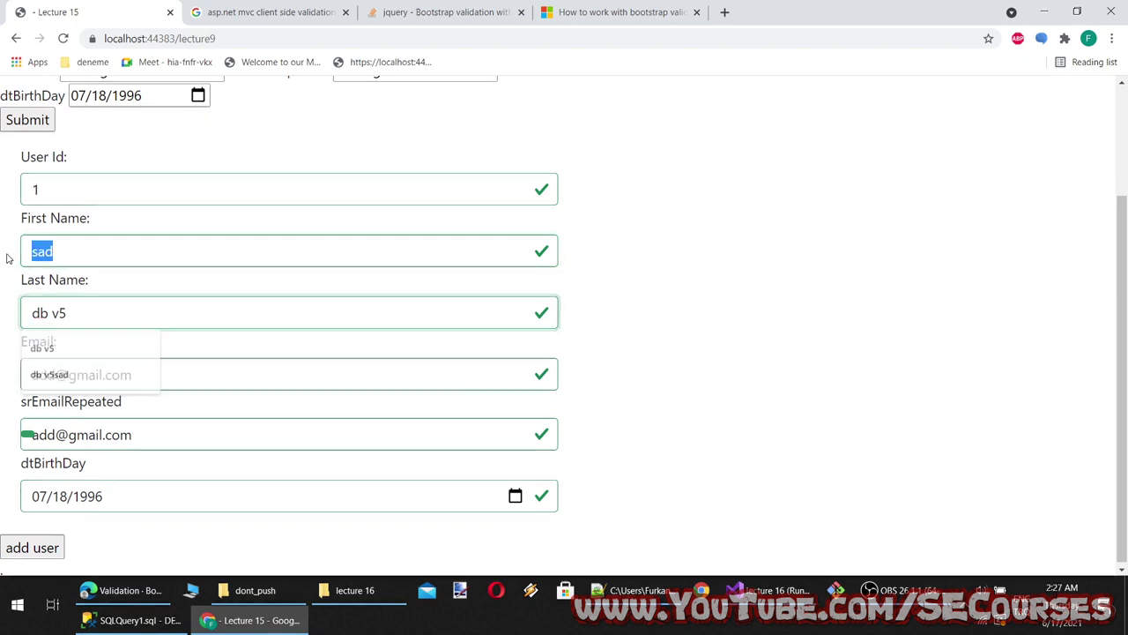
type("a")
left_click(94, 312)
left_click(309, 408)
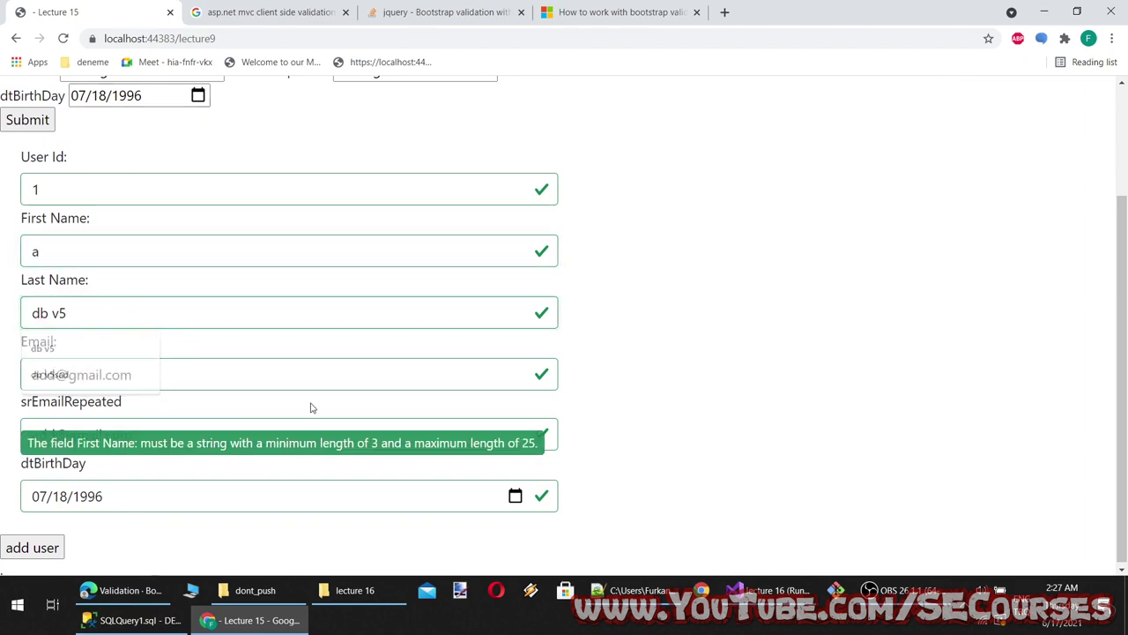
left_click_drag(246, 441, 356, 443)
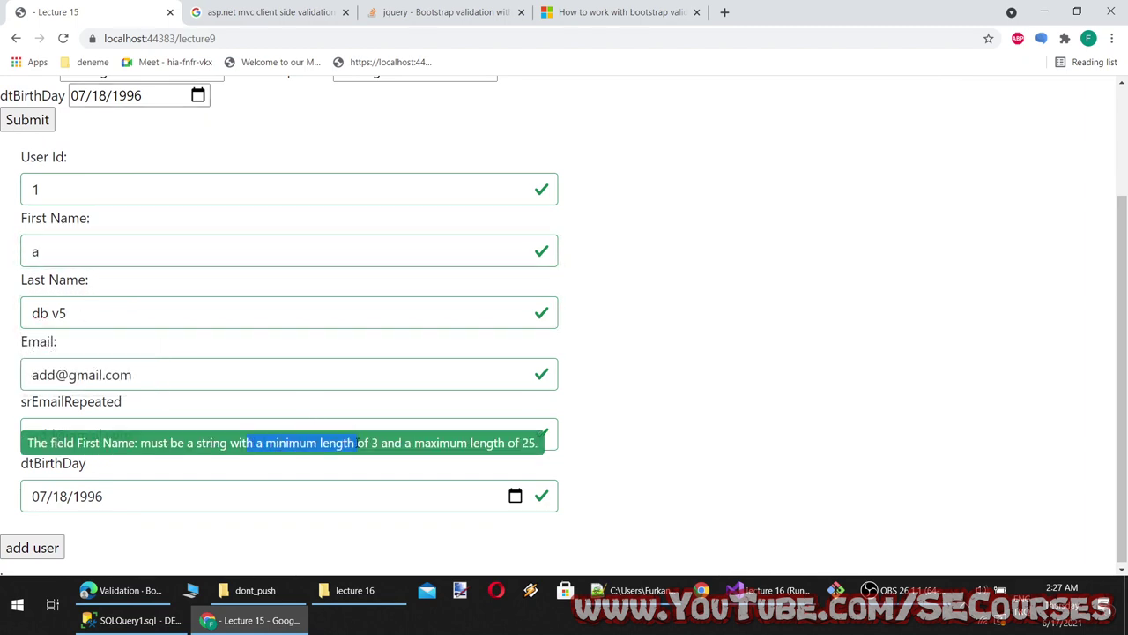
Check the Bootstrap validation docs, then change the validation message span into a div and save
key("alt+Tab")
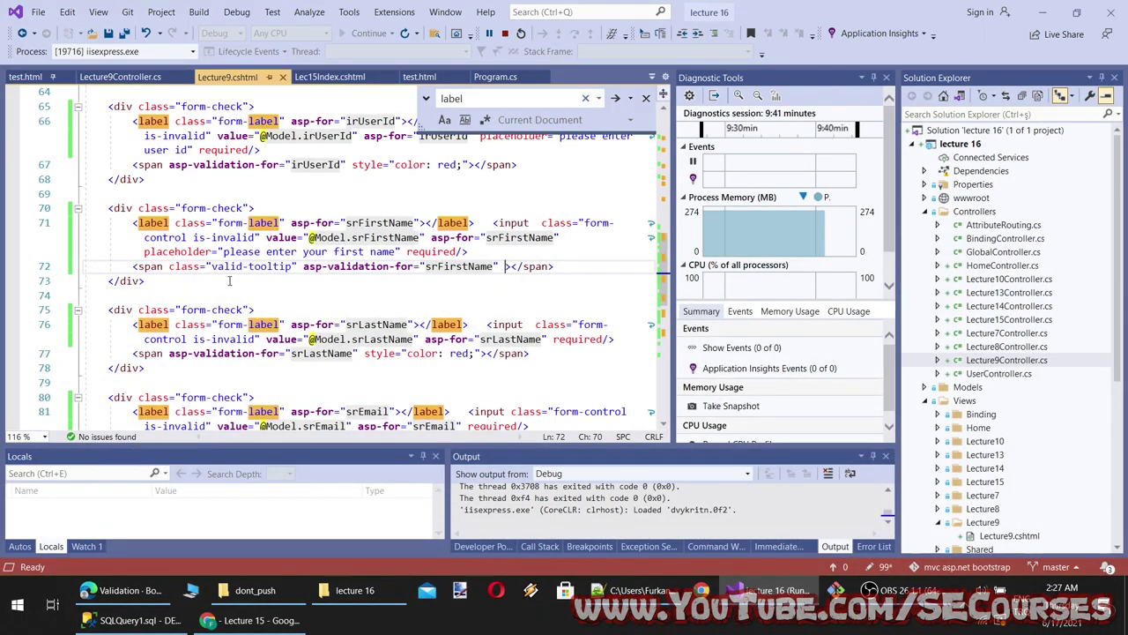
left_click(121, 597)
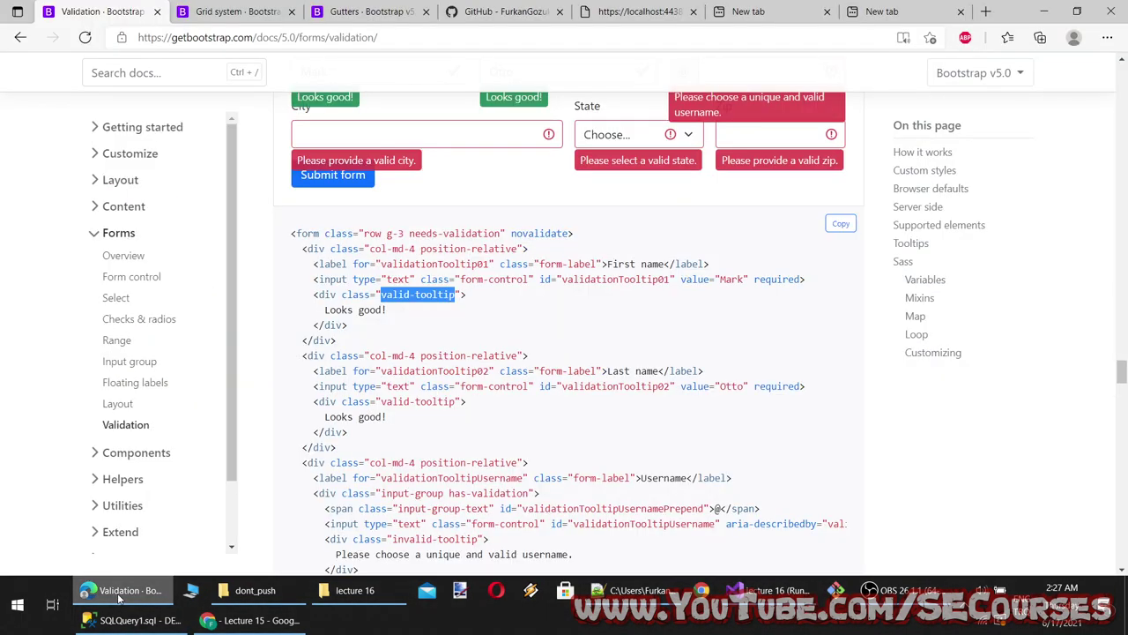
key("alt+Tab")
key("BackSpace")
key("BackSpace")
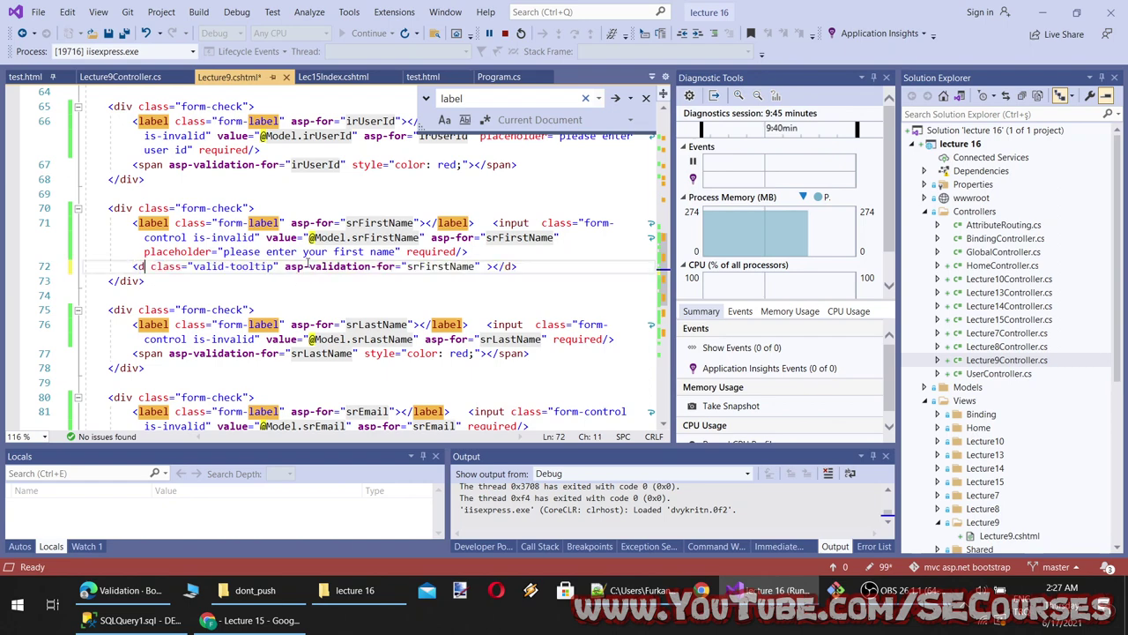
key("ctrl+s")
Reload the form and enter 'a' in First Name to see the new message
key("alt+Tab")
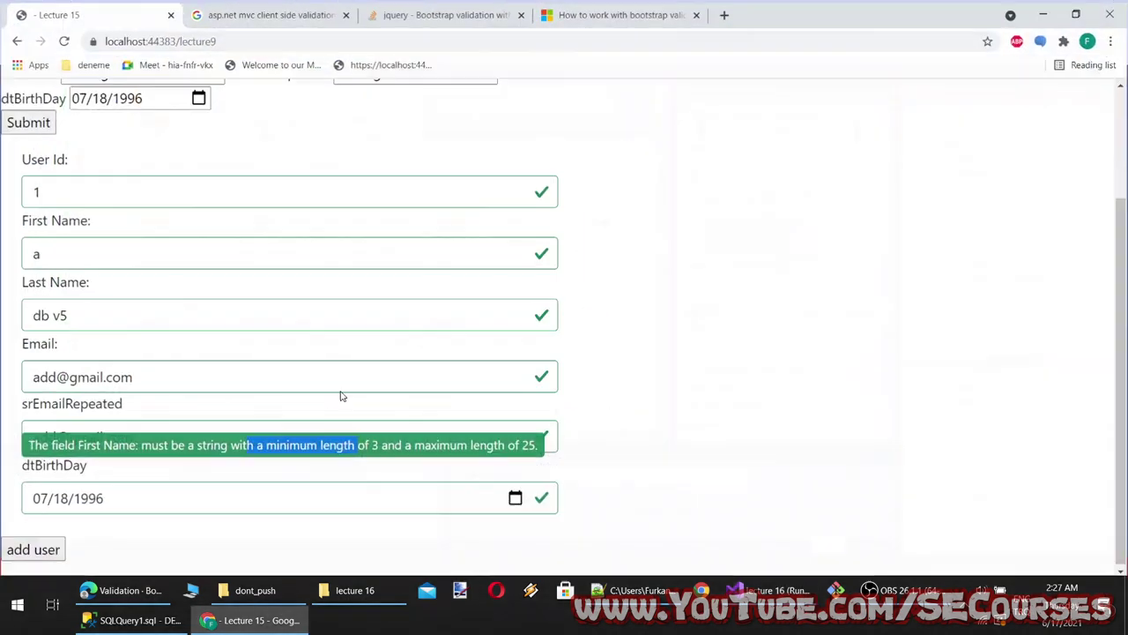
key("F5")
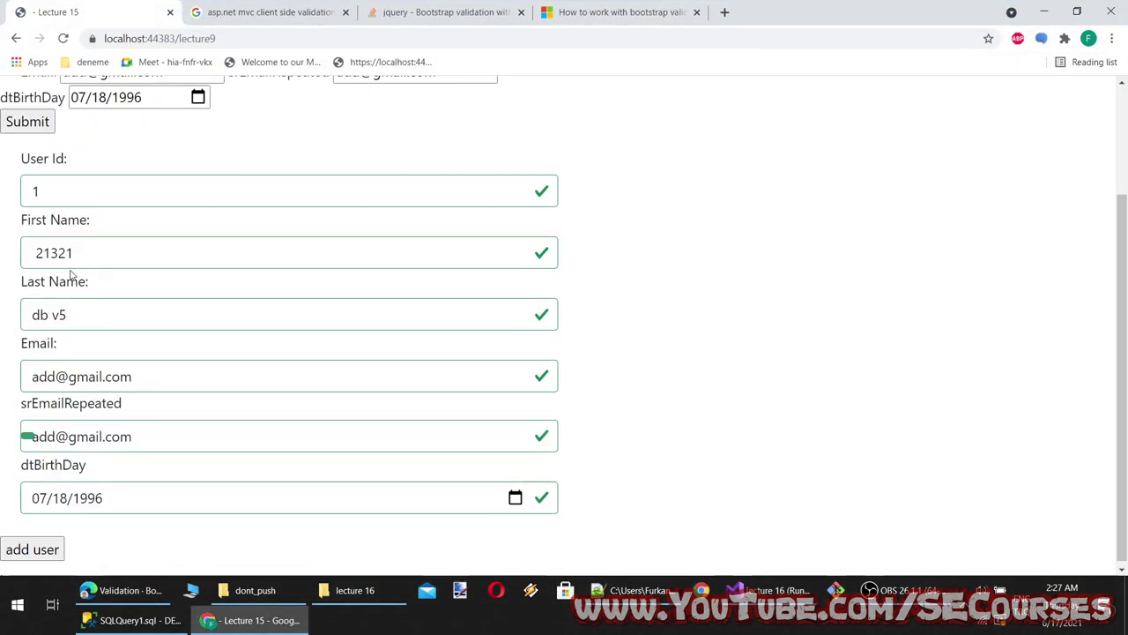
triple_click(82, 308)
key("shift+Tab")
type("a")
left_click(89, 321)
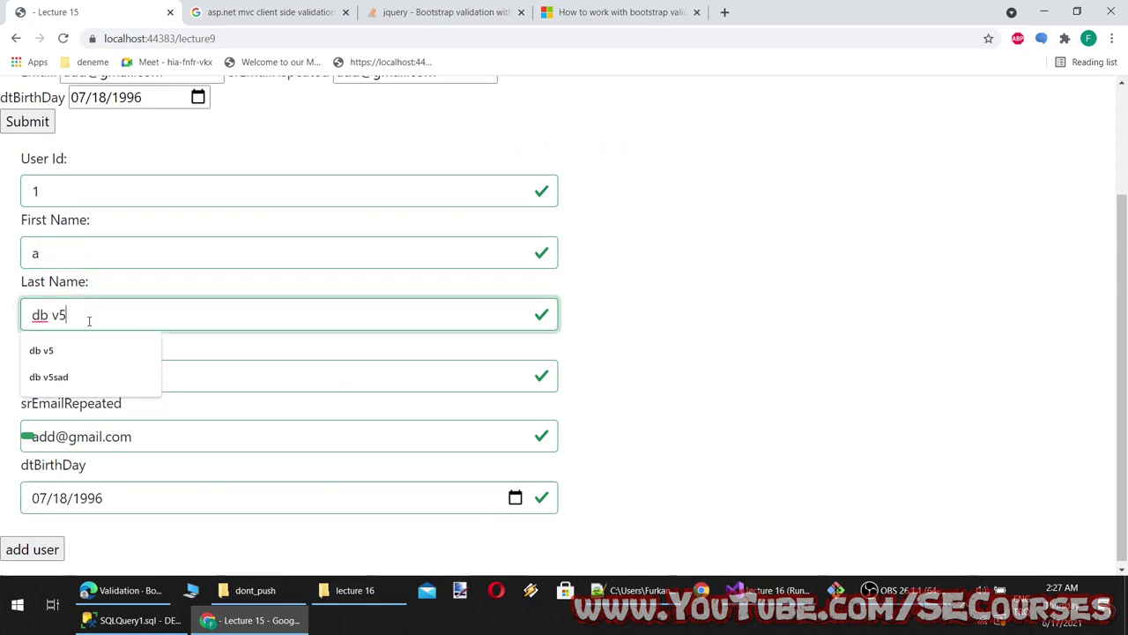
left_click(248, 357)
Re-edit the First Name value and bring up the page context menu to inspect it
left_click(30, 546)
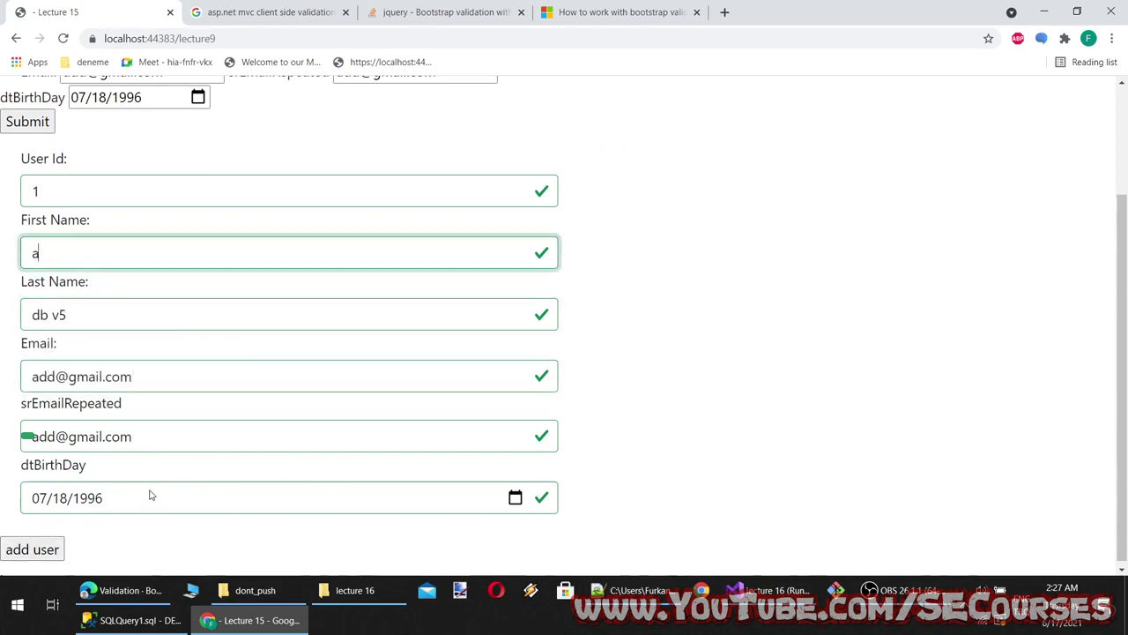
key("BackSpace")
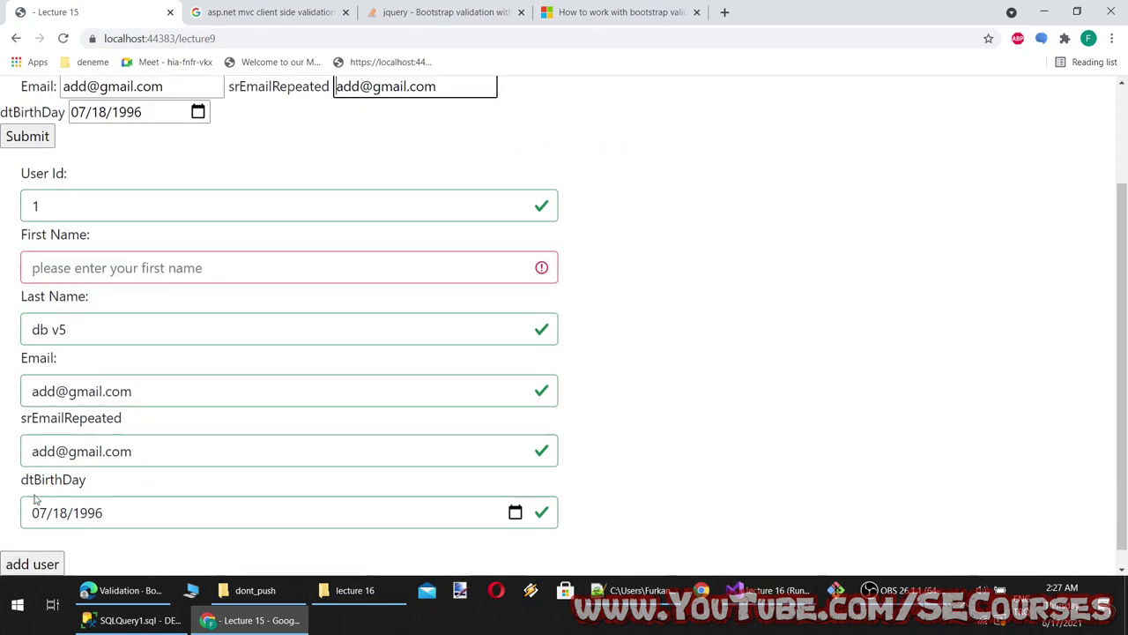
type("ad")
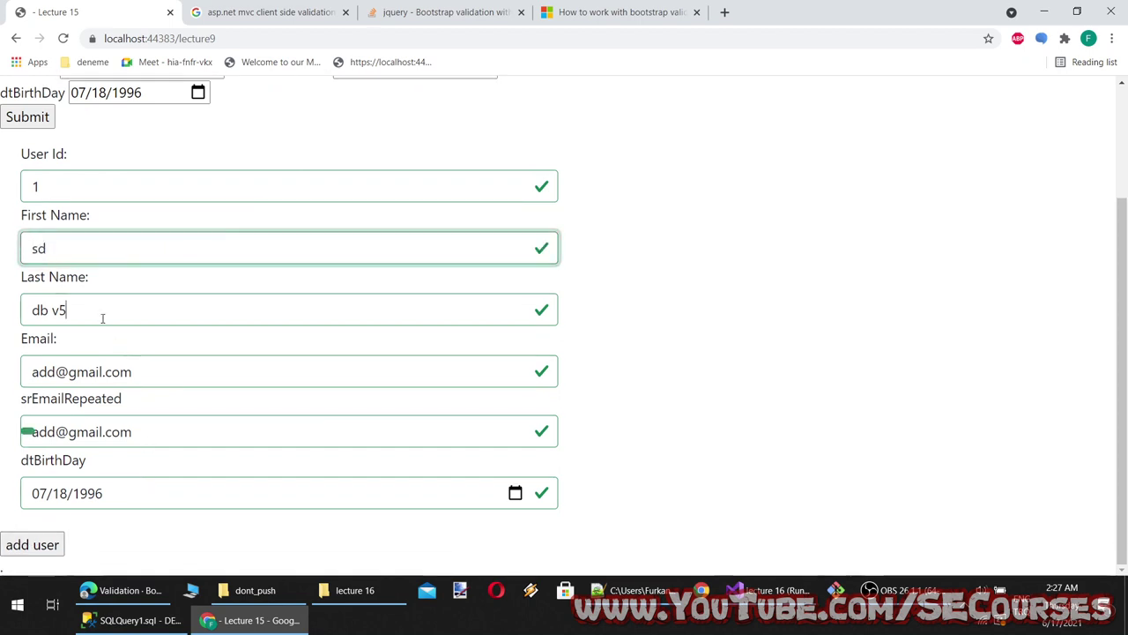
left_click(100, 318)
left_click(80, 246)
key("BackSpace")
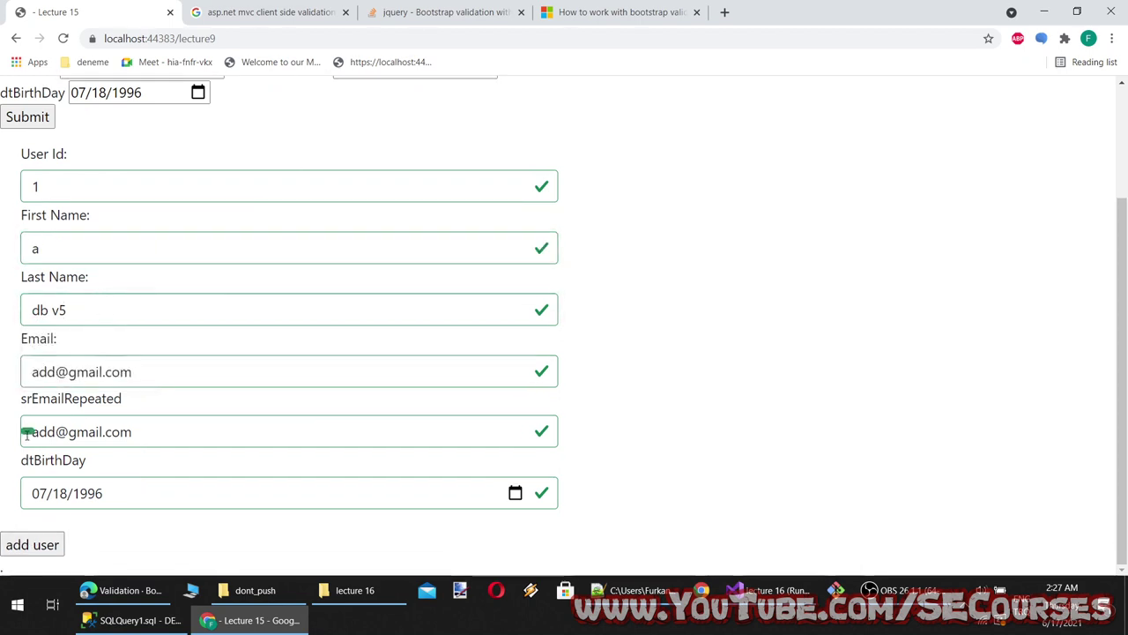
right_click(27, 432)
Add the position-relative class to the First Name wrapper div, following Bootstrap's tooltip example
left_click(66, 425)
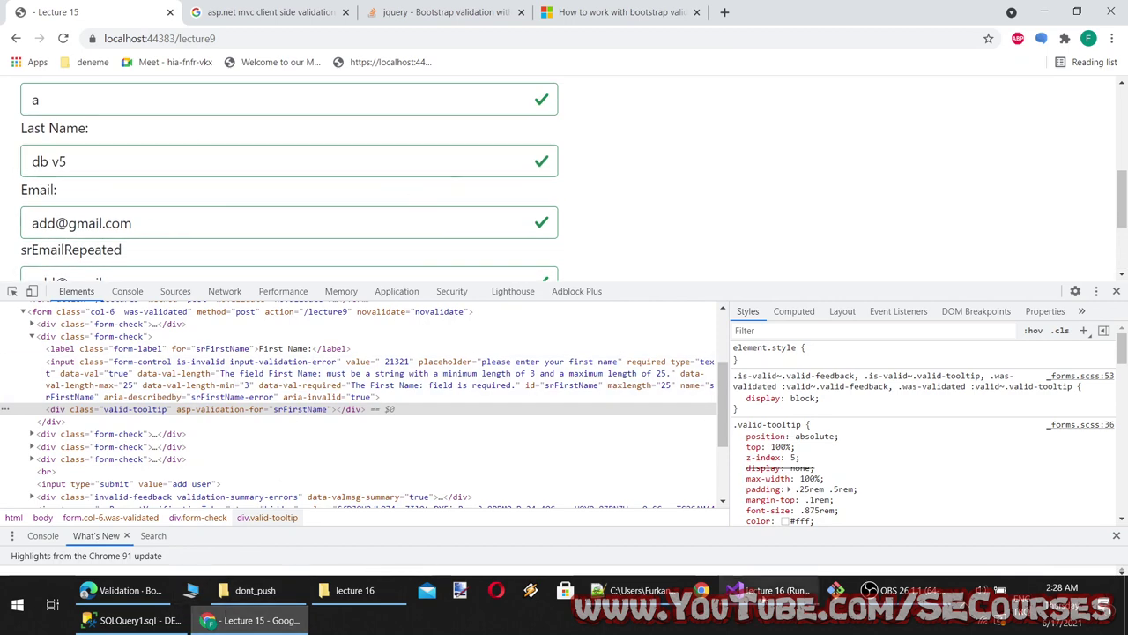
left_click(767, 589)
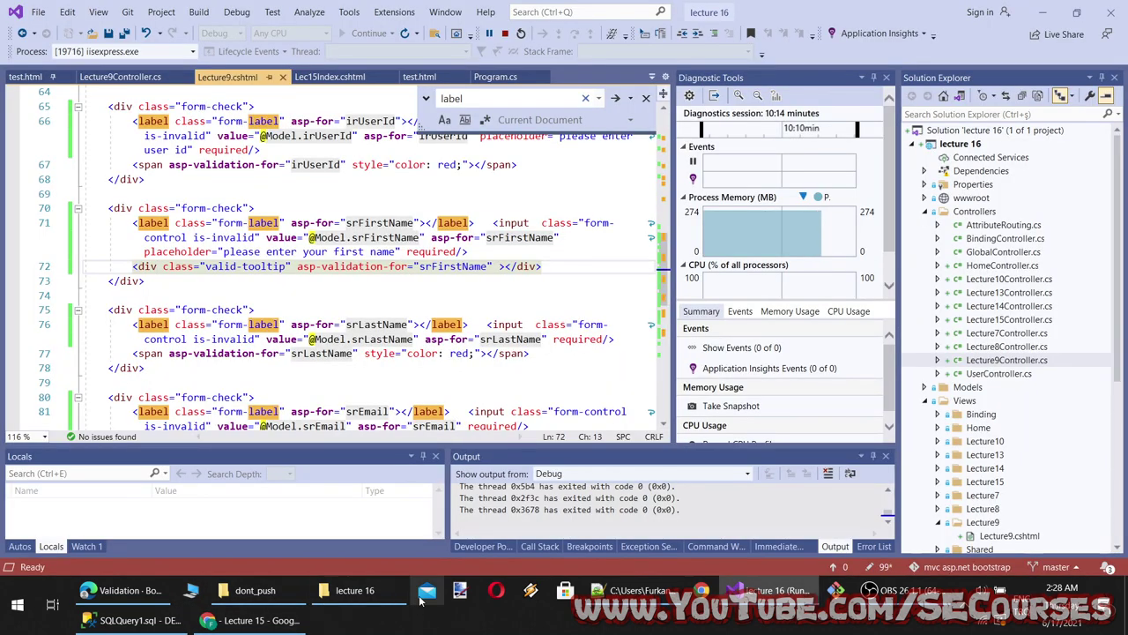
left_click(249, 621)
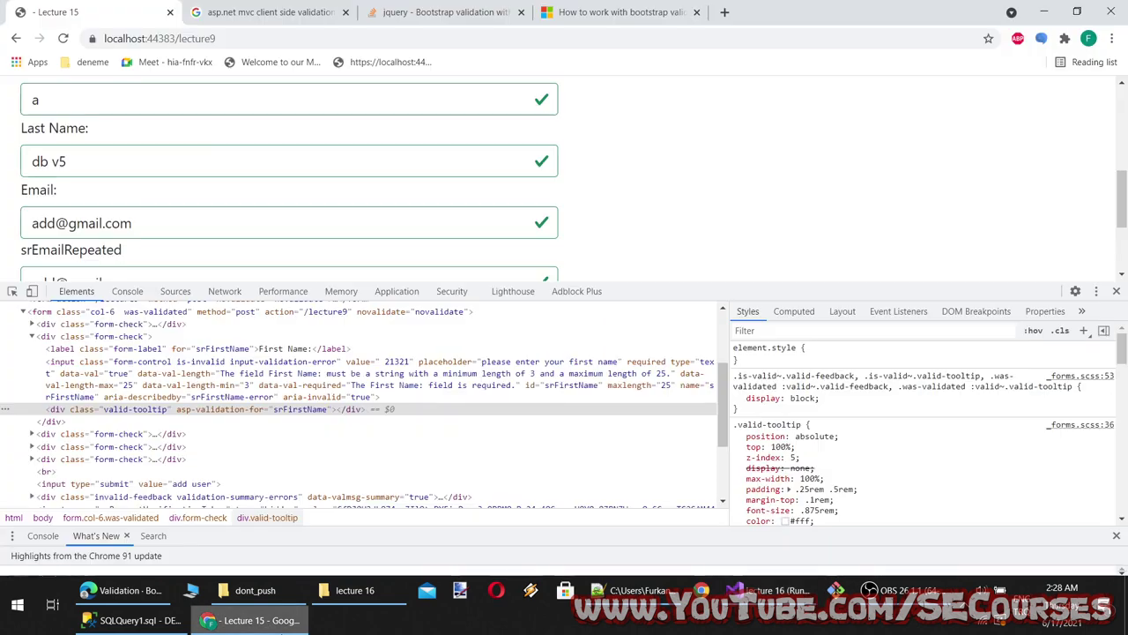
left_click(123, 590)
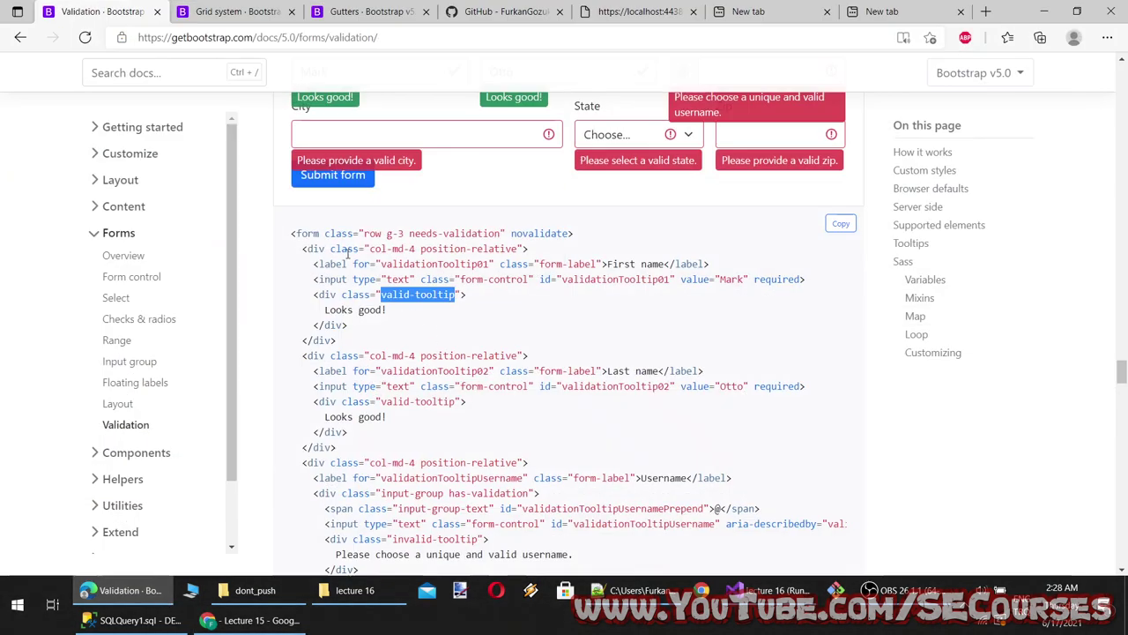
left_click_drag(518, 249, 414, 249)
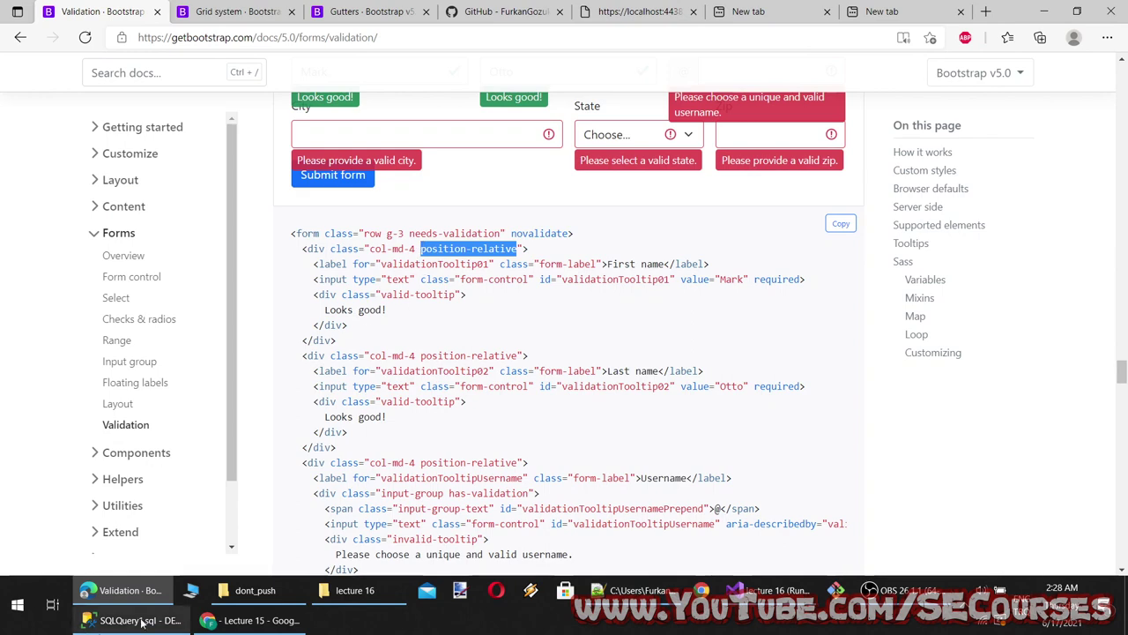
left_click(769, 590)
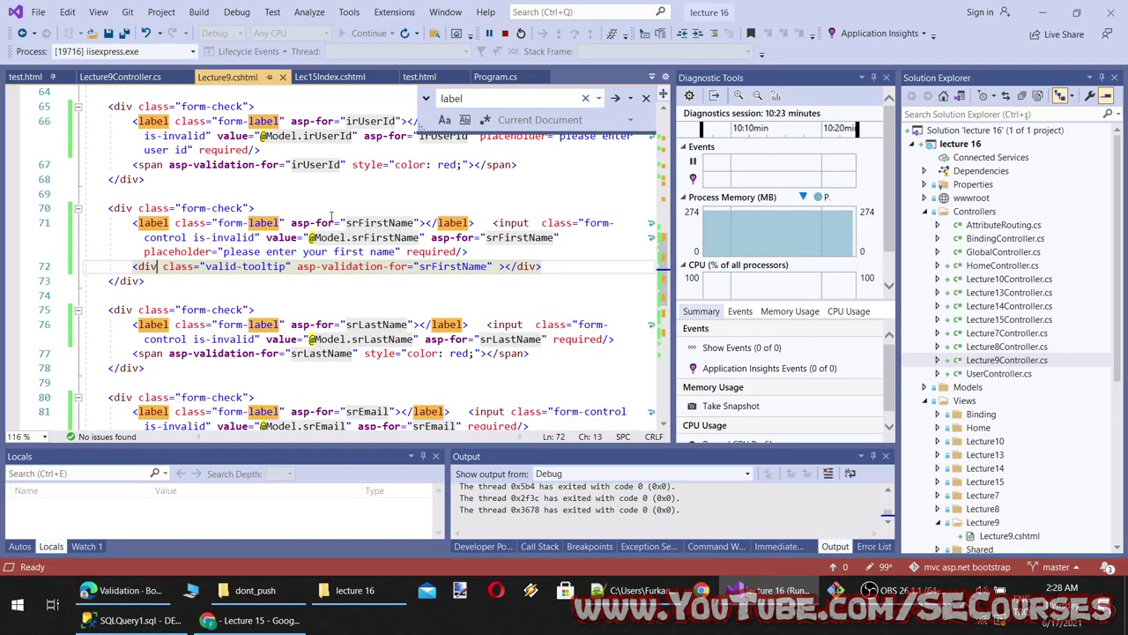
left_click(248, 208)
type("position-relative")
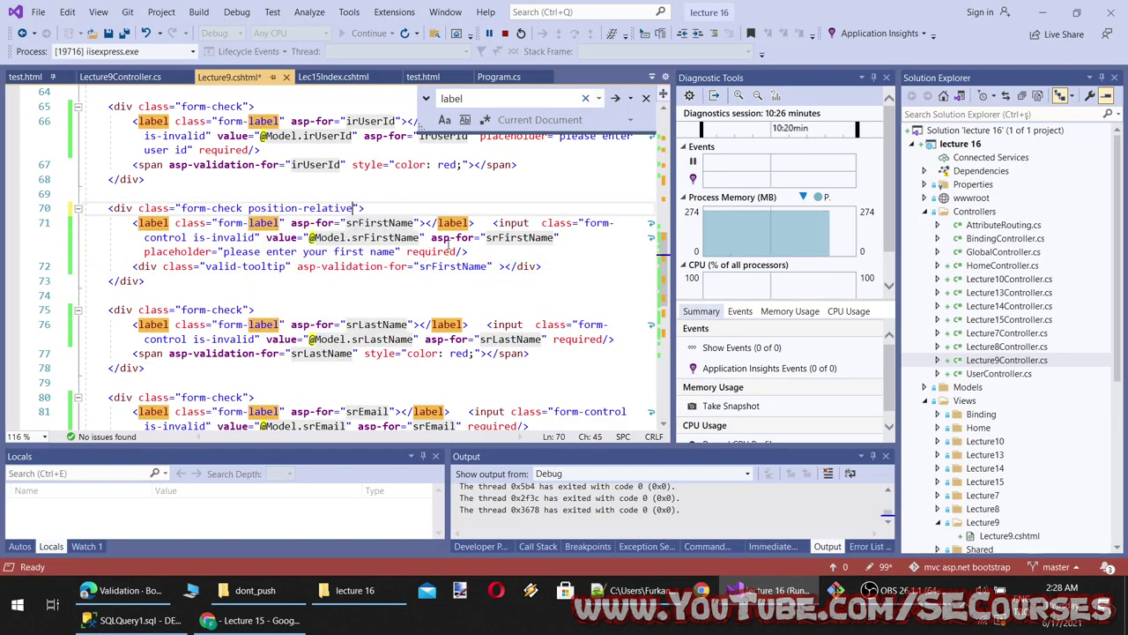
Reload the form without DevTools, then clear and refill First Name to watch invalid and valid states
left_click(238, 620)
key("F5")
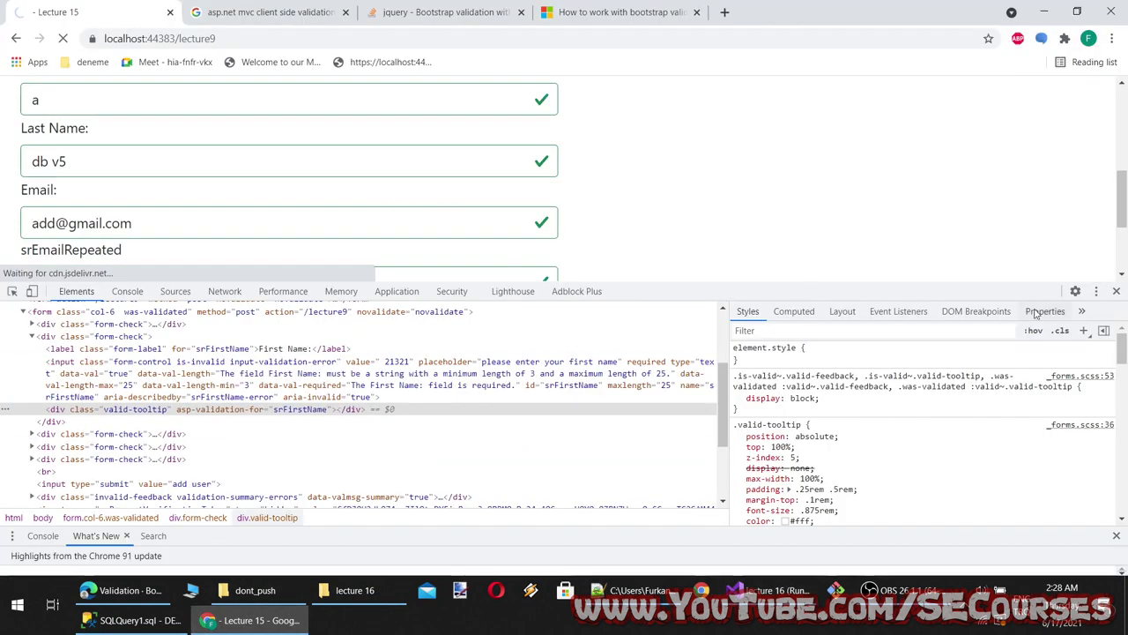
left_click(1117, 291)
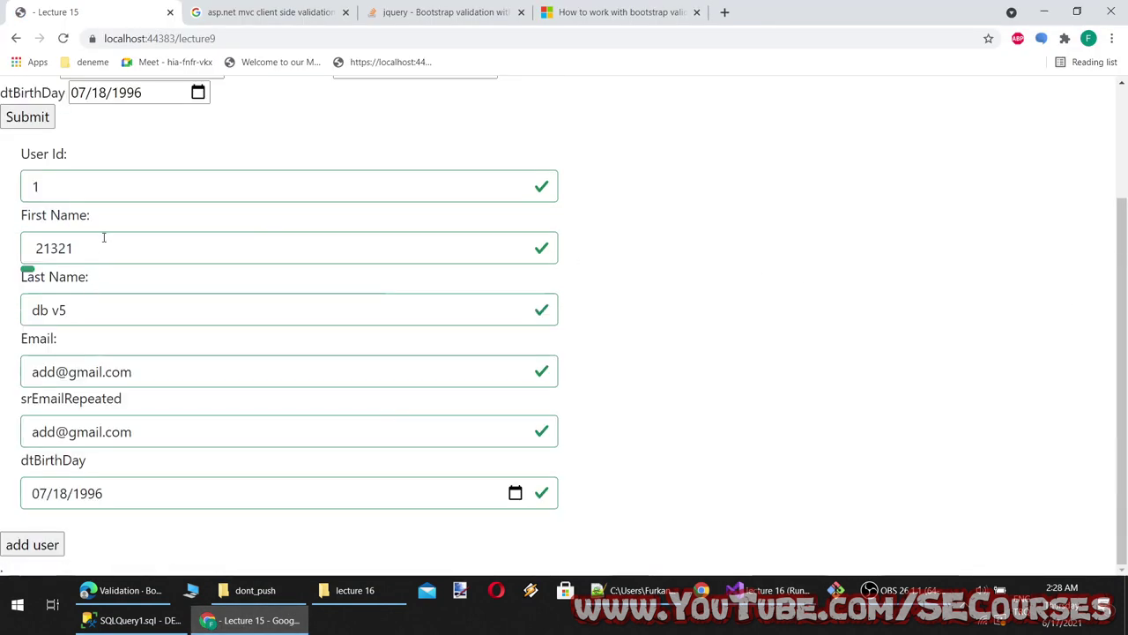
double_click(23, 247)
type("a")
left_click(83, 309)
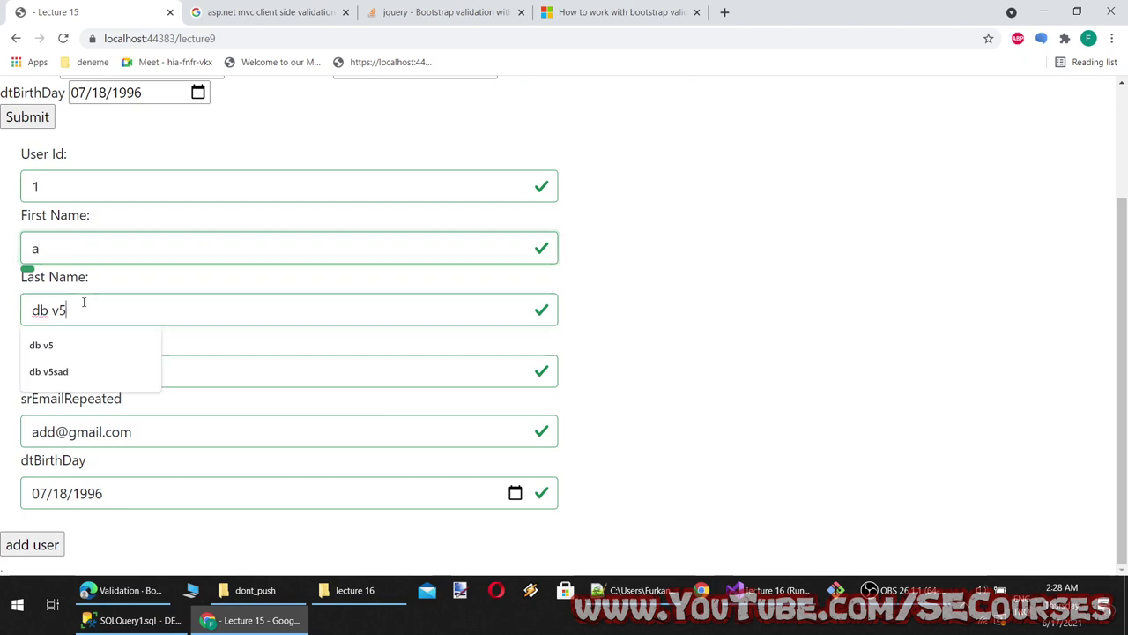
double_click(75, 250)
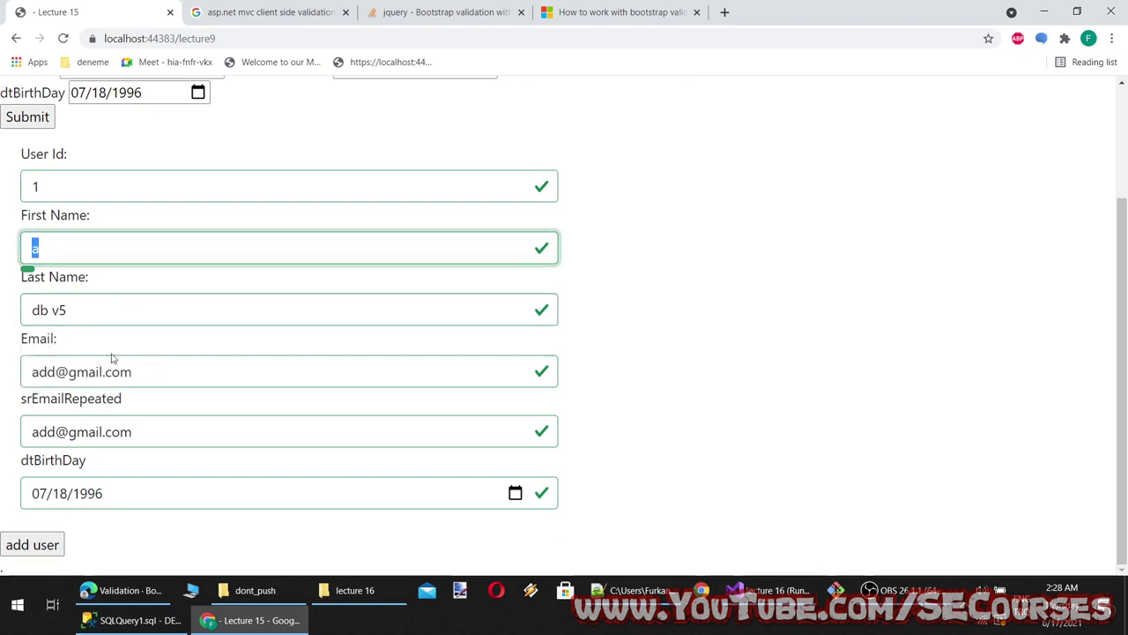
key("BackSpace")
left_click(86, 307)
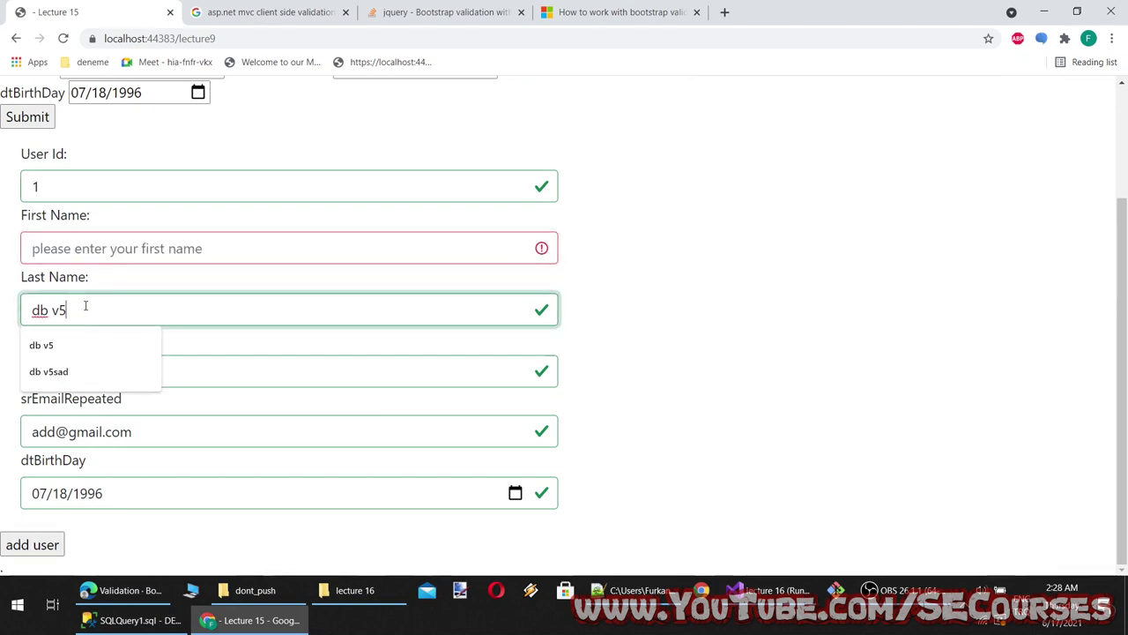
left_click(97, 244)
type("s")
left_click(290, 370)
key("alt+Tab")
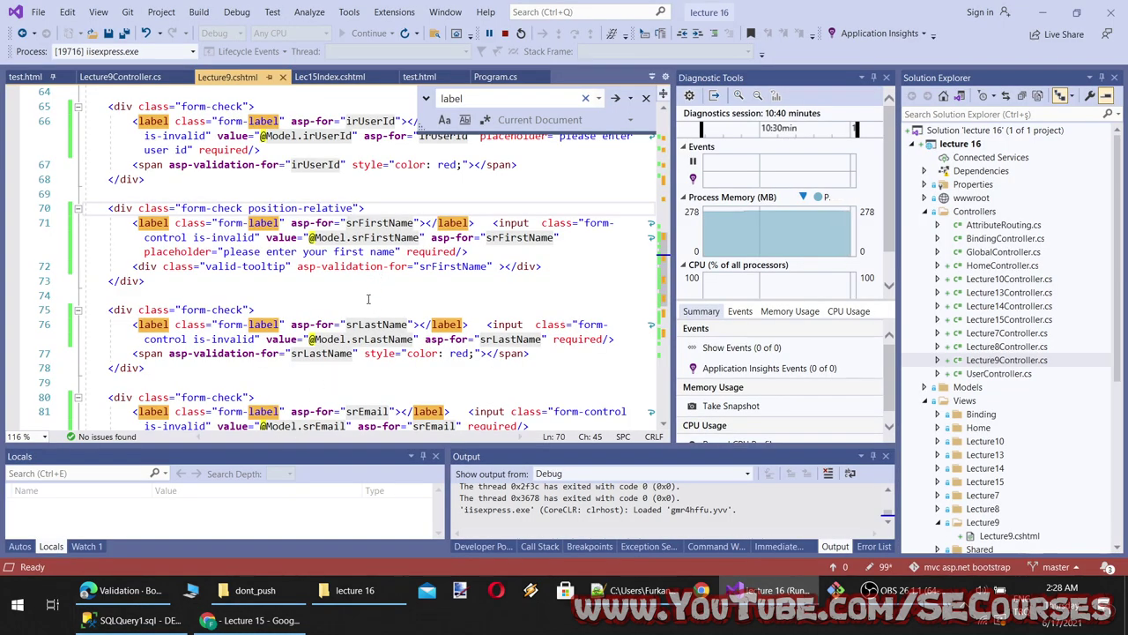
Select class="row g-3 needs-validation" novalidate on the tooltip example's form line
key("alt+Tab")
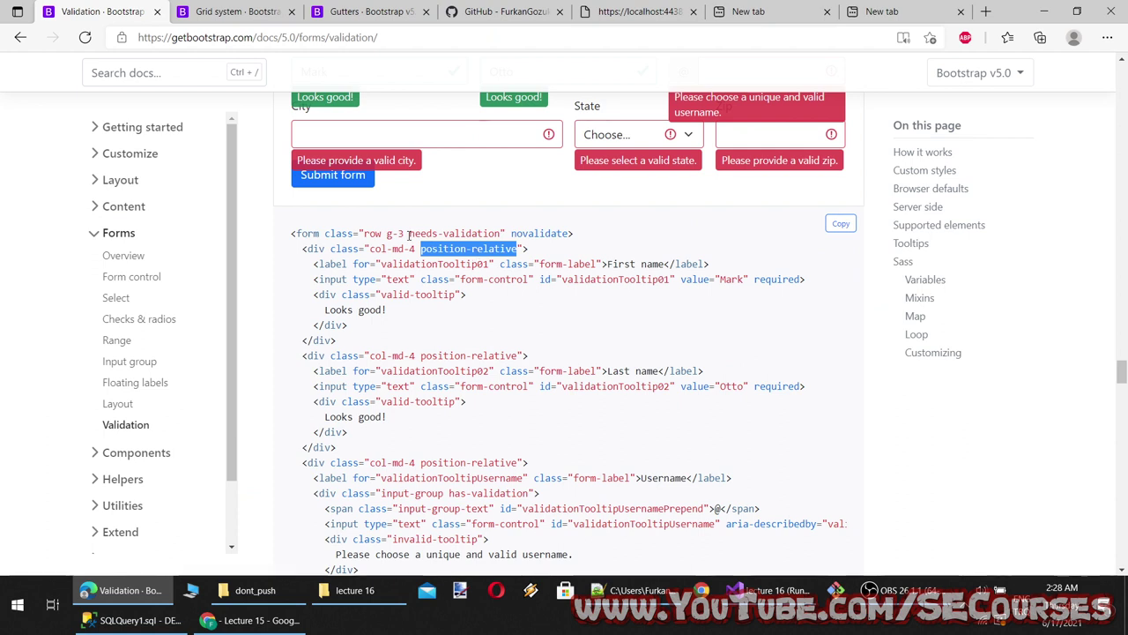
double_click(536, 232)
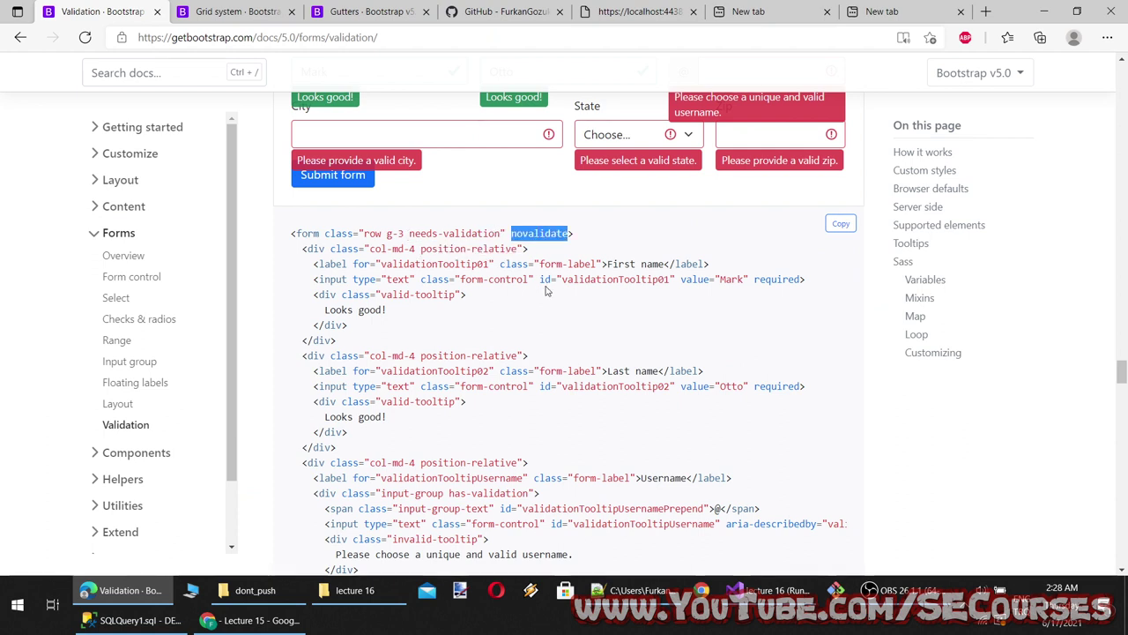
left_click(481, 257)
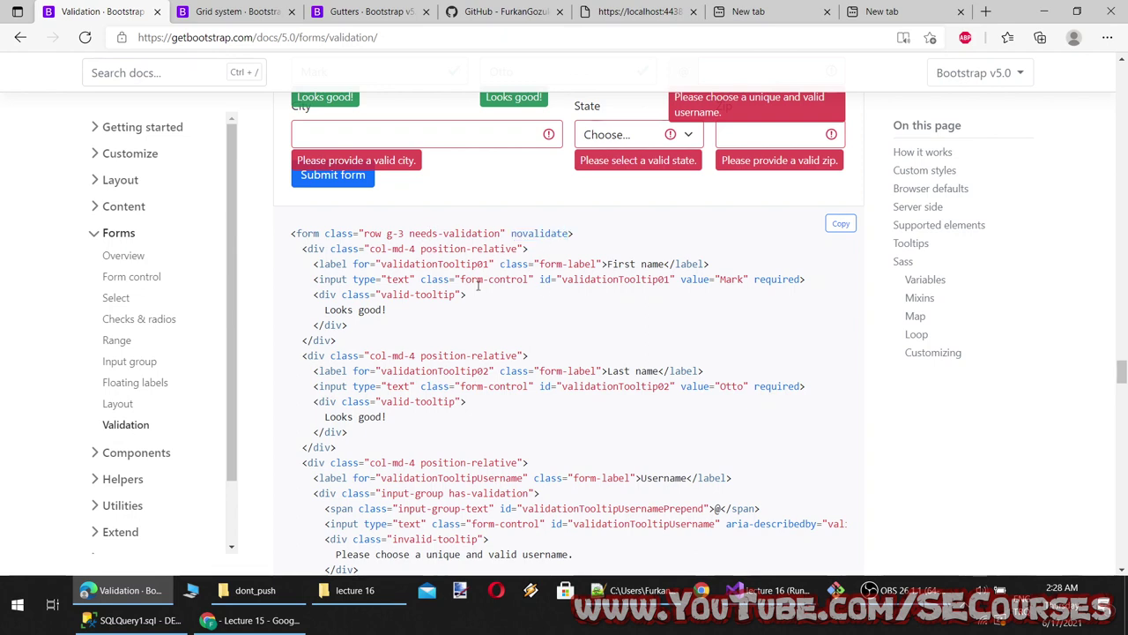
left_click_drag(573, 233, 327, 234)
key("ctrl+c")
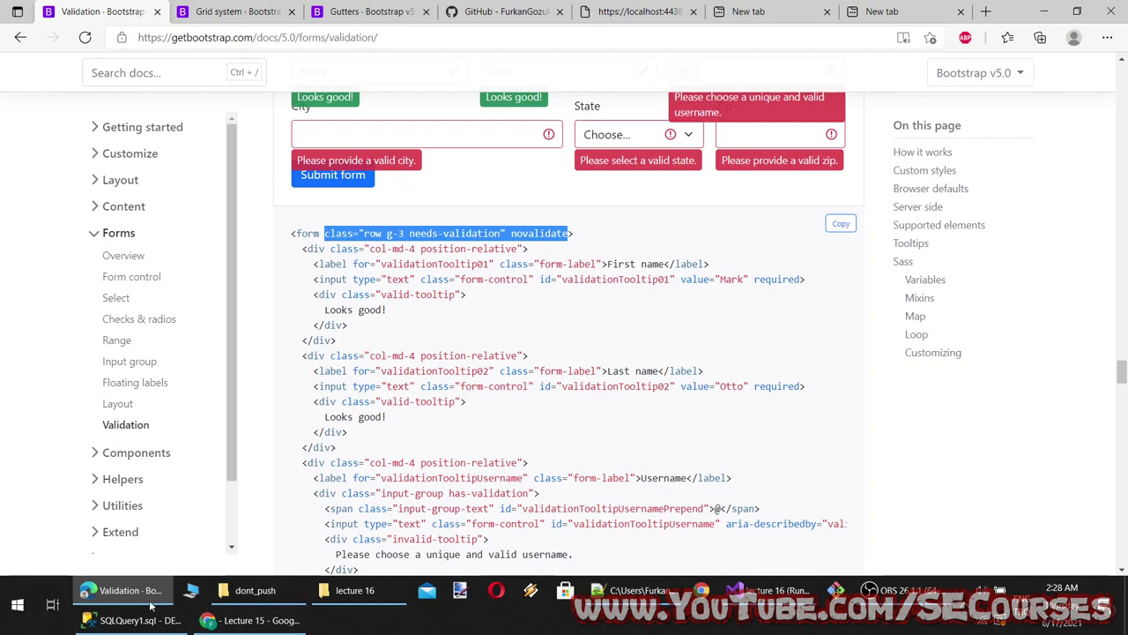
key("alt+Tab")
scroll(285, 210, "up", 1)
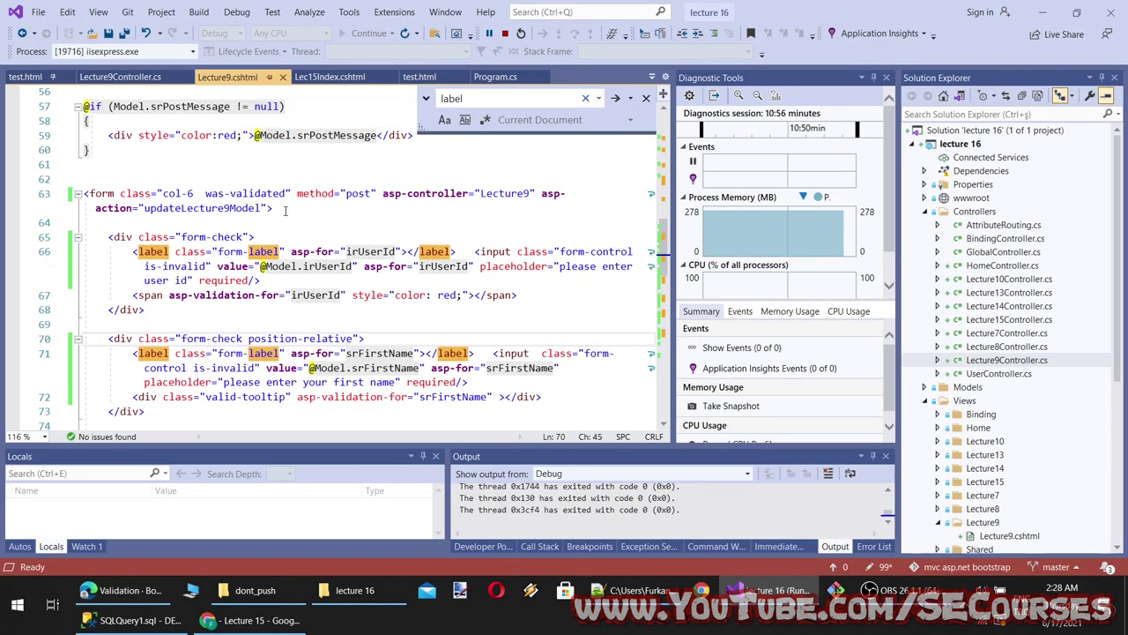
left_click(290, 195)
left_click(268, 208)
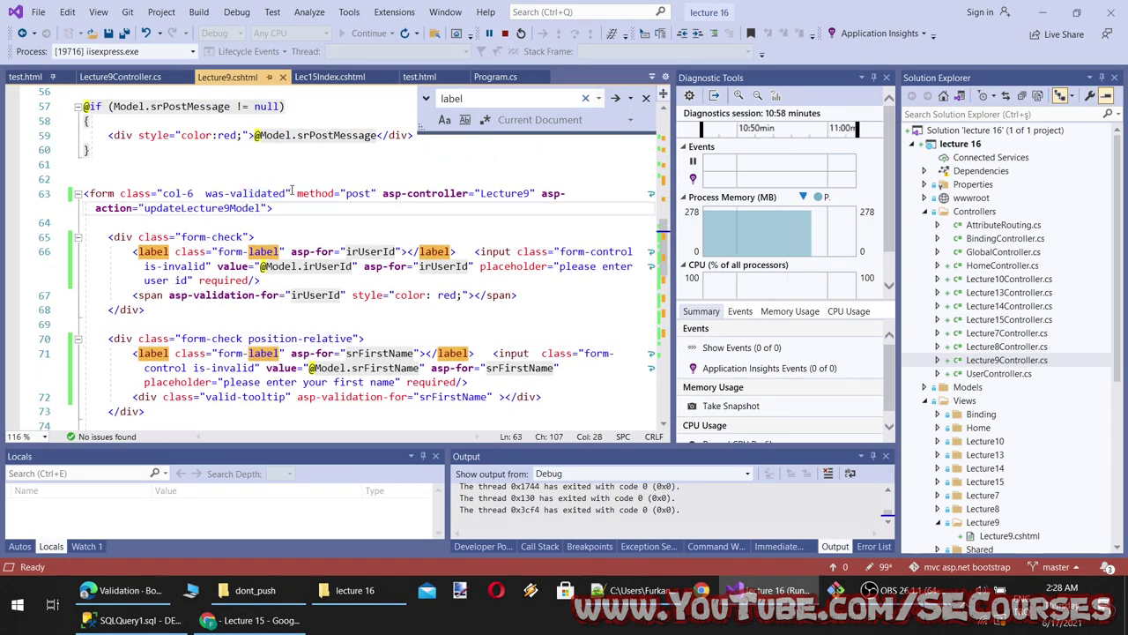
left_click_drag(291, 192, 121, 193)
key("ctrl+v")
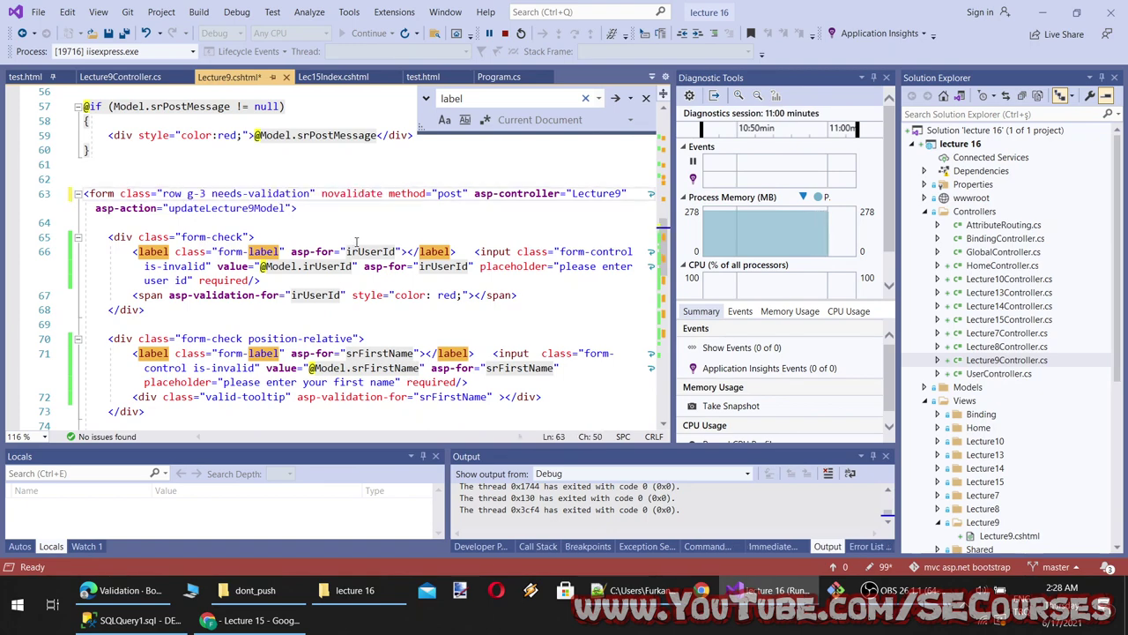
key("ctrl+s")
left_click(251, 620)
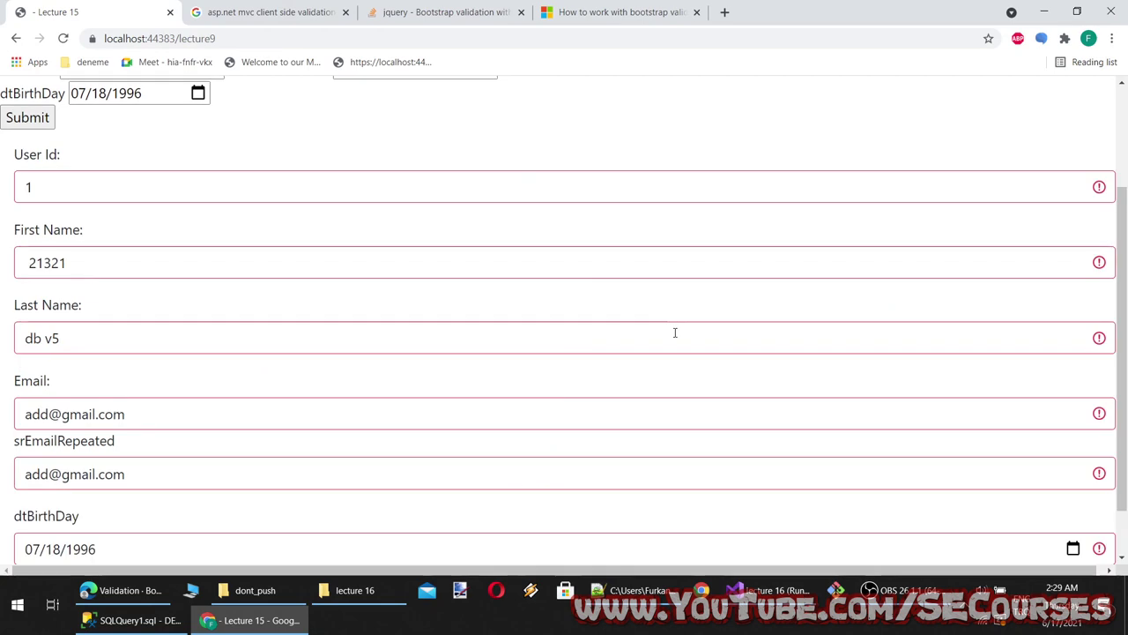
left_click_drag(69, 201, 21, 201)
type("a")
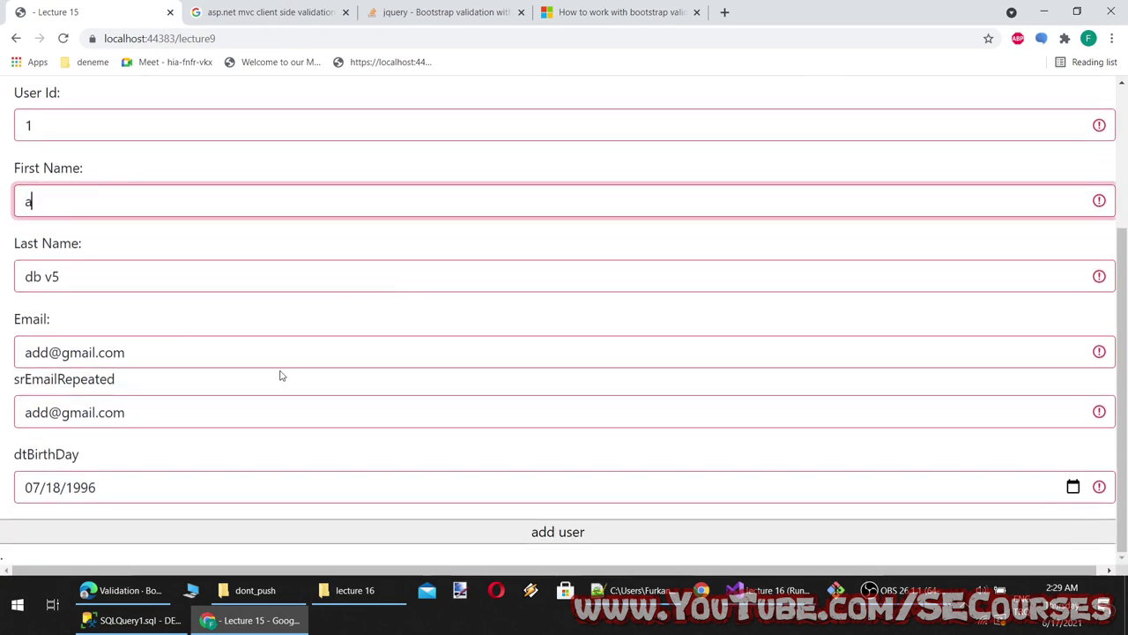
left_click(248, 539)
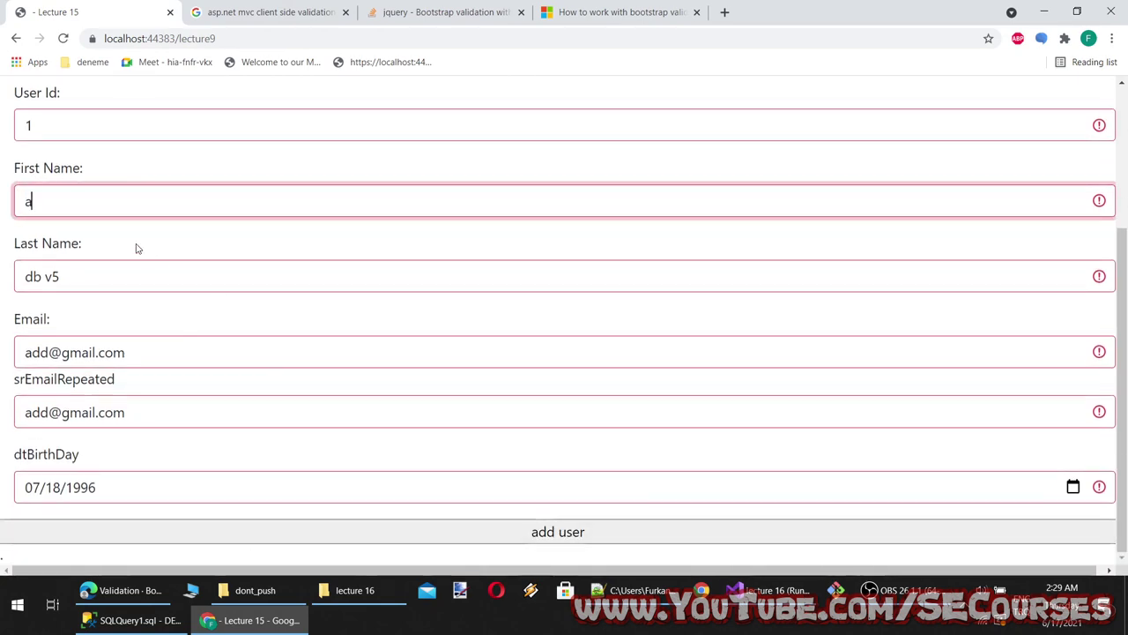
type("d")
key("Tab")
left_click(226, 529)
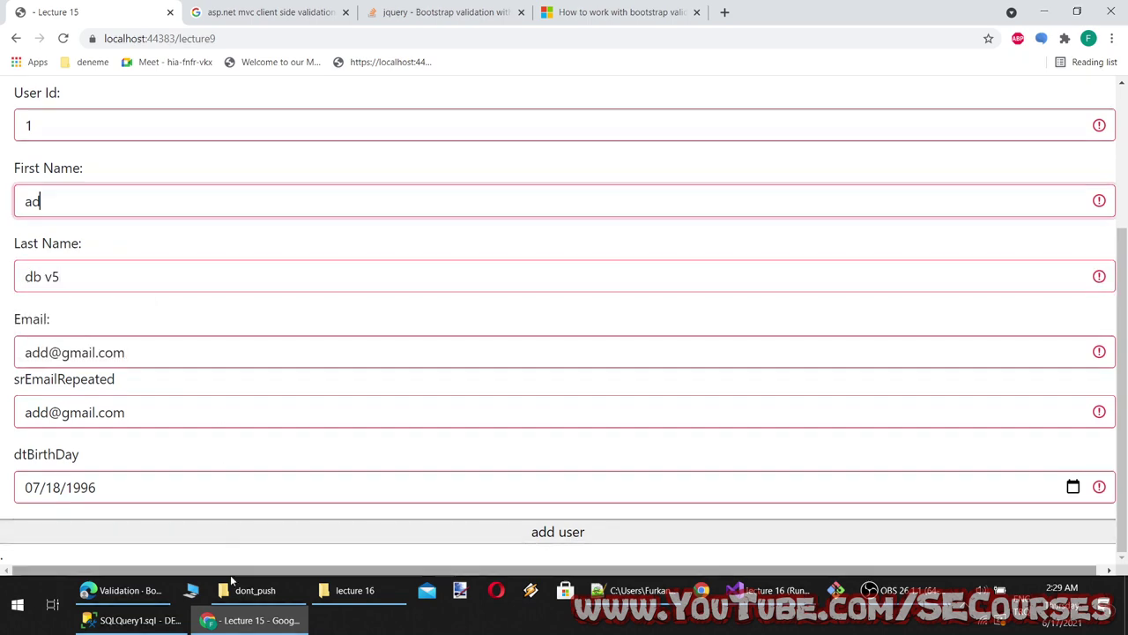
left_click(248, 620)
key("ctrl+z")
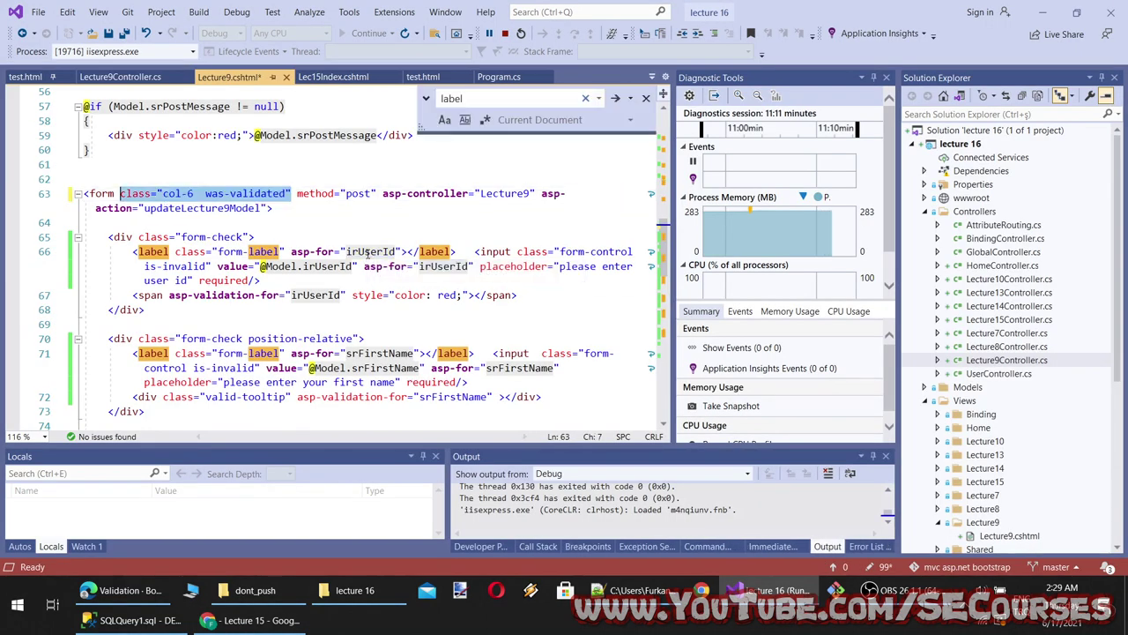
left_click(272, 226)
key("ctrl+s")
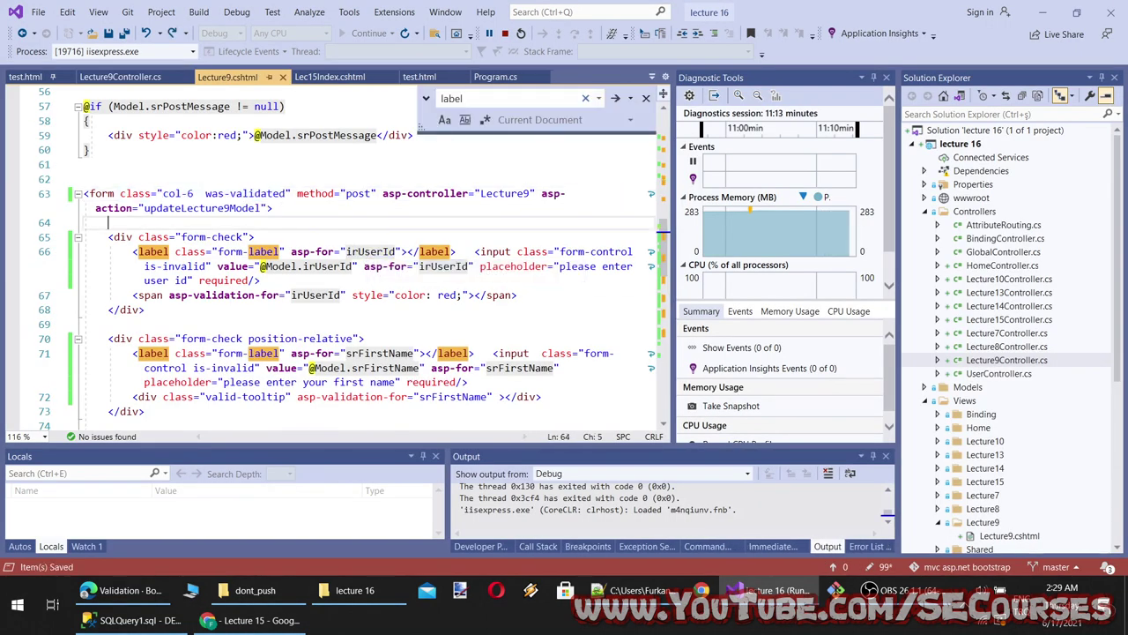
left_click(247, 619)
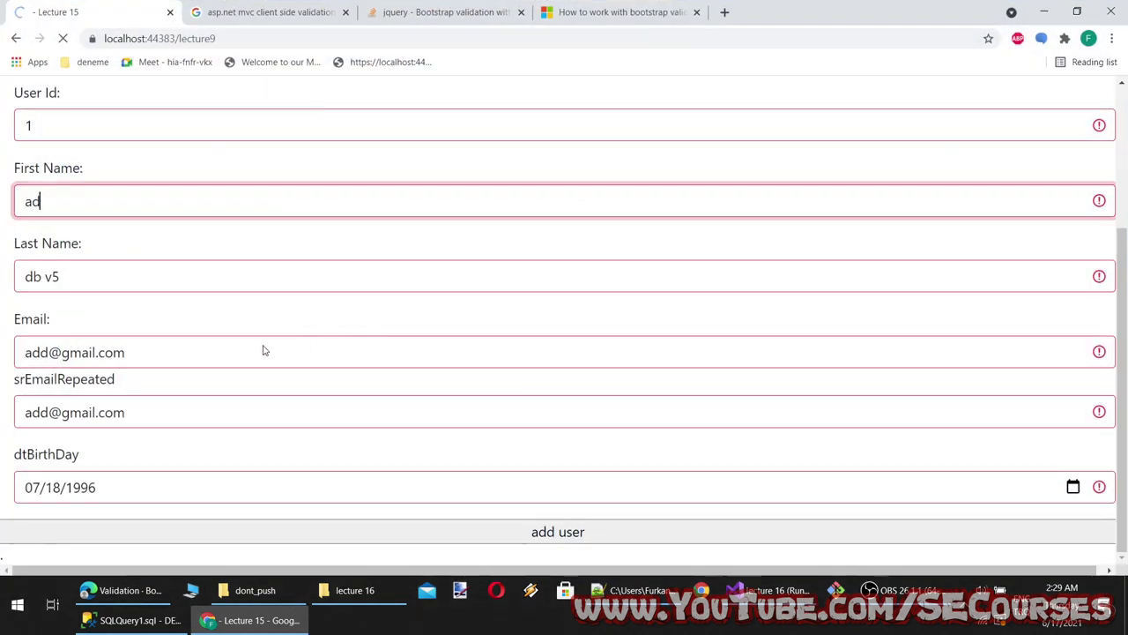
double_click(54, 249)
type("sd")
left_click(131, 309)
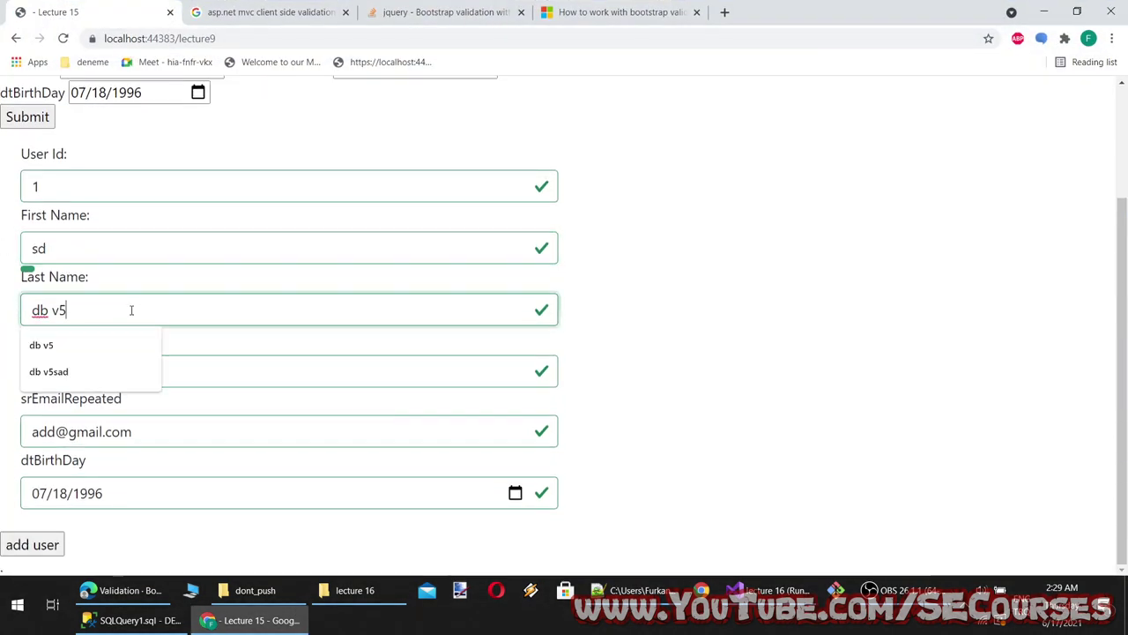
key("shift+Tab")
type("a")
left_click(132, 431)
left_click(39, 543)
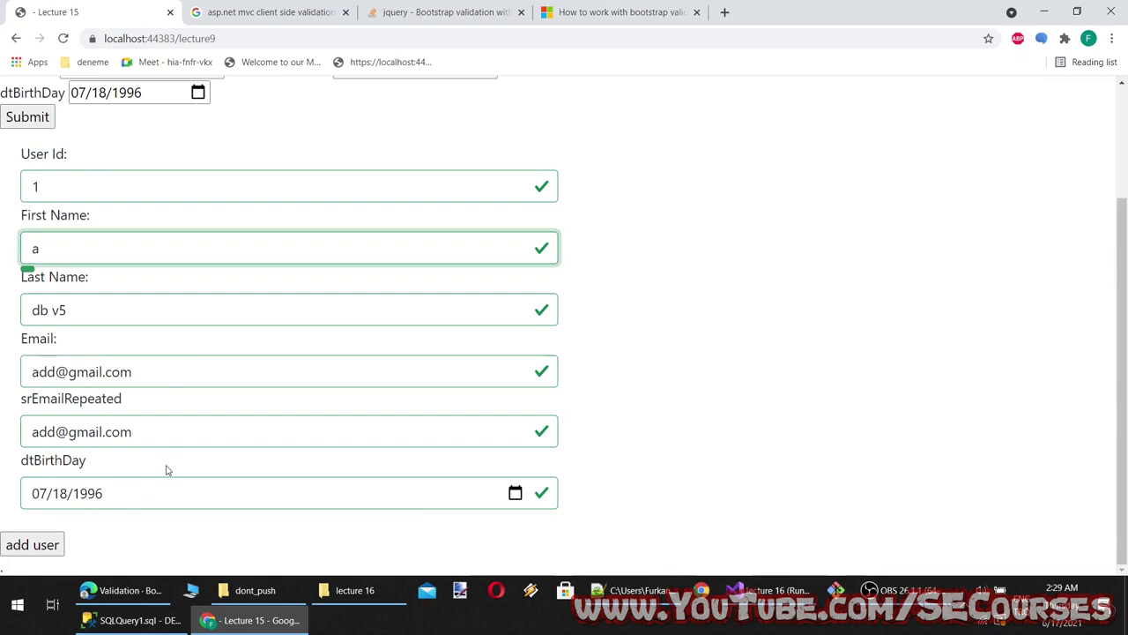
key("alt+Tab")
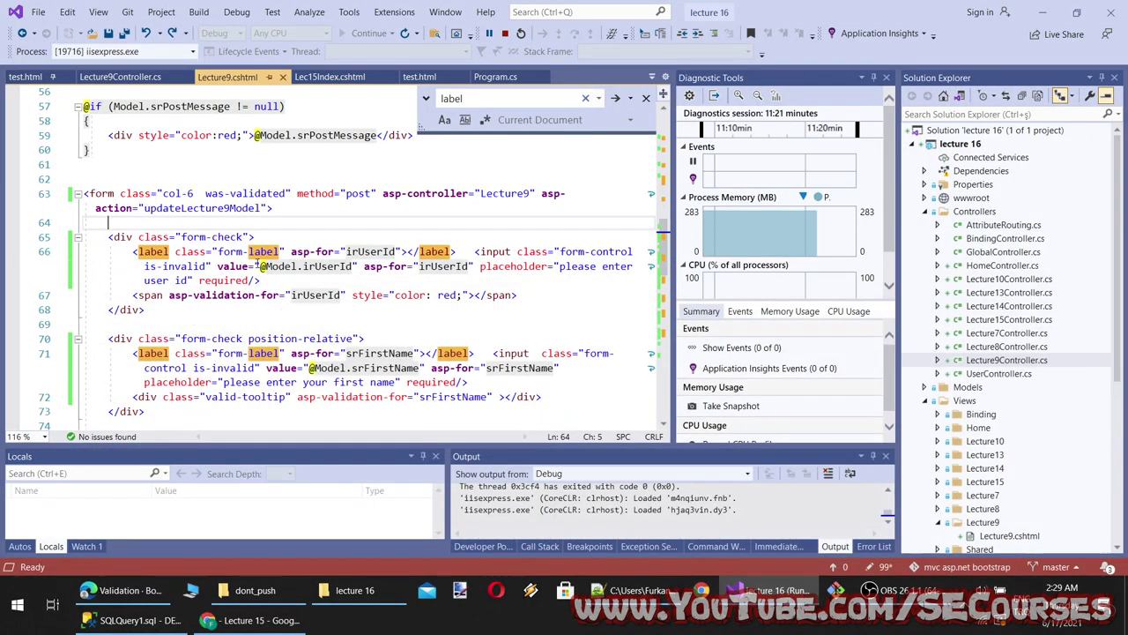
Select position-relative in the class of the tooltip example's first field wrapper
left_click(157, 586)
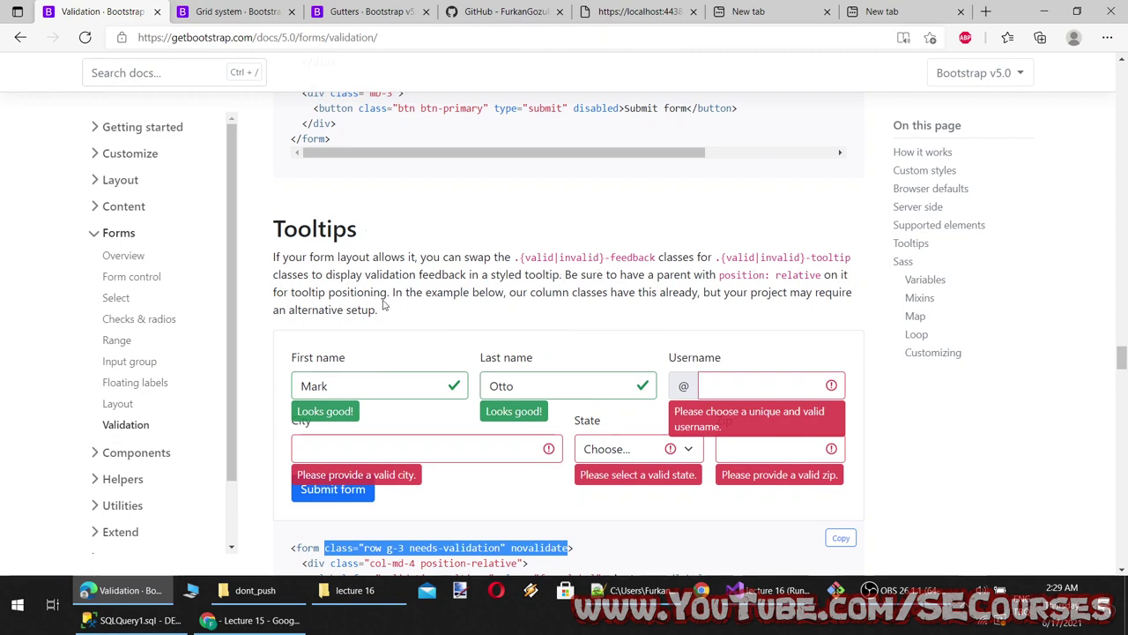
scroll(499, 475, "down", 3)
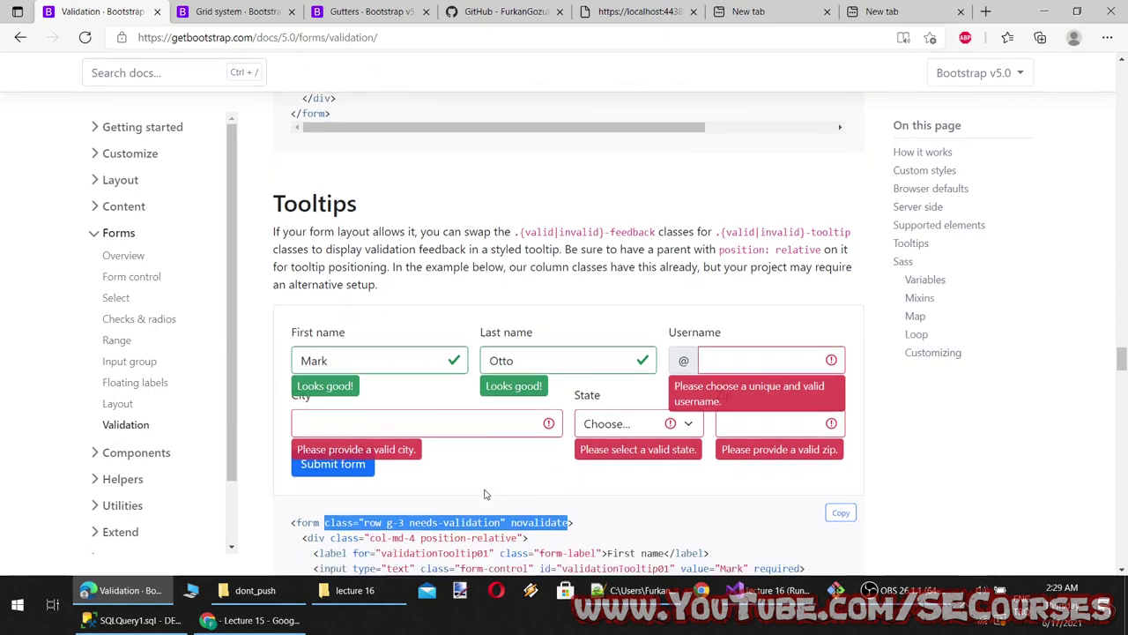
left_click(469, 293)
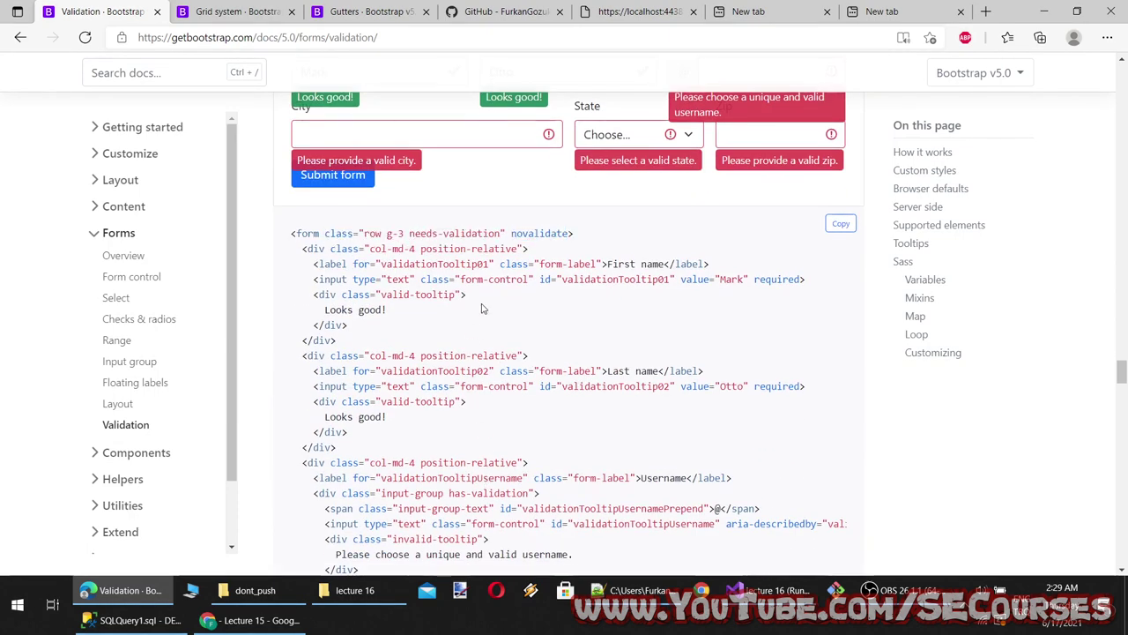
double_click(493, 250)
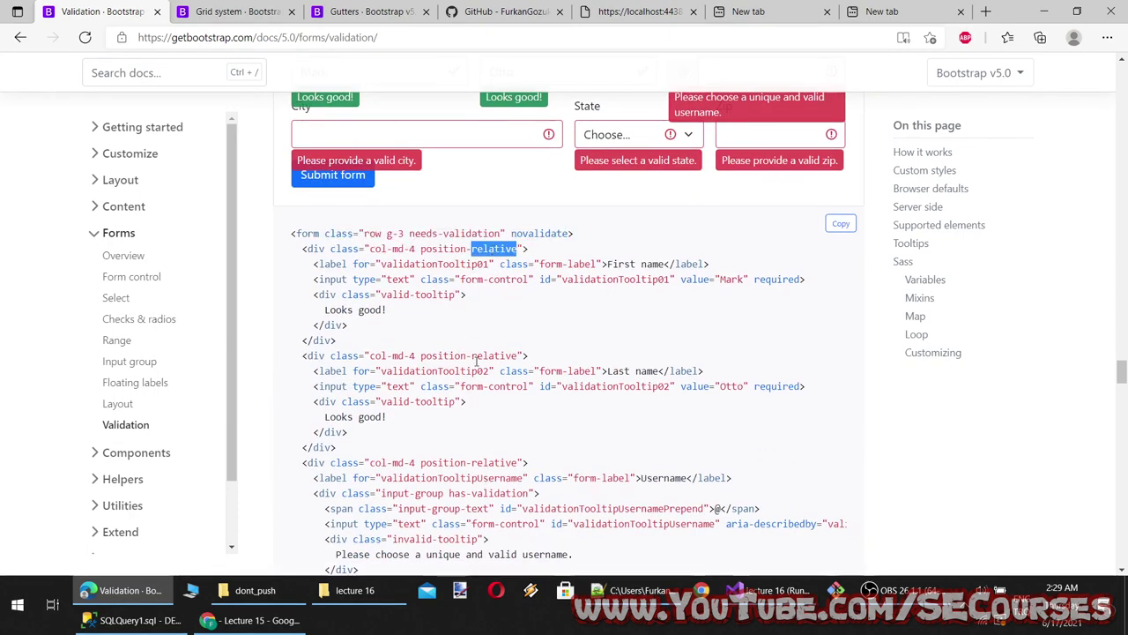
left_click(503, 284)
left_click_drag(518, 249, 420, 250)
key("ctrl+c")
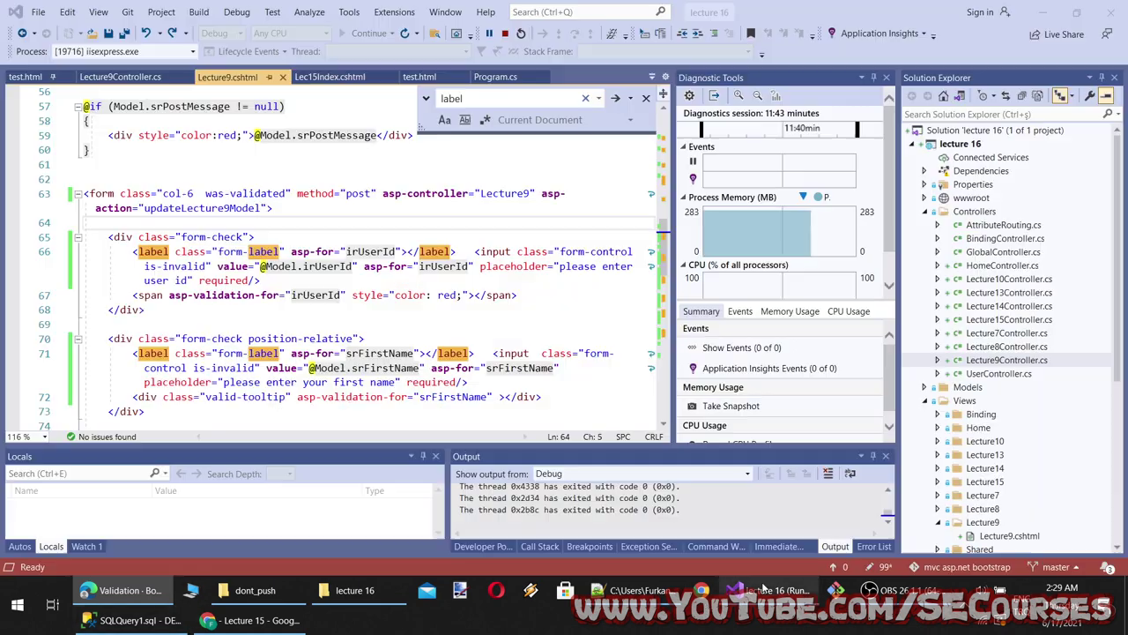
left_click(759, 590)
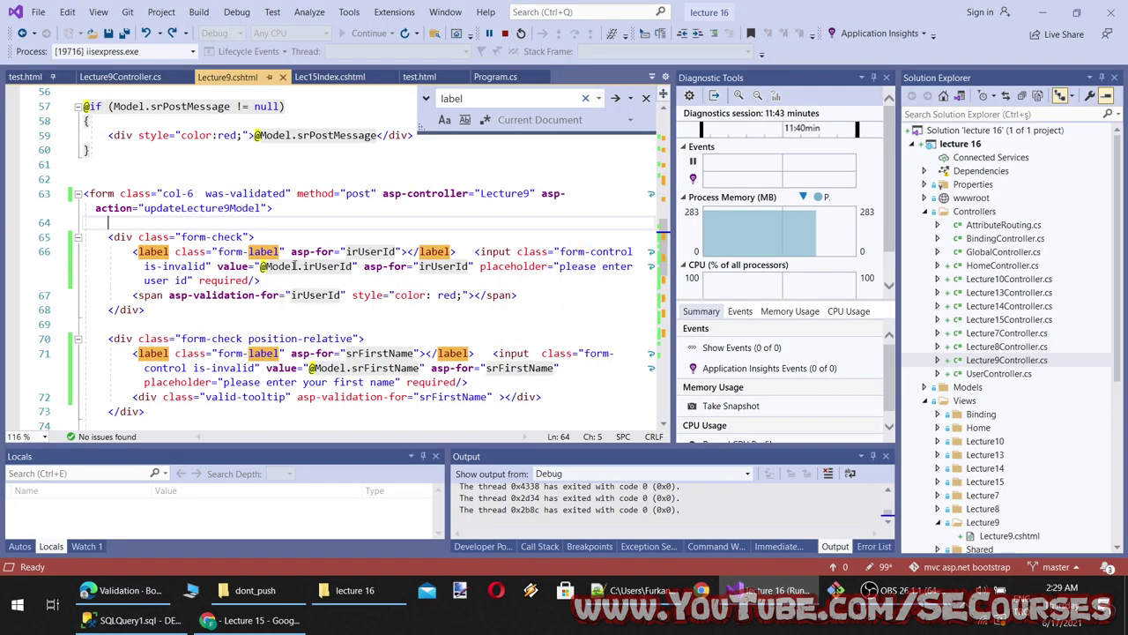
Give the user id wrapper on line 65 position-relative and remove its form-check class
left_click(248, 236)
key("ctrl+v")
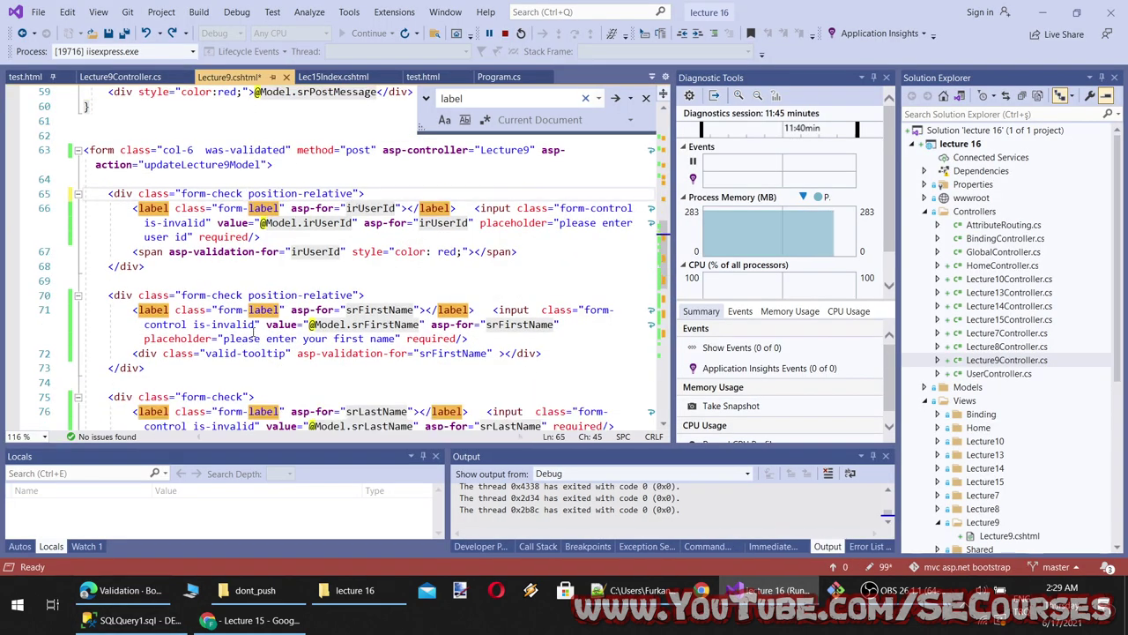
scroll(248, 236, "down", 1)
left_click(132, 592)
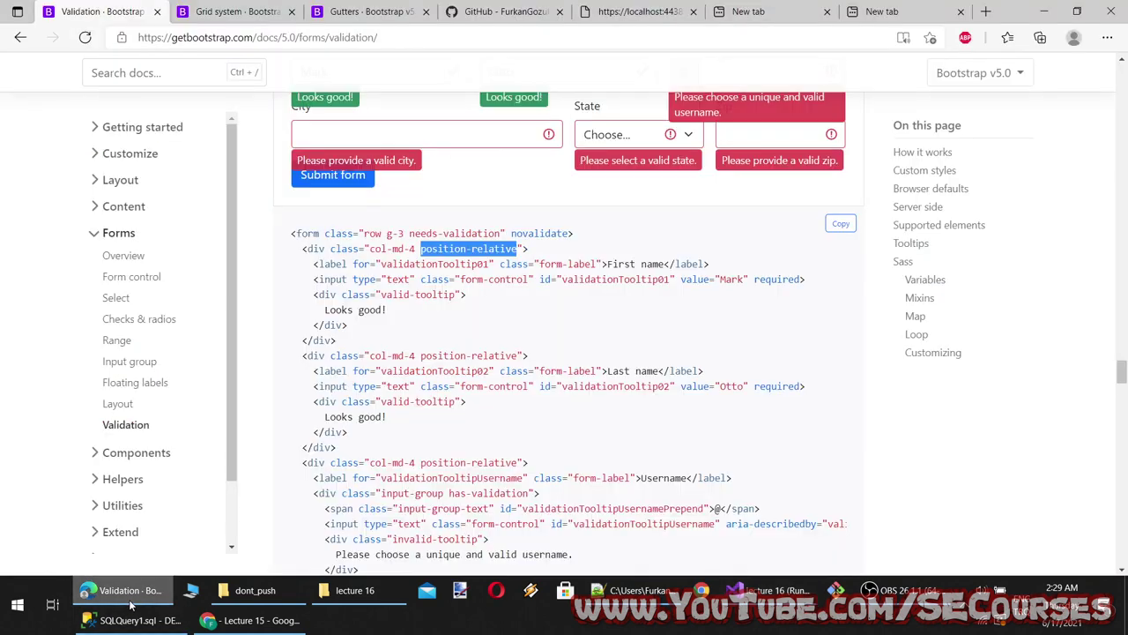
left_click(758, 590)
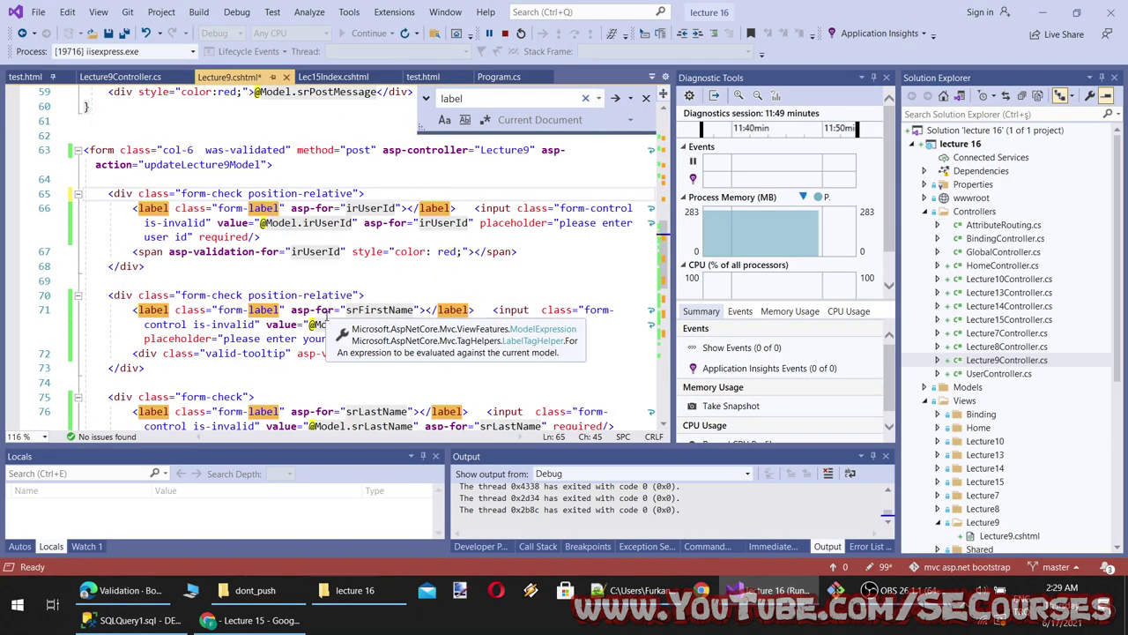
left_click_drag(247, 193, 182, 193)
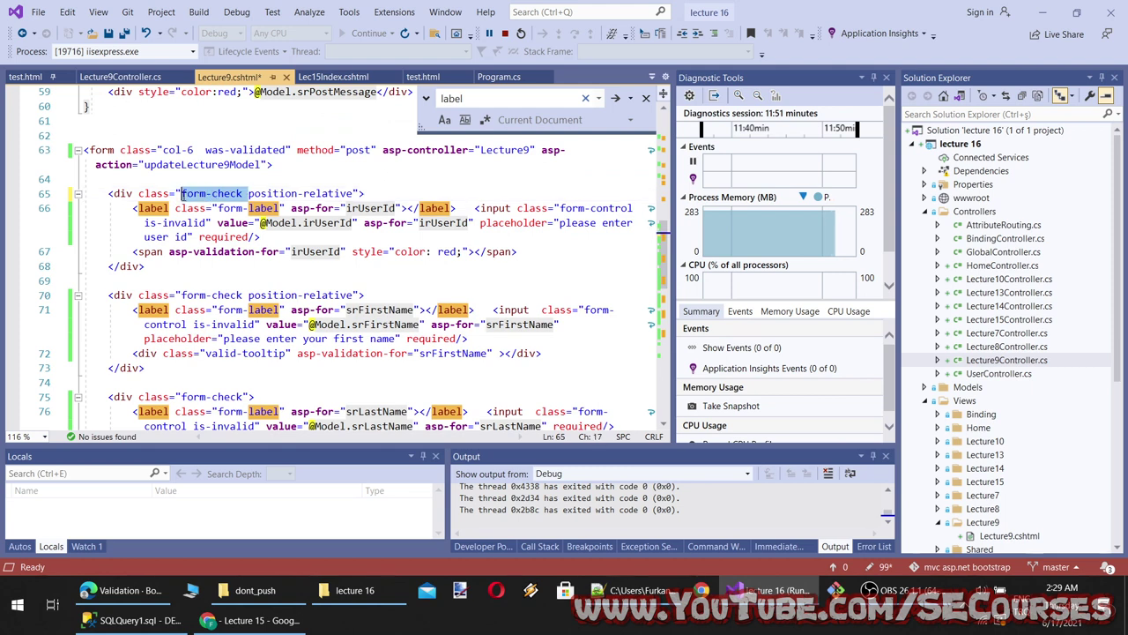
key("Delete")
Replace the First Name, Last Name and Email wrapper tags with the position-relative div
left_click_drag(301, 195, 96, 194)
key("ctrl+c")
left_click_drag(364, 296, 83, 296)
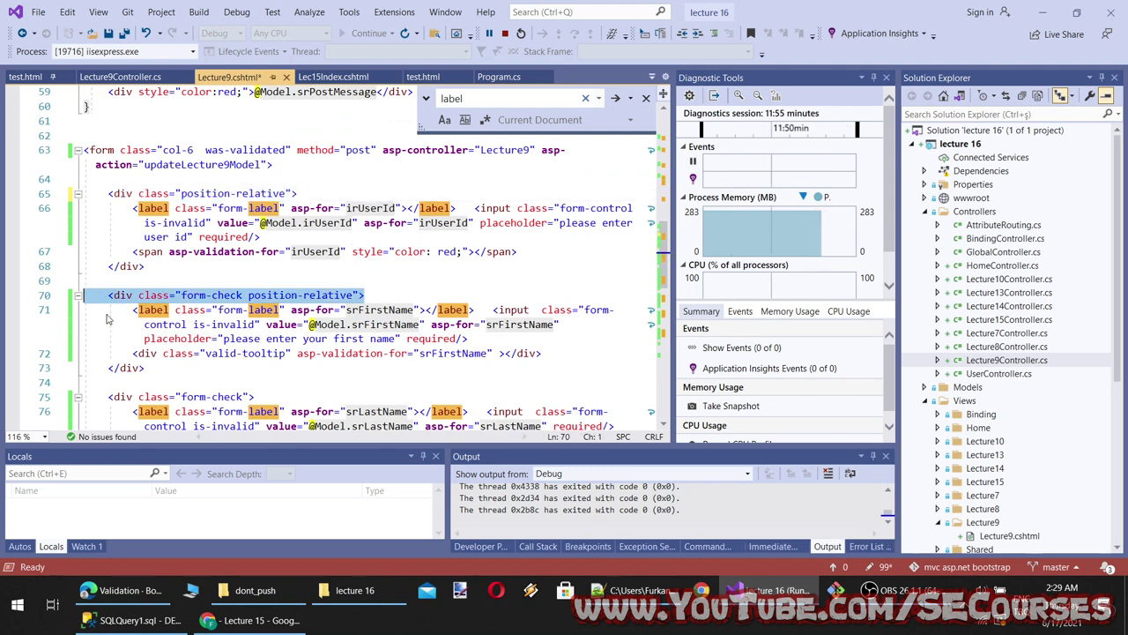
key("ctrl+v")
scroll(266, 369, "down", 3)
left_click_drag(276, 308, 144, 309)
left_click_drag(256, 223, 81, 222)
key("ctrl+v")
left_click_drag(256, 309, 121, 310)
left_click_drag(256, 309, 100, 310)
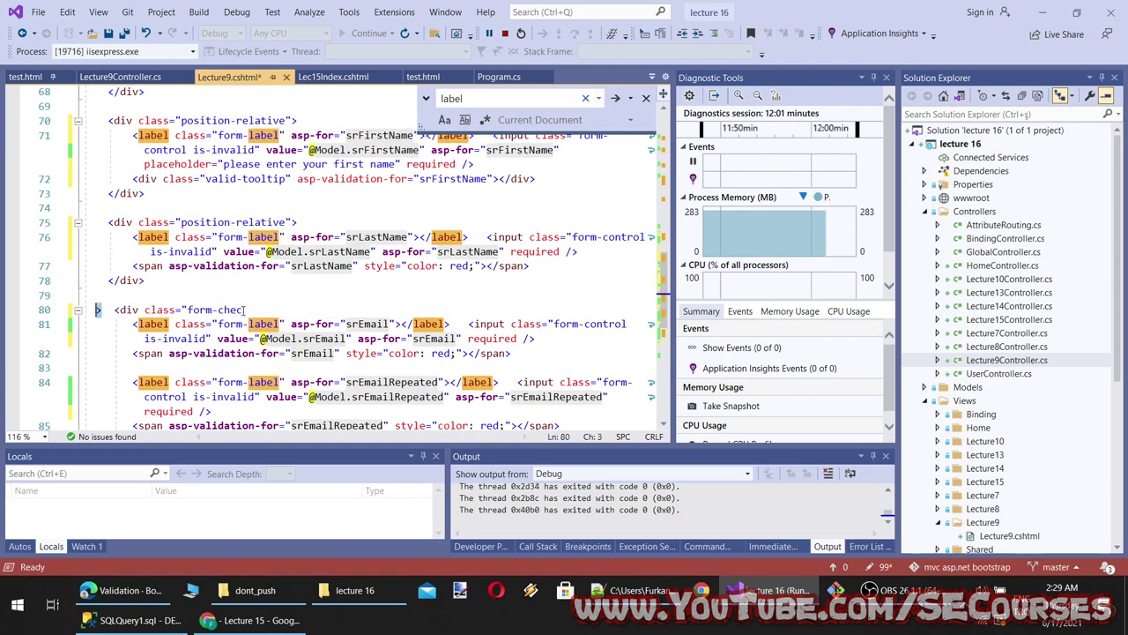
key("ctrl+v")
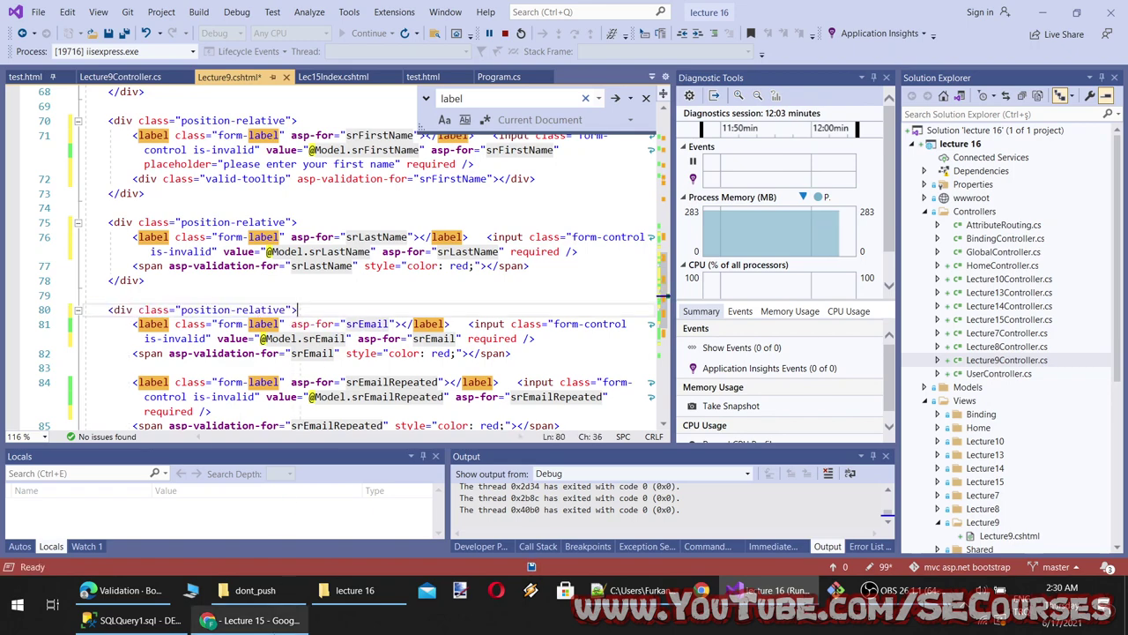
Test the Lecture9 form by editing First Name, submitting, and re-entering 'a'
left_click(255, 620)
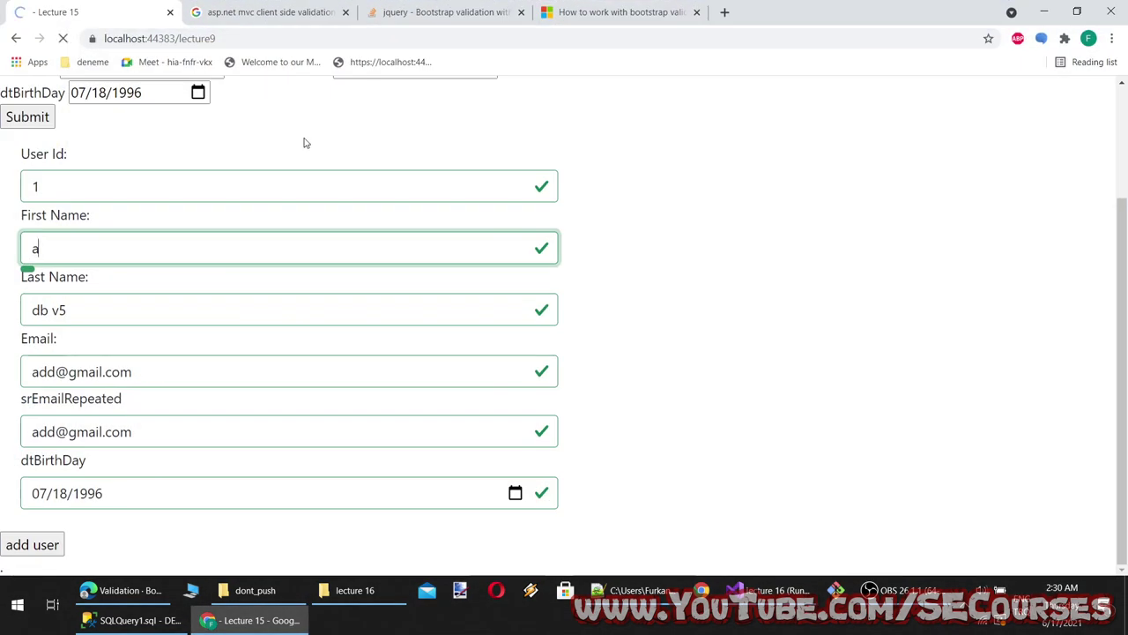
left_click(100, 252)
type("d")
left_click(62, 532)
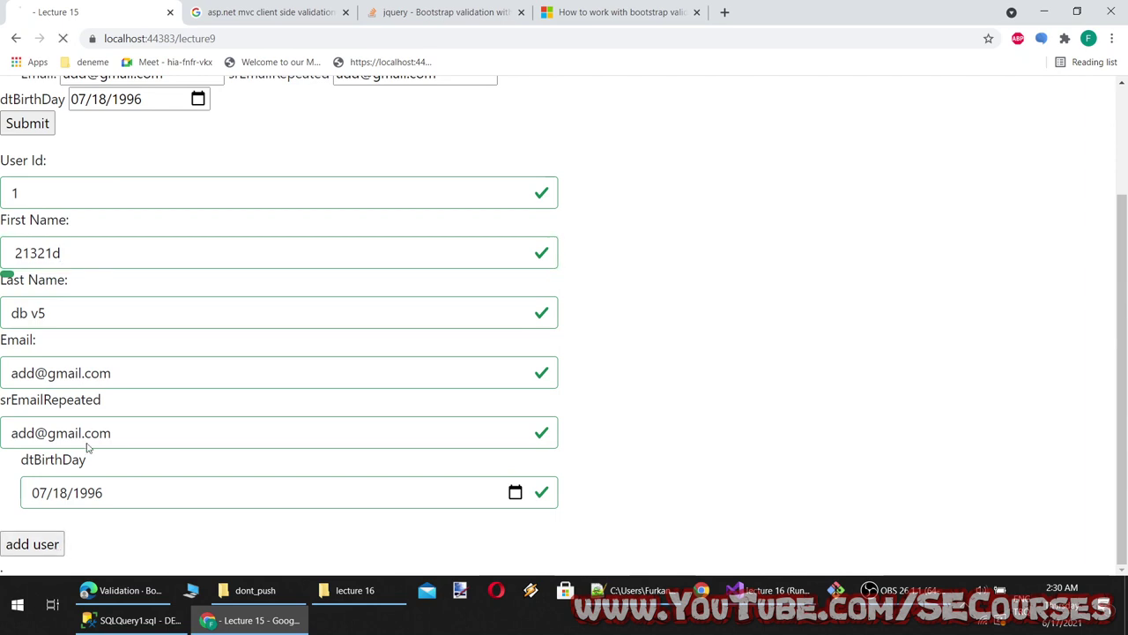
scroll(76, 276, "down", 2)
left_click_drag(77, 277, 108, 221)
double_click(40, 232)
type("a")
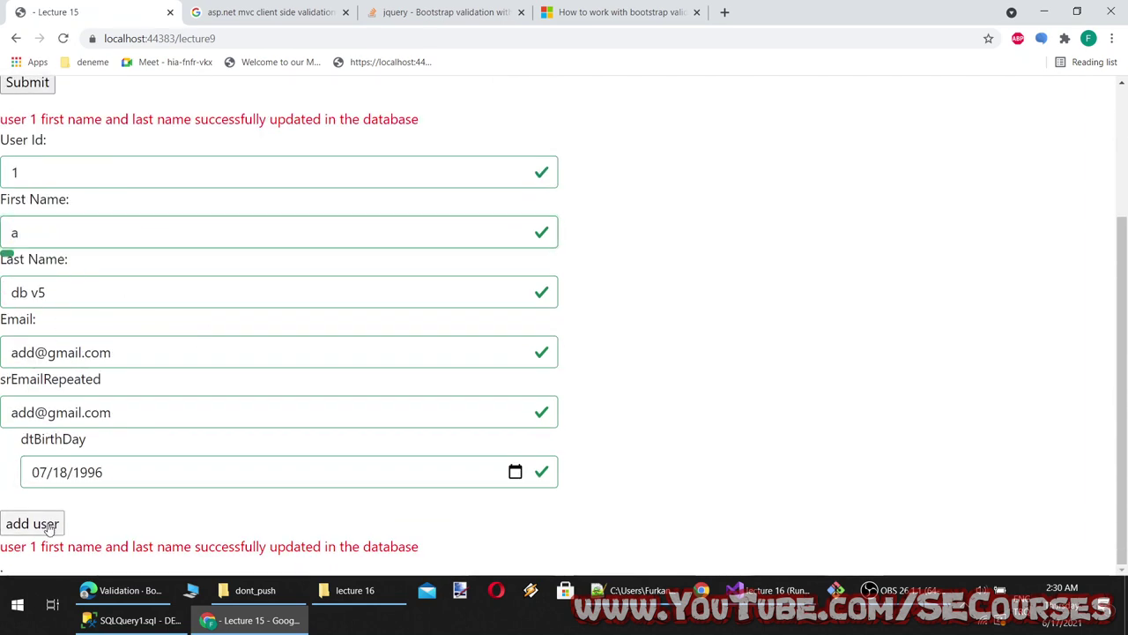
left_click(226, 279)
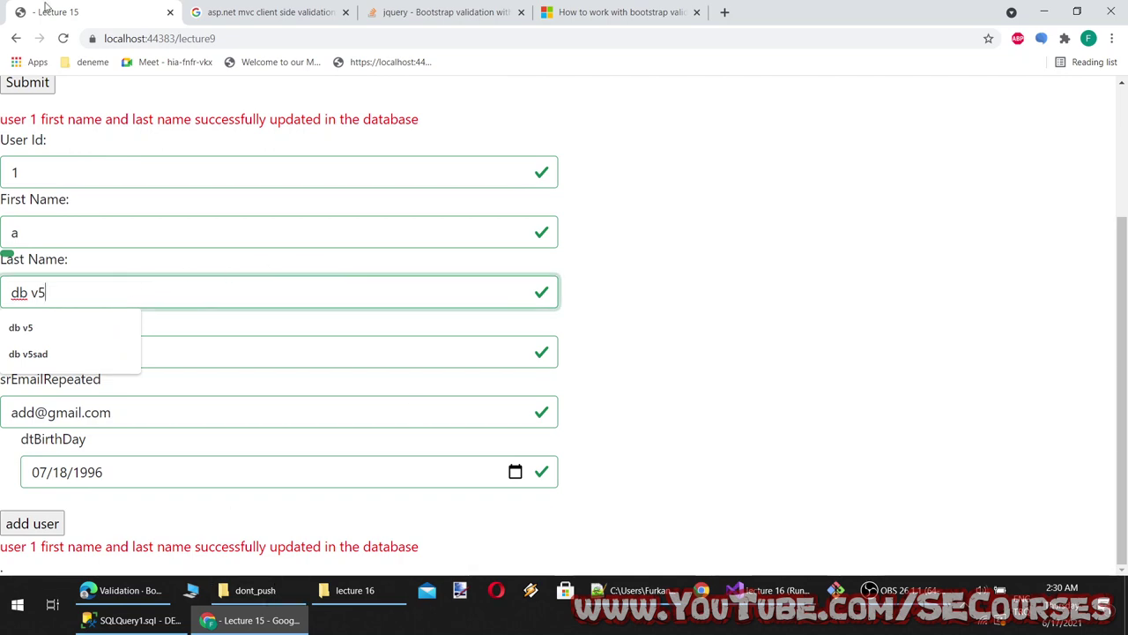
Copy Bootstrap's tooltip validation example code from the docs
left_click(124, 590)
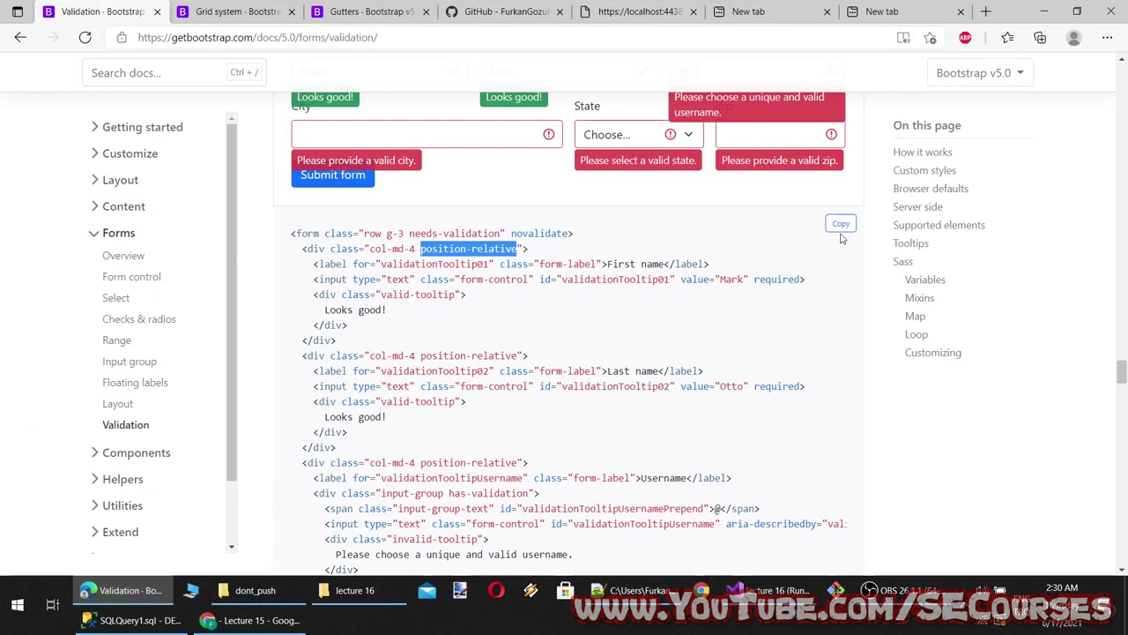
left_click(842, 223)
left_click(767, 590)
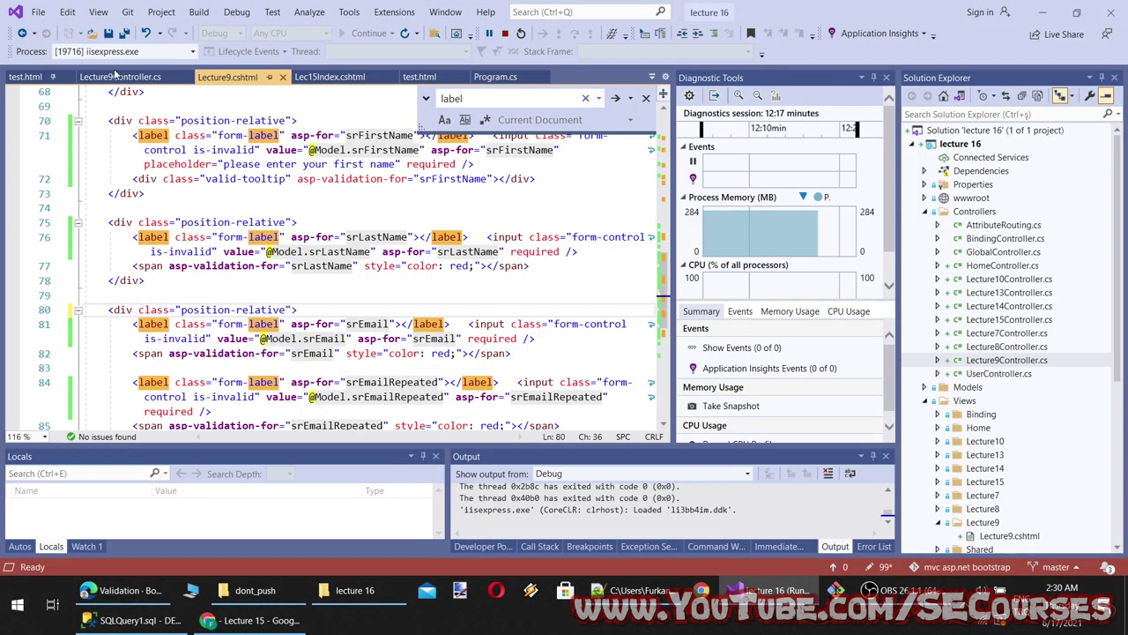
Paste the tooltip validation form after the container div in Lec15Index.cshtml and save
left_click(330, 76)
left_click(325, 146)
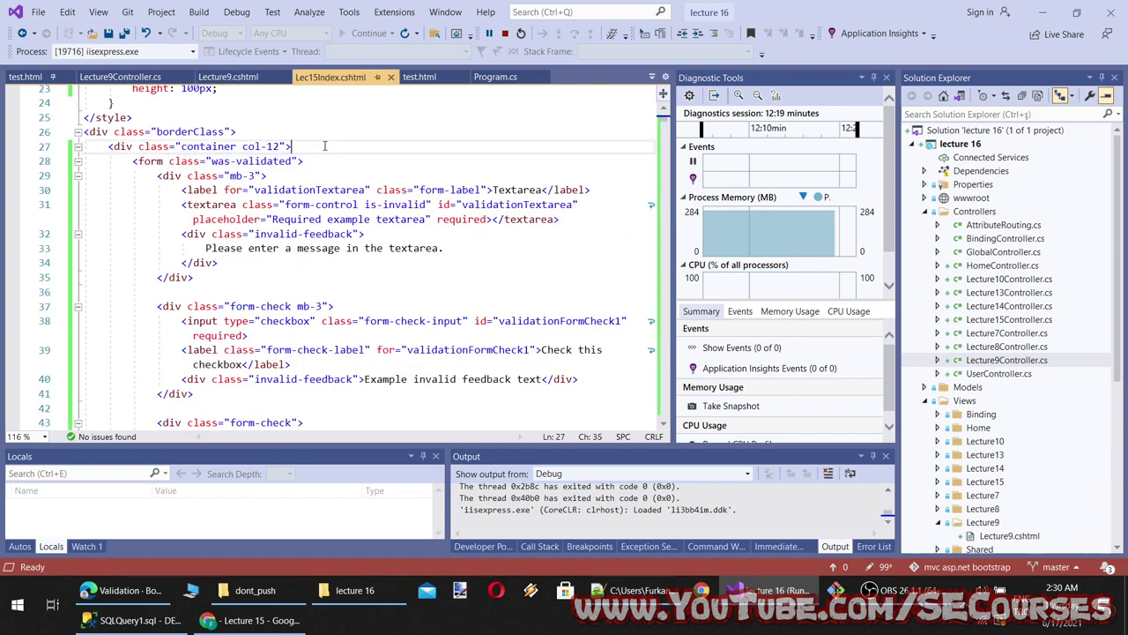
key("Return")
key("Return")
key("ctrl+v")
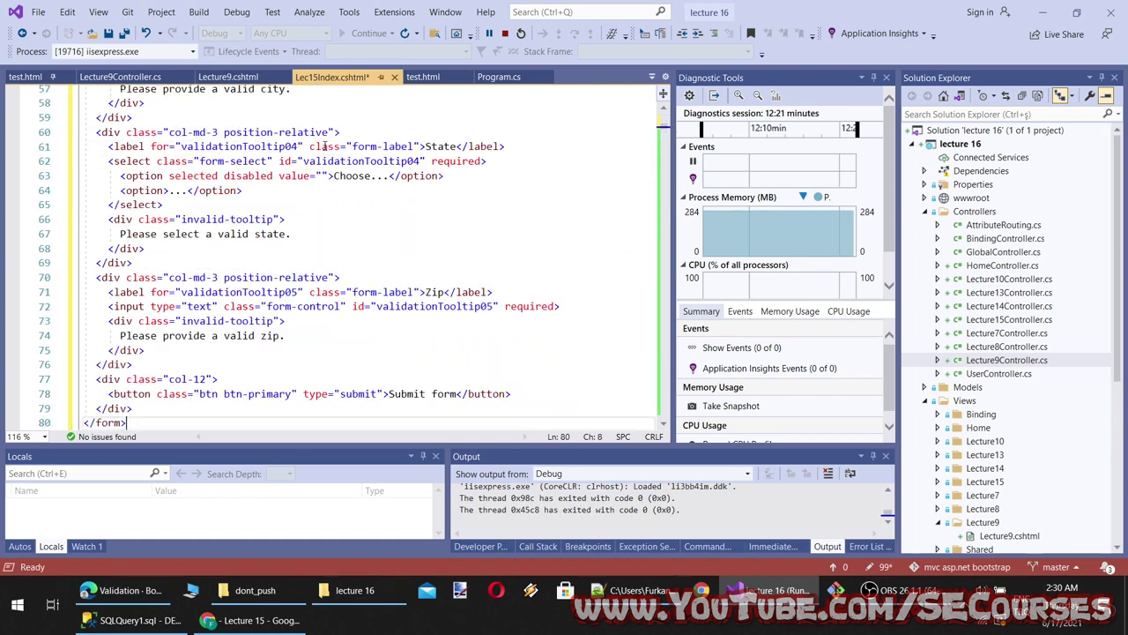
key("ctrl+s")
left_click(254, 620)
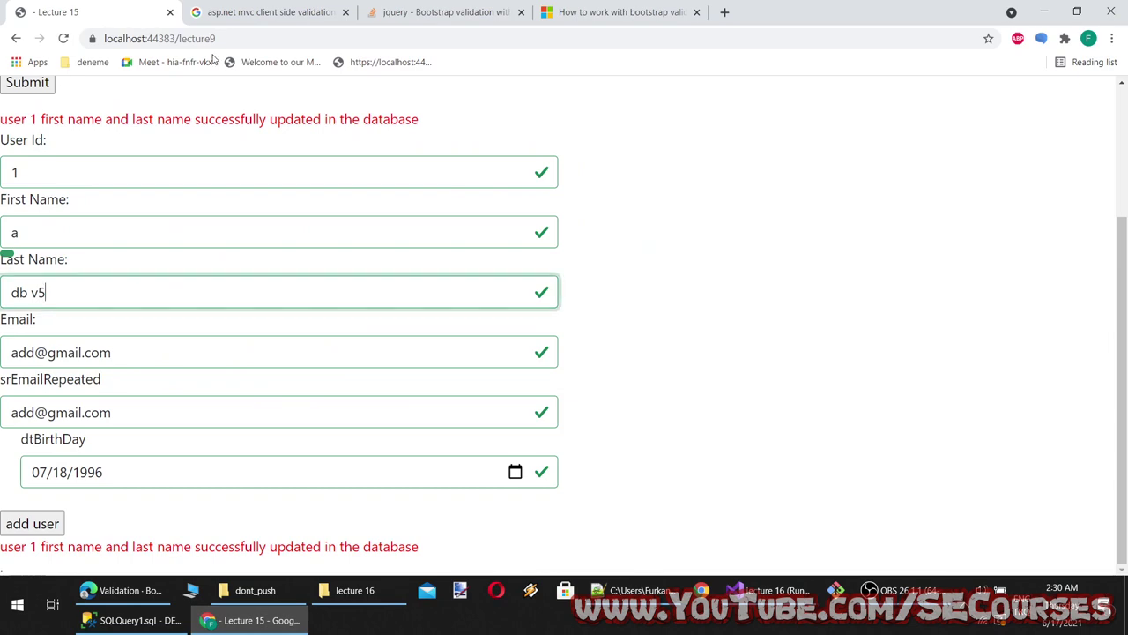
left_click(284, 63)
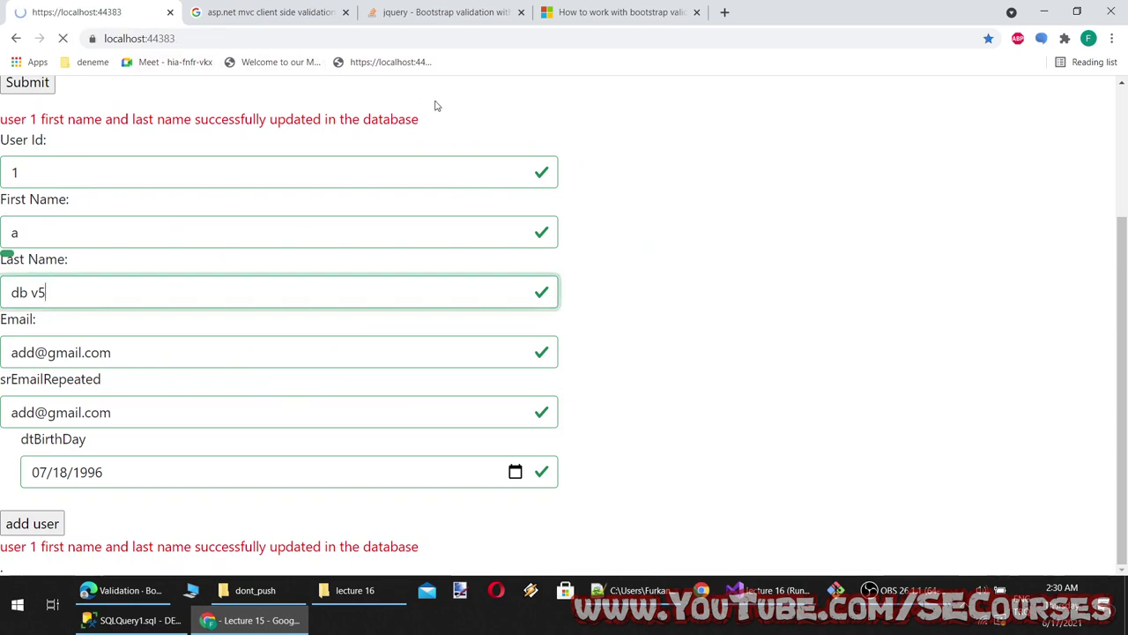
Escape the @ on line 46 as @@, save, and reload the home page
key("alt+Tab")
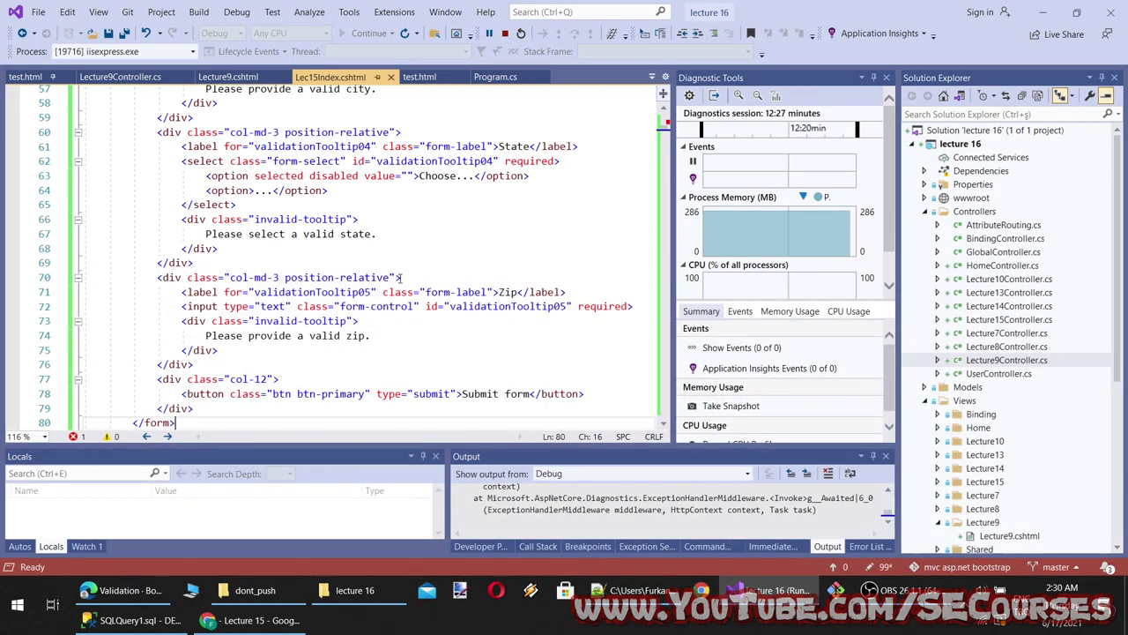
scroll(392, 333, "down", 3)
scroll(391, 333, "up", 4)
scroll(391, 333, "up", 5)
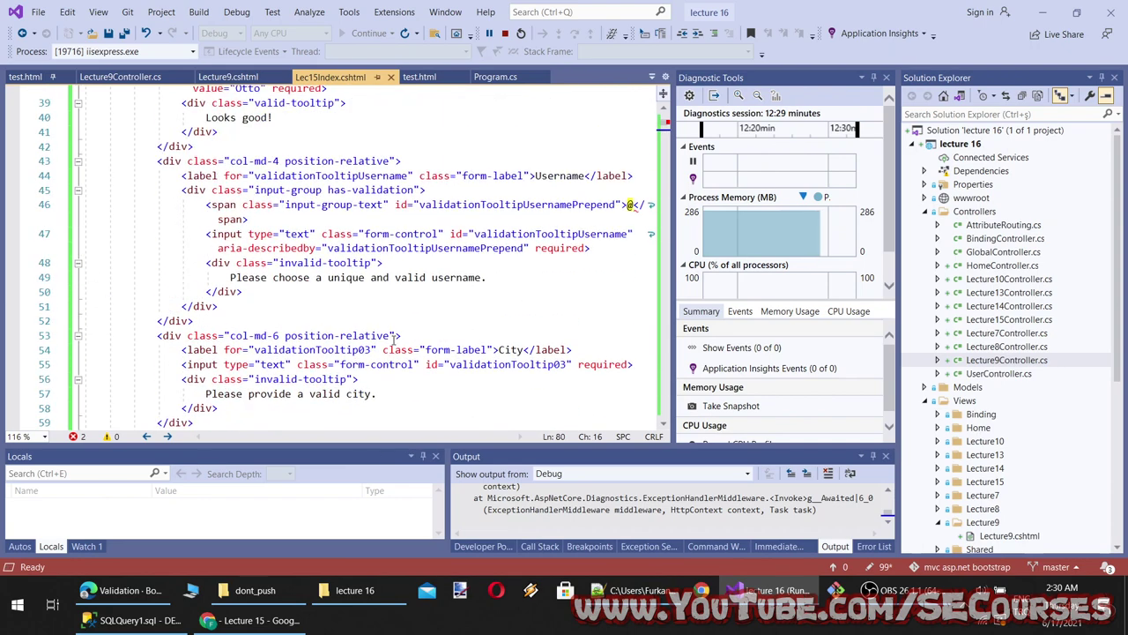
left_click(631, 205)
type("@")
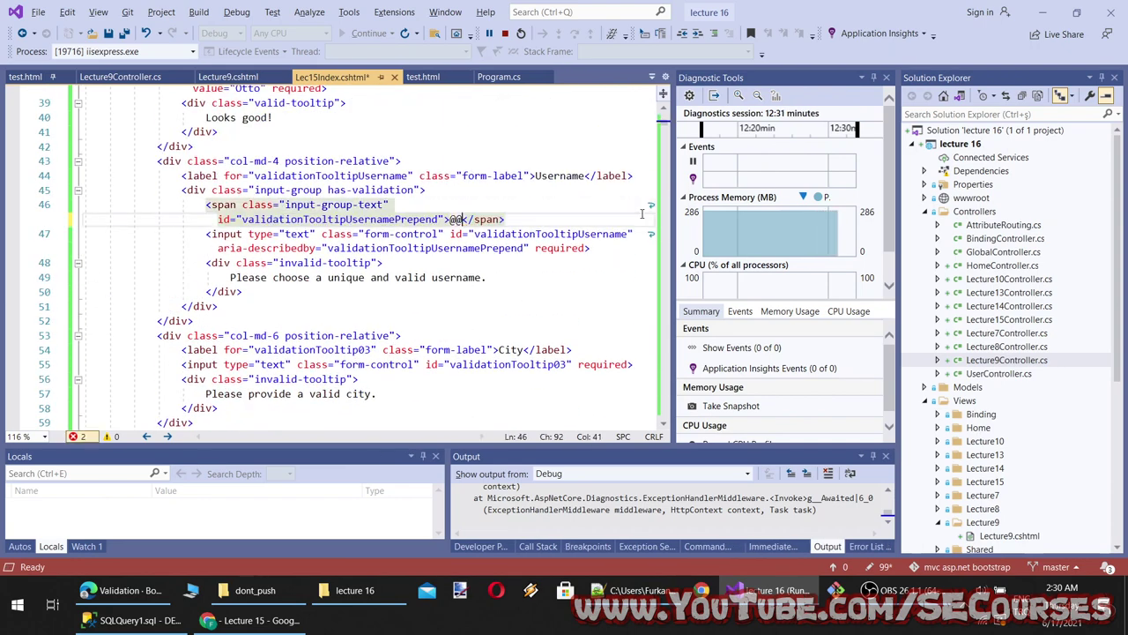
key("ctrl+s")
scroll(440, 352, "up", 4)
left_click(251, 620)
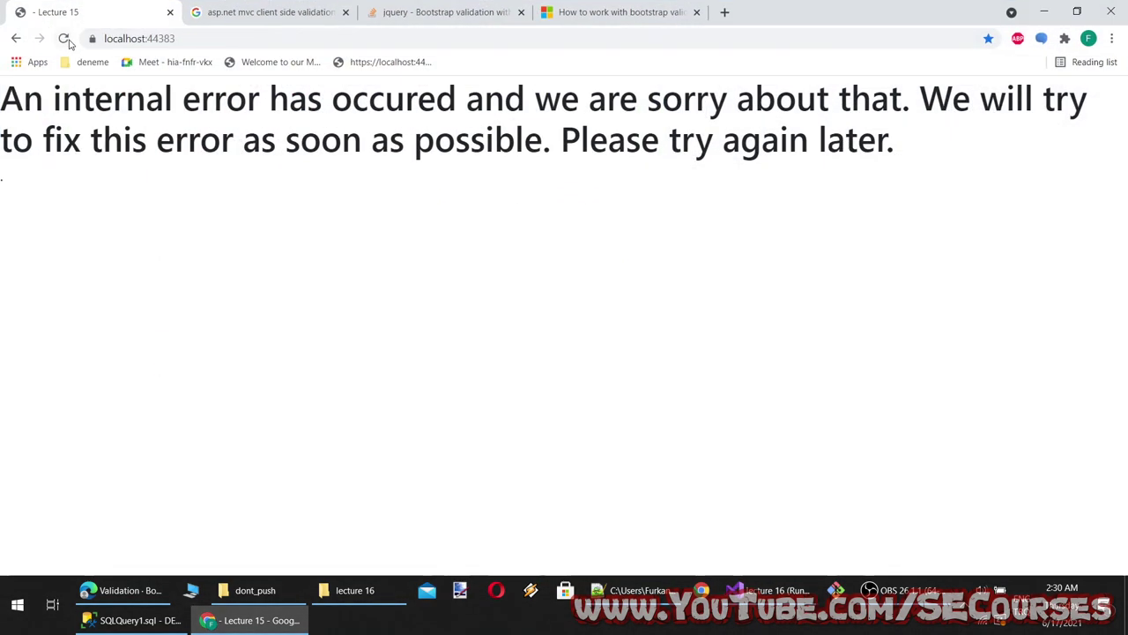
key("F5")
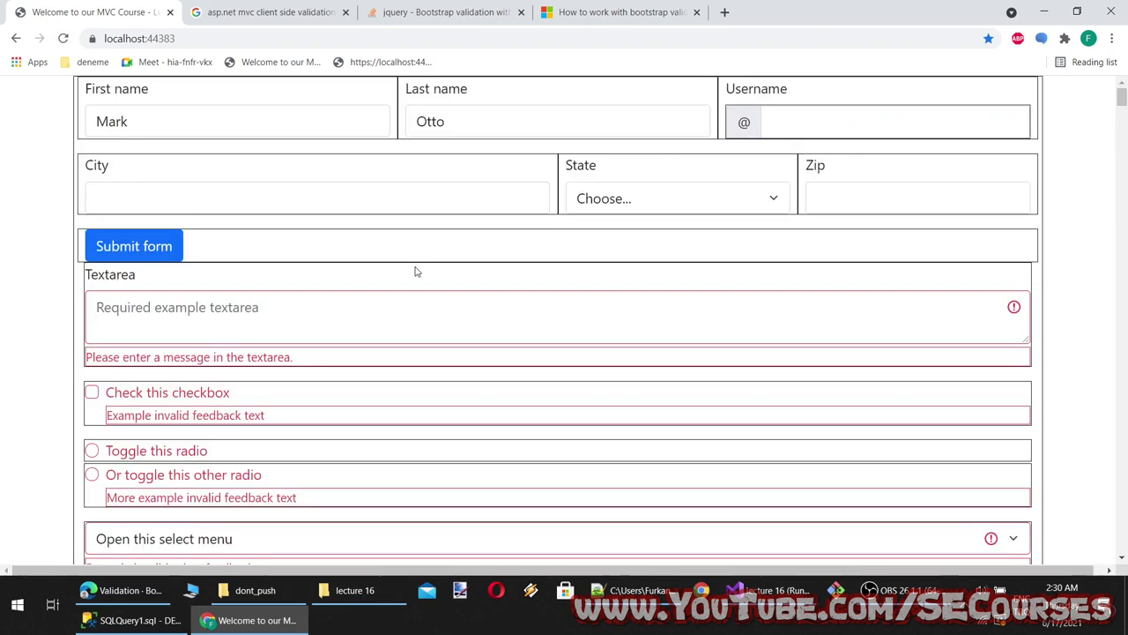
Submit the example form empty, then enter 's' in City to see tooltip feedback
left_click(169, 128)
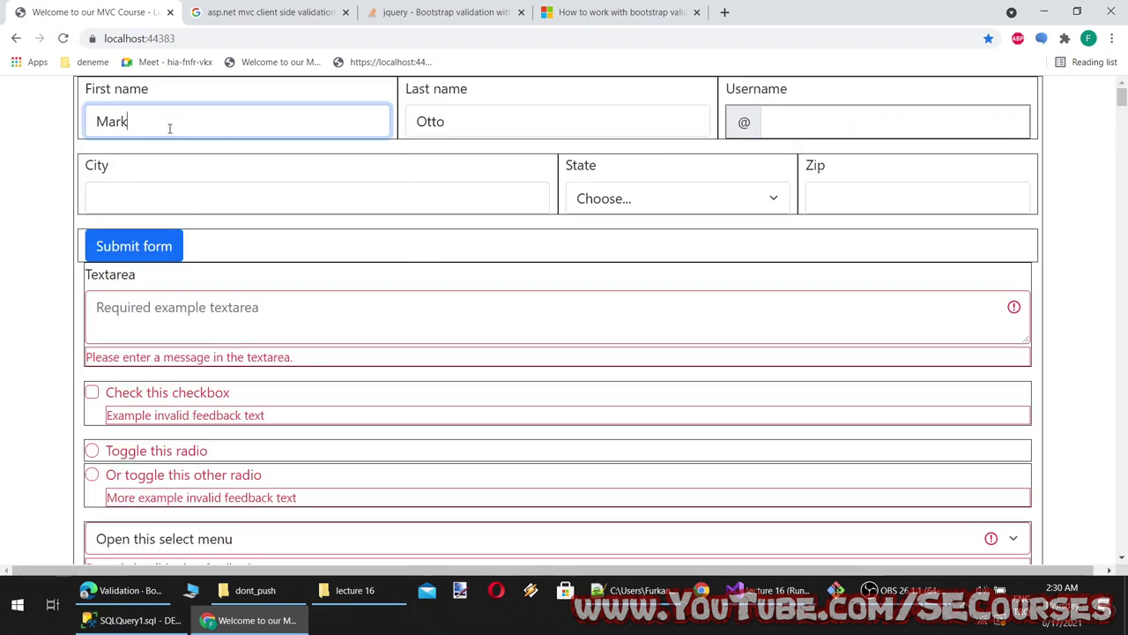
left_click(151, 186)
left_click(134, 246)
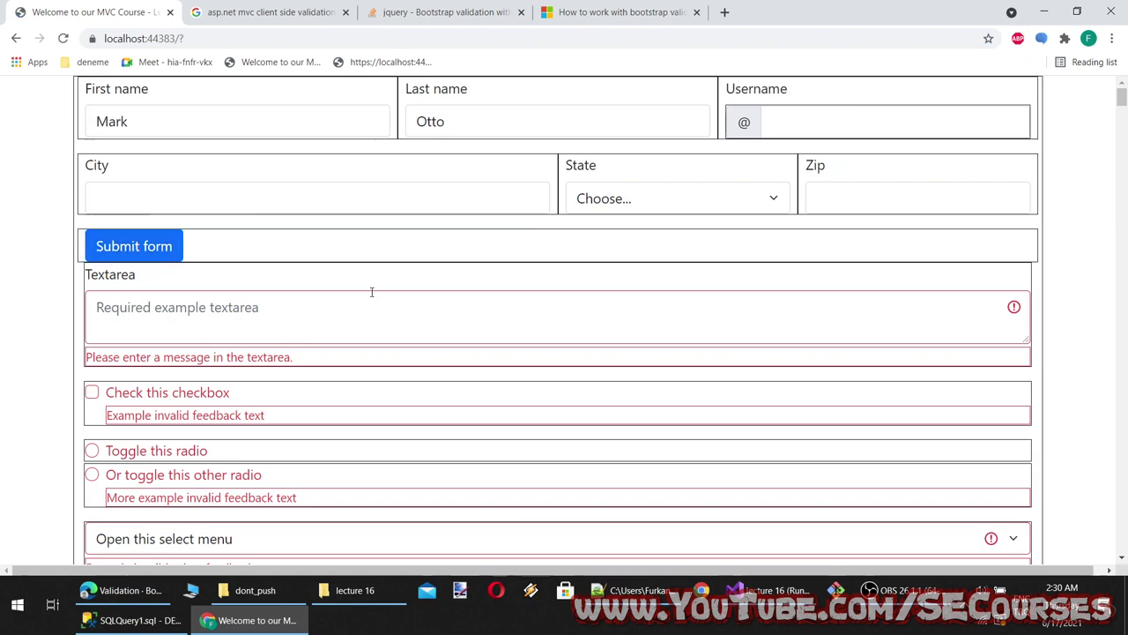
left_click(245, 202)
left_click(169, 247)
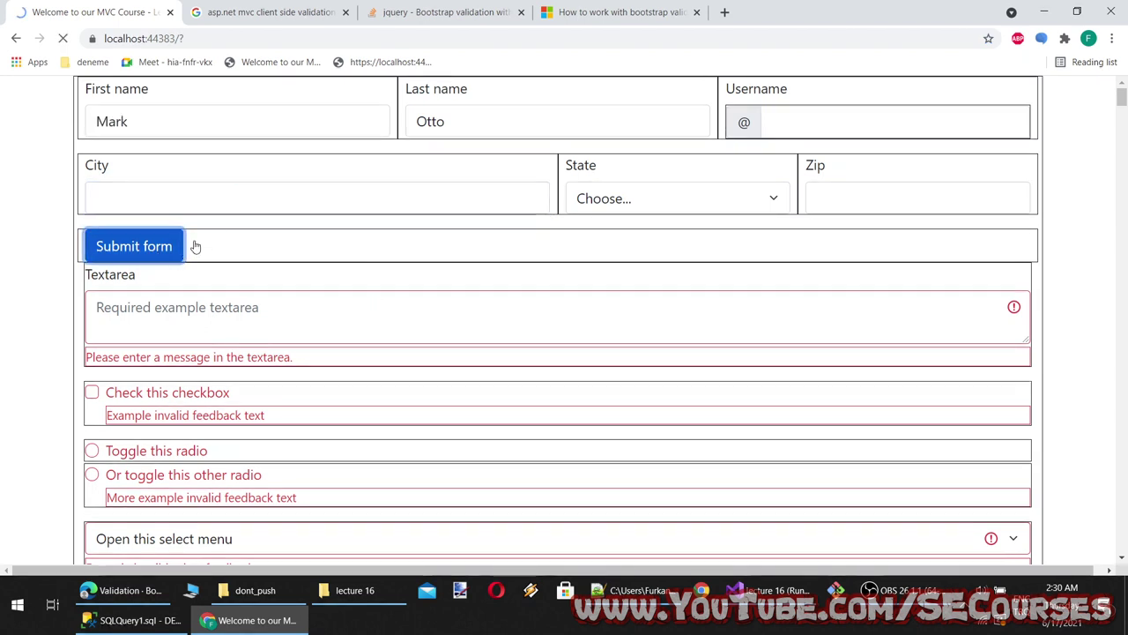
left_click(168, 199)
type("s")
Pick a State, enter 's' in Zip, and resubmit the example form
left_click(659, 203)
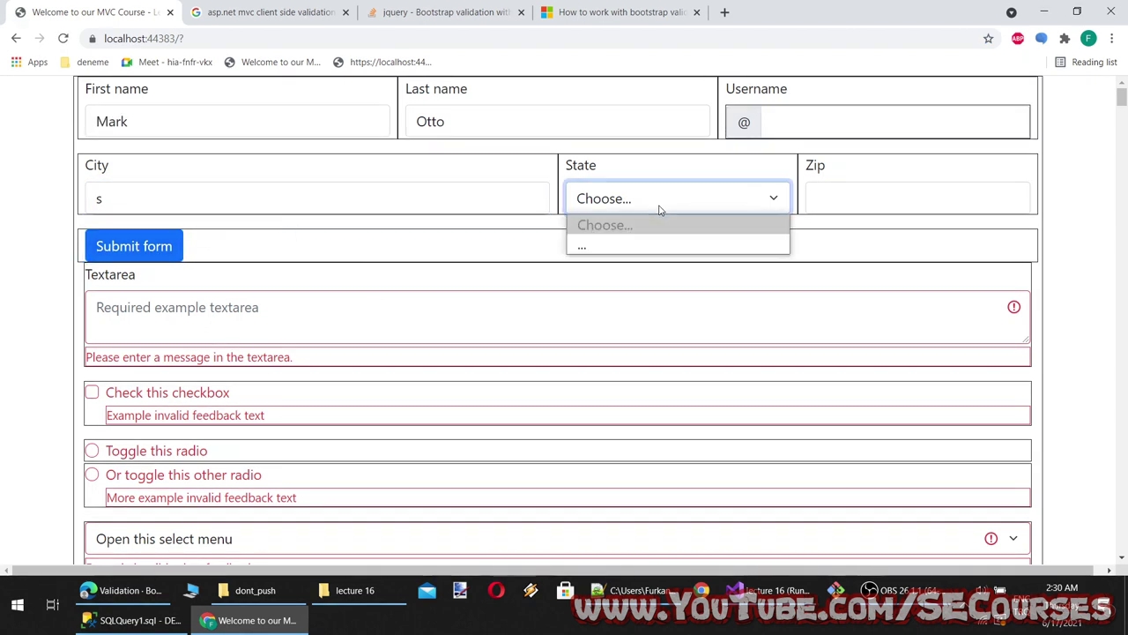
left_click(585, 245)
left_click(156, 245)
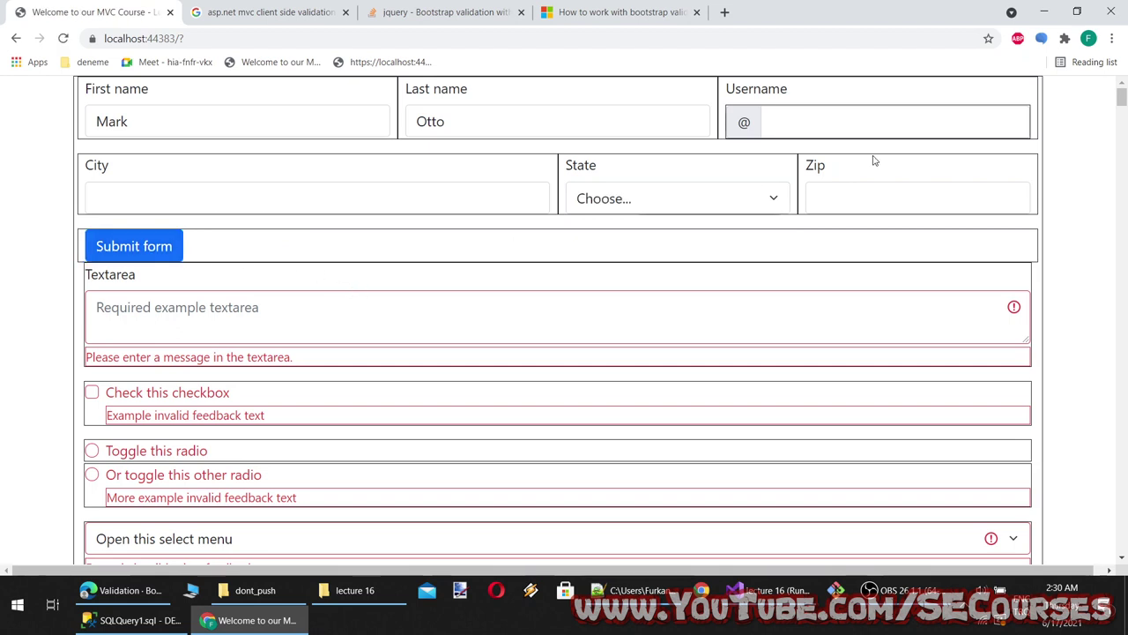
left_click(883, 207)
type("s")
left_click(157, 241)
left_click(767, 590)
scroll(319, 256, "up", 4)
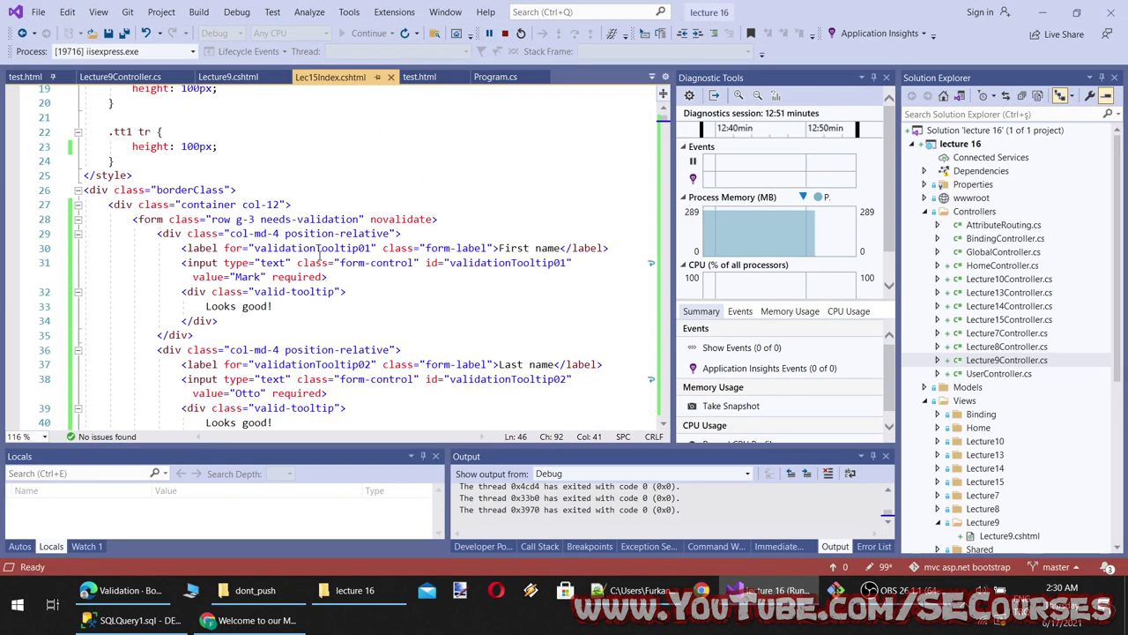
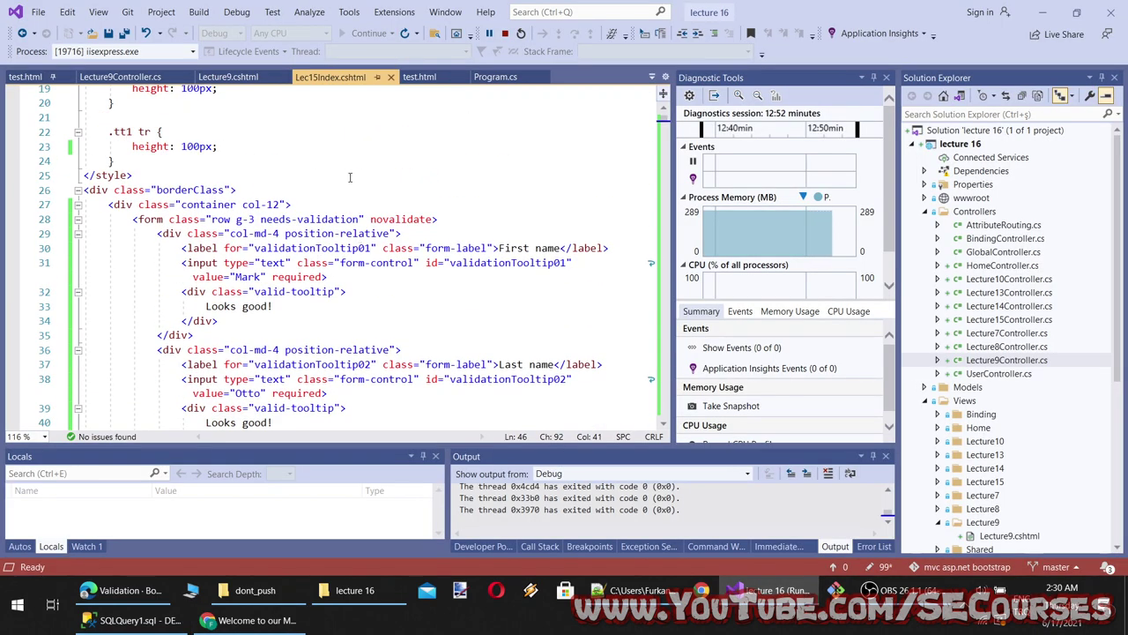
Move the collapsed tooltip form block to just after the borderClass div and save the view
left_click(193, 205)
left_click(77, 219)
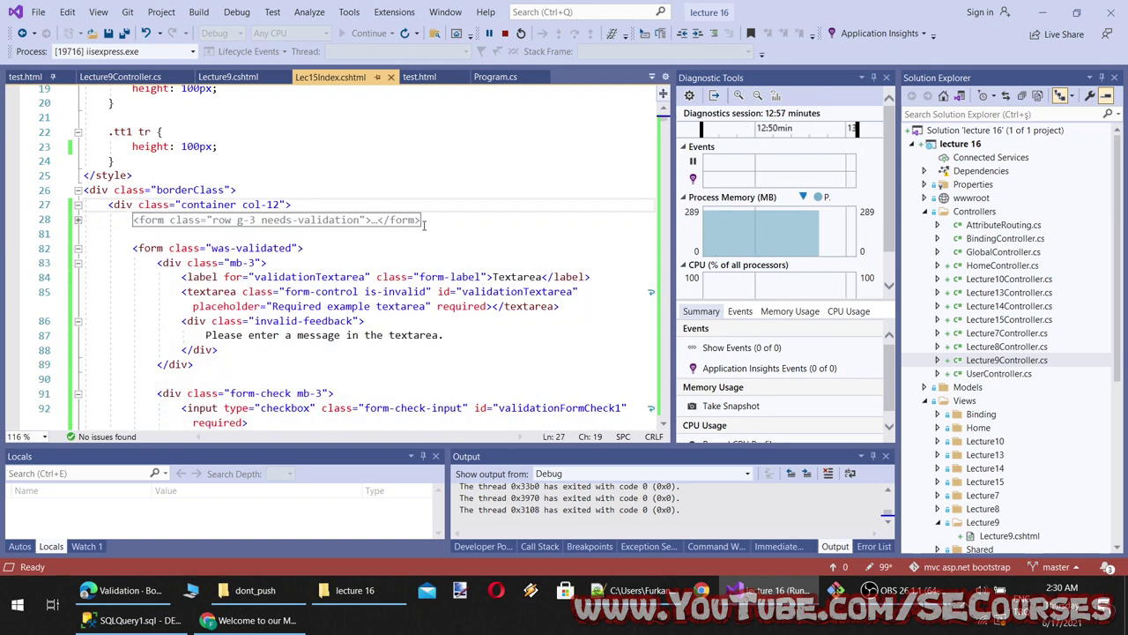
left_click_drag(425, 222, 132, 220)
key("Delete")
left_click(271, 190)
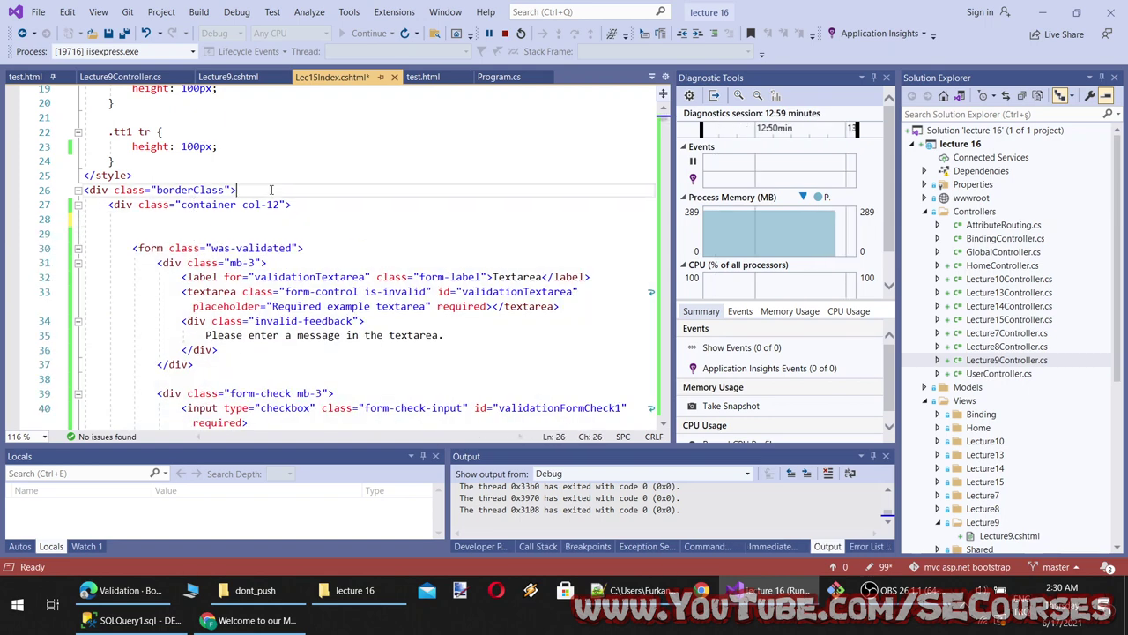
key("Return")
key("ctrl+v")
key("ctrl+s")
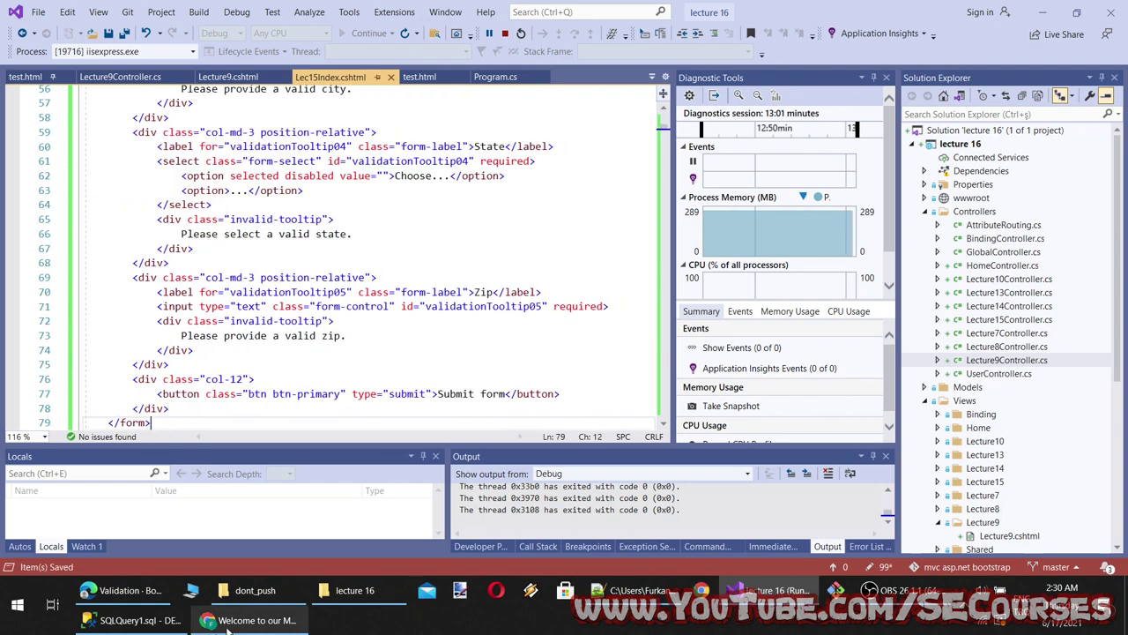
Reload the Chrome preview and submit the form with First name changed to test validation
left_click(227, 621)
key("F5")
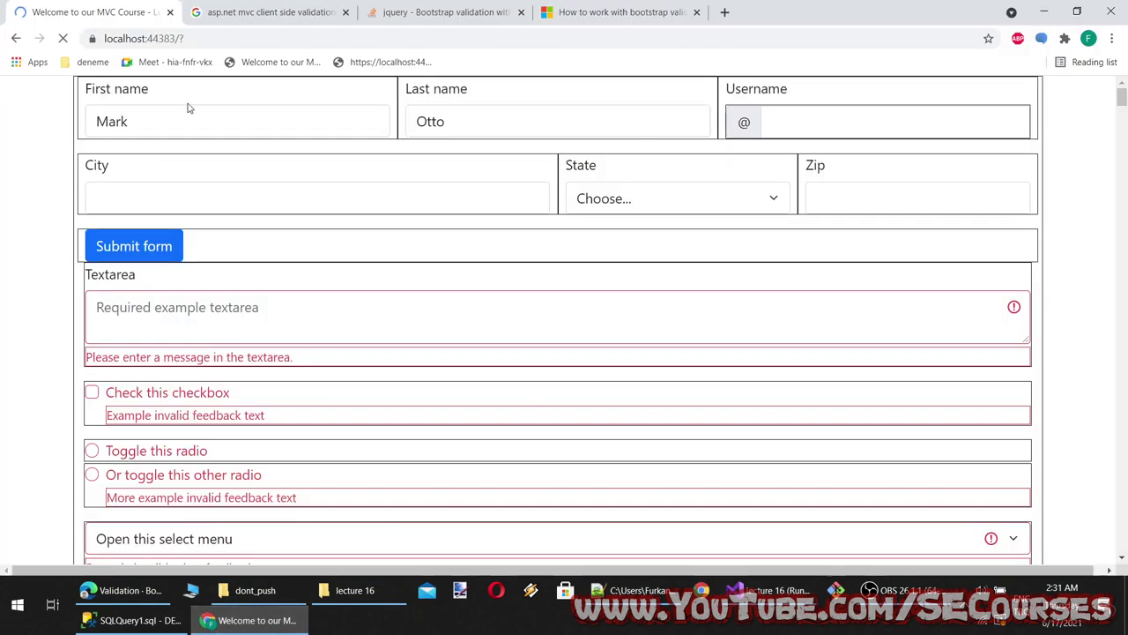
left_click(79, 121)
type("a")
key("ctrl+a")
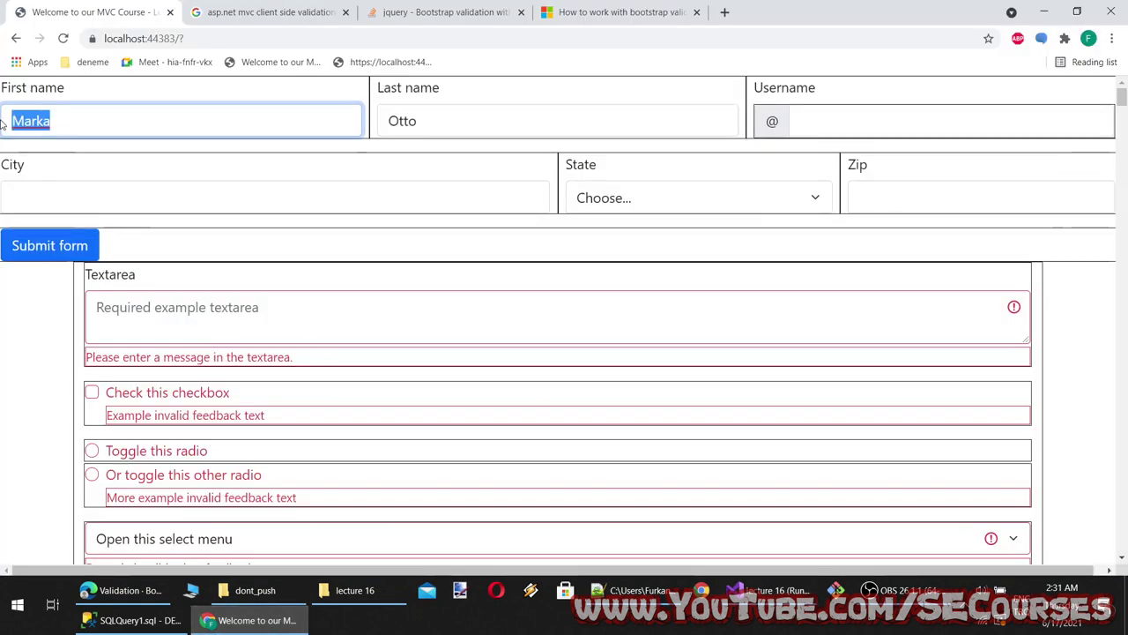
type("a")
left_click(86, 186)
left_click(93, 250)
left_click(92, 249)
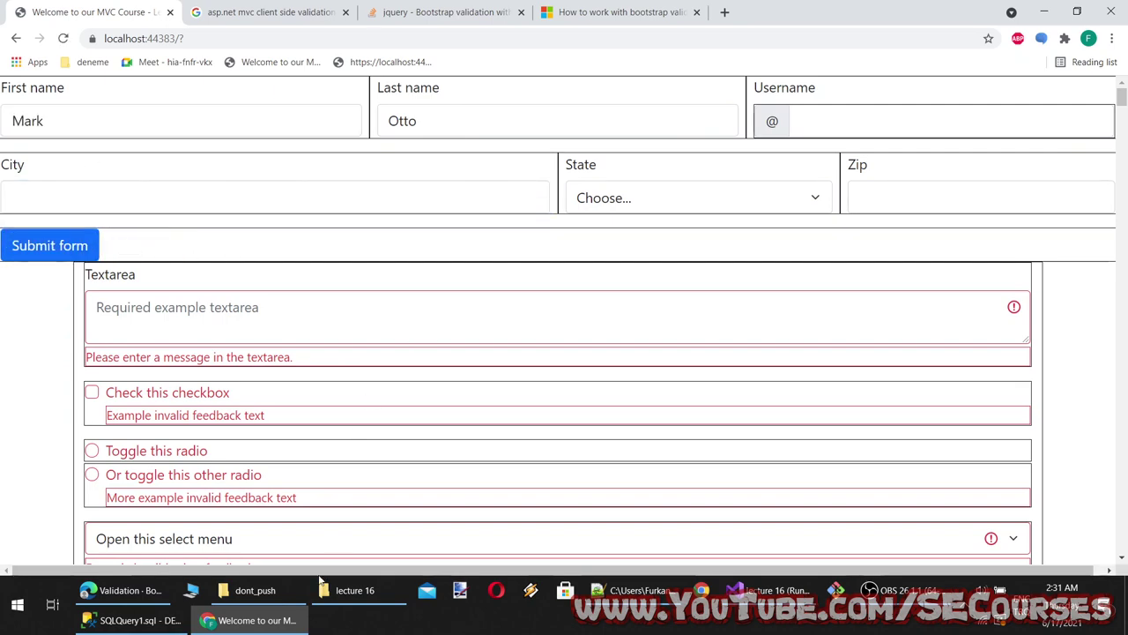
Move the form block again, pasting it right after the style section above the bordered div
key("alt+Tab")
scroll(357, 327, "up", 14)
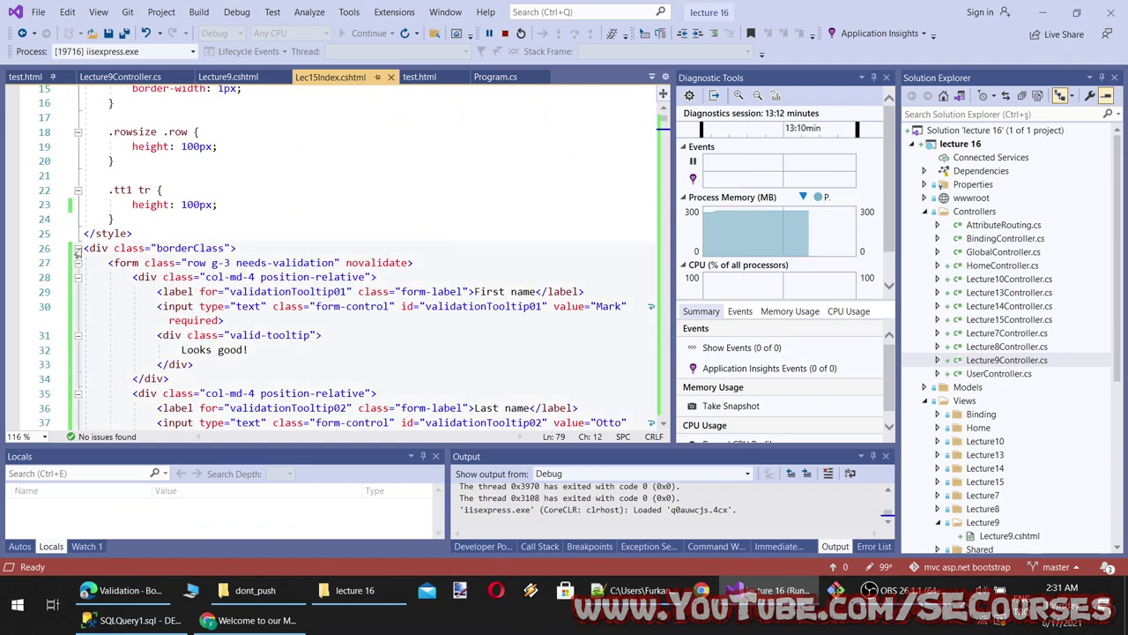
key("ctrl+m")
key("ctrl+m")
left_click_drag(448, 263, 85, 263)
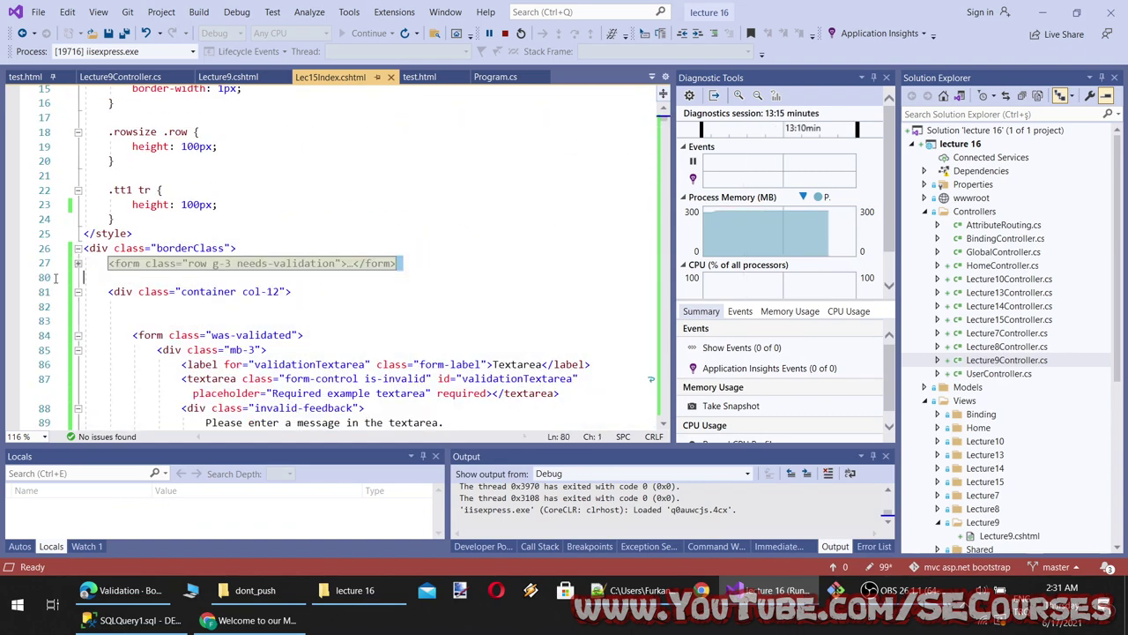
key("Delete")
left_click(165, 238)
key("Return")
key("Return")
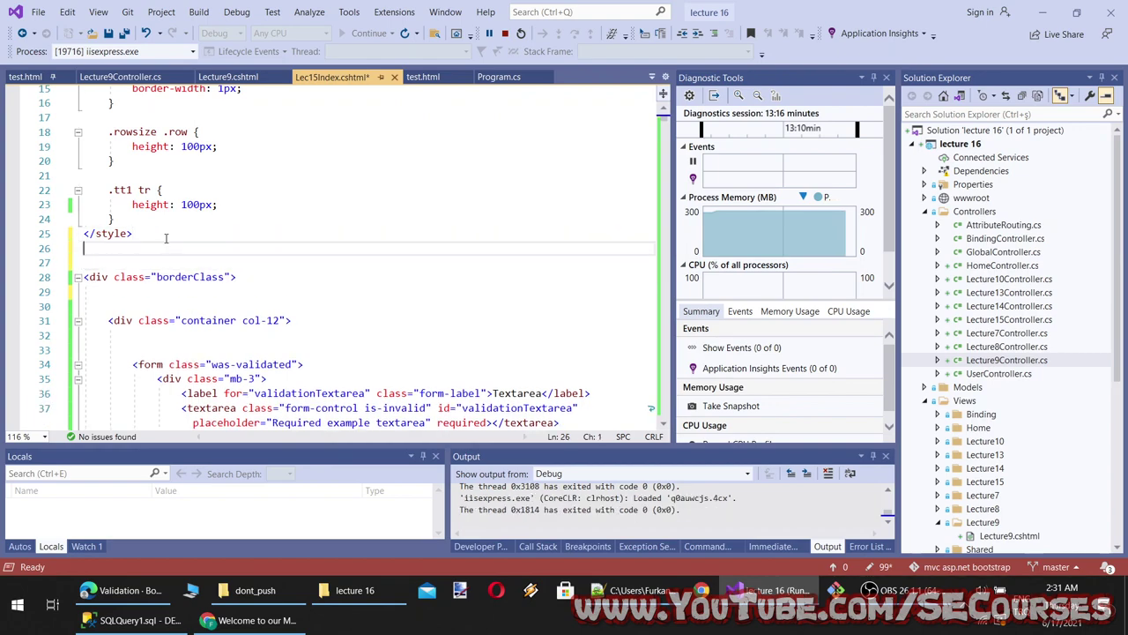
key("Return")
key("ctrl+v")
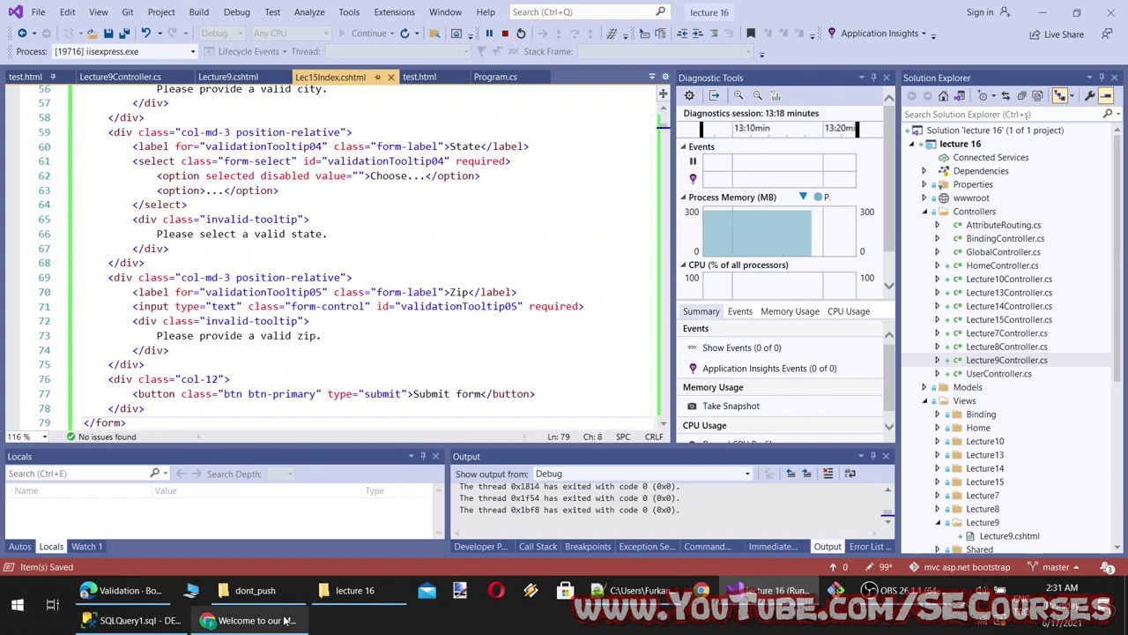
Reload the preview, clear First name and submit to check the full-width tooltip form
key("alt+Tab")
key("F5")
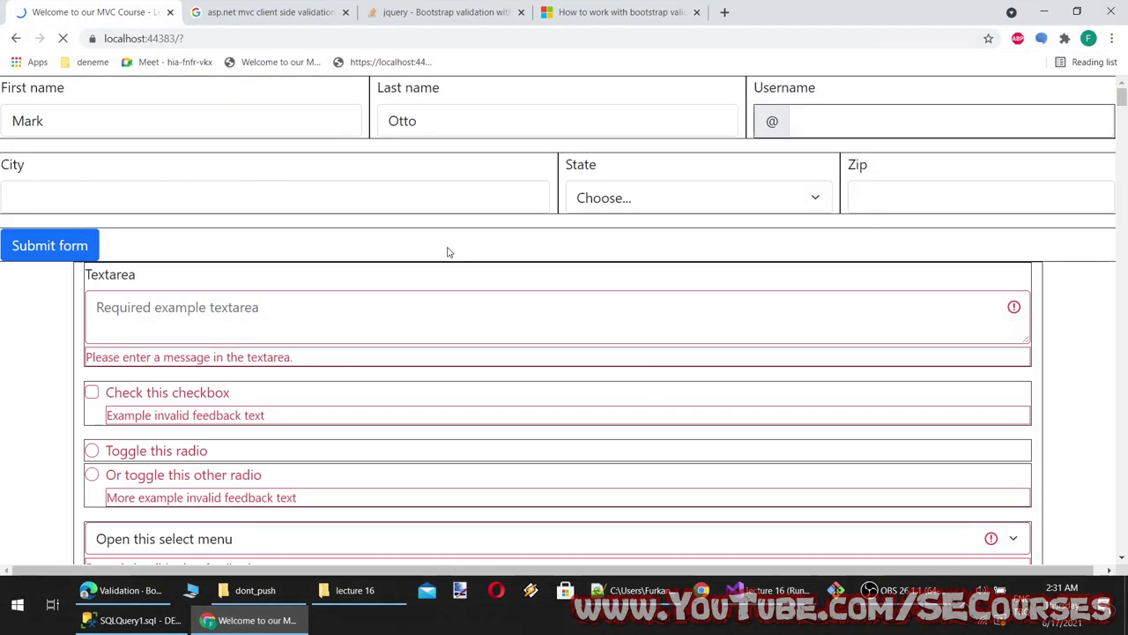
left_click(161, 118)
key("ctrl+a")
type("a")
left_click(40, 193)
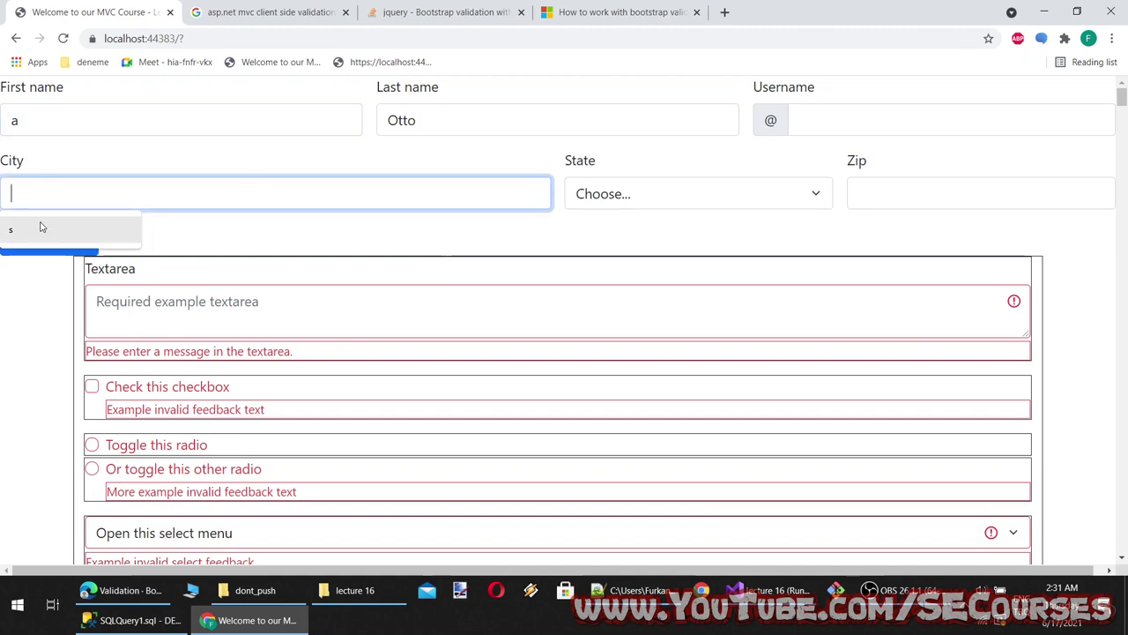
left_click(68, 239)
double_click(3, 123)
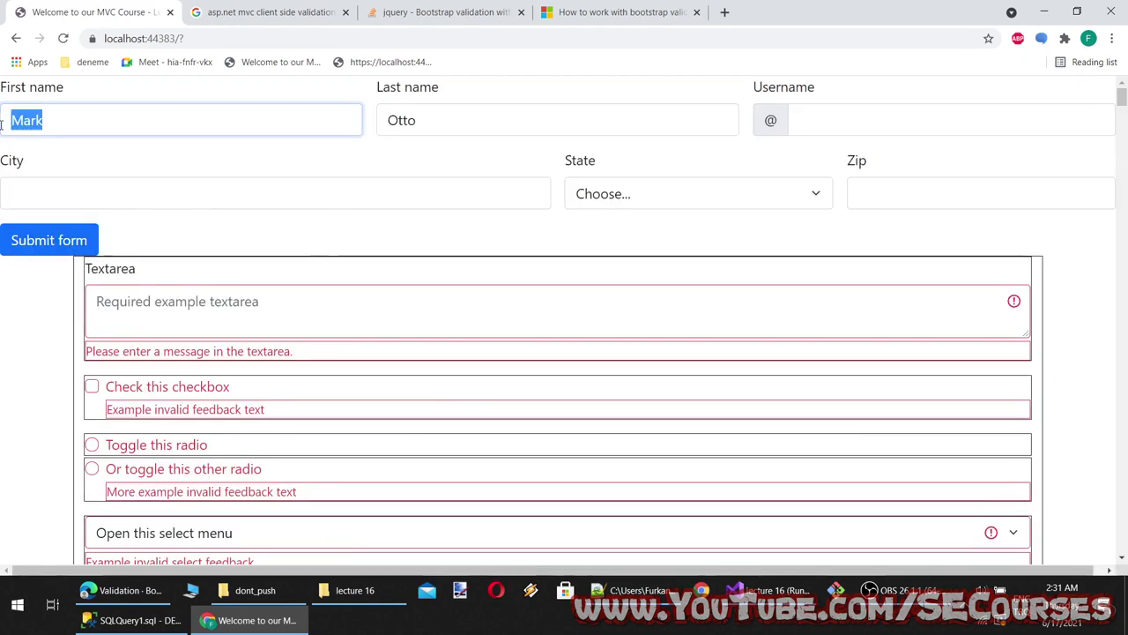
key("BackSpace")
left_click(288, 194)
double_click(110, 268)
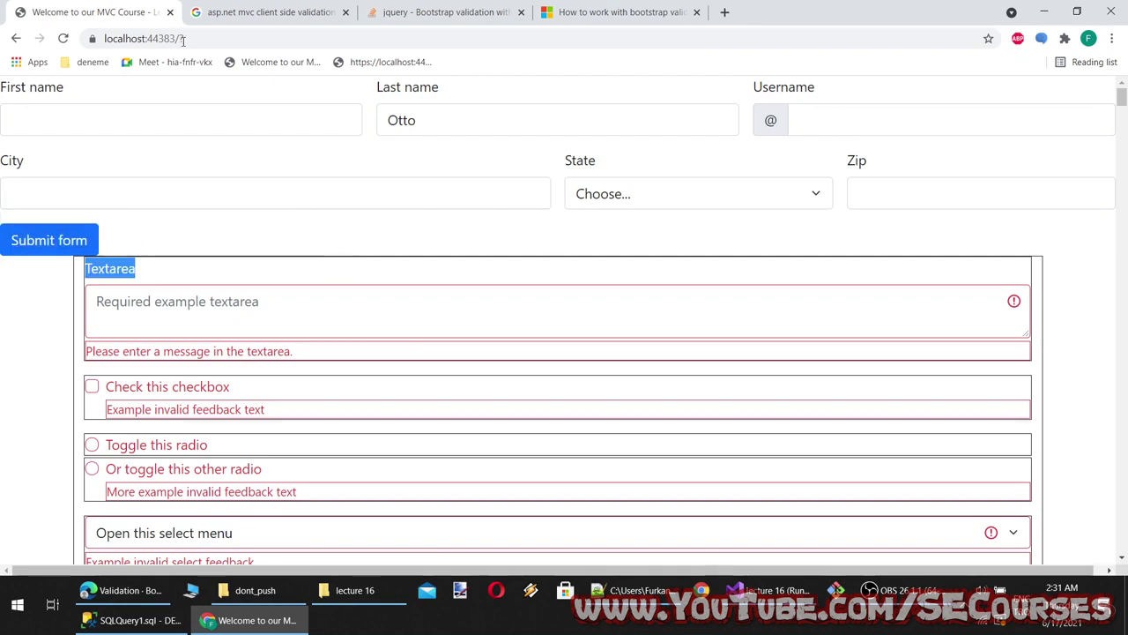
left_click(265, 11)
Find the starter JavaScript example on the Bootstrap Validation page and select its whole code block
left_click(120, 590)
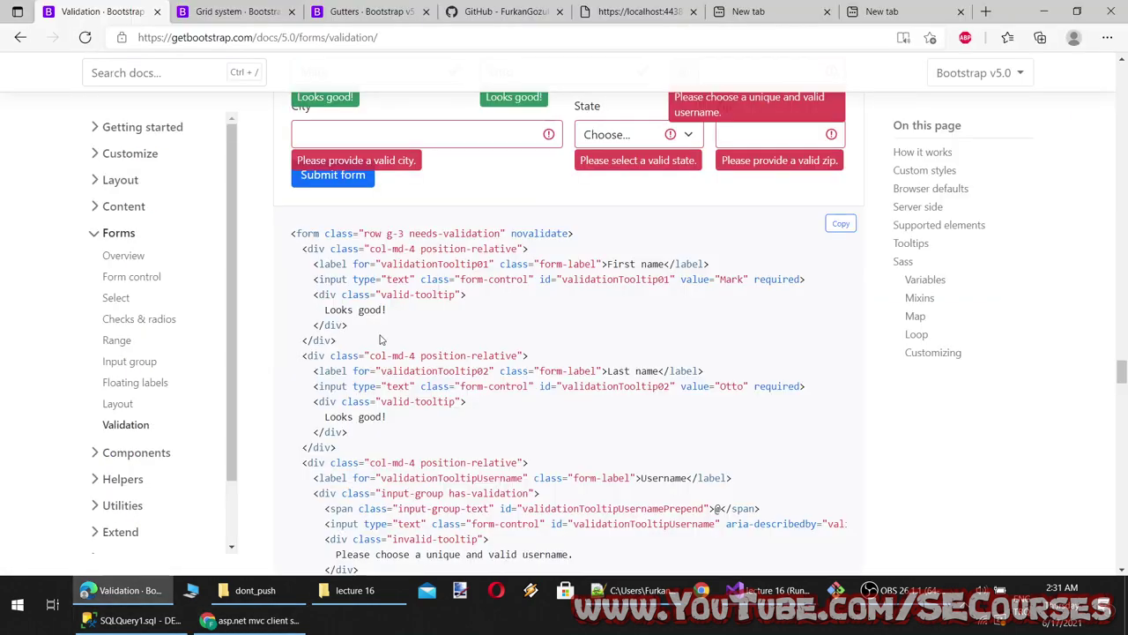
scroll(380, 339, "down", 7)
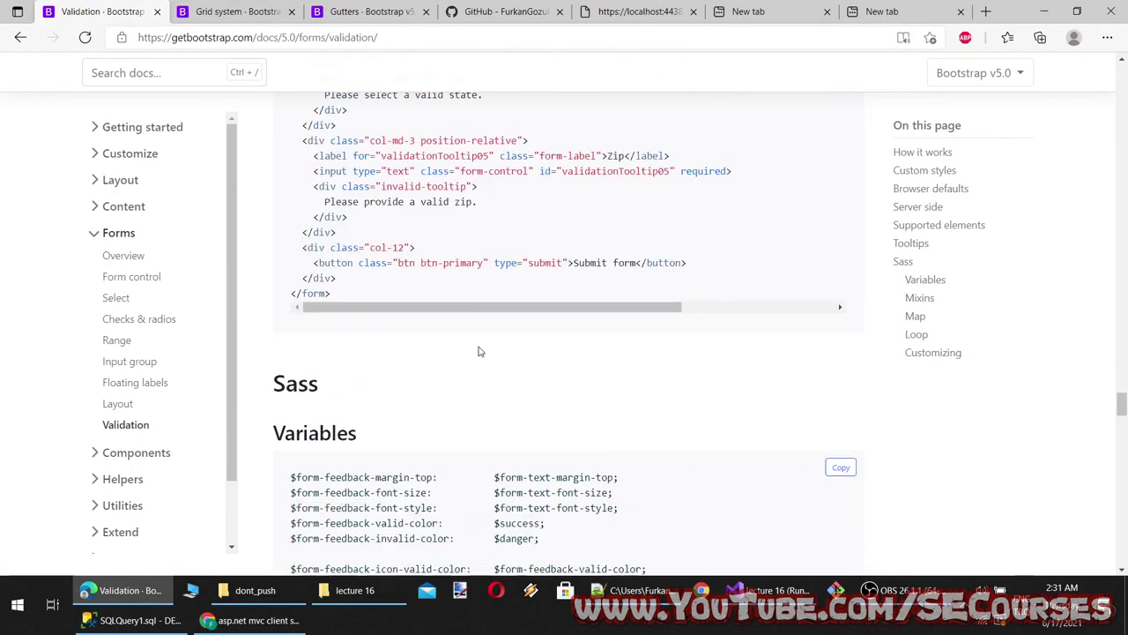
scroll(459, 352, "up", 4)
scroll(432, 355, "down", 3)
scroll(476, 357, "up", 10)
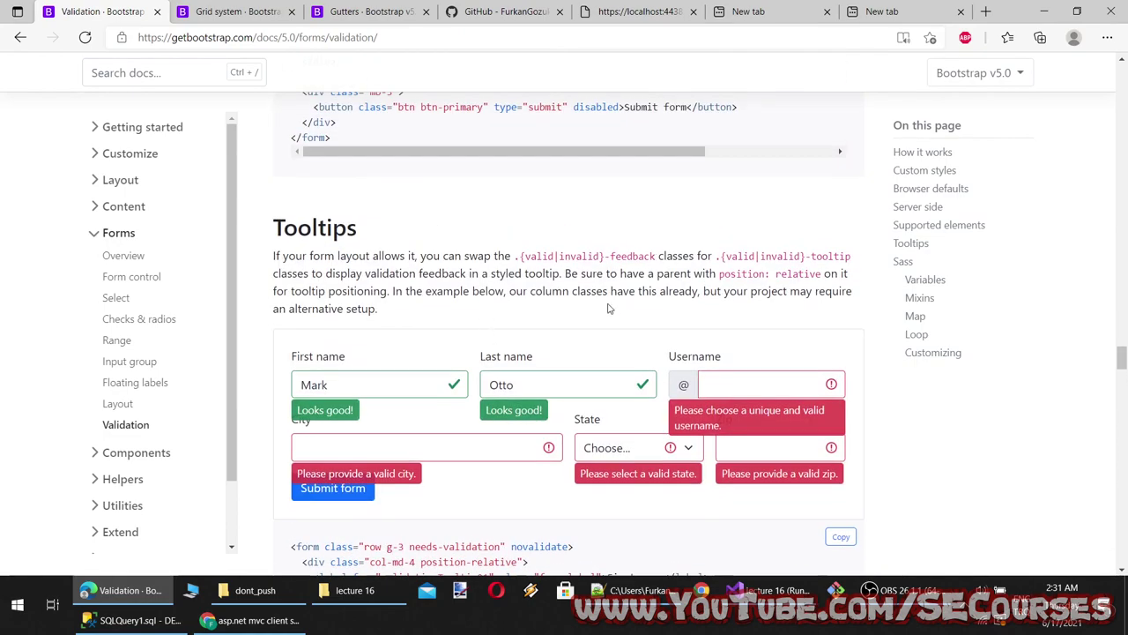
scroll(607, 309, "up", 10)
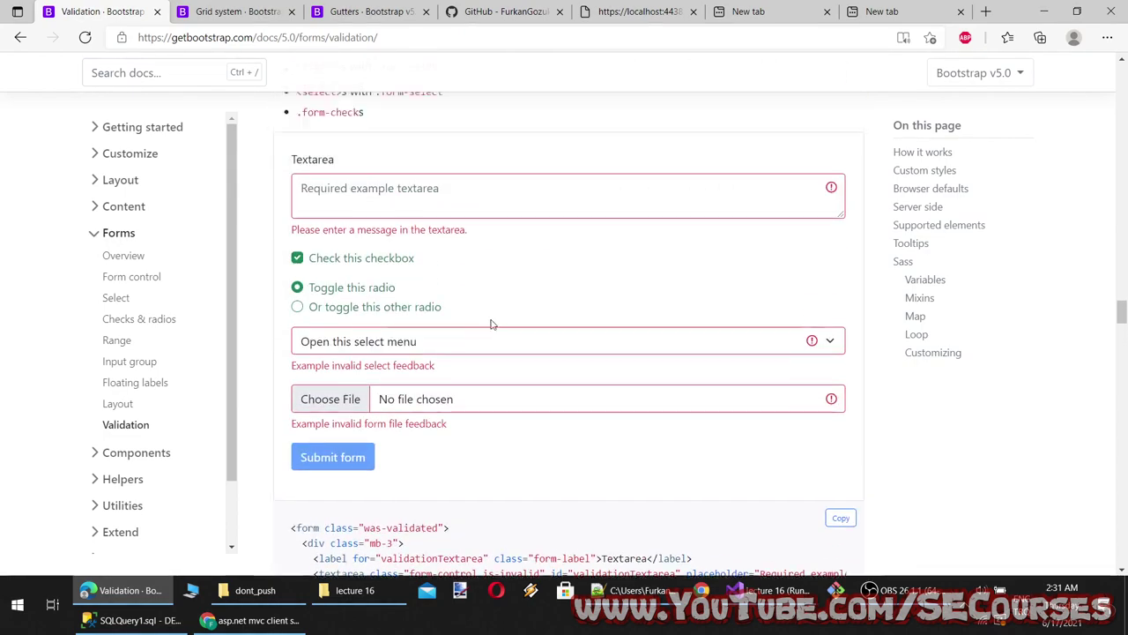
scroll(493, 322, "down", 10)
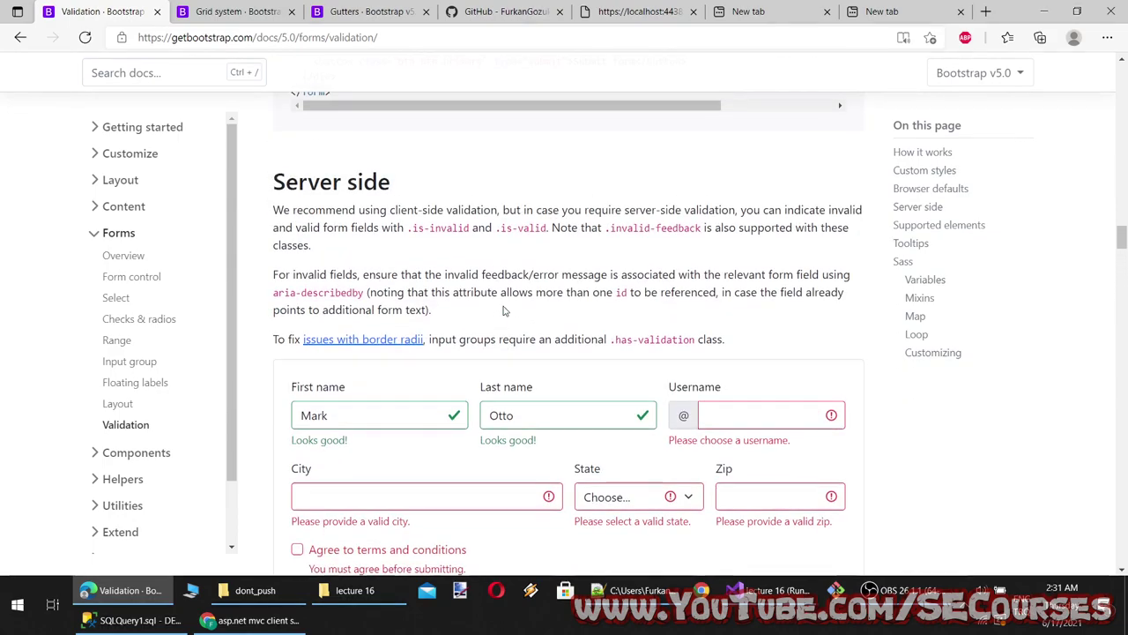
scroll(505, 310, "up", 15)
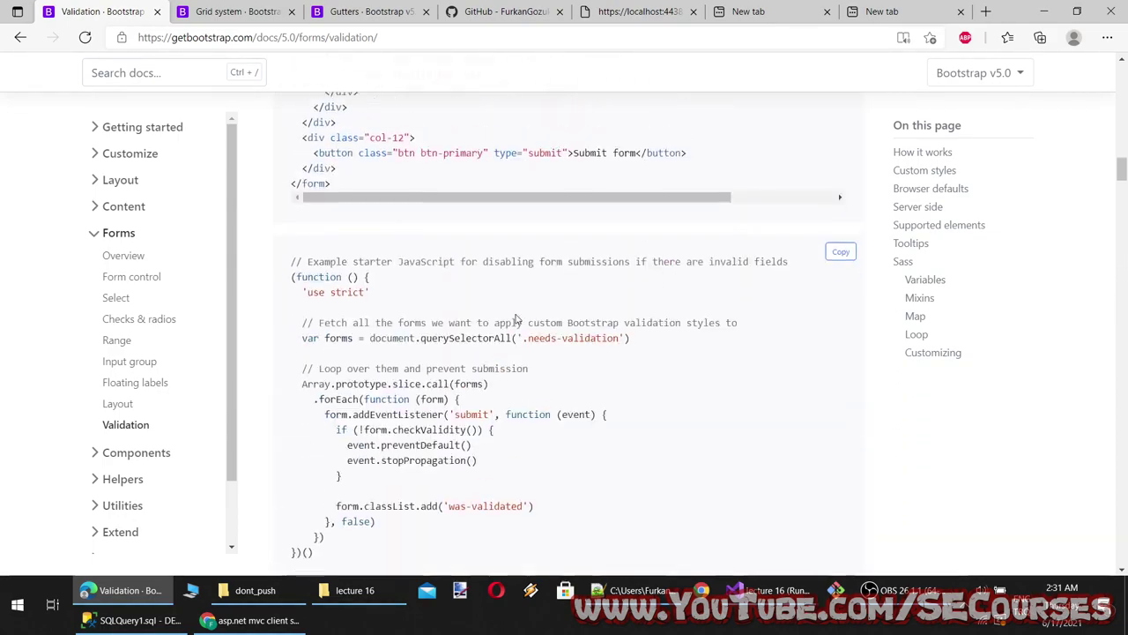
scroll(529, 315, "up", 3)
scroll(547, 313, "down", 4)
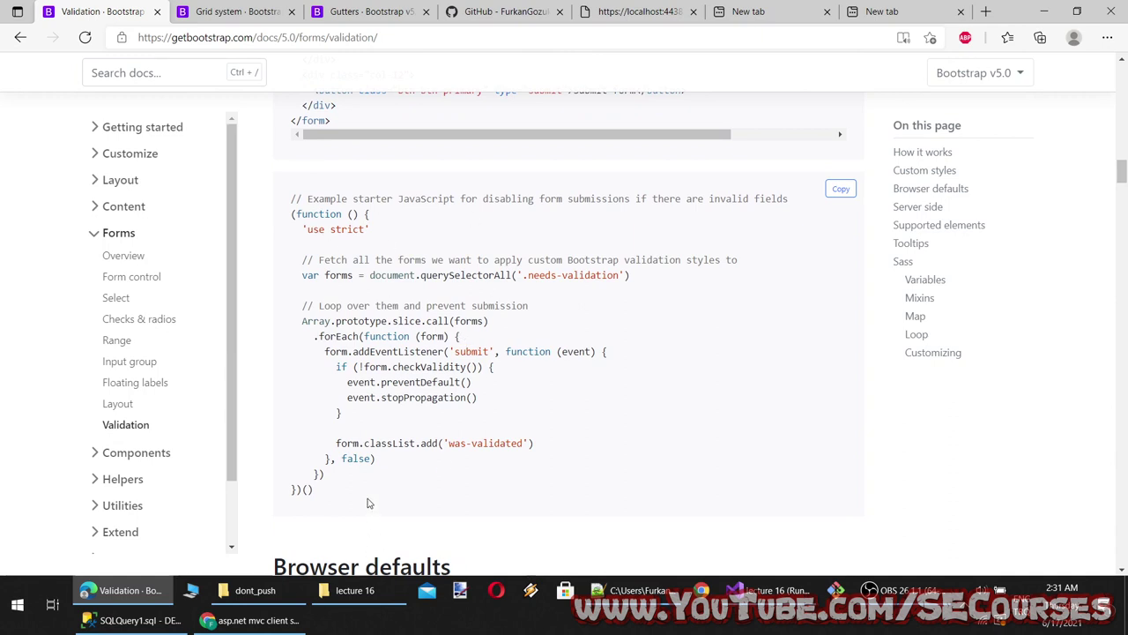
left_click_drag(377, 494, 268, 197)
key("ctrl+c")
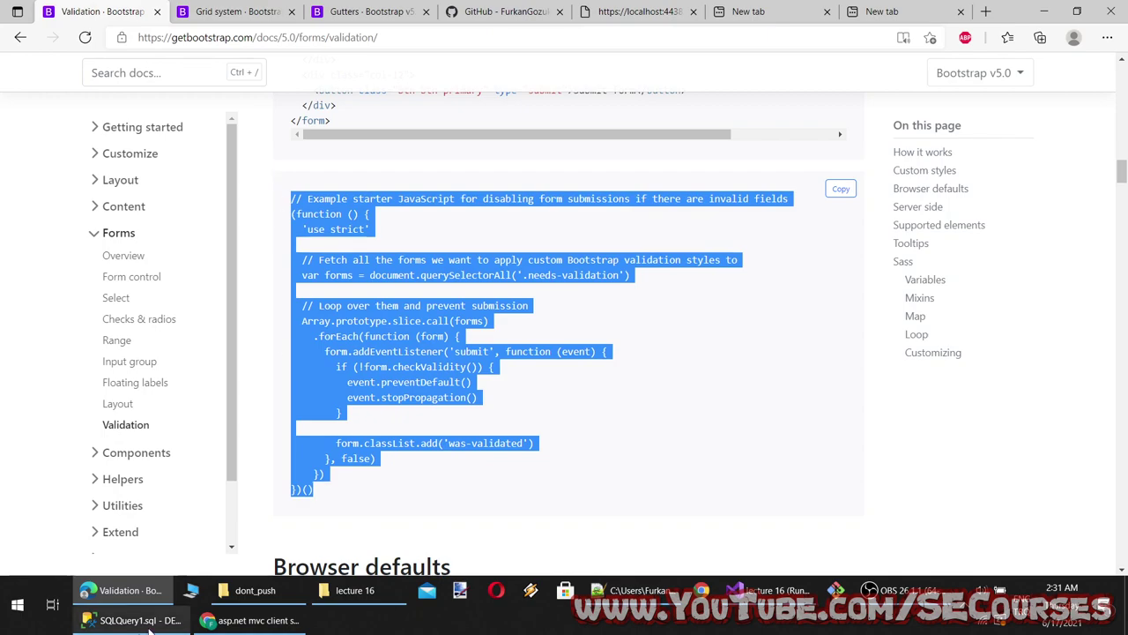
left_click(736, 590)
Append a <script> tag holding the pasted Bootstrap validation code to Lec15Index.cshtml and save
scroll(529, 353, "down", 15)
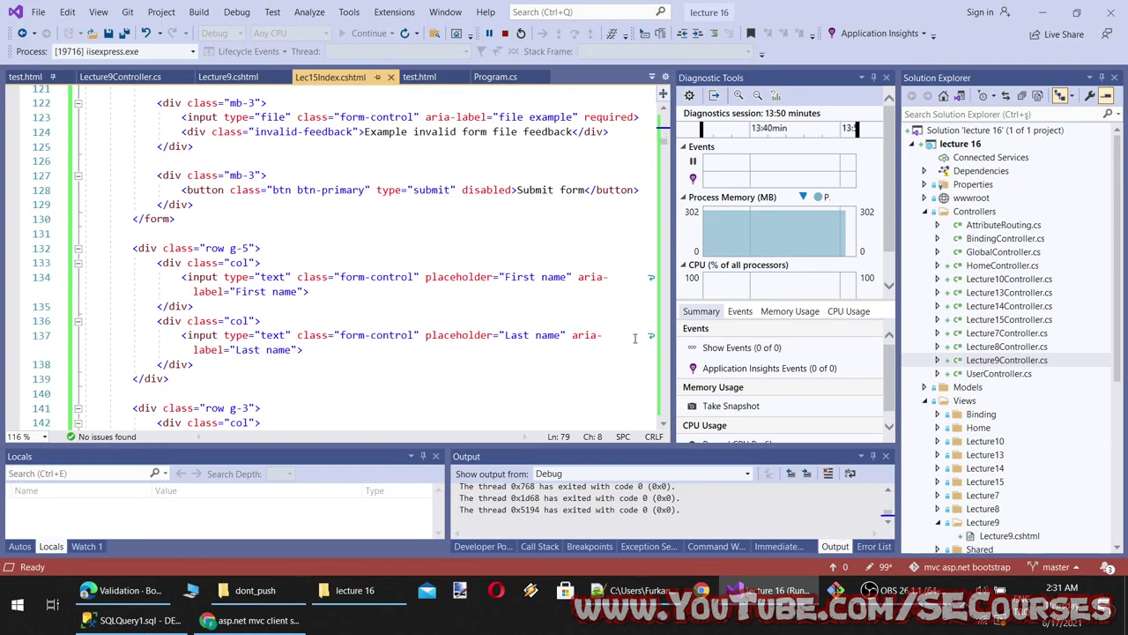
scroll(315, 341, "up", 5)
left_click(259, 344)
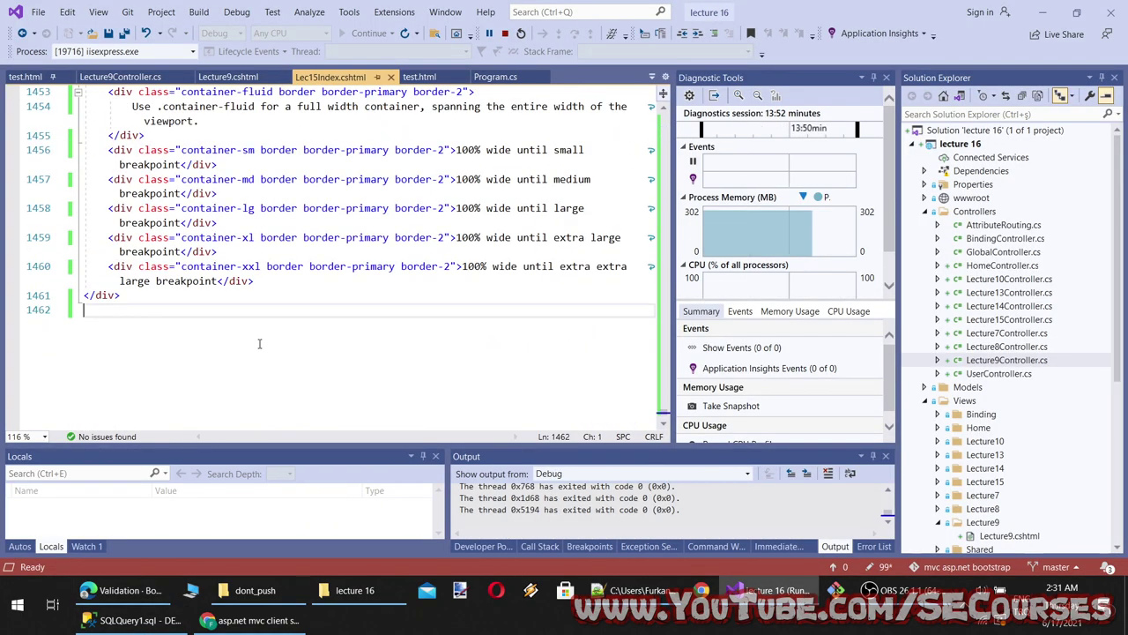
key("Return")
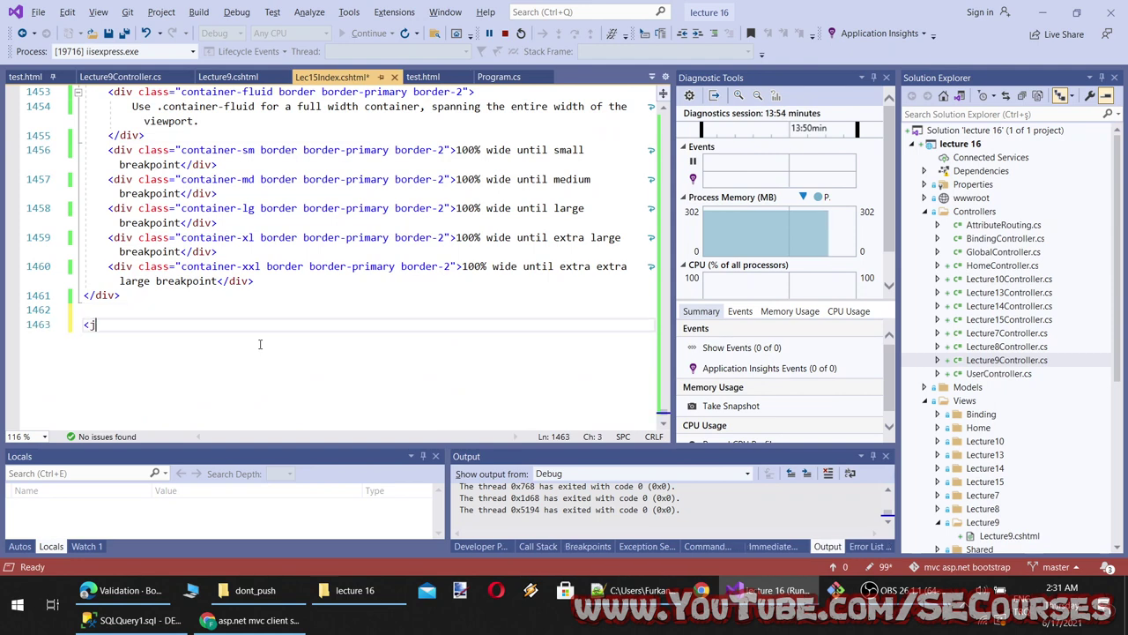
type("<java")
key("BackSpace")
key("BackSpace")
key("BackSpace")
key("BackSpace")
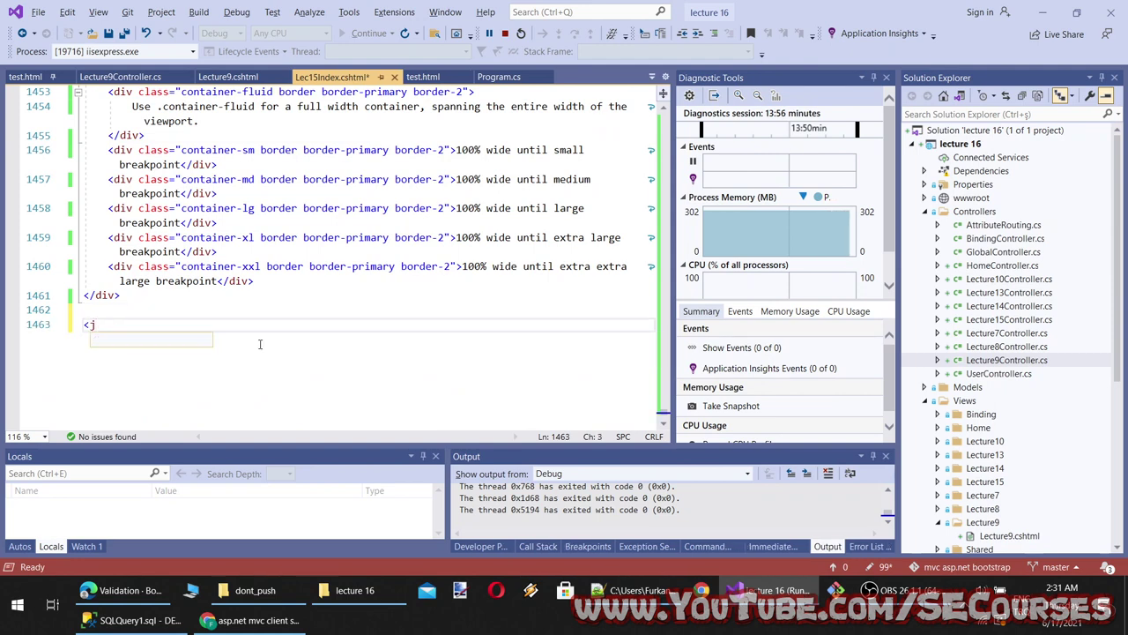
type("script></script>")
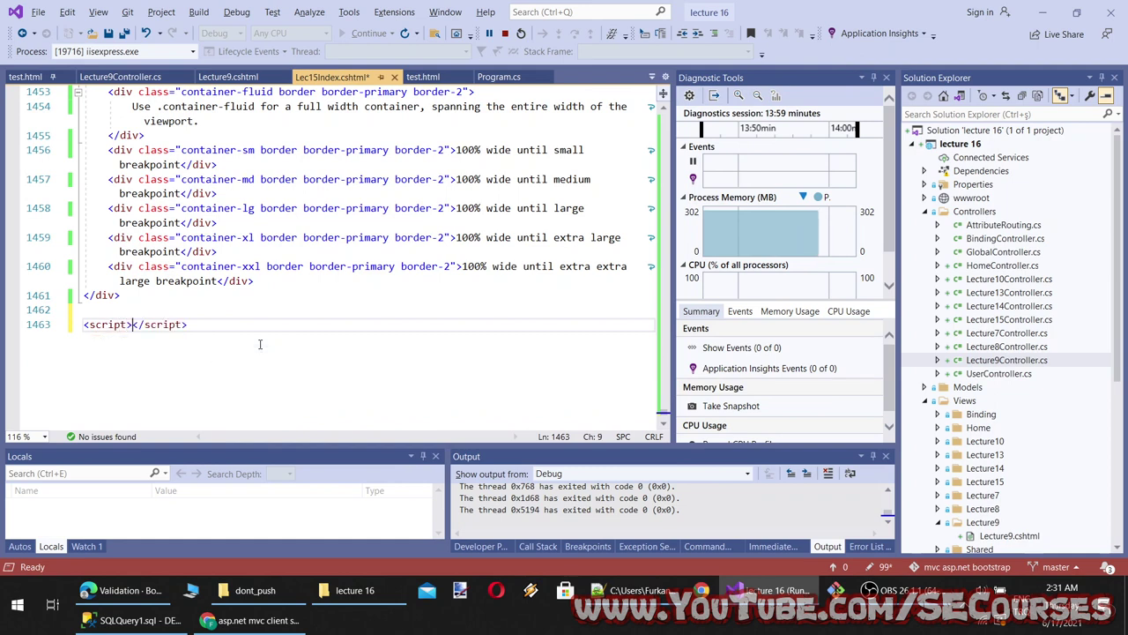
key("Return")
key("ctrl+v")
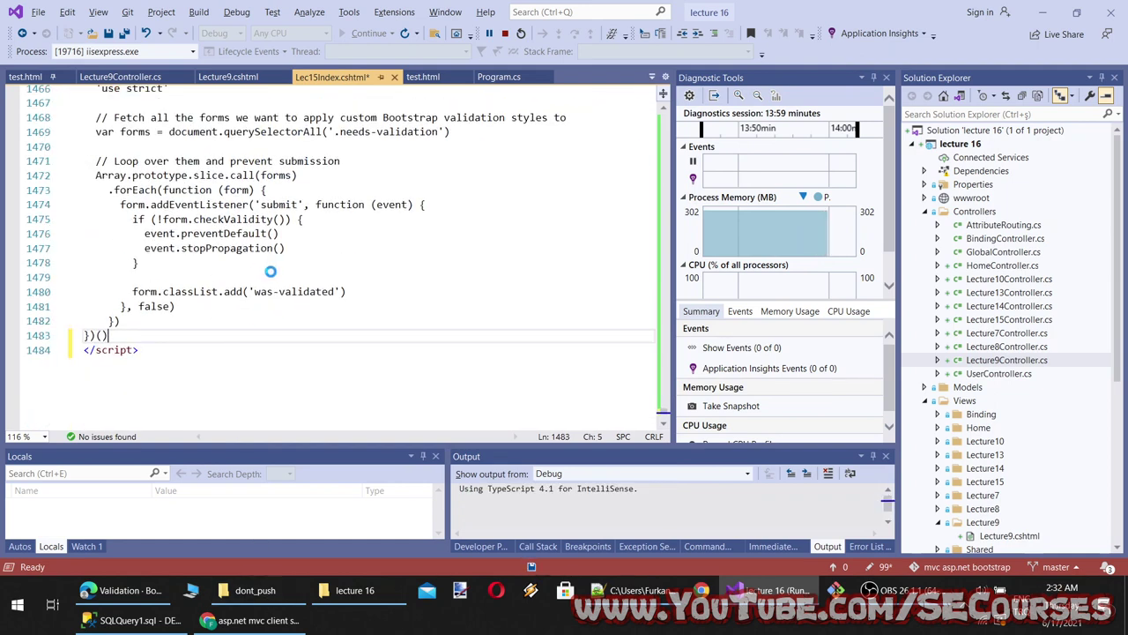
key("ctrl+s")
scroll(272, 270, "up", 4)
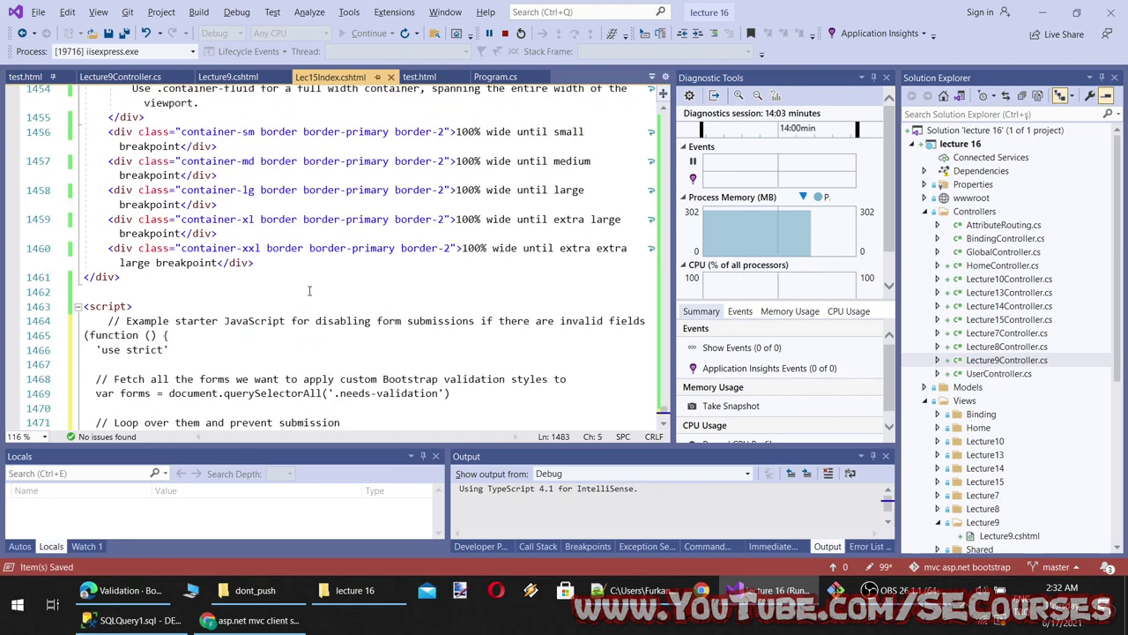
key("alt+Tab")
left_click(63, 12)
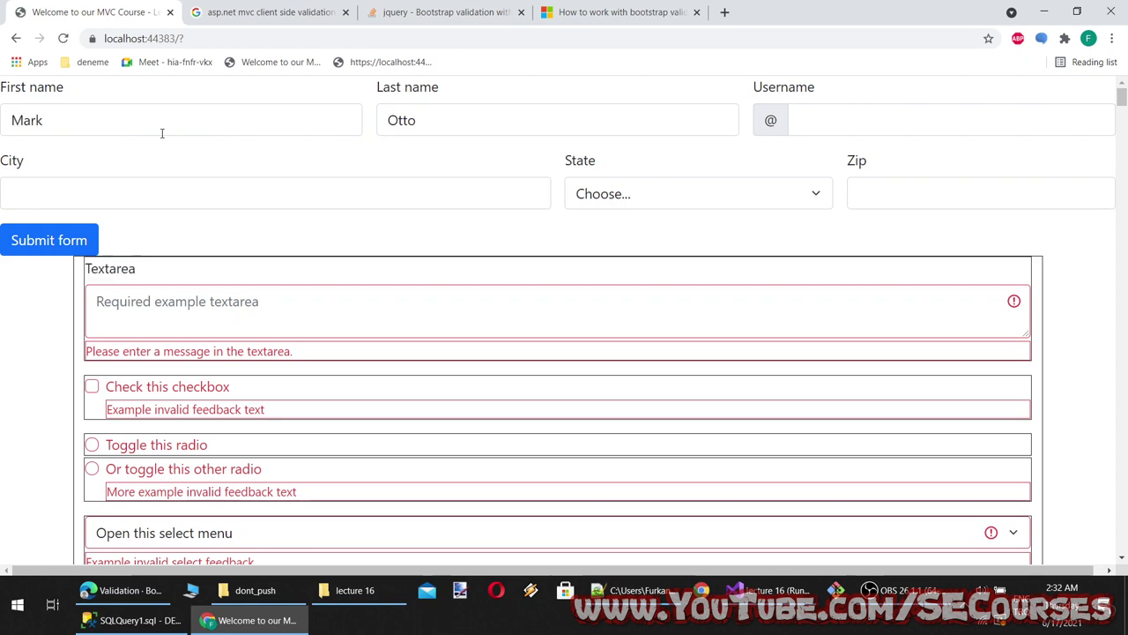
Clear the First name value Mark and submit the form to trigger the validation errors
double_click(44, 130)
key("BackSpace")
left_click(56, 194)
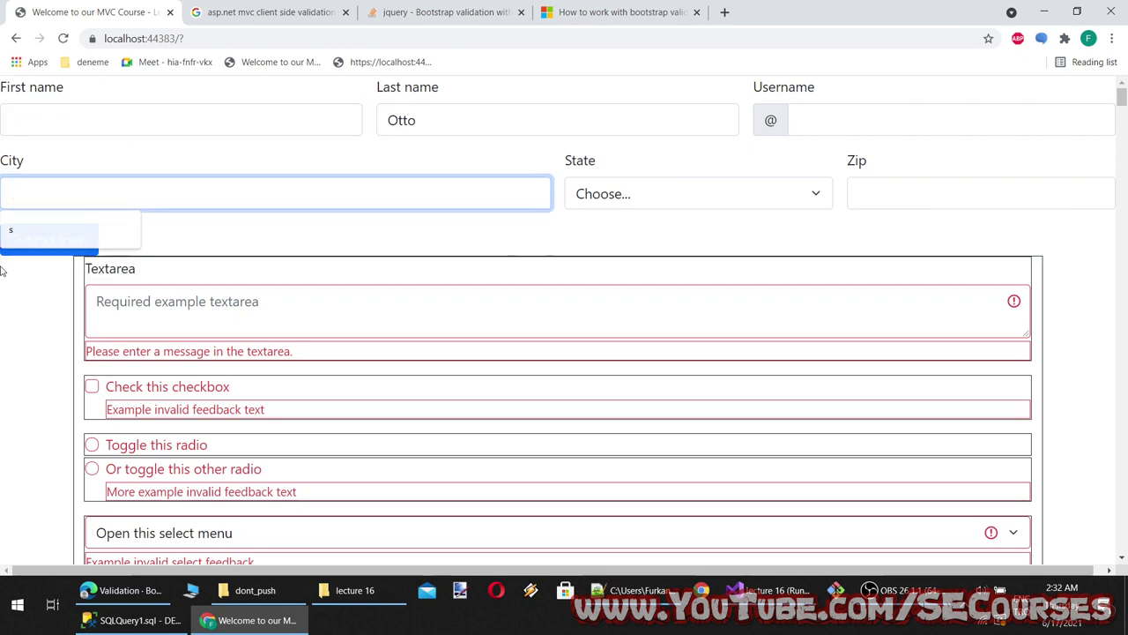
left_click(36, 249)
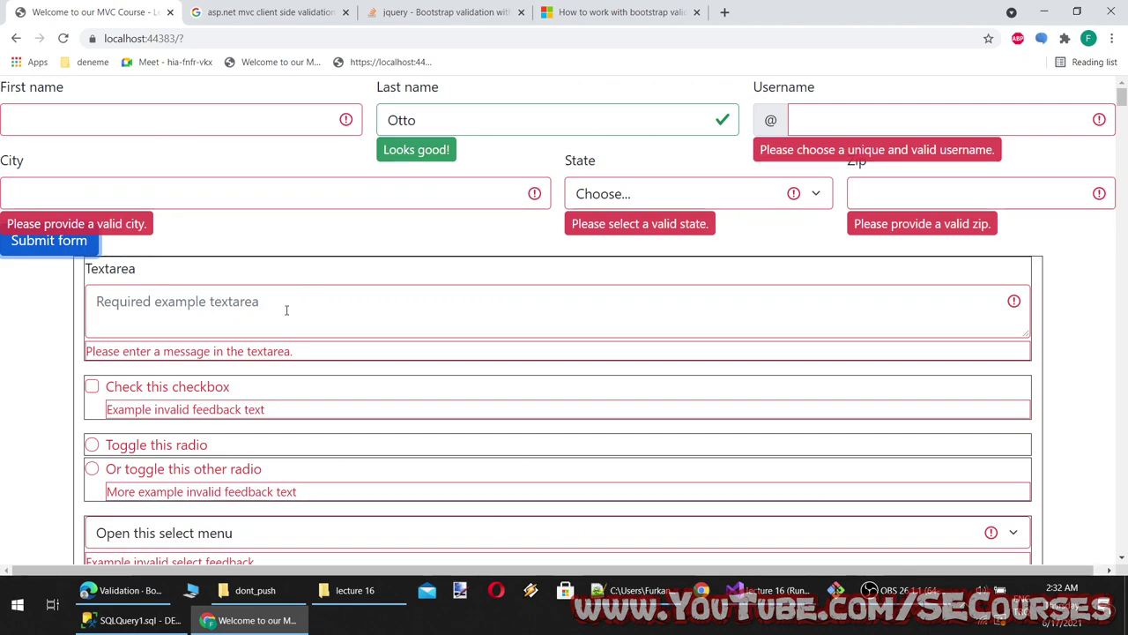
Review the script's custom-styles comment, event.preventDefault() call and was-validated class line
left_click(256, 620)
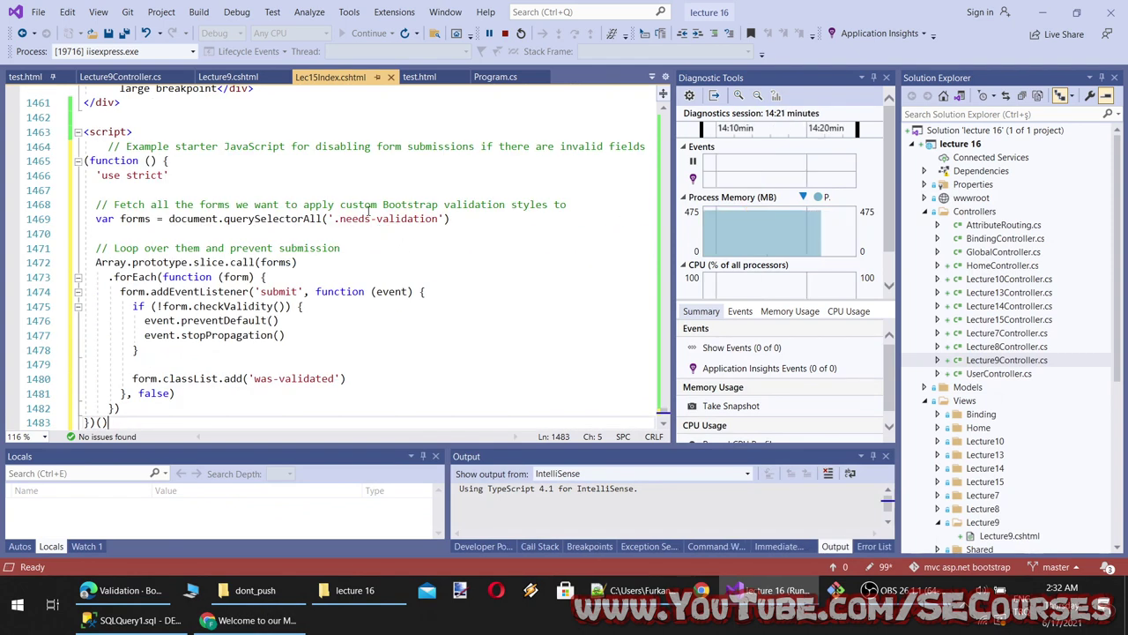
left_click_drag(339, 211, 439, 211)
left_click(380, 262)
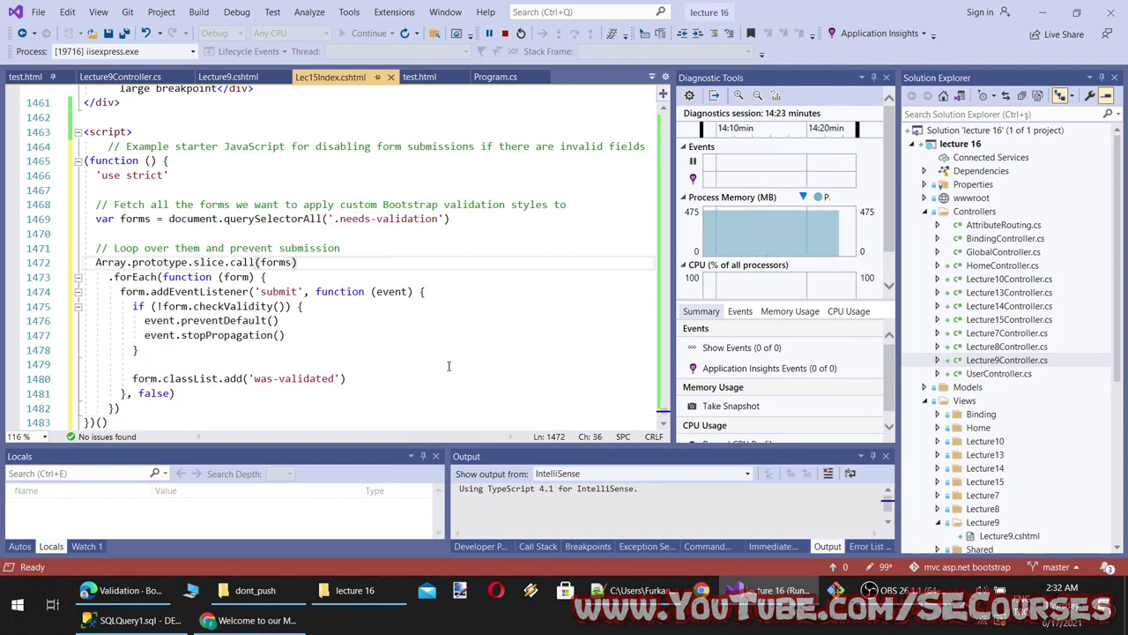
scroll(423, 357, "down", 1)
left_click_drag(305, 276, 133, 277)
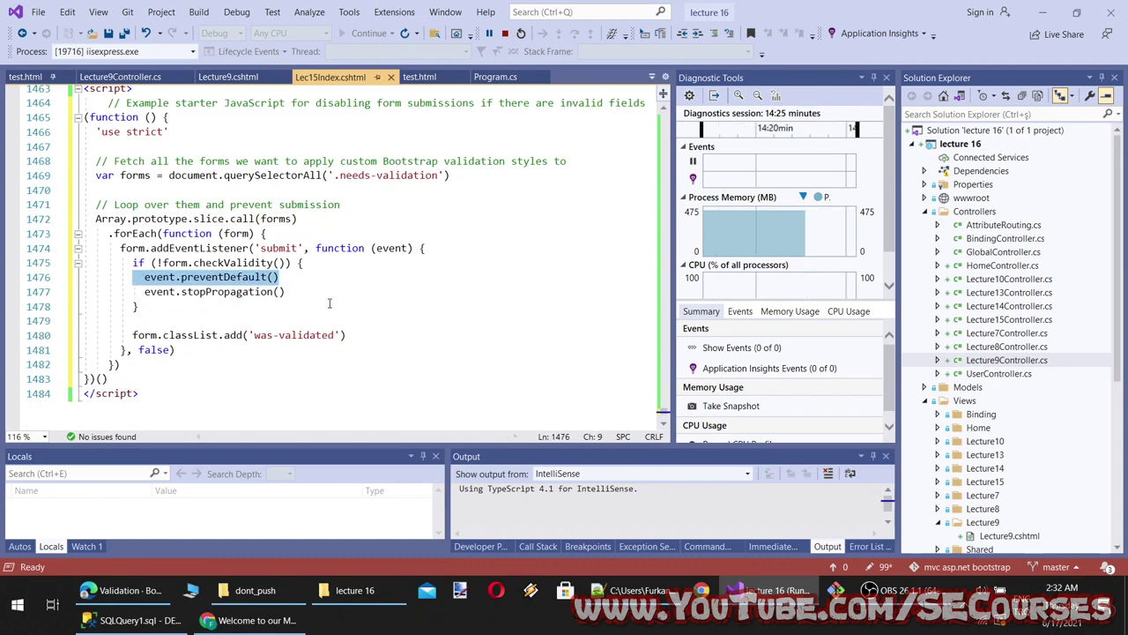
left_click_drag(388, 338, 143, 339)
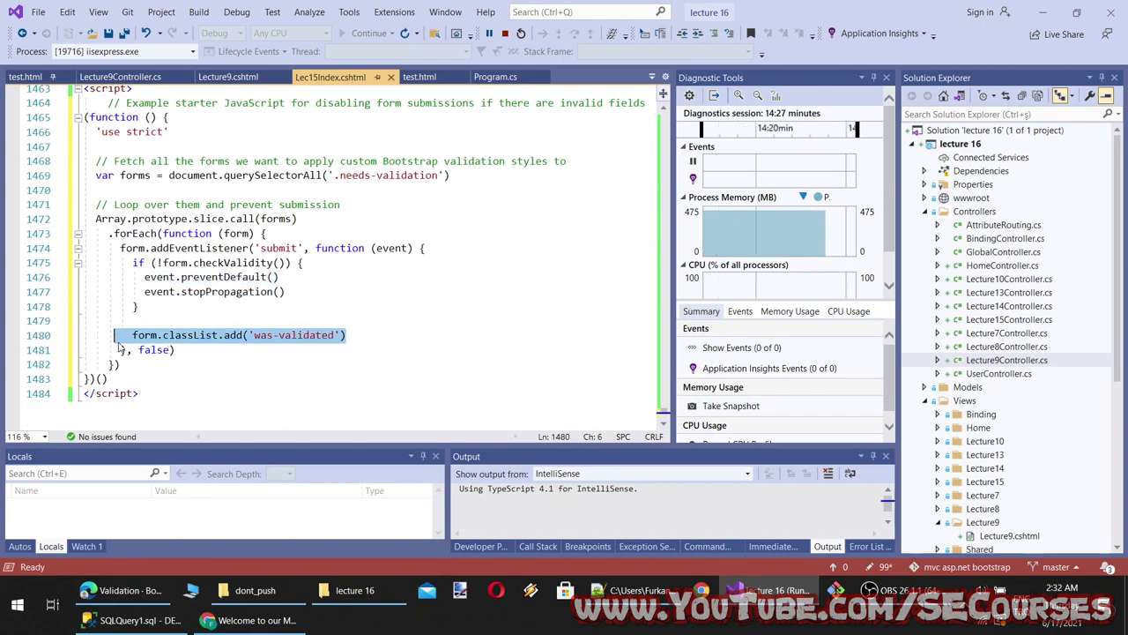
Choose '...' for State in the running form to clear its error
left_click(256, 620)
left_click(660, 196)
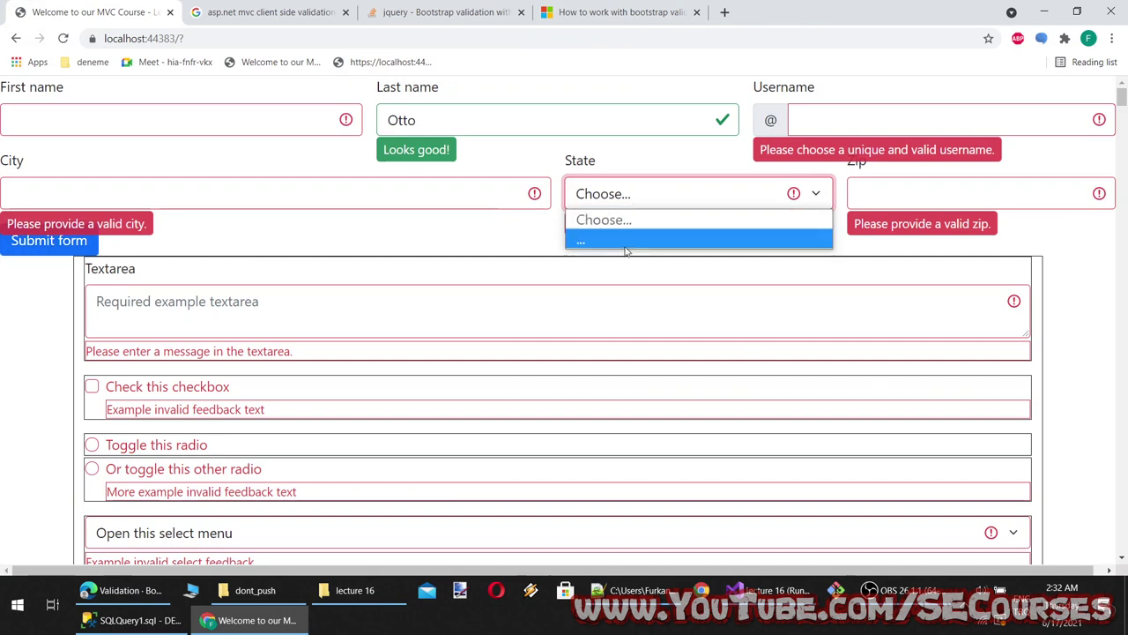
left_click(626, 240)
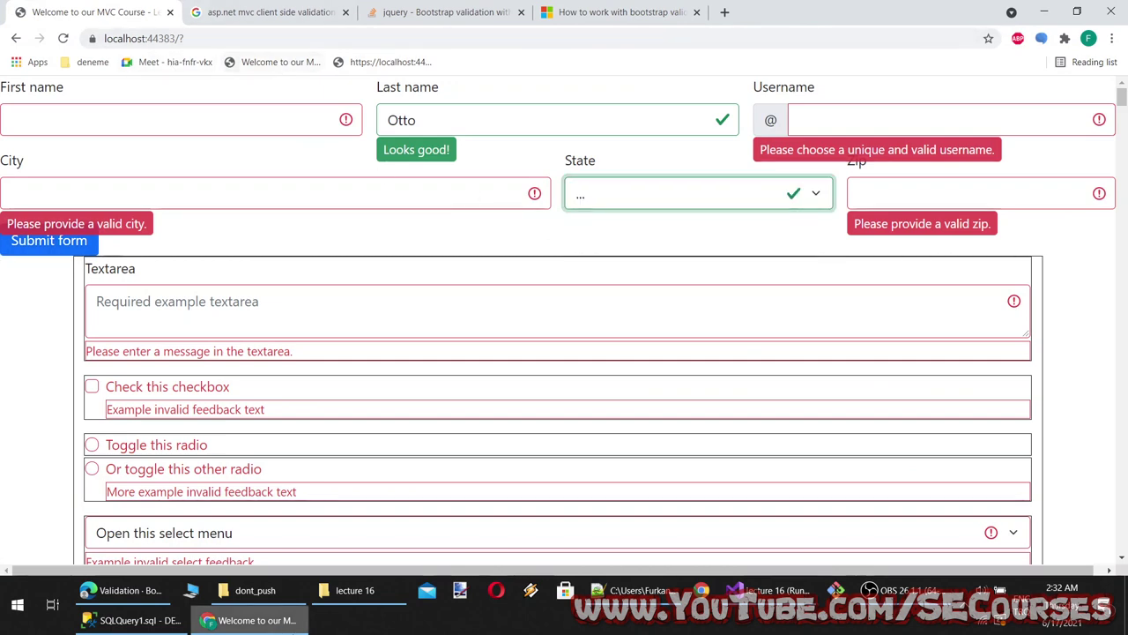
scroll(285, 436, "down", 5)
left_click(139, 278)
scroll(188, 438, "down", 10)
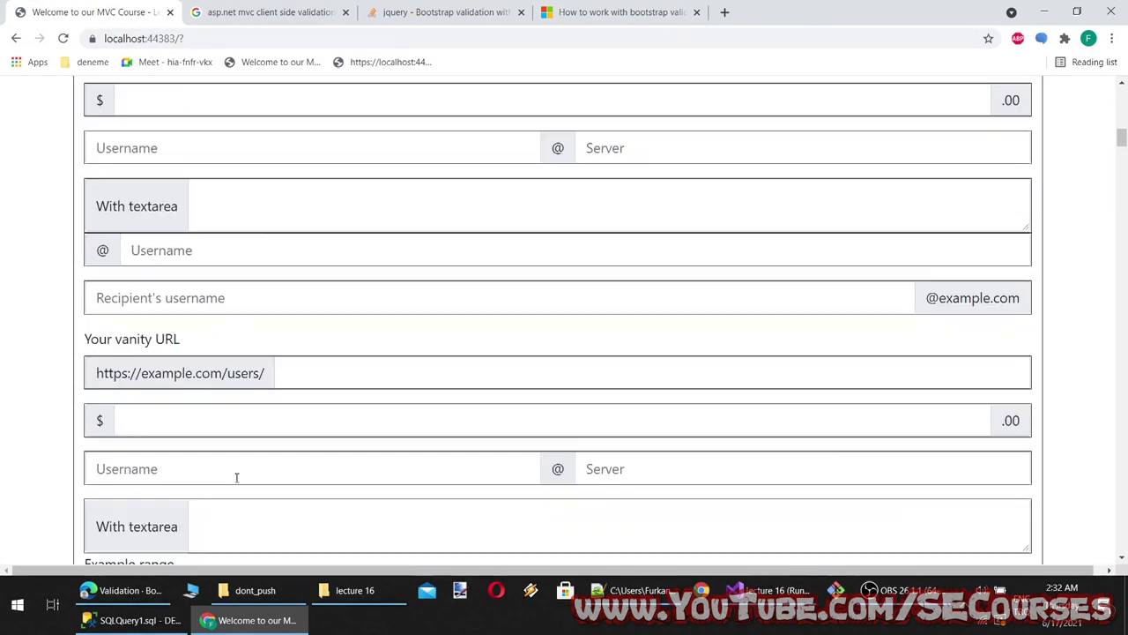
scroll(405, 492, "up", 4)
scroll(405, 492, "up", 6)
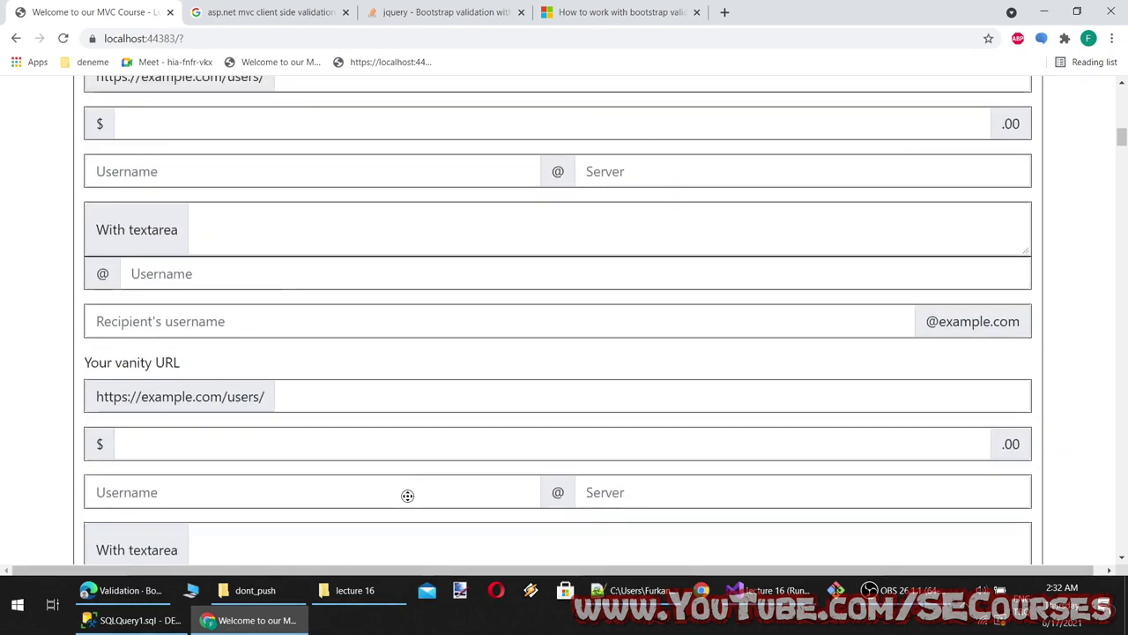
left_click(119, 589)
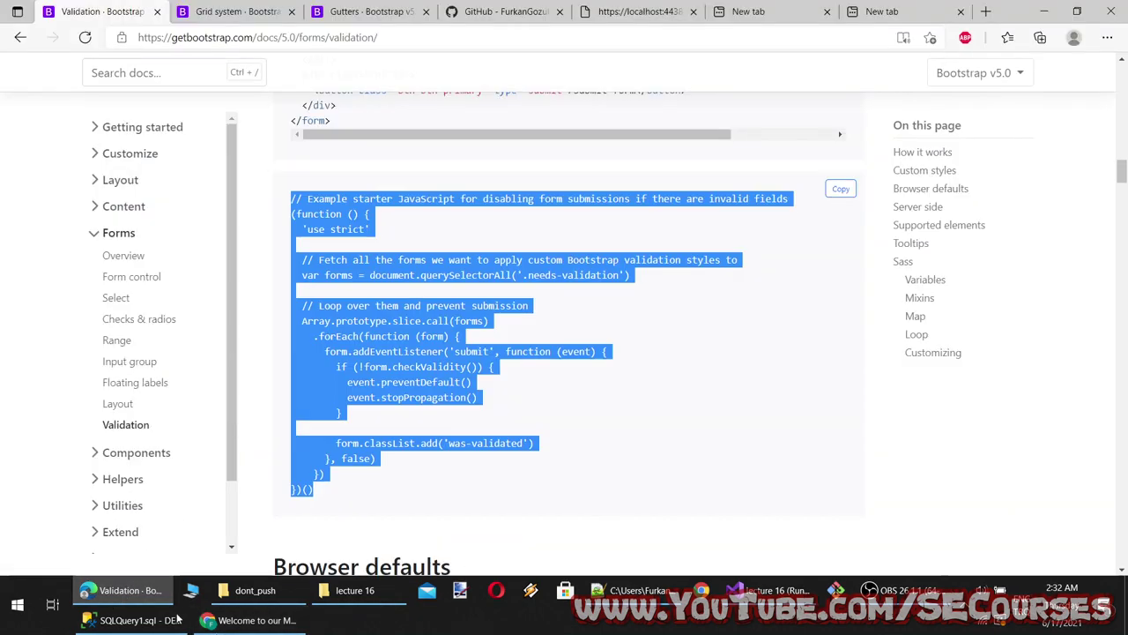
Copy the Validation page heading onto a new line 18 of the lecture 16 notes
scroll(231, 320, "down", 1)
scroll(441, 436, "up", 6)
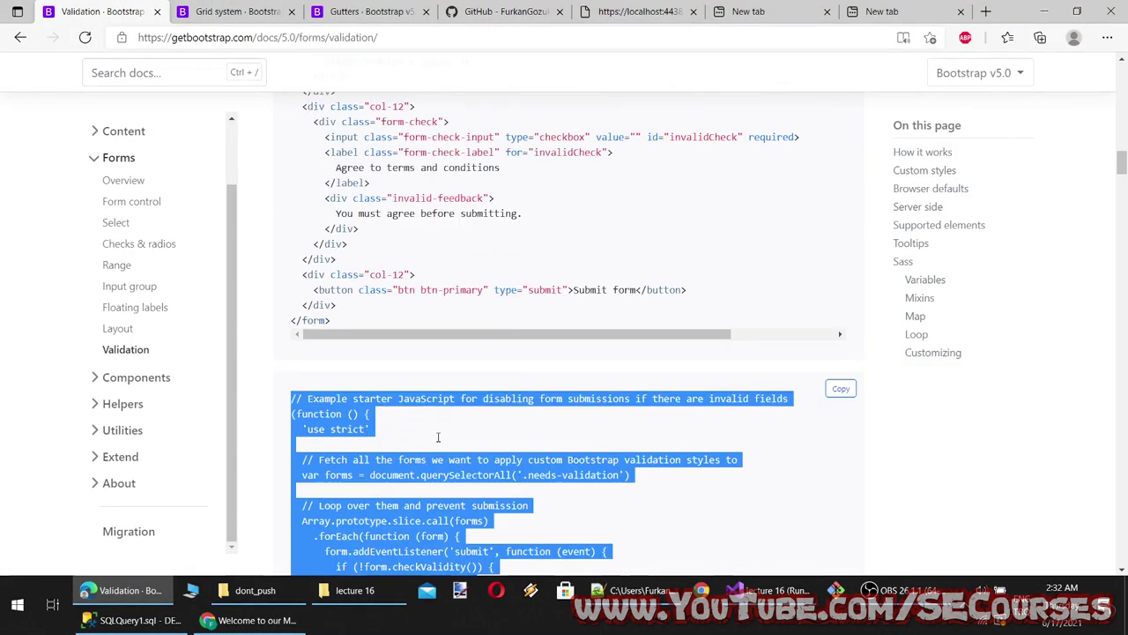
scroll(394, 362, "up", 10)
double_click(353, 181)
key("ctrl+c")
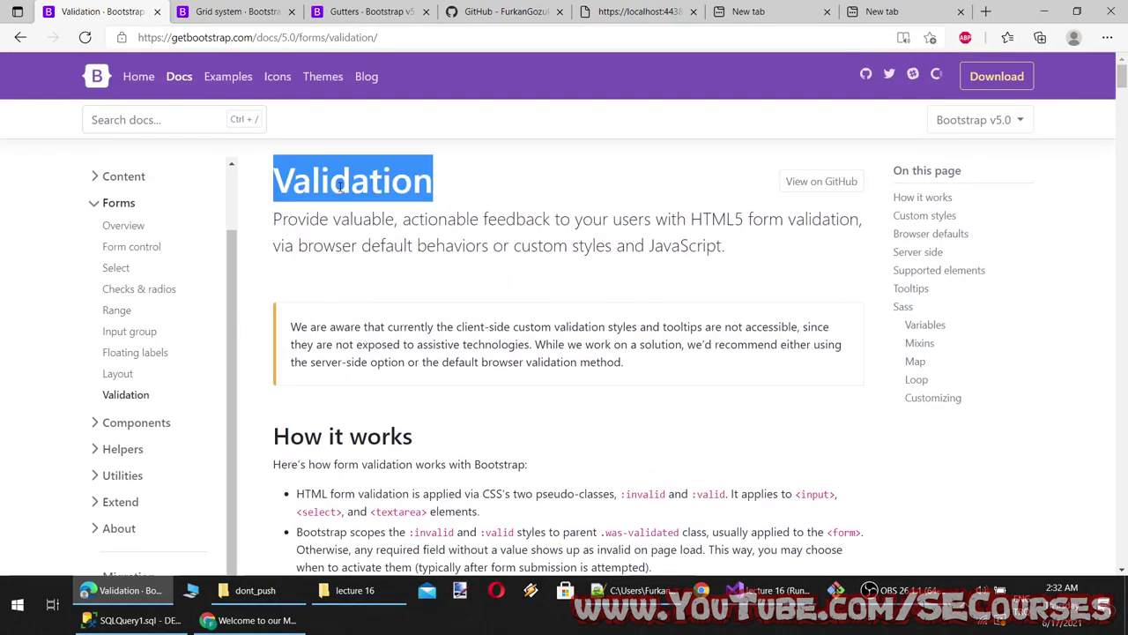
left_click(631, 590)
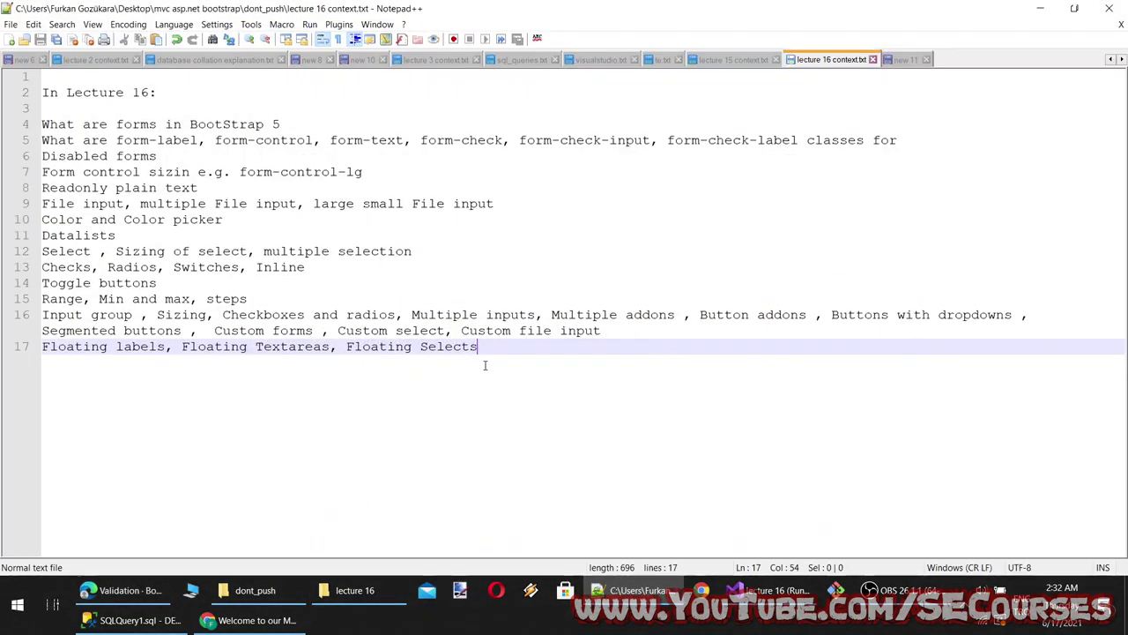
key("Return")
key("ctrl+v")
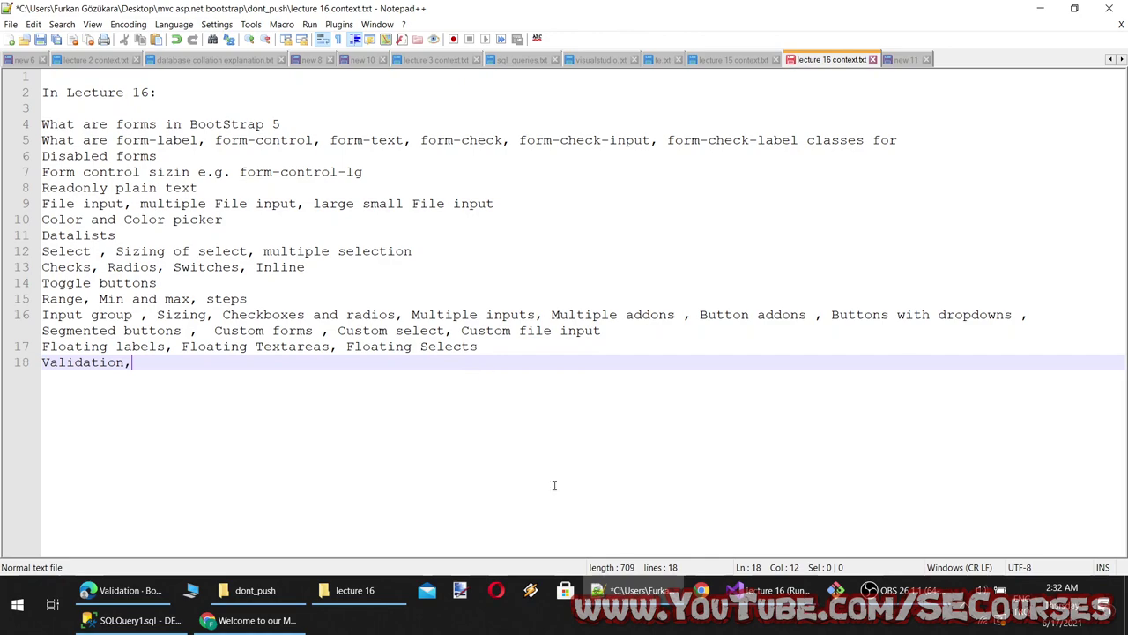
Append ', How it works' to the notes line
key("alt+Tab")
scroll(386, 445, "down", 3)
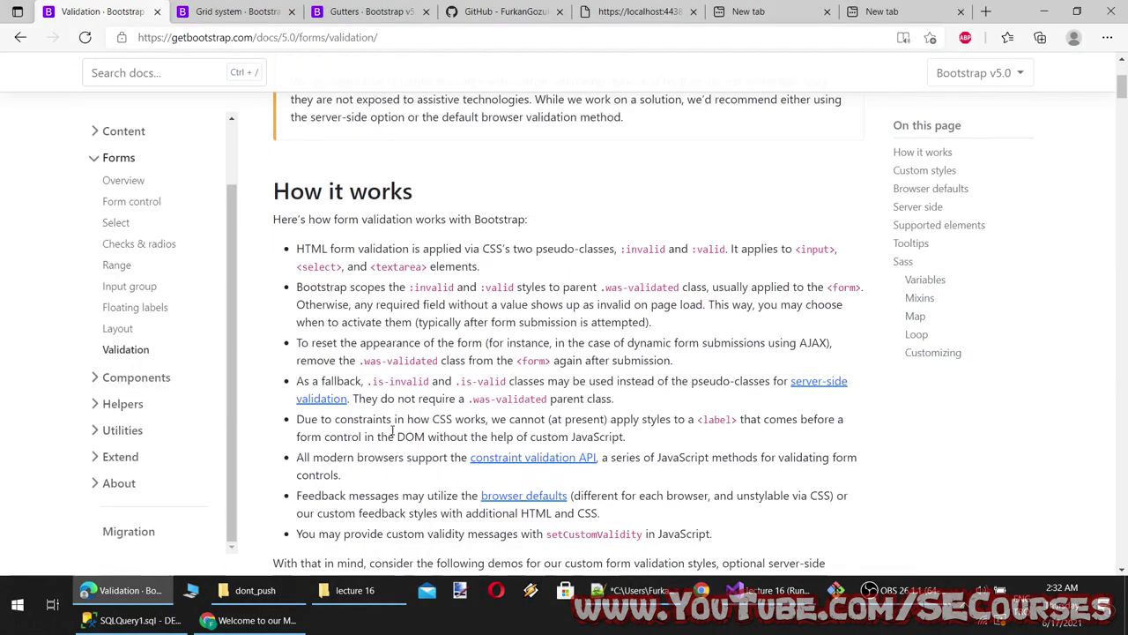
left_click_drag(304, 201, 413, 201)
key("ctrl+c")
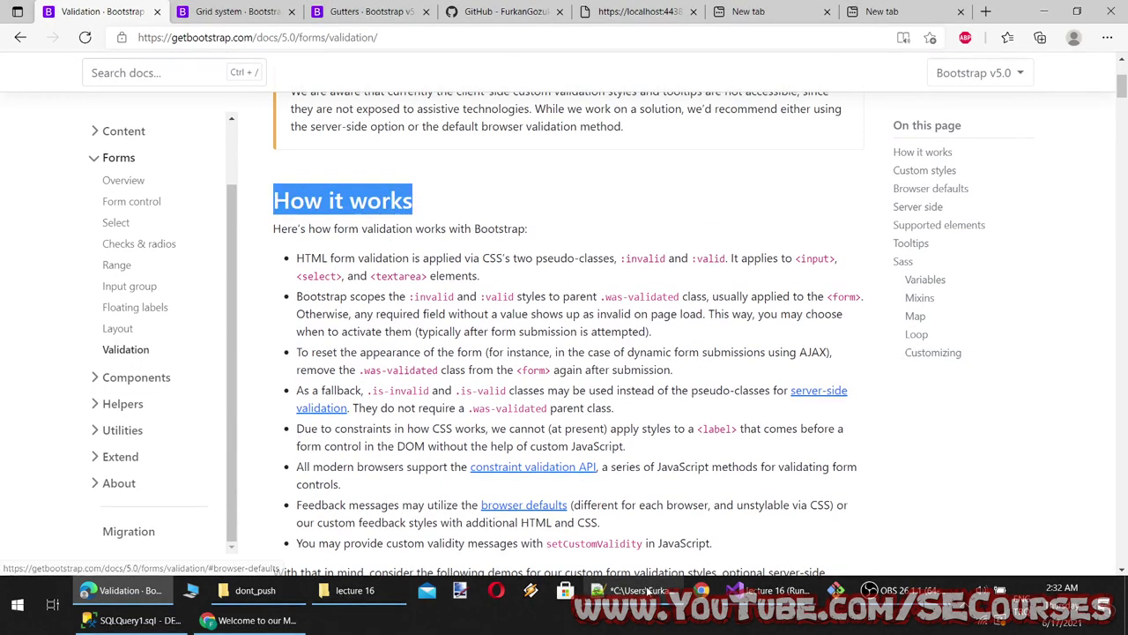
key("alt+Tab")
type(",")
key("ctrl+v")
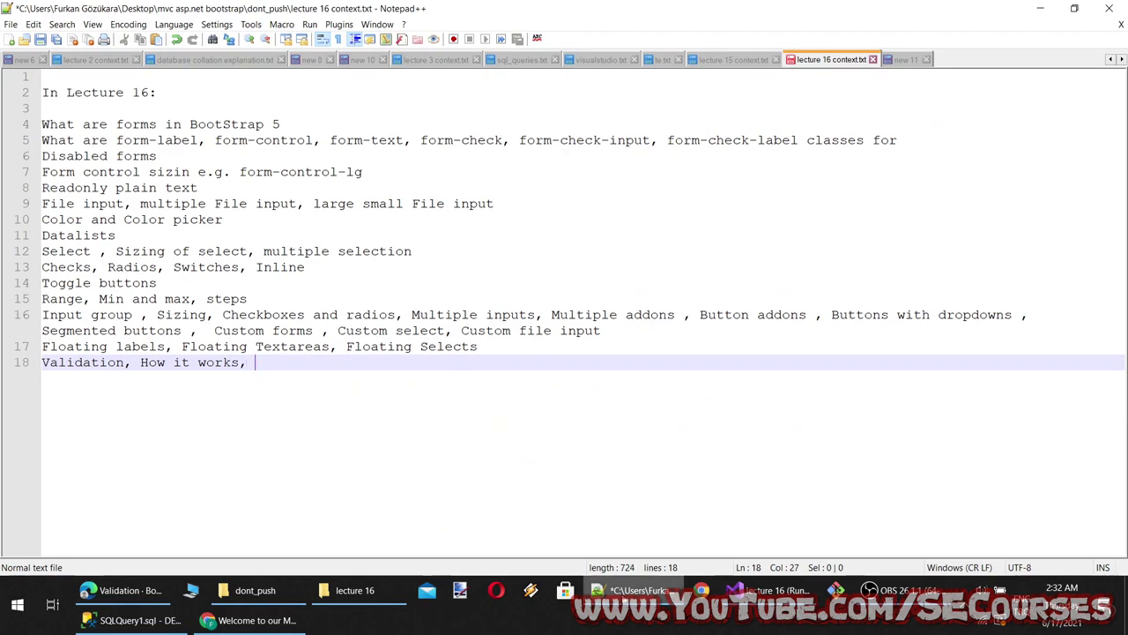
Append ', Custom styles' to the notes line
key("alt+Tab")
scroll(281, 182, "down", 5)
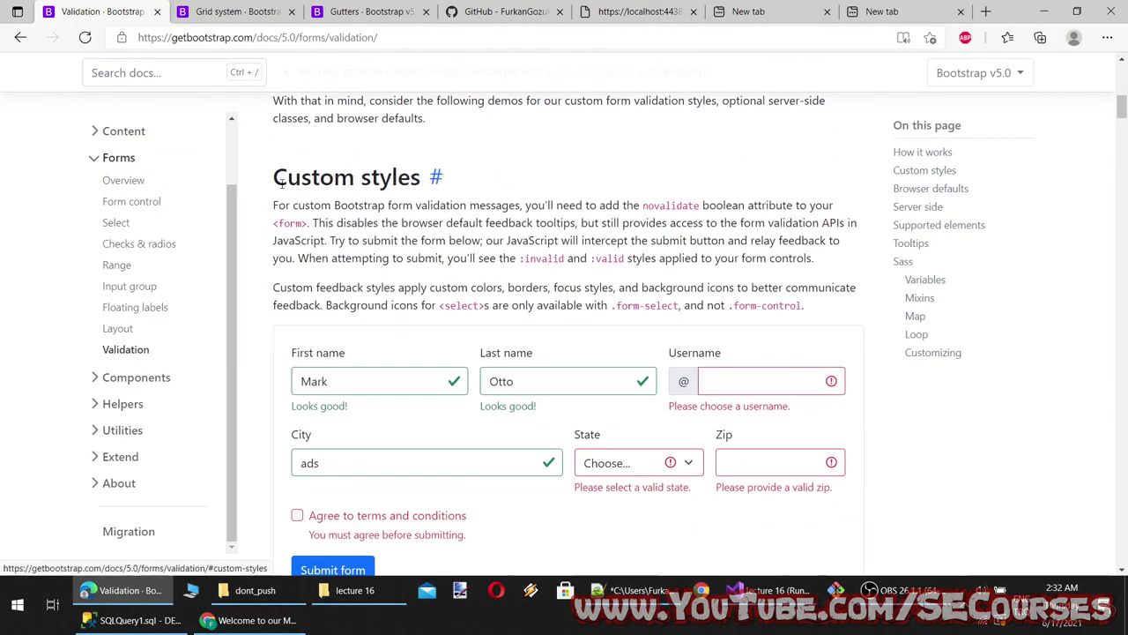
left_click_drag(274, 179, 472, 184)
key("ctrl+c")
left_click(639, 590)
type(", How it works,")
key("ctrl+v")
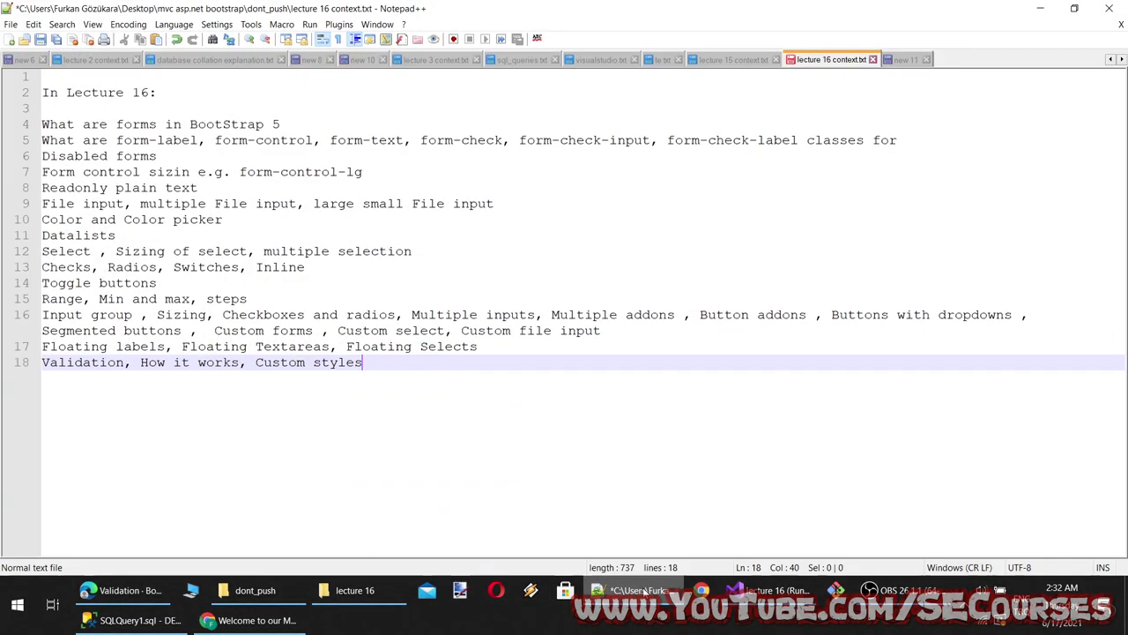
type(",")
Scroll further down the Validation docs and select the Supported elements heading
key("alt+Tab")
scroll(423, 441, "down", 10)
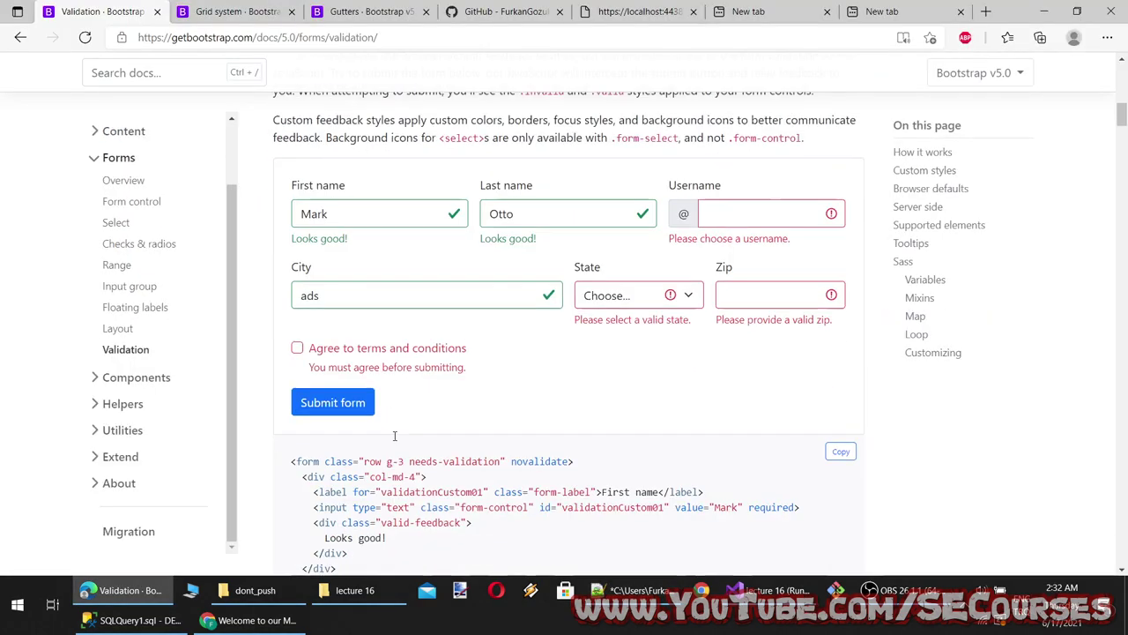
scroll(381, 410, "down", 10)
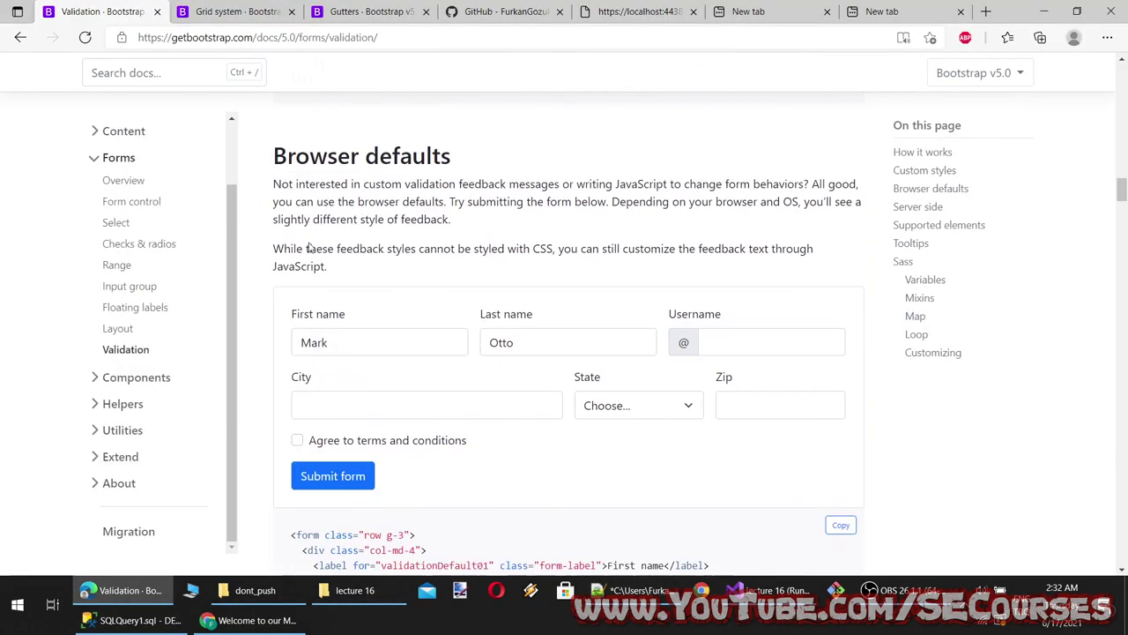
scroll(492, 423, "down", 8)
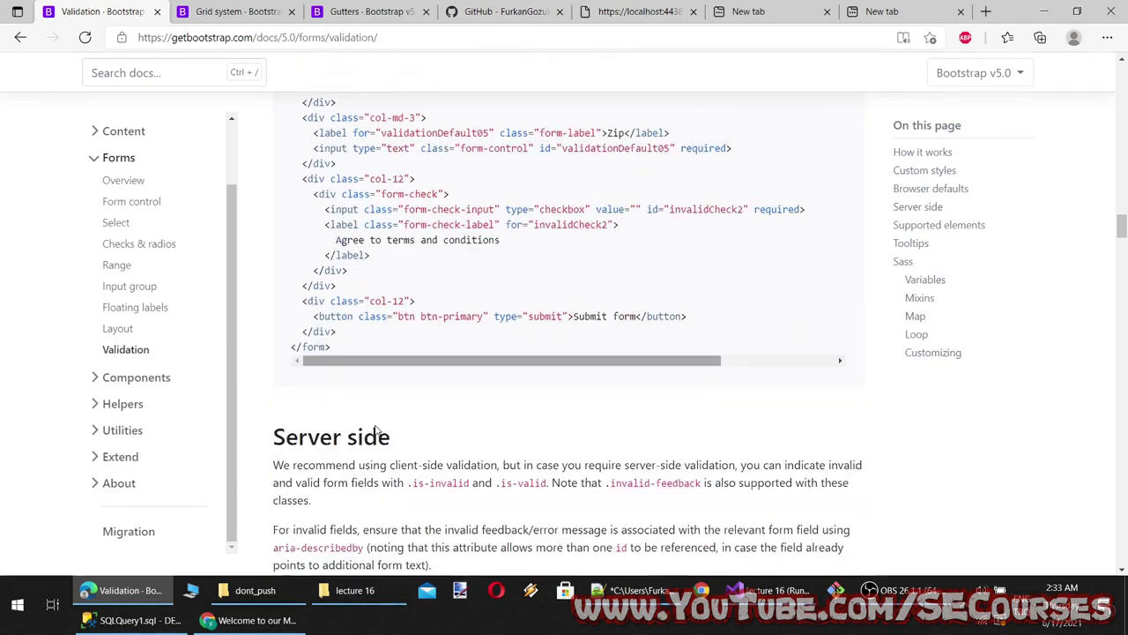
scroll(423, 347, "down", 18)
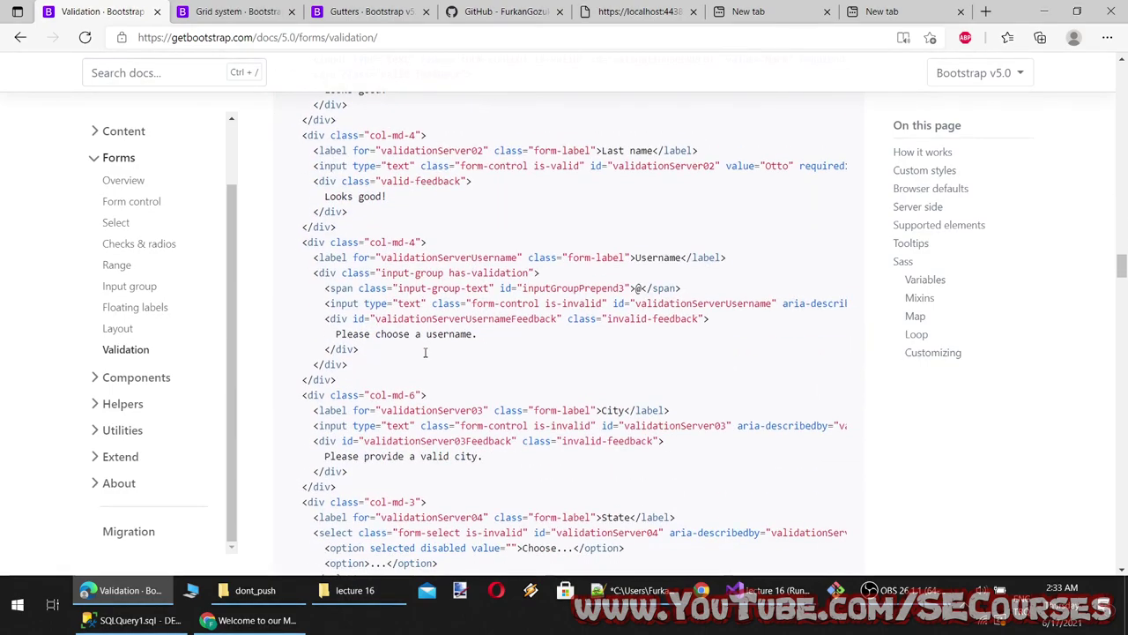
scroll(424, 348, "up", 4)
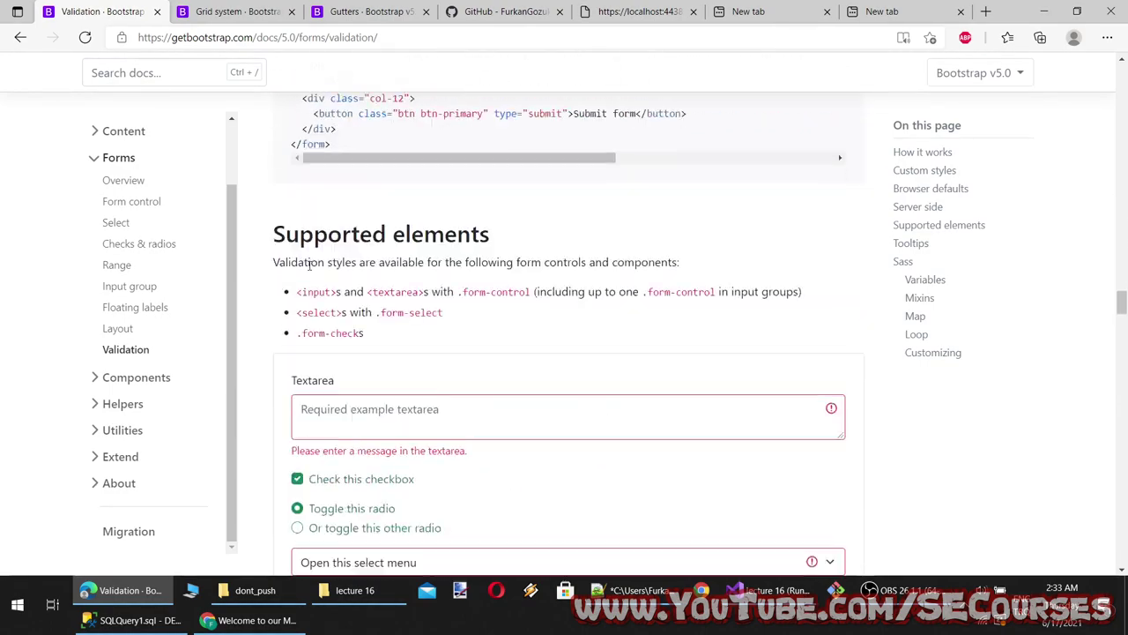
scroll(423, 347, "down", 1)
triple_click(441, 201)
scroll(468, 362, "down", 15)
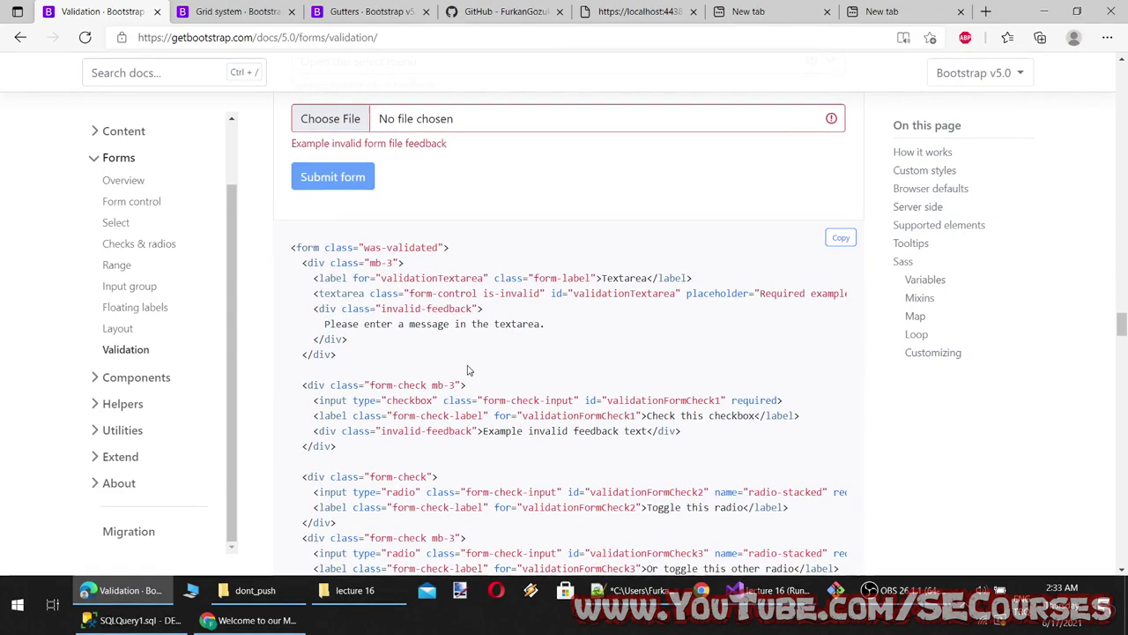
scroll(459, 362, "up", 2)
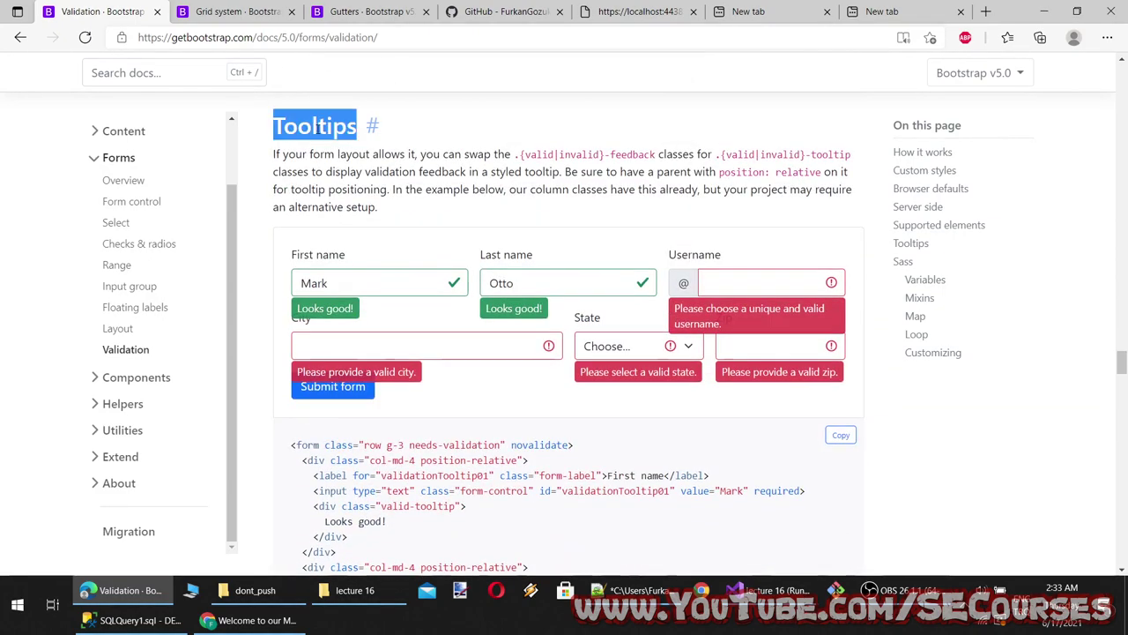
left_click(632, 589)
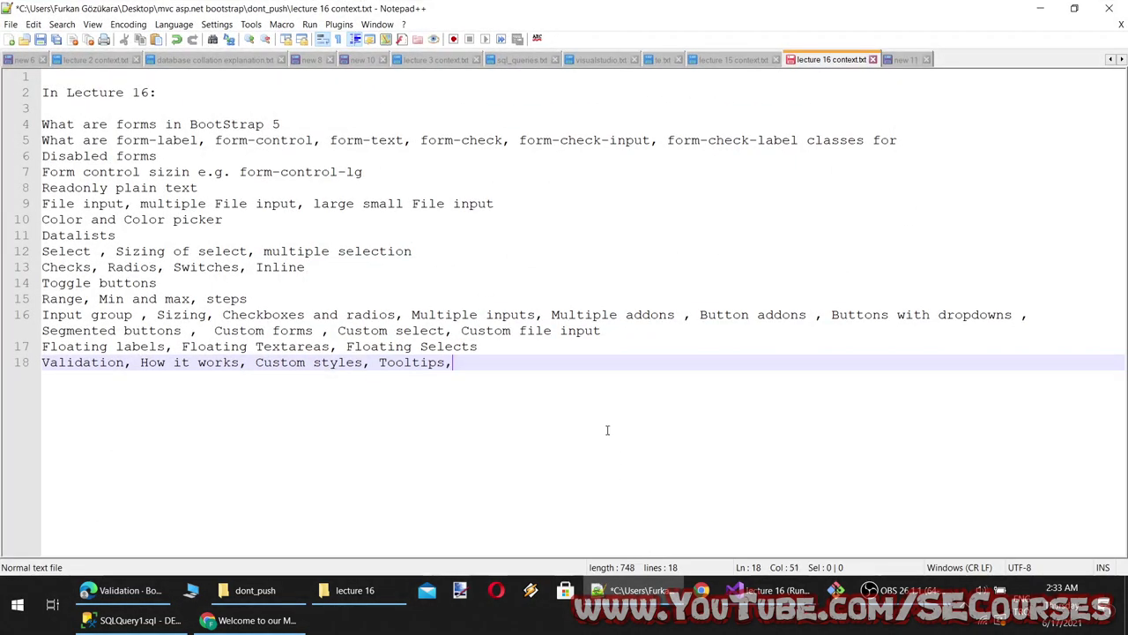
left_click(639, 590)
Pick a State value in the Tooltips demo to clear its error tooltip
scroll(657, 482, "down", 4)
scroll(657, 482, "up", 6)
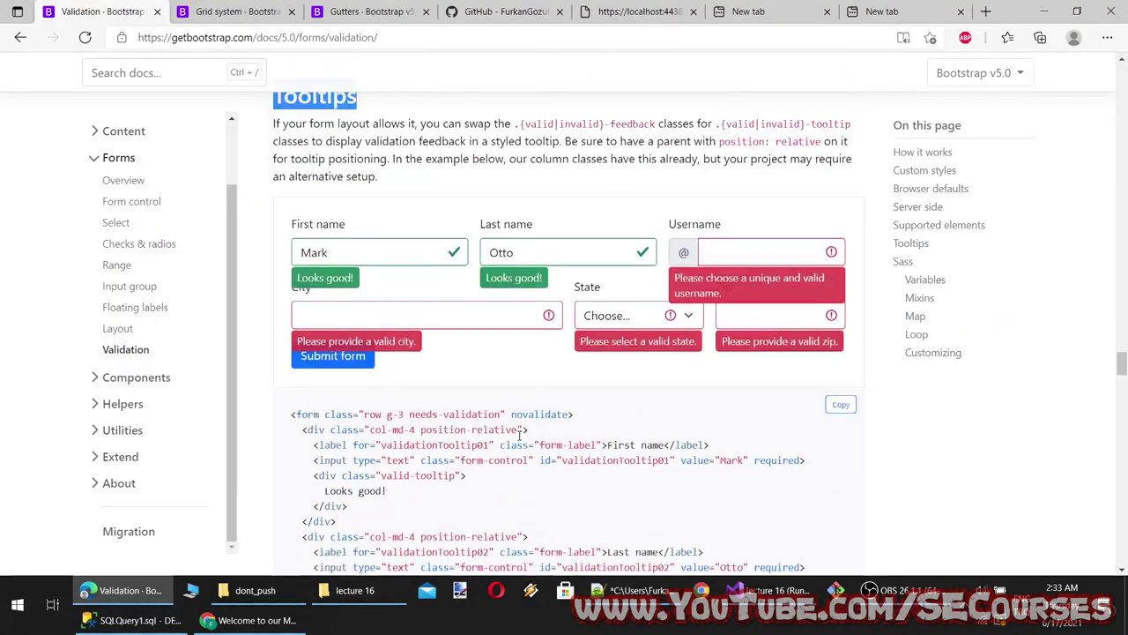
left_click(638, 425)
left_click(617, 467)
scroll(508, 465, "down", 10)
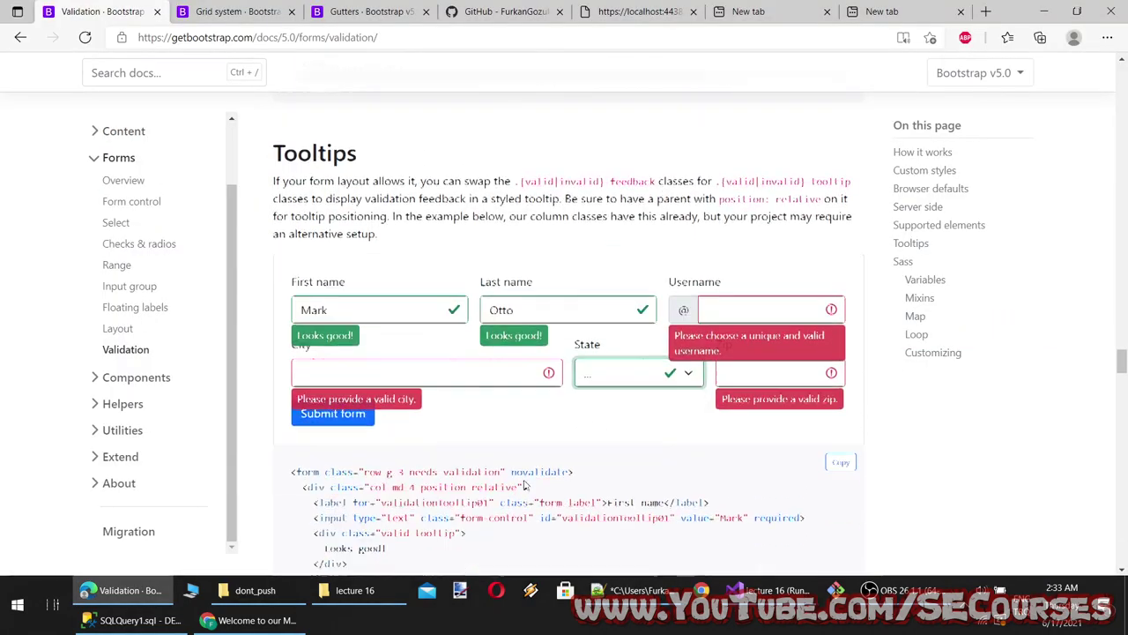
scroll(475, 373, "down", 2)
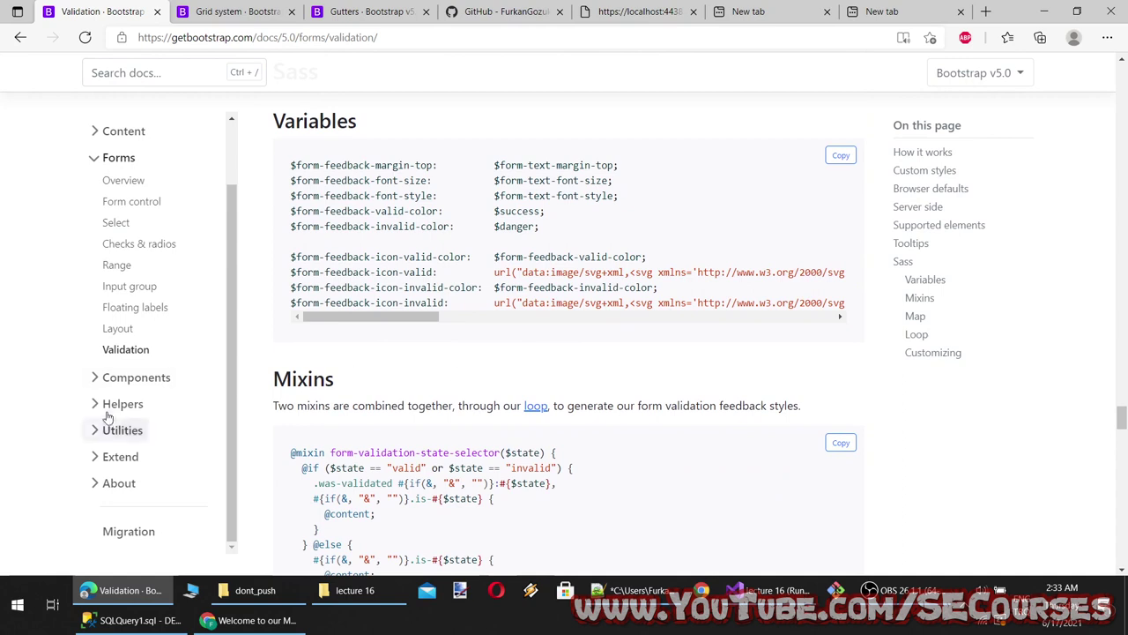
Open the Accordion docs and try expanding Accordion Items #2, #3 and #1
left_click(107, 379)
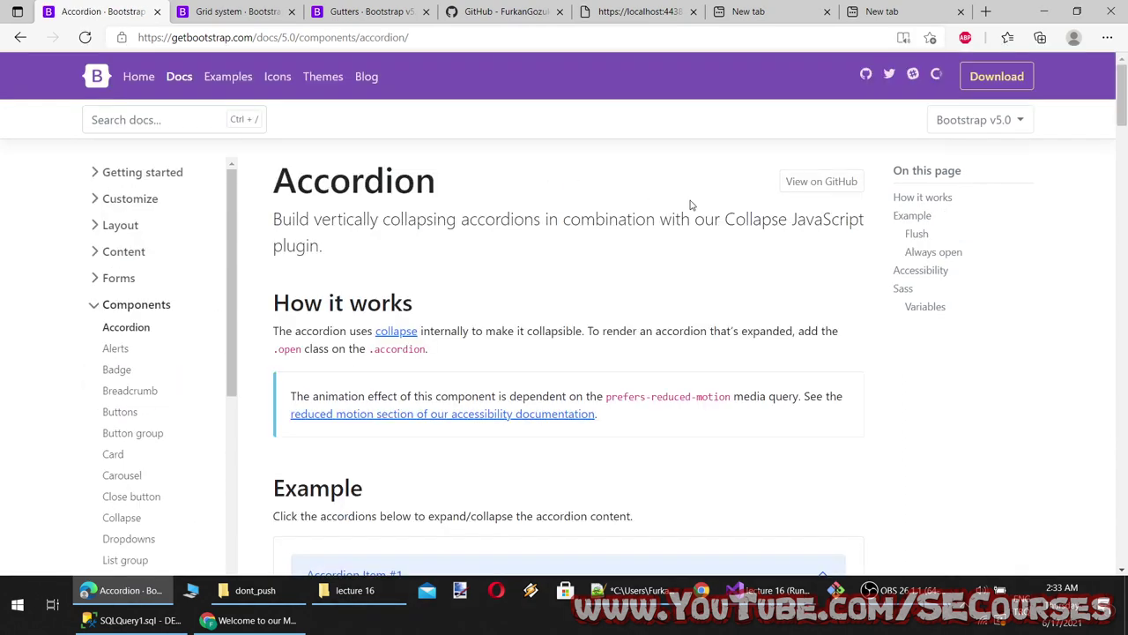
scroll(530, 305, "down", 4)
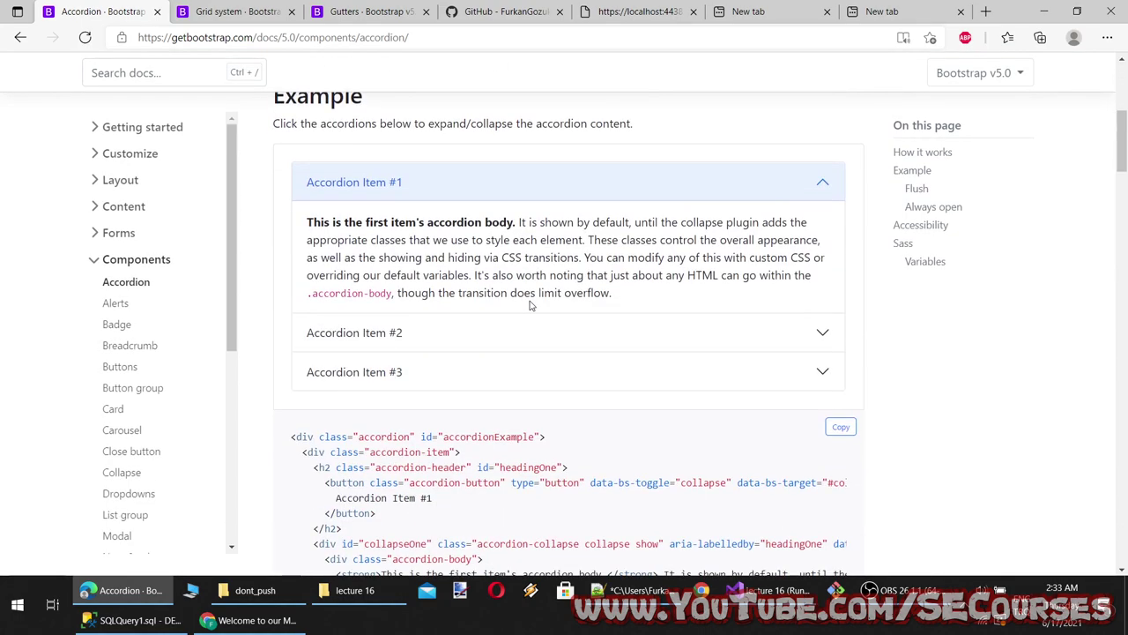
scroll(411, 227, "up", 3)
scroll(396, 333, "down", 3)
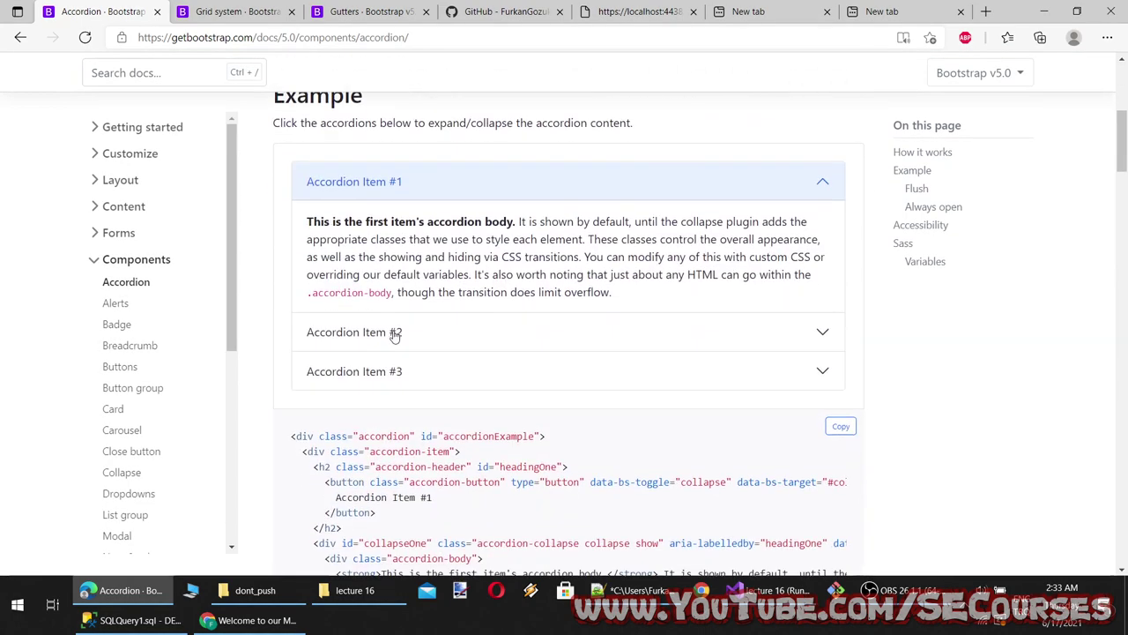
left_click(395, 335)
left_click(392, 371)
left_click(453, 183)
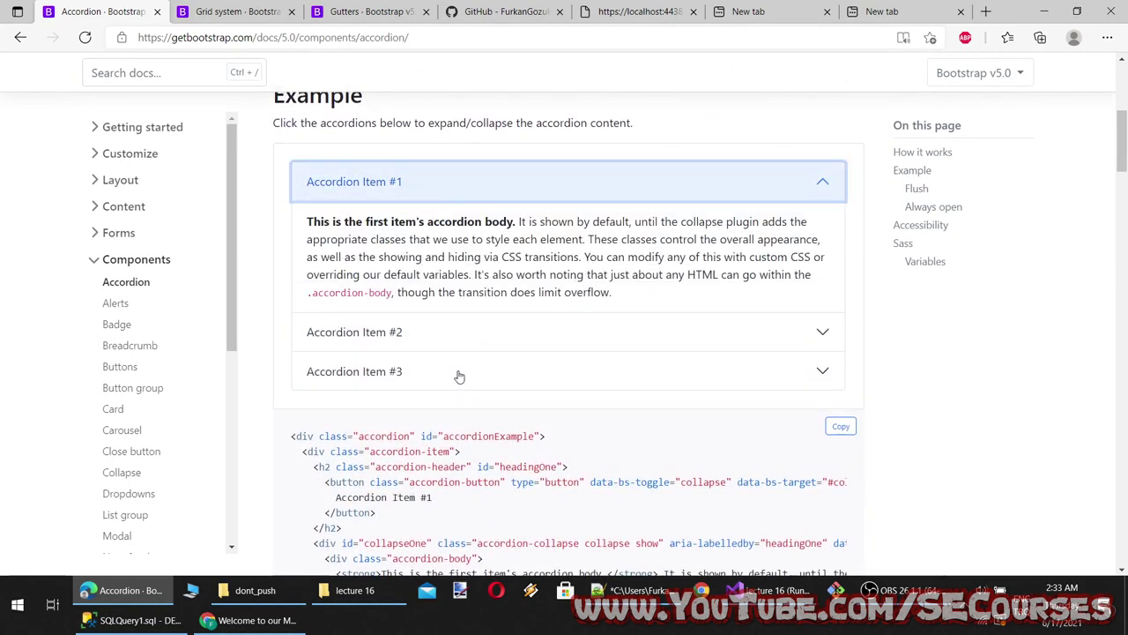
Copy the Accordion example's markup with the code block's Copy button
scroll(462, 343, "up", 2)
scroll(370, 433, "down", 7)
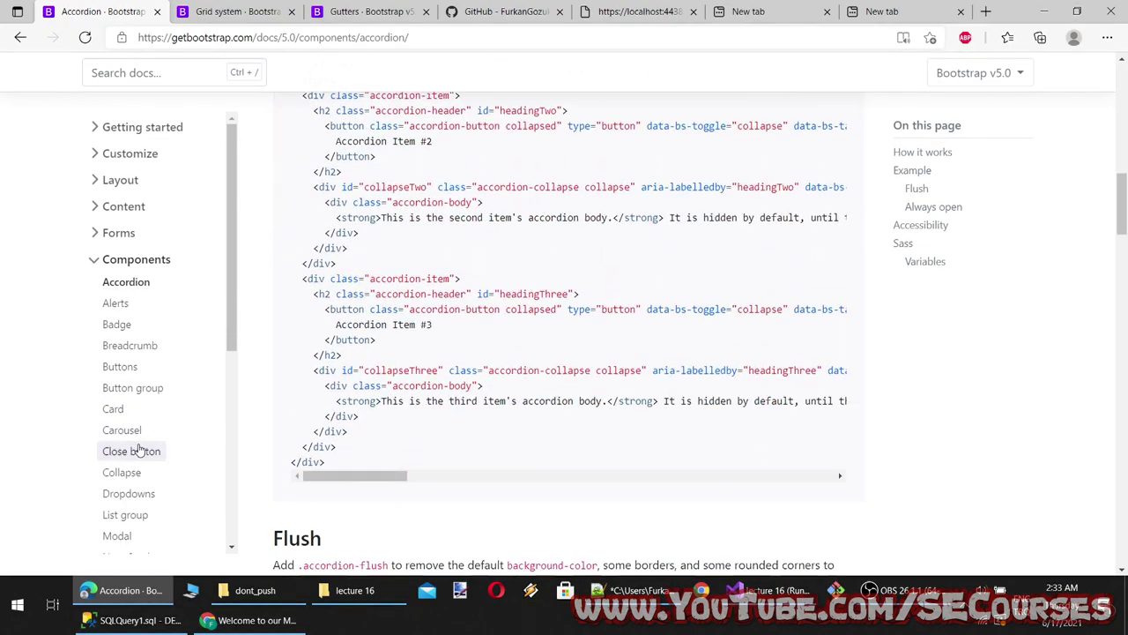
scroll(145, 450, "up", 15)
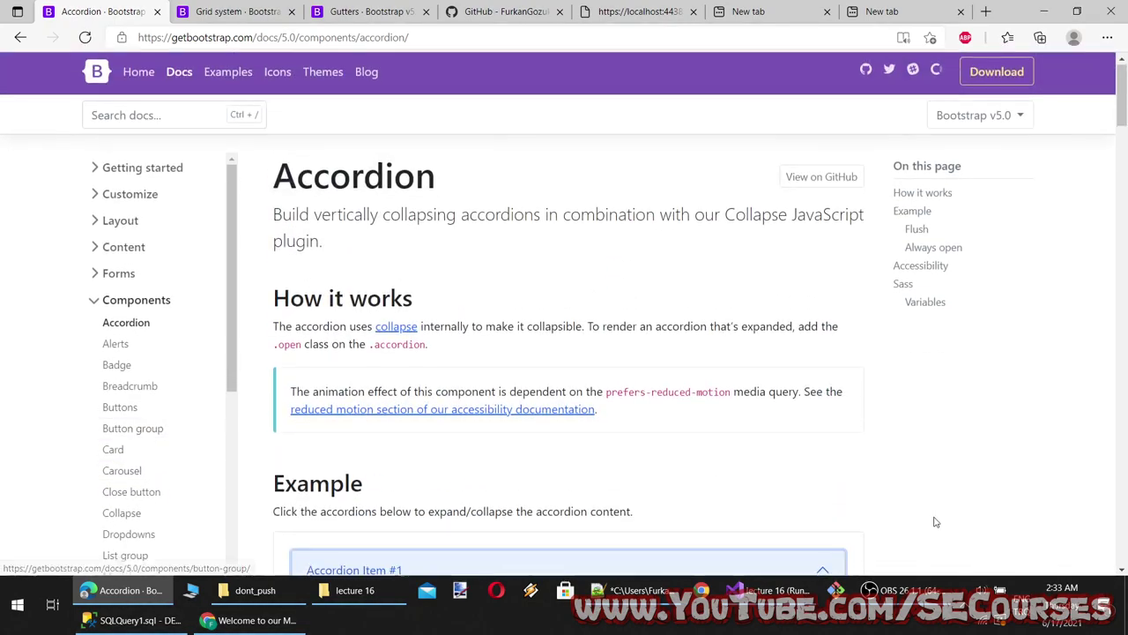
scroll(933, 523, "down", 1)
scroll(361, 433, "up", 1)
scroll(432, 446, "down", 3)
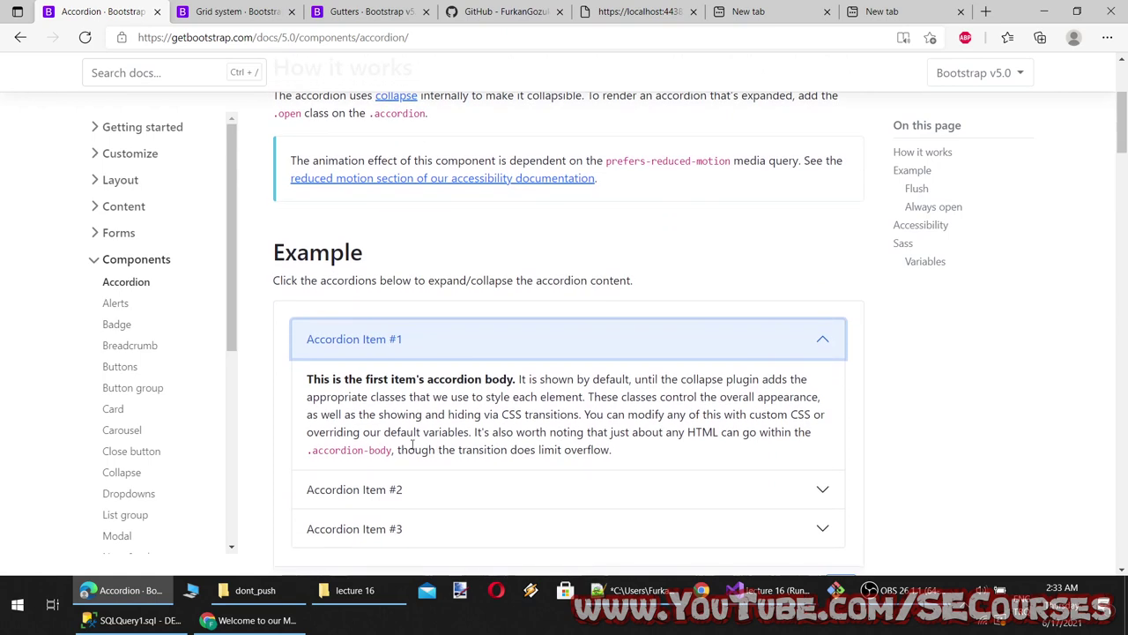
scroll(412, 445, "up", 3)
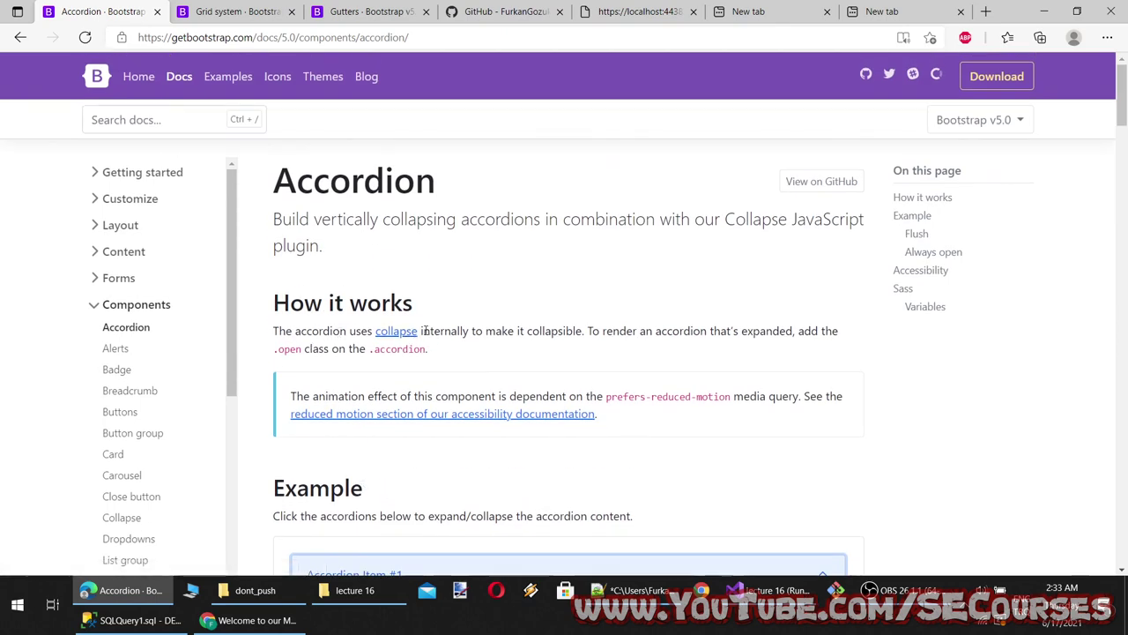
scroll(441, 396, "down", 7)
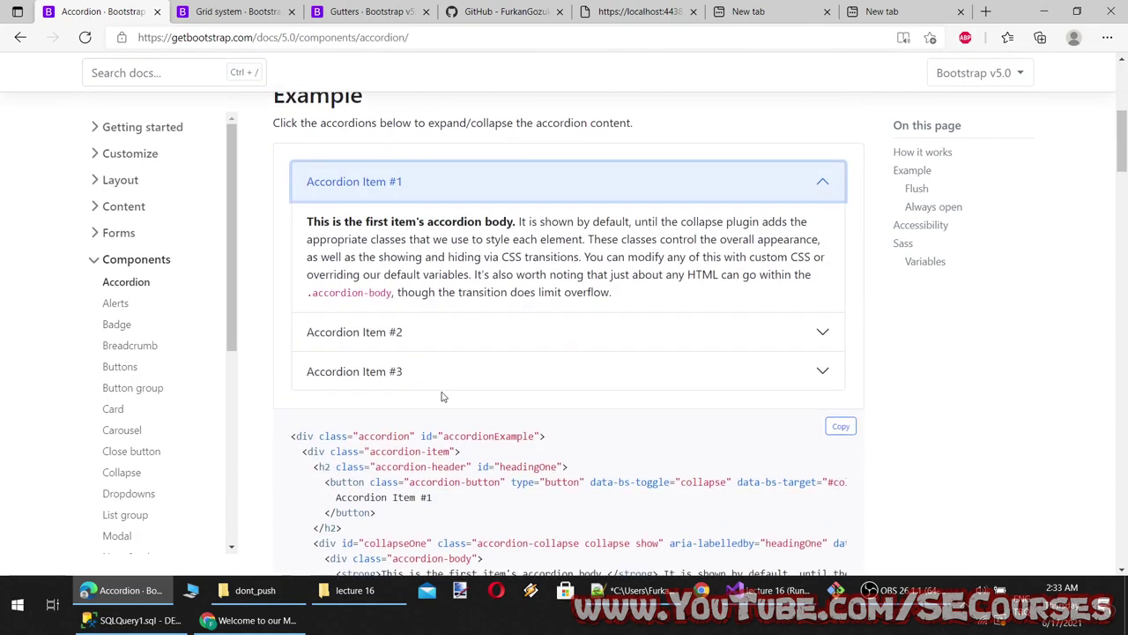
left_click(841, 190)
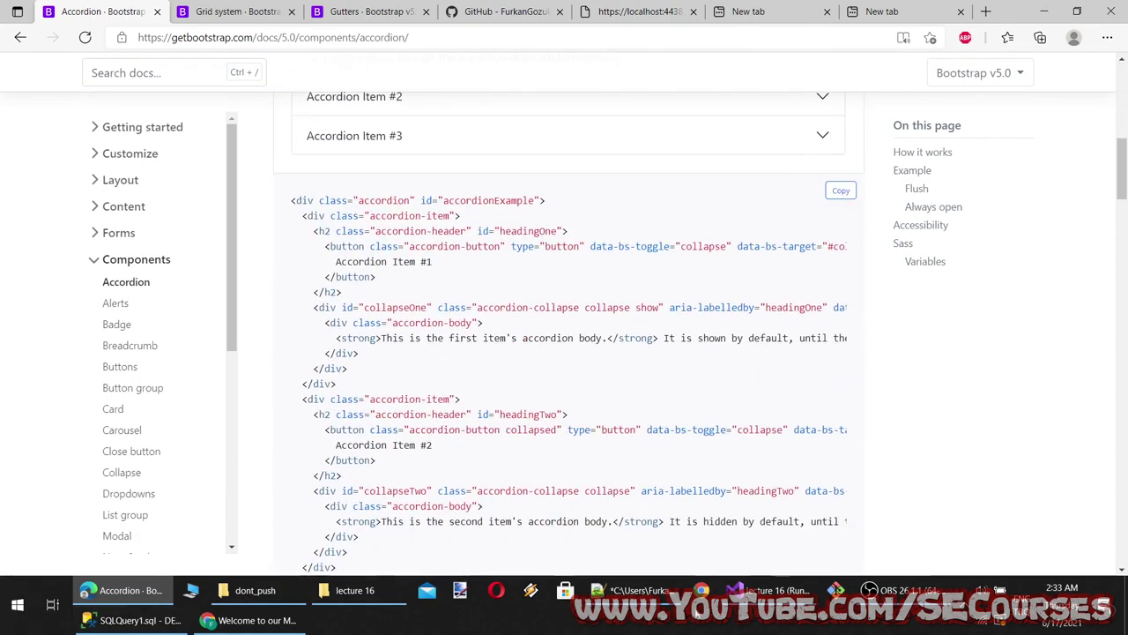
left_click(767, 590)
scroll(320, 205, "up", 7)
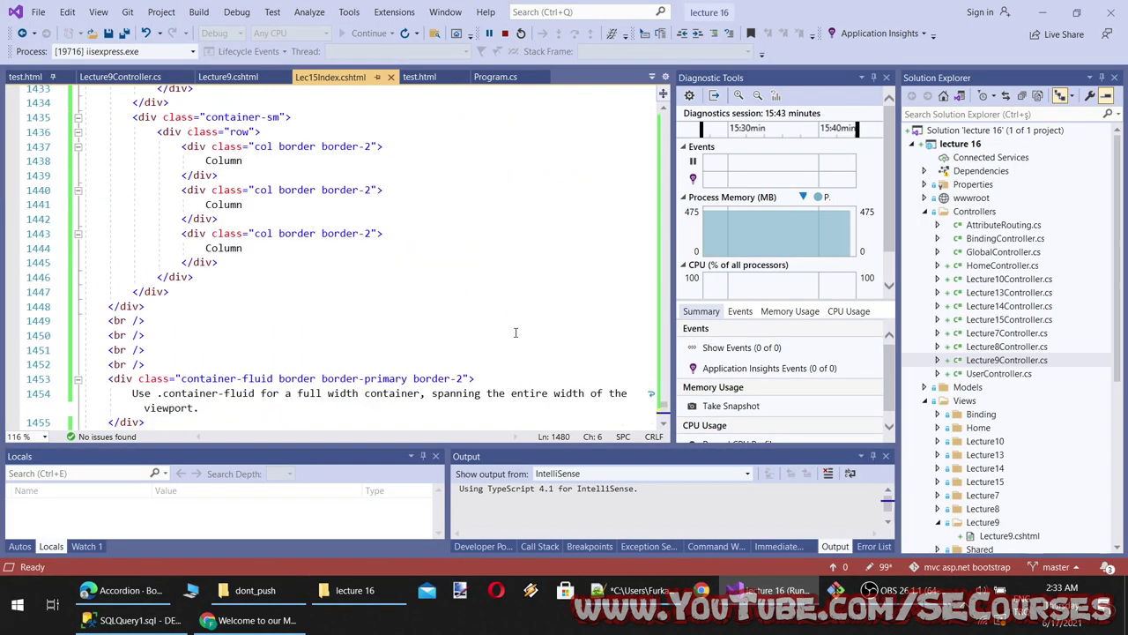
Add two blank lines after the </style> block, above the validation form in Lec15Index.cshtml
left_click_drag(666, 409, 677, 109)
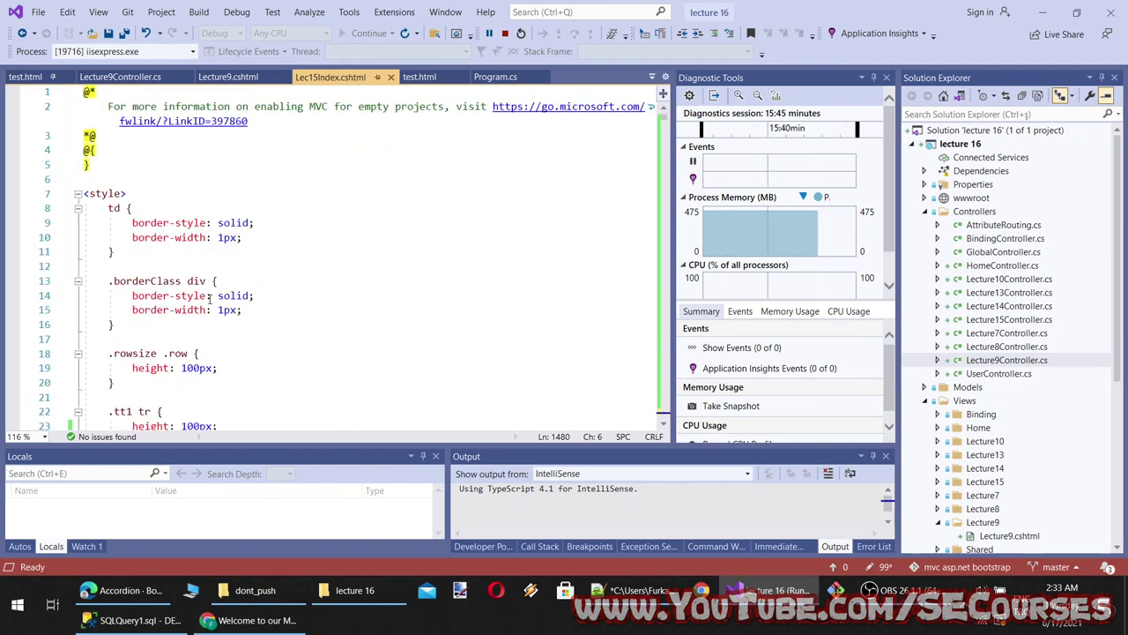
scroll(210, 299, "down", 7)
left_click(145, 166)
key("Return")
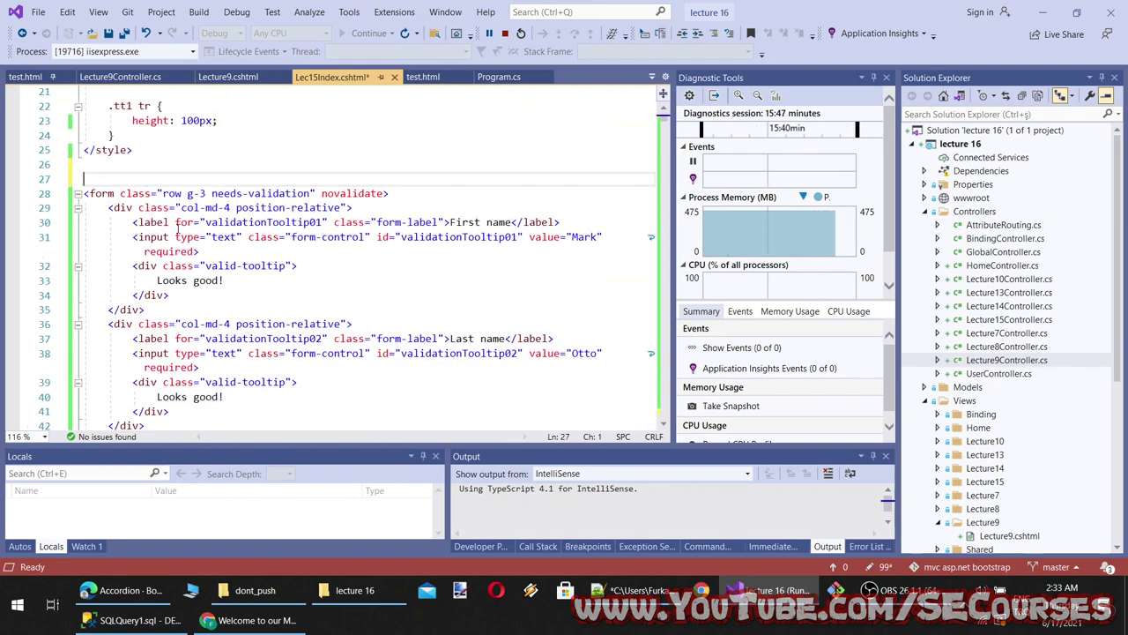
key("Return")
left_click(127, 182)
Type a draft <div tag on the new line, then delete it
type("<")
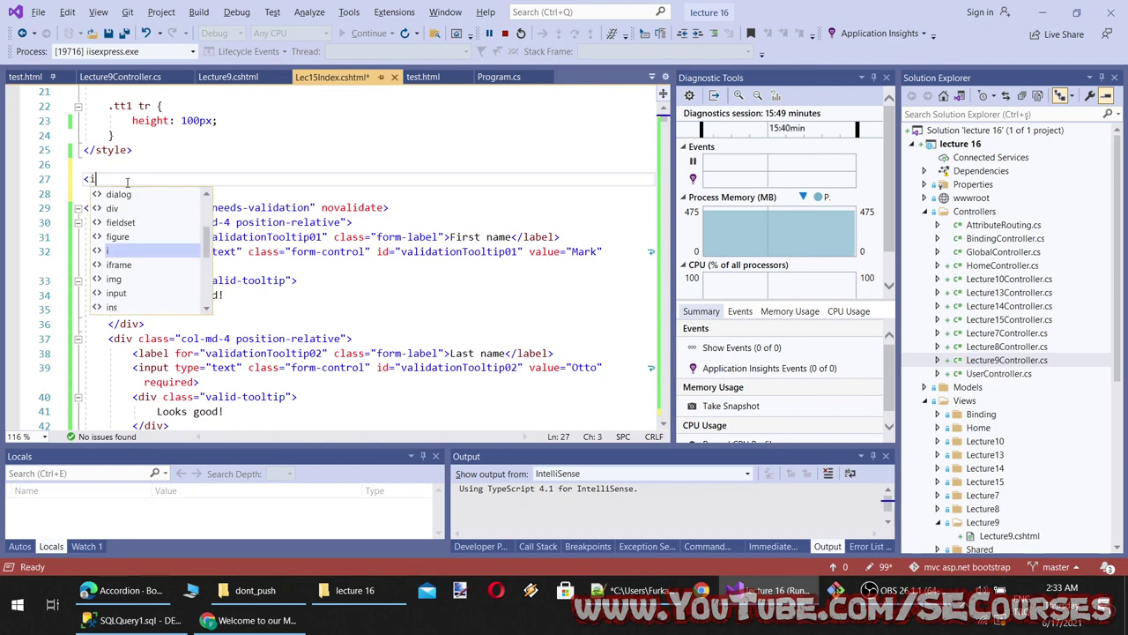
type("d")
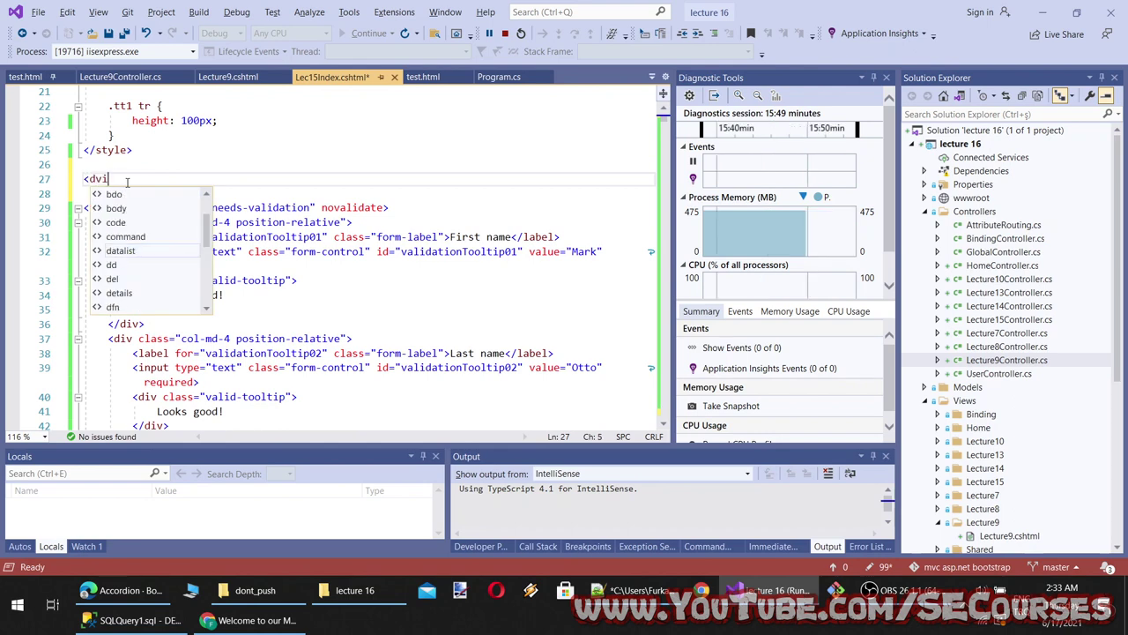
type("iv class")
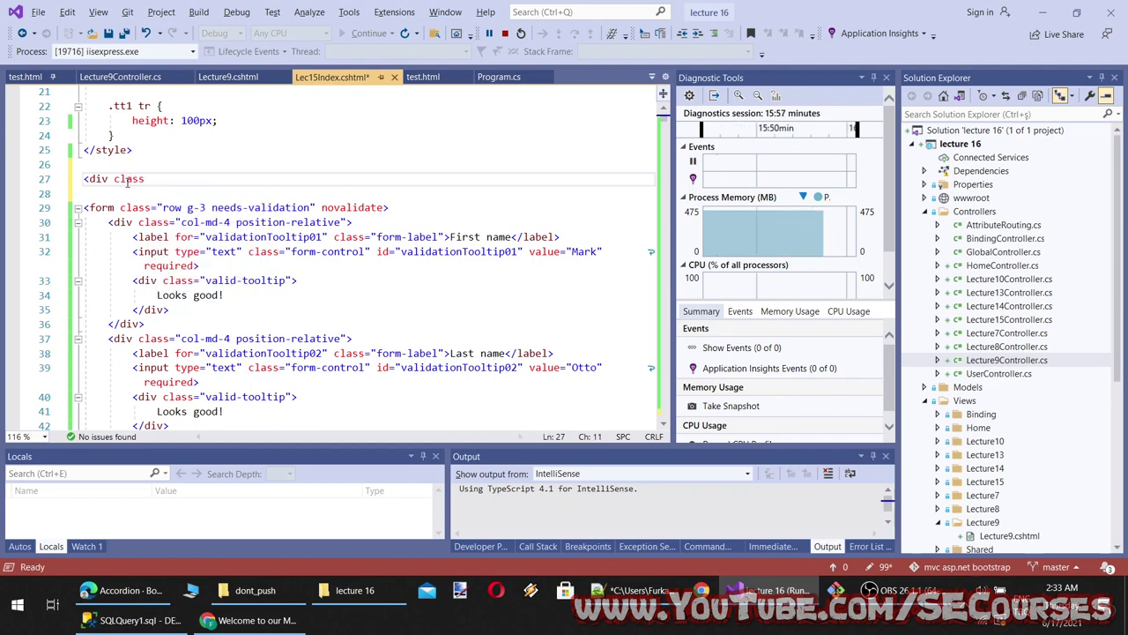
key("shift+Home")
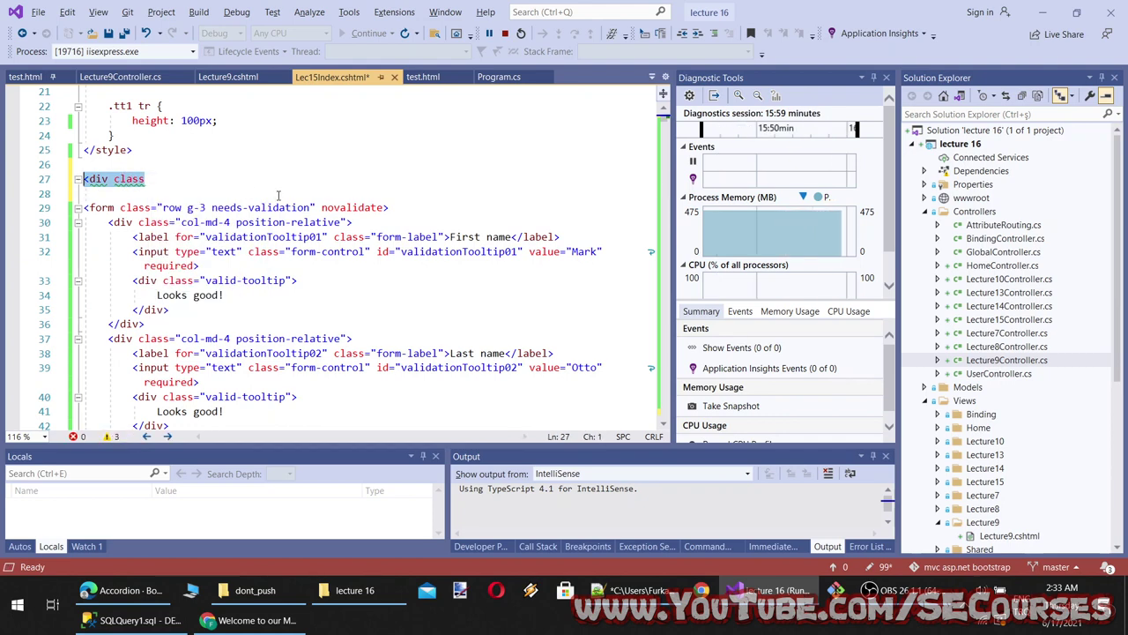
key("BackSpace")
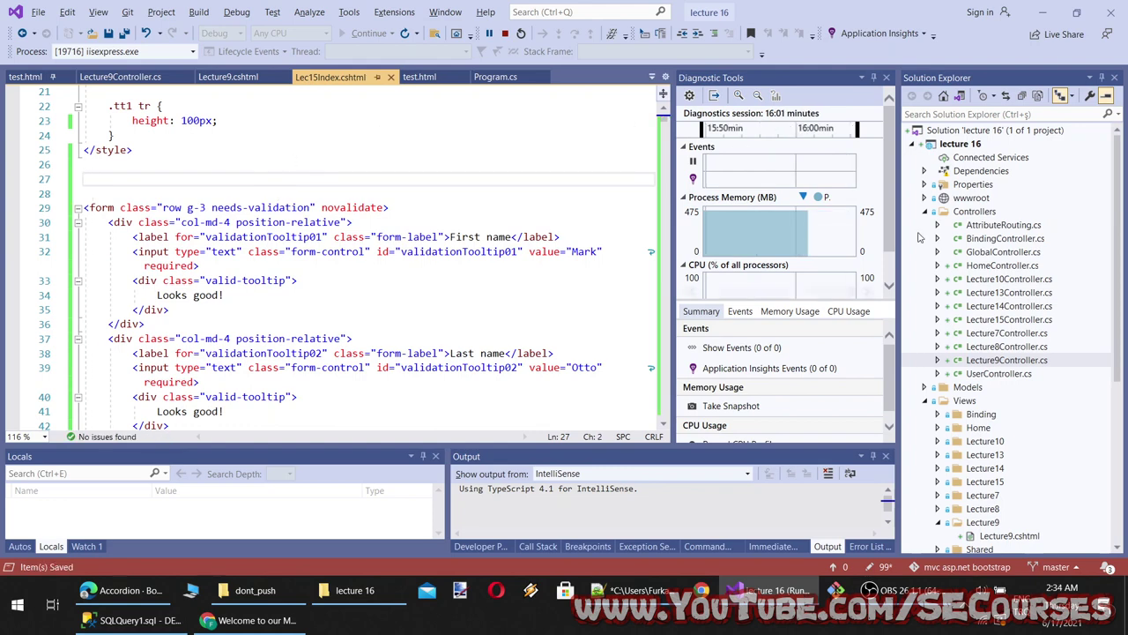
Check the Bootstrap accordion docs page and the running site's form page in the browser
scroll(1001, 282, "down", 5)
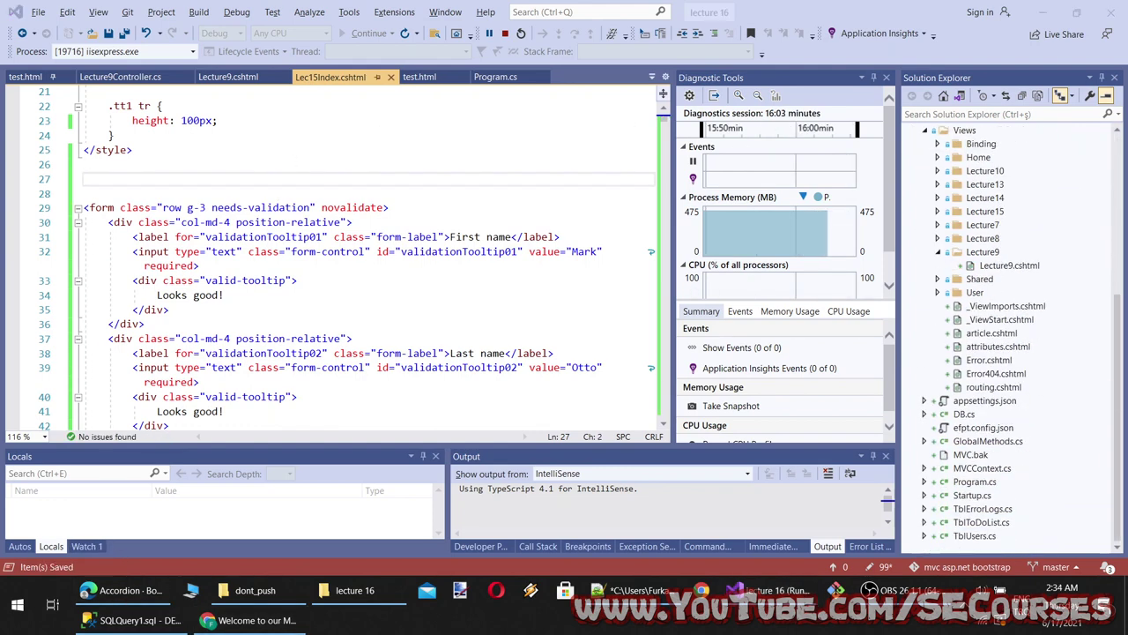
left_click(222, 621)
left_click(127, 589)
scroll(40, 495, "down", 3)
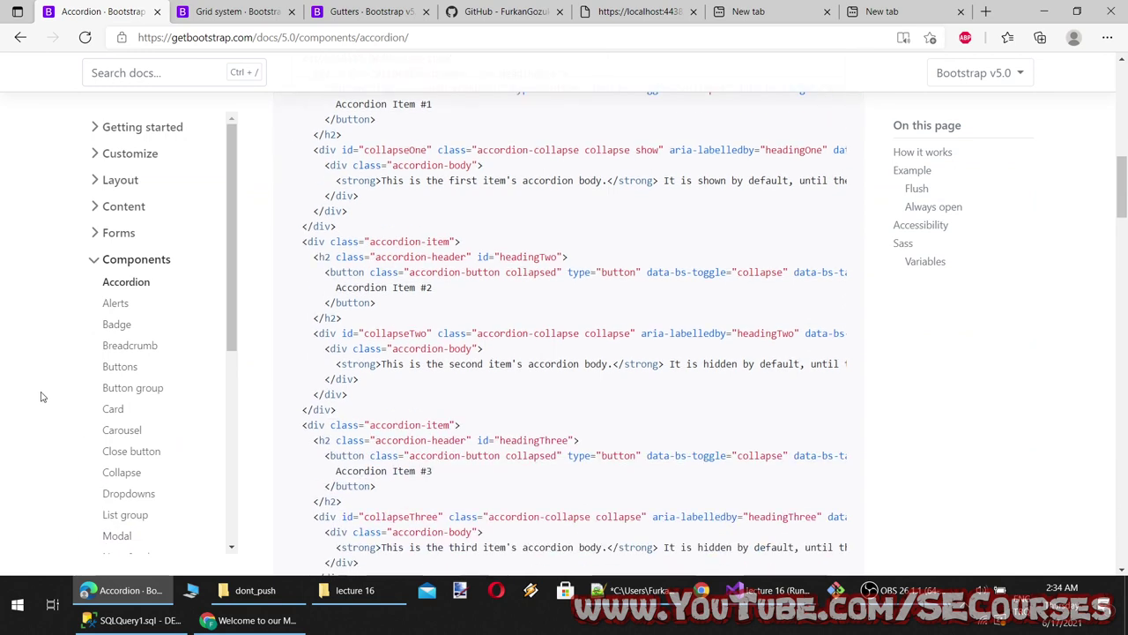
left_click(134, 590)
scroll(365, 446, "up", 2)
Back in Visual Studio, stop debugging with Shift+F5 and select the Views folder
key("alt+Tab")
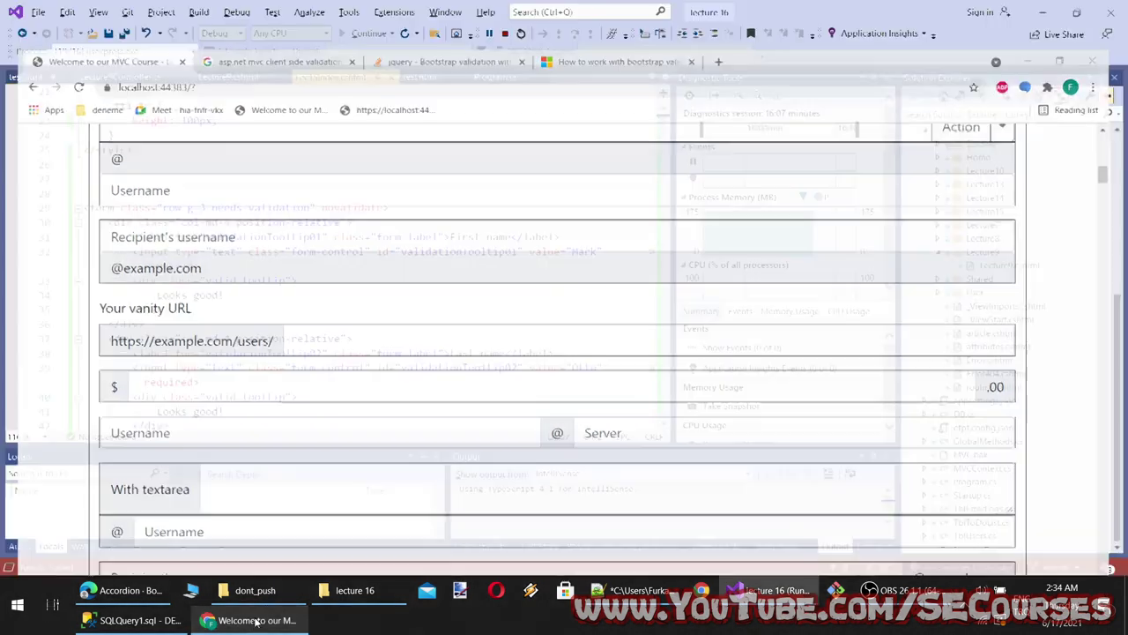
scroll(343, 239, "up", 1)
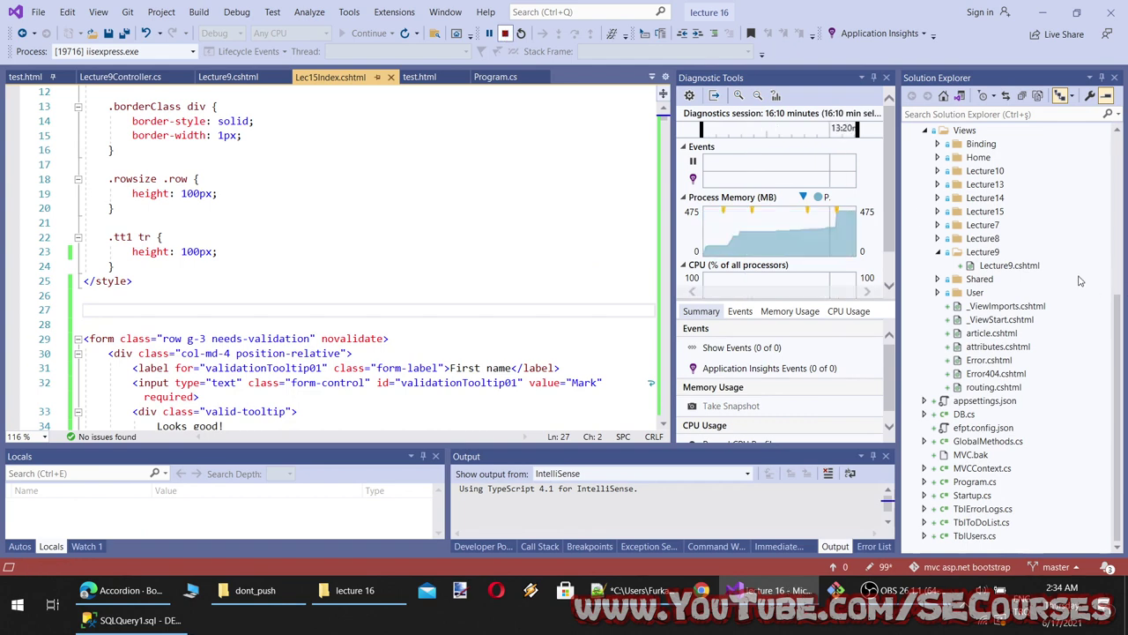
key("shift+F5")
scroll(1014, 256, "down", 3)
scroll(1012, 254, "up", 5)
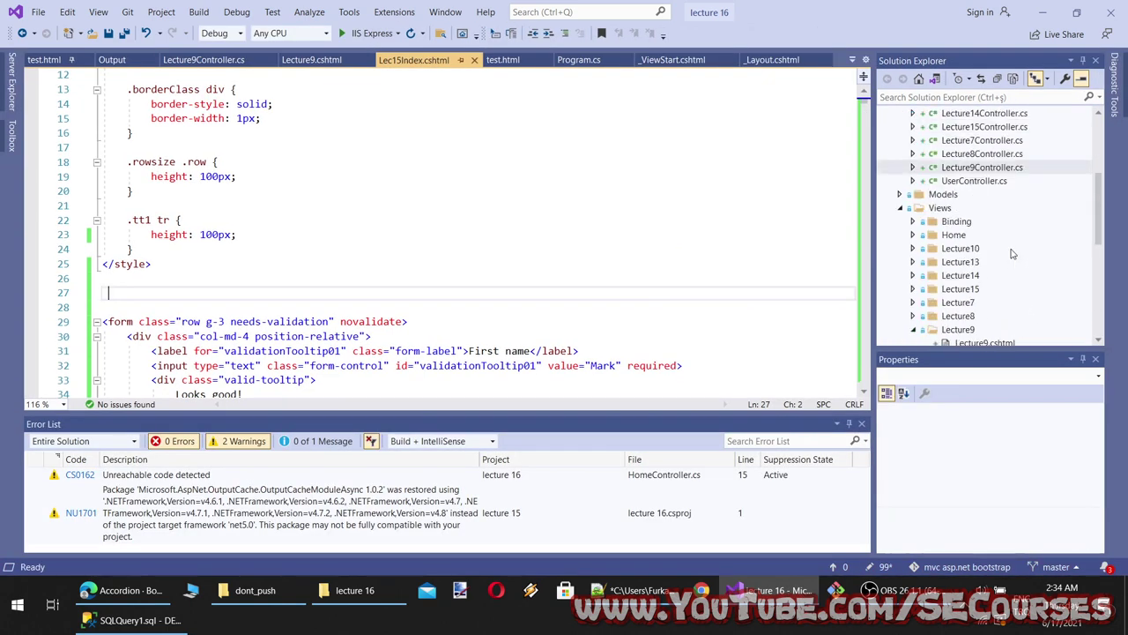
double_click(959, 289)
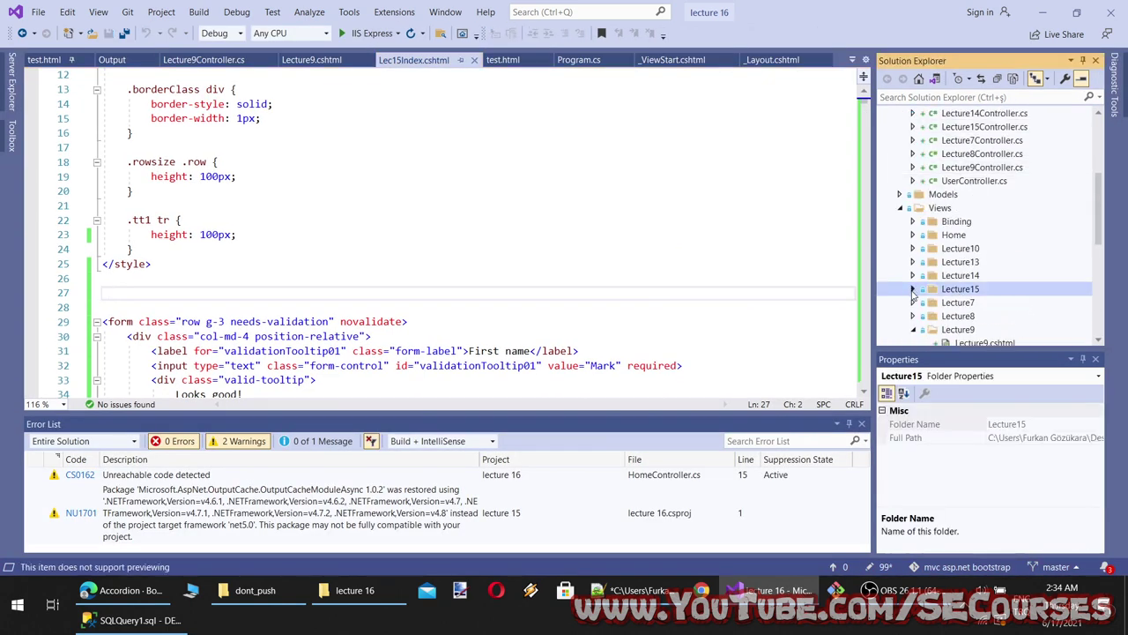
left_click(929, 207)
Create a new folder named Lecture16 under Views
right_click(929, 207)
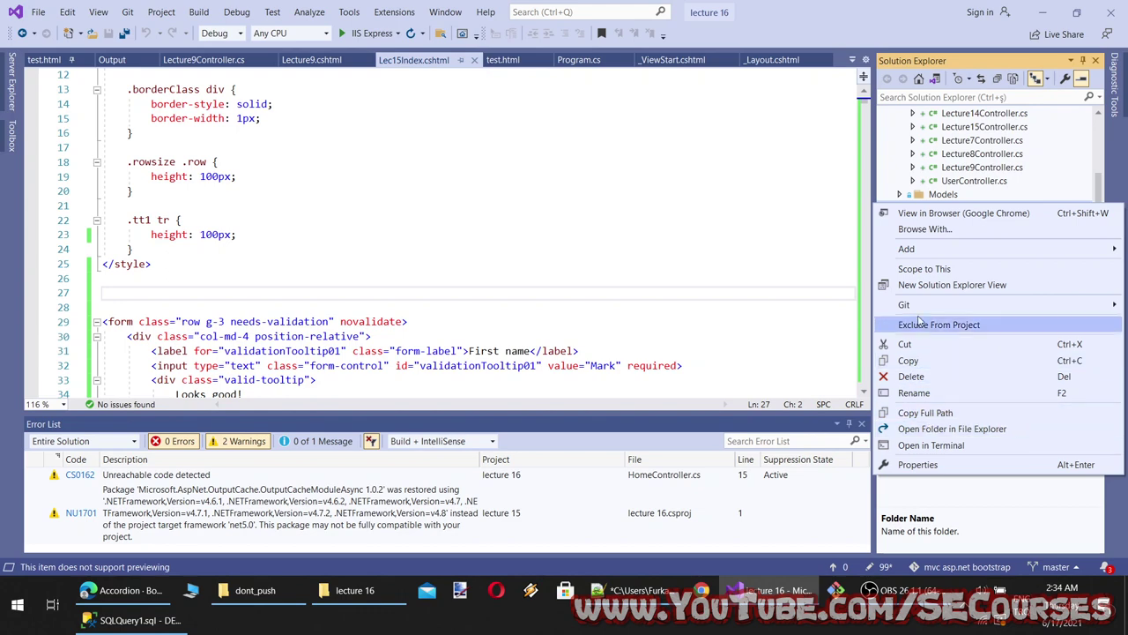
mouse_move(908, 255)
left_click(688, 179)
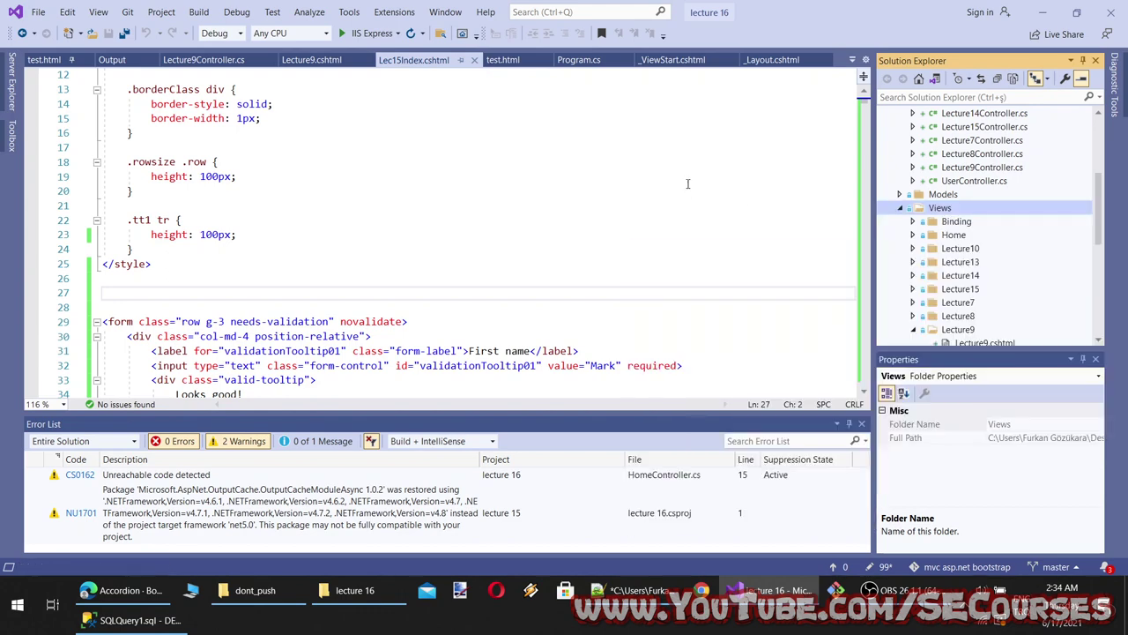
right_click(908, 208)
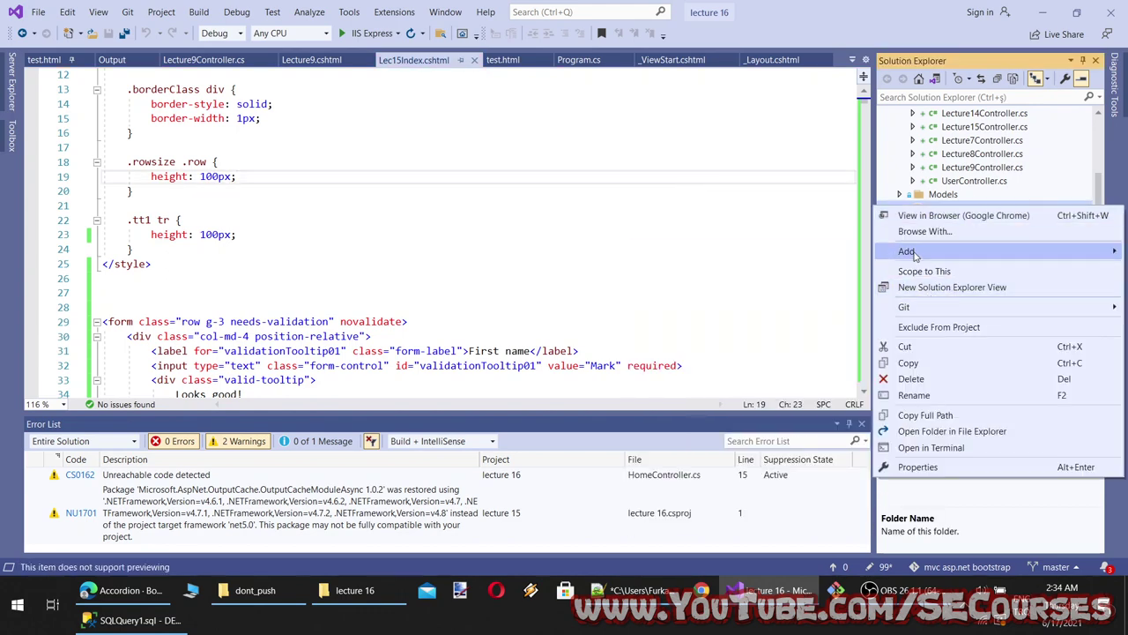
mouse_move(914, 254)
left_click(696, 355)
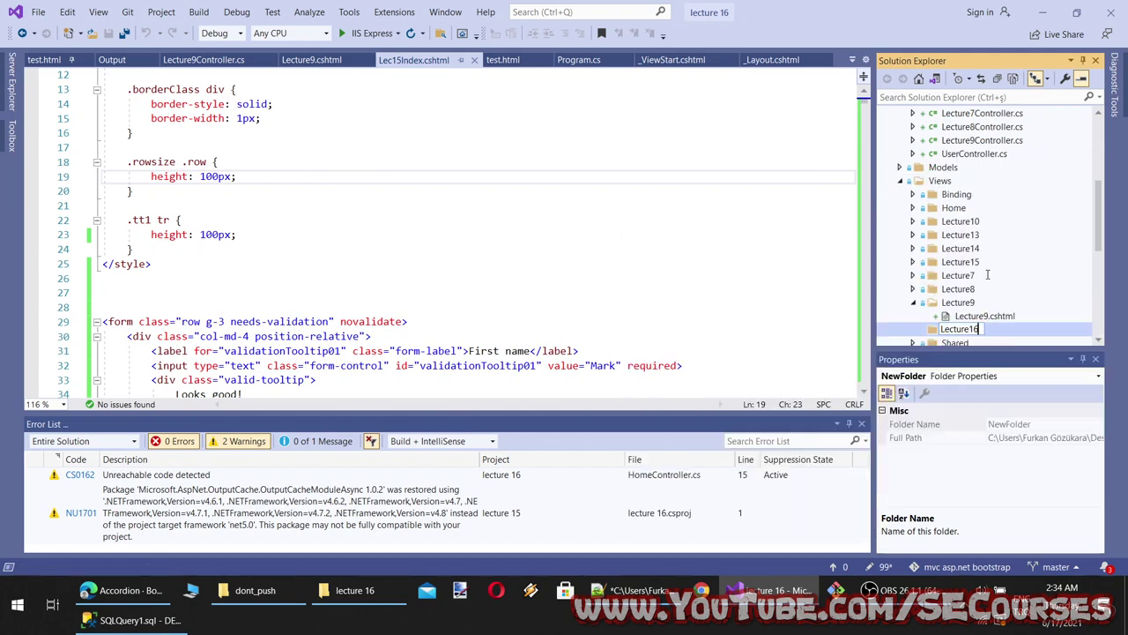
key("Return")
right_click(953, 266)
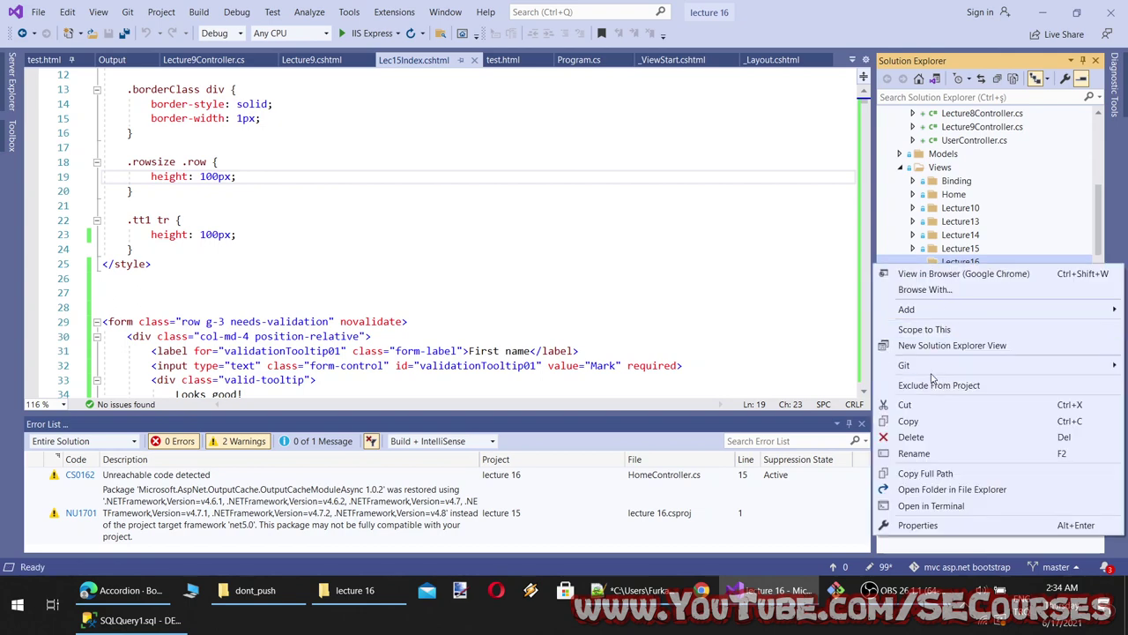
Add a Razor View - Empty named Index.cshtml to the Lecture16 folder
mouse_move(924, 309)
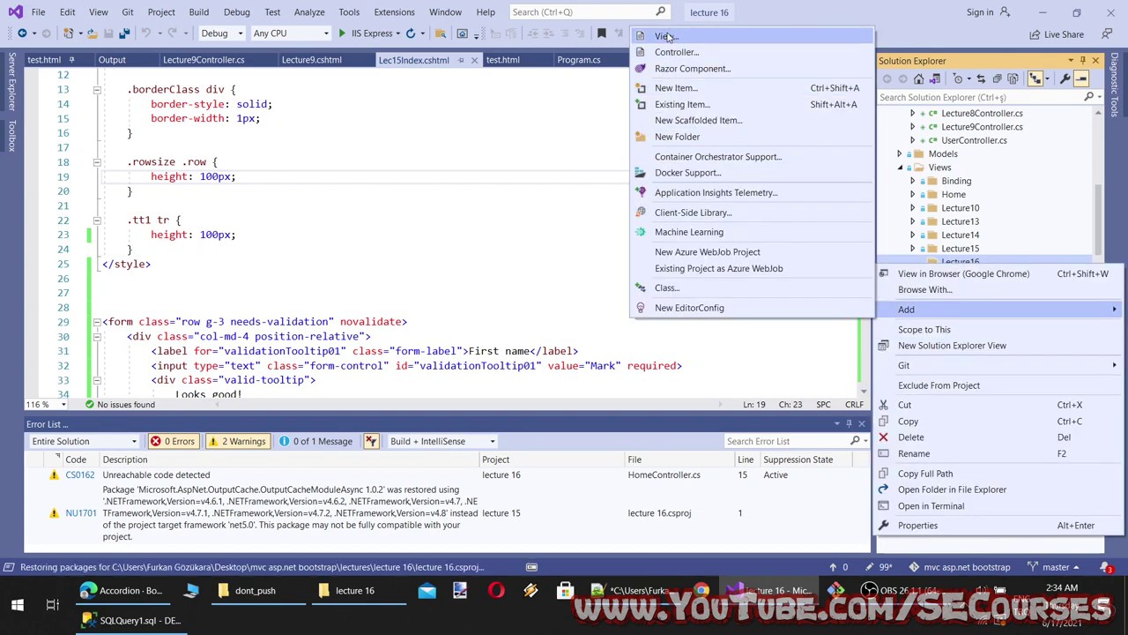
left_click(668, 36)
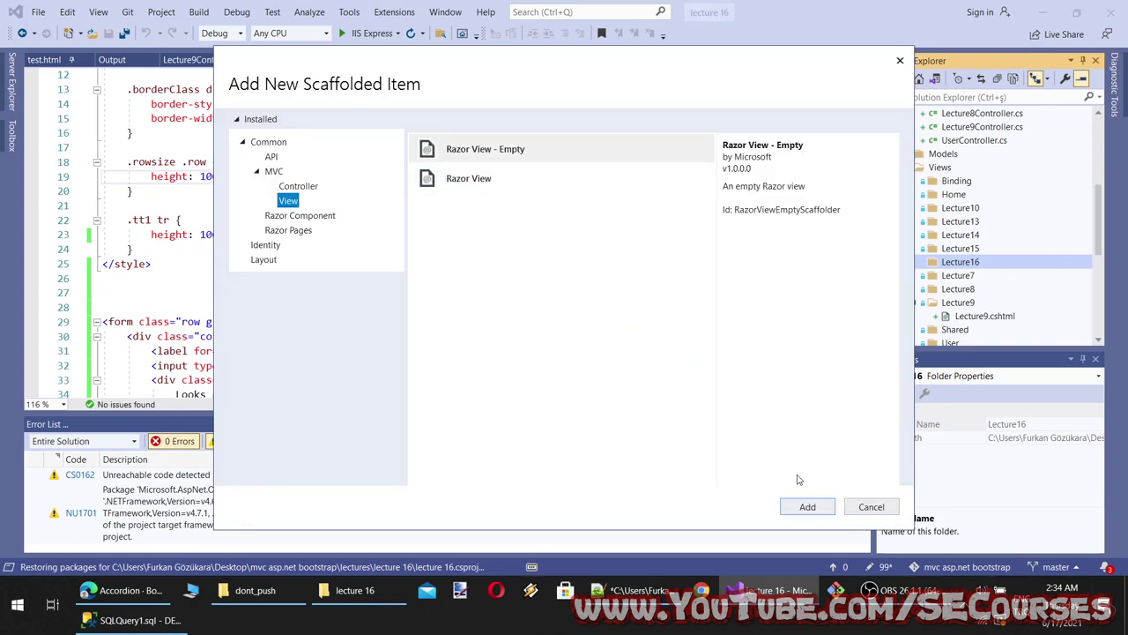
left_click(807, 506)
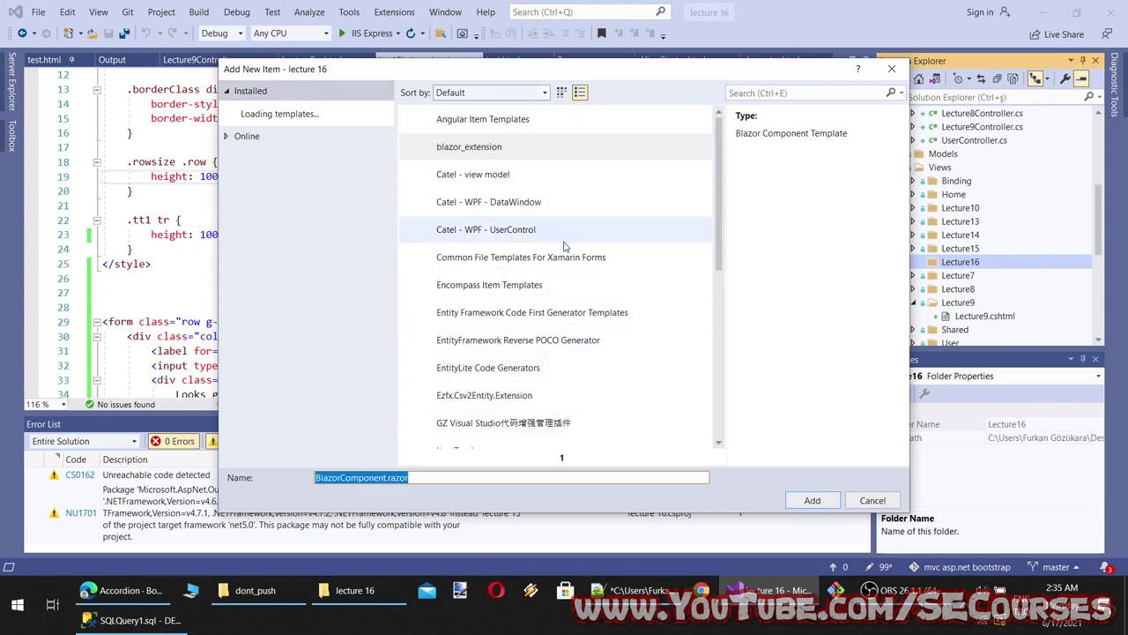
scroll(564, 247, "down", 5)
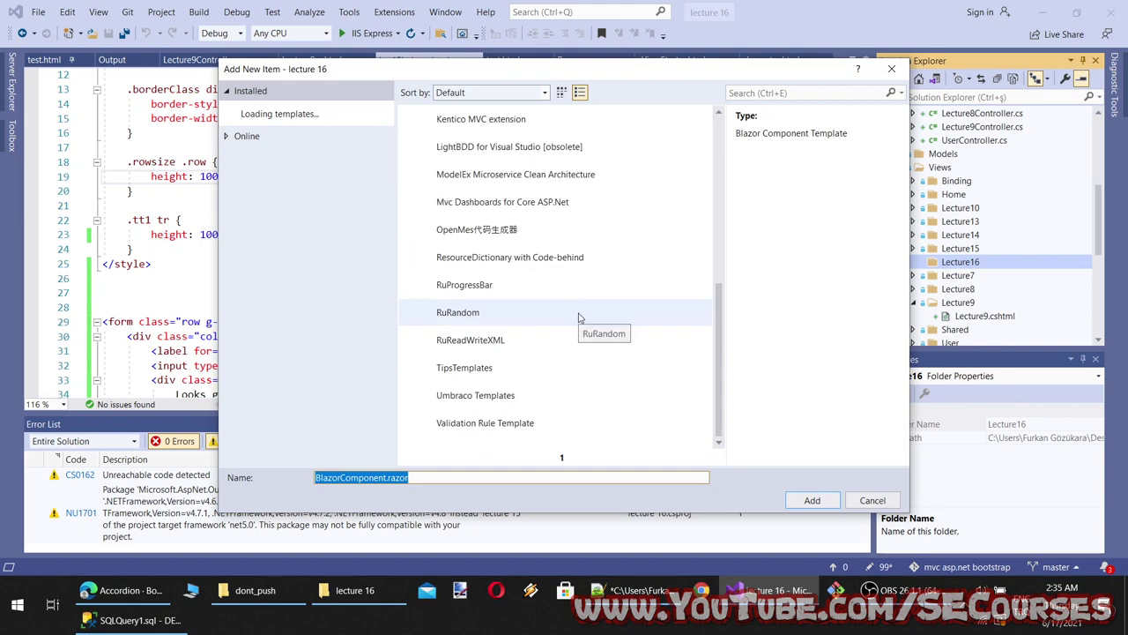
scroll(579, 317, "up", 5)
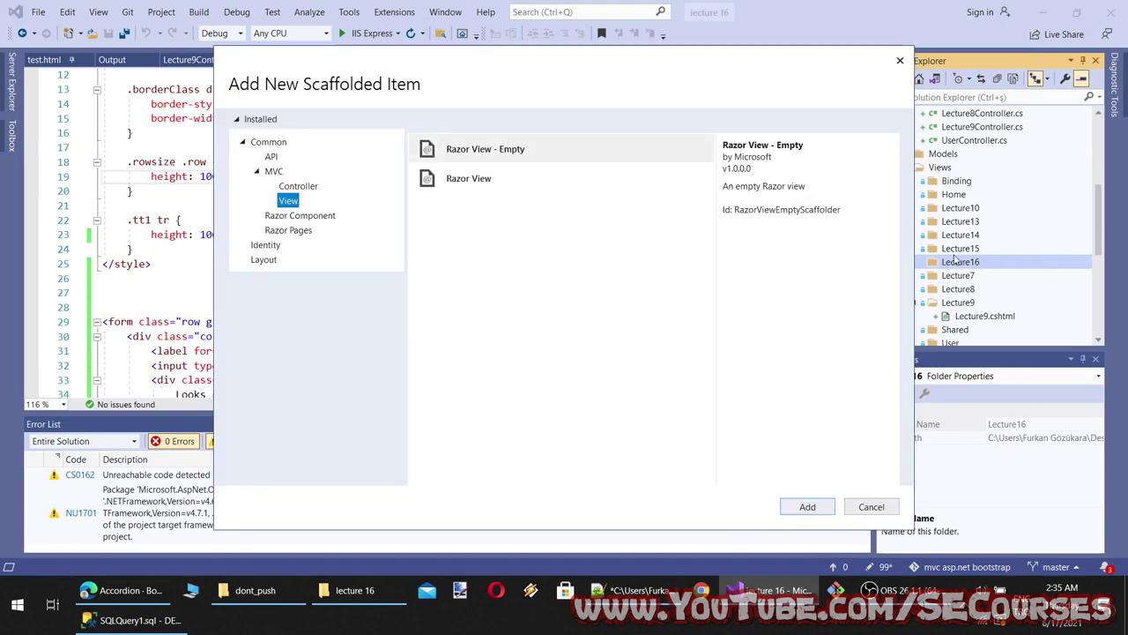
left_click(516, 154)
left_click(820, 515)
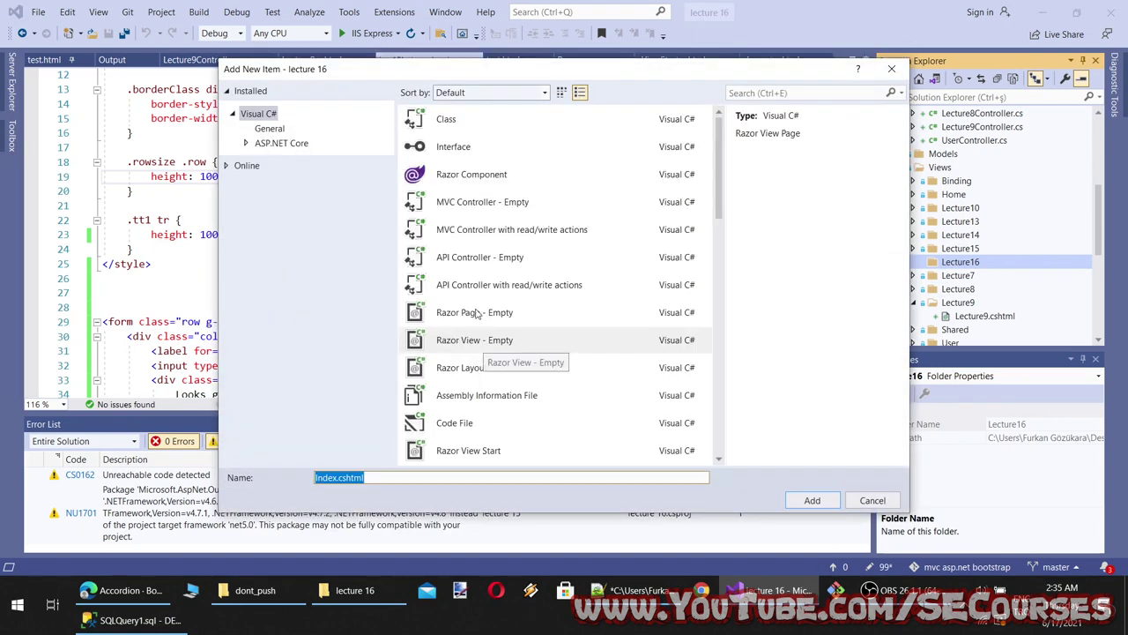
left_click(811, 500)
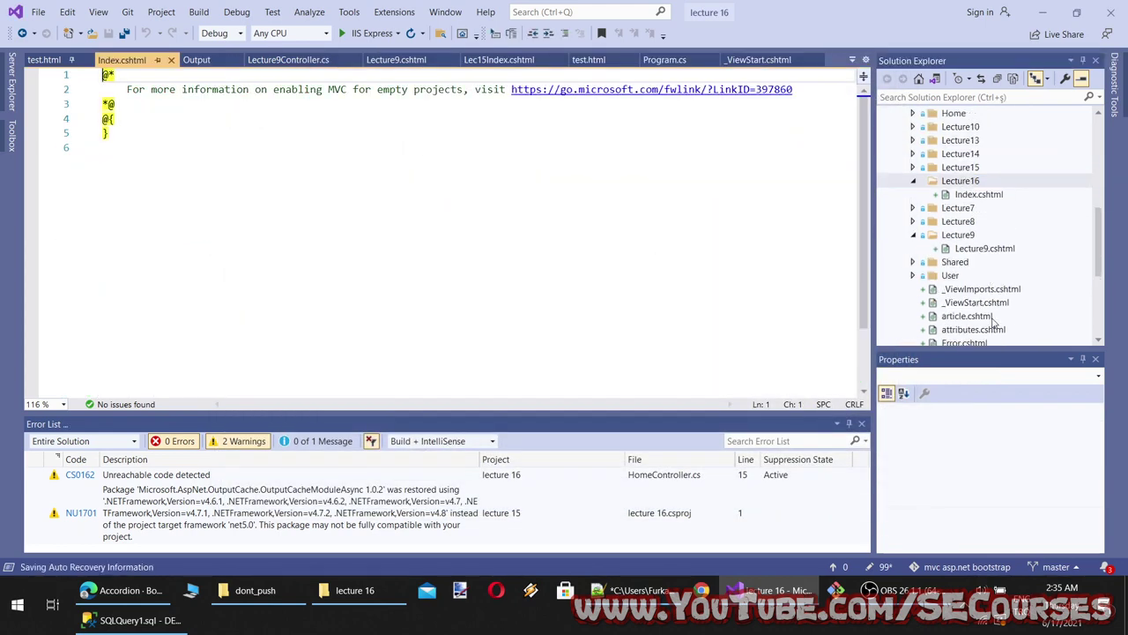
Delete the [Route("/", Name = "/")] attribute line from Lecture15Controller.cs
scroll(992, 317, "up", 6)
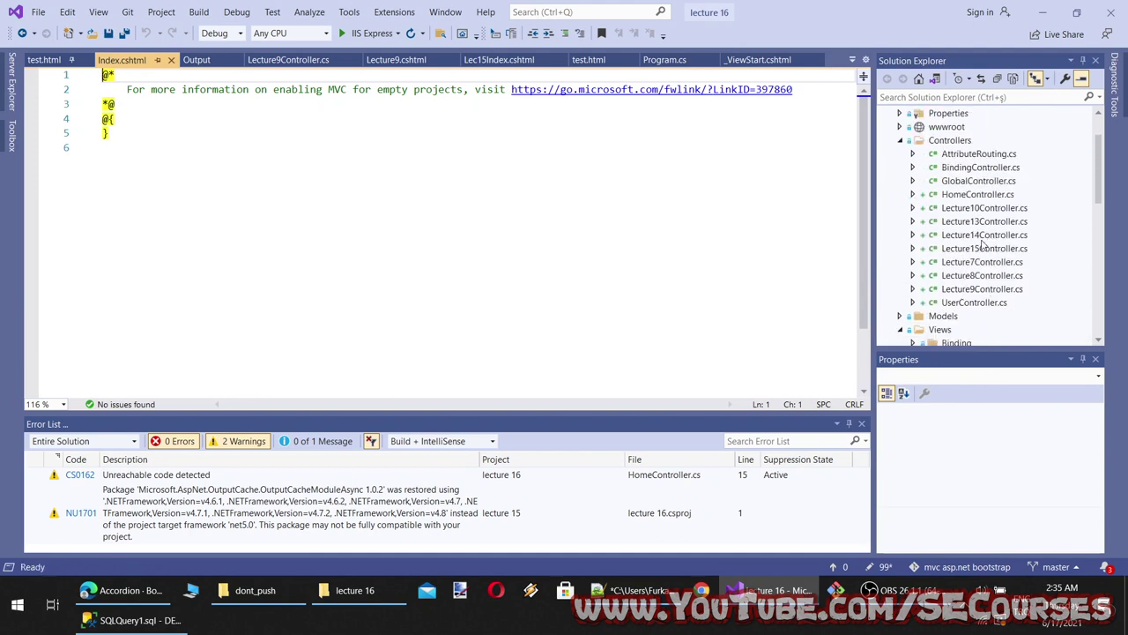
double_click(983, 248)
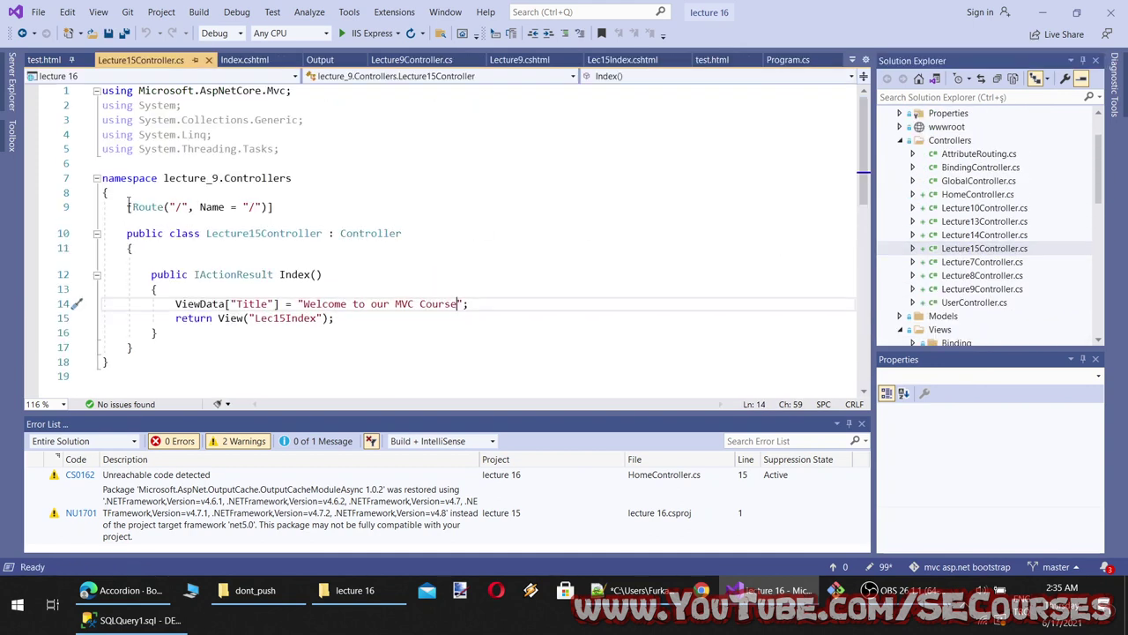
scroll(129, 205, "down", 1)
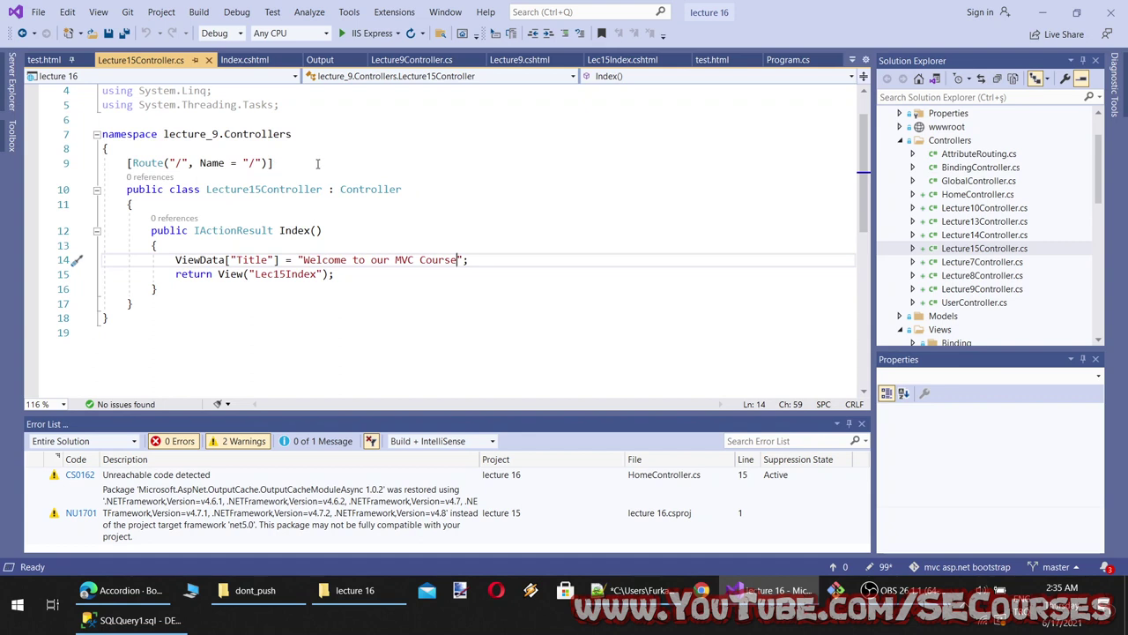
left_click_drag(315, 159, 114, 163)
key("ctrl+c")
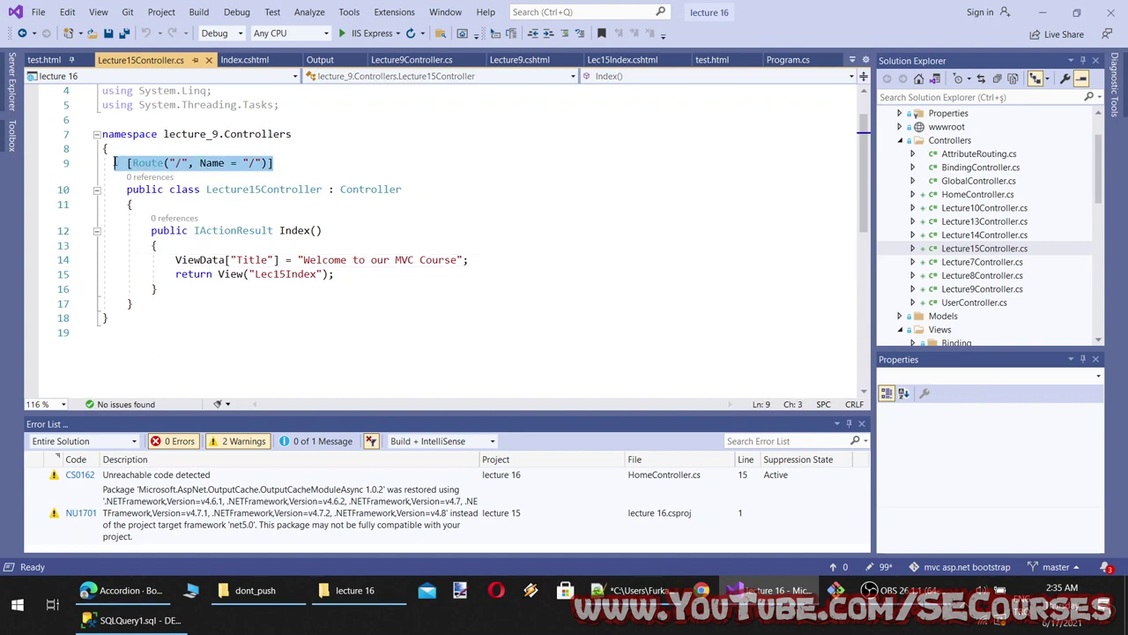
key("BackSpace")
Bring up the Add menu for the Controllers folder
left_click(944, 155)
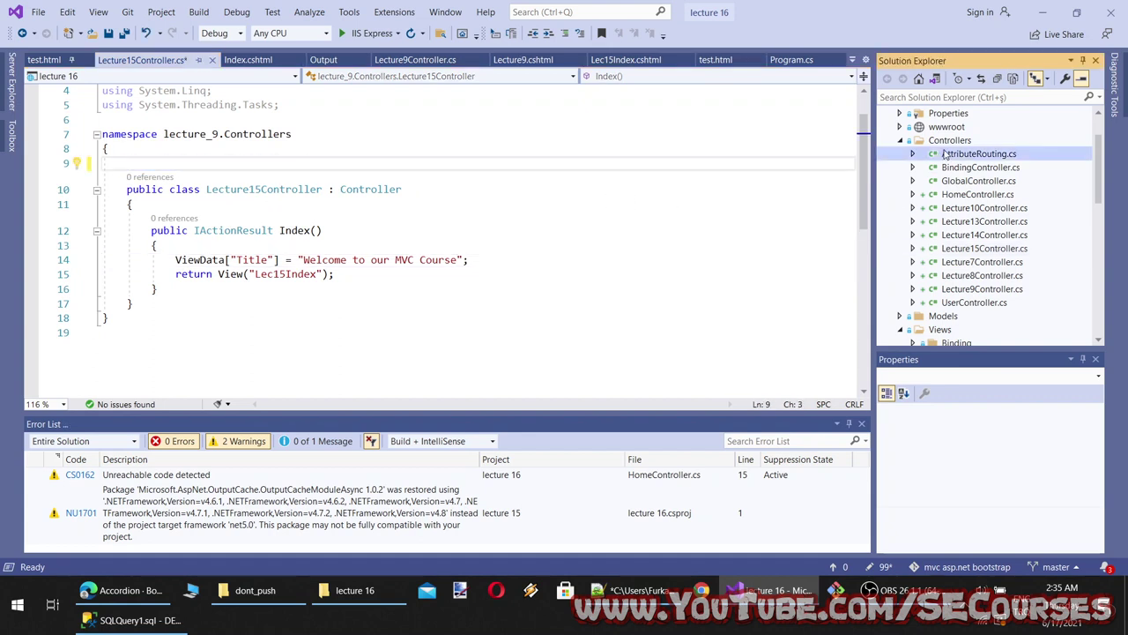
right_click(944, 142)
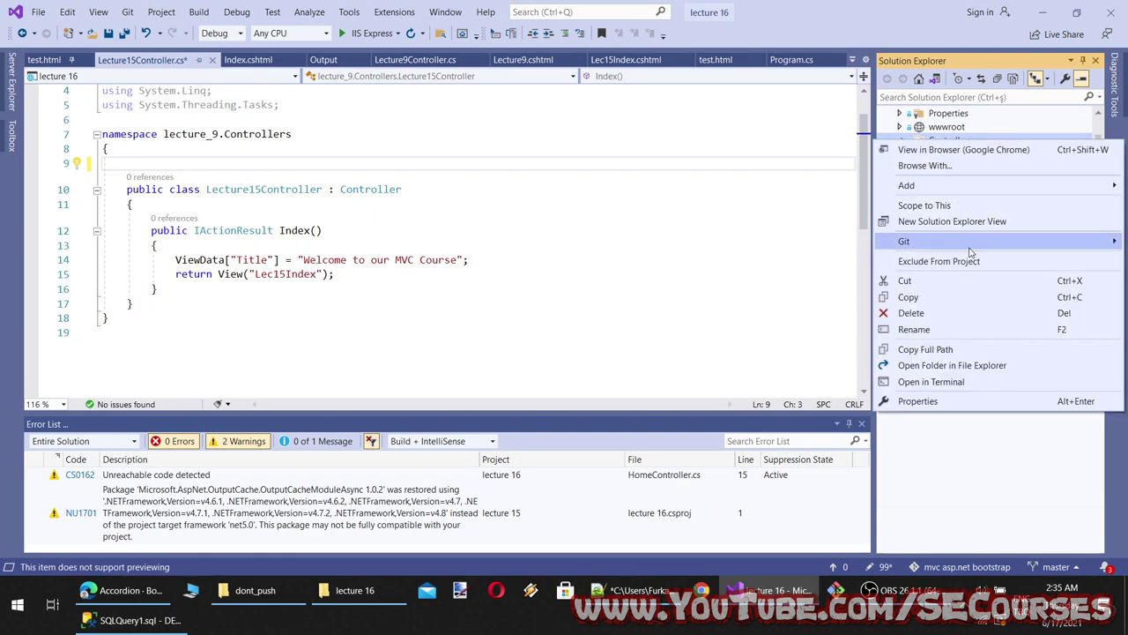
mouse_move(918, 191)
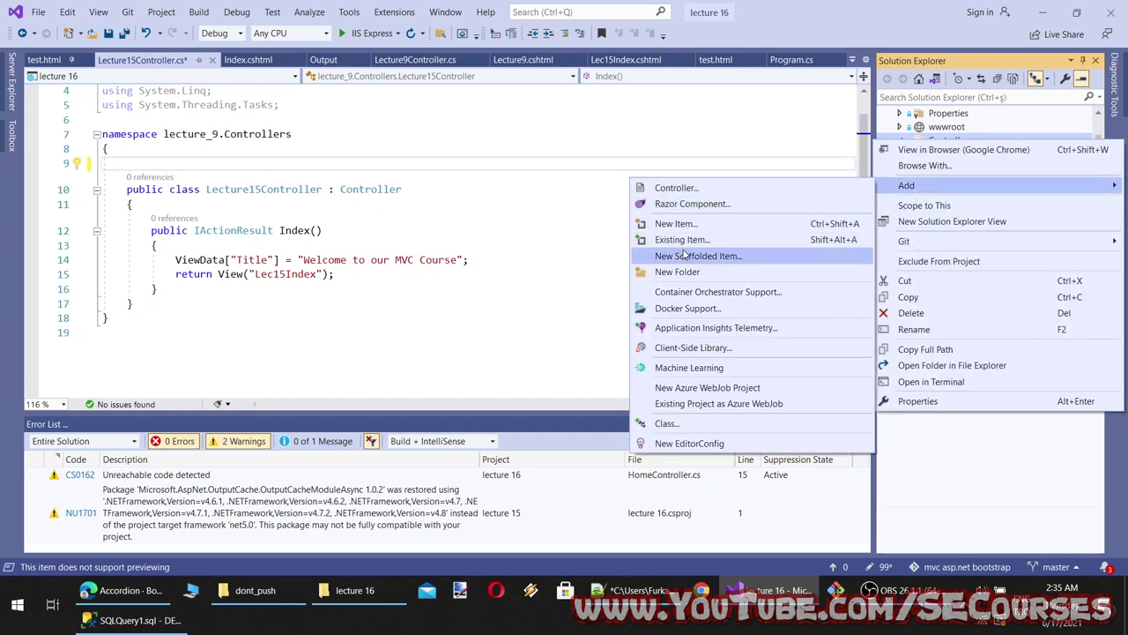
Add a Lecture16Controller.cs class and paste the root Route attribute into its namespace
left_click(685, 425)
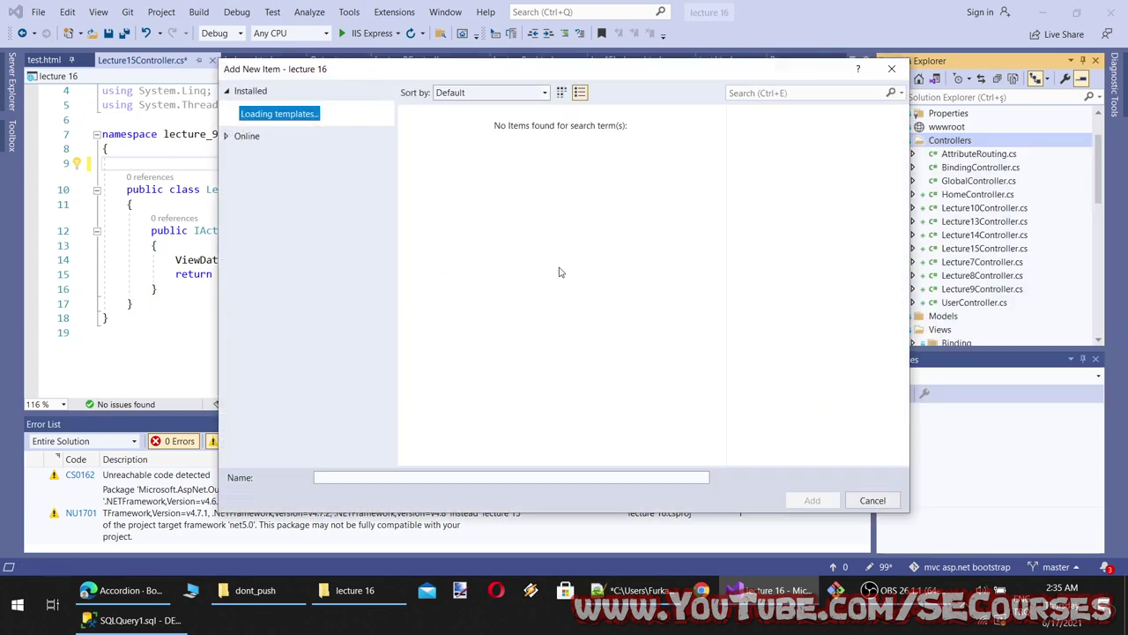
type("I")
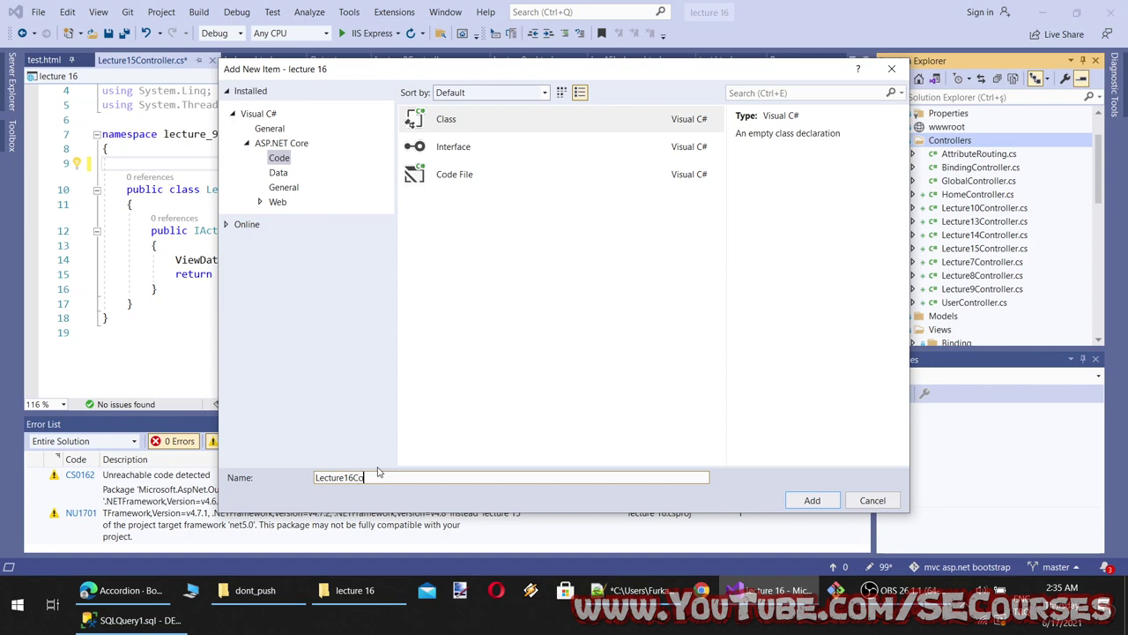
key("Return")
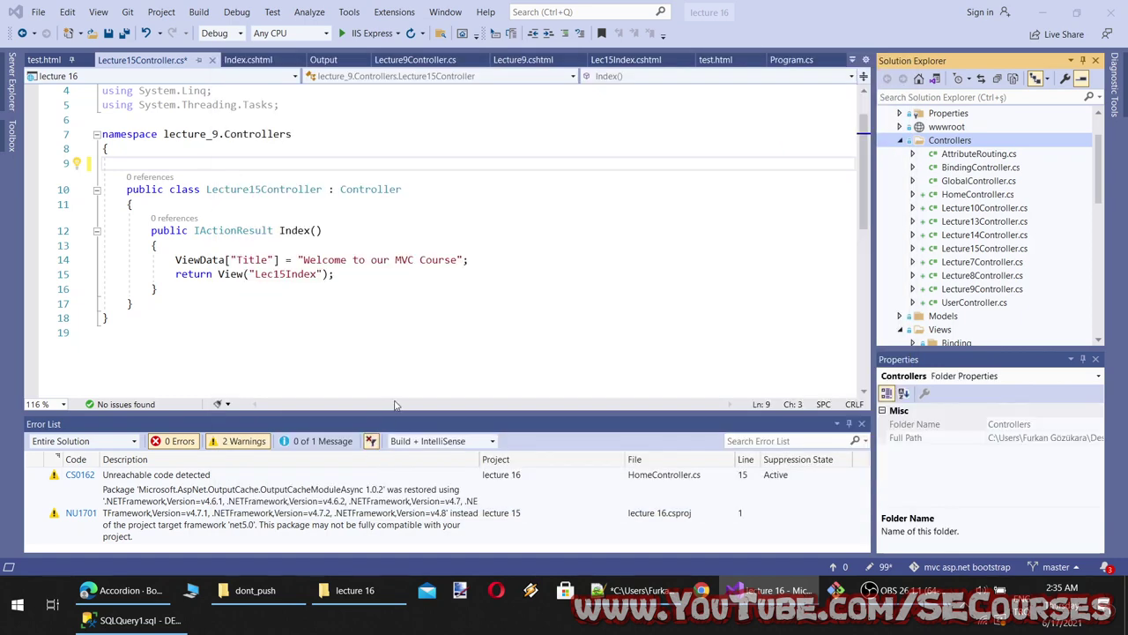
left_click(214, 181)
key("Return")
key("ctrl+v")
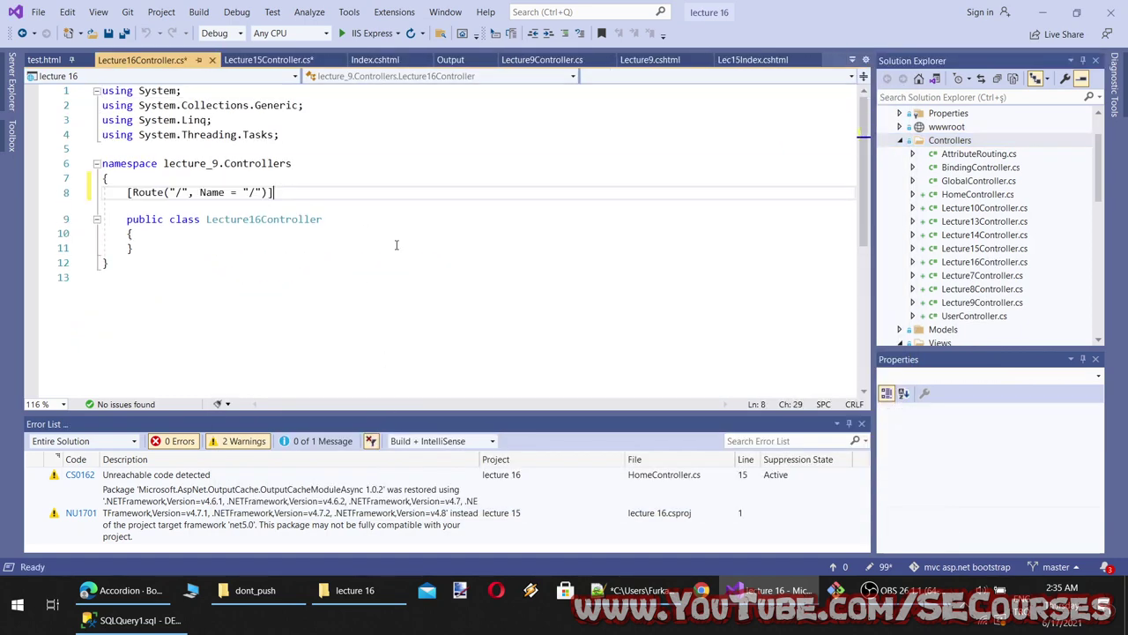
Copy the ViewData title and return View lines from Lecture15Controller into Lecture16Controller's class body
left_click(268, 59)
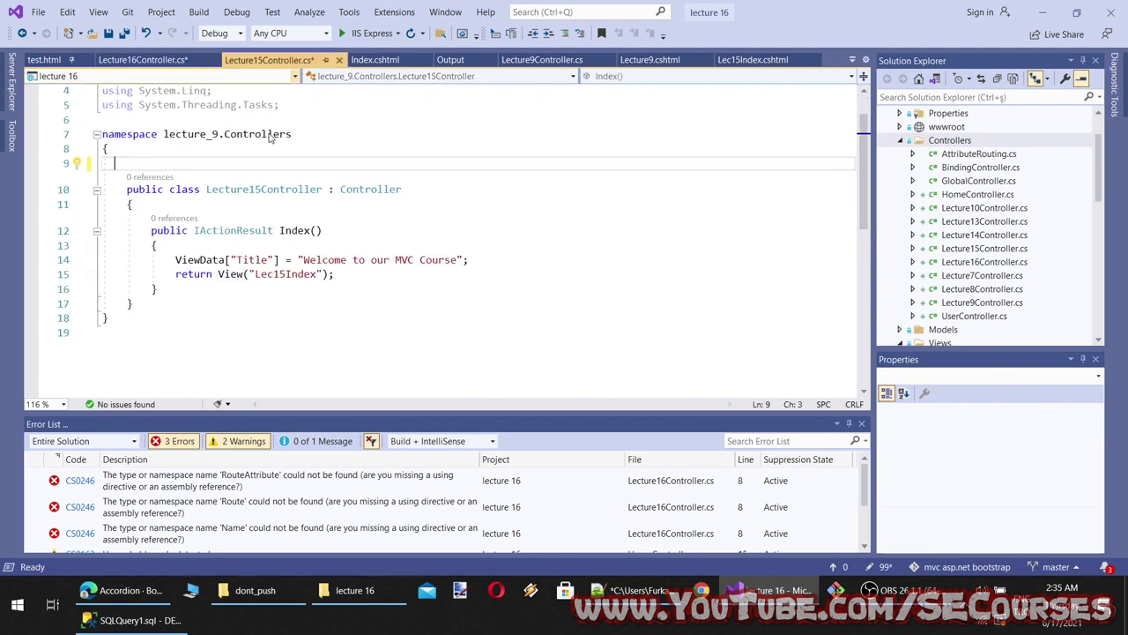
left_click_drag(377, 275, 163, 256)
key("ctrl+c")
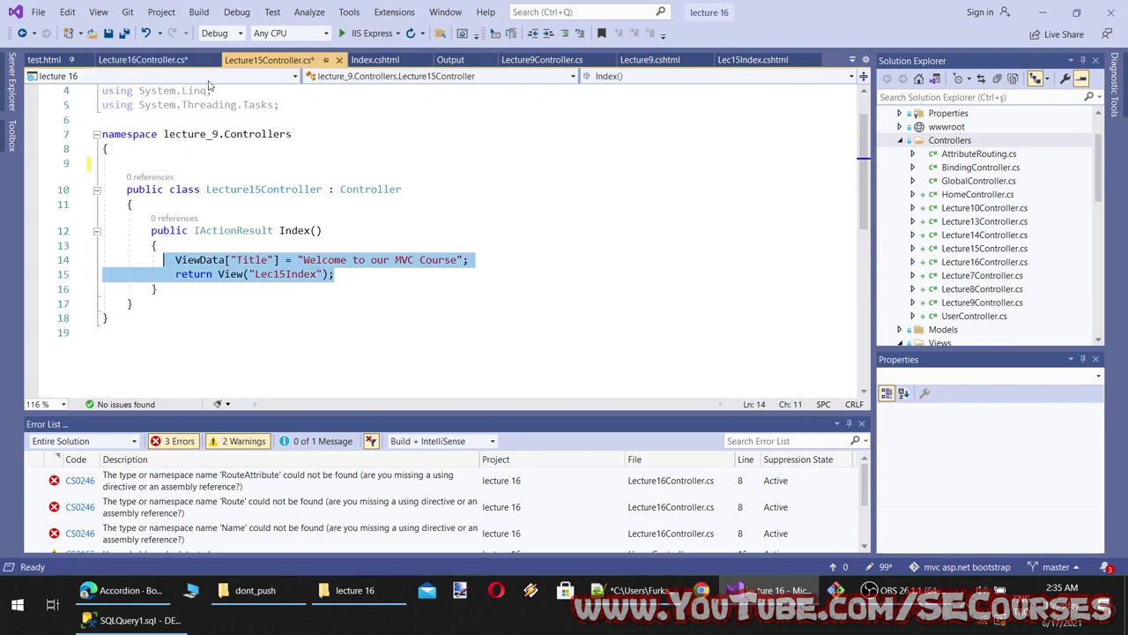
left_click(155, 60)
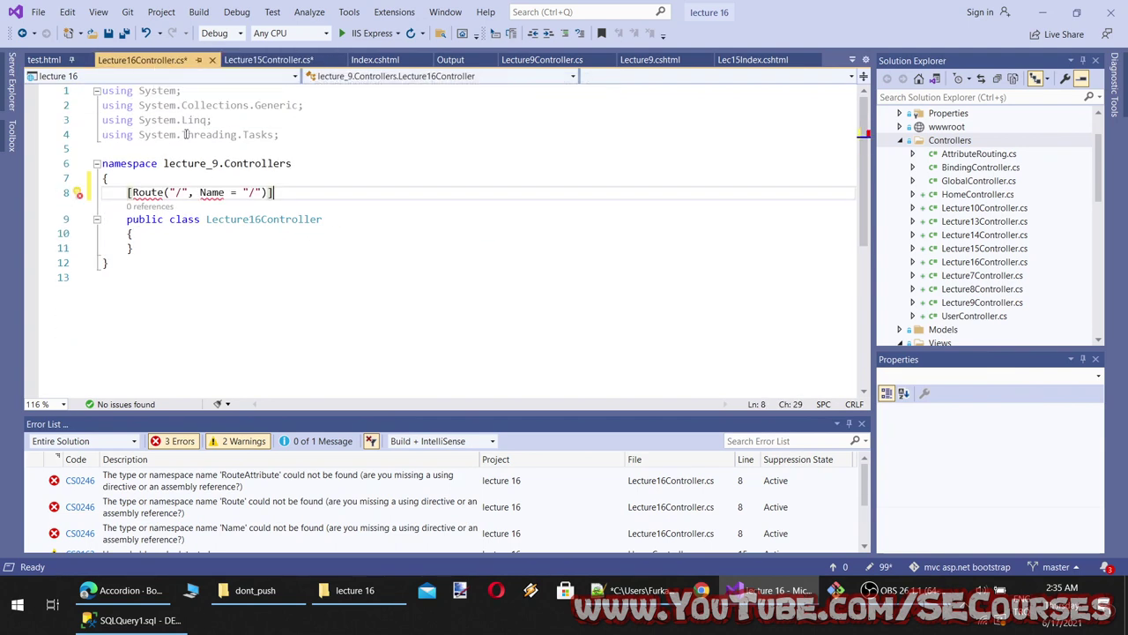
left_click(206, 244)
left_click(202, 235)
key("Return")
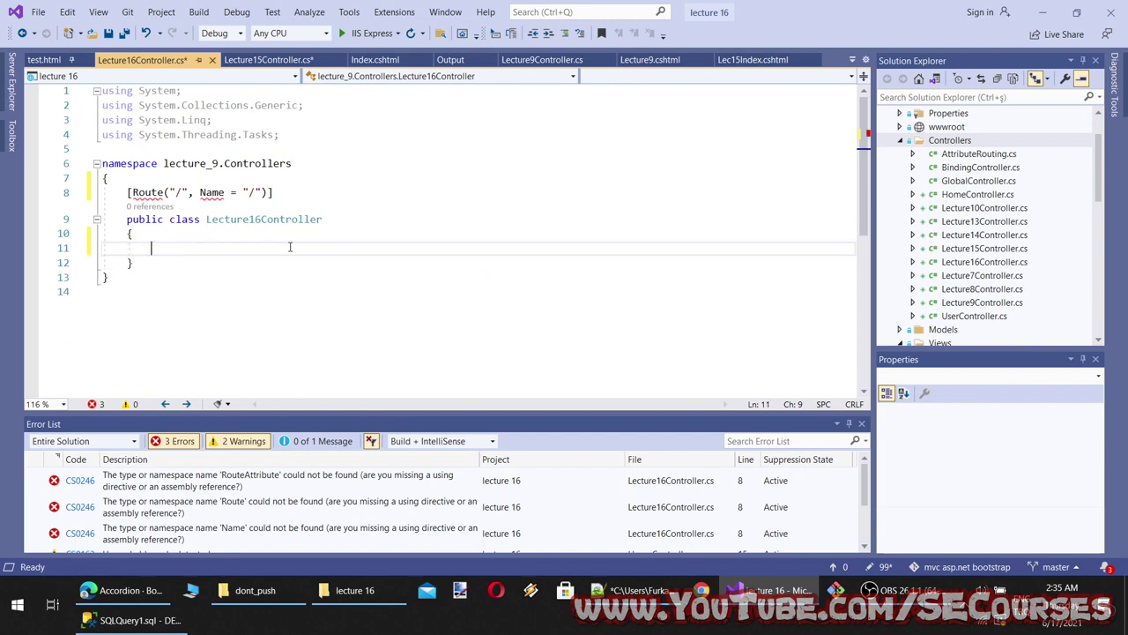
key("ctrl+v")
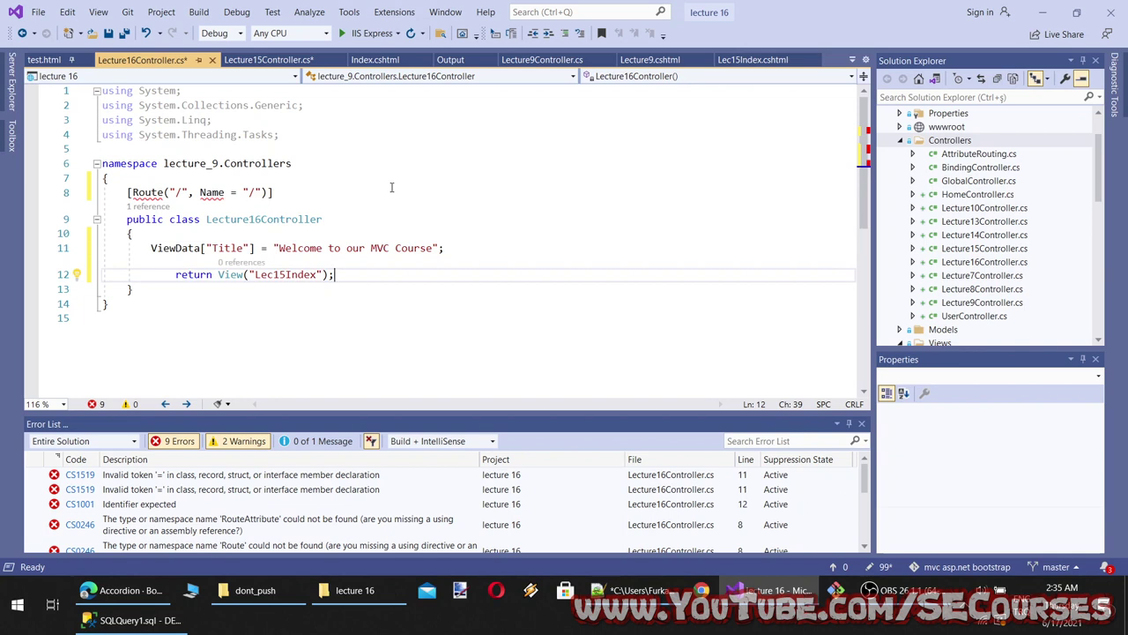
Flip between Lecture15Controller.cs and Lecture16Controller.cs to compare their code
left_click(981, 262)
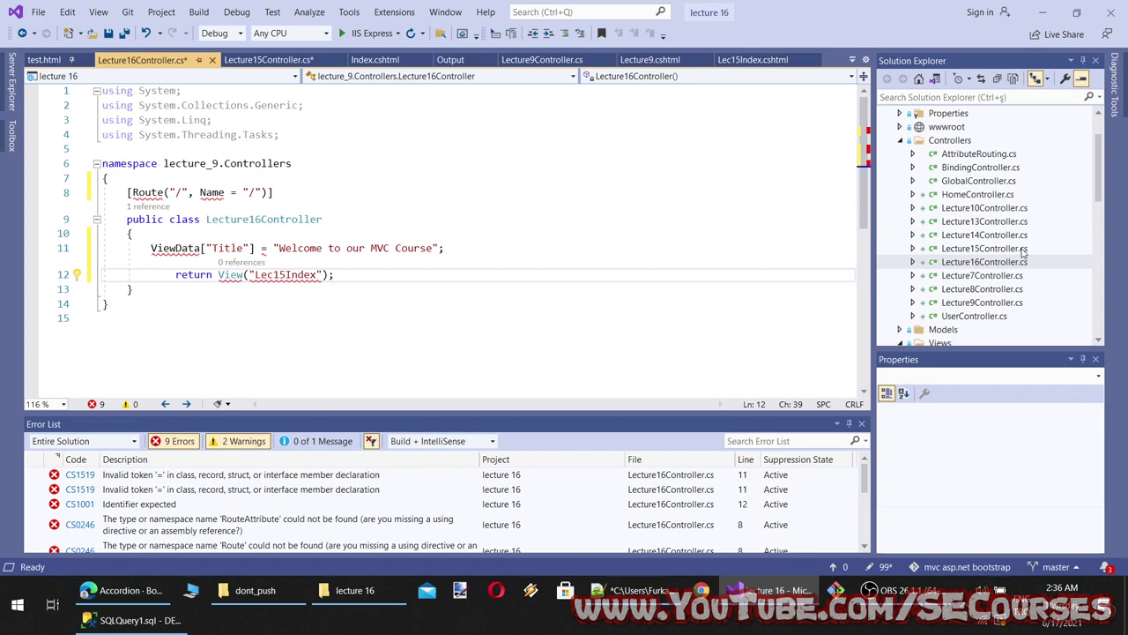
double_click(1014, 249)
double_click(999, 263)
double_click(995, 250)
double_click(995, 262)
double_click(990, 249)
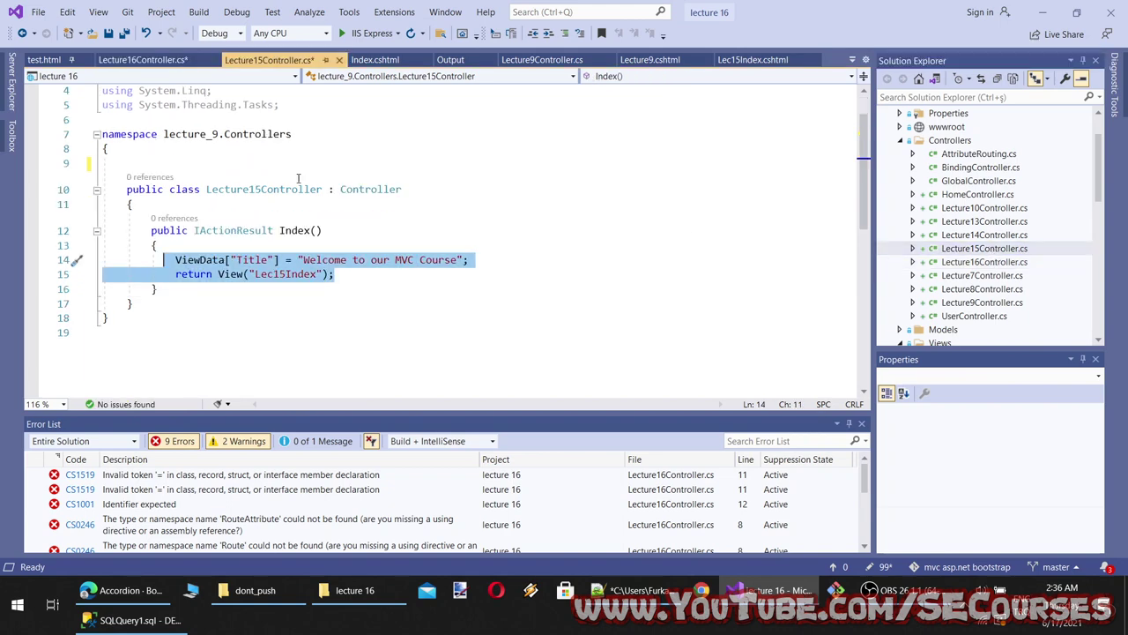
double_click(981, 261)
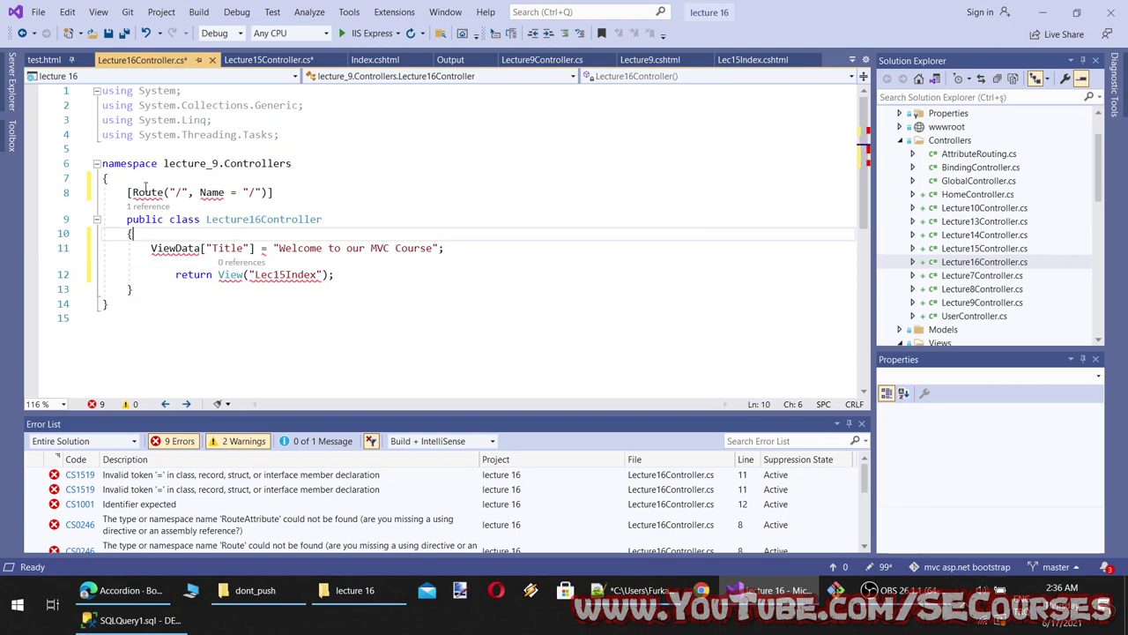
Apply the quick fix importing Microsoft.AspNetCore.Components for the Route attribute
left_click(130, 211)
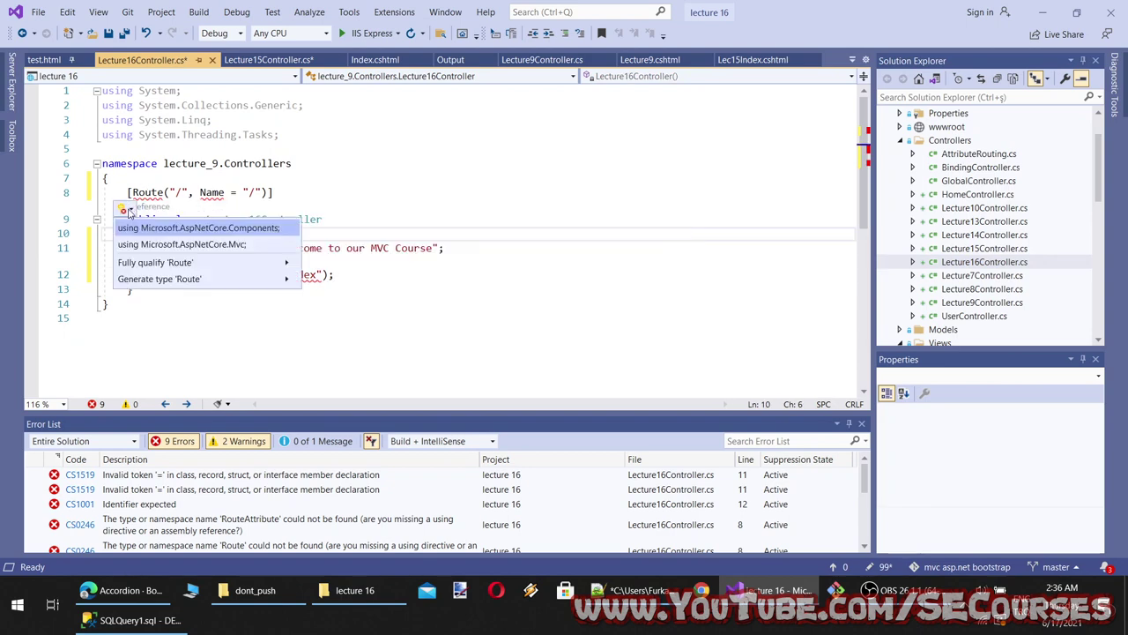
left_click(164, 227)
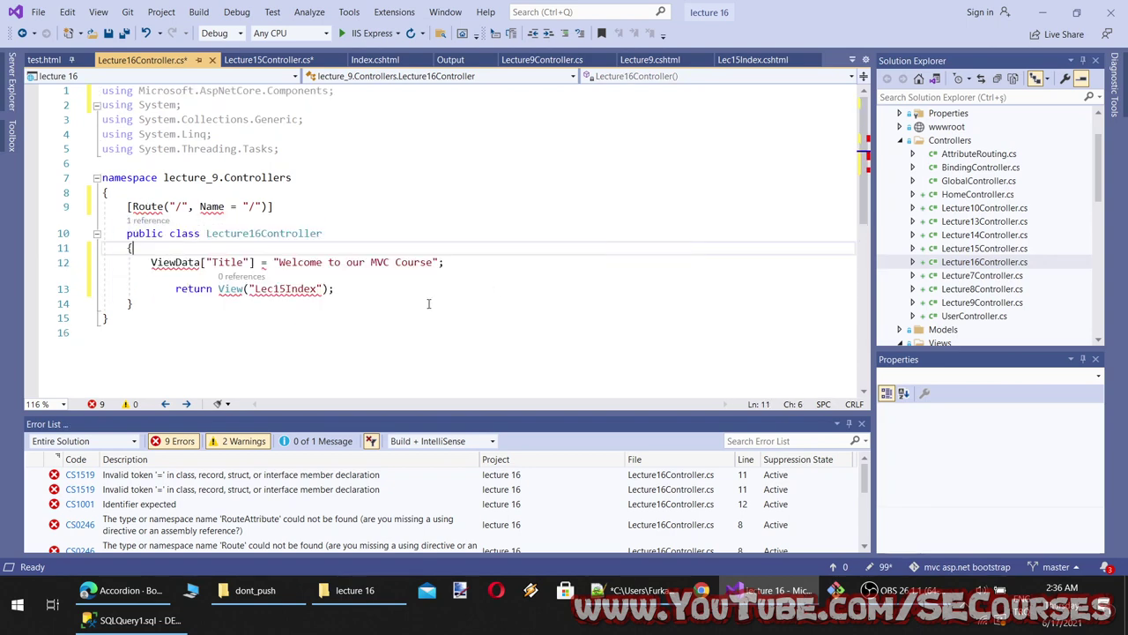
mouse_move(180, 262)
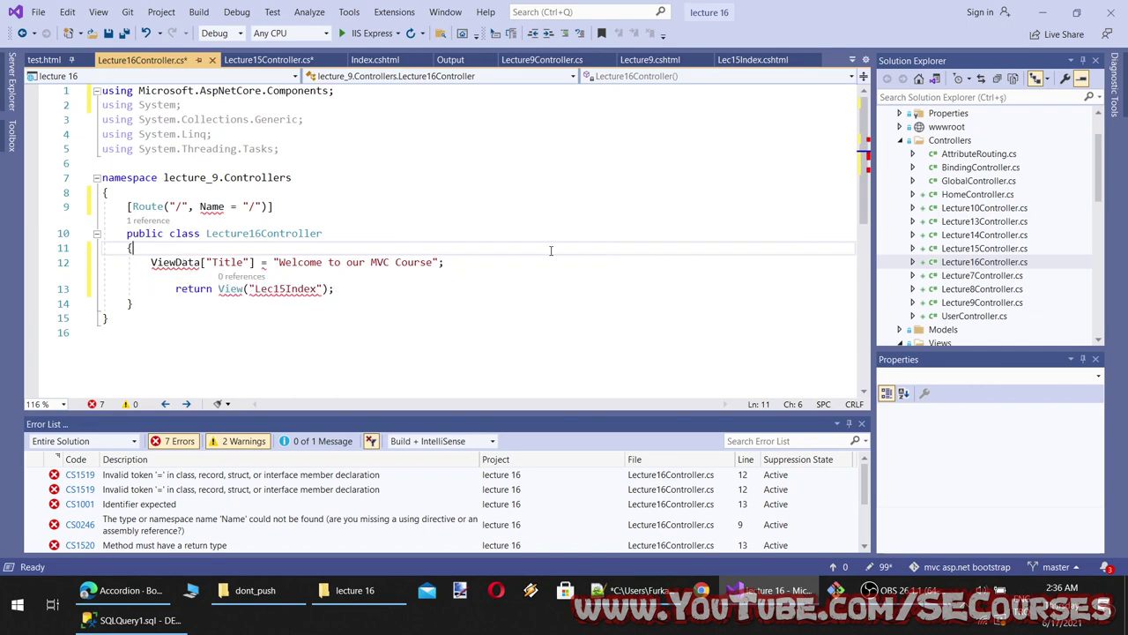
Copy the Controller base class from Lecture15Controller so Lecture16Controller inherits Controller
left_click(970, 249)
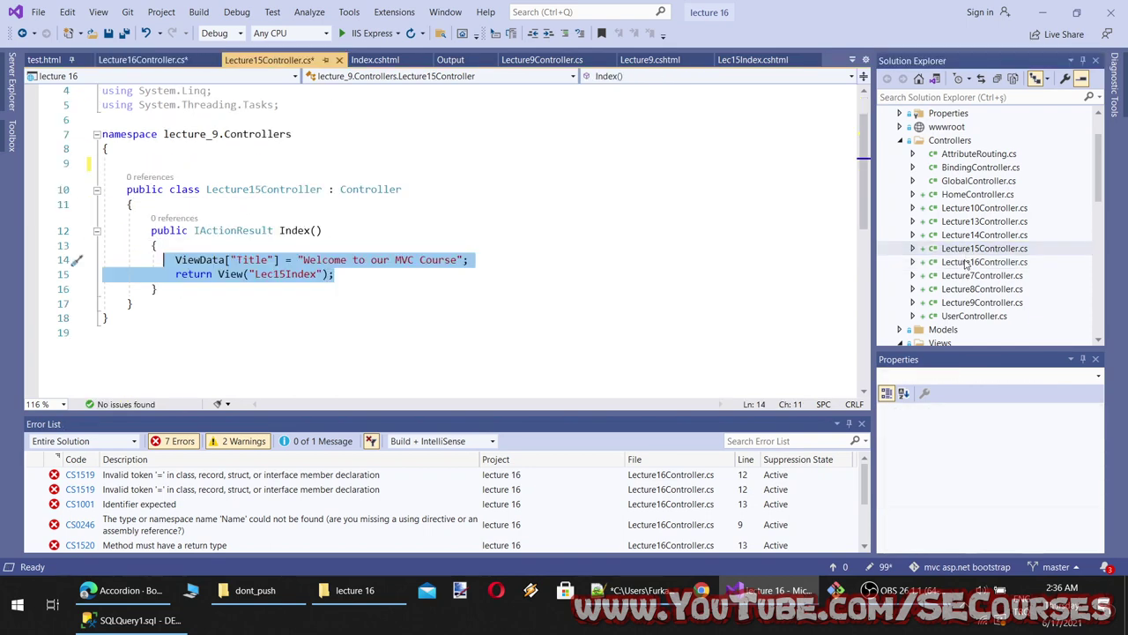
left_click(966, 262)
left_click(965, 252)
double_click(965, 255)
left_click(429, 193)
key("ctrl+Left")
key("Left")
key("Left")
key("Left")
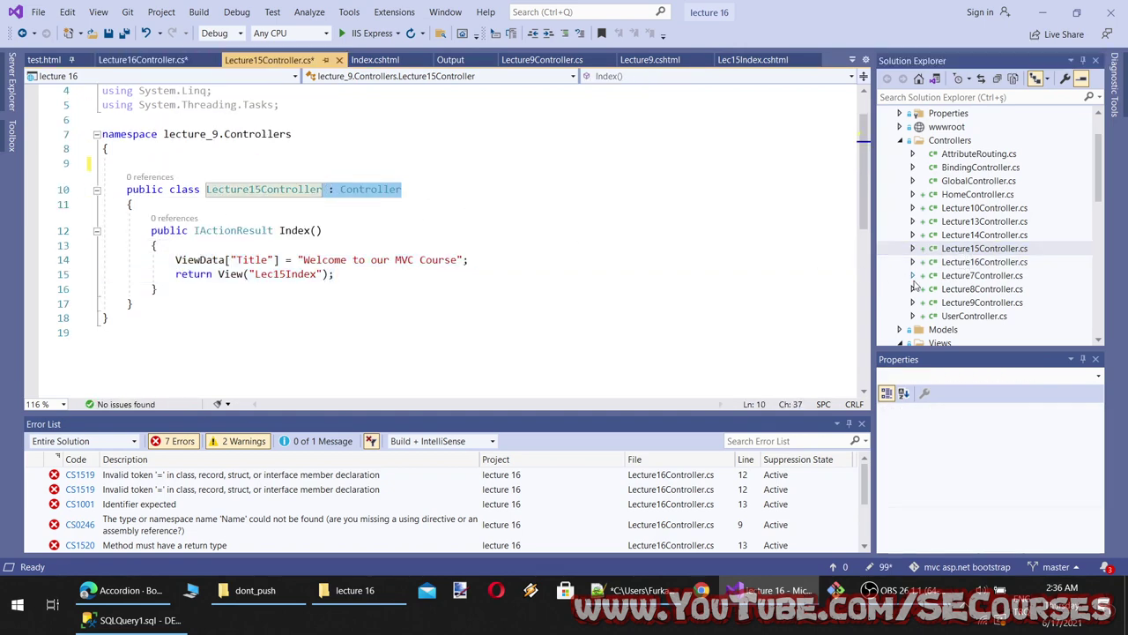
left_click(952, 263)
left_click(386, 231)
type(": Controller")
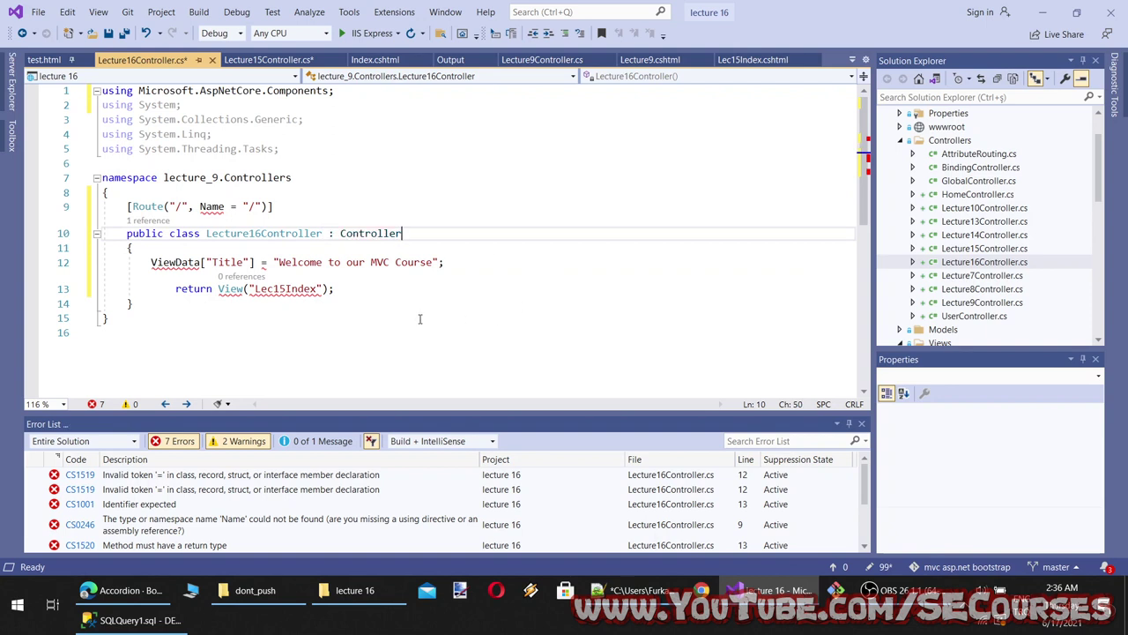
Inspect the suggested fixes for the ViewData error in Lecture16Controller
left_click(143, 303)
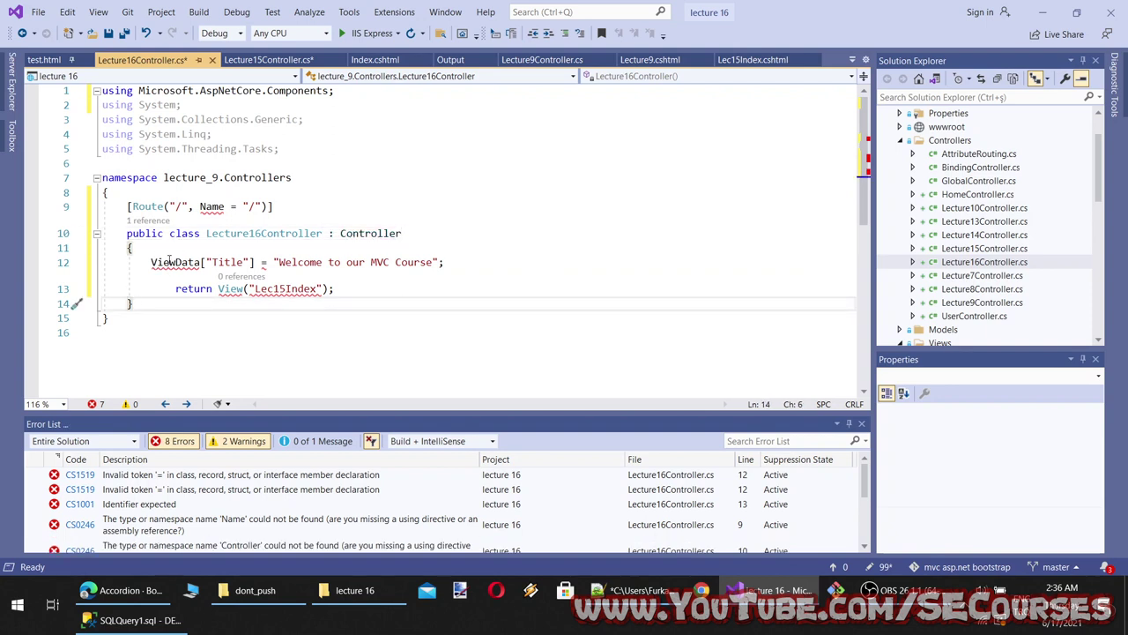
left_click(168, 262)
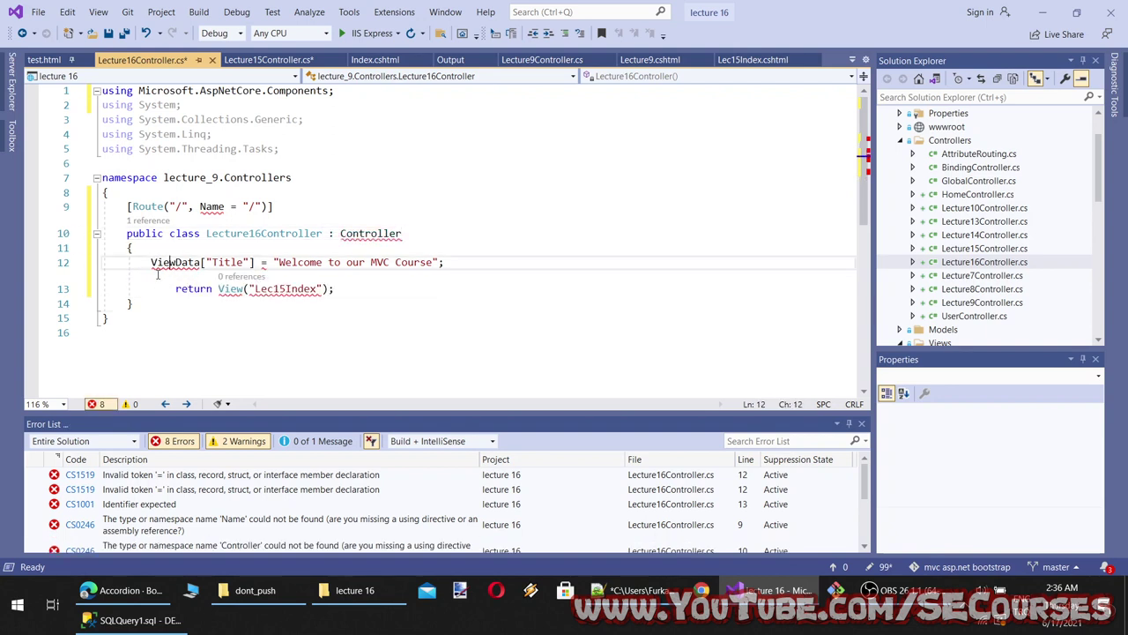
left_click(150, 278)
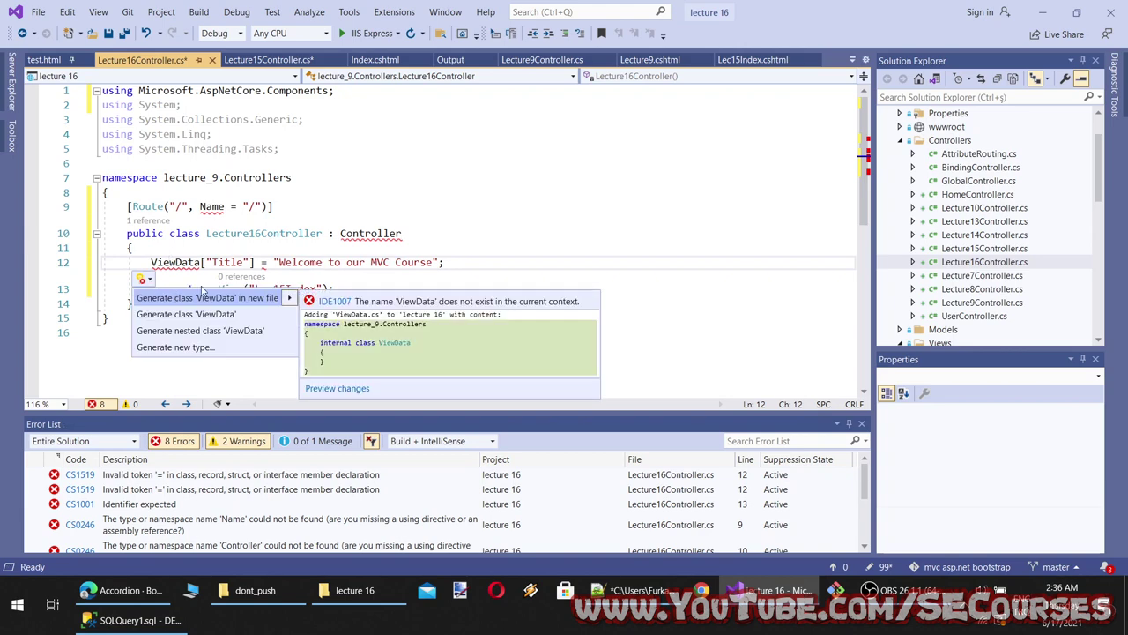
Replace Lecture16Controller's using lines with Lecture15Controller's and save the file
left_click(962, 261)
left_click(970, 248)
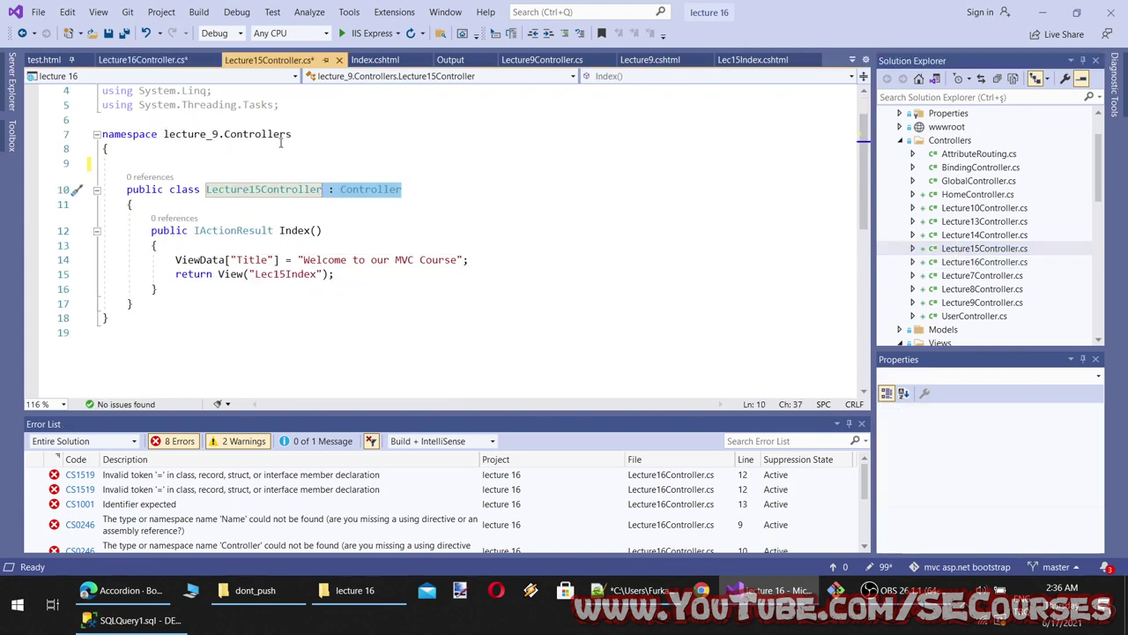
scroll(287, 148, "up", 1)
left_click_drag(286, 148, 97, 90)
key("ctrl+c")
left_click(969, 262)
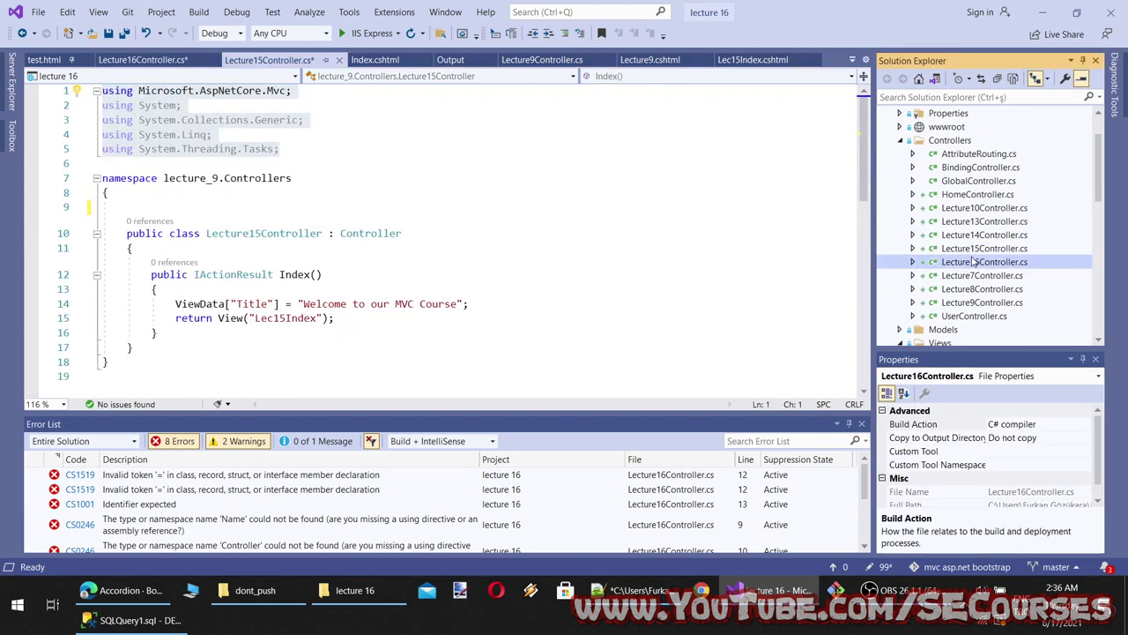
left_click_drag(279, 148, 97, 90)
key("ctrl+v")
key("ctrl+s")
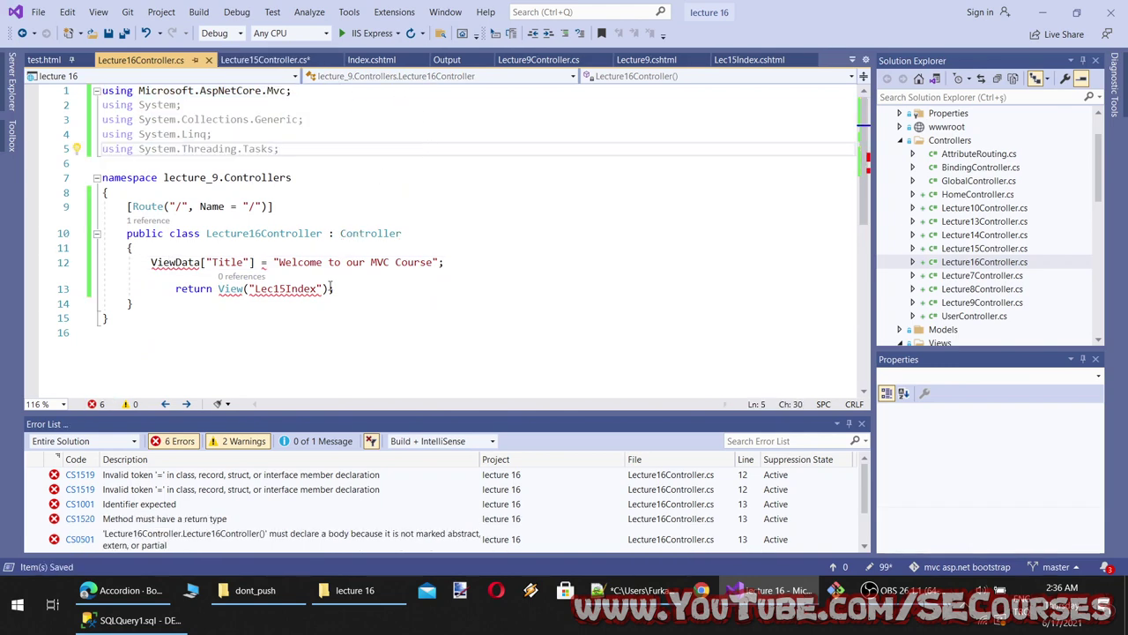
Close the error info, compare both controllers again, and save Lecture15Controller.cs
mouse_move(158, 266)
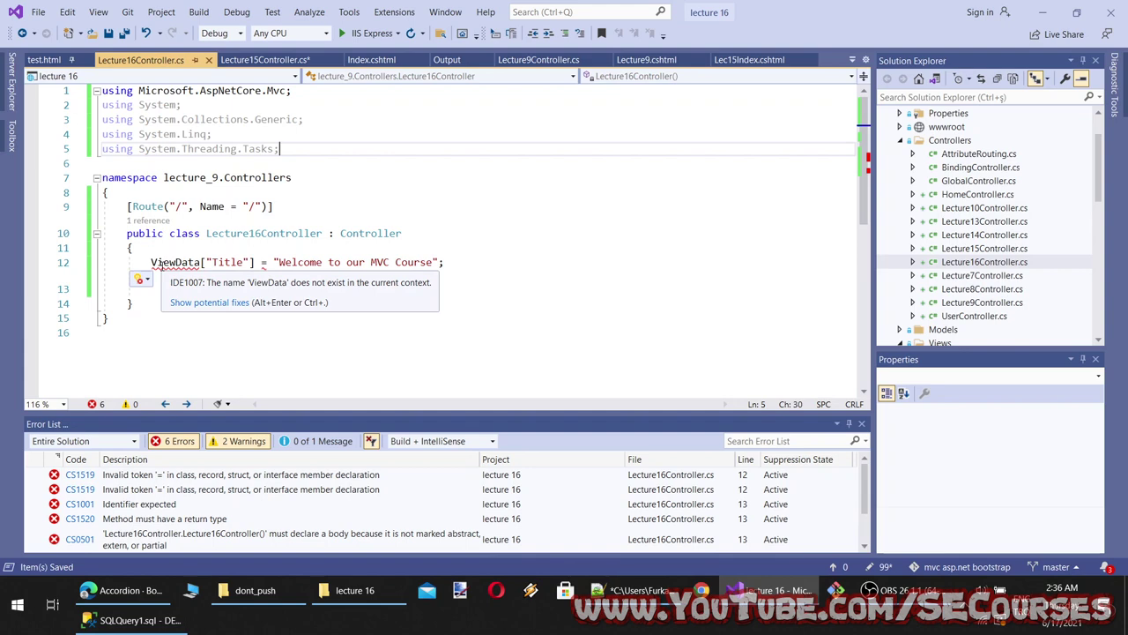
left_click(447, 178)
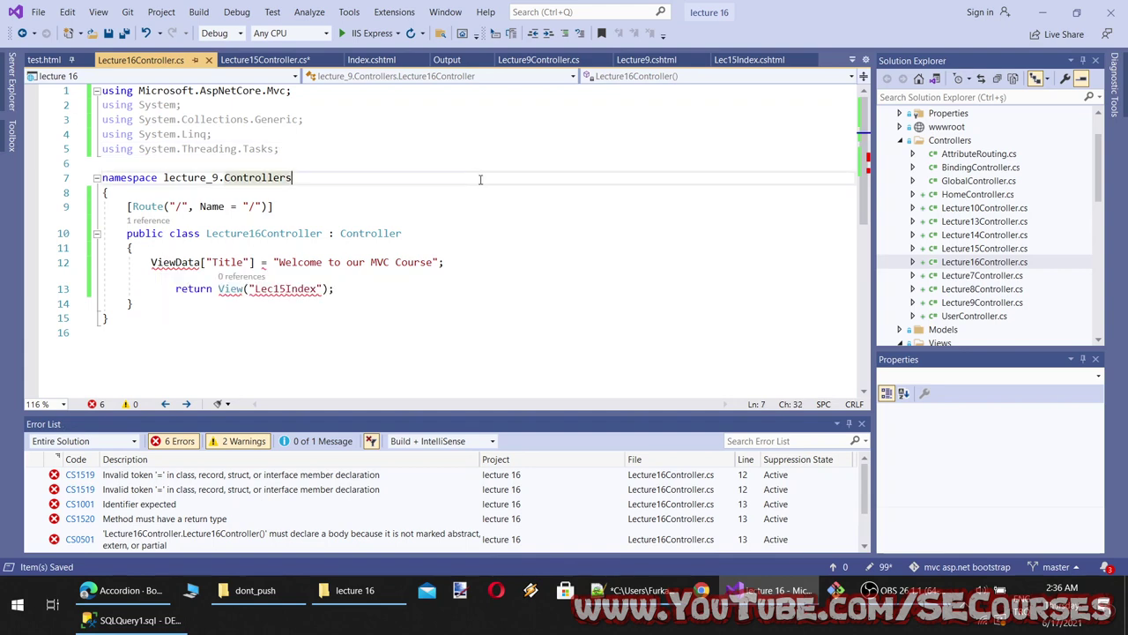
double_click(977, 250)
left_click(975, 262)
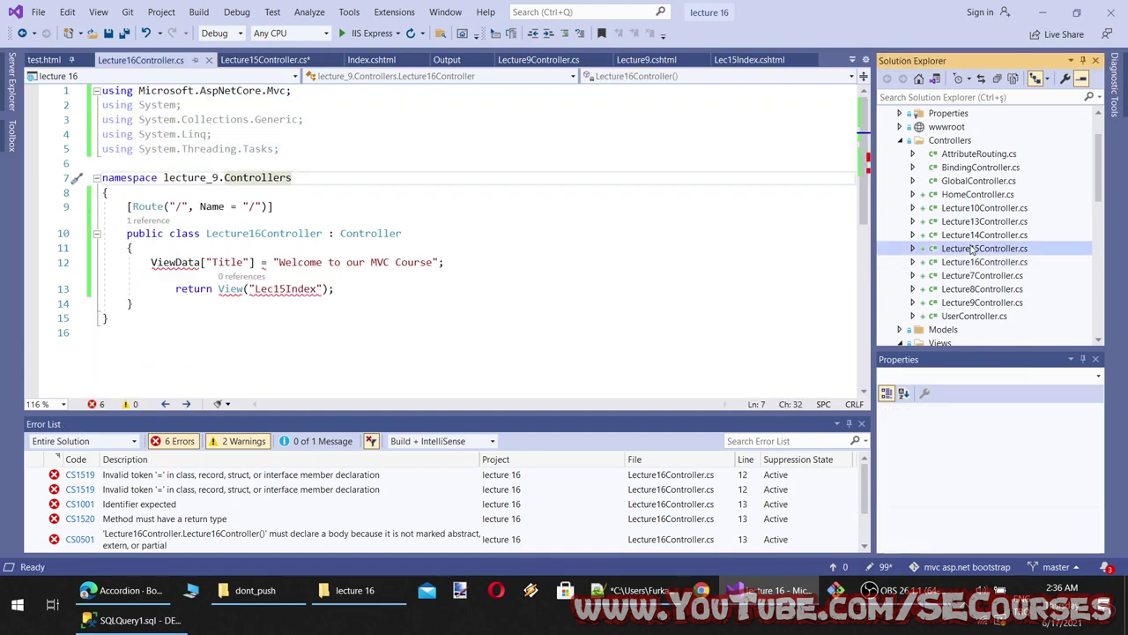
left_click(976, 249)
left_click(975, 262)
double_click(973, 262)
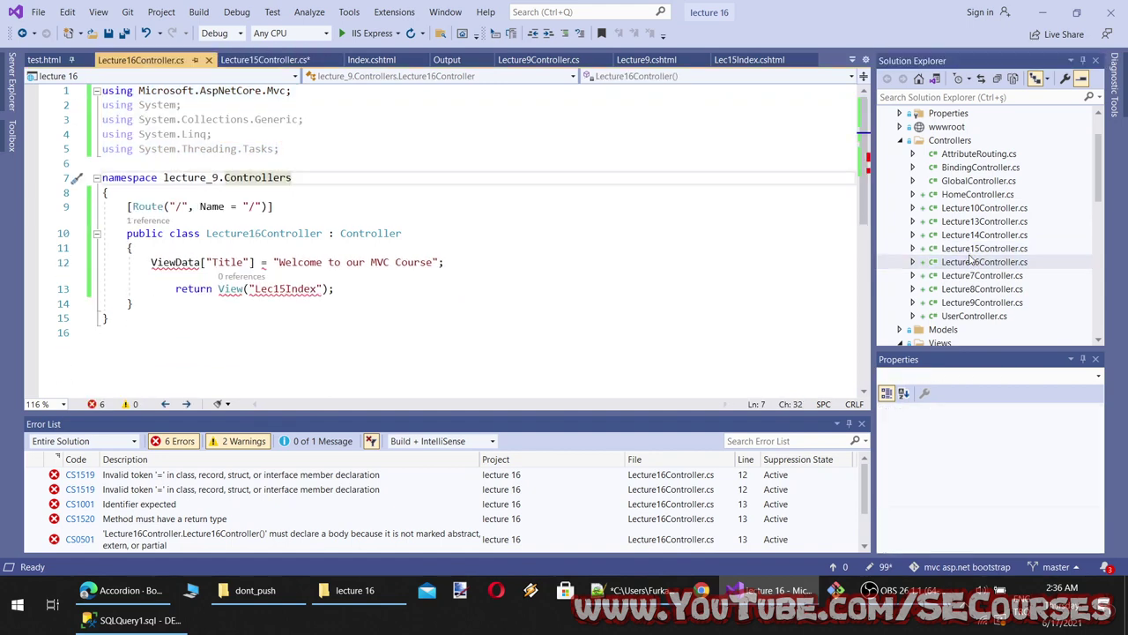
left_click(394, 262)
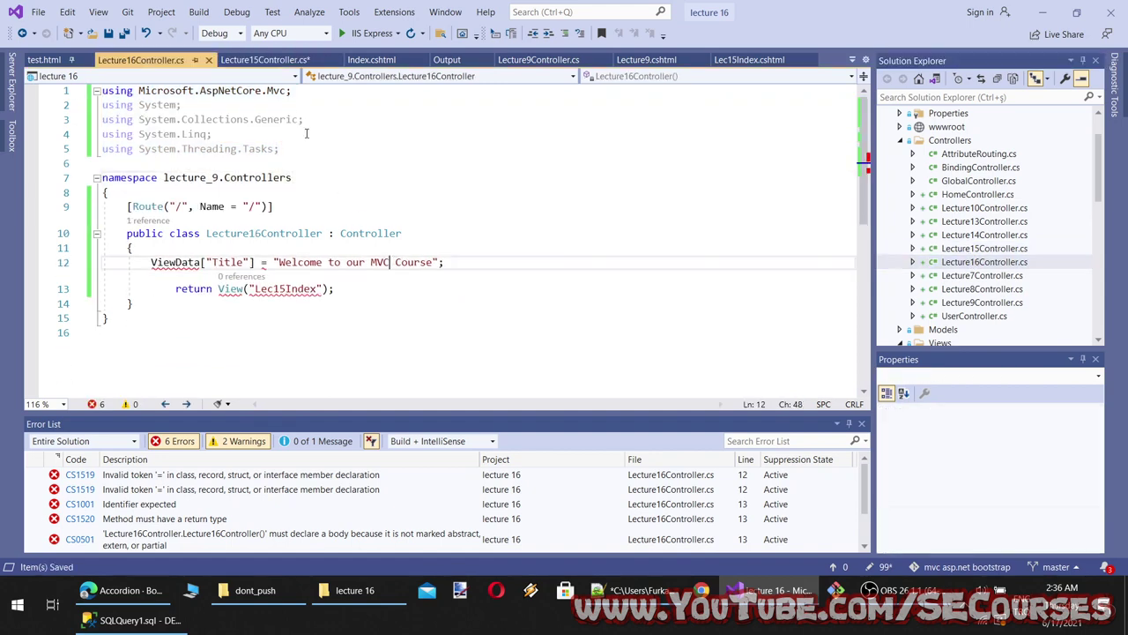
left_click(264, 59)
key("ctrl+s")
Review and dismiss the remaining ViewData fix suggestions in Lecture16Controller
left_click(149, 60)
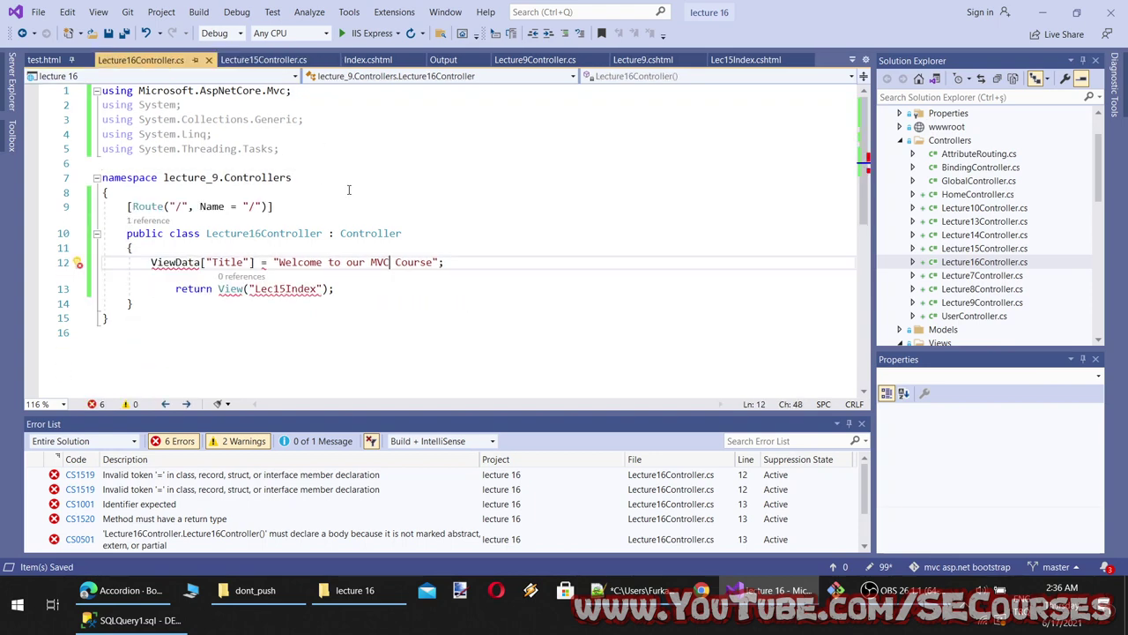
left_click(351, 194)
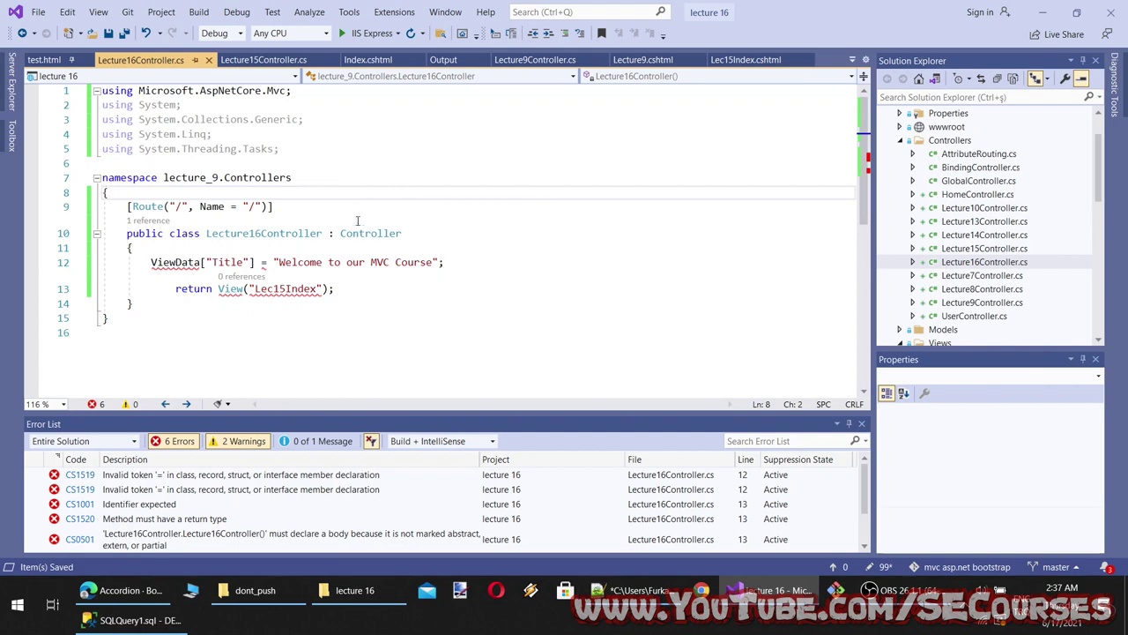
left_click(156, 280)
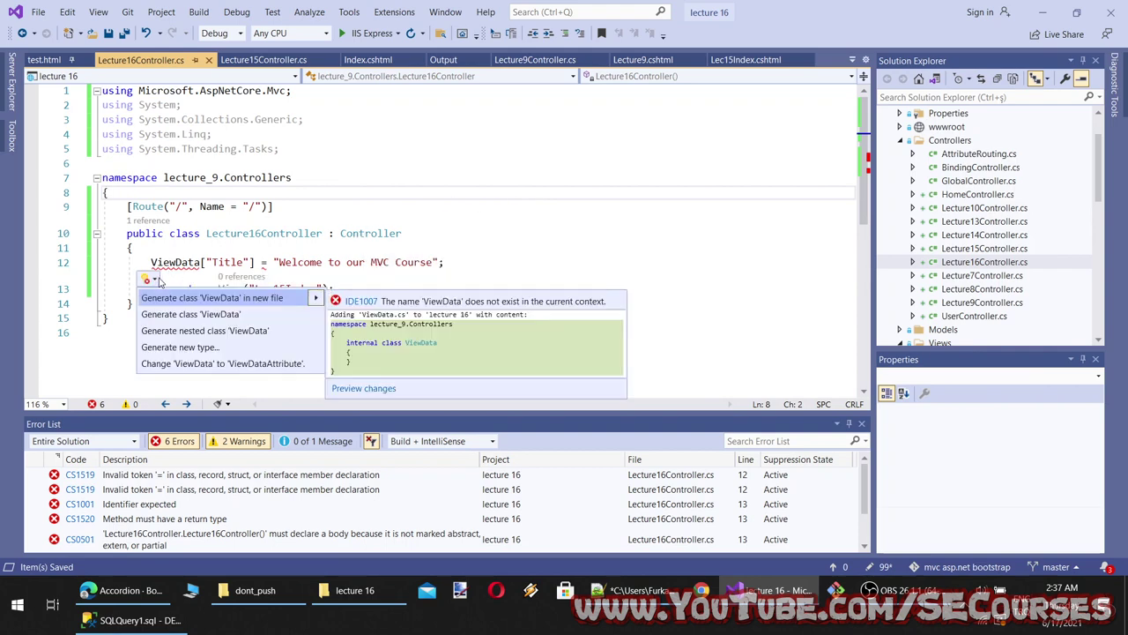
left_click(509, 219)
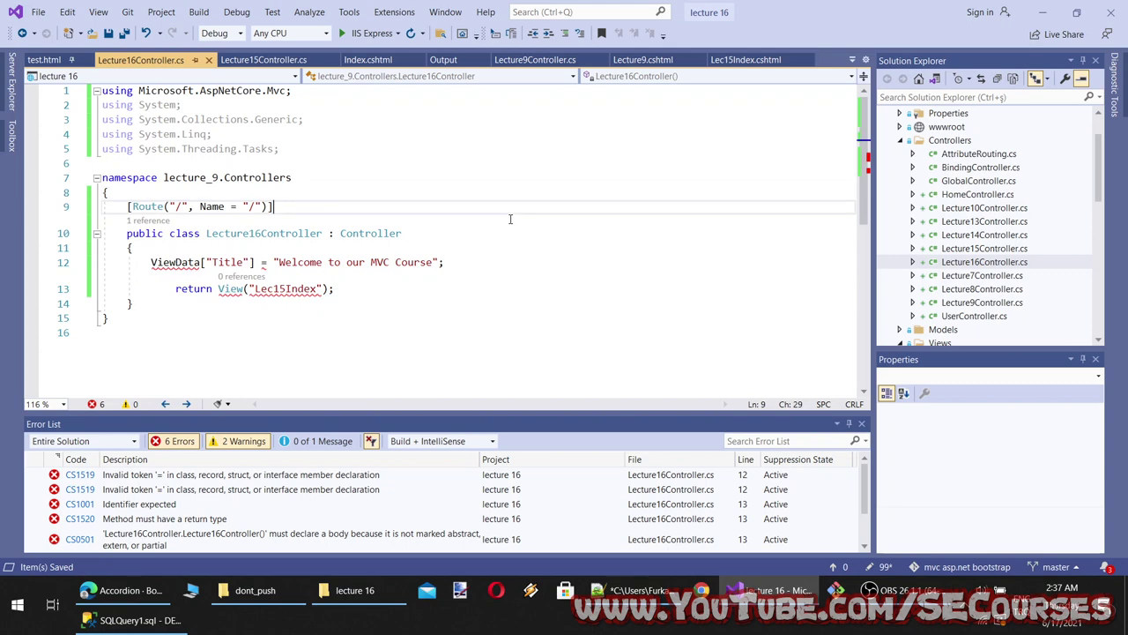
left_click(276, 289)
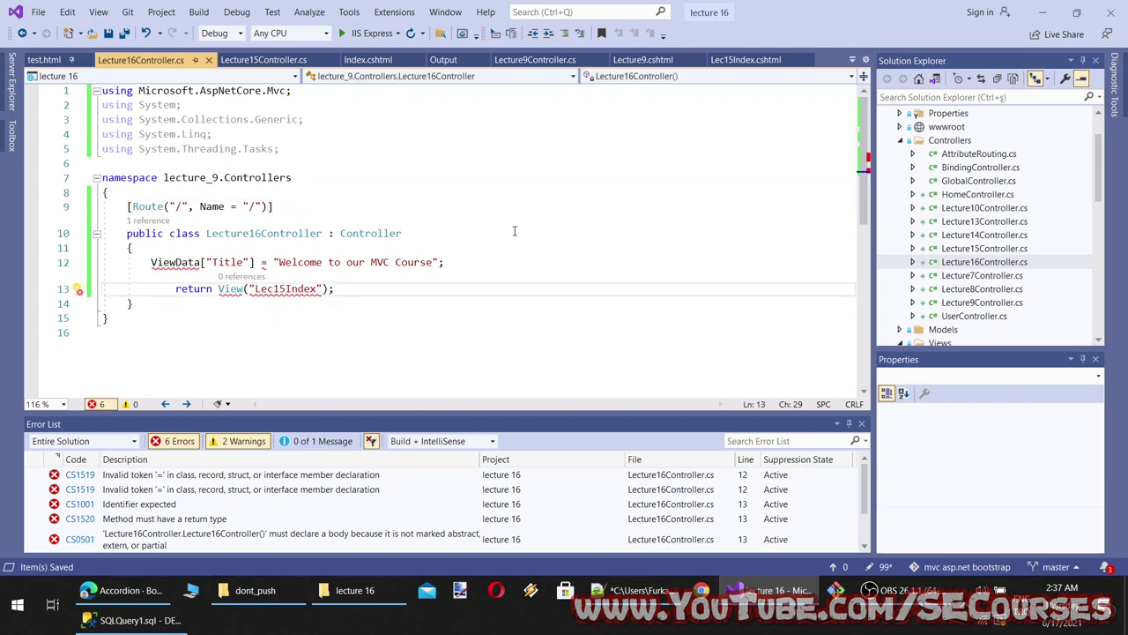
Compare Lecture16Controller against the Lecture15 and Lecture7 controllers
left_click(1010, 251)
left_click(1006, 264)
left_click(1009, 251)
double_click(1006, 275)
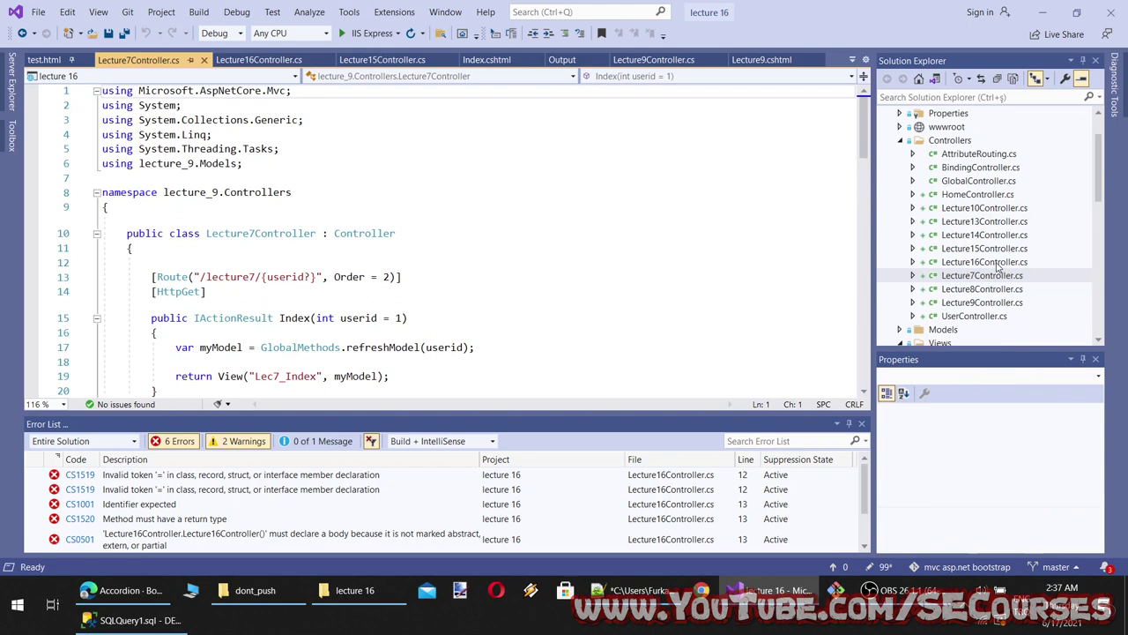
left_click(1006, 264)
left_click(996, 251)
left_click(993, 262)
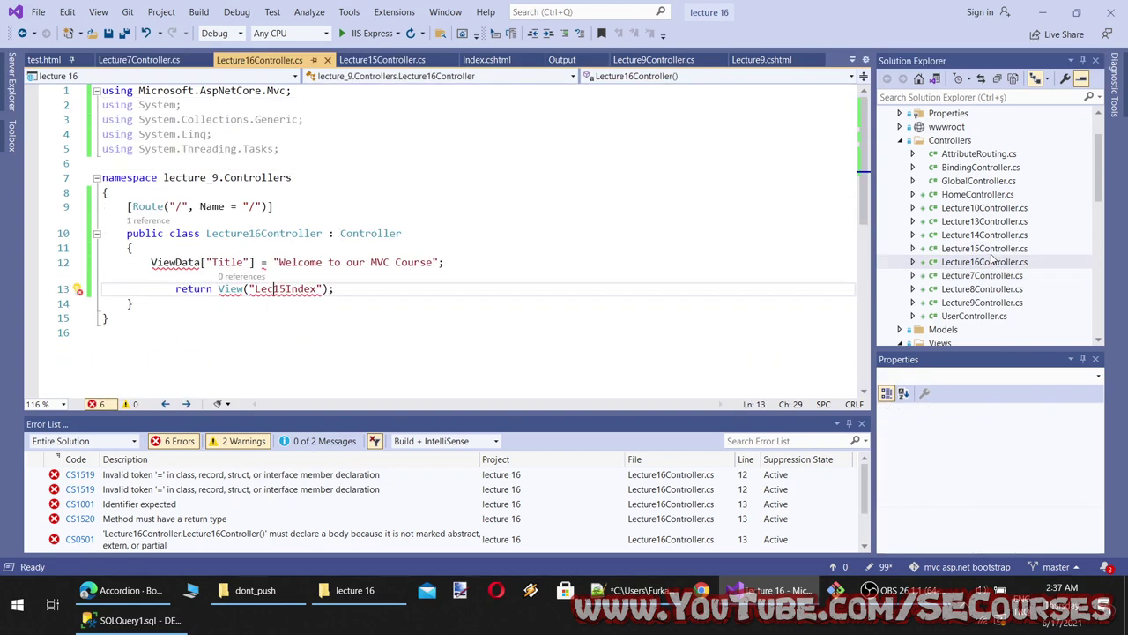
left_click(993, 250)
left_click(993, 262)
left_click(994, 249)
Close both controller tabs and reopen Lecture16Controller.cs
left_click(328, 59)
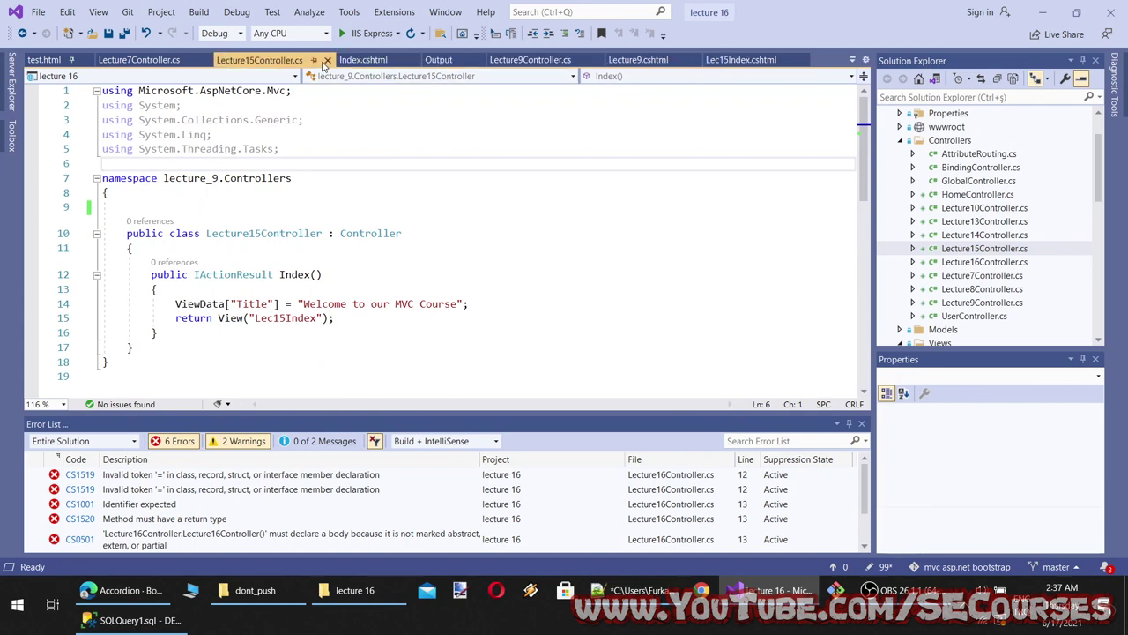
left_click(328, 59)
left_click(985, 261)
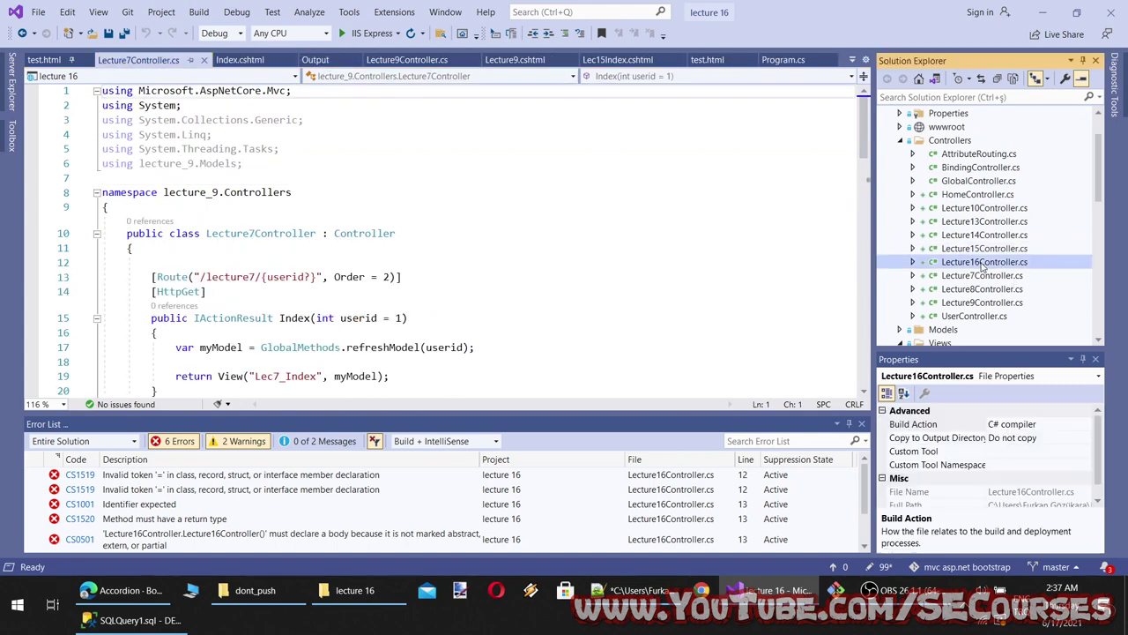
left_click(427, 182)
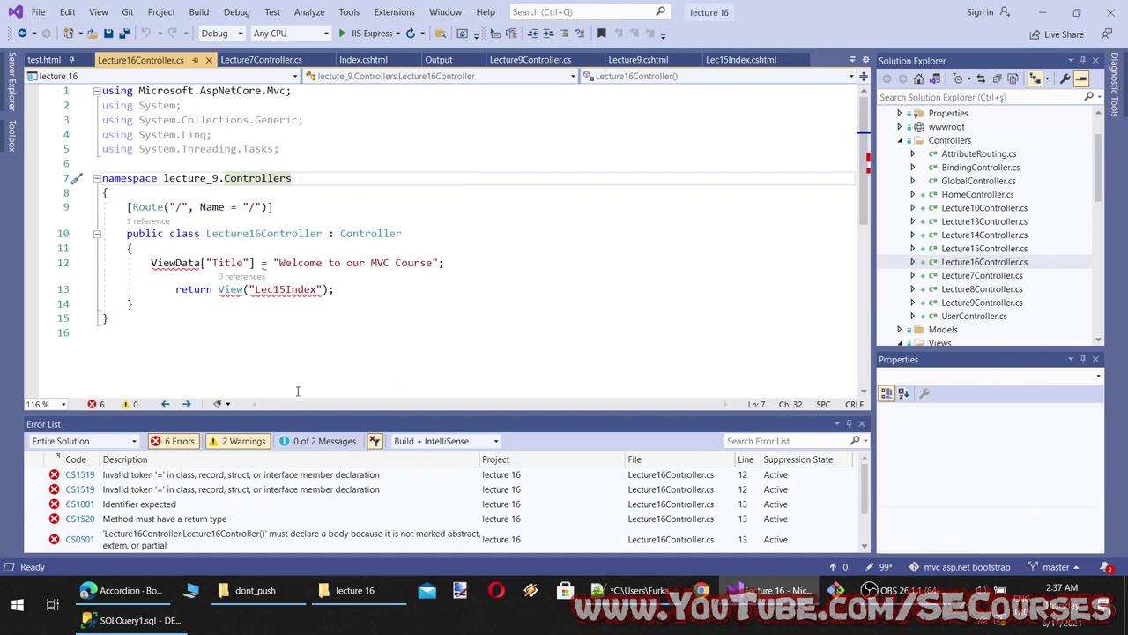
Jump to the ViewData and missing-return-type errors, then reopen Lecture15Controller.cs
scroll(248, 486, "down", 2)
double_click(233, 490)
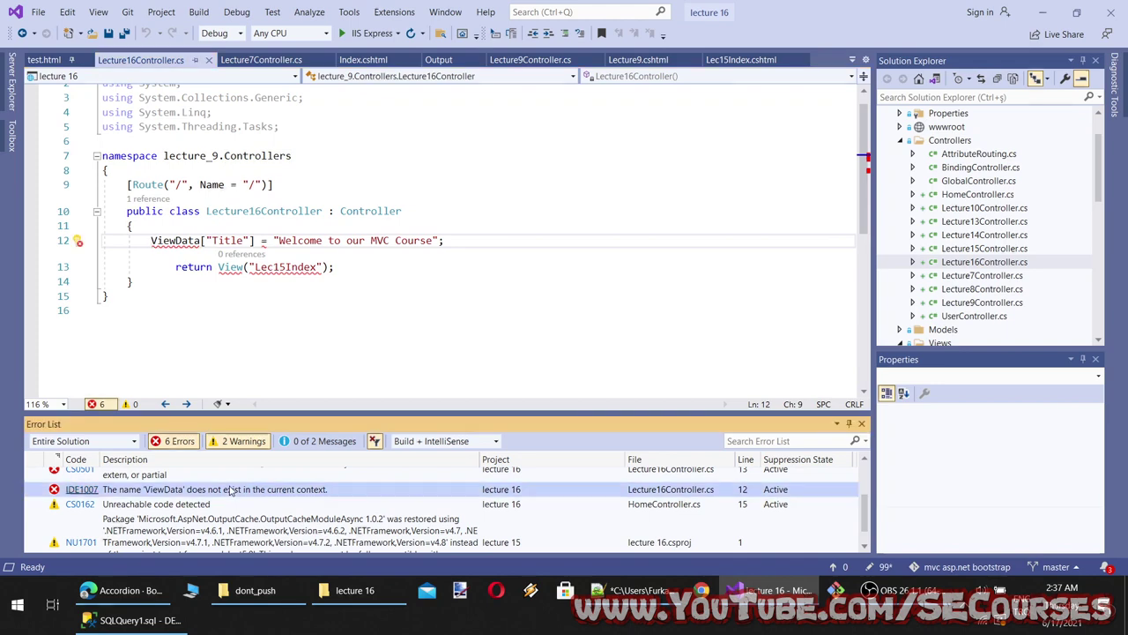
scroll(228, 494, "up", 1)
double_click(221, 499)
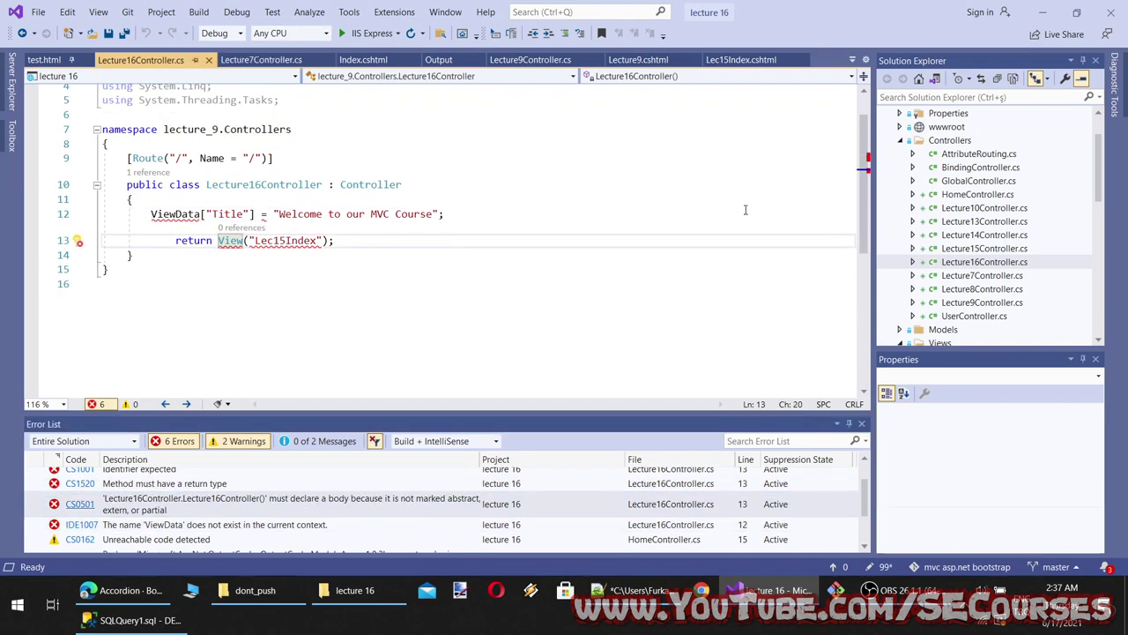
left_click(995, 262)
double_click(989, 251)
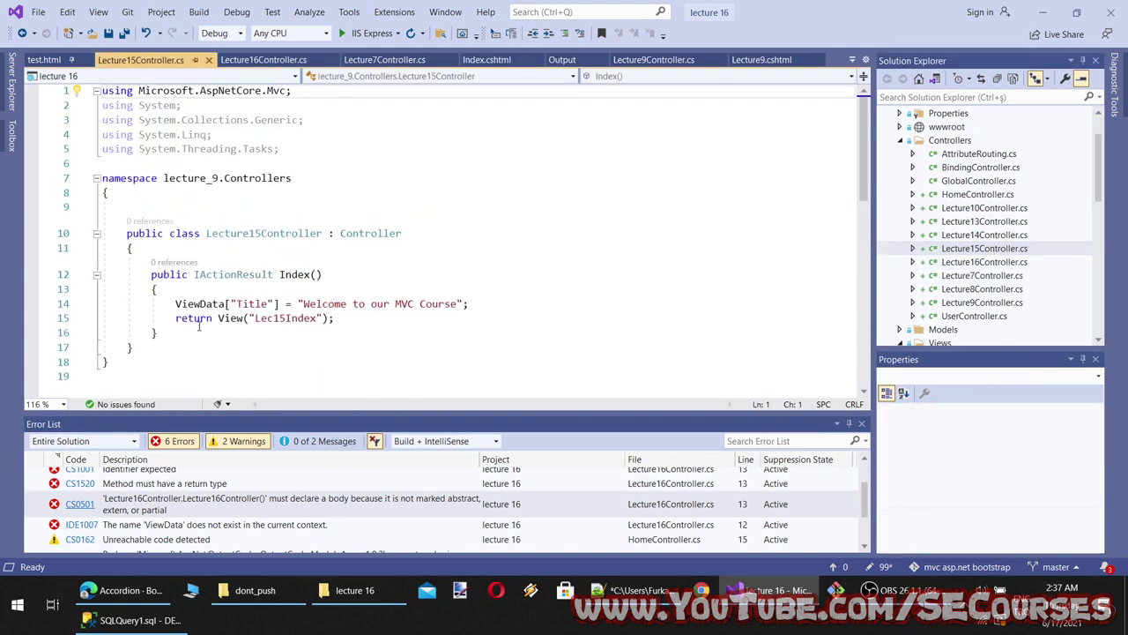
Paste Lecture15's Index() method over Lecture16Controller's old ViewData and return lines, and save
left_click_drag(200, 331, 142, 273)
key("ctrl+c")
left_click(264, 59)
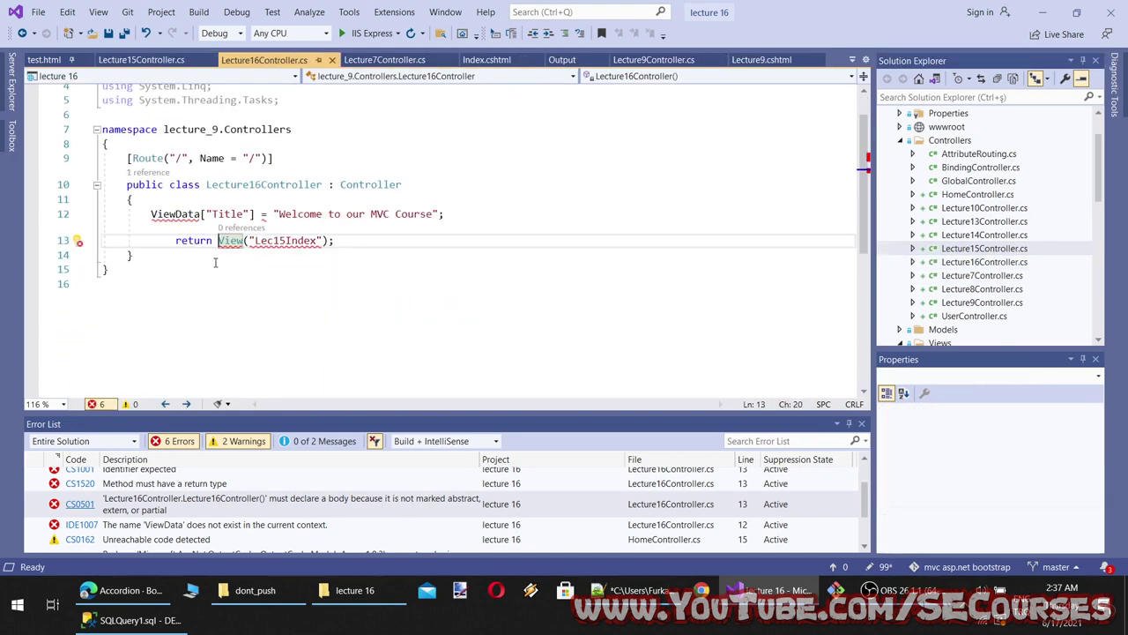
left_click_drag(355, 244, 141, 214)
key("ctrl+v")
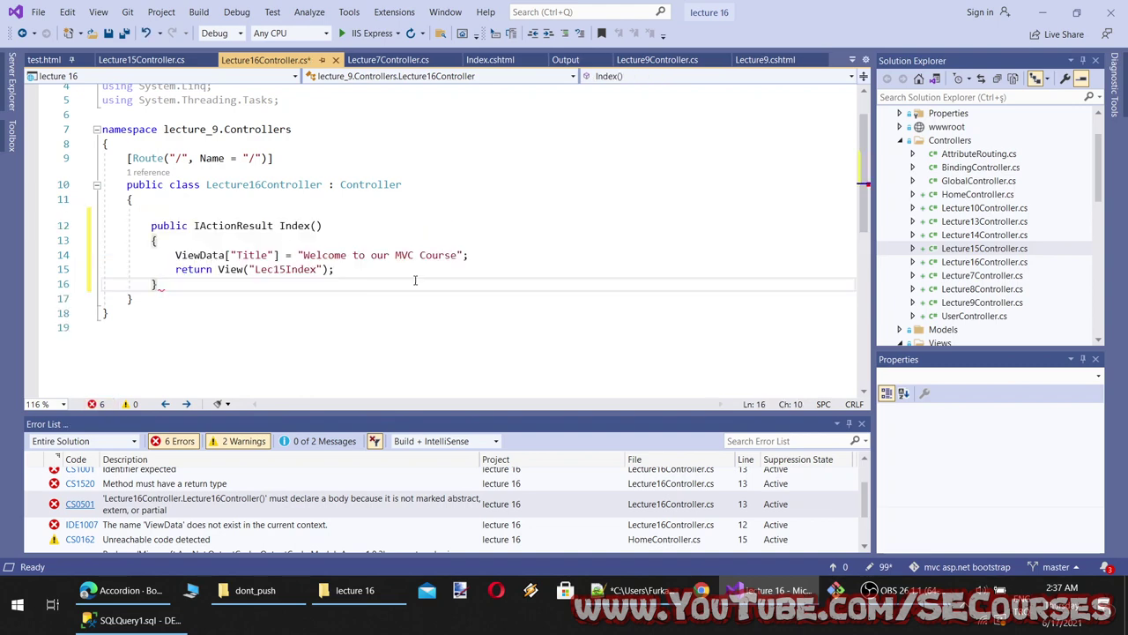
key("ctrl+s")
Change the returned view name from 'Lec15Index' to 'Index'
double_click(307, 270)
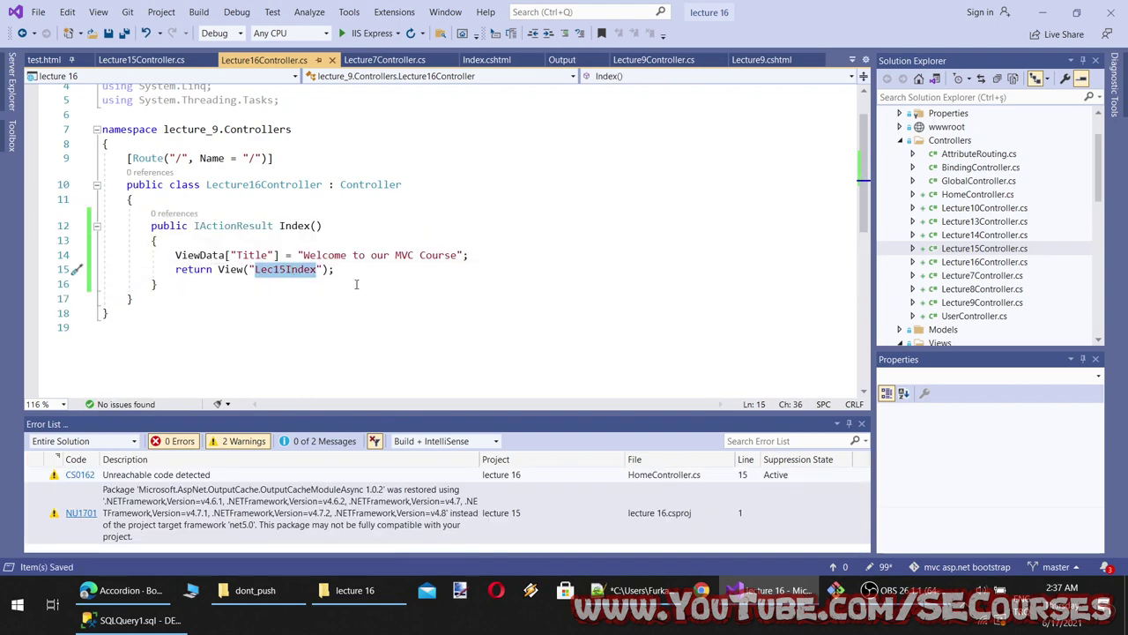
key("BackSpace")
type("Index")
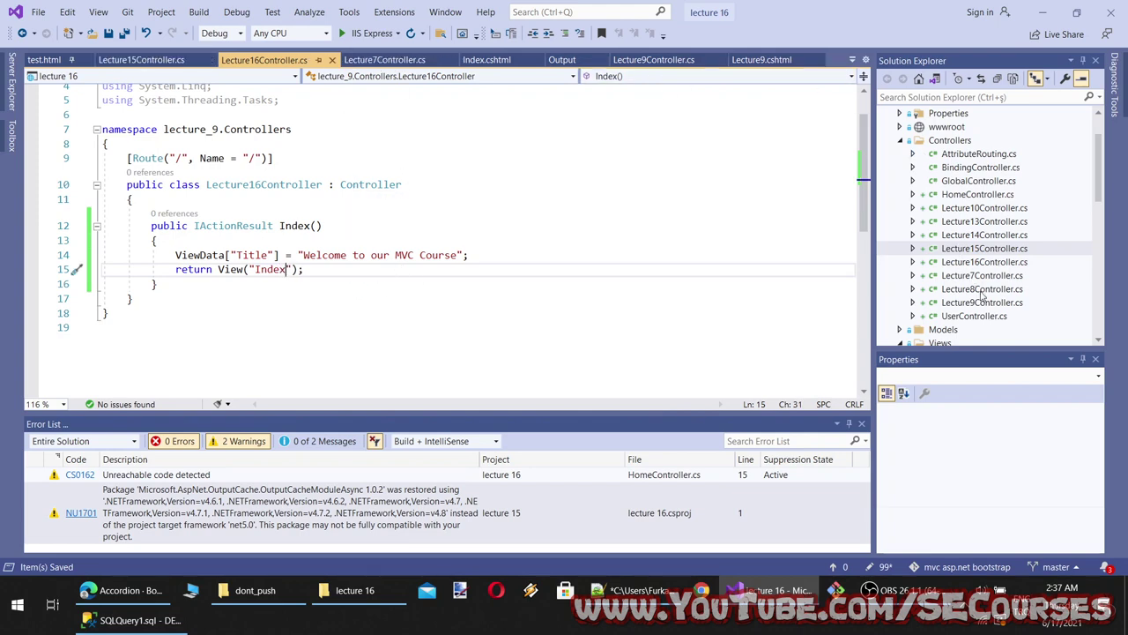
scroll(983, 296, "down", 9)
Open Views/Lecture16/Index.cshtml and copy the Bootstrap accordion example markup from the docs
double_click(978, 168)
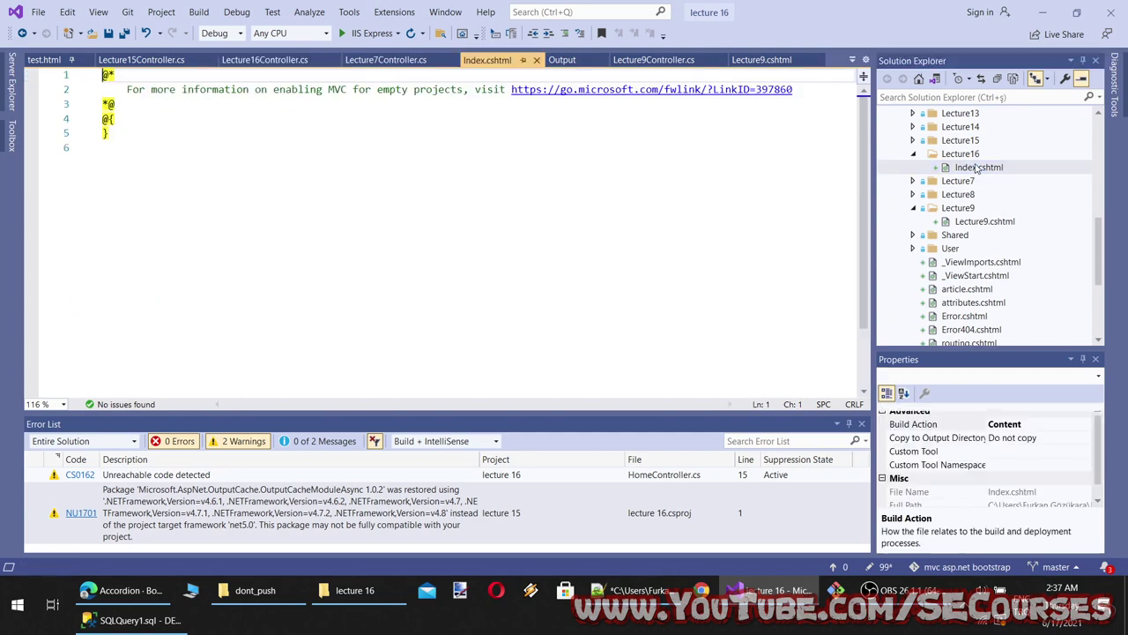
left_click(139, 597)
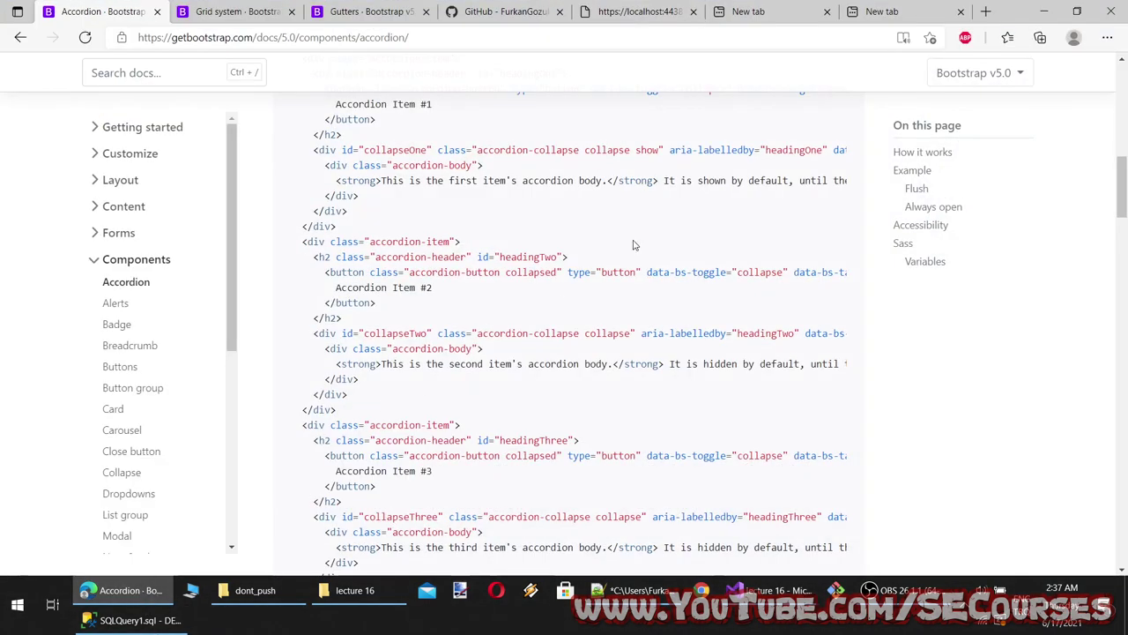
scroll(635, 244, "up", 5)
scroll(806, 364, "down", 2)
scroll(807, 364, "down", 1)
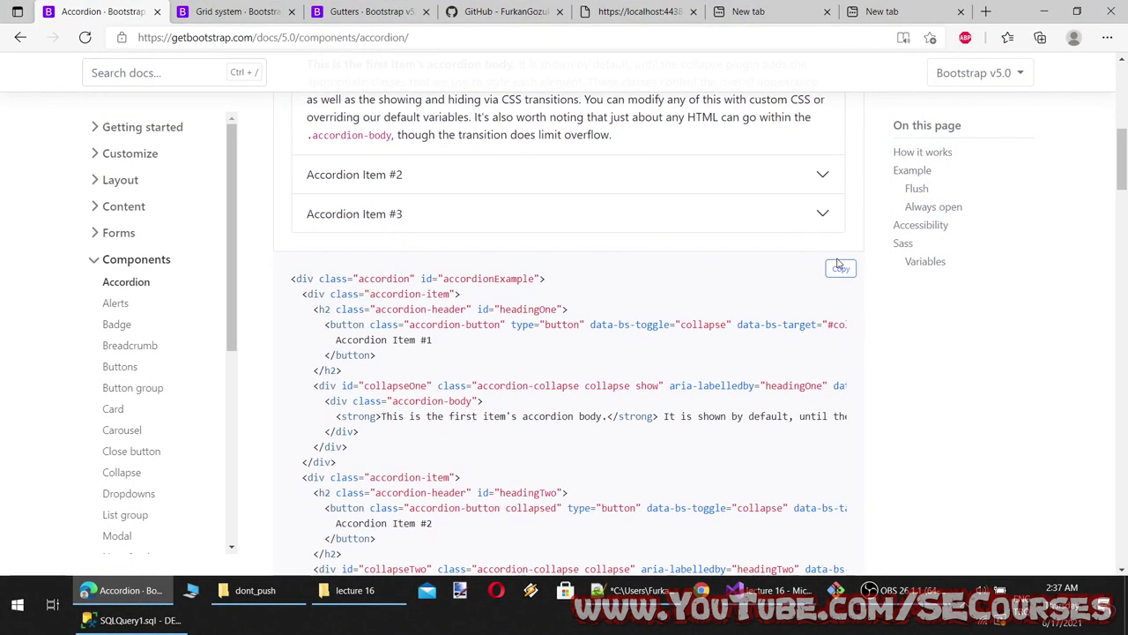
left_click(841, 270)
key("alt+Tab")
left_click(234, 330)
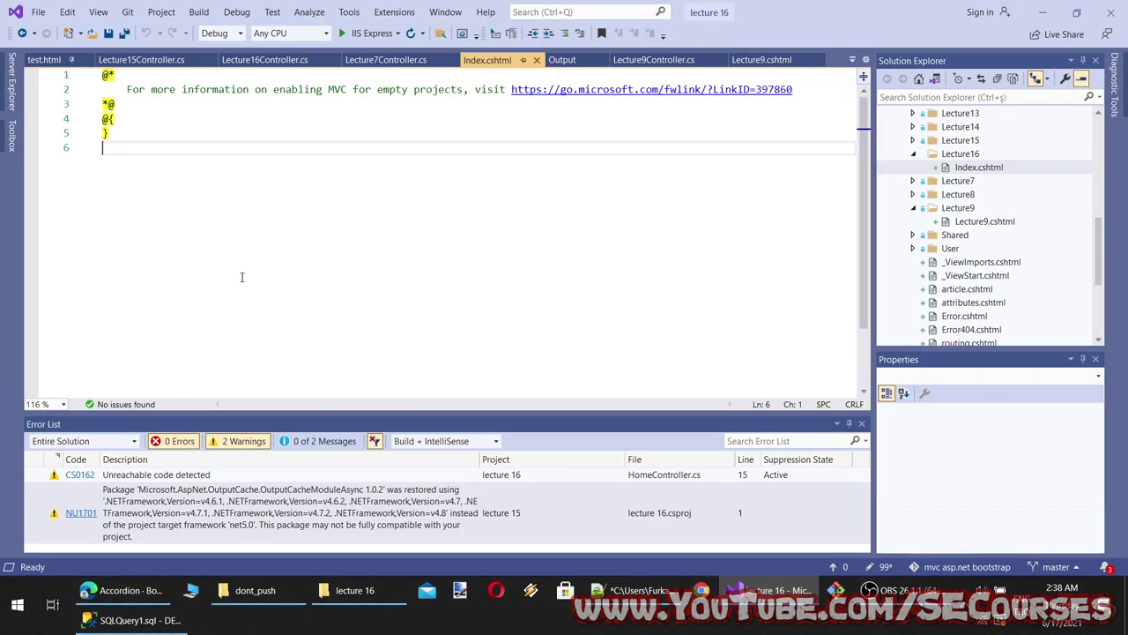
Paste the Bootstrap accordion markup into Index.cshtml and save it
key("Return")
key("ctrl+v")
key("ctrl+s")
scroll(231, 277, "up", 9)
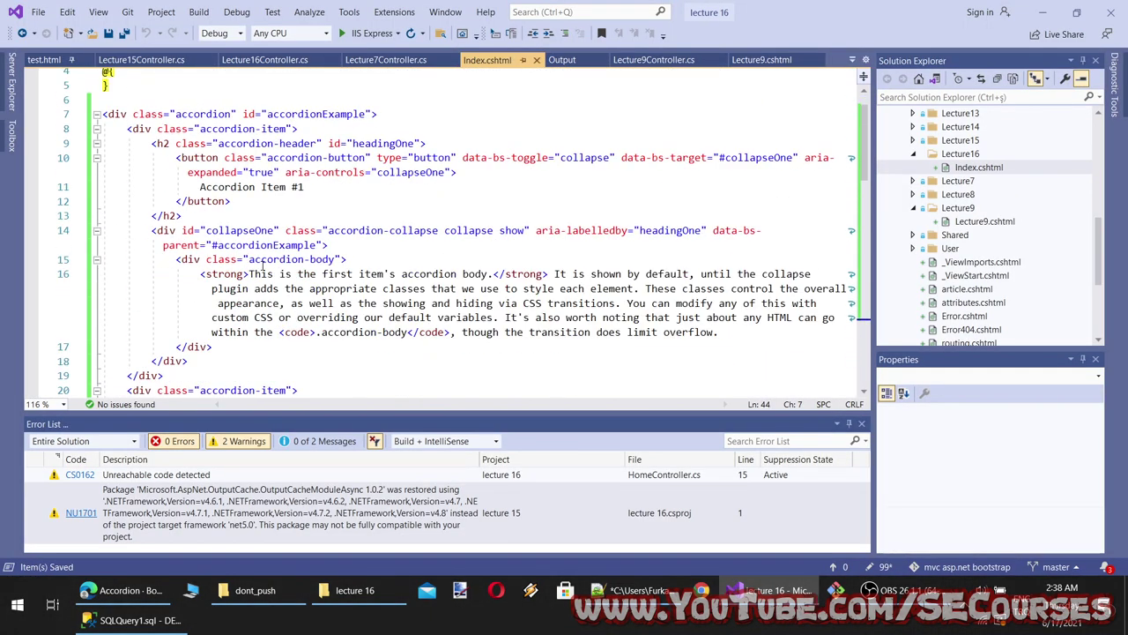
Review the accordion, accordion-item, accordion-header, accordion-button classes, collapse toggle, #collapseOne target and aria-controls
double_click(205, 161)
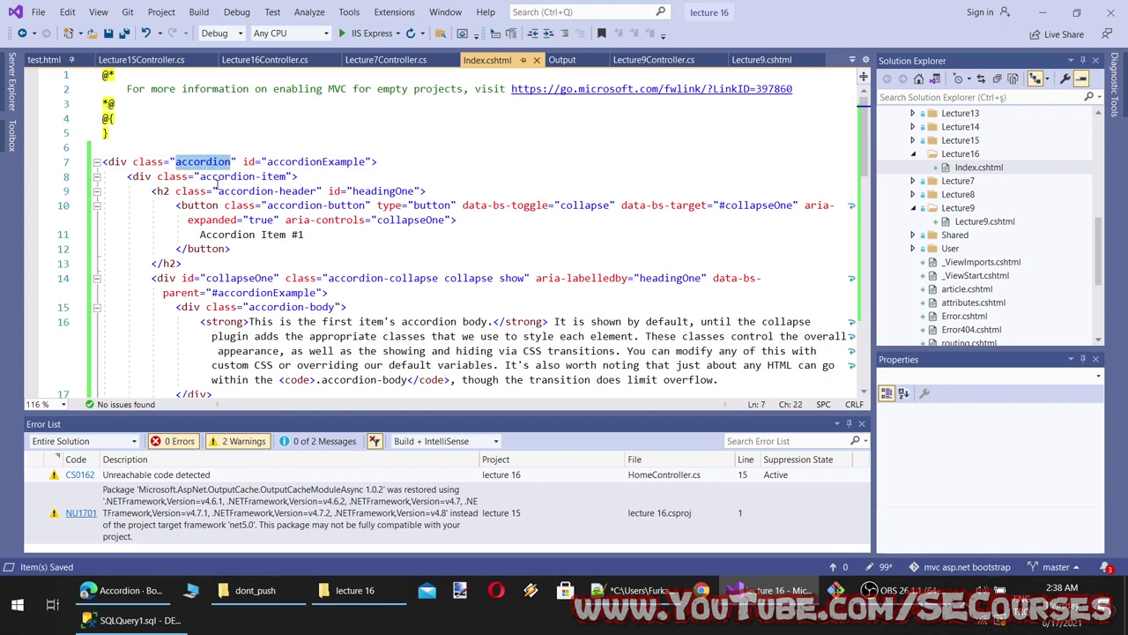
double_click(211, 178)
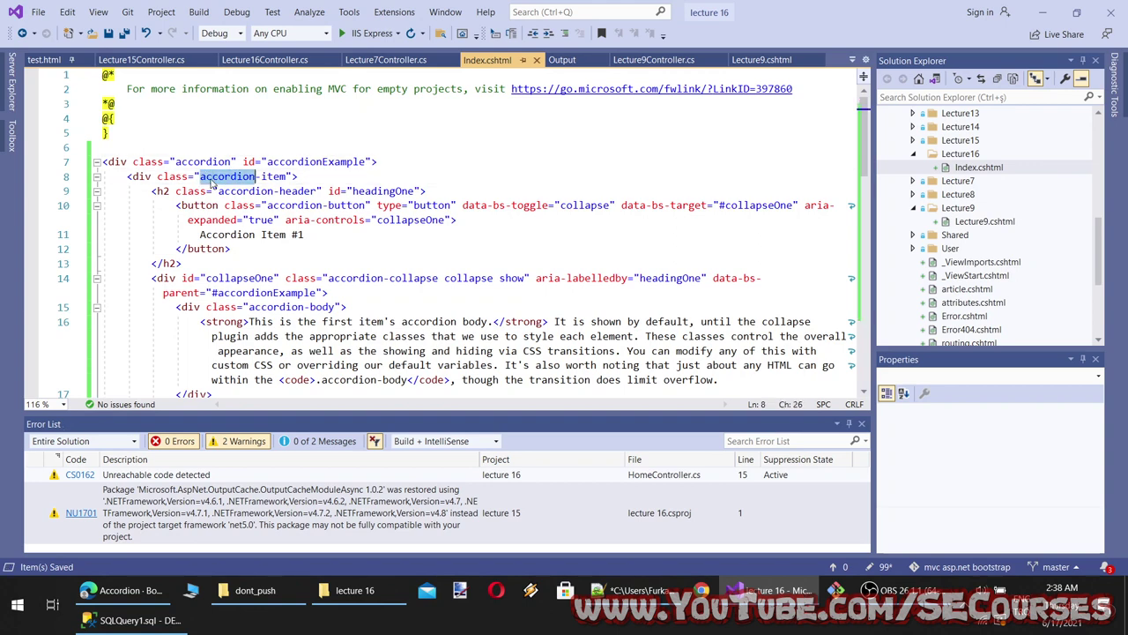
double_click(296, 191)
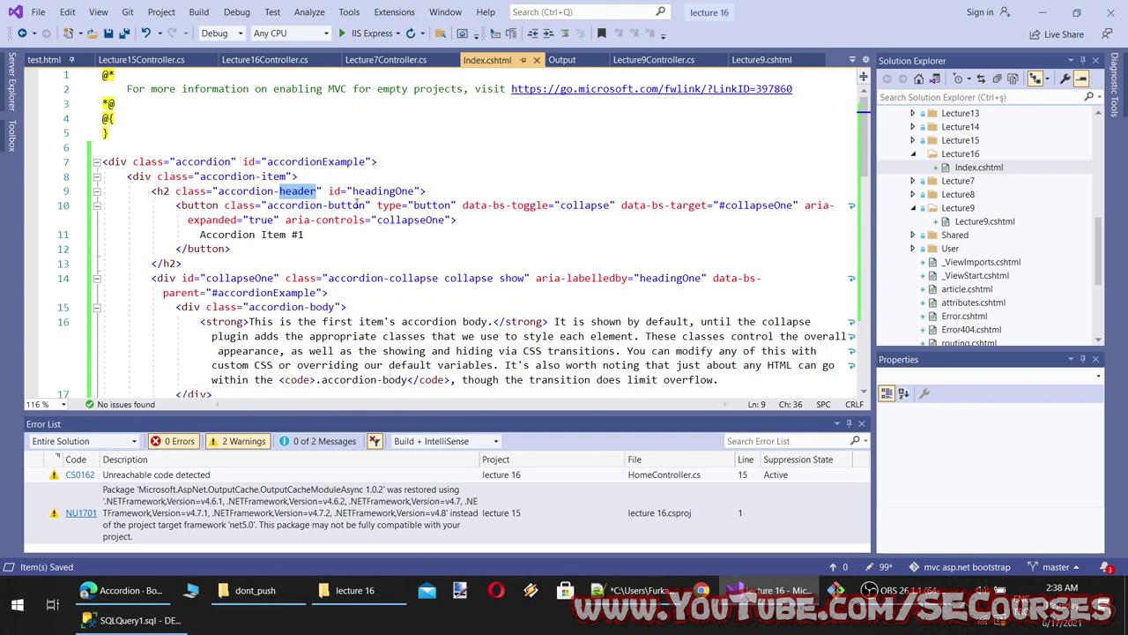
double_click(358, 205)
double_click(585, 206)
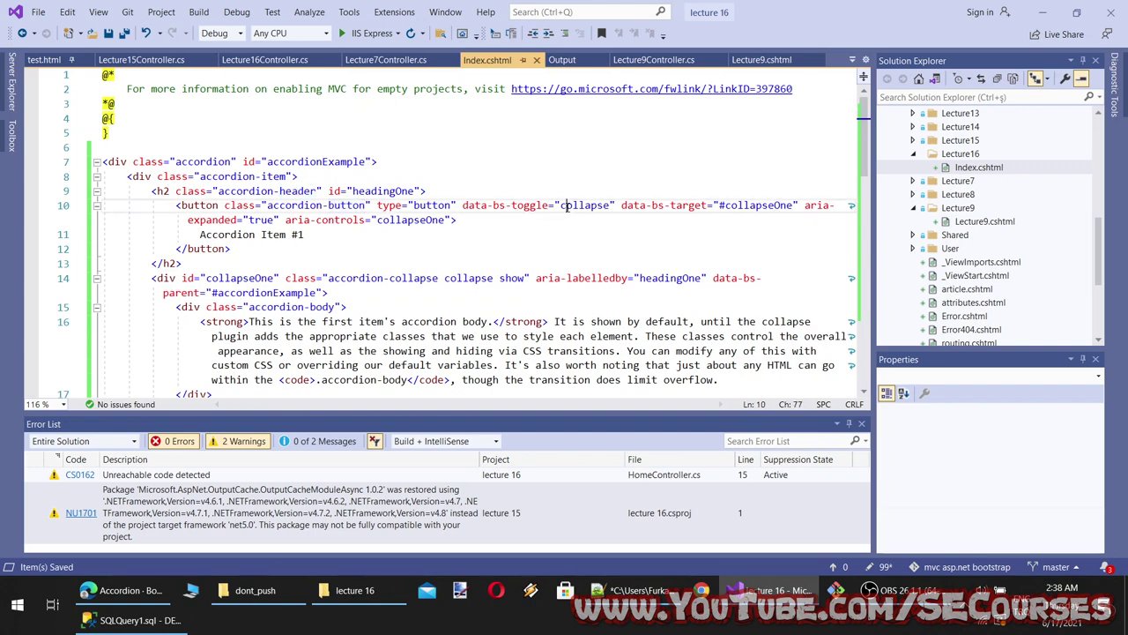
double_click(778, 204)
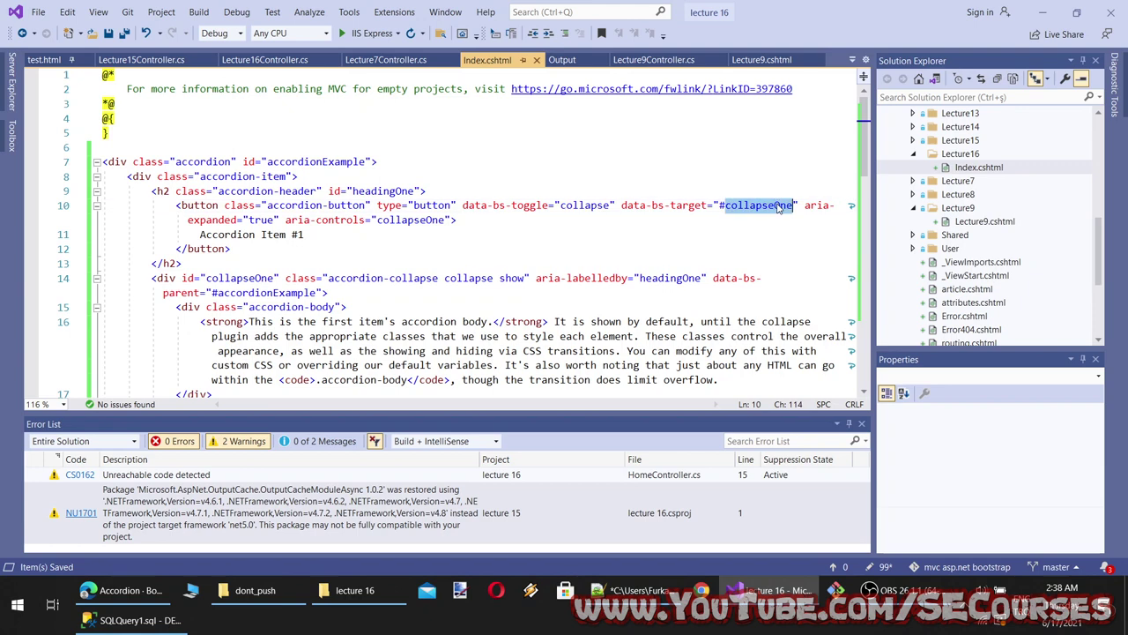
double_click(400, 220)
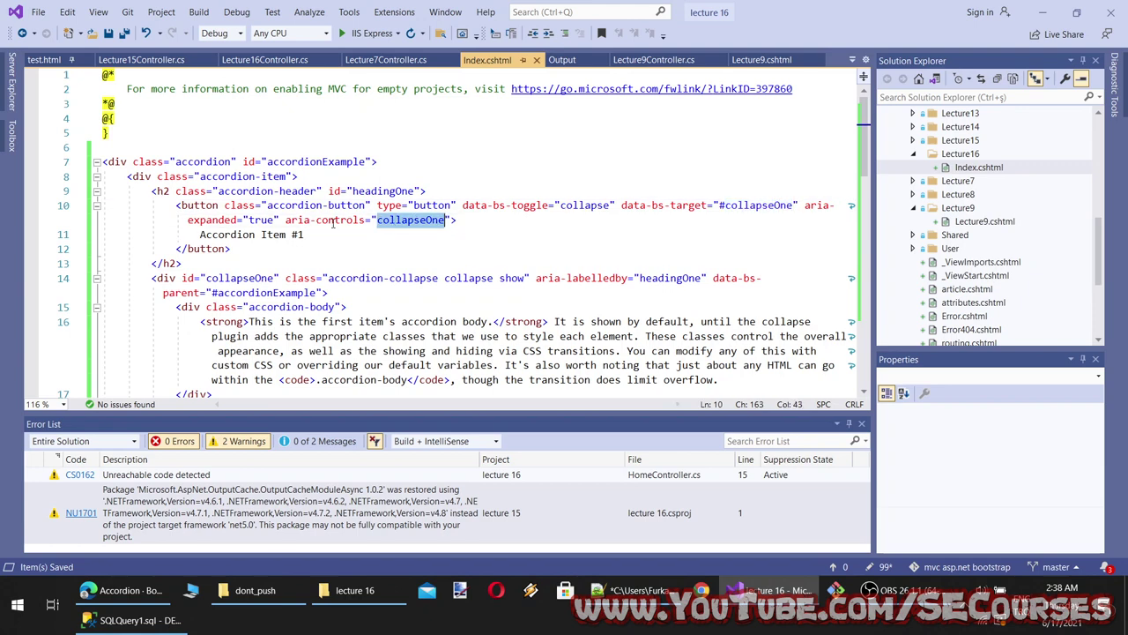
Review the first body's collapseOne id and its headingOne label reference
left_click(233, 249)
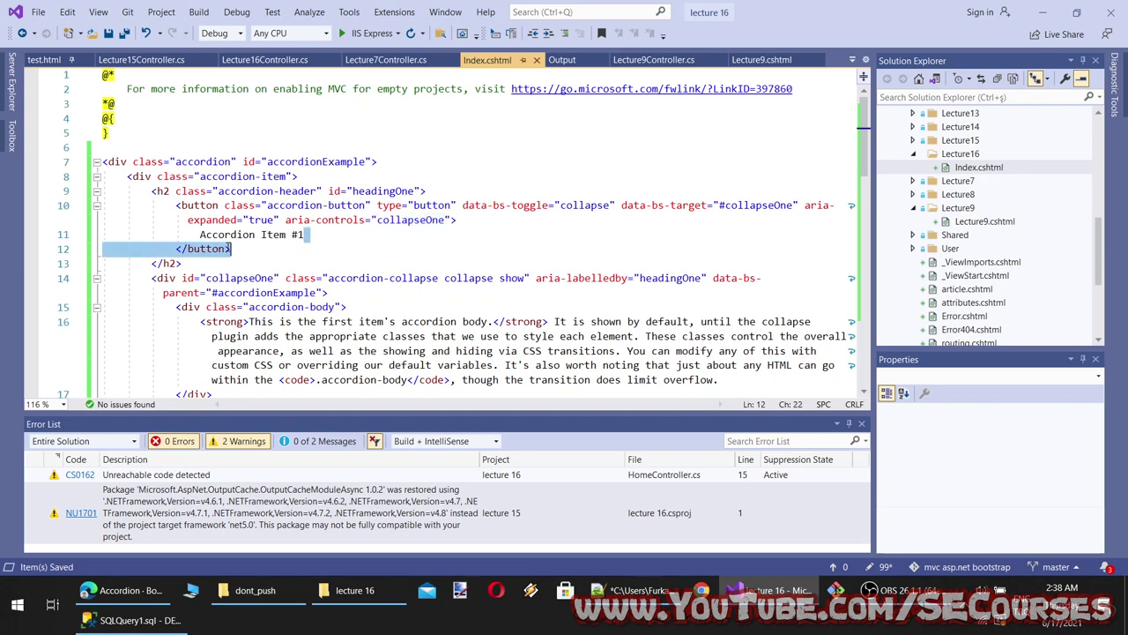
scroll(208, 268, "down", 1)
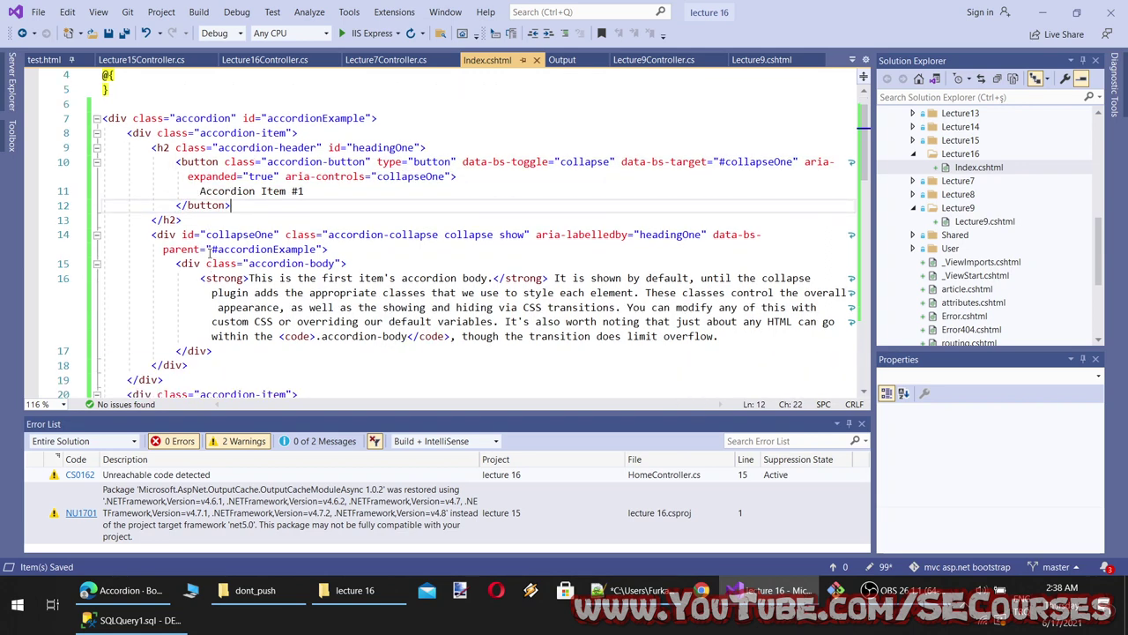
double_click(248, 234)
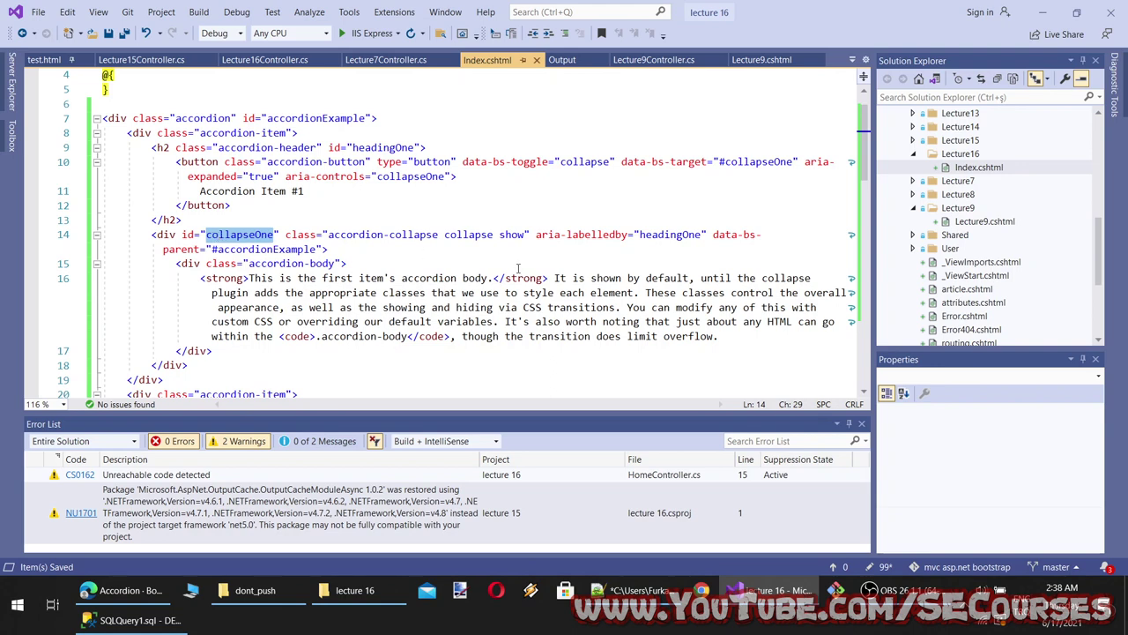
double_click(679, 235)
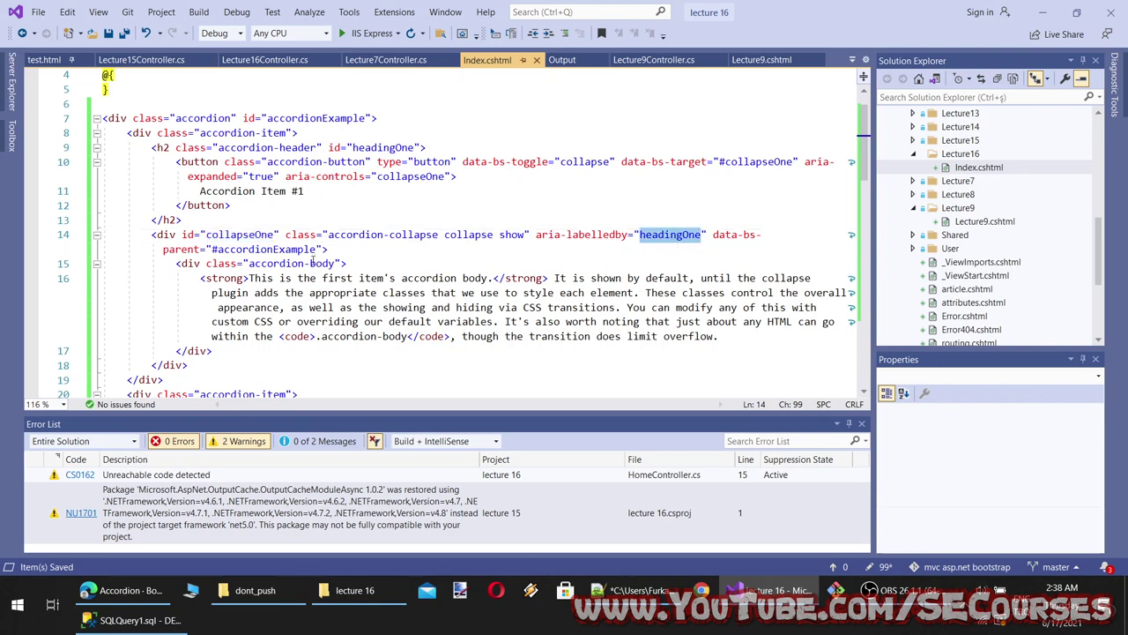
Run the site with IIS Express, then match collapseOne with its aria-controls and #collapseOne target
left_click(369, 33)
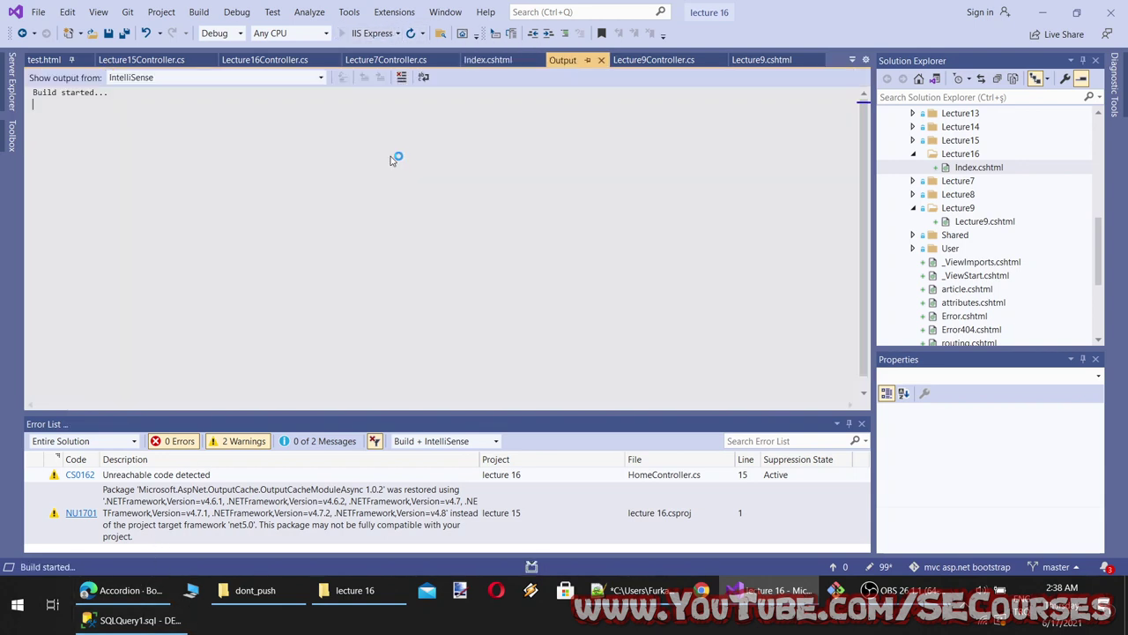
left_click(492, 59)
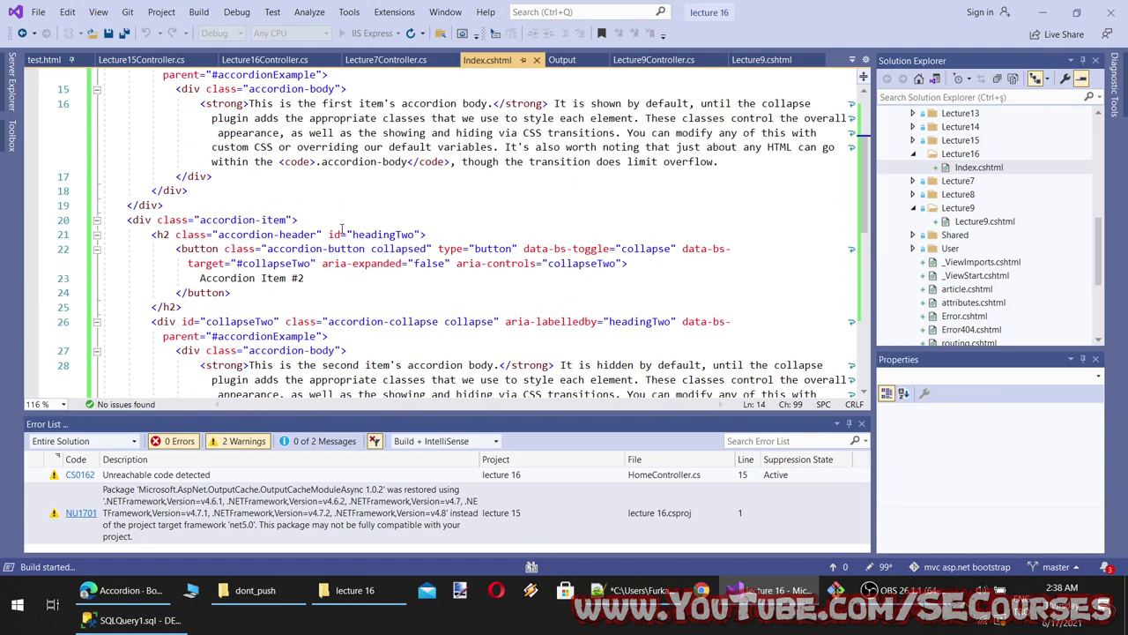
scroll(340, 229, "down", 10)
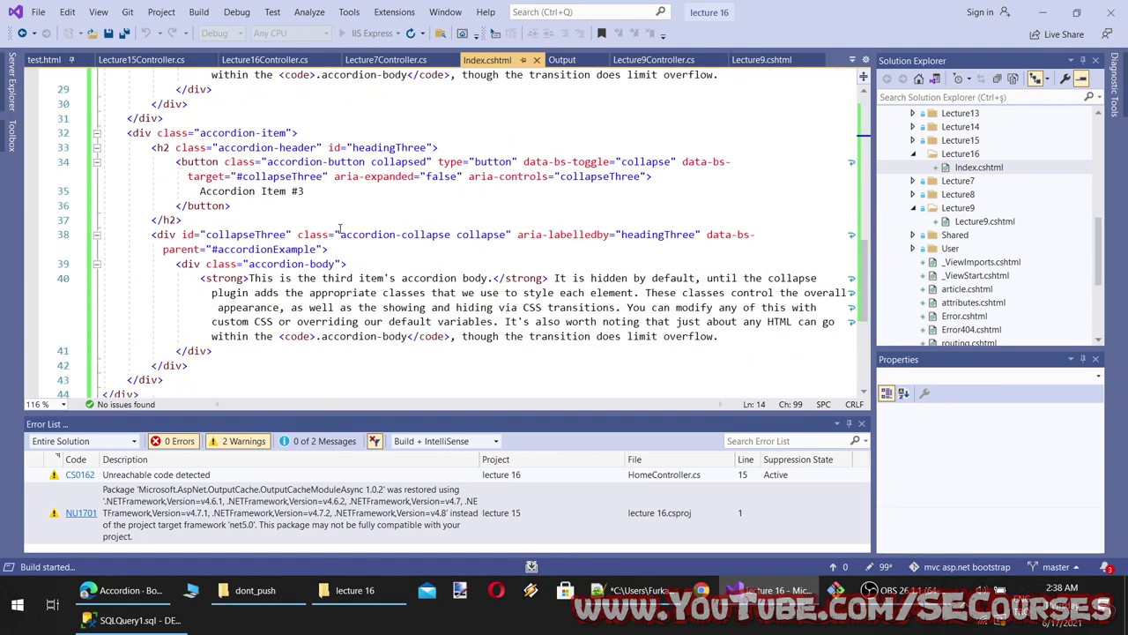
scroll(340, 228, "up", 10)
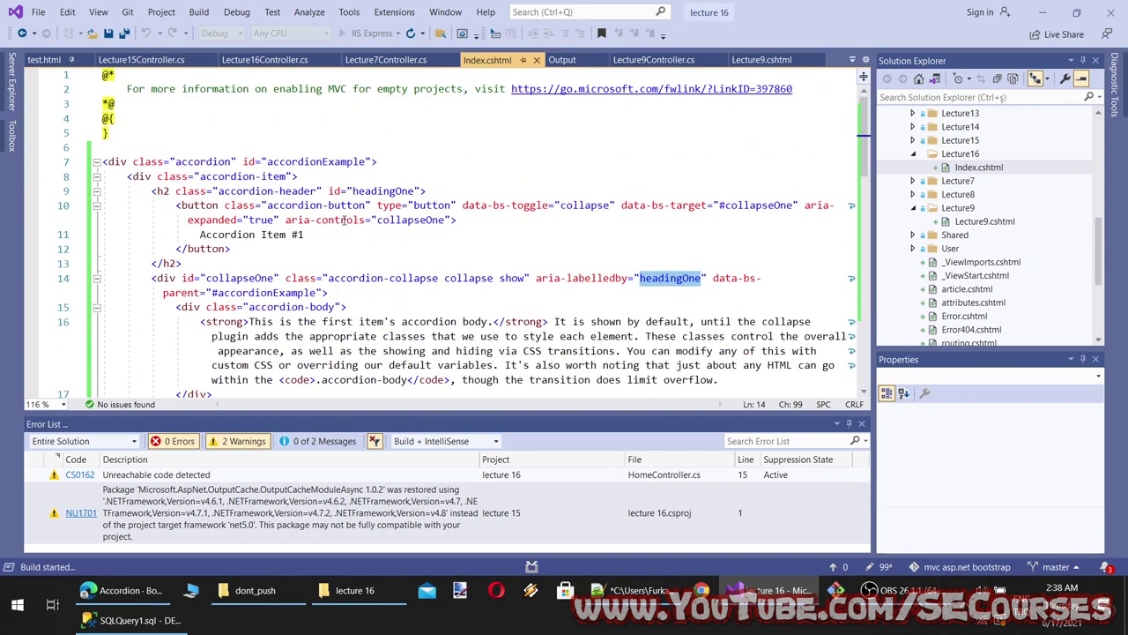
scroll(561, 191, "down", 1)
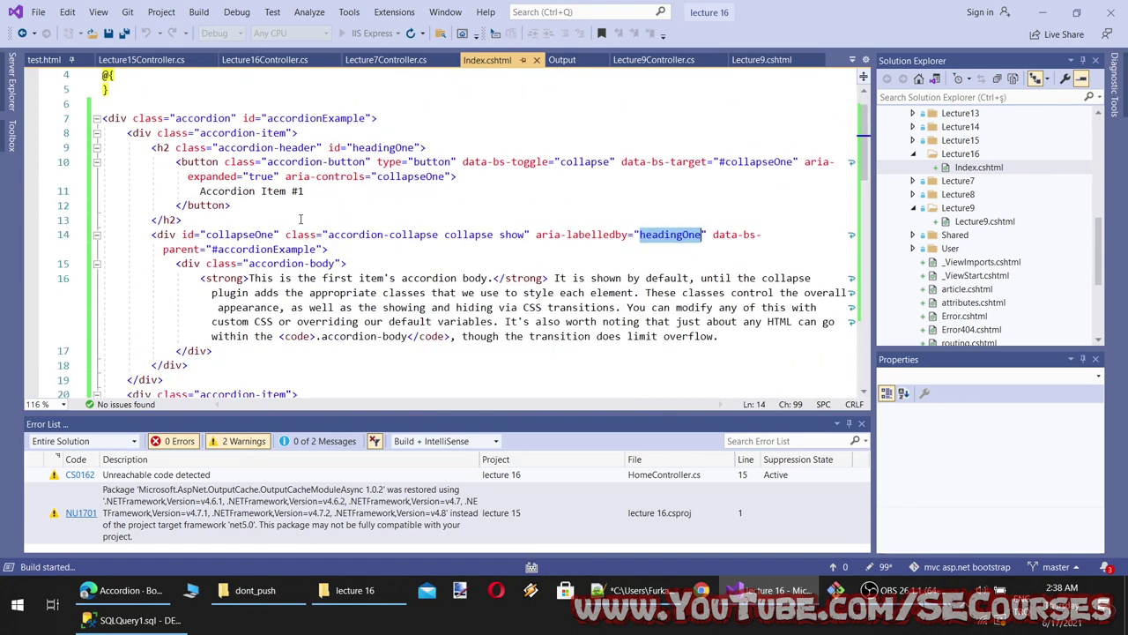
left_click(244, 234)
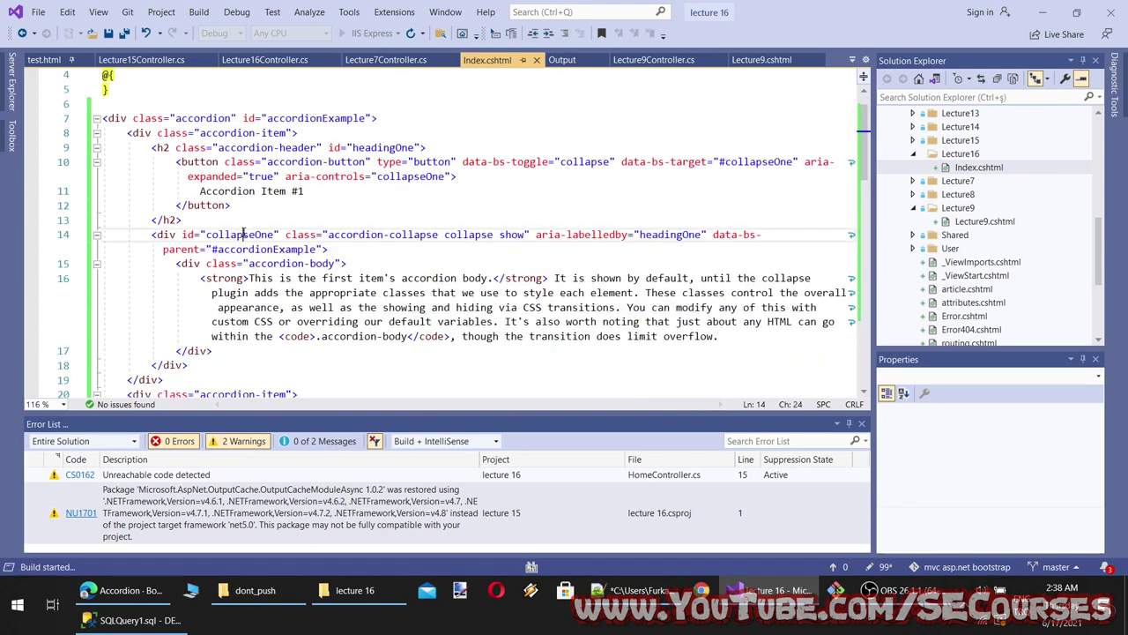
double_click(243, 234)
double_click(405, 177)
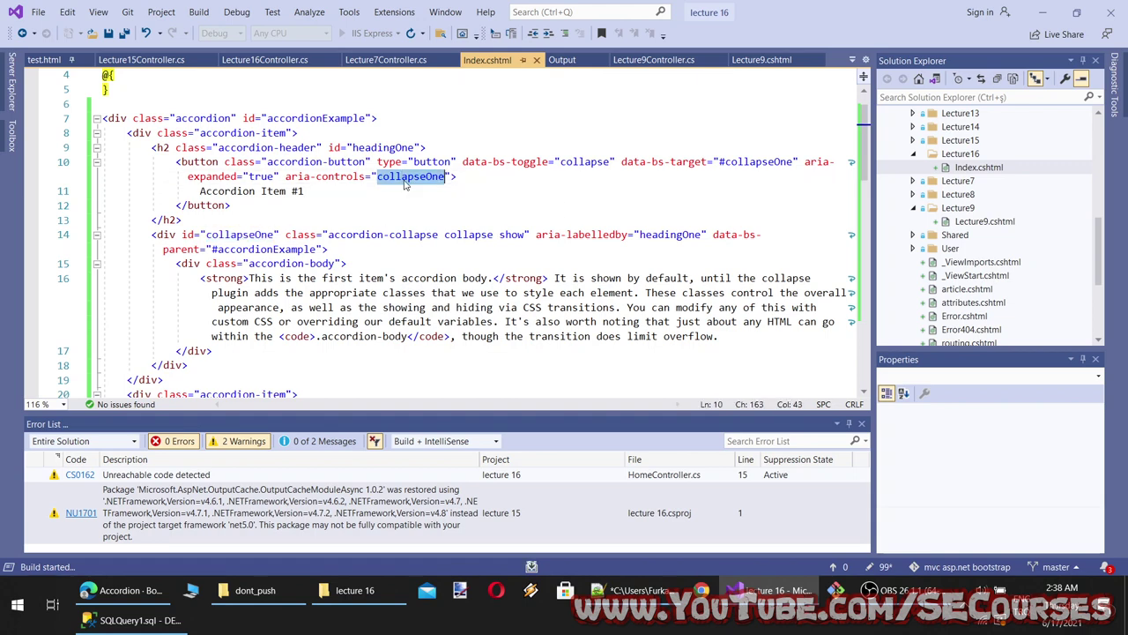
double_click(760, 161)
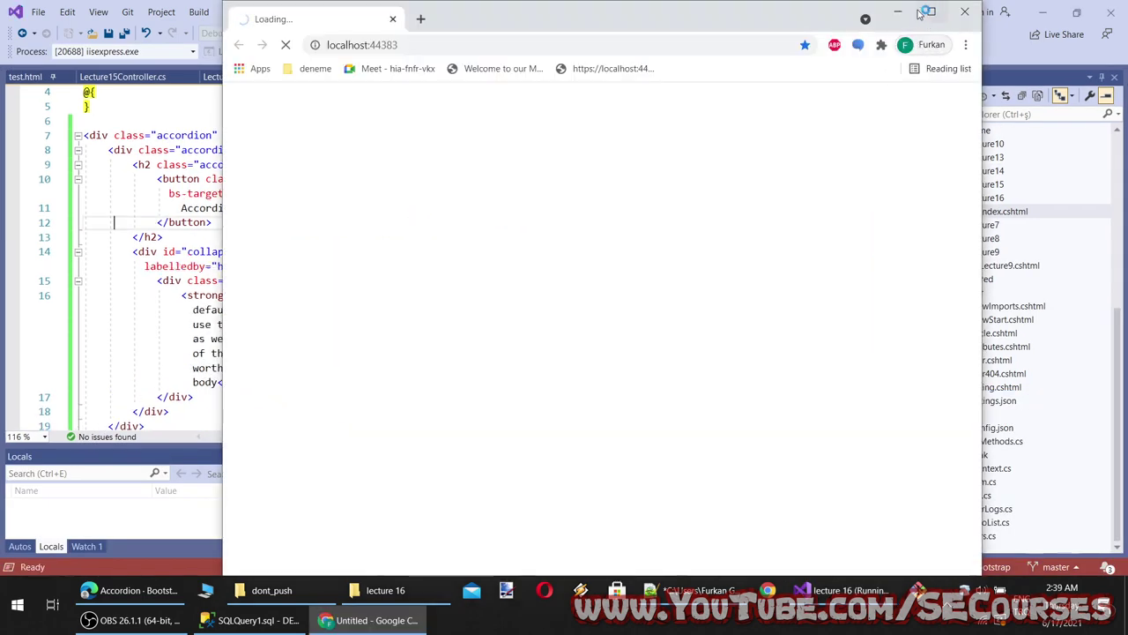
Minimise the loading localhost Chrome window and review the accordion and accordion-item classes
left_click(897, 12)
double_click(184, 137)
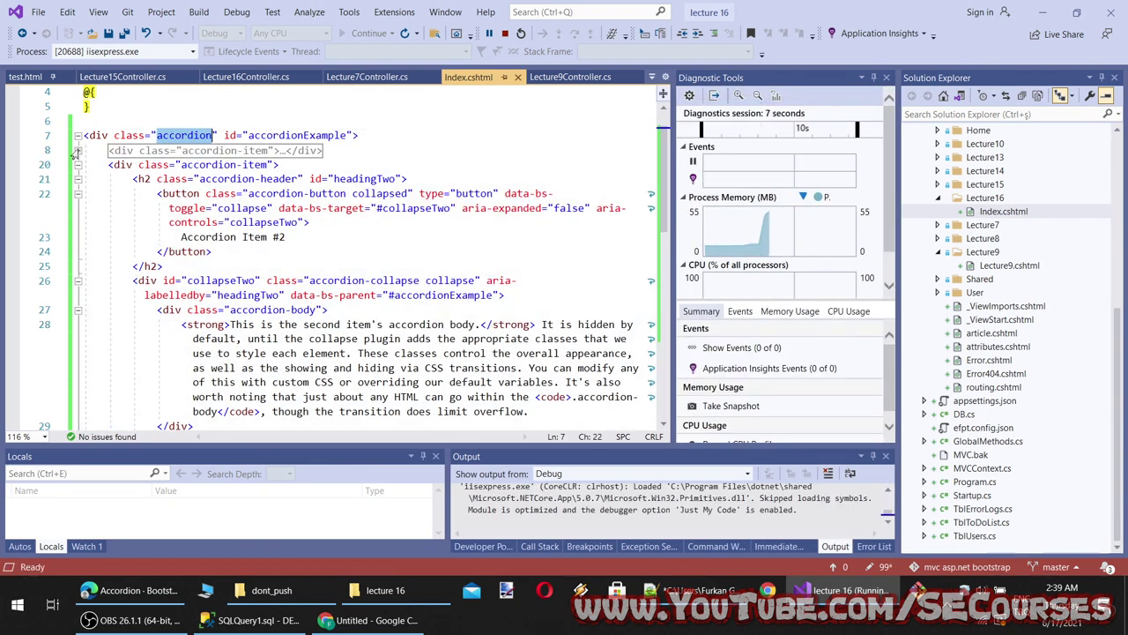
double_click(250, 151)
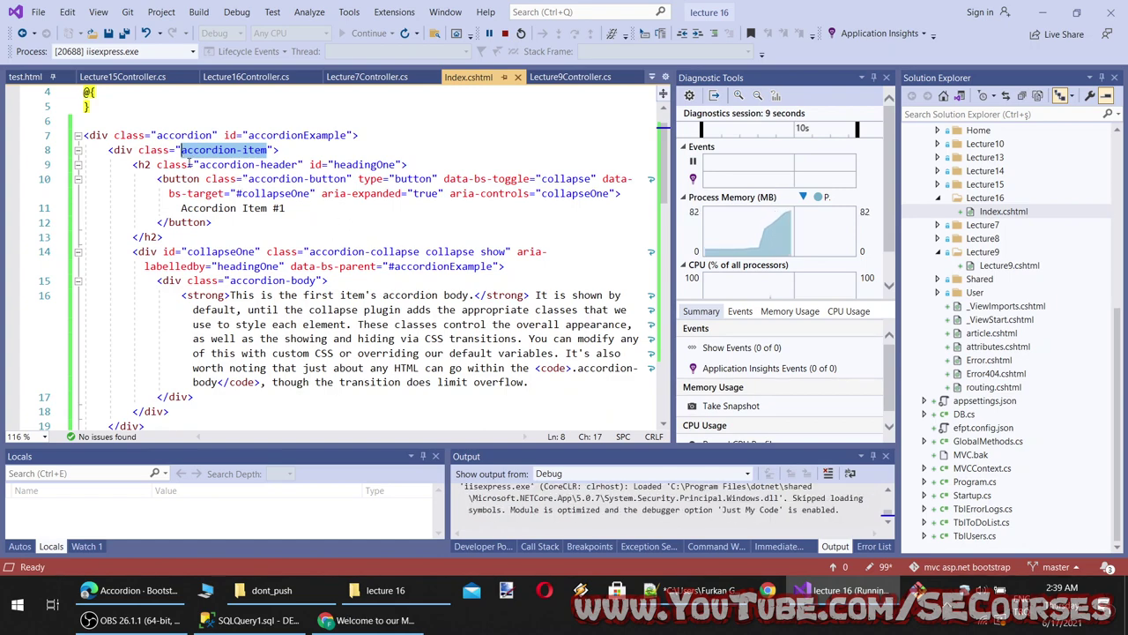
scroll(236, 208, "down", 3)
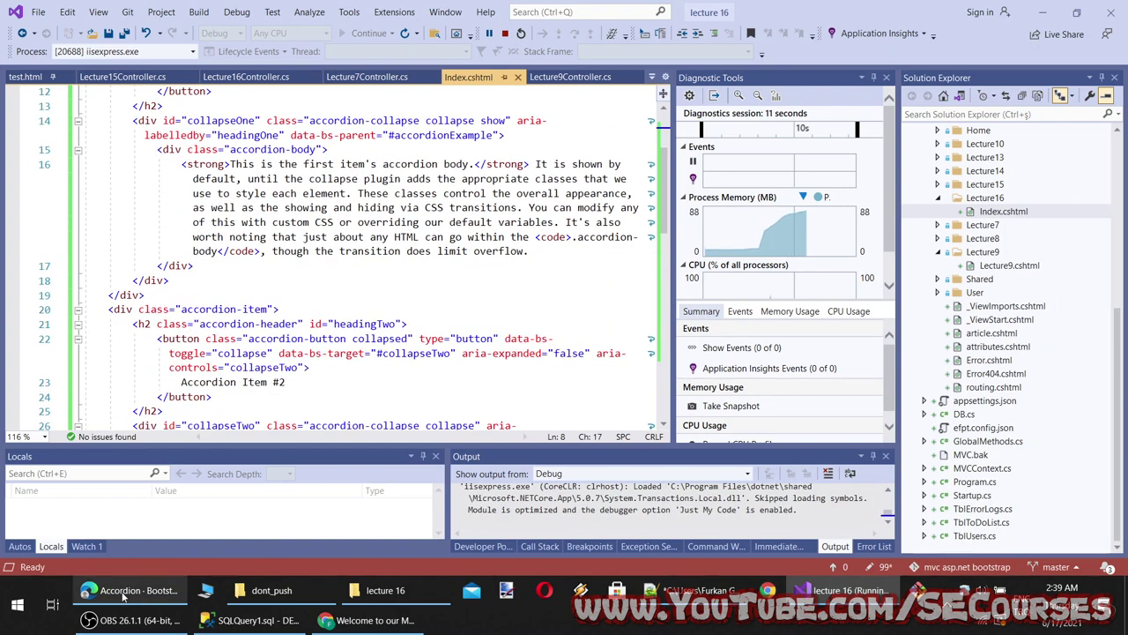
left_click(126, 596)
Toggle Accordion Items #1, #2 and #3 open and closed on the running Lecture16 page
left_click(363, 620)
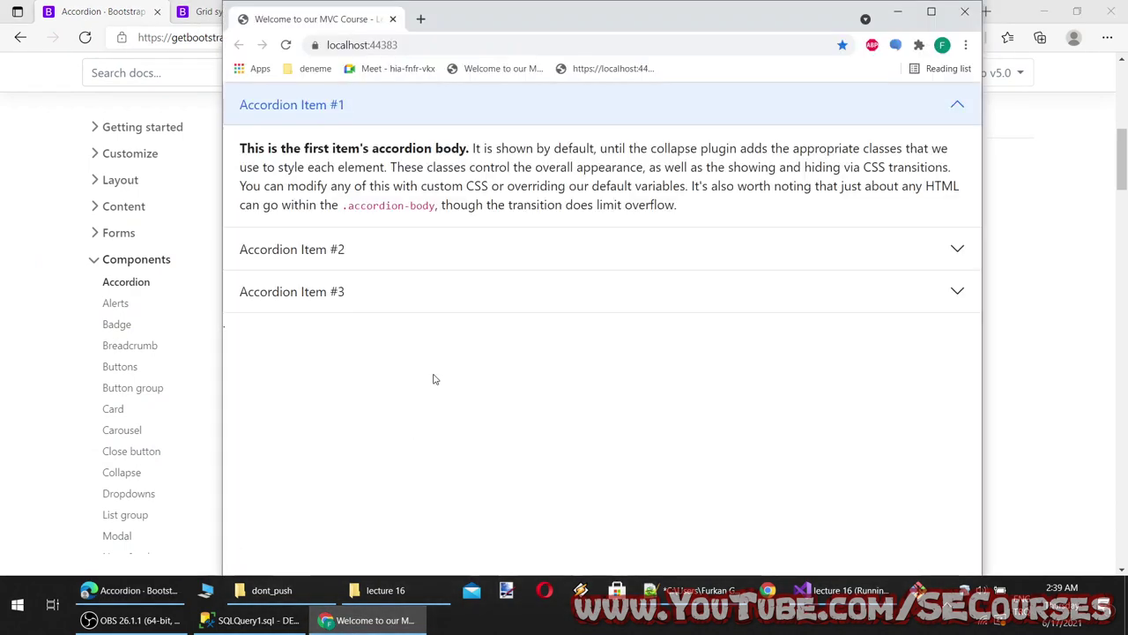
left_click(321, 110)
left_click(348, 157)
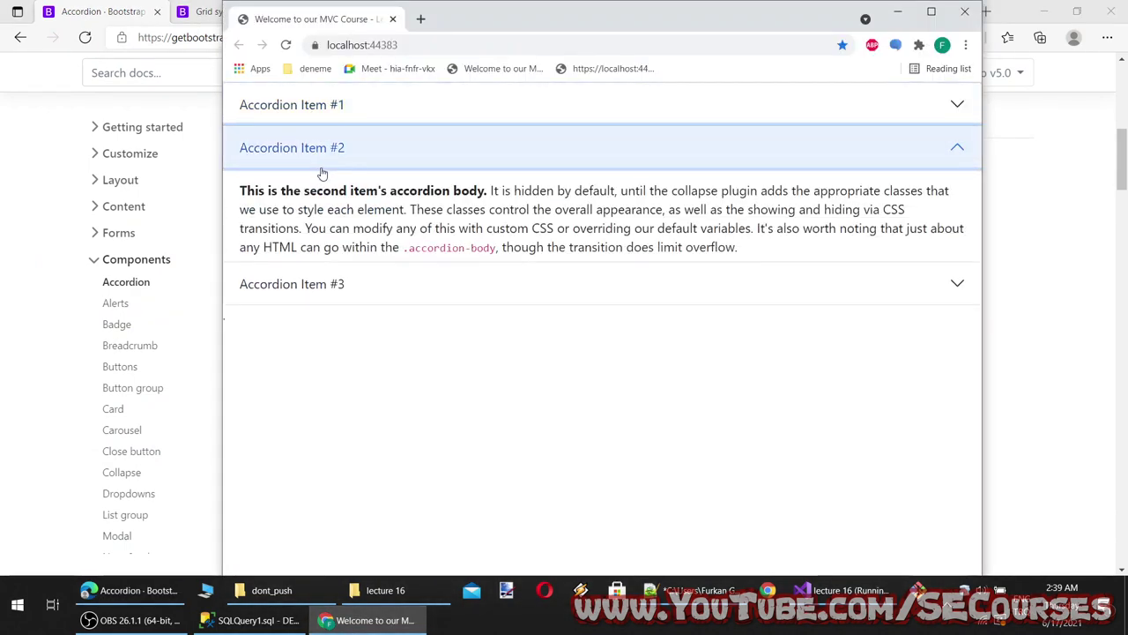
left_click(335, 190)
left_click(330, 189)
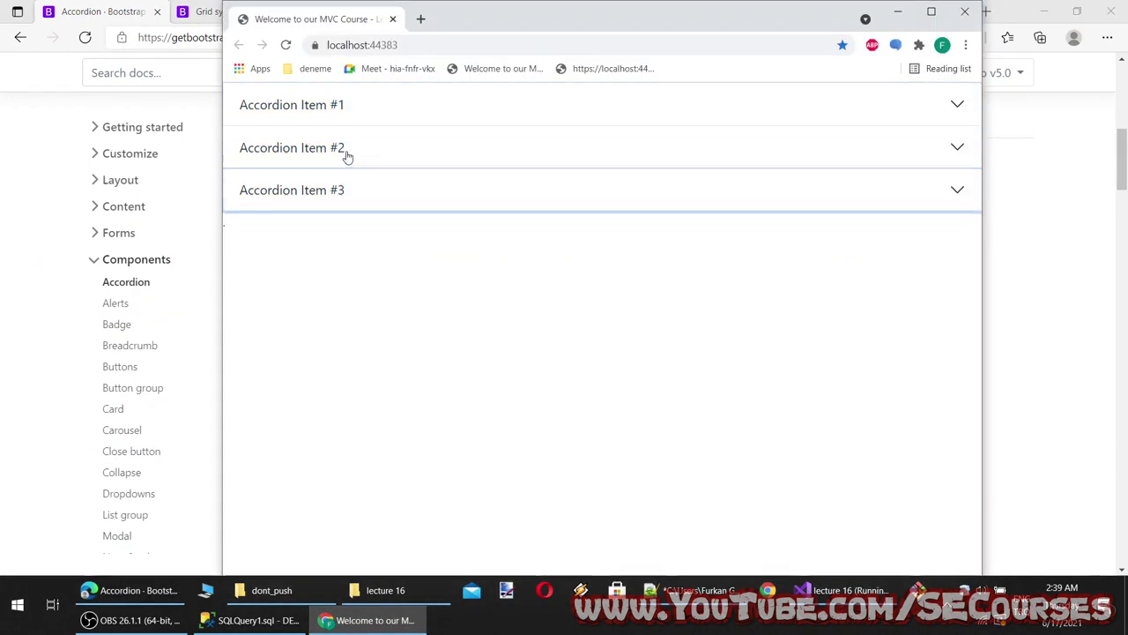
left_click(345, 151)
left_click(348, 119)
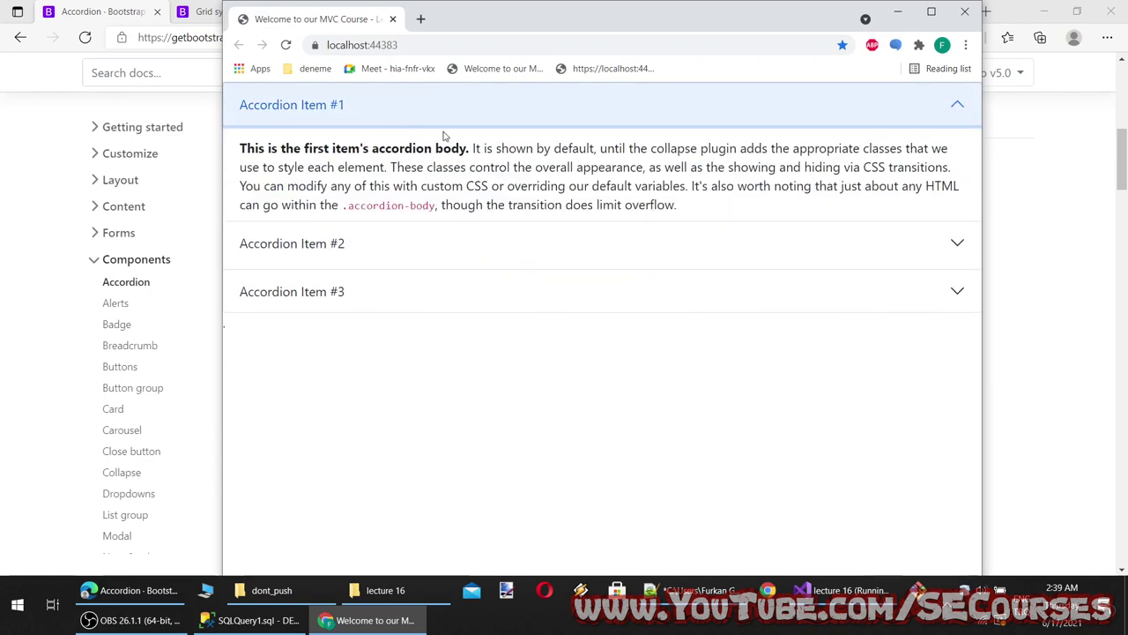
Expand items #2, #3 and #1 again in turn, then return to the Bootstrap accordion docs
left_click(377, 267)
left_click(389, 299)
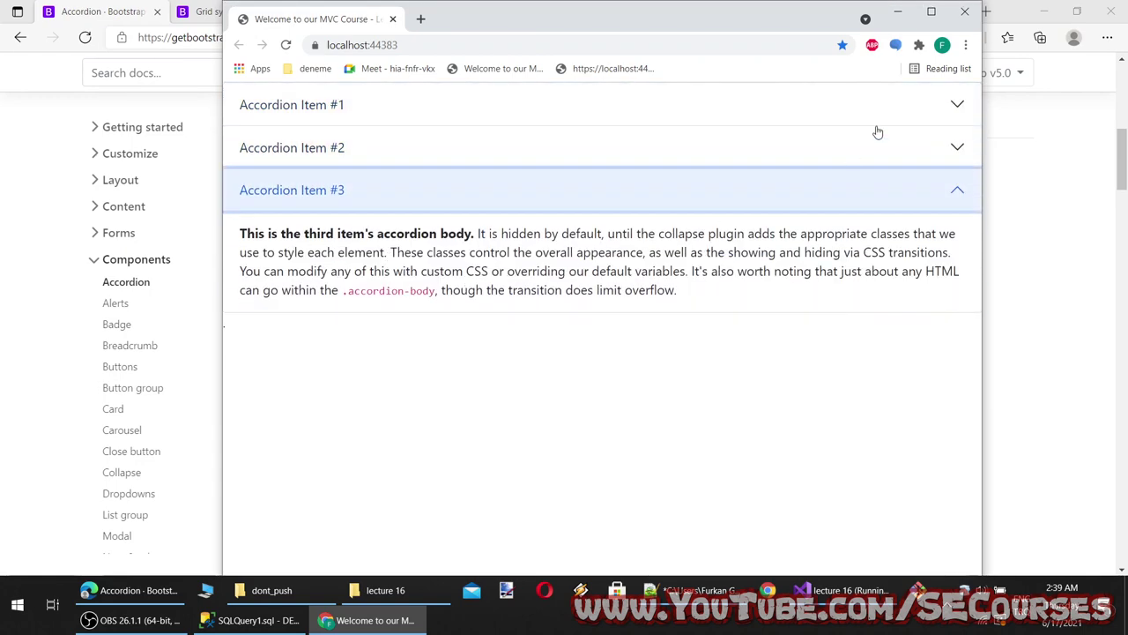
left_click(521, 159)
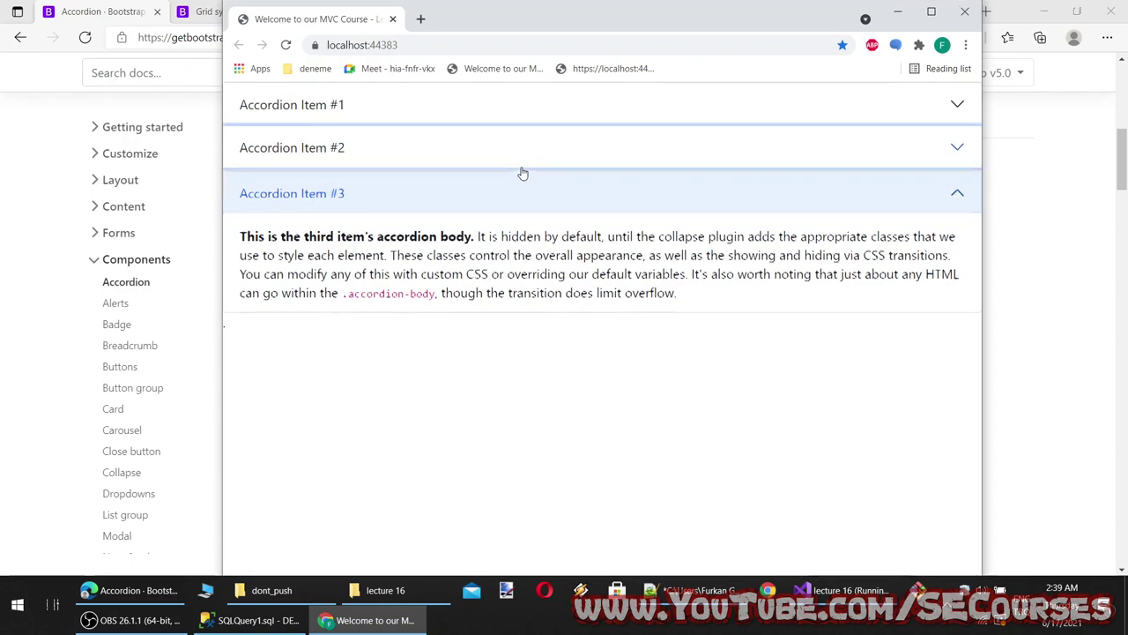
left_click(541, 122)
left_click(545, 238)
left_click(617, 265)
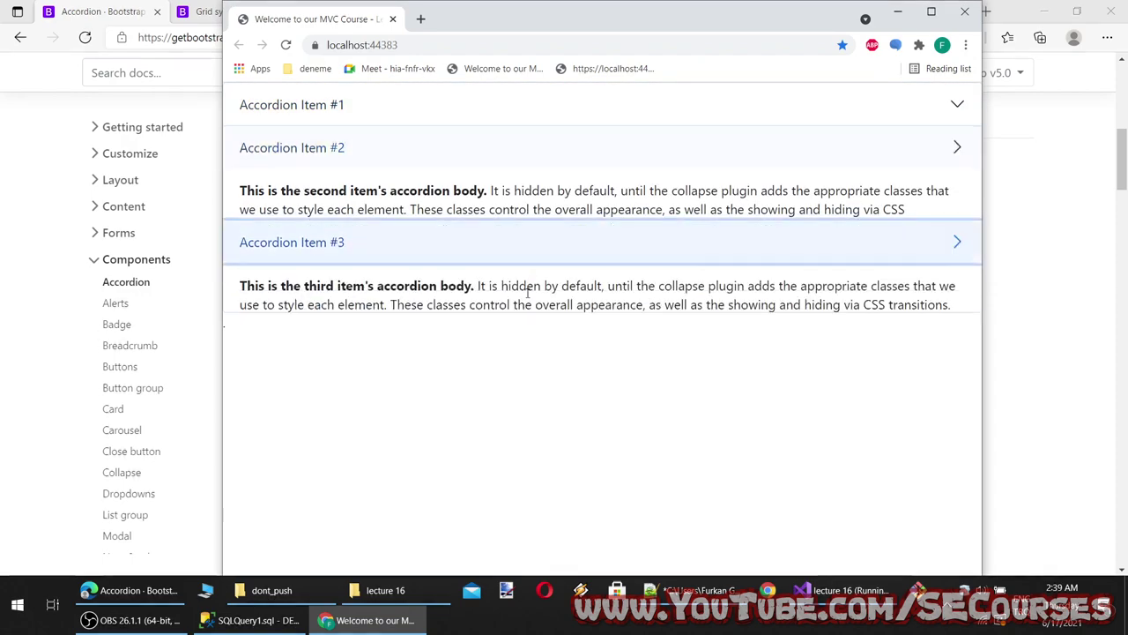
left_click(0, 348)
scroll(410, 264, "up", 10)
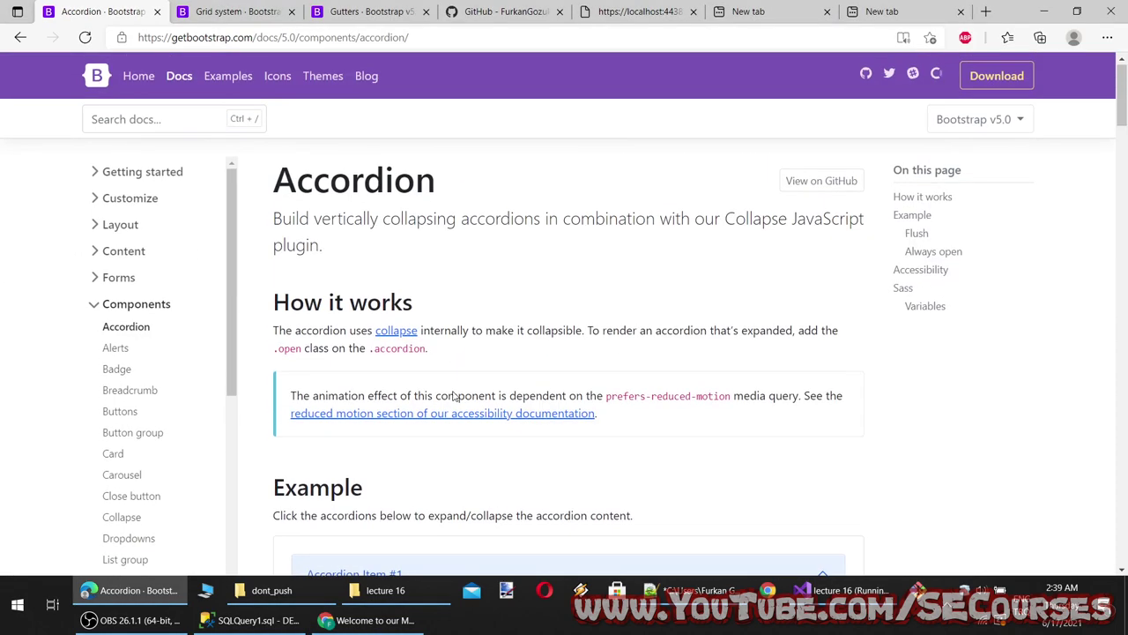
Copy the 'Accordion' page title into a new line 19 of the lecture 16 notes
scroll(410, 265, "down", 2)
scroll(410, 265, "up", 2)
double_click(372, 181)
key("ctrl+c")
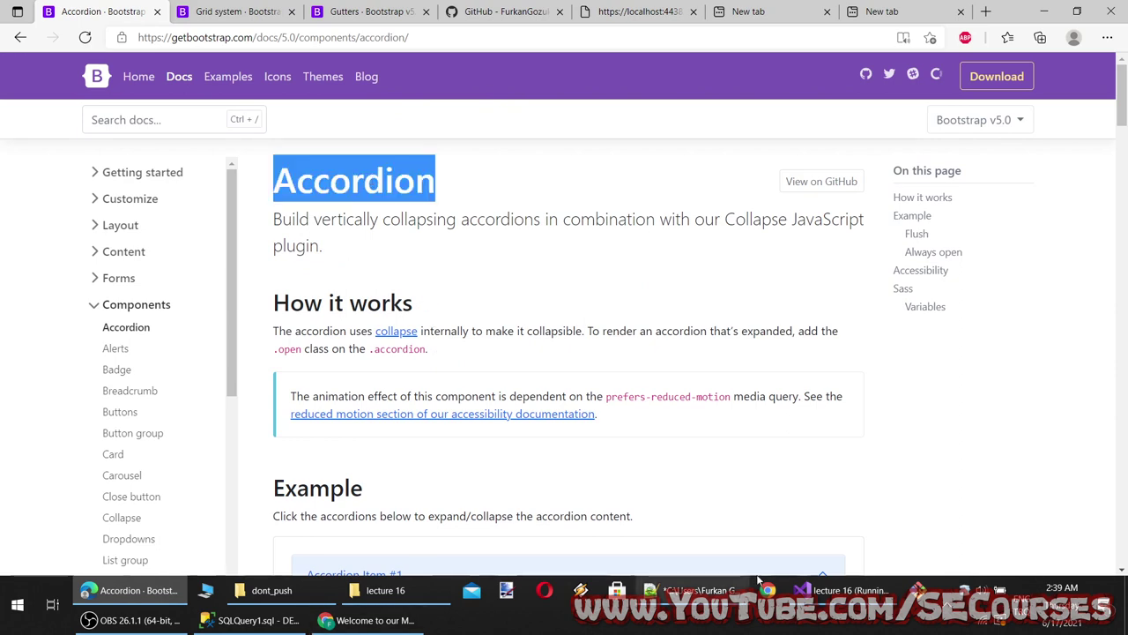
left_click(703, 590)
key("Return")
key("ctrl+v")
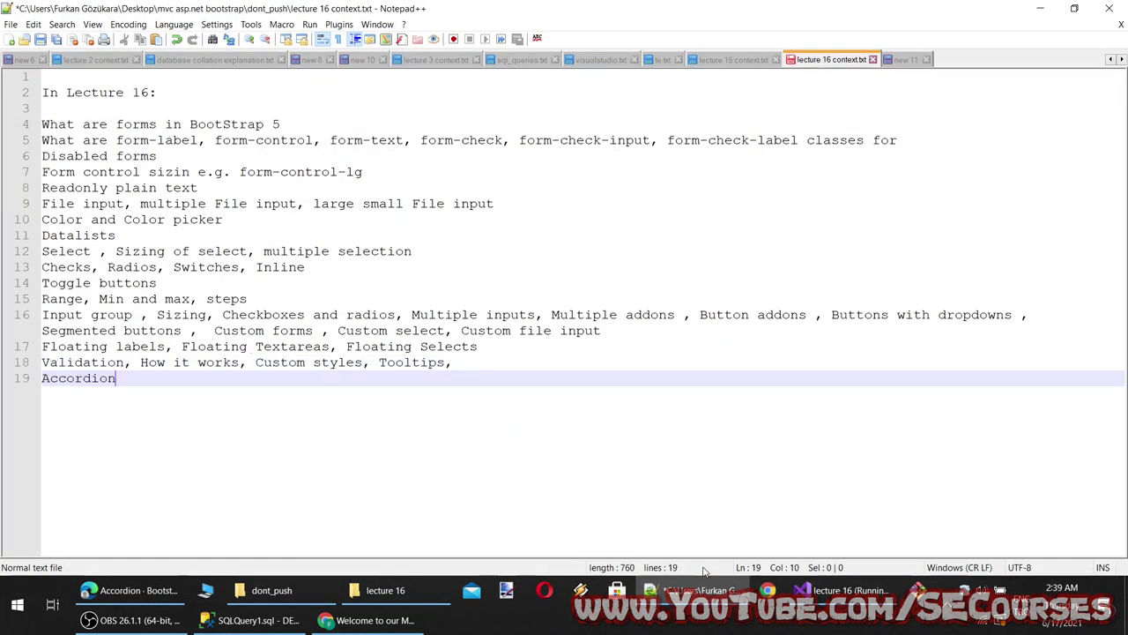
Append ', How it works' from the docs heading to line 19
left_click(704, 590)
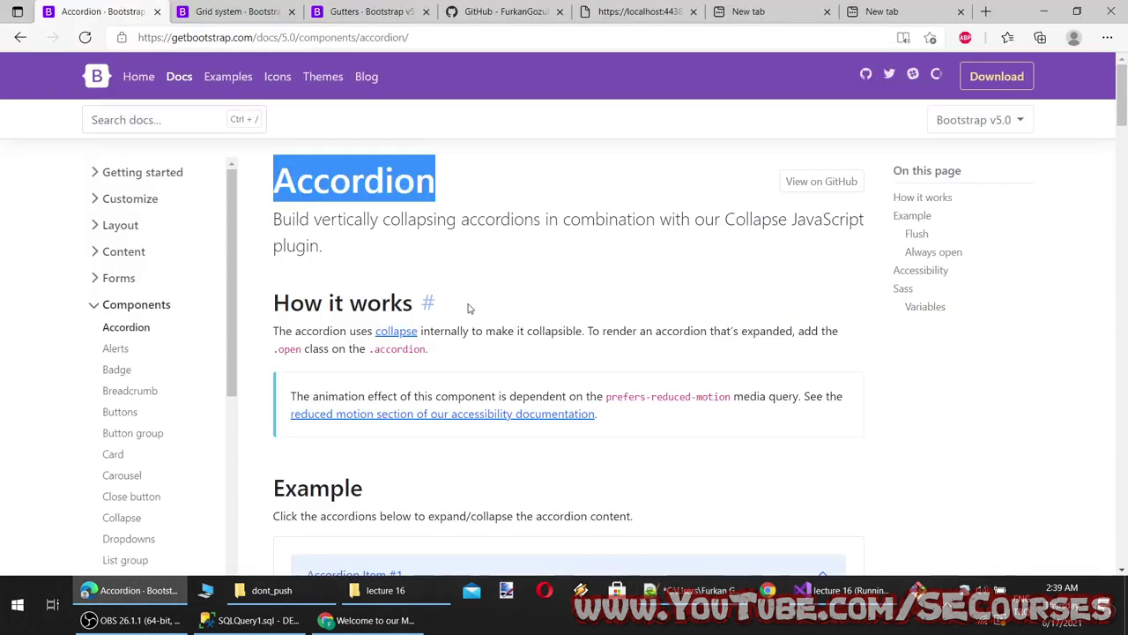
left_click_drag(414, 303, 246, 311)
key("ctrl+c")
left_click(704, 589)
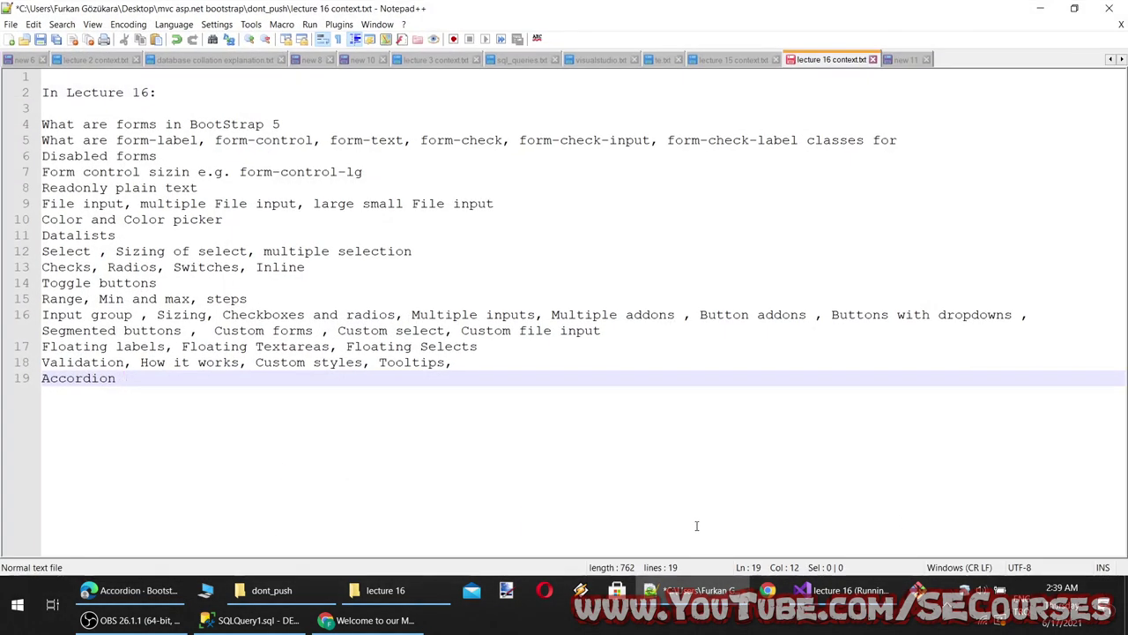
type(",")
key("ctrl+v")
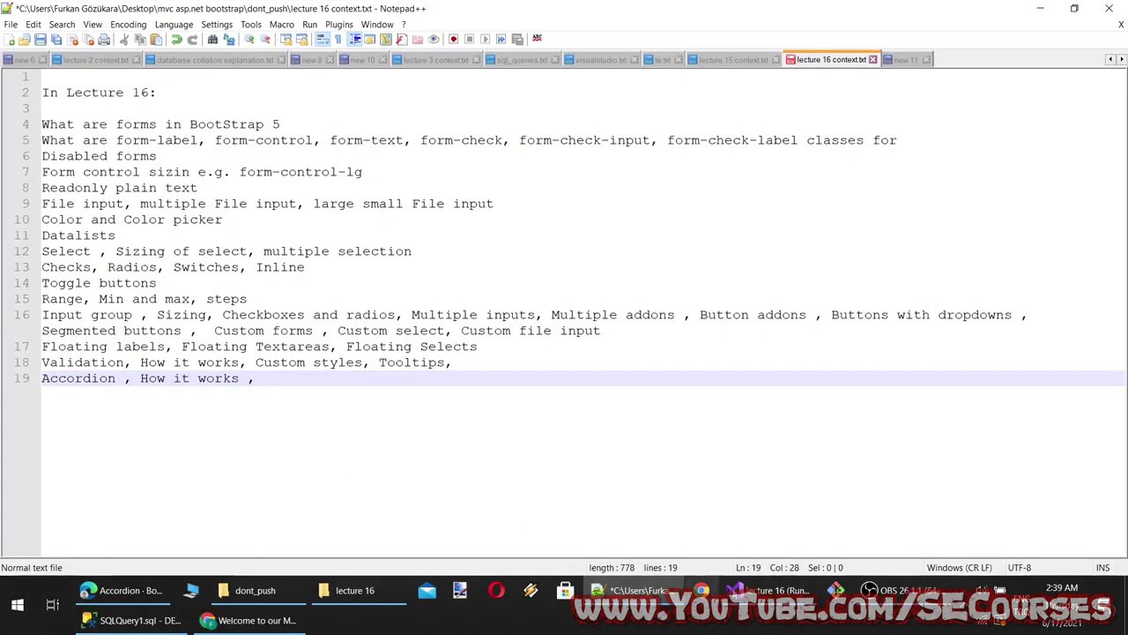
Append ', Example' from the docs heading to the end of line 19
left_click(703, 589)
left_click_drag(269, 487, 366, 487)
key("ctrl+c")
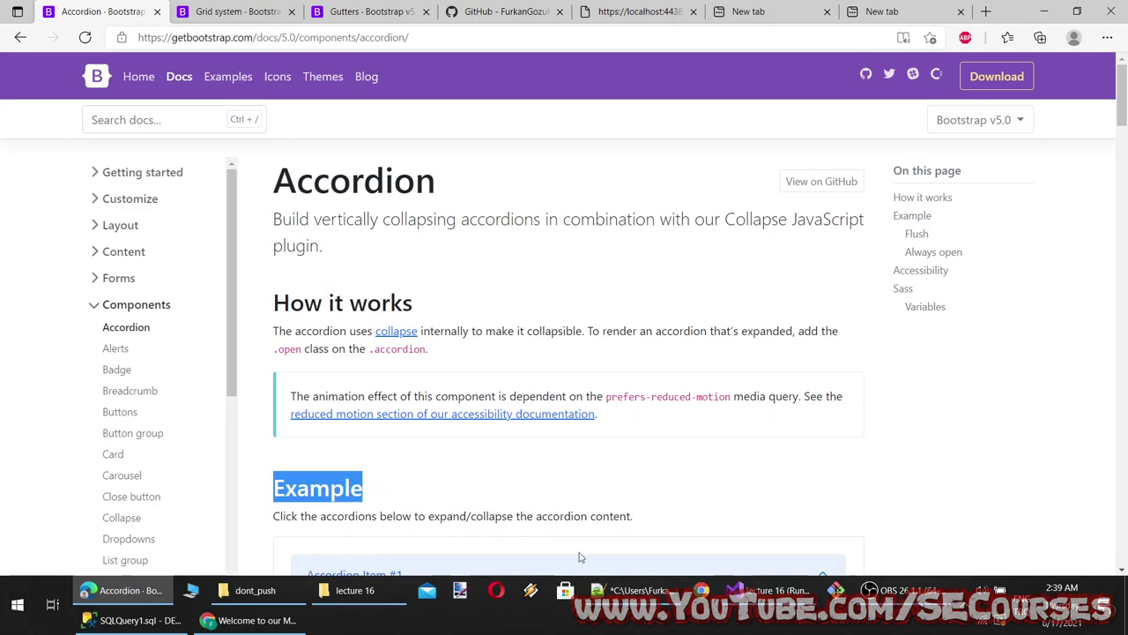
left_click(703, 590)
type(", How it works ,")
key("ctrl+v")
Expand items in the Flush and Example accordion demos to compare their collapse behaviour
left_click(704, 590)
scroll(450, 479, "down", 1)
scroll(450, 479, "down", 15)
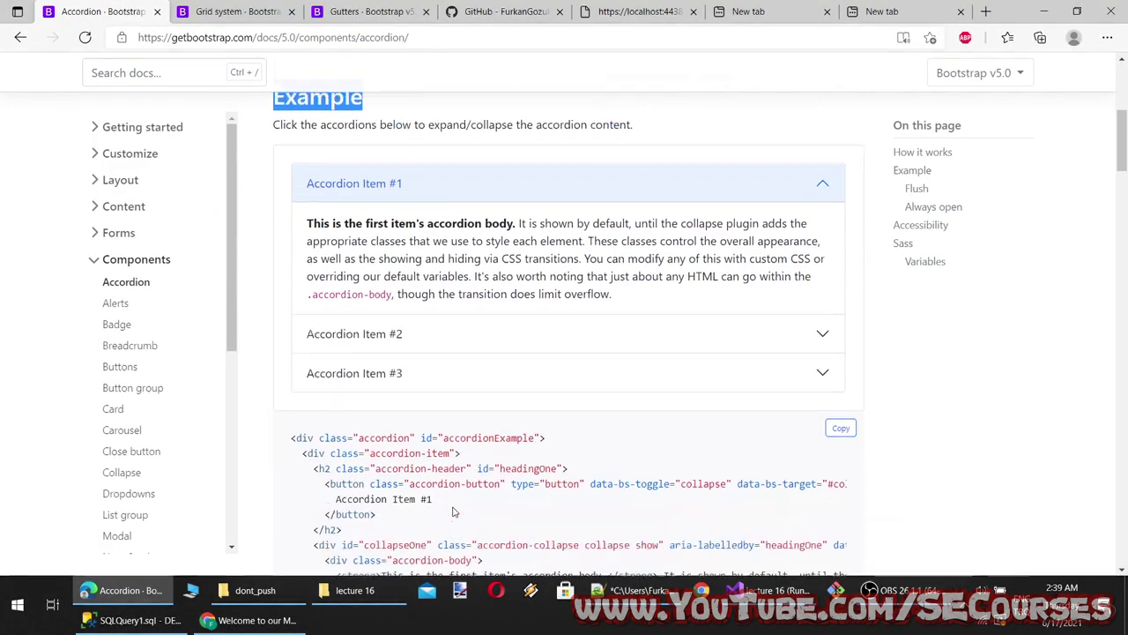
scroll(315, 231, "up", 2)
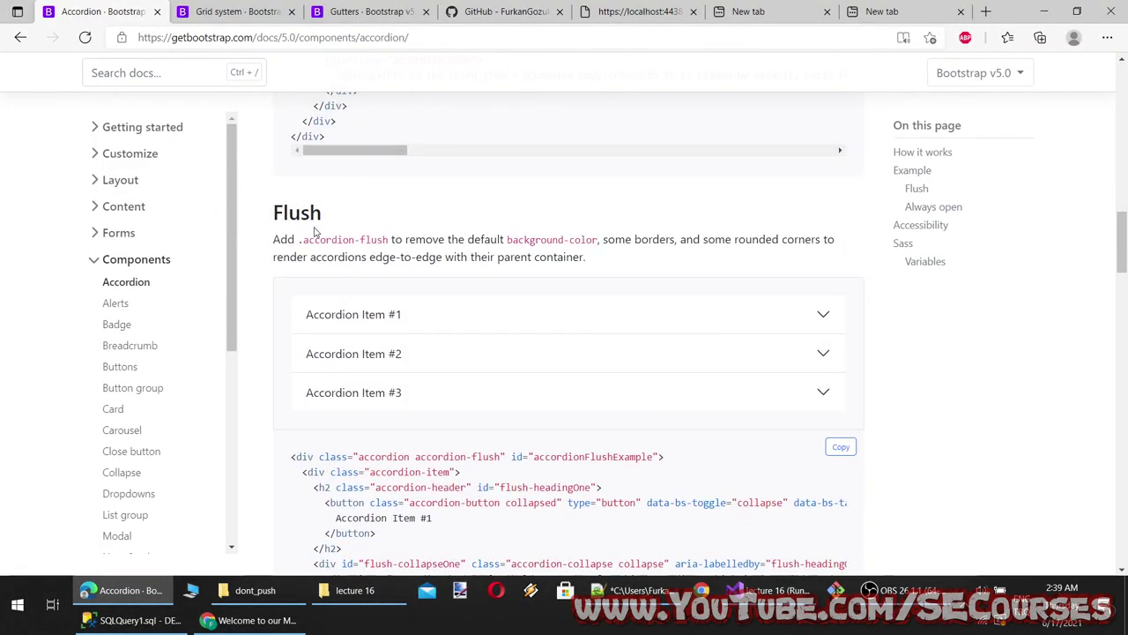
left_click(420, 321)
left_click(443, 410)
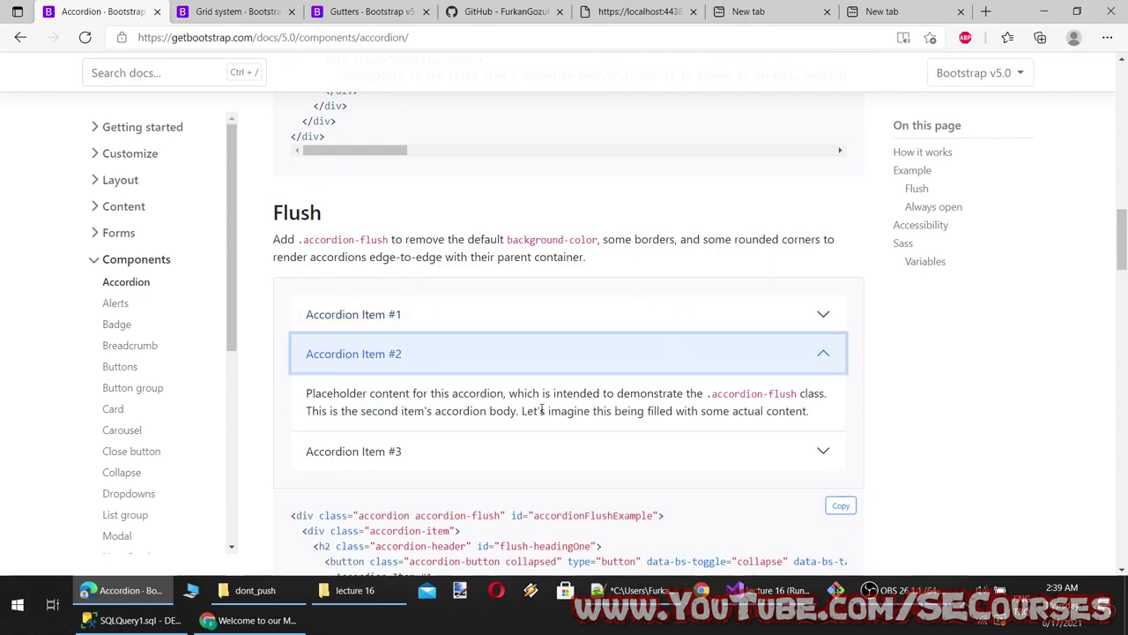
scroll(481, 454, "up", 13)
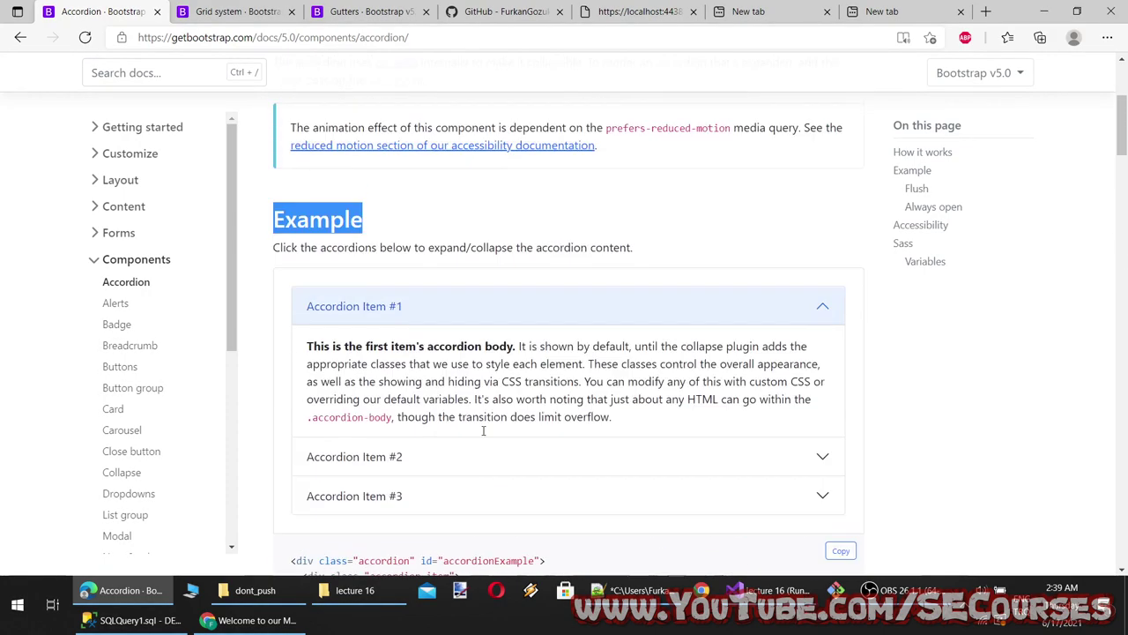
left_click(449, 499)
scroll(467, 520, "down", 13)
left_click(498, 322)
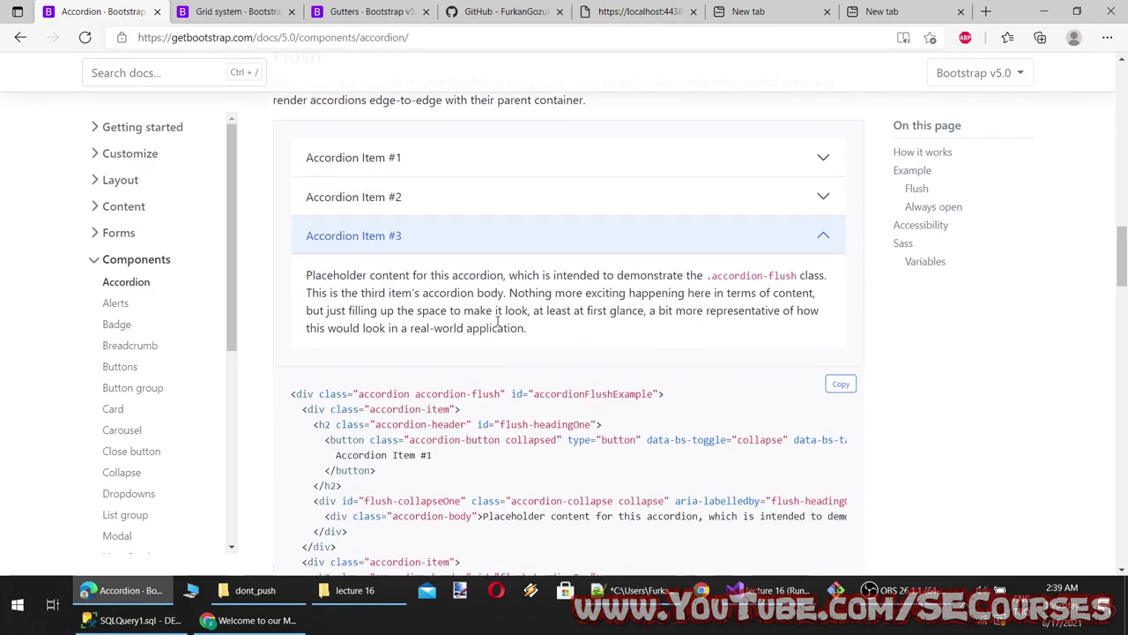
left_click(524, 189)
left_click(523, 159)
Open Always open Item #2 alongside Item #1, then examine the heading and data-bs-parent attribute
scroll(490, 395, "up", 5)
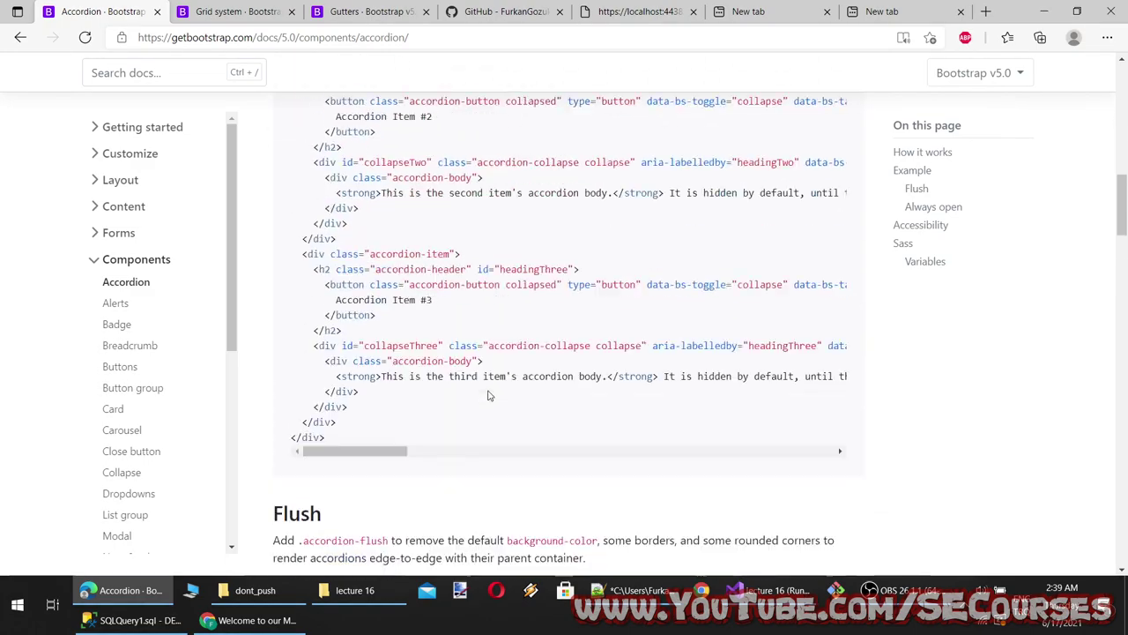
scroll(489, 396, "up", 9)
scroll(440, 388, "down", 3)
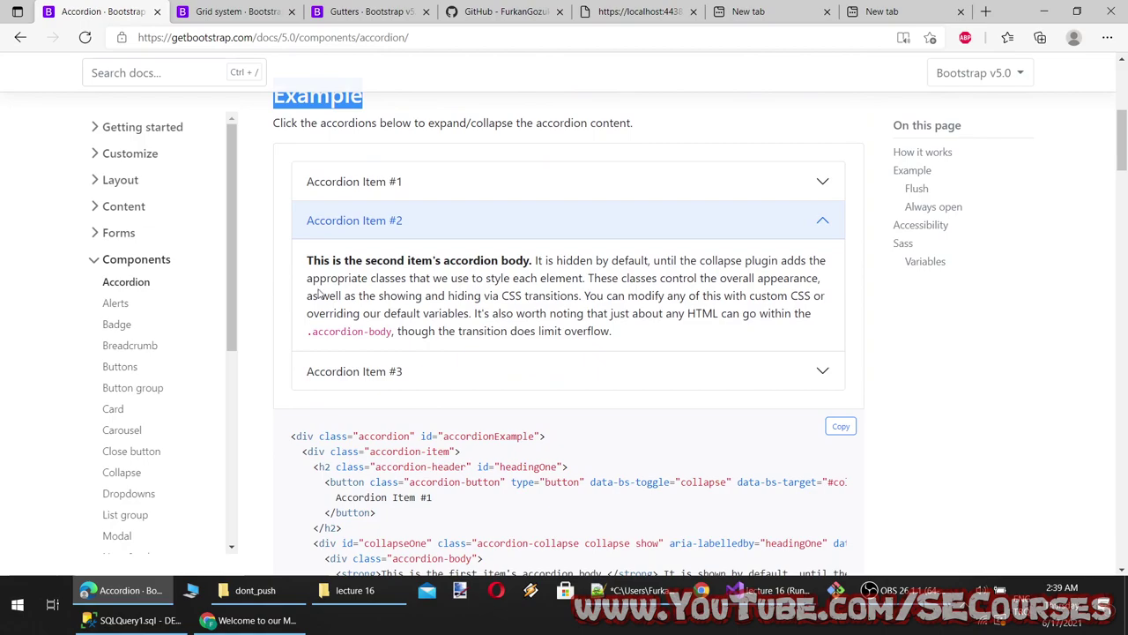
scroll(504, 534, "down", 10)
scroll(506, 513, "up", 12)
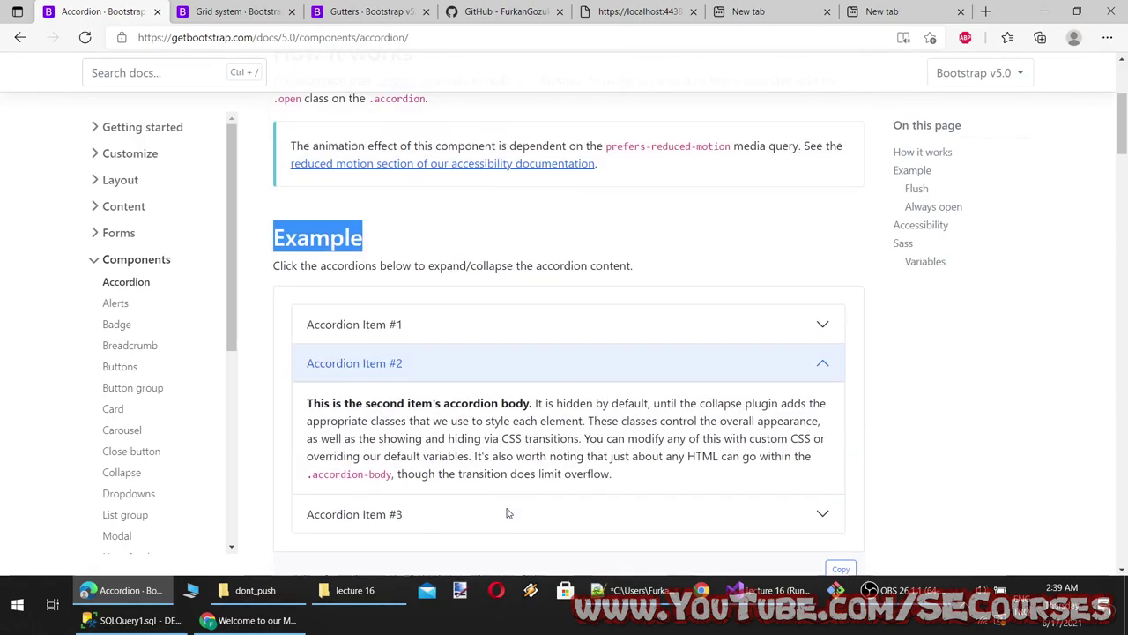
scroll(508, 514, "down", 10)
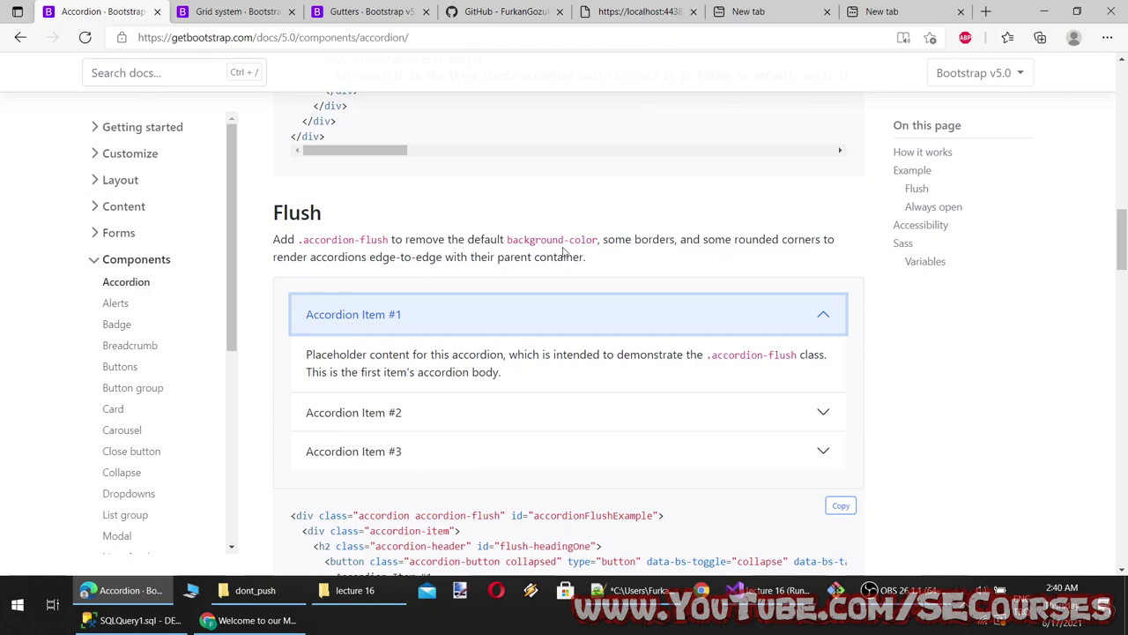
scroll(388, 341, "down", 8)
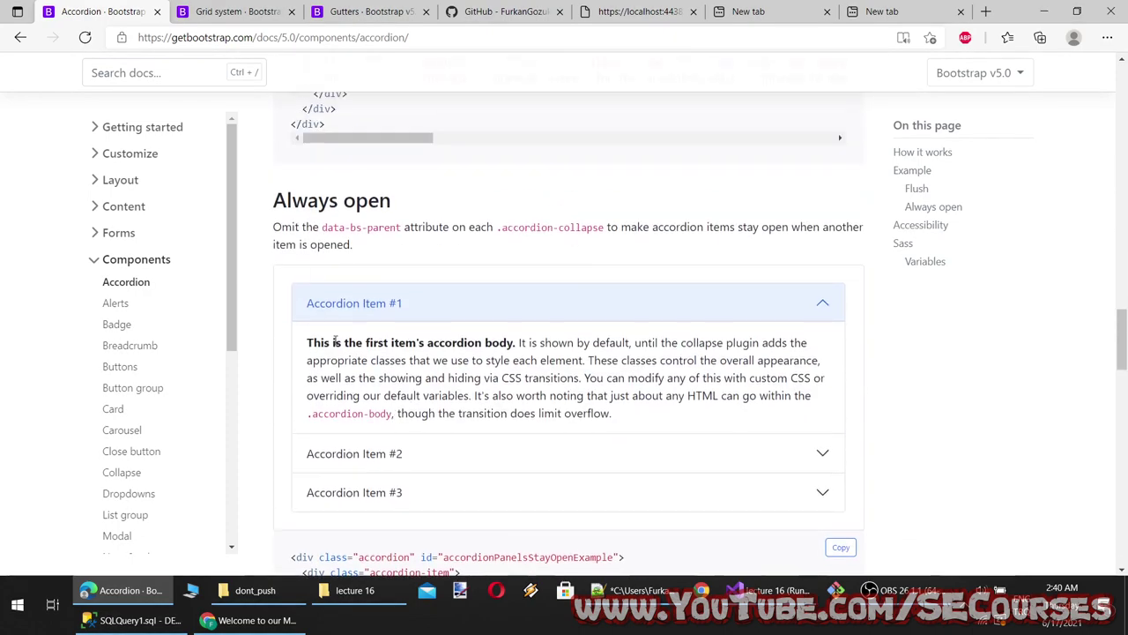
left_click(467, 470)
scroll(471, 468, "down", 1)
scroll(345, 218, "up", 1)
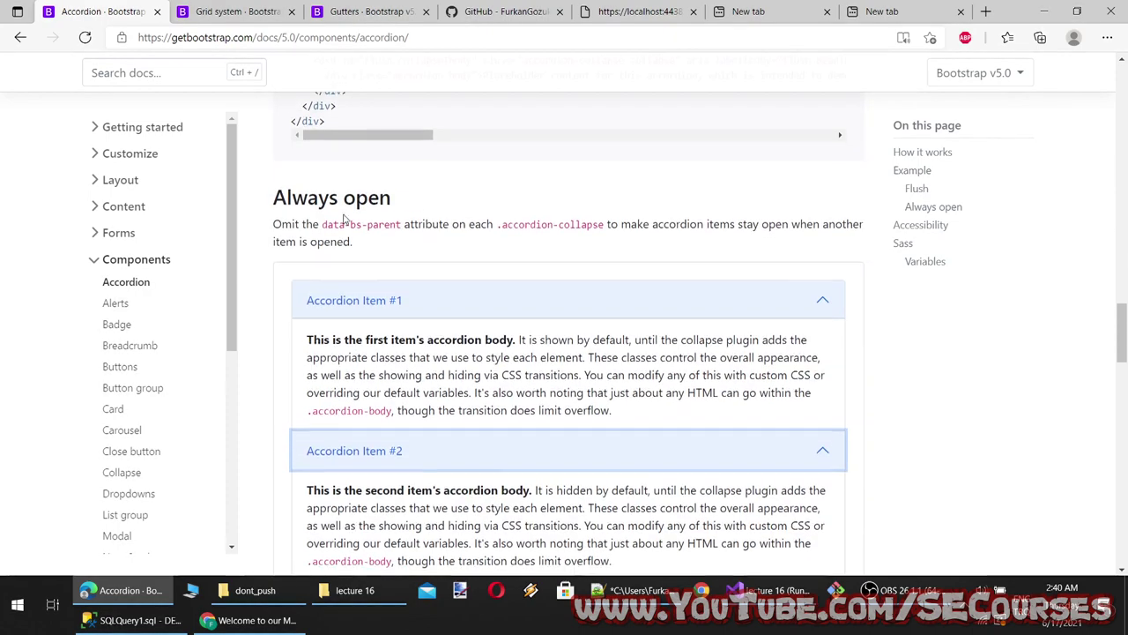
left_click_drag(393, 201, 271, 201)
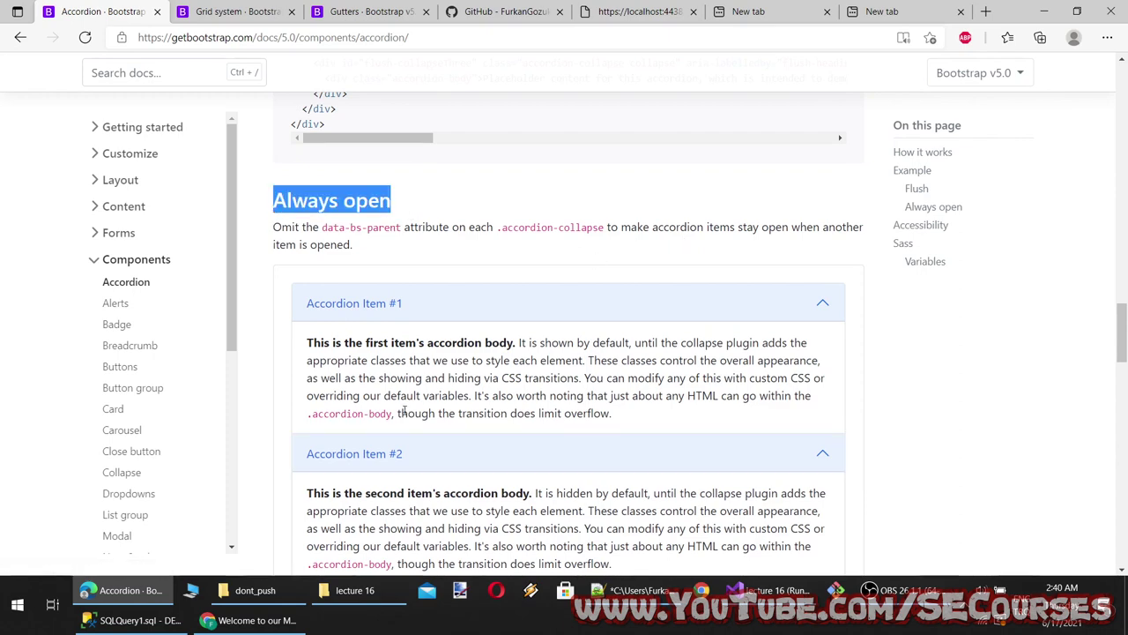
scroll(404, 411, "down", 4)
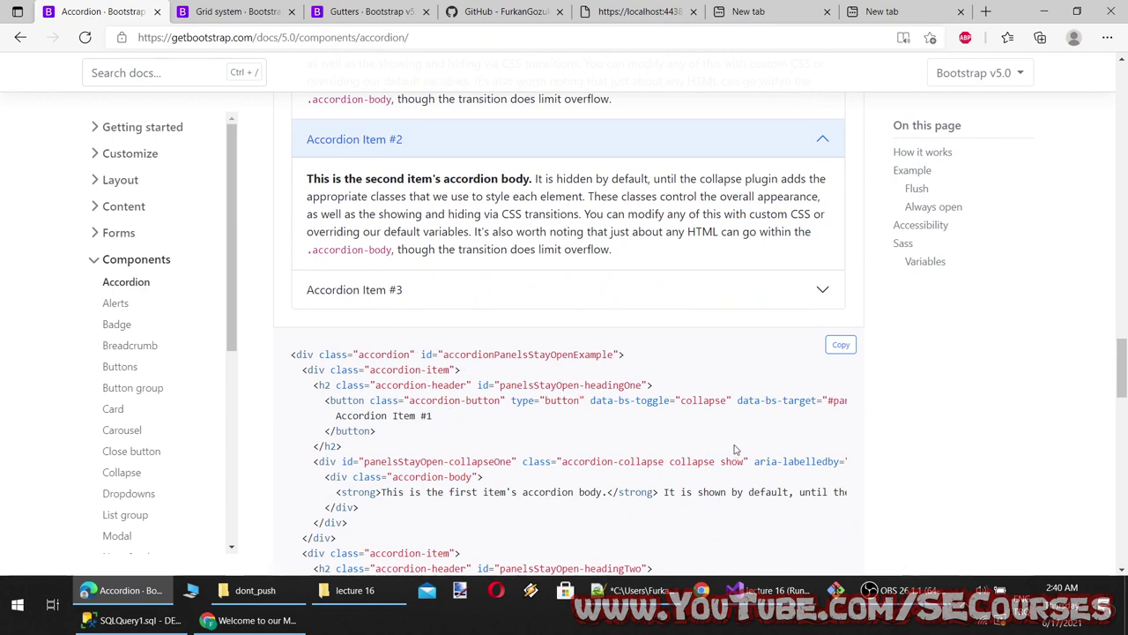
scroll(331, 326, "up", 4)
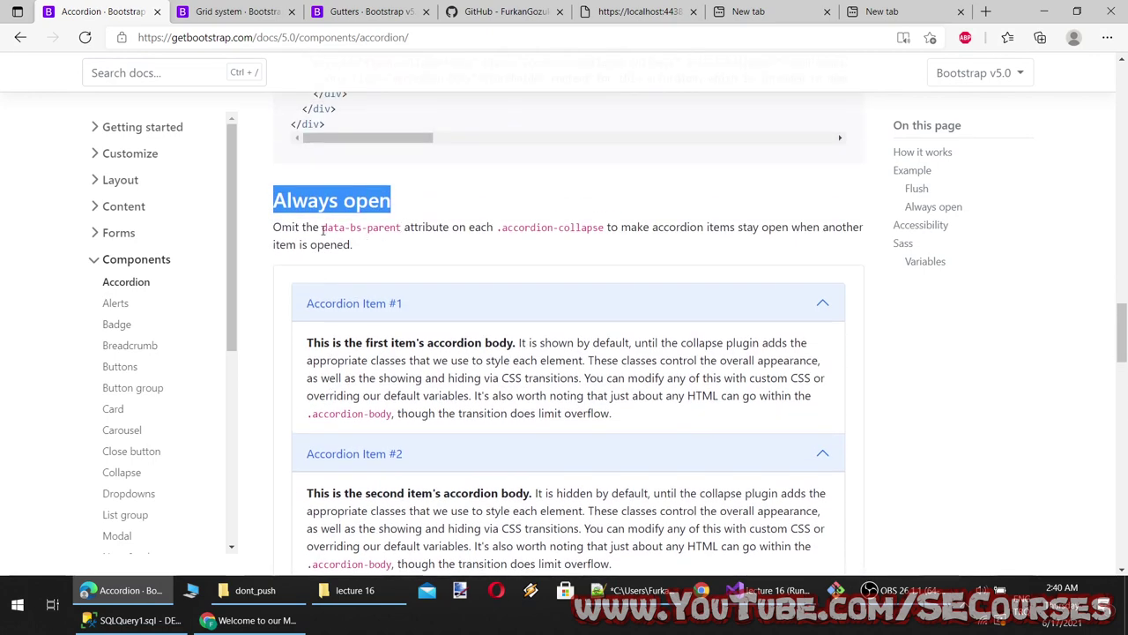
left_click_drag(323, 229, 403, 228)
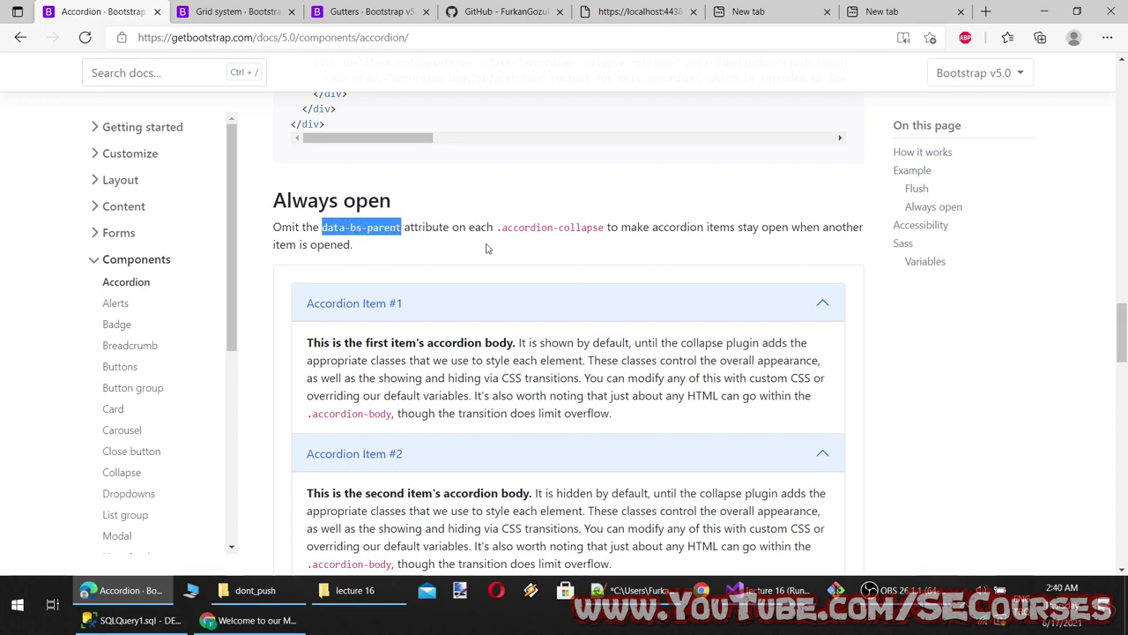
Study the Always open code: collapse toggle value, panelsStayOpen-collapseOne id, accordion-collapse class
scroll(504, 361, "up", 10)
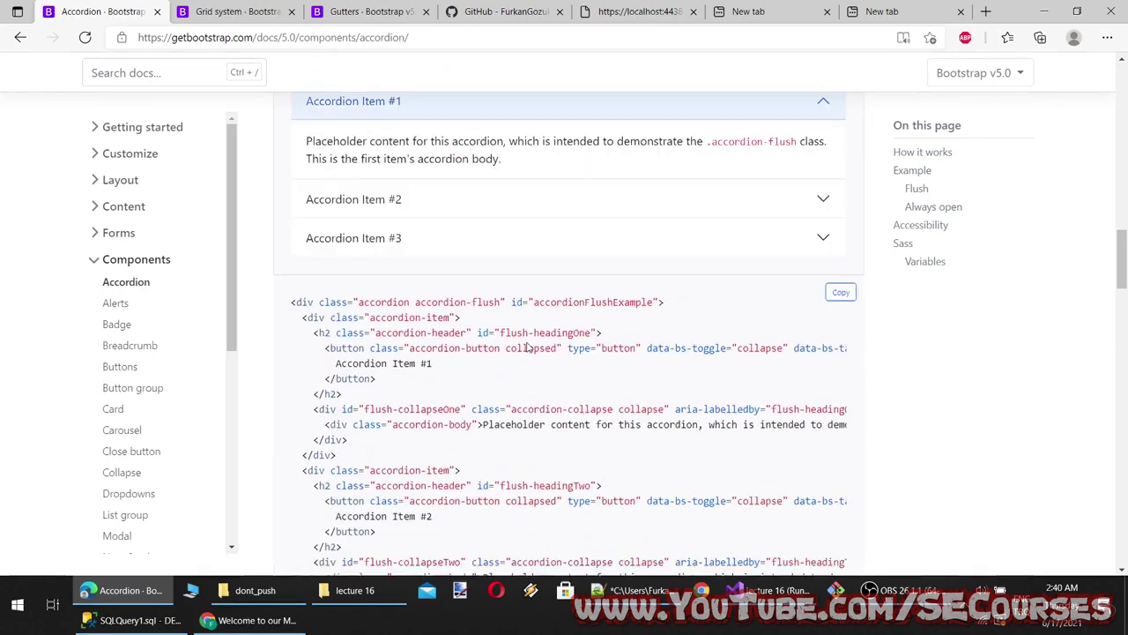
scroll(503, 365, "down", 1)
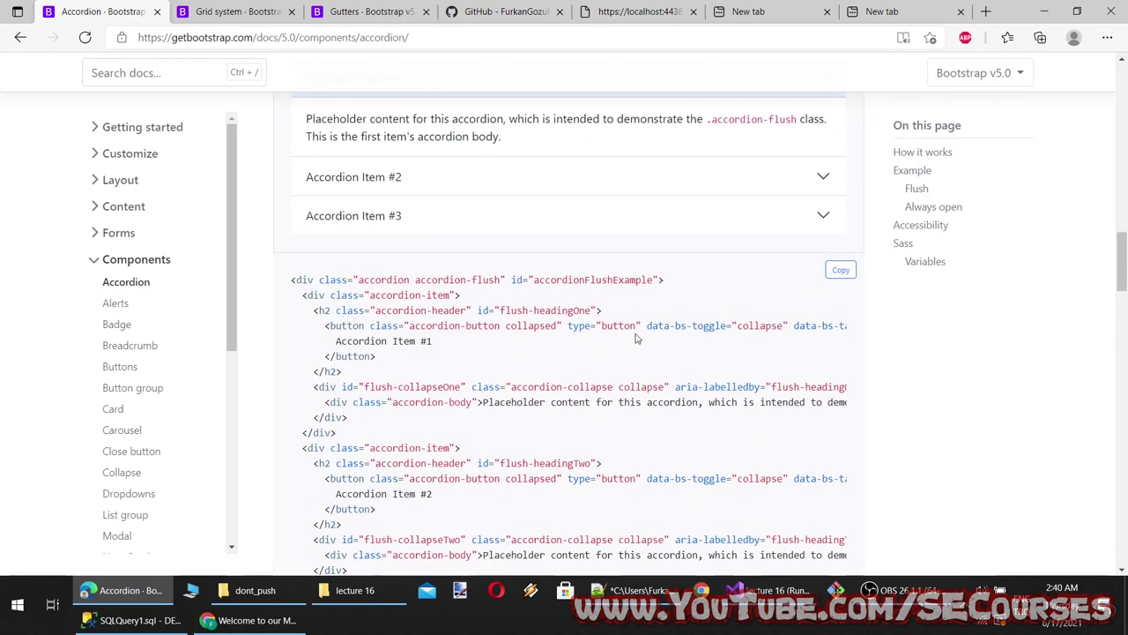
scroll(680, 345, "down", 1)
scroll(680, 346, "down", 9)
scroll(559, 408, "up", 10)
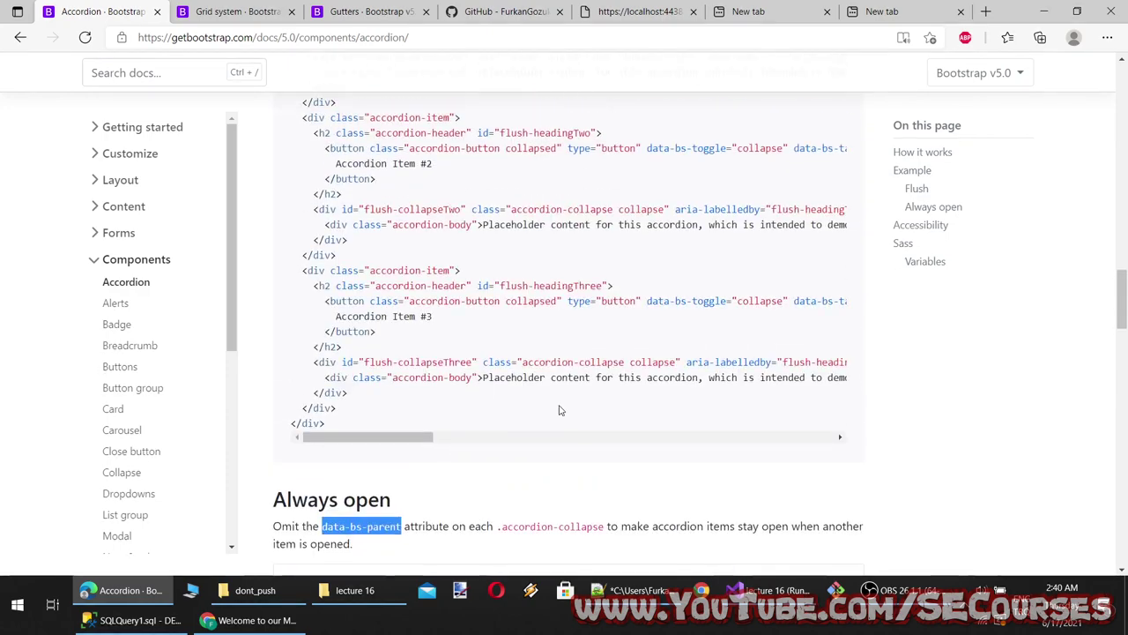
scroll(617, 397, "down", 1)
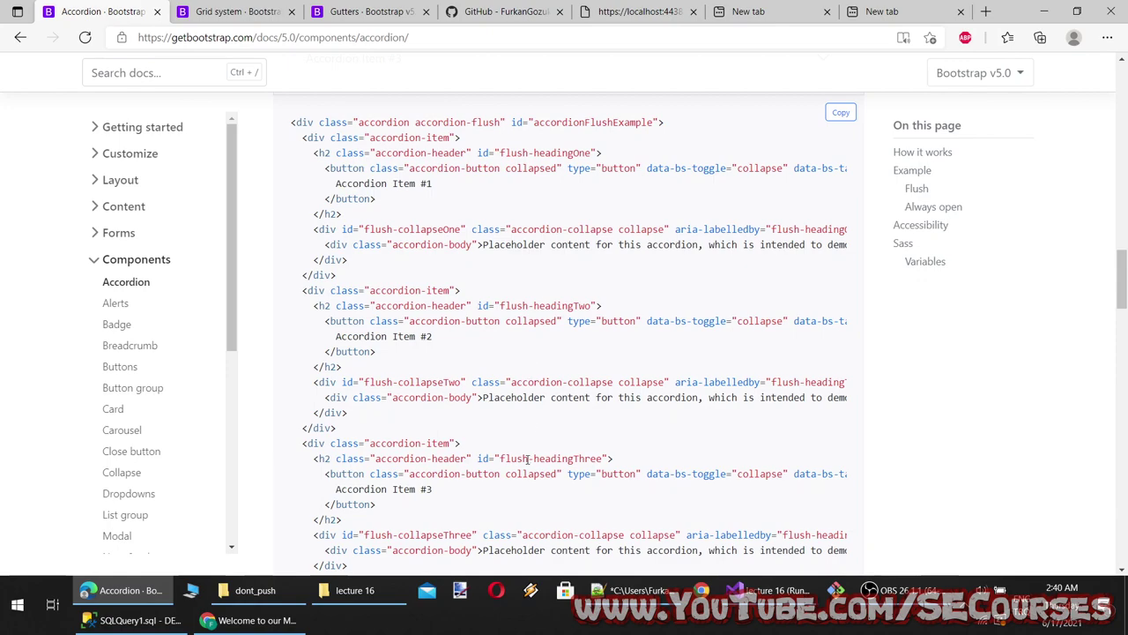
scroll(527, 476, "down", 7)
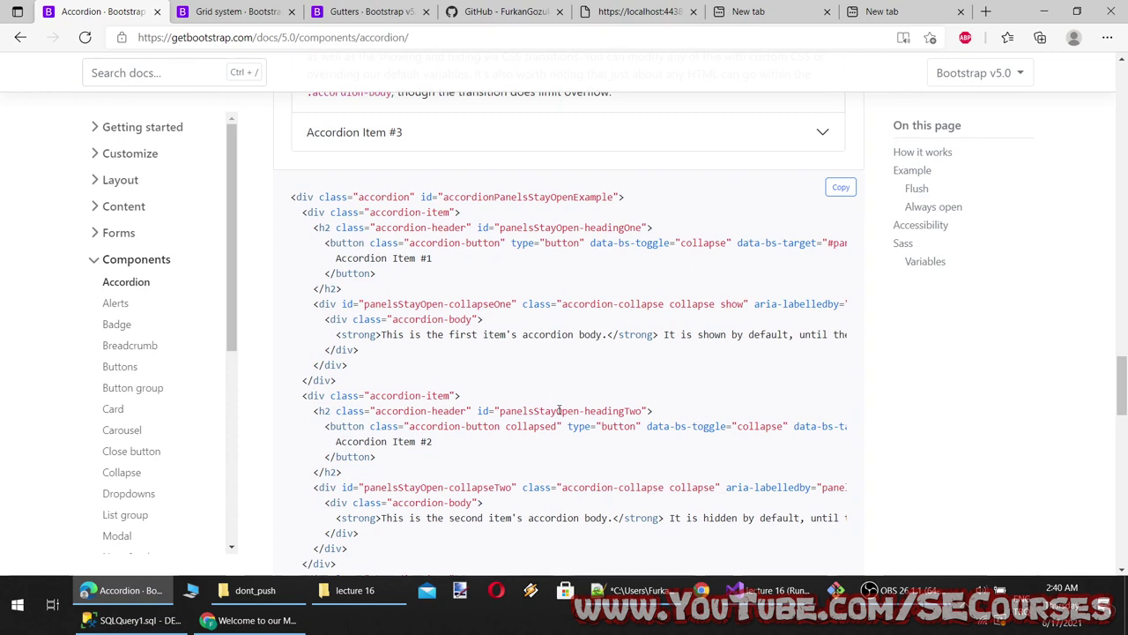
scroll(564, 418, "down", 2)
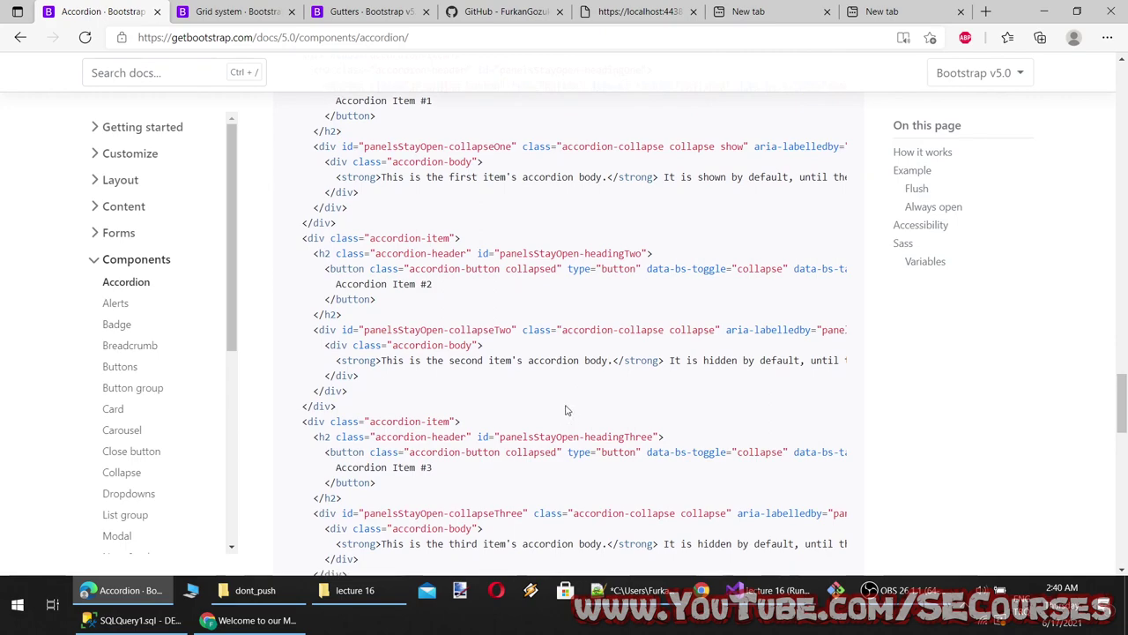
scroll(567, 410, "down", 2)
scroll(567, 410, "up", 6)
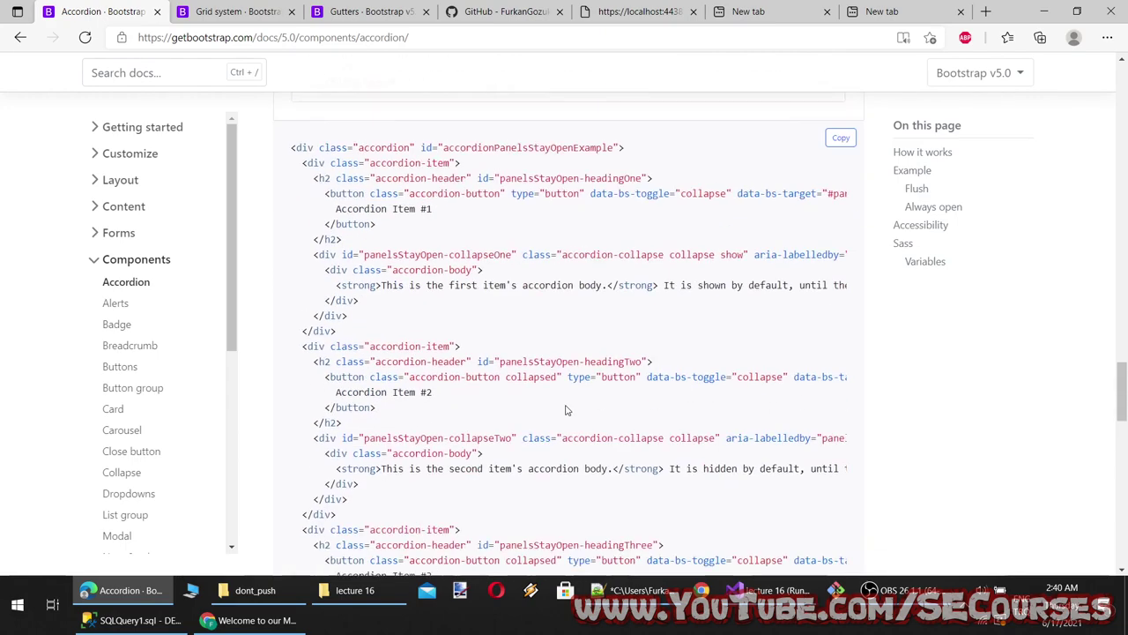
scroll(567, 410, "up", 5)
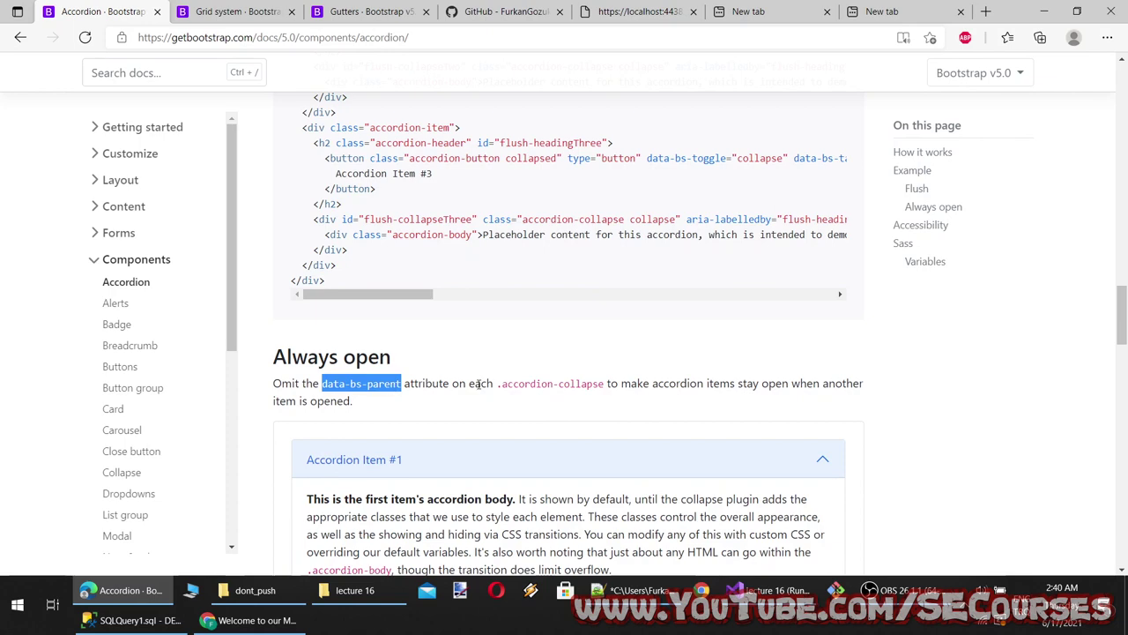
scroll(596, 393, "down", 5)
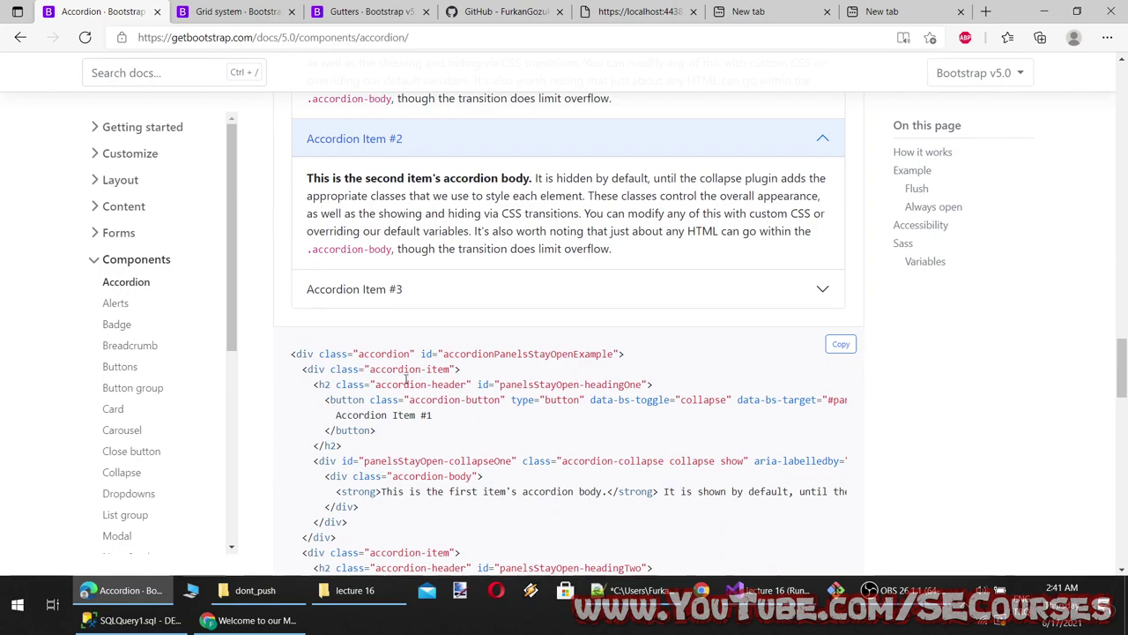
scroll(457, 390, "up", 10)
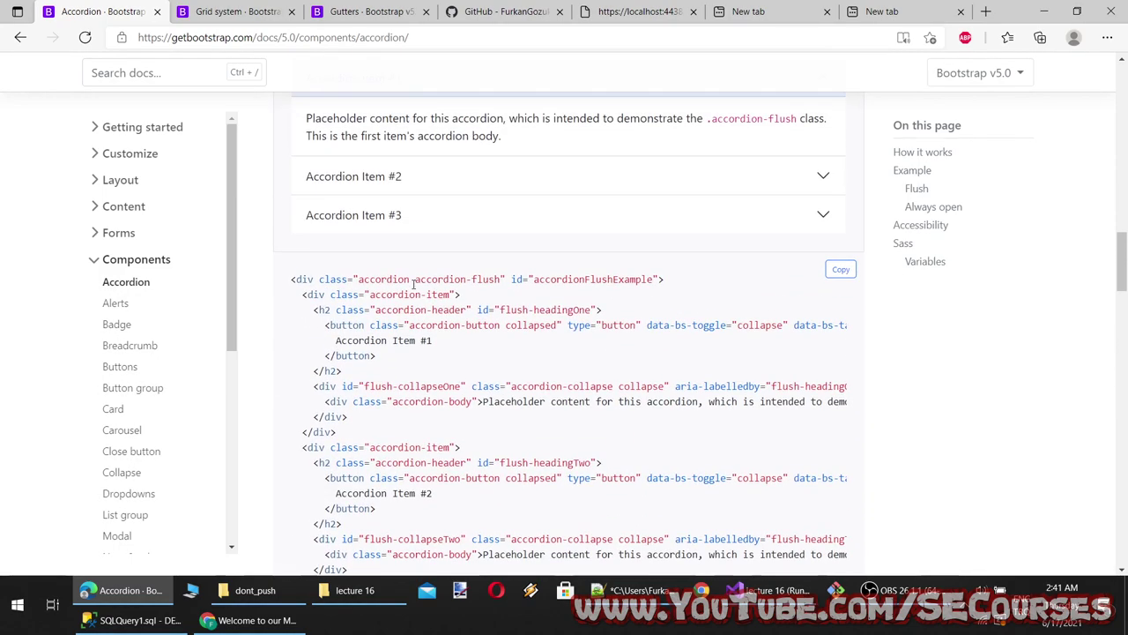
scroll(450, 278, "up", 10)
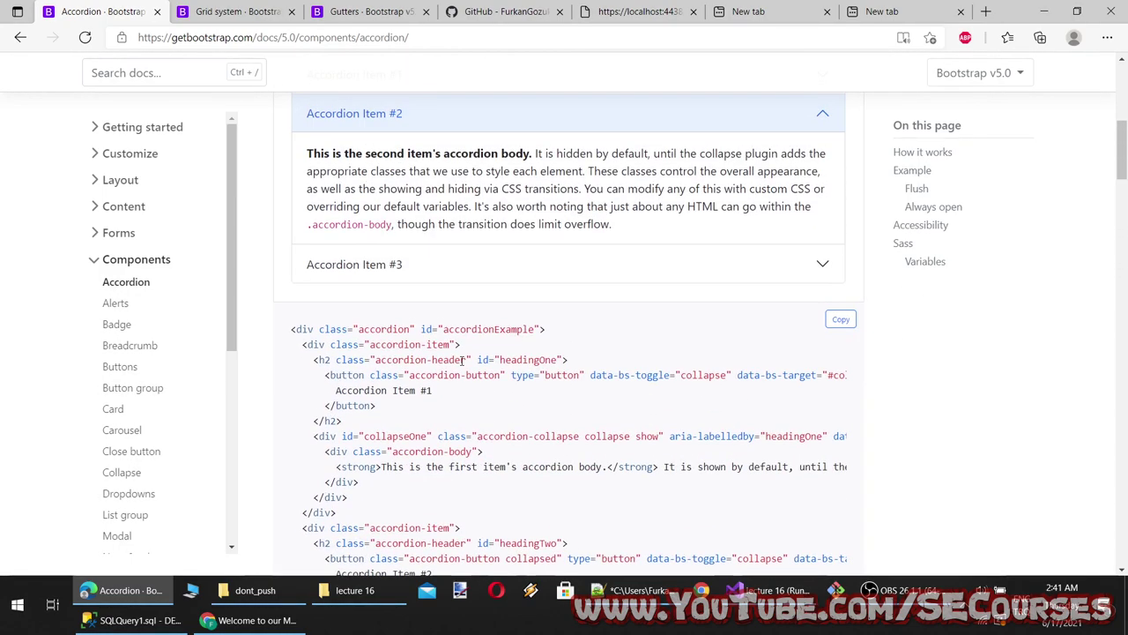
scroll(445, 381, "down", 2)
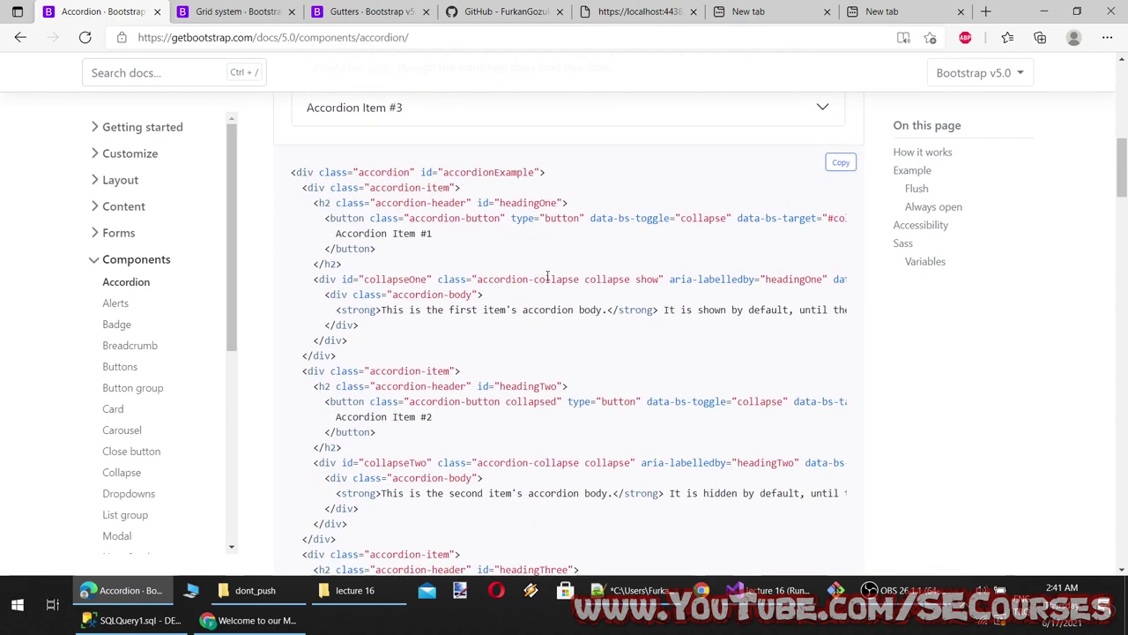
double_click(694, 220)
scroll(530, 373, "down", 15)
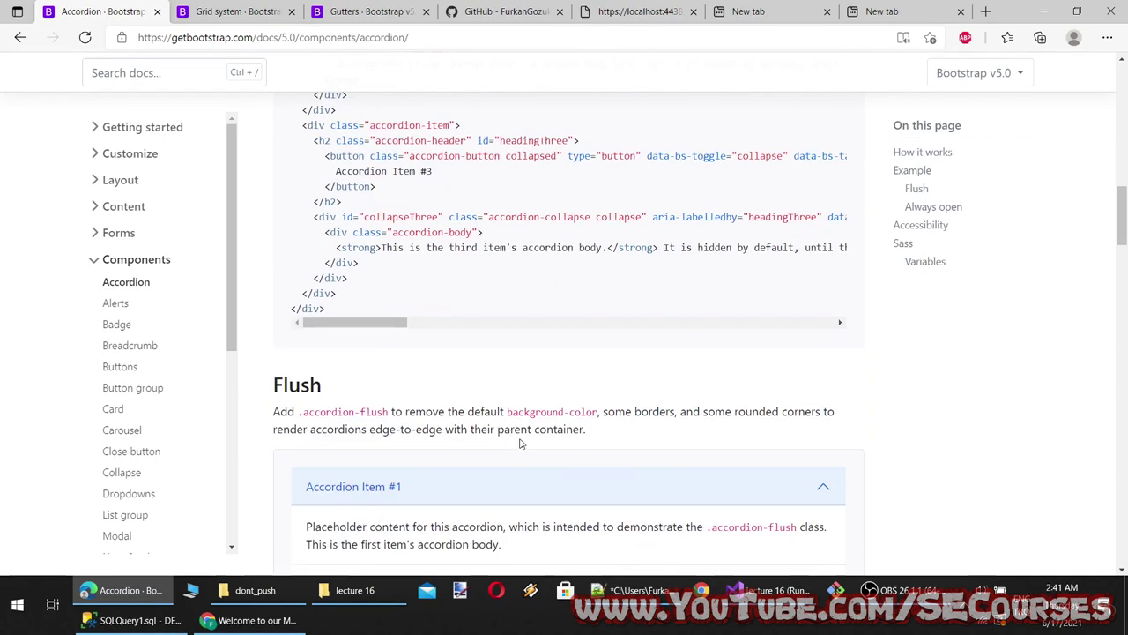
scroll(520, 429, "down", 2)
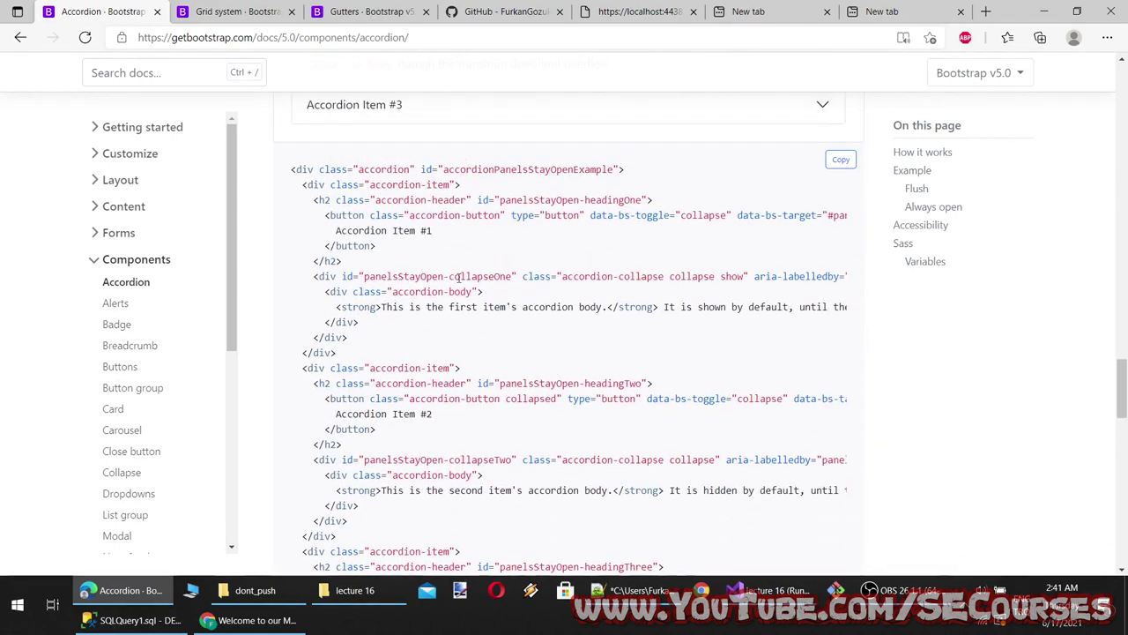
left_click_drag(474, 270, 504, 276)
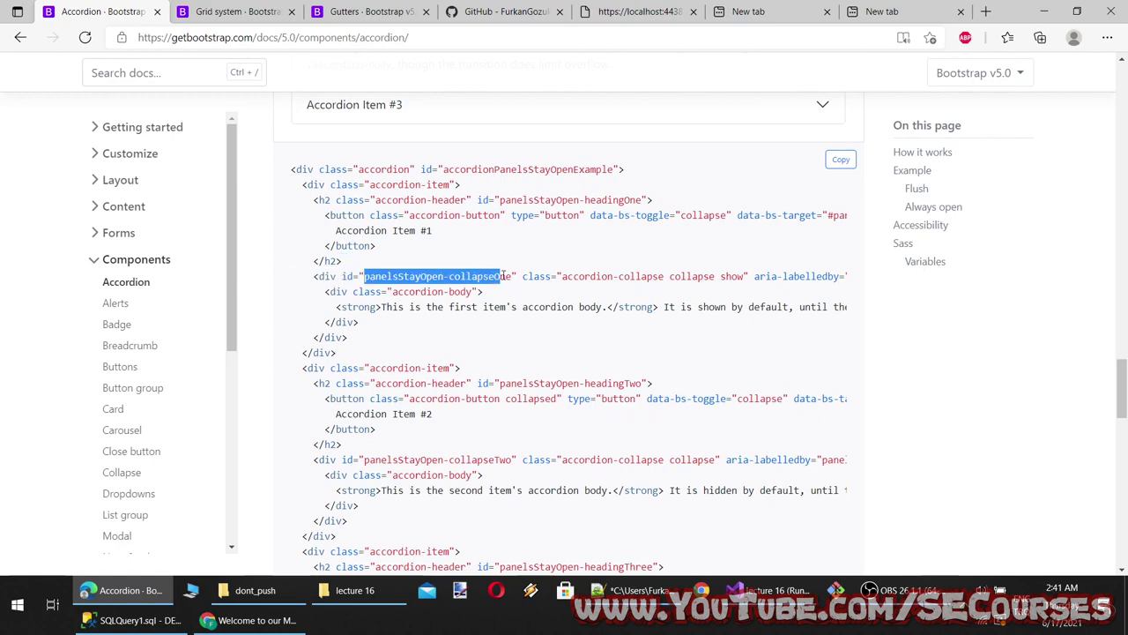
left_click_drag(573, 277, 677, 277)
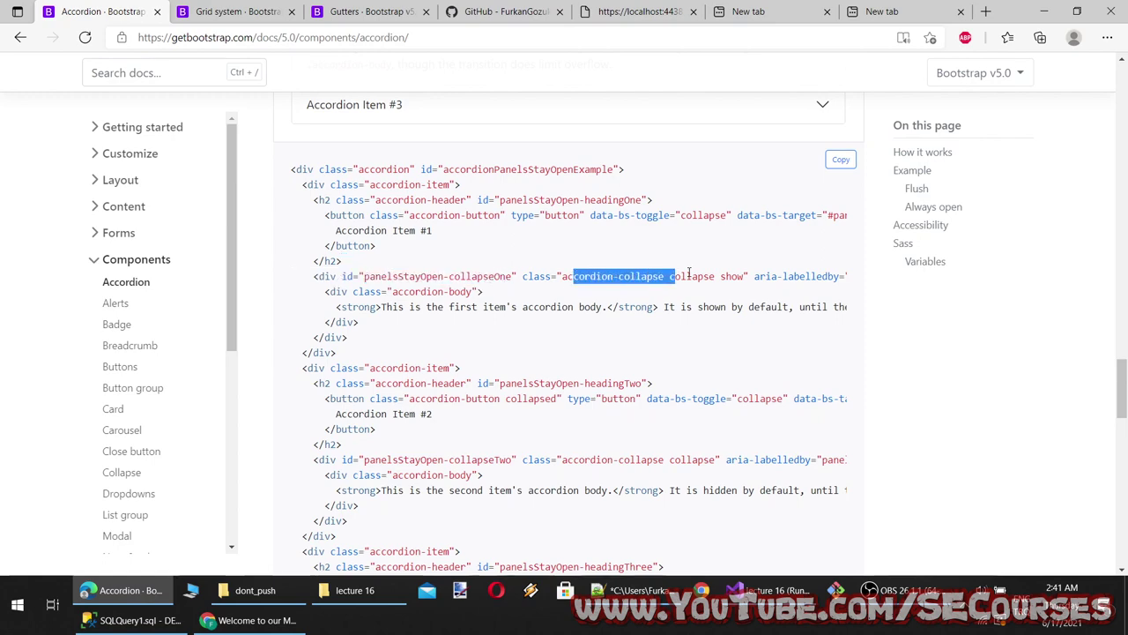
left_click(657, 308)
Review the rest of the sample, highlighting the accordionExample id and the first code line
scroll(632, 379, "down", 1)
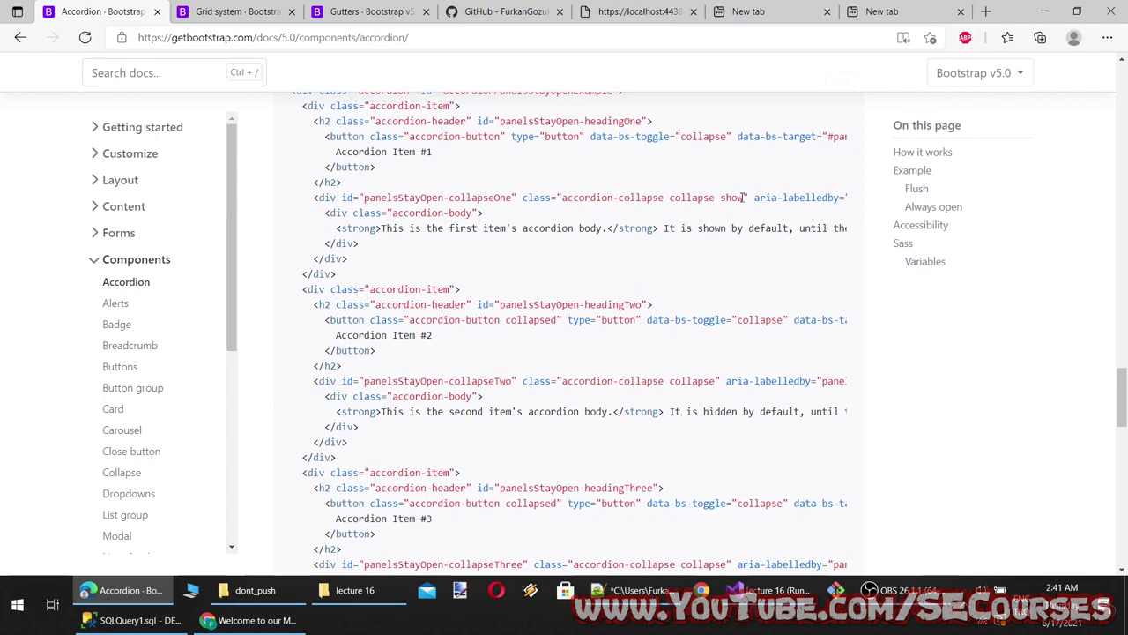
scroll(694, 357, "down", 1)
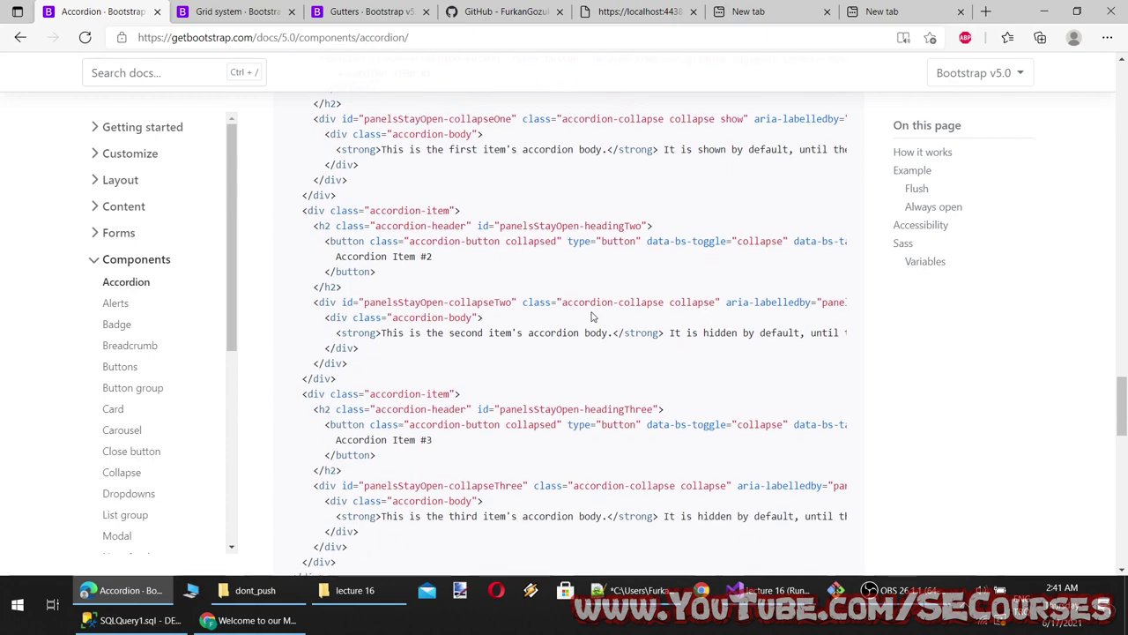
scroll(467, 353, "up", 15)
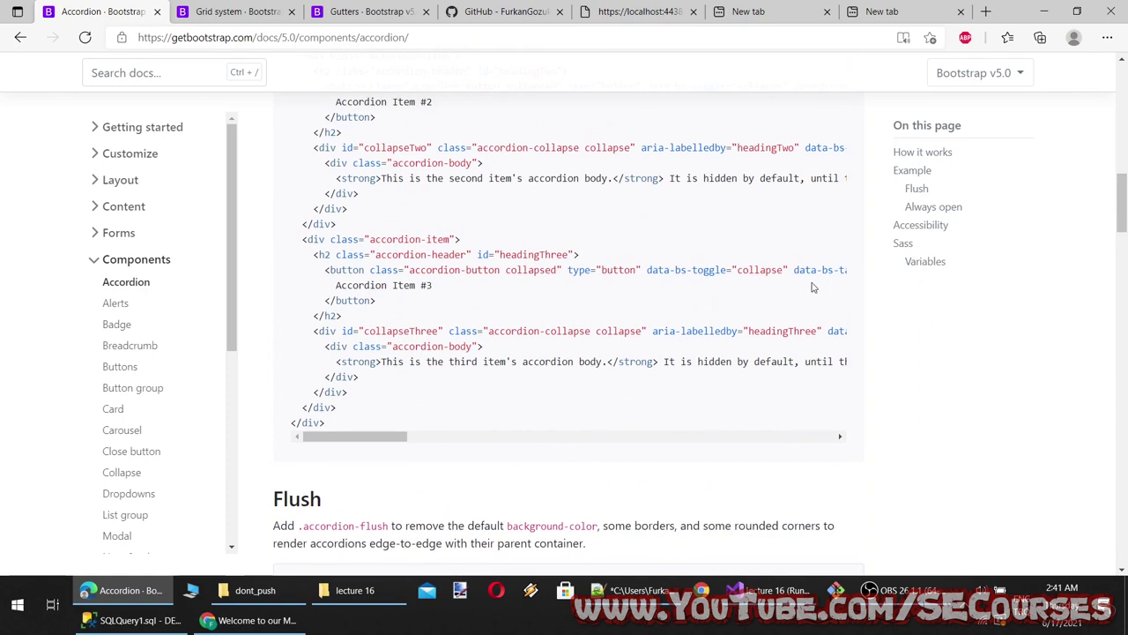
left_click_drag(387, 435, 473, 437)
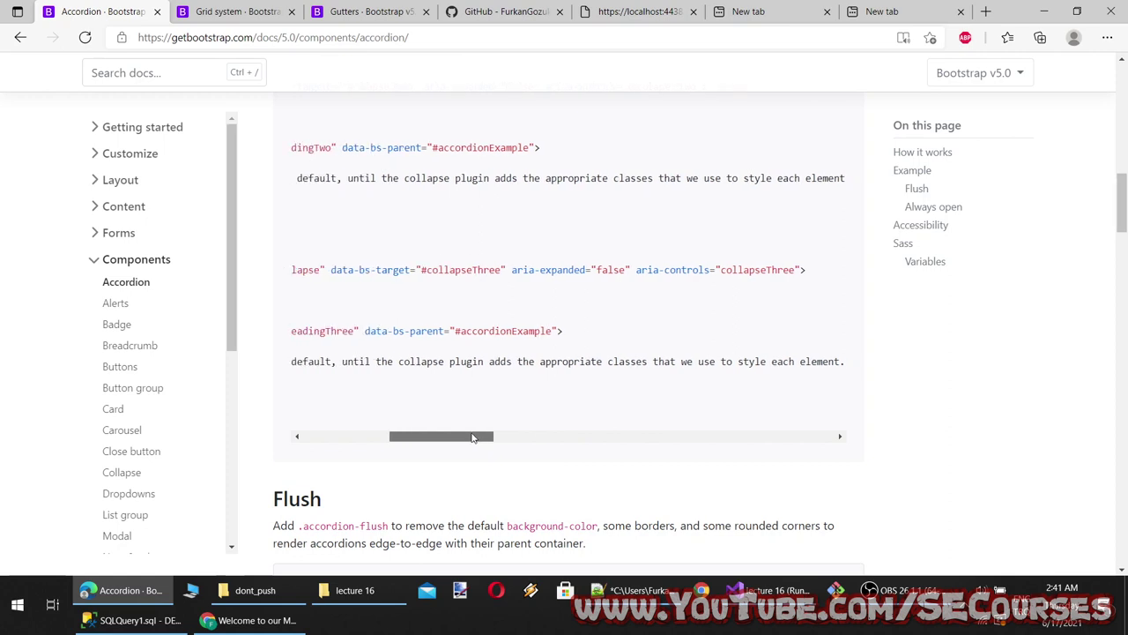
scroll(547, 399, "up", 2)
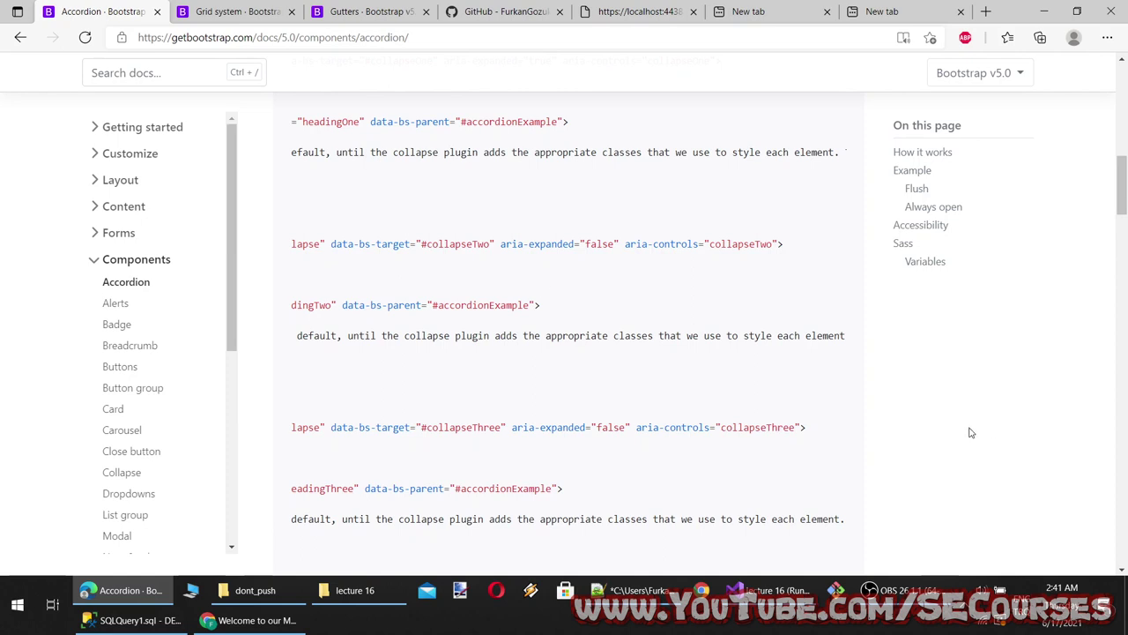
scroll(459, 309, "down", 1)
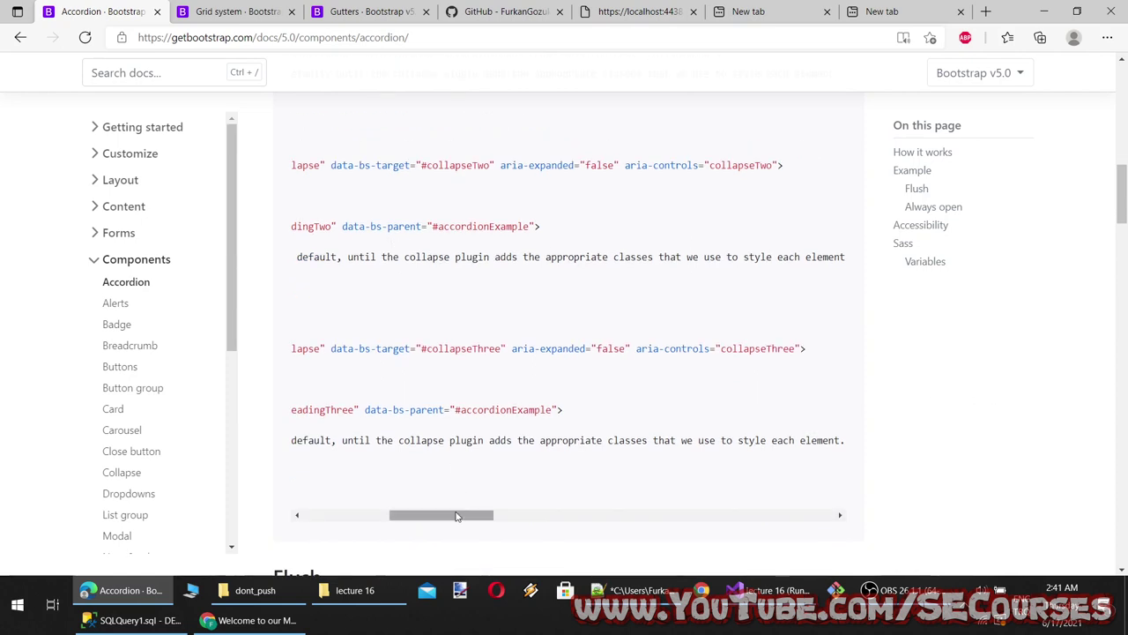
left_click_drag(459, 515, 398, 515)
double_click(738, 228)
scroll(403, 340, "up", 4)
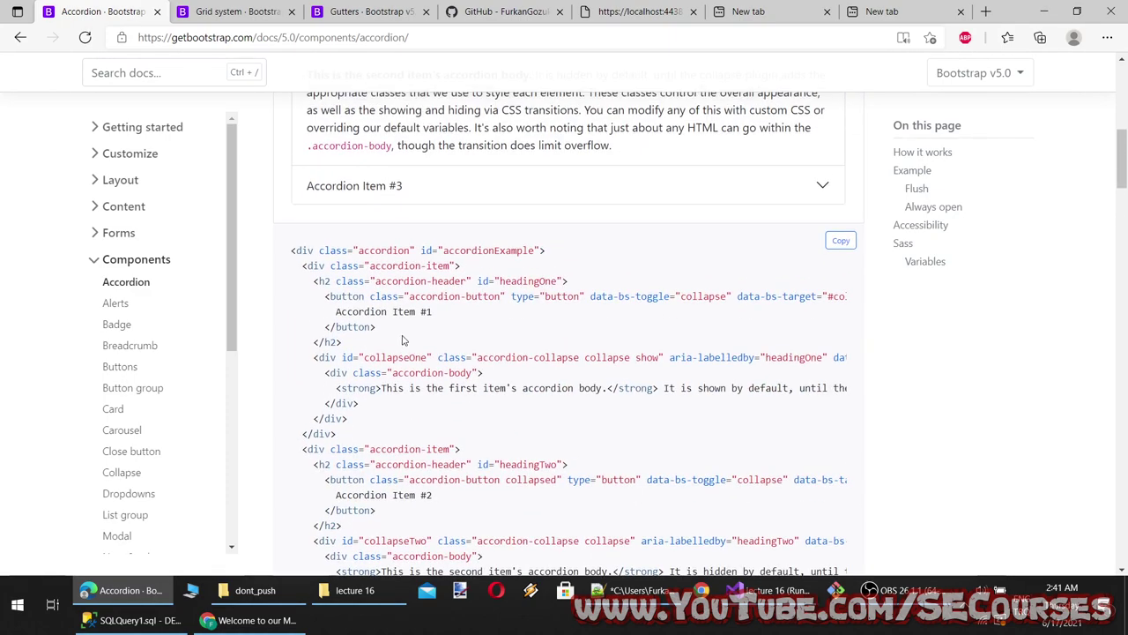
left_click_drag(561, 250, 277, 259)
scroll(478, 414, "down", 15)
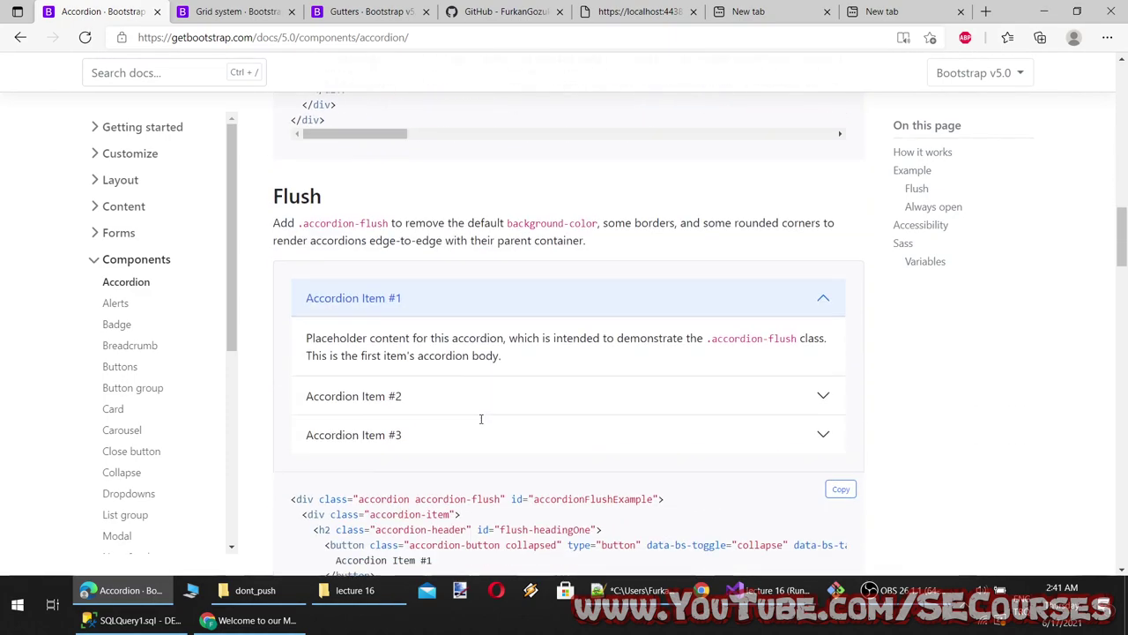
scroll(487, 407, "down", 10)
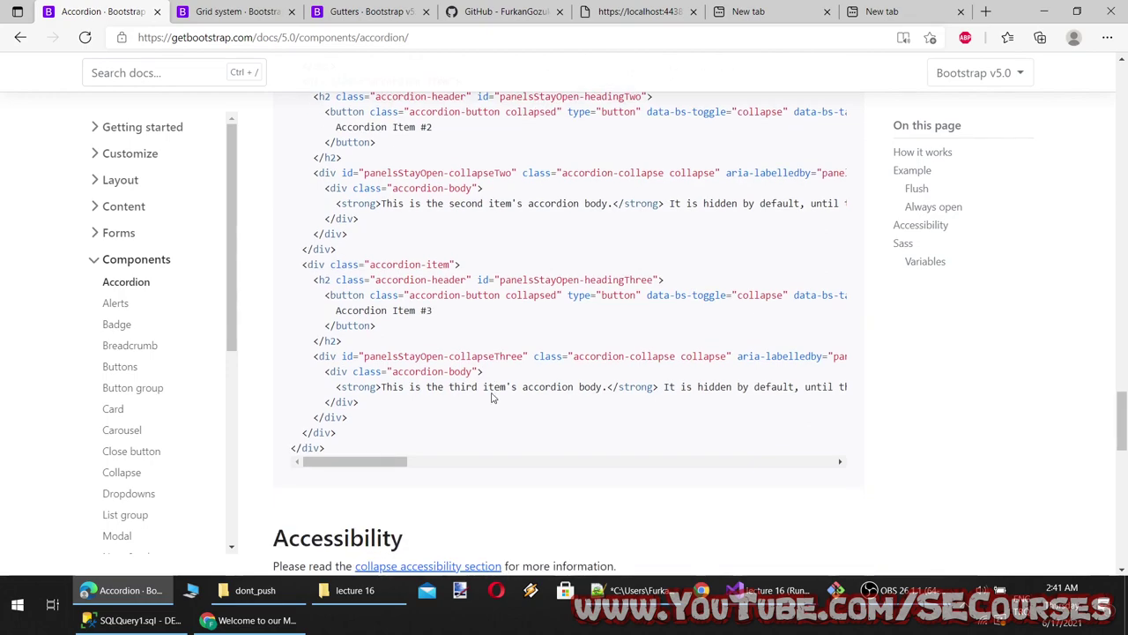
scroll(386, 351, "up", 6)
scroll(386, 352, "up", 5)
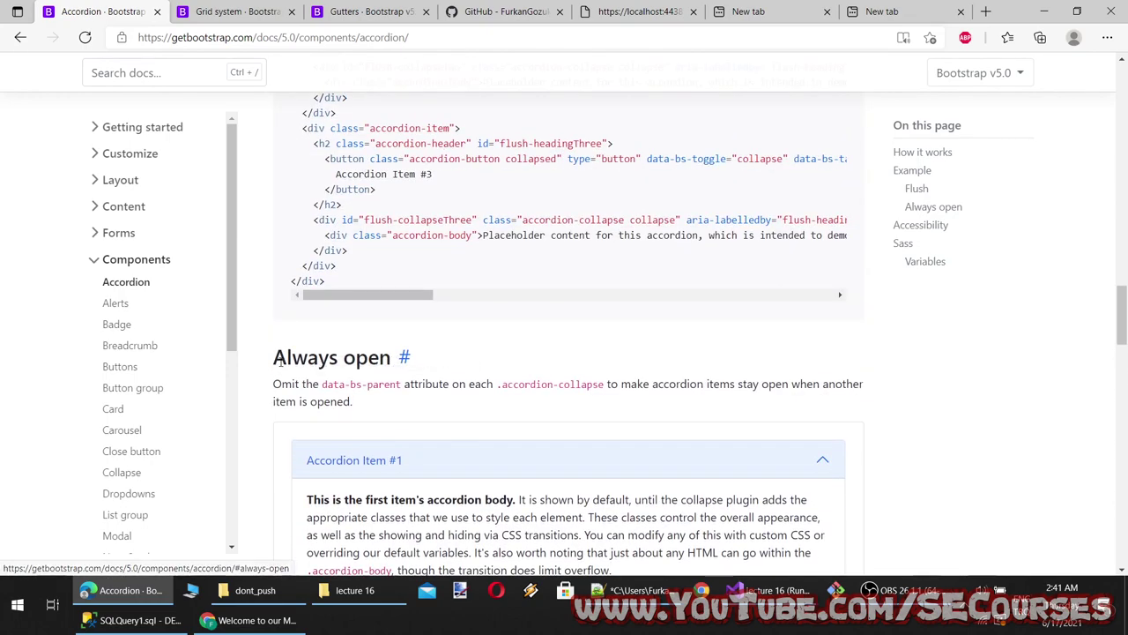
Copy the 'Always open' heading onto line 19 of lecture 16 context.txt and save
left_click_drag(275, 359, 451, 368)
key("ctrl+c")
left_click(631, 589)
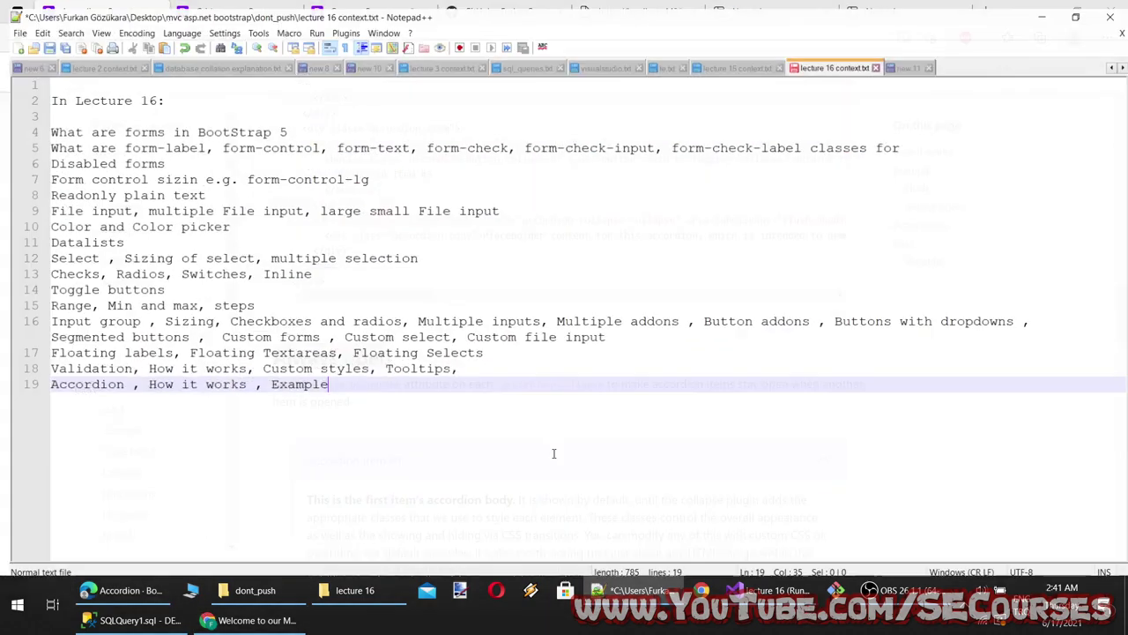
key("ctrl+v")
key("ctrl+s")
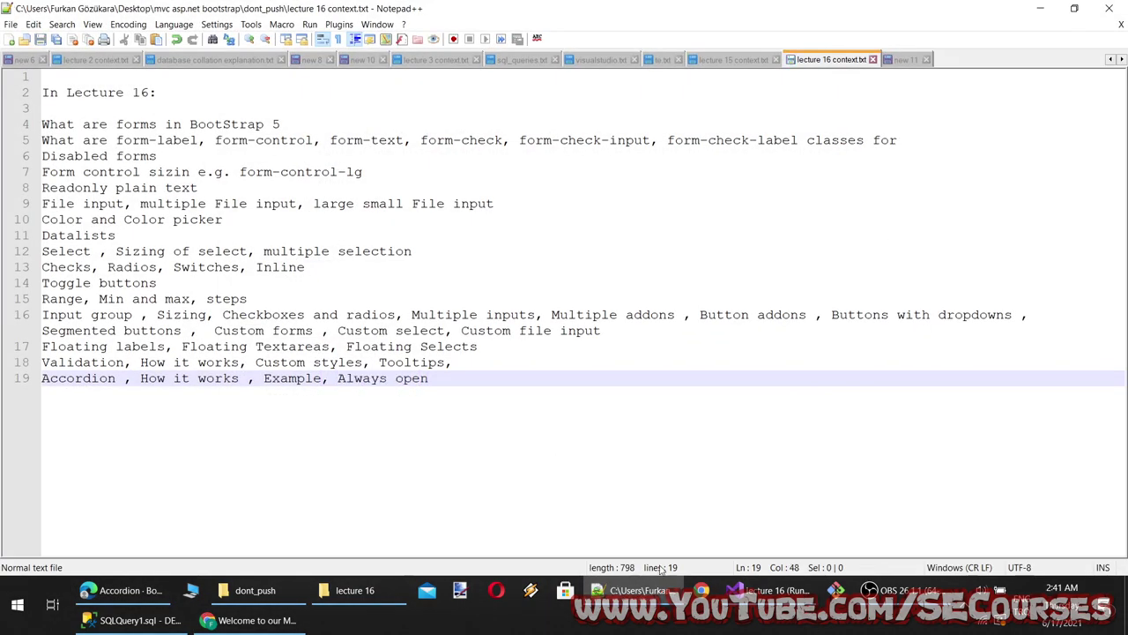
key("alt+Tab")
scroll(564, 448, "down", 5)
scroll(570, 449, "down", 15)
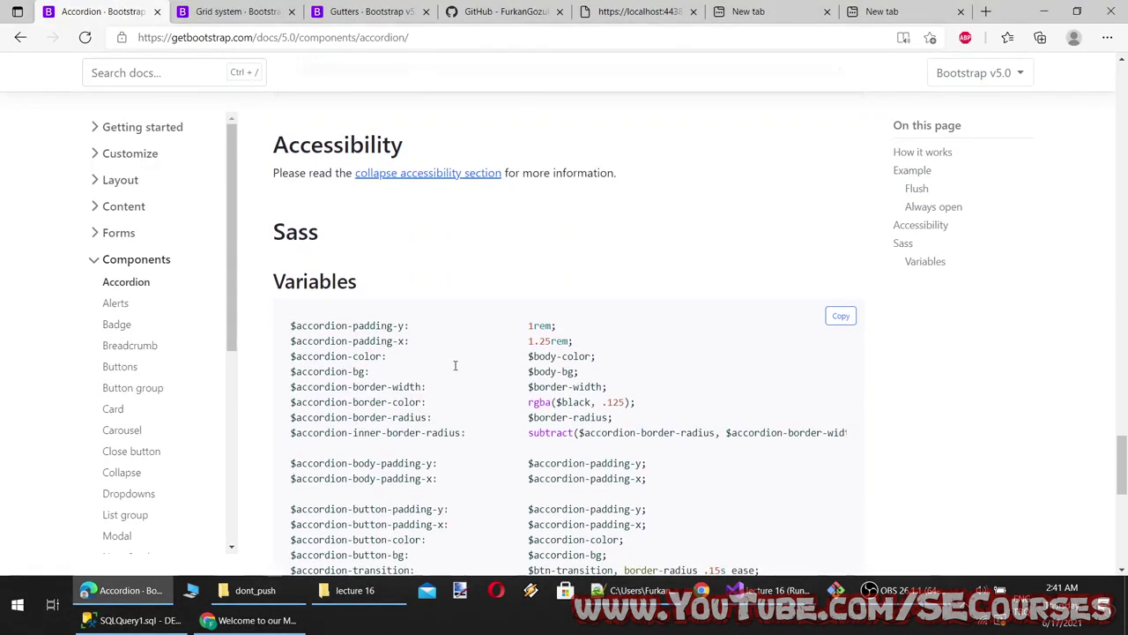
Copy the markup of the eight contextual alert examples from Bootstrap's Alerts page
left_click(118, 271)
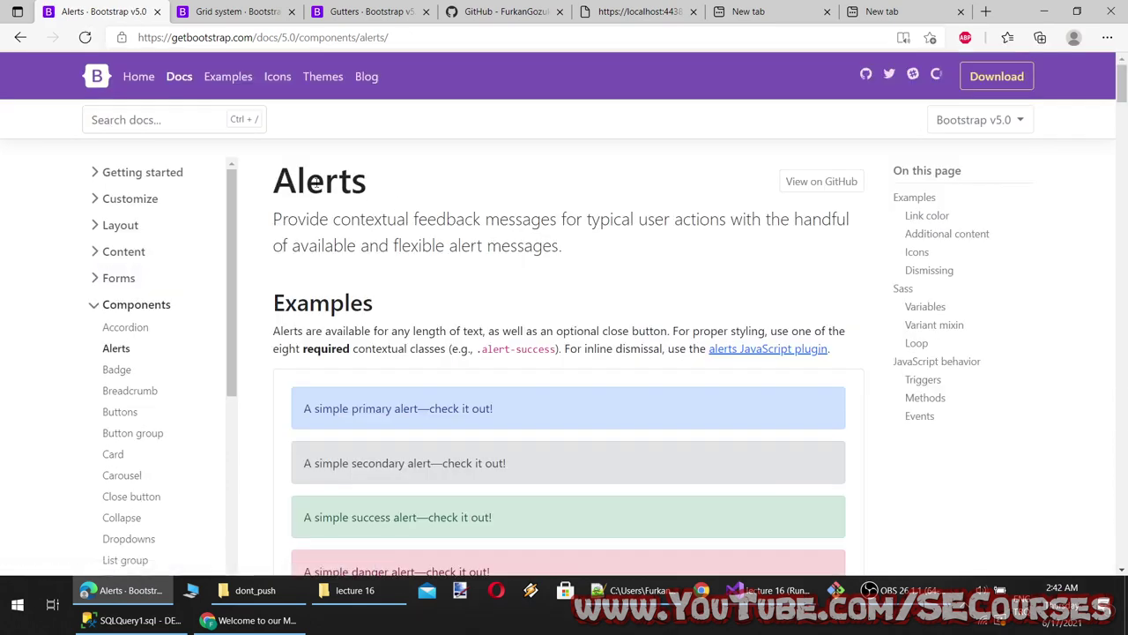
scroll(326, 260, "down", 2)
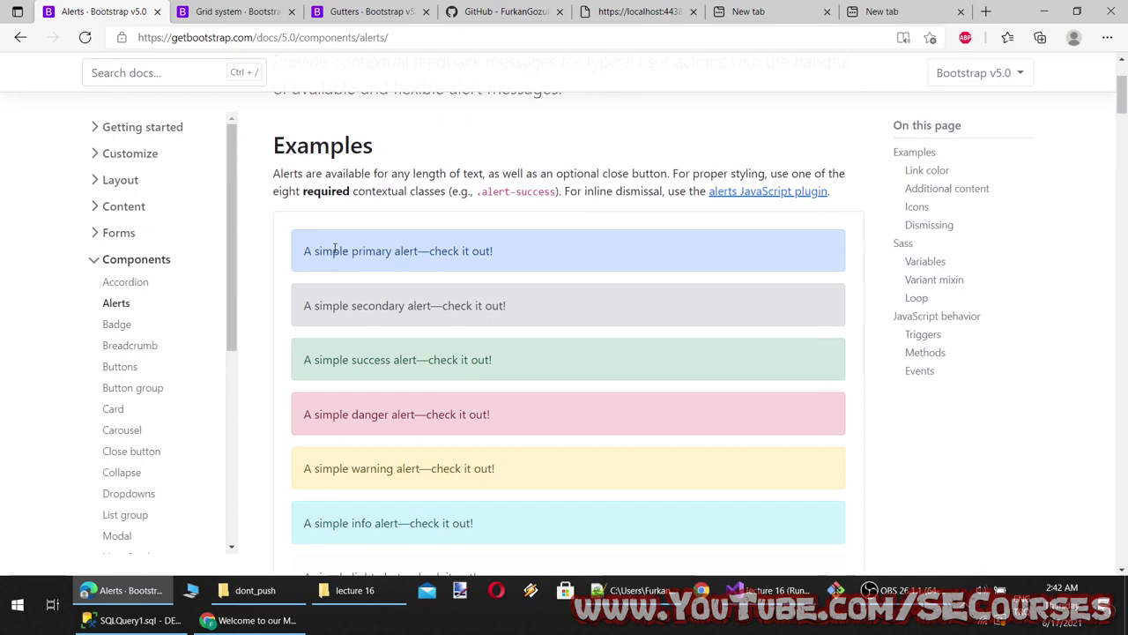
scroll(439, 397, "down", 7)
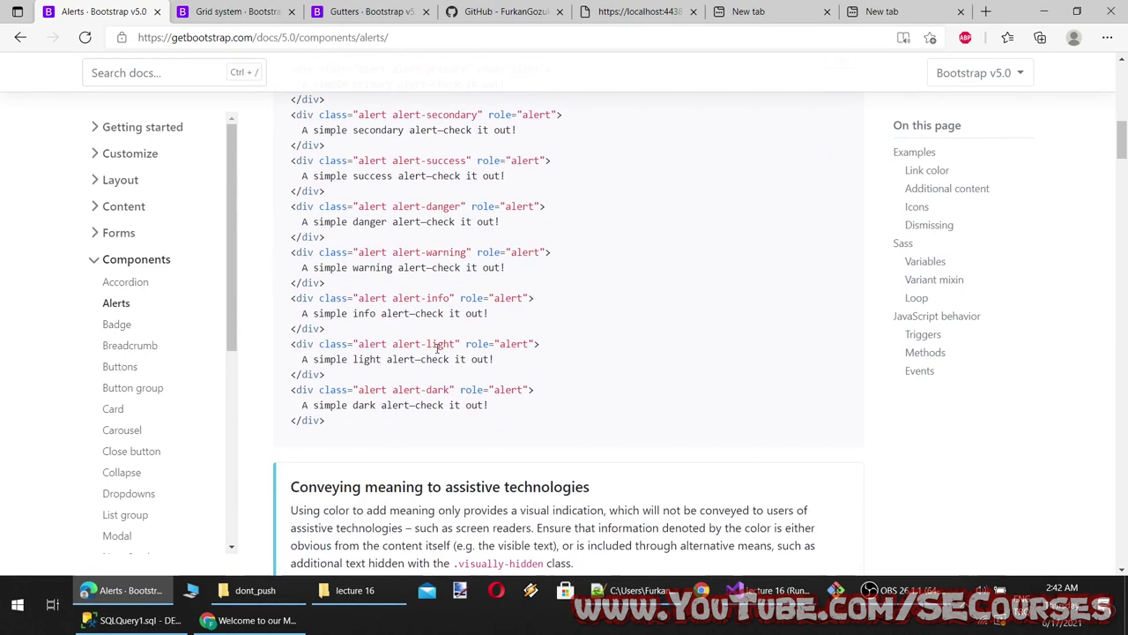
scroll(446, 357, "up", 4)
scroll(445, 357, "up", 3)
left_click_drag(360, 305, 508, 305)
scroll(629, 315, "down", 5)
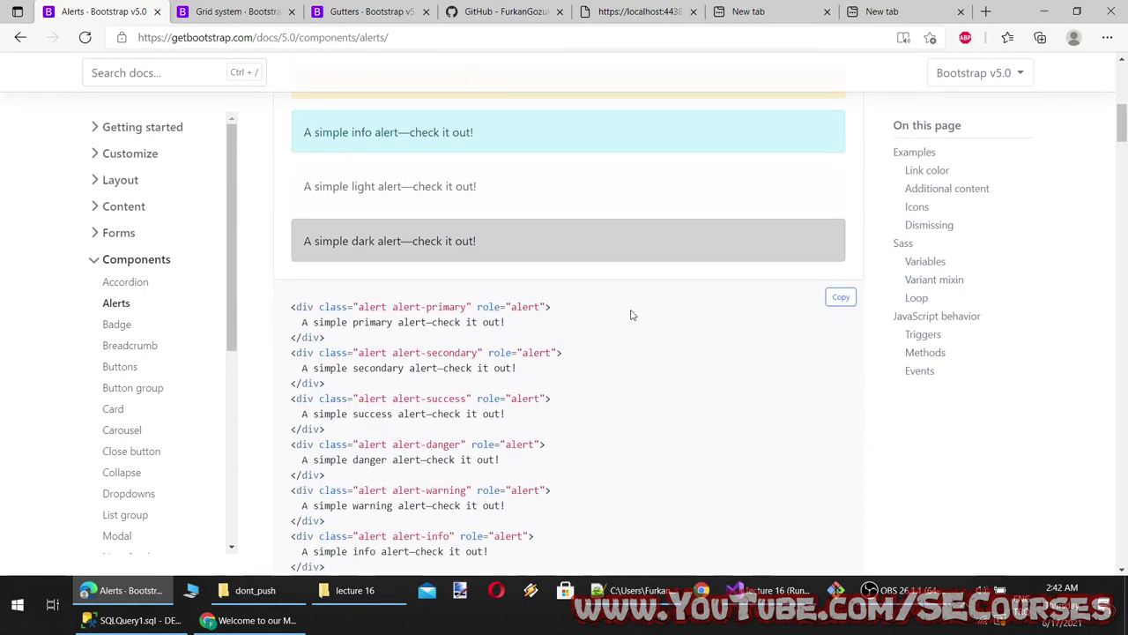
left_click(837, 296)
scroll(600, 373, "down", 3)
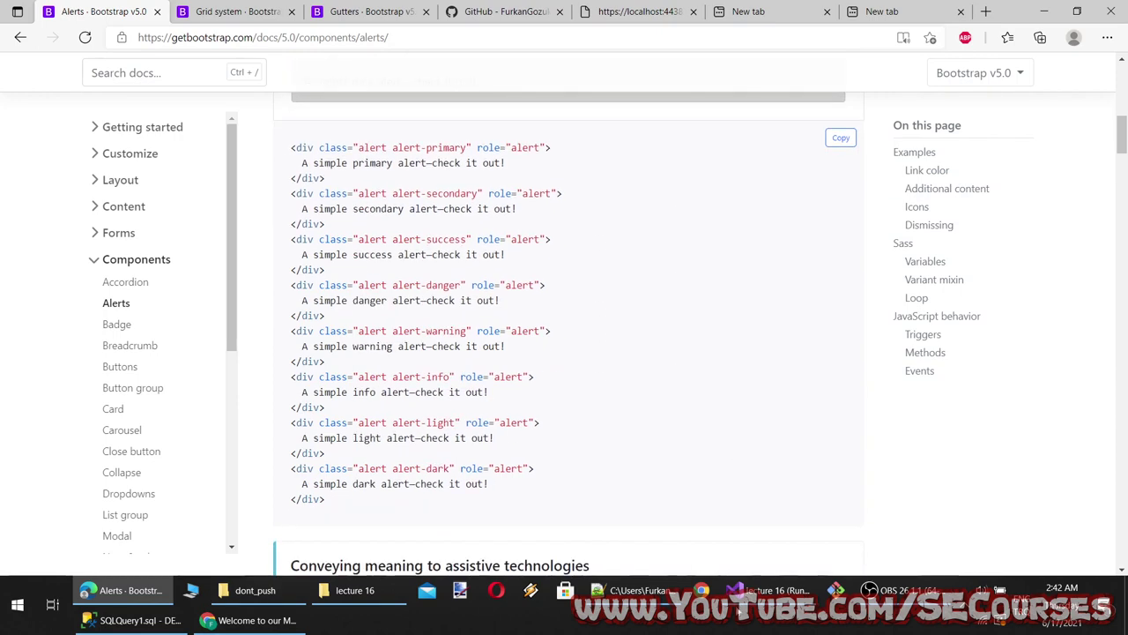
Return to Index.cshtml in Visual Studio with the cursor near the accordion markup
left_click(738, 600)
scroll(353, 325, "up", 4)
left_click(340, 191)
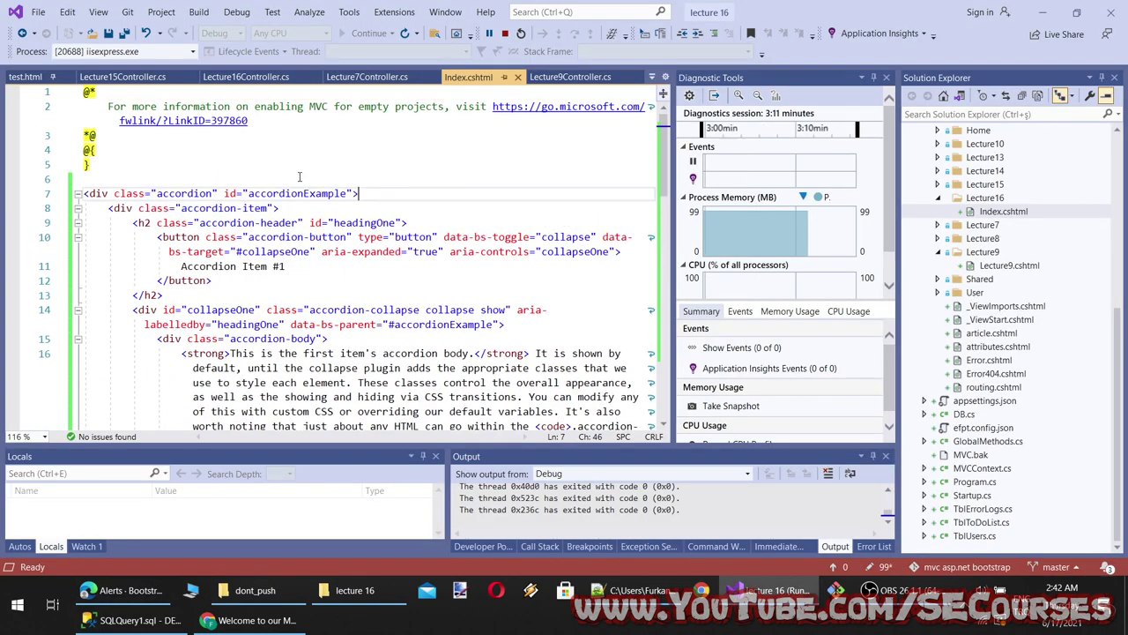
Paste the eight alert divs onto empty line 6 of Index.cshtml and save
left_click(281, 175)
key("ctrl+v")
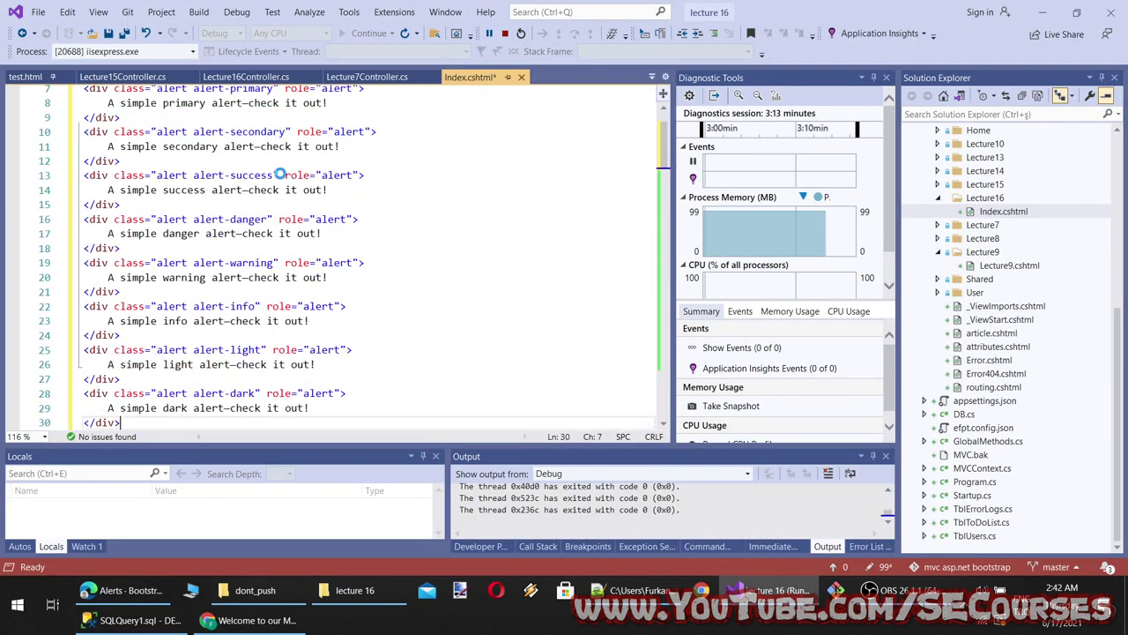
key("ctrl+s")
Reload localhost:44383 in Chrome to preview the alerts, then check the editor again
left_click(247, 620)
left_click(285, 45)
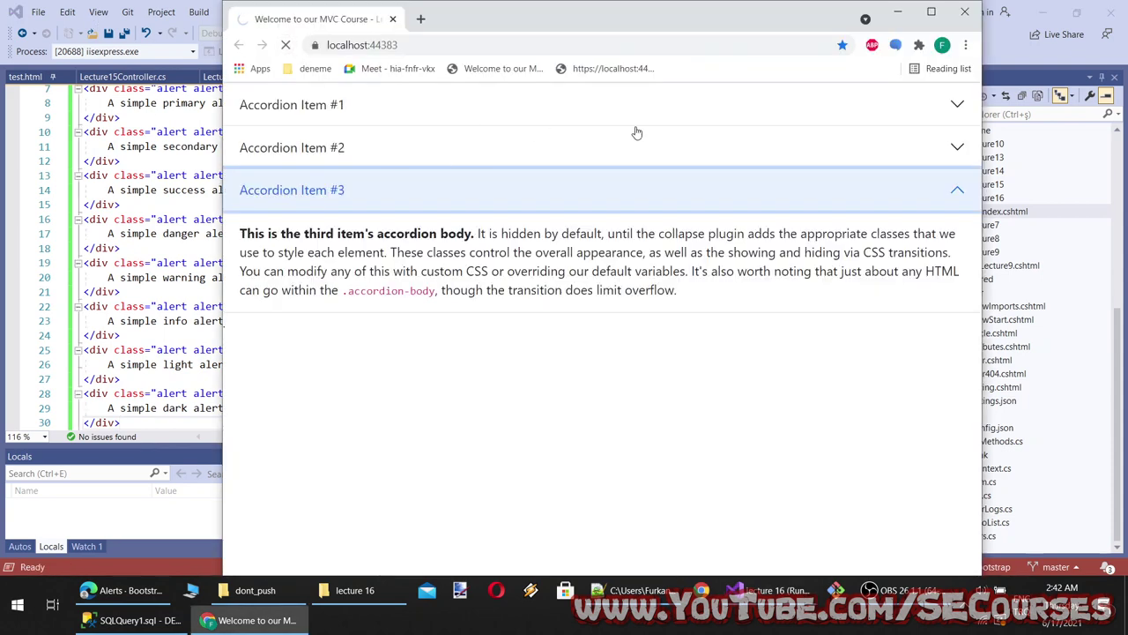
left_click(121, 217)
scroll(228, 275, "up", 3)
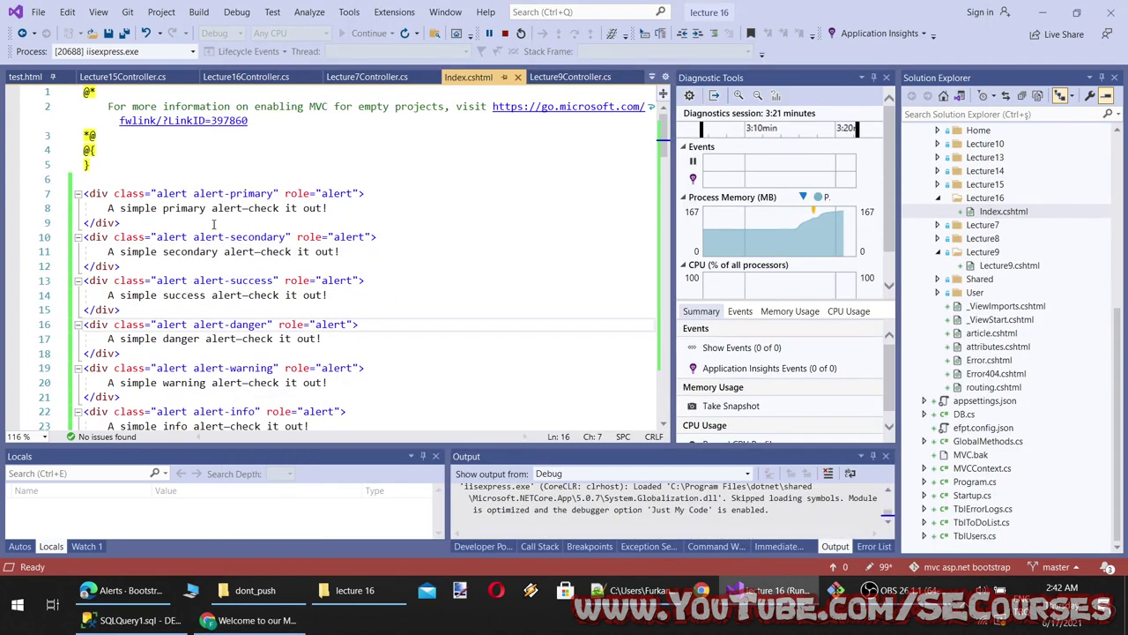
scroll(228, 275, "down", 5)
left_click(255, 620)
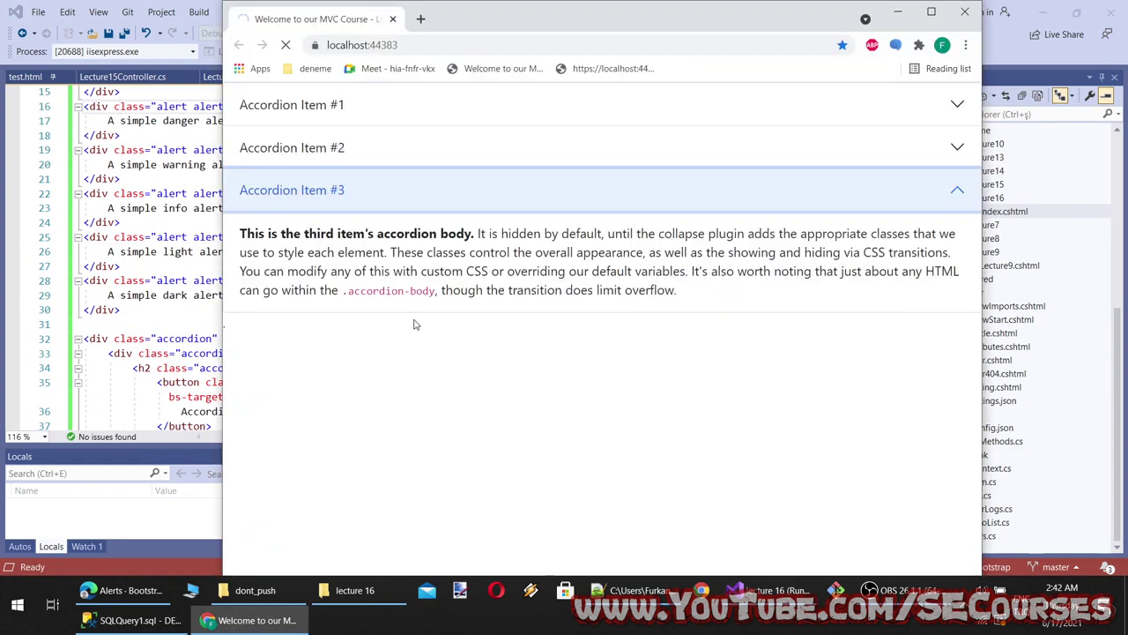
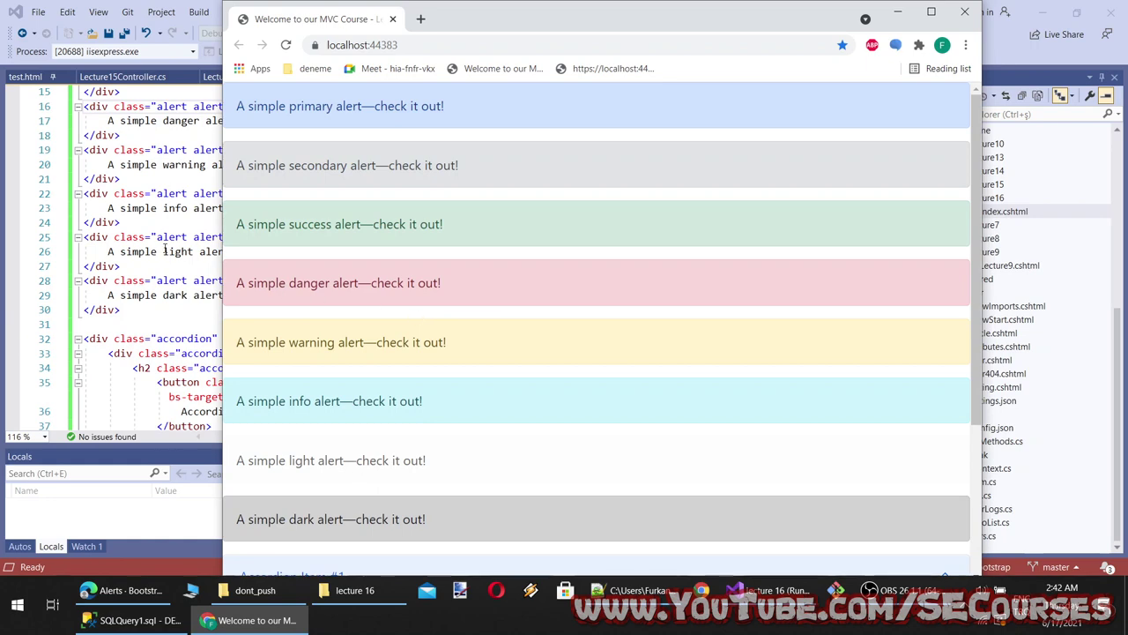
Delete the base 'alert' class from the dark alert on line 28, save, and check the preview
left_click(168, 282)
double_click(169, 280)
key("Delete")
key("Delete")
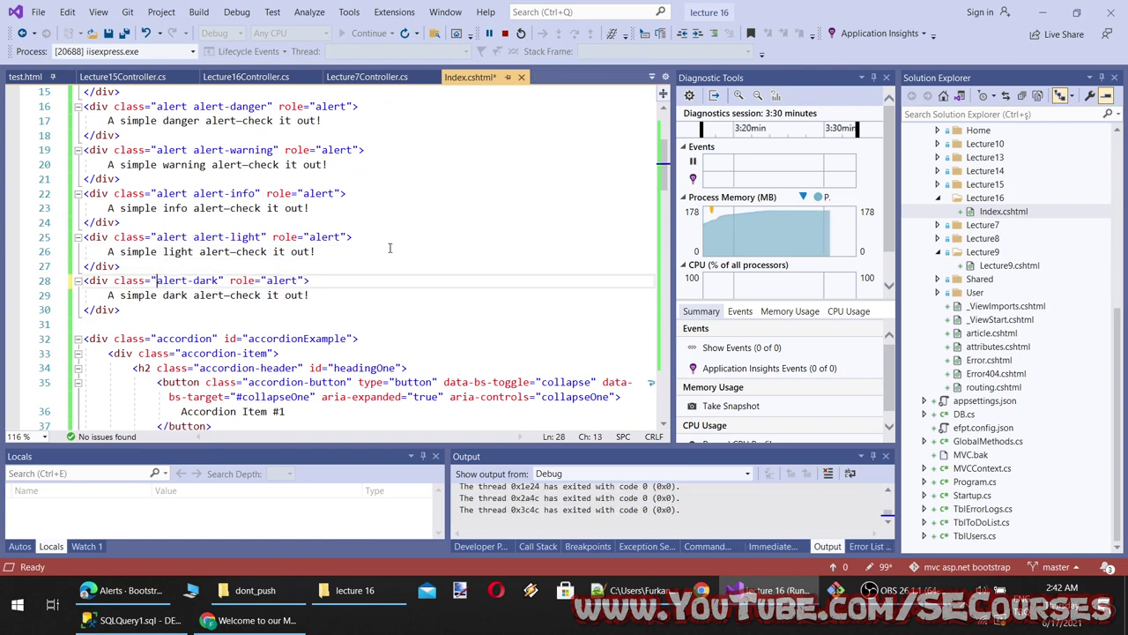
key("ctrl+s")
left_click(277, 621)
scroll(567, 373, "down", 3)
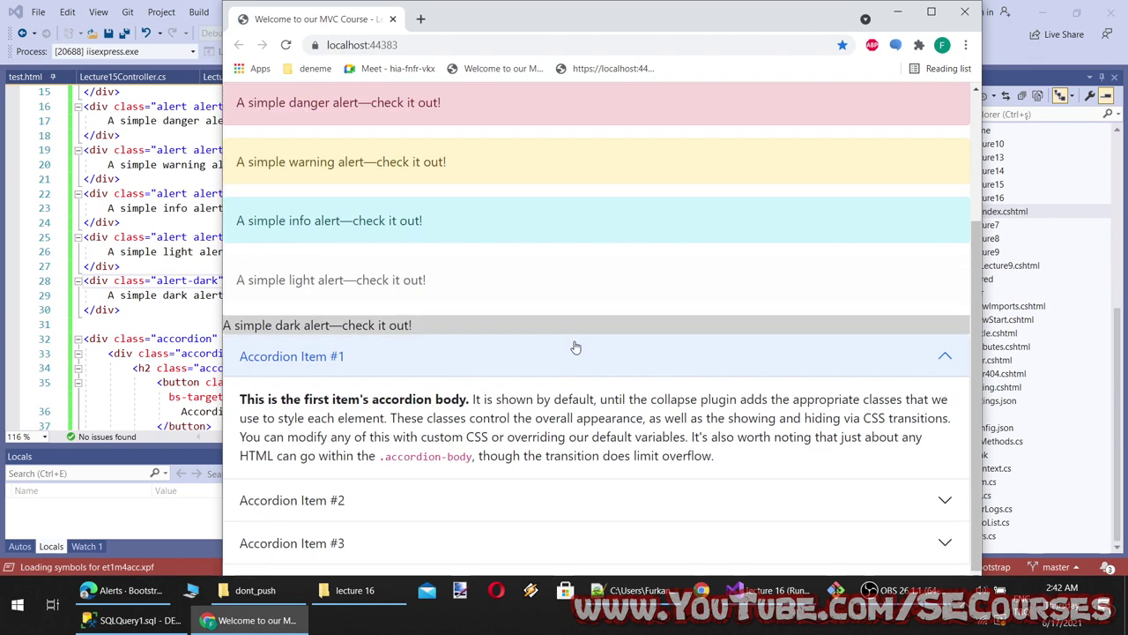
left_click_drag(533, 296, 218, 274)
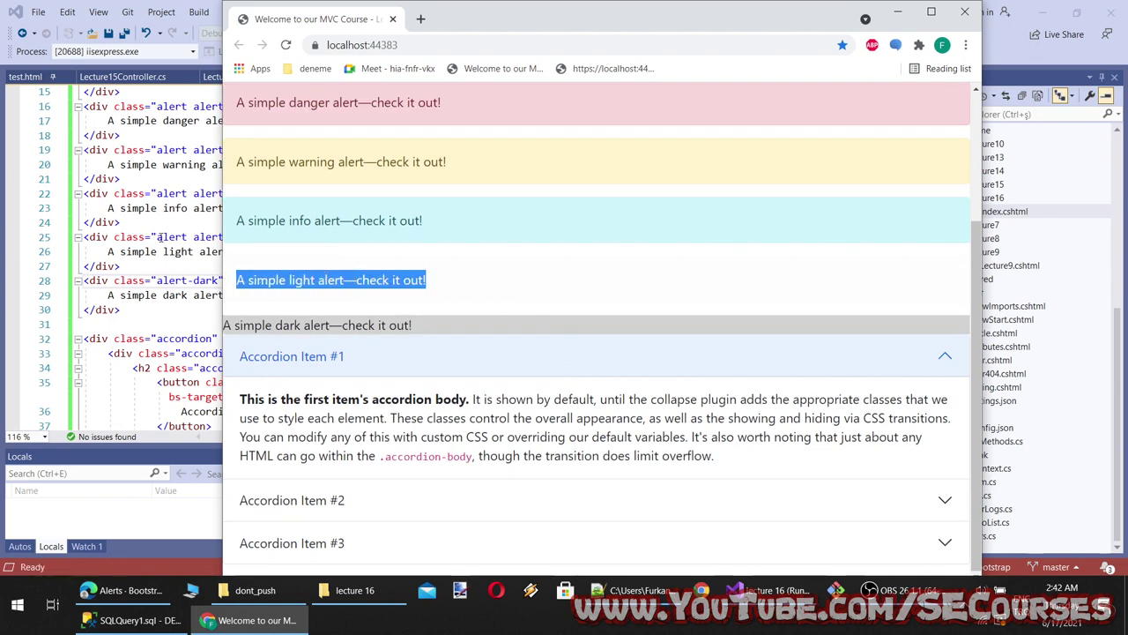
Undo the deletion to restore the dark alert's 'alert' class, save, and recheck the preview
left_click(160, 237)
left_click(254, 284)
key("ctrl+z")
key("ctrl+s")
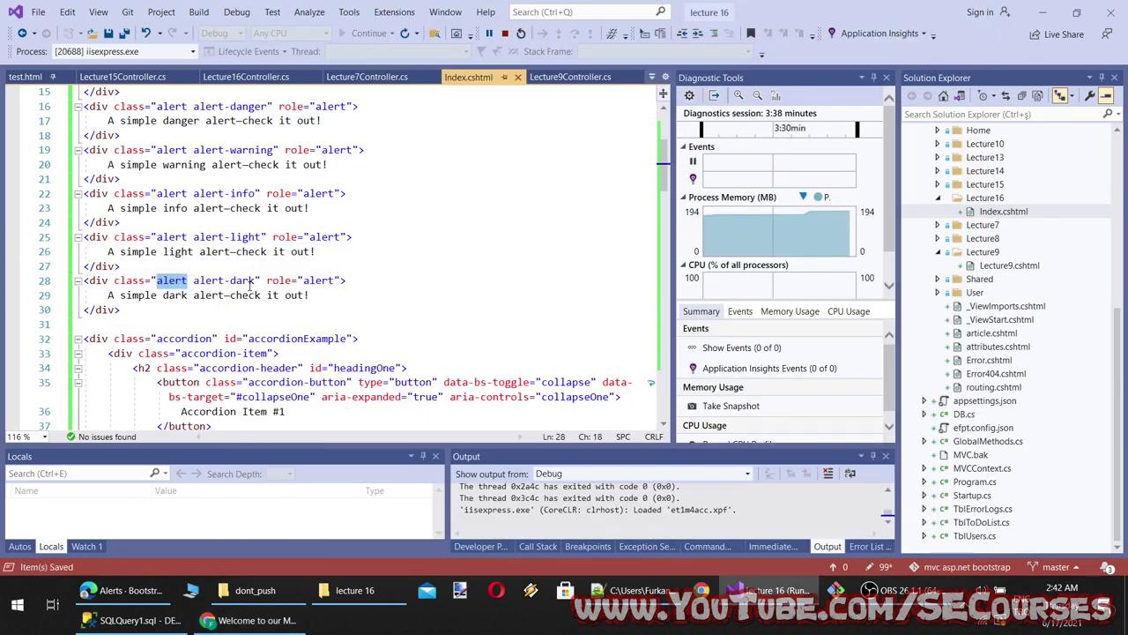
left_click(243, 620)
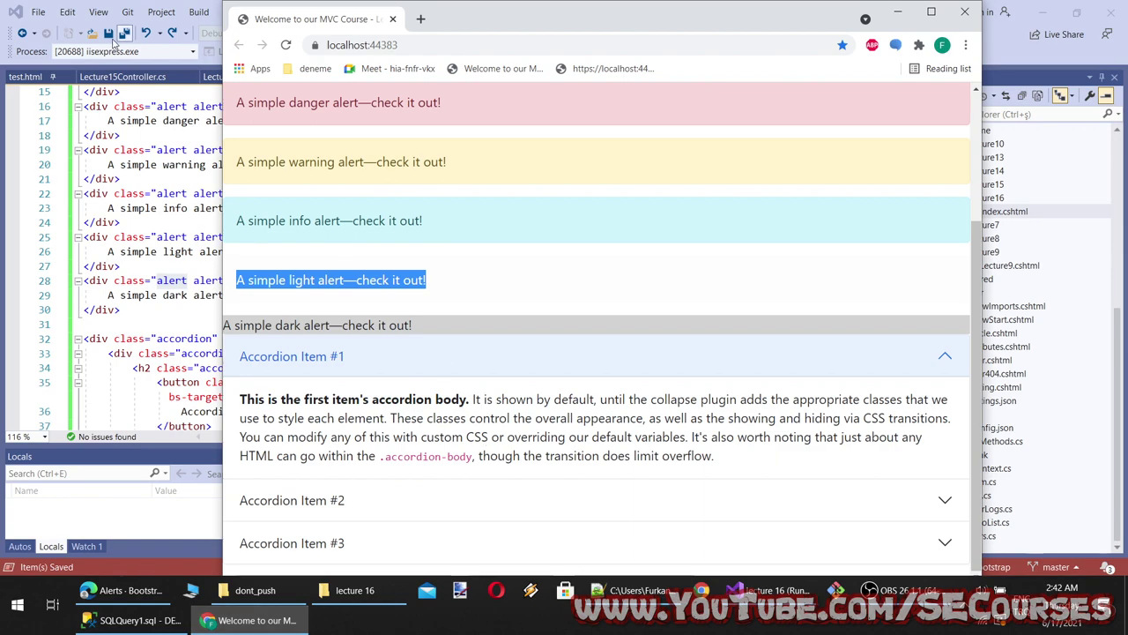
left_click(124, 590)
Copy the code of the Link color alerts example from the Bootstrap docs
scroll(599, 462, "down", 1)
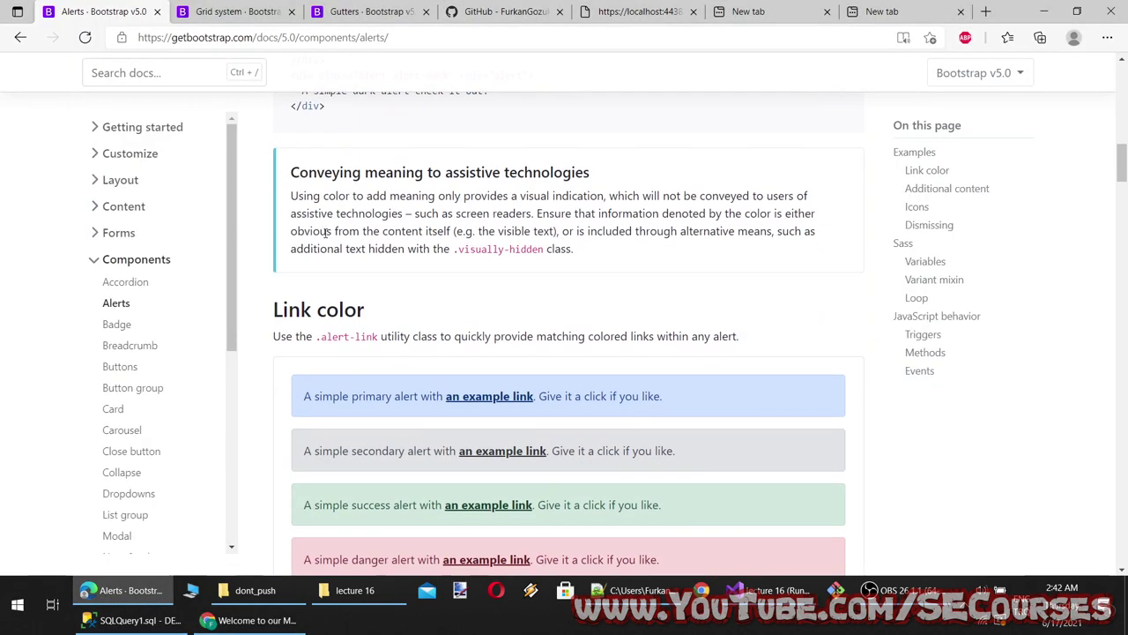
scroll(442, 278, "down", 3)
scroll(503, 171, "up", 1)
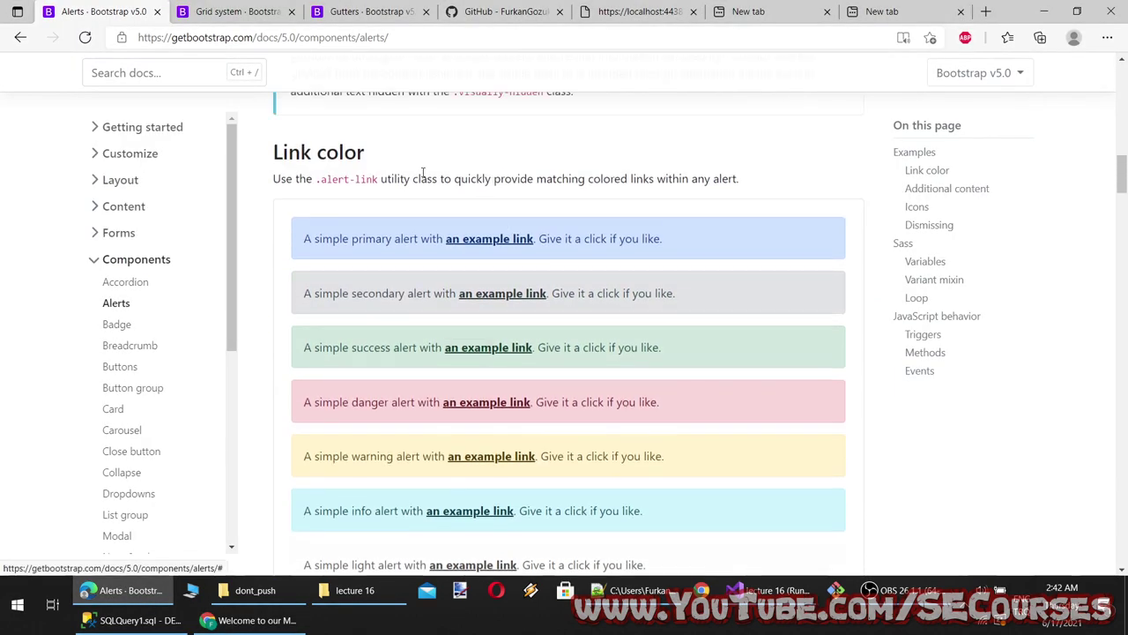
left_click_drag(330, 178, 462, 181)
scroll(476, 229, "down", 2)
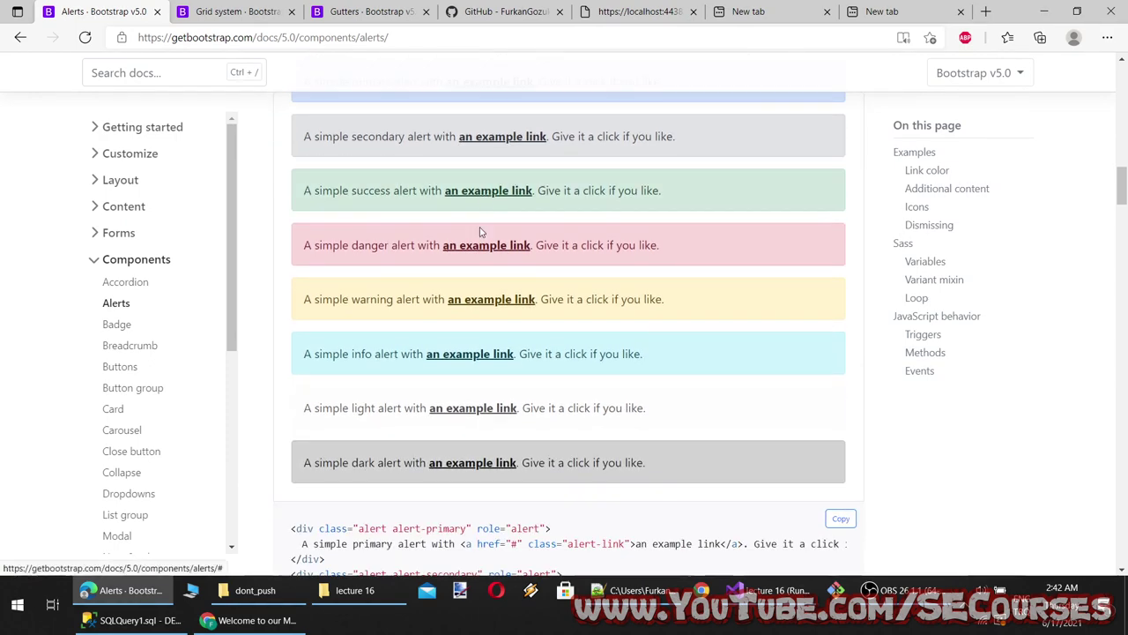
scroll(489, 353, "down", 2)
scroll(498, 450, "down", 2)
left_click(840, 203)
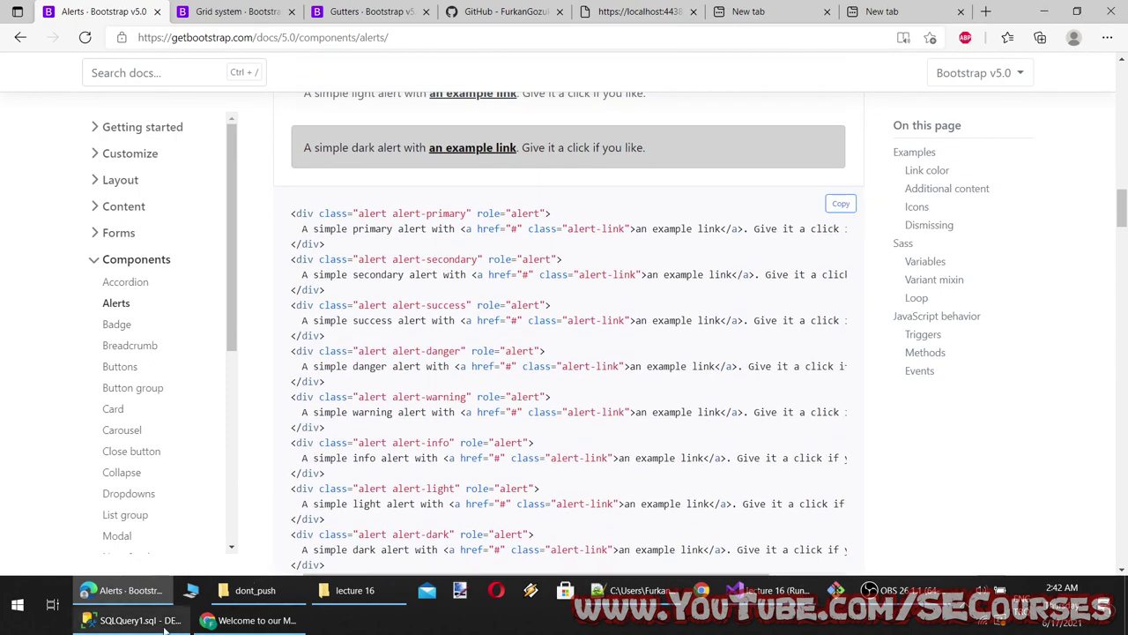
Return to Index.cshtml and put the caret at the end of line 5
left_click(759, 590)
scroll(264, 265, "up", 5)
left_click(113, 168)
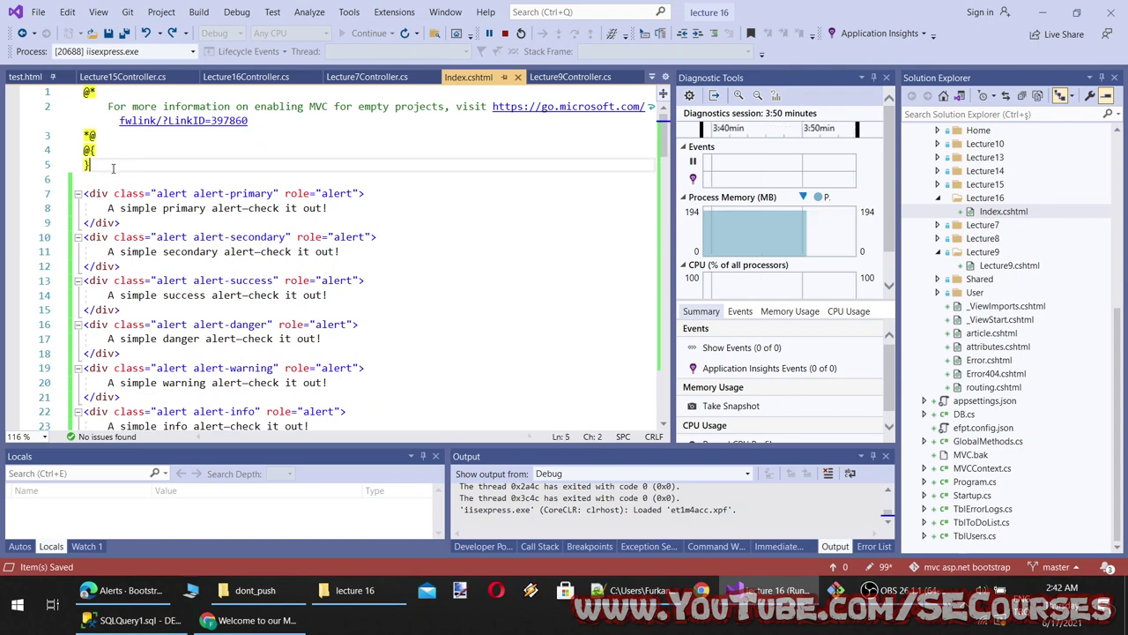
Paste the eight link-color alerts below line 5 and review them in the reloaded localhost page
key("Return")
key("Return")
key("ctrl+v")
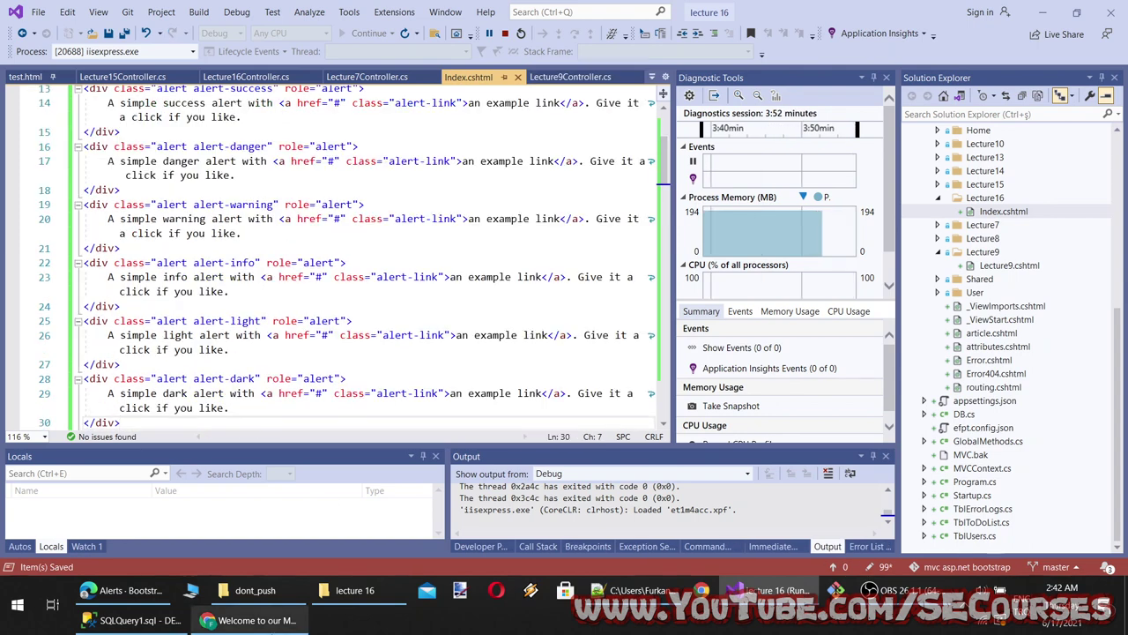
left_click(255, 620)
left_click(285, 45)
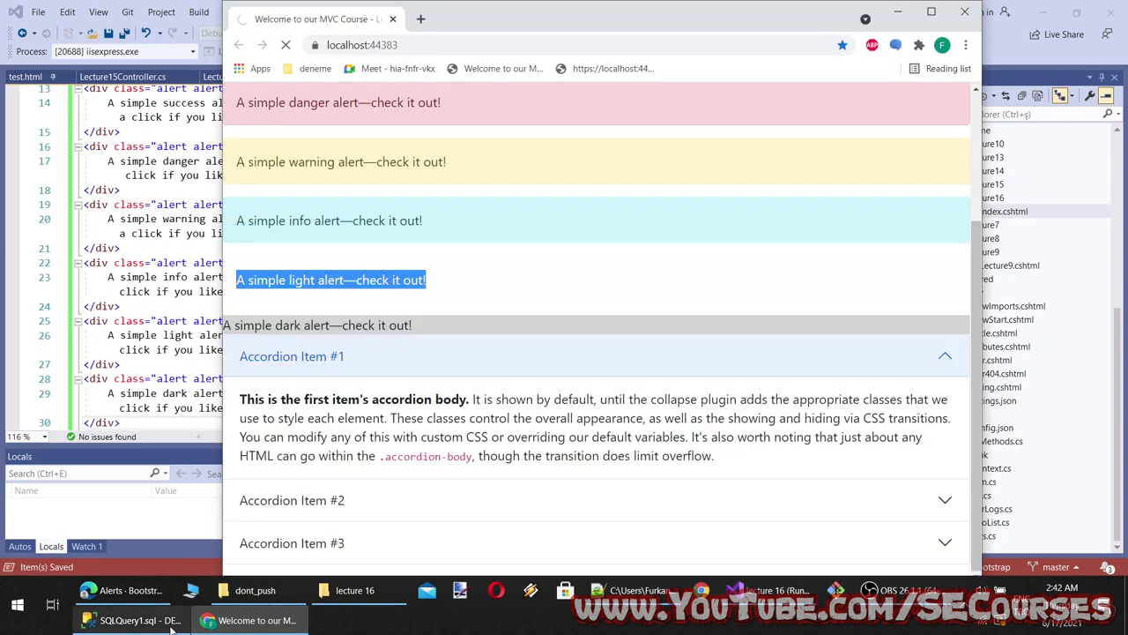
scroll(379, 333, "down", 8)
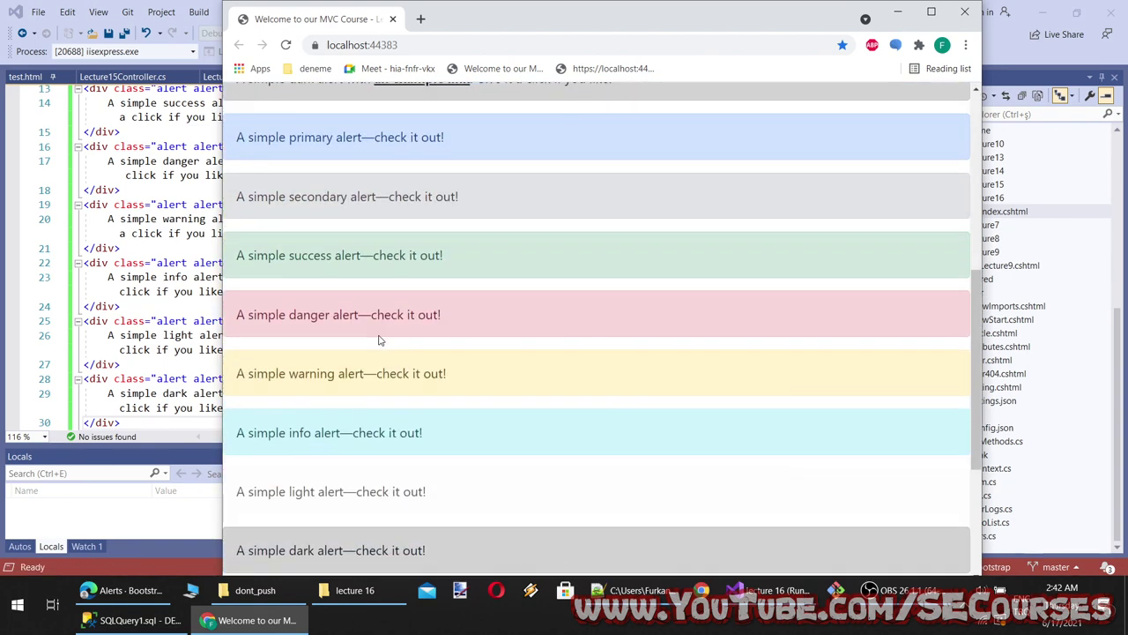
scroll(432, 326, "up", 8)
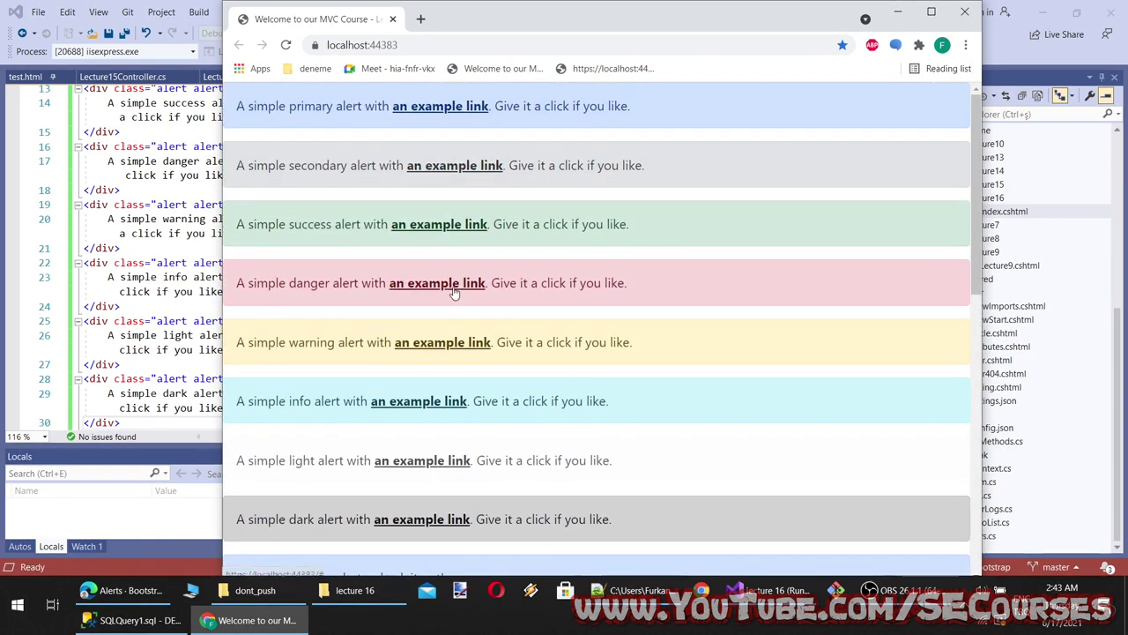
scroll(425, 406, "down", 2)
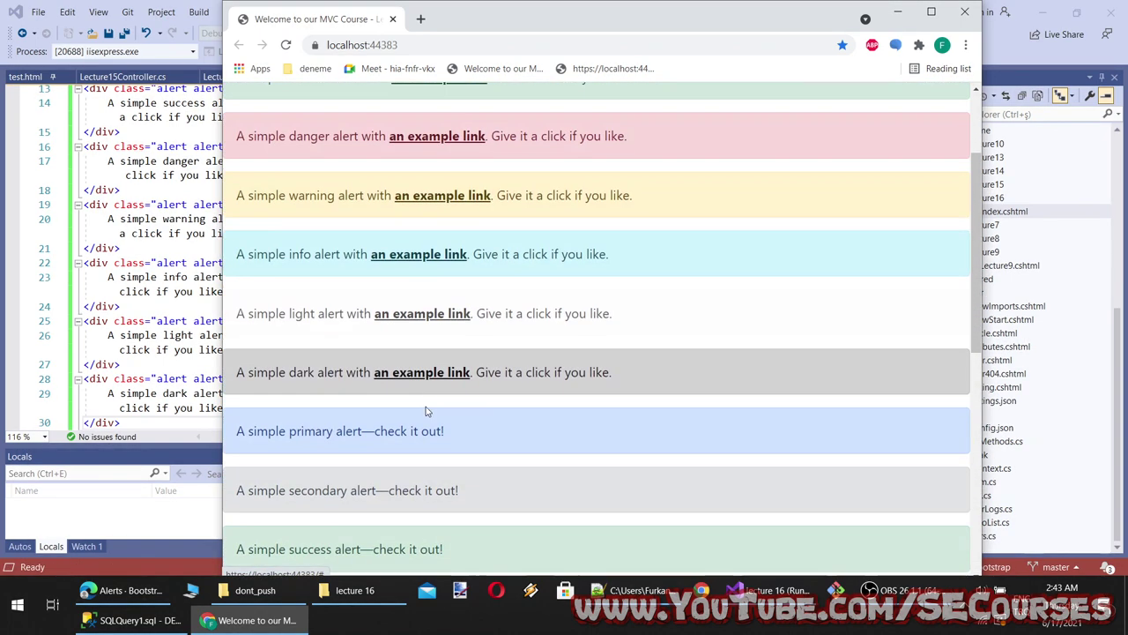
scroll(426, 406, "up", 2)
key("alt+Tab")
double_click(245, 321)
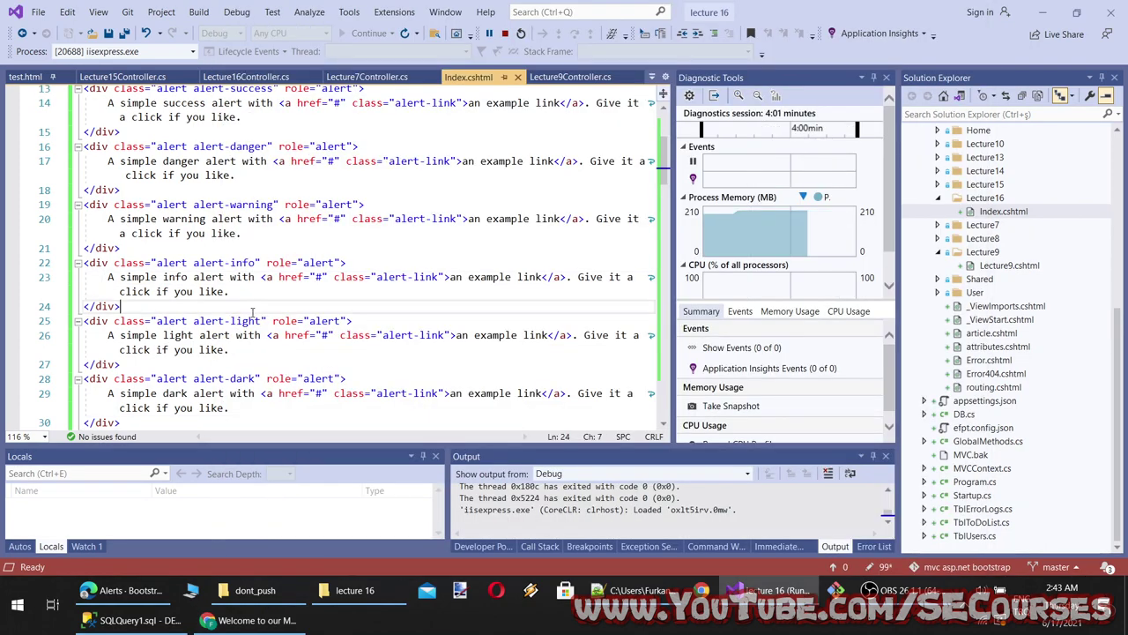
Remove class="alert-link" from the light alert's link, save, and compare it in the preview
left_click_drag(383, 337, 452, 336)
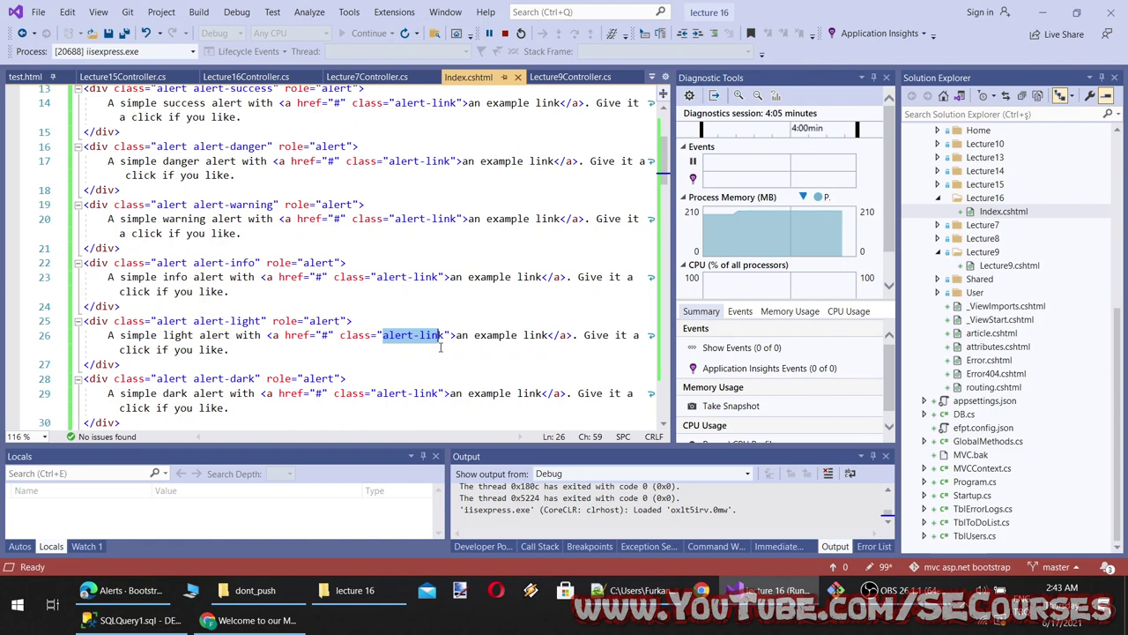
key("BackSpace")
left_click_drag(398, 336, 340, 336)
key("BackSpace")
key("ctrl+s")
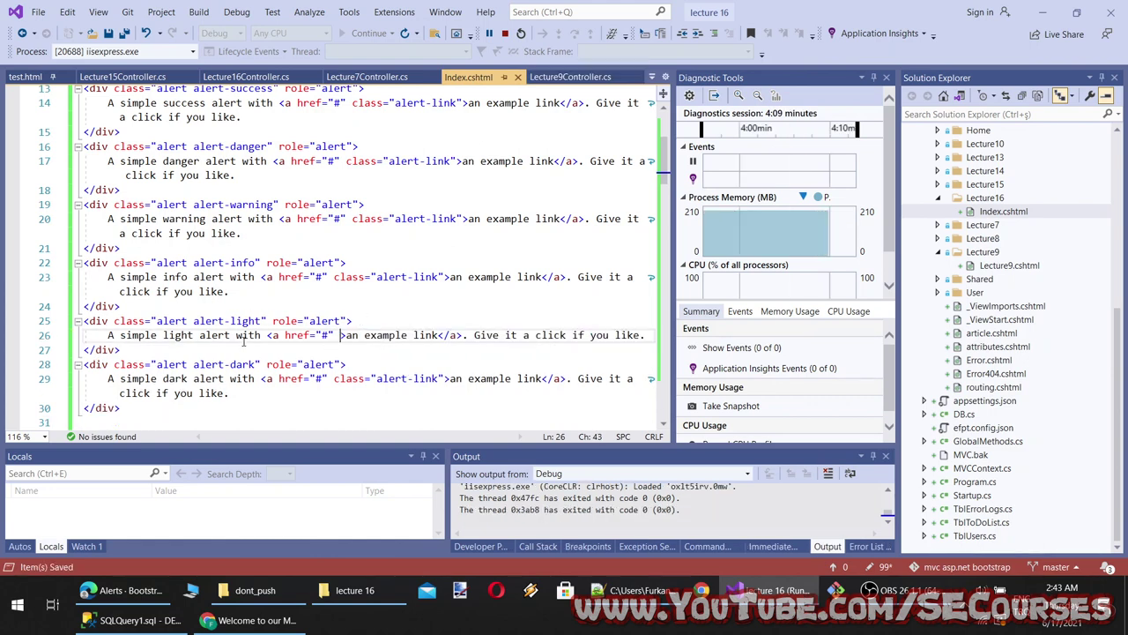
left_click(246, 620)
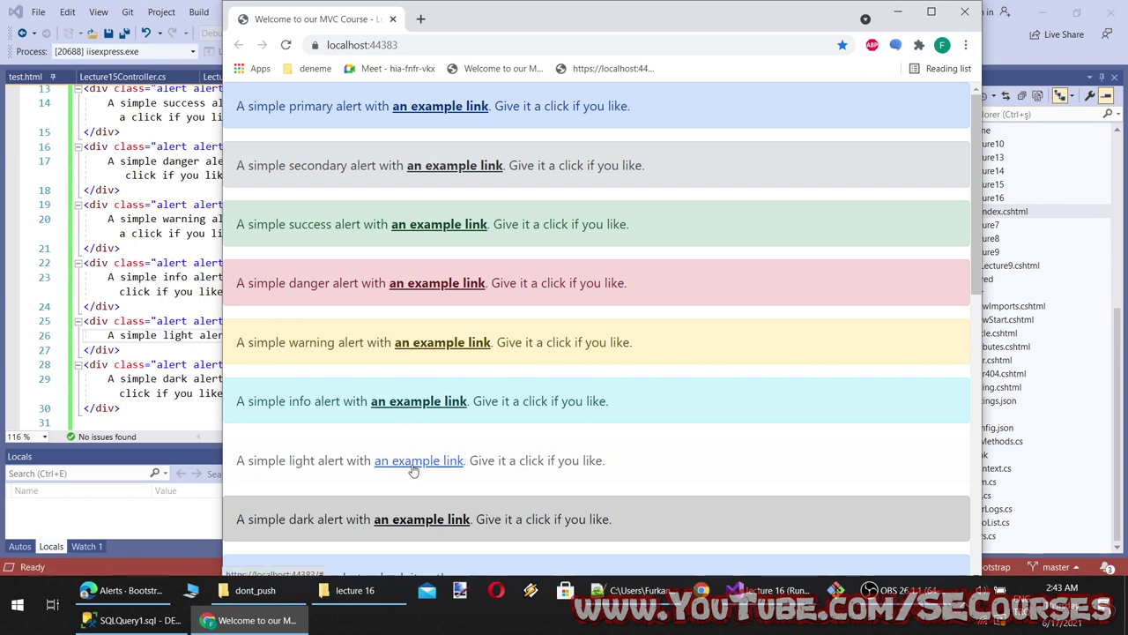
left_click(256, 620)
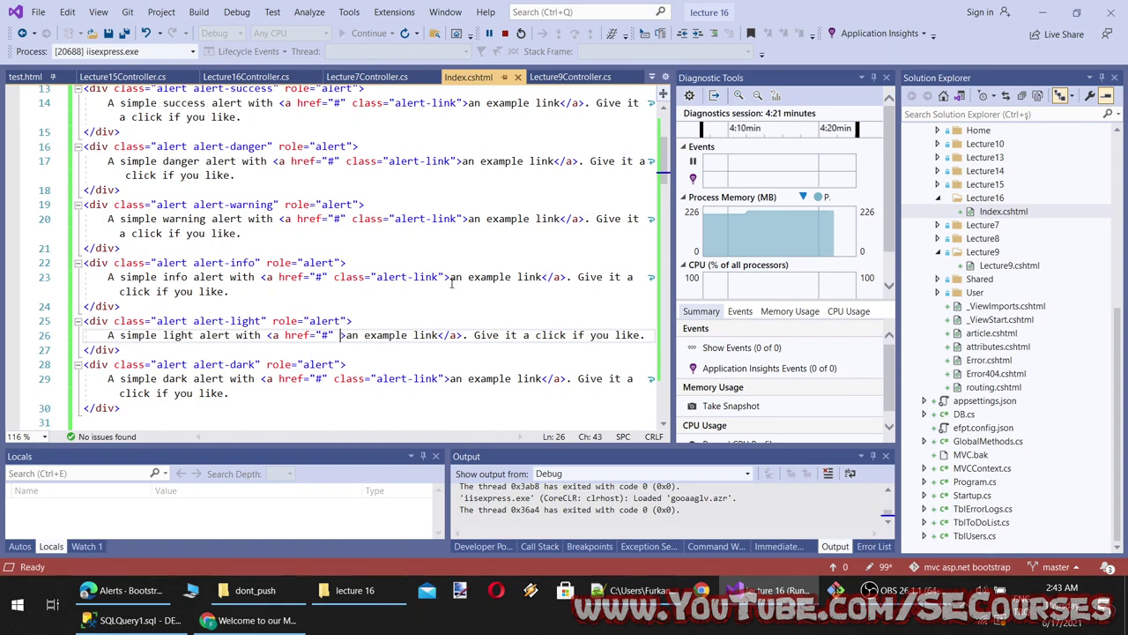
left_click(255, 620)
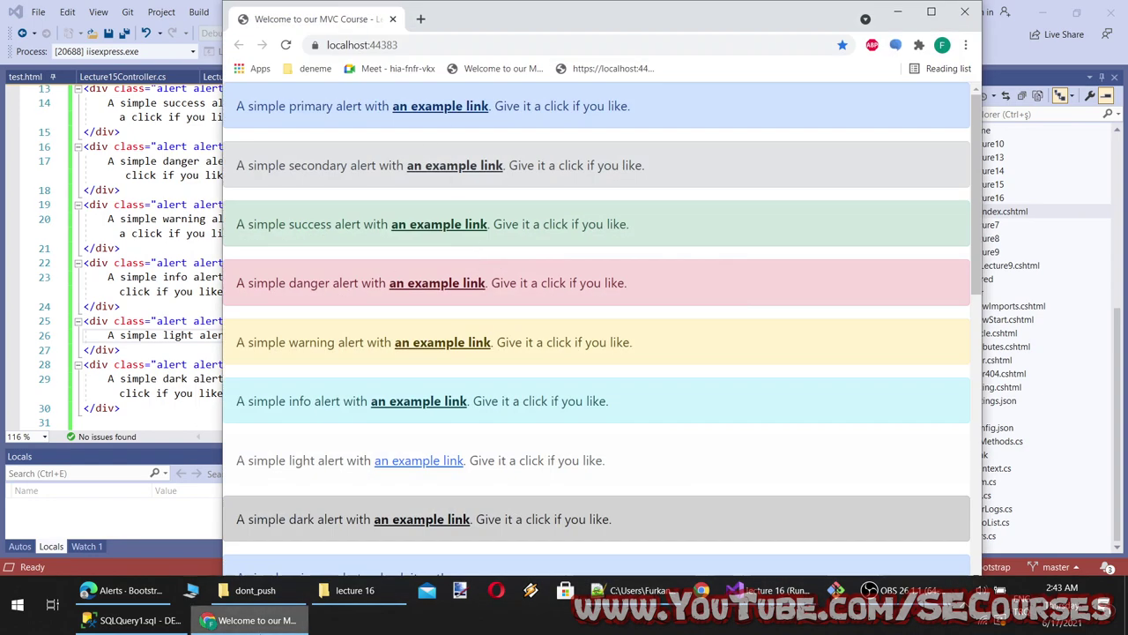
left_click(256, 620)
Remove the alert-link class from the primary alert's link, save, and reload the preview
scroll(434, 203, "up", 4)
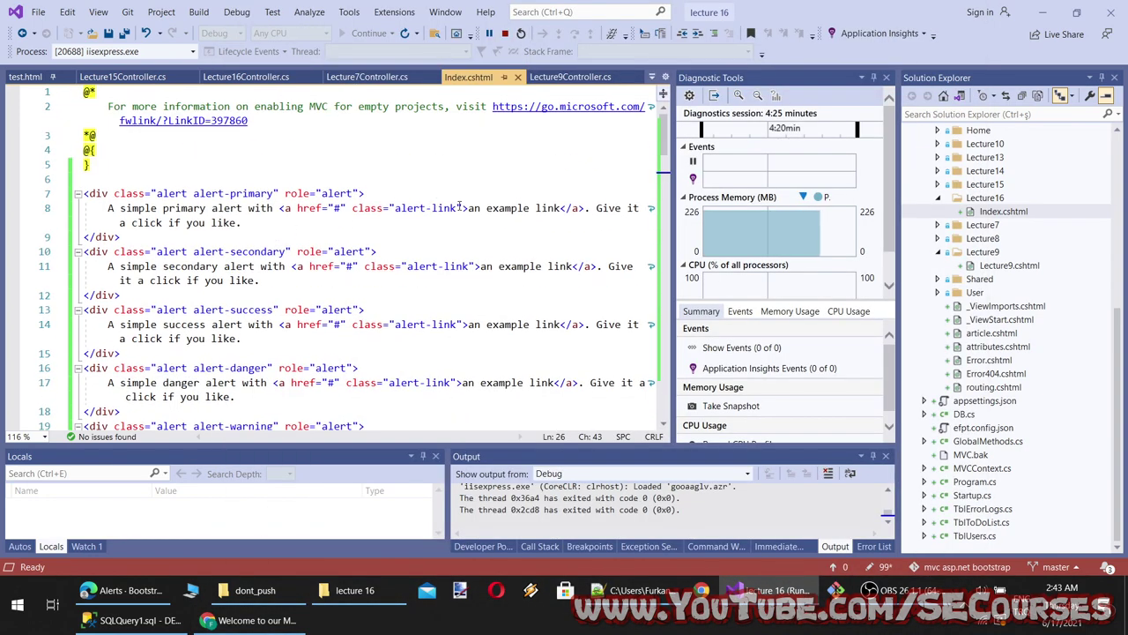
left_click_drag(464, 208, 352, 208)
key("BackSpace")
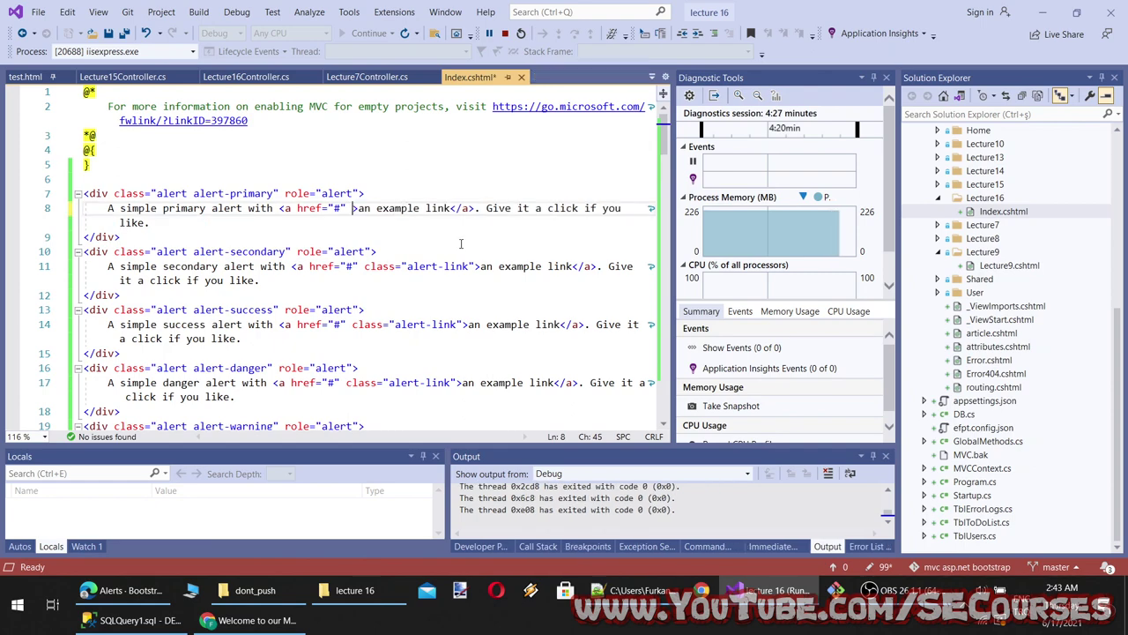
key("ctrl+s")
left_click(255, 620)
key("F5")
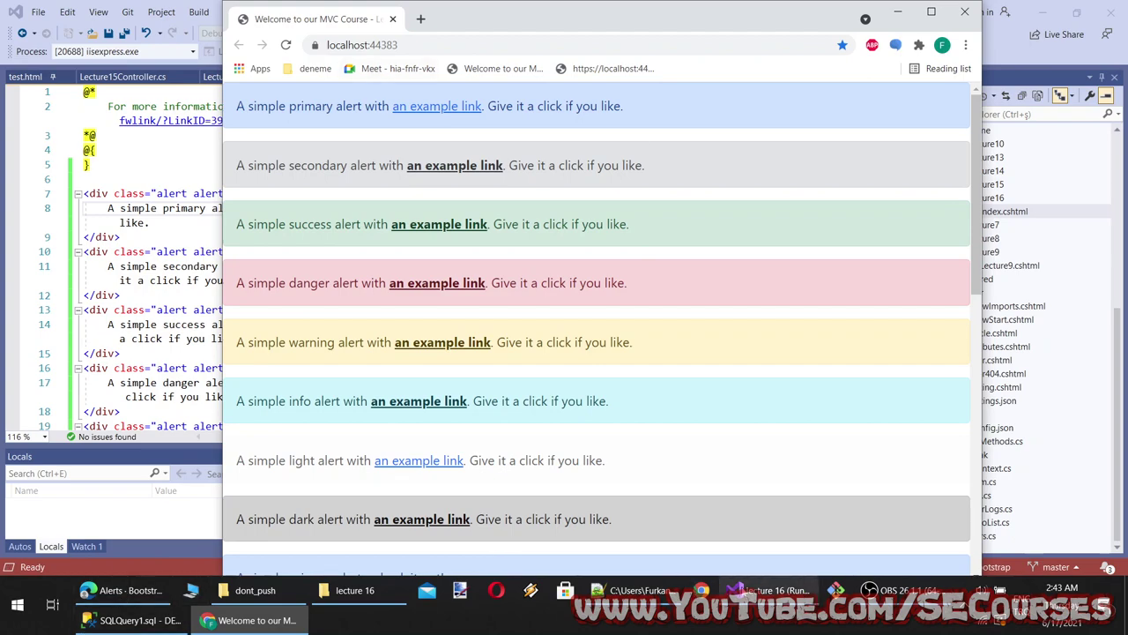
left_click(128, 590)
Copy the 'Alerts' docs heading and paste it as line 20 of the lecture 16 notes
scroll(352, 370, "up", 5)
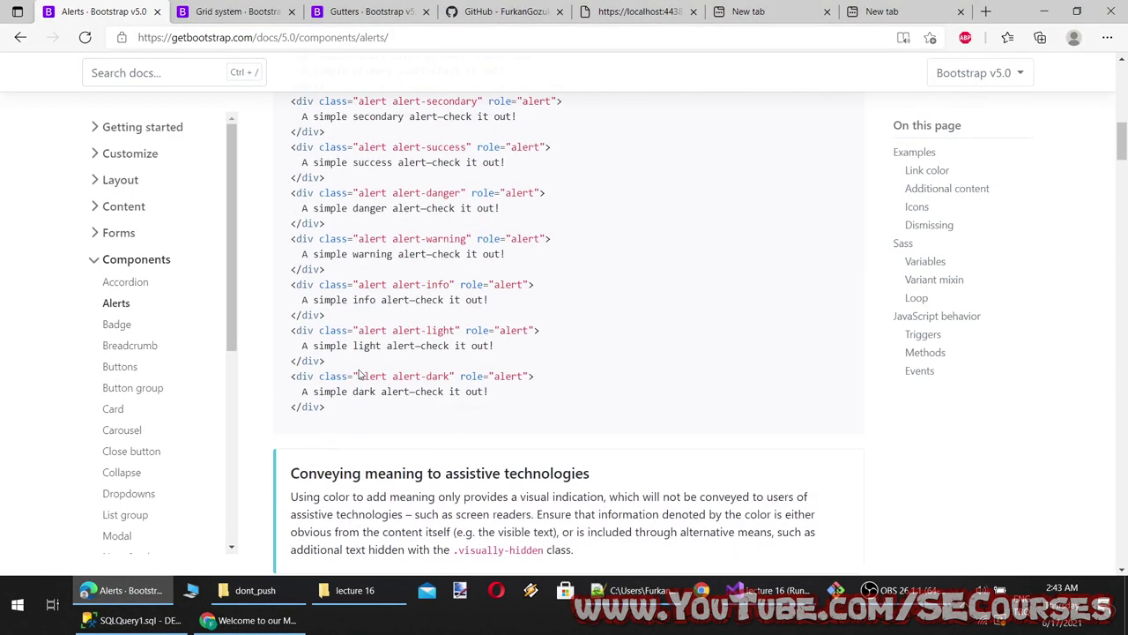
scroll(350, 368, "down", 3)
scroll(349, 369, "up", 10)
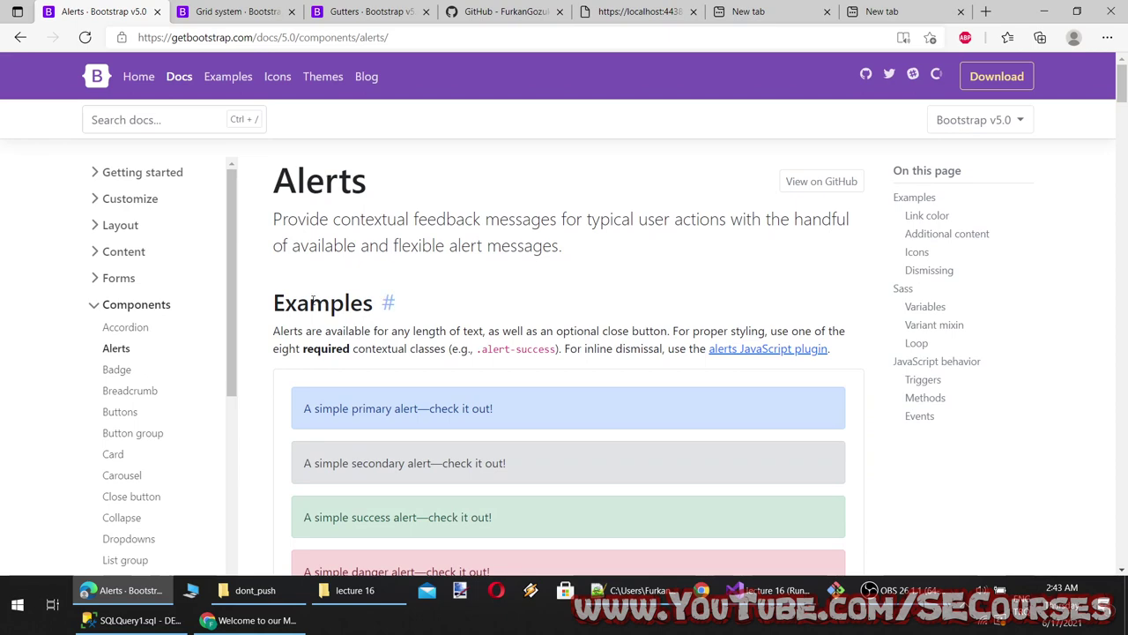
double_click(319, 180)
key("ctrl+c")
left_click(637, 590)
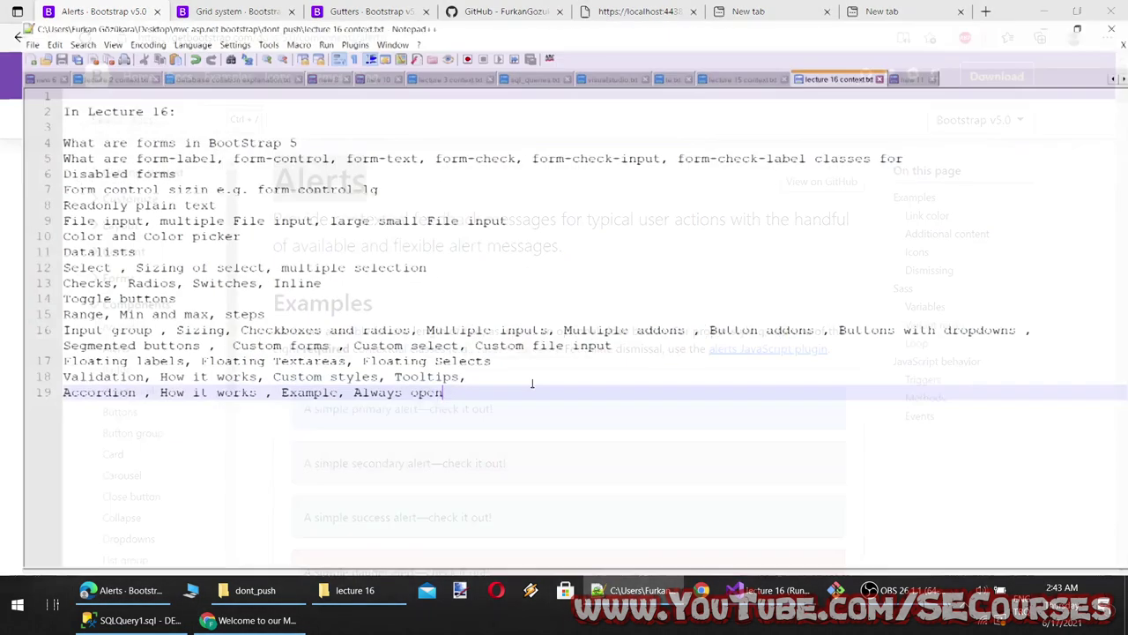
key("Return")
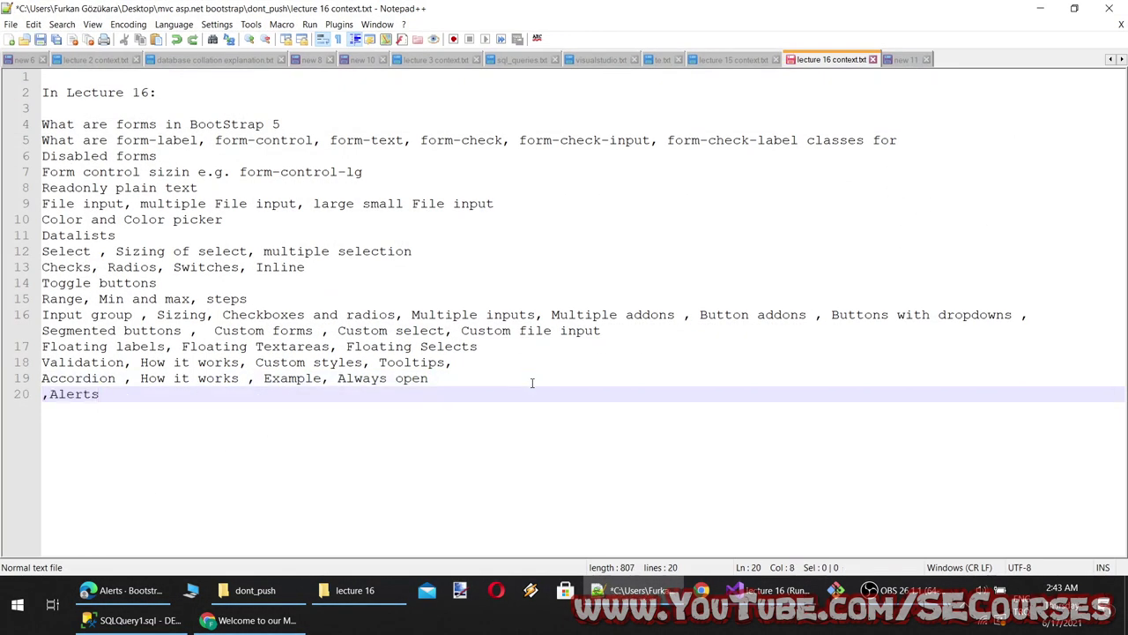
key("BackSpace")
key("ctrl+v")
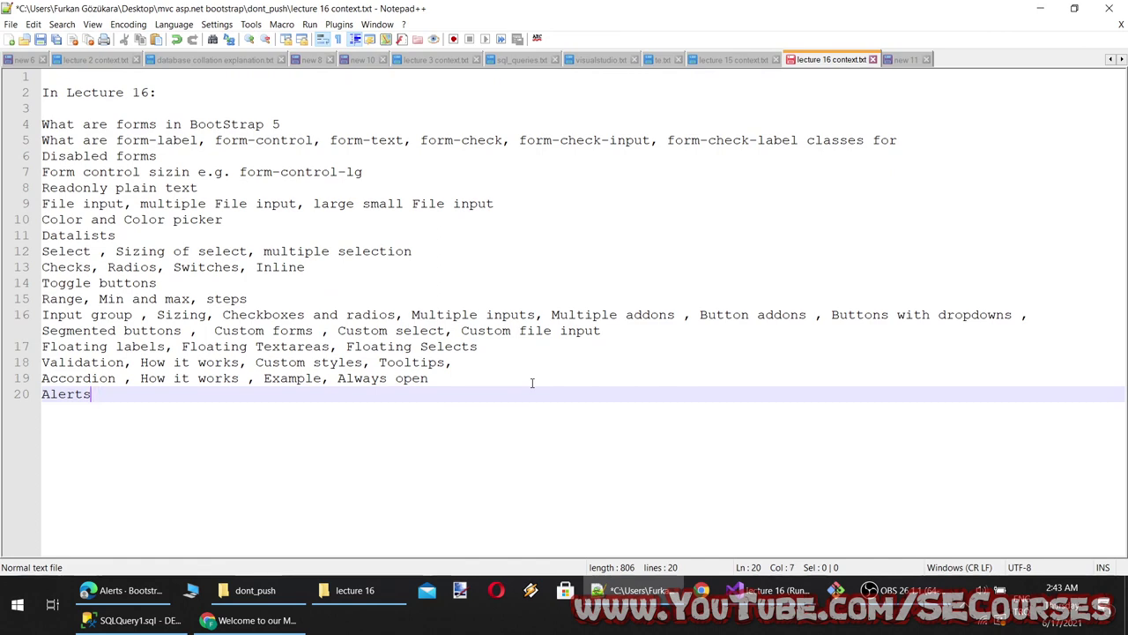
left_click(636, 590)
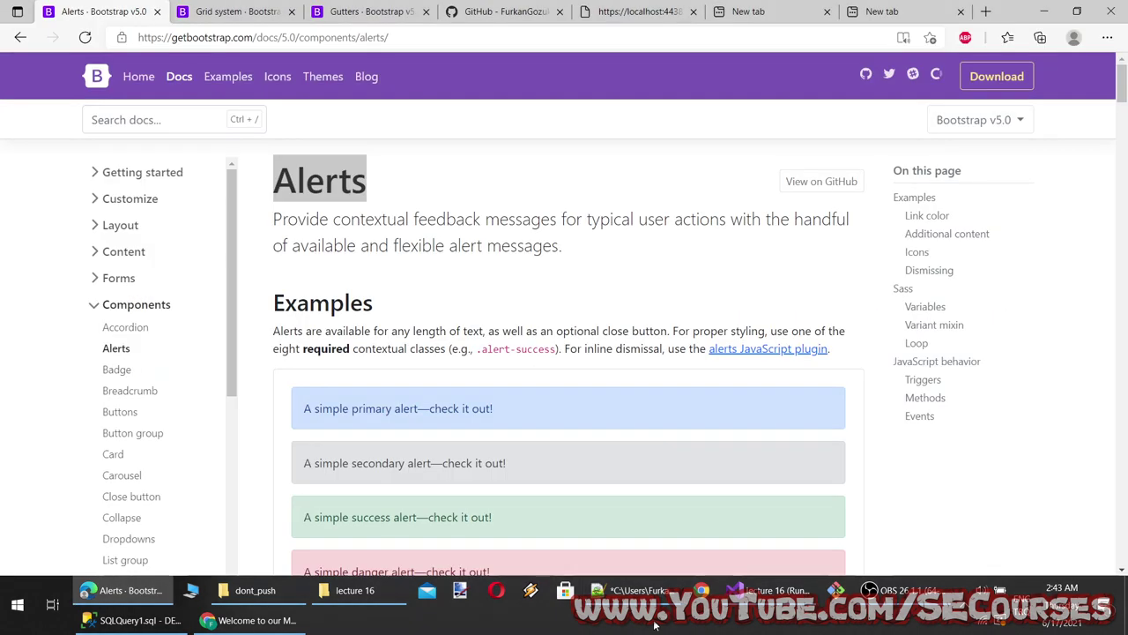
Read the Link color and Additional content examples, highlighting alert-success and the 'Well done!' heading
scroll(340, 340, "down", 10)
scroll(340, 341, "down", 4)
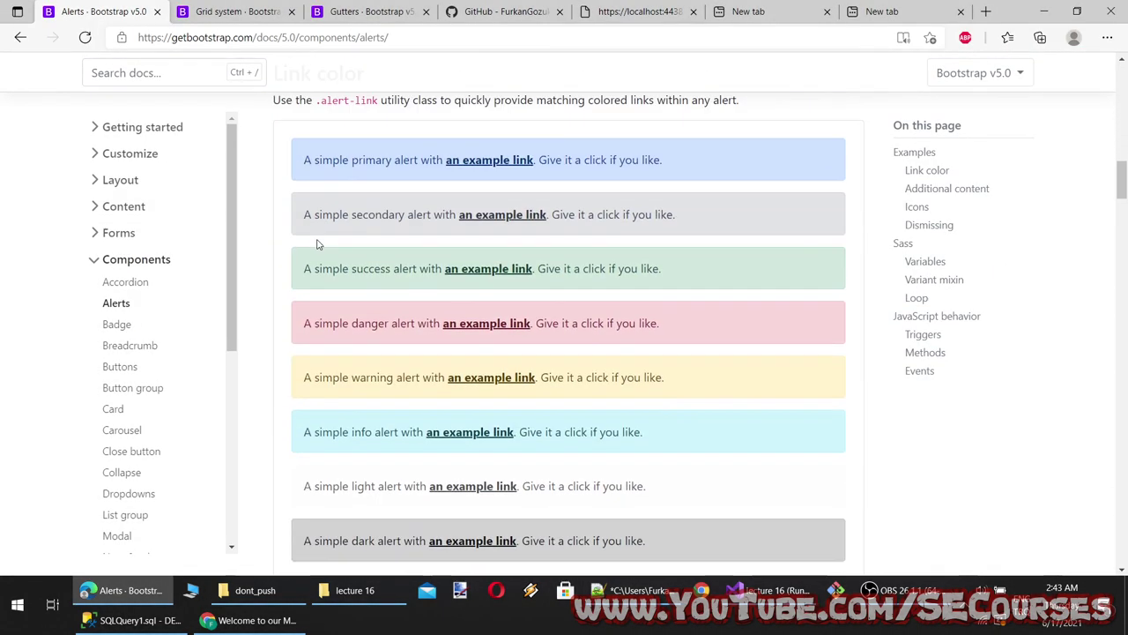
scroll(300, 291, "up", 3)
left_click_drag(274, 310, 365, 310)
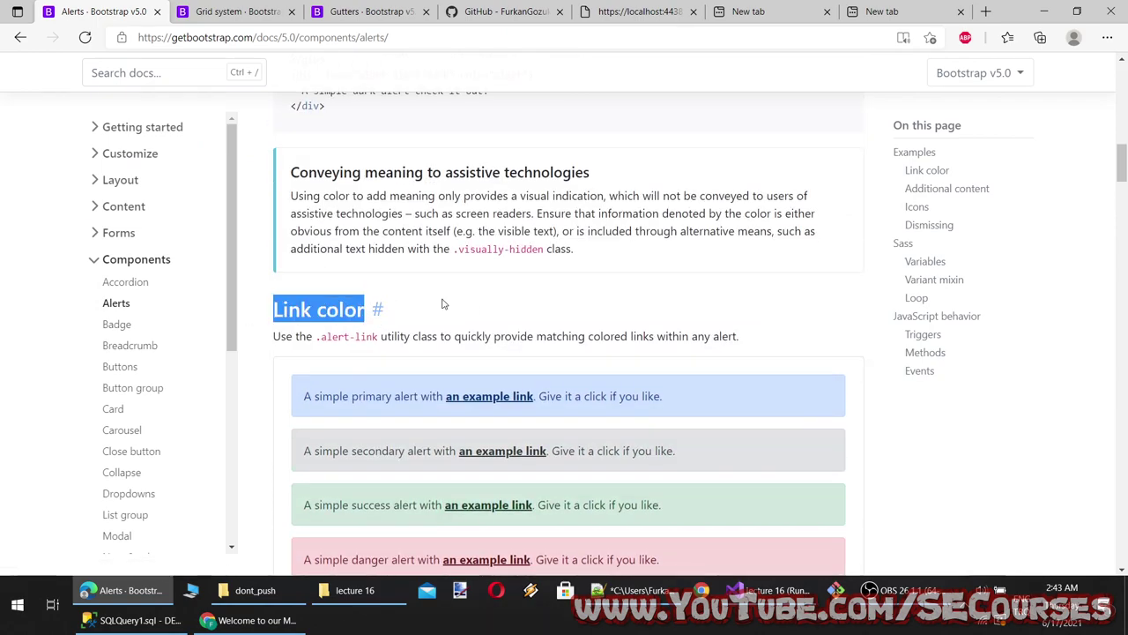
left_click(637, 590)
left_click(636, 590)
scroll(573, 498, "down", 10)
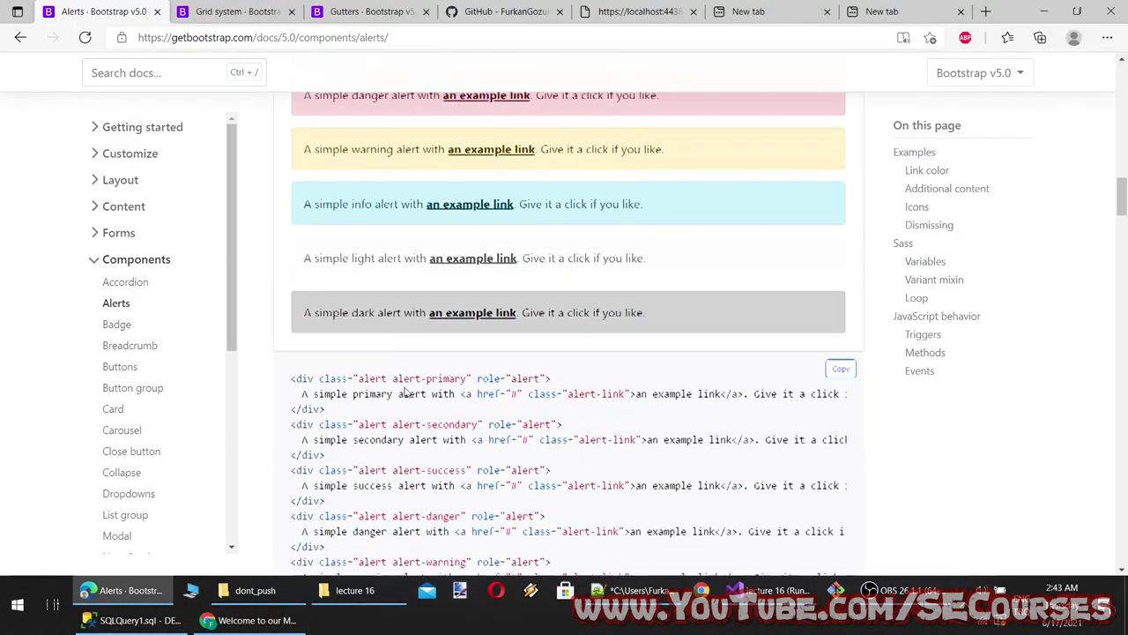
scroll(370, 353, "up", 2)
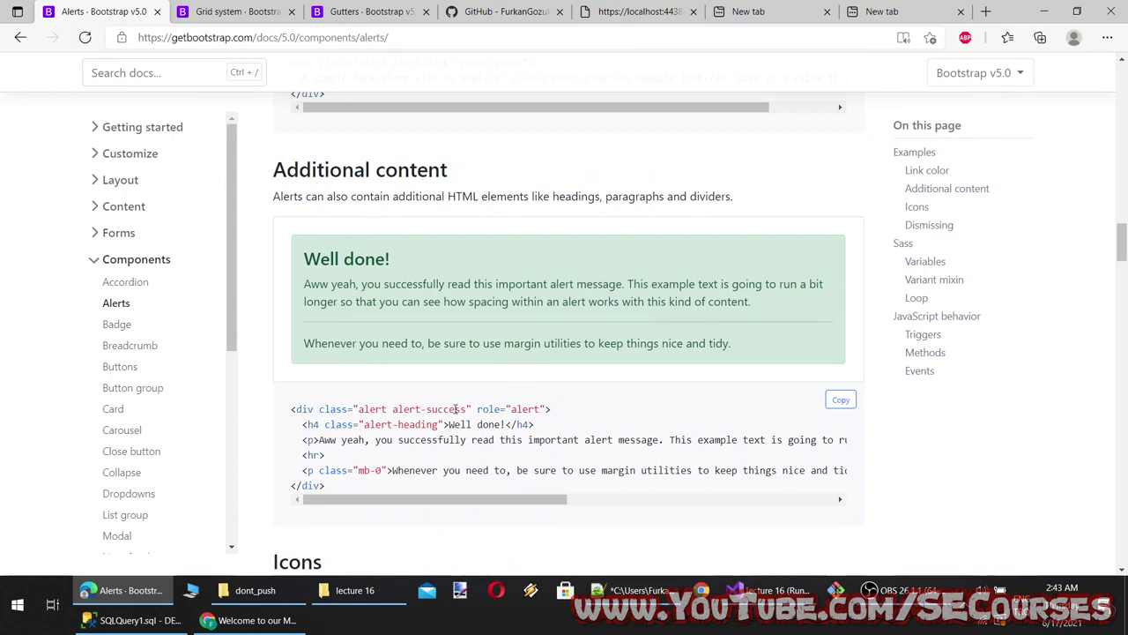
left_click_drag(468, 409, 414, 424)
left_click(476, 458)
triple_click(404, 263)
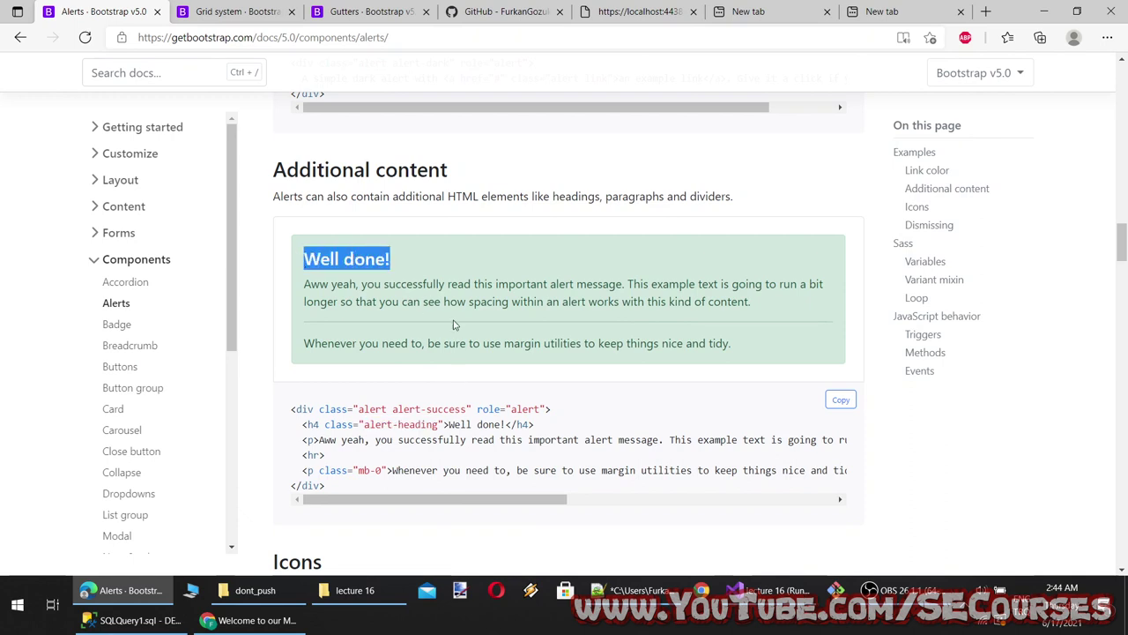
left_click(454, 385)
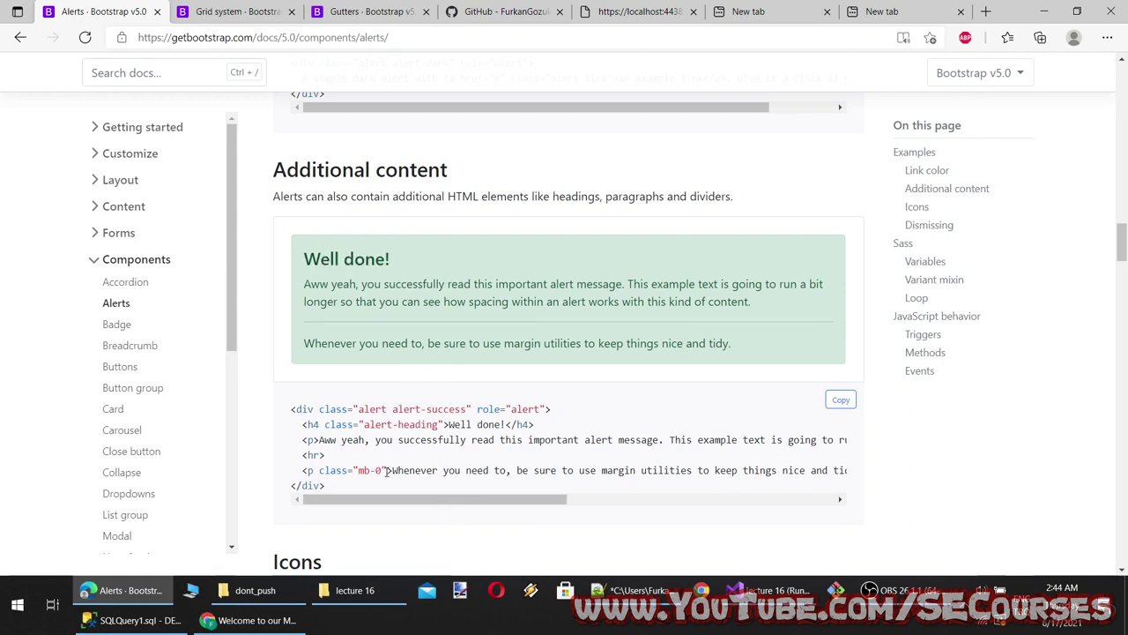
left_click(417, 519)
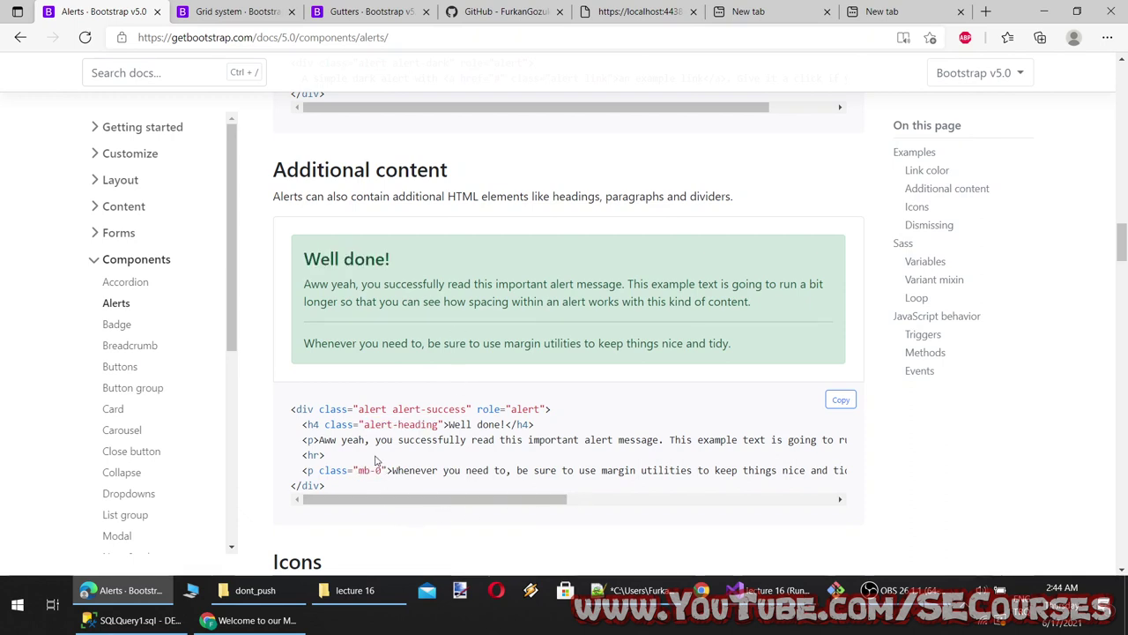
left_click_drag(335, 455, 291, 453)
Study the Icons alert examples, highlighting the icon alert text and the info-fill path data
scroll(617, 464, "down", 2)
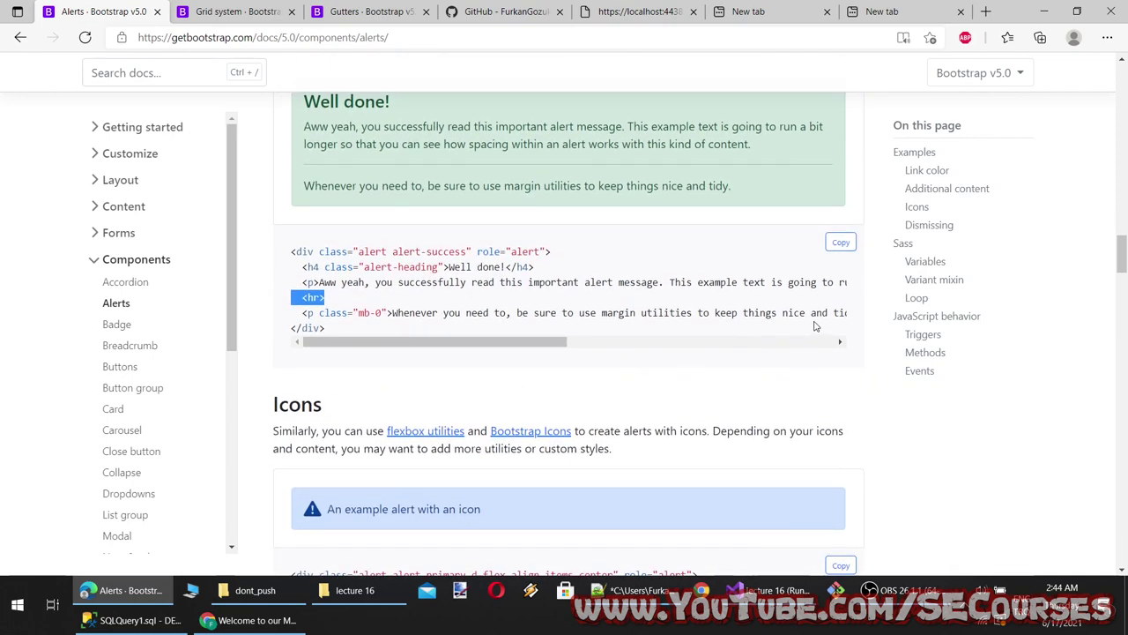
scroll(760, 352, "down", 2)
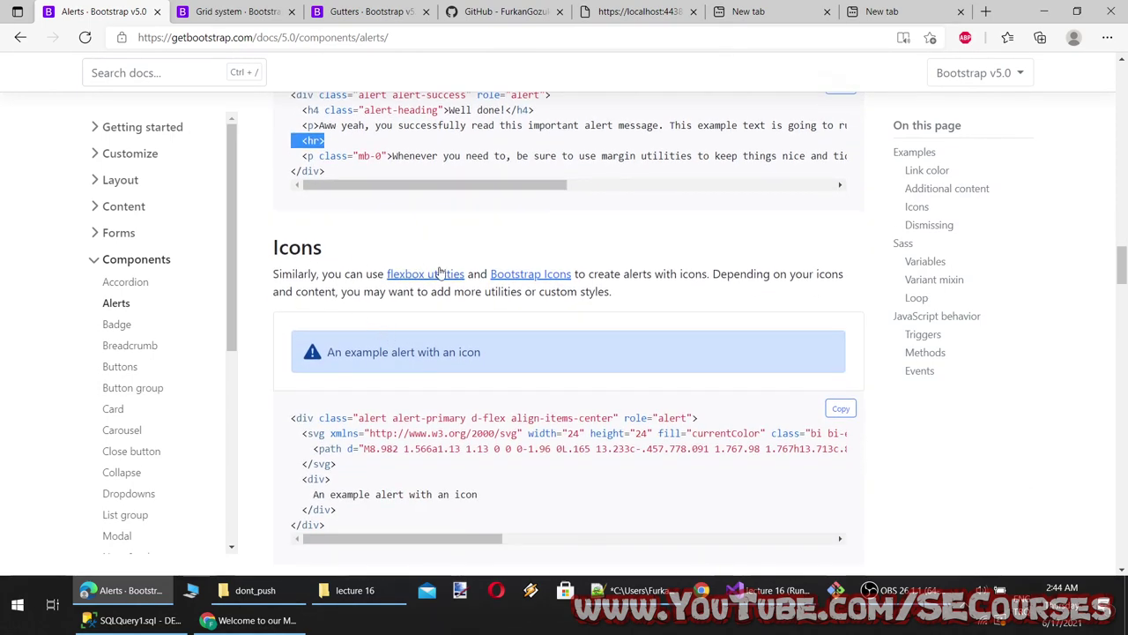
scroll(504, 285, "down", 1)
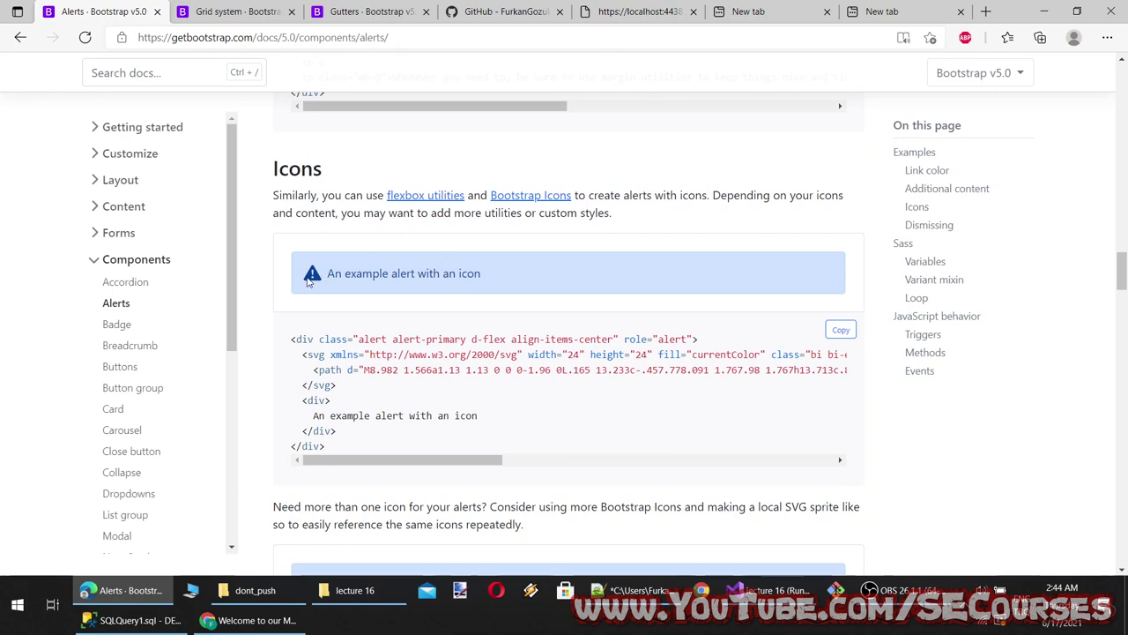
left_click_drag(312, 278, 489, 274)
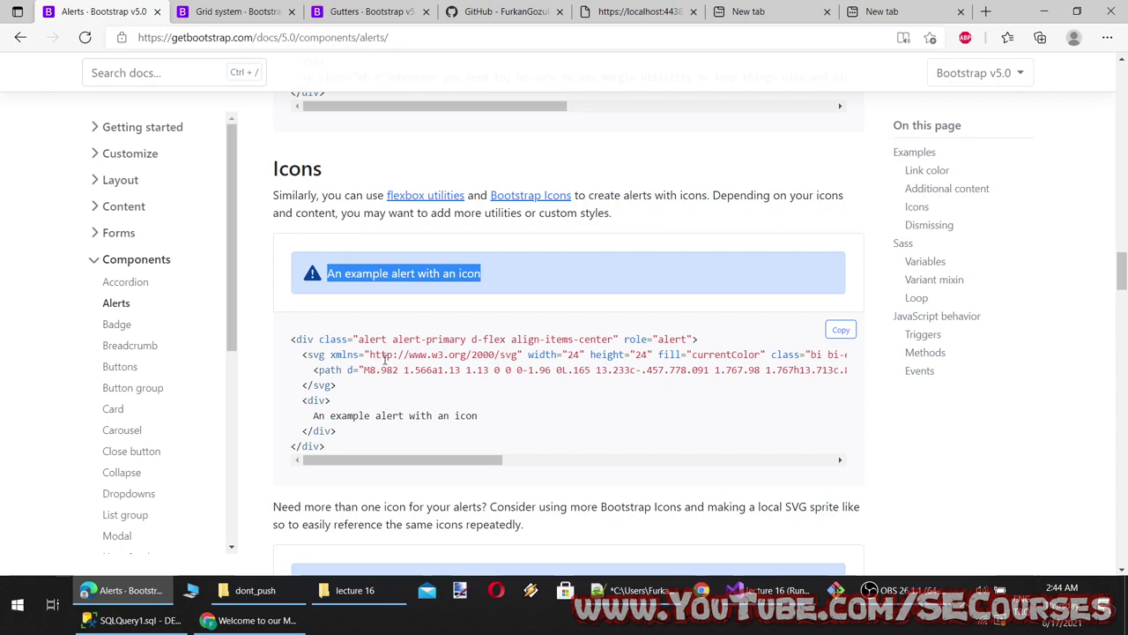
mouse_move(457, 461)
left_mouse_down()
mouse_move(805, 488)
mouse_move(450, 488)
mouse_move(819, 474)
mouse_move(445, 477)
left_mouse_up()
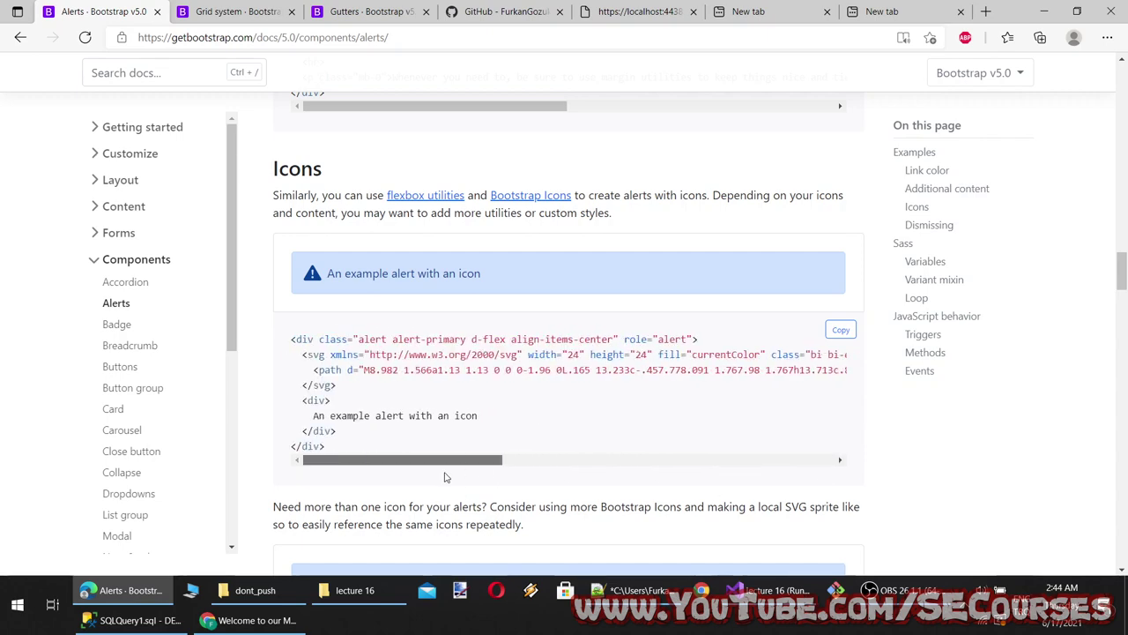
scroll(446, 476, "down", 3)
scroll(453, 476, "up", 1)
scroll(450, 472, "down", 2)
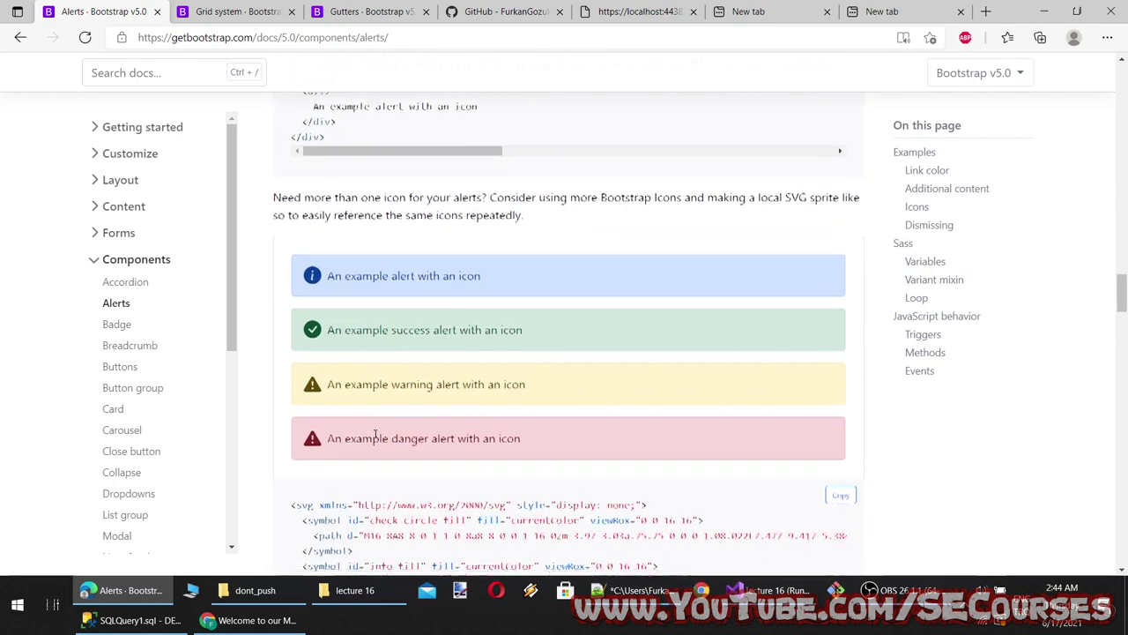
scroll(375, 435, "down", 3)
scroll(421, 388, "down", 1)
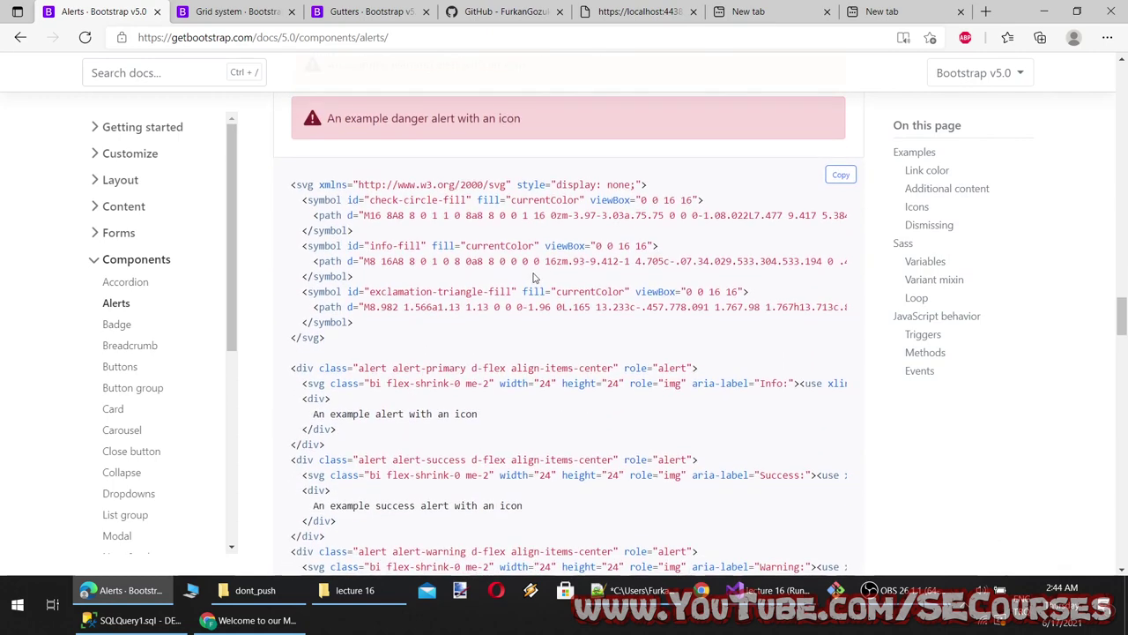
left_click_drag(365, 260, 793, 259)
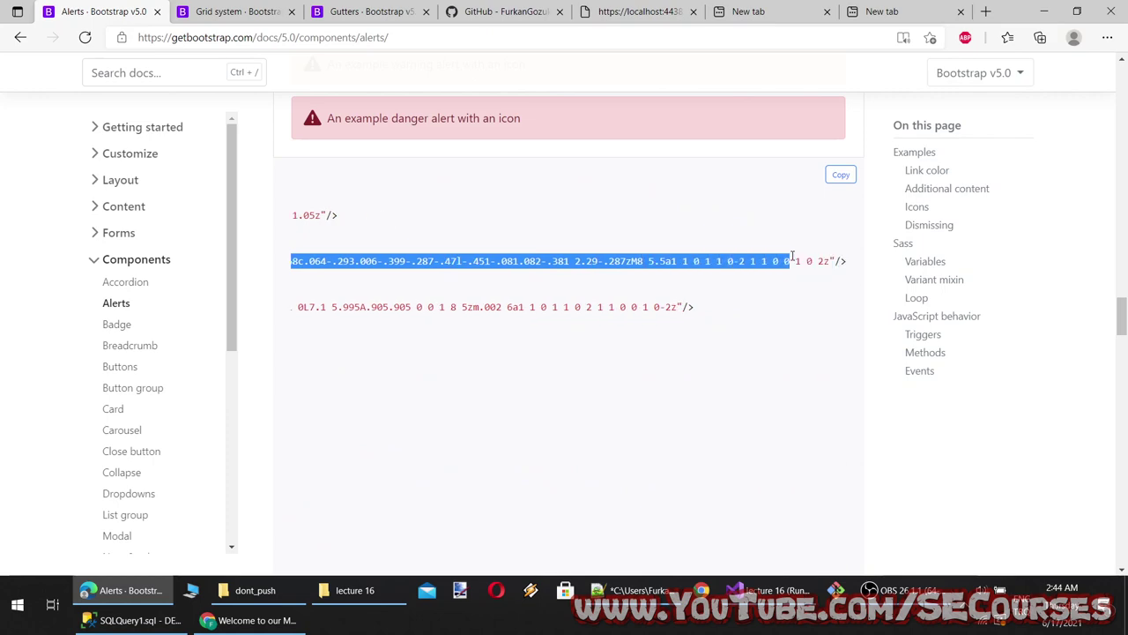
key("ctrl+a")
left_click(477, 306)
Examine the SVG symbol sprite block and the primary icon alert markup
scroll(421, 433, "down", 3)
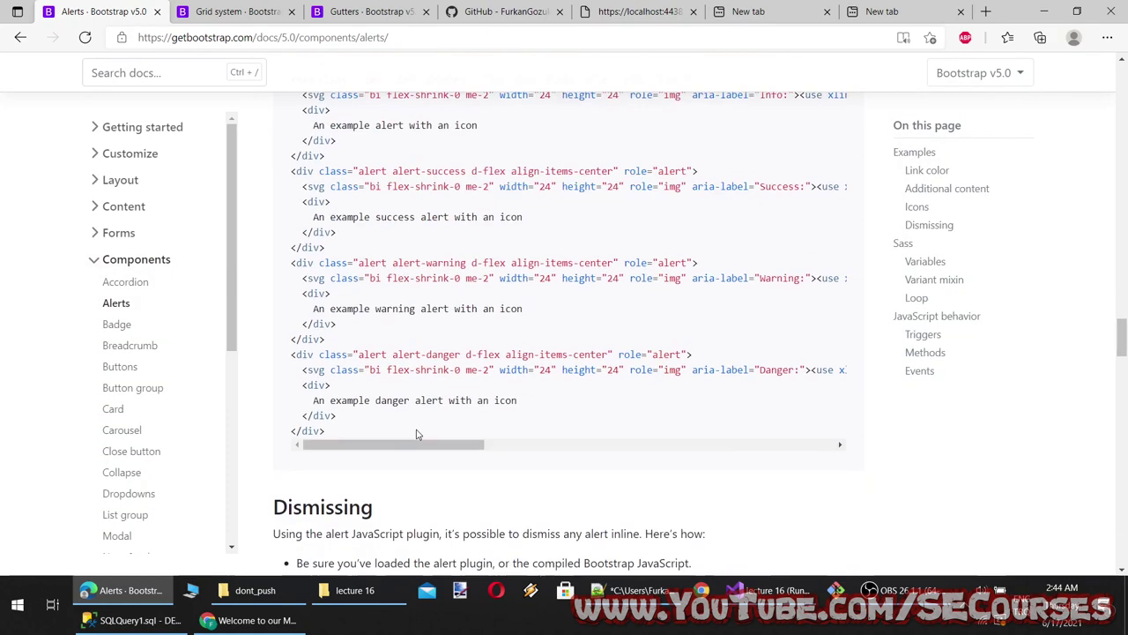
scroll(449, 431, "up", 3)
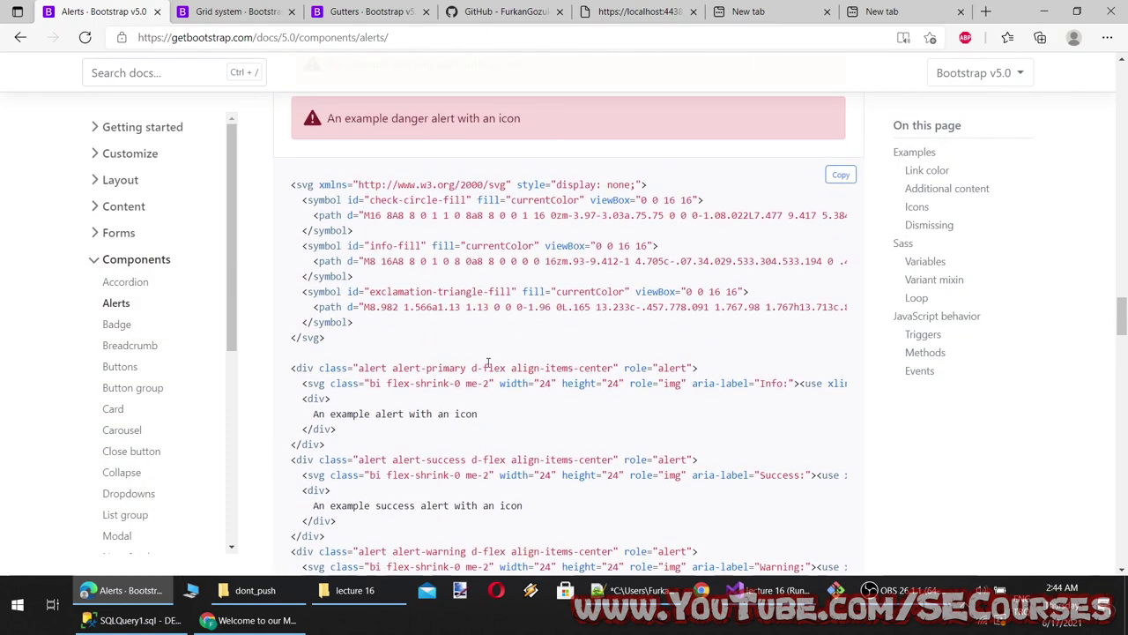
scroll(533, 430, "down", 4)
scroll(535, 430, "up", 7)
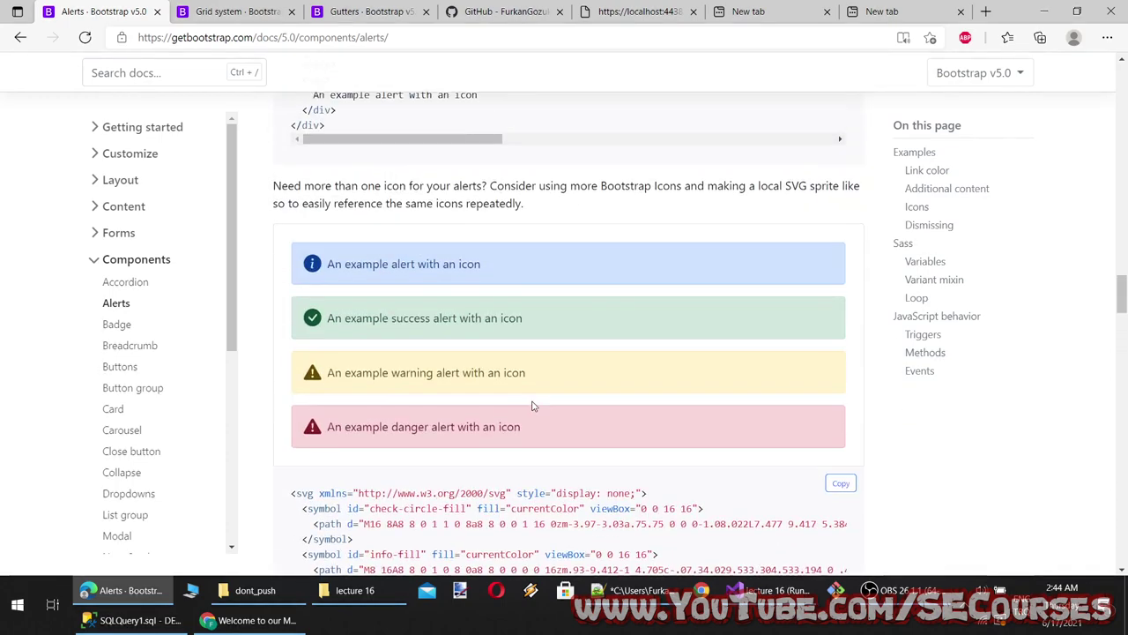
scroll(493, 379, "down", 3)
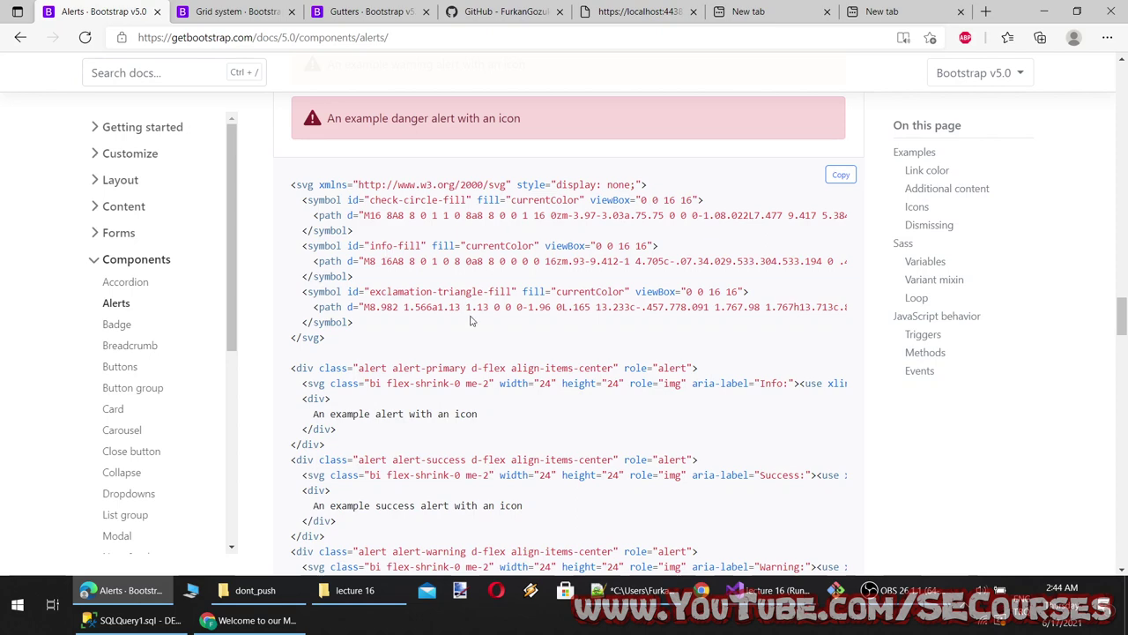
scroll(403, 383, "down", 1)
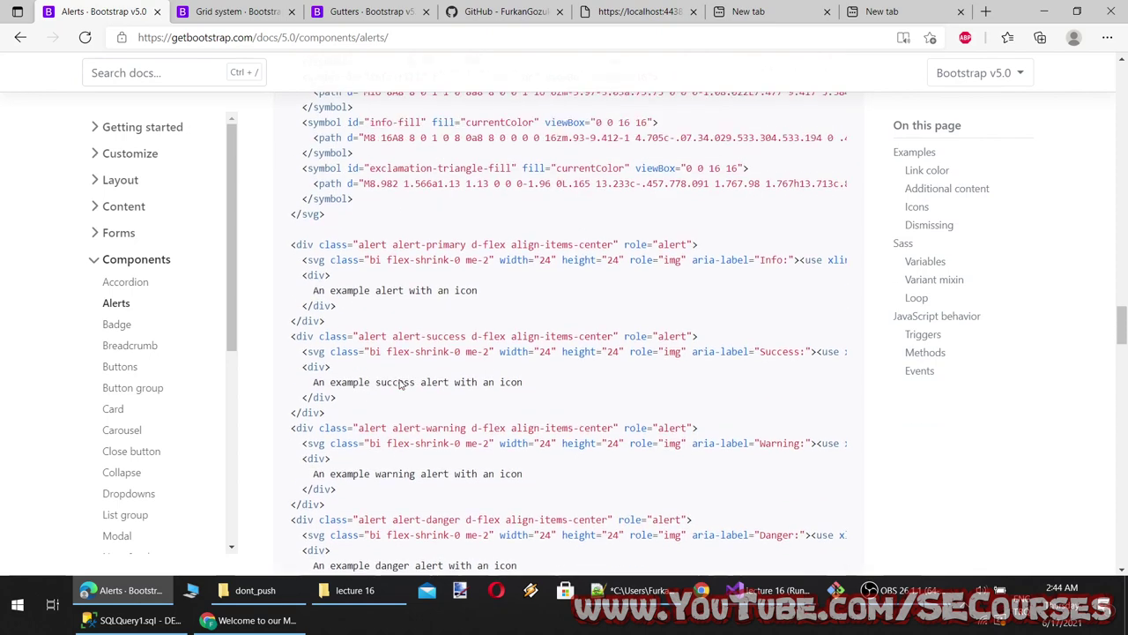
scroll(403, 382, "up", 2)
scroll(406, 369, "up", 2)
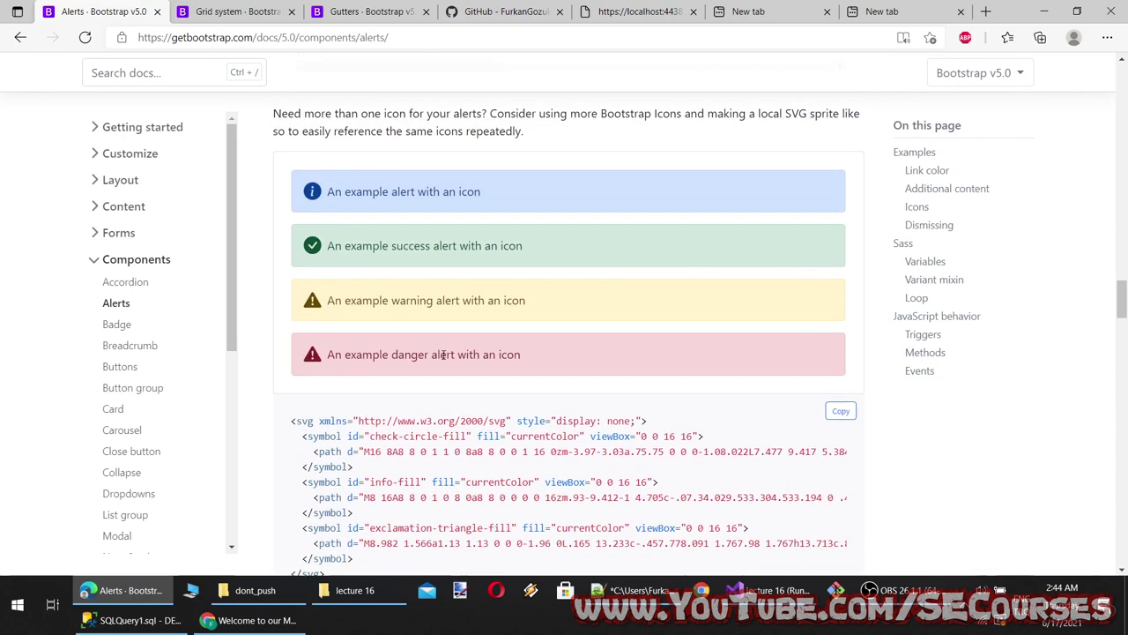
scroll(376, 299, "down", 3)
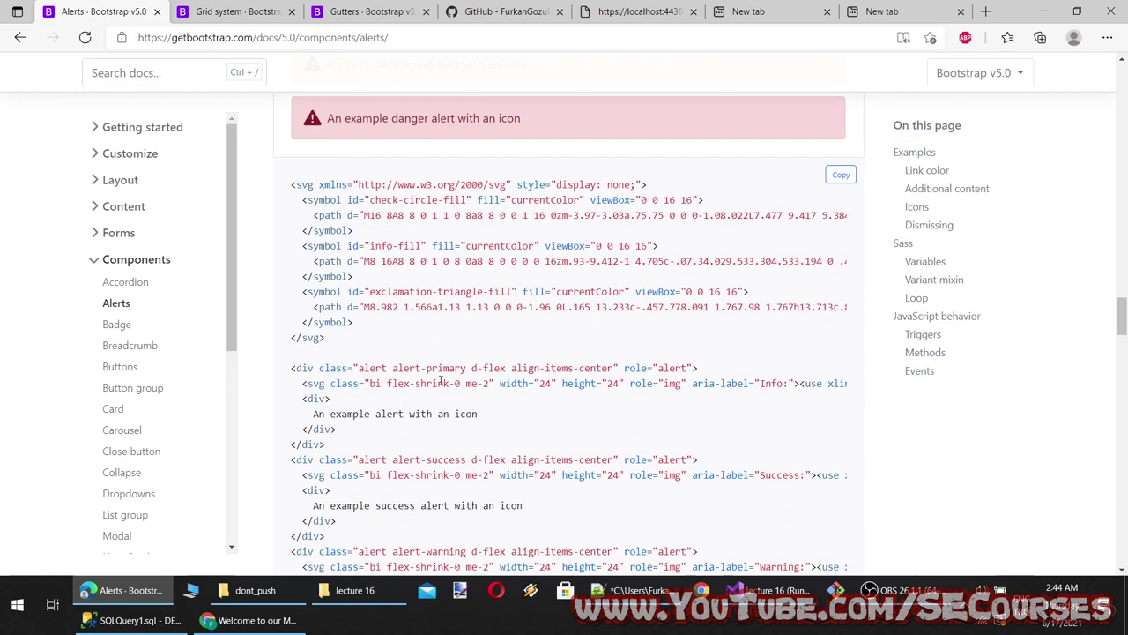
left_click_drag(346, 339, 287, 185)
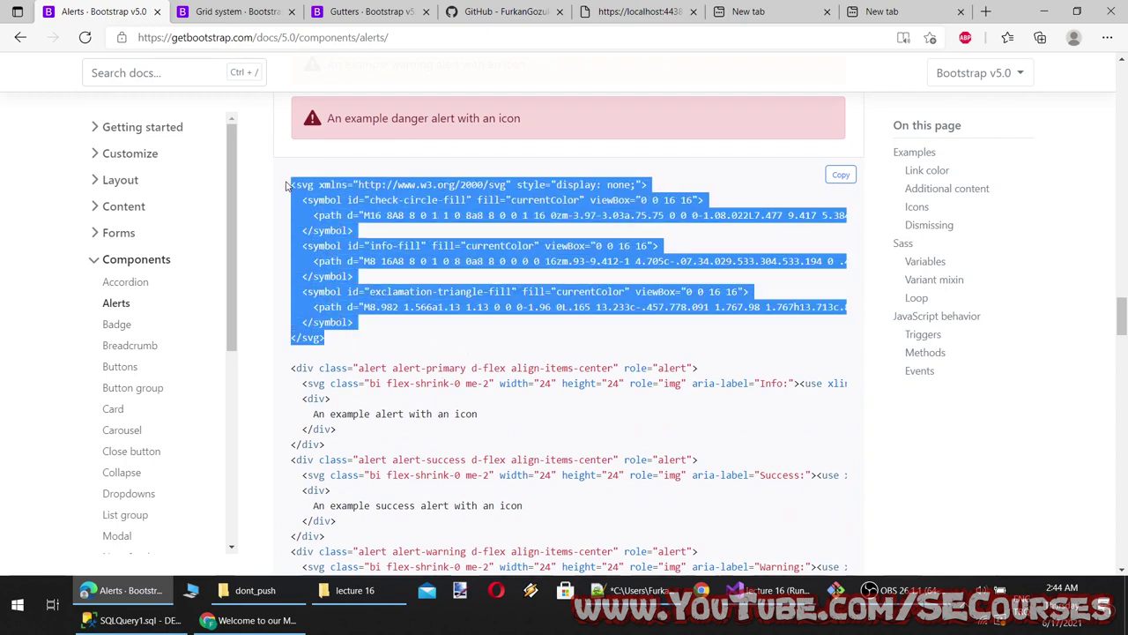
left_click(437, 389)
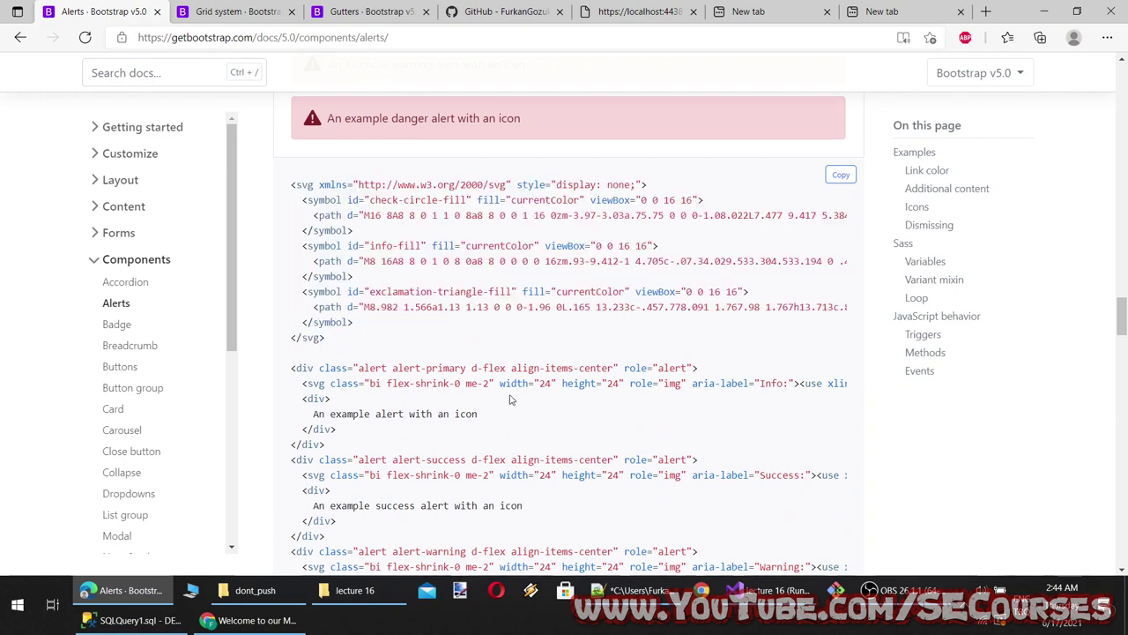
double_click(429, 368)
left_click(659, 368)
Continue through the remaining icon alert examples down to the Dismissing section
scroll(385, 328, "down", 1)
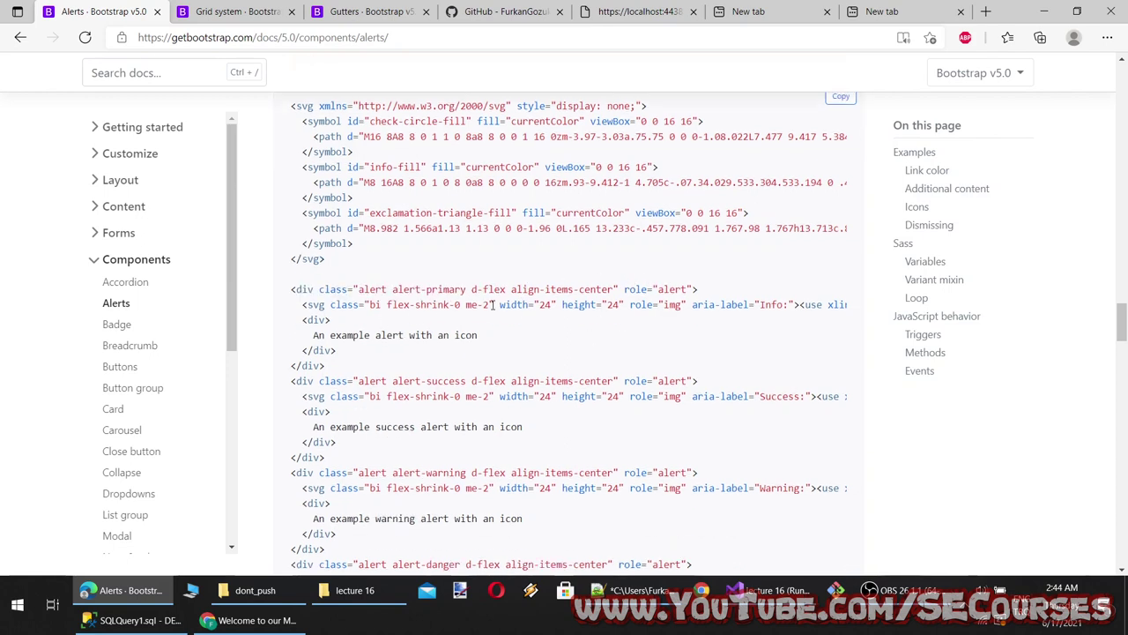
left_click_drag(492, 304, 448, 289)
scroll(446, 342, "up", 2)
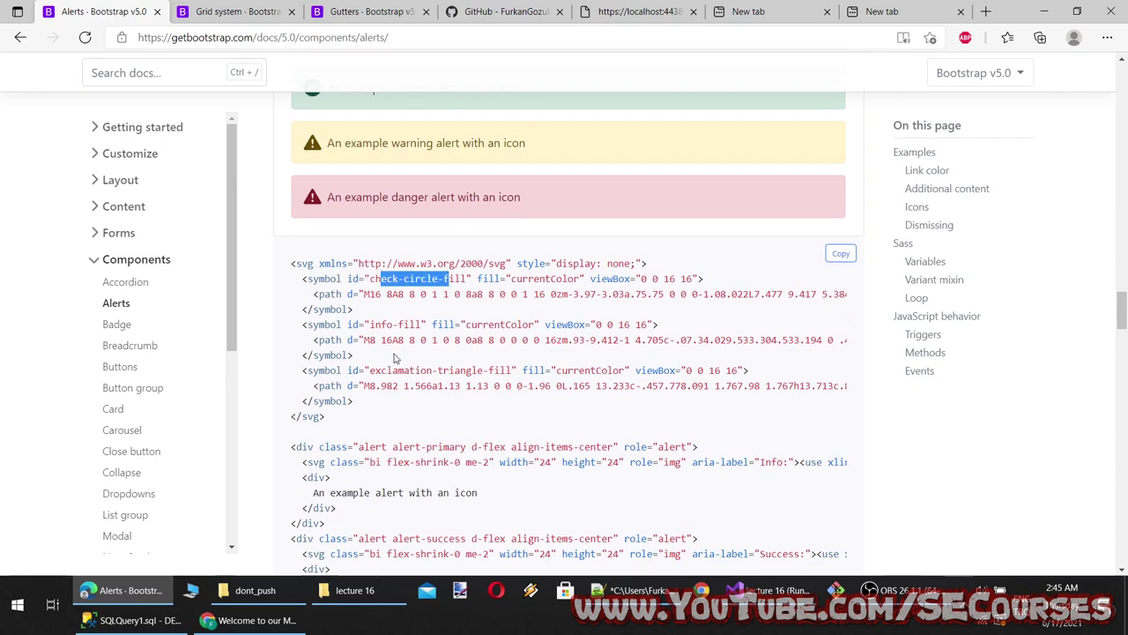
left_click_drag(395, 357, 483, 371)
scroll(465, 396, "down", 2)
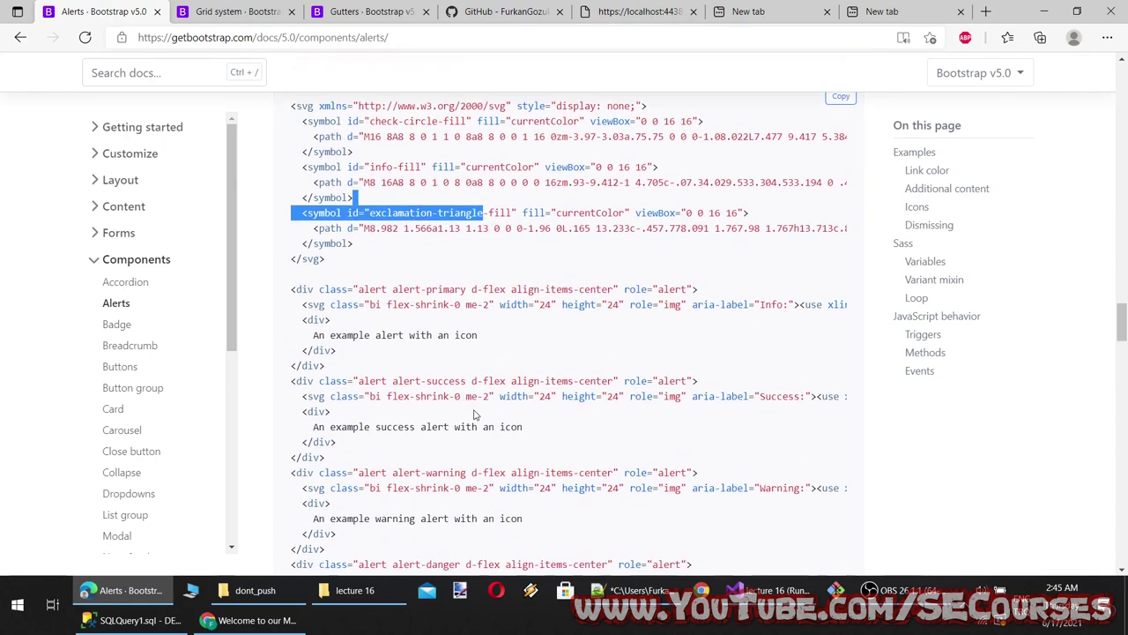
scroll(474, 414, "down", 2)
left_click_drag(420, 497, 51, 461)
scroll(407, 504, "down", 6)
scroll(407, 504, "up", 10)
scroll(408, 503, "up", 6)
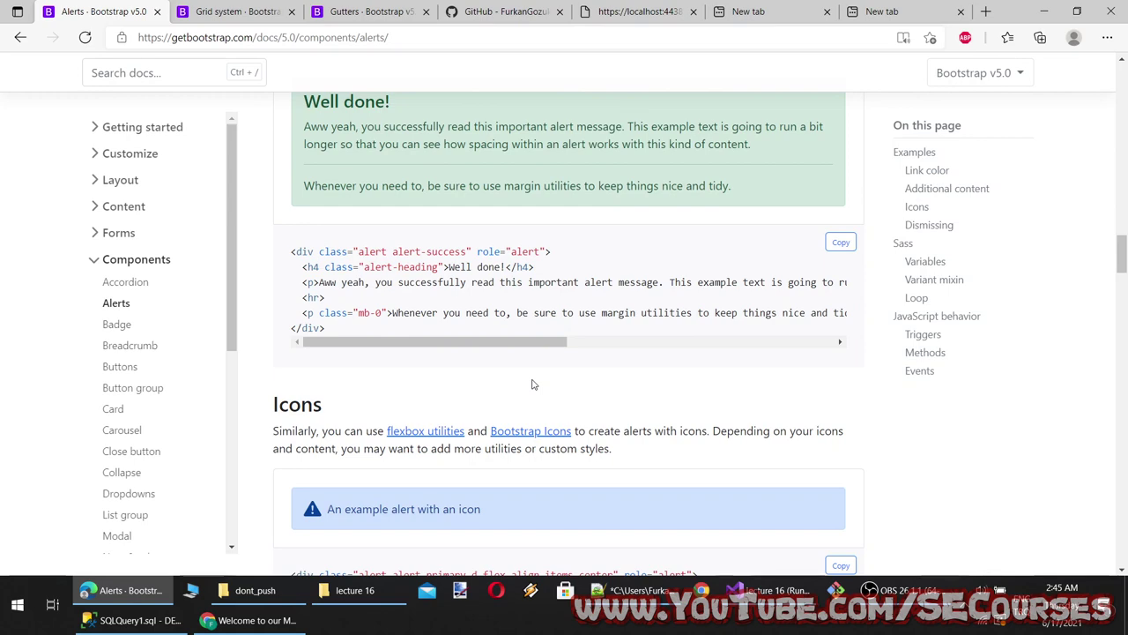
scroll(377, 400, "down", 8)
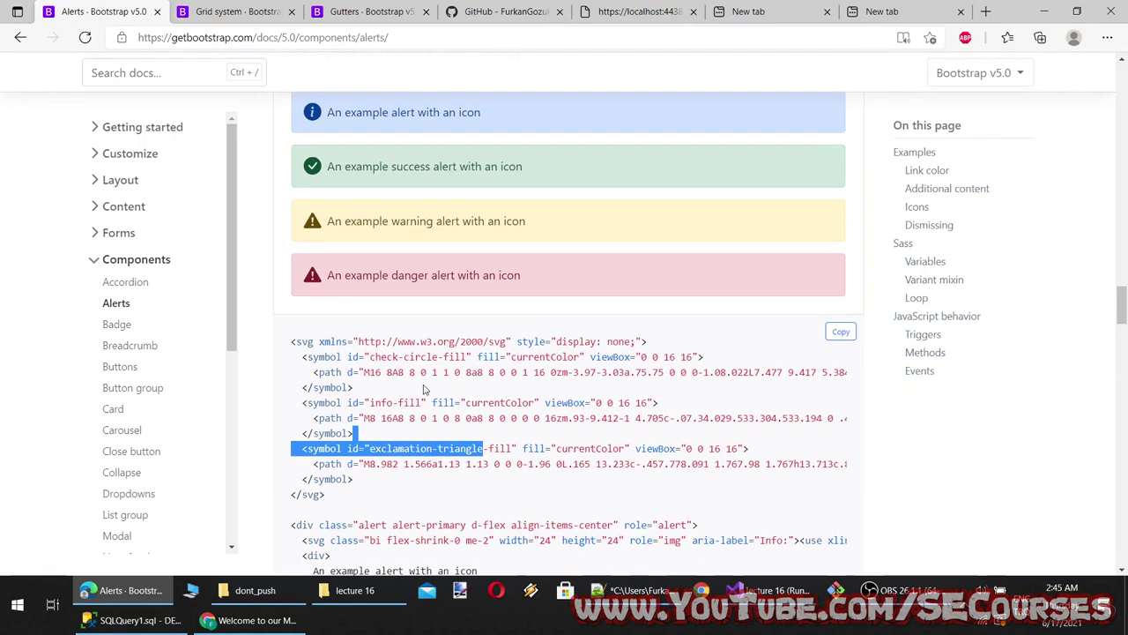
scroll(423, 389, "down", 2)
scroll(436, 367, "down", 7)
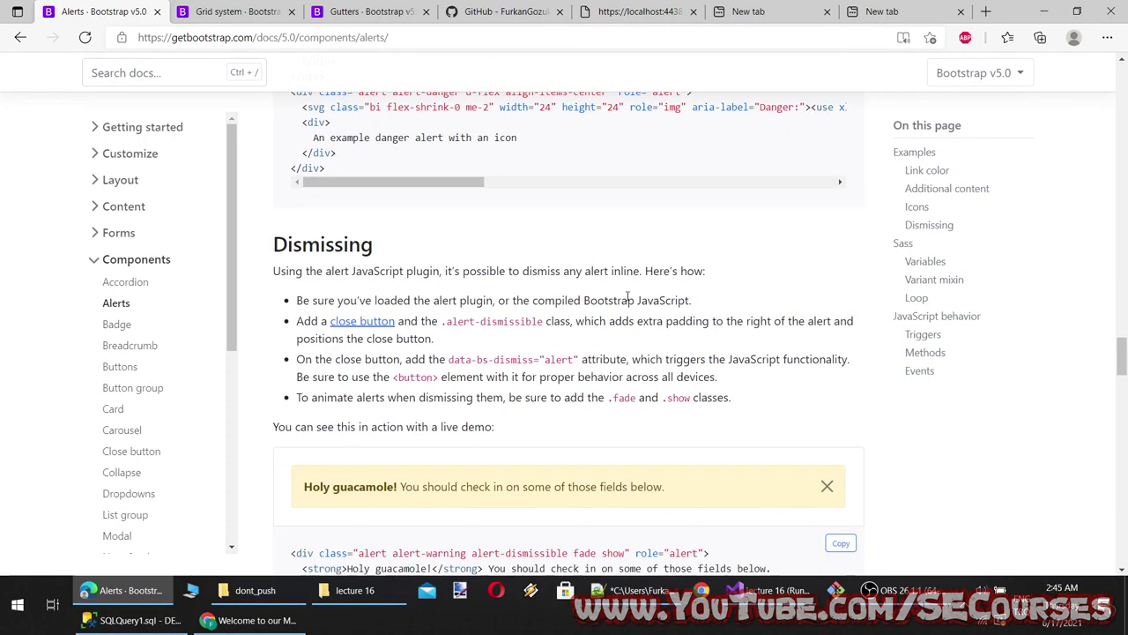
Try closing the live demo warning alert in the Dismissing example
scroll(486, 346, "down", 2)
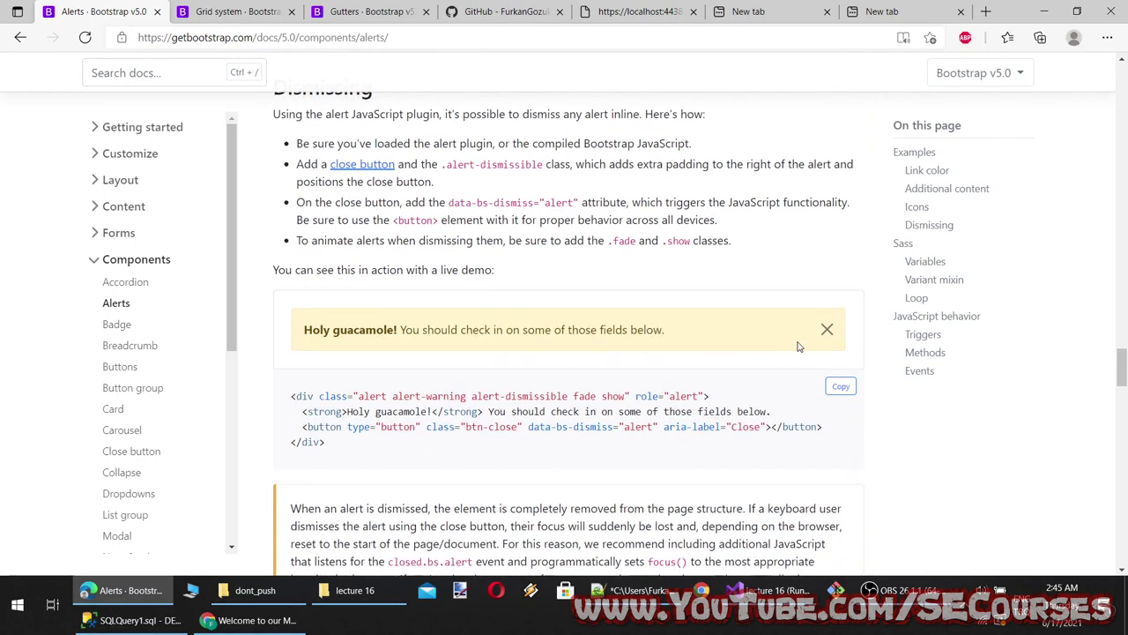
left_click(825, 329)
scroll(463, 335, "up", 3)
scroll(454, 338, "down", 5)
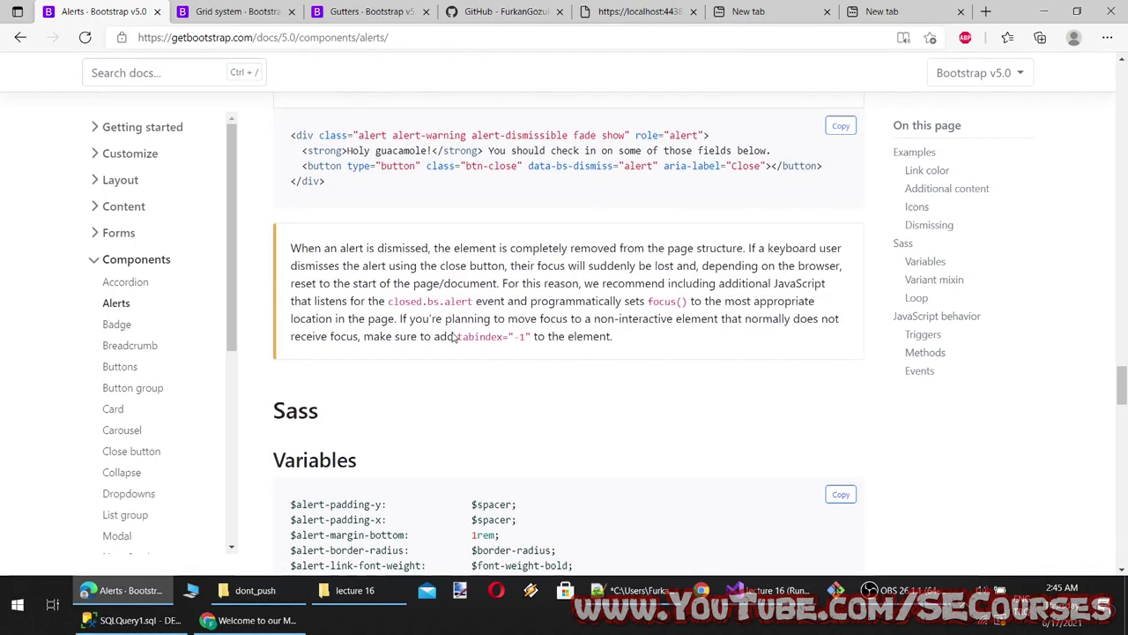
scroll(454, 338, "up", 2)
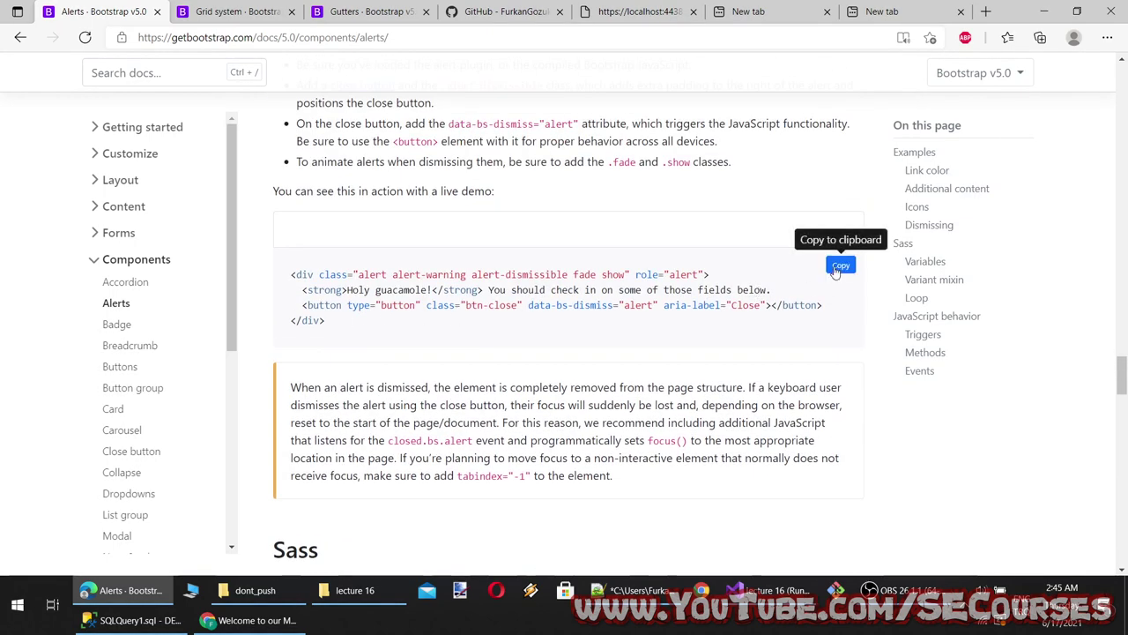
scroll(373, 484, "down", 2)
Paste the dismissible 'Holy guacamole!' warning alert as line 7 of Index.cshtml and save
left_click(725, 601)
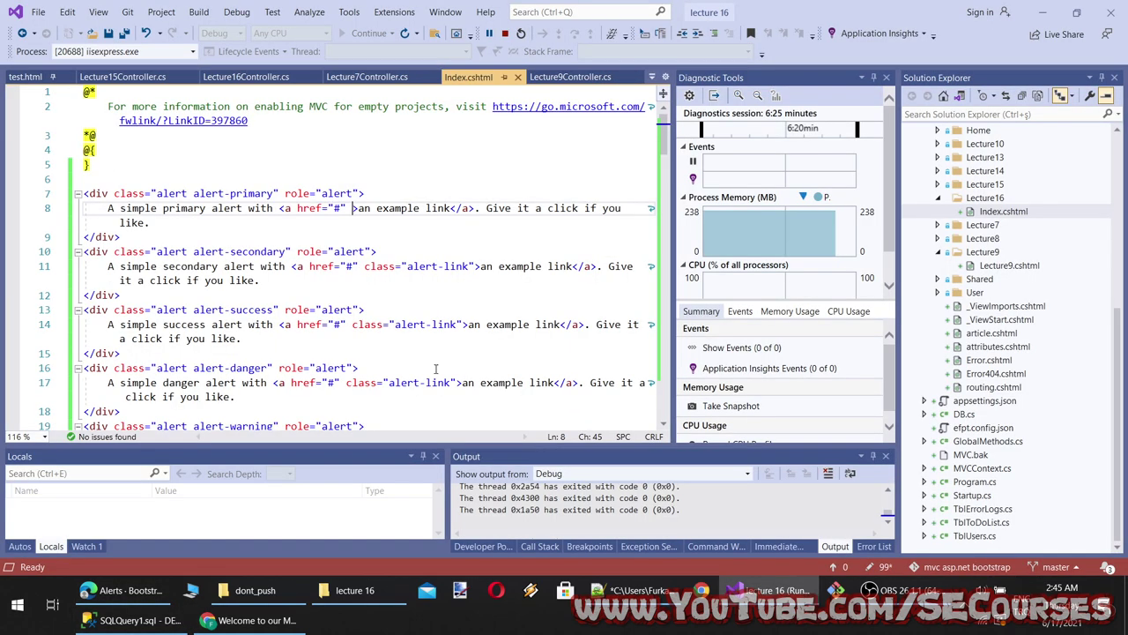
left_click(139, 177)
key("Return")
type("<div class=\"alert alert-warning alert-dismissible fade show\" role=\"alert\">     <strong>Holy guacamole!</strong> You should check in on some of those fields below.     <button type=\"button\" class=\"btn-close\" data-bs-dismiss=\"alert\" aria-label=\"Close\"></button> </div>")
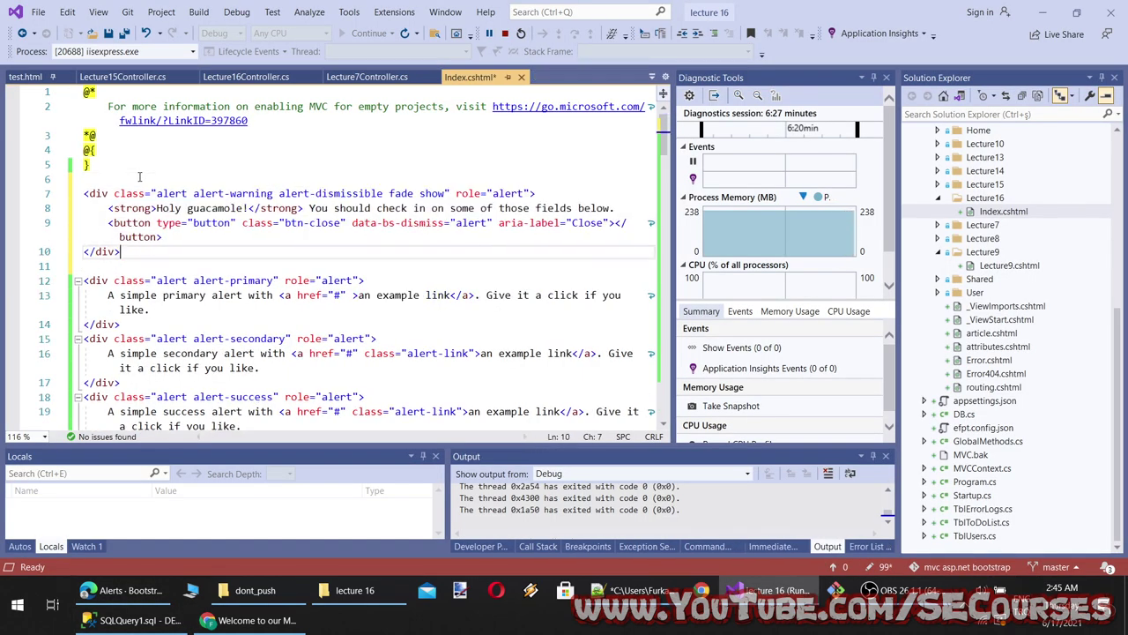
key("ctrl+s")
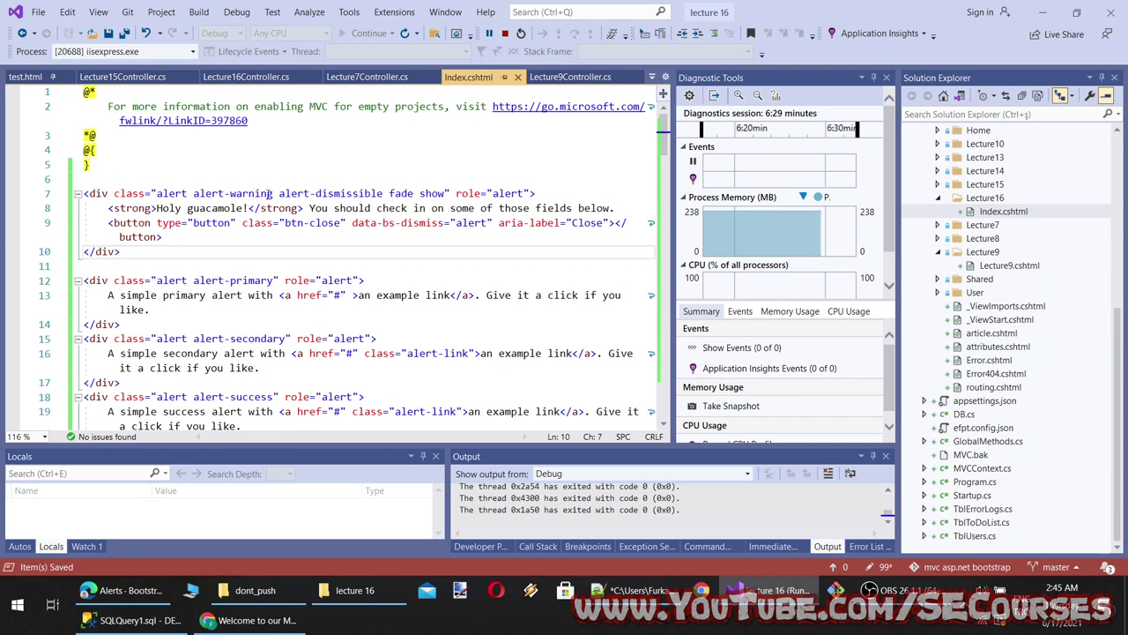
Review the alert-dismissible, fade show, btn-close and data-bs-dismiss markup, then reload the preview
left_click_drag(382, 194, 283, 194)
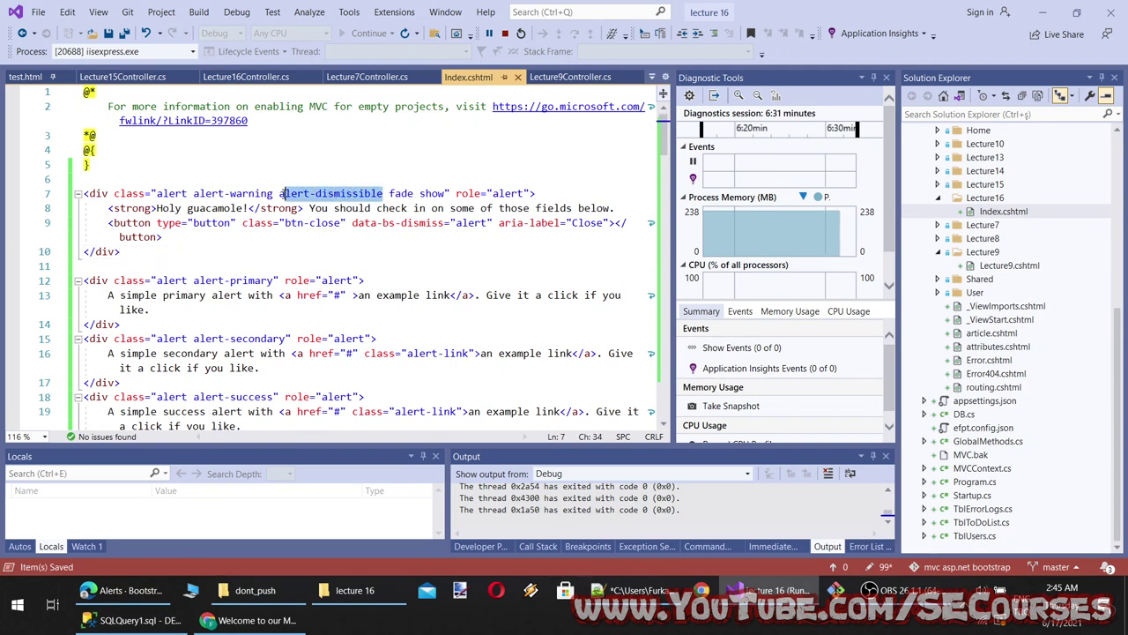
left_click_drag(446, 194, 394, 194)
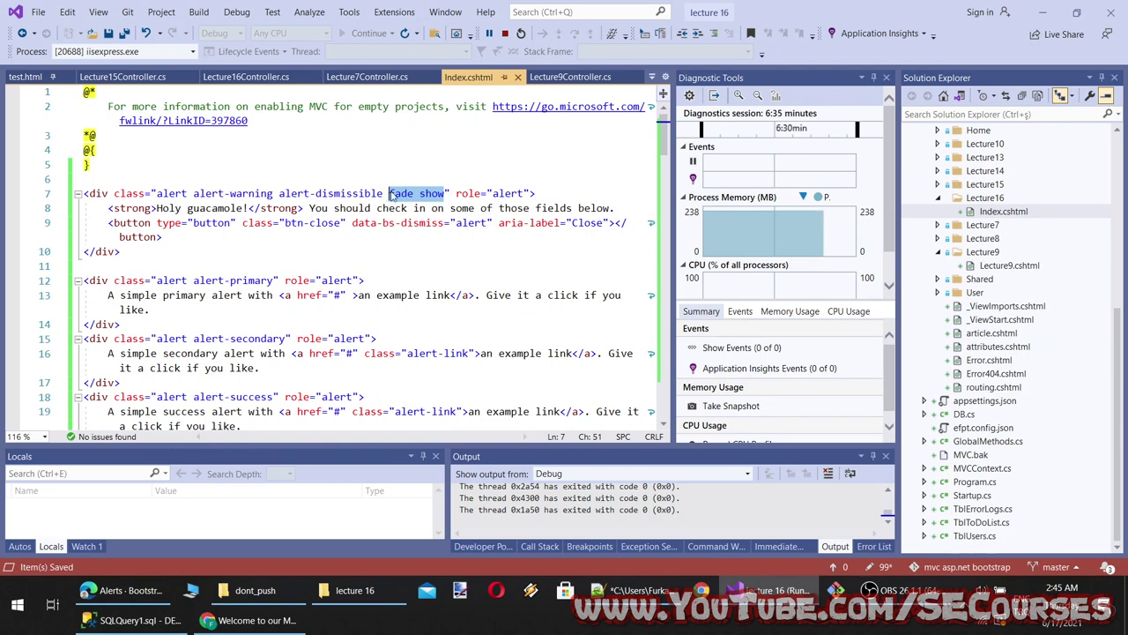
double_click(504, 193)
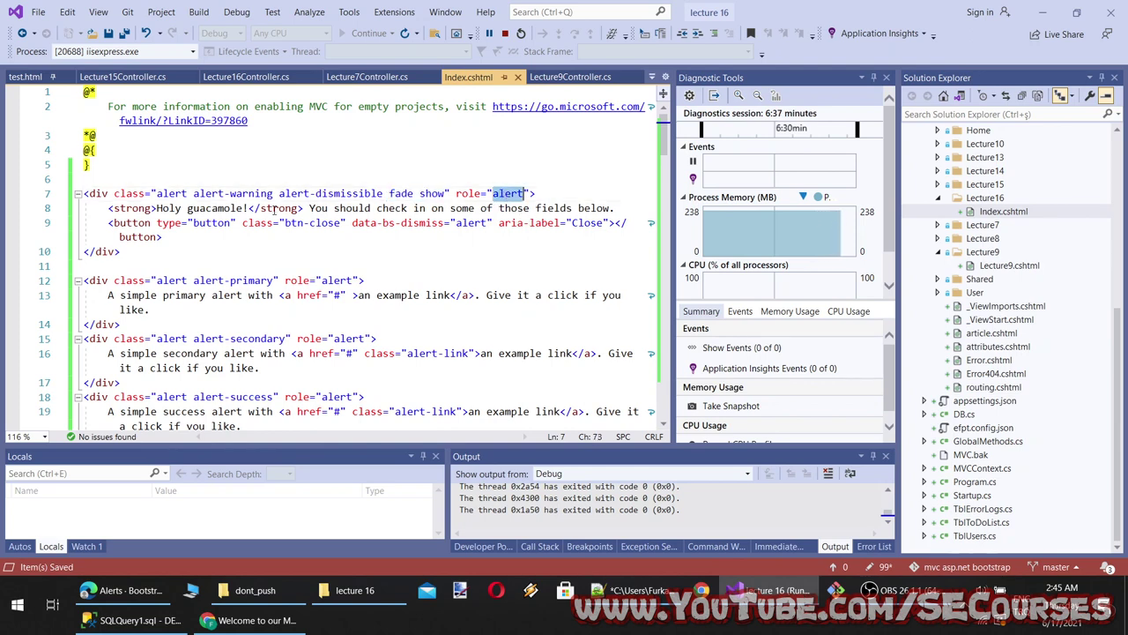
left_click_drag(119, 208, 540, 208)
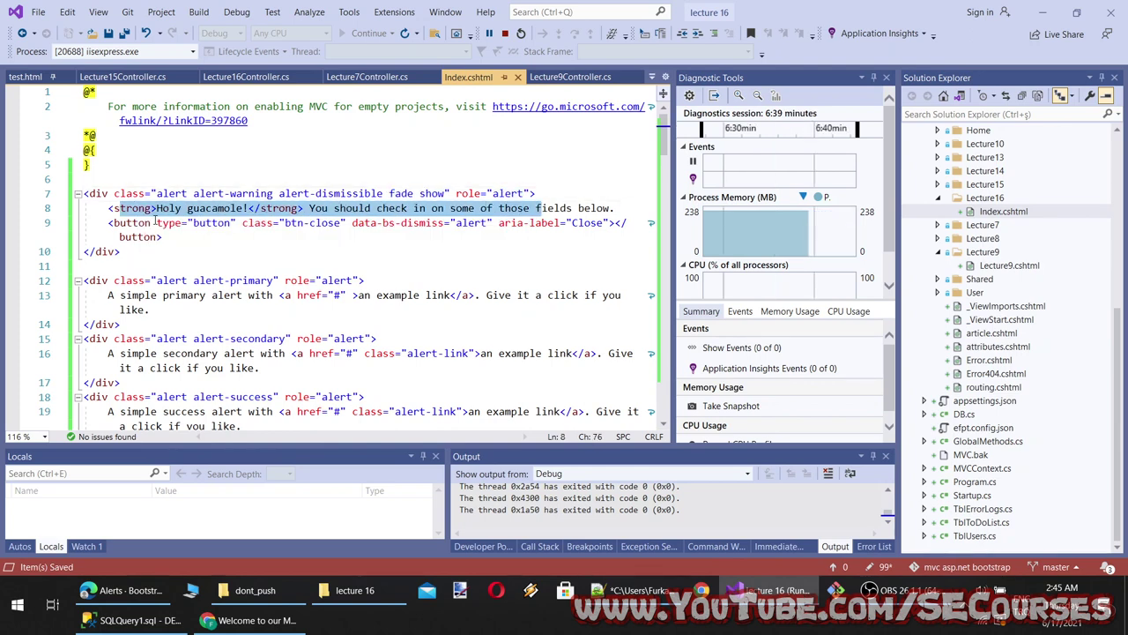
left_click_drag(339, 223, 283, 223)
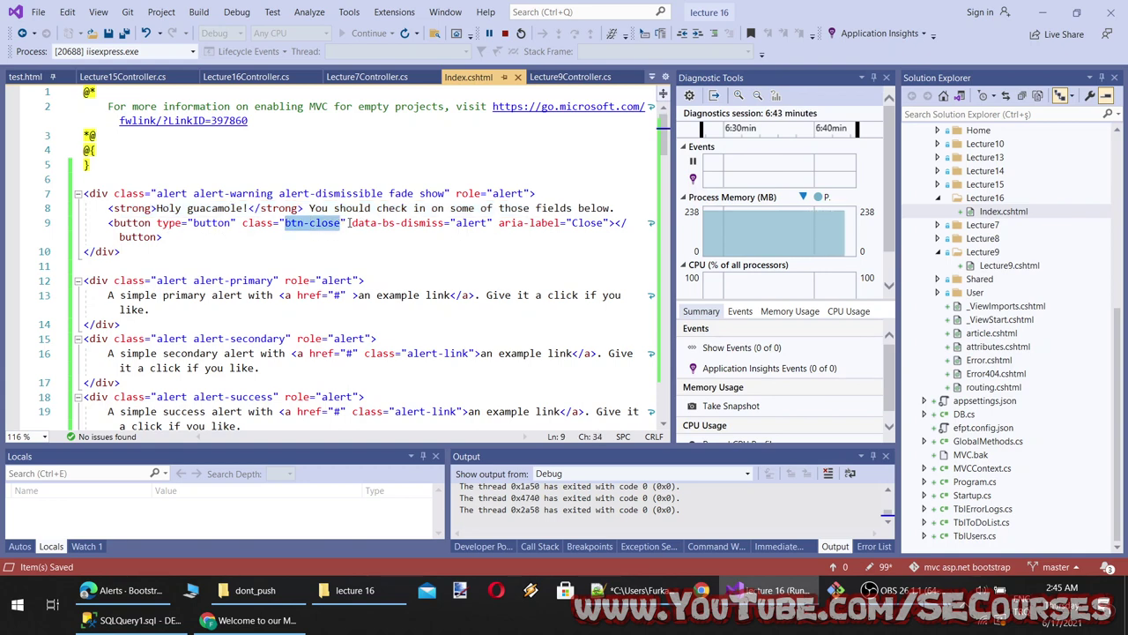
left_click_drag(352, 223, 441, 223)
double_click(474, 223)
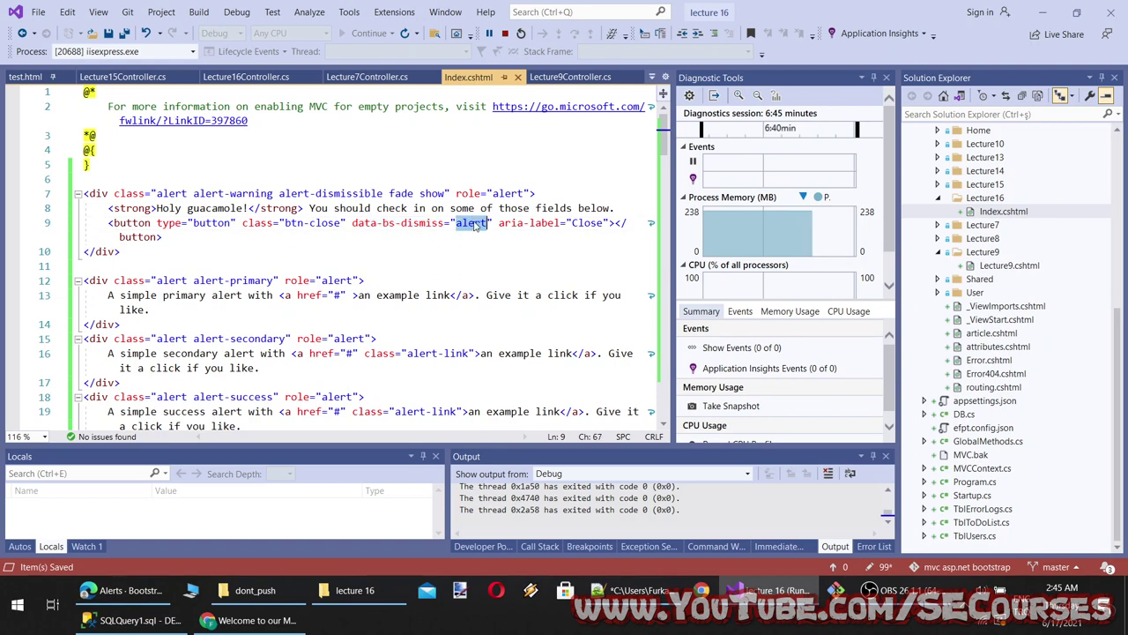
left_click_drag(544, 193, 420, 193)
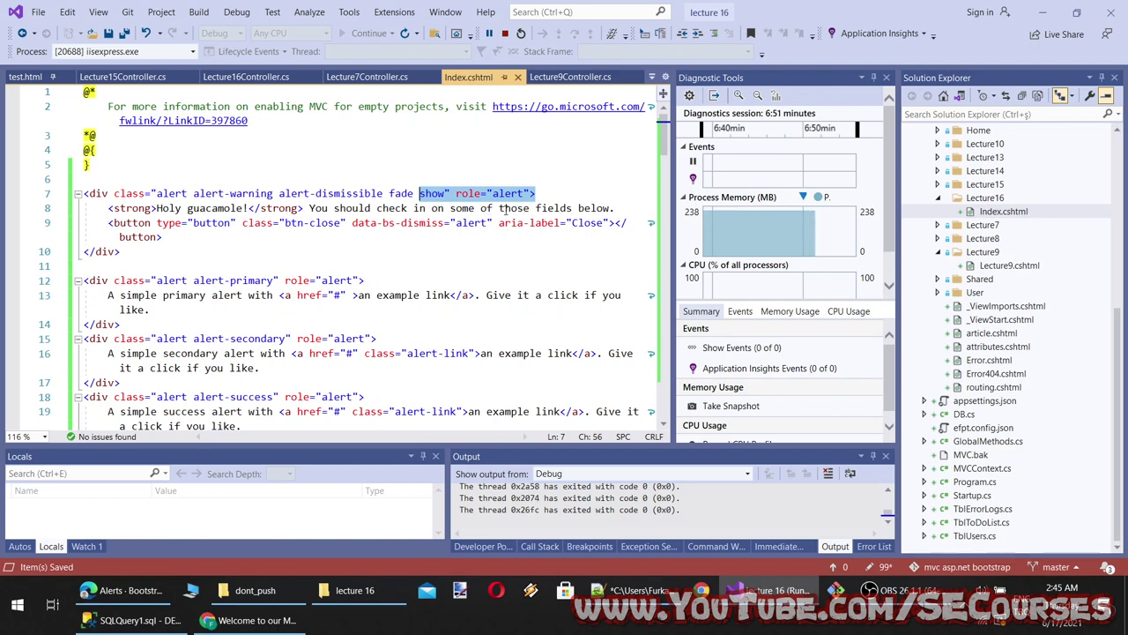
left_click(251, 620)
left_click(286, 44)
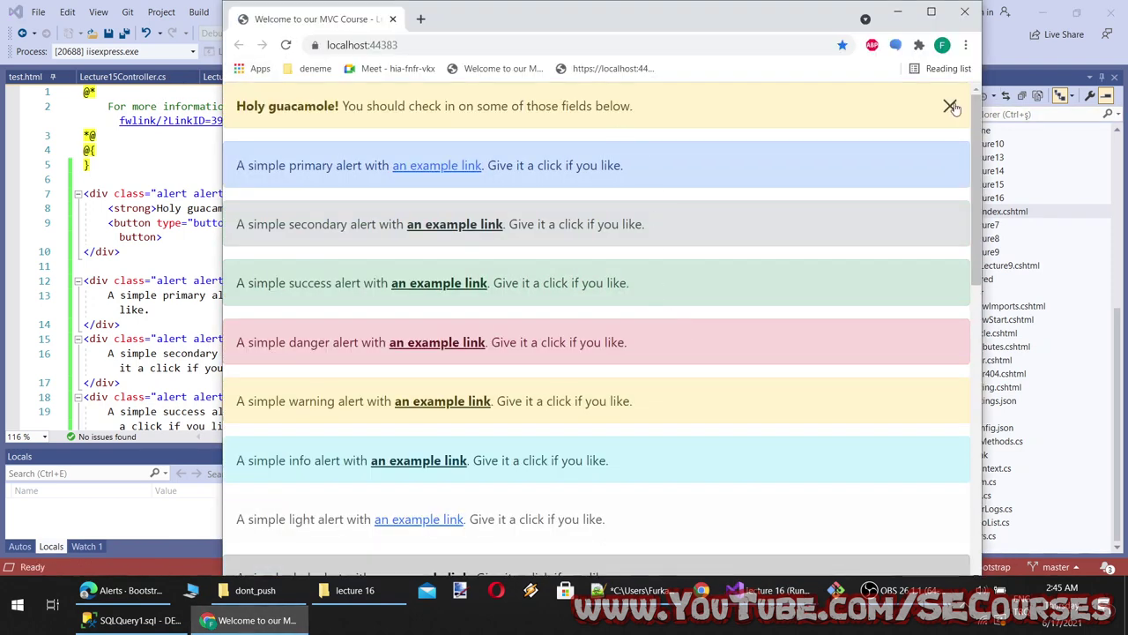
Dismiss the Holy guacamole! alert on the Chrome preview page
left_click(952, 107)
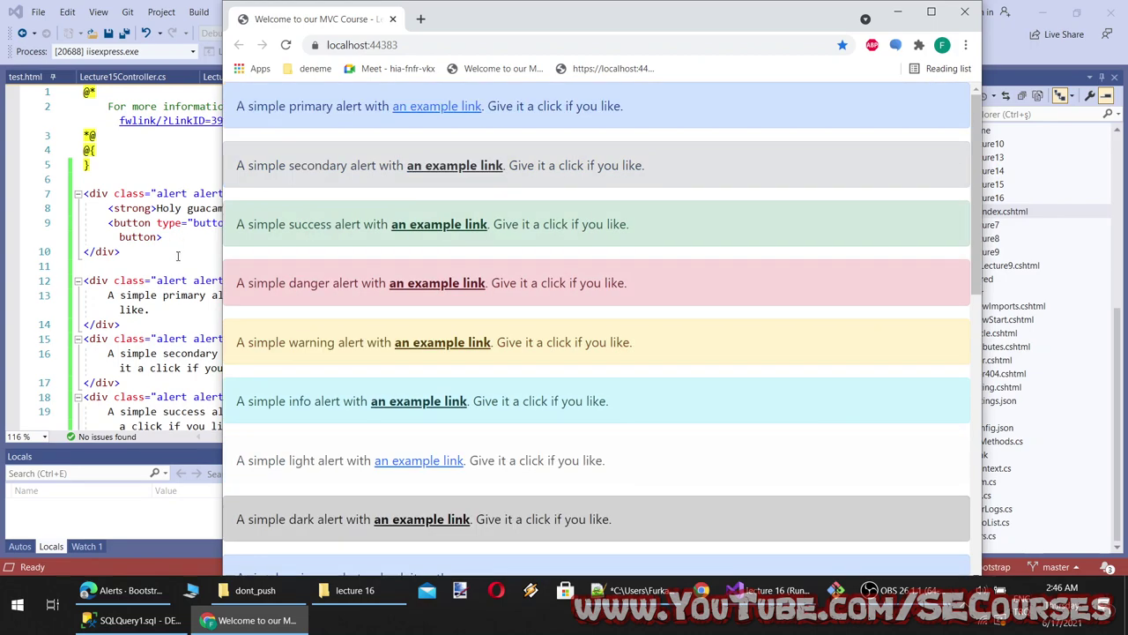
key("alt+Tab")
left_click(247, 620)
Go back to the Bootstrap alerts documentation's dismissing example
scroll(564, 353, "down", 5)
left_click(123, 589)
scroll(402, 479, "down", 3)
scroll(402, 478, "up", 5)
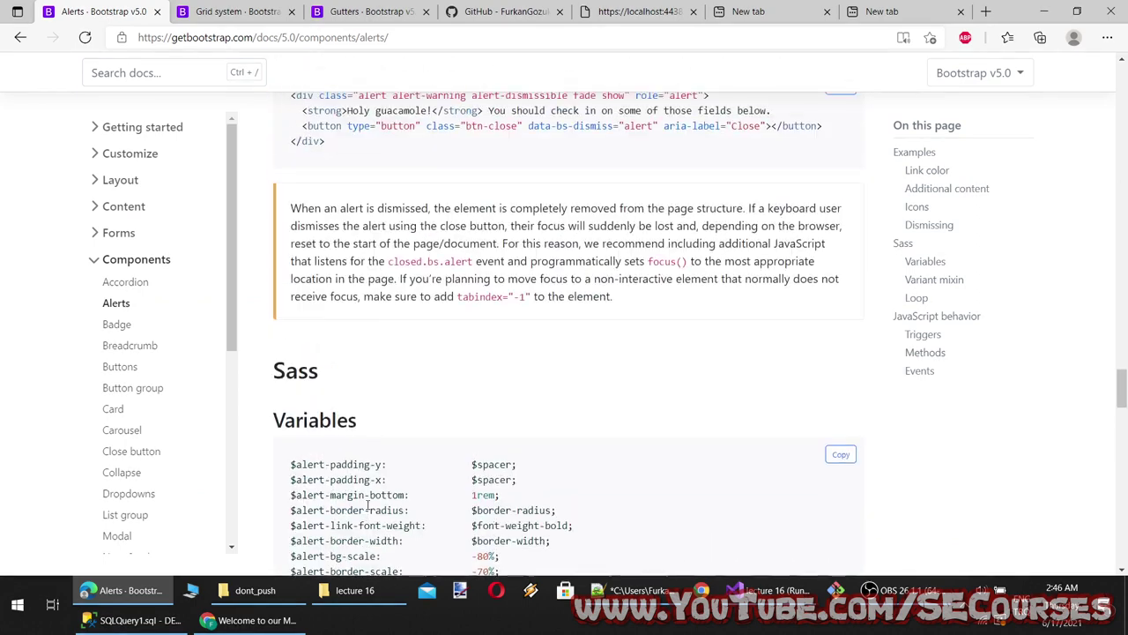
scroll(519, 312, "down", 2)
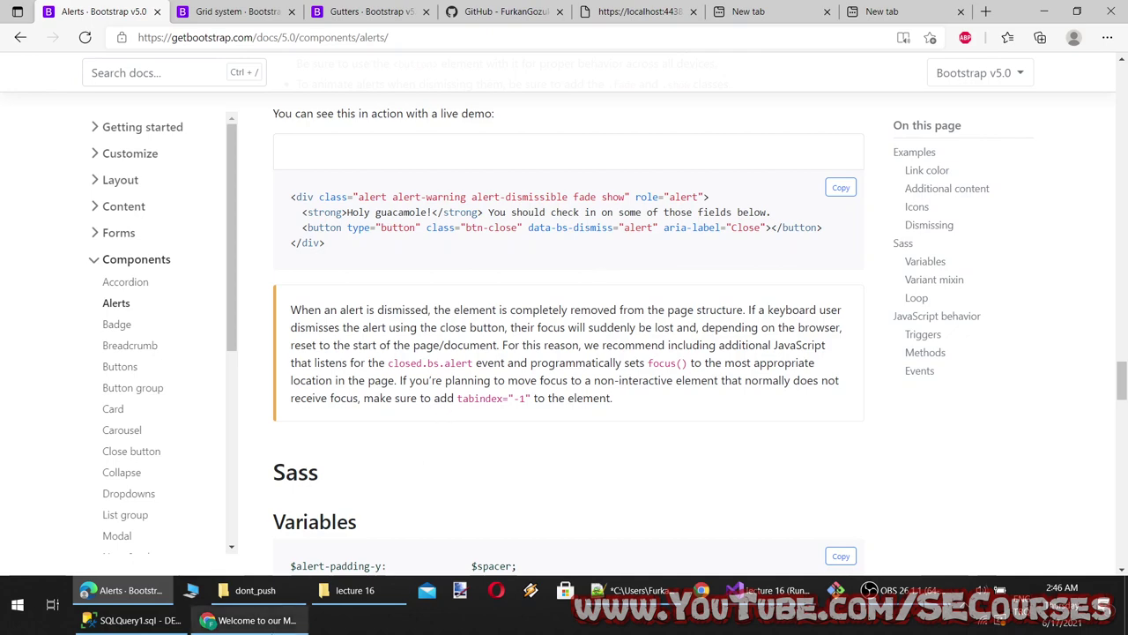
Move the Holy guacamole! alert block (lines 7–10) to the end of Index.cshtml and save
left_click(769, 588)
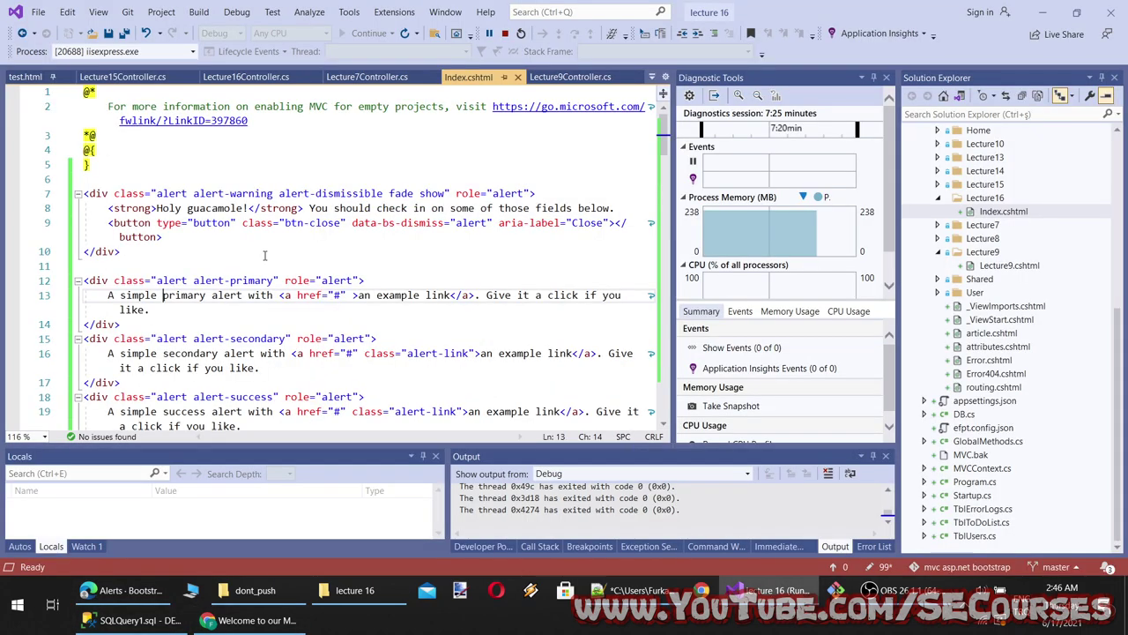
left_click_drag(129, 261, 65, 194)
key("ctrl+c")
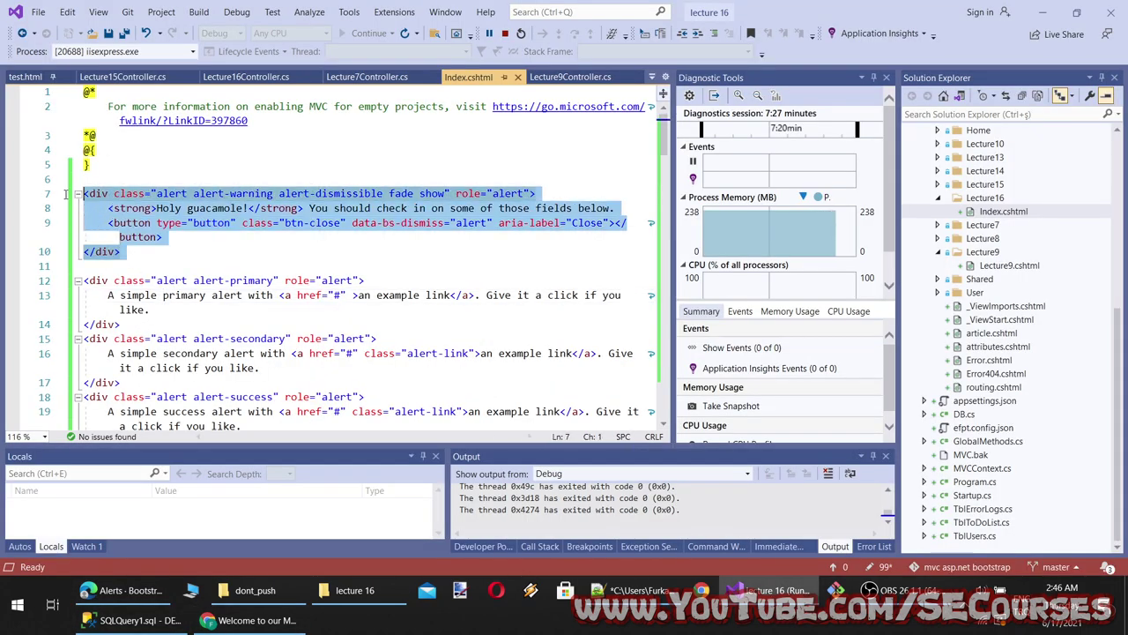
key("Delete")
scroll(185, 278, "down", 20)
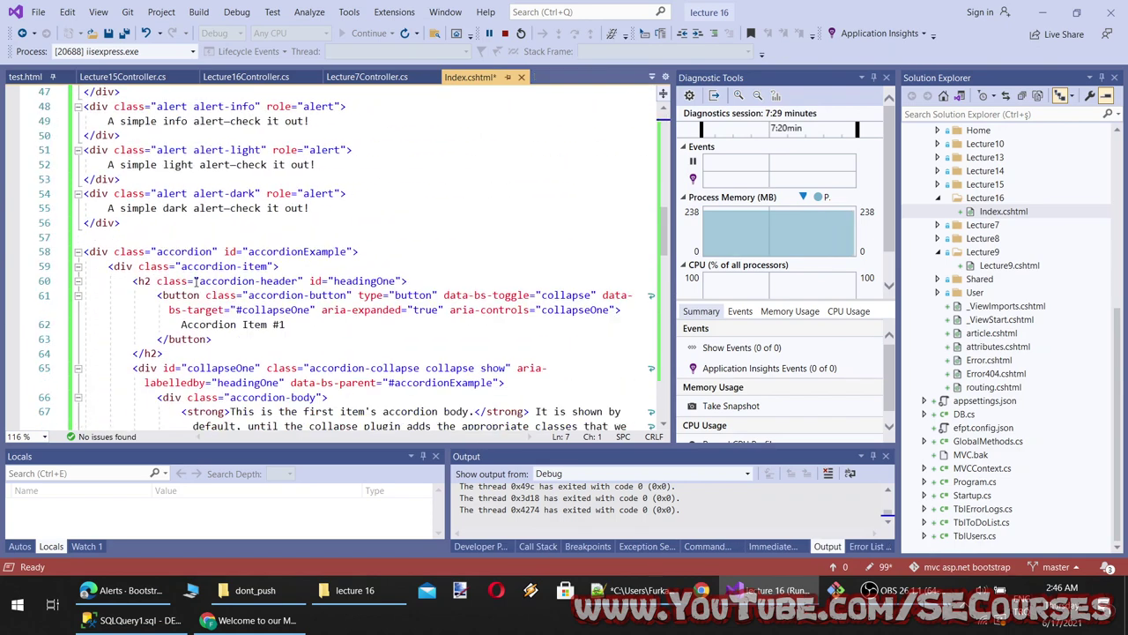
scroll(199, 280, "down", 8)
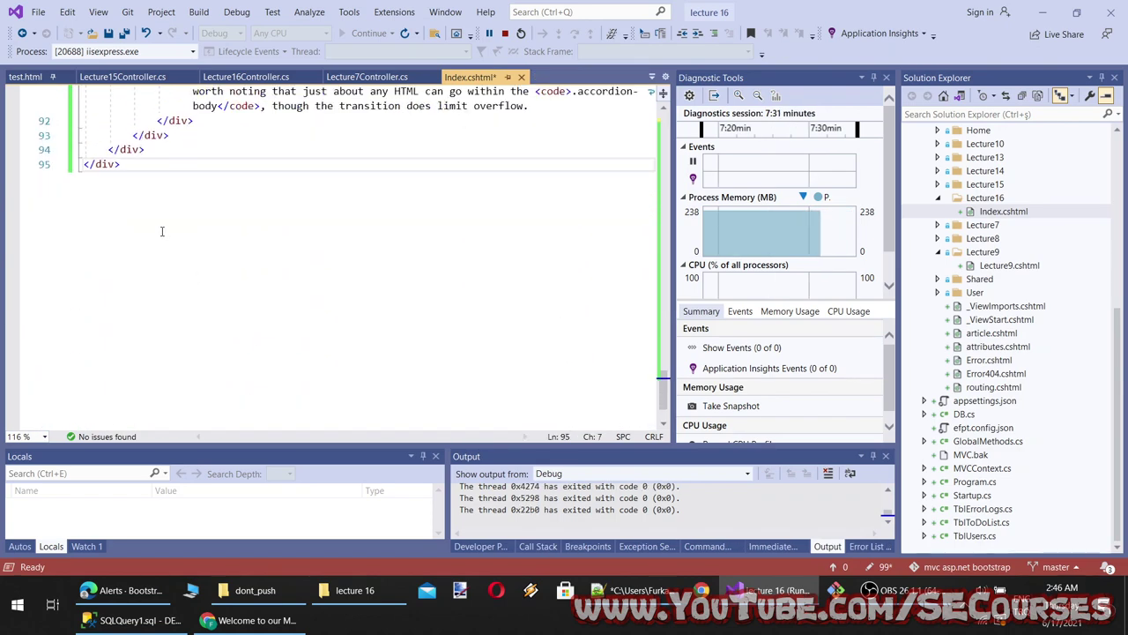
left_click(161, 231)
key("ctrl+v")
key("ctrl+s")
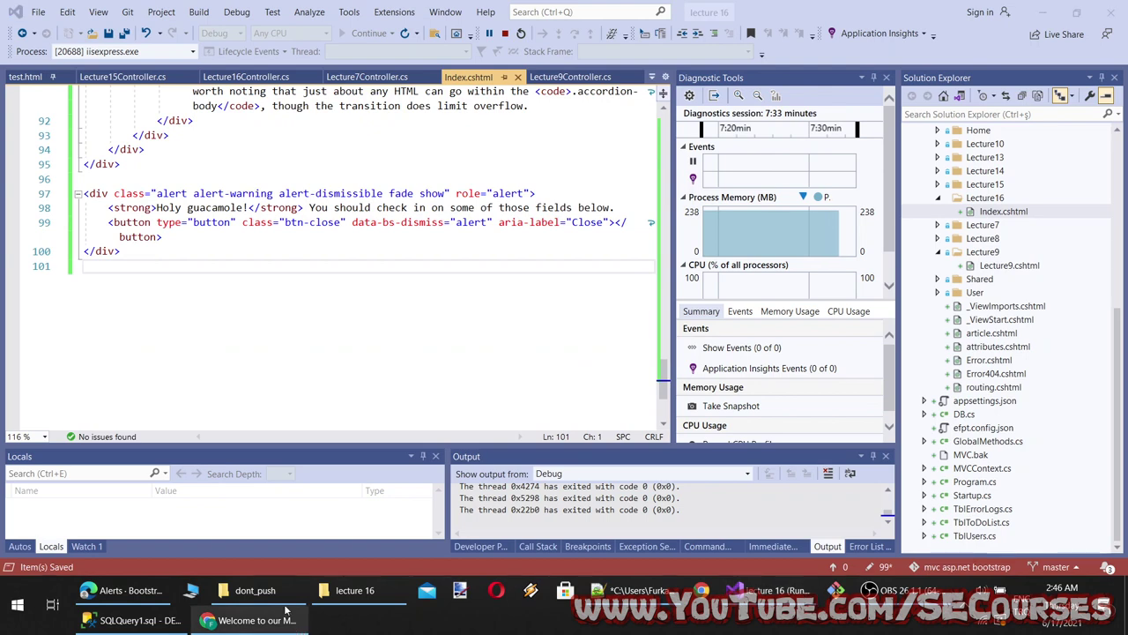
Reload the preview, dismiss the relocated alert, and return to the alerts docs
left_click(251, 620)
left_click(287, 45)
scroll(562, 297, "down", 3)
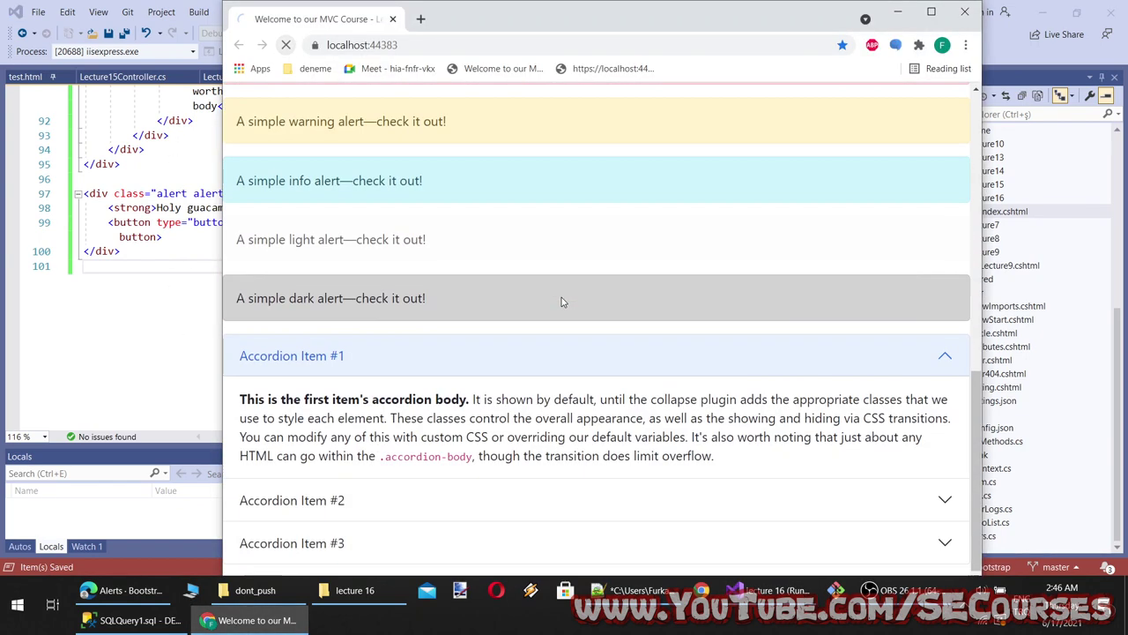
scroll(564, 291, "down", 1)
left_click(947, 528)
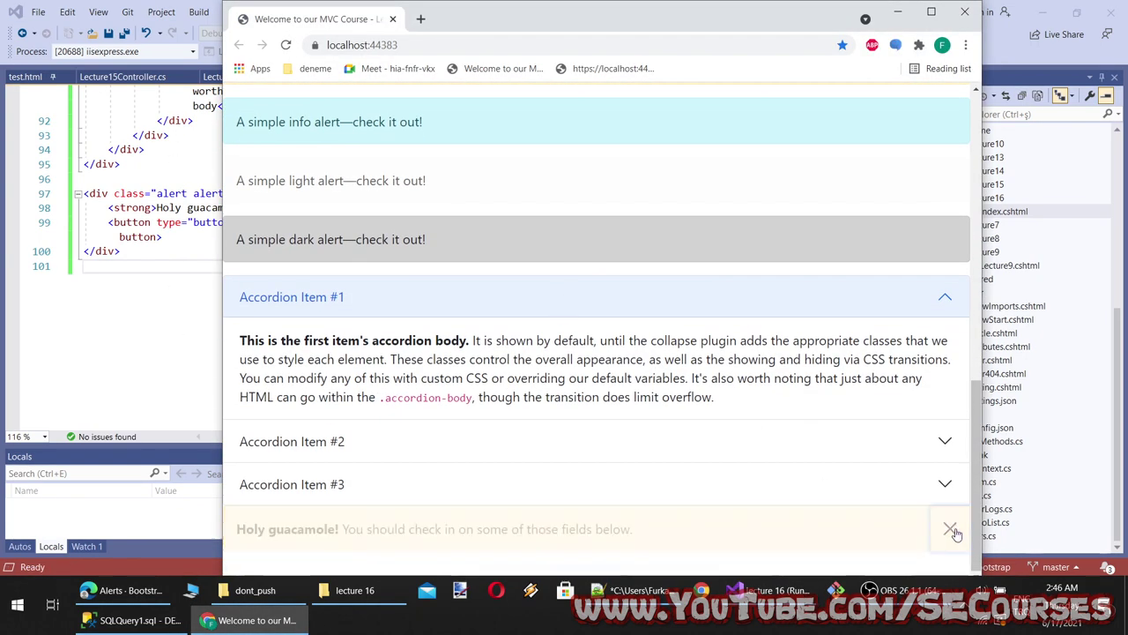
scroll(848, 472, "up", 4)
scroll(819, 466, "up", 3)
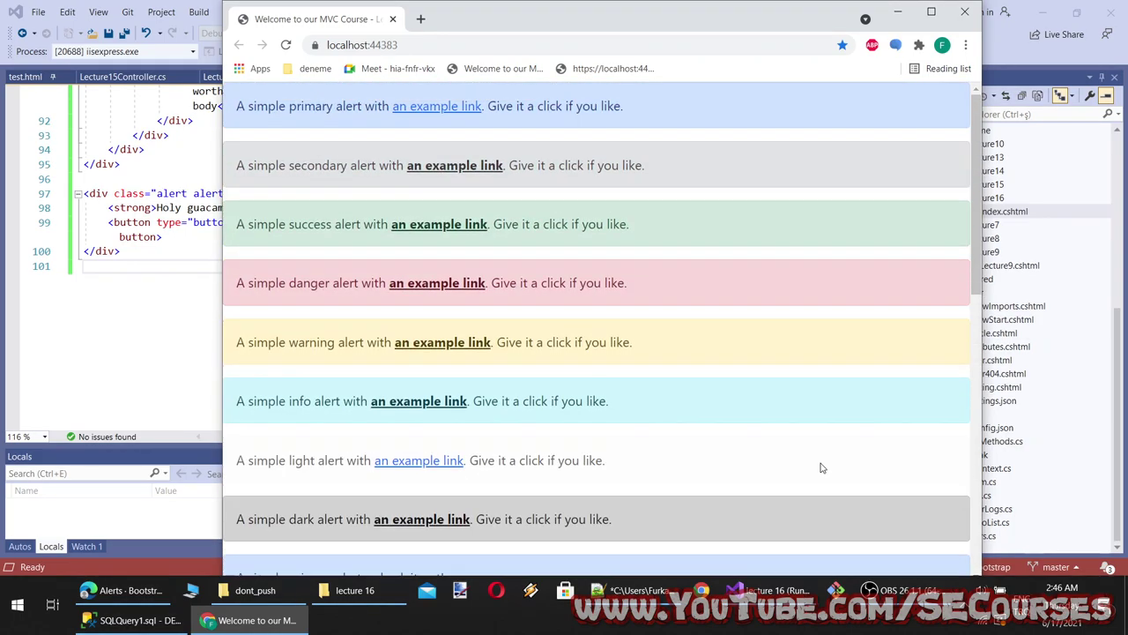
scroll(378, 290, "down", 5)
left_click(124, 590)
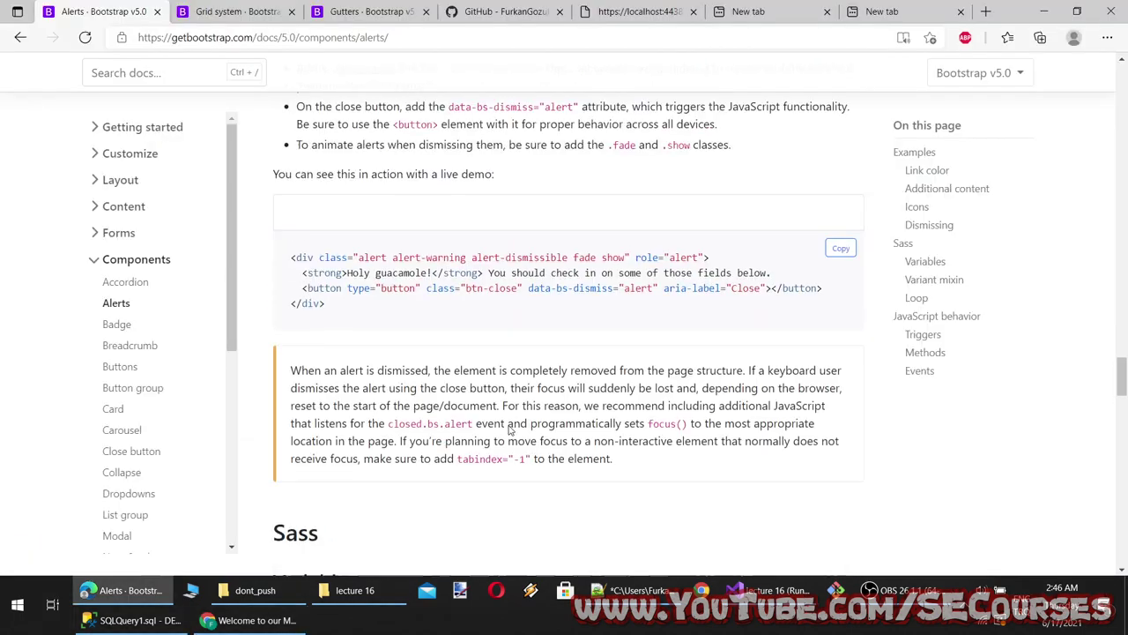
Open Bootstrap Icons from the docs' Icons section in a new tab
scroll(484, 394, "up", 5)
scroll(484, 394, "up", 5)
scroll(448, 395, "down", 2)
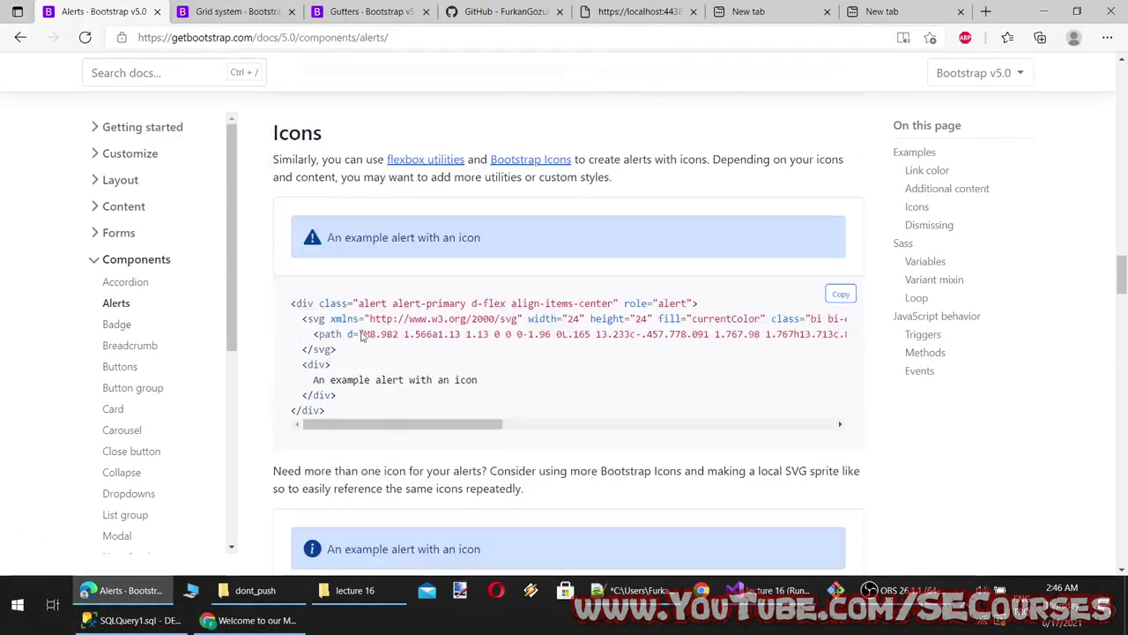
scroll(397, 335, "up", 1)
double_click(299, 252)
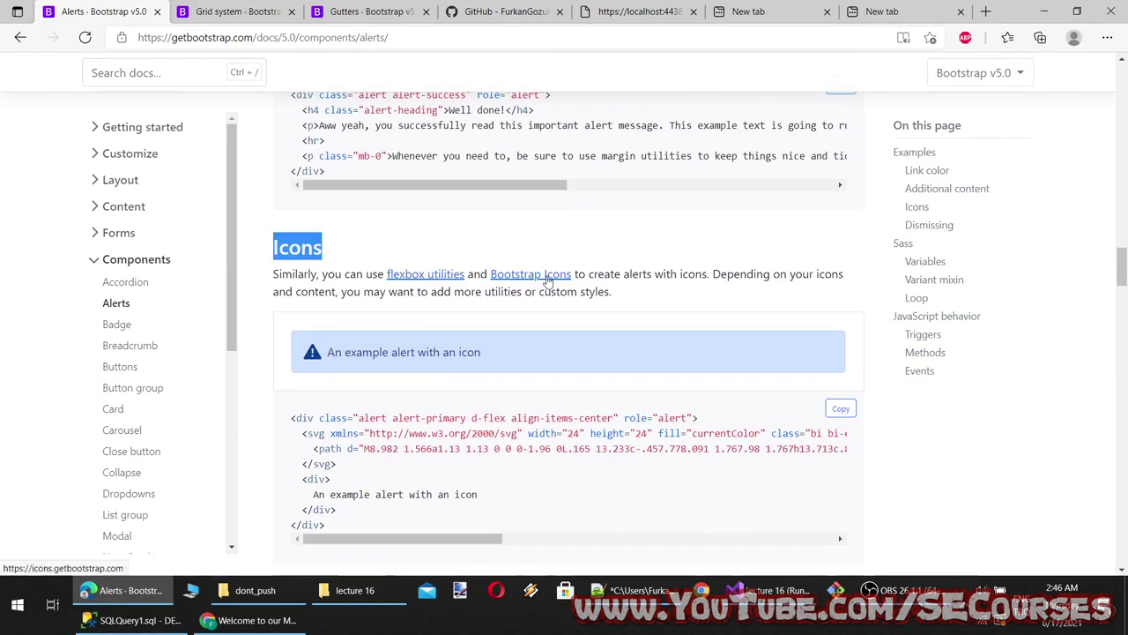
scroll(565, 390, "down", 3)
scroll(520, 398, "up", 2)
middle_click(537, 204)
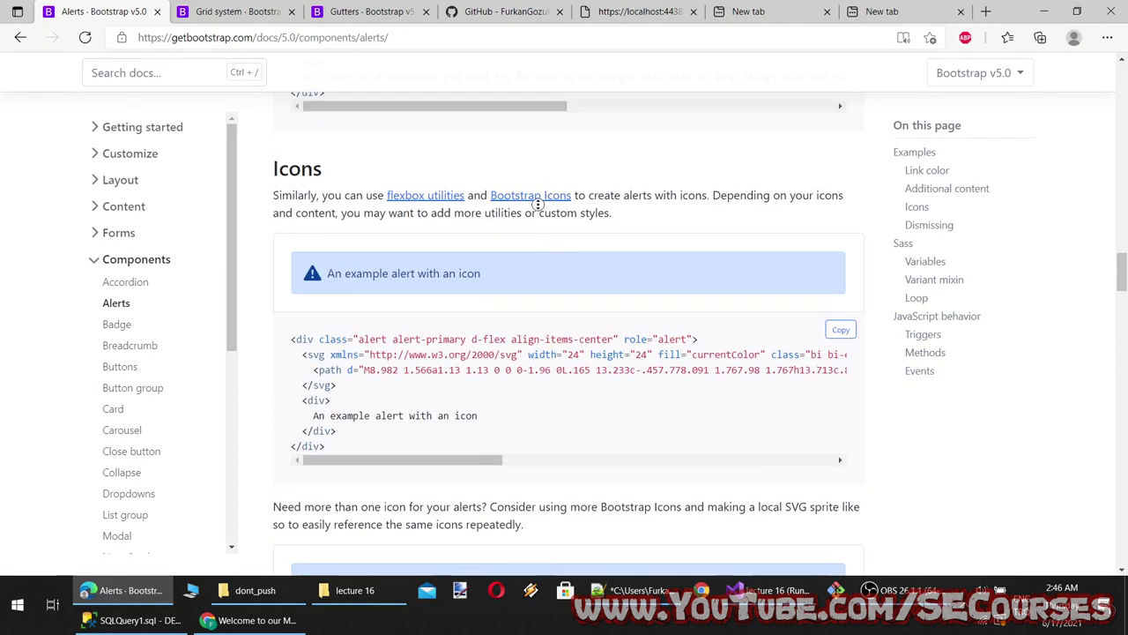
middle_click(553, 197)
left_click(211, 11)
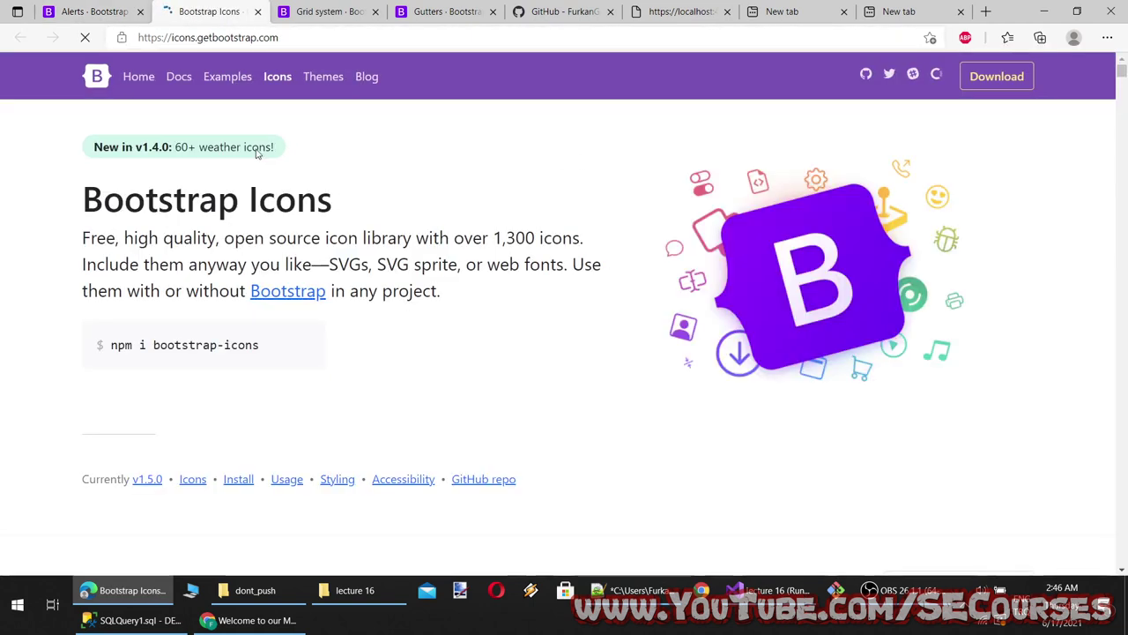
Browse the Bootstrap home page and its download page, then go back
middle_click(296, 300)
scroll(397, 277, "down", 2)
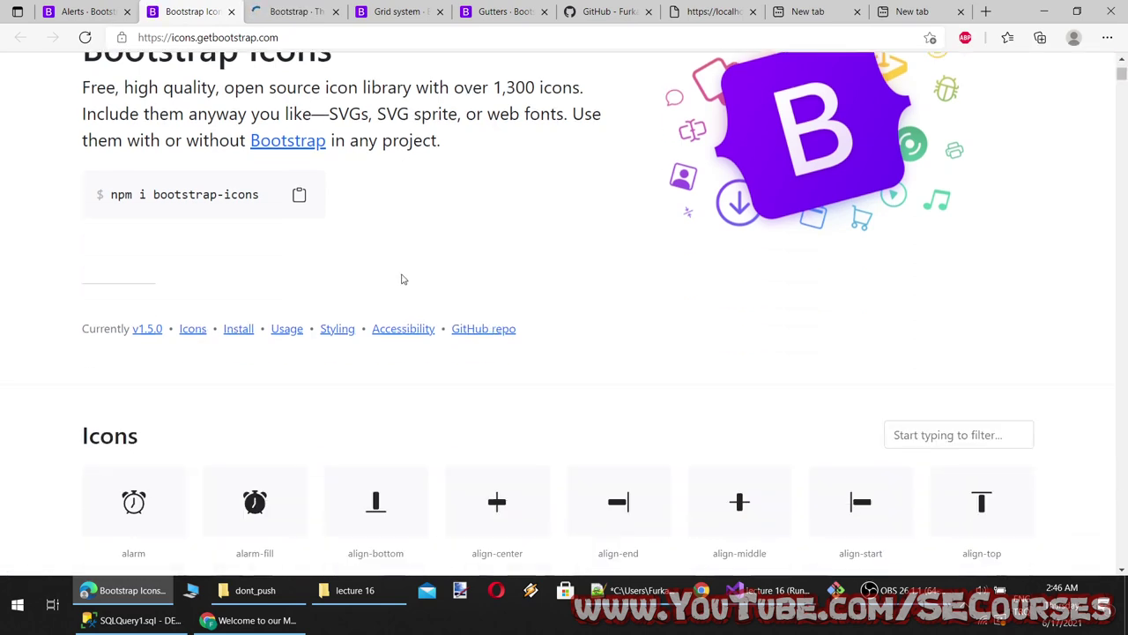
scroll(370, 509, "down", 10)
left_click(300, 11)
scroll(388, 352, "down", 3)
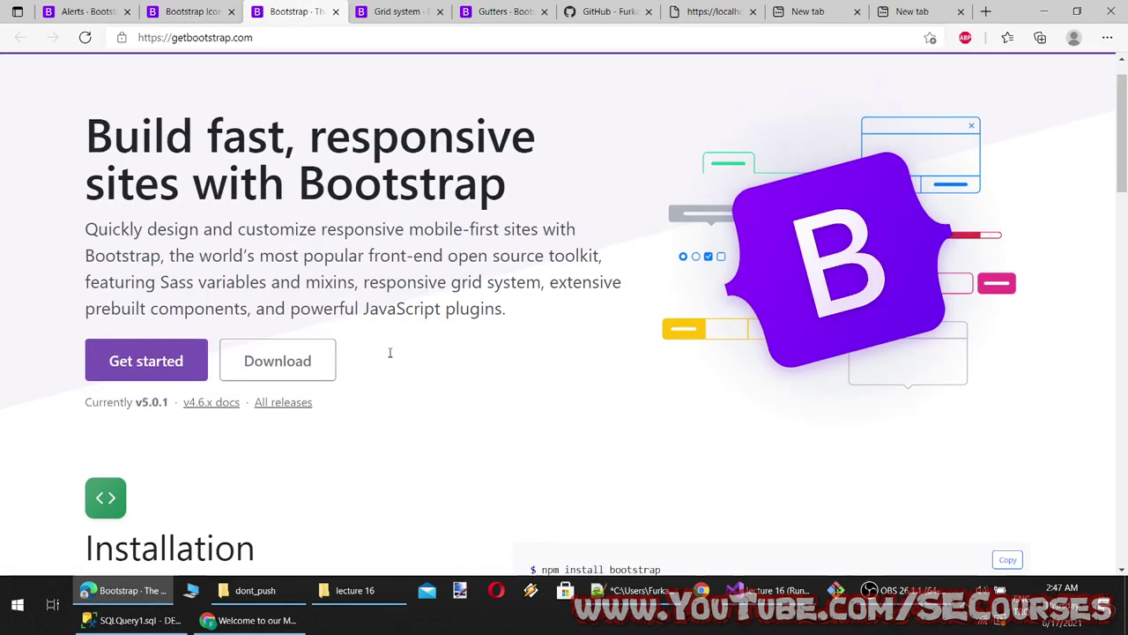
left_click(290, 186)
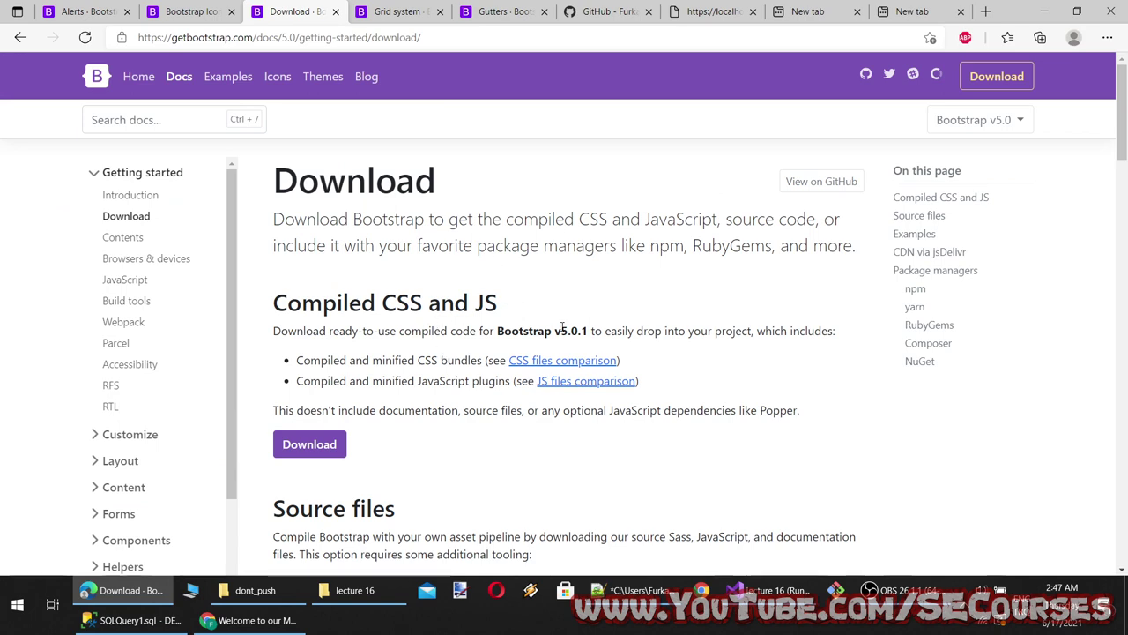
scroll(544, 446, "down", 1)
scroll(544, 446, "up", 1)
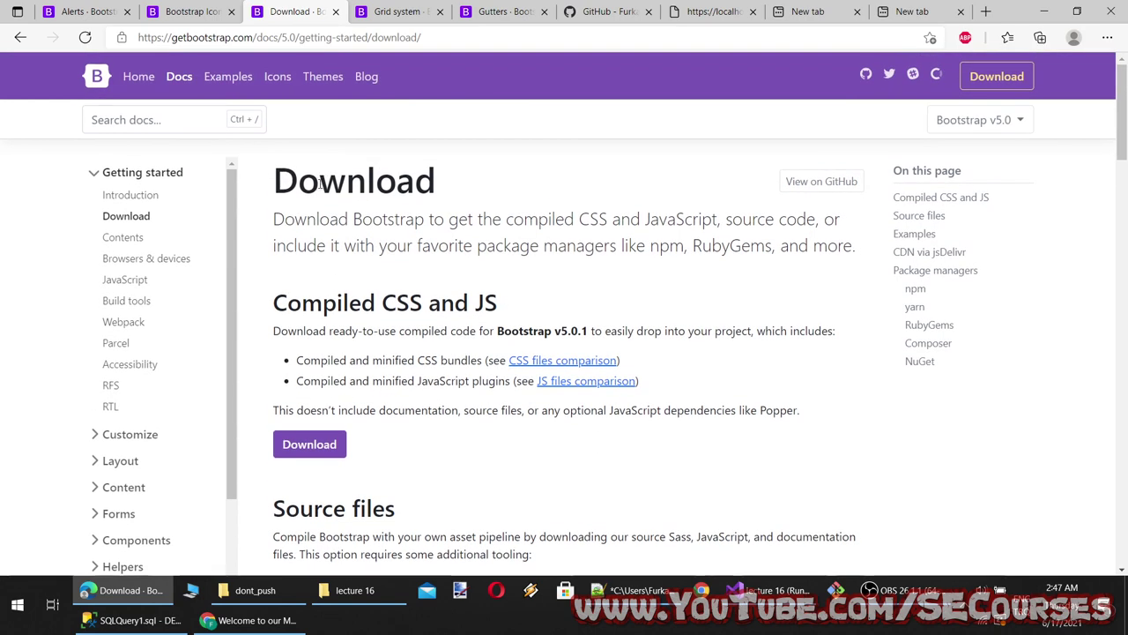
scroll(435, 256, "down", 3)
key("alt+Left")
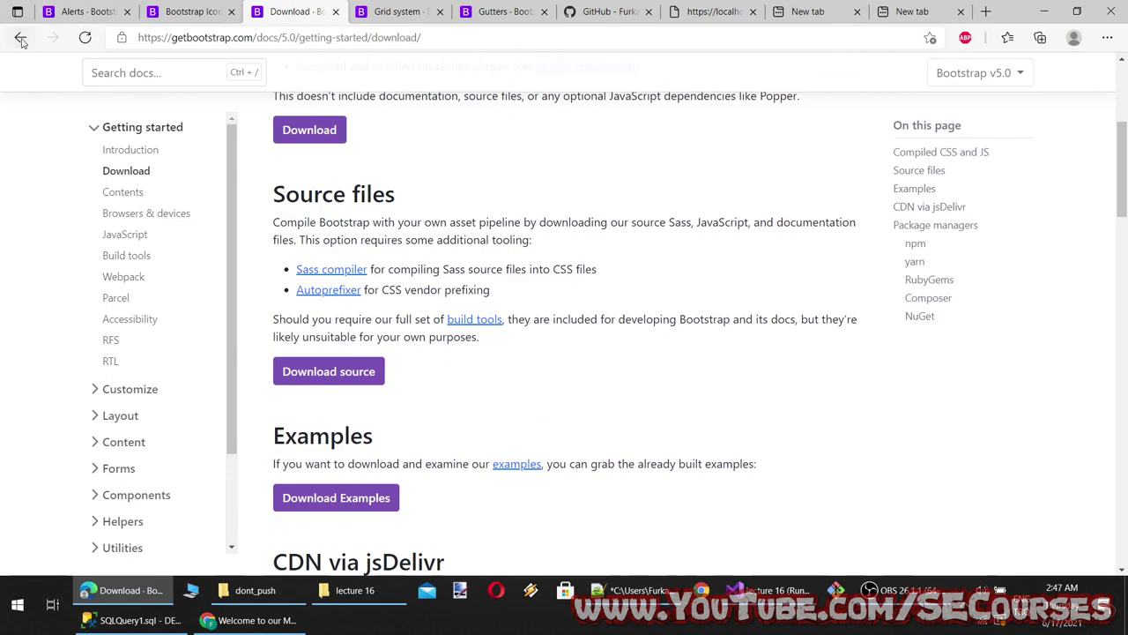
Open the Bootstrap Icons site and the arrow-up-left-circle icon's detail page
scroll(302, 320, "down", 9)
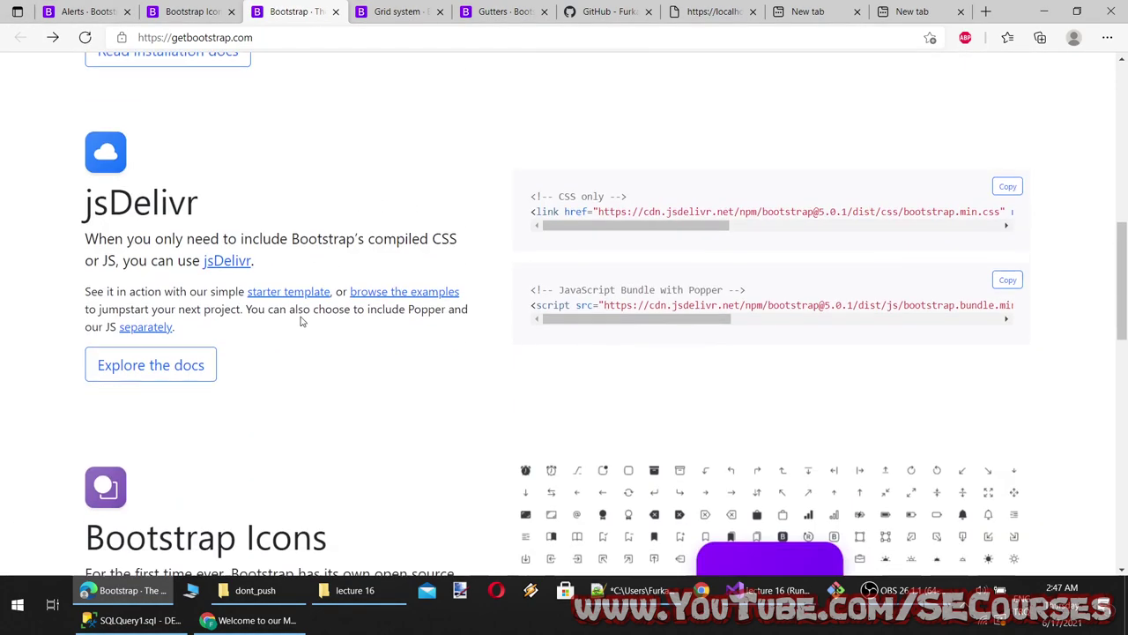
scroll(300, 315, "down", 1)
left_click(156, 332)
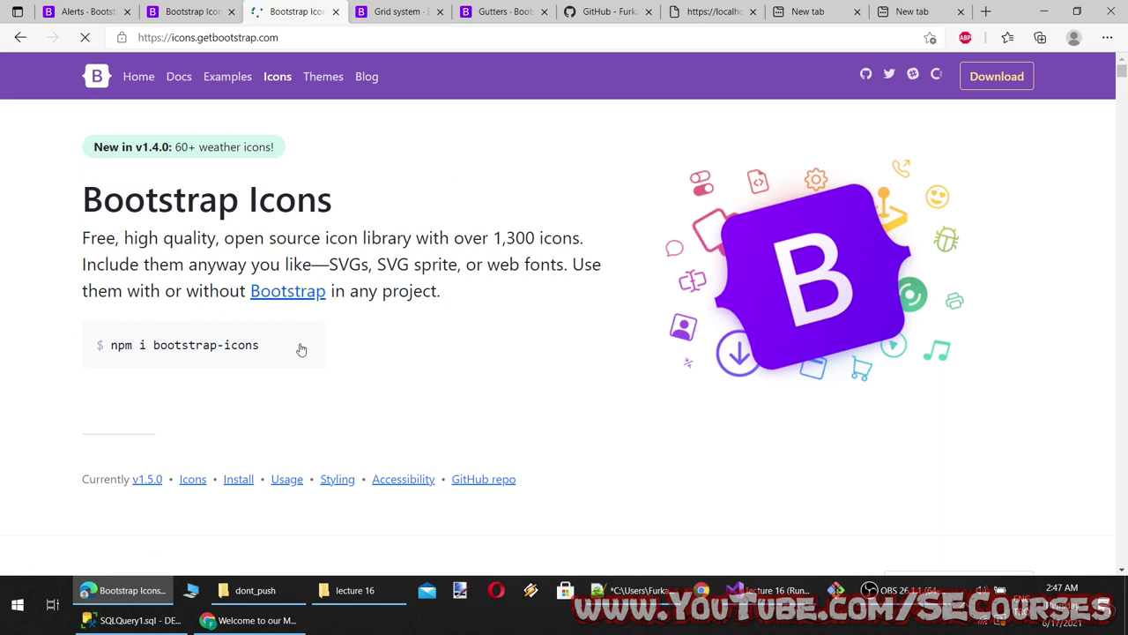
scroll(297, 353, "down", 5)
scroll(829, 385, "up", 1)
scroll(652, 353, "down", 8)
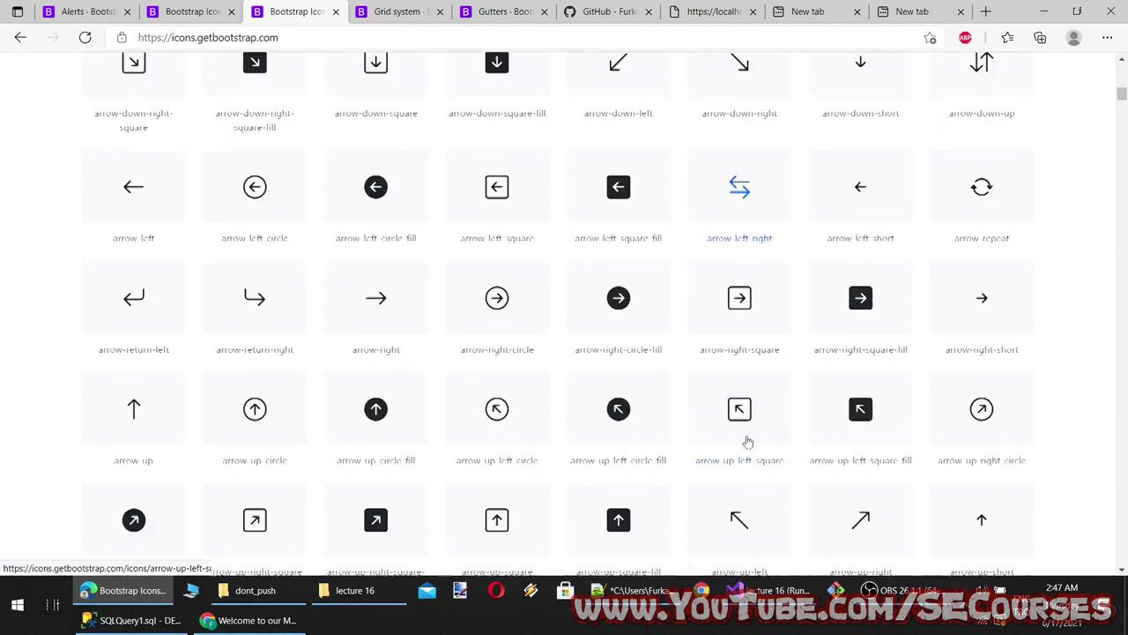
left_click(495, 332)
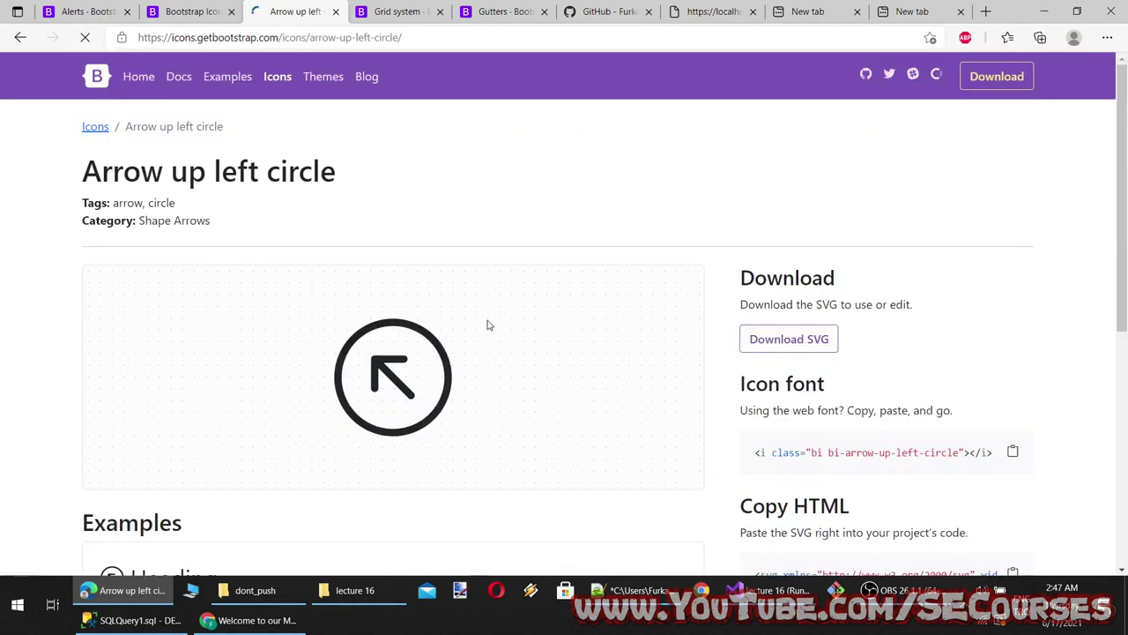
scroll(868, 383, "down", 2)
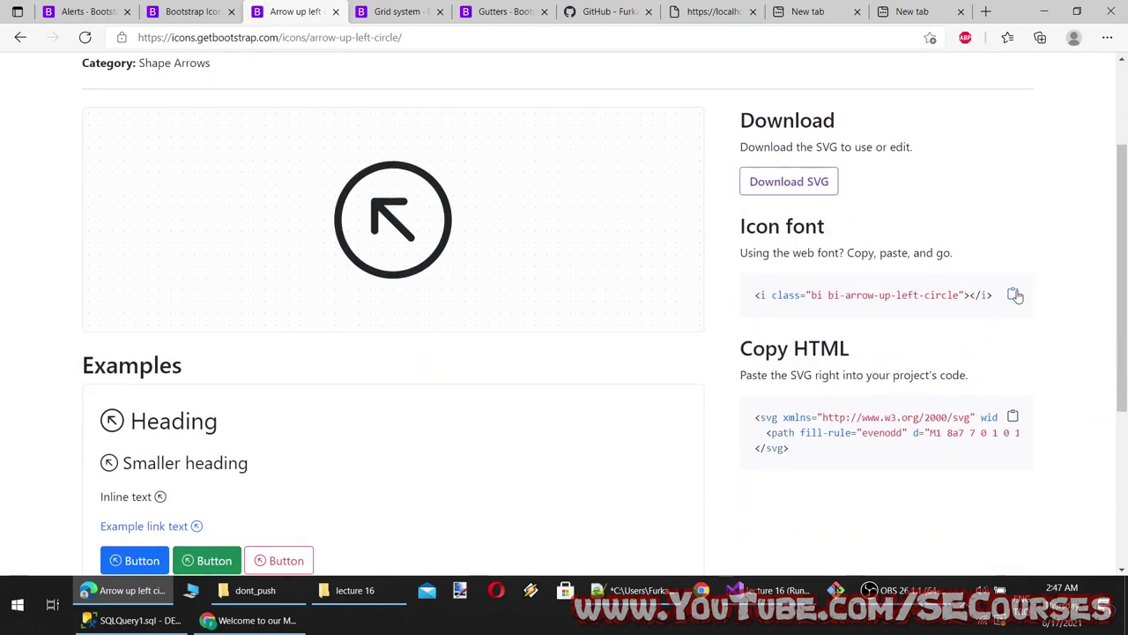
left_click(767, 590)
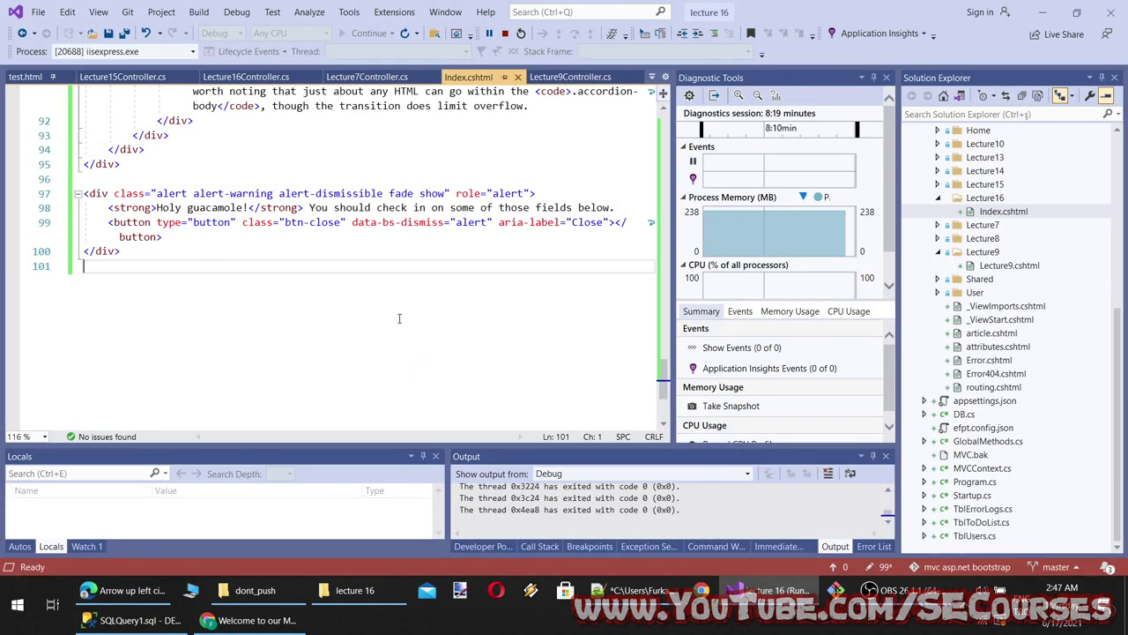
Paste the arrow-up-left-circle icon-font <i> tag on line 6 and reload the localhost preview
scroll(306, 326, "up", 20)
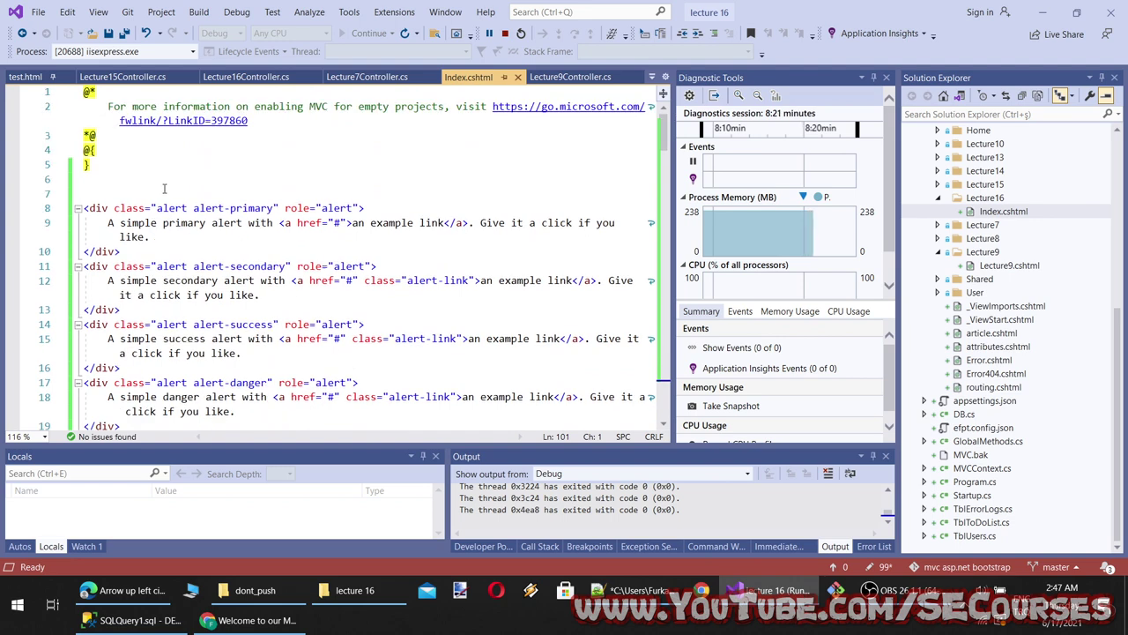
left_click(344, 179)
type("<i class=\"bi bi-arrow-up-left-circle\"></i>")
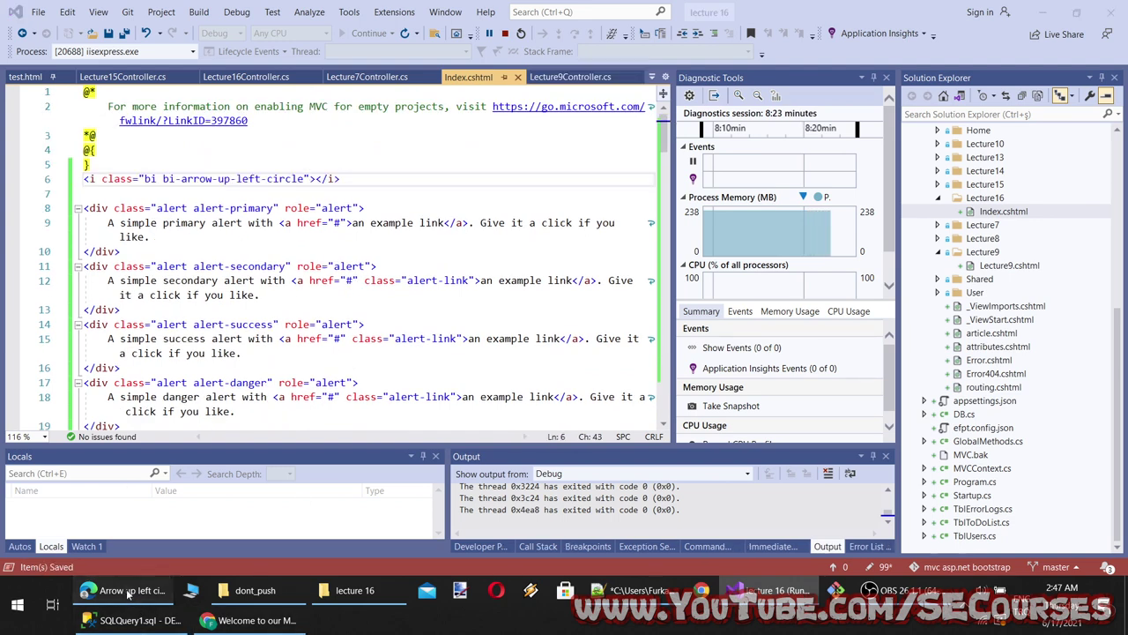
left_click(123, 590)
left_click(254, 620)
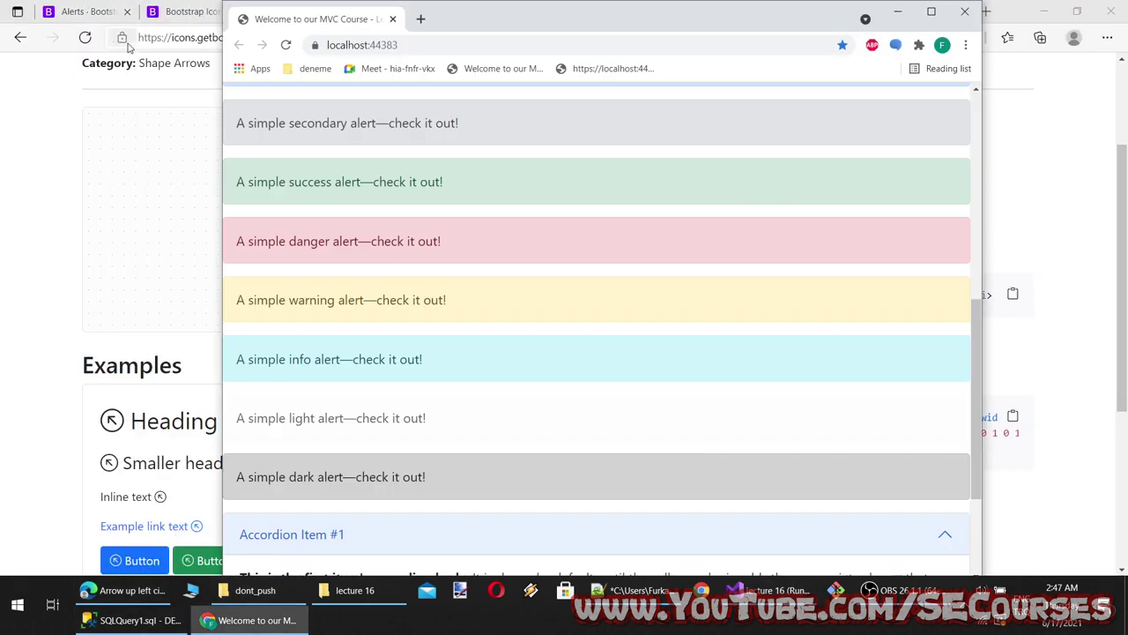
left_click(284, 44)
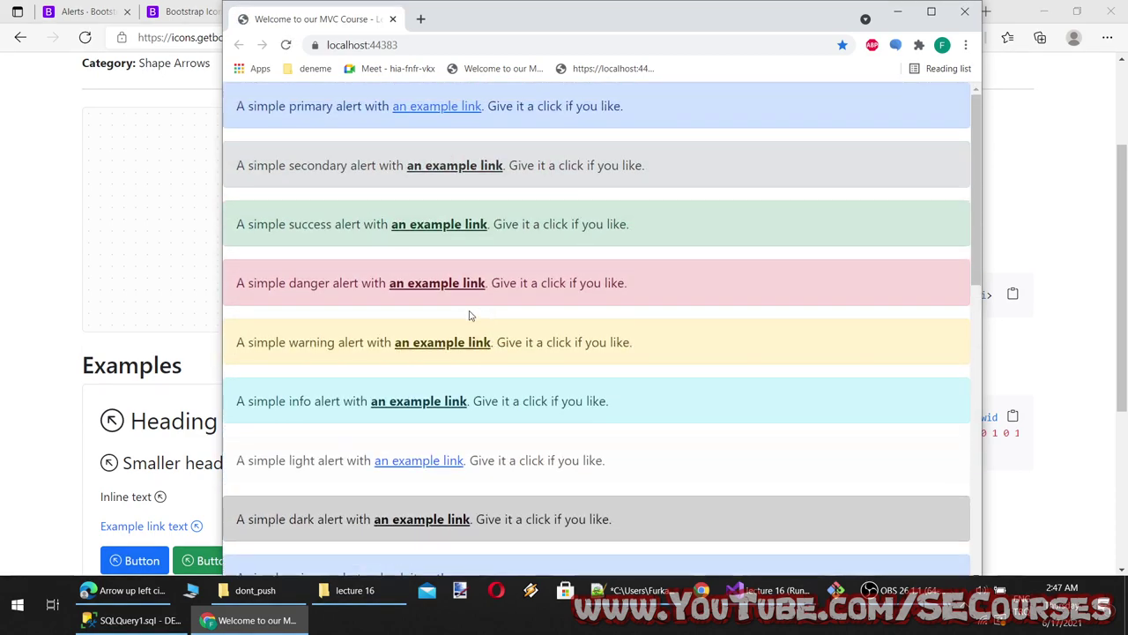
left_click(254, 619)
left_click(141, 591)
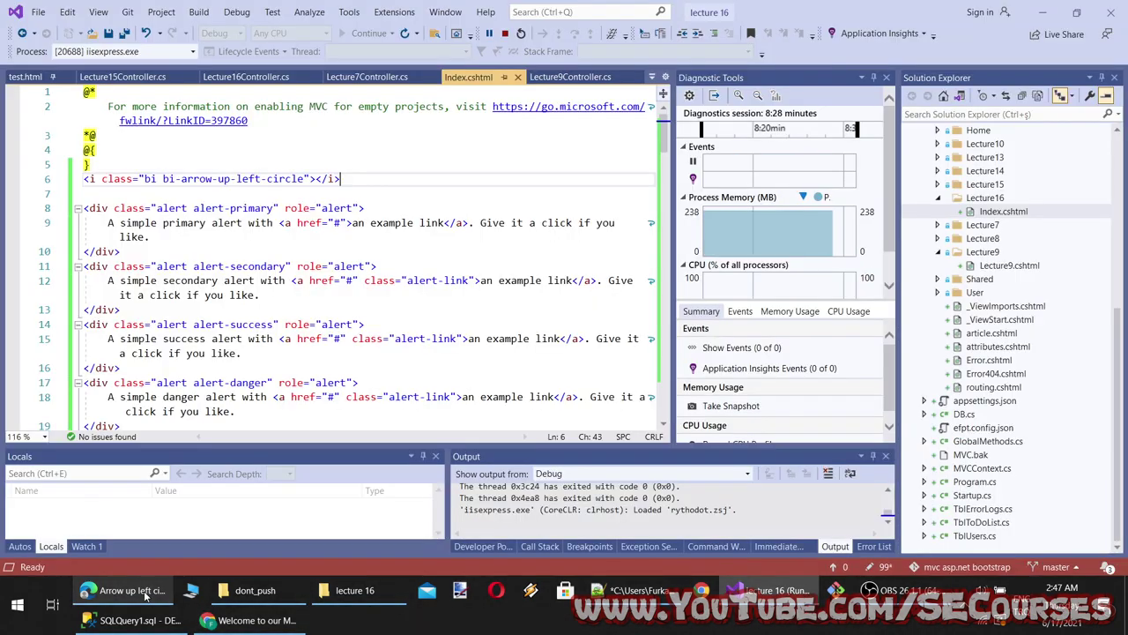
left_click(141, 591)
left_click(254, 620)
left_click(254, 620)
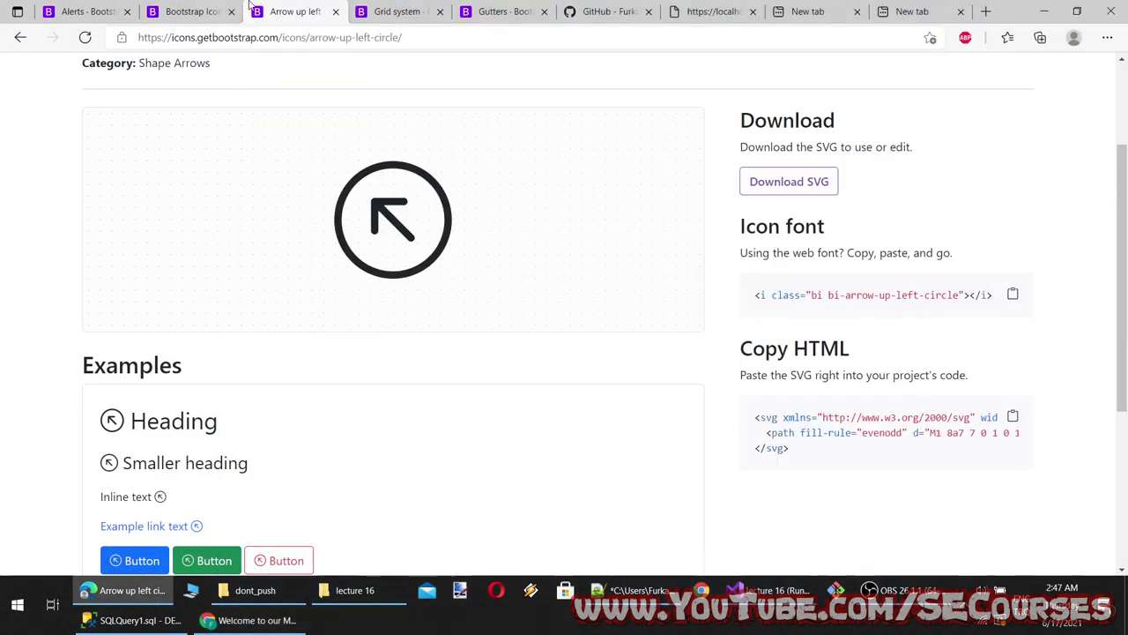
scroll(873, 406, "down", 1)
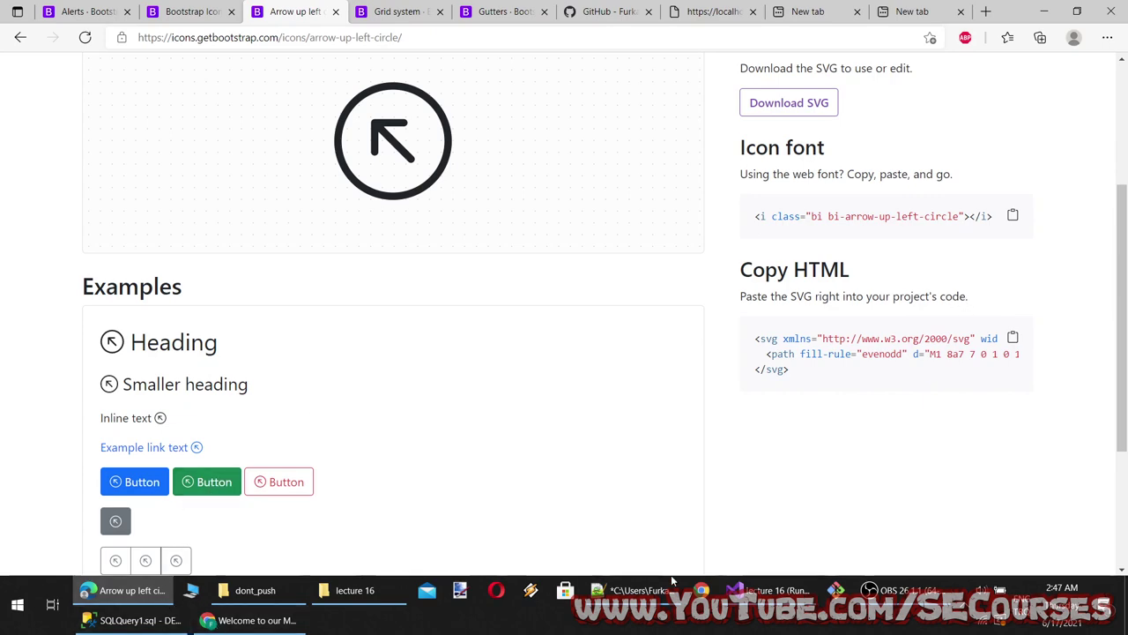
Paste the inline SVG arrow above the icon tag, save, and reload the preview
left_click(633, 590)
left_click(767, 589)
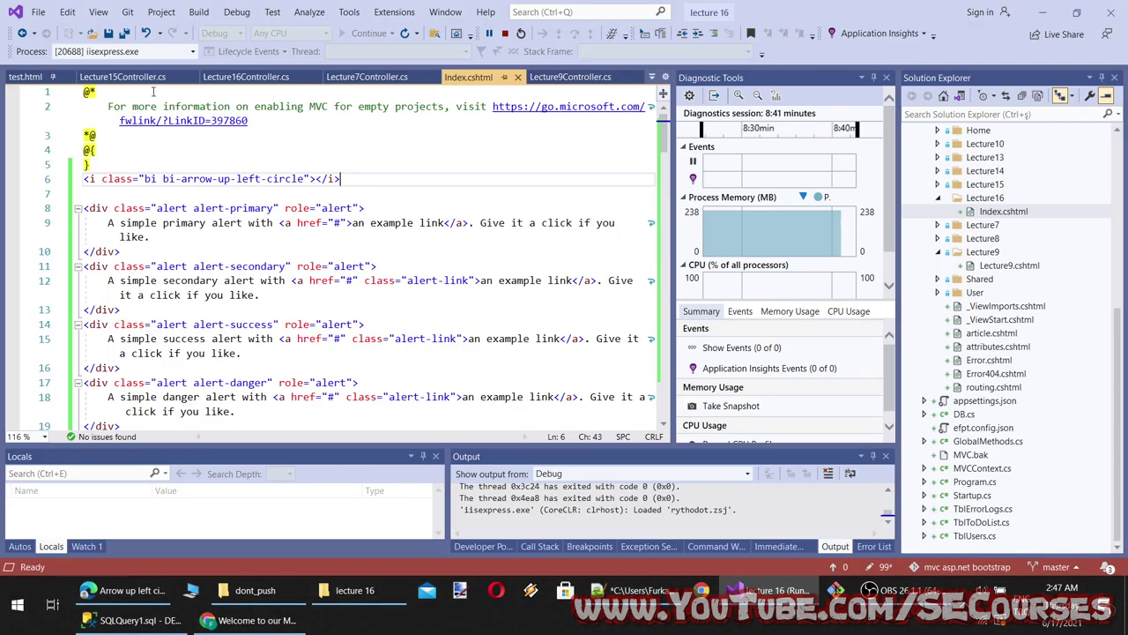
left_click(108, 154)
key("Down")
key("End")
key("Return")
key("Return")
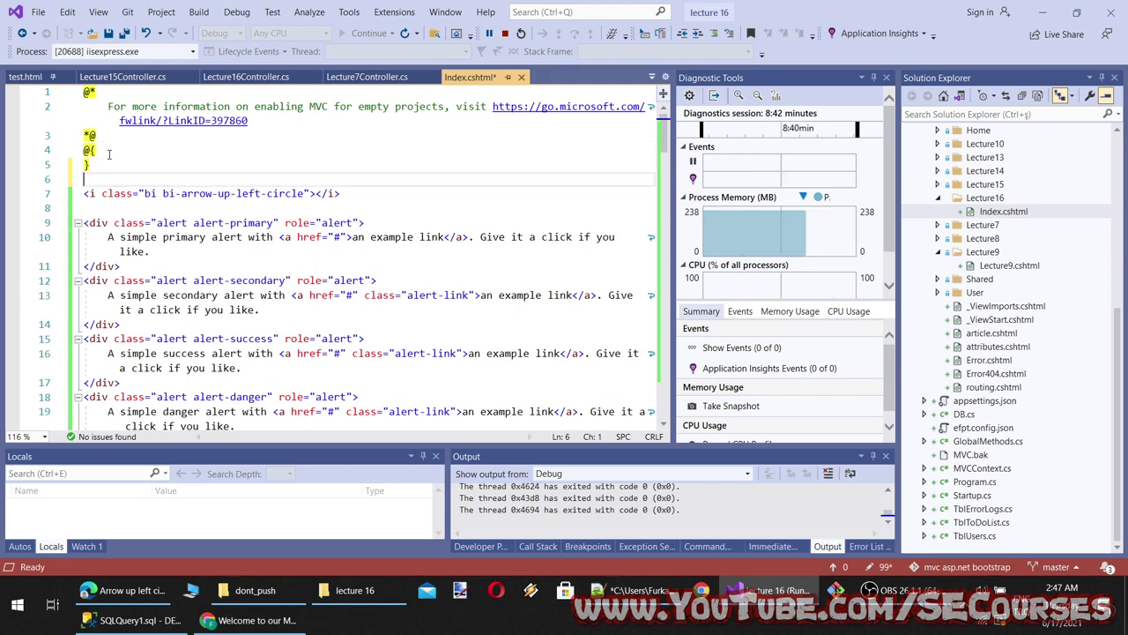
key("ctrl+v")
key("ctrl+s")
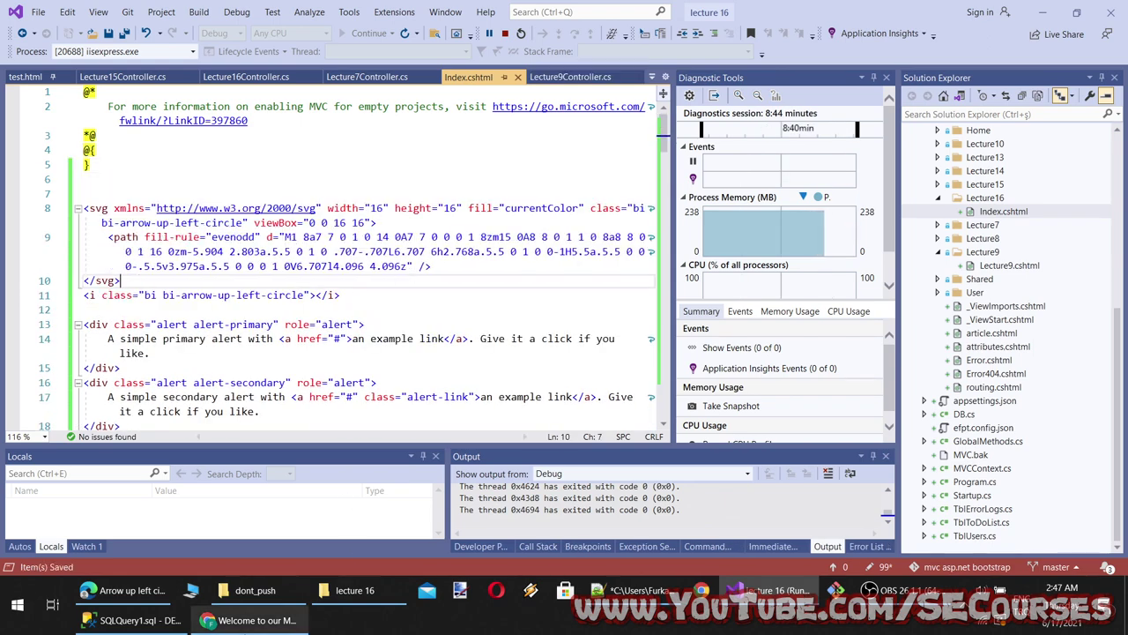
left_click(255, 620)
left_click(286, 45)
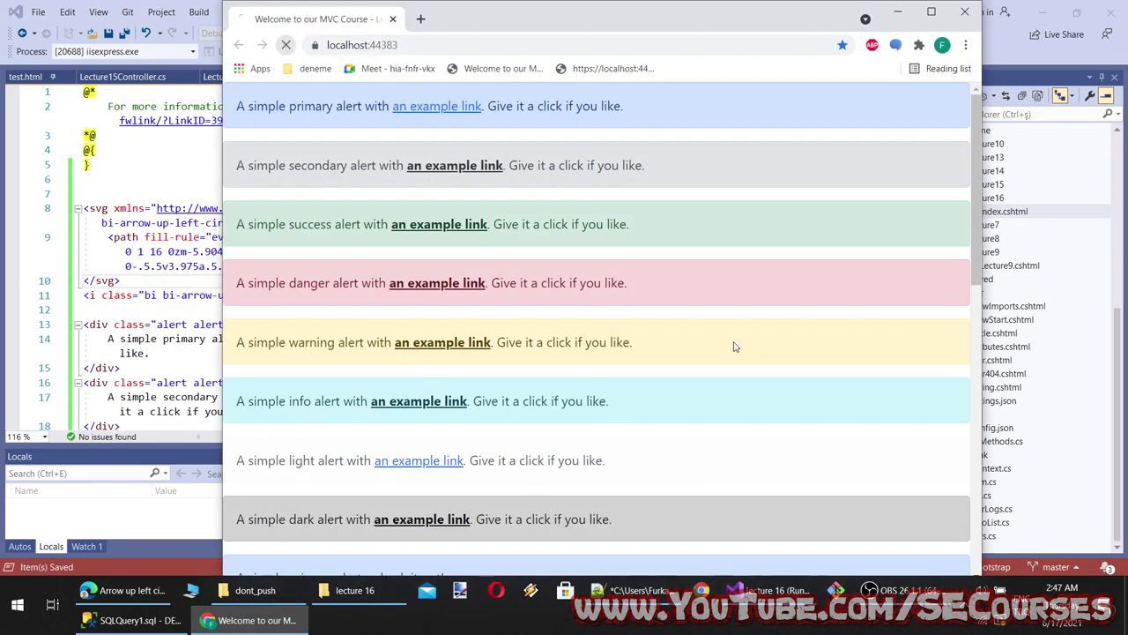
left_click(124, 590)
scroll(524, 286, "up", 5)
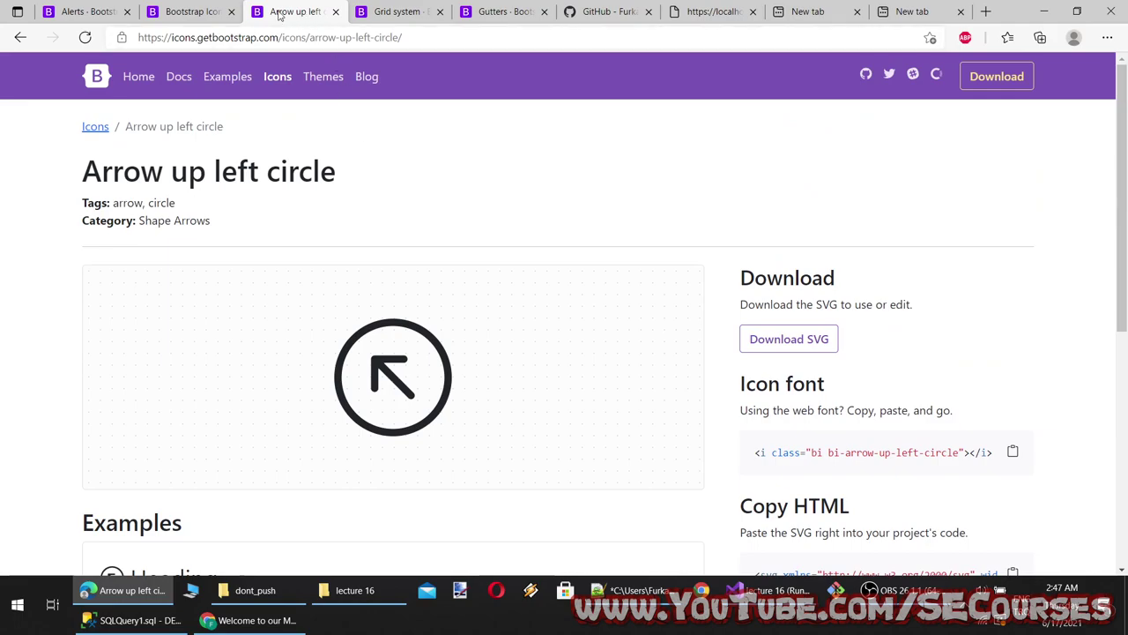
Copy the Bootstrap Icons CDN stylesheet link from the Bootstrap Icons page
left_click(187, 11)
scroll(555, 353, "down", 10)
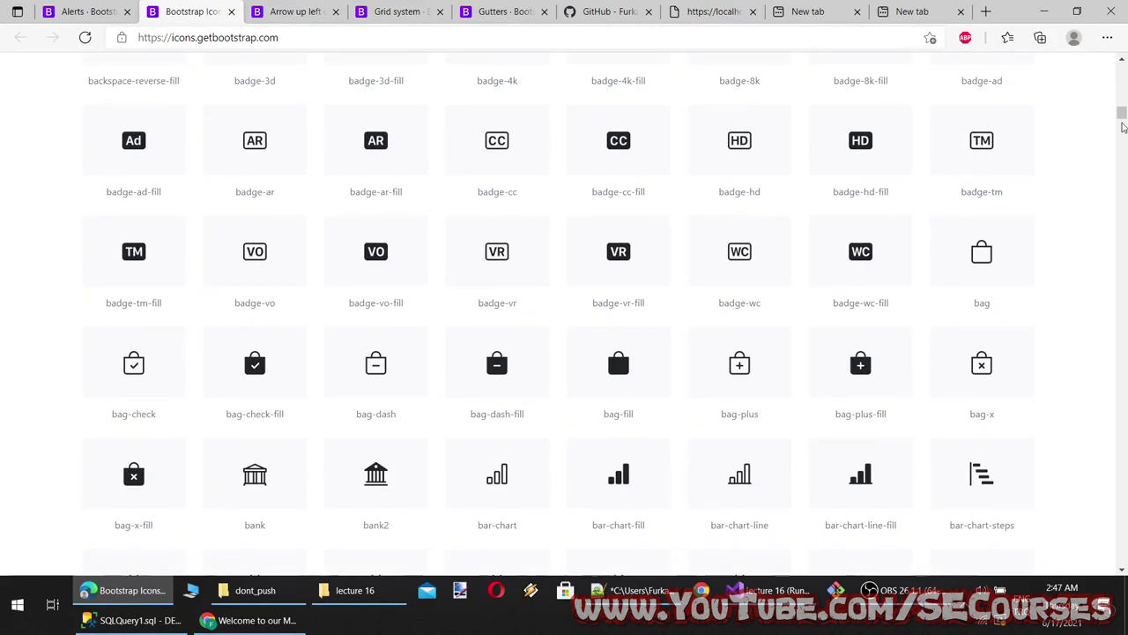
left_click_drag(1123, 127, 1124, 514)
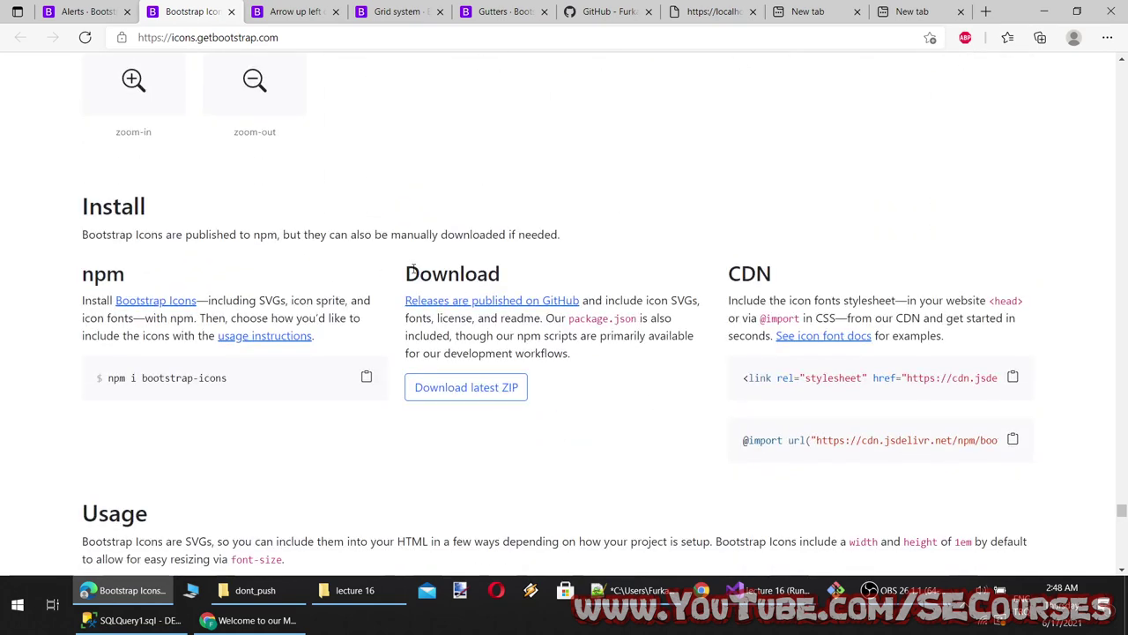
middle_click(491, 300)
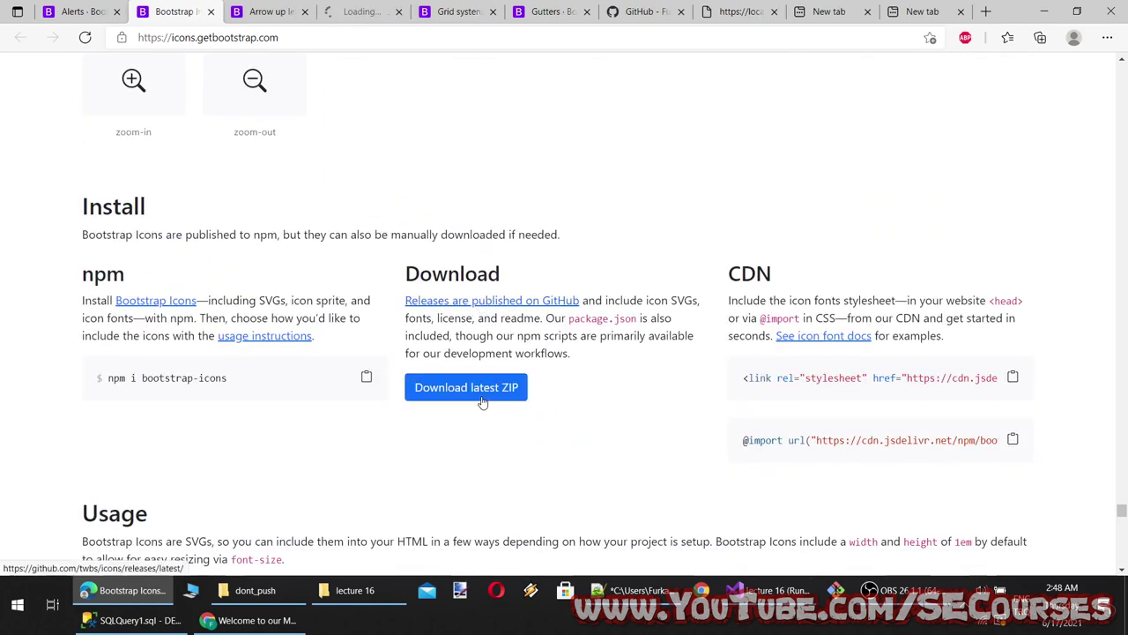
left_click(1012, 379)
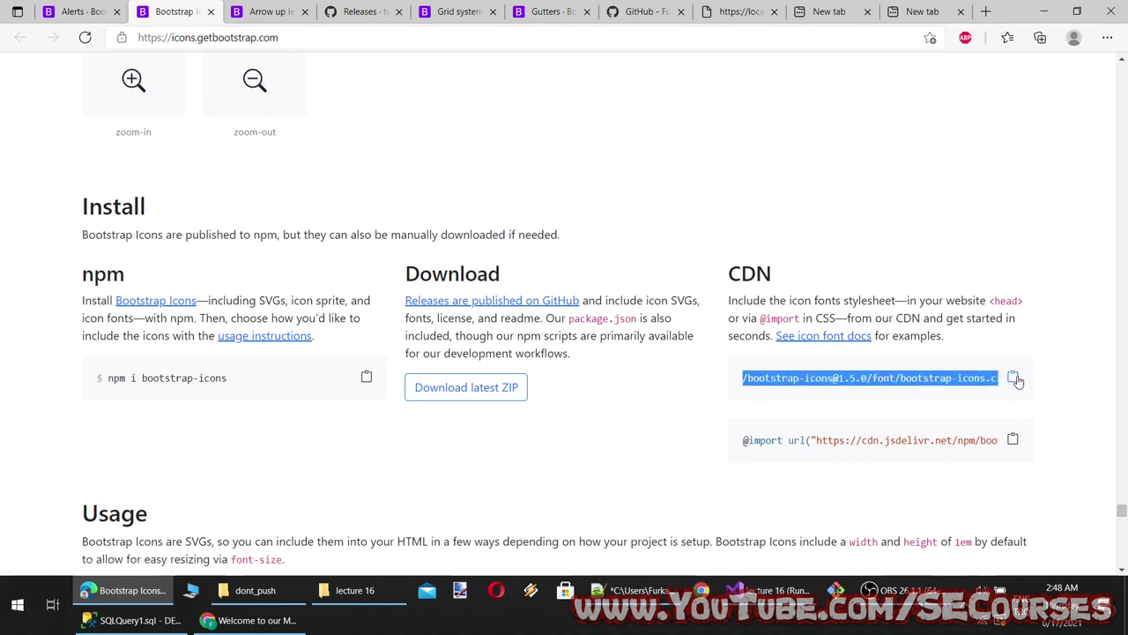
left_click(766, 590)
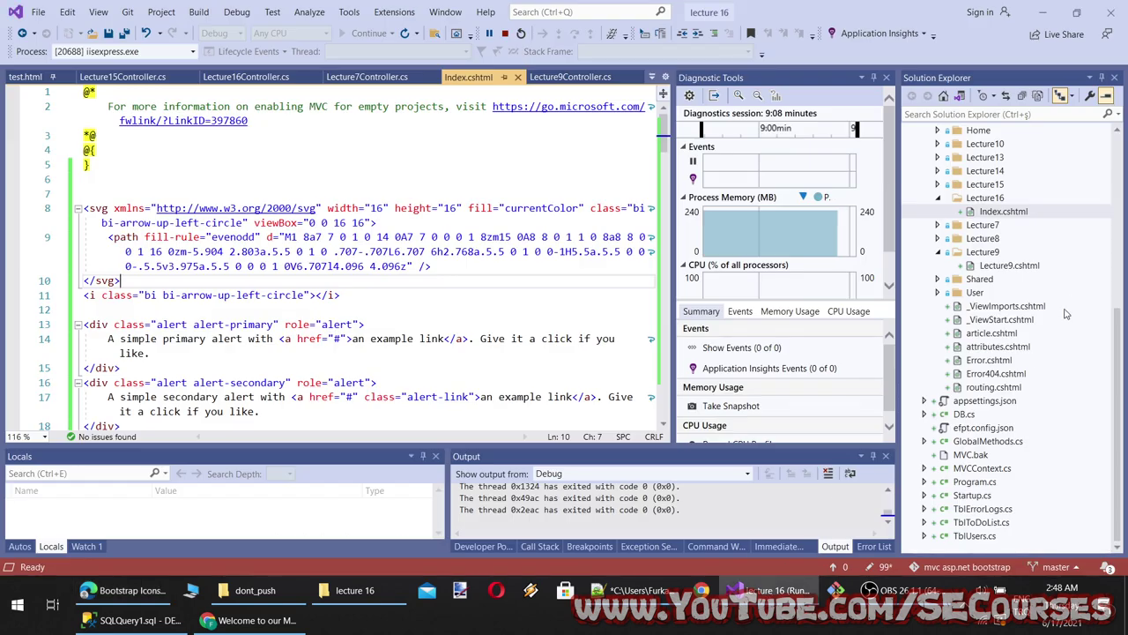
Review _ViewImports.cshtml and _ViewStart.cshtml, leaving _ViewStart unchanged and saved
double_click(1004, 319)
double_click(1009, 306)
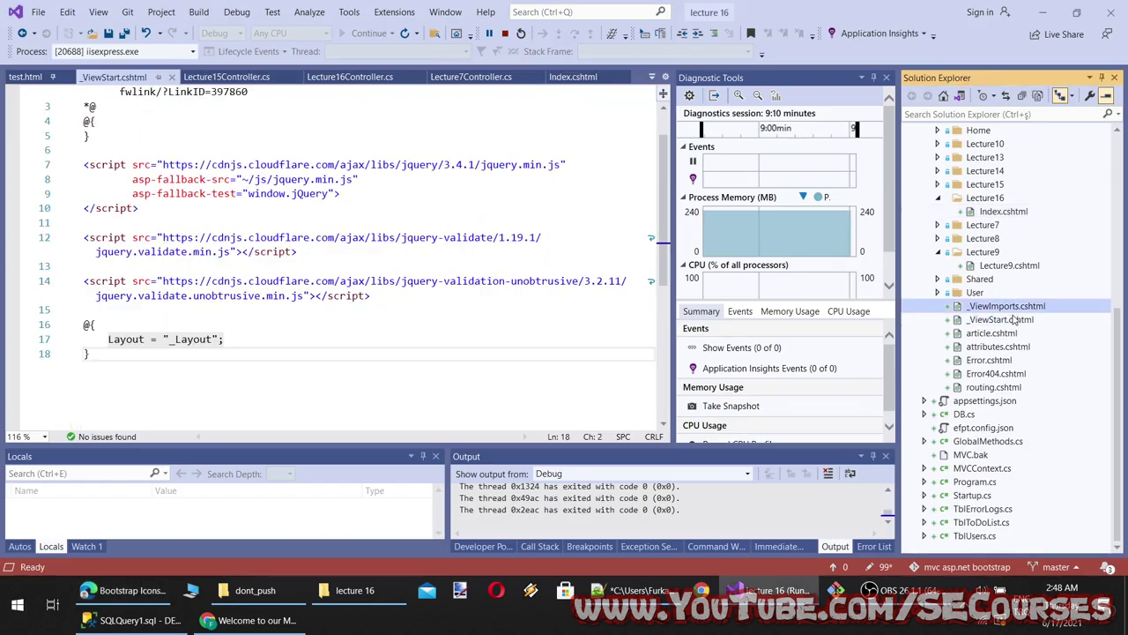
double_click(1005, 320)
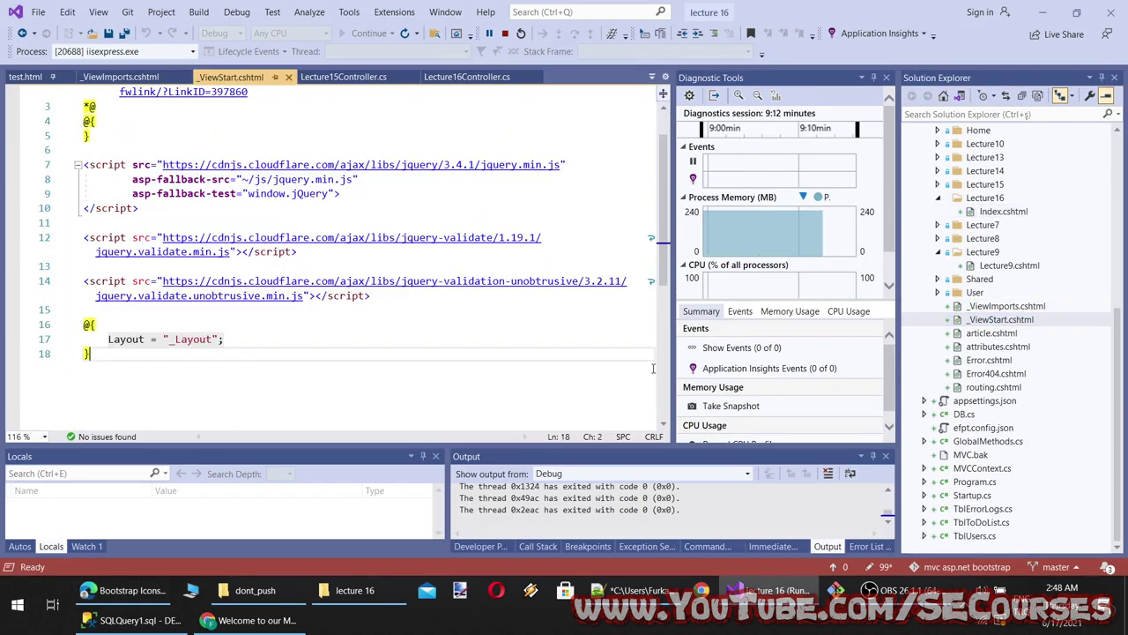
scroll(312, 344, "up", 1)
scroll(182, 298, "down", 1)
scroll(209, 340, "up", 1)
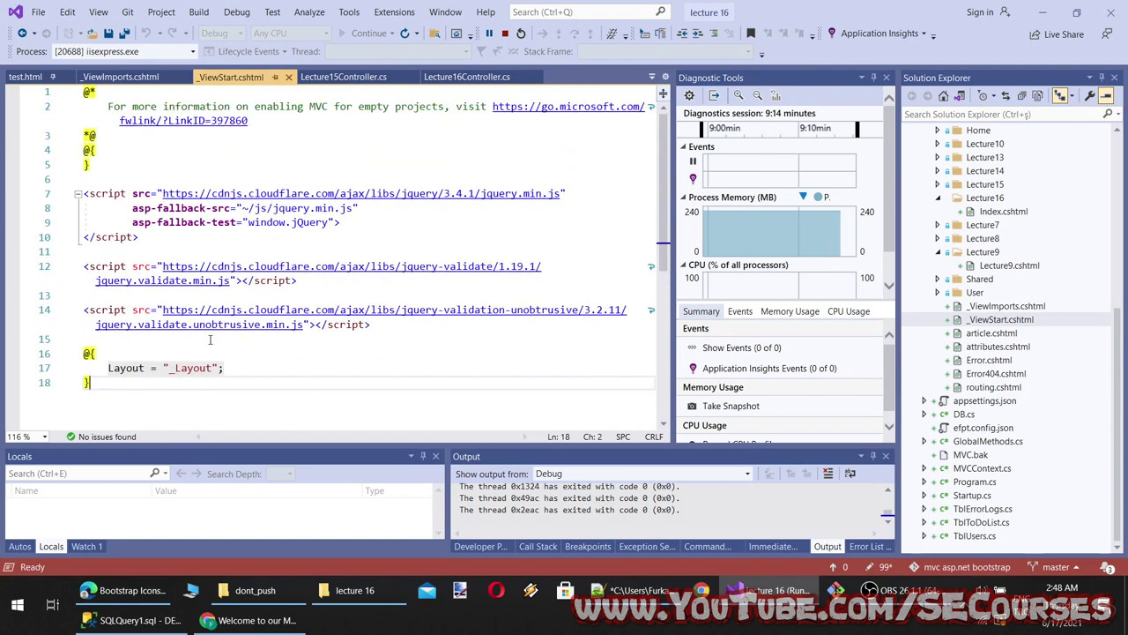
scroll(133, 380, "down", 3)
scroll(137, 355, "up", 3)
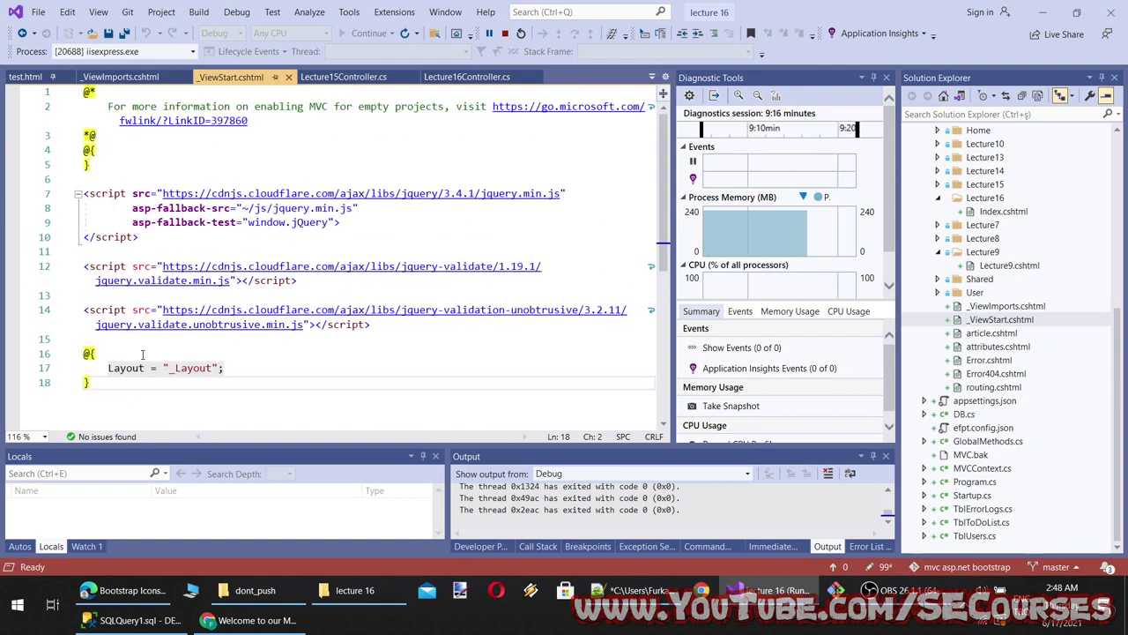
key("Return")
key("Return")
key("ctrl+z")
key("ctrl+z")
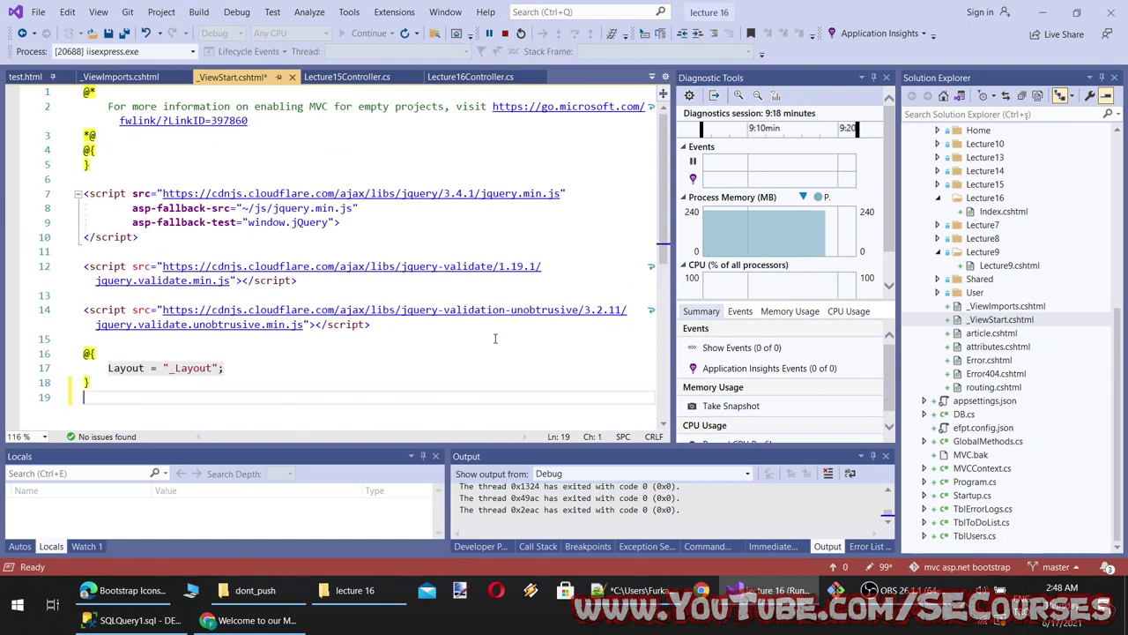
key("ctrl+s")
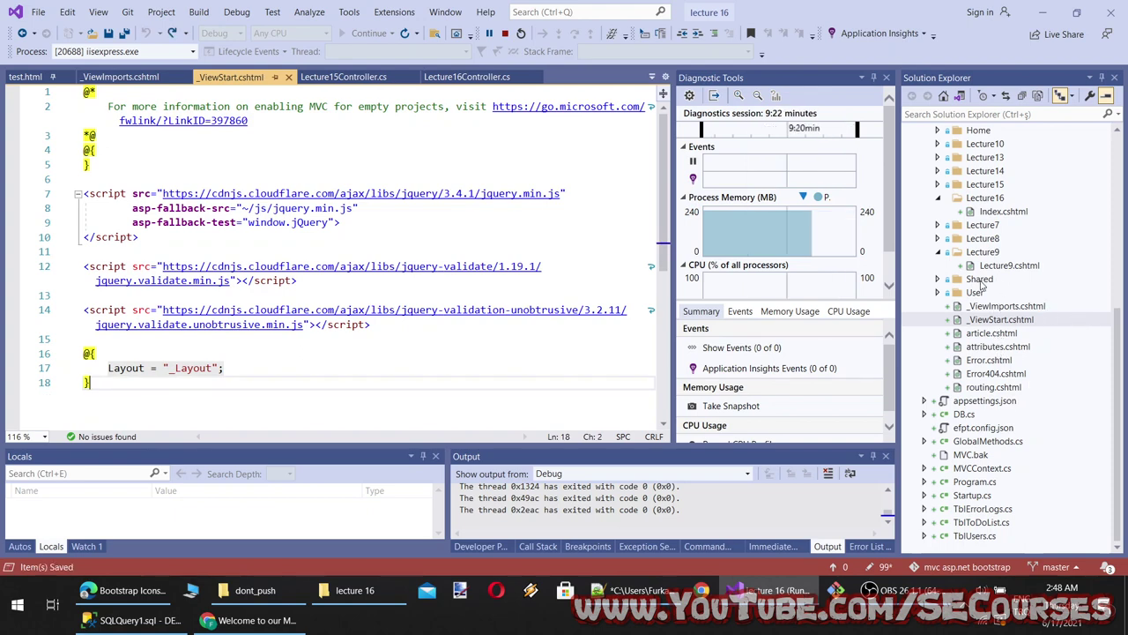
double_click(980, 281)
double_click(1005, 292)
scroll(216, 324, "down", 3)
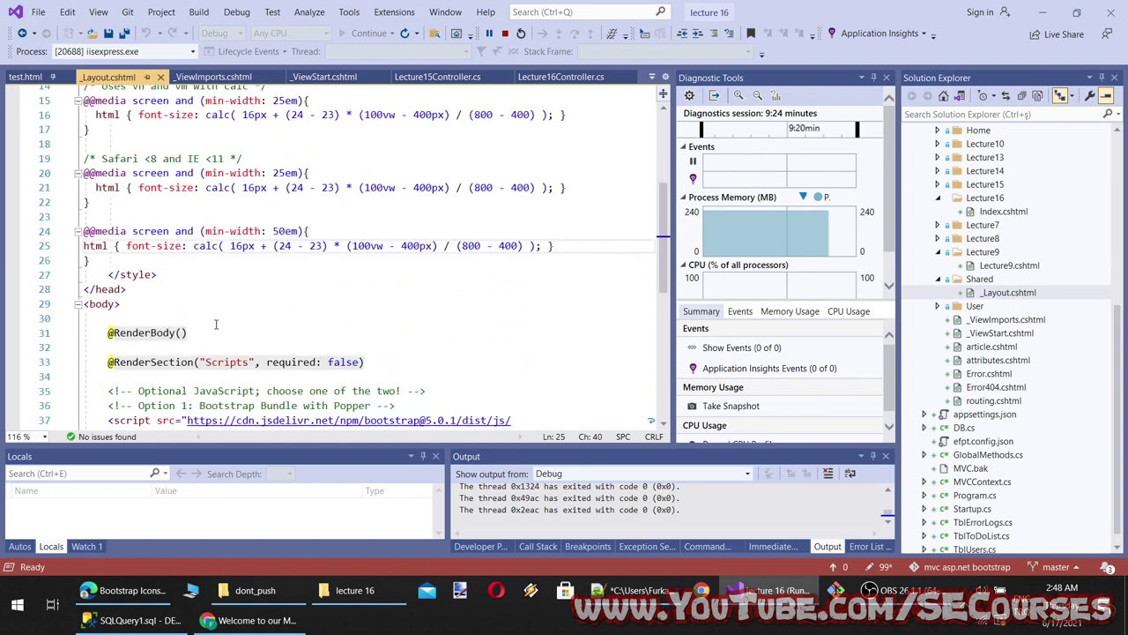
scroll(216, 324, "down", 5)
scroll(202, 317, "up", 3)
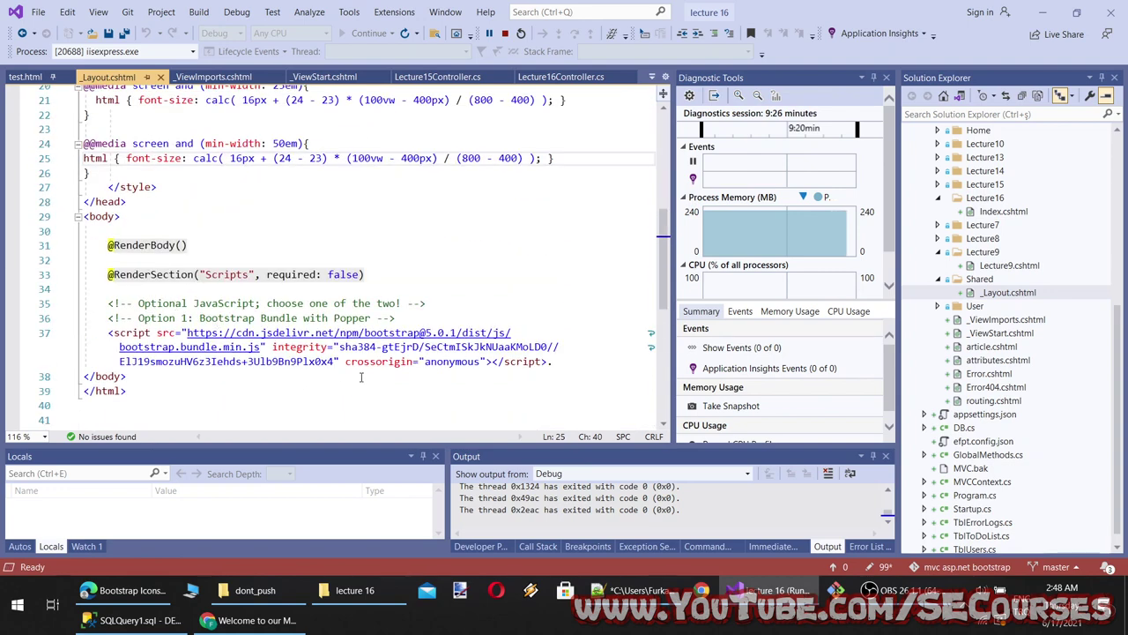
scroll(206, 336, "up", 7)
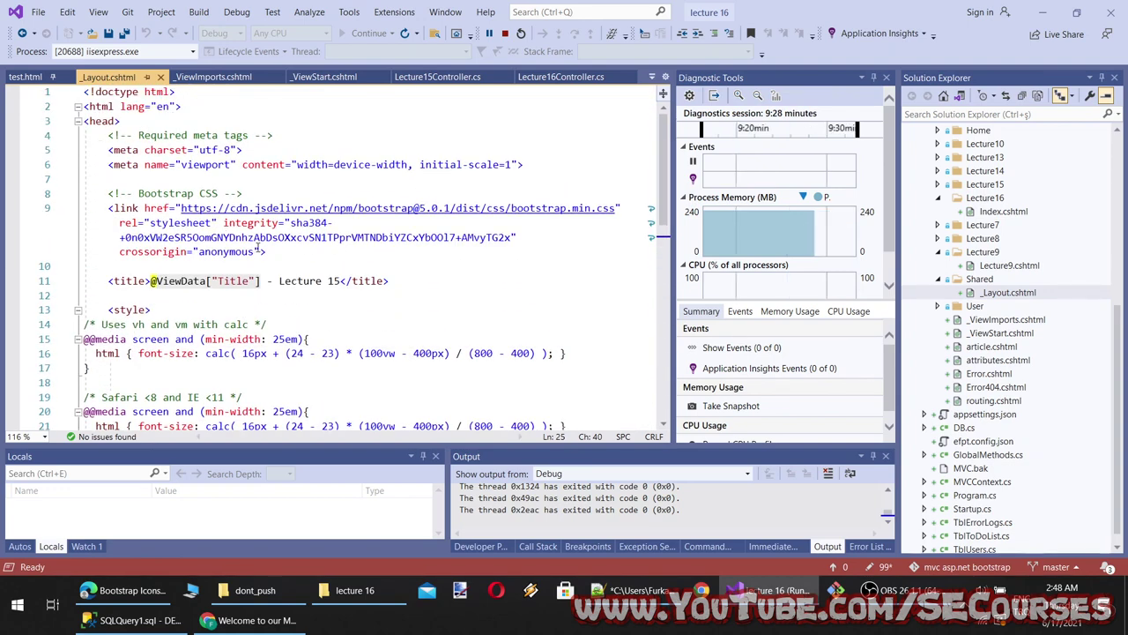
left_click(309, 262)
key("Return")
key("Return")
key("Up")
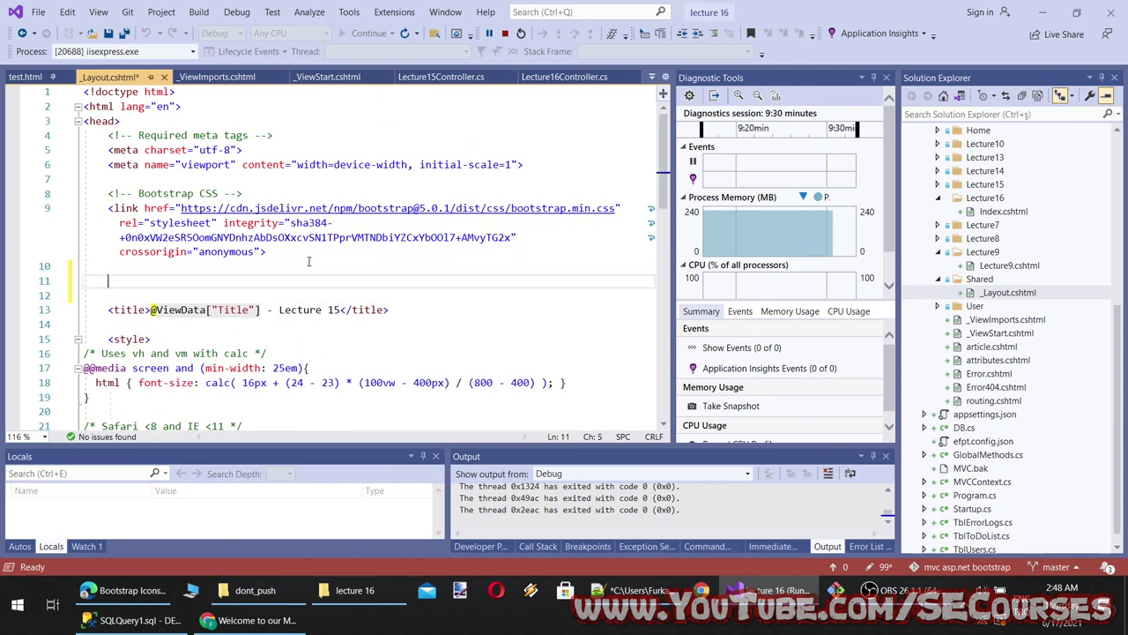
key("ctrl+v")
key("ctrl+s")
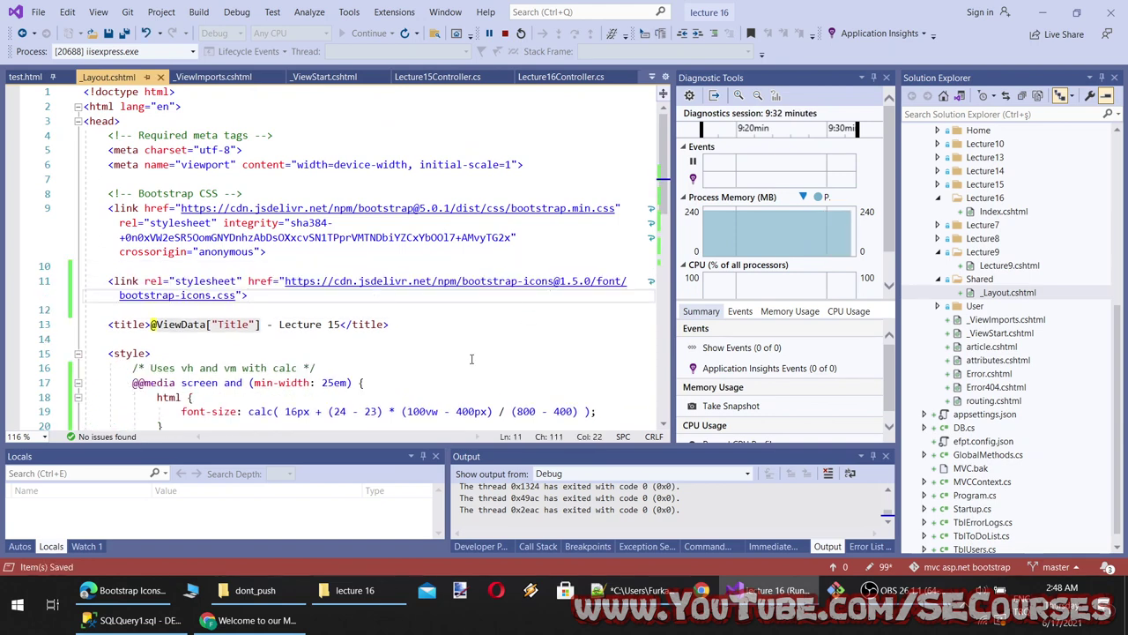
left_click(324, 78)
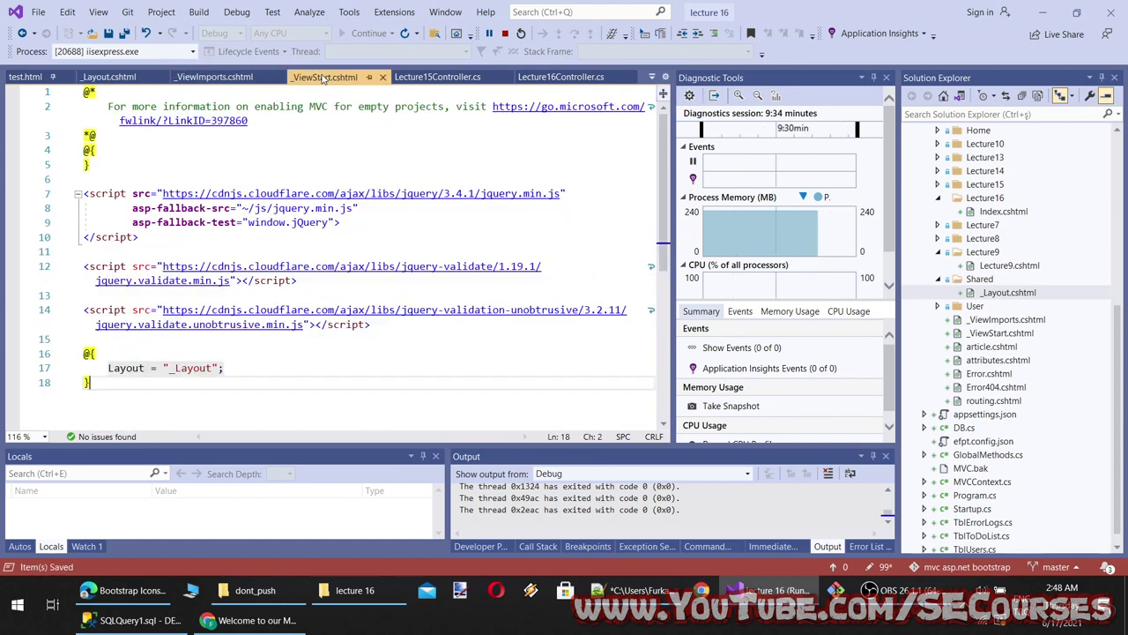
Delete the inline <svg> arrow block from Index.cshtml and restart the app in debug mode
left_click(25, 78)
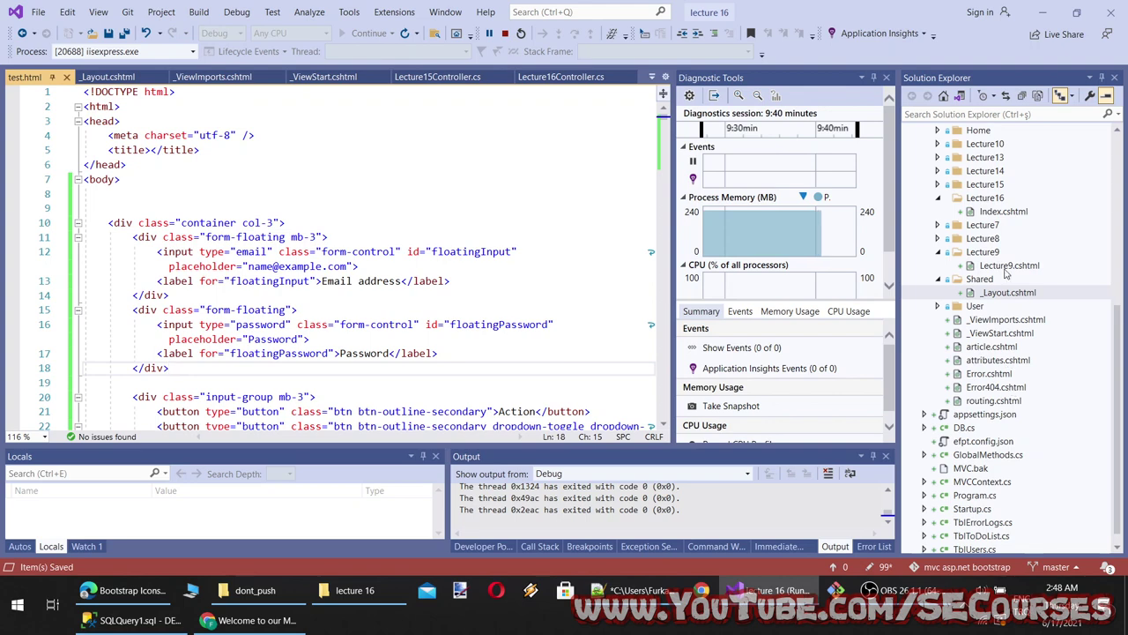
double_click(996, 211)
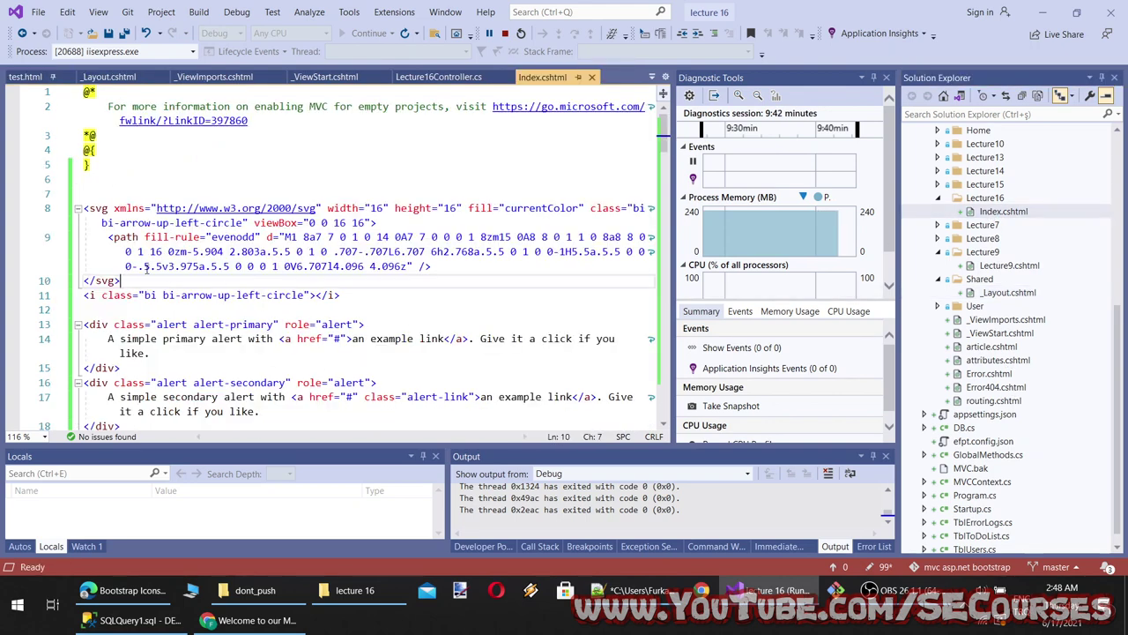
left_click_drag(237, 284, 46, 212)
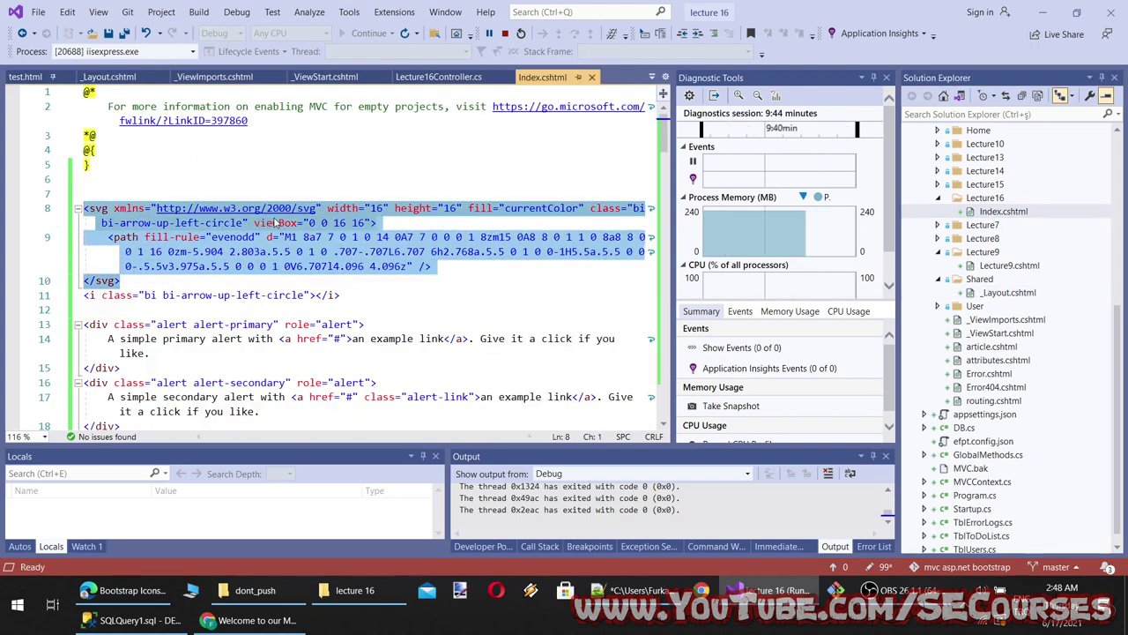
key("BackSpace")
key("BackSpace")
left_click(521, 33)
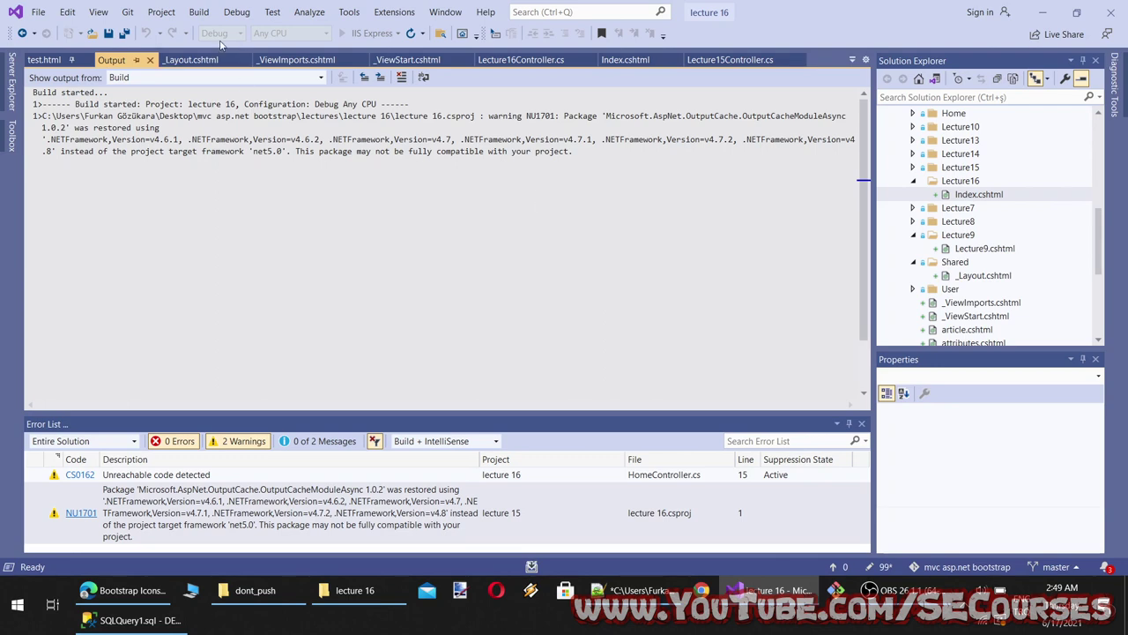
left_click(190, 59)
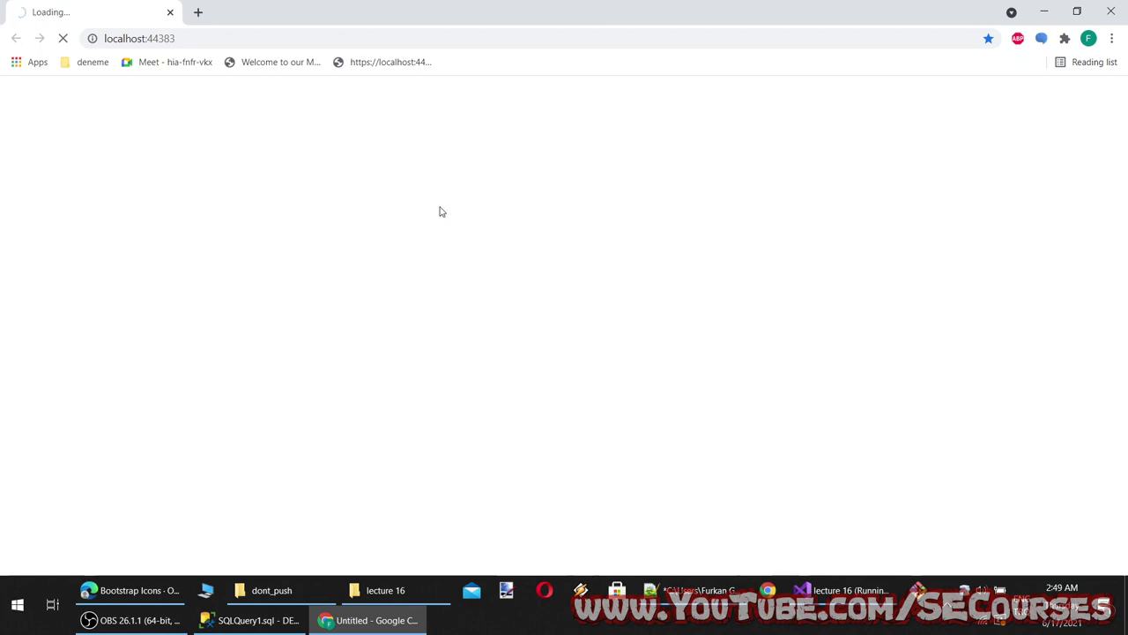
Open Chrome DevTools on the page and record its network requests with a reload
left_click(132, 620)
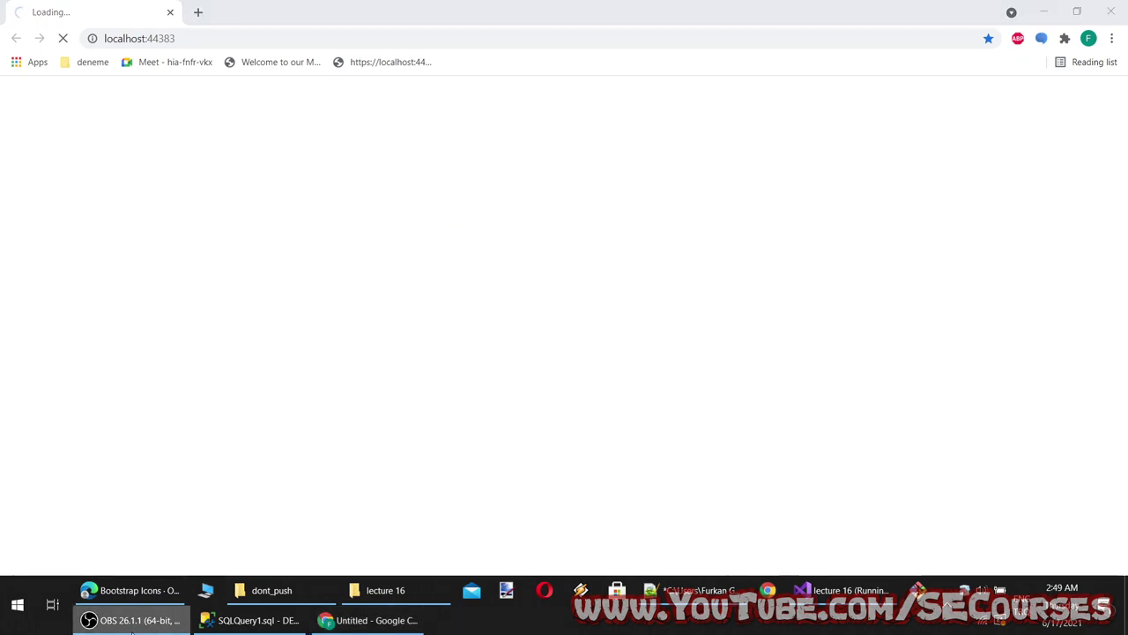
left_click(133, 619)
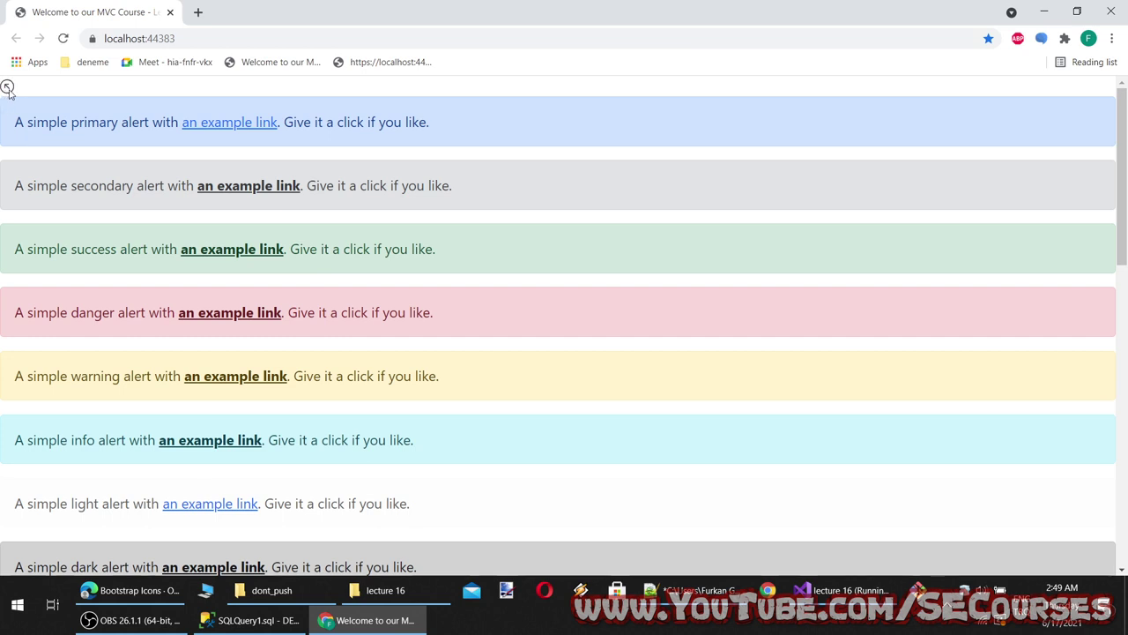
right_click(539, 484)
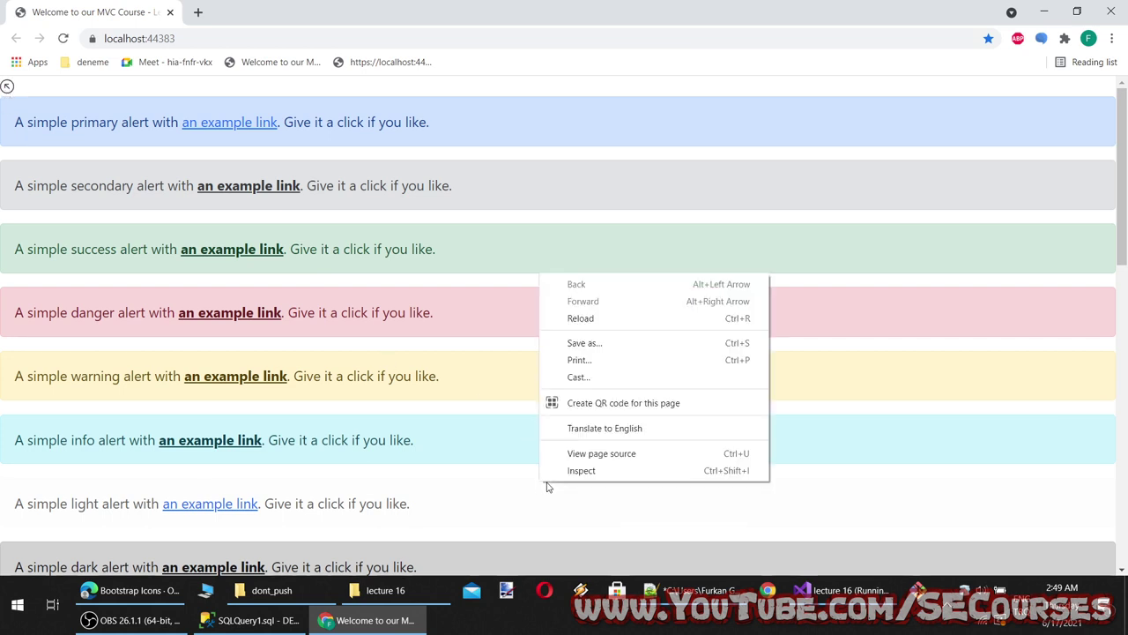
left_click(590, 469)
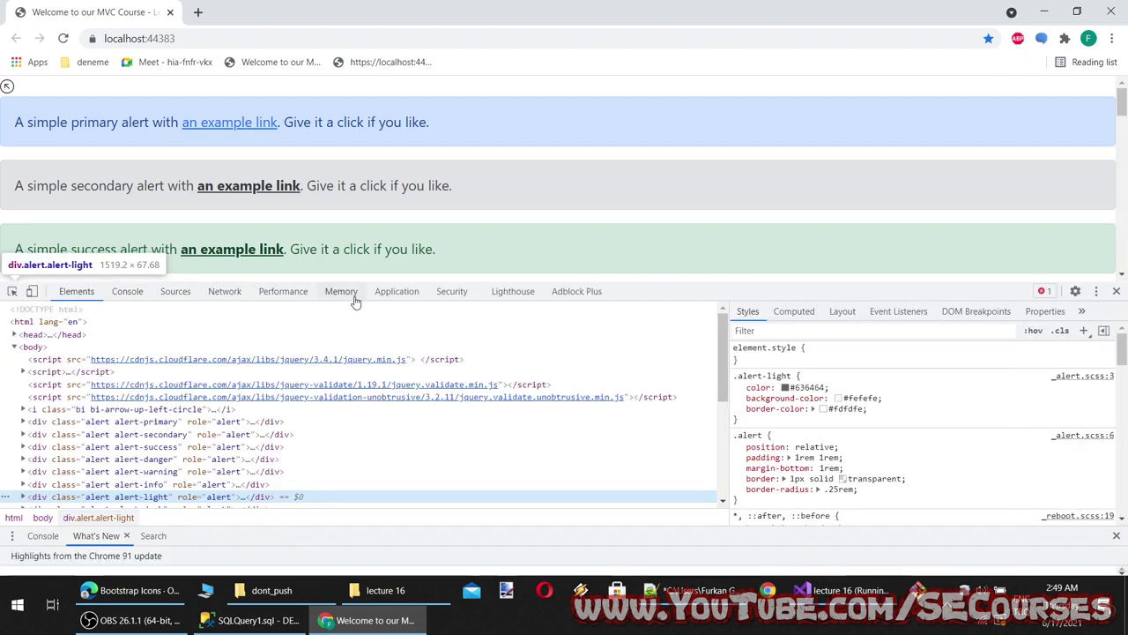
left_click(223, 292)
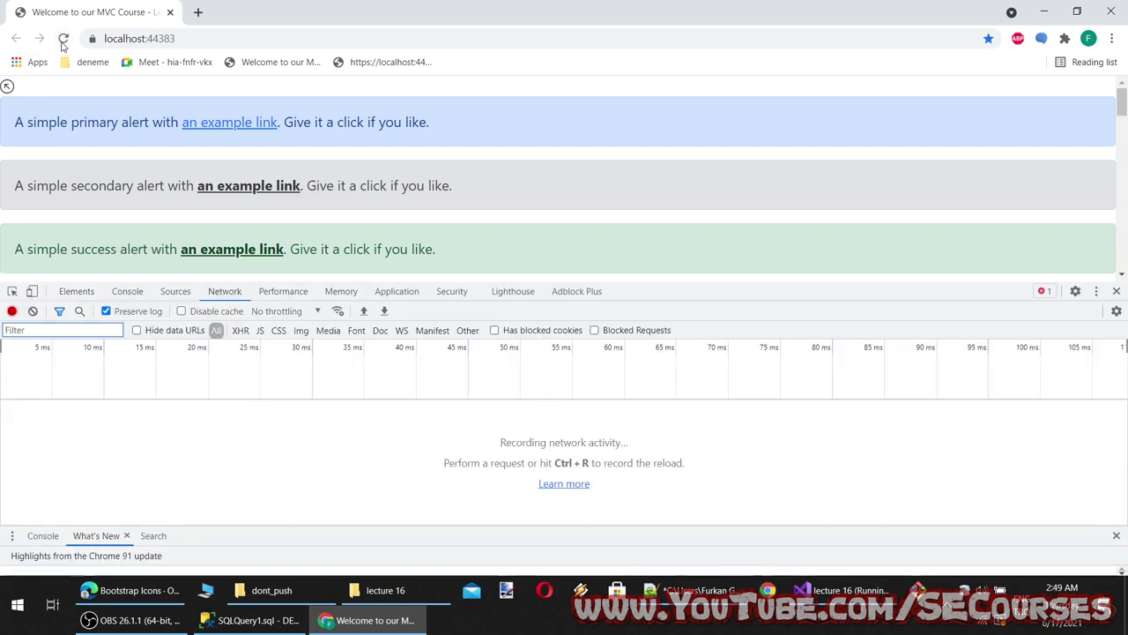
left_click(63, 37)
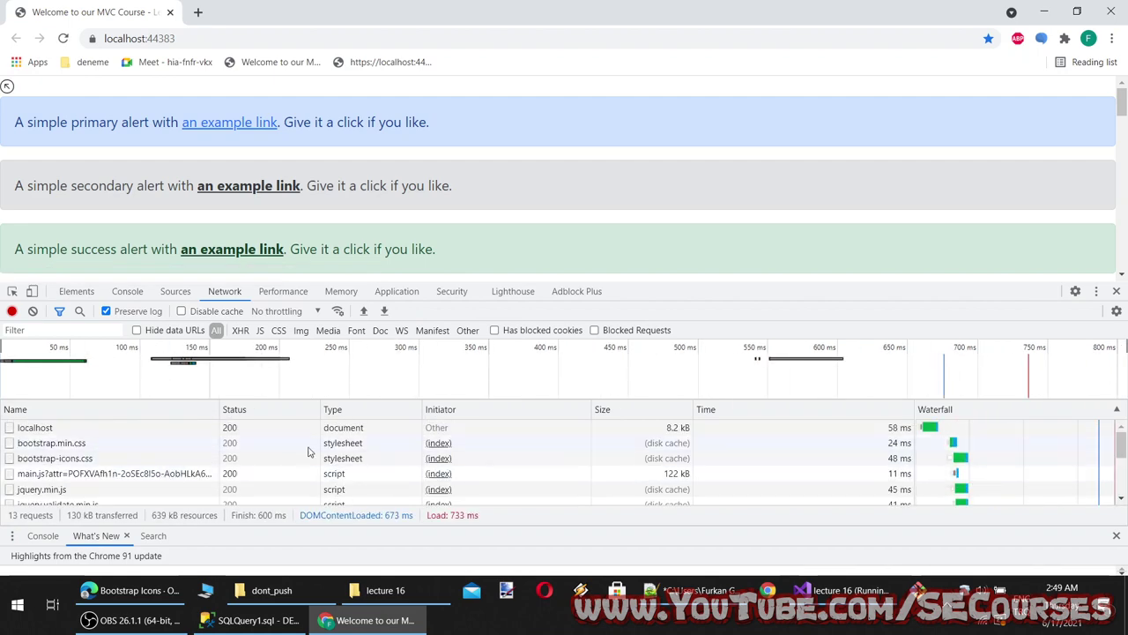
scroll(329, 475, "down", 2)
scroll(329, 474, "down", 2)
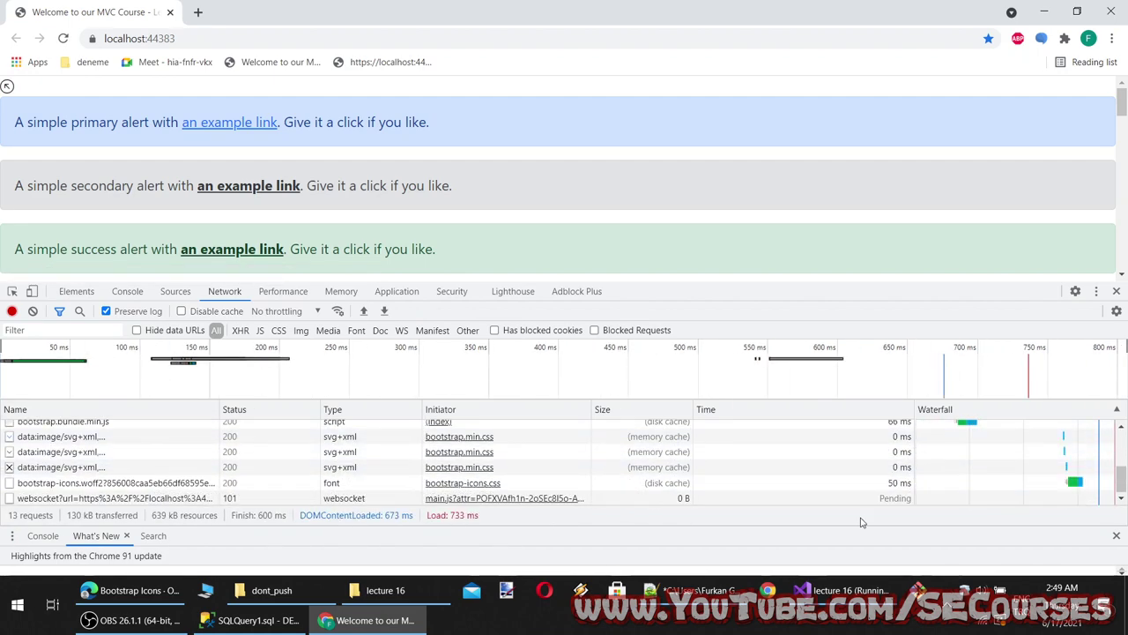
scroll(800, 459, "up", 3)
scroll(692, 454, "up", 1)
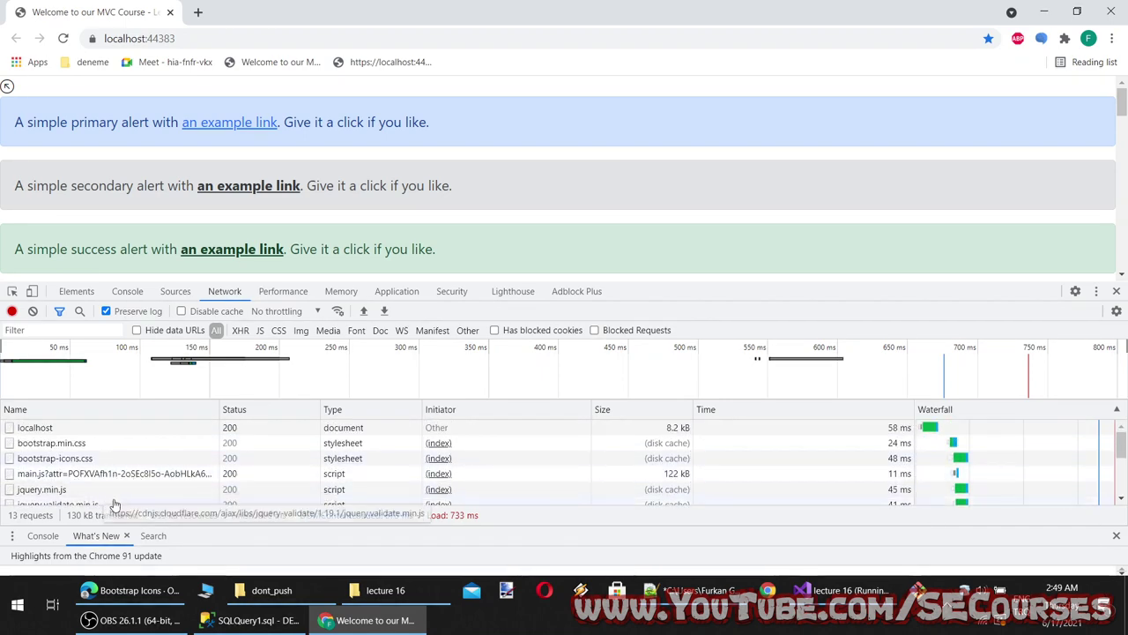
scroll(101, 476, "down", 3)
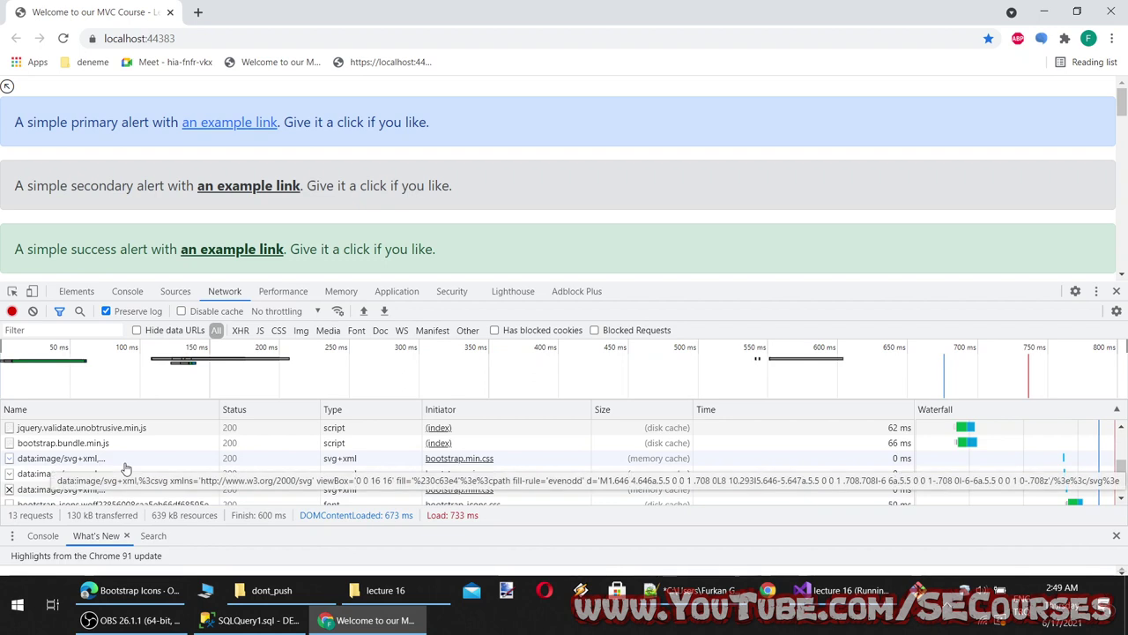
scroll(142, 451, "down", 1)
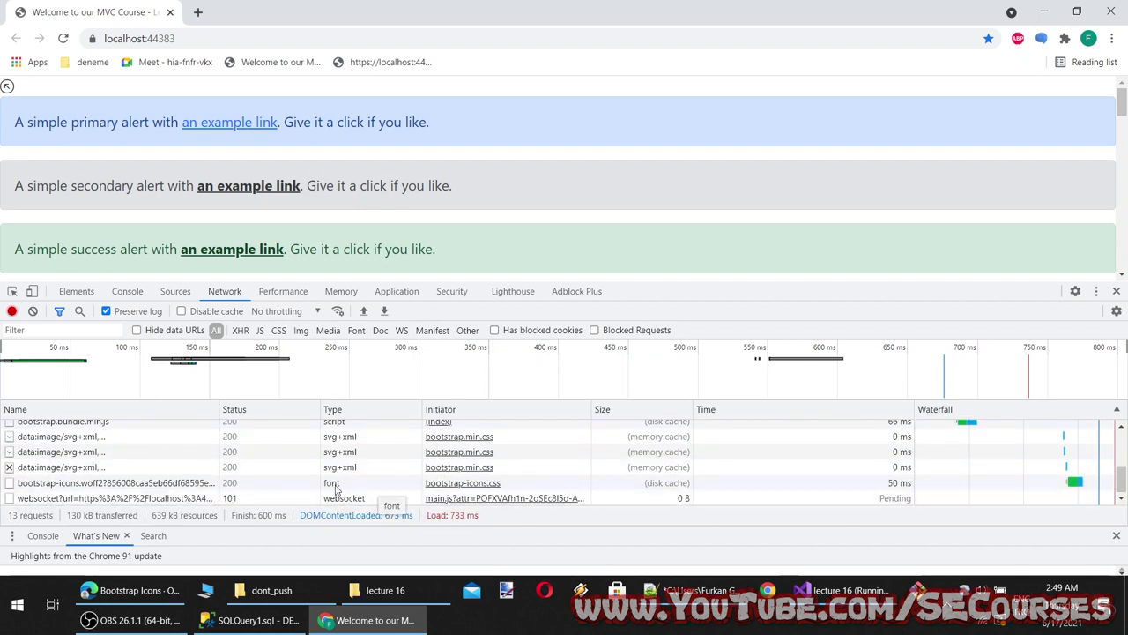
Check the bootstrap-icons.woff2 headers for content-length 90528, then close DevTools
left_click(155, 484)
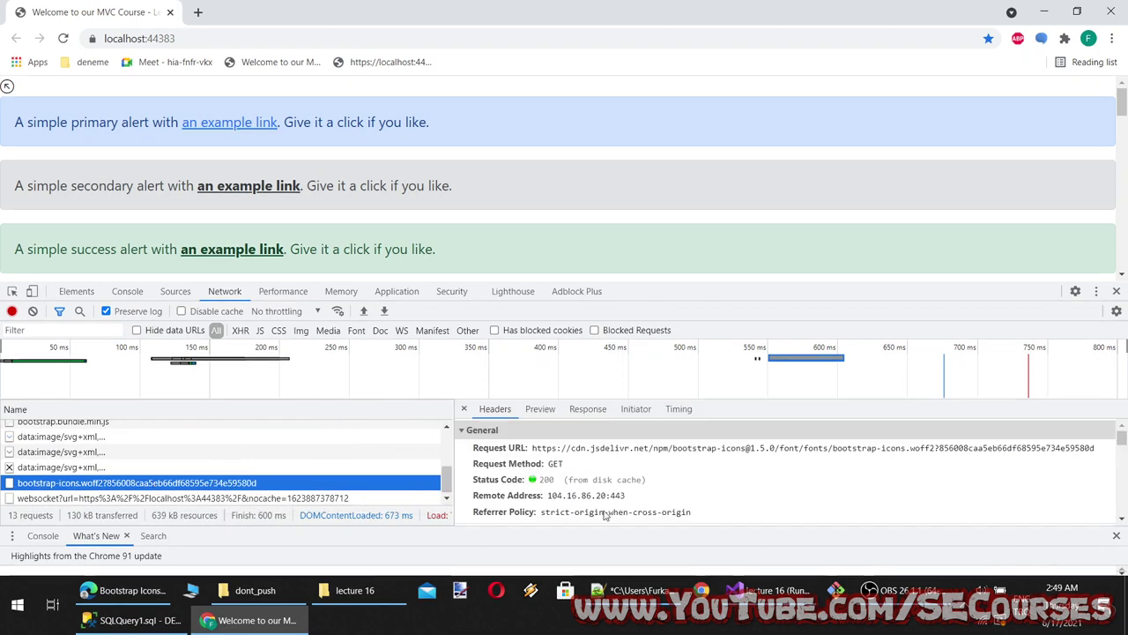
scroll(655, 513, "down", 5)
scroll(655, 513, "up", 2)
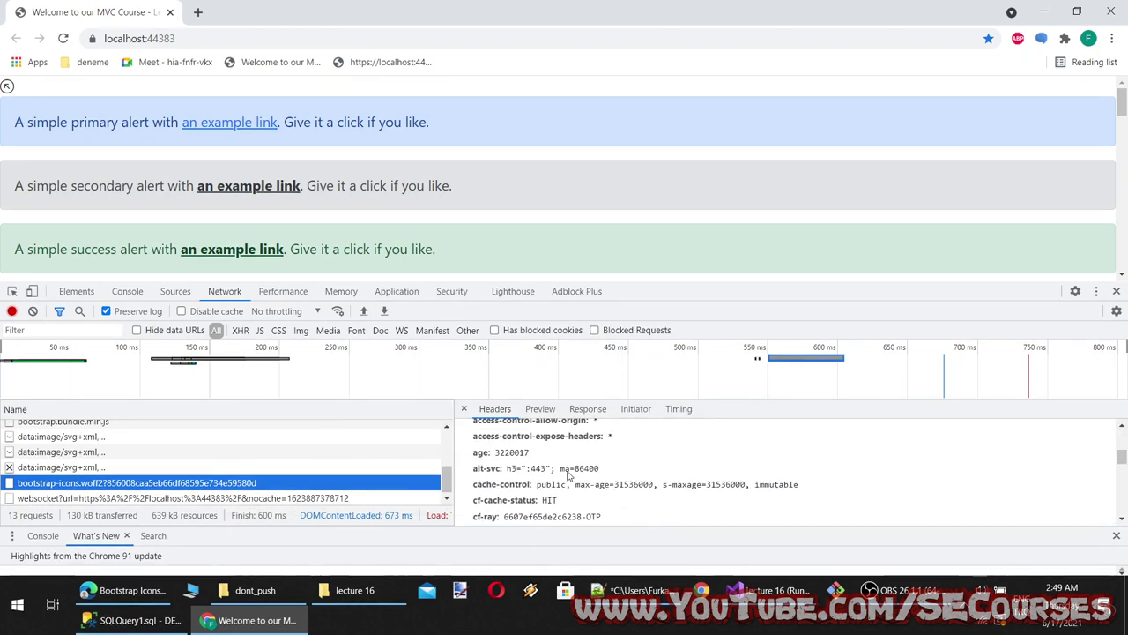
scroll(569, 485, "down", 4)
scroll(556, 483, "up", 3)
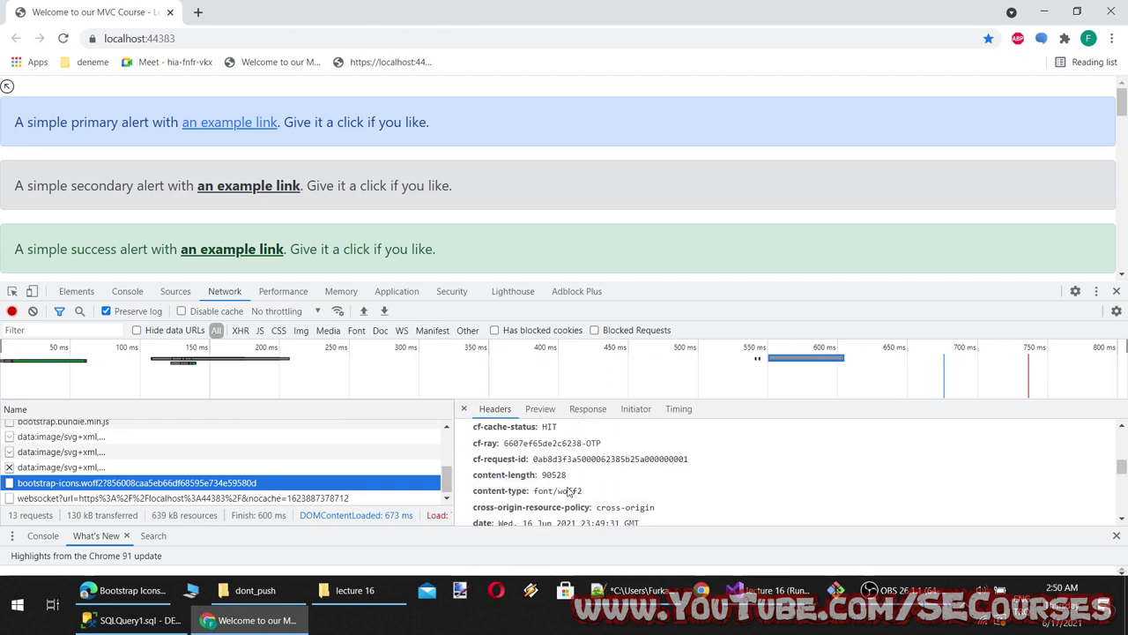
double_click(553, 476)
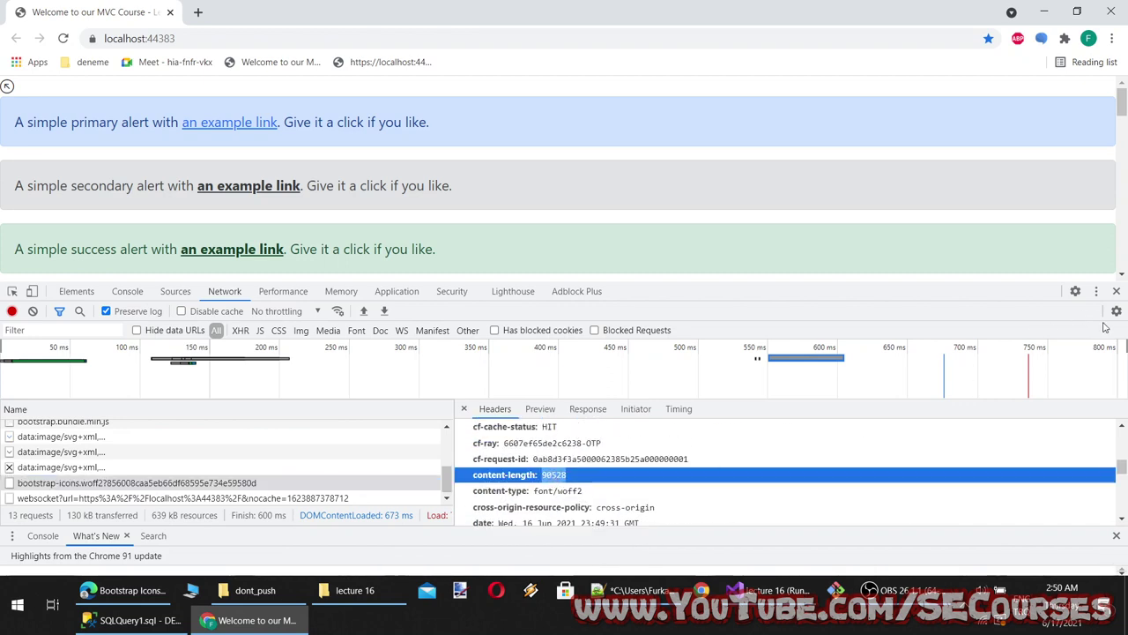
left_click(1116, 291)
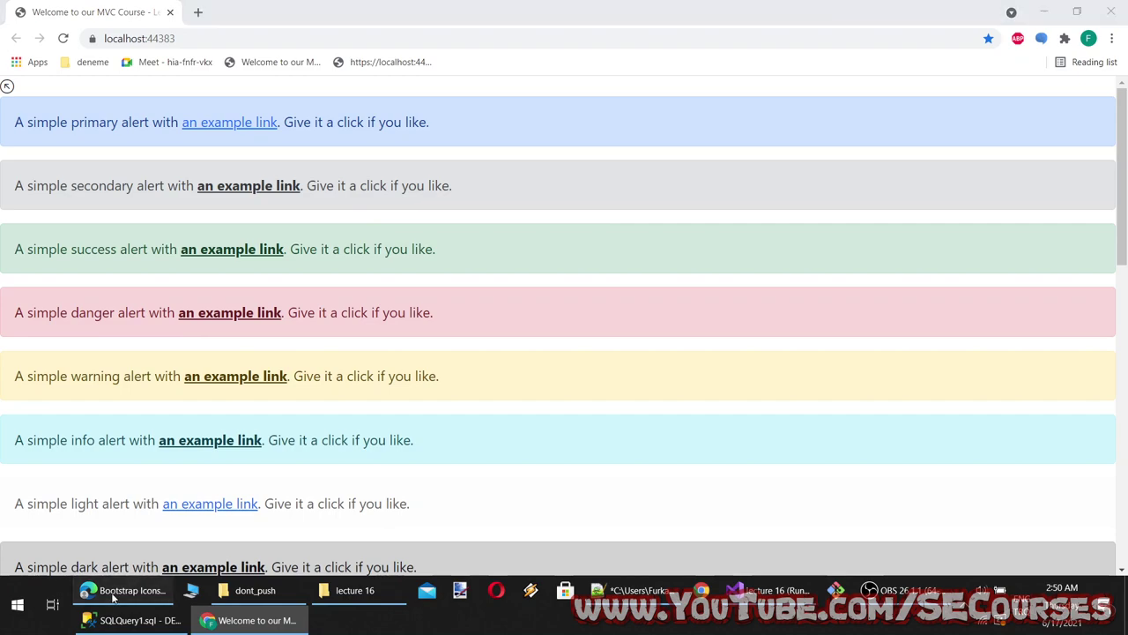
Copy the primary, success, warning and danger icon-alert example markup from Bootstrap's Alerts page
left_click(123, 590)
scroll(652, 414, "up", 15)
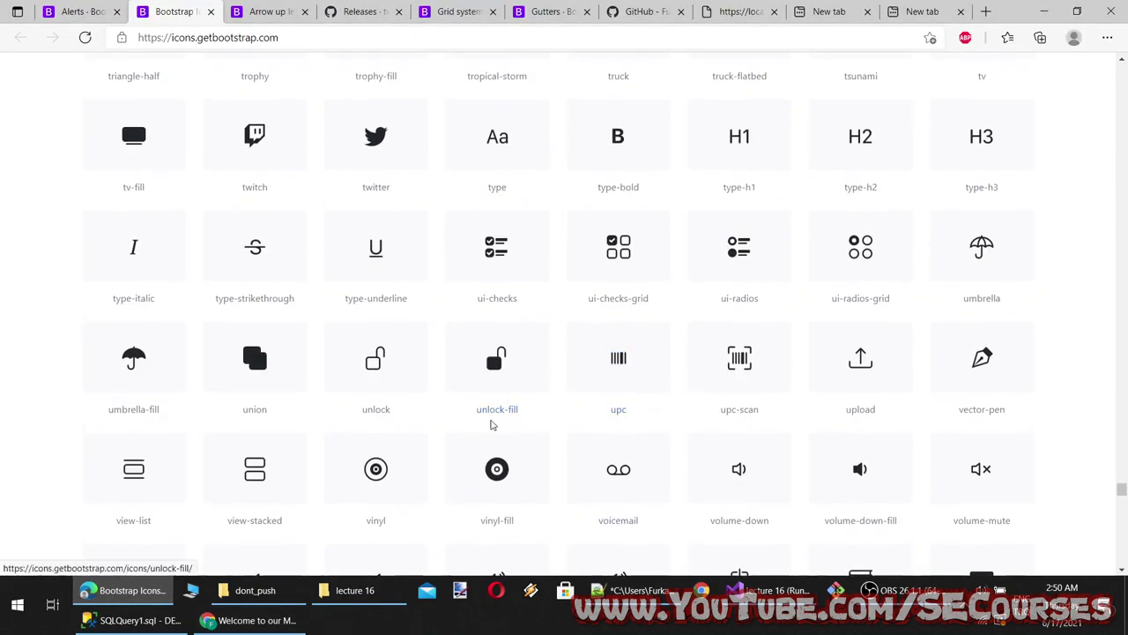
scroll(491, 423, "up", 7)
scroll(758, 415, "up", 6)
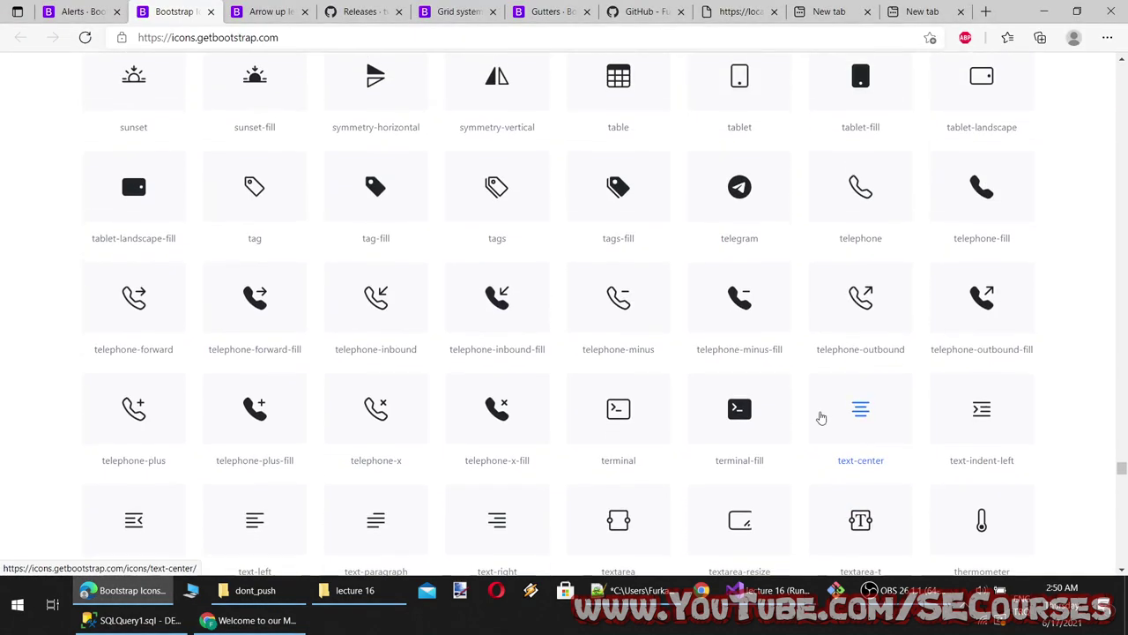
left_click(74, 7)
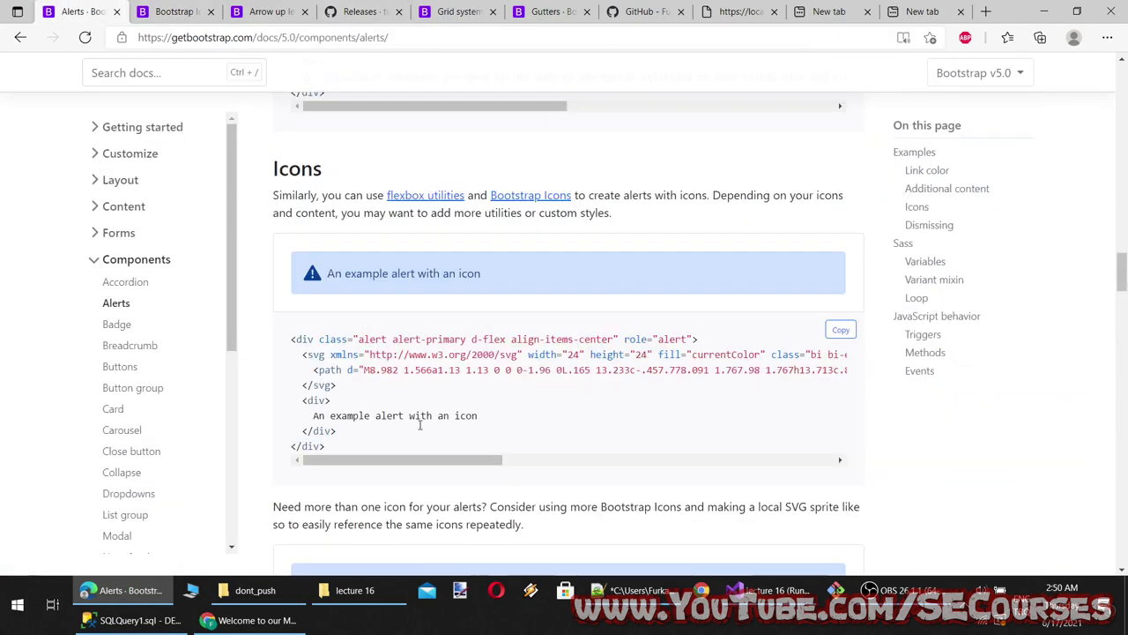
scroll(419, 425, "down", 3)
scroll(420, 436, "up", 3)
scroll(415, 406, "down", 8)
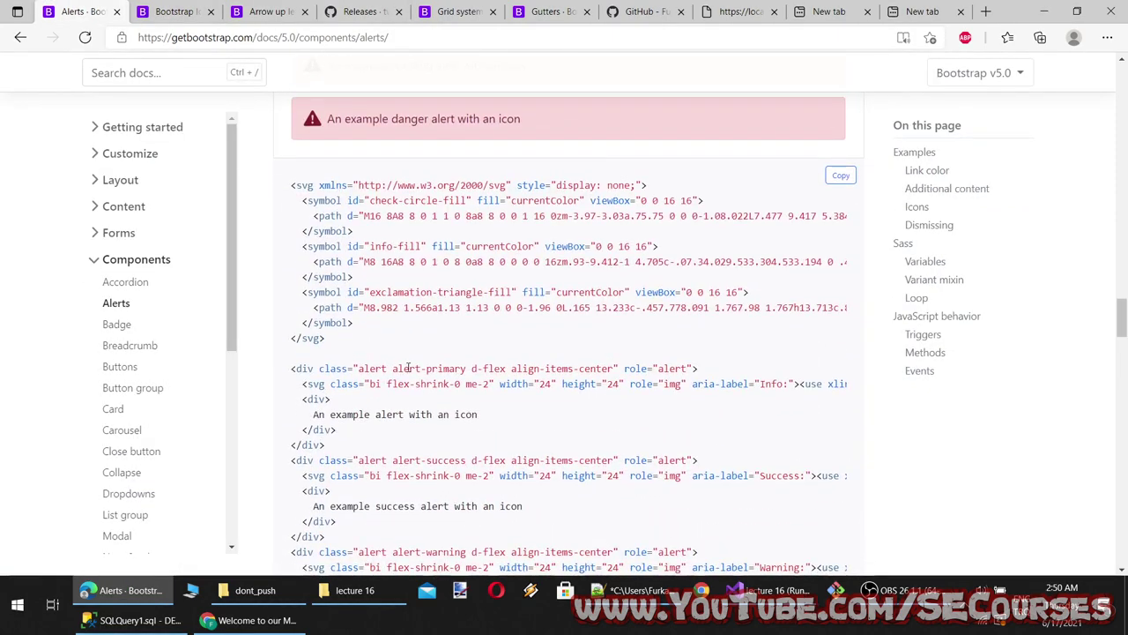
scroll(408, 370, "down", 4)
scroll(411, 390, "up", 1)
scroll(410, 391, "down", 1)
left_click_drag(343, 485, 291, 132)
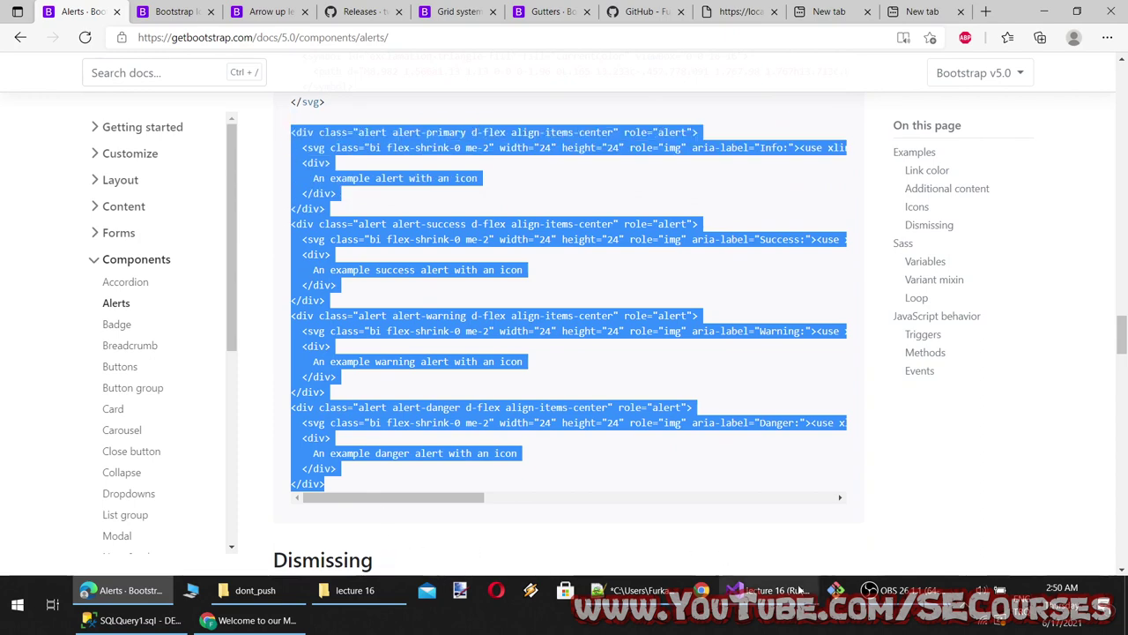
Back in Visual Studio, open _ViewImports.cshtml
left_click(800, 590)
scroll(287, 319, "down", 3)
left_click(212, 77)
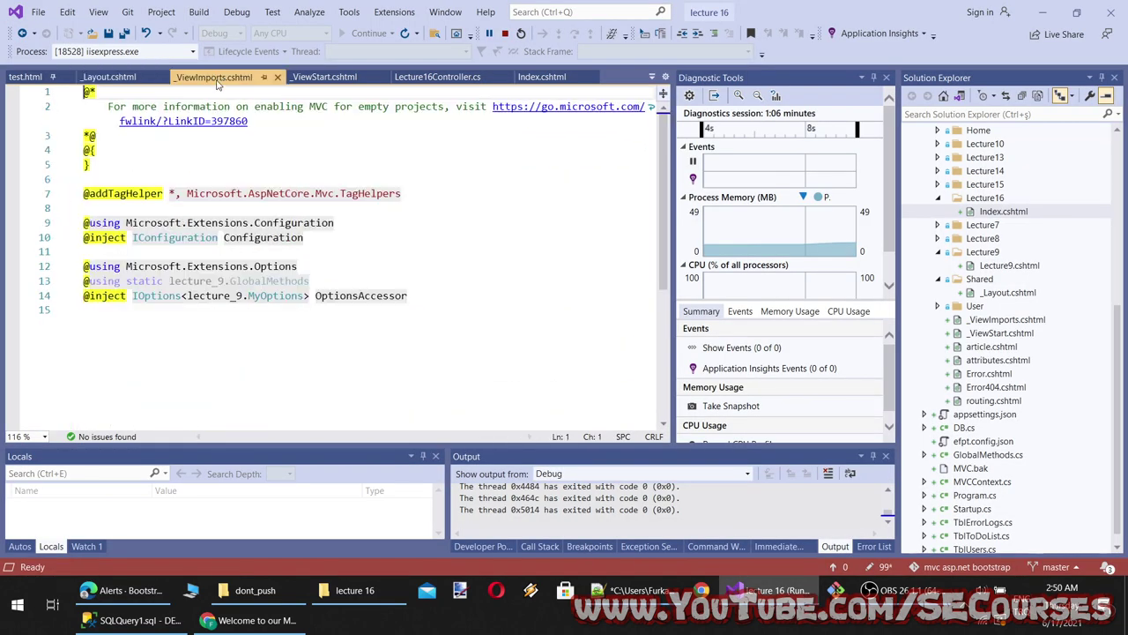
Paste the four icon alerts into Index.cshtml and reload the browser preview
left_click(542, 77)
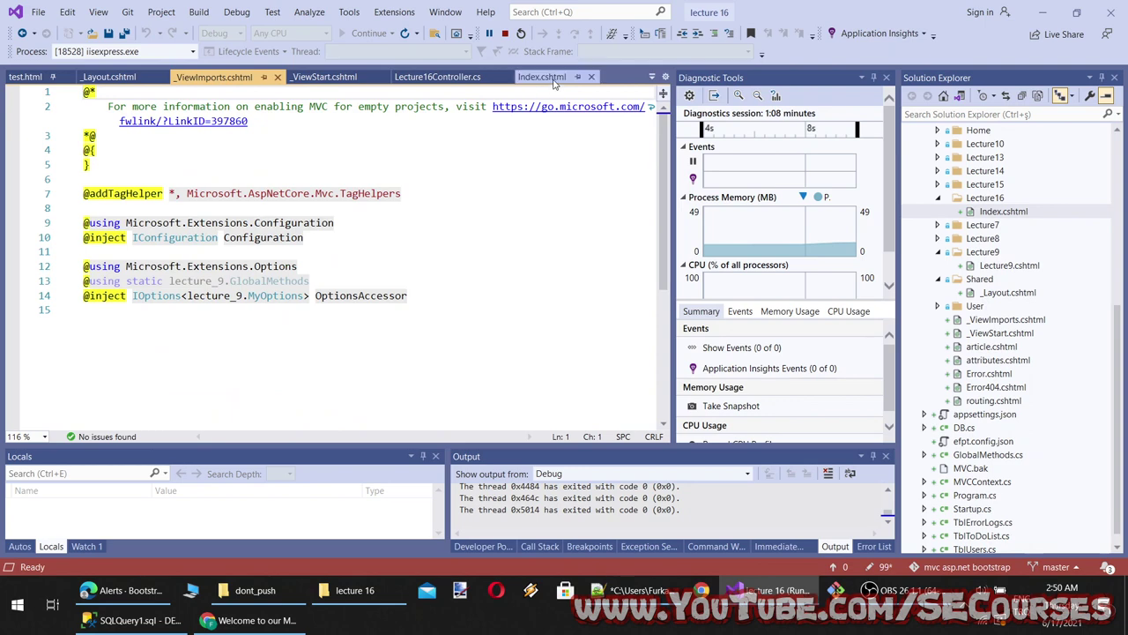
left_click(167, 177)
key("ctrl+v")
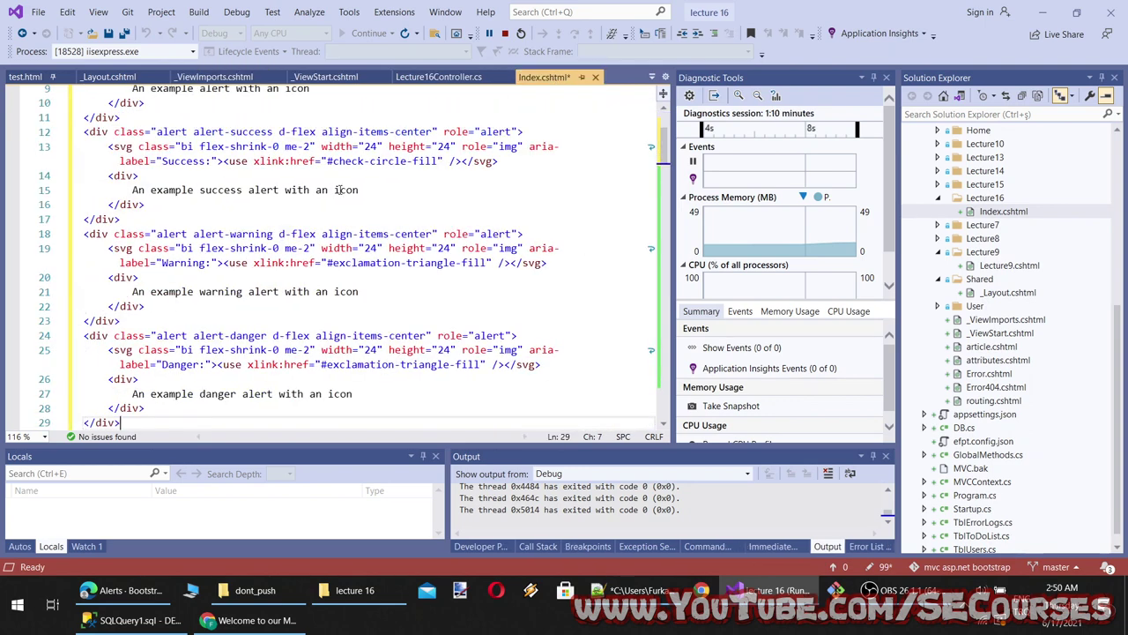
key("alt+Tab")
left_click(65, 39)
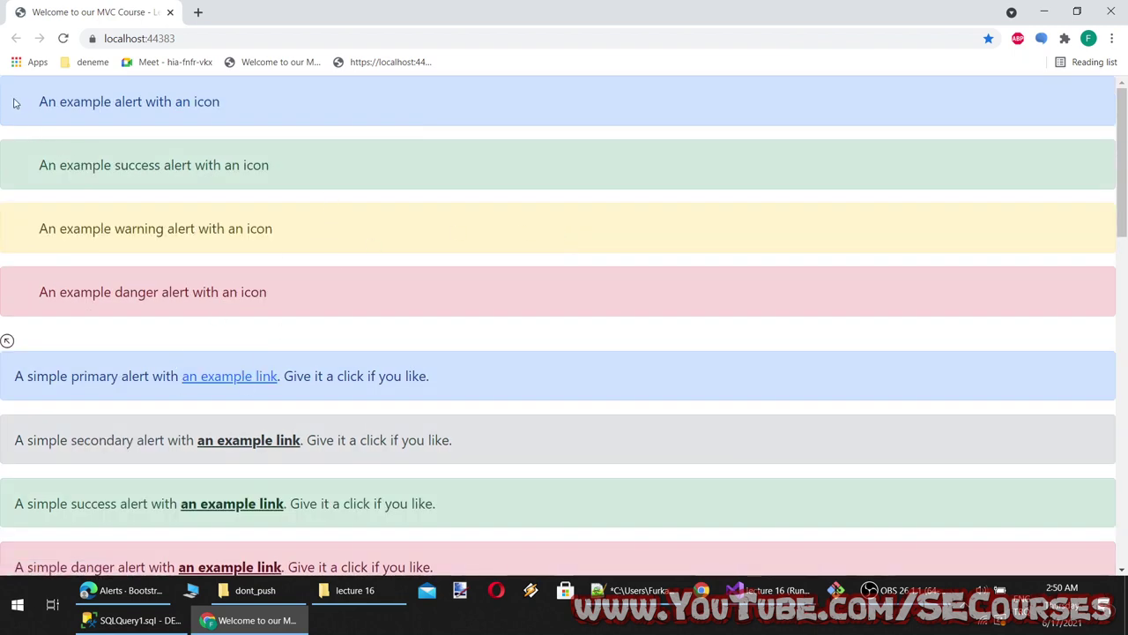
left_click_drag(38, 106, 83, 115)
key("alt+Tab")
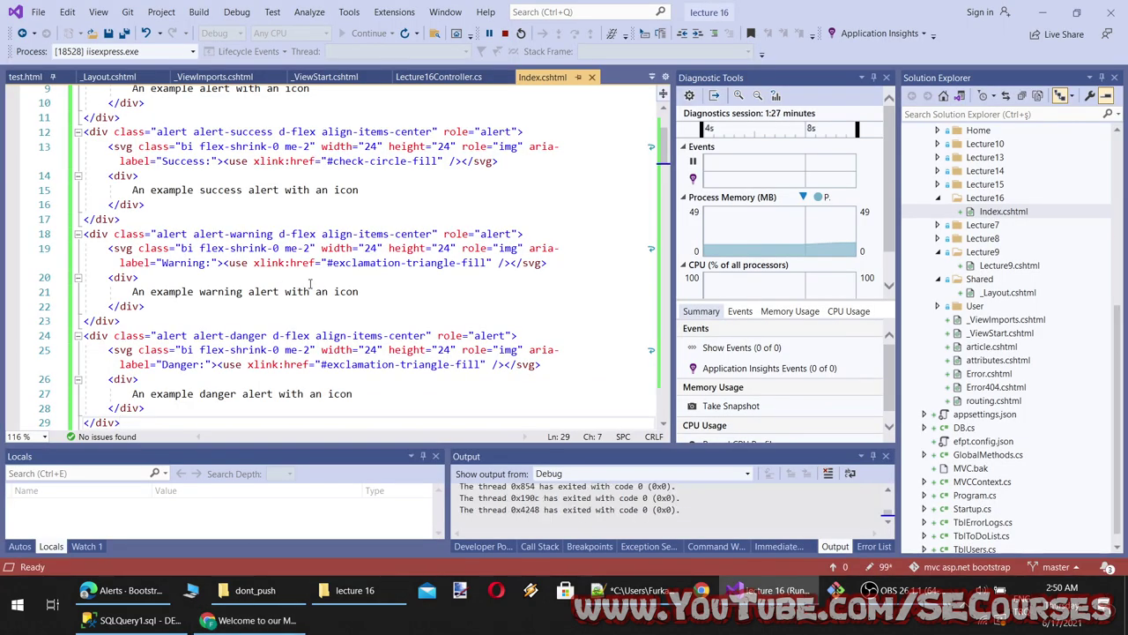
Try renaming the warning icon's svg tag to i, check the preview, then undo it
scroll(348, 336, "down", 3)
scroll(297, 327, "up", 1)
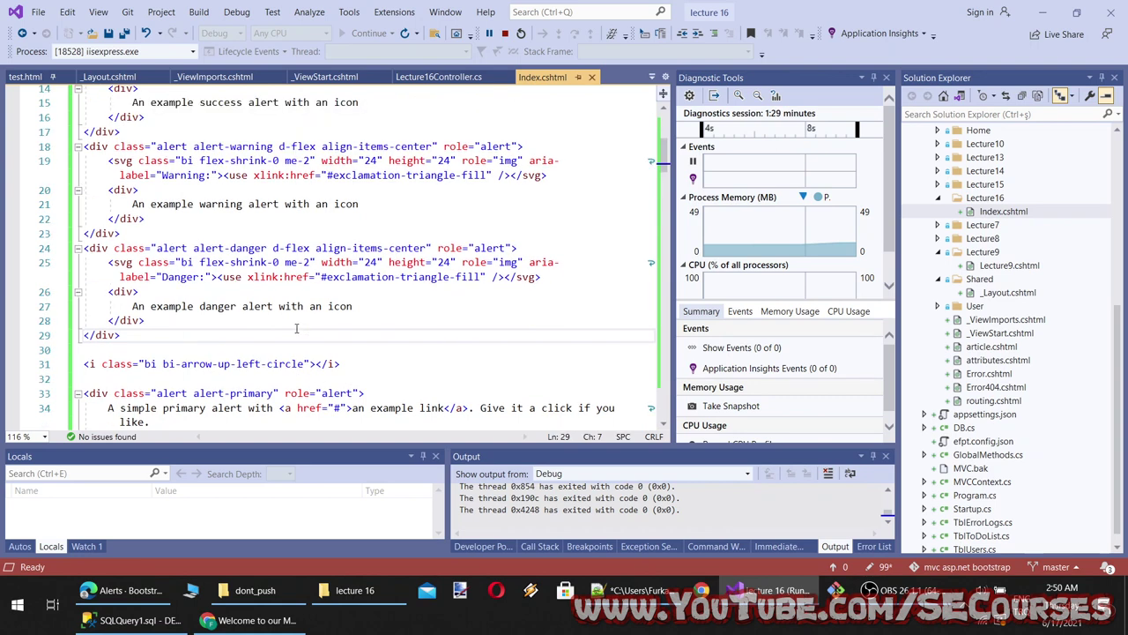
double_click(123, 161)
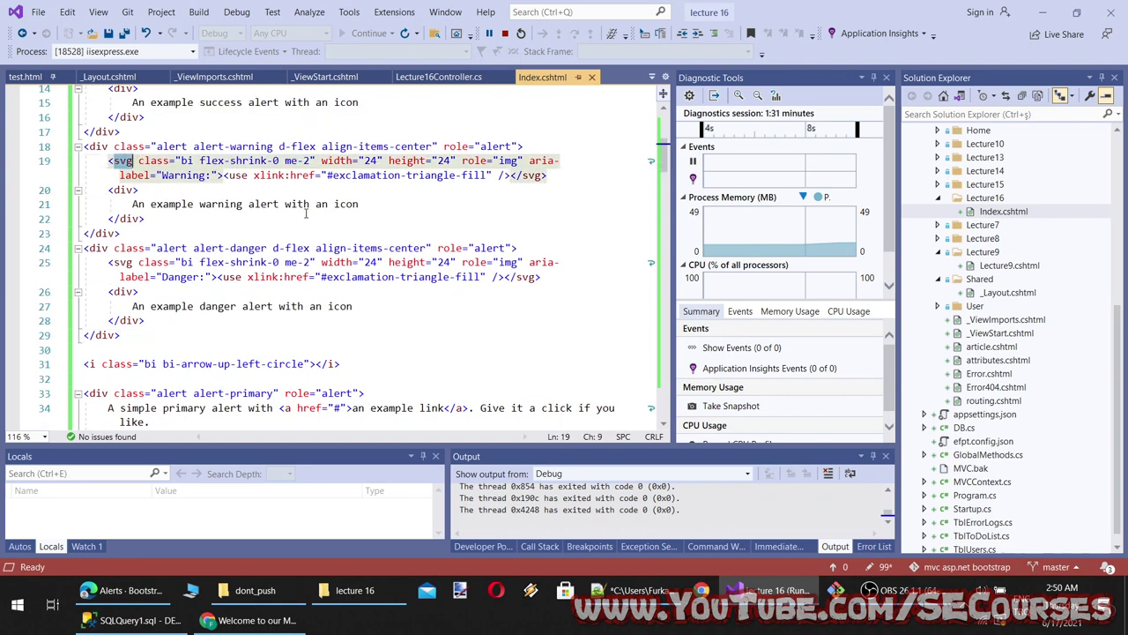
type("i")
left_click(405, 198)
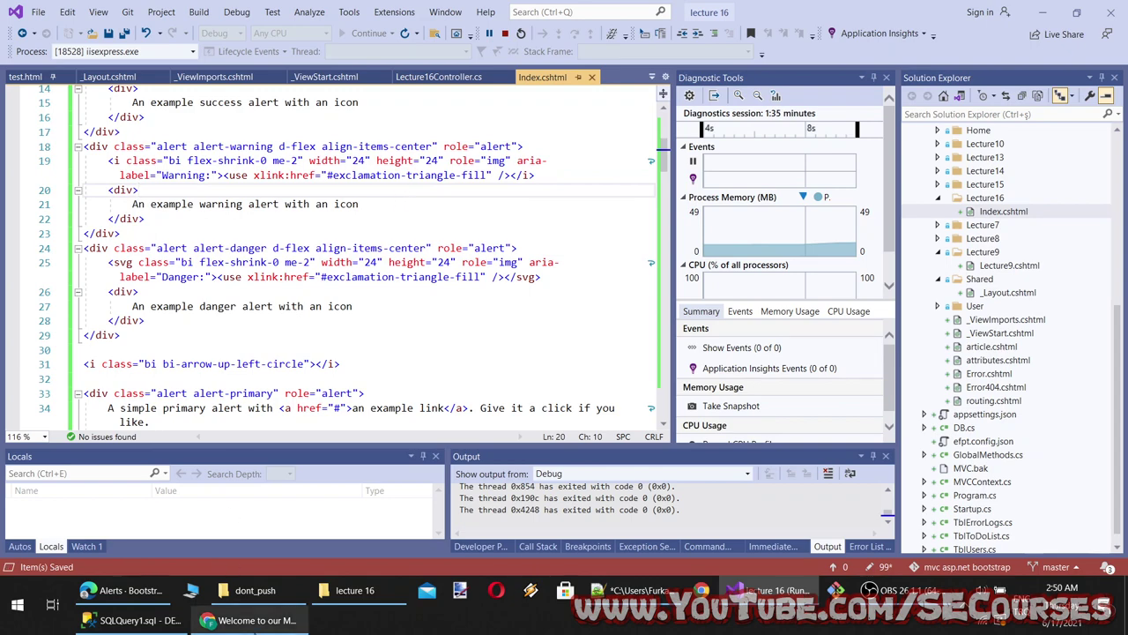
left_click(255, 620)
key("F5")
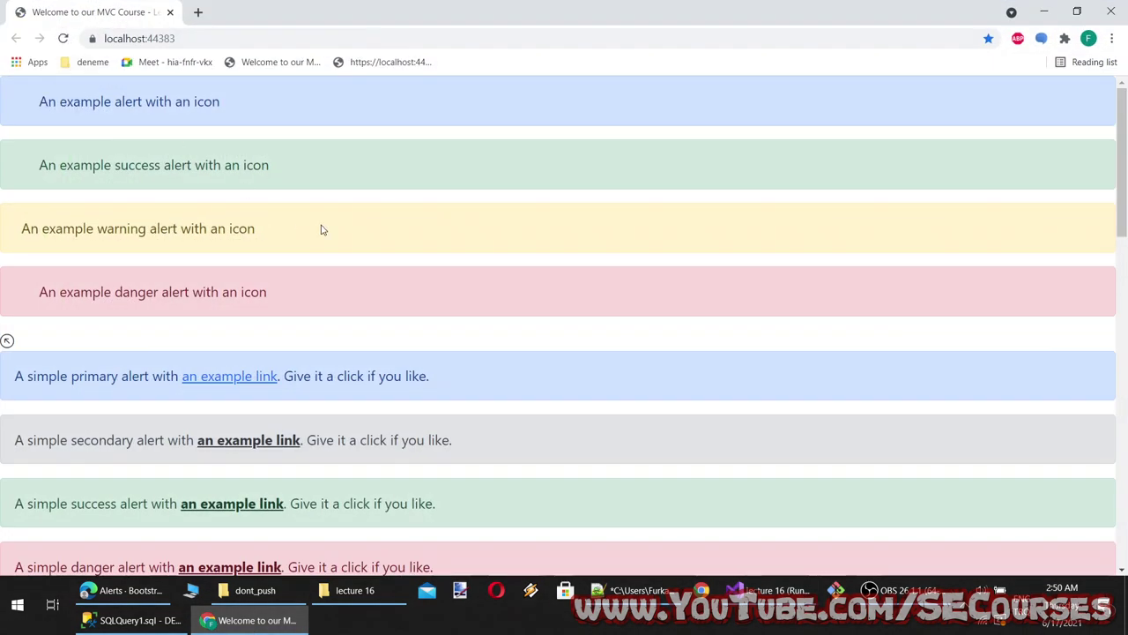
key("alt+Tab")
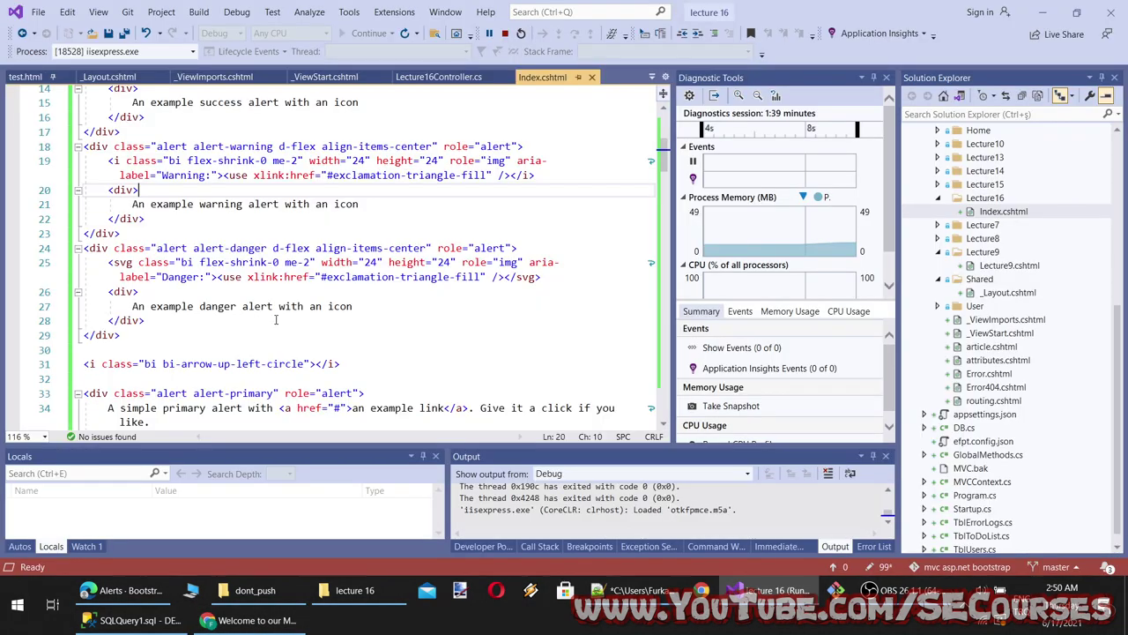
scroll(374, 213, "up", 1)
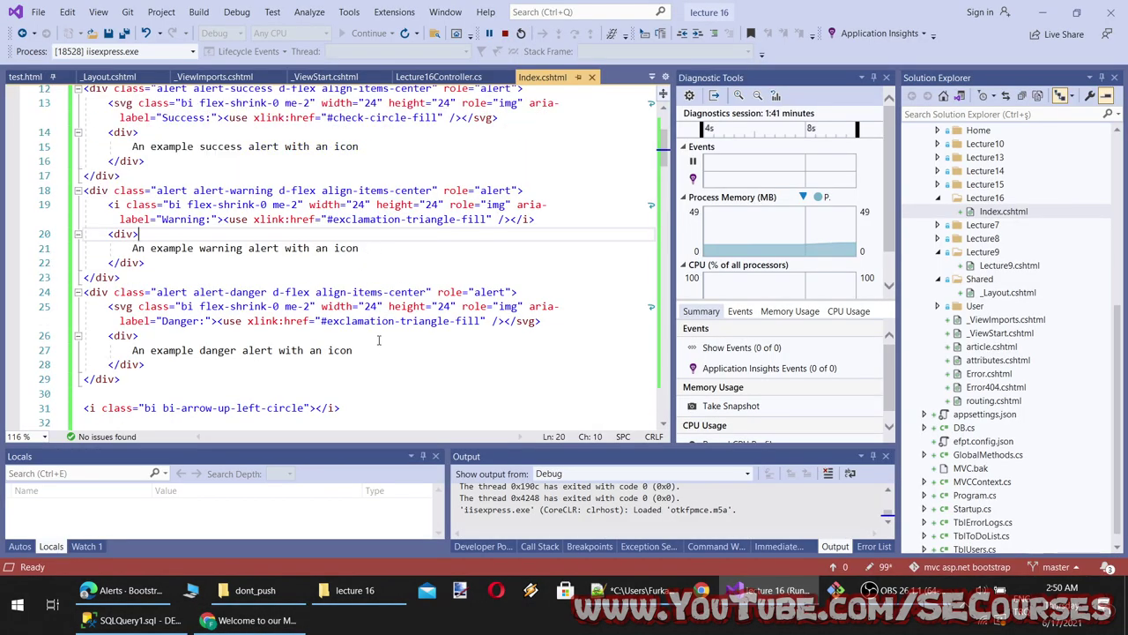
scroll(380, 338, "down", 2)
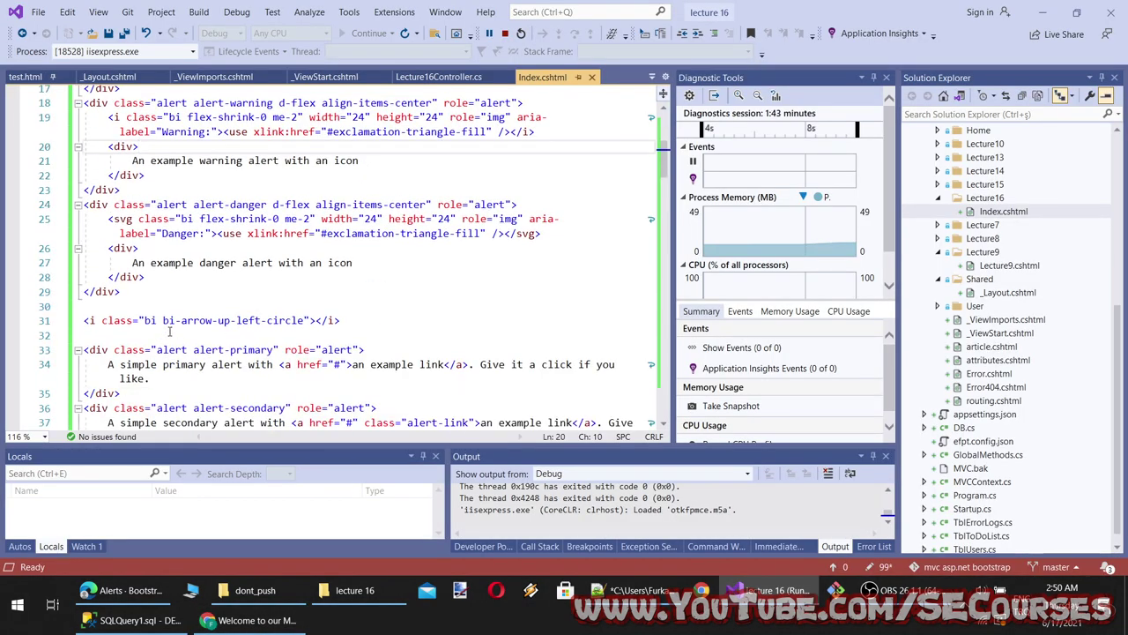
scroll(383, 325, "up", 1)
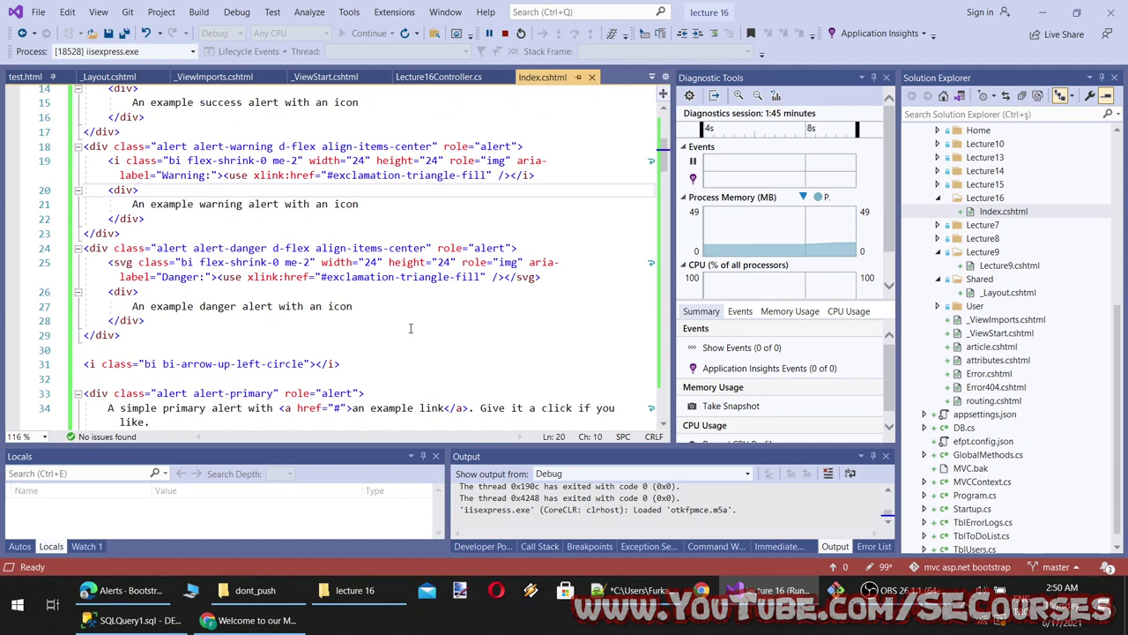
key("ctrl+z")
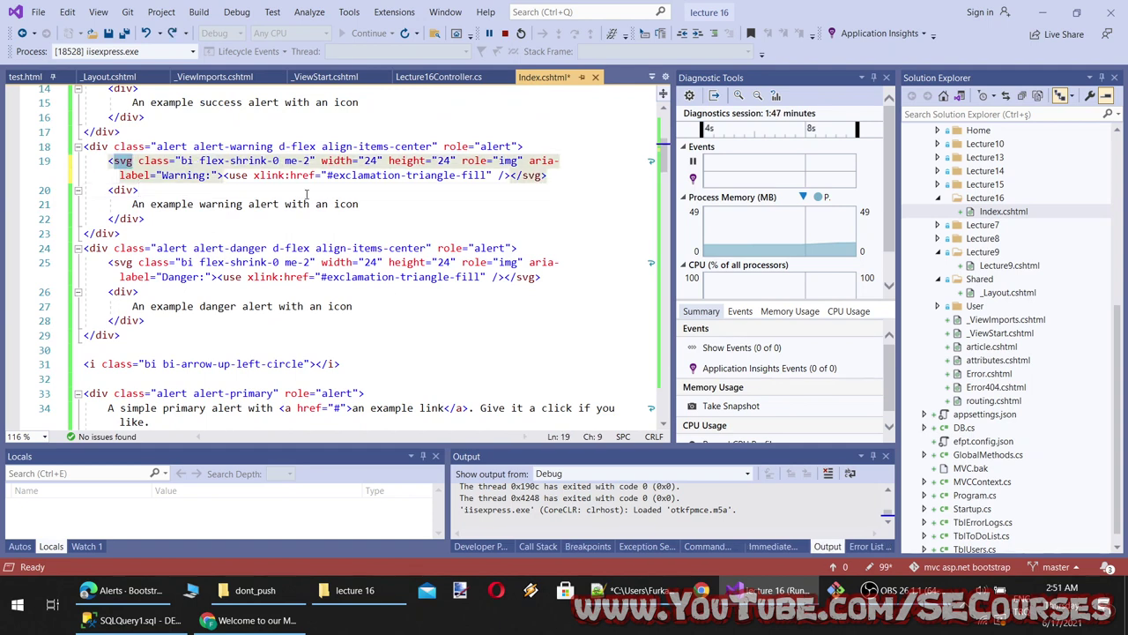
Replace the warning alert's svg with <i class="exclamation-triangle-fill"></i> and save
left_click(281, 186)
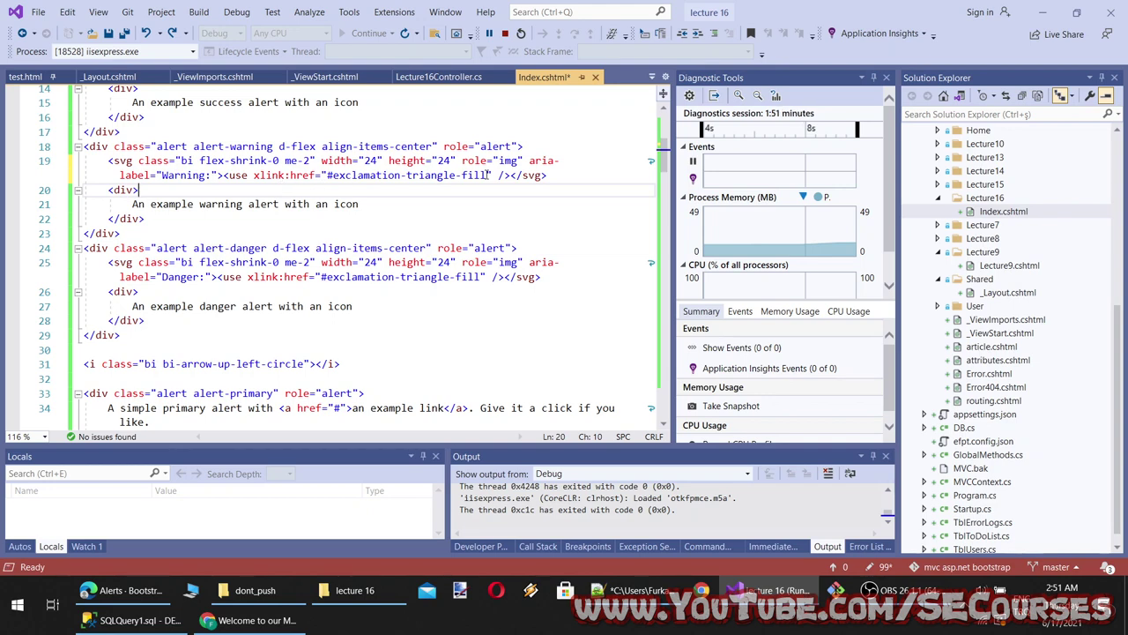
left_click_drag(490, 174, 339, 175)
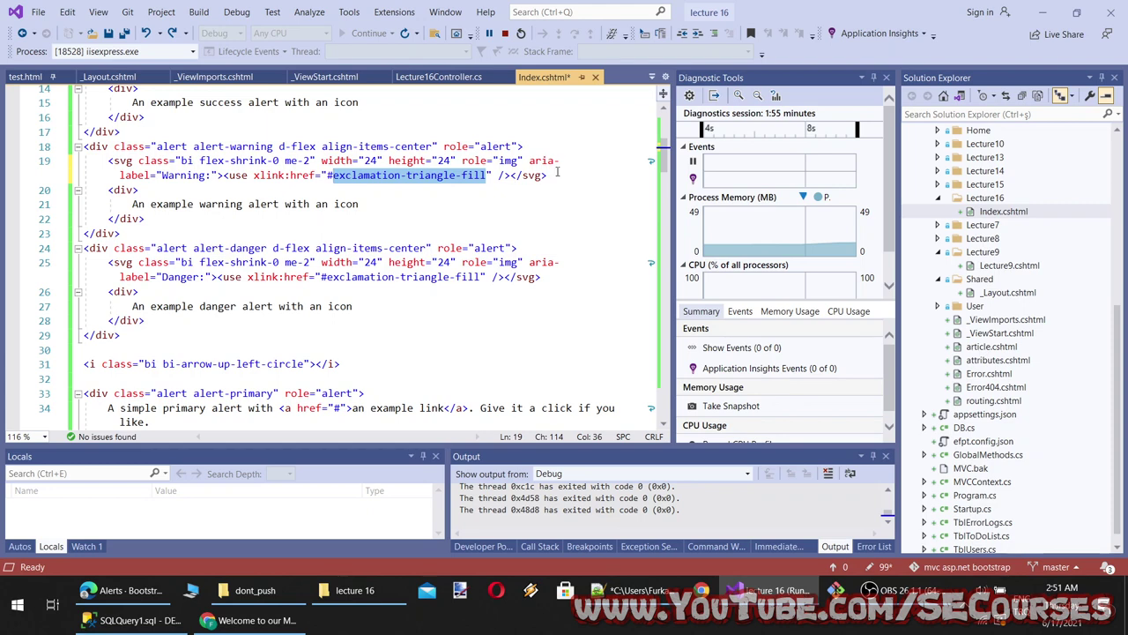
left_click_drag(557, 172, 103, 164)
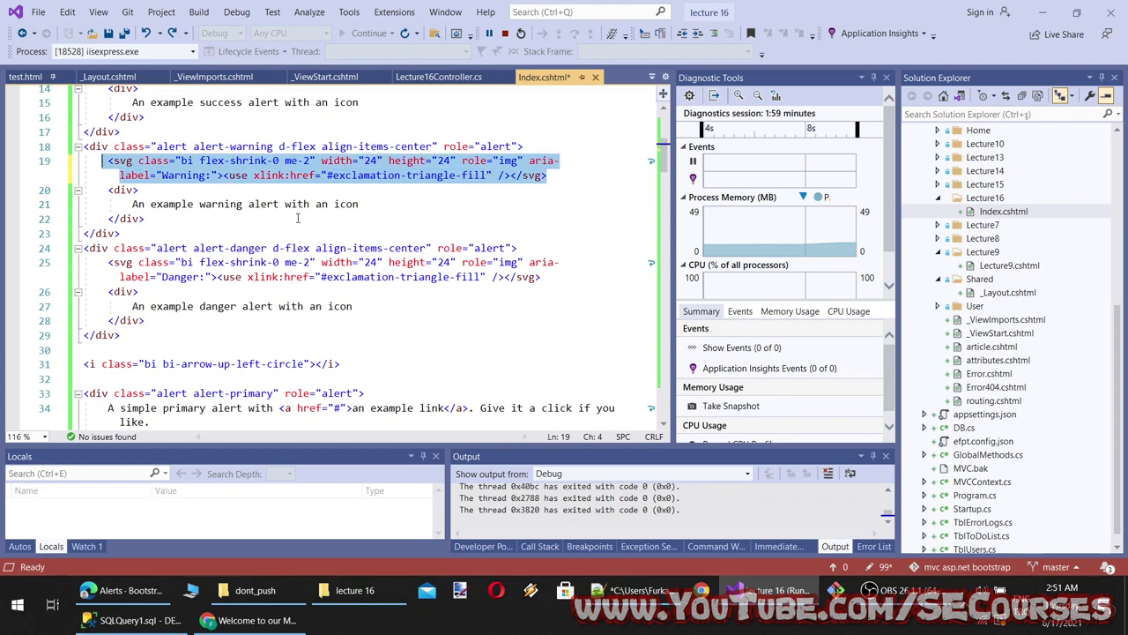
key("Delete")
type("<")
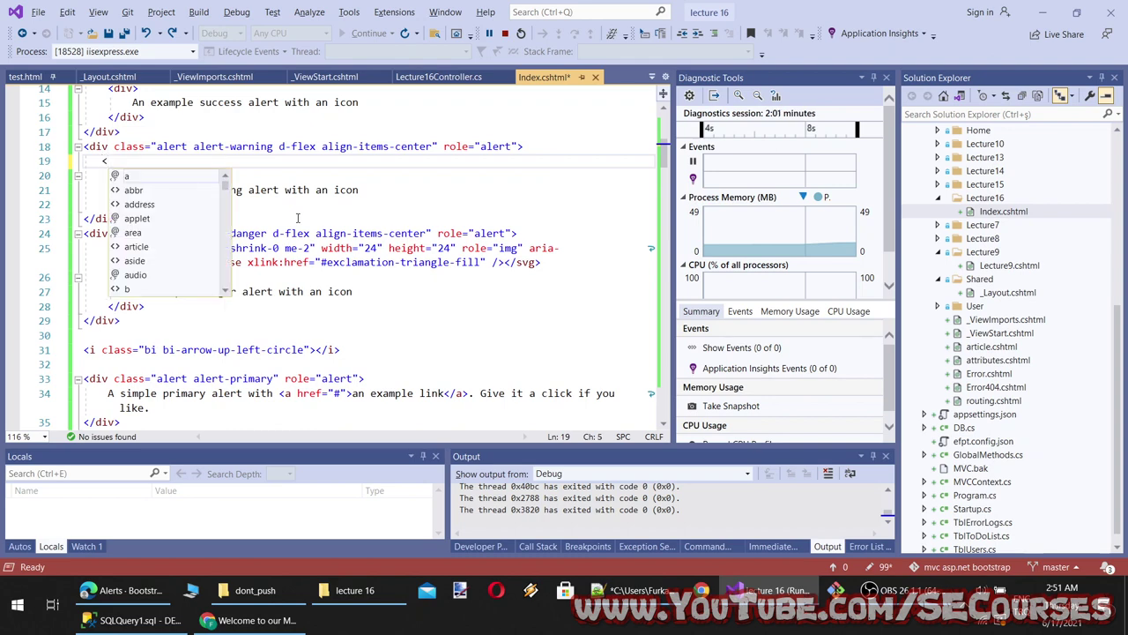
type("i class=\"")
type("exclamation-triangle-fill")
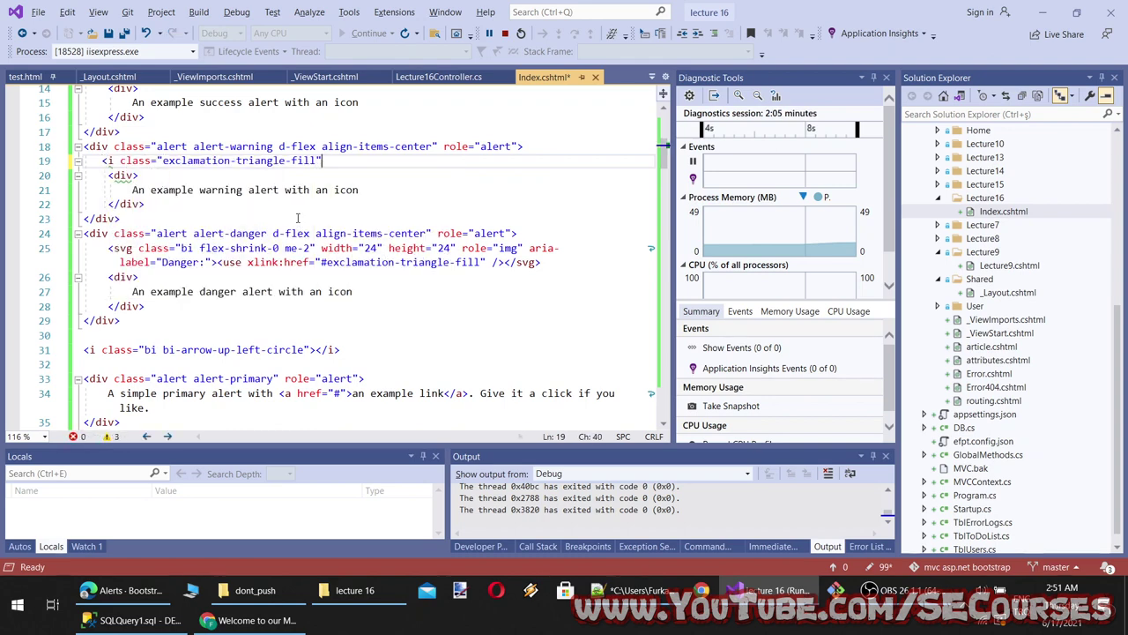
type(">")
key("ctrl+s")
scroll(376, 238, "up", 1)
left_click(249, 620)
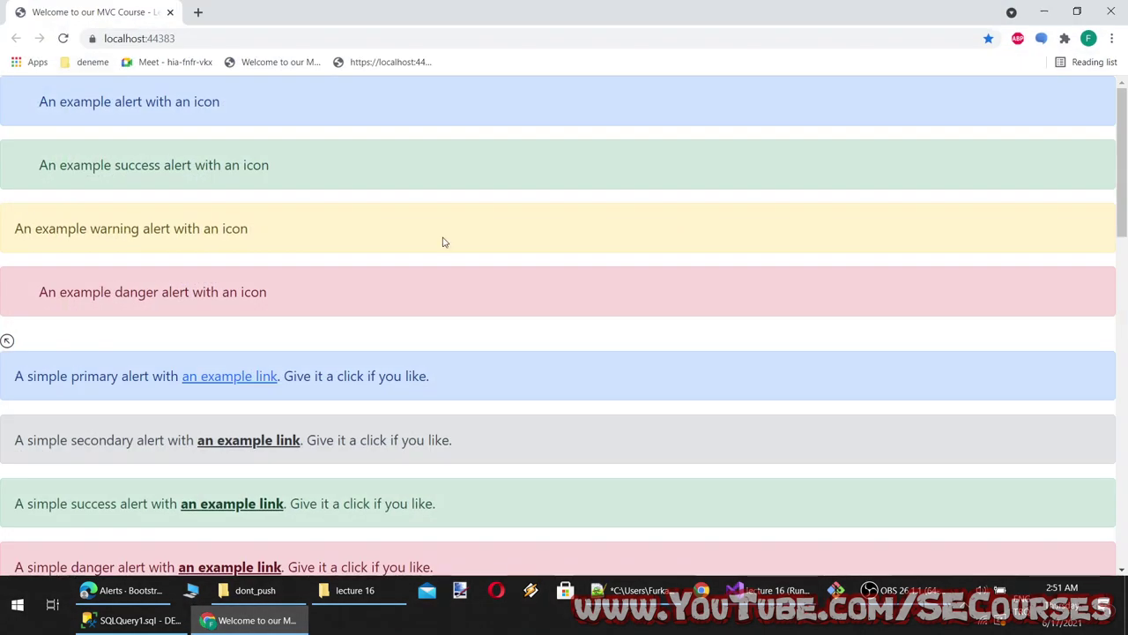
Search Bootstrap Icons for 'excla' and copy the exclamation-triangle icon-font snippet
left_click(233, 621)
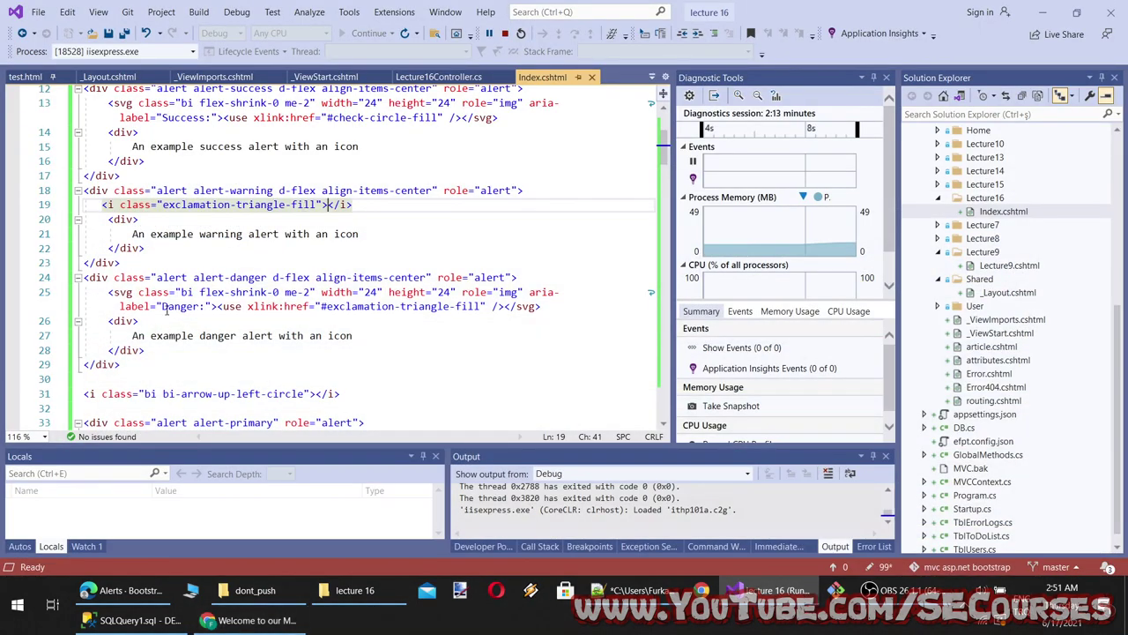
left_click(123, 590)
scroll(494, 265, "up", 4)
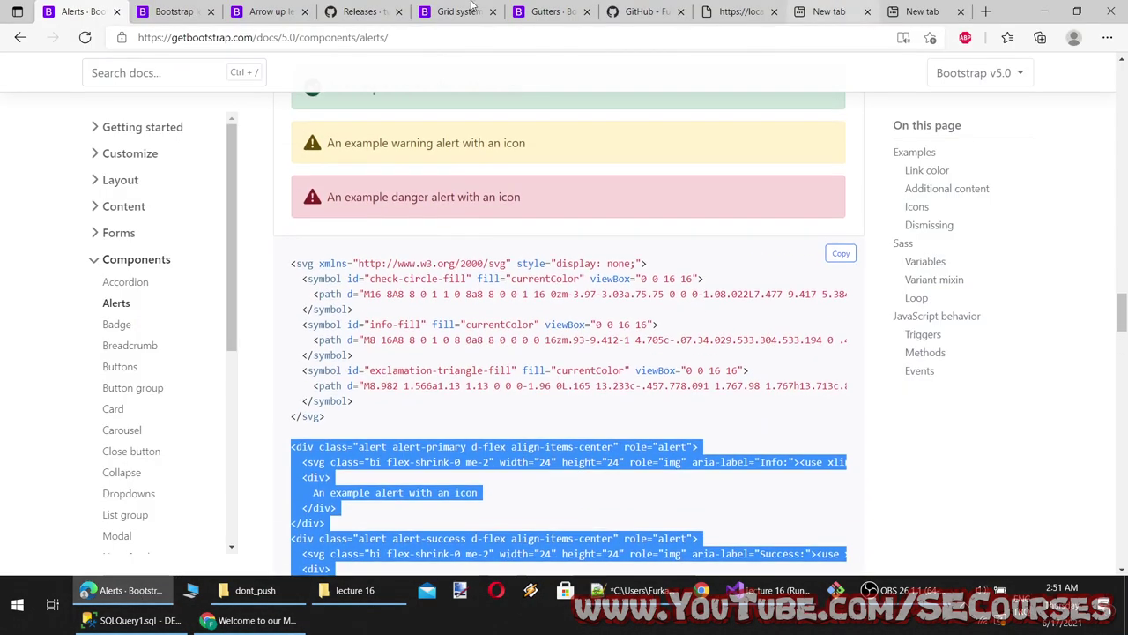
left_click(169, 12)
key("ctrl+f")
type("exc")
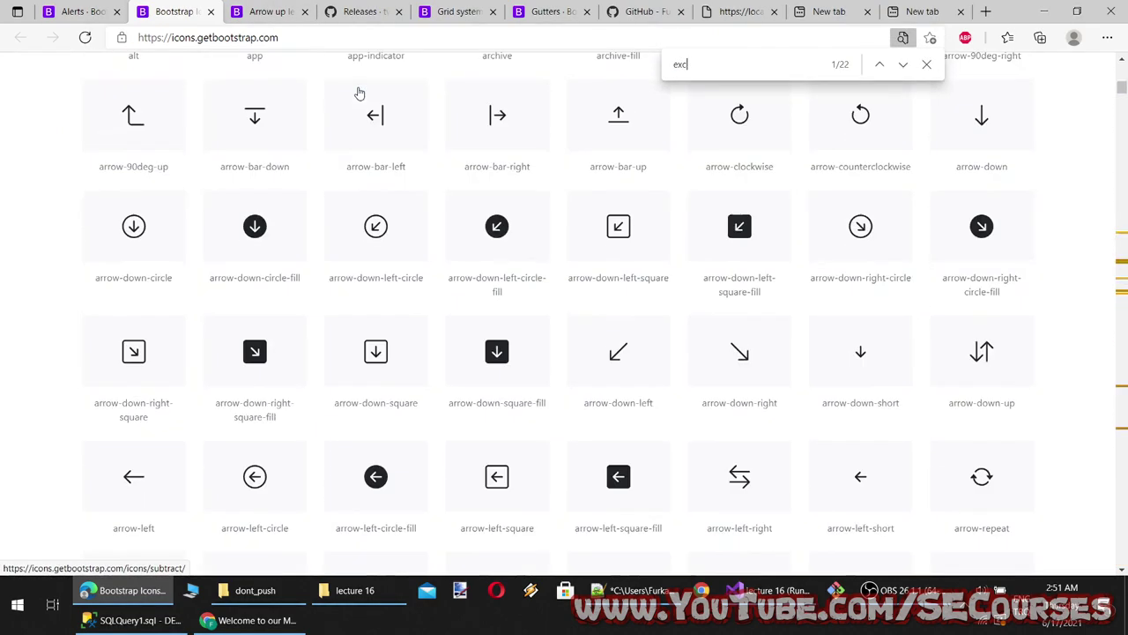
type("la")
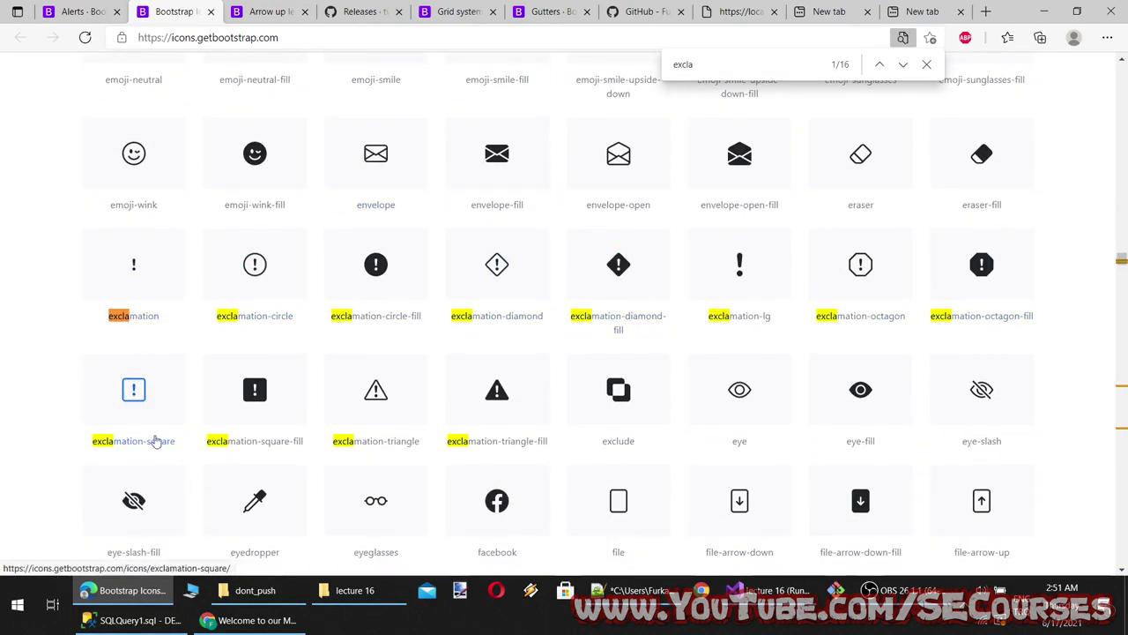
left_click(386, 442)
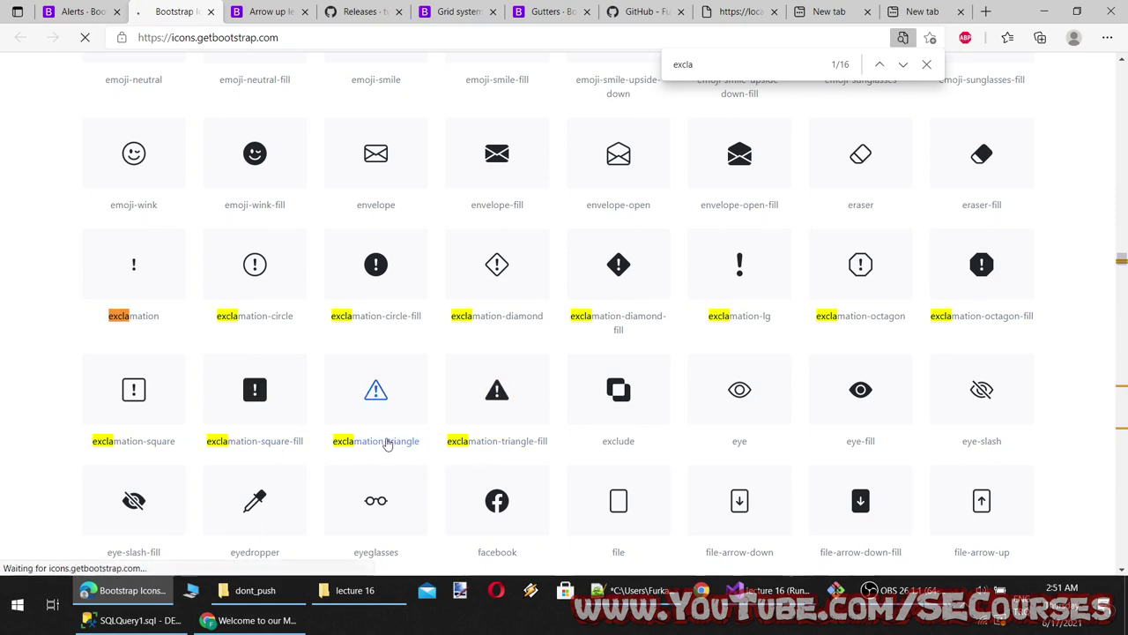
scroll(951, 347, "down", 2)
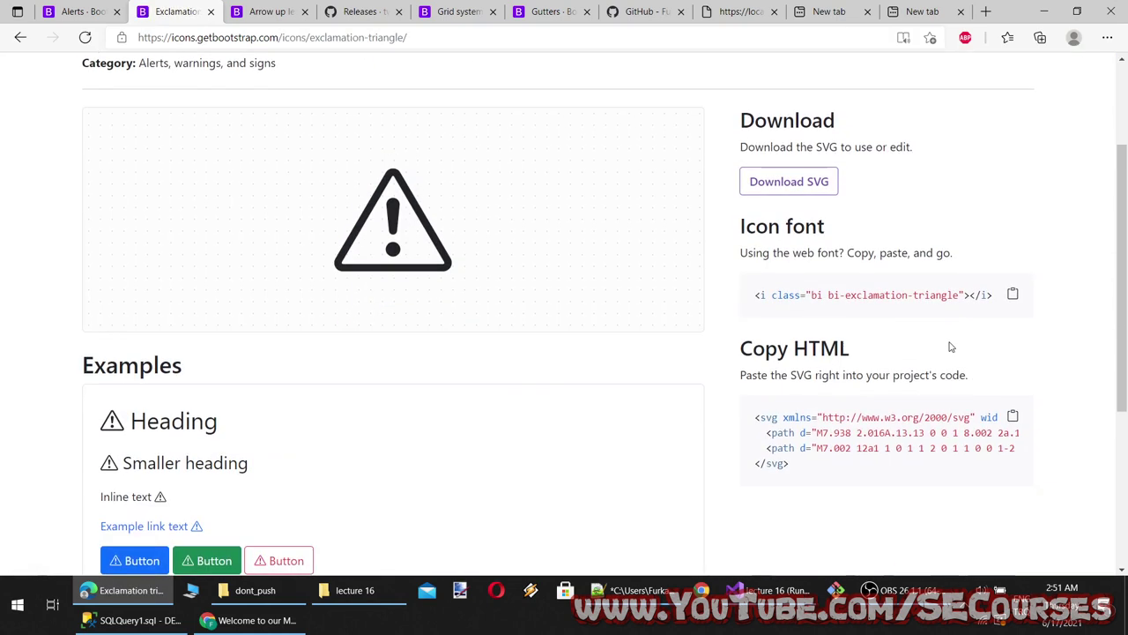
left_click(1010, 295)
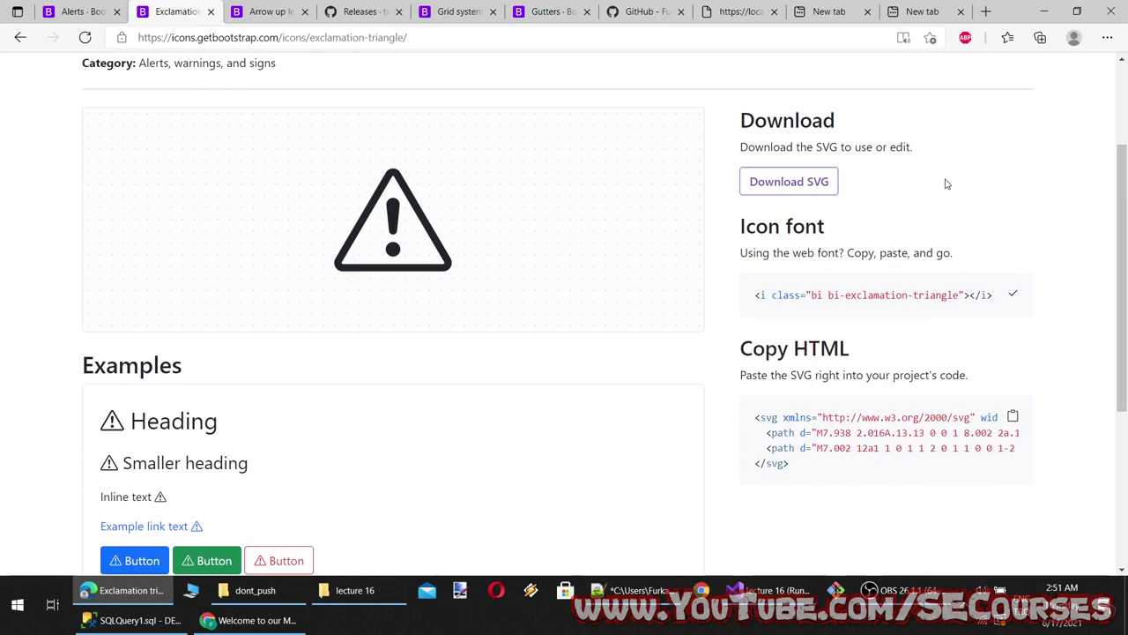
left_click(1044, 11)
key("shift+Home")
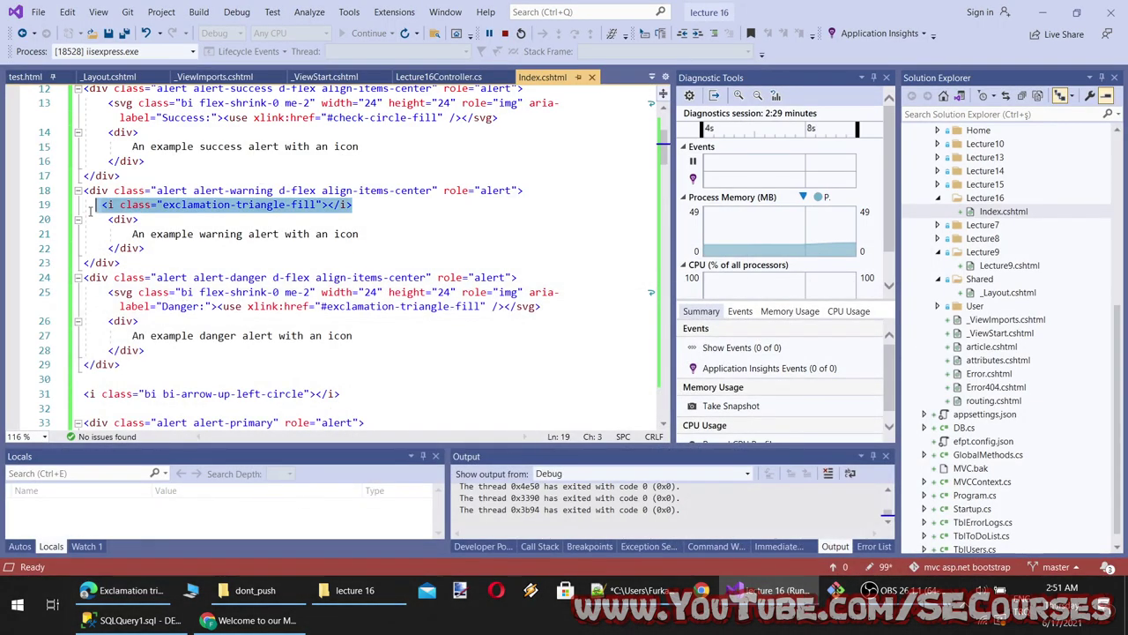
Paste <i class="bi bi-exclamation-triangle"></i> into the warning alert, save, and reload the preview
key("ctrl+v")
key("ctrl+s")
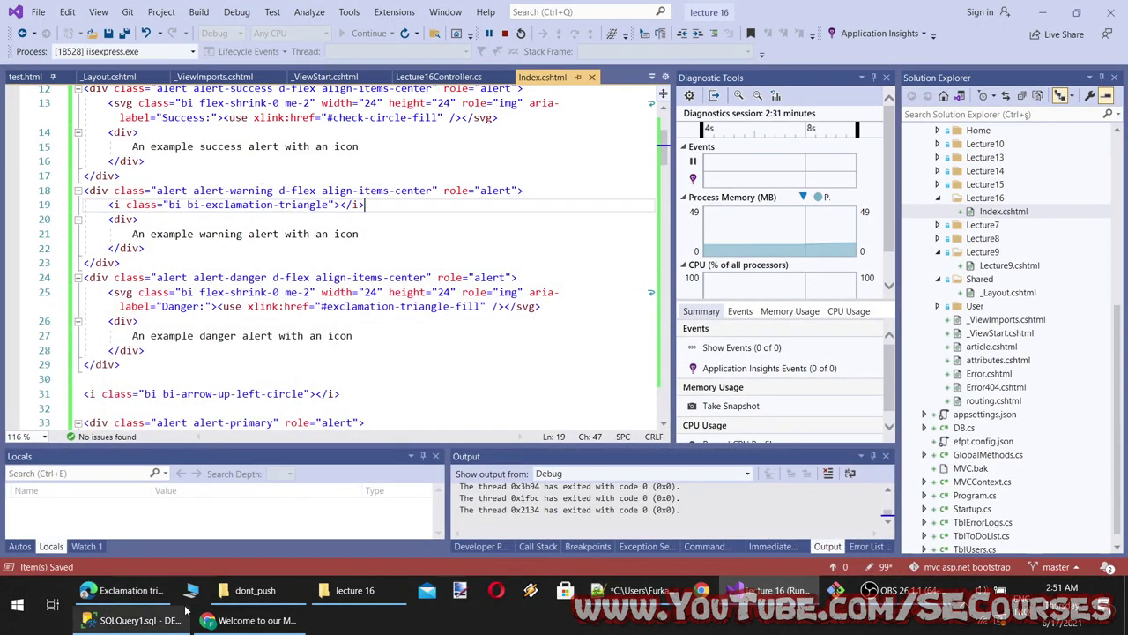
left_click(124, 590)
key("alt+Tab")
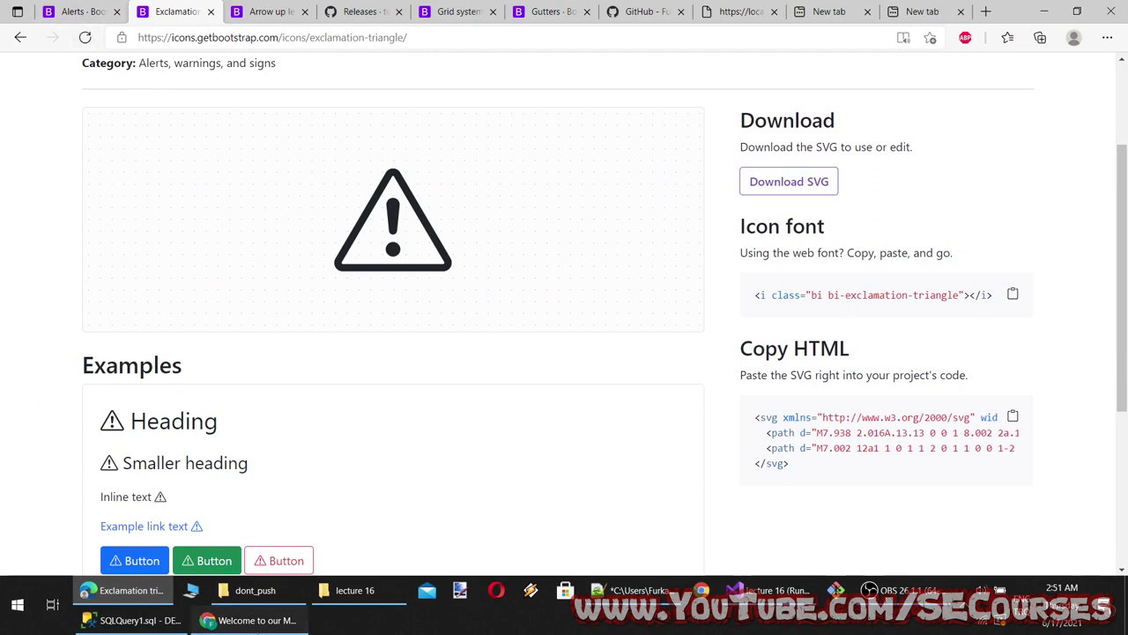
left_click(64, 39)
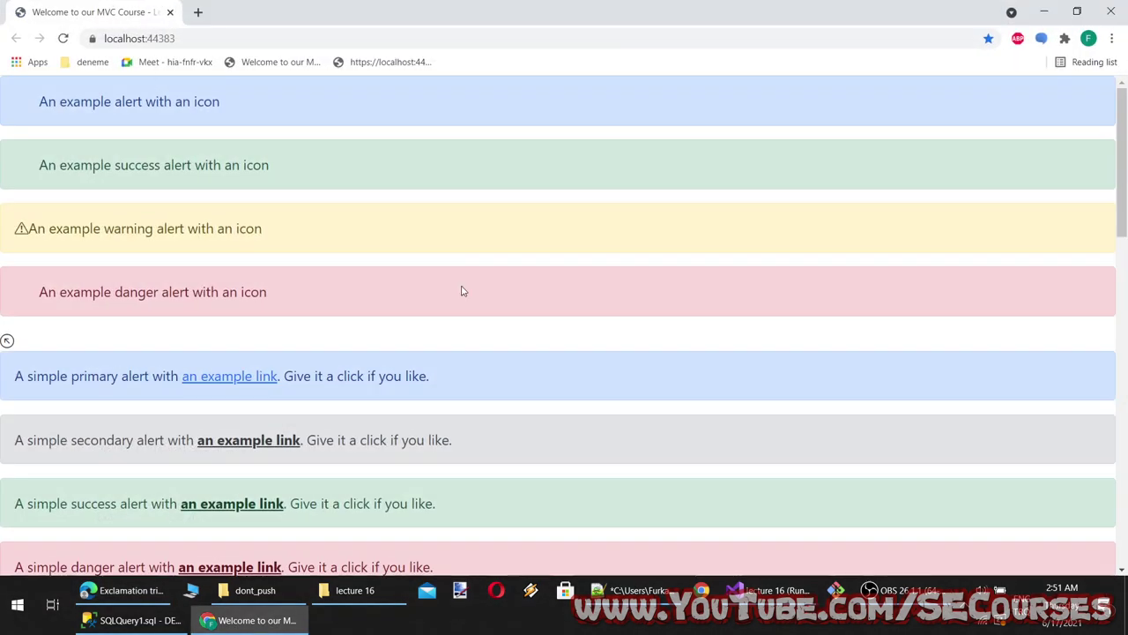
Compare the preview with the icon page, then go back to the Alerts docs
key("alt+Tab")
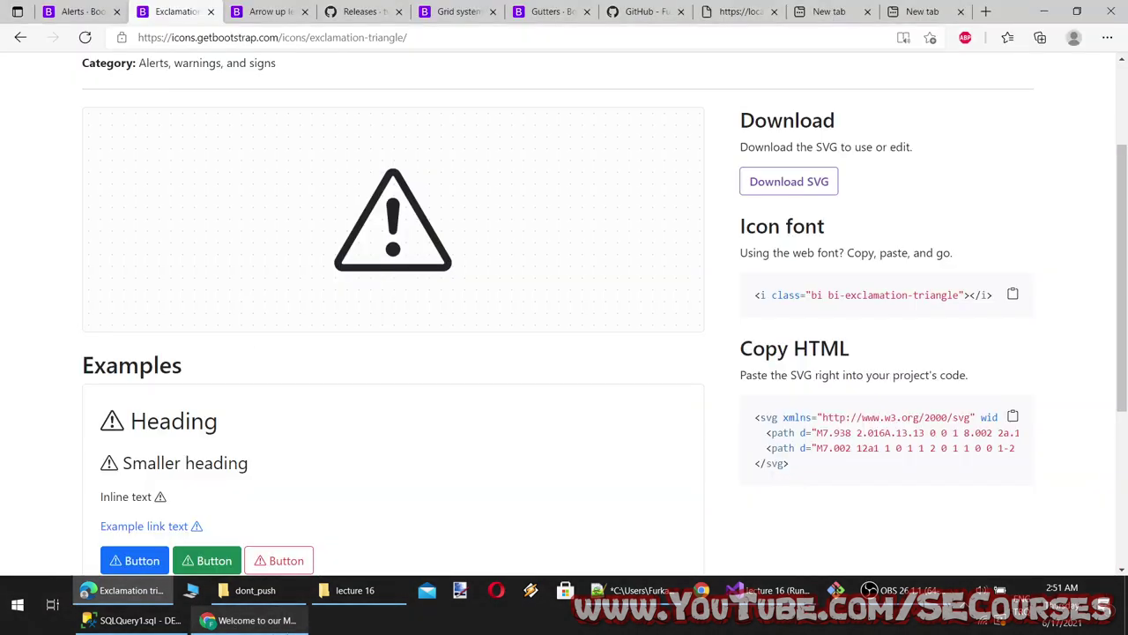
key("alt+Tab")
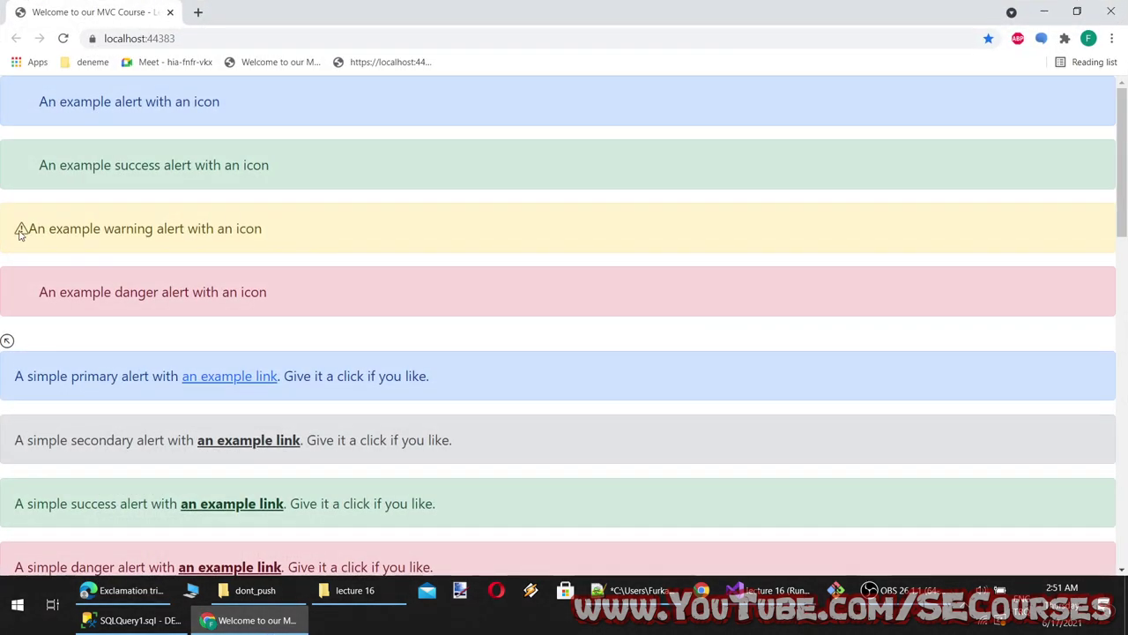
key("alt+Tab")
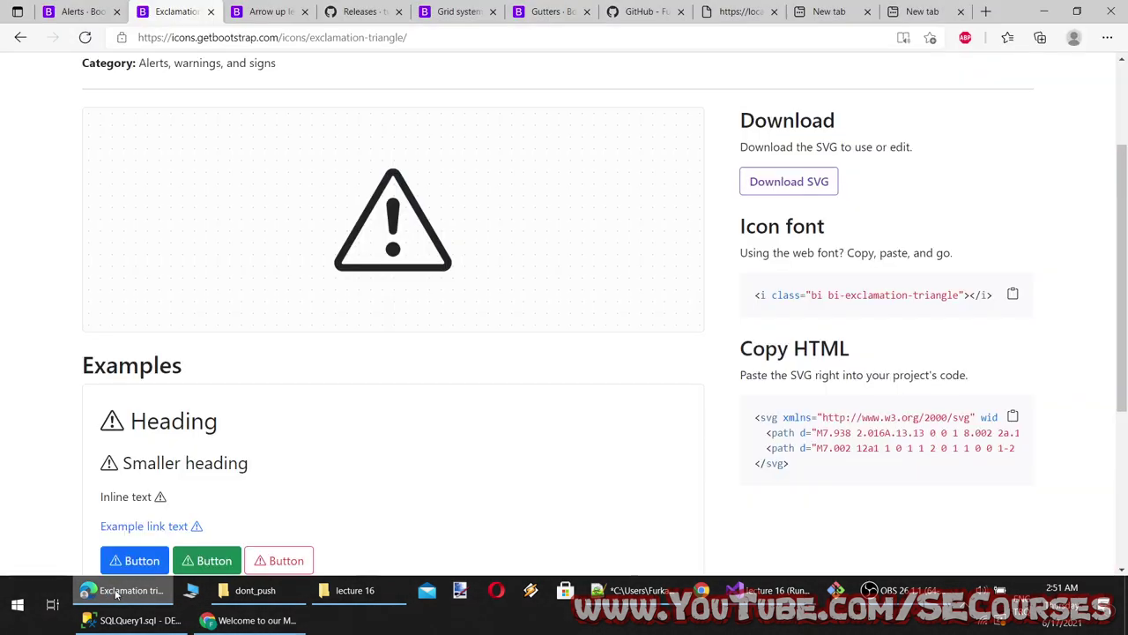
left_click(97, 10)
scroll(657, 429, "down", 3)
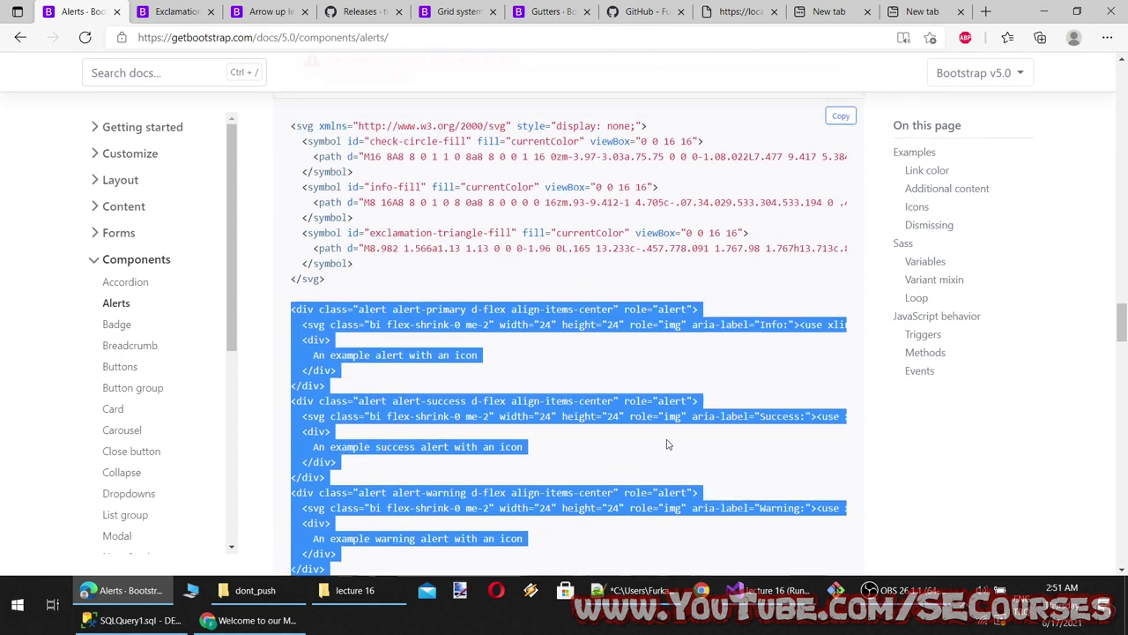
Select the me-2 class in the success alert's example code, then return to Index.cshtml
left_click(555, 438)
scroll(556, 388, "down", 1)
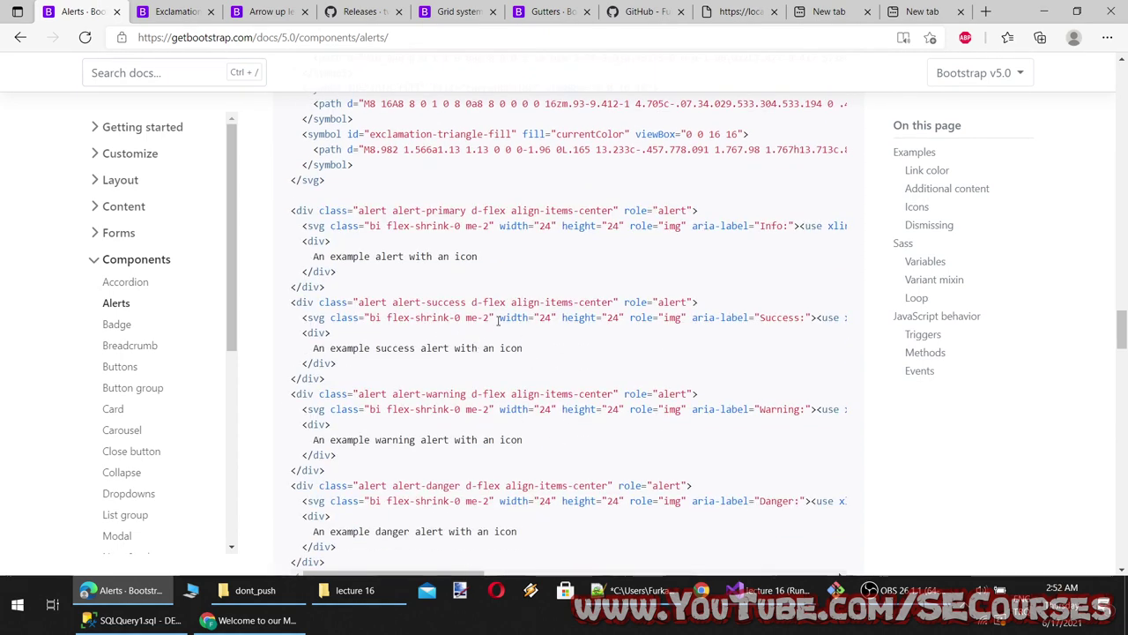
left_click_drag(490, 316, 467, 318)
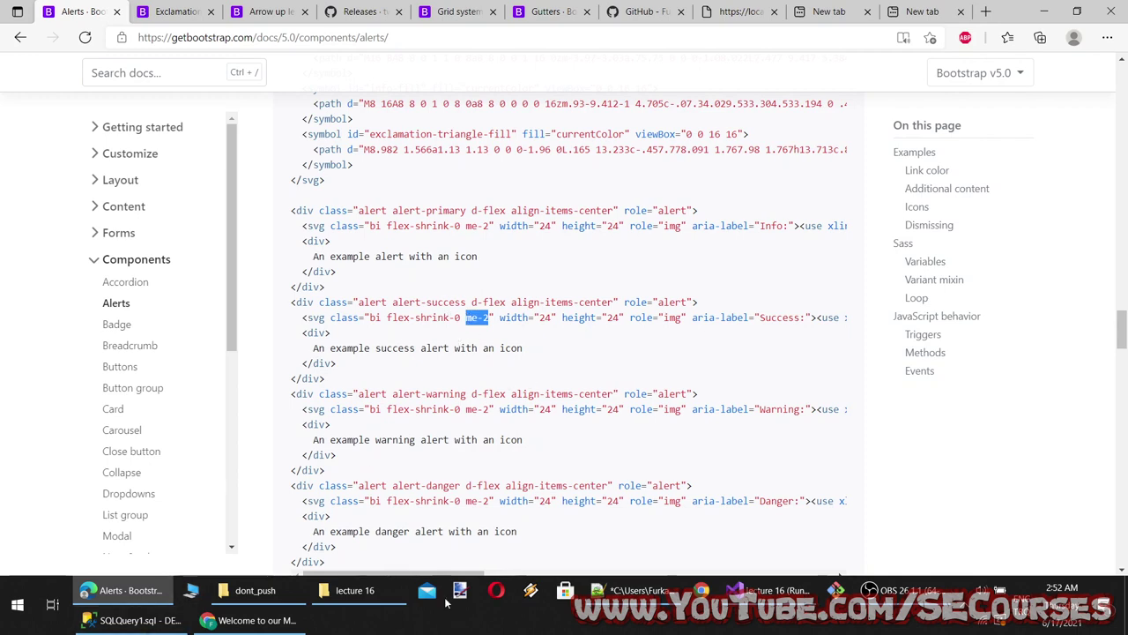
left_click(765, 589)
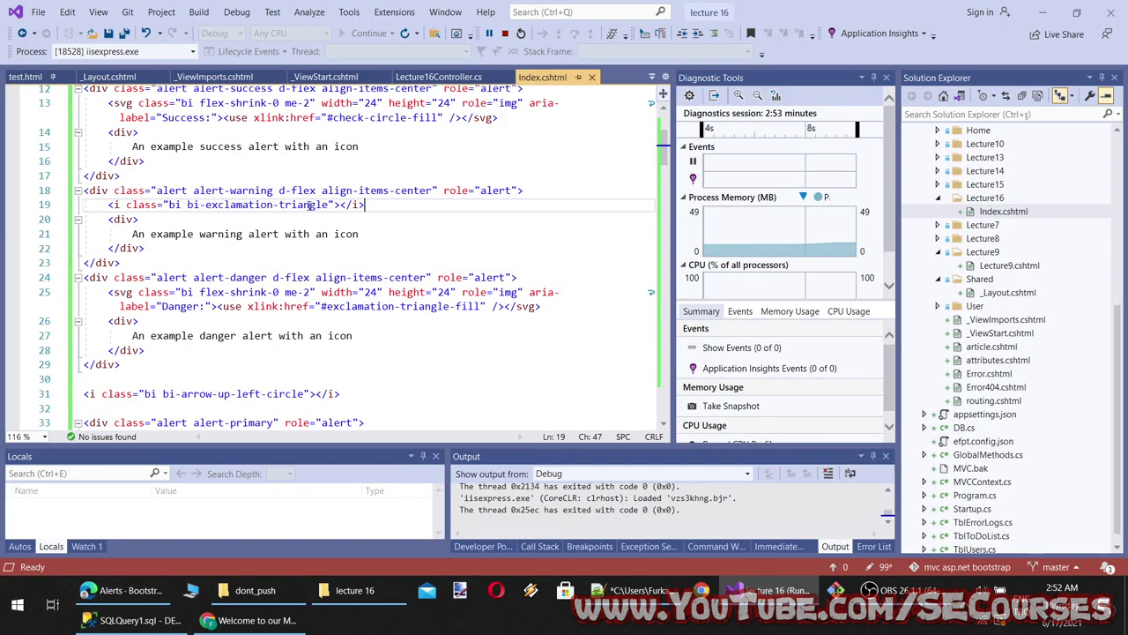
Update the warning icon's class with -fill and me-2, save, and check the reloaded preview
type("-fill")
key("ctrl+s")
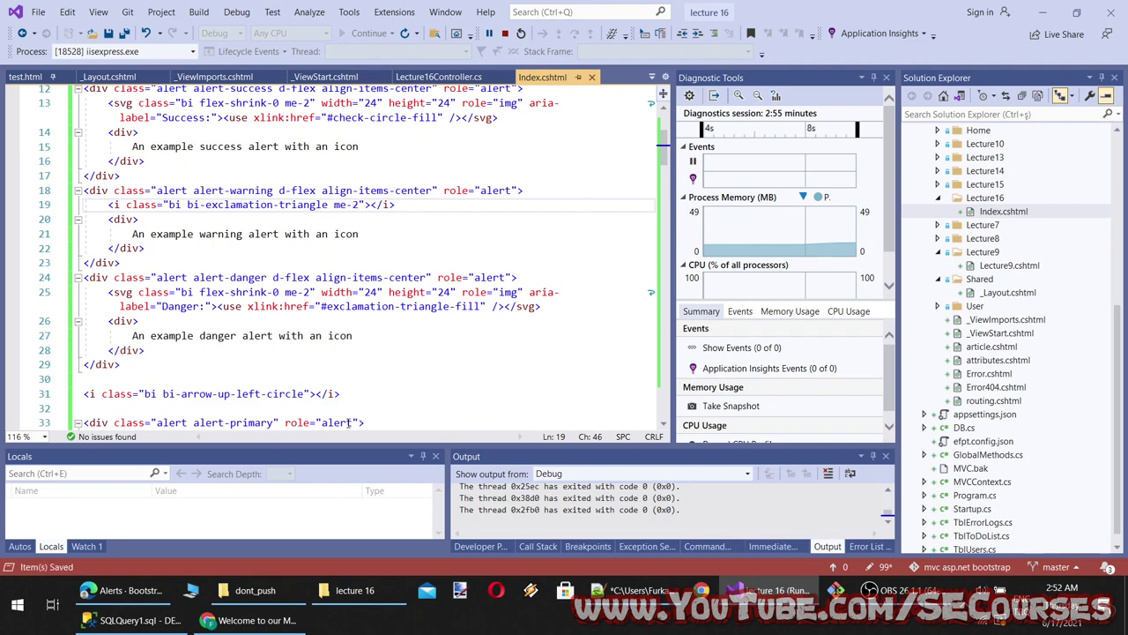
key("alt+Tab")
left_click(64, 39)
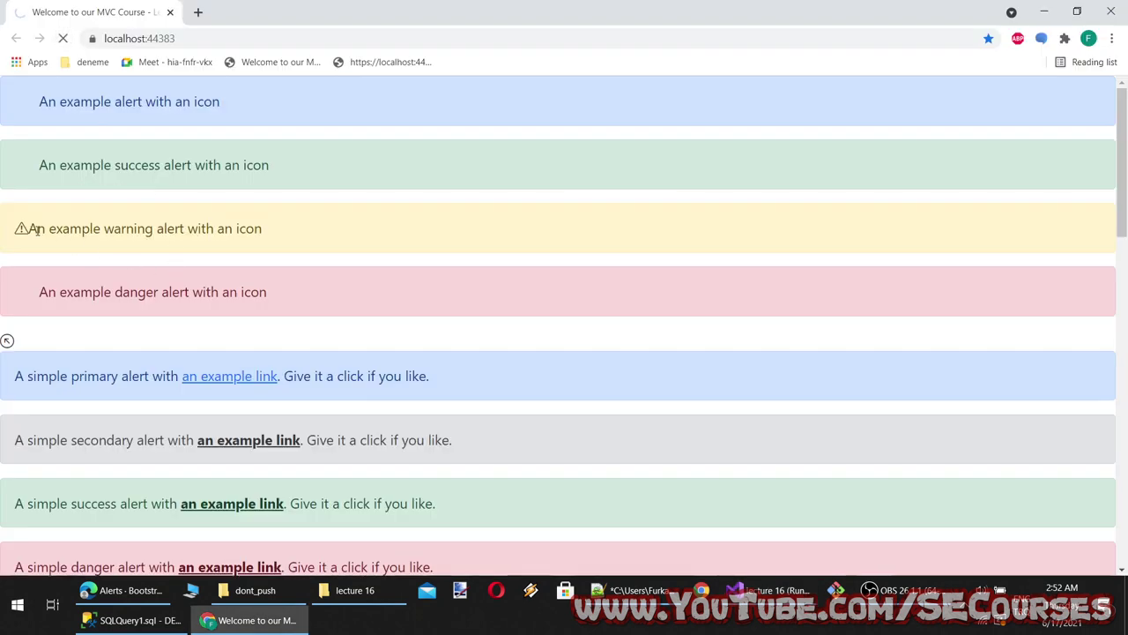
left_click_drag(35, 228, 192, 228)
left_click(309, 246)
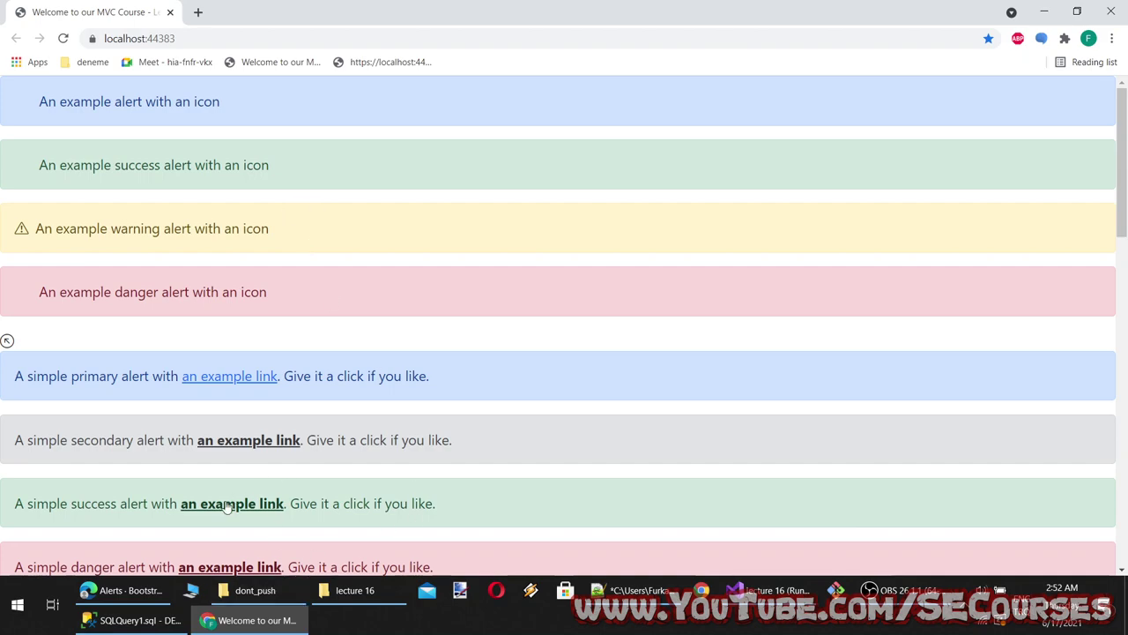
left_click(141, 593)
scroll(419, 467, "up", 3)
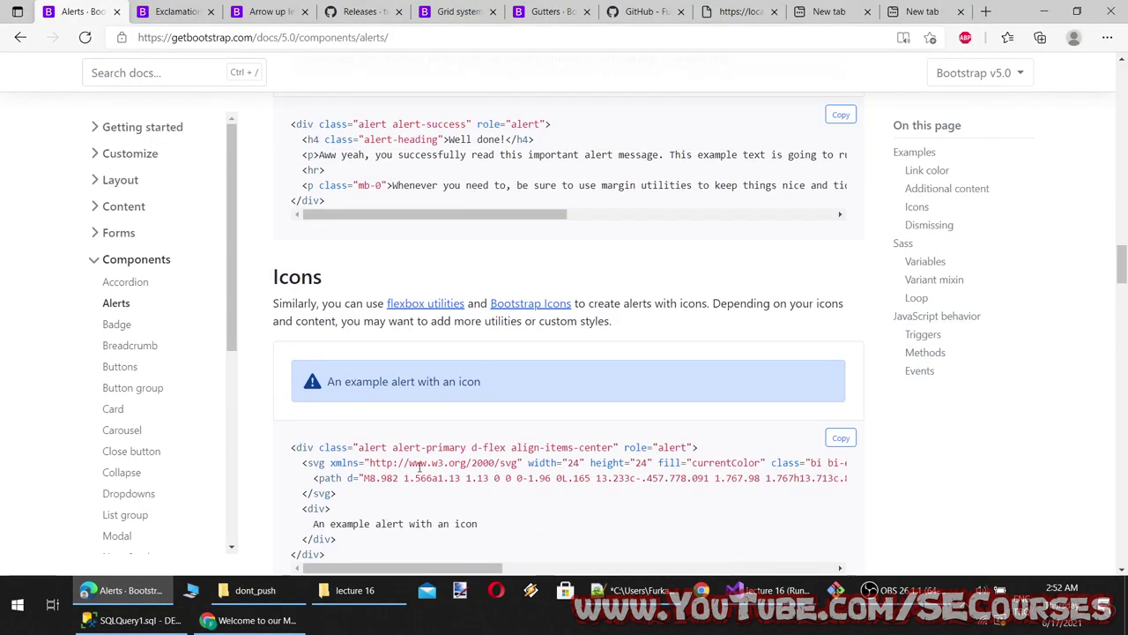
Replace notes line 20 with 'How to load all bootstrap icons from CDN and use them diretly with proper class' and save
scroll(419, 467, "up", 1)
scroll(302, 185, "down", 2)
double_click(298, 169)
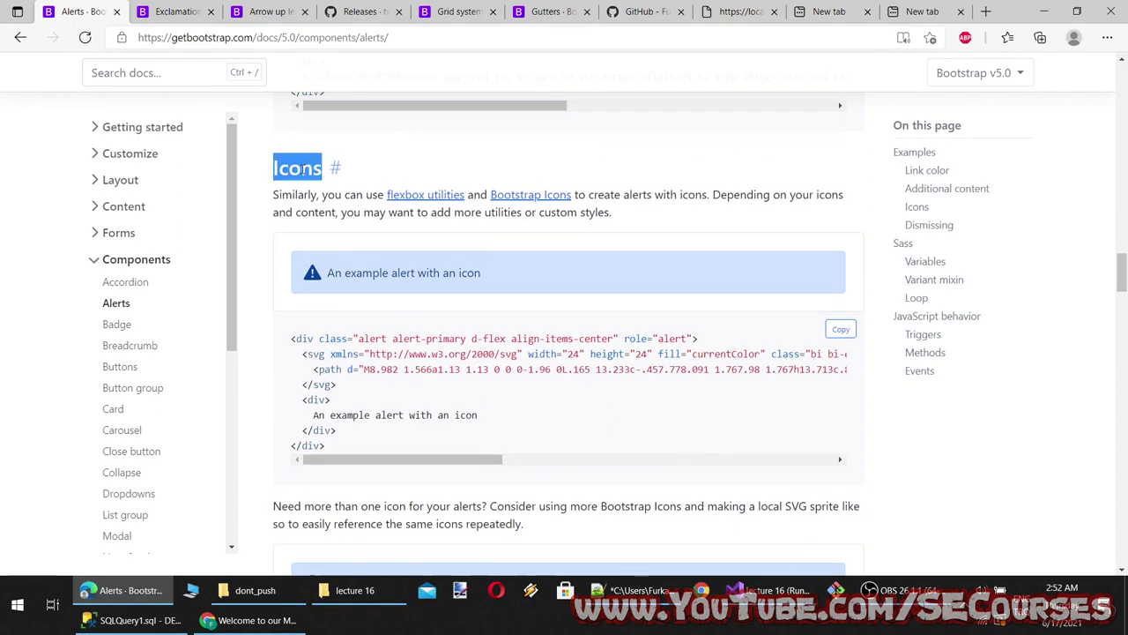
left_click(767, 590)
triple_click(420, 420)
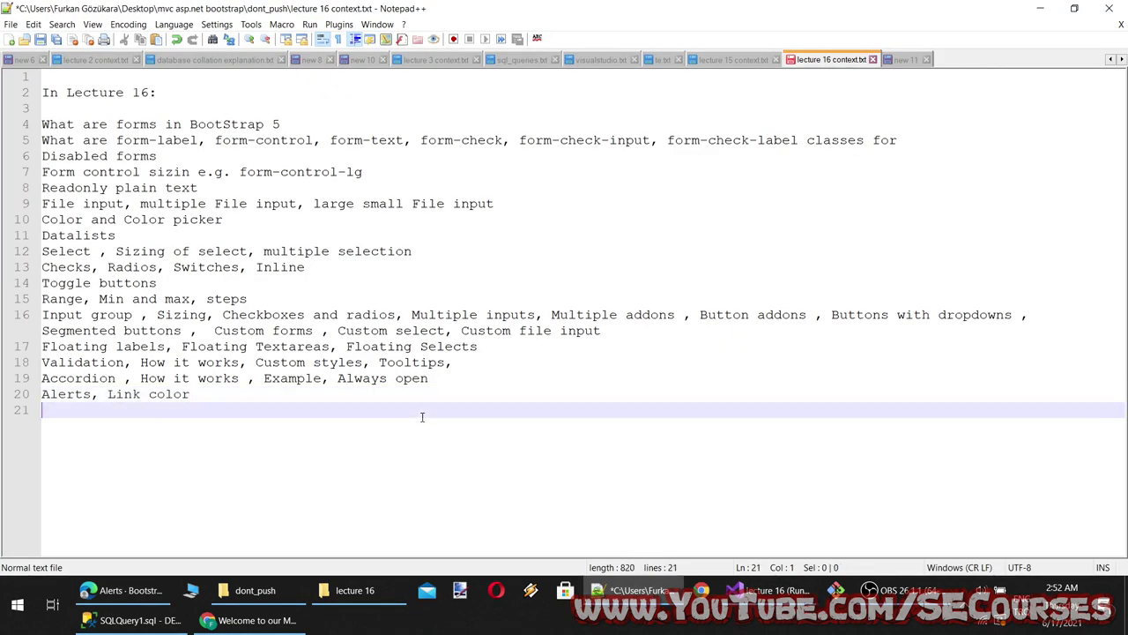
type("how")
type("How to load all icon")
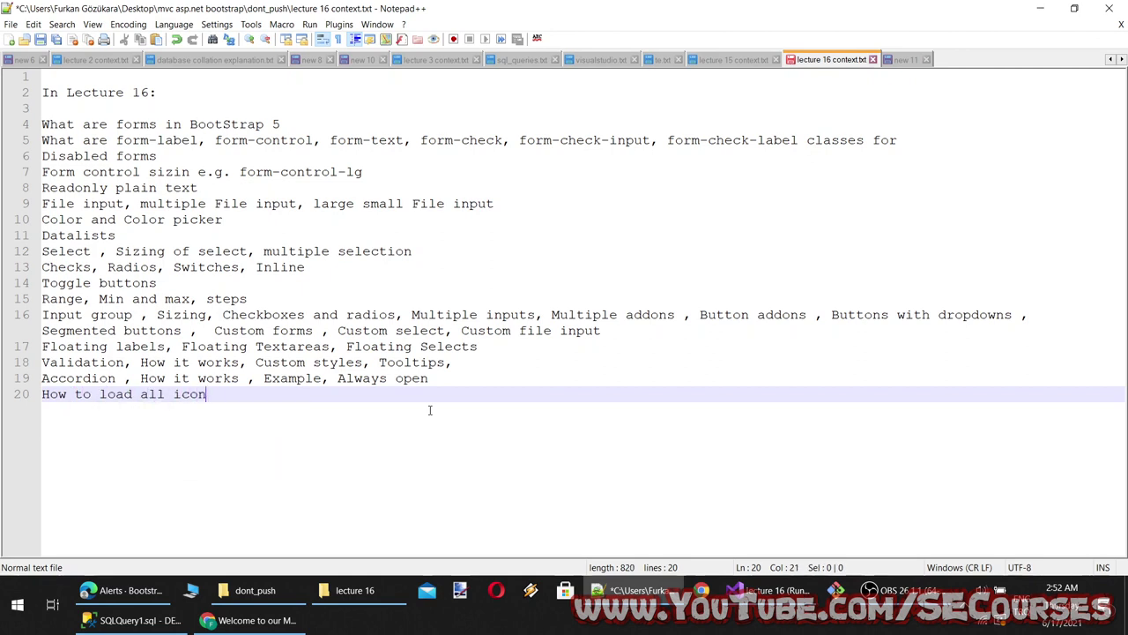
type("s from b")
key("BackSpace")
type("C")
key("BackSpace")
key("BackSpace")
key("BackSpace")
key("BackSpace")
type("bootstrap icons from CDN")
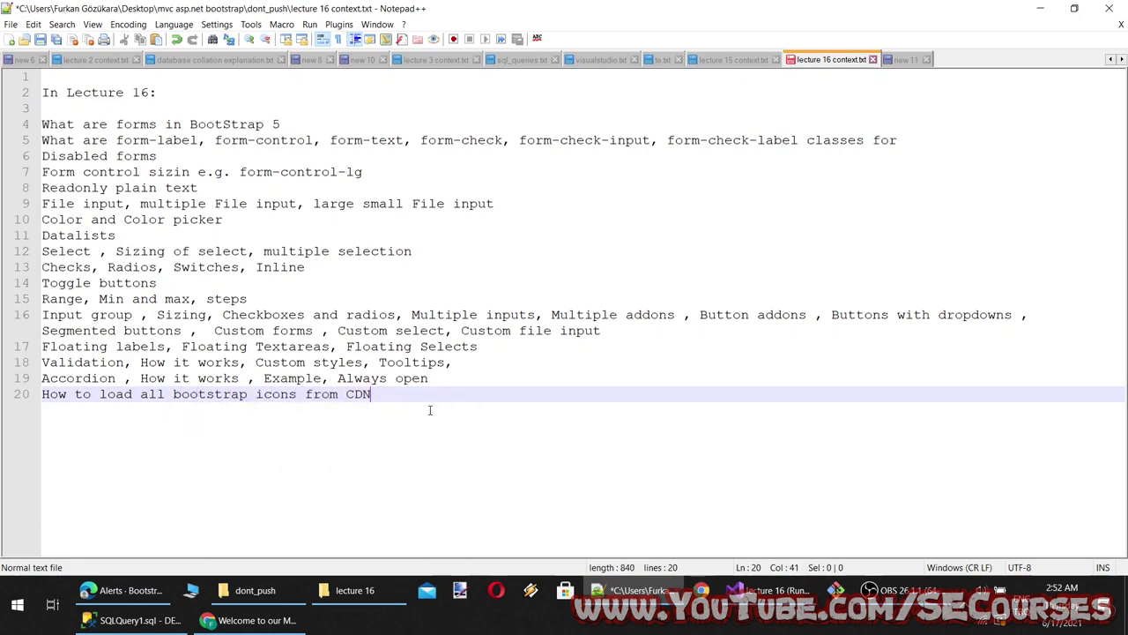
type(" and use them")
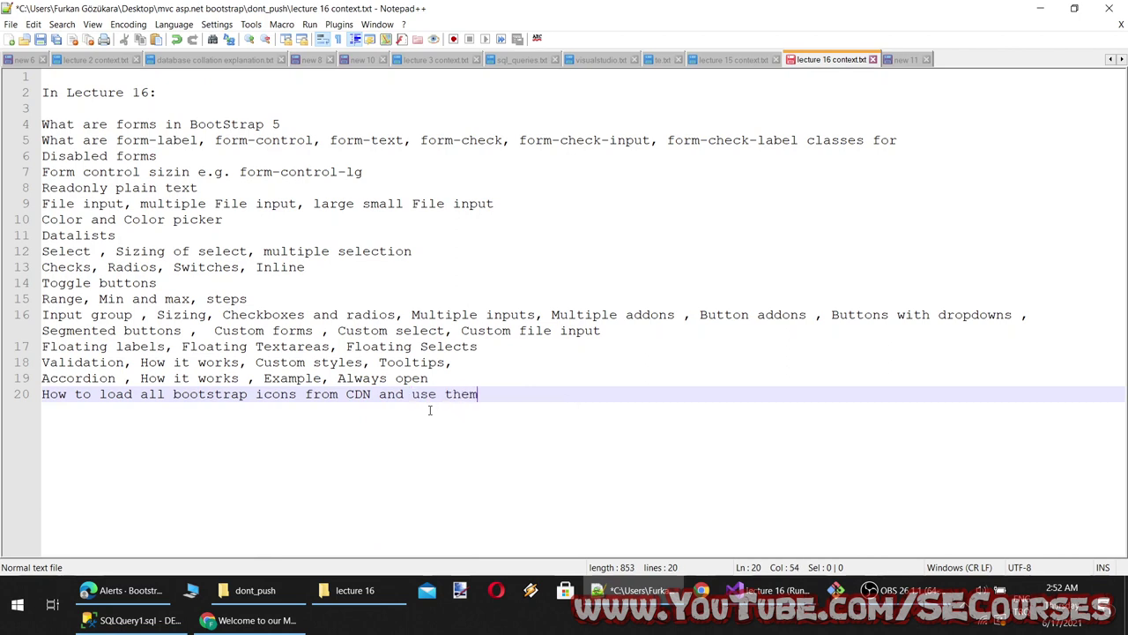
type(" diretly with cl")
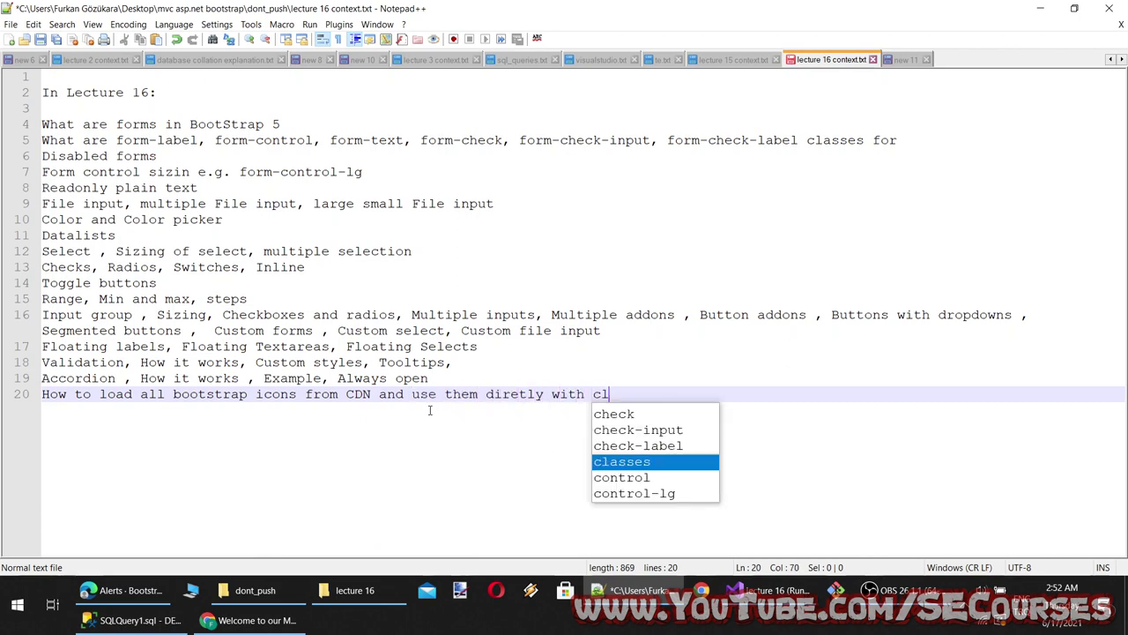
key("BackSpace")
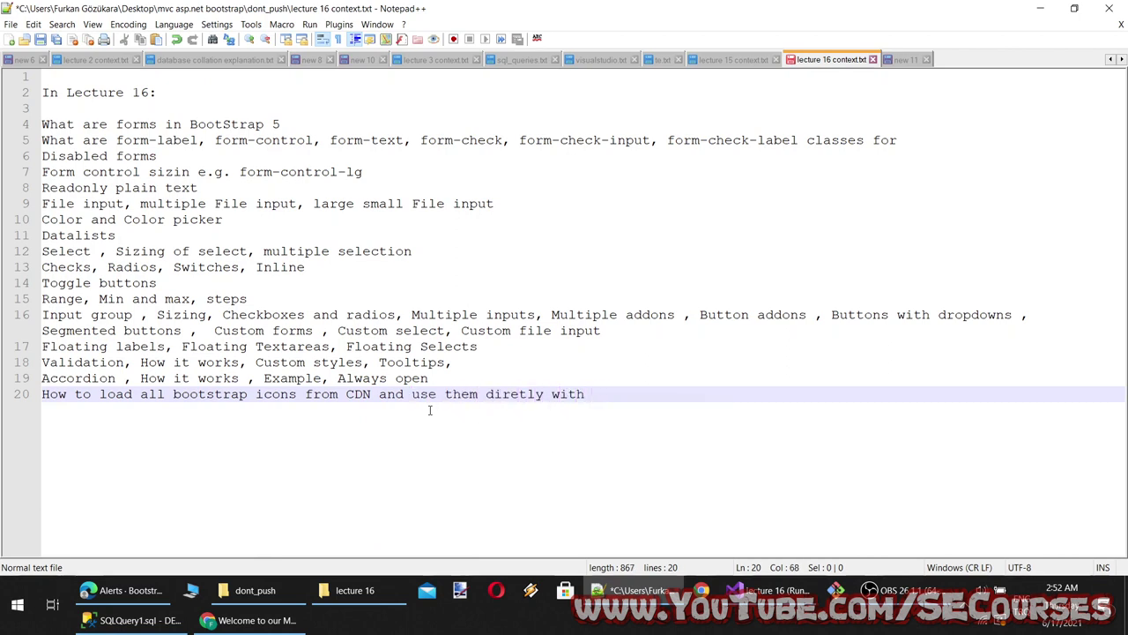
type("proper class name")
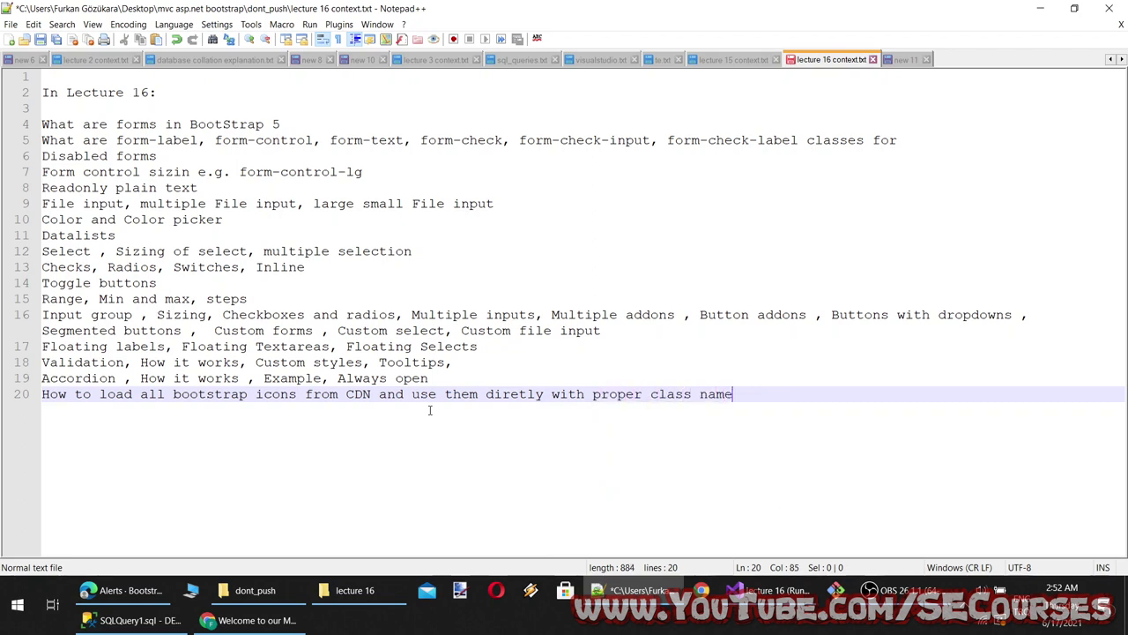
key("ctrl+s")
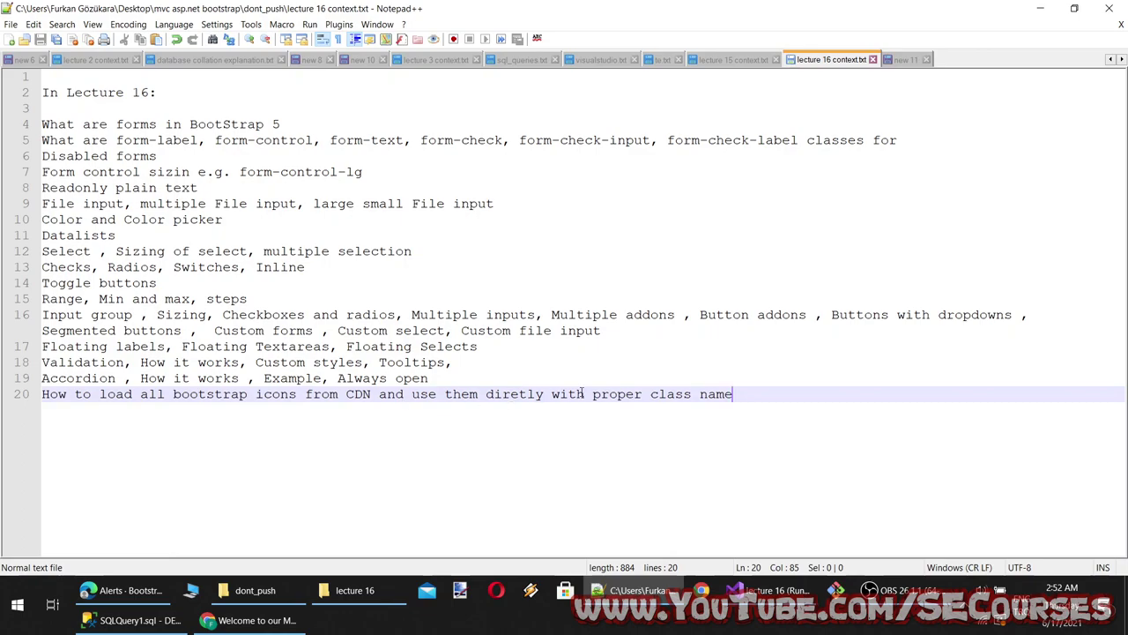
Scroll the Alerts docs to the Dismissing section, select its heading, and go back to the notes
left_click(124, 590)
scroll(498, 300, "up", 3)
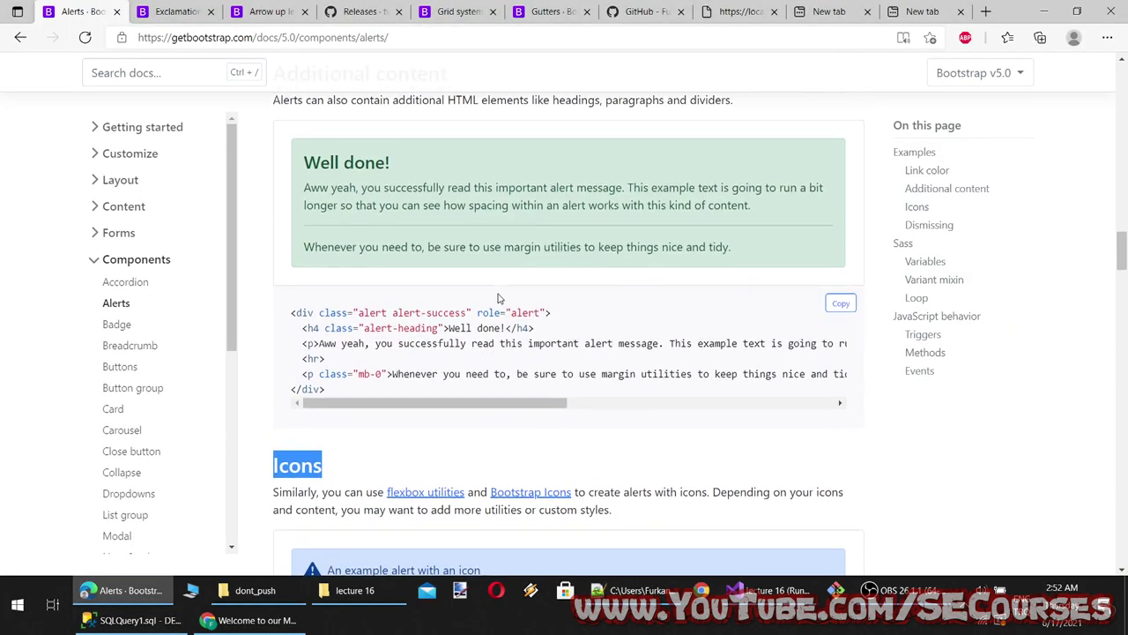
scroll(498, 300, "up", 15)
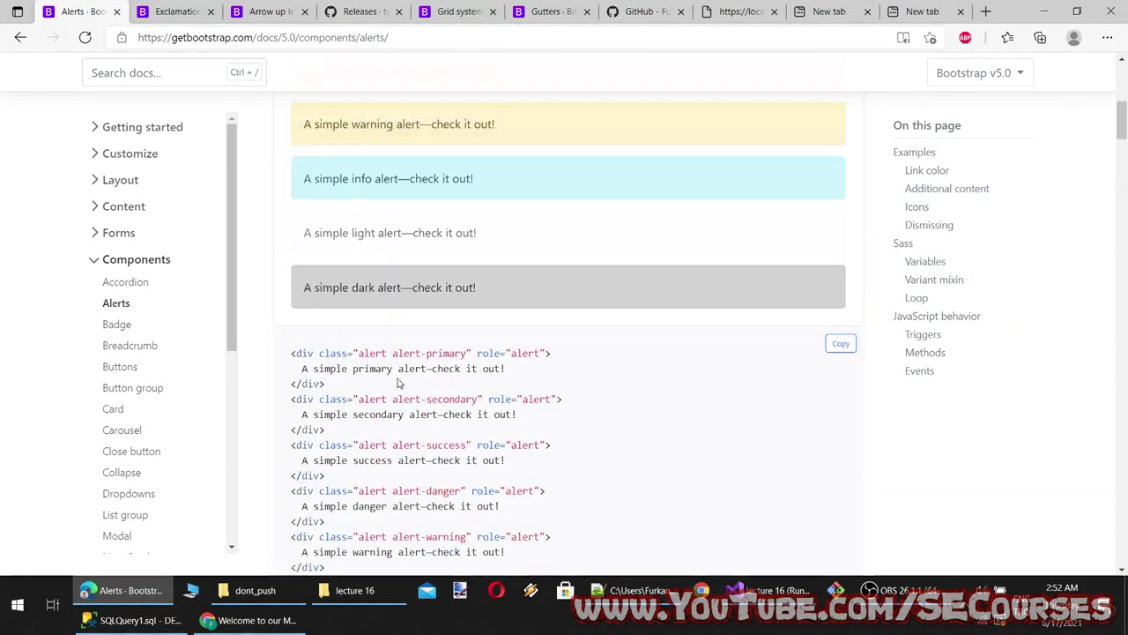
scroll(401, 415, "up", 5)
scroll(403, 431, "down", 15)
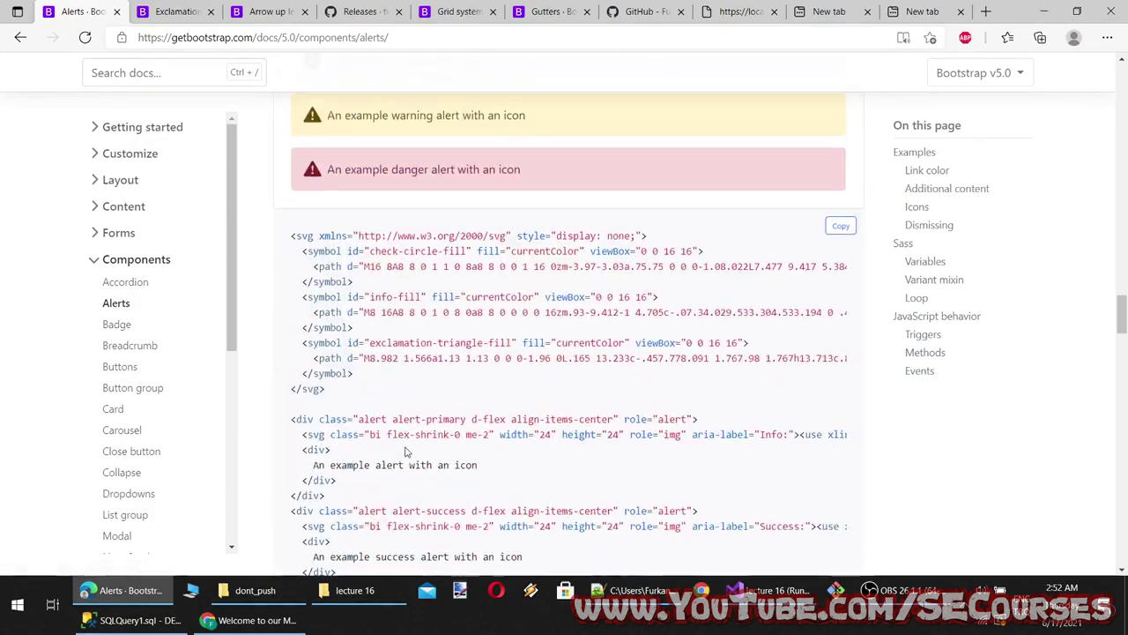
scroll(406, 452, "down", 10)
scroll(407, 449, "up", 6)
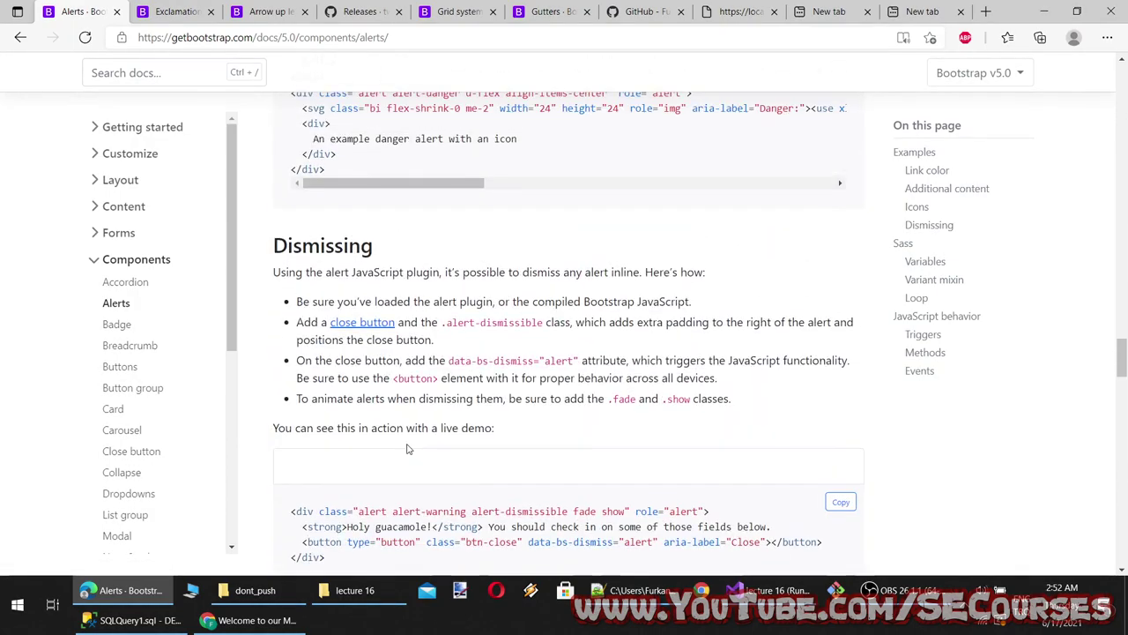
scroll(574, 445, "down", 15)
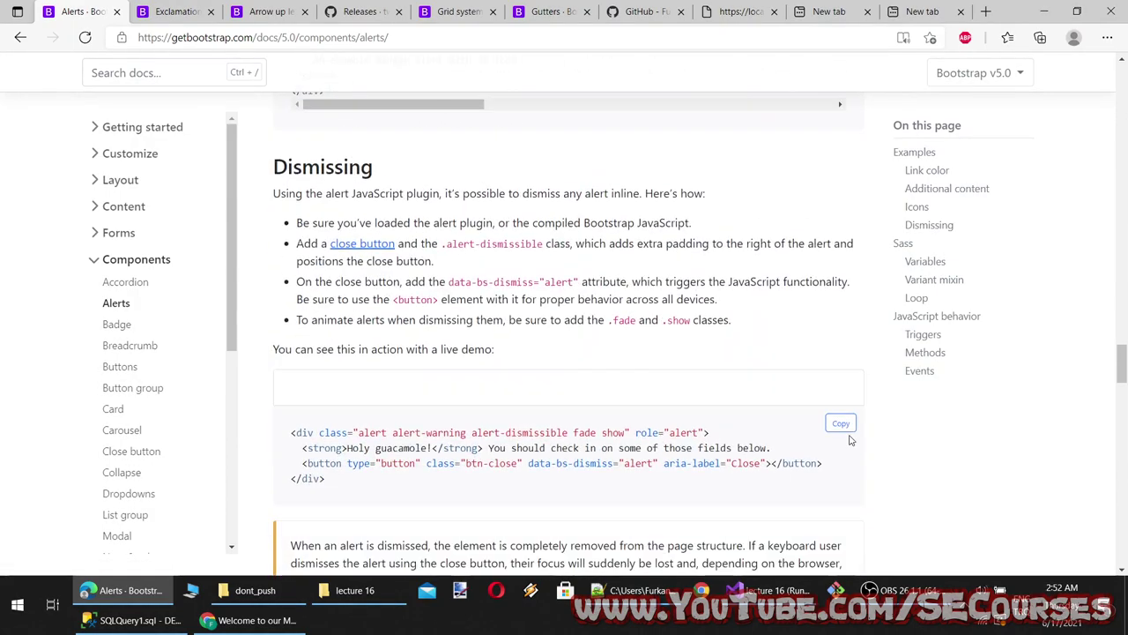
scroll(487, 433, "up", 14)
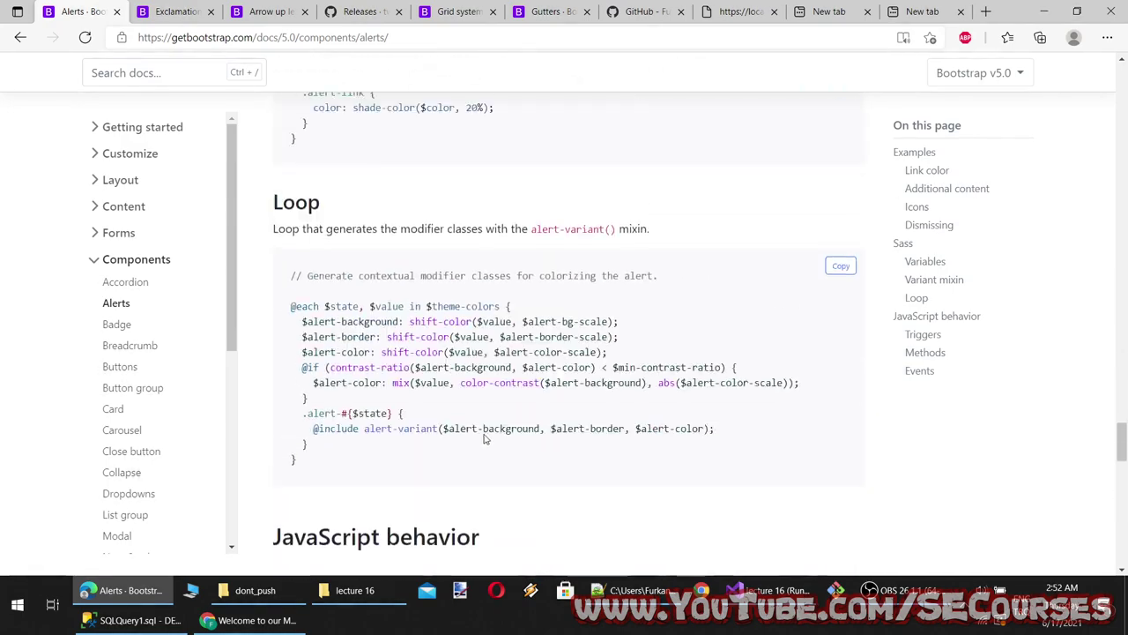
scroll(318, 286, "up", 3)
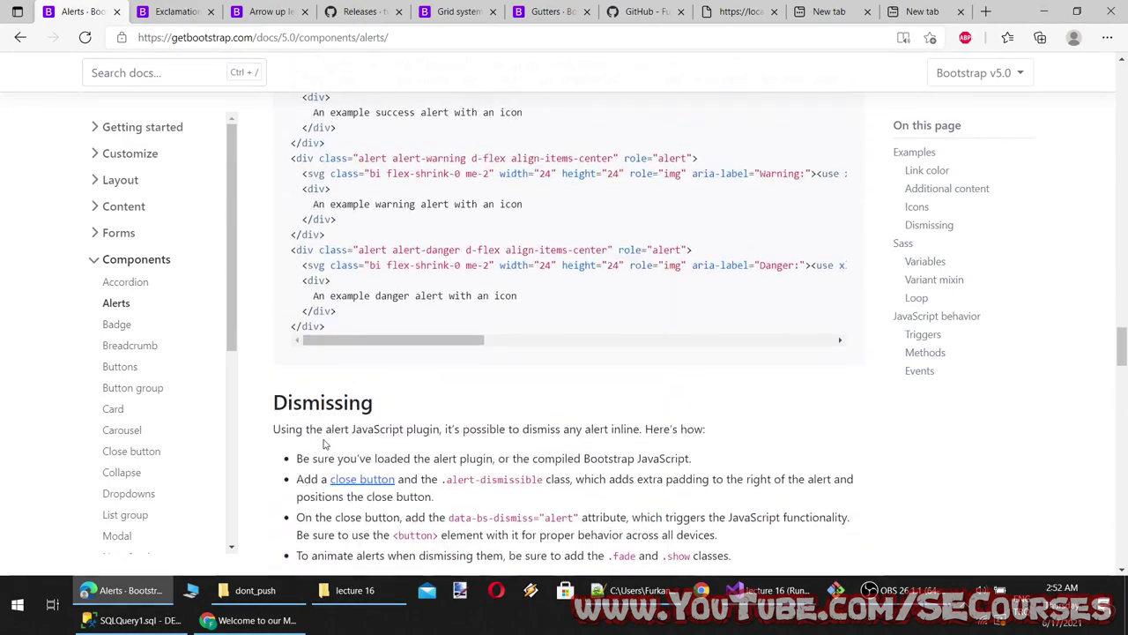
double_click(306, 403)
key("ctrl+c")
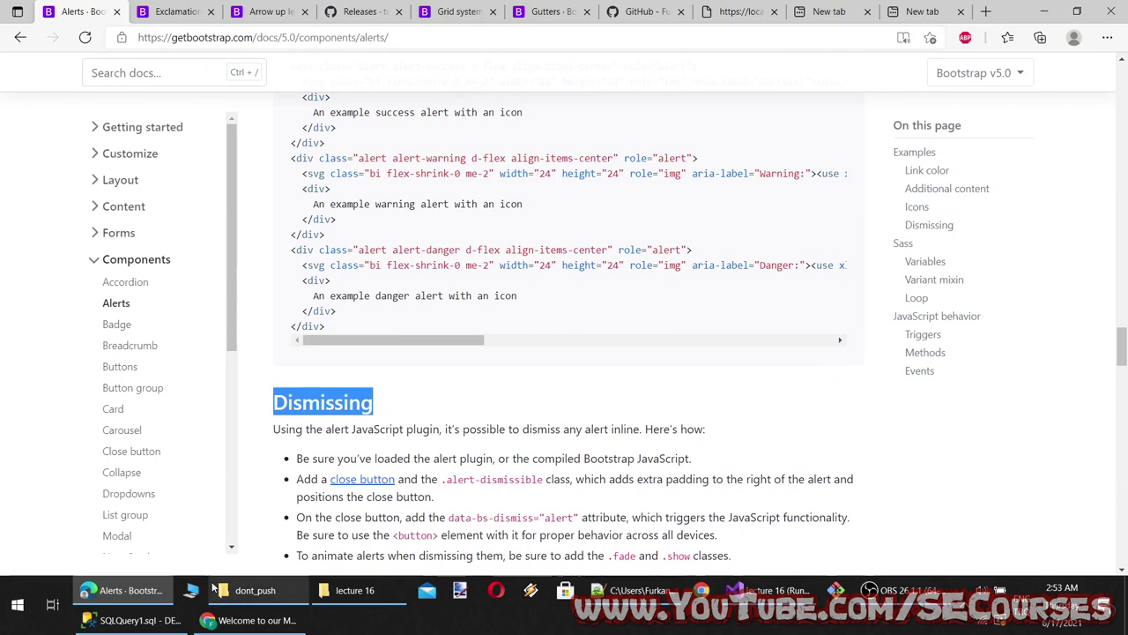
left_click(775, 589)
left_click(634, 590)
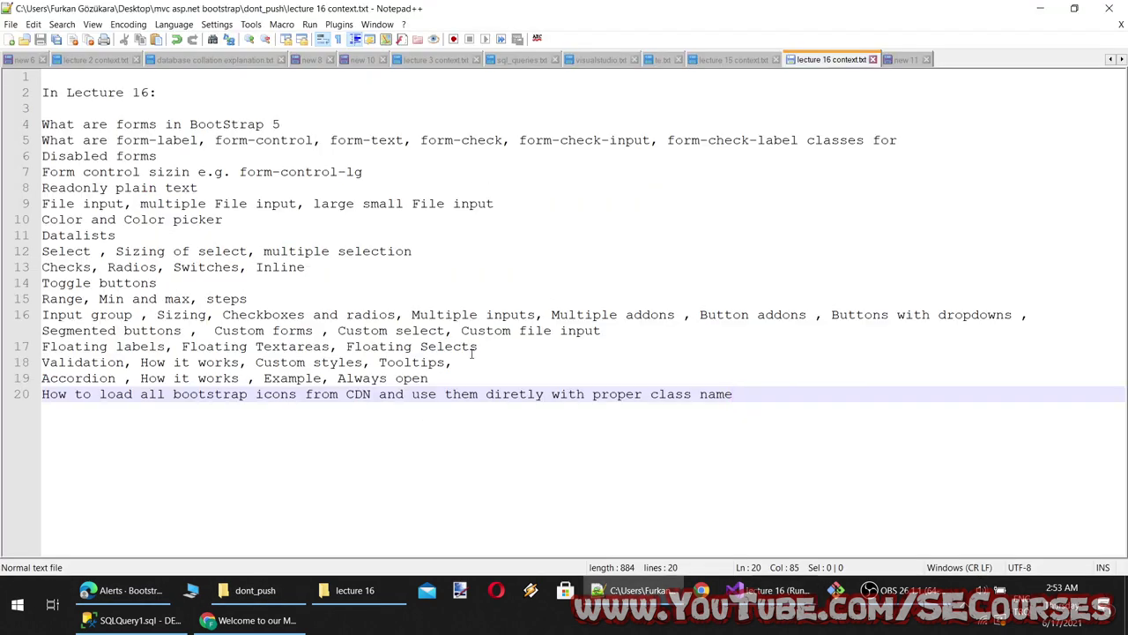
Add a 'Dismissing alerts' line to the notes and open the Bootstrap Badge docs page
key("Return")
key("ctrl+v")
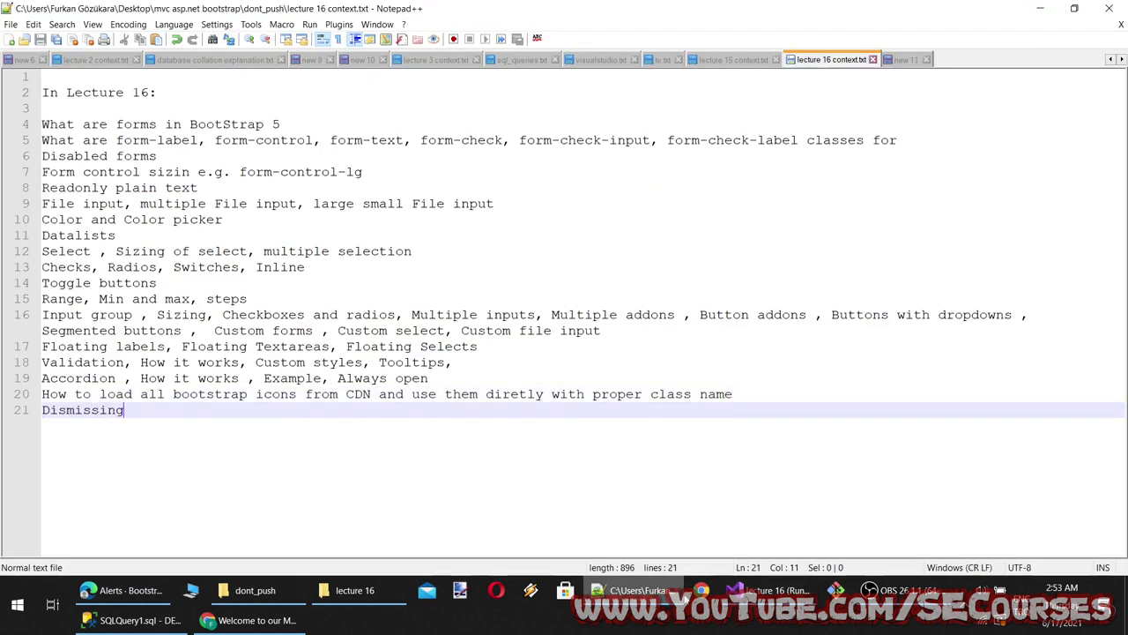
left_click(764, 590)
left_click(124, 589)
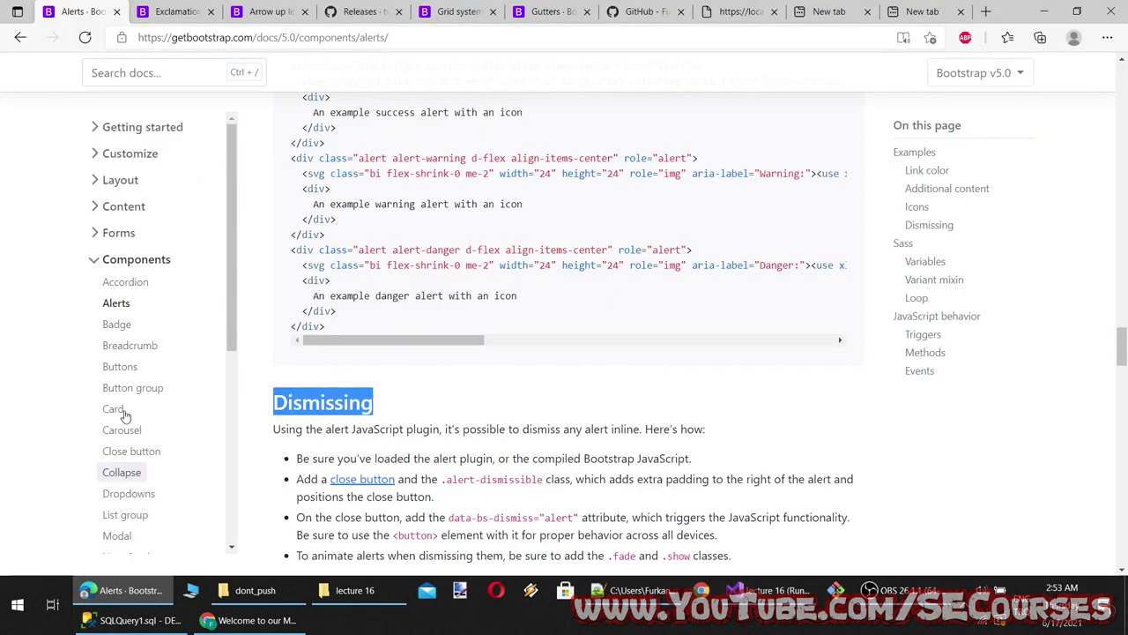
scroll(113, 344, "down", 3)
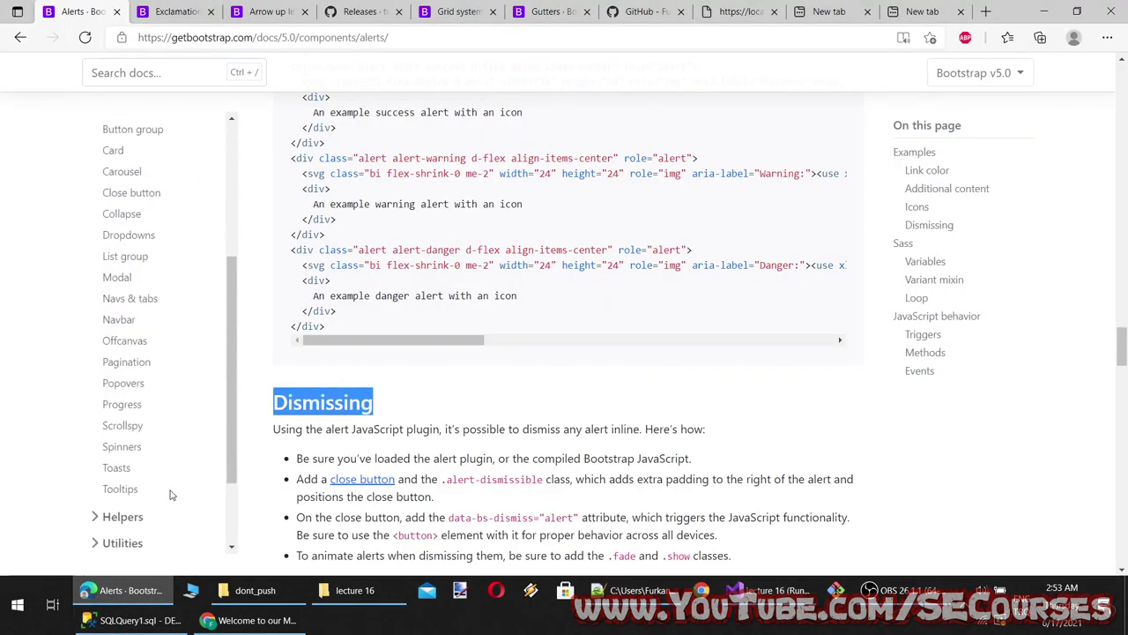
scroll(170, 489, "up", 2)
left_click(136, 265)
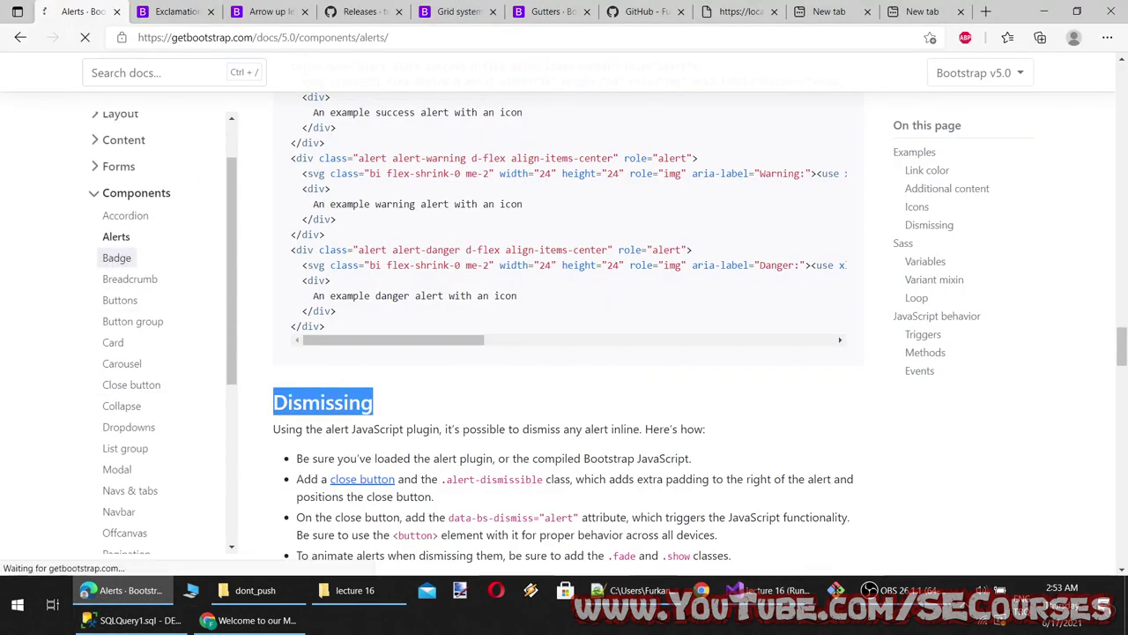
key("alt+Tab")
type("alerts")
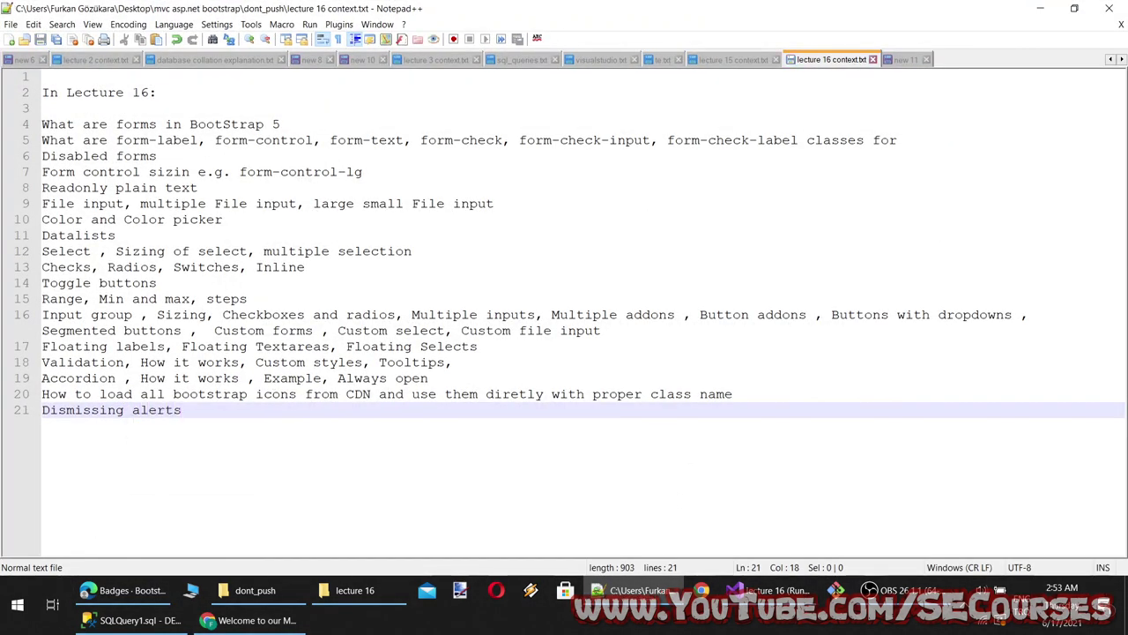
key("alt+Tab")
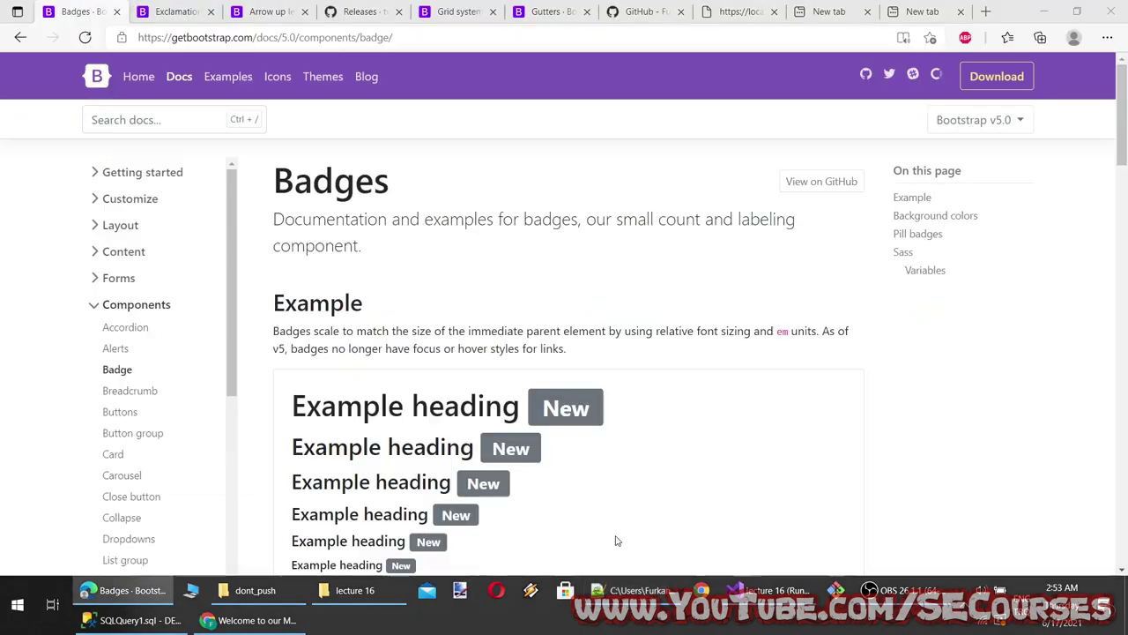
Close all Edge tabs to the right of the Badges page
right_click(63, 7)
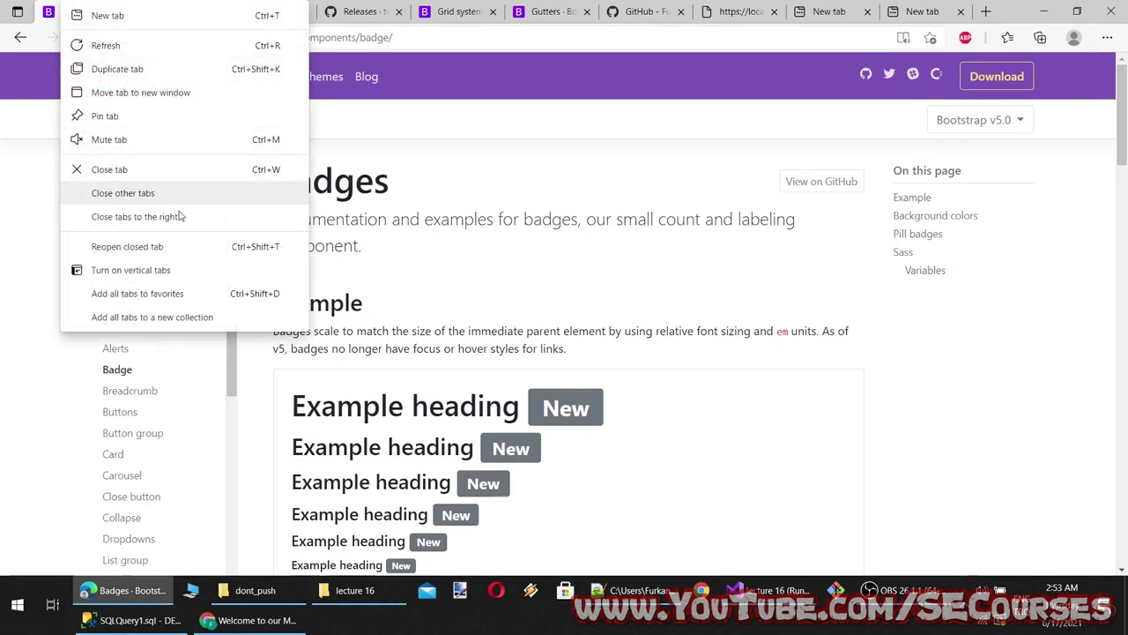
left_click(225, 219)
left_click(919, 599)
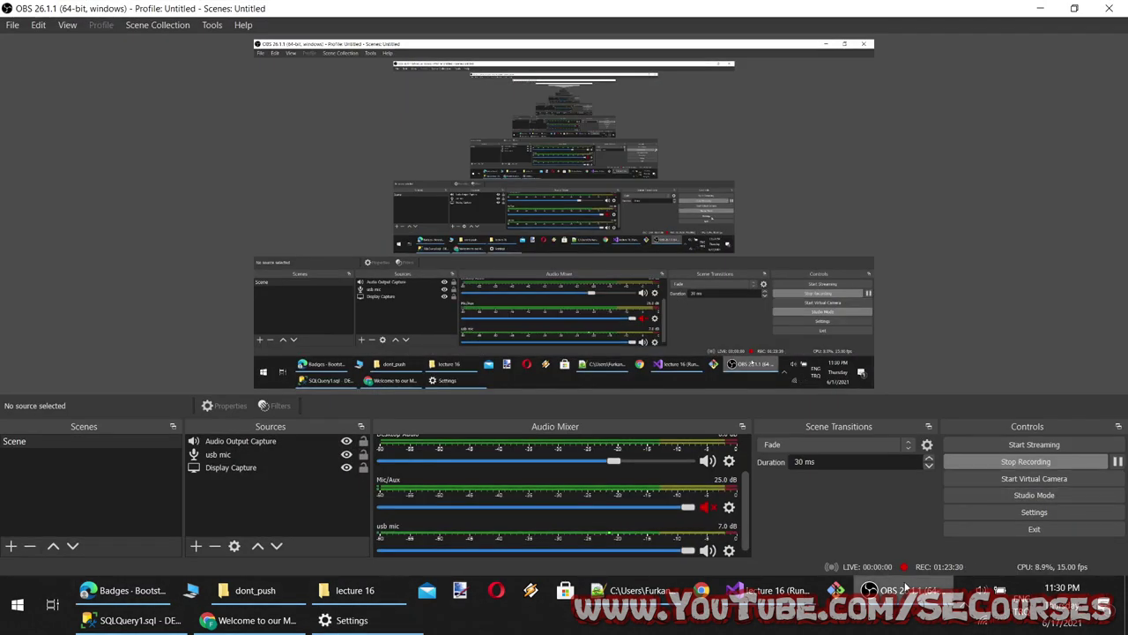
left_click(1040, 8)
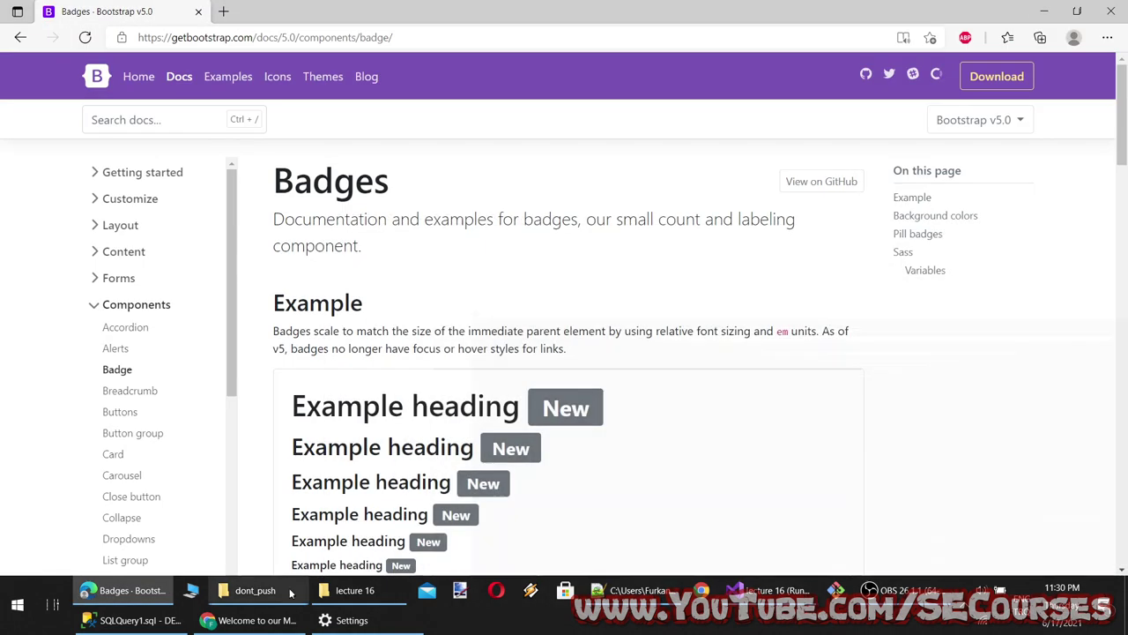
Start Read aloud from the first letter of the Badges Example paragraph
left_click_drag(274, 180, 282, 181)
left_click(357, 218)
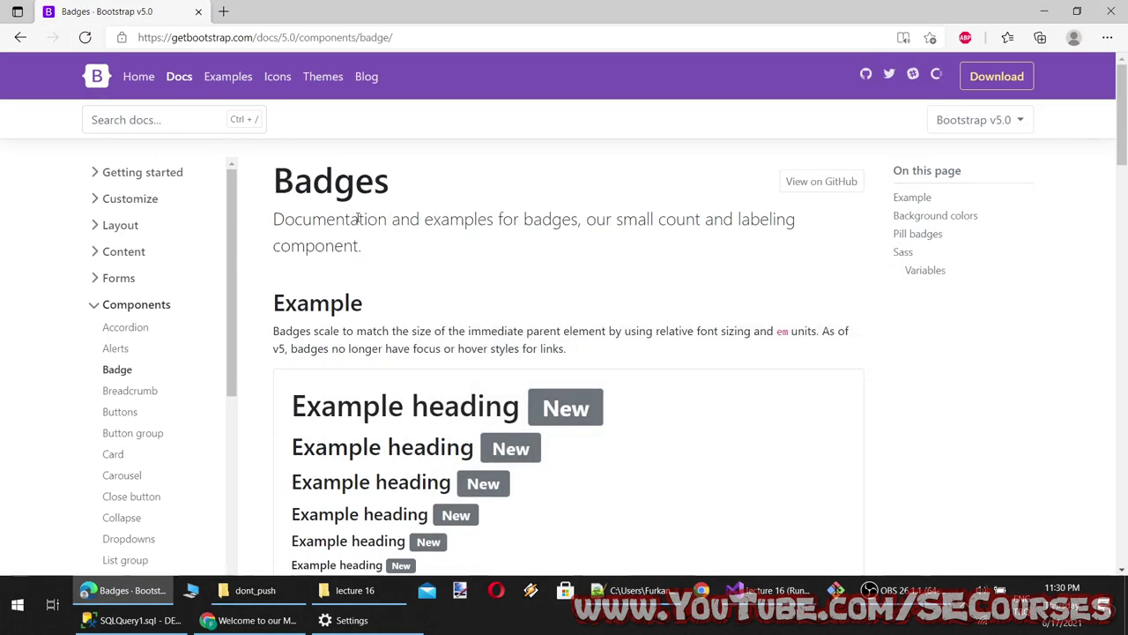
scroll(433, 279, "down", 2)
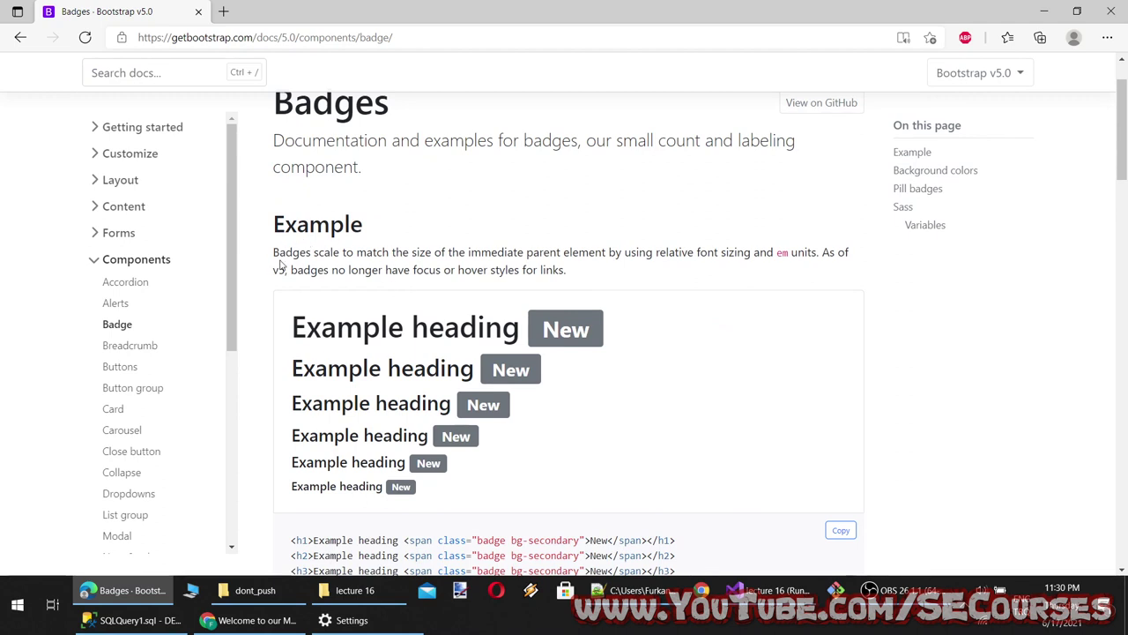
right_click(281, 254)
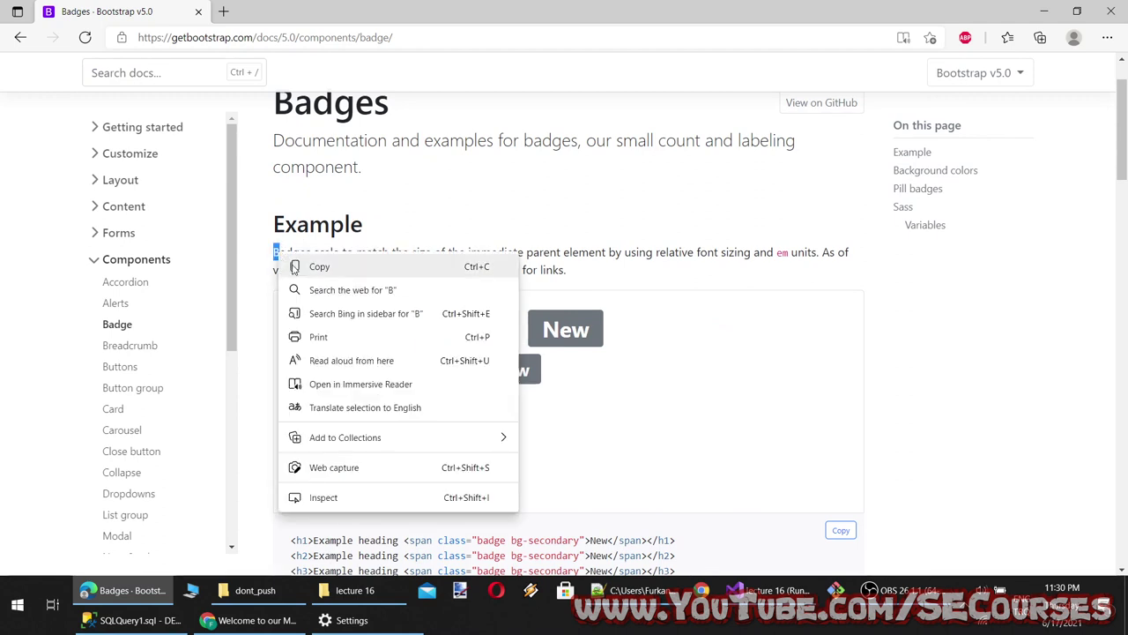
left_click(352, 359)
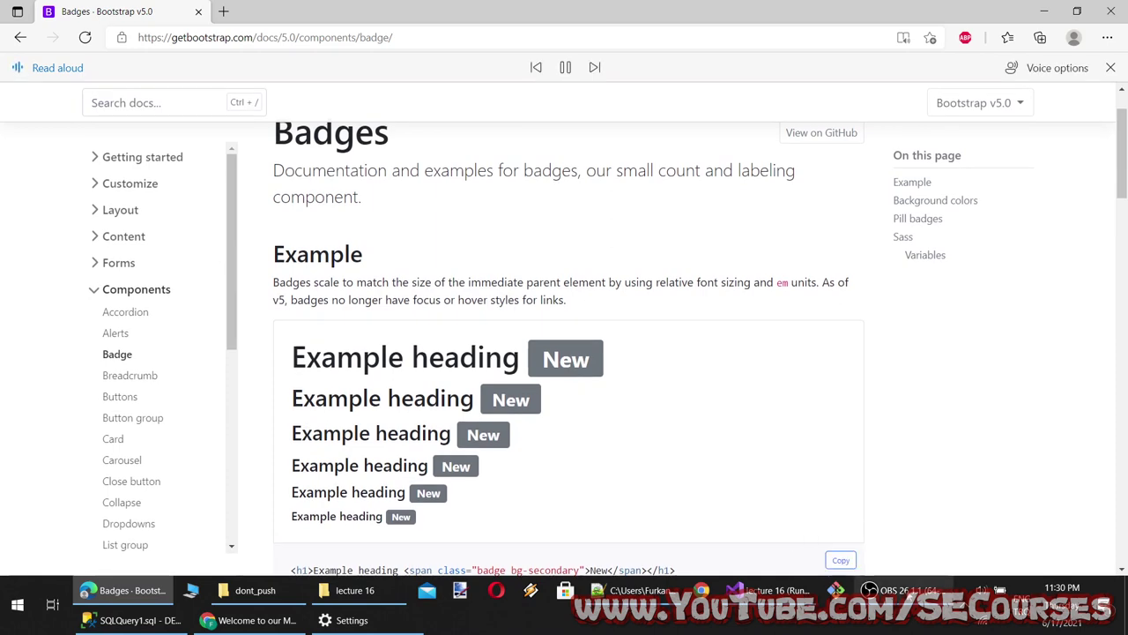
left_click(917, 599)
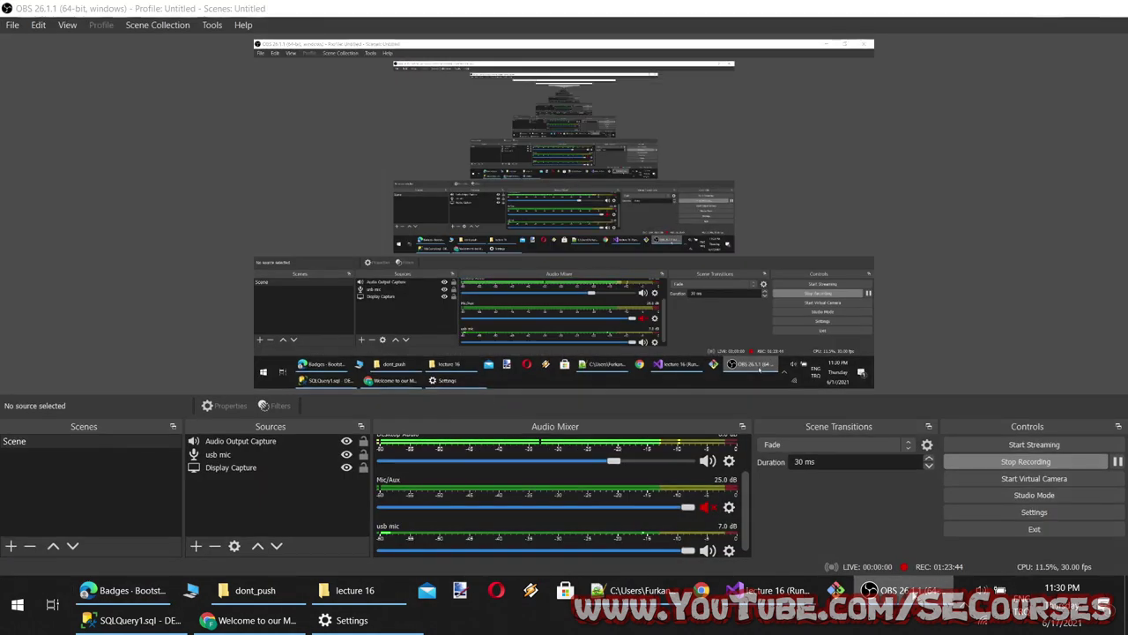
left_click(917, 600)
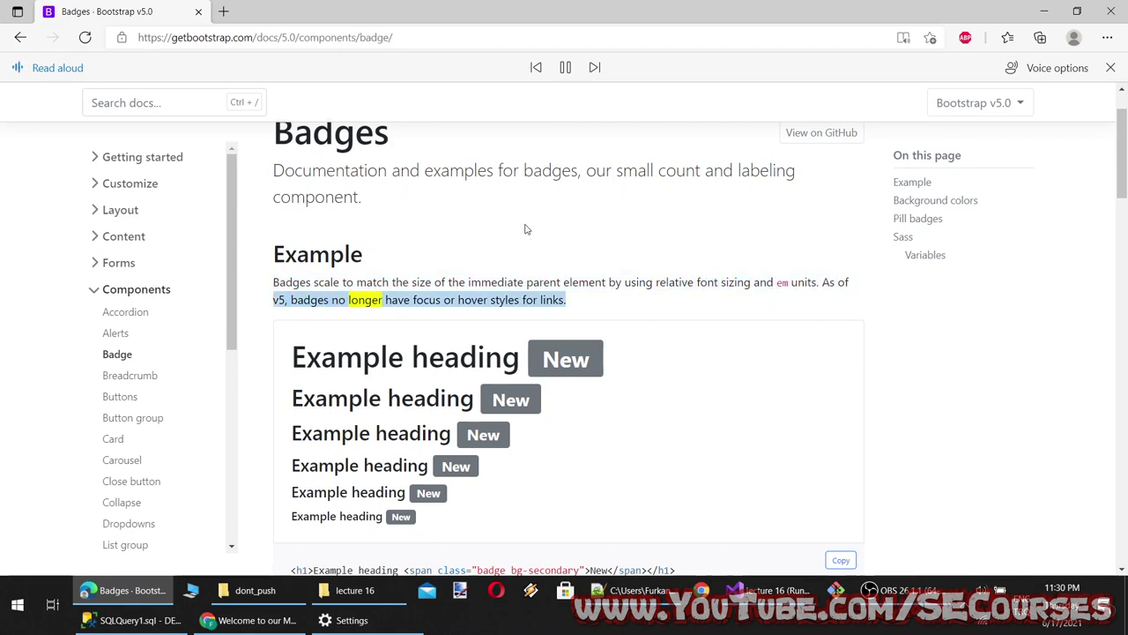
Pause the read-aloud narration and skim the Badges docs introduction
scroll(525, 252, "down", 1)
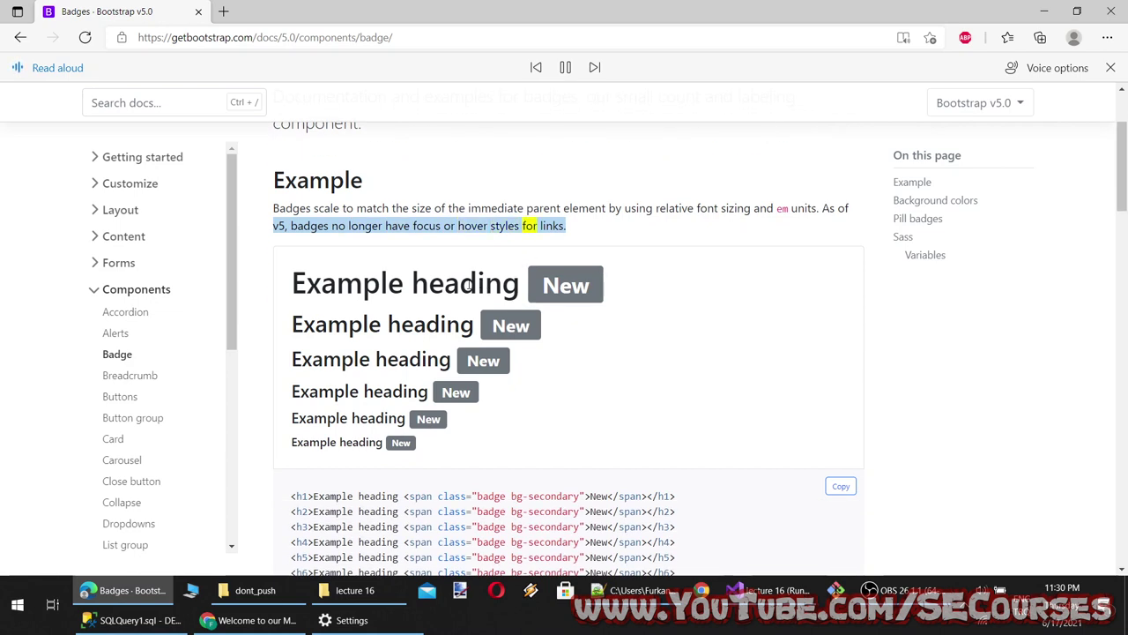
left_click_drag(362, 284, 590, 287)
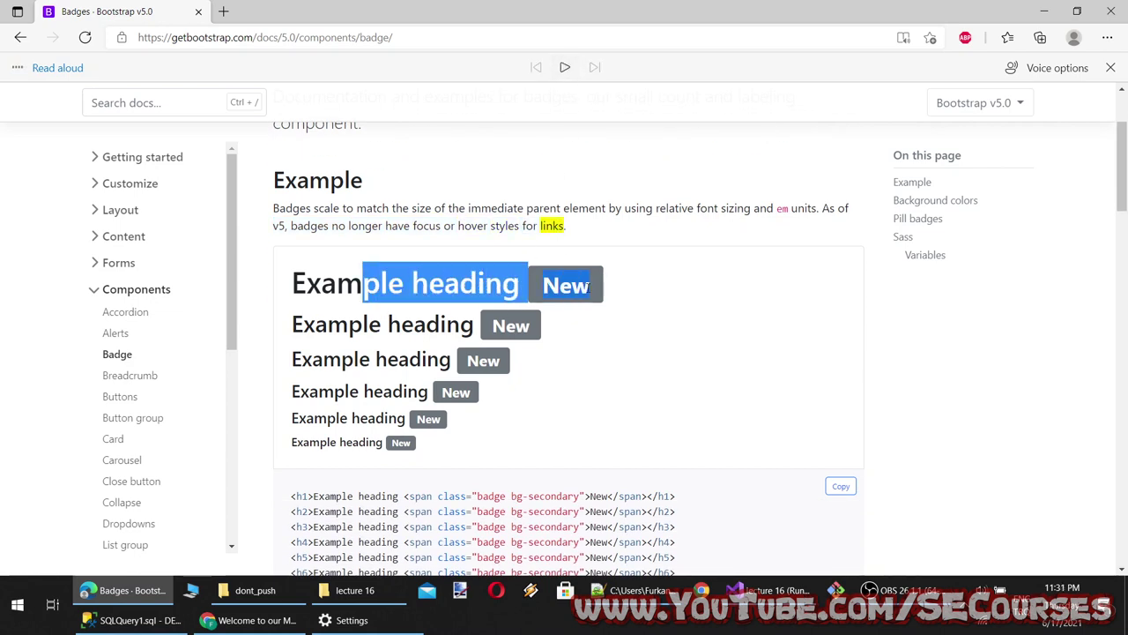
left_click(589, 288)
scroll(403, 343, "down", 2)
scroll(419, 333, "up", 2)
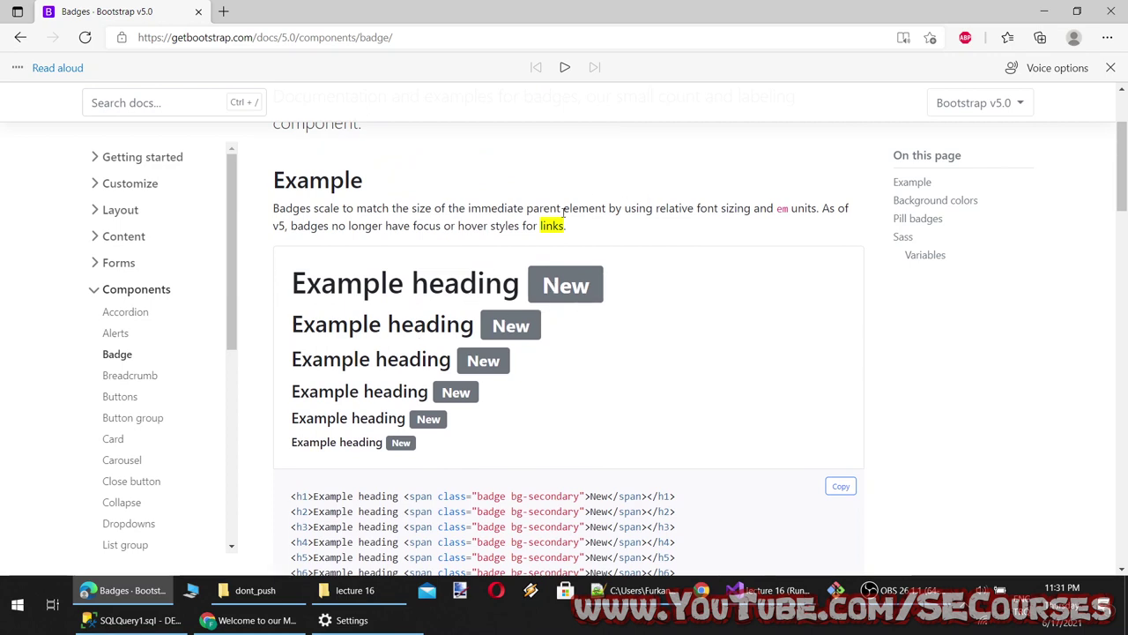
double_click(492, 212)
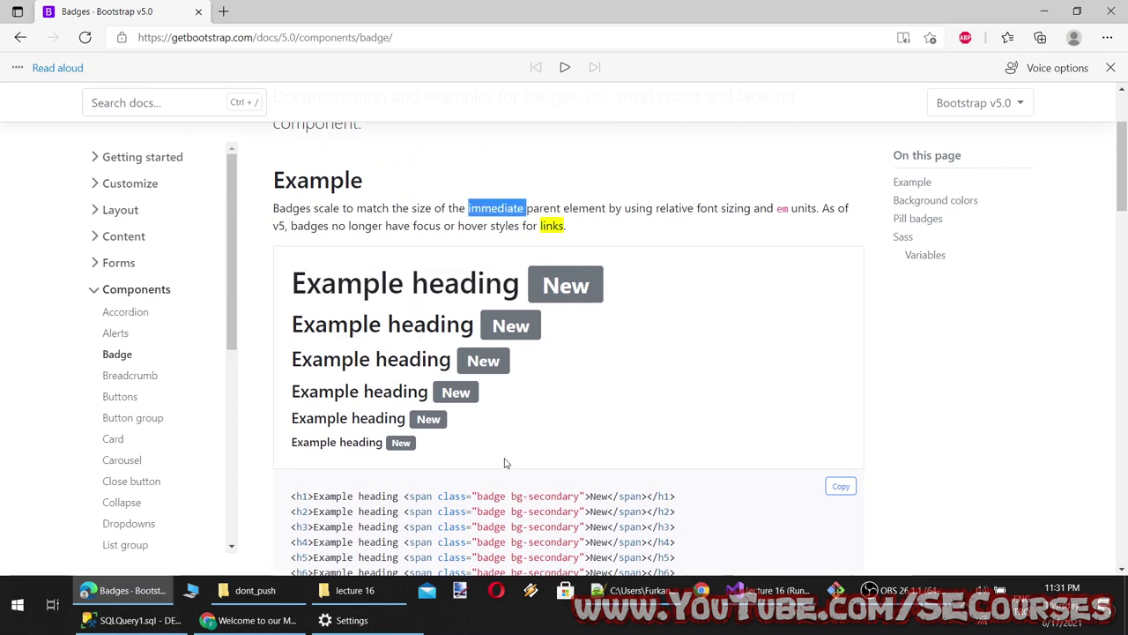
scroll(505, 463, "down", 1)
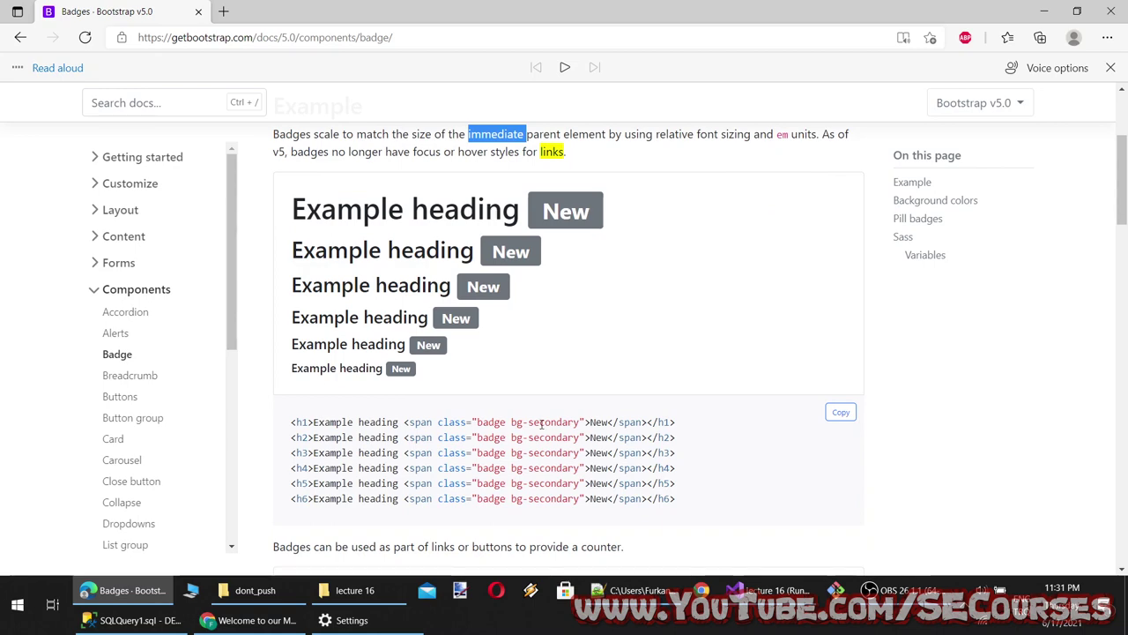
Try the Notifications badge button and copy its example code for Visual Studio
left_click_drag(306, 423, 338, 424)
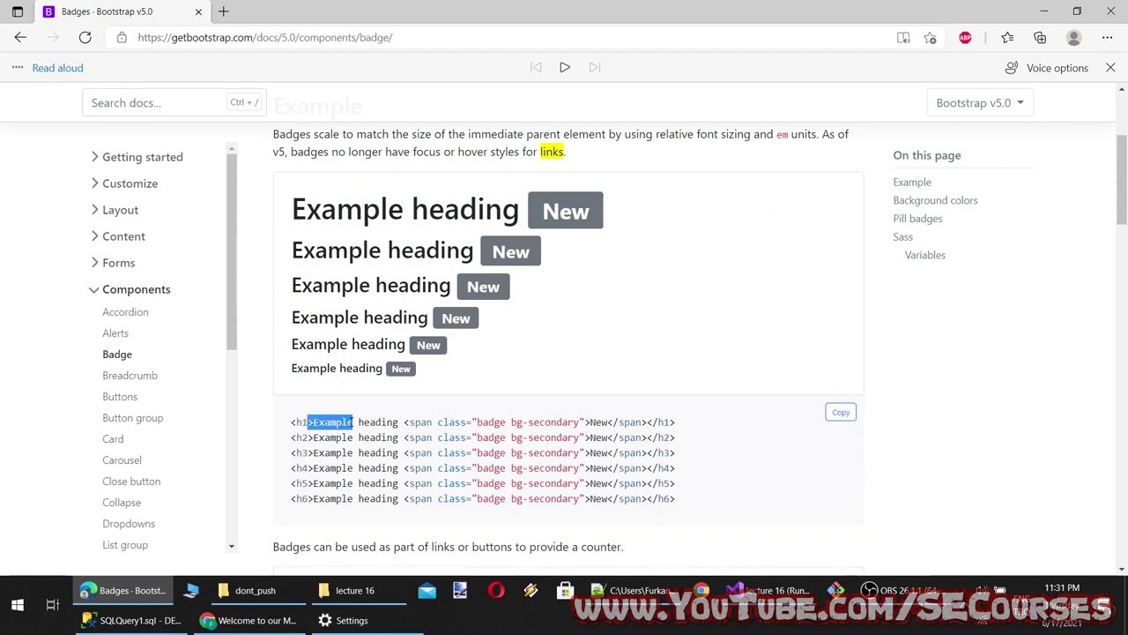
scroll(445, 427, "down", 5)
scroll(368, 305, "up", 1)
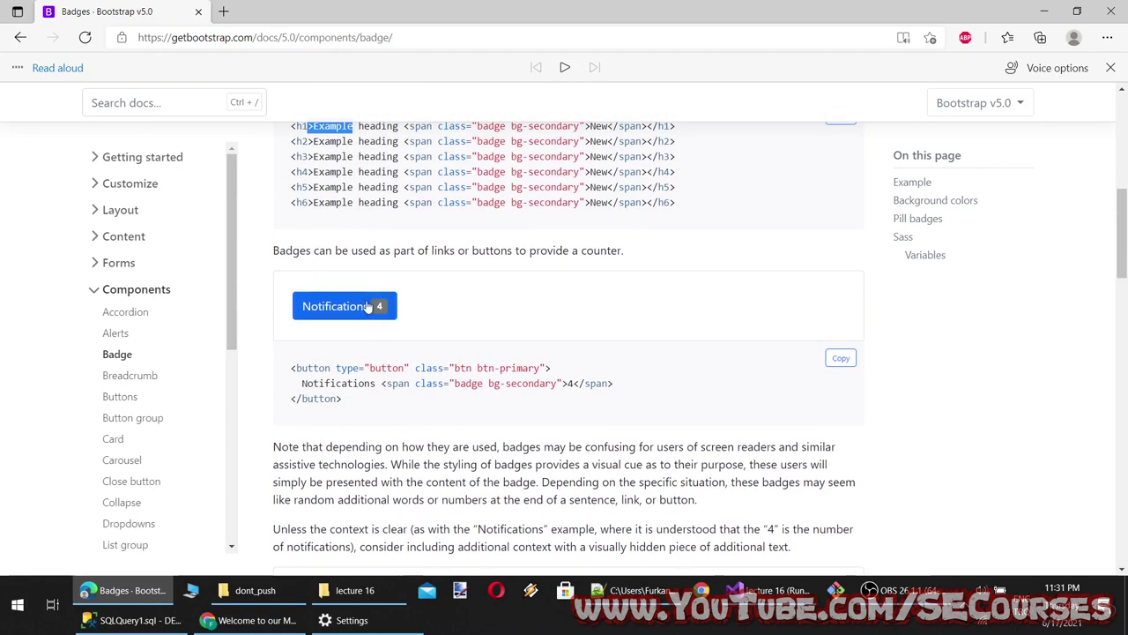
left_click(369, 306)
scroll(384, 426, "up", 1)
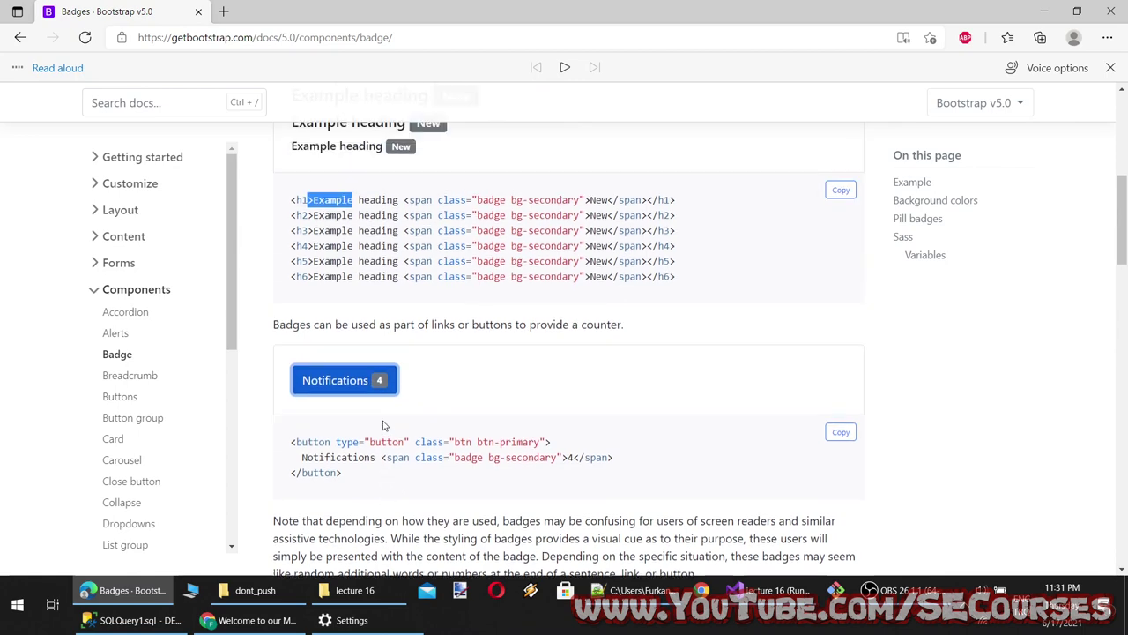
left_click_drag(384, 479, 269, 441)
key("ctrl+c")
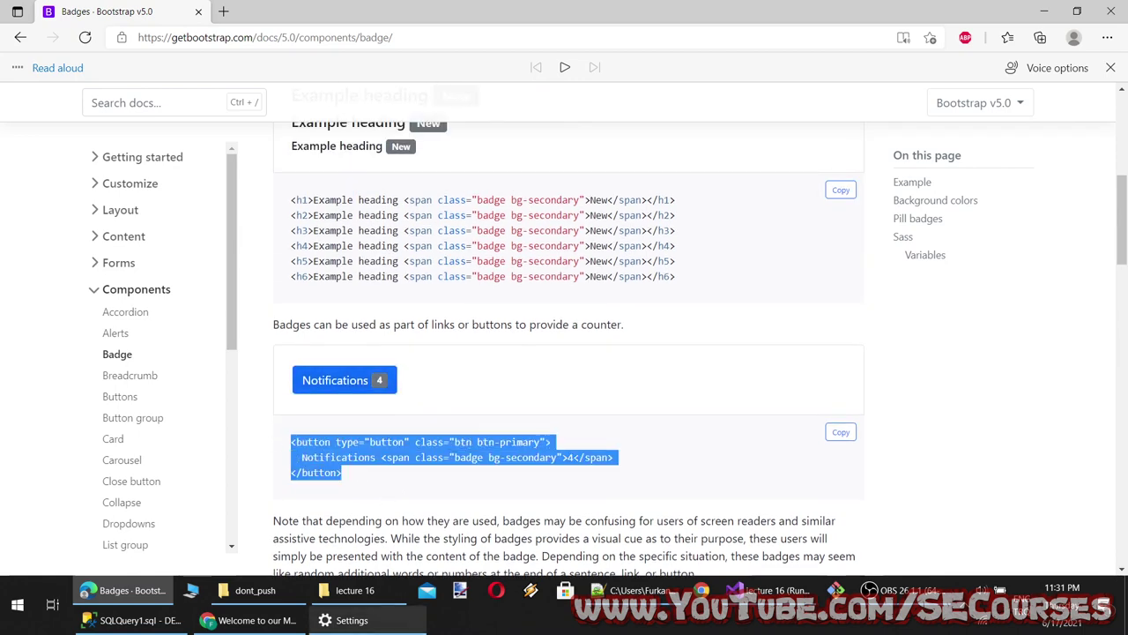
left_click(785, 586)
Paste the Notifications button code on a new line after line 5 and save Index.cshtml
scroll(298, 241, "up", 4)
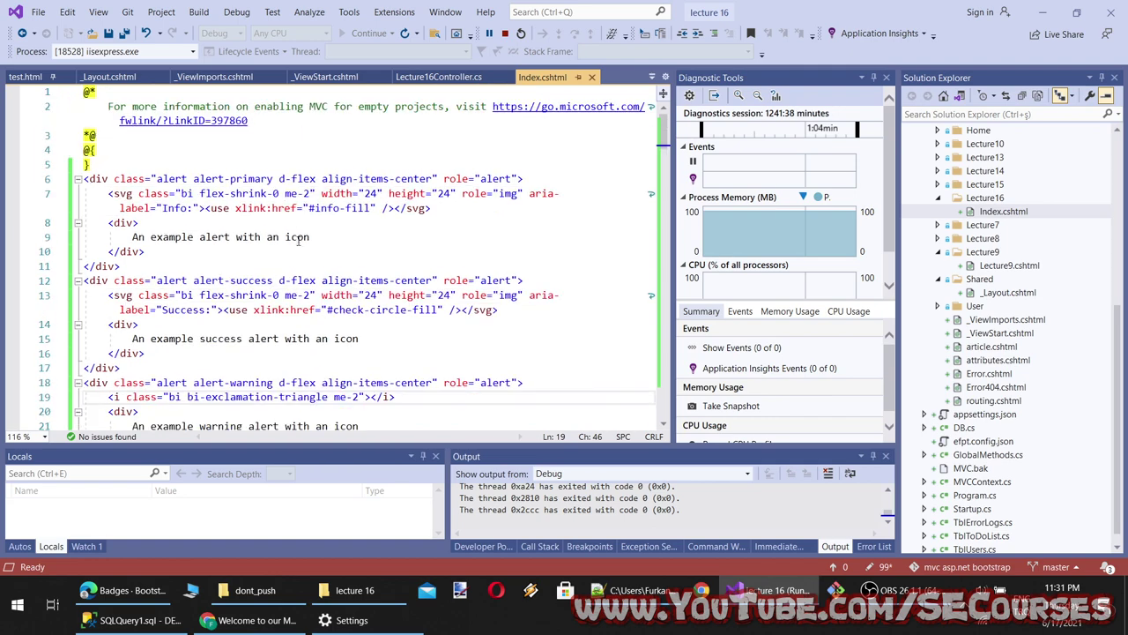
left_click(203, 163)
key("Return")
key("Return")
key("Up")
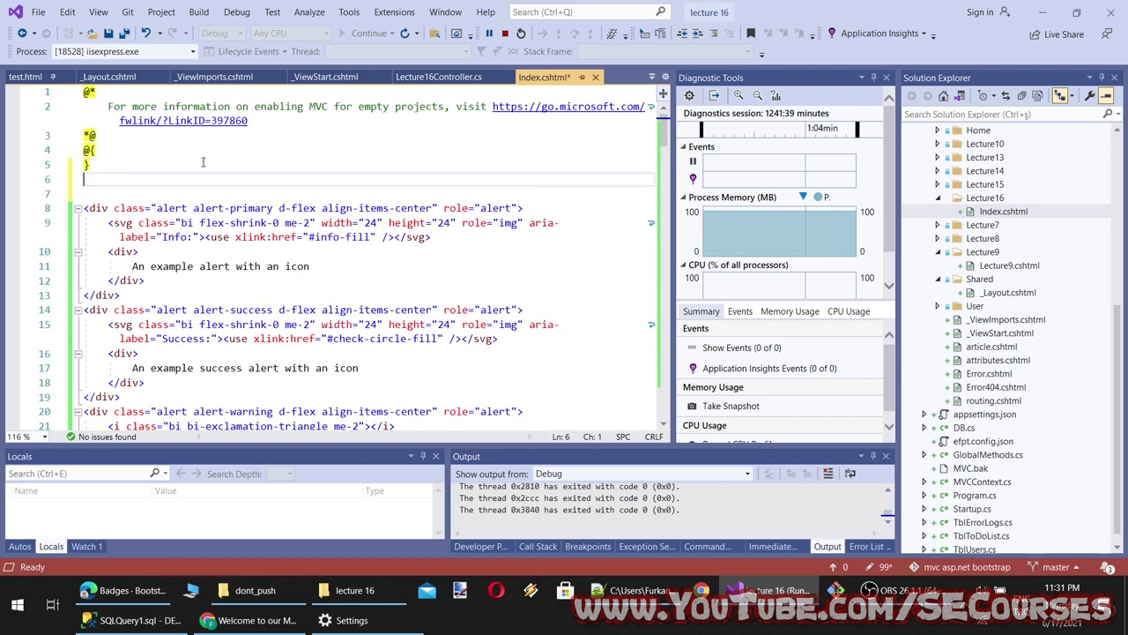
key("ctrl+v")
key("ctrl+s")
Reload localhost to test the Notifications button, then review its classes and badge span on lines 6–7
left_click(284, 621)
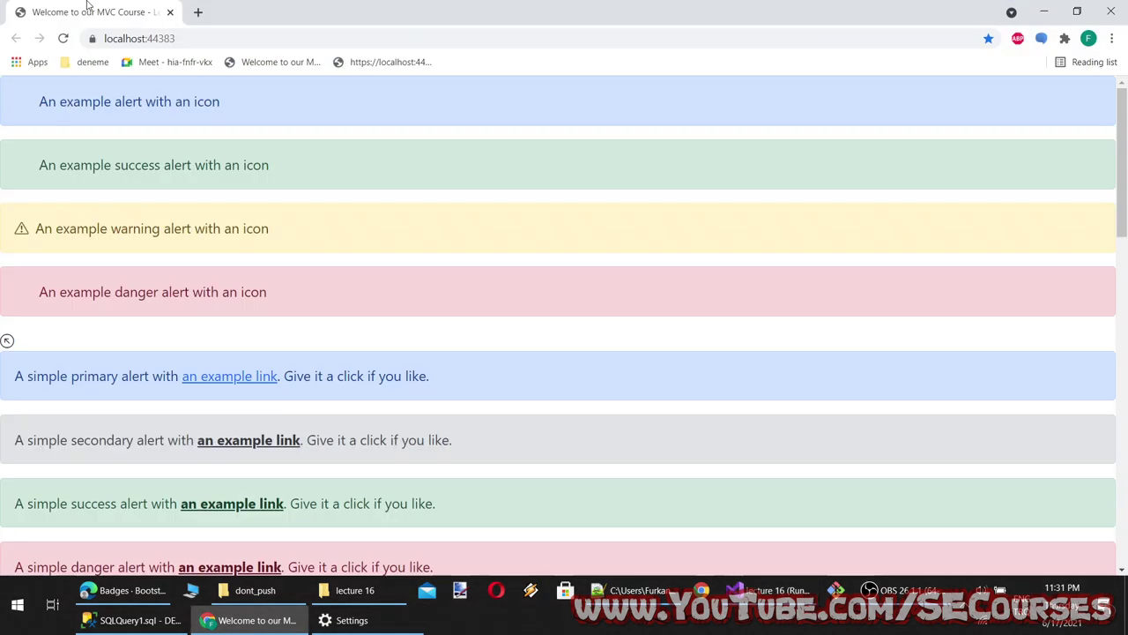
left_click(65, 40)
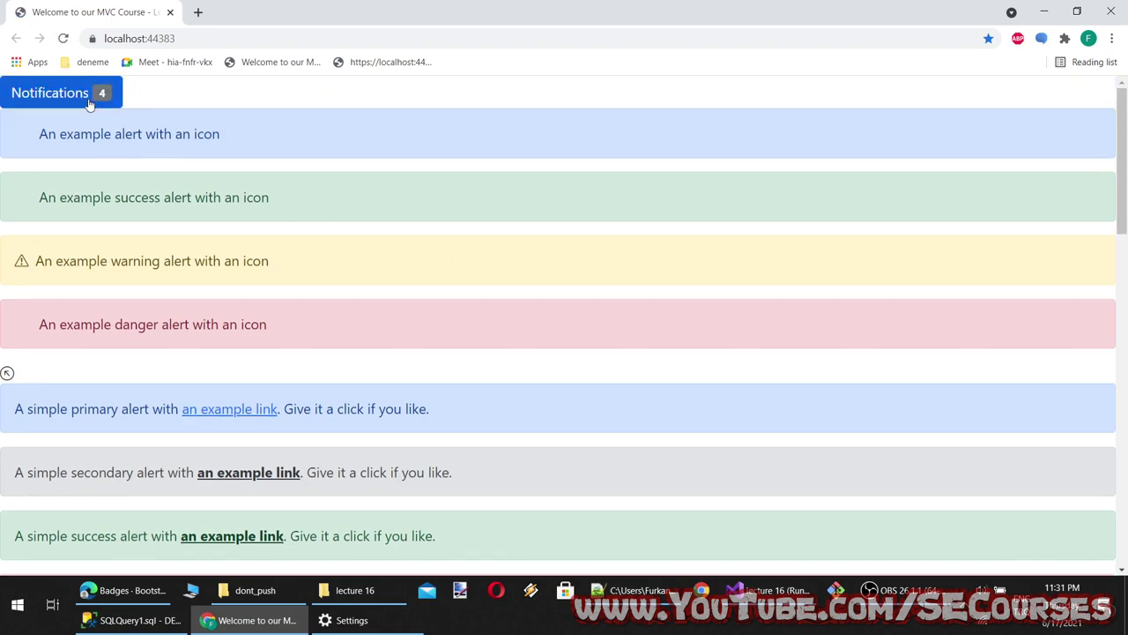
left_click(102, 104)
left_click(252, 620)
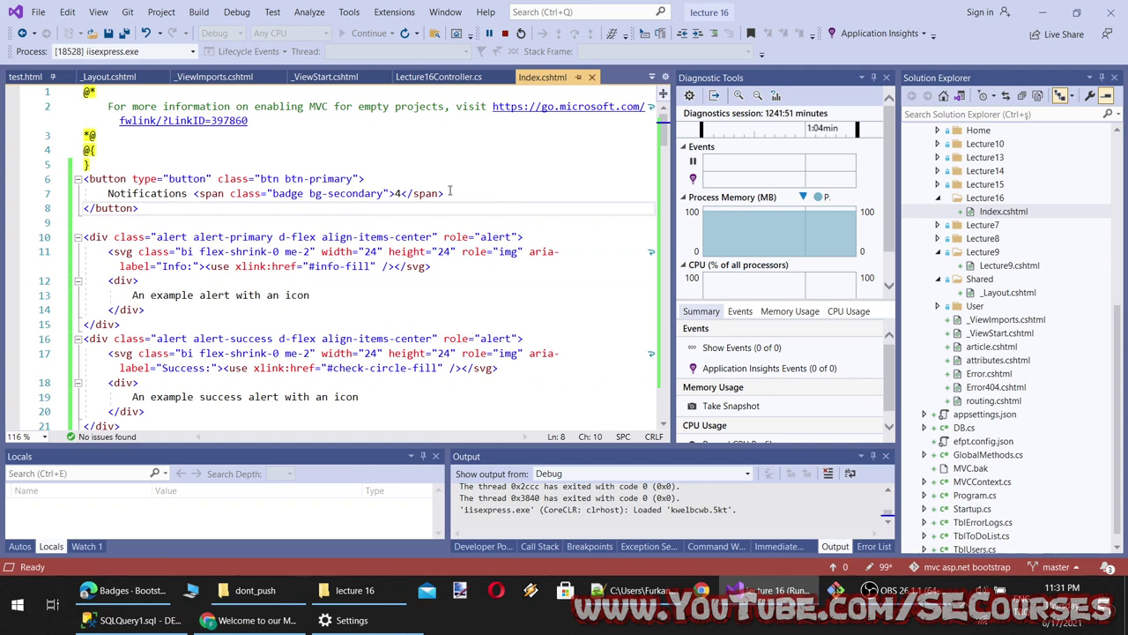
left_click_drag(450, 192, 254, 193)
left_click(299, 220)
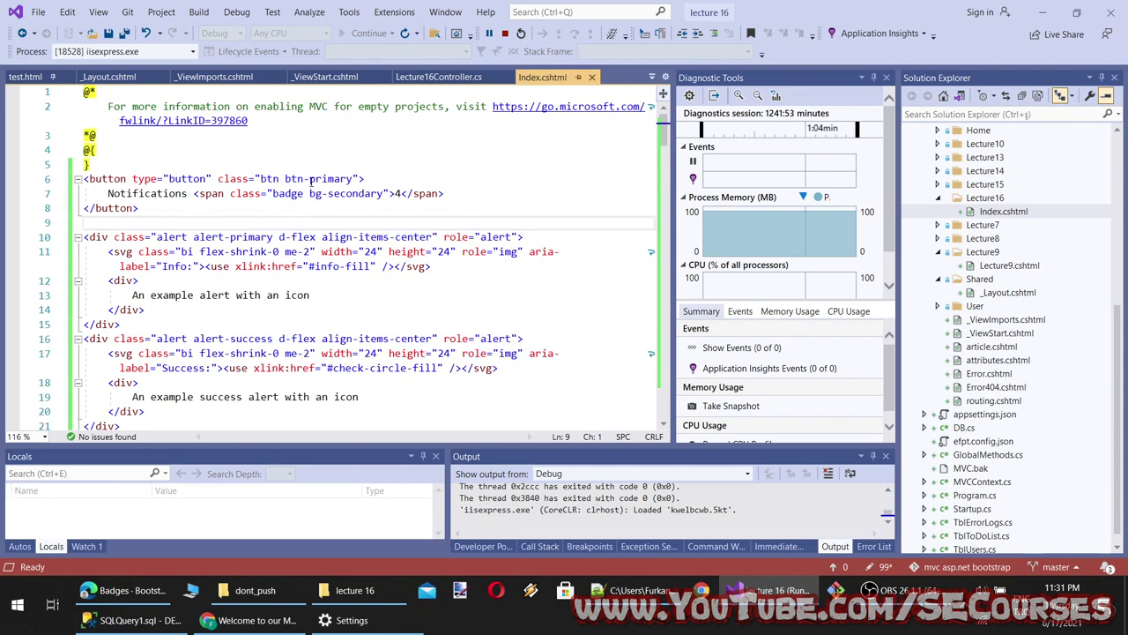
left_click_drag(376, 179, 150, 179)
left_click(220, 238)
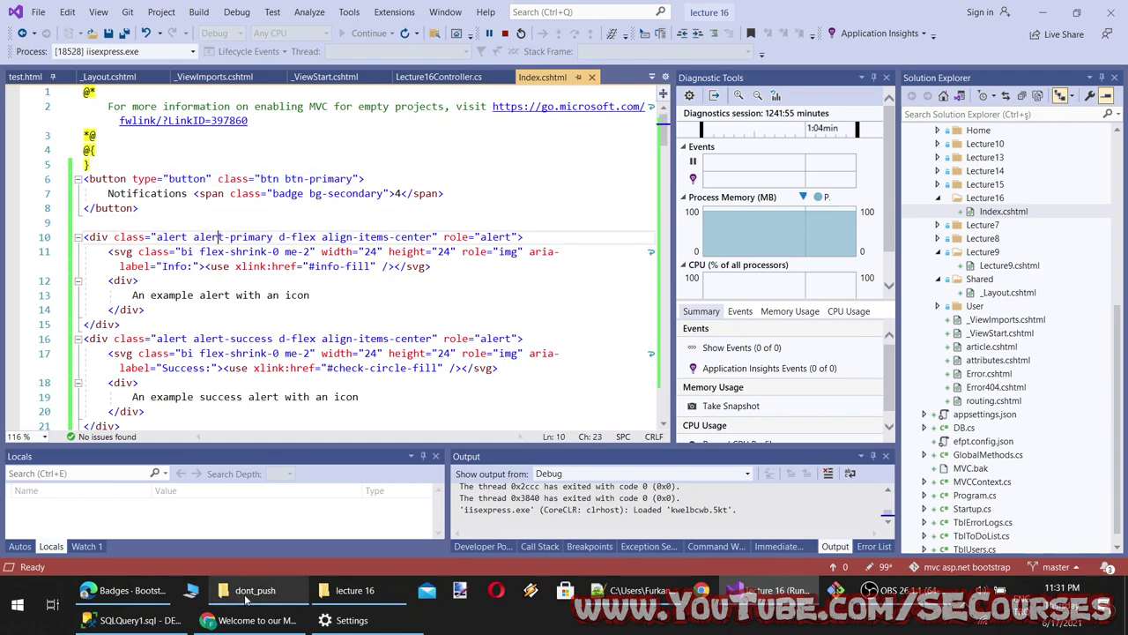
left_click(251, 620)
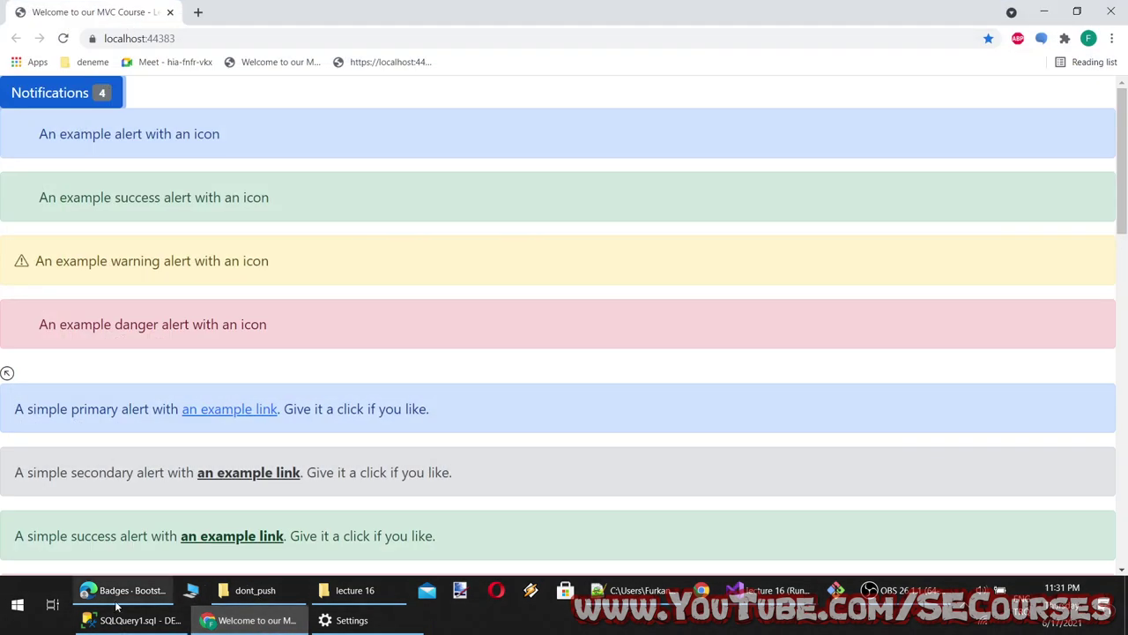
Try the Profile badge button example and select its visually-hidden unread messages line
left_click(123, 590)
scroll(434, 352, "down", 3)
scroll(439, 350, "down", 1)
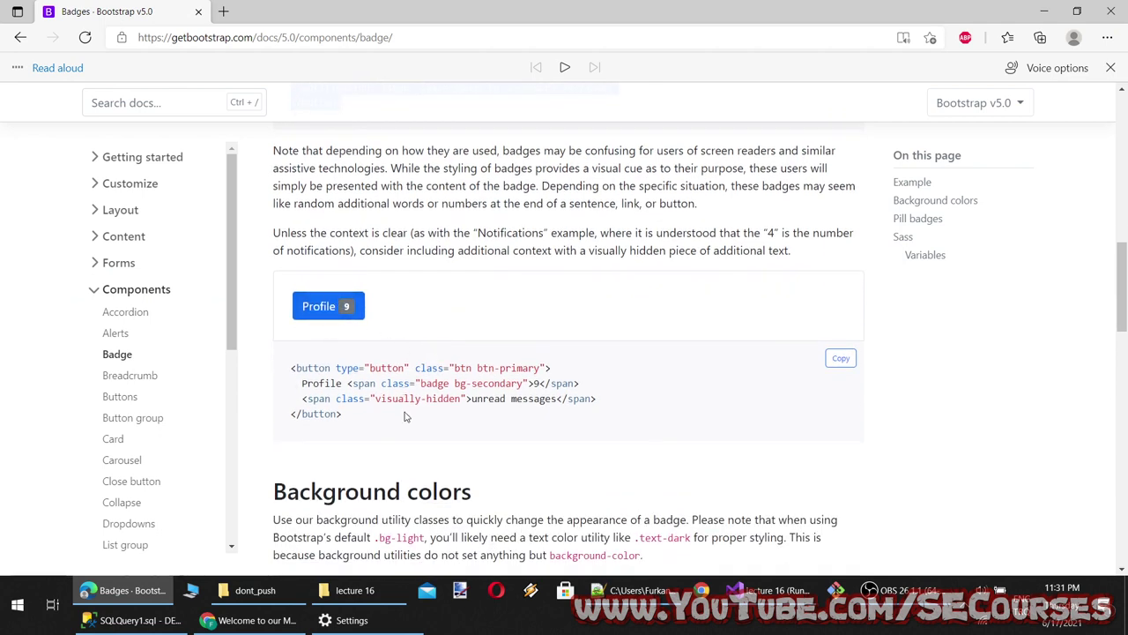
left_click(335, 306)
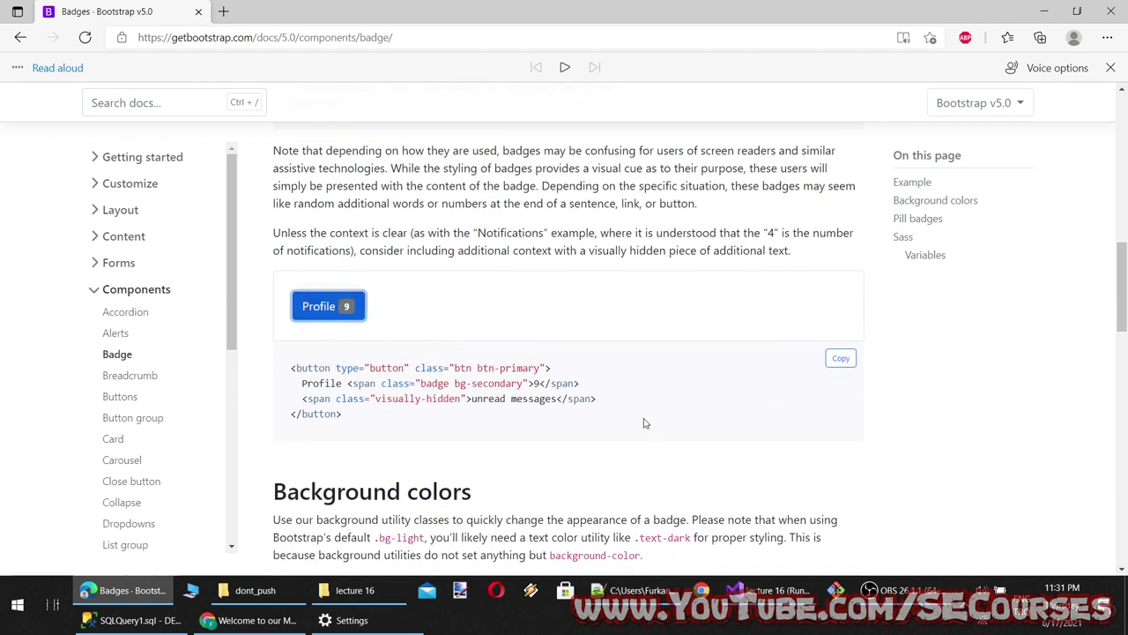
left_click(327, 321)
left_click_drag(603, 400, 312, 402)
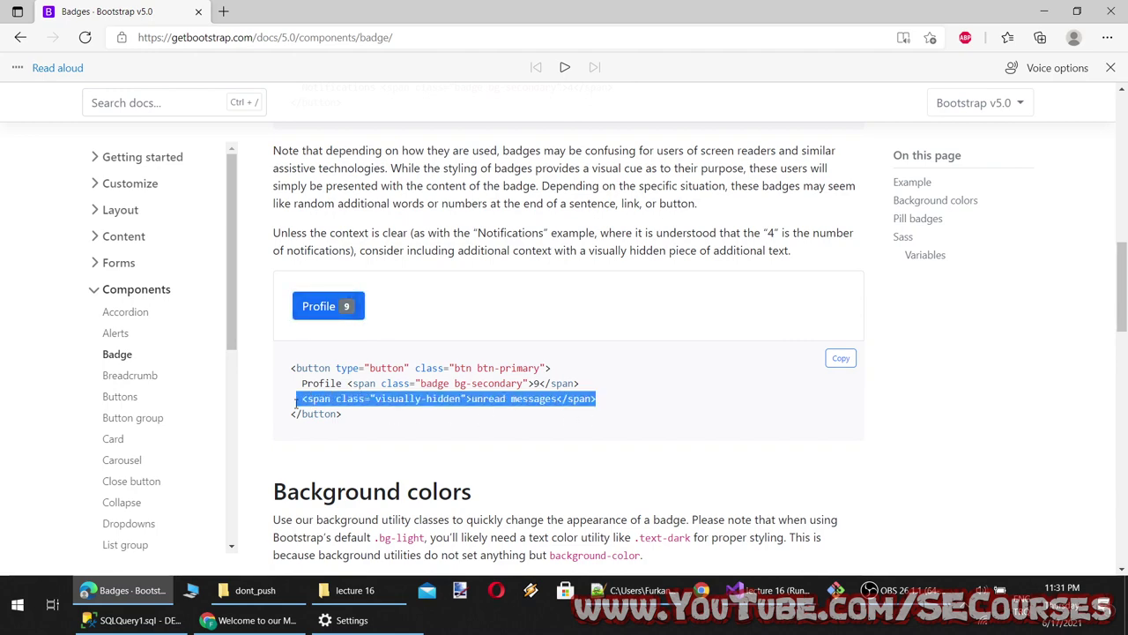
scroll(296, 402, "up", 2)
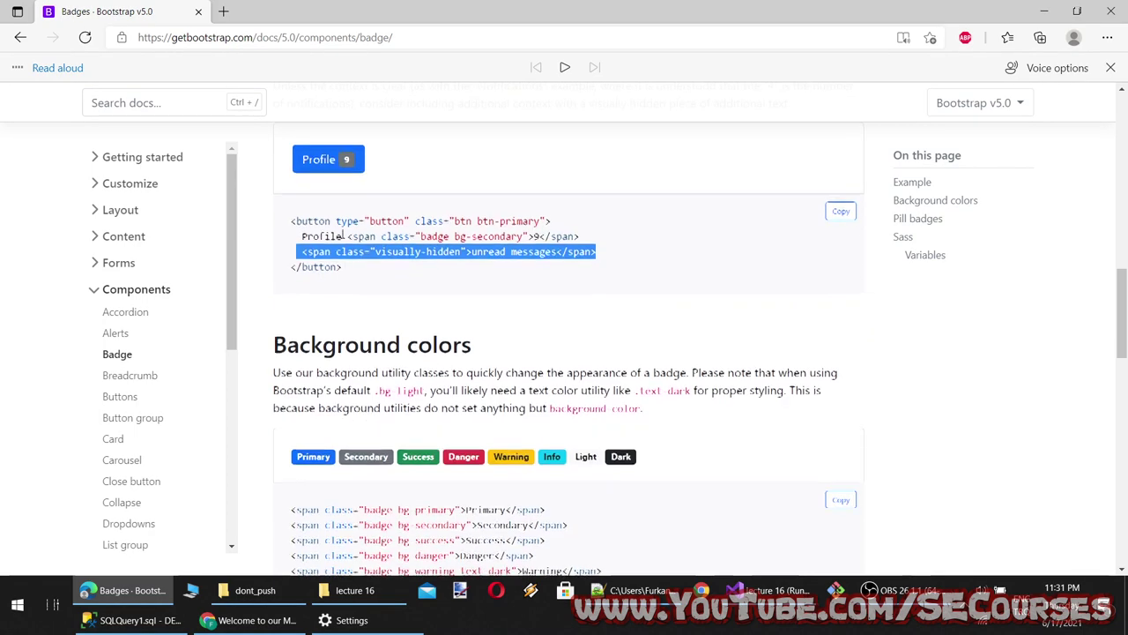
scroll(352, 353, "up", 3)
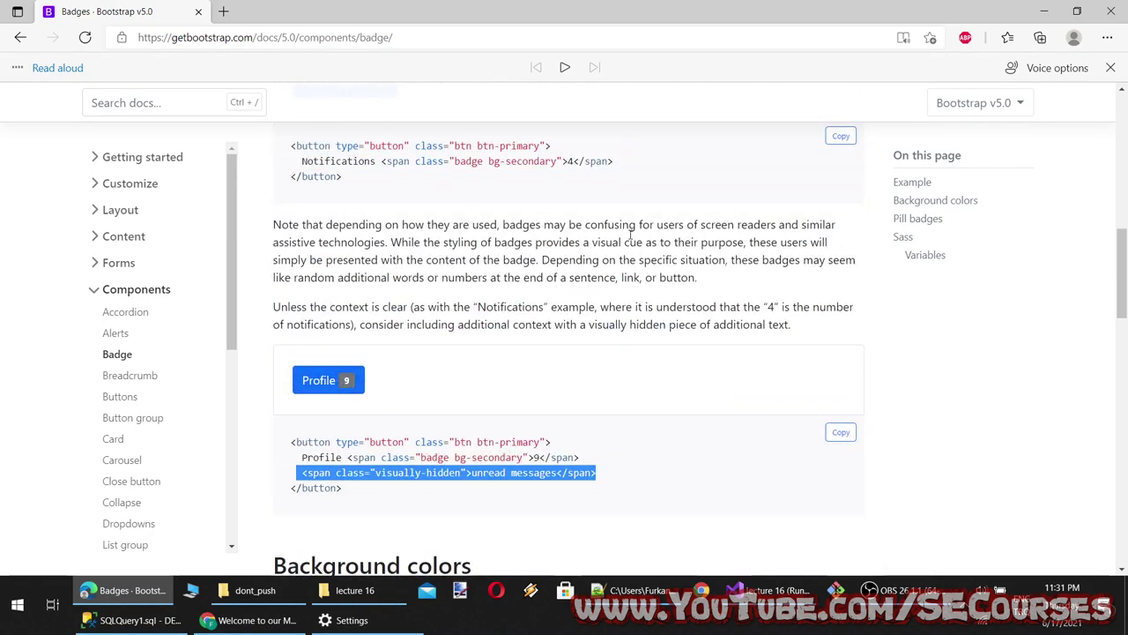
left_click(448, 476)
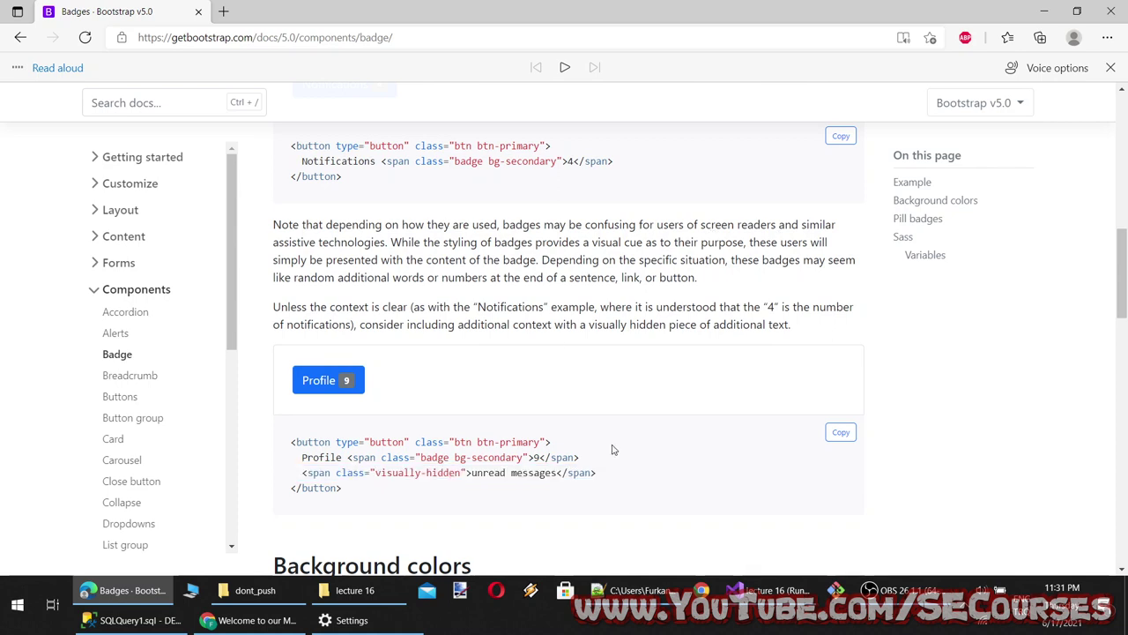
left_click_drag(615, 474, 302, 483)
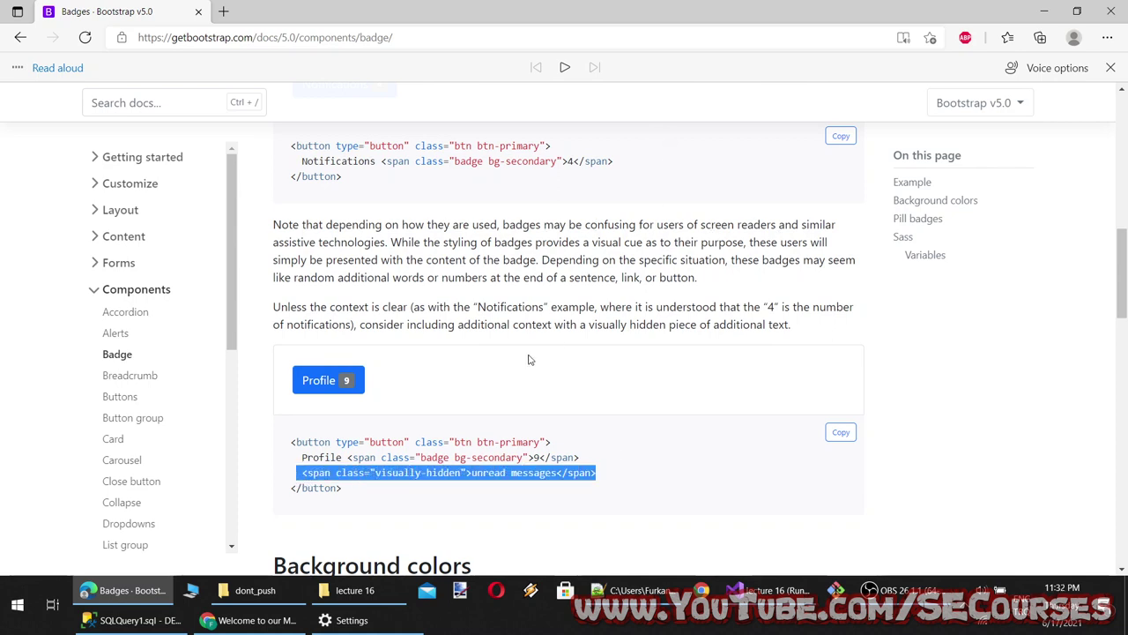
Select the six-line Example heading code block in the Badges docs
scroll(529, 360, "down", 3)
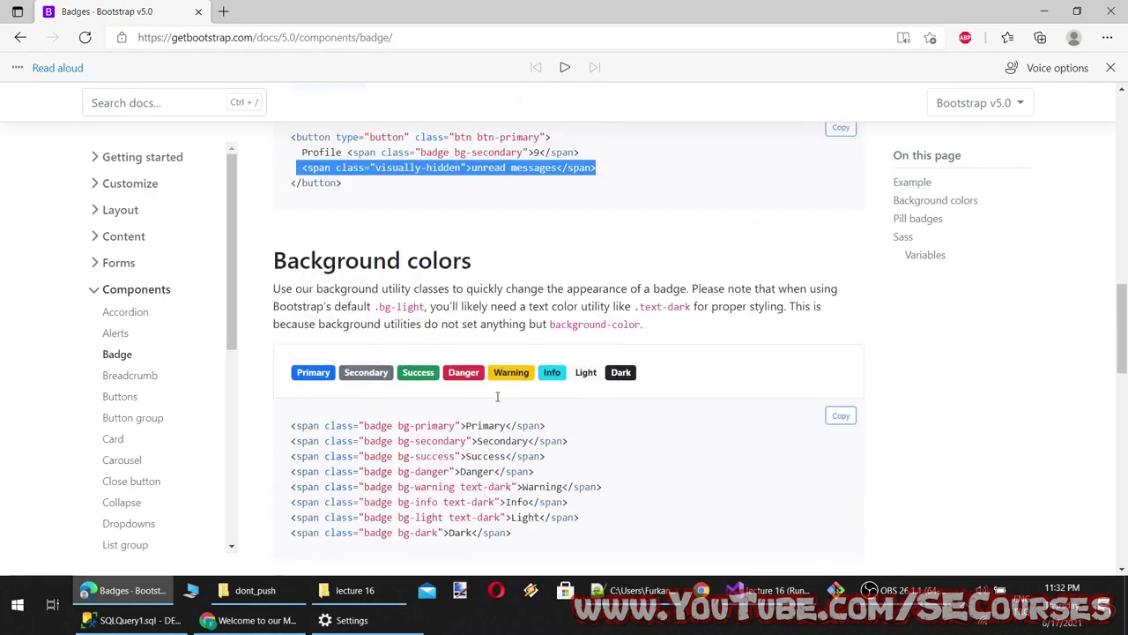
scroll(490, 397, "down", 2)
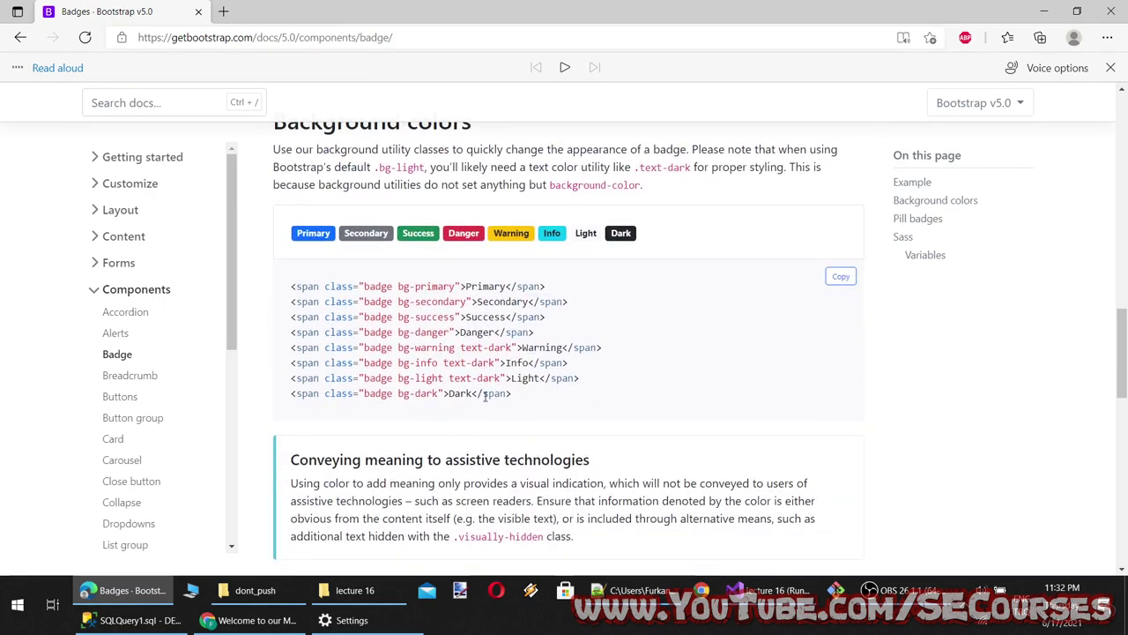
scroll(517, 377, "up", 1)
scroll(494, 415, "down", 5)
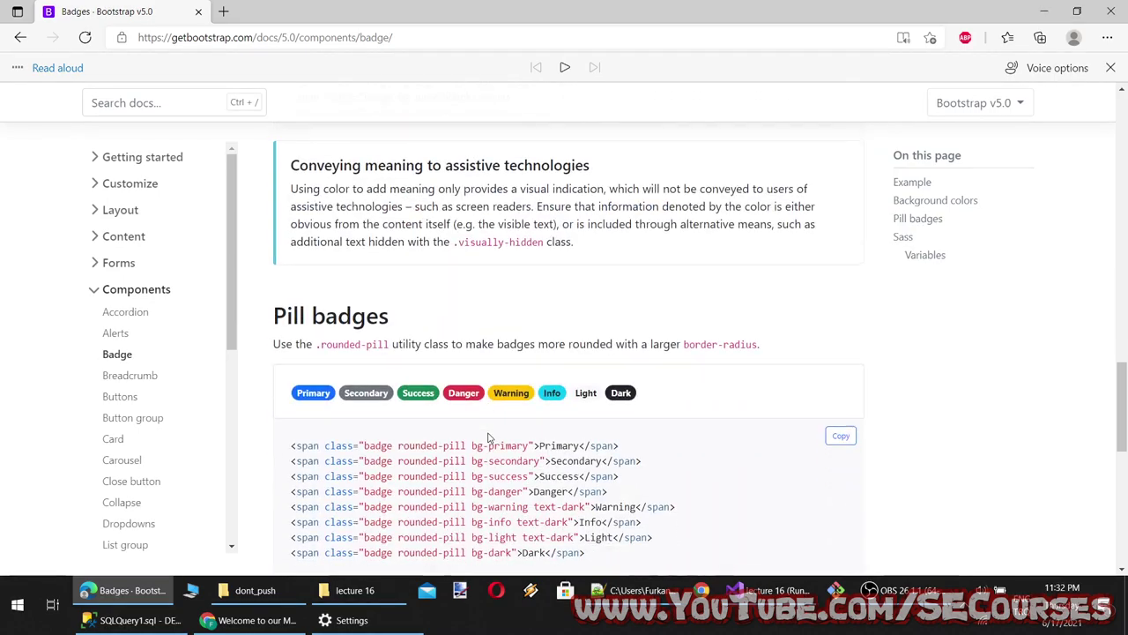
scroll(456, 523, "down", 3)
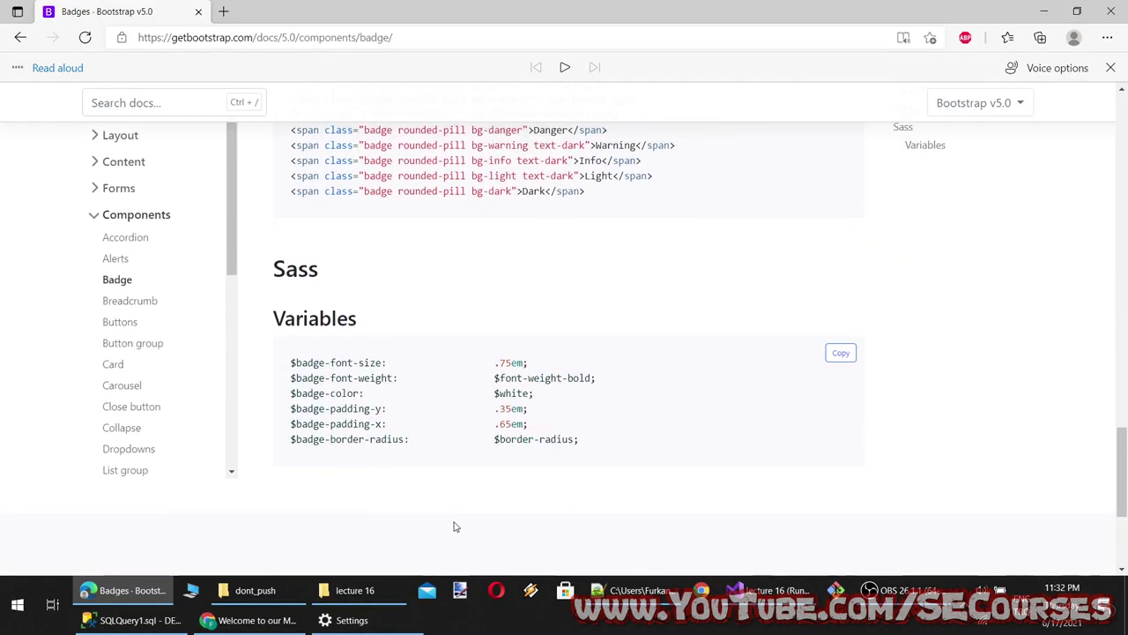
scroll(468, 493, "up", 15)
scroll(484, 461, "down", 4)
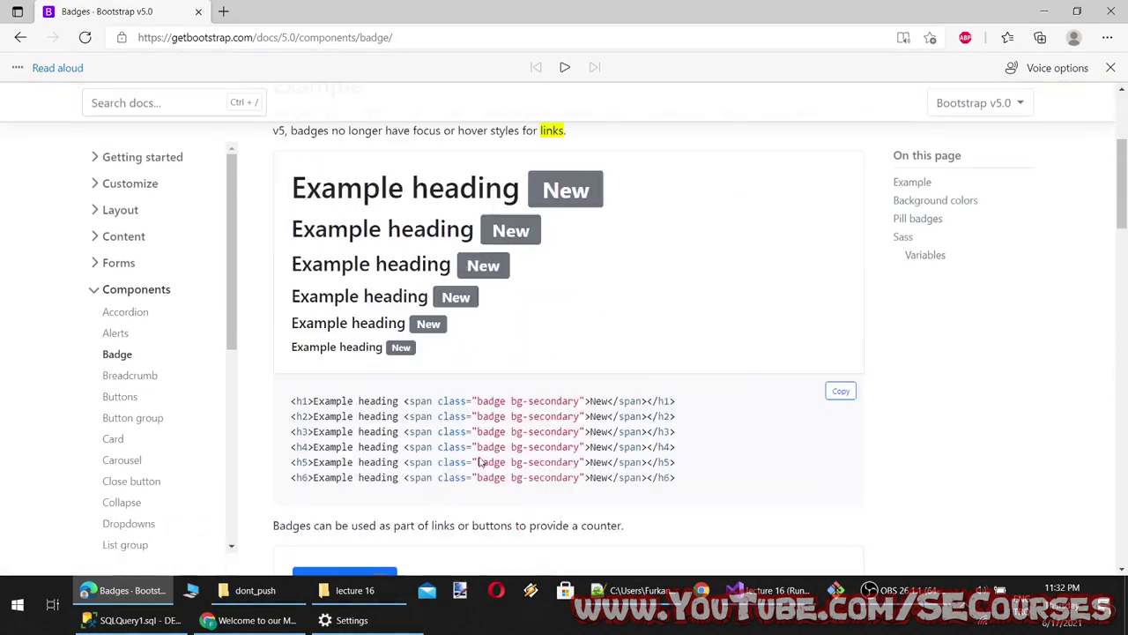
left_click_drag(705, 355, 290, 279)
key("ctrl+c")
Paste the six Example heading lines into Index.cshtml and locate bg-success in the docs
key("alt+Tab")
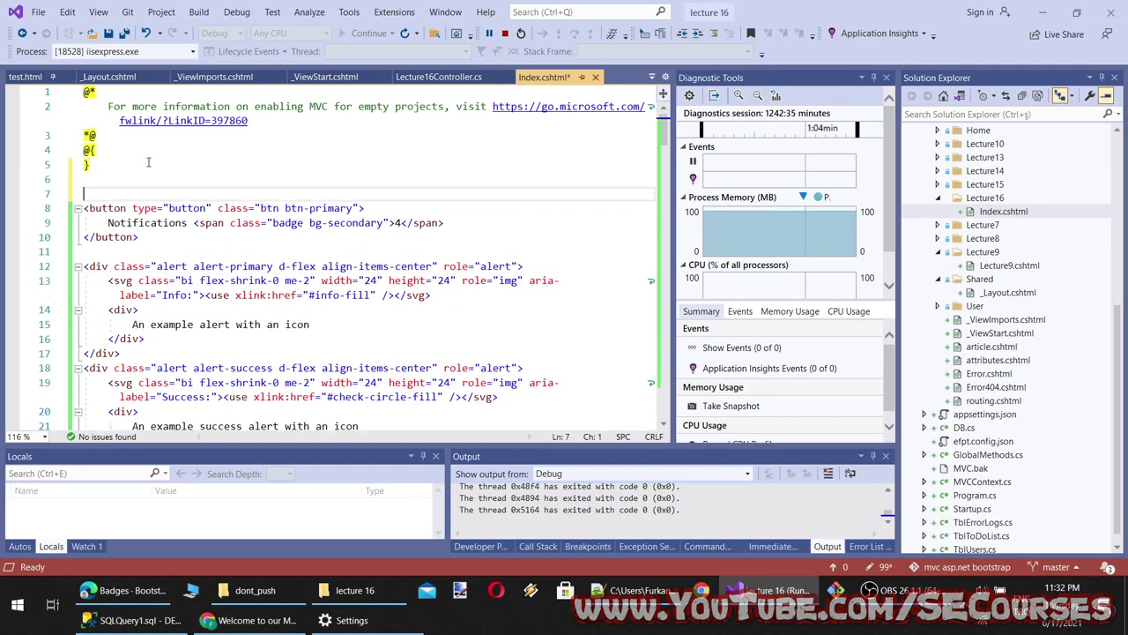
key("ctrl+v")
key("alt+Tab")
scroll(420, 432, "down", 10)
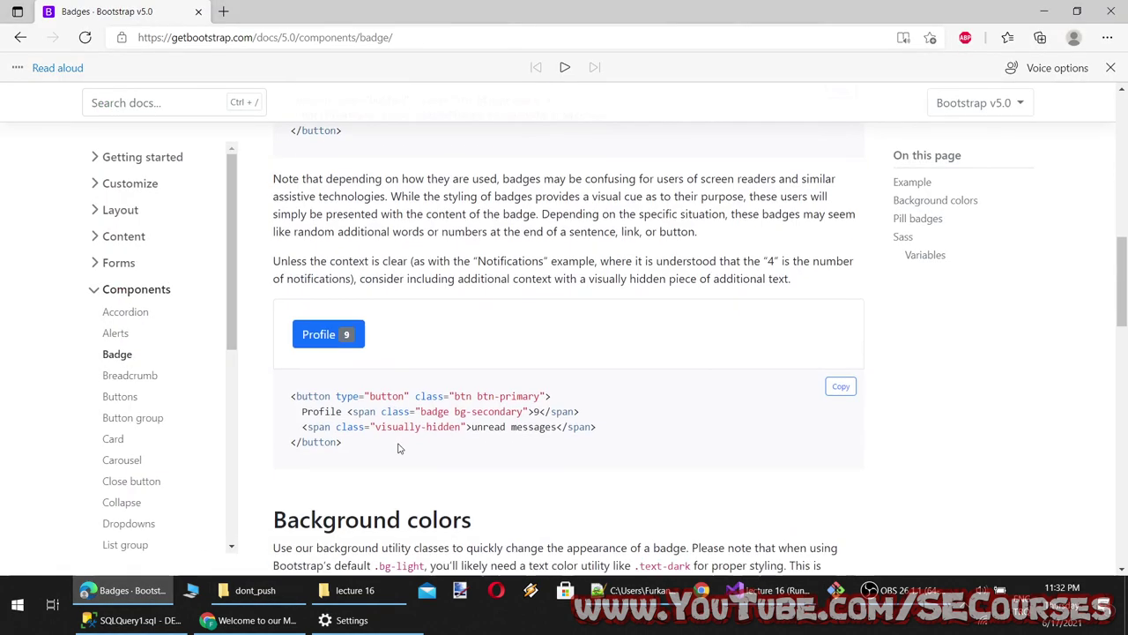
left_click_drag(453, 333, 397, 322)
left_click(1028, 11)
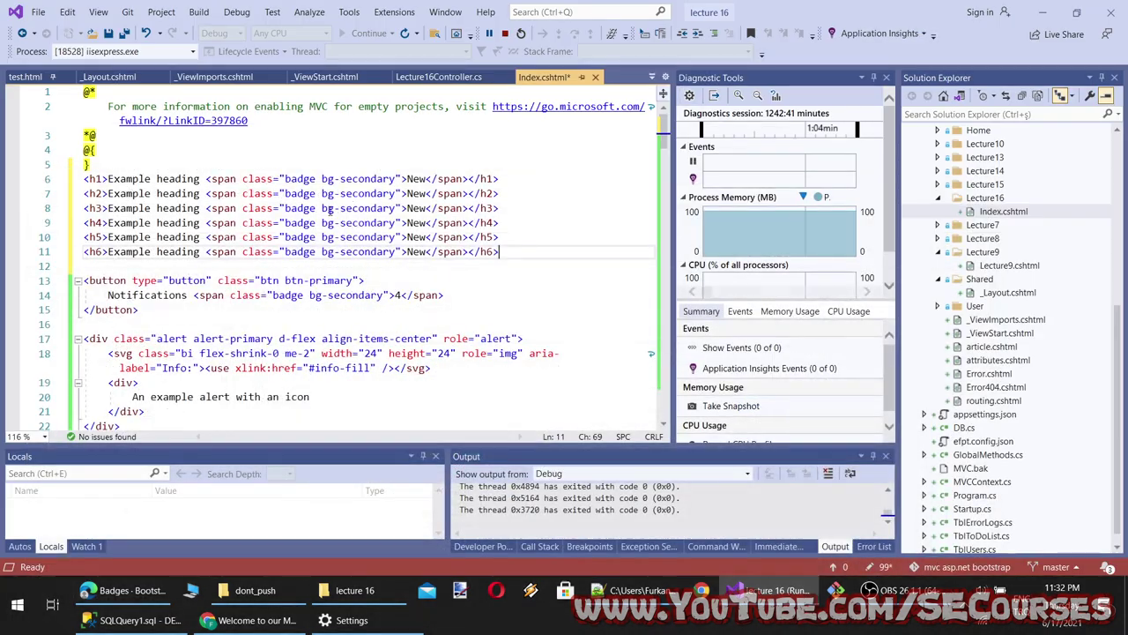
Change the first heading badge to bg-success and the second to bg-light, then save
left_click(401, 179)
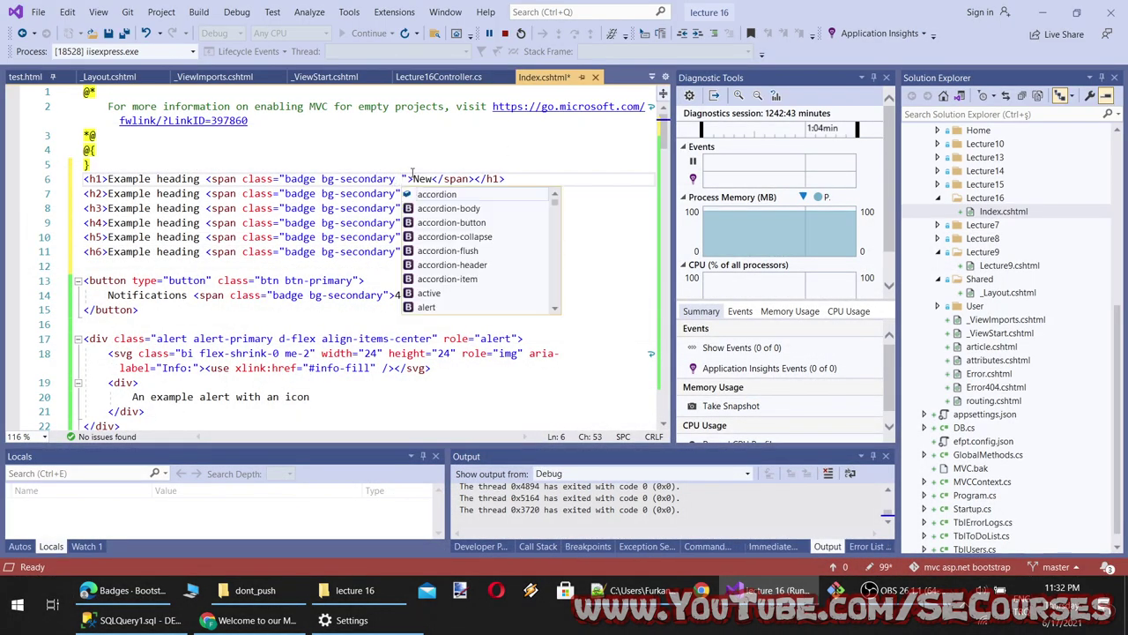
key("BackSpace")
double_click(369, 179)
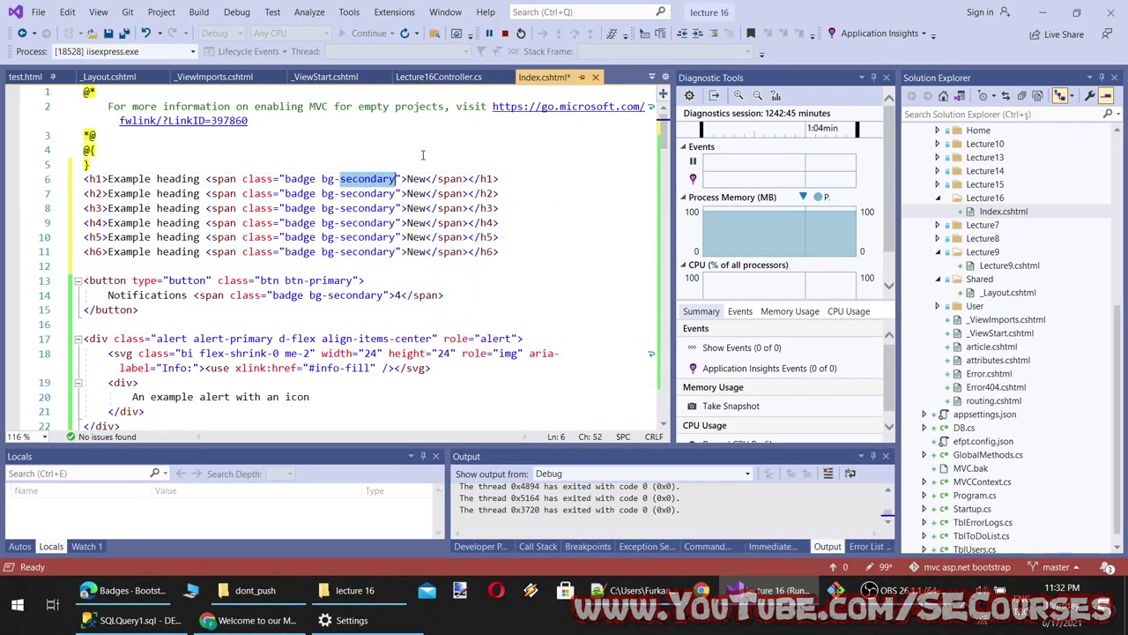
key("BackSpace")
type("success\"")
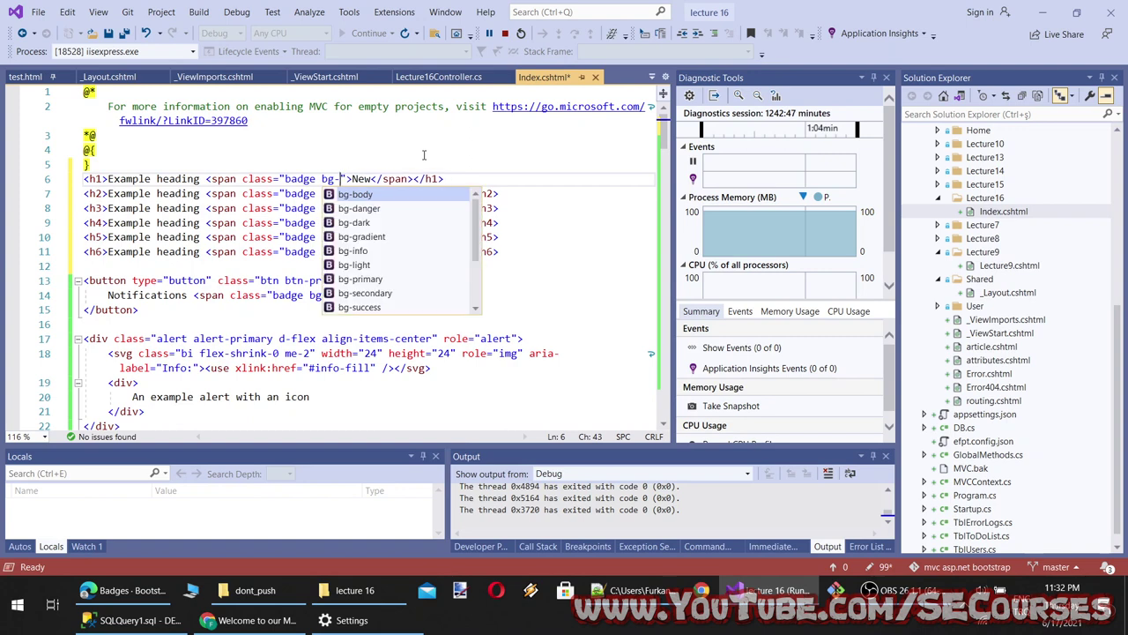
double_click(374, 194)
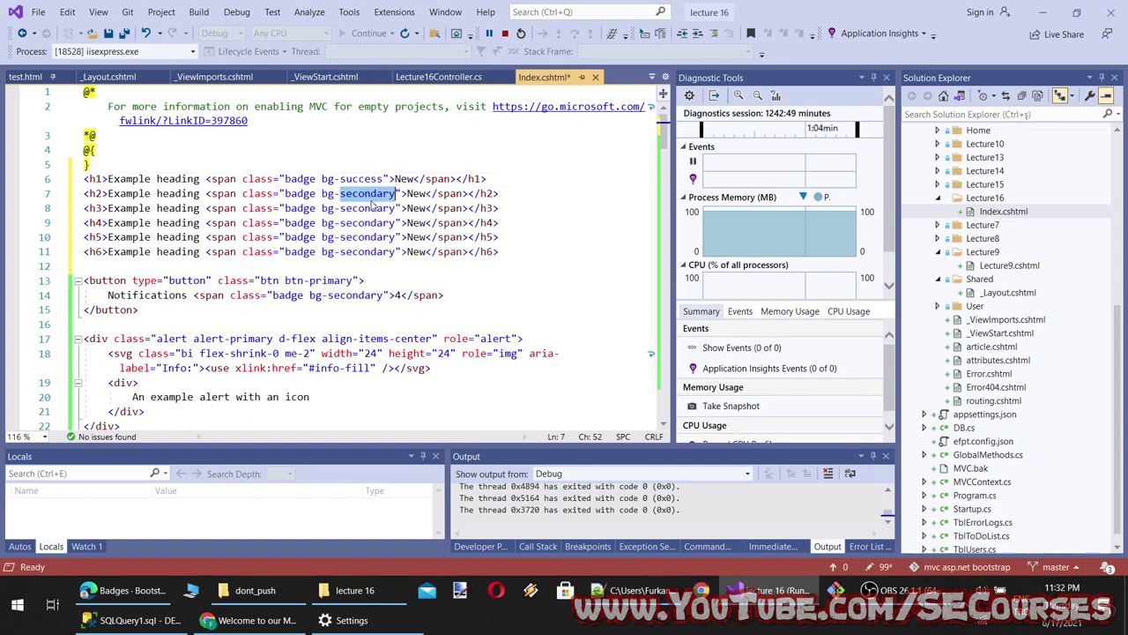
key("BackSpace")
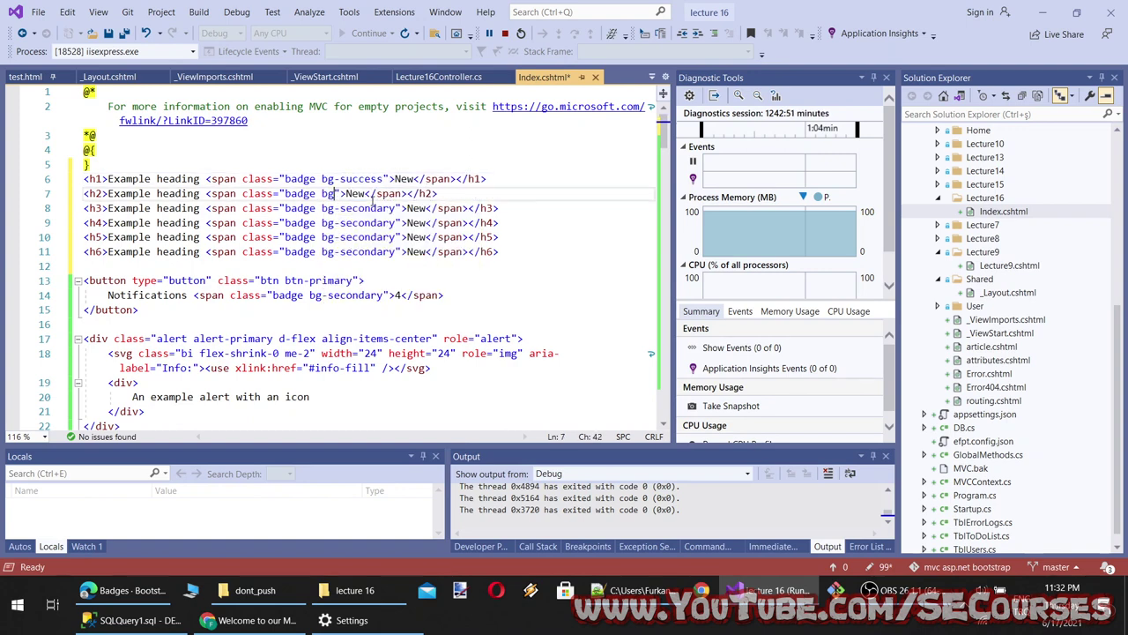
key("Down")
key("Down")
key("Down")
key("Down")
key("Down")
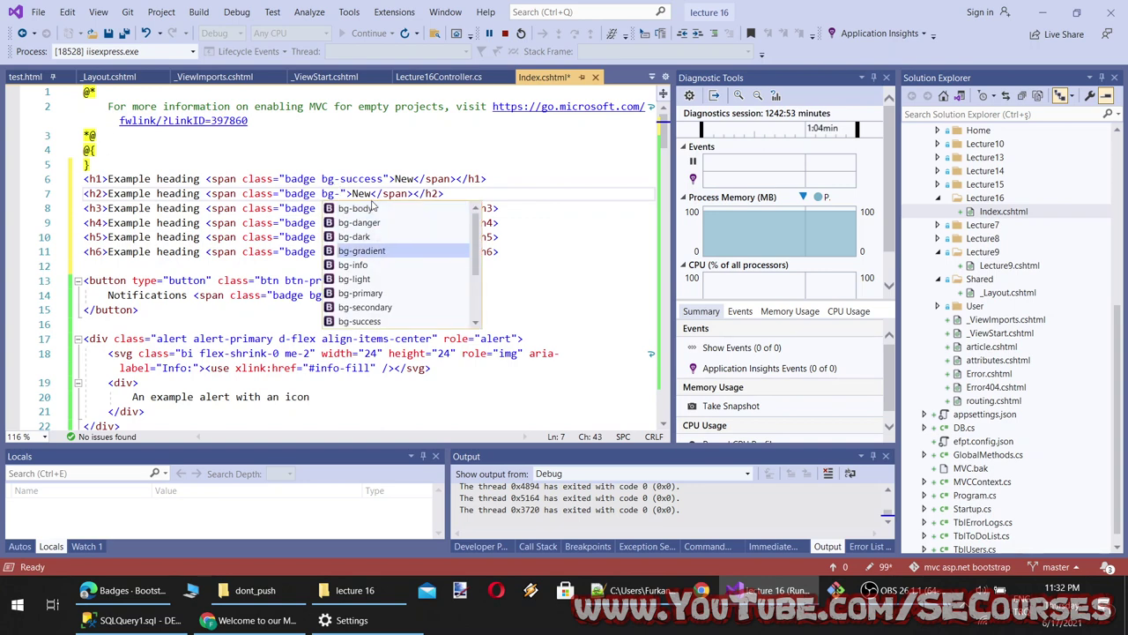
key("Return")
key("ctrl+s")
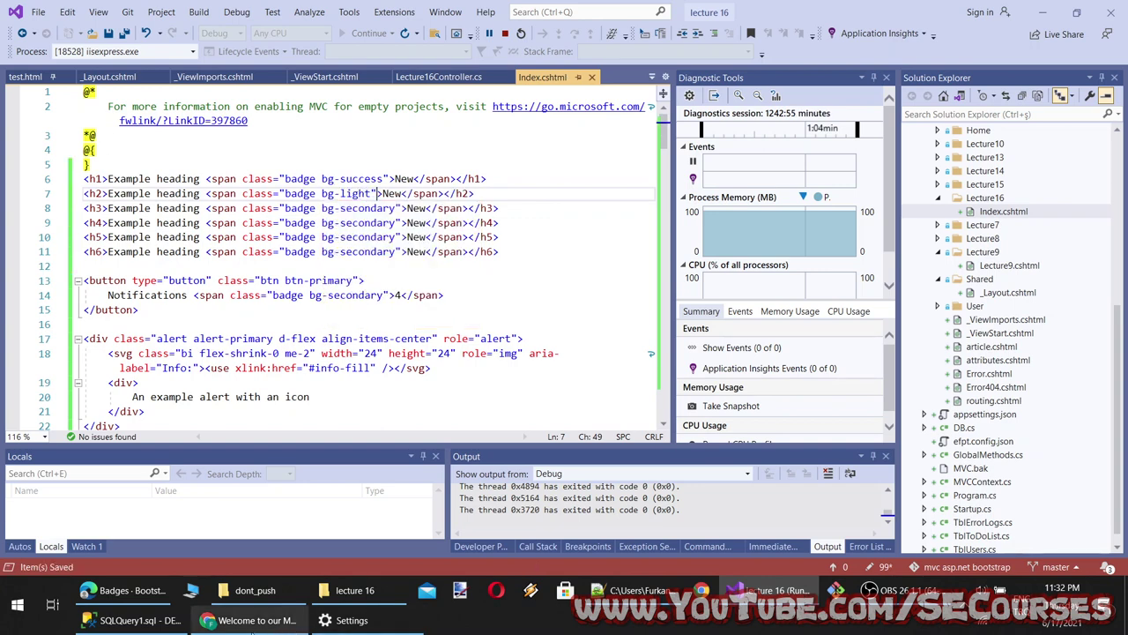
Reload the localhost preview to check the colored New badges, then return to the Badges docs
left_click(256, 620)
key("F5")
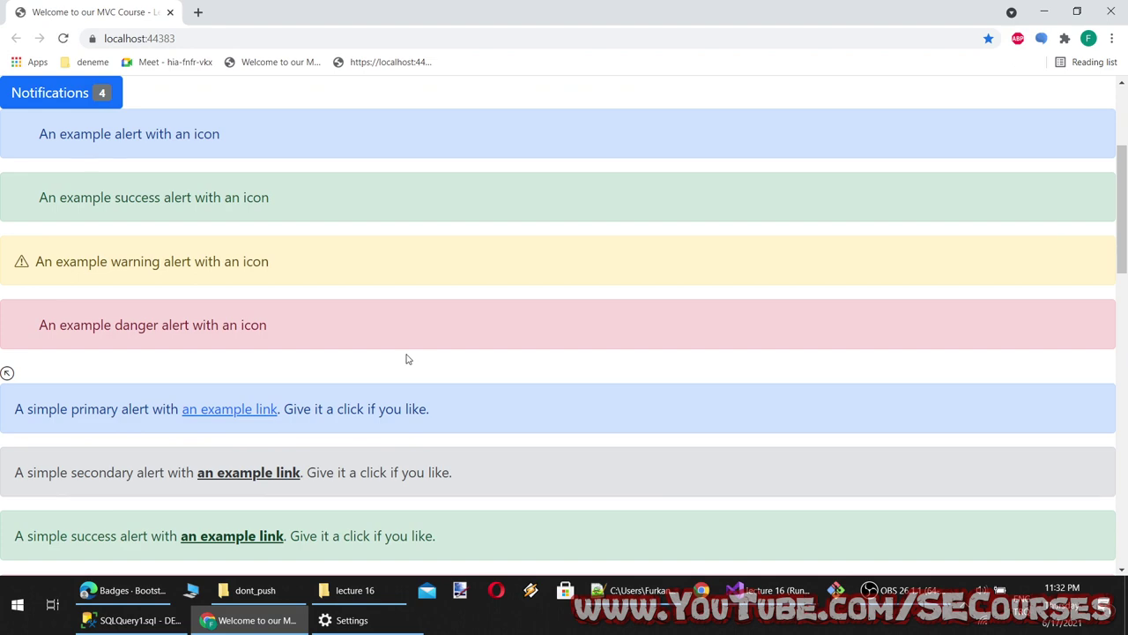
scroll(407, 358, "up", 3)
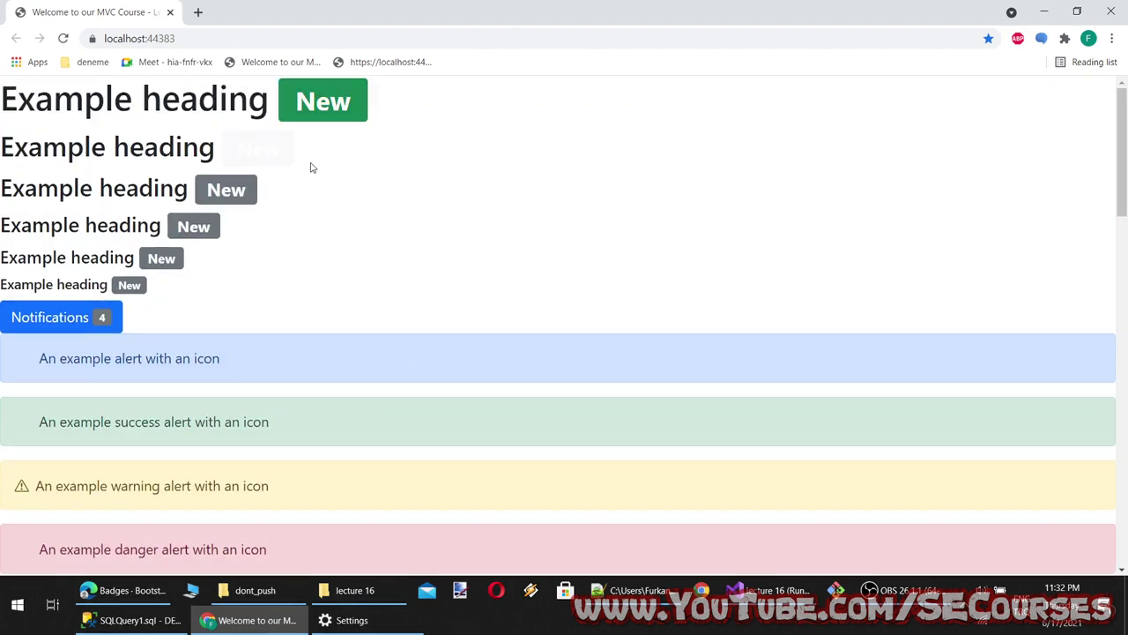
left_click_drag(312, 167, 174, 146)
left_click(379, 216)
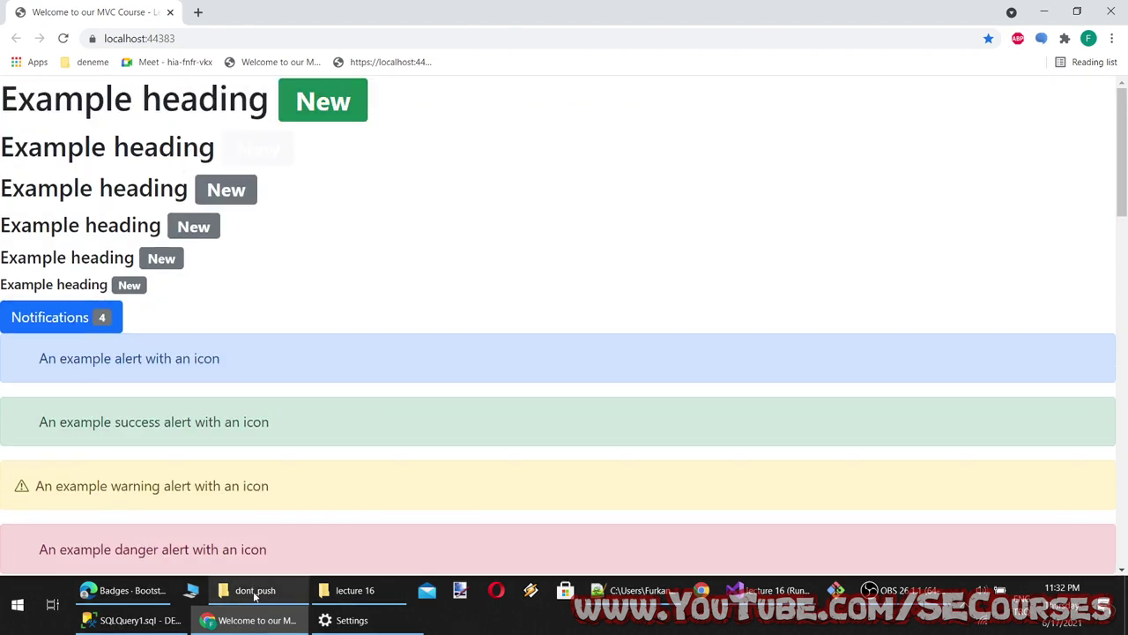
left_click(251, 620)
left_click(124, 590)
scroll(297, 410, "up", 15)
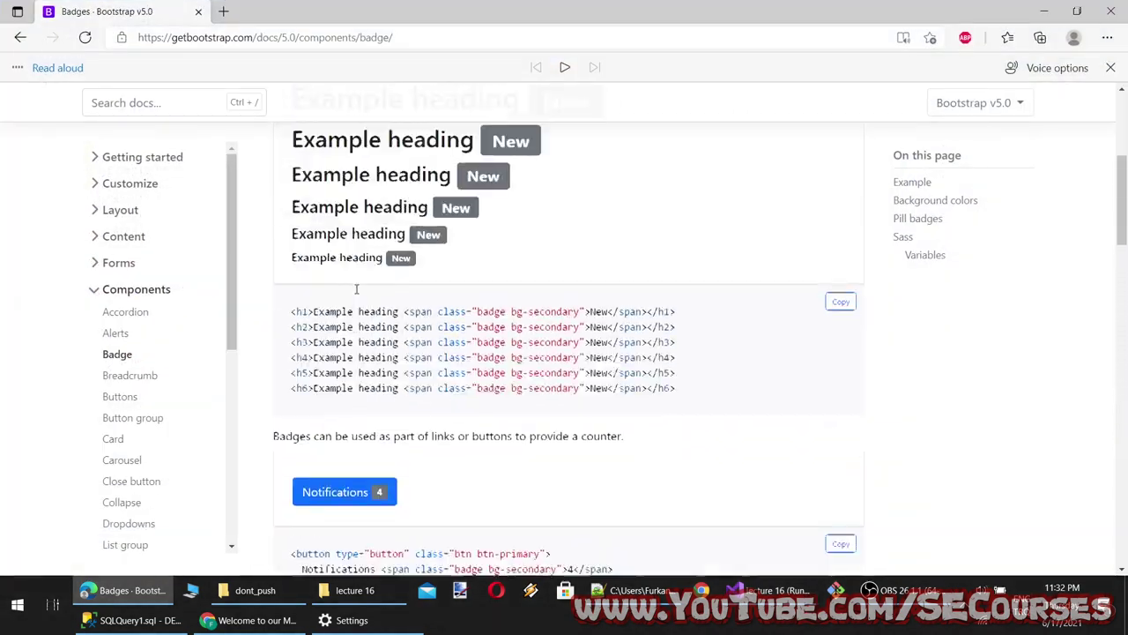
Copy the word Badges and add 'Badges, colored Badges' as line 22 of the lecture 16 notes
double_click(329, 224)
key("ctrl+c")
left_click(634, 590)
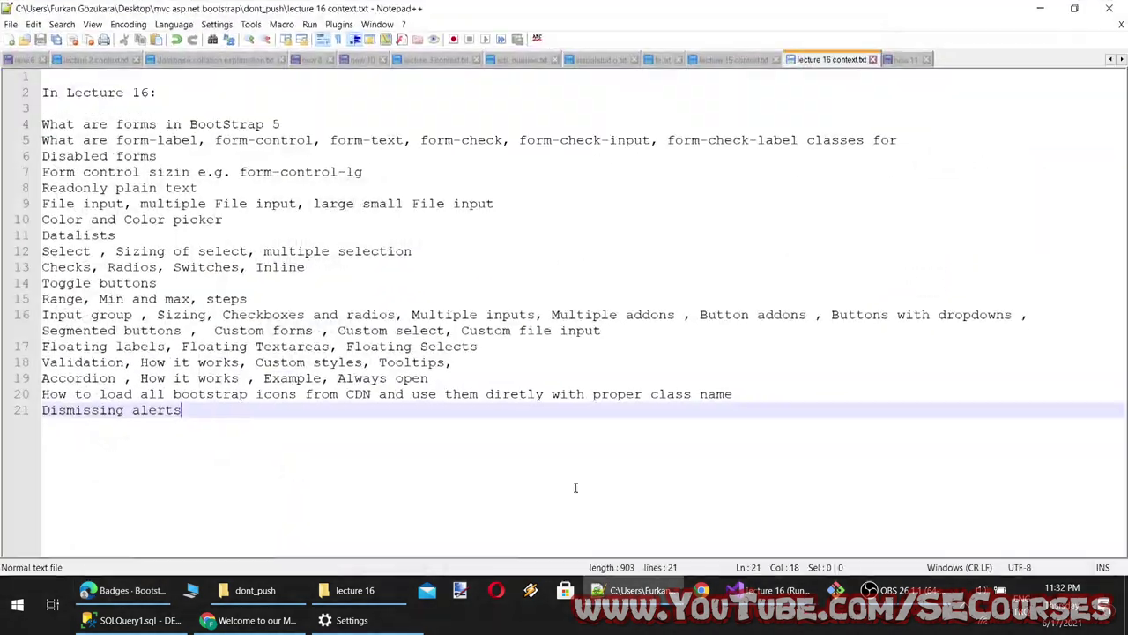
key("Return")
type("Wha")
key("BackSpace")
key("BackSpace")
key("BackSpace")
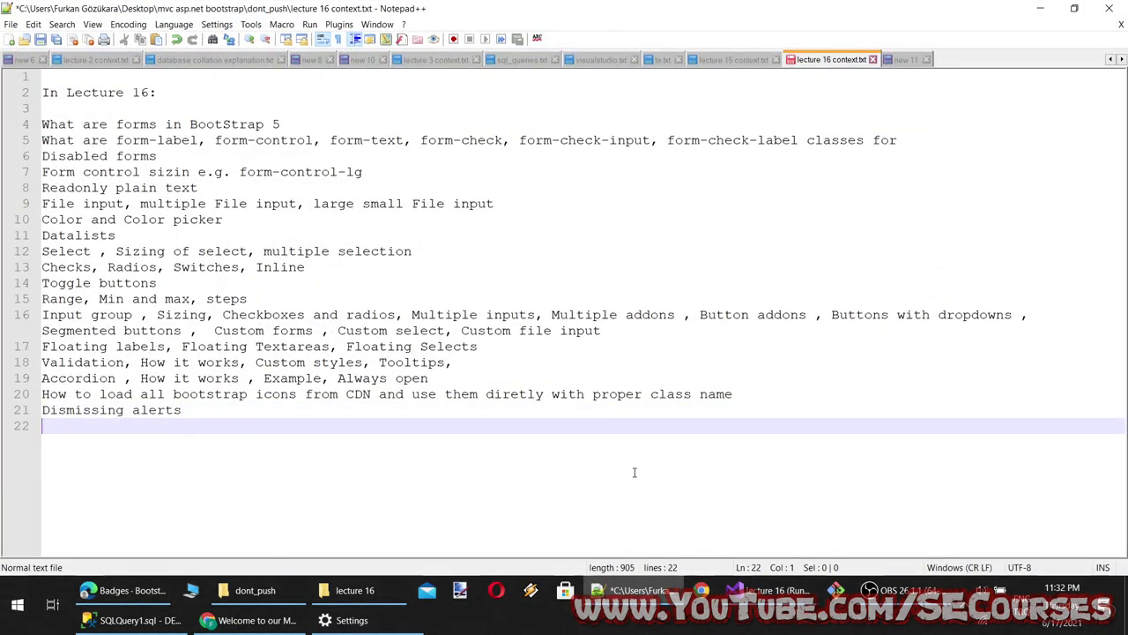
key("ctrl+v")
type(", colore")
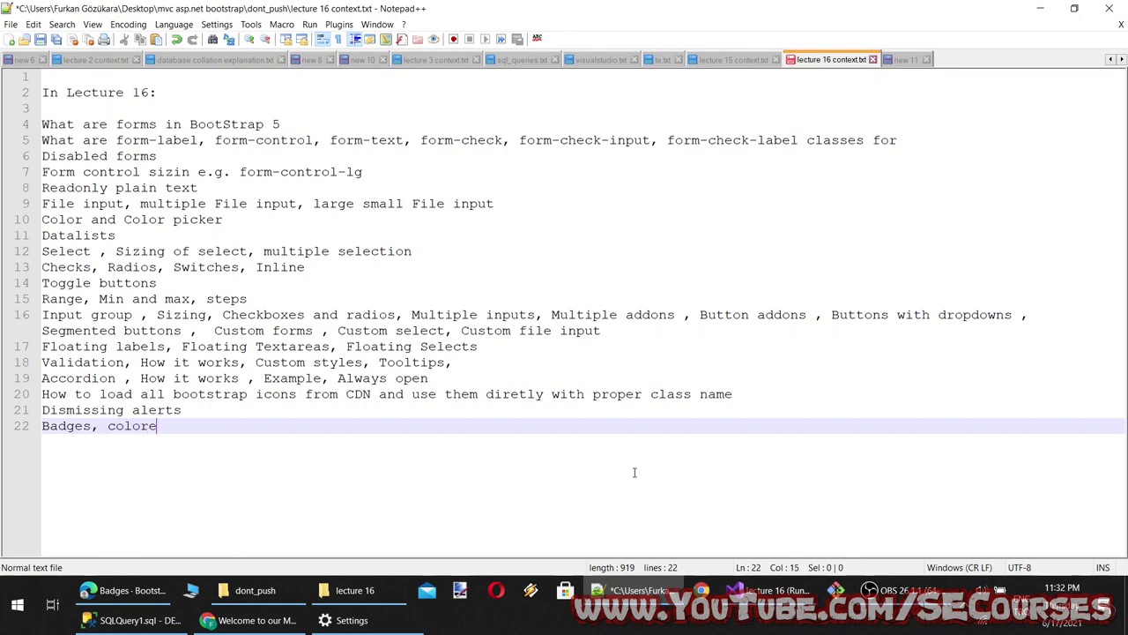
type("d")
key("ctrl+v")
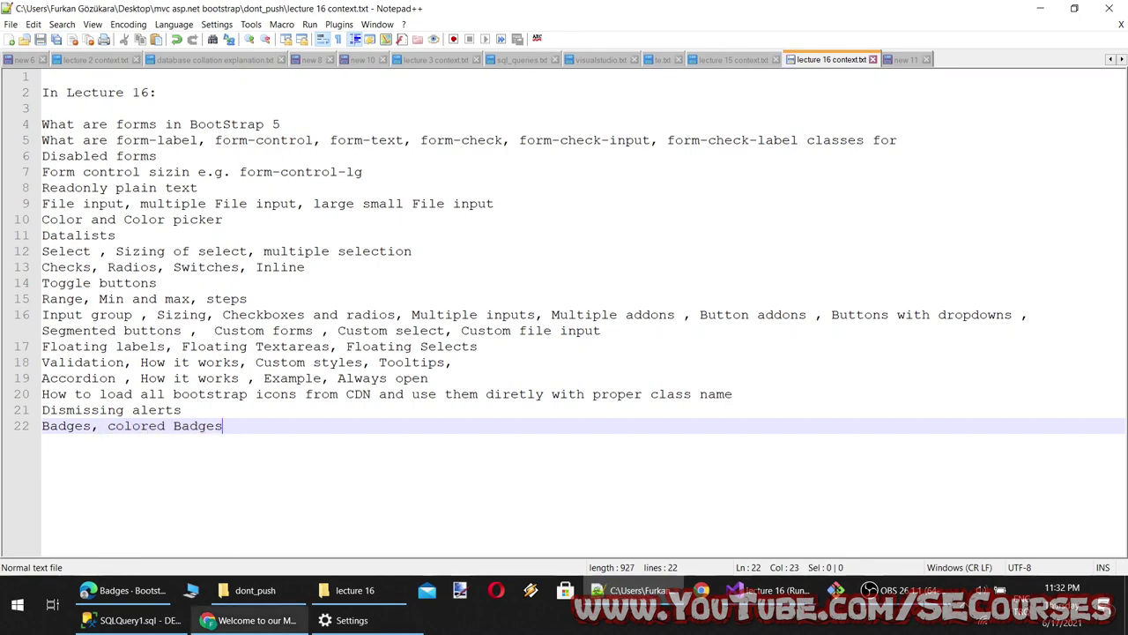
left_click(149, 590)
Open the Breadcrumb page from the Bootstrap docs sidebar
scroll(469, 526, "down", 15)
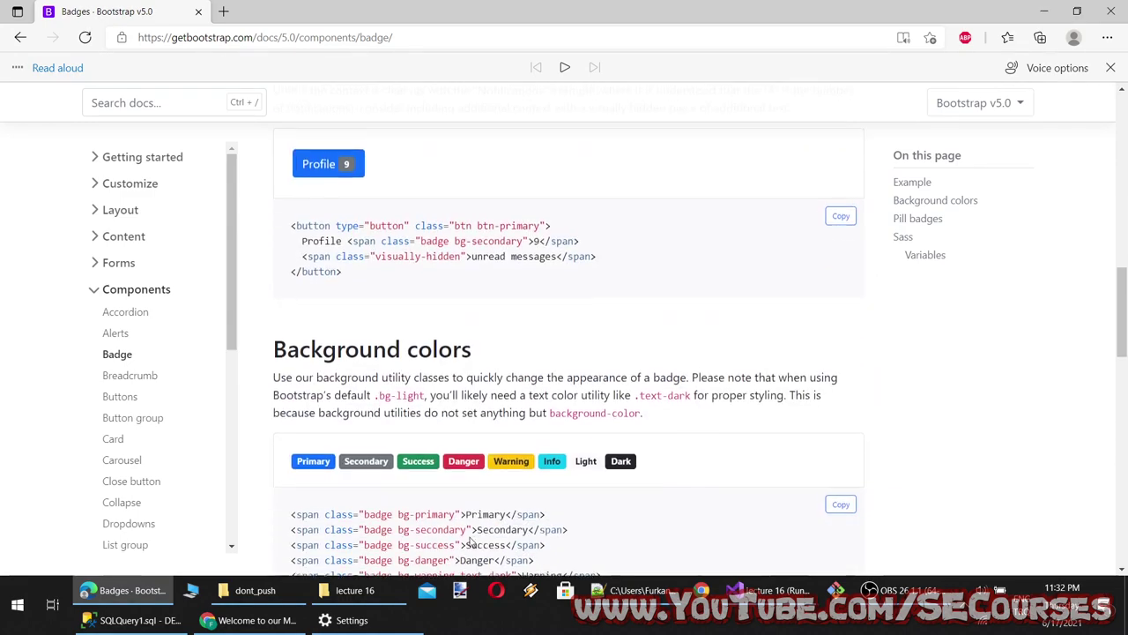
scroll(469, 527, "down", 5)
scroll(467, 520, "up", 3)
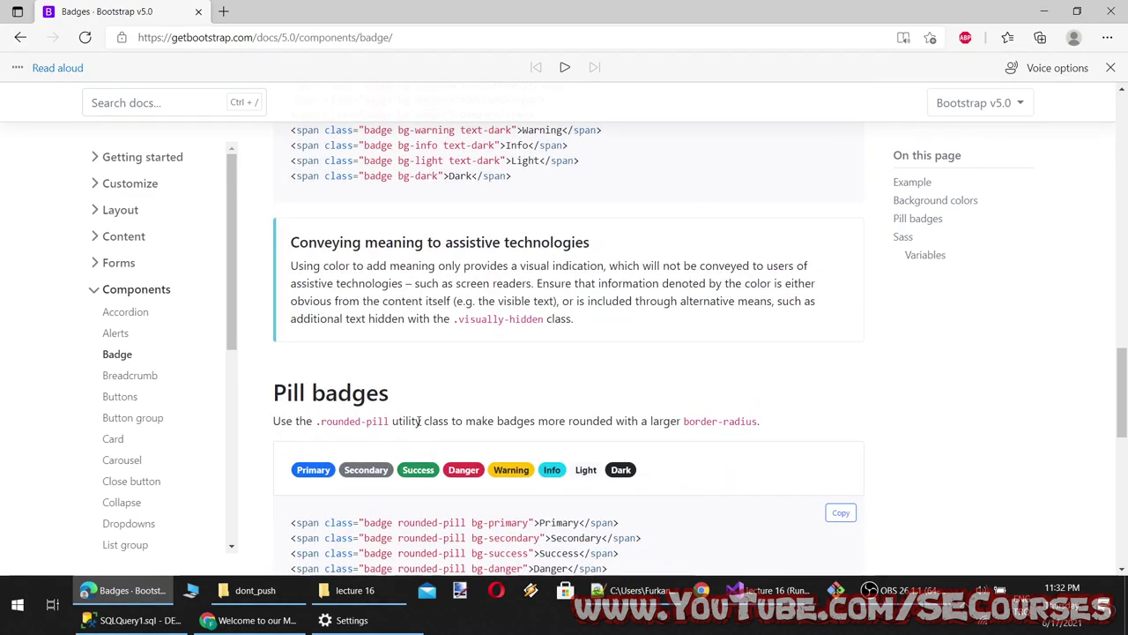
left_click_drag(335, 394, 438, 421)
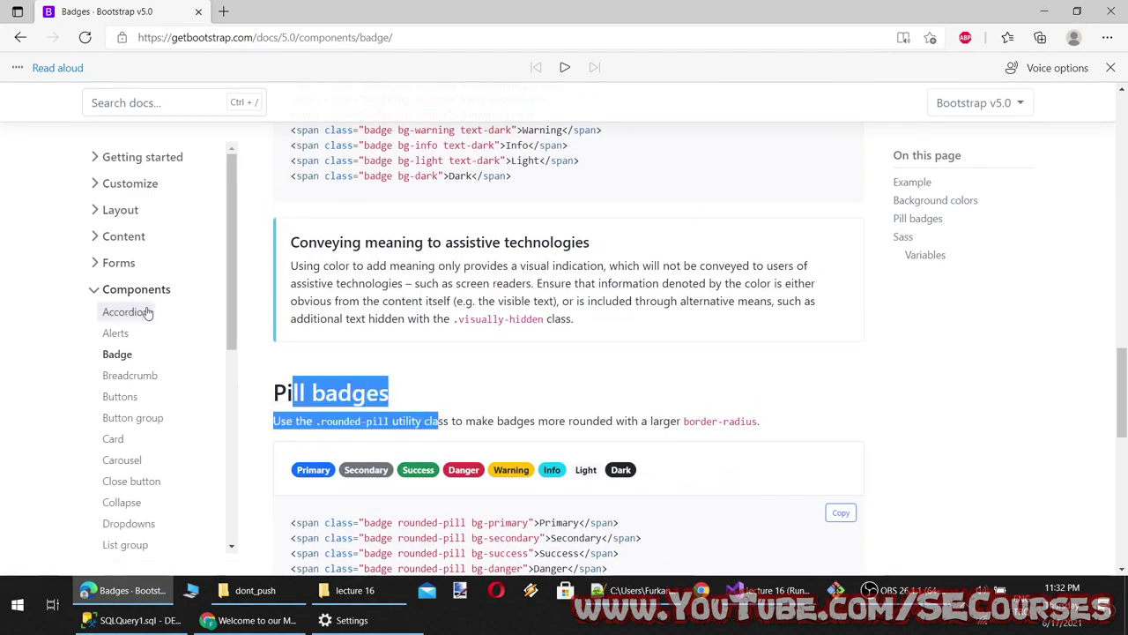
left_click(131, 378)
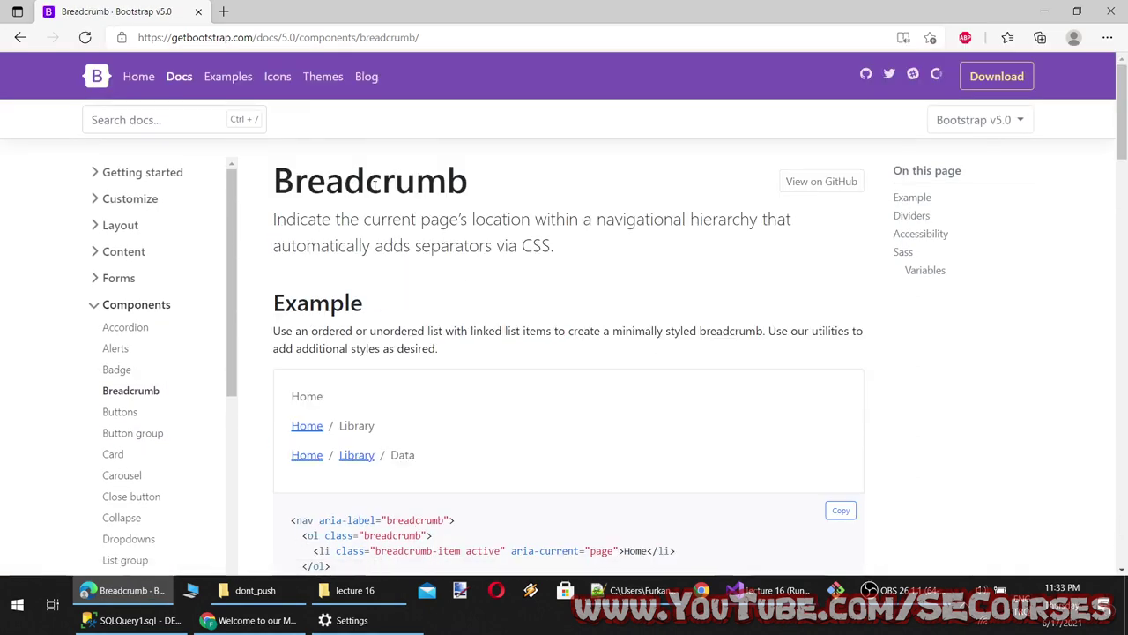
Start Read aloud from the Breadcrumb heading
scroll(453, 315, "down", 1)
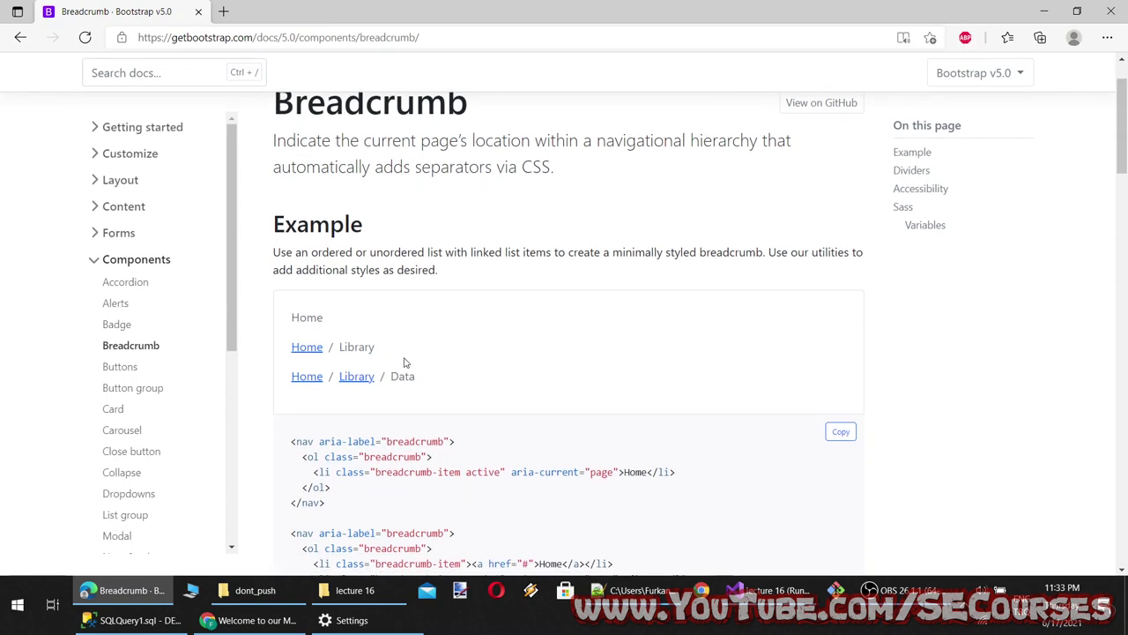
scroll(428, 377, "up", 1)
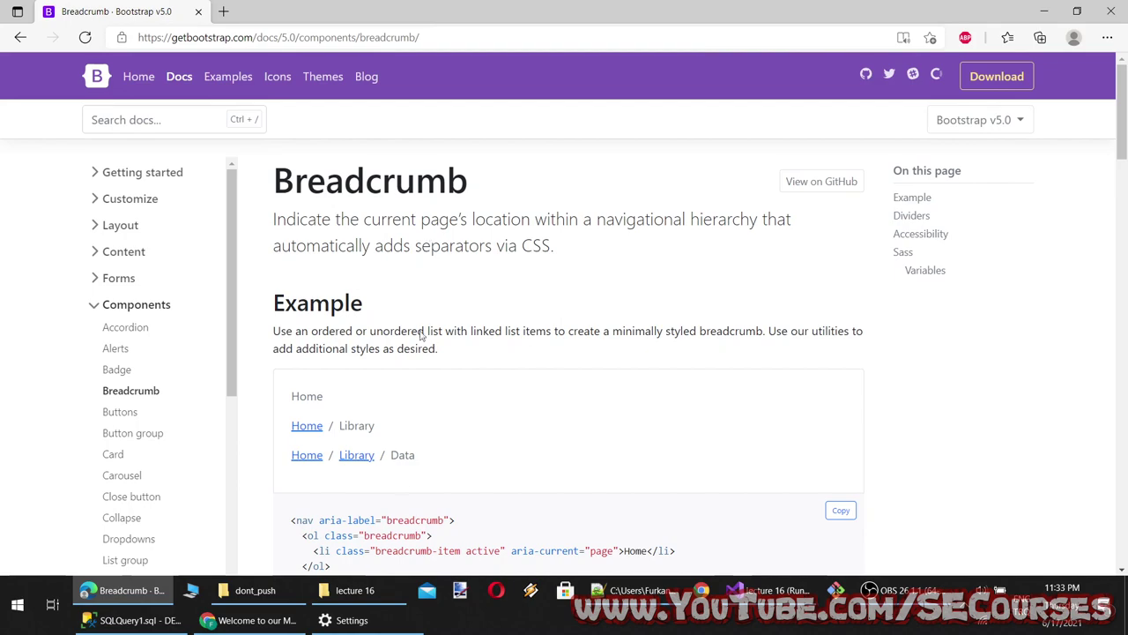
scroll(401, 419, "down", 10)
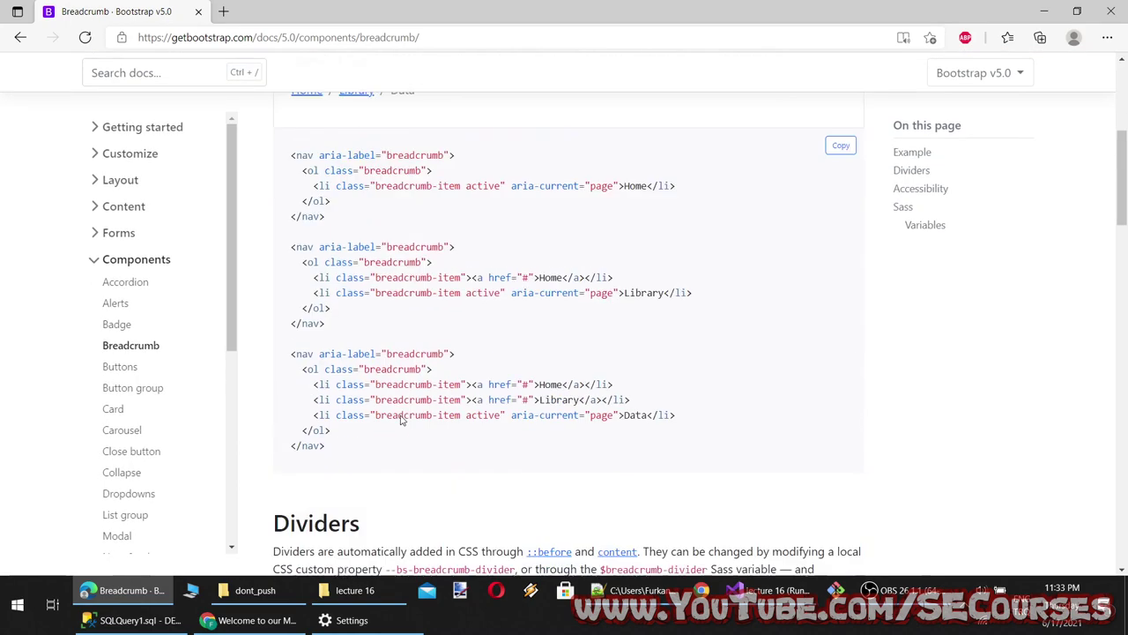
scroll(404, 420, "up", 8)
scroll(404, 421, "up", 2)
scroll(479, 390, "down", 6)
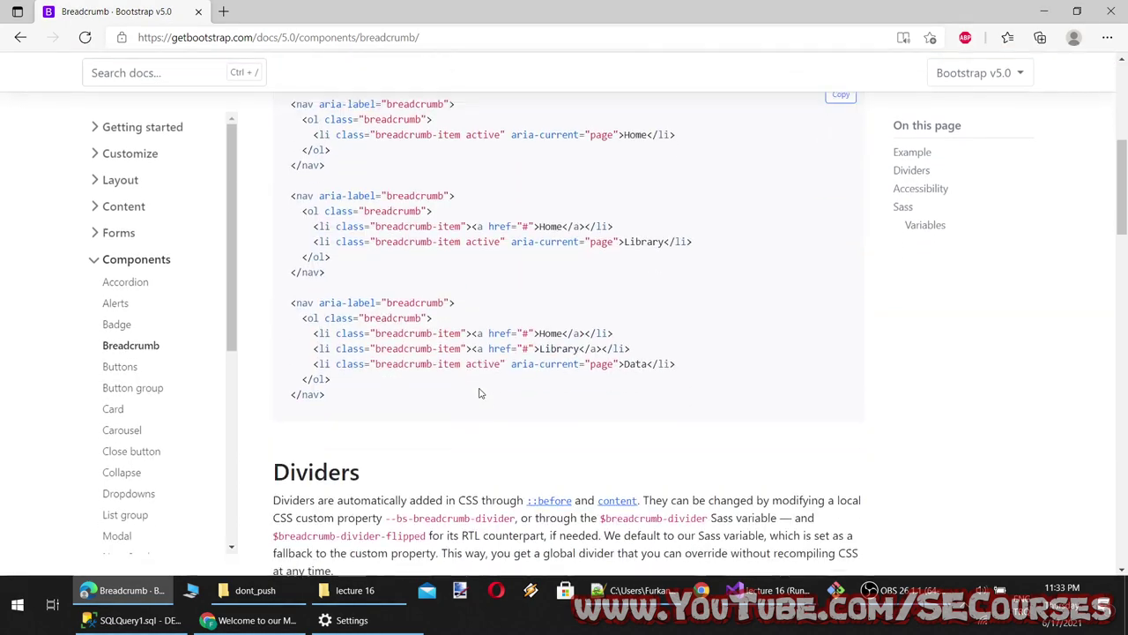
scroll(455, 377, "up", 6)
left_click_drag(291, 208, 280, 190)
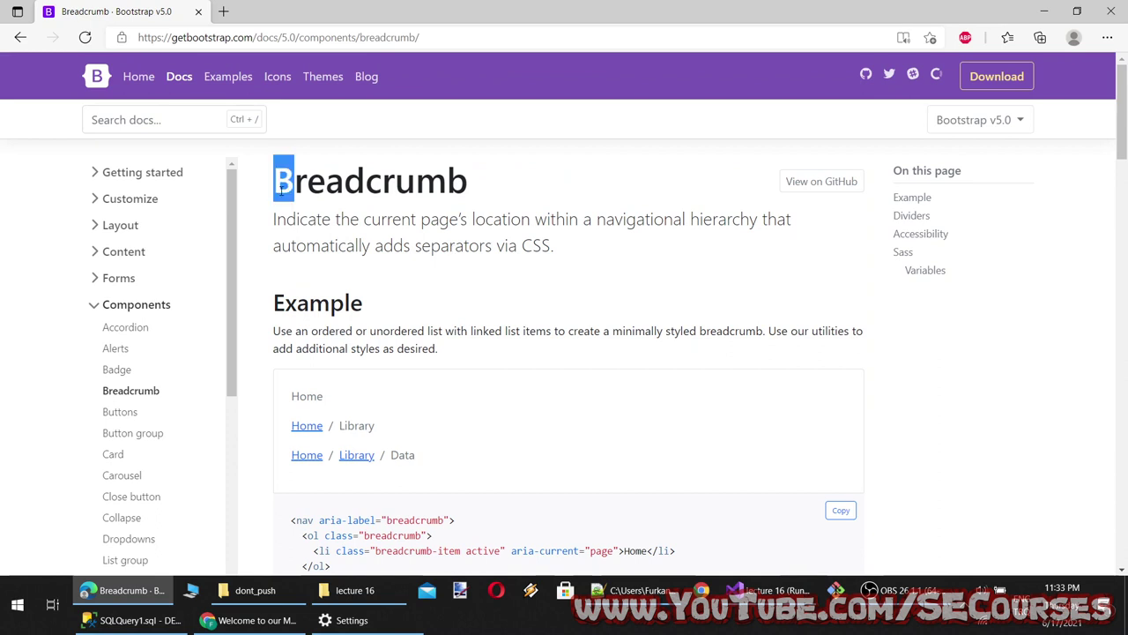
right_click(284, 183)
left_click(373, 292)
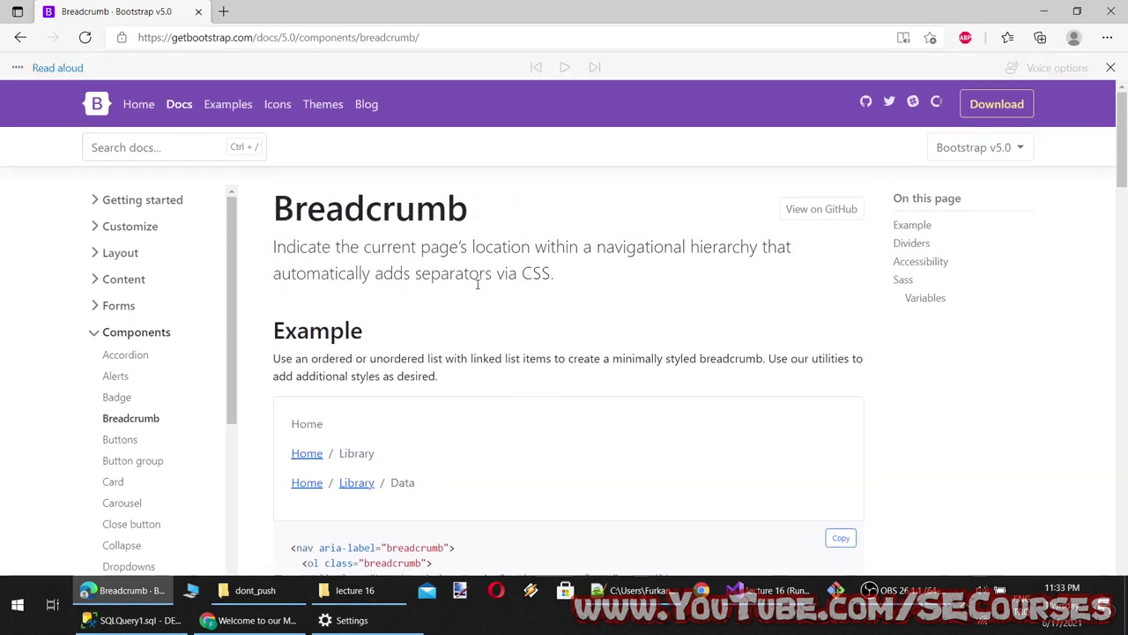
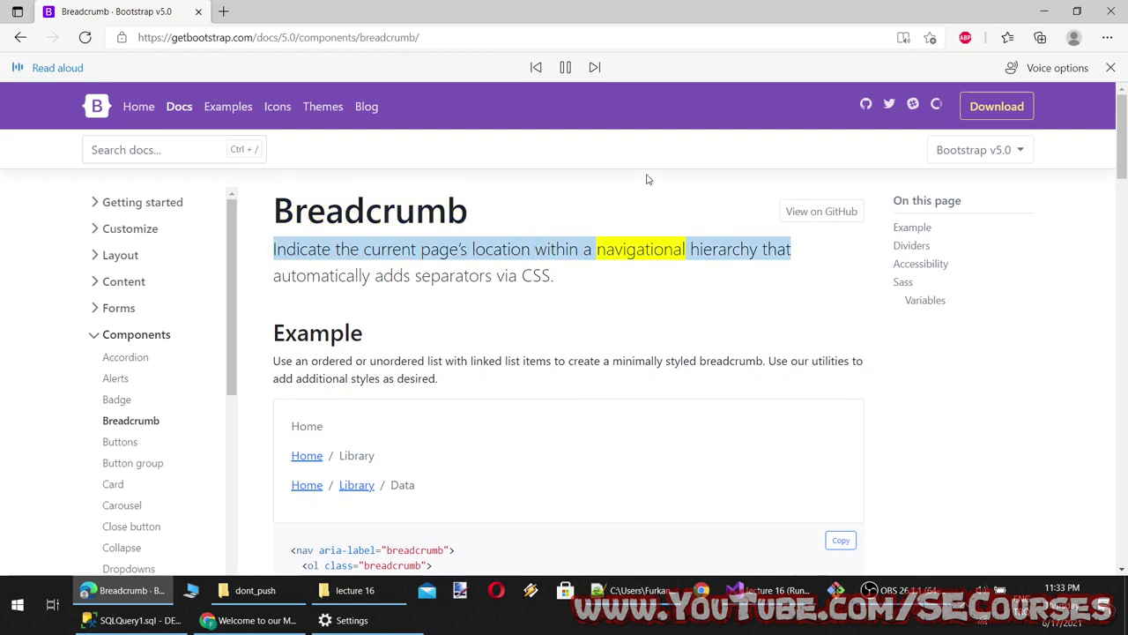
Restart the read-aloud narration from the breadcrumb Example section
left_click(566, 68)
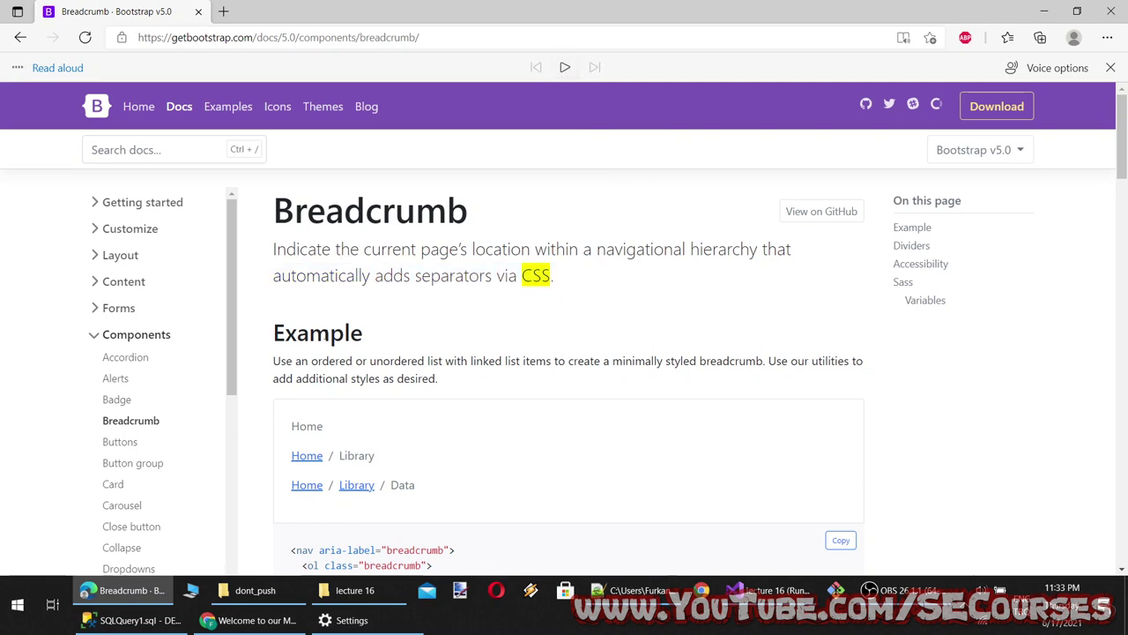
left_click(291, 335)
left_click(566, 67)
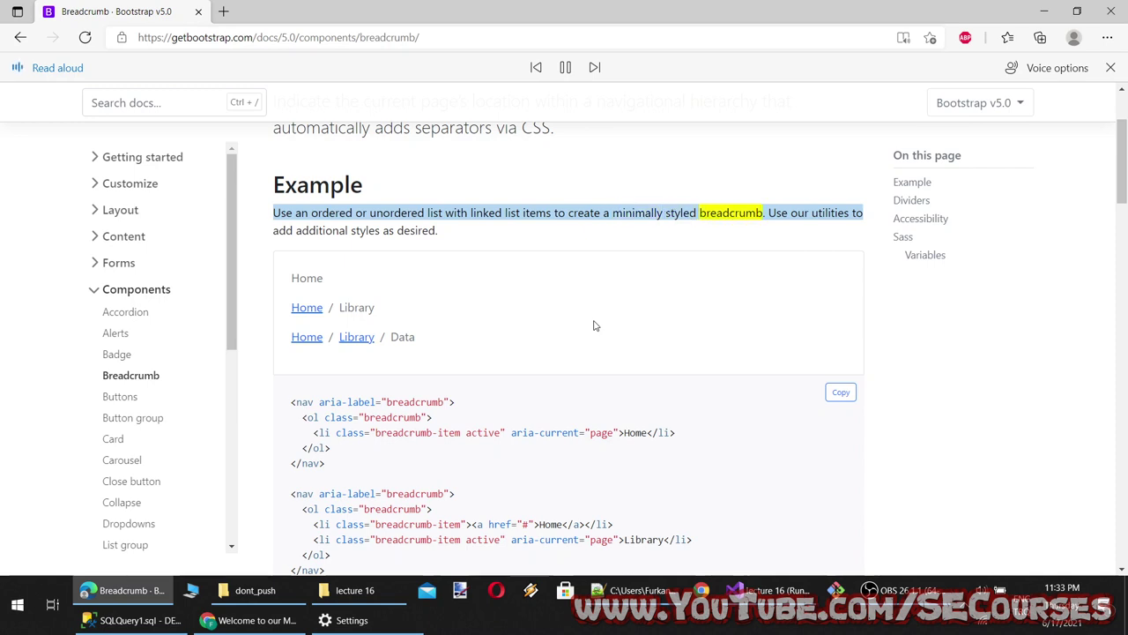
scroll(560, 318, "down", 1)
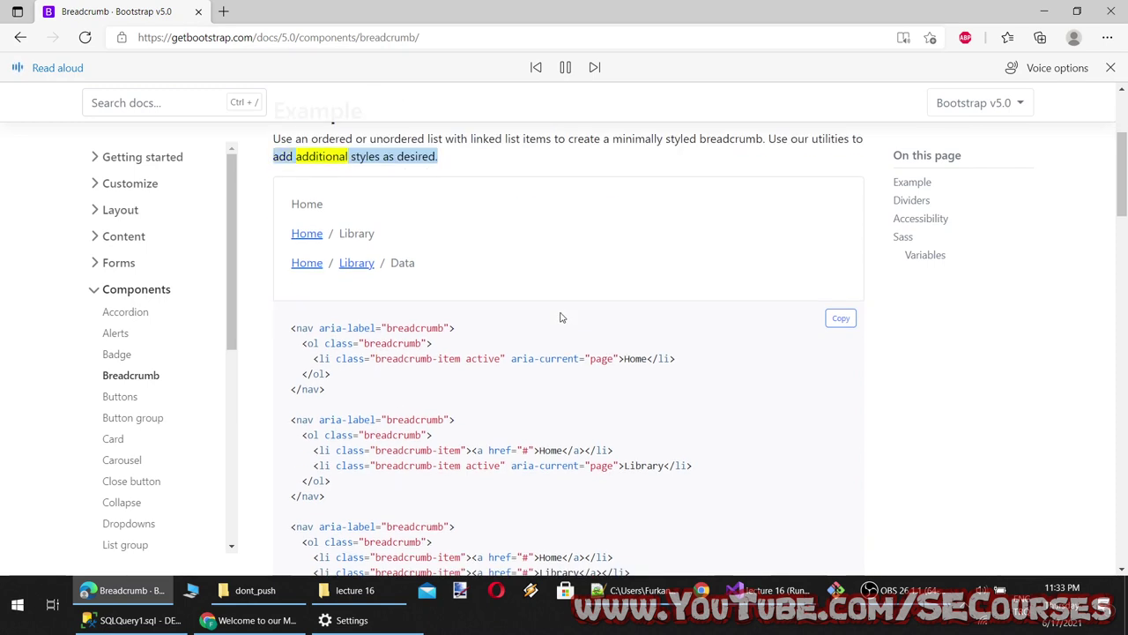
Pause the narration and select the three Home, Library, Data breadcrumb code snippets
left_click(566, 68)
scroll(402, 433, "down", 3)
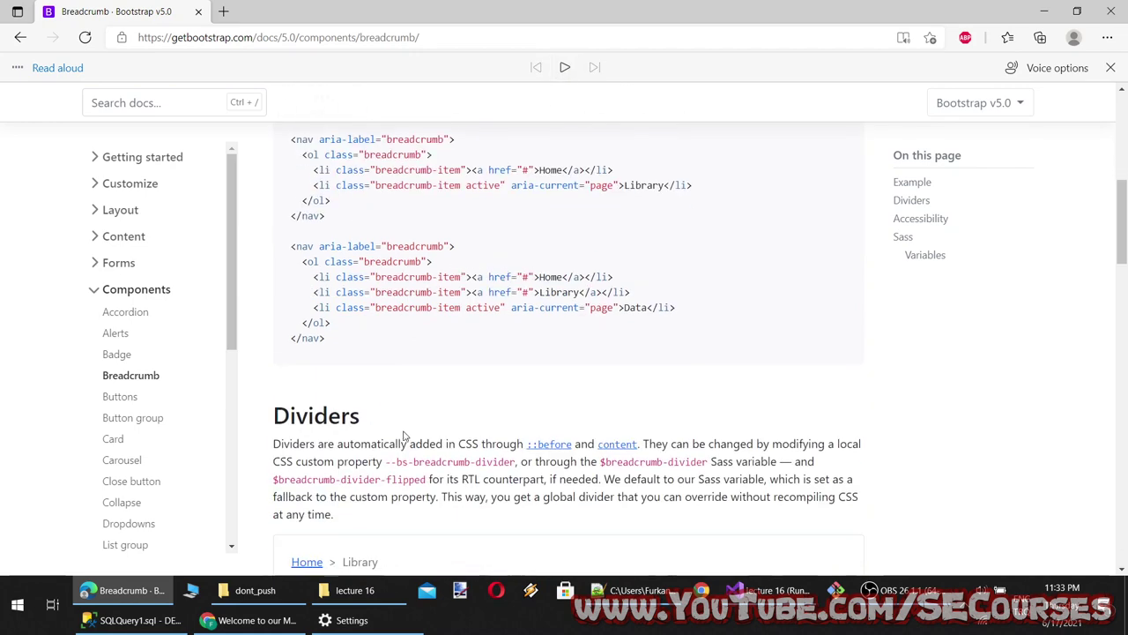
scroll(351, 452, "up", 4)
scroll(352, 452, "down", 3)
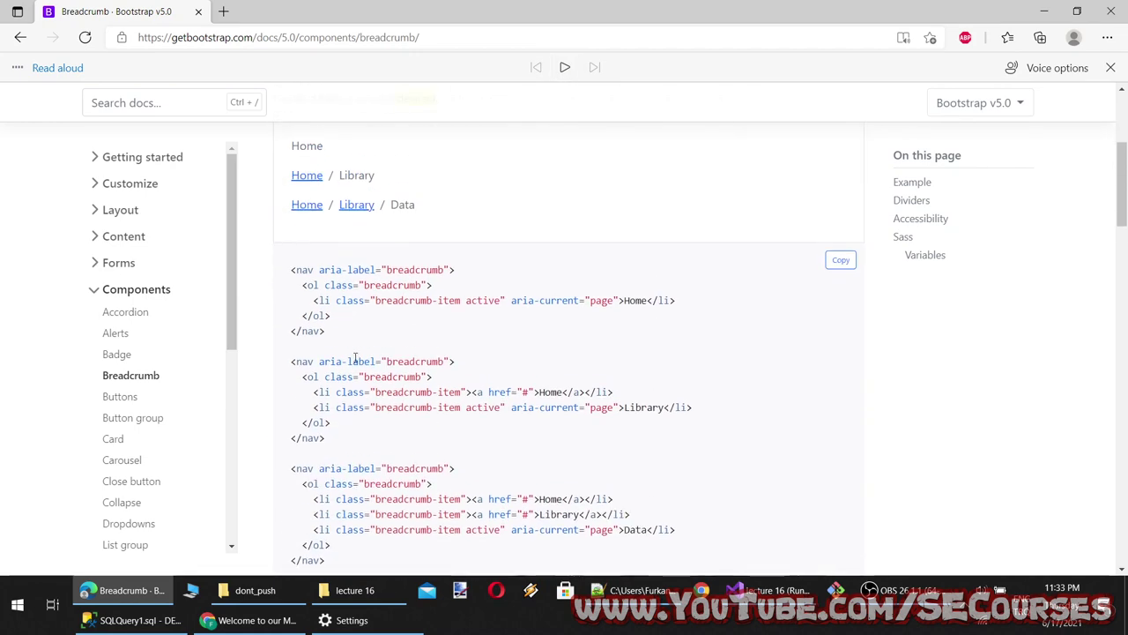
left_click_drag(356, 471, 287, 252)
key("ctrl+c")
Paste the breadcrumb snippets below the @{ } block in Index.cshtml and save it
left_click(767, 590)
left_click(117, 155)
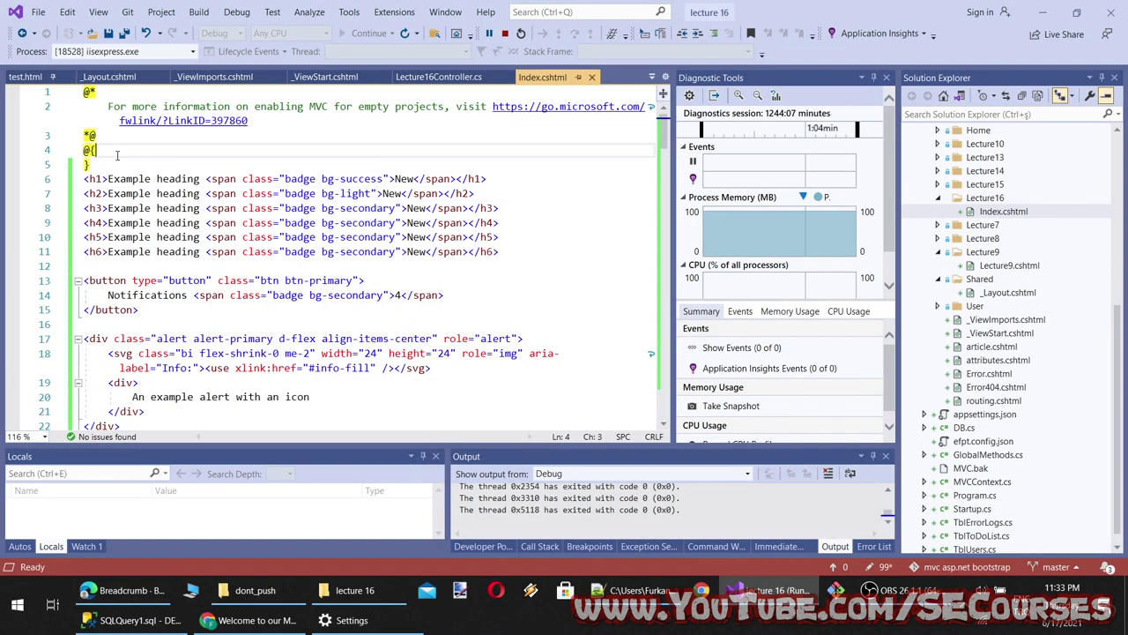
key("Down")
key("Return")
key("Return")
key("ctrl+v")
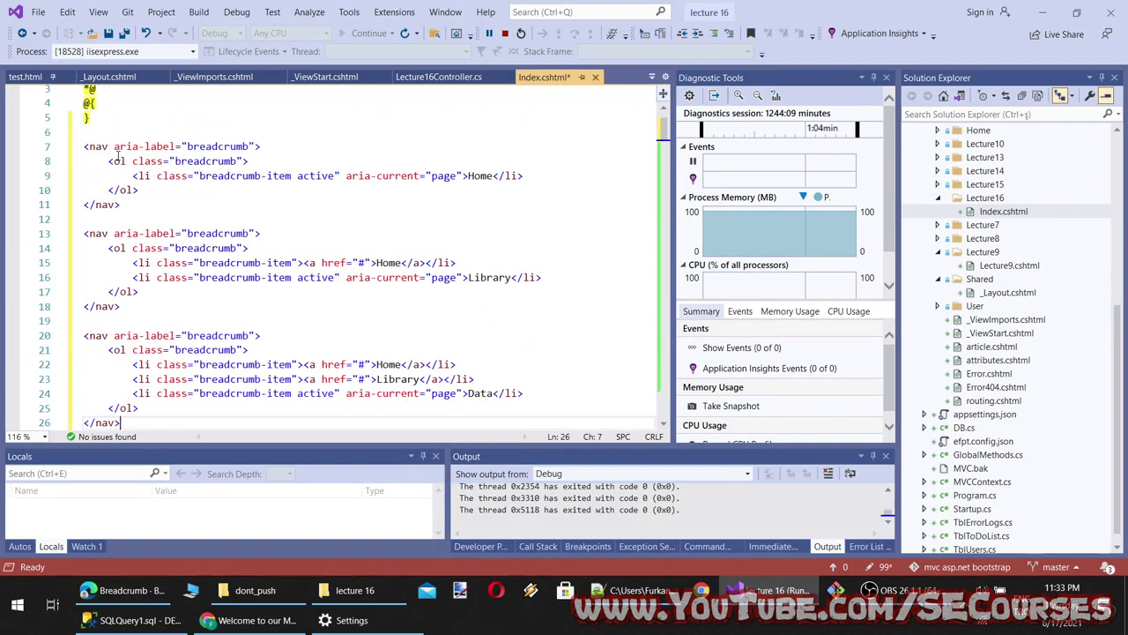
key("ctrl+s")
Paste the same snippets after <body> in test.html and refresh the running site
left_click(33, 78)
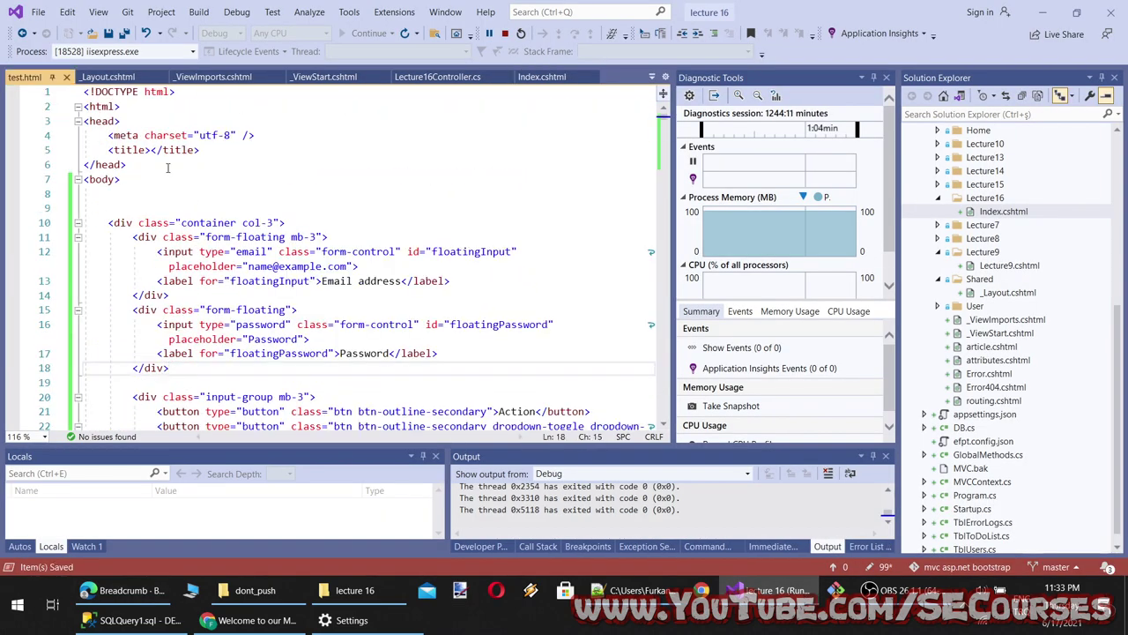
left_click(163, 191)
key("ctrl+v")
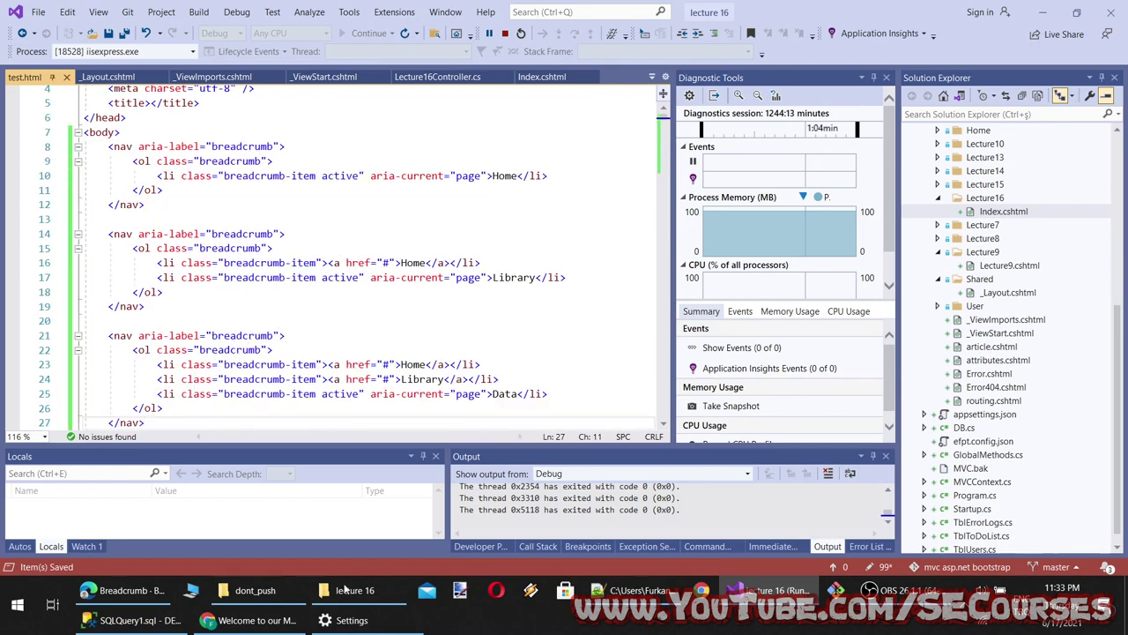
key("alt+Tab")
key("F5")
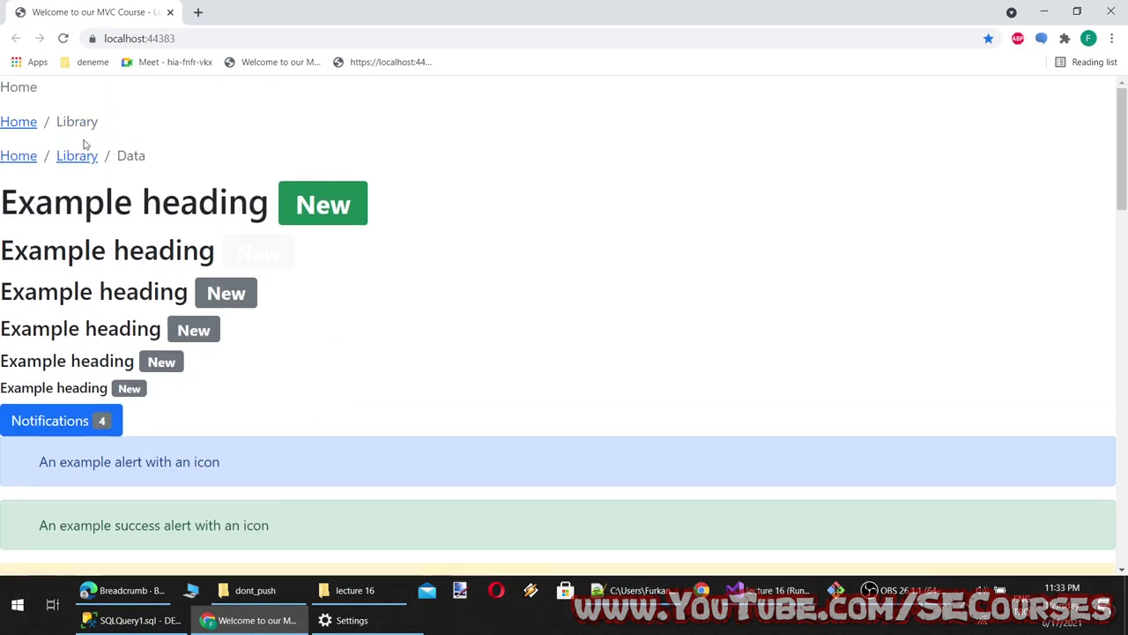
Follow the Library breadcrumb link on the localhost:44383 page
left_click(73, 159)
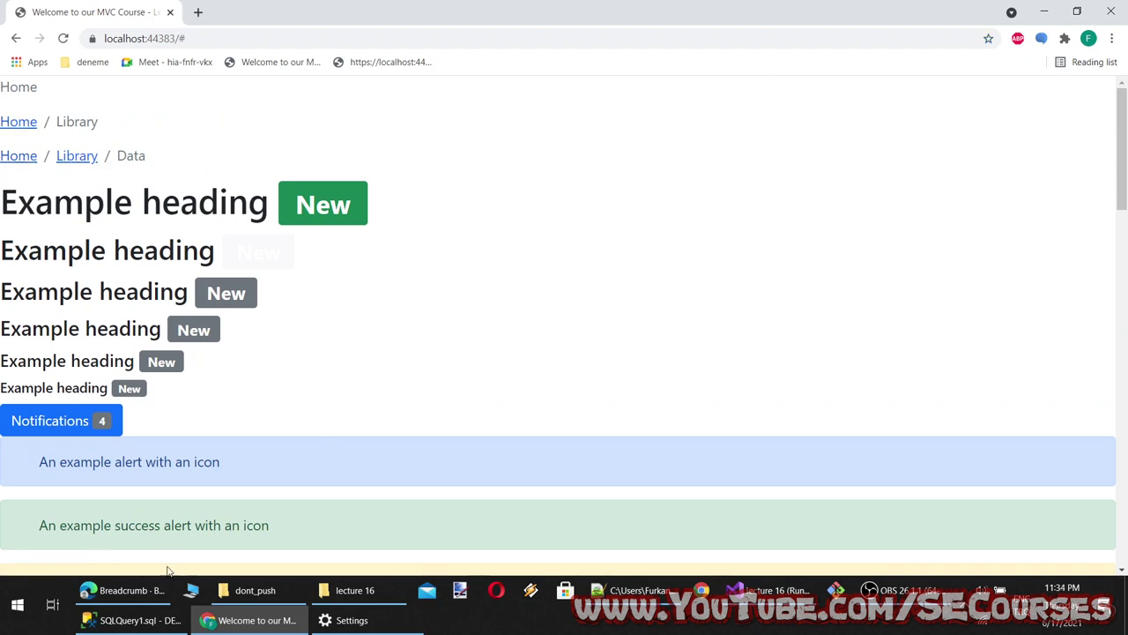
left_click(132, 590)
left_click(251, 620)
Open test.html in a new tab and compare its plain breadcrumbs with the styled page
left_click(199, 12)
left_click(370, 62)
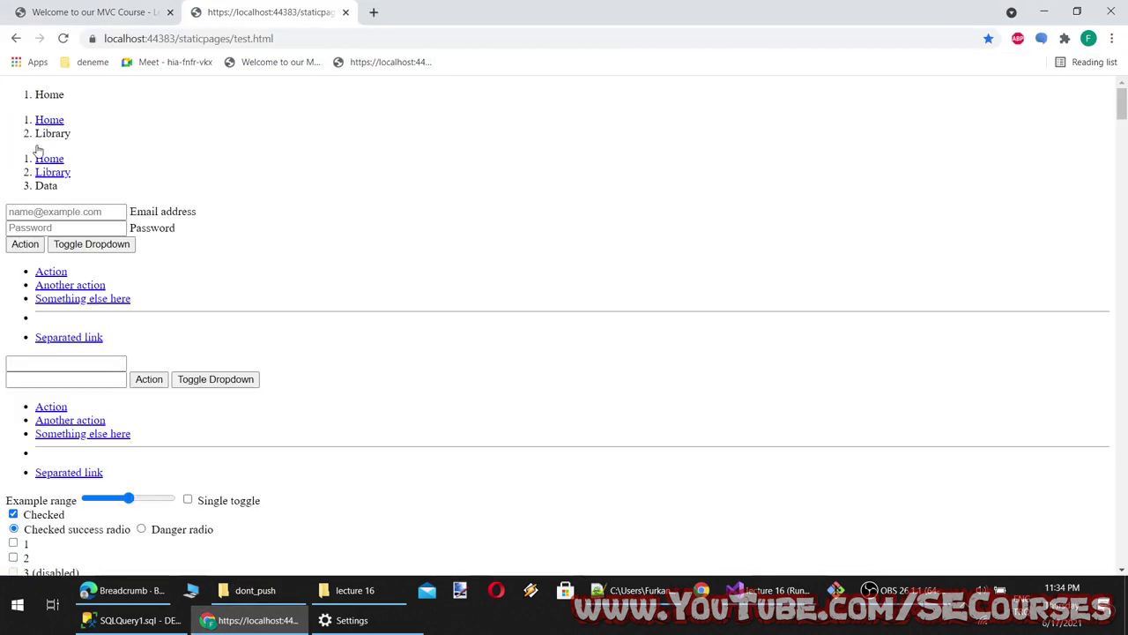
left_click(90, 16)
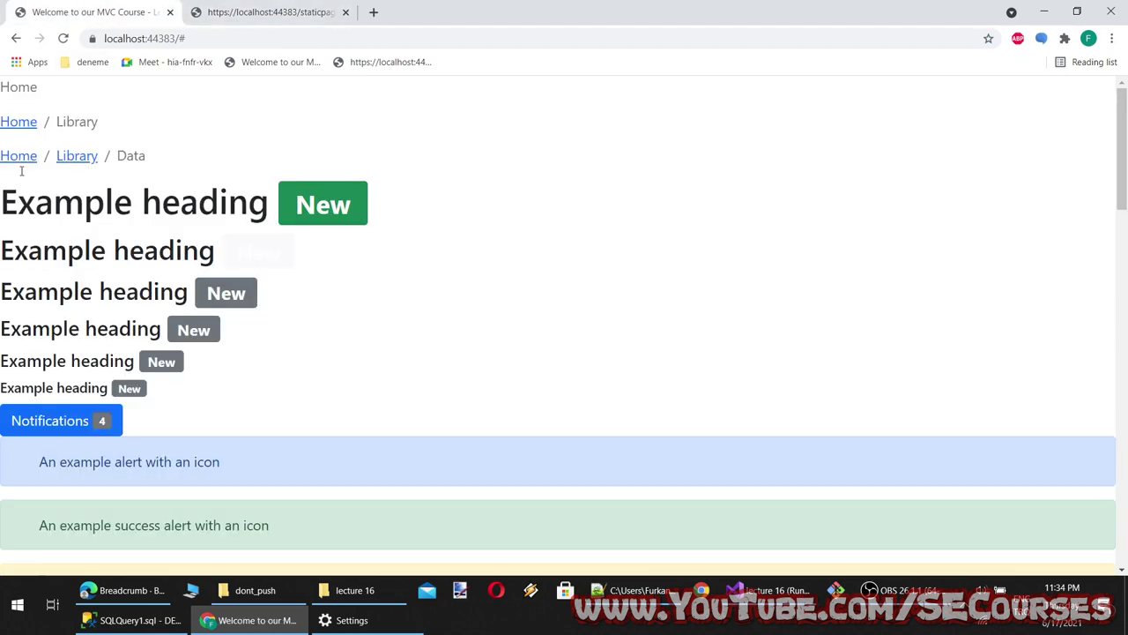
key("ctrl+Tab")
key("alt+Tab")
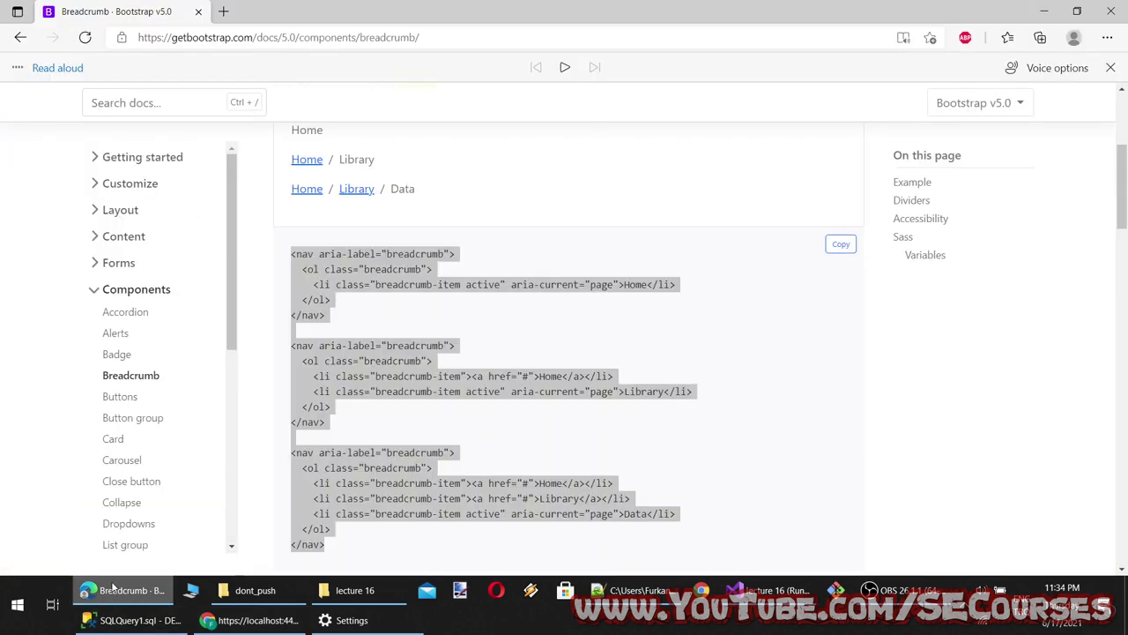
Scroll to the Dividers section and highlight the '>' divider in its example
scroll(577, 530, "down", 4)
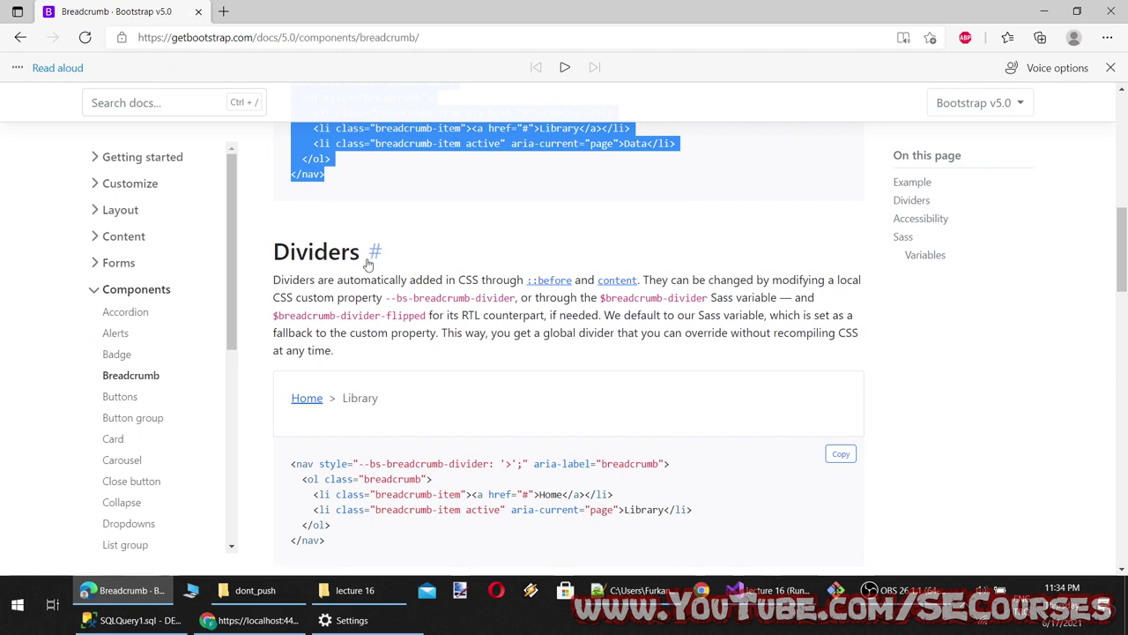
scroll(423, 337, "down", 1)
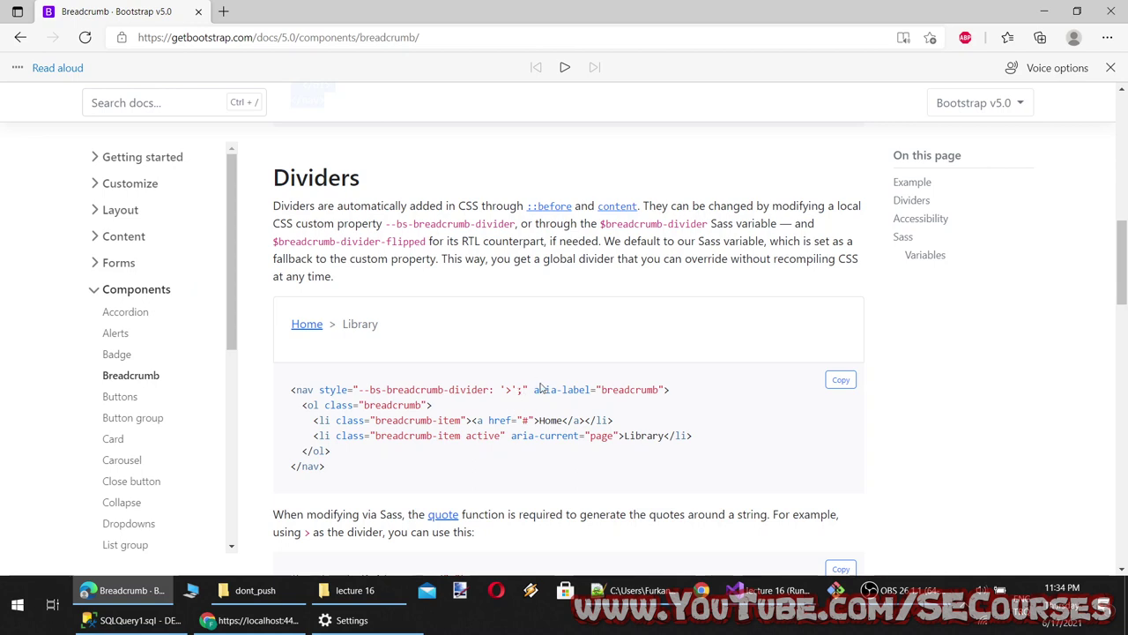
left_click_drag(512, 389, 505, 389)
left_click_drag(279, 208, 274, 208)
Have the Dividers paragraph read aloud, then select the '>' divider breadcrumb code
left_click(561, 70)
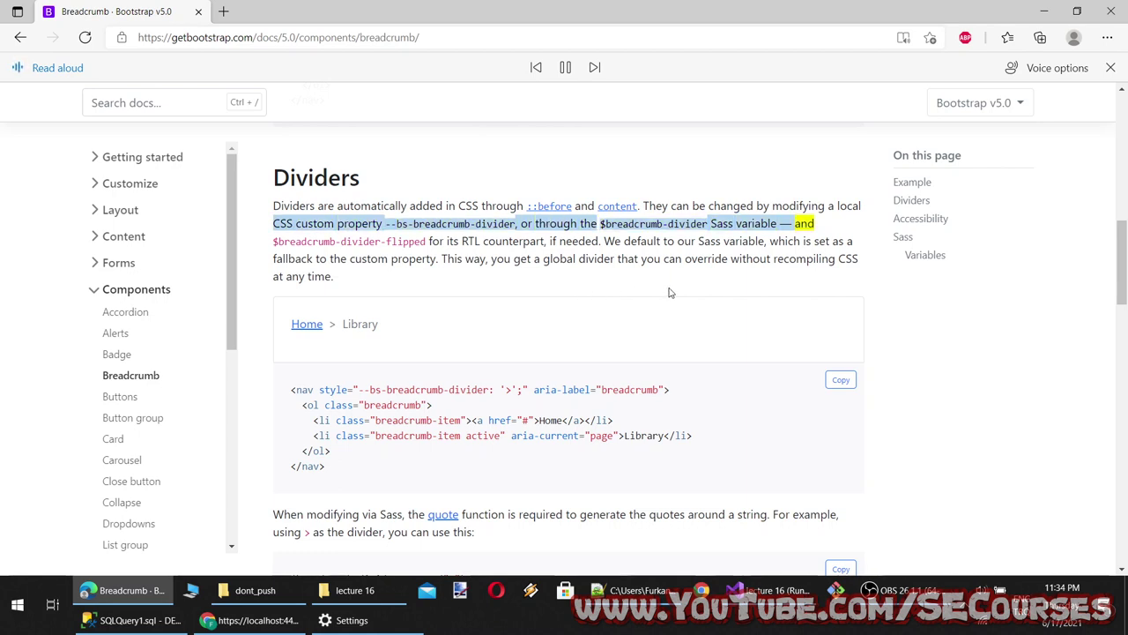
left_click(566, 68)
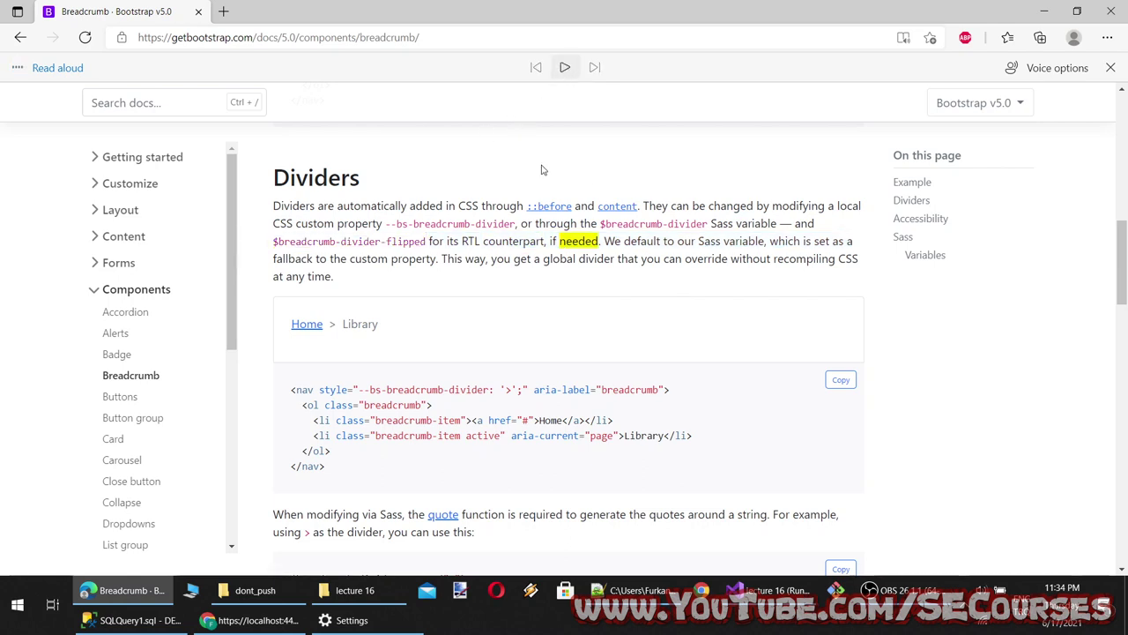
scroll(369, 349, "down", 2)
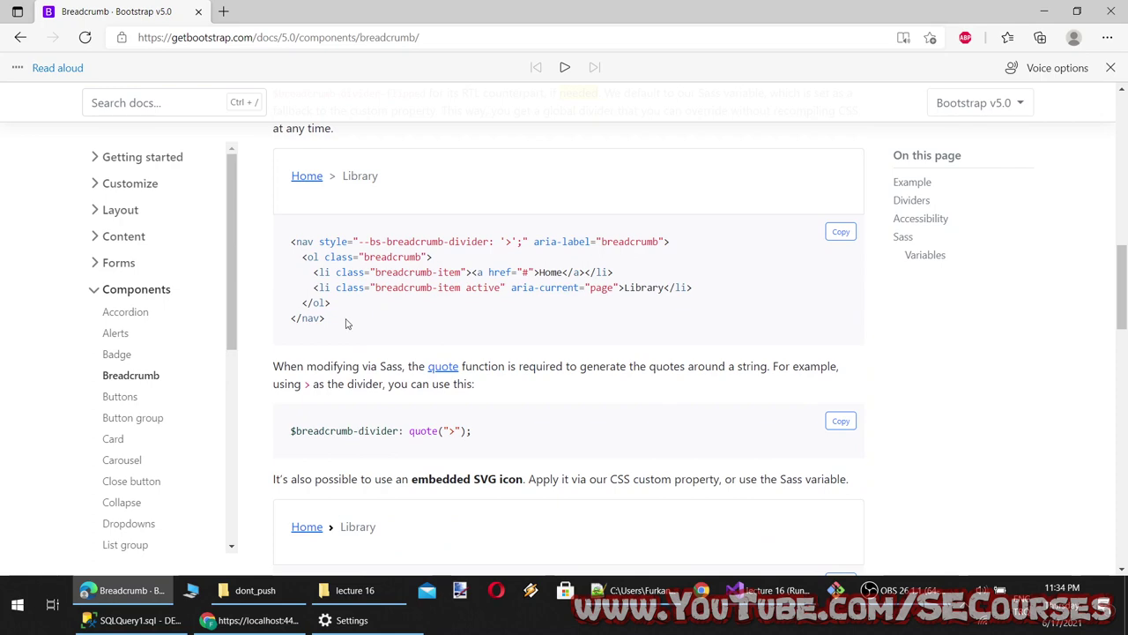
left_click_drag(346, 321, 278, 251)
key("ctrl+c")
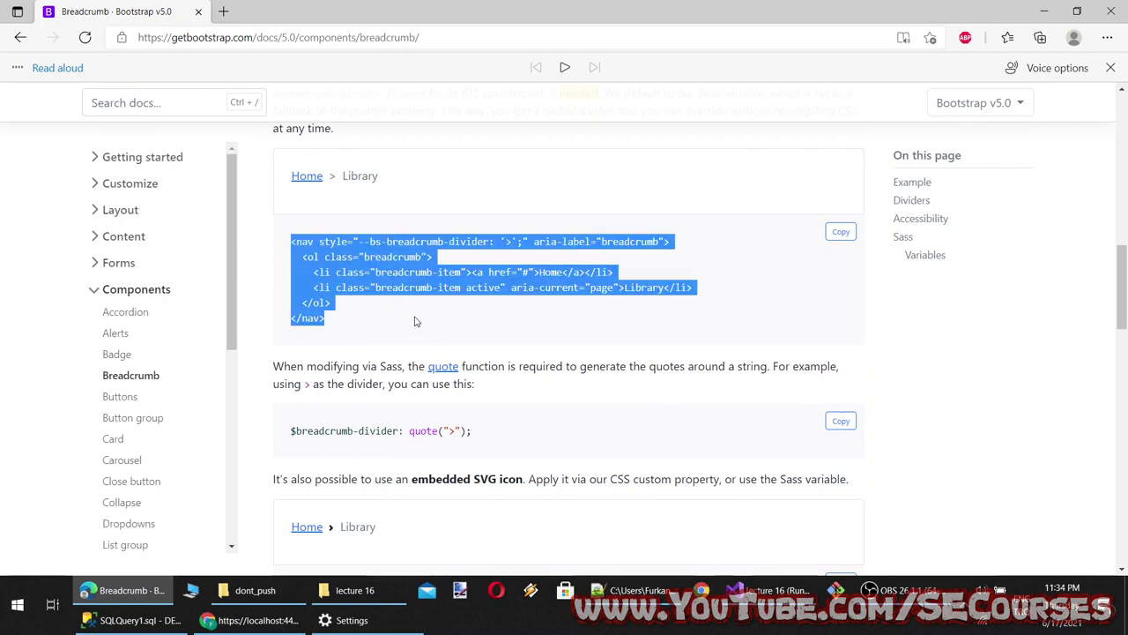
Paste the '>' divider breadcrumb onto line 6 of Index.cshtml and save
left_click(763, 590)
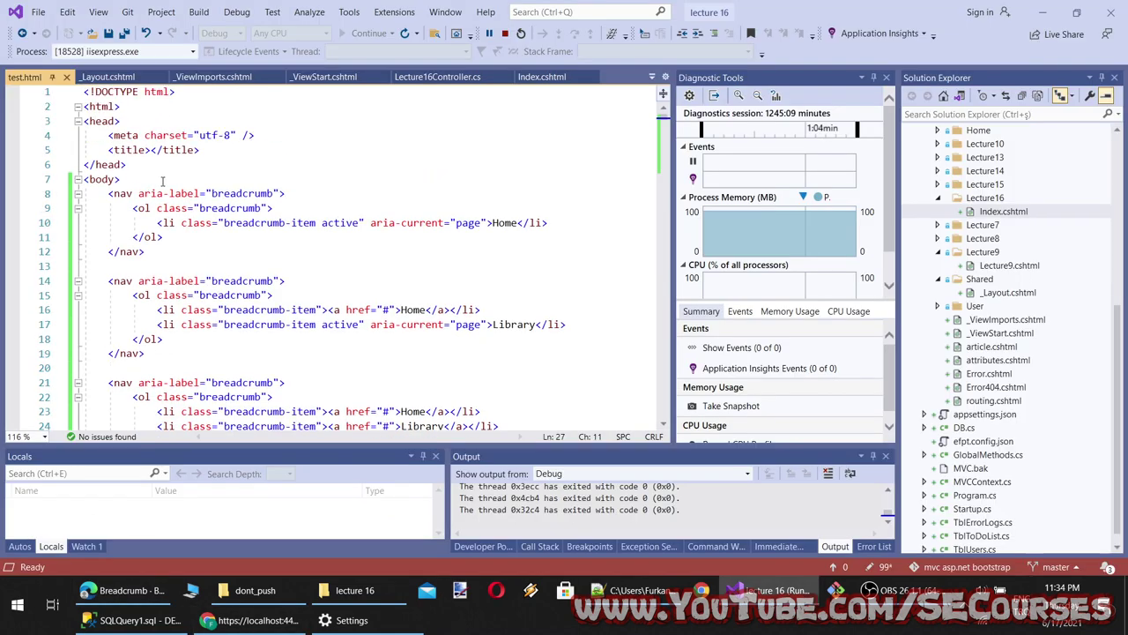
left_click(523, 81)
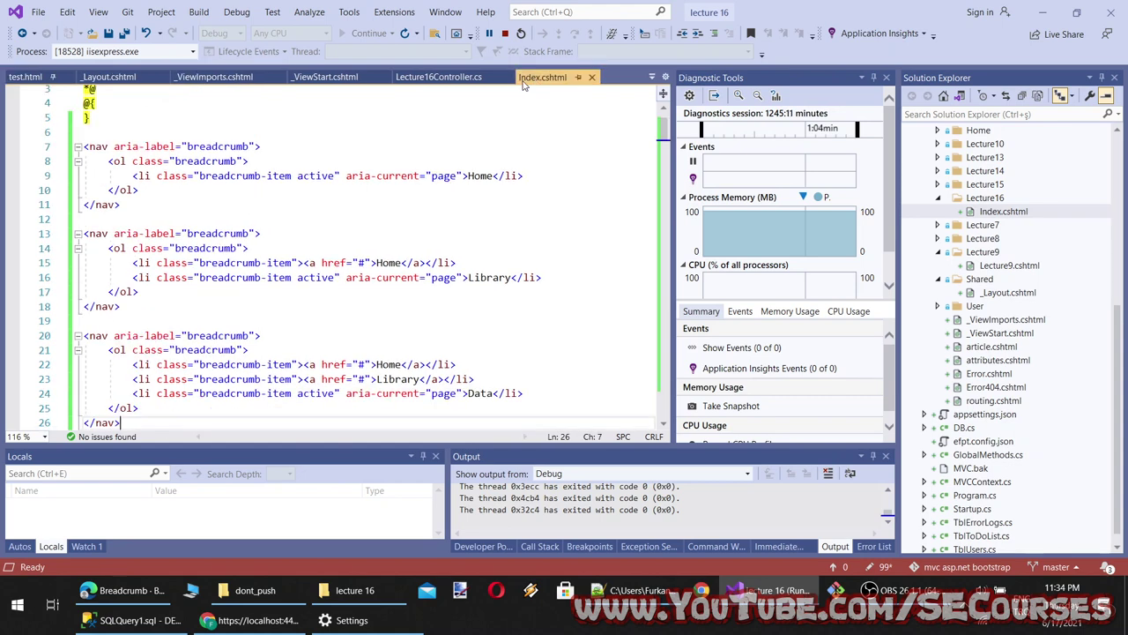
left_click(139, 130)
key("ctrl+v")
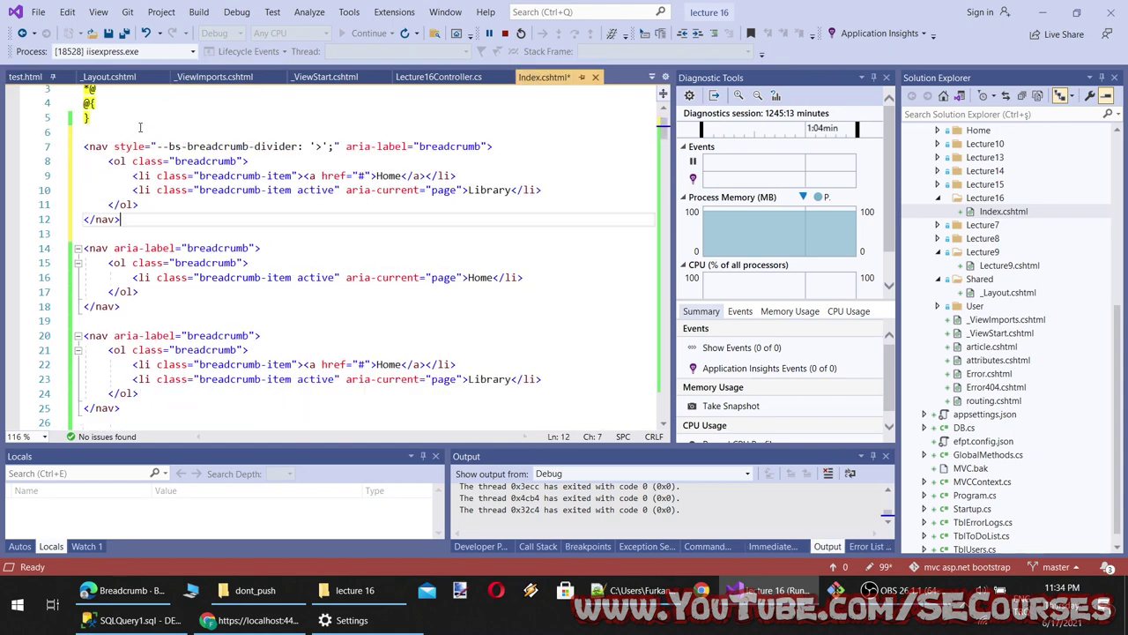
key("ctrl+s")
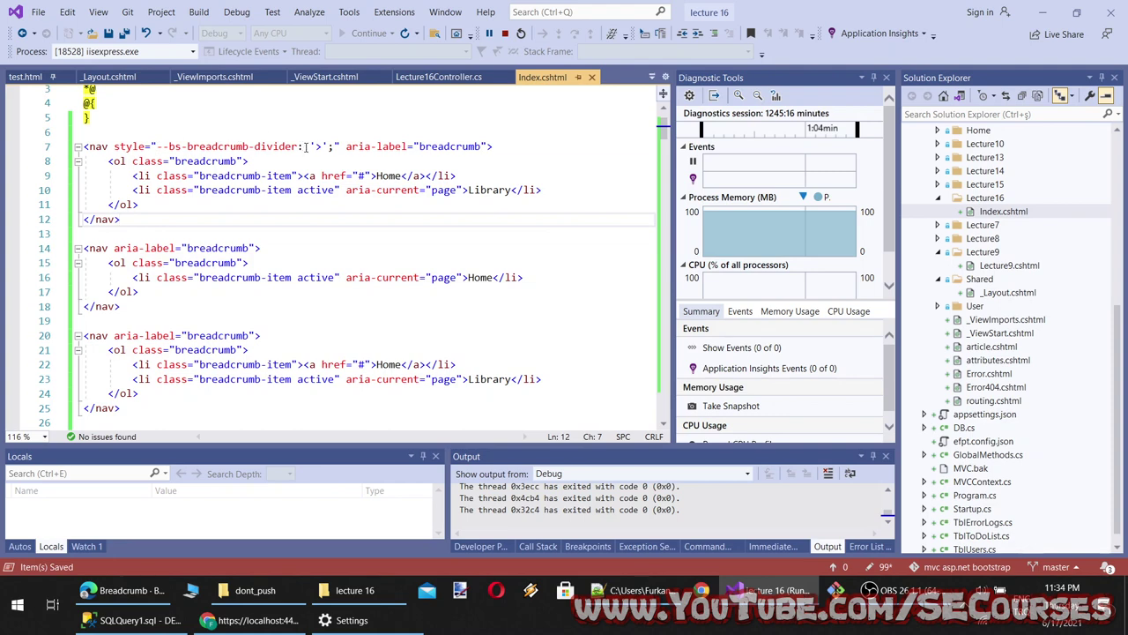
Examine the --bs-breadcrumb-divider '>' value on line 7, then reload the page in Chrome
left_click_drag(305, 147, 159, 148)
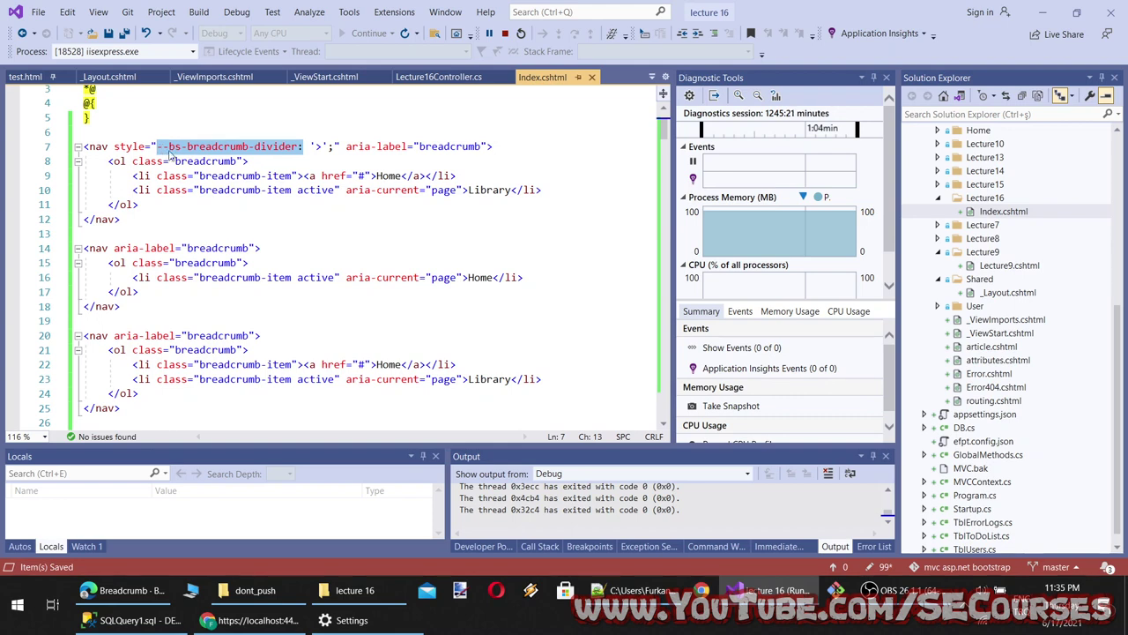
left_click(303, 155)
left_click_drag(298, 147, 163, 148)
left_click(236, 161)
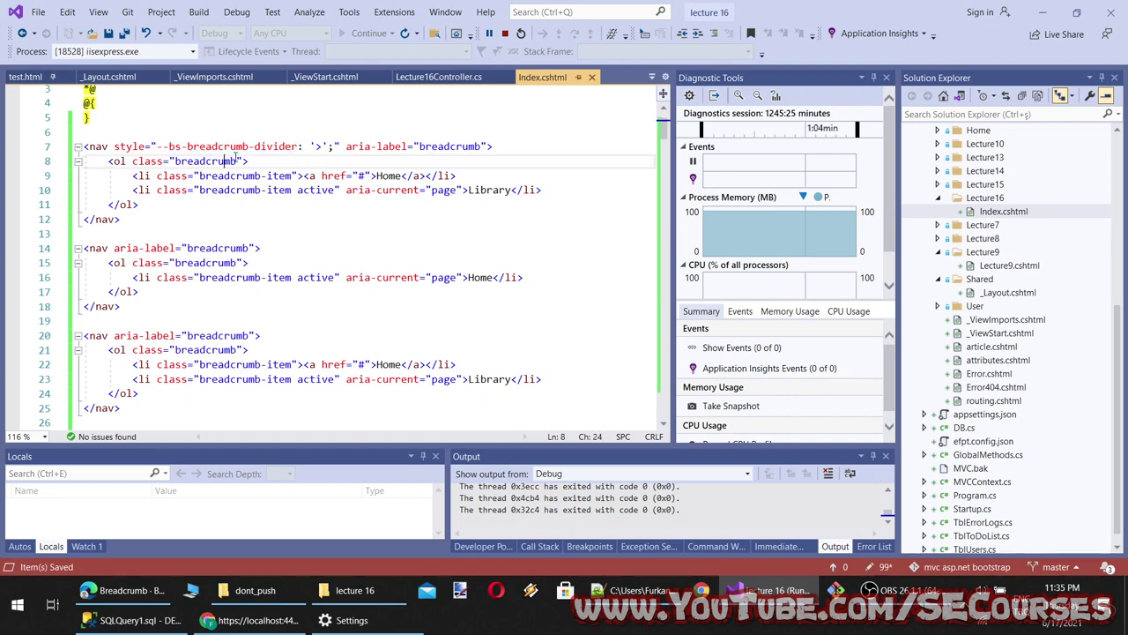
left_click(300, 146)
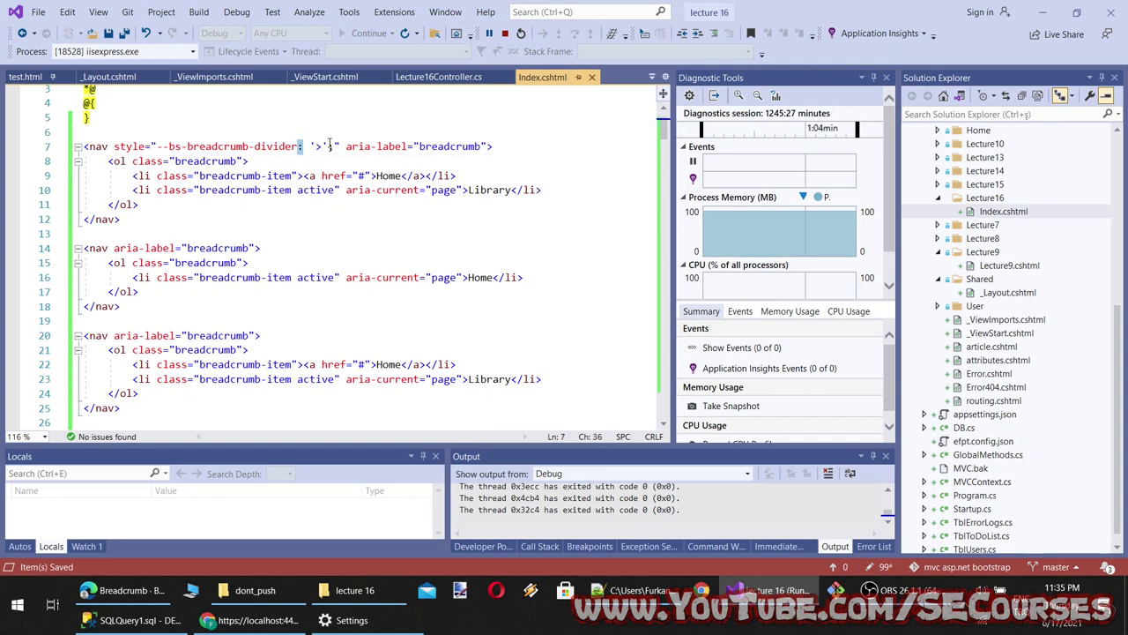
left_click_drag(329, 146, 315, 145)
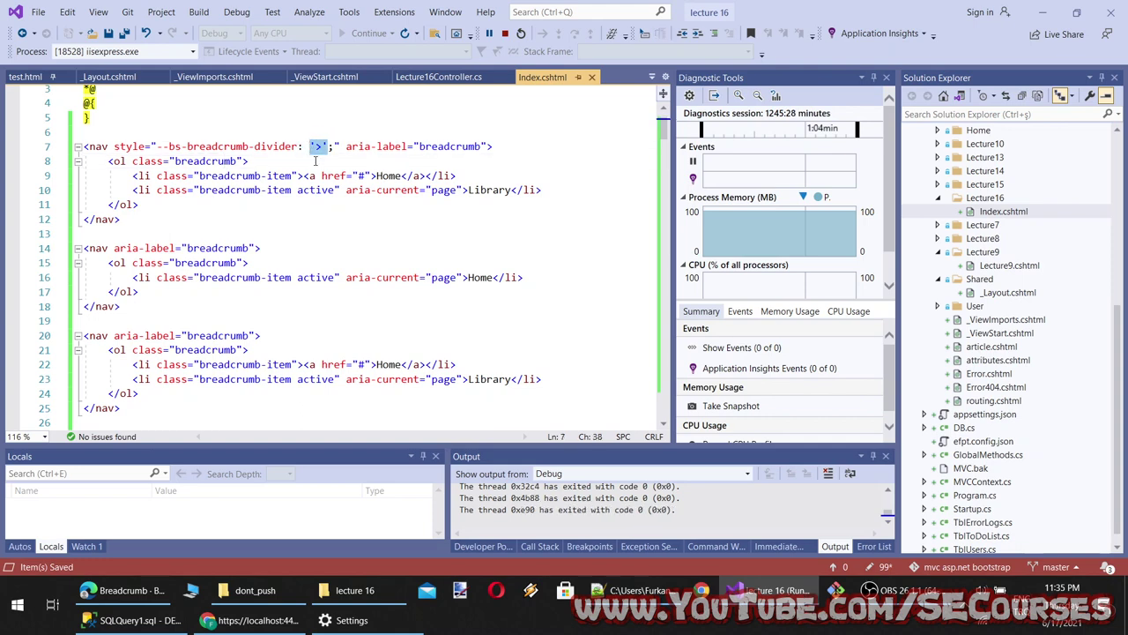
left_click(315, 161)
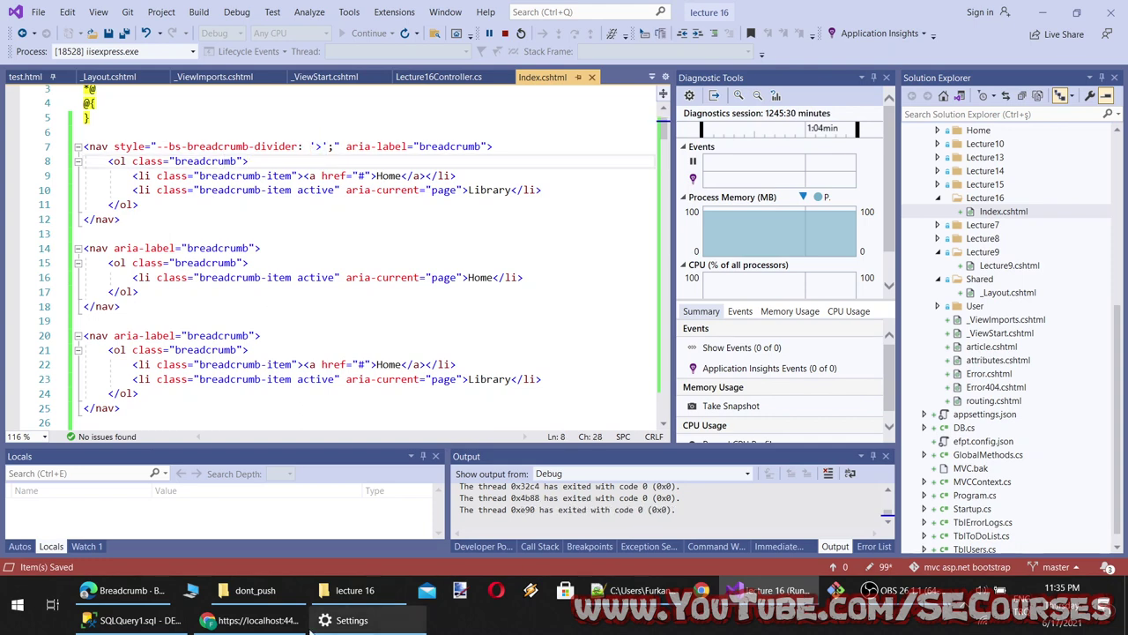
key("alt+Tab")
left_click(63, 38)
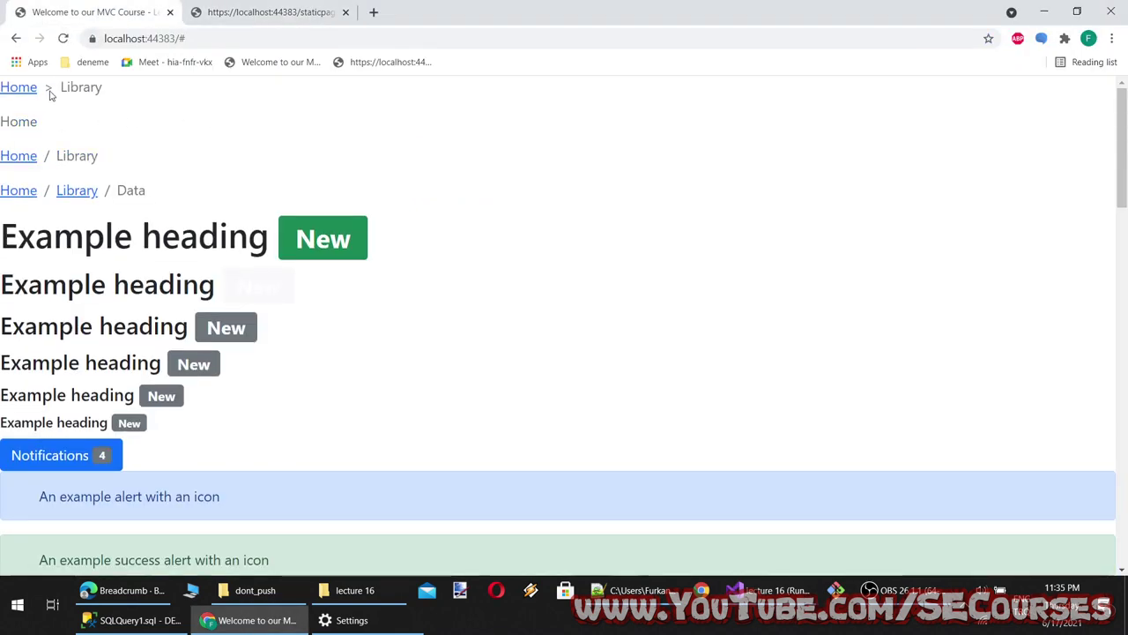
Scroll the Bootstrap docs to the embedded SVG icon divider example
left_click(124, 589)
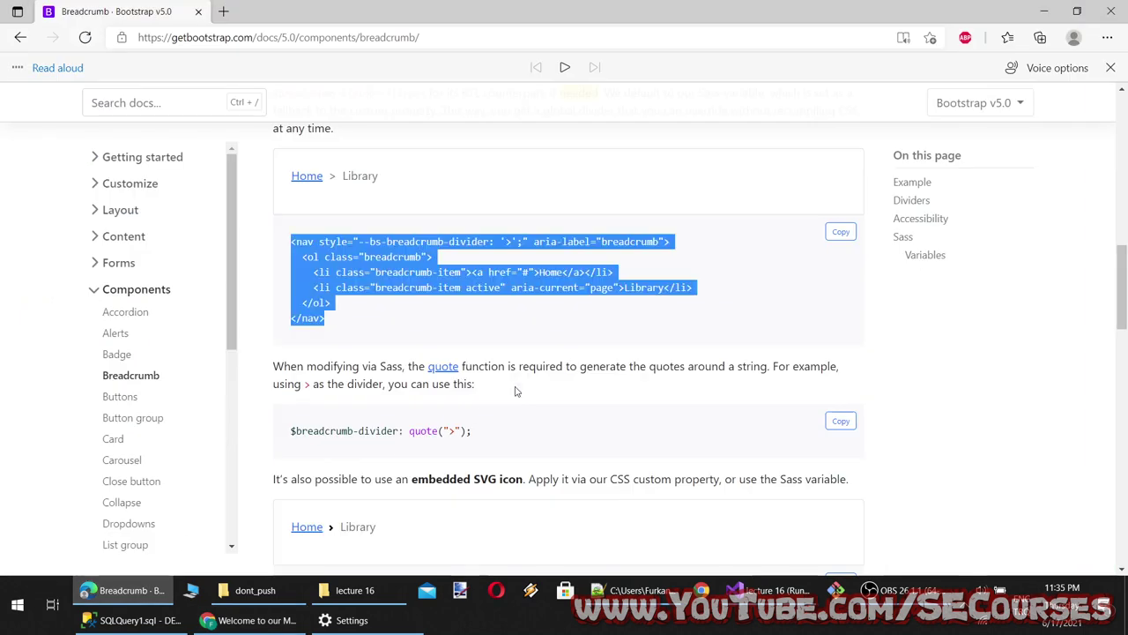
scroll(516, 407, "down", 3)
scroll(515, 407, "down", 4)
scroll(383, 297, "up", 4)
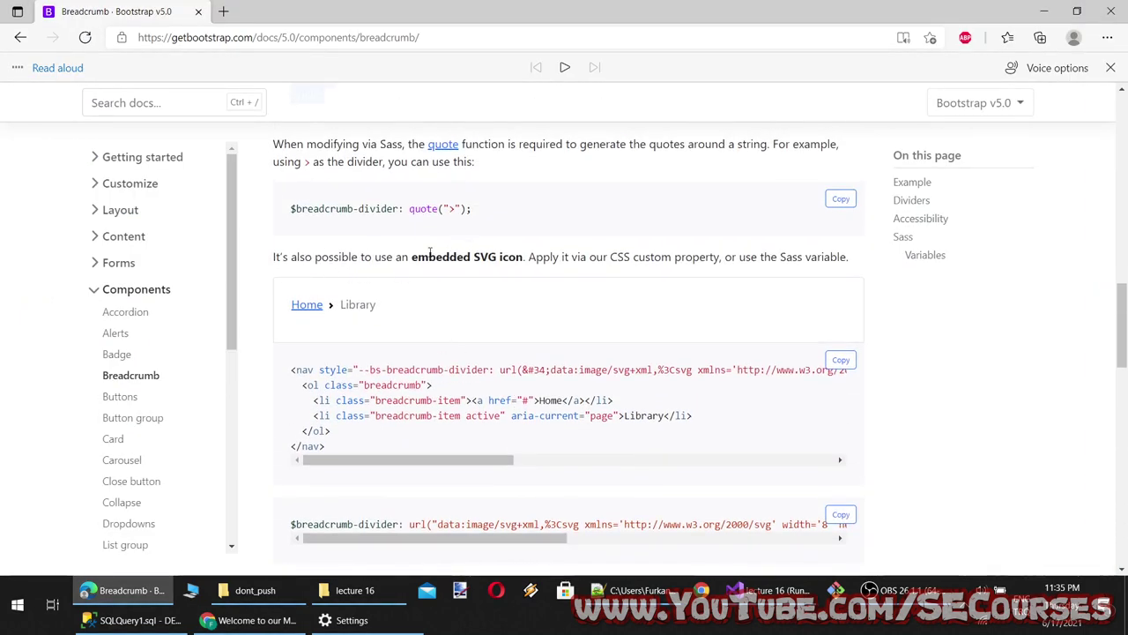
scroll(532, 332, "down", 1)
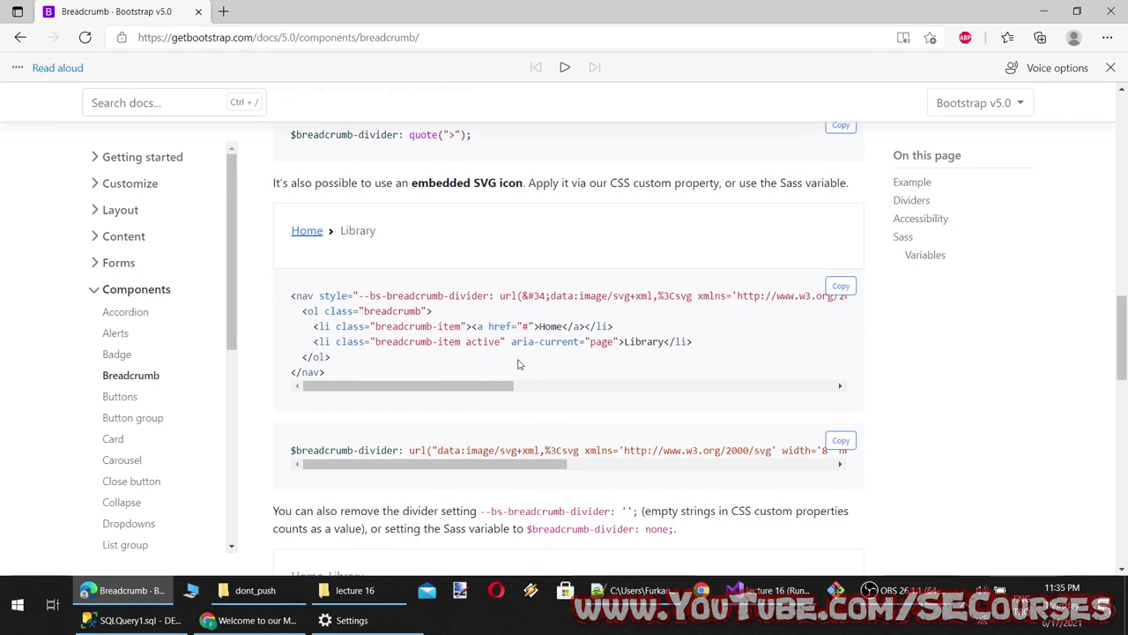
left_click_drag(475, 387, 822, 361)
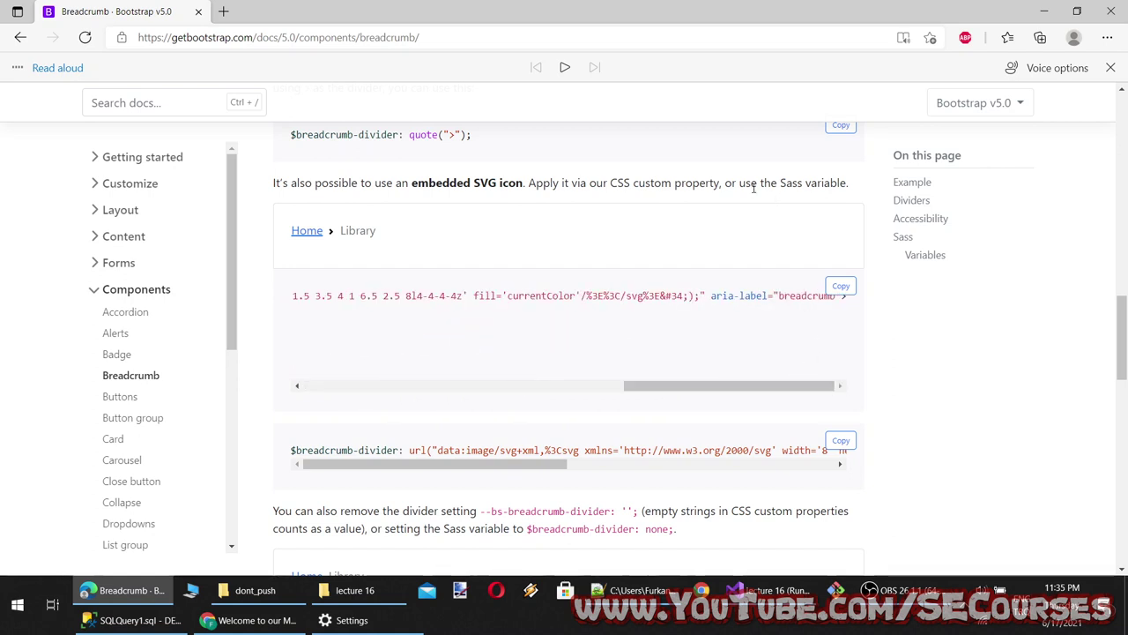
scroll(564, 398, "down", 3)
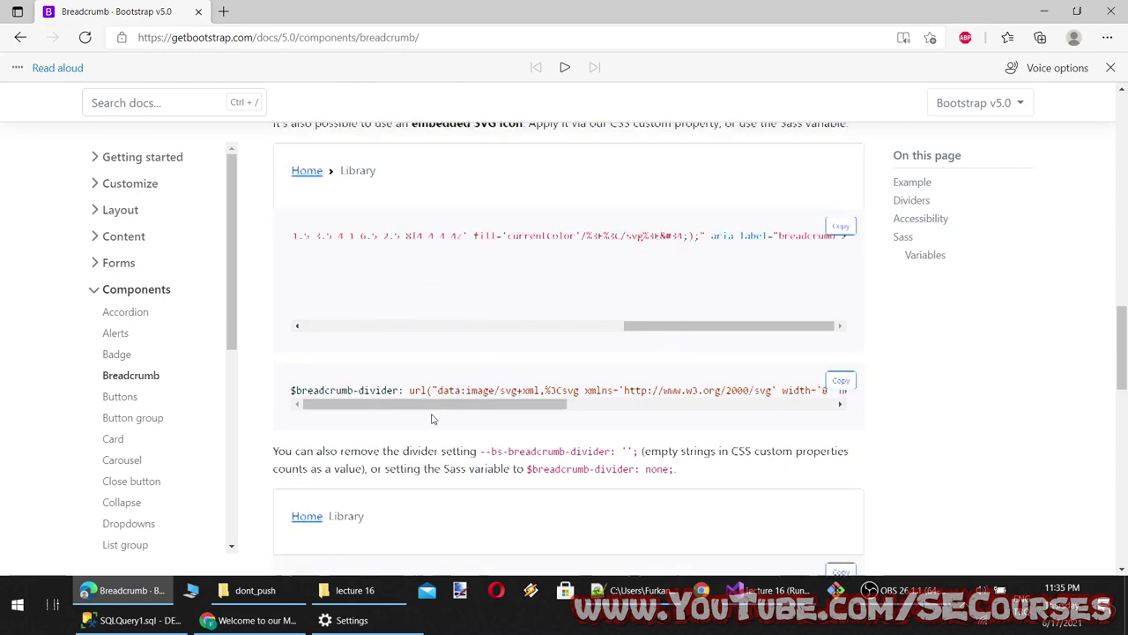
scroll(436, 413, "down", 2)
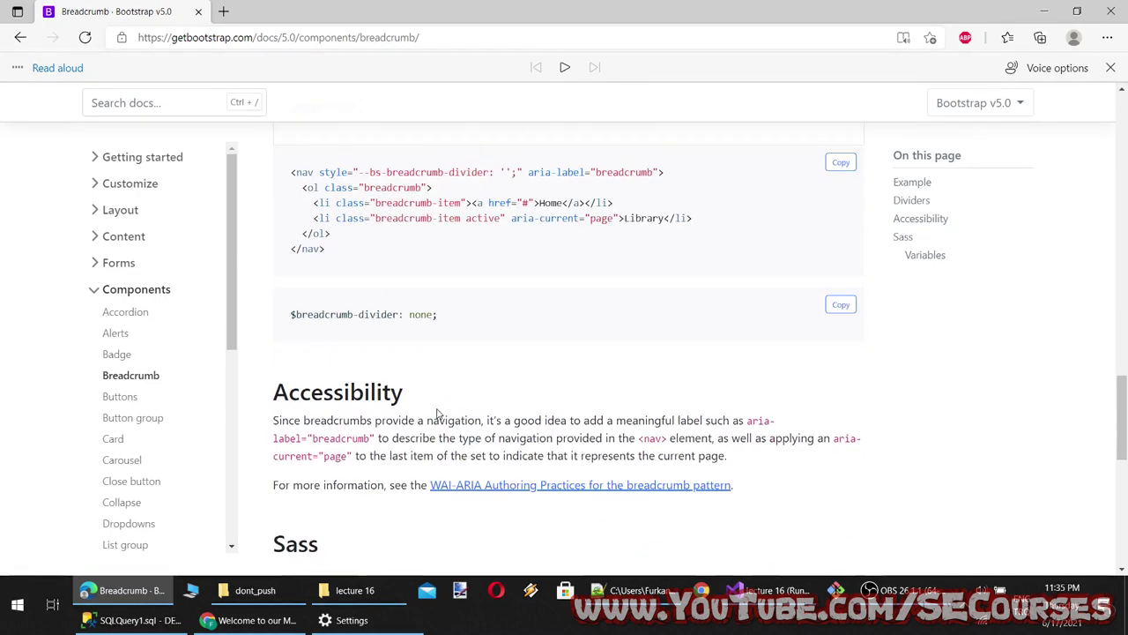
scroll(437, 412, "up", 5)
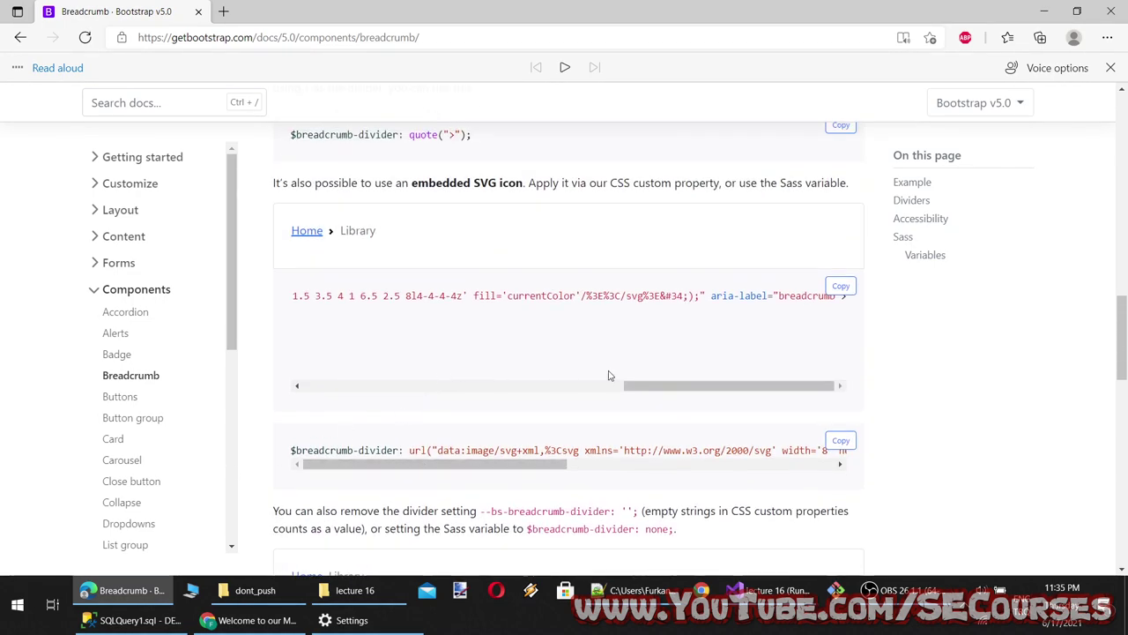
Select the six-line SVG-divider <nav> example code
left_click_drag(647, 381, 334, 353)
scroll(358, 373, "down", 5)
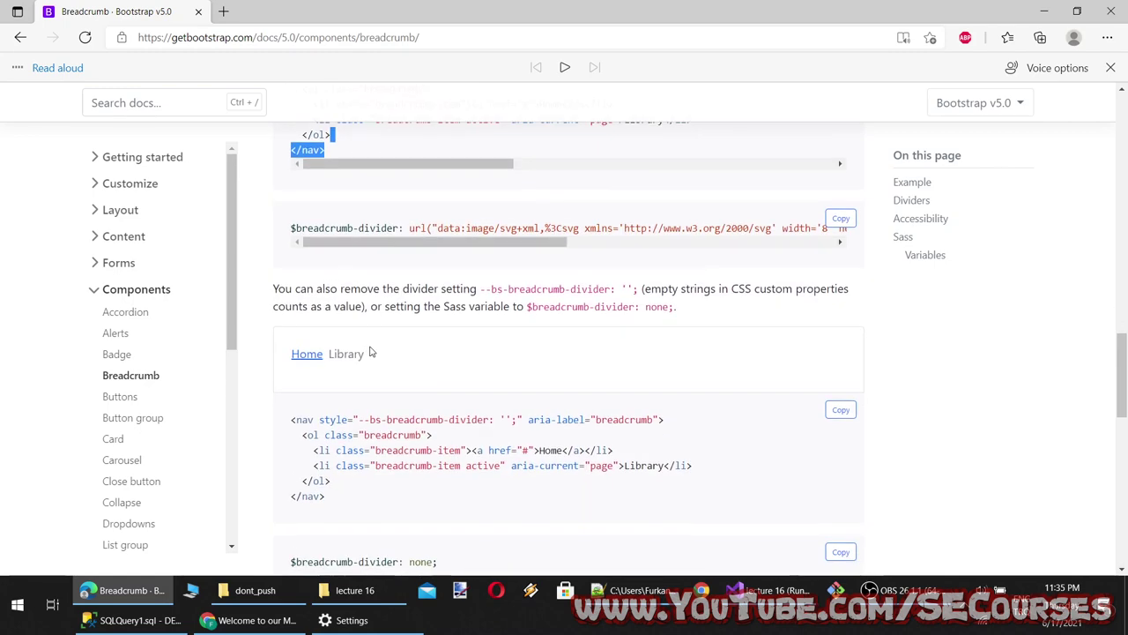
scroll(352, 361, "up", 6)
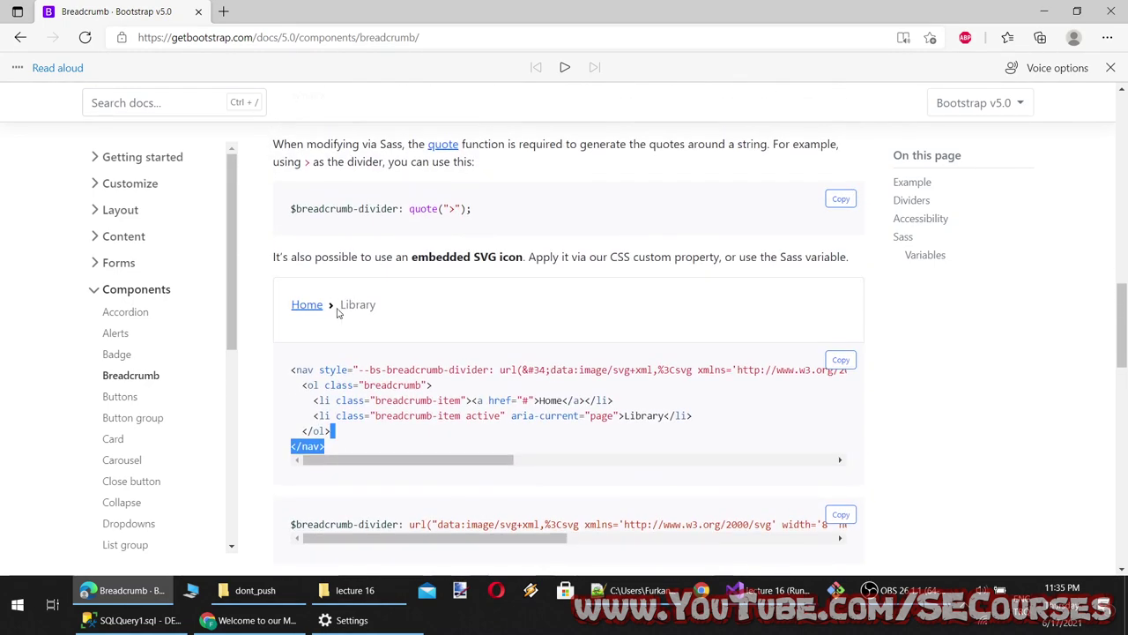
left_click(326, 308)
scroll(333, 310, "down", 10)
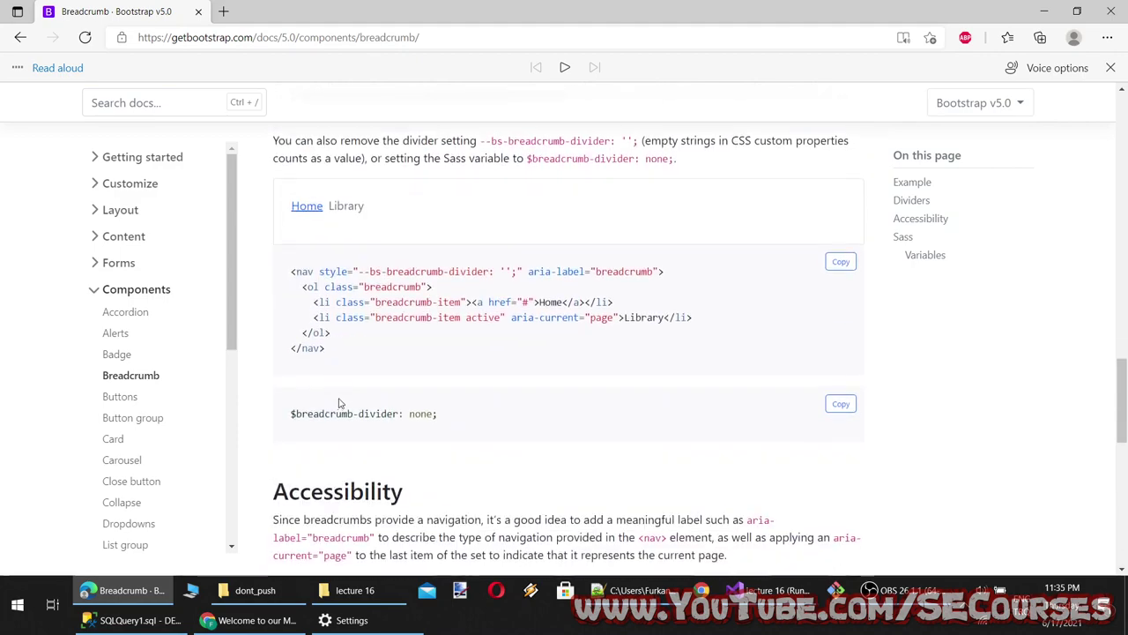
scroll(342, 389, "up", 10)
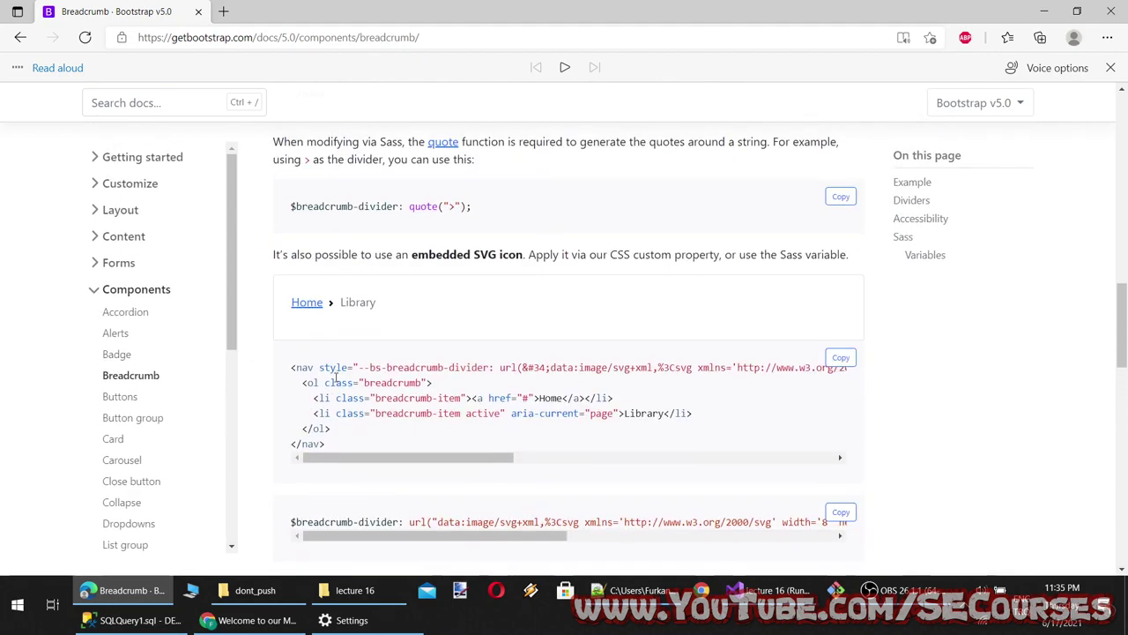
left_click_drag(331, 448, 291, 371)
key("ctrl+c")
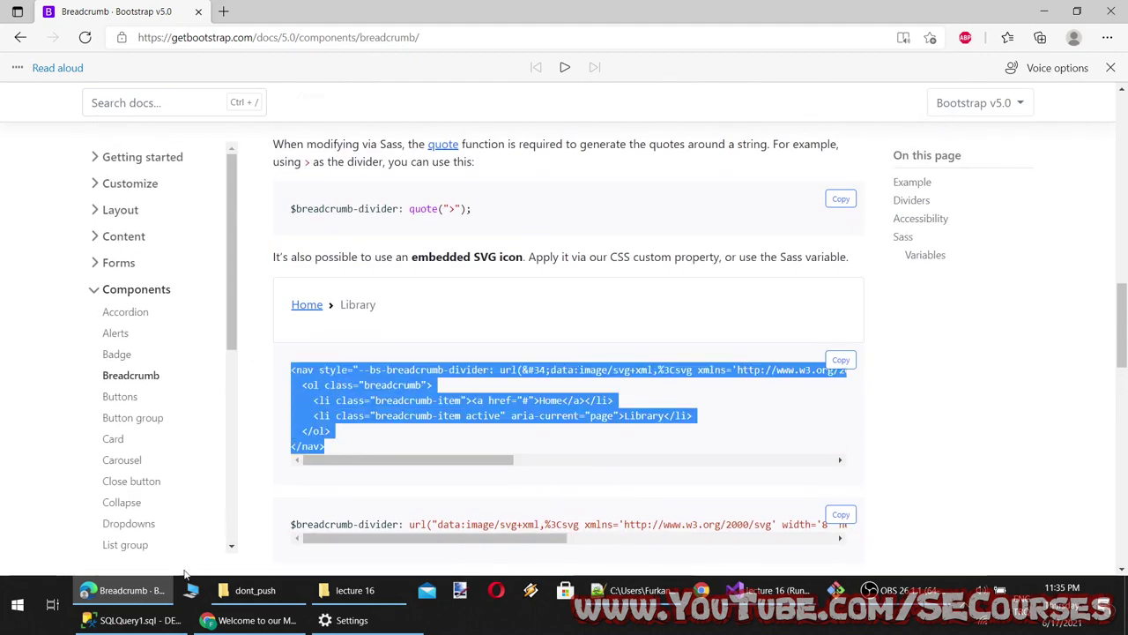
left_click(767, 590)
Paste the SVG-divider breadcrumb after line 5 of Index.cshtml, save, and reload Chrome
left_click(134, 124)
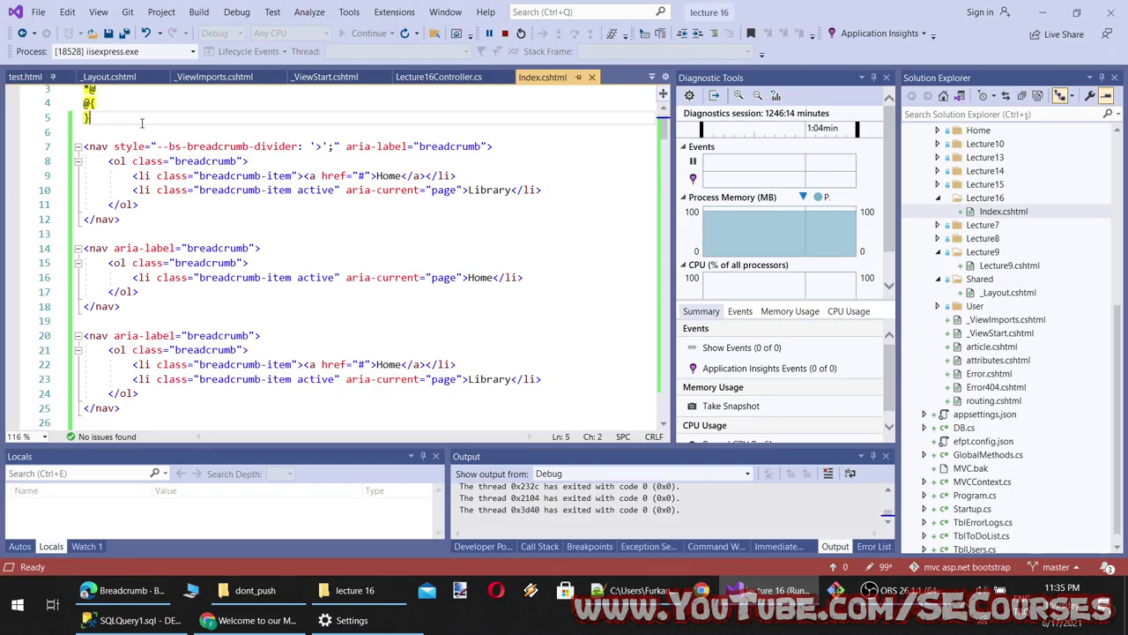
key("ctrl+v")
key("ctrl+s")
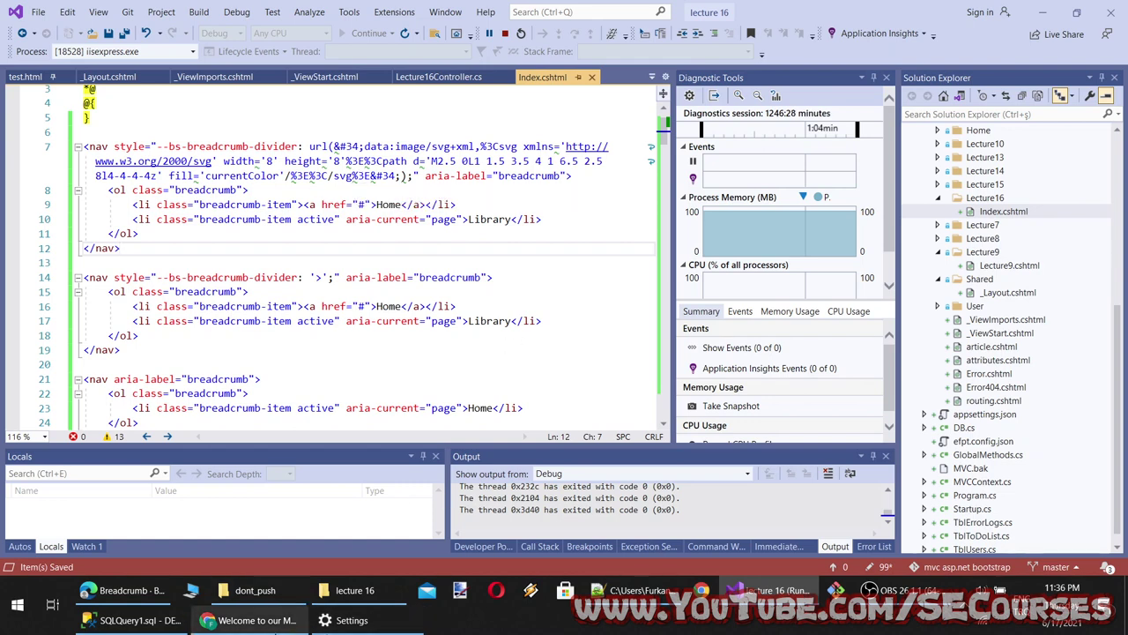
left_click(256, 620)
left_click(64, 38)
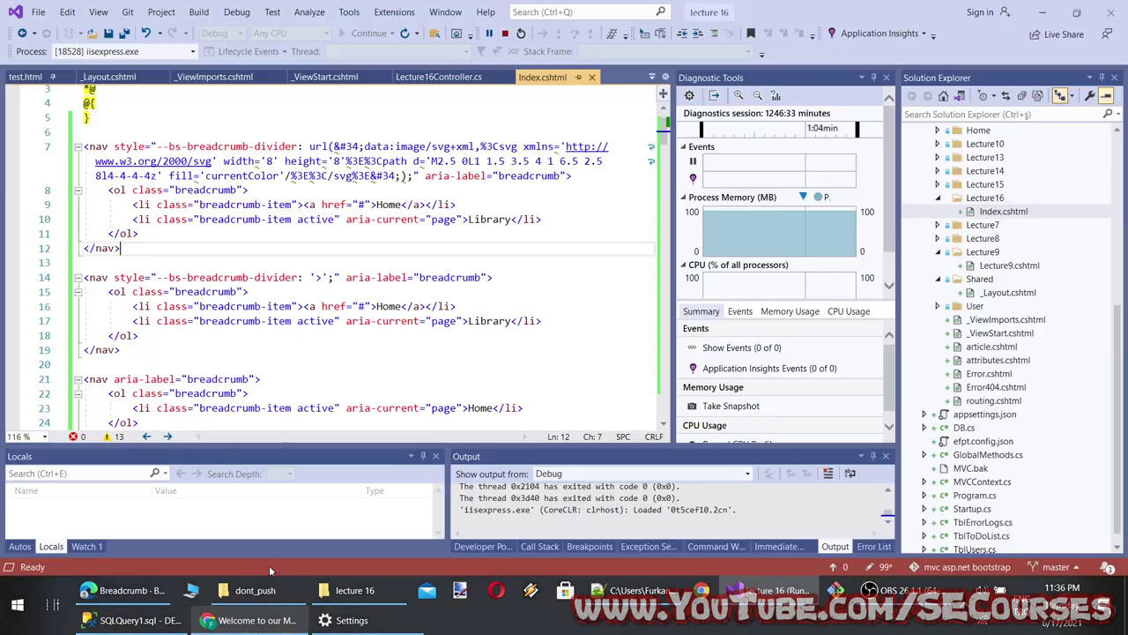
Back in Visual Studio, select the encoded SVG data inside url() on line 7
key("alt+Tab")
left_click_drag(335, 146, 404, 176)
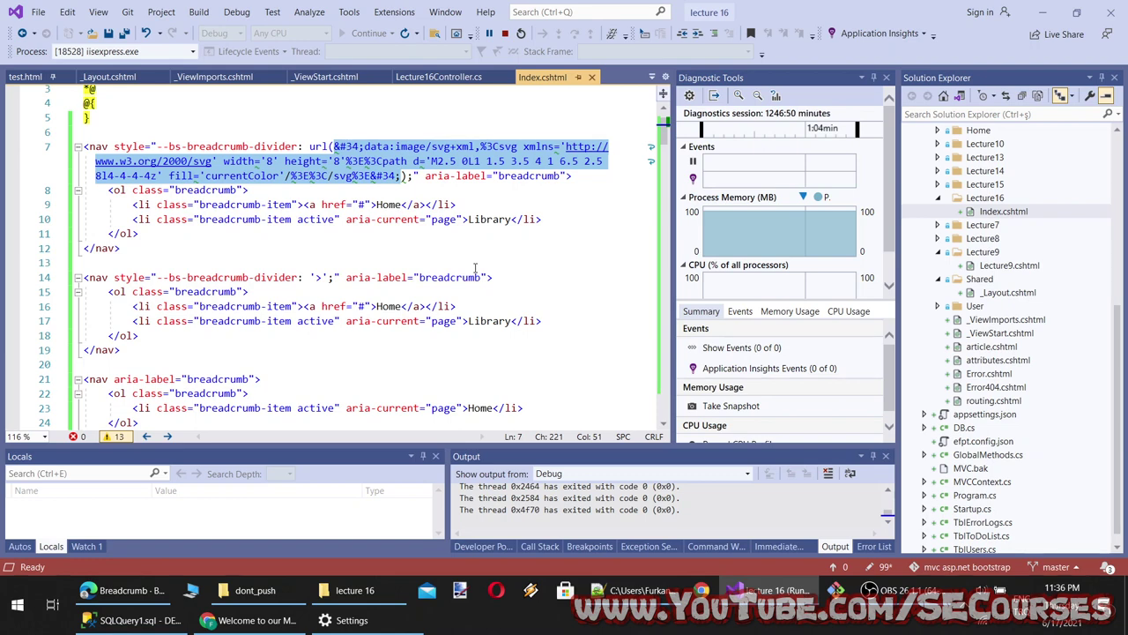
Copy the word 'breadcrumb' from the divider style on line 7
double_click(220, 147)
key("ctrl+c")
Search Google for 'breadcrumb svg icons' in a new Chrome tab
left_click(247, 620)
key("ctrl+t")
key("ctrl+v")
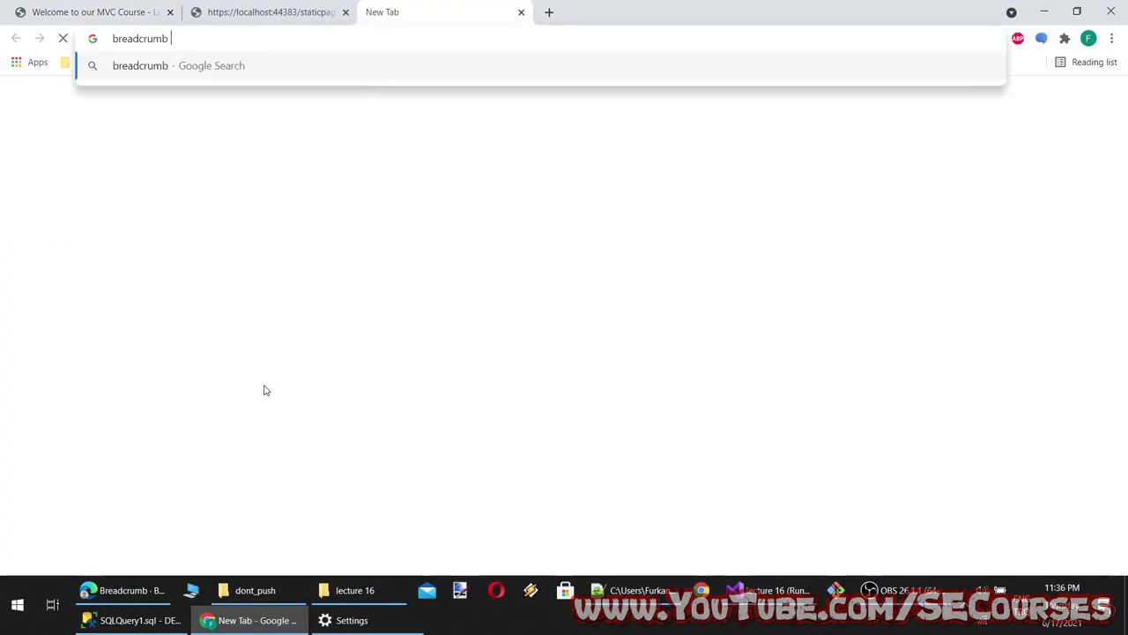
type("svg icons")
key("Return")
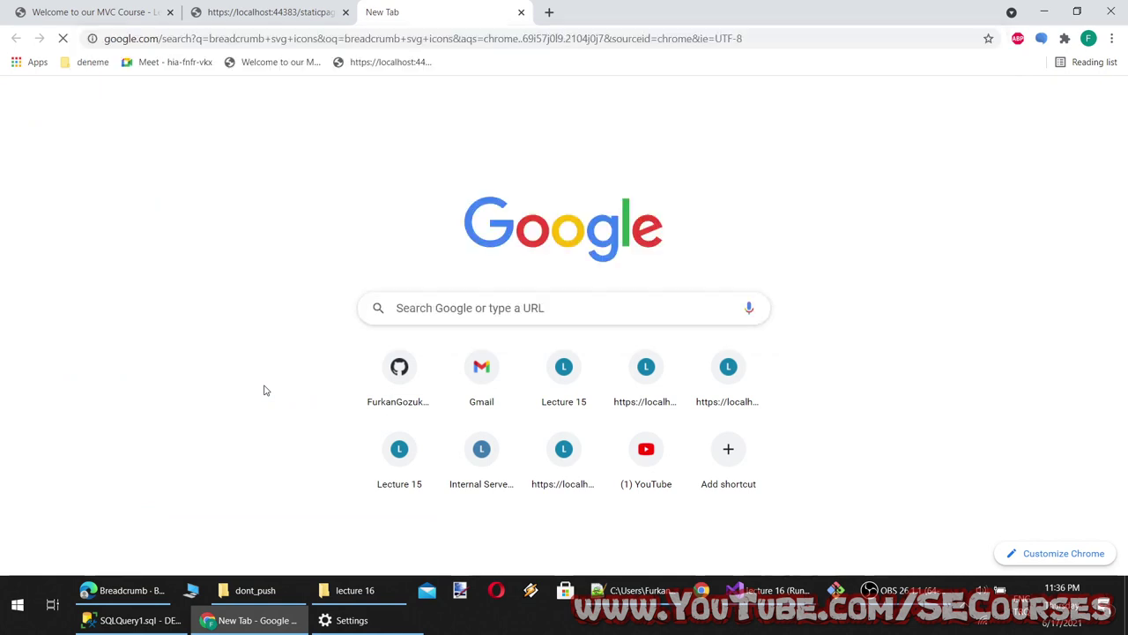
Open the Noun Project, Flaticon and Icons8 results; try a Noun Project arrow icon, then close it
middle_click(210, 240)
middle_click(221, 332)
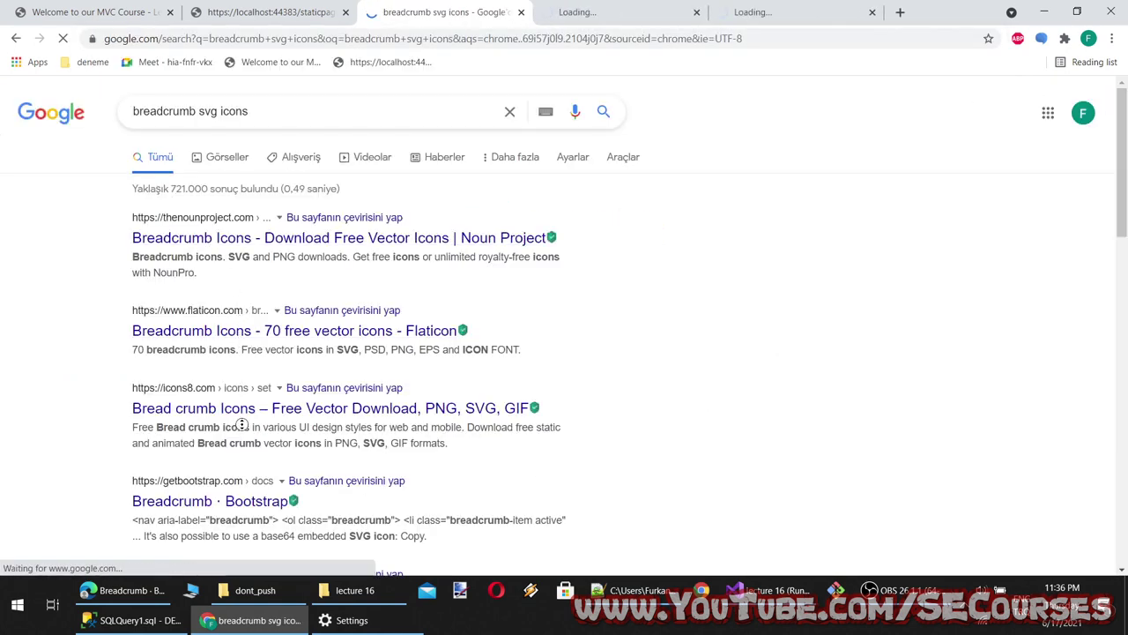
middle_click(260, 405)
left_click(450, 11)
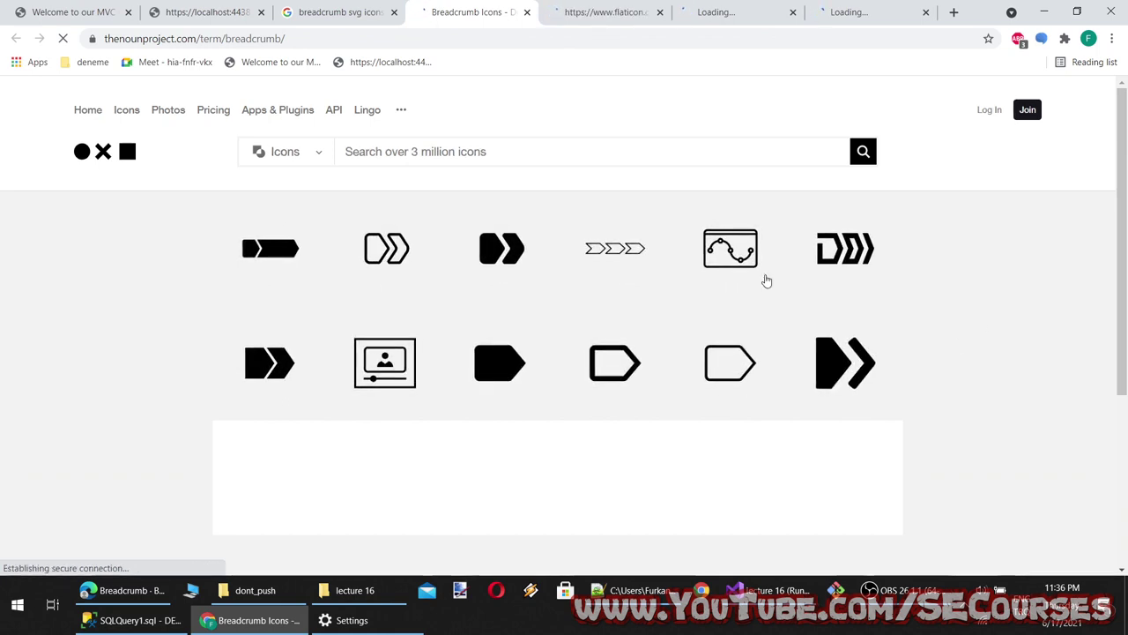
left_click(387, 247)
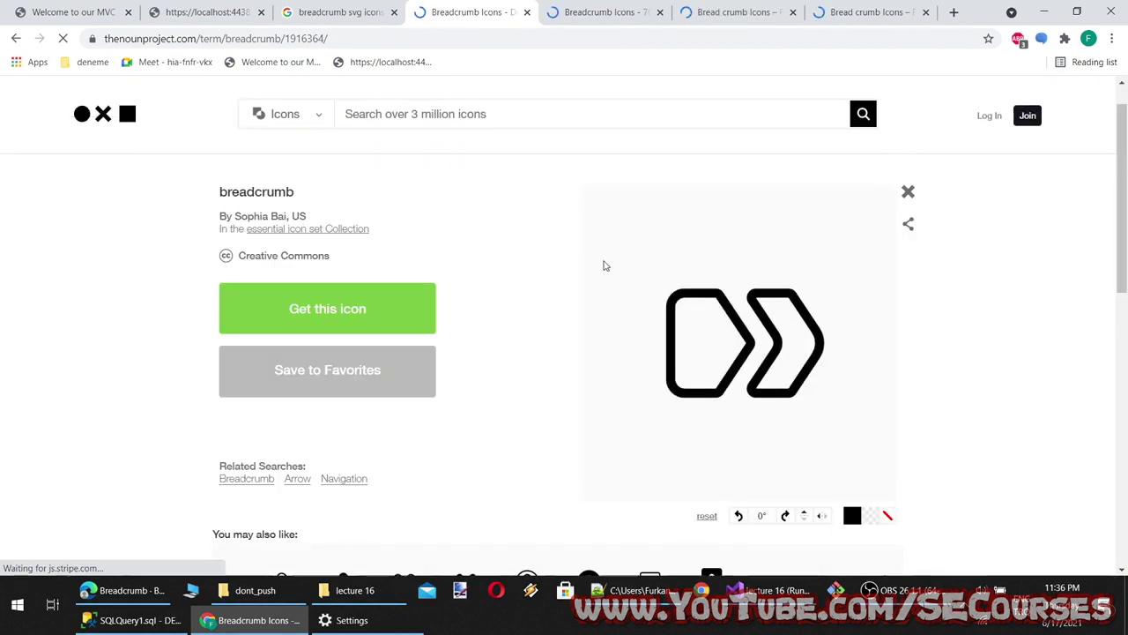
left_click(335, 233)
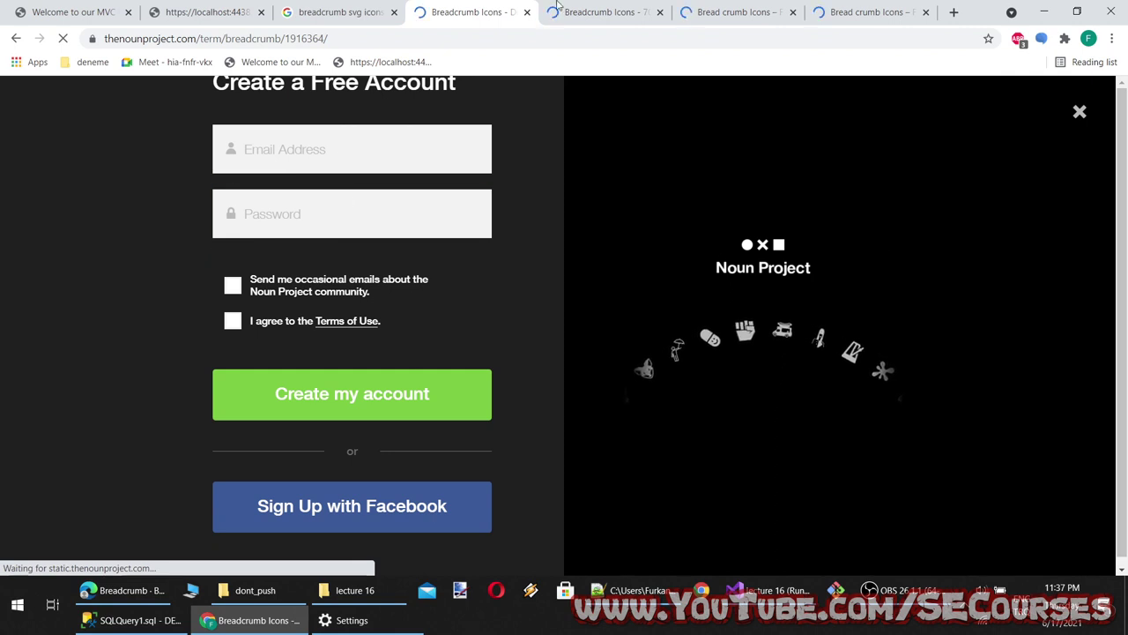
left_click(528, 14)
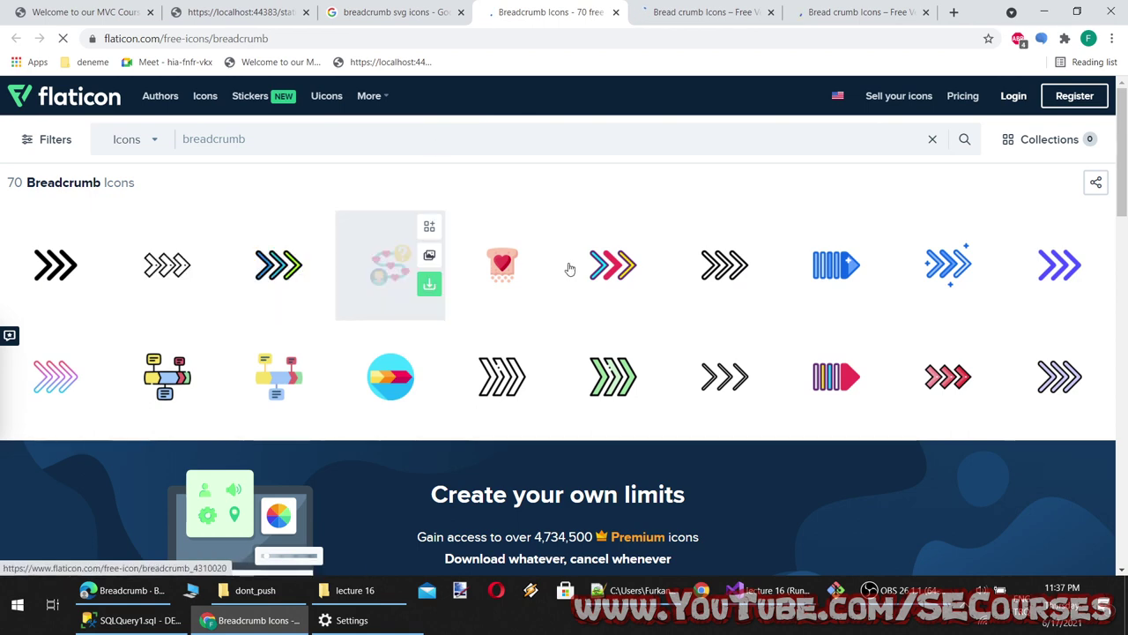
Download Flaticon's multicolour Right Arrow icon as a free SVG
left_click(612, 276)
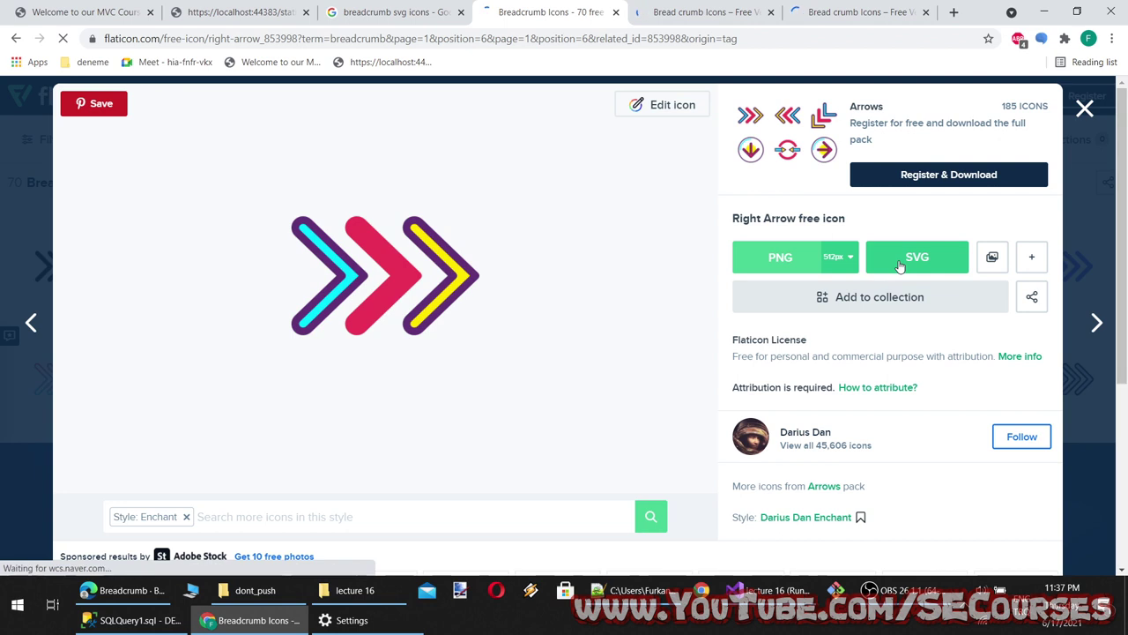
left_click(899, 266)
left_click(698, 299)
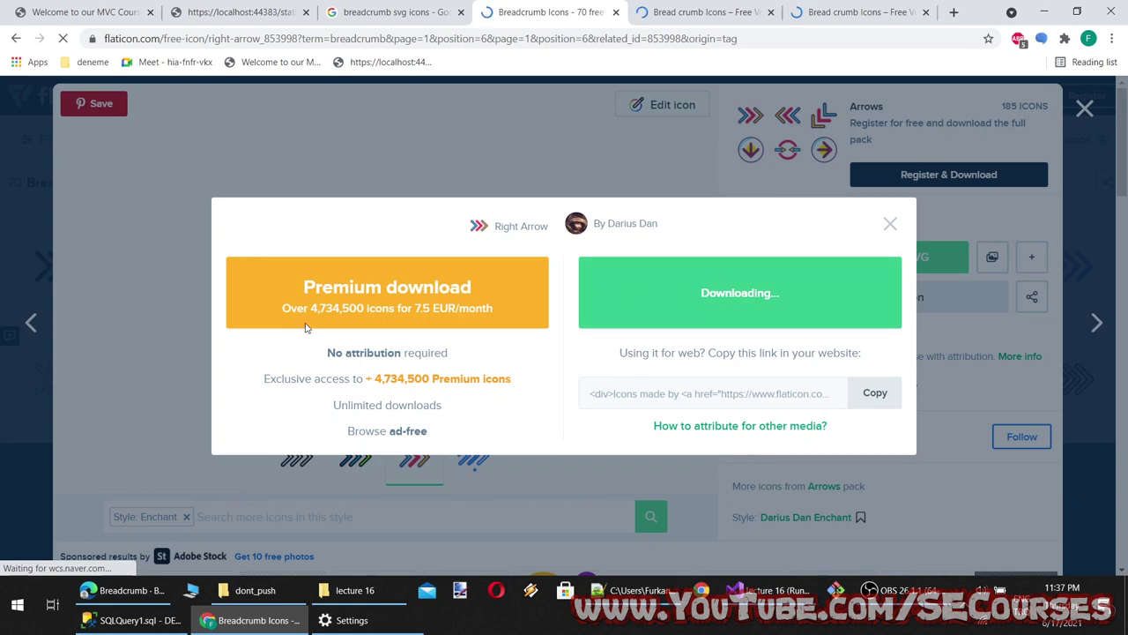
Select the encoded SVG inside url() in the code, then show the downloaded right-arrow.svg in its folder
left_click(766, 589)
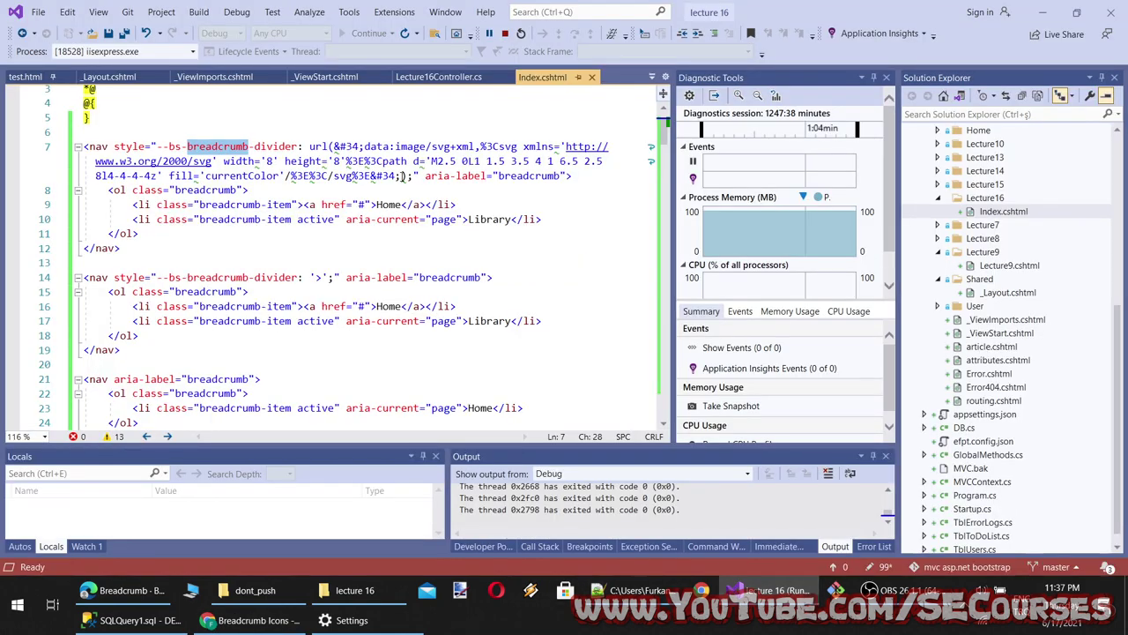
left_click_drag(402, 175, 336, 146)
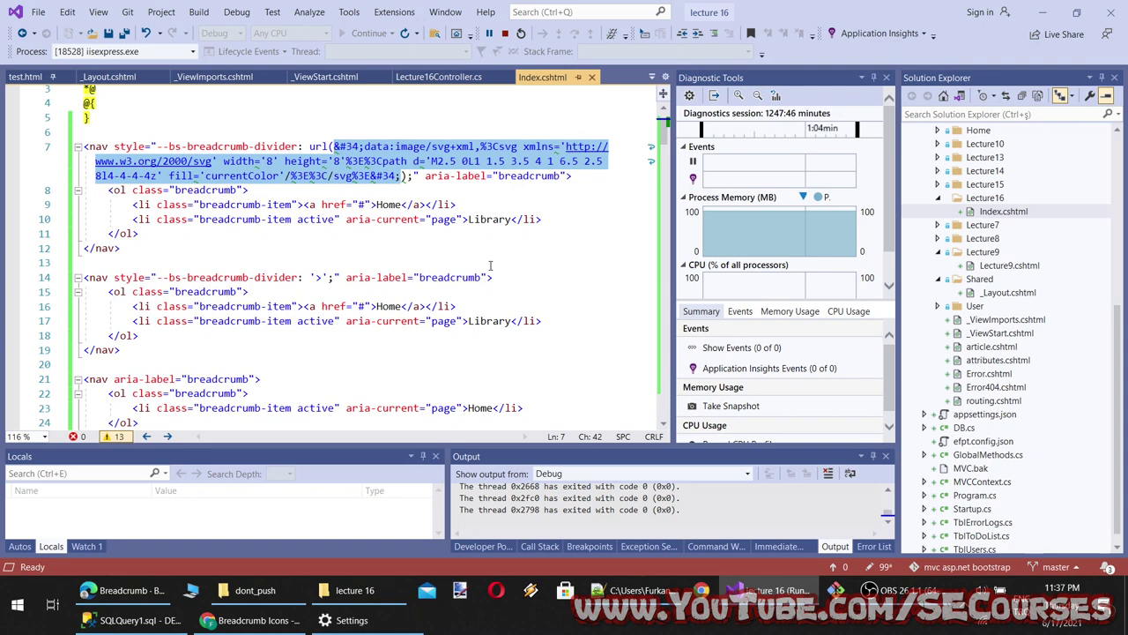
left_click(741, 589)
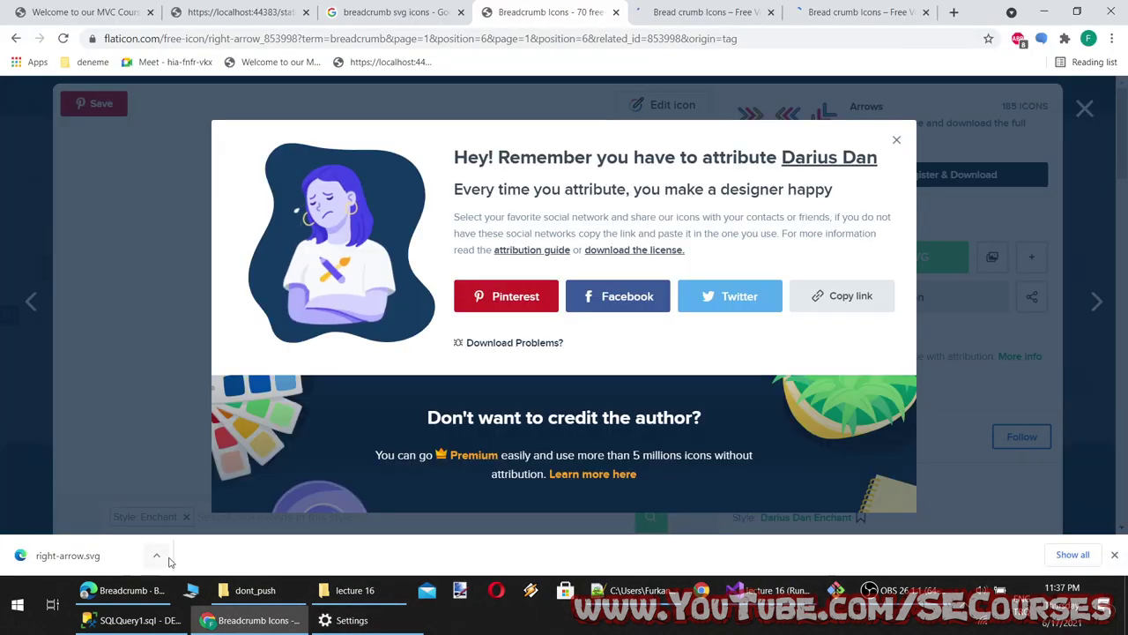
left_click(156, 554)
left_click(197, 505)
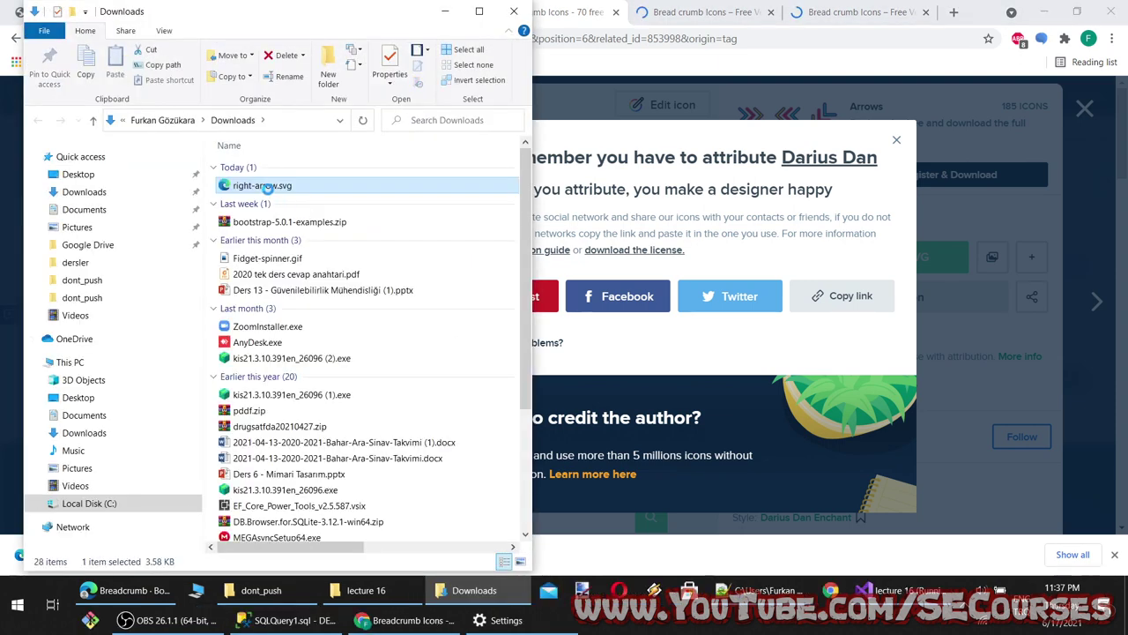
Open right-arrow.svg in Notepad++, scroll through its 65-line SVG markup, then minimize the editor
right_click(267, 187)
left_click(322, 248)
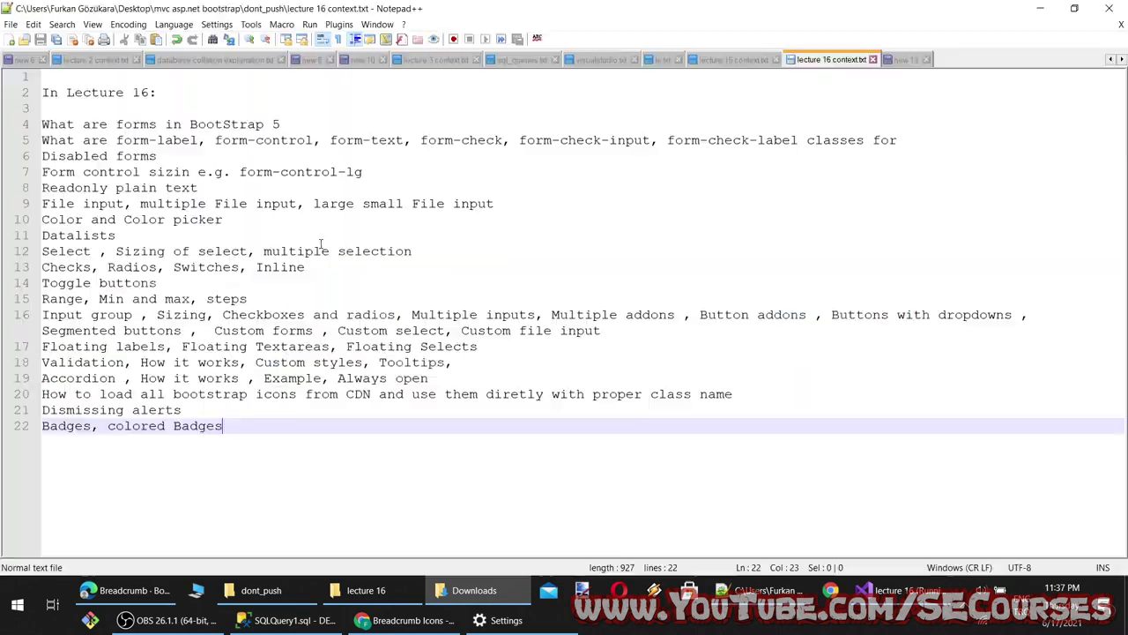
scroll(294, 365, "down", 15)
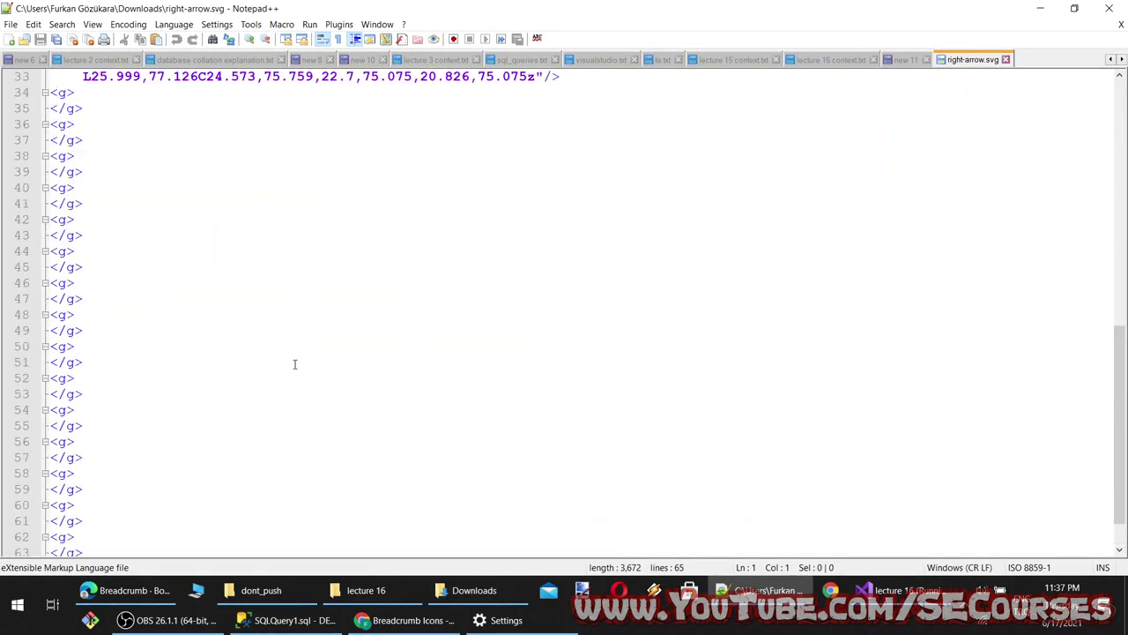
scroll(294, 365, "up", 15)
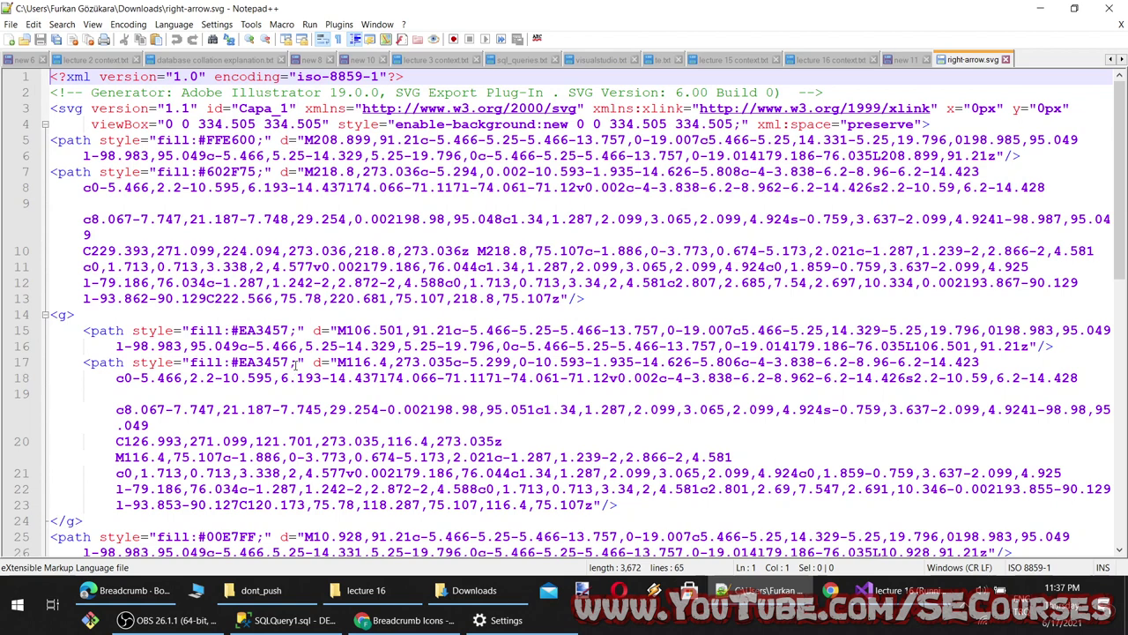
scroll(300, 356, "down", 15)
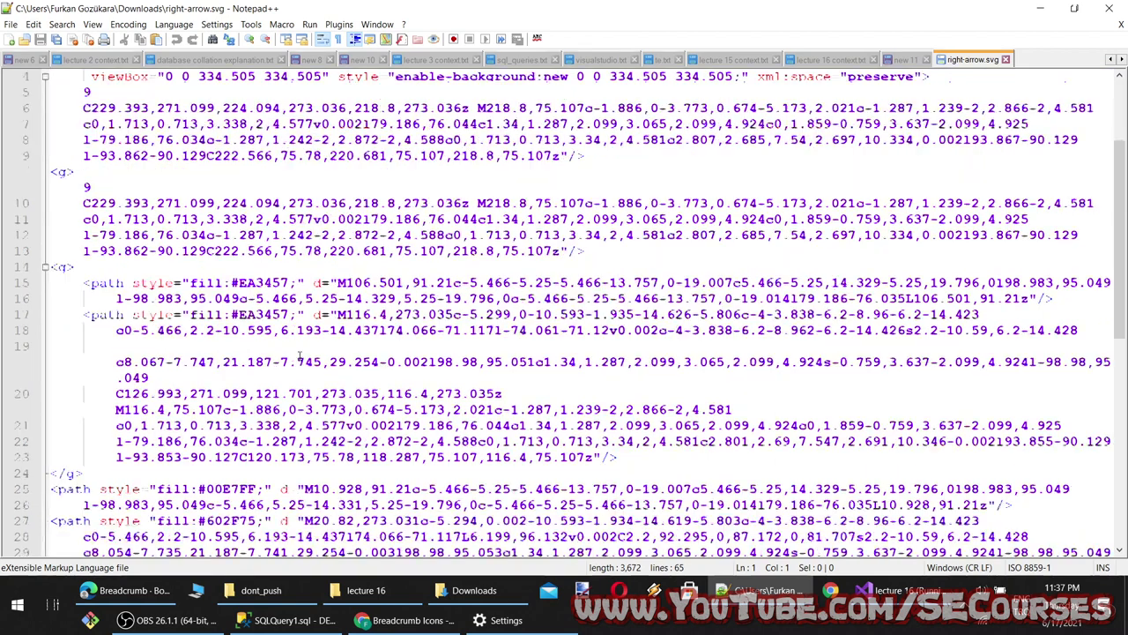
left_click(1040, 8)
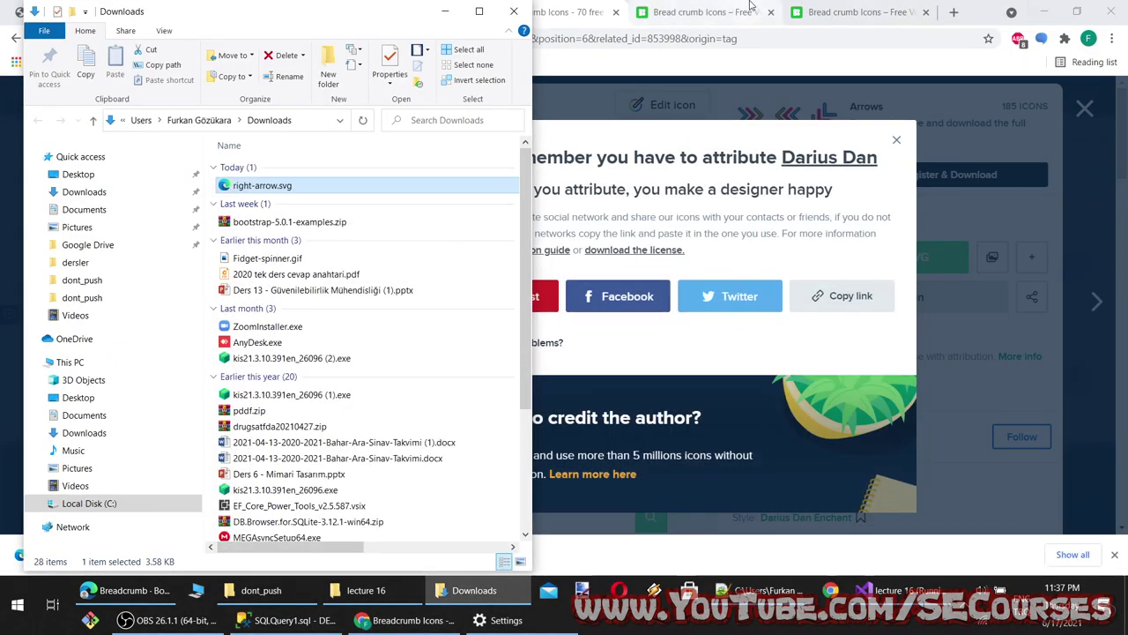
left_click(954, 12)
Search Google for 'bootstrap change breadcrumb separator' and open the MDBootstrap, Stack Overflow and getbootstrap results
type("bo")
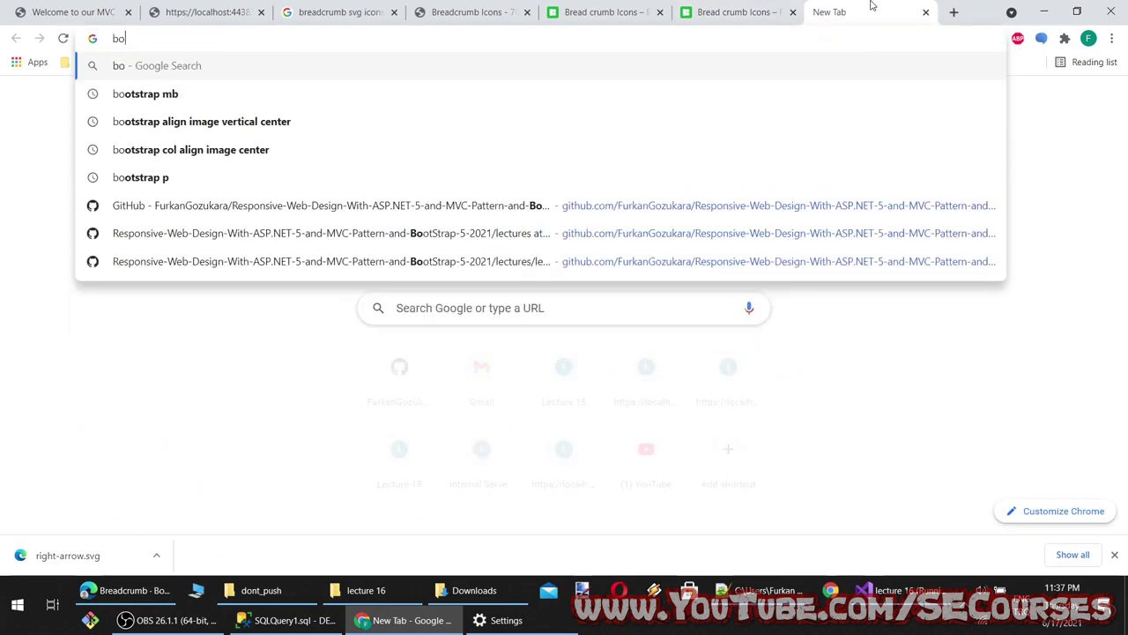
type("otstrap change breadc")
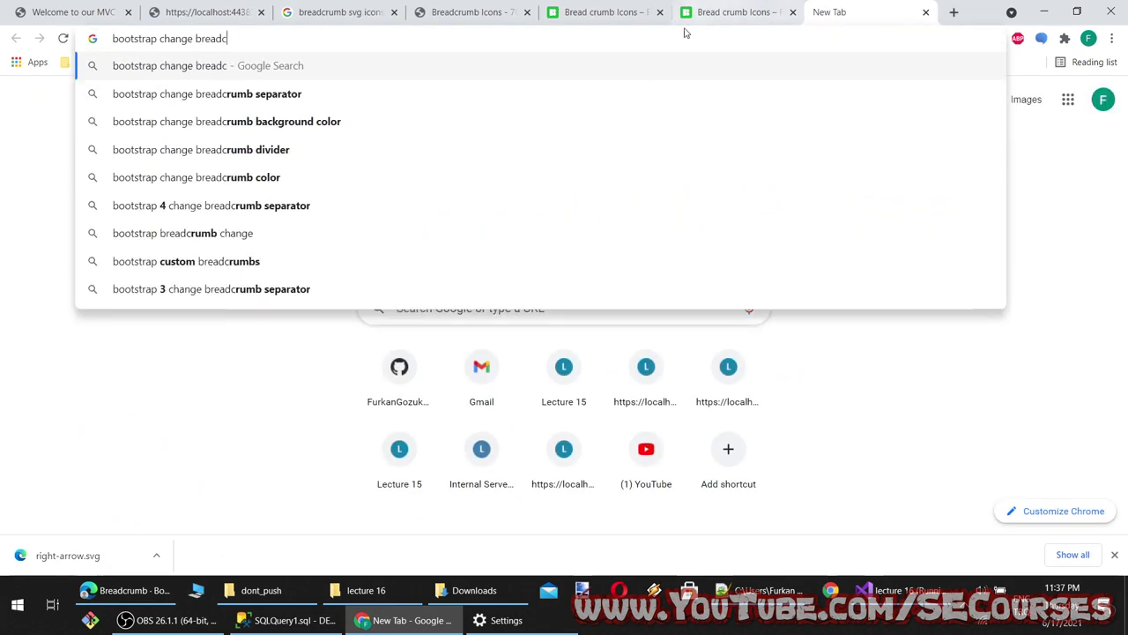
left_click(388, 93)
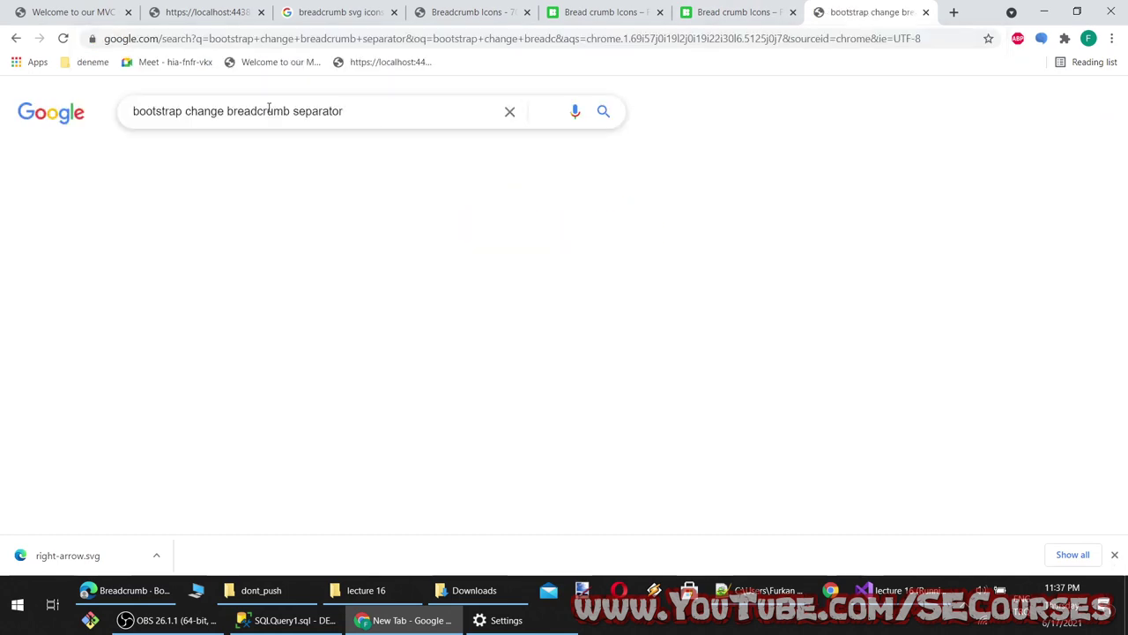
scroll(265, 221, "down", 3)
left_click(253, 109, "ctrl")
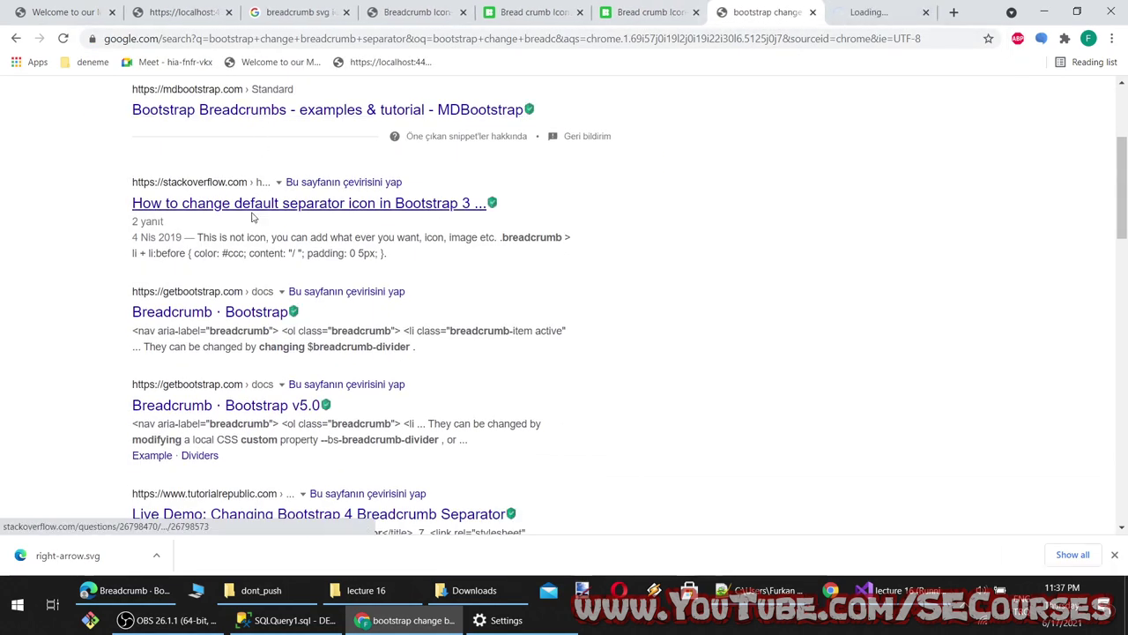
left_click(256, 204, "ctrl")
left_click(251, 311, "ctrl")
Read the Stack Overflow answer, Bootstrap breadcrumb docs and MDBootstrap's Changing the separator section
left_click(798, 11)
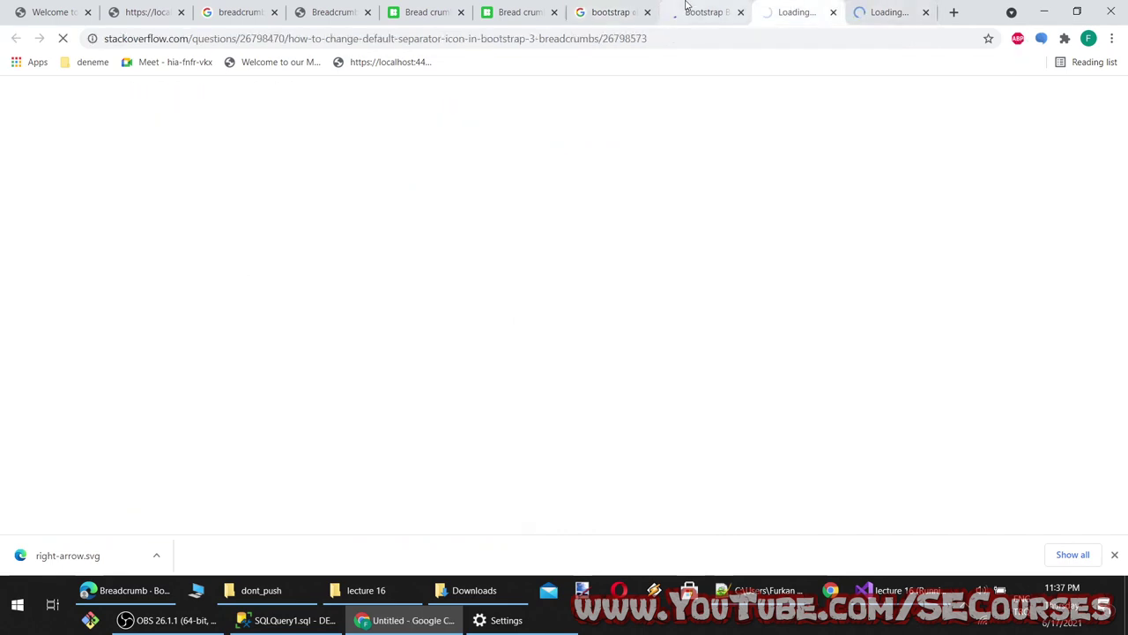
left_click(706, 11)
left_click(813, 8)
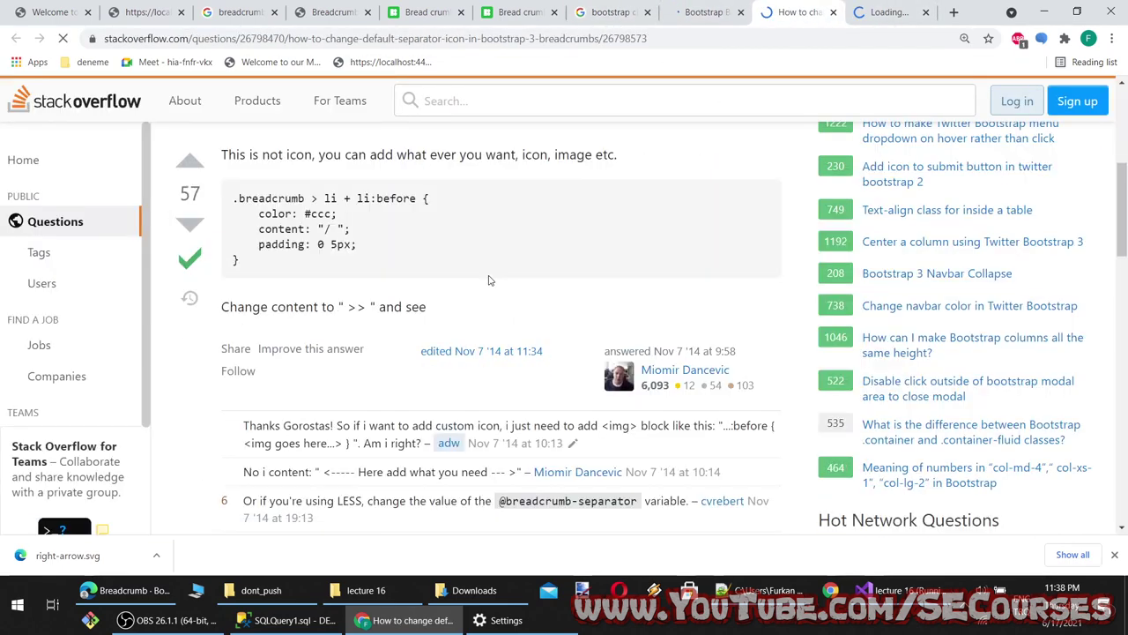
scroll(485, 265, "down", 4)
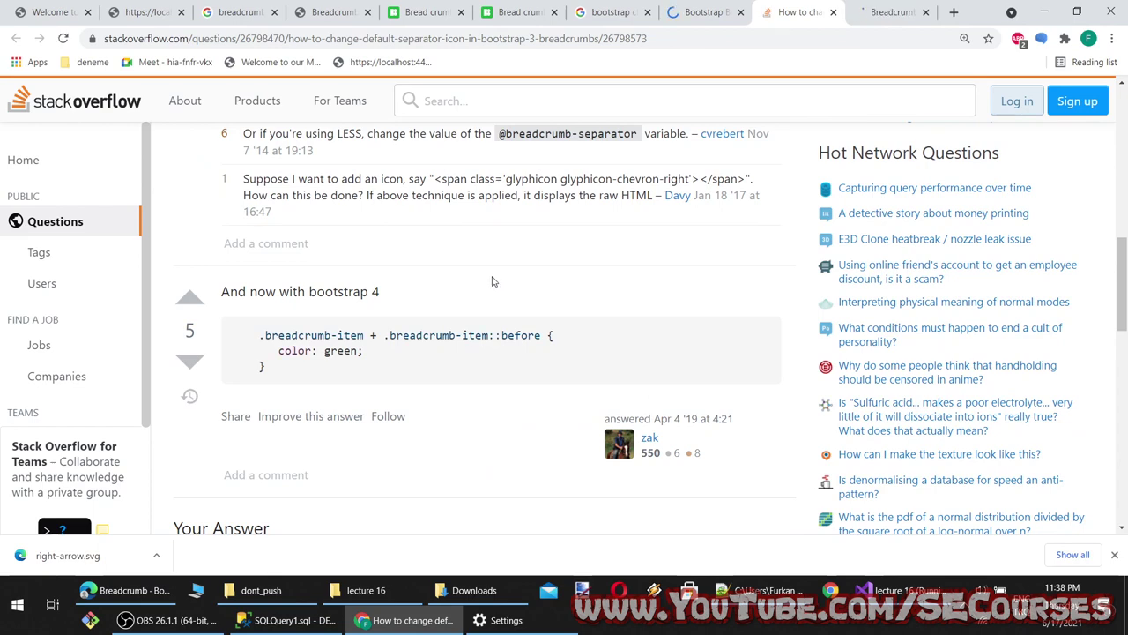
scroll(529, 293, "down", 2)
scroll(574, 294, "up", 1)
left_click(890, 12)
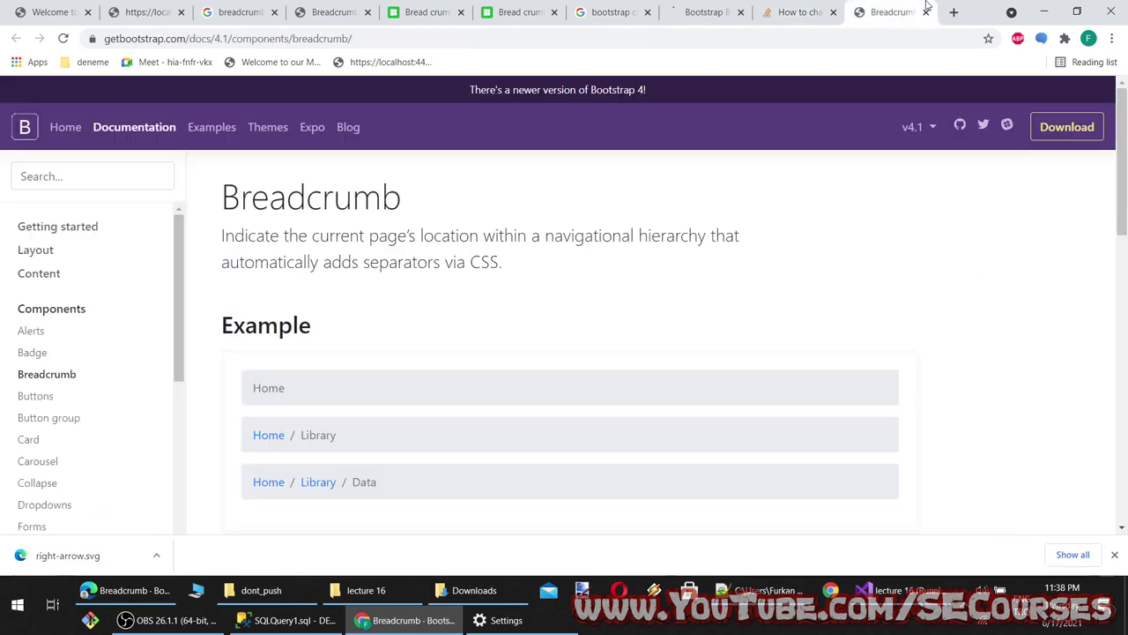
scroll(632, 331, "down", 5)
left_click(692, 11)
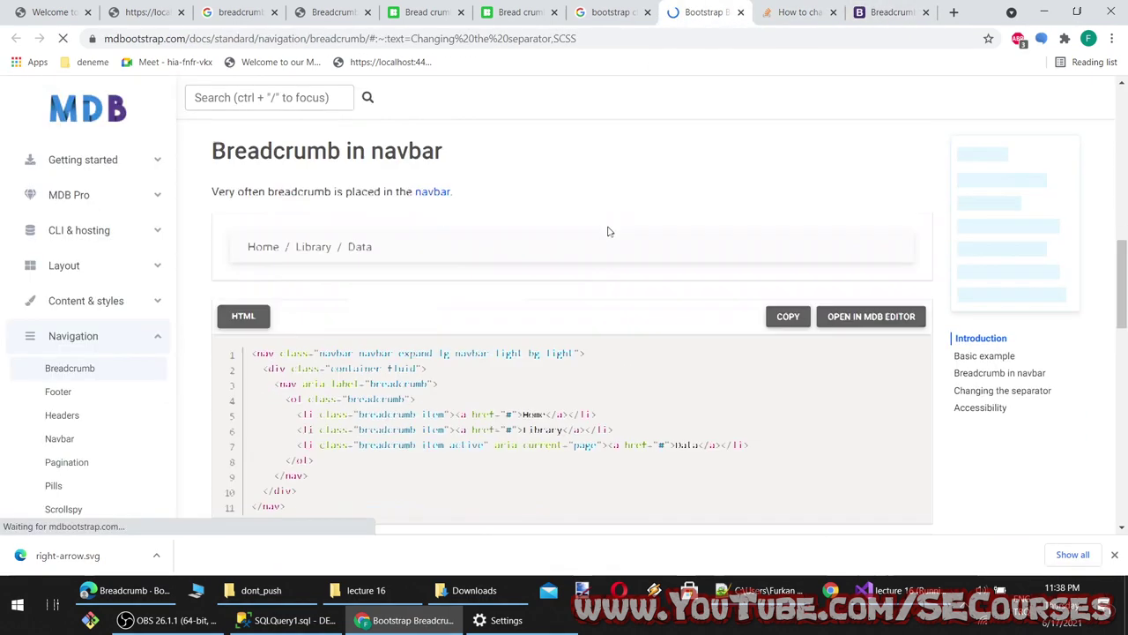
scroll(604, 280, "down", 2)
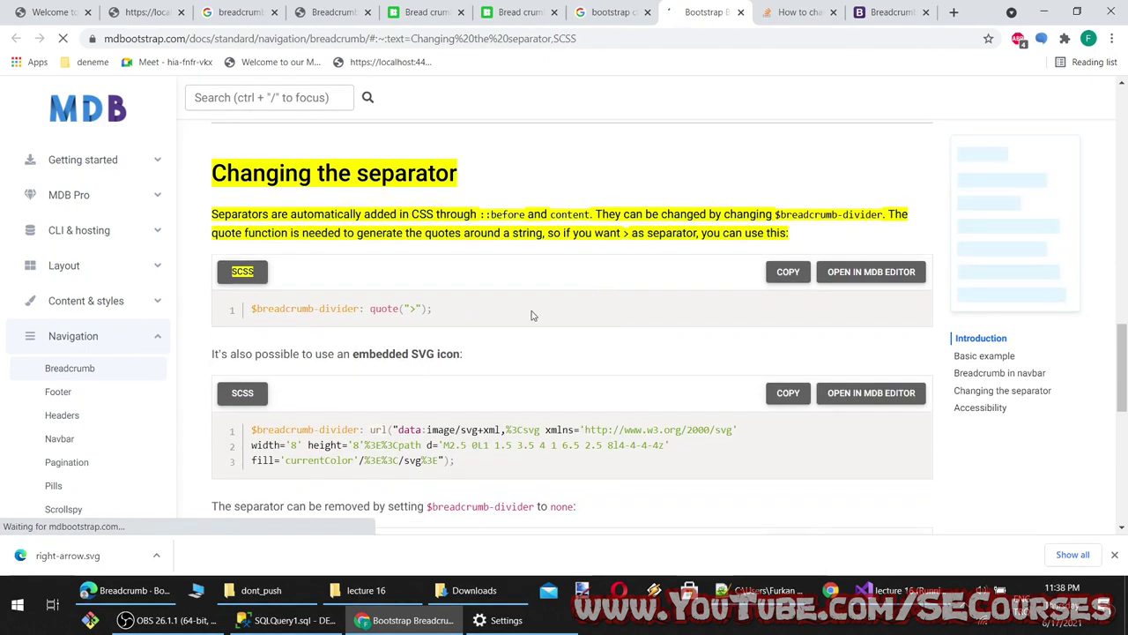
scroll(529, 317, "down", 3)
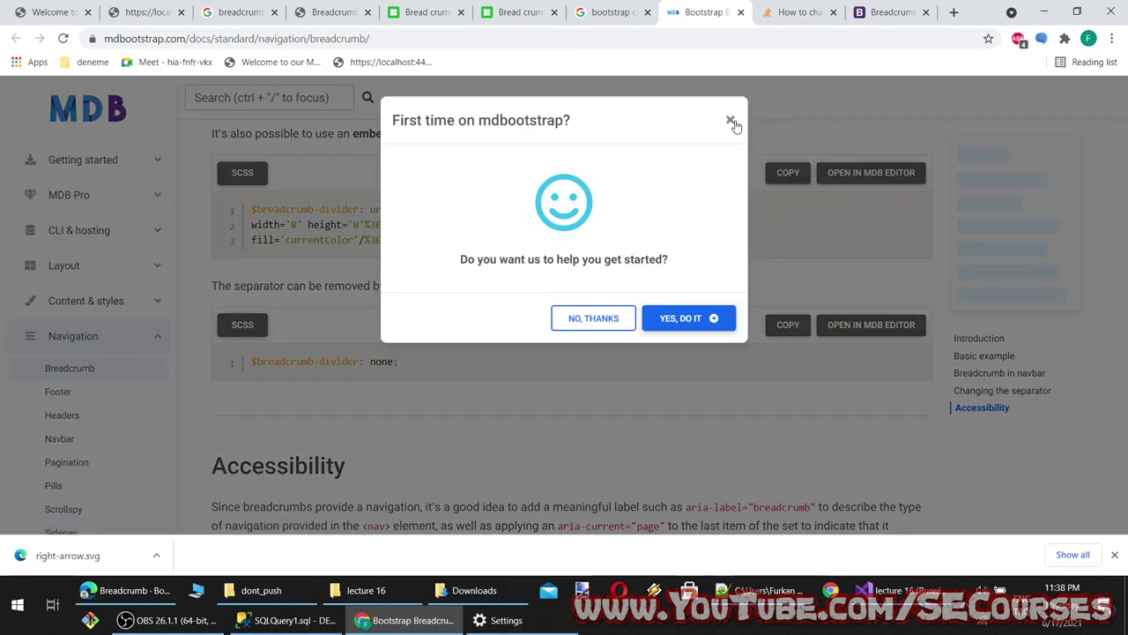
left_click(731, 121)
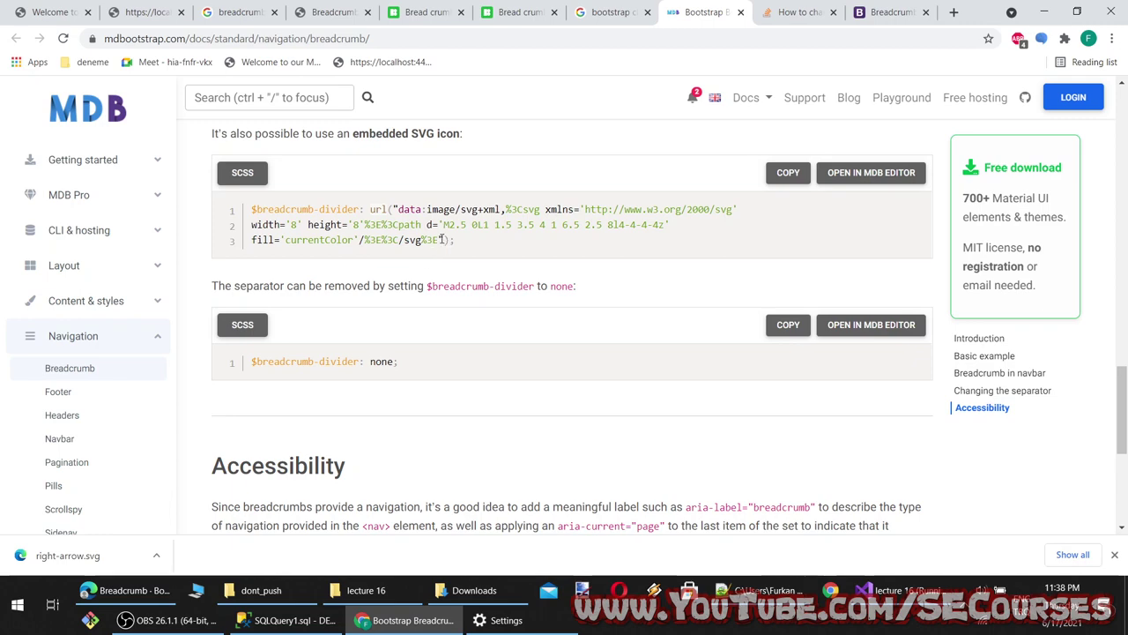
Review MDBootstrap's embedded SVG divider example, then return to the line 7 divider style in Index.cshtml
left_click(428, 12)
left_click(701, 11)
scroll(446, 431, "down", 4)
scroll(446, 431, "up", 12)
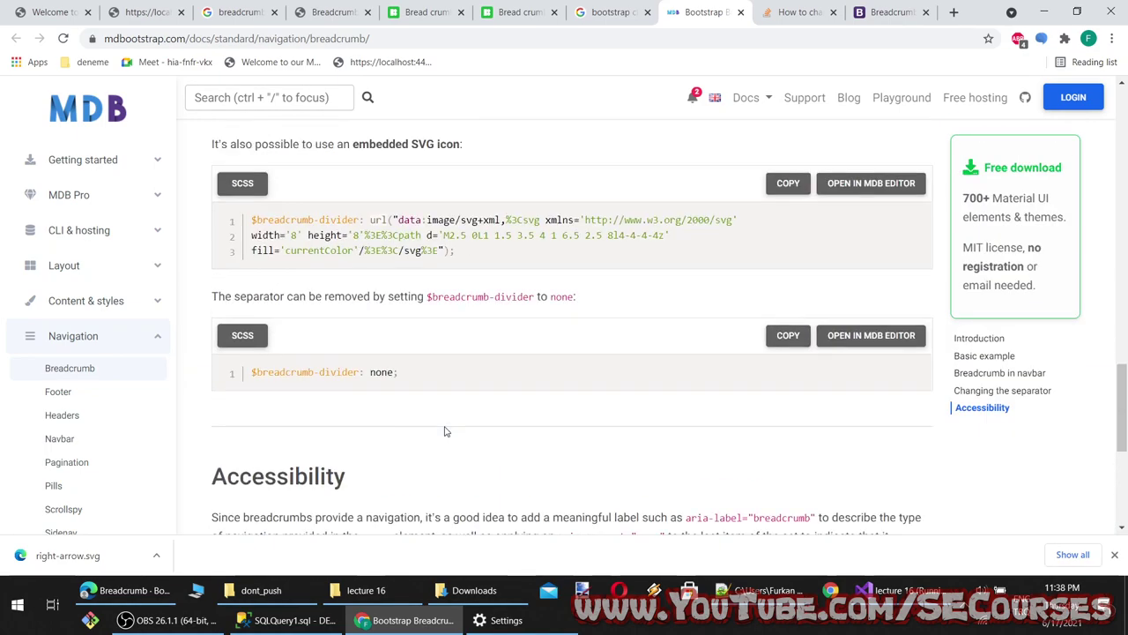
scroll(448, 408, "up", 3)
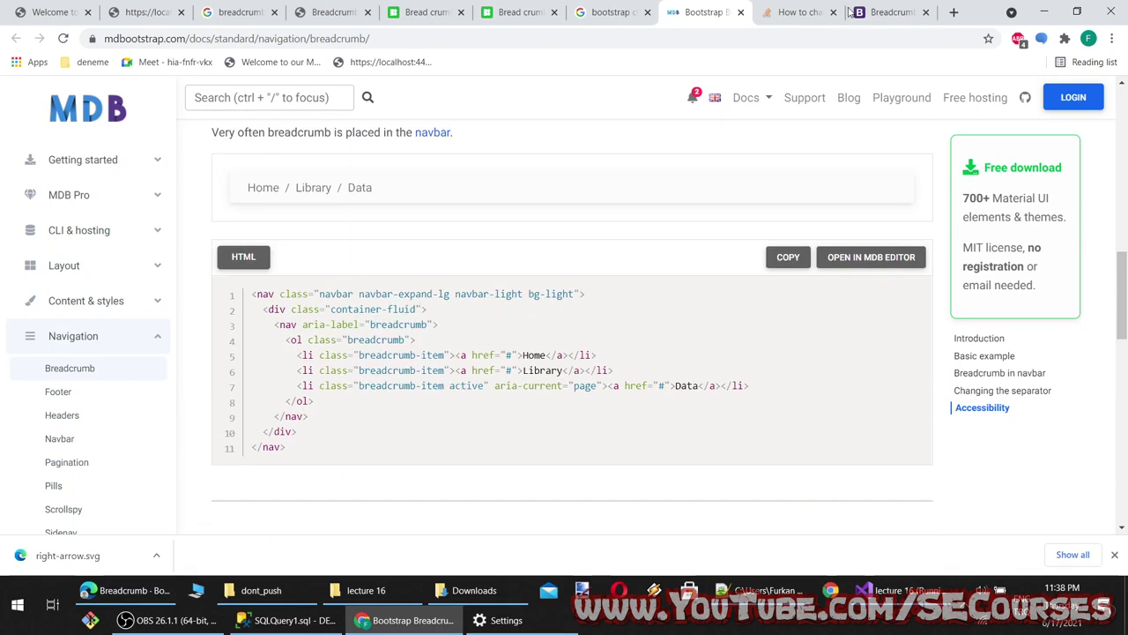
key("ctrl+shift+Tab")
left_click(899, 590)
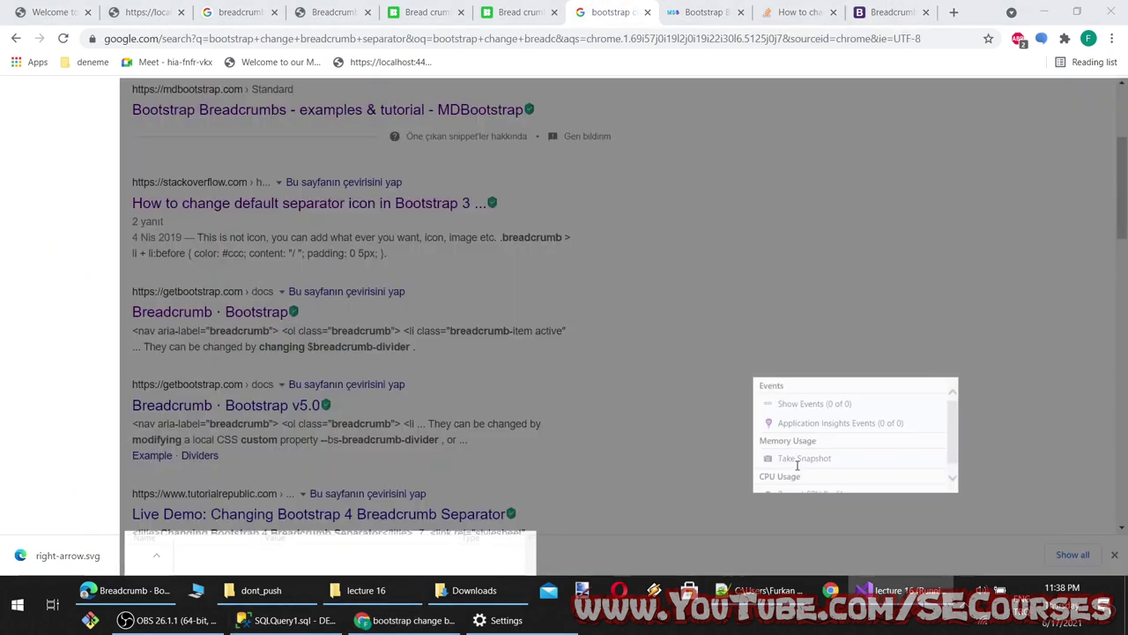
left_click(328, 147)
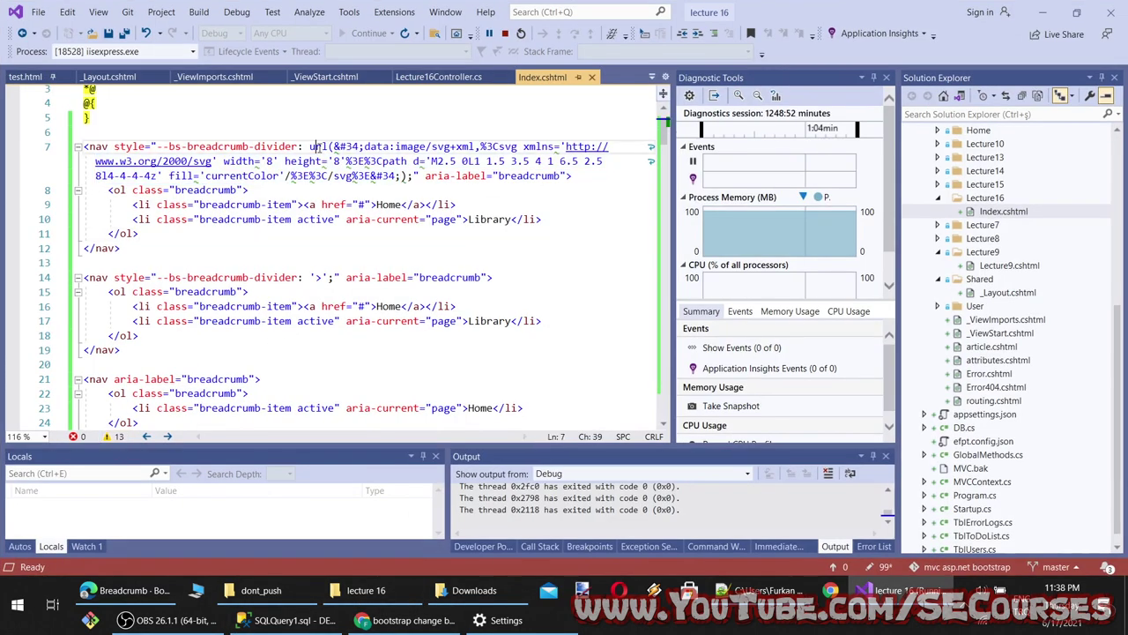
Add right-arrow.svg from Downloads into wwwroot/images using Add > Existing Item
double_click(317, 146)
scroll(1011, 197, "up", 8)
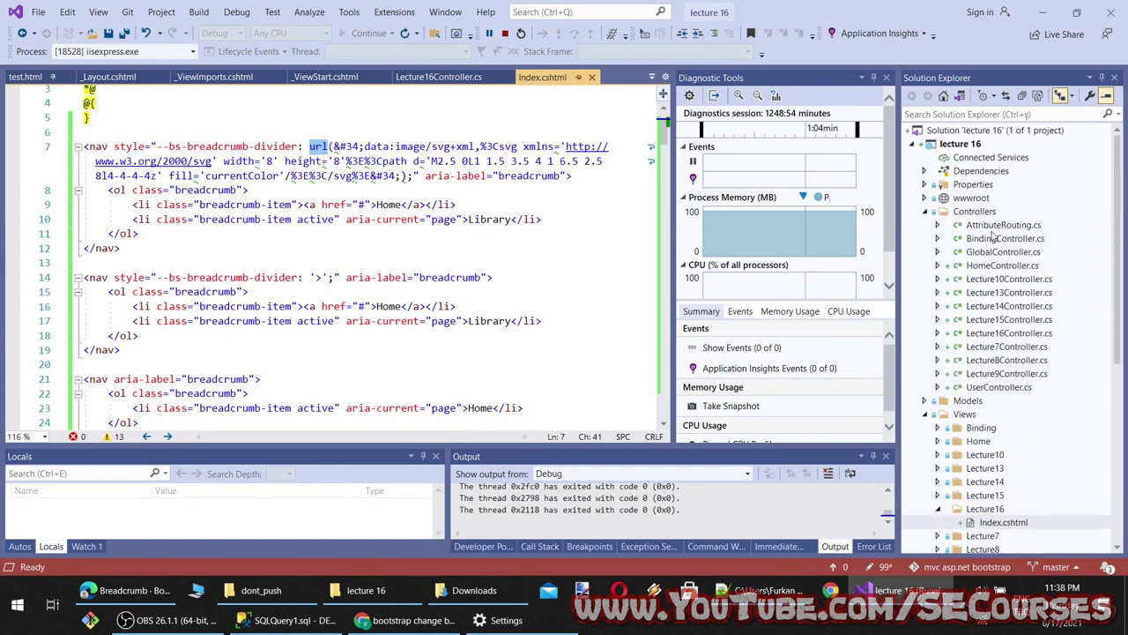
left_click(925, 184)
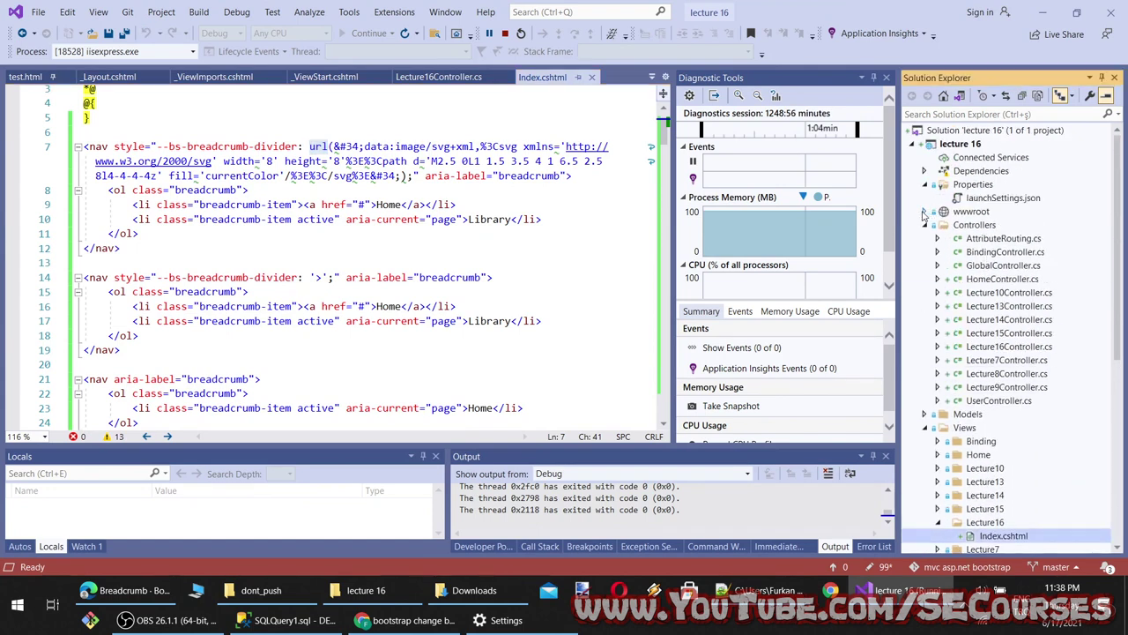
left_click(925, 212)
right_click(974, 238)
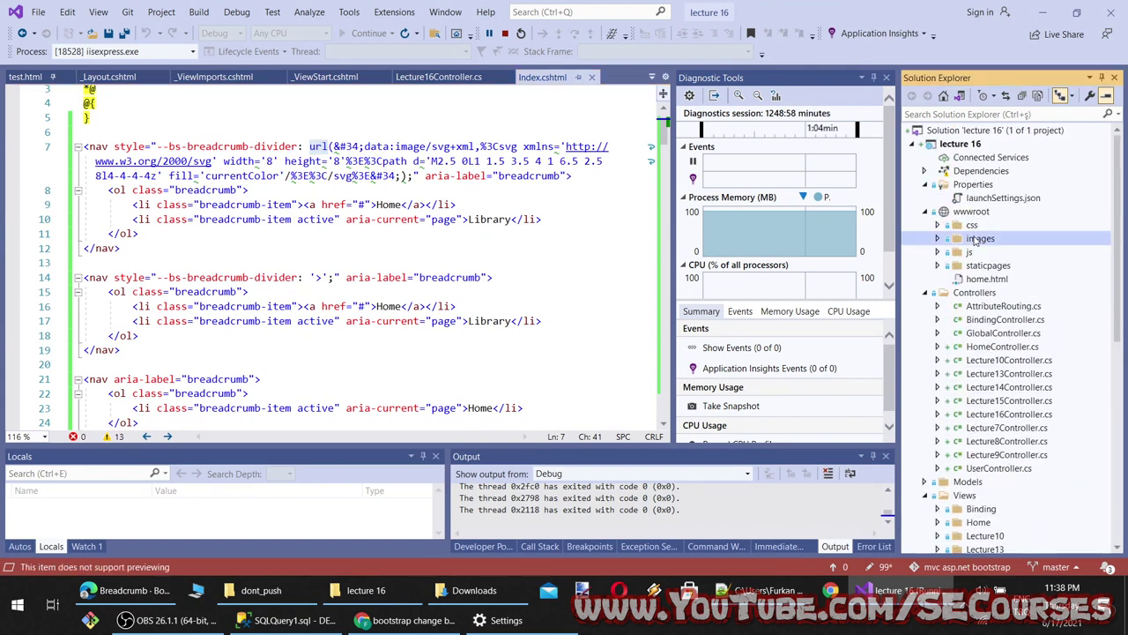
mouse_move(918, 289)
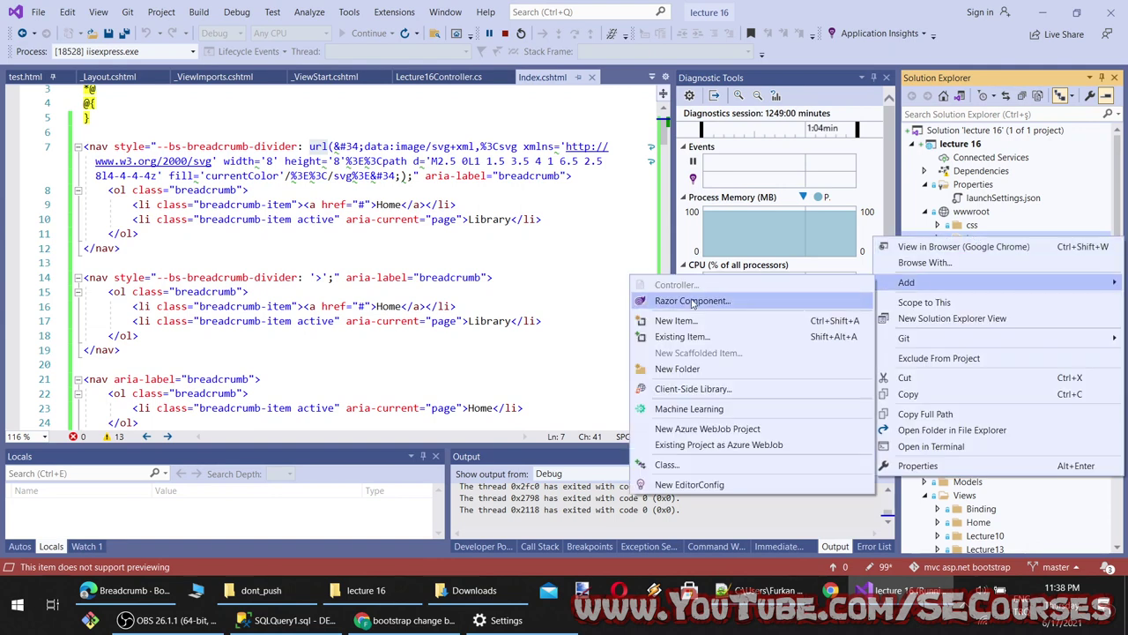
left_click(697, 333)
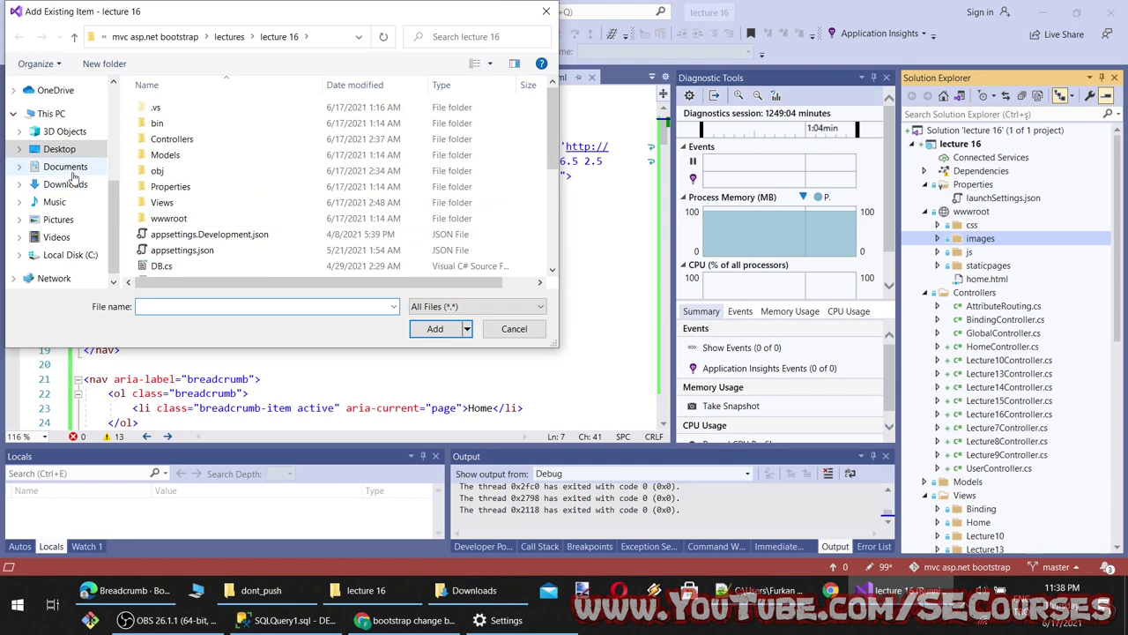
left_click(76, 183)
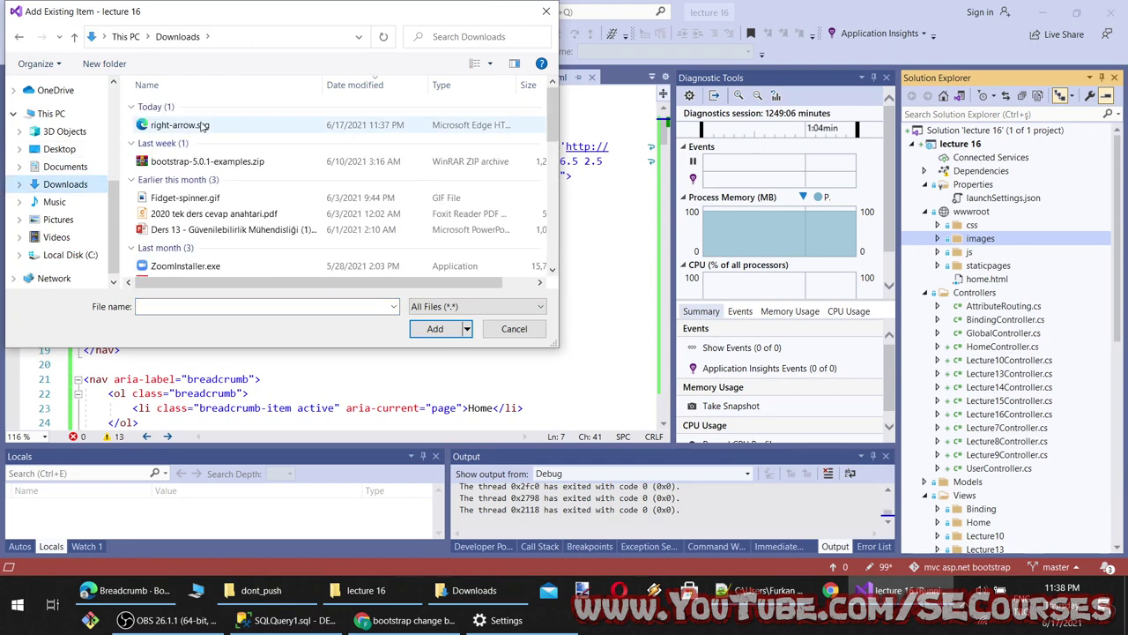
double_click(199, 127)
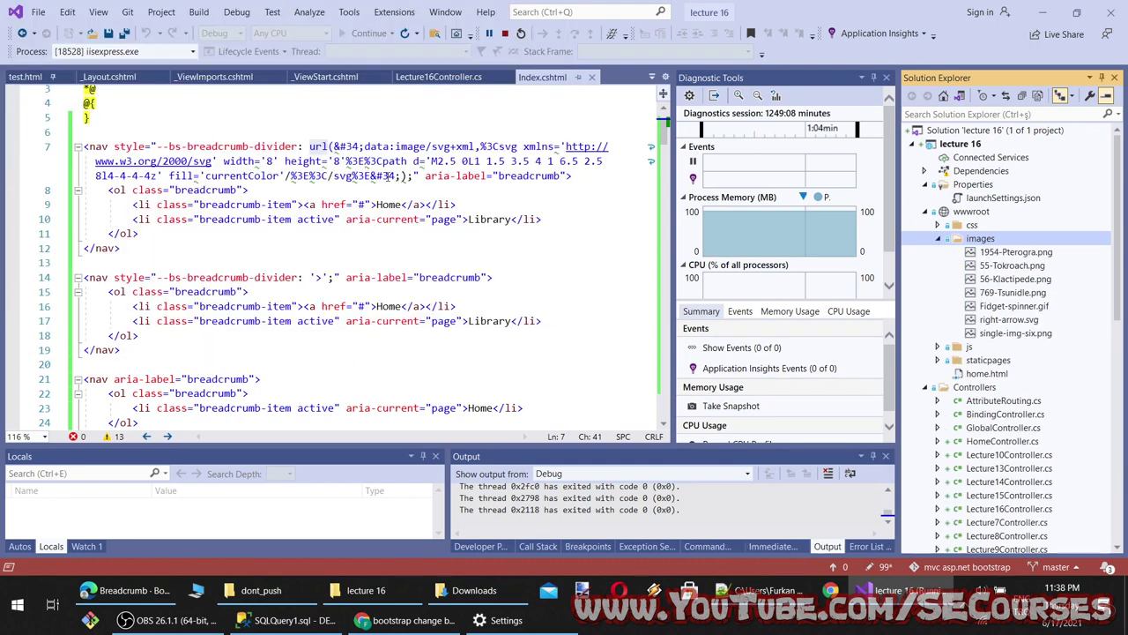
Delete the embedded SVG data from url() on line 7 and undo a mistaken background-image insert
left_click_drag(402, 175, 335, 147)
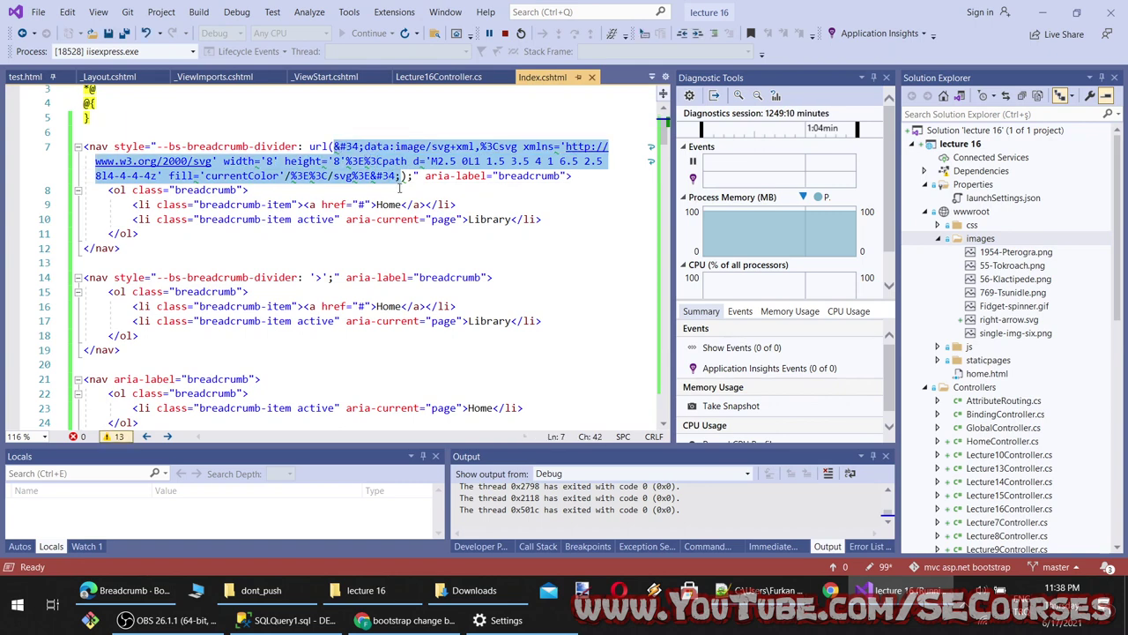
key("BackSpace")
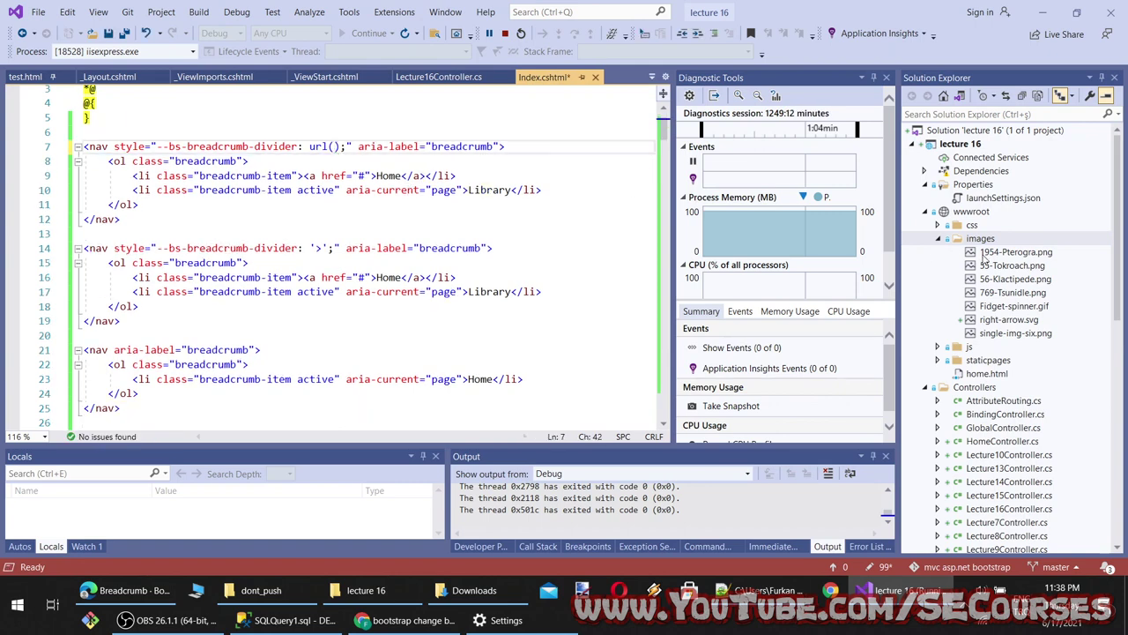
left_click_drag(1007, 321, 668, 276)
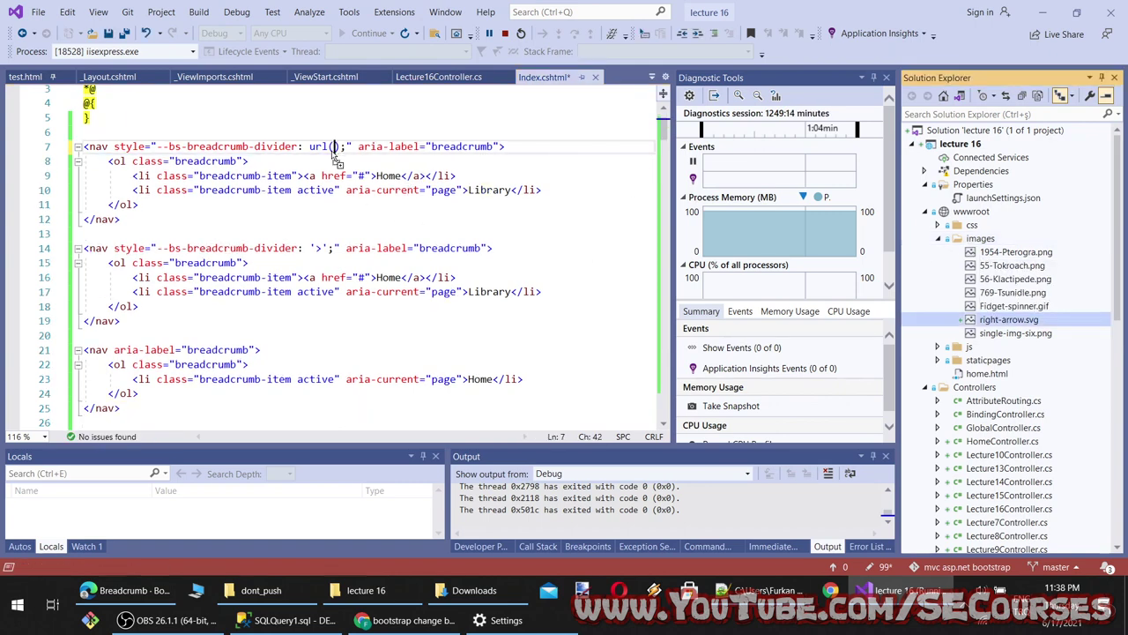
left_click_drag(429, 228, 479, 247)
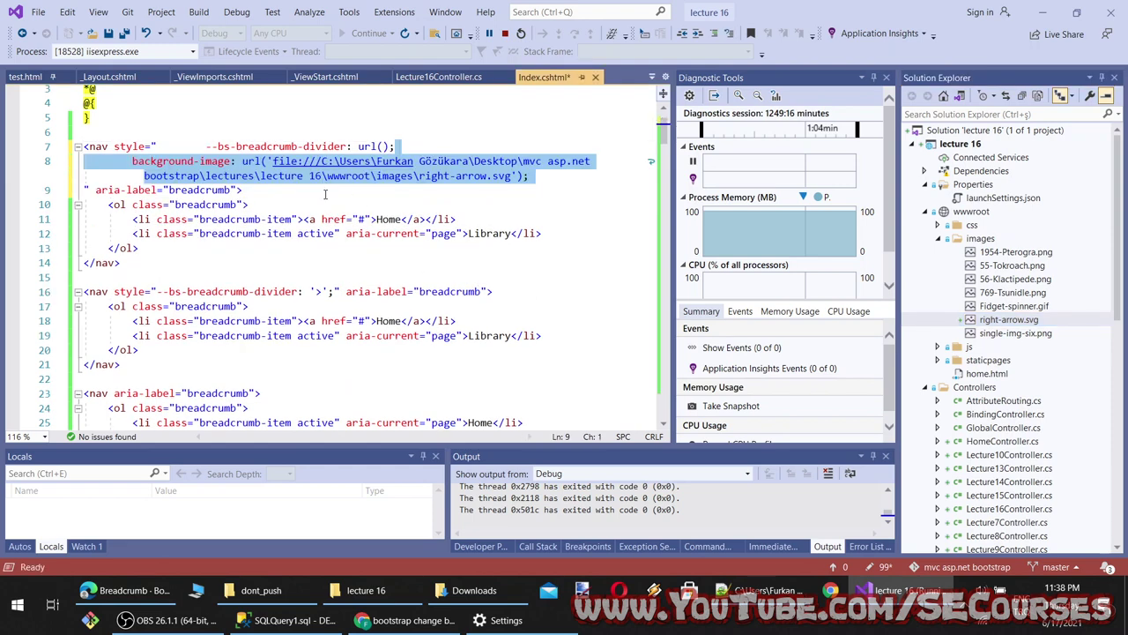
left_click(422, 192)
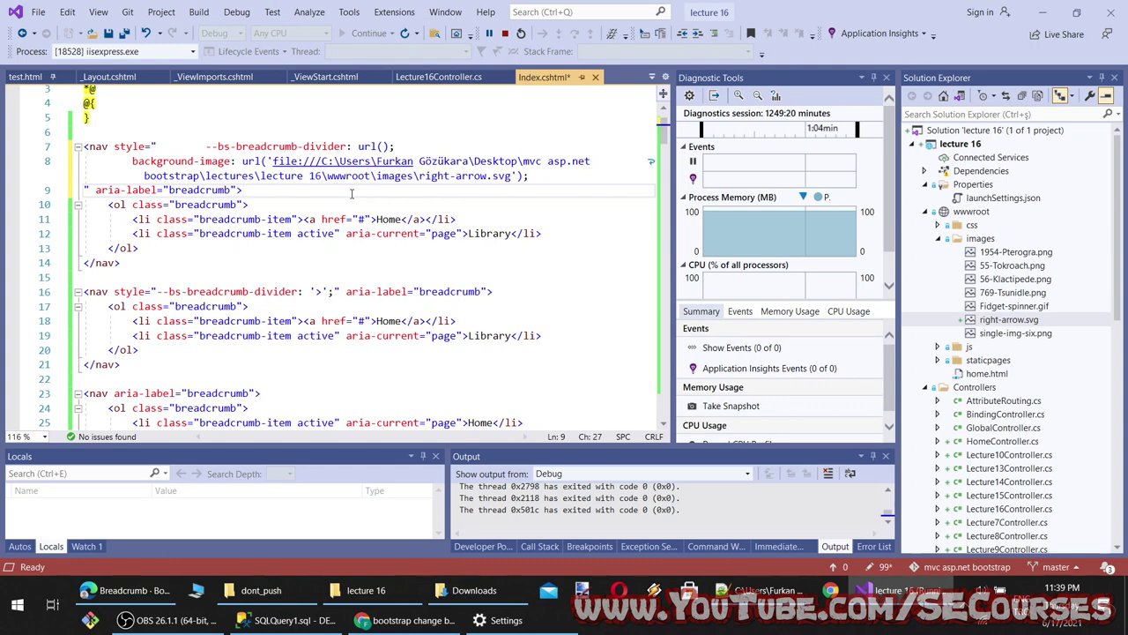
key("ctrl+z")
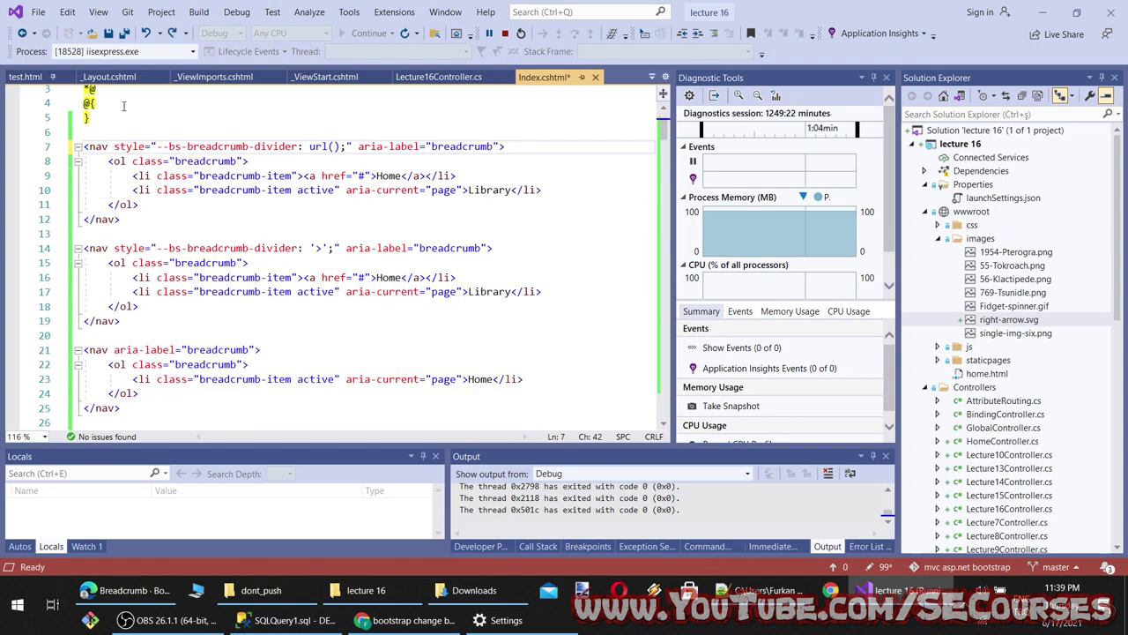
Copy right-arrow.svg's path from a temporary img tag into url() as ~/images/right-arrow.svg and save
left_click(1009, 319)
scroll(148, 127, "up", 1)
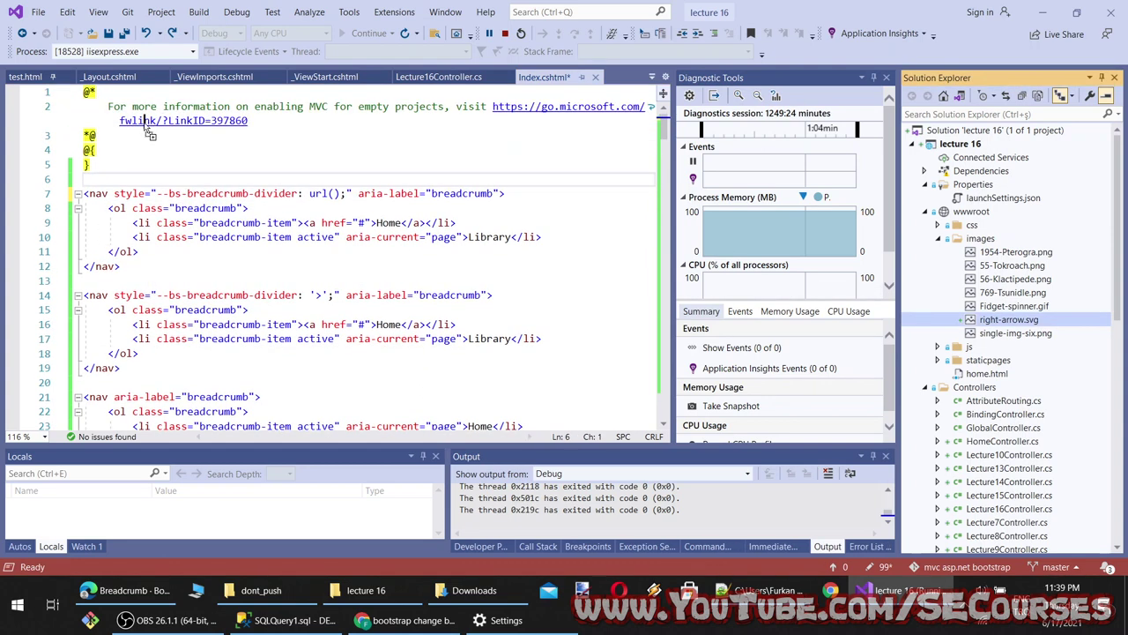
left_click_drag(113, 183, 115, 180)
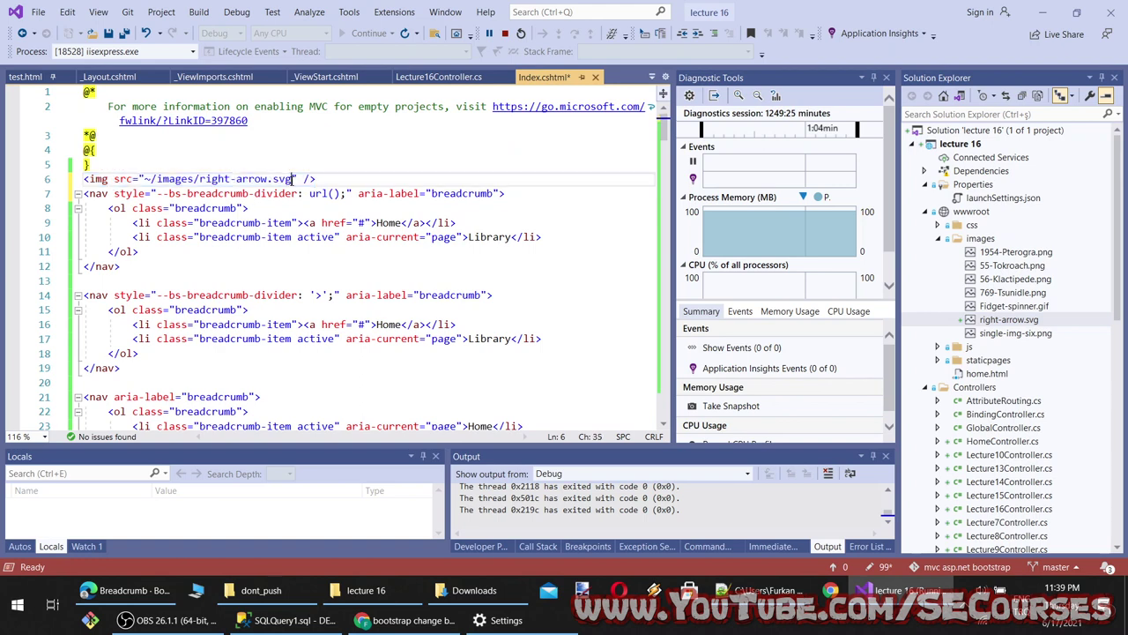
left_click_drag(294, 179, 150, 179)
left_click_drag(317, 179, 38, 172)
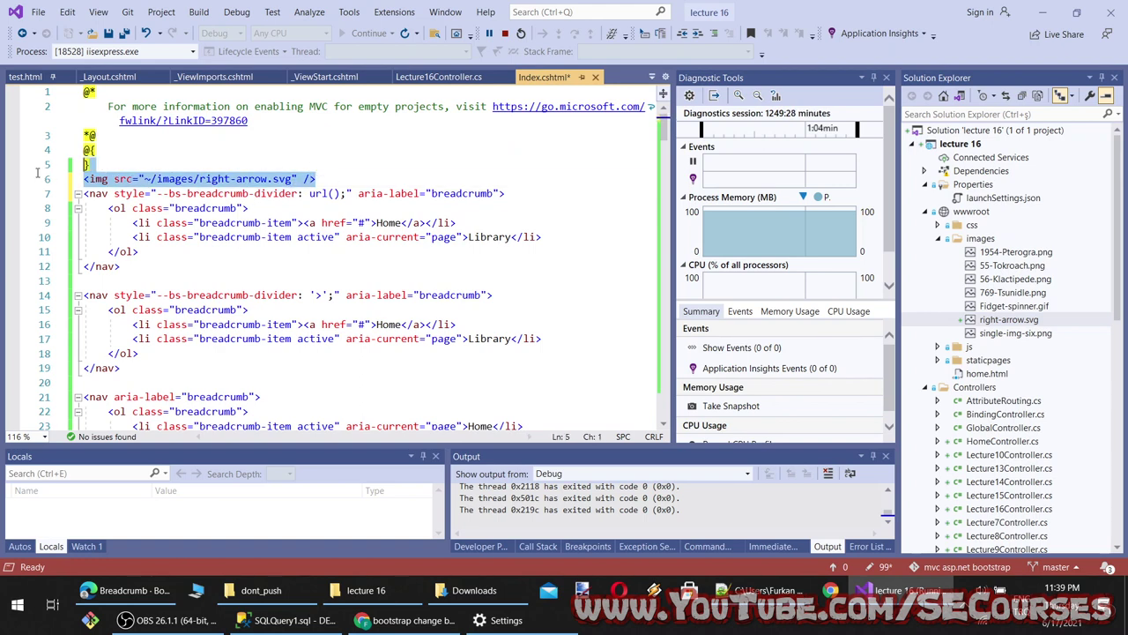
key("Delete")
left_click(333, 193)
type("~/images/right-arrow.svg")
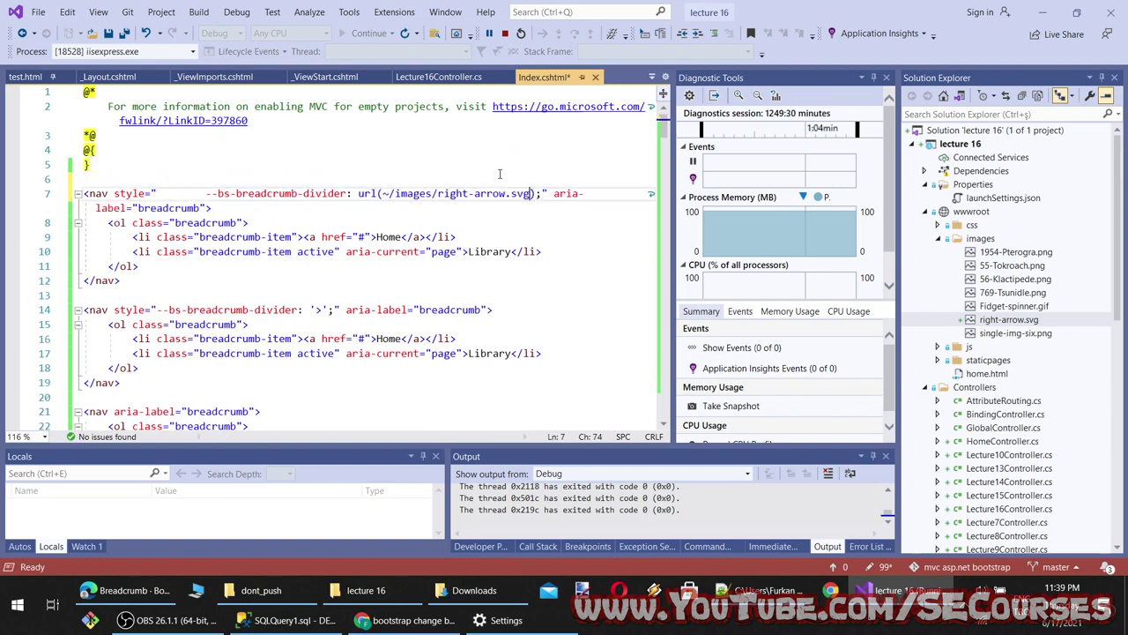
key("ctrl+s")
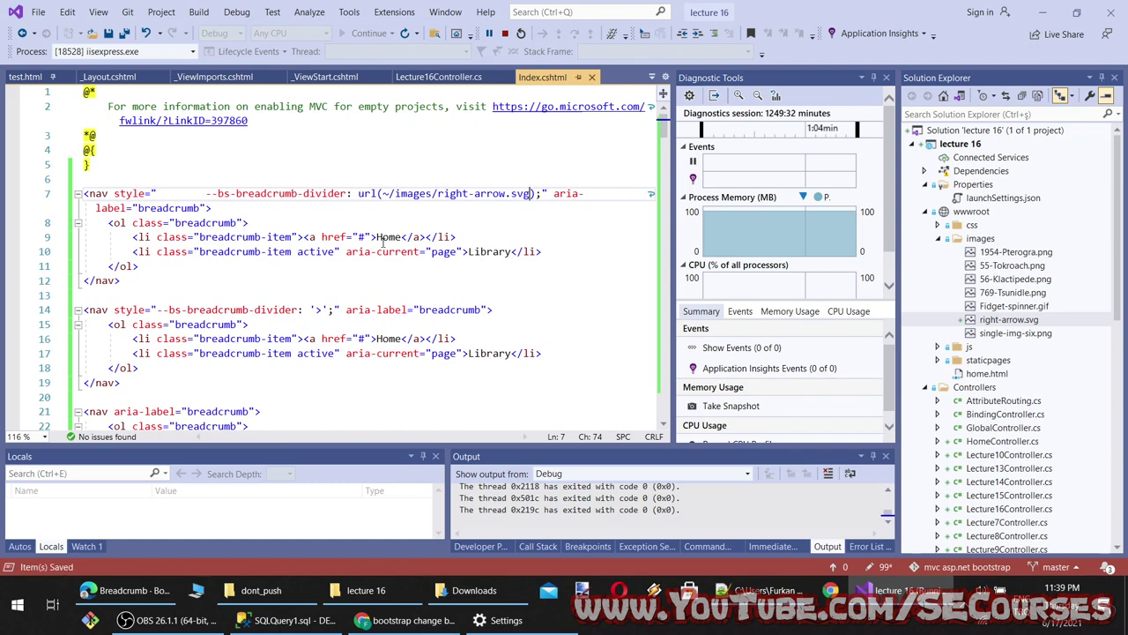
Try wrapping the image path in quotes, then undo that change
left_click(532, 193)
type("\"")
left_click(385, 193)
type("\"")
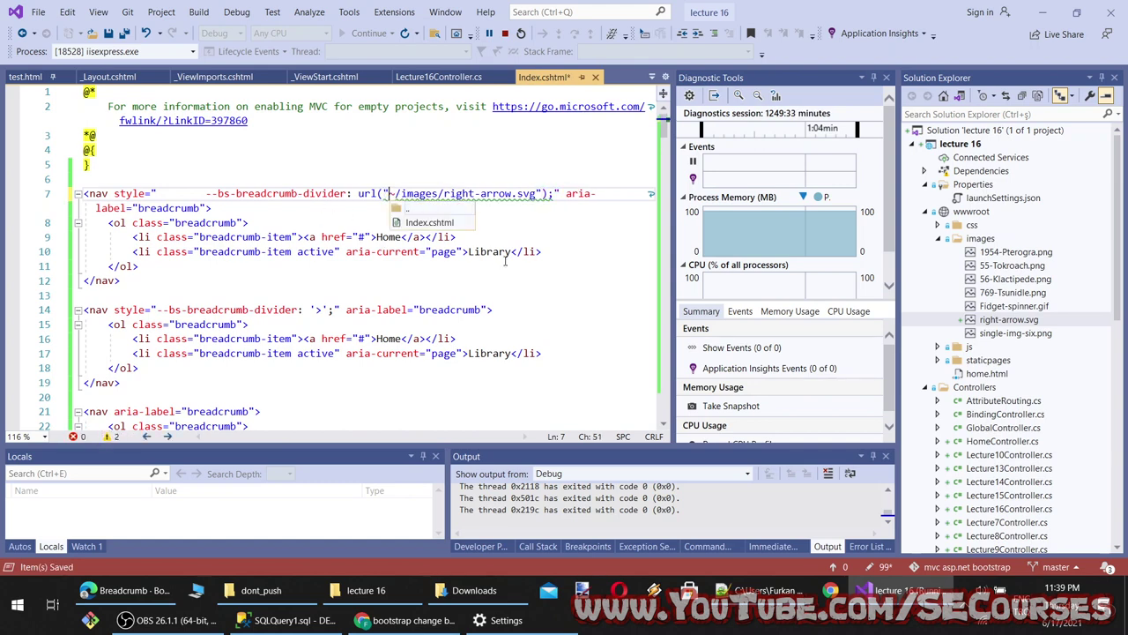
key("ctrl+z")
key("ctrl+z")
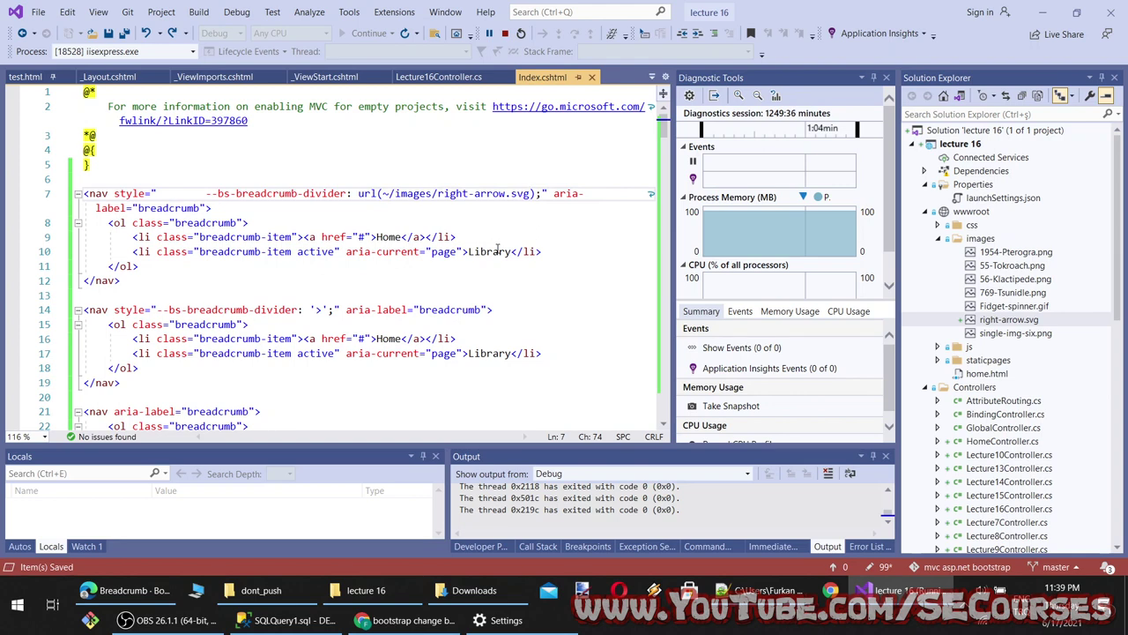
left_click(406, 620)
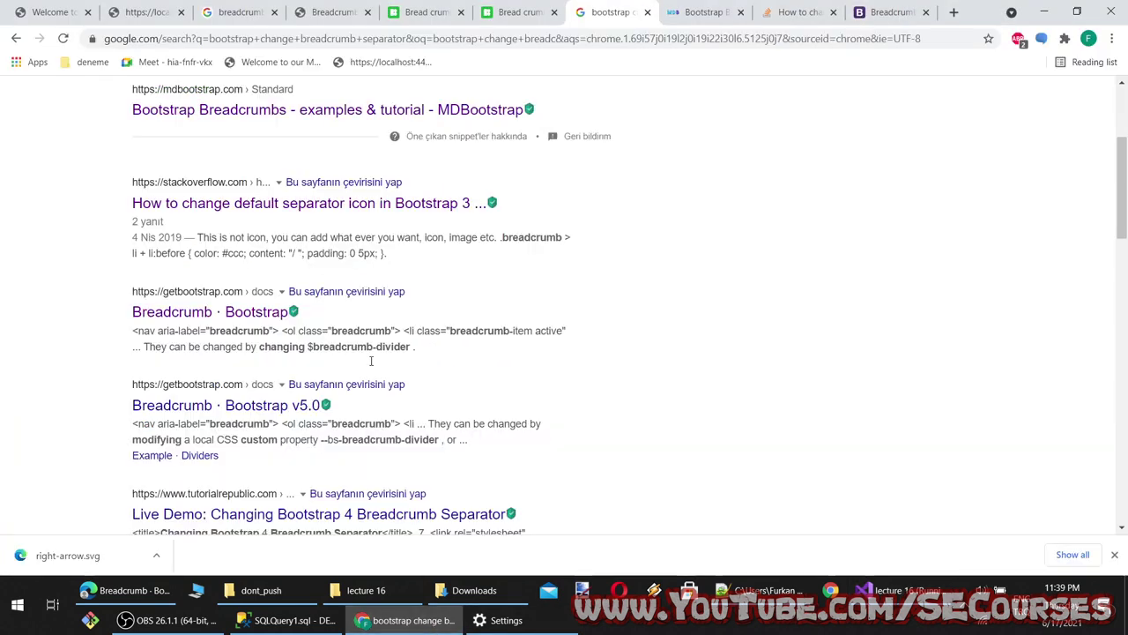
Reload the localhost page with DevTools' Network panel open and inspect right-arrow.svg's 404 request URL
left_click(46, 7)
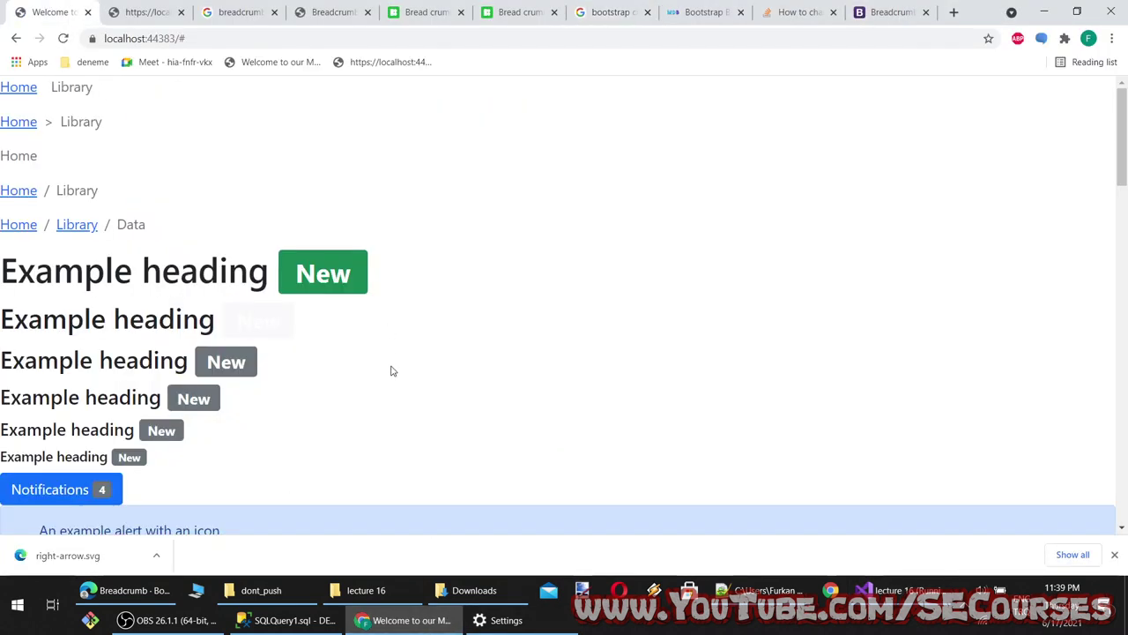
right_click(557, 222)
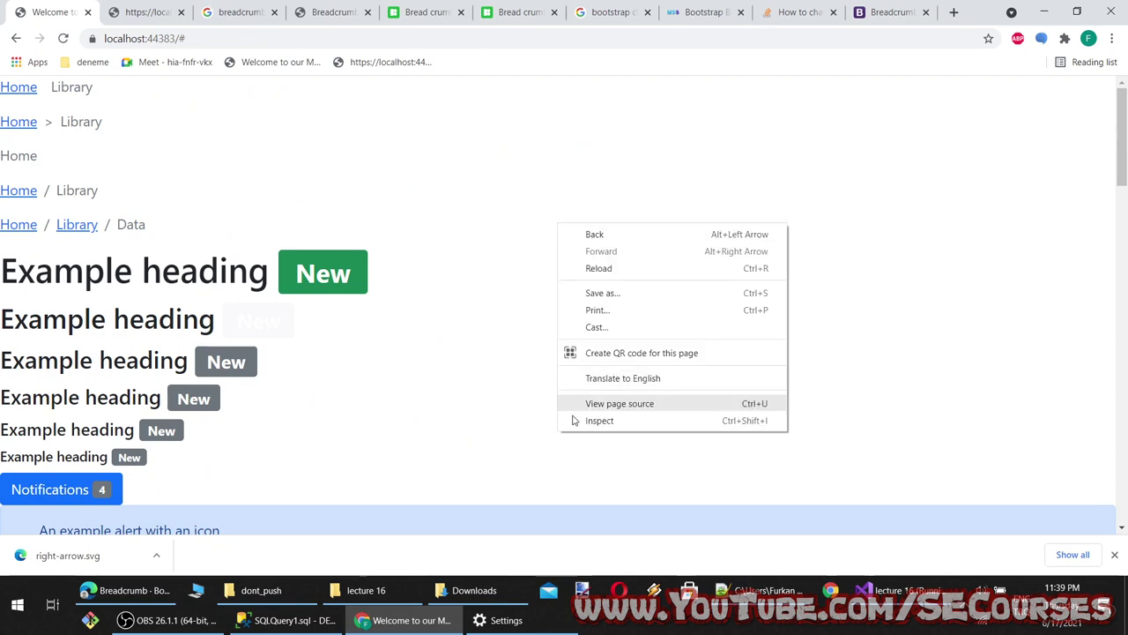
left_click(576, 424)
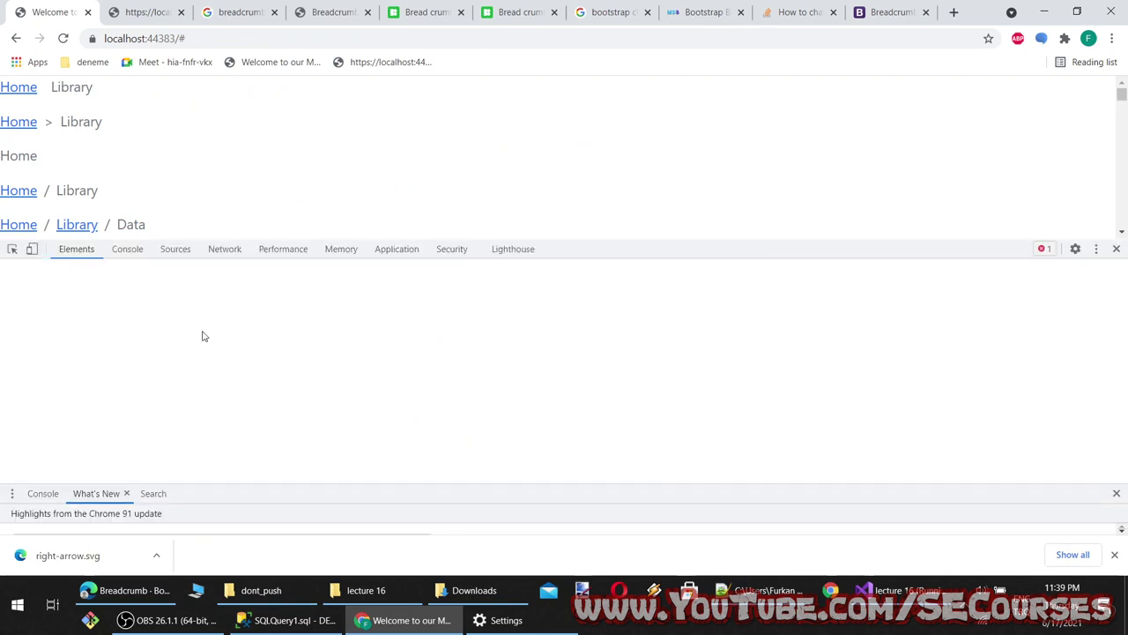
left_click(141, 251)
left_click(224, 248)
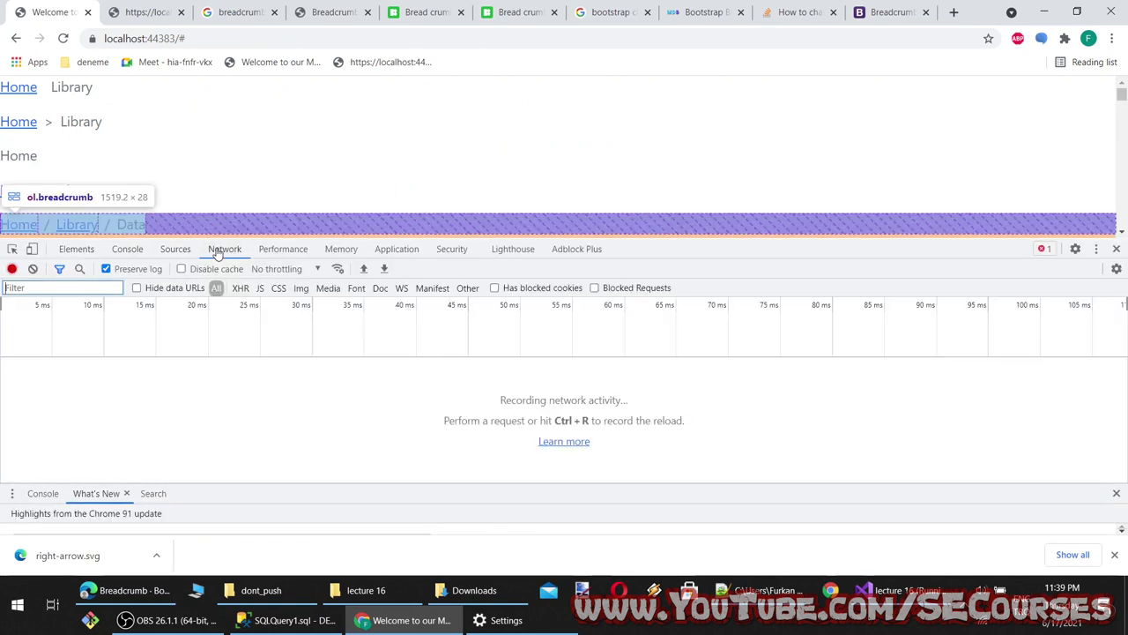
key("ctrl+r")
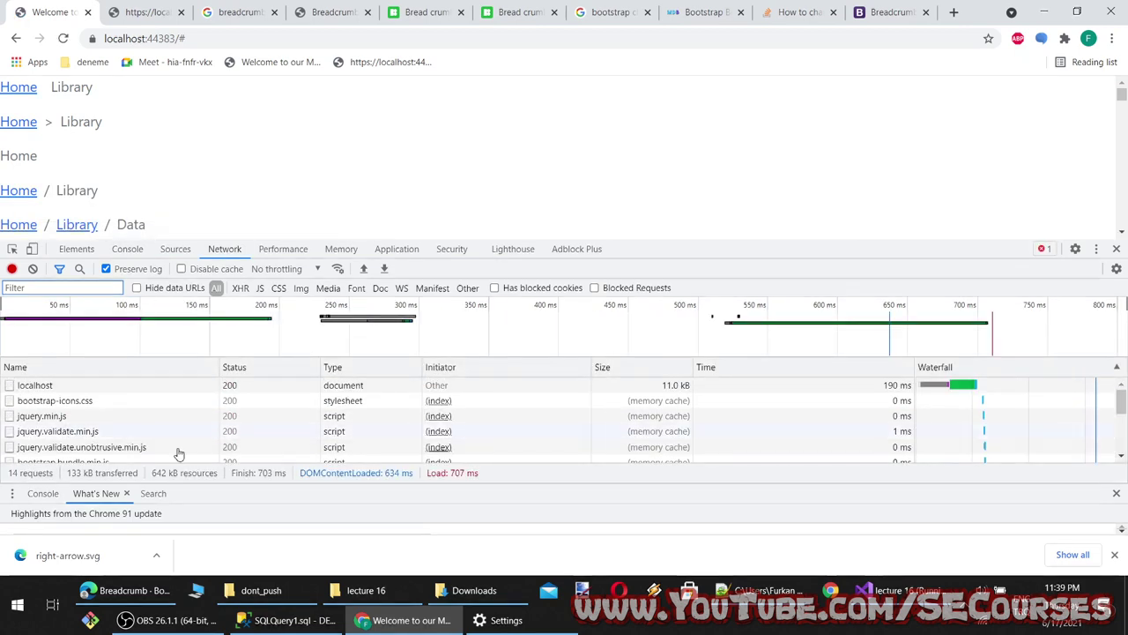
scroll(177, 441, "down", 2)
left_click(76, 432)
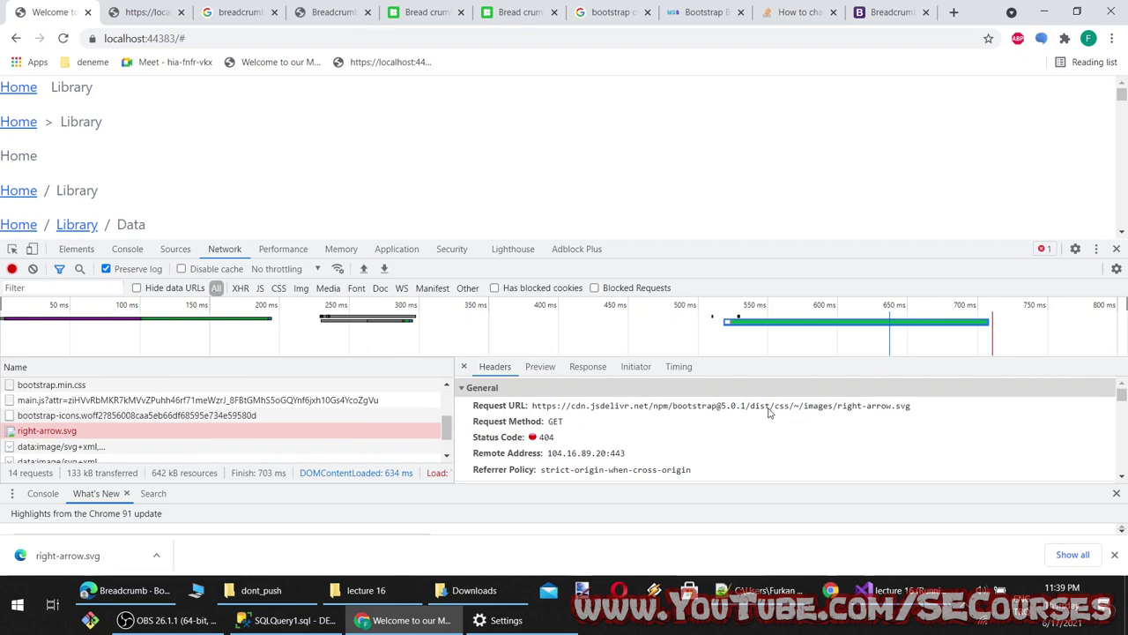
left_click_drag(802, 411, 906, 414)
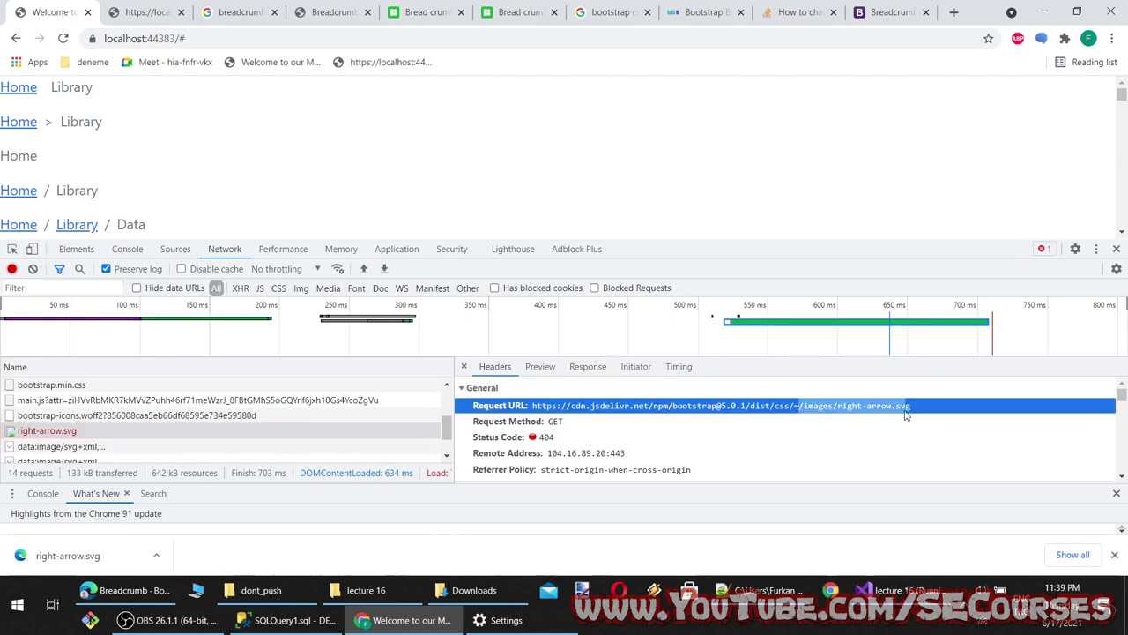
left_click(163, 620)
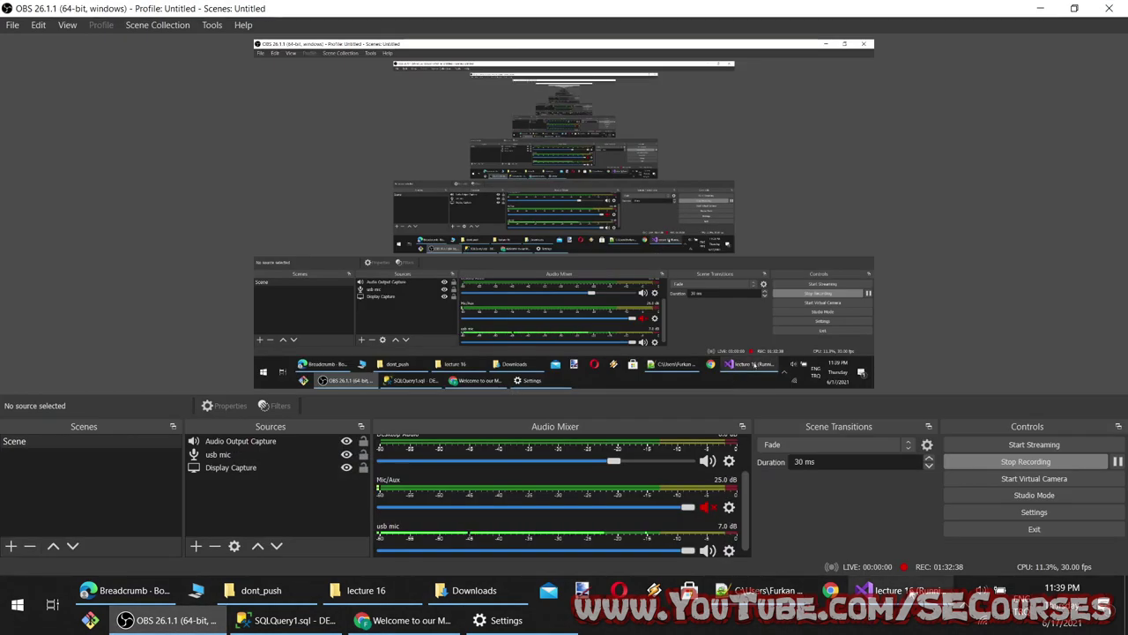
Change the divider path to url(../images/right-arrow.svg) and save Index.cshtml
left_click(895, 590)
left_click(384, 194)
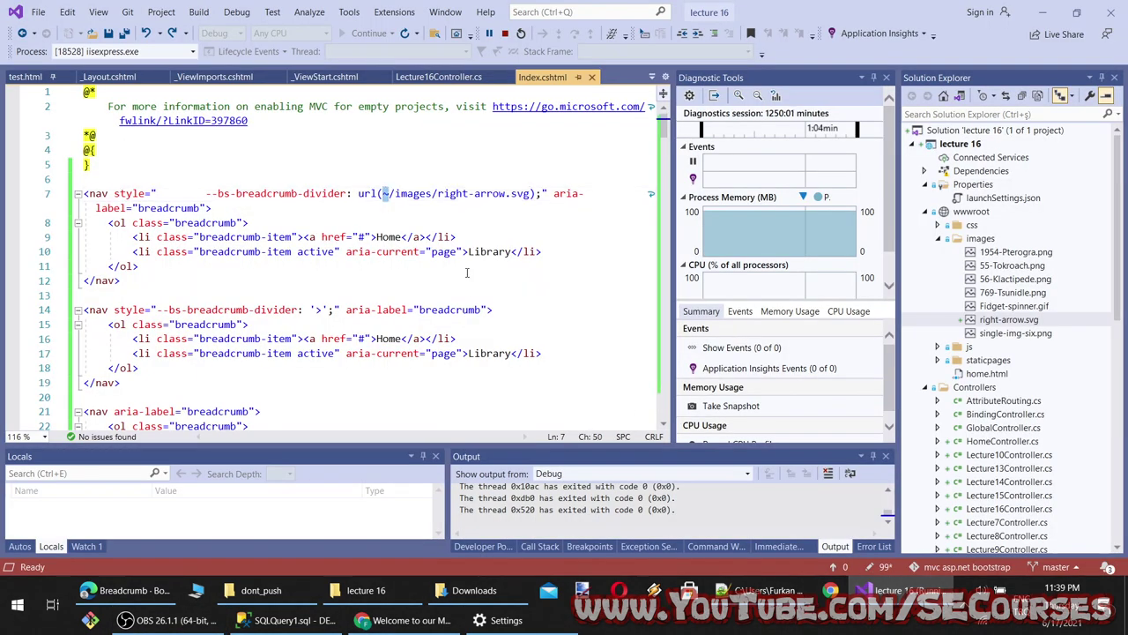
type("..")
key("ctrl+s")
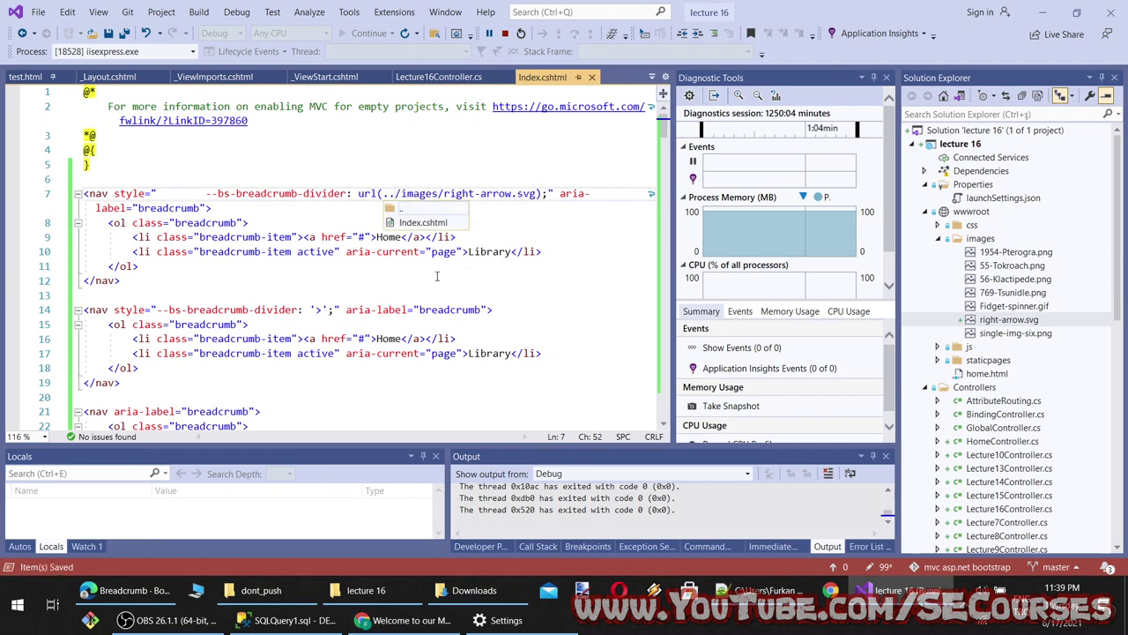
Reload the page and check the right-arrow.svg request, now a 404 from the CDN's dist/images
left_click(411, 620)
key("F5")
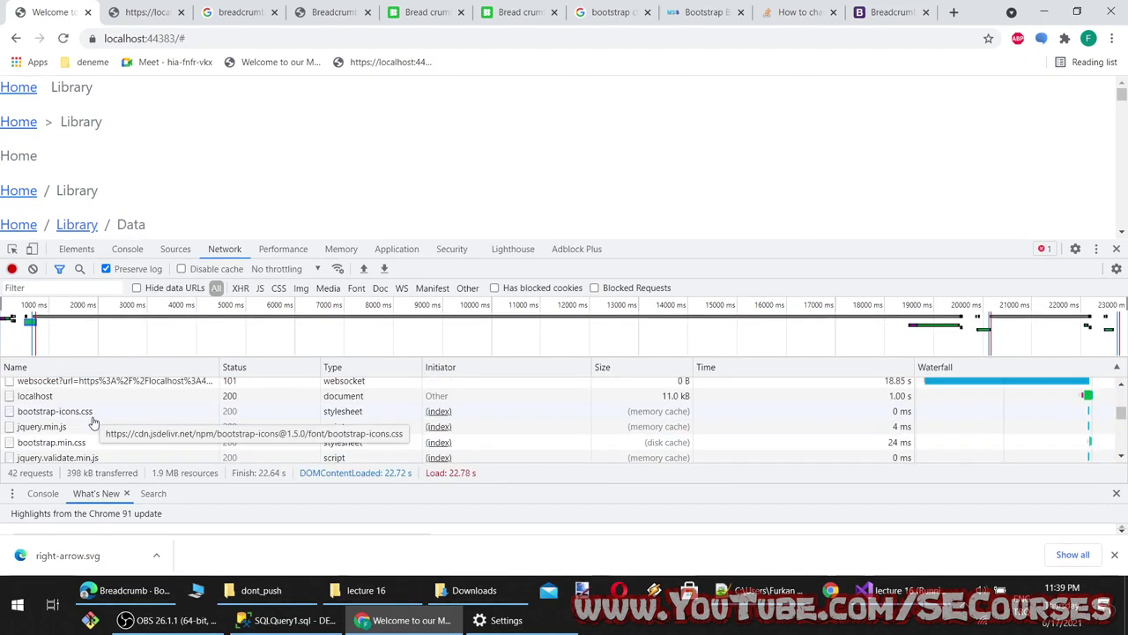
scroll(77, 440, "down", 3)
left_click(70, 443)
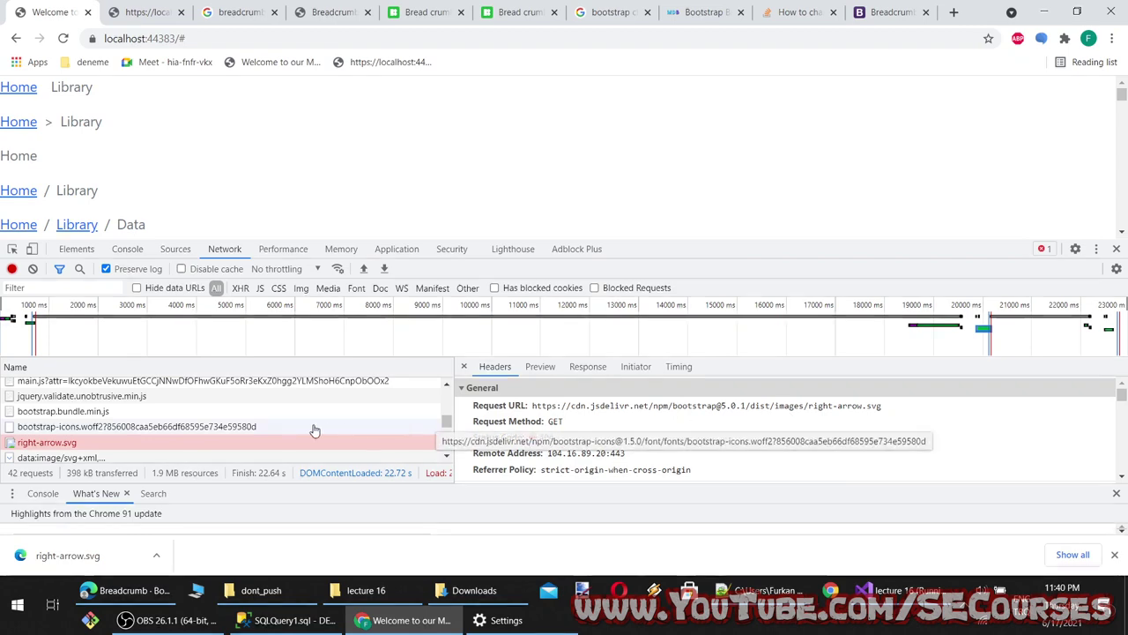
left_click(900, 589)
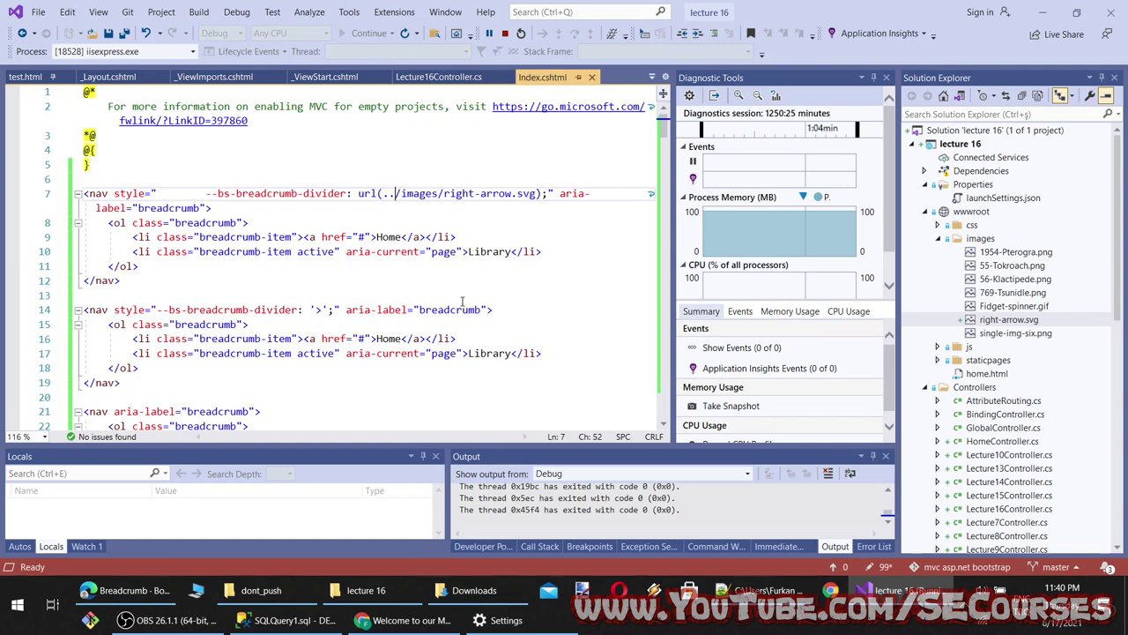
Remove the dots so the divider reads url(/images/right-arrow.svg), and save
key("BackSpace")
key("BackSpace")
left_click(465, 295)
key("ctrl+s")
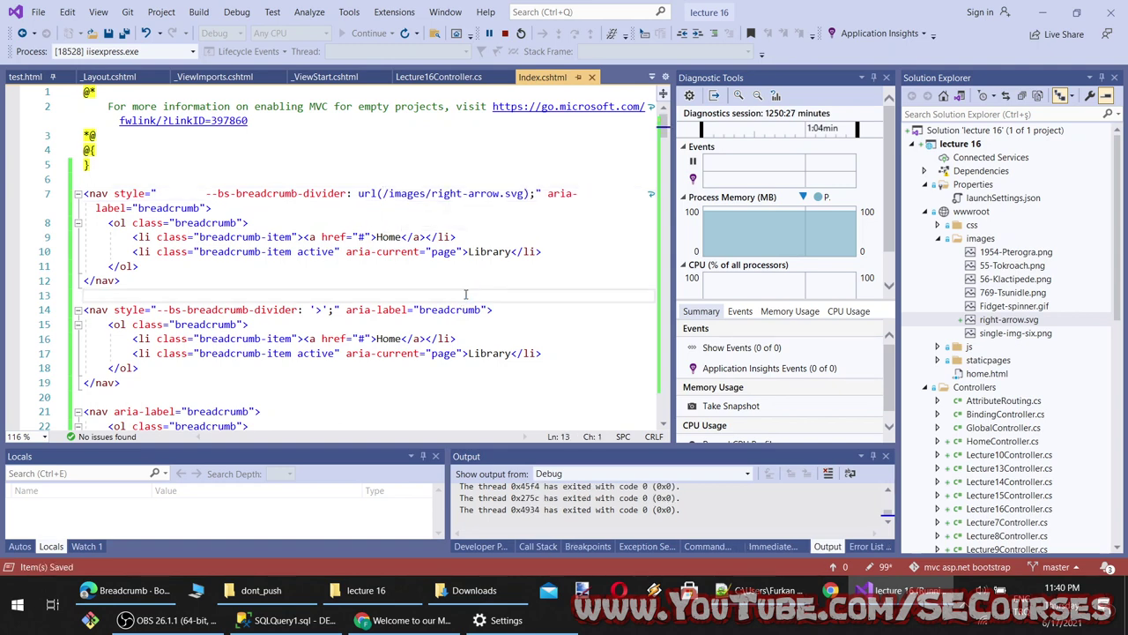
Reload the page and review the right-arrow.svg request headers, still returning 404
left_click(401, 619)
key("F5")
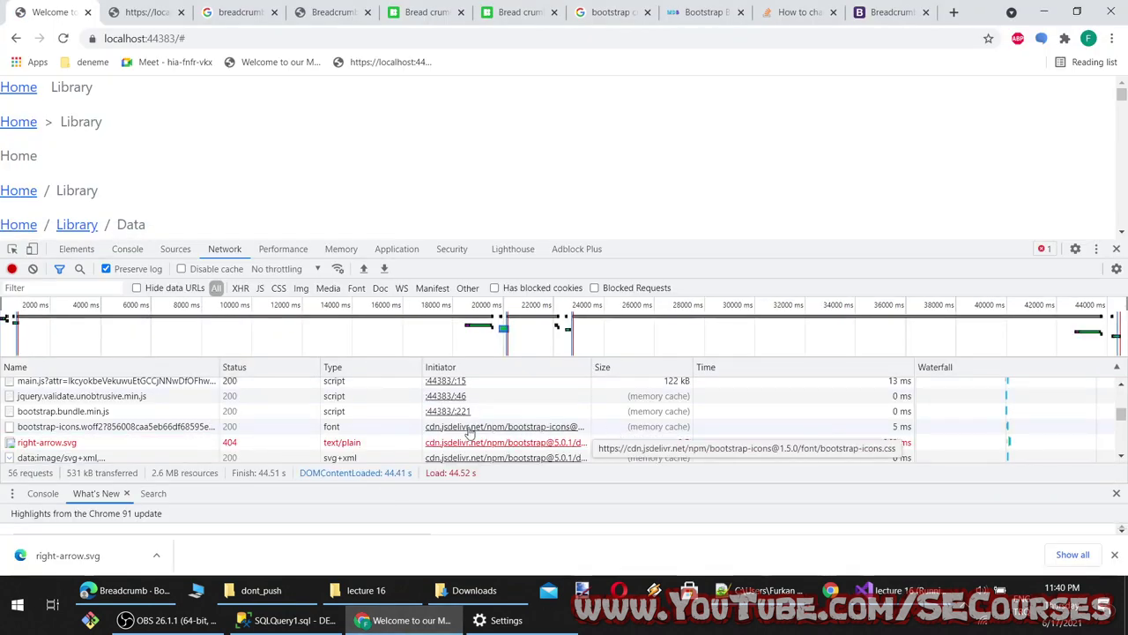
left_click(719, 441)
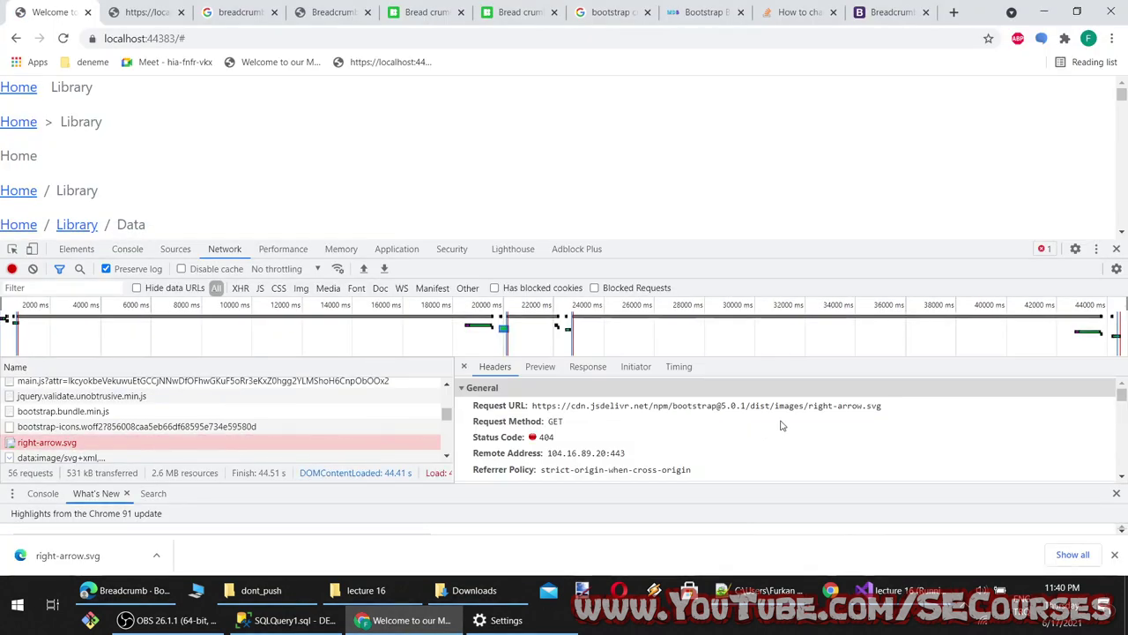
scroll(789, 435, "down", 10)
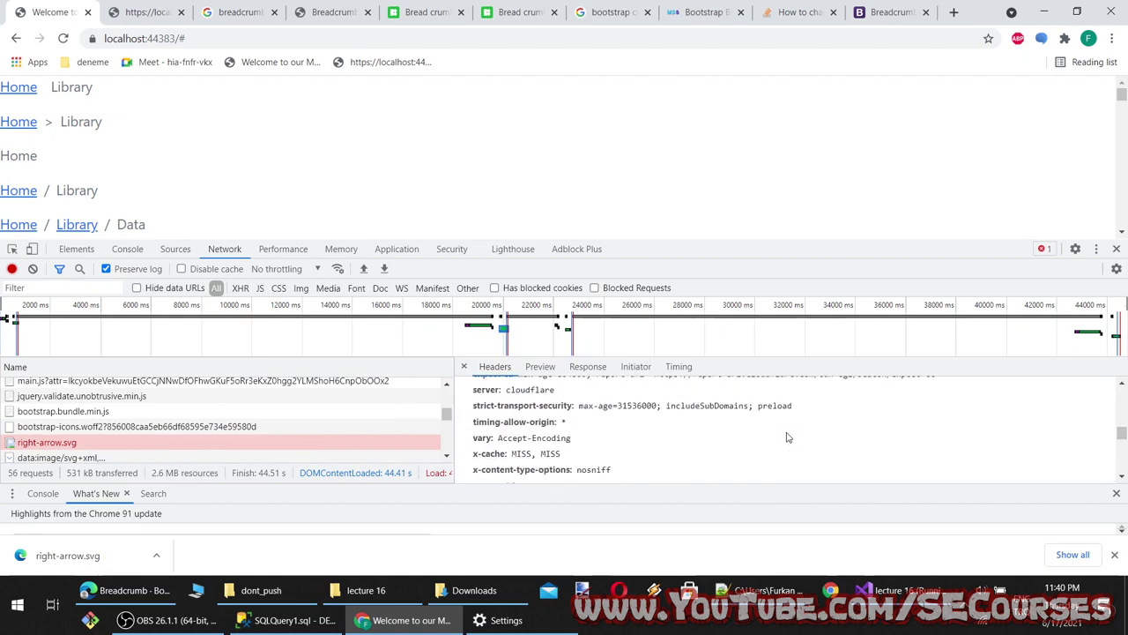
scroll(787, 435, "up", 5)
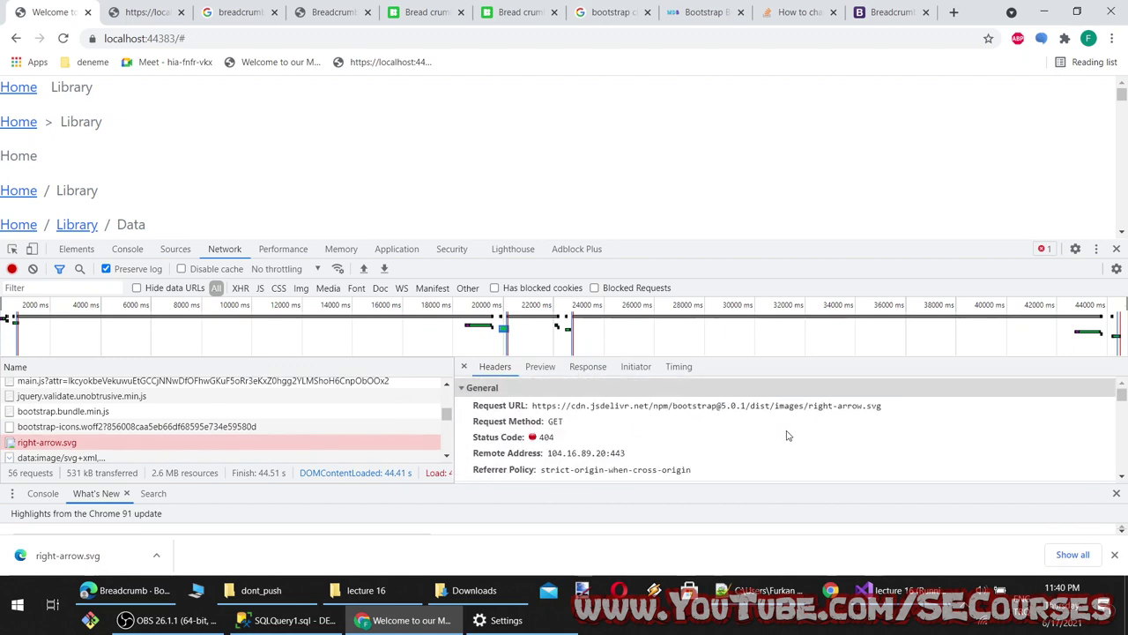
scroll(785, 433, "down", 4)
scroll(617, 441, "up", 2)
scroll(617, 441, "down", 5)
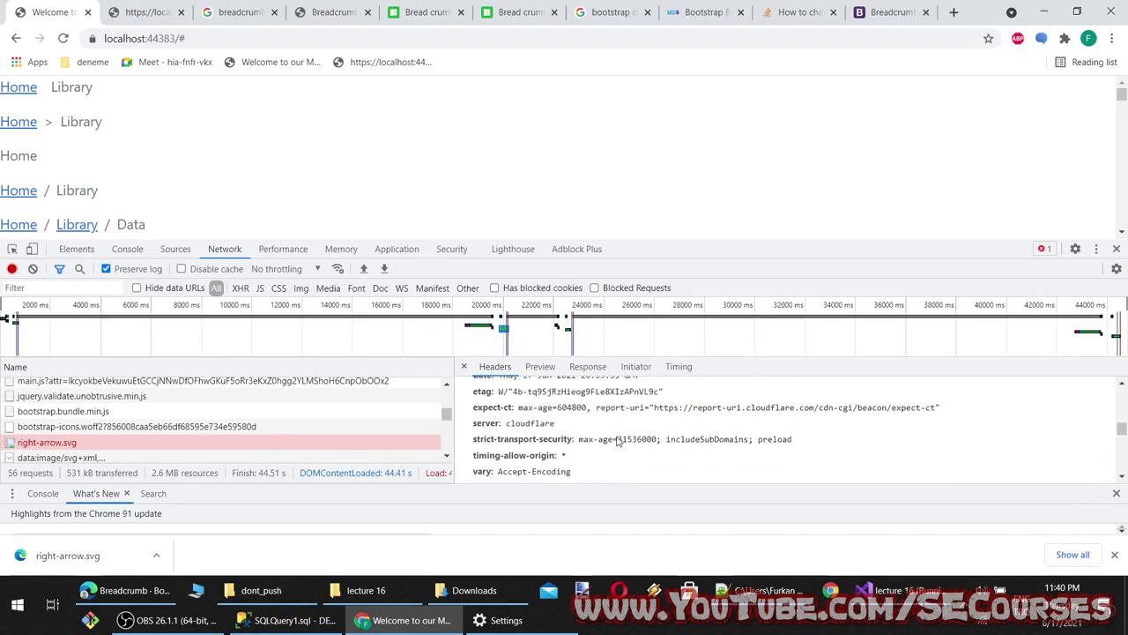
scroll(617, 441, "up", 6)
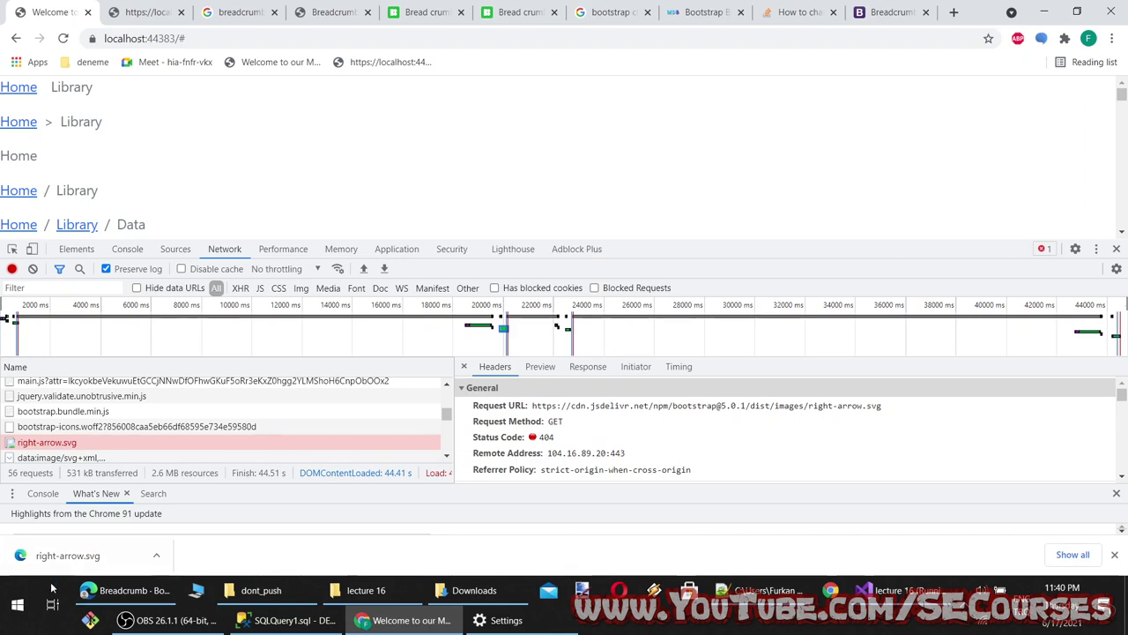
left_click(890, 590)
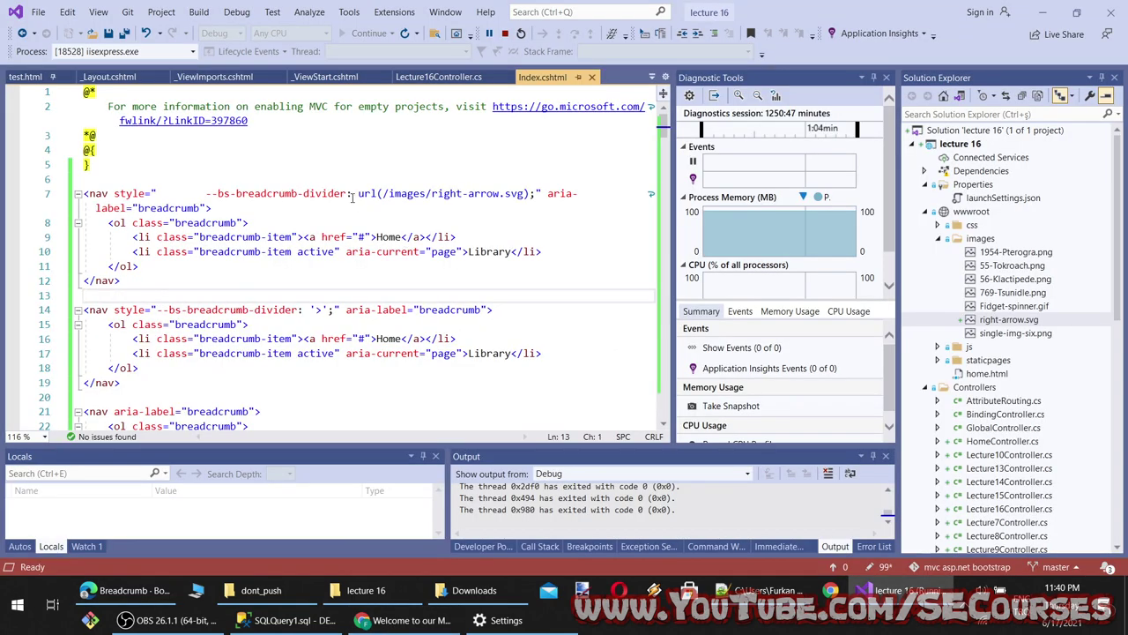
Search Google for '--bs-breadcrumb-divider svg url' using the property name copied from the code
left_click_drag(349, 194, 209, 202)
key("ctrl+c")
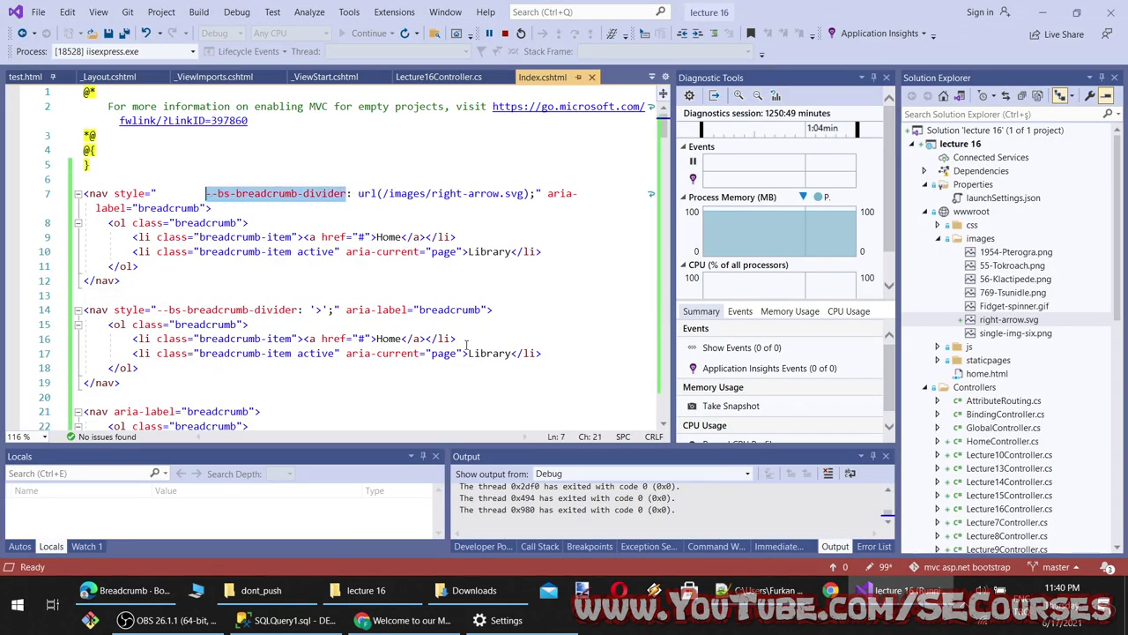
left_click(405, 620)
key("ctrl+t")
key("ctrl+v")
type("s")
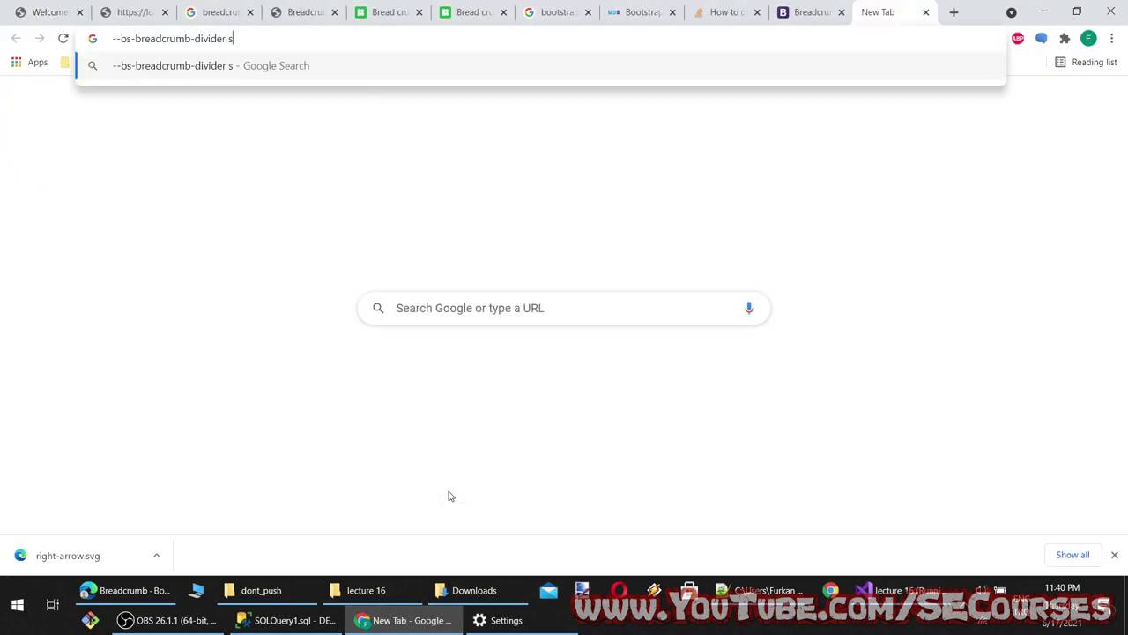
type("vg url")
key("Return")
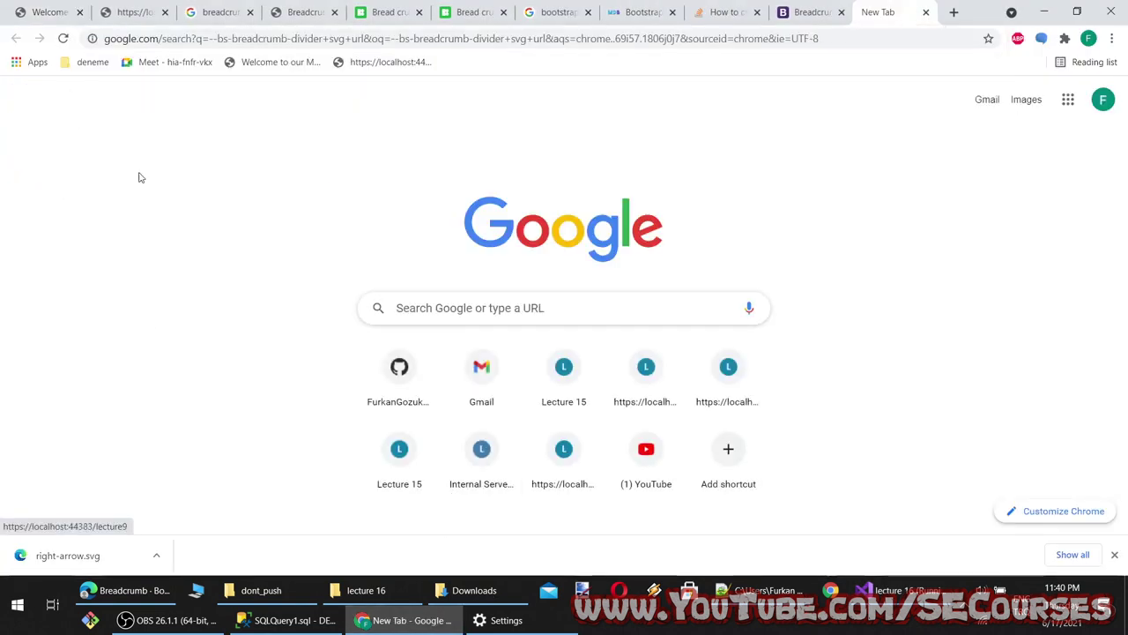
Open the Bootstrap, Stack Overflow, Torus Kit, Boosted and MDBootstrap results in background tabs
middle_click(220, 236)
middle_click(258, 346)
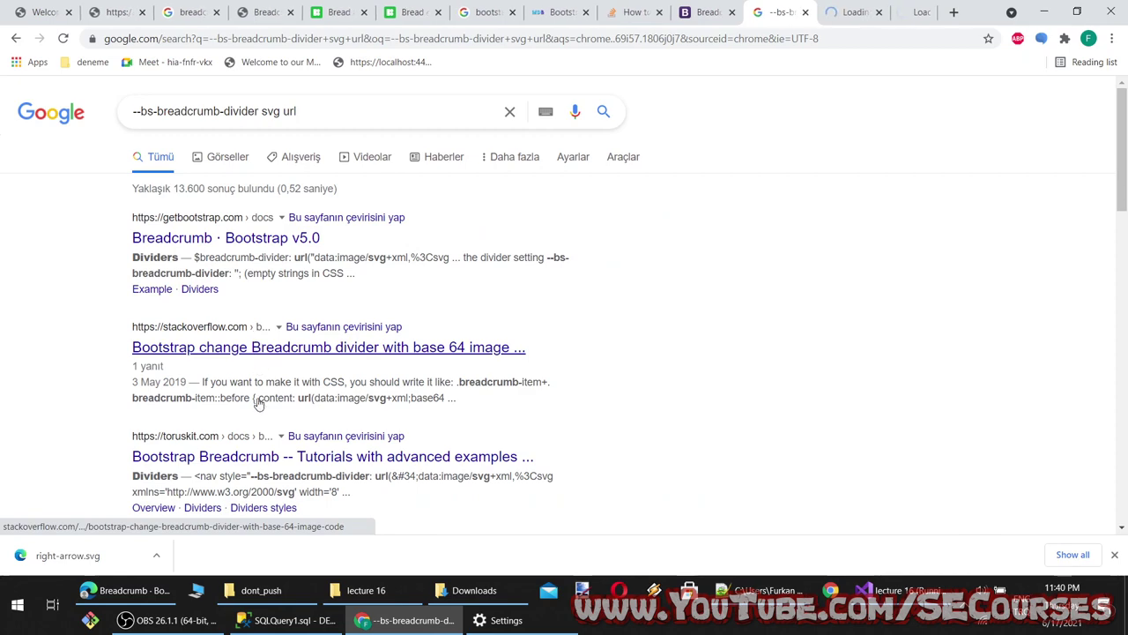
middle_click(251, 456)
scroll(264, 371, "down", 5)
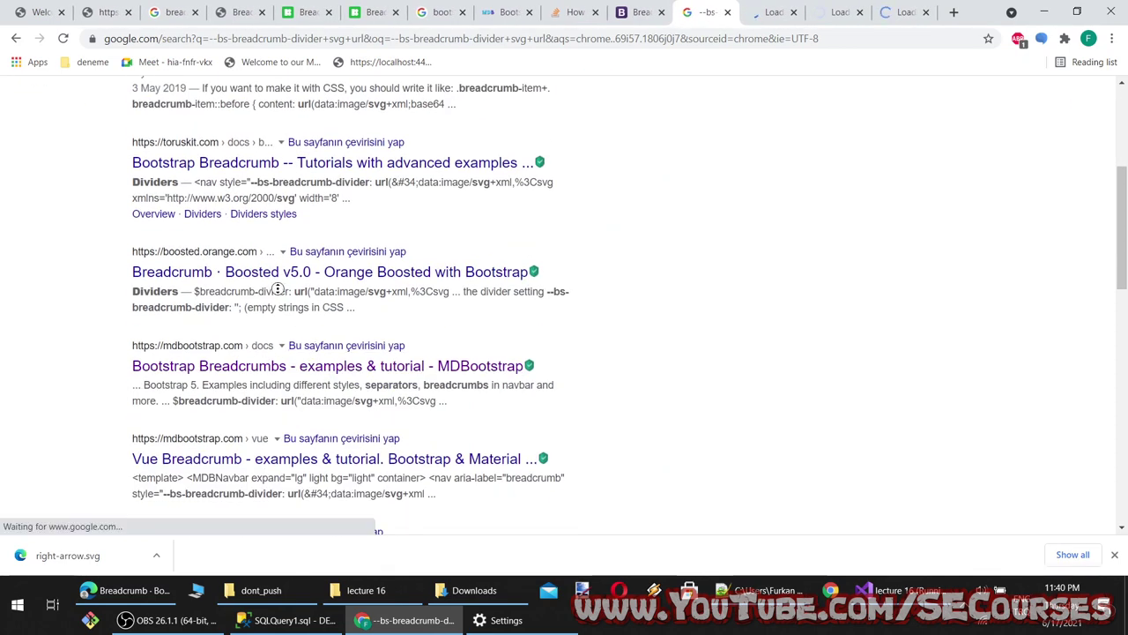
middle_click(305, 271)
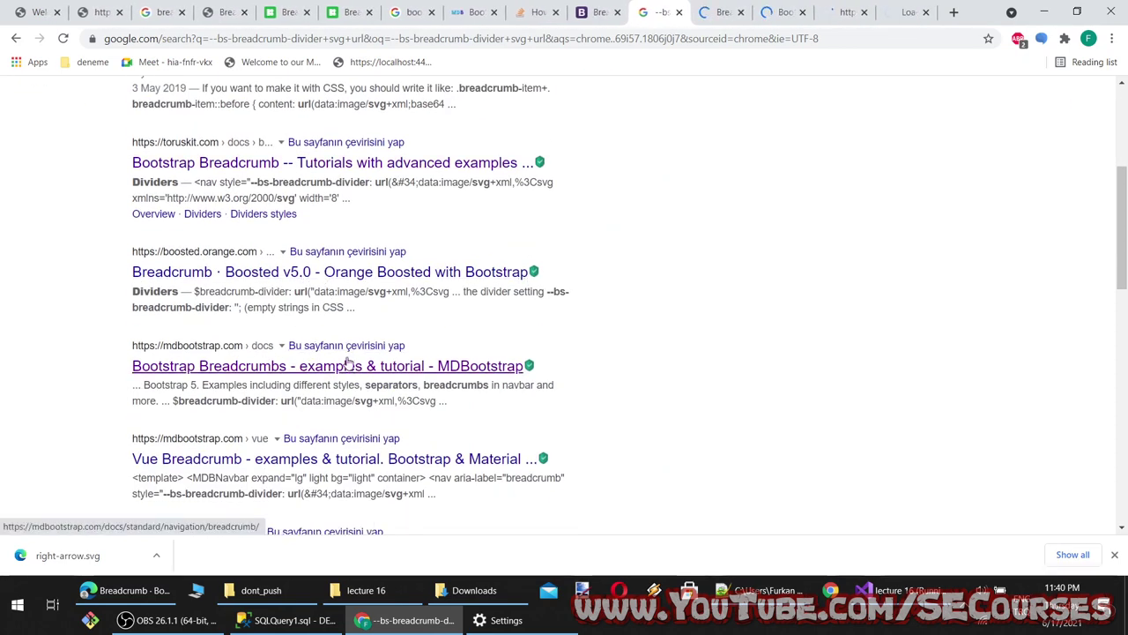
middle_click(348, 362)
Read the Bootstrap breadcrumb docs and the Stack Overflow answer on SVG url dividers
left_click(682, 7)
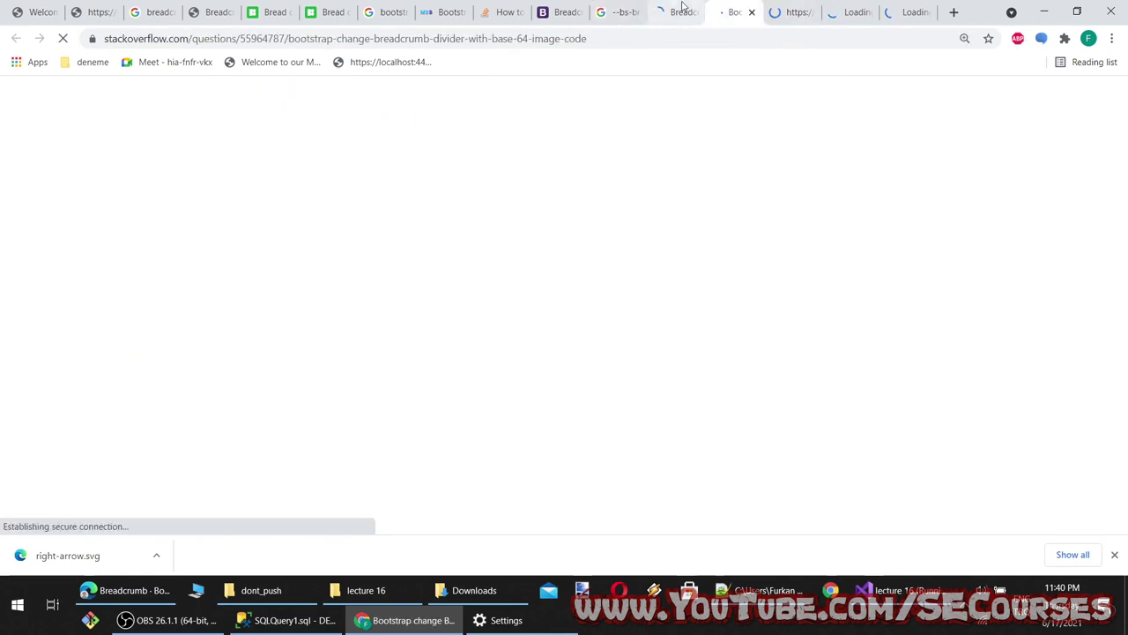
left_click(682, 7)
scroll(649, 250, "down", 2)
left_click(745, 5)
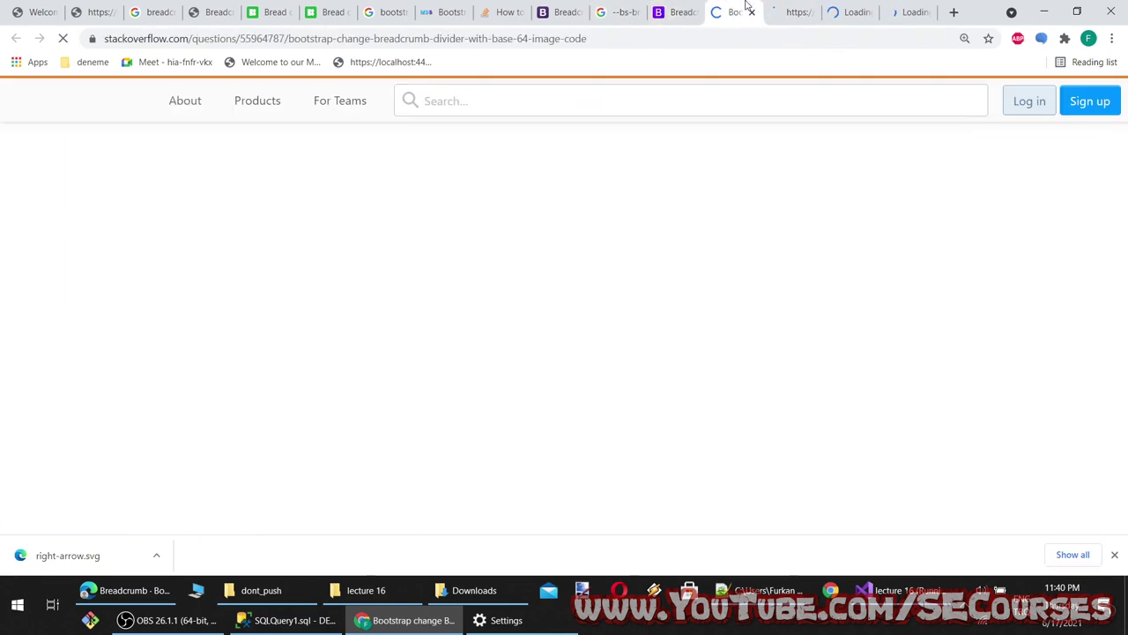
scroll(700, 388, "down", 3)
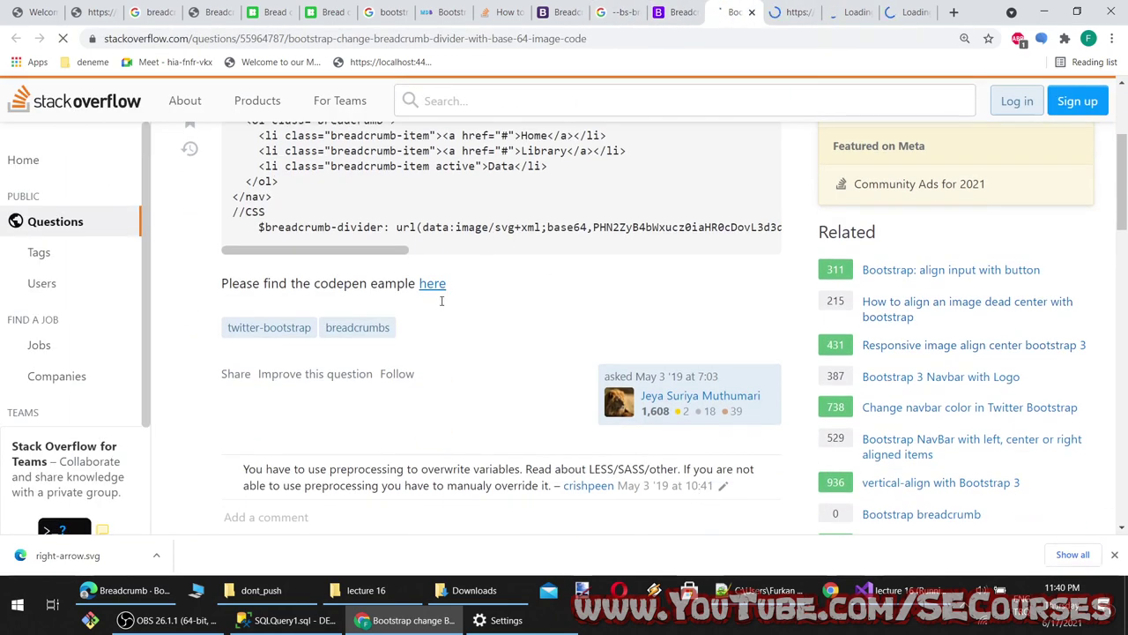
scroll(441, 301, "down", 4)
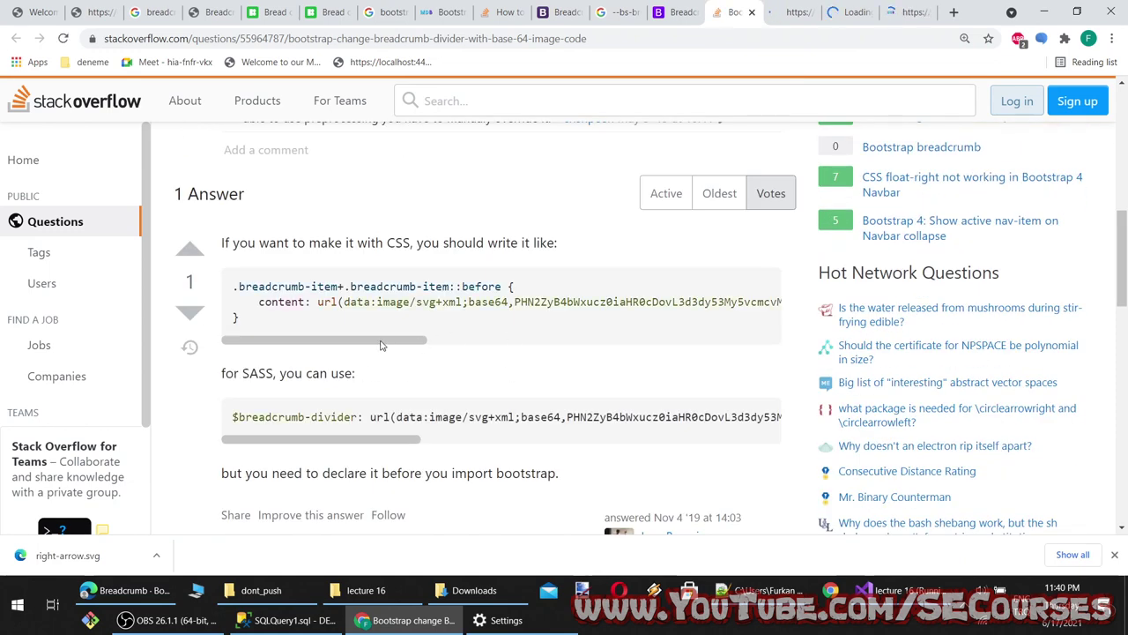
left_click_drag(399, 343, 357, 330)
scroll(414, 380, "down", 2)
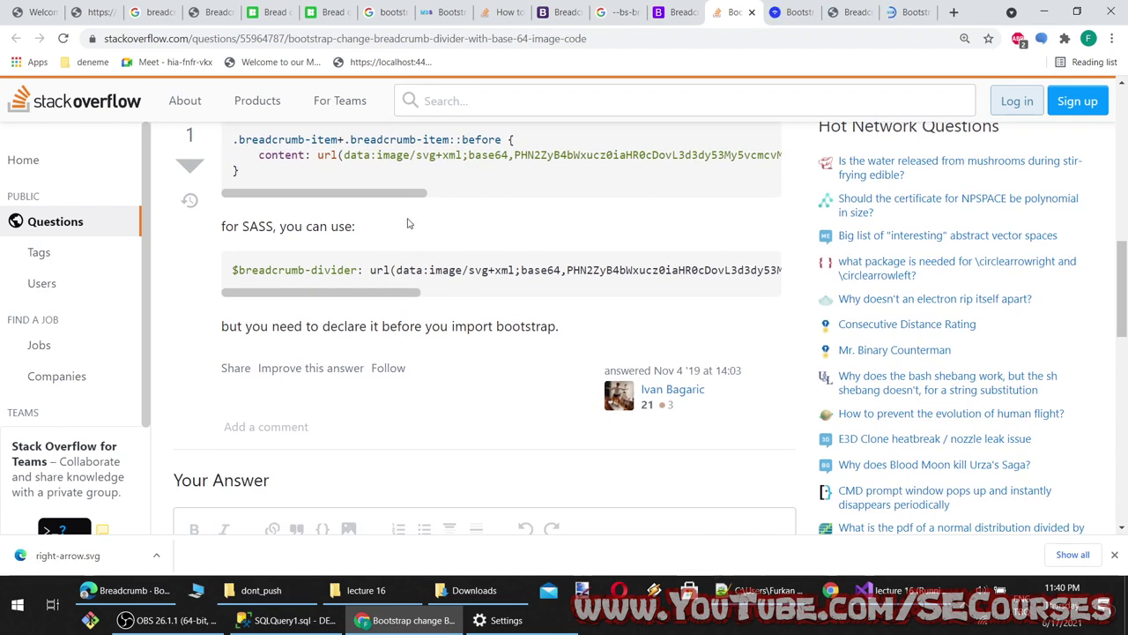
left_click_drag(409, 192, 310, 225)
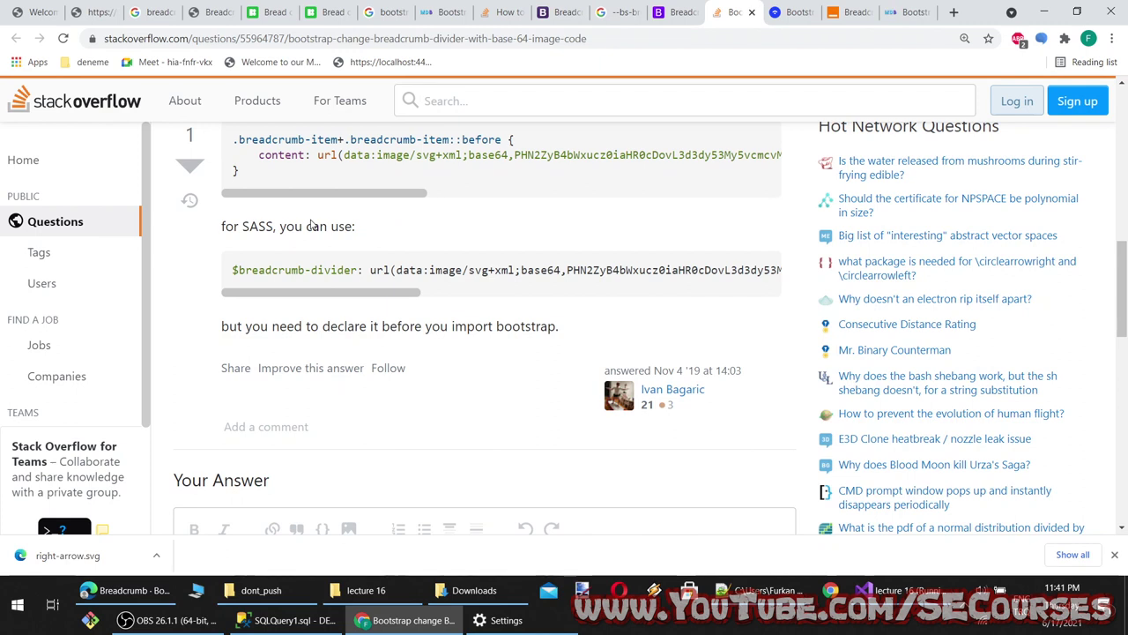
scroll(348, 303, "up", 1)
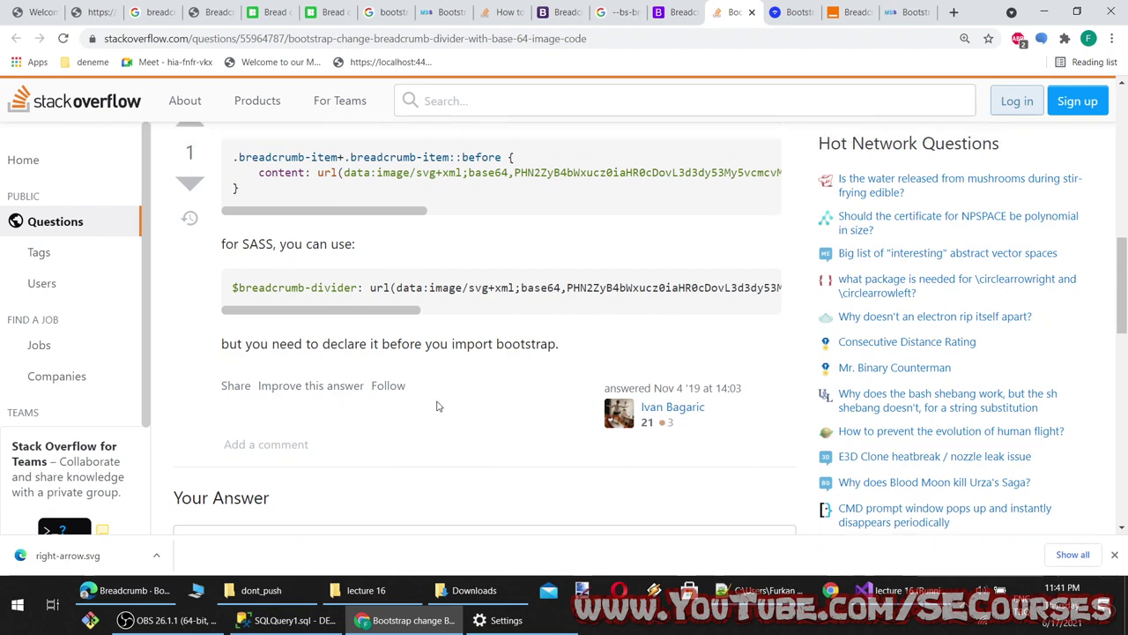
left_click_drag(365, 370, 408, 397)
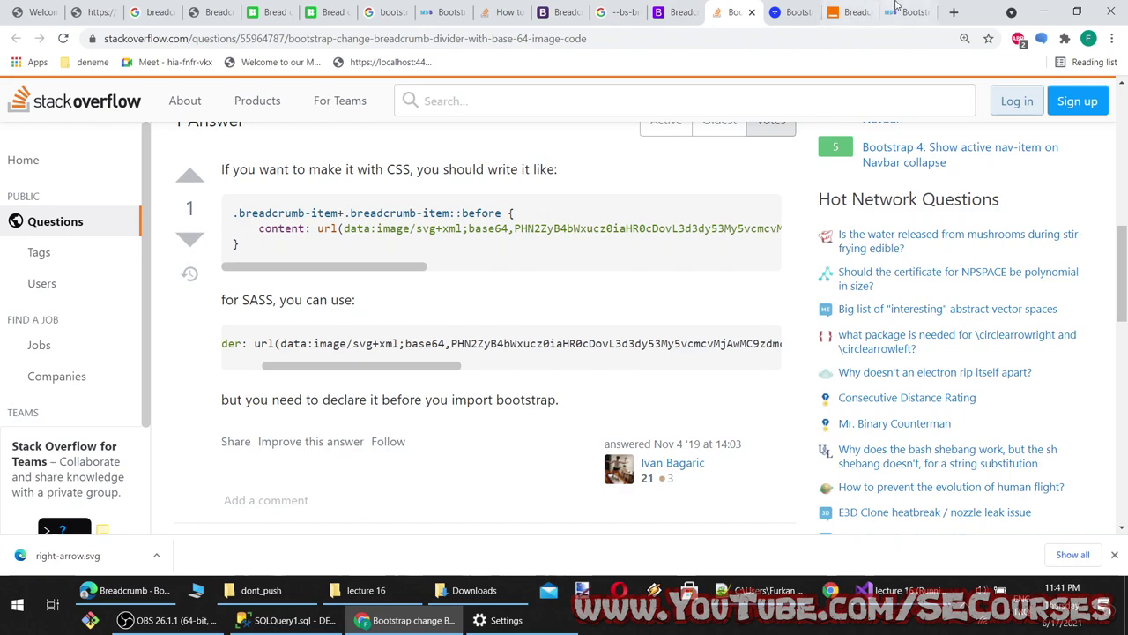
Read the Dividers section of Torus Kit's breadcrumb documentation
left_click(790, 12)
scroll(581, 415, "down", 2)
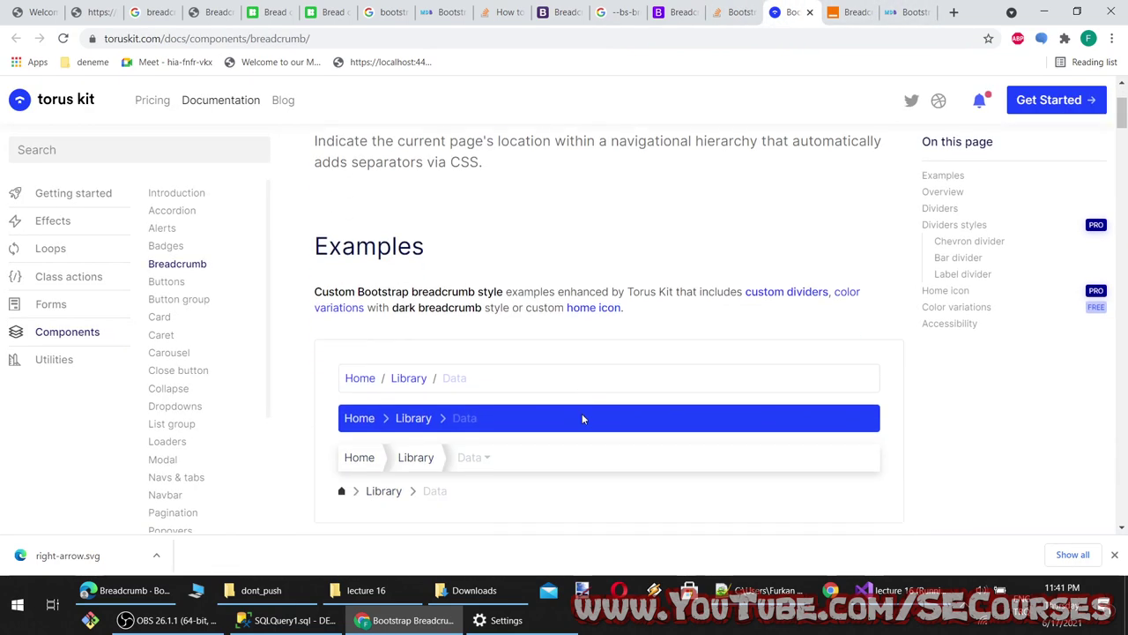
scroll(582, 419, "down", 10)
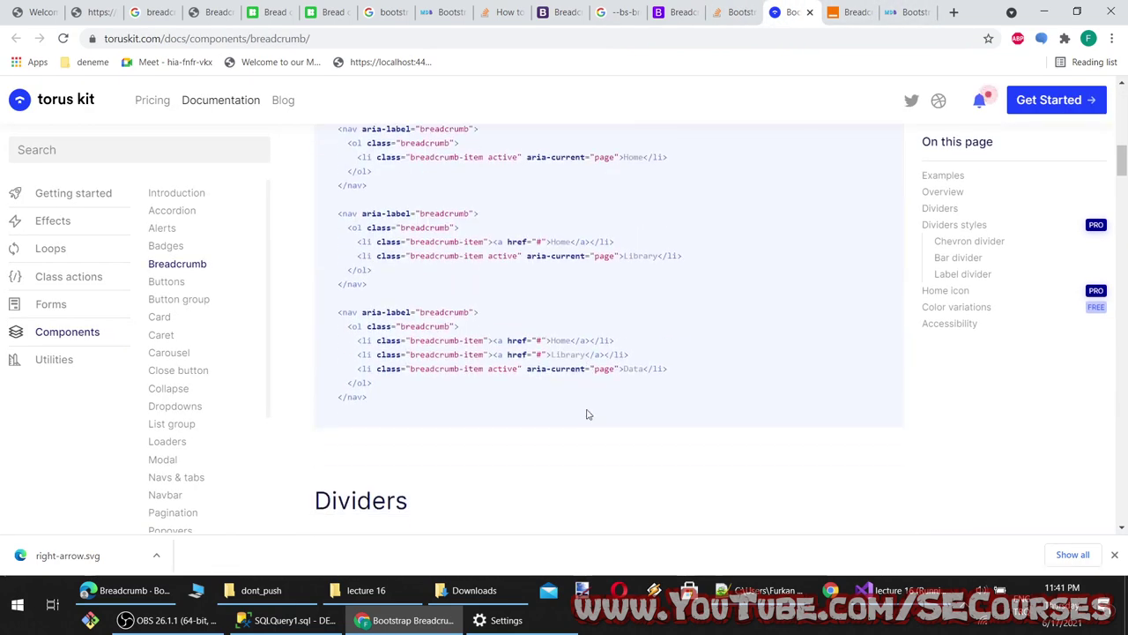
scroll(588, 414, "down", 5)
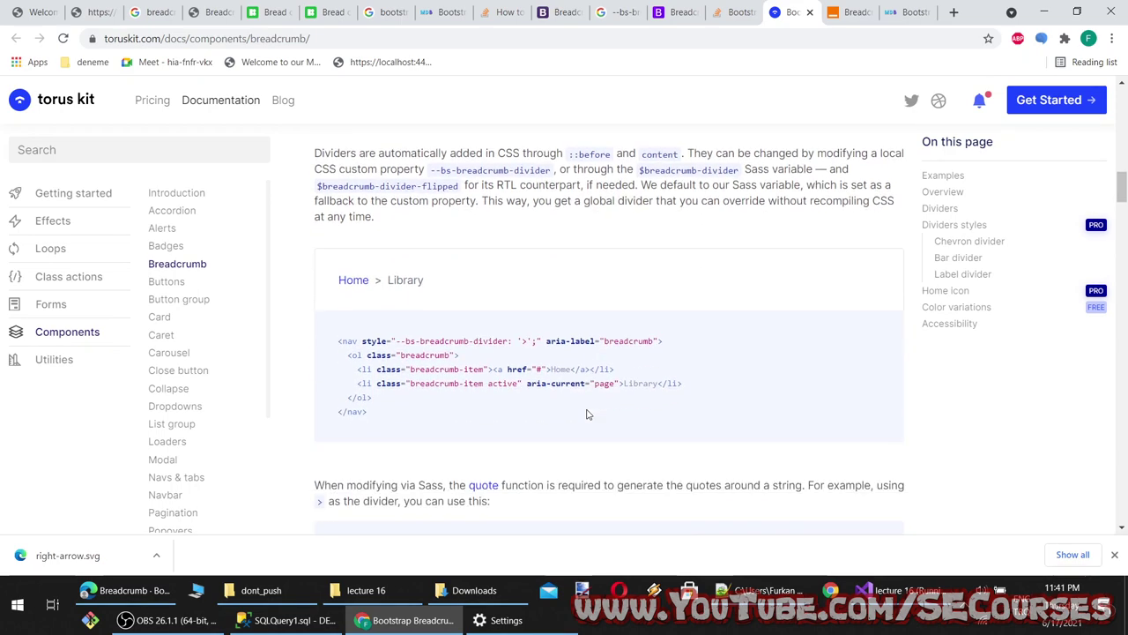
scroll(588, 414, "down", 5)
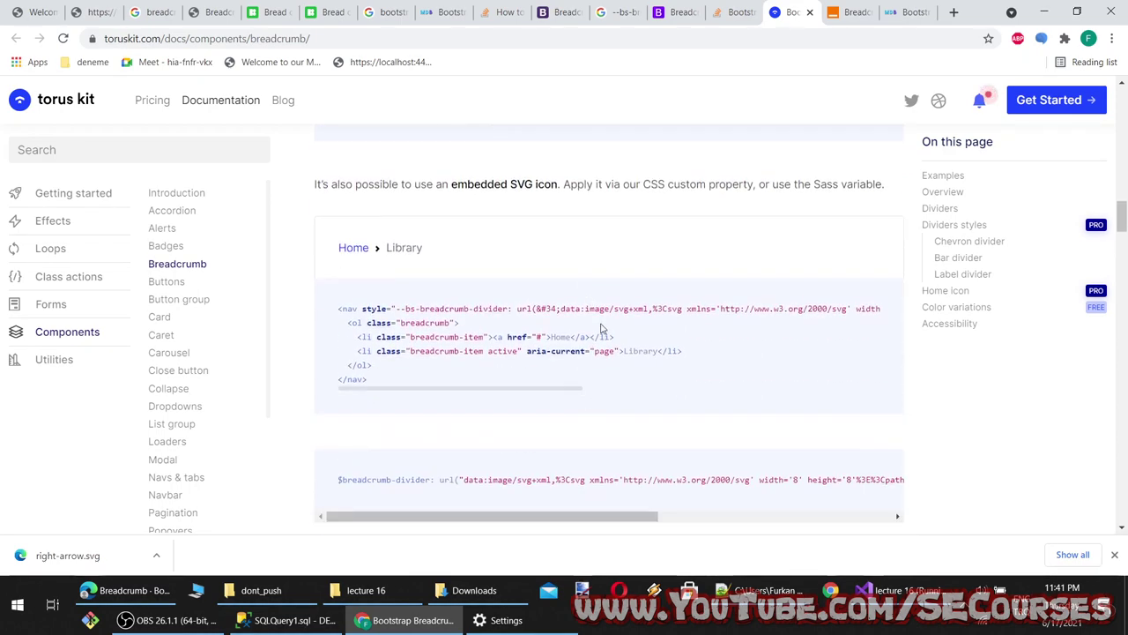
left_click_drag(565, 390, 878, 392)
left_click_drag(567, 522, 800, 520)
scroll(732, 328, "down", 6)
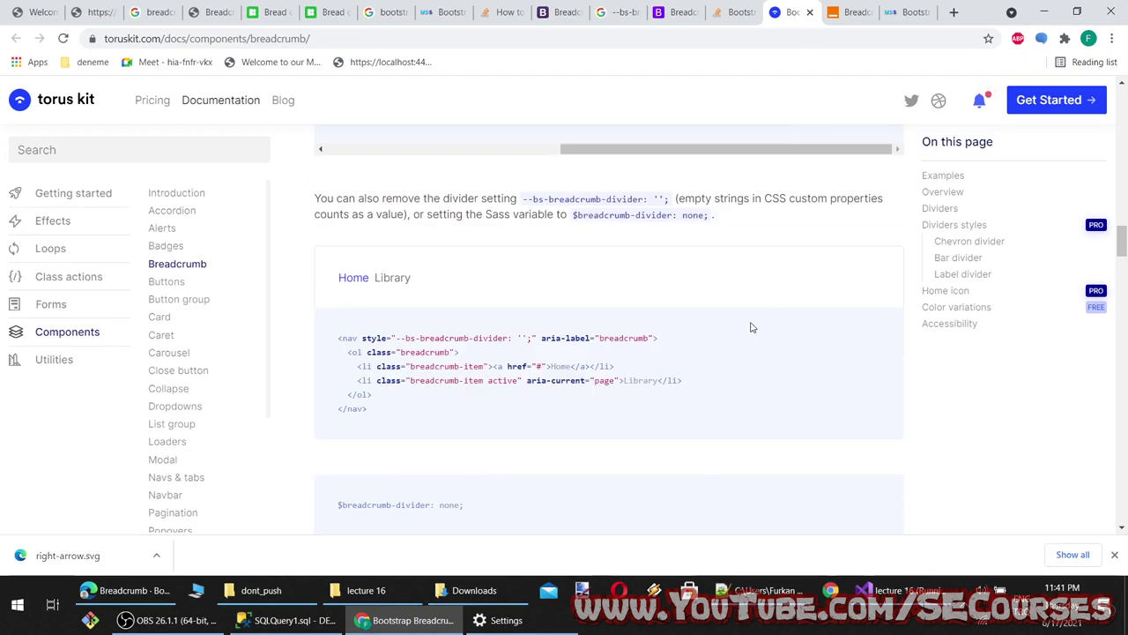
scroll(680, 396, "down", 15)
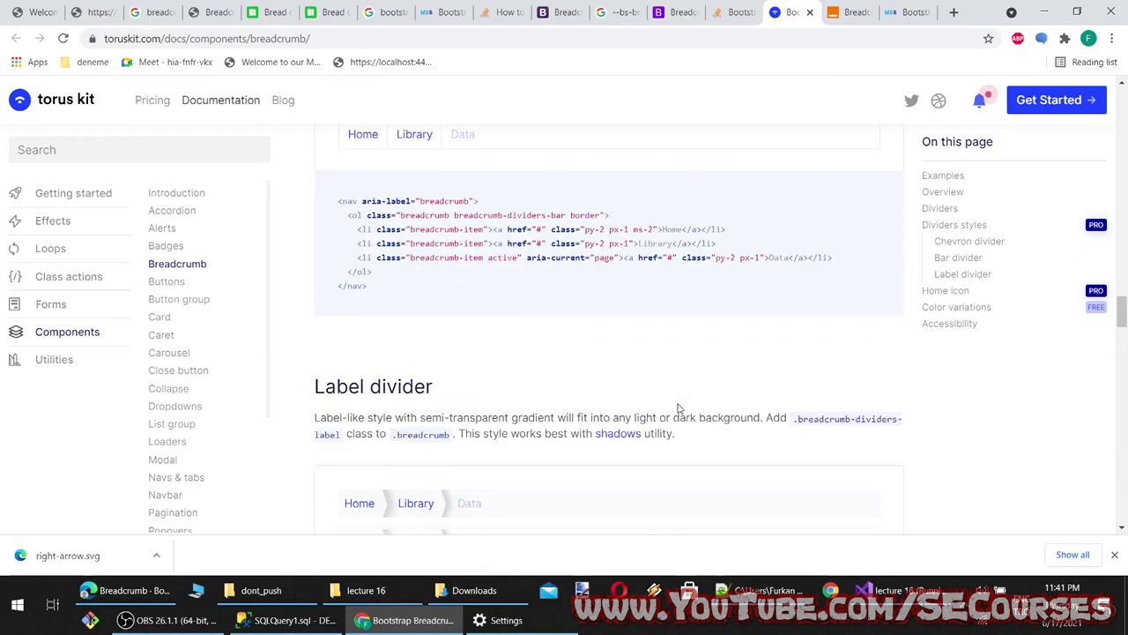
scroll(675, 407, "down", 6)
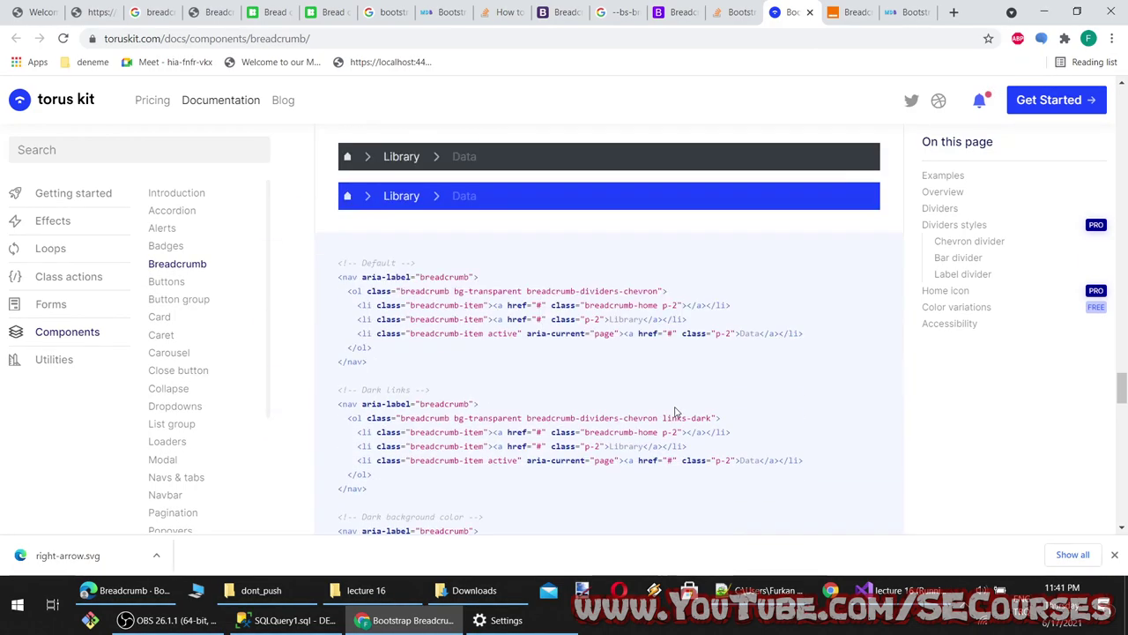
scroll(676, 410, "down", 10)
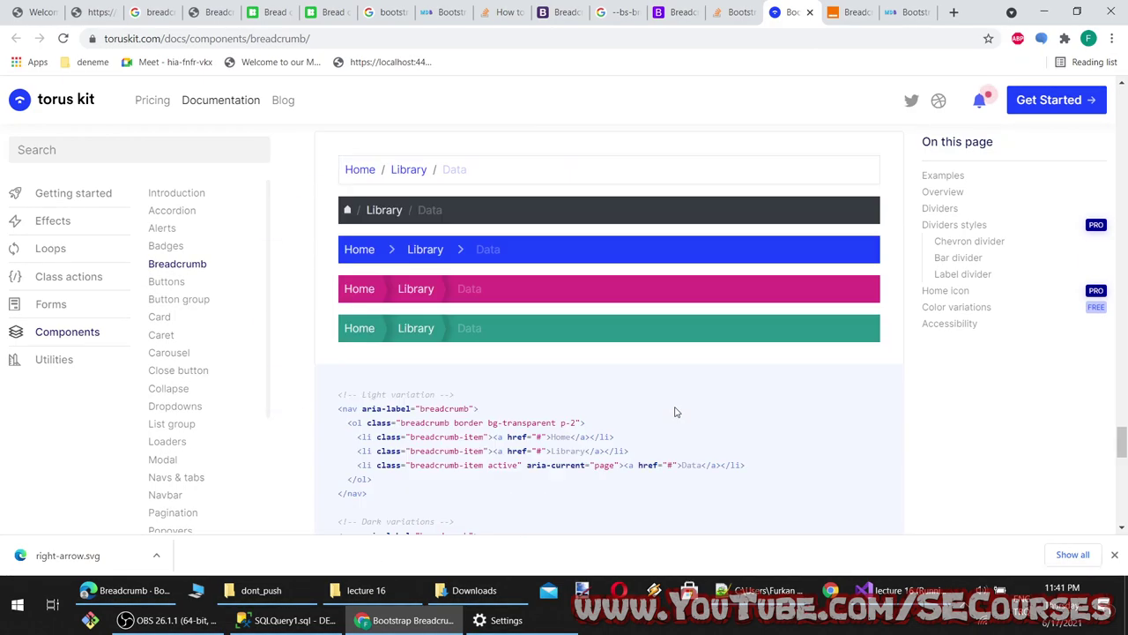
scroll(675, 412, "down", 10)
Search 'convert svg to base64' and open the base64.guru converter result
key("ctrl+t")
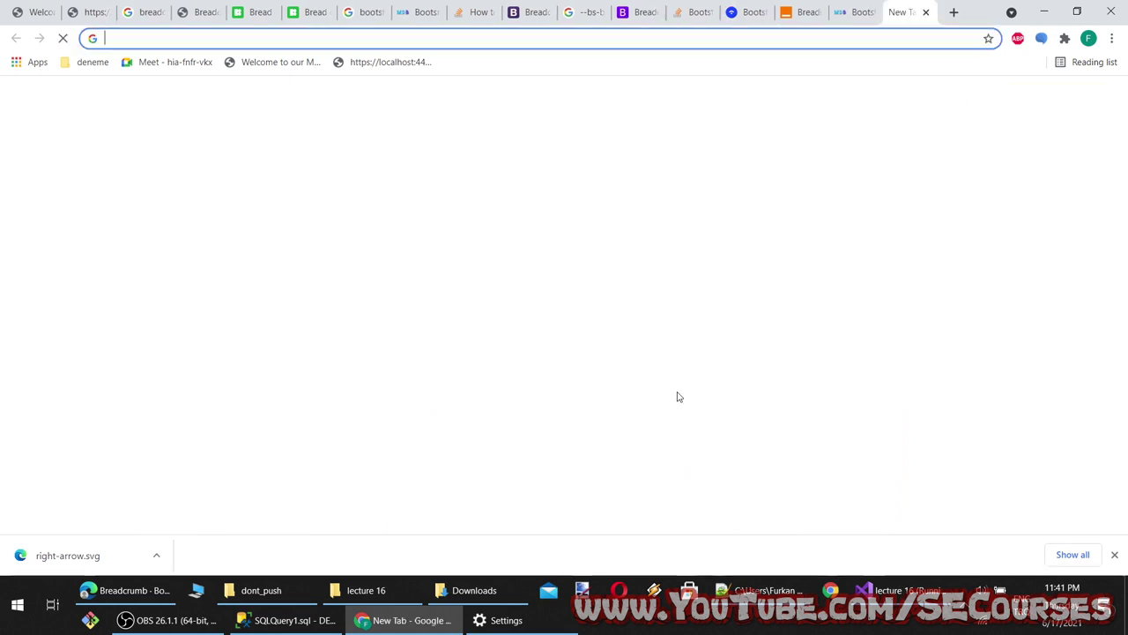
type("convert svg to ")
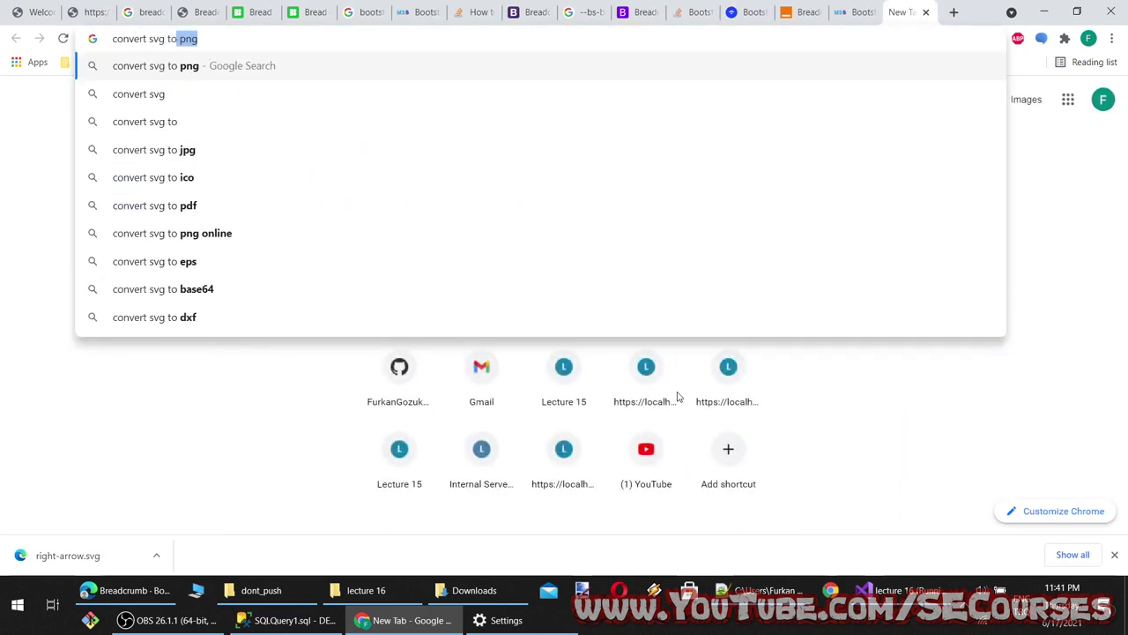
type("base64")
key("Return")
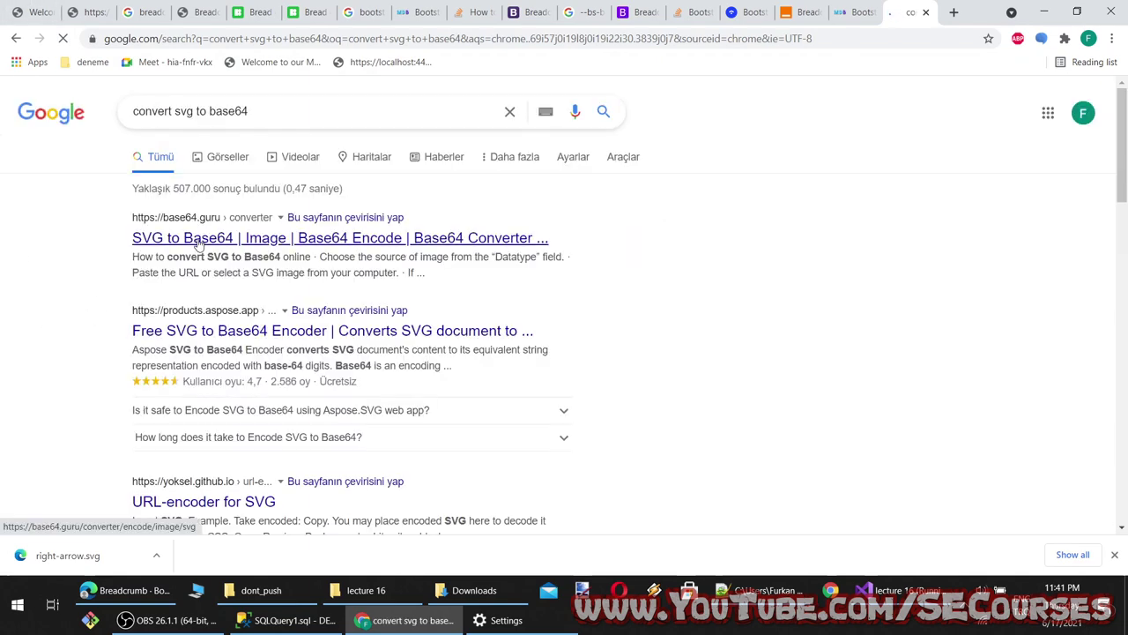
middle_click(203, 237)
middle_click(223, 330)
key("ctrl+Tab")
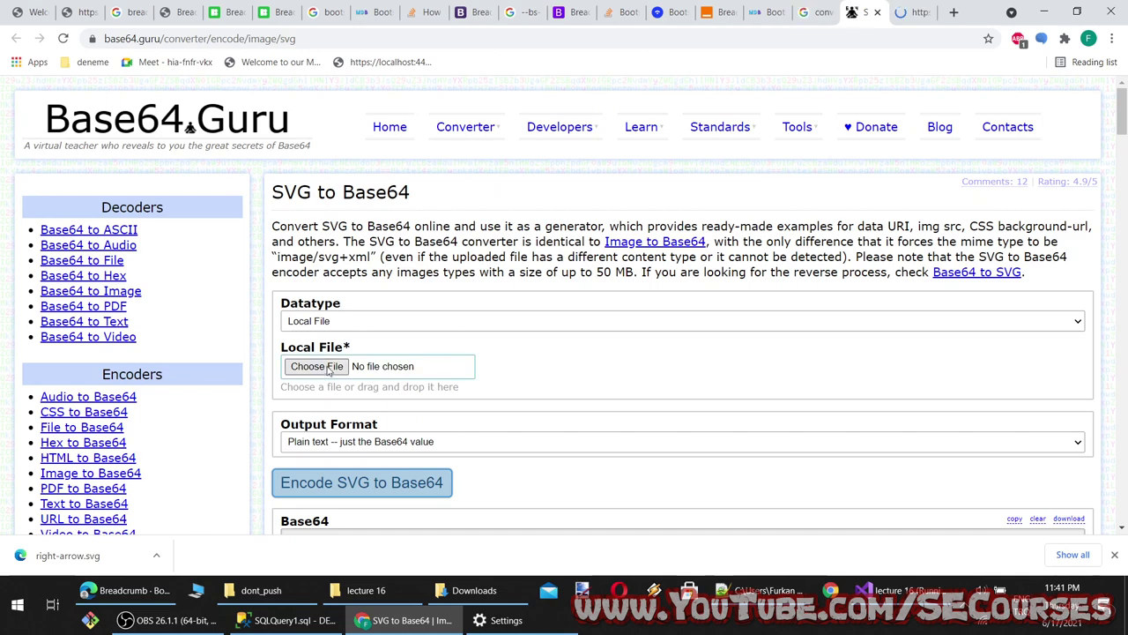
Encode Downloads\right-arrow.svg to Base64 on base64.guru, then return to the localhost tab
left_click(317, 365)
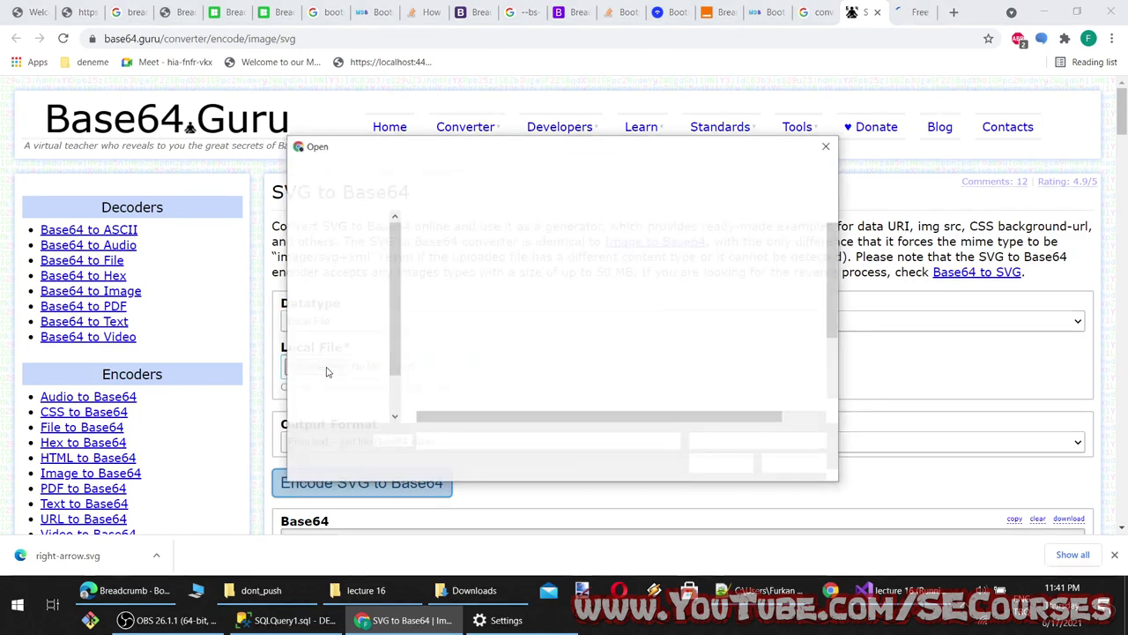
left_click(346, 337)
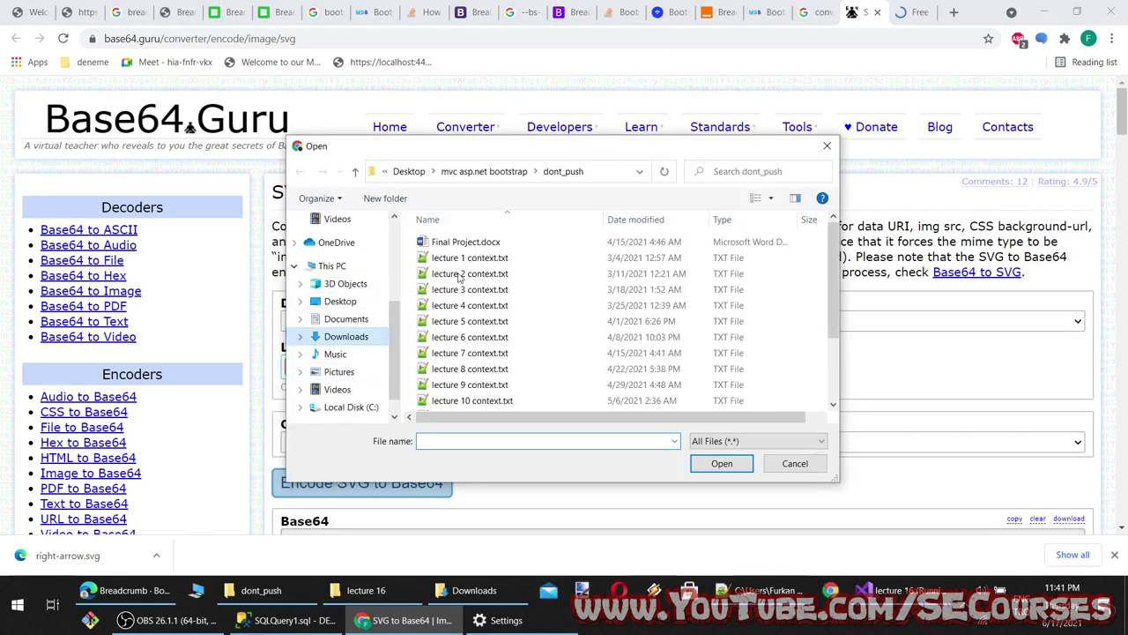
double_click(445, 259)
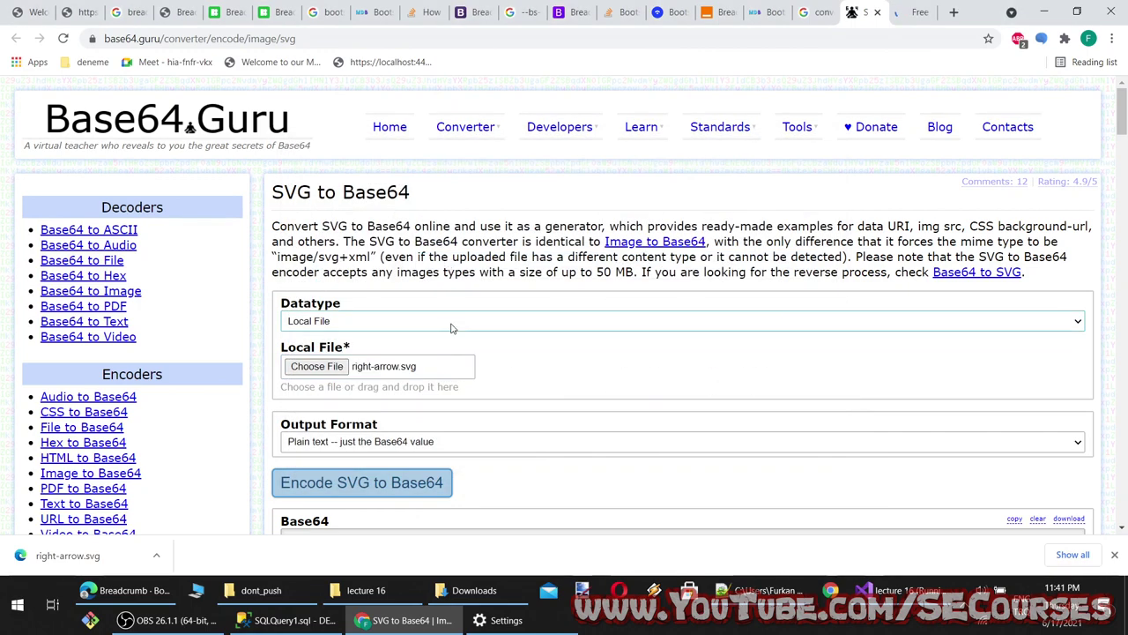
scroll(450, 328, "down", 2)
left_click(378, 344)
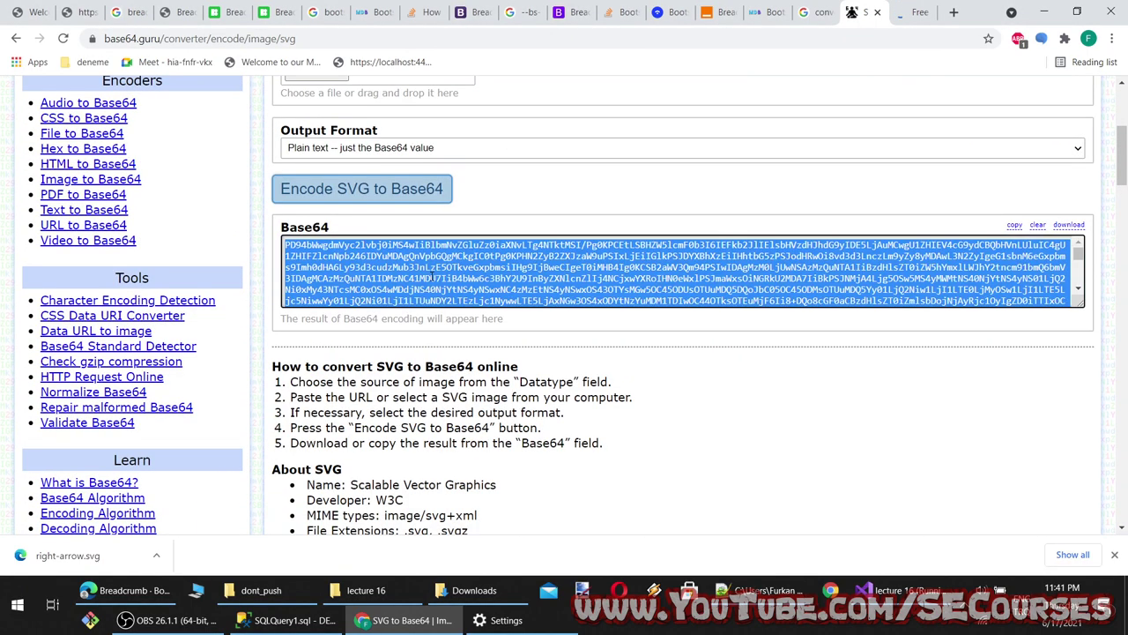
left_click(129, 12)
left_click(38, 7)
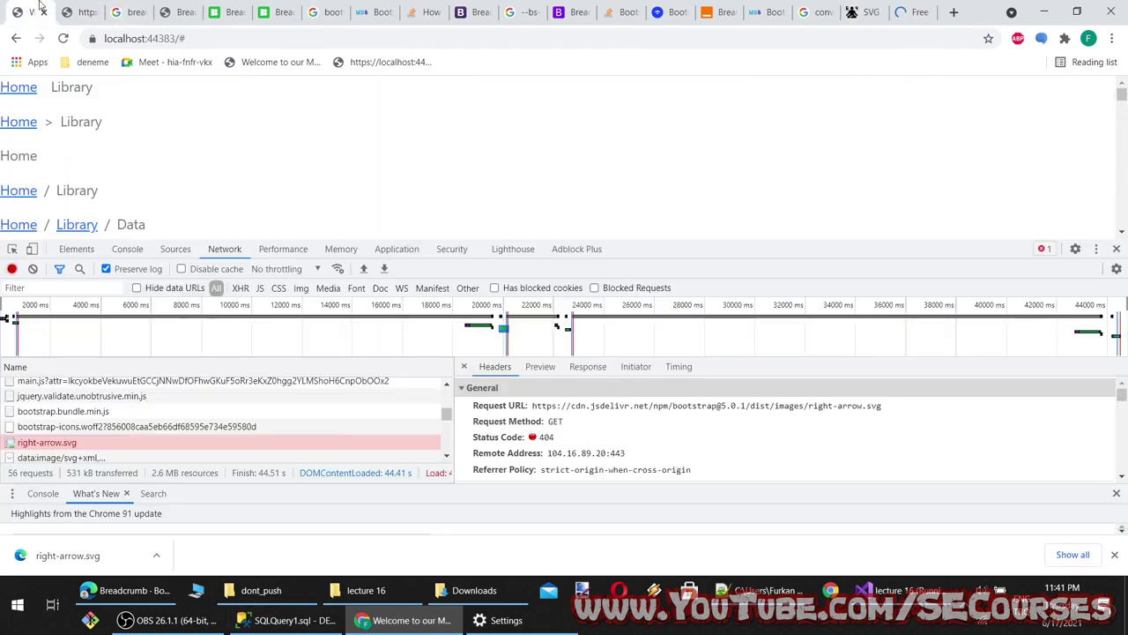
Find the base64 breadcrumb divider answer and select its data:image/svg+xml;base64, prefix
left_click(281, 11)
left_click(481, 10)
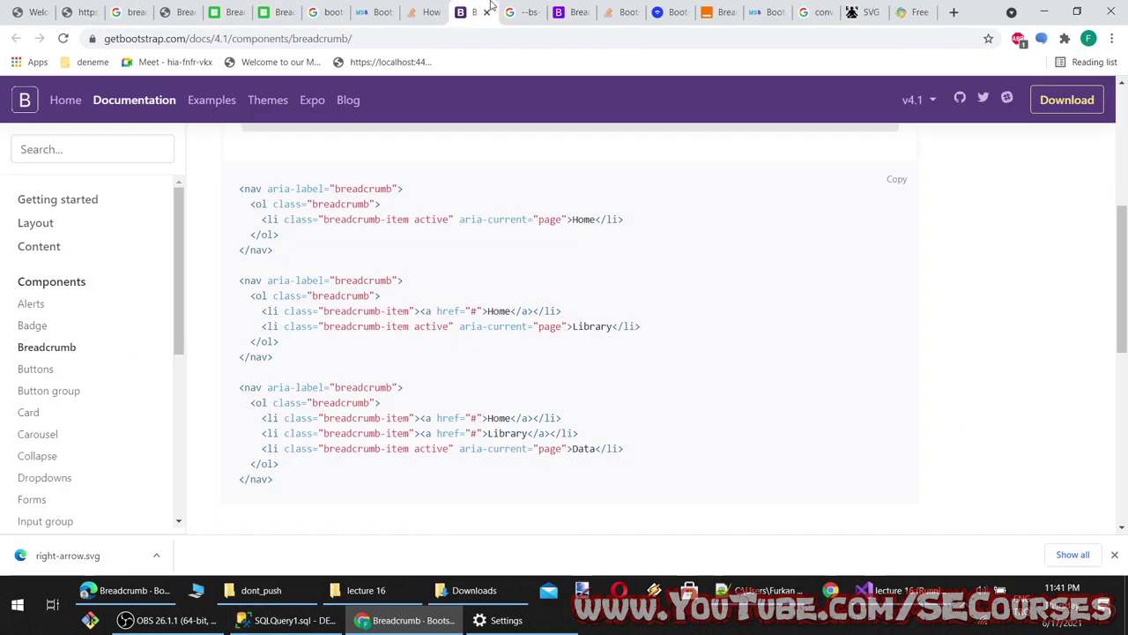
left_click(522, 12)
left_click(421, 13)
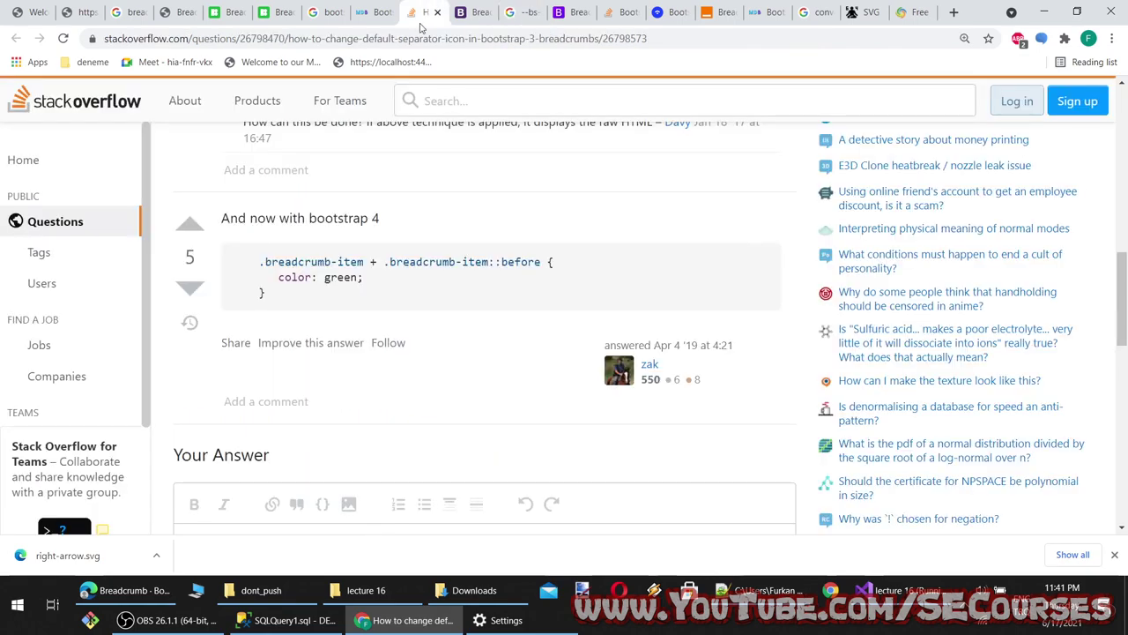
scroll(371, 359, "up", 10)
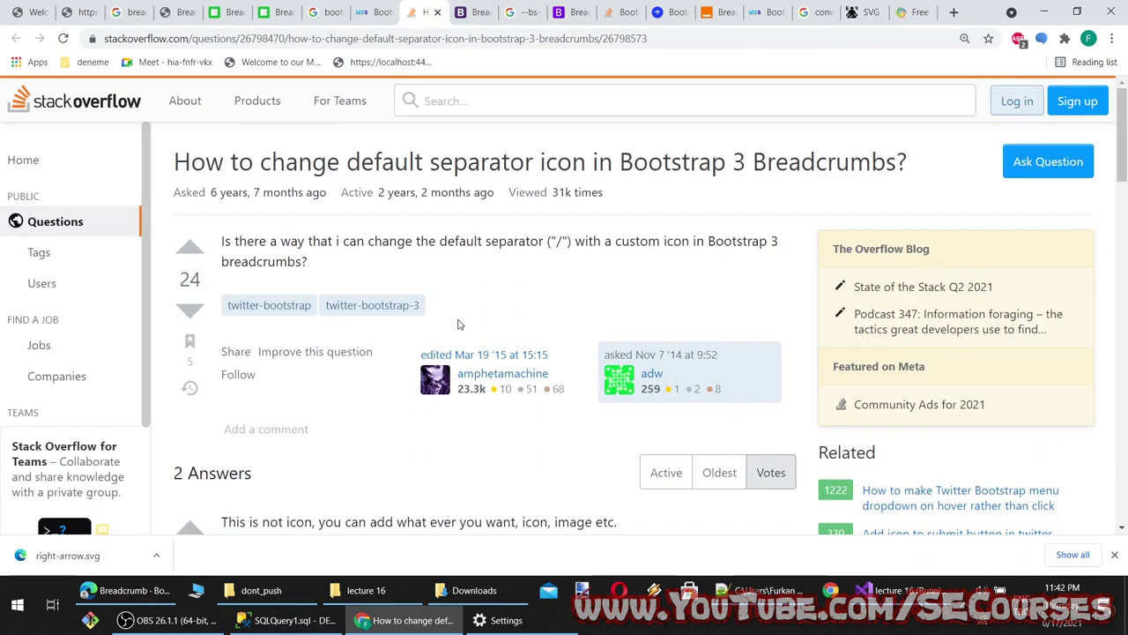
left_click(573, 12)
left_click(674, 11)
left_click(622, 12)
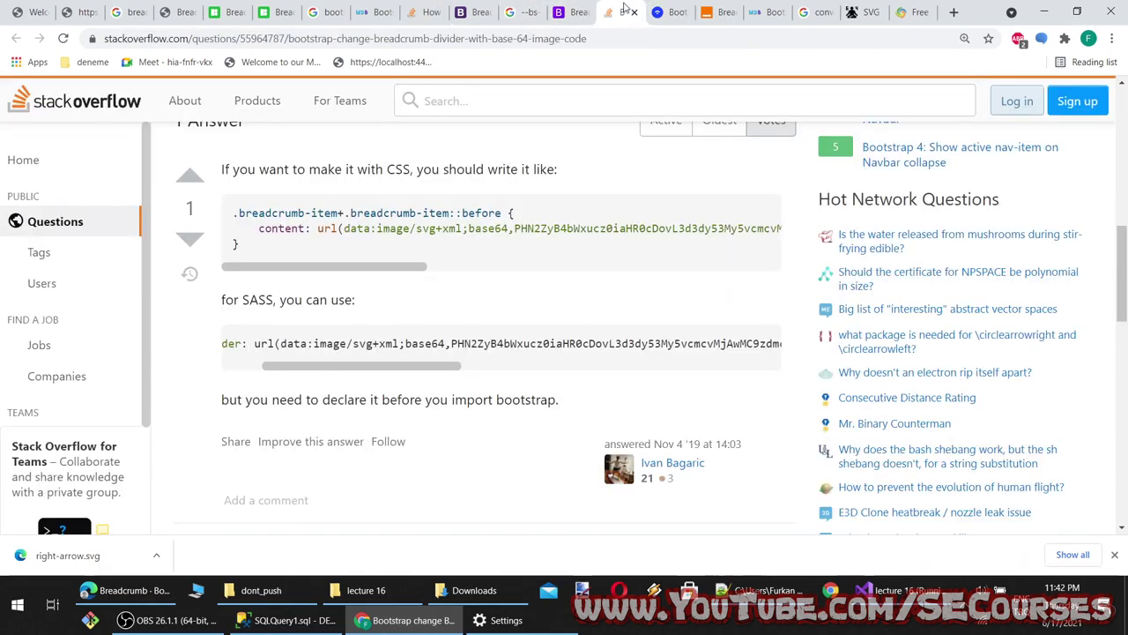
left_click_drag(427, 344, 282, 346)
key("ctrl+c")
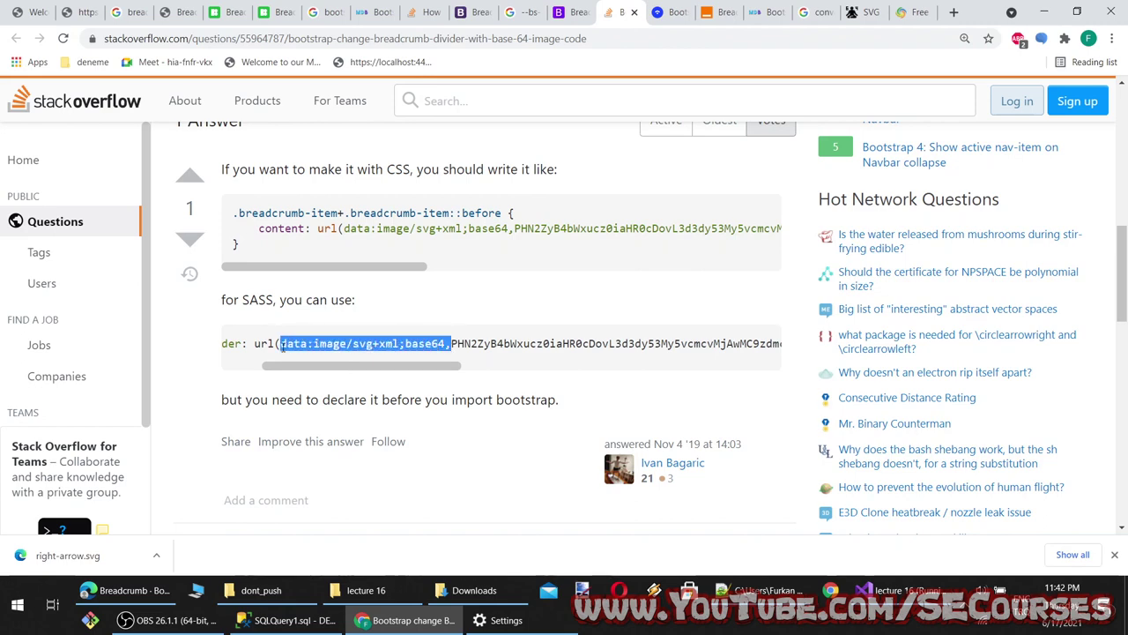
Replace the right-arrow.svg path in the divider url() with the data:image/svg+xml;base64, prefix
left_click(890, 590)
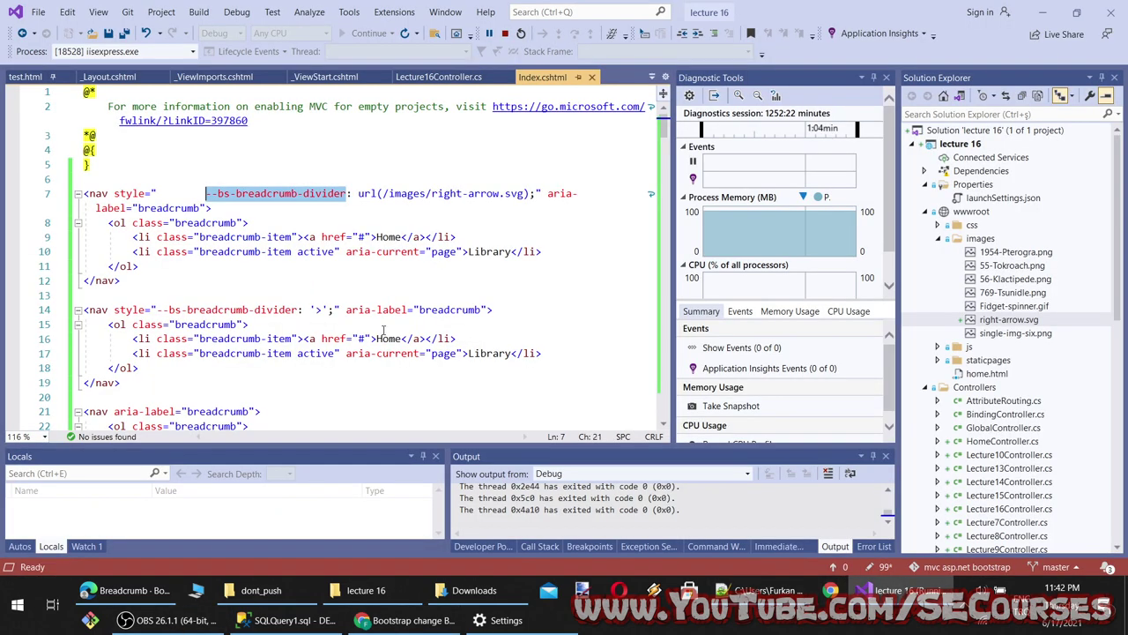
left_click_drag(527, 193, 398, 193)
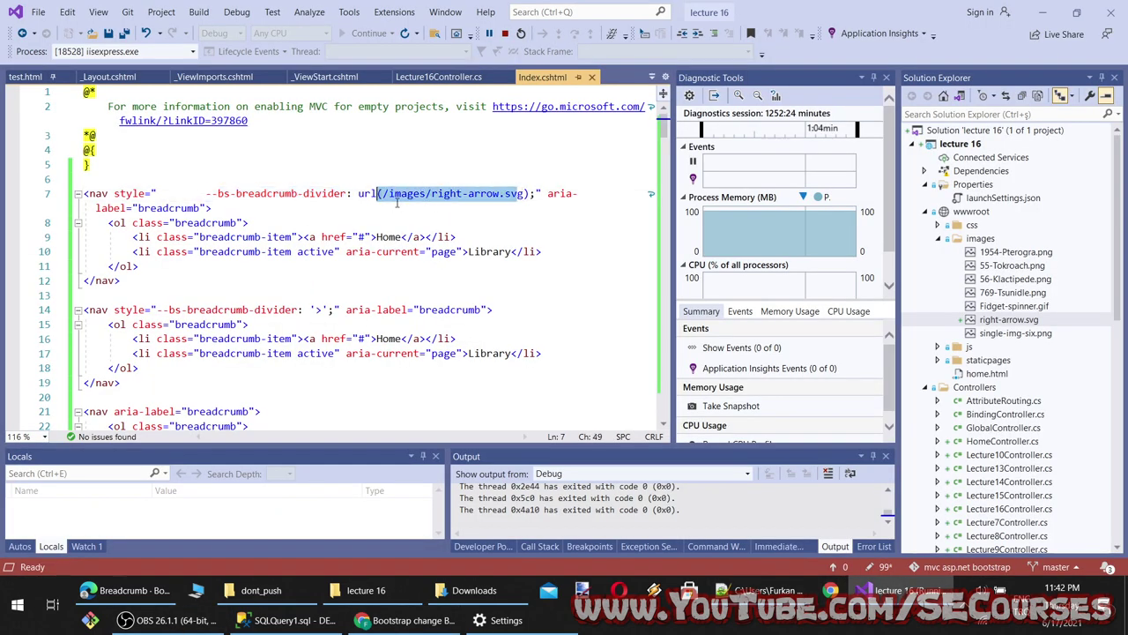
left_click_drag(526, 193, 420, 194)
key("ctrl+v")
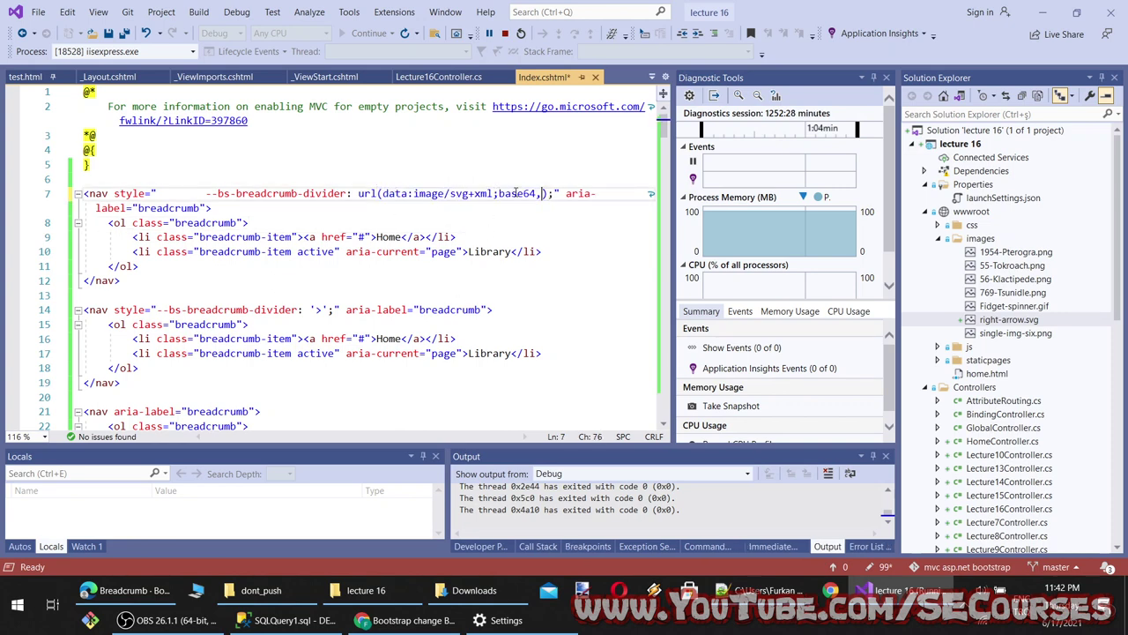
Paste the converter's Base64 SVG string after the prefix and save Index.cshtml
left_click(405, 620)
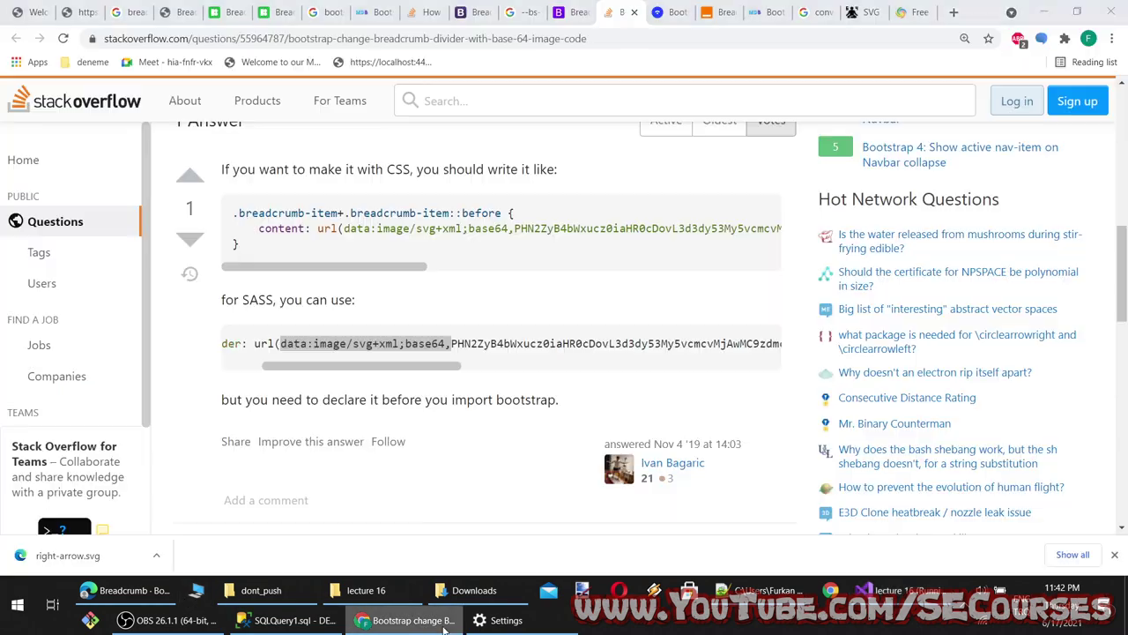
left_click(887, 11)
right_click(573, 270)
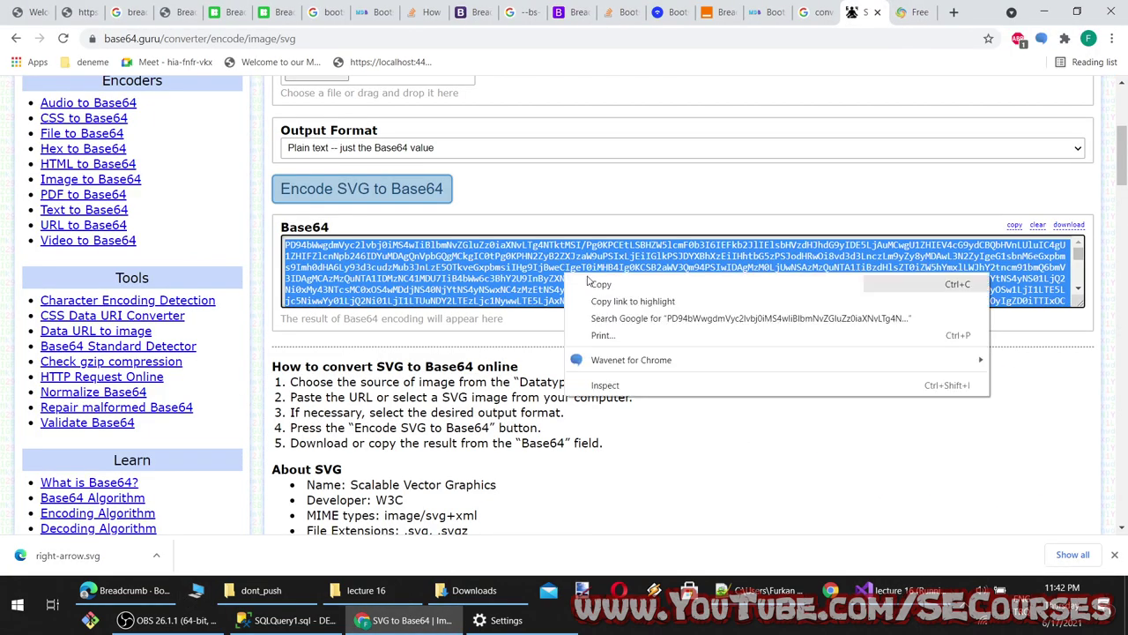
left_click(599, 284)
key("alt+Tab")
key("ctrl+v")
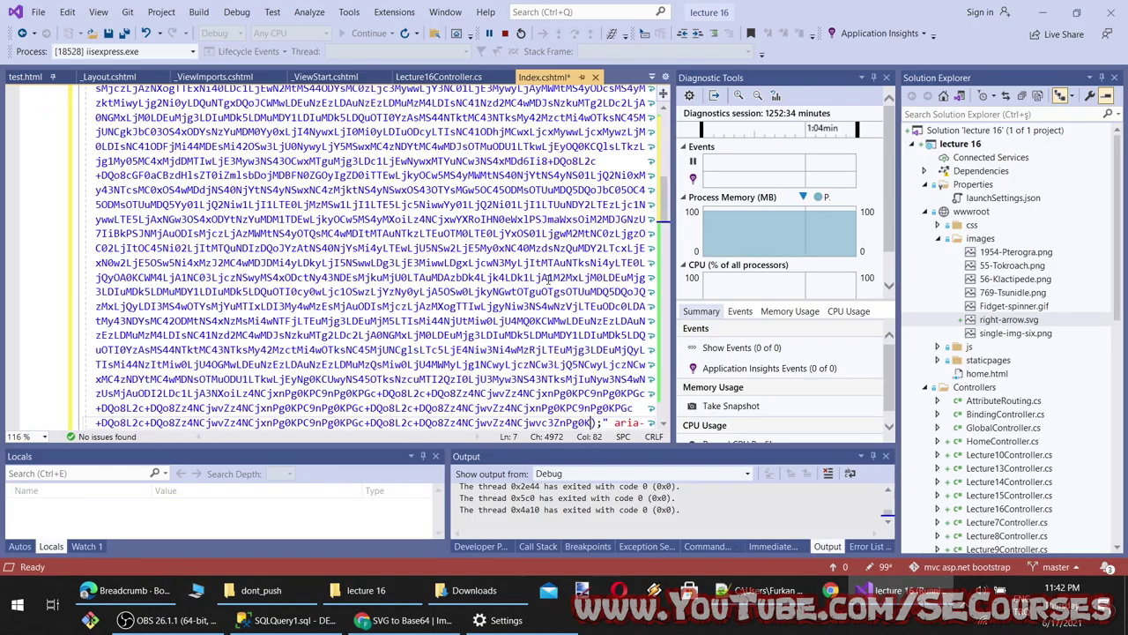
key("ctrl+s")
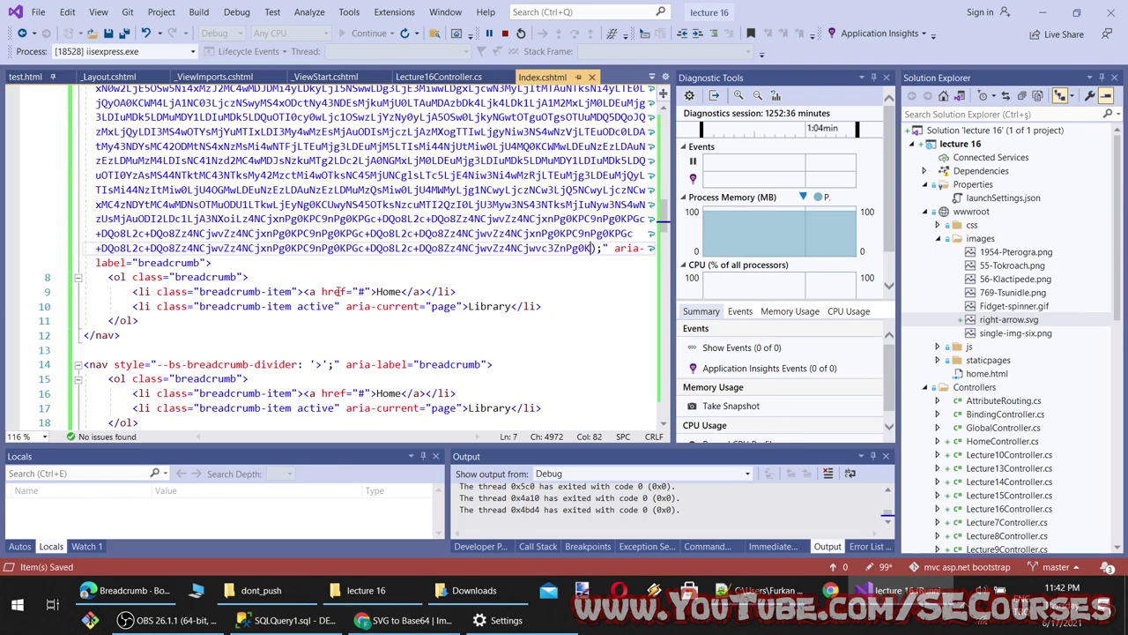
Reload the localhost page in Chrome to load the new divider
scroll(360, 344, "up", 10)
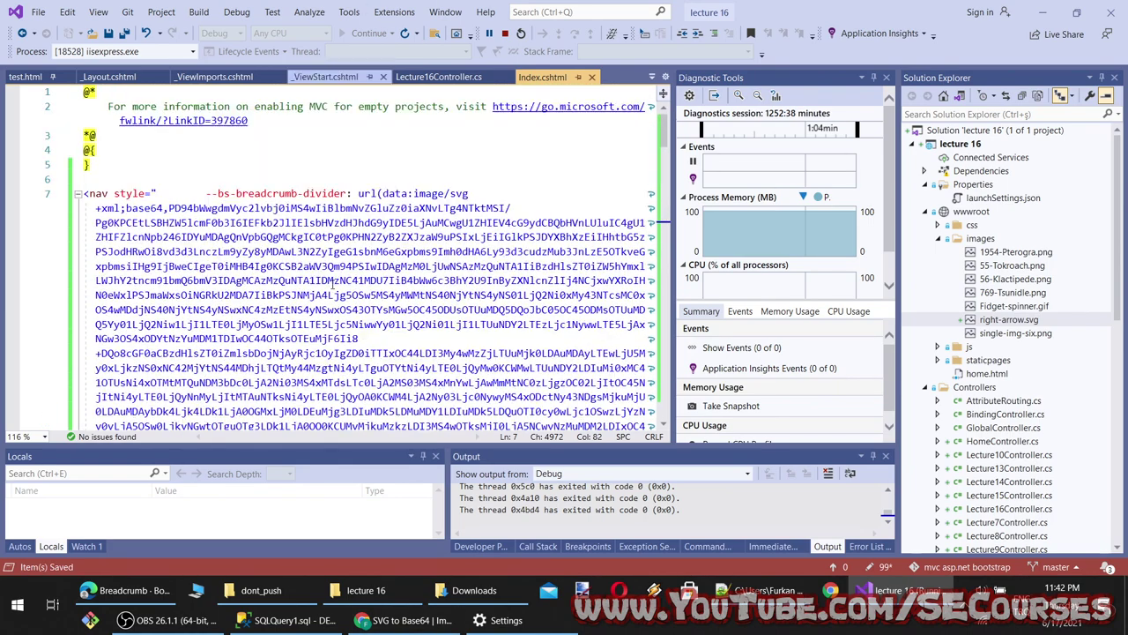
left_click(406, 620)
left_click(39, 12)
key("F5")
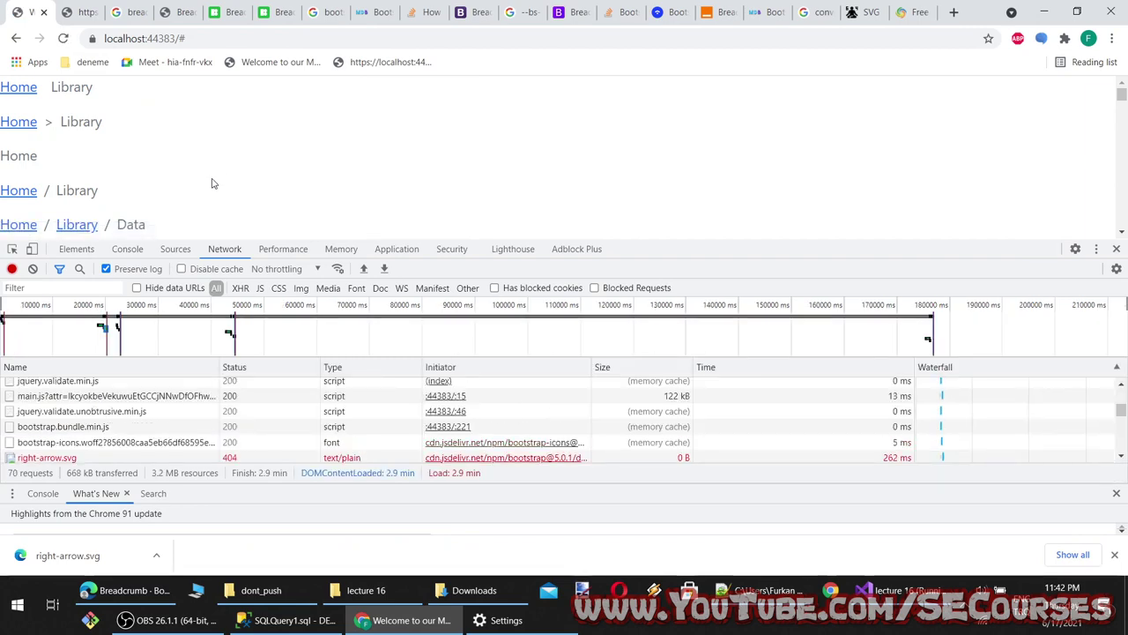
Inspect the failing right-arrow.svg network request and review the divider code in Index.cshtml
left_click(124, 458)
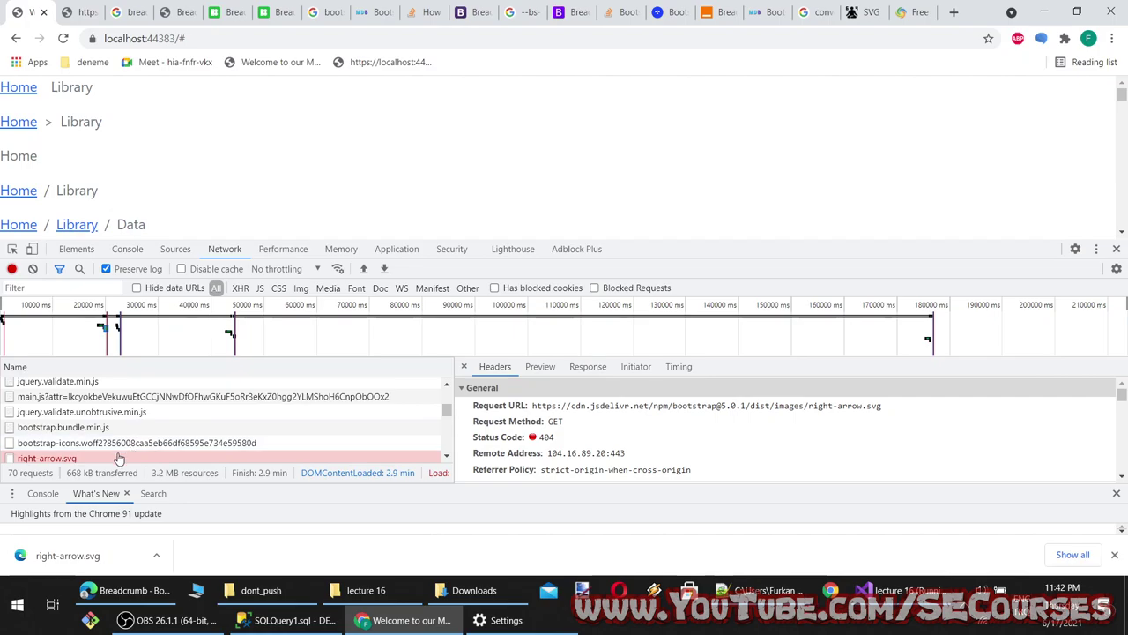
left_click(379, 621)
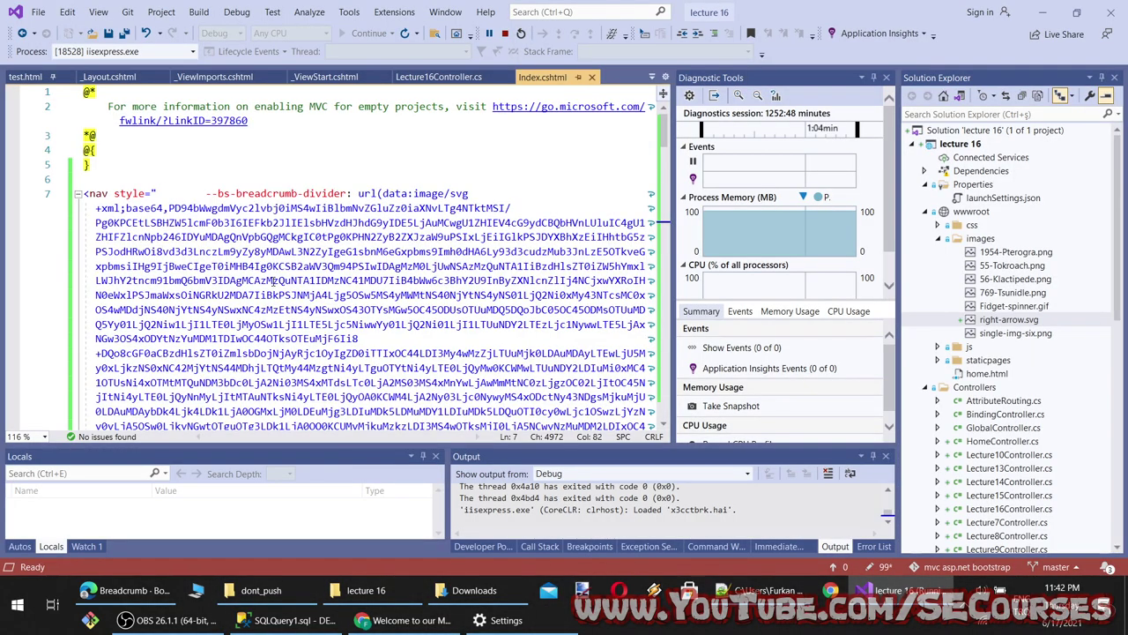
scroll(275, 289, "down", 20)
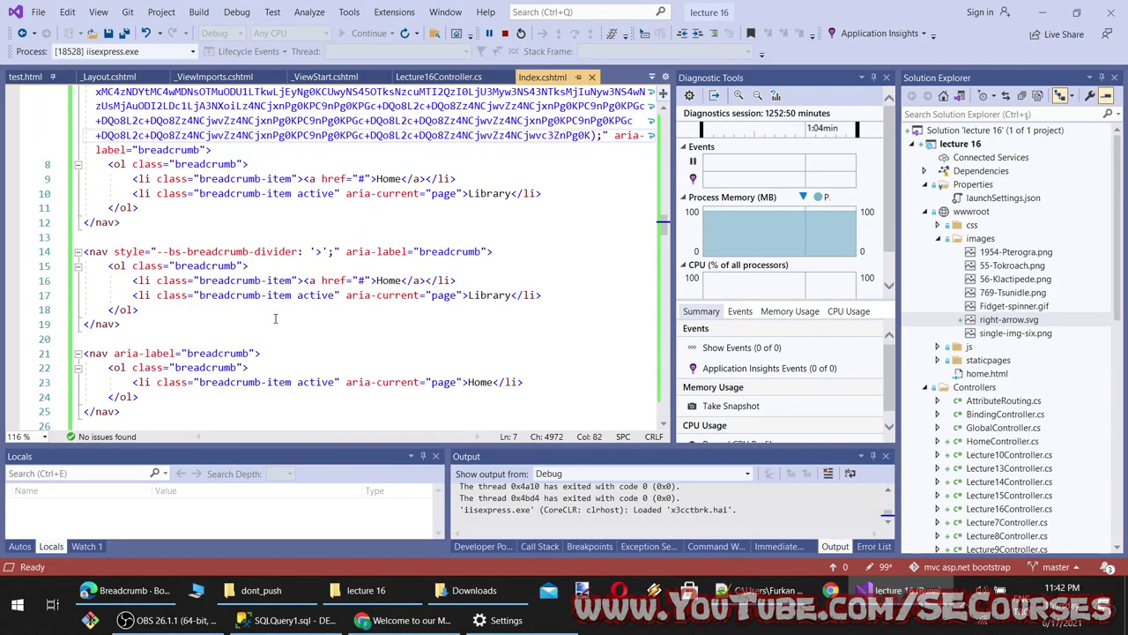
scroll(276, 318, "up", 2)
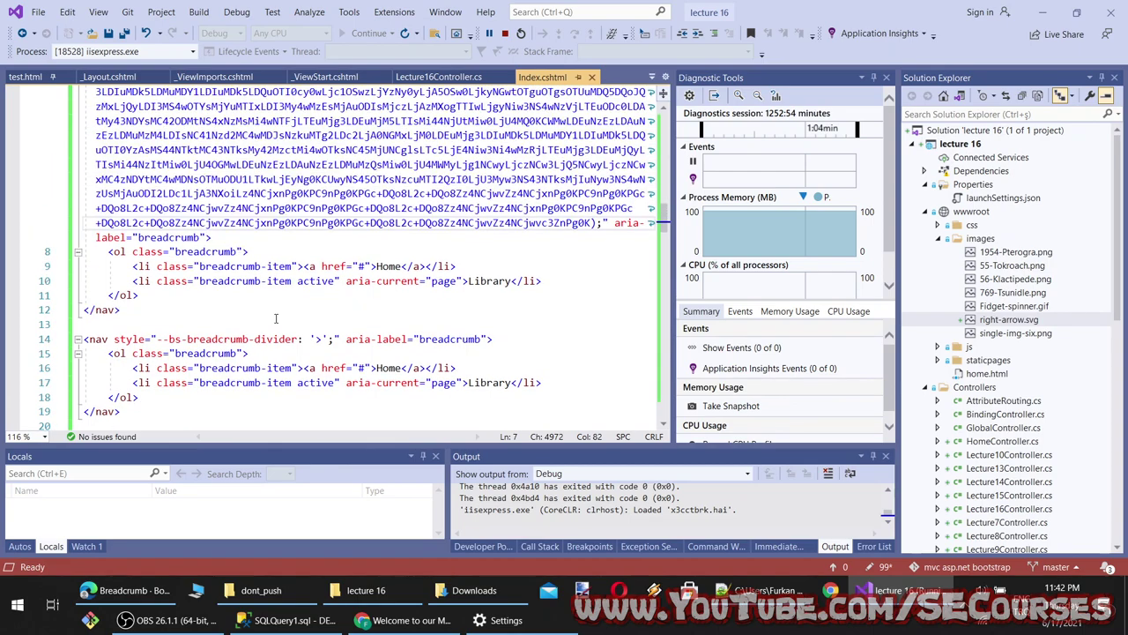
scroll(276, 318, "up", 15)
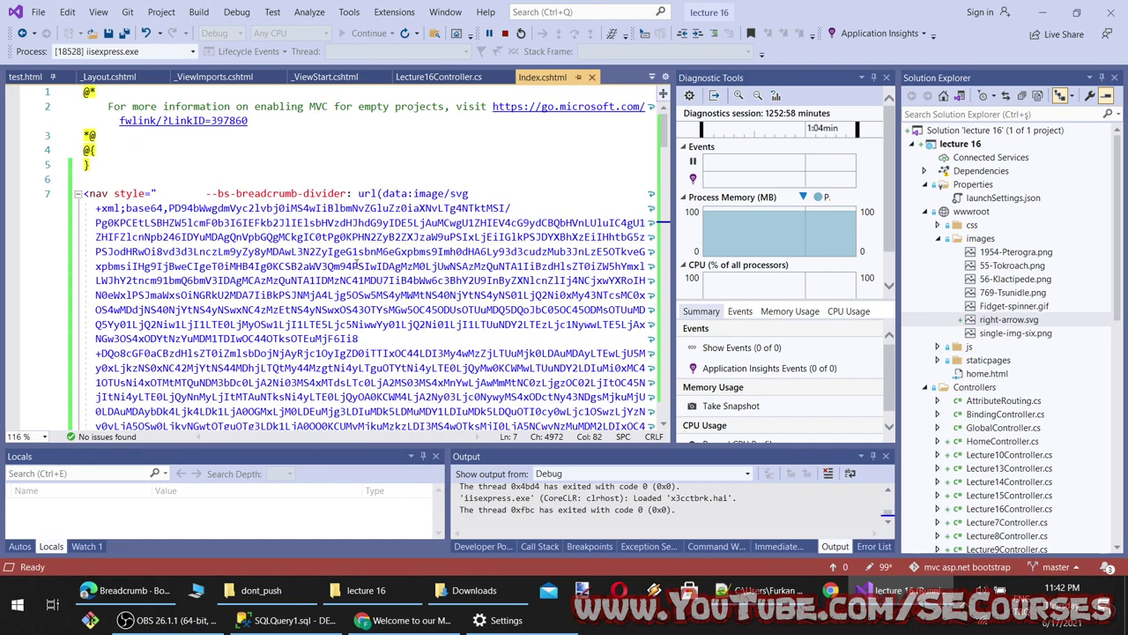
scroll(251, 254, "down", 15)
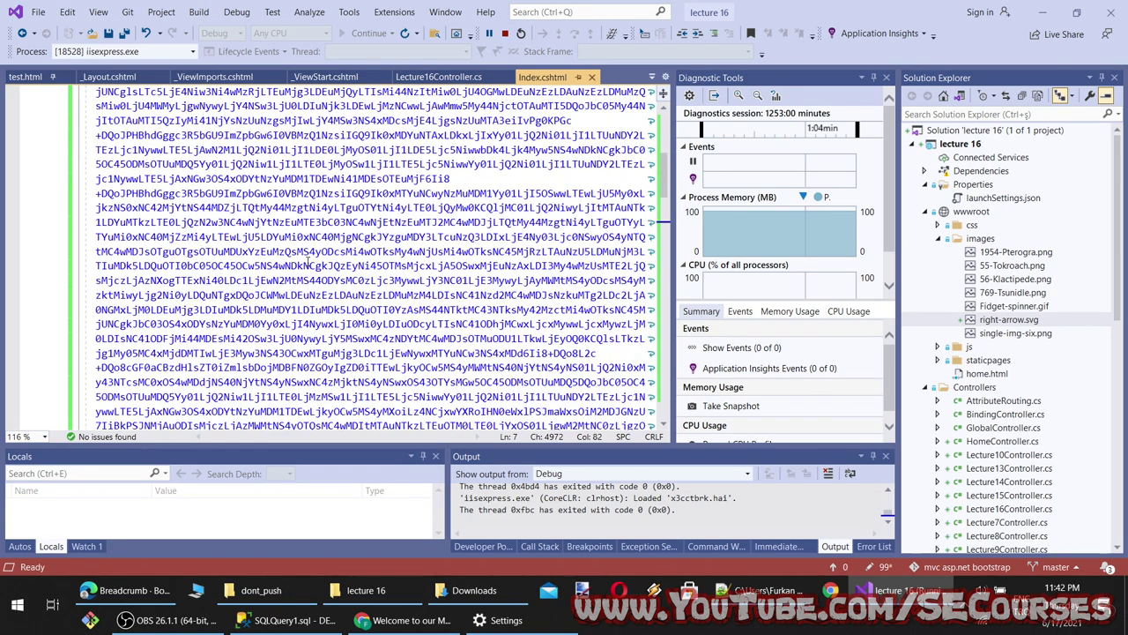
Reload the localhost page and inspect the data:image/svg+xml requests in the network log
key("alt+Tab")
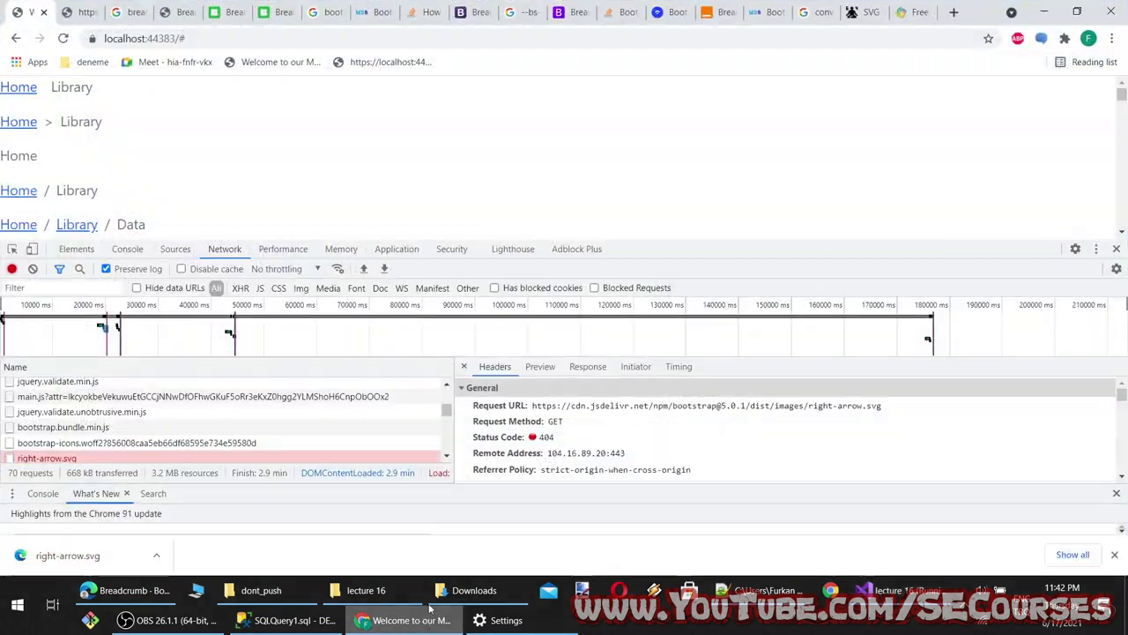
left_click(63, 39)
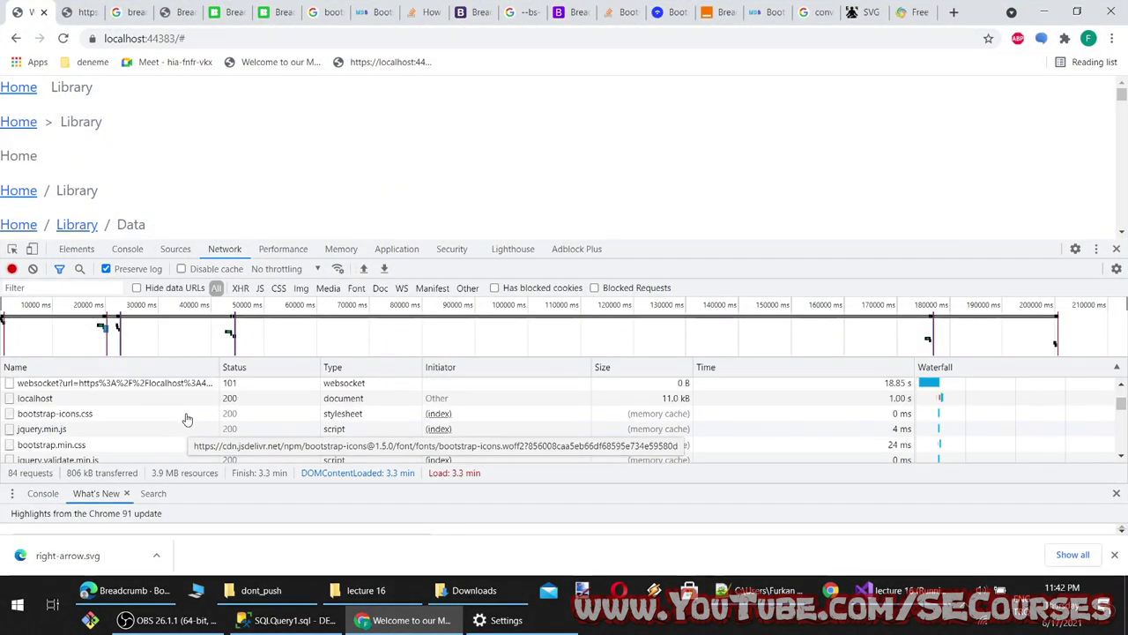
scroll(187, 419, "down", 5)
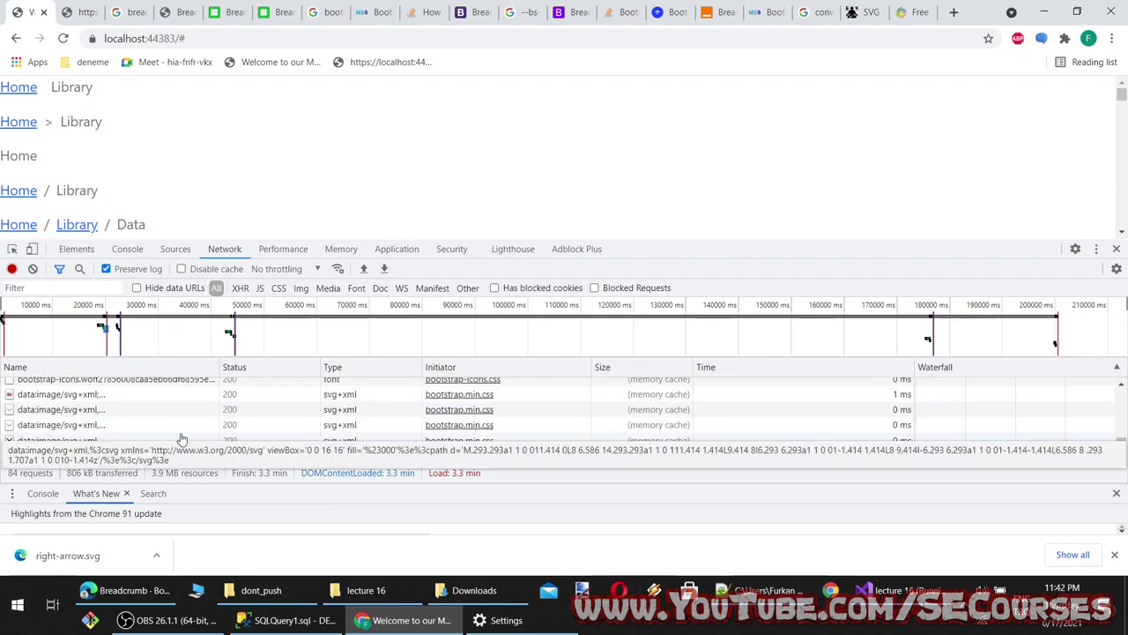
left_click(113, 442)
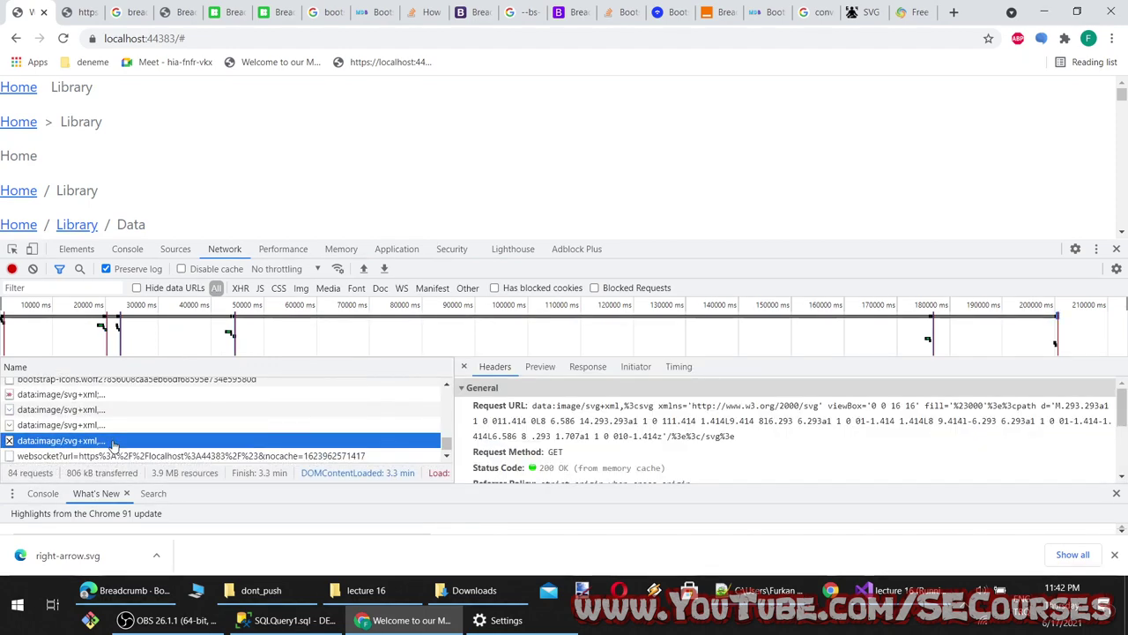
key("Up")
key("Up")
key("Up")
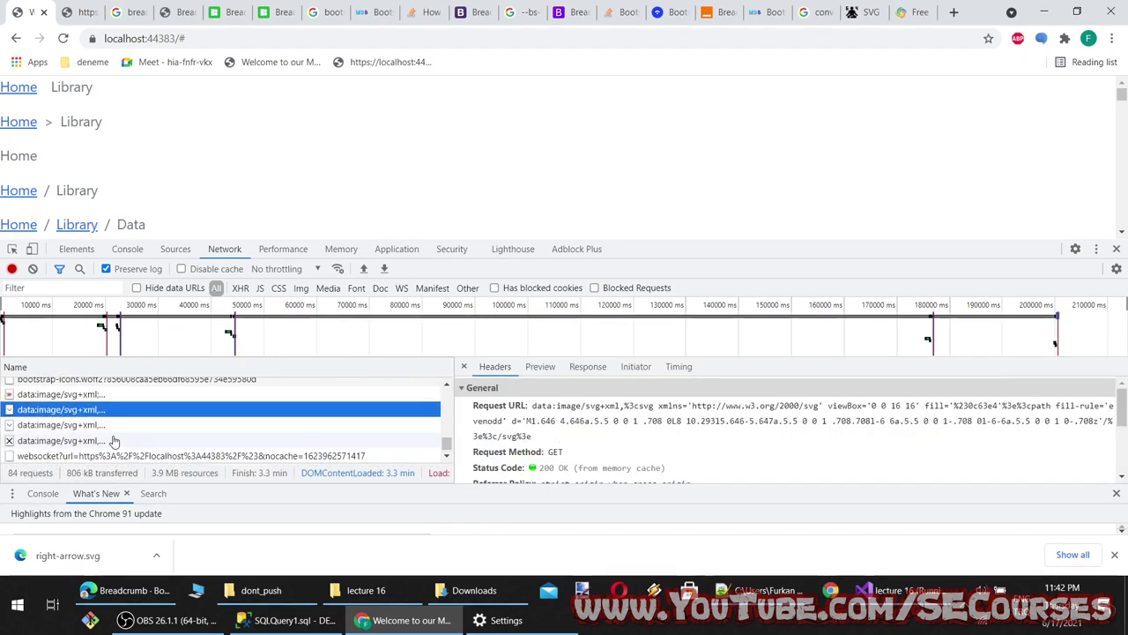
left_click(117, 425)
left_click(20, 394)
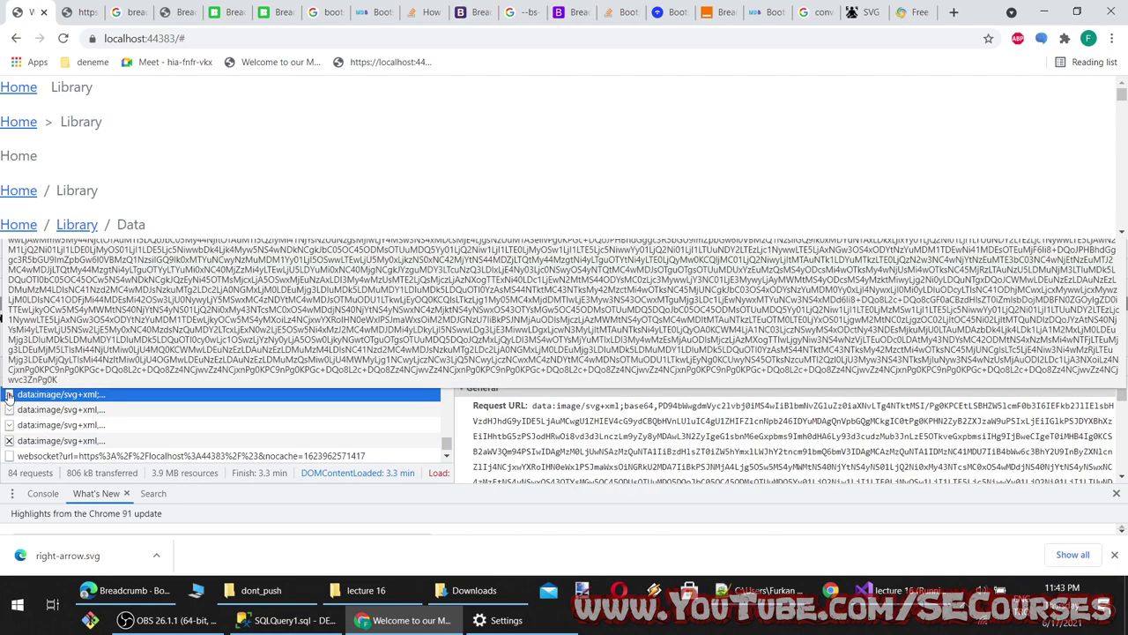
Preview the embedded Base64 SVG, which renders as a 150×150 arrow
scroll(553, 436, "down", 6)
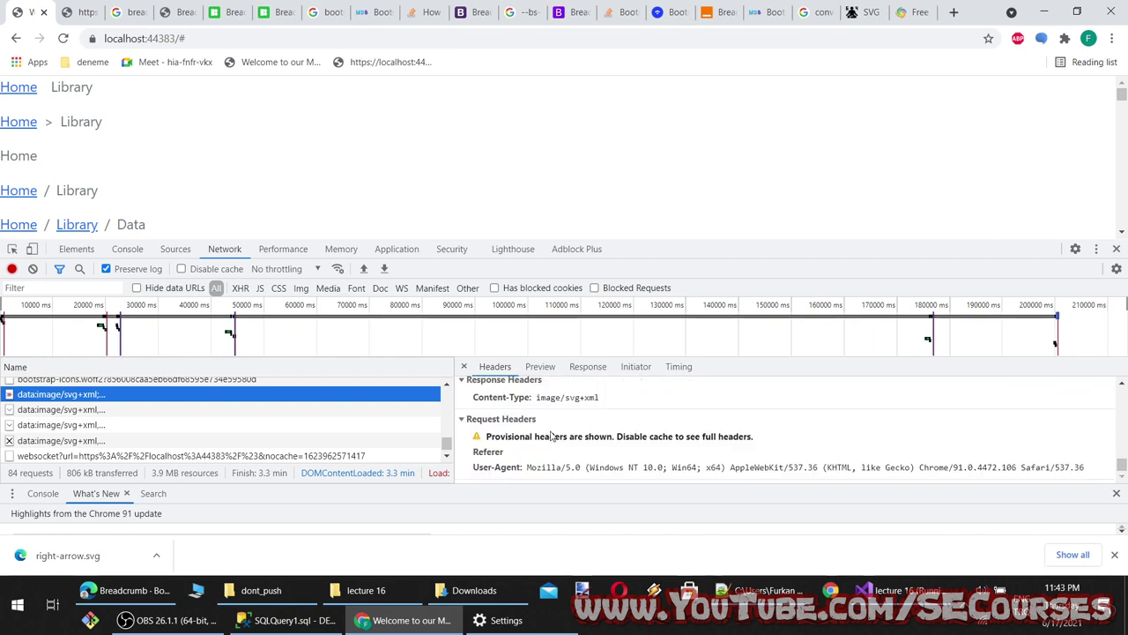
scroll(553, 435, "up", 3)
scroll(553, 435, "down", 3)
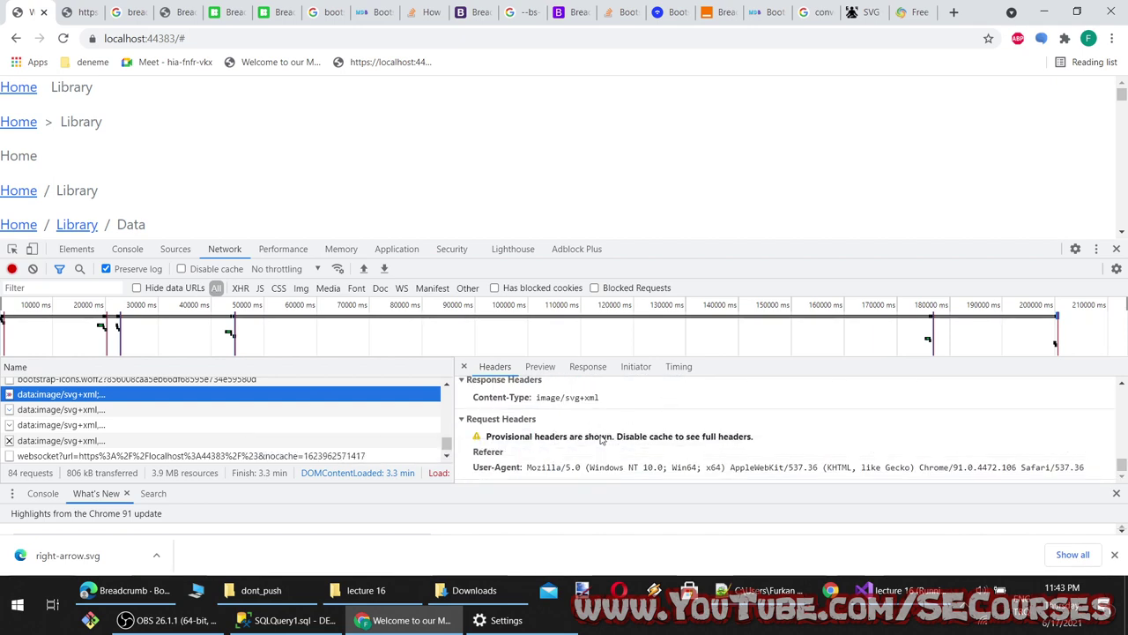
scroll(550, 441, "up", 6)
scroll(396, 423, "up", 5)
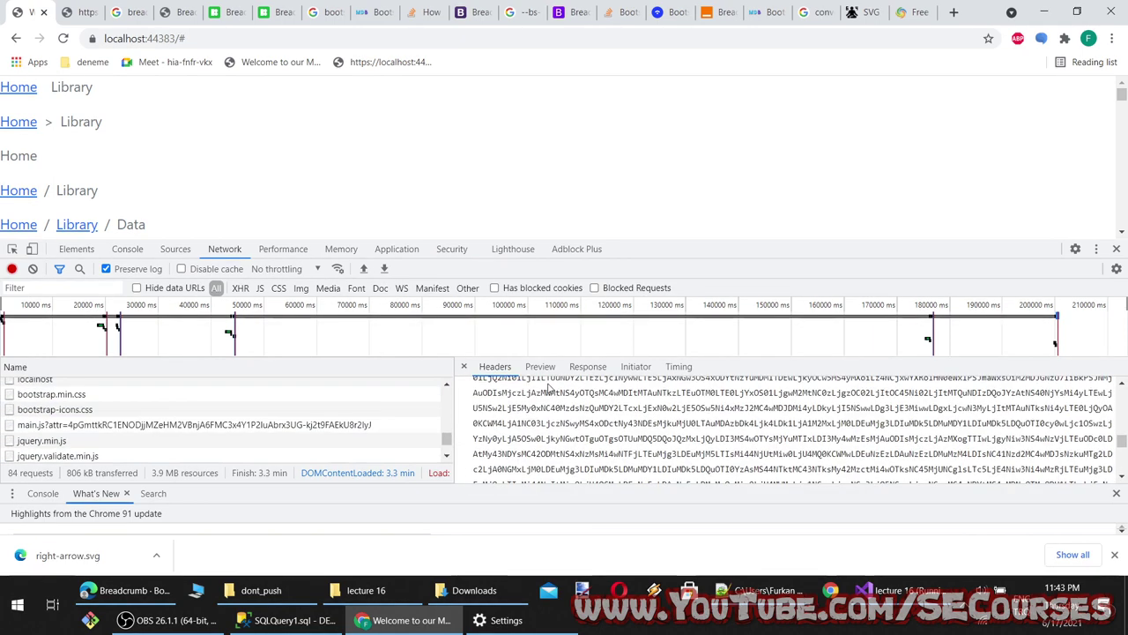
left_click(540, 367)
scroll(617, 419, "down", 6)
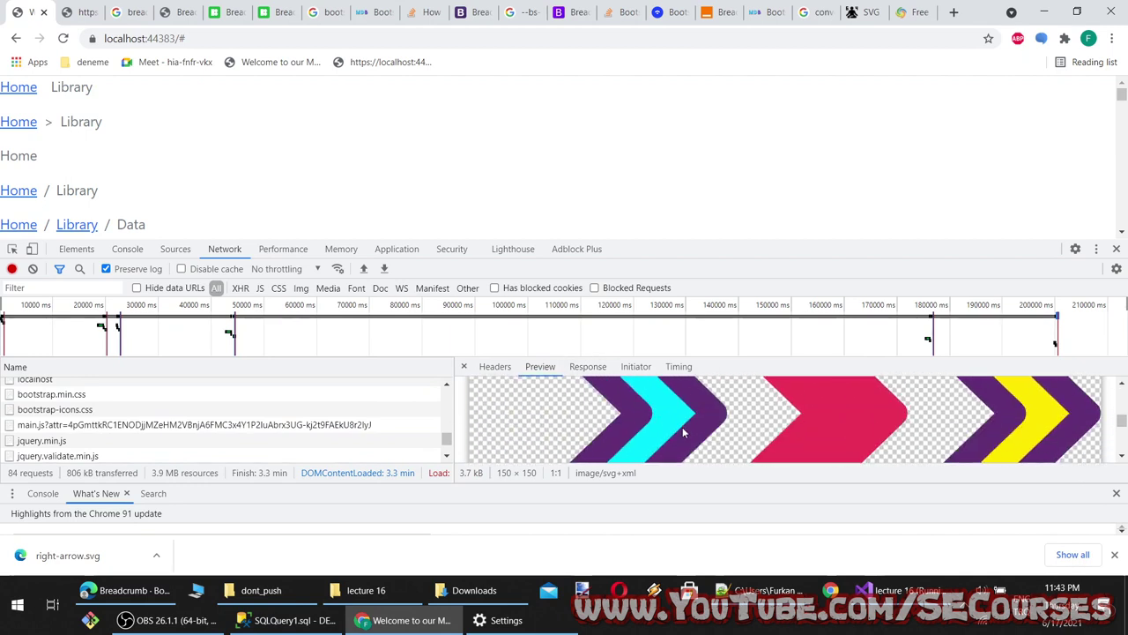
scroll(723, 432, "up", 2)
scroll(721, 427, "up", 4)
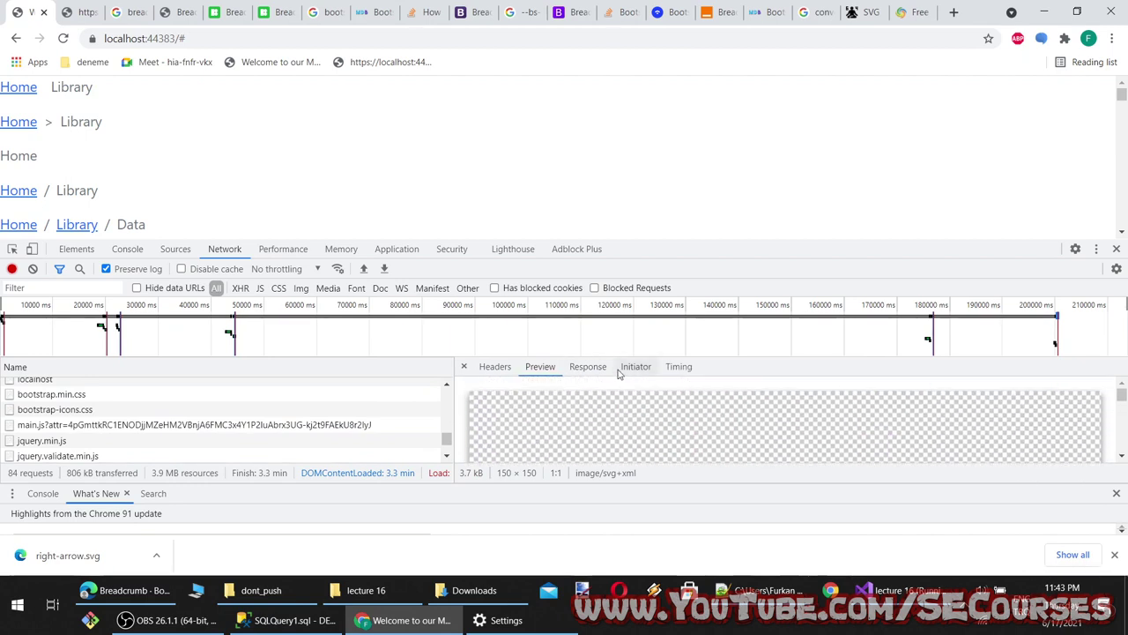
Glance through the reference tabs, then return to Index.cshtml in Visual Studio
left_click(97, 10)
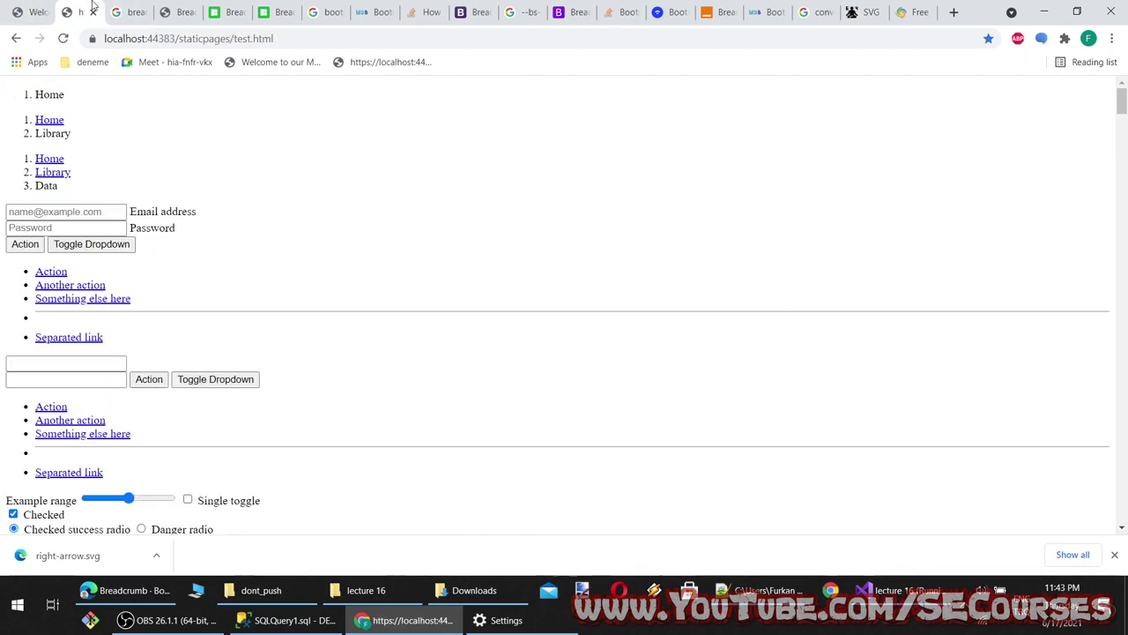
left_click(131, 11)
left_click(559, 11)
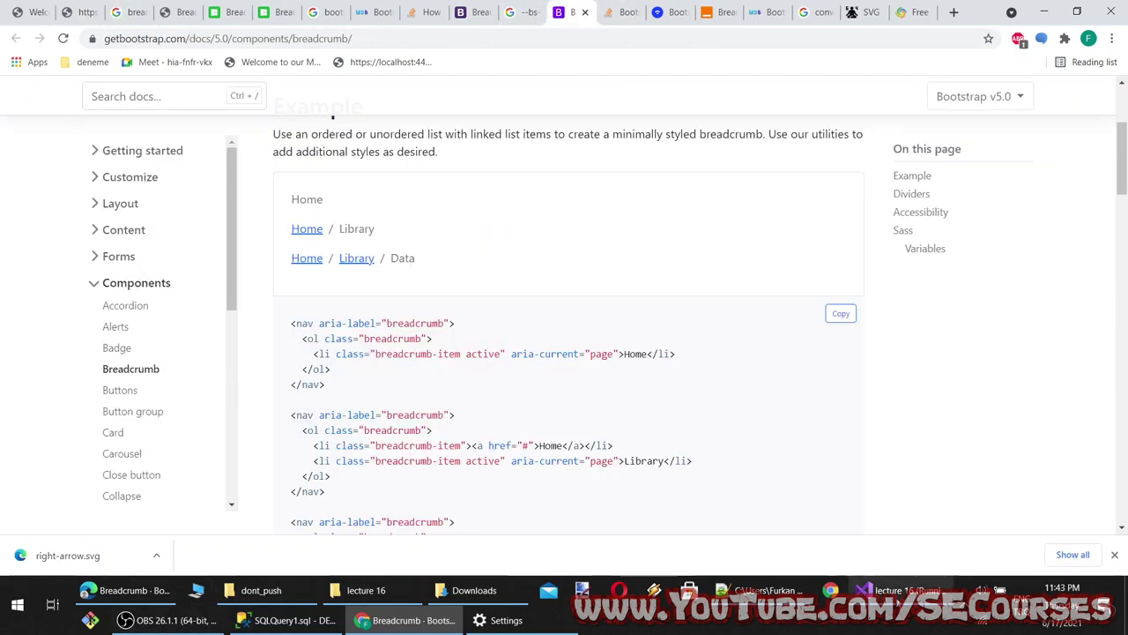
left_click(899, 590)
scroll(420, 303, "up", 8)
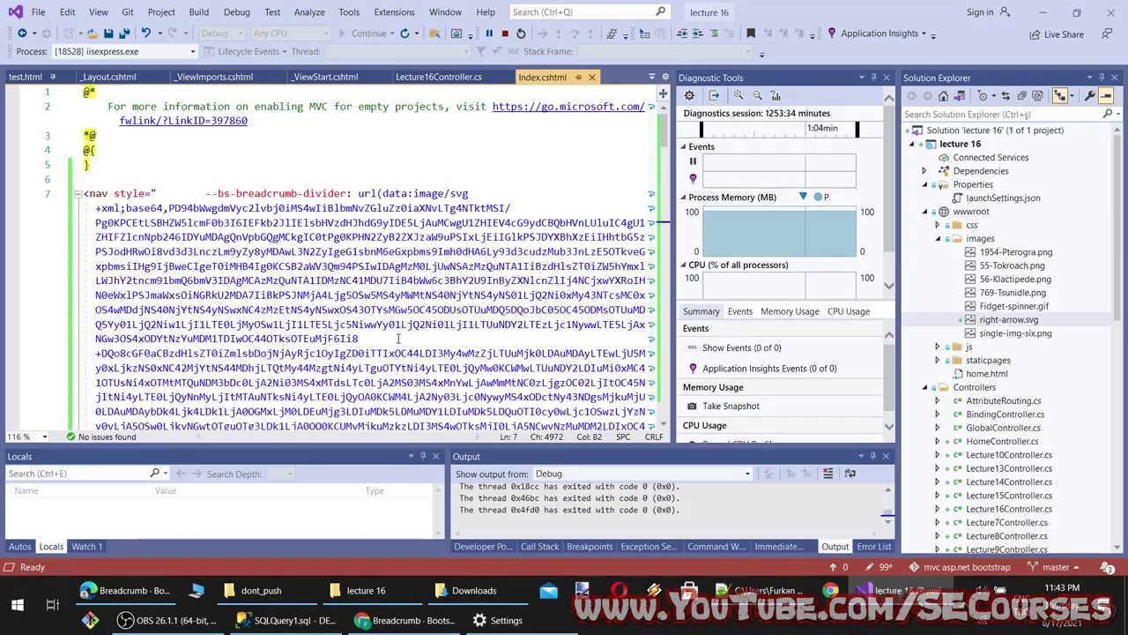
scroll(398, 343, "down", 9)
scroll(397, 343, "down", 11)
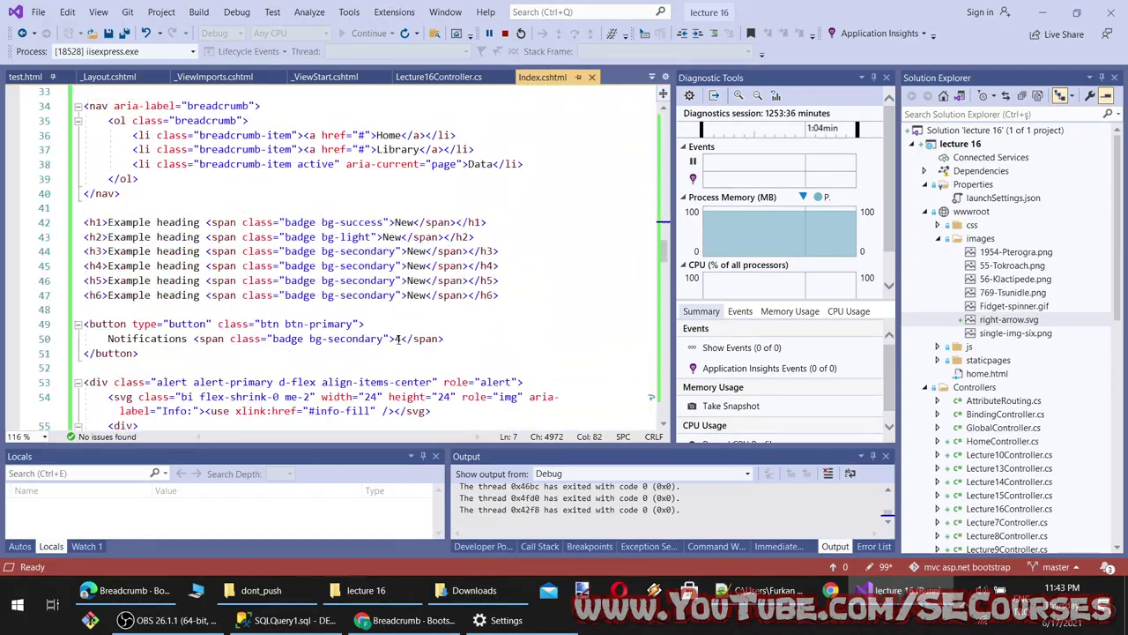
scroll(397, 339, "down", 4)
scroll(398, 339, "up", 12)
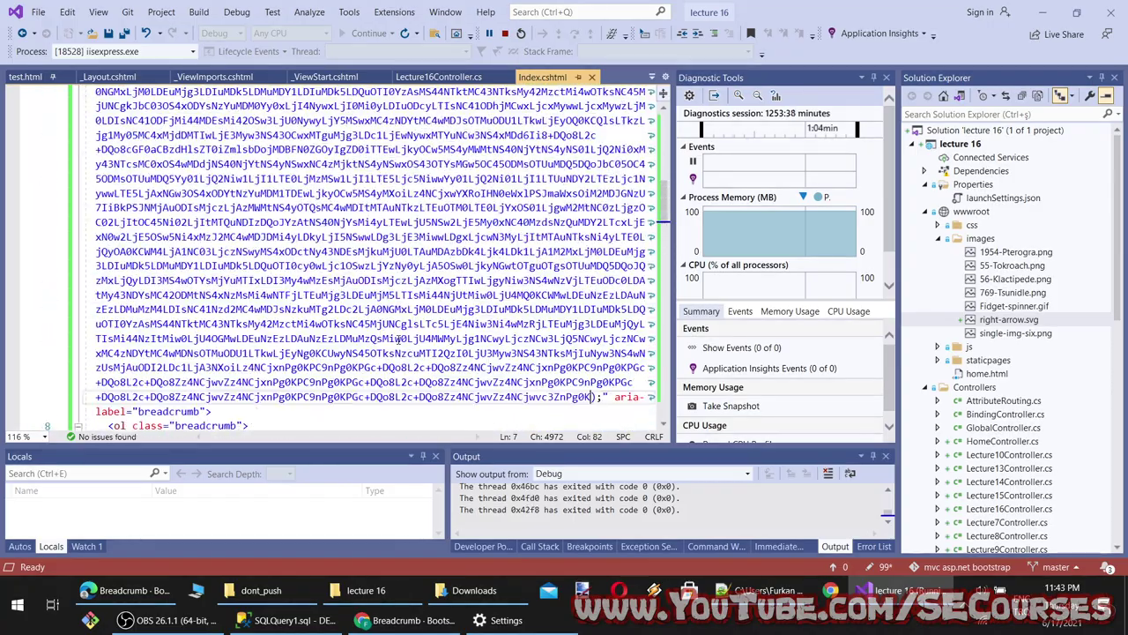
scroll(398, 339, "up", 4)
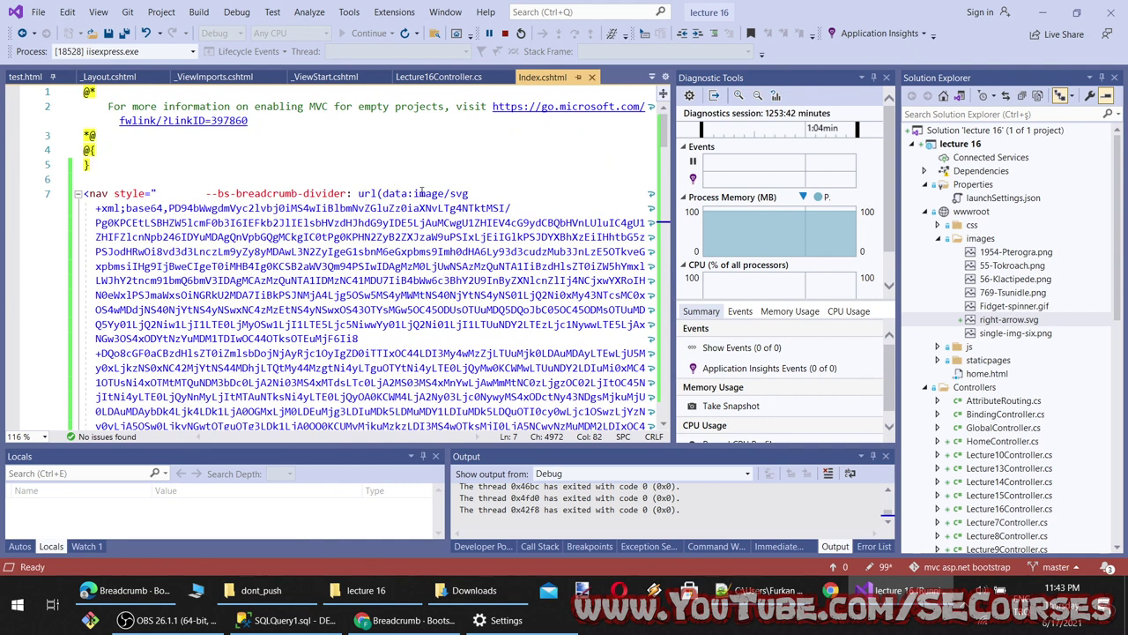
Review the embedded SVG divider example in the Bootstrap breadcrumb Dividers section
left_click(406, 619)
scroll(526, 388, "up", 2)
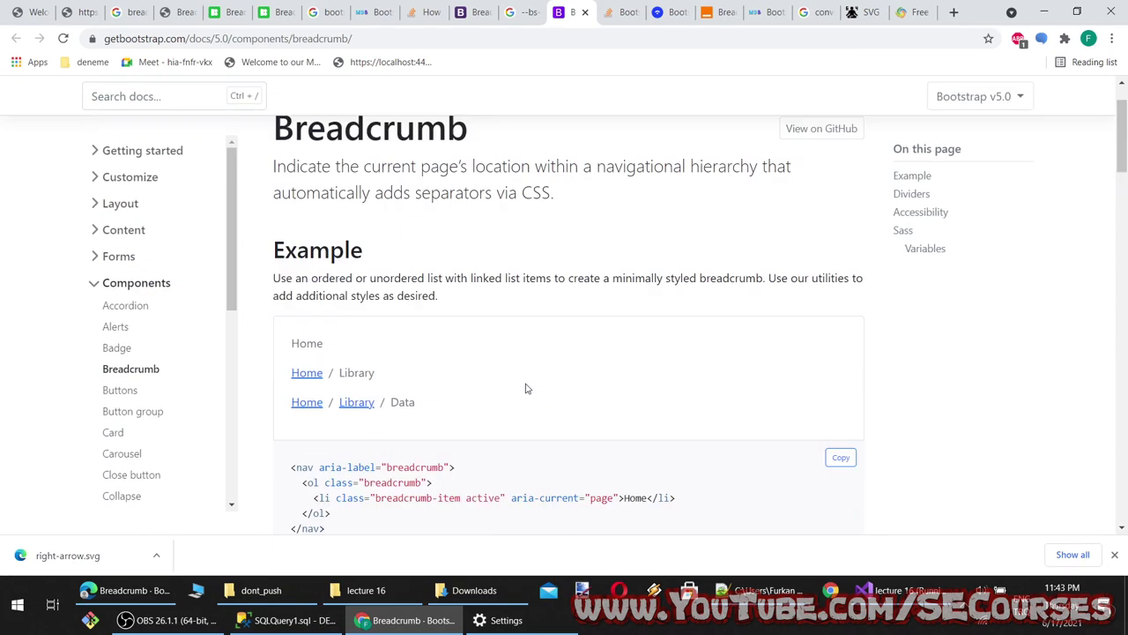
scroll(527, 388, "down", 7)
scroll(527, 388, "down", 6)
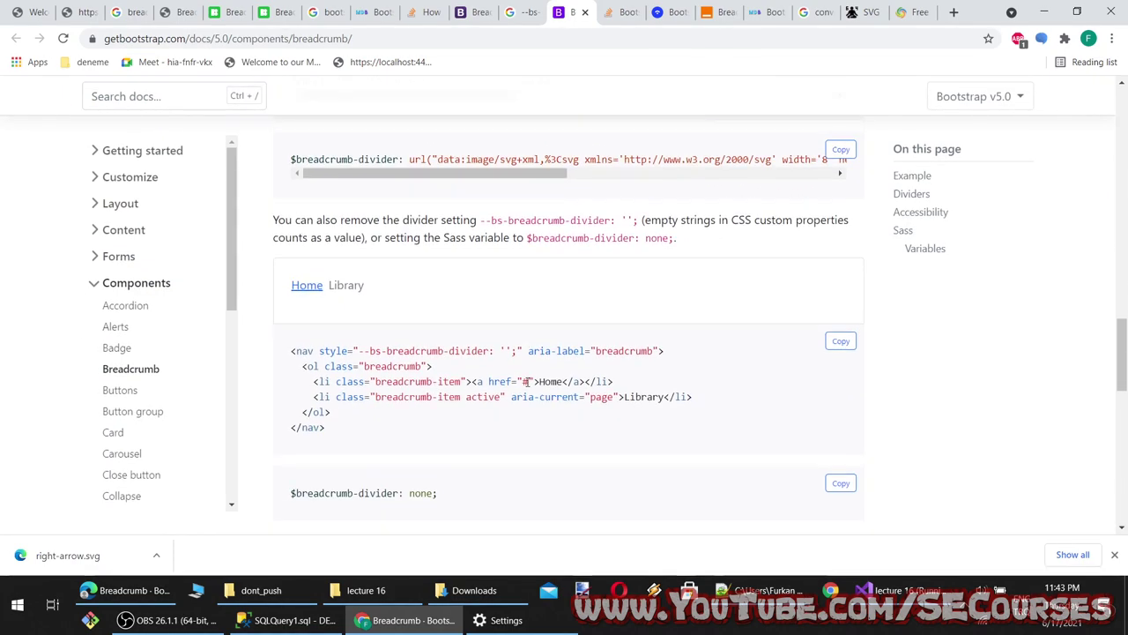
scroll(537, 216, "up", 1)
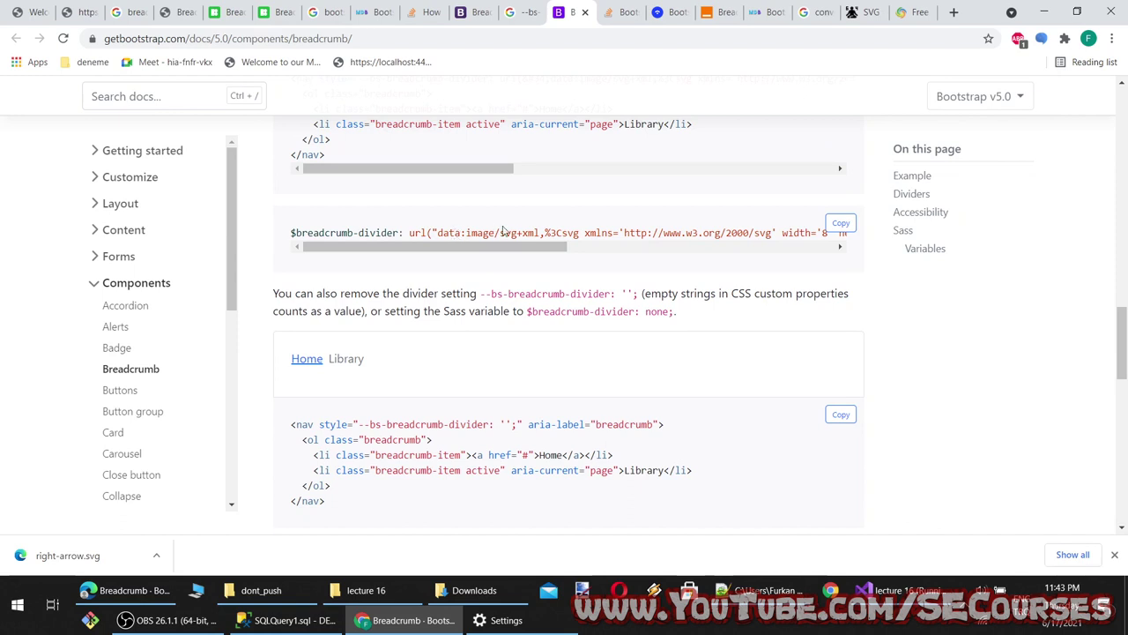
left_click_drag(543, 250, 838, 254)
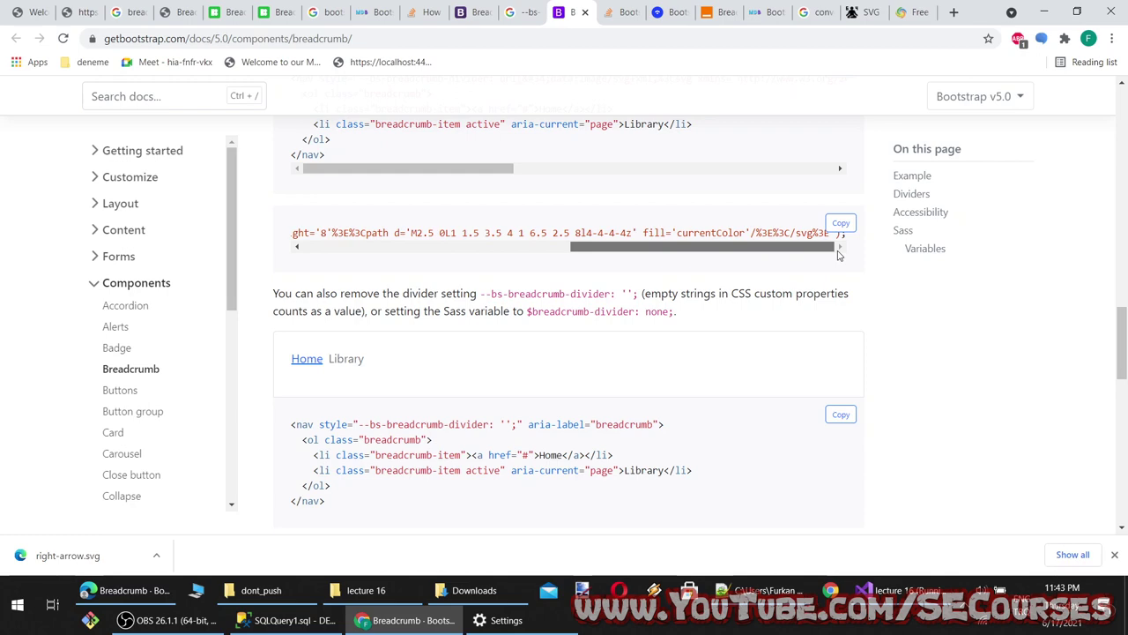
scroll(737, 352, "down", 4)
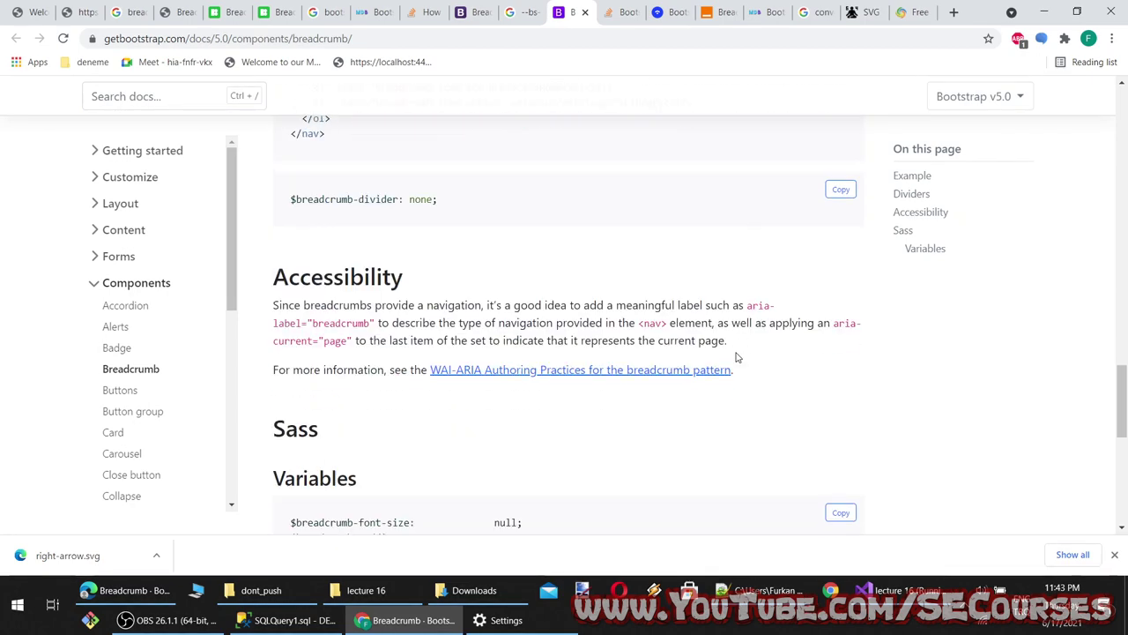
scroll(737, 357, "down", 3)
scroll(736, 358, "up", 7)
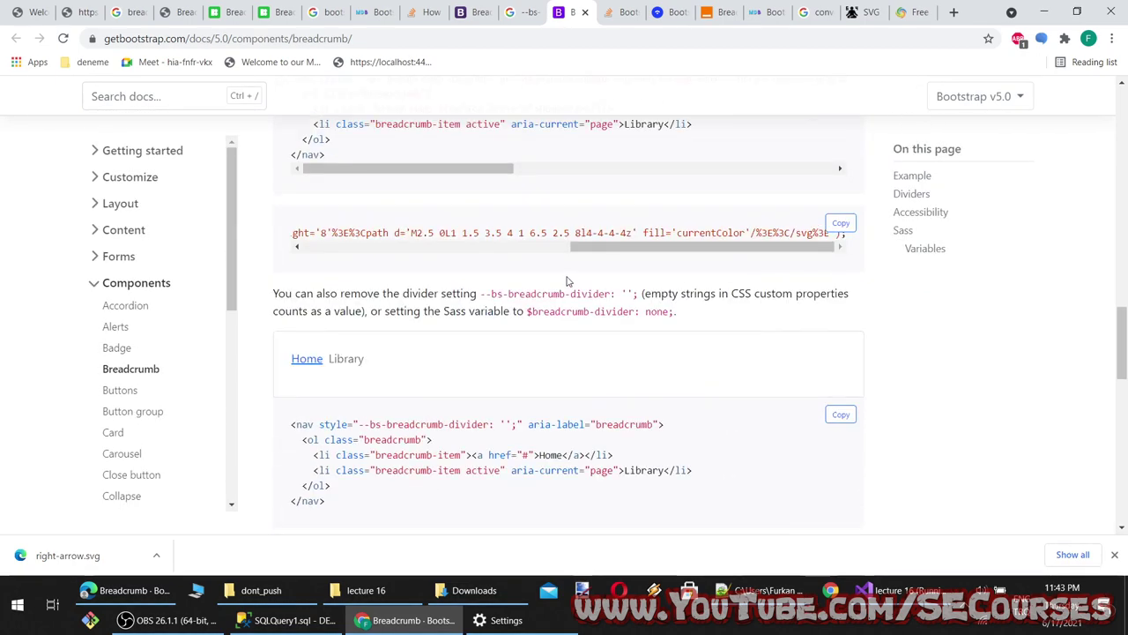
Bring the right-arrow.svg source up in Notepad++
left_click(917, 12)
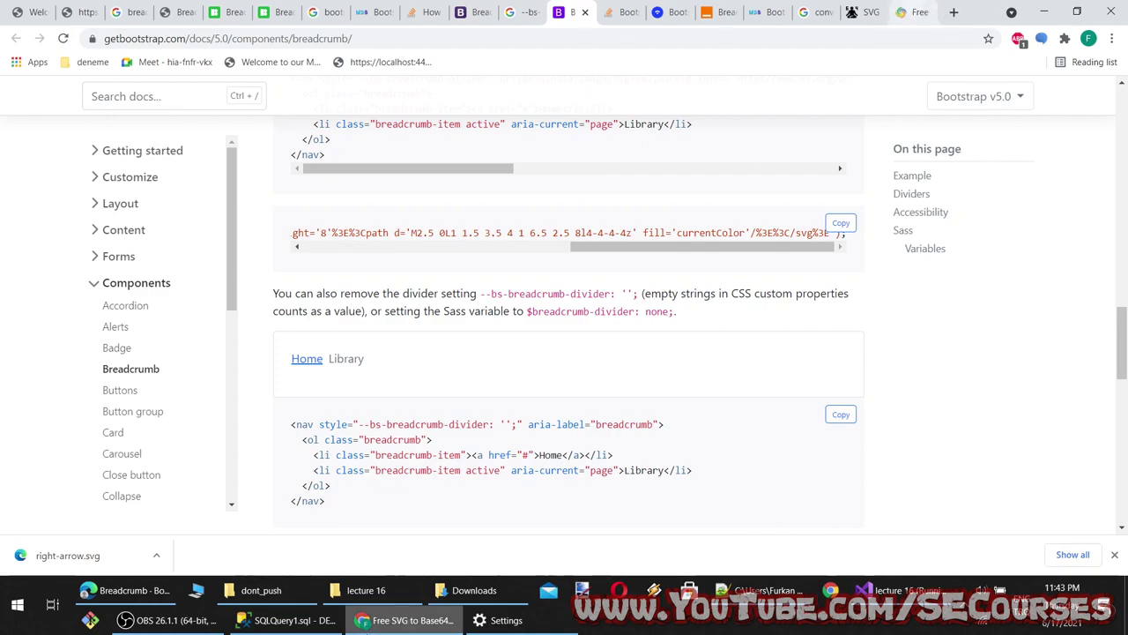
left_click(141, 593)
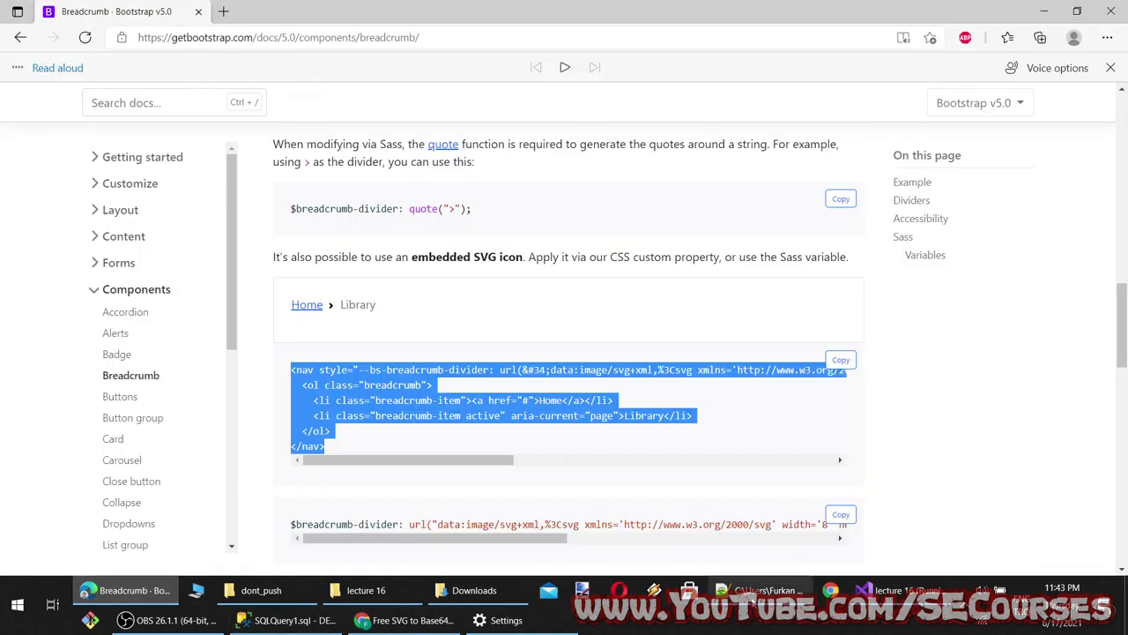
left_click(762, 590)
scroll(543, 354, "up", 15)
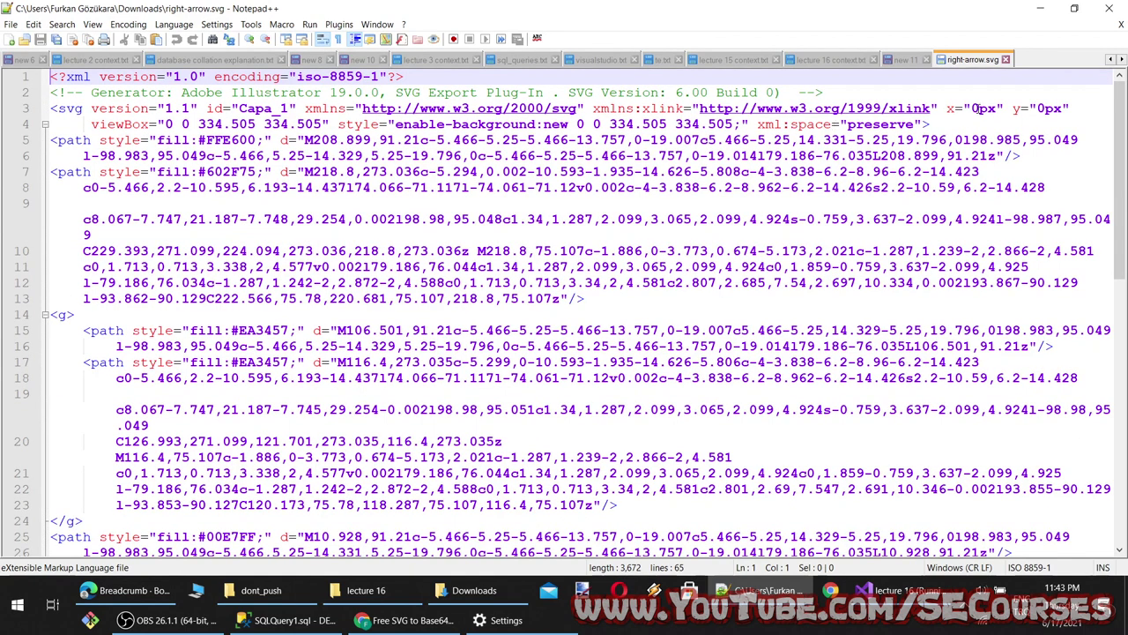
Change the svg x offset to 8 and save right-arrow.svg, dismissing the antivirus pop-up
left_click_drag(980, 107, 972, 107)
type("8")
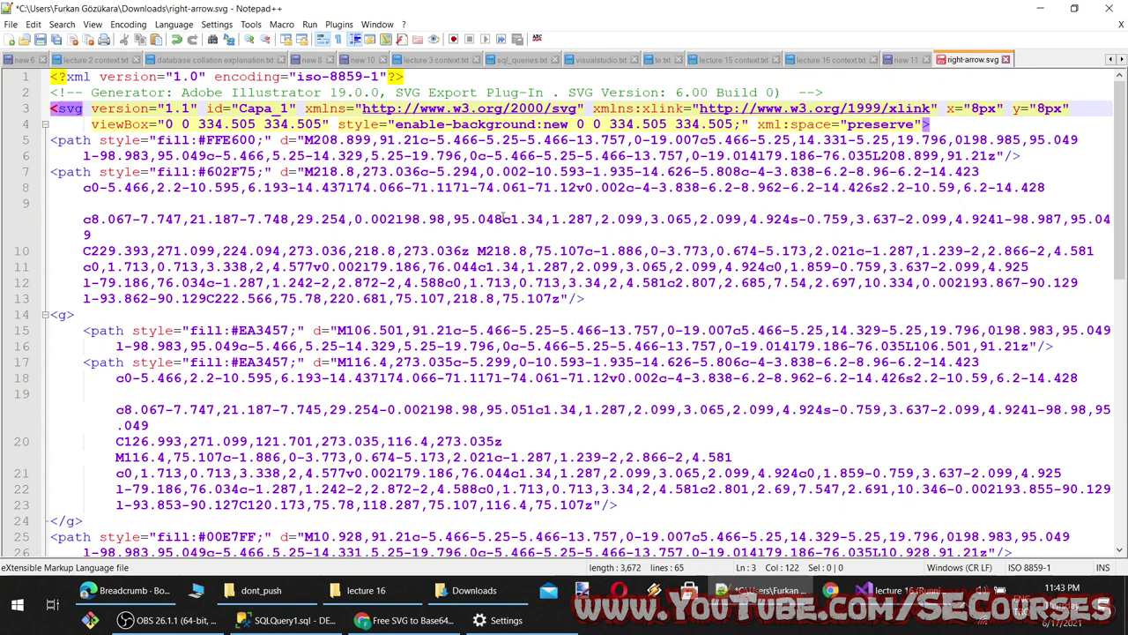
key("ctrl+s")
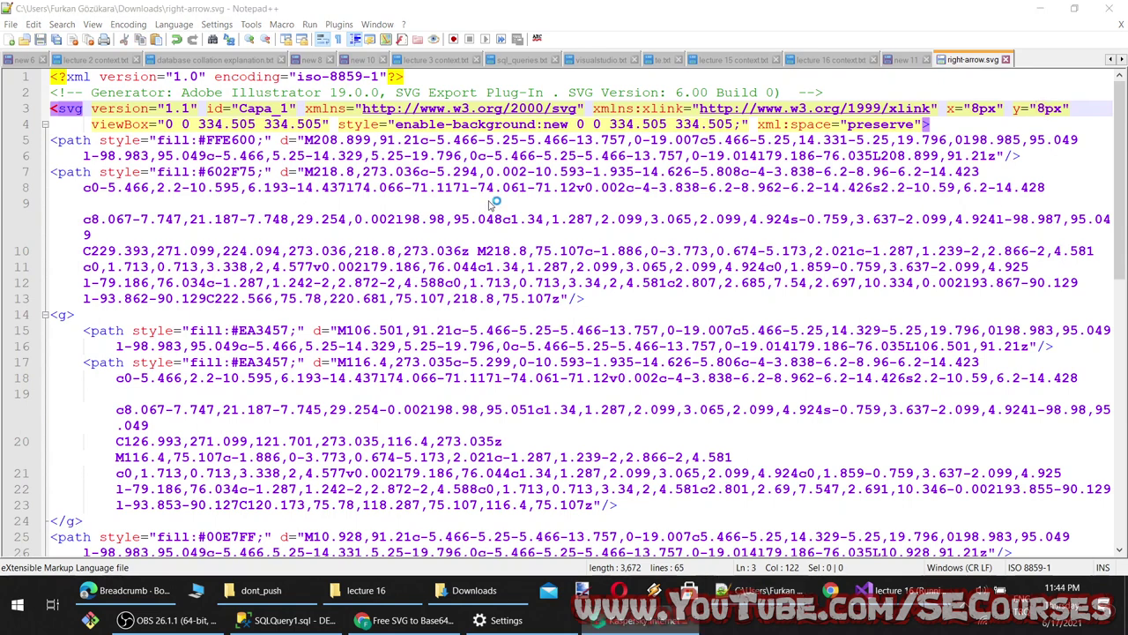
left_click(522, 198)
left_click(829, 92)
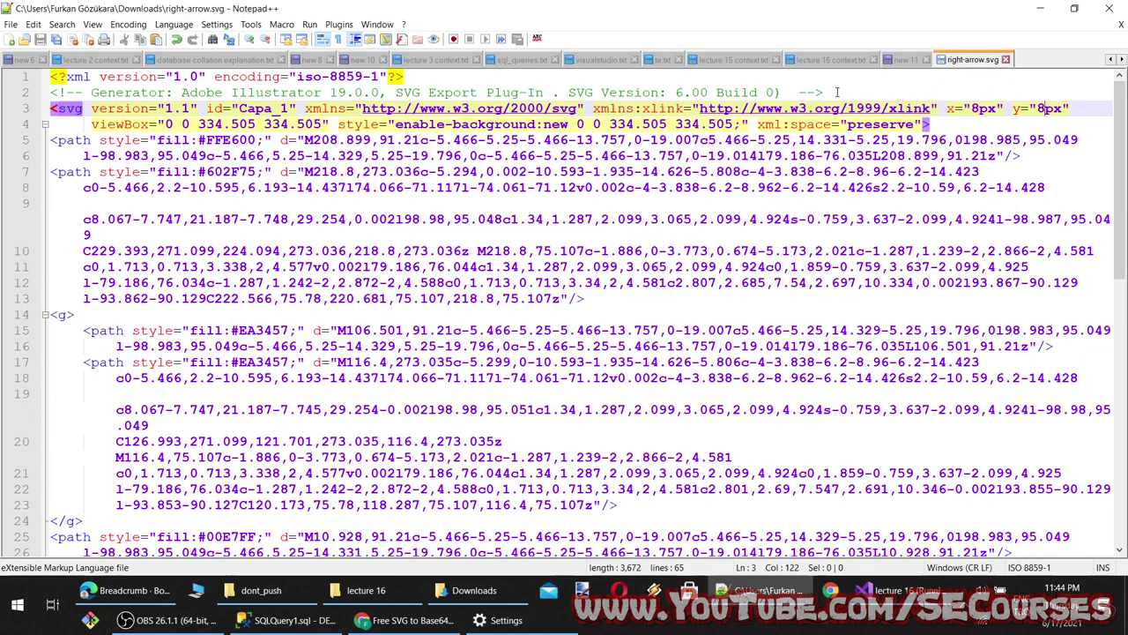
left_click(474, 590)
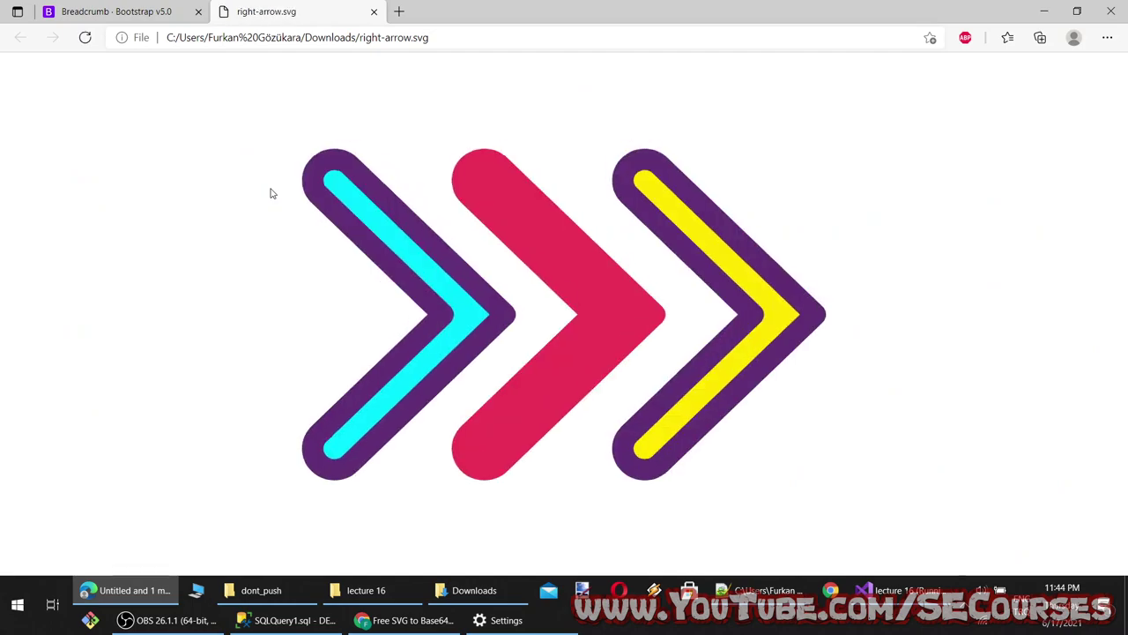
left_click(1047, 8)
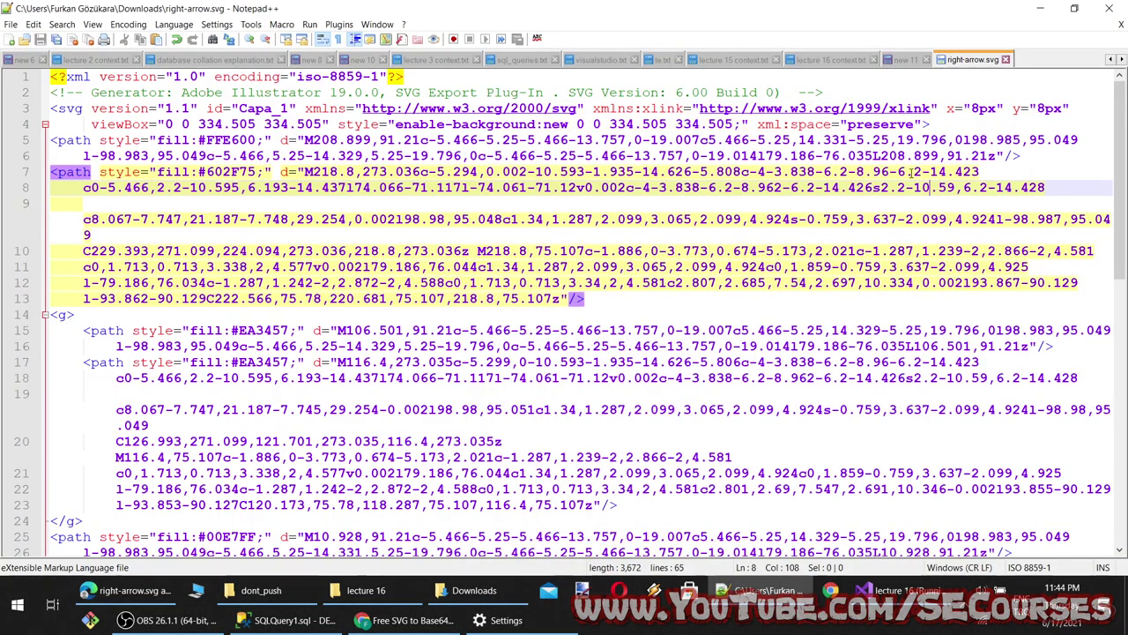
Add width and height of 8 after version="1.1" and preview the resized arrow
left_click(197, 108)
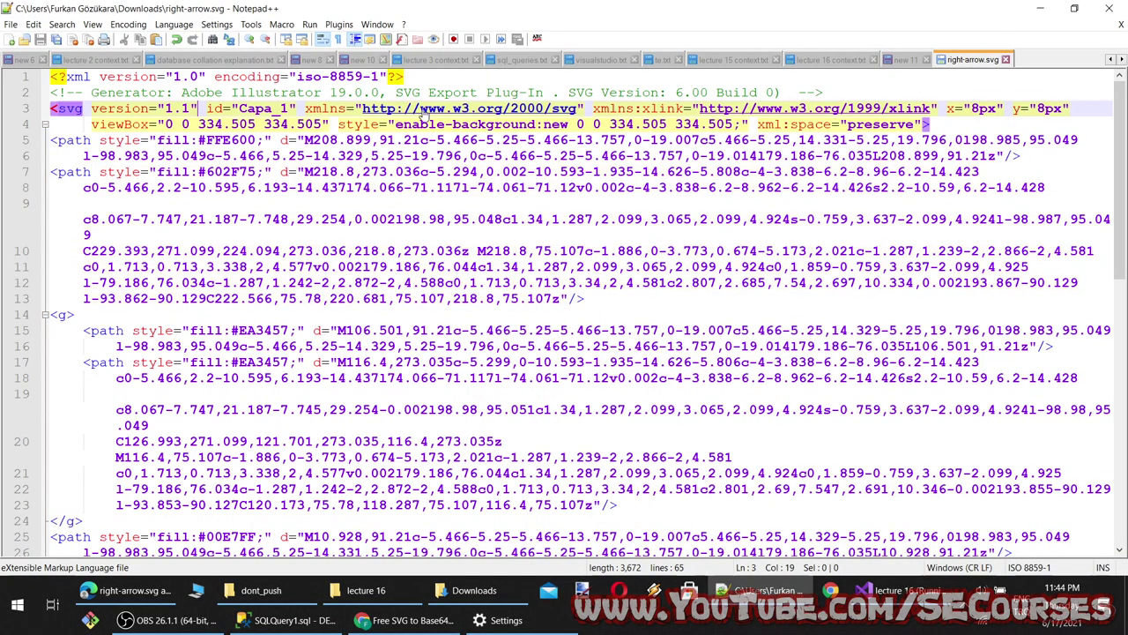
type("witth=")
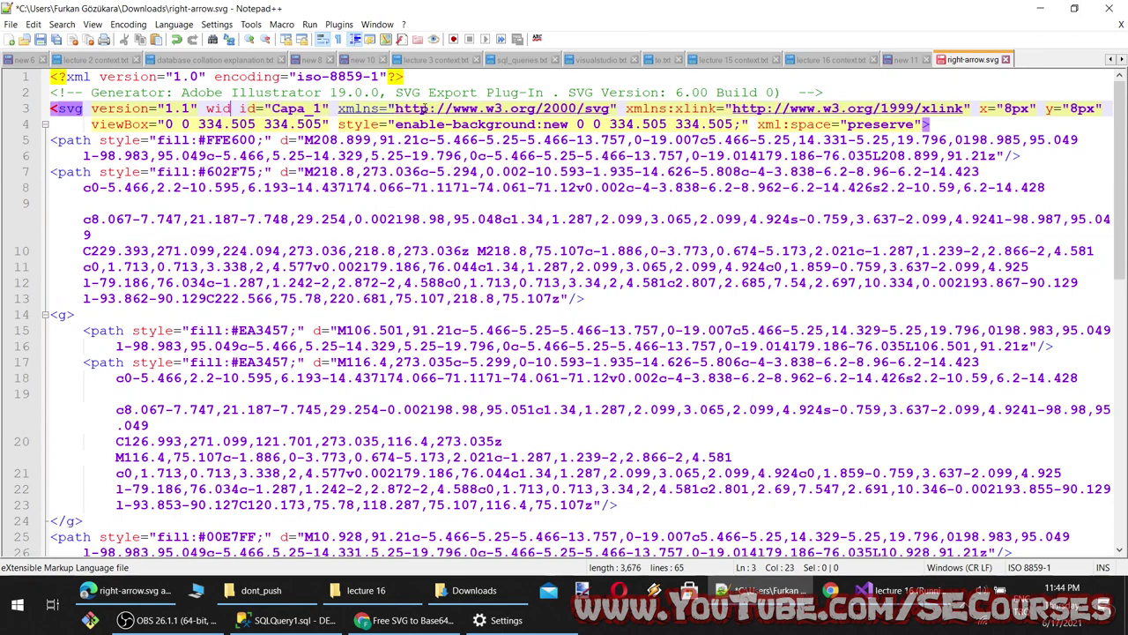
type("8")
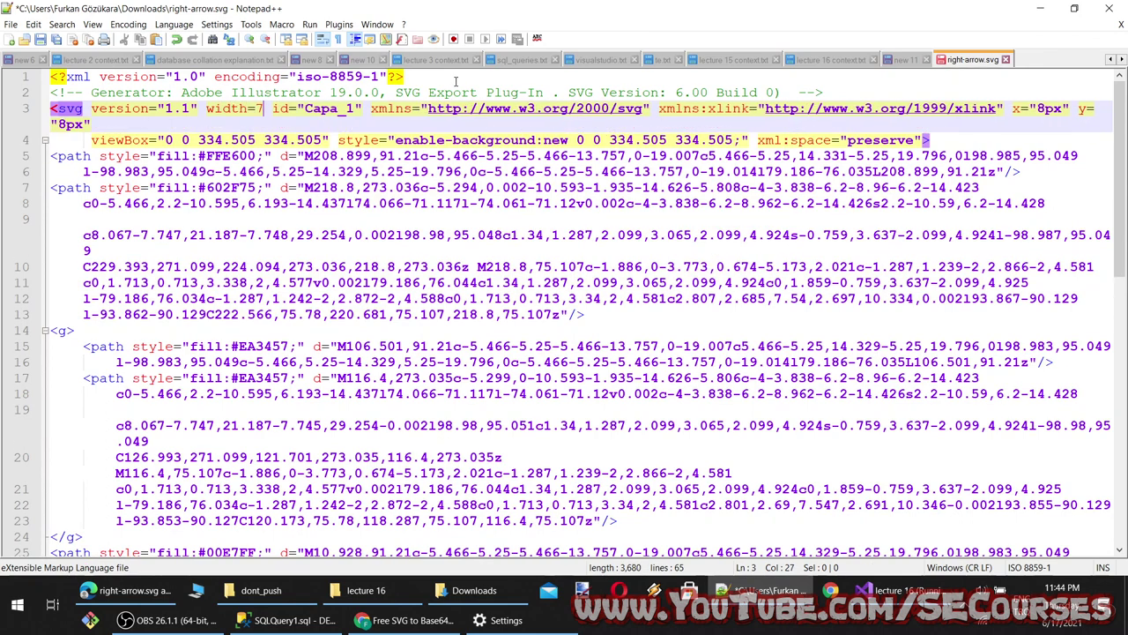
type("\"")
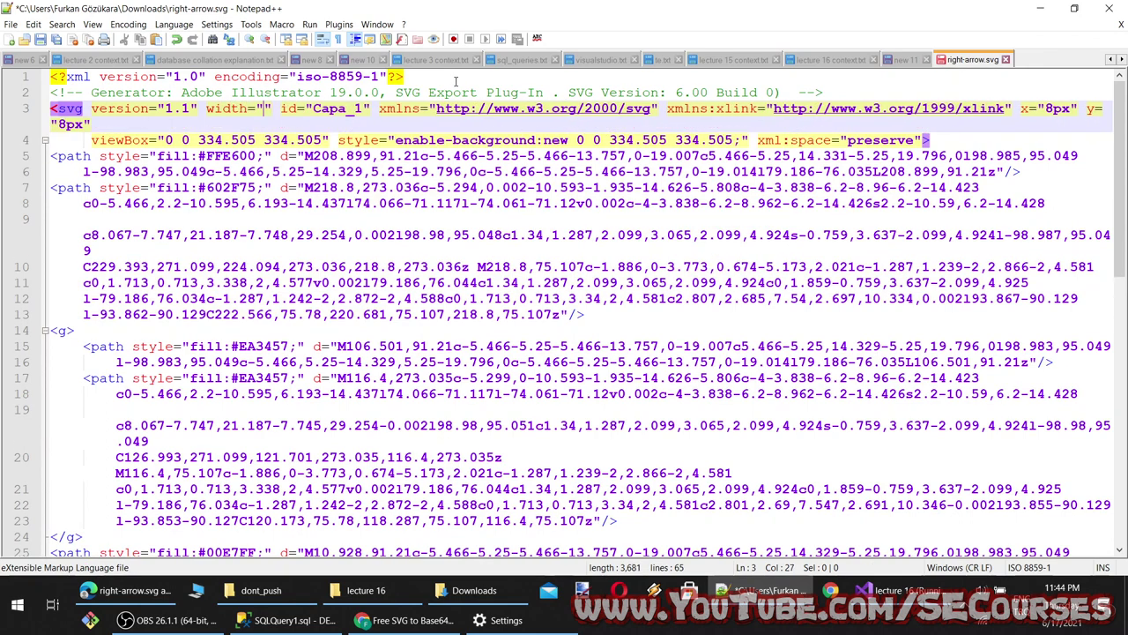
type("8\" height")
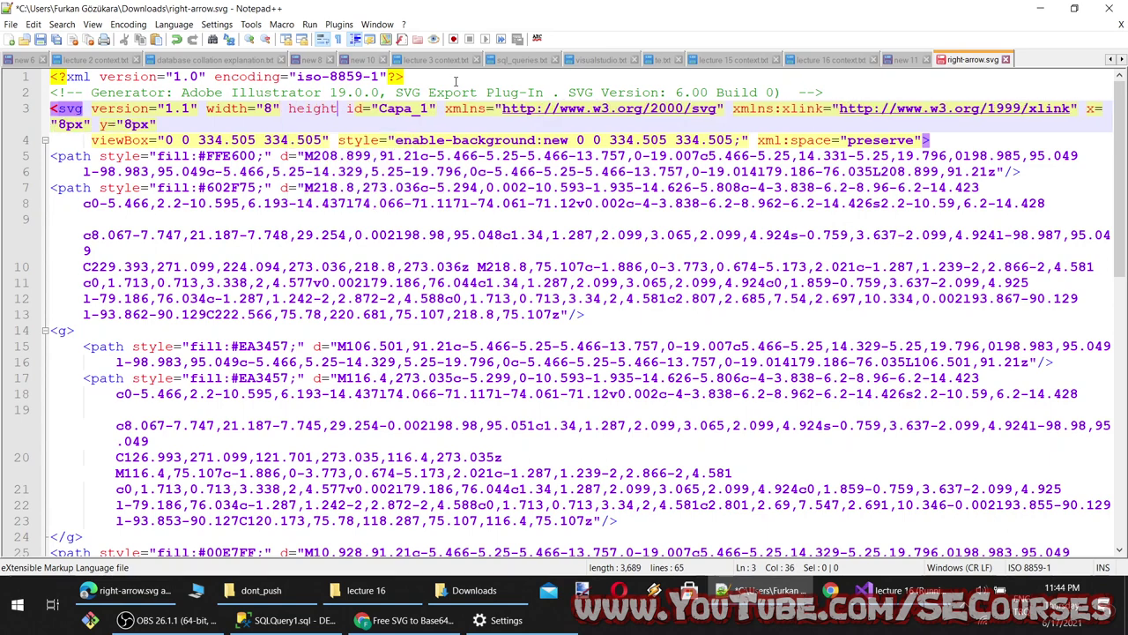
type("=\"8")
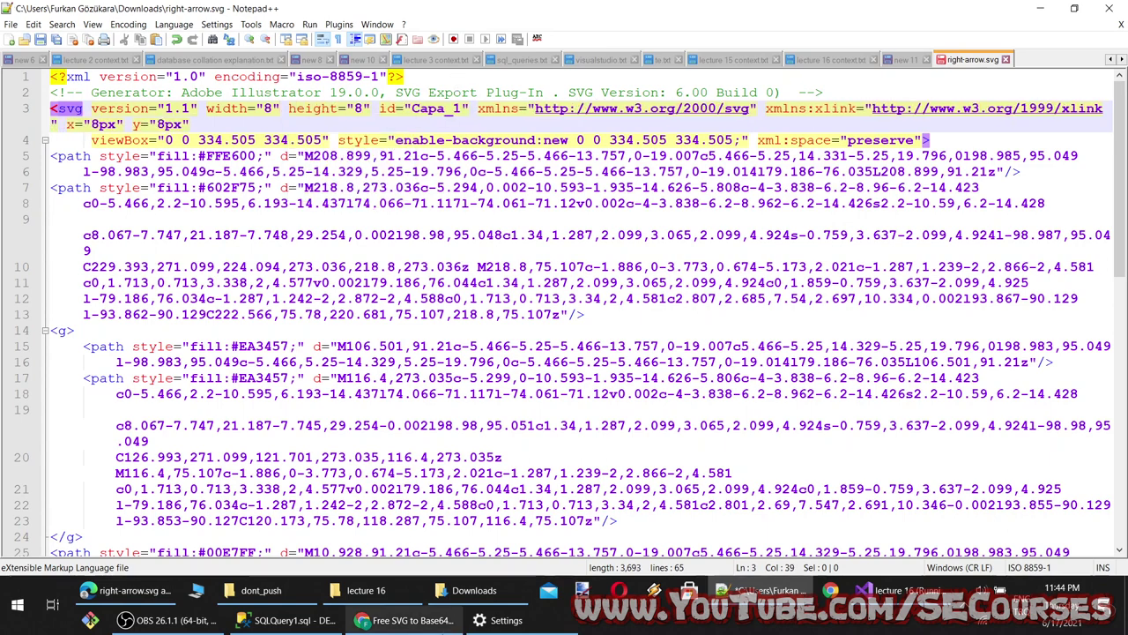
left_click(123, 591)
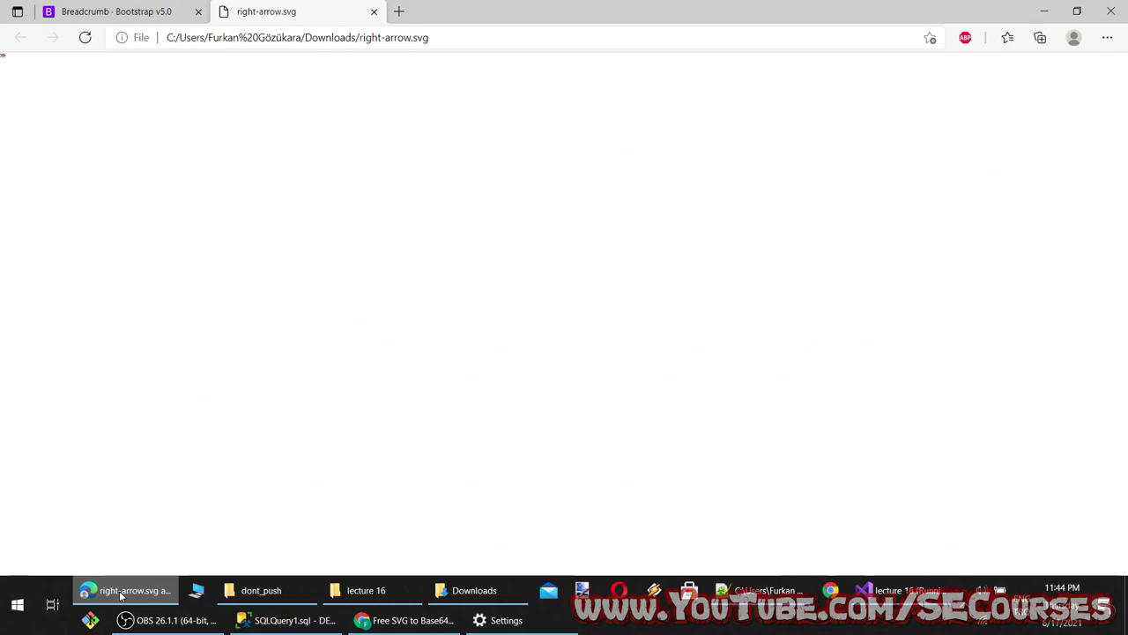
left_click(121, 596)
key("ctrl+a")
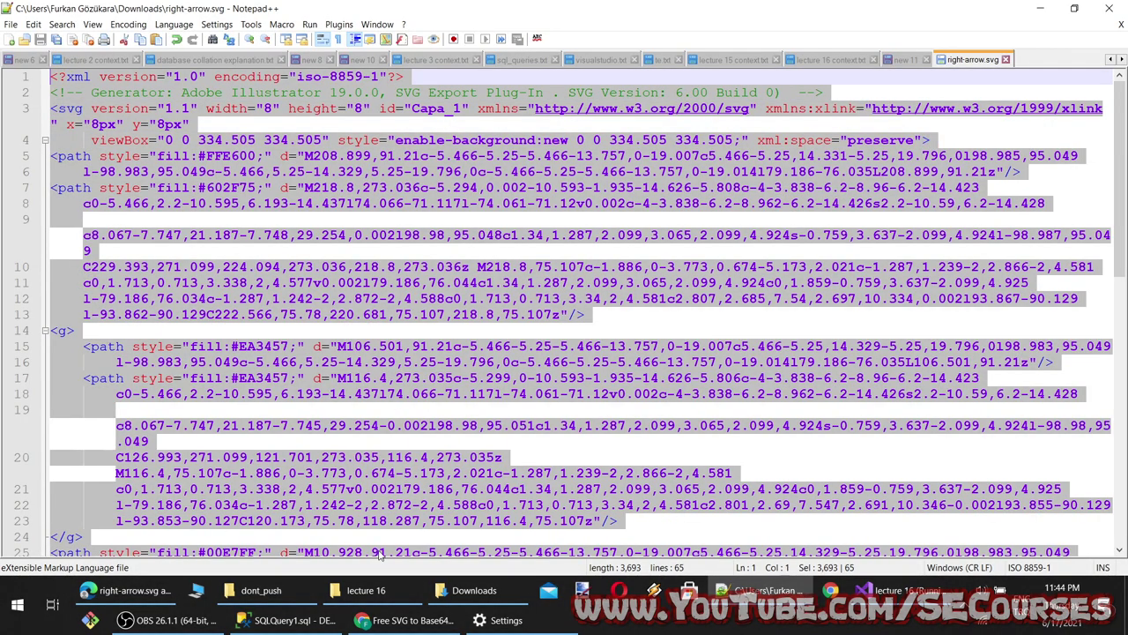
Re-encode the resized right-arrow.svg on base64.guru with plain Base64 text output
left_click(406, 620)
left_click(849, 12)
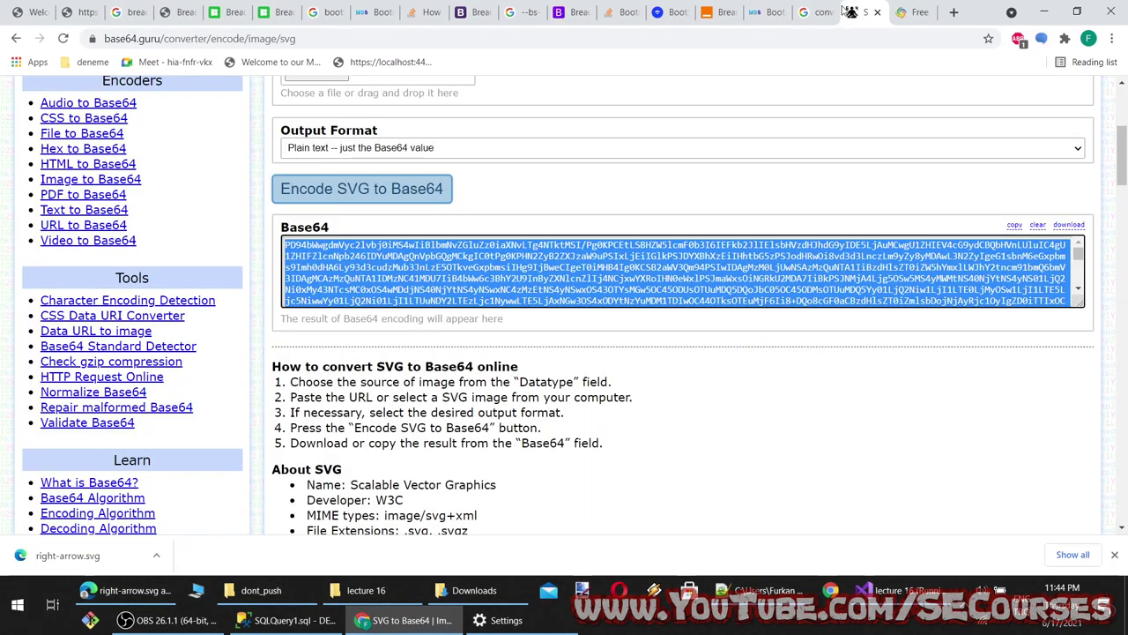
left_click(420, 150)
left_click(447, 147)
scroll(423, 177, "up", 2)
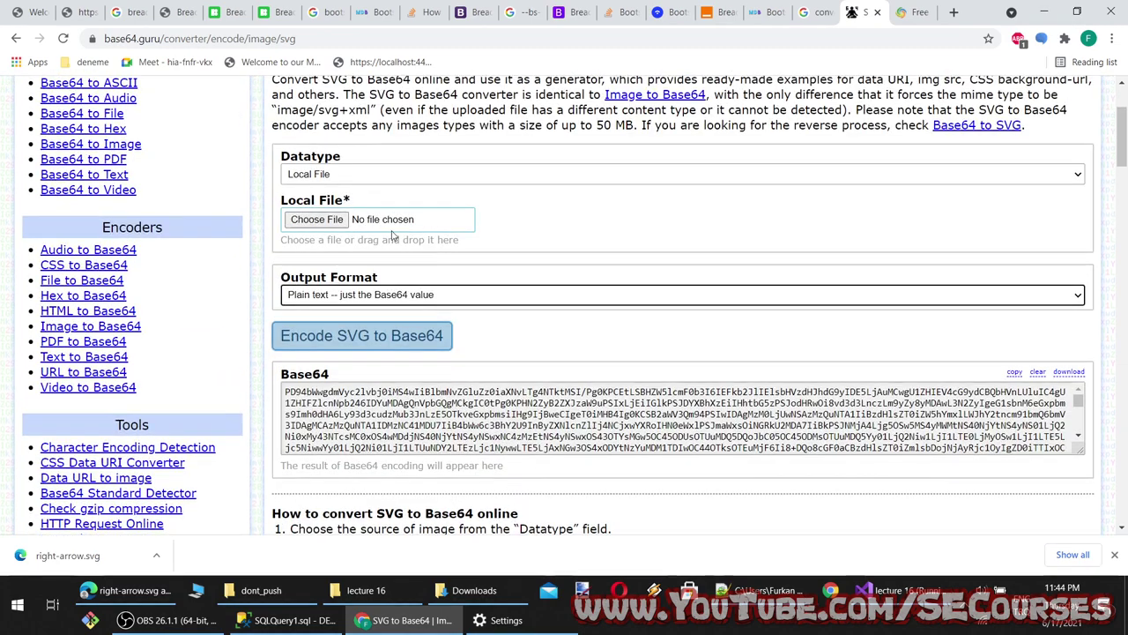
left_click(310, 220)
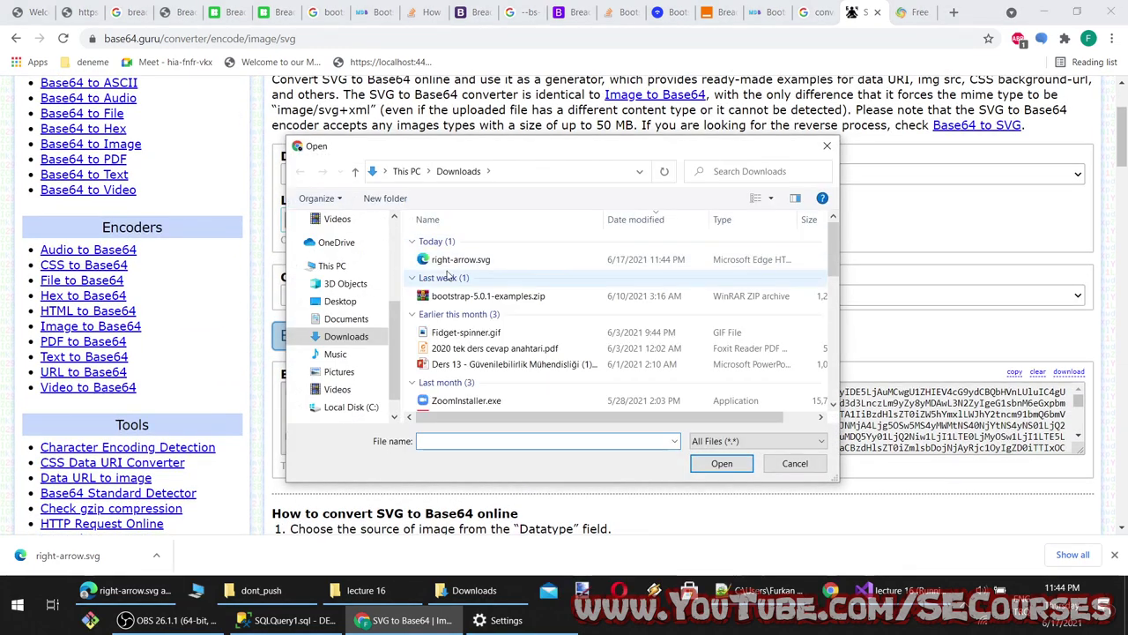
double_click(458, 259)
left_click(388, 335)
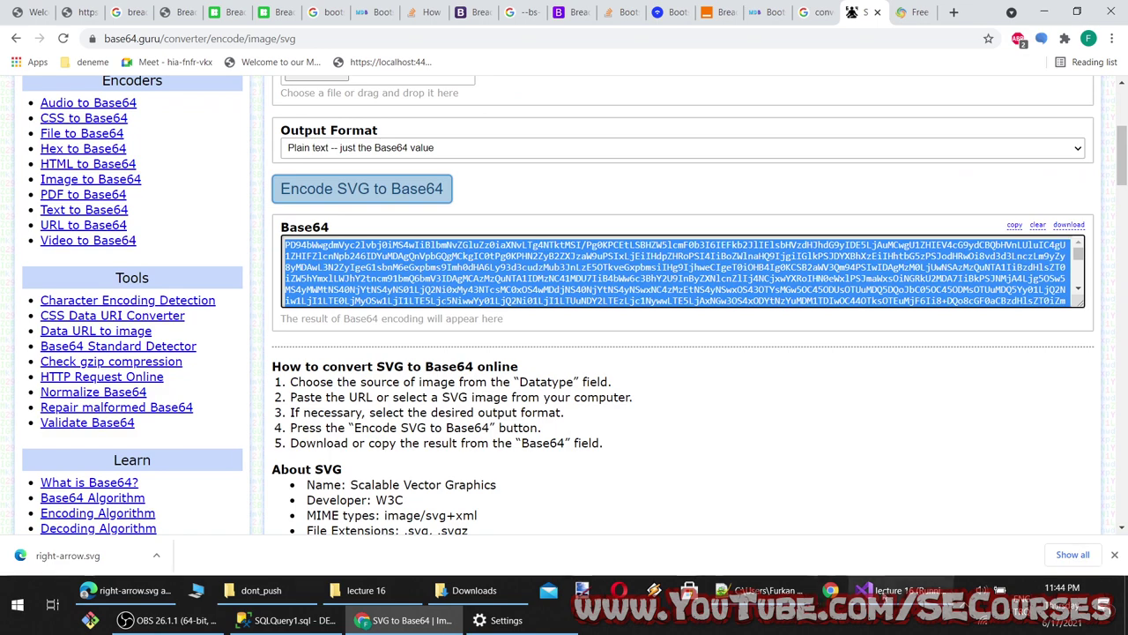
Swap the old Base64 data on Index.cshtml line 7 for the new arrow string
left_click(890, 589)
left_click(401, 208)
key("ctrl+z")
key("ctrl+v")
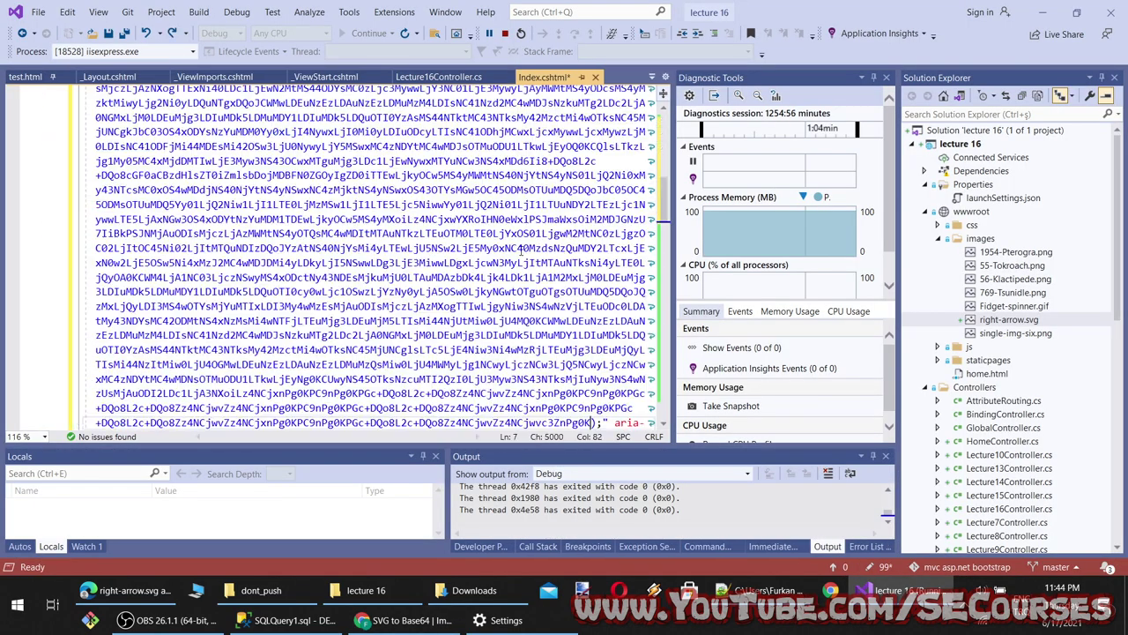
Save Index.cshtml, reload localhost to check the small arrow divider, then open the Aspose encoder
key("ctrl+s")
left_click(386, 620)
key("ctrl+1")
key("F5")
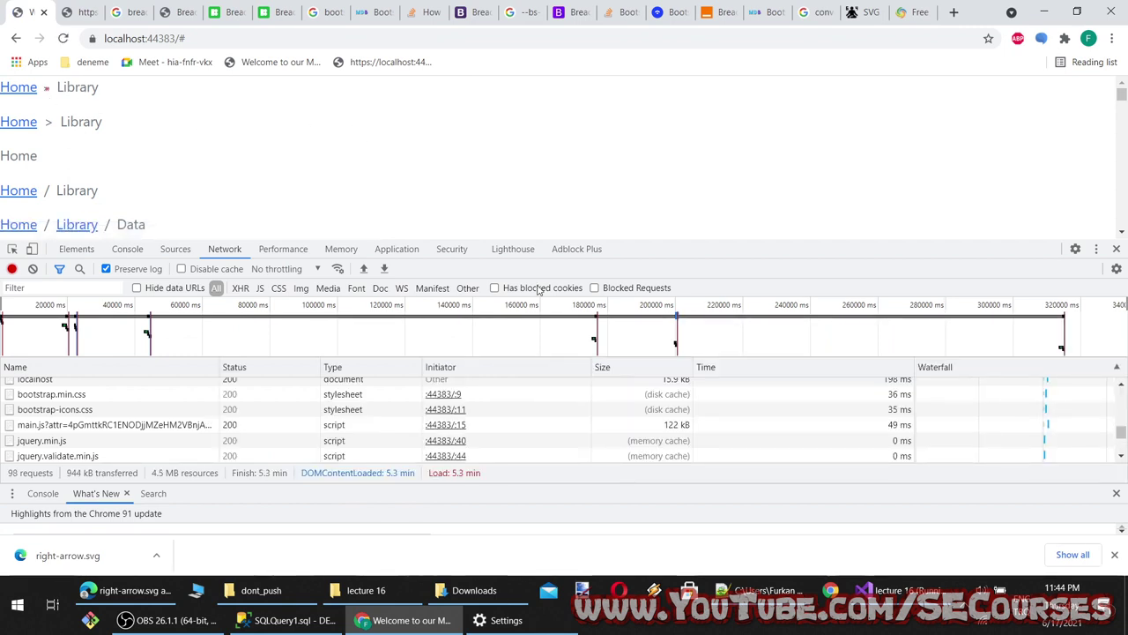
left_click(913, 13)
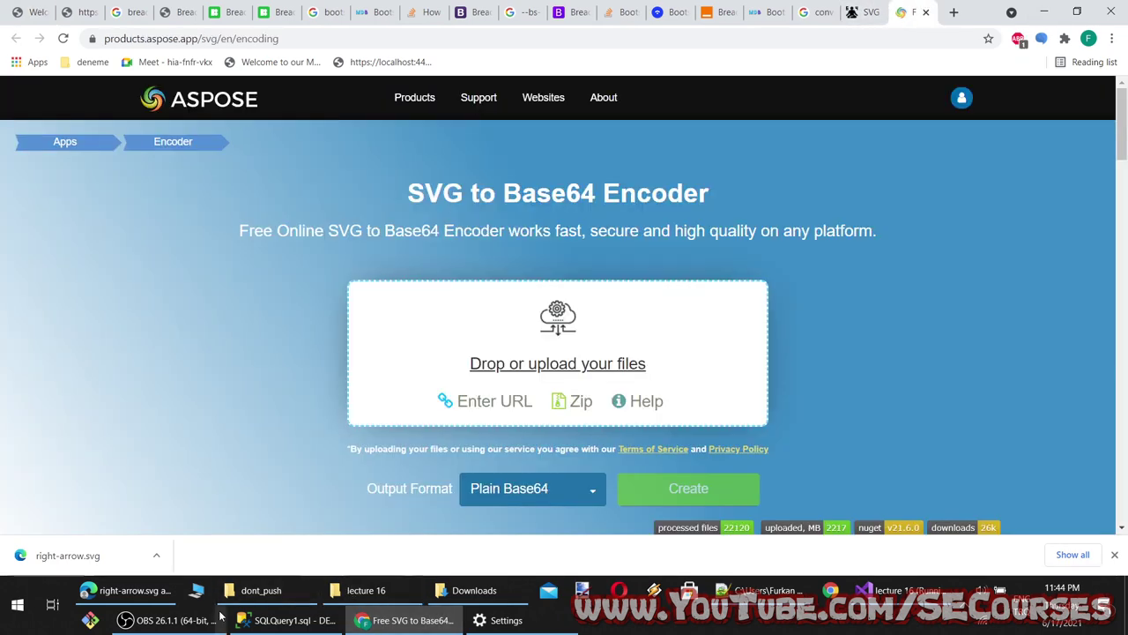
Set right-arrow.svg width and height to 16, delete its x/y attributes, and save
left_click(762, 590)
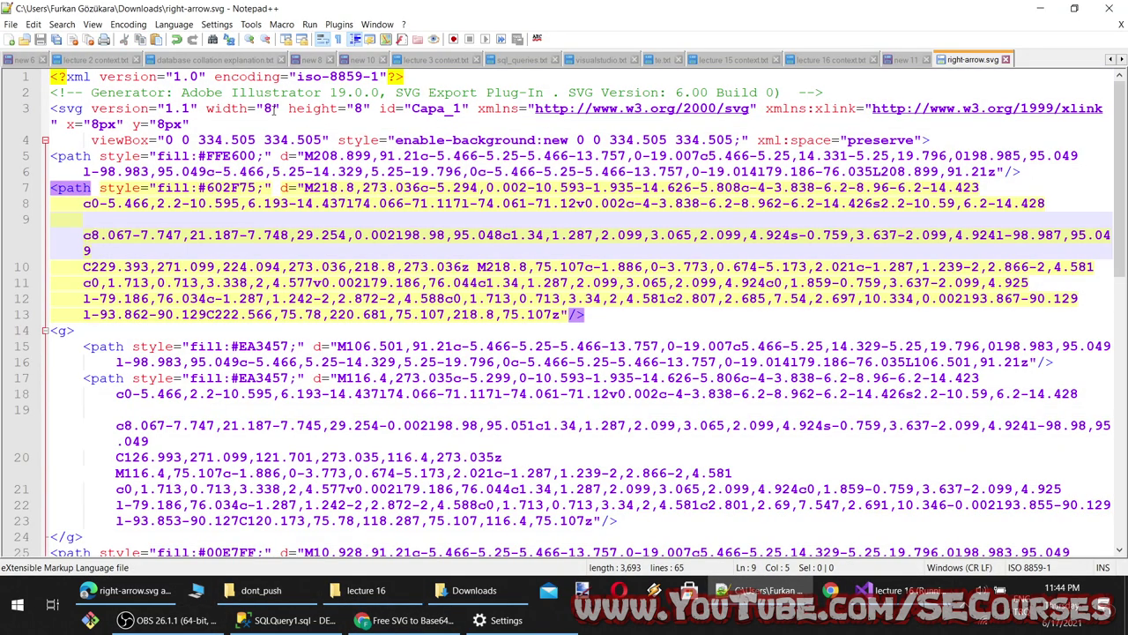
double_click(271, 108)
type("16")
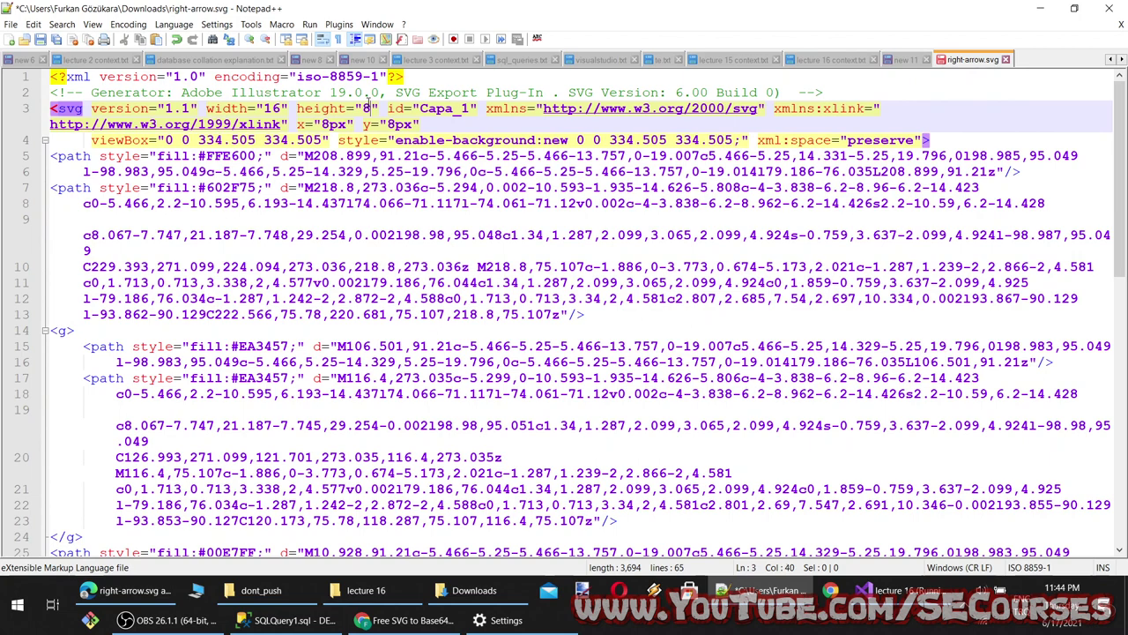
double_click(367, 107)
type("16")
key("ctrl+s")
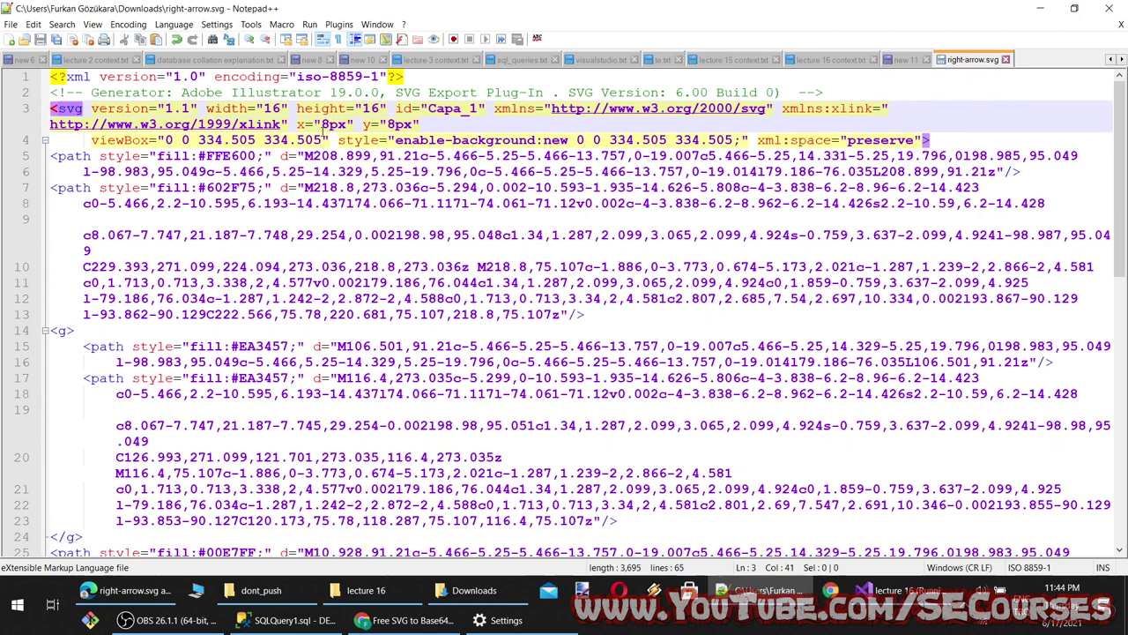
type("0")
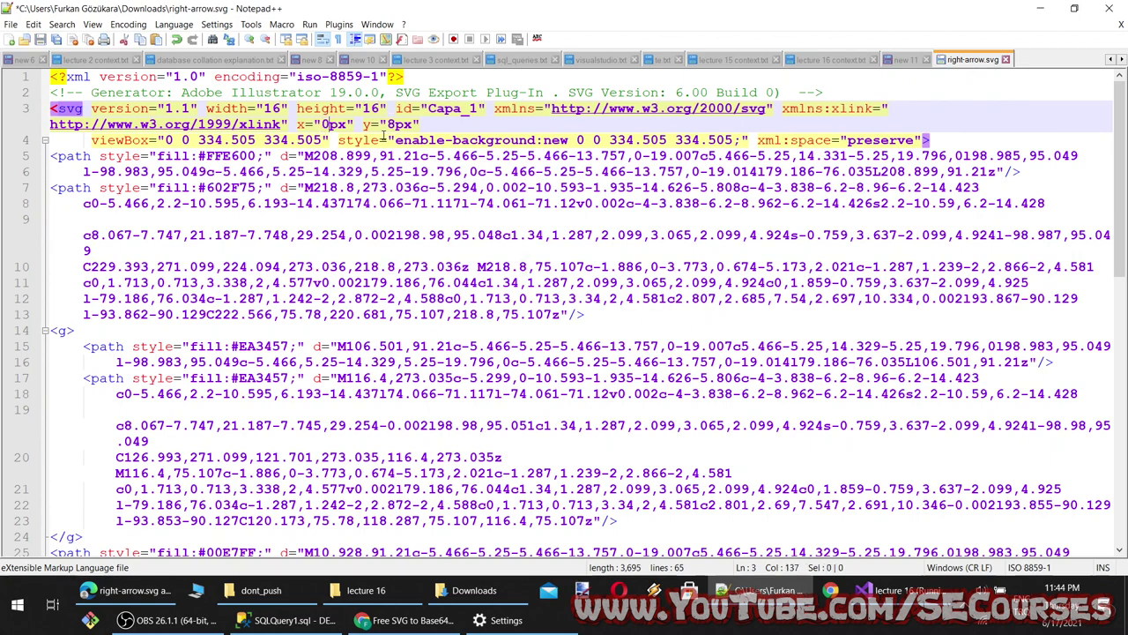
key("ctrl+s")
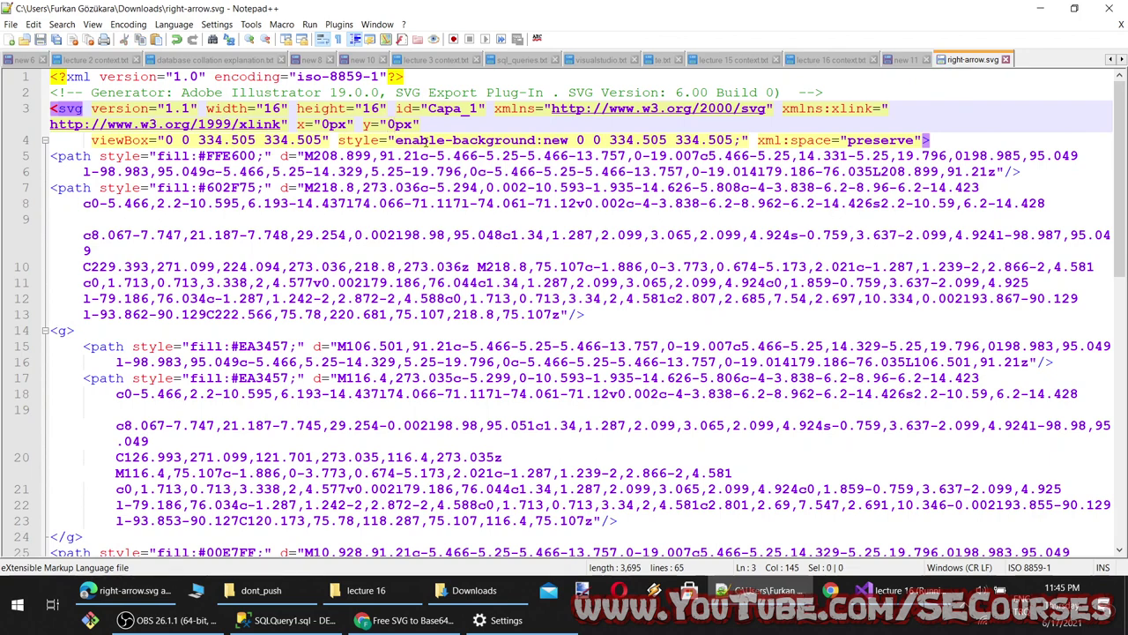
left_click_drag(426, 123, 294, 124)
key("Delete")
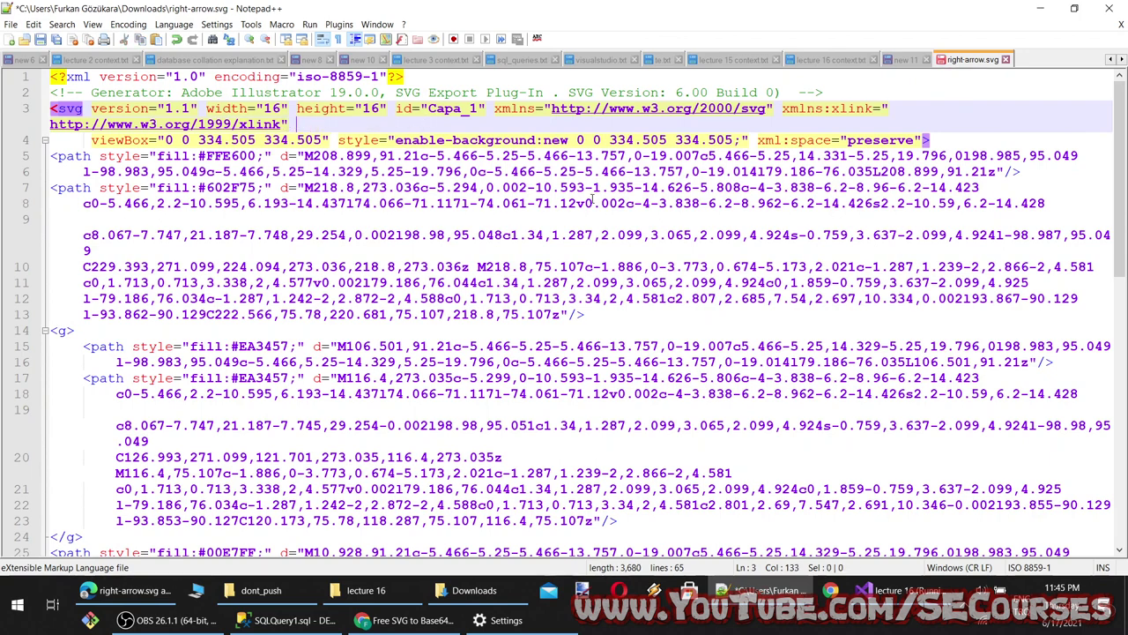
Refresh the SVG preview, then load right-arrow.svg into the reset base64.guru encoder
left_click(112, 588)
key("F5")
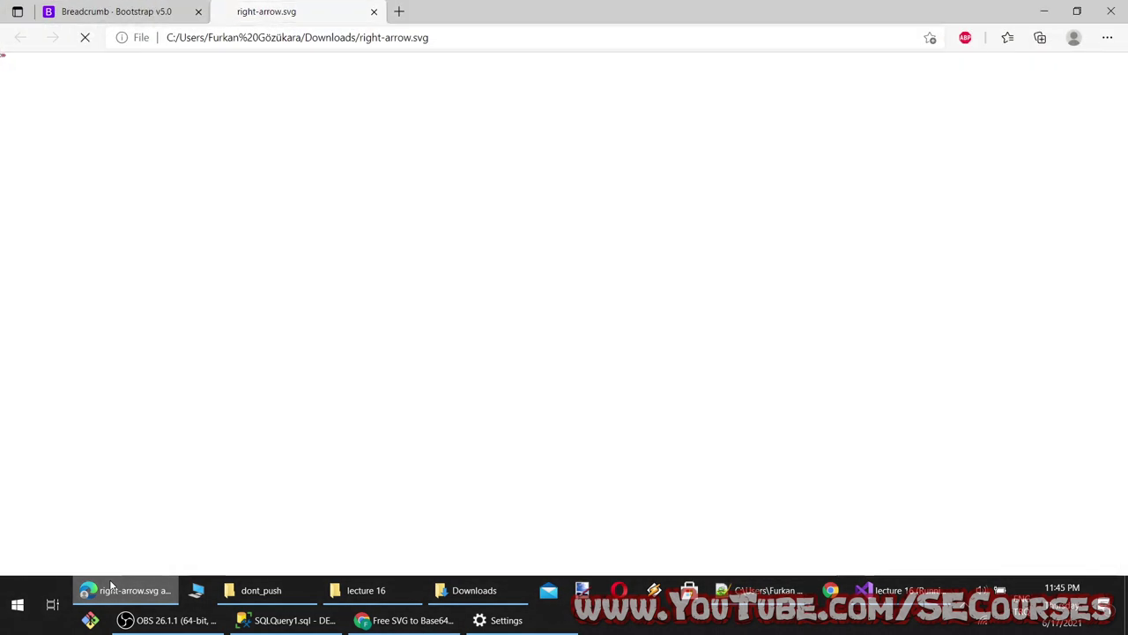
left_click(112, 588)
left_click(405, 620)
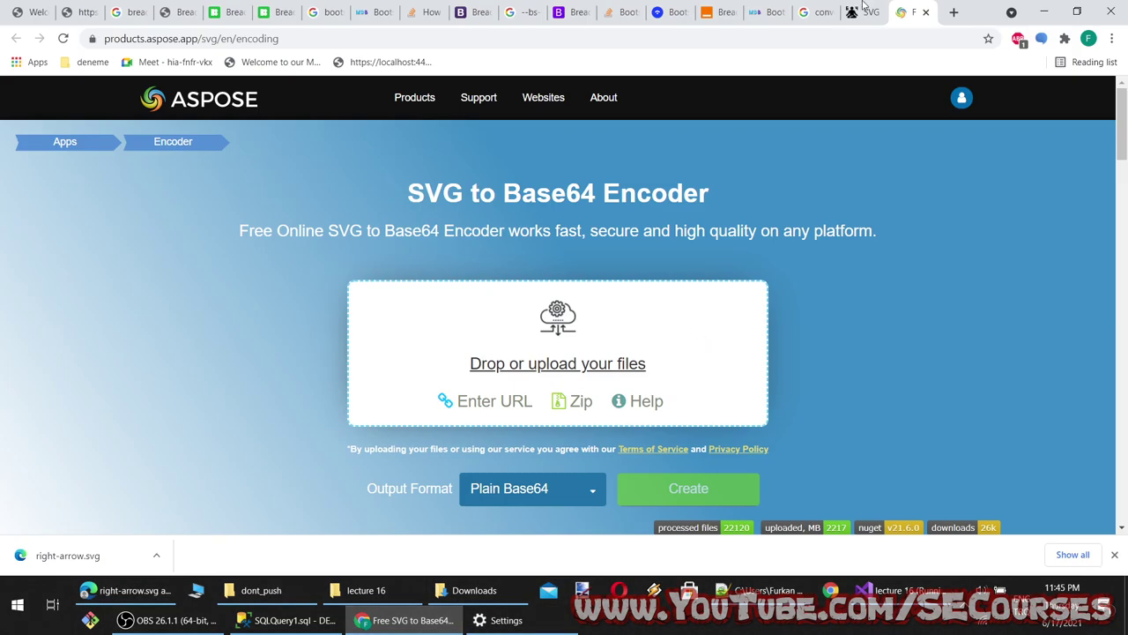
left_click(868, 11)
left_click(348, 189)
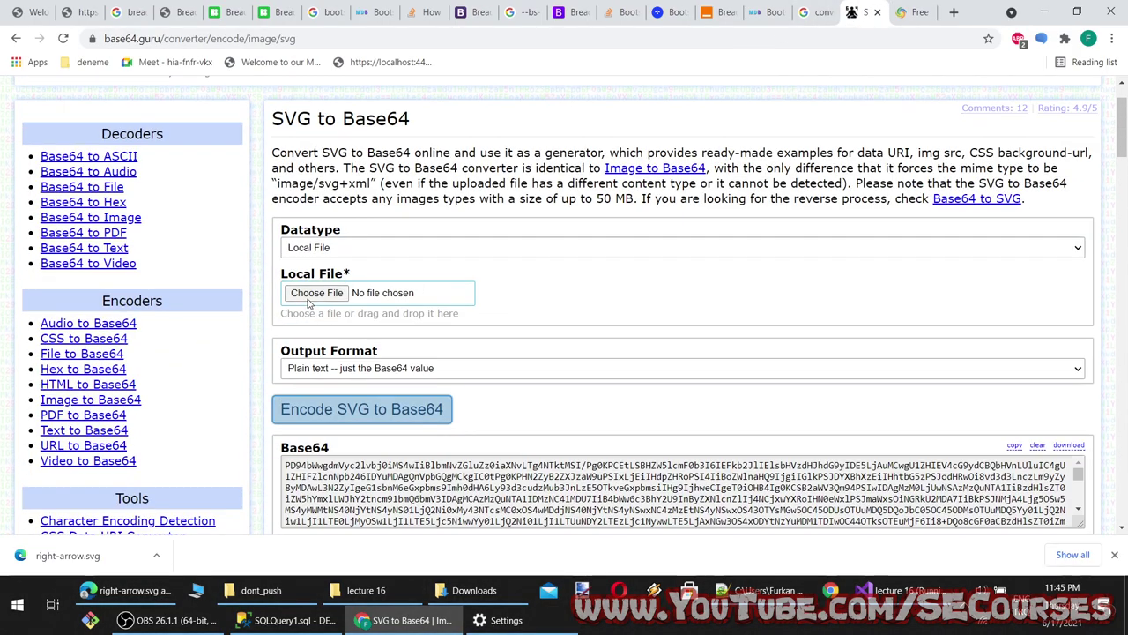
left_click(356, 296)
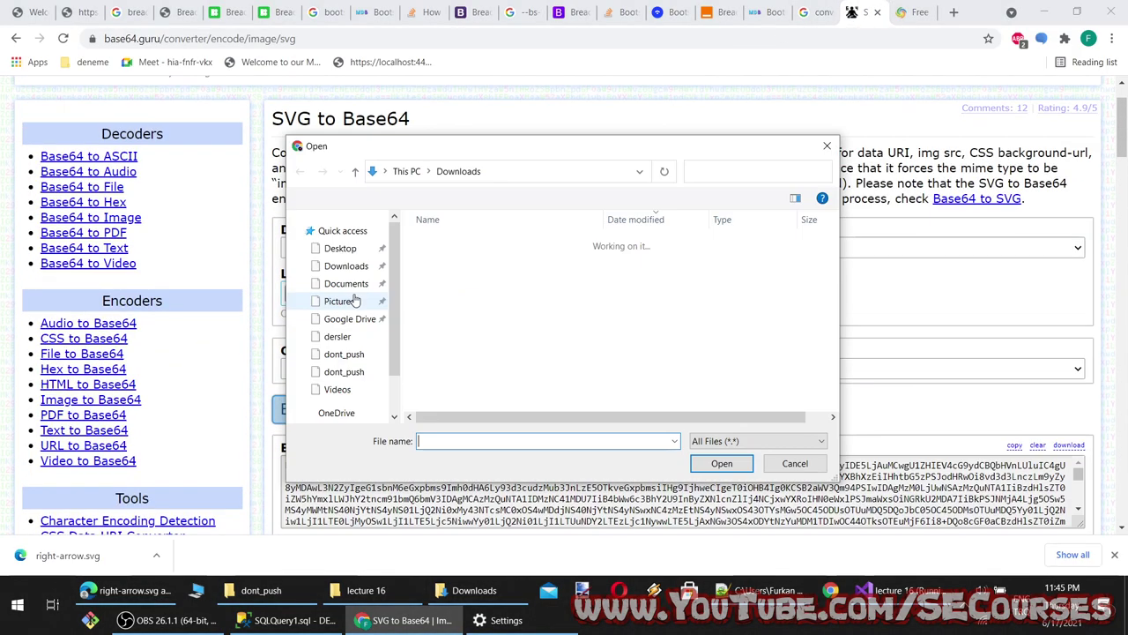
double_click(463, 257)
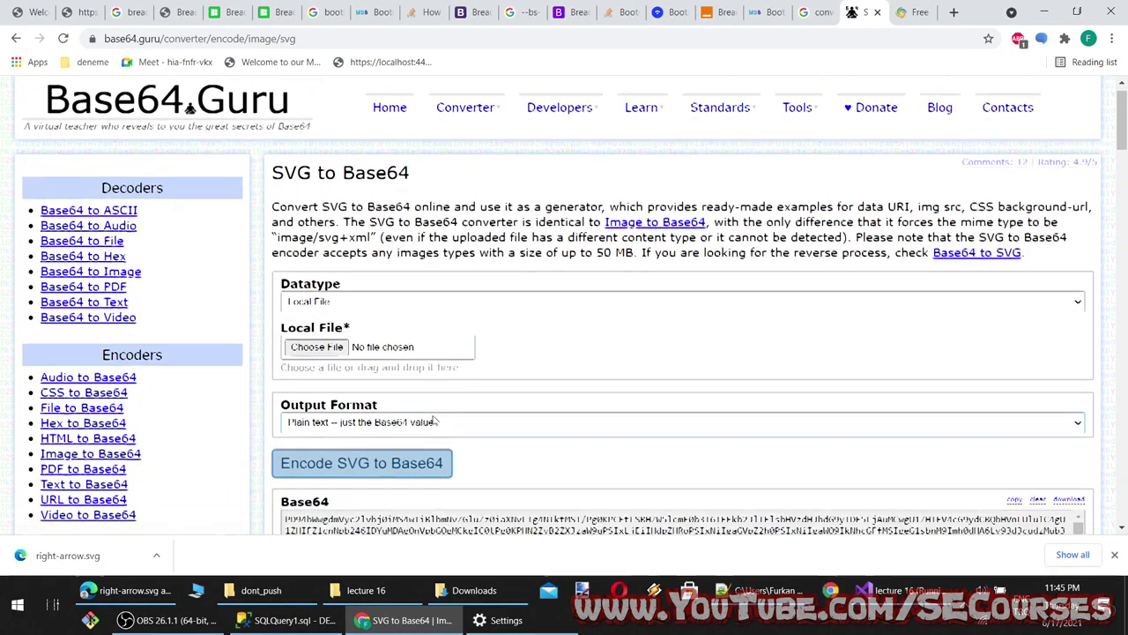
Paste the new Base64 arrow into the breadcrumb divider url and reload localhost to preview it
left_click(436, 324)
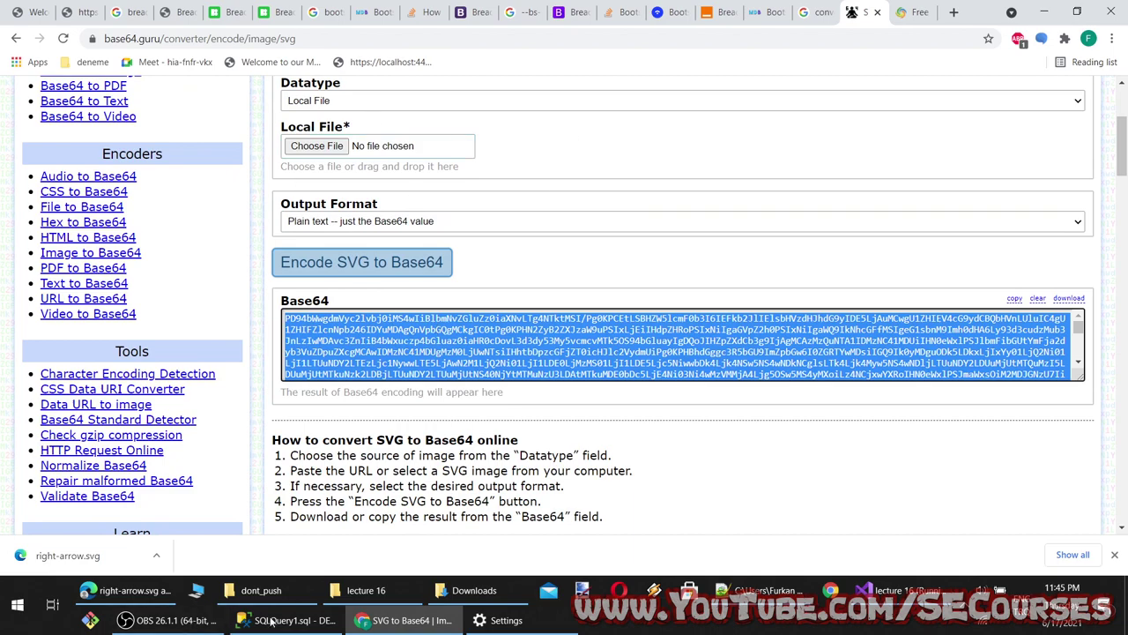
left_click(899, 590)
key("ctrl+v")
key("ctrl+z")
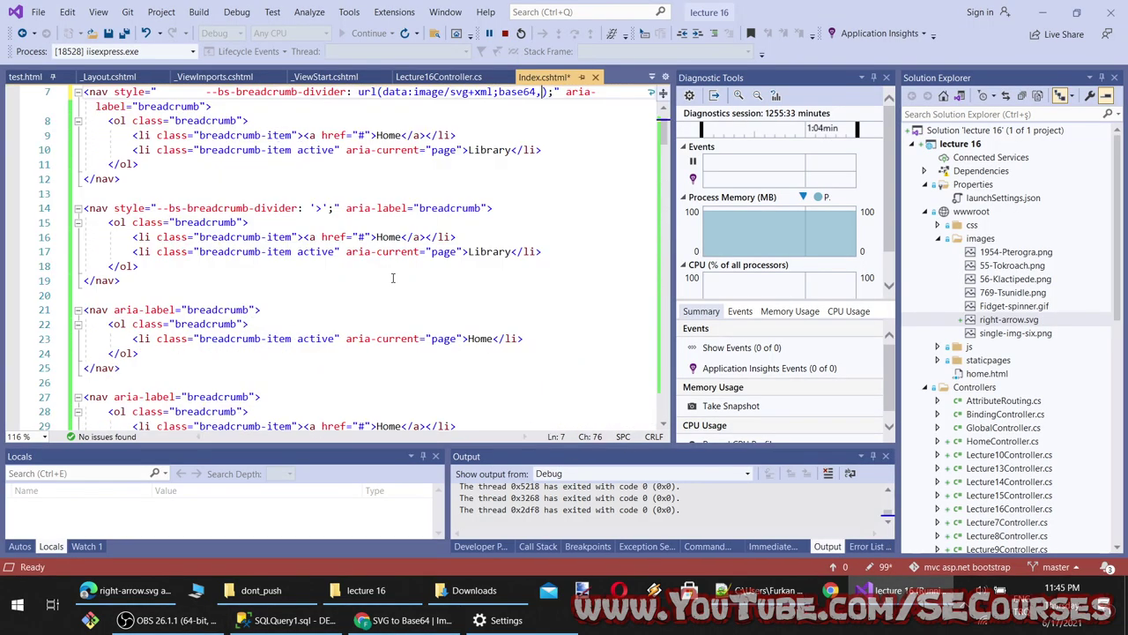
key("ctrl+v")
left_click(405, 620)
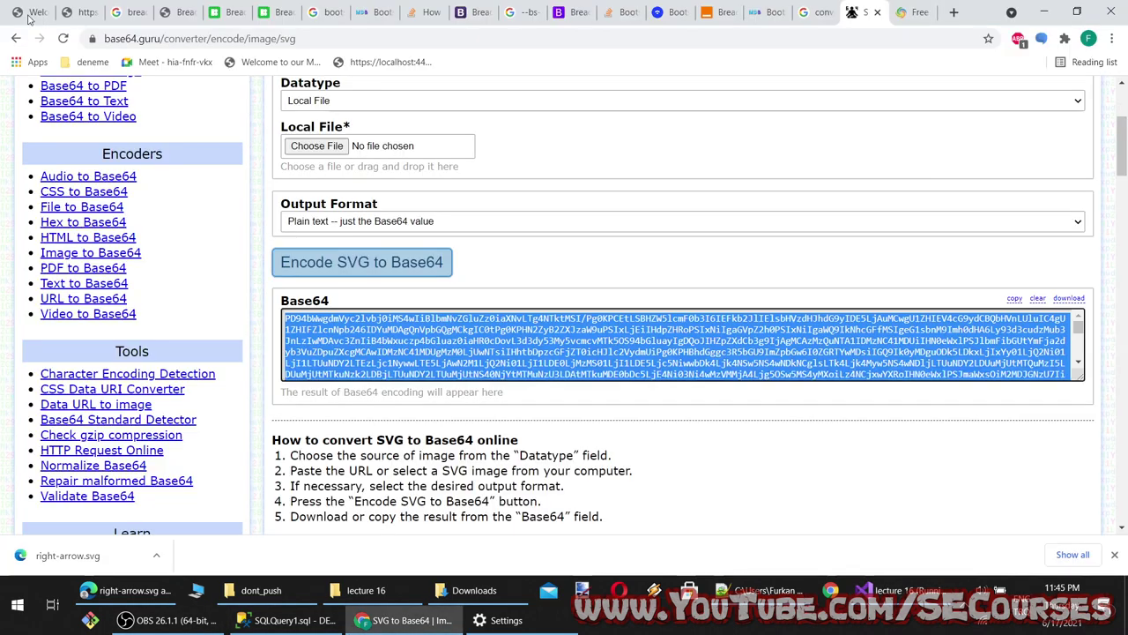
key("ctrl+1")
key("F5")
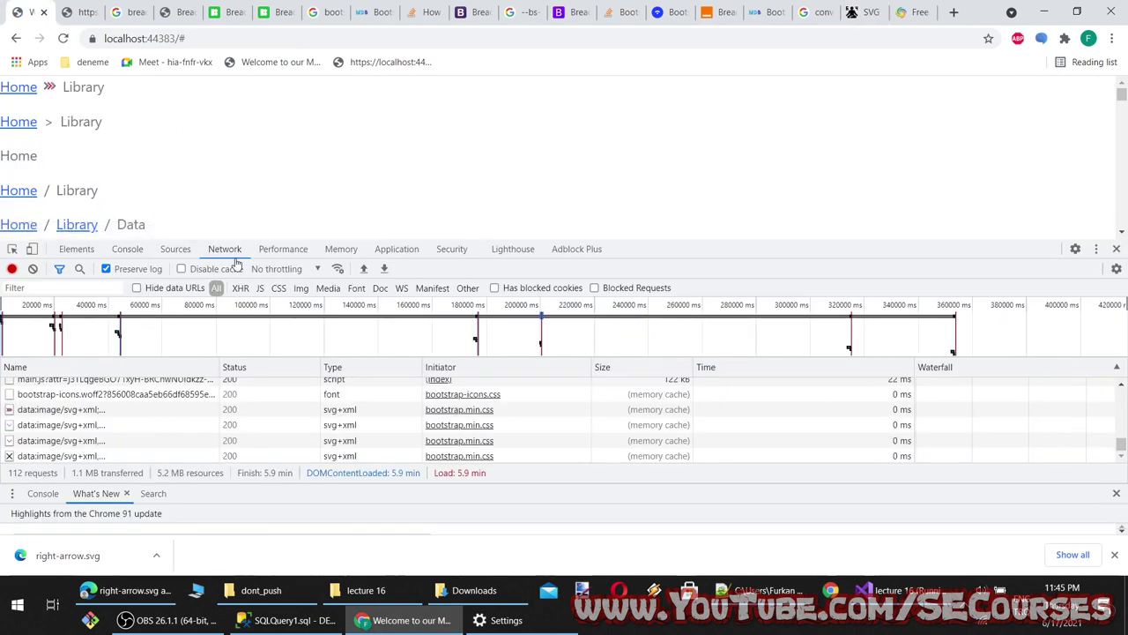
Review the svg icons search, the right-arrow.svg preview and the Bootstrap Breadcrumb docs heading
left_click(81, 12)
left_click(132, 11)
left_click(123, 596)
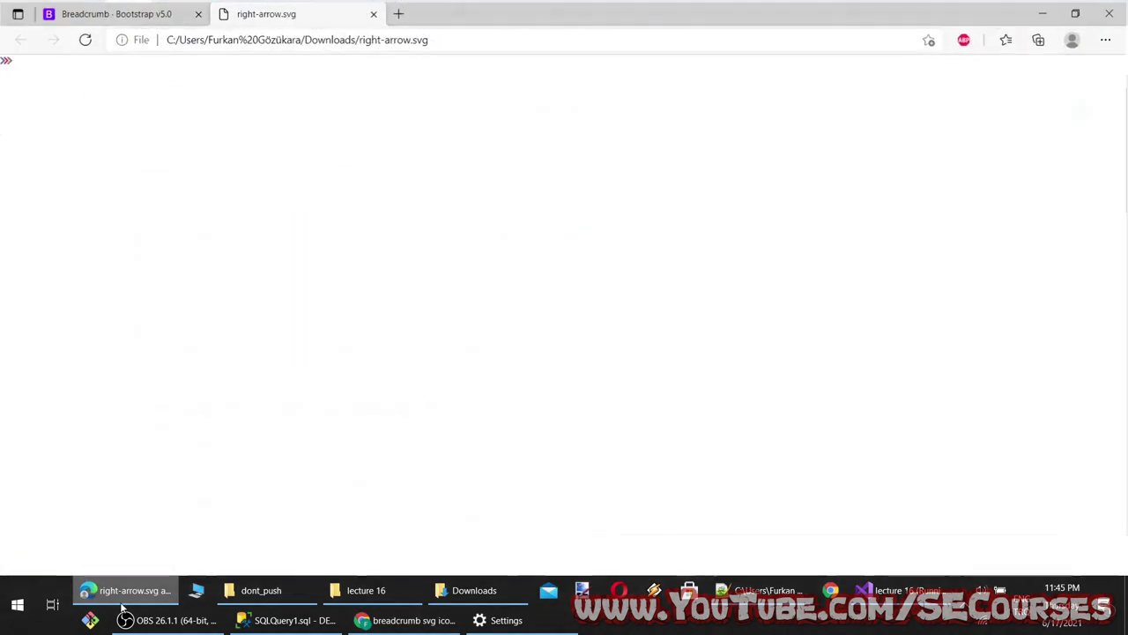
left_click(110, 14)
scroll(343, 335, "up", 10)
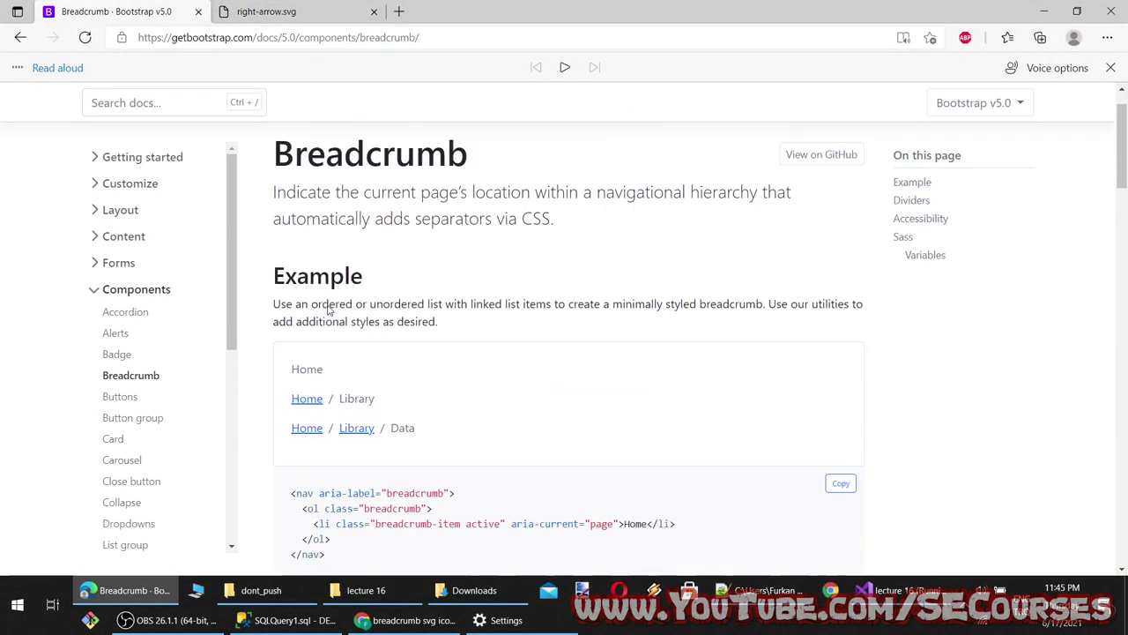
scroll(328, 309, "up", 1)
double_click(328, 212)
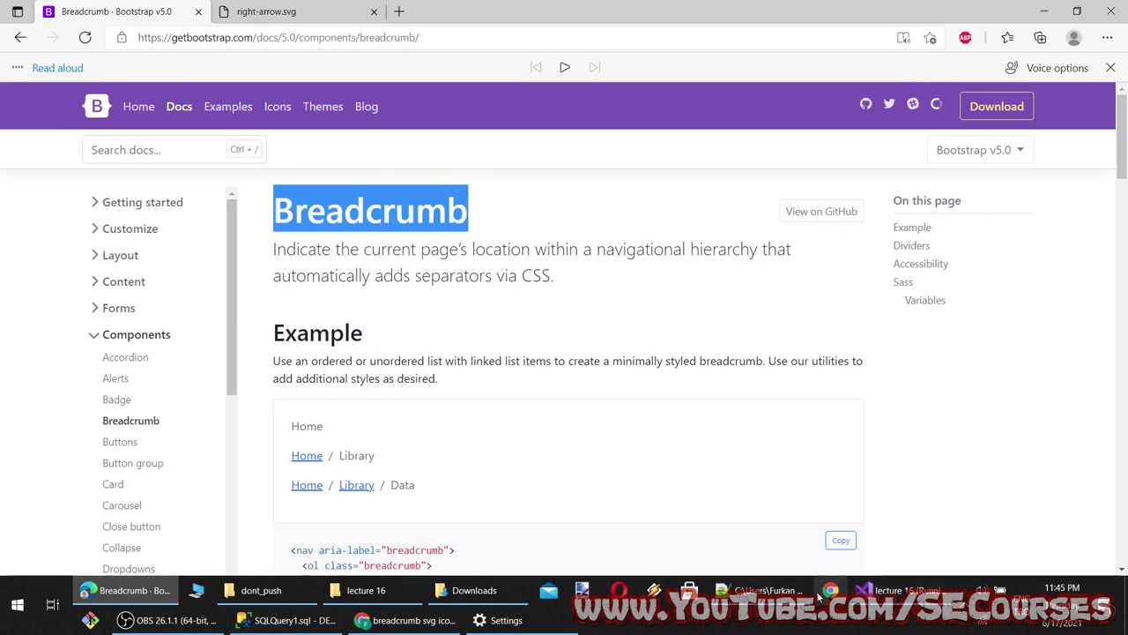
Open the lecture 16 context.txt notes in Notepad++
left_click(798, 593)
left_click(906, 60)
left_click(837, 59)
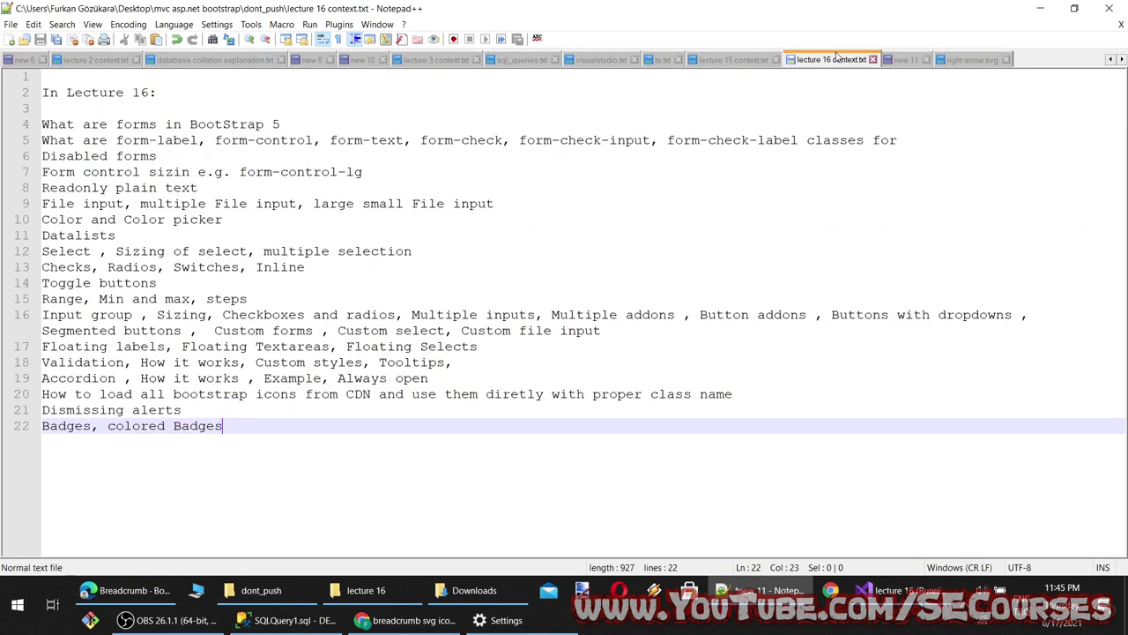
Add line 23 on Breadcrumbs, changing the separator, and a custom SVG separator with base64 method
key("Return")
type("What ")
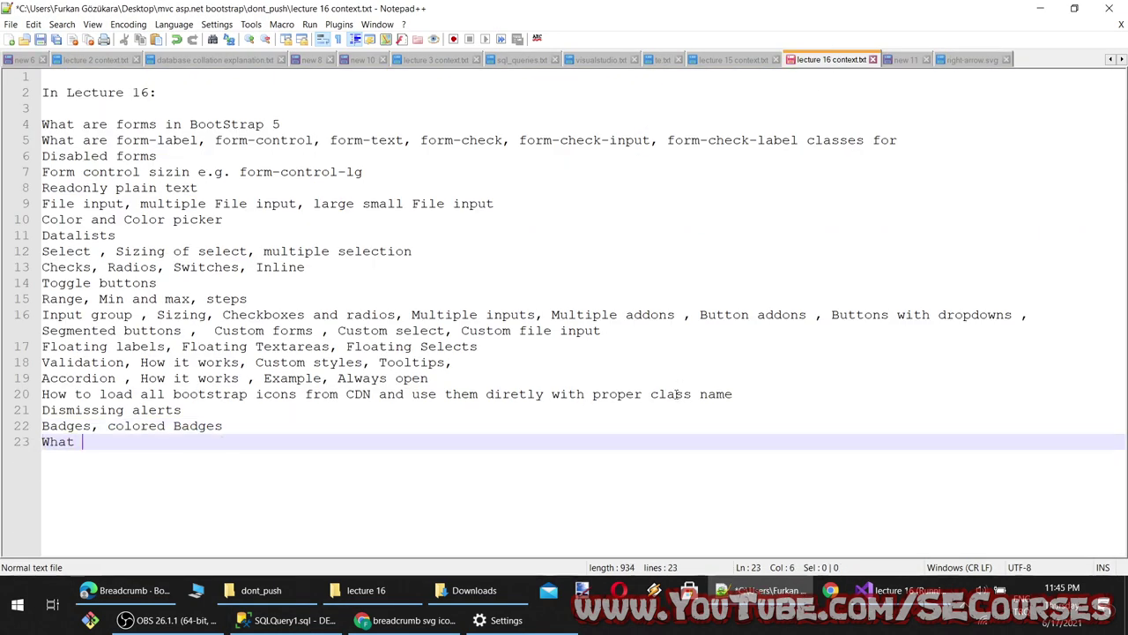
type("are Breadcrumbs, how")
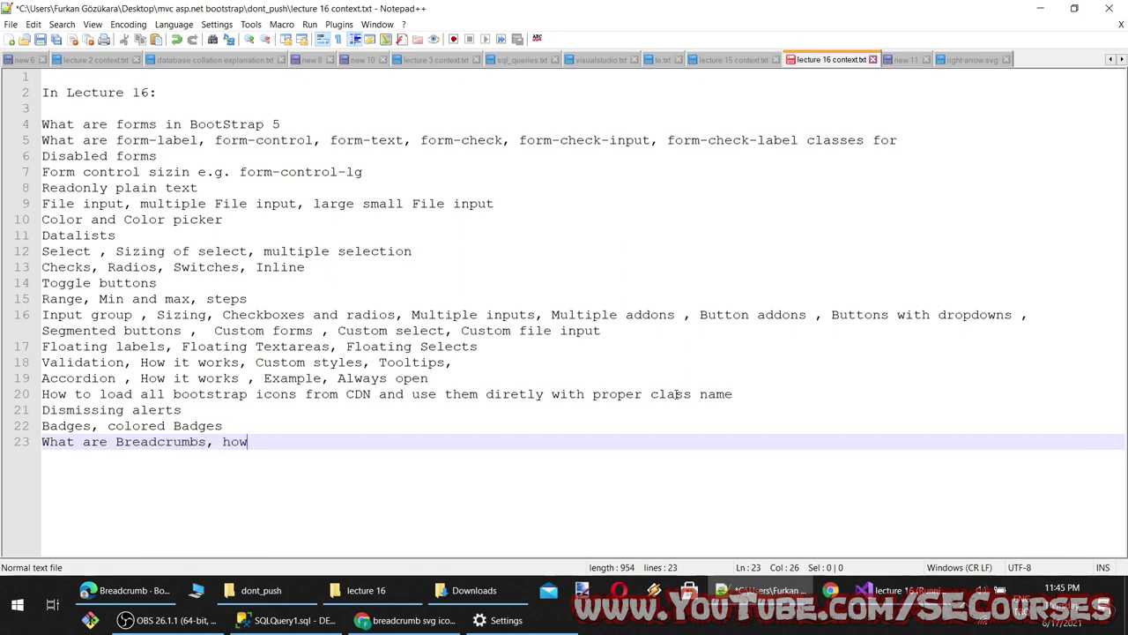
type(" to change Breadcrumb")
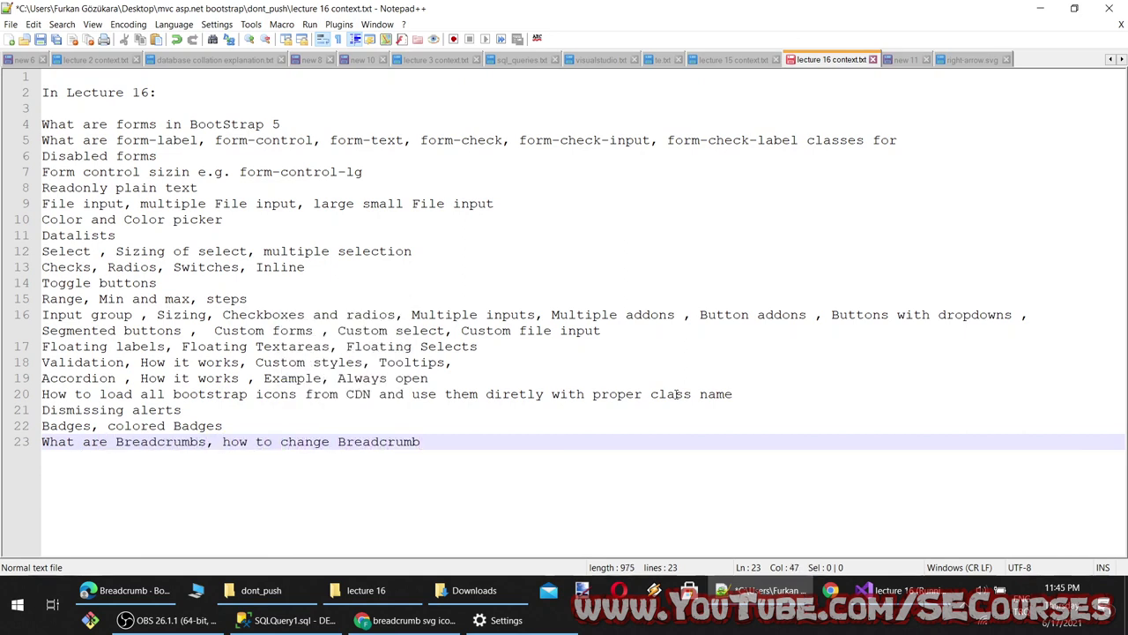
type(" seperator, how")
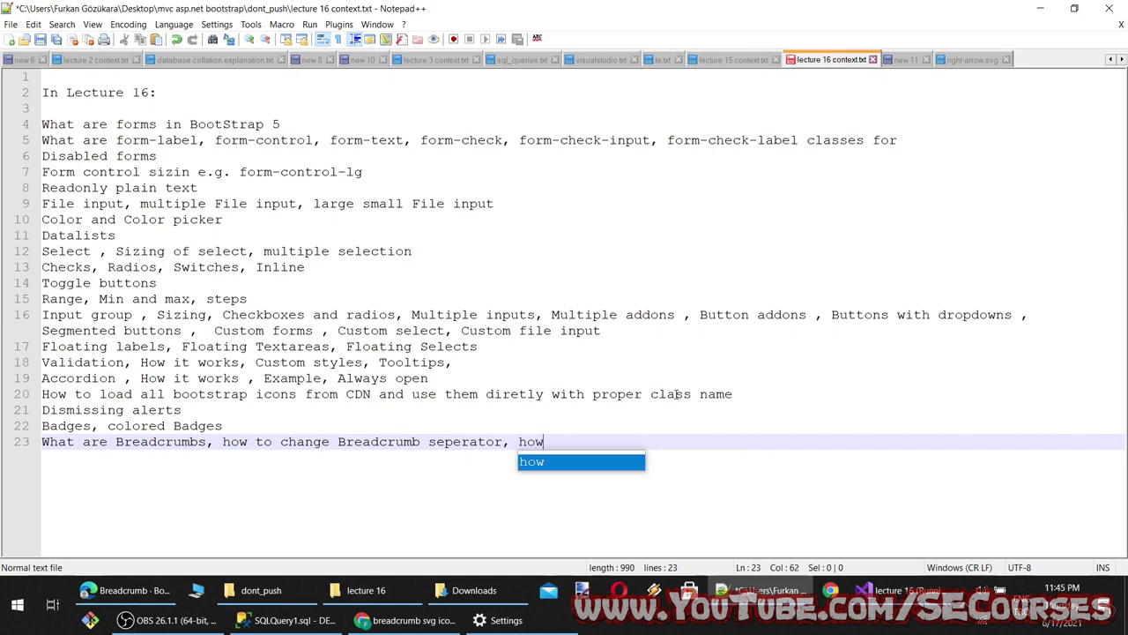
type(" to put a custom ")
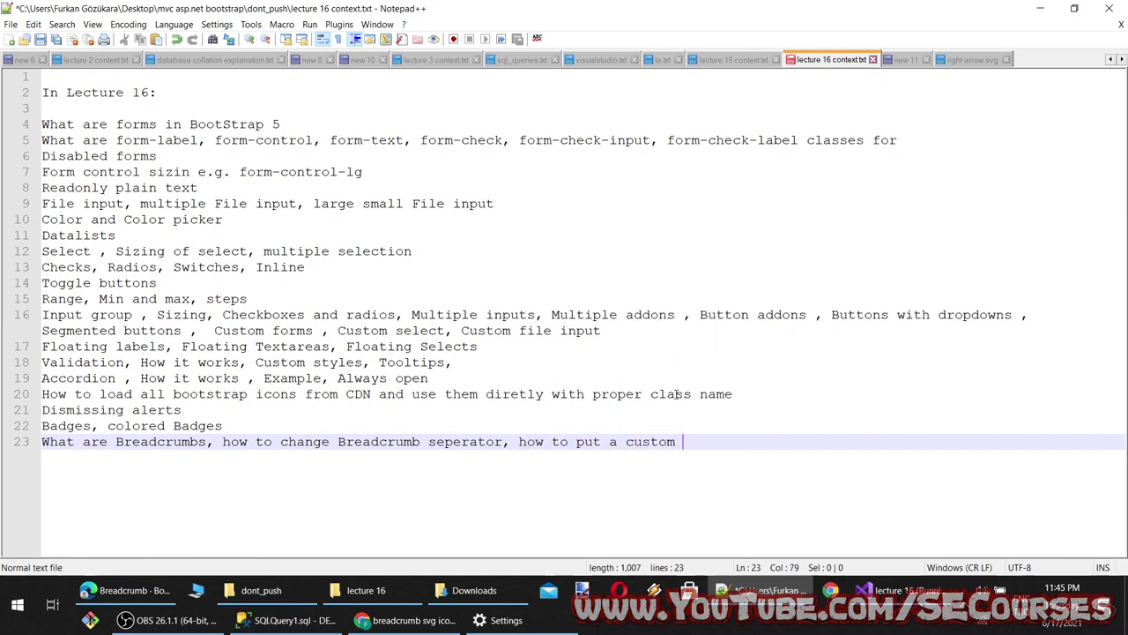
type("svg image")
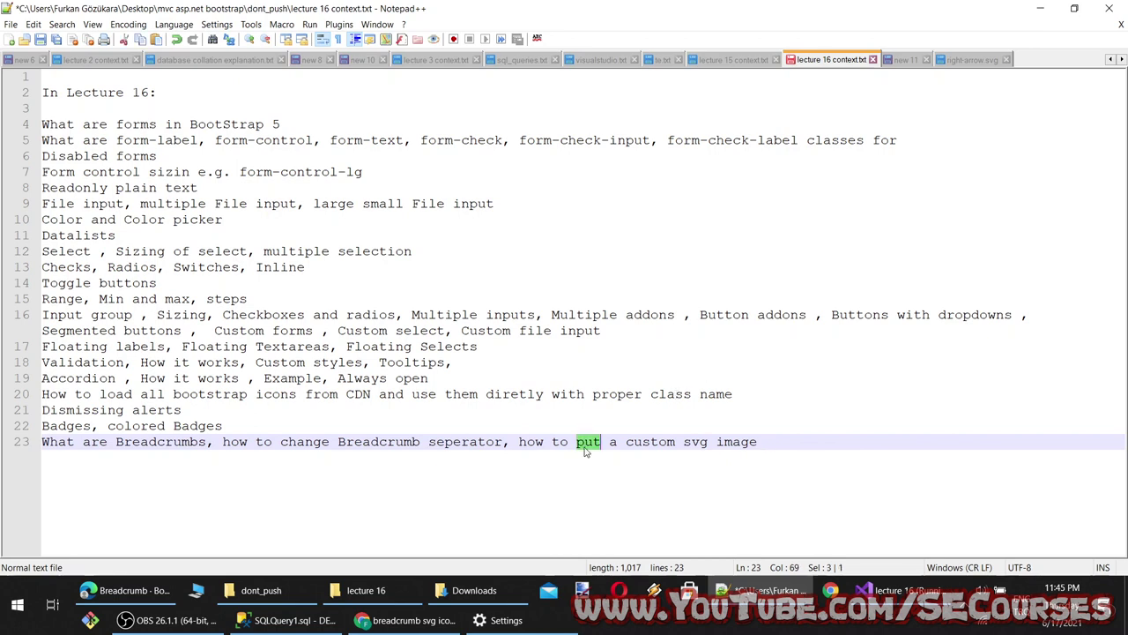
type("use")
key("End")
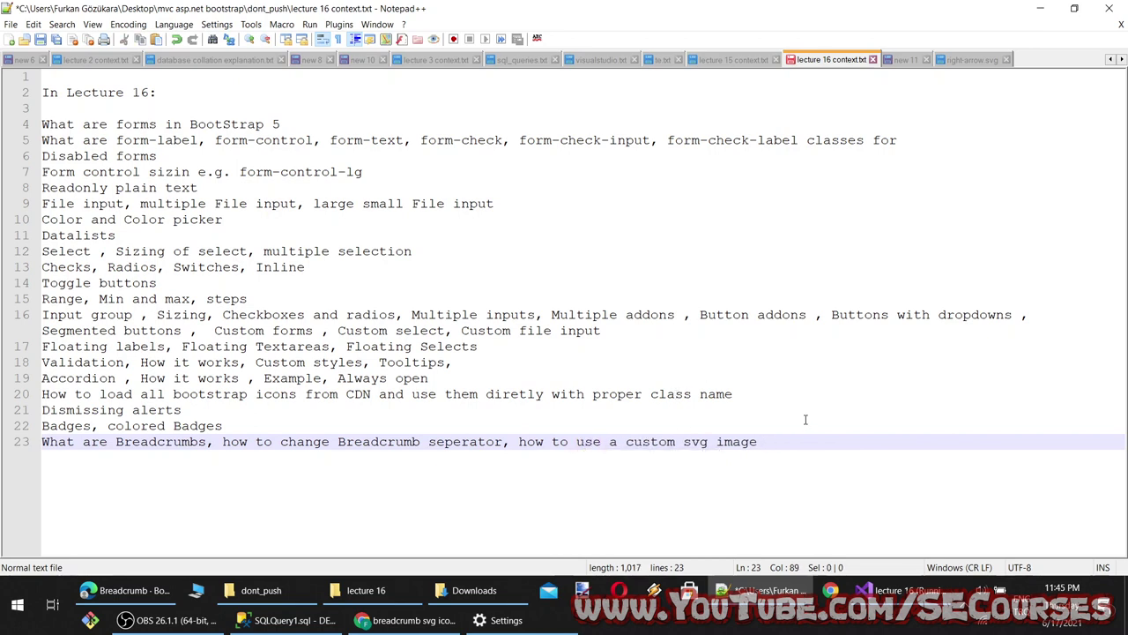
type("as b")
key("BackSpace")
type("a ")
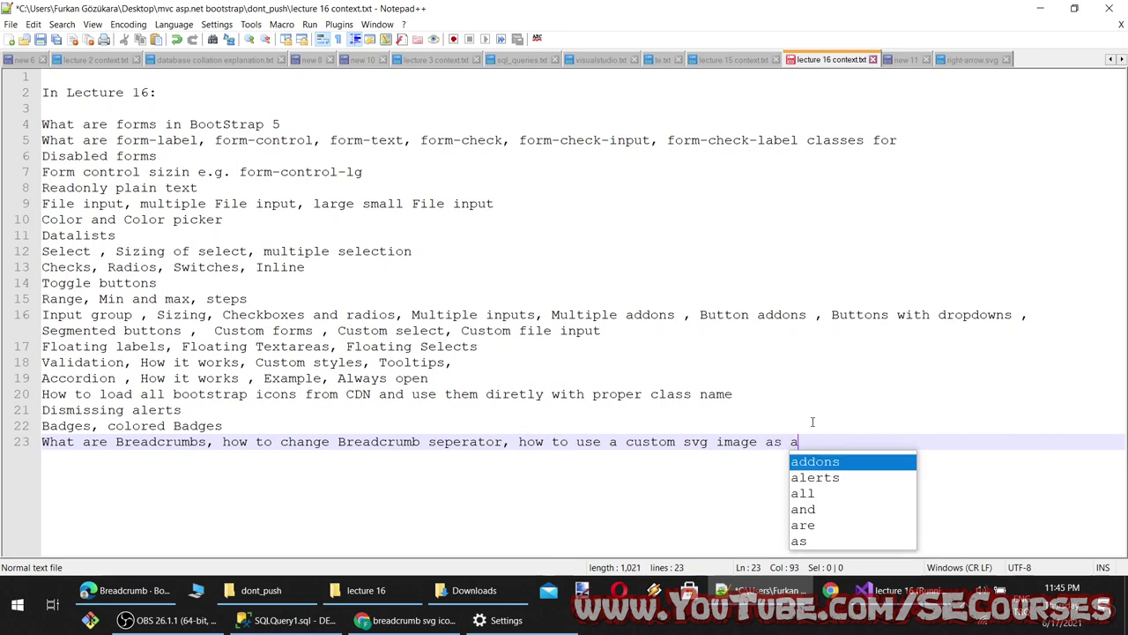
type(" seera")
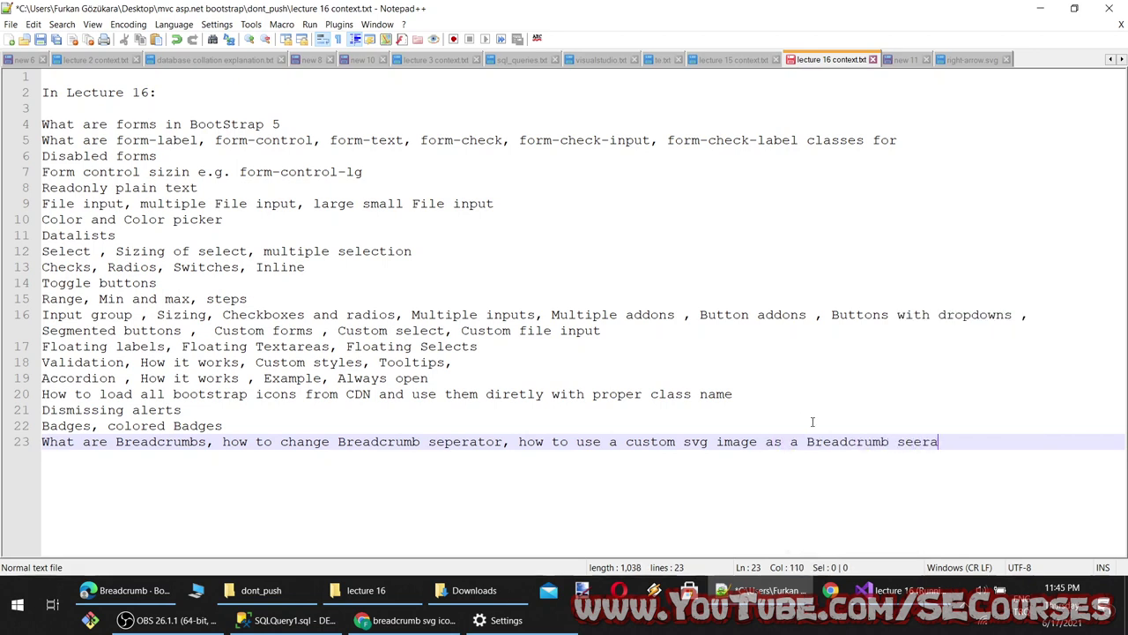
key("BackSpace")
key("BackSpace")
key("BackSpace")
type("perator f")
key("BackSpace")
type("with base64 ")
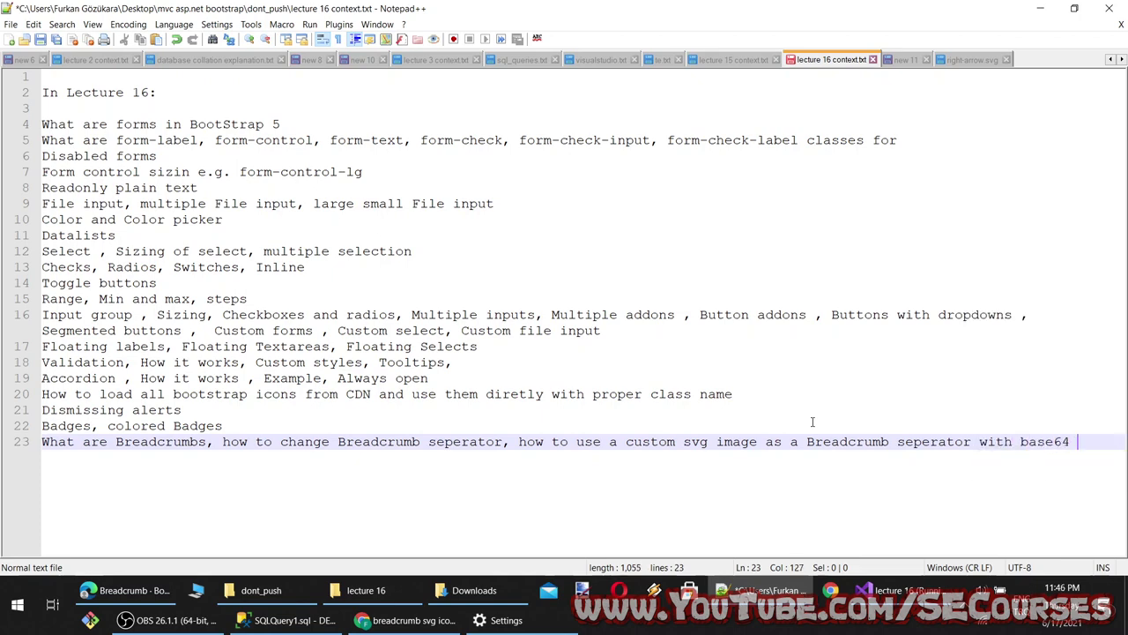
type("method")
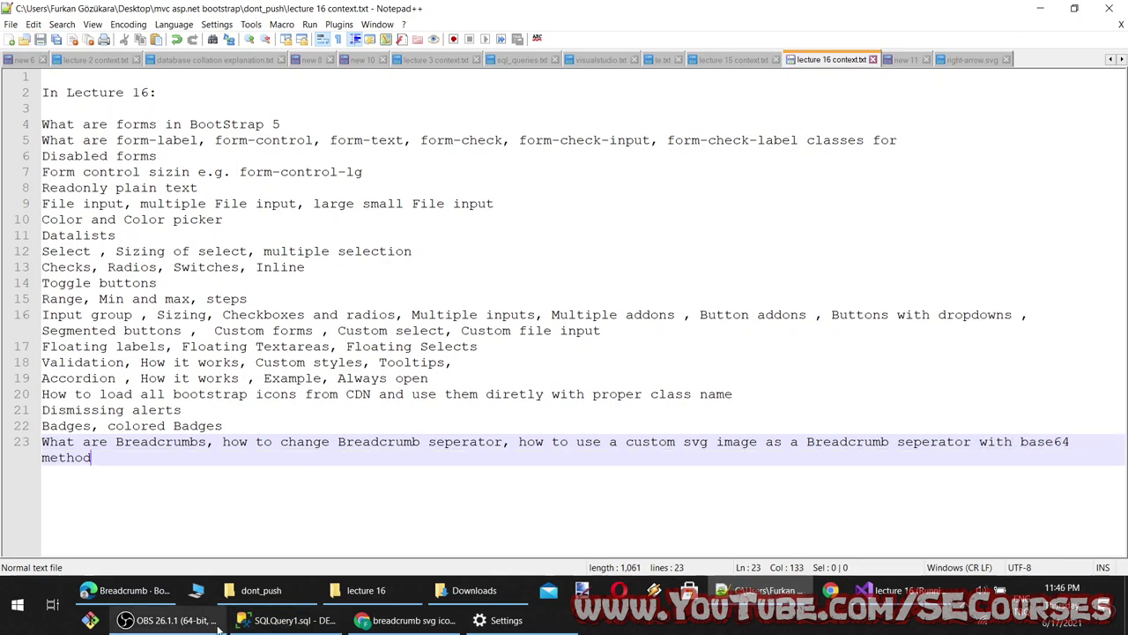
left_click(215, 623)
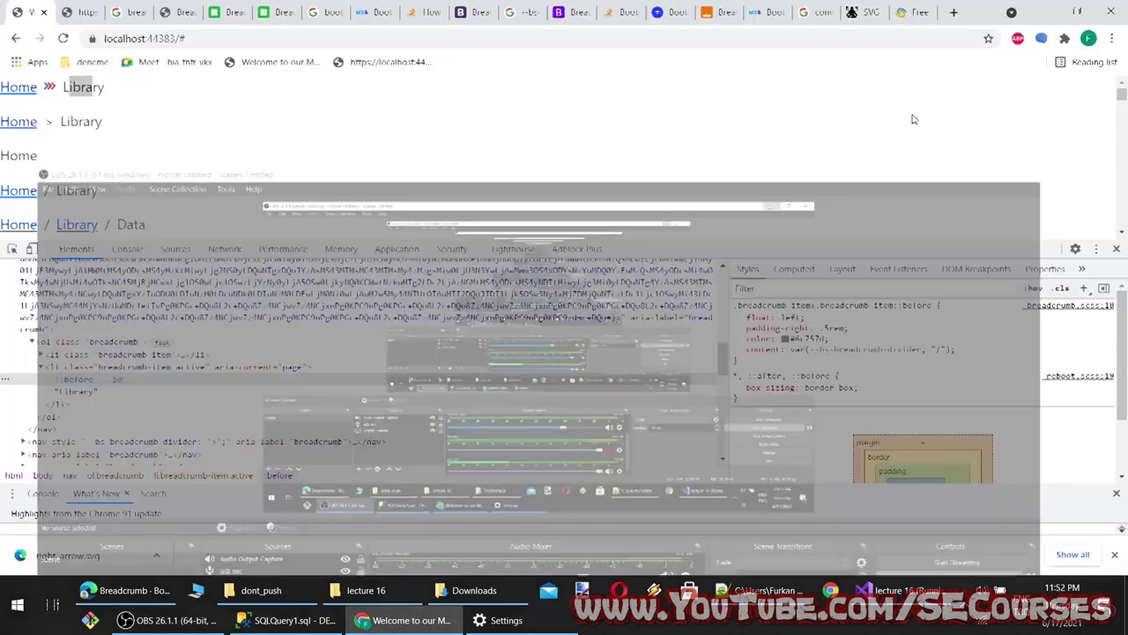
Close developer tools on the local page and open the Bootstrap Buttons docs page
key("alt+Tab")
key("F12")
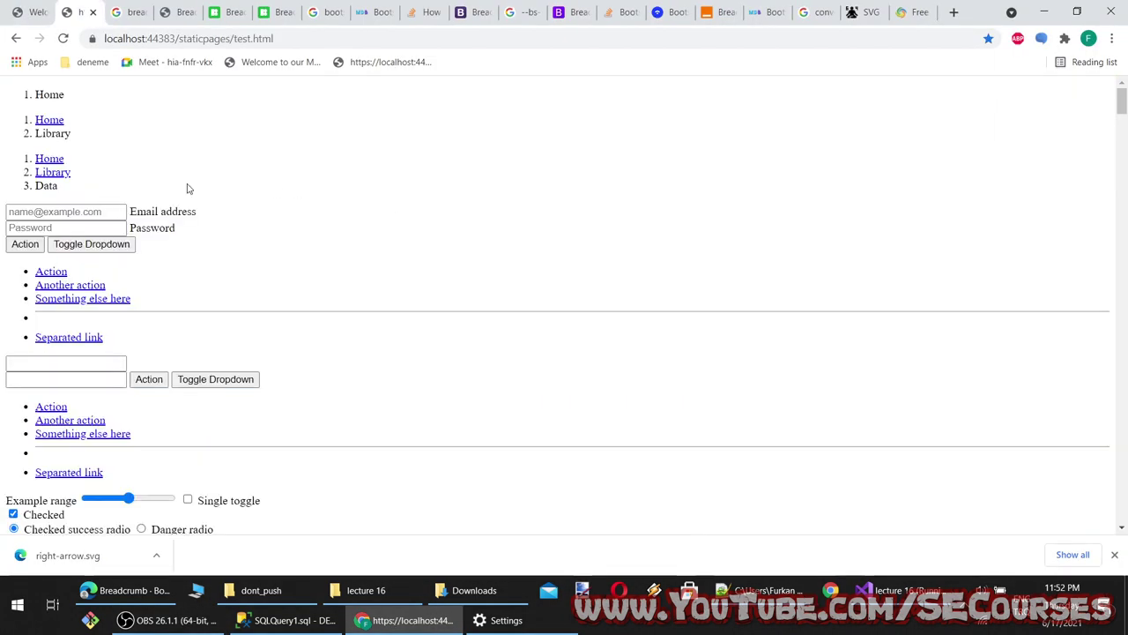
key("alt+Tab")
scroll(410, 387, "down", 3)
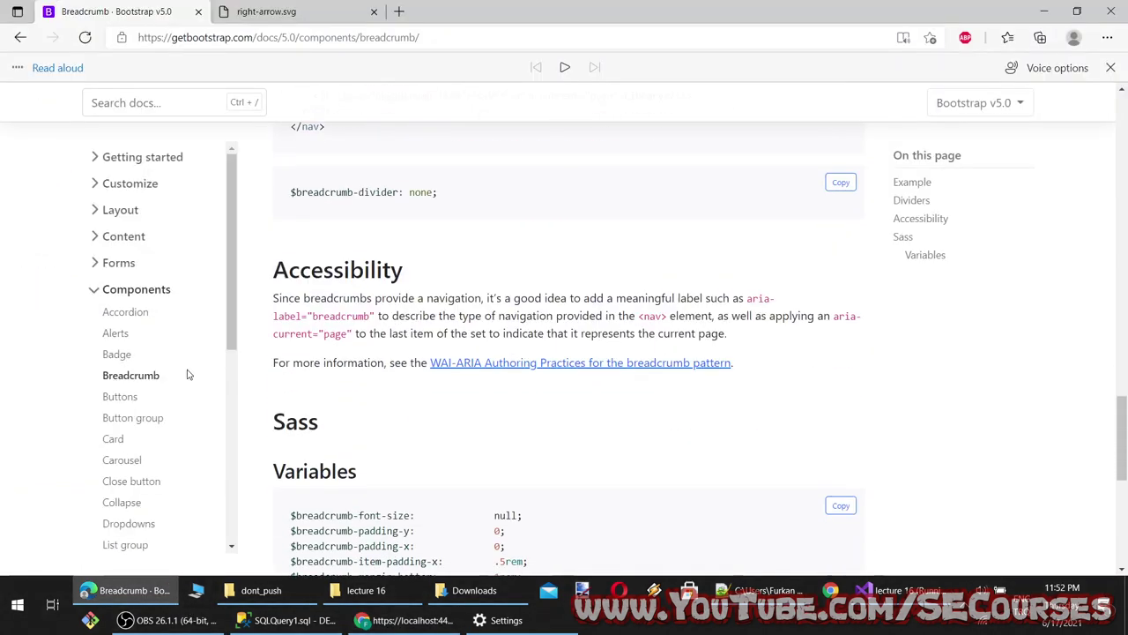
left_click(120, 397)
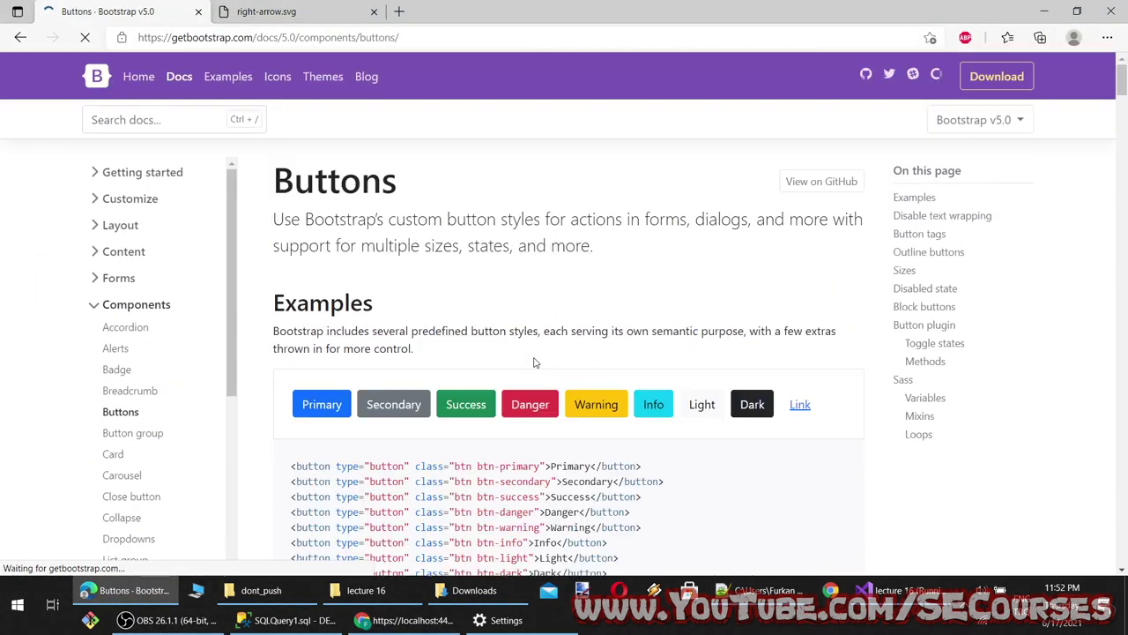
Browse the Buttons page and select the example markup from btn-primary through btn-link
scroll(516, 377, "down", 2)
scroll(527, 439, "down", 10)
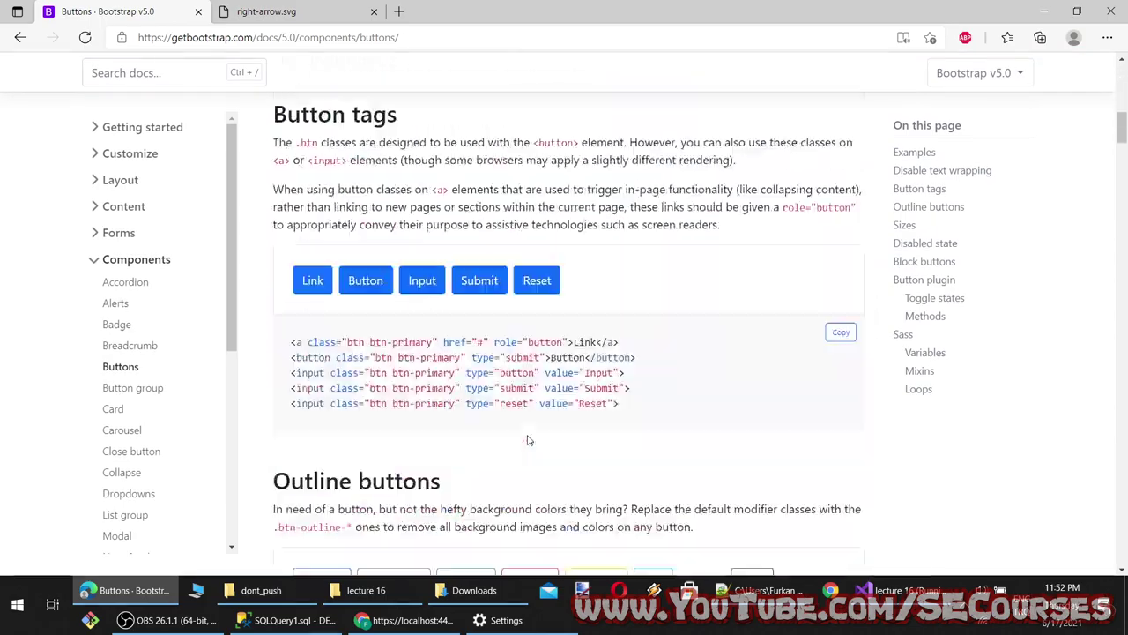
scroll(527, 439, "down", 15)
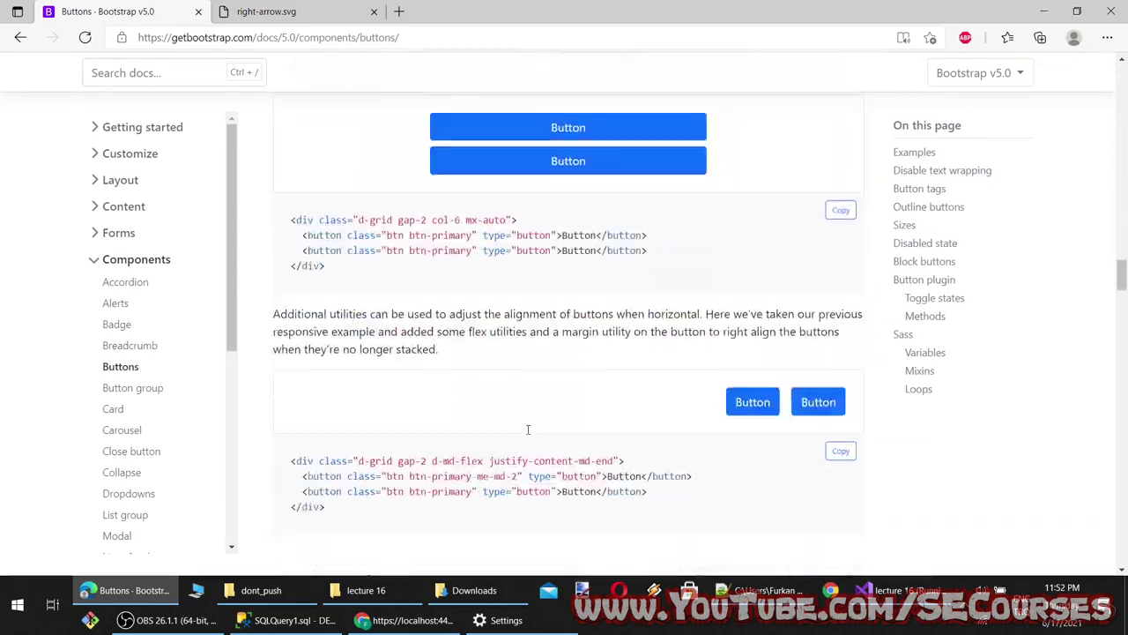
scroll(532, 424, "down", 20)
scroll(579, 450, "up", 18)
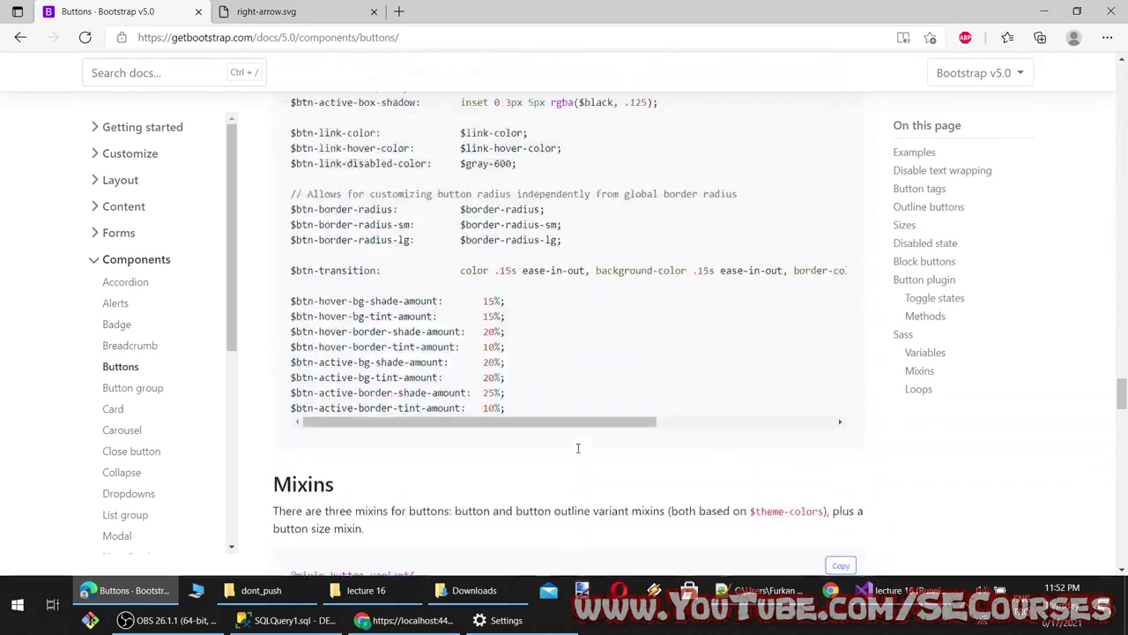
scroll(579, 462, "up", 15)
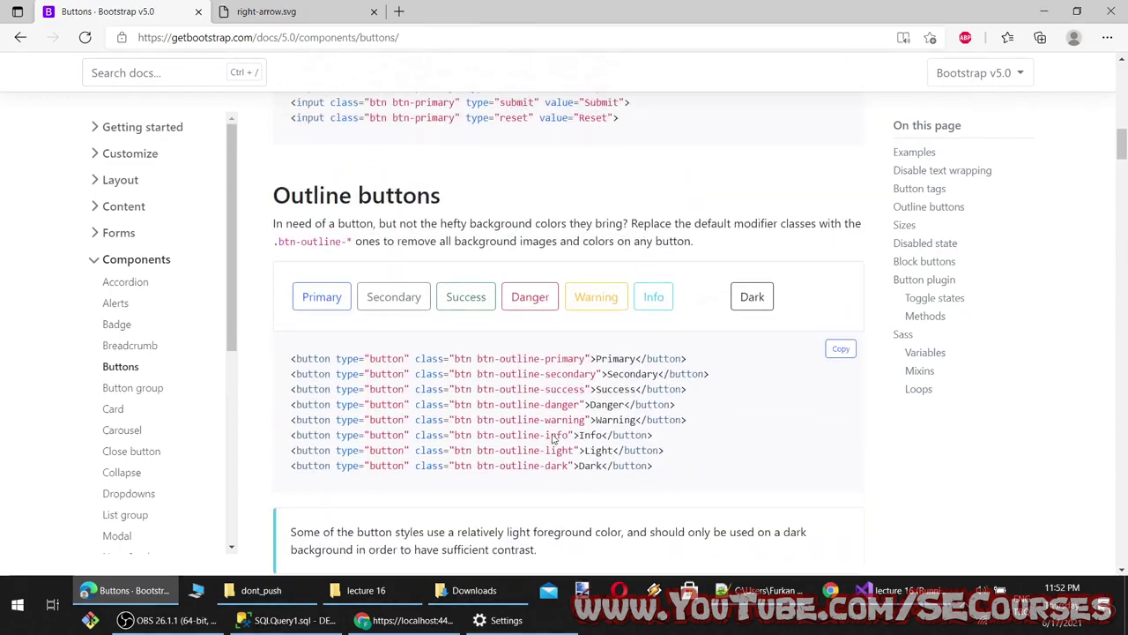
scroll(547, 425, "up", 10)
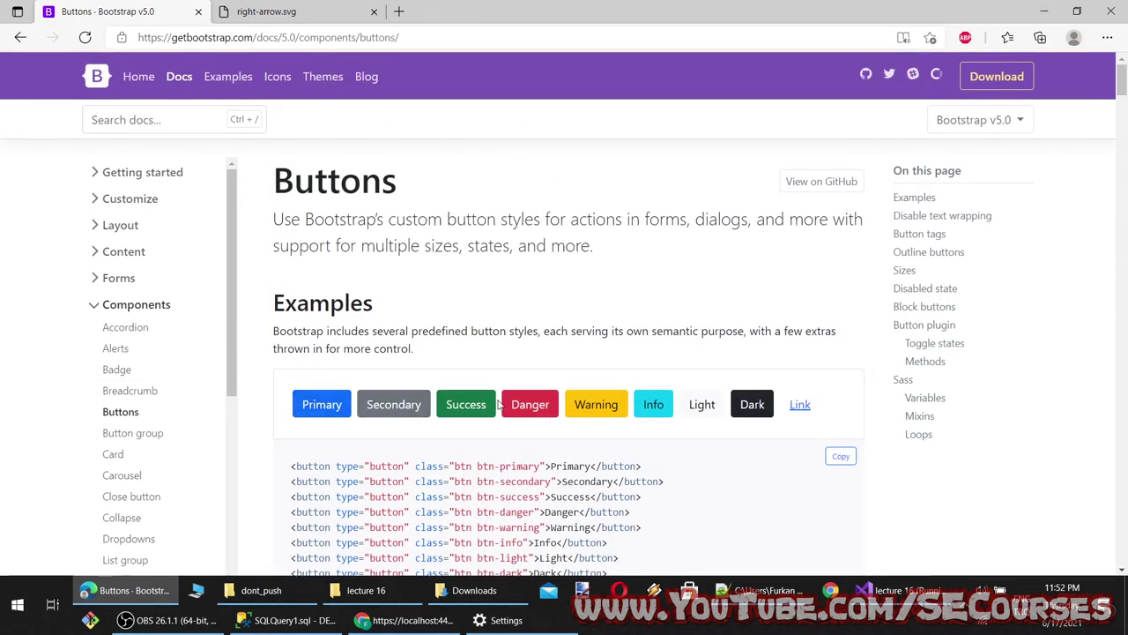
scroll(602, 472, "down", 10)
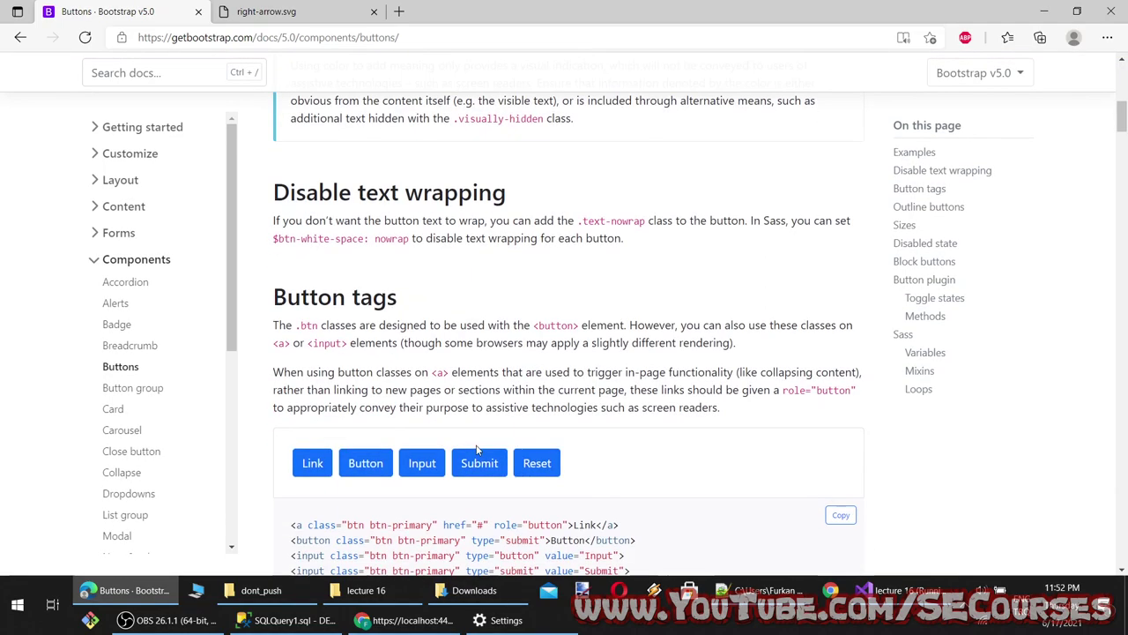
scroll(392, 477, "down", 3)
scroll(444, 491, "up", 5)
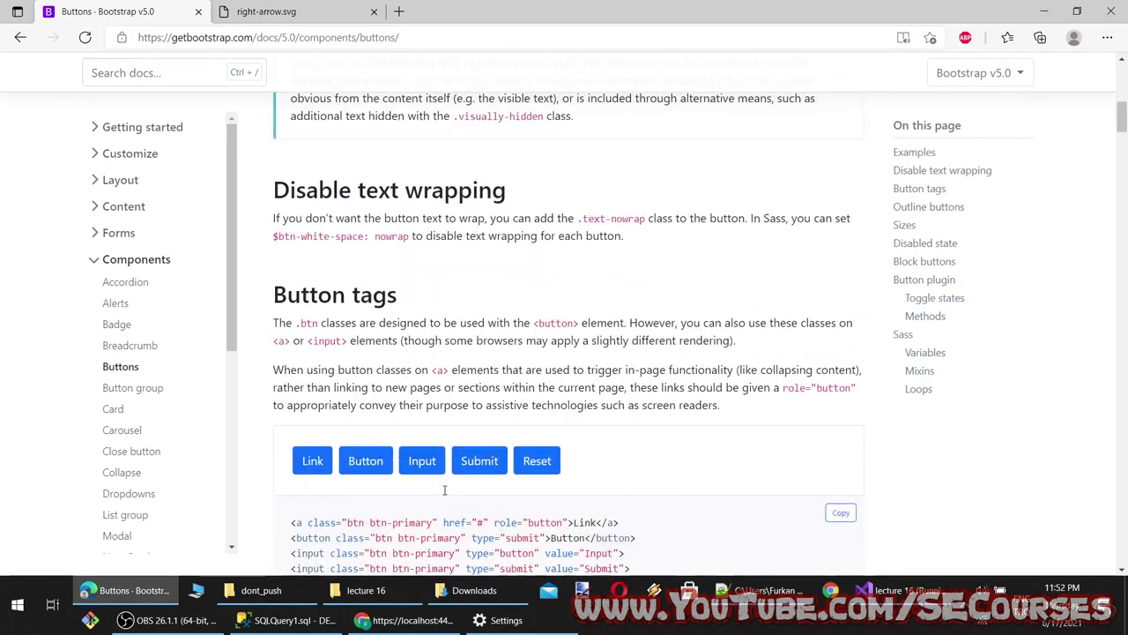
scroll(444, 491, "down", 5)
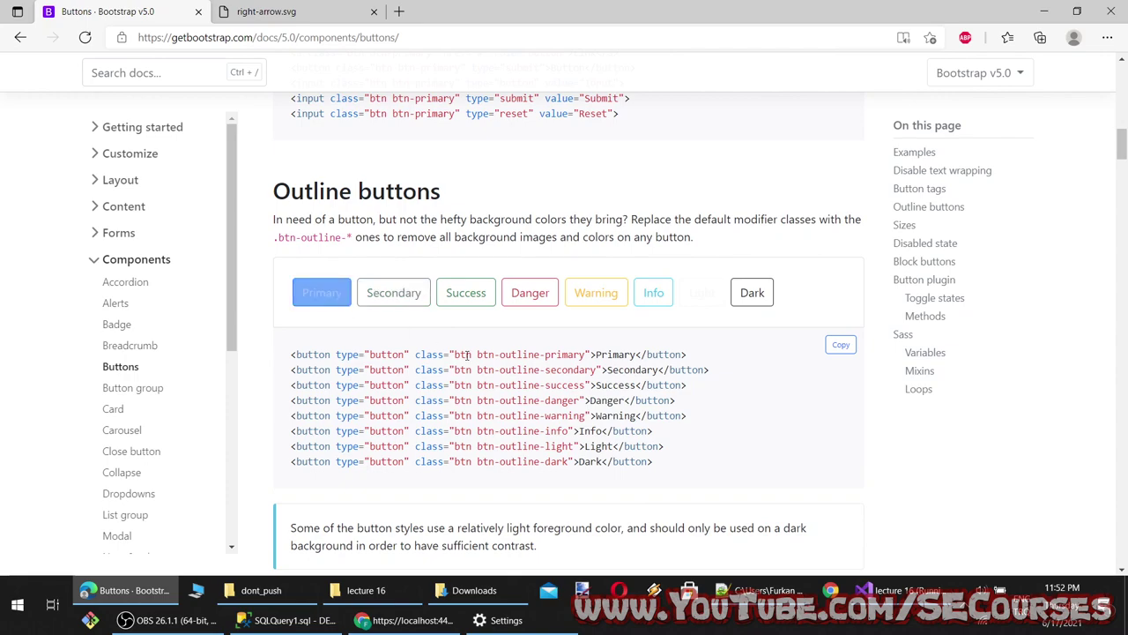
scroll(483, 432, "up", 7)
scroll(483, 432, "up", 2)
scroll(476, 458, "down", 1)
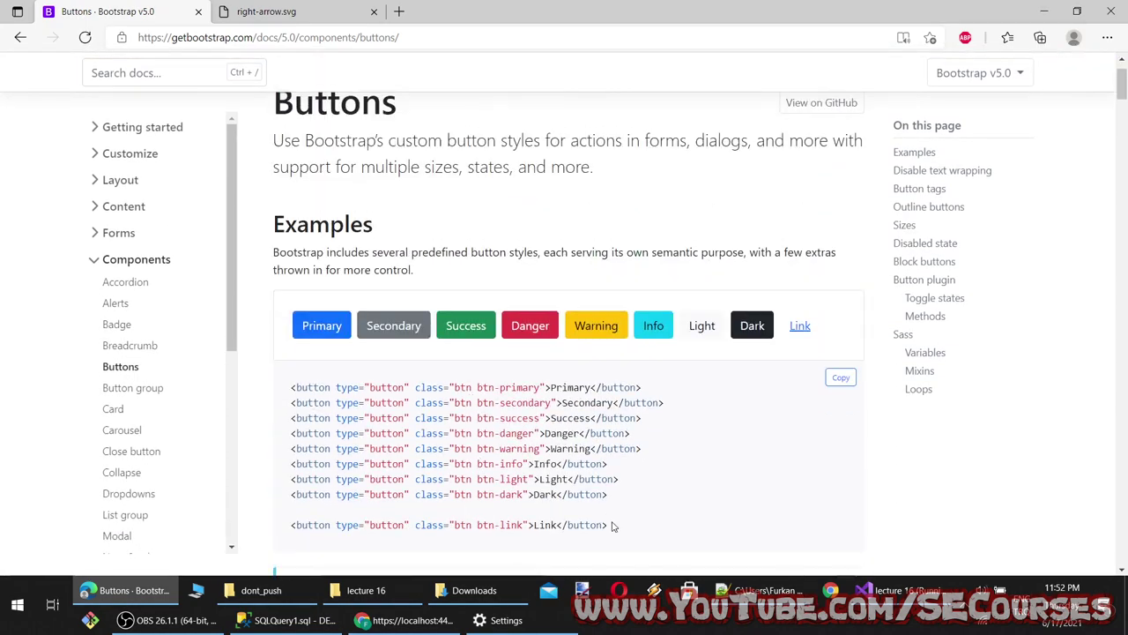
left_click_drag(613, 526, 291, 388)
key("ctrl+c")
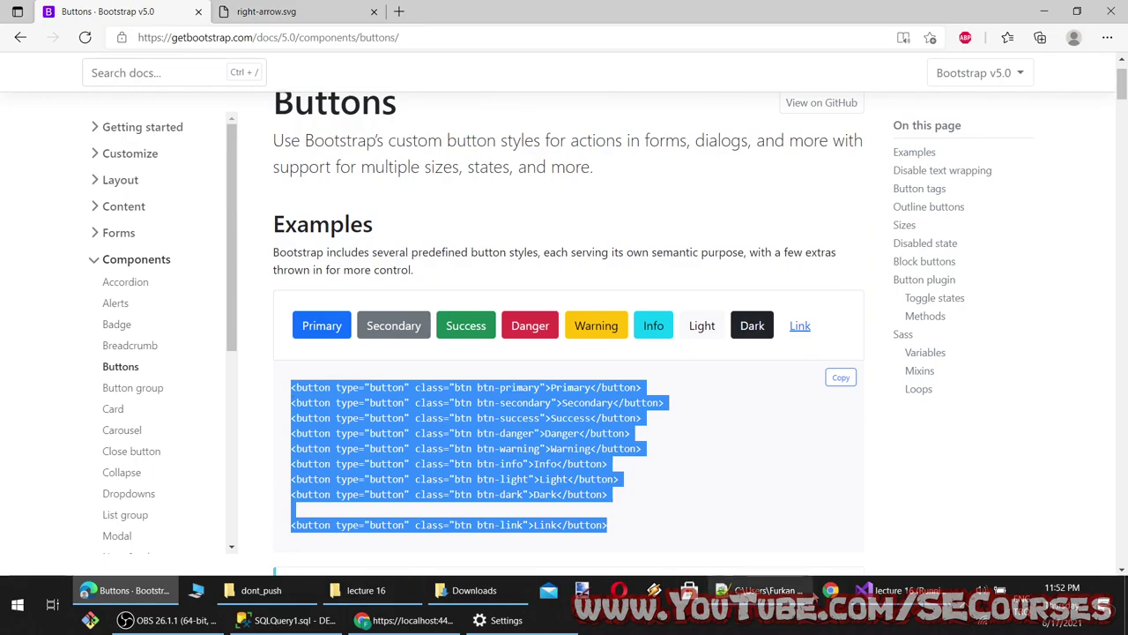
Paste the button markup on line 6 of Index.cshtml, above the breadcrumb nav
left_click(891, 589)
scroll(324, 249, "up", 5)
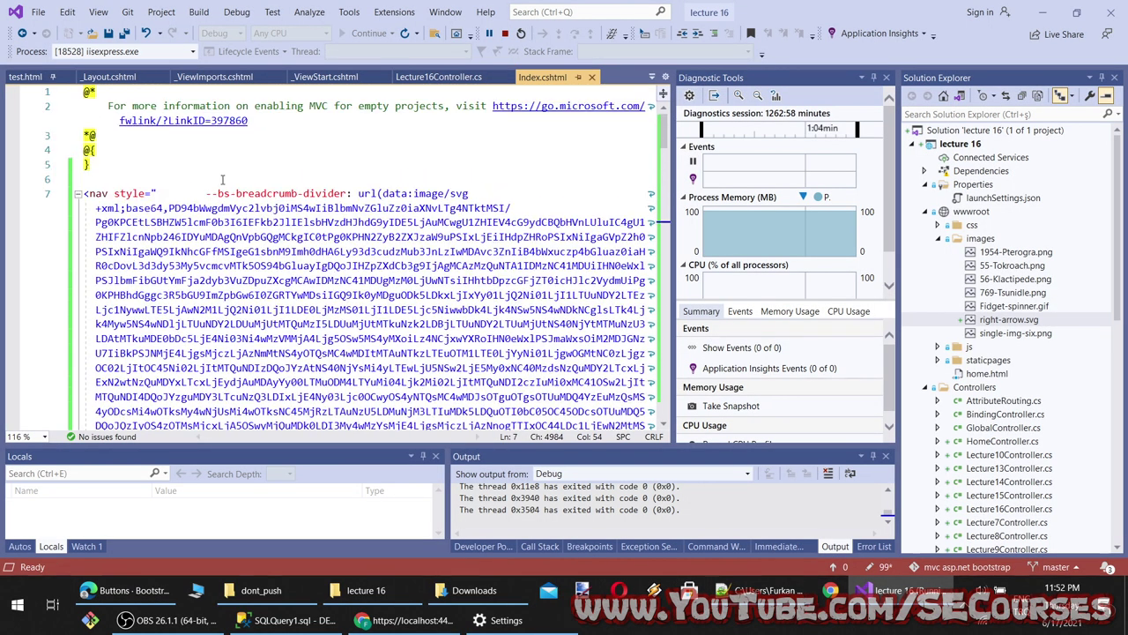
left_click(208, 174)
key("ctrl+v")
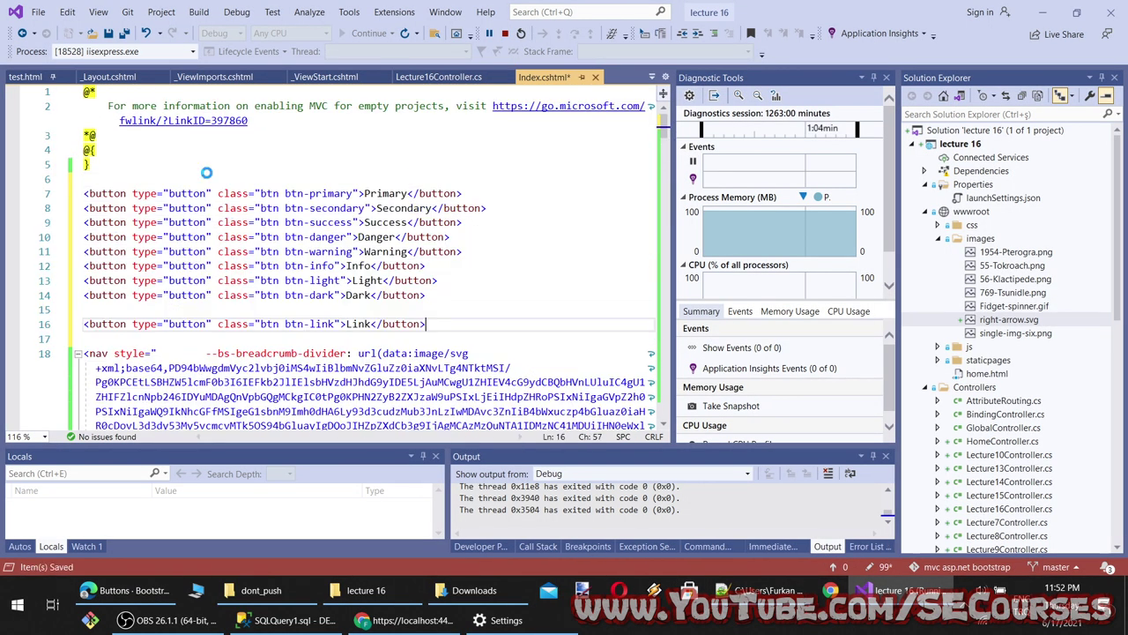
Close the extra tabs and DevTools, then reload localhost to render the new buttons
left_click(128, 590)
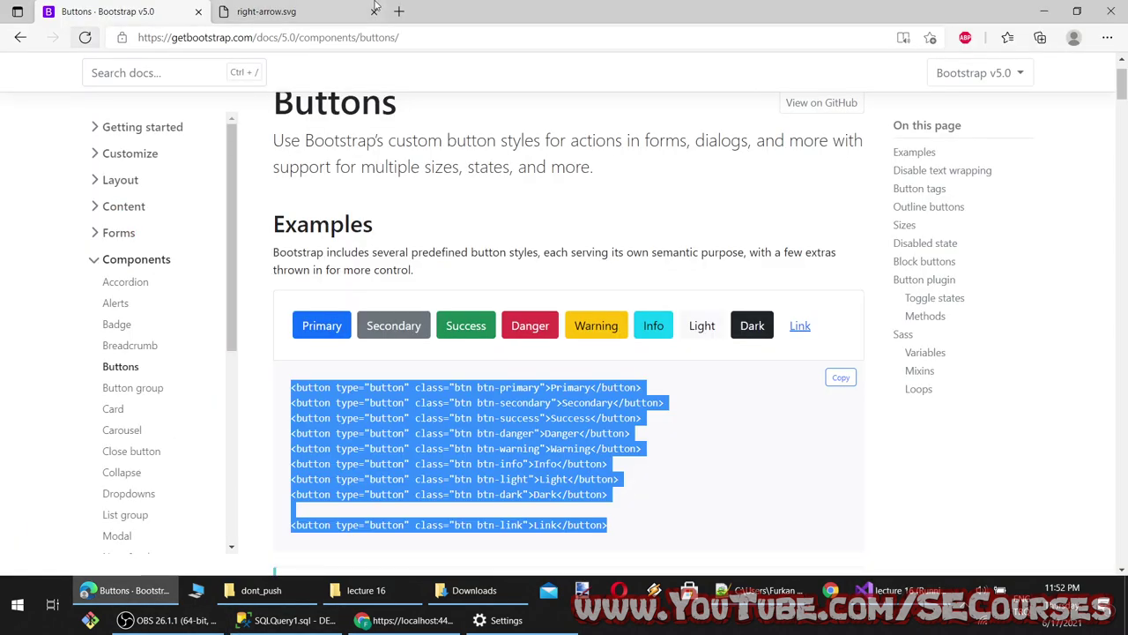
left_click(408, 620)
left_click(19, 12)
right_click(19, 11)
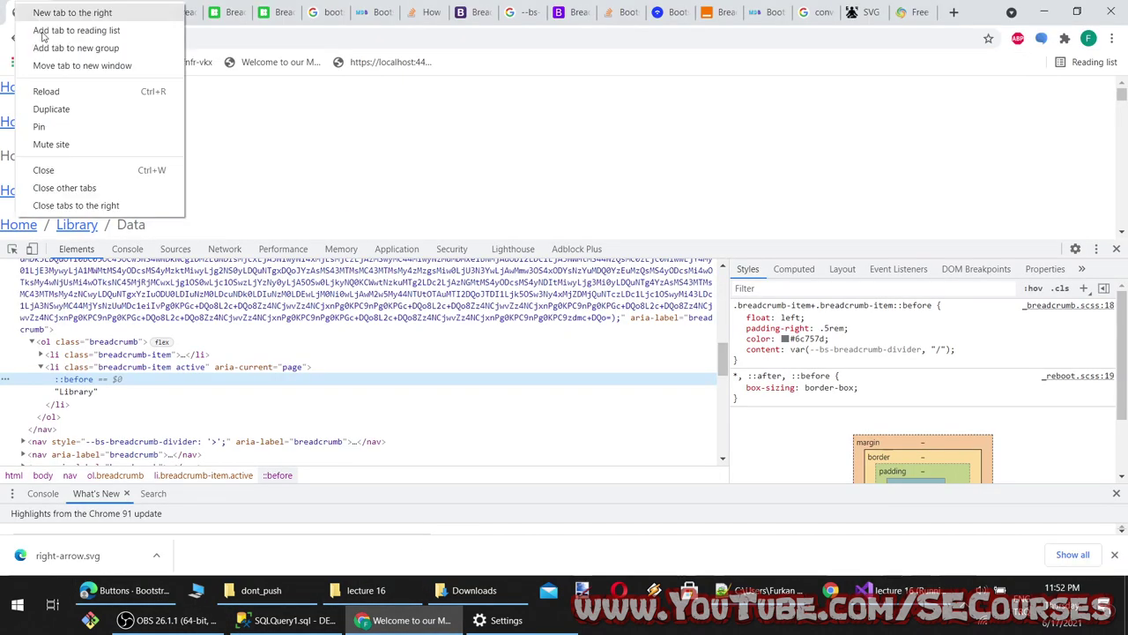
left_click(88, 204)
left_click(1117, 250)
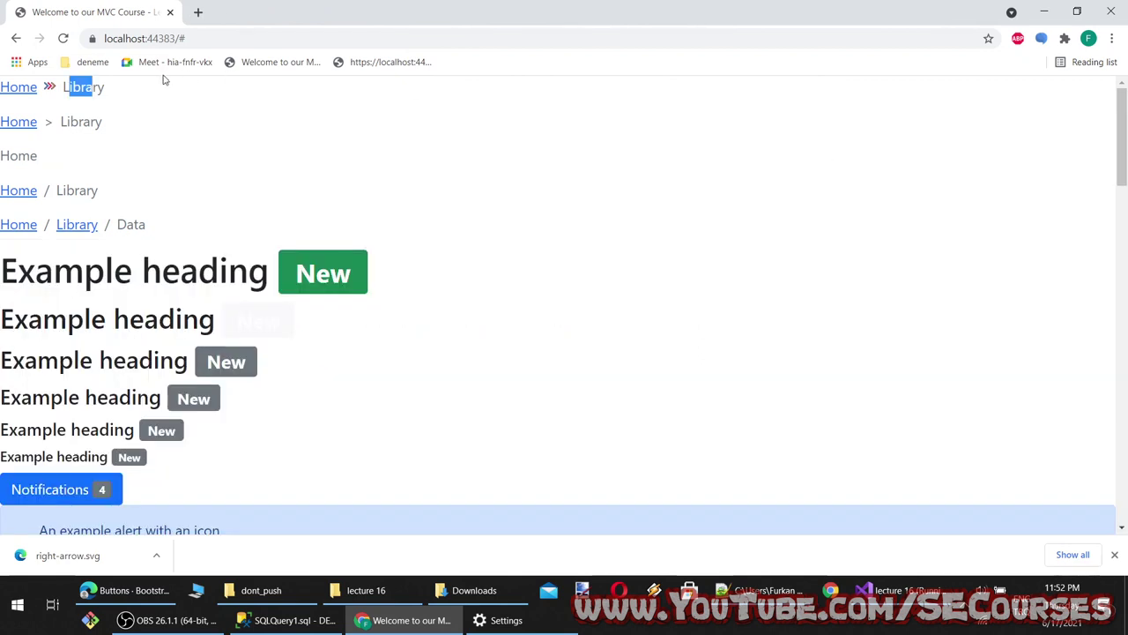
left_click(64, 39)
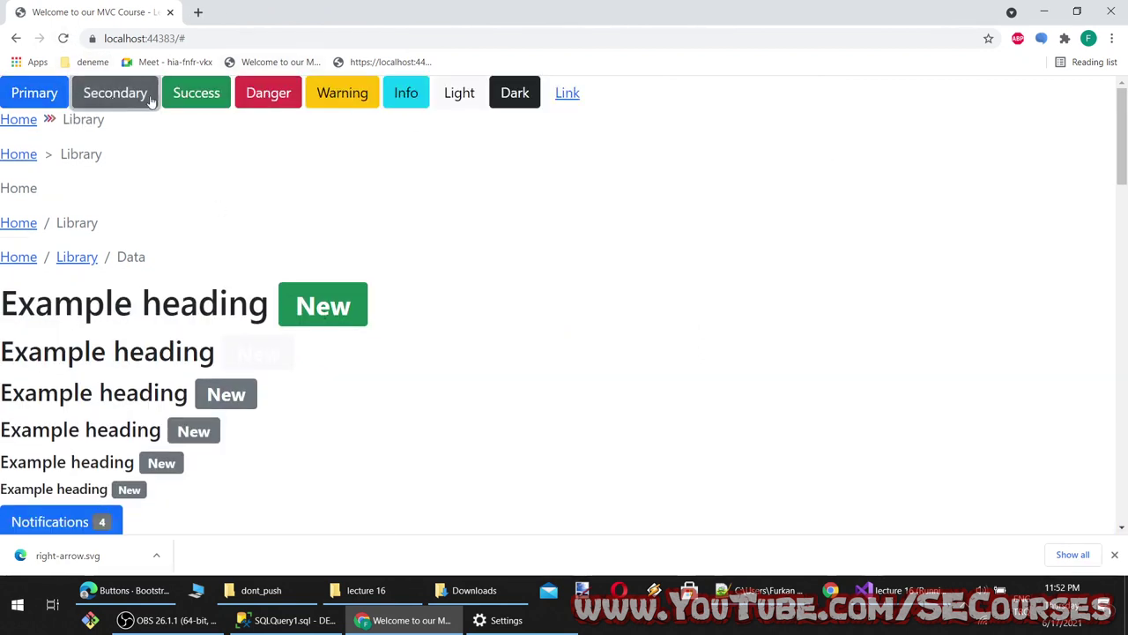
Try the Danger and Light buttons on the rendered page
left_click(284, 104)
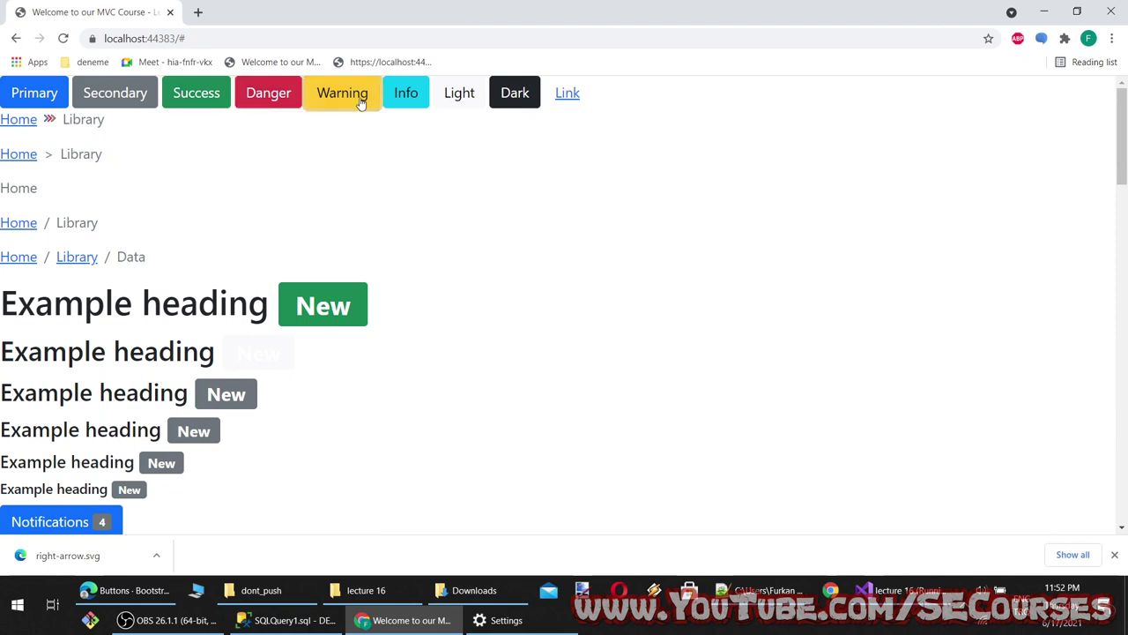
left_click(470, 89)
left_click(198, 11)
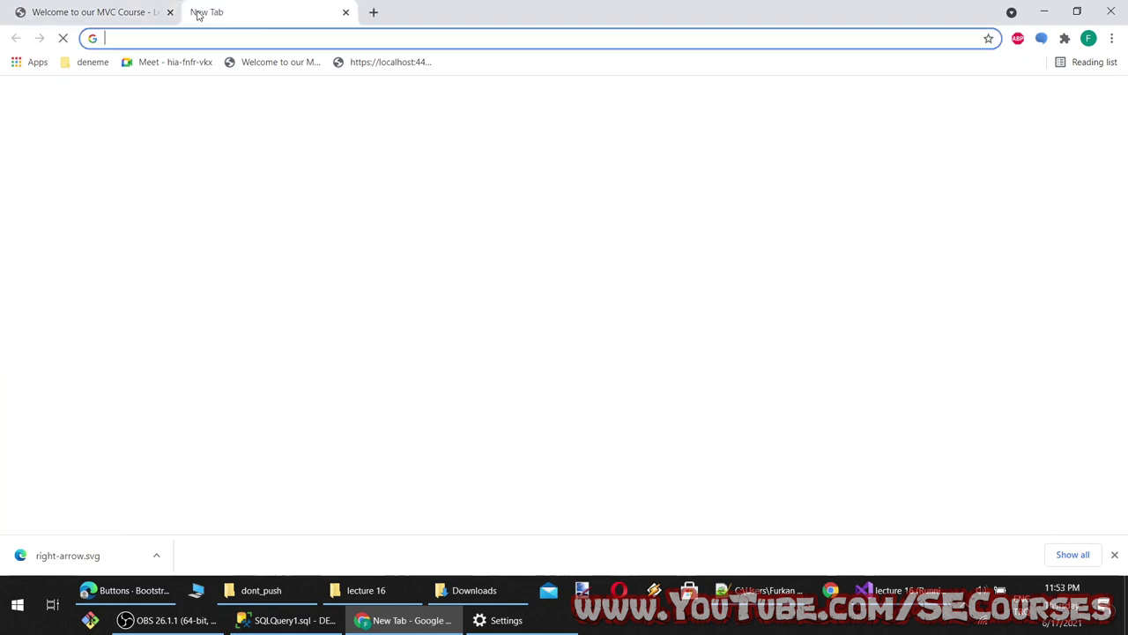
Go to monstermmorpg.com via the address bar autocomplete from 'mo'
type("monster4")
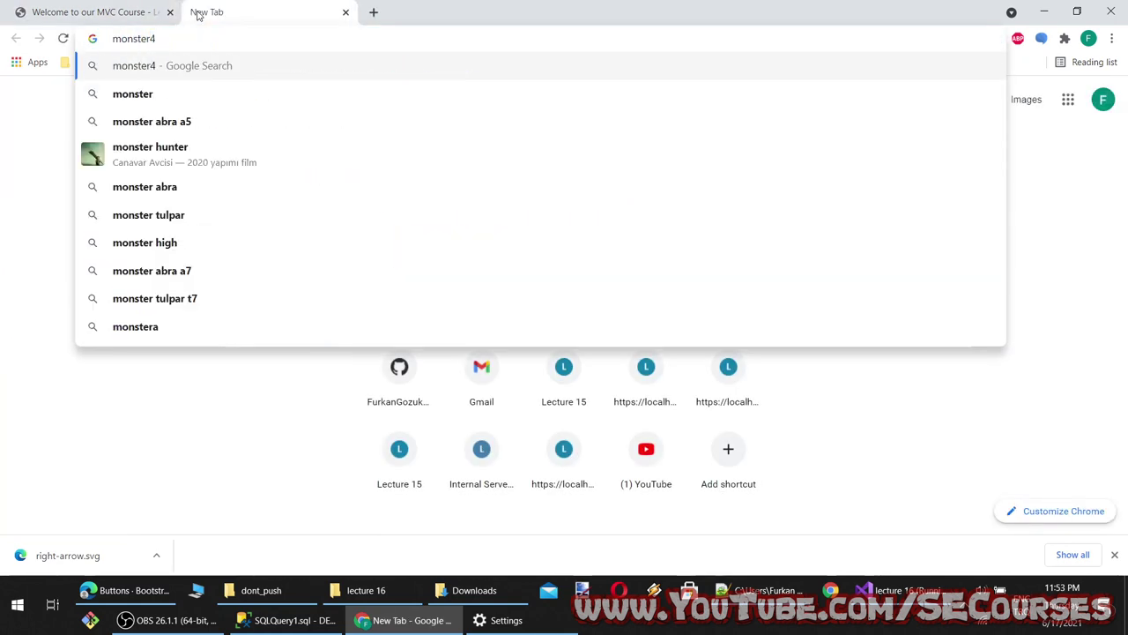
key("BackSpace")
key("BackSpace")
key("BackSpace")
key("BackSpace")
key("BackSpace")
key("BackSpace")
key("Return")
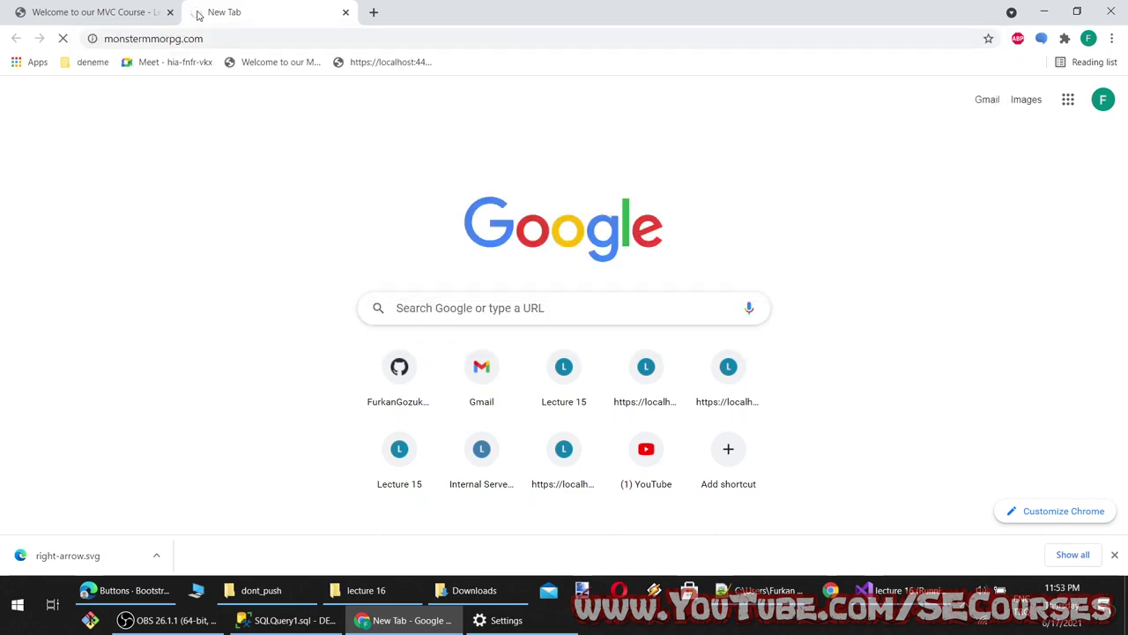
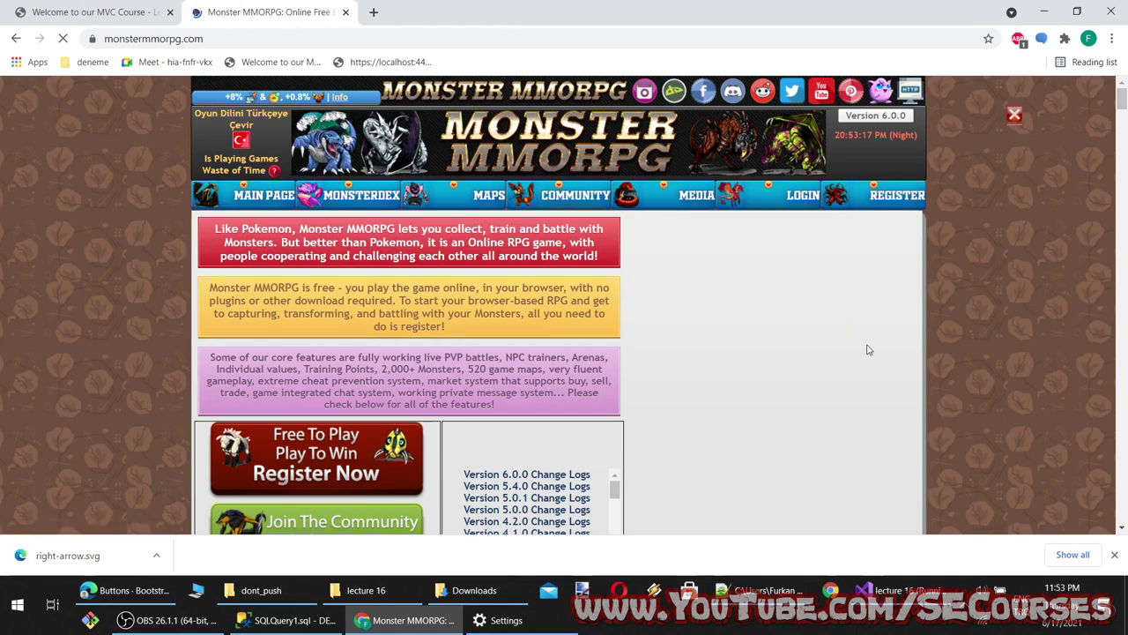
Zoom the Monster MMORPG page to 90% and back to 100%, then return to the MVC Course tab
key("ctrl+minus")
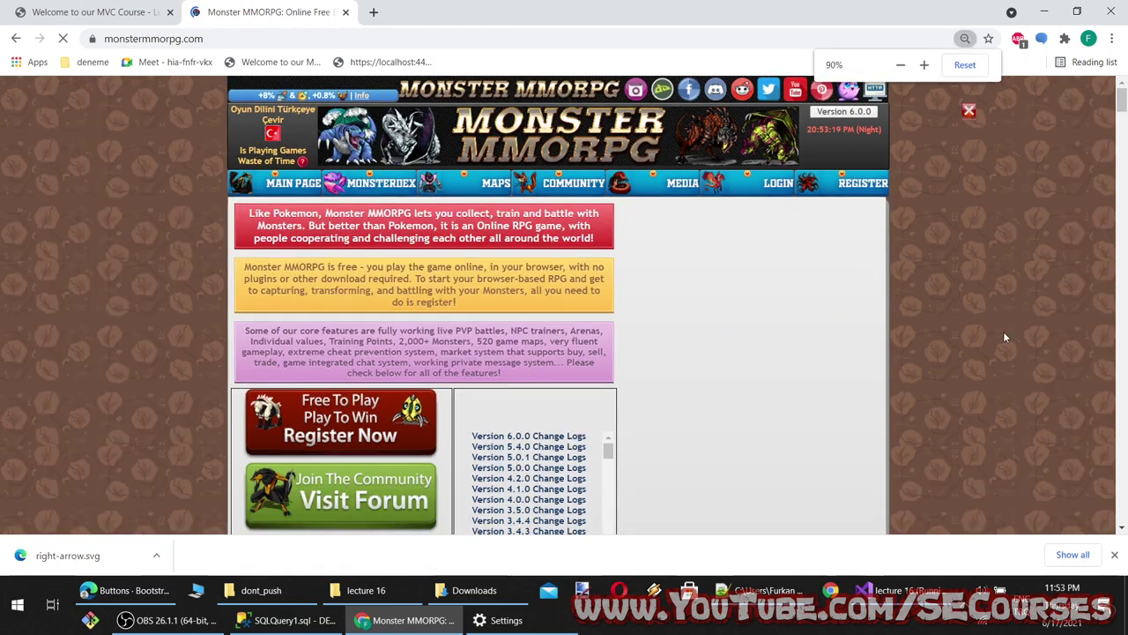
key("ctrl+plus")
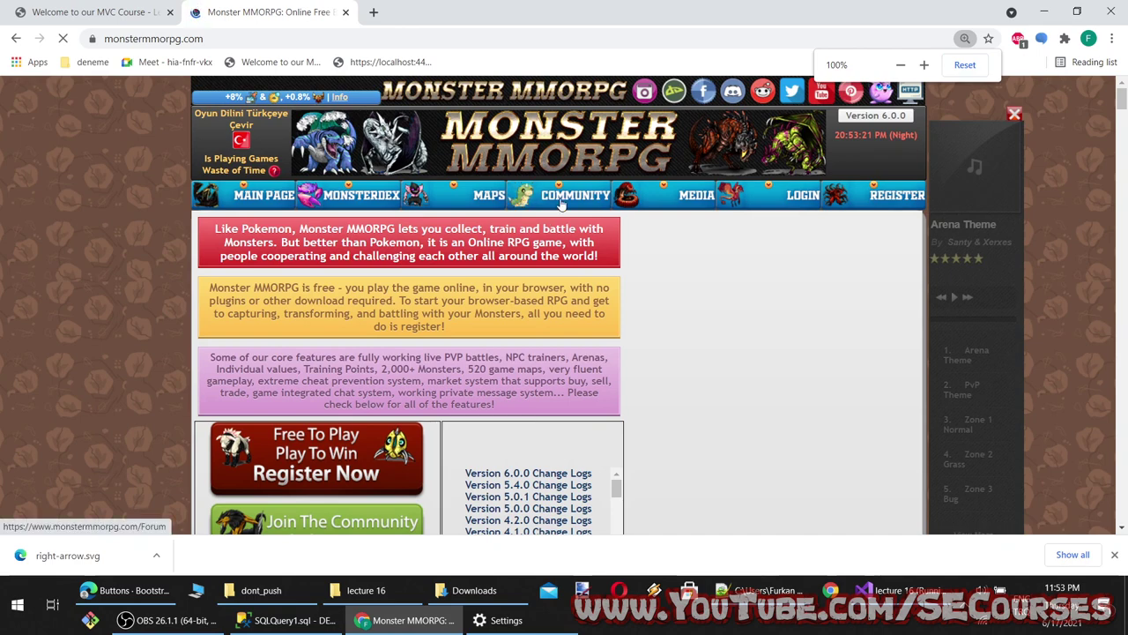
mouse_move(560, 198)
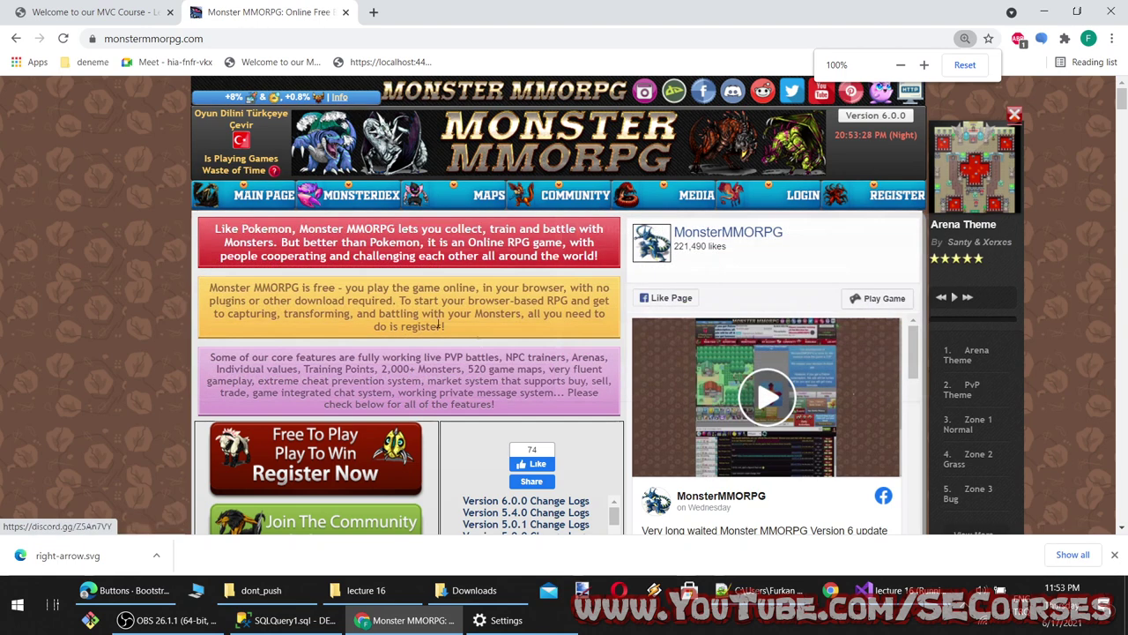
left_click_drag(484, 394, 377, 357)
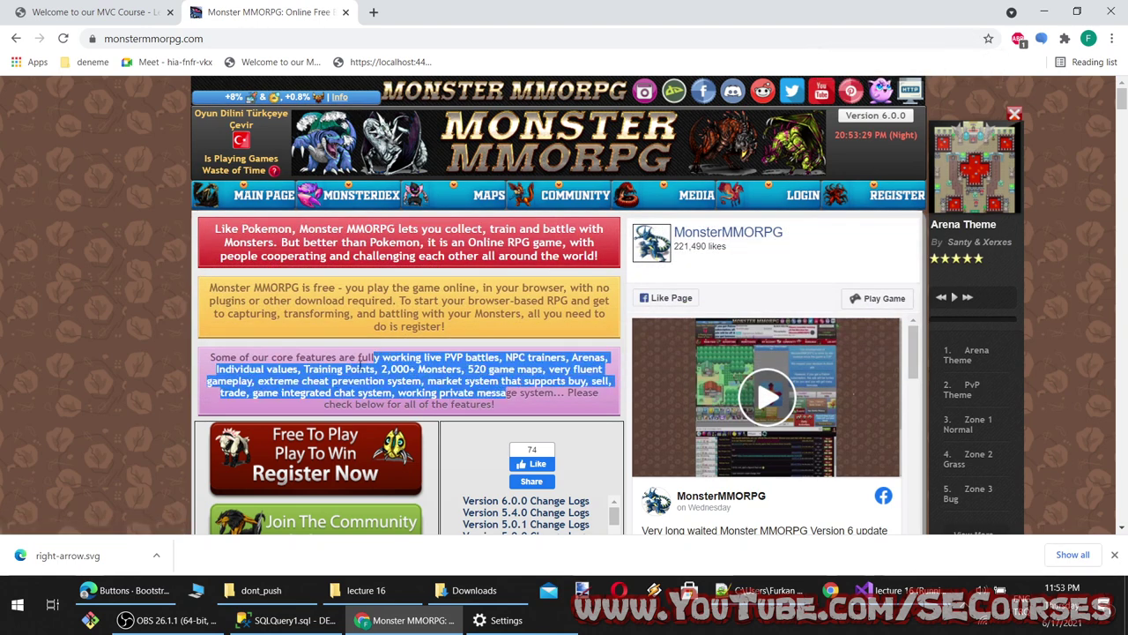
left_click(370, 363)
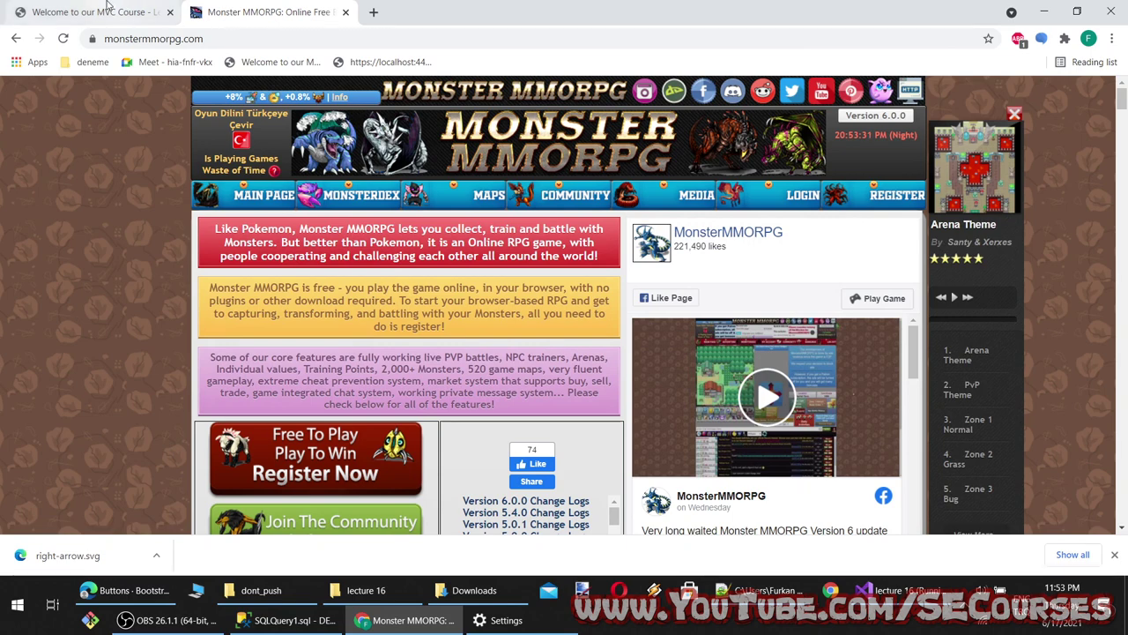
left_click(97, 12)
Close the Monster MMORPG tab and bring up the Bootstrap Buttons documentation in Edge
left_click(346, 14)
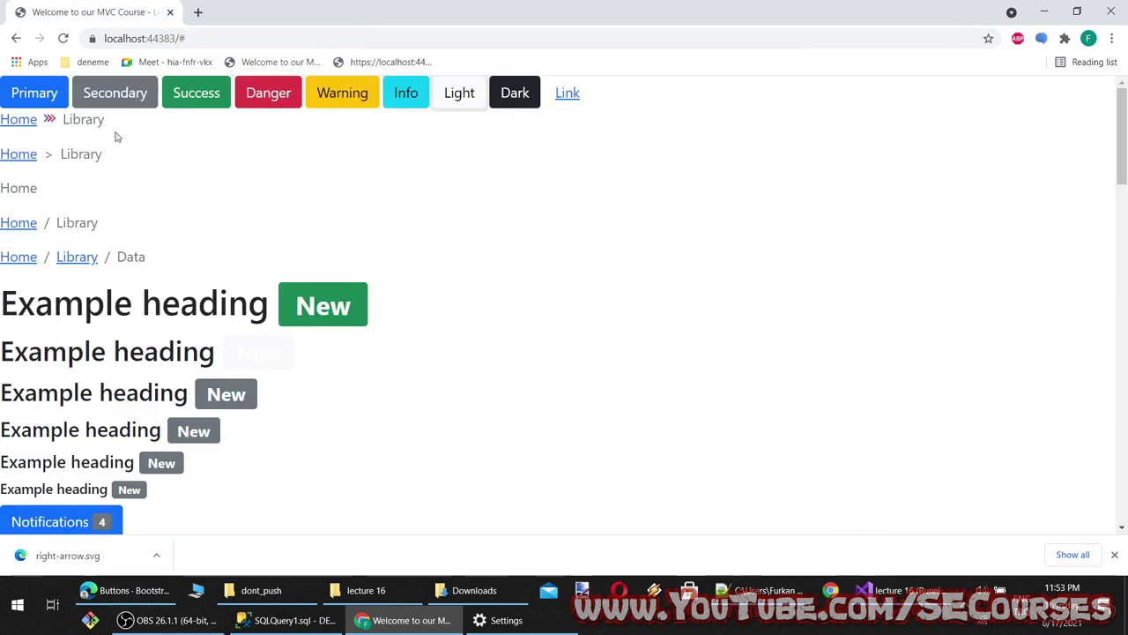
left_click(79, 592)
scroll(677, 411, "down", 5)
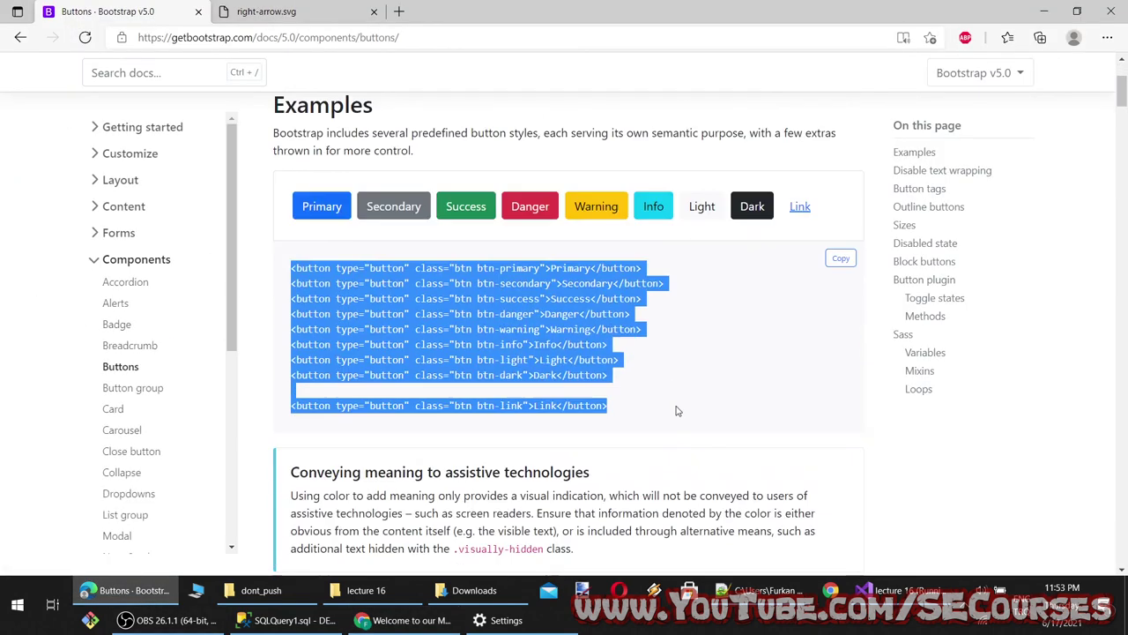
scroll(358, 424, "down", 2)
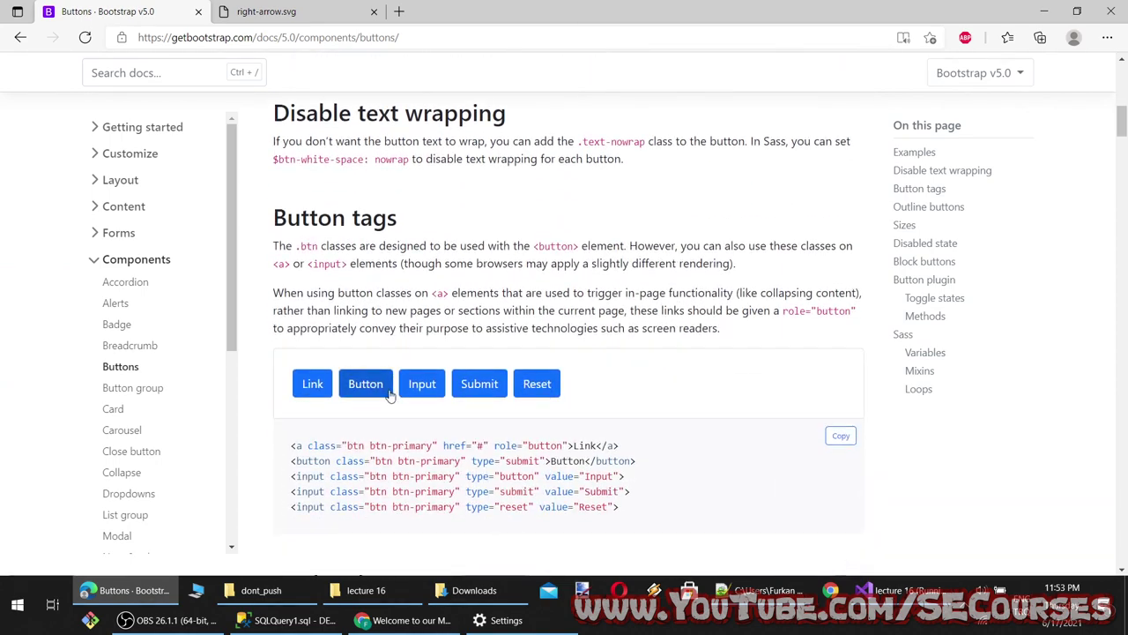
scroll(389, 396, "up", 1)
scroll(524, 472, "down", 4)
scroll(524, 471, "up", 6)
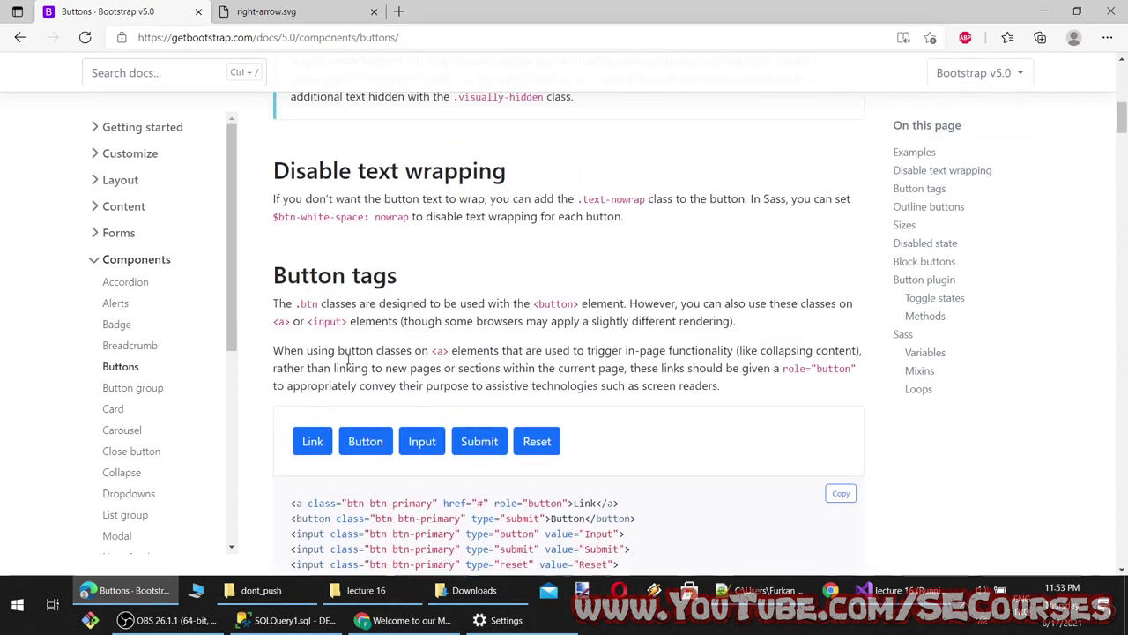
scroll(369, 405, "down", 8)
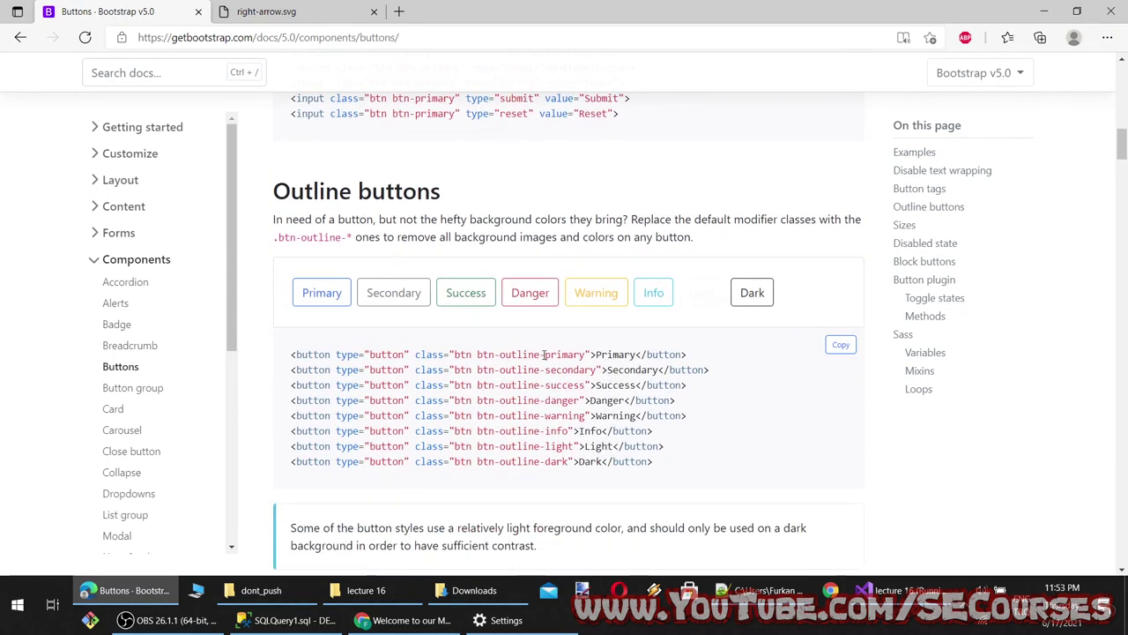
Scroll the Buttons docs down to Toggle states, try the toggle buttons, and return to Visual Studio
scroll(466, 415, "down", 10)
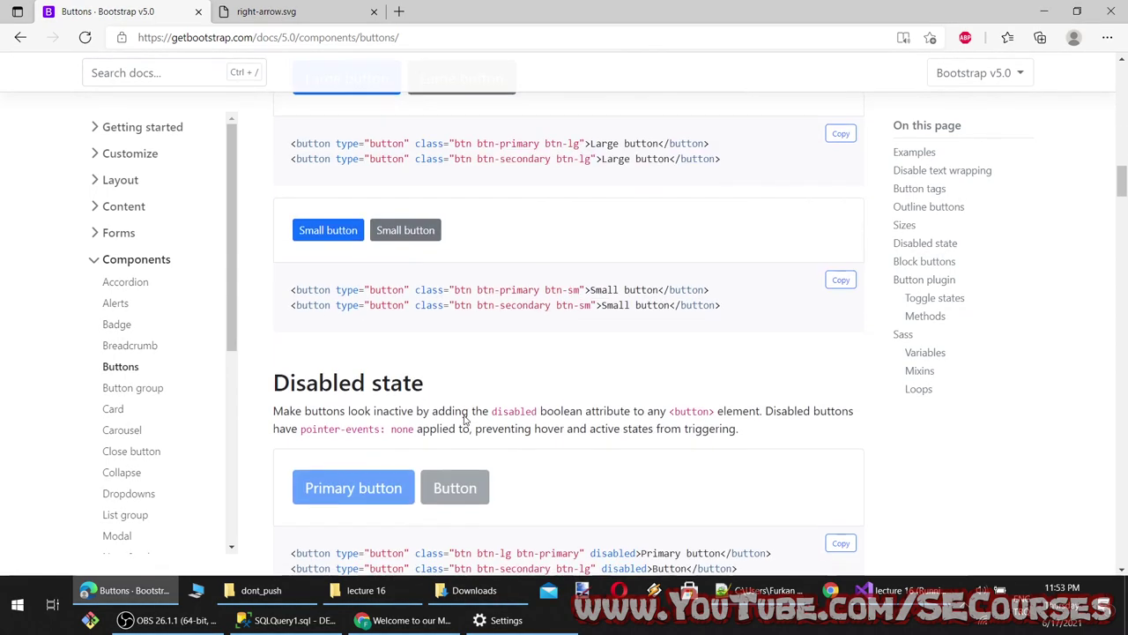
scroll(466, 422, "down", 5)
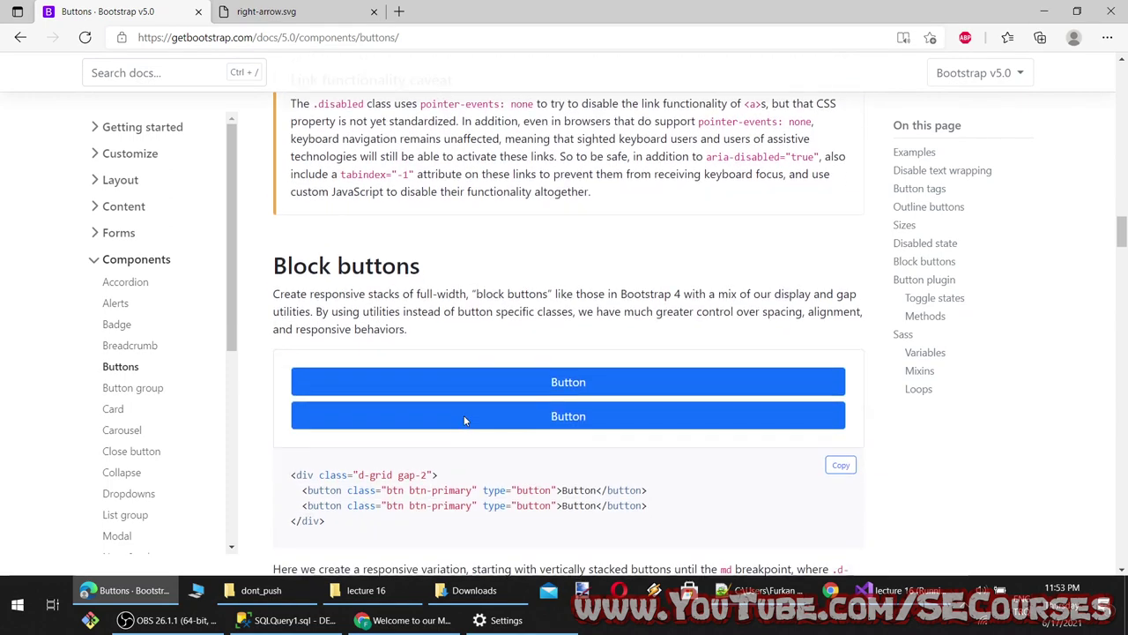
scroll(462, 402, "down", 3)
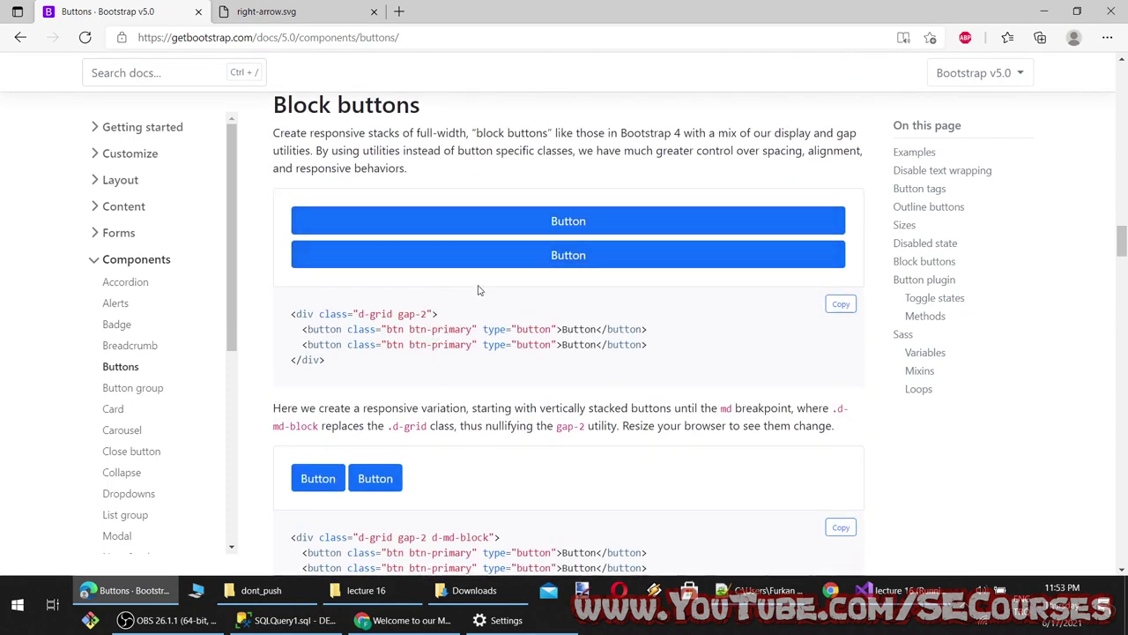
scroll(476, 295, "down", 3)
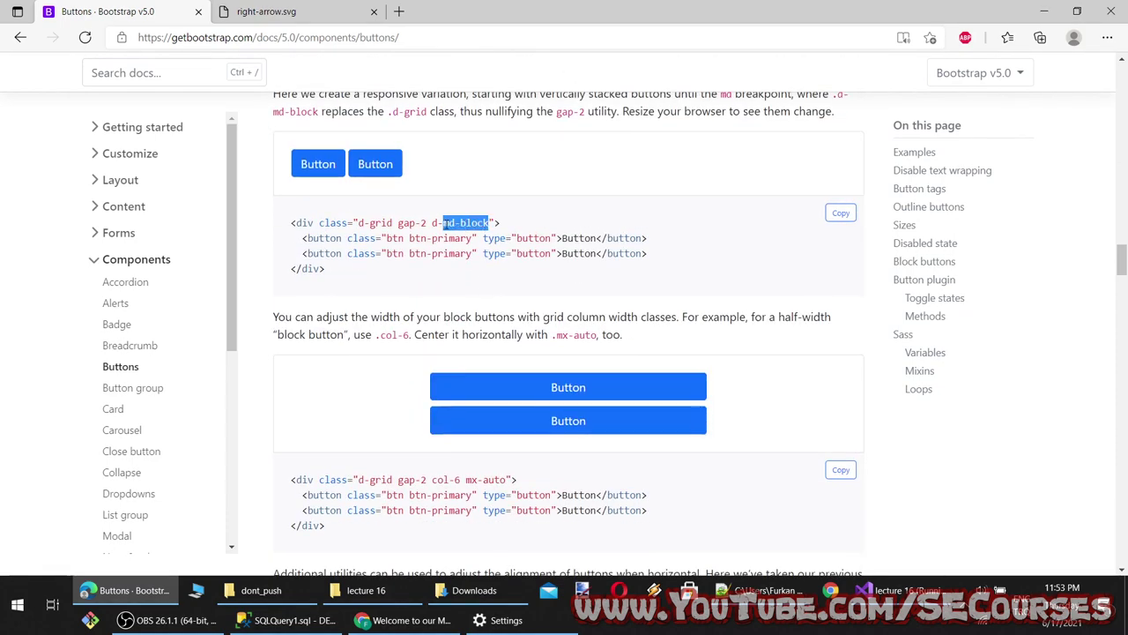
scroll(533, 409, "down", 4)
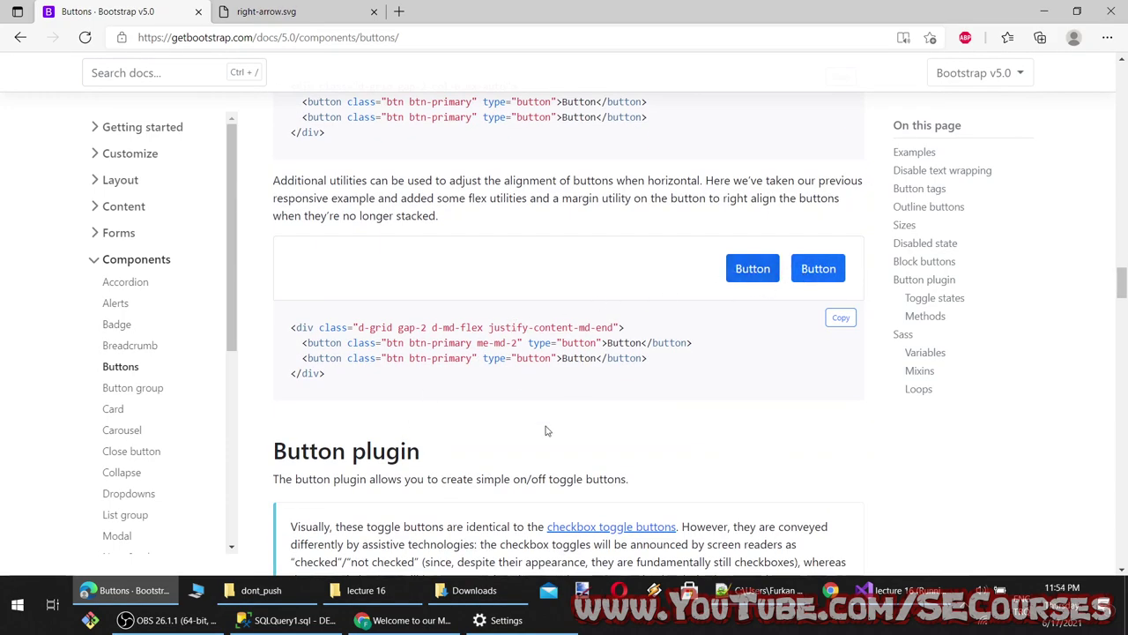
scroll(460, 322, "down", 5)
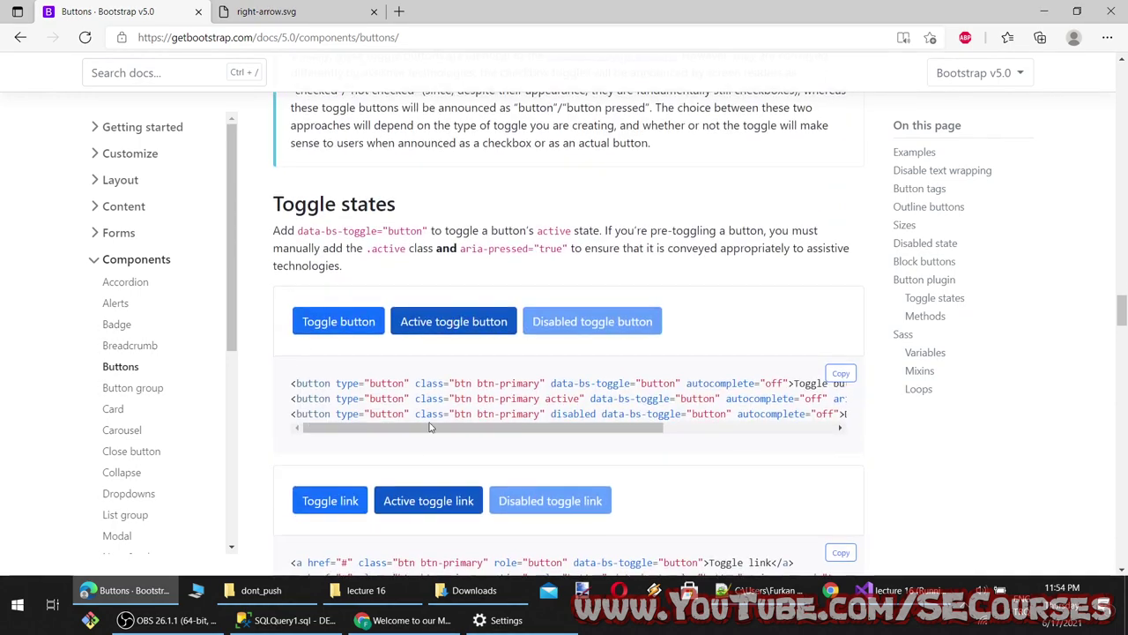
left_click(426, 324)
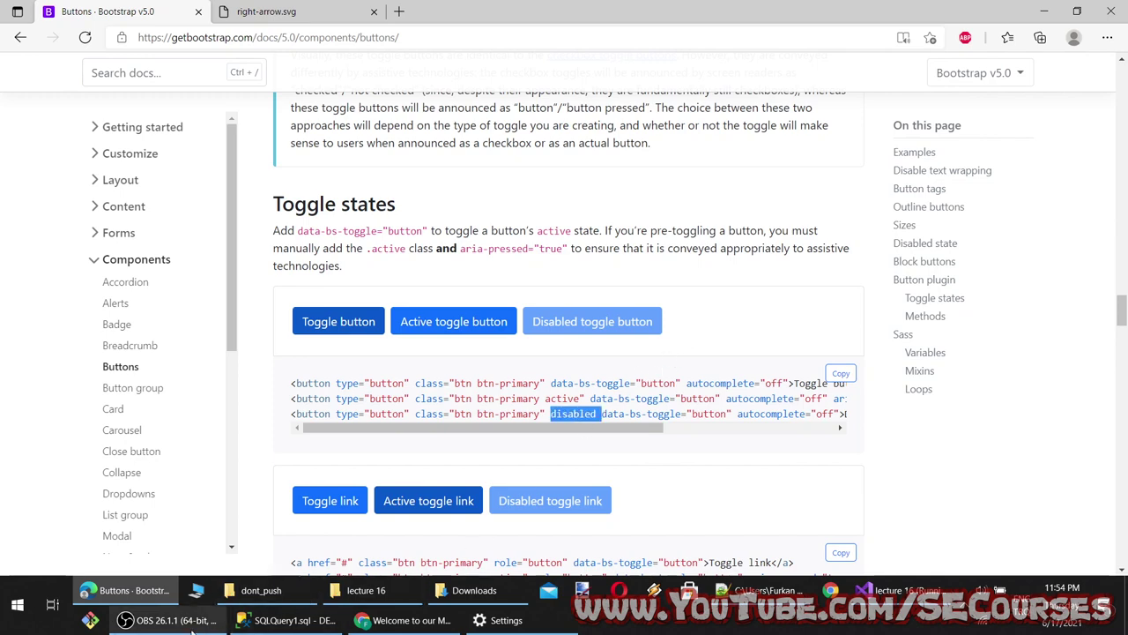
left_click(899, 590)
Add the 'disabled' attribute to the Danger button on line 10 and check it in the browser
left_click(208, 242)
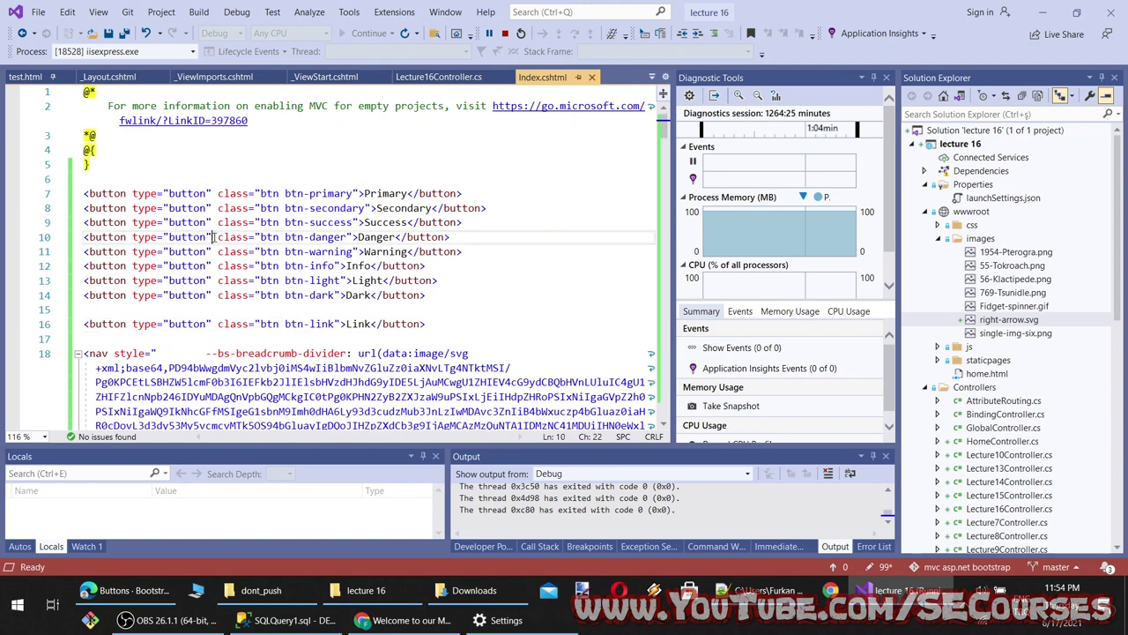
type("disabled")
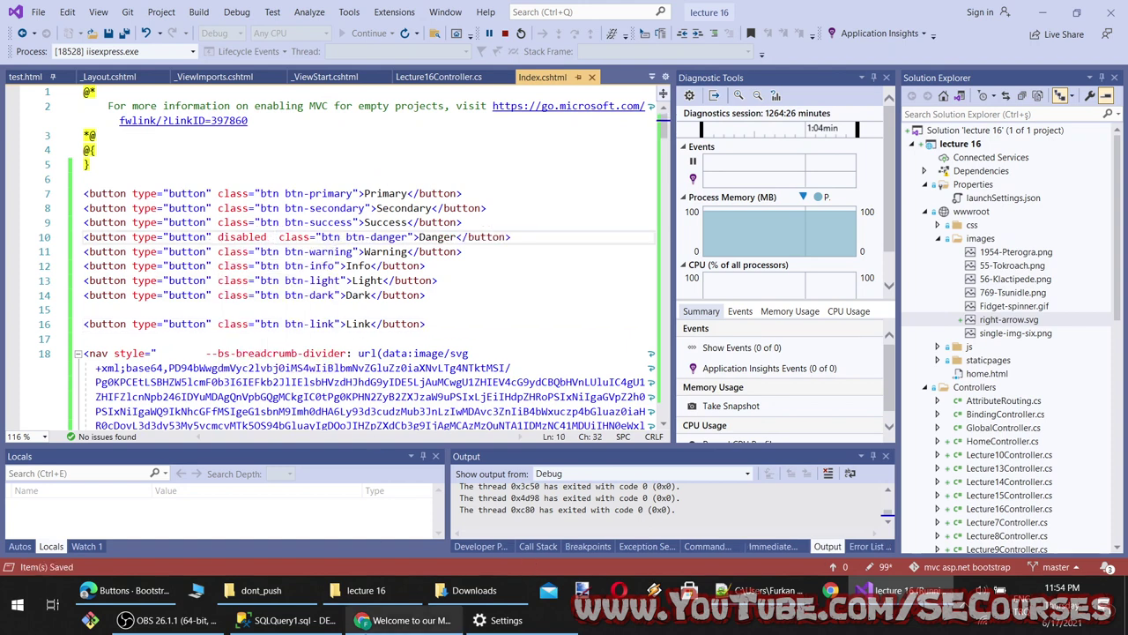
key("alt+Tab")
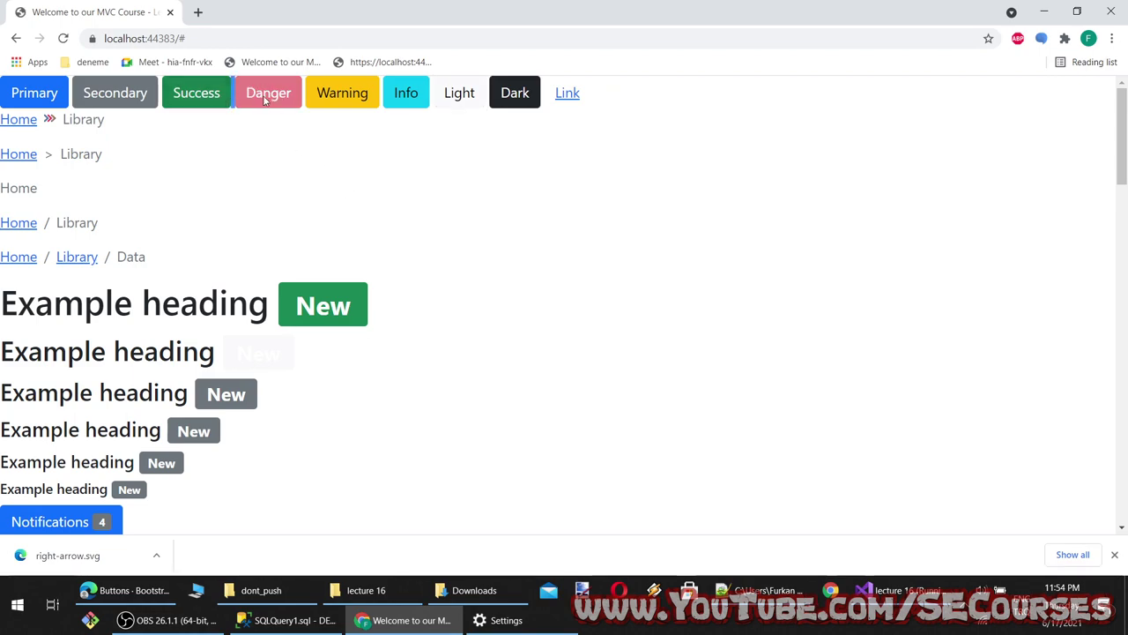
left_click(405, 620)
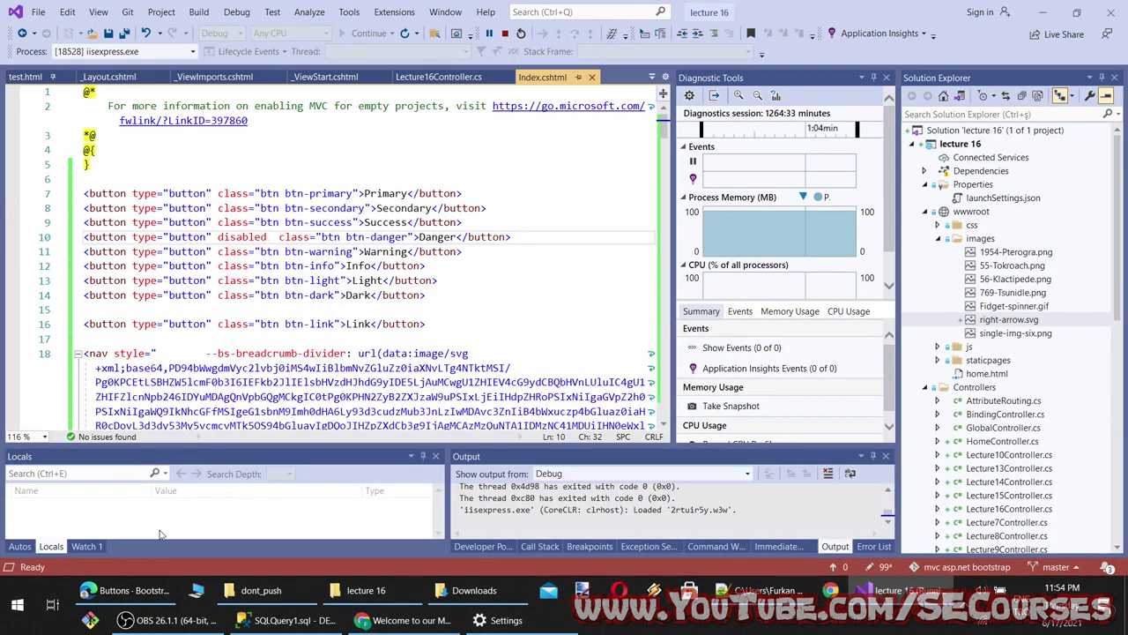
Bring the Bootstrap Buttons docs back and scroll to the top Examples section
left_click(128, 590)
scroll(640, 436, "down", 8)
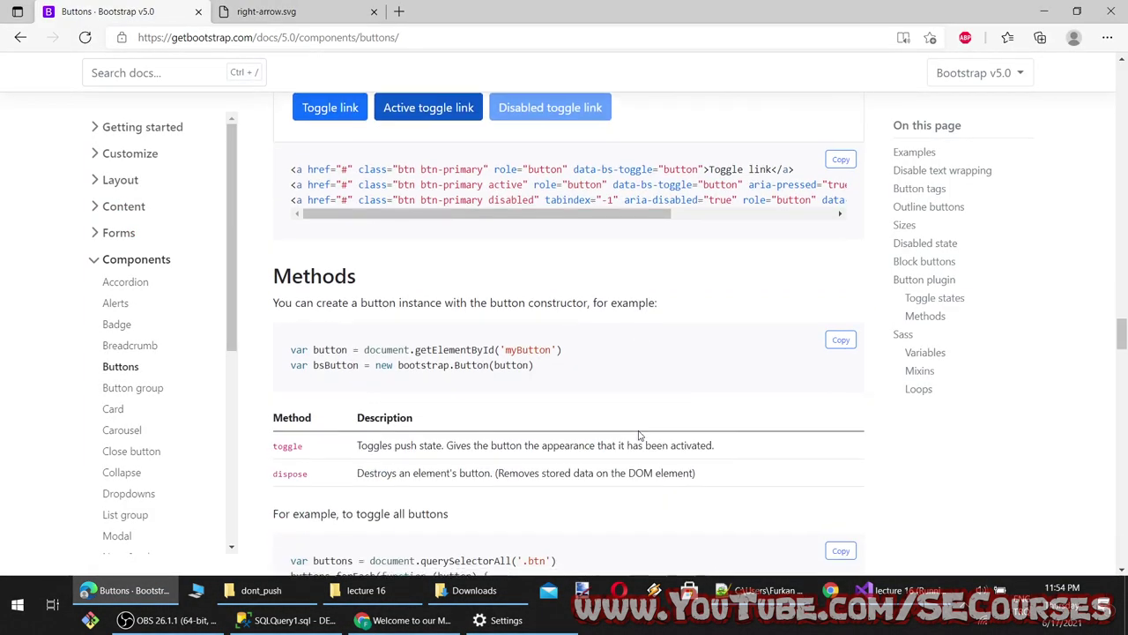
scroll(640, 435, "up", 10)
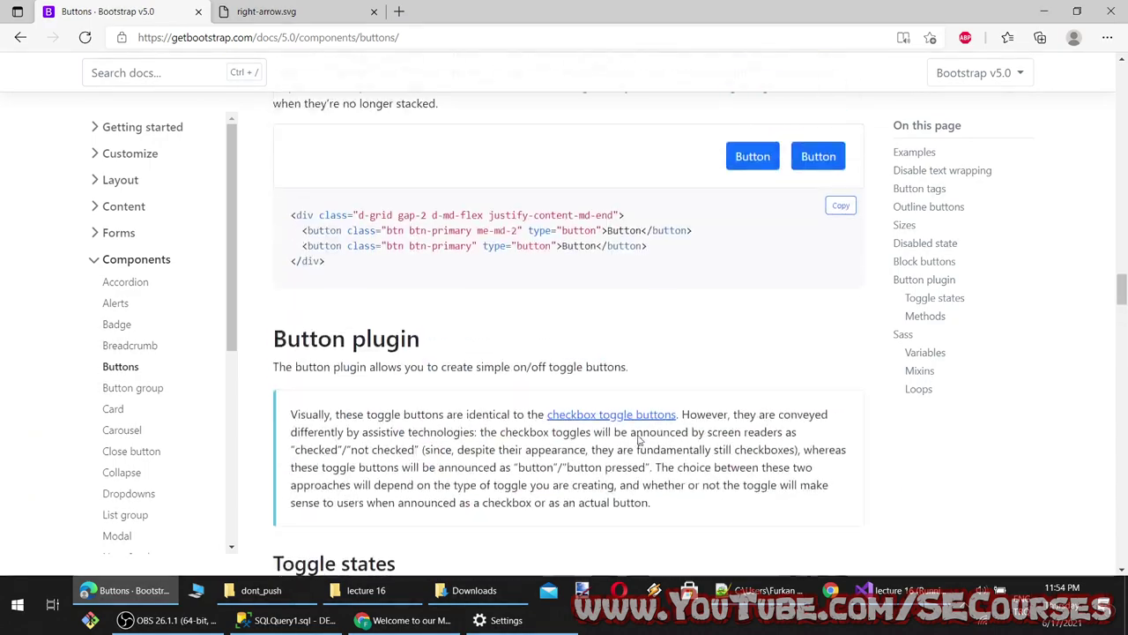
scroll(640, 441, "up", 8)
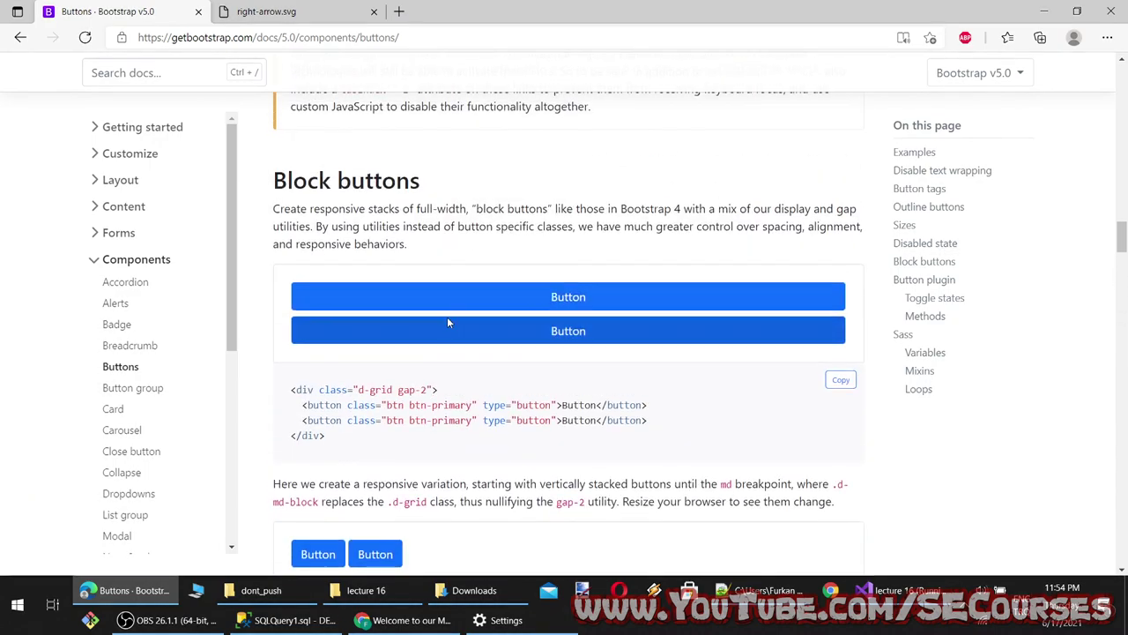
scroll(556, 370, "up", 15)
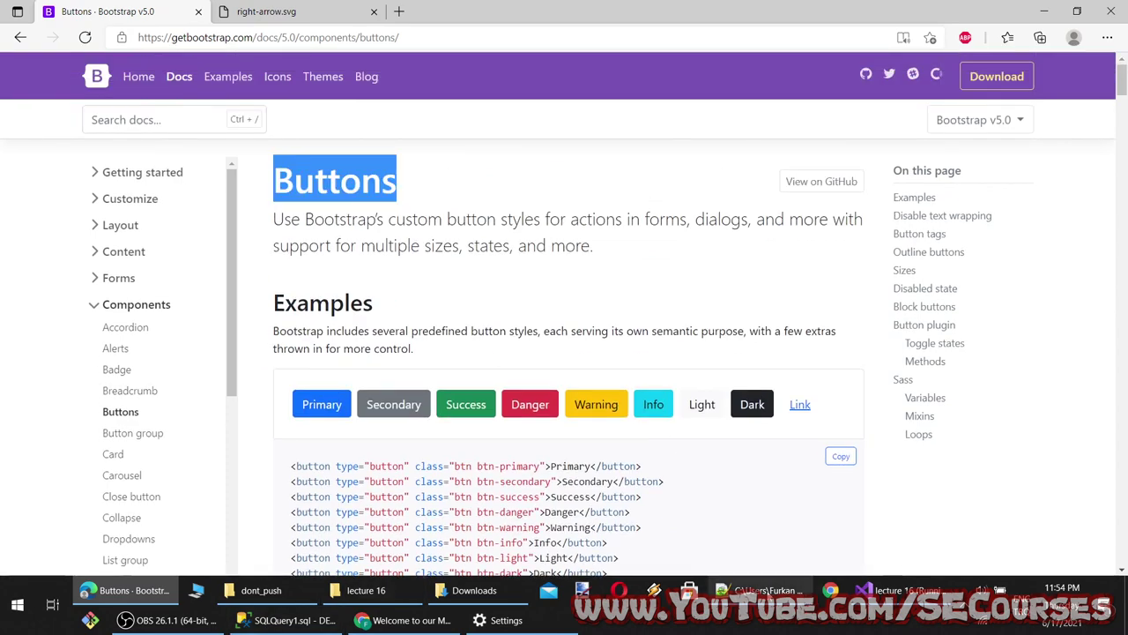
Add 'Buttons' as a new line in the lecture 16 topic notes
left_click(758, 590)
key("Return")
type("Buttons")
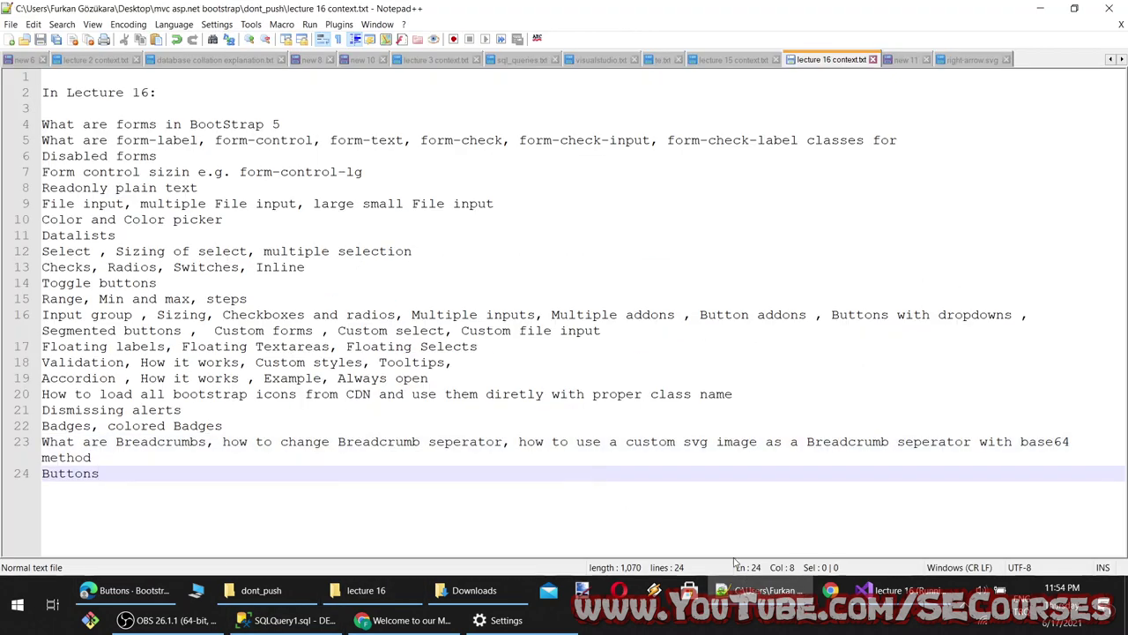
left_click(123, 590)
Open the Button group docs page and select the Basic example code block with Left, Middle, Right
left_click(133, 436)
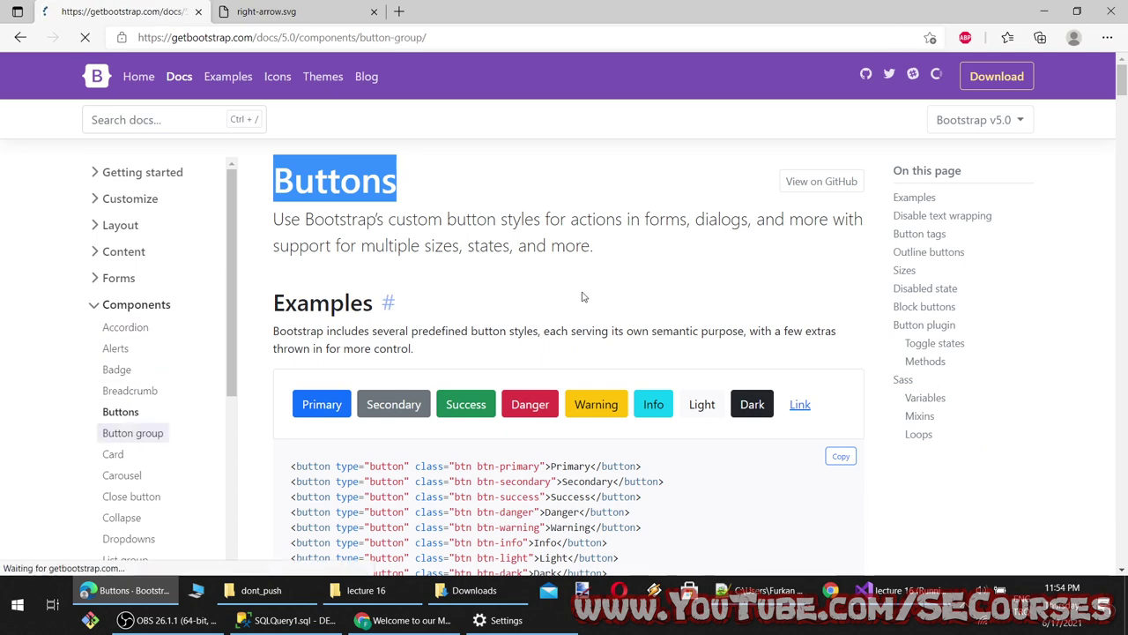
scroll(579, 375, "down", 2)
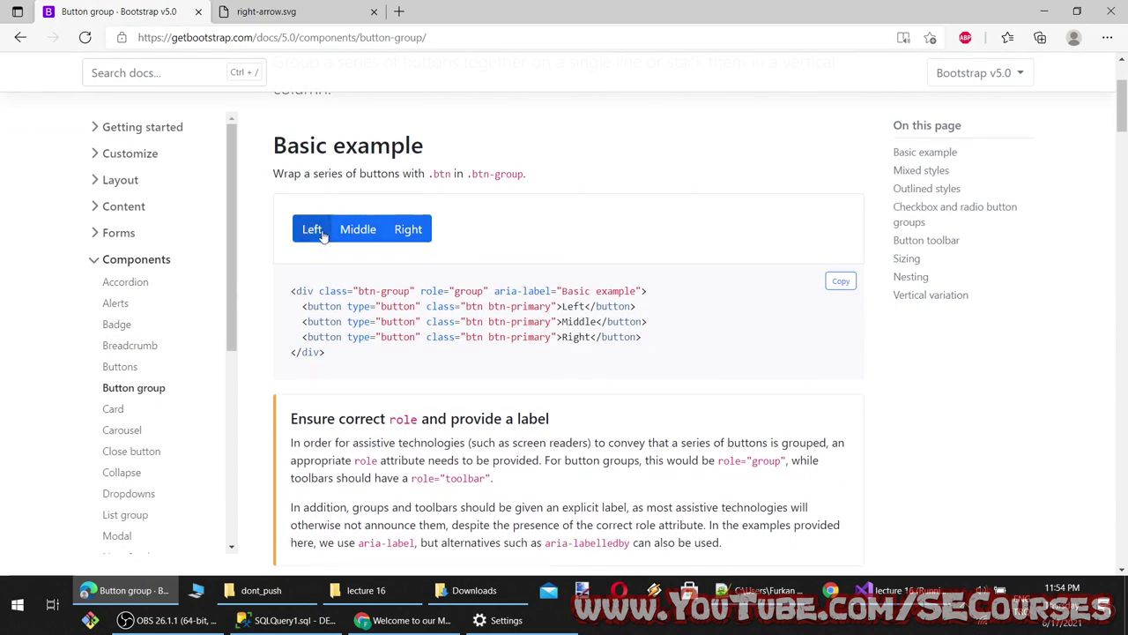
left_click_drag(340, 363, 275, 288)
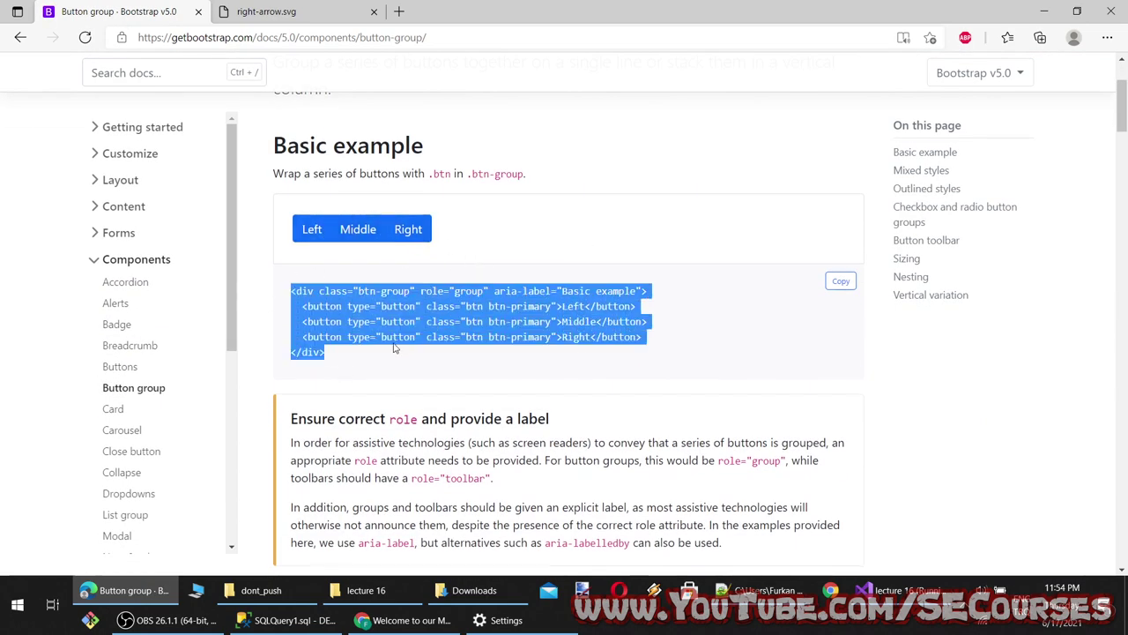
left_click(394, 349)
left_click_drag(412, 291, 358, 290)
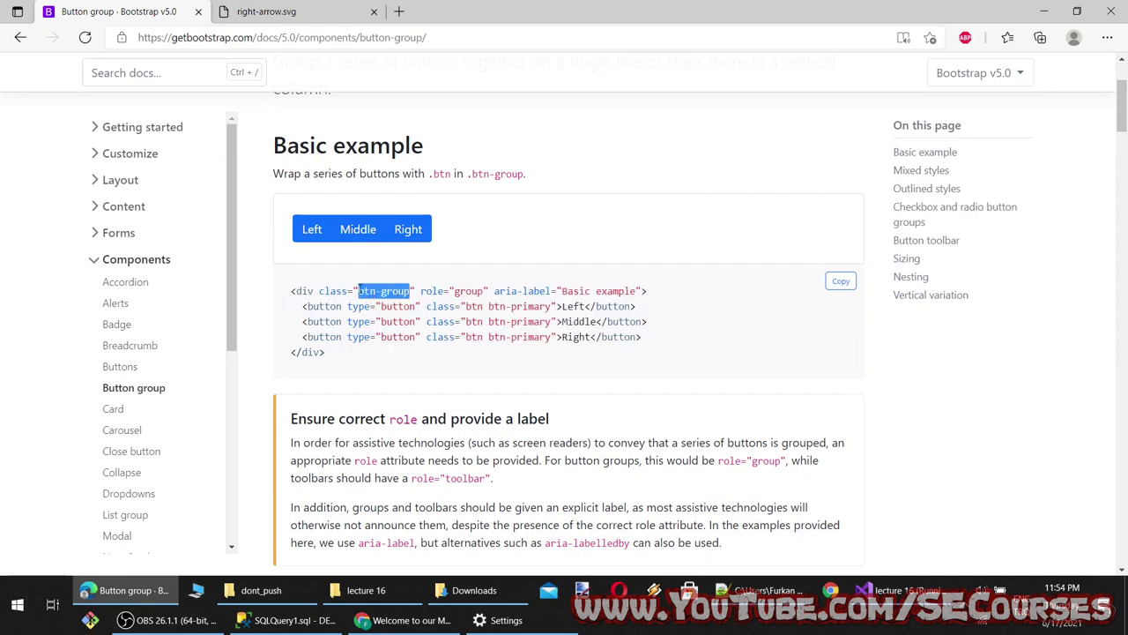
left_click(474, 291)
left_click_drag(387, 366, 264, 285)
key("ctrl+c")
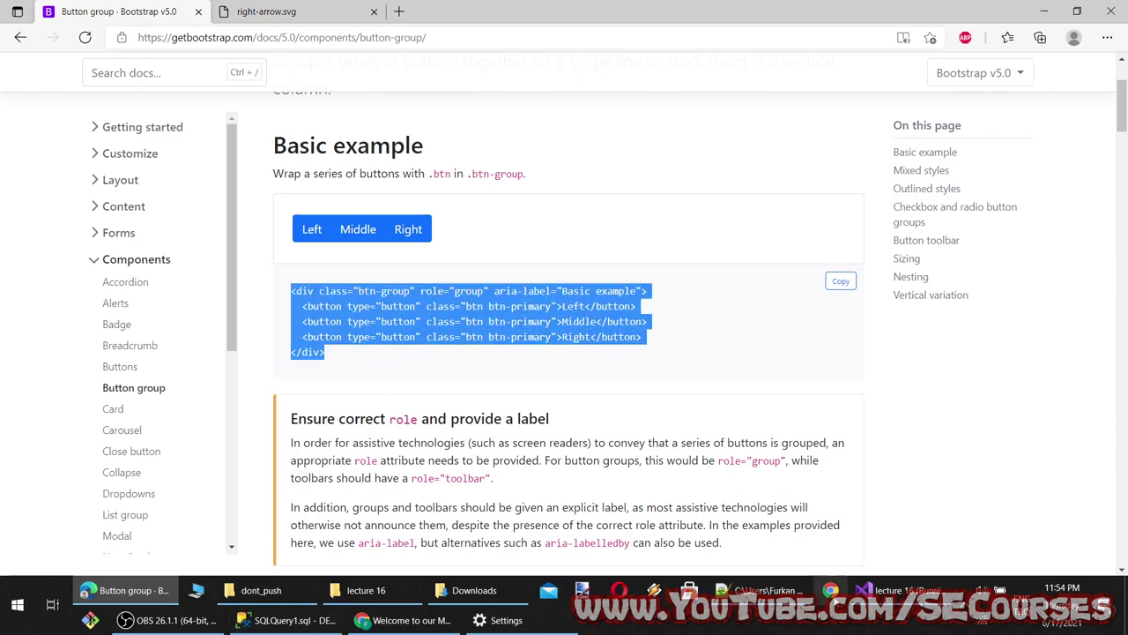
left_click(886, 589)
Paste the button group code at line 7, delete role="group", save and reload Chrome
left_click(148, 173)
key("Return")
key("Return")
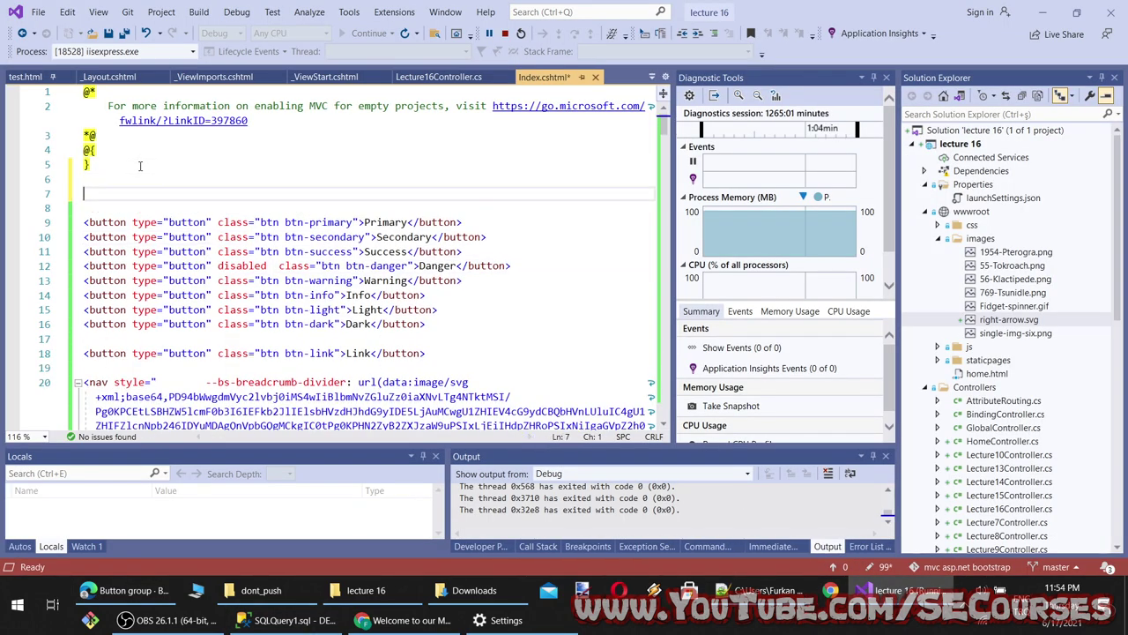
key("ctrl+v")
left_click_drag(298, 193, 223, 193)
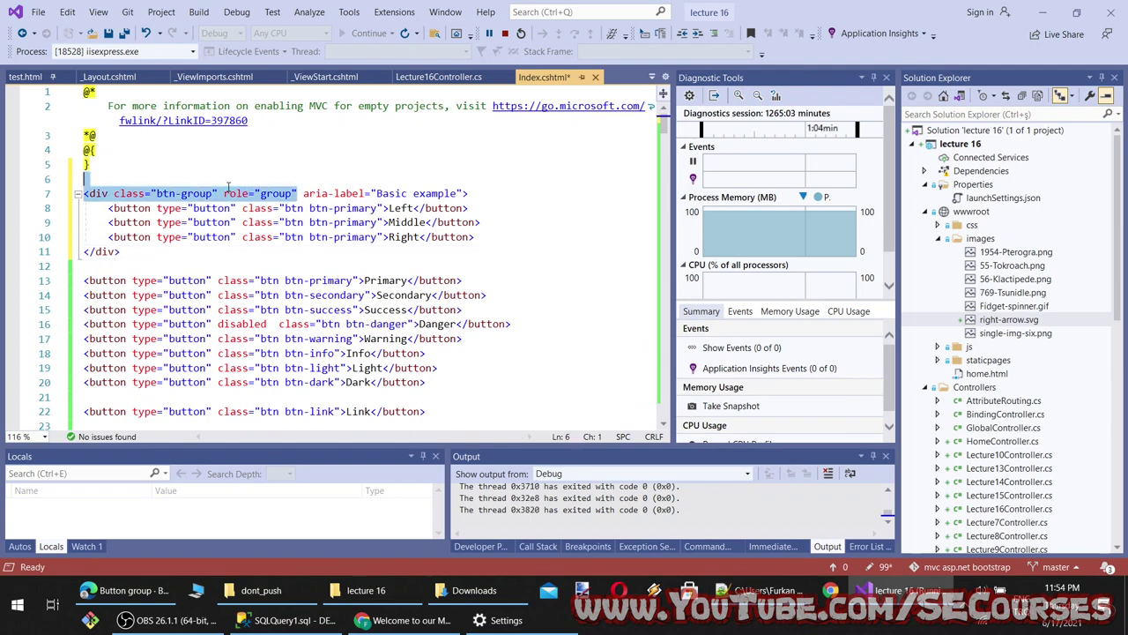
key("Delete")
key("ctrl+s")
key("alt+Tab")
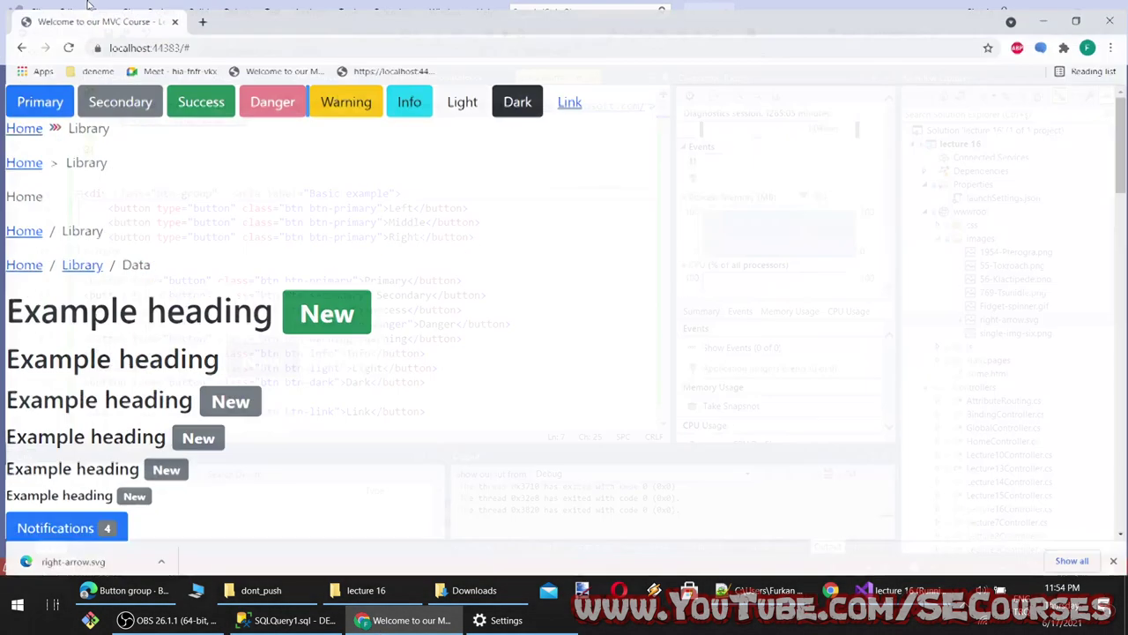
key("F5")
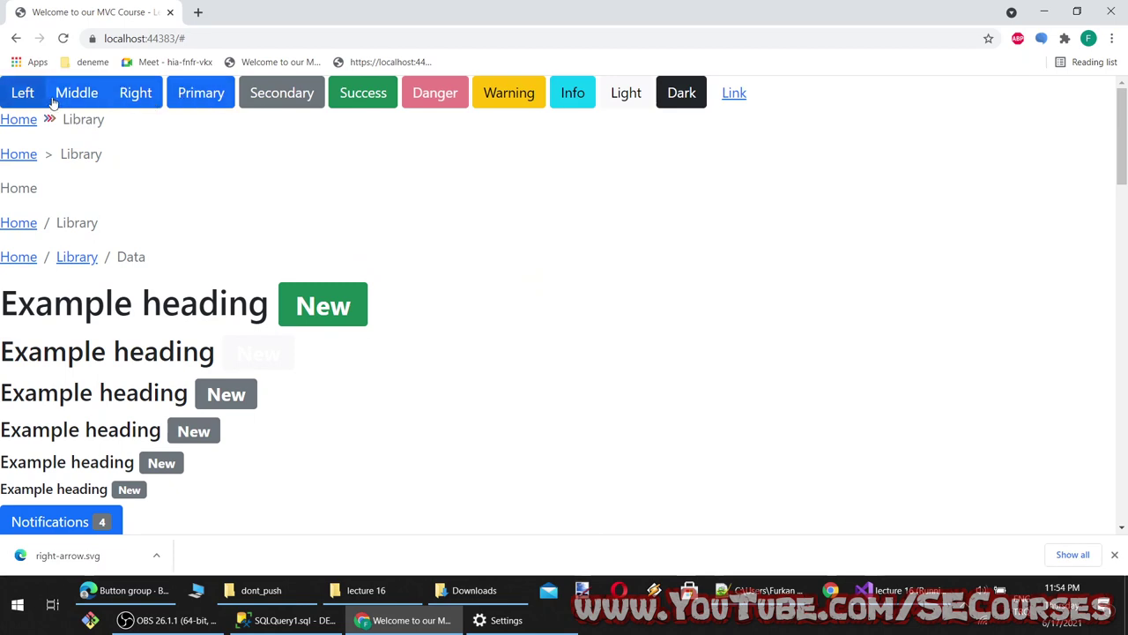
Compare the button group markup on line 7 with the reloaded localhost page
left_click(376, 617)
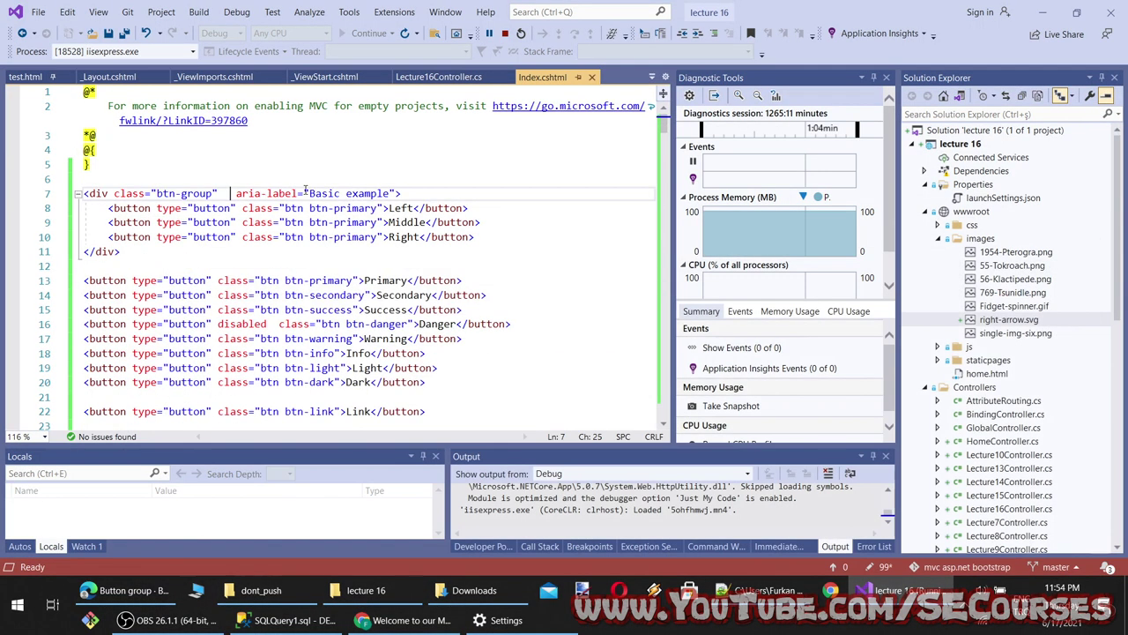
left_click_drag(298, 193, 224, 193)
key("alt+Tab")
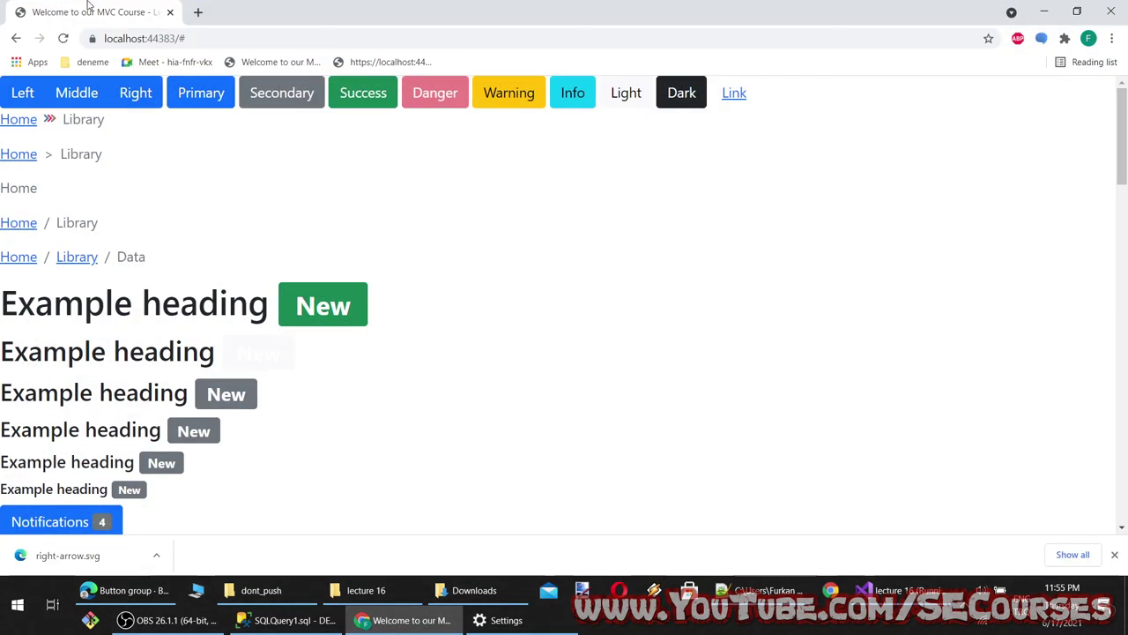
key("F5")
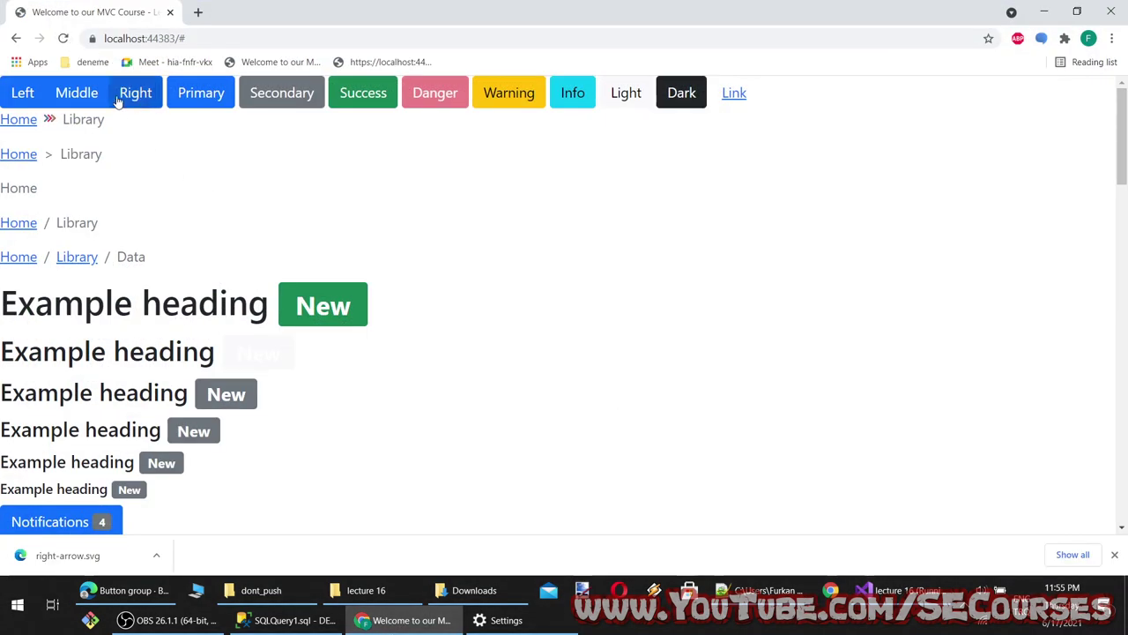
left_click(377, 620)
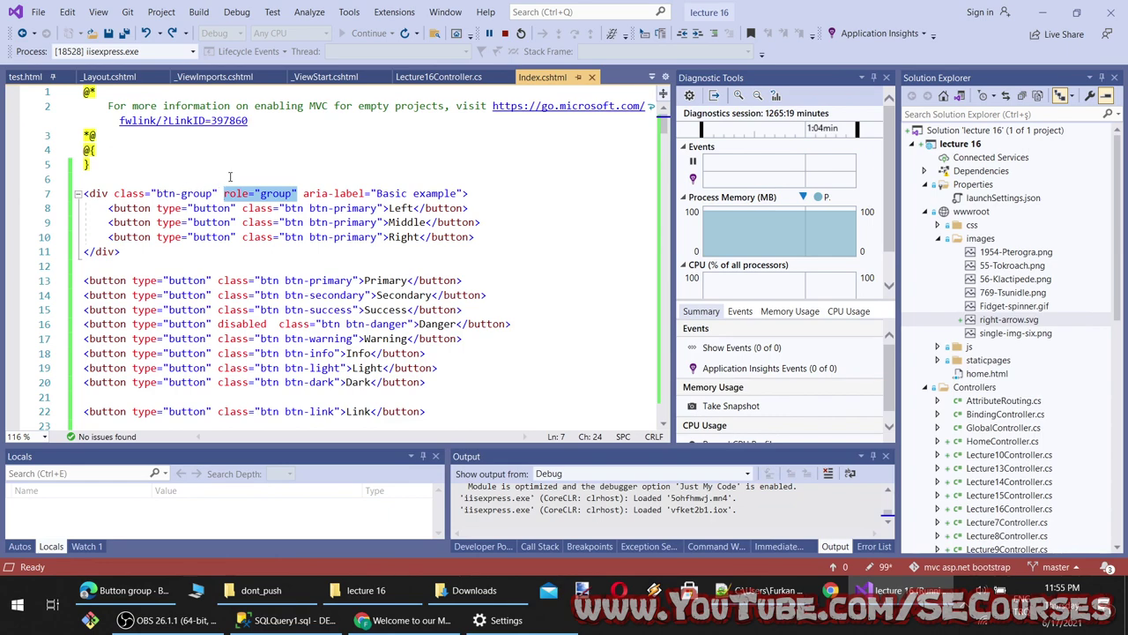
key("alt+Tab")
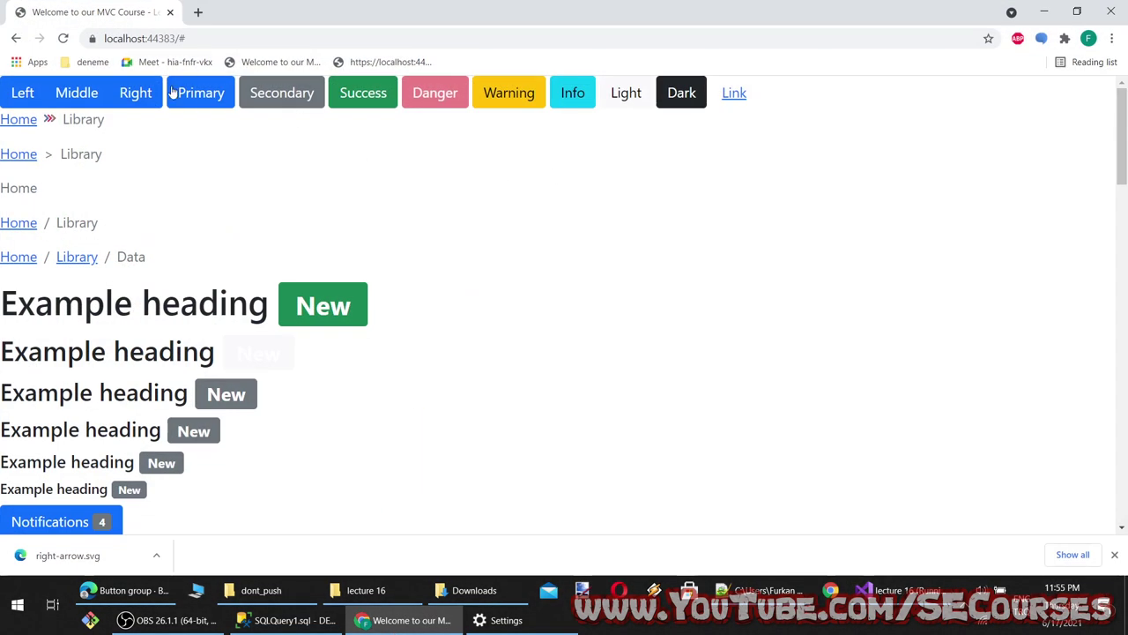
key("alt+Tab")
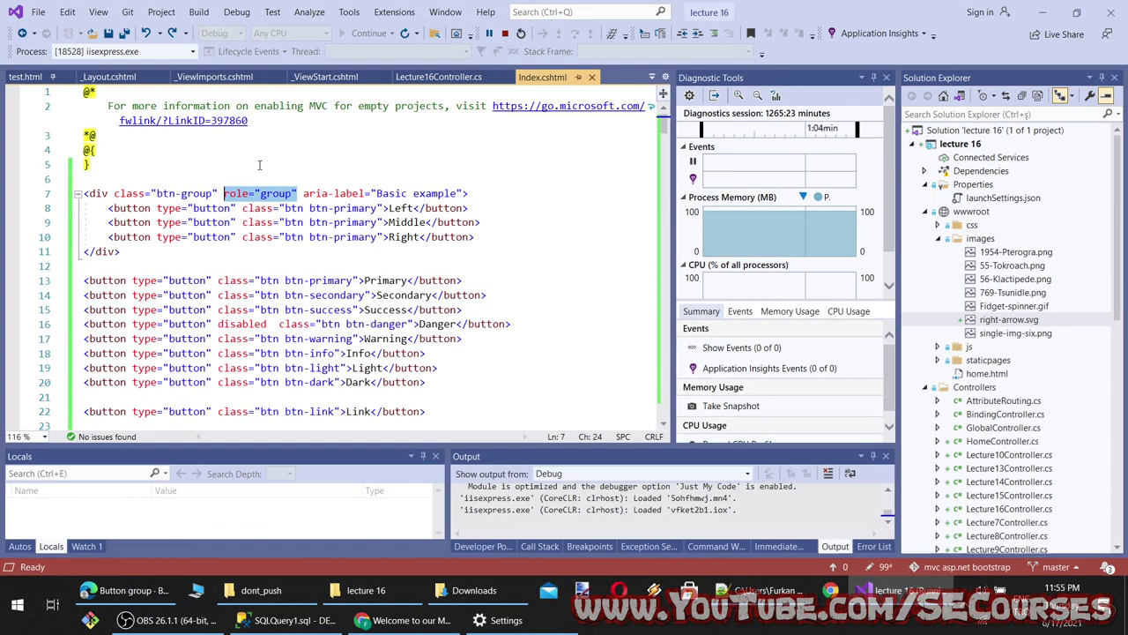
Add the d-block class to the btn-group div, save, and reload the page
left_click(209, 193)
type("block")
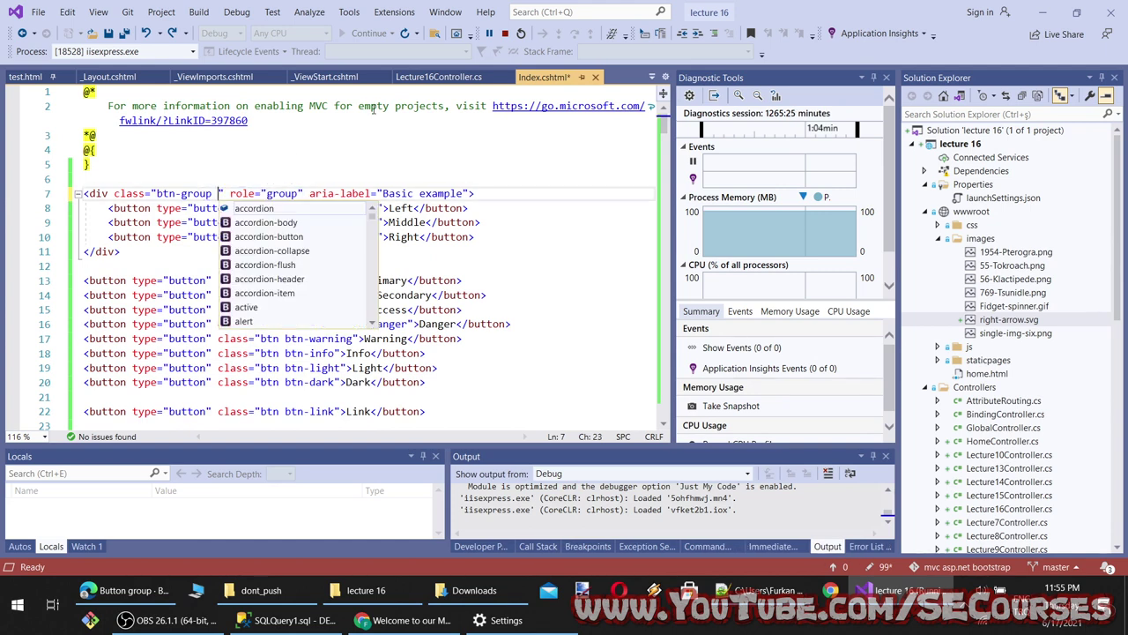
key("Down")
key("Down")
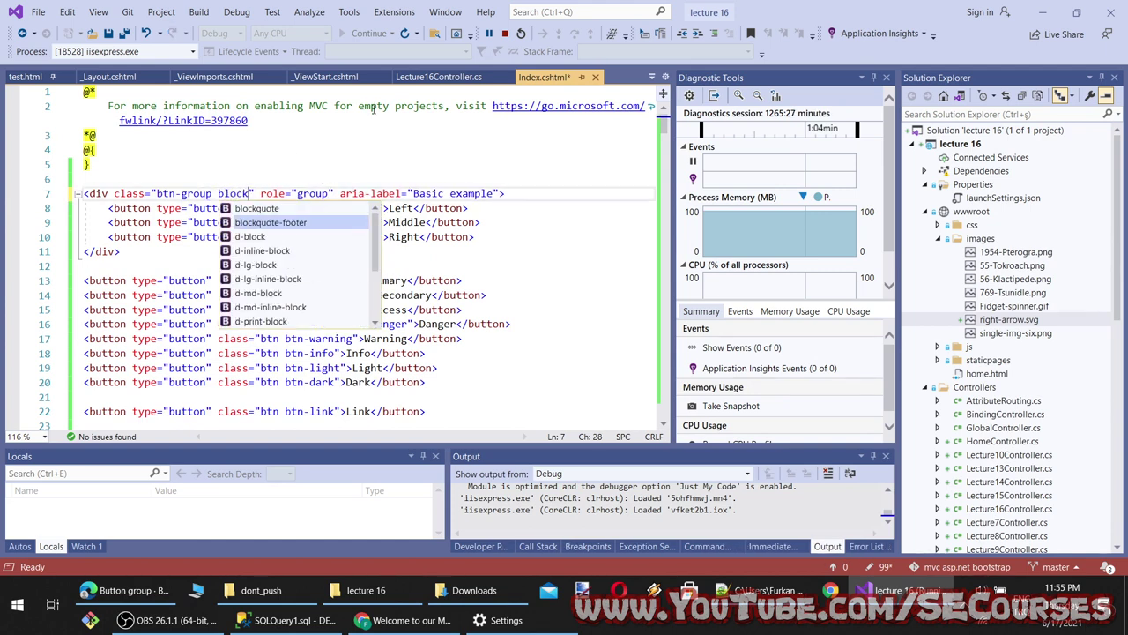
key("Return")
key("ctrl+s")
key("alt+Tab")
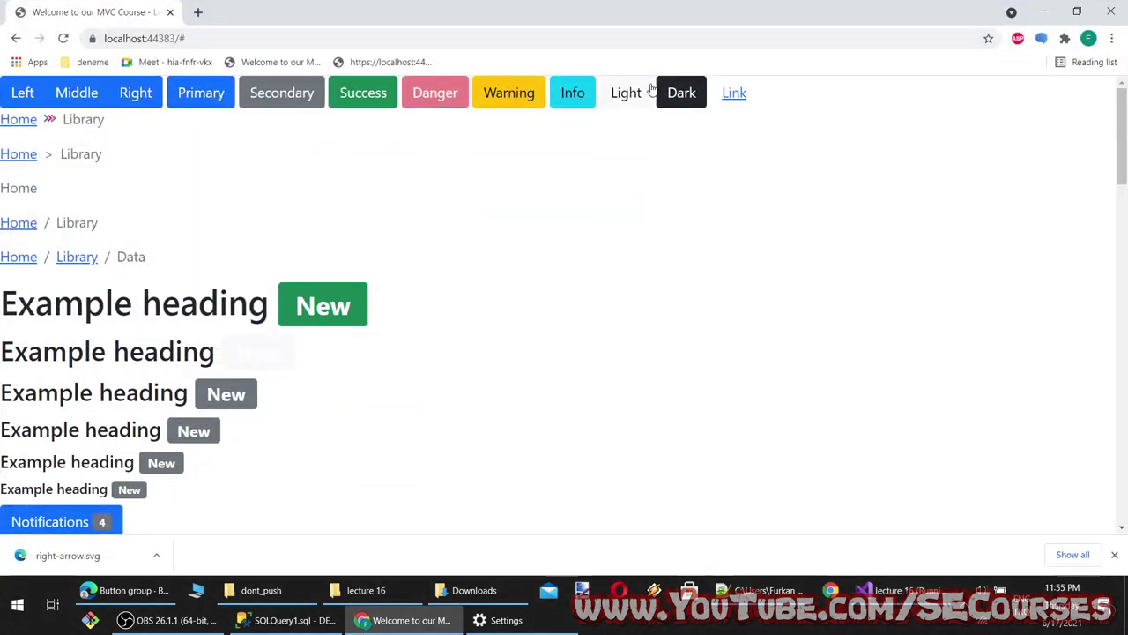
left_click(64, 39)
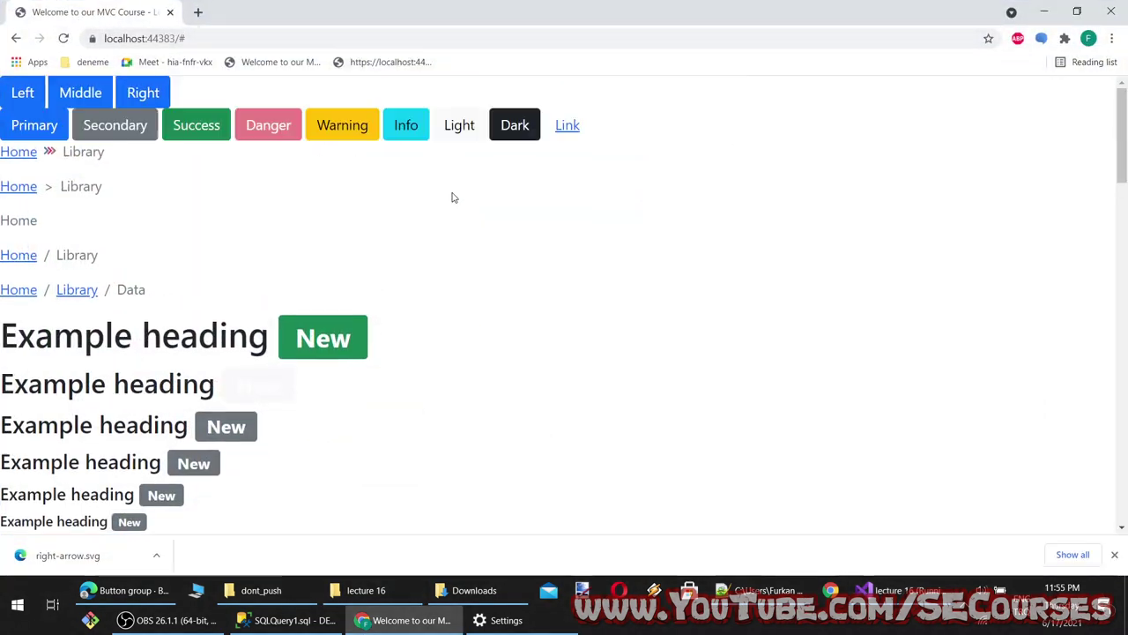
Add the m-4 margin class to the button group, save, and reload Chrome
key("alt+Tab")
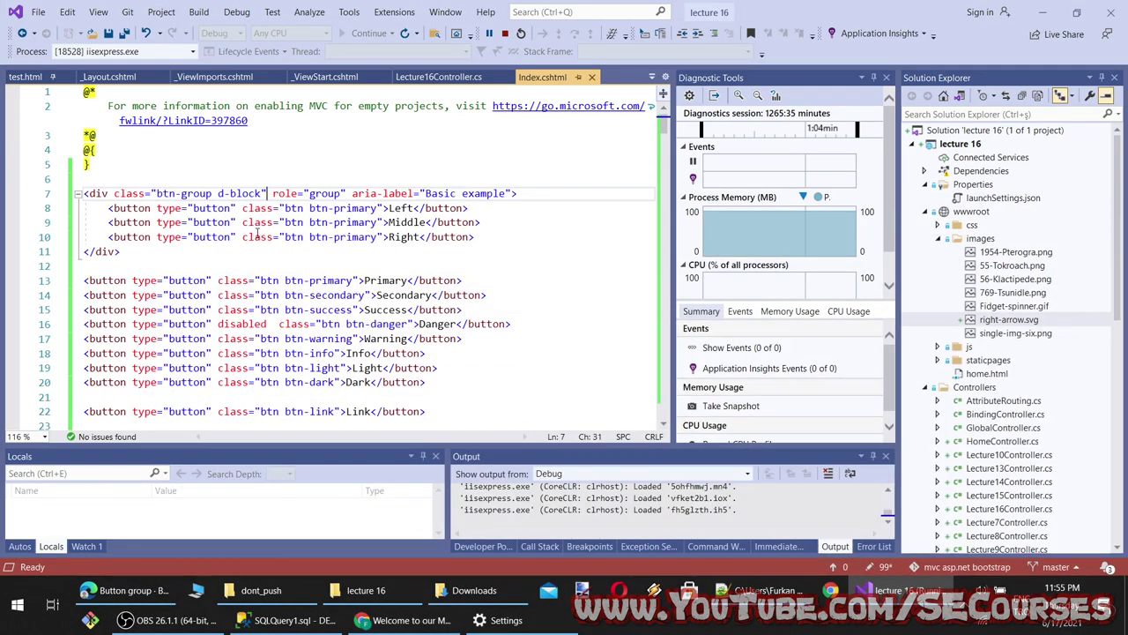
type("m")
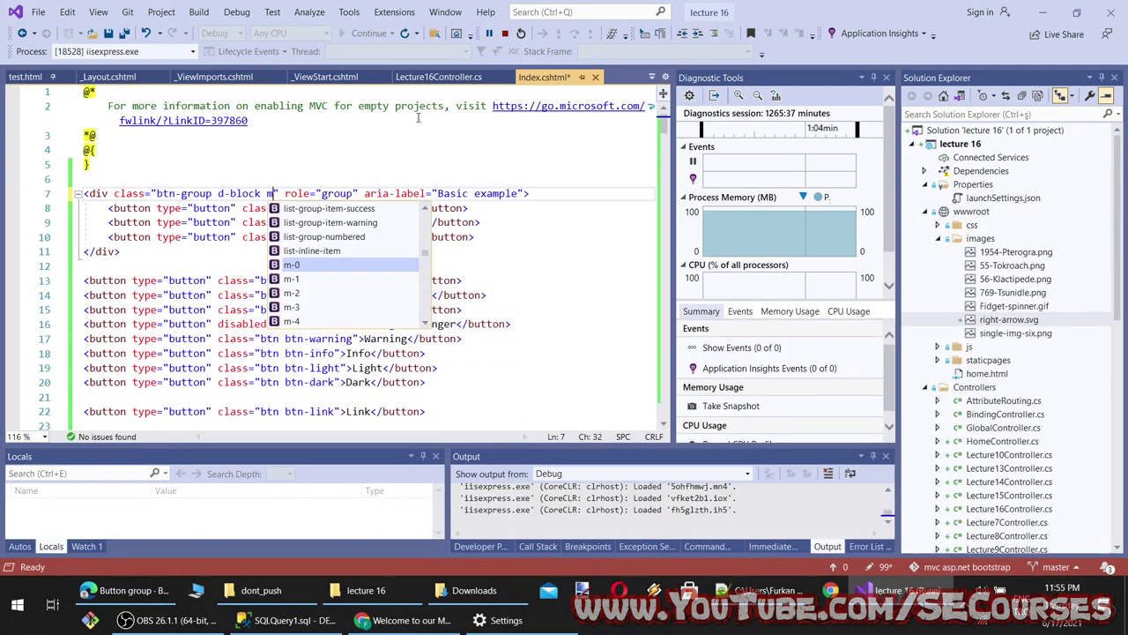
key("Down")
key("Down")
key("Down")
key("Down")
key("Tab")
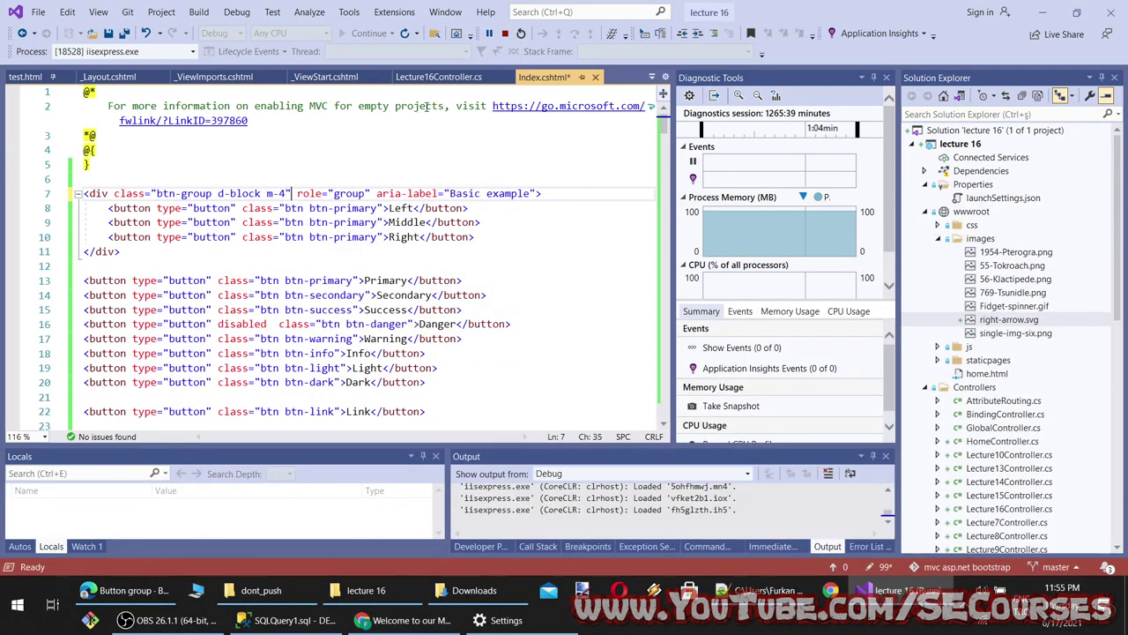
key("ctrl+s")
key("alt+Tab")
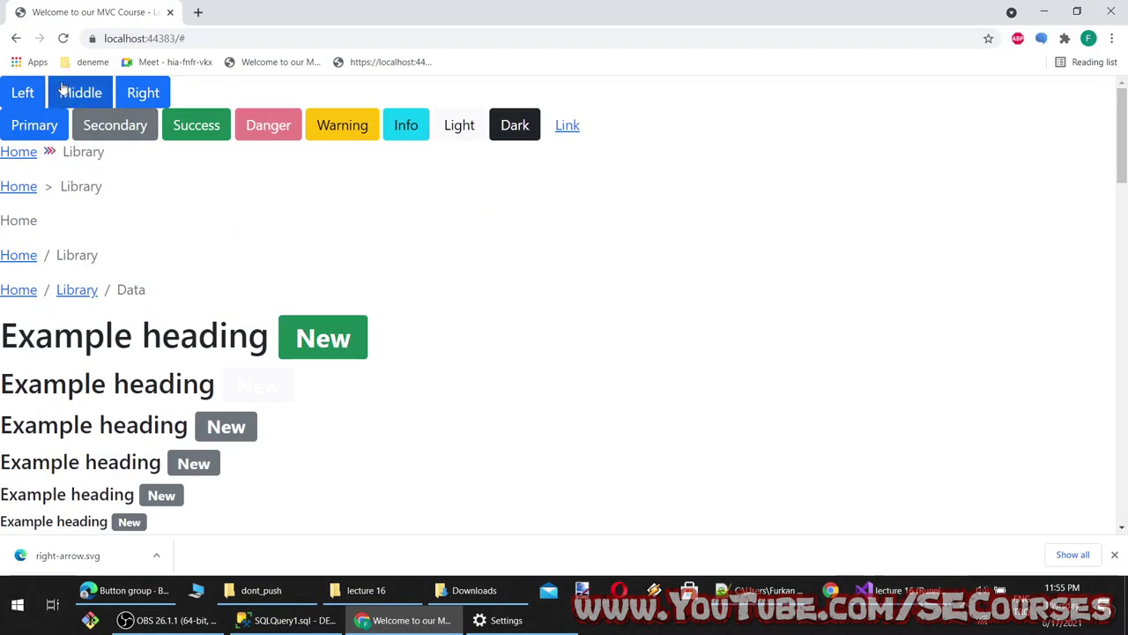
left_click(62, 39)
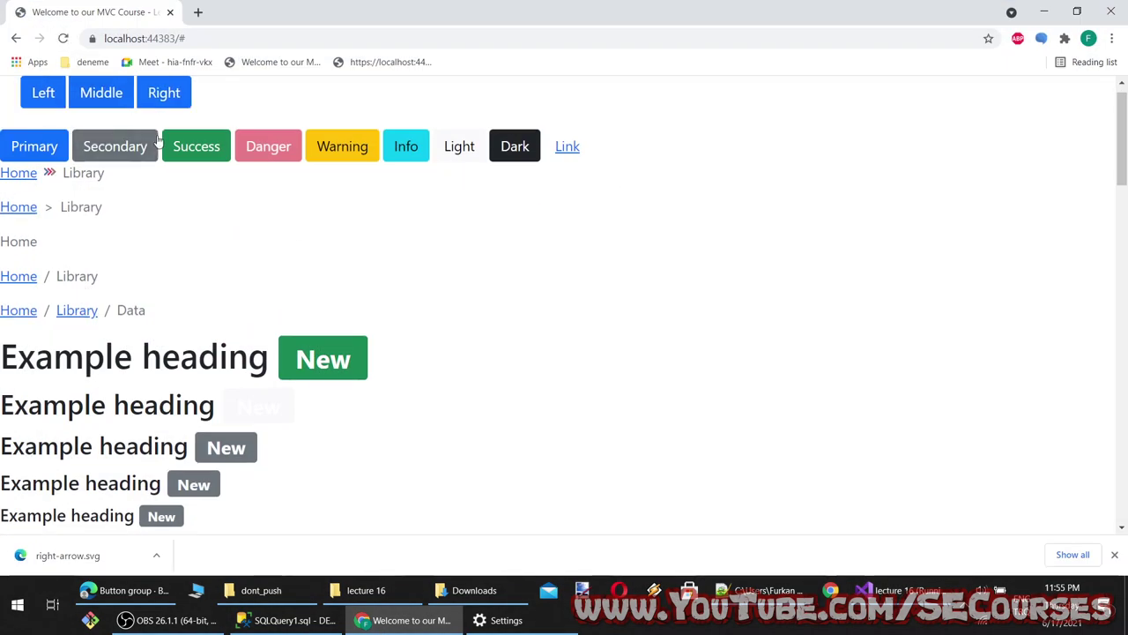
Change the margin class from m-4 to mx-4 and check the page
left_click(410, 620)
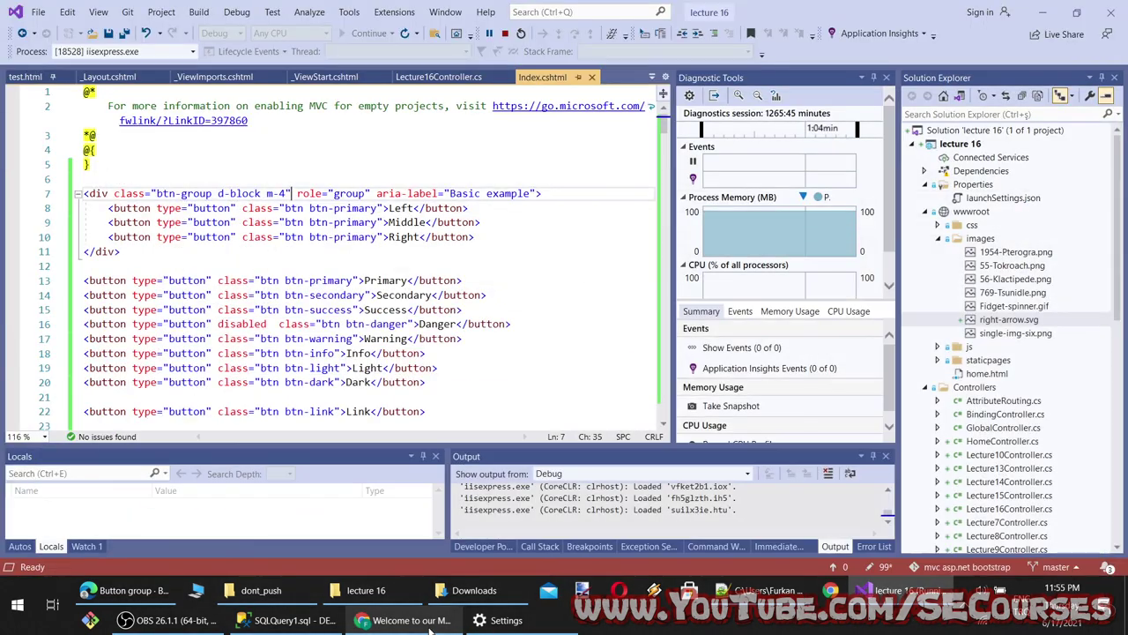
left_click(410, 620)
left_click(411, 620)
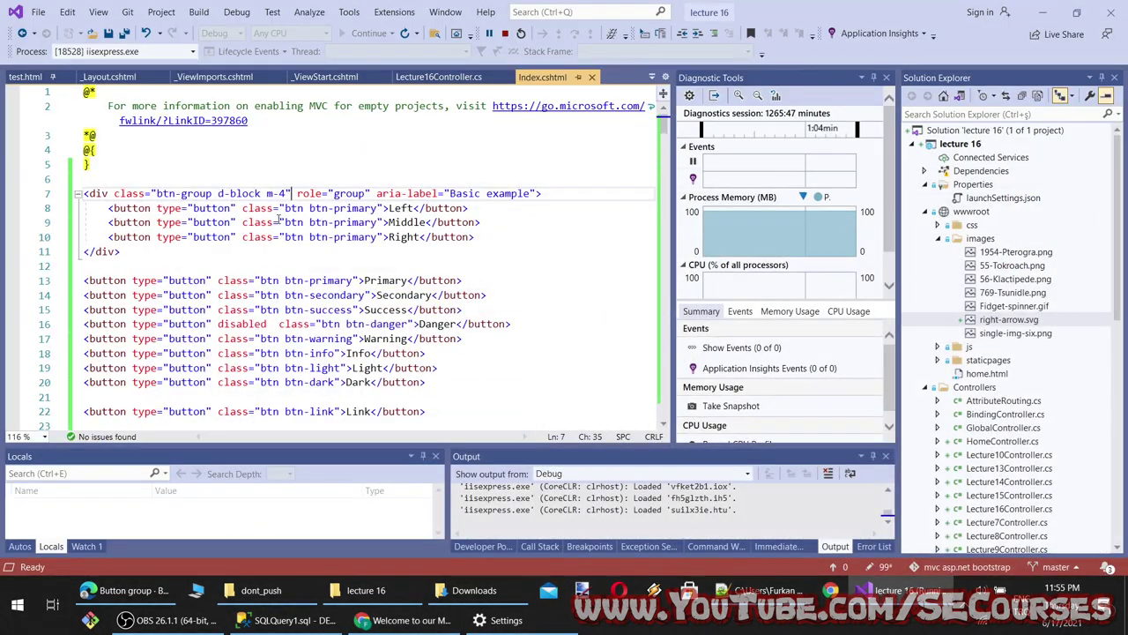
type("x")
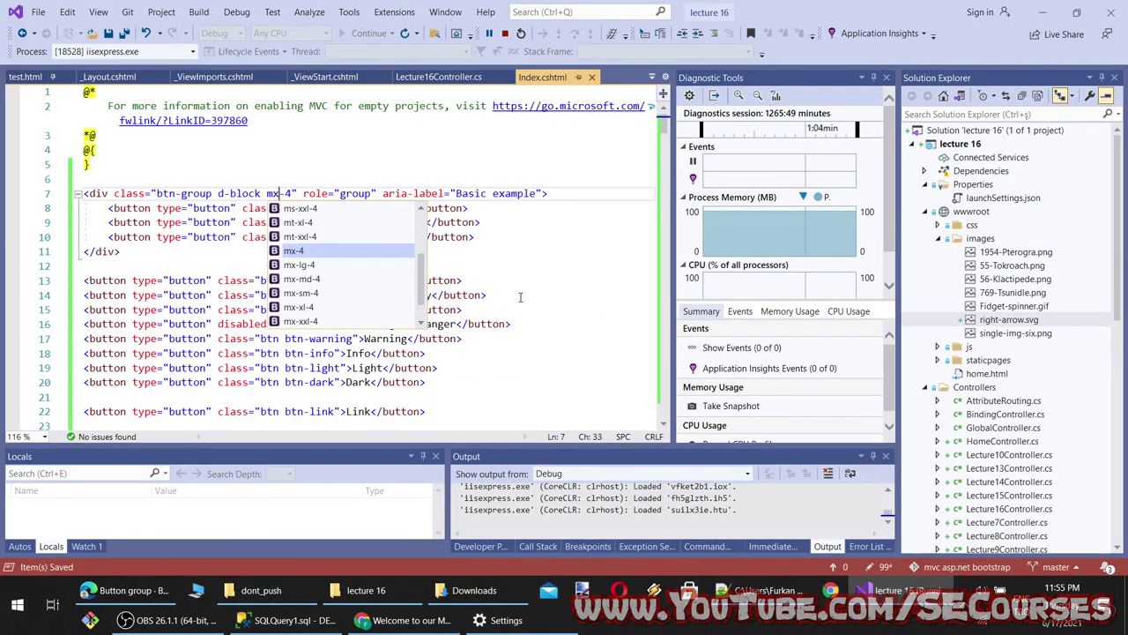
left_click(405, 620)
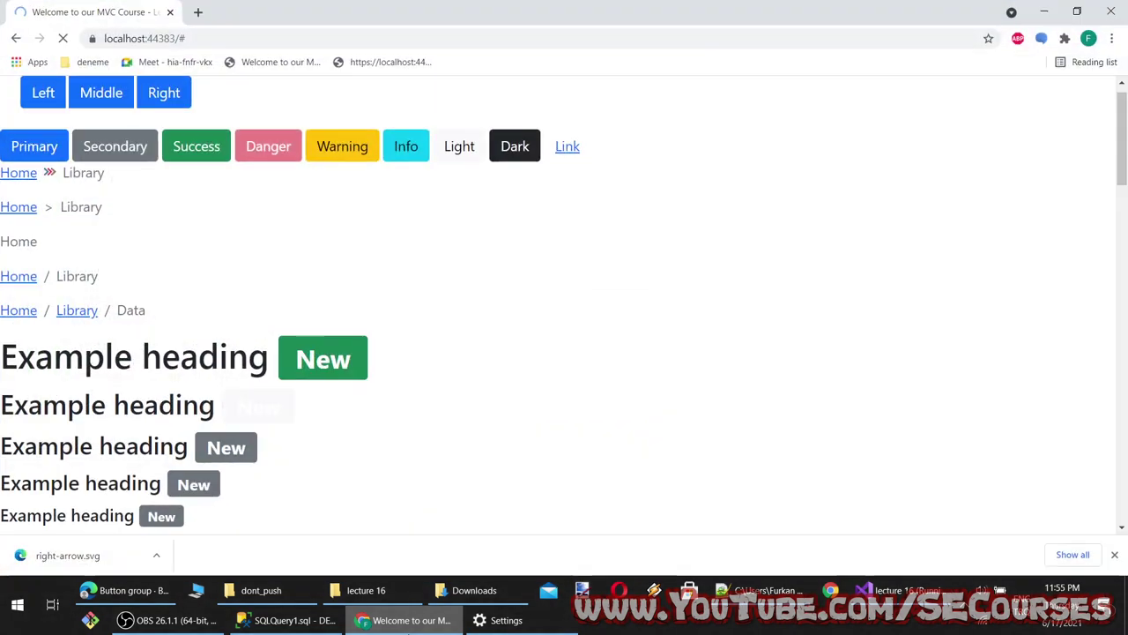
left_click(410, 620)
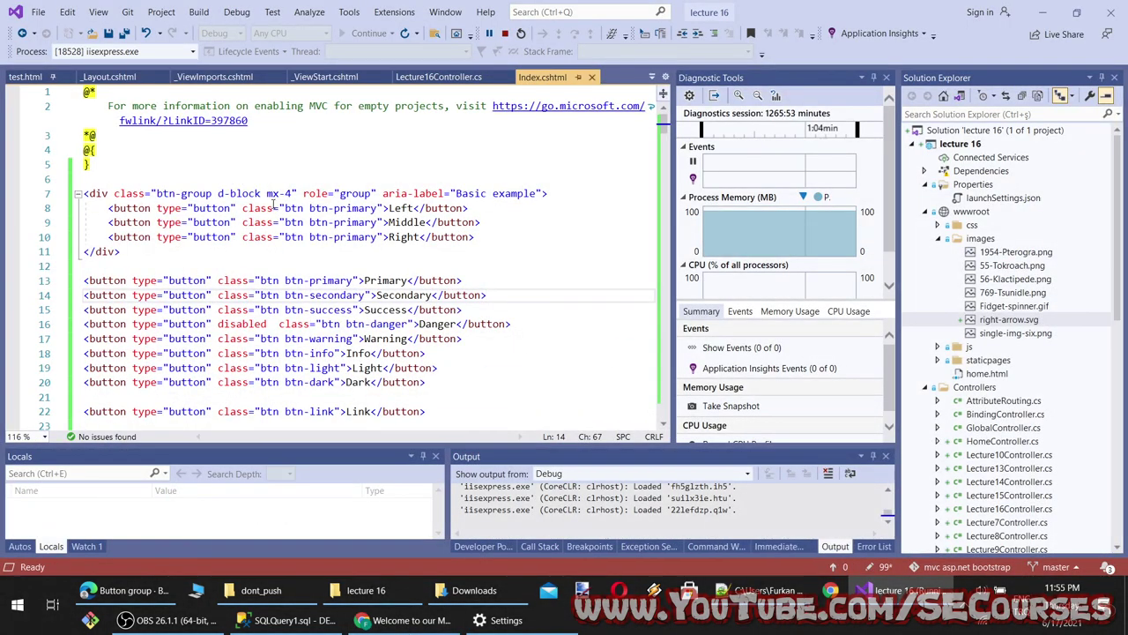
Replace mx-4 with my-4, save, and check the spacing in the browser
left_click_drag(280, 193, 267, 193)
type("my")
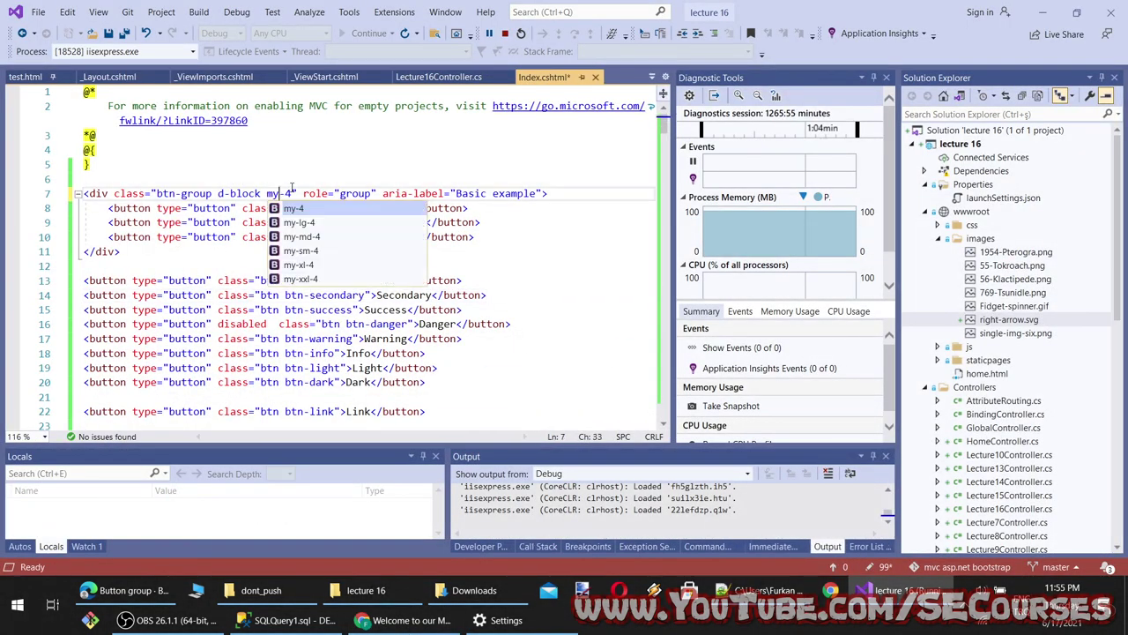
key("ctrl+s")
left_click(409, 619)
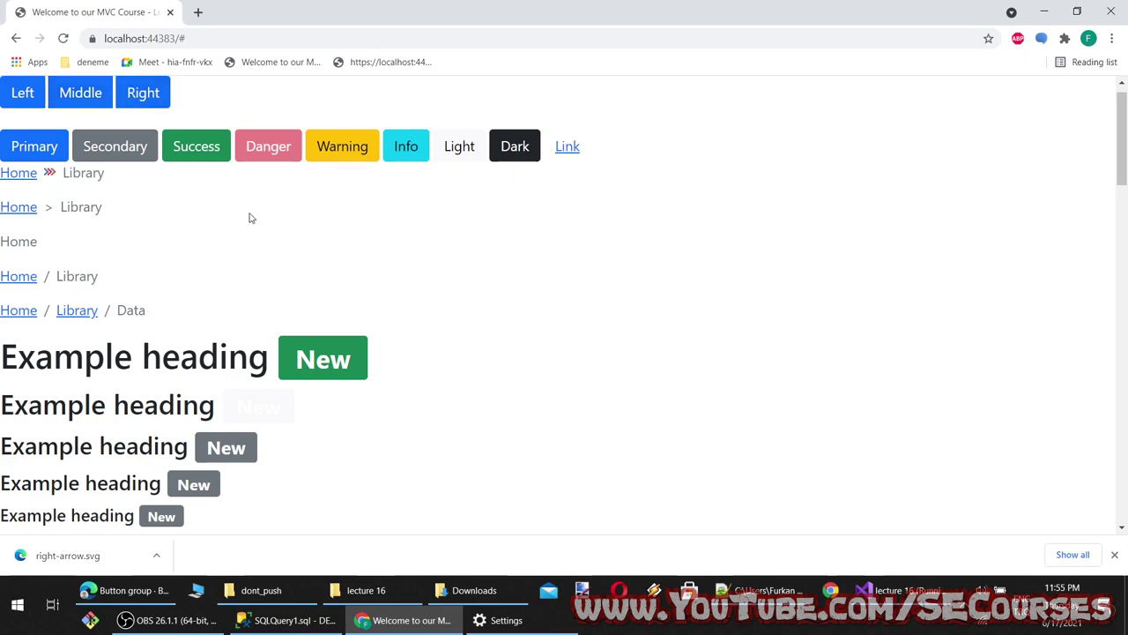
Return to the Button group docs at the Basic example code
left_click(124, 590)
scroll(378, 359, "down", 1)
scroll(433, 262, "up", 1)
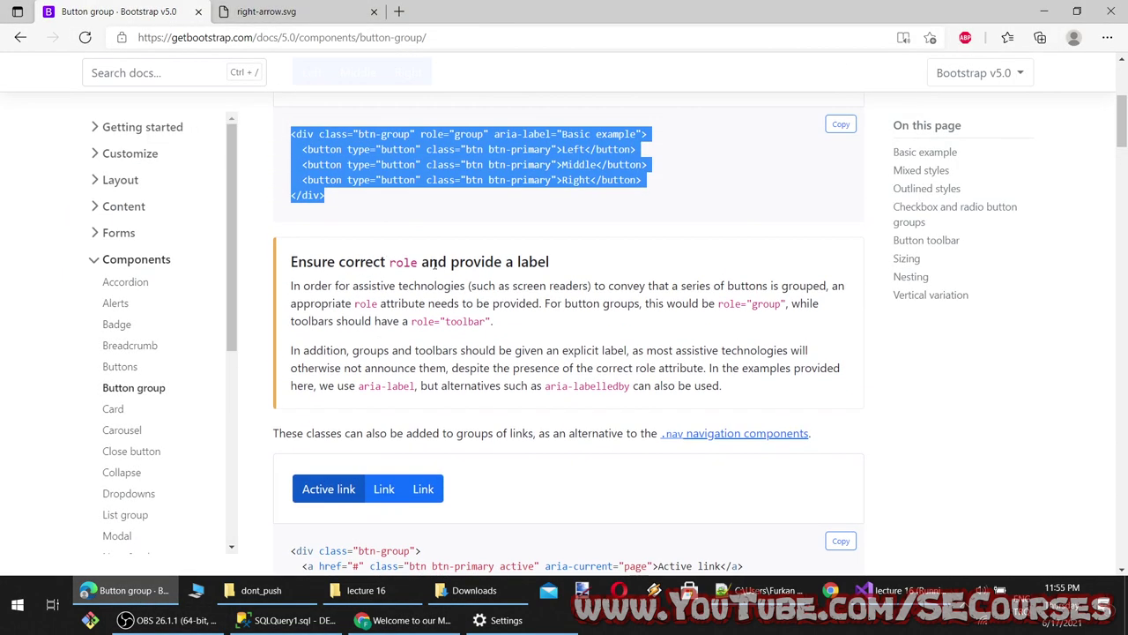
left_click(316, 268)
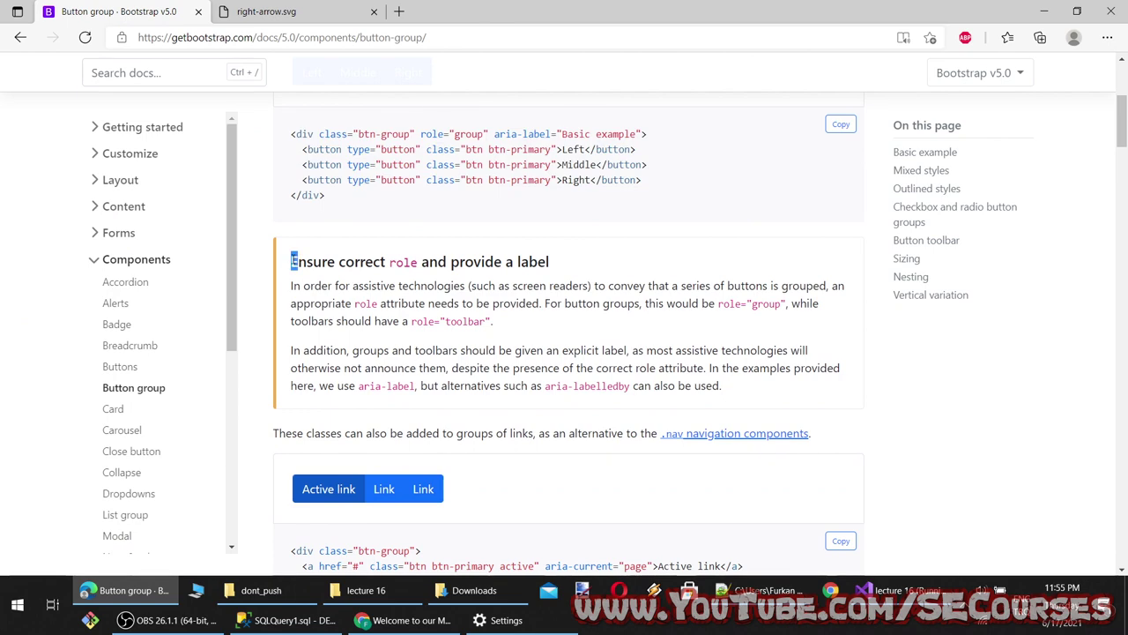
Have Edge read the role and aria-label accessibility note aloud, then stop playback
right_click(293, 262)
left_click(376, 368)
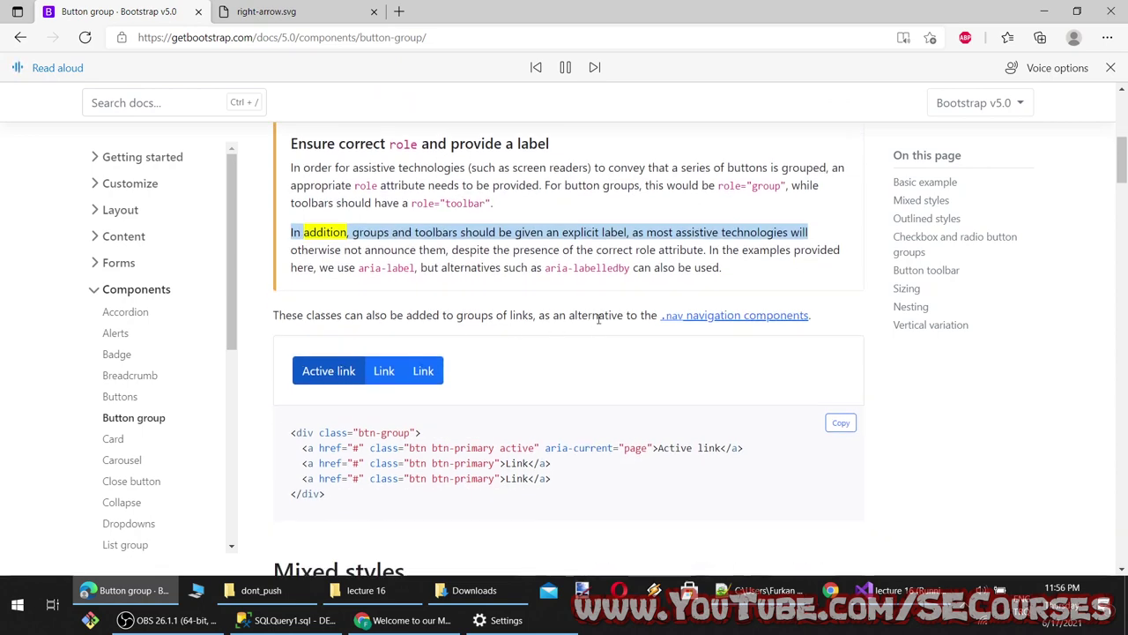
scroll(605, 247, "up", 2)
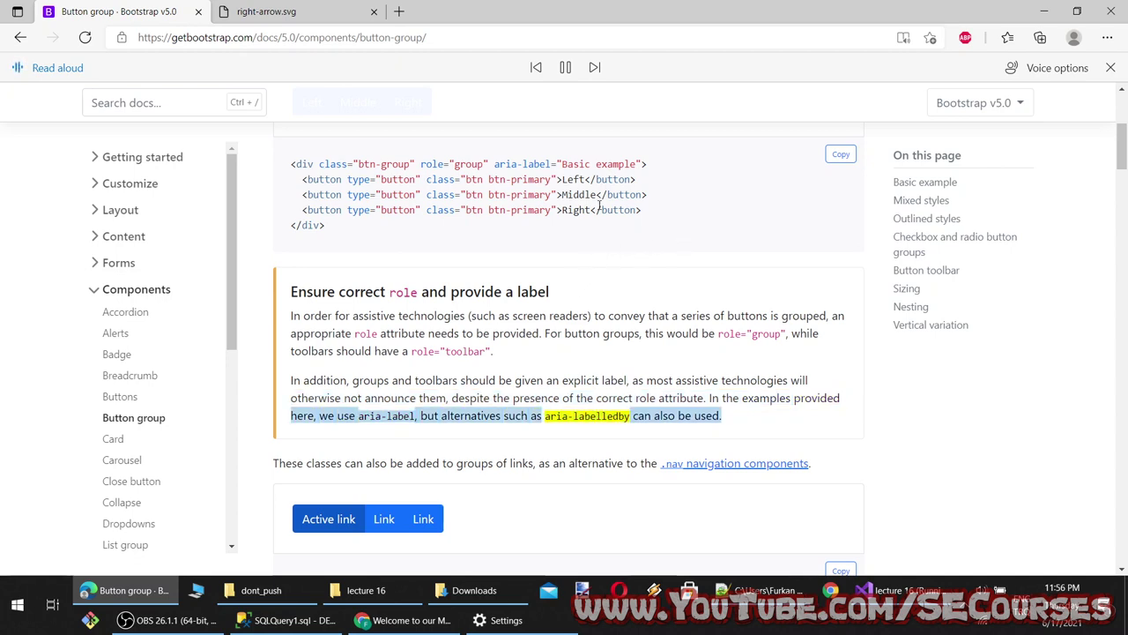
left_click(565, 68)
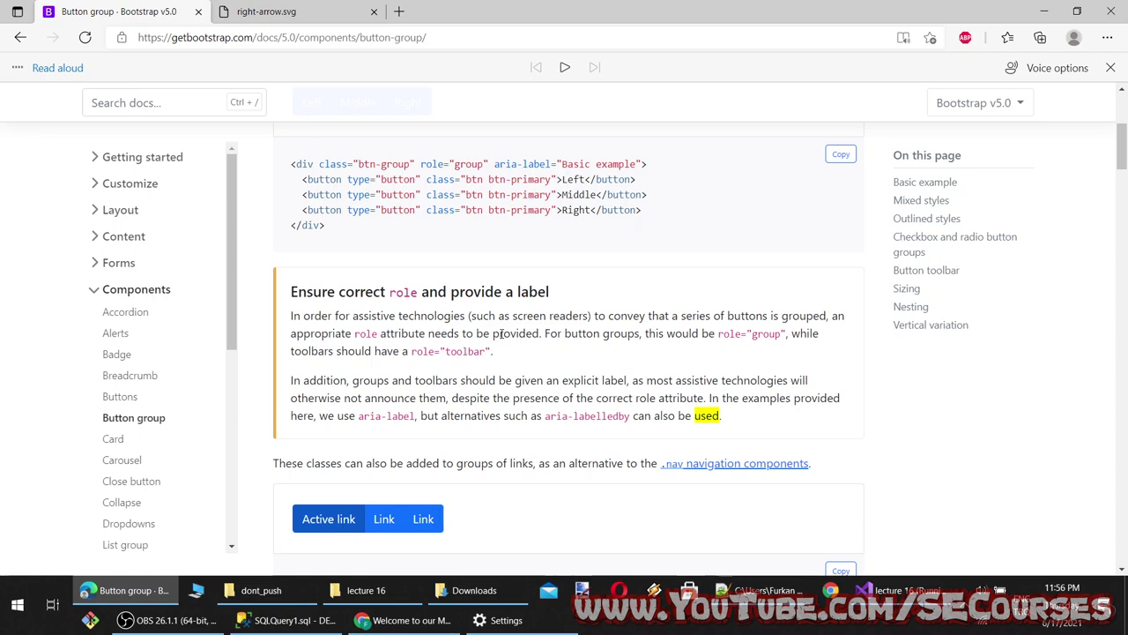
scroll(472, 333, "up", 2)
left_click_drag(426, 313, 608, 312)
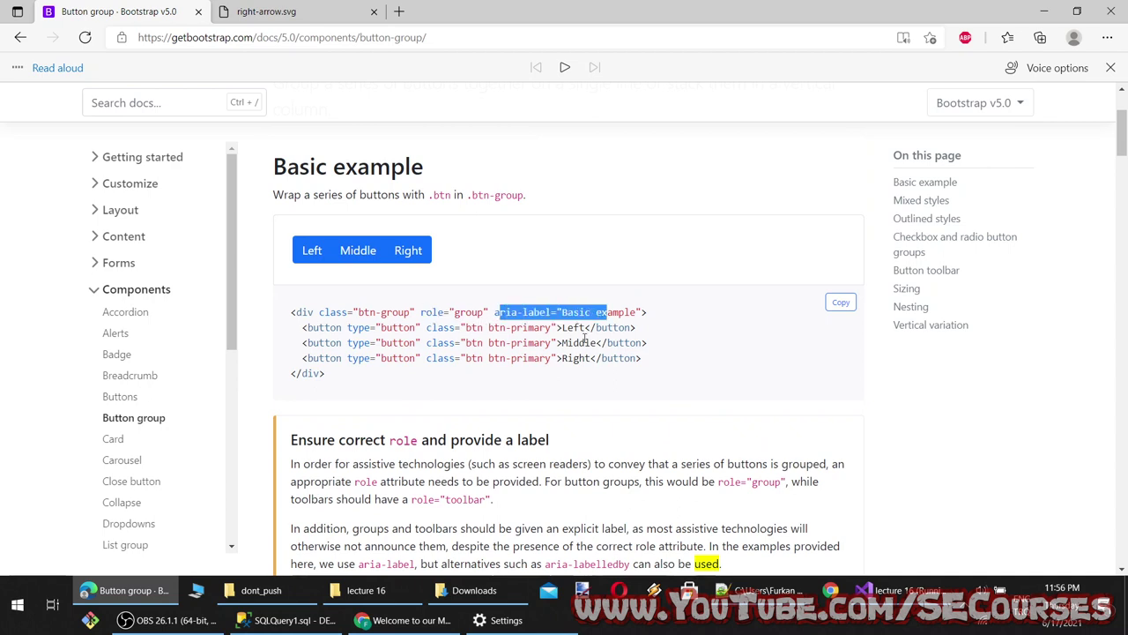
Study the link btn-group example, highlighting btn-group and aria-current, and try its third Link
scroll(556, 456, "down", 2)
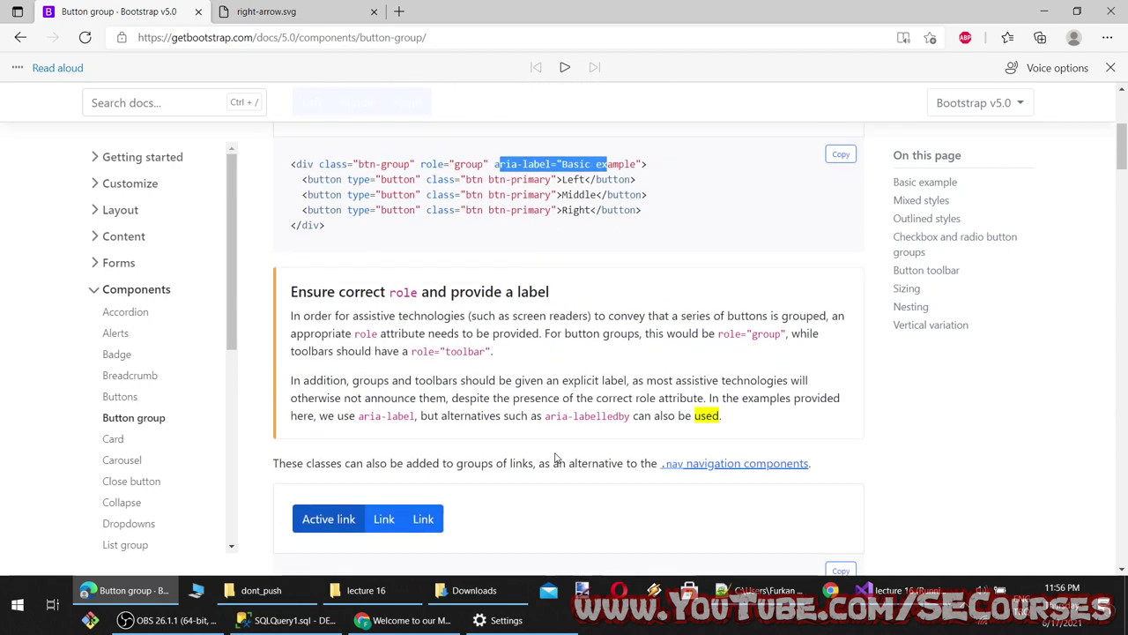
scroll(558, 444, "down", 3)
scroll(542, 353, "up", 5)
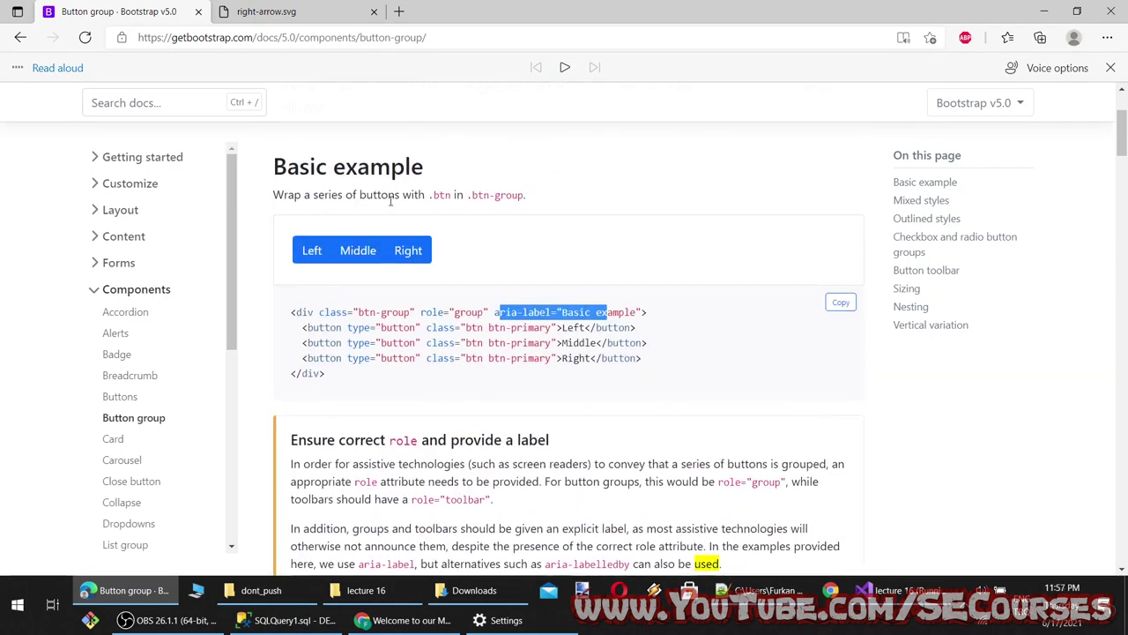
scroll(417, 206, "down", 3)
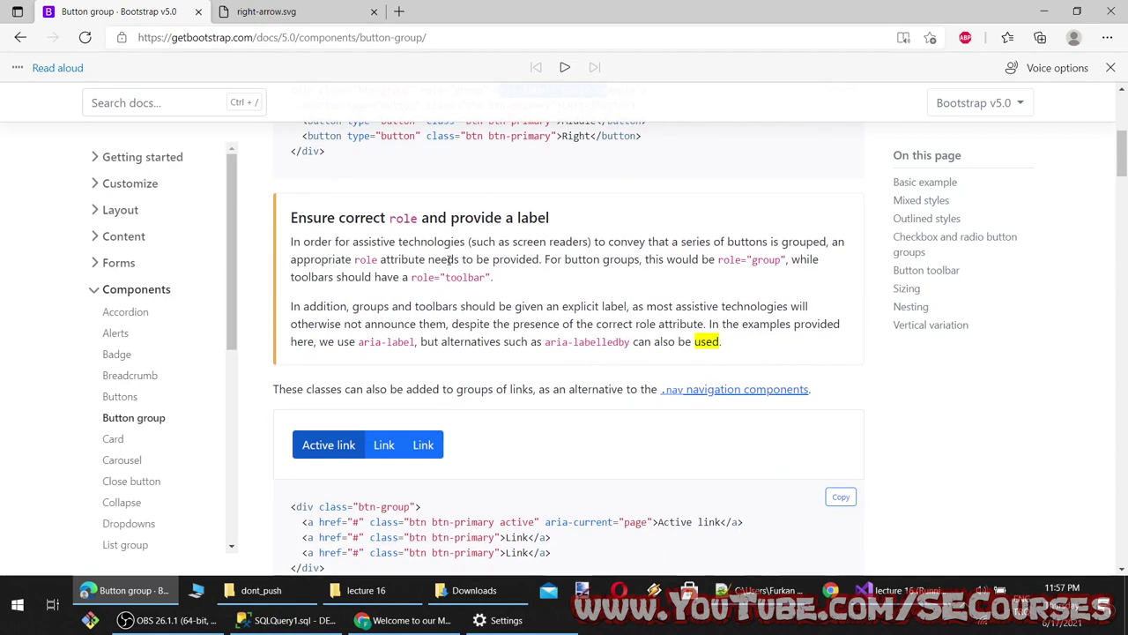
scroll(442, 251, "down", 1)
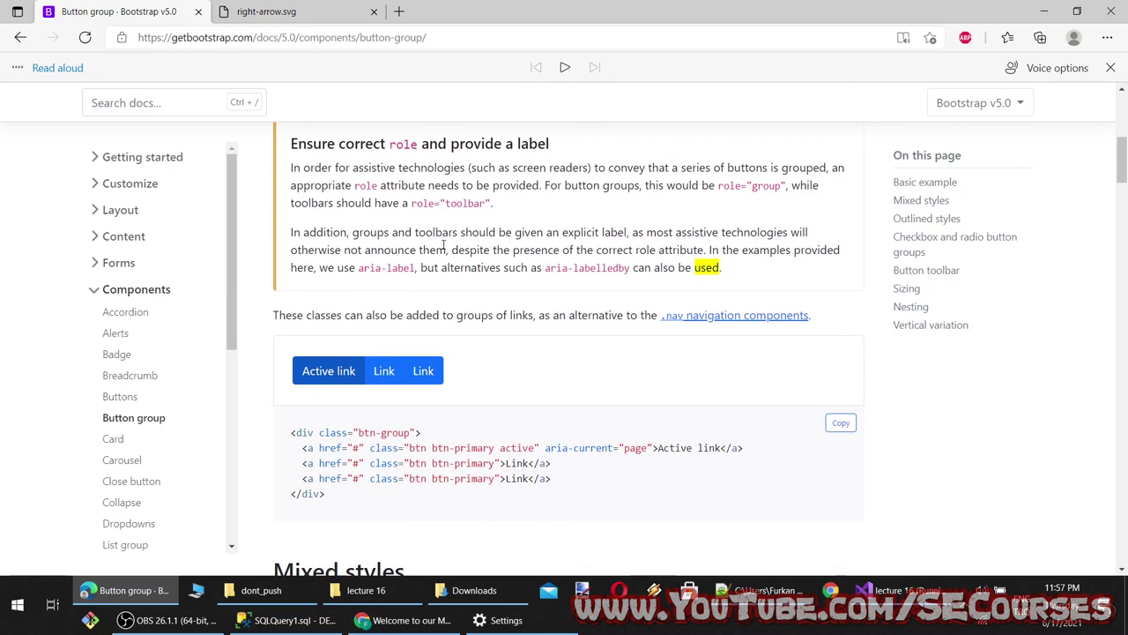
scroll(447, 242, "down", 2)
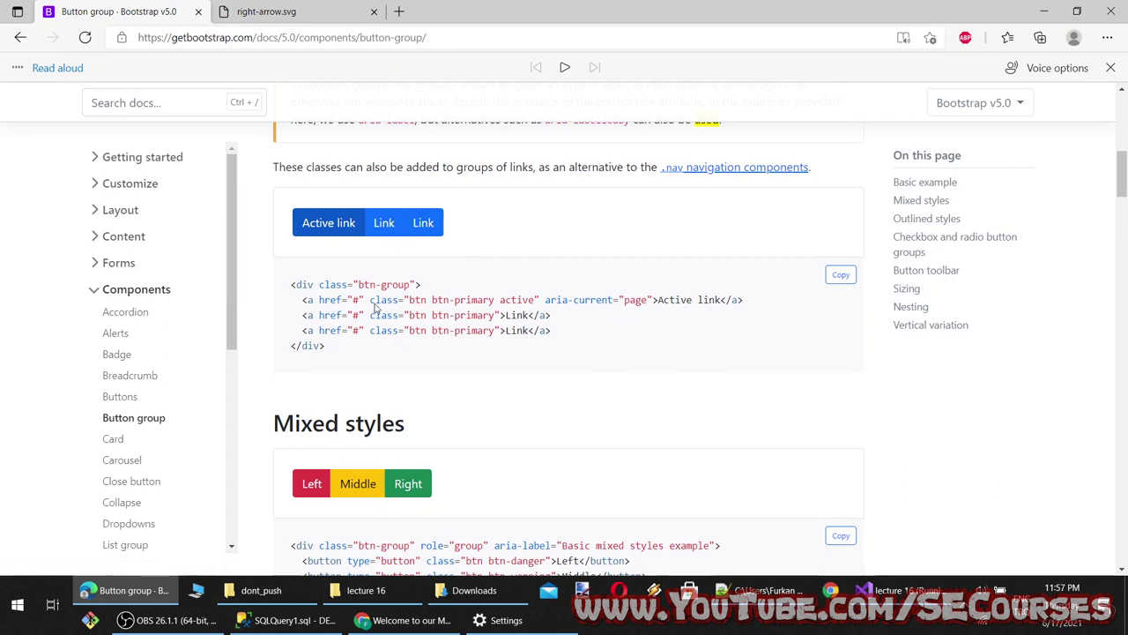
left_click_drag(363, 284, 422, 285)
left_click(422, 328)
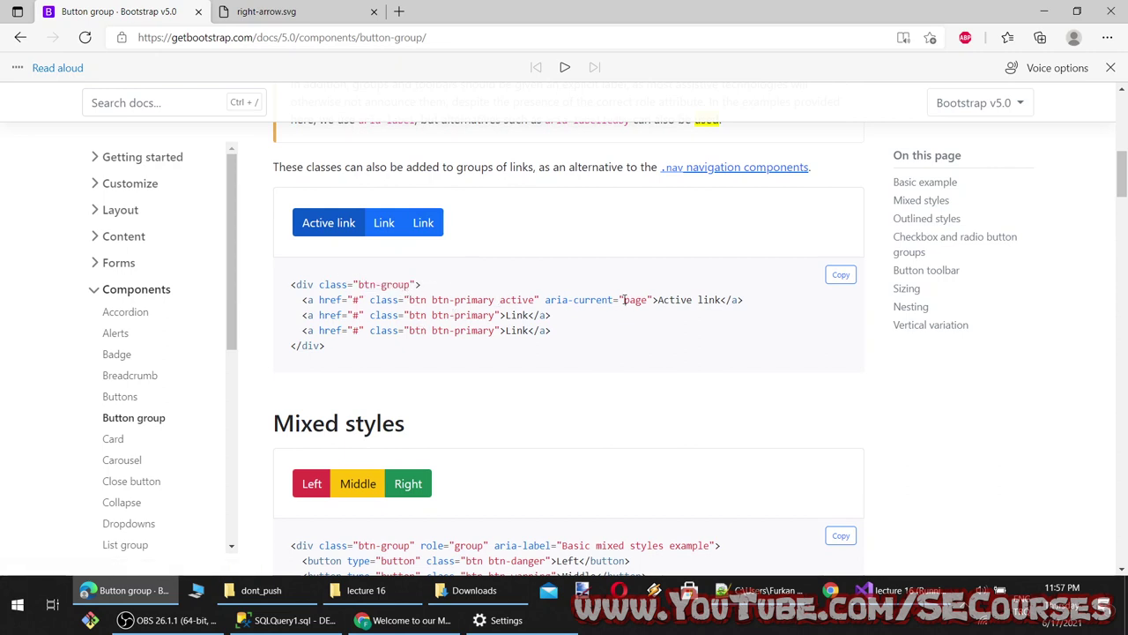
left_click_drag(624, 300, 552, 303)
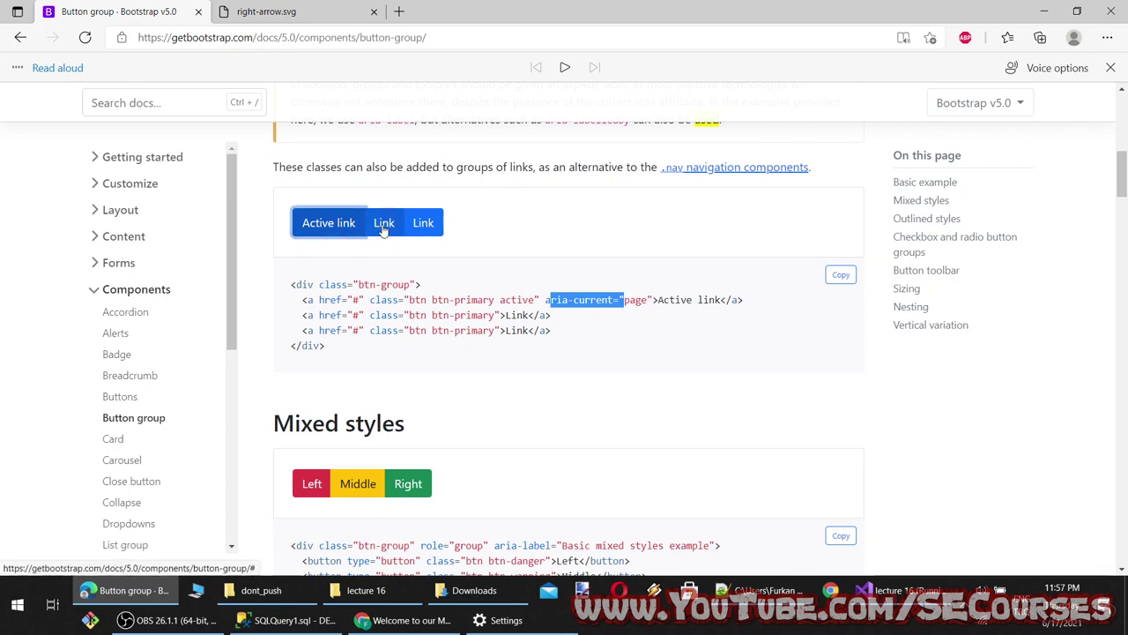
left_click(423, 223)
left_click(454, 314)
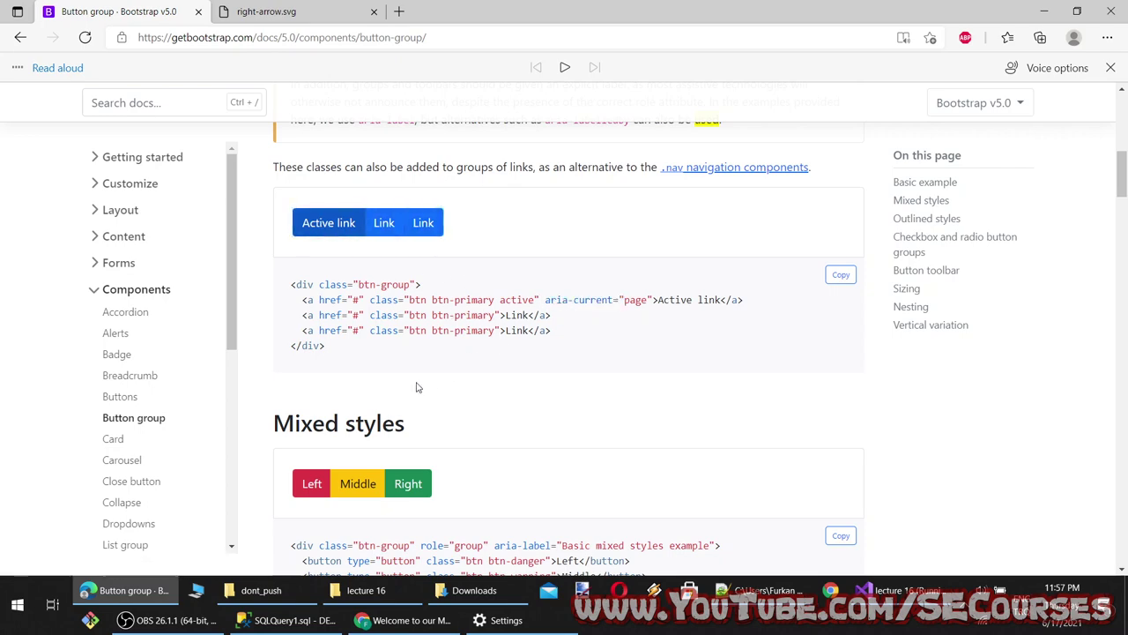
Tab focus across the link buttons and try the Right button in the Basic example
scroll(378, 385, "up", 2)
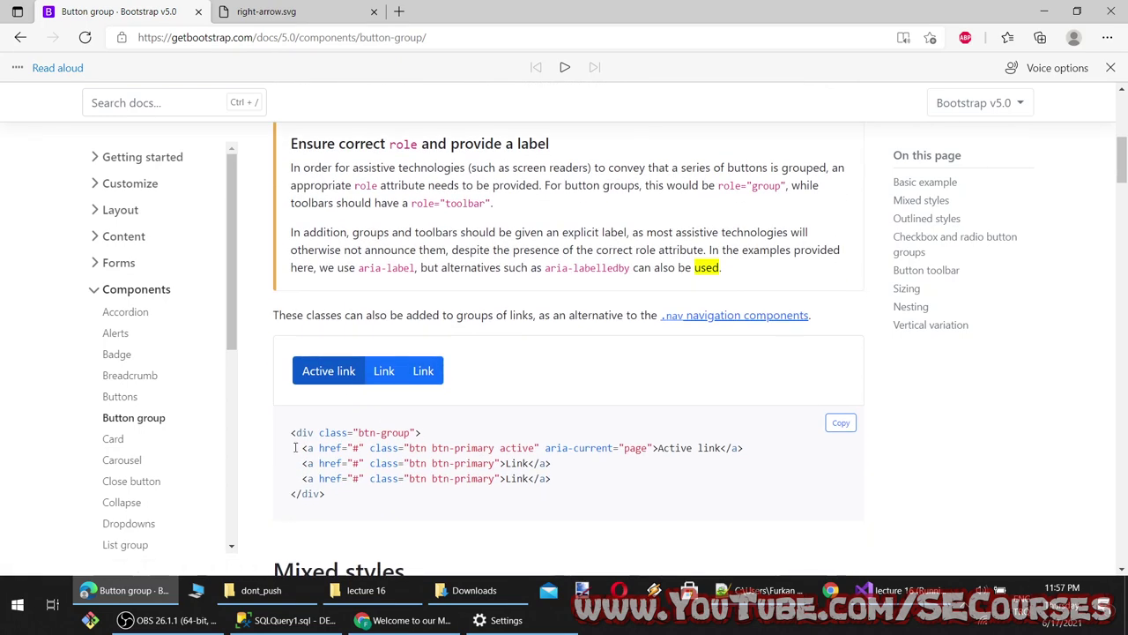
scroll(370, 424, "up", 3)
scroll(398, 467, "down", 3)
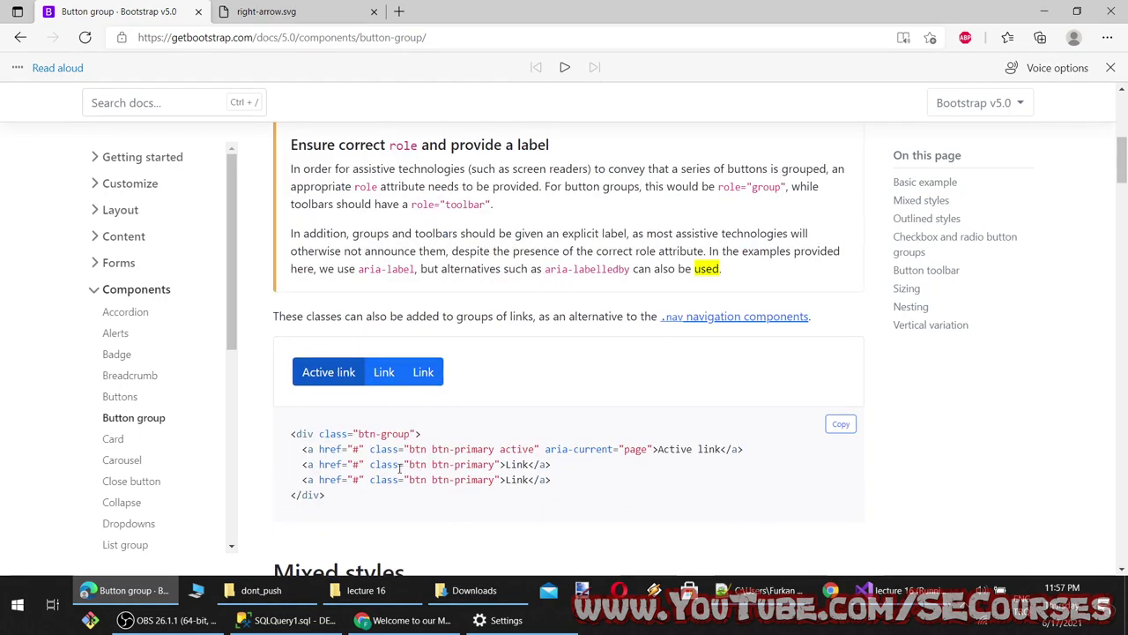
left_click_drag(315, 450, 473, 463)
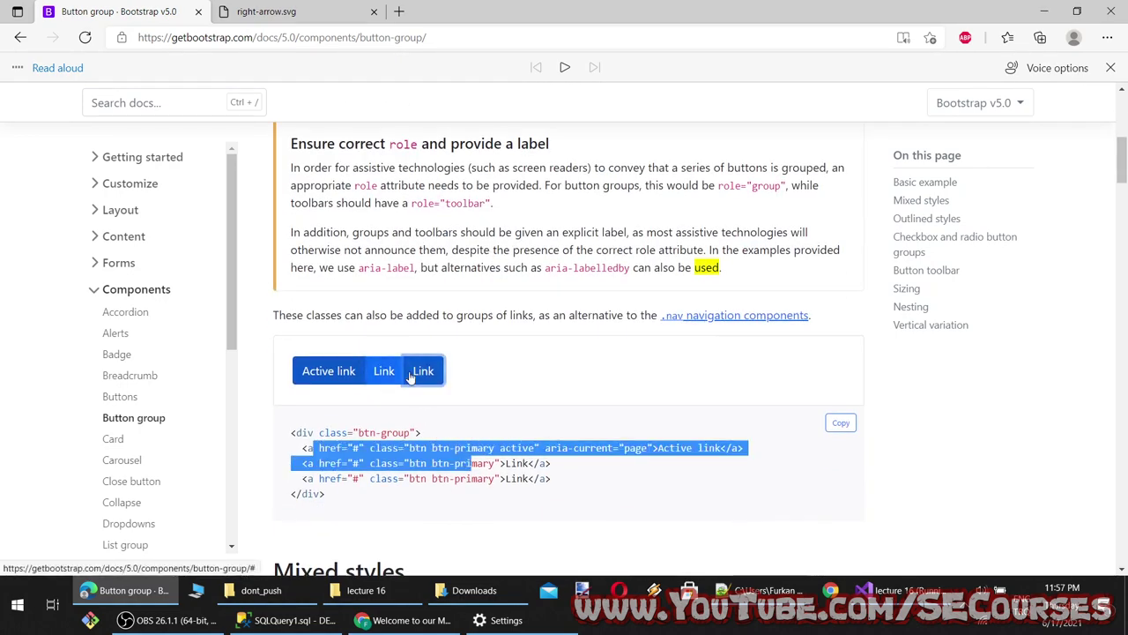
key("Tab")
key("Tab")
key("Tab")
scroll(349, 386, "up", 3)
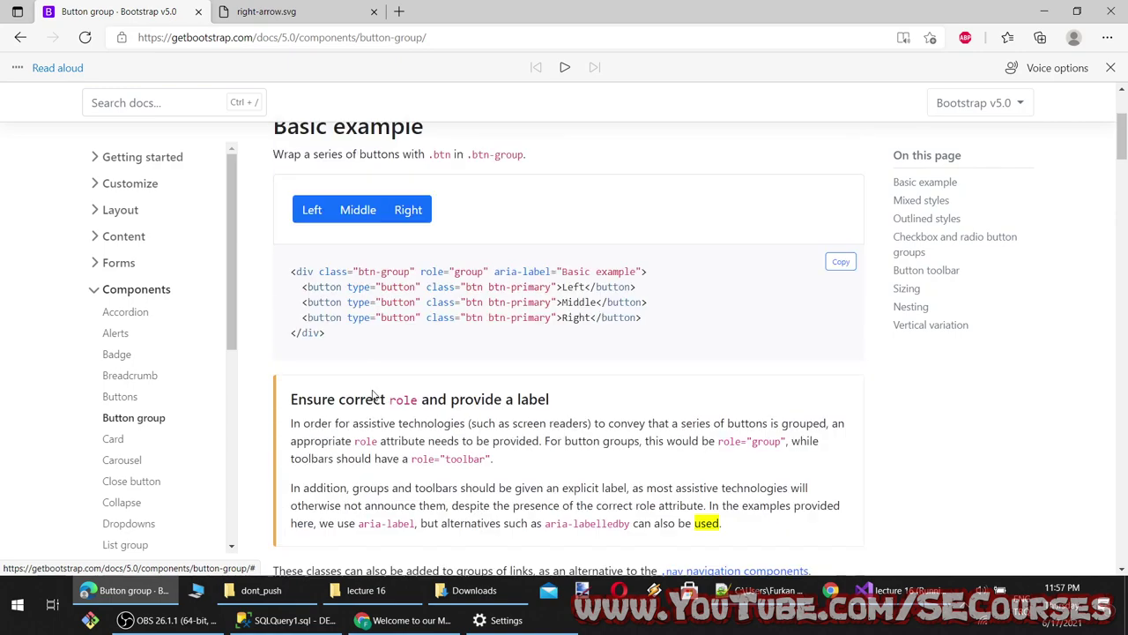
left_click(404, 262)
Try the middle Link demo, glance at the running page, and bring Index.cshtml forward in Visual Studio
scroll(404, 262, "down", 4)
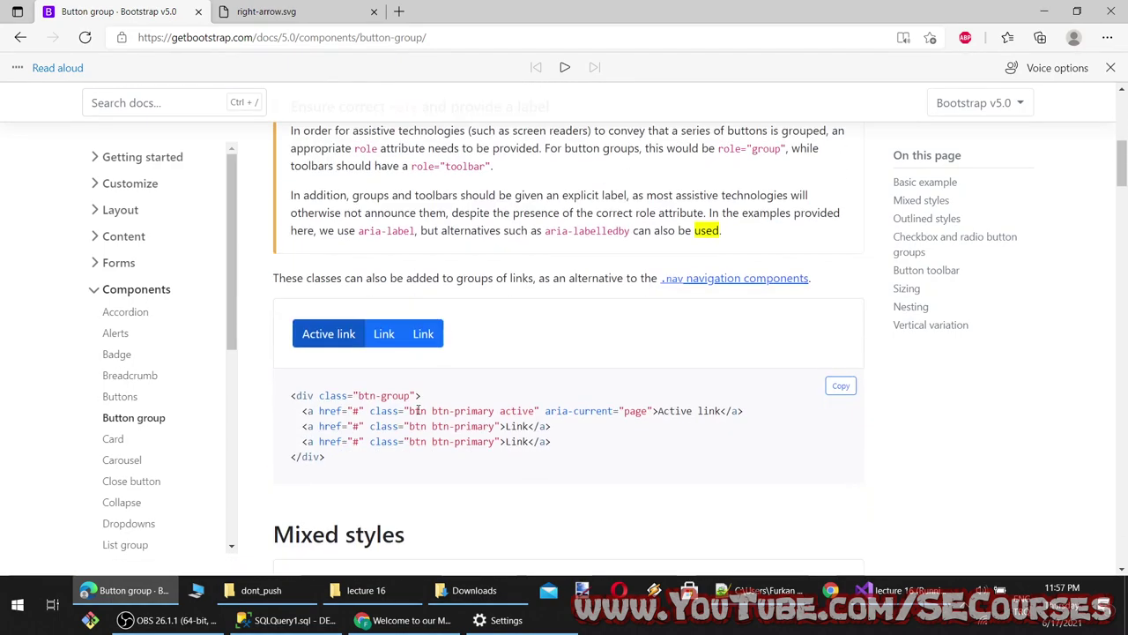
scroll(414, 371, "up", 3)
scroll(413, 371, "down", 4)
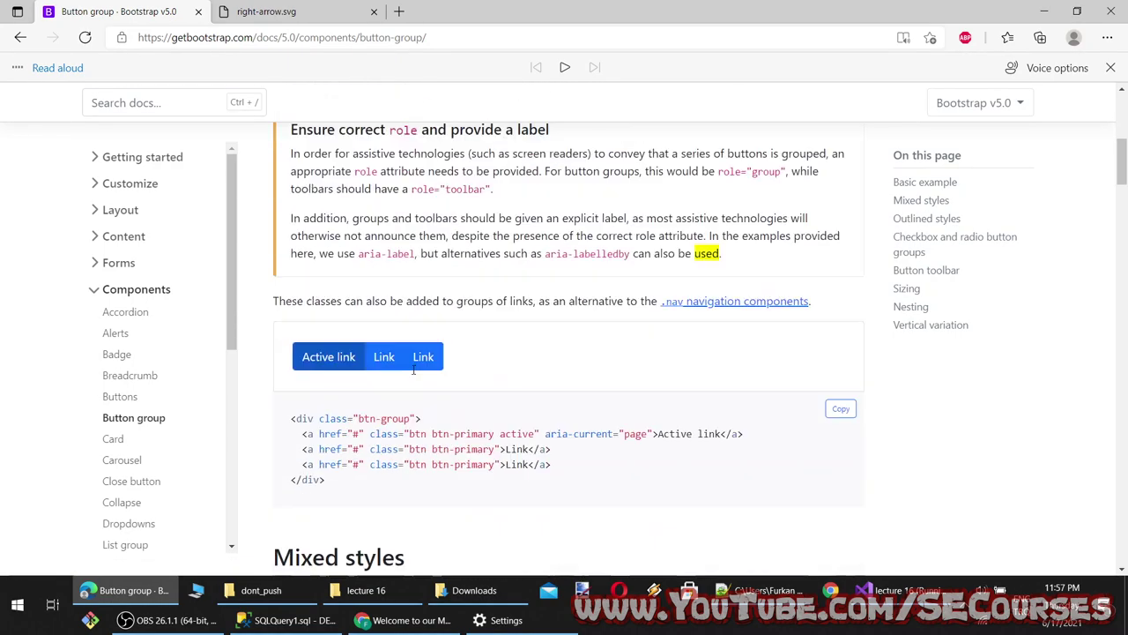
left_click(383, 223)
left_click(413, 279)
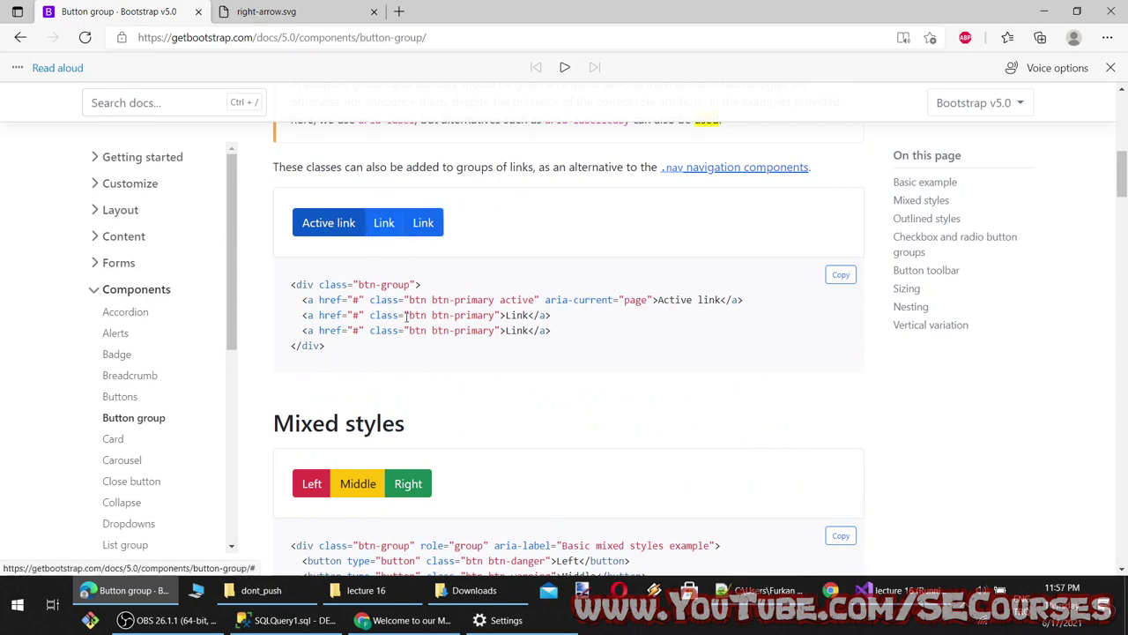
left_click(157, 594)
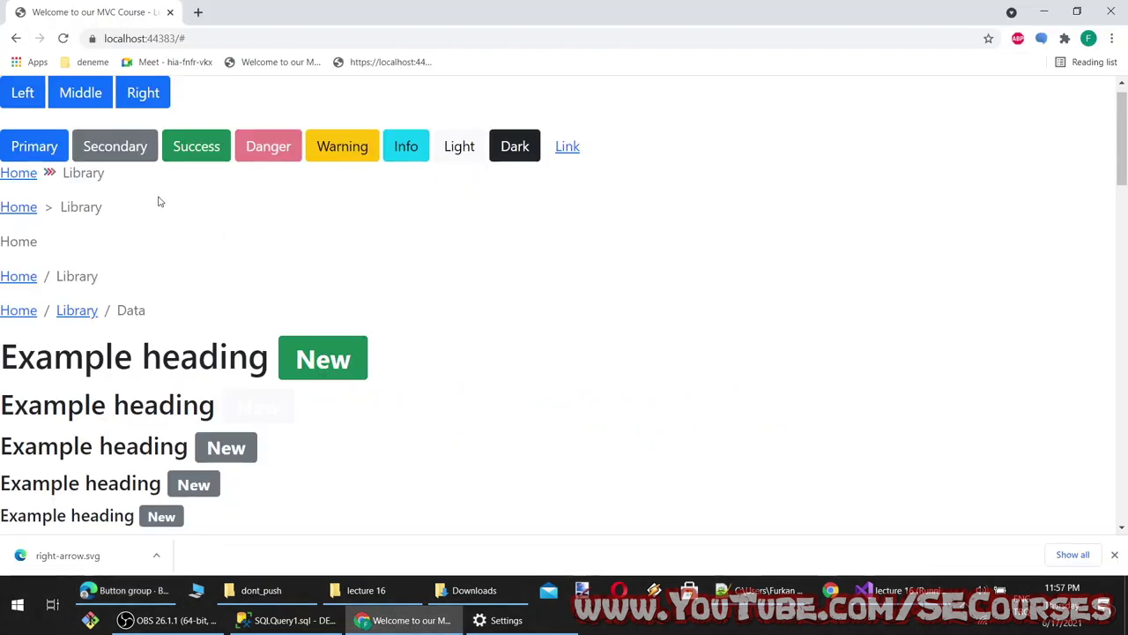
left_click(156, 596)
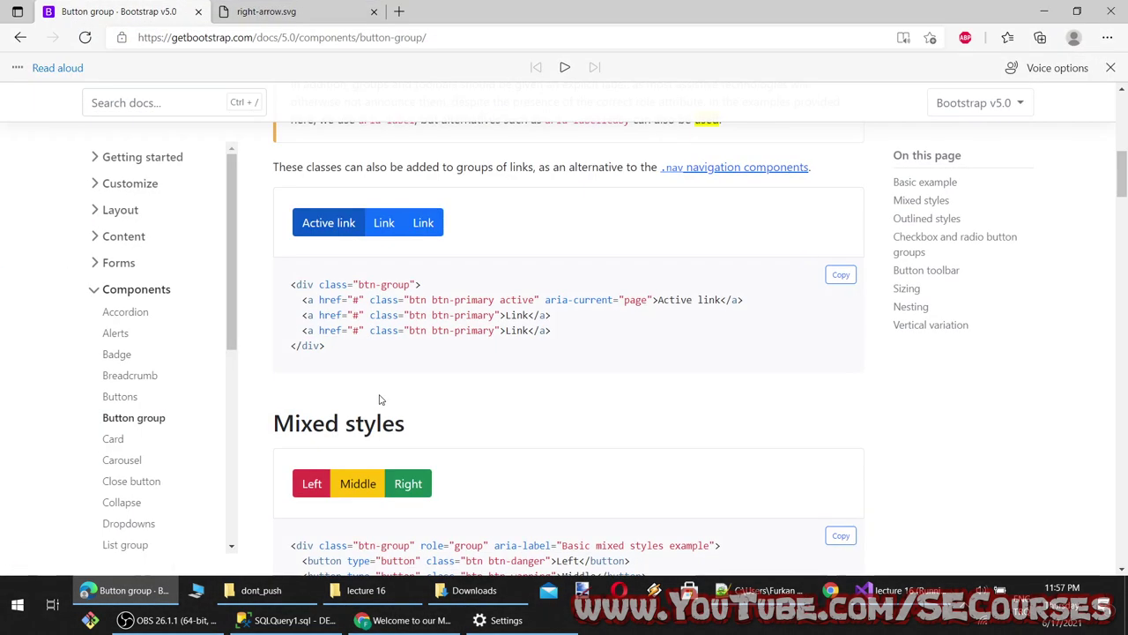
left_click(899, 591)
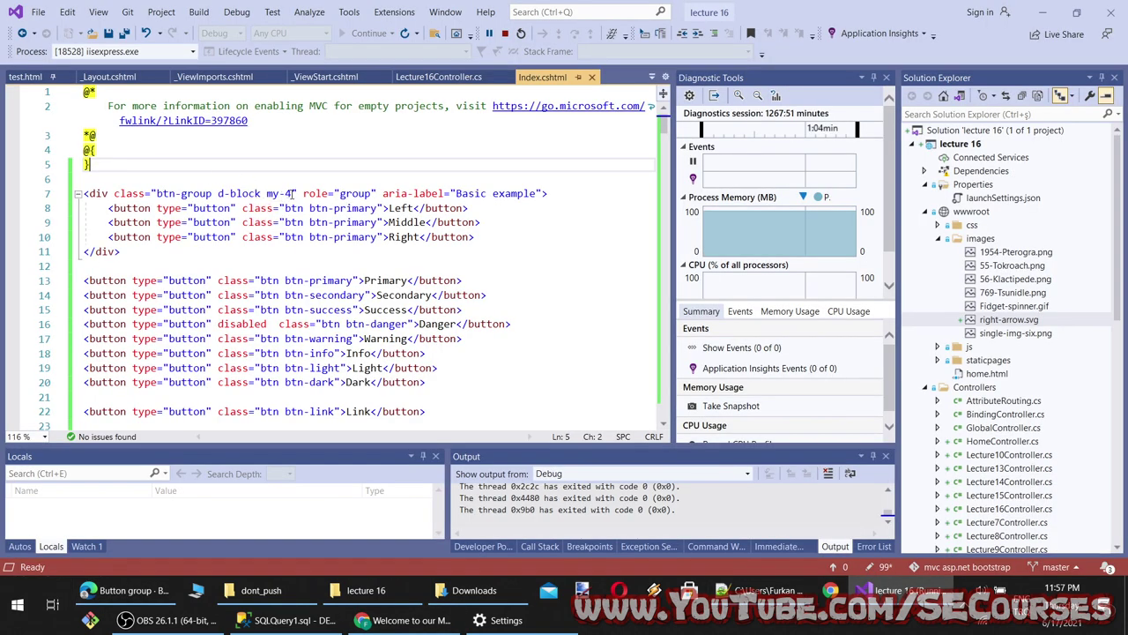
Remove the my-4 margin class from the button group in Index.cshtml
left_click_drag(294, 193, 266, 193)
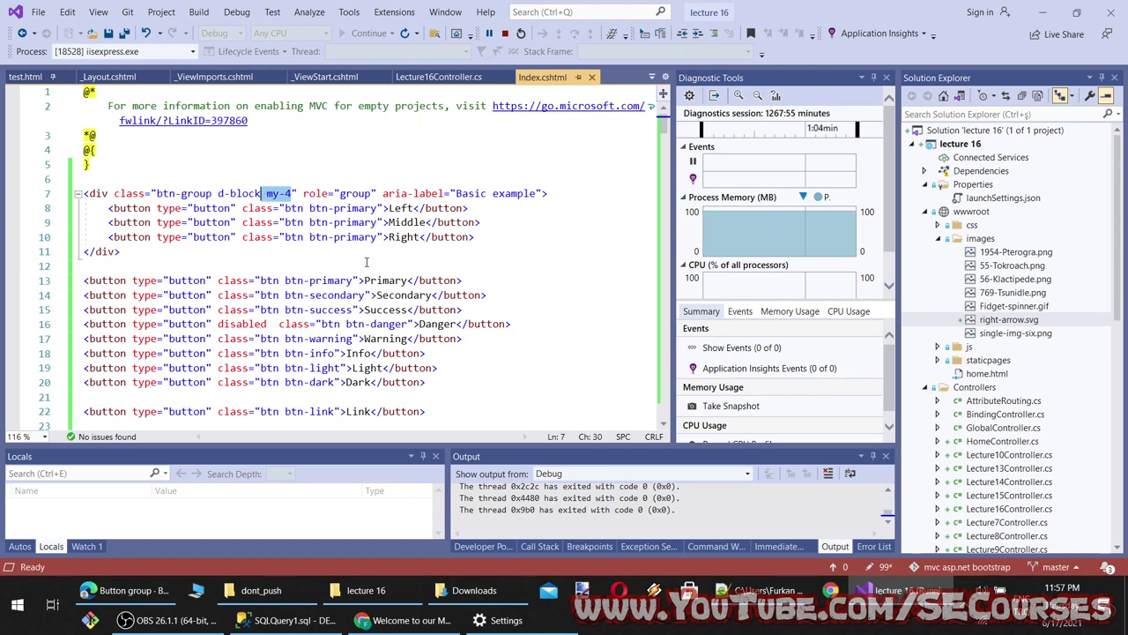
key("BackSpace")
key("BackSpace")
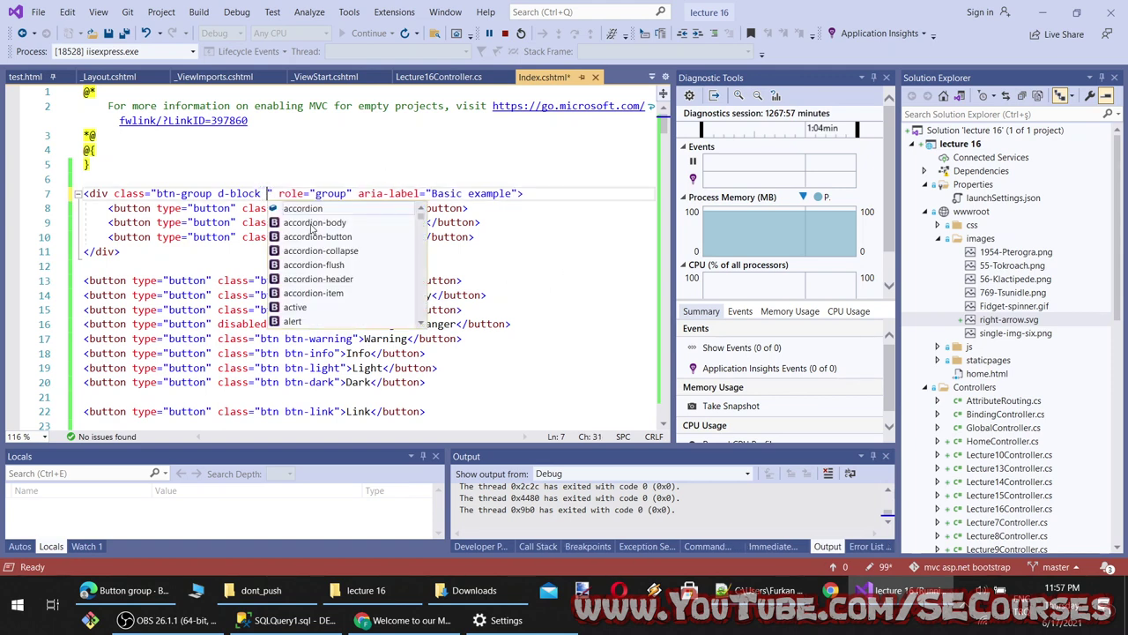
type("m")
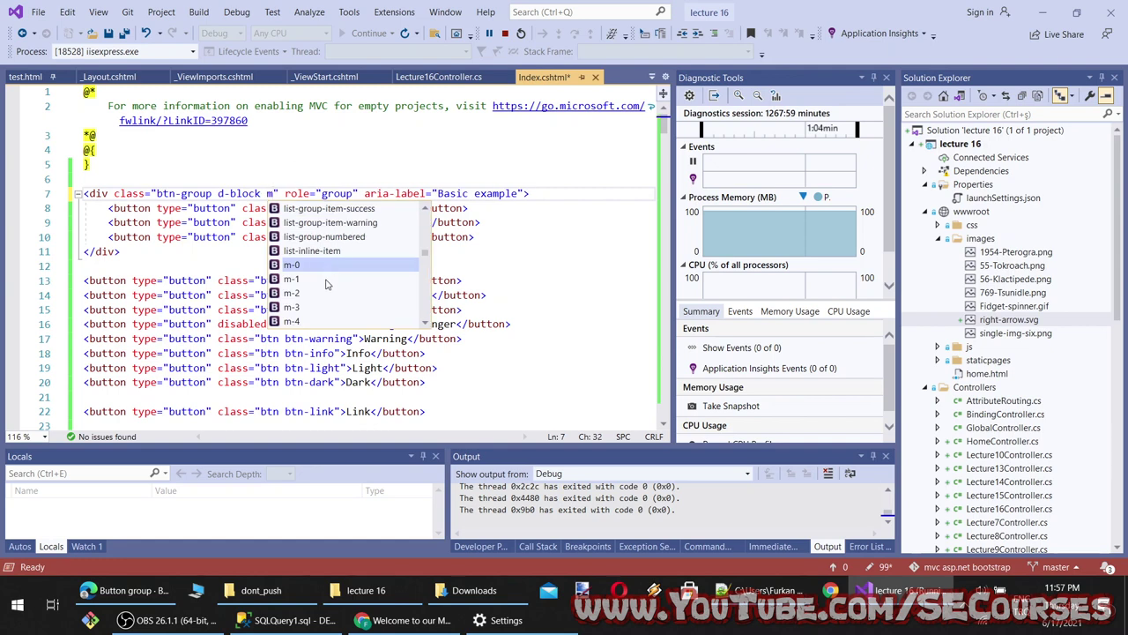
scroll(325, 284, "down", 3)
scroll(326, 294, "down", 9)
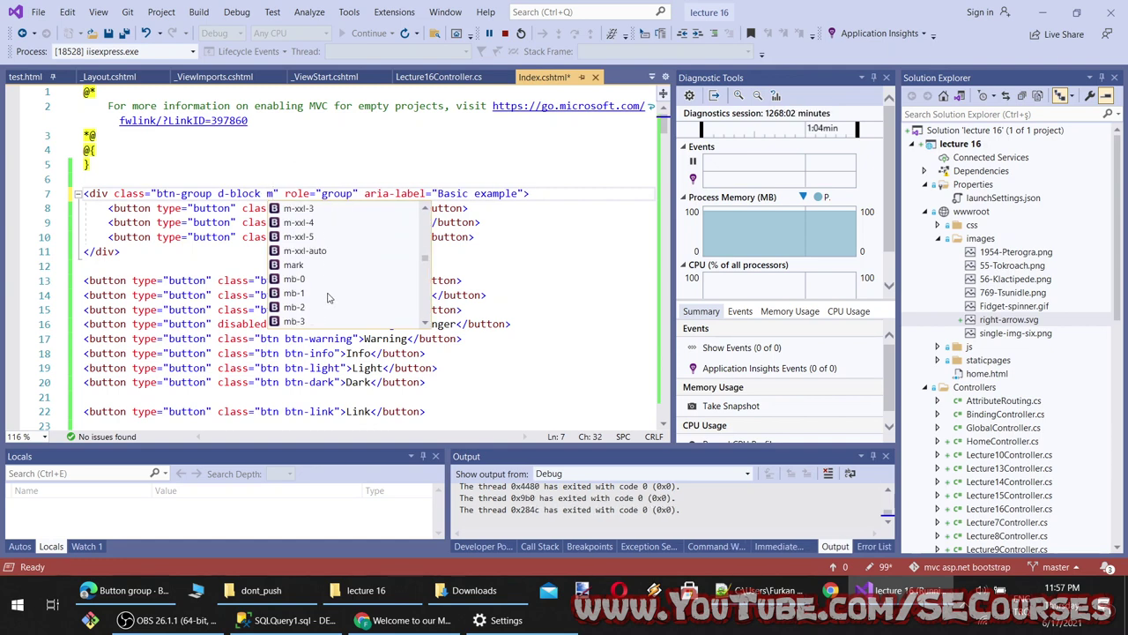
scroll(326, 295, "down", 3)
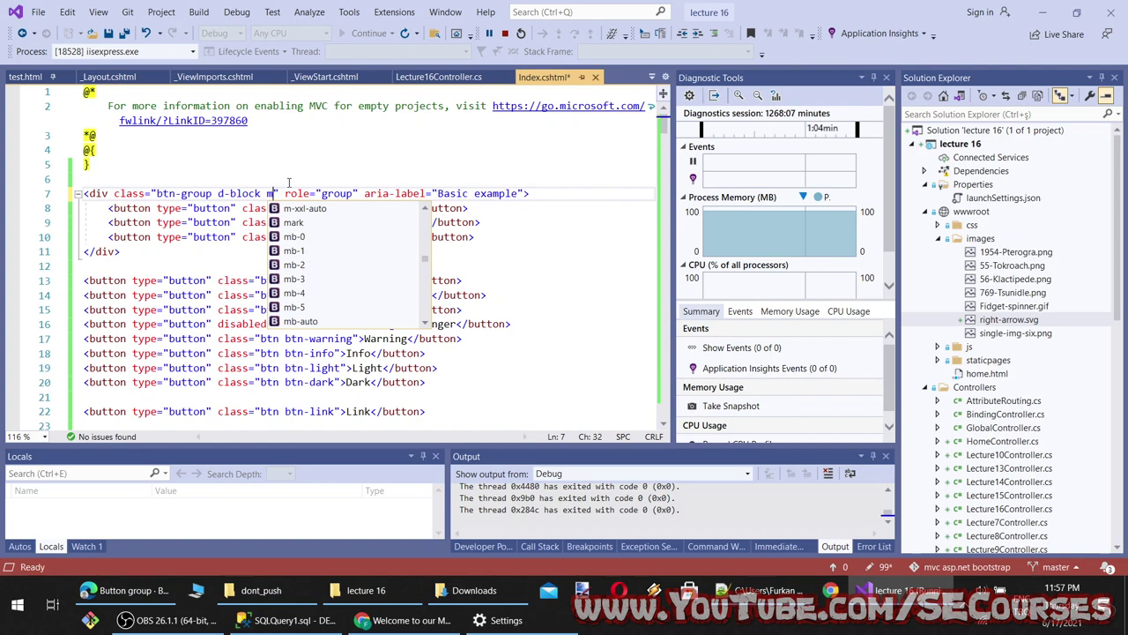
key("BackSpace")
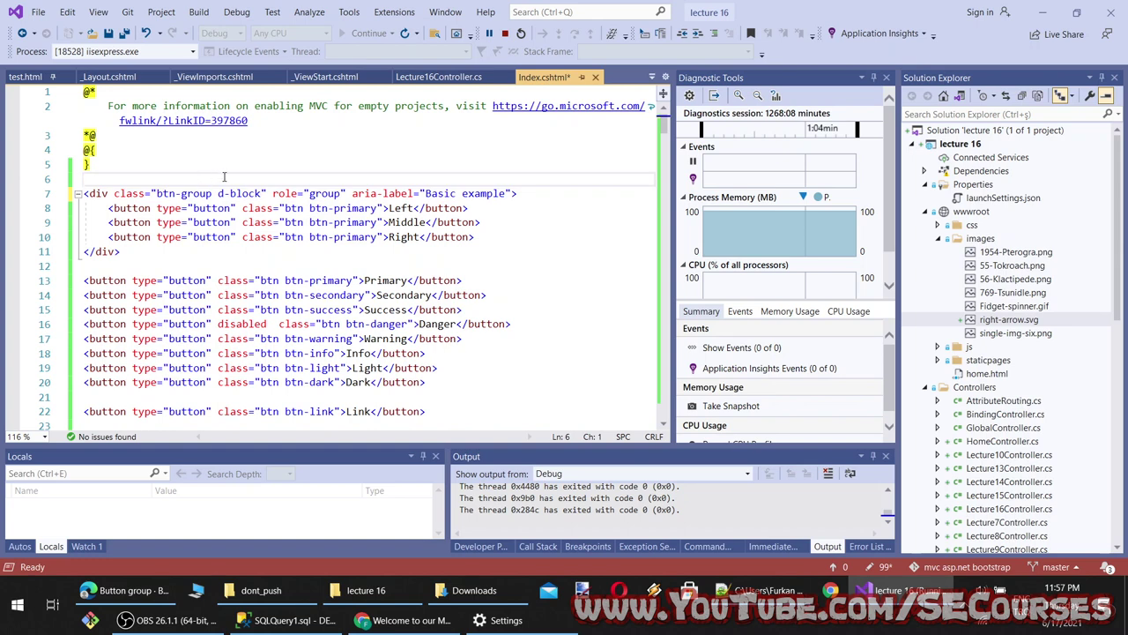
Wrap the Left/Middle/Right button group in a plain <div>…</div>
key("Return")
type("<div></div>")
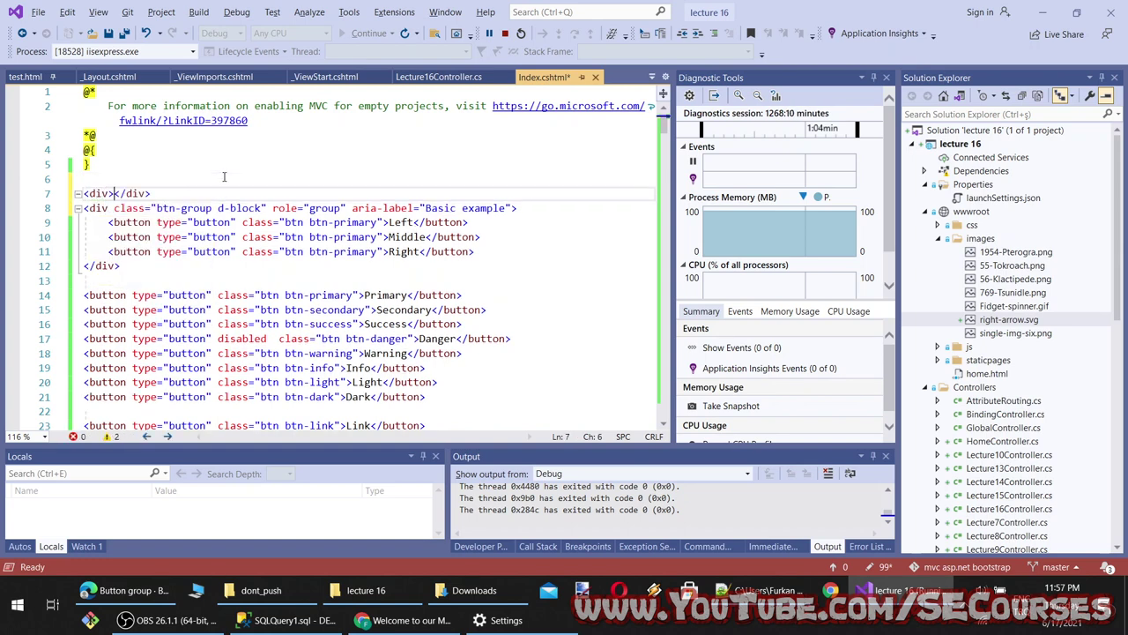
left_click_drag(111, 193, 152, 193)
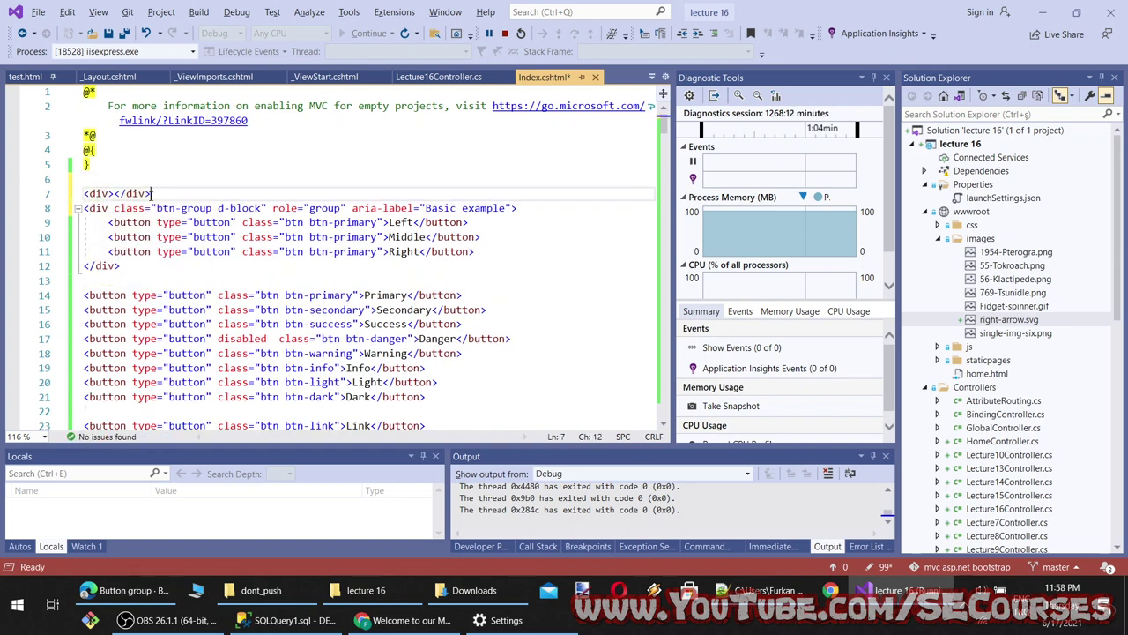
key("Delete")
left_click(136, 268)
type("</div>")
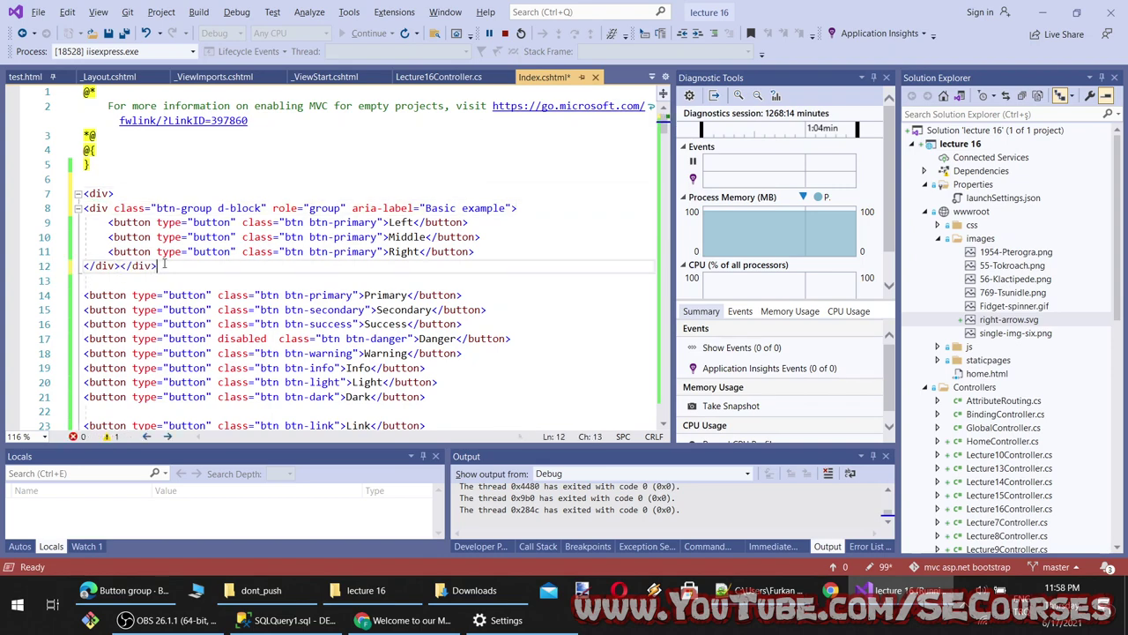
After checking the page, delete the div wrapper on lines 7 and 13 and remove d-block from the btn-group
left_click(419, 631)
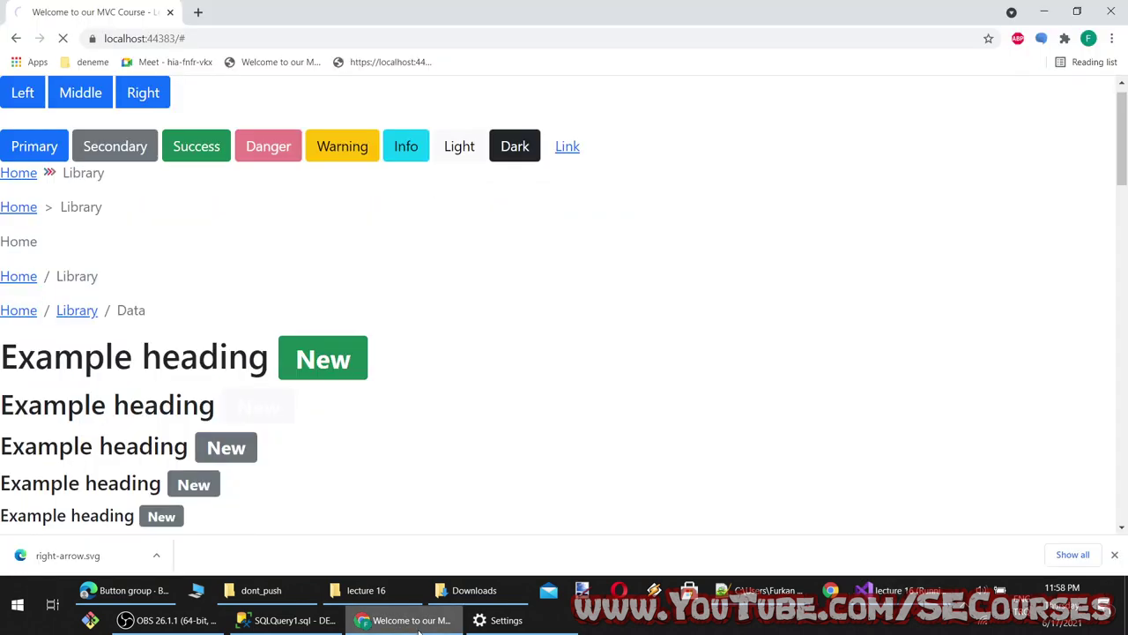
left_click(418, 627)
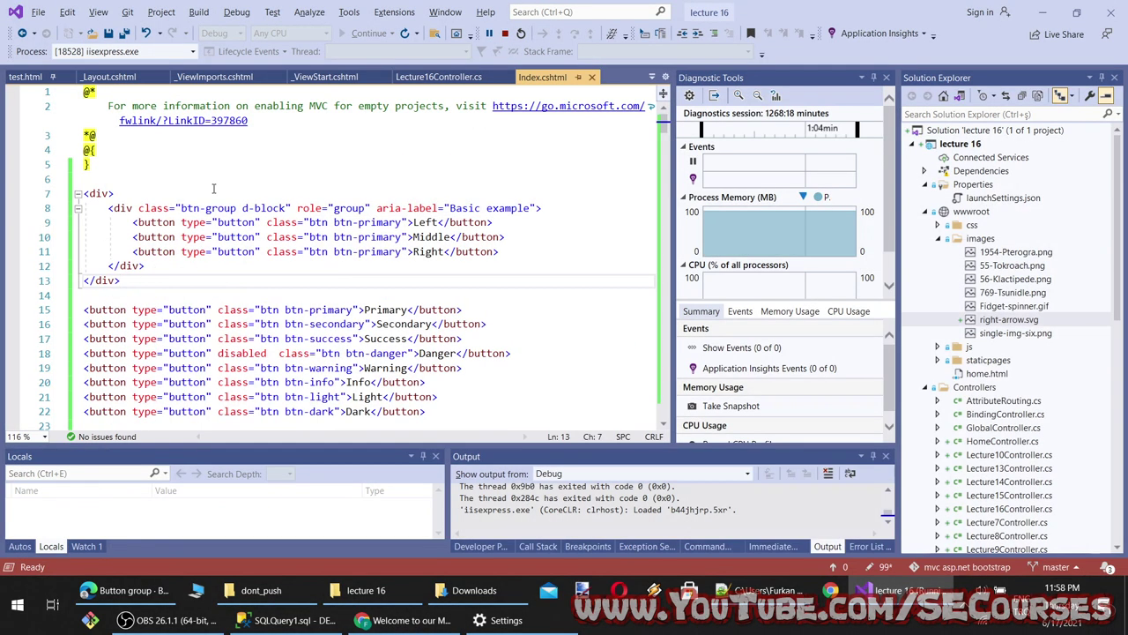
left_click_drag(141, 194, 83, 193)
key("Delete")
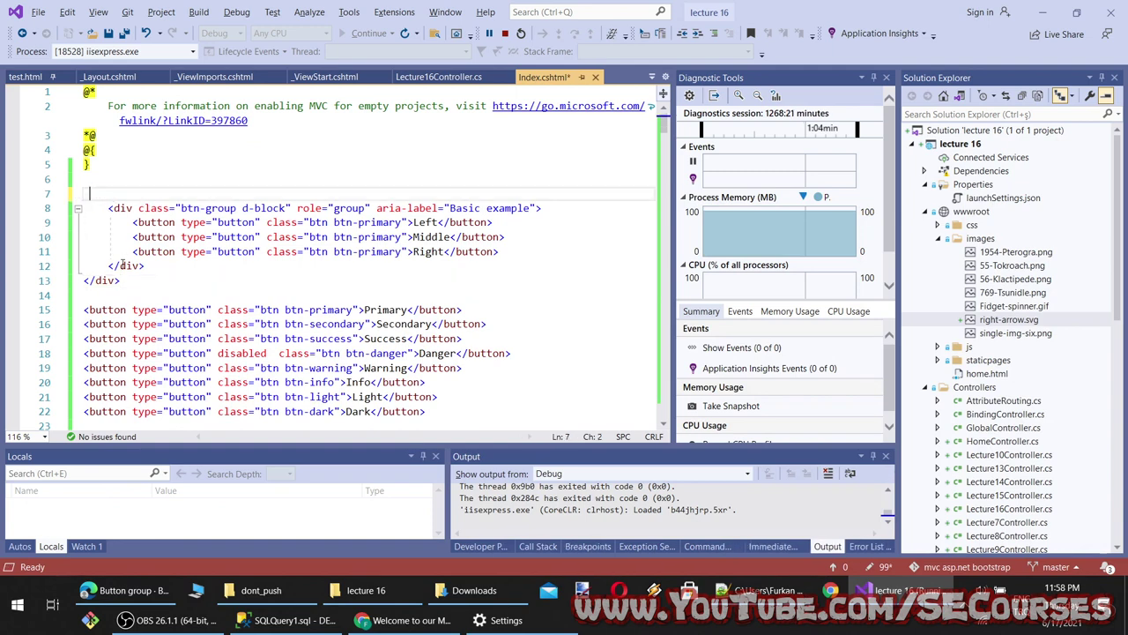
left_click_drag(123, 280, 84, 280)
key("Delete")
left_click_drag(286, 208, 249, 208)
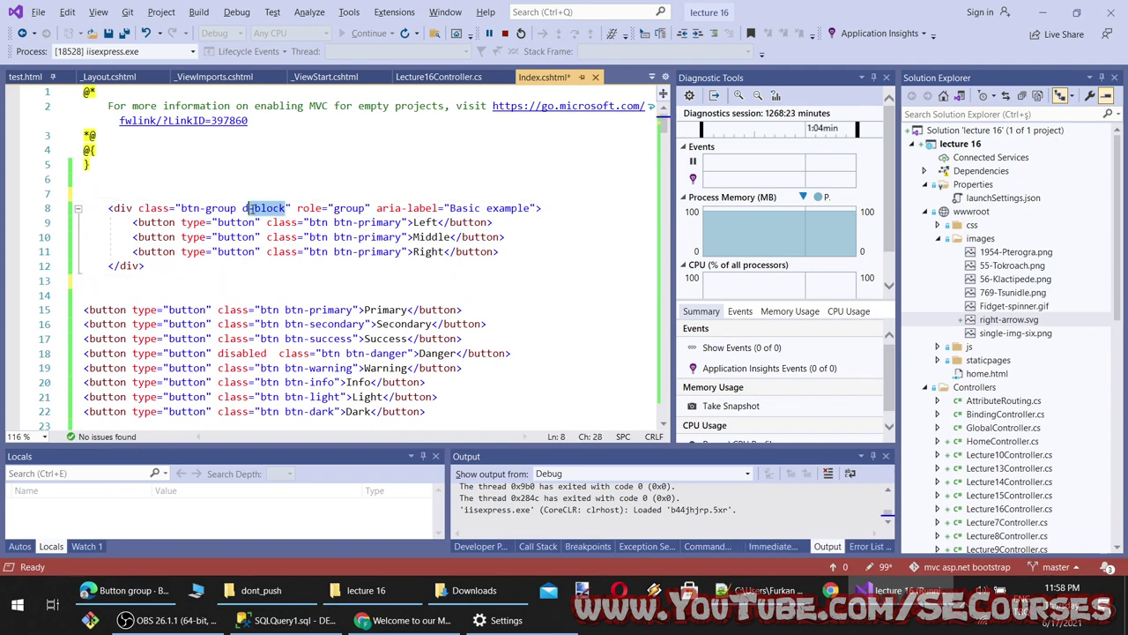
key("BackSpace")
Try adding a 'block' class to the group, then delete it again, leaving plain btn-group
left_click(406, 620)
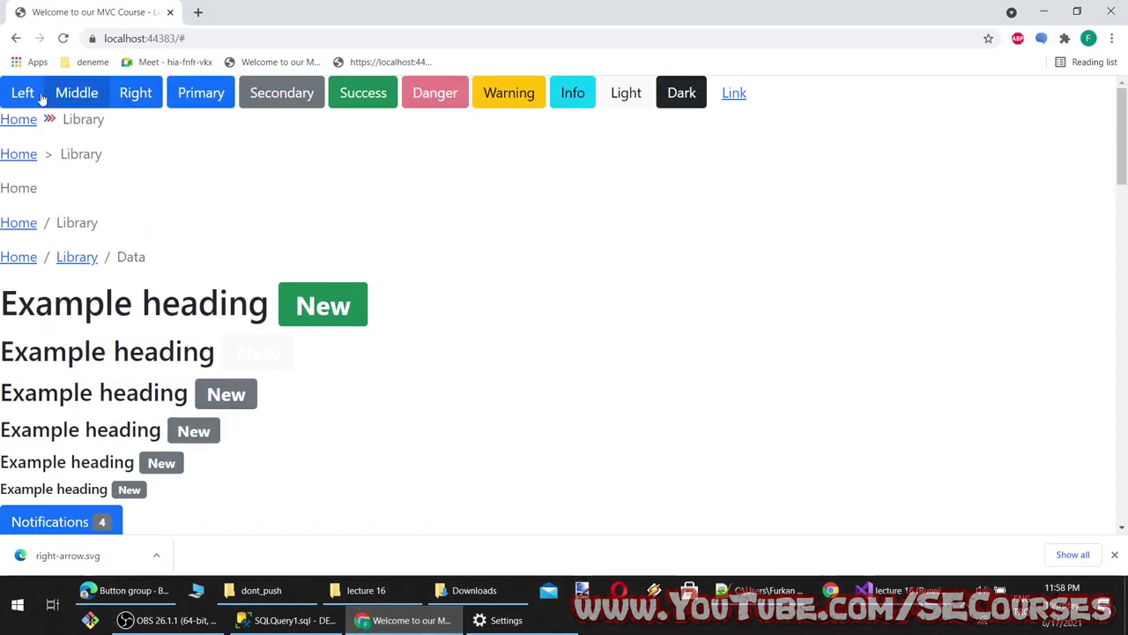
left_click(405, 620)
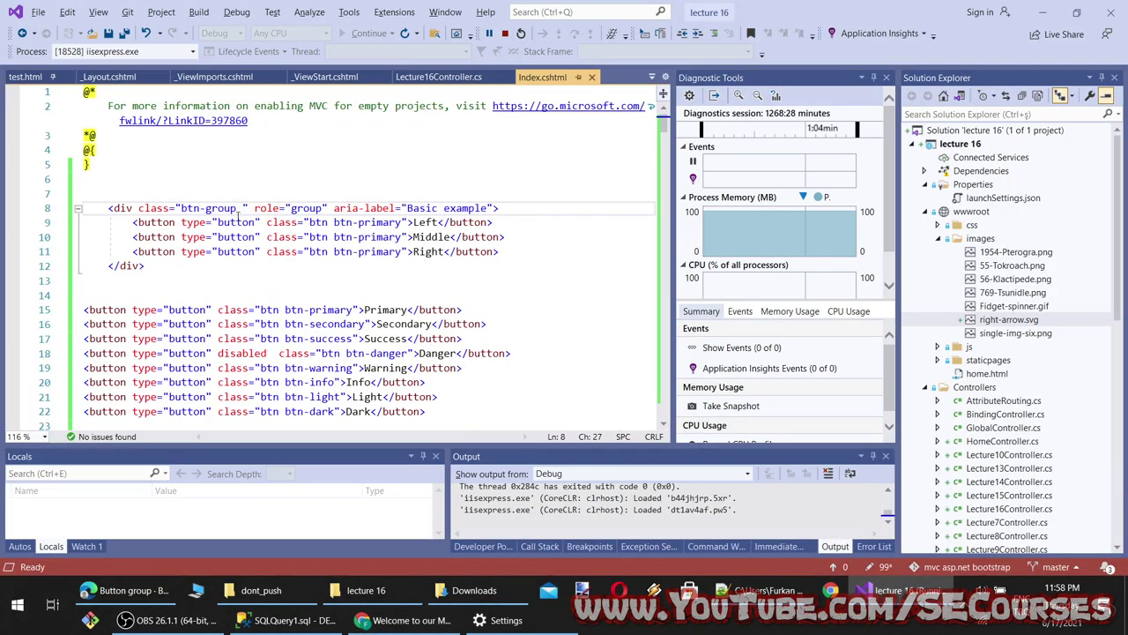
type("block")
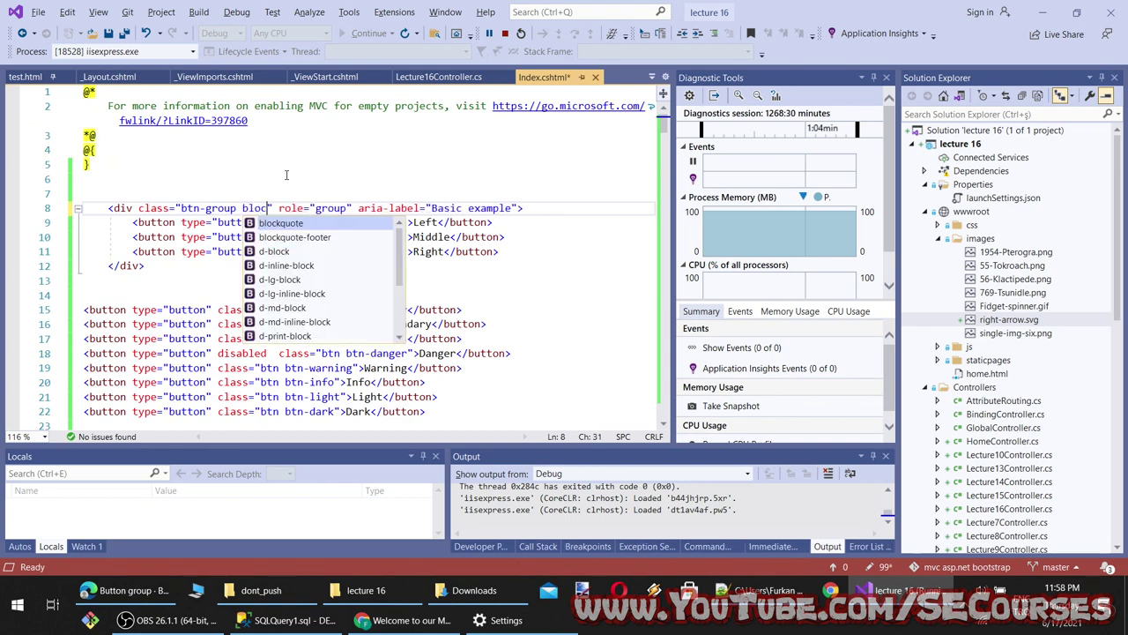
scroll(282, 300, "down", 3)
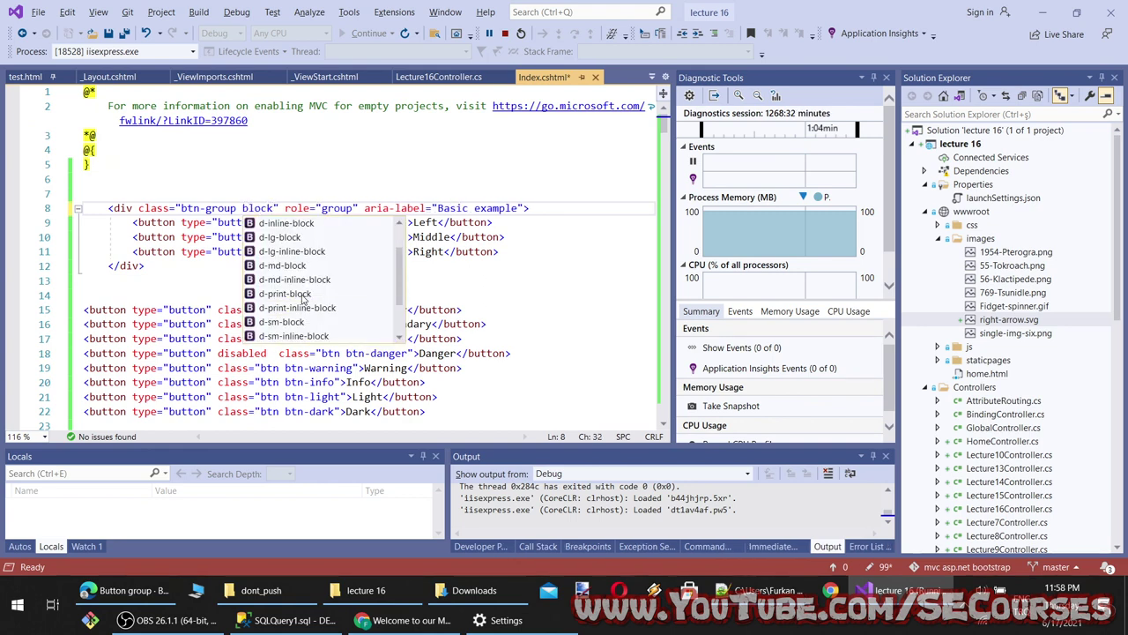
scroll(311, 313, "up", 3)
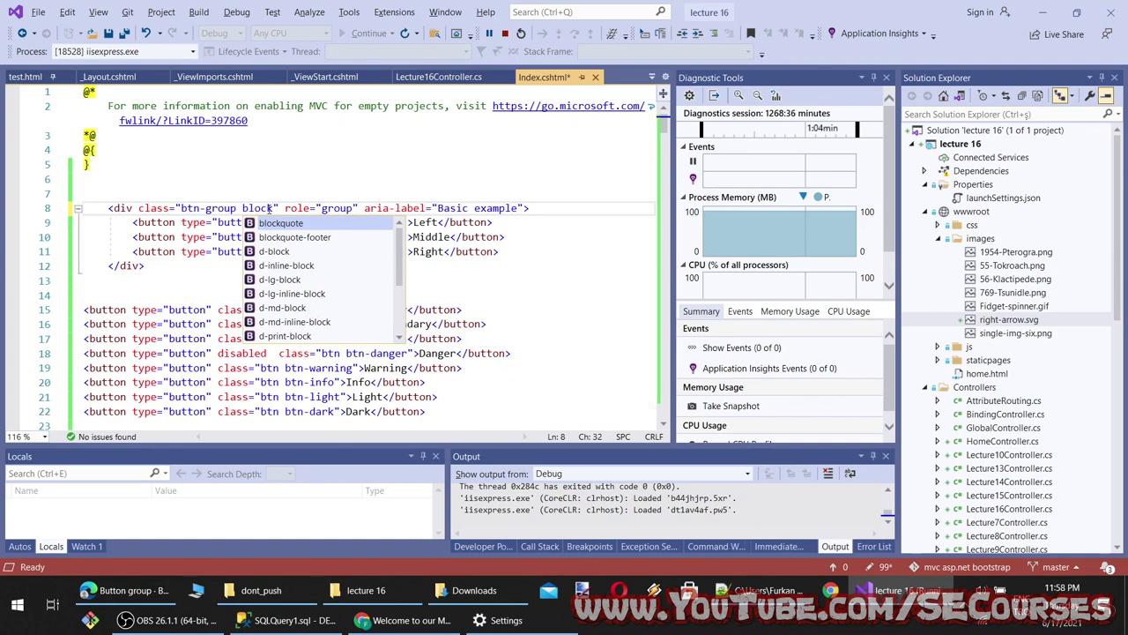
key("Escape")
key("ctrl+shift+Left")
key("BackSpace")
key("BackSpace")
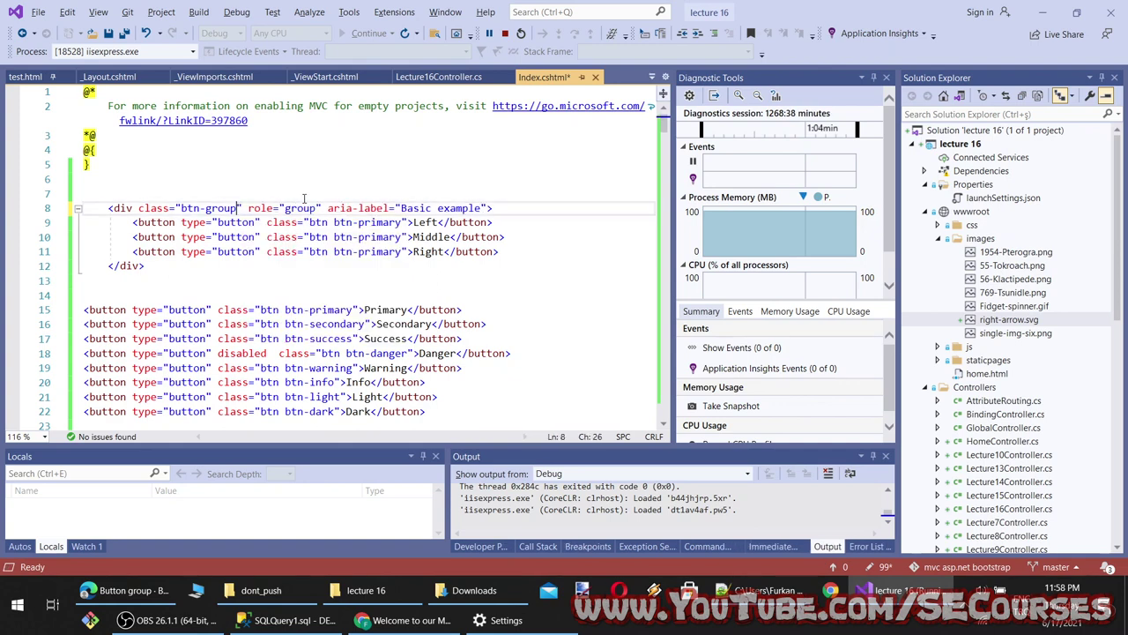
type("m")
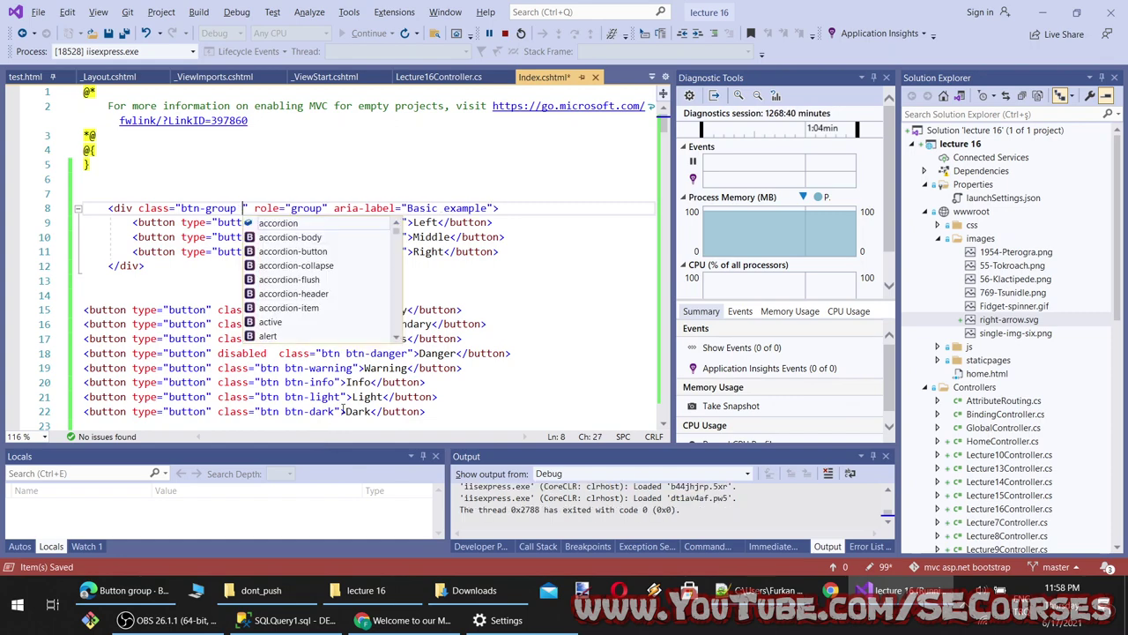
key("BackSpace")
key("BackSpace")
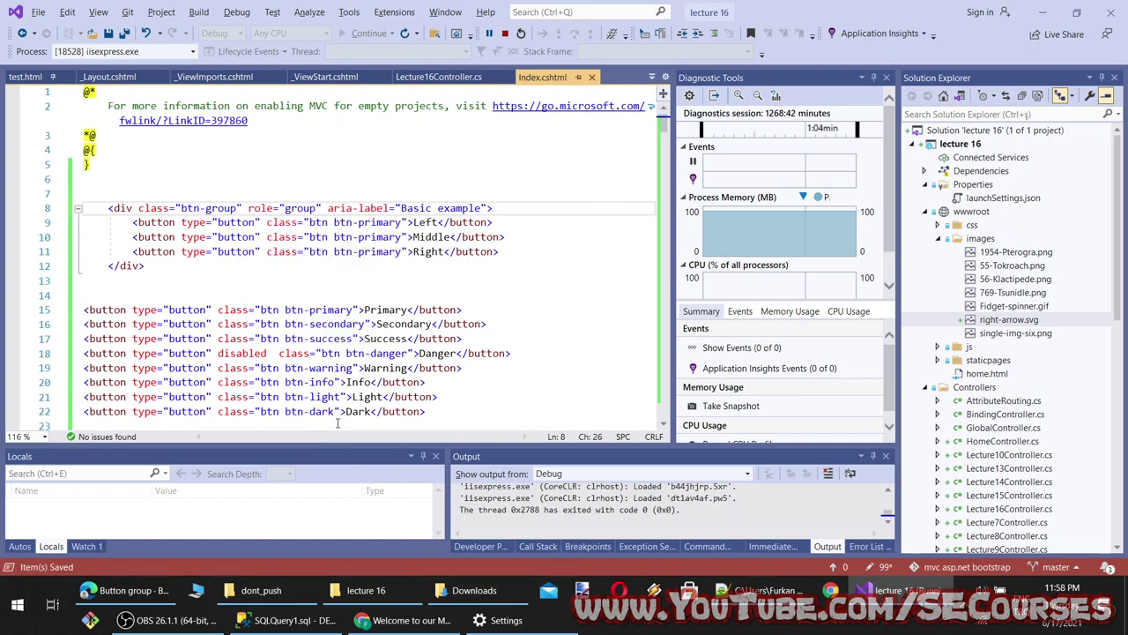
left_click(406, 619)
Inspect the btn-group div in Chrome, toggling its inline-flex display and vertical-align middle rules
right_click(139, 96)
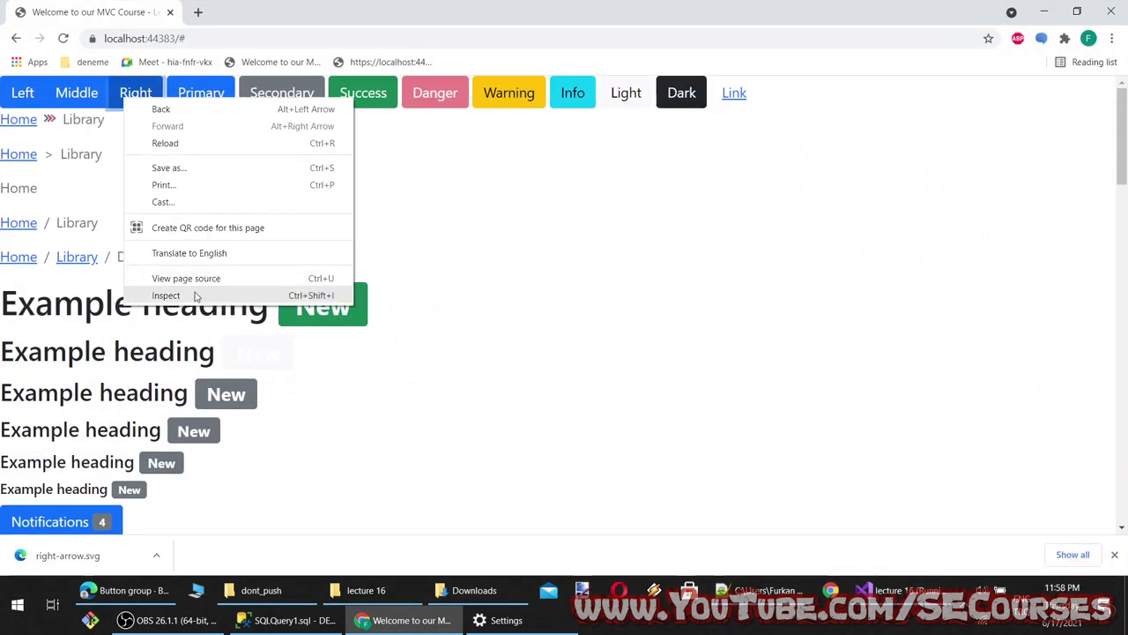
left_click(198, 297)
right_click(132, 97)
left_click(188, 294)
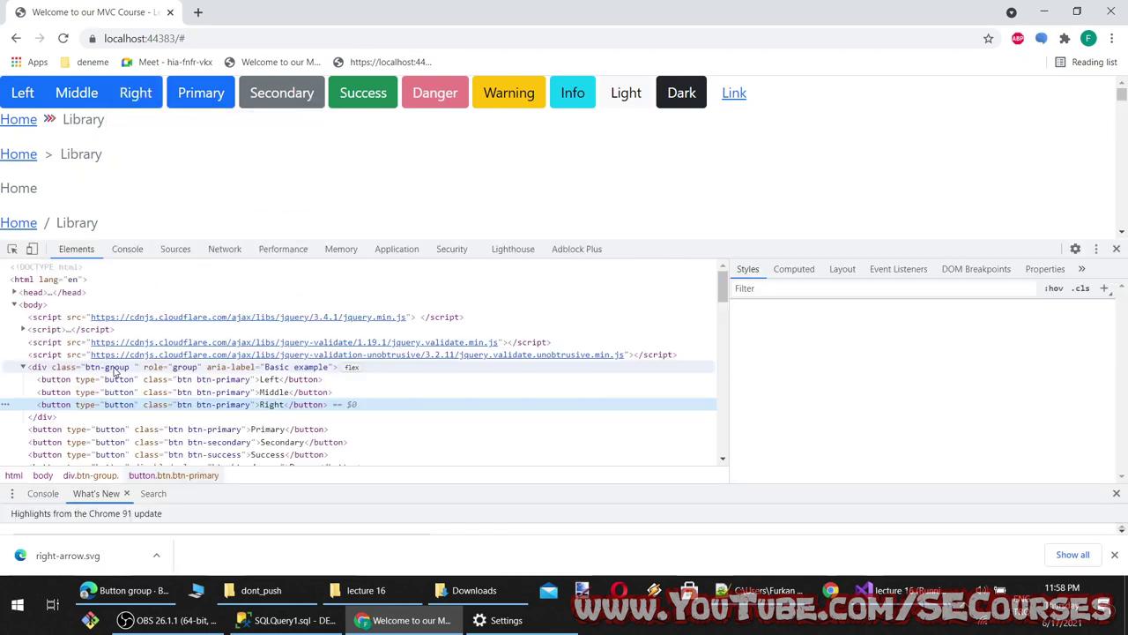
left_click(97, 366)
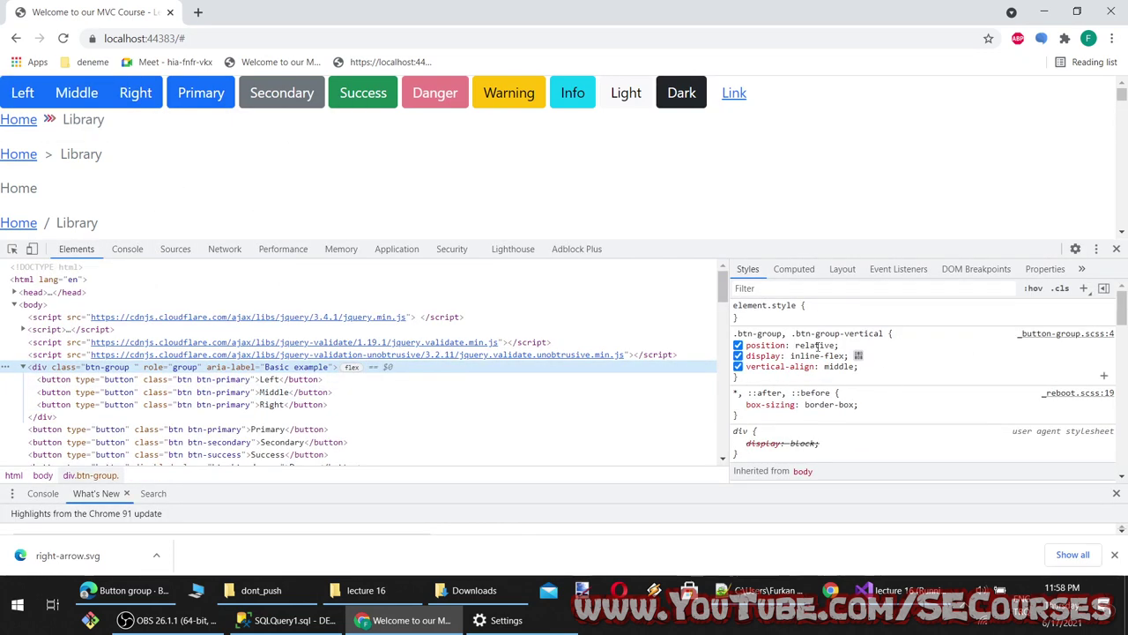
left_click(739, 355)
left_click(739, 356)
left_click(739, 355)
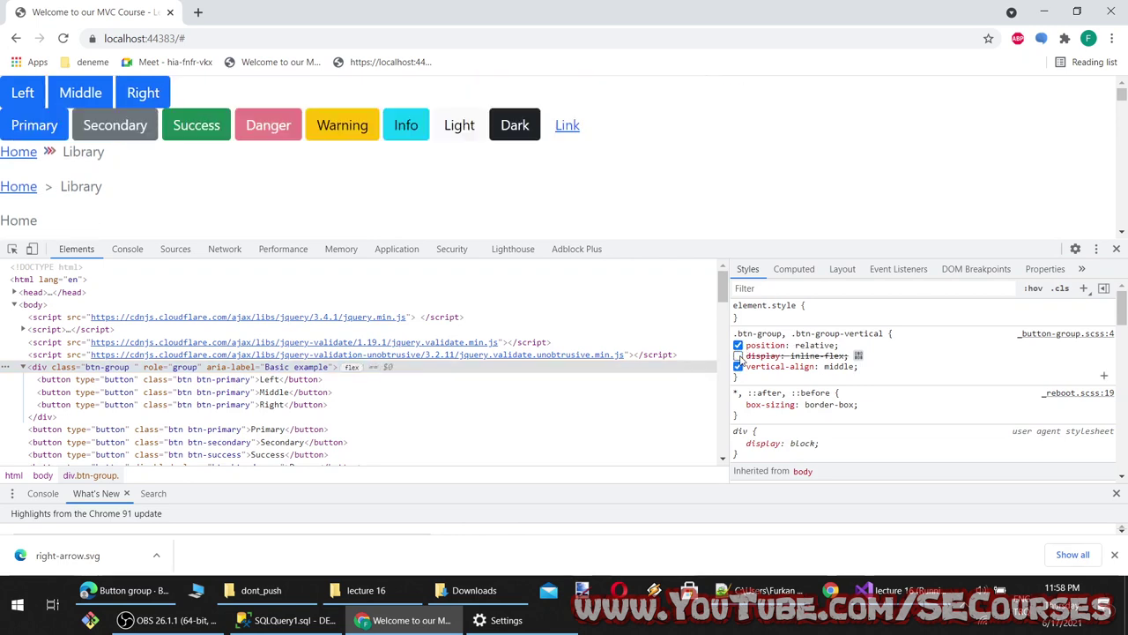
left_click(739, 356)
left_click(739, 366)
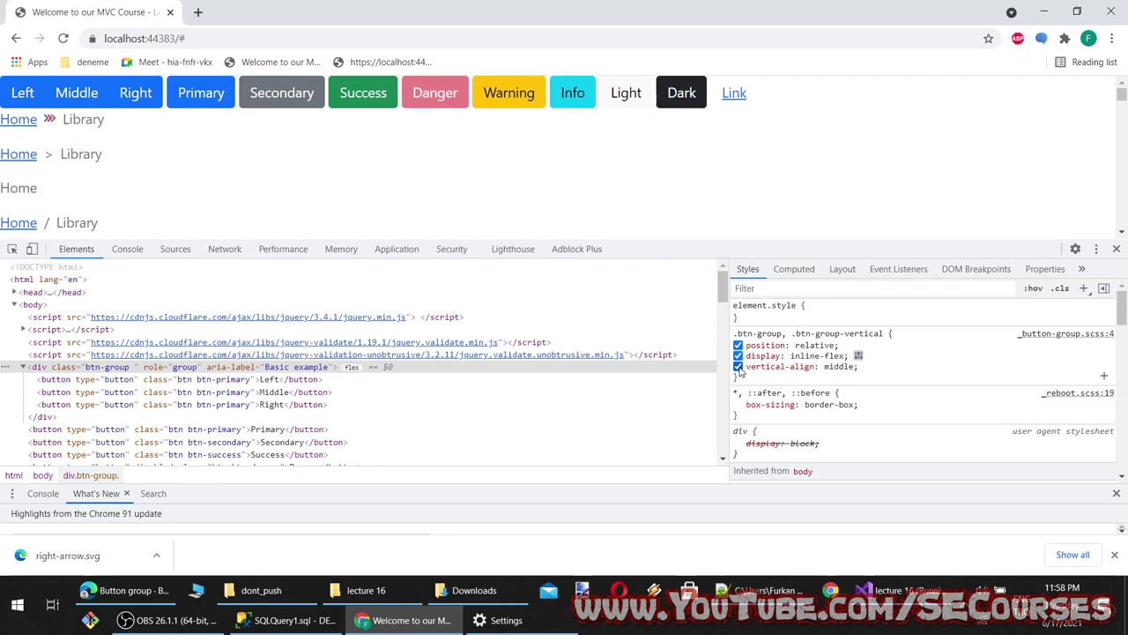
left_click(739, 366)
scroll(753, 388, "down", 3)
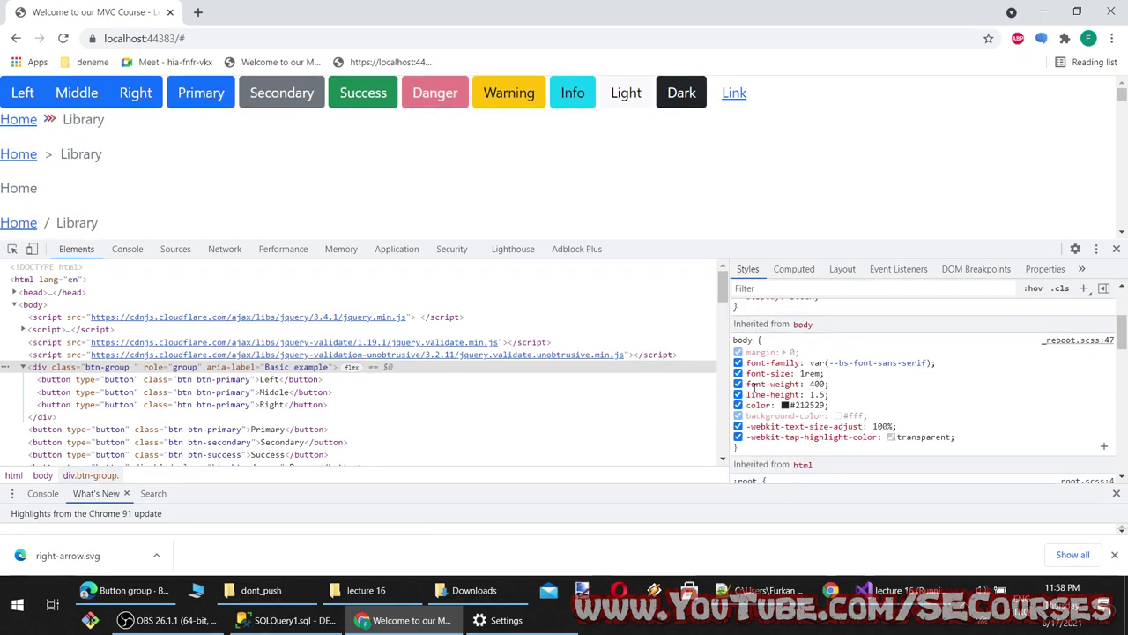
Re-wrap the group in <div></div> on lines 7 and 13 of Index.cshtml and check the page
left_click(1040, 10)
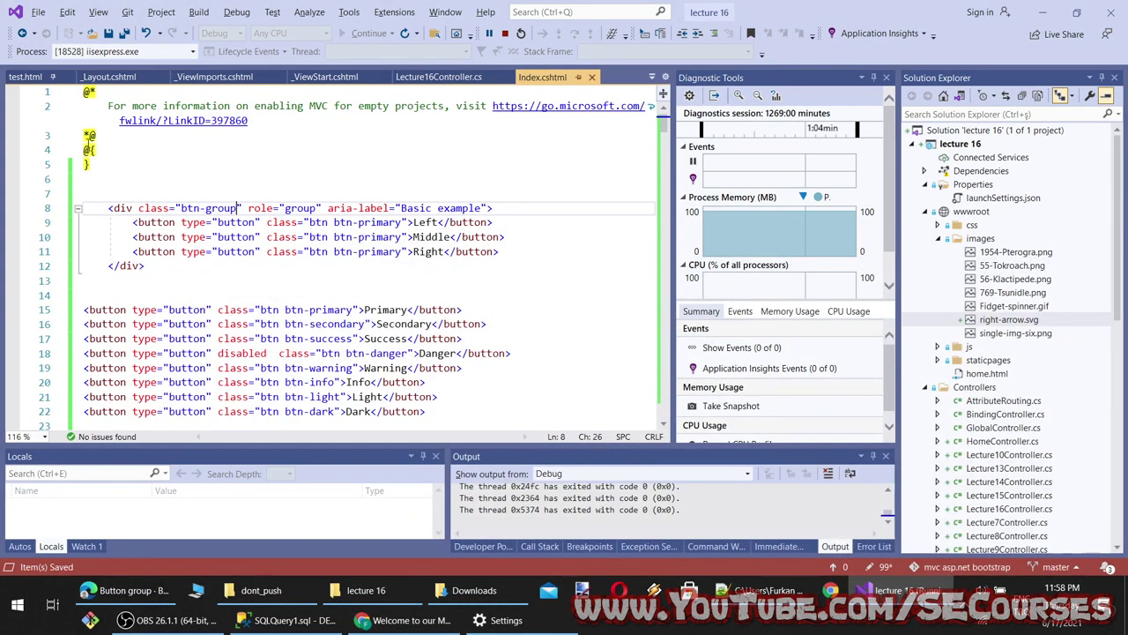
left_click(157, 193)
type("<div></div>")
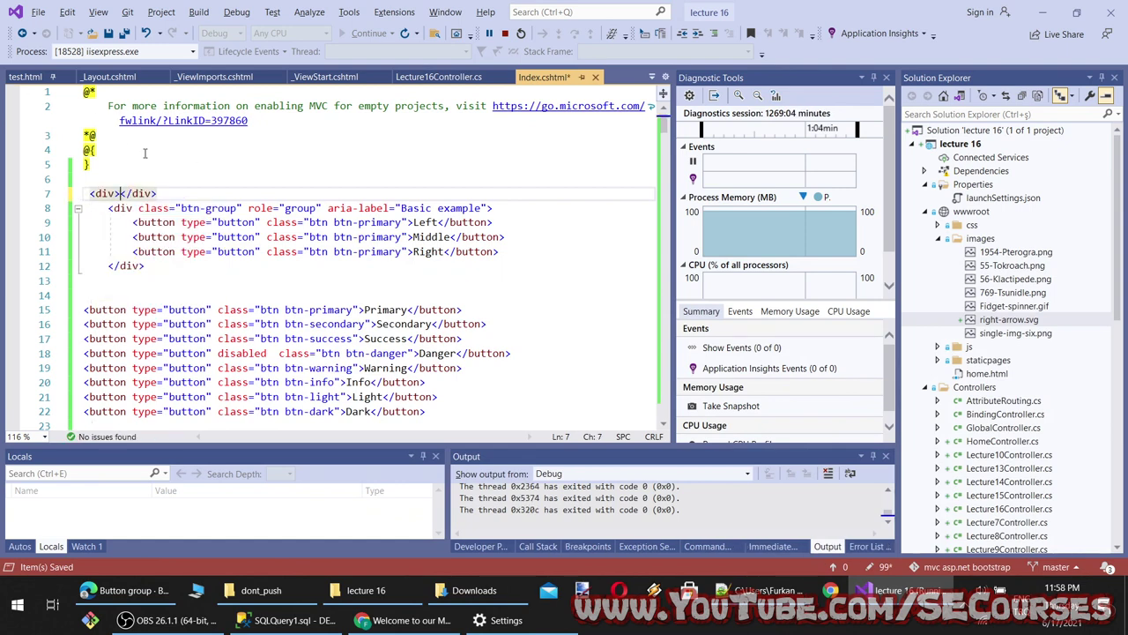
key("Delete")
key("Delete")
key("Delete")
key("Delete")
key("Delete")
key("Delete")
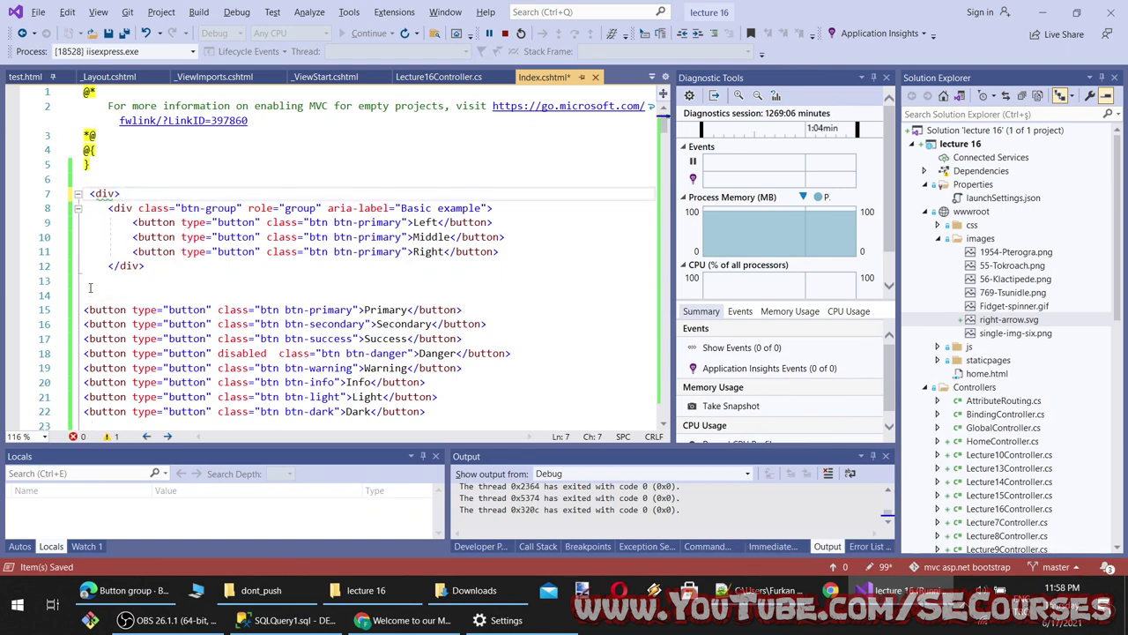
left_click(90, 287)
type("</div>")
left_click(412, 619)
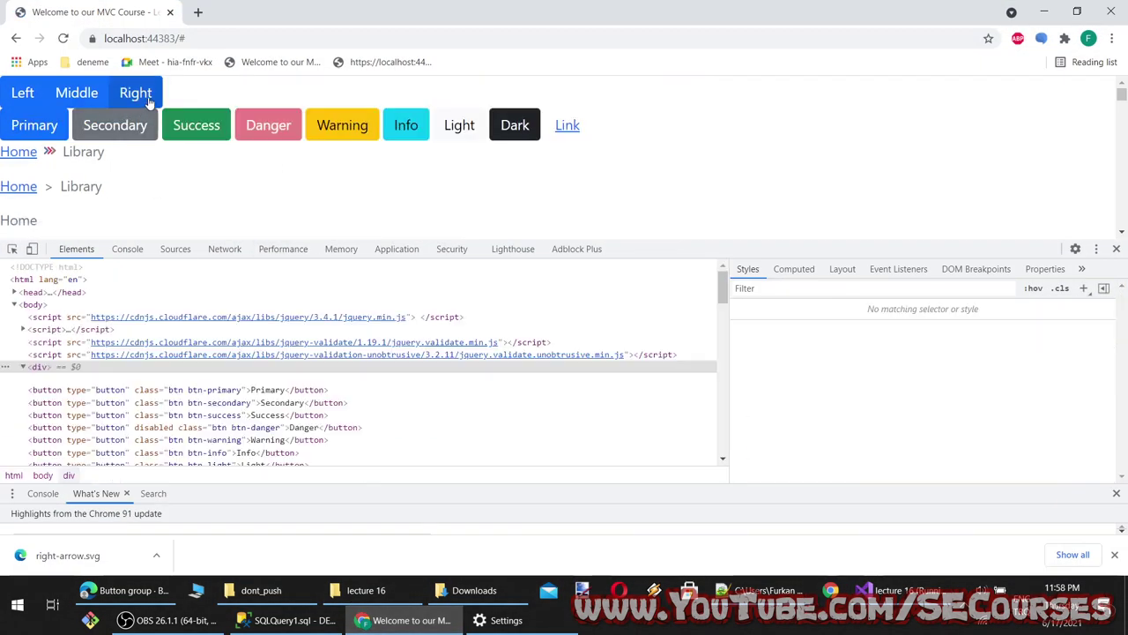
left_click(154, 596)
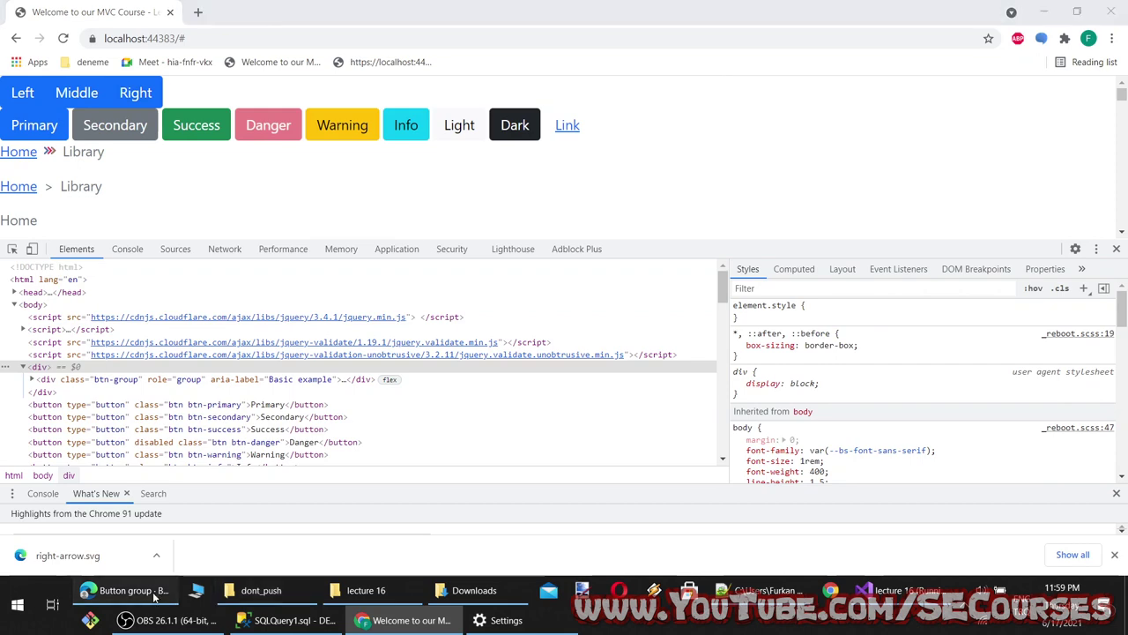
Try toggling Checkbox 1, 2 and 3 in the docs' checkbox button group example
scroll(444, 338, "down", 2)
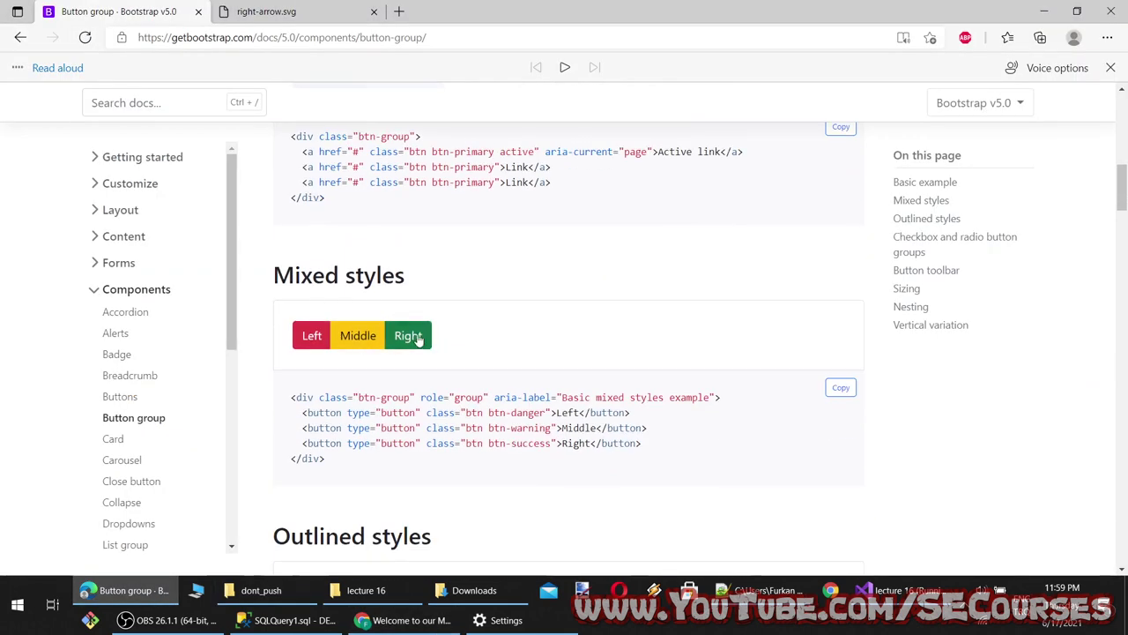
scroll(331, 354, "down", 3)
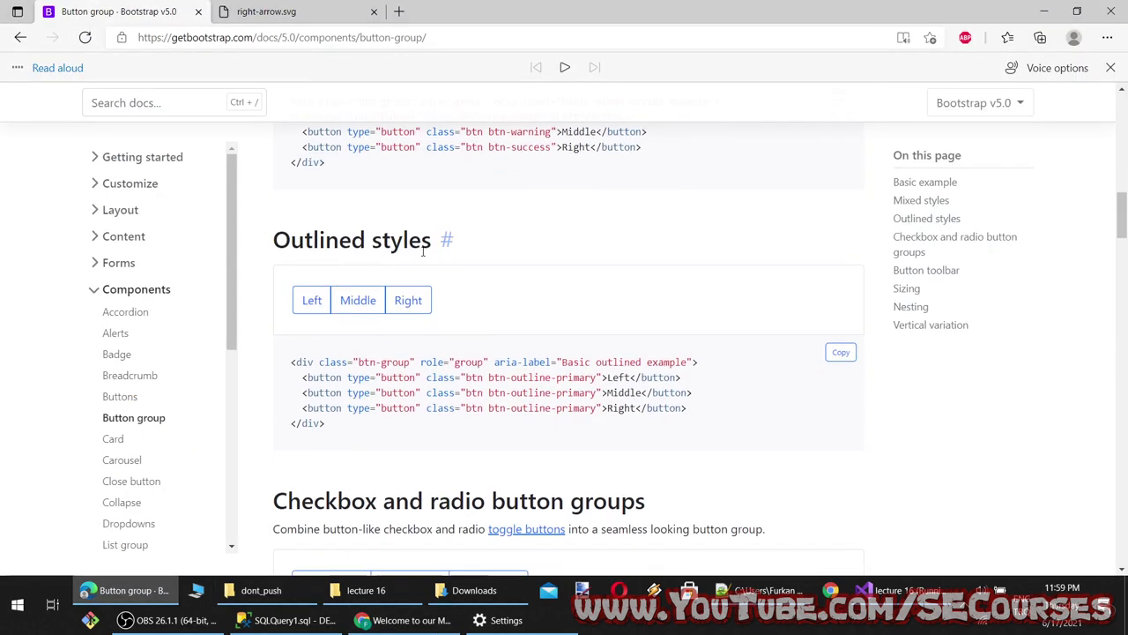
scroll(449, 240, "up", 2)
scroll(573, 338, "down", 3)
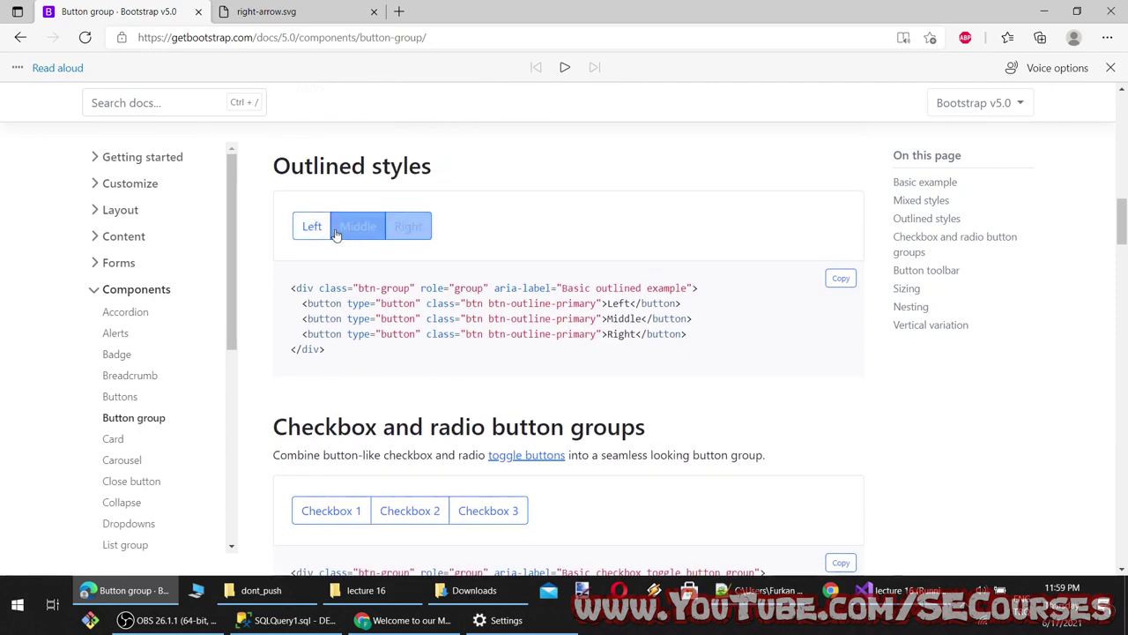
scroll(388, 291, "down", 2)
left_click(359, 377)
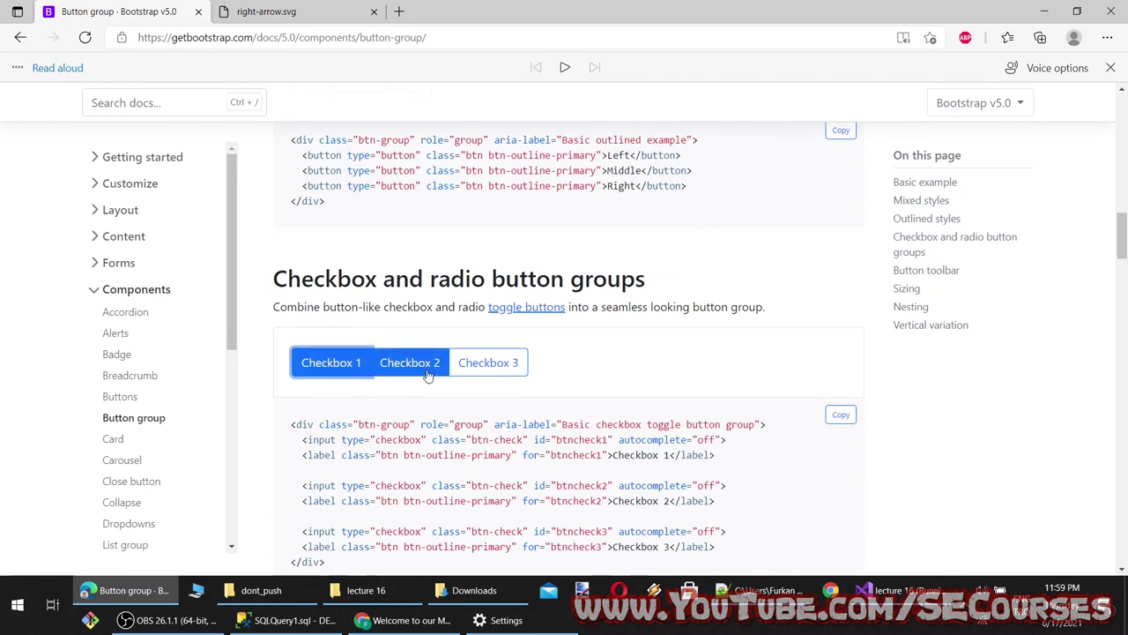
left_click(409, 364)
left_click(410, 366)
left_click(350, 372)
scroll(351, 372, "down", 2)
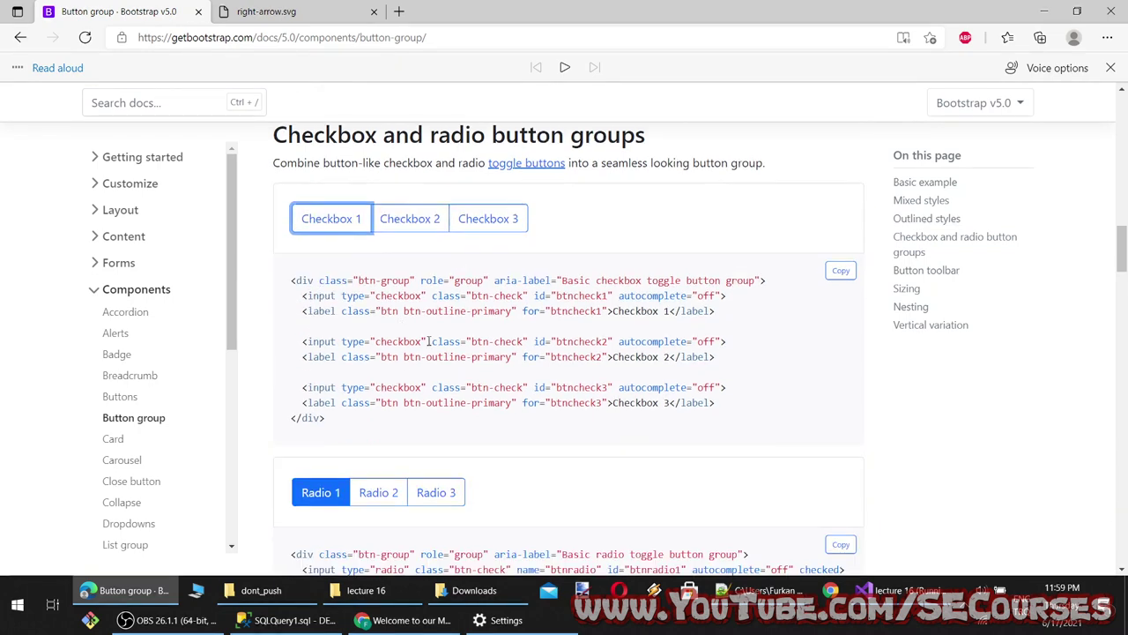
left_click(434, 223)
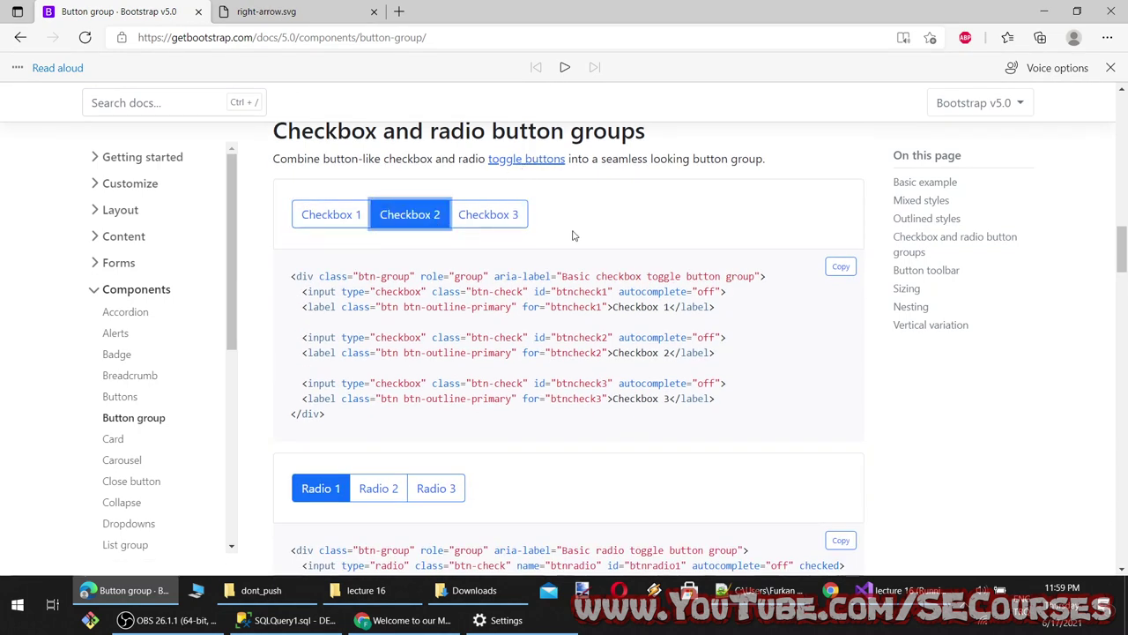
double_click(481, 226)
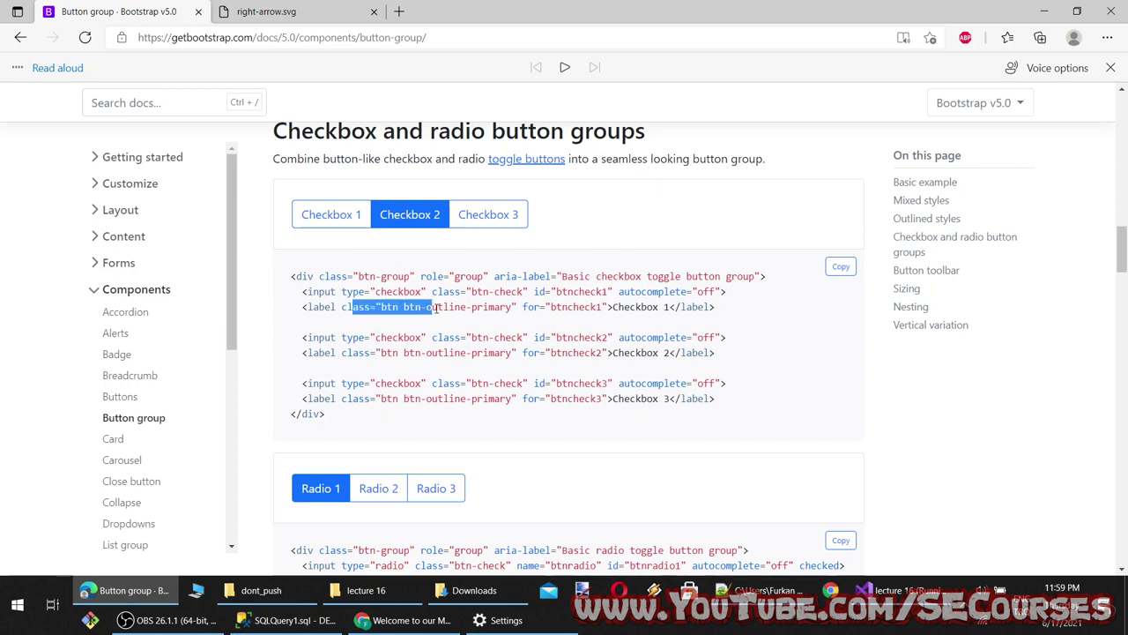
Select the whole checkbox group example code, from opening div to closing div, for copying
left_click_drag(741, 309, 350, 319)
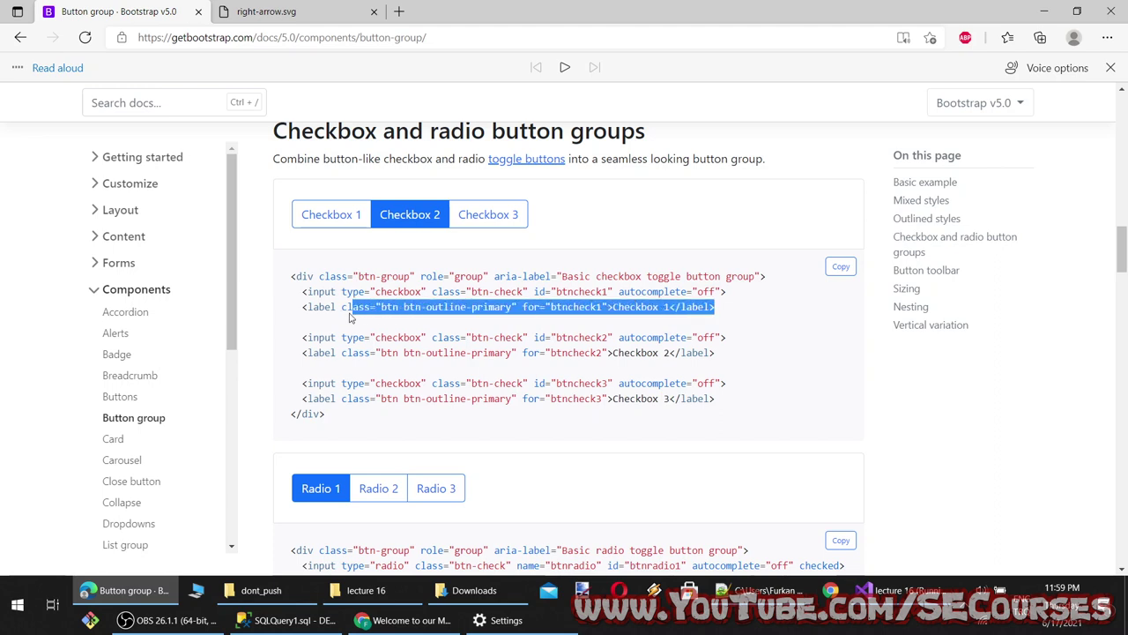
left_click_drag(332, 422, 271, 307)
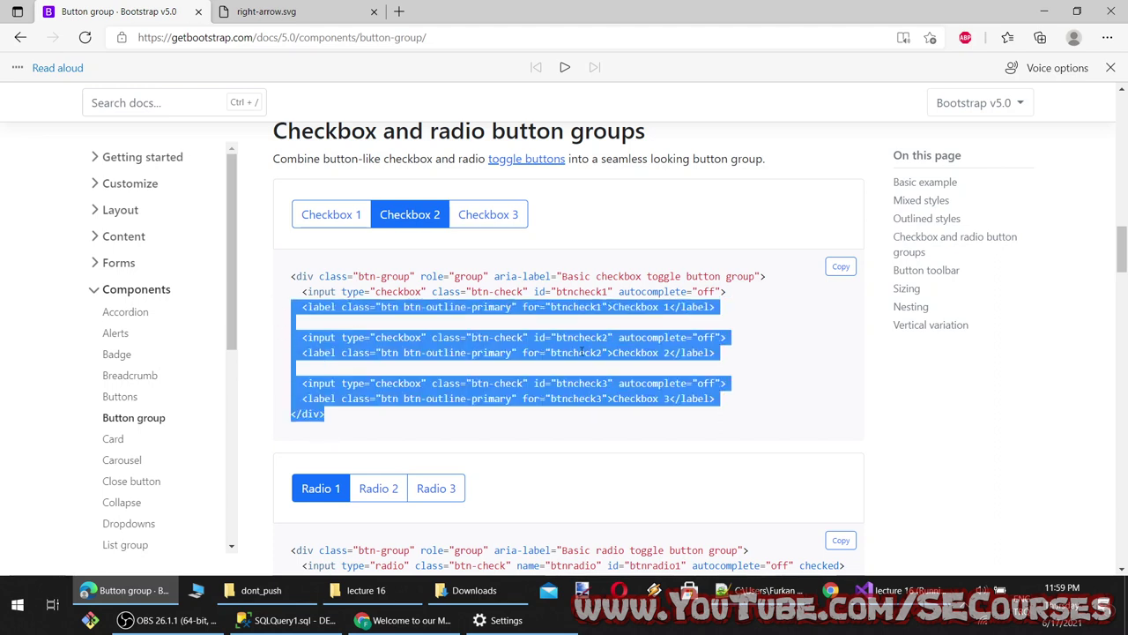
left_click(597, 309)
double_click(577, 308)
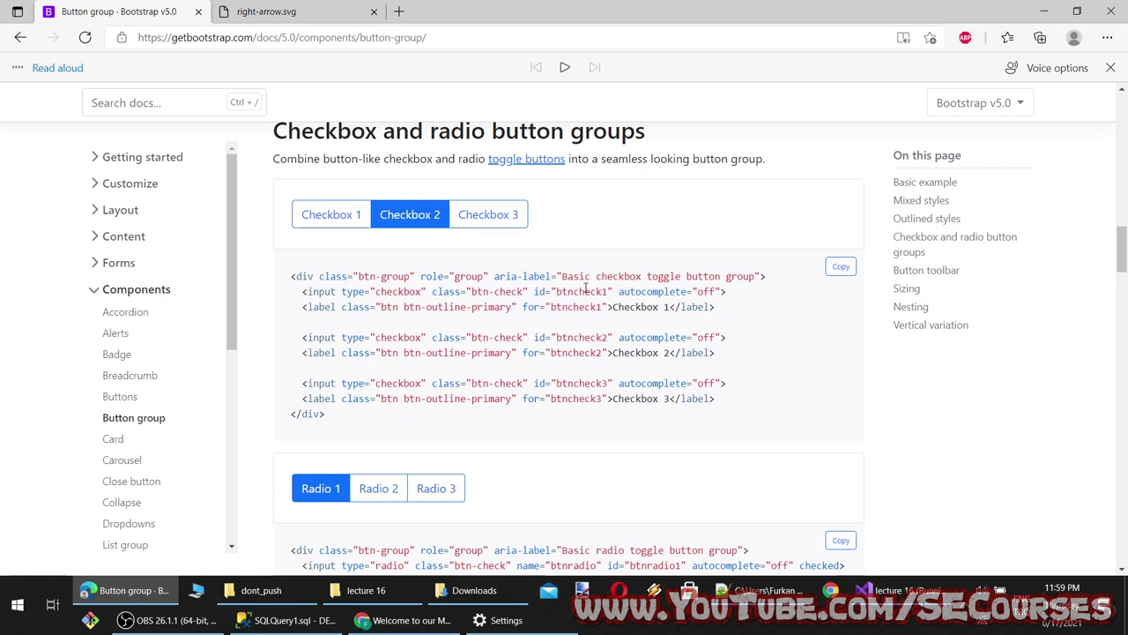
left_click_drag(752, 297, 302, 292)
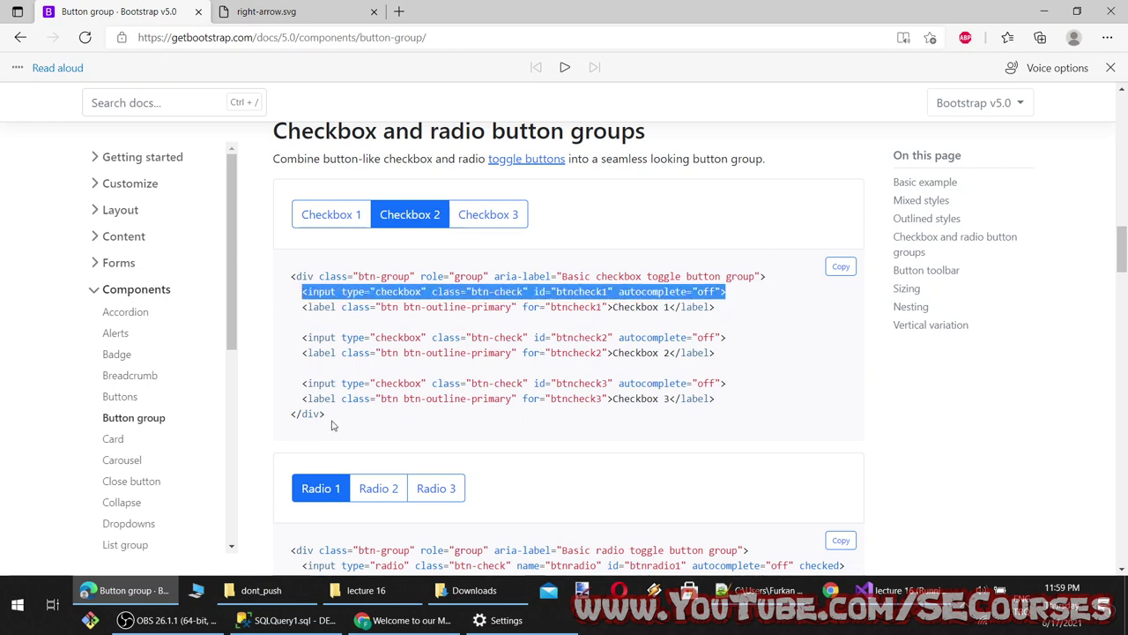
left_click_drag(332, 425, 287, 282)
key("ctrl+c")
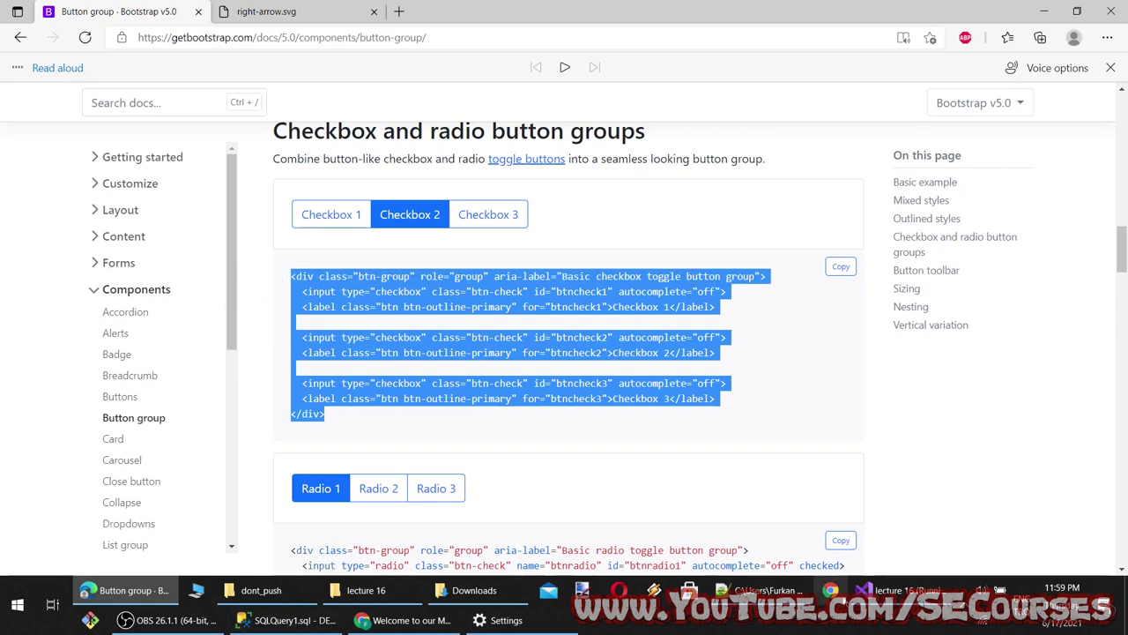
key("alt+Tab")
Paste the Checkbox 1–3 toggle group below the Razor header, save, and toggle Checkbox 3 on localhost
left_click(122, 175)
key("Return")
key("Return")
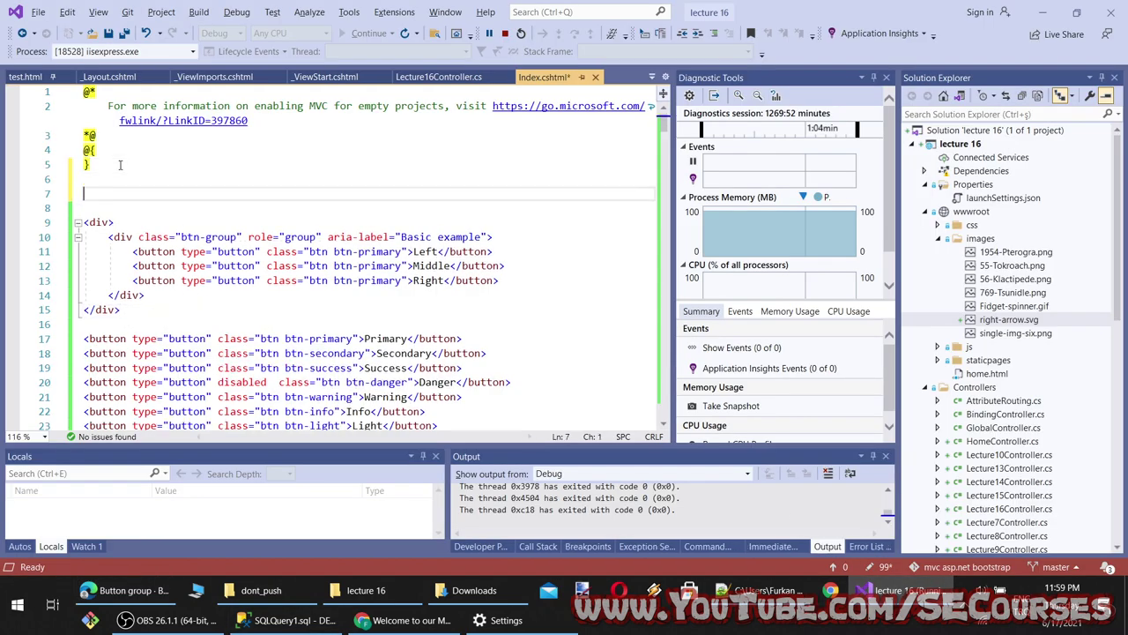
key("ctrl+v")
key("ctrl+s")
key("alt+Tab")
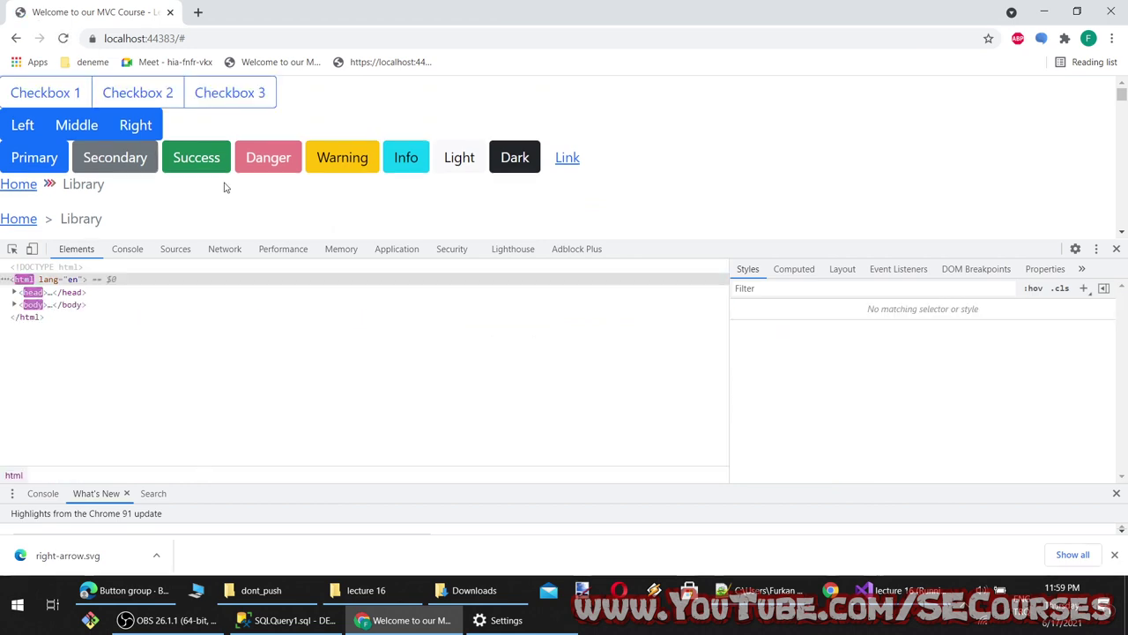
left_click(229, 92)
key("alt+Tab")
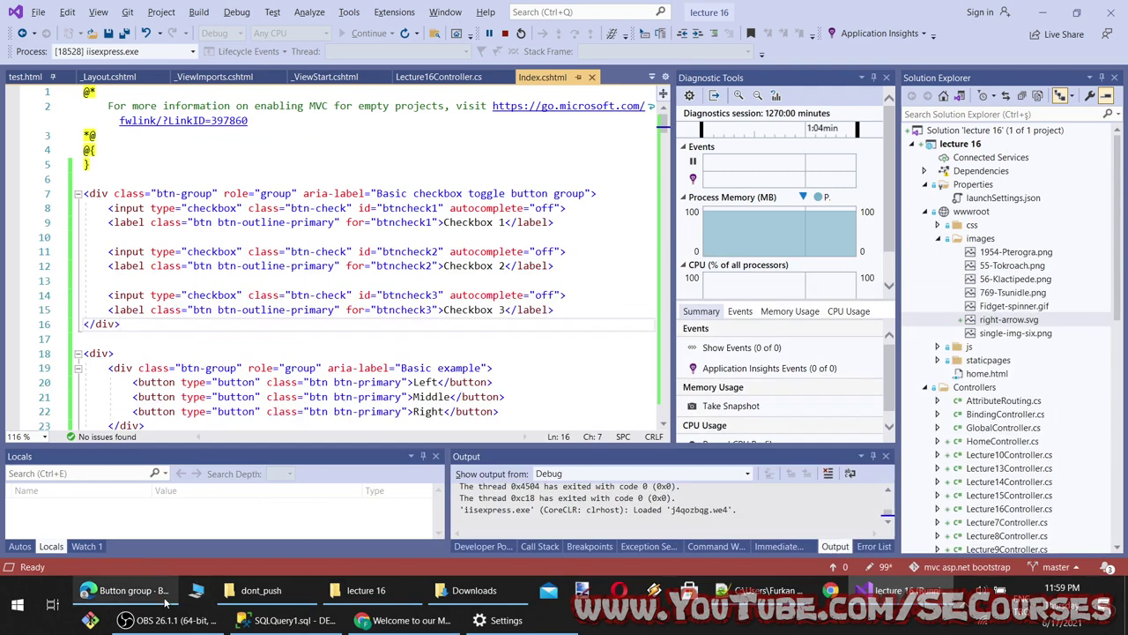
left_click(124, 589)
scroll(440, 459, "down", 3)
Try the Radio 2 and 3 options, the toolbar's numbered buttons and the input group field
left_click(388, 269)
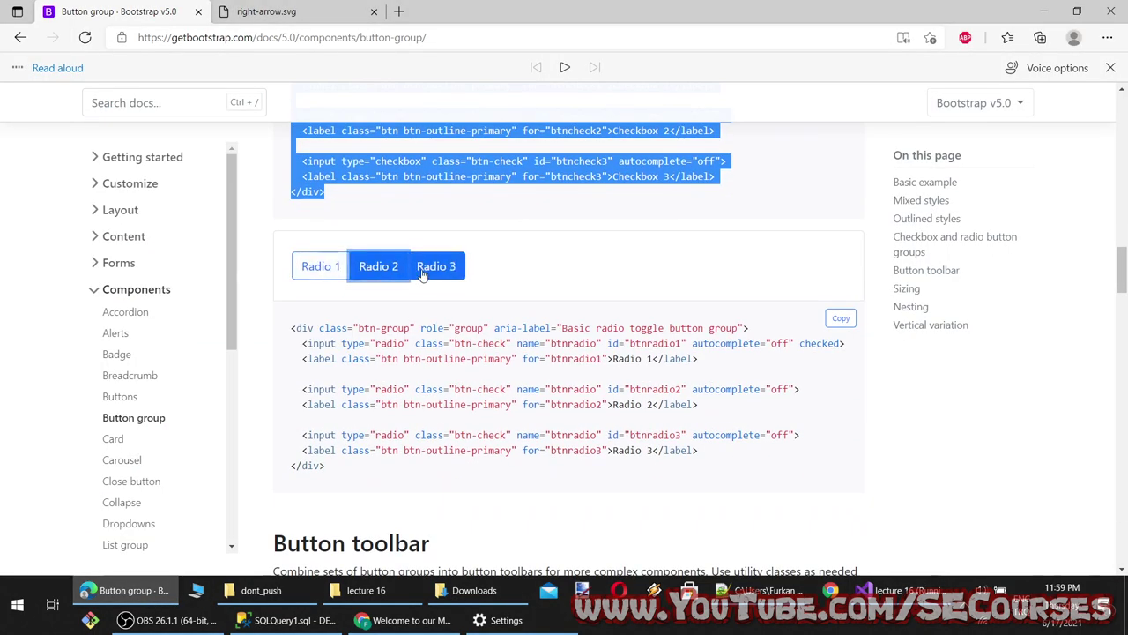
left_click(437, 266)
scroll(463, 344, "down", 3)
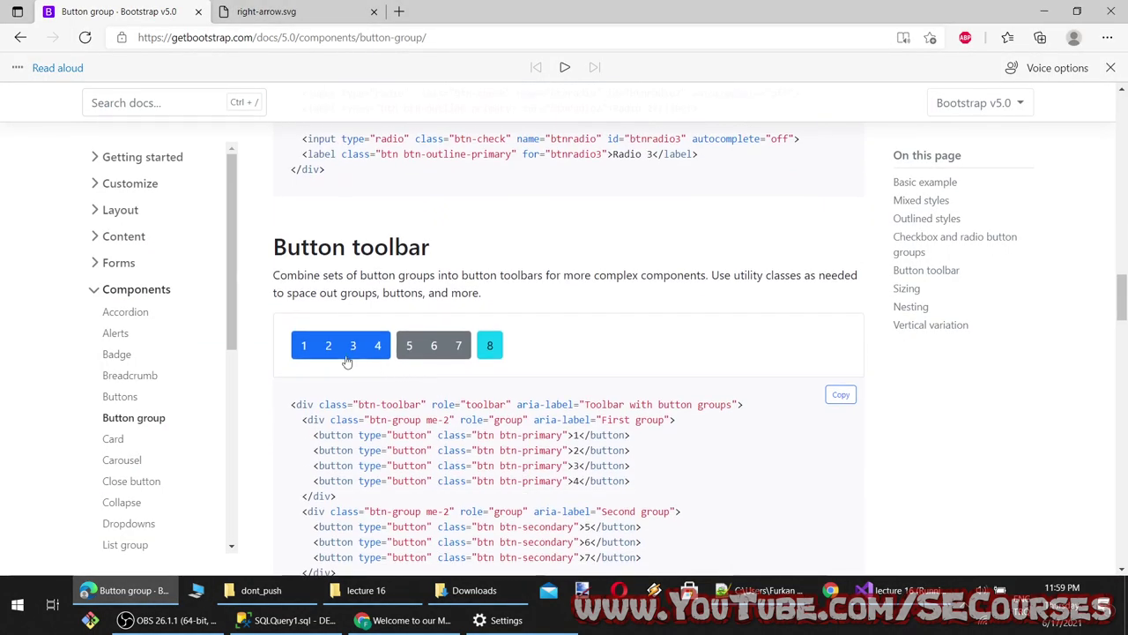
left_click(434, 345)
scroll(484, 357, "down", 2)
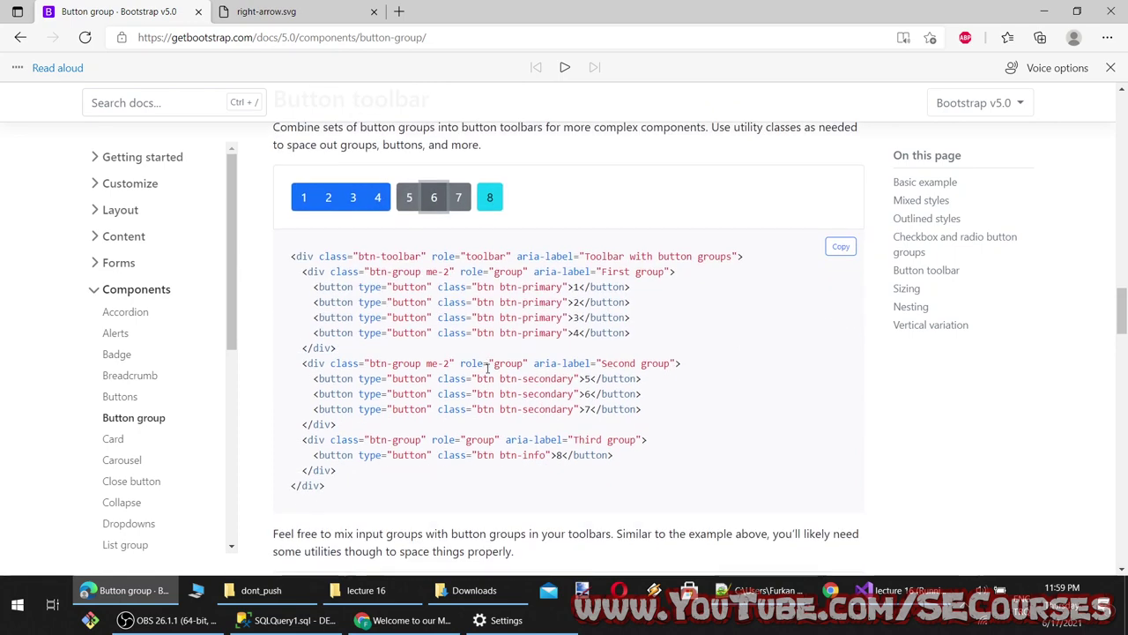
left_click(409, 201)
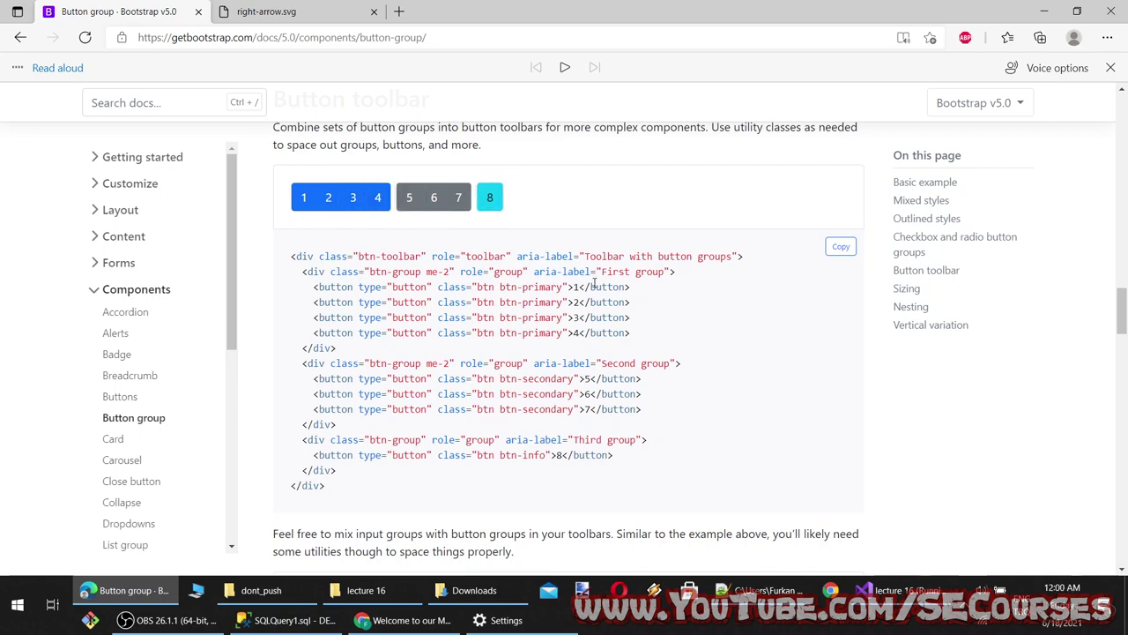
scroll(391, 403, "down", 3)
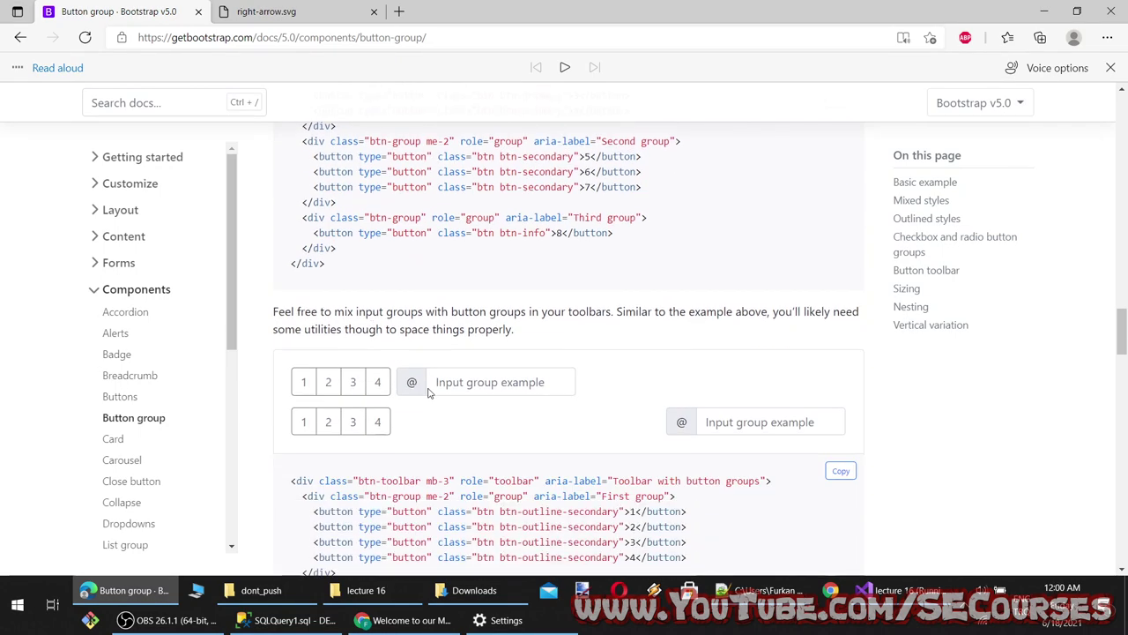
left_click(476, 384)
Open and close the nested and vertical Dropdown menus, and check Radio 2 and 3 in the vertical group
scroll(401, 436, "down", 5)
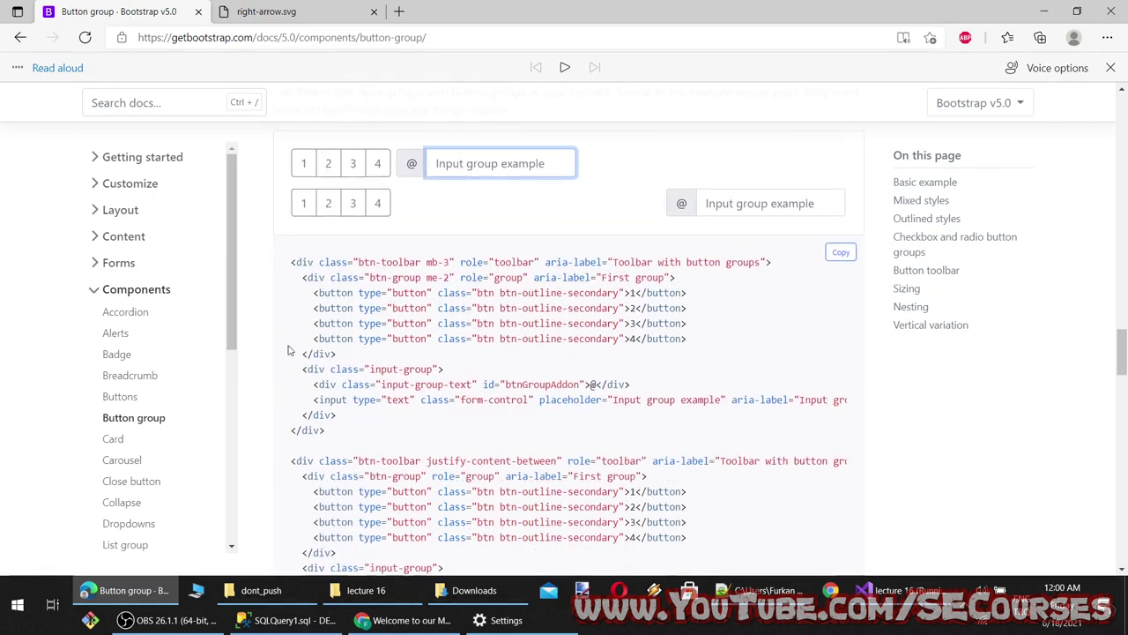
scroll(401, 436, "down", 3)
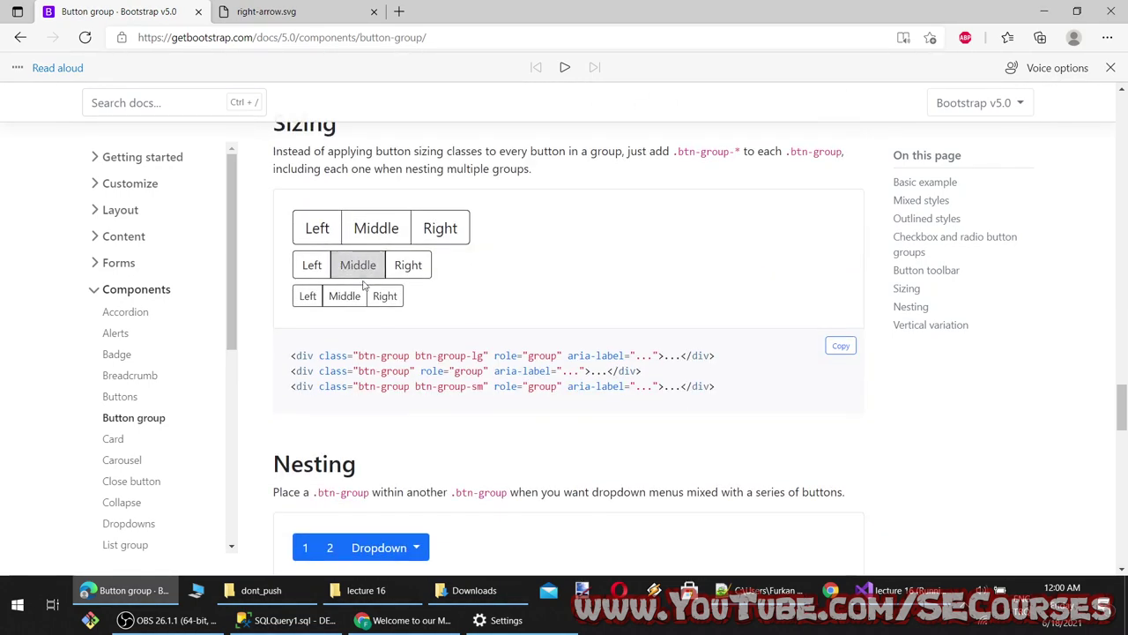
scroll(376, 327, "down", 5)
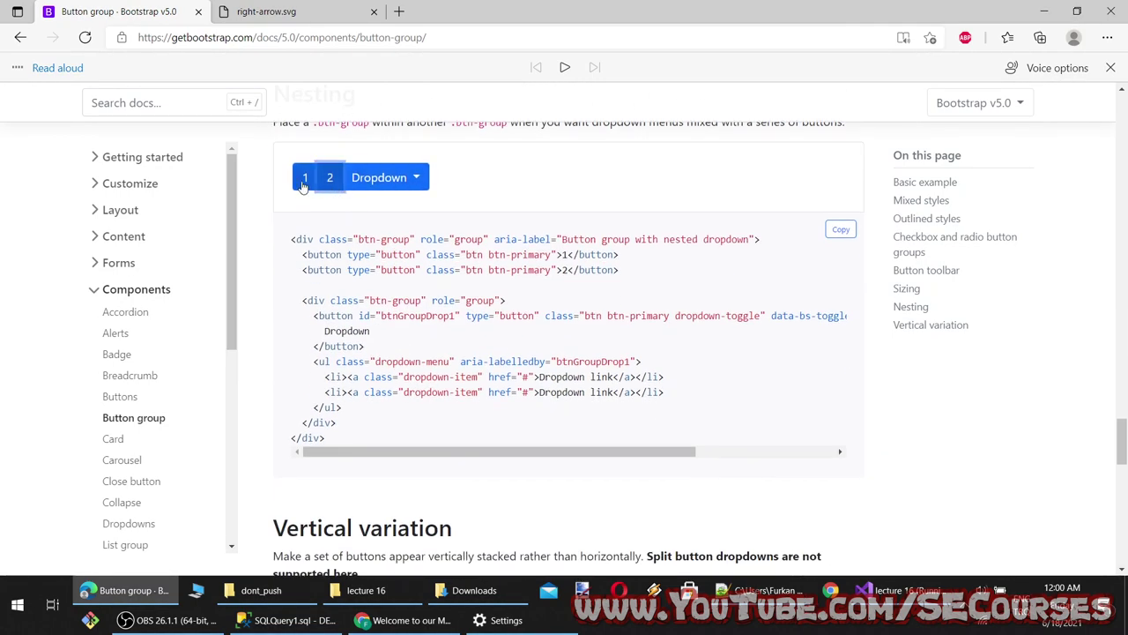
left_click(401, 178)
left_click(401, 234)
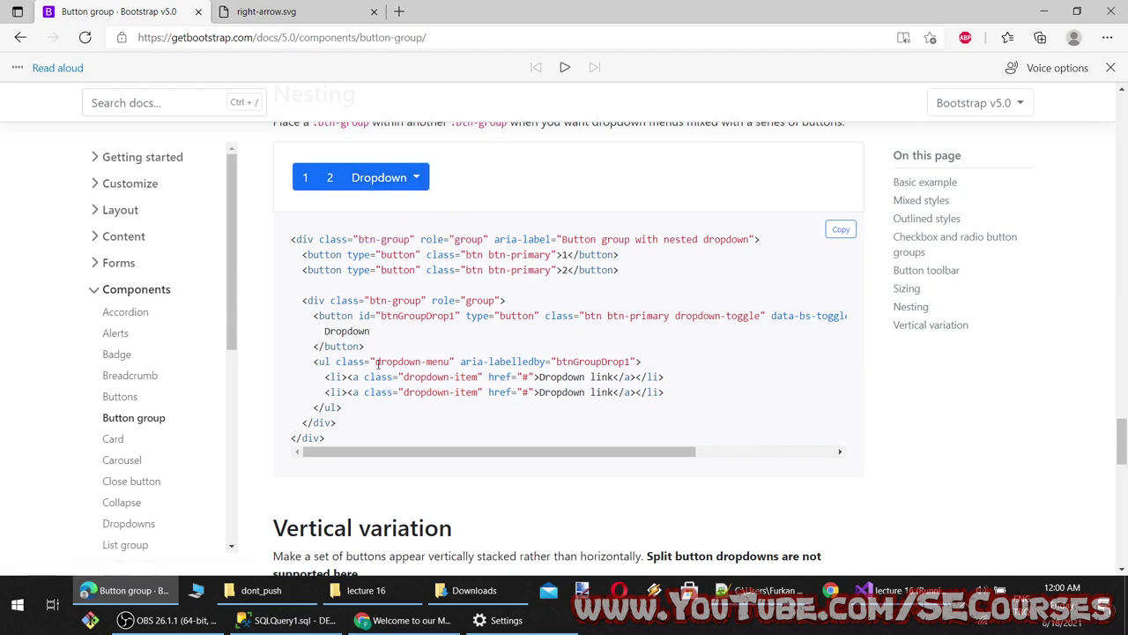
scroll(379, 363, "down", 3)
scroll(343, 330, "down", 2)
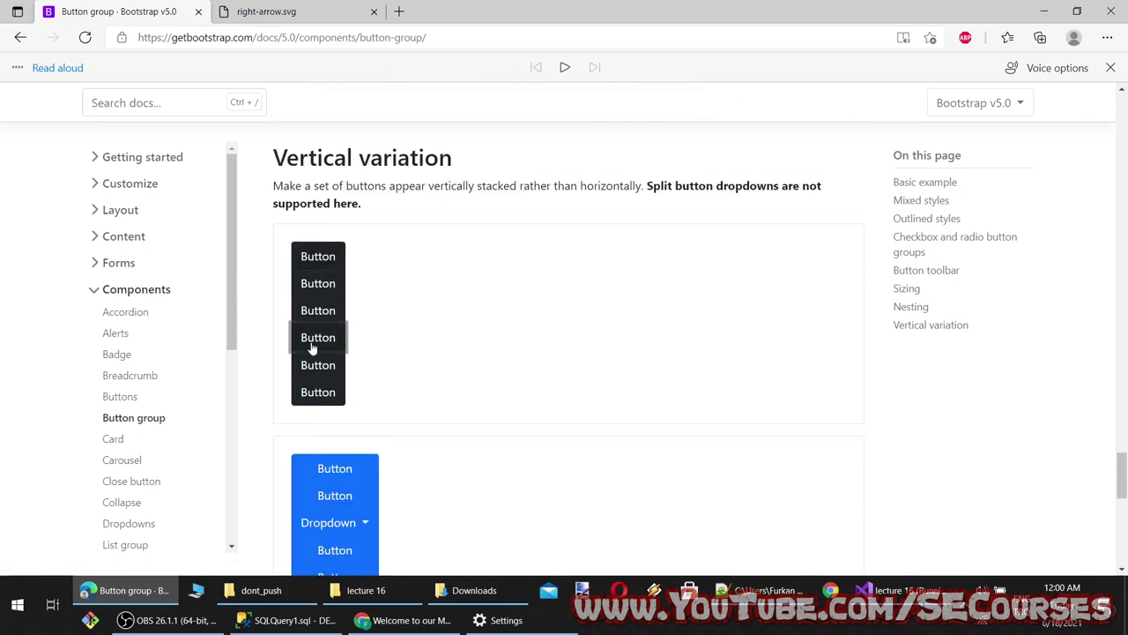
scroll(312, 348, "down", 3)
left_click(330, 300)
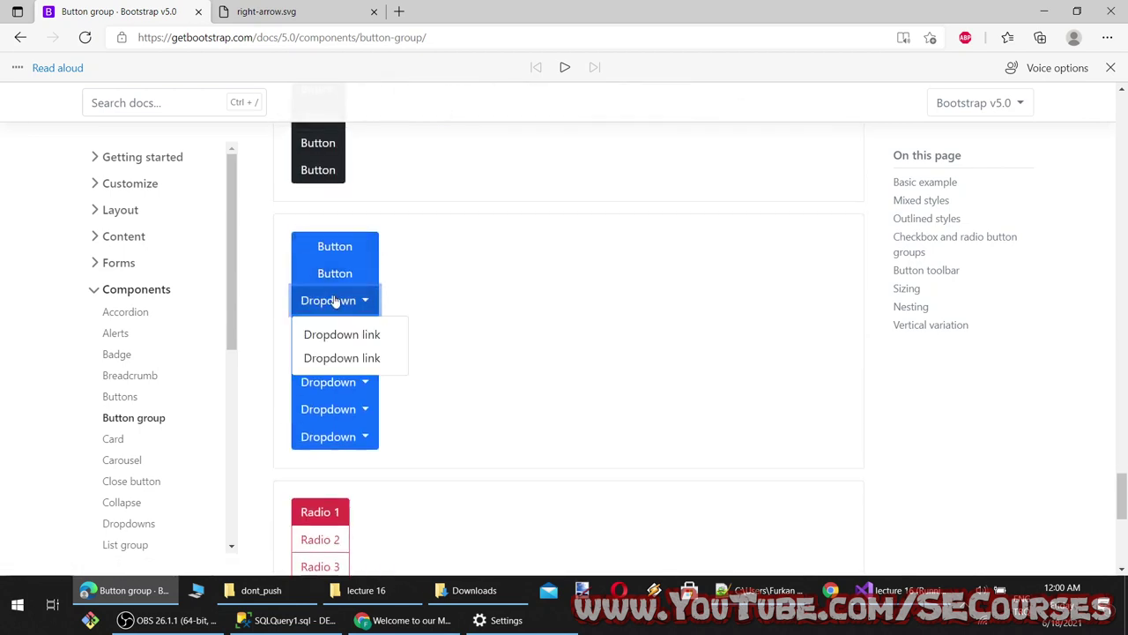
left_click(355, 342)
left_click(354, 384)
scroll(403, 446, "down", 4)
left_click(331, 245)
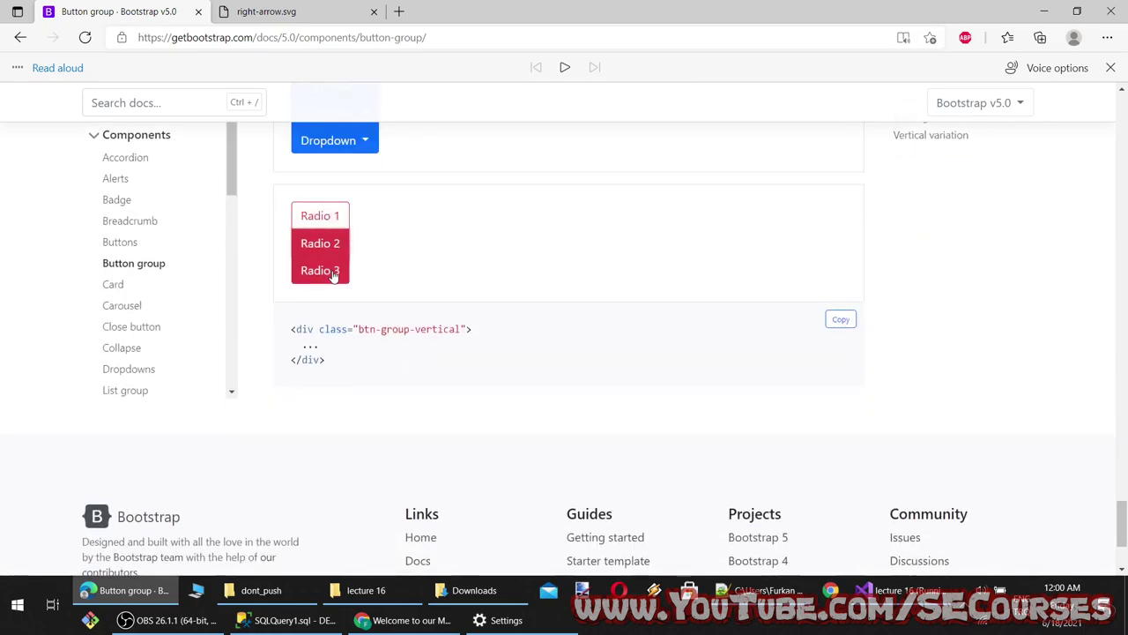
left_click(333, 276)
Return to the page top and select the 'Button group' title
scroll(574, 370, "up", 15)
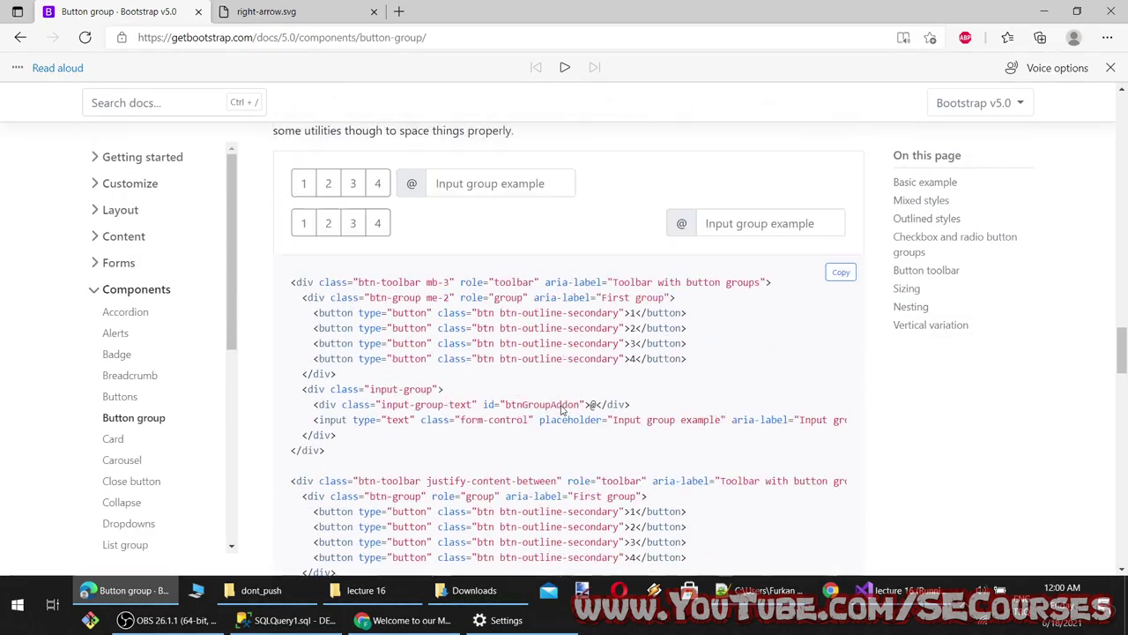
scroll(560, 408, "up", 20)
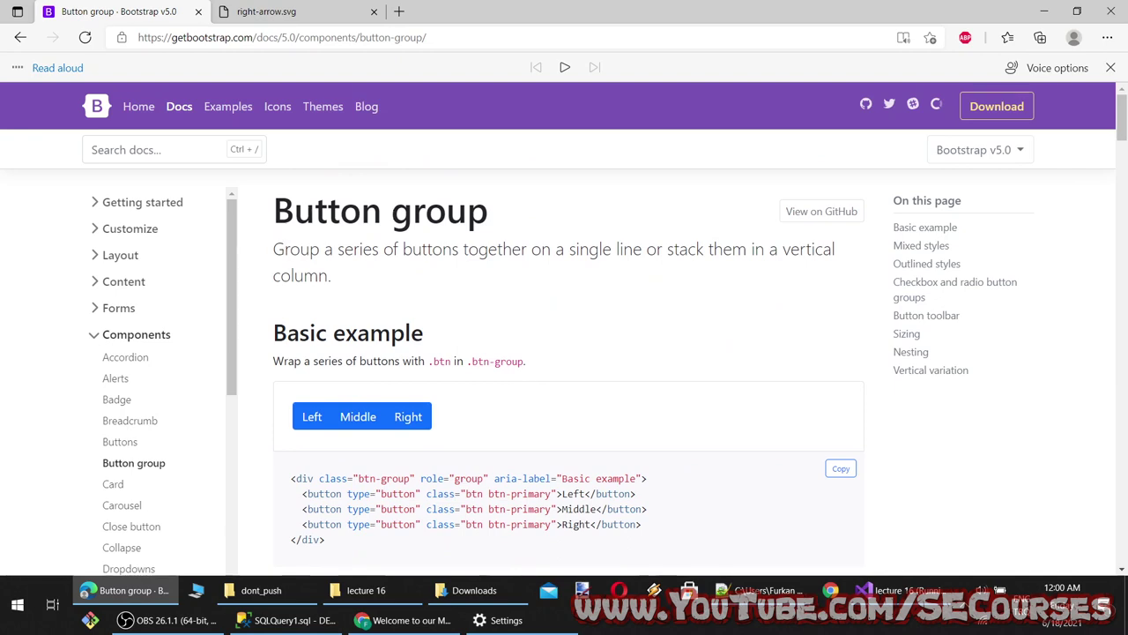
left_click_drag(524, 206, 301, 215)
key("ctrl+c")
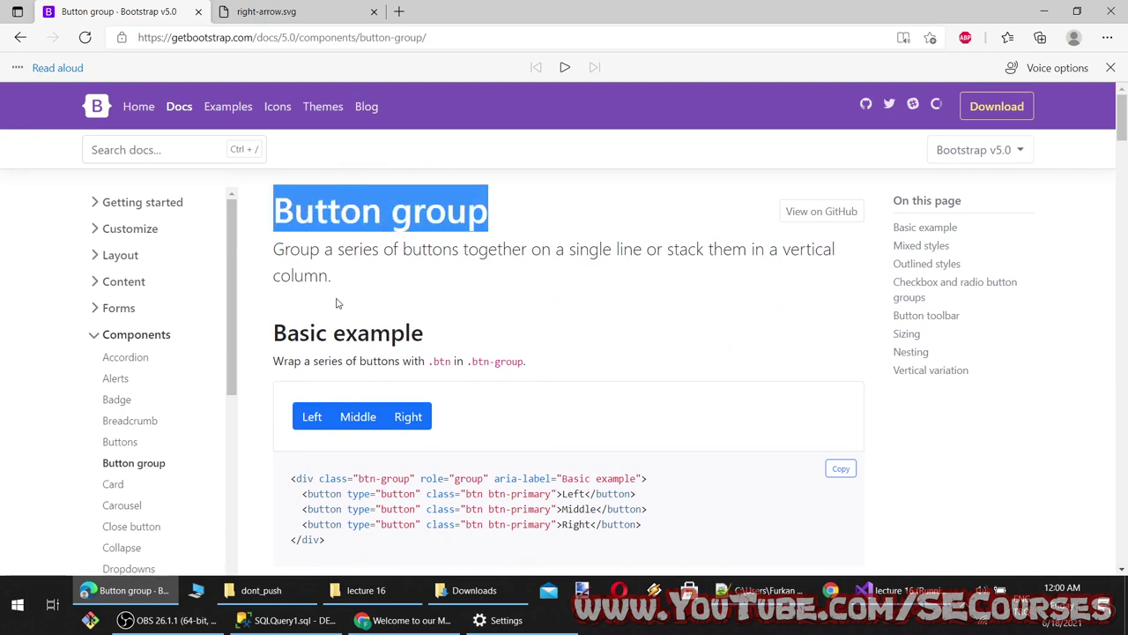
Start a new notes line below Buttons with the pasted Button group title
left_click(758, 590)
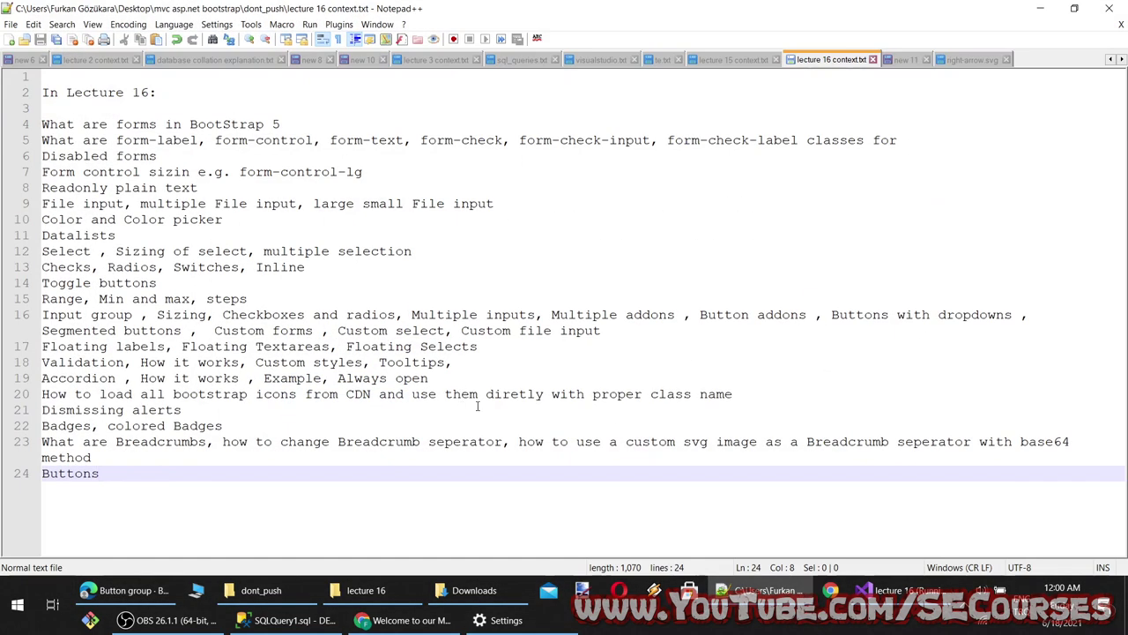
key("Return")
type("B")
key("ctrl+v")
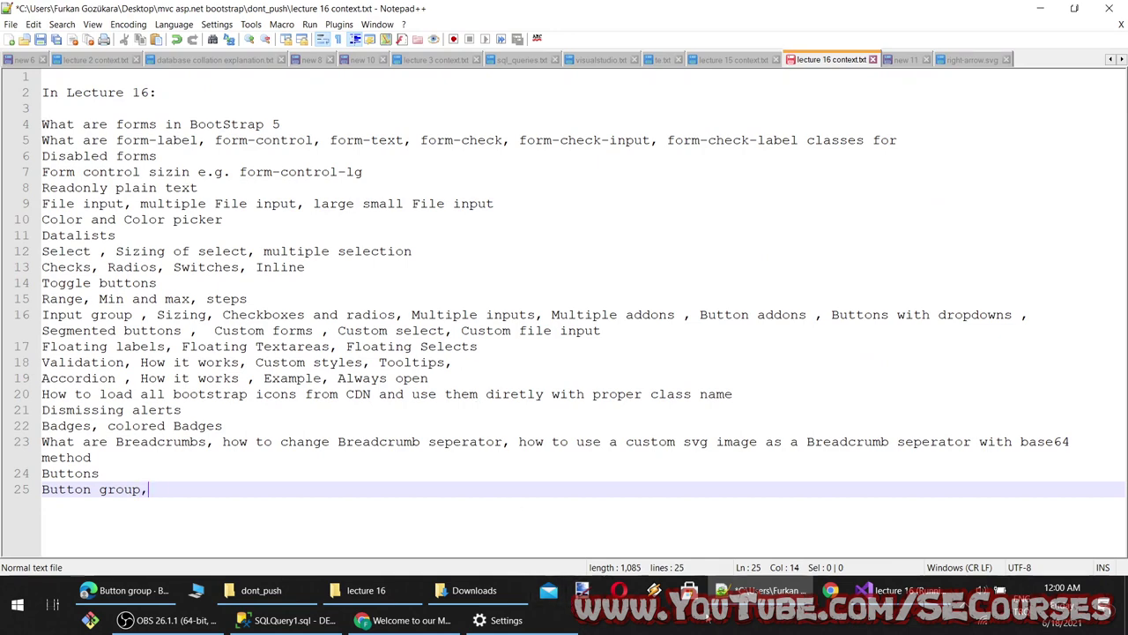
Copy the Mixed styles heading from the docs and append it to line 25
left_click(758, 590)
scroll(360, 388, "down", 5)
scroll(359, 392, "down", 3)
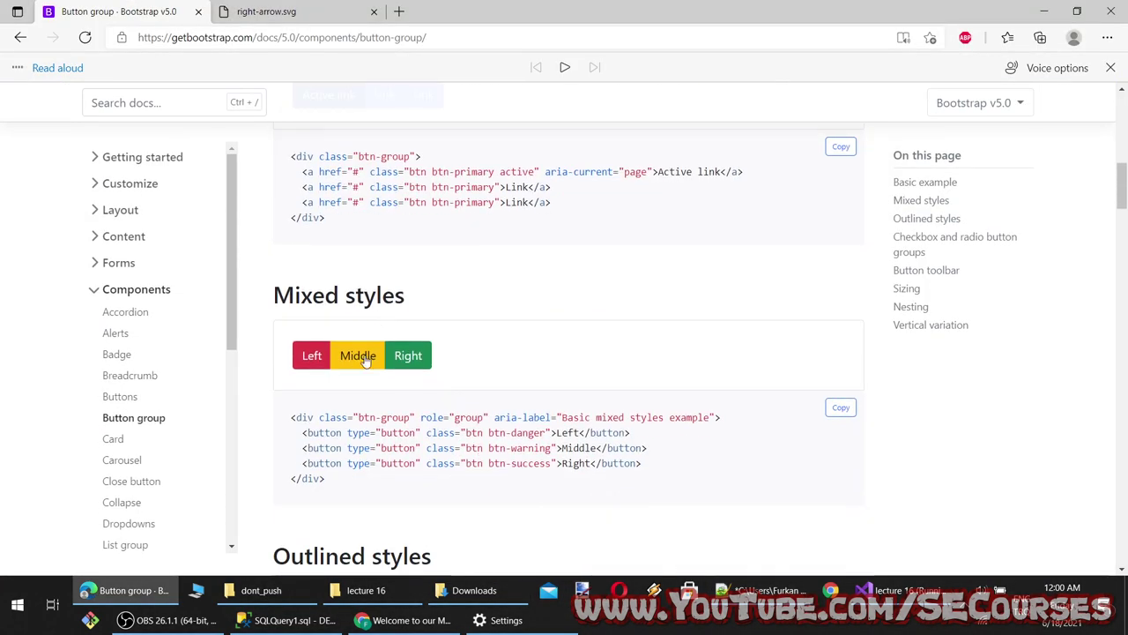
left_click_drag(272, 297, 404, 295)
key("ctrl+c")
left_click(758, 590)
type(",")
key("ctrl+v")
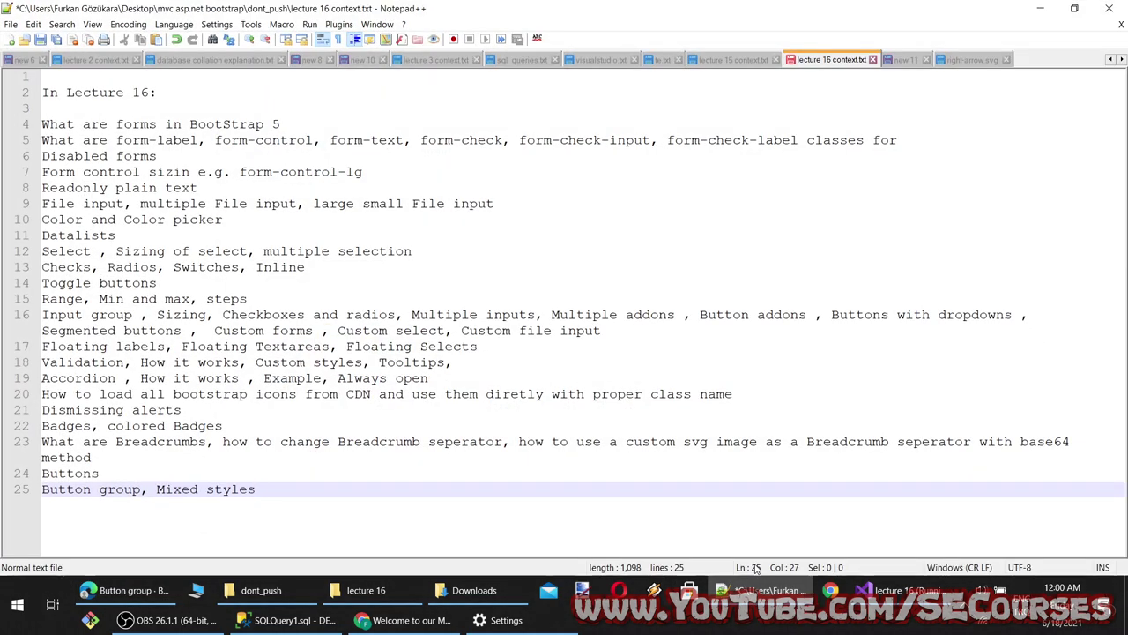
Append the Outlined styles heading to line 25, followed by a comma
left_click(749, 590)
scroll(358, 345, "down", 3)
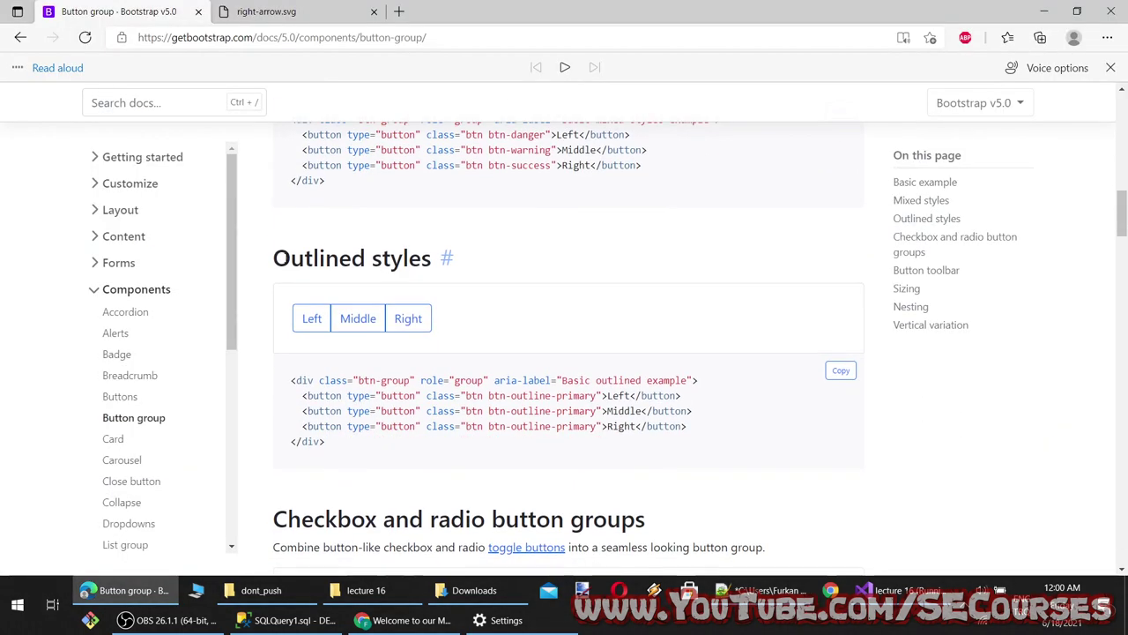
left_click_drag(272, 258, 460, 263)
key("ctrl+c")
left_click(764, 590)
key("ctrl+v")
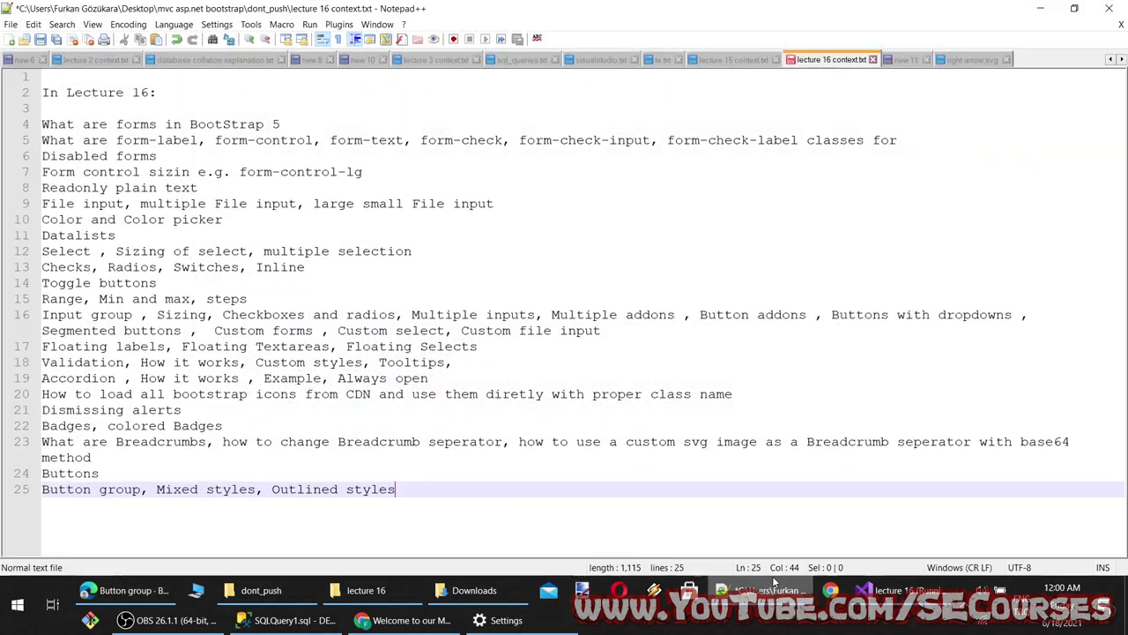
type(",")
Append the Checkbox and radio button groups heading to line 25
left_click(764, 589)
scroll(388, 383, "down", 3)
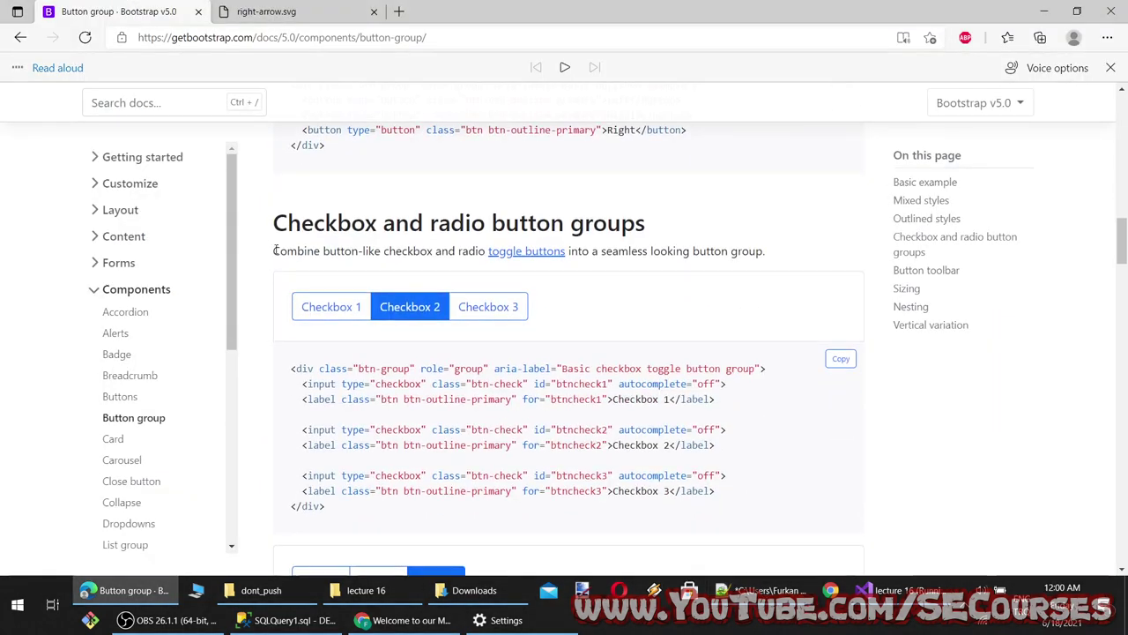
left_click_drag(272, 224, 651, 226)
key("ctrl+c")
left_click(763, 590)
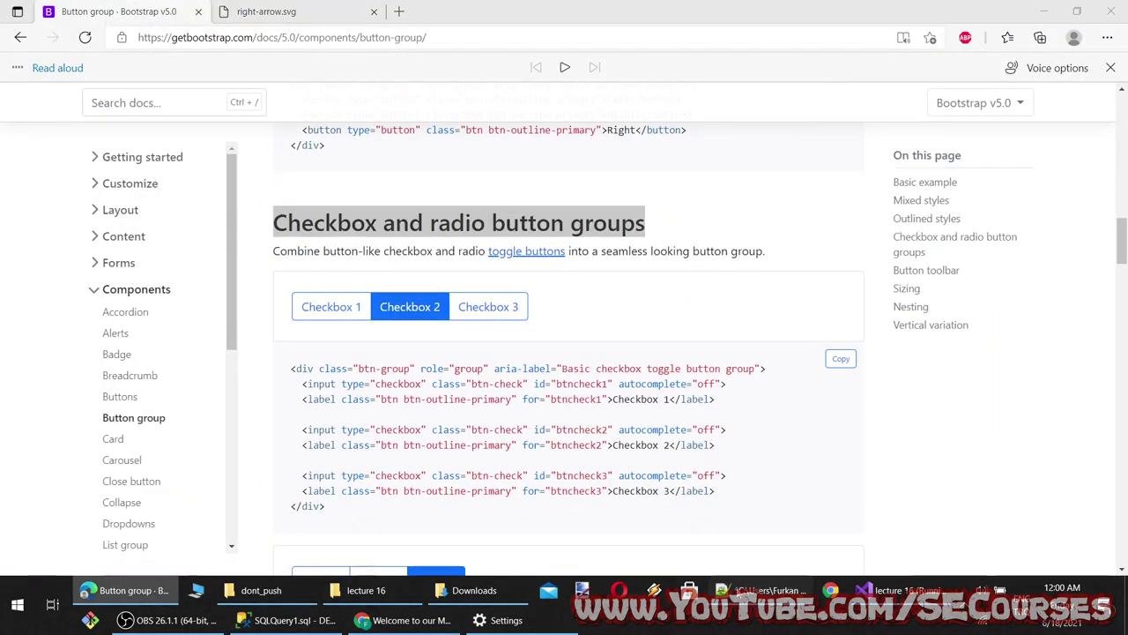
key("ctrl+v")
type(",")
Append the Button toolbar heading to line 25
left_click(758, 590)
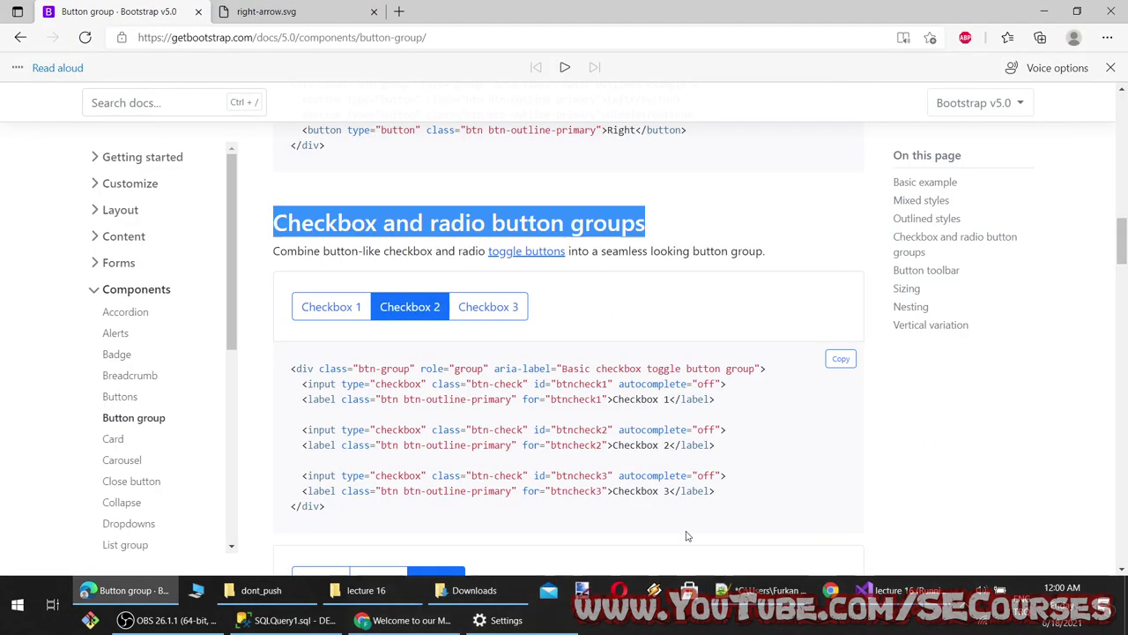
scroll(476, 445, "down", 5)
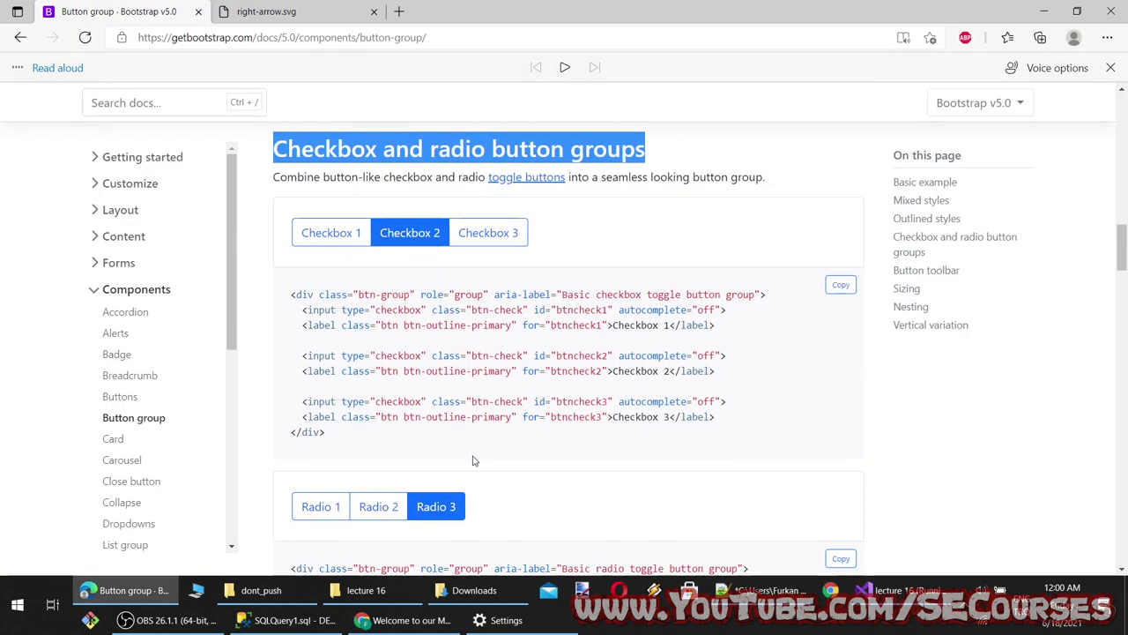
scroll(473, 458, "down", 3)
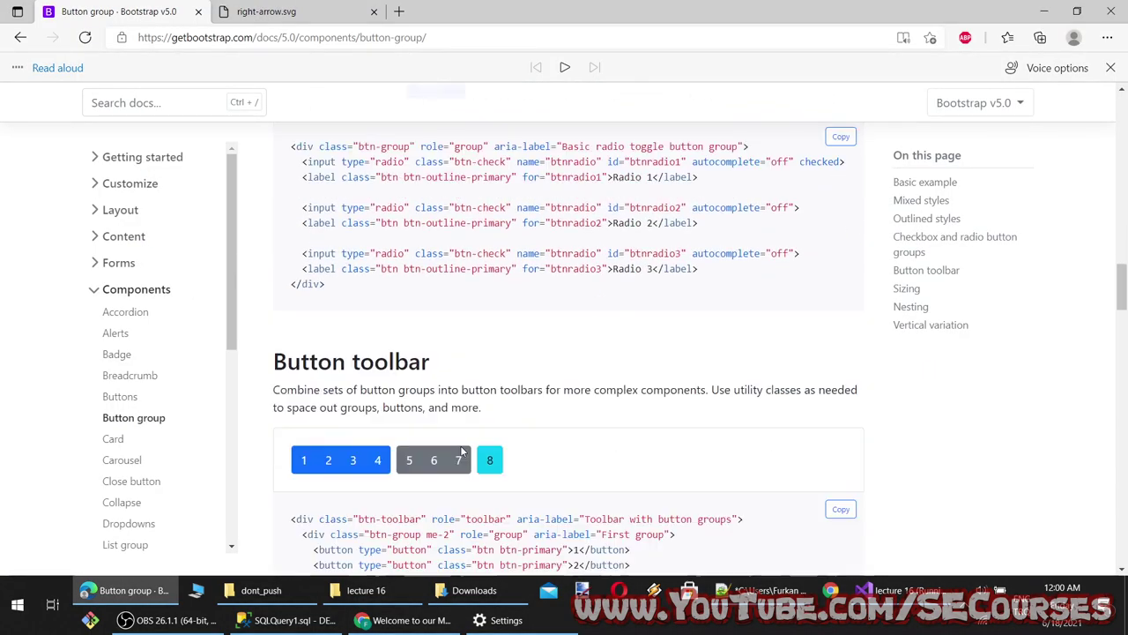
left_click_drag(271, 190, 437, 191)
key("ctrl+c")
left_click(767, 591)
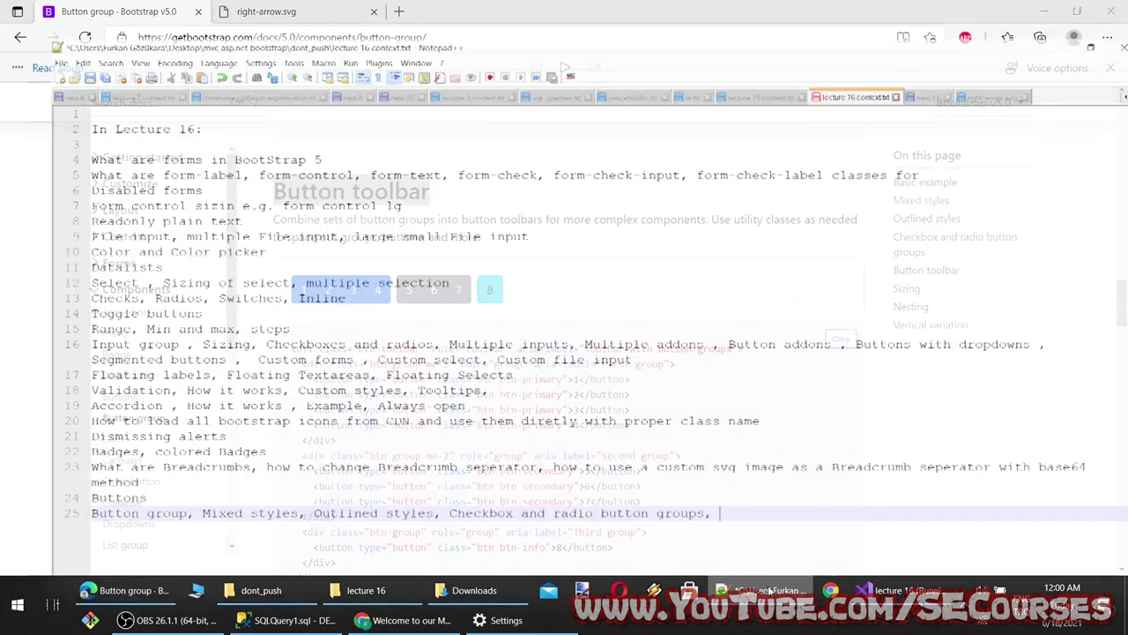
key("ctrl+v")
Copy the Sizing heading and append it to line 25
key("alt+Tab")
scroll(304, 449, "down", 8)
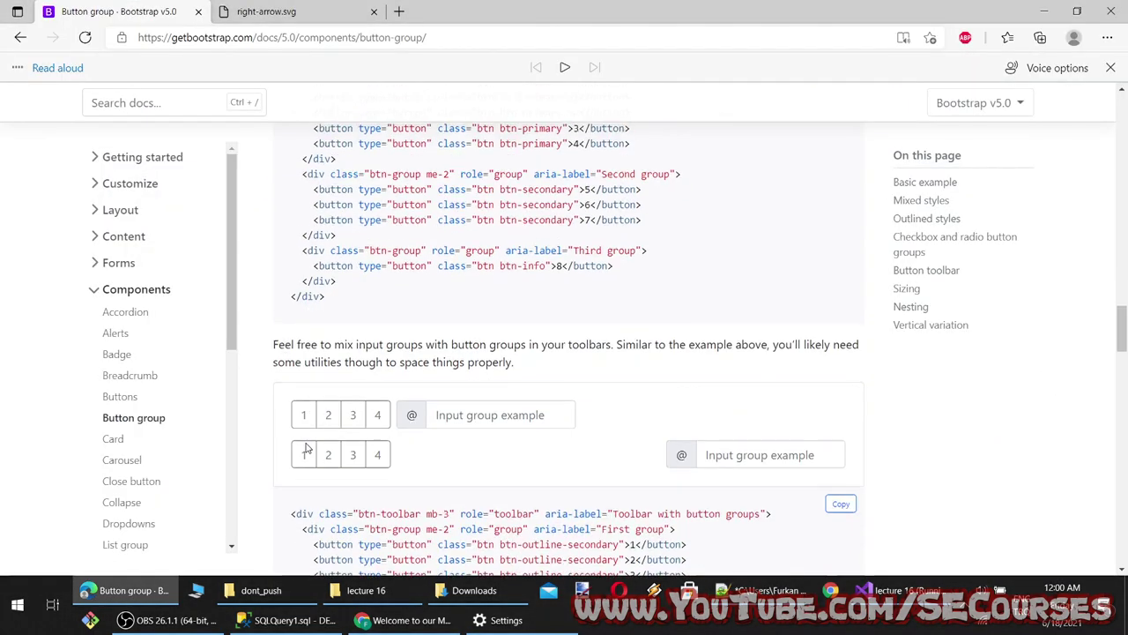
scroll(353, 251, "down", 7)
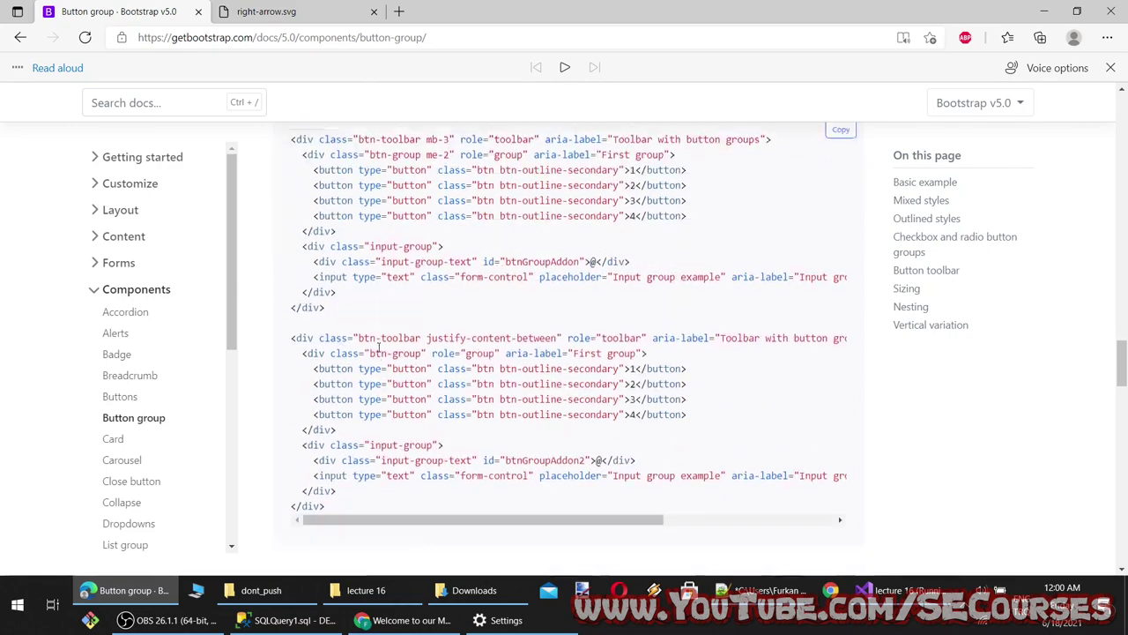
double_click(308, 218)
key("ctrl+c")
left_click(767, 590)
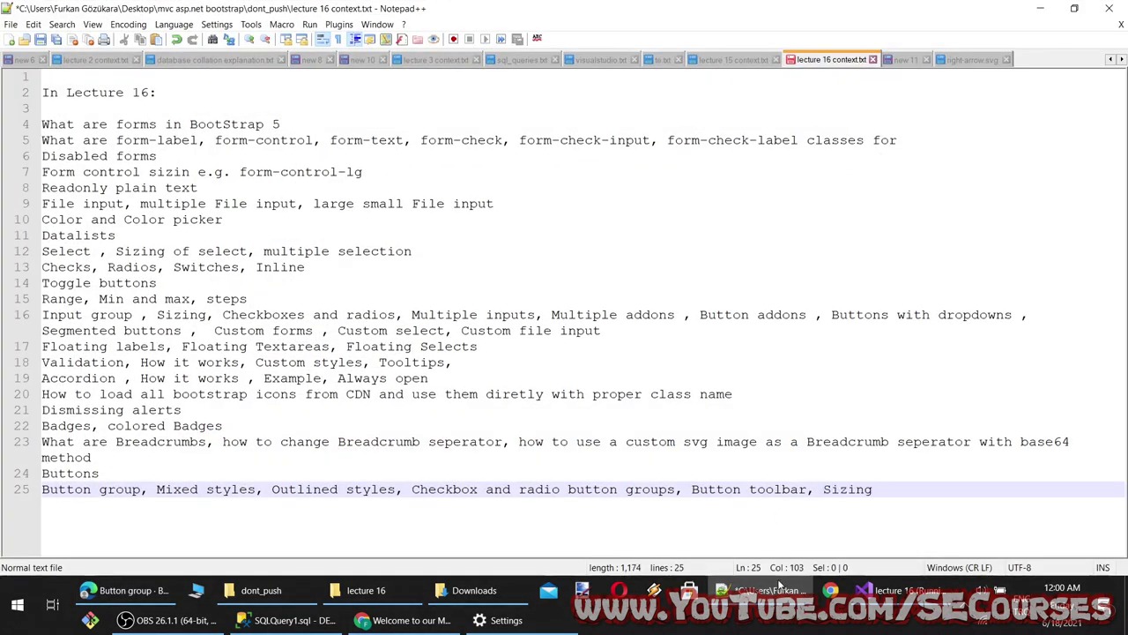
Append Nesting after Sizing on line 25, comma-separated
left_click(781, 589)
scroll(479, 385, "down", 2)
double_click(314, 333)
left_click(758, 589)
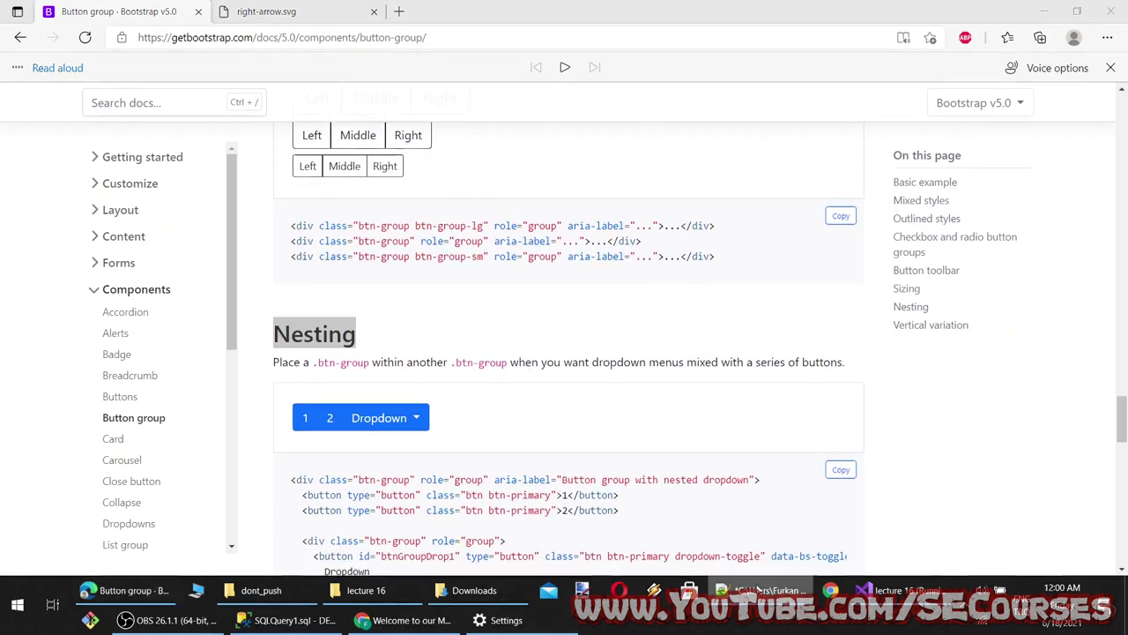
type(",")
key("ctrl+v")
Select the Vertical variation heading and add it to the notes
left_click(758, 589)
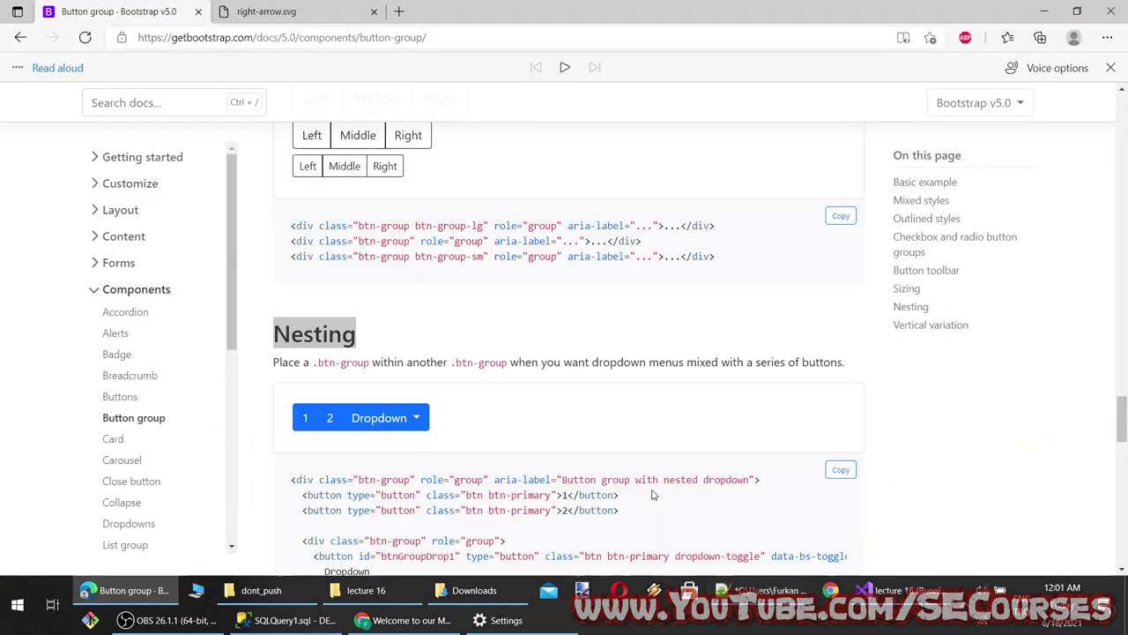
scroll(652, 495, "down", 2)
left_click(379, 197)
scroll(504, 359, "down", 1)
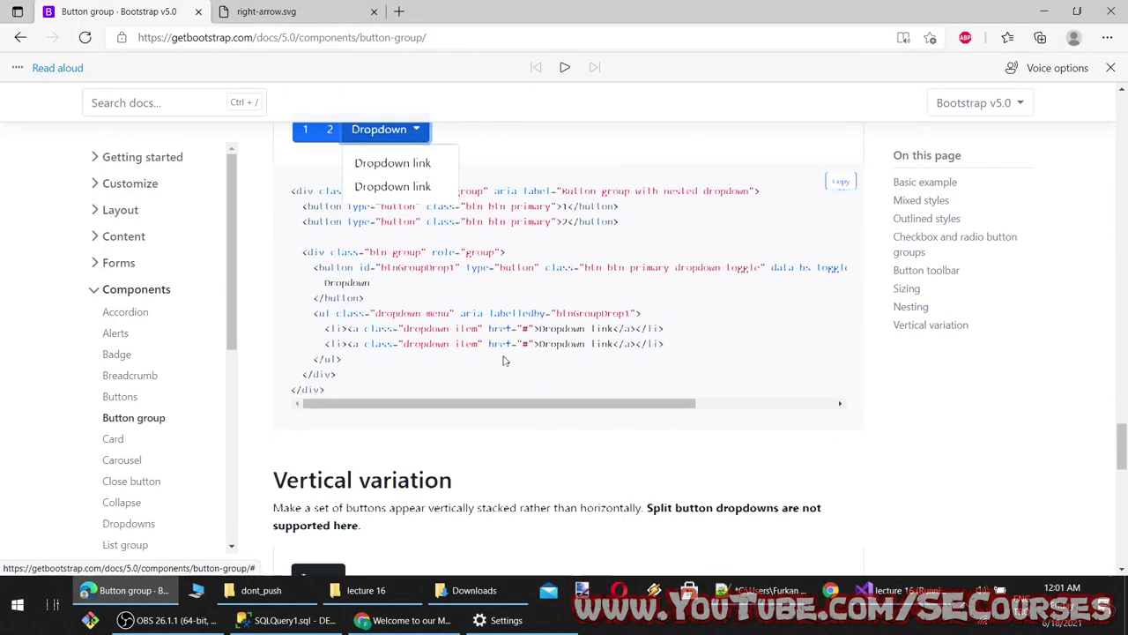
scroll(504, 360, "down", 3)
left_click_drag(270, 177, 479, 185)
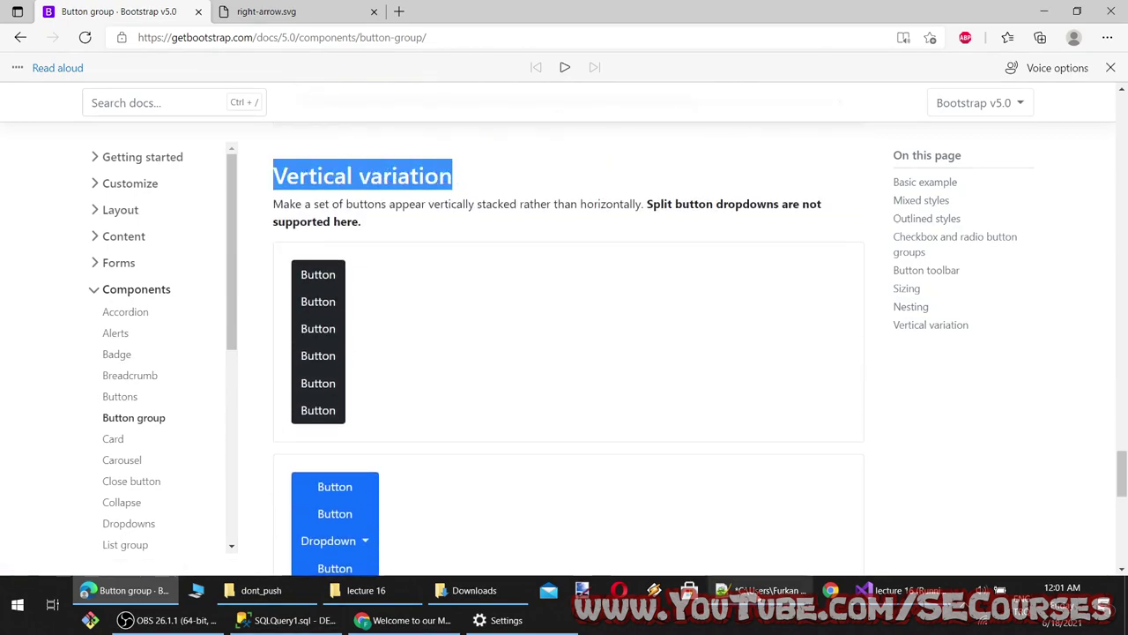
left_click(760, 590)
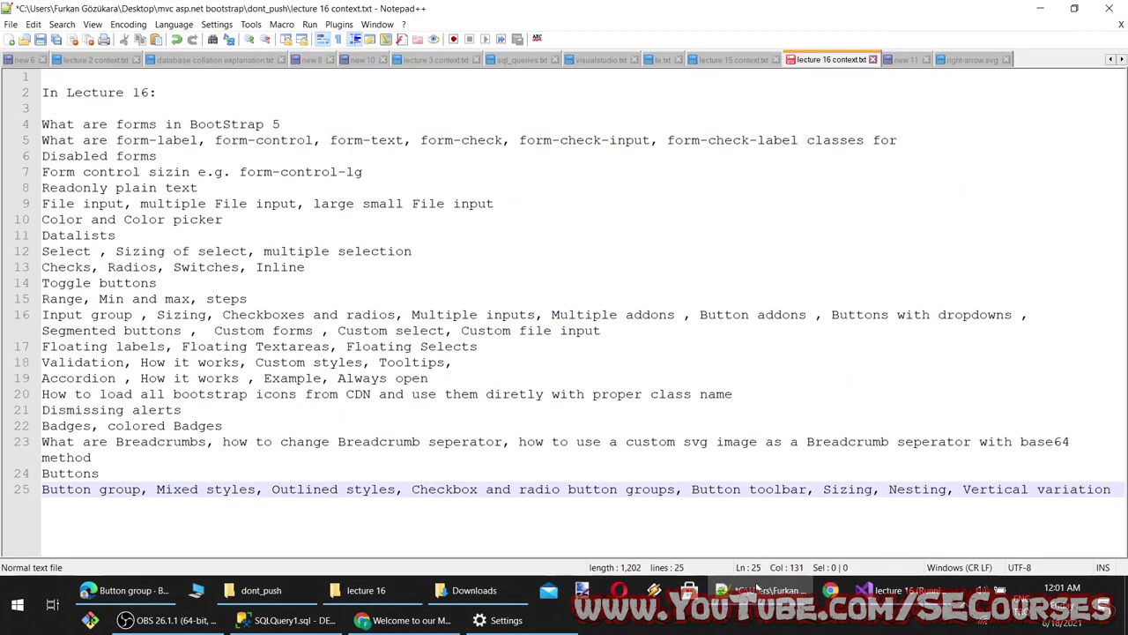
Open the Bootstrap Card documentation page from the sidebar
left_click(760, 590)
scroll(449, 370, "down", 8)
scroll(185, 289, "up", 5)
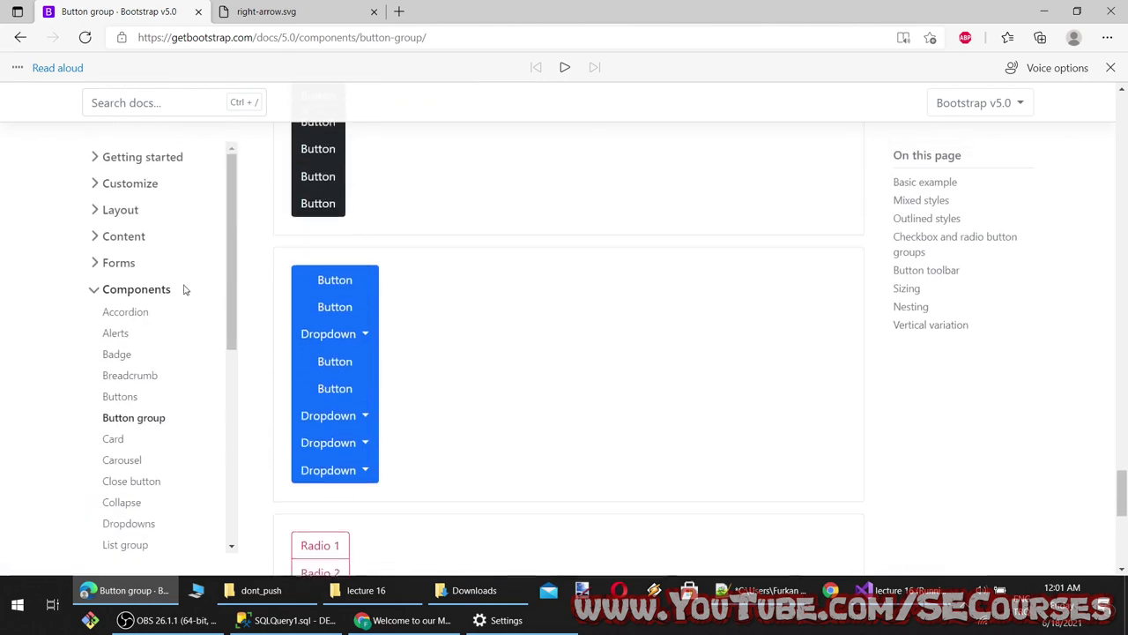
left_click(113, 441)
left_click(760, 590)
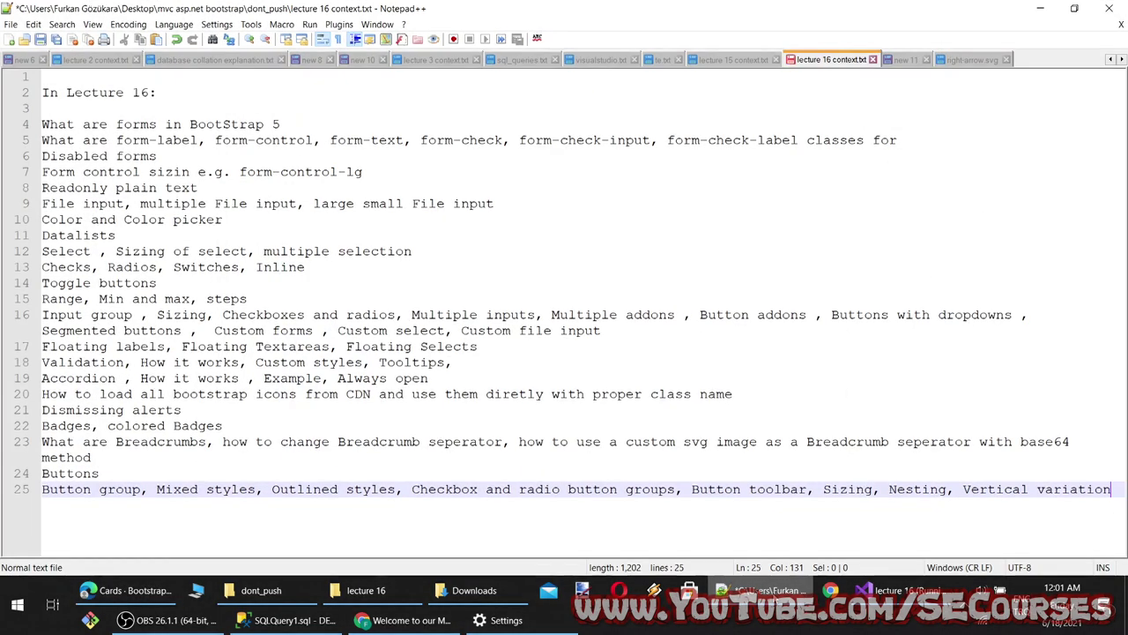
key("alt+Tab")
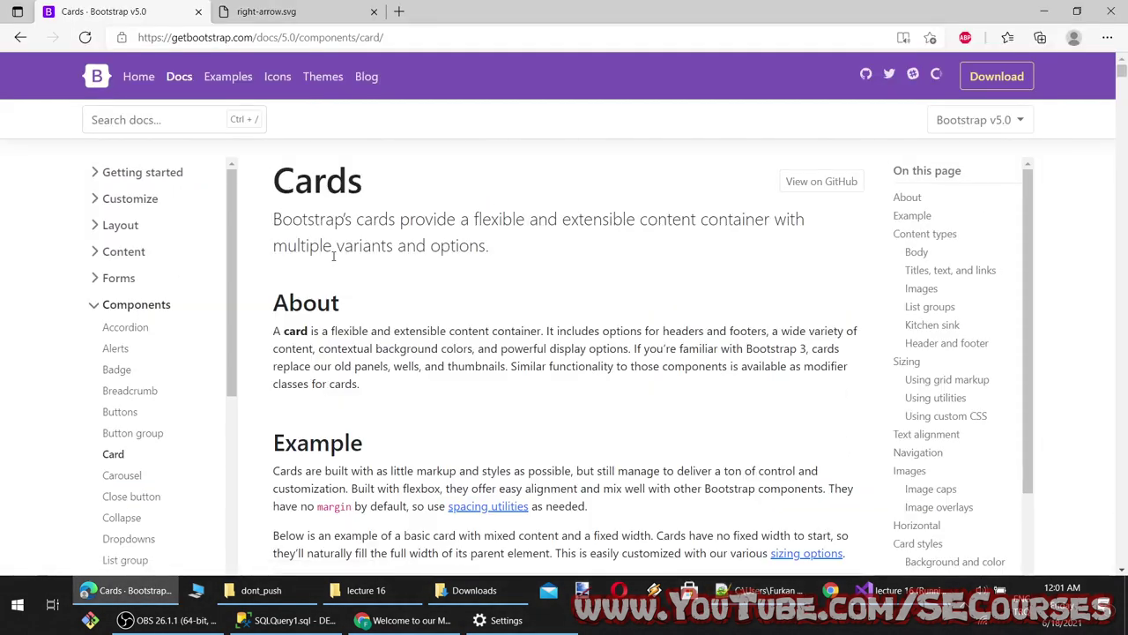
Have Edge read the Cards page aloud starting from its heading
scroll(333, 255, "down", 15)
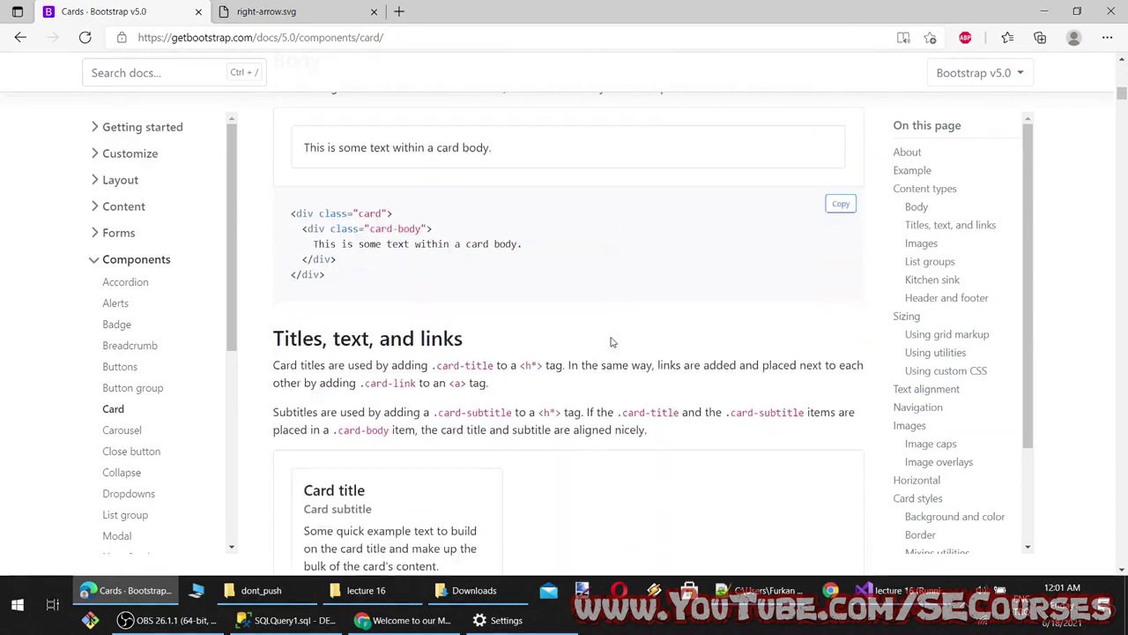
scroll(521, 337, "down", 1)
scroll(519, 351, "up", 20)
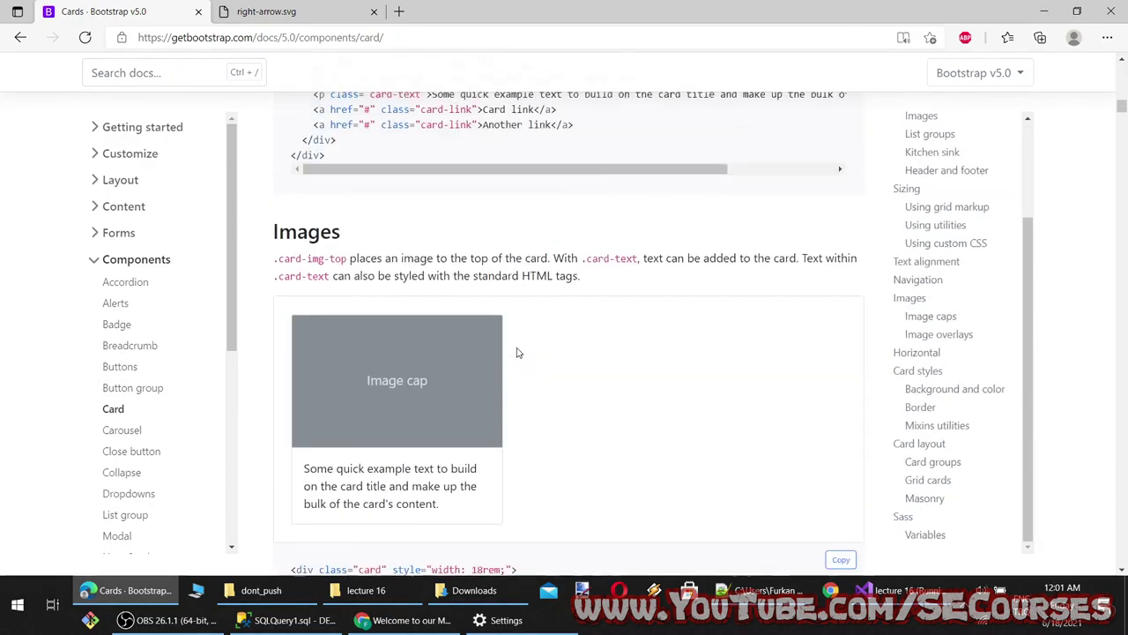
scroll(41, 365, "down", 4)
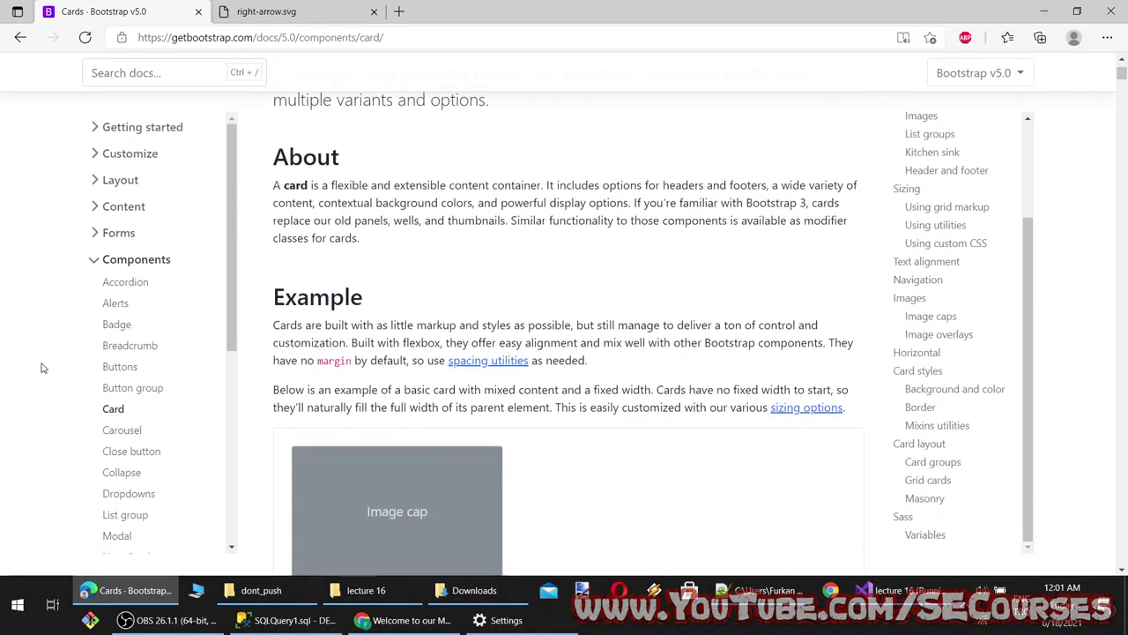
scroll(133, 388, "down", 5)
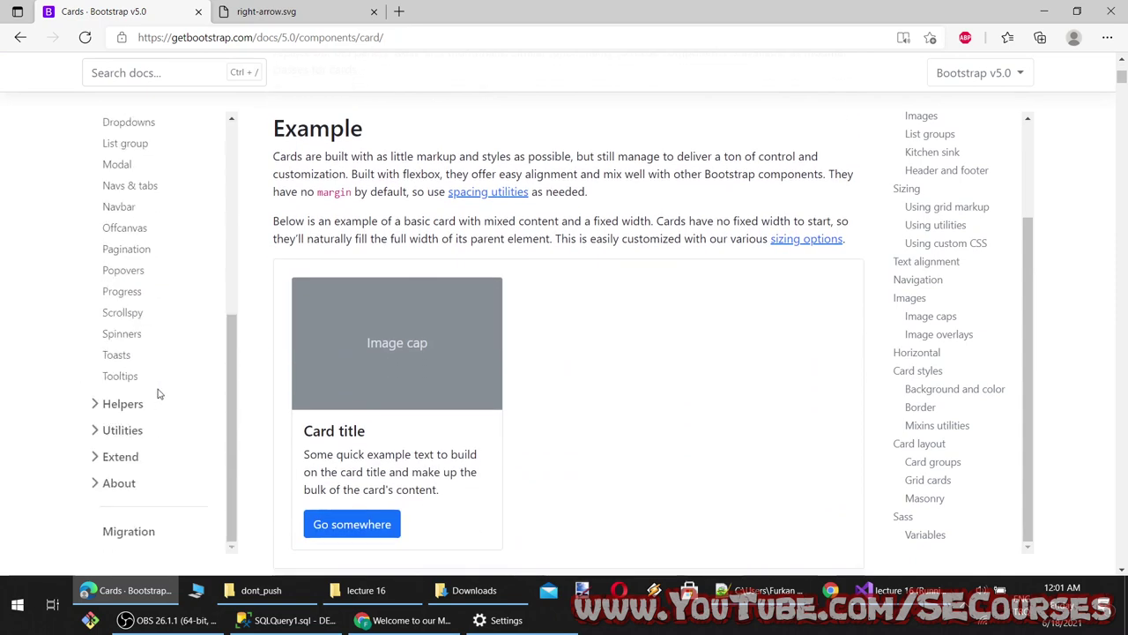
scroll(159, 394, "up", 5)
scroll(766, 385, "up", 5)
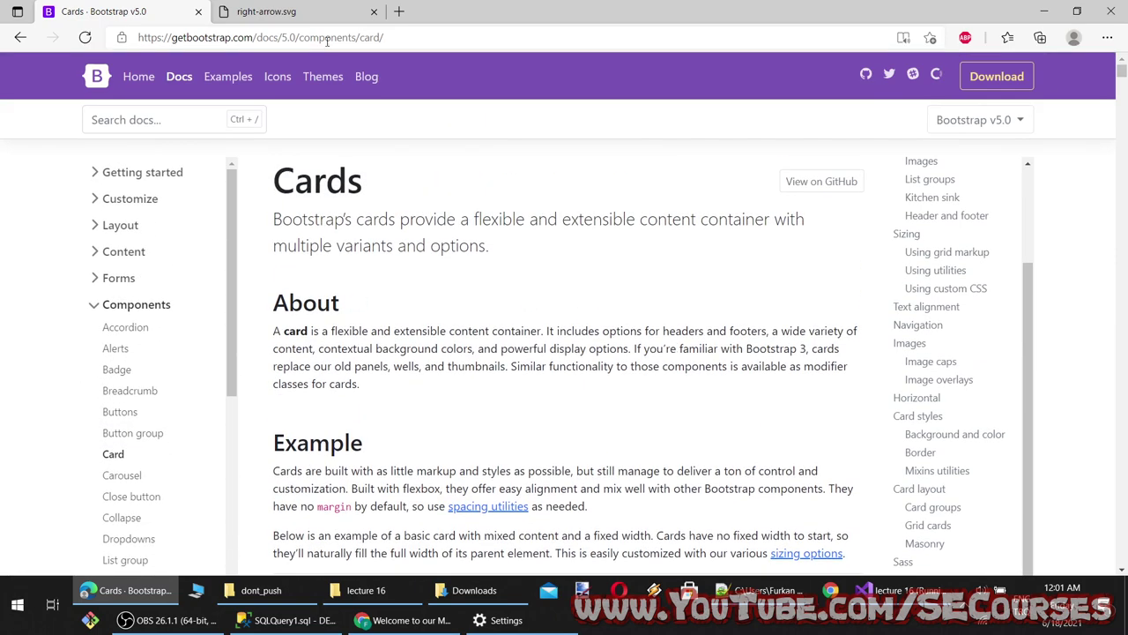
left_click_drag(296, 199, 275, 177)
right_click(291, 190)
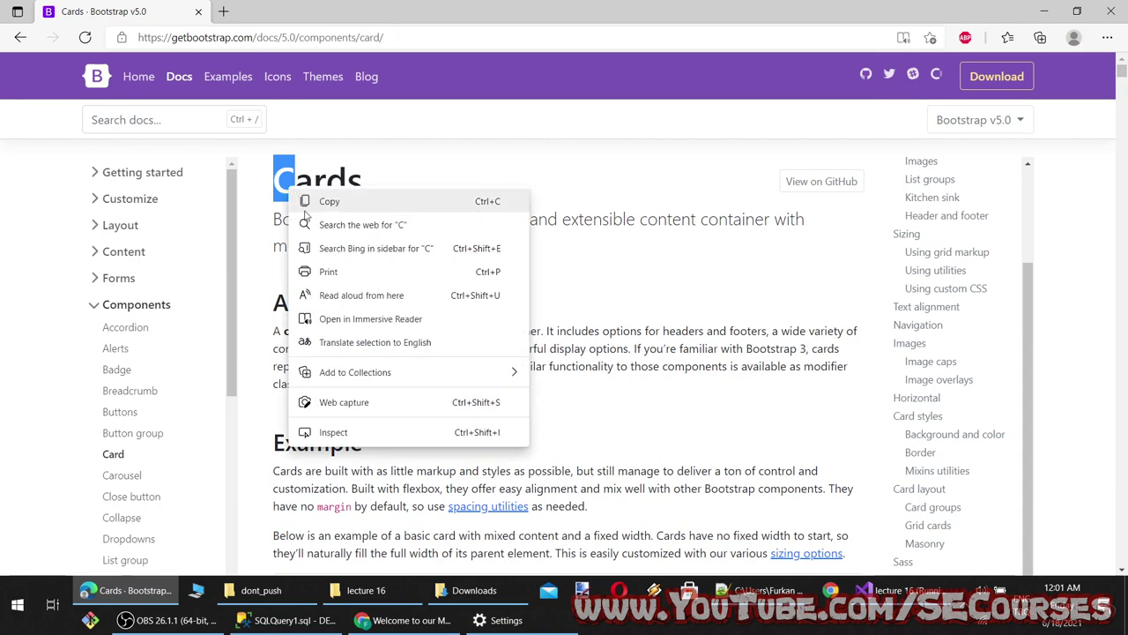
left_click(360, 294)
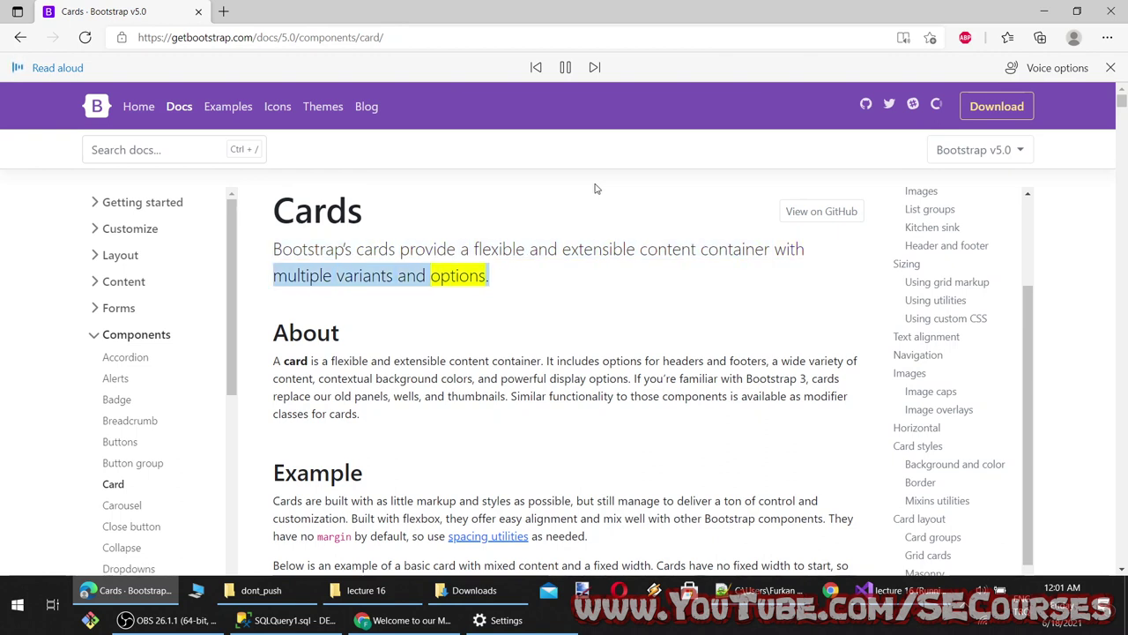
Restart the narration from the About section, then open Spacing utilities in a background tab
left_click(567, 67)
left_click_drag(273, 333, 281, 336)
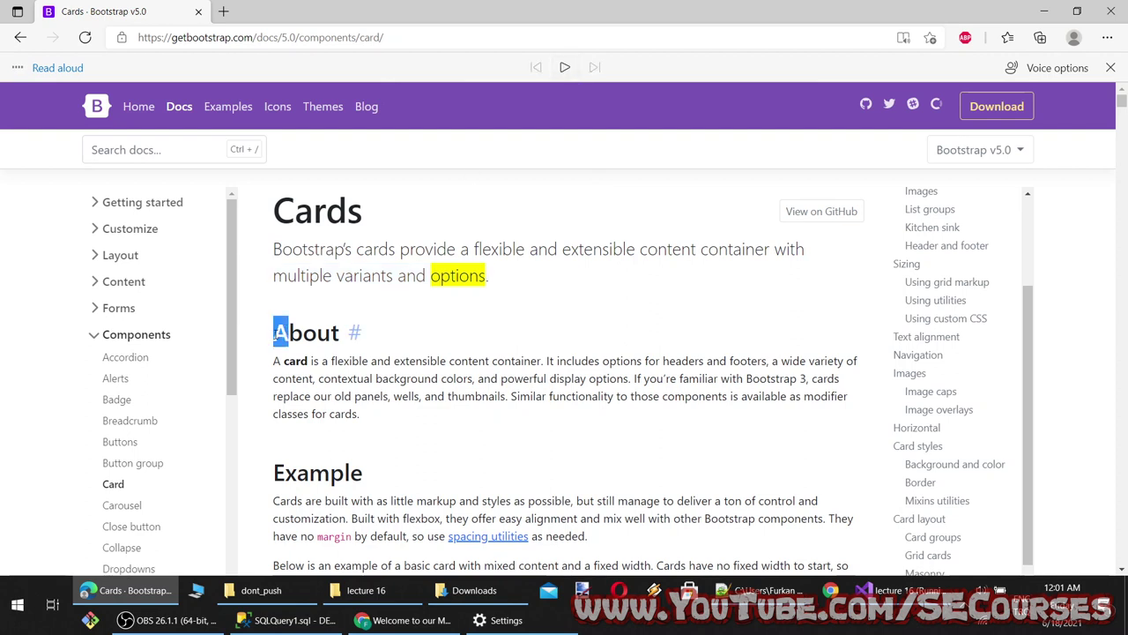
left_click(565, 68)
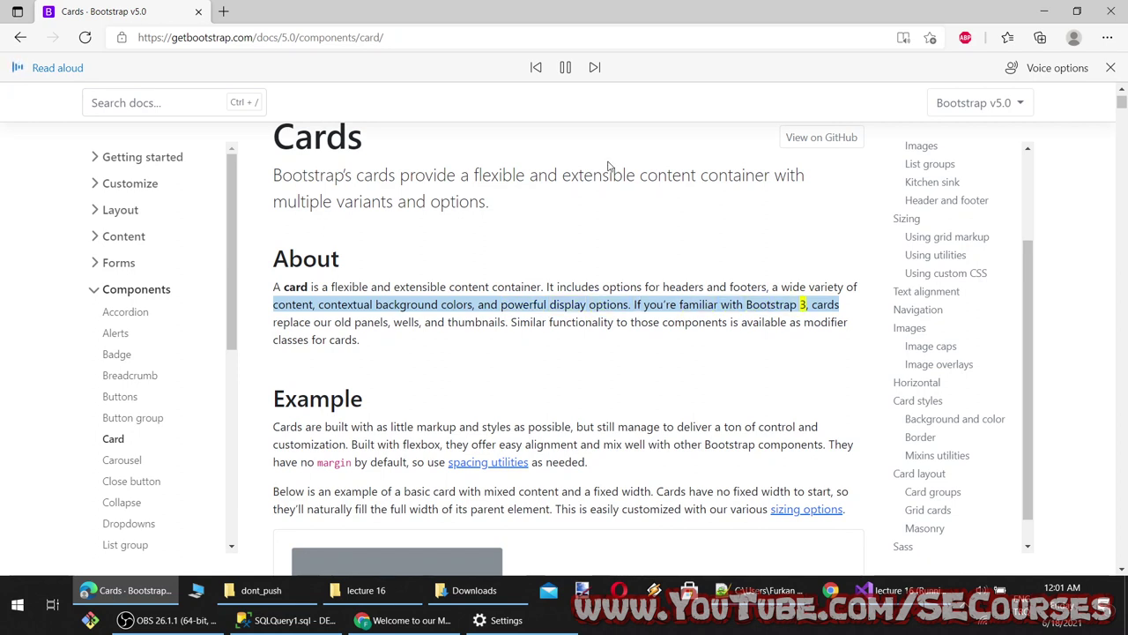
scroll(581, 192, "down", 1)
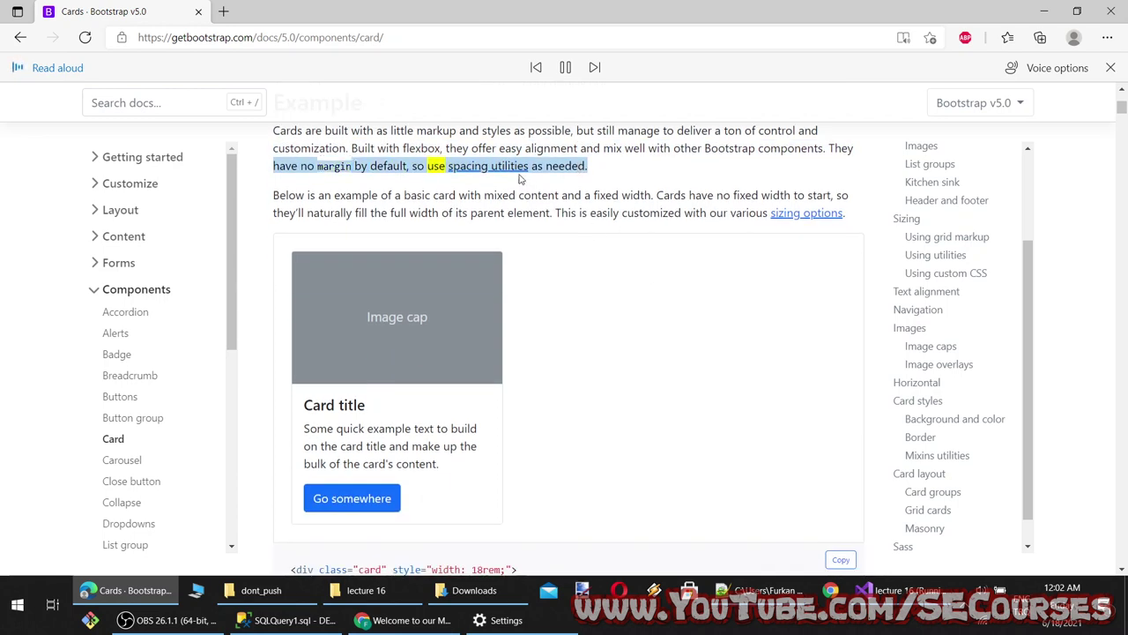
middle_click(493, 167)
Pause narration and read the Spacing page's property, sides, size notation and examples
left_click(571, 74)
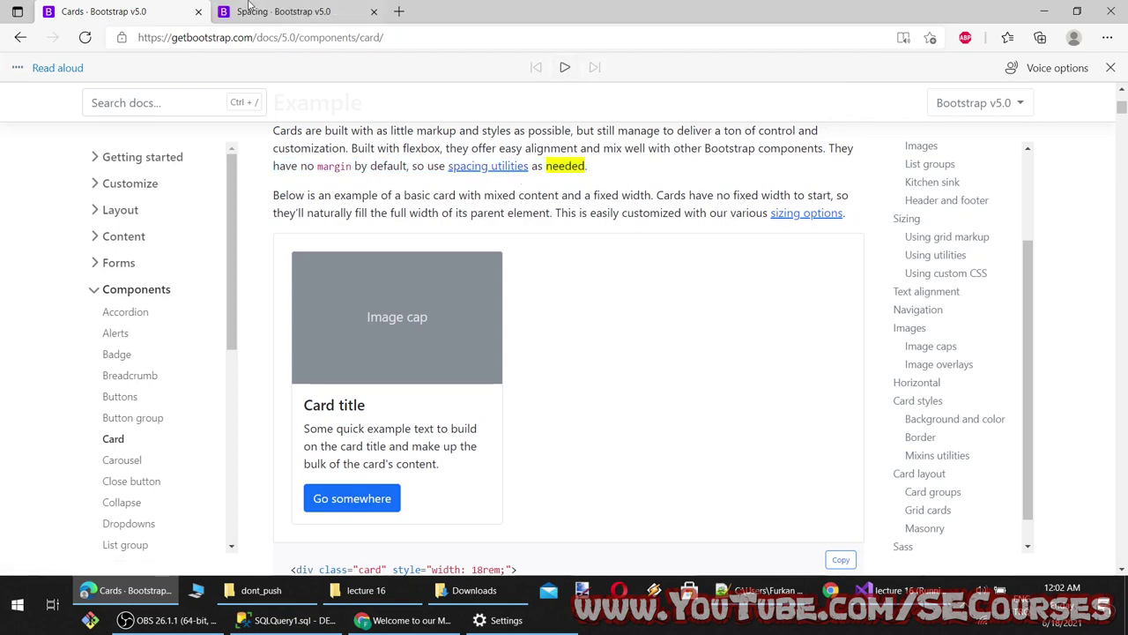
left_click(282, 11)
scroll(270, 298, "down", 5)
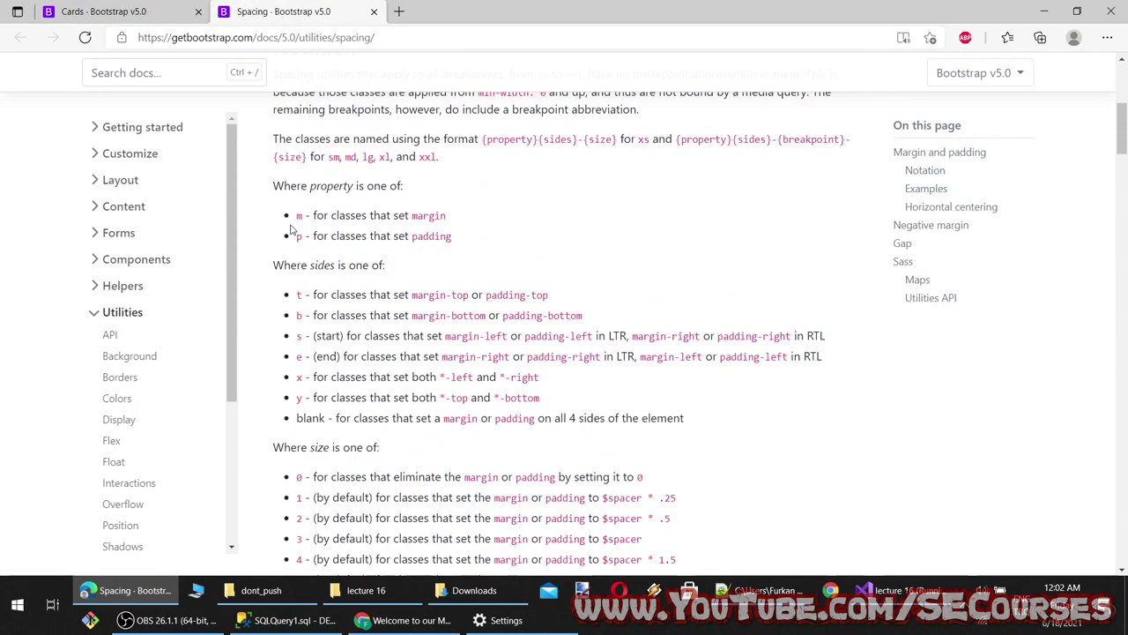
mouse_move(294, 215)
left_mouse_down()
mouse_move(464, 217)
mouse_move(328, 266)
mouse_move(297, 236)
left_mouse_up()
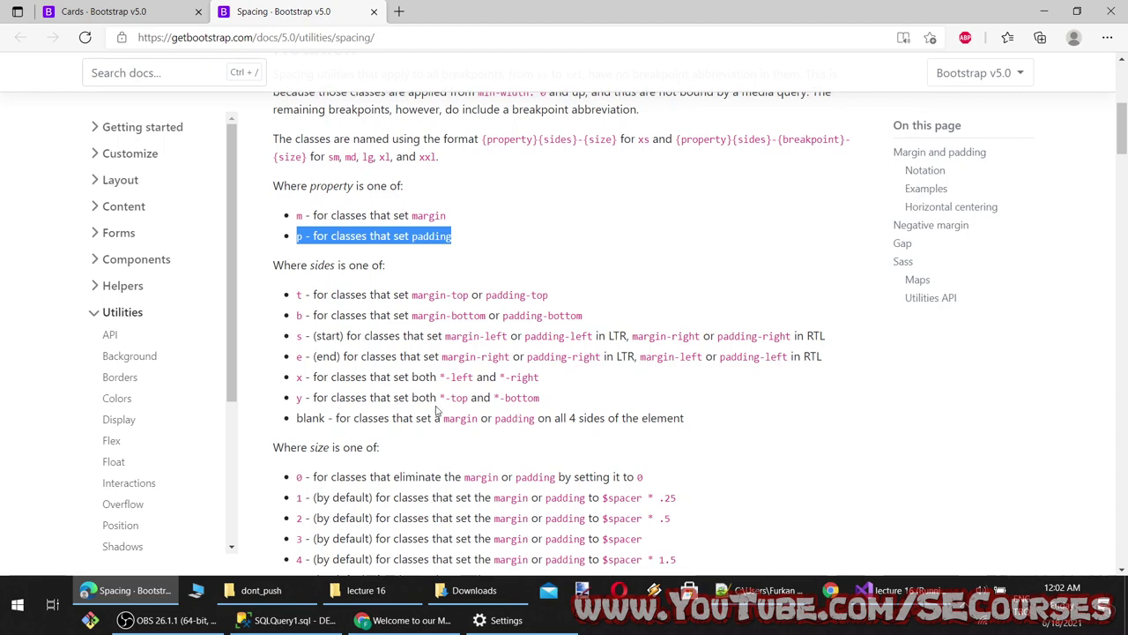
scroll(457, 414, "down", 3)
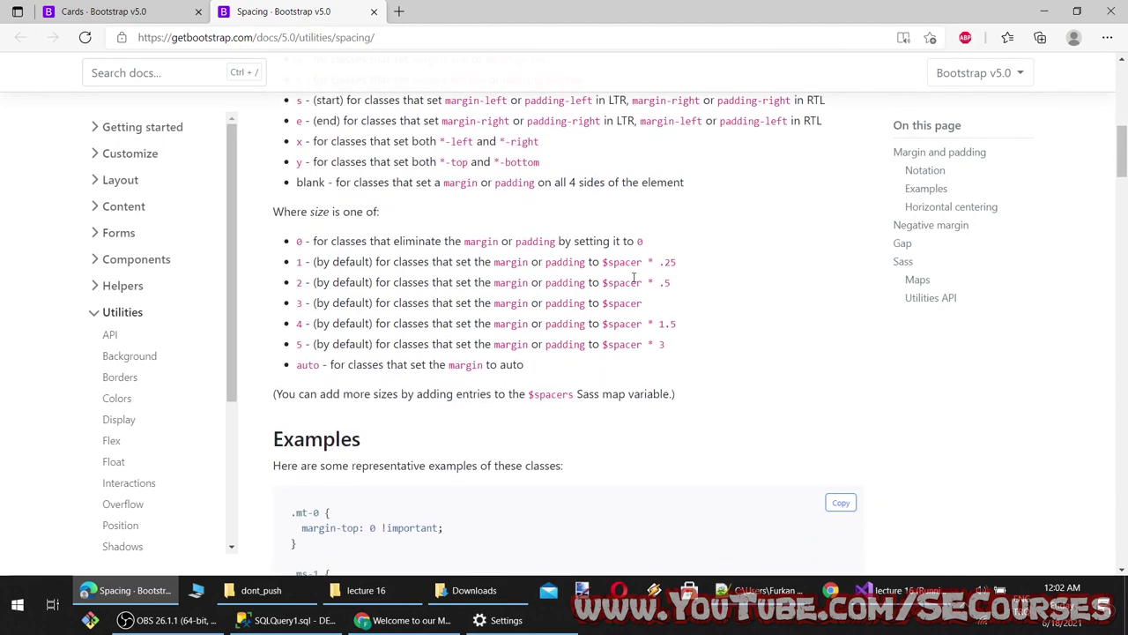
scroll(316, 399, "down", 3)
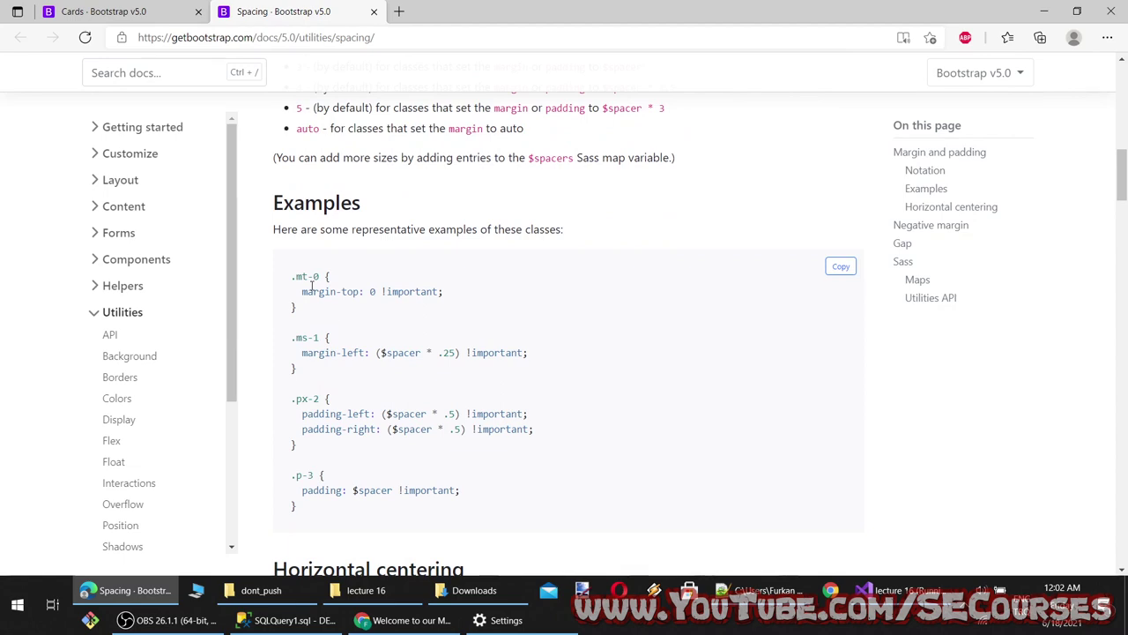
left_click_drag(323, 339, 302, 338)
scroll(317, 339, "up", 4)
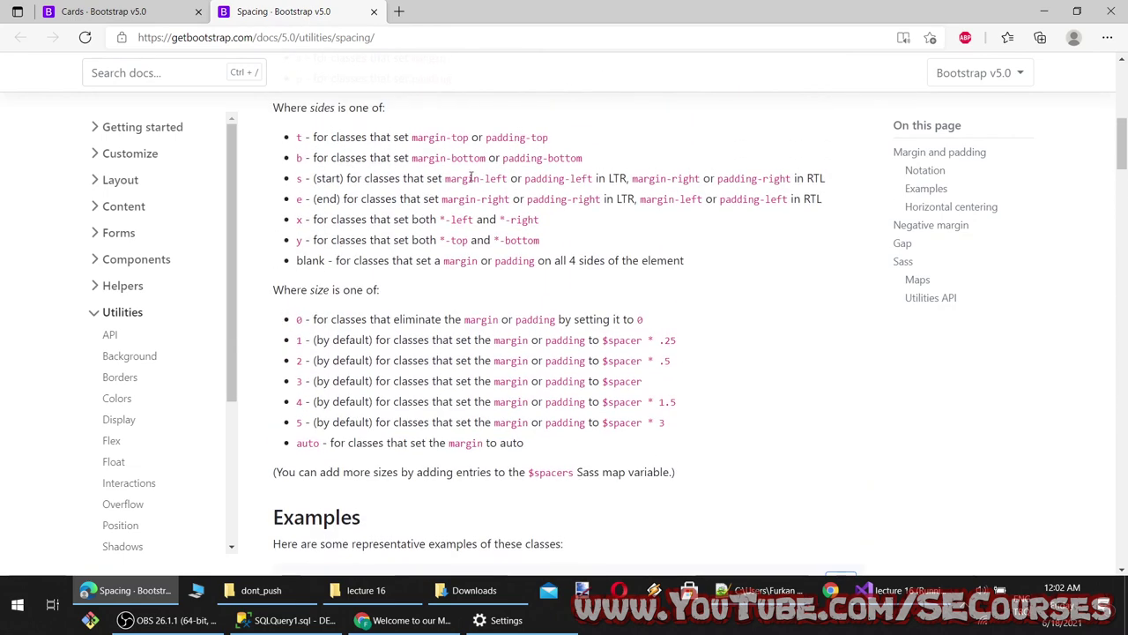
scroll(378, 368, "down", 4)
left_click_drag(293, 337, 529, 352)
scroll(405, 447, "down", 5)
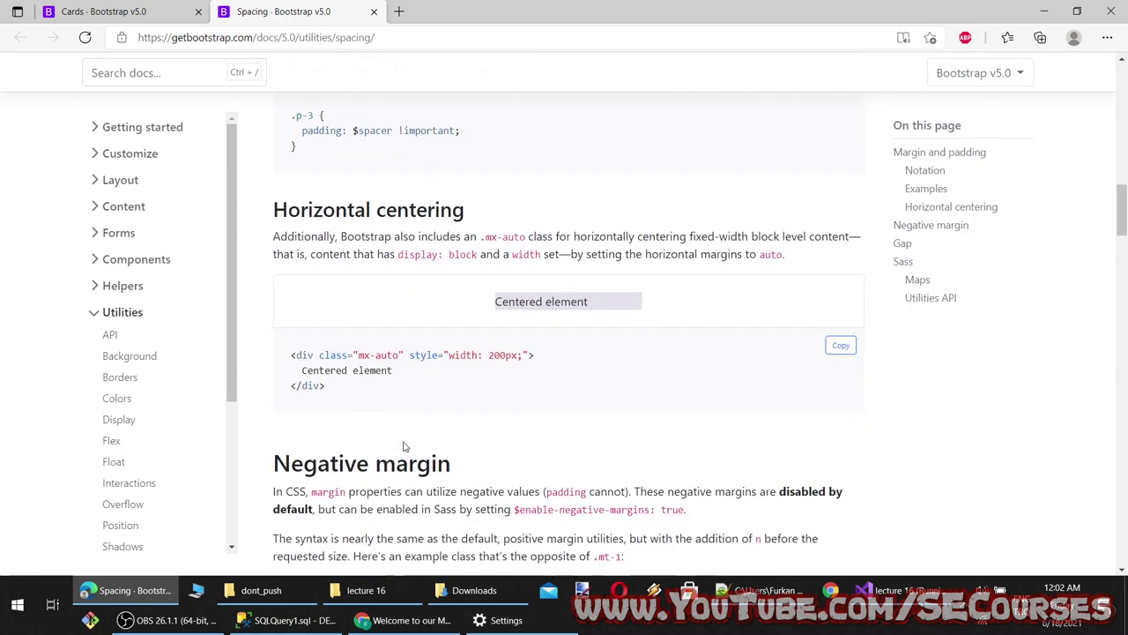
scroll(404, 447, "down", 10)
Copy the basic card example and paste it on line 6 of Index.cshtml above the checkbox group
scroll(380, 405, "up", 7)
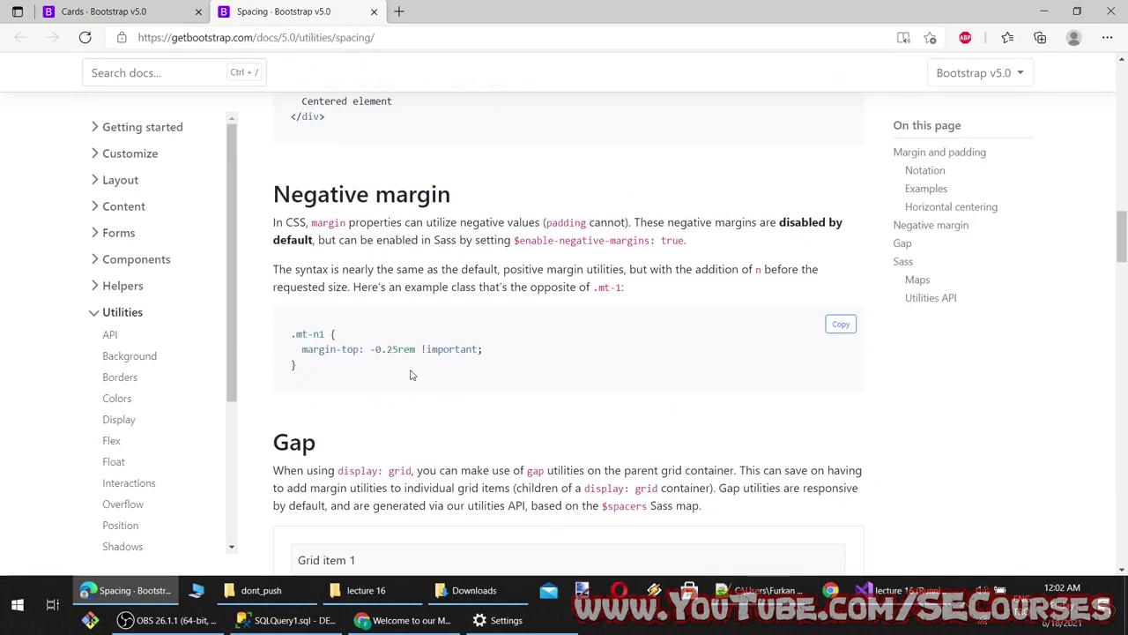
scroll(410, 375, "down", 10)
key("ctrl+shift+Tab")
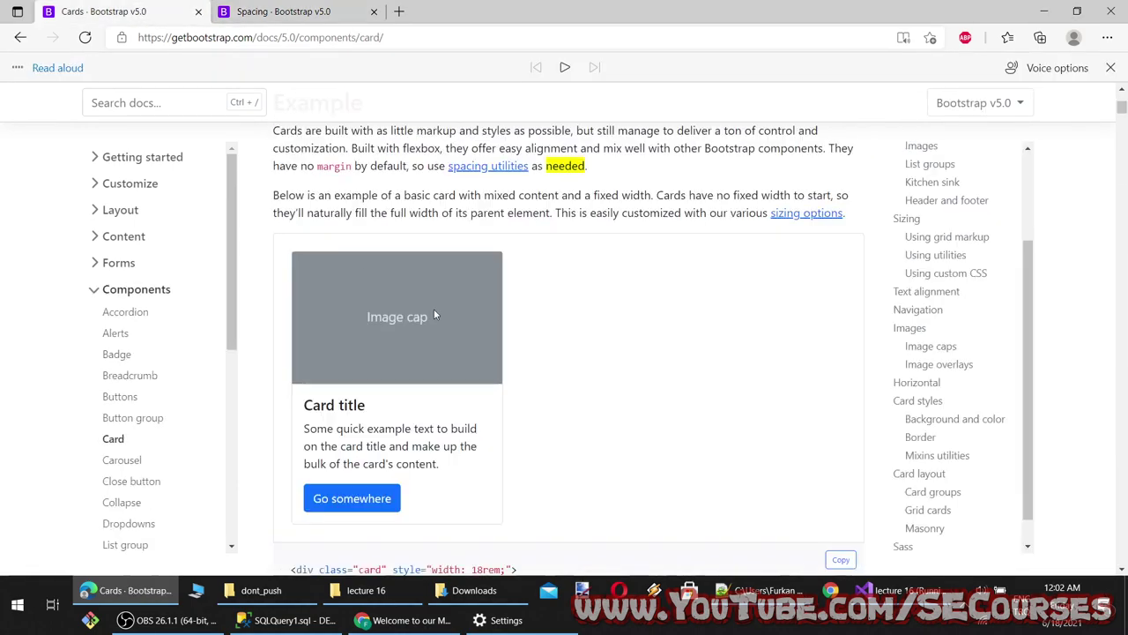
scroll(434, 315, "down", 3)
left_click(841, 338)
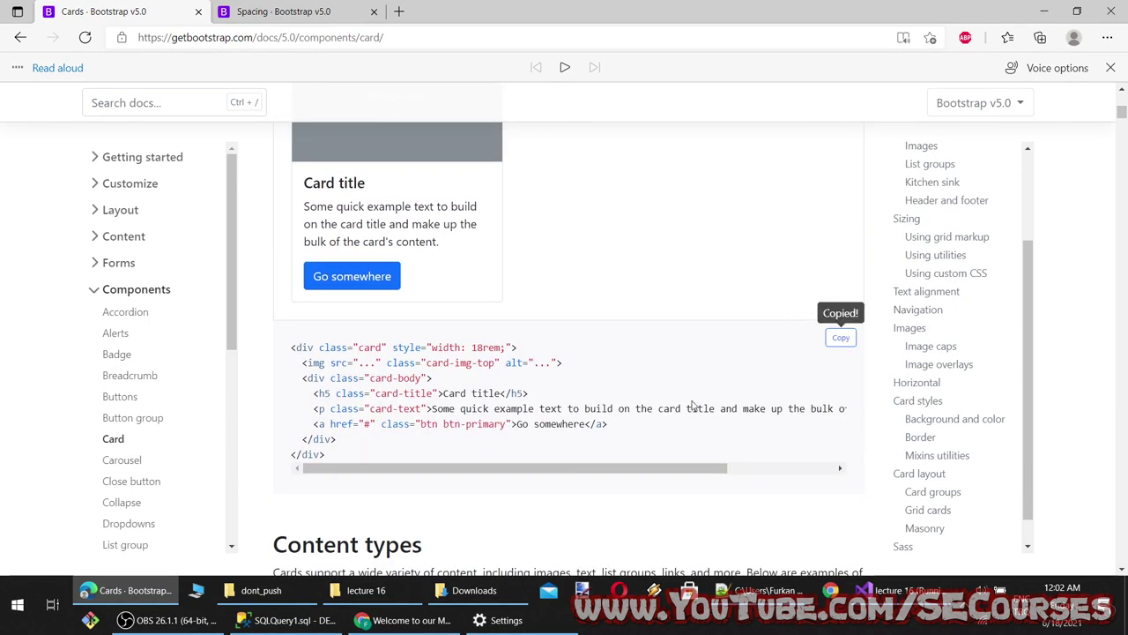
left_click(886, 588)
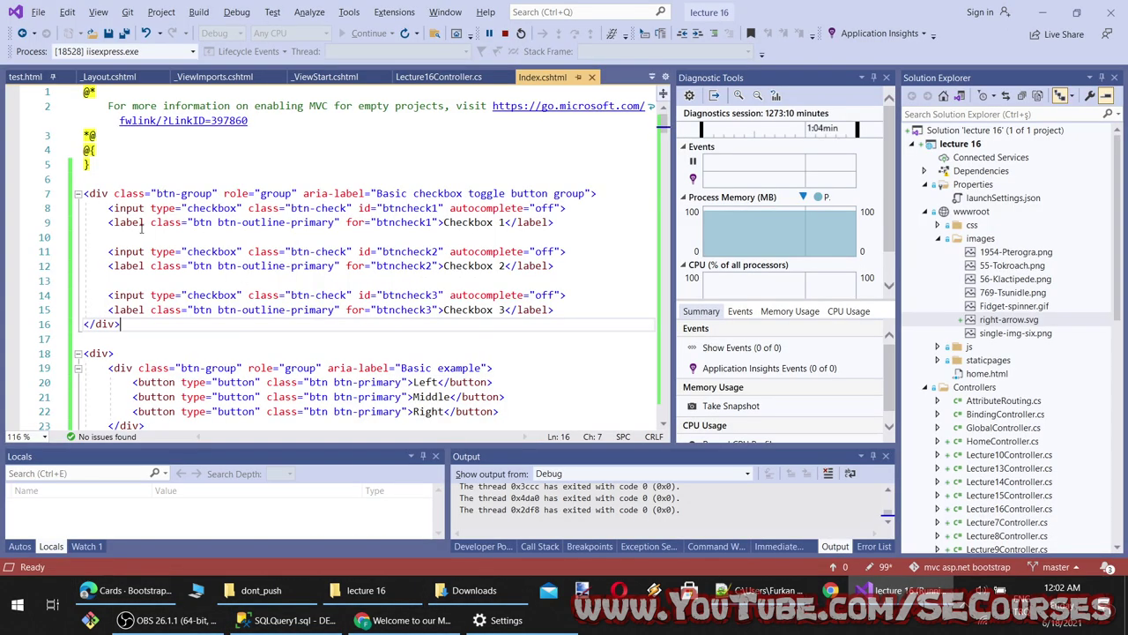
left_click(116, 176)
key("ctrl+v")
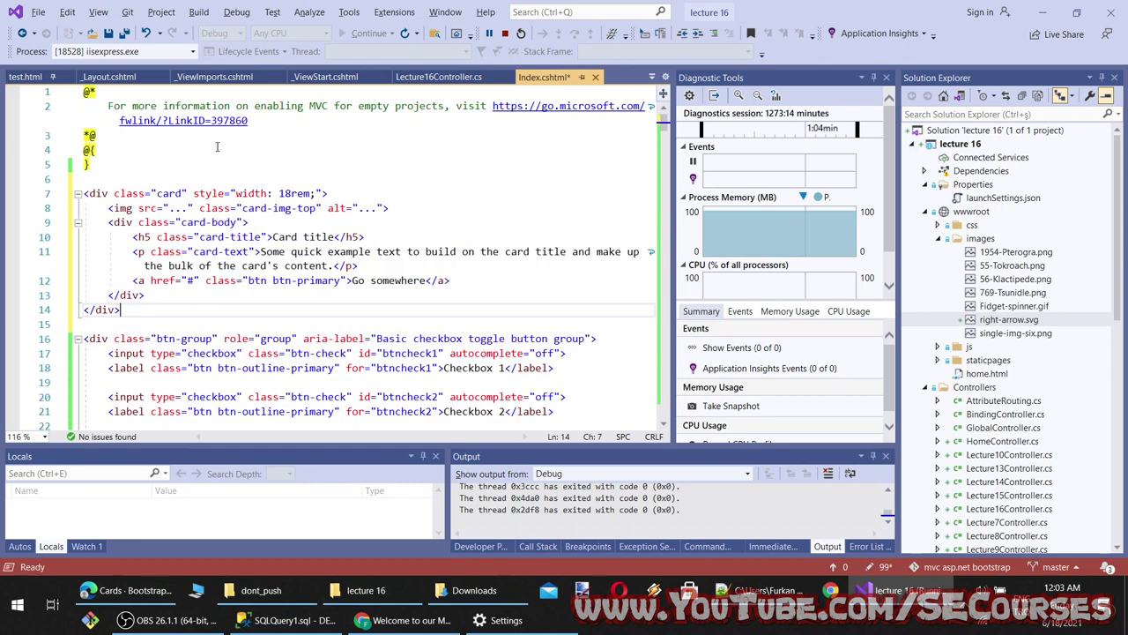
Save Index.cshtml and look over the card's width: 18rem inline style
left_click(281, 188)
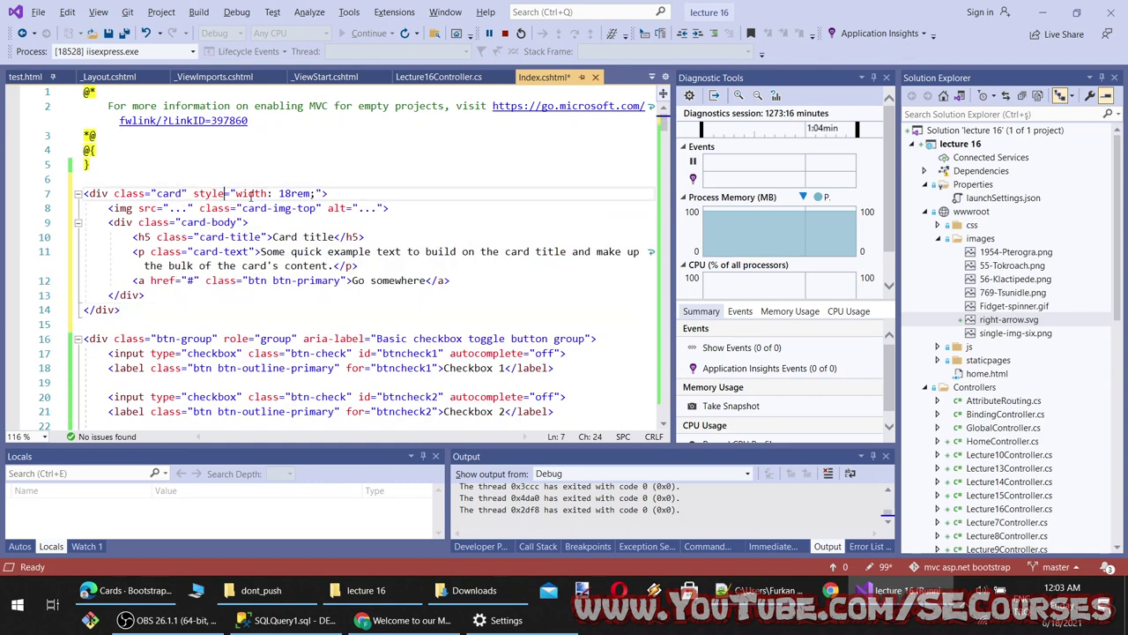
key("ctrl+s")
left_click_drag(325, 193, 194, 194)
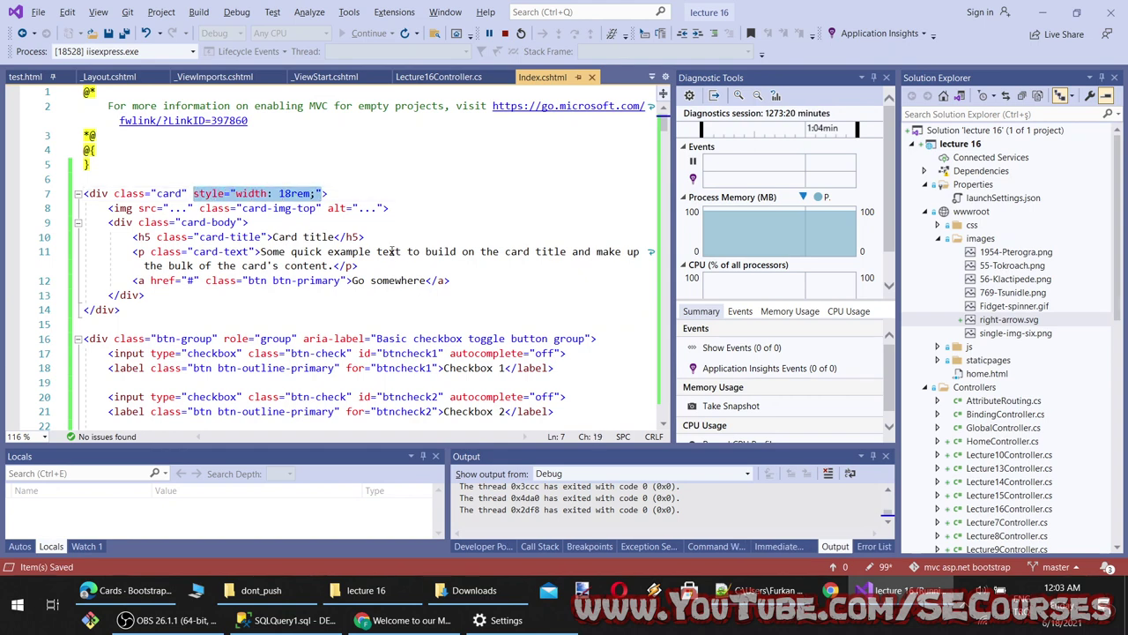
left_click(318, 222)
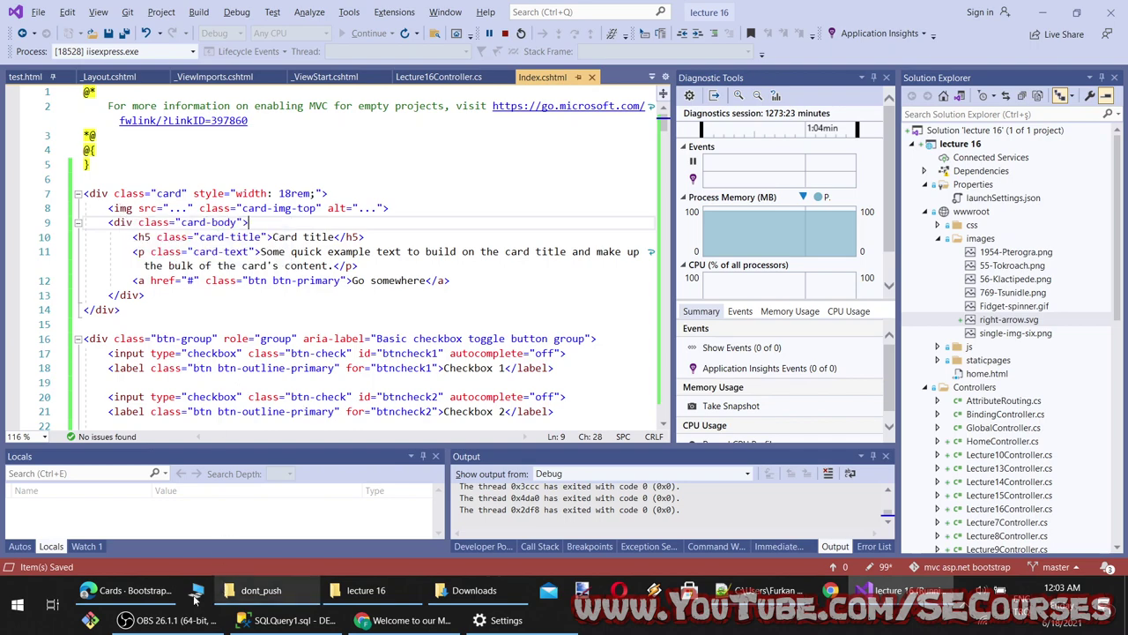
left_click(126, 590)
scroll(564, 353, "up", 4)
left_click(252, 11)
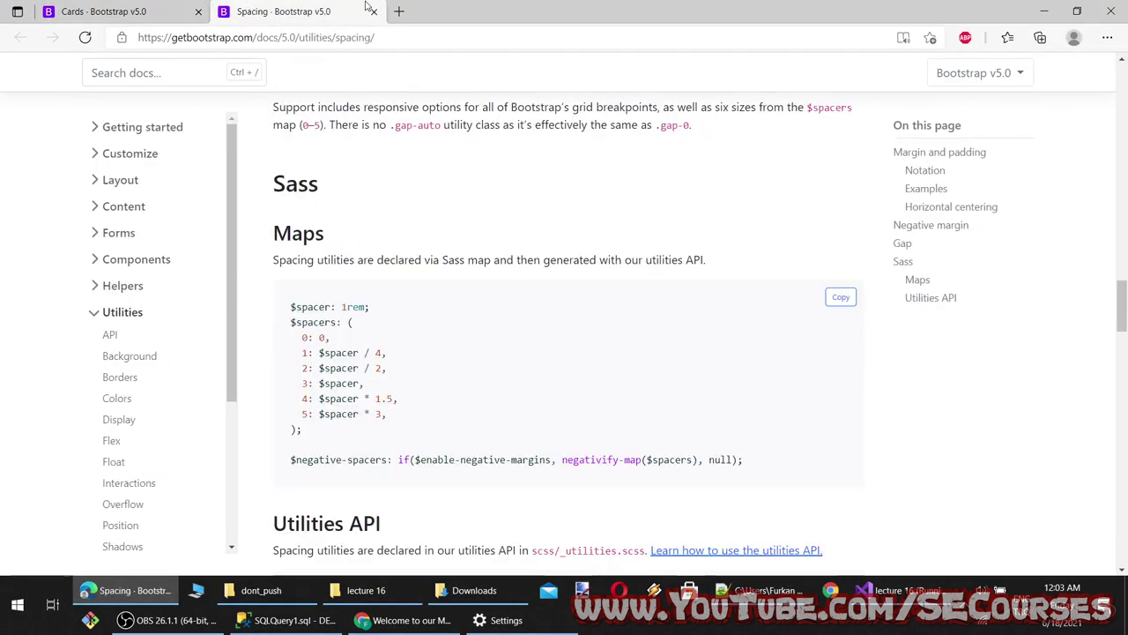
Search the web for monstermmorpg and open the Monster MMORPG site
left_click(397, 10)
type("monst")
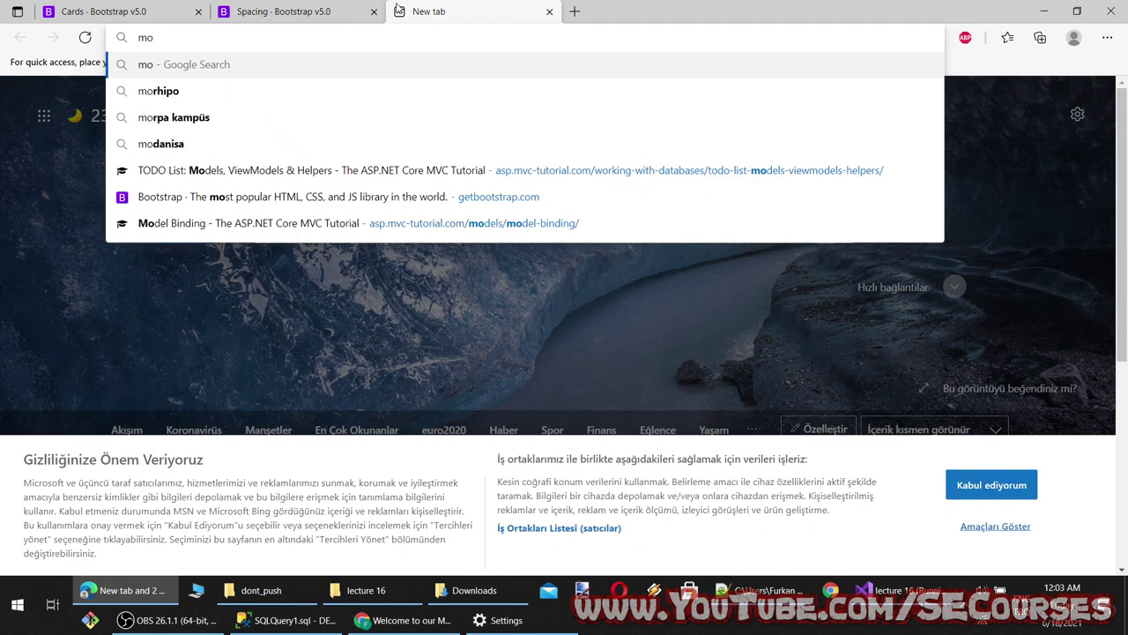
type("ermmorpg")
key("Return")
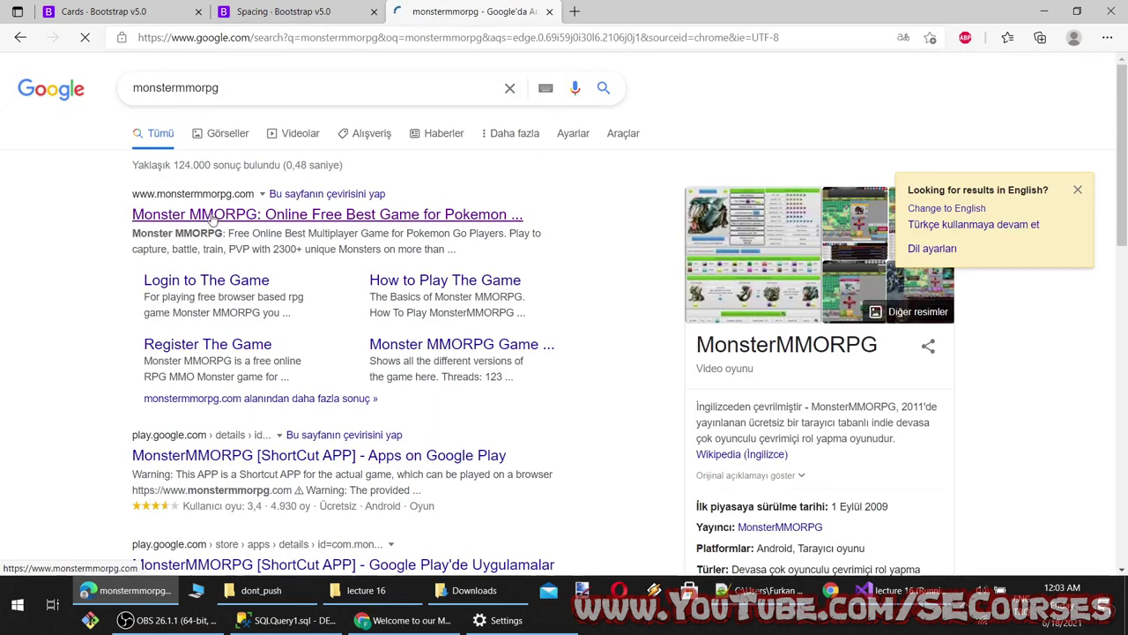
left_click(212, 218)
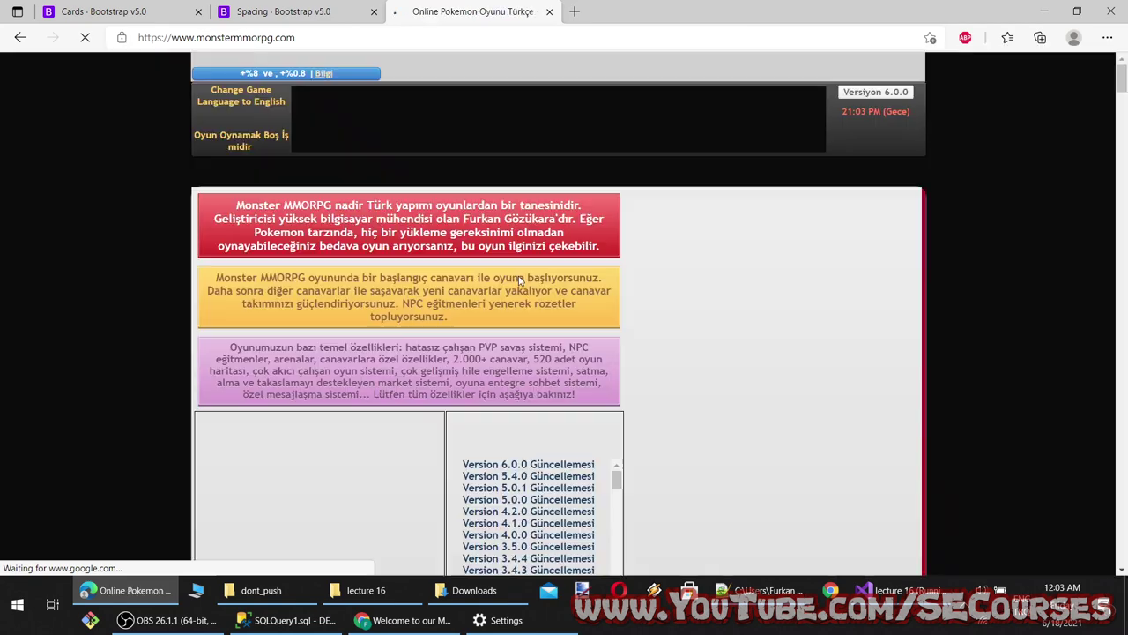
scroll(511, 353, "down", 2)
scroll(410, 476, "down", 3)
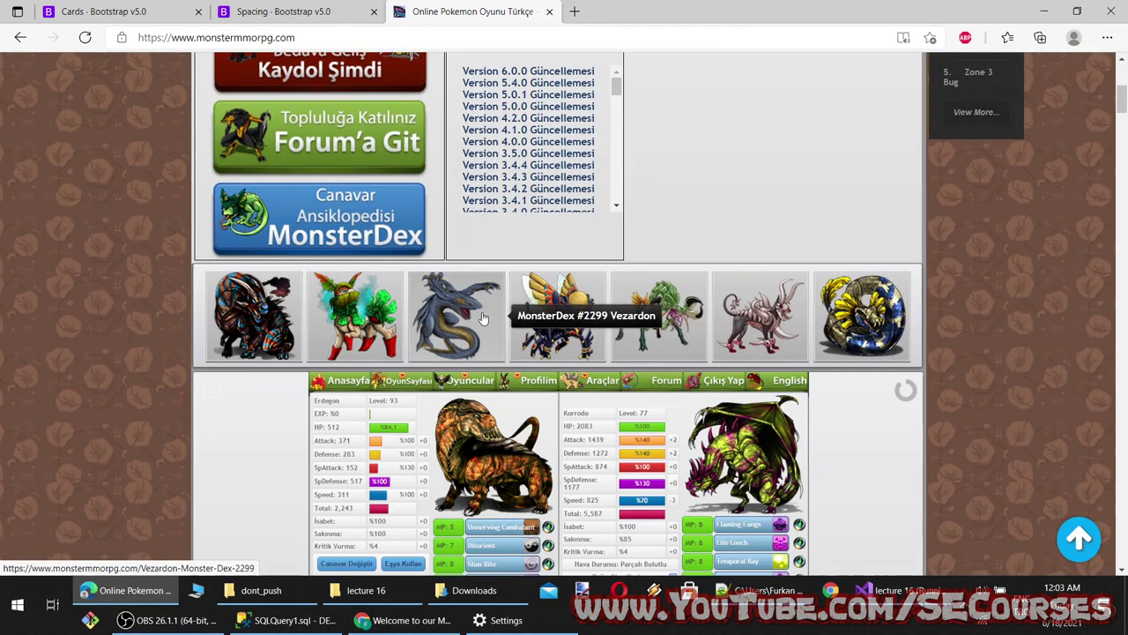
Open Vezardon's Monster Dex page in a new tab and copy its image link
right_click(477, 322)
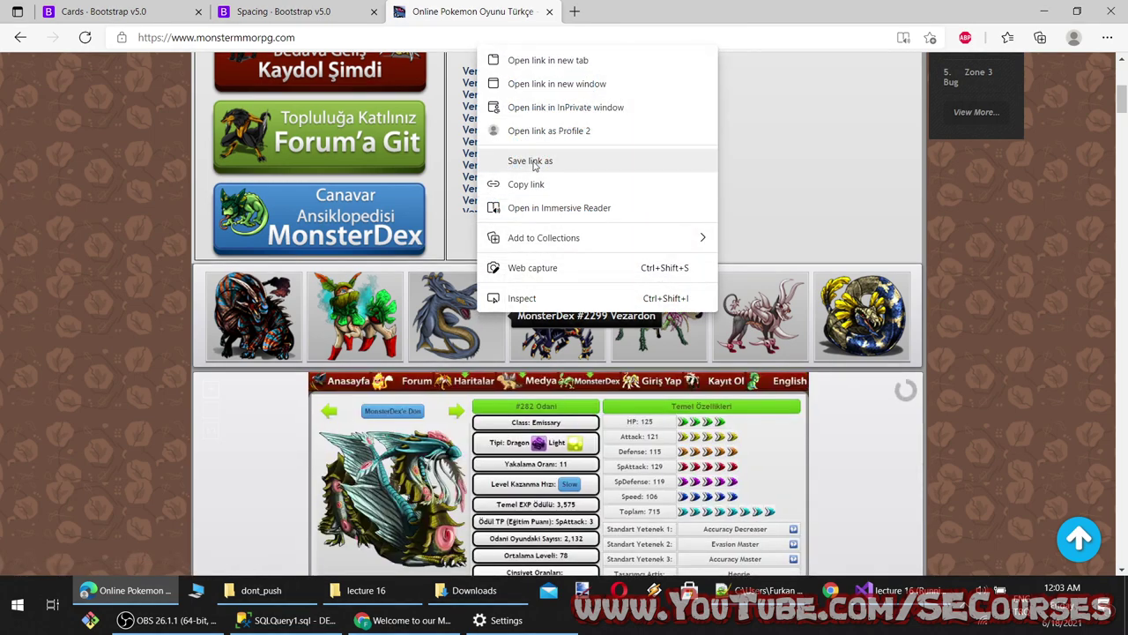
left_click(445, 334)
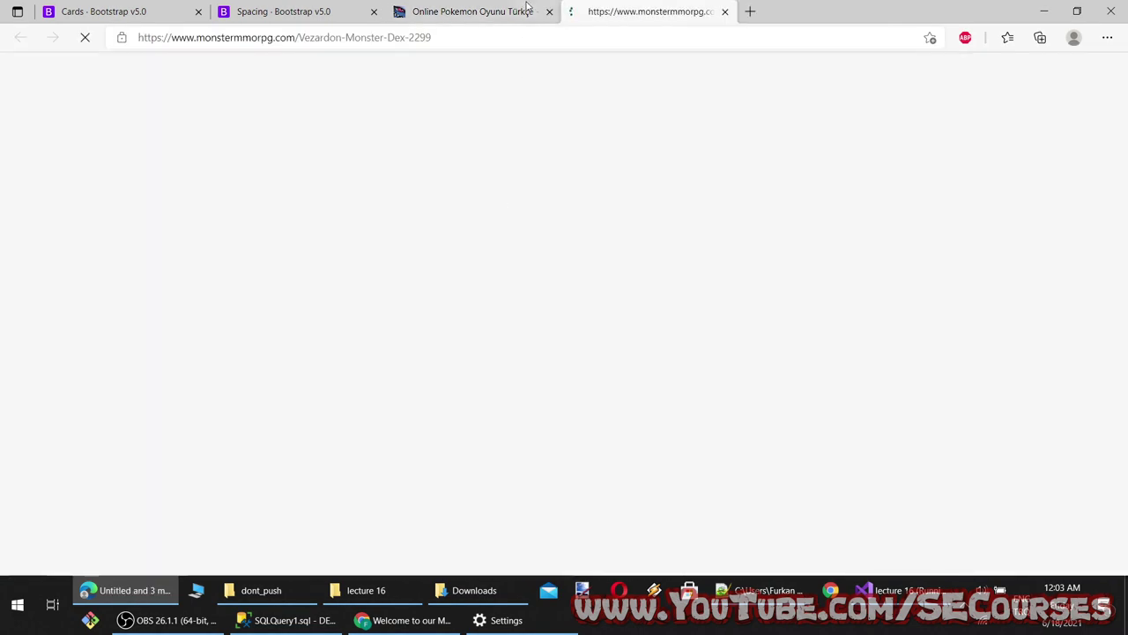
left_click(549, 11)
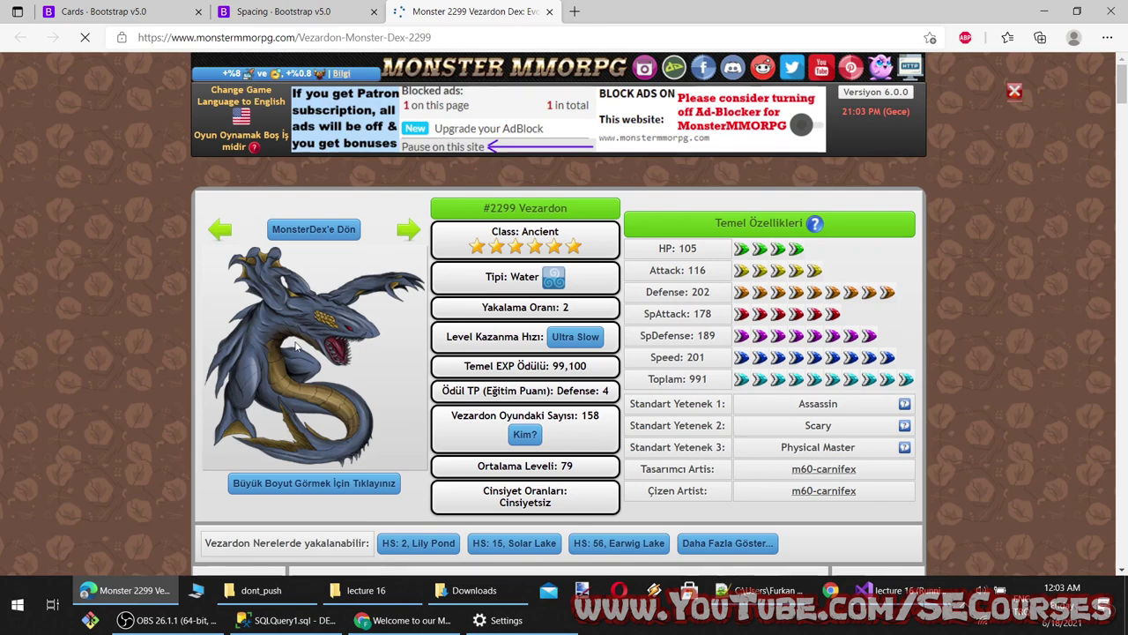
right_click(297, 81)
left_click(378, 161)
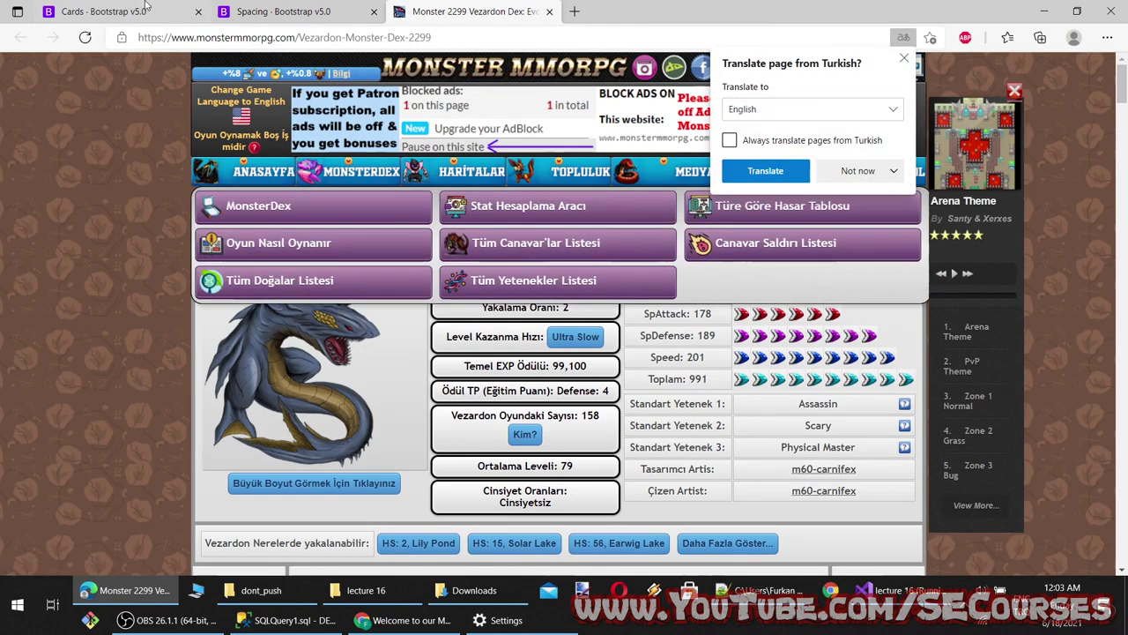
left_click(104, 11)
key("alt+Tab")
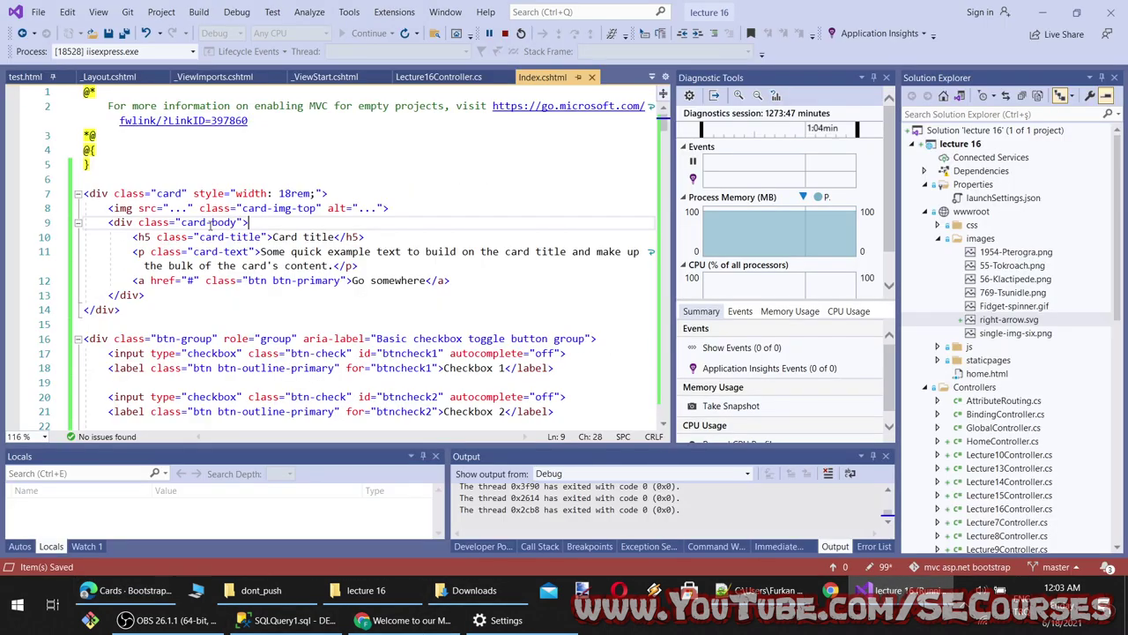
Paste the Vezardon image URL as the card's img src on line 8
key("ctrl+v")
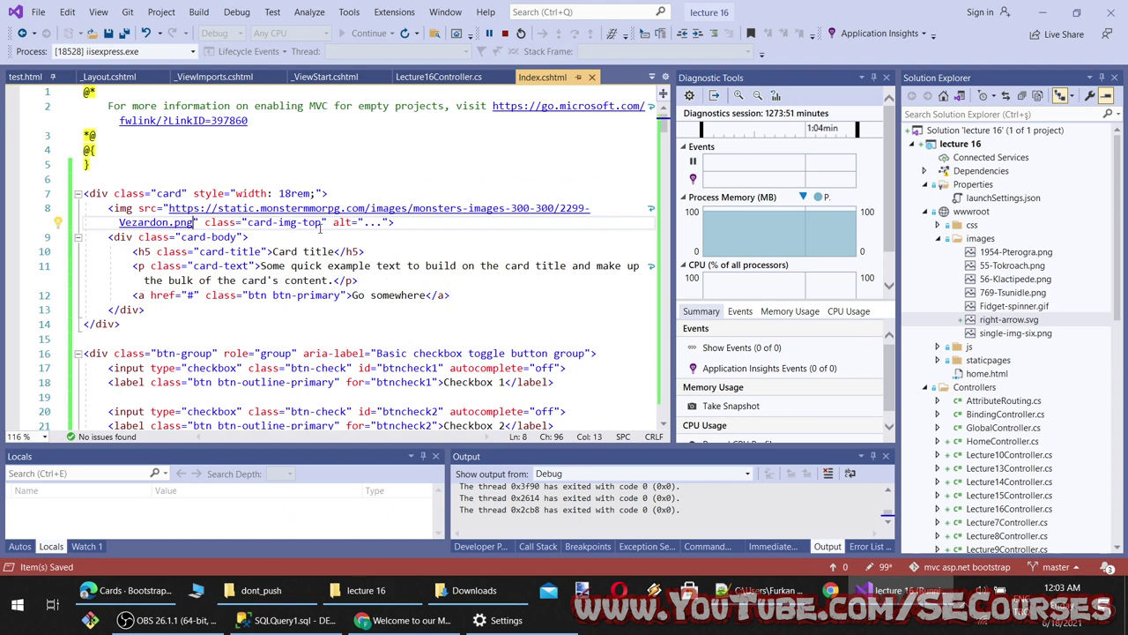
left_click_drag(323, 223, 246, 222)
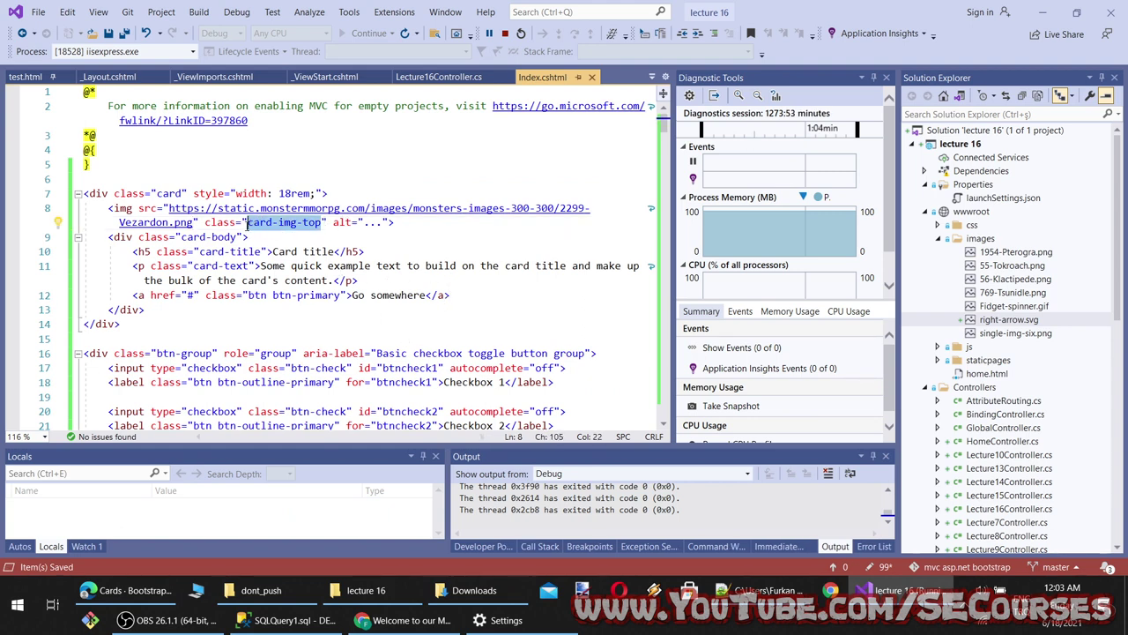
double_click(232, 237)
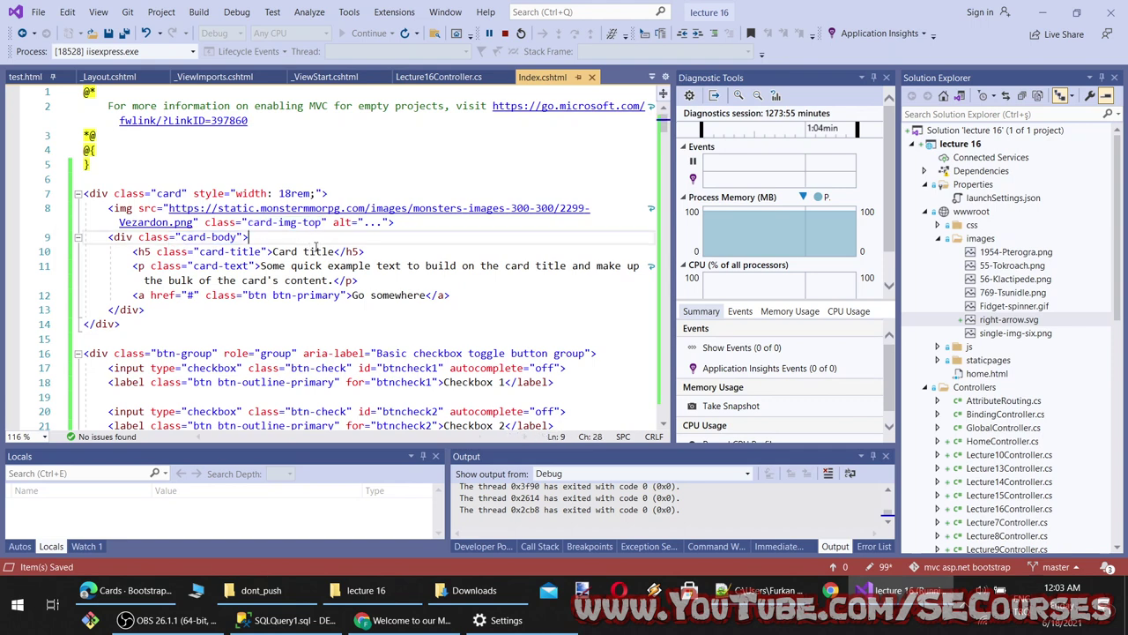
left_click_drag(333, 252, 273, 251)
left_click(273, 266)
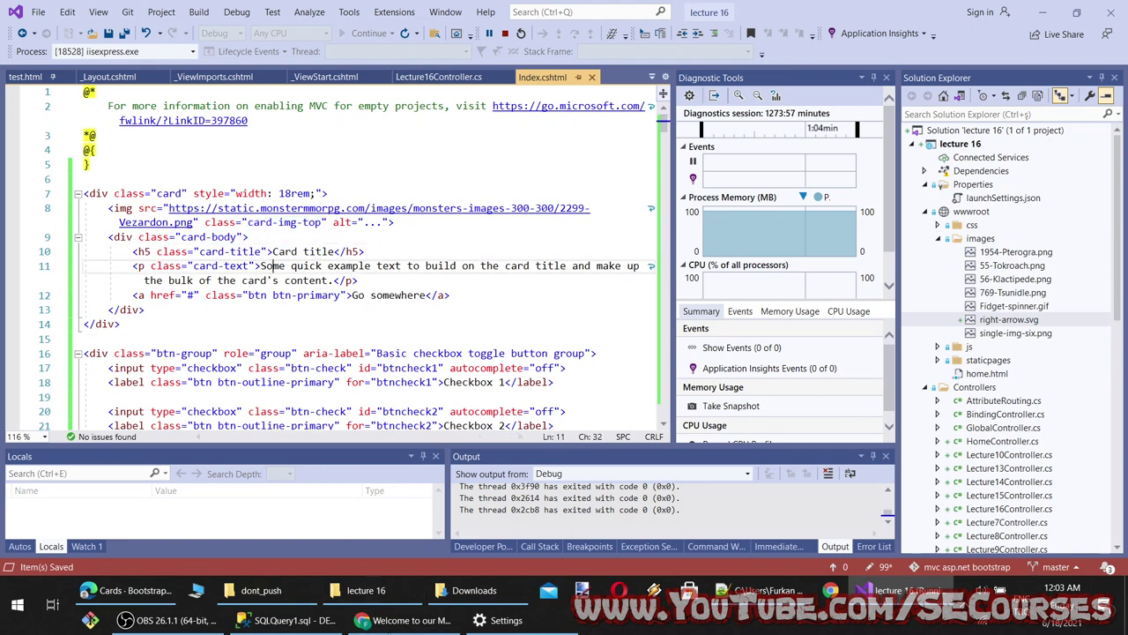
Reload the localhost page in Chrome without DevTools to check the Vezardon card
left_click(411, 620)
left_click(64, 39)
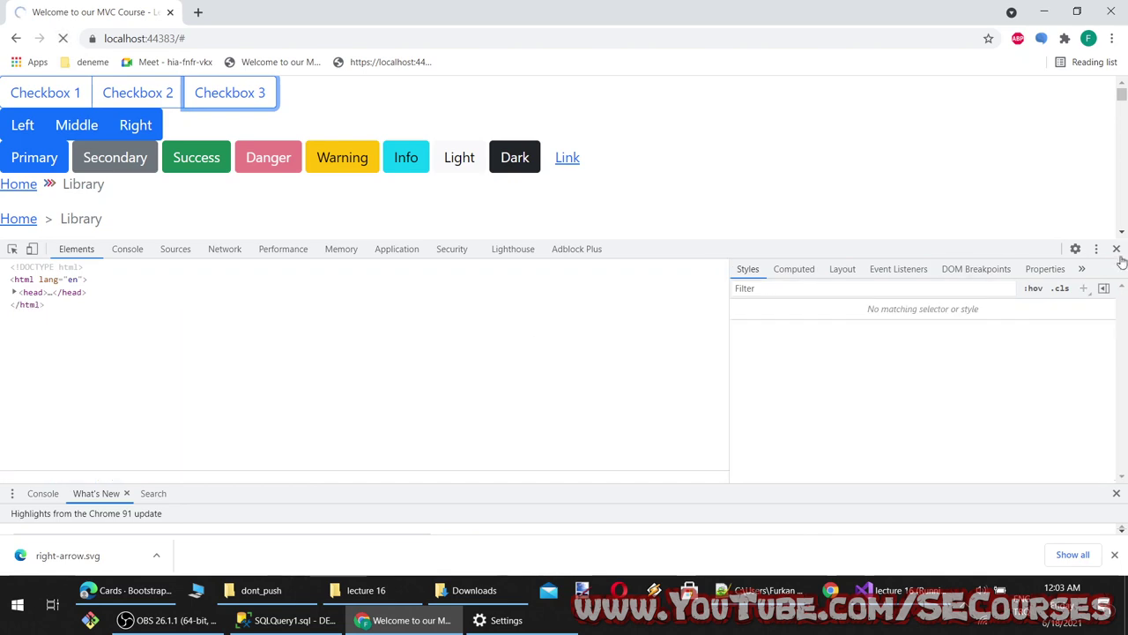
key("F12")
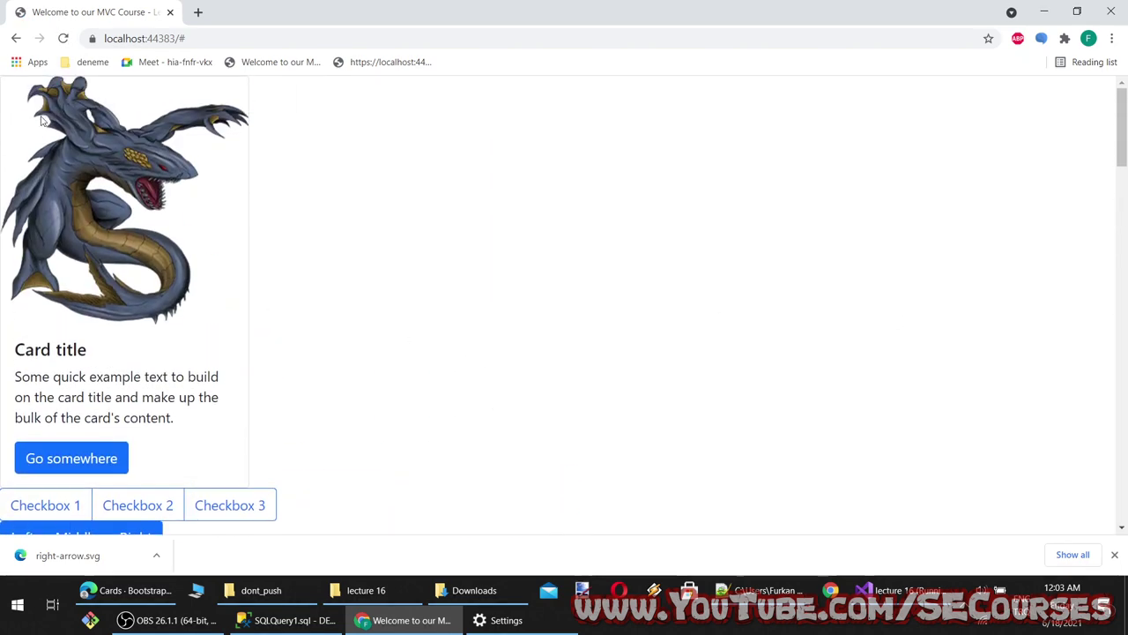
left_click_drag(192, 432, 164, 264)
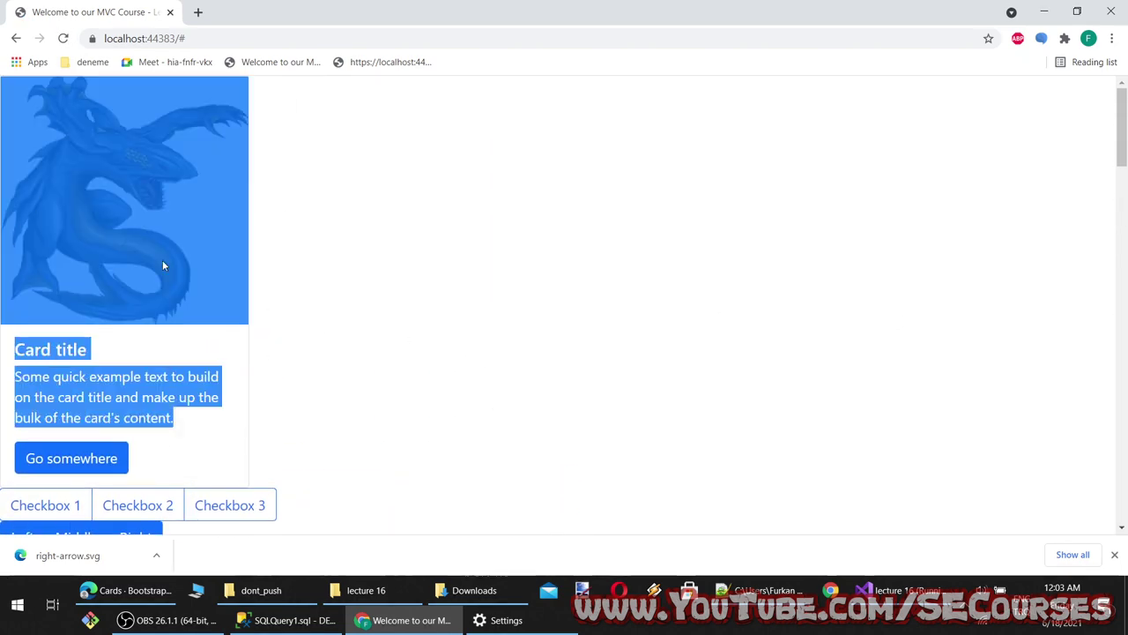
left_click(300, 325)
left_click_drag(136, 459, 211, 298)
left_click(225, 392)
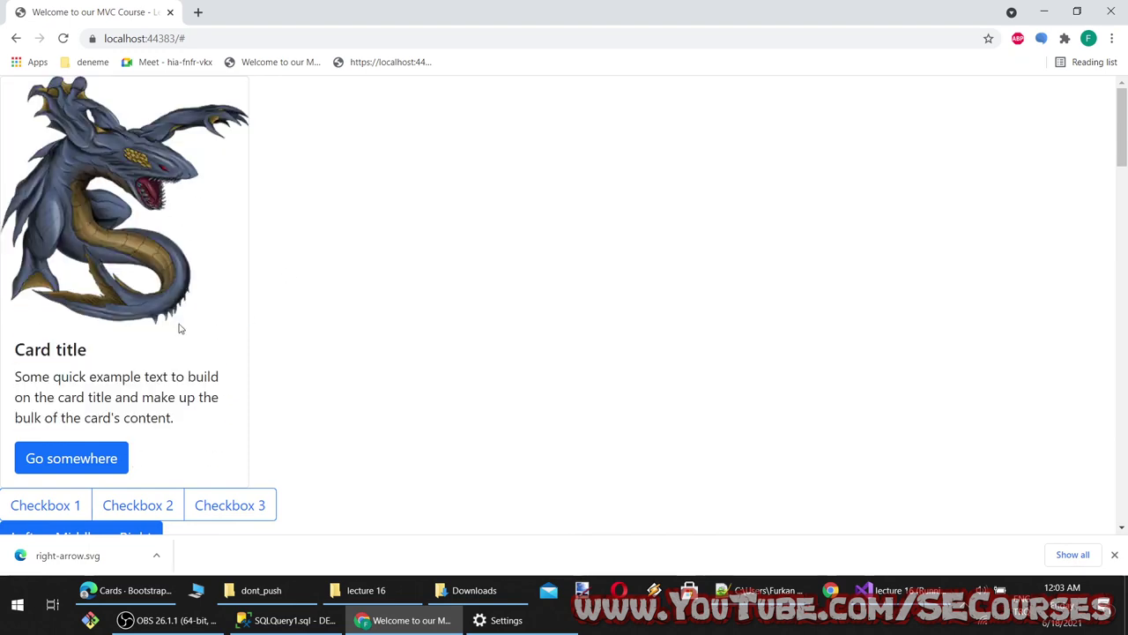
left_click(153, 593)
scroll(527, 432, "down", 8)
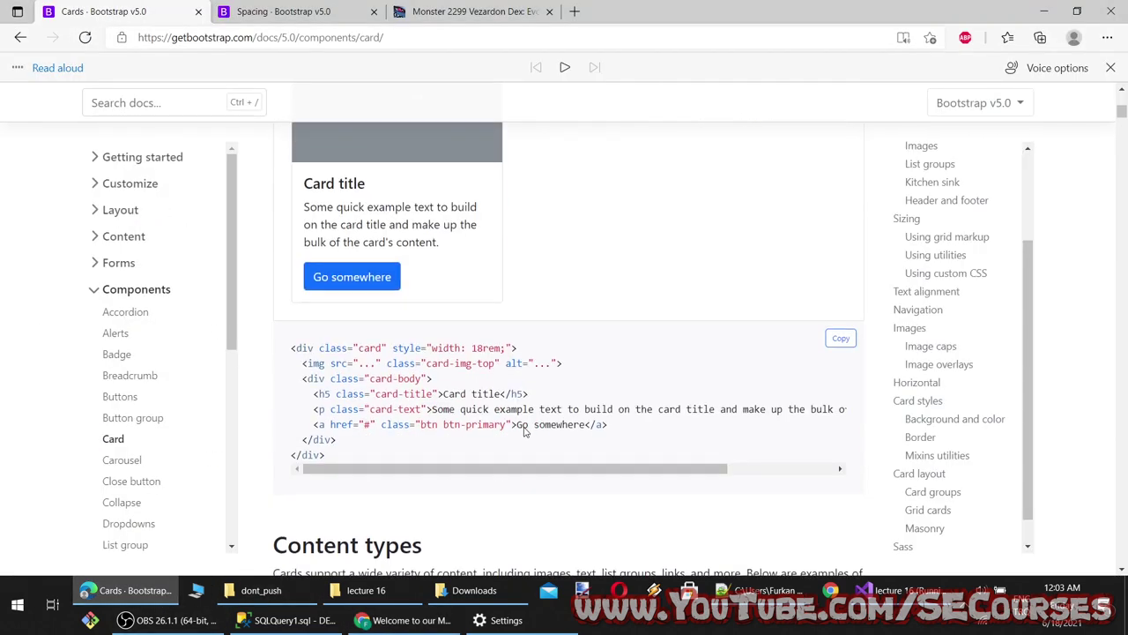
Find the flush list-group card example in the Bootstrap Cards docs and copy its code
scroll(527, 432, "down", 2)
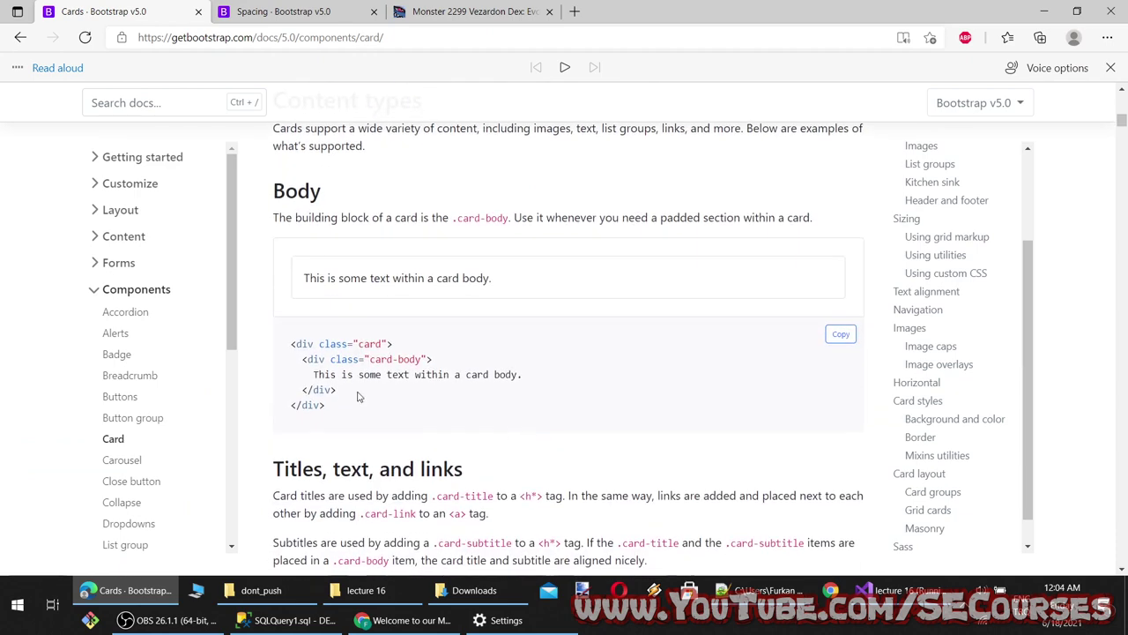
scroll(427, 470, "down", 3)
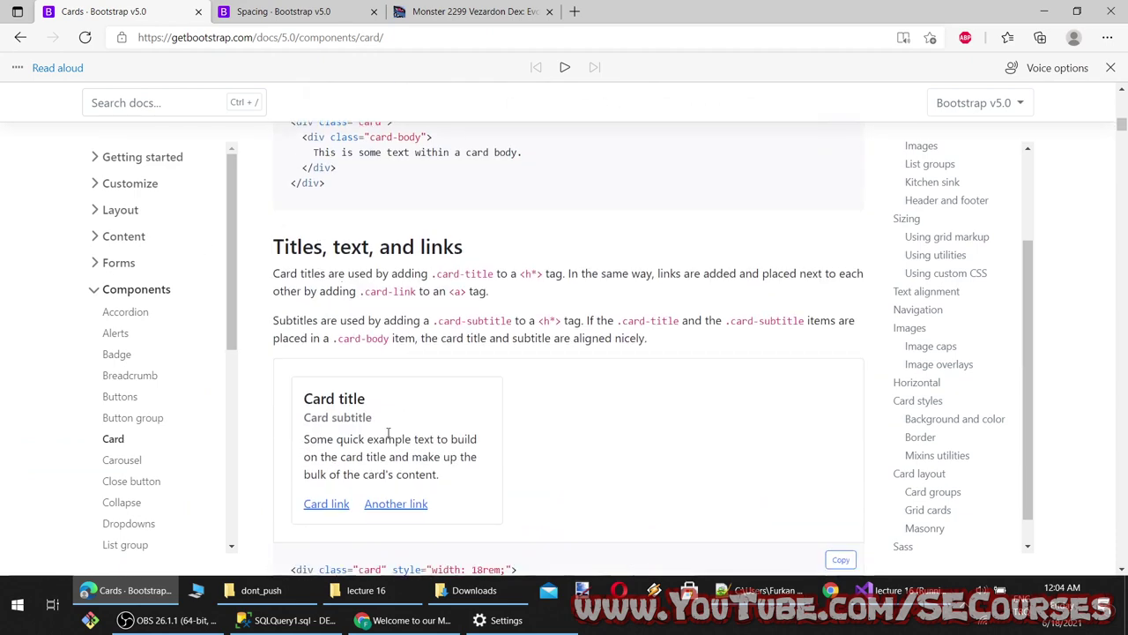
scroll(397, 431, "down", 4)
scroll(397, 431, "down", 2)
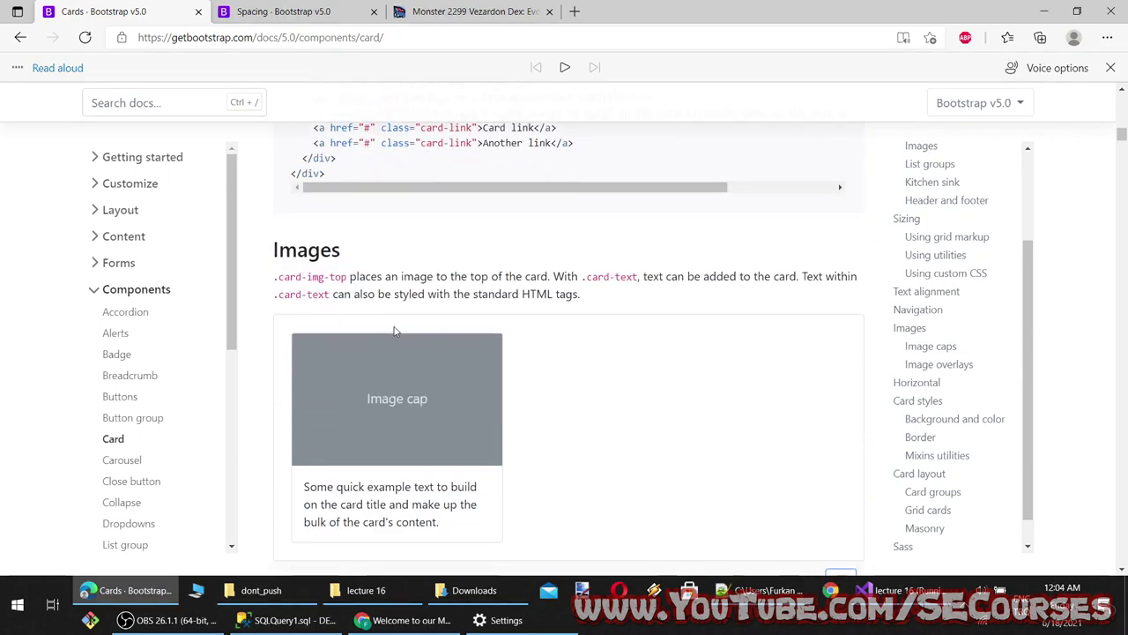
scroll(356, 427, "down", 3)
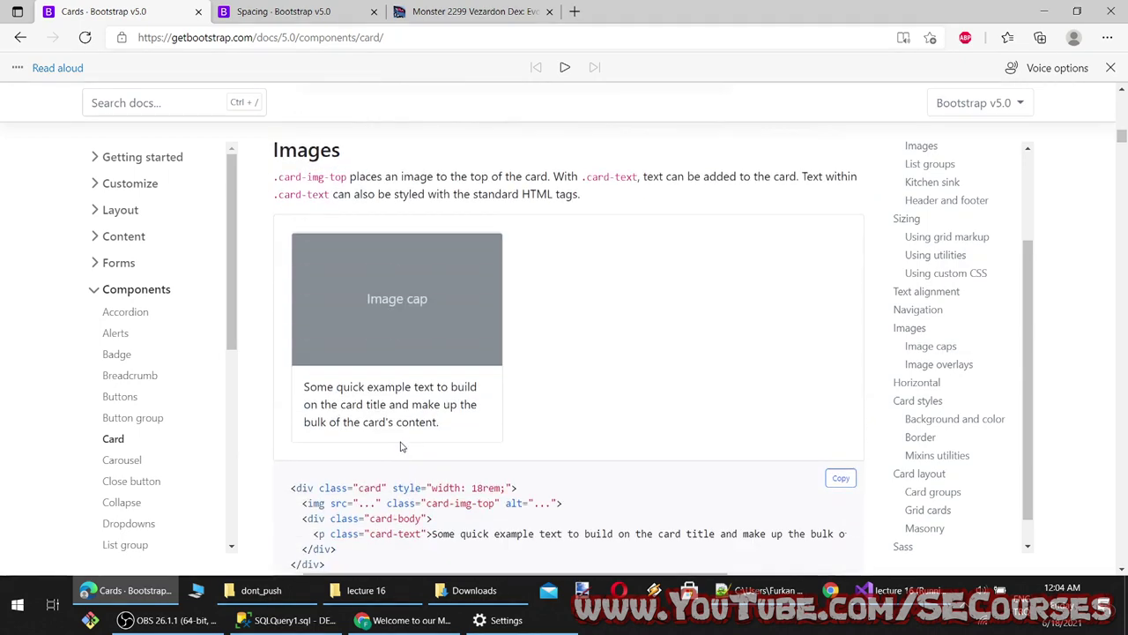
scroll(355, 427, "down", 3)
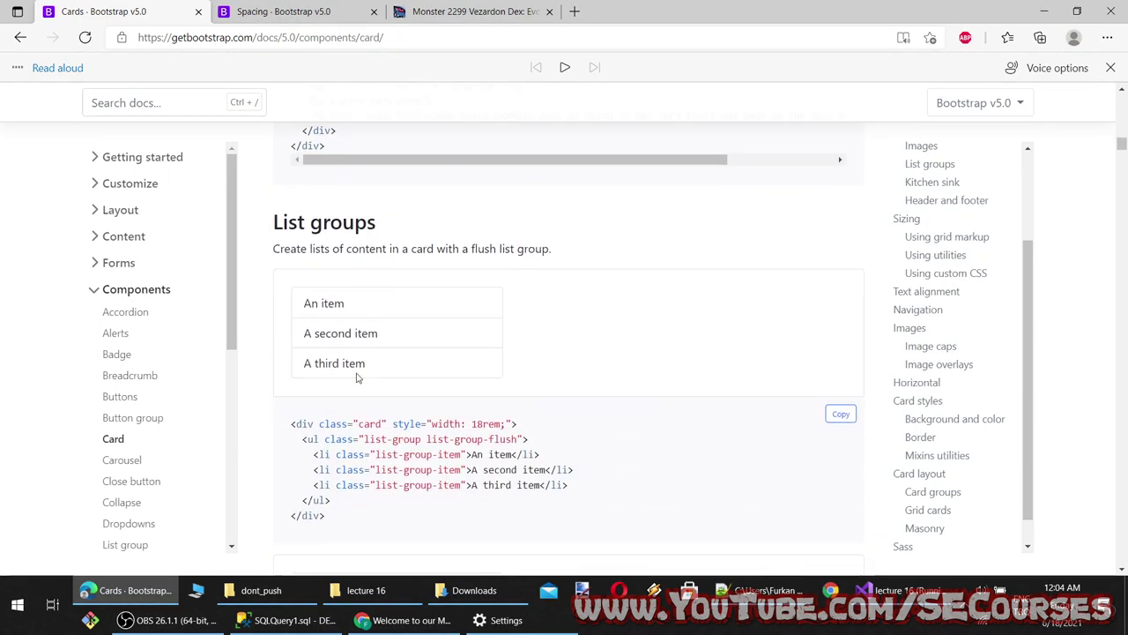
scroll(400, 441, "down", 1)
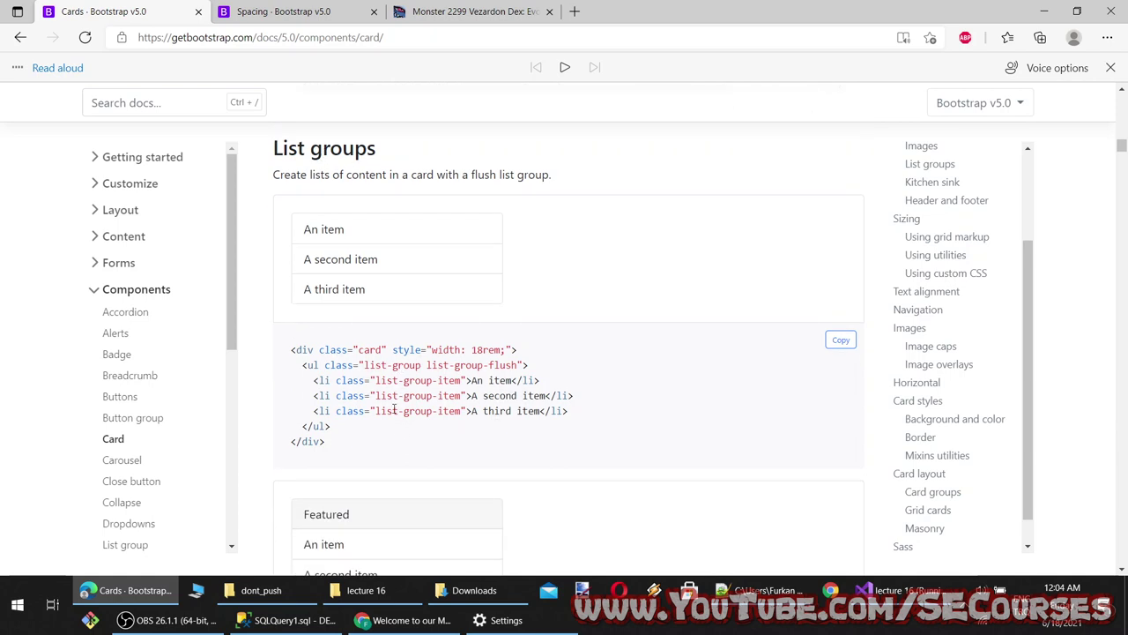
left_click_drag(336, 249, 328, 230)
left_click(732, 269)
left_click_drag(803, 315, 304, 224)
left_click(403, 440)
left_click_drag(358, 461, 259, 350)
key("ctrl+c")
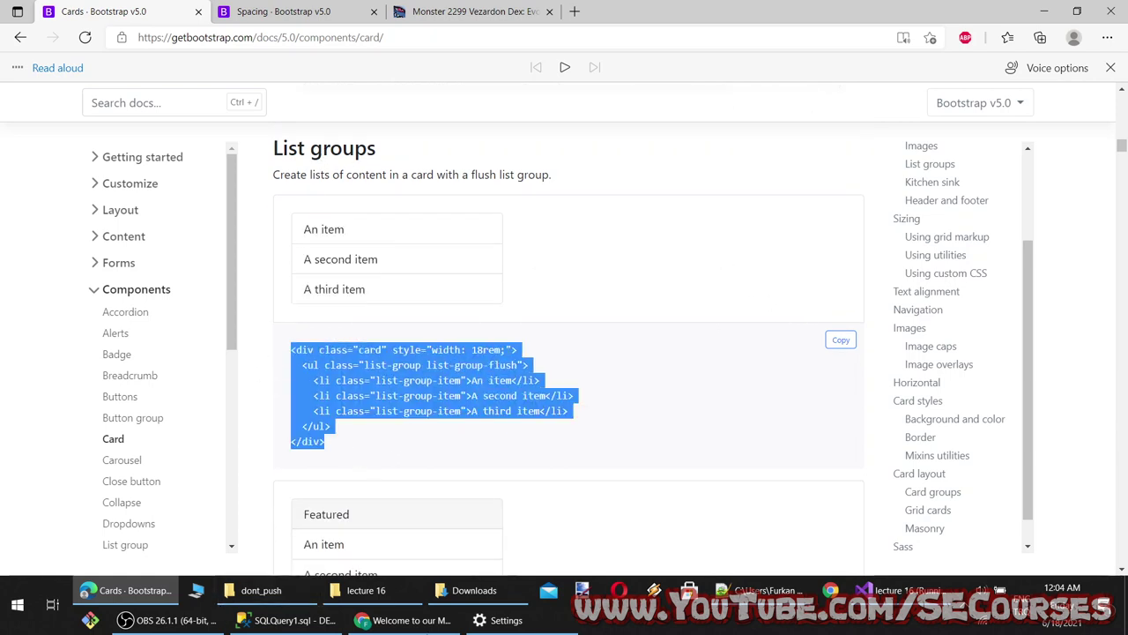
Paste the list-group card code into Index.cshtml above the monster card and reload localhost
left_click(882, 590)
left_click(134, 167)
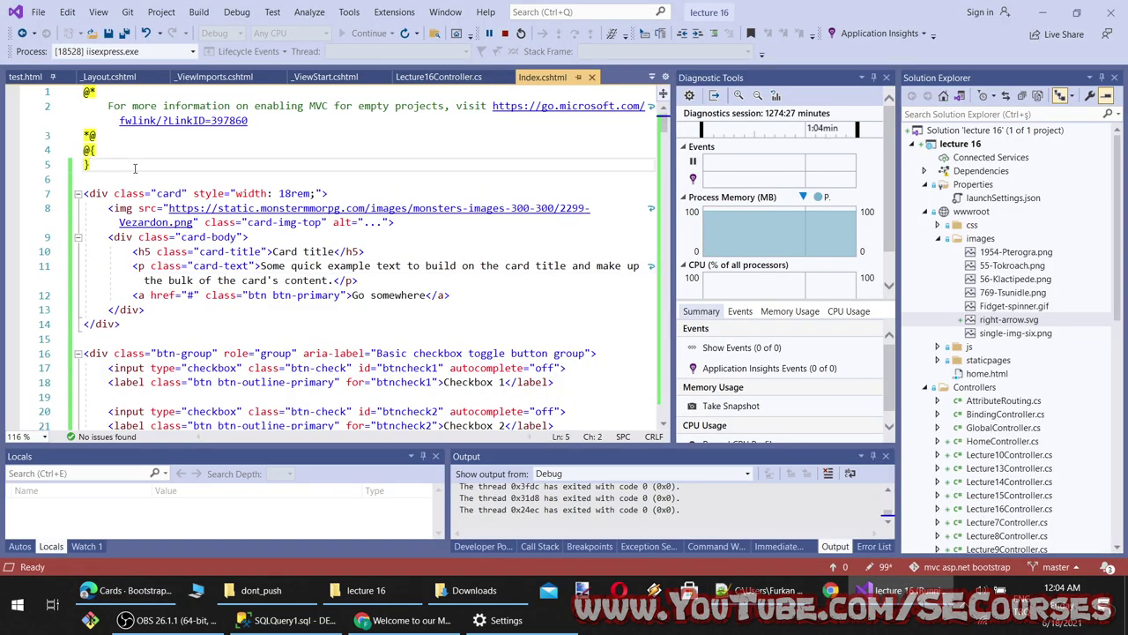
key("ctrl+v")
left_click(123, 590)
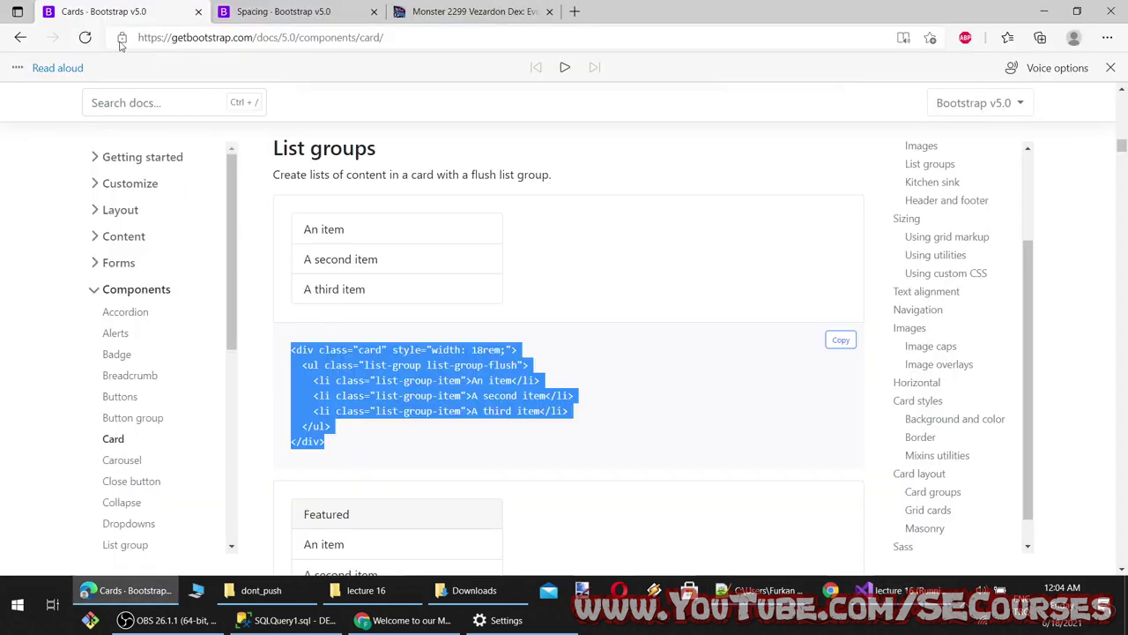
key("alt+Tab")
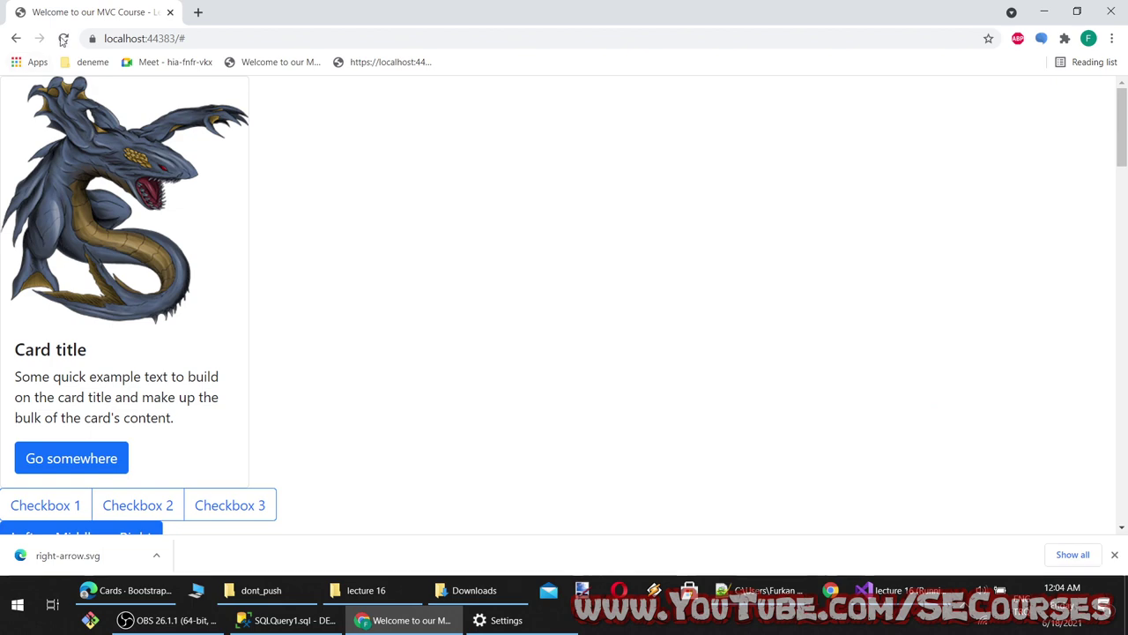
left_click(62, 38)
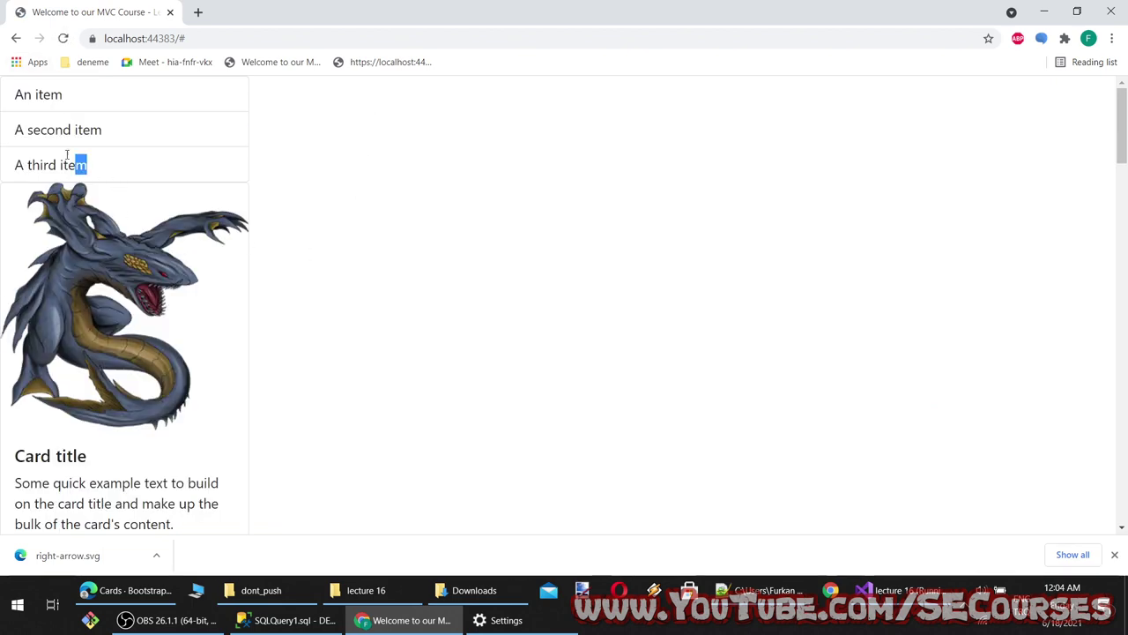
left_click_drag(66, 155, 23, 91)
Add the mb-5 class to the list-group card, save, and reload localhost to see the spacing
key("alt+Tab")
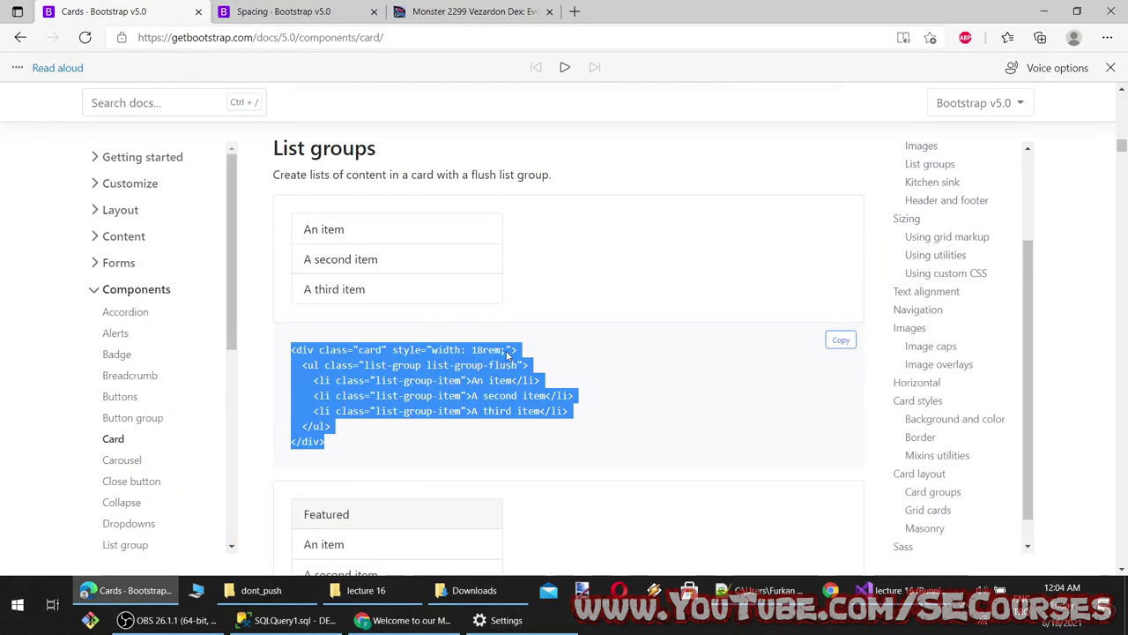
key("alt+Tab")
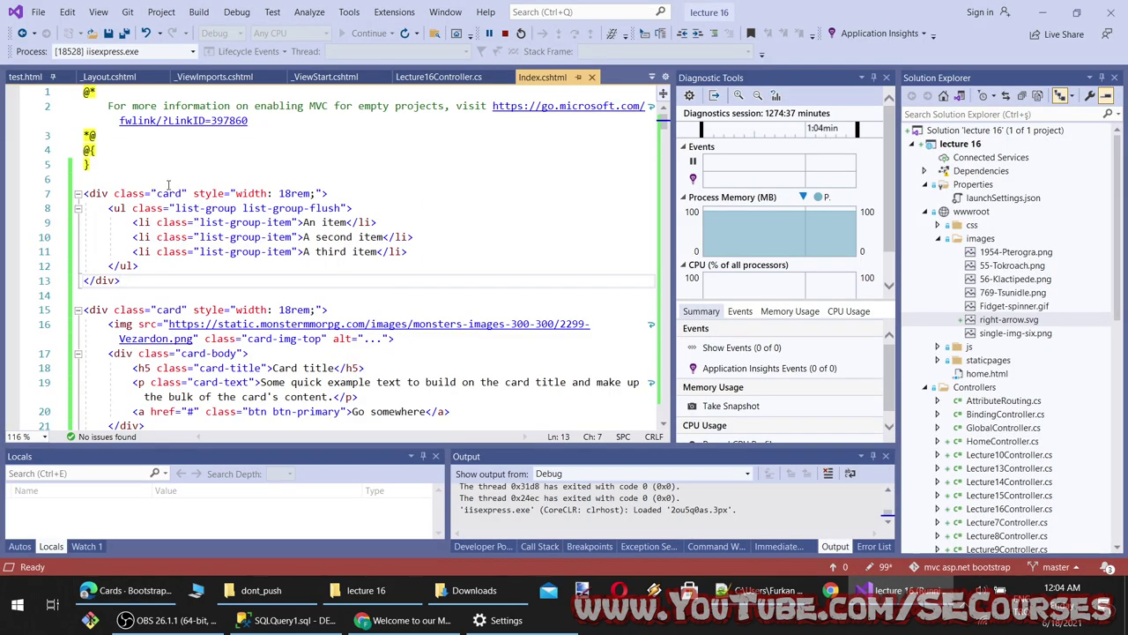
left_click(185, 193)
type("m")
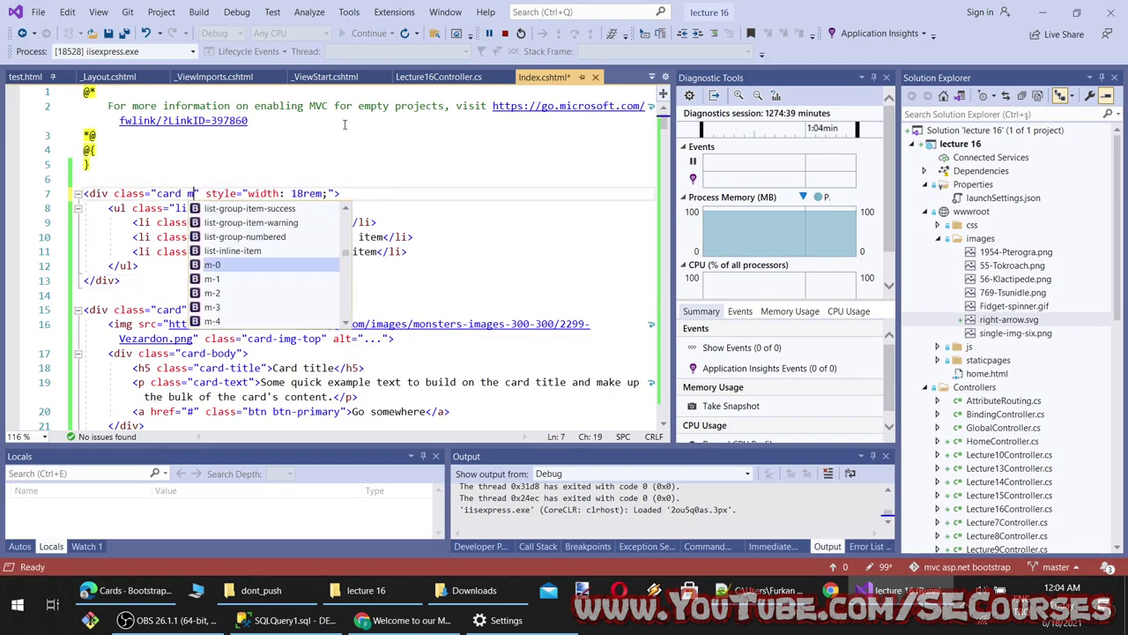
type("b-5")
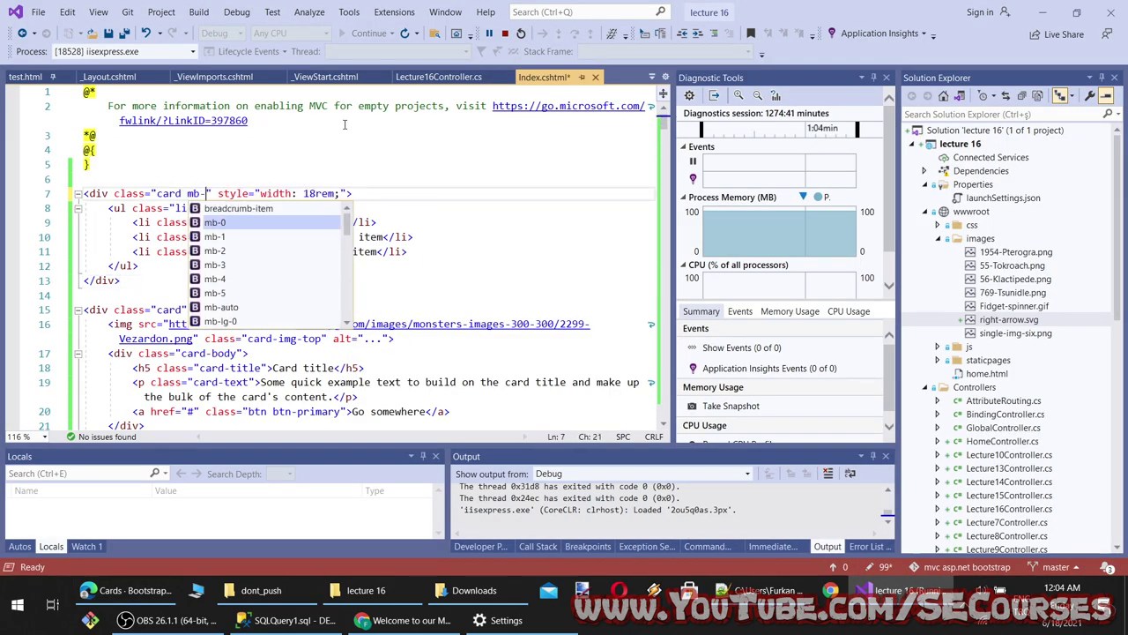
key("ctrl+s")
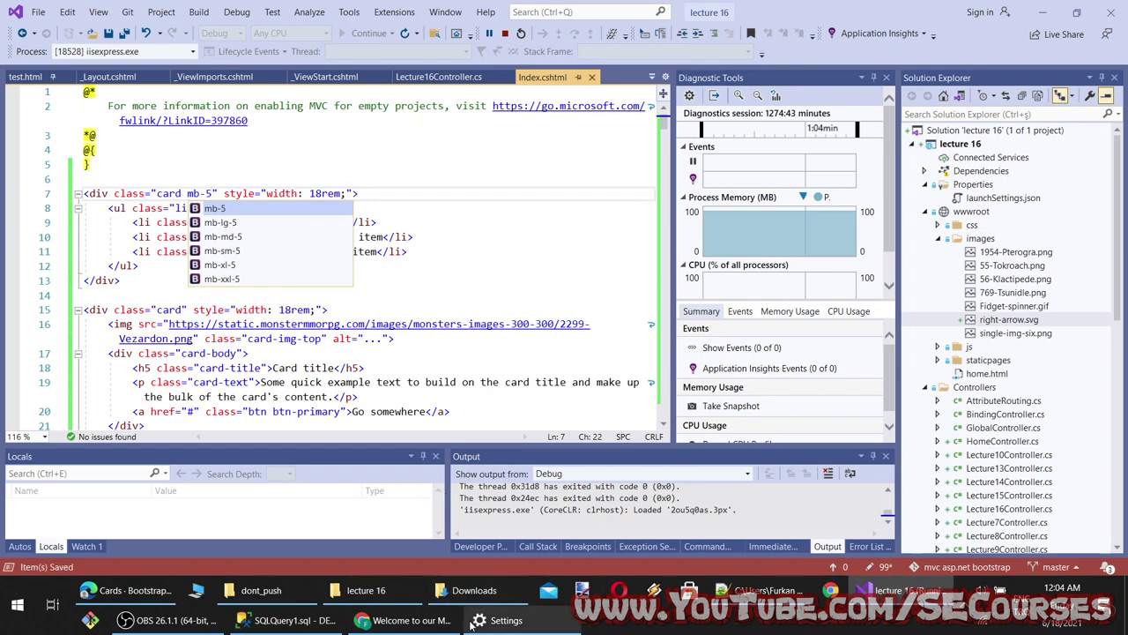
key("alt+Tab")
key("F5")
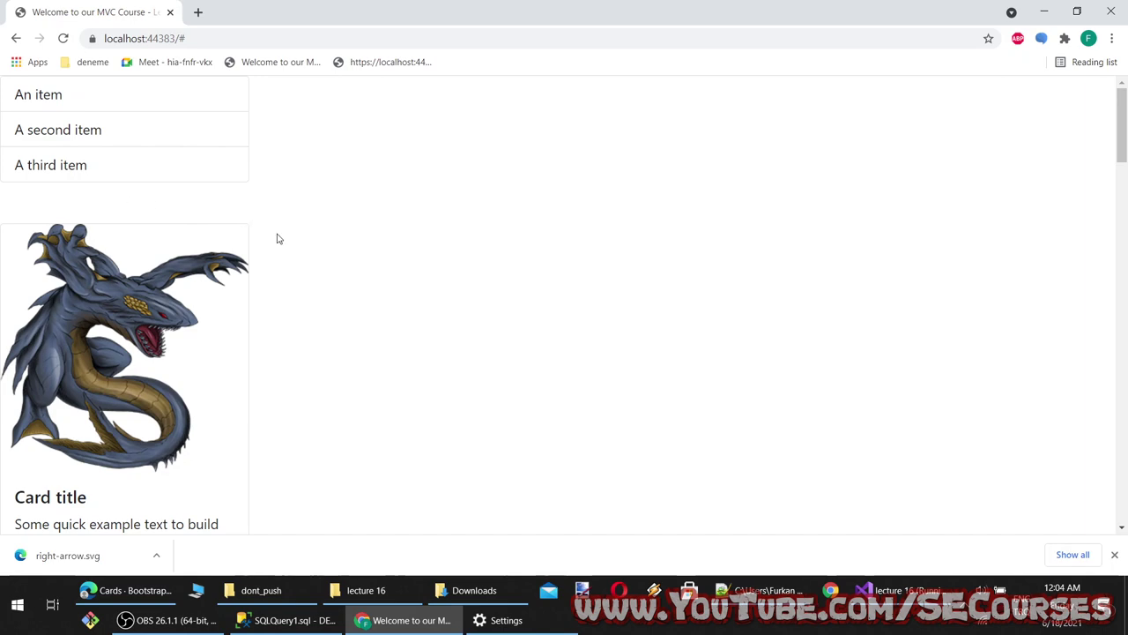
Return to the Bootstrap Cards docs and scroll on toward the next card example
left_click(128, 589)
scroll(339, 366, "down", 3)
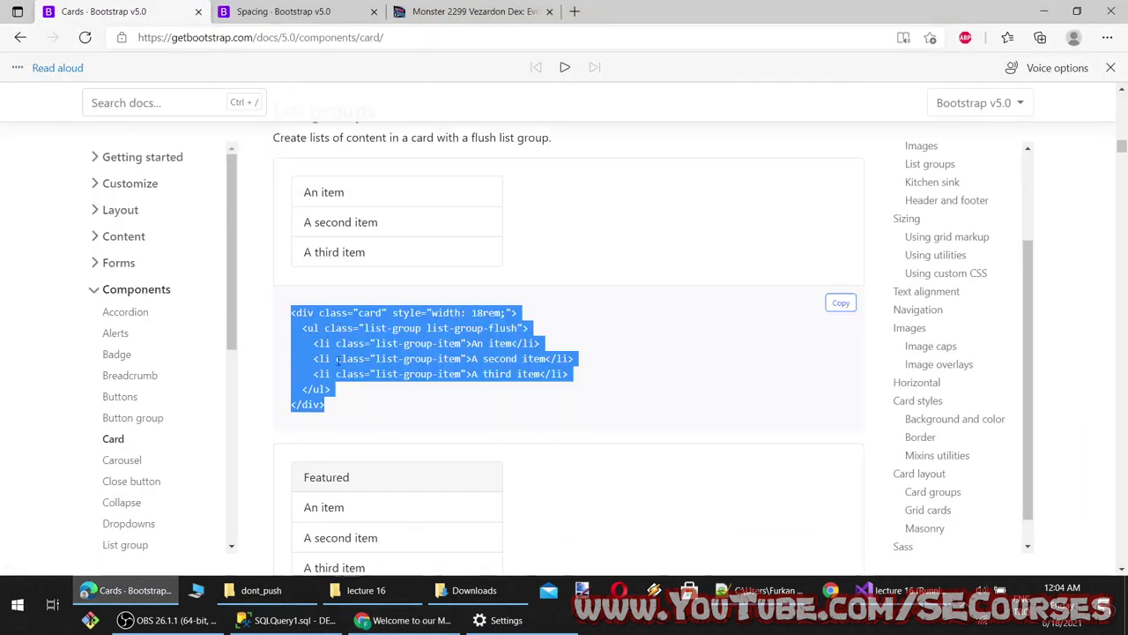
scroll(340, 365, "down", 2)
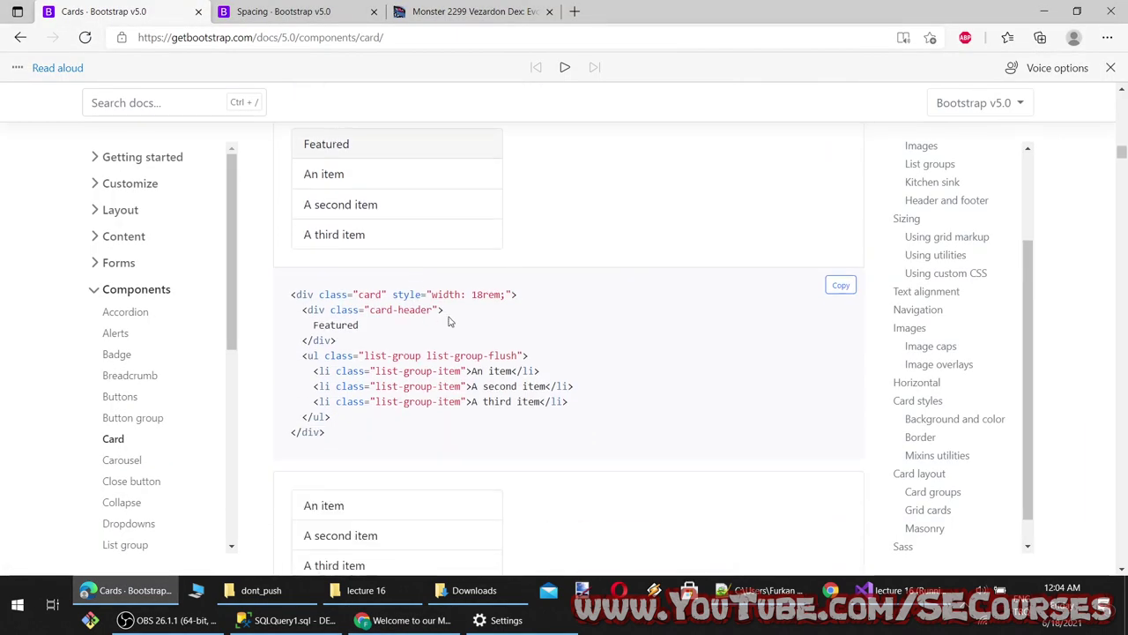
left_click_drag(448, 318, 293, 310)
Scroll to the Kitchen sink card example in the Bootstrap docs and copy its code
scroll(345, 320, "down", 2)
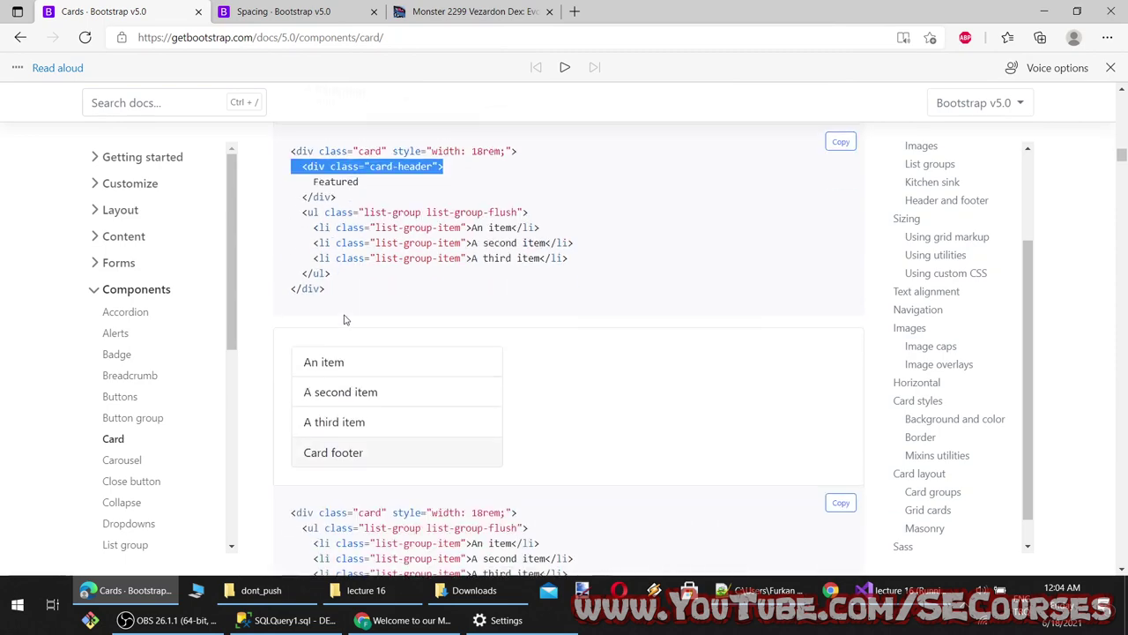
scroll(345, 320, "down", 1)
scroll(352, 350, "down", 4)
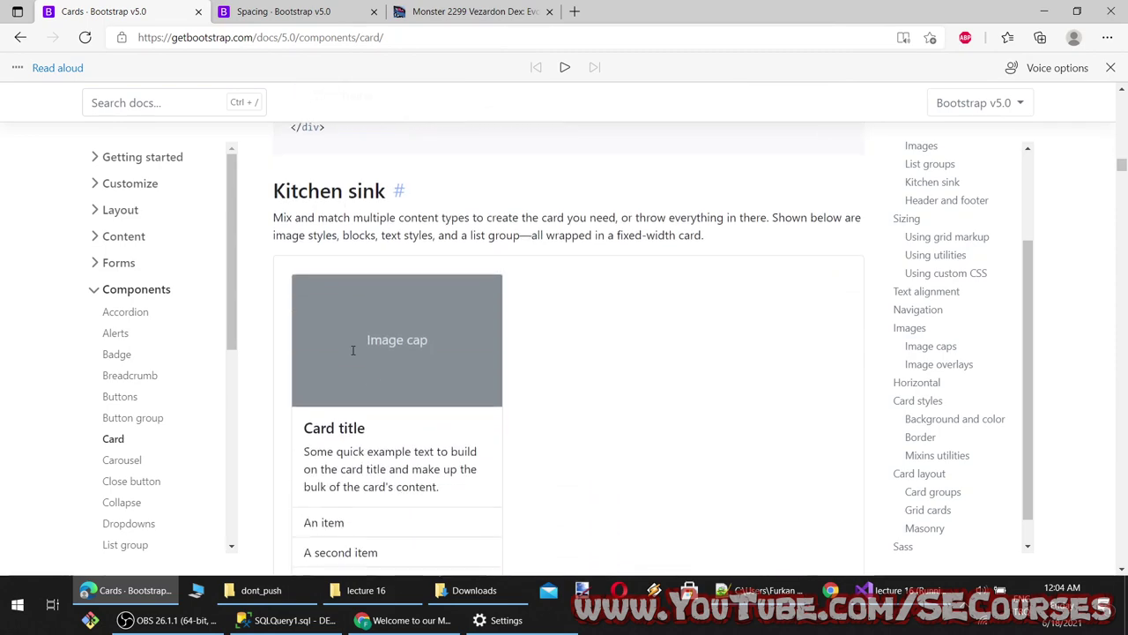
scroll(537, 346, "down", 2)
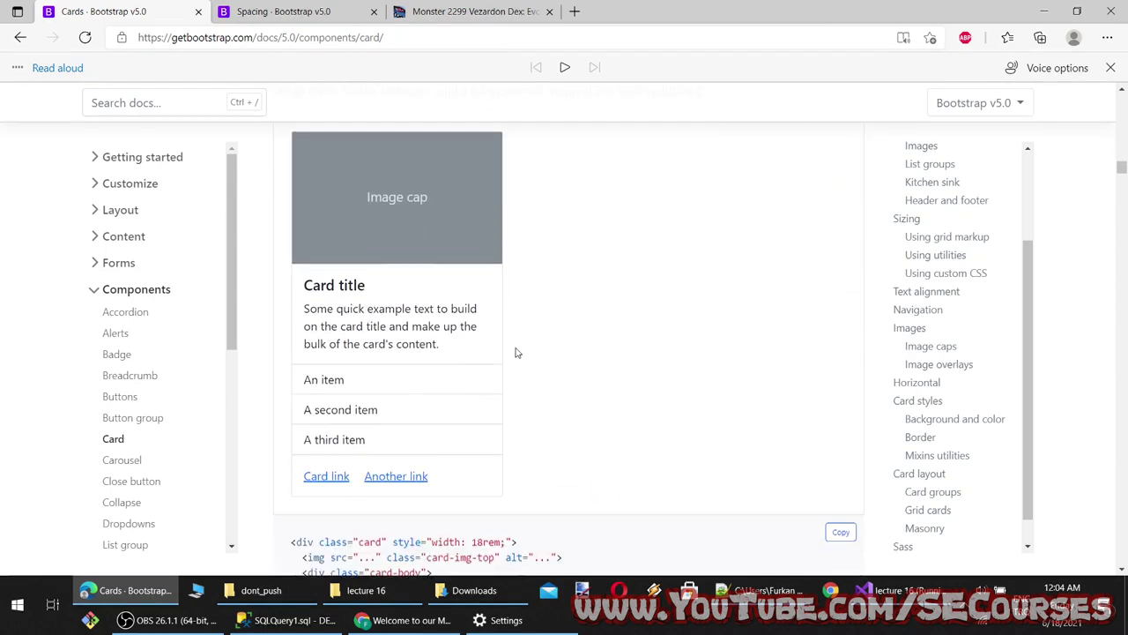
left_click_drag(376, 432, 342, 320)
scroll(370, 327, "down", 3)
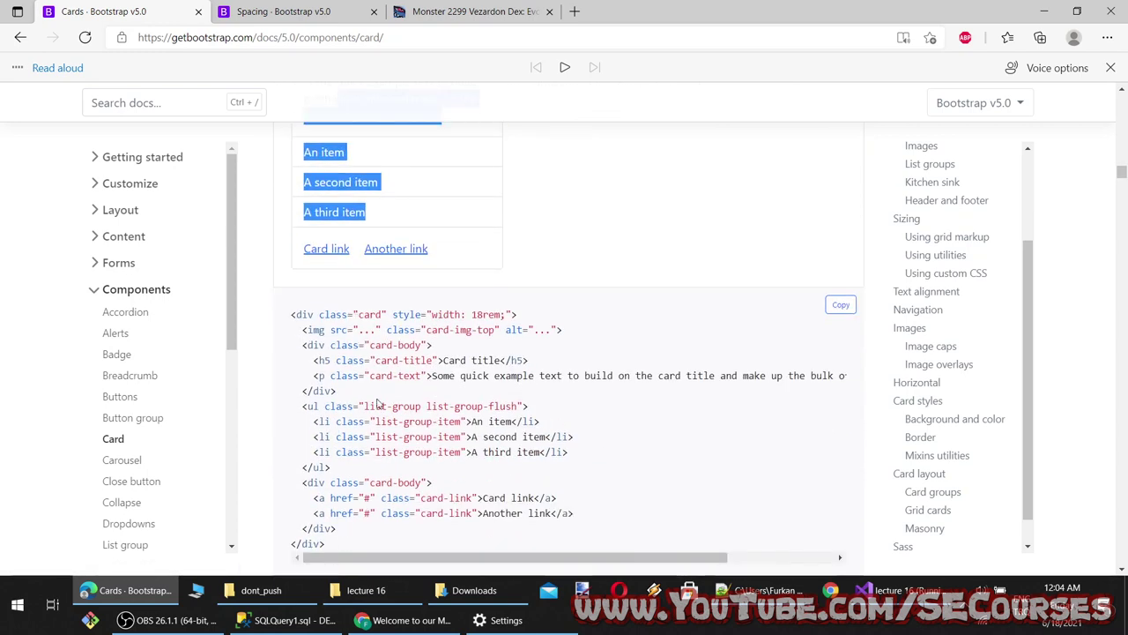
scroll(380, 460, "down", 1)
left_click_drag(332, 469, 275, 247)
key("ctrl+c")
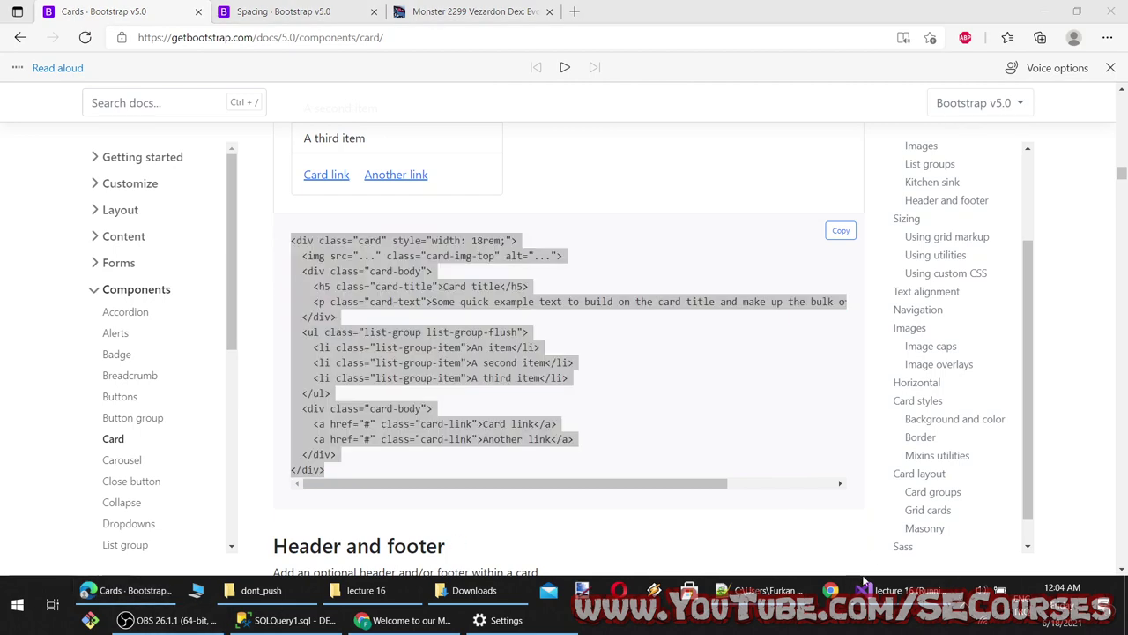
Paste the kitchen-sink card at the top of Index.cshtml, replace the img src with the monster URL, and save
left_click(899, 590)
left_click(108, 175)
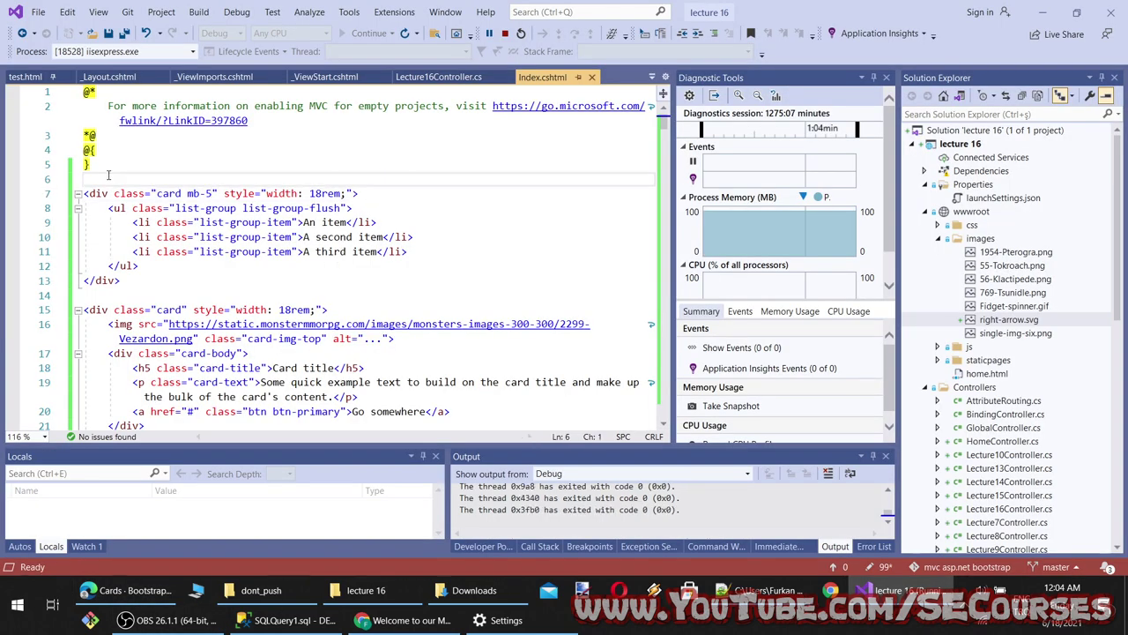
key("Return")
key("ctrl+v")
scroll(278, 266, "down", 6)
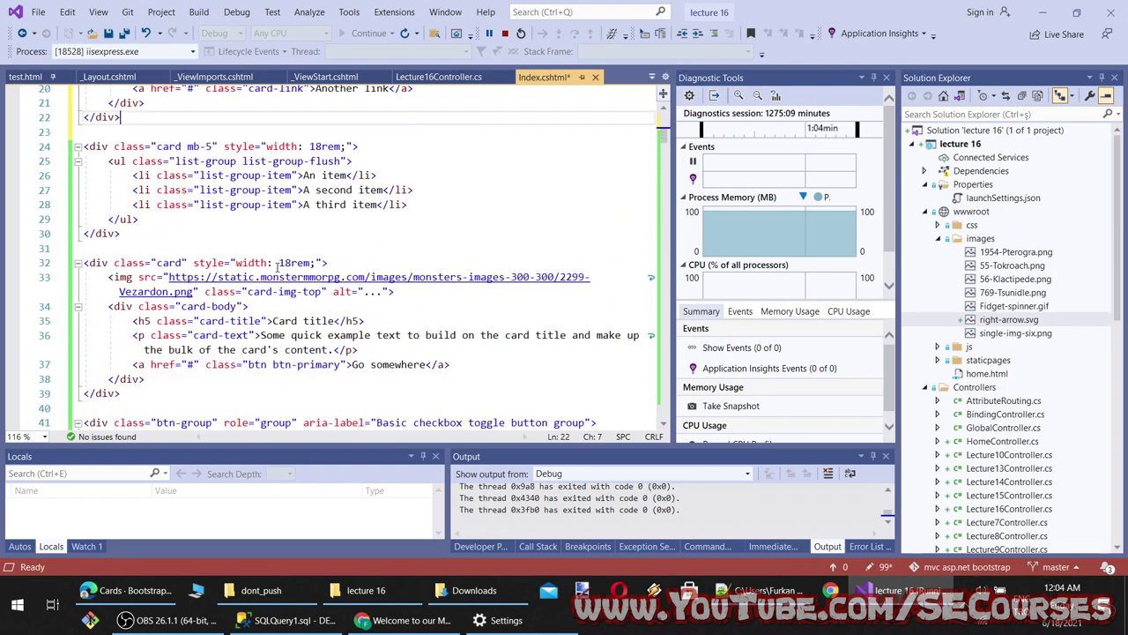
left_click_drag(196, 291, 168, 277)
key("ctrl+c")
scroll(246, 334, "up", 7)
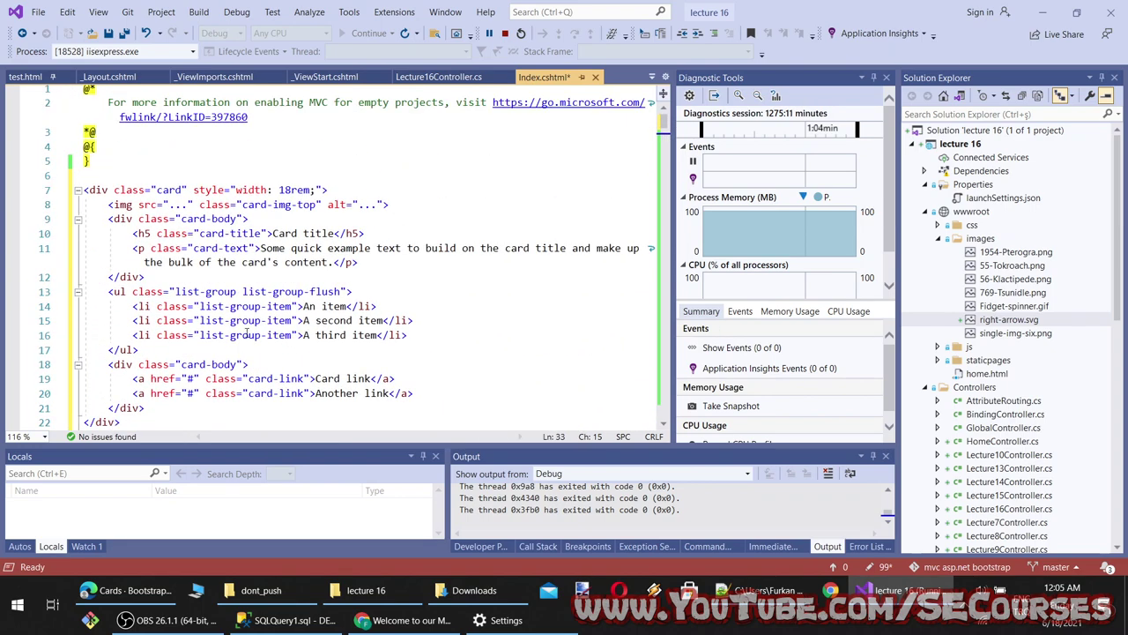
double_click(179, 205)
key("ctrl+v")
key("ctrl+s")
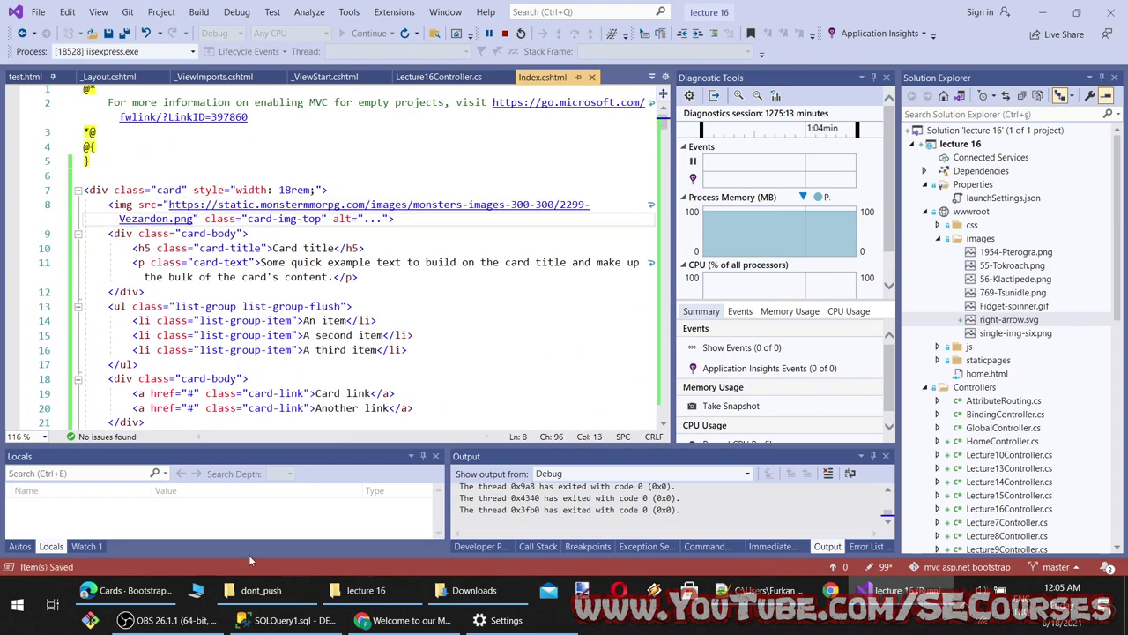
Reload localhost to check the Vezardon card's text, flush list items and two links
left_click(406, 620)
left_click(64, 38)
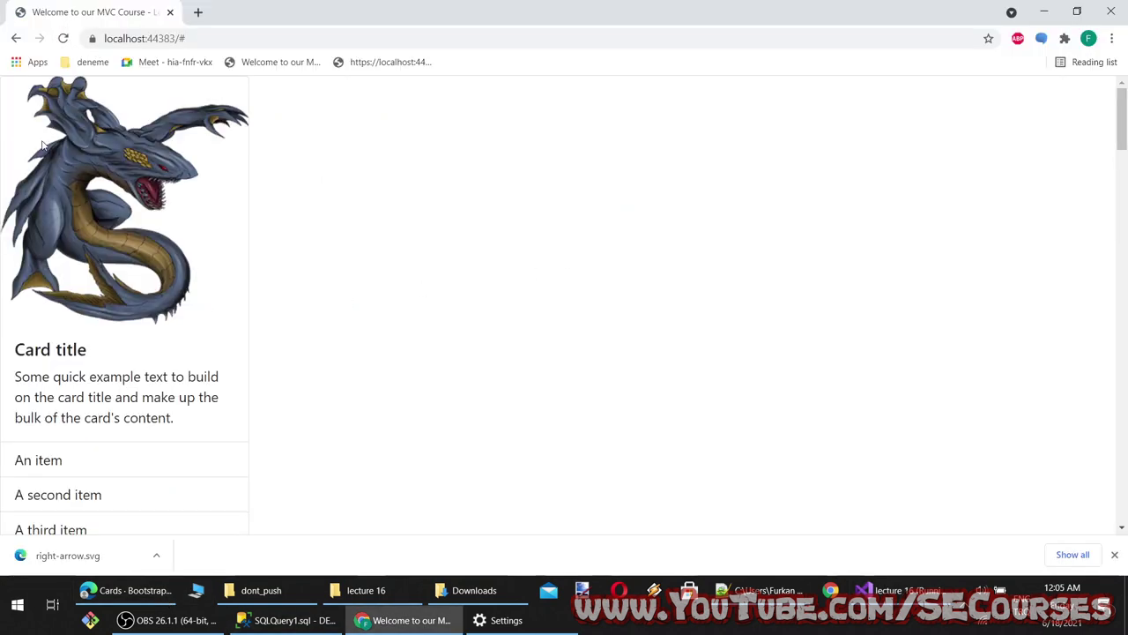
scroll(42, 145, "down", 2)
left_click_drag(83, 347, 68, 383)
scroll(138, 441, "down", 3)
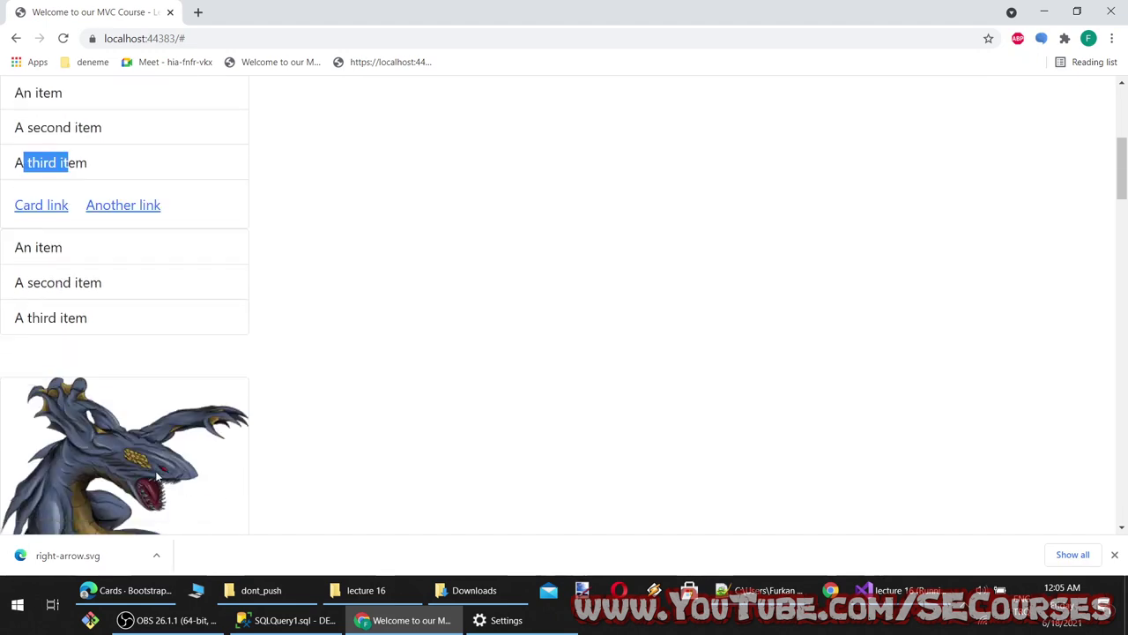
scroll(119, 394, "up", 5)
key("alt+Tab")
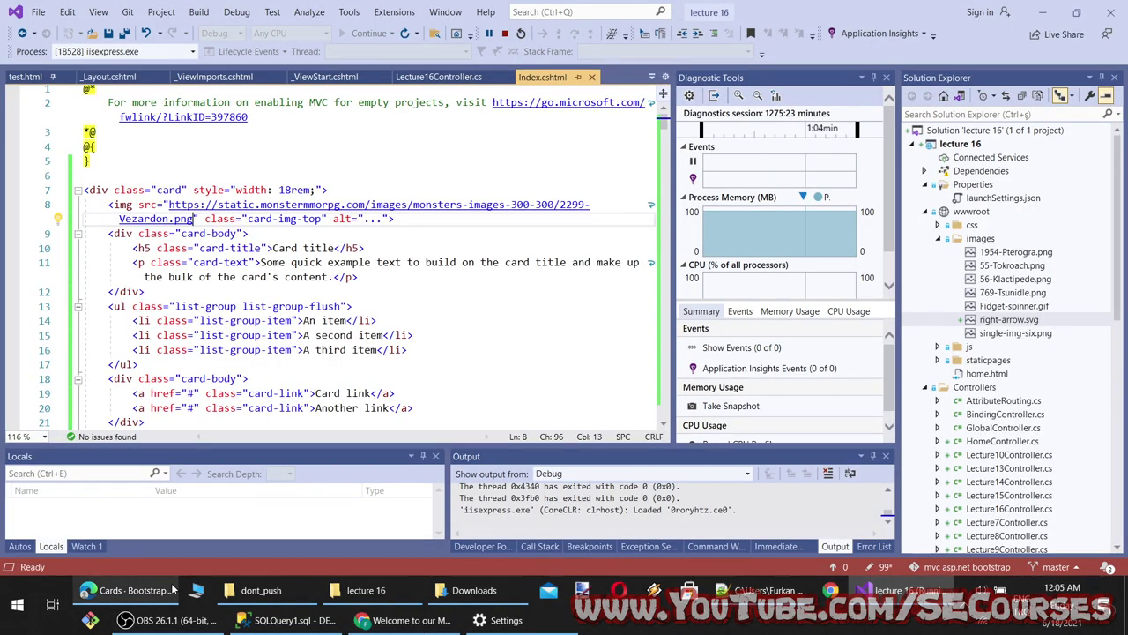
left_click(128, 590)
scroll(358, 432, "down", 3)
Copy the Featured header card example code from the Bootstrap docs
left_click_drag(272, 256, 472, 238)
scroll(381, 278, "down", 2)
left_click_drag(309, 183, 343, 176)
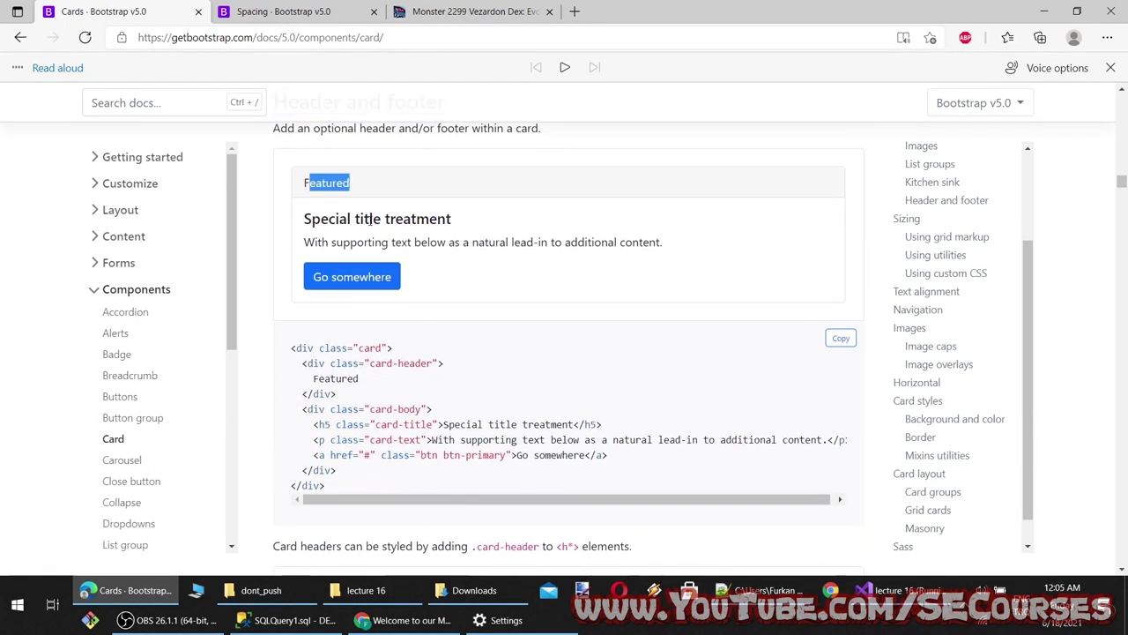
left_click_drag(348, 491, 294, 340)
key("ctrl+c")
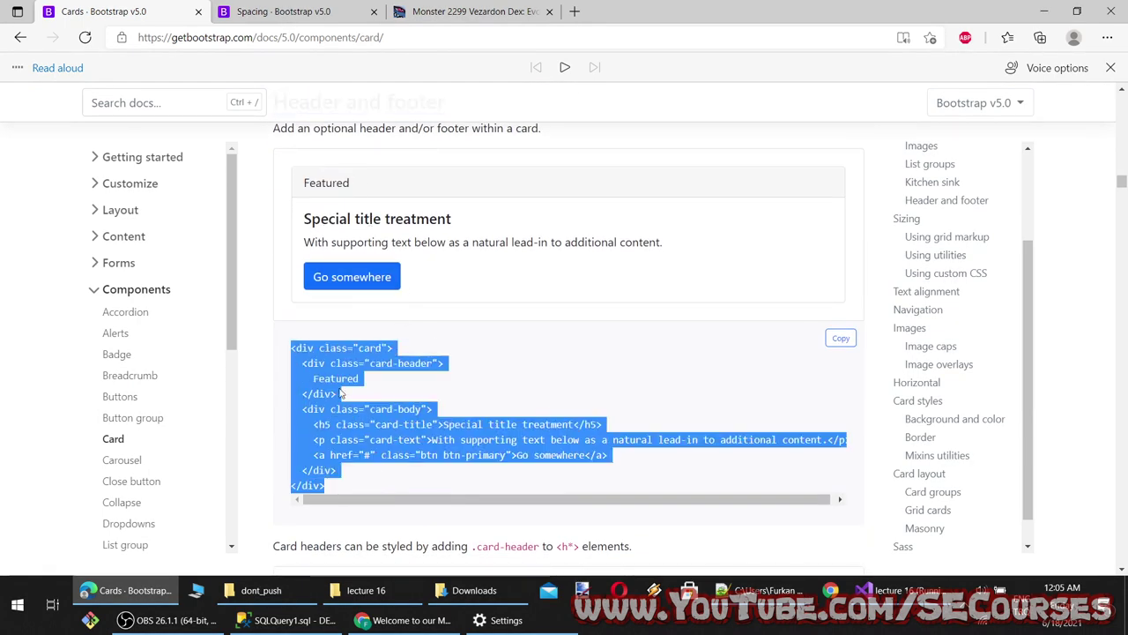
Paste the Featured header card on a new line after line 5 of Index.cshtml and save
left_click(881, 589)
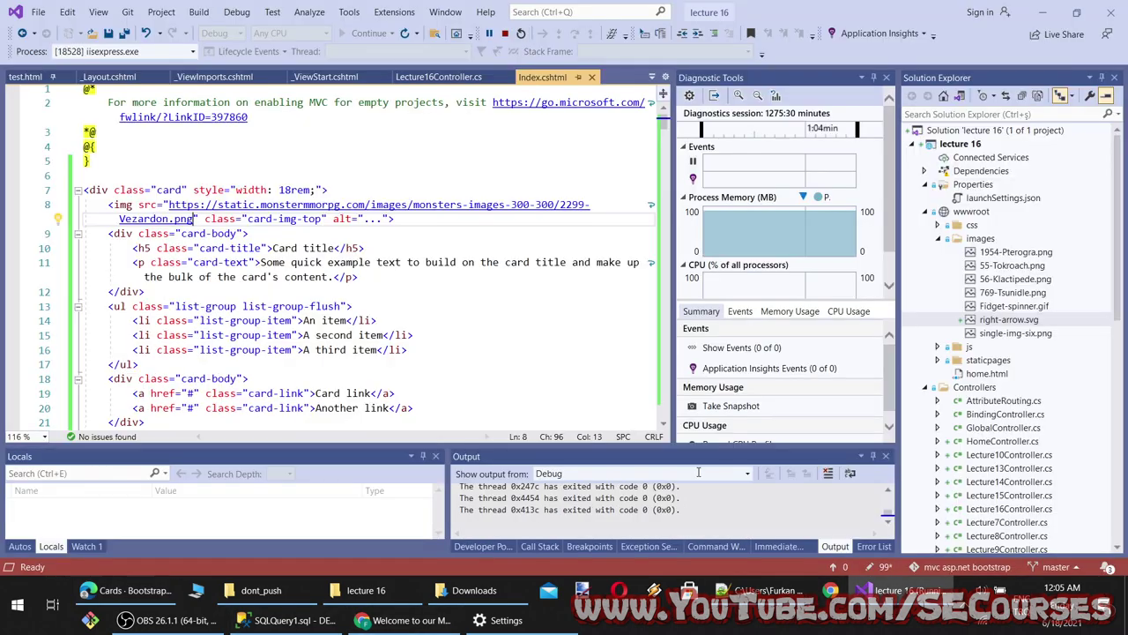
left_click(124, 162)
key("Return")
key("Return")
key("ctrl+v")
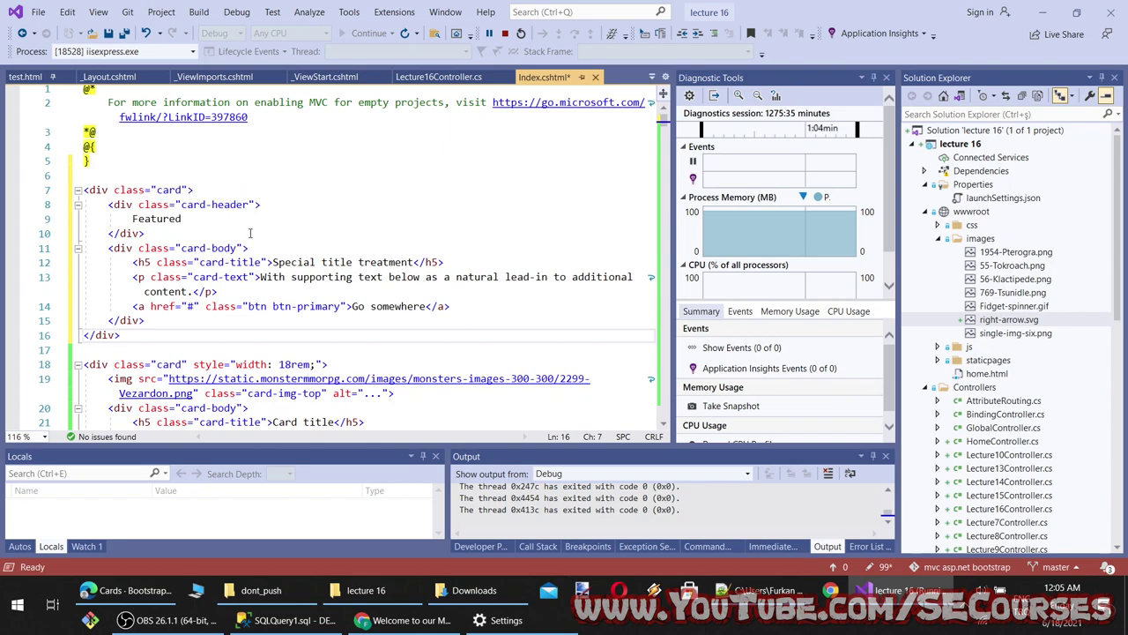
key("ctrl+s")
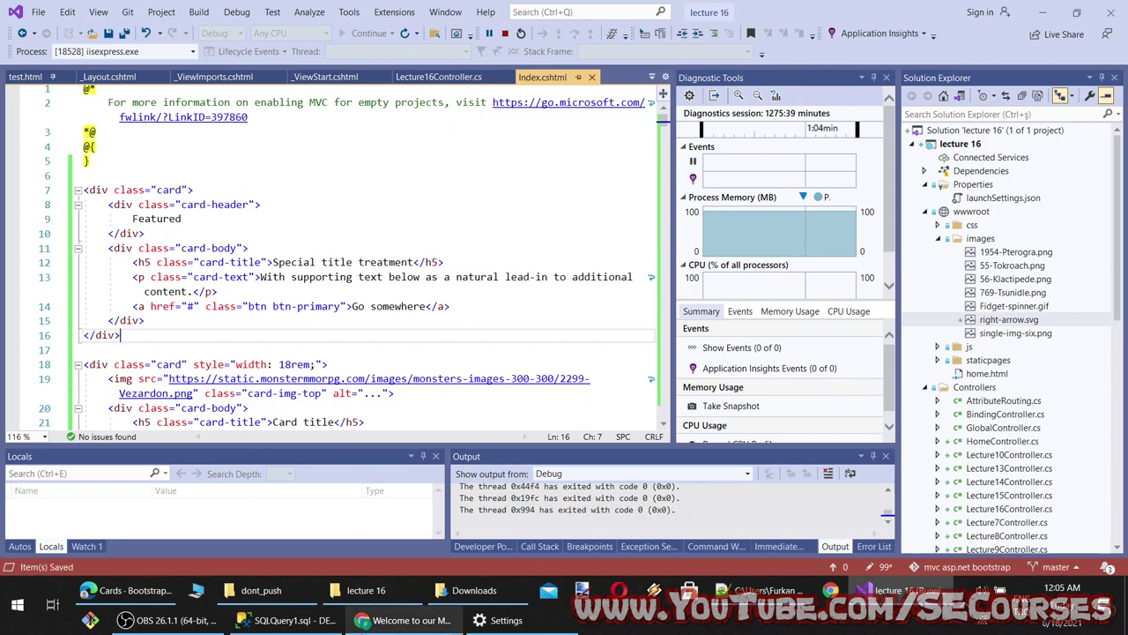
Reload localhost to show the Featured card with its 'Special title treatment' heading
left_click(405, 620)
left_click(63, 38)
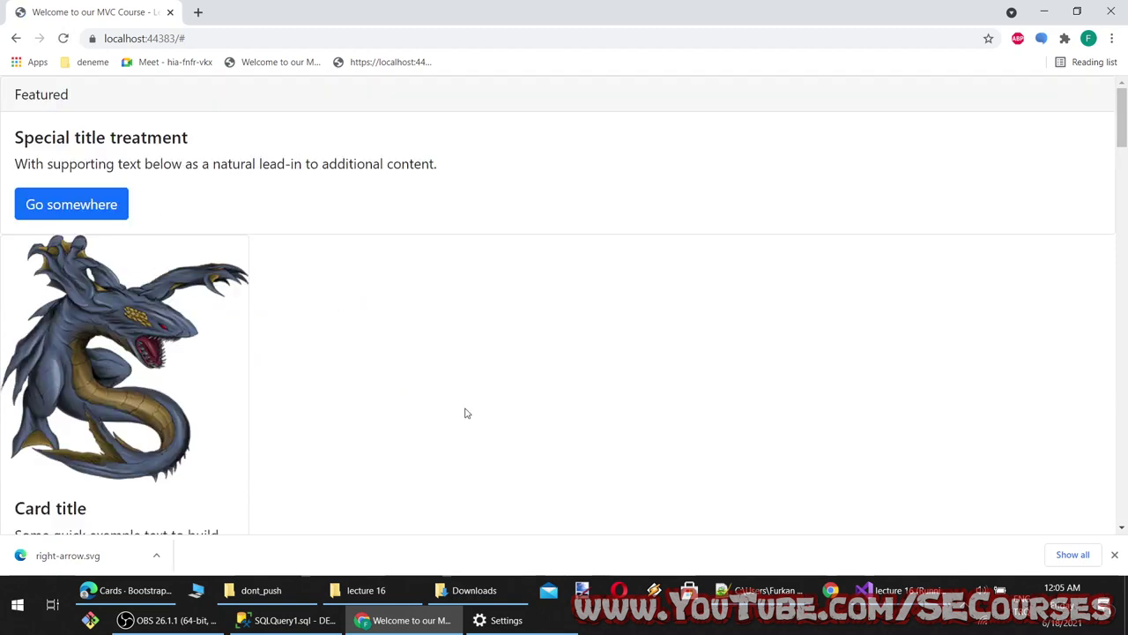
left_click_drag(86, 95, 1, 101)
left_click_drag(214, 137, 33, 138)
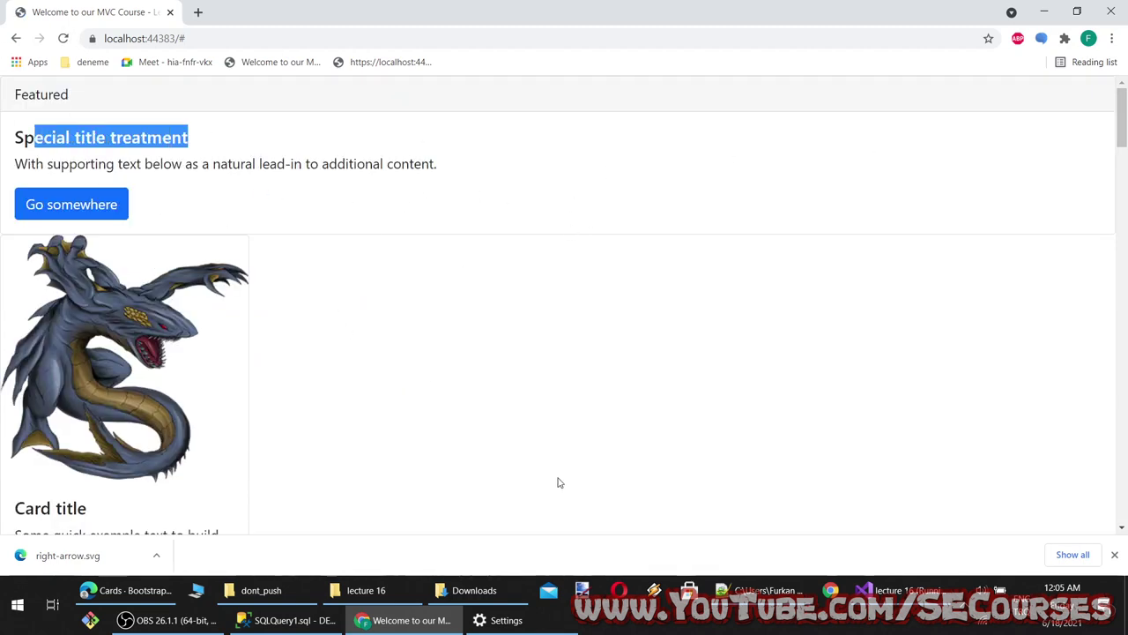
left_click(406, 620)
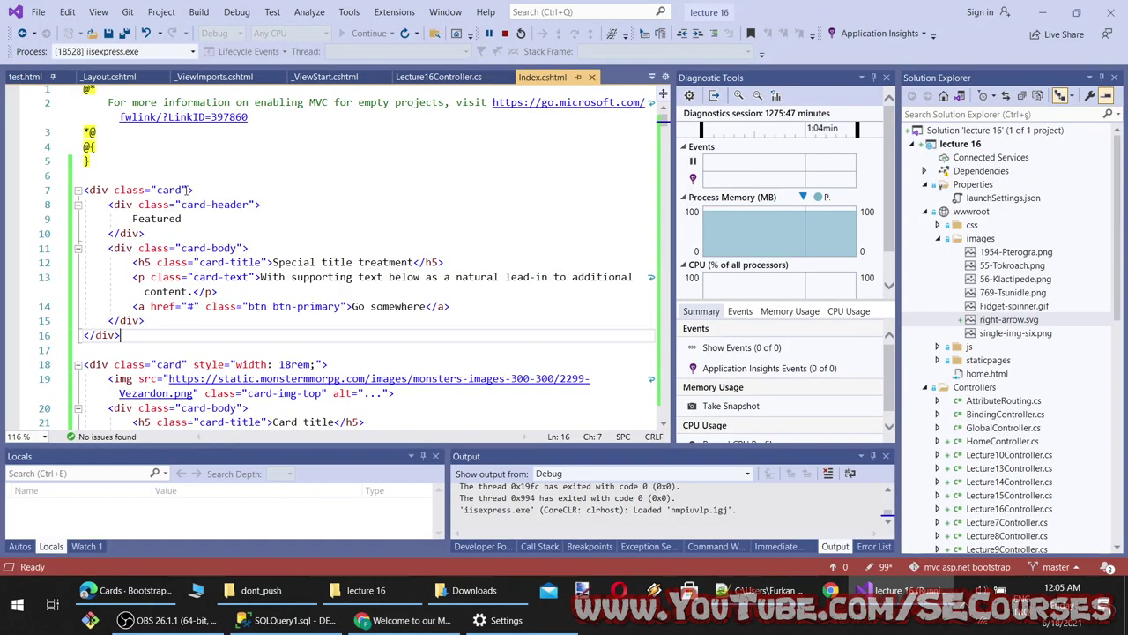
Change the Featured card's class on line 7 to 'card col-6', save, and reload localhost to confirm half width
left_click(185, 190)
type("col")
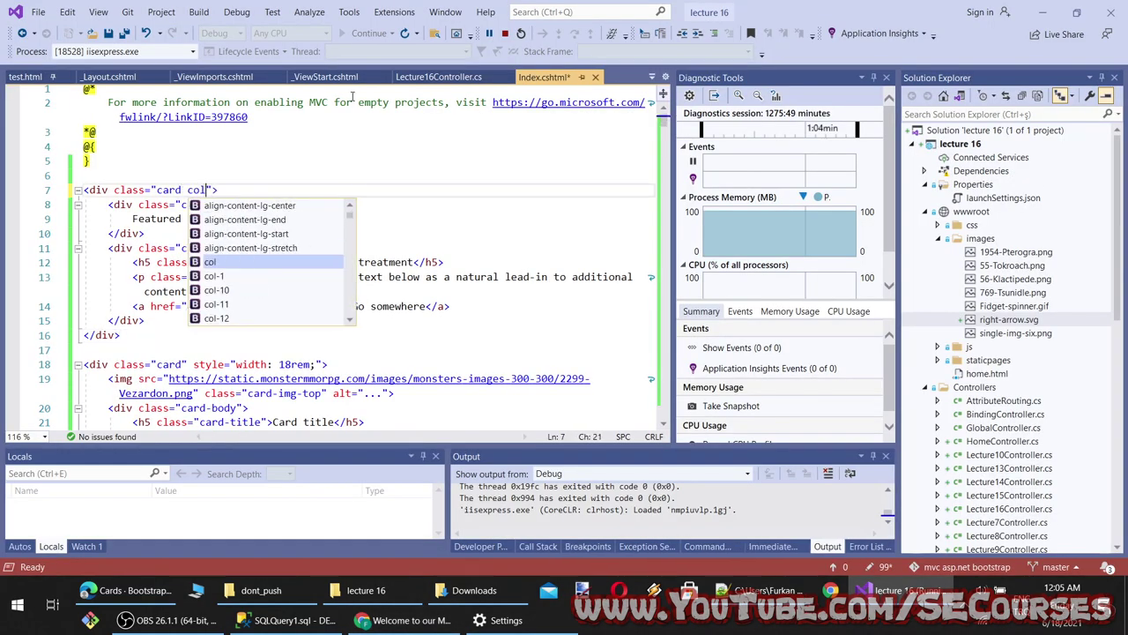
key("Down")
key("Down")
key("Down")
key("Down")
key("Down")
key("Down")
key("Down")
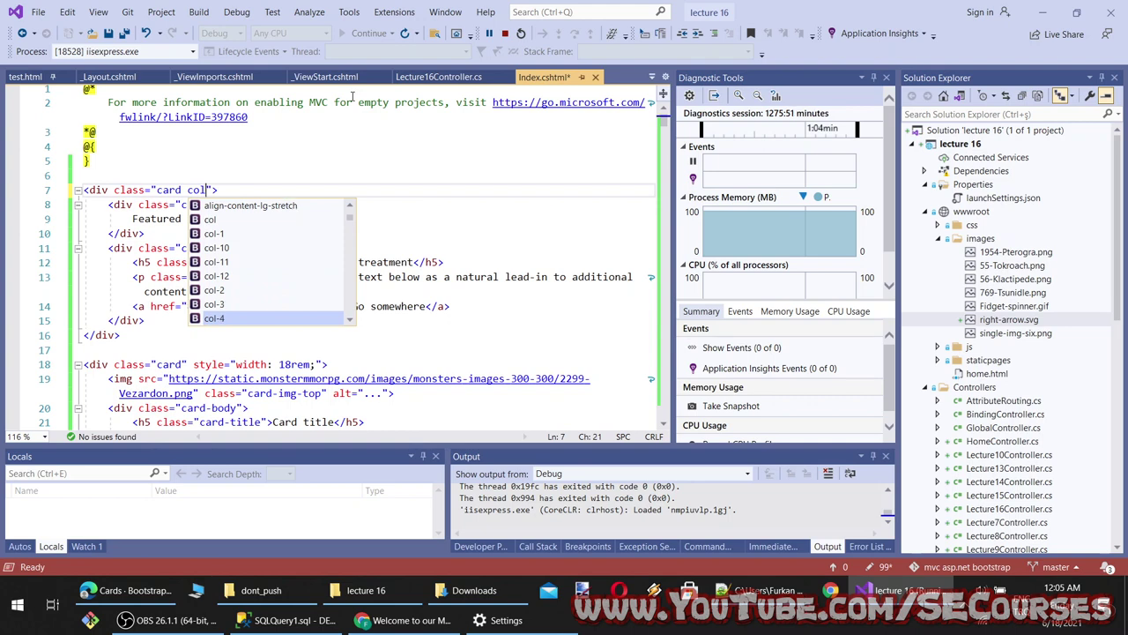
key("Down")
type("6")
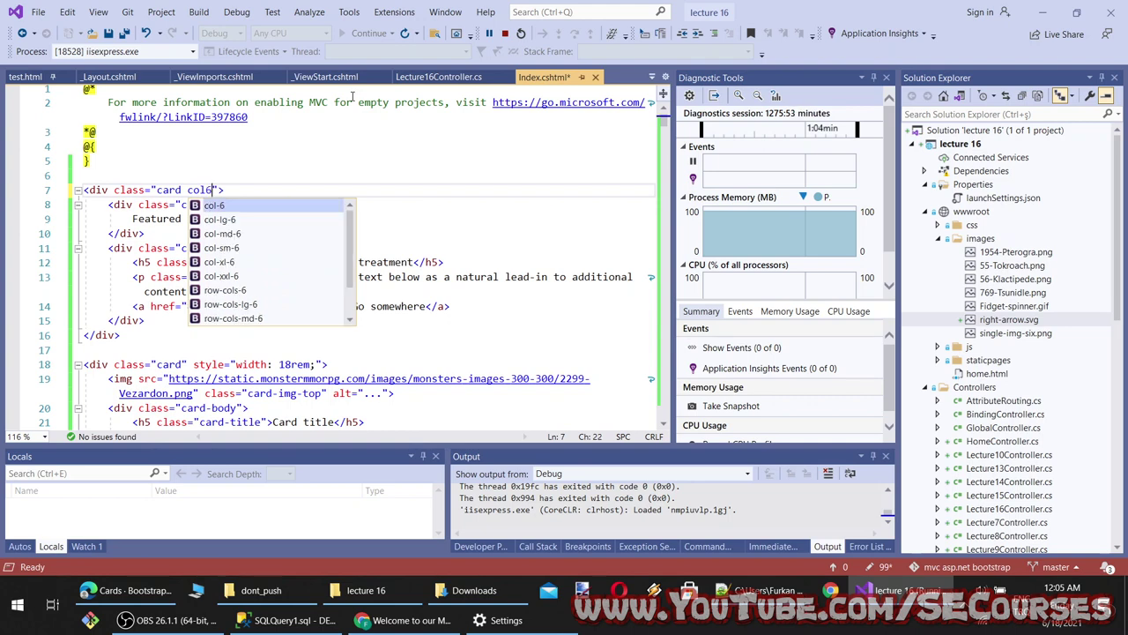
key("ctrl+s")
left_click(205, 189)
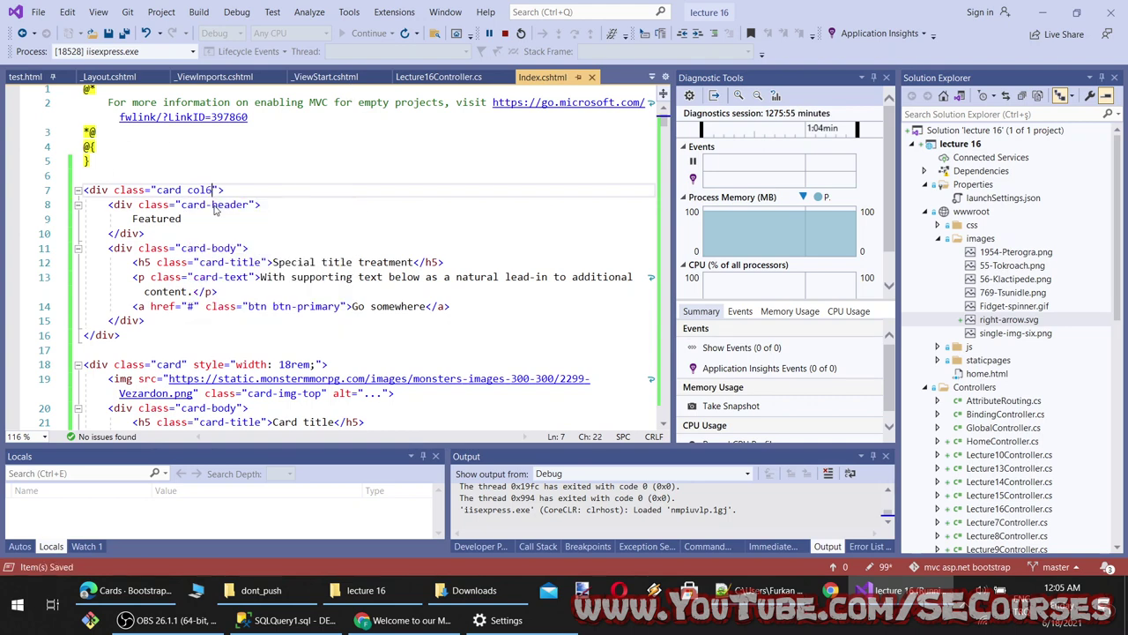
type("-")
key("ctrl+s")
key("alt+Tab")
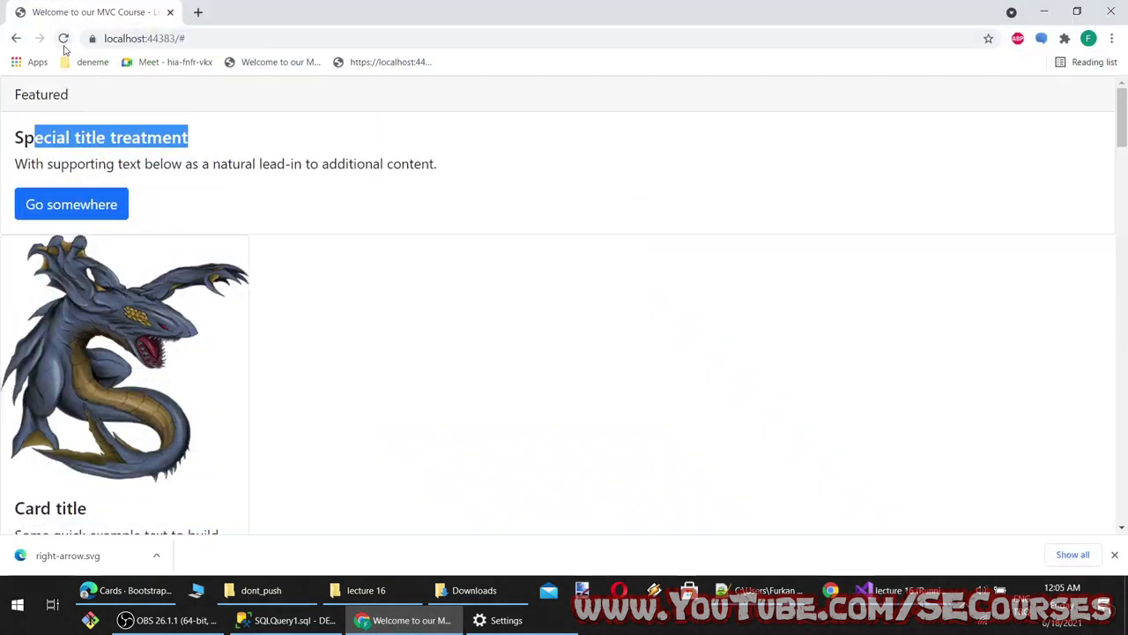
left_click(63, 40)
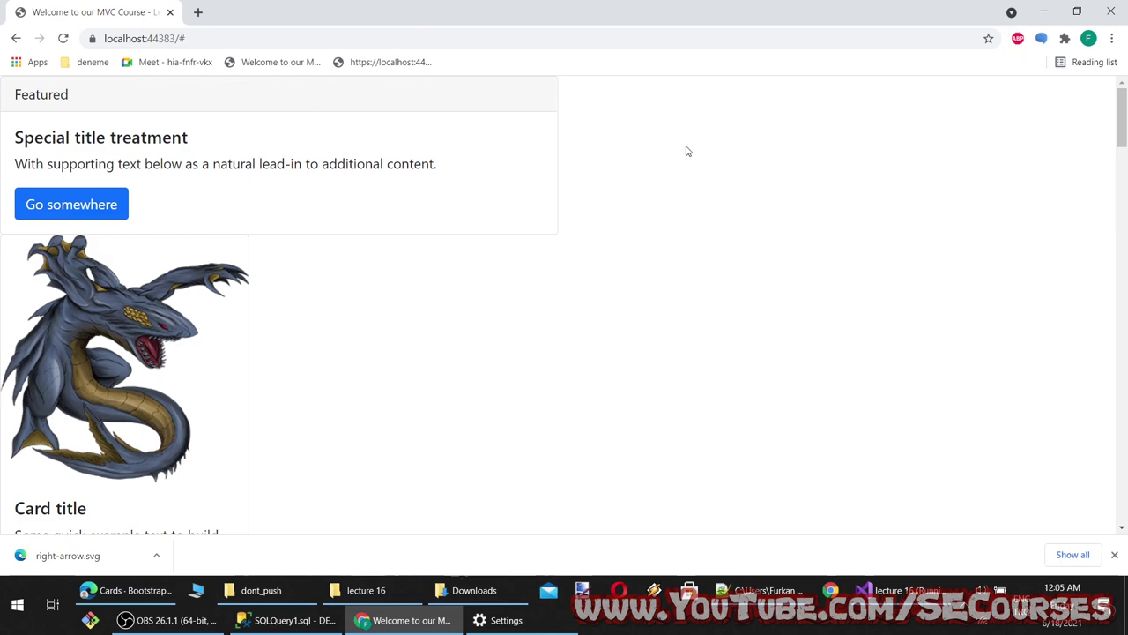
left_click(406, 620)
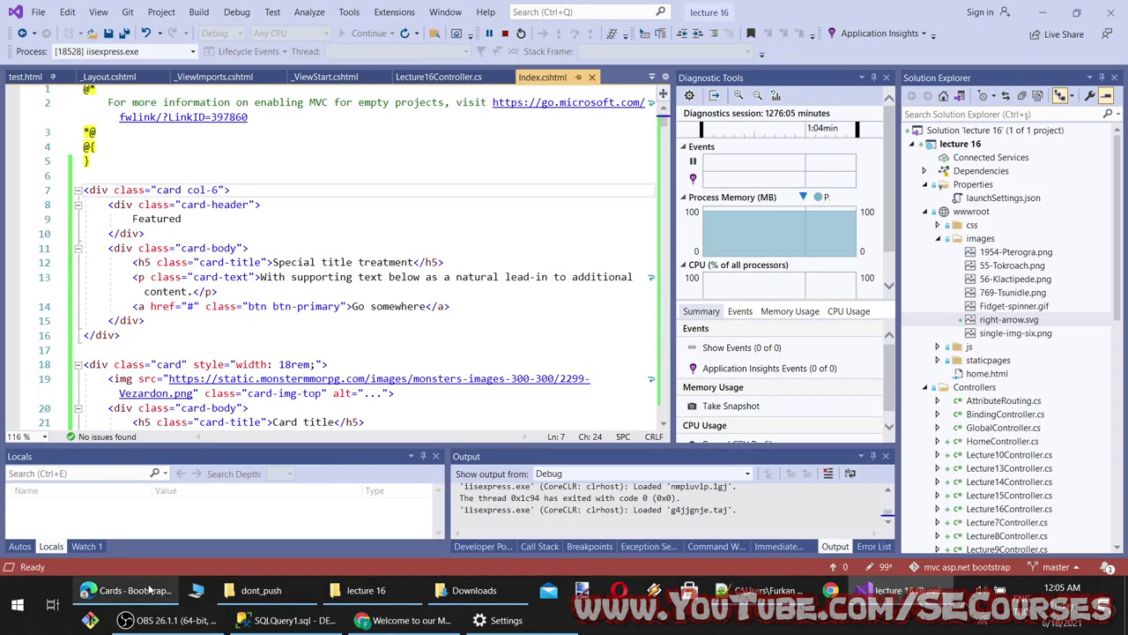
left_click(150, 590)
Resize and narrow the localhost browser window to check how the cards reflow
left_click(405, 620)
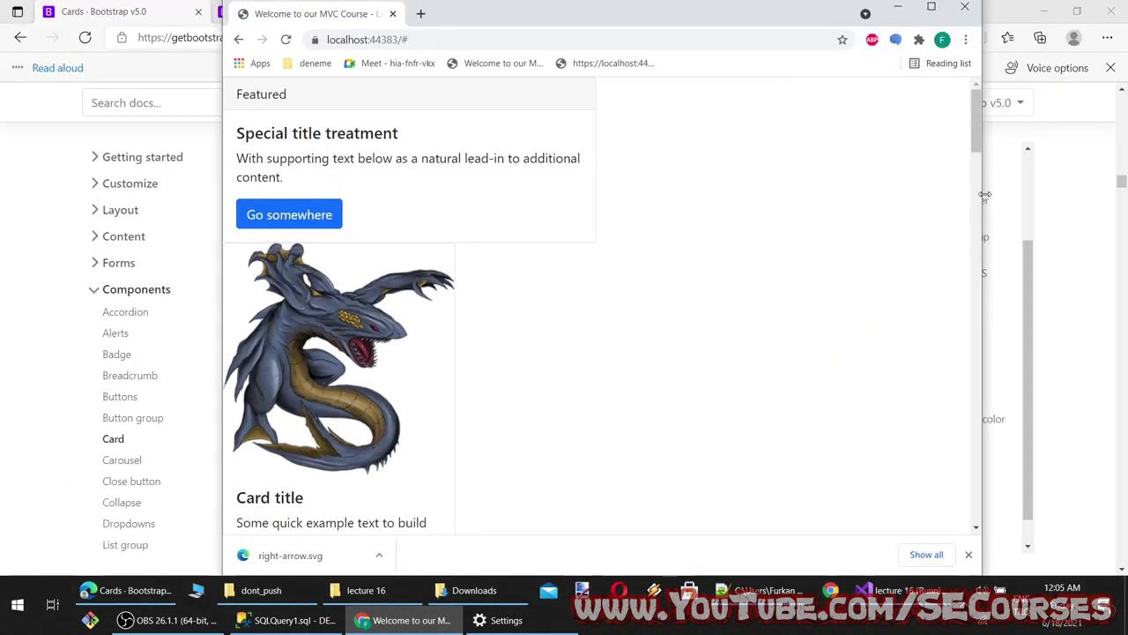
left_click_drag(985, 195, 852, 204)
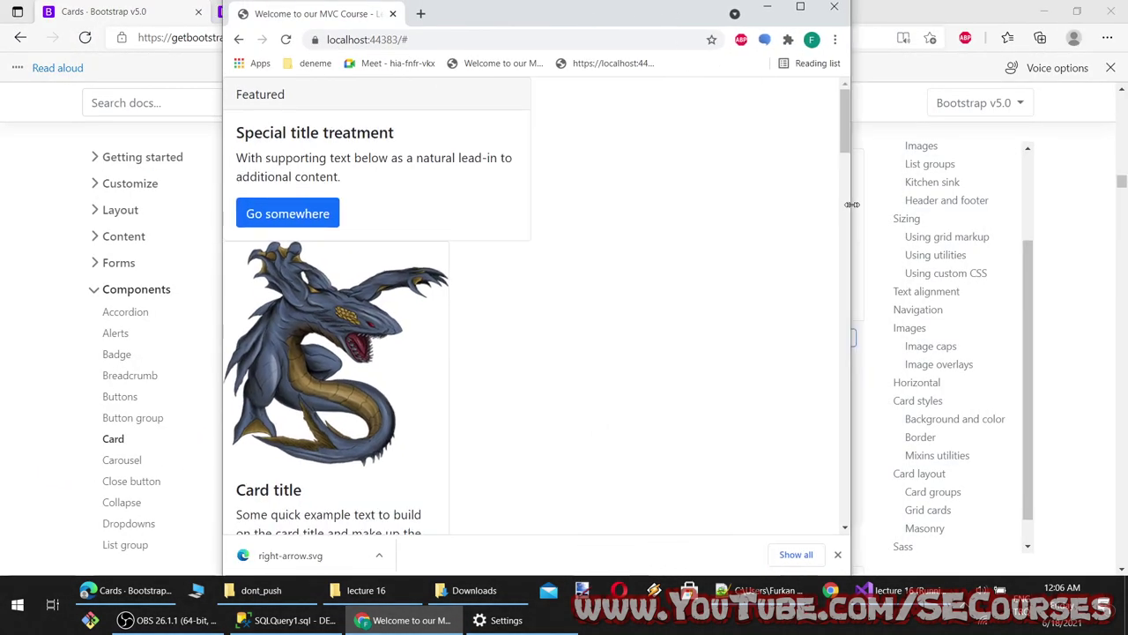
scroll(564, 371, "down", 12)
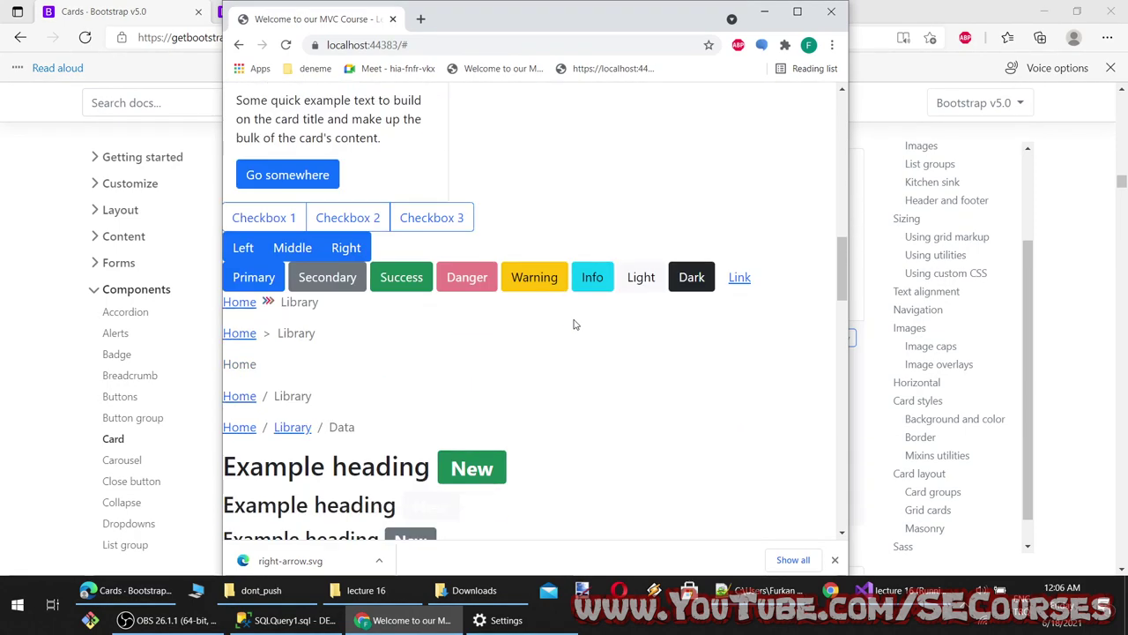
scroll(741, 302, "up", 8)
scroll(837, 246, "up", 2)
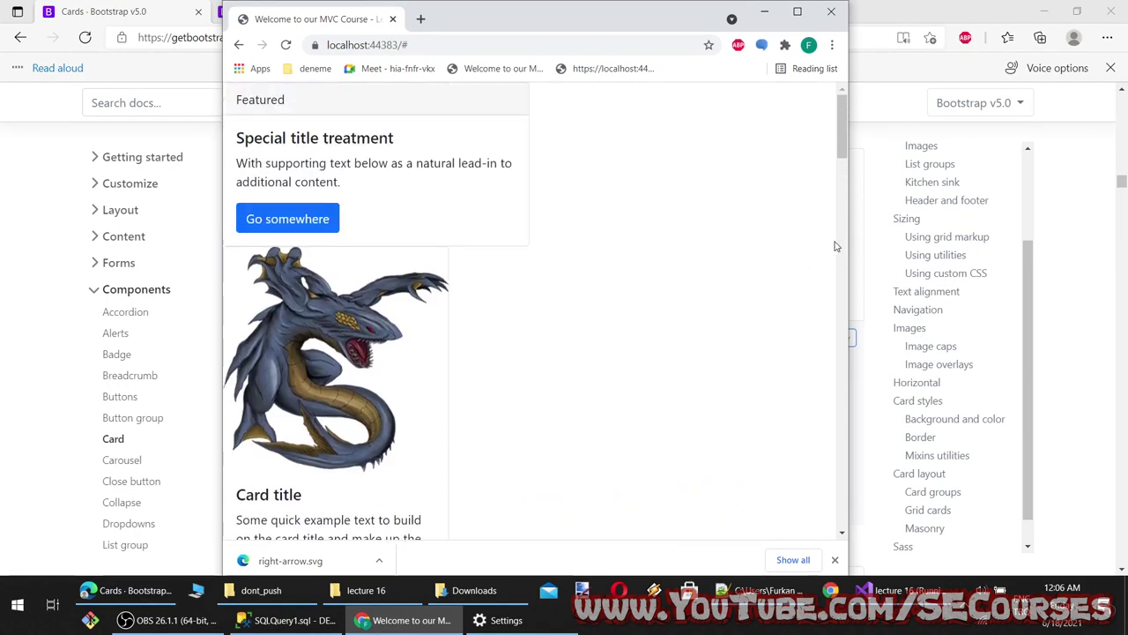
left_click_drag(850, 236, 527, 263)
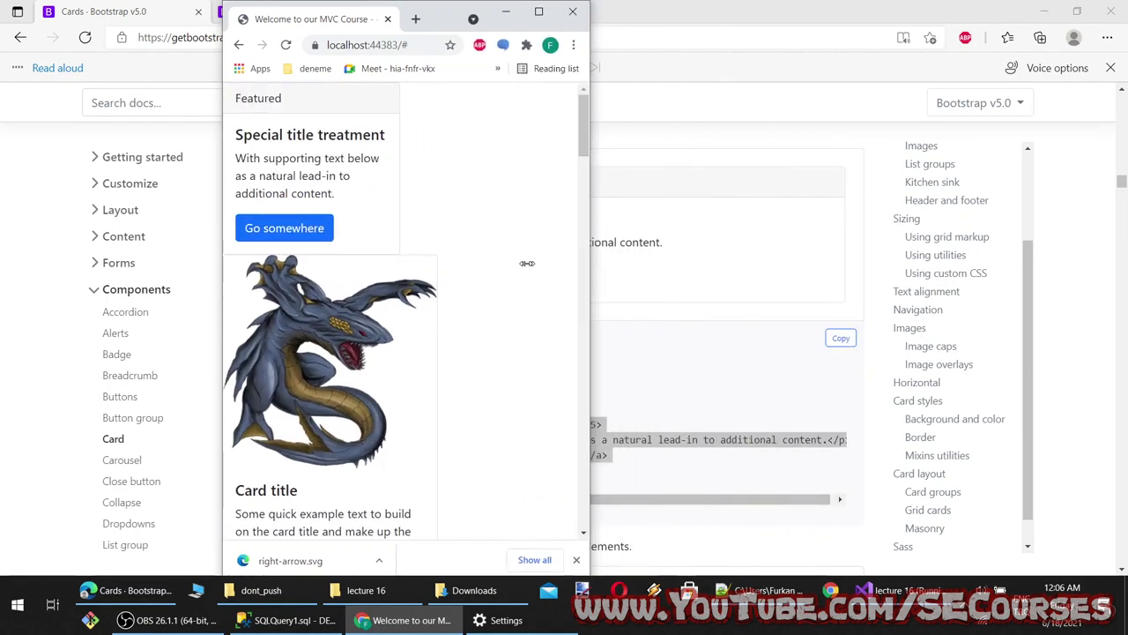
scroll(476, 345, "down", 5)
scroll(559, 325, "up", 2)
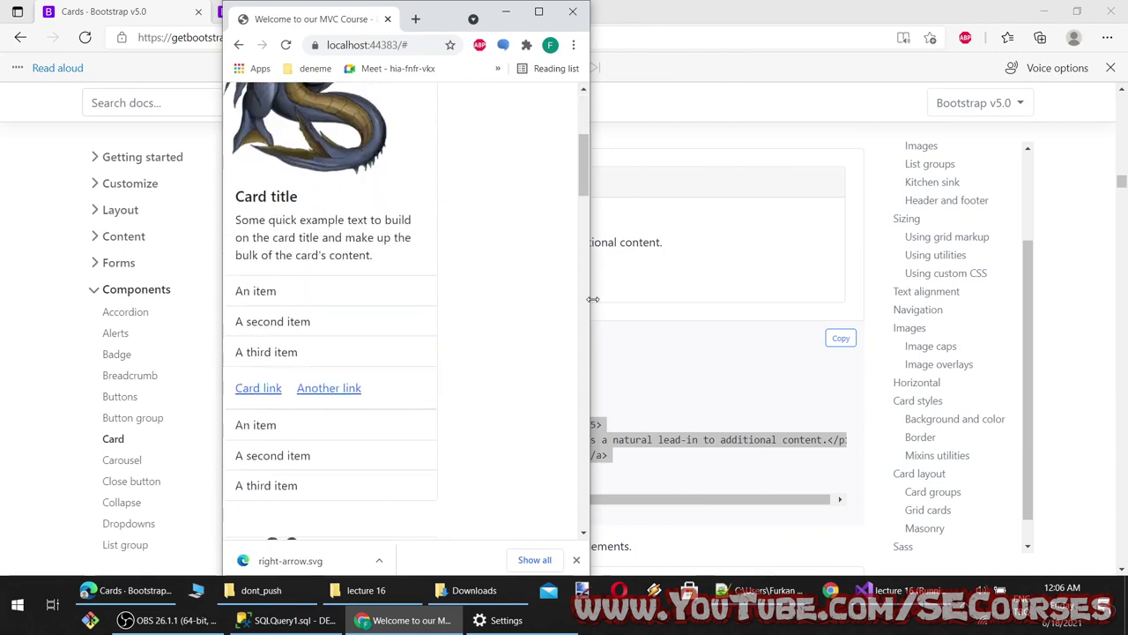
mouse_move(589, 309)
left_mouse_down()
mouse_move(979, 309)
mouse_move(473, 305)
mouse_move(915, 312)
mouse_move(592, 309)
left_mouse_up()
scroll(295, 303, "up", 5)
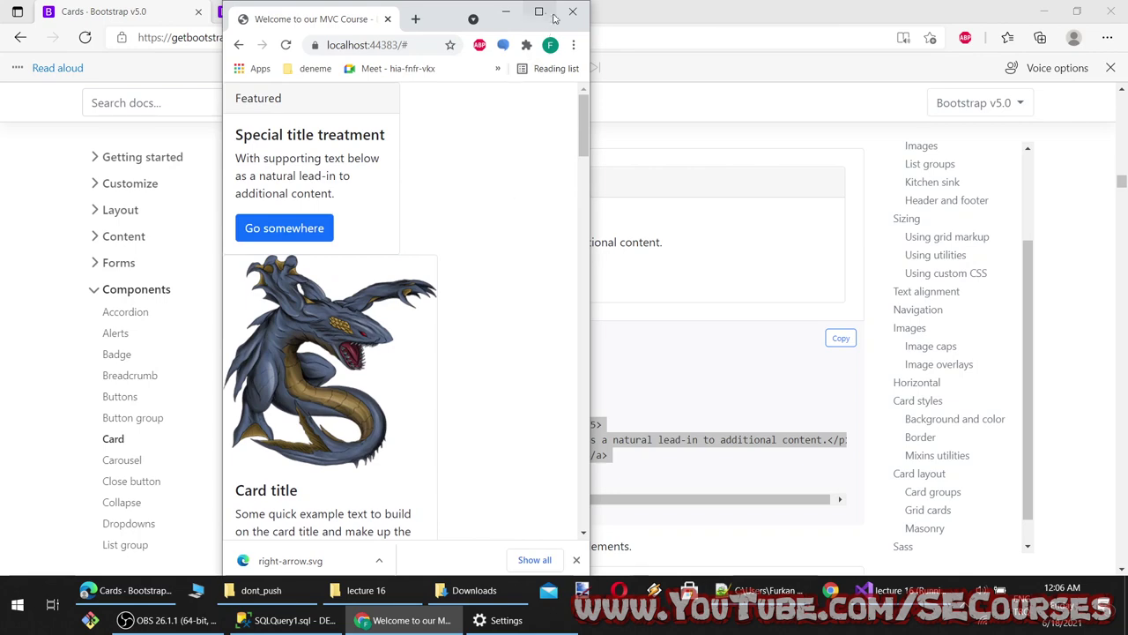
Maximize Chrome, search 'rem size' in a new tab, then return to the localhost tab
left_click(542, 11)
left_click(198, 12)
type("rem")
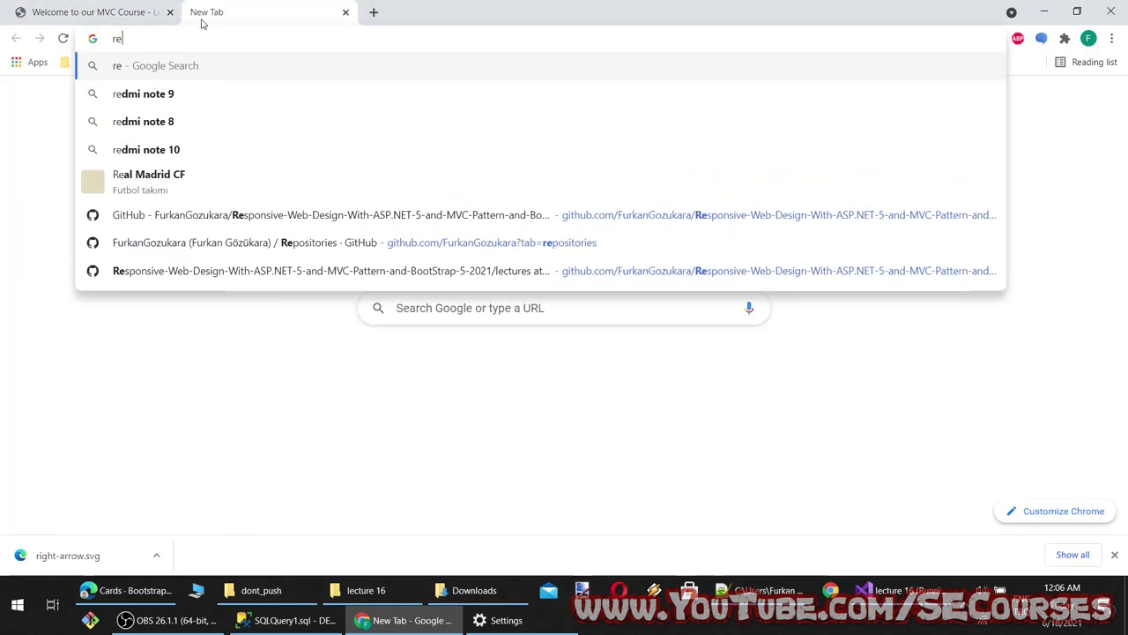
key("Return")
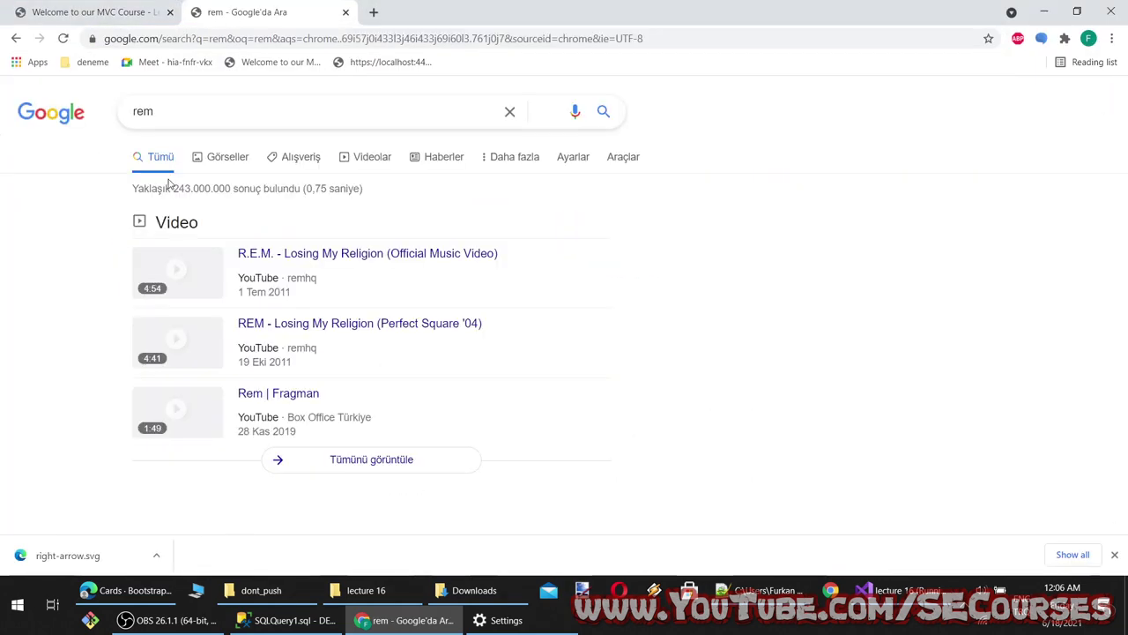
type("size")
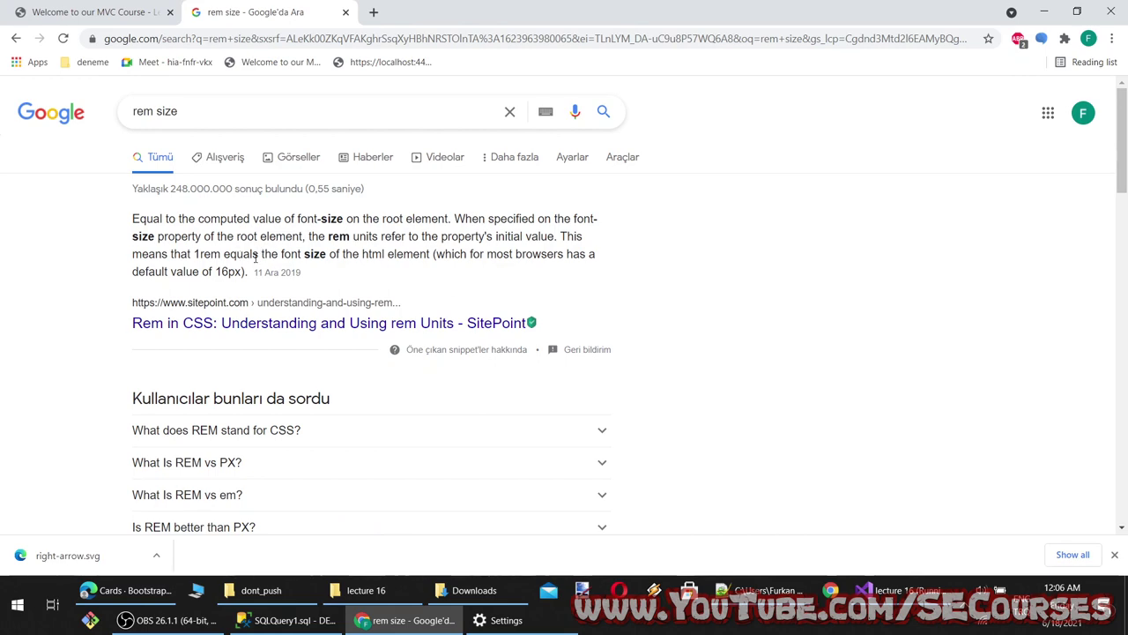
scroll(493, 438, "down", 4)
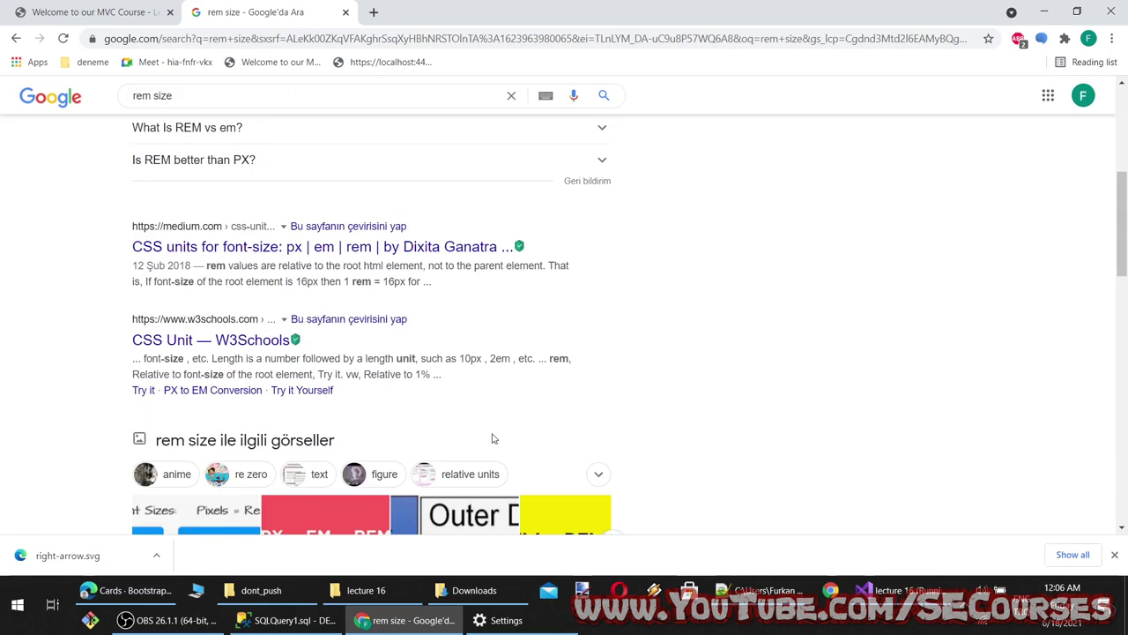
key("ctrl+Page_Up")
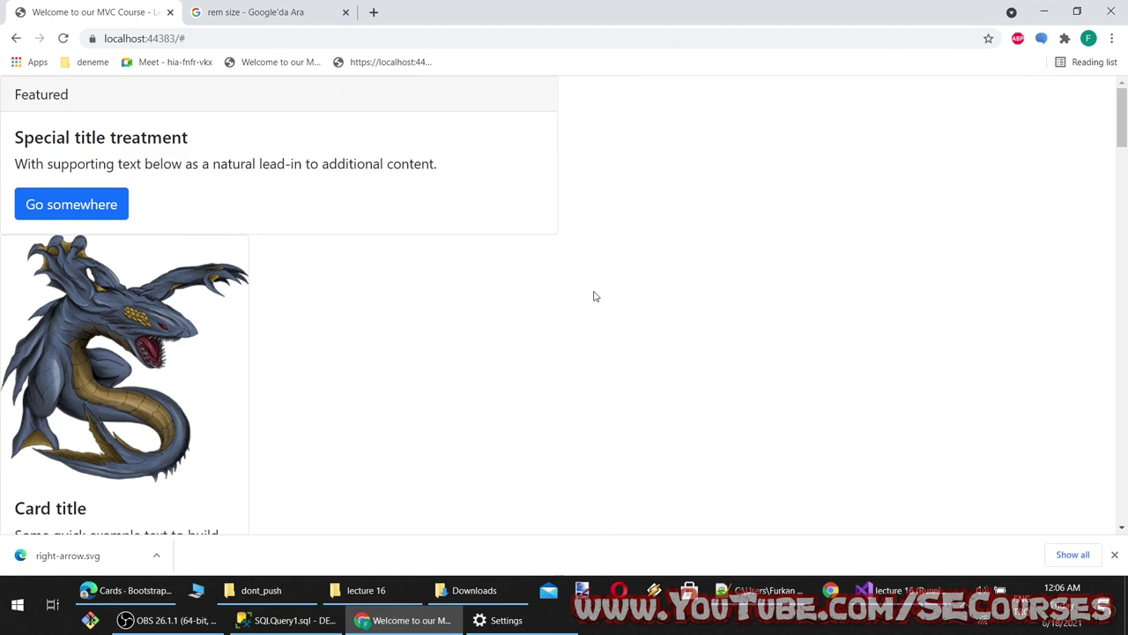
Scroll the Bootstrap Cards docs to the centered Featured card with the '2 days ago' footer and select 'text-center'
left_click(127, 589)
scroll(436, 429, "up", 4)
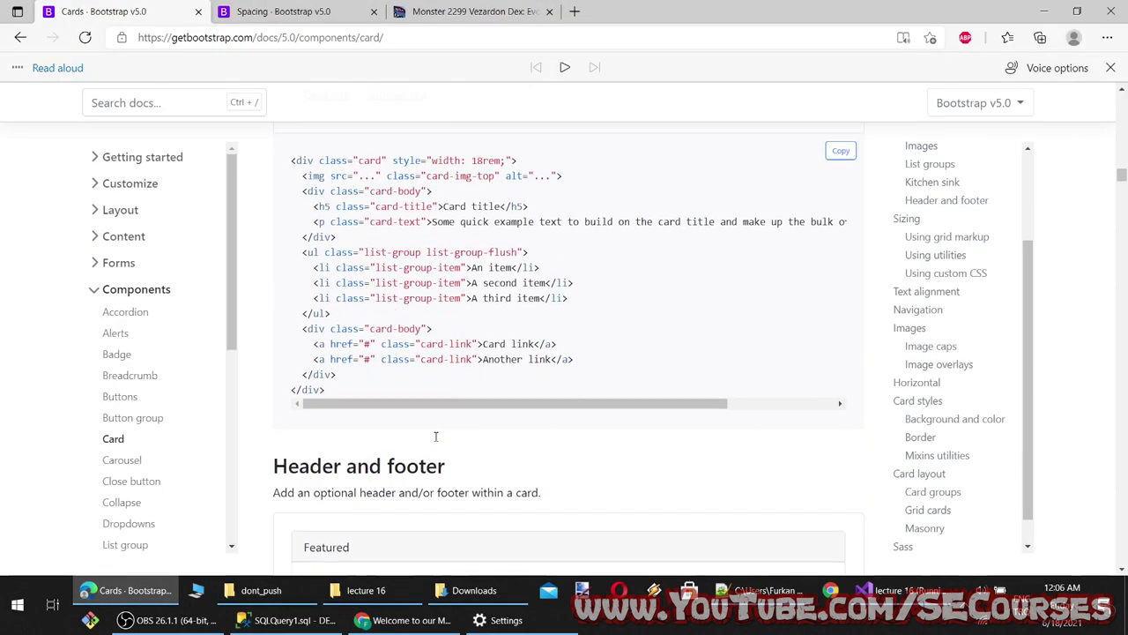
scroll(436, 437, "down", 7)
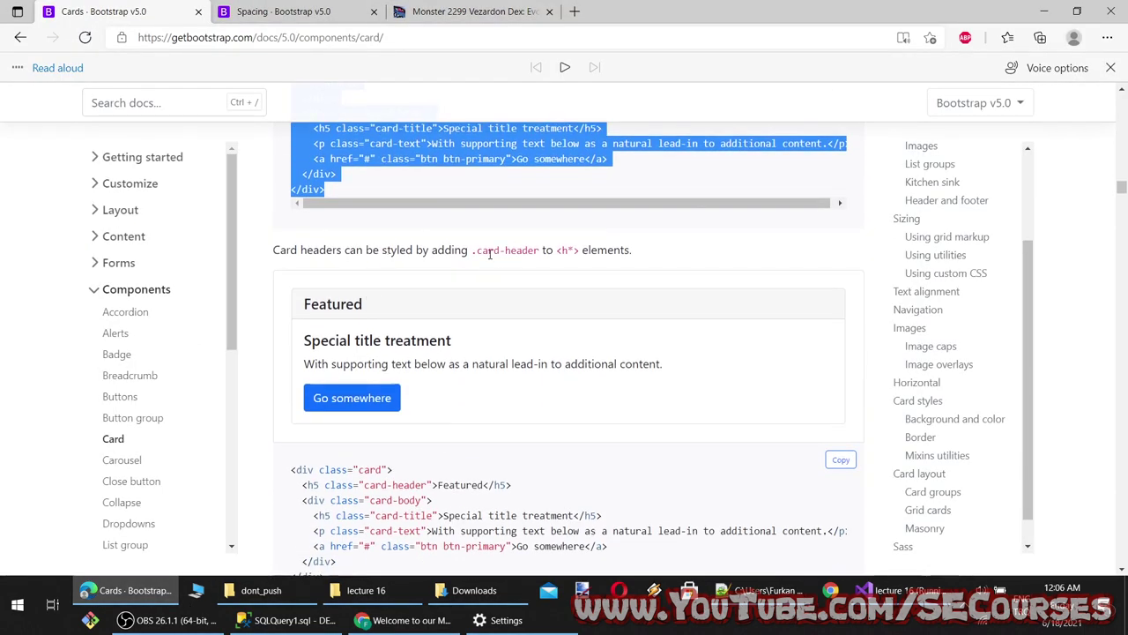
scroll(335, 363, "down", 3)
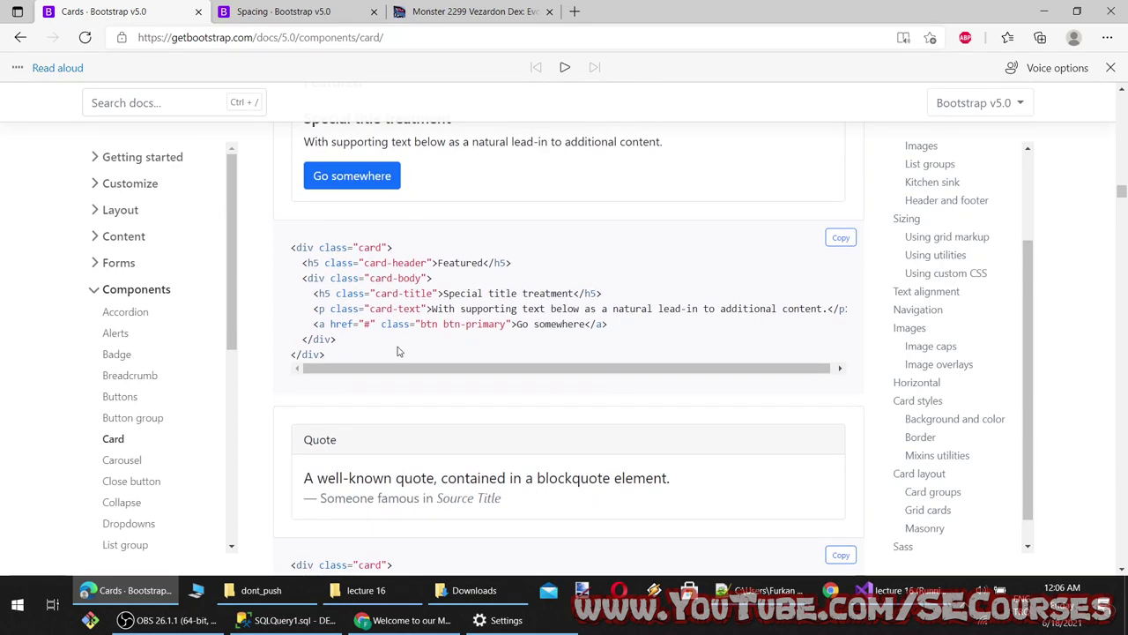
scroll(397, 351, "down", 3)
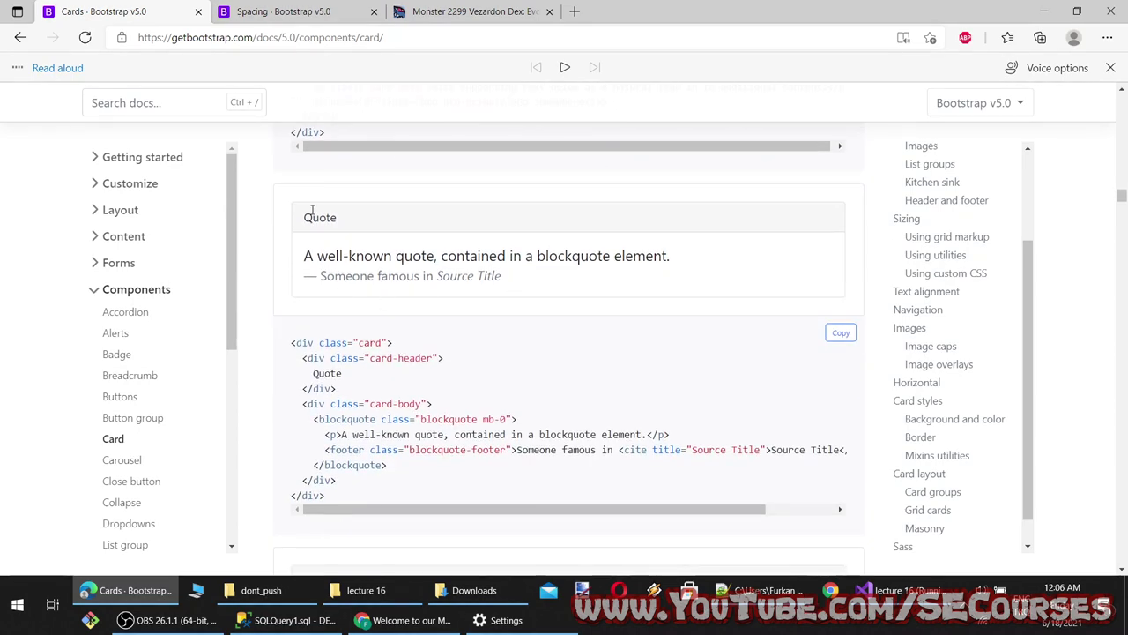
left_click_drag(311, 210, 537, 288)
left_click(537, 287)
scroll(327, 397, "down", 4)
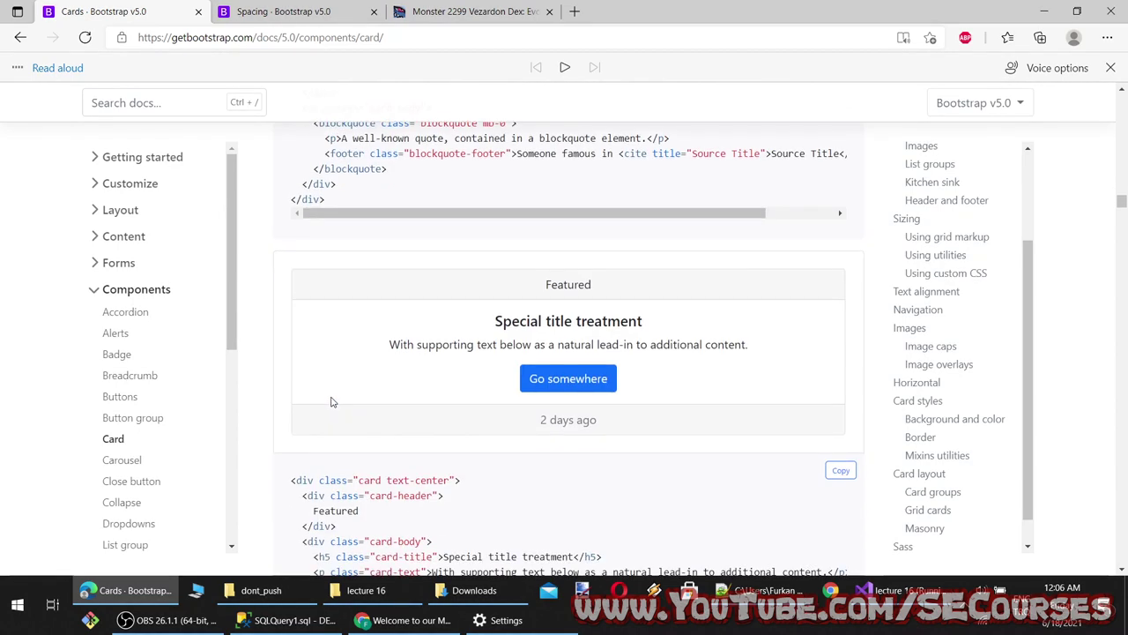
scroll(430, 356, "down", 3)
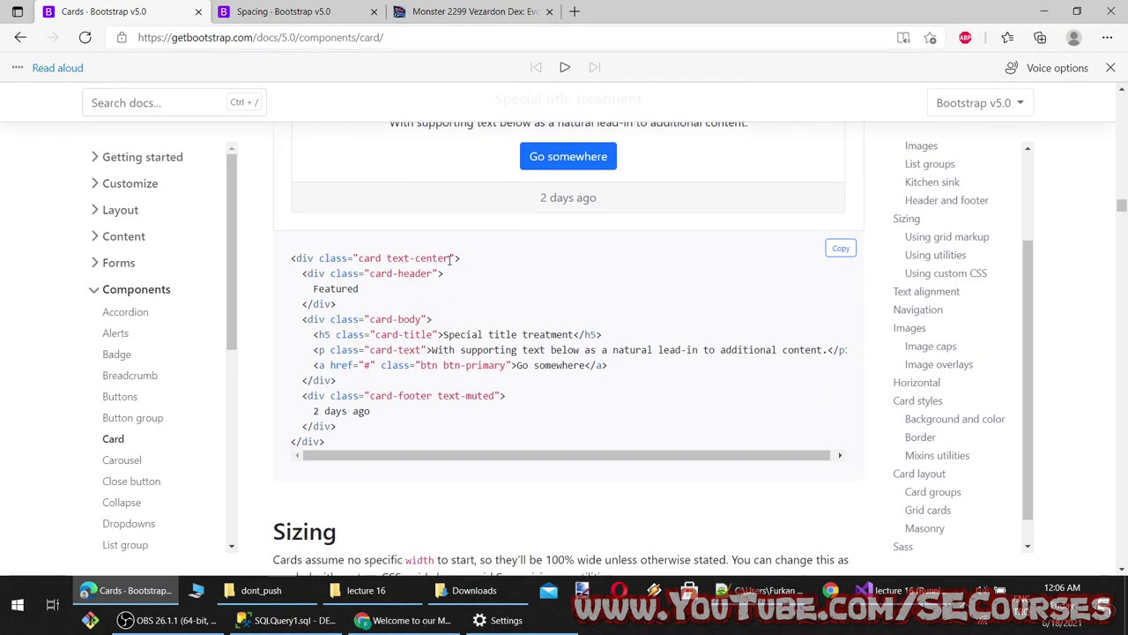
left_click_drag(450, 258, 389, 258)
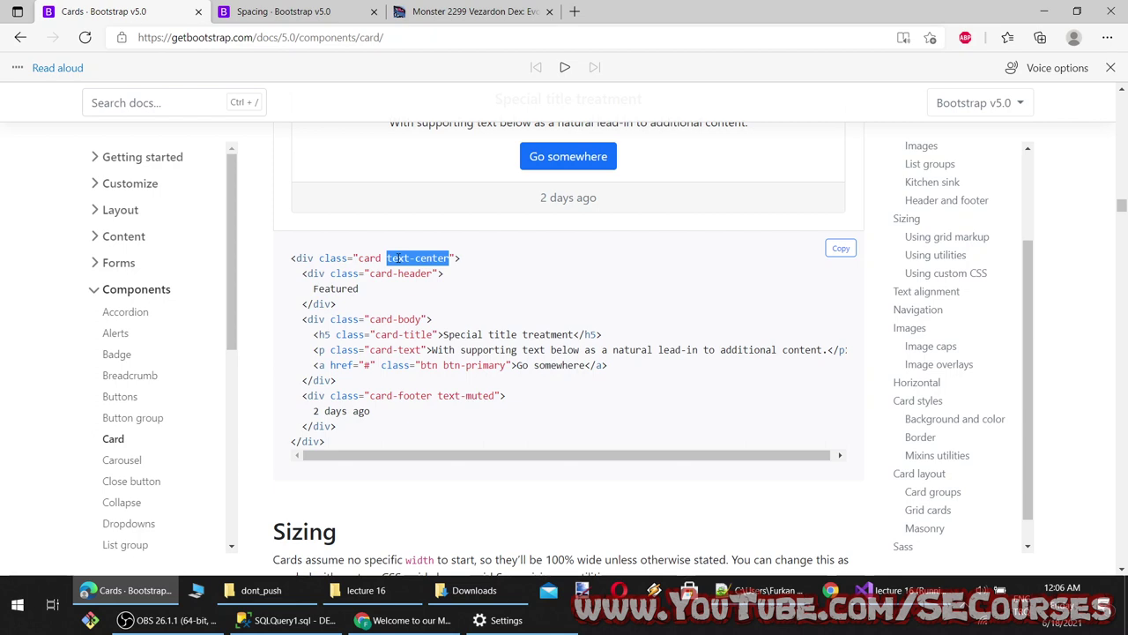
Browse the Cards docs from the text-center example down to the w-75 and w-50 sizing utilities example
left_click(397, 258)
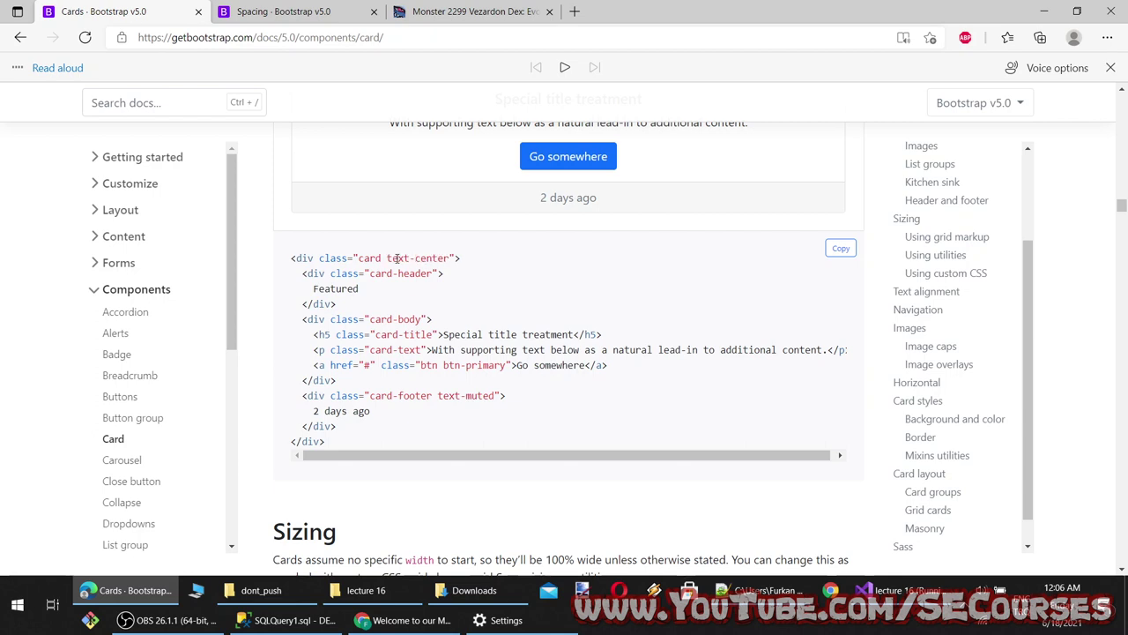
double_click(374, 257)
double_click(444, 258)
scroll(500, 279, "up", 2)
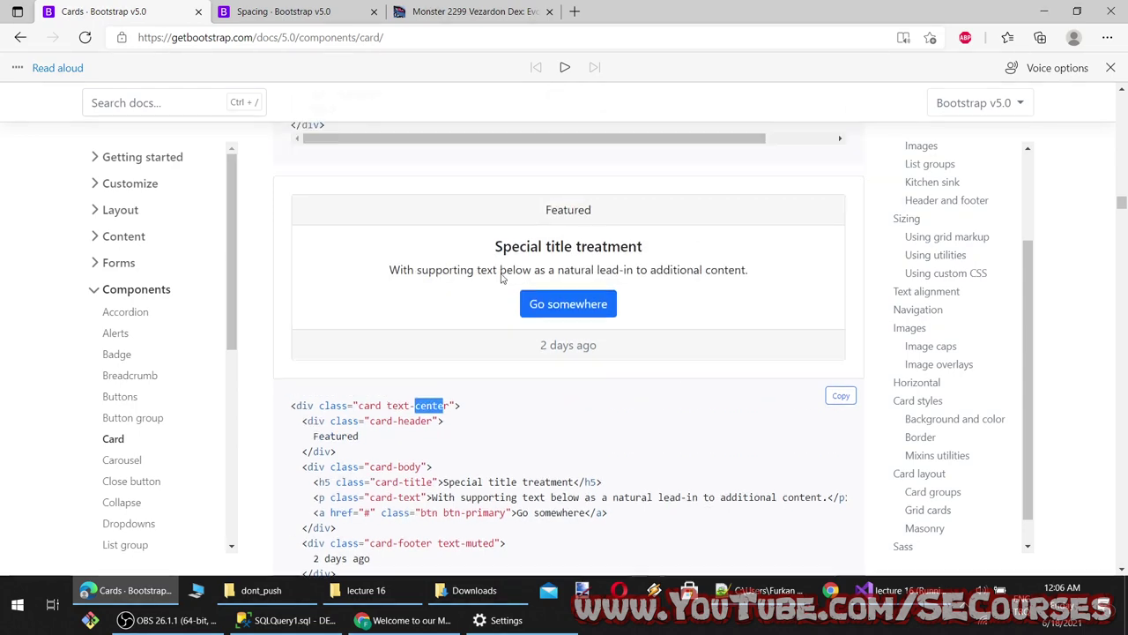
scroll(463, 269, "down", 3)
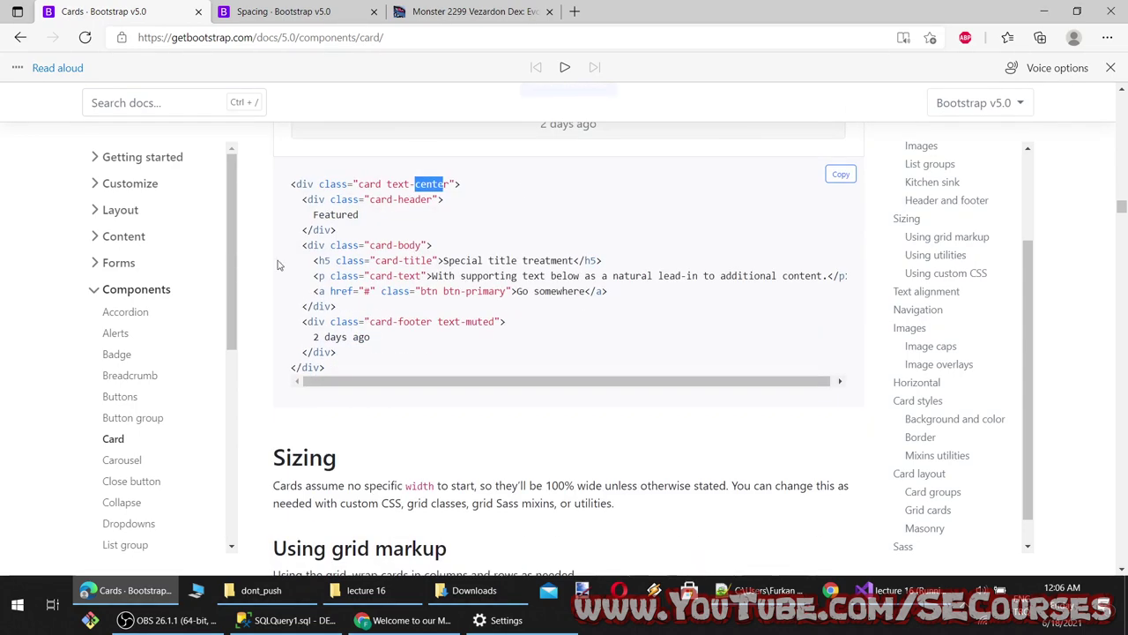
scroll(421, 355, "down", 6)
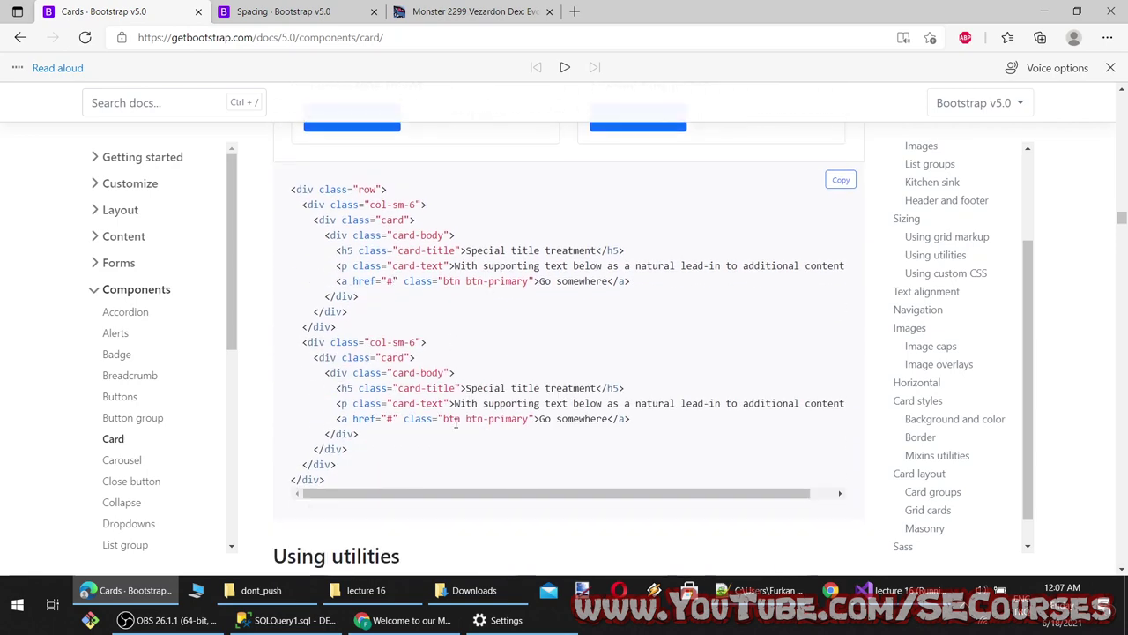
scroll(455, 423, "up", 3)
scroll(393, 398, "down", 6)
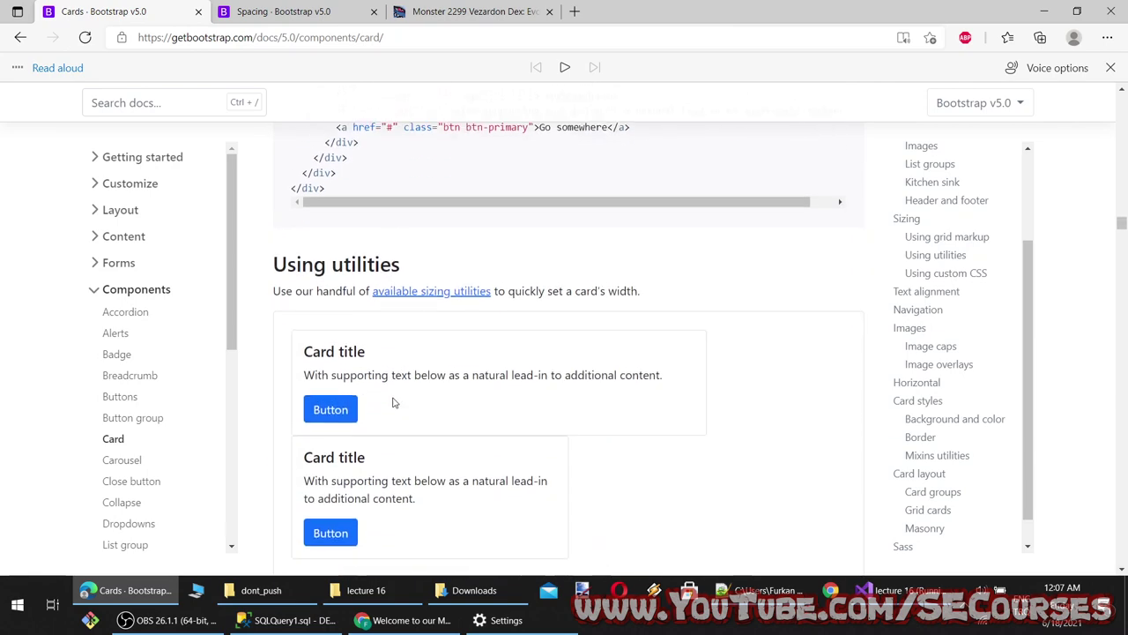
scroll(393, 398, "up", 7)
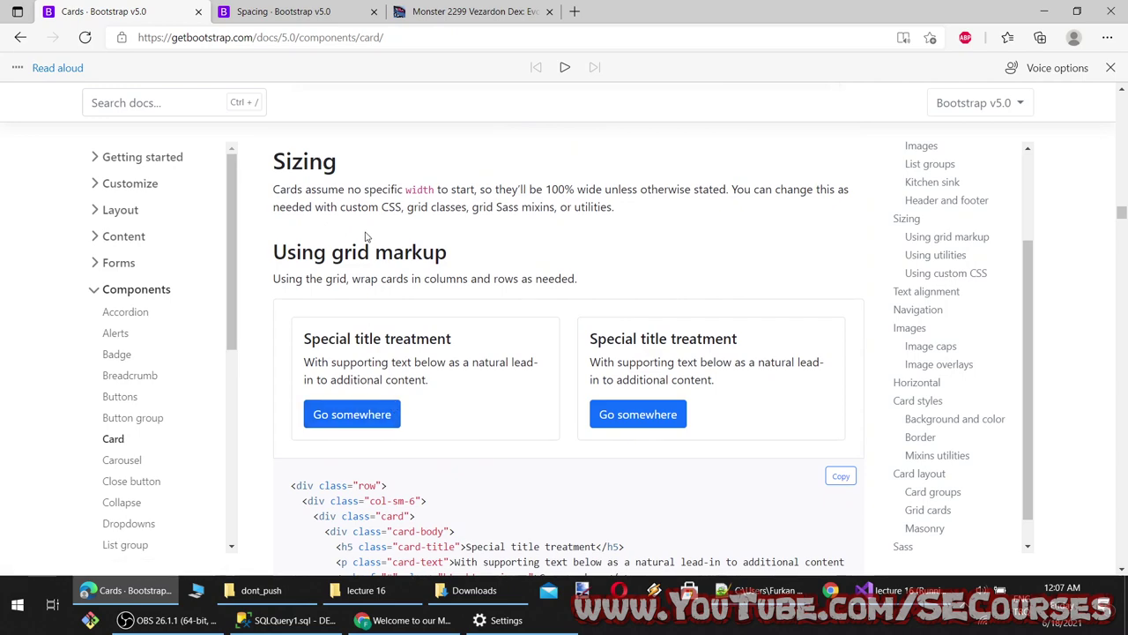
scroll(467, 336, "down", 1)
scroll(476, 352, "up", 2)
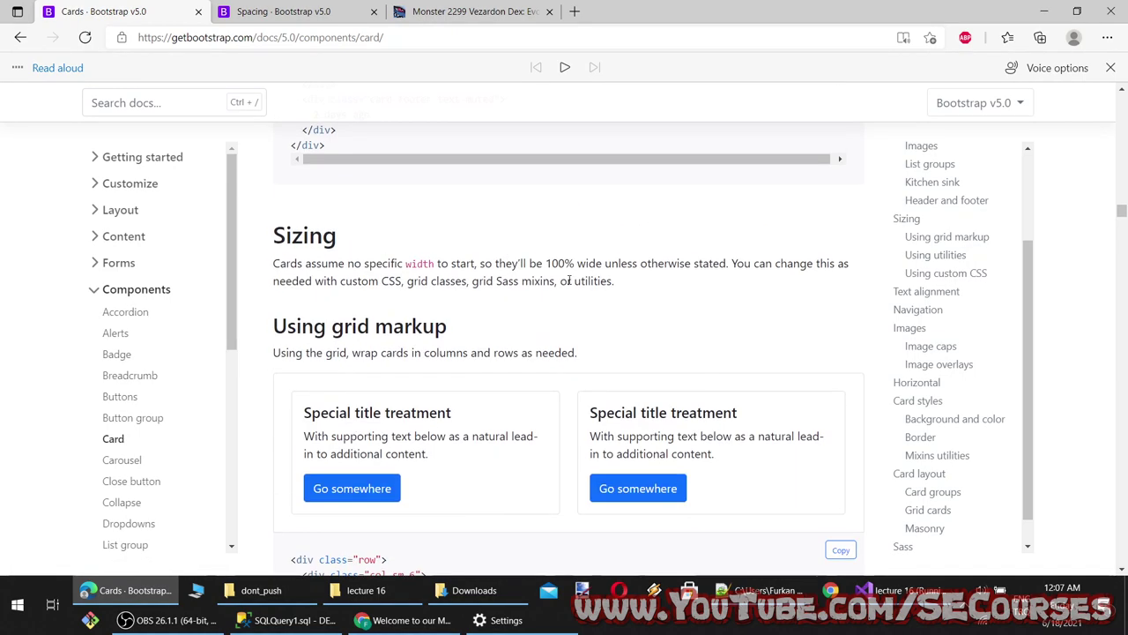
scroll(484, 369, "down", 1)
scroll(484, 368, "down", 2)
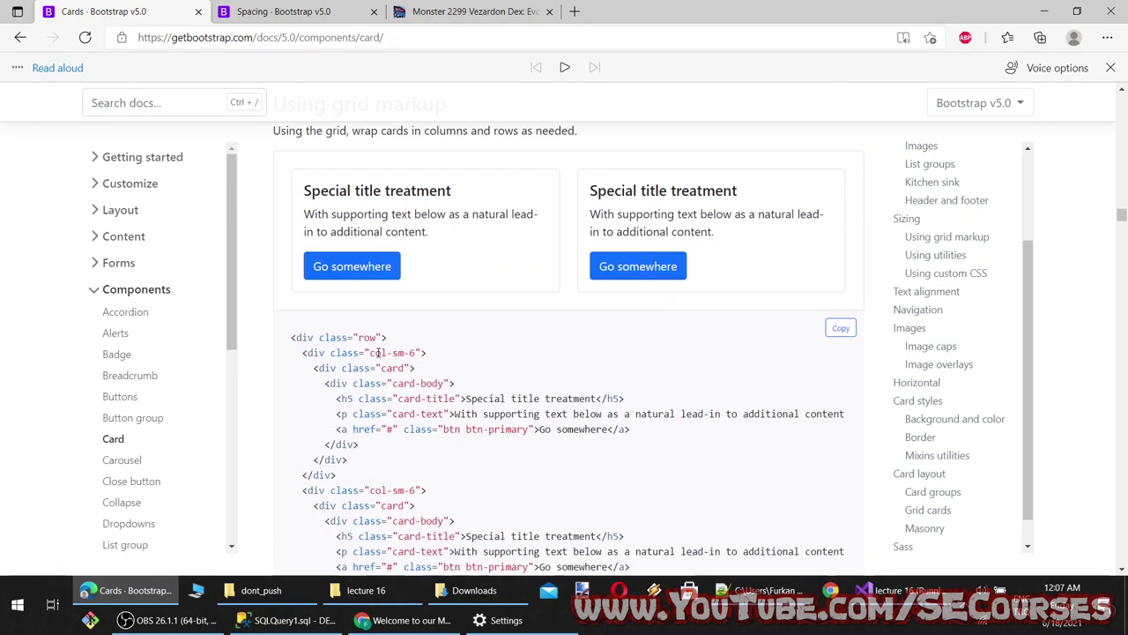
left_click_drag(378, 352, 414, 353)
scroll(494, 379, "up", 2)
scroll(508, 408, "down", 6)
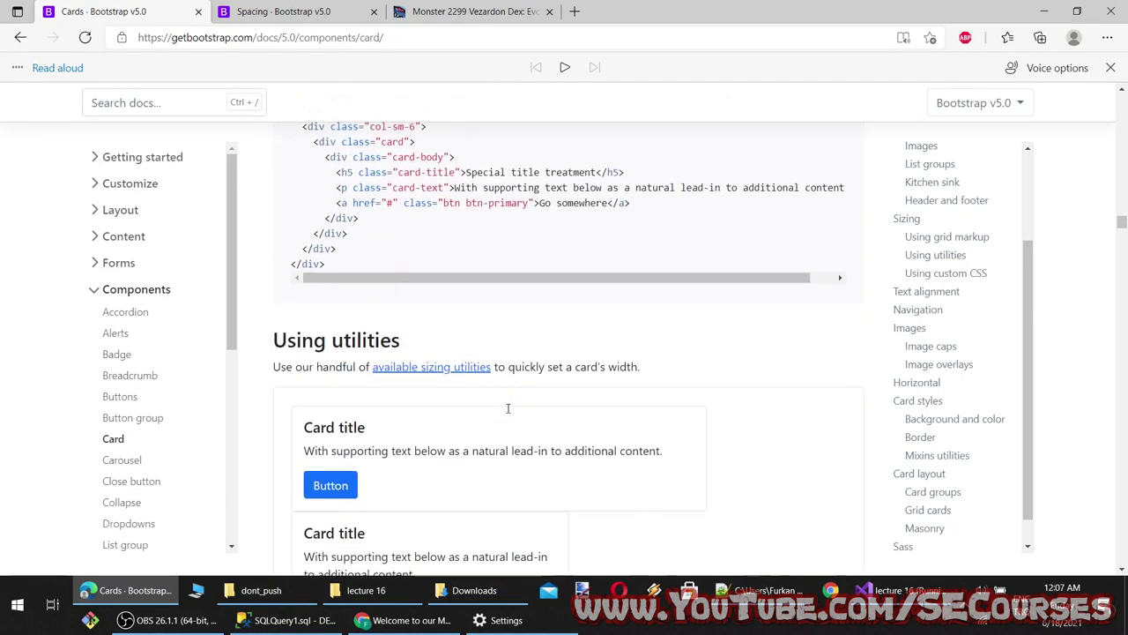
scroll(508, 408, "down", 4)
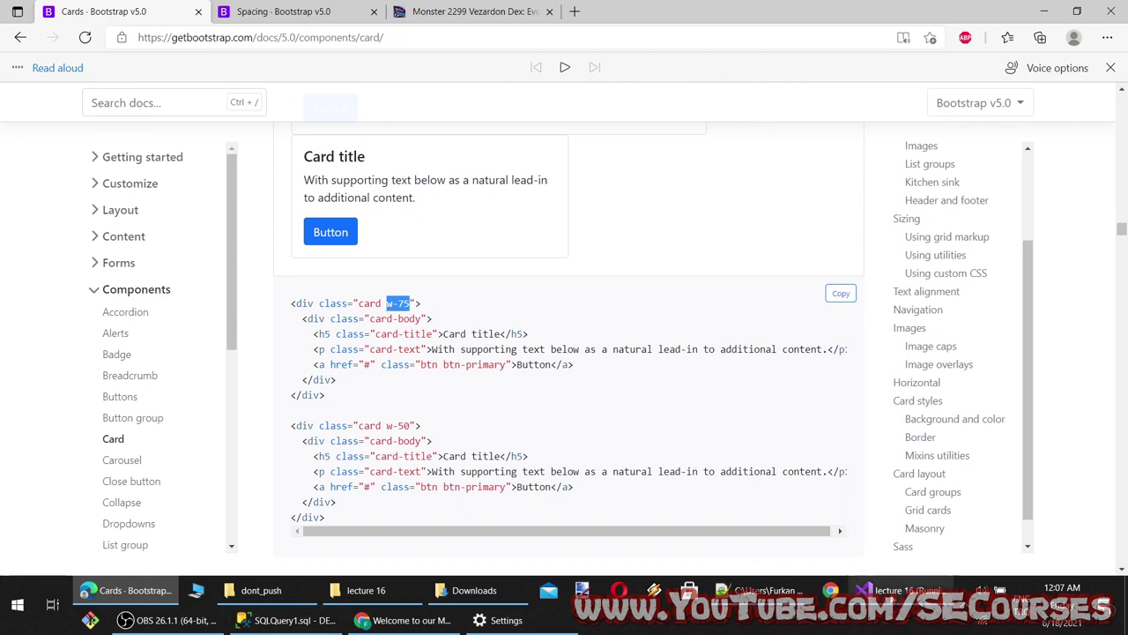
left_click(895, 590)
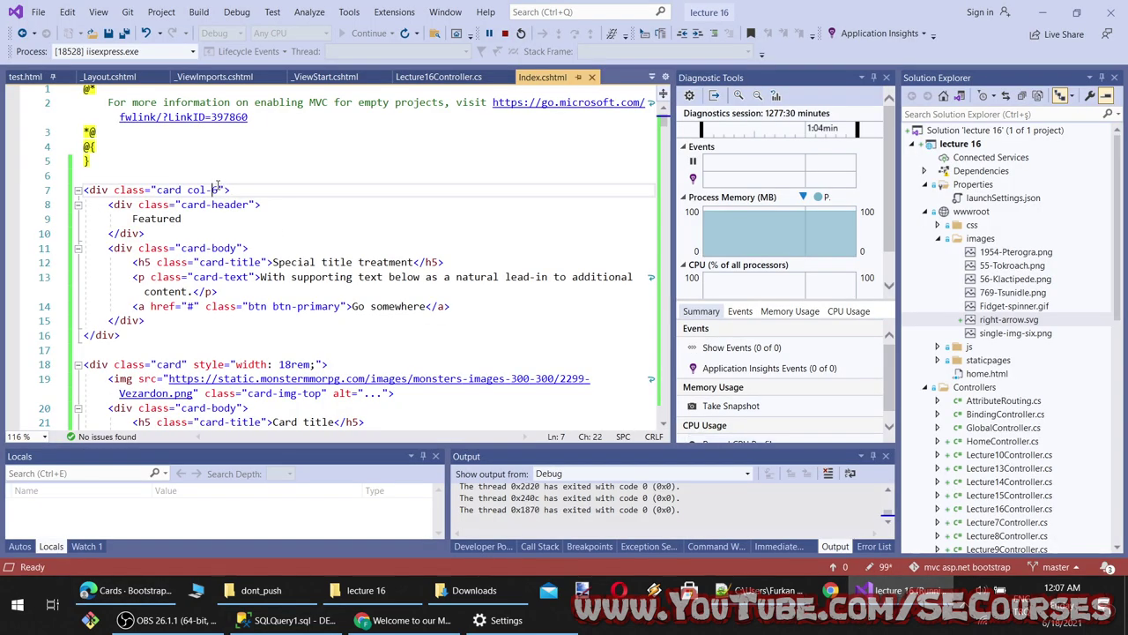
Replace the Featured card's col-6 class with w-75, save, and reload localhost to preview it
left_click_drag(217, 189, 198, 189)
type("w-75")
key("ctrl+s")
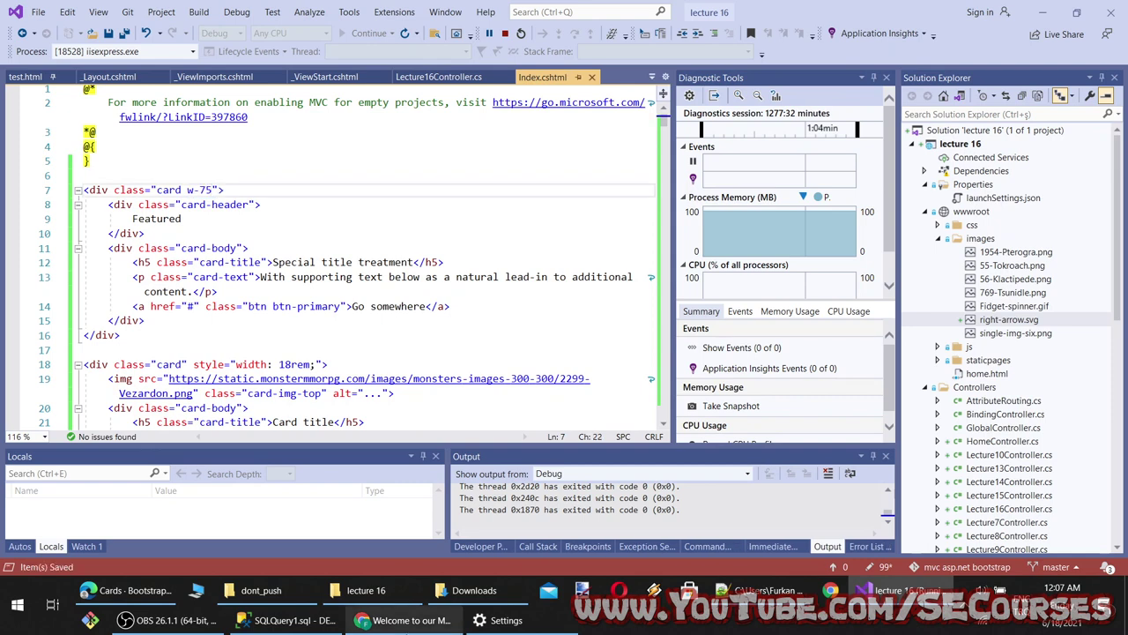
left_click(411, 620)
left_click(61, 38)
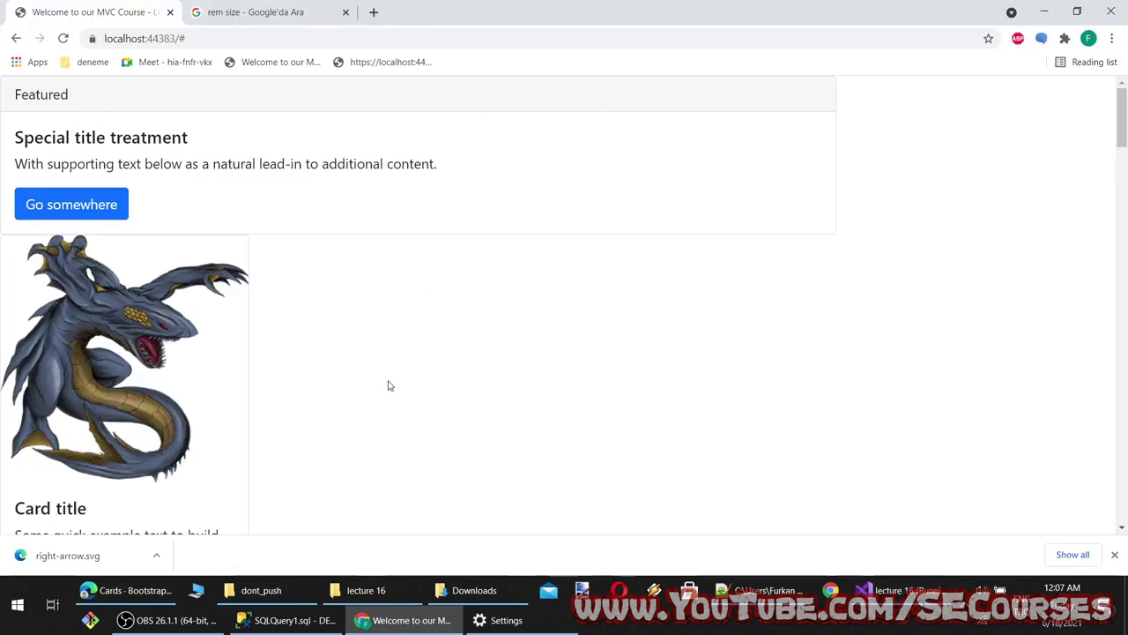
left_click(454, 589)
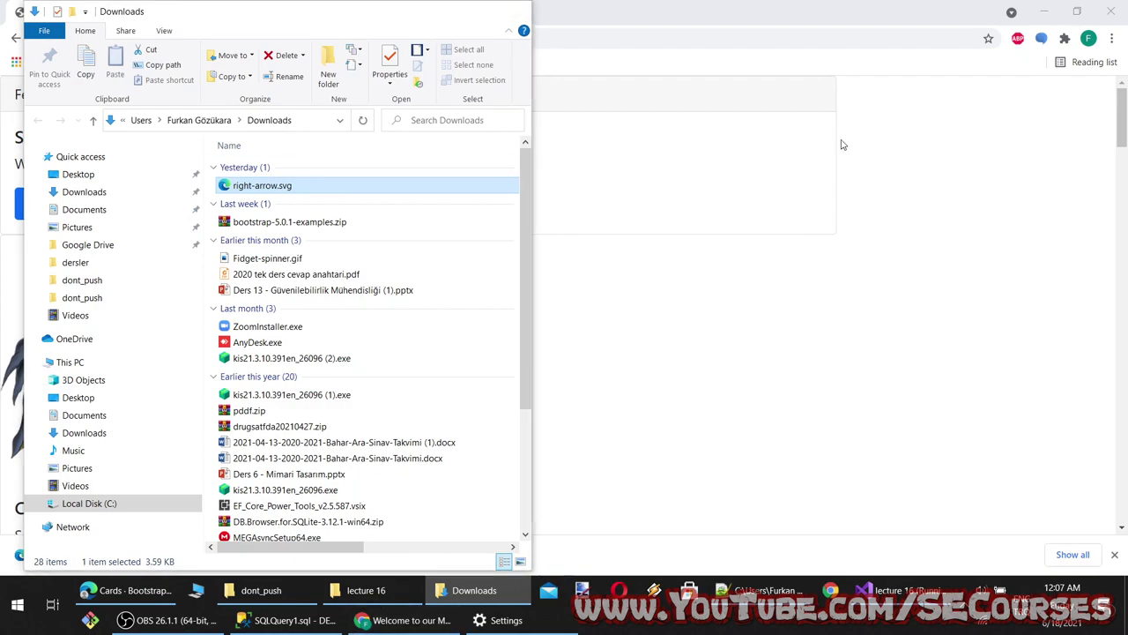
left_click(445, 11)
left_click(1044, 11)
left_click(401, 620)
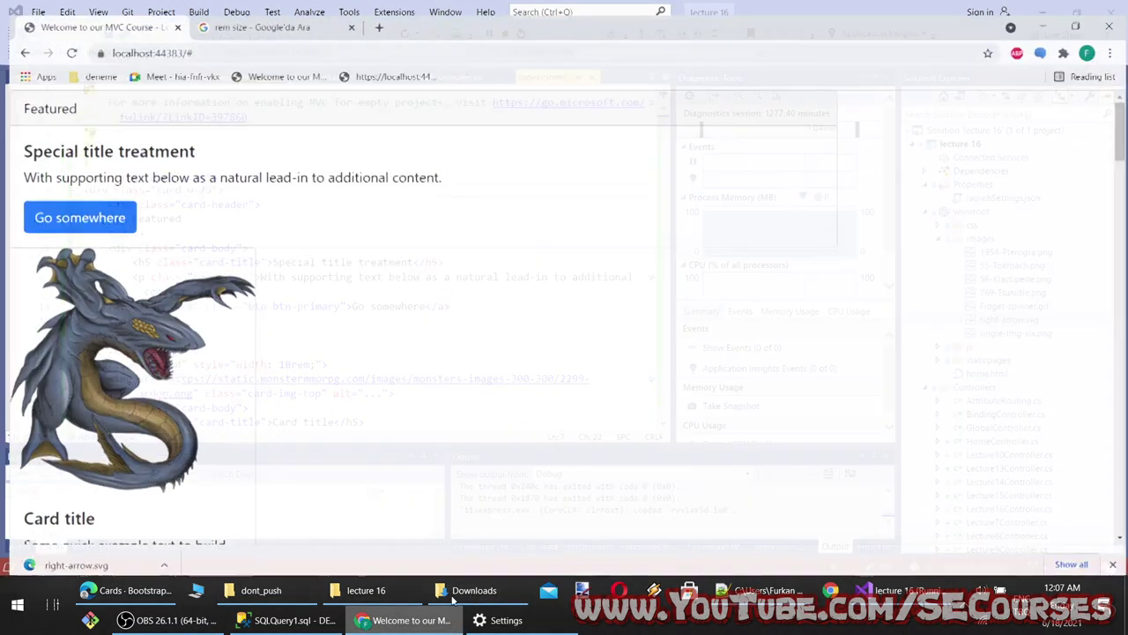
left_click(246, 11)
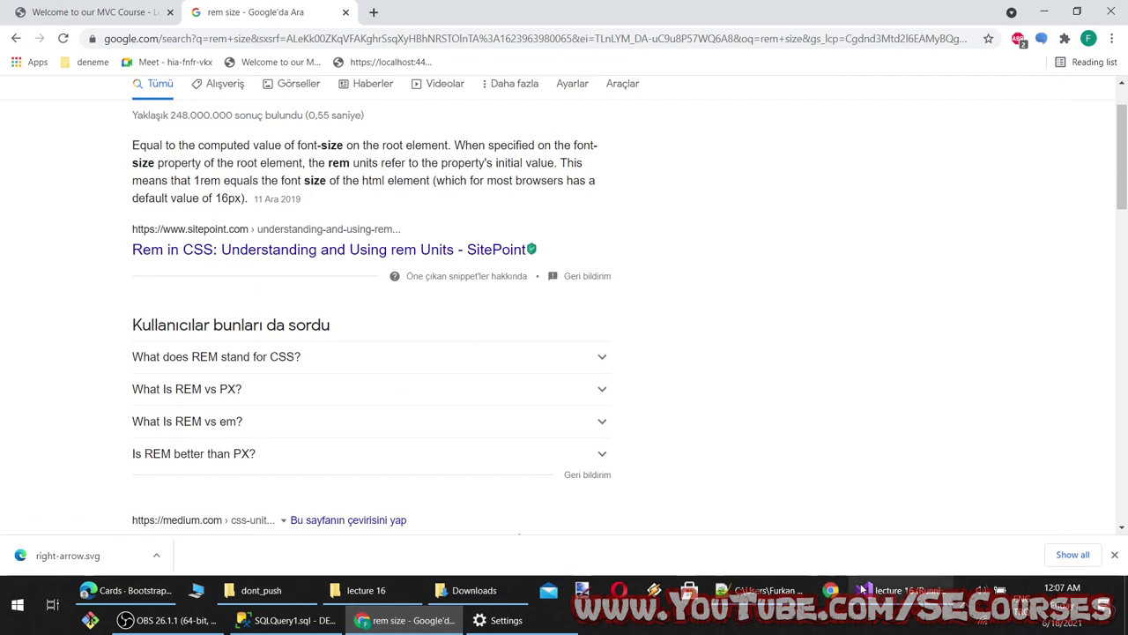
Change the card width class from w-75 to w-100 via IntelliSense and save Index.cshtml
left_click(899, 590)
left_click_drag(212, 190, 199, 190)
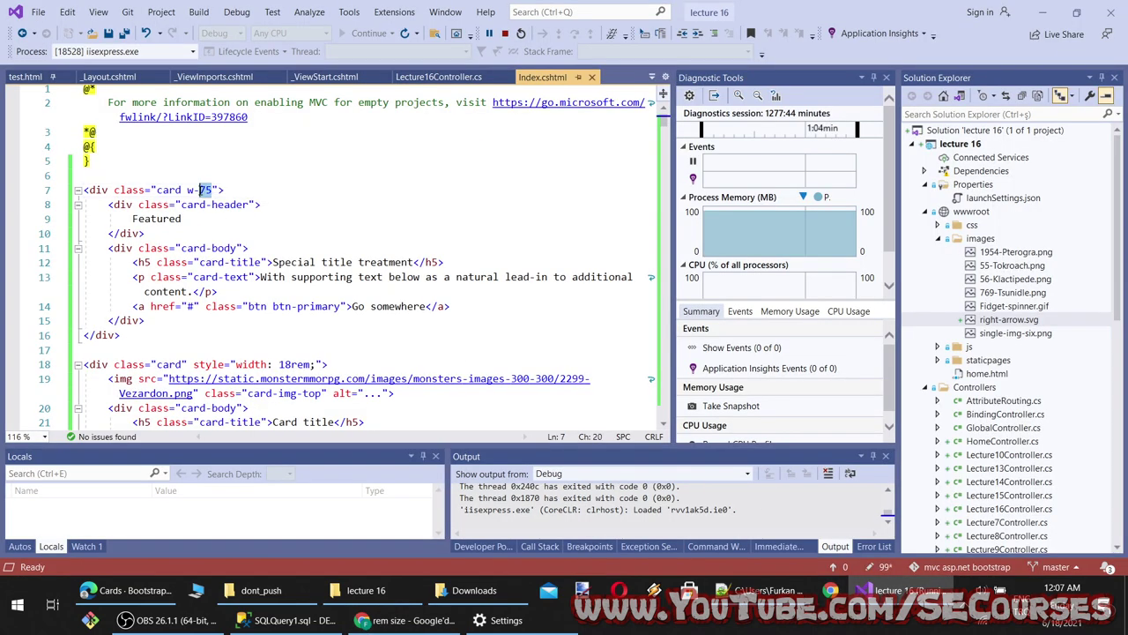
key("BackSpace")
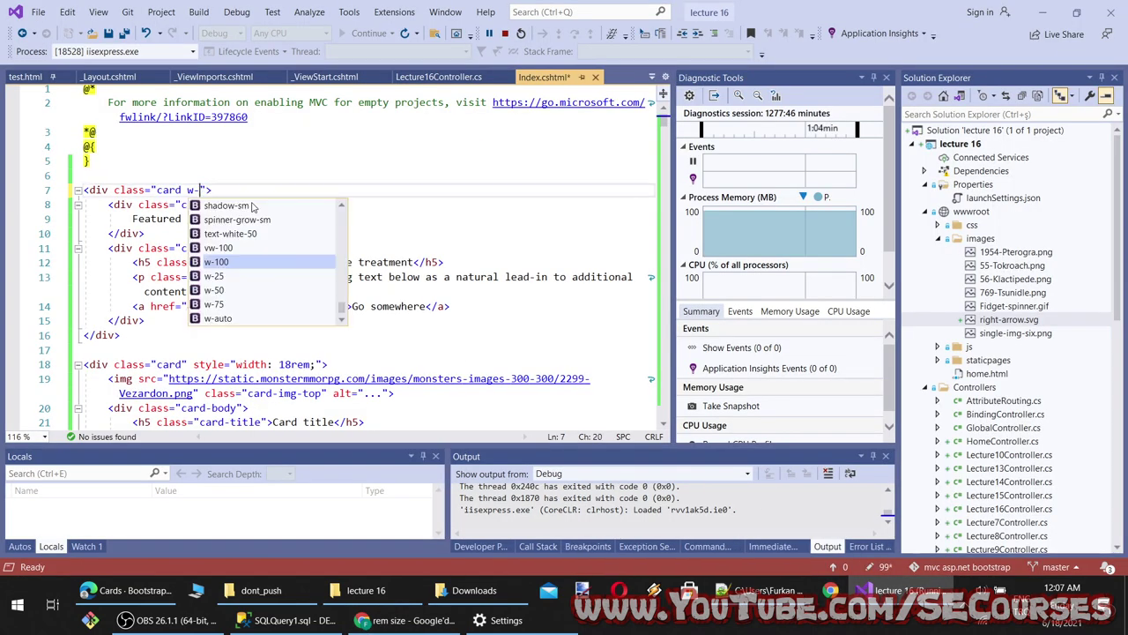
scroll(275, 310, "down", 1)
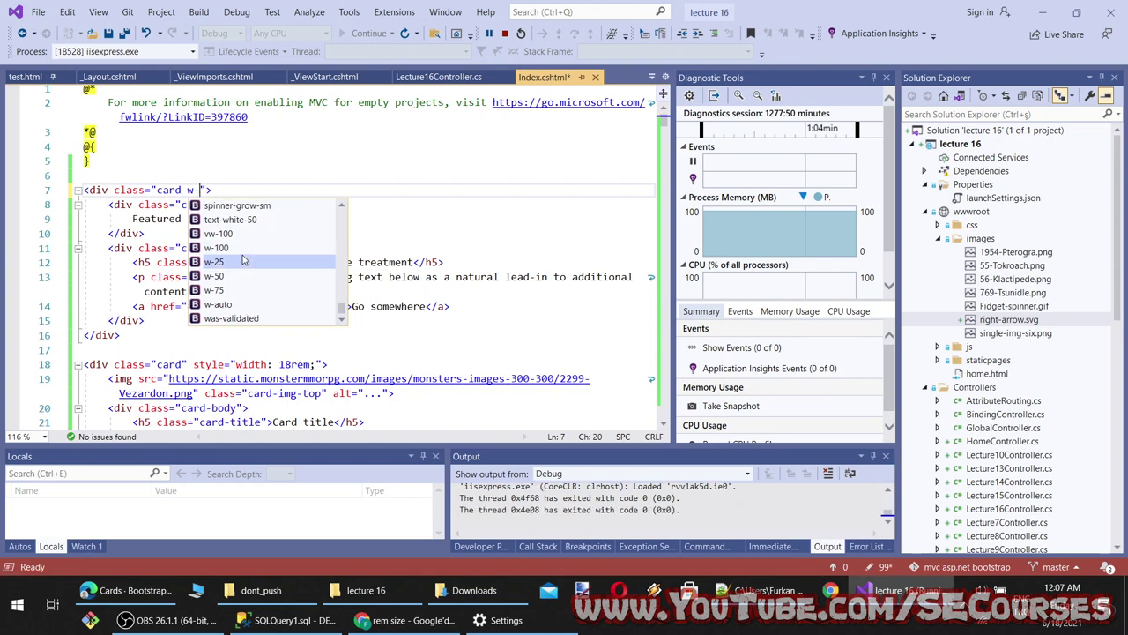
key("Tab")
key("ctrl+s")
left_click(388, 624)
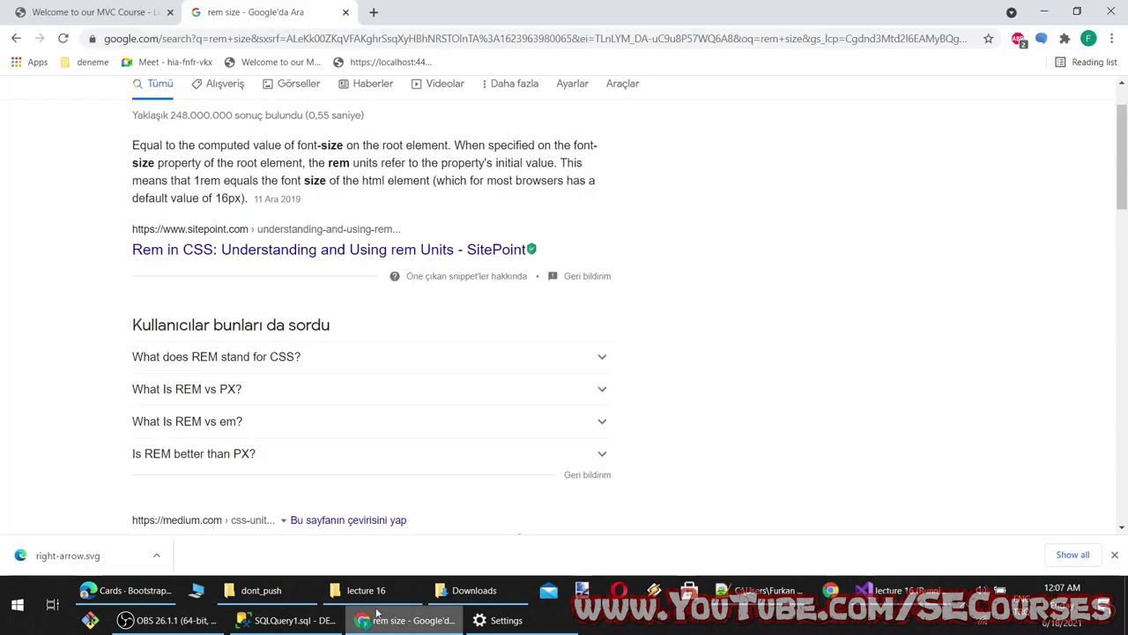
left_click(53, 553)
left_click(131, 590)
scroll(424, 291, "down", 4)
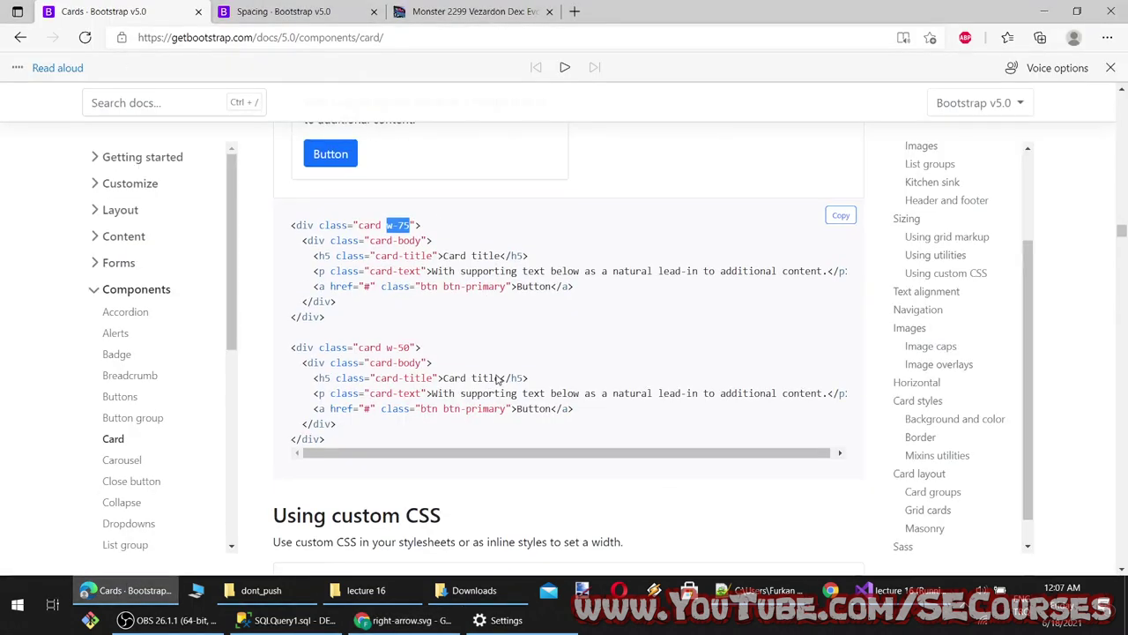
Copy Bootstrap's navigation-tabs card example and paste it below line 5 of Index.cshtml
scroll(403, 219, "down", 1)
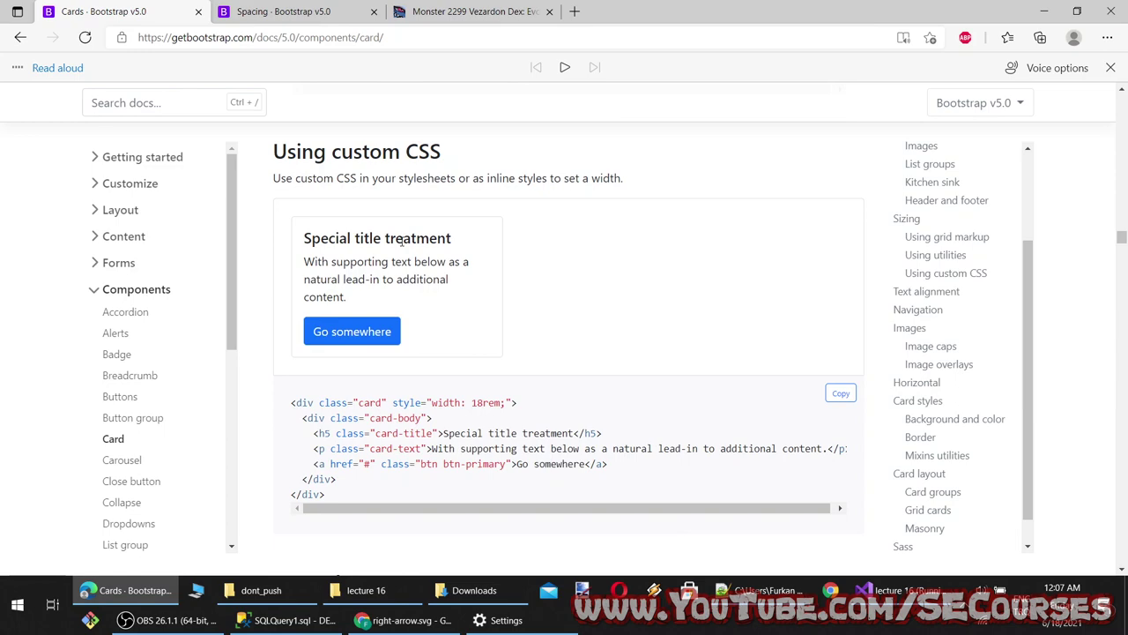
scroll(520, 418, "down", 1)
left_click_drag(527, 333, 325, 329)
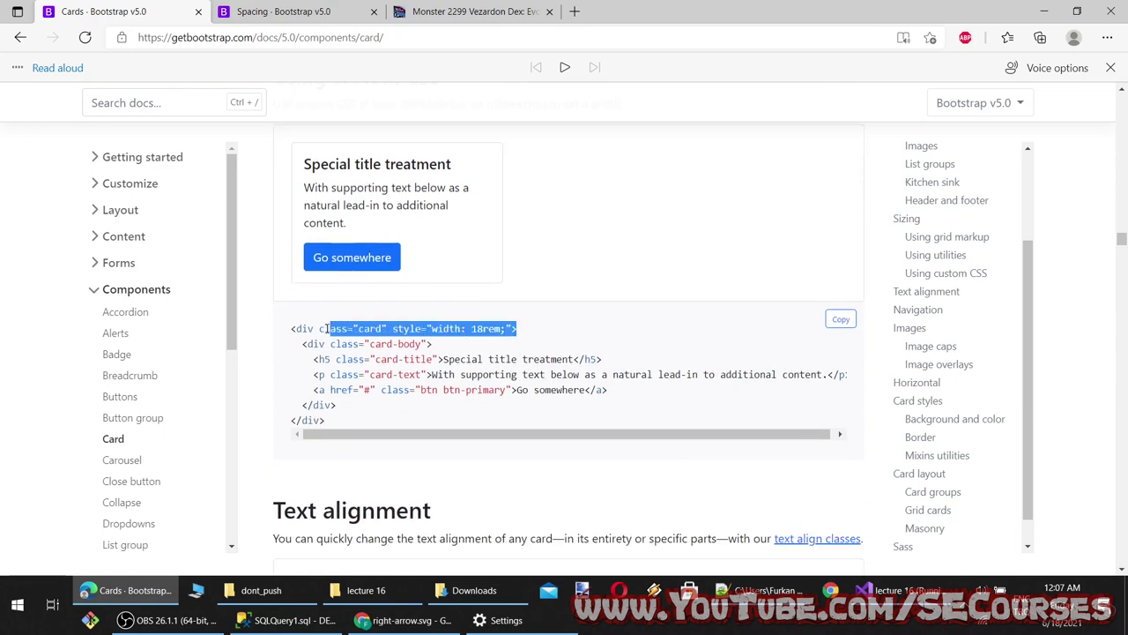
left_click(452, 426)
scroll(448, 428, "down", 8)
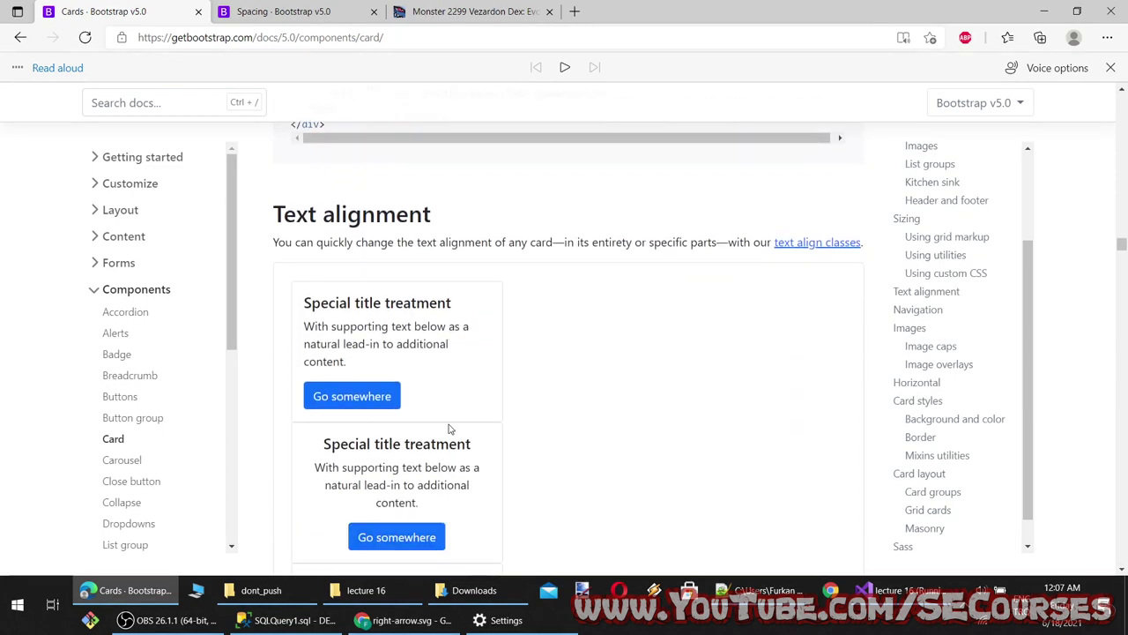
scroll(372, 399, "down", 6)
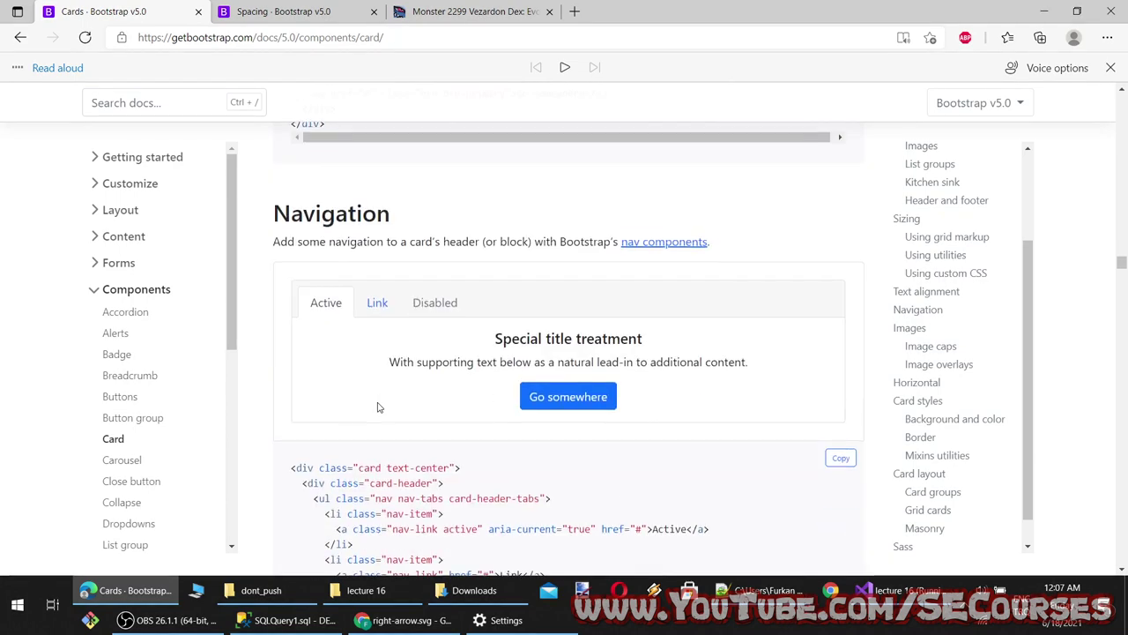
scroll(419, 335, "down", 1)
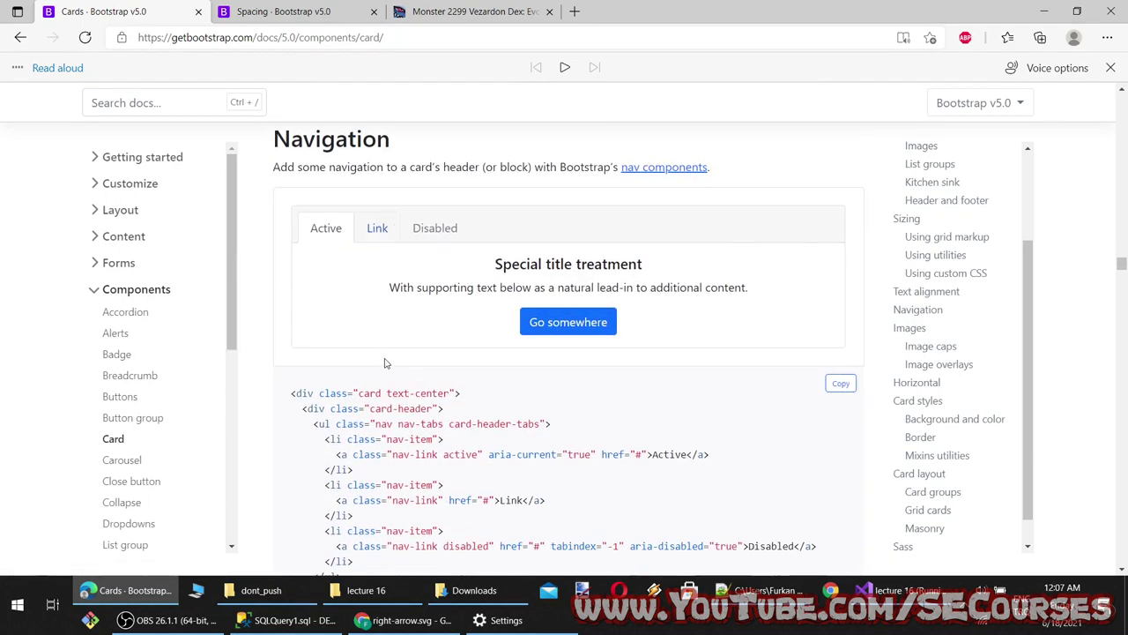
scroll(413, 335, "down", 2)
left_click_drag(348, 541, 260, 248)
key("ctrl+c")
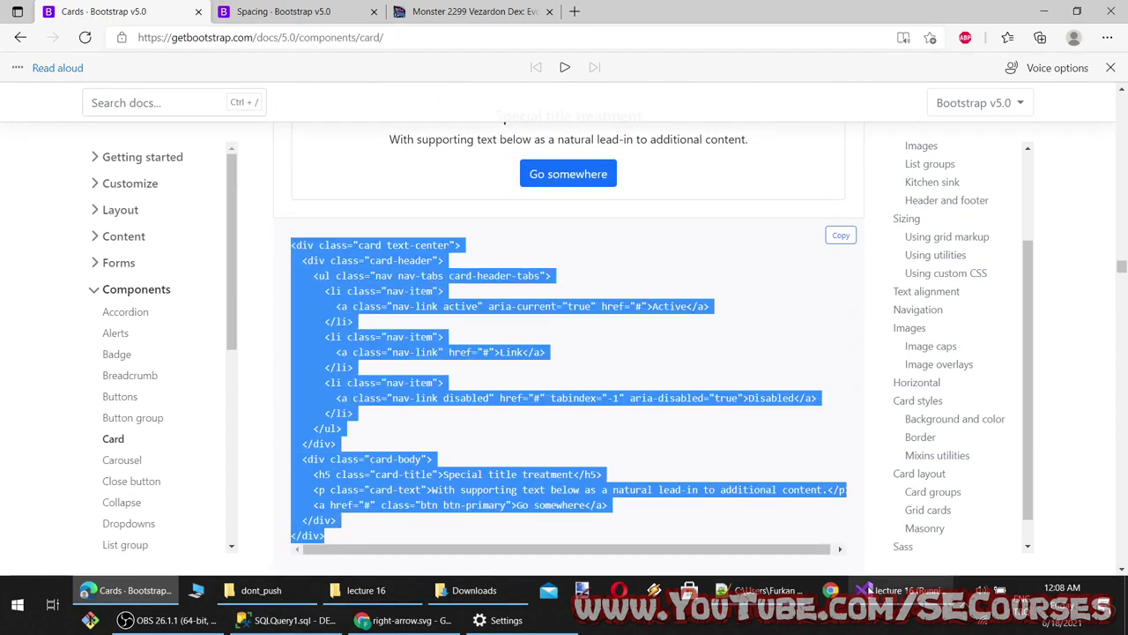
left_click(877, 591)
left_click(114, 163)
key("ctrl+v")
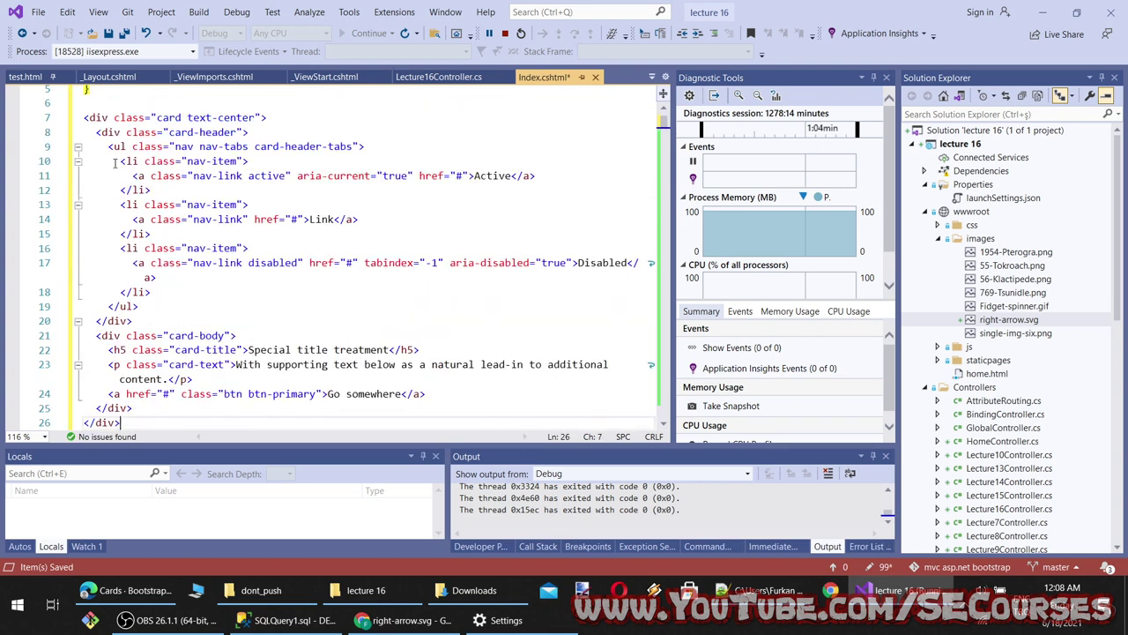
Start a new class after text-center on the card div and check Lec15Index.cshtml for reference
left_click(258, 118)
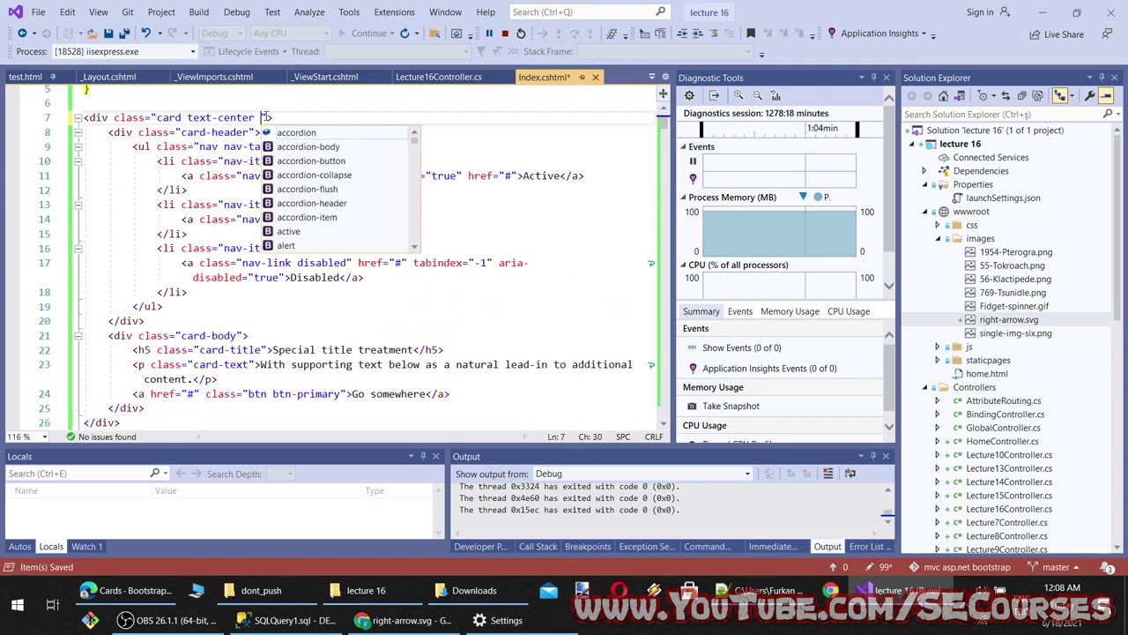
scroll(319, 185, "down", 8)
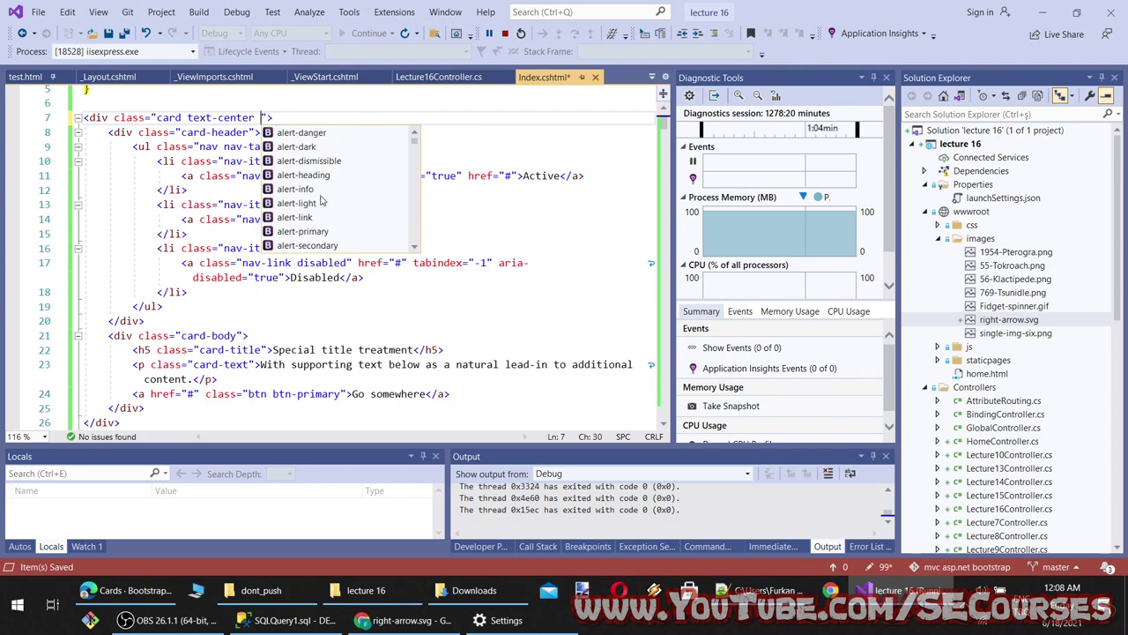
scroll(326, 207, "down", 20)
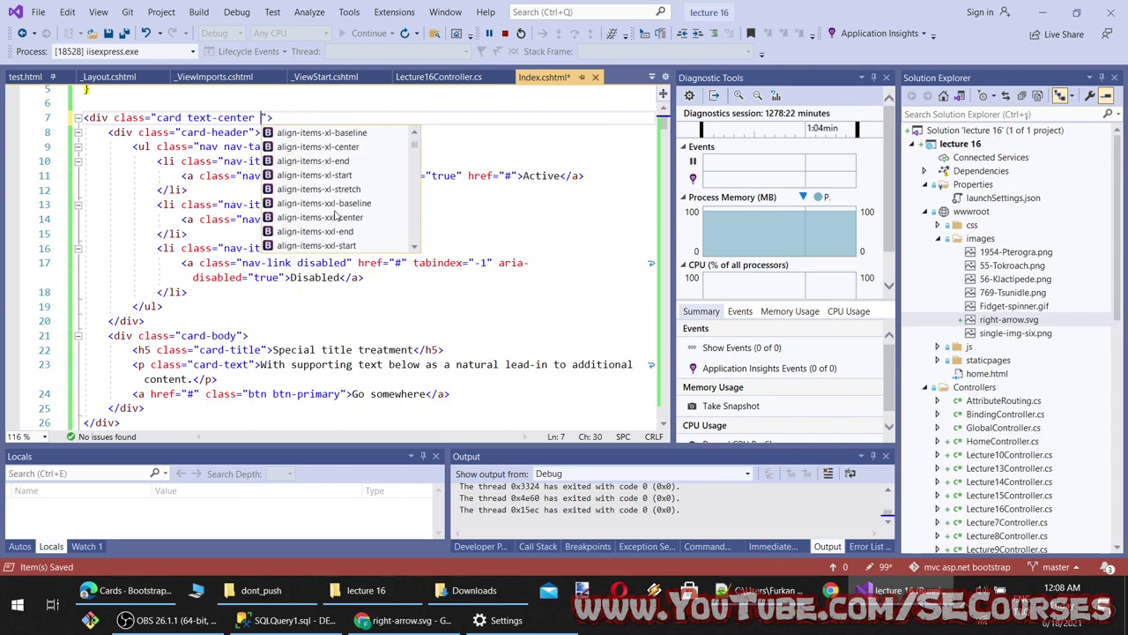
scroll(335, 220, "up", 1)
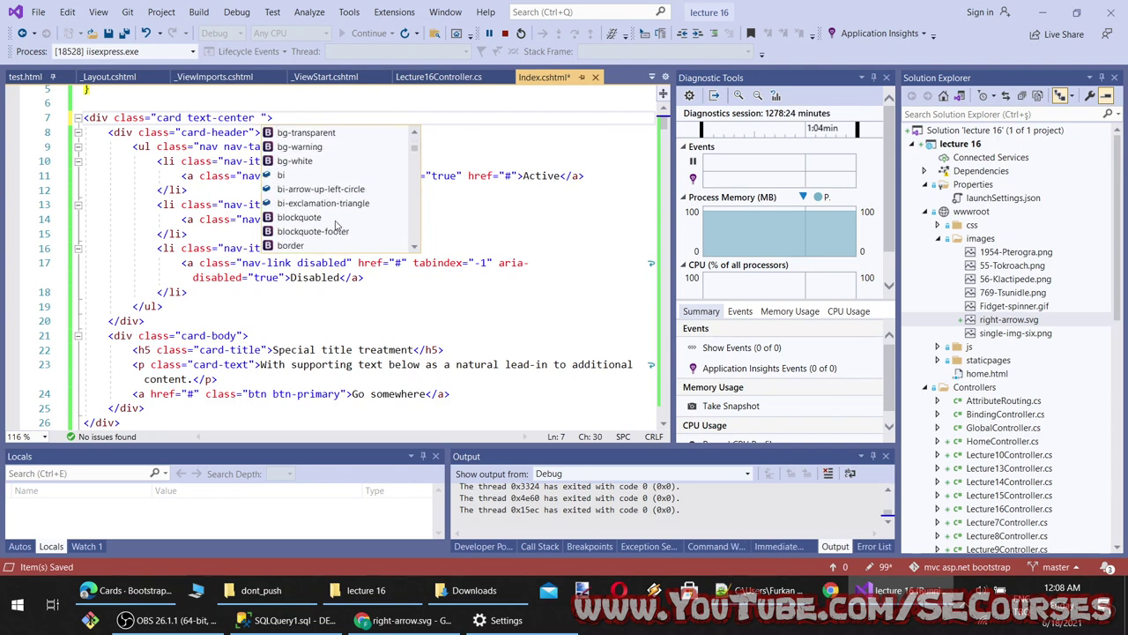
scroll(335, 225, "down", 6)
type("c")
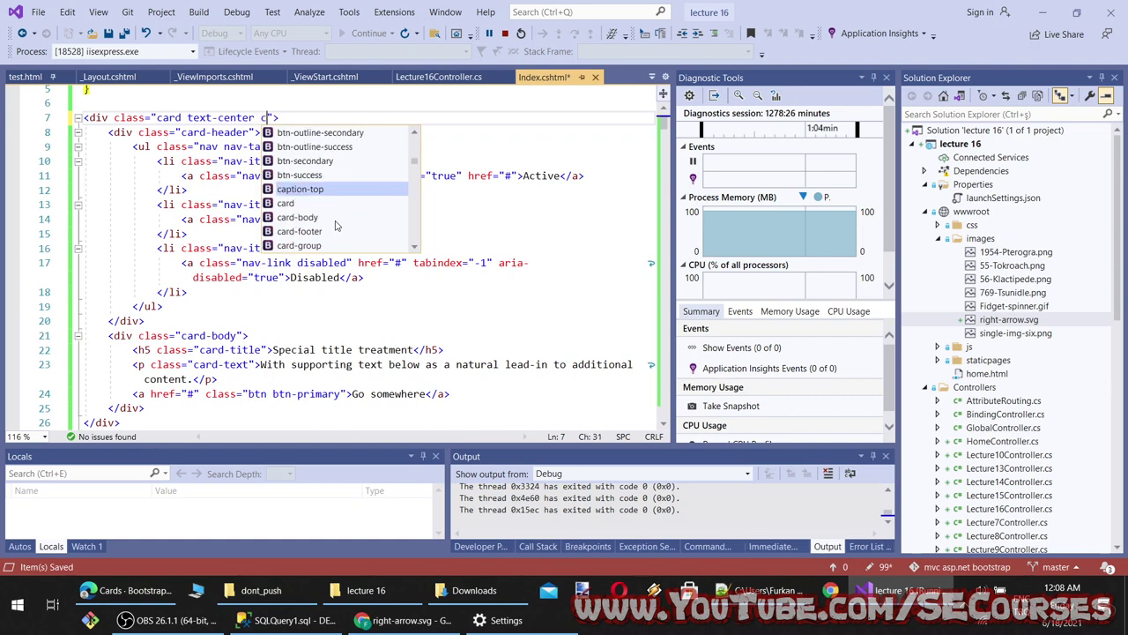
scroll(327, 216, "down", 10)
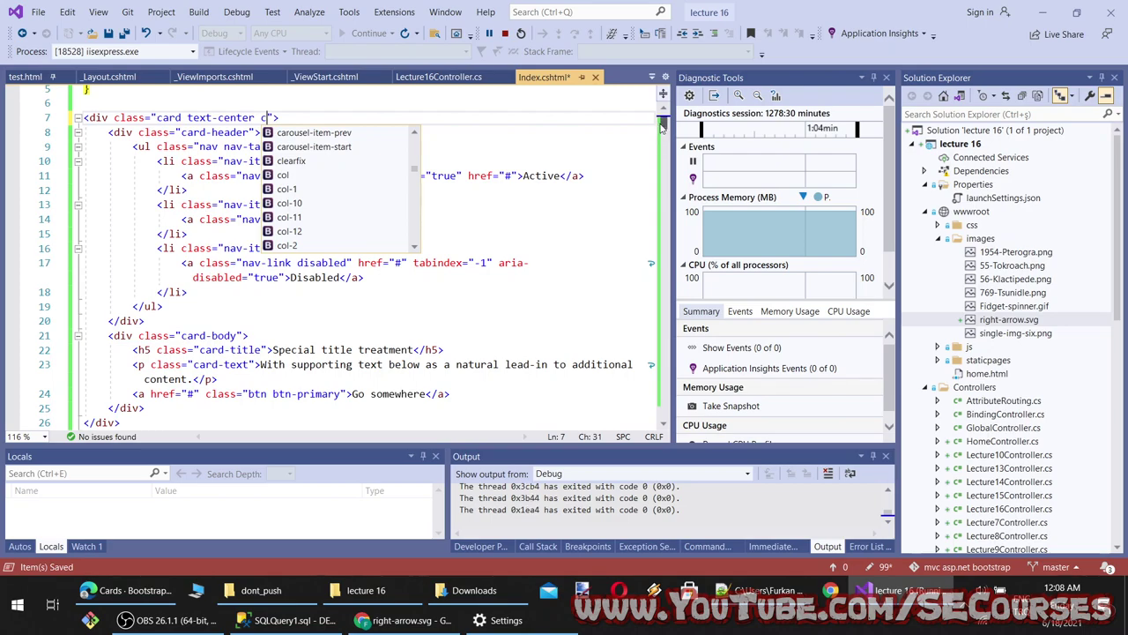
left_click_drag(662, 126, 652, 257)
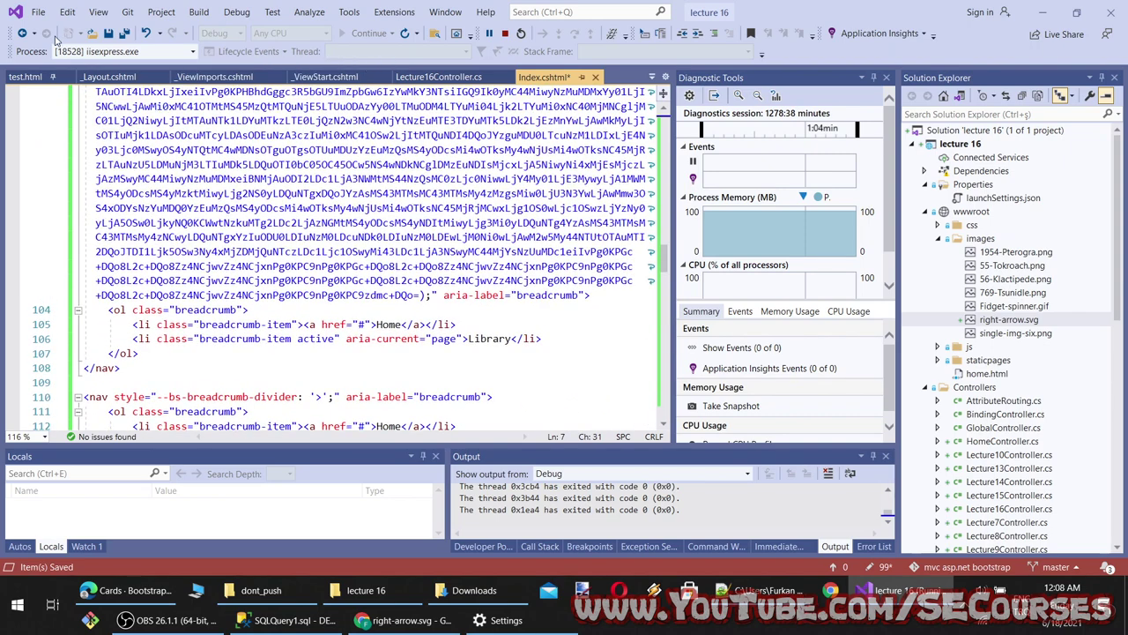
scroll(1070, 354, "down", 5)
scroll(1048, 411, "down", 6)
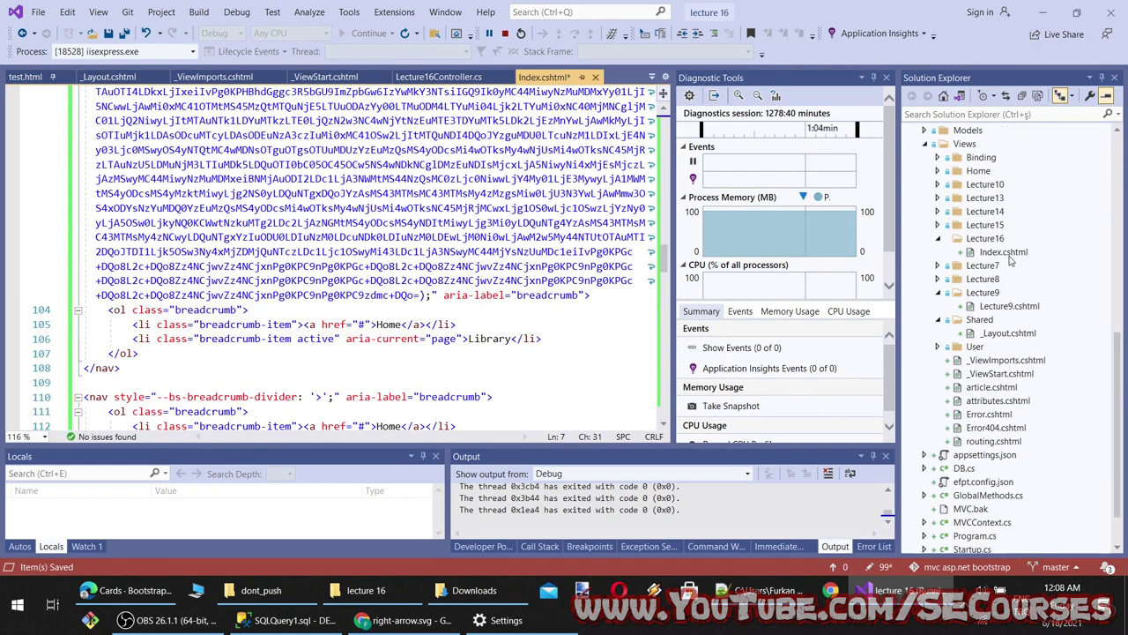
left_click(937, 226)
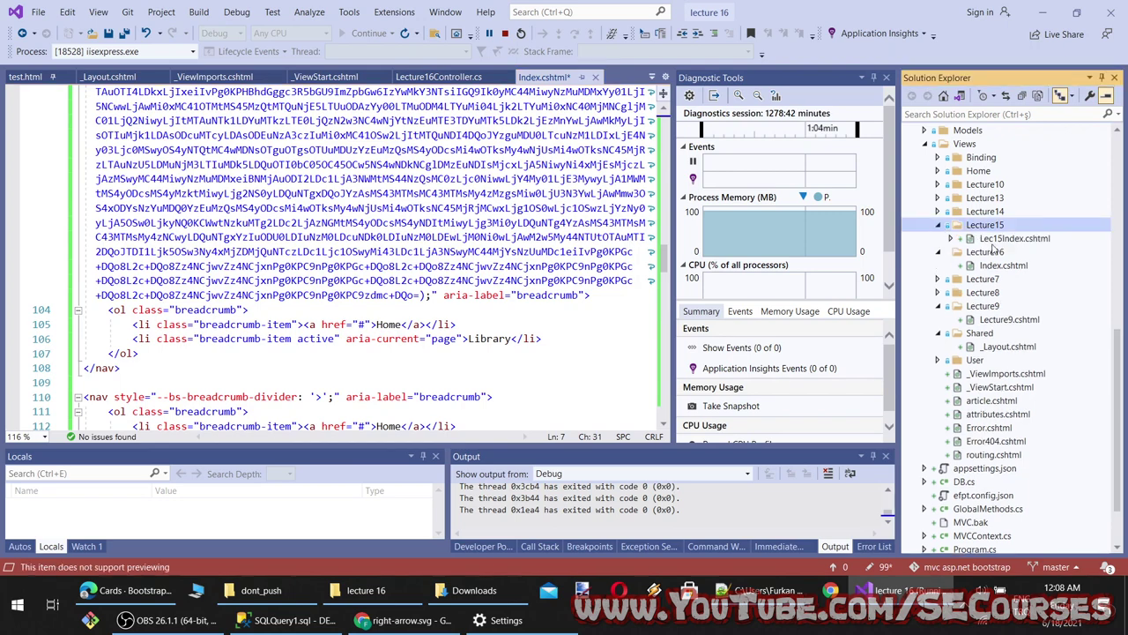
left_click(1014, 238)
left_click_drag(663, 130, 681, 308)
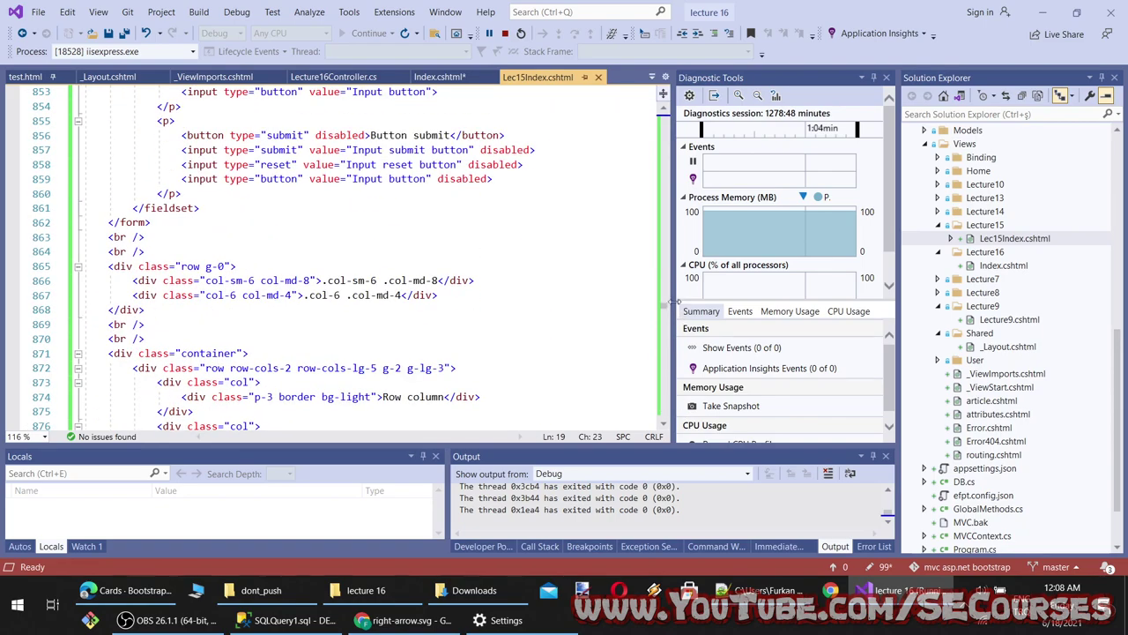
Complete the card div's class to 'card text-center container' and save Index.cshtml
left_click(439, 77)
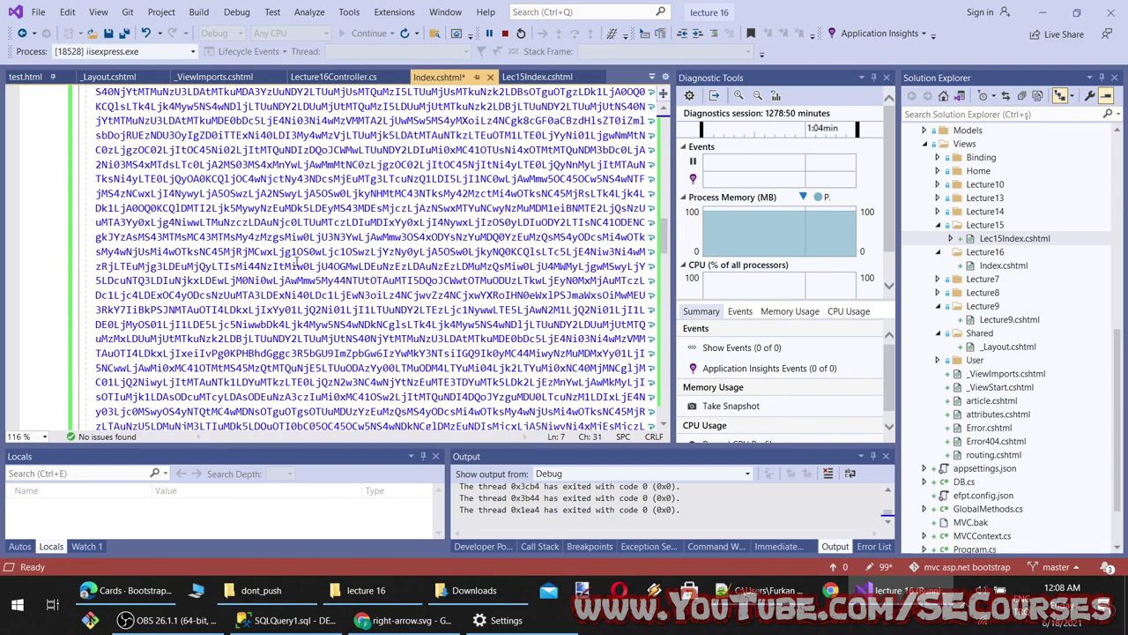
scroll(162, 269, "up", 15)
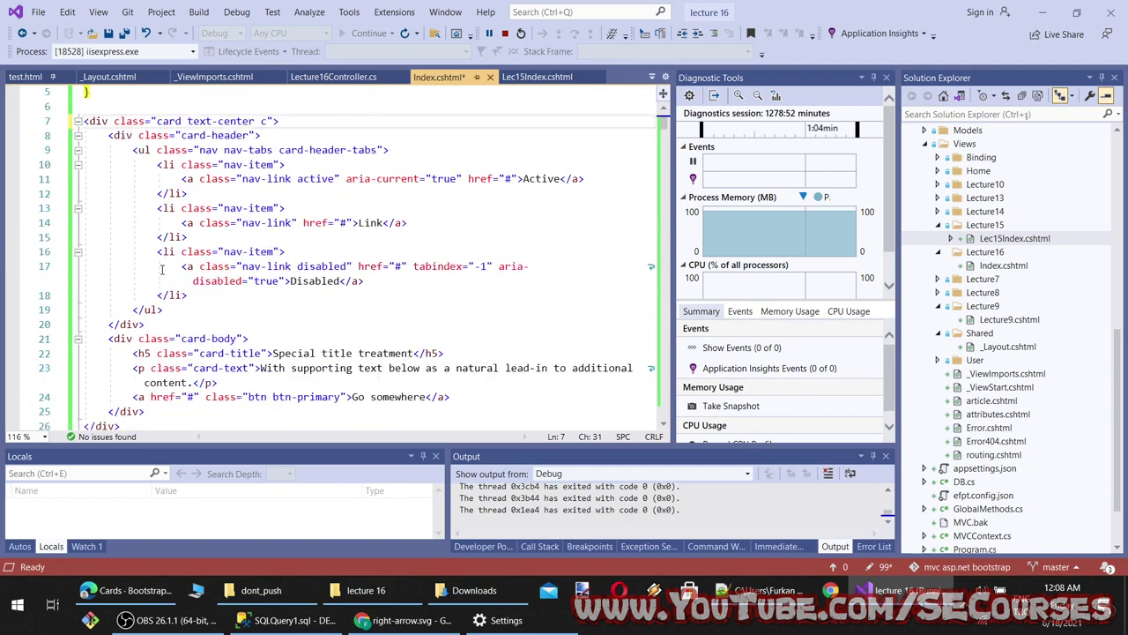
scroll(162, 269, "up", 2)
type("ontainer\"")
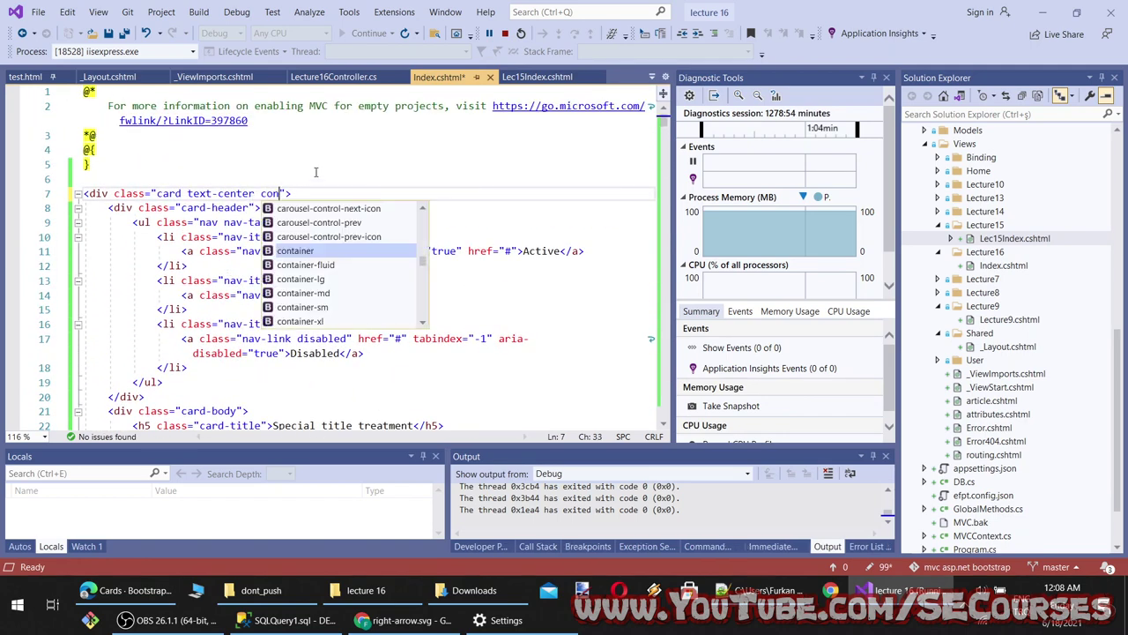
key("ctrl+s")
left_click(402, 620)
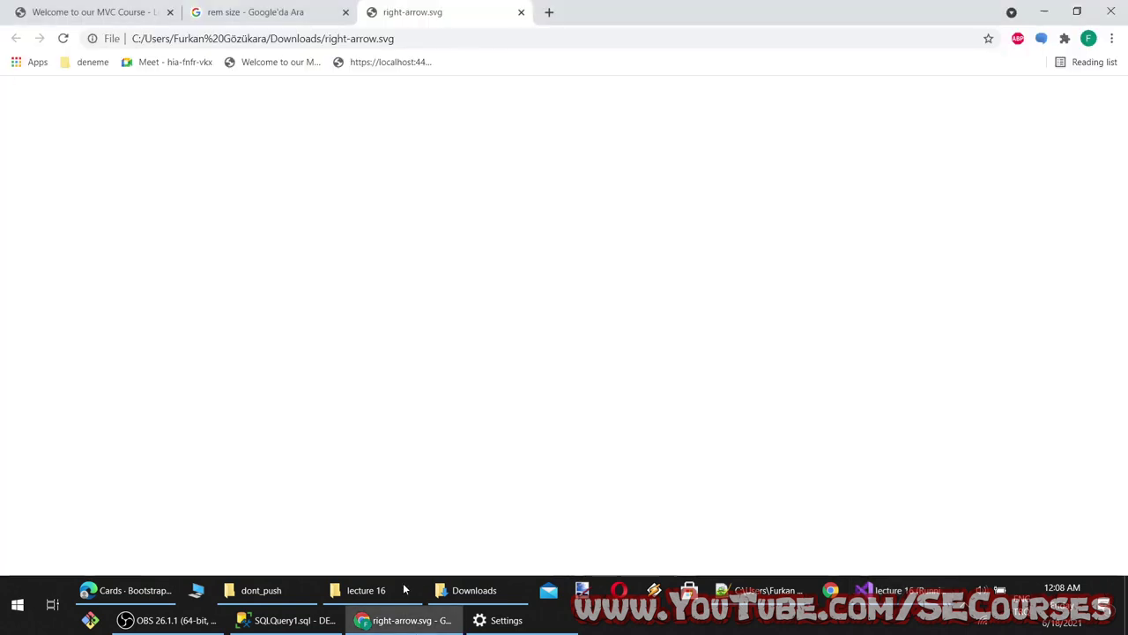
Reload the localhost course page in Chrome and inspect the new card's Active tab
left_click(88, 11)
left_click(64, 38)
left_click(64, 37)
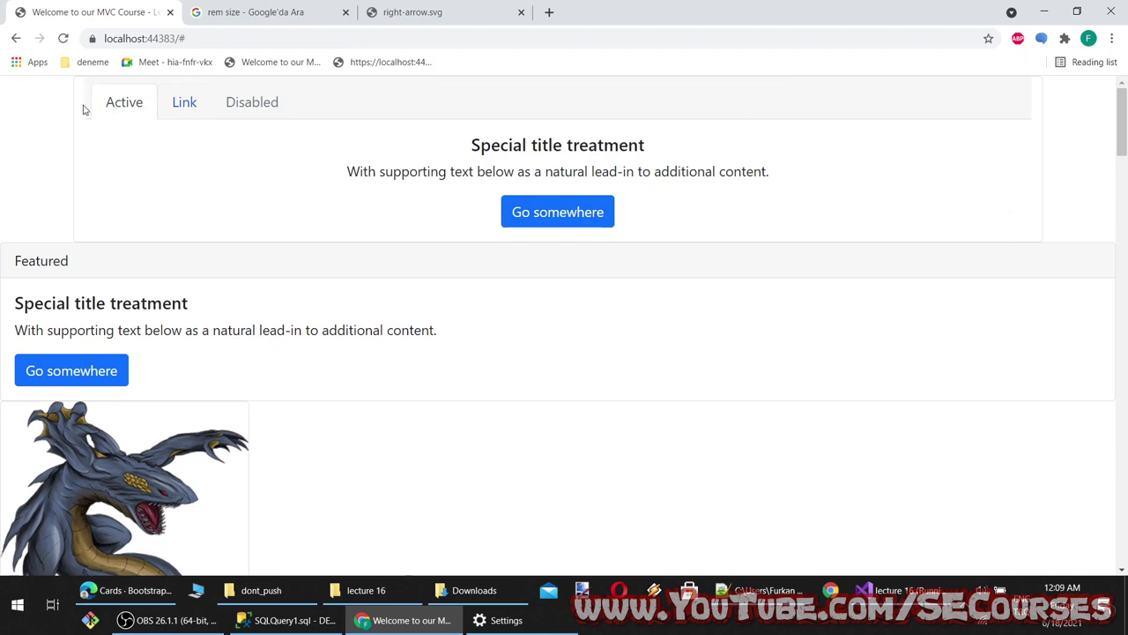
right_click(129, 106)
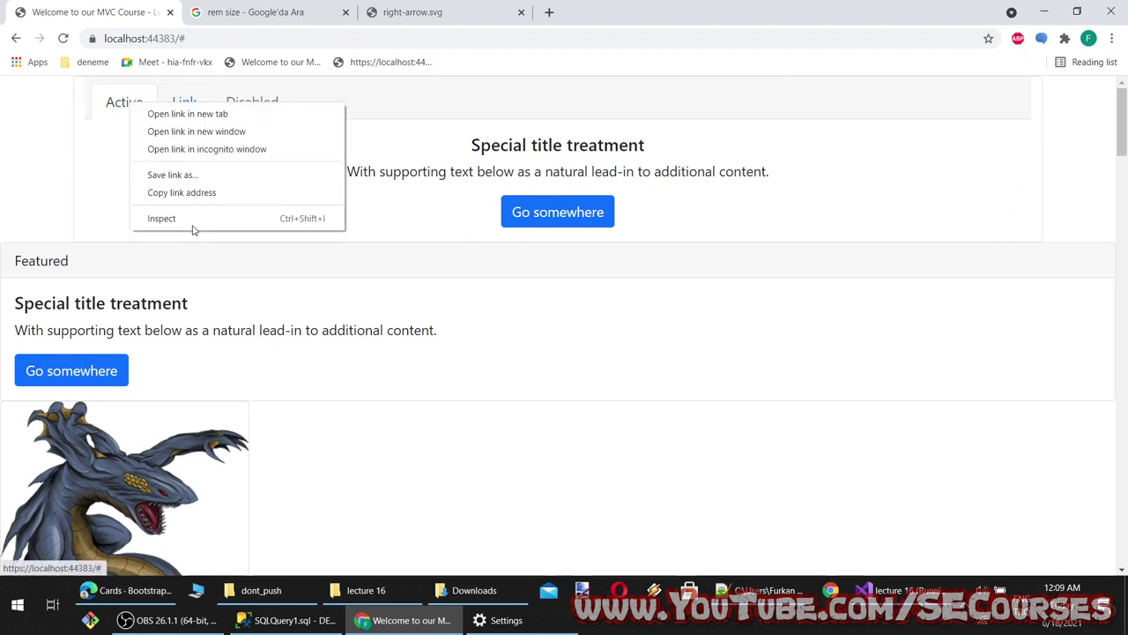
left_click(194, 225)
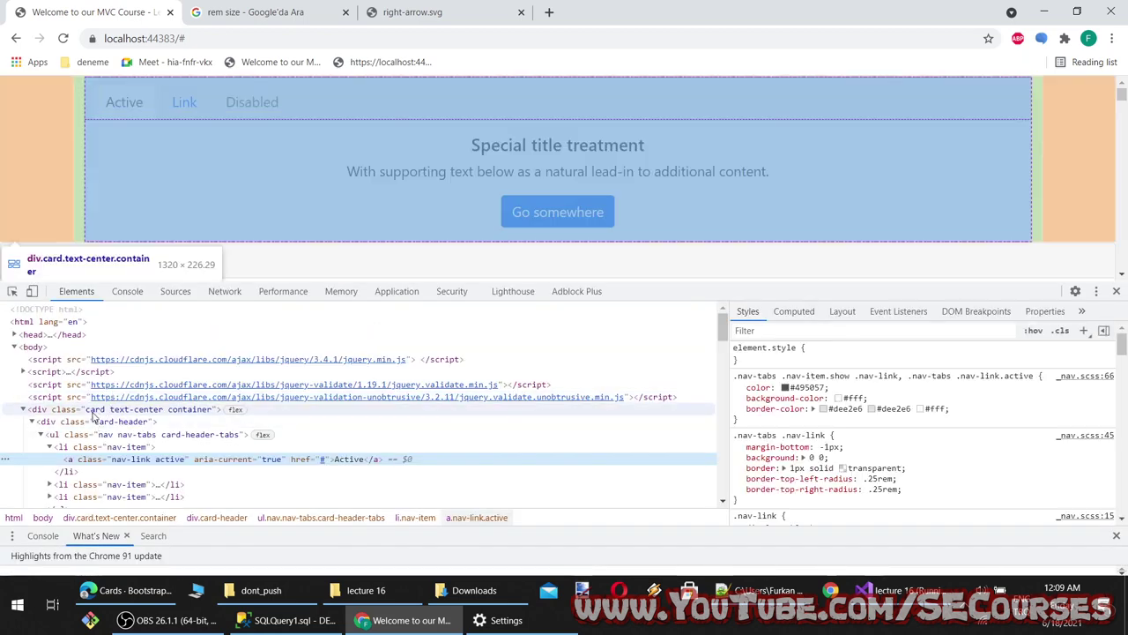
Select the div.card.text-center.container element in DevTools Elements and scroll through its styles
left_click(92, 413)
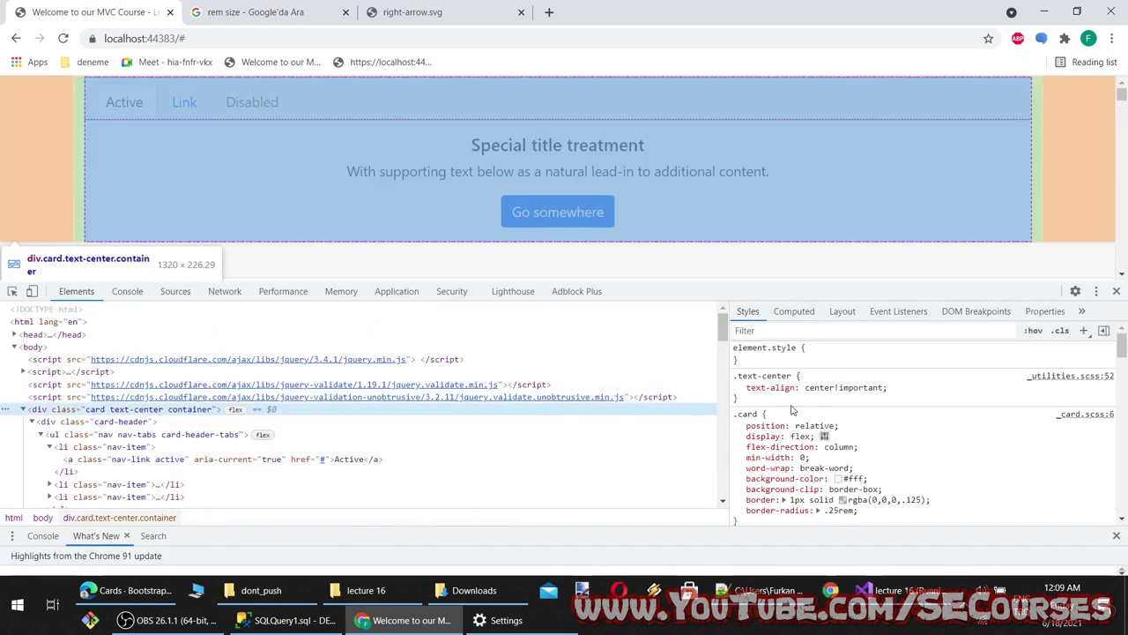
scroll(876, 440, "down", 3)
scroll(872, 445, "up", 2)
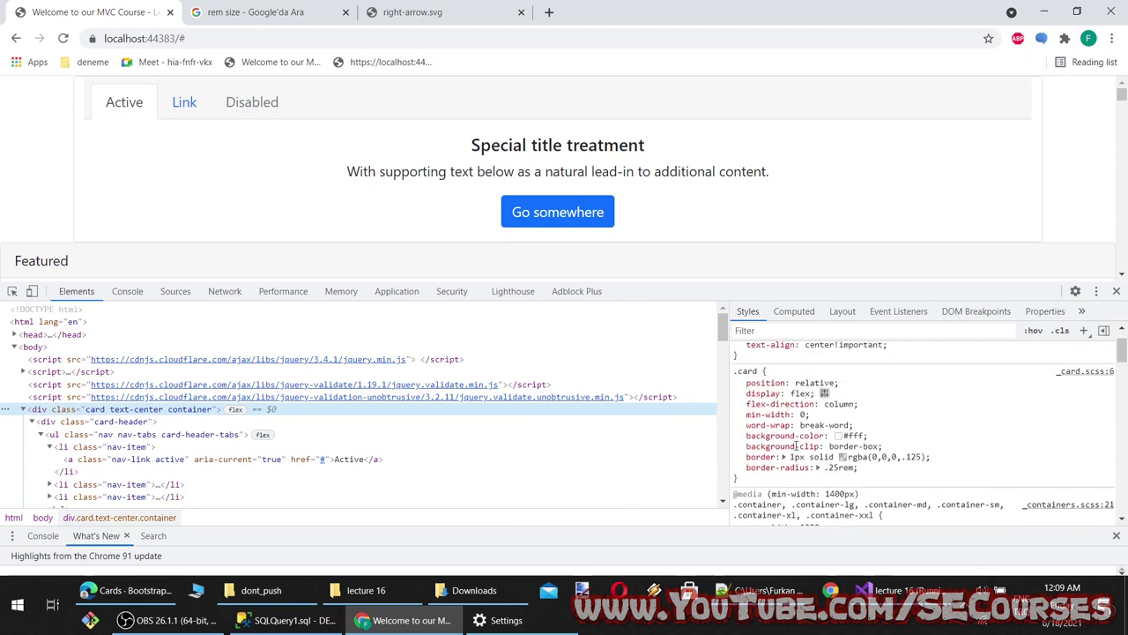
scroll(847, 454, "down", 3)
scroll(873, 450, "down", 4)
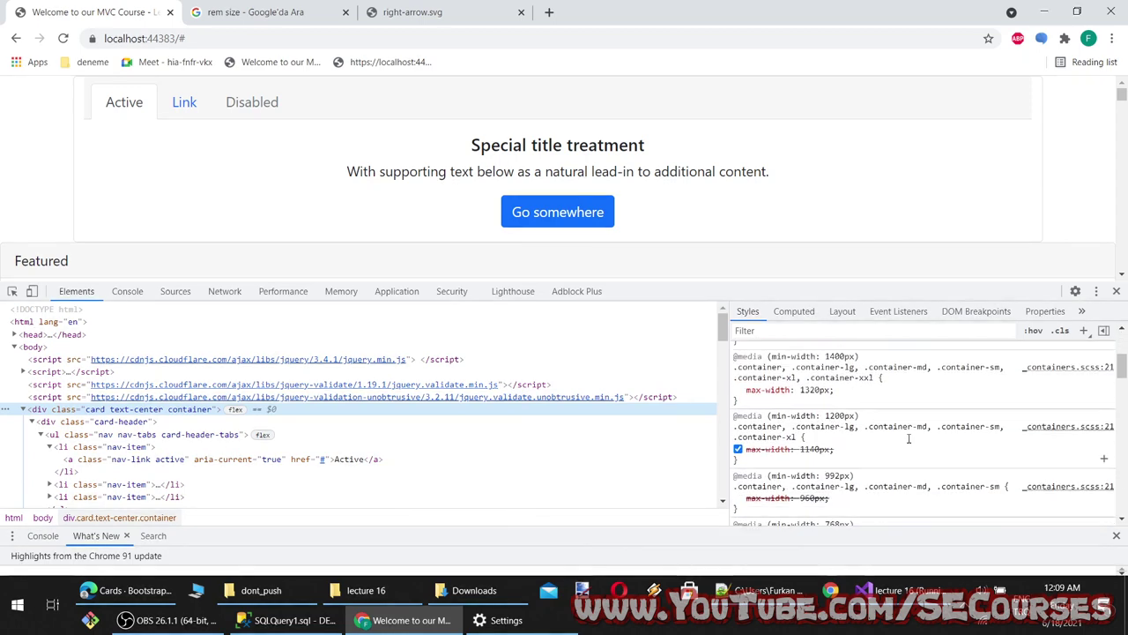
scroll(909, 445, "down", 3)
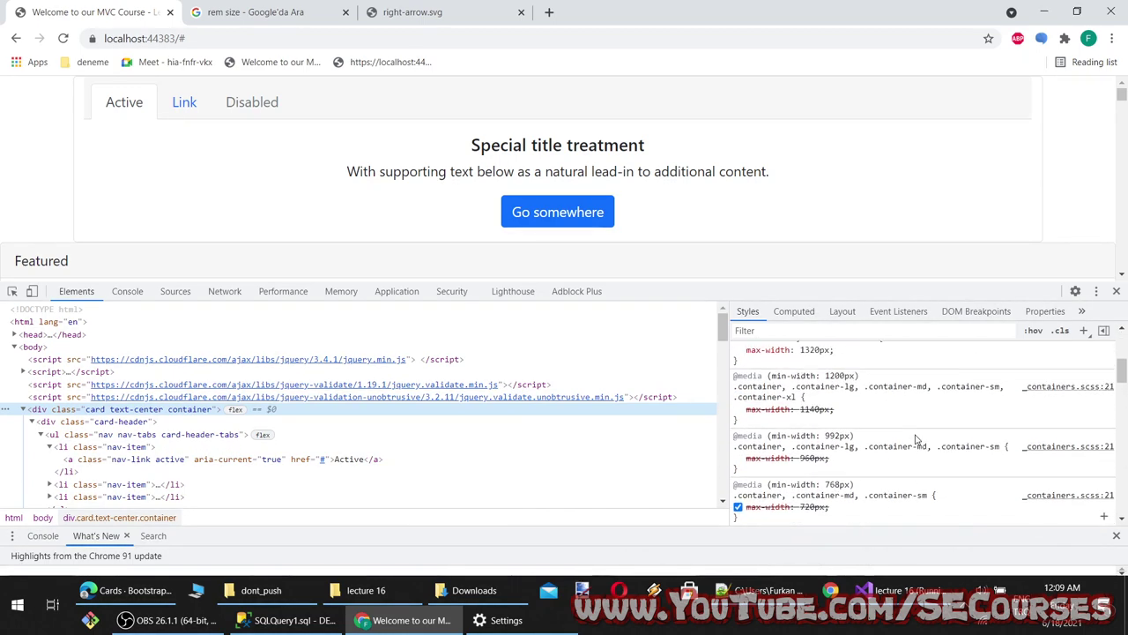
scroll(914, 434, "down", 2)
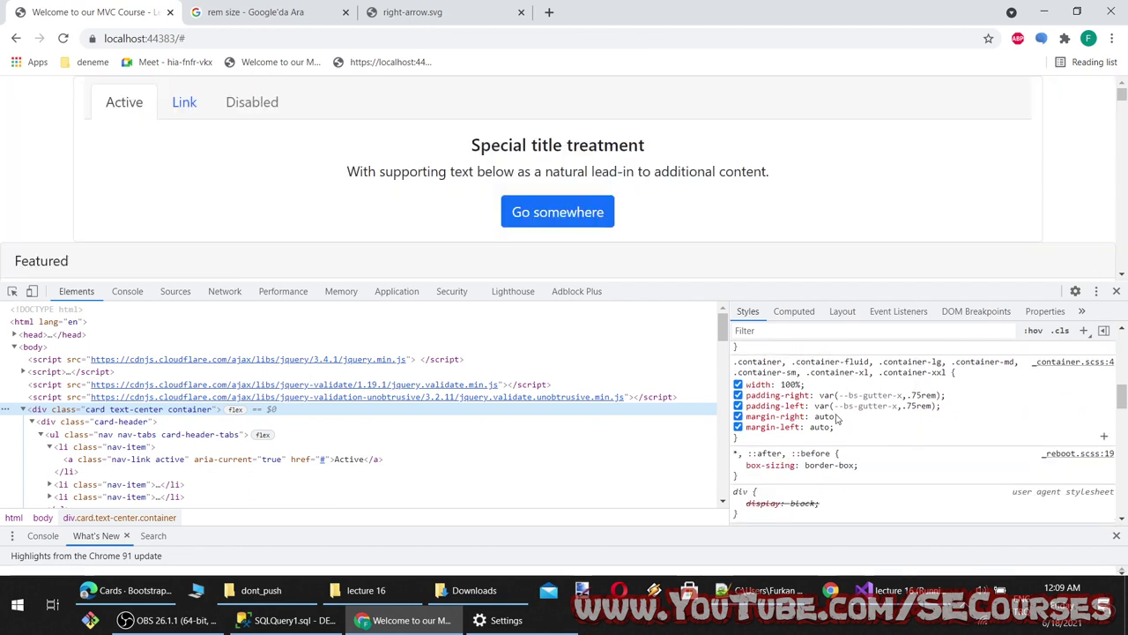
Test the container's margin and padding in Styles, leaving both left and right padding disabled
left_click(737, 426)
left_click(738, 426)
left_click(738, 406)
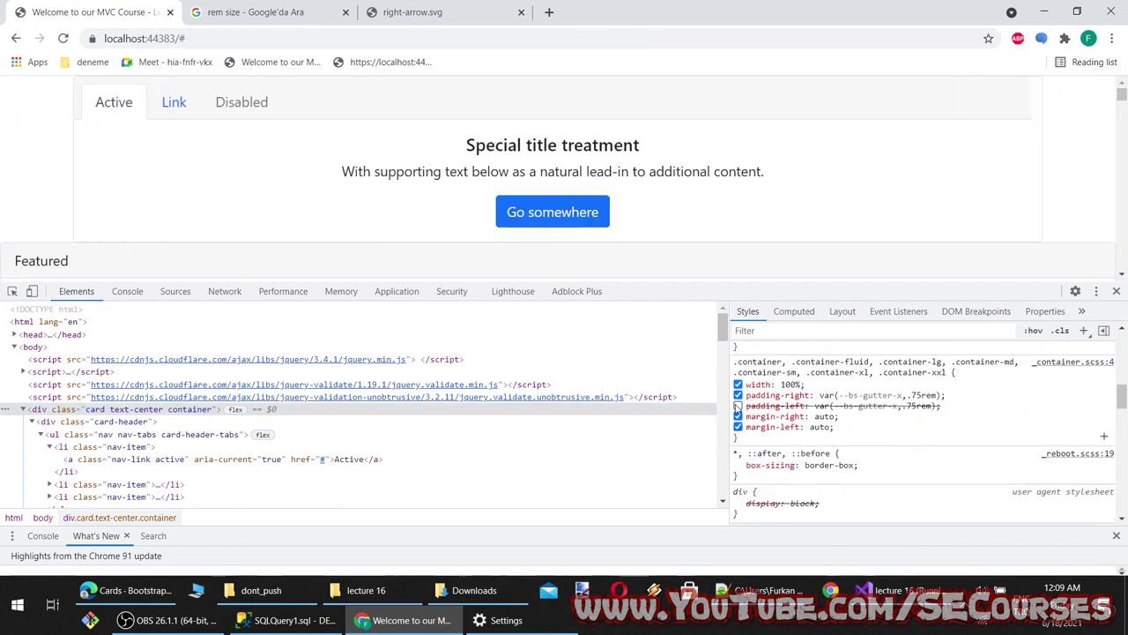
left_click(738, 406)
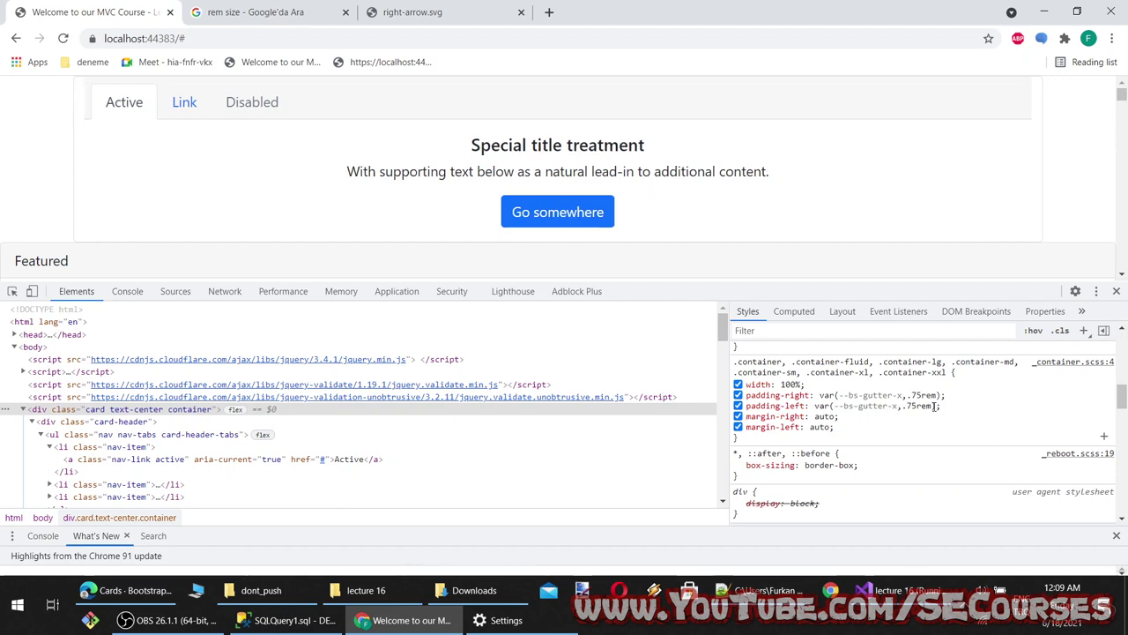
left_click(906, 405)
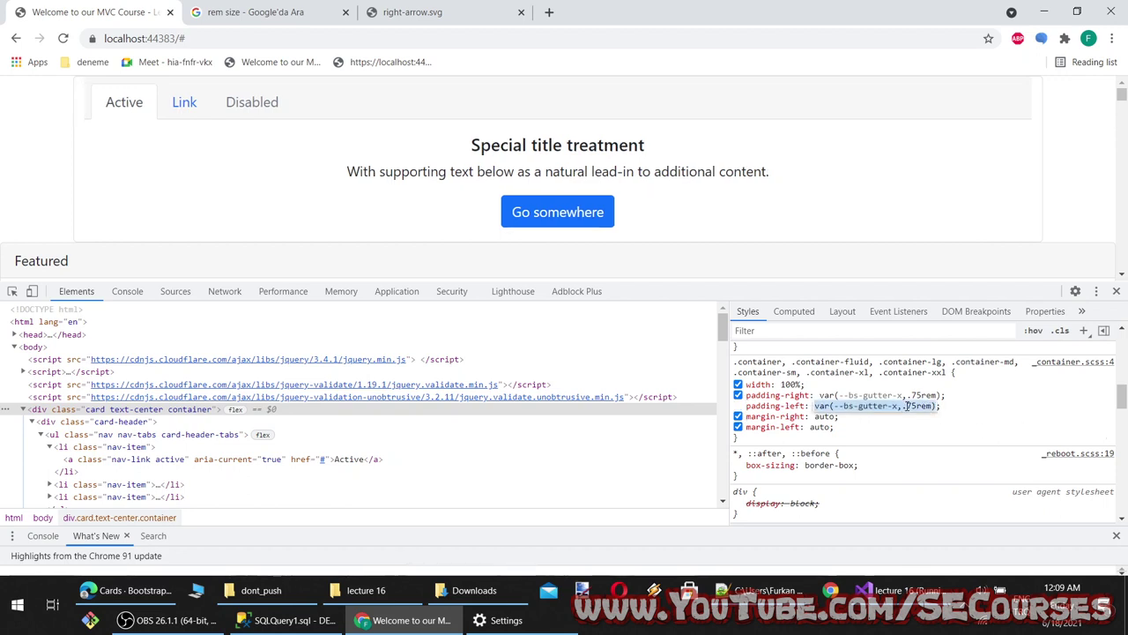
left_click(737, 405)
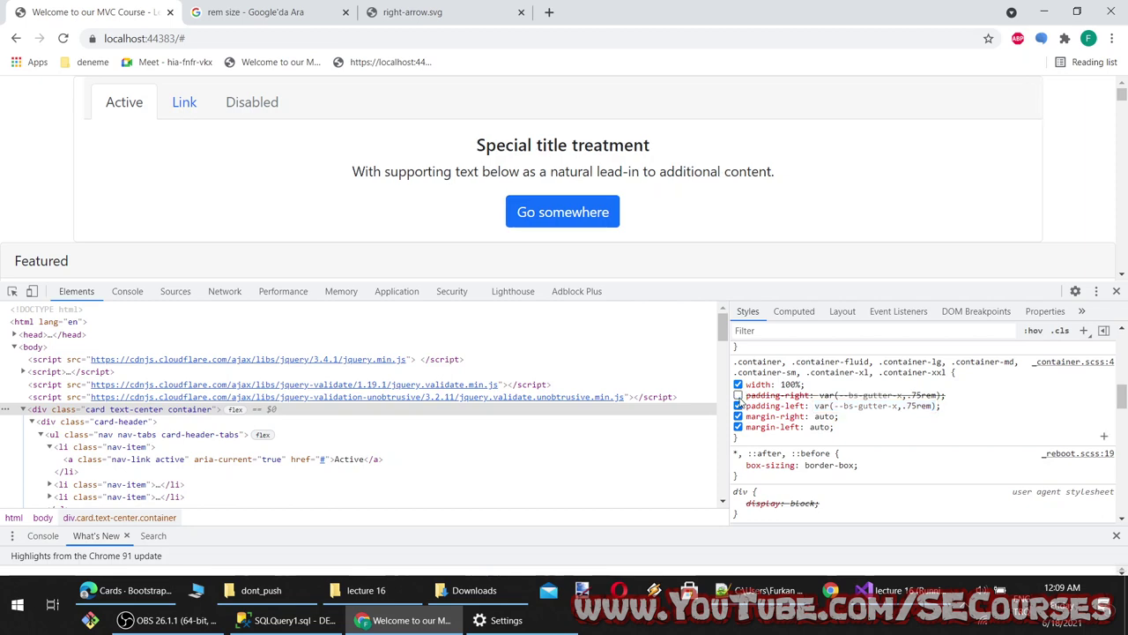
left_click(737, 395)
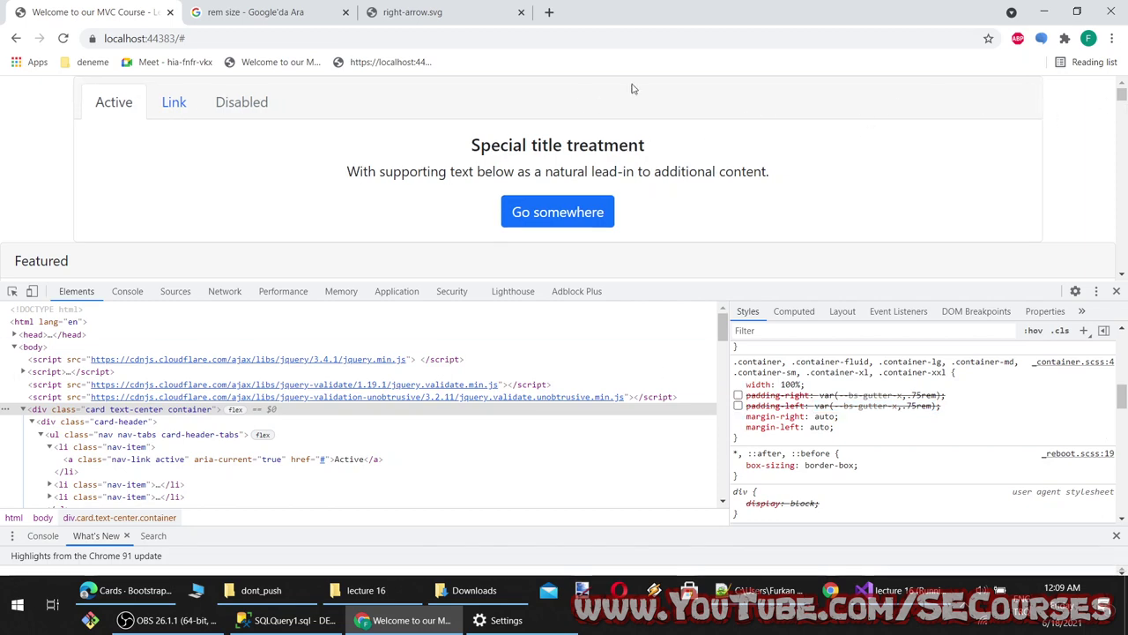
left_click(1043, 12)
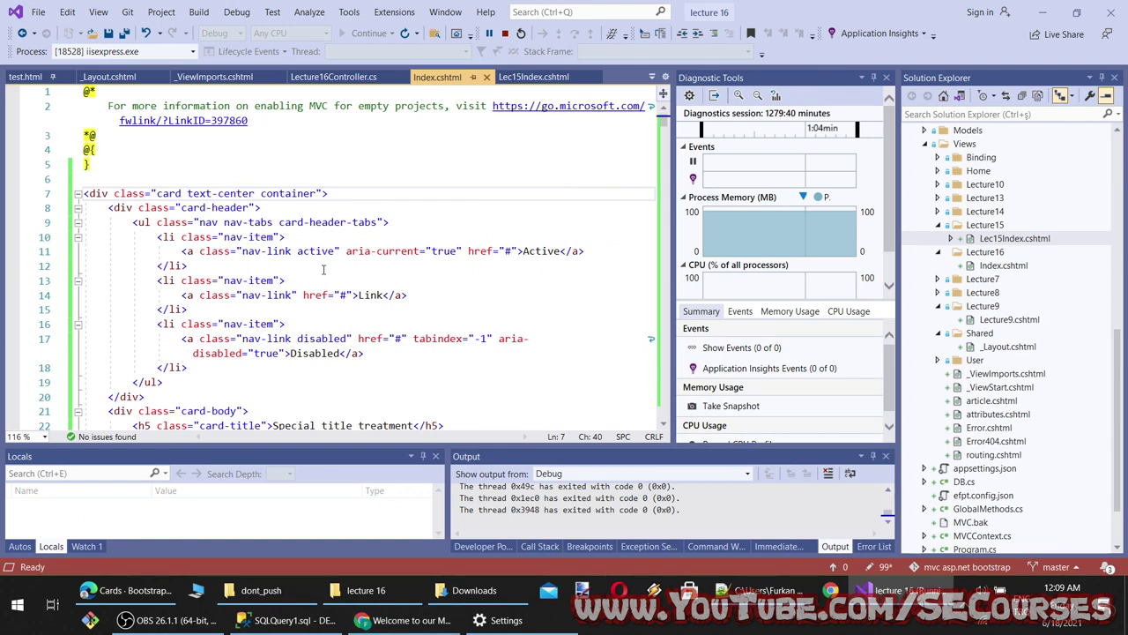
Add p-0 to the card div, save Index.cshtml, and reload the local site
type("p-0")
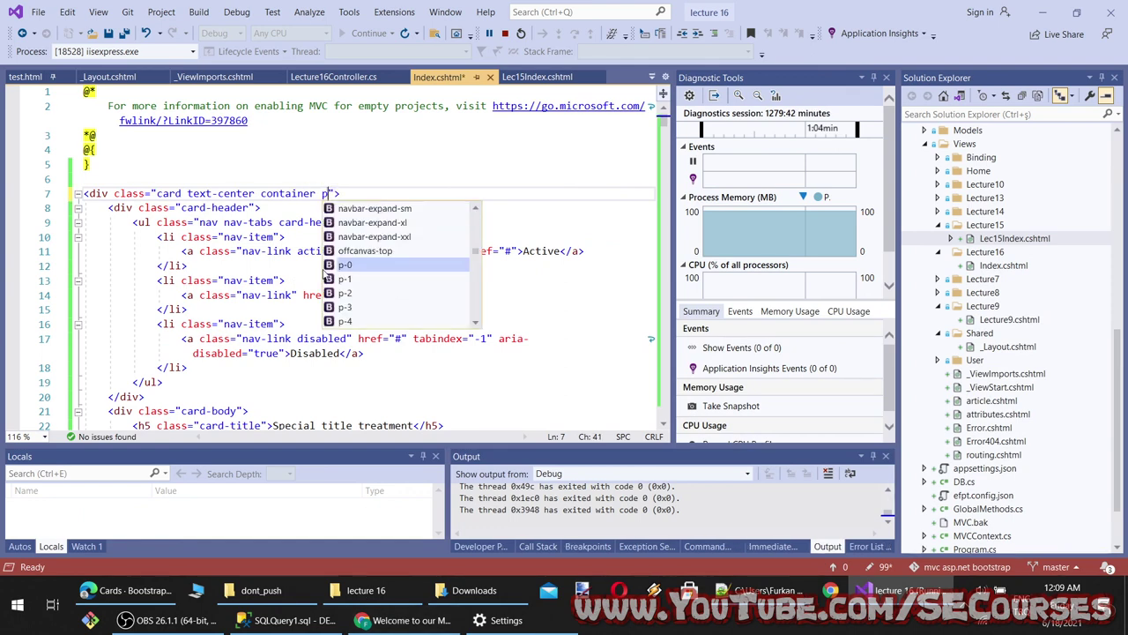
key("ctrl+s")
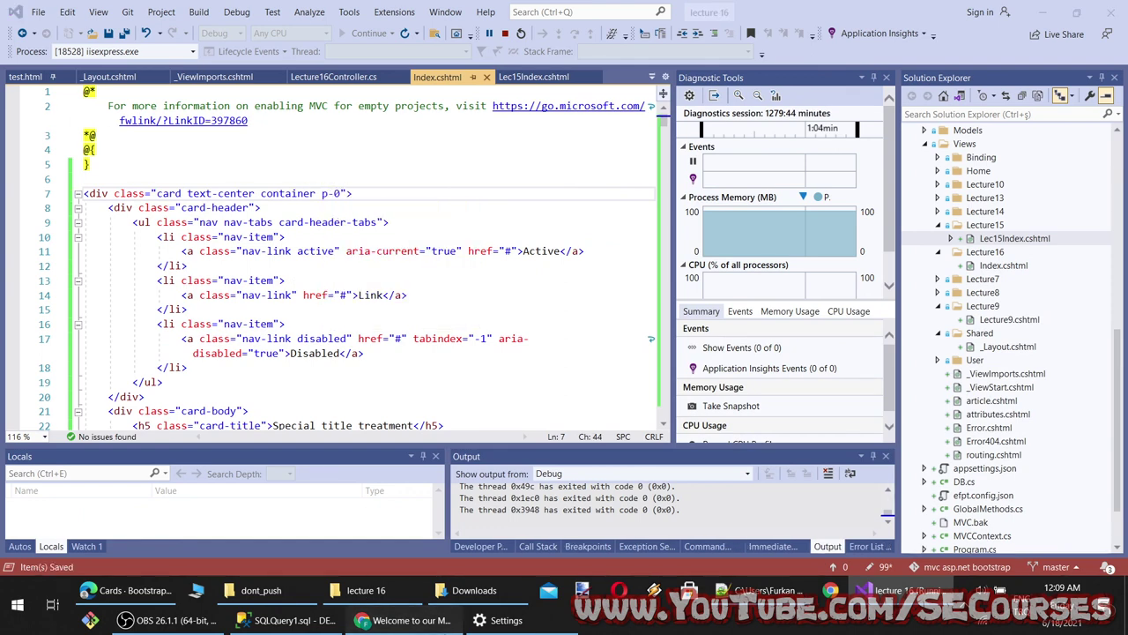
left_click(405, 620)
left_click(65, 41)
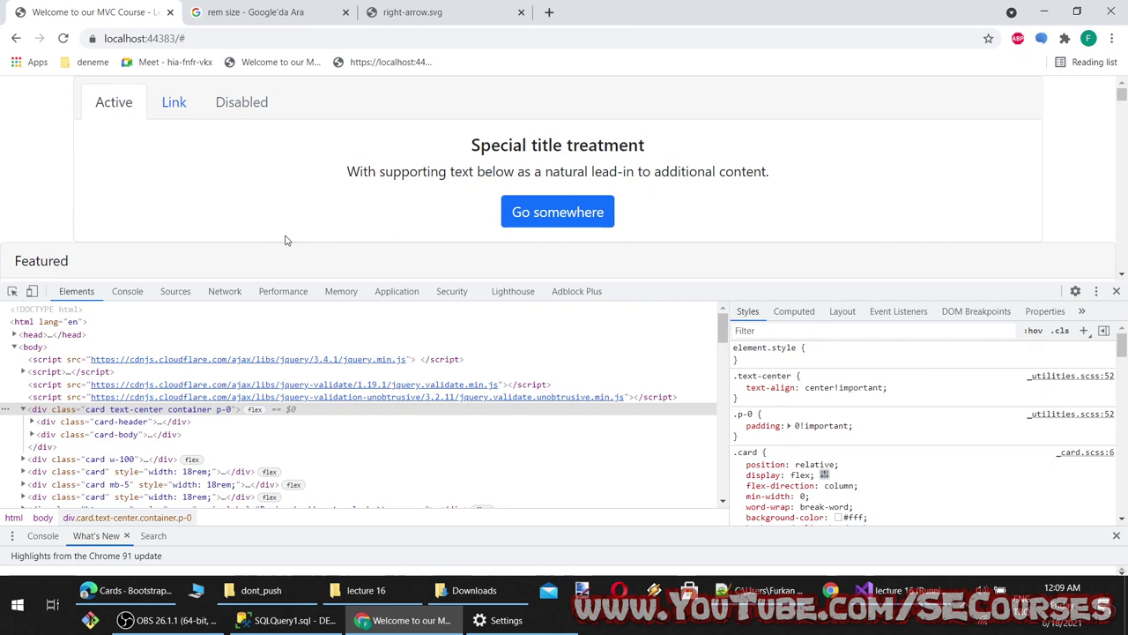
Examine the card's text-align center !important and padding styles in DevTools, then return to the Cards docs
left_click(854, 389)
left_click(855, 389)
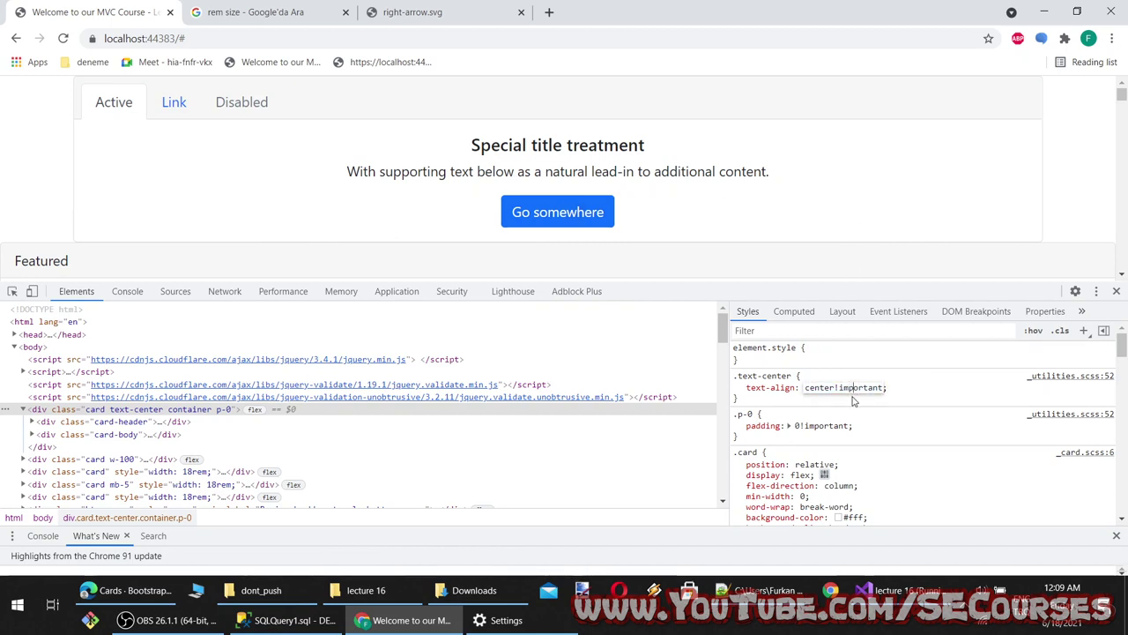
left_click(820, 426)
left_click(820, 425)
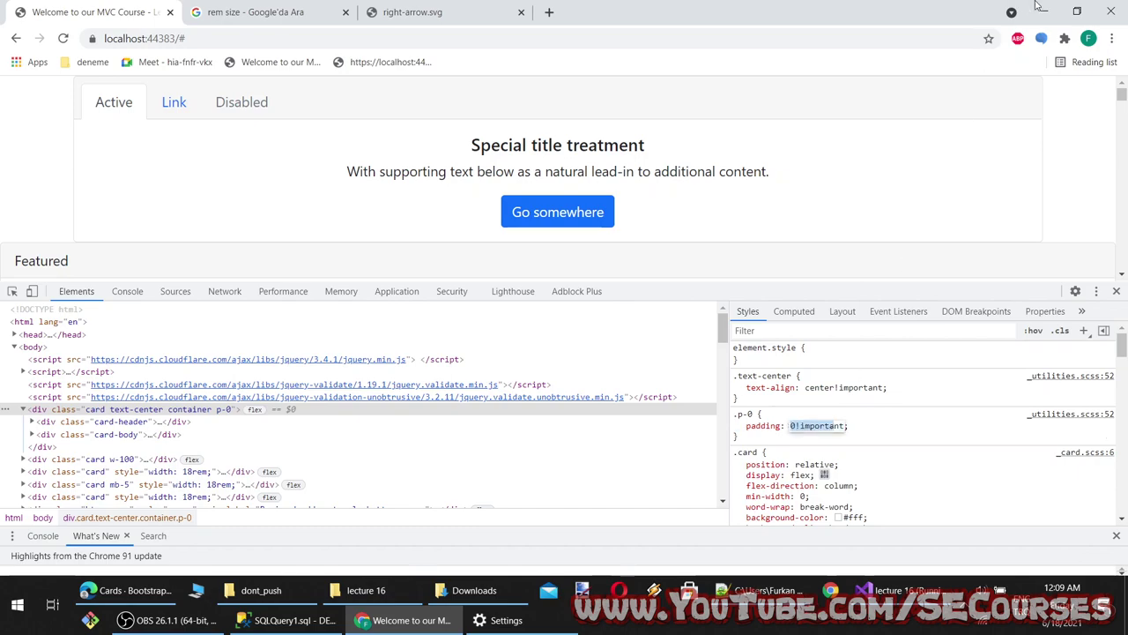
left_click(1040, 9)
left_click(128, 590)
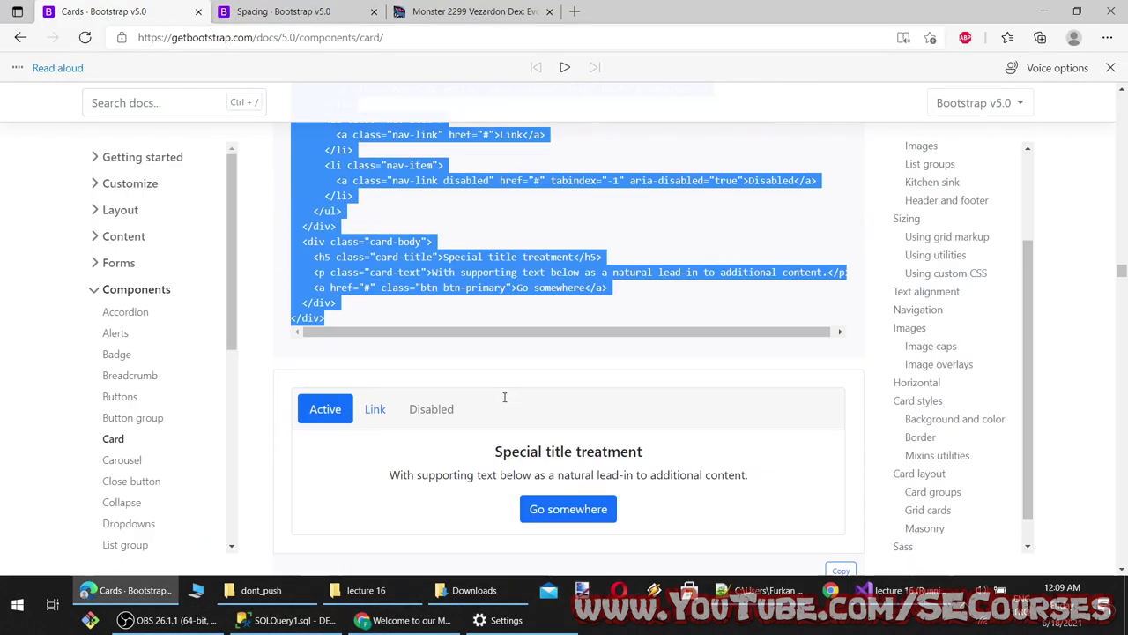
Scroll the Cards docs to the Image overlays example and select its code
scroll(504, 396, "down", 4)
scroll(504, 396, "up", 2)
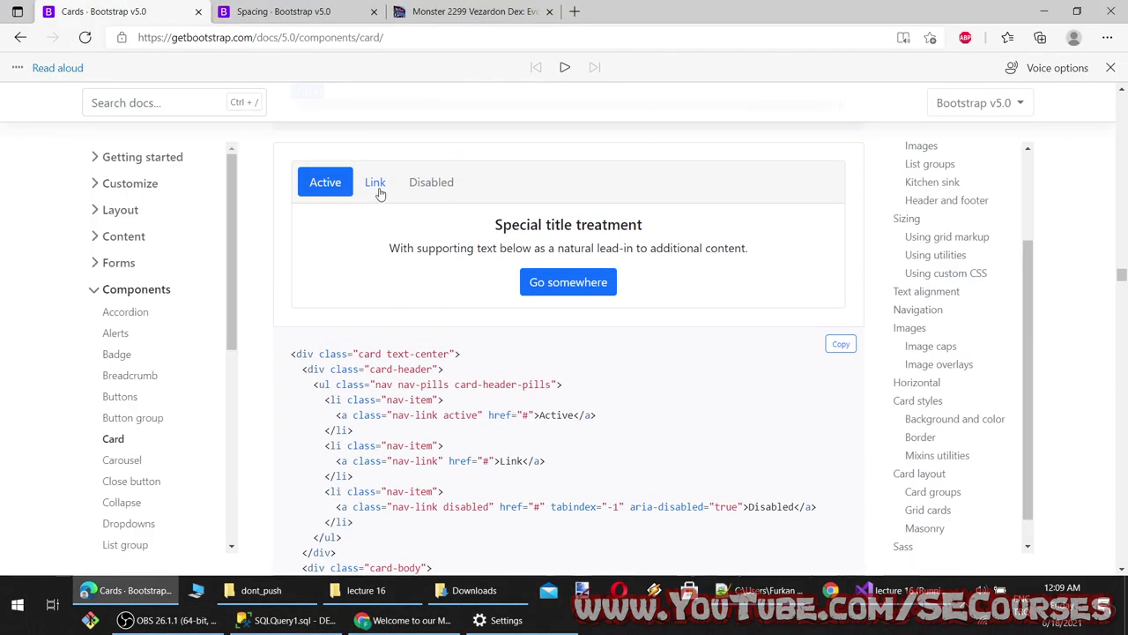
scroll(418, 353, "down", 6)
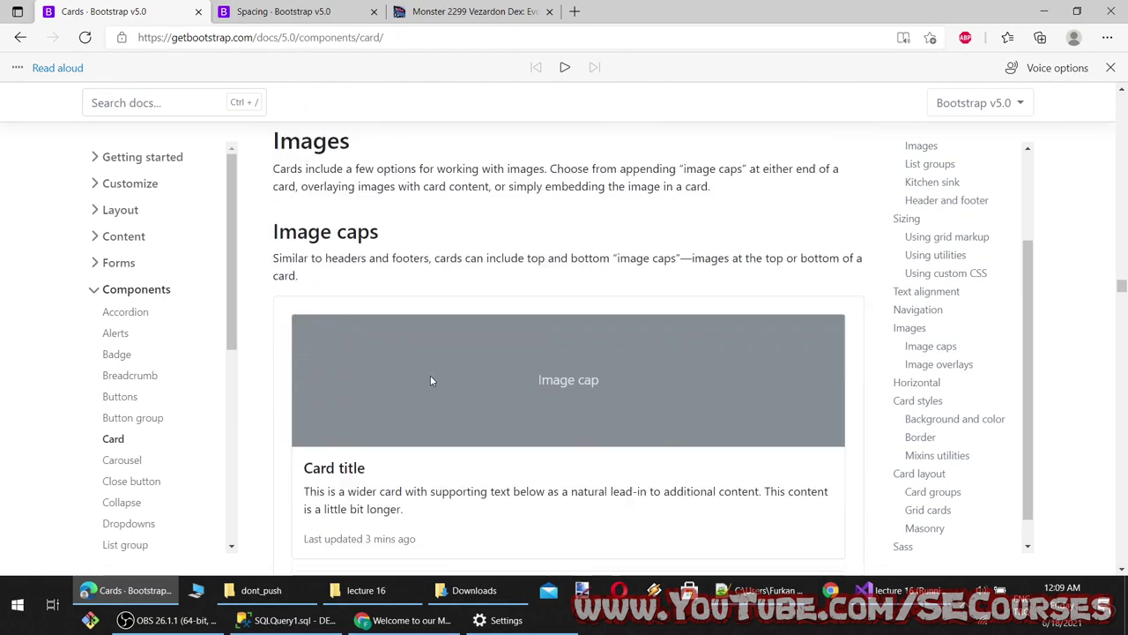
scroll(431, 380, "down", 2)
scroll(433, 380, "up", 2)
scroll(442, 334, "down", 1)
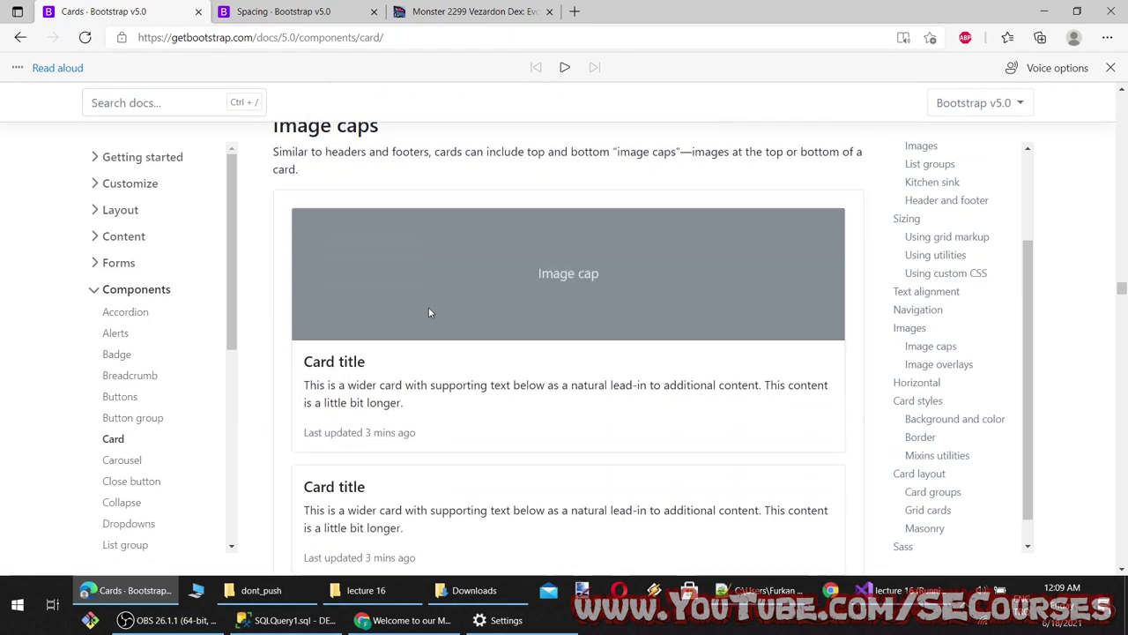
scroll(441, 318, "down", 5)
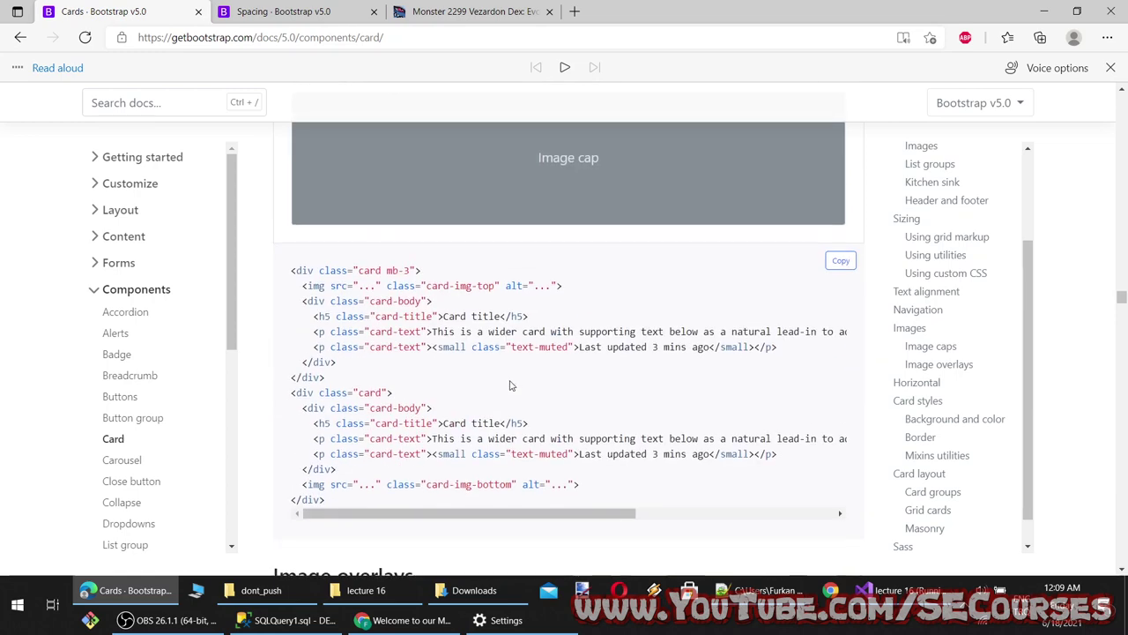
scroll(510, 385, "down", 4)
scroll(394, 359, "down", 2)
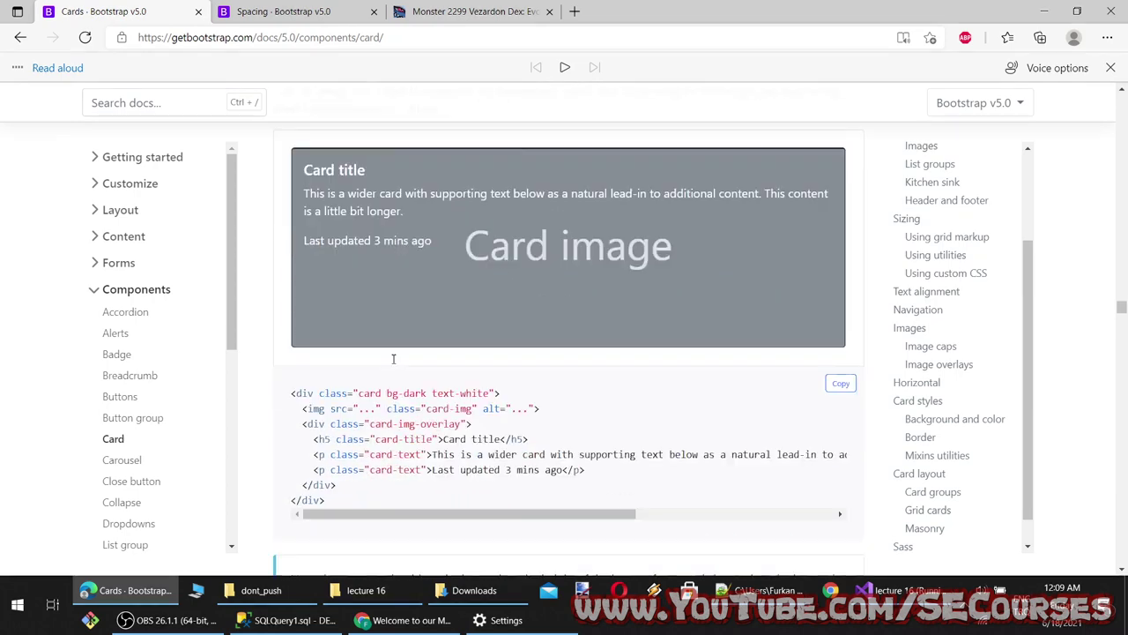
scroll(393, 359, "down", 2)
left_click_drag(351, 351, 283, 242)
key("ctrl+c")
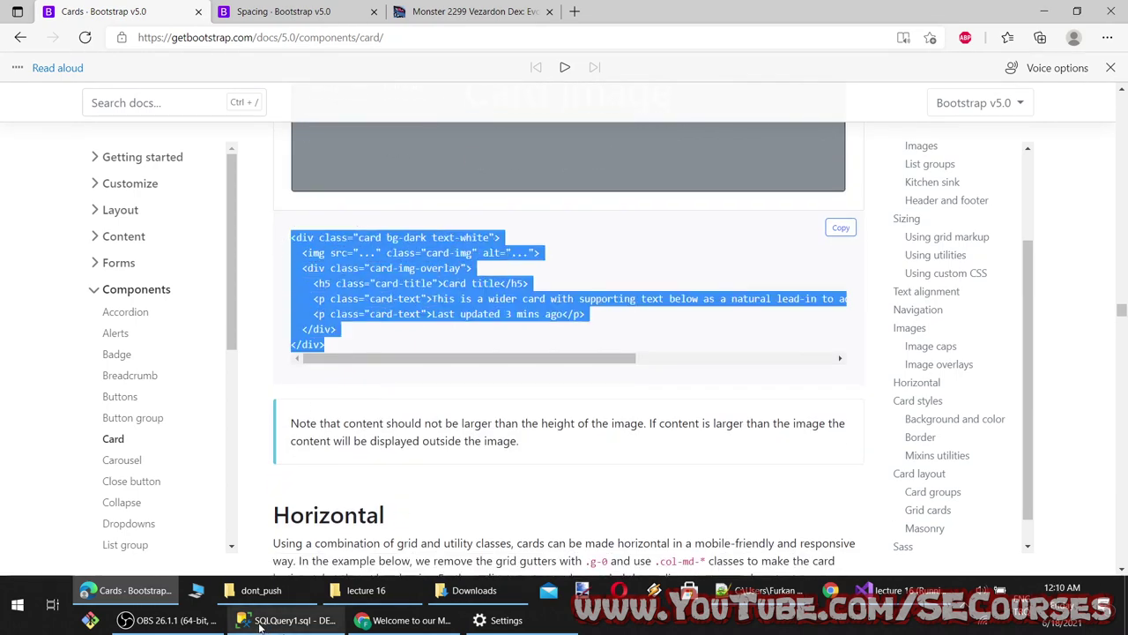
Paste the bg-dark image-overlay card markup after line 5 of Index.cshtml and save
left_click(899, 590)
left_click(152, 171)
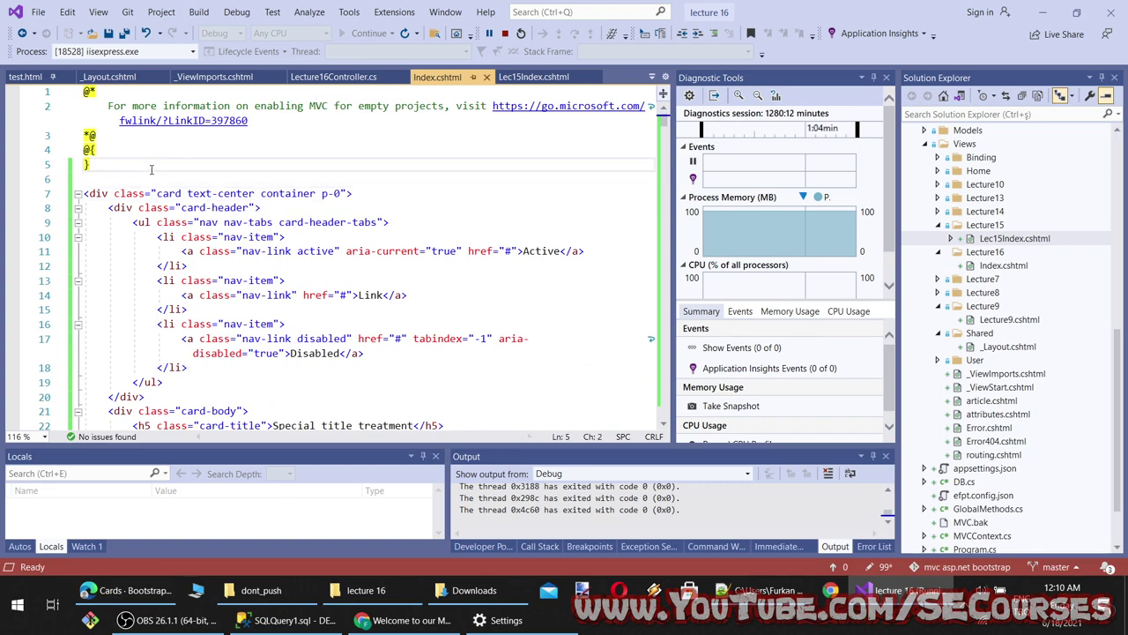
key("Return")
key("Return")
key("ctrl+v")
key("ctrl+s")
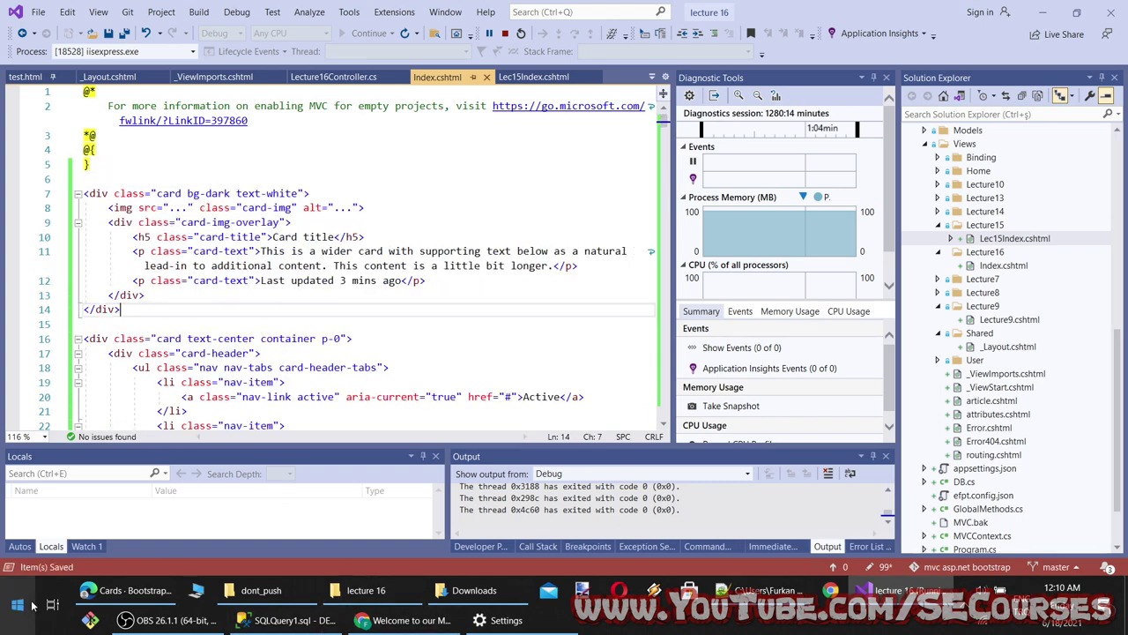
left_click(406, 620)
left_click(127, 590)
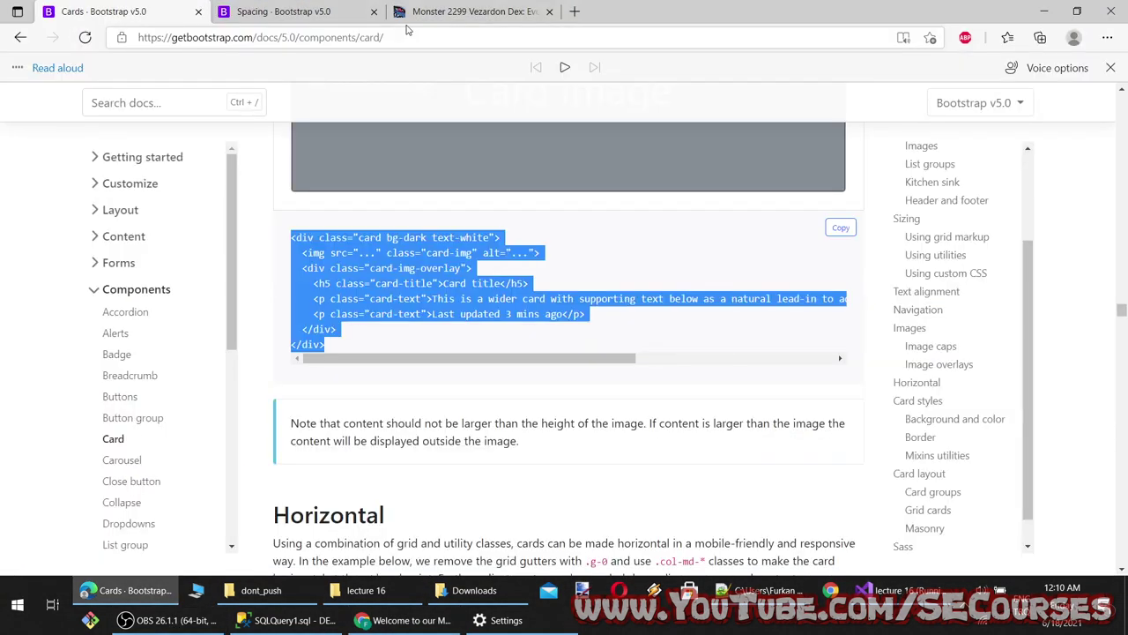
Open the first Monster MMORPG wallpaper at 1280x720 and copy its image address
left_click(453, 11)
mouse_move(656, 189)
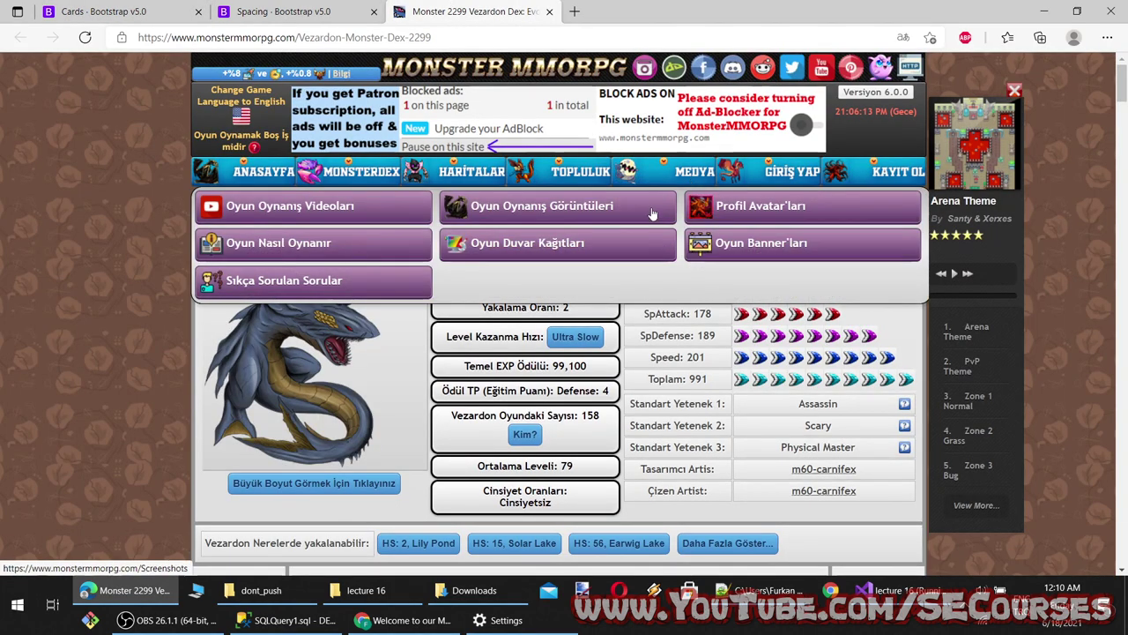
left_click(585, 252)
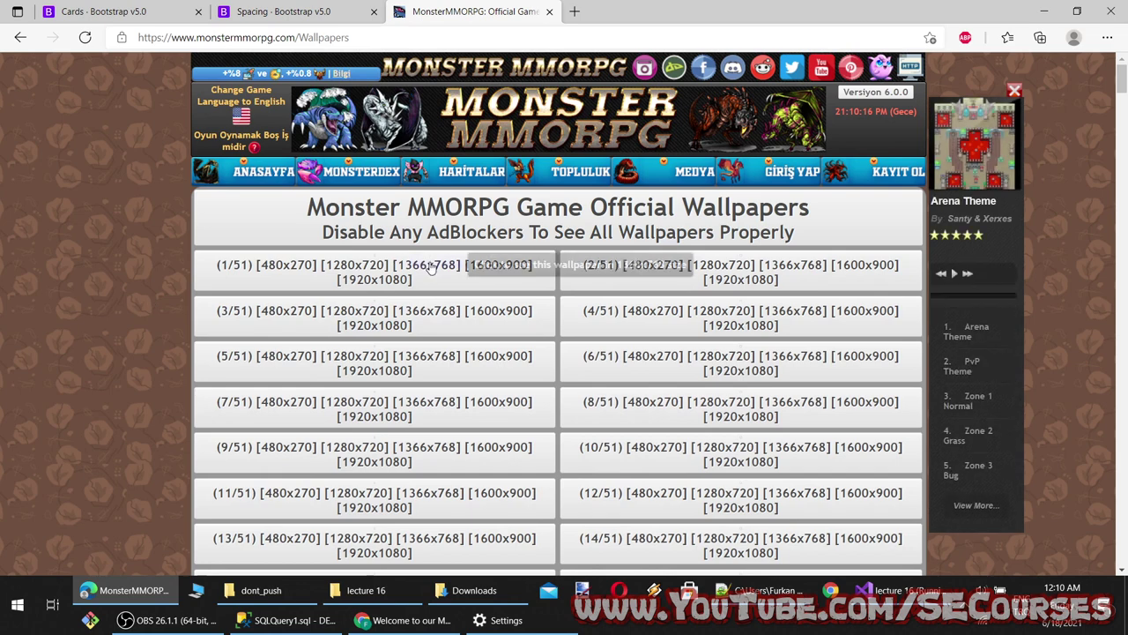
mouse_move(310, 320)
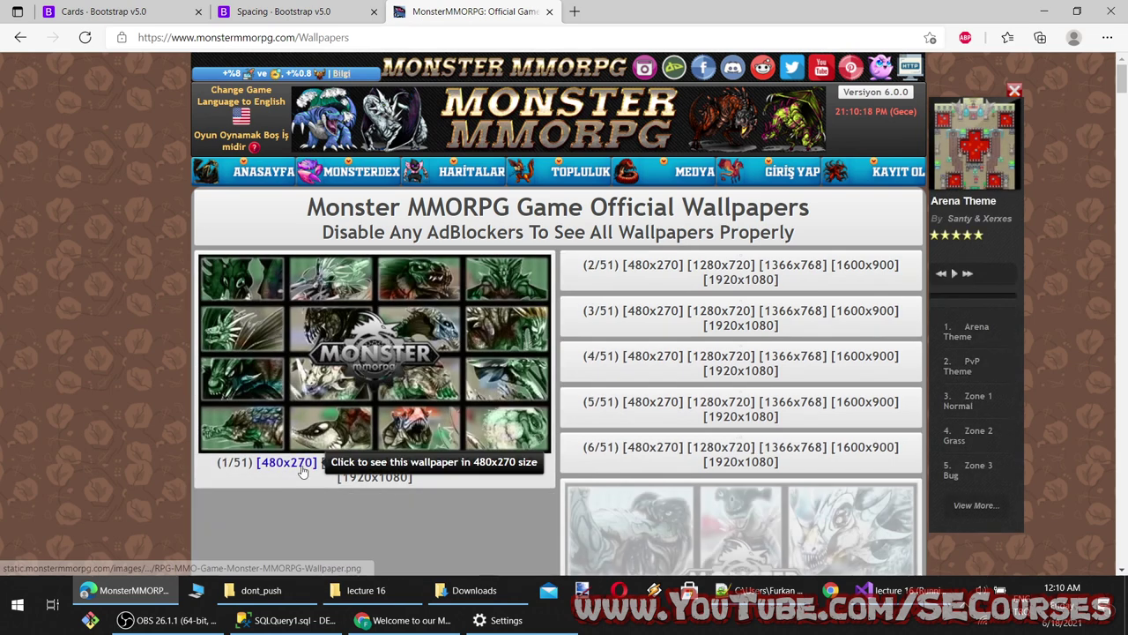
left_click(357, 463)
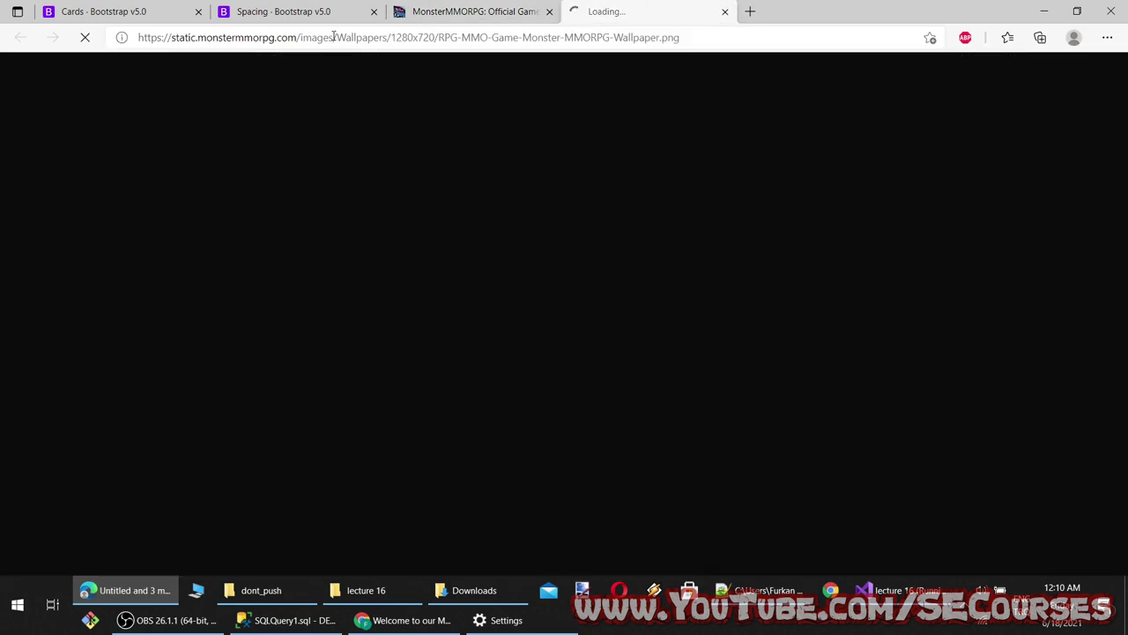
left_click(333, 37)
key("alt+Tab")
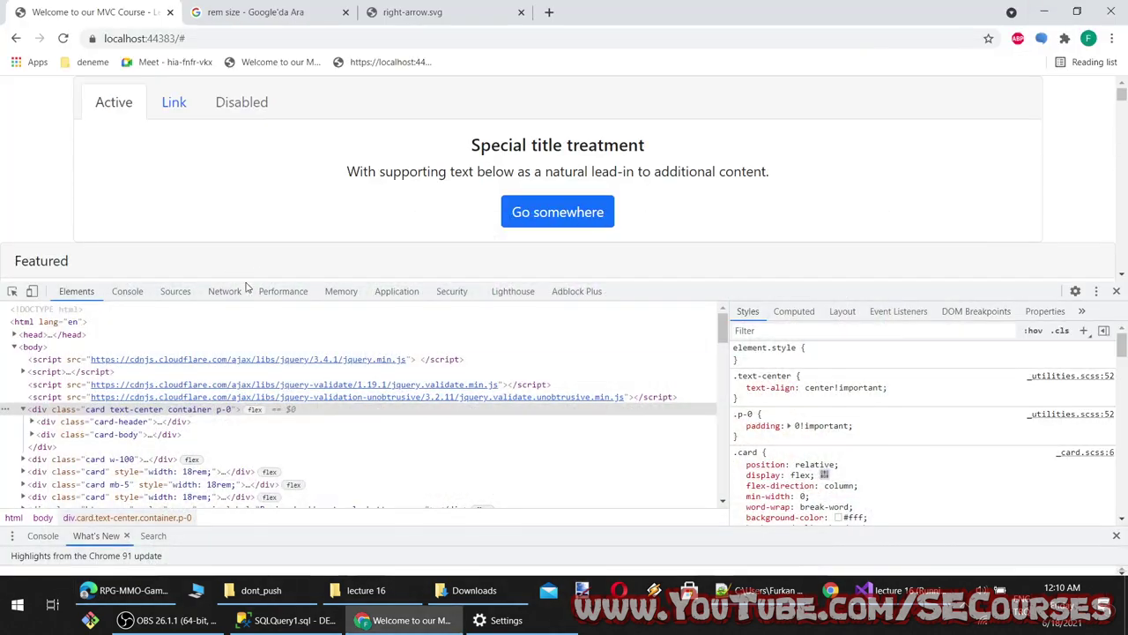
Replace the overlay card's img src placeholder with the wallpaper URL and save Index.cshtml
left_click(901, 592)
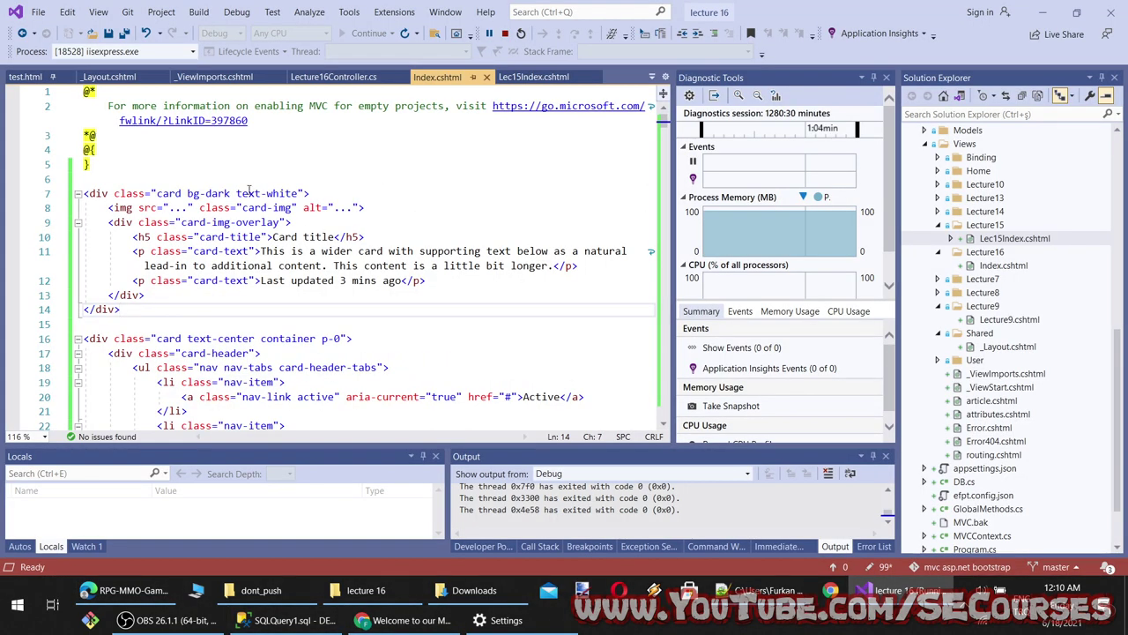
left_click_drag(190, 207, 179, 208)
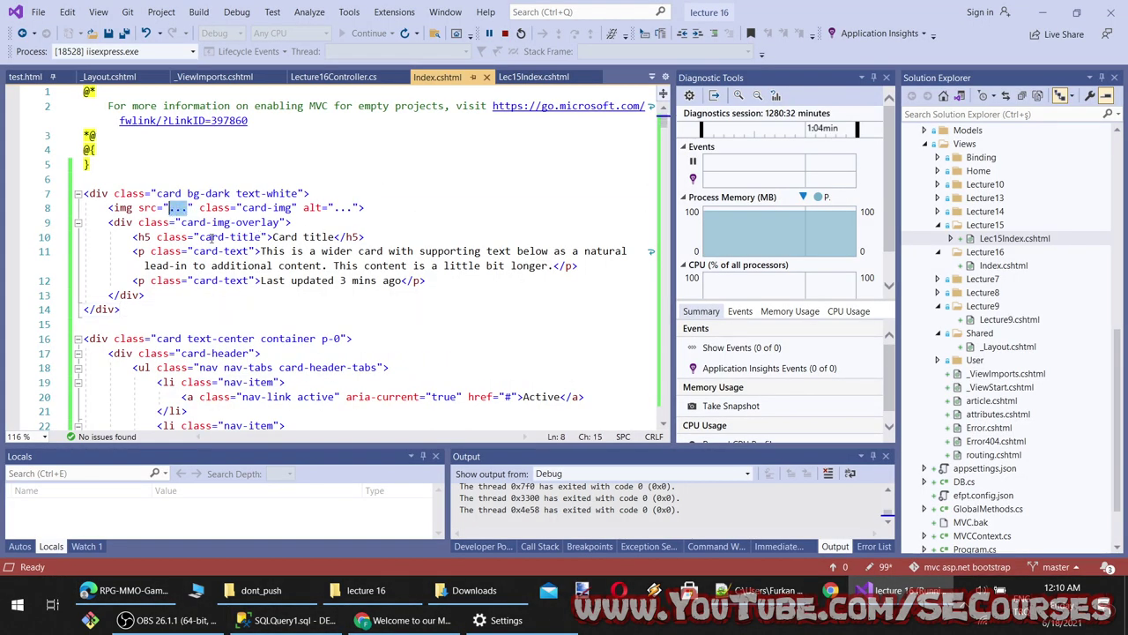
type("https://static.monsterhunterworld.com/images/wallpapers/1280x720/RPG-MMO-Game-Monster-MMORPG-Wallpaper.jpg")
key("ctrl+s")
key("alt+Tab")
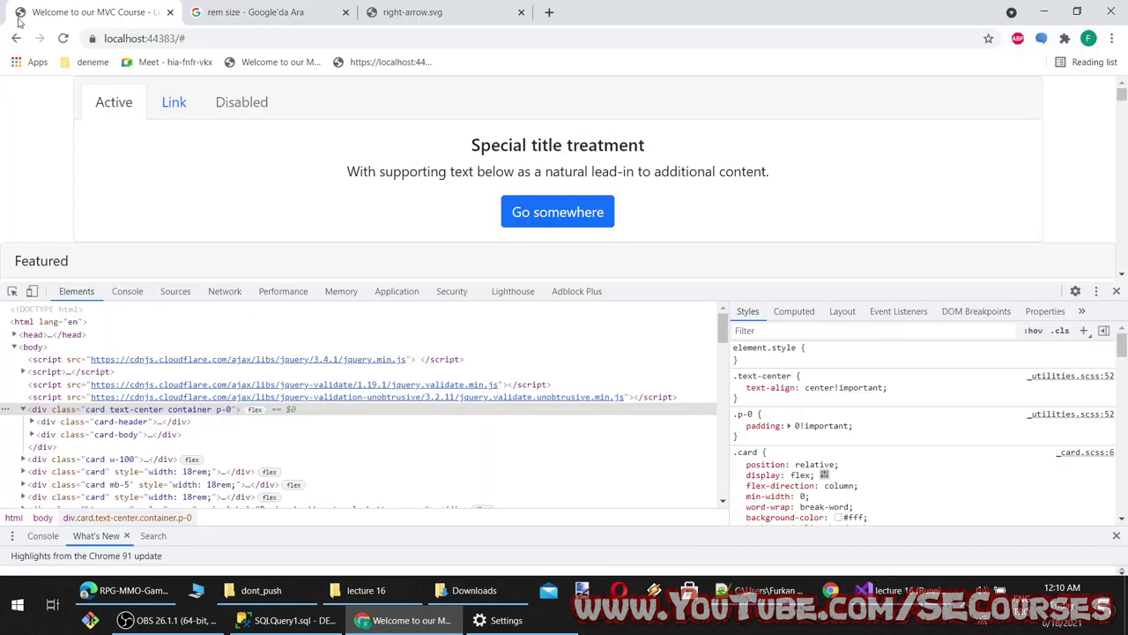
Reload localhost and close the developer tools to view the dark overlay card
left_click(64, 39)
left_click(1116, 291)
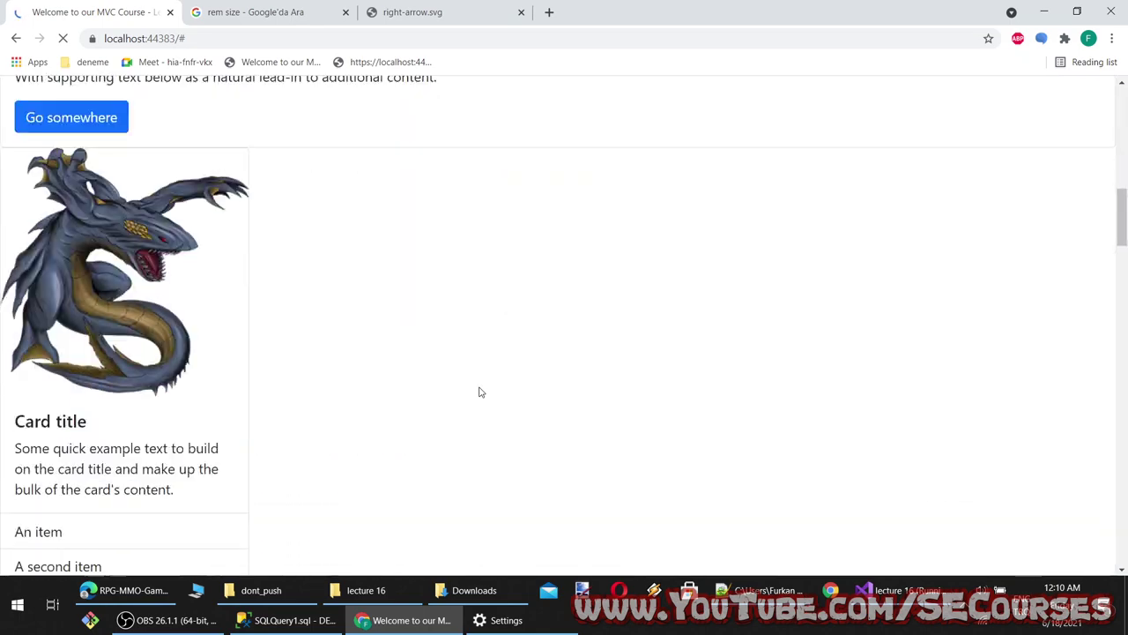
scroll(308, 360, "down", 5)
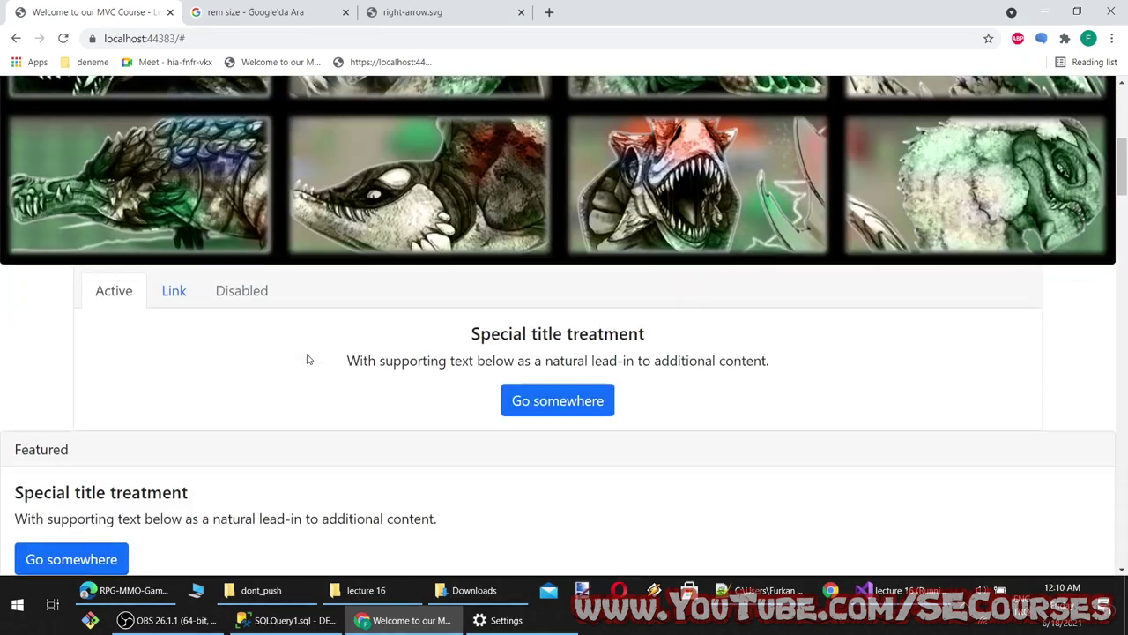
scroll(353, 388, "up", 5)
scroll(408, 419, "down", 1)
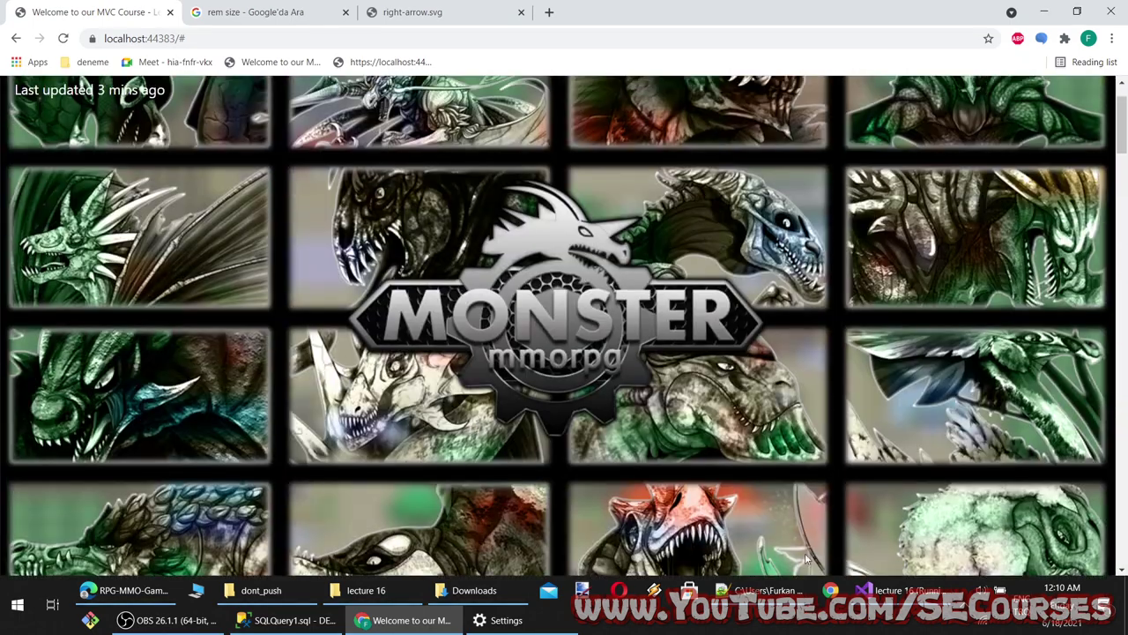
Add col-4 after text-white on line 7 of Index.cshtml and reload the page
left_click(944, 585)
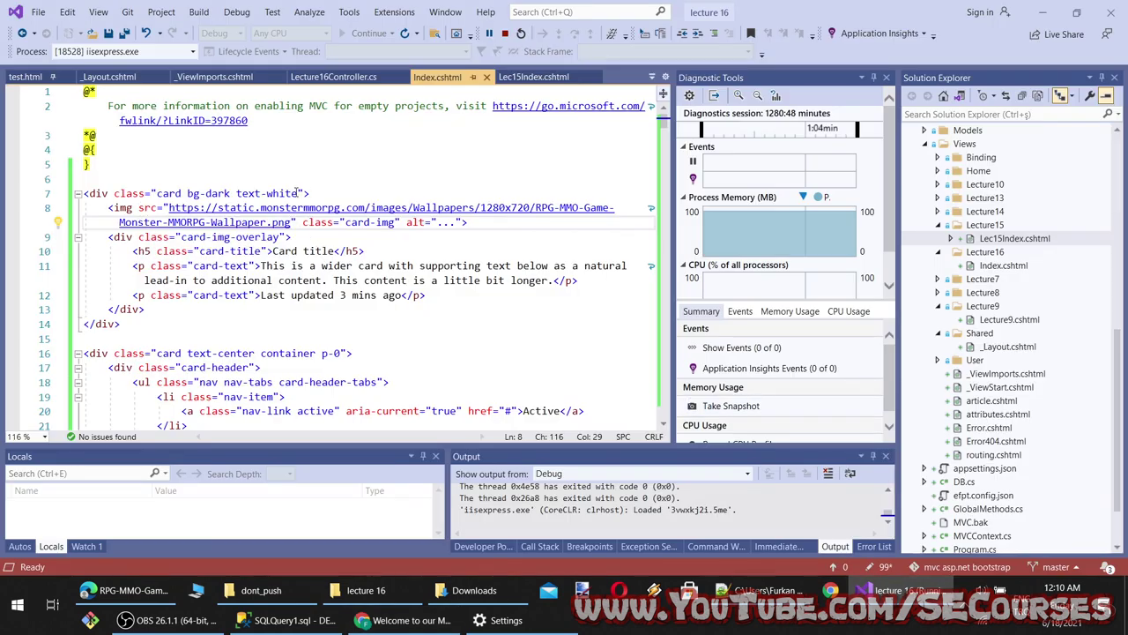
left_click(297, 193)
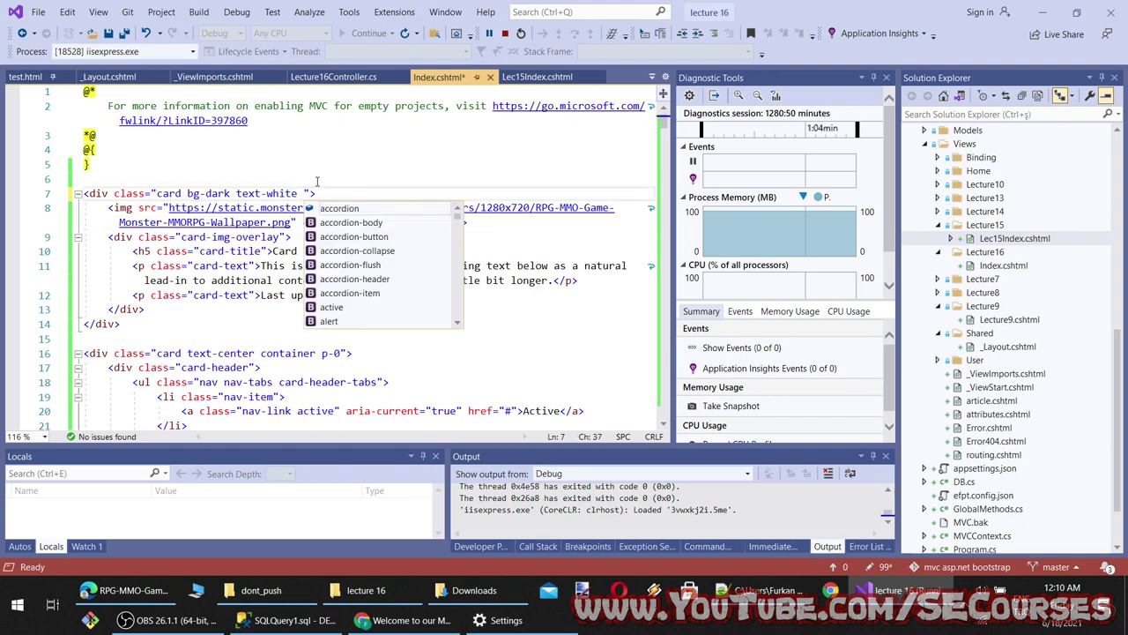
type("col")
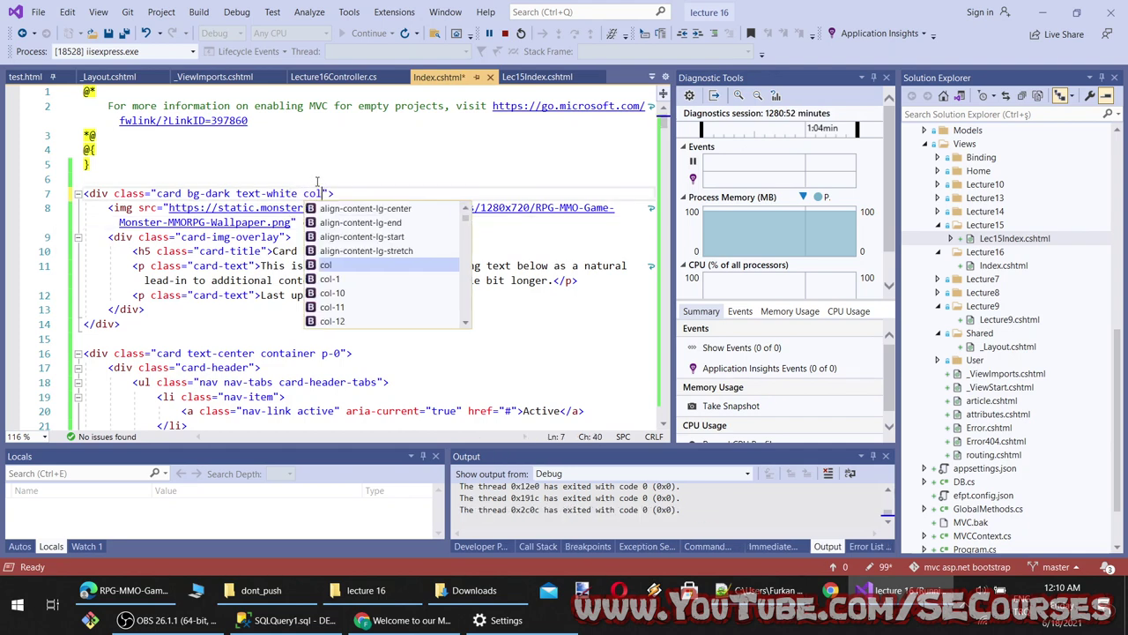
type("-4")
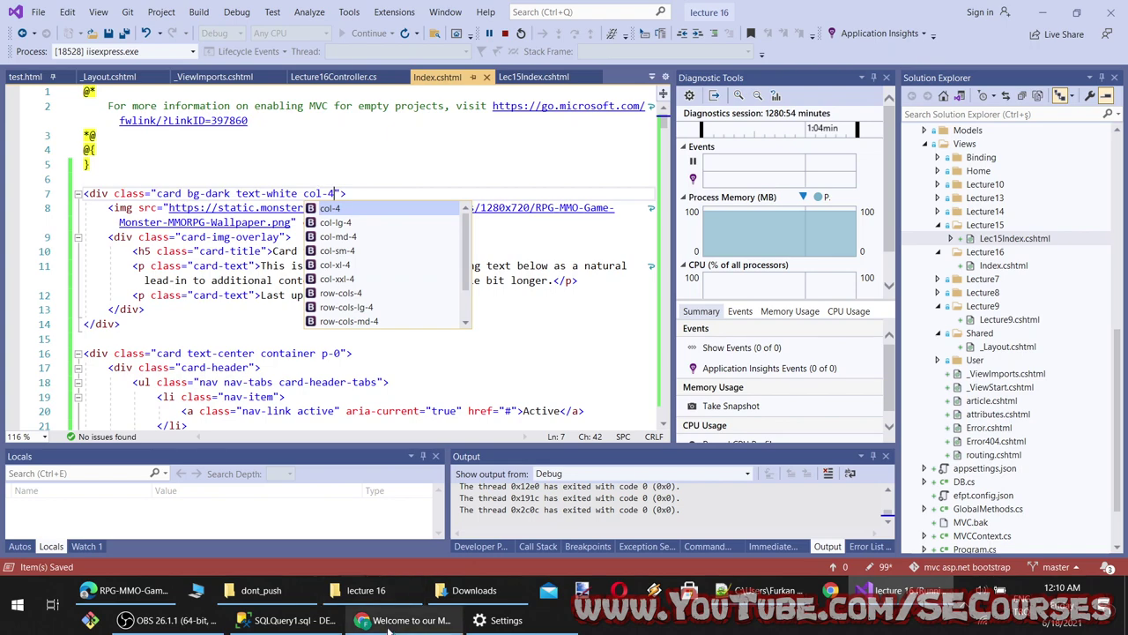
left_click(408, 620)
left_click(63, 41)
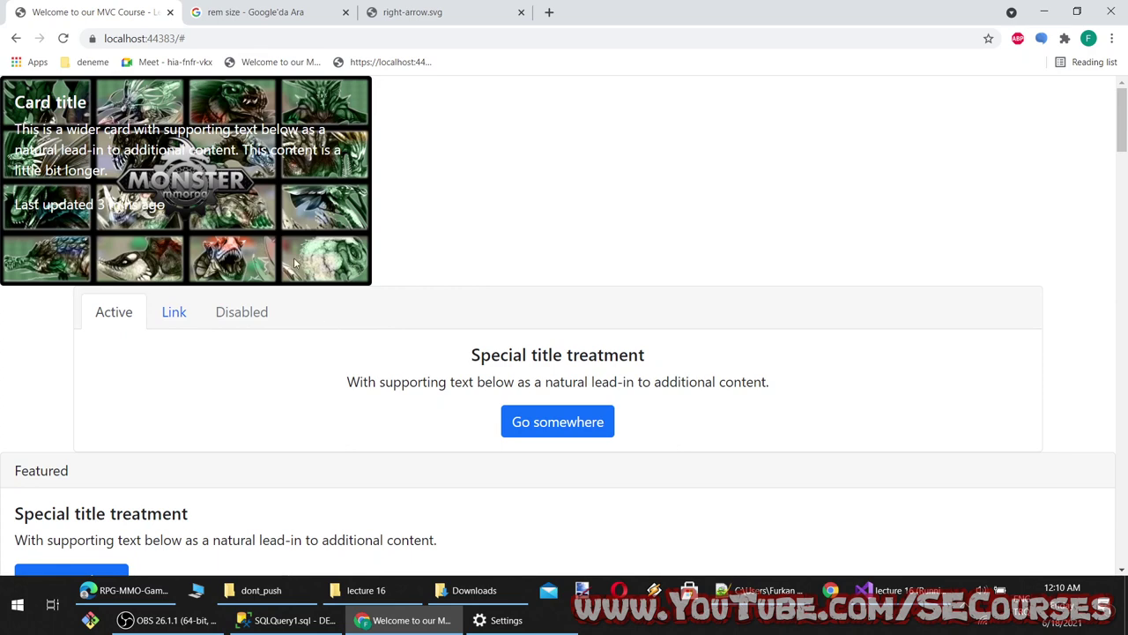
Inspect the narrowed Monster wallpaper card after dismissing a stray Windows Update window
left_click_drag(141, 262, 8, 88)
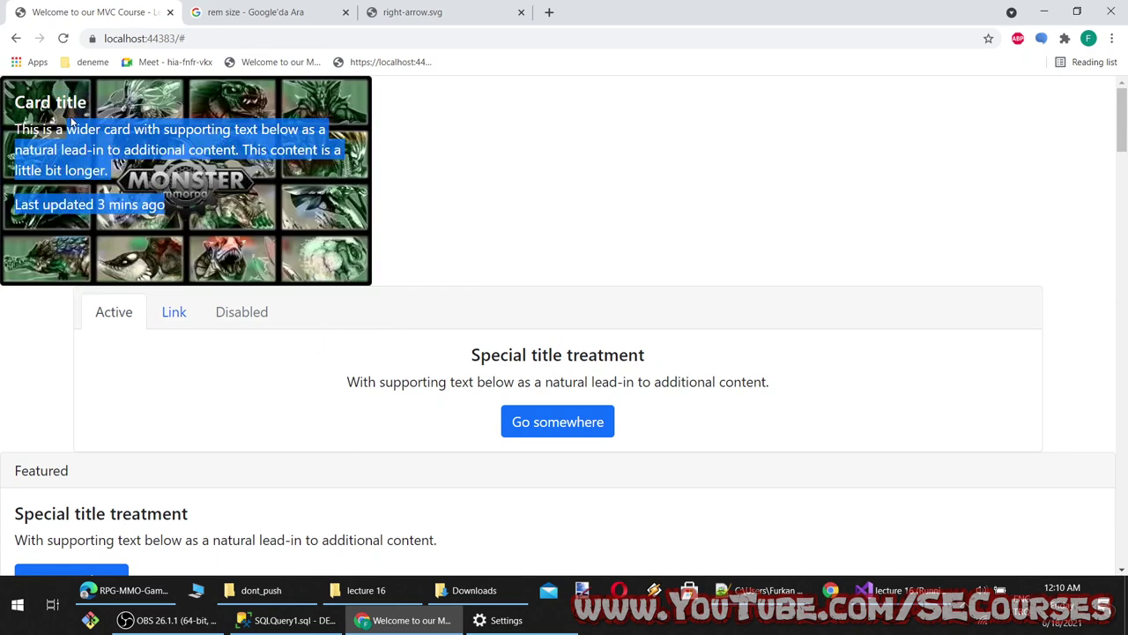
left_click(308, 238)
left_click(502, 621)
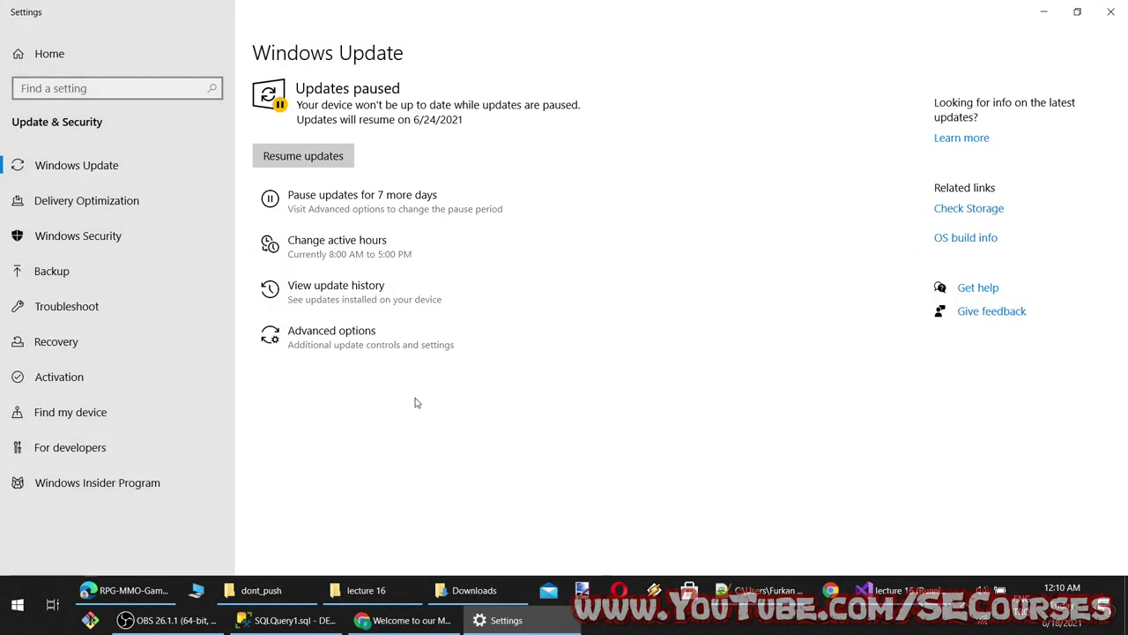
left_click(506, 627)
left_click(507, 622)
left_click(504, 619)
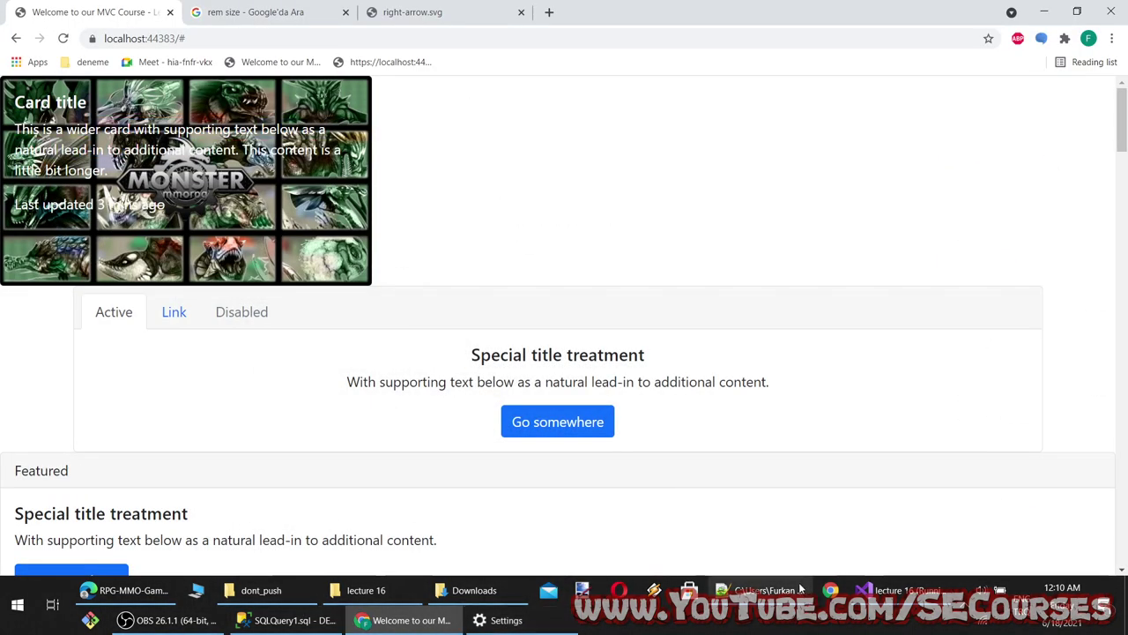
Add bg-dark to the line-10 card-title, save, and view the dark title band in Chrome
left_click(897, 589)
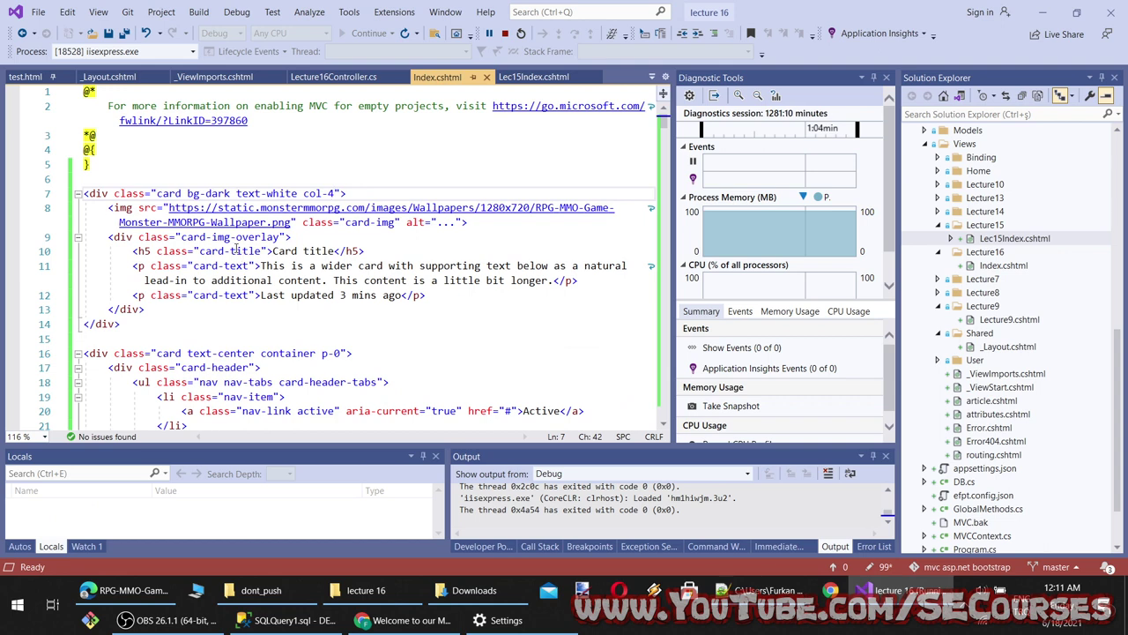
left_click(266, 251)
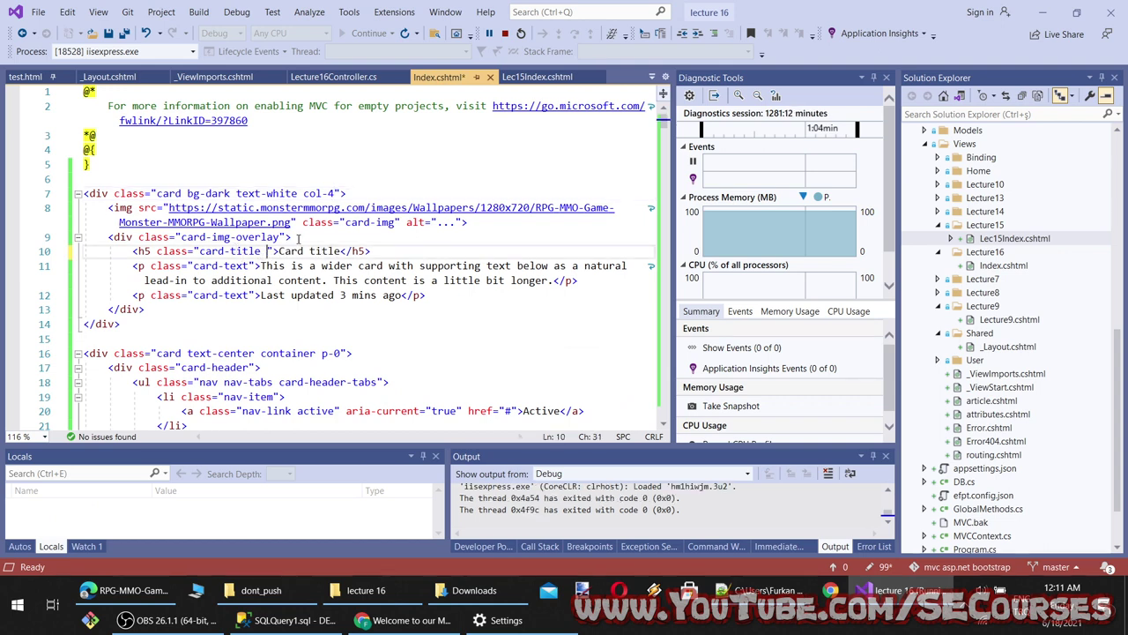
type("bg")
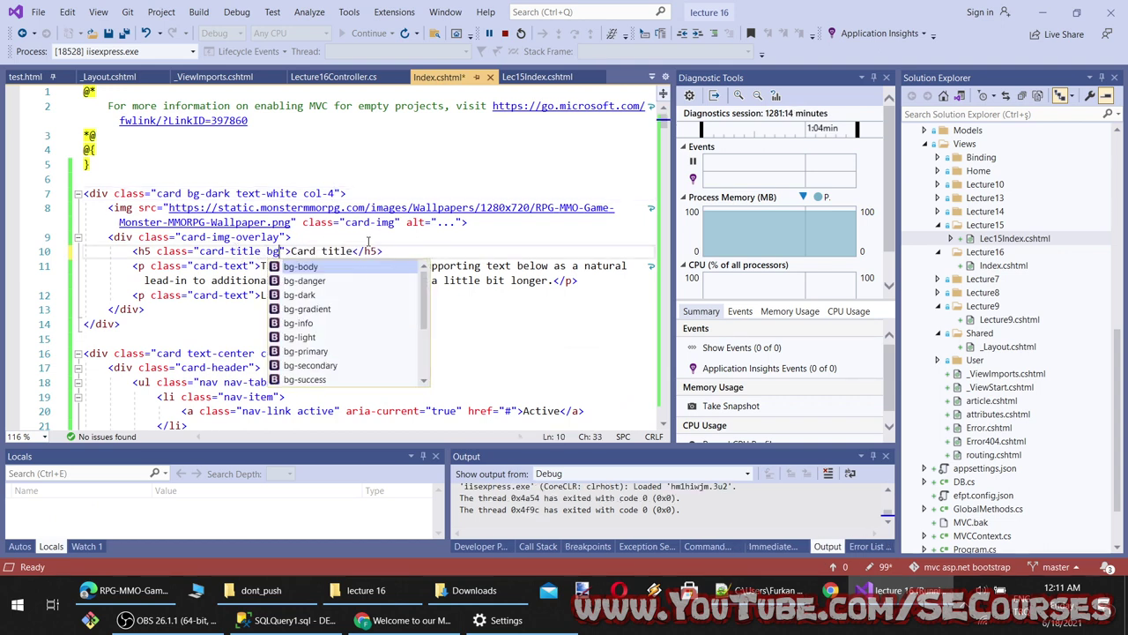
left_click(328, 296)
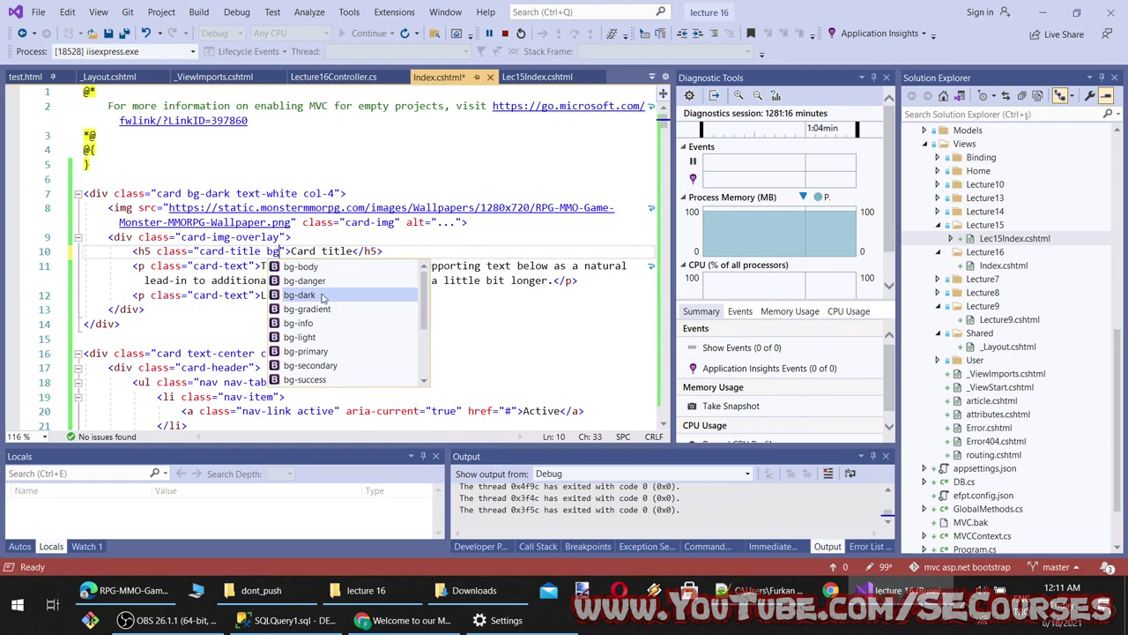
double_click(313, 296)
key("ctrl+s")
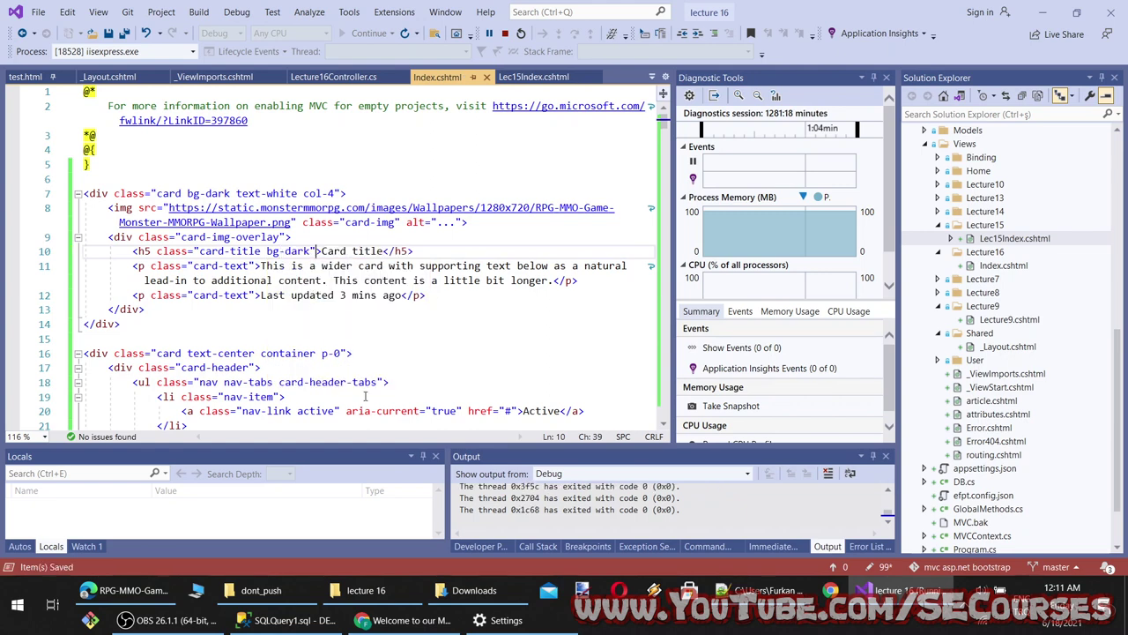
left_click(406, 620)
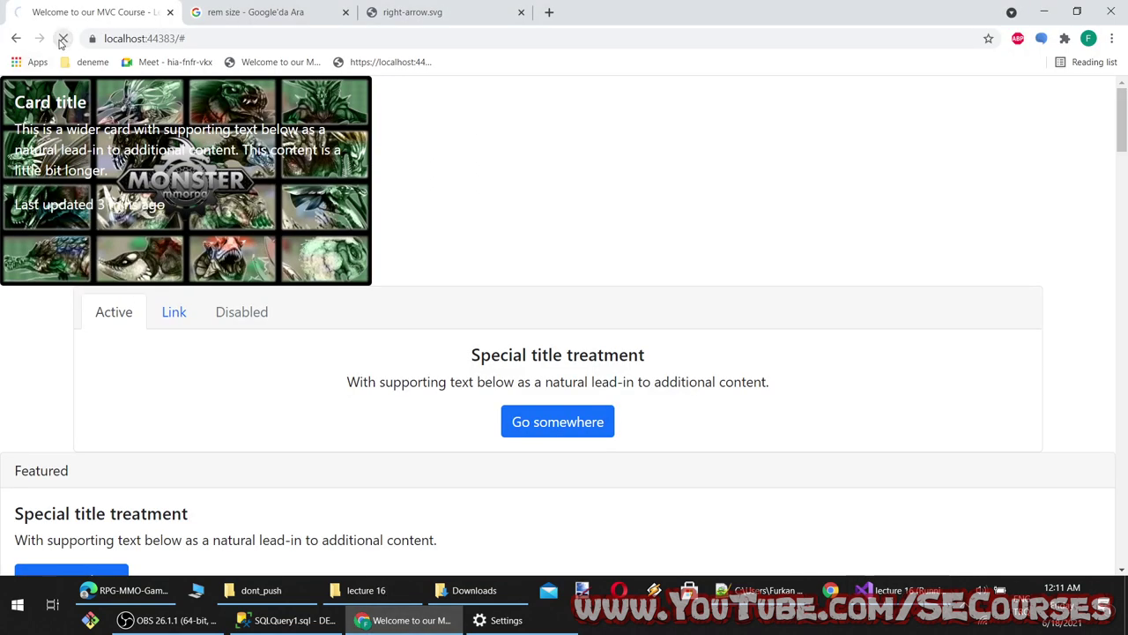
left_click(379, 197)
Bring up the Bootstrap Cards docs in Edge and scroll to the Horizontal card example
left_click(124, 589)
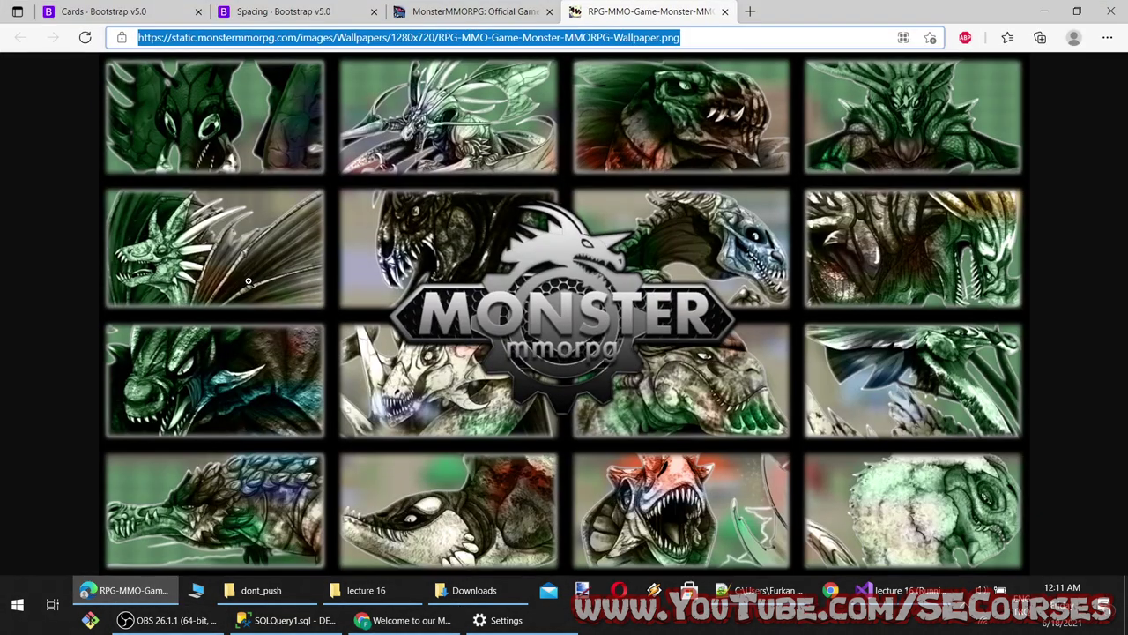
left_click(88, 9)
scroll(357, 356, "down", 5)
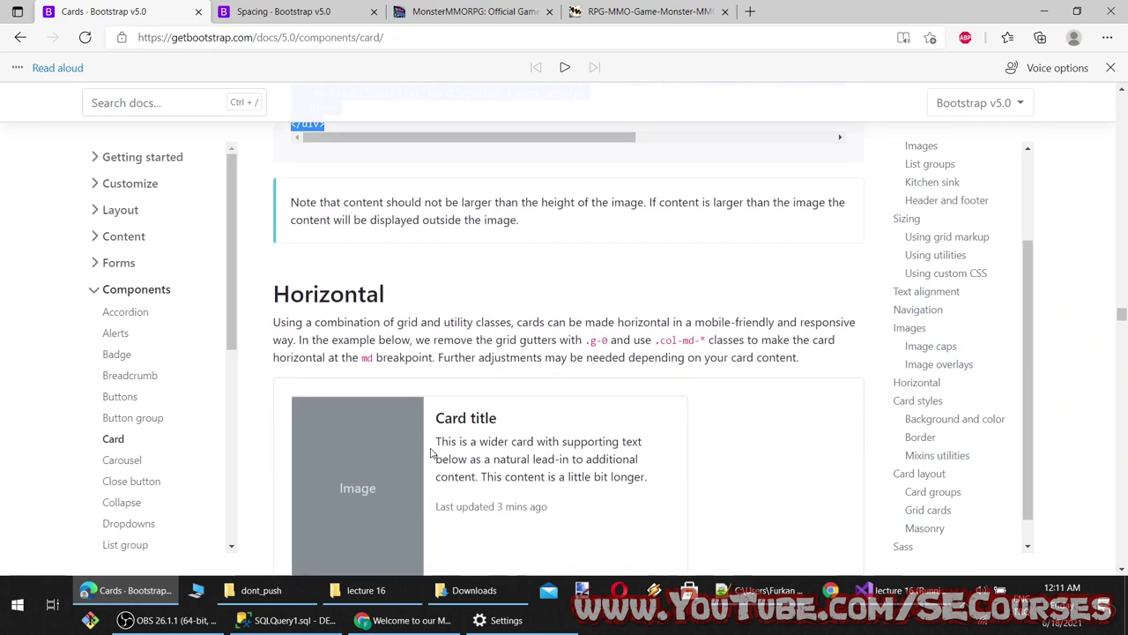
scroll(396, 357, "up", 2)
scroll(441, 360, "down", 4)
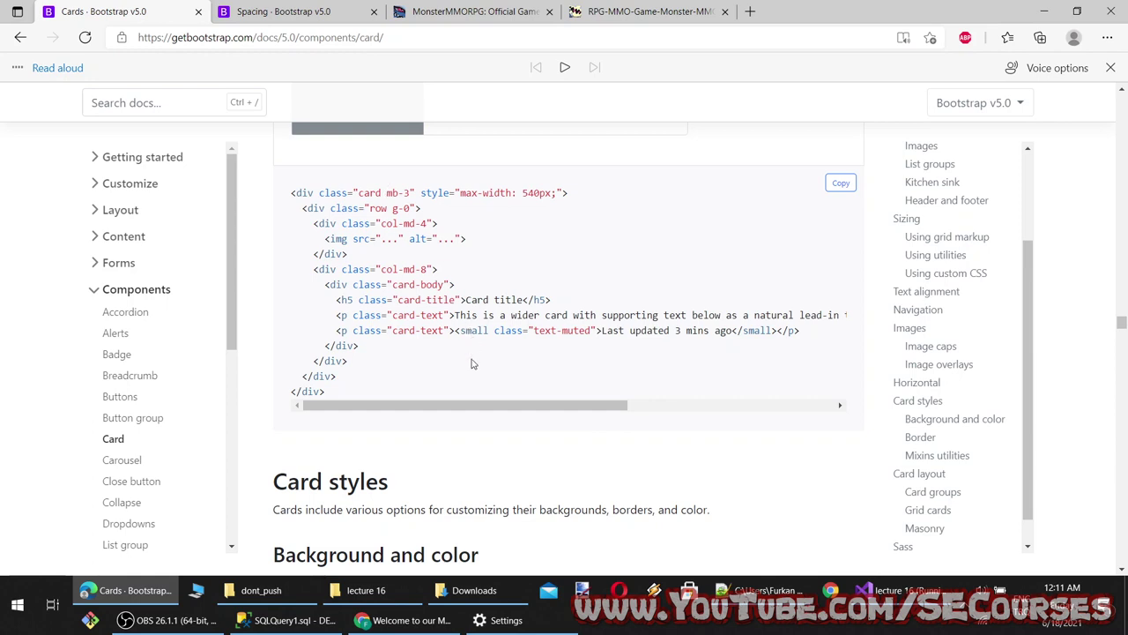
scroll(472, 363, "up", 1)
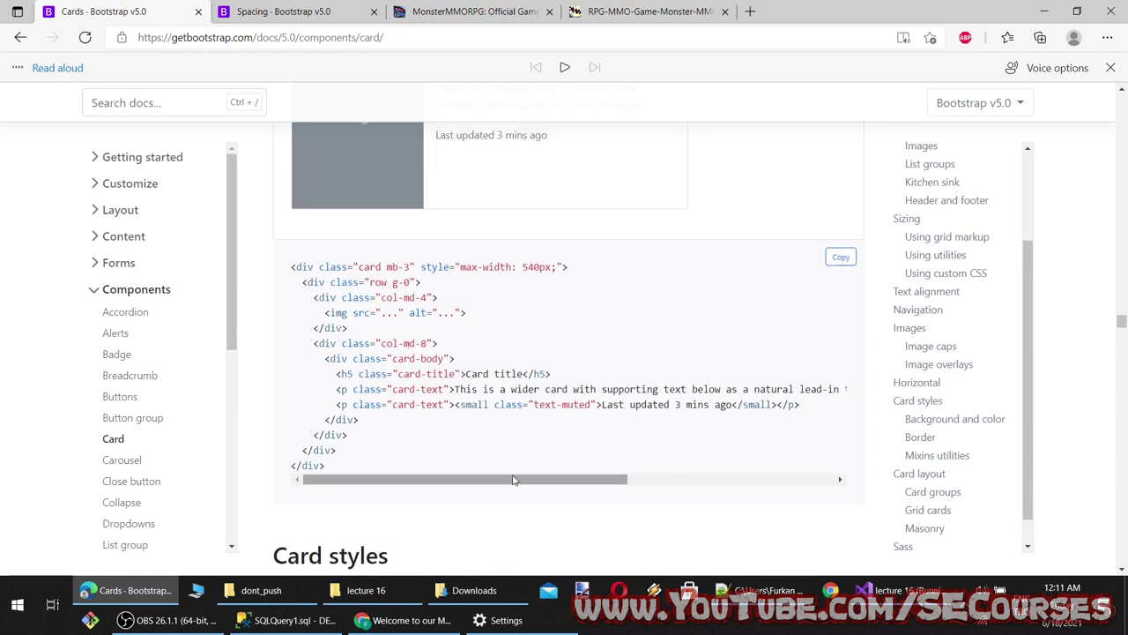
left_click_drag(523, 483, 431, 534)
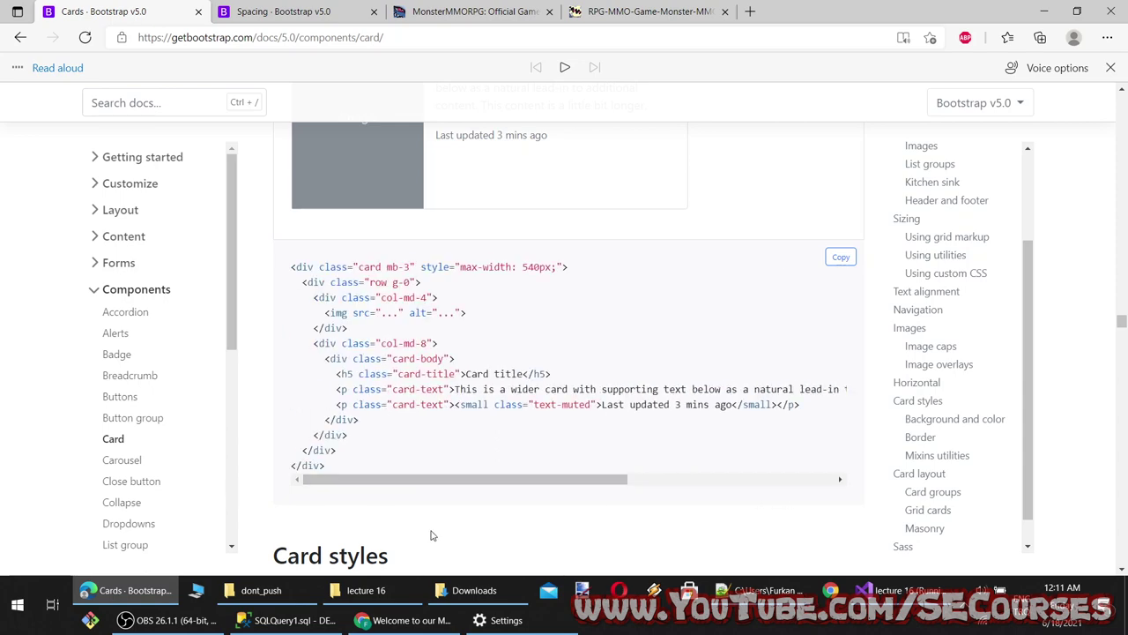
scroll(436, 532, "down", 2)
scroll(435, 534, "up", 4)
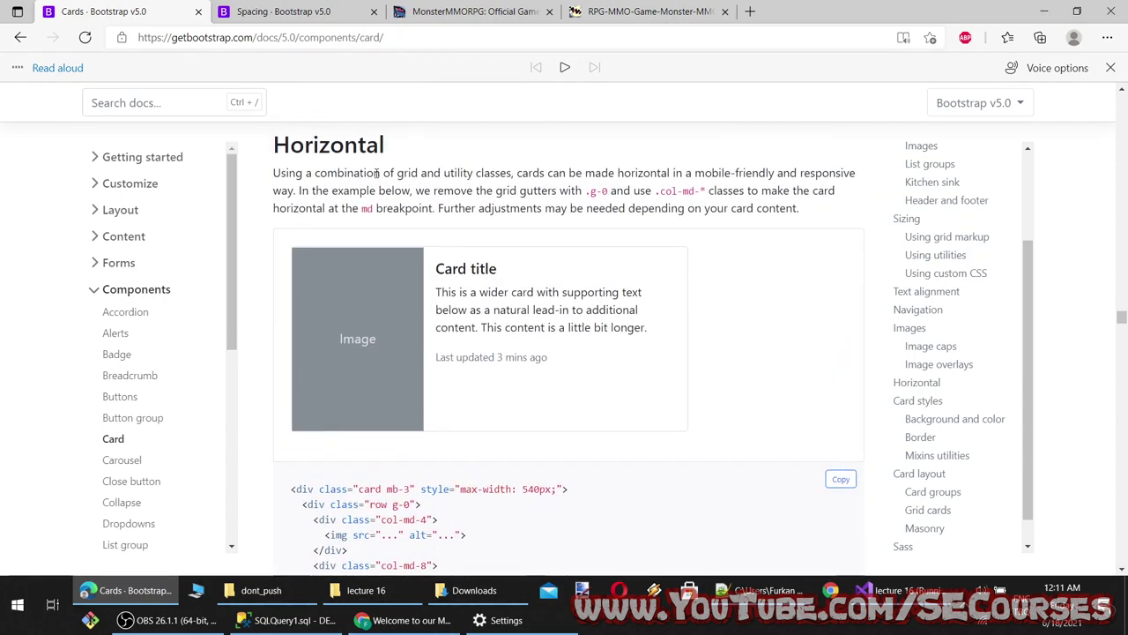
scroll(374, 311, "down", 2)
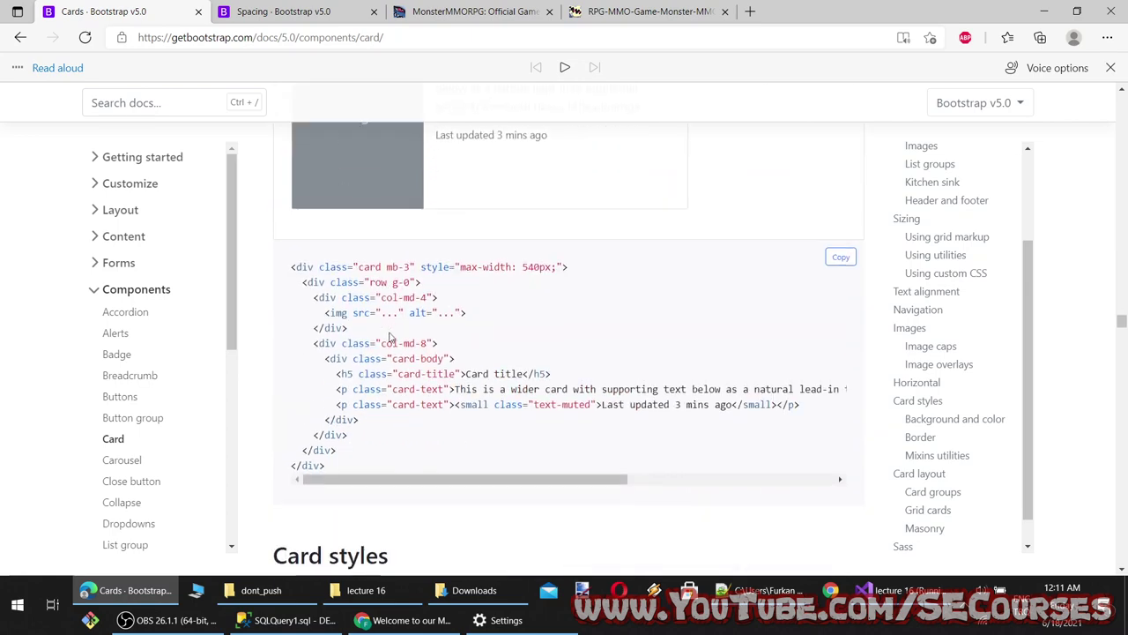
scroll(439, 343, "up", 2)
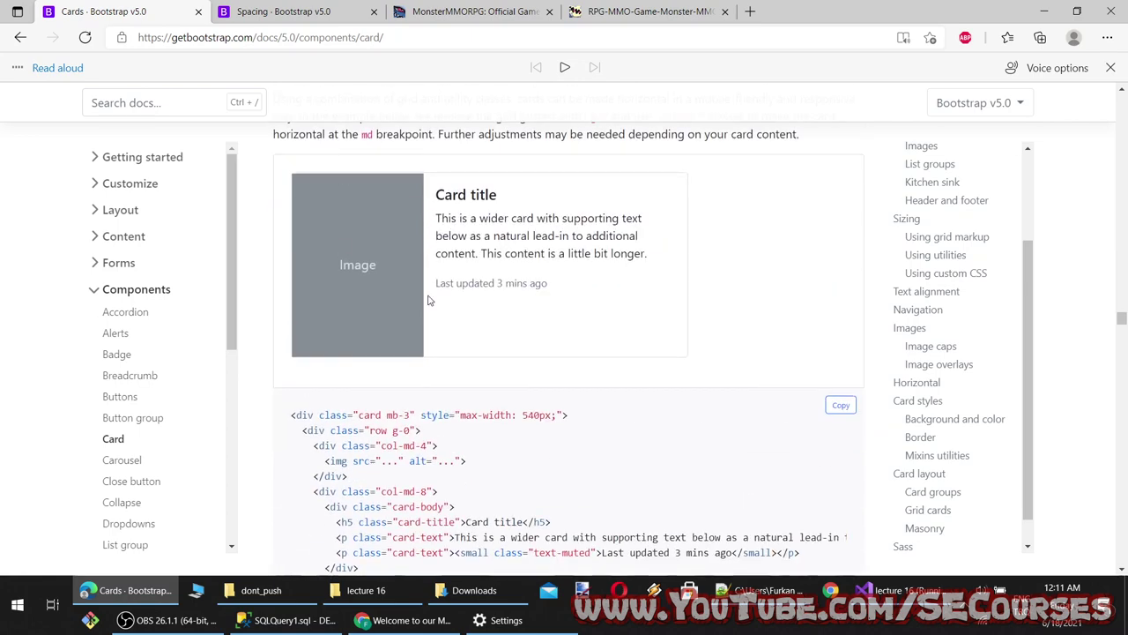
scroll(437, 293, "down", 1)
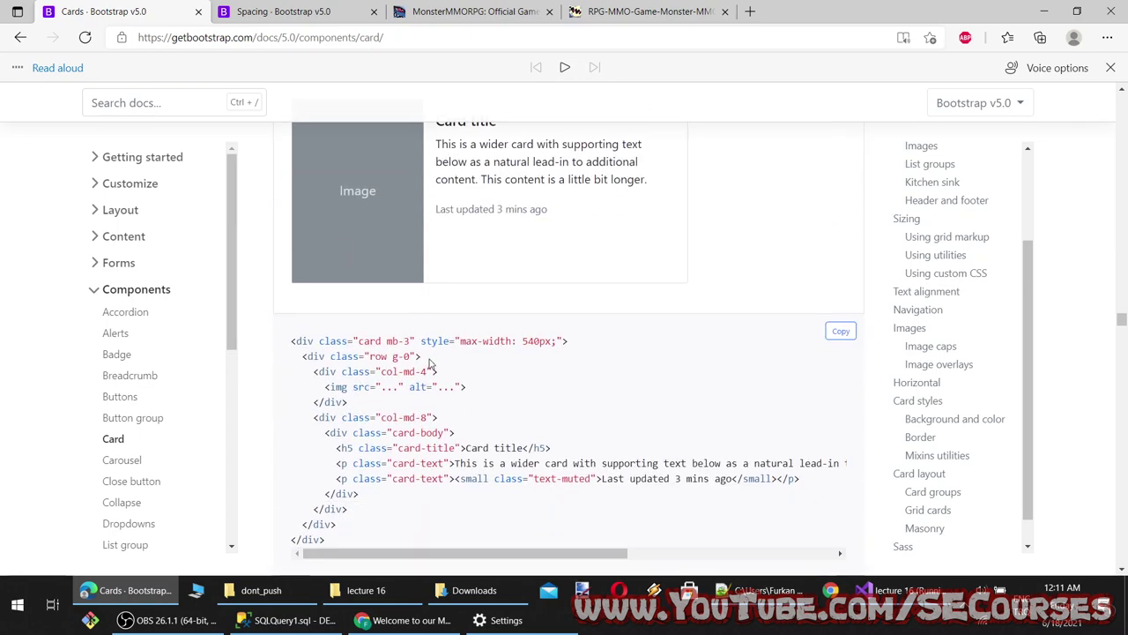
Select the horizontal card example code, then return to line 5 of Index.cshtml
left_click_drag(423, 359, 303, 353)
left_click_drag(381, 371, 437, 371)
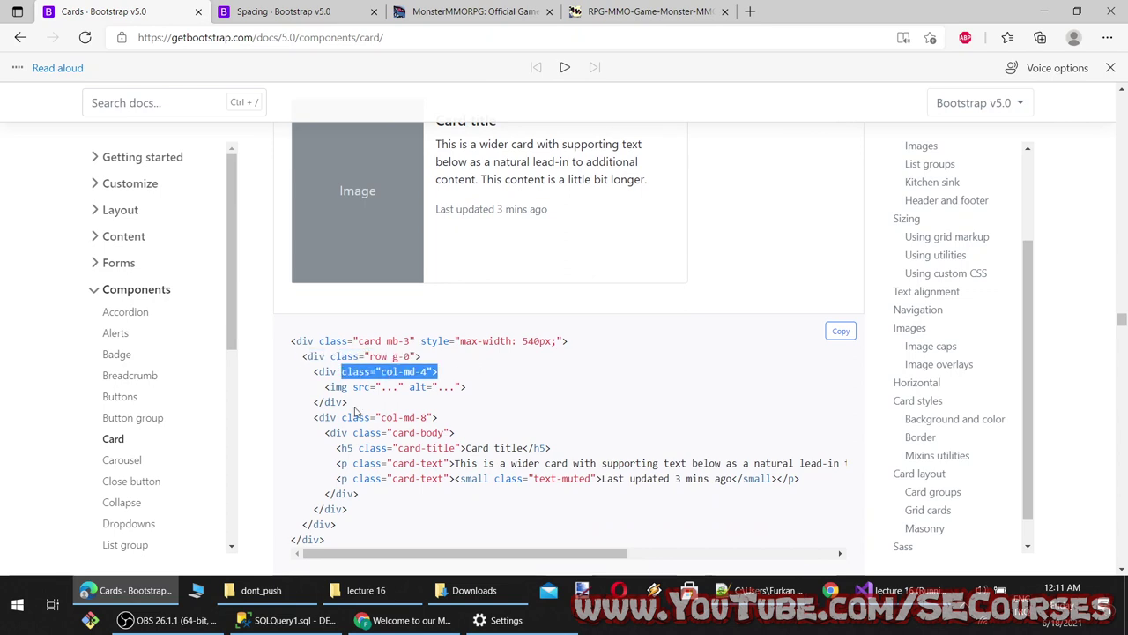
left_click_drag(349, 401, 349, 512)
left_click(428, 389)
scroll(495, 298, "up", 2)
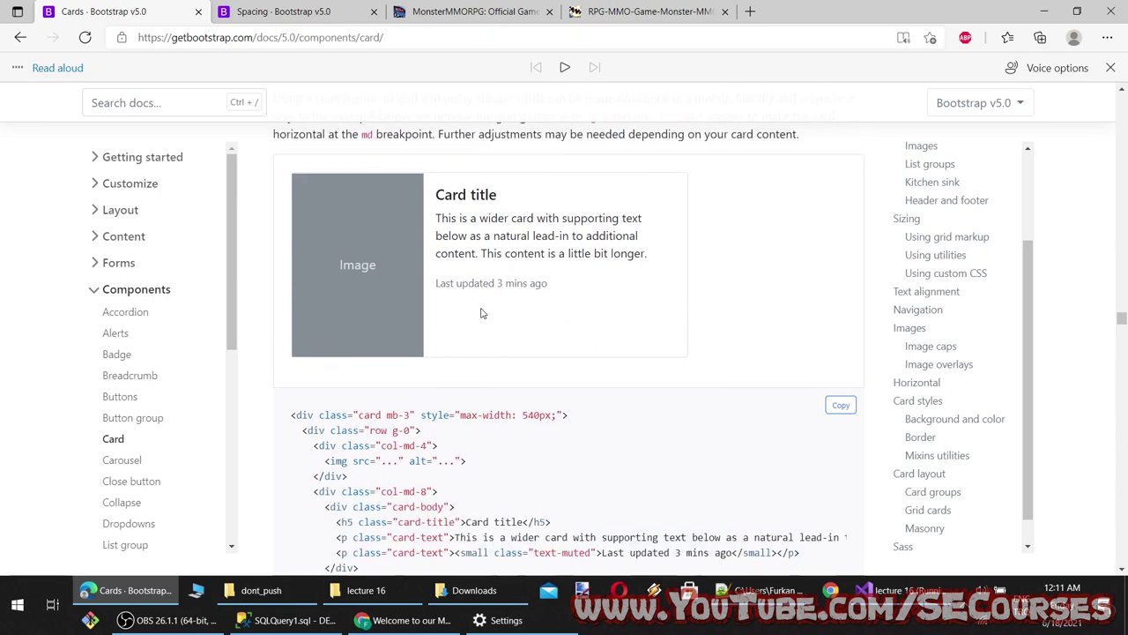
scroll(566, 396, "down", 4)
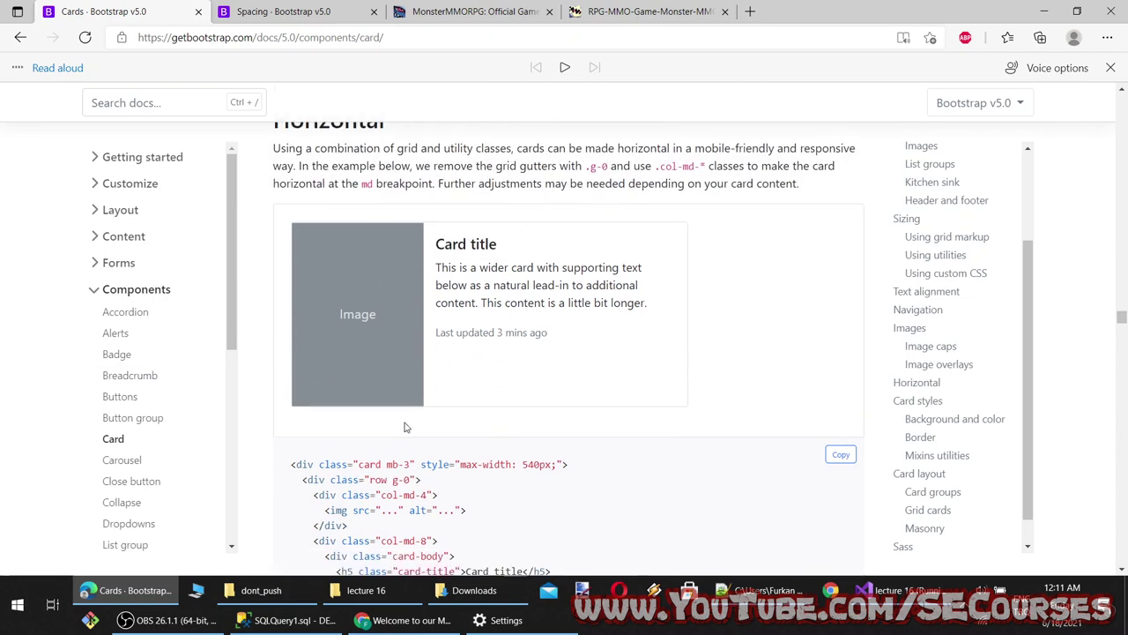
left_click_drag(374, 397, 281, 195)
key("ctrl+c")
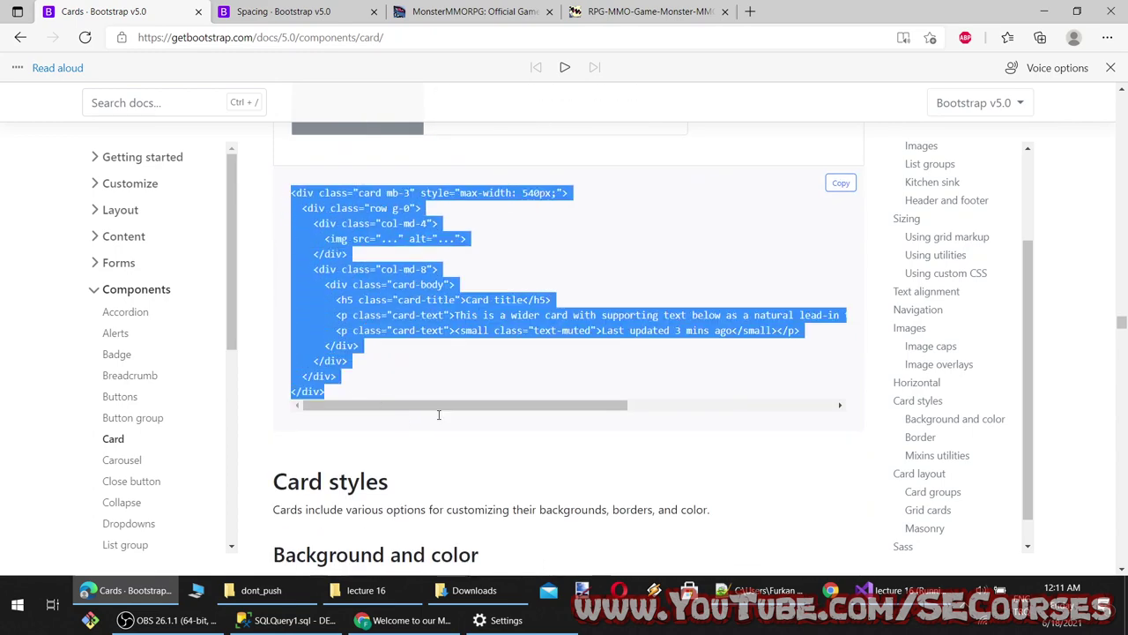
left_click(894, 590)
left_click(117, 168)
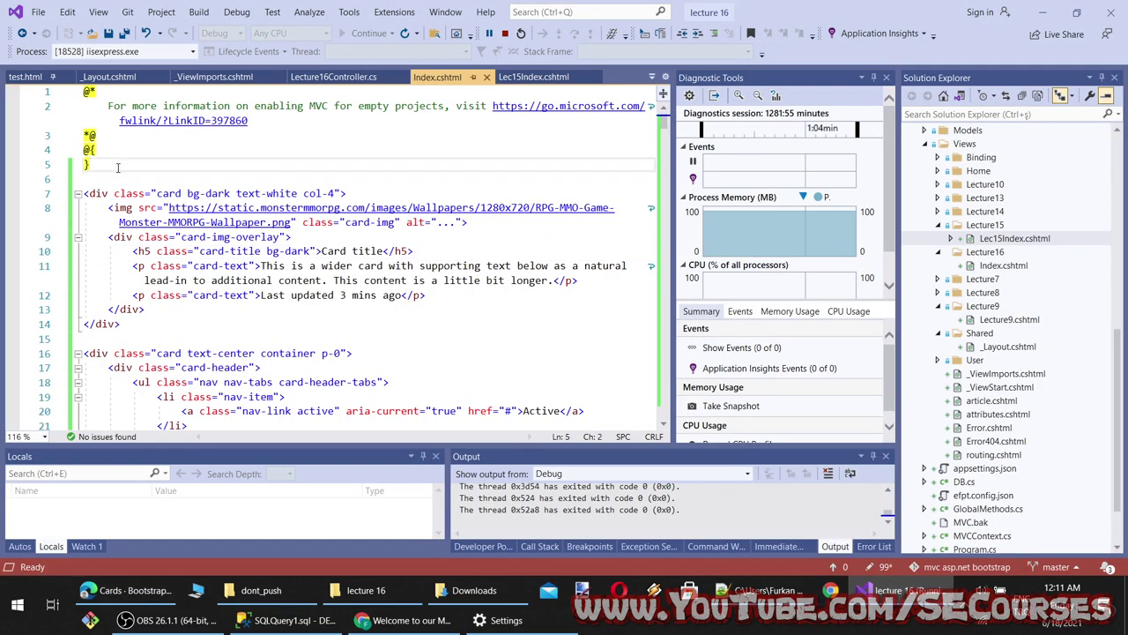
Paste the horizontal card after line 5, save, and reload localhost to show the new card
key("ctrl+v")
key("ctrl+s")
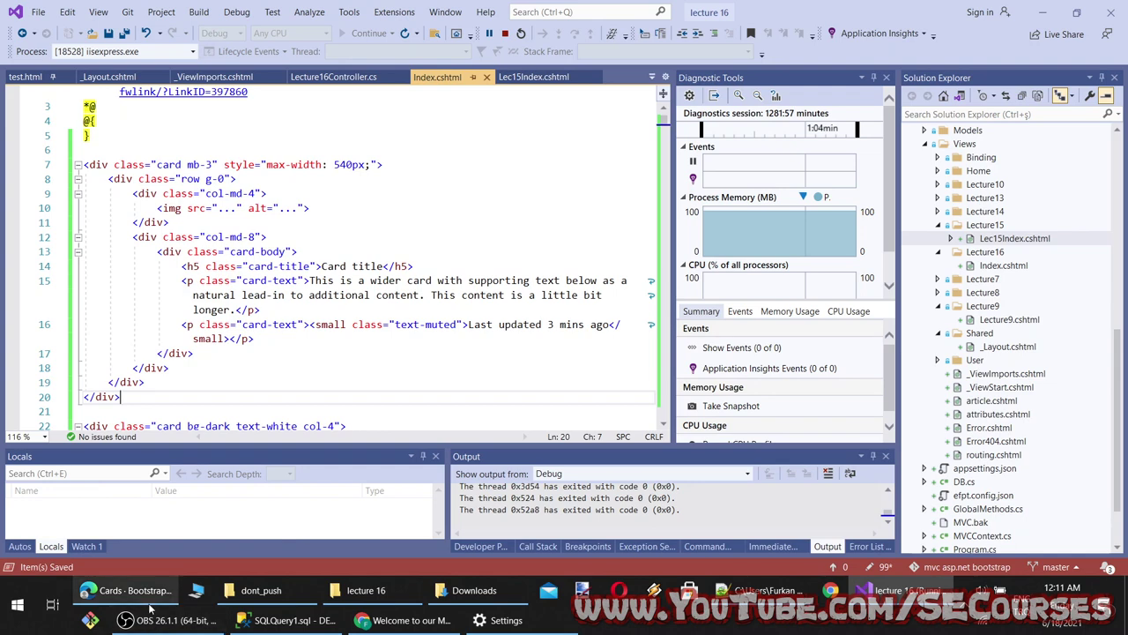
left_click(150, 603)
scroll(565, 317, "down", 1)
left_click(412, 619)
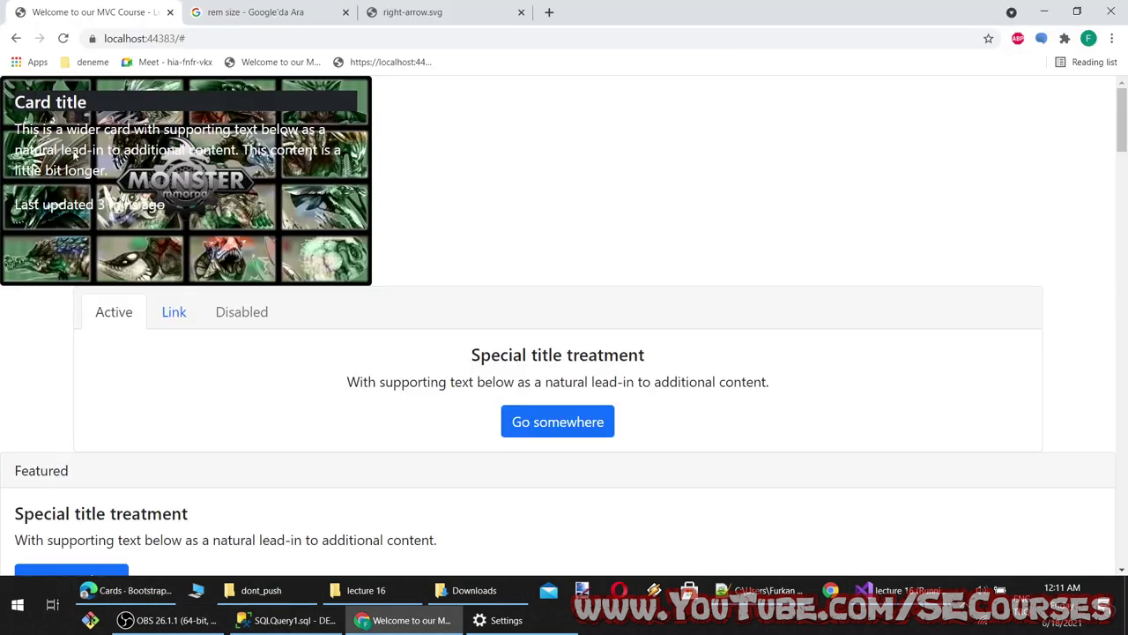
left_click(93, 62)
left_click(62, 38)
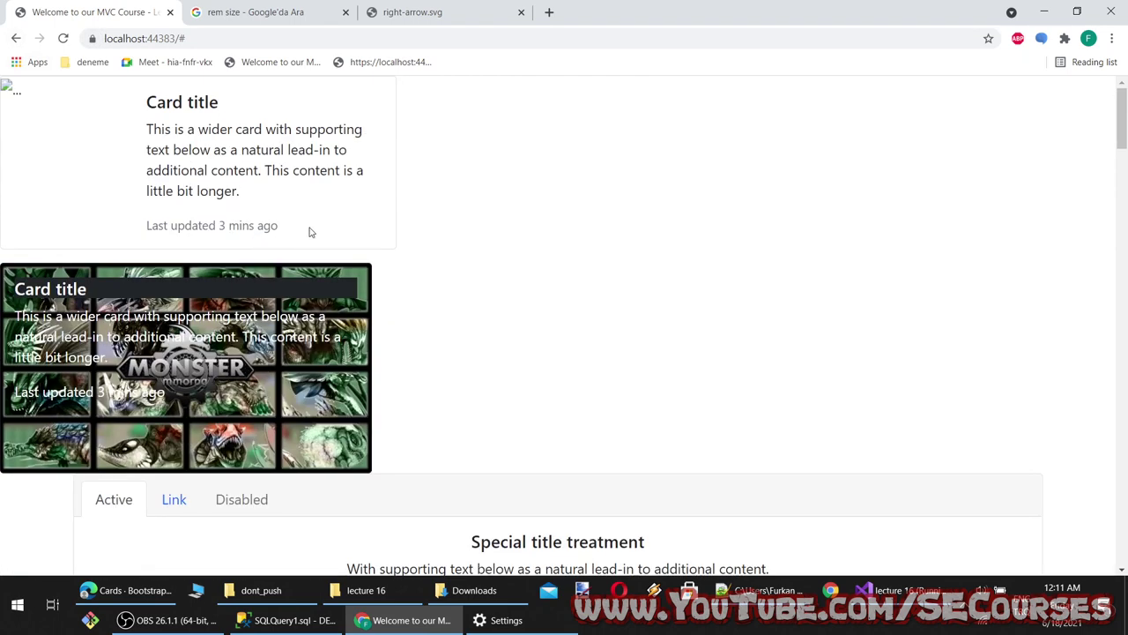
left_click_drag(310, 232, 481, 191)
left_click(503, 203)
key("alt+Tab")
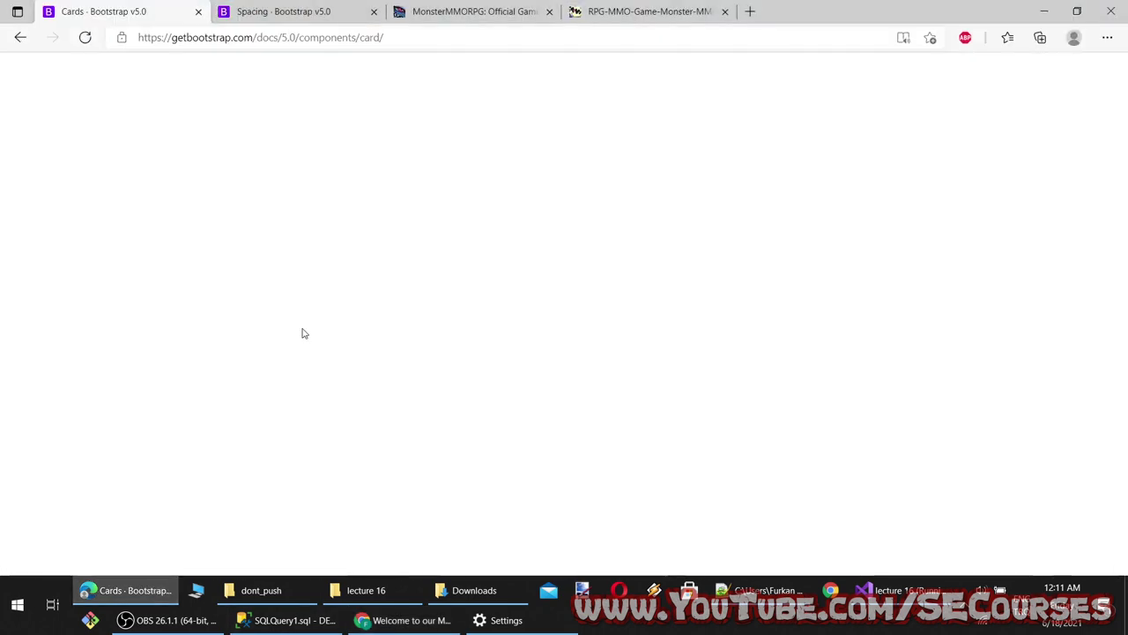
Scroll to the Border card examples and highlight the warning card's class line
scroll(353, 339, "down", 3)
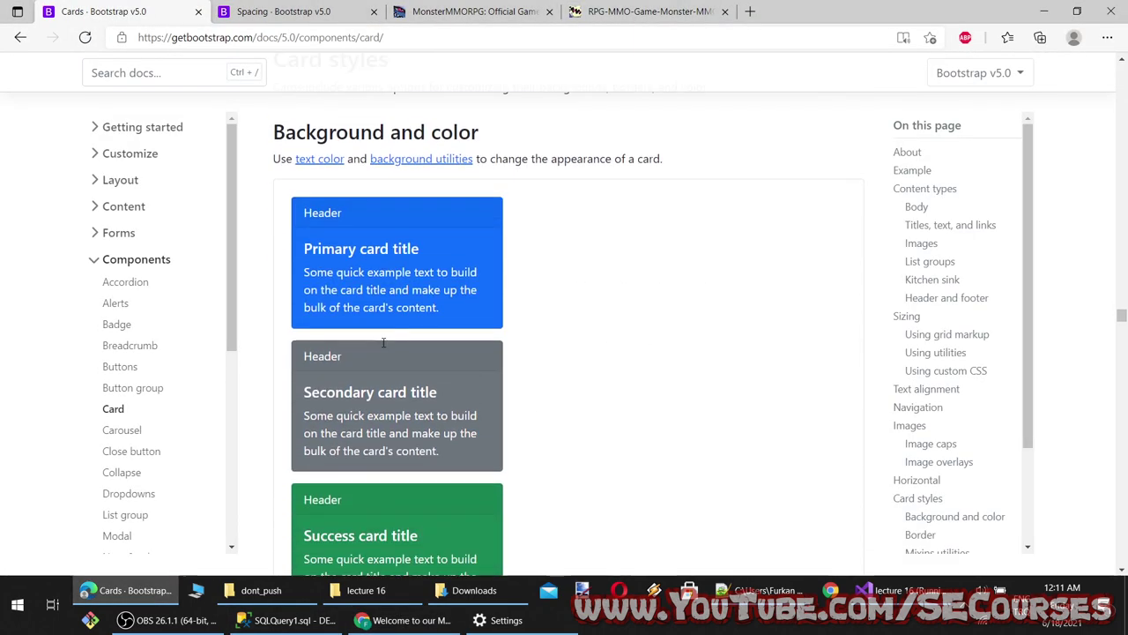
scroll(388, 353, "down", 5)
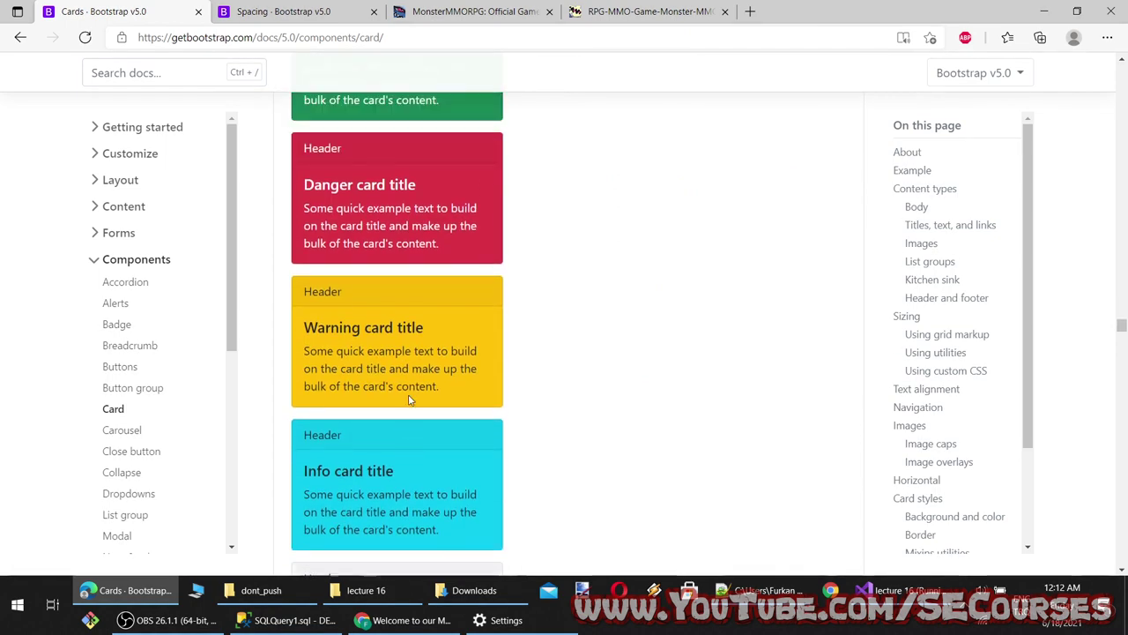
scroll(408, 399, "up", 1)
scroll(424, 441, "down", 10)
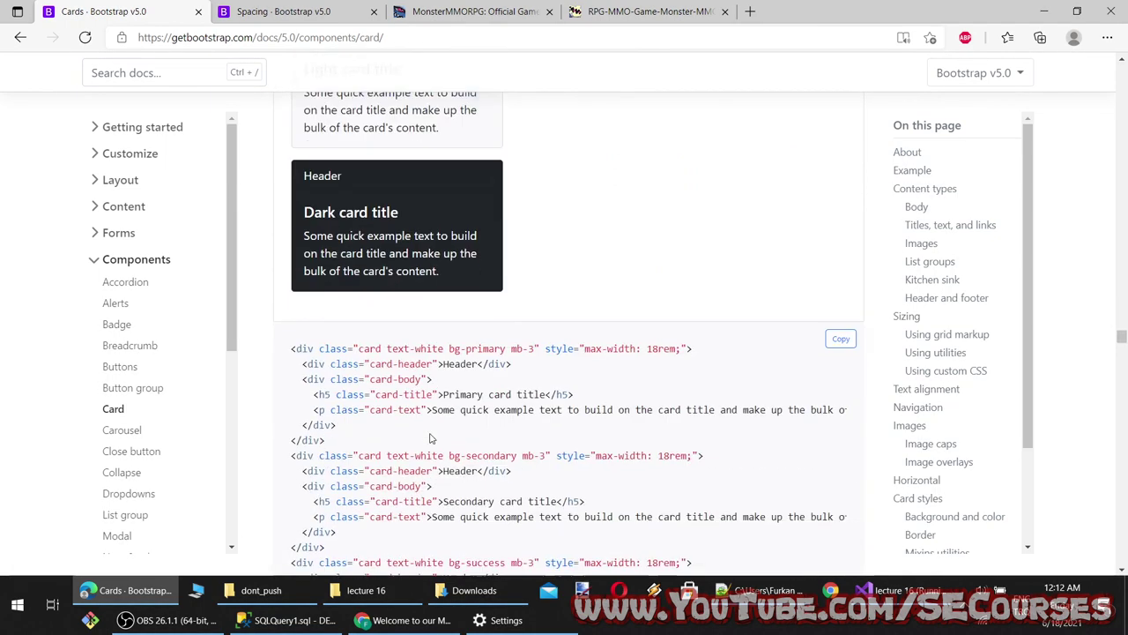
scroll(371, 429, "down", 1)
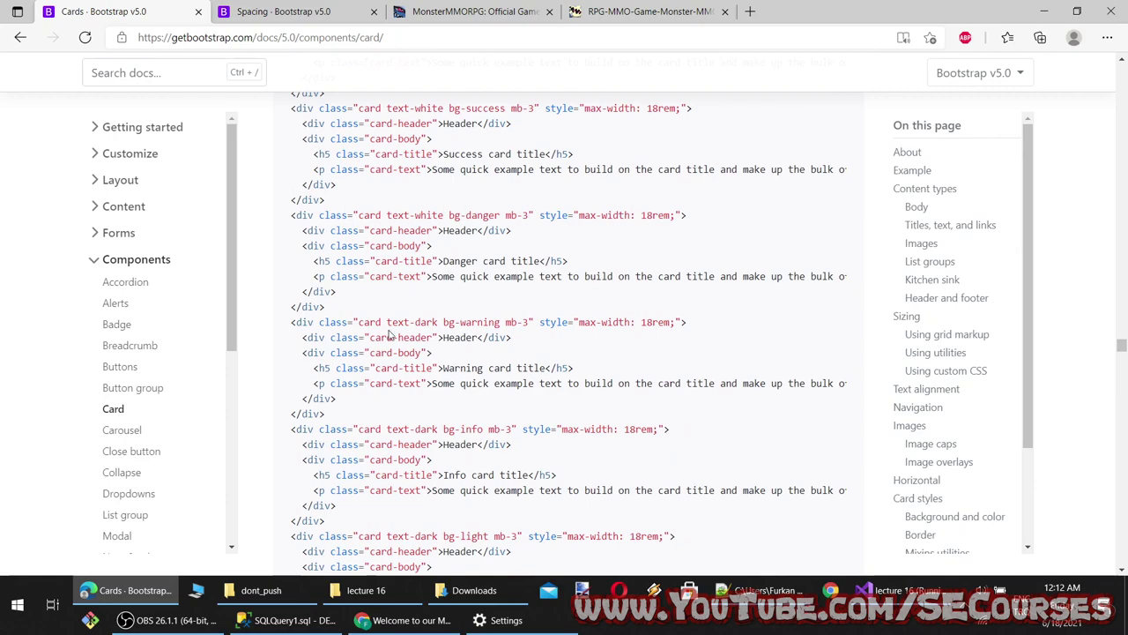
left_click_drag(384, 319, 291, 323)
left_click_drag(531, 322, 449, 337)
left_click(491, 340)
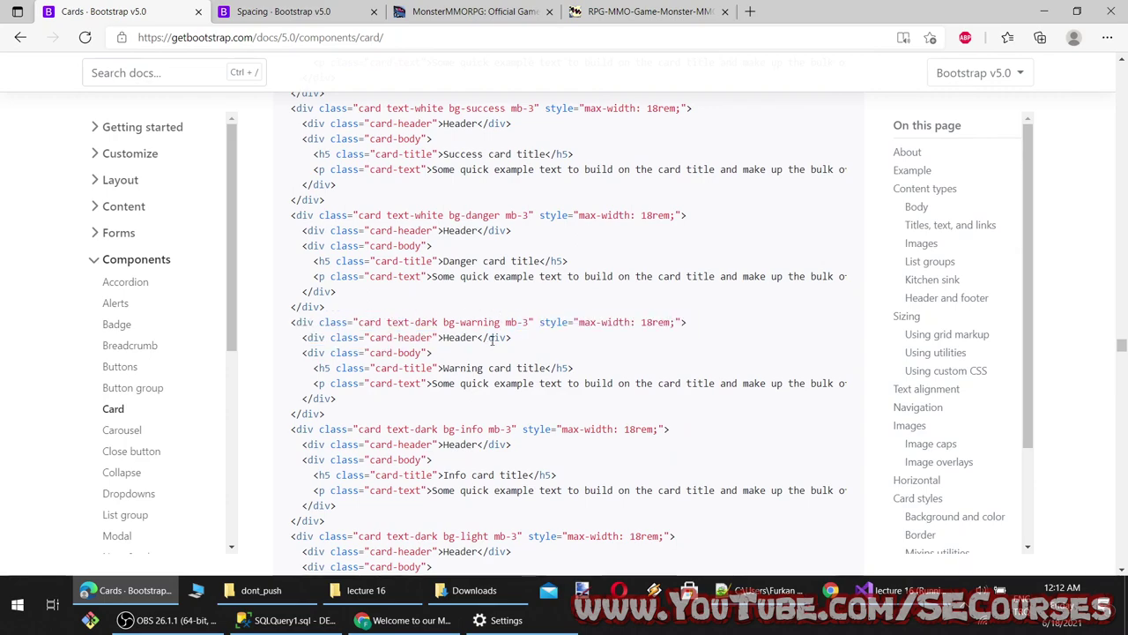
Select the coloured-border card markup in the Border code sample
scroll(502, 322, "down", 7)
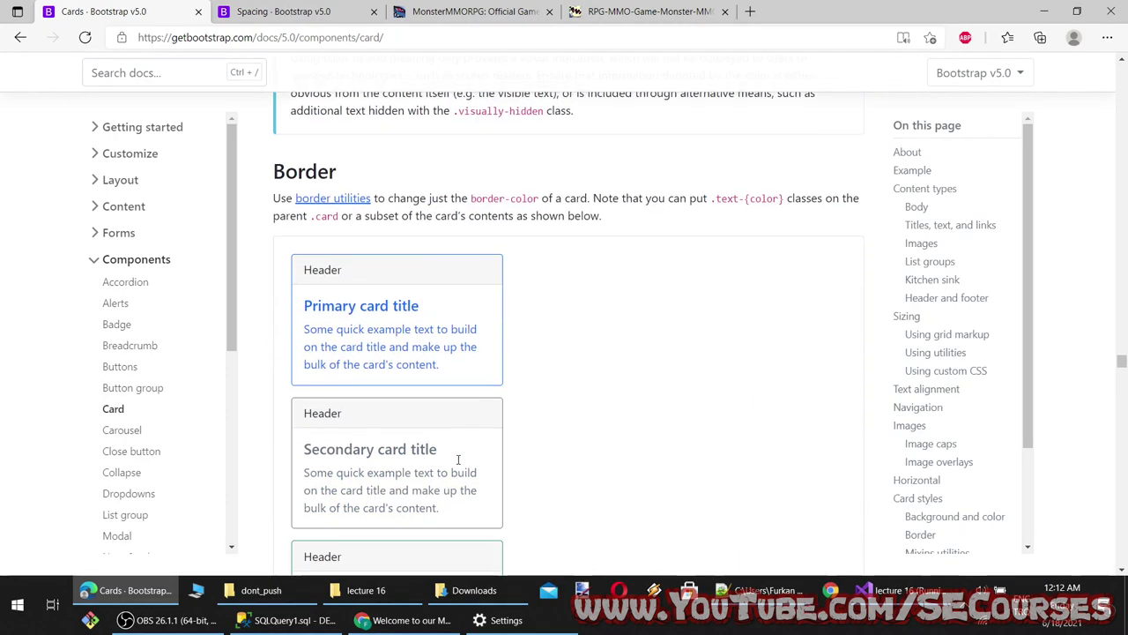
scroll(458, 461, "up", 2)
scroll(374, 264, "down", 3)
scroll(374, 264, "up", 3)
scroll(372, 480, "down", 10)
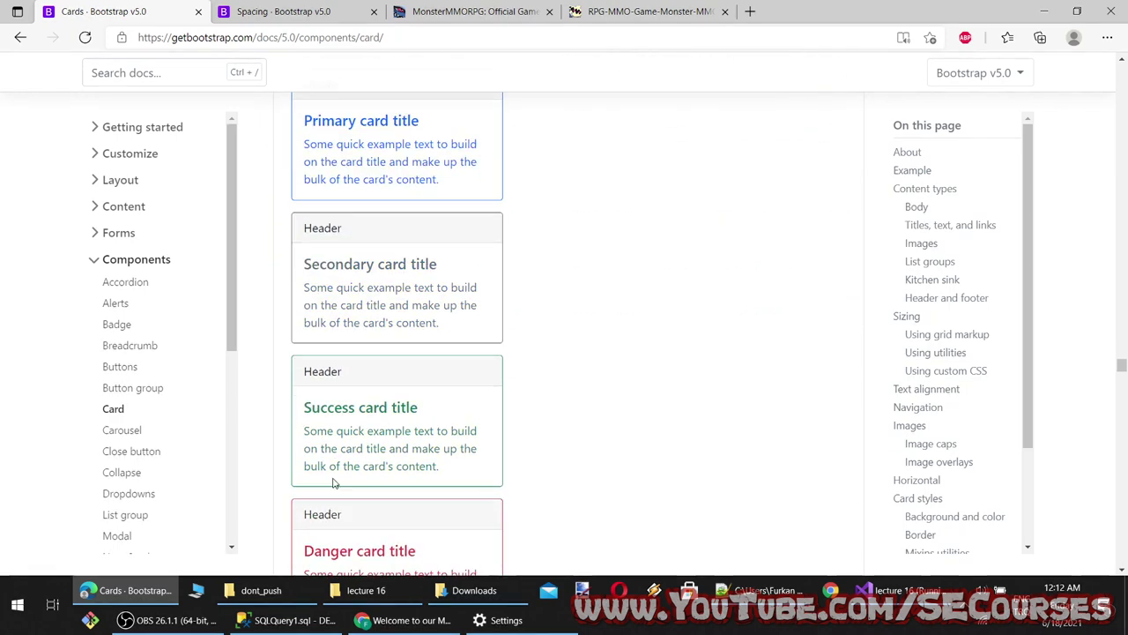
scroll(342, 485, "down", 4)
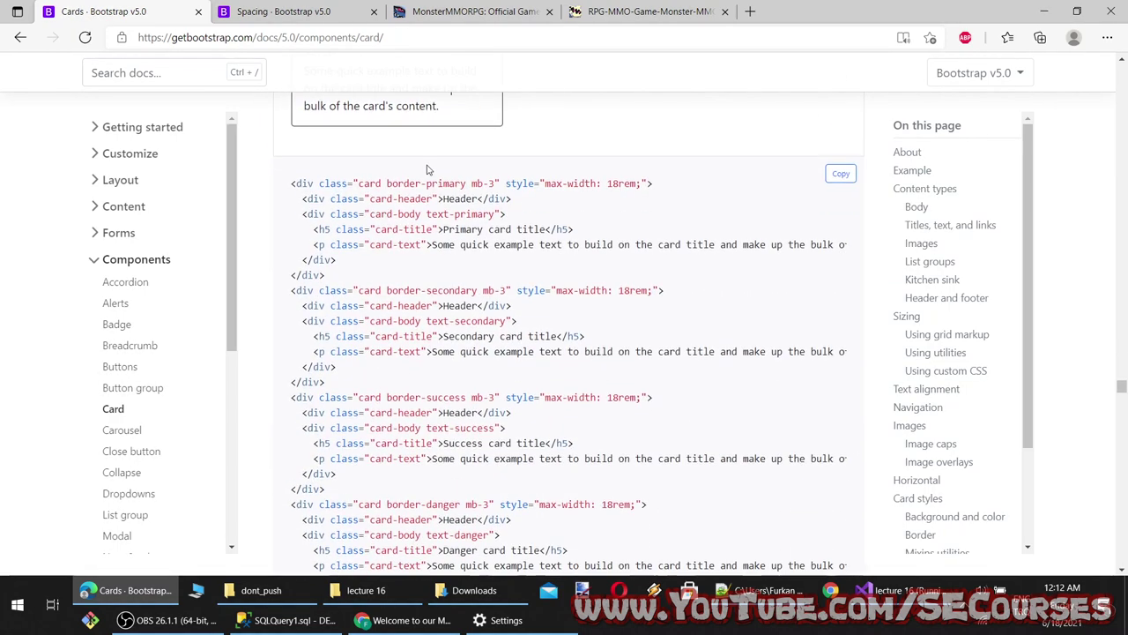
left_click_drag(456, 290, 409, 291)
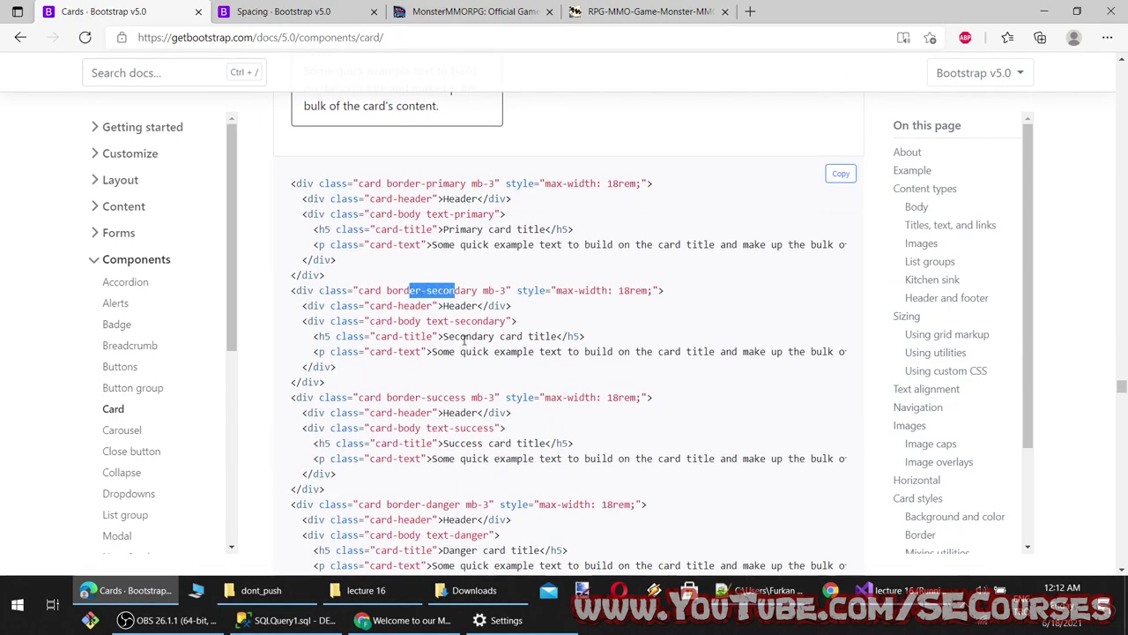
scroll(427, 186, "down", 4)
left_click_drag(454, 393, 284, 331)
scroll(364, 353, "down", 4)
scroll(335, 366, "up", 9)
scroll(320, 357, "up", 1)
Paste the border card examples on a new line at line 6 of Index.cshtml
left_click(913, 590)
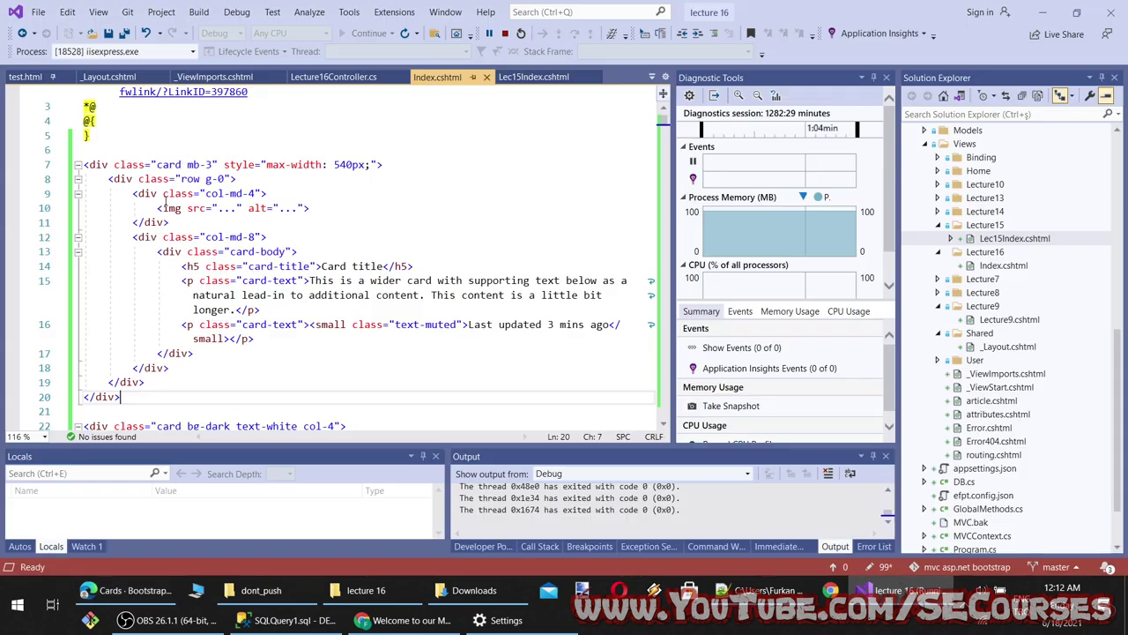
left_click(133, 143)
key("Return")
key("ctrl+v")
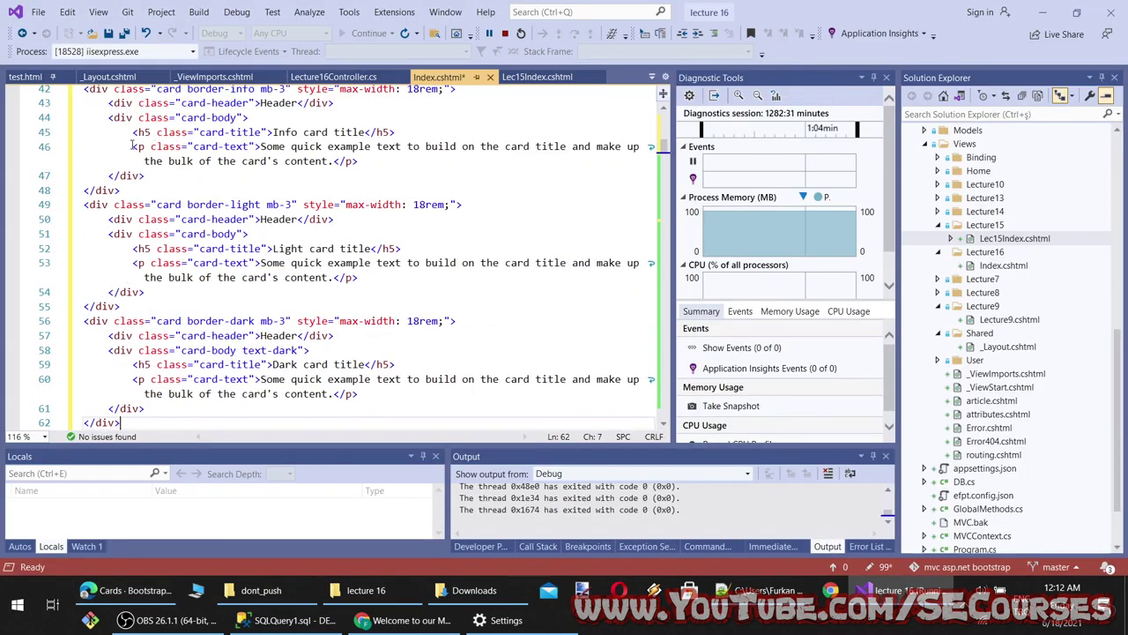
scroll(262, 218, "up", 3)
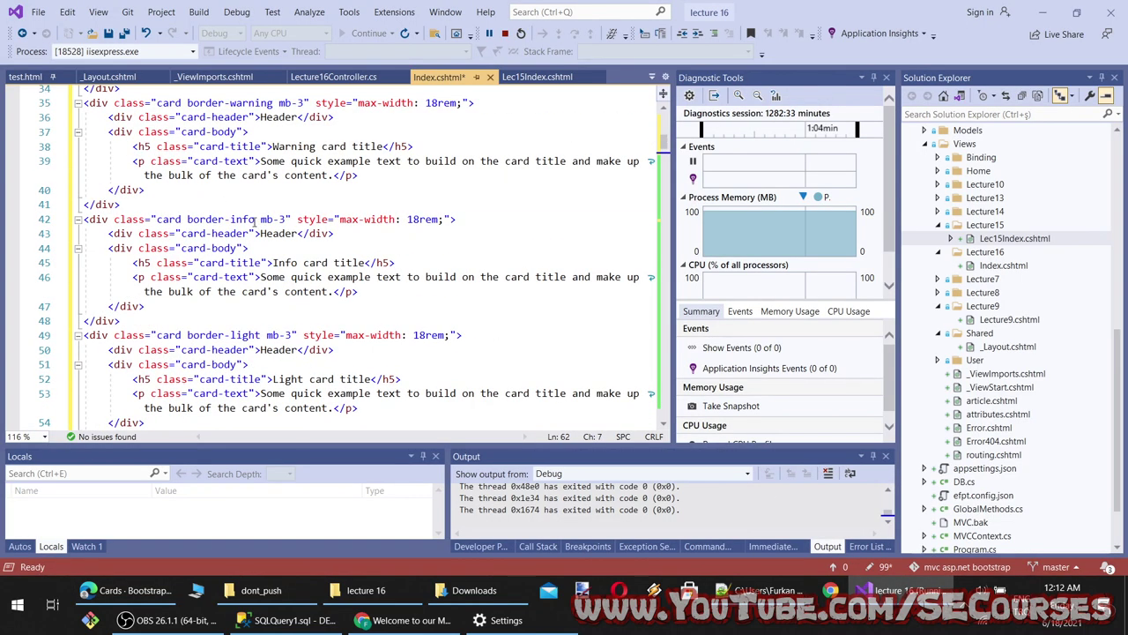
Add bg-danger to the border-info card, rename its header to 'Header danger', and save
left_click(256, 220)
type("bg")
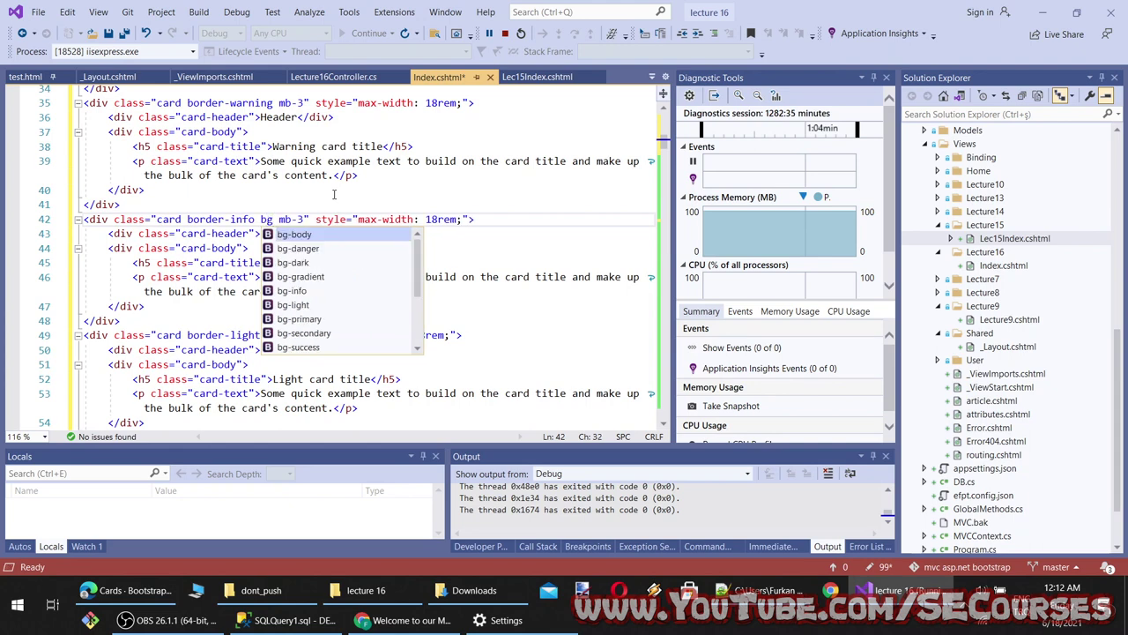
type("-danger")
key("ctrl+s")
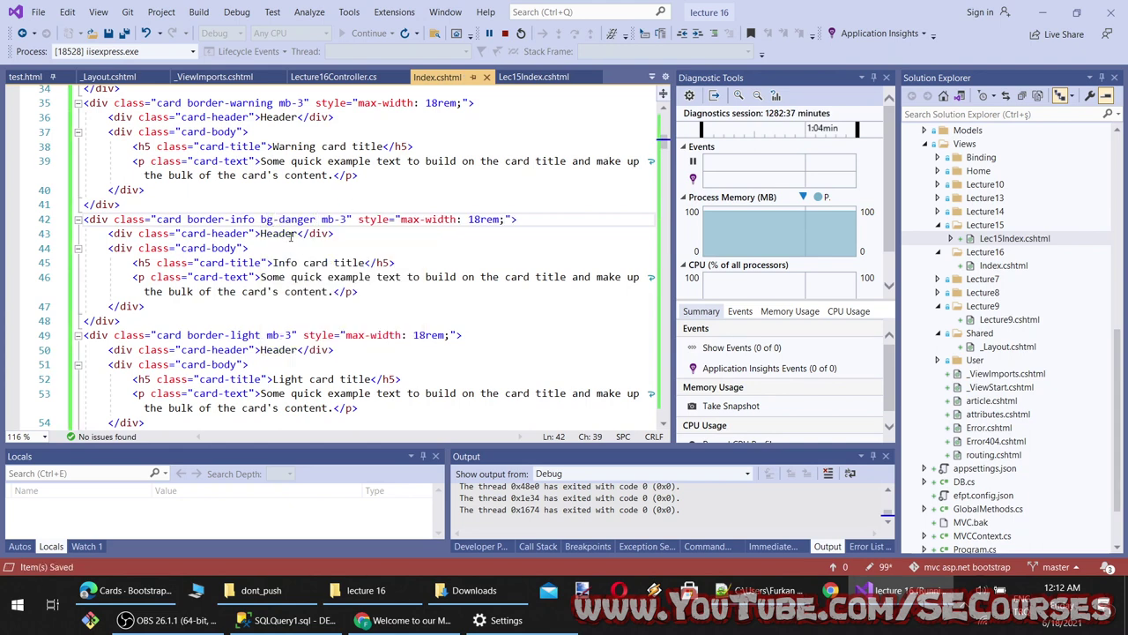
left_click(293, 233)
left_click(299, 233)
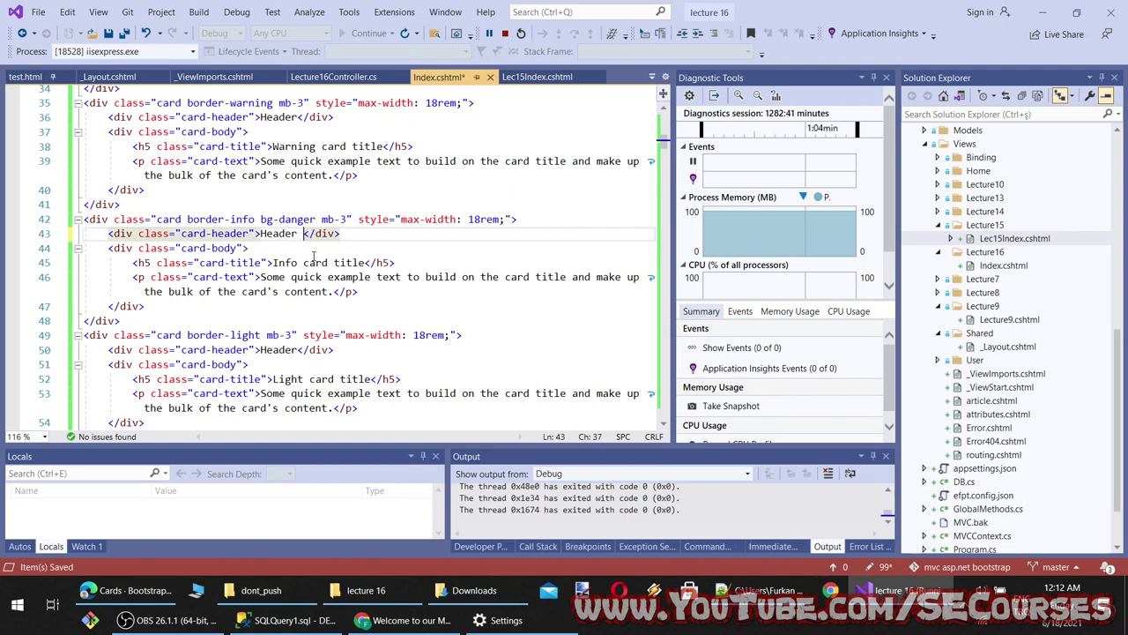
type("danger")
key("ctrl+s")
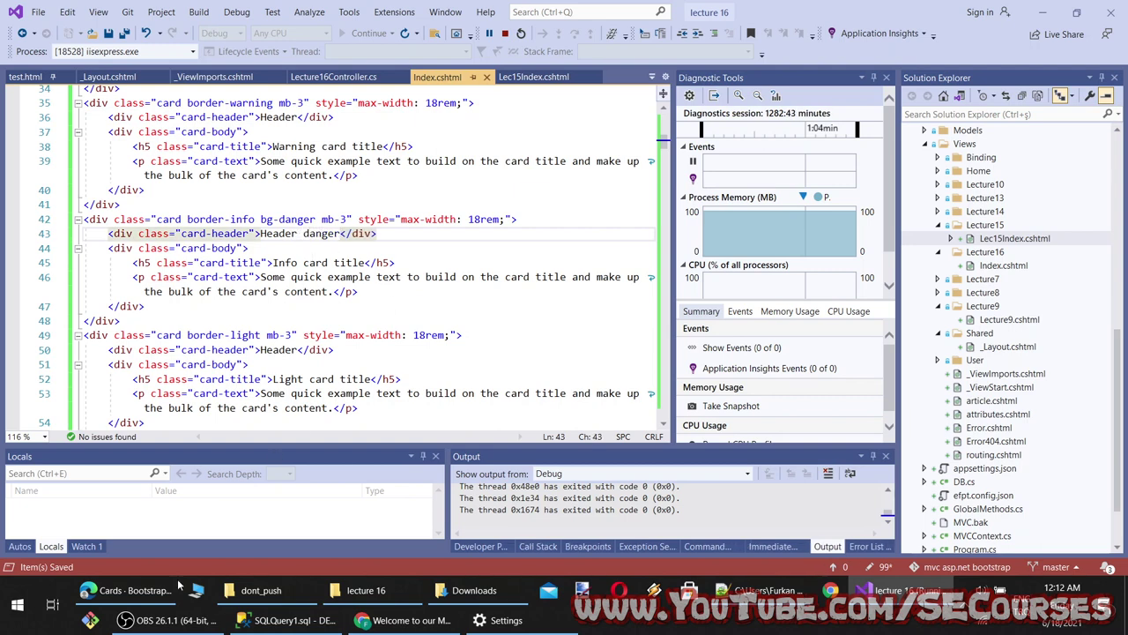
Check the solid red Info card on the localhost page
left_click(448, 626)
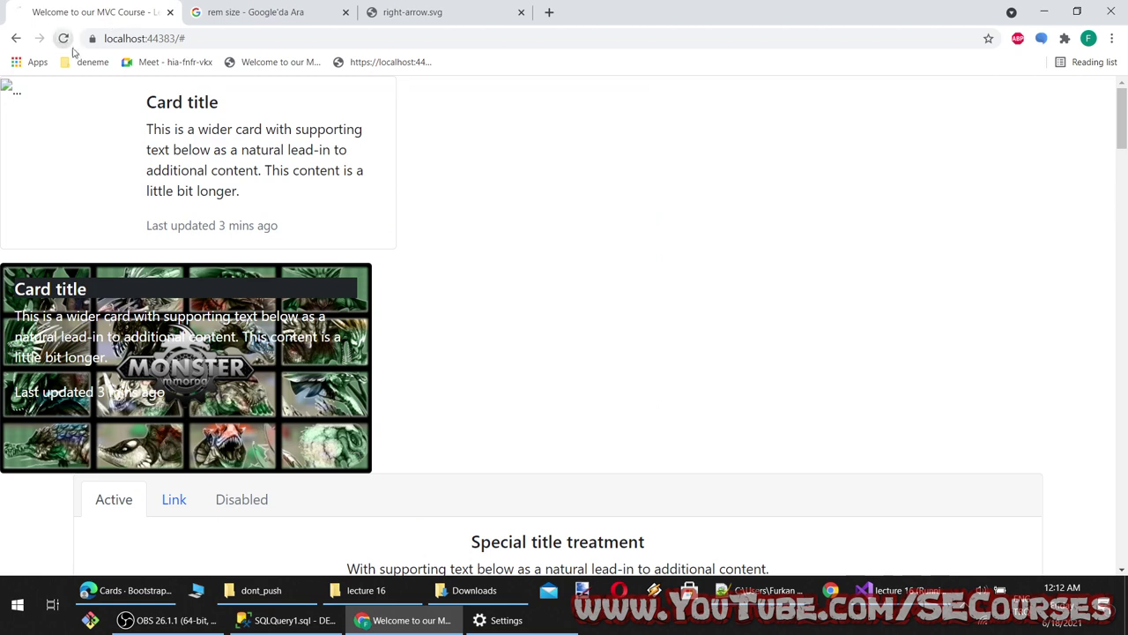
scroll(118, 262, "down", 6)
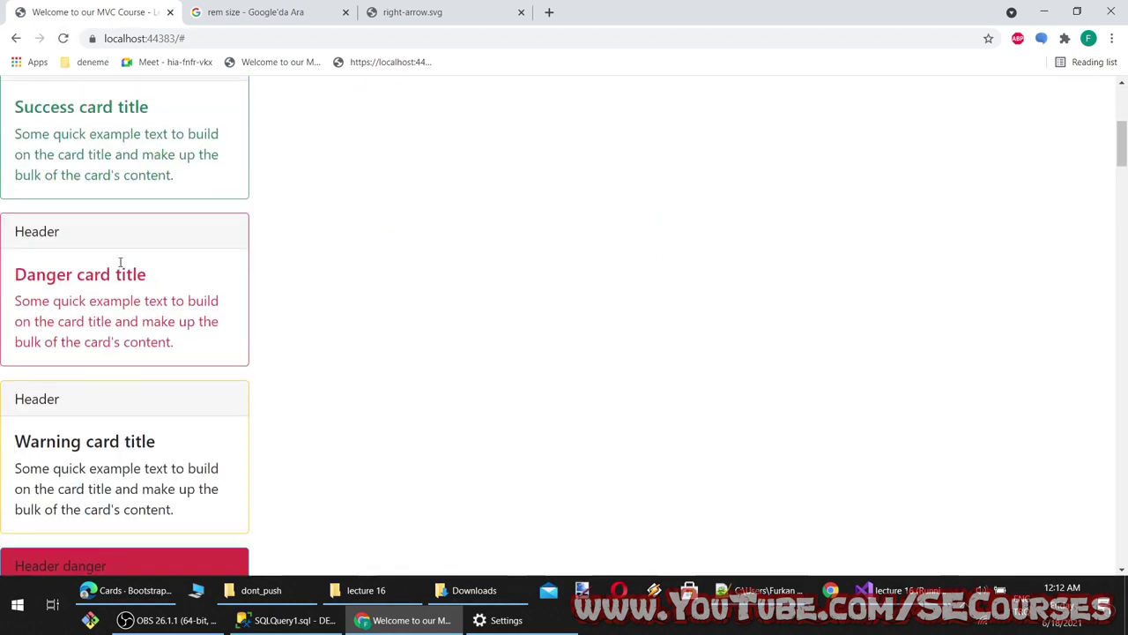
scroll(120, 262, "down", 2)
left_click_drag(107, 196, 8, 195)
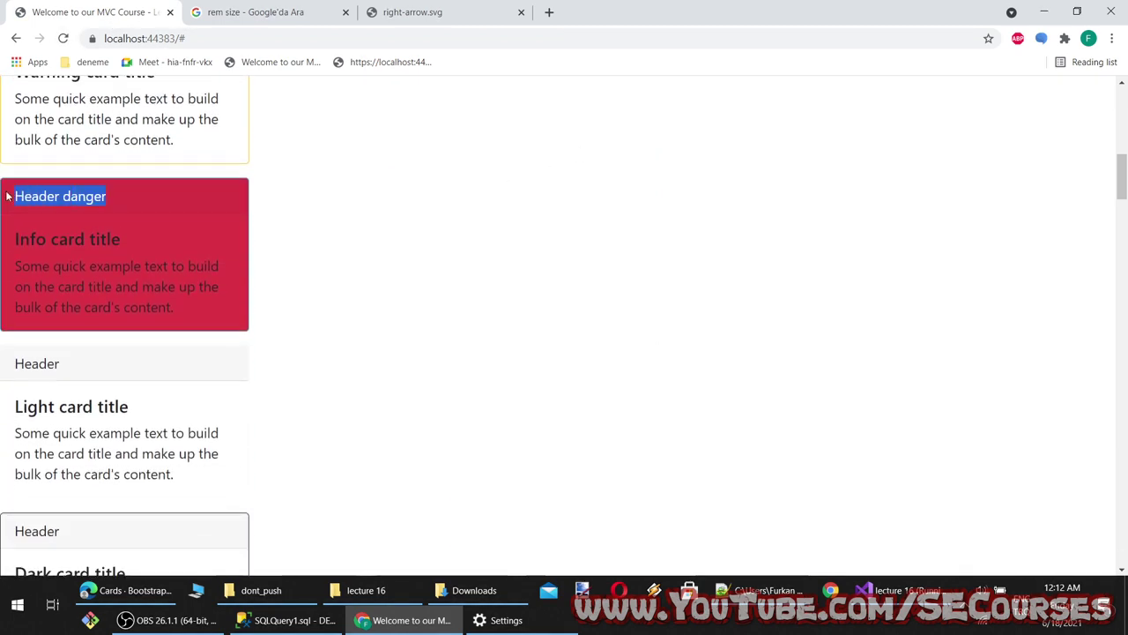
left_click(180, 254)
left_click_drag(238, 179, 365, 397)
left_click(435, 462)
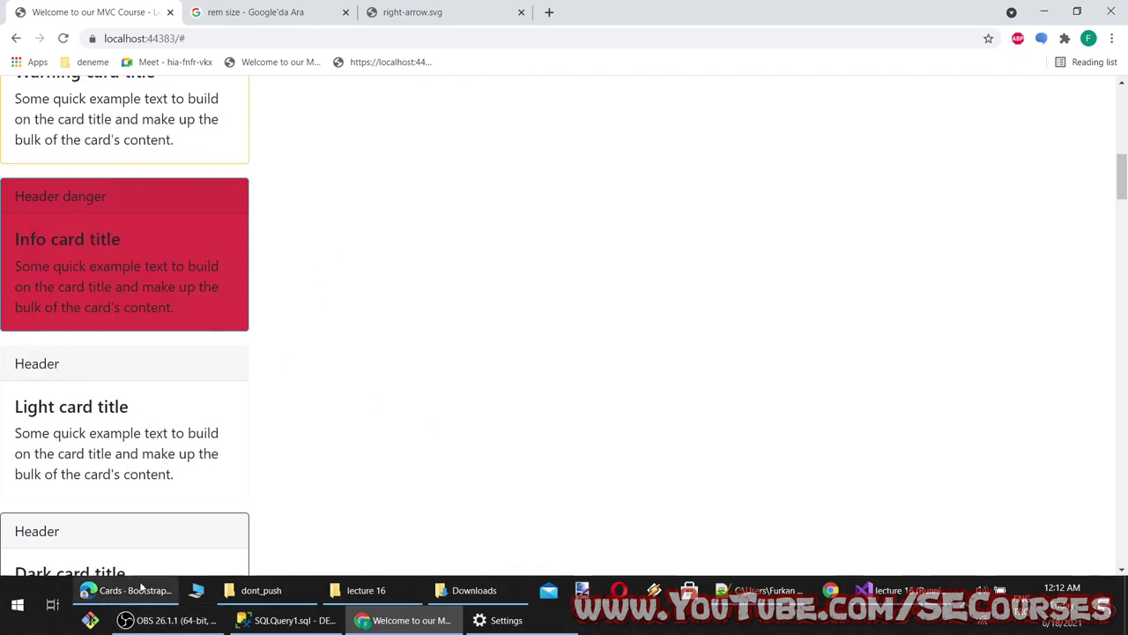
left_click(895, 589)
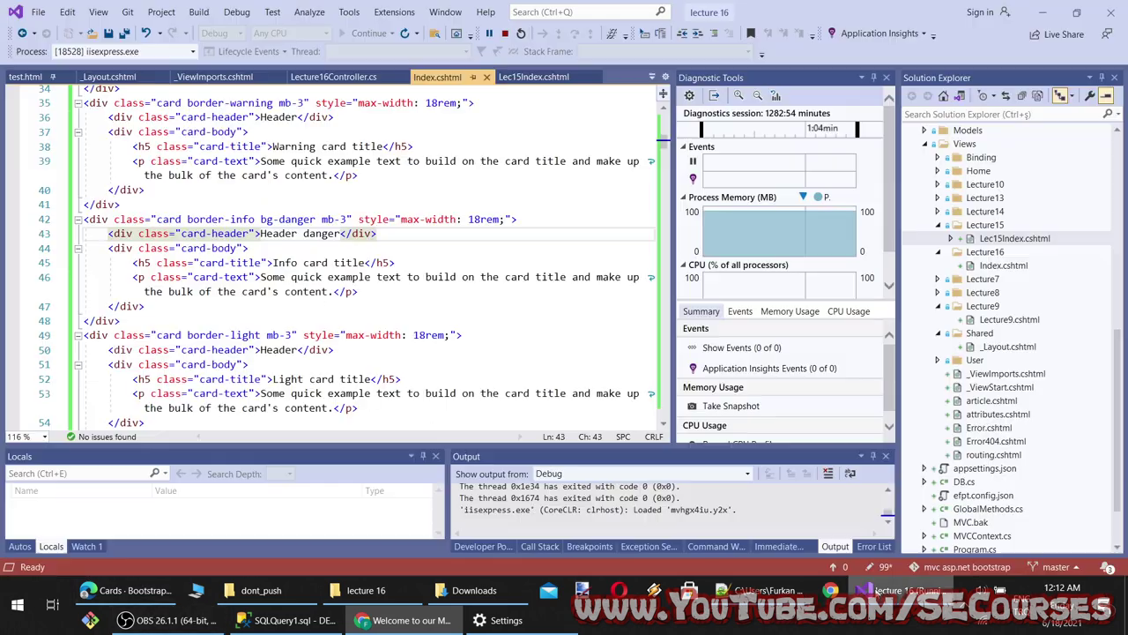
Change border-info to border-danger on the red card, save, and check it in Chrome
double_click(291, 223)
key("ctrl+c")
double_click(240, 218)
key("ctrl+v")
key("ctrl+s")
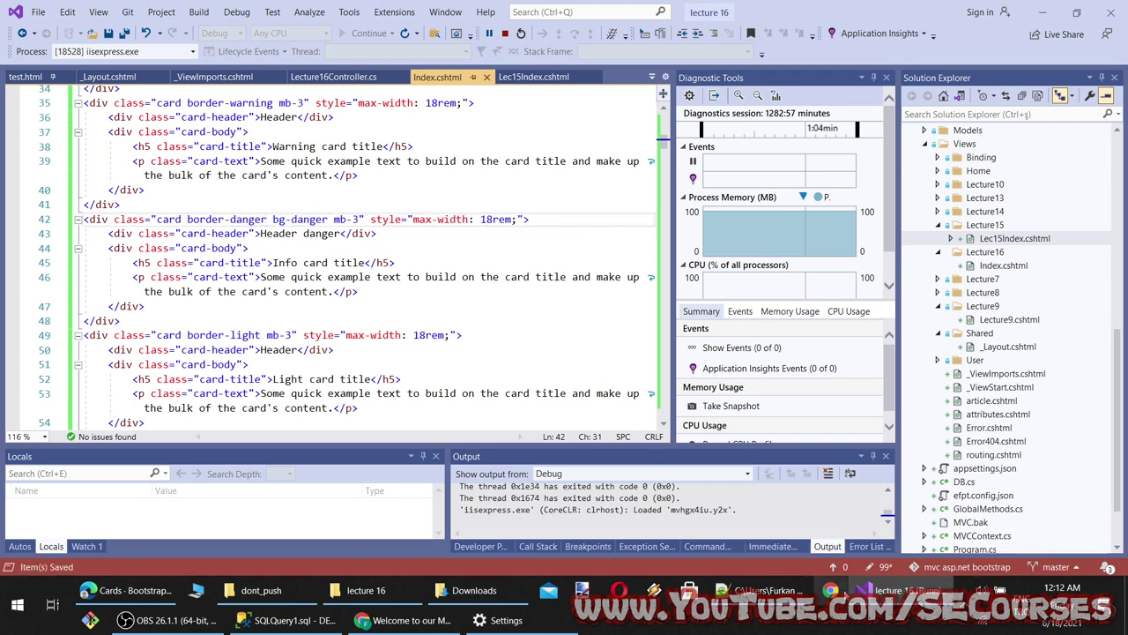
key("alt+Tab")
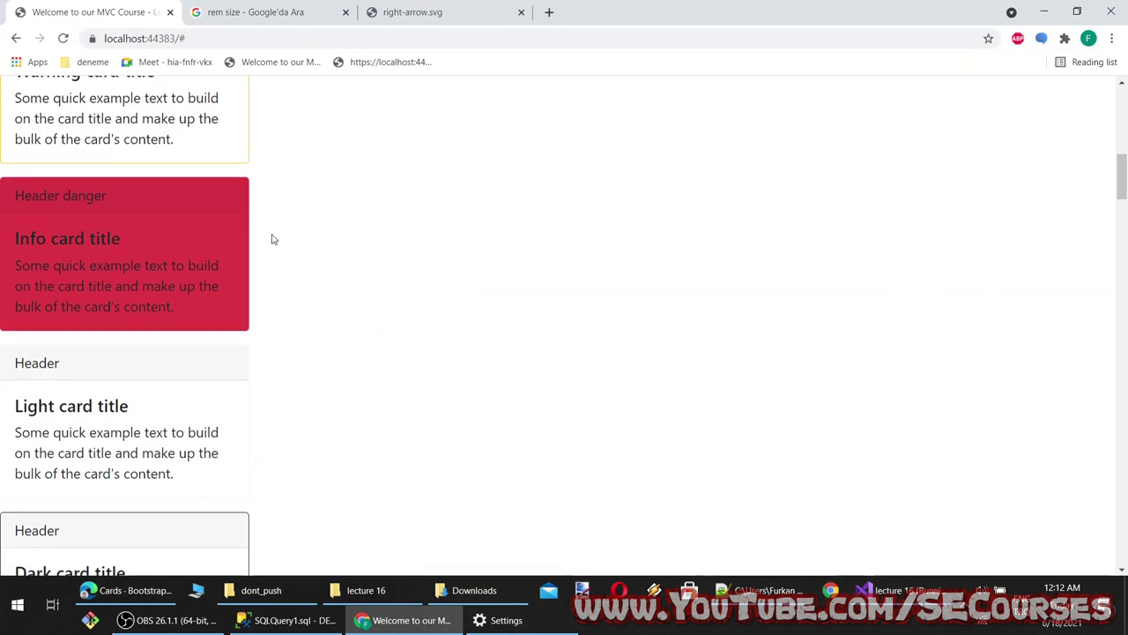
left_click_drag(272, 239, 282, 274)
left_click(345, 304)
scroll(239, 253, "up", 5)
scroll(191, 353, "down", 2)
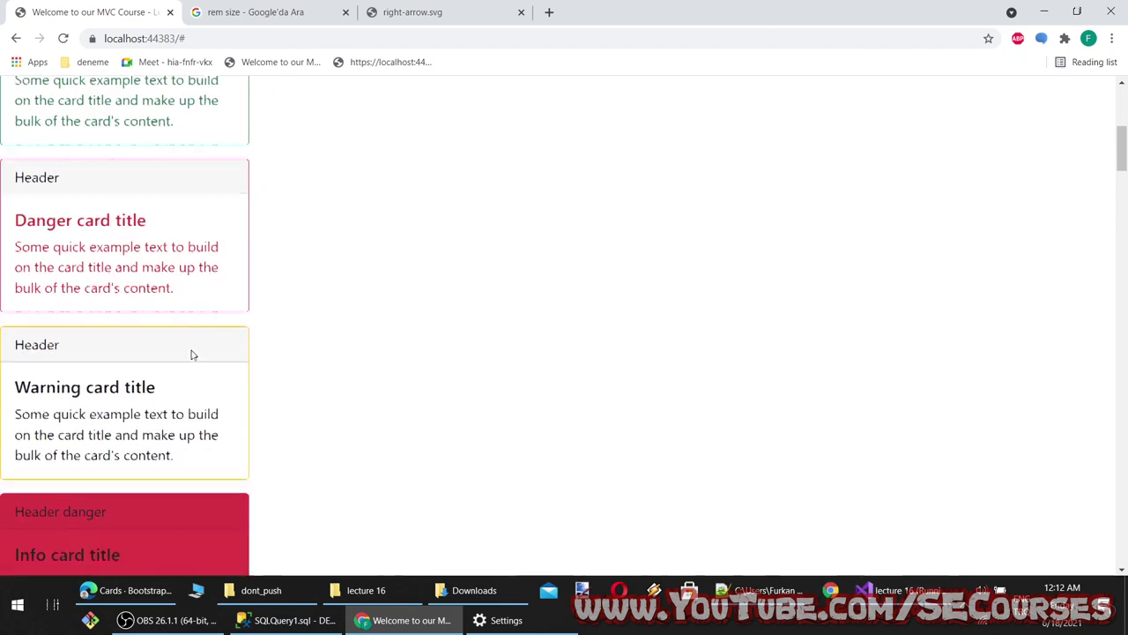
Switch the class to border-warning via IntelliSense, save, and reload the localhost page
key("alt+Tab")
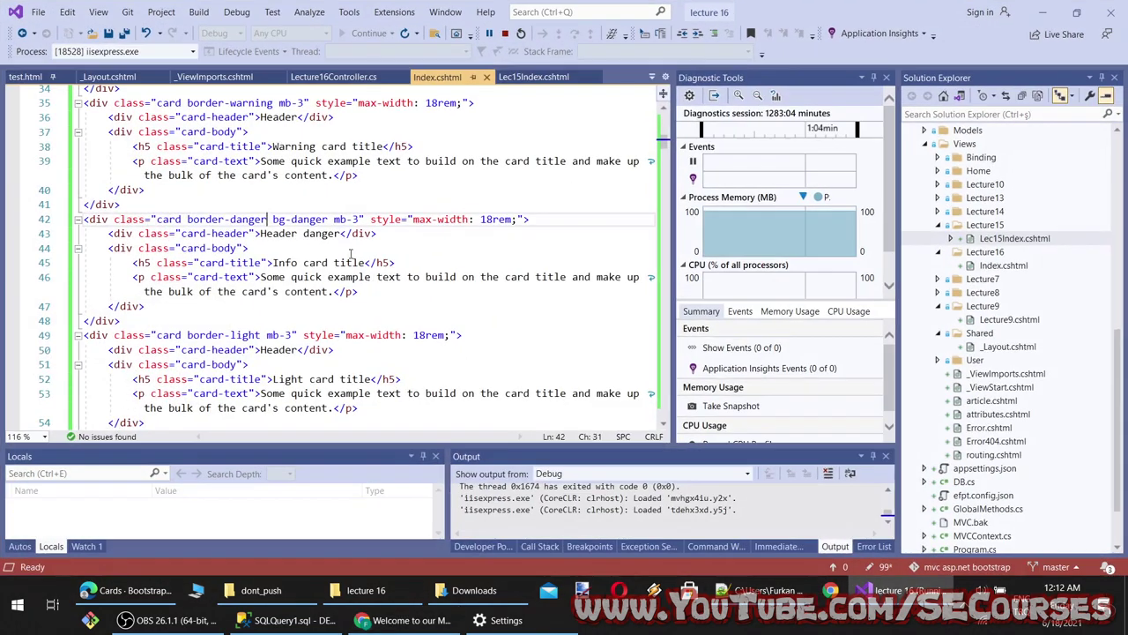
double_click(250, 218)
type("wa")
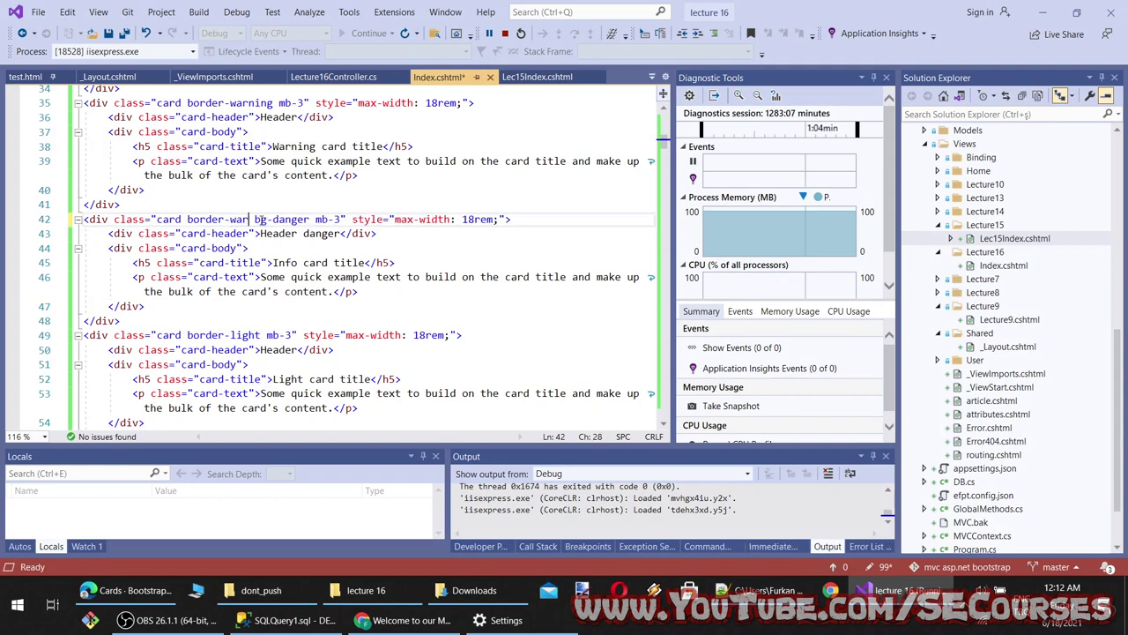
key("Tab")
key("ctrl+s")
left_click(424, 620)
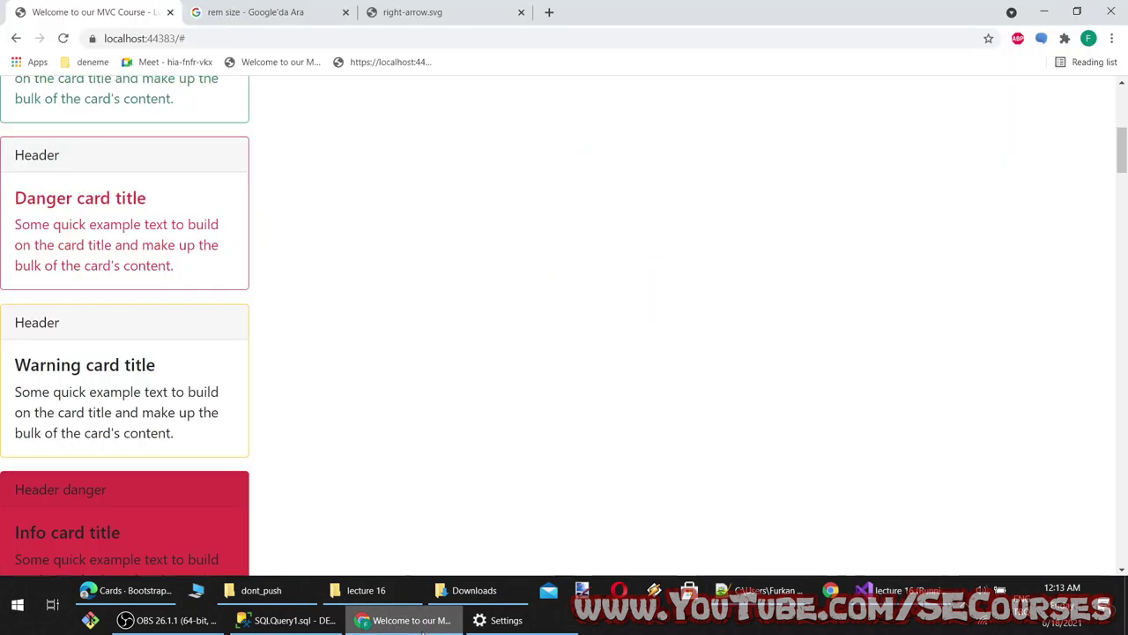
key("F5")
scroll(323, 441, "down", 2)
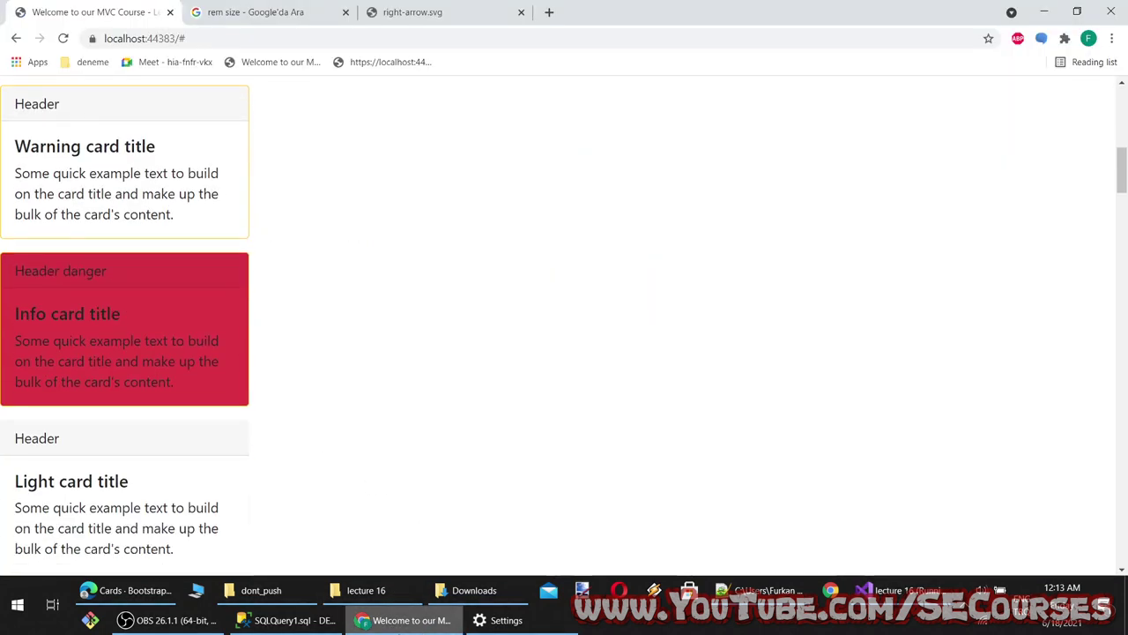
key("alt+Tab")
Add the border-3 class to the danger card, save, and check it in the browser
type("border")
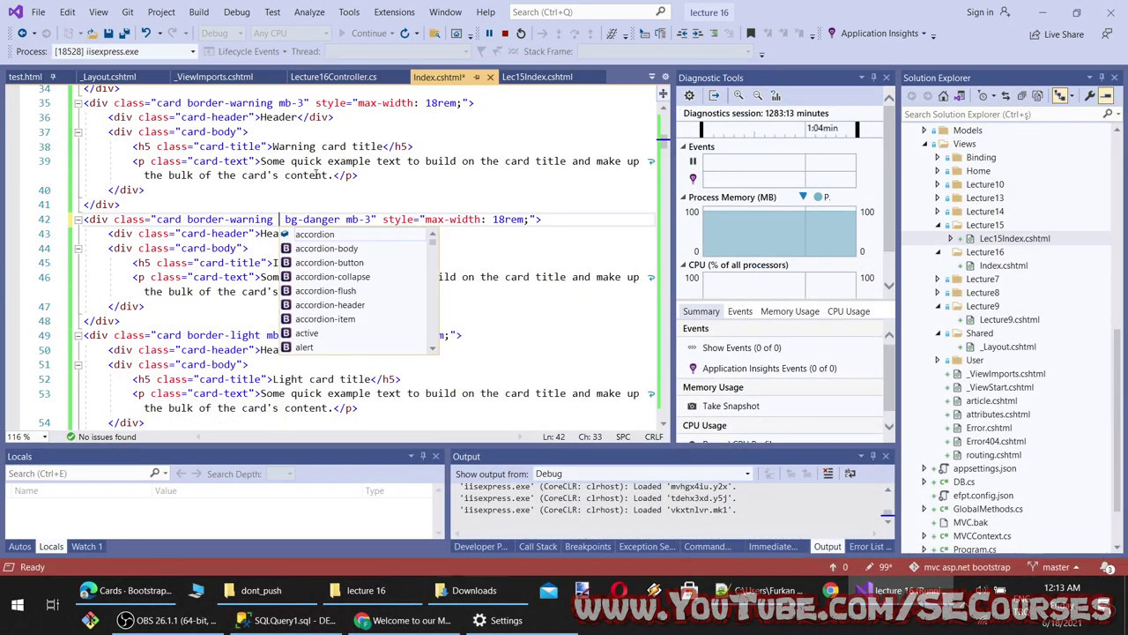
key("Down")
key("Down")
key("Down")
key("Down")
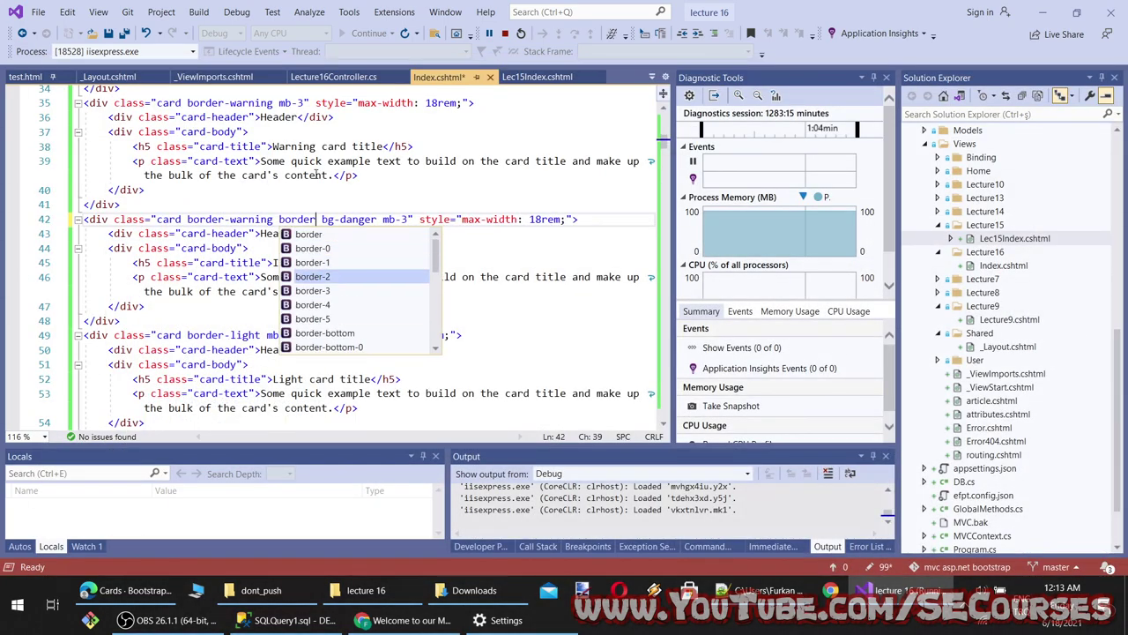
key("Tab")
key("ctrl+s")
left_click(395, 622)
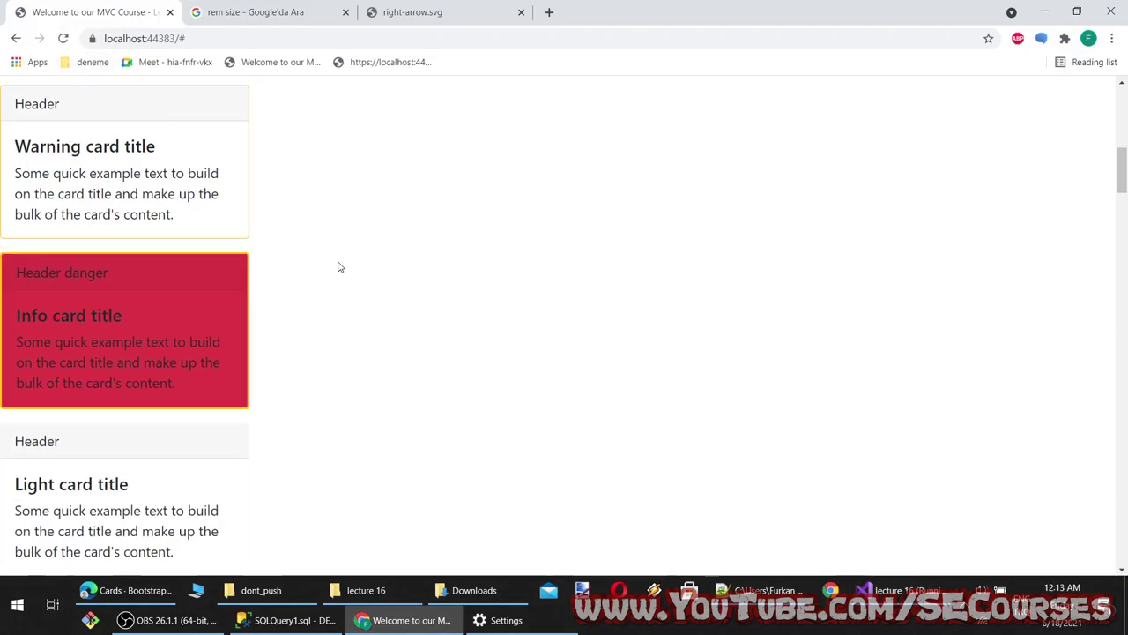
left_click(877, 590)
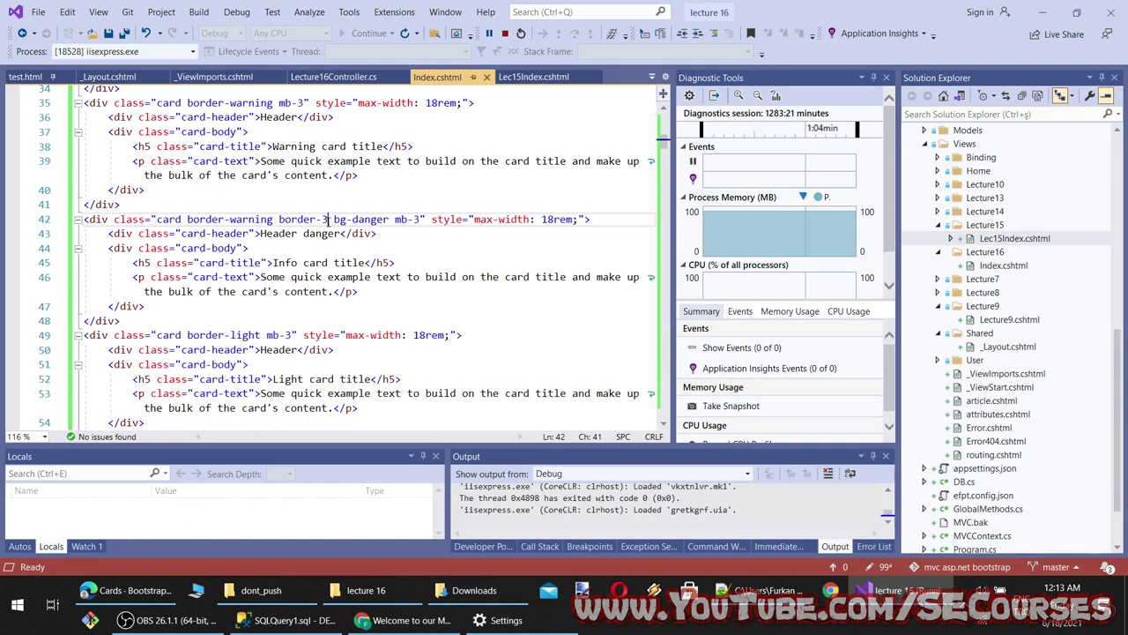
Try replacing border with spinner-border and preview the card
type("border")
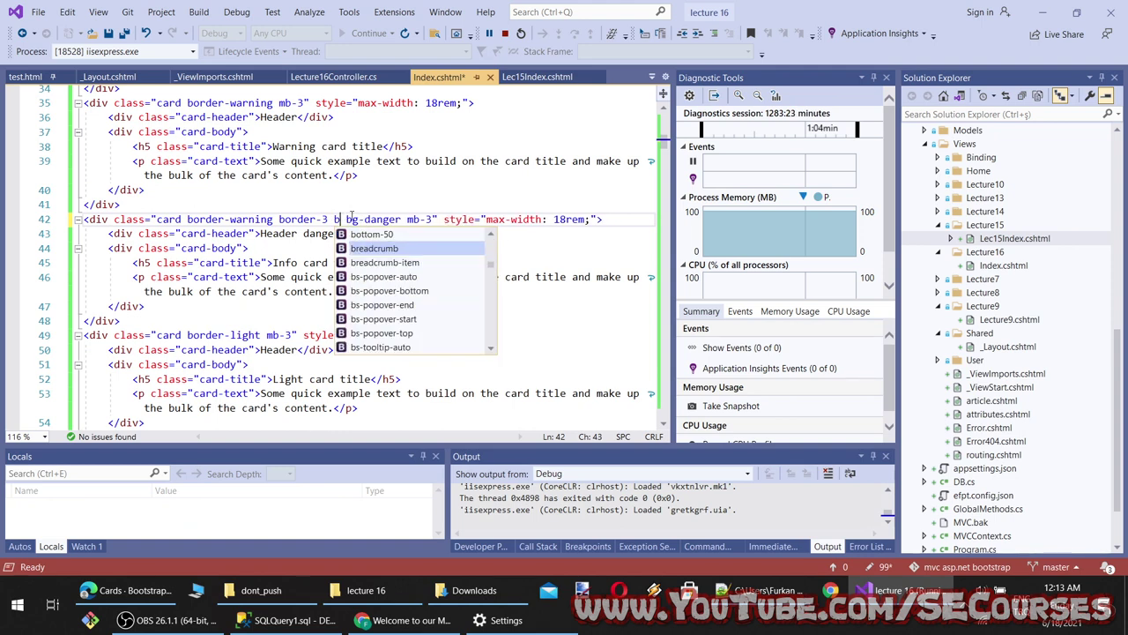
key("Down")
key("Down")
key("Down")
key("Down")
key("Down")
key("Down")
key("Down")
key("Down")
key("Down")
key("Down")
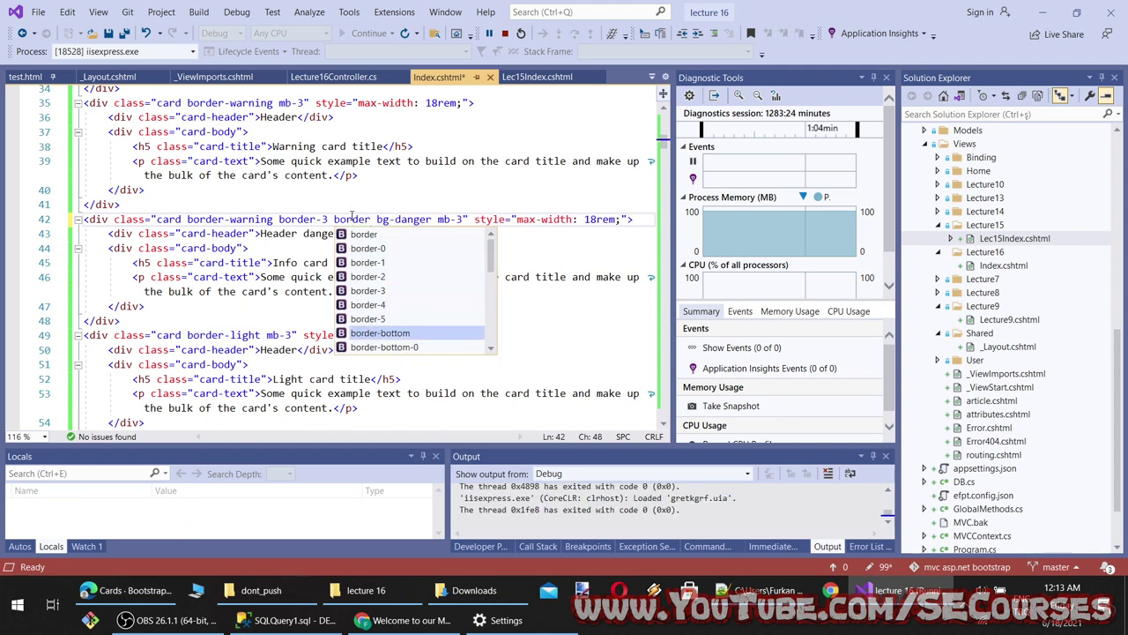
key("Down")
key("Down")
key("Down")
key("Down")
key("Down")
key("Down")
key("Down")
key("Down")
key("Down")
key("Down")
key("Down")
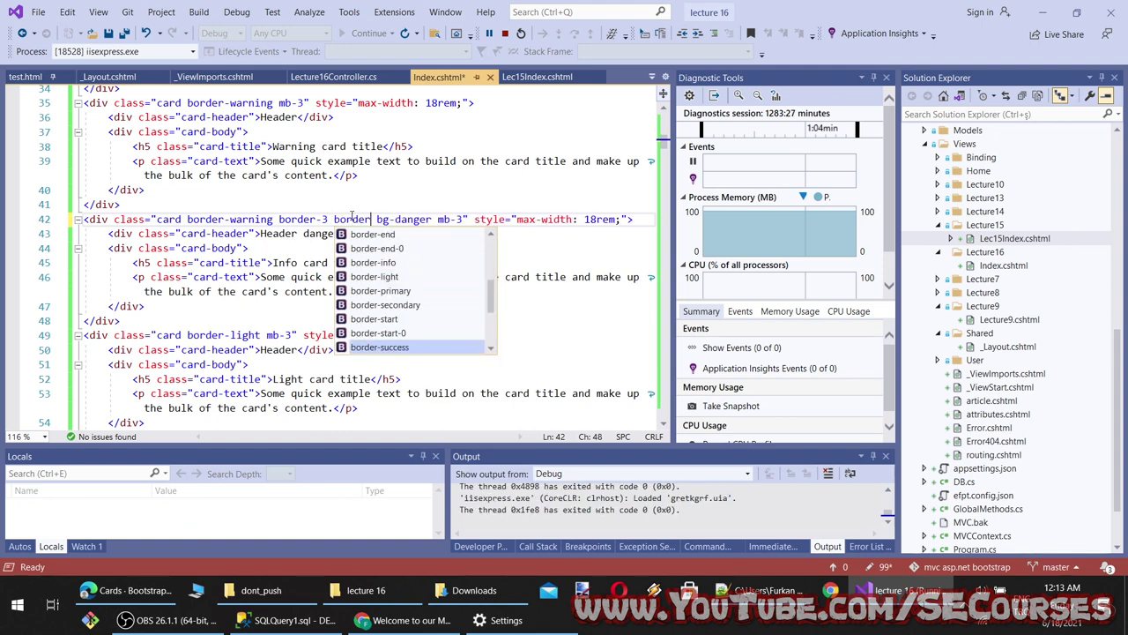
key("Down")
key("Down")
key("Down")
key("Down")
key("Down")
key("Down")
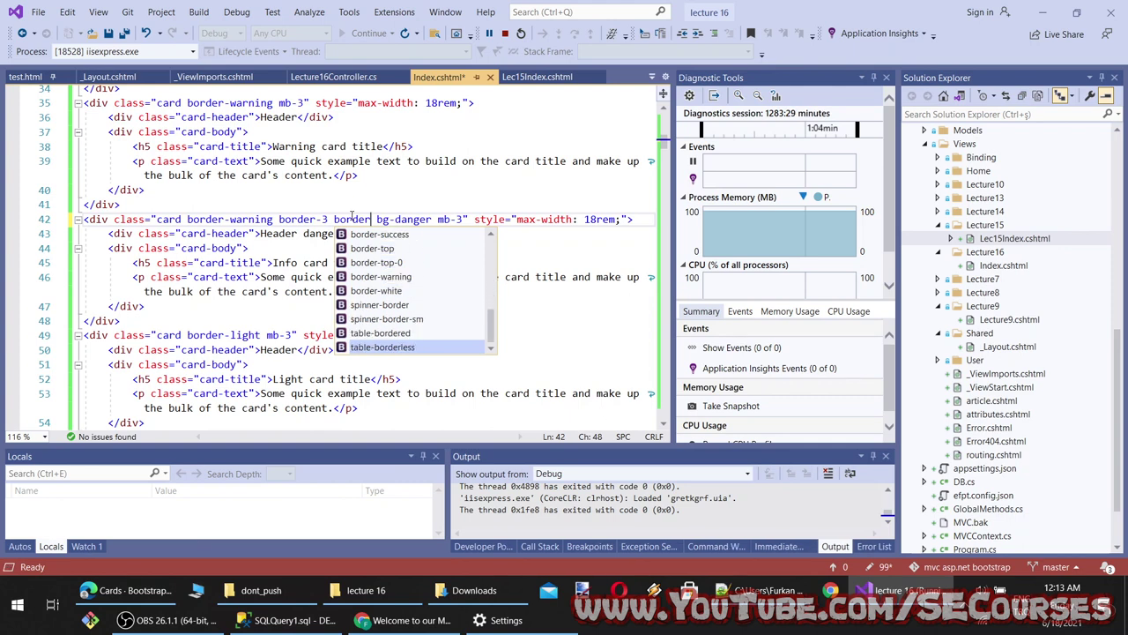
key("Up")
key("Up")
key("Up")
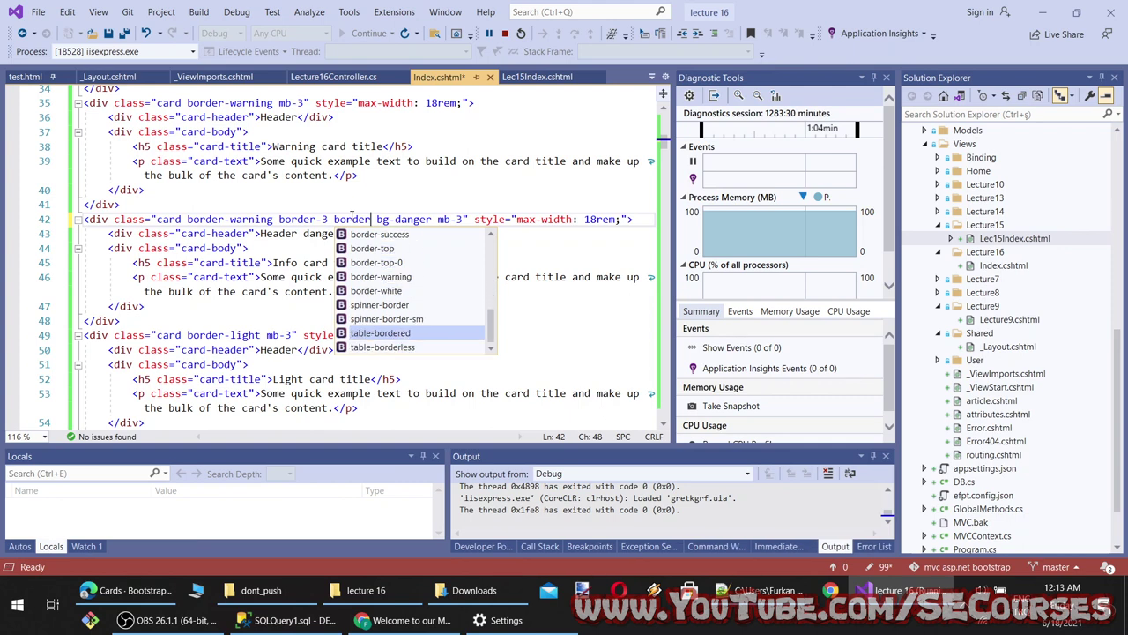
key("Tab")
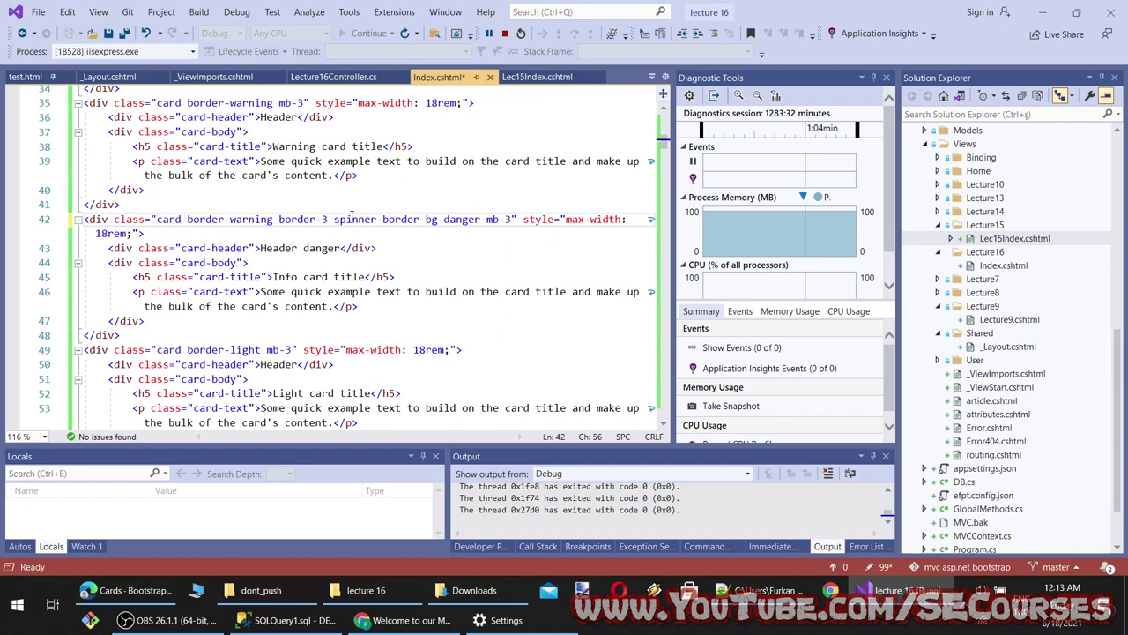
left_click(421, 622)
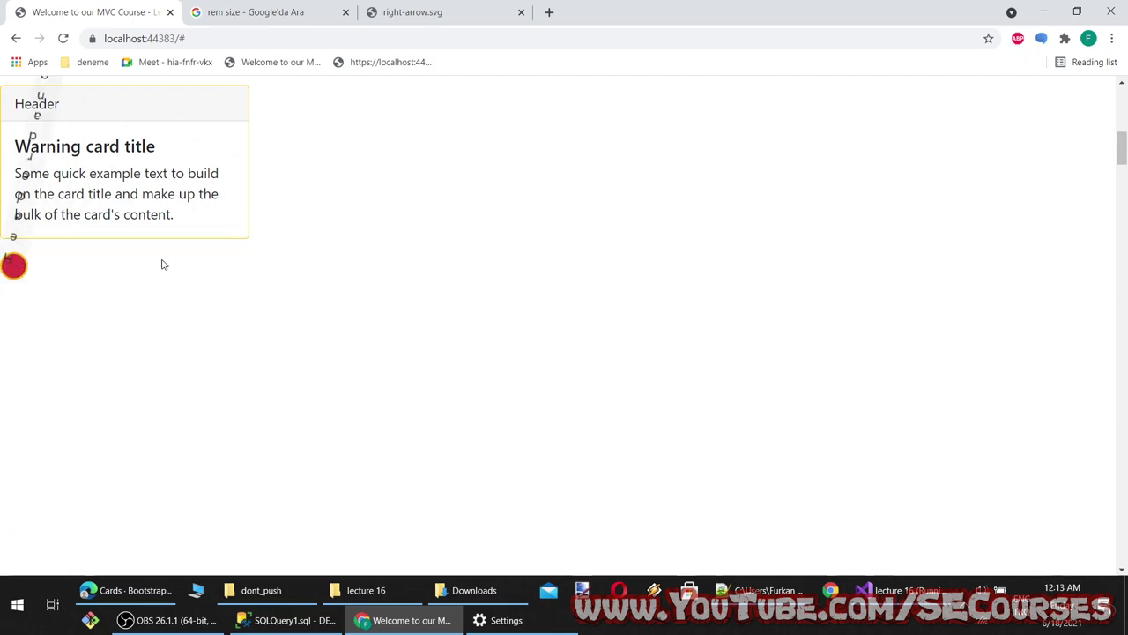
key("alt+Tab")
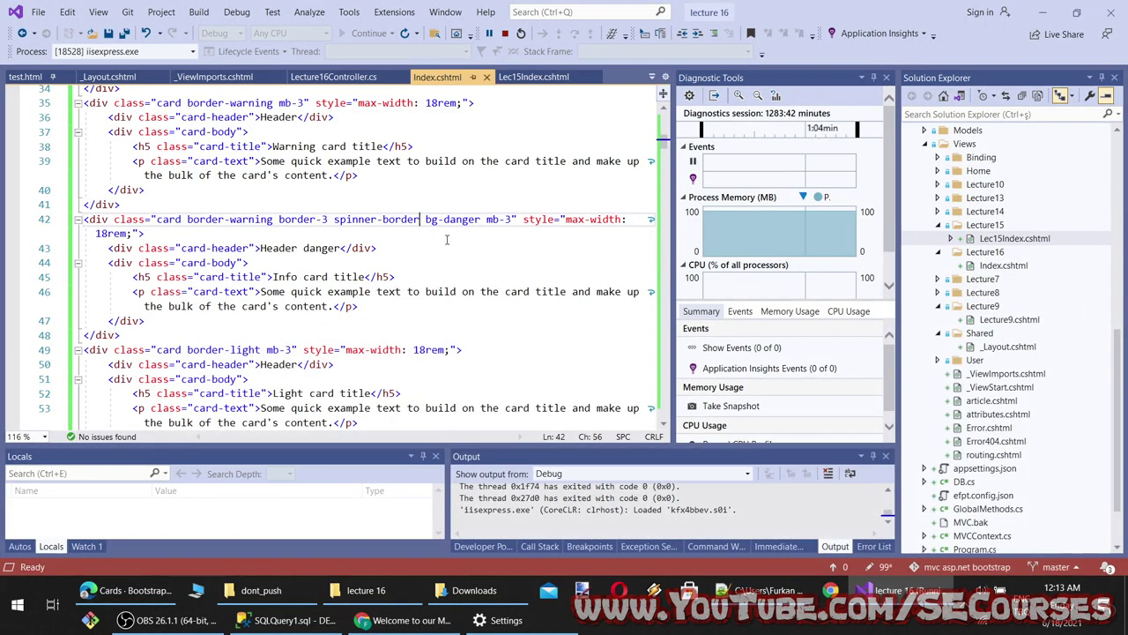
Undo spinner-border, insert table-bordered instead, and reload the page to see the yellow border
key("ctrl+z")
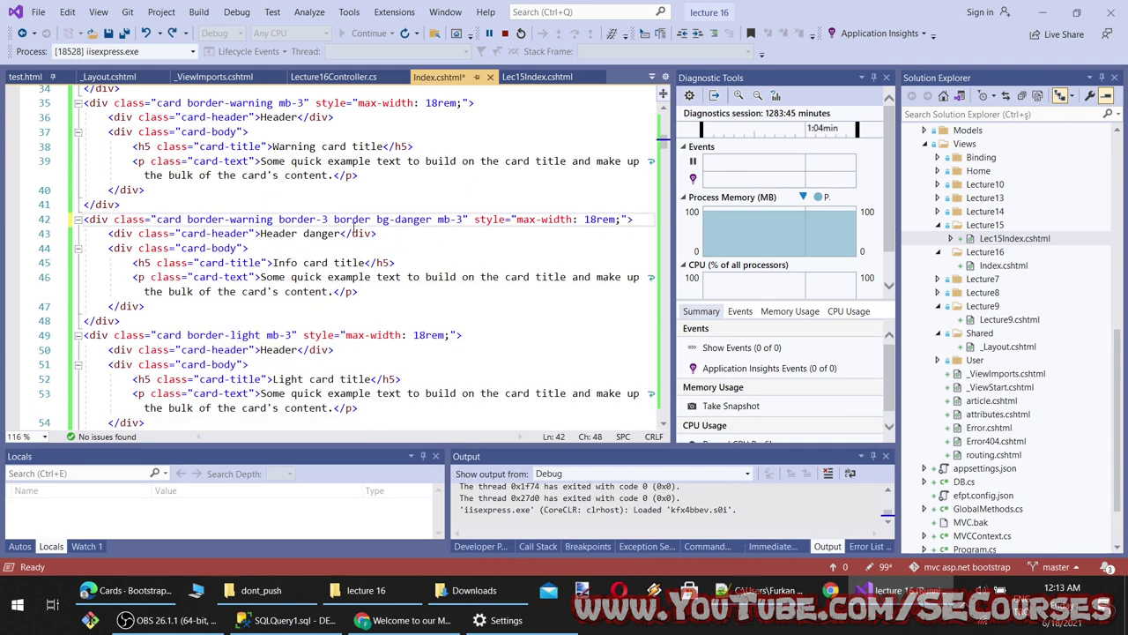
key("BackSpace")
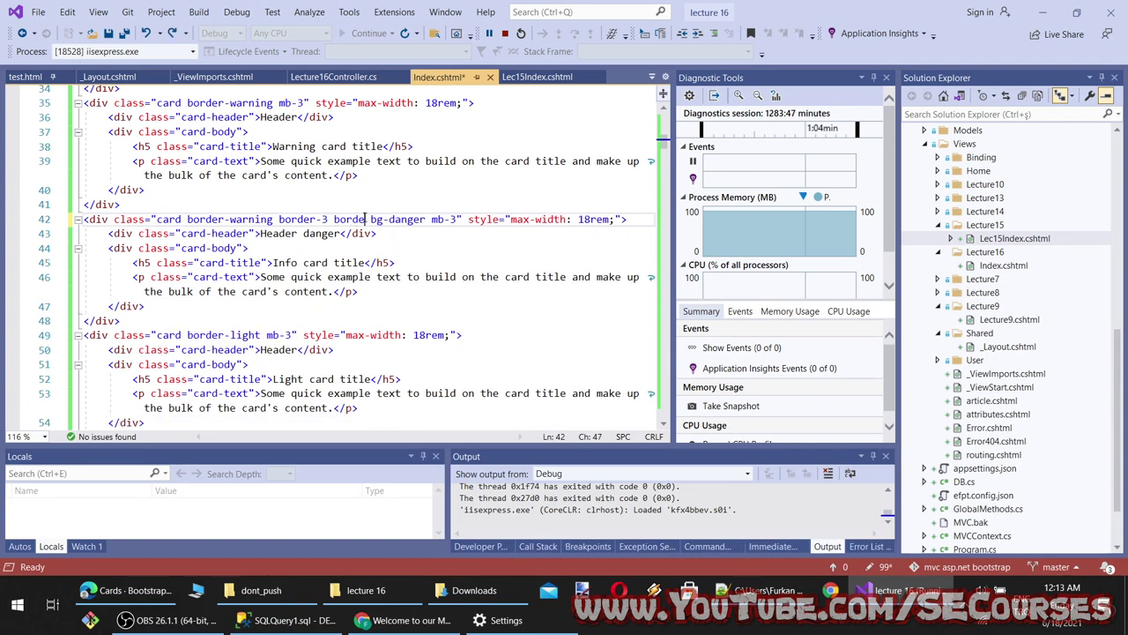
type("r")
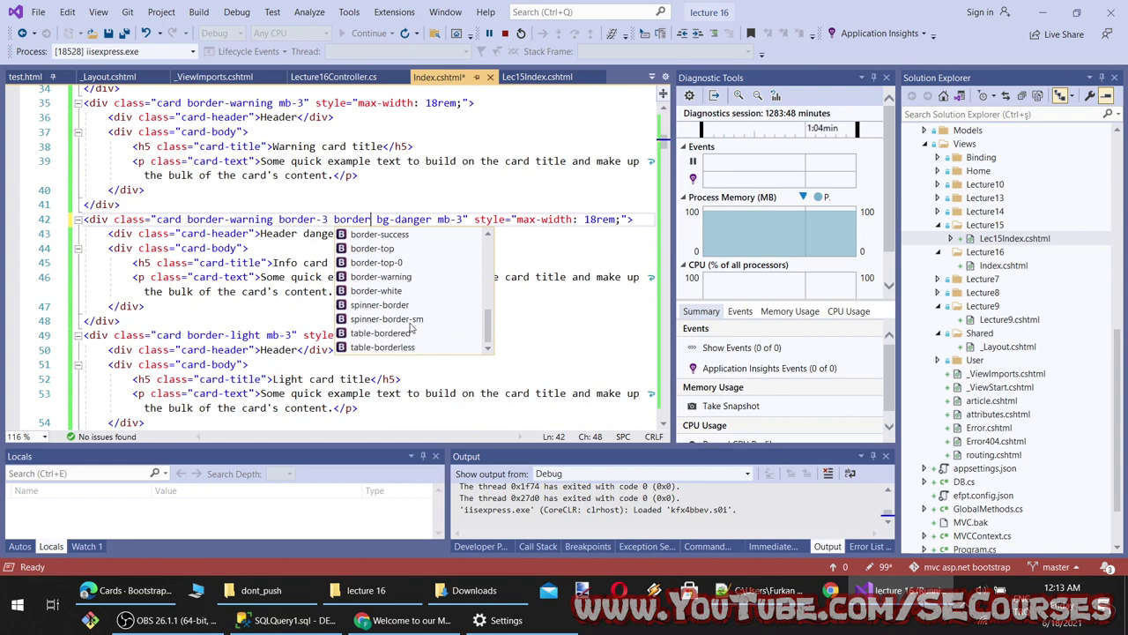
double_click(408, 334)
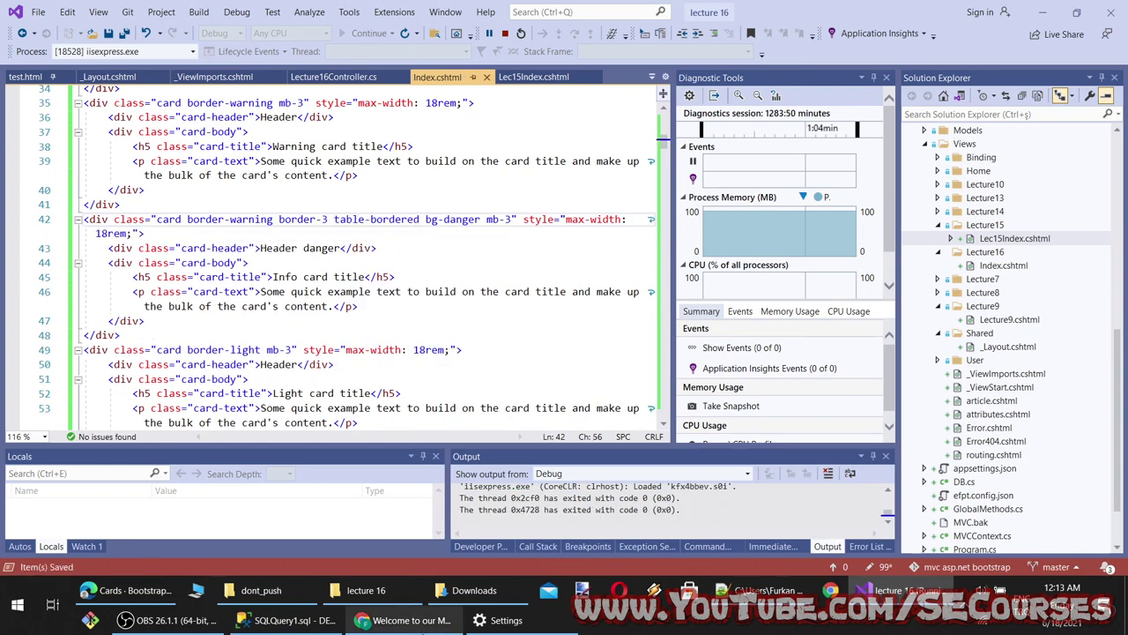
left_click(411, 620)
key("F5")
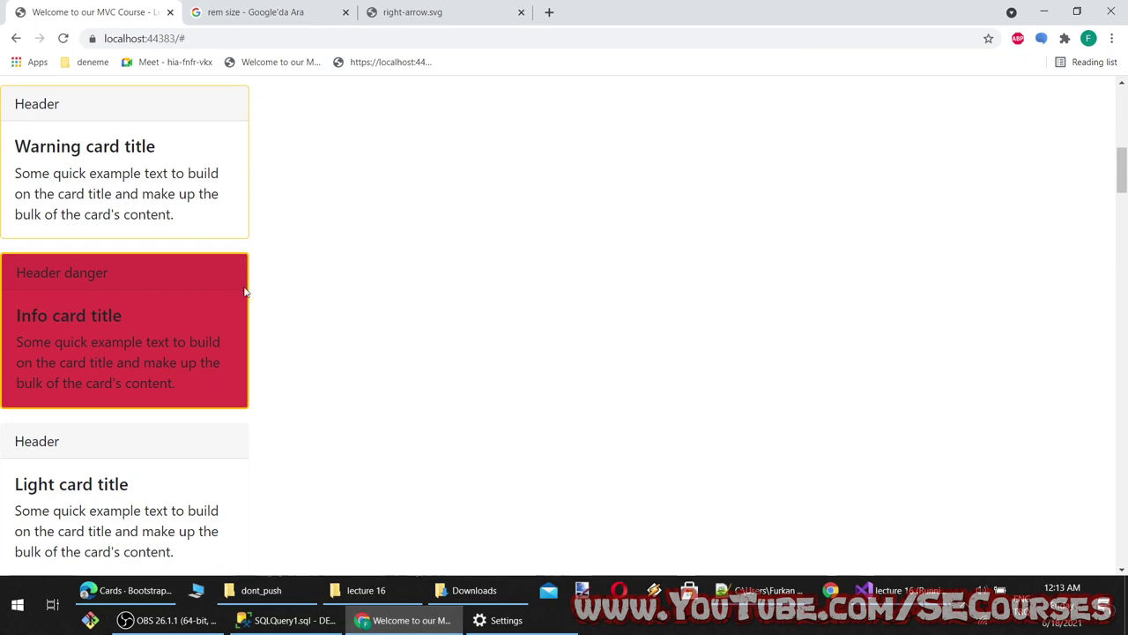
Delete the table-bordered class from line 42 of Index.cshtml and save the file
key("alt+Tab")
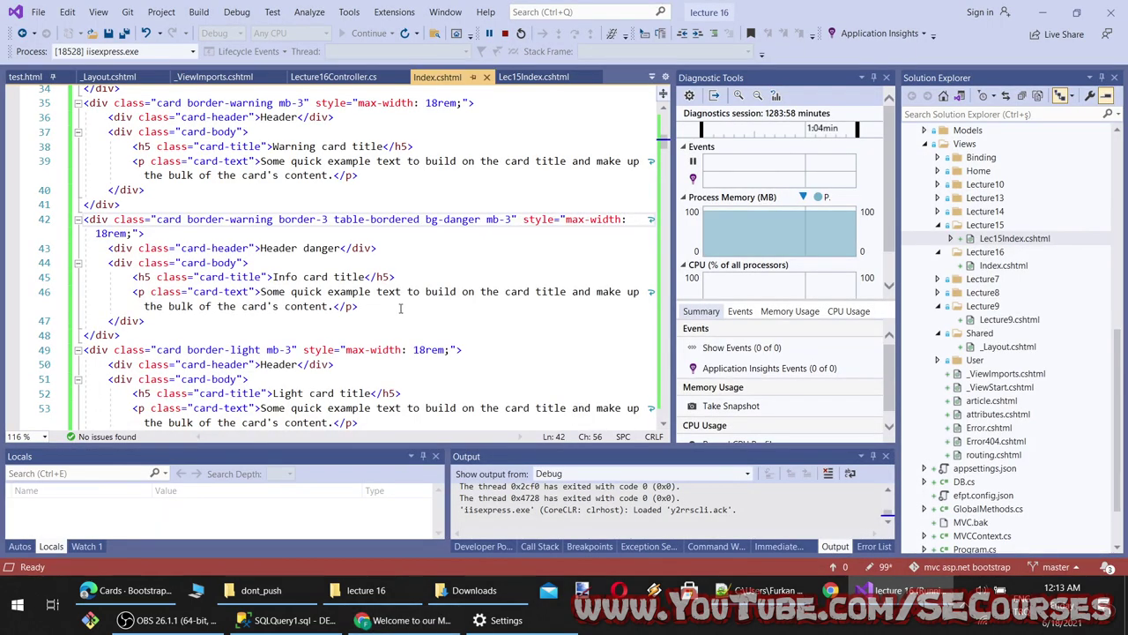
key("ctrl+space")
key("Return")
key("ctrl+s")
left_click_drag(417, 219, 335, 219)
key("BackSpace")
key("ctrl+s")
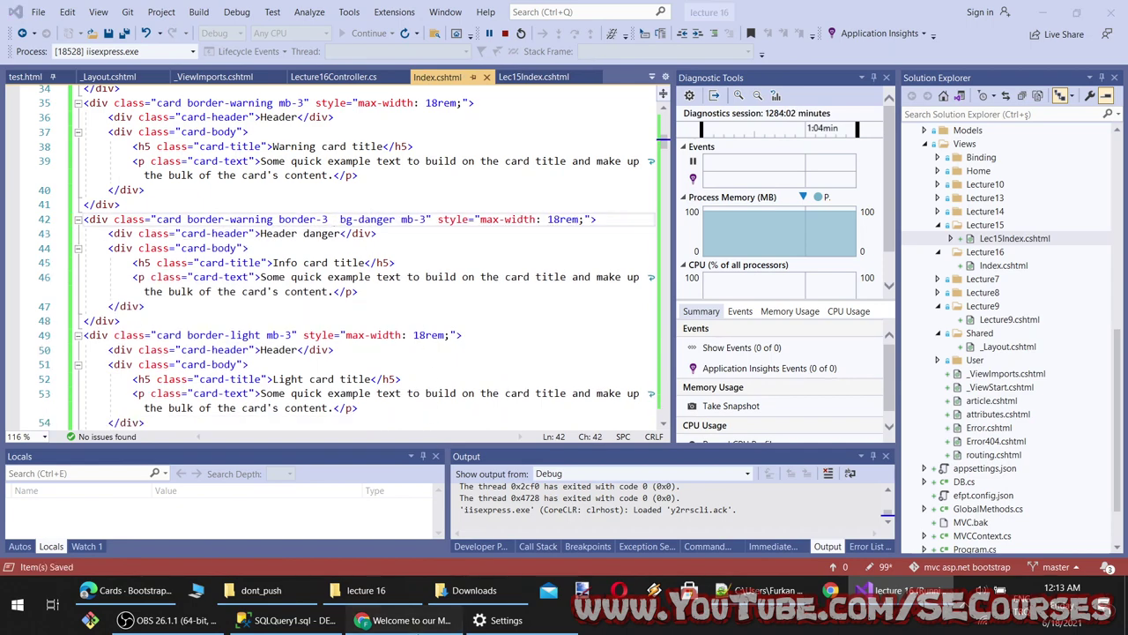
Reload the localhost cards page, reset zoom to 100%, and bring up the Bootstrap Cards docs
key("alt+Tab")
key("F5")
key("F5")
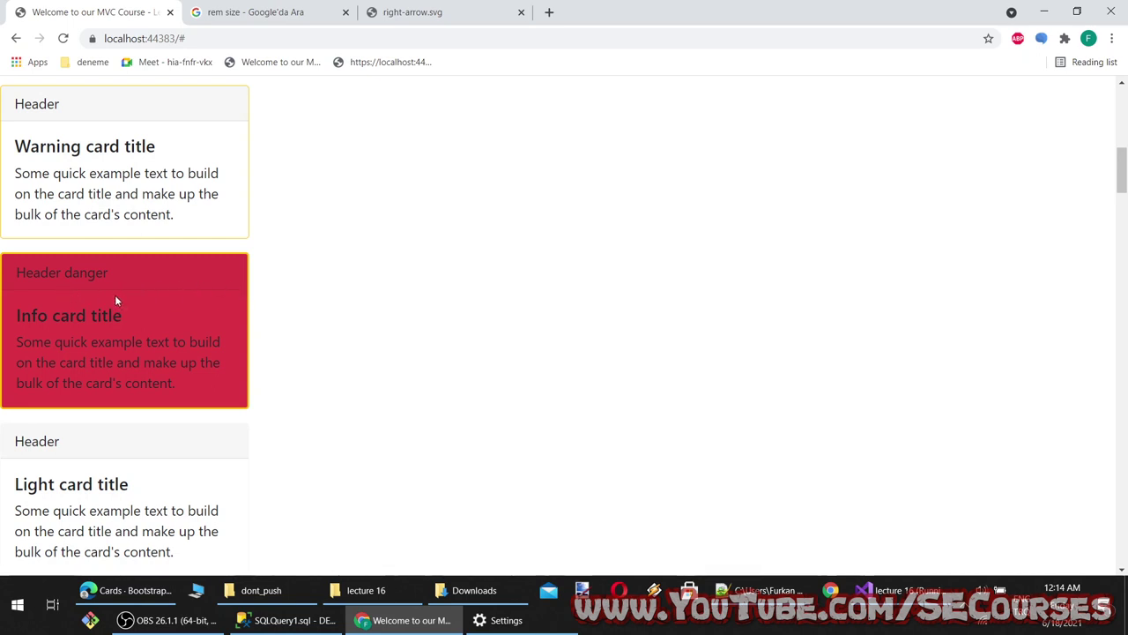
scroll(115, 300, "up", 9, "ctrl")
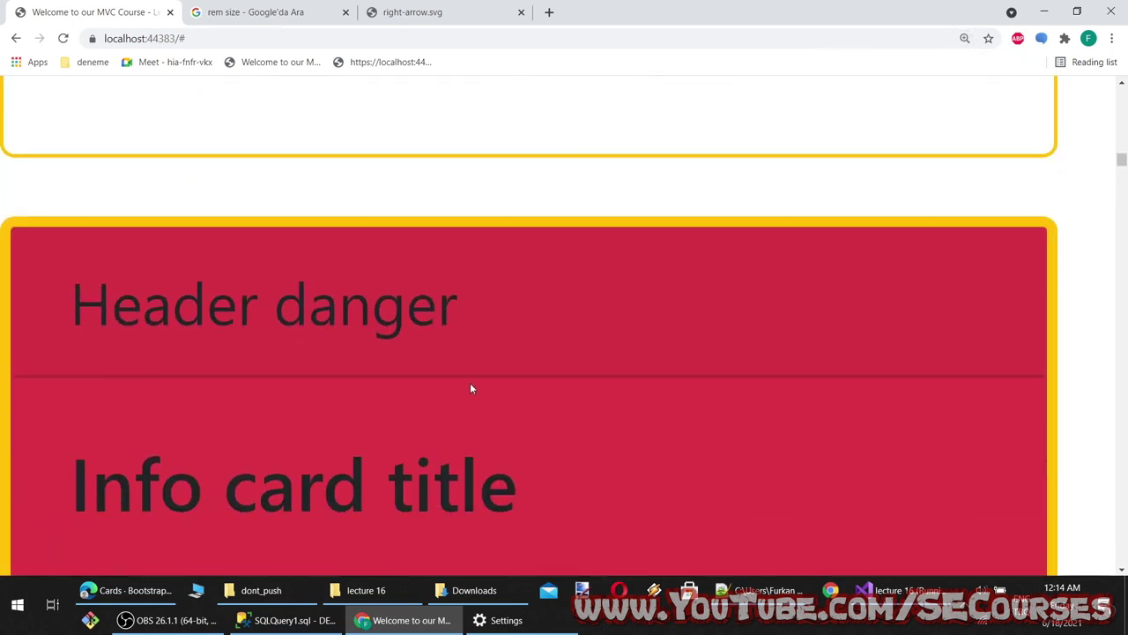
key("ctrl+0")
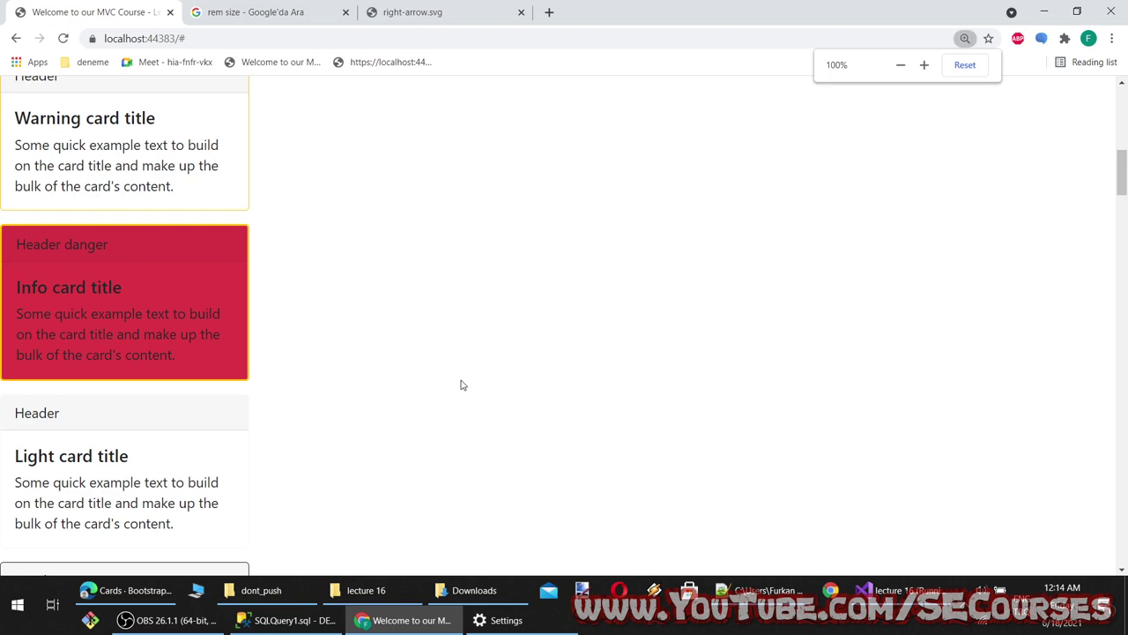
scroll(451, 373, "up", 3)
scroll(377, 438, "up", 3)
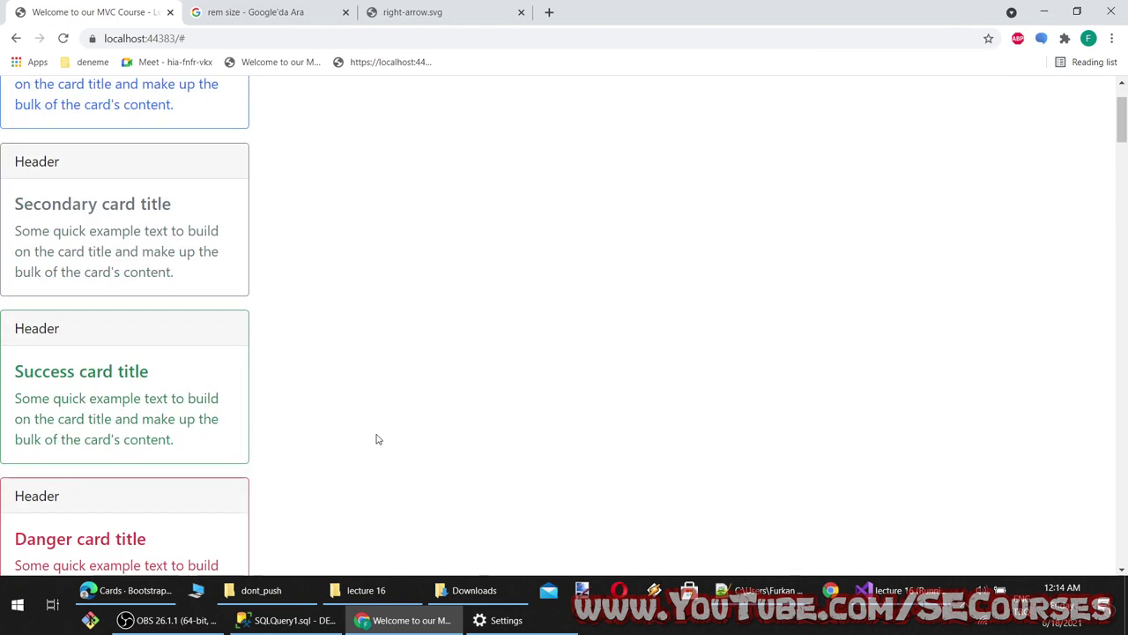
scroll(385, 474, "down", 10)
scroll(385, 476, "up", 5)
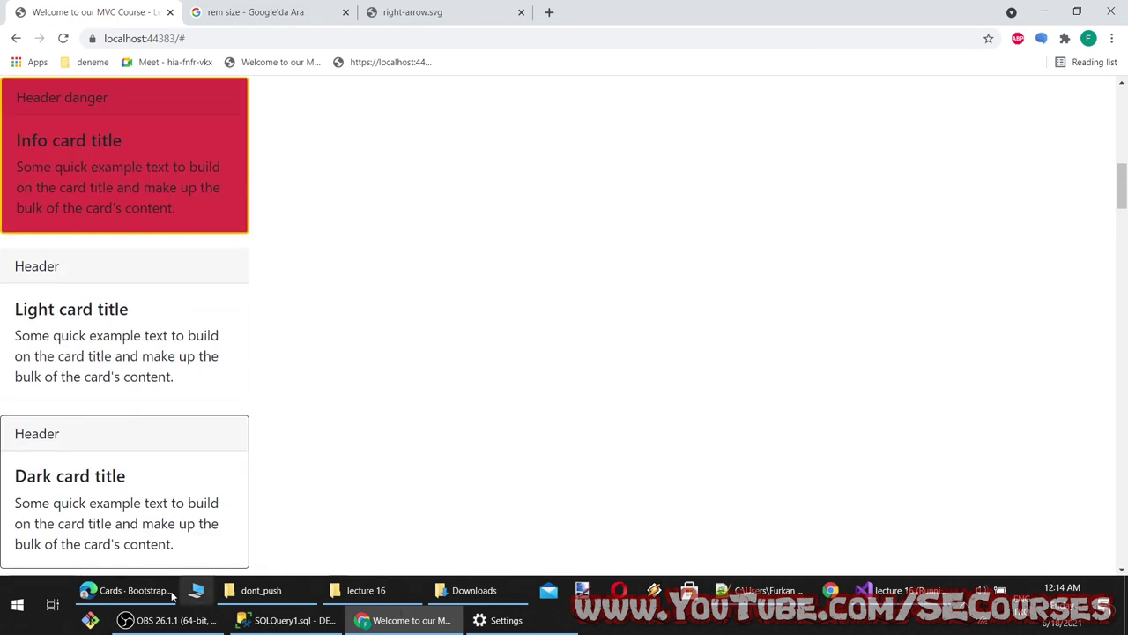
left_click(132, 589)
scroll(389, 448, "down", 4)
Scroll the Bootstrap Cards documentation down to the Card groups section
scroll(388, 447, "down", 10)
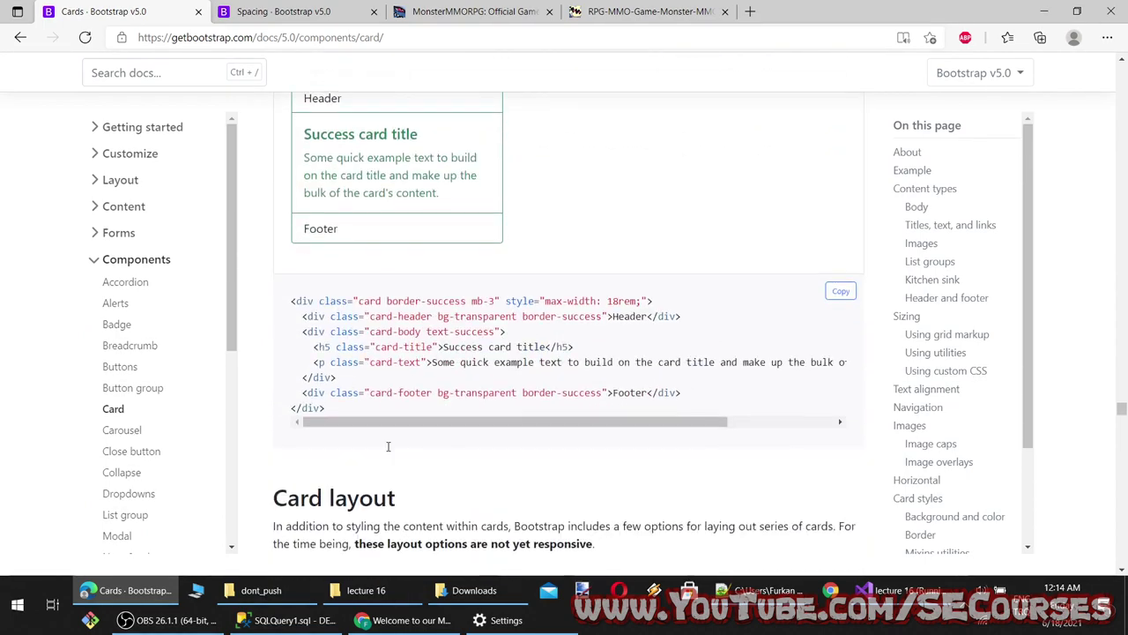
scroll(375, 275, "up", 2)
scroll(384, 316, "down", 2)
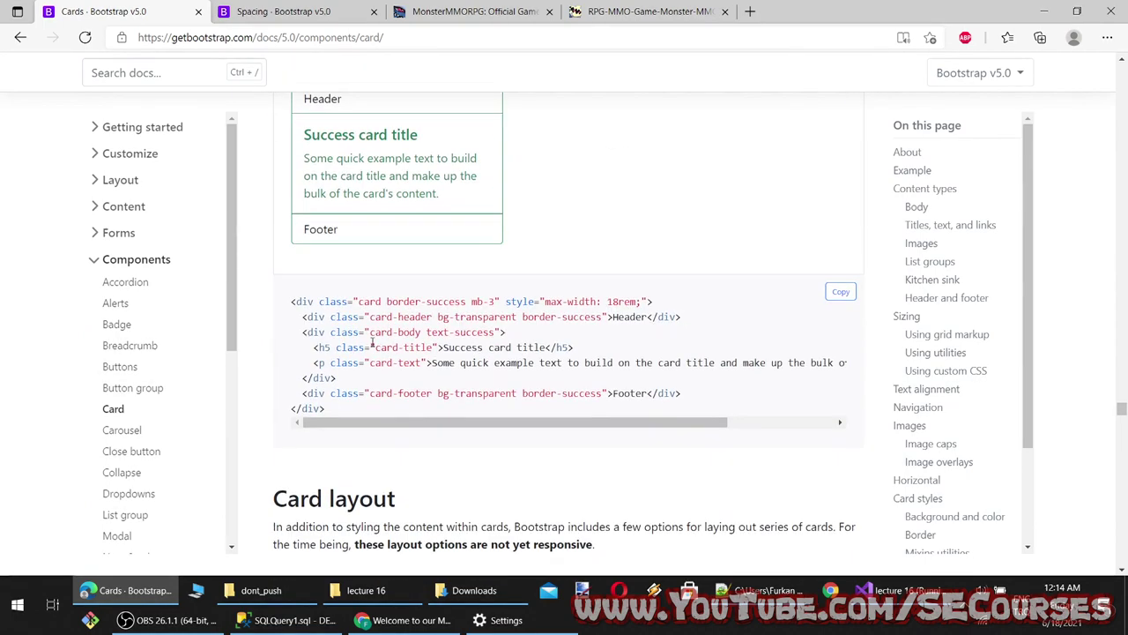
scroll(384, 315, "up", 3)
scroll(353, 344, "down", 4)
scroll(341, 350, "down", 3)
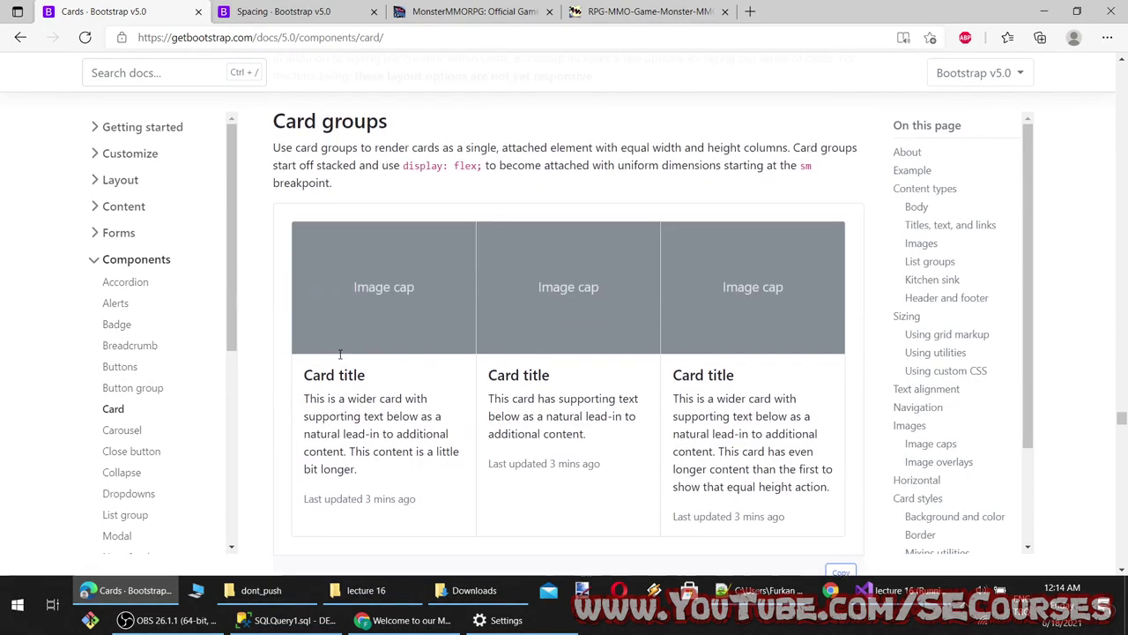
scroll(345, 351, "up", 1)
scroll(346, 348, "down", 4)
scroll(378, 325, "down", 1)
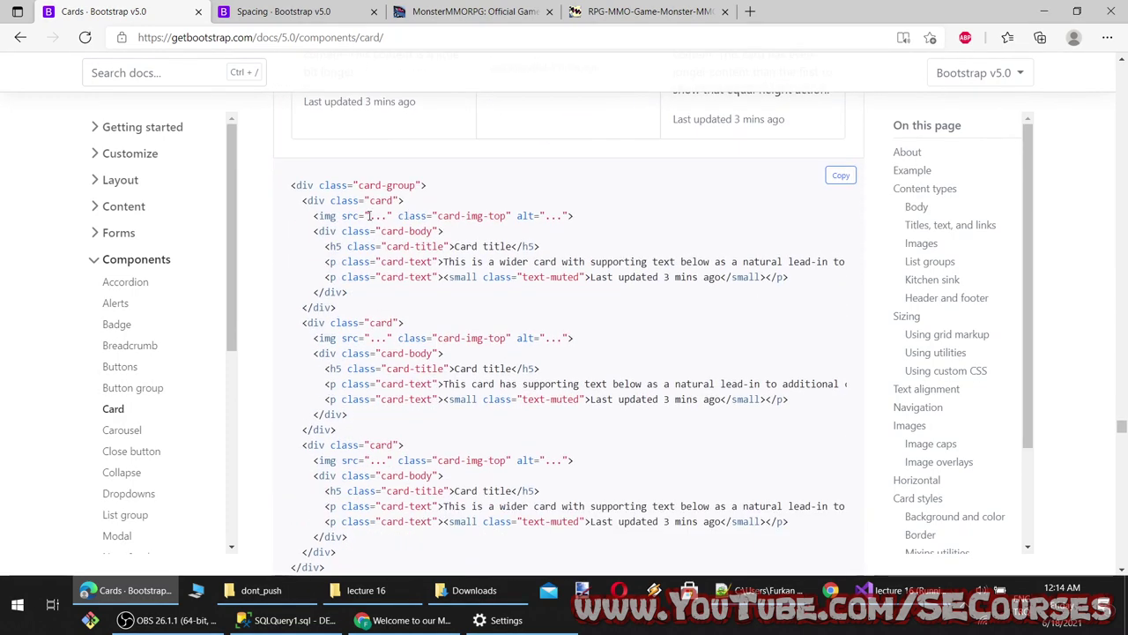
Select the Card groups example markup and return to Visual Studio
scroll(382, 290, "up", 4)
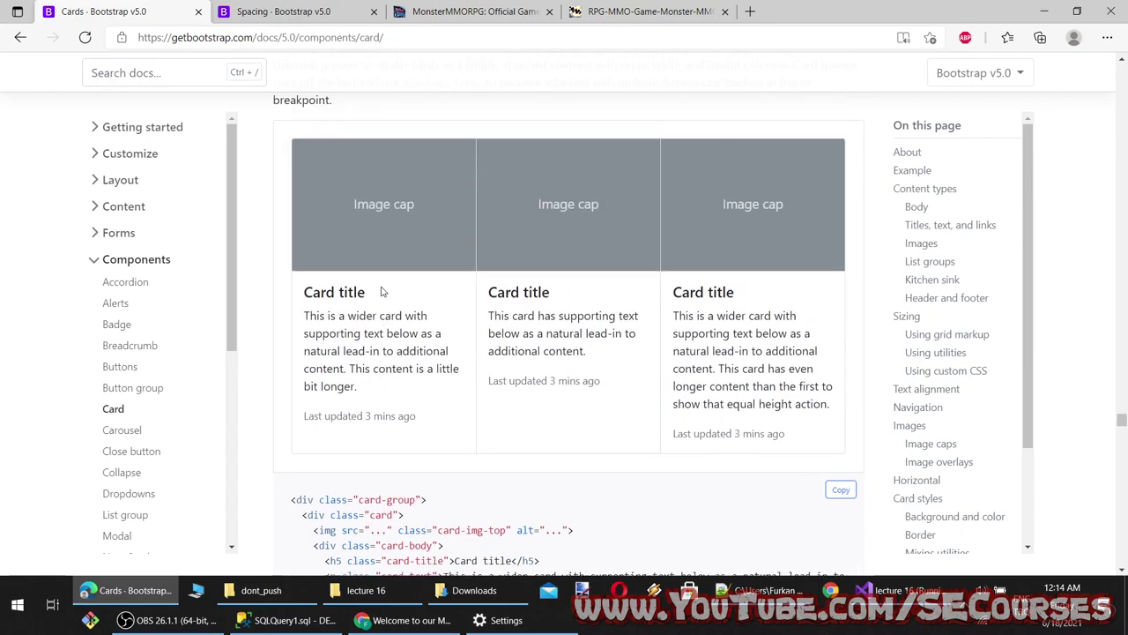
scroll(385, 307, "down", 3)
scroll(385, 308, "down", 3)
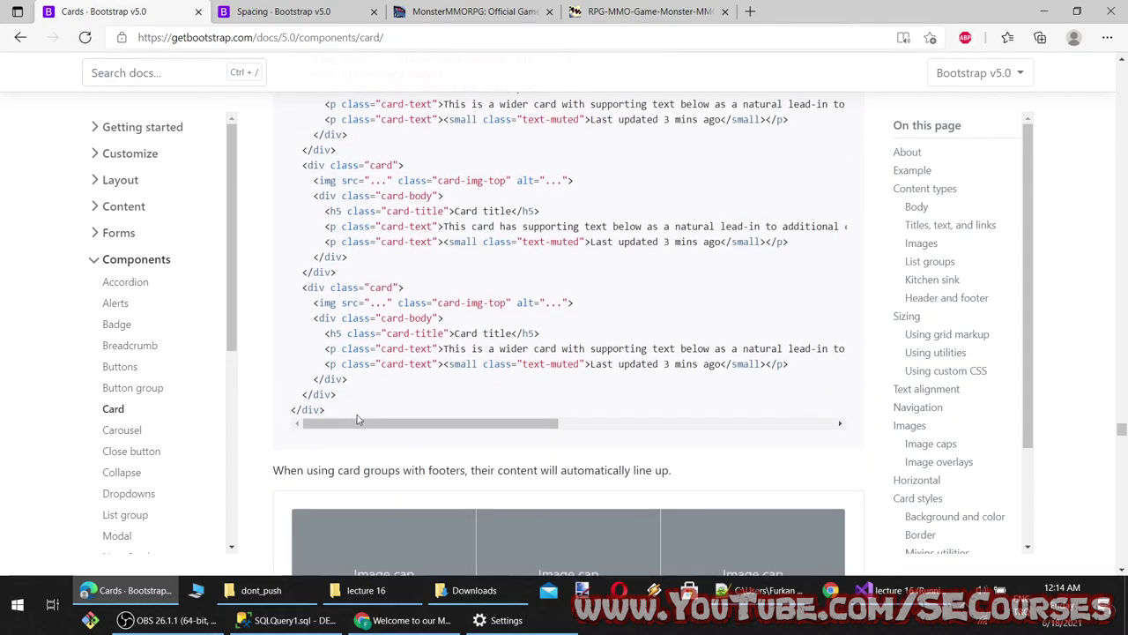
scroll(322, 379, "up", 3)
left_click_drag(356, 422, 283, 256)
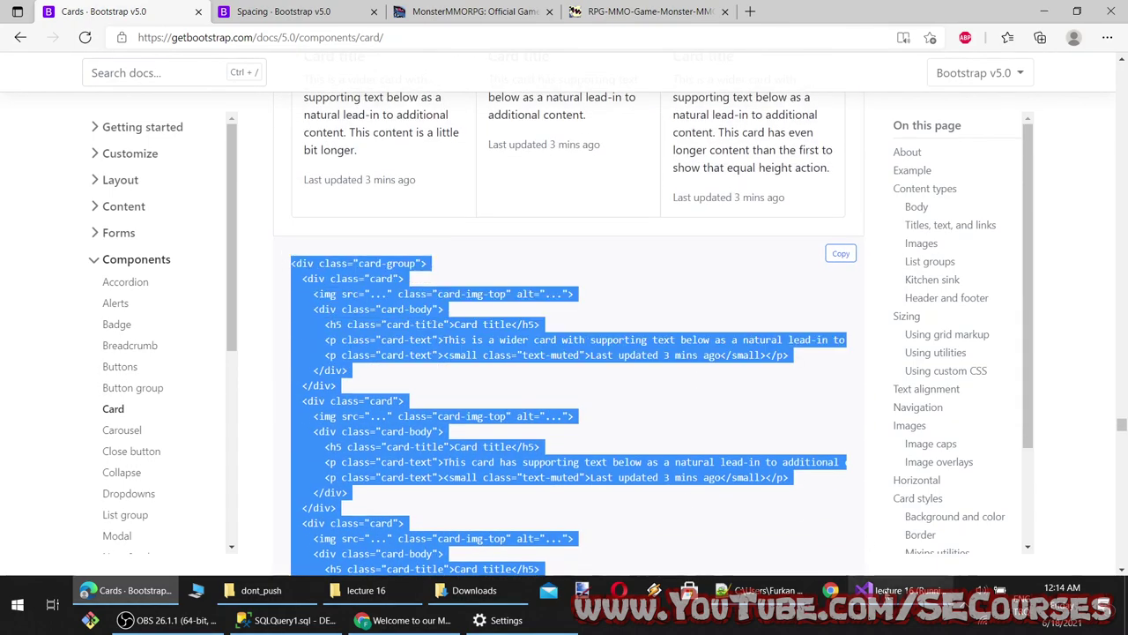
left_click(891, 590)
scroll(155, 266, "up", 10)
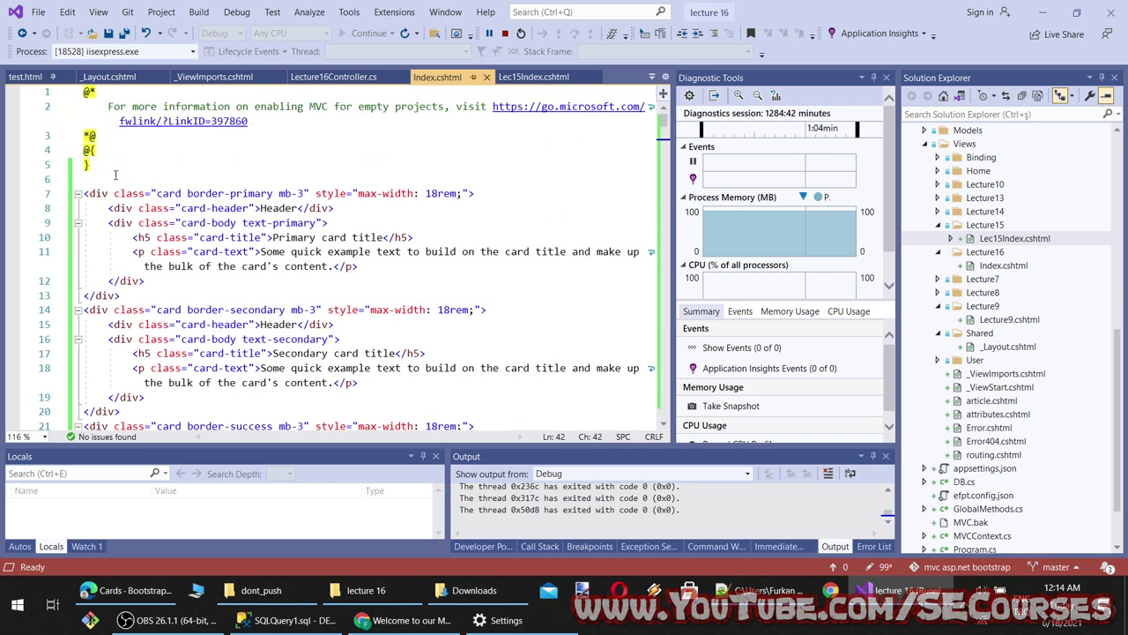
Paste the card-group example markup below line 5 of Index.cshtml
left_click(115, 175)
key("Return")
key("Return")
scroll(115, 170, "down", 2)
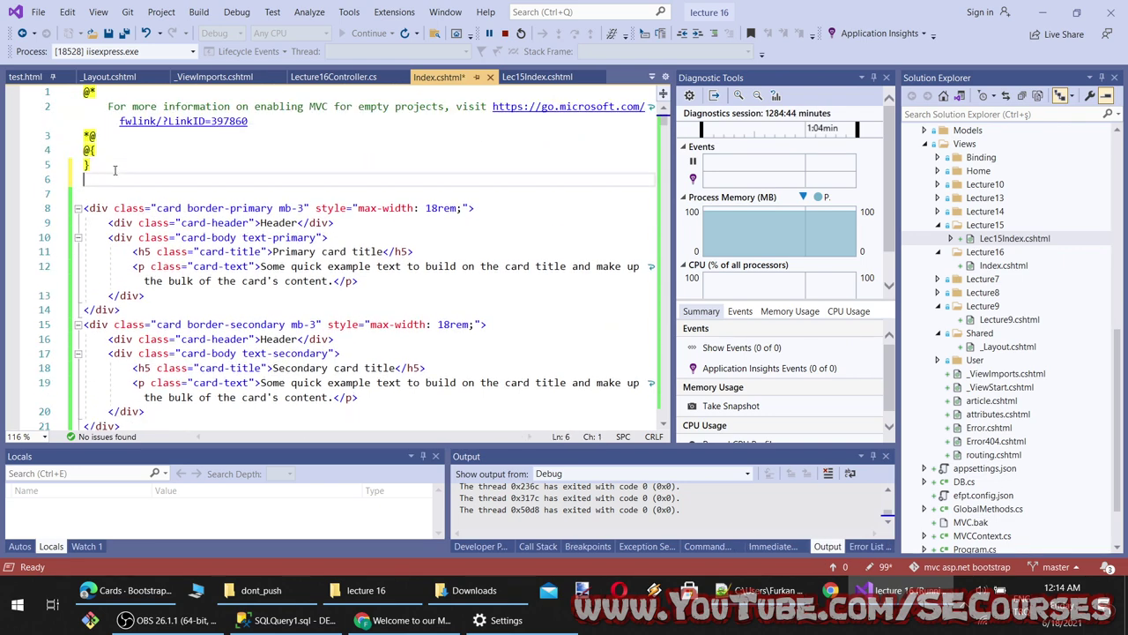
key("ctrl+v")
scroll(228, 211, "down", 3)
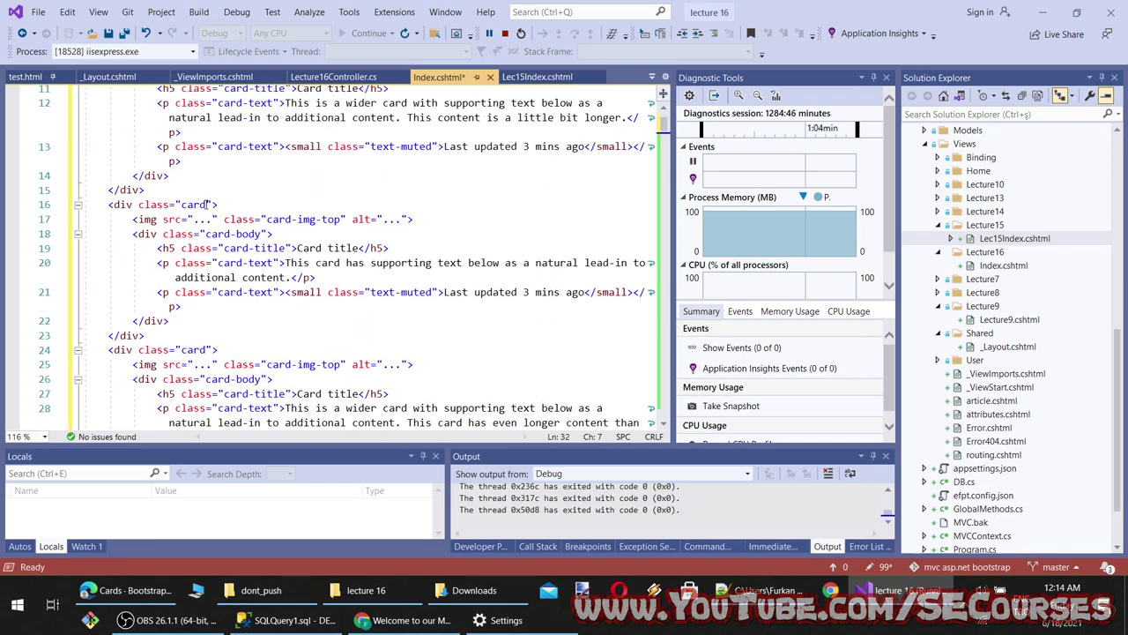
Add the bg-danger class to the card on line 16 and view it on localhost
left_click(208, 203)
type("b")
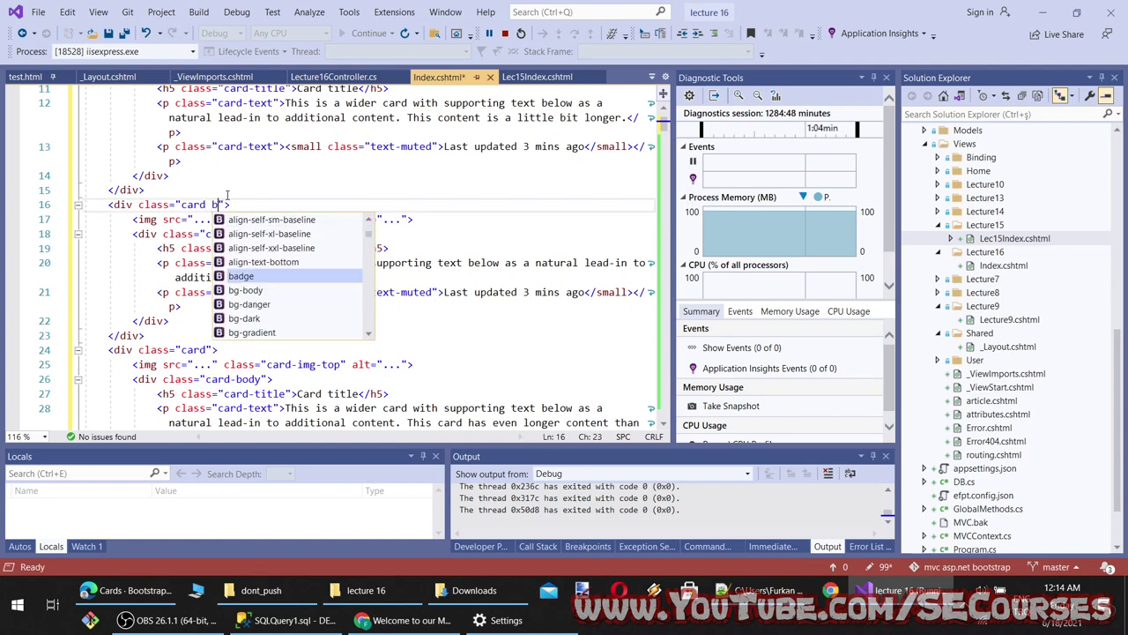
type("g")
key("Down")
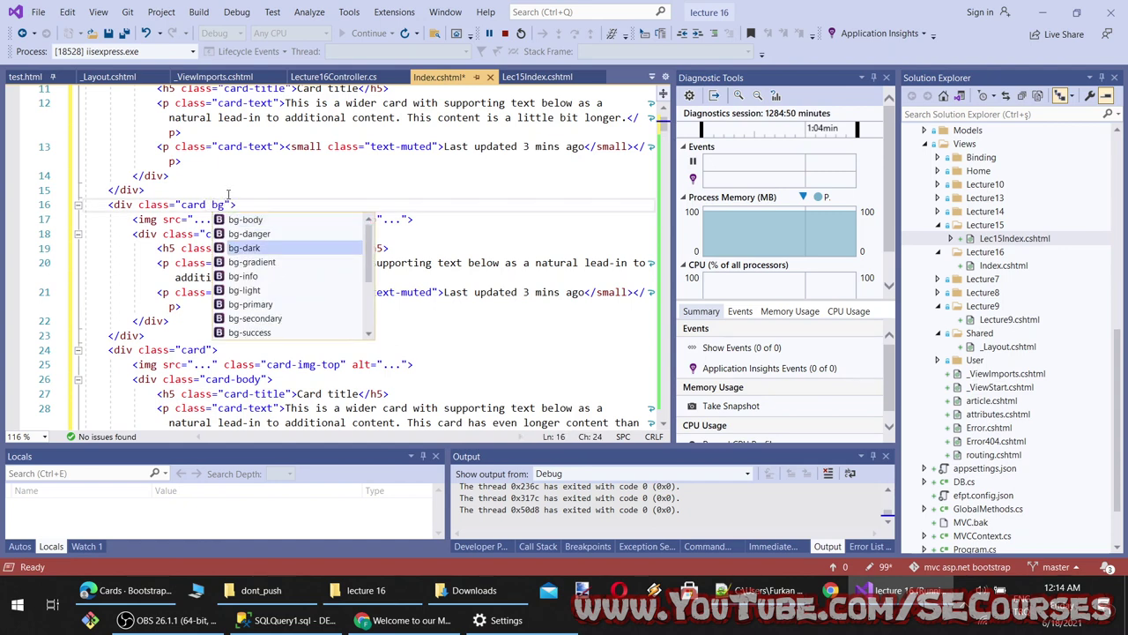
key("Up")
key("Escape")
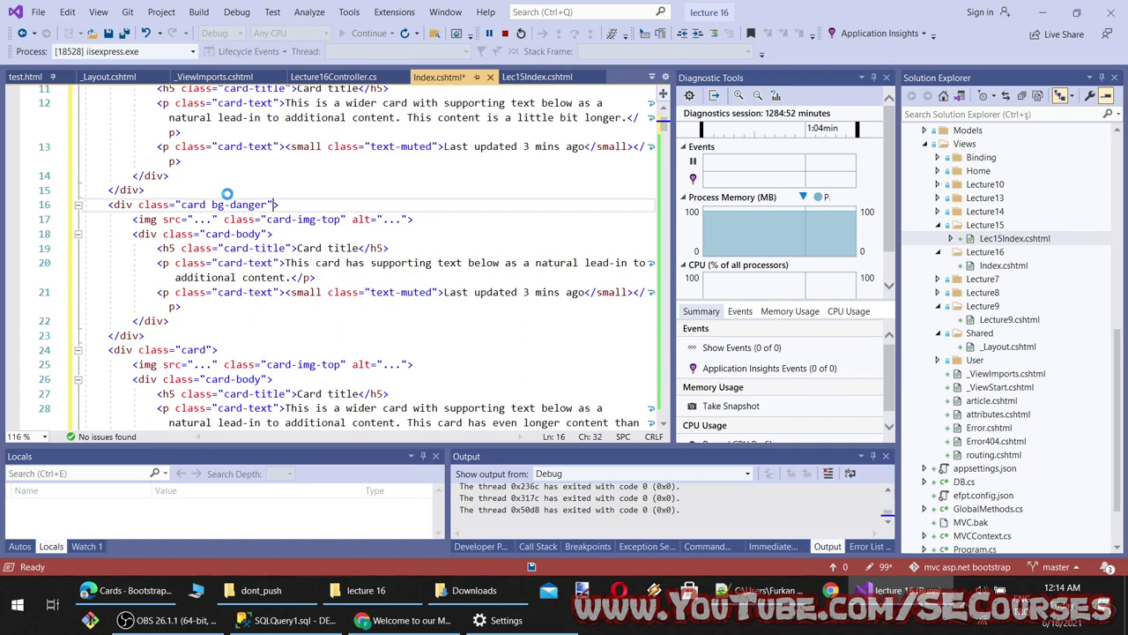
left_click(407, 620)
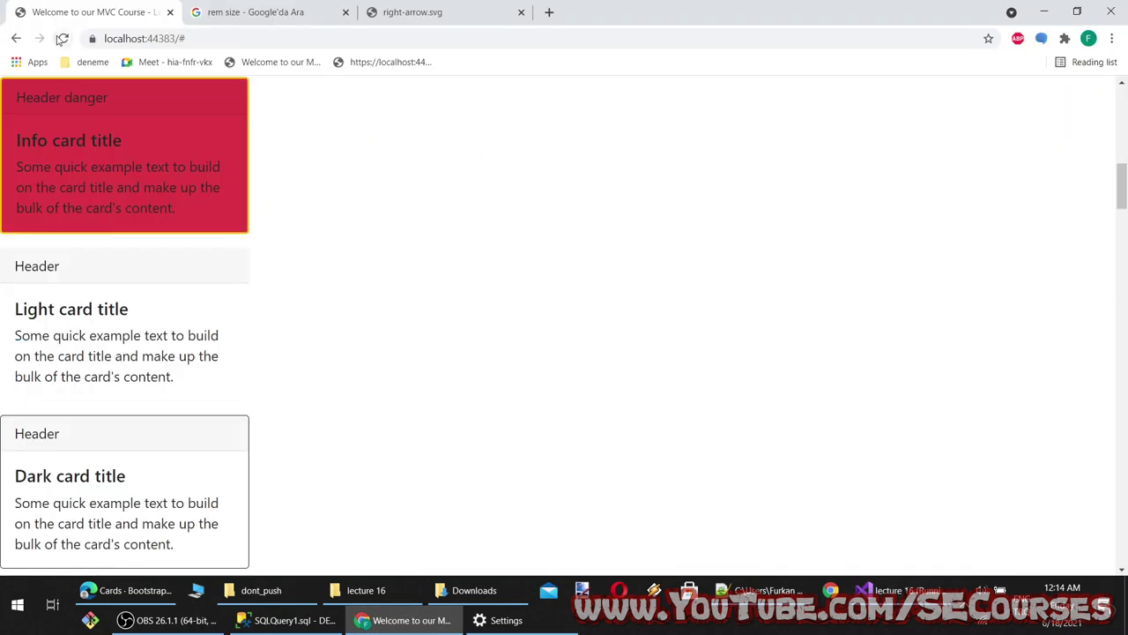
scroll(433, 265, "up", 10)
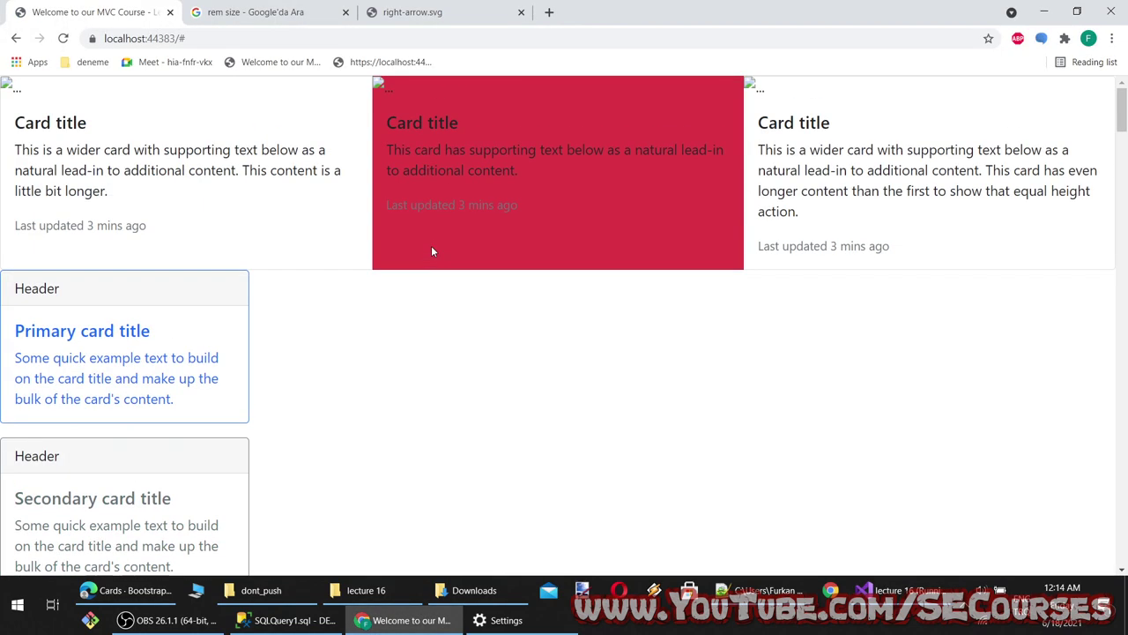
left_click_drag(646, 232, 13, 83)
left_click(567, 298)
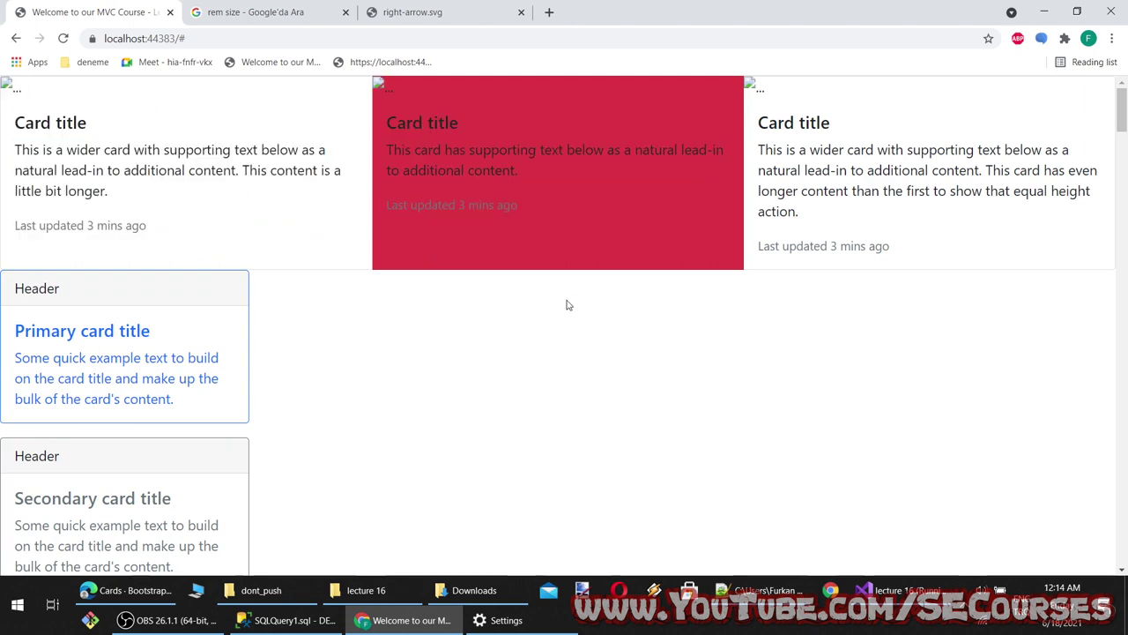
key("alt+Tab")
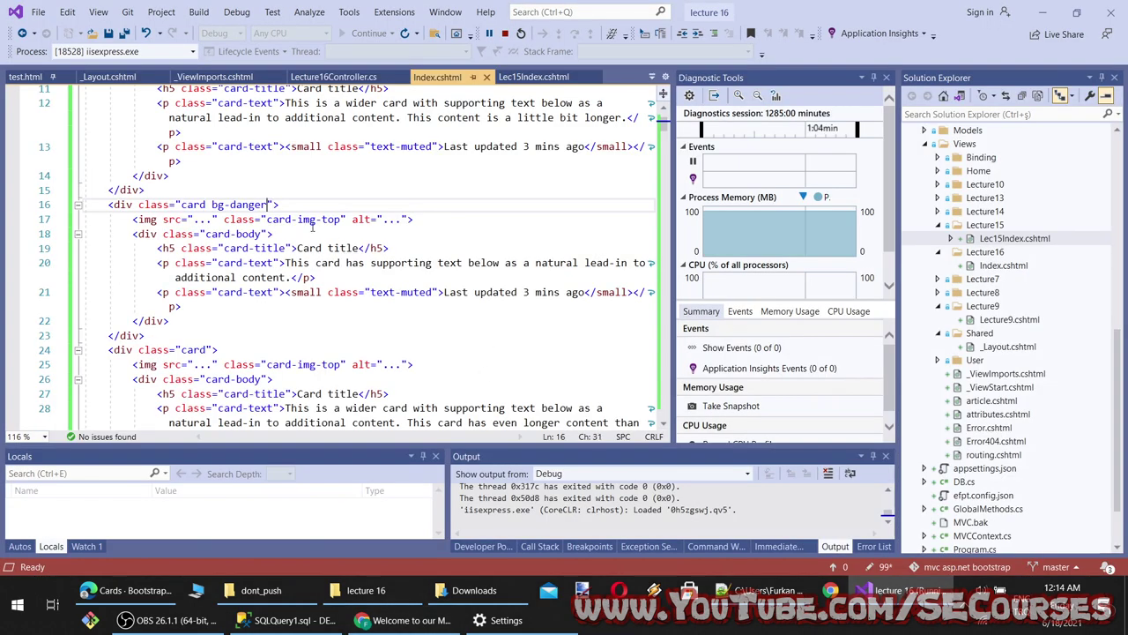
Add the border-warning class to the bg-danger card via IntelliSense
type("border")
type("-w")
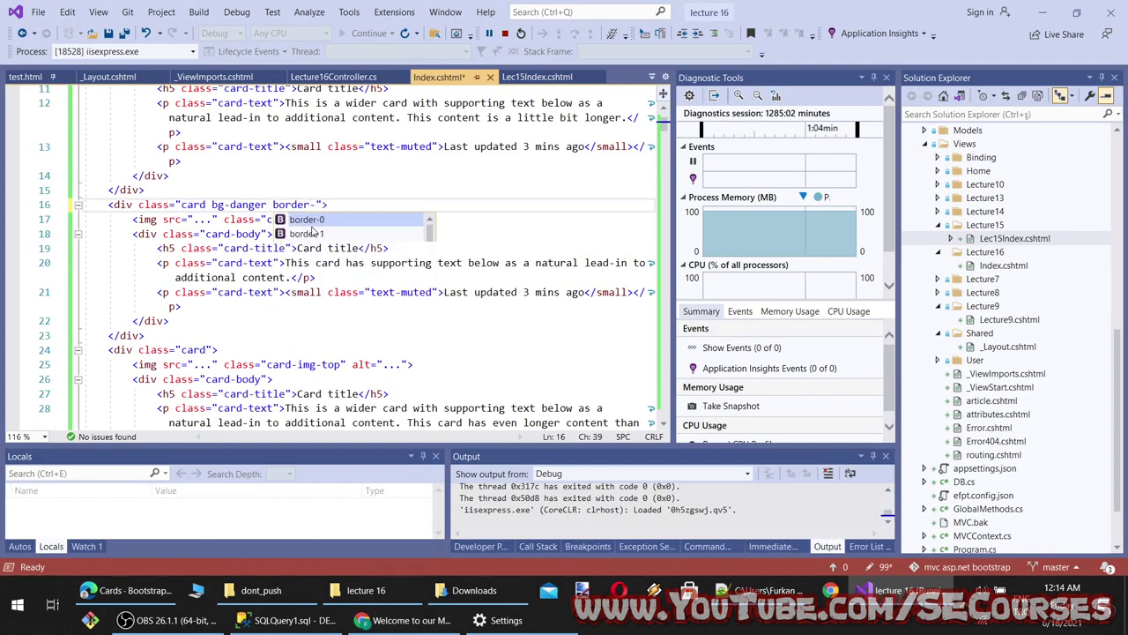
key("Tab")
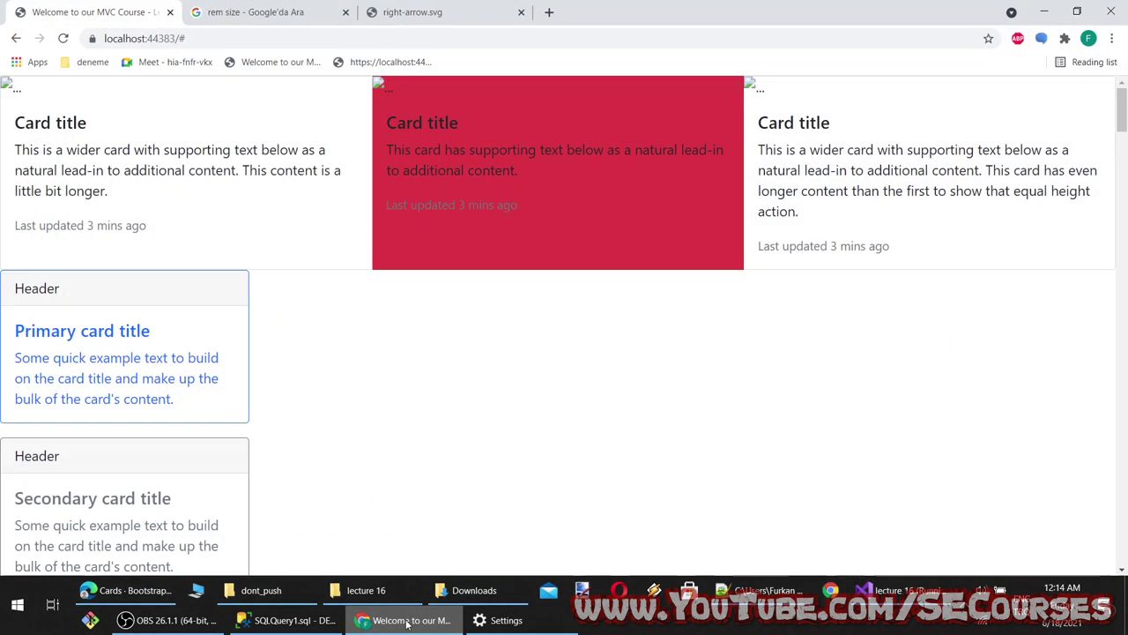
key("alt+Tab")
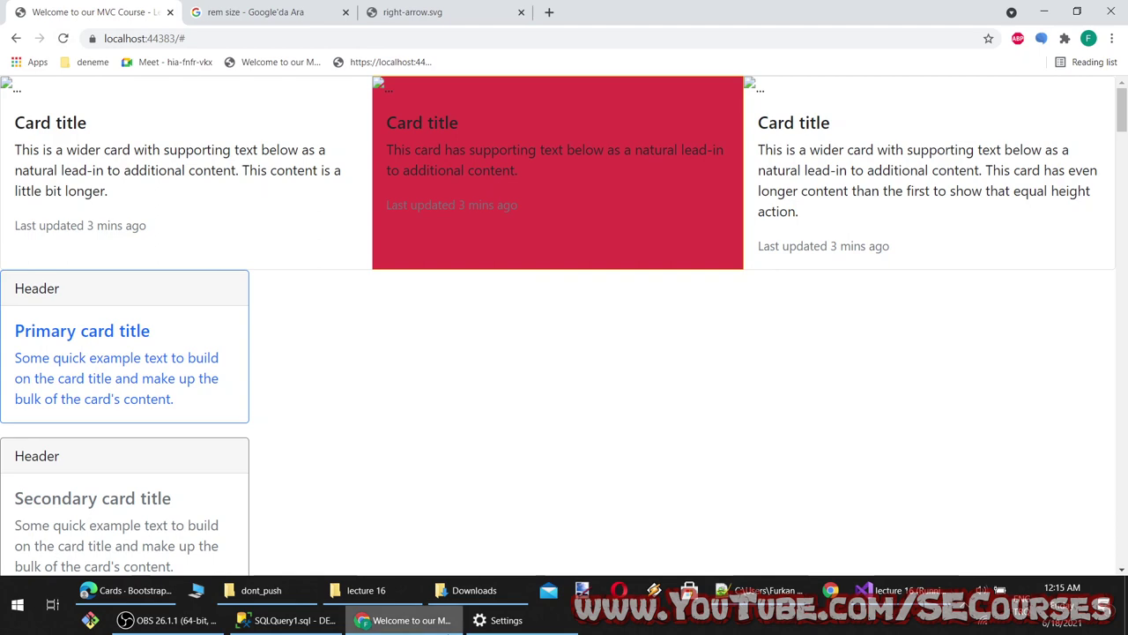
key("alt+Tab")
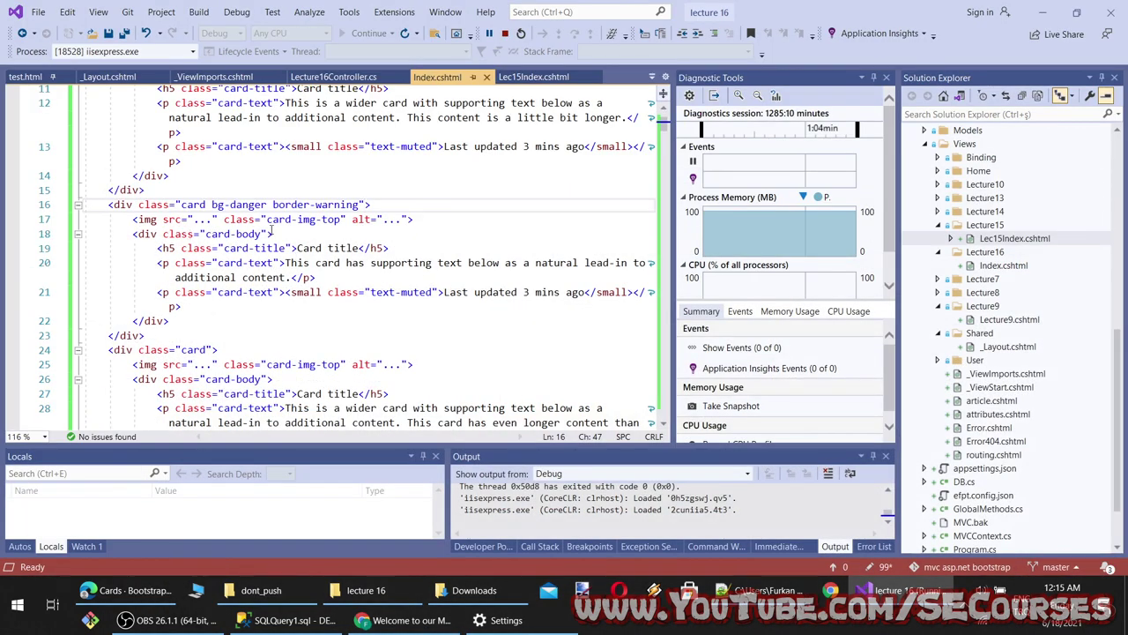
left_click(441, 219)
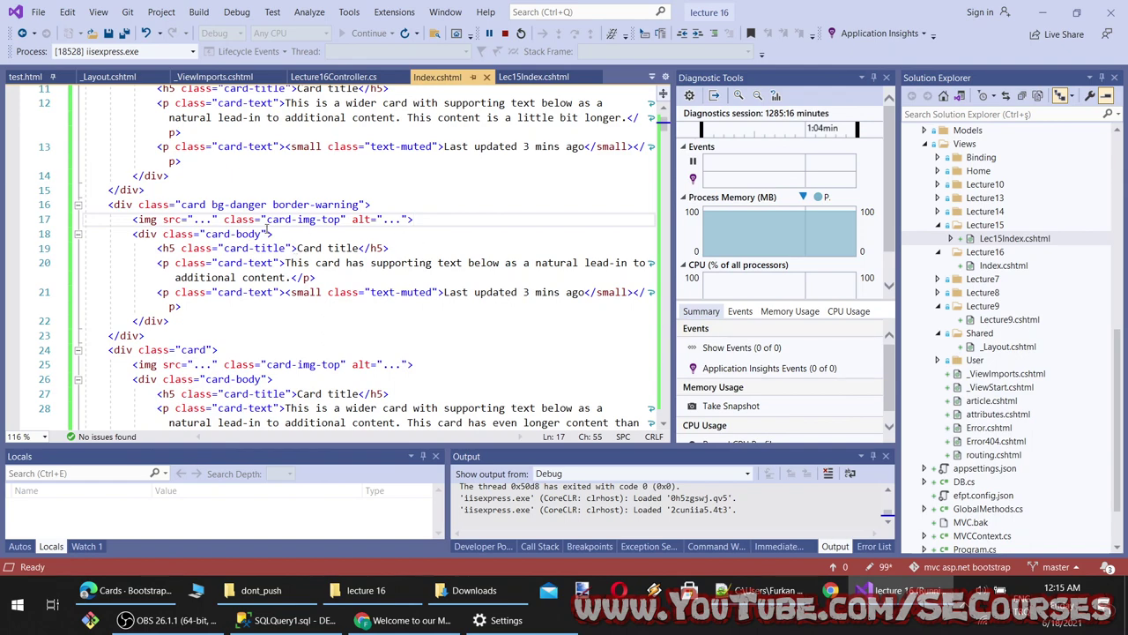
scroll(269, 227, "up", 3)
scroll(300, 311, "down", 9)
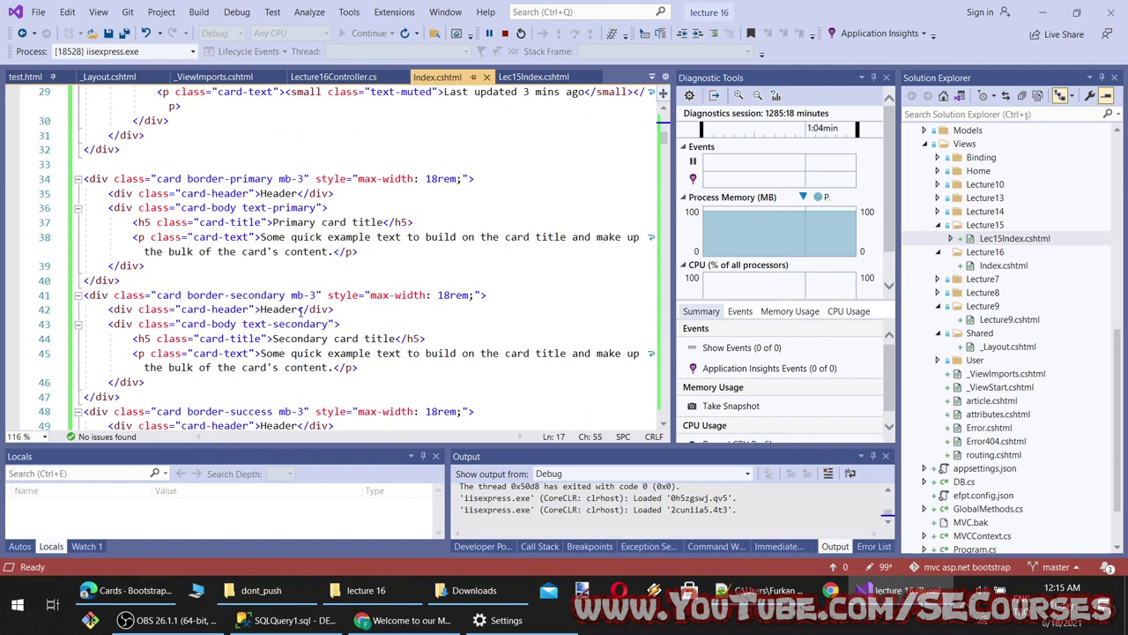
scroll(300, 310, "up", 8)
Inspect the red card with its warning border on the localhost page
left_click(406, 620)
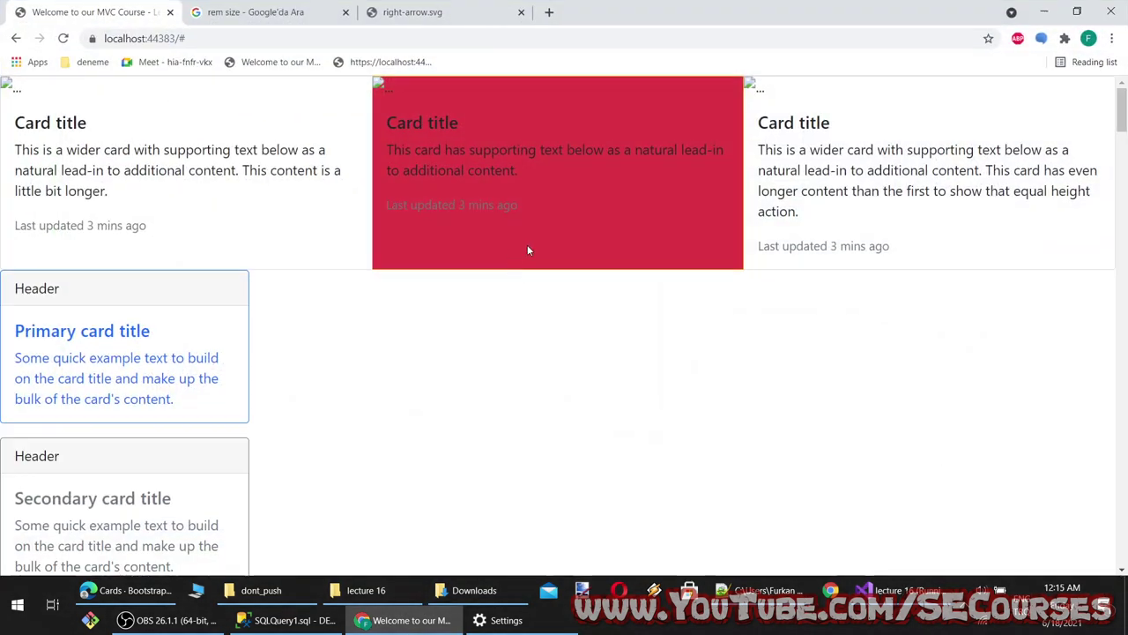
left_click_drag(527, 244, 5, 84)
left_click(603, 352)
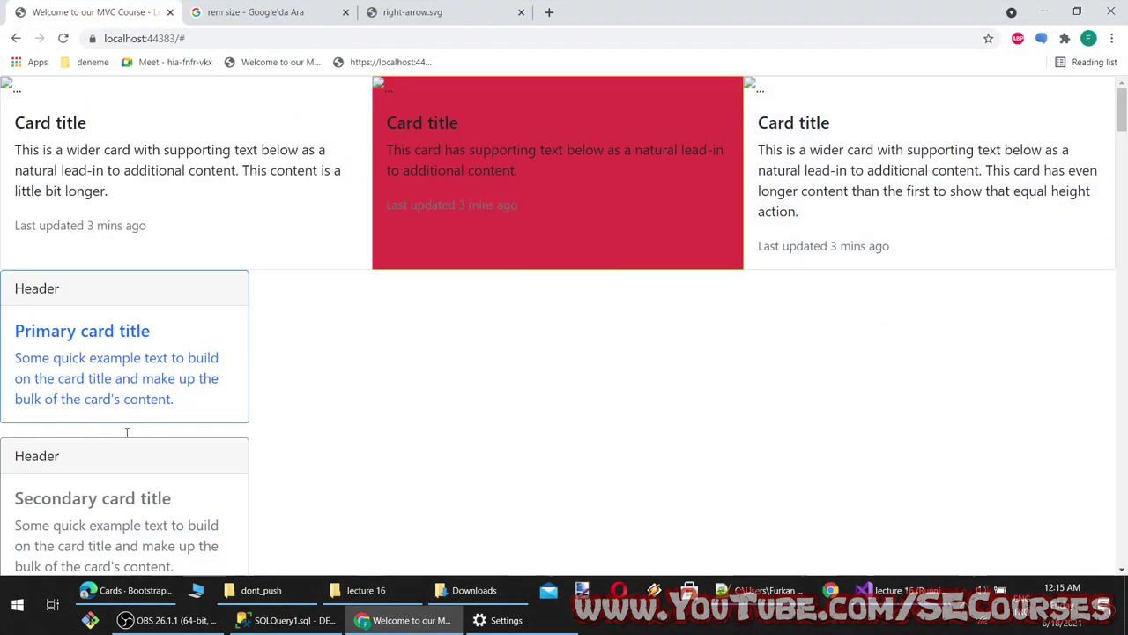
left_click(124, 590)
Browse the card group examples and select the card-footer code in the docs
scroll(291, 509, "down", 8)
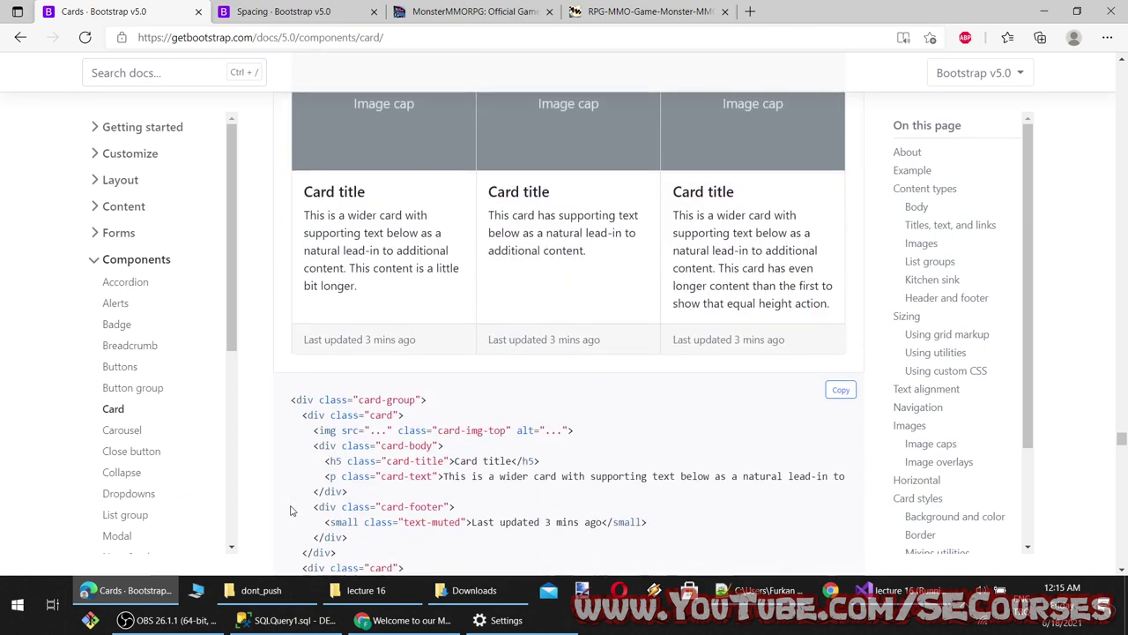
scroll(291, 510, "down", 1)
scroll(292, 511, "up", 2)
scroll(414, 414, "down", 3)
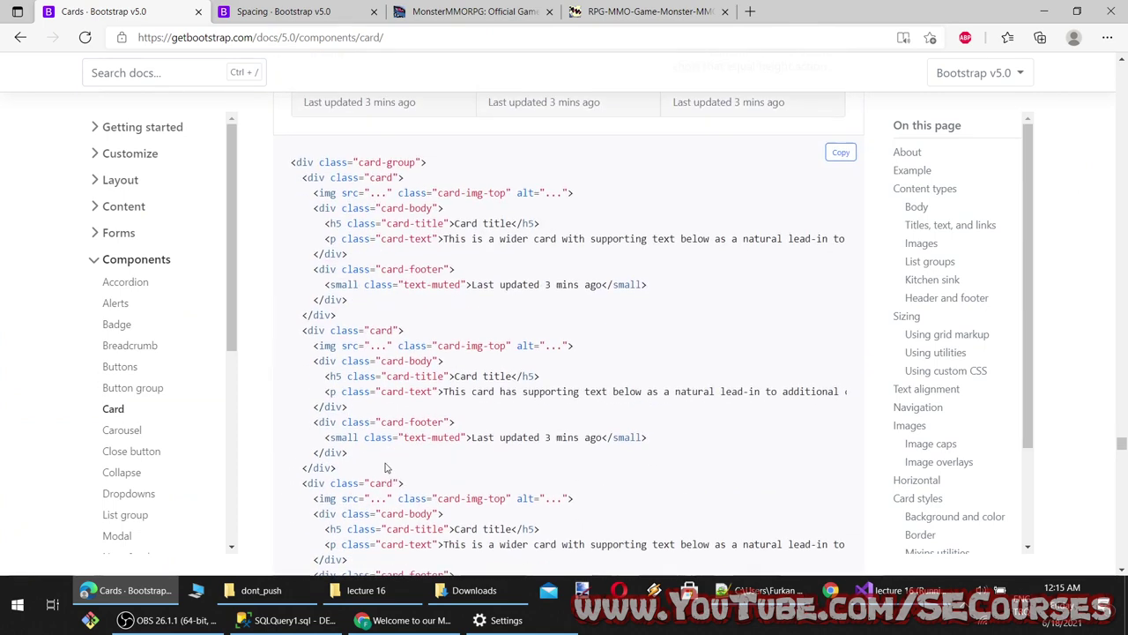
left_click_drag(384, 454, 293, 420)
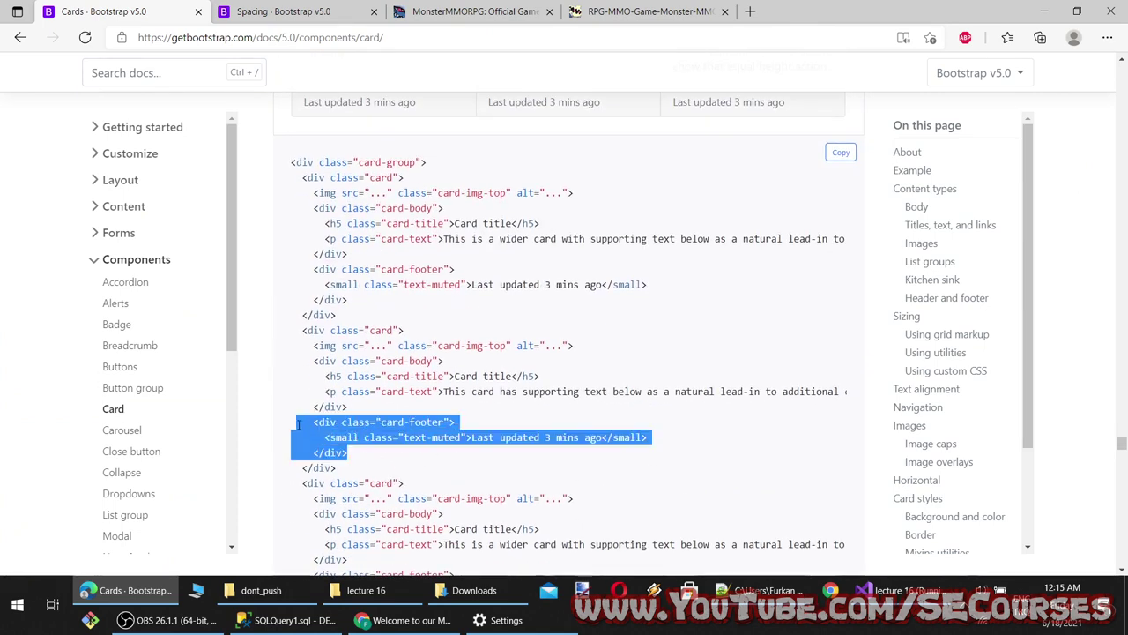
scroll(458, 385, "down", 7)
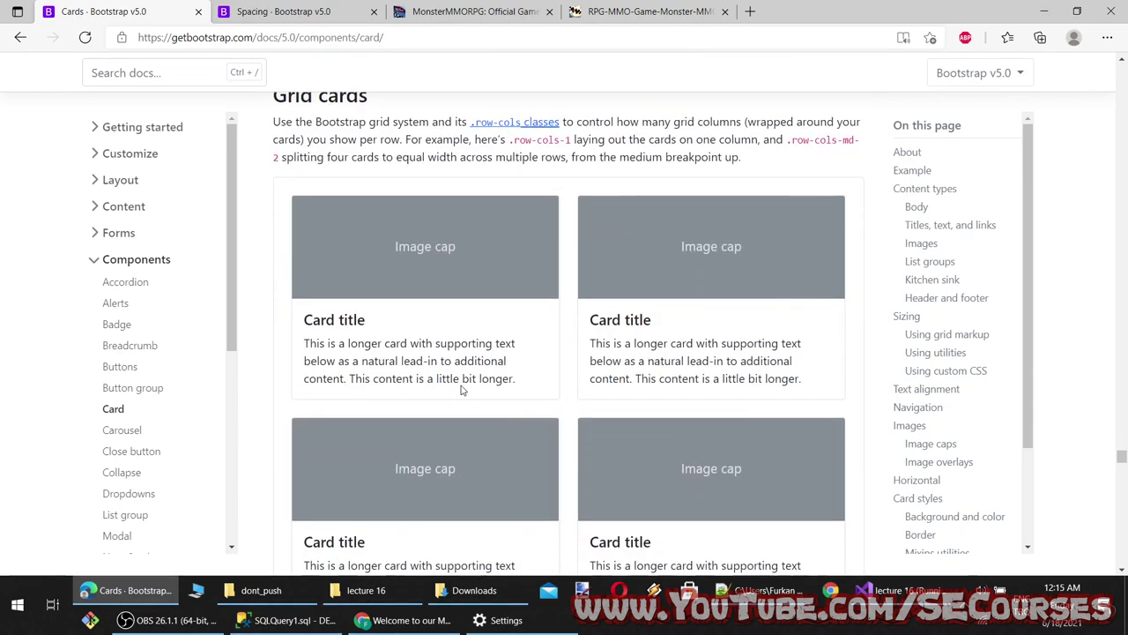
scroll(461, 385, "up", 1)
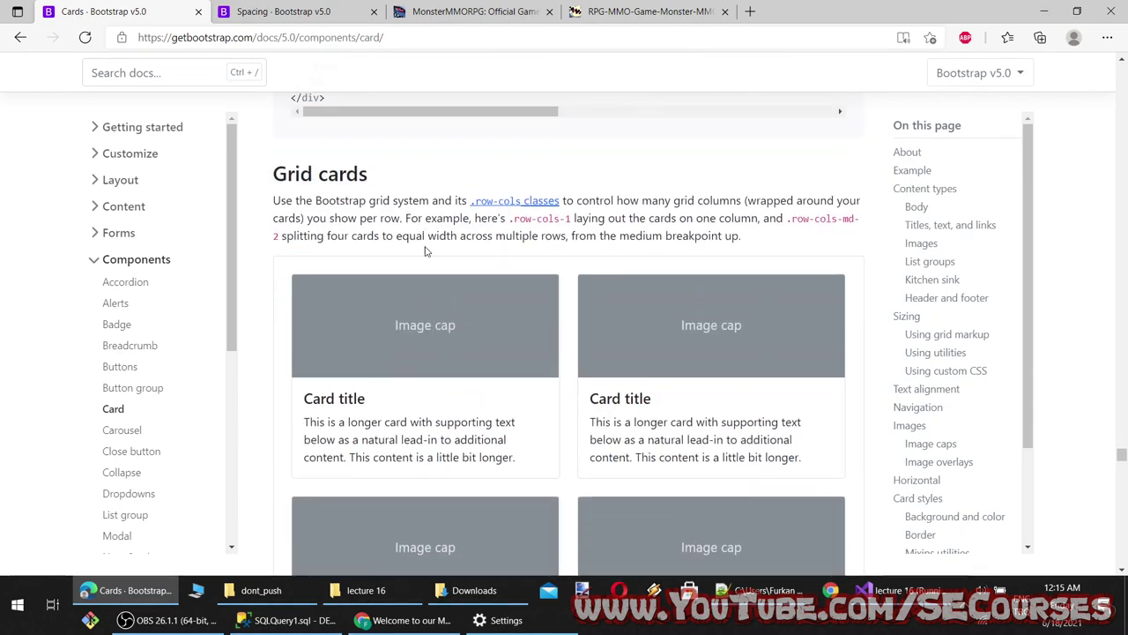
Look through the Grid cards and Sass variables sections, then return to the page top
scroll(393, 229, "down", 6)
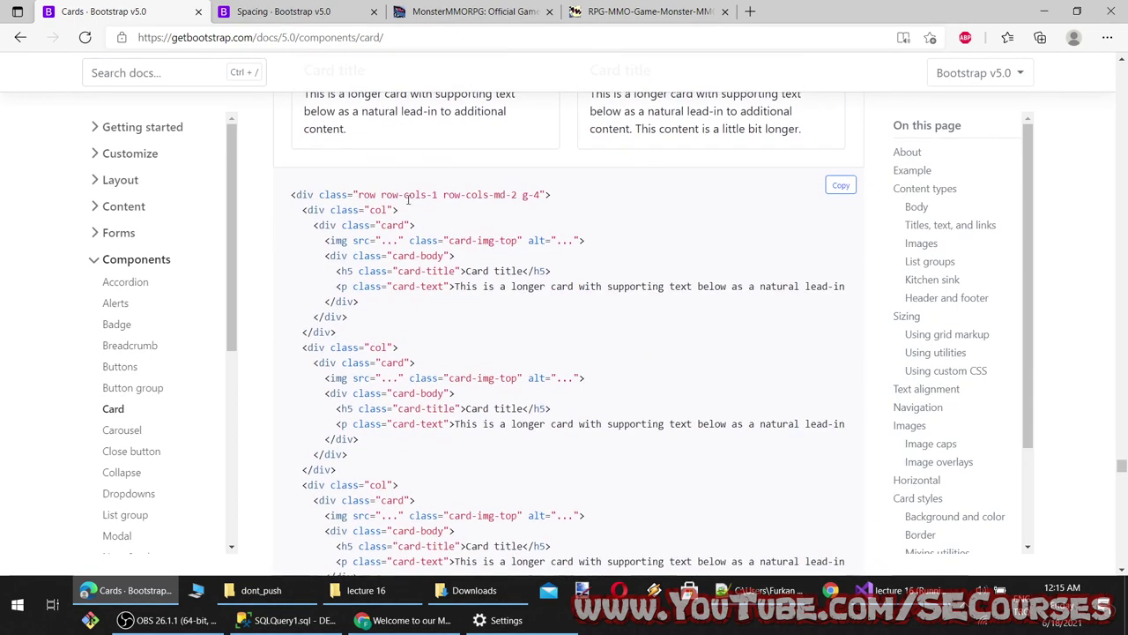
scroll(408, 199, "up", 5)
scroll(499, 370, "down", 8)
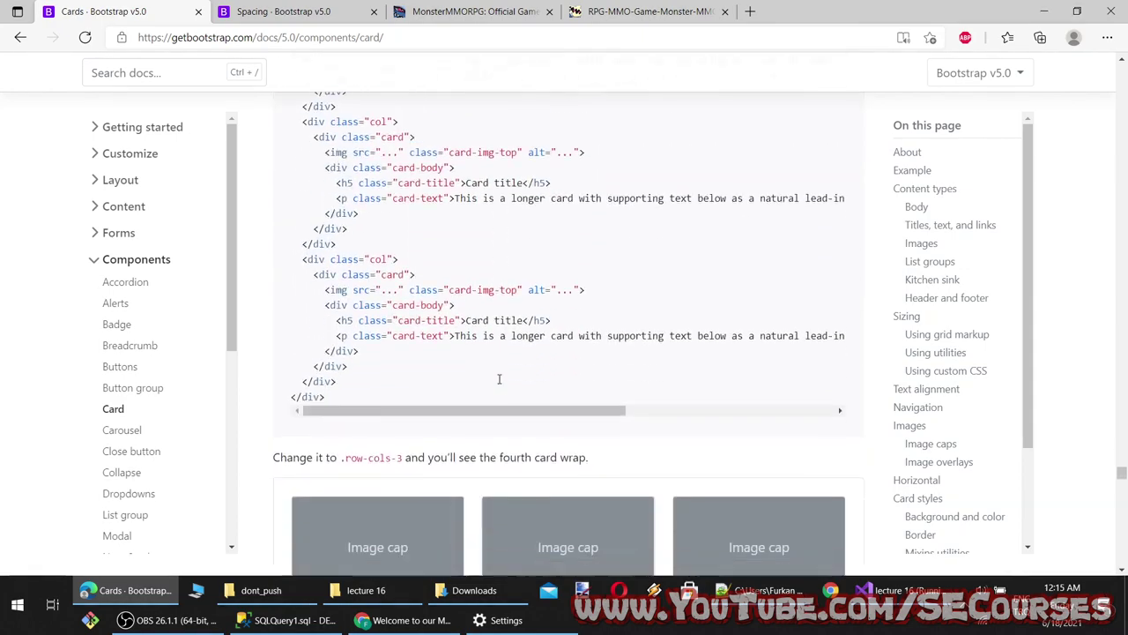
scroll(499, 379, "down", 3)
scroll(396, 194, "down", 8)
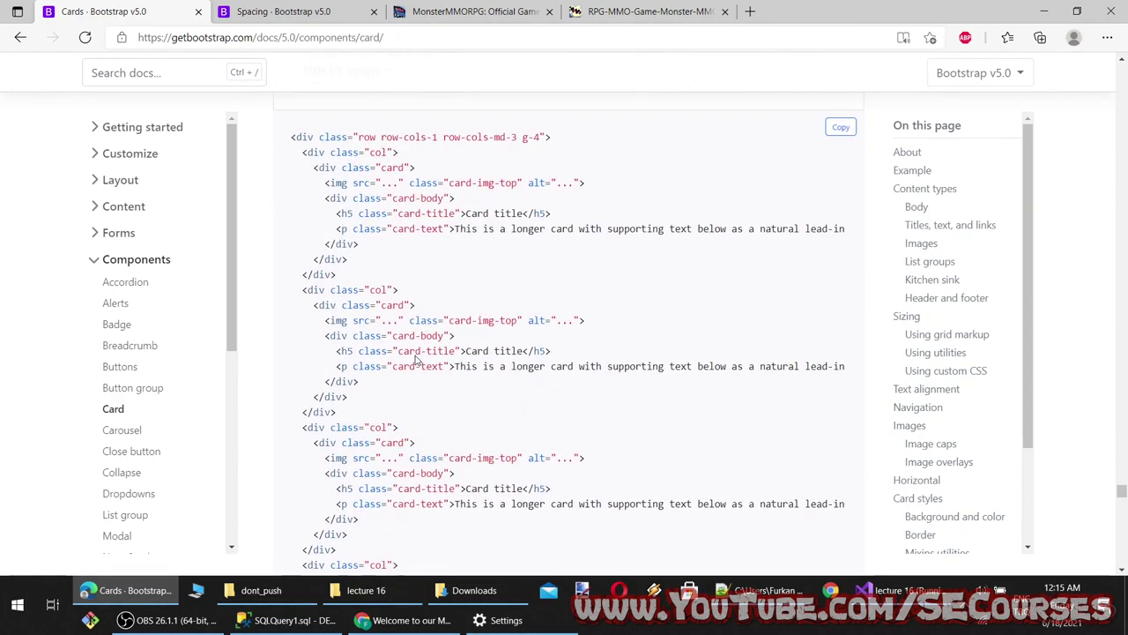
scroll(416, 357, "down", 12)
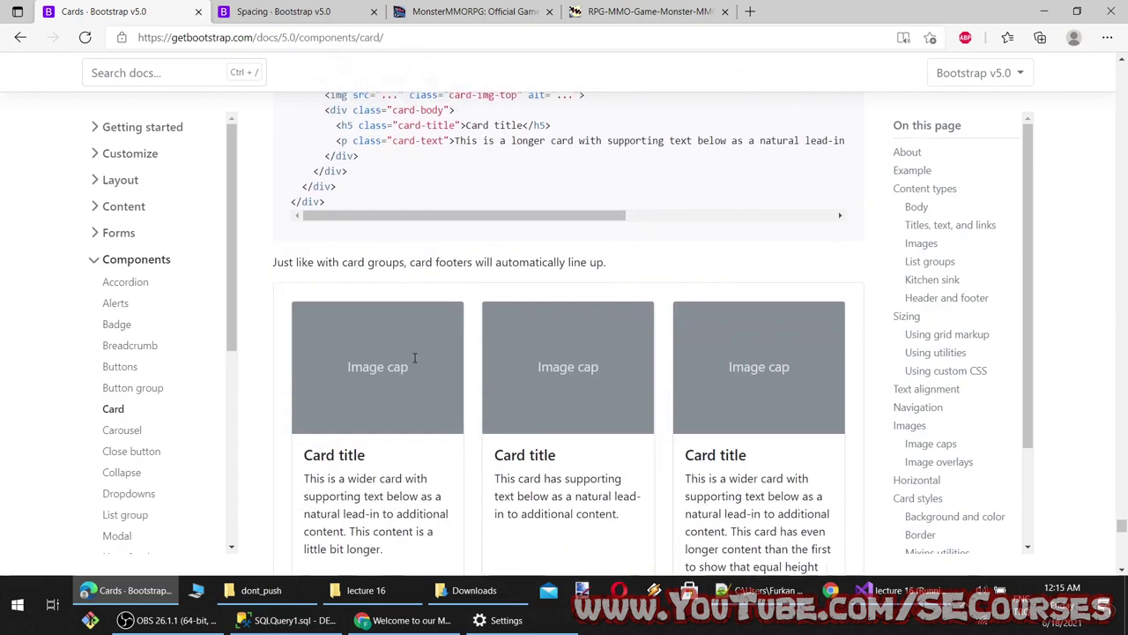
scroll(415, 357, "down", 15)
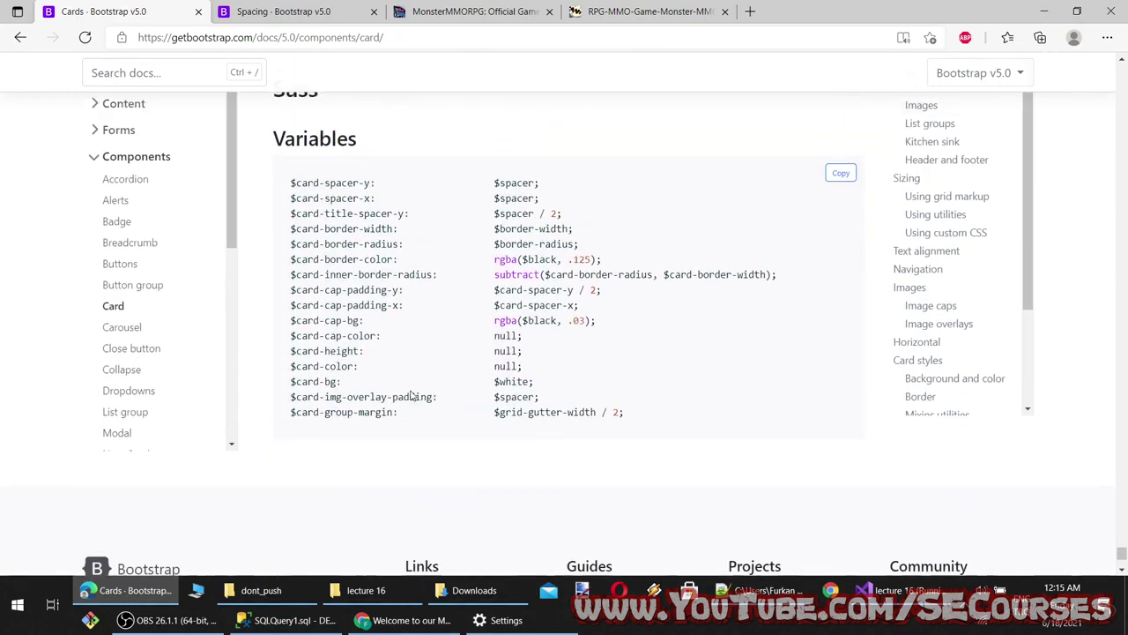
scroll(410, 396, "up", 4)
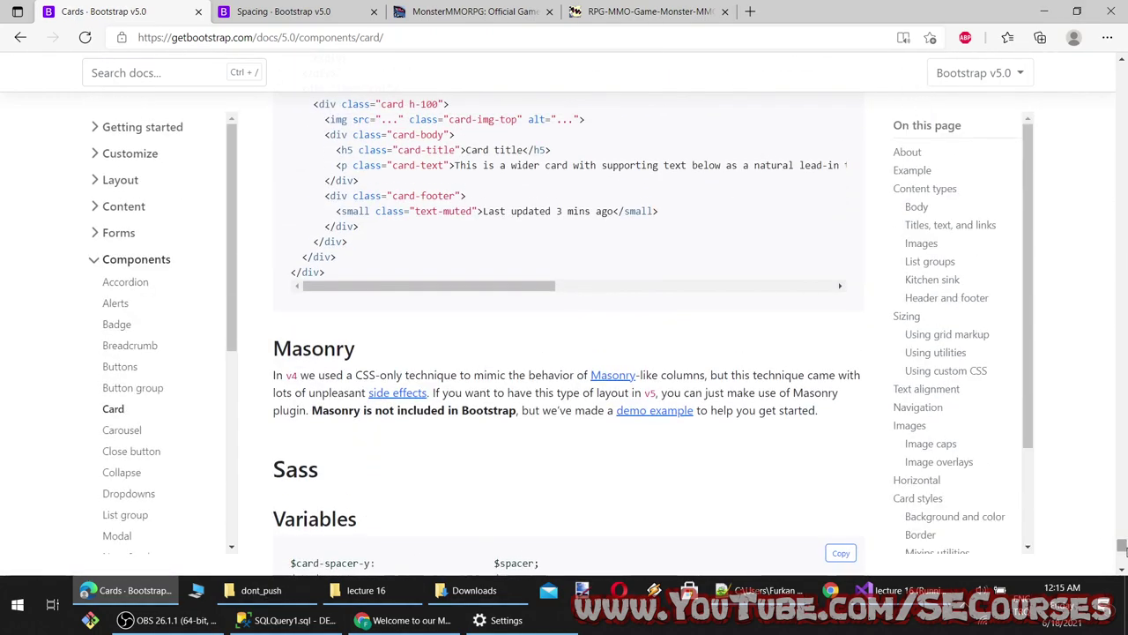
left_click_drag(1121, 545, 621, 178)
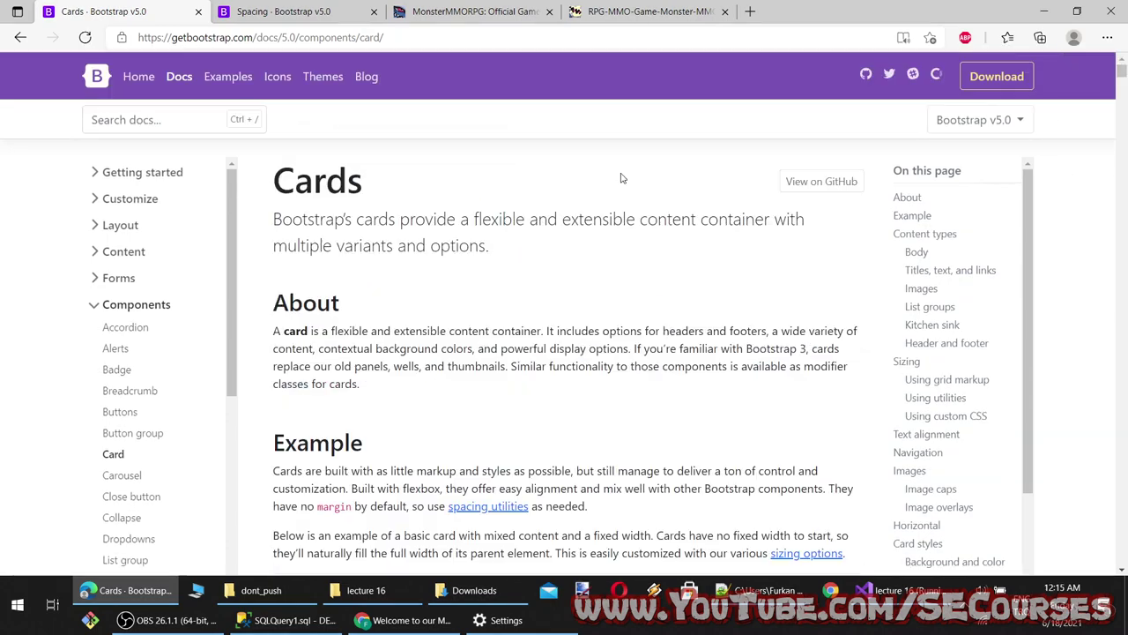
double_click(310, 174)
Start a new line in the lecture 16 notes and begin the Cards topic list with Content types
left_click(760, 590)
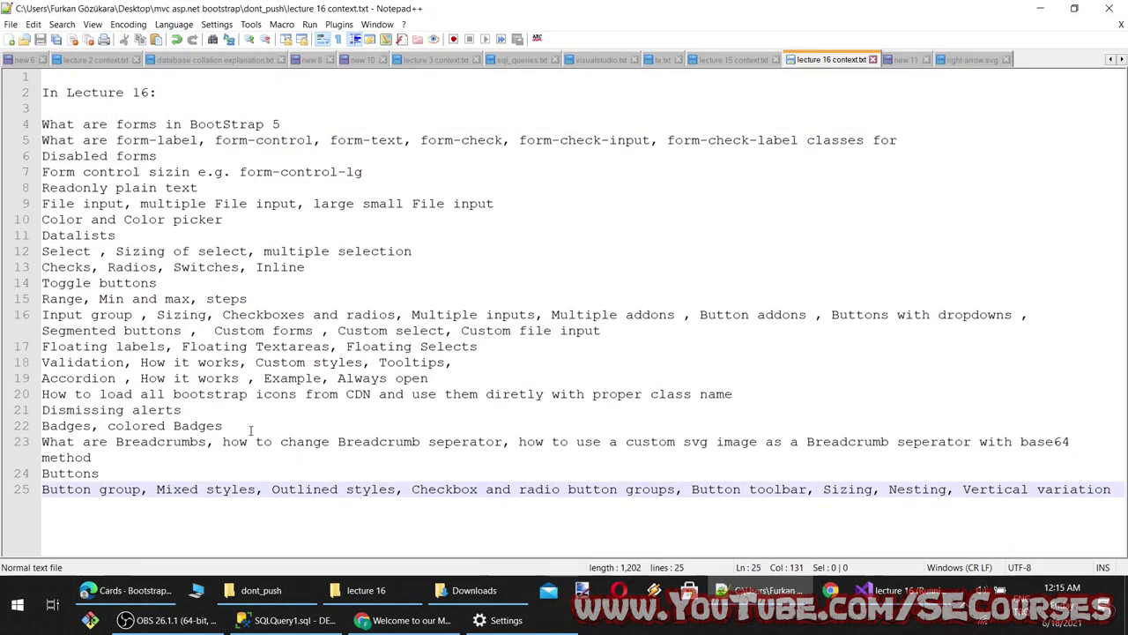
key("Return")
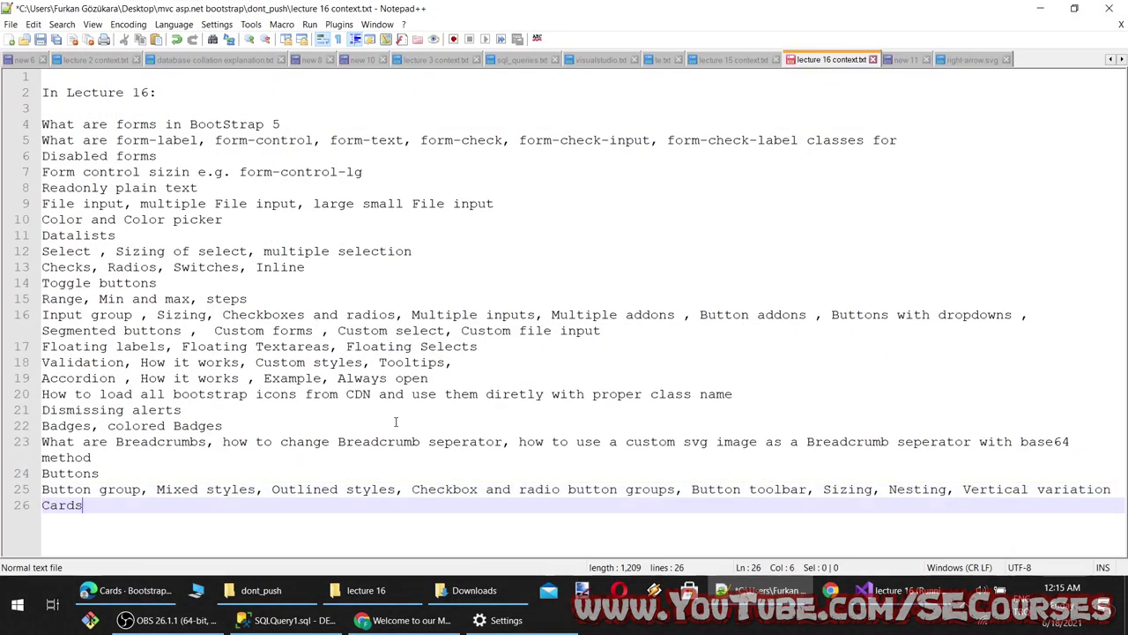
left_click(176, 592)
scroll(324, 432, "down", 8)
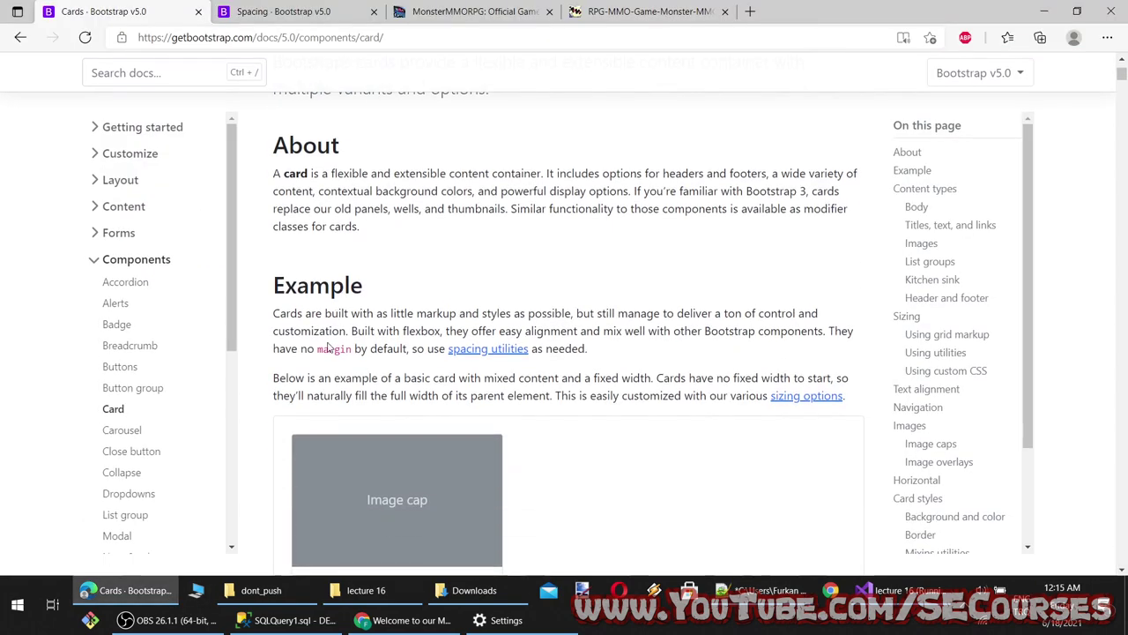
scroll(324, 432, "down", 1)
scroll(418, 245, "down", 5)
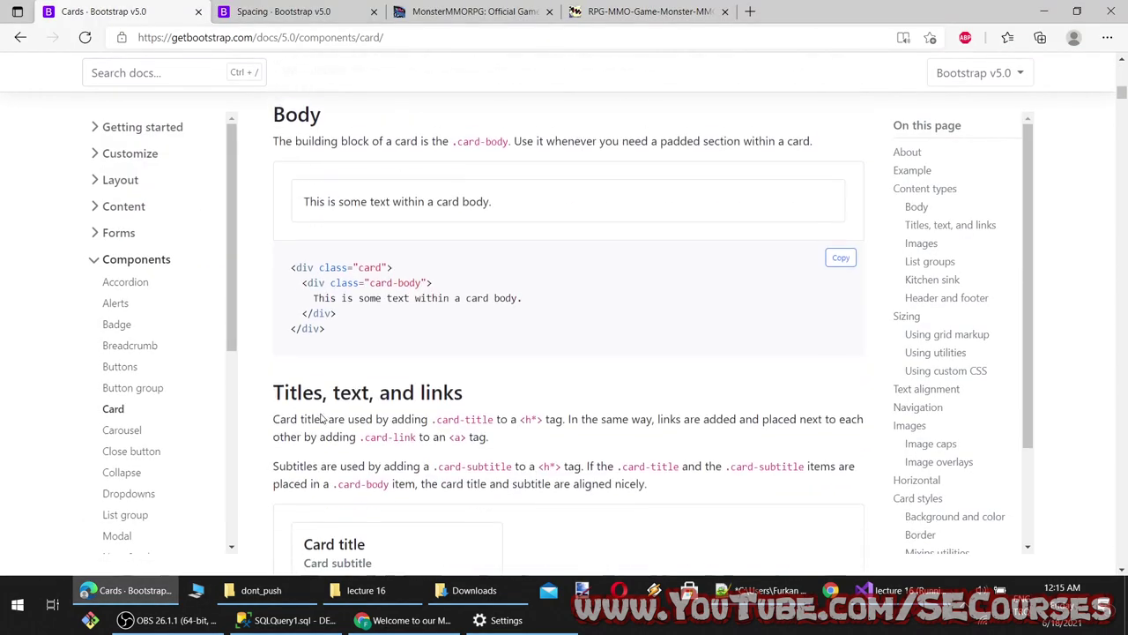
scroll(461, 244, "up", 4)
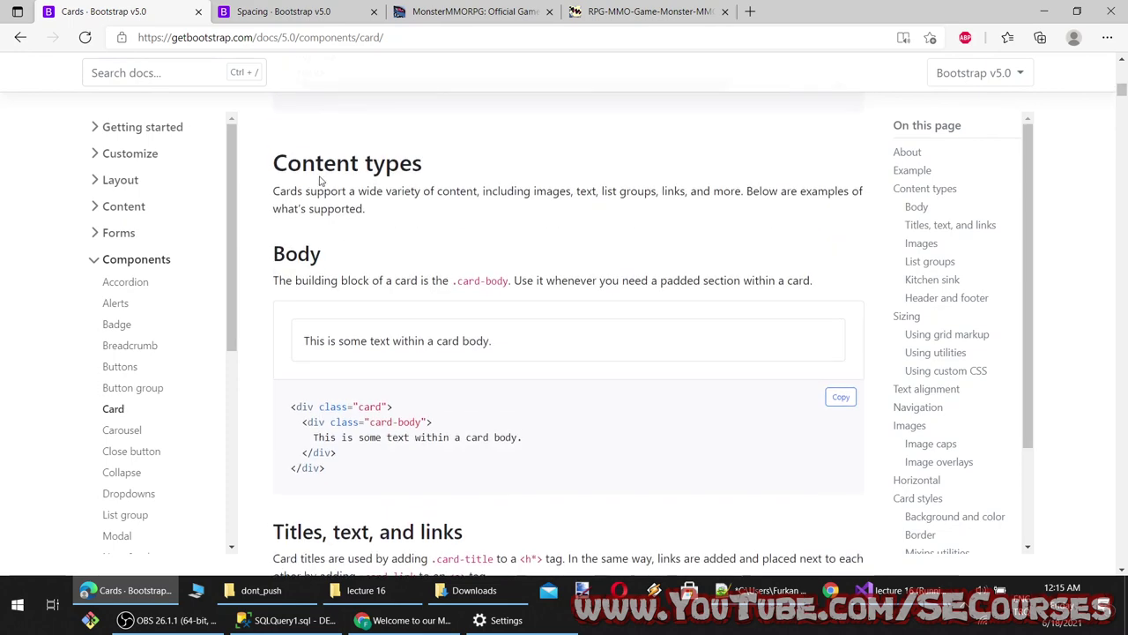
left_click_drag(275, 163, 423, 164)
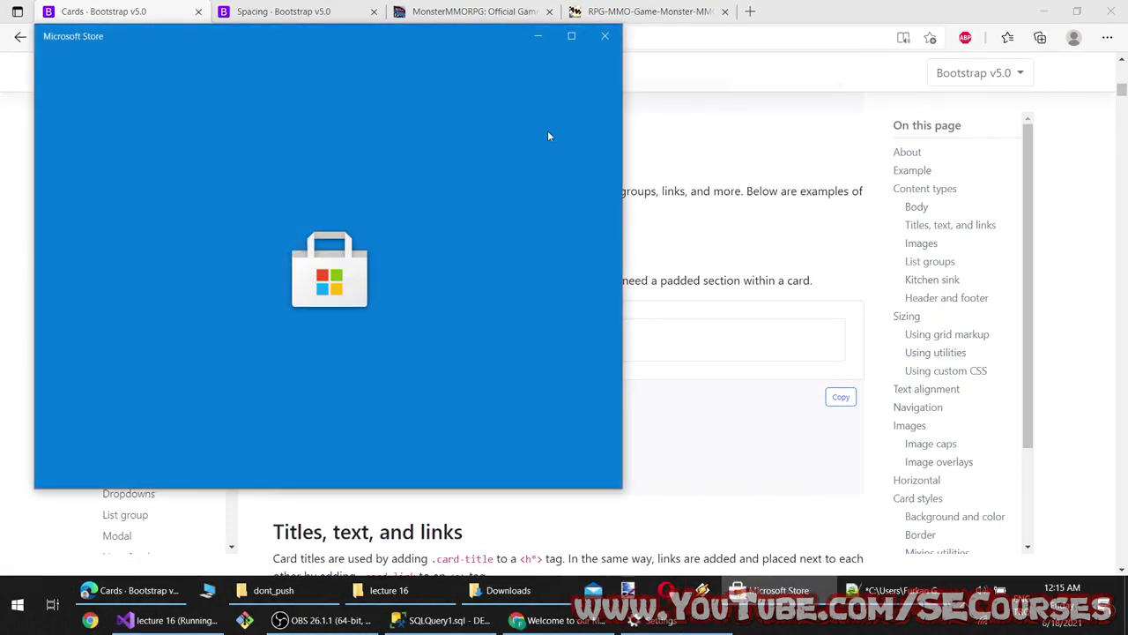
left_click(605, 37)
key("alt+Tab")
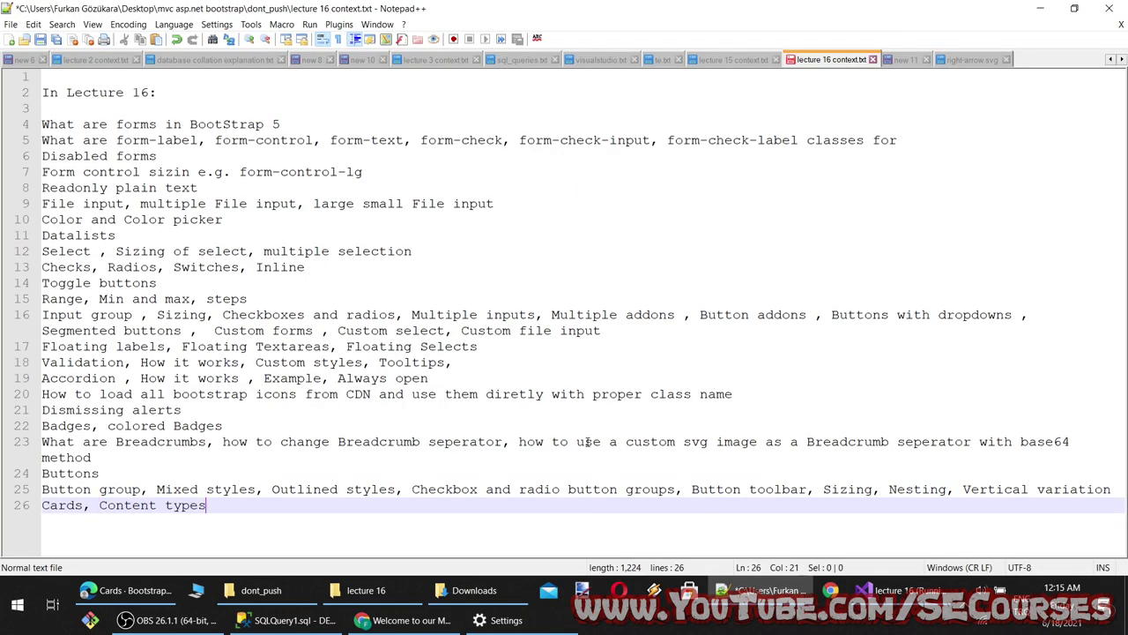
type(",")
Append 'Titles, text, and links' to the Cards topic line
key("alt+Tab")
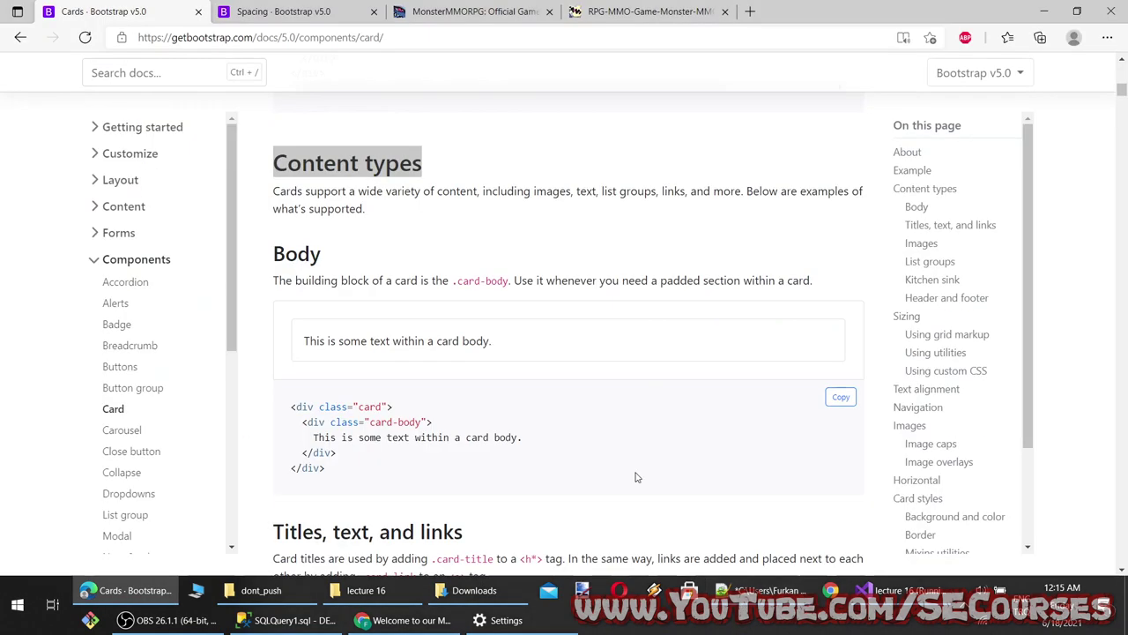
scroll(286, 359, "down", 2)
left_click_drag(319, 370, 462, 375)
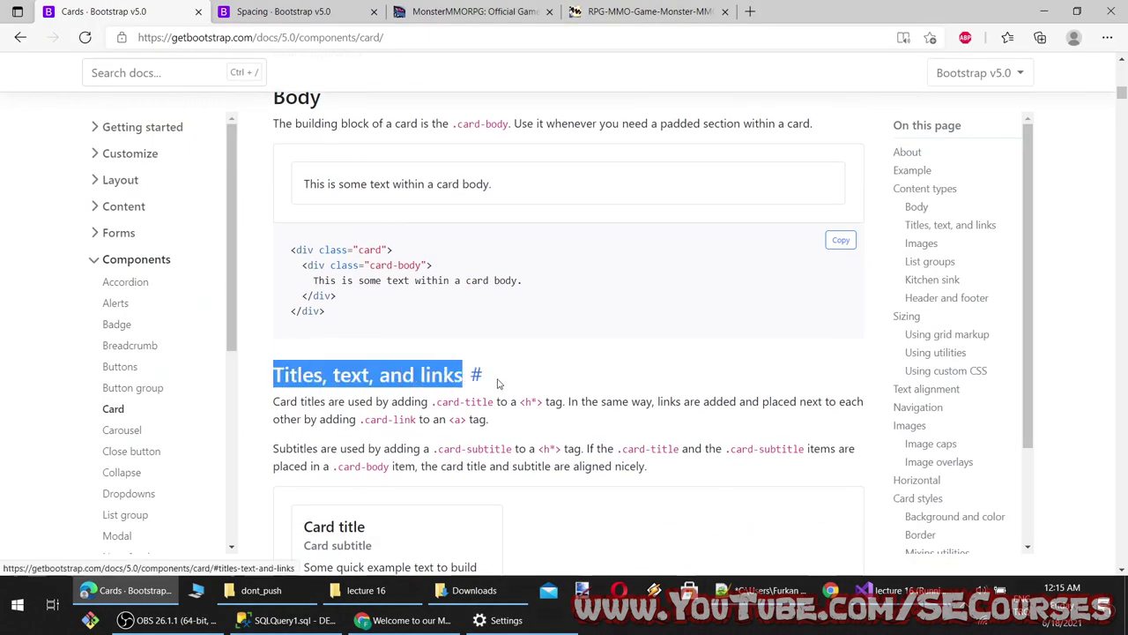
key("ctrl+c")
left_click(762, 590)
key("ctrl+v")
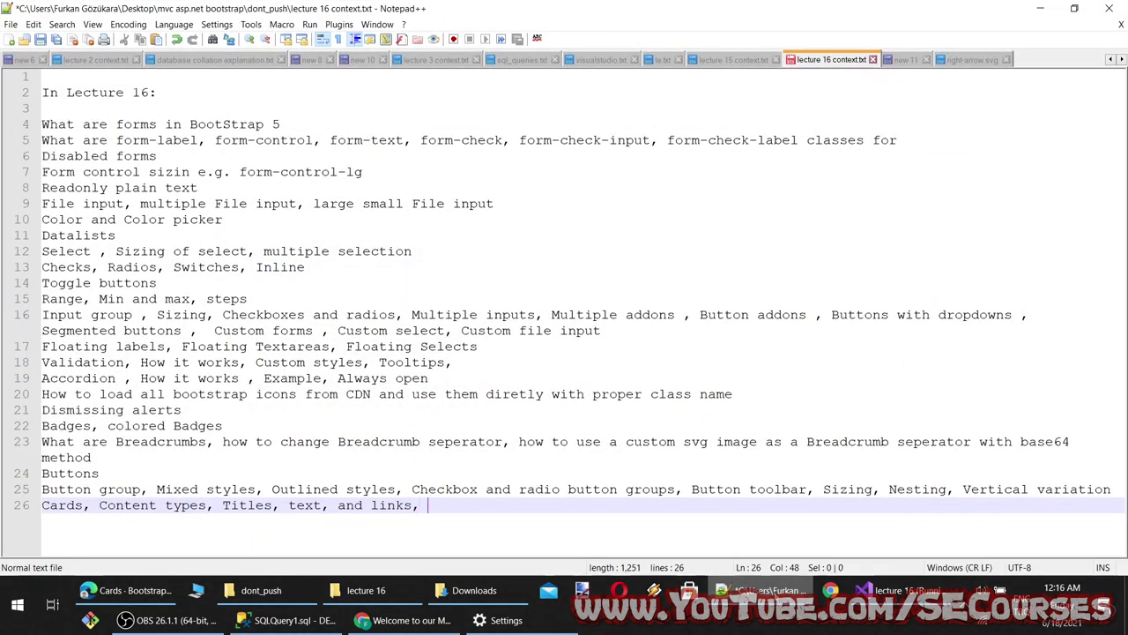
type(",")
Append the Images heading to line 26 of the notes
key("alt+Tab")
scroll(371, 485, "down", 8)
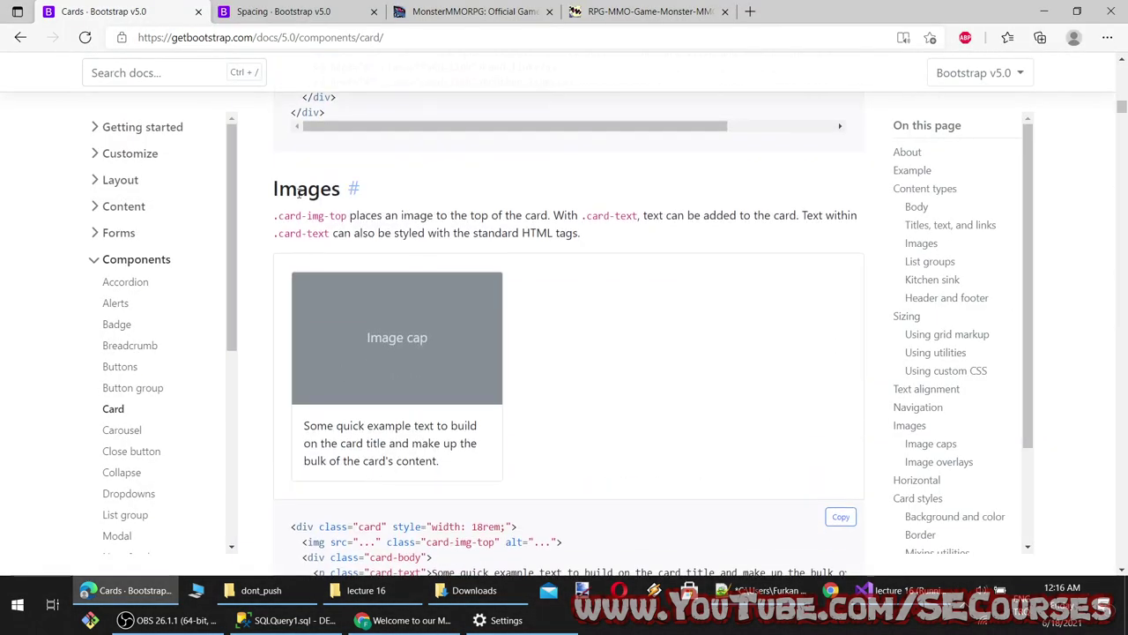
double_click(299, 193)
key("ctrl+c")
left_click(746, 590)
key("ctrl+v")
type(",")
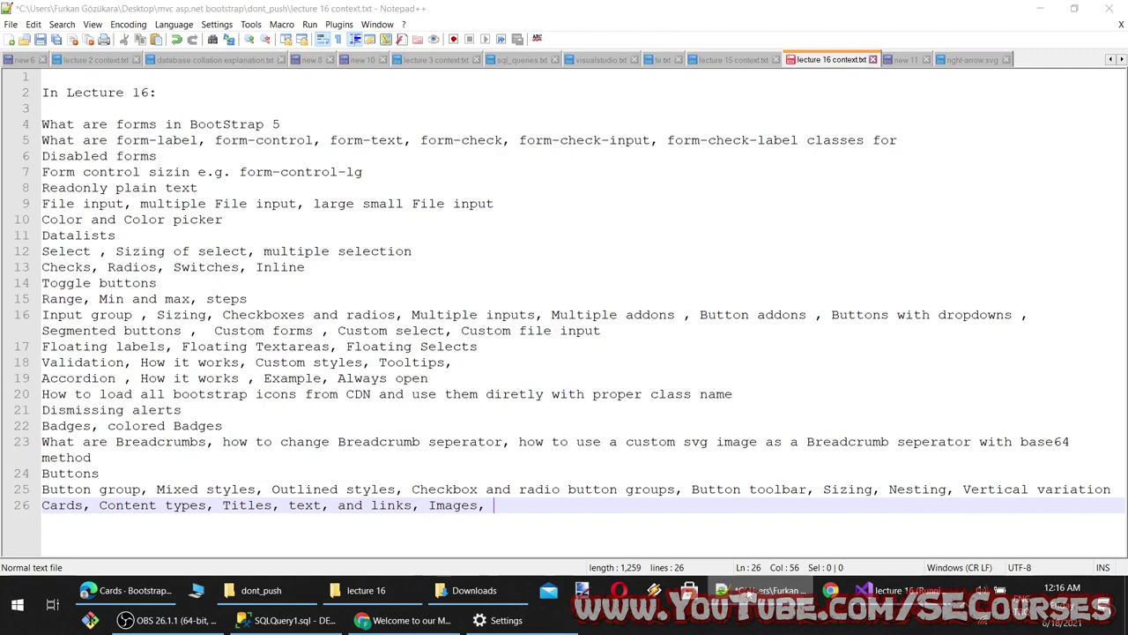
Append List groups to line 26 and remove the accidental empty line 27
key("alt+Tab")
scroll(428, 466, "down", 5)
scroll(353, 254, "up", 3)
left_click_drag(275, 286, 443, 289)
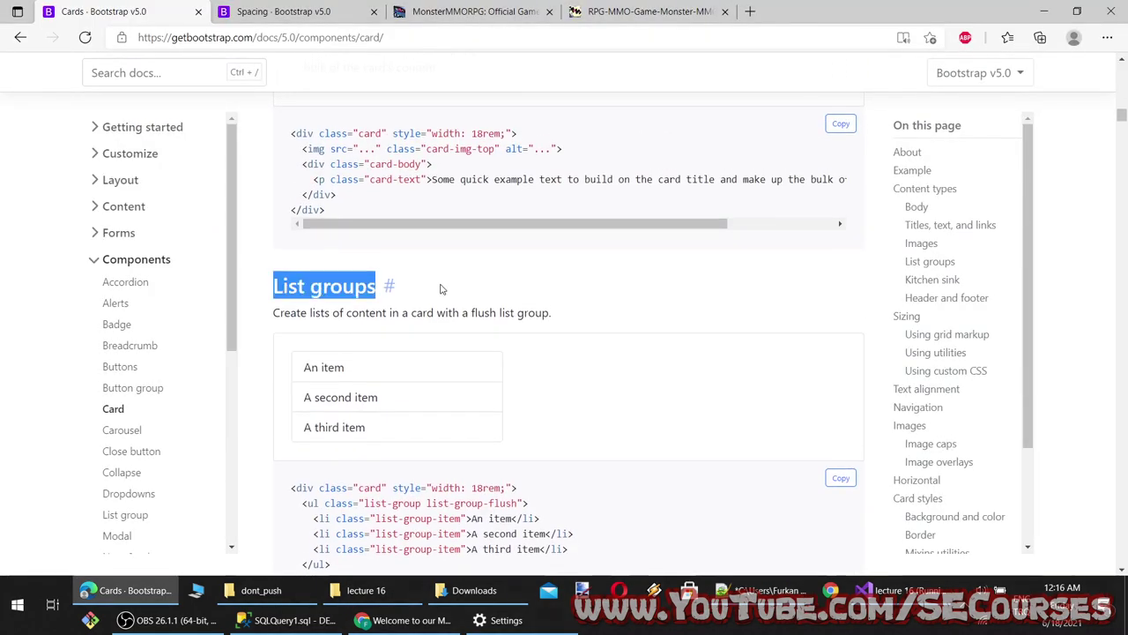
key("ctrl+c")
left_click(746, 590)
key("ctrl+v")
type(",")
key("Return")
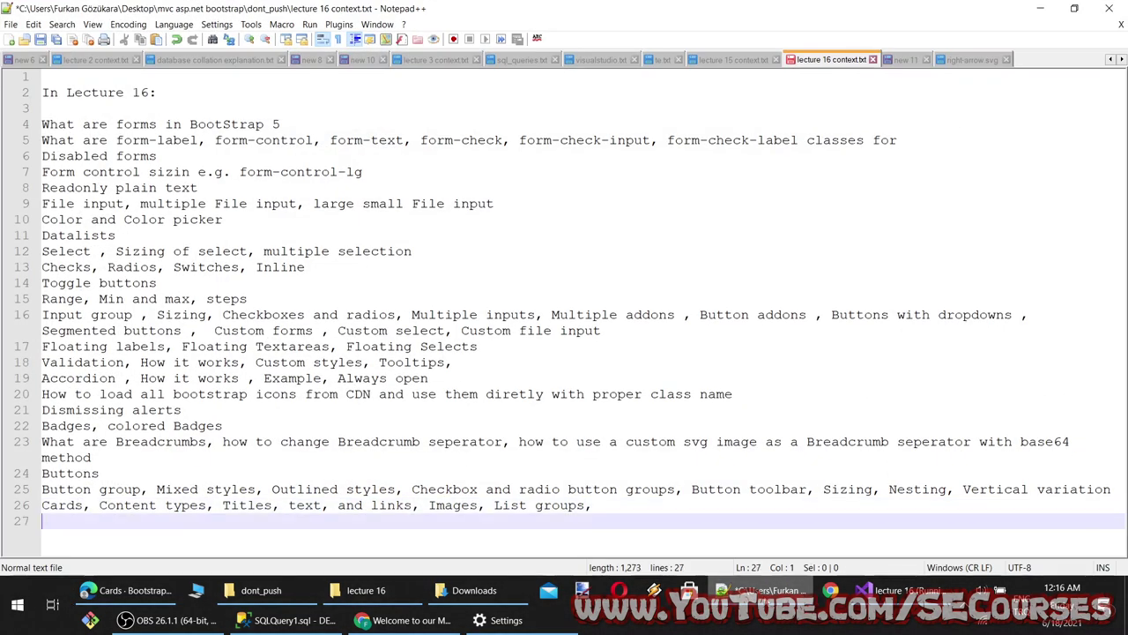
key("BackSpace")
Add Kitchen sink and Header and footer to the Cards topic line
key("alt+Tab")
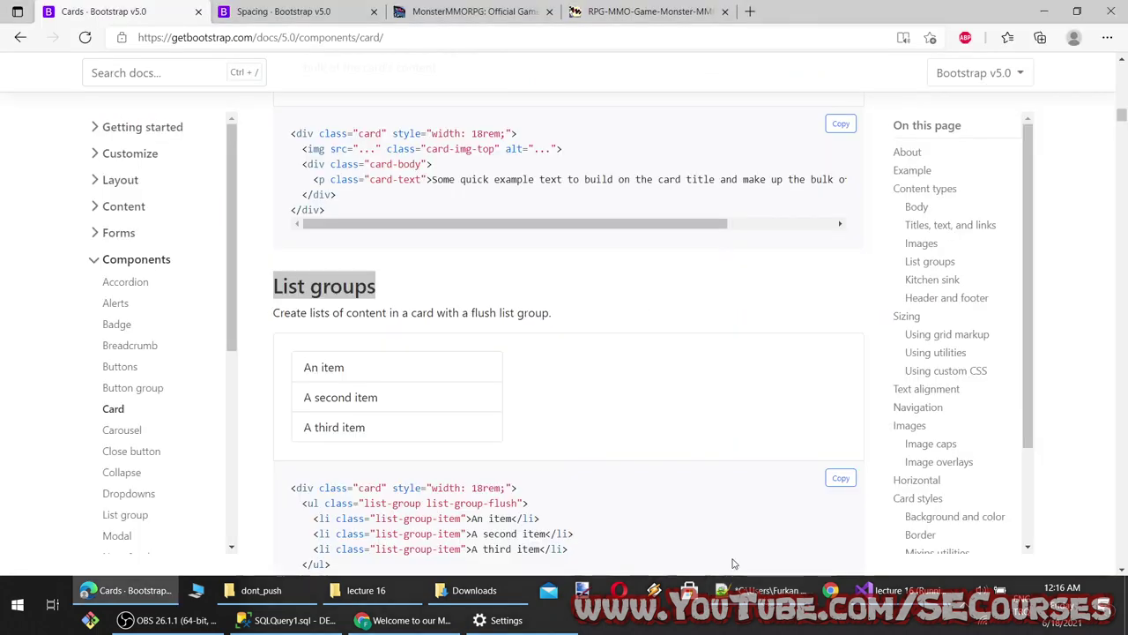
scroll(541, 461, "down", 10)
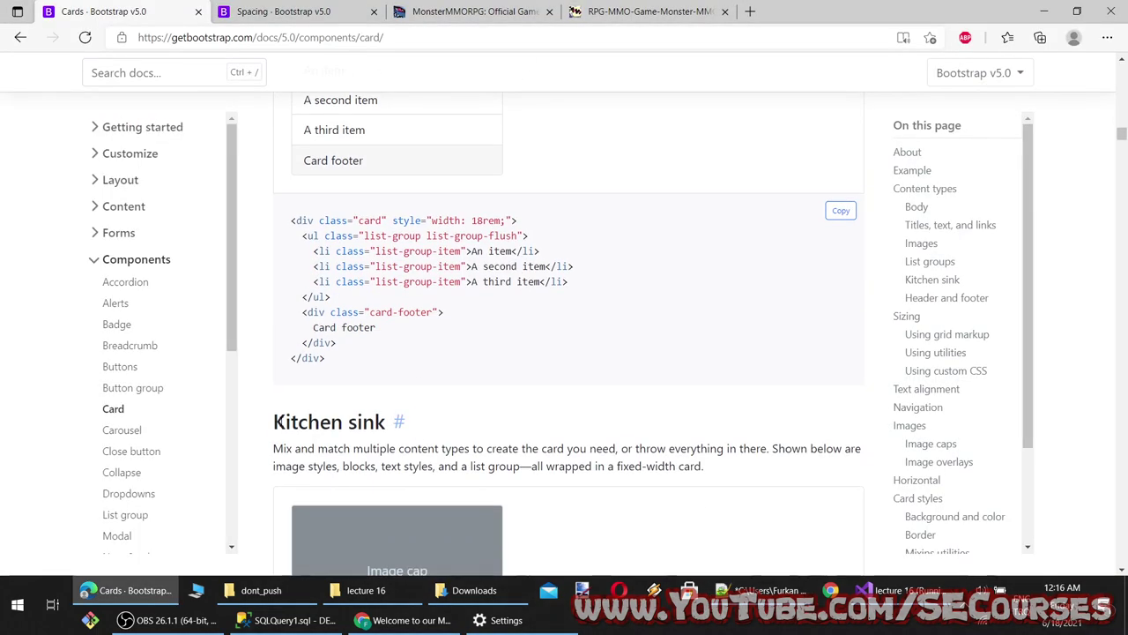
left_click_drag(348, 426, 389, 428)
left_click(761, 590)
key("ctrl+v")
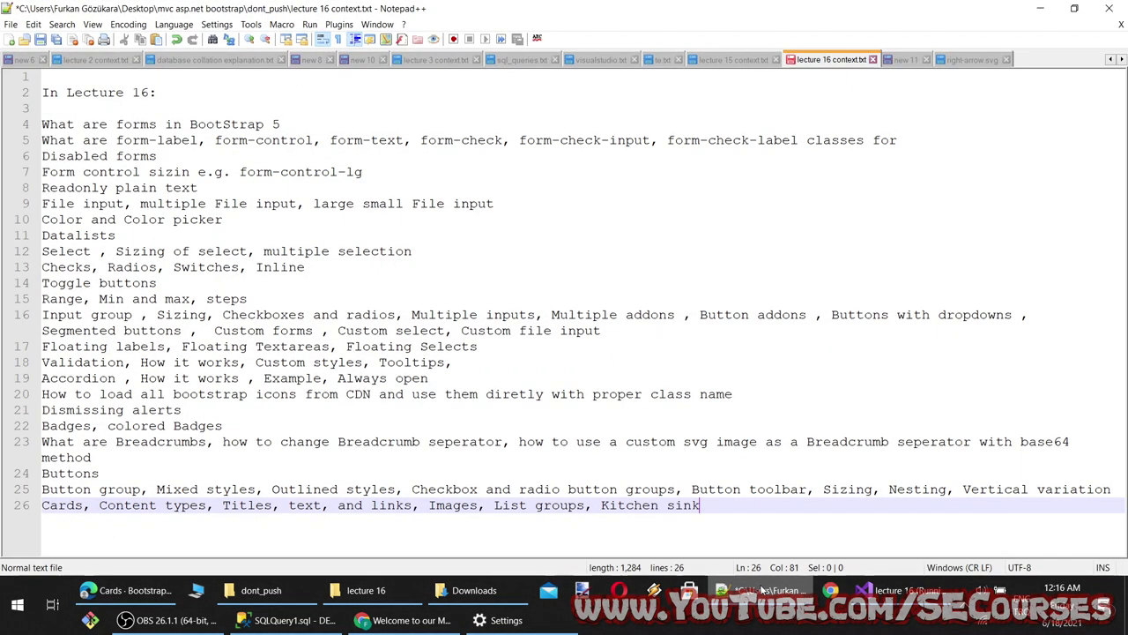
key("alt+Tab")
scroll(365, 361, "down", 10)
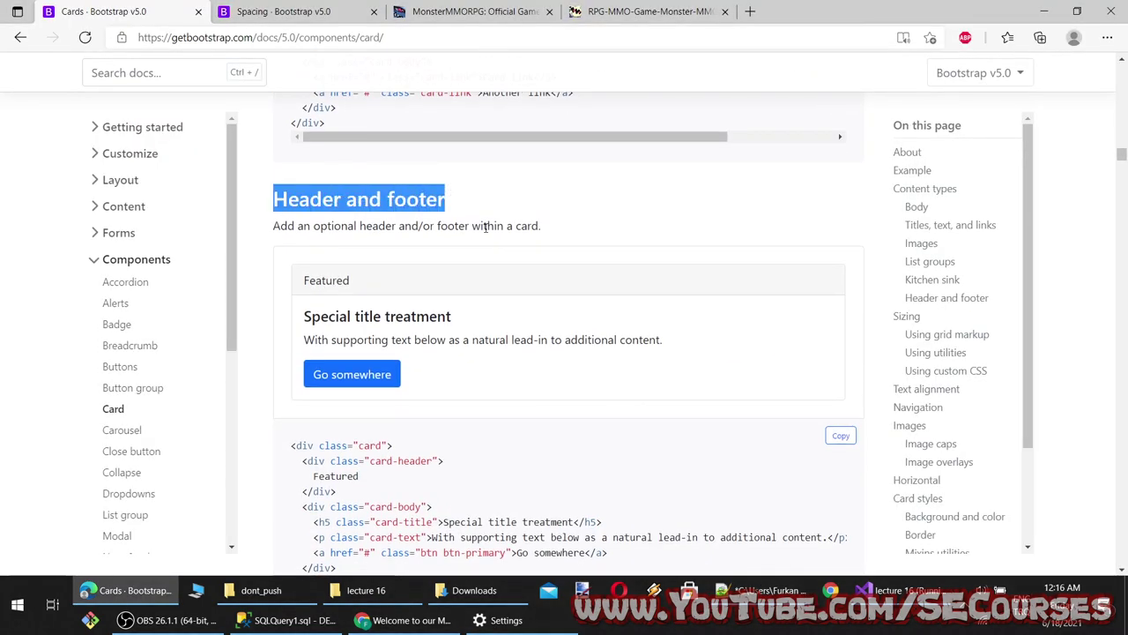
left_click(761, 590)
type(",")
key("ctrl+v")
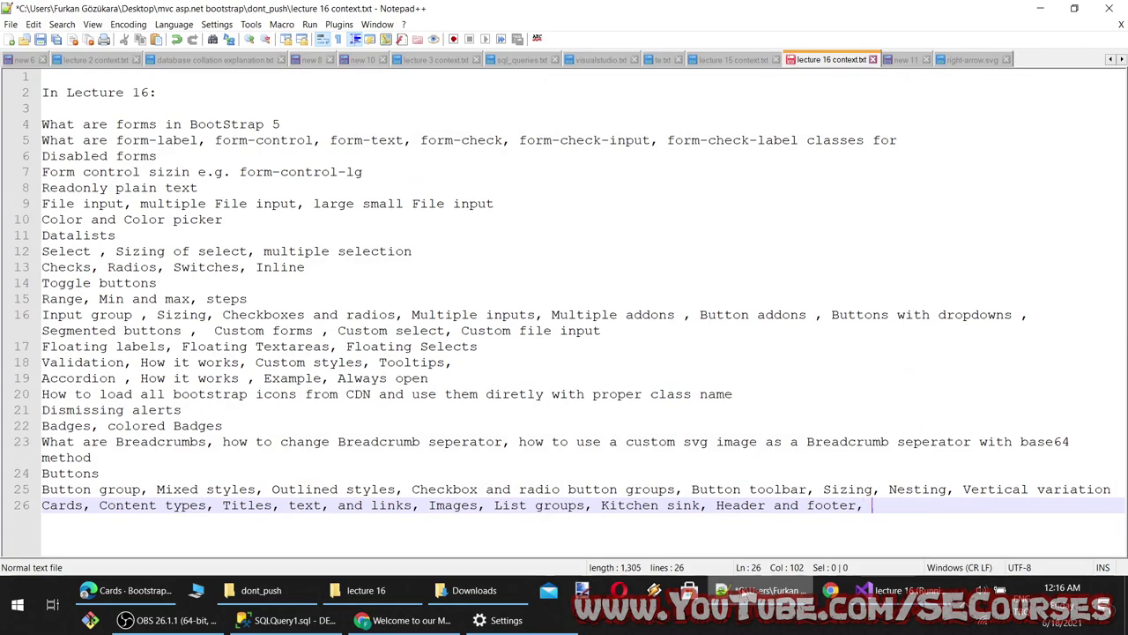
type(",")
Add Sizing and Using utilities to the Cards topic line
key("alt+Tab")
scroll(433, 410, "down", 10)
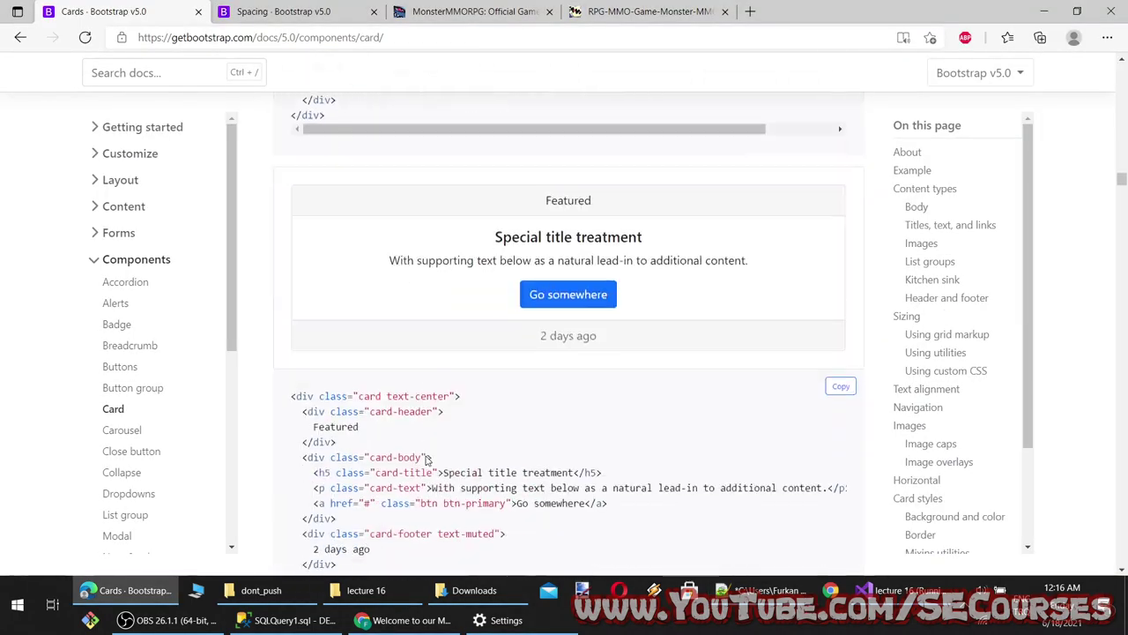
scroll(427, 459, "down", 4)
double_click(304, 315)
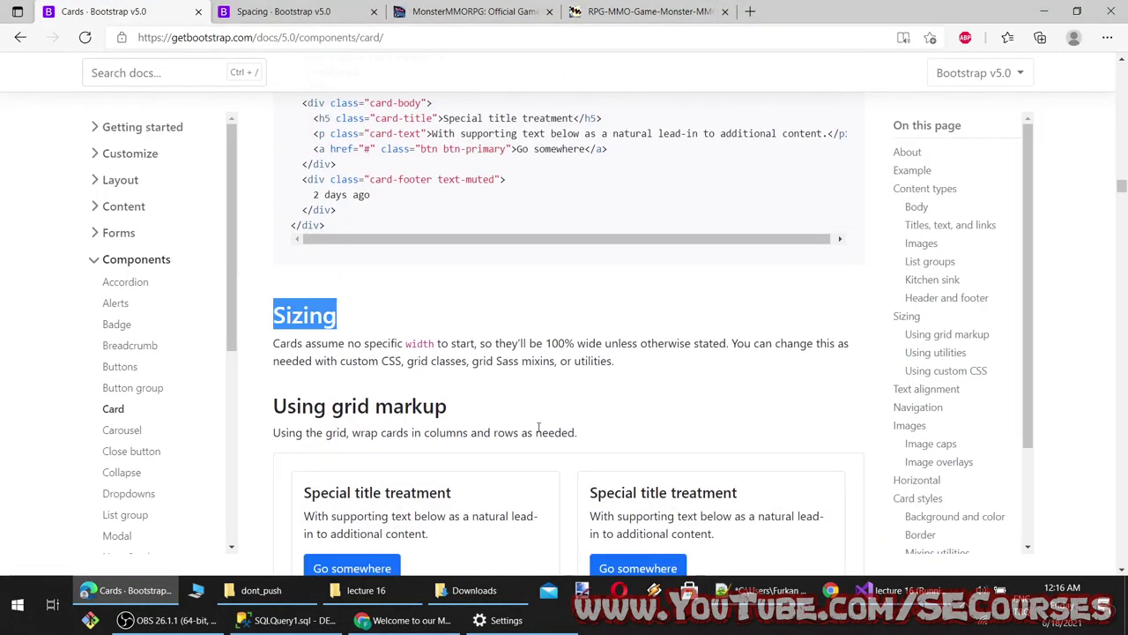
scroll(539, 428, "down", 4)
key("alt+Tab")
key("ctrl+v")
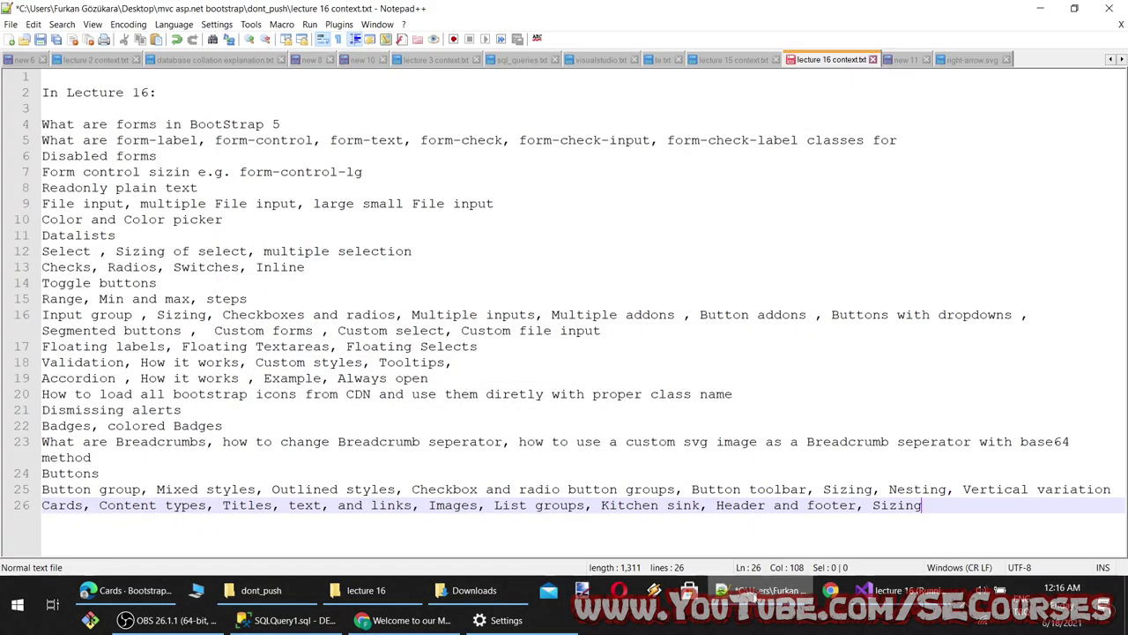
key("alt+Tab")
scroll(516, 447, "down", 5)
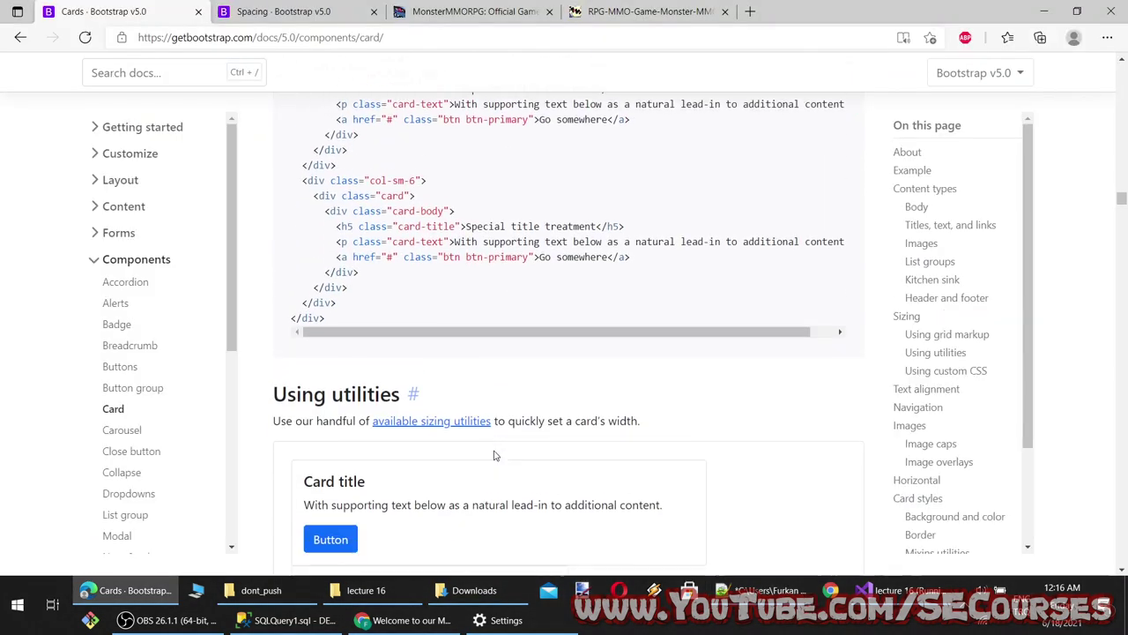
left_click_drag(272, 233, 427, 220)
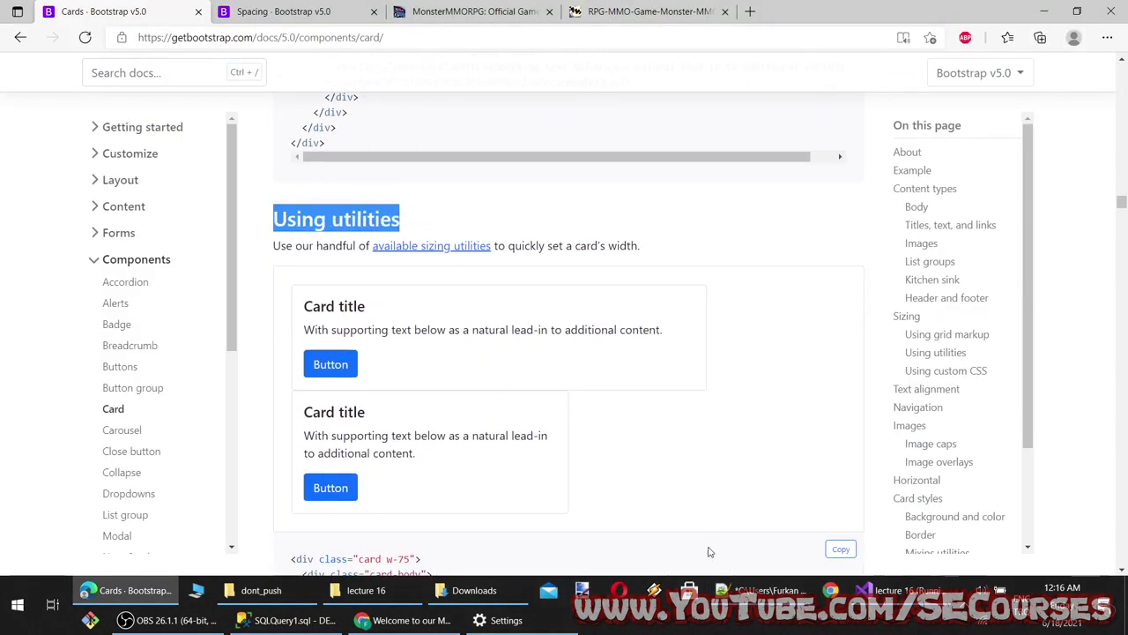
key("ctrl+c")
key("alt+Tab")
key("ctrl+v")
type(",")
Append Using custom CSS after Using utilities in the notes
key("alt+Tab")
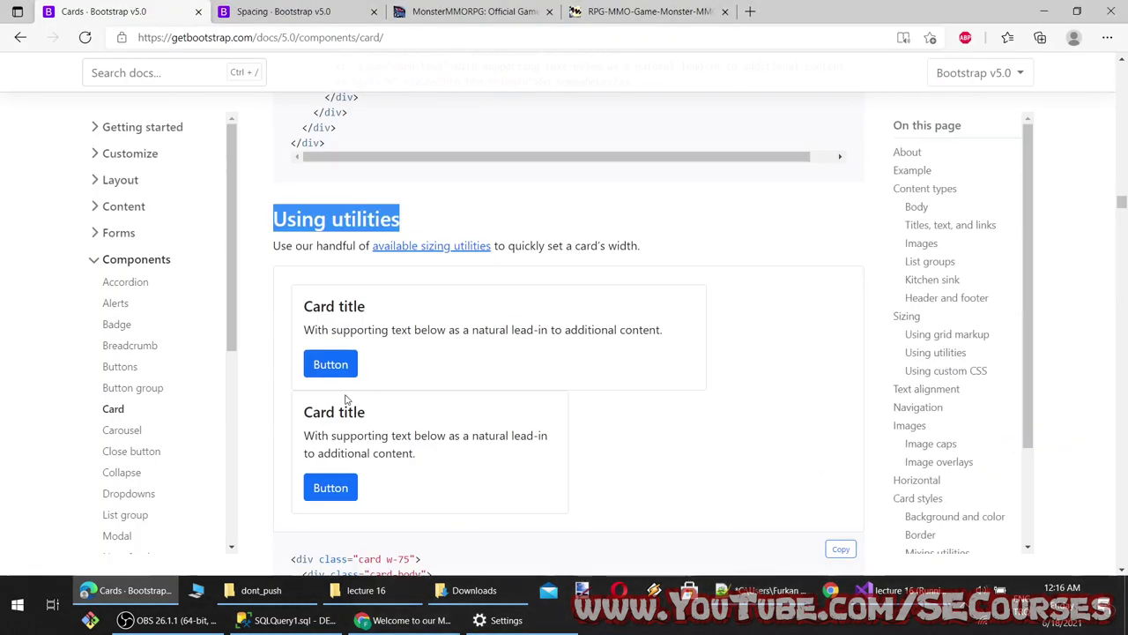
scroll(345, 399, "down", 6)
left_click_drag(273, 228, 454, 220)
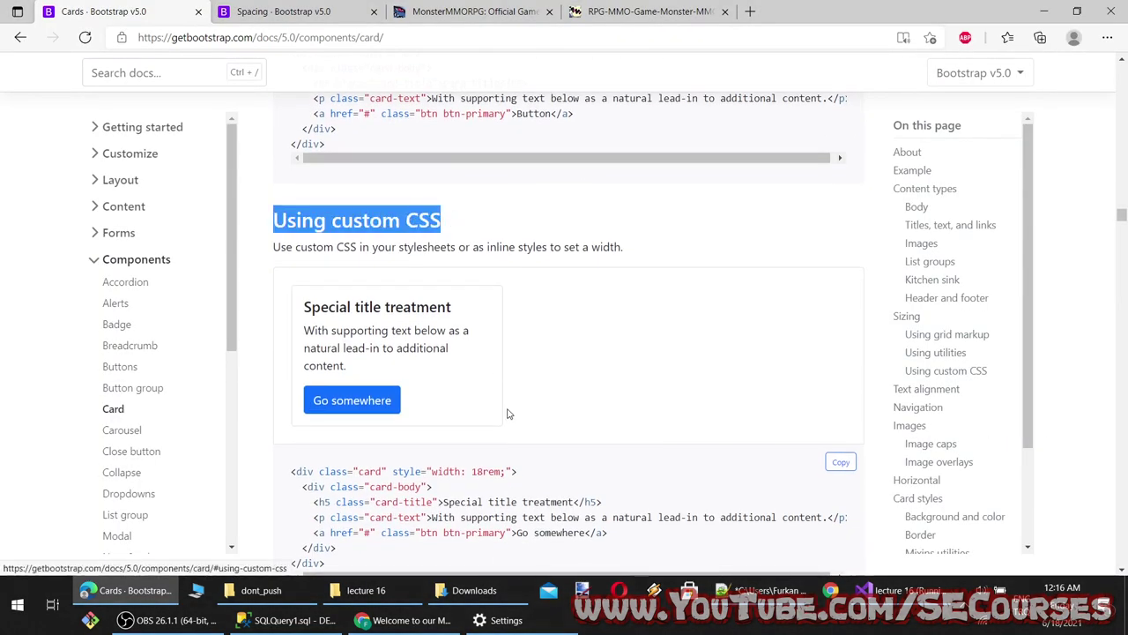
scroll(507, 415, "down", 2)
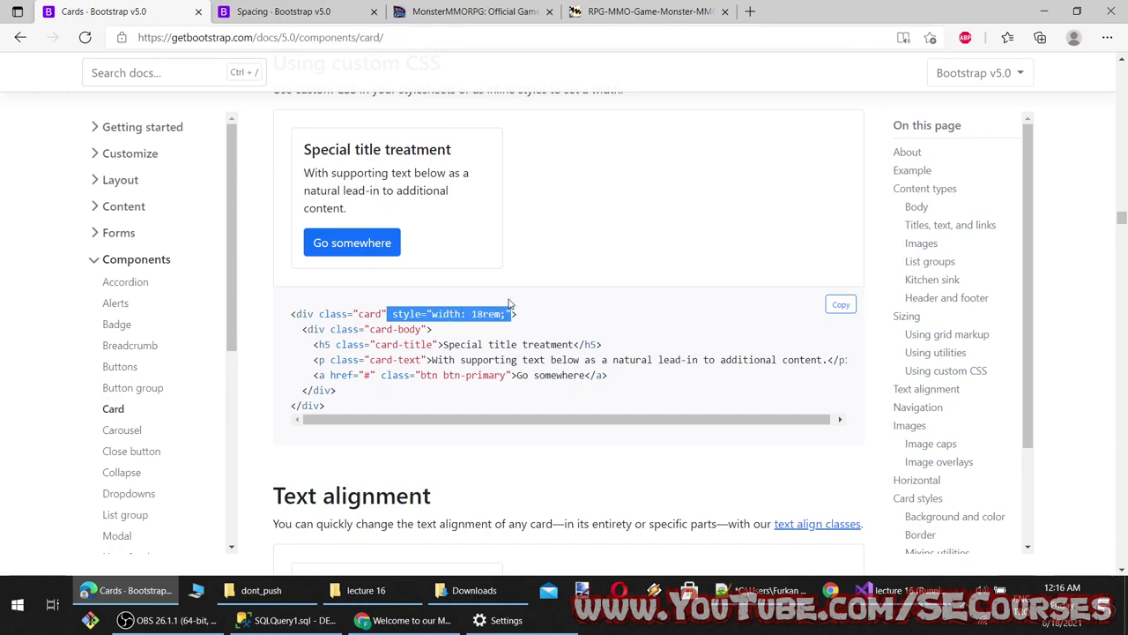
key("ctrl+c")
key("alt+Tab")
key("ctrl+v")
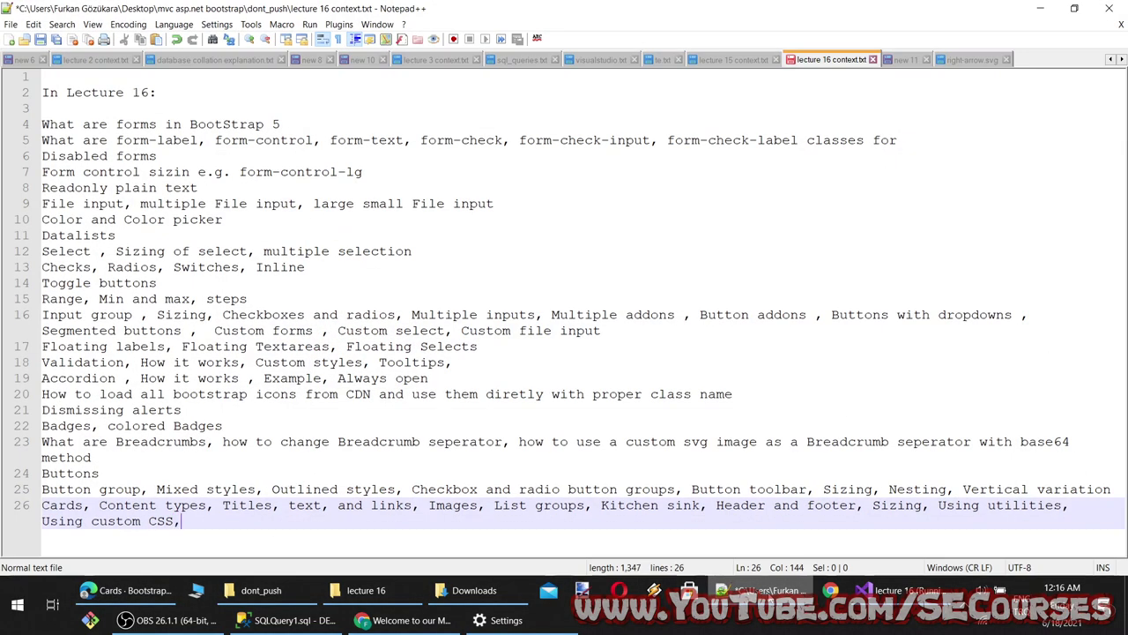
Append Text alignment after Using custom CSS in the notes
key("alt+Tab")
scroll(355, 229, "down", 3)
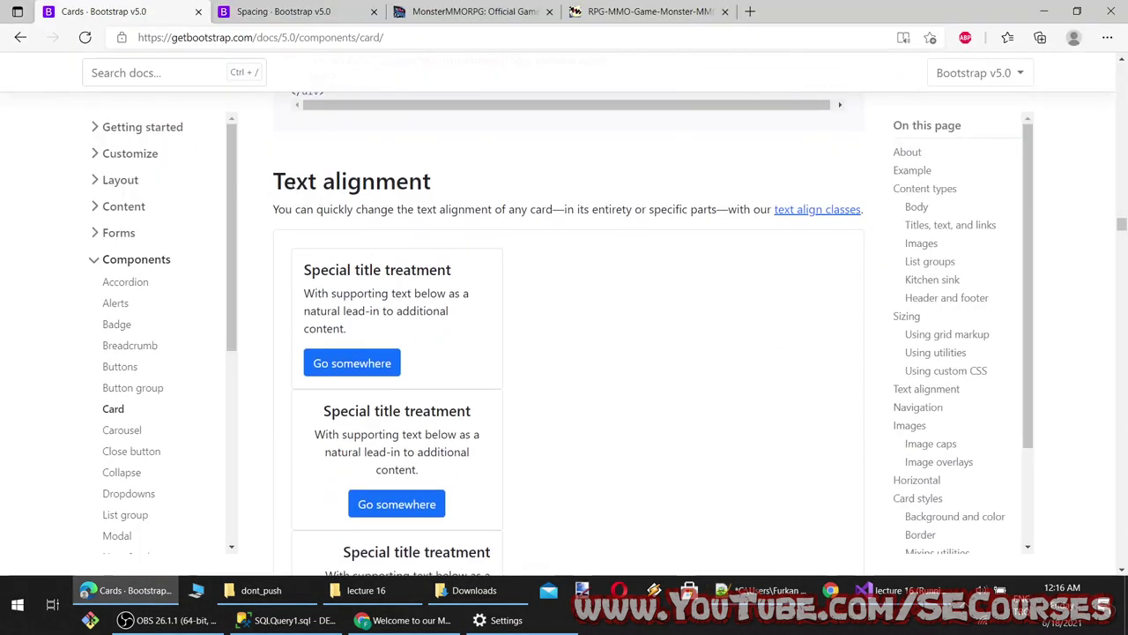
left_click_drag(273, 180, 431, 182)
left_click(431, 182)
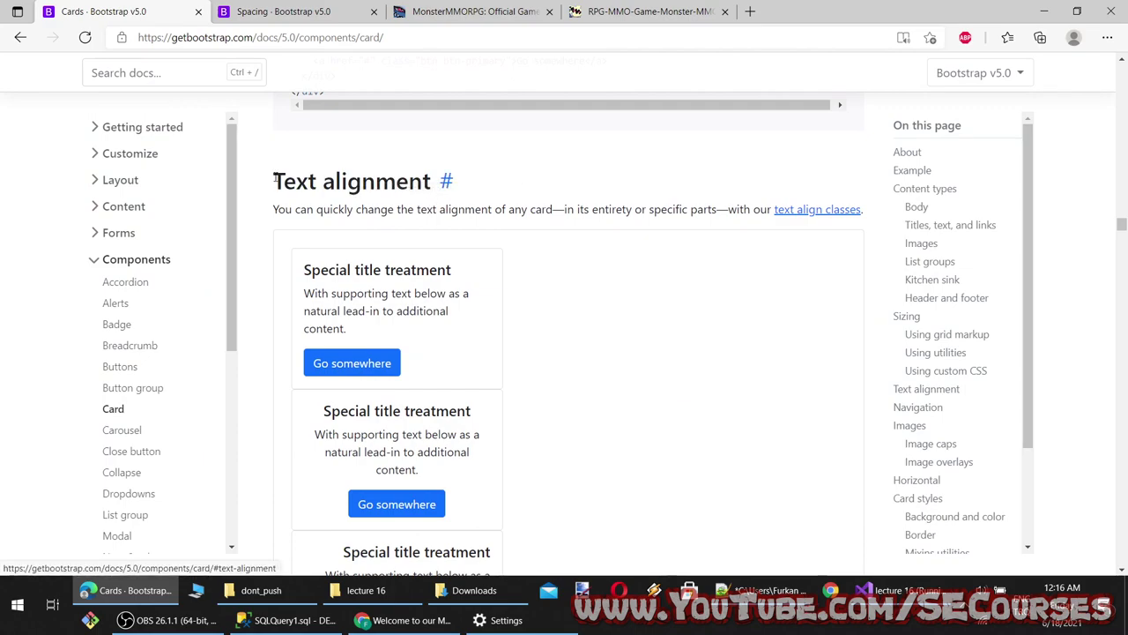
left_click_drag(274, 181, 432, 181)
key("ctrl+c")
key("alt+Tab")
type(",")
key("ctrl+v")
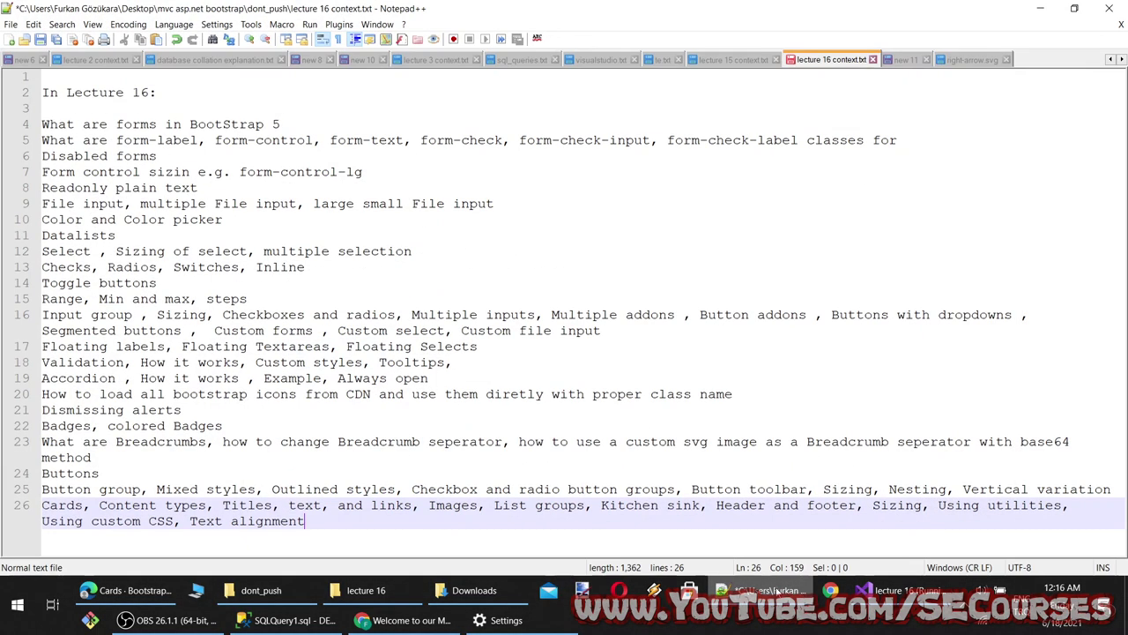
Append Navigation after Text alignment on line 26
key("alt+Tab")
scroll(374, 420, "down", 10)
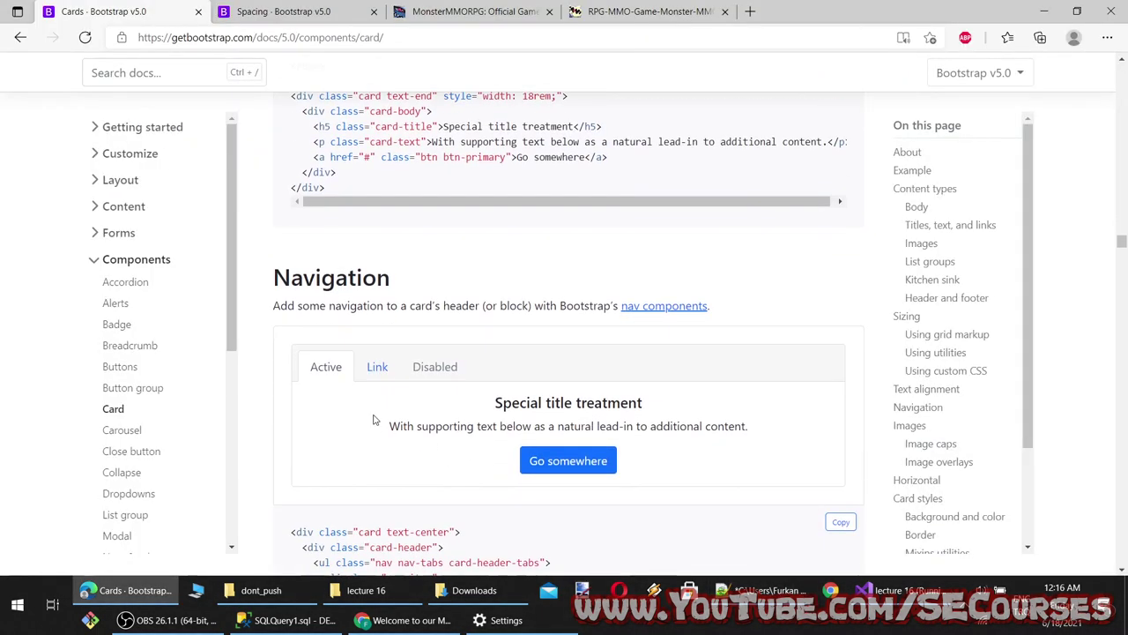
double_click(303, 282)
key("ctrl+c")
key("alt+Tab")
type(",")
key("ctrl+v")
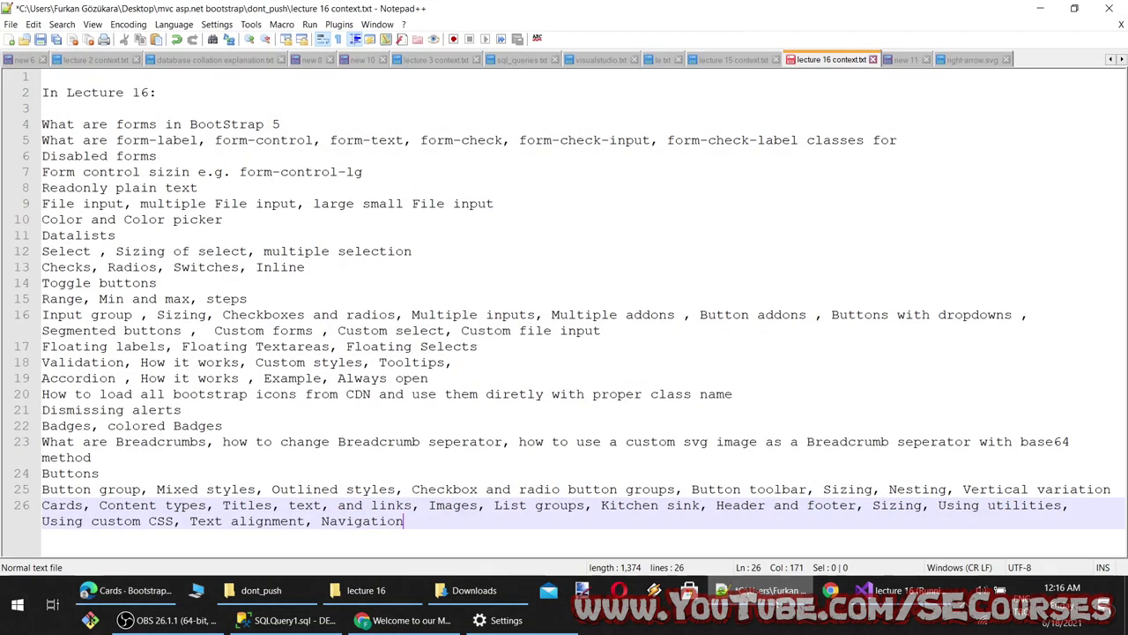
Add the Card styles heading to the Cards topic line
key("alt+Tab")
scroll(483, 455, "down", 10)
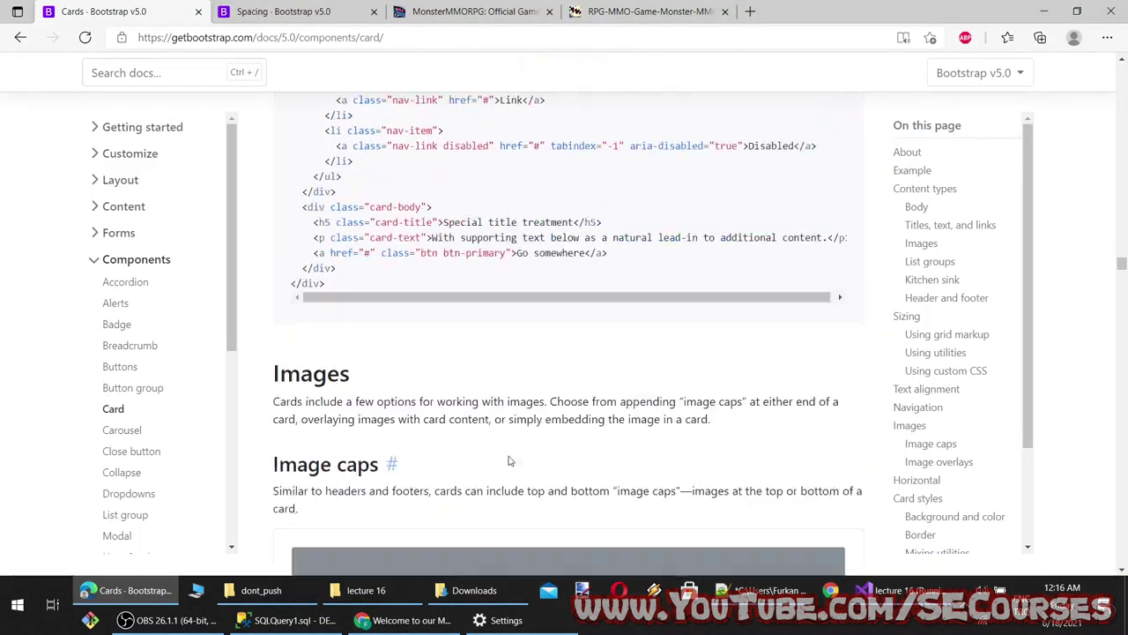
scroll(483, 455, "down", 10)
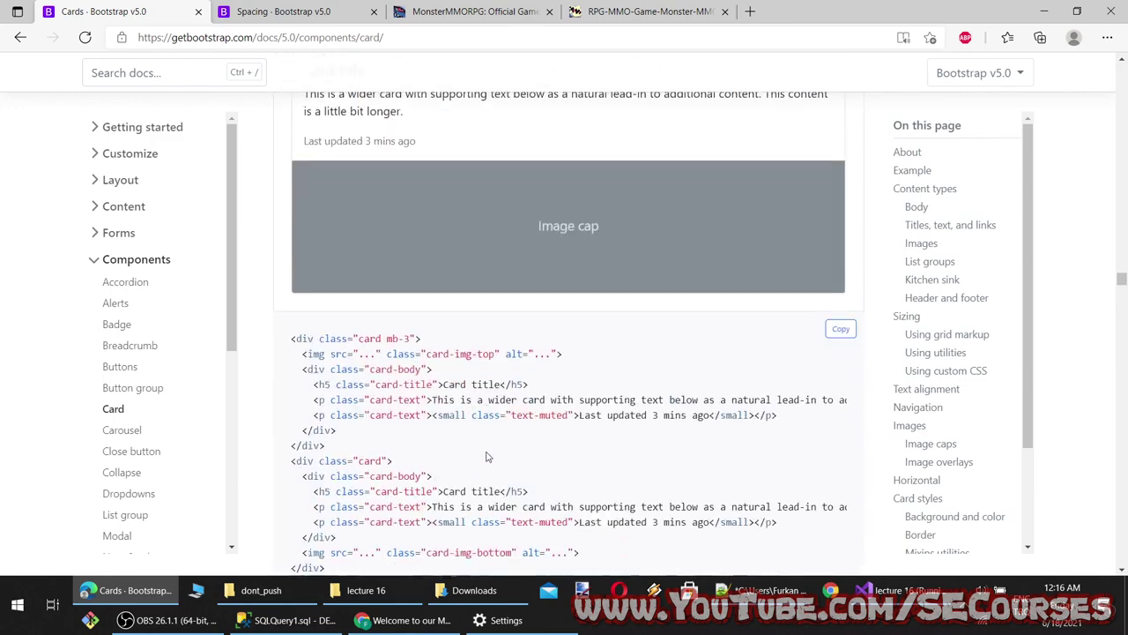
scroll(486, 454, "down", 1)
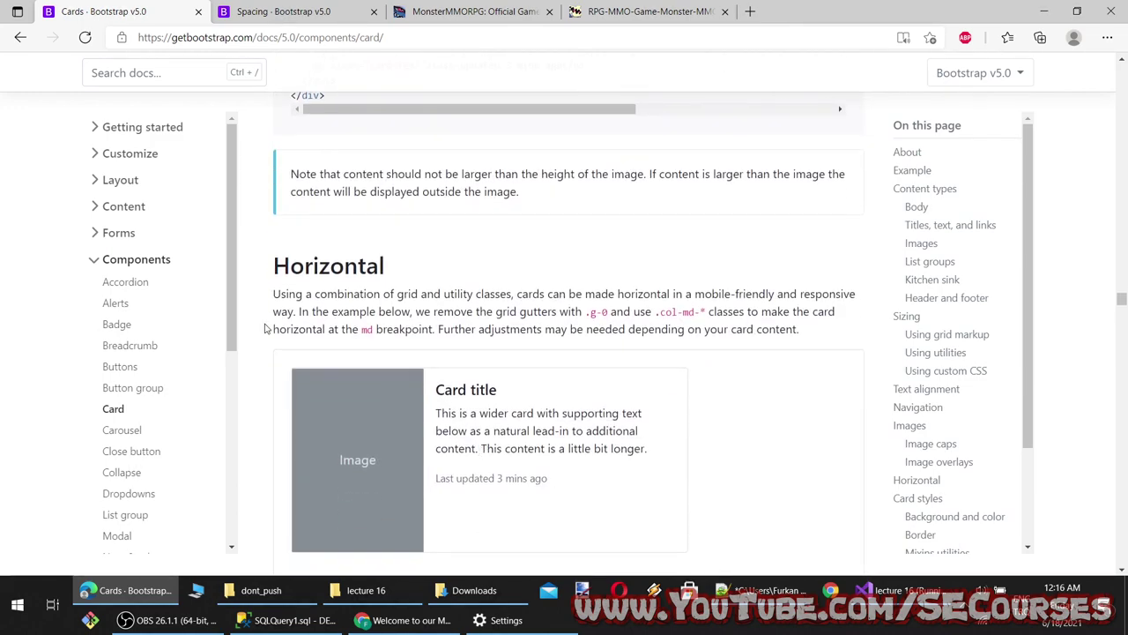
scroll(312, 298, "down", 8)
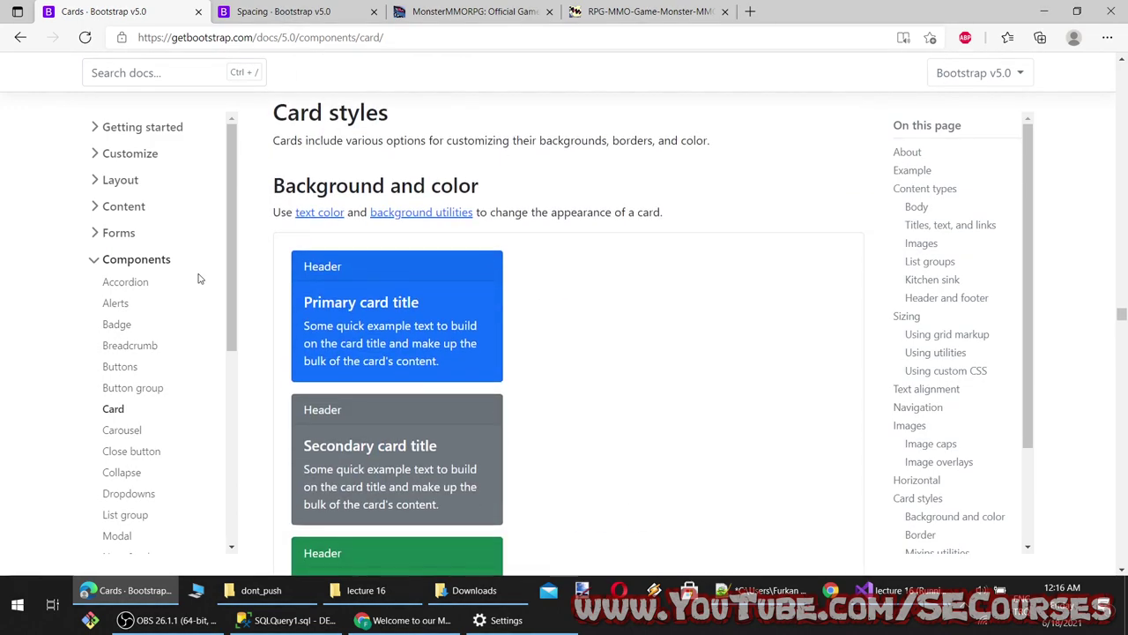
scroll(319, 414, "up", 3)
left_click_drag(270, 359, 435, 355)
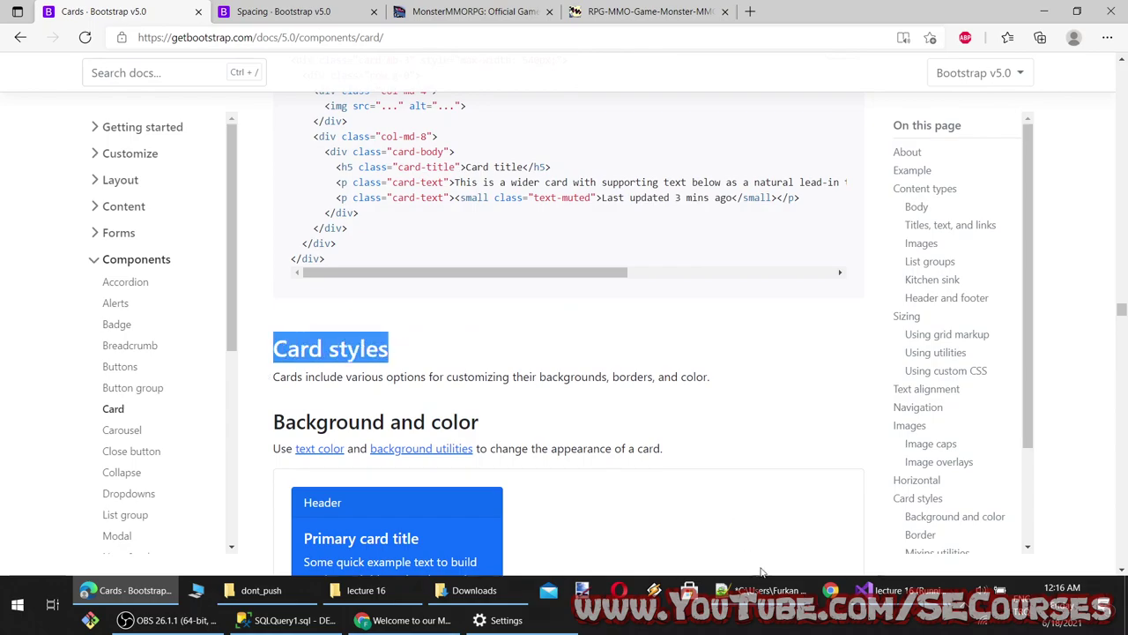
key("ctrl+c")
left_click(759, 590)
key("ctrl+v")
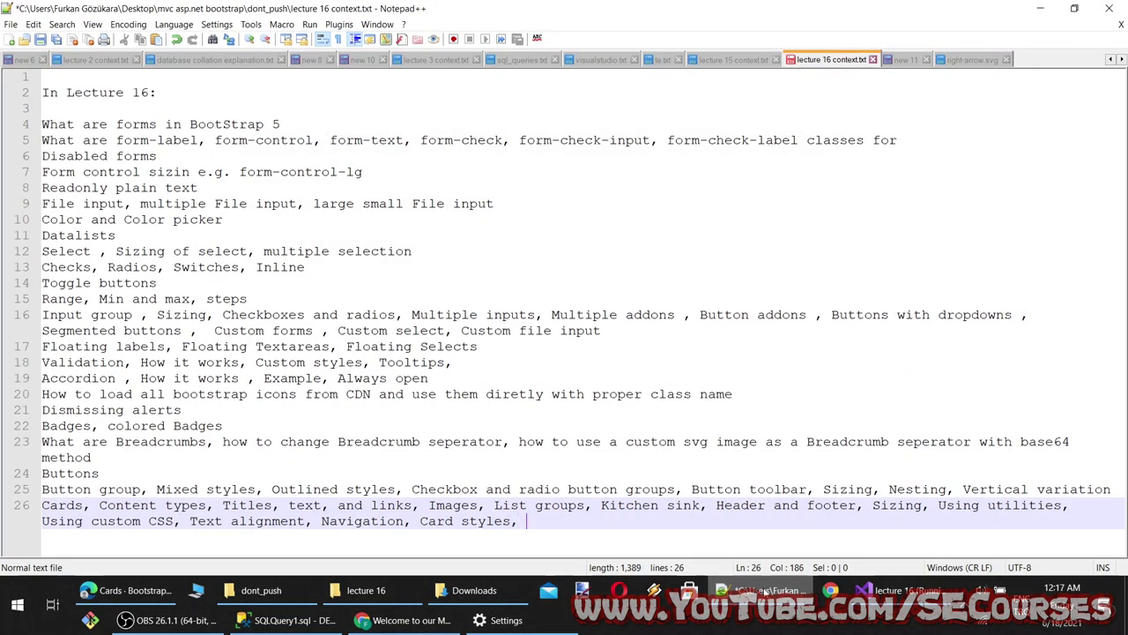
Append Mixins utilities to the Cards topic line, then scroll further down the docs
key("alt+Tab")
scroll(374, 476, "down", 15)
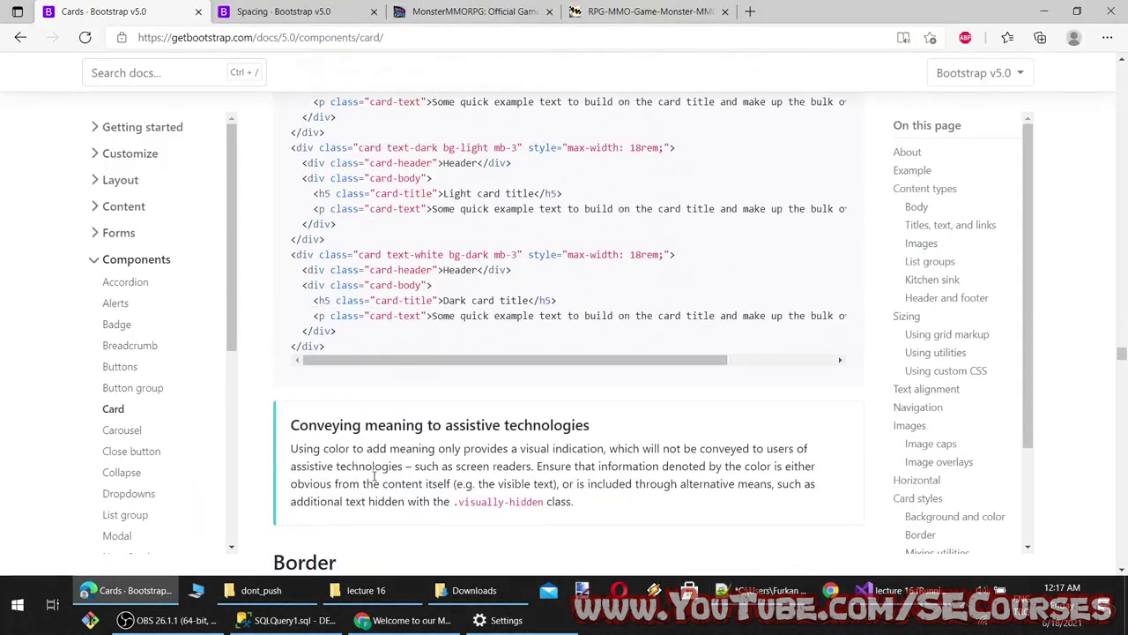
scroll(375, 494, "down", 15)
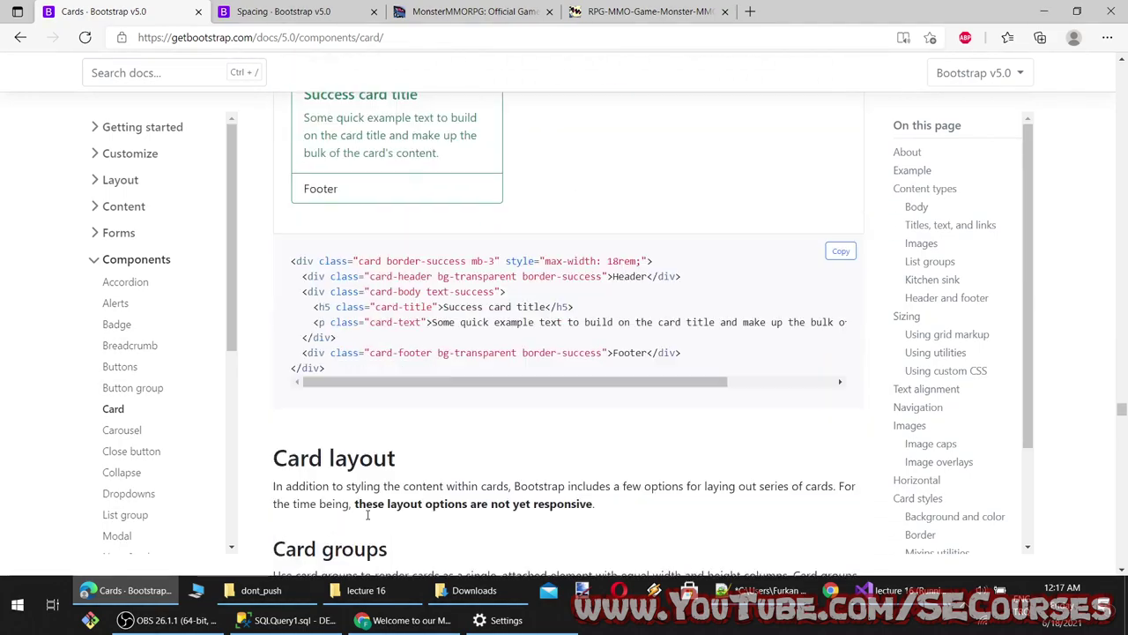
scroll(367, 514, "down", 3)
scroll(372, 502, "up", 8)
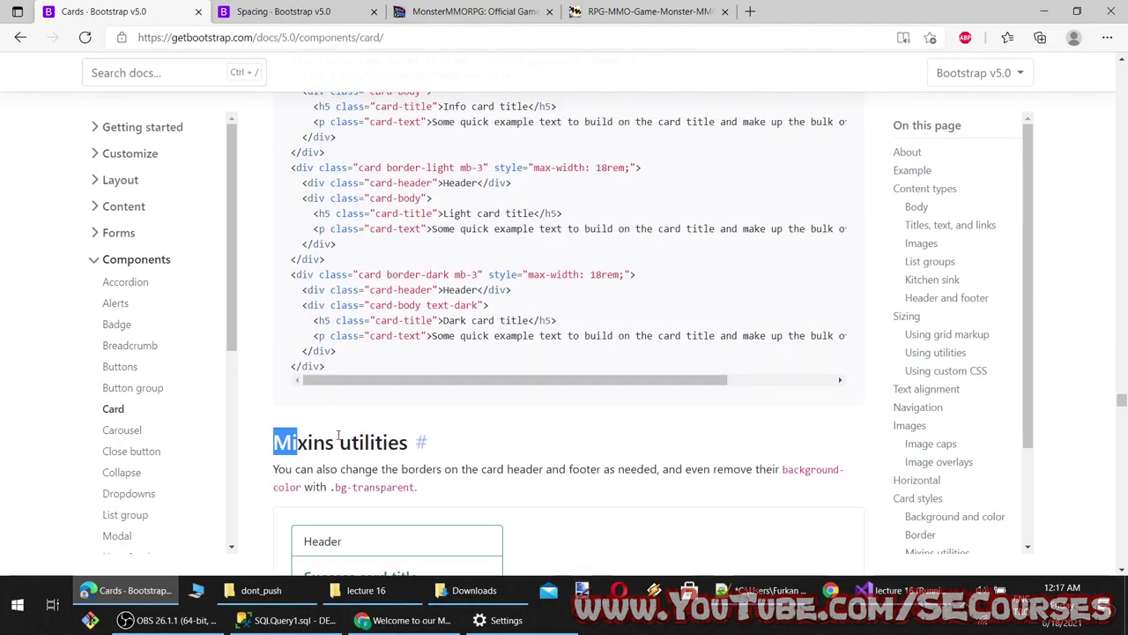
left_click_drag(338, 438, 408, 441)
key("ctrl+c")
left_click(745, 591)
key("ctrl+v")
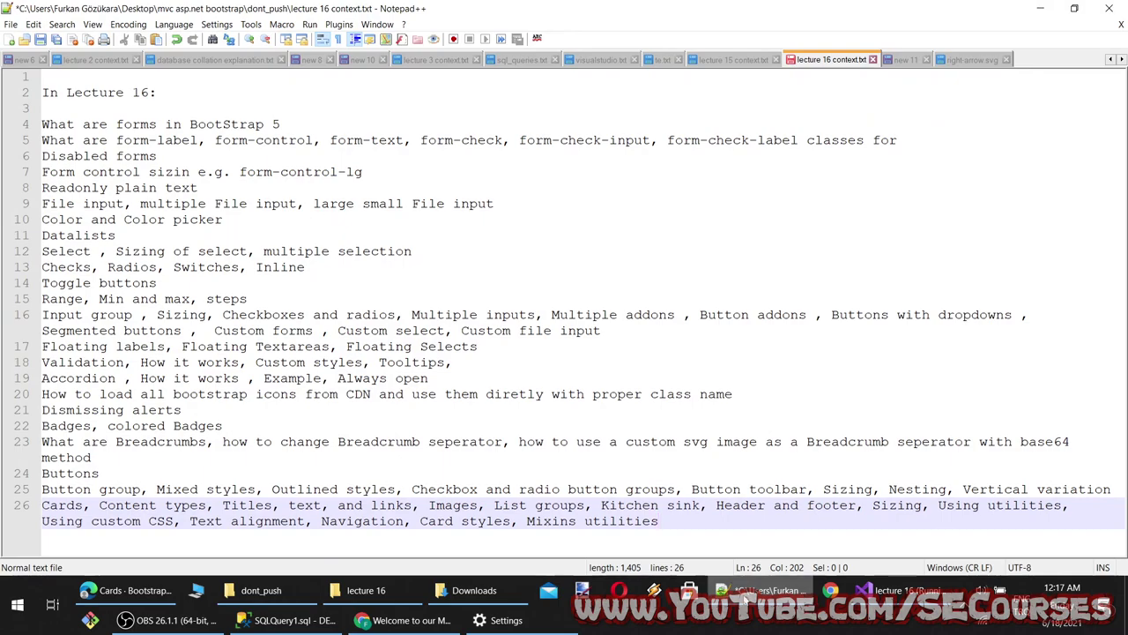
key("alt+Tab")
scroll(341, 444, "down", 3)
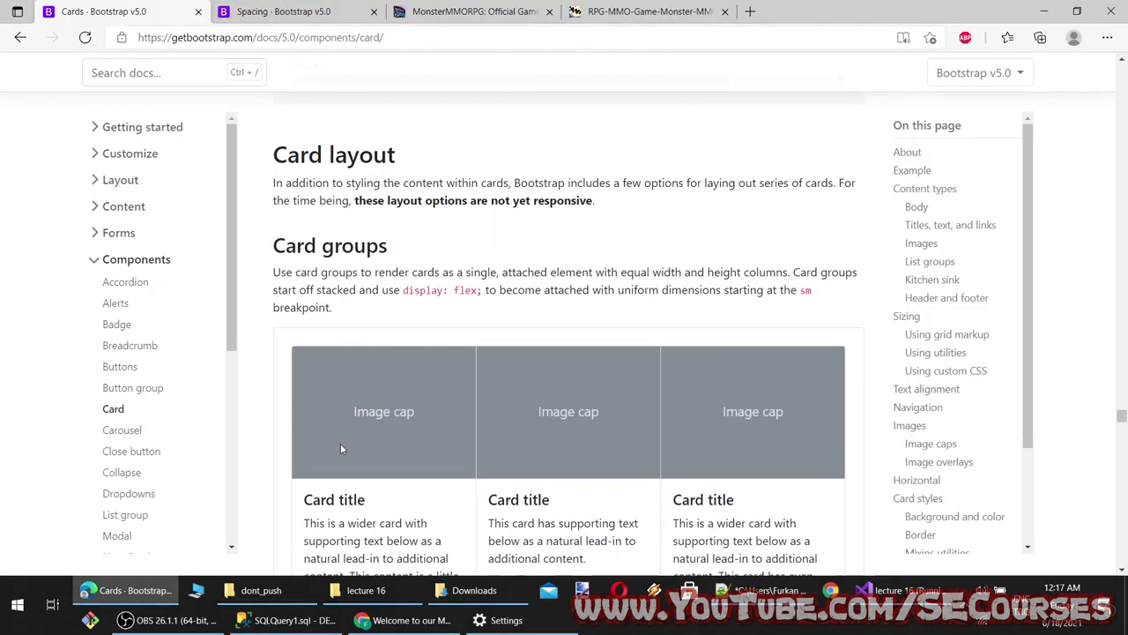
scroll(329, 330, "down", 15)
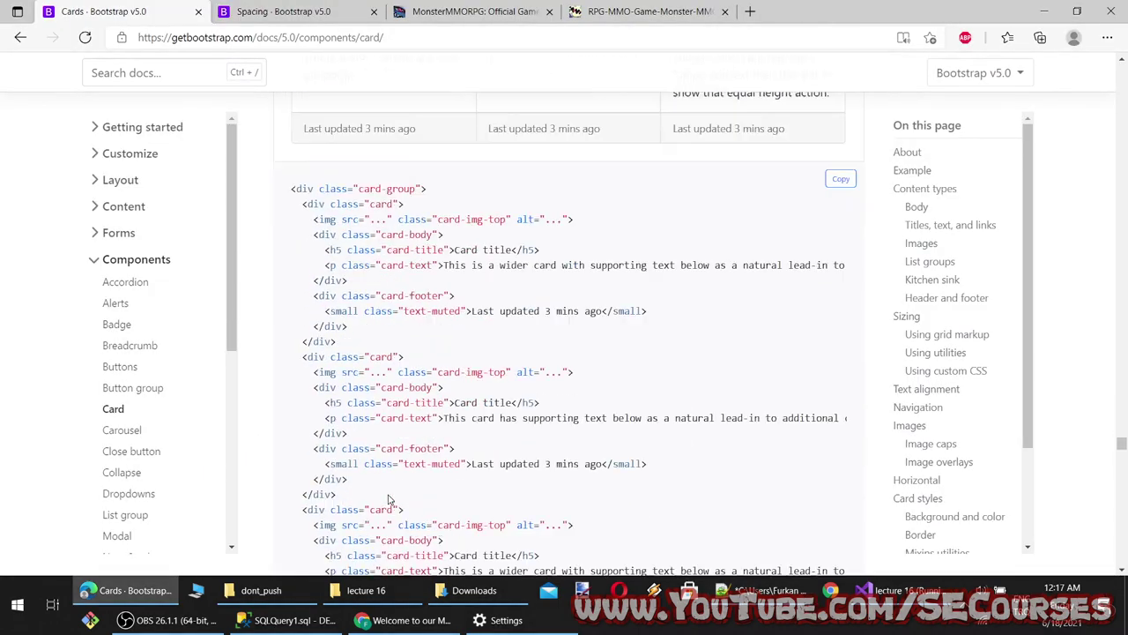
scroll(382, 495, "down", 15)
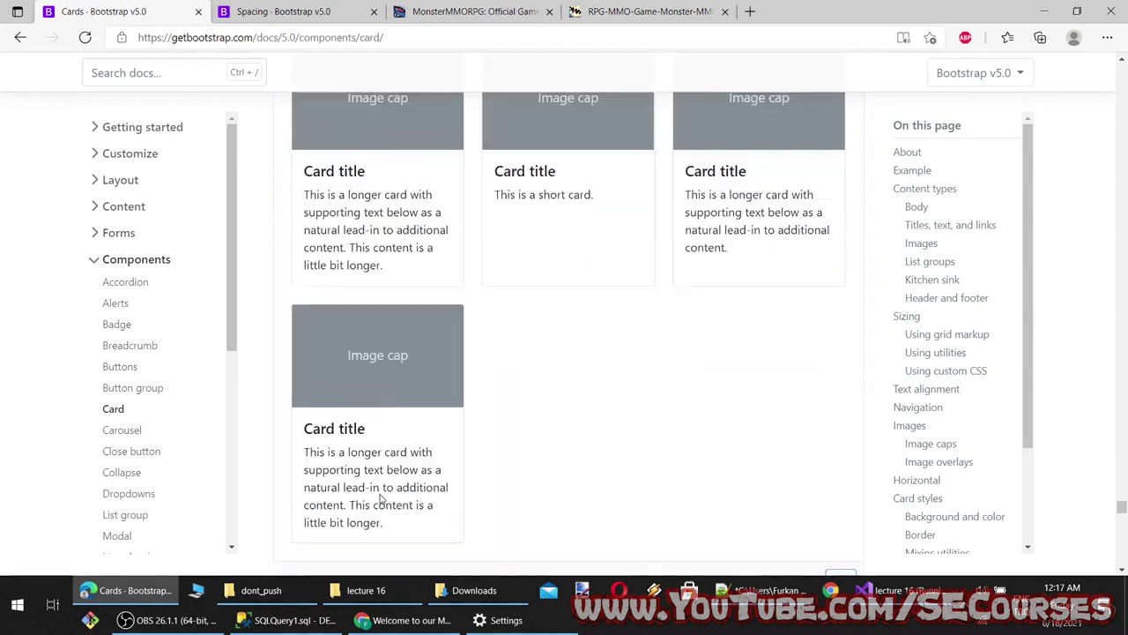
scroll(379, 503, "down", 15)
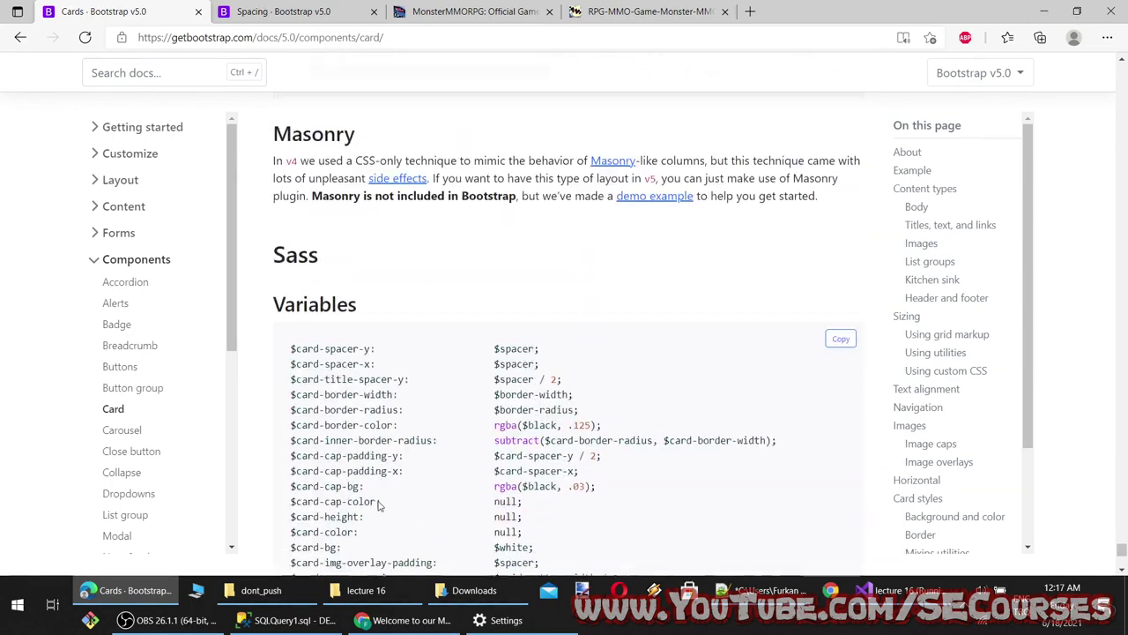
Open the Carousel page from the Components sidebar, skim its examples, and return to the Carousel heading
left_click(135, 438)
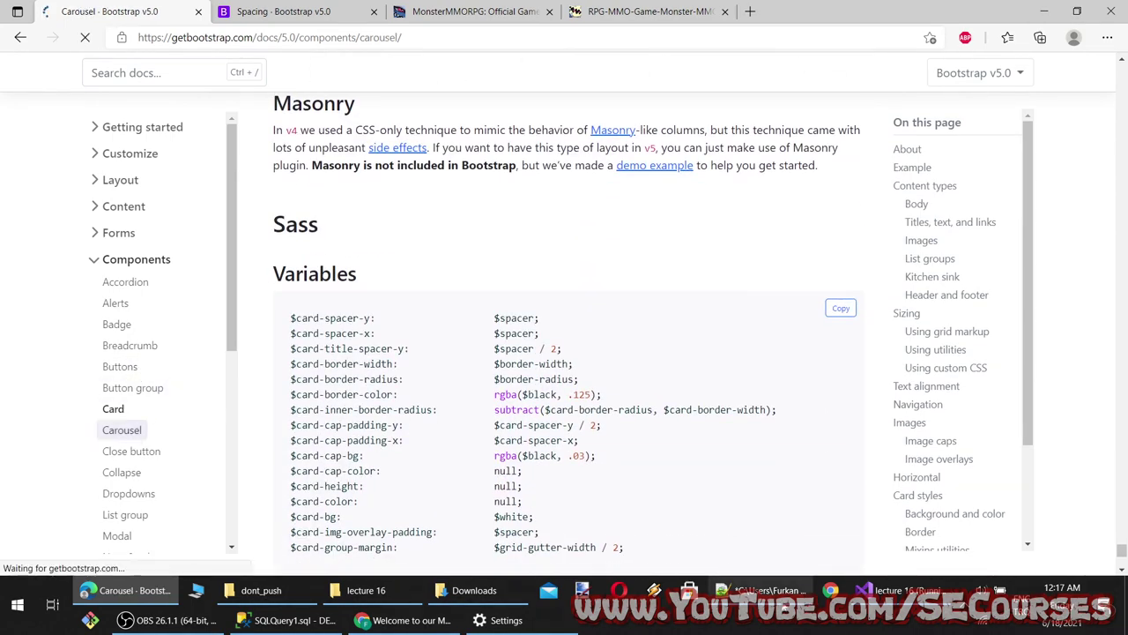
key("alt+Tab")
key("alt+Tab")
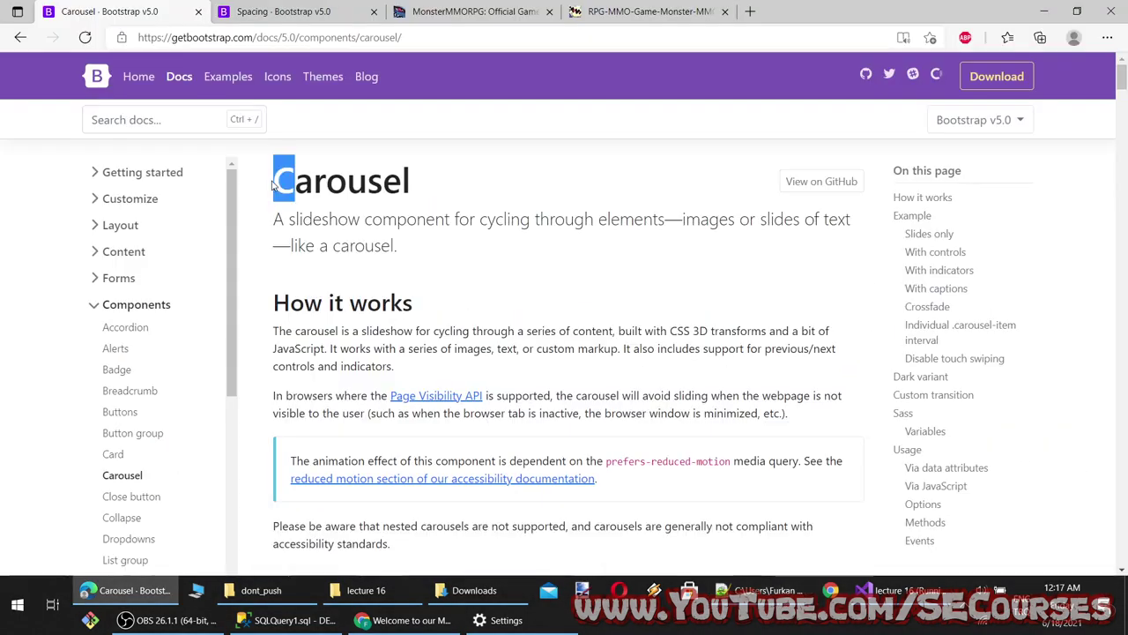
scroll(366, 375, "down", 20)
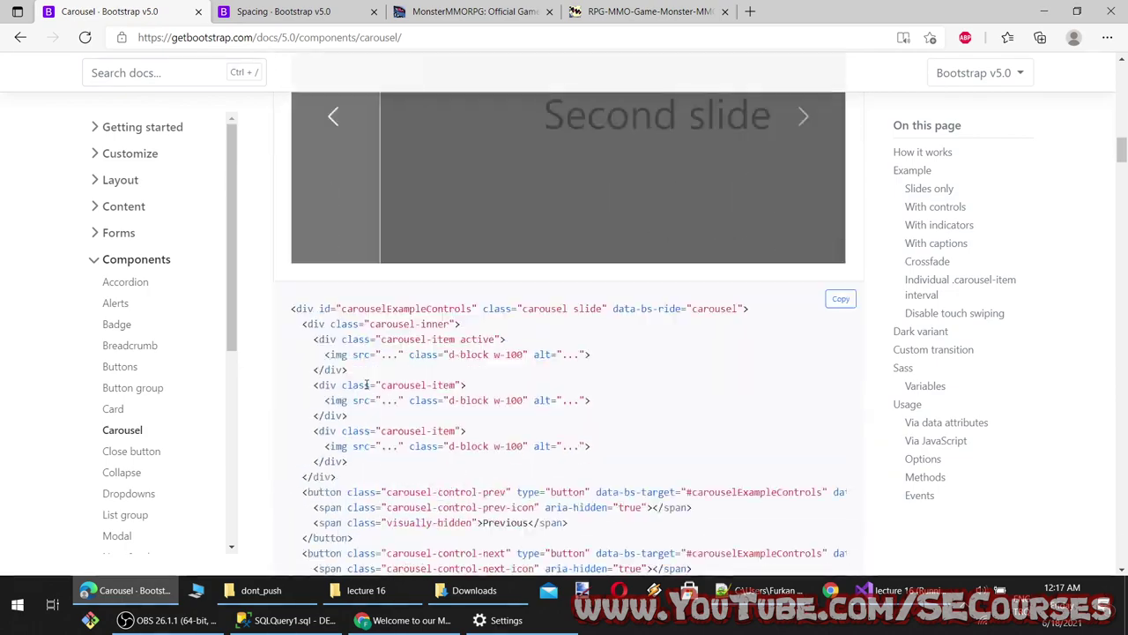
scroll(366, 386, "down", 15)
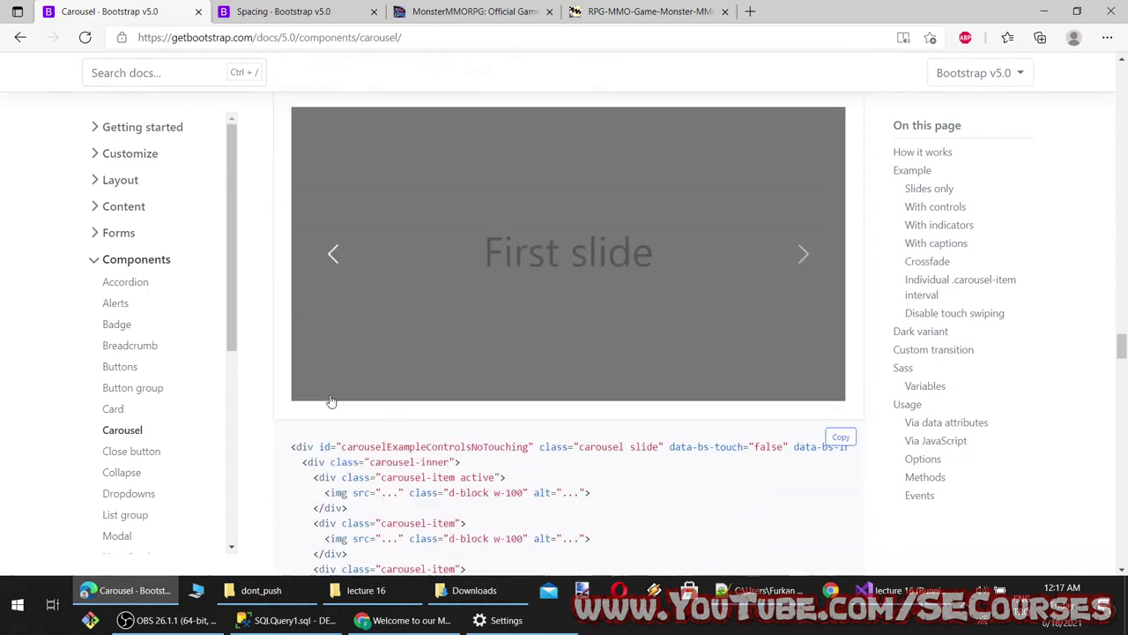
scroll(331, 401, "up", 15)
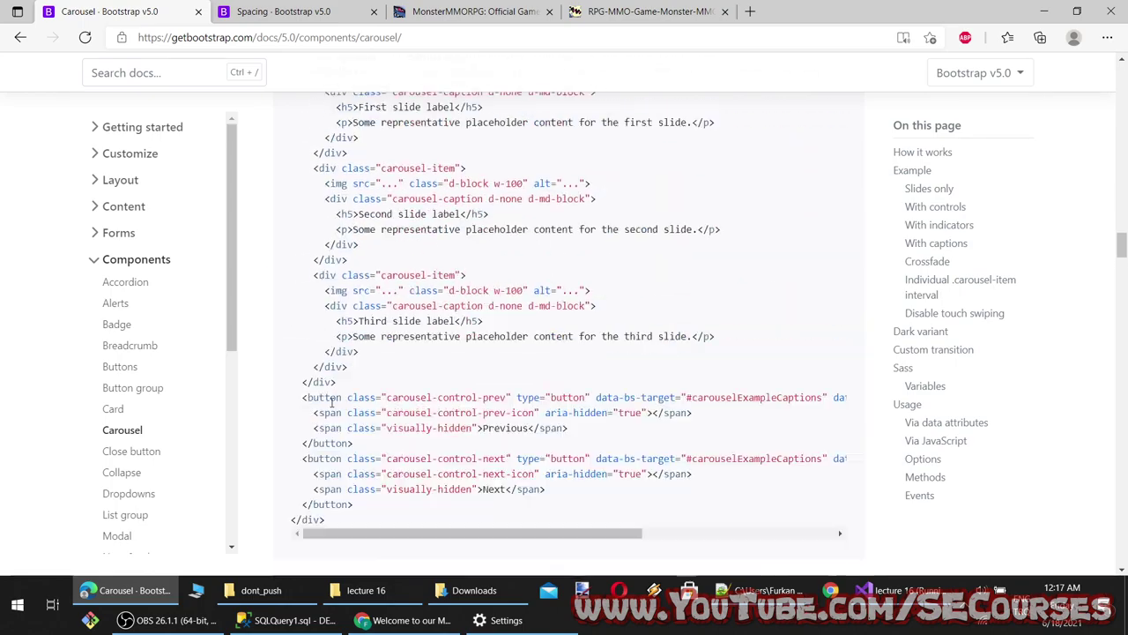
scroll(331, 401, "up", 20)
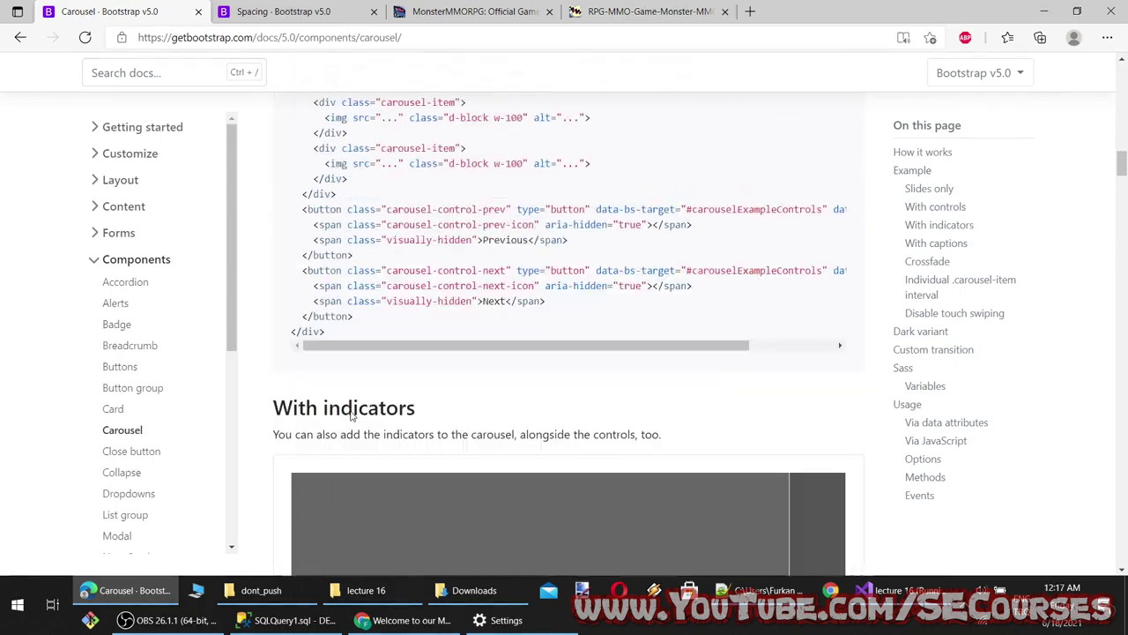
scroll(363, 406, "up", 2)
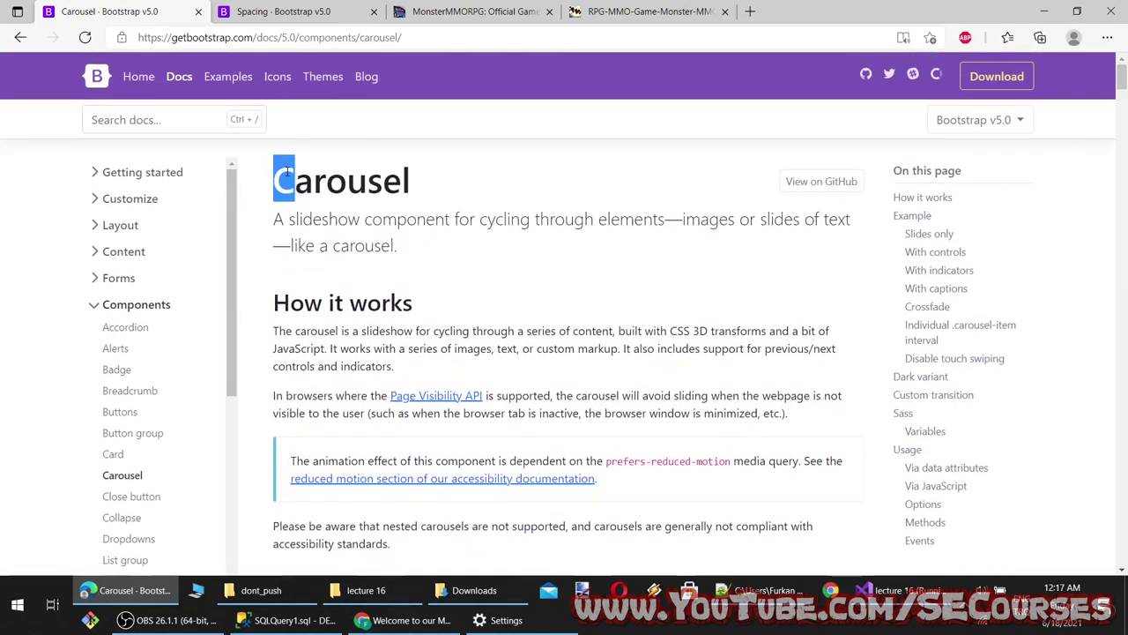
right_click(287, 172)
Read the Carousel page aloud from its title, pausing once, and follow along to the Example section
left_click(344, 221)
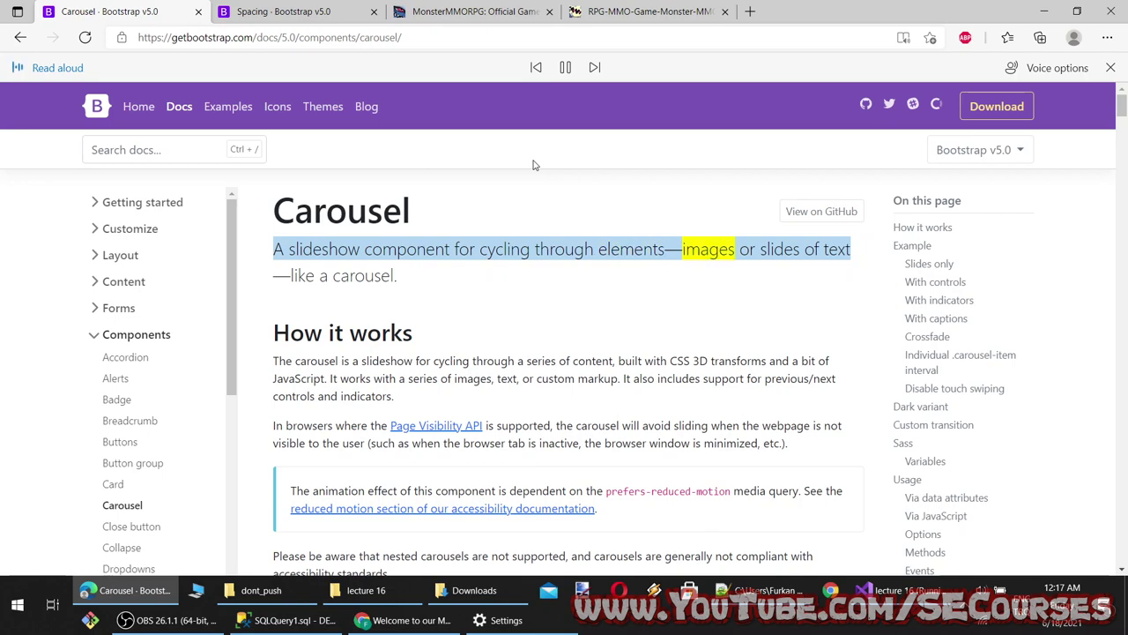
left_click(565, 67)
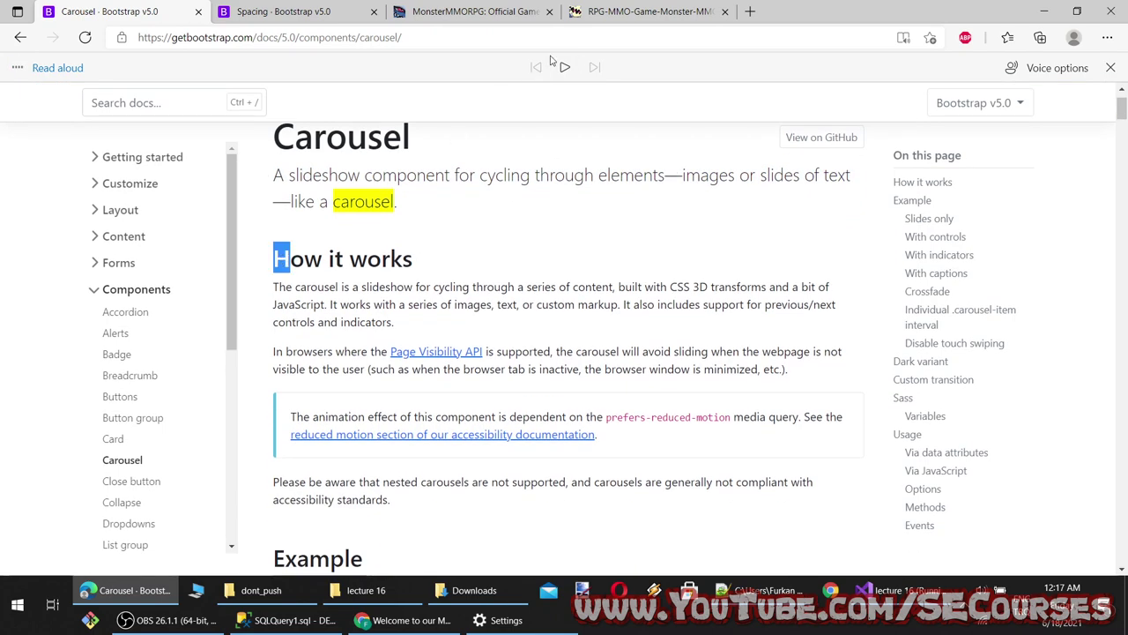
left_click(564, 68)
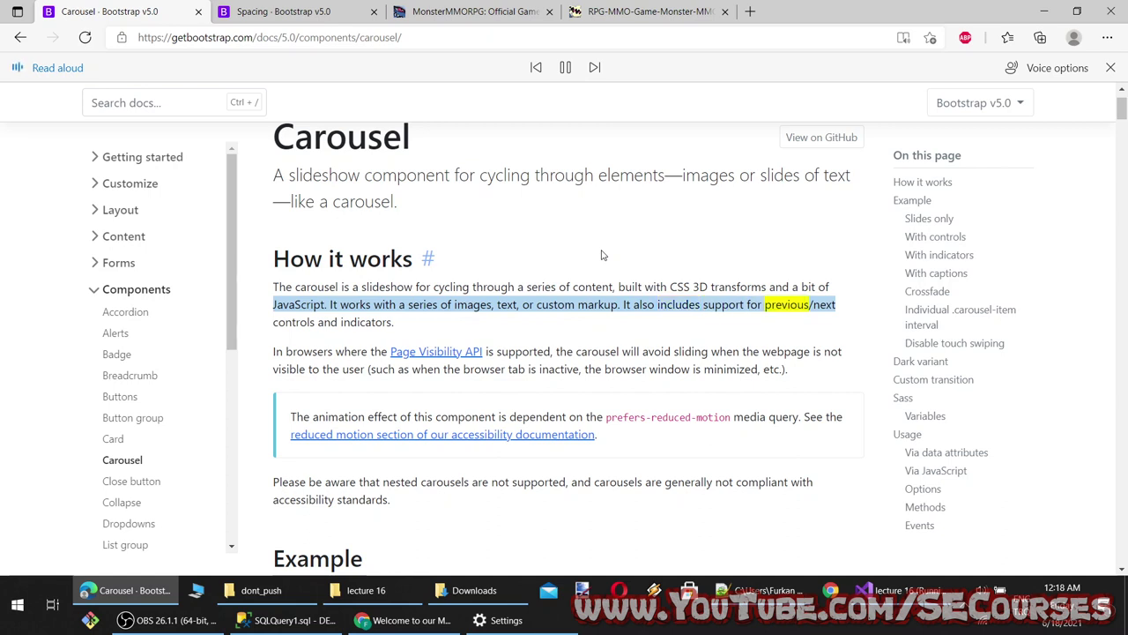
scroll(665, 351, "down", 1)
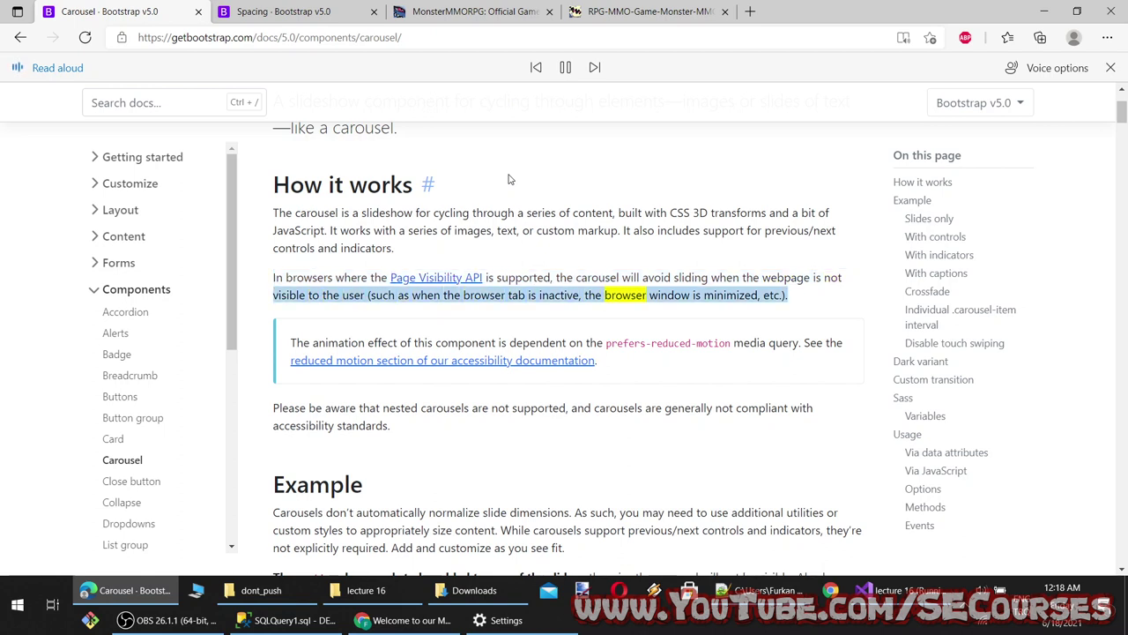
scroll(726, 343, "down", 1)
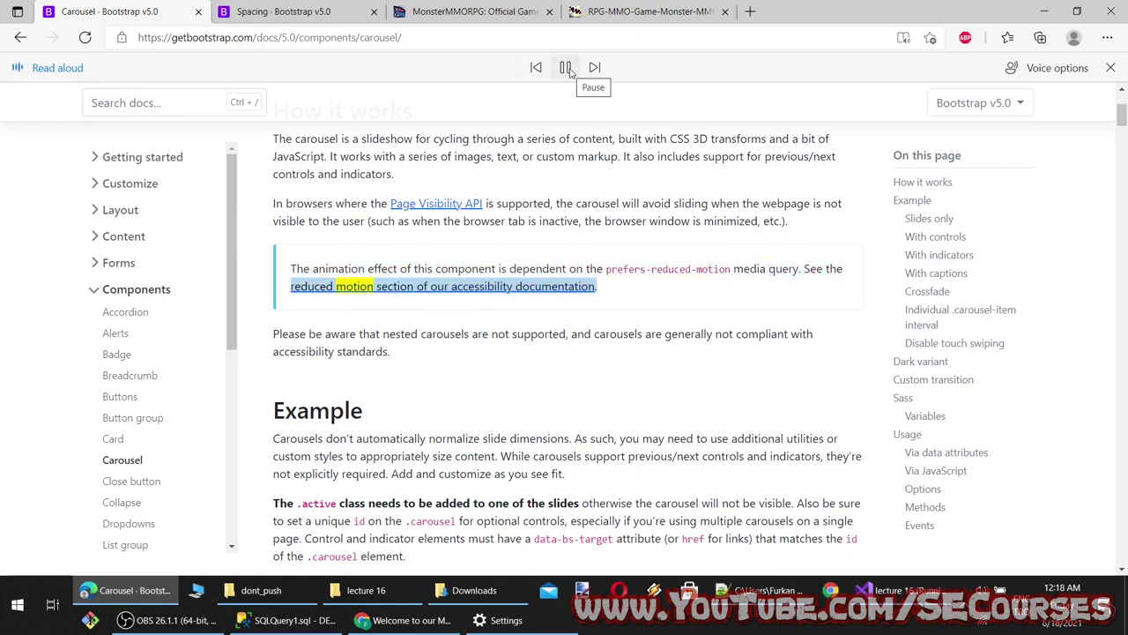
scroll(568, 261, "down", 1)
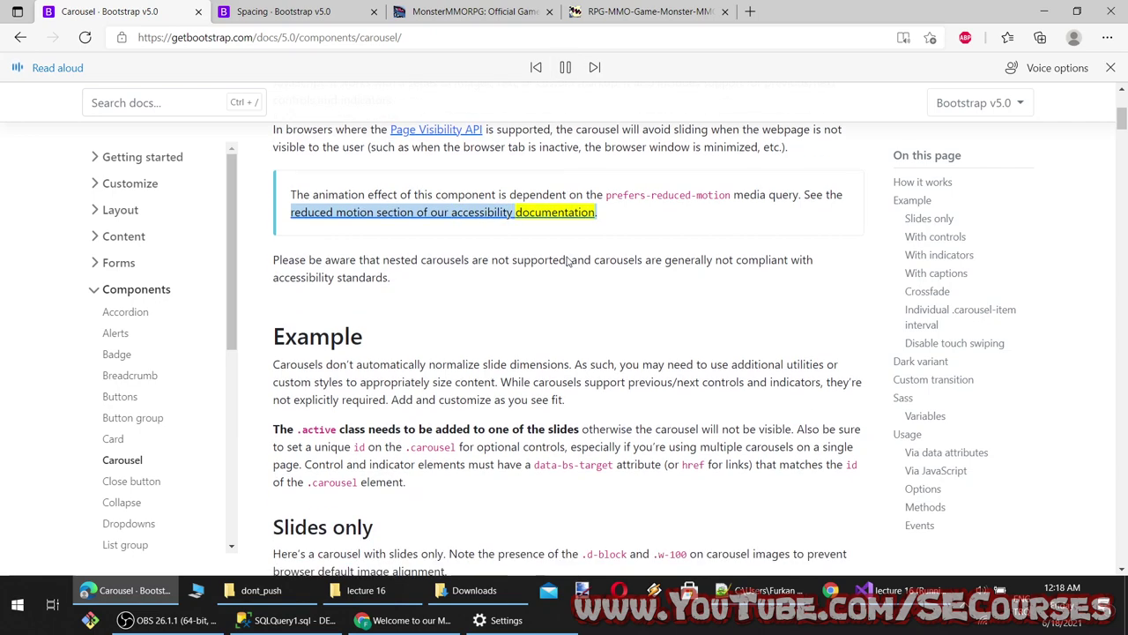
scroll(569, 356, "down", 1)
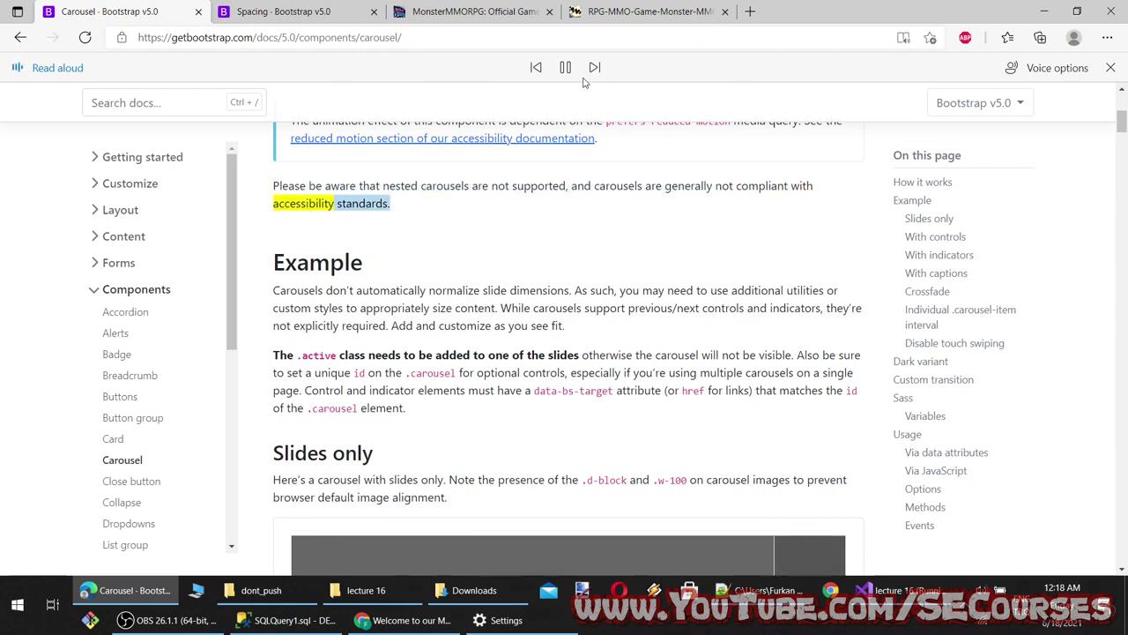
scroll(527, 388, "down", 1)
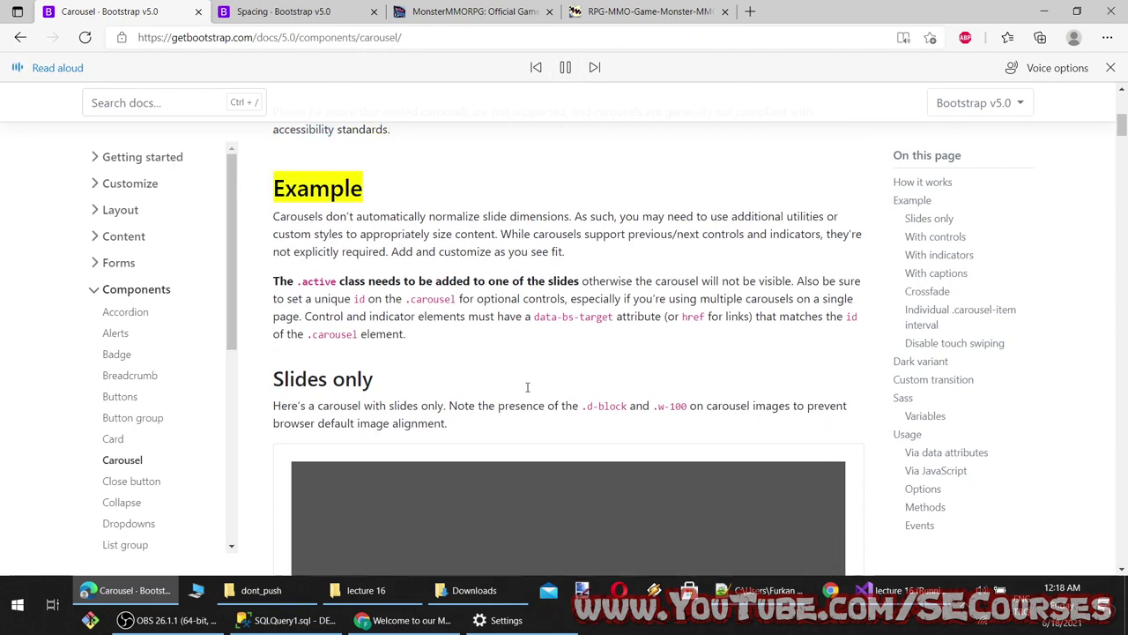
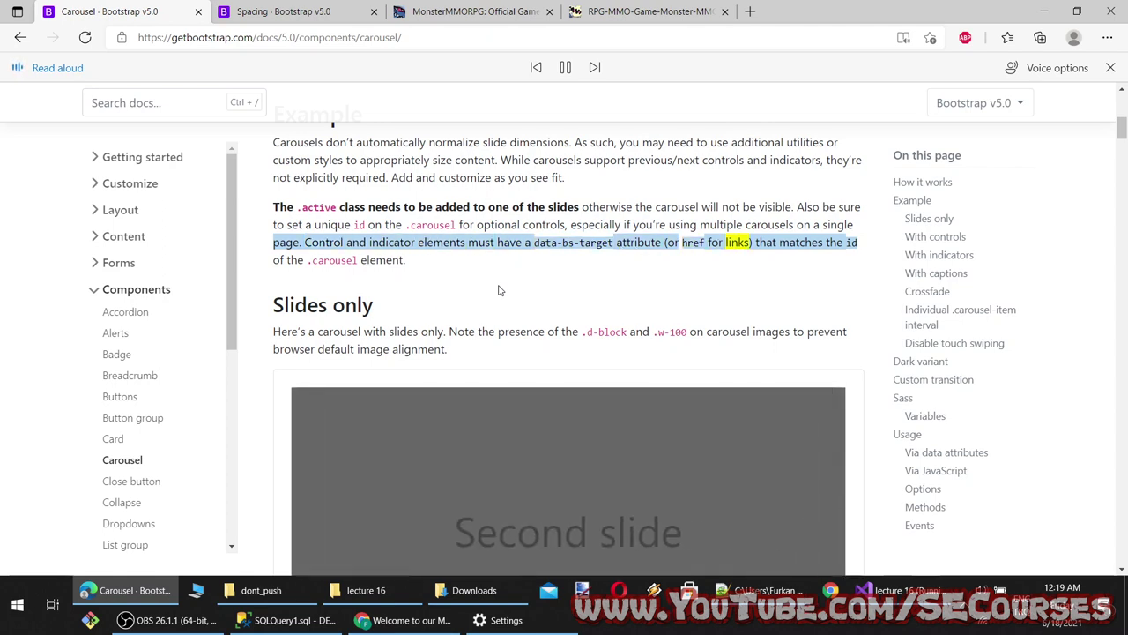
Pause Read Aloud in Edge and select the full Bootstrap 'Slides only' carousel code example
scroll(498, 290, "down", 1)
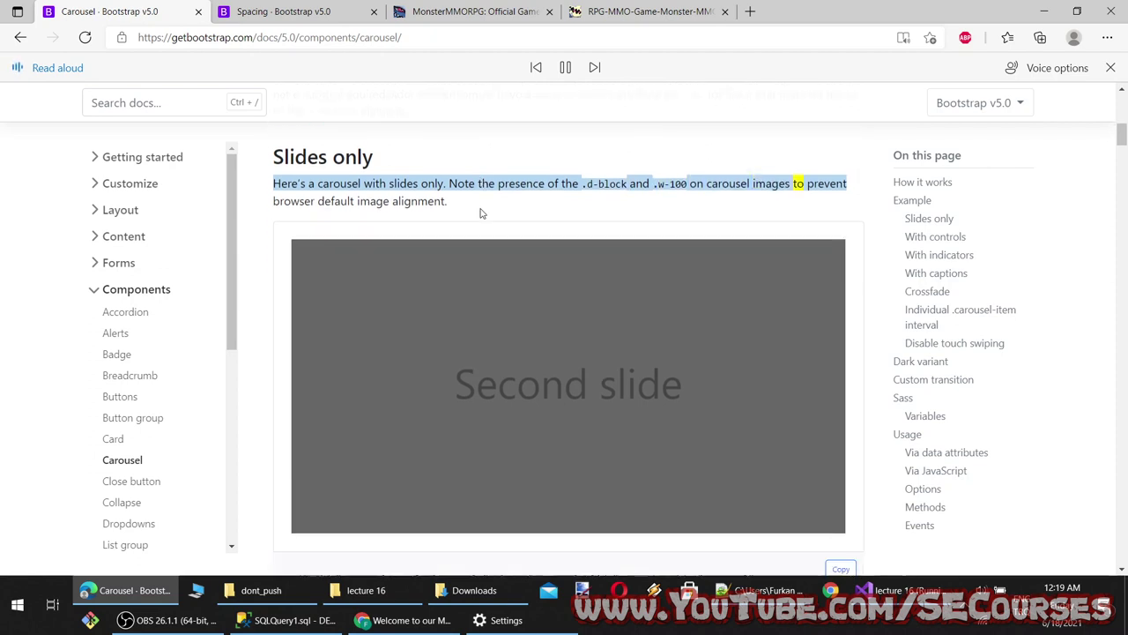
left_click(566, 68)
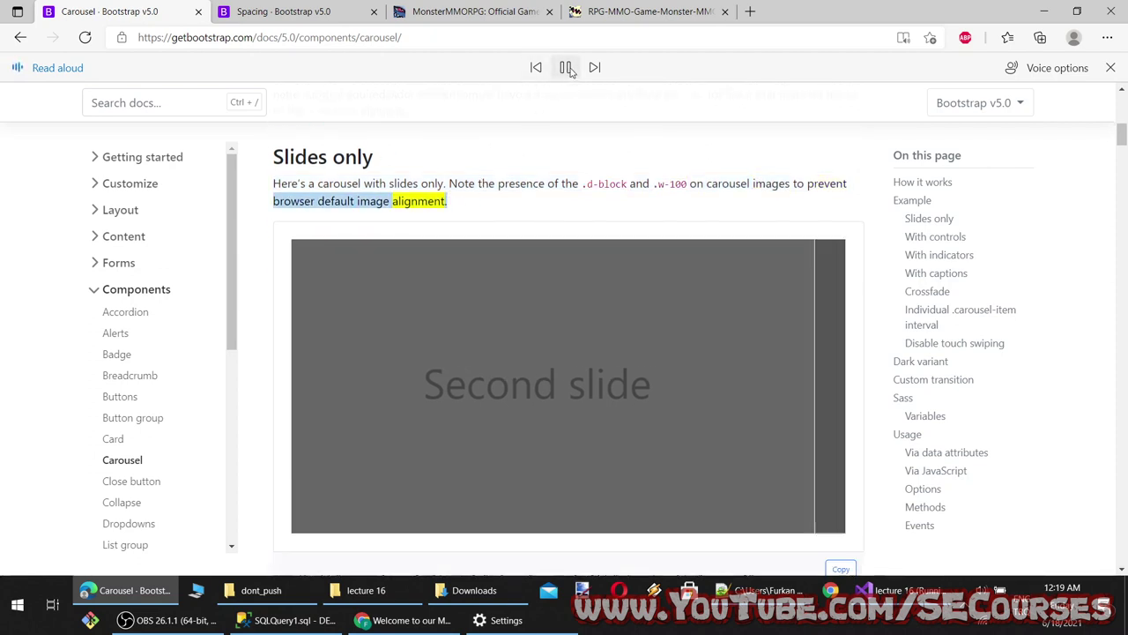
scroll(461, 315, "down", 3)
left_click_drag(352, 479, 263, 274)
key("ctrl+c")
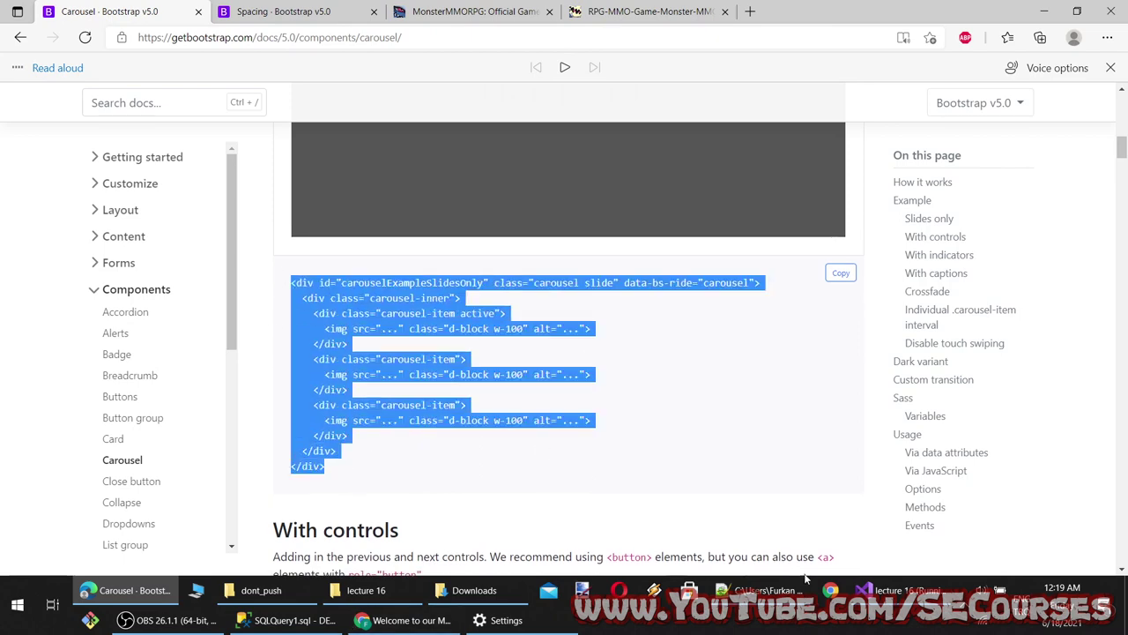
left_click(890, 589)
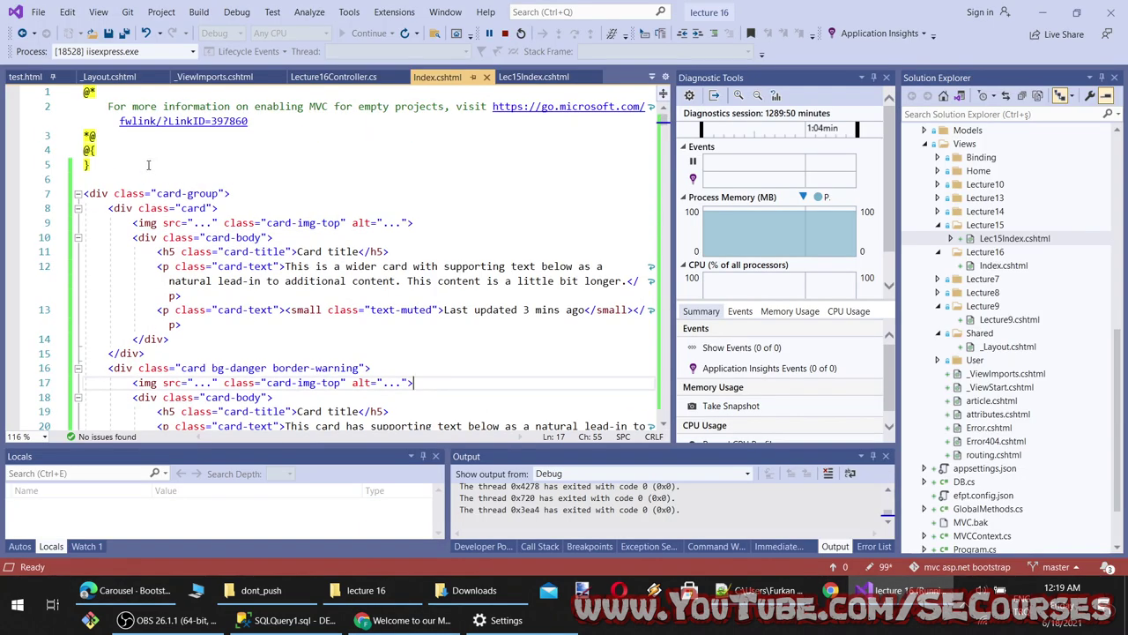
Paste the slides-only carousel markup on a new line after line 5 of Index.cshtml
left_click(149, 165)
key("Return")
key("ctrl+v")
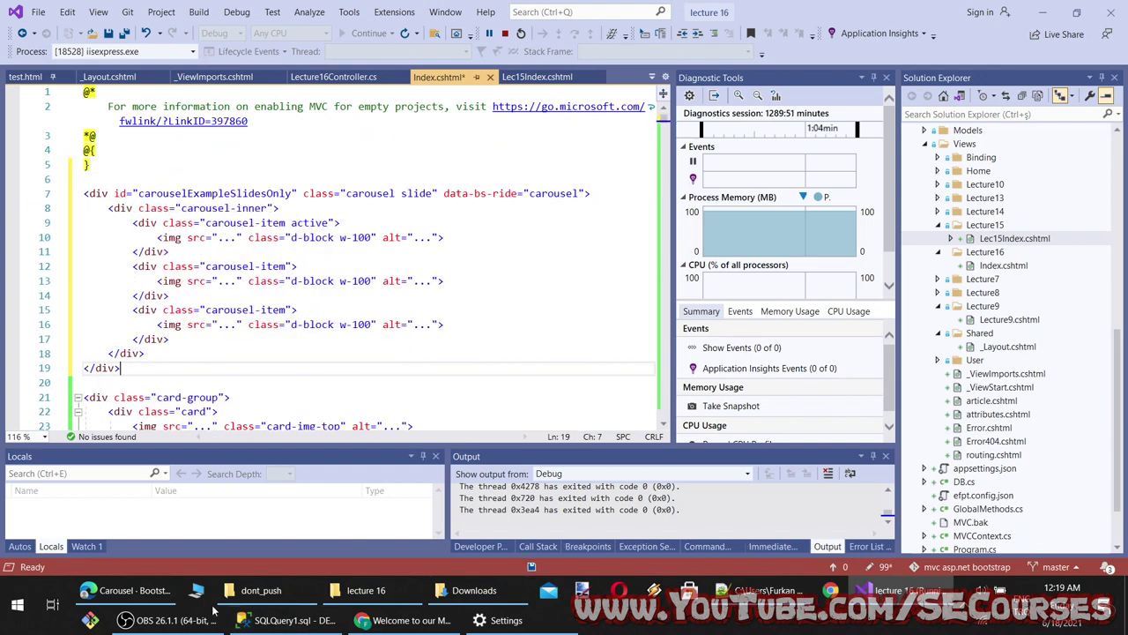
Open the Dracby monster's detail page from the MonsterDex list on the MonsterMMORPG site
left_click(123, 590)
left_click(467, 12)
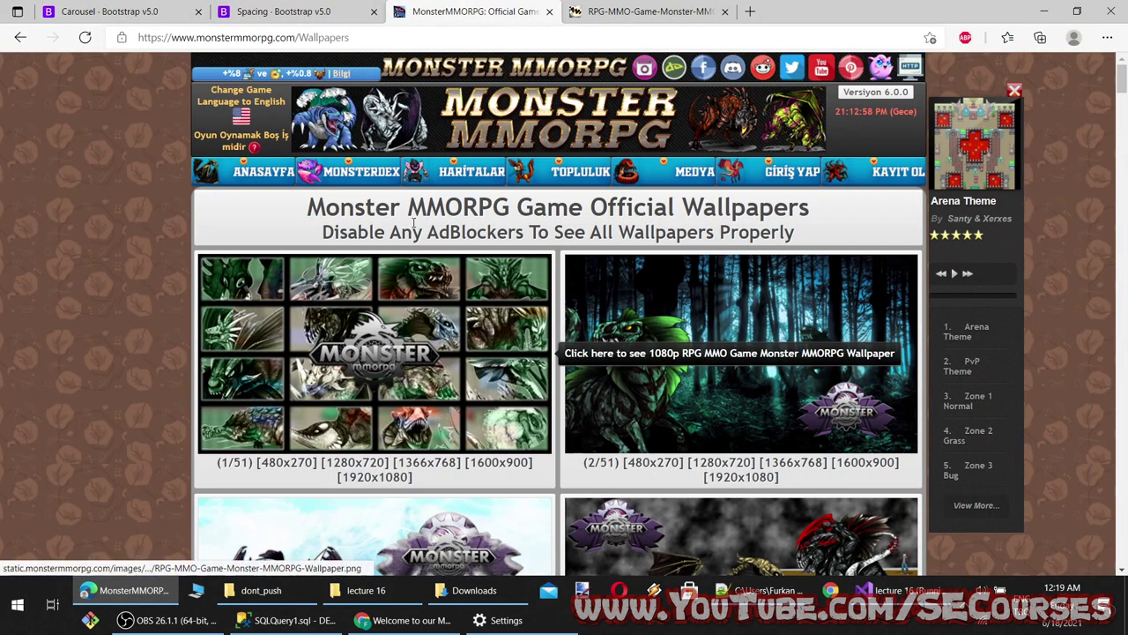
left_click(364, 172)
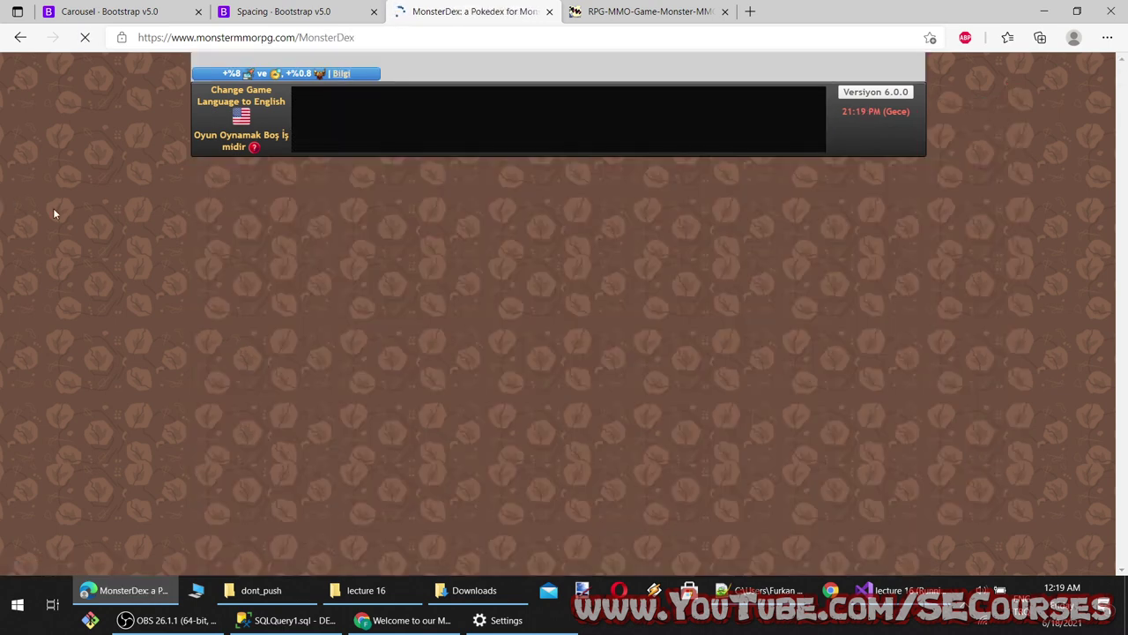
scroll(54, 212, "down", 3)
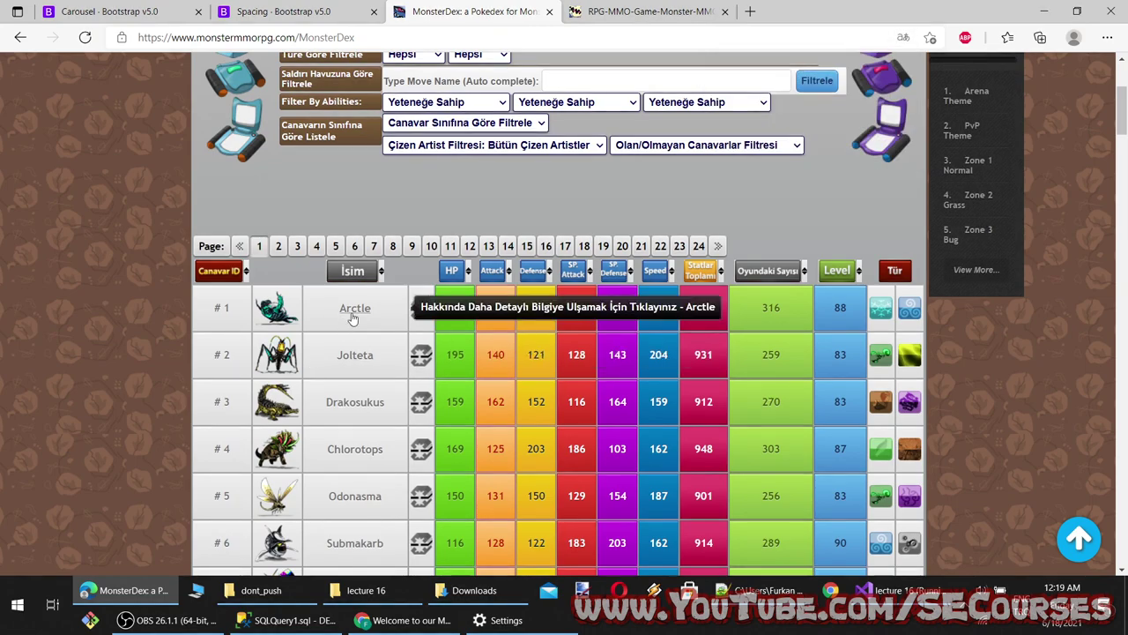
left_click(352, 318)
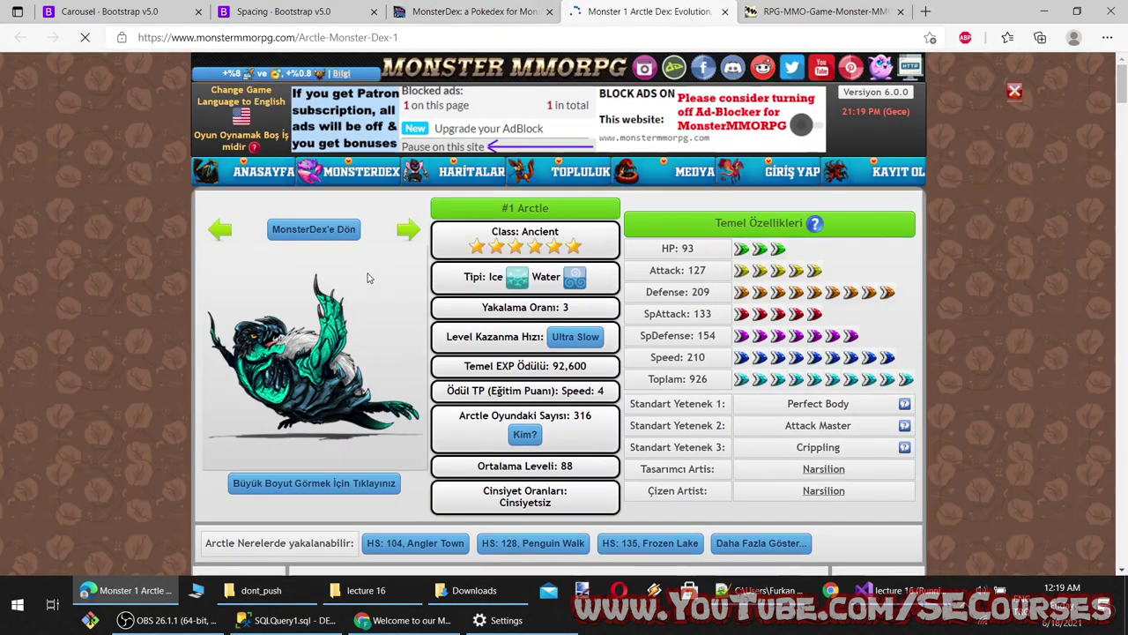
key("ctrl+shift+Tab")
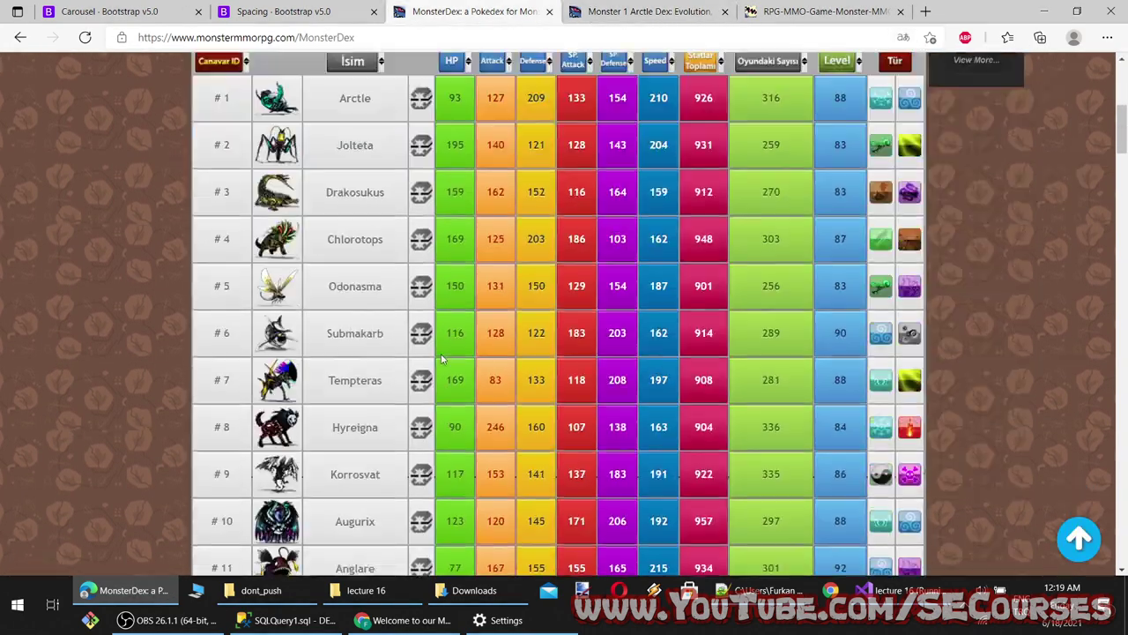
scroll(440, 361, "down", 20)
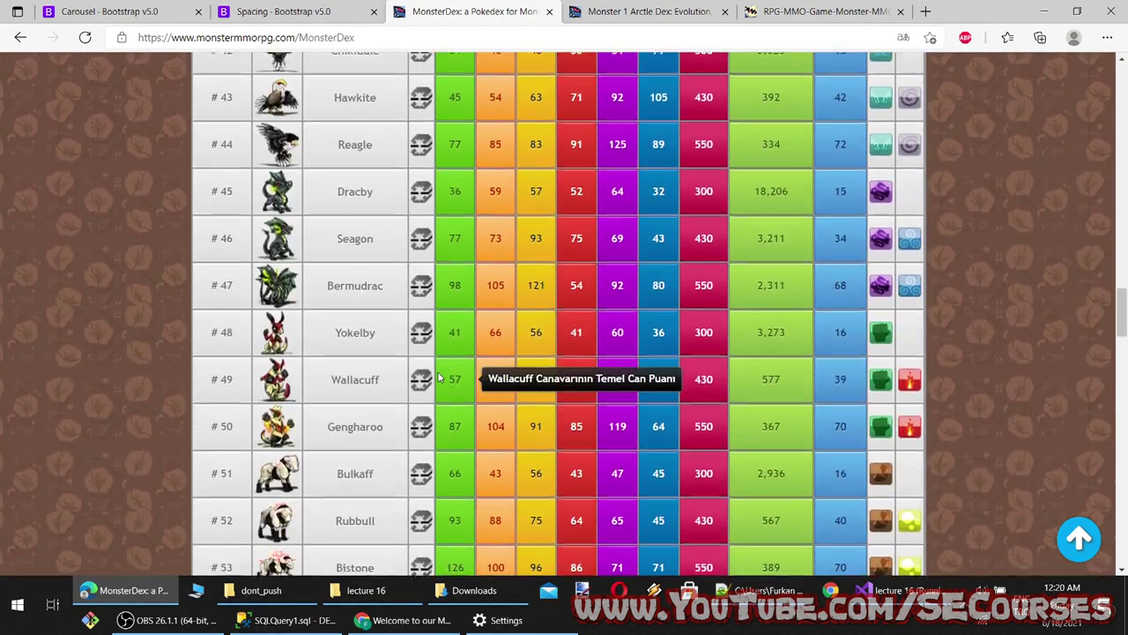
scroll(438, 377, "up", 3)
left_click(348, 467)
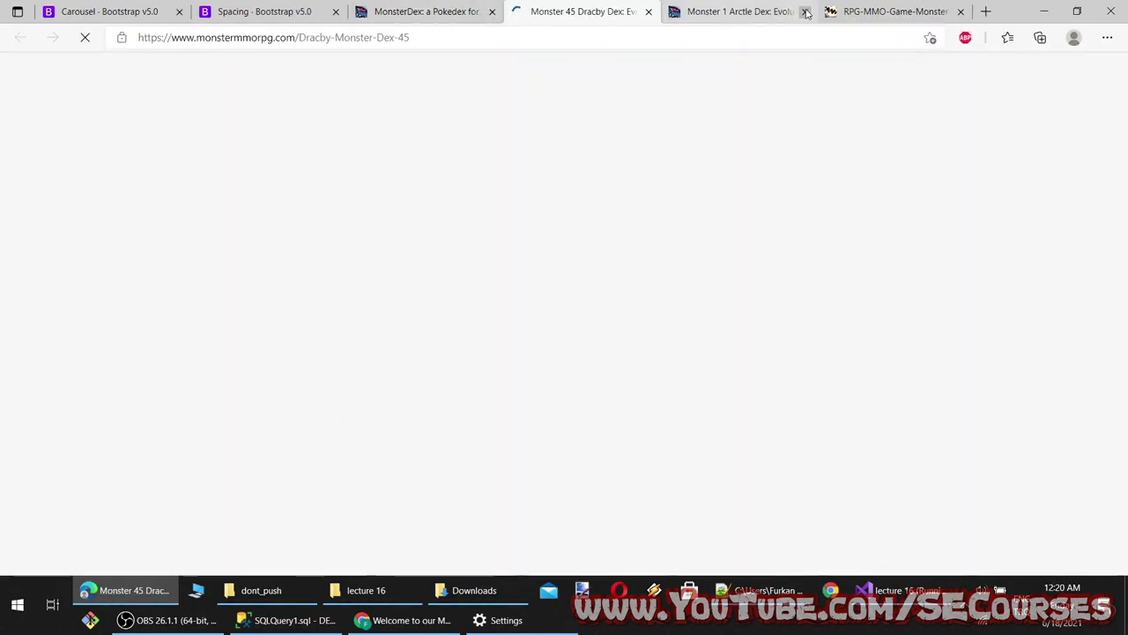
left_click(806, 12)
left_click(806, 13)
Set the first slide's image source to the Dracby image address
right_click(257, 102)
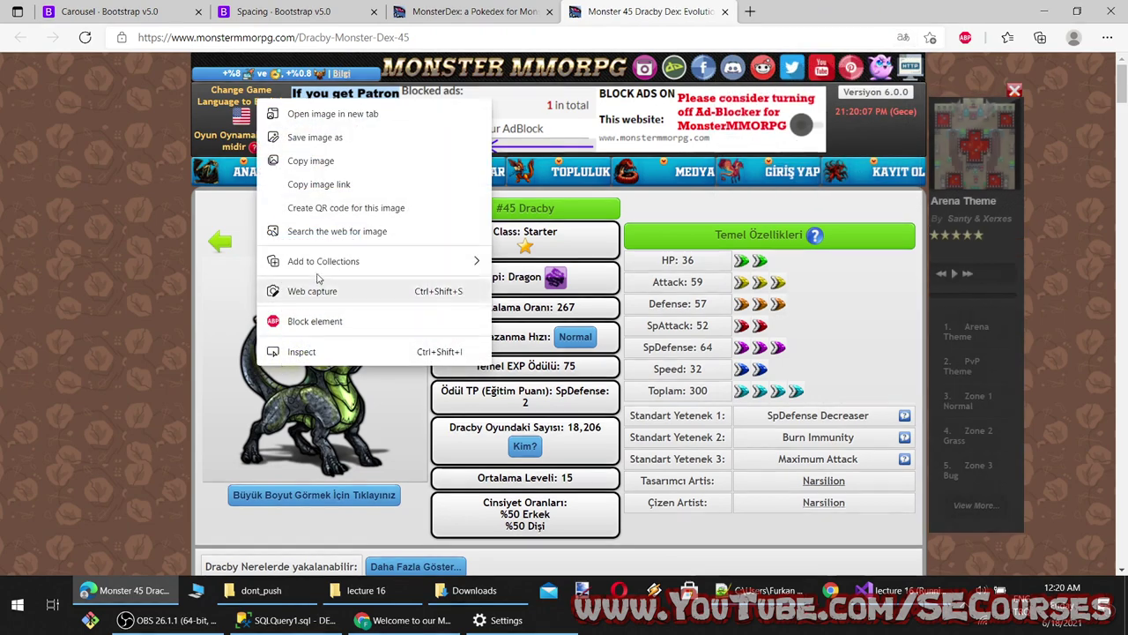
left_click(319, 183)
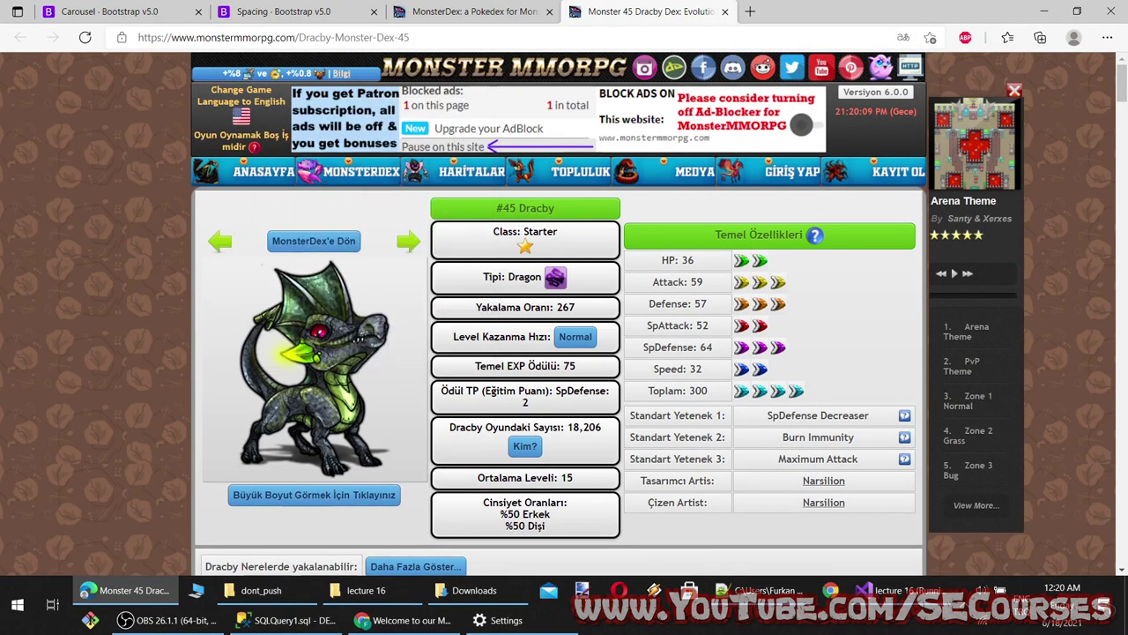
left_click(873, 590)
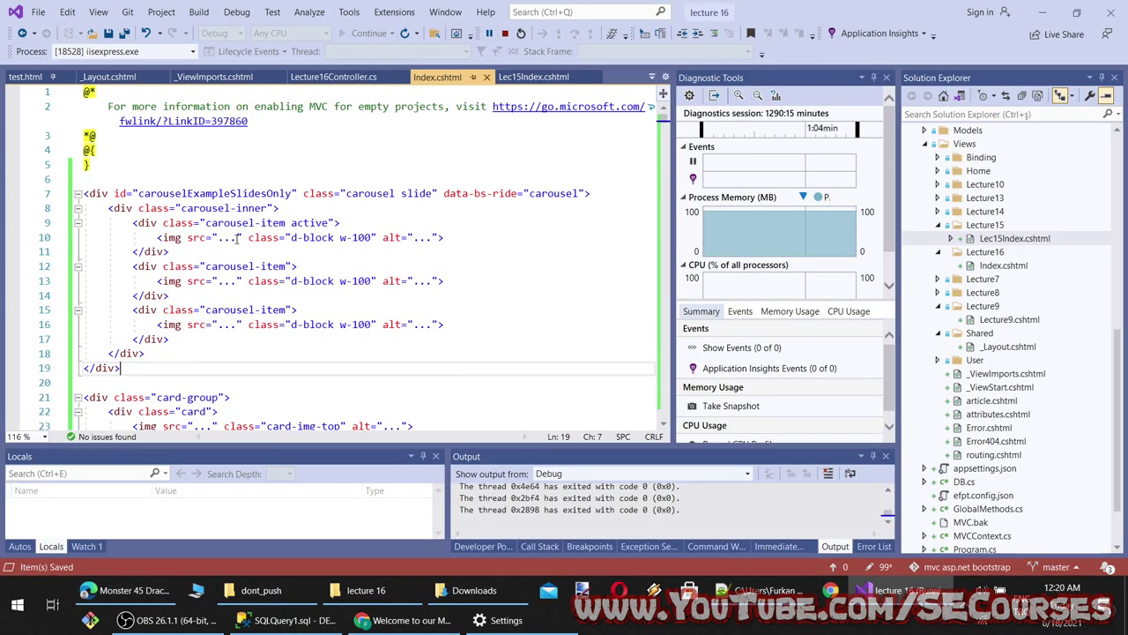
left_click_drag(236, 238, 218, 237)
type("https://static.monstermmorpg.com/images/monsters-images-300-300/45-Dracby.png")
Set the second slide's image source to the Seagon image address
key("alt+Tab")
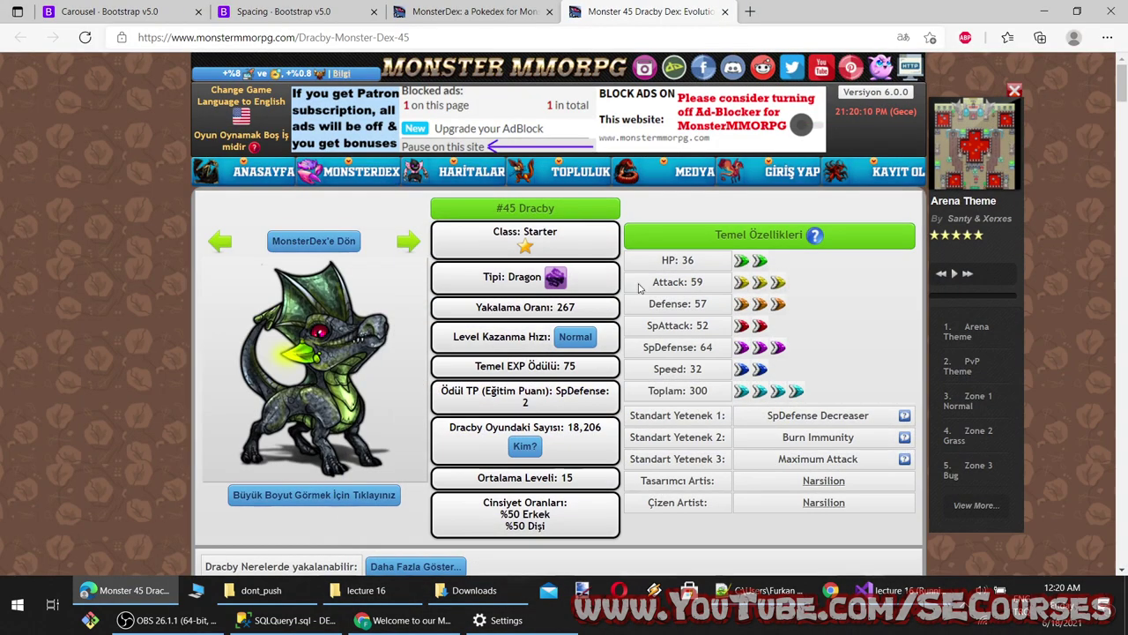
left_click(409, 241)
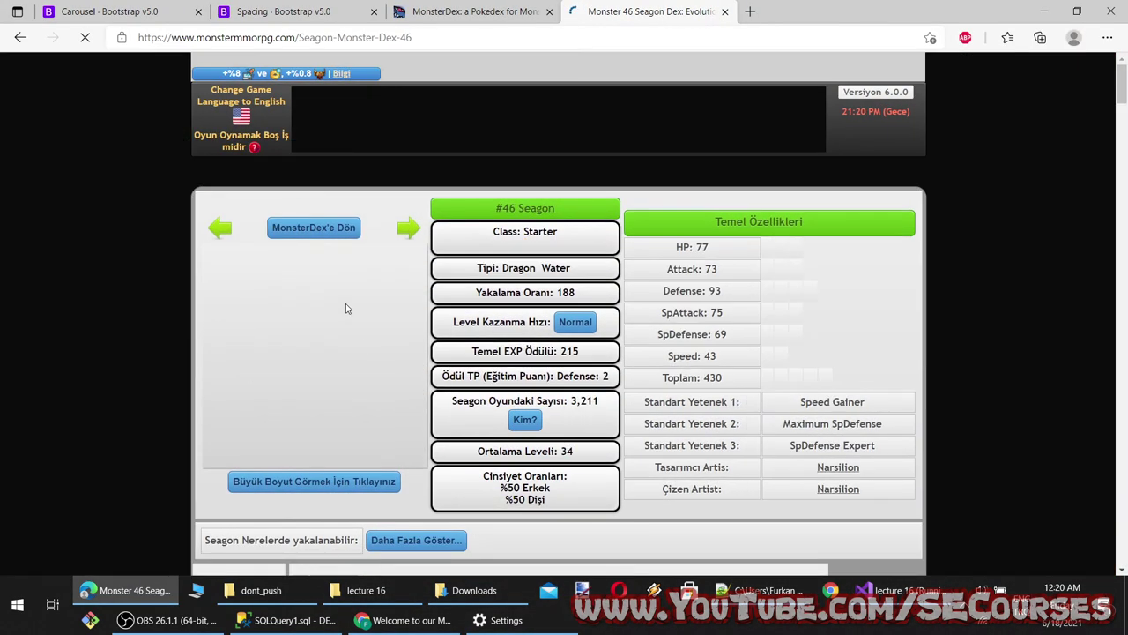
right_click(329, 344)
left_click(362, 134)
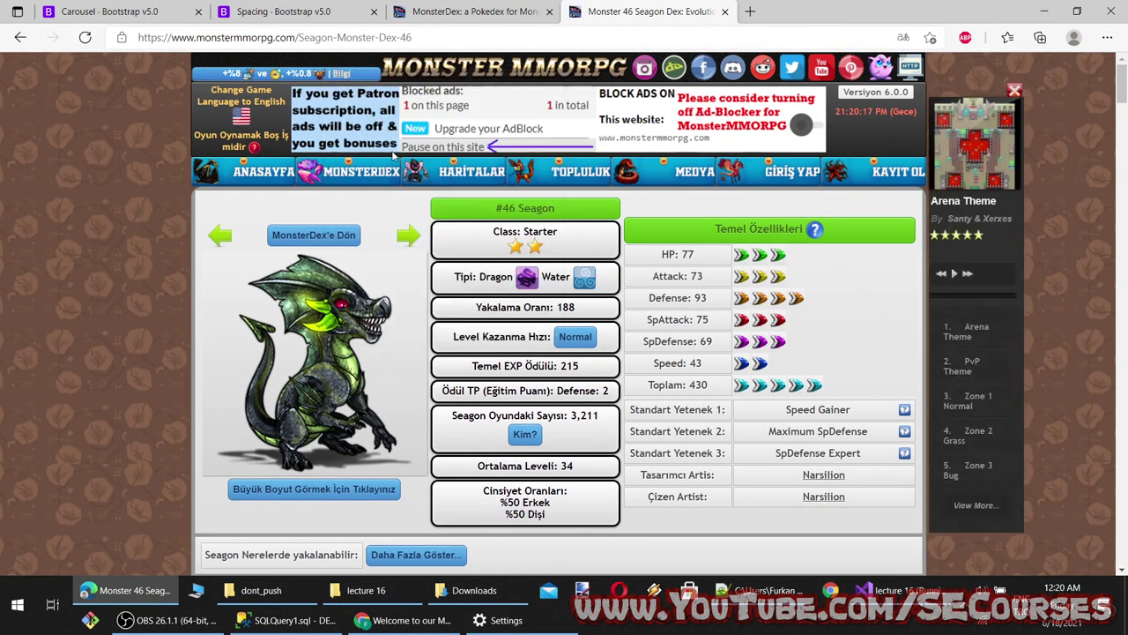
key("alt+Tab")
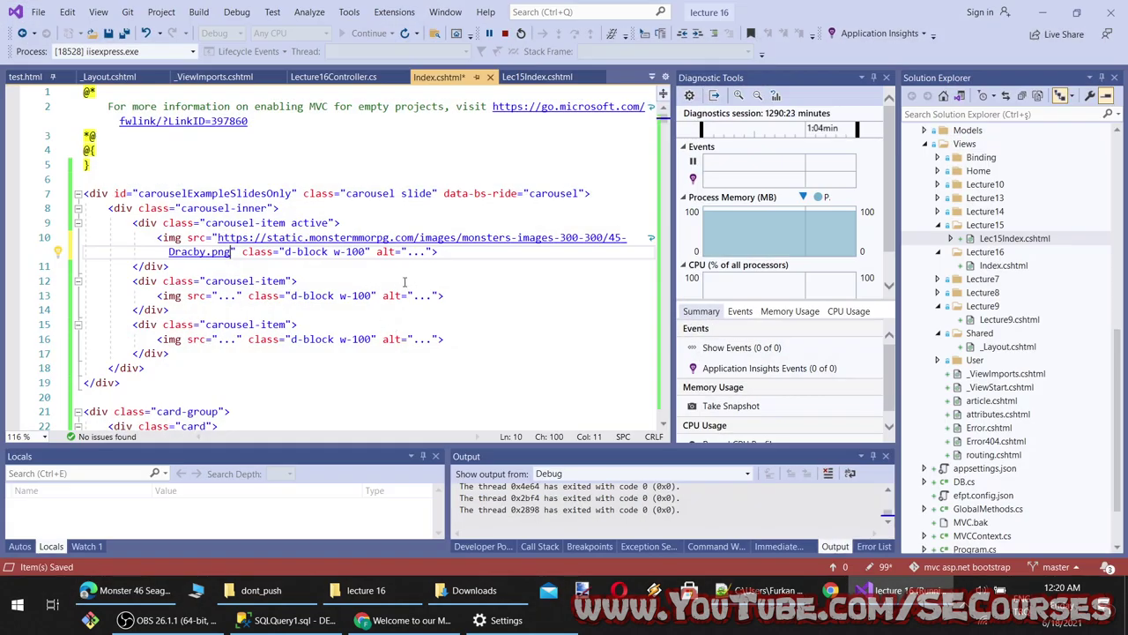
left_click_drag(234, 298, 223, 298)
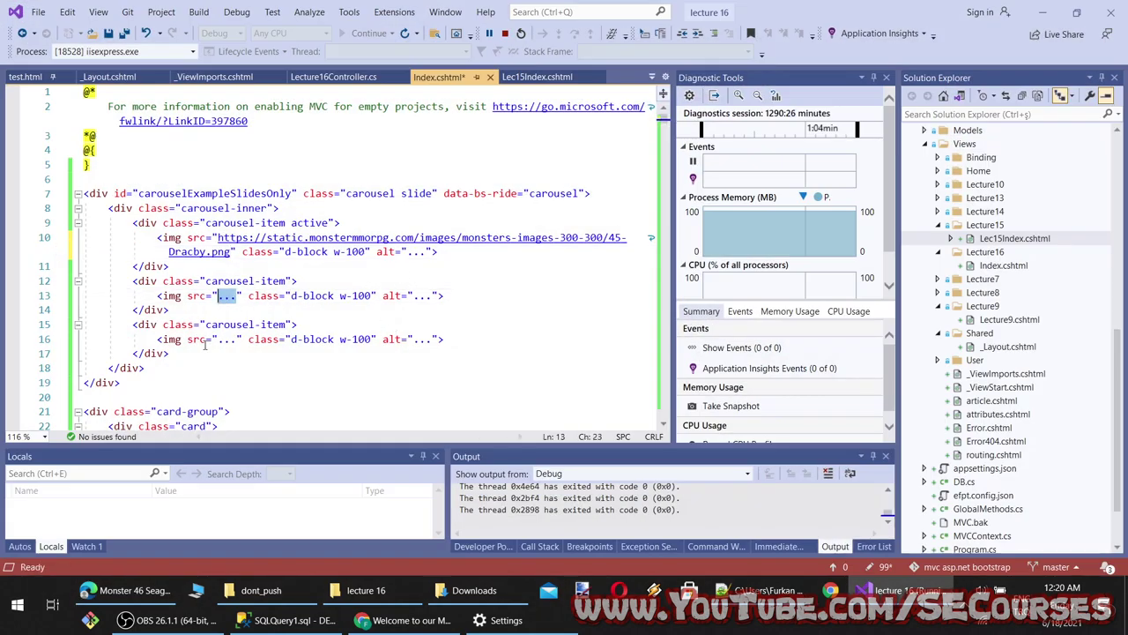
key("ctrl+v")
Paste the Bermudrac image into the third slide's source and save Index.cshtml
key("alt+Tab")
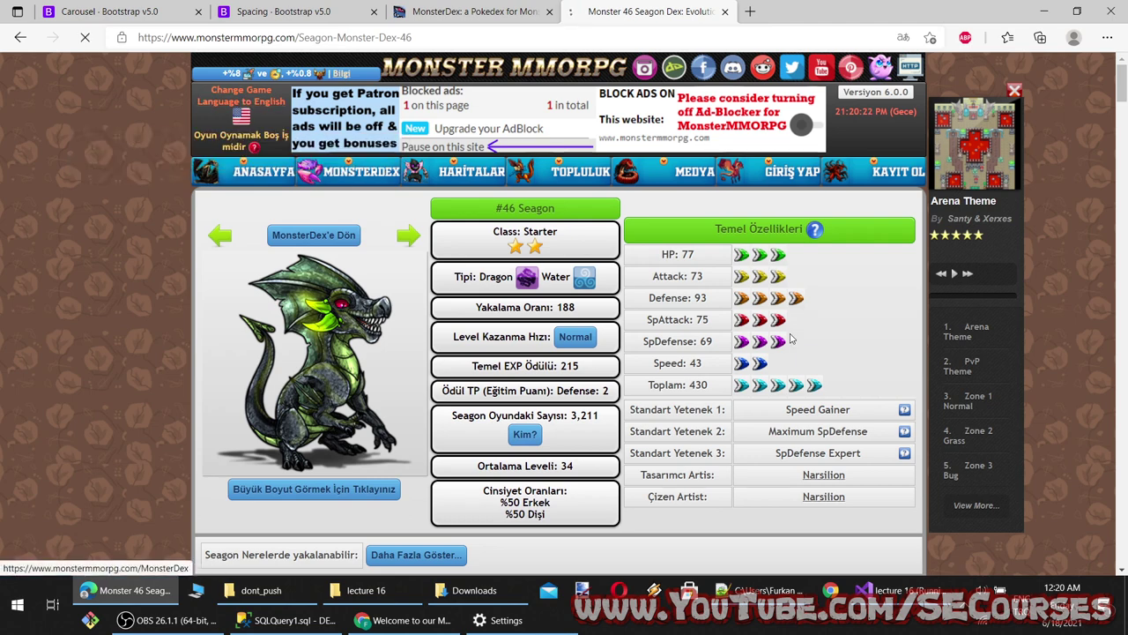
left_click(408, 234)
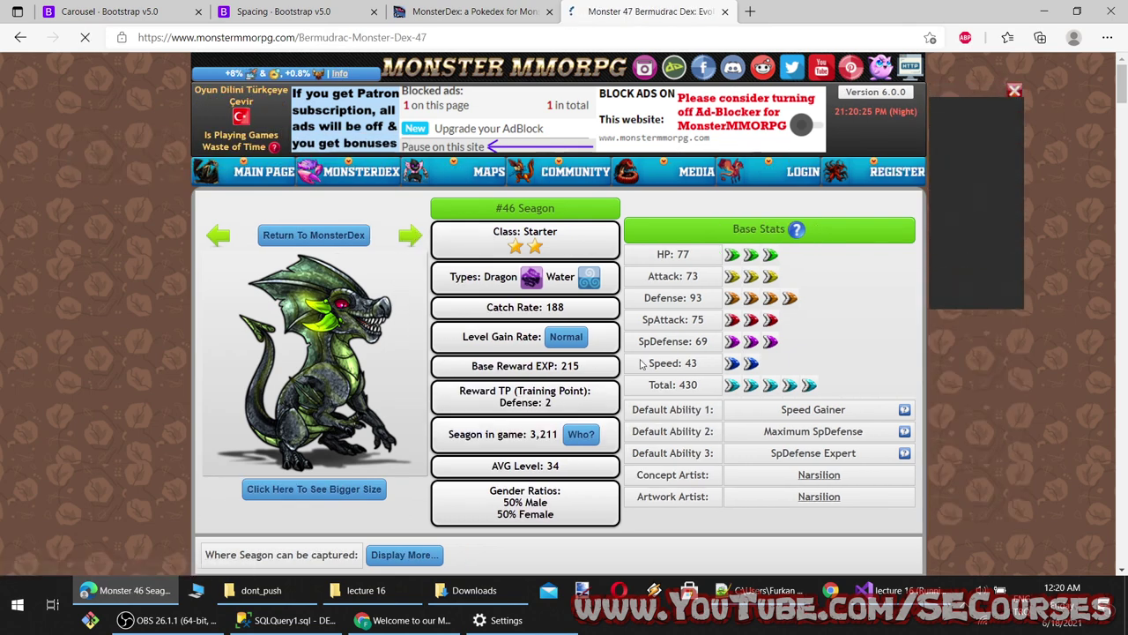
right_click(314, 334)
left_click(373, 130)
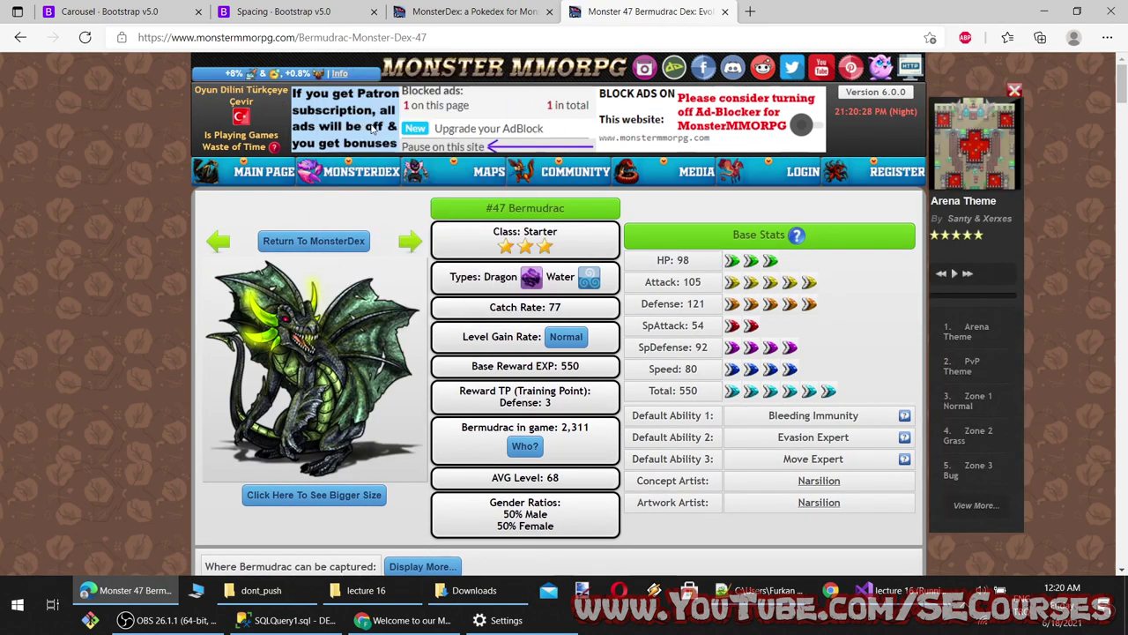
key("alt+Tab")
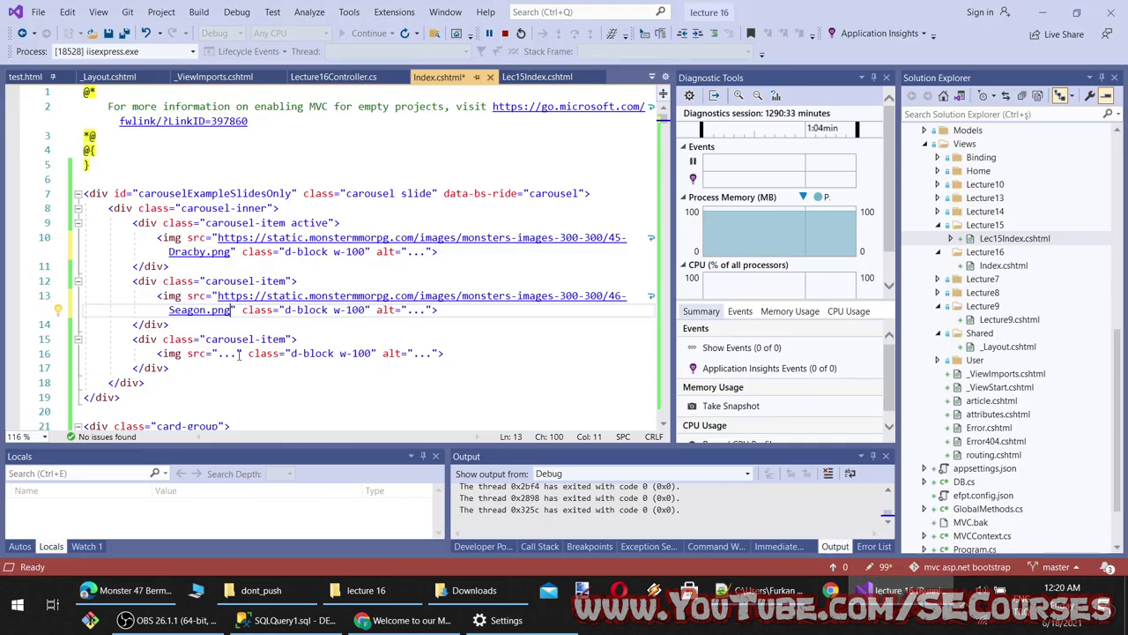
double_click(236, 354)
key("ctrl+v")
key("ctrl+s")
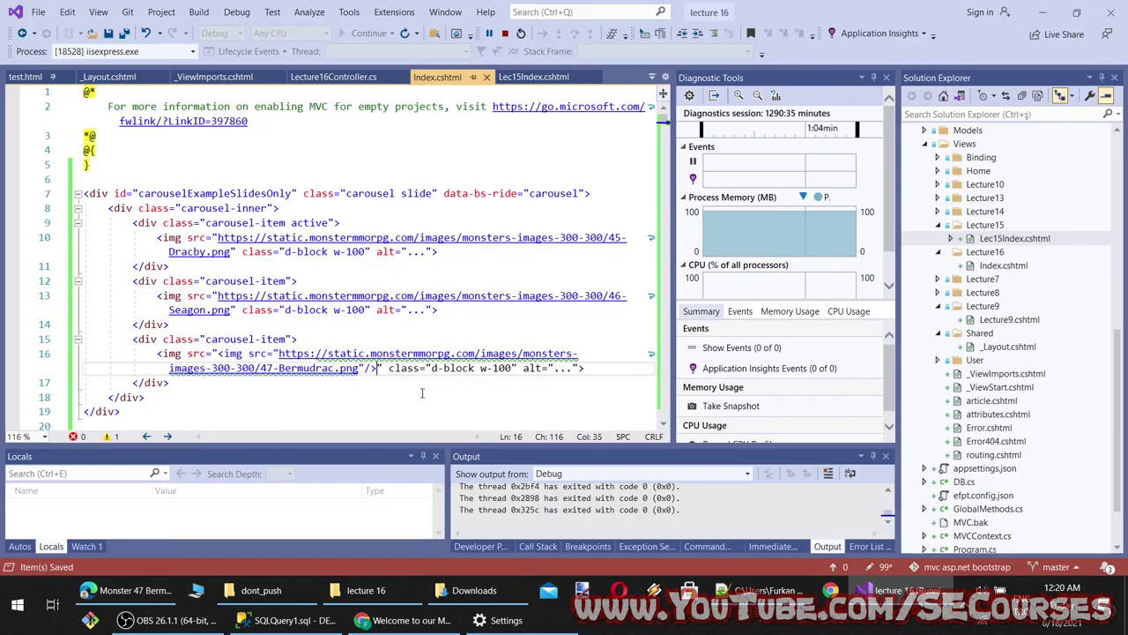
Undo the faulty img-tag paste on line 16 and paste only the Bermudrac image address
left_click(422, 393)
key("ctrl+z")
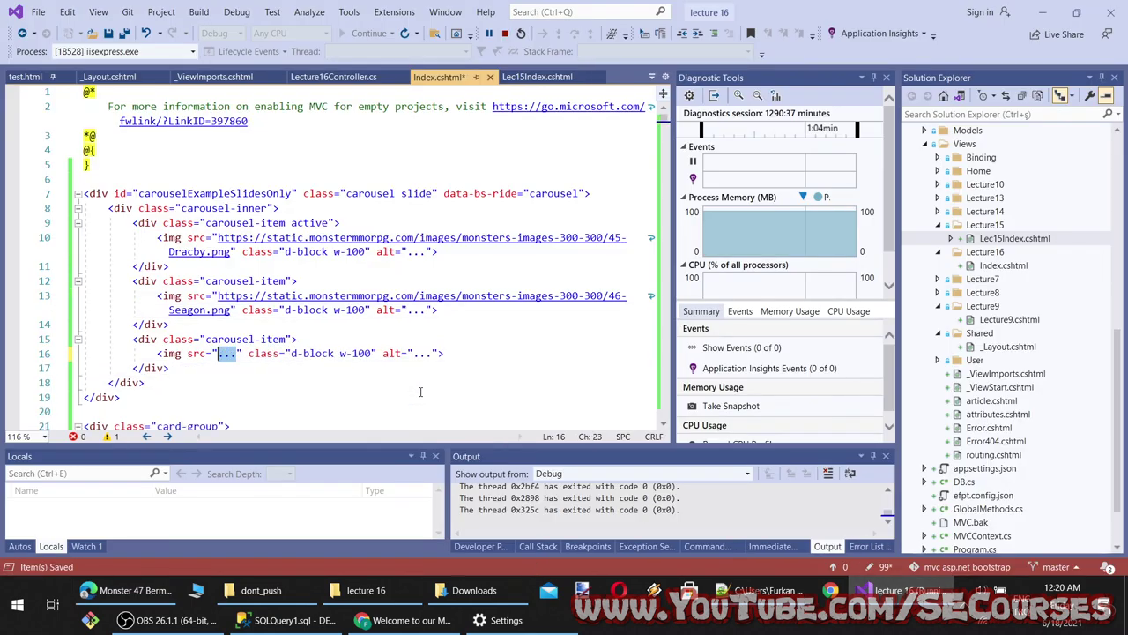
key("ctrl+y")
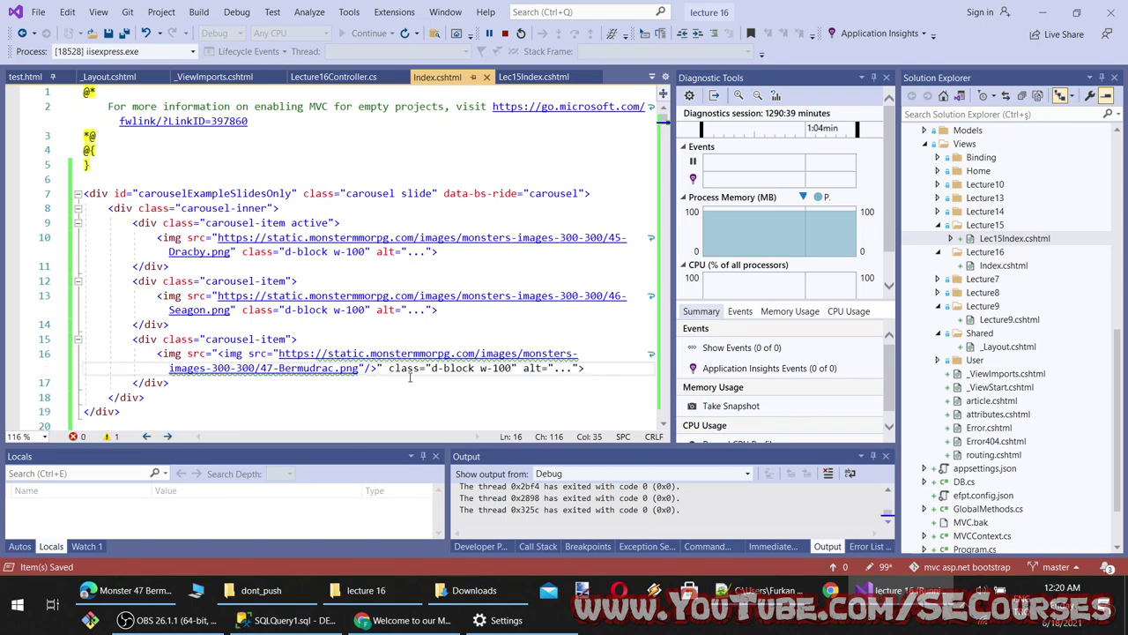
key("ctrl+z")
double_click(225, 354)
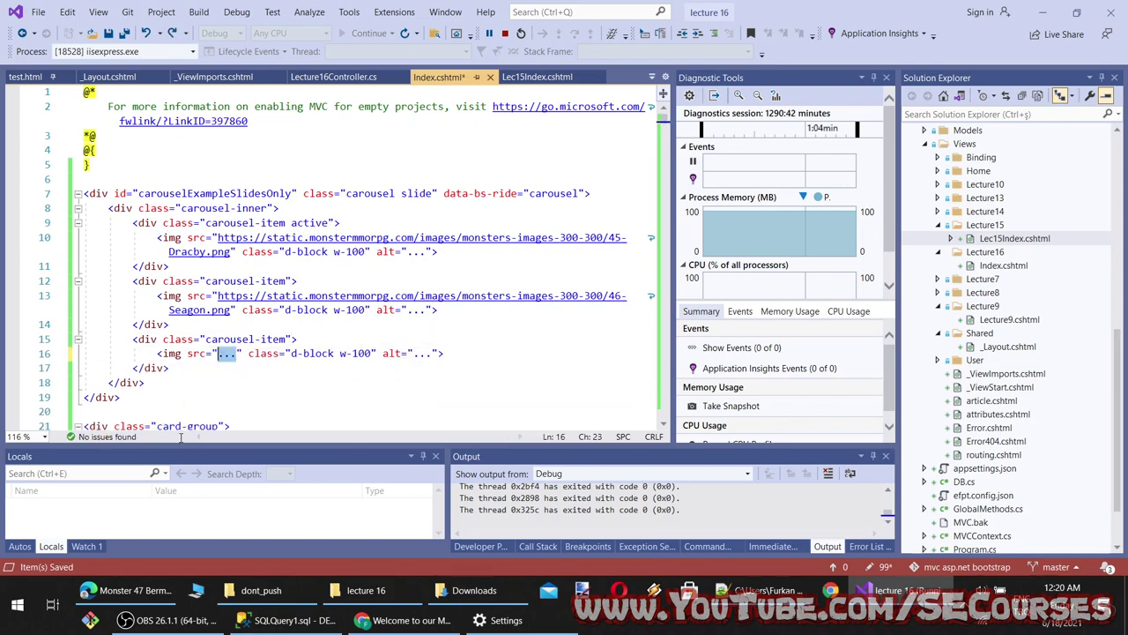
key("alt+Tab")
right_click(317, 340)
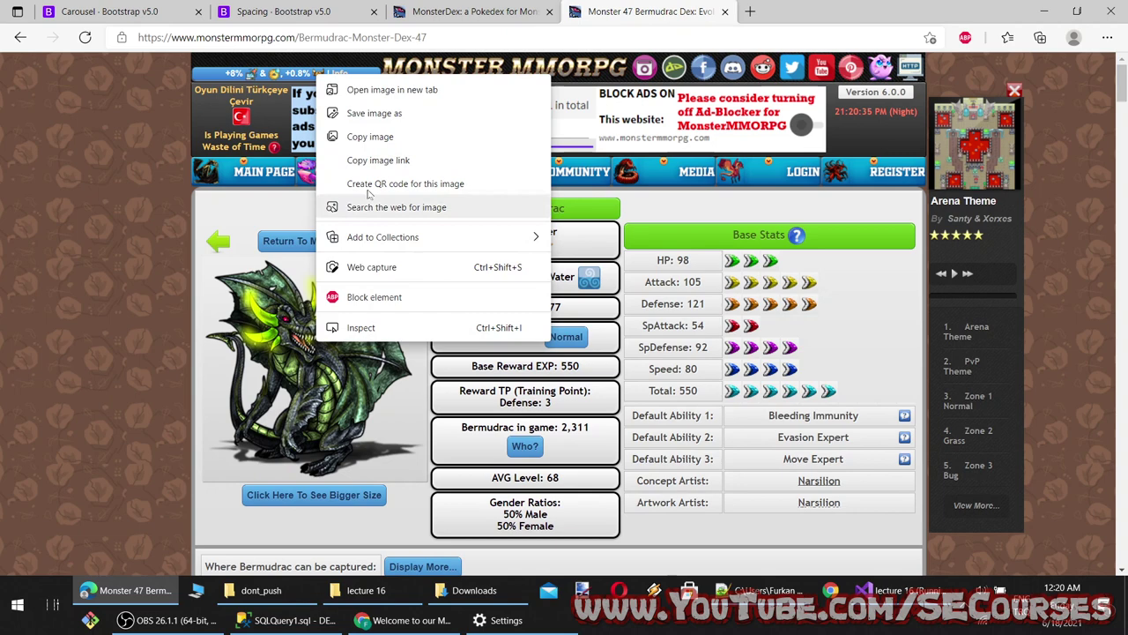
left_click(370, 135)
key("alt+Tab")
key("ctrl+v")
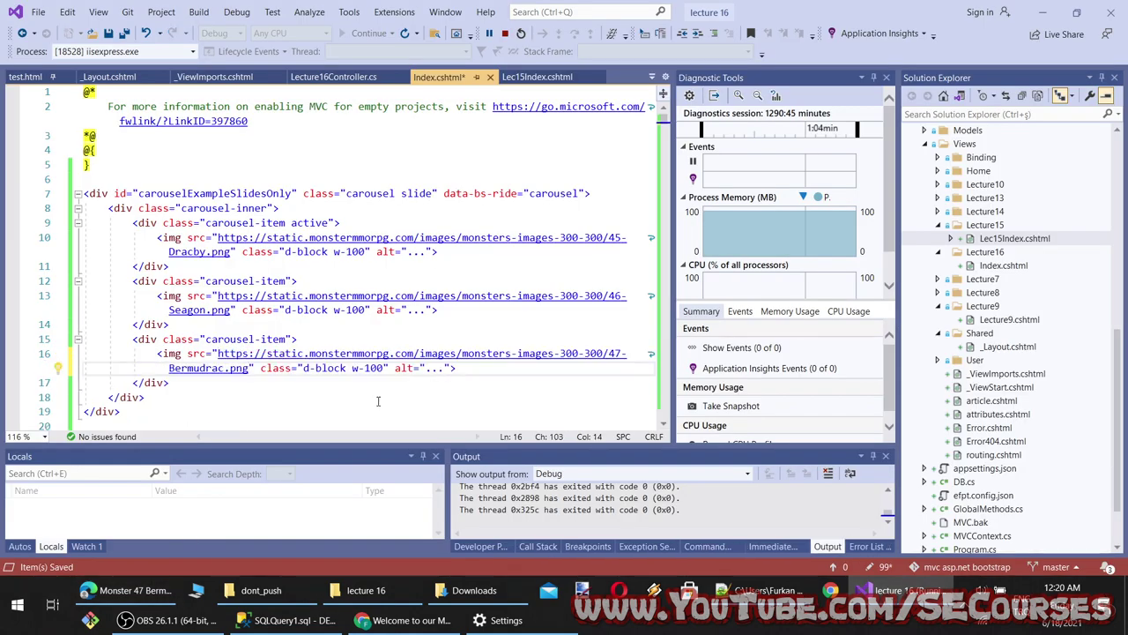
Review the w-100 classes on the slide images and bring up the localhost preview
left_click(377, 405)
left_click(345, 310)
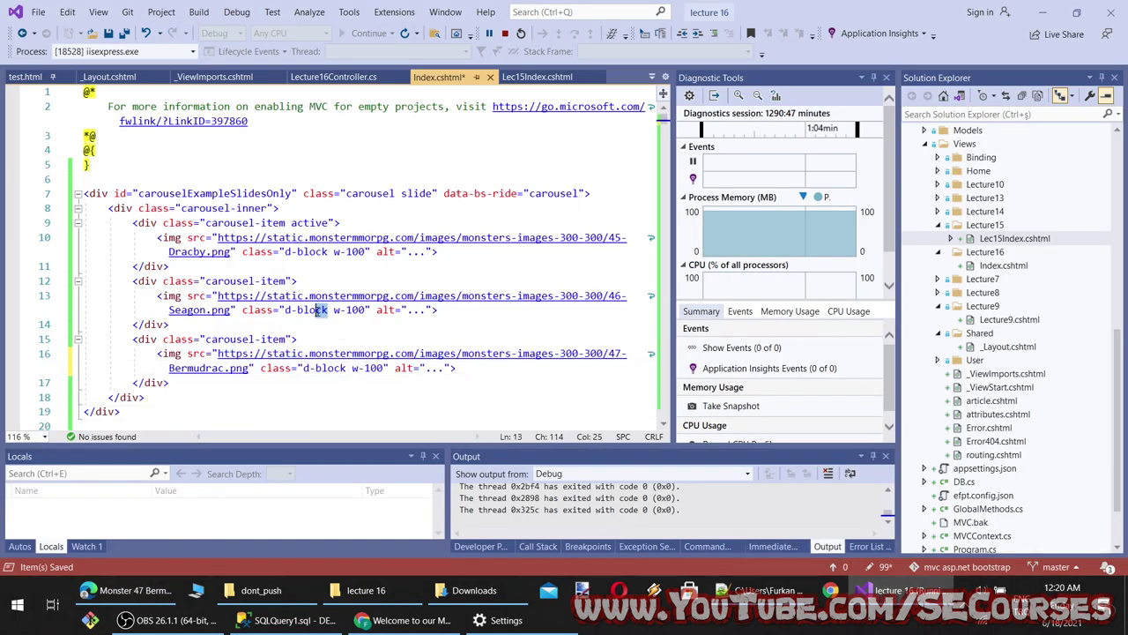
left_click(347, 253)
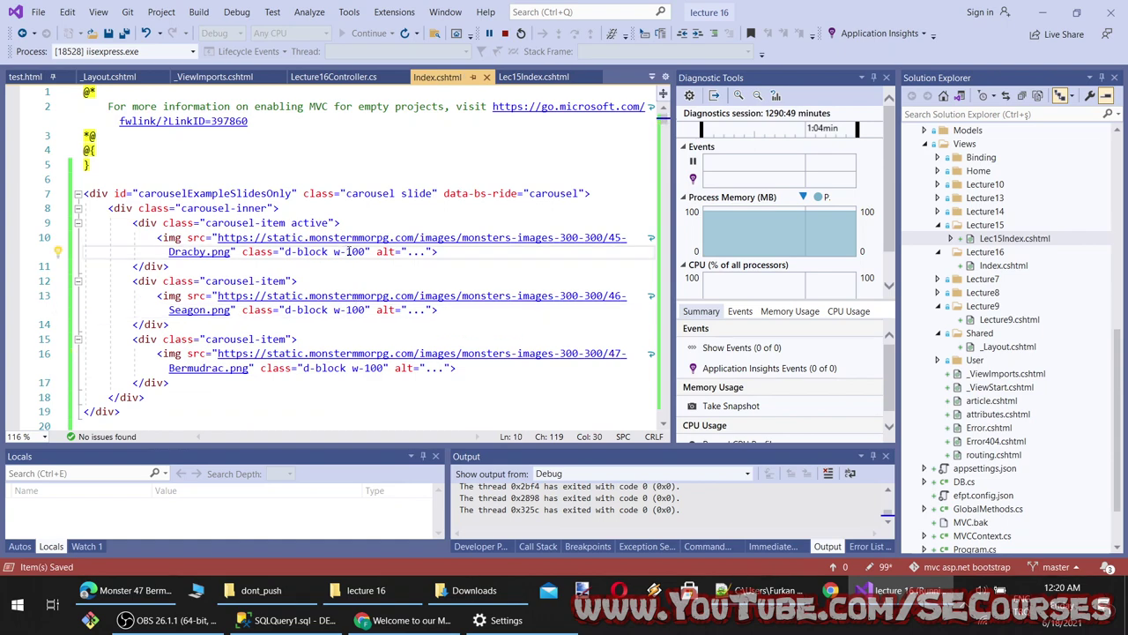
left_click(128, 589)
left_click(405, 620)
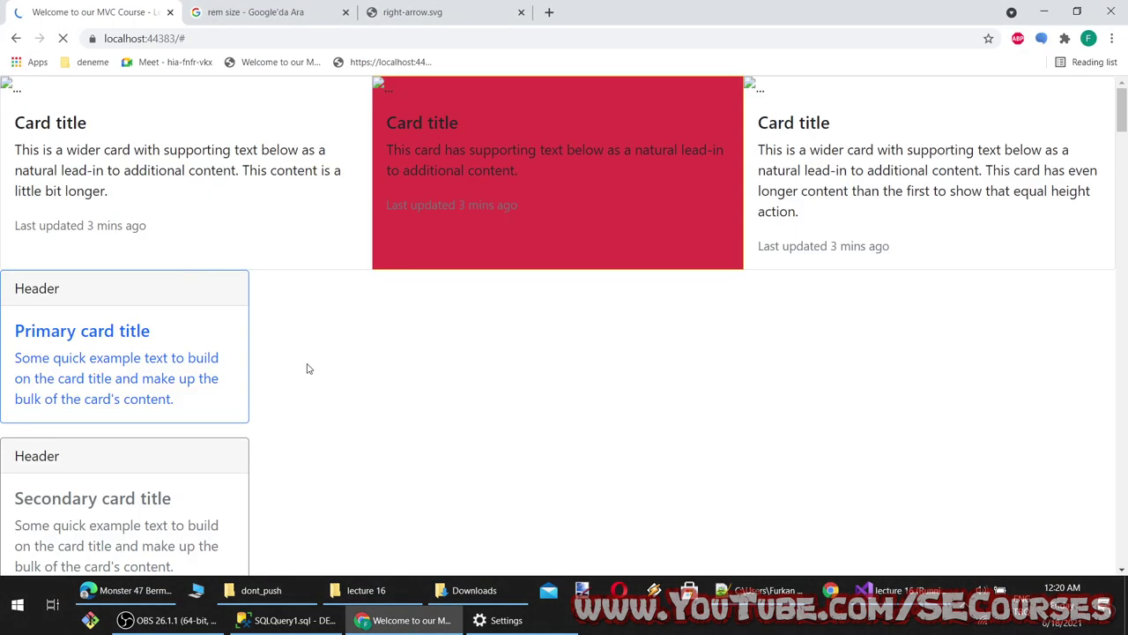
Delete class="d-block w-100" from all three carousel img tags in Index.cshtml
scroll(320, 370, "down", 3)
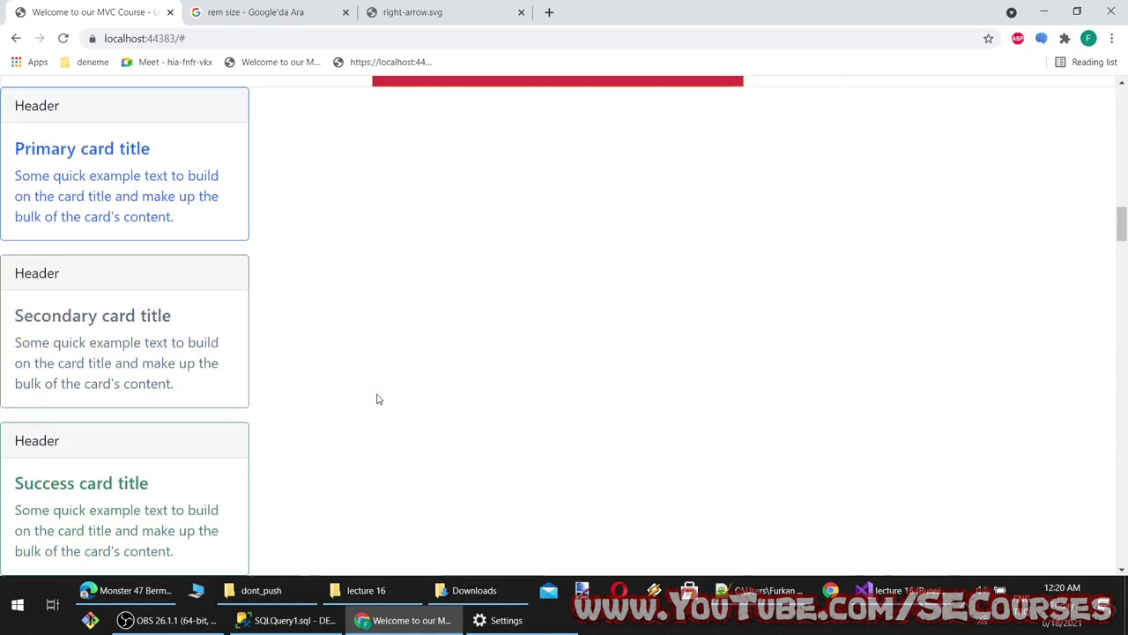
key("alt+Tab")
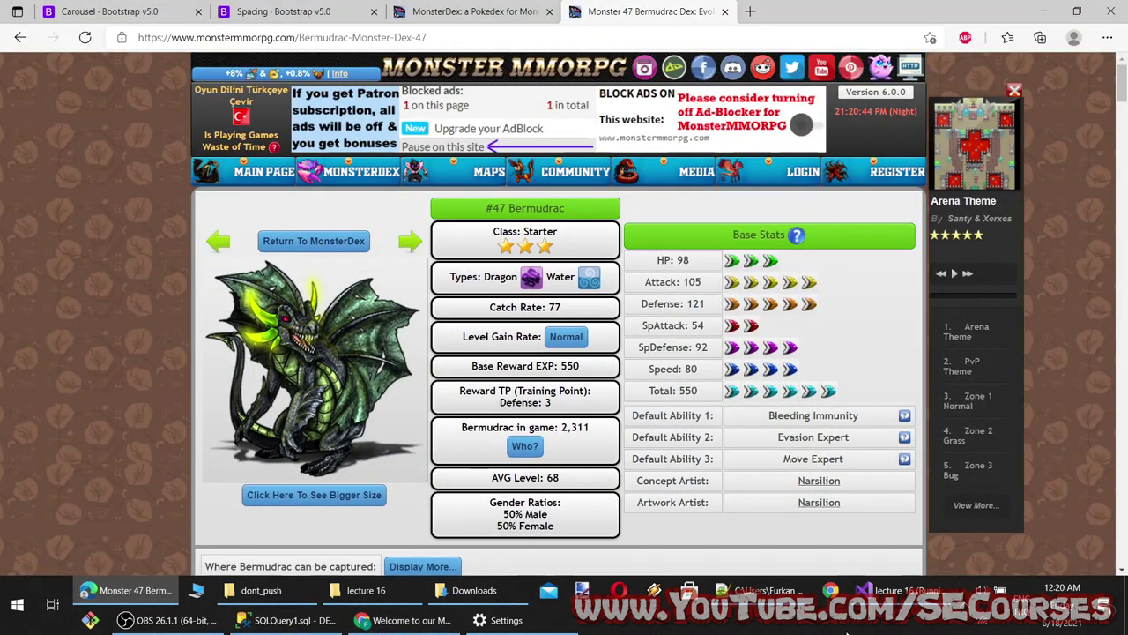
left_click(901, 590)
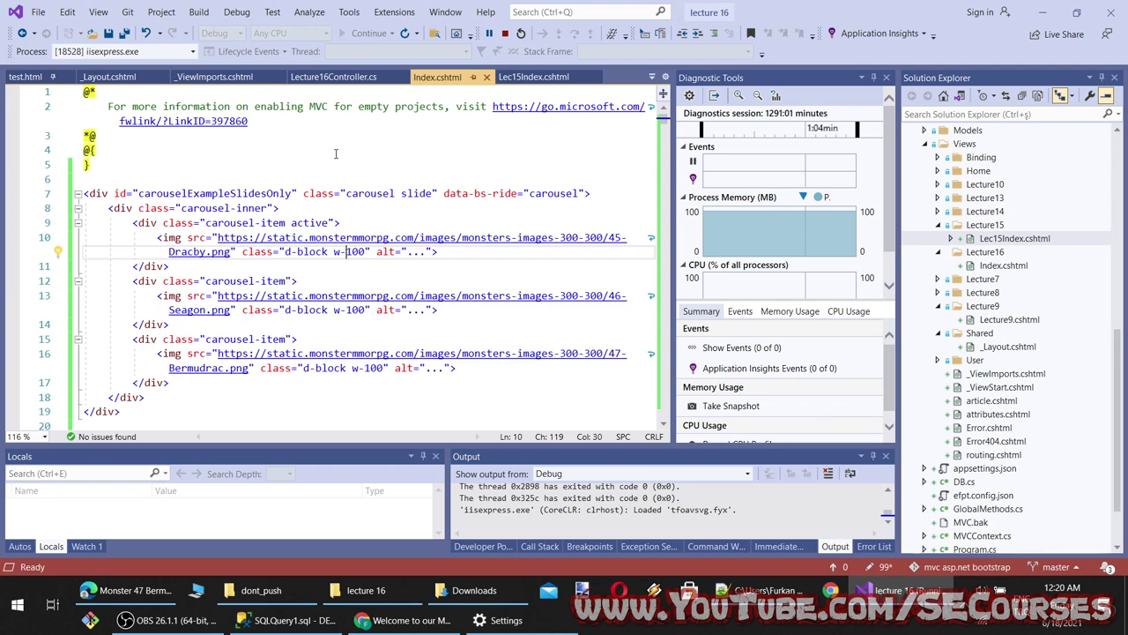
left_click_drag(341, 223, 219, 224)
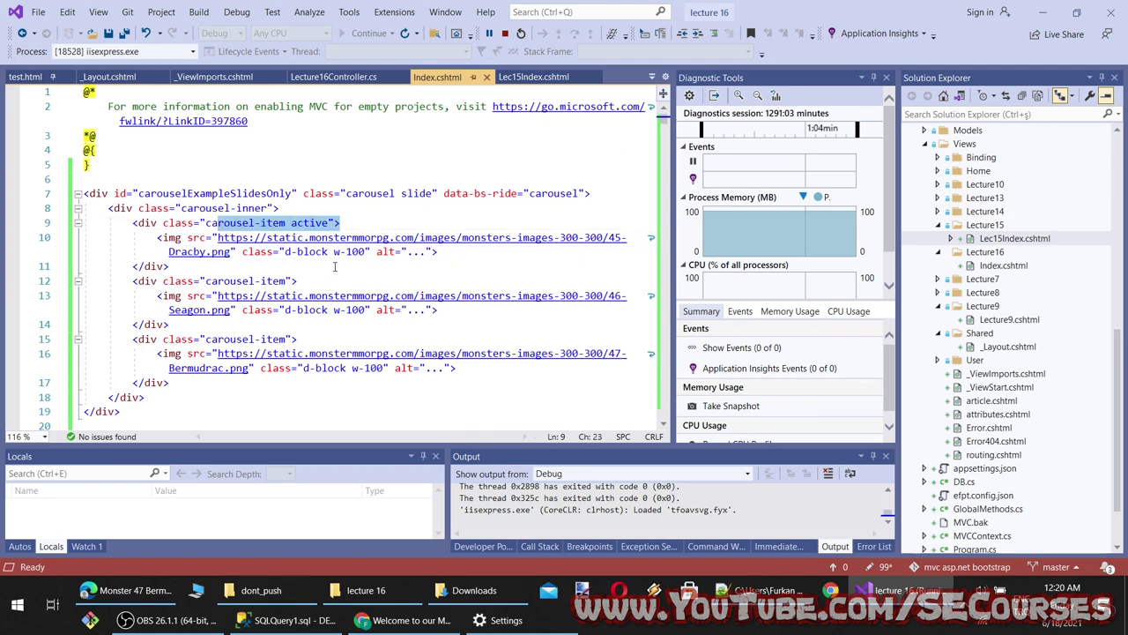
left_click_drag(371, 251, 242, 251)
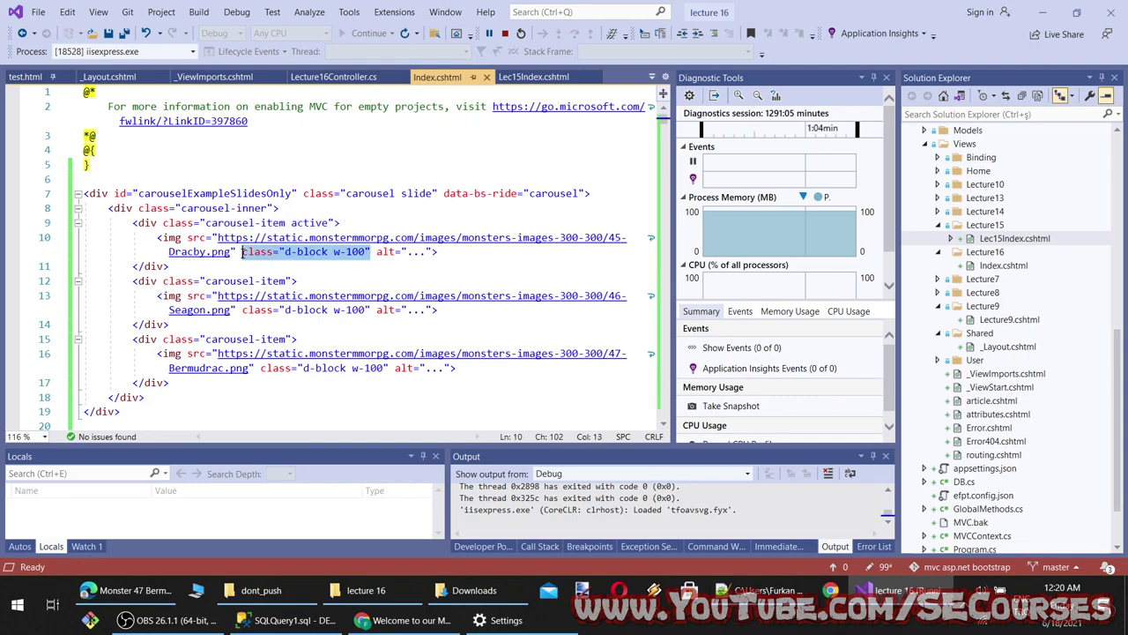
key("BackSpace")
left_click(347, 311)
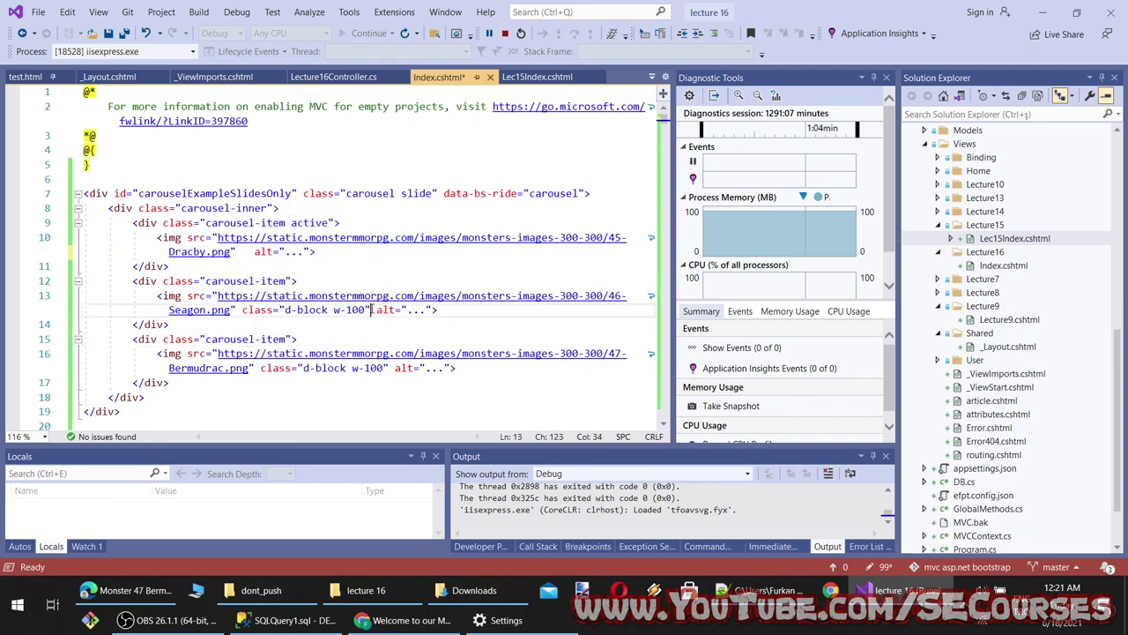
left_click_drag(379, 311, 242, 311)
key("BackSpace")
left_click(388, 367)
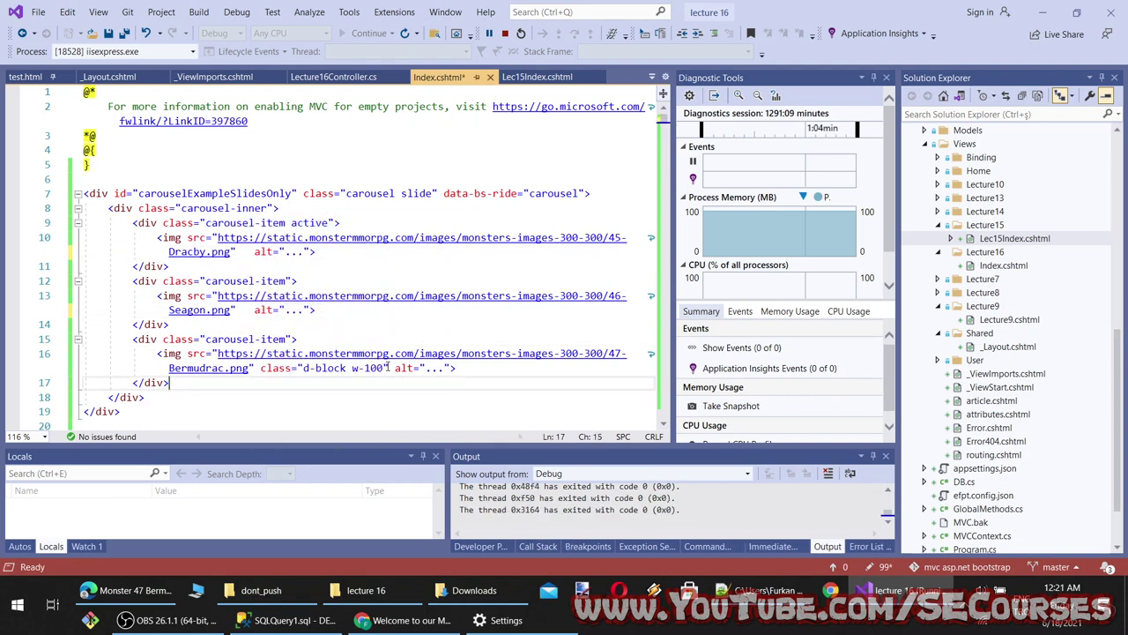
left_click_drag(388, 367, 256, 368)
key("BackSpace")
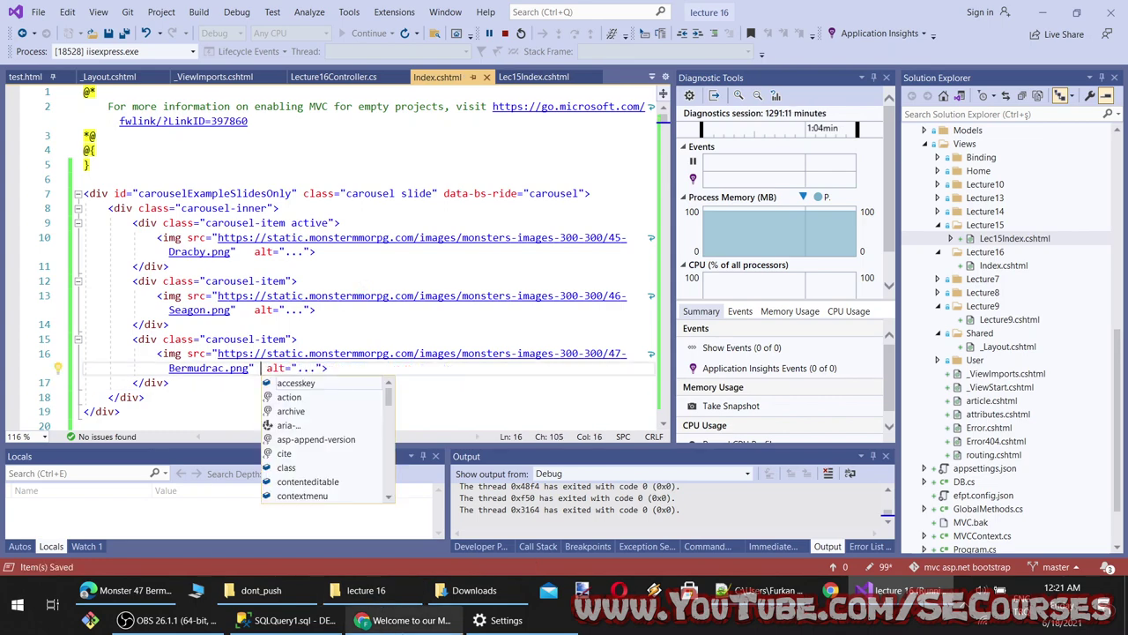
Reload the Chrome preview to see the dragon images at natural size
left_click(407, 620)
left_click(63, 40)
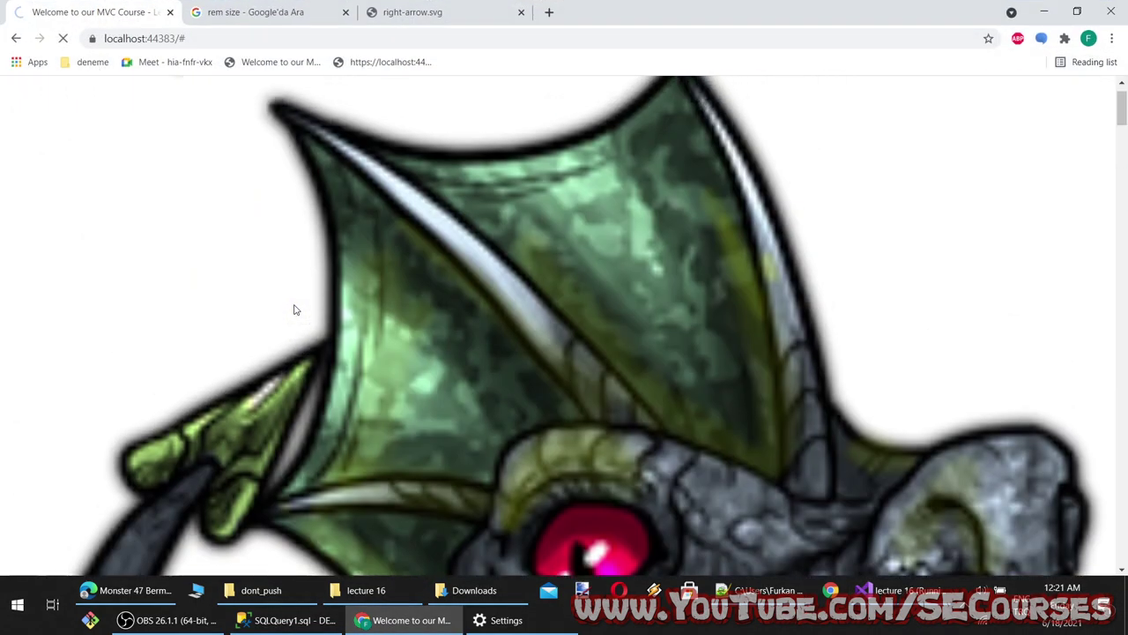
scroll(138, 213, "up", 1)
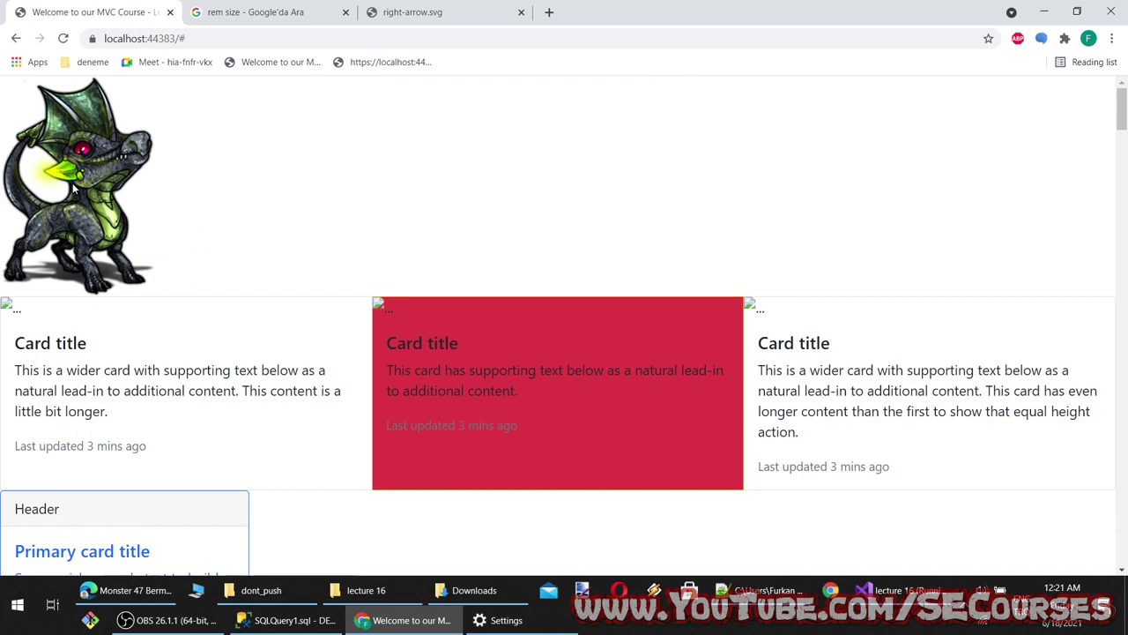
left_click(127, 590)
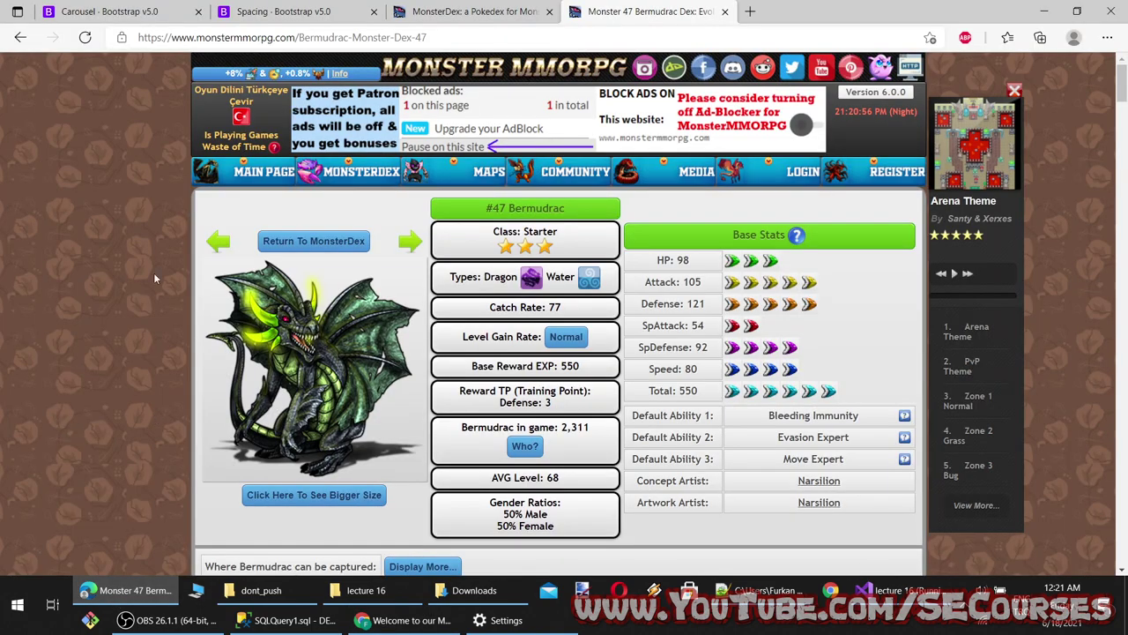
left_click(101, 10)
Scroll the Bootstrap Carousel docs down to the 'With controls' example code
scroll(423, 441, "down", 3)
scroll(427, 445, "up", 10)
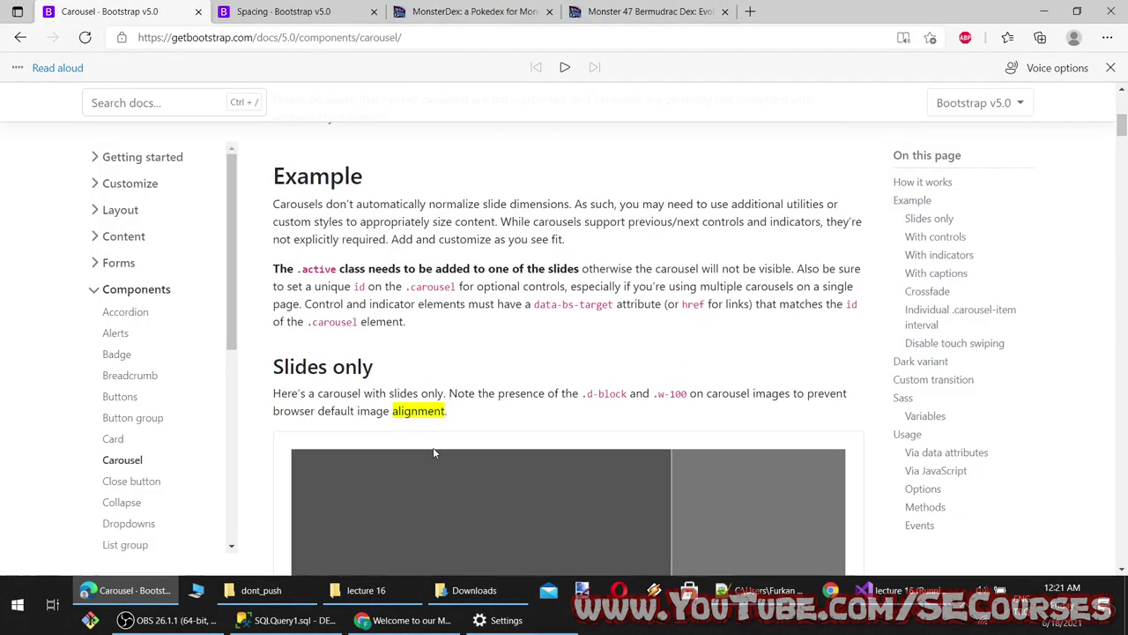
scroll(433, 448, "up", 4)
scroll(433, 451, "down", 9)
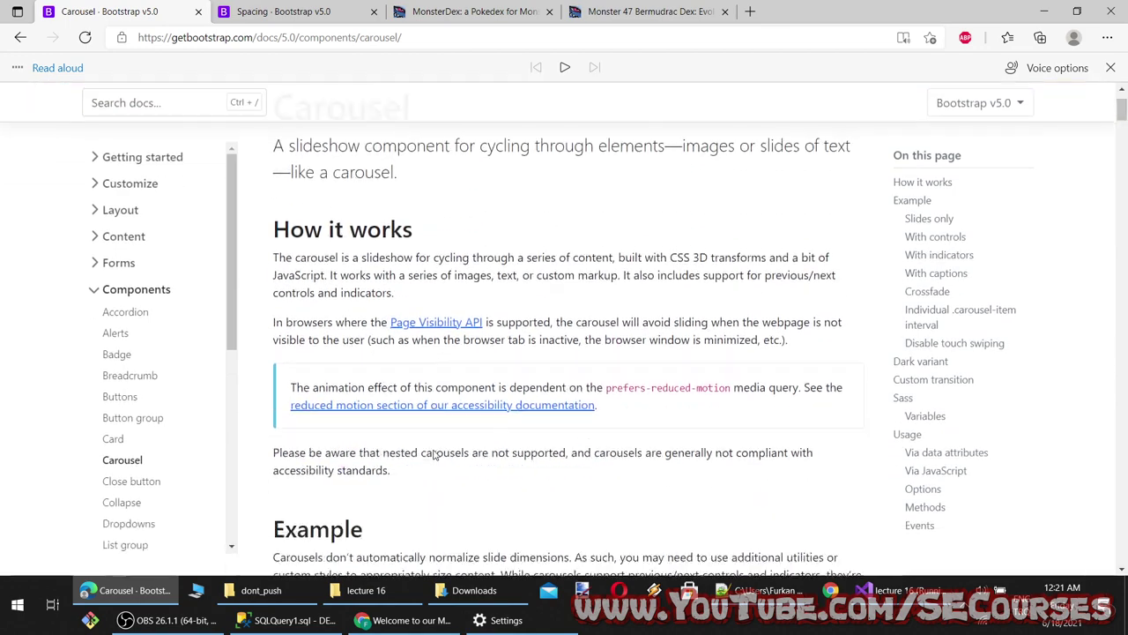
scroll(434, 455, "down", 3)
scroll(809, 226, "up", 2)
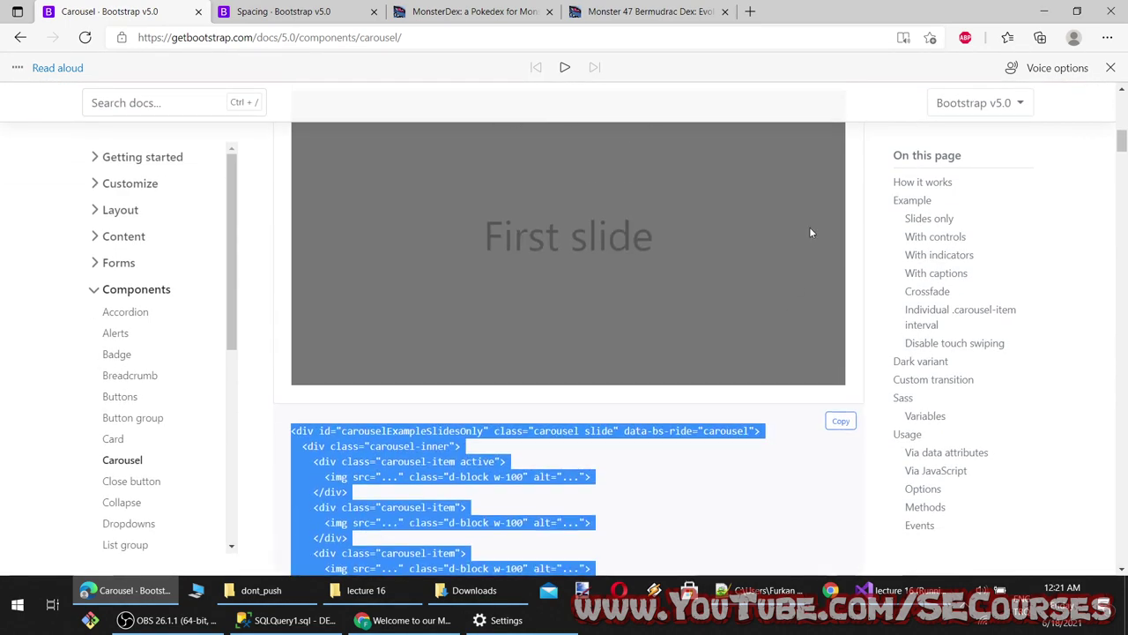
scroll(573, 403, "down", 3)
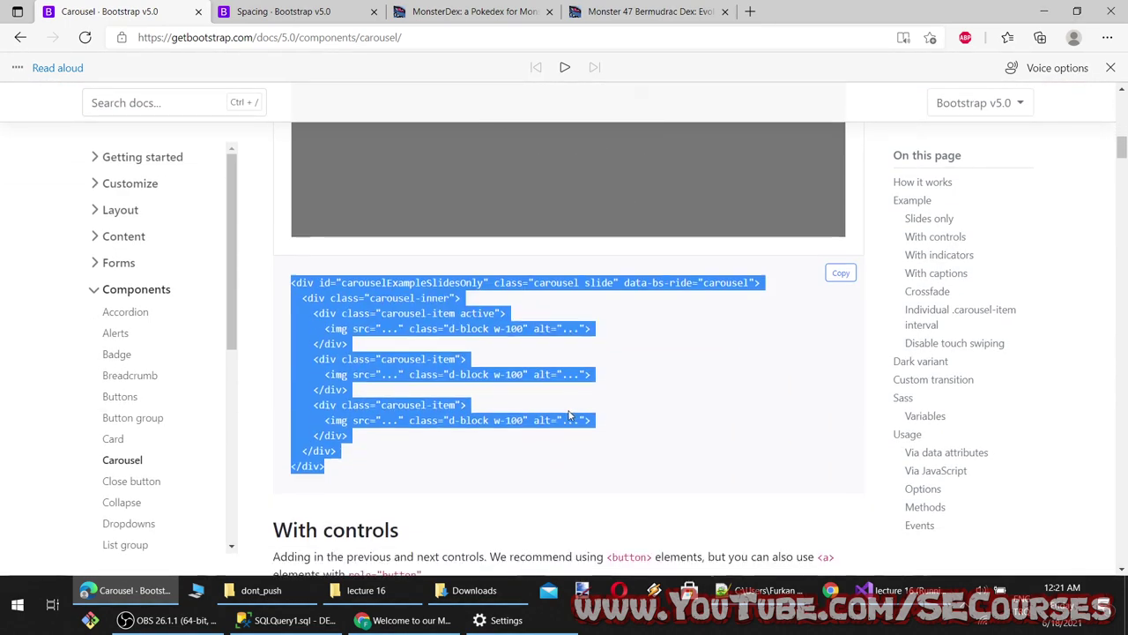
left_click(571, 412)
scroll(570, 458, "down", 3)
scroll(569, 460, "up", 3)
scroll(555, 441, "up", 4)
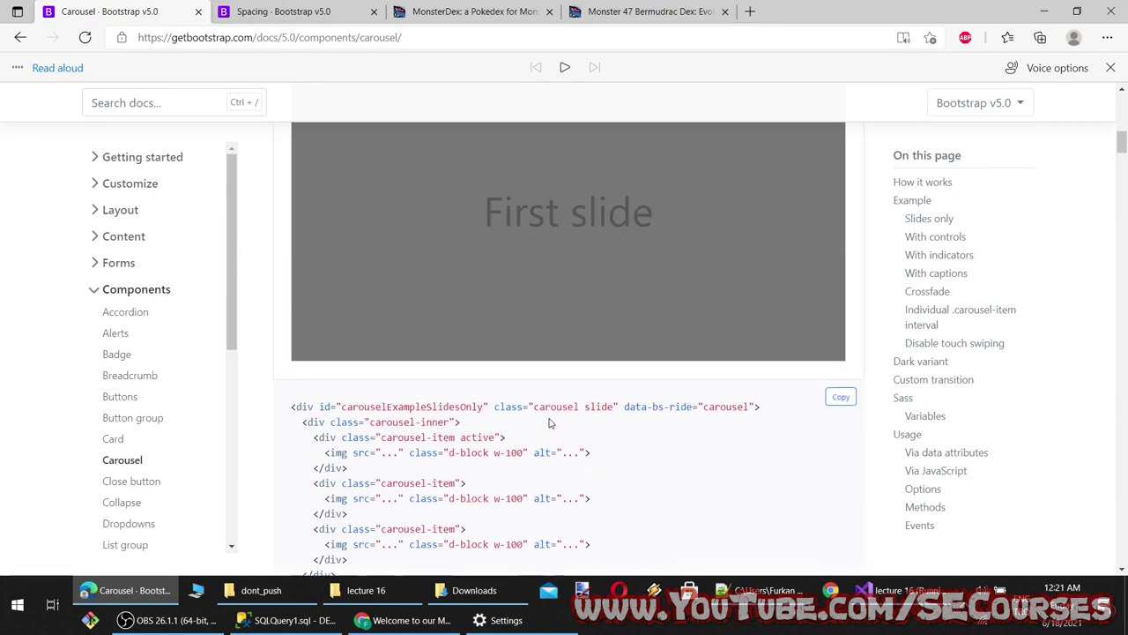
scroll(524, 423, "down", 3)
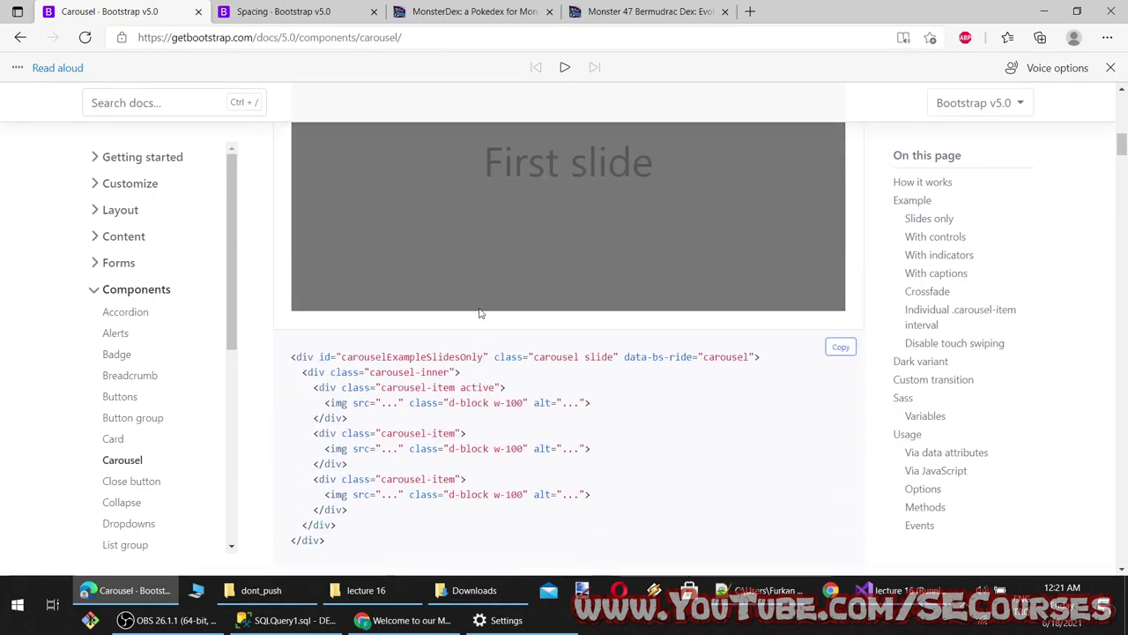
left_click(405, 620)
left_click(405, 619)
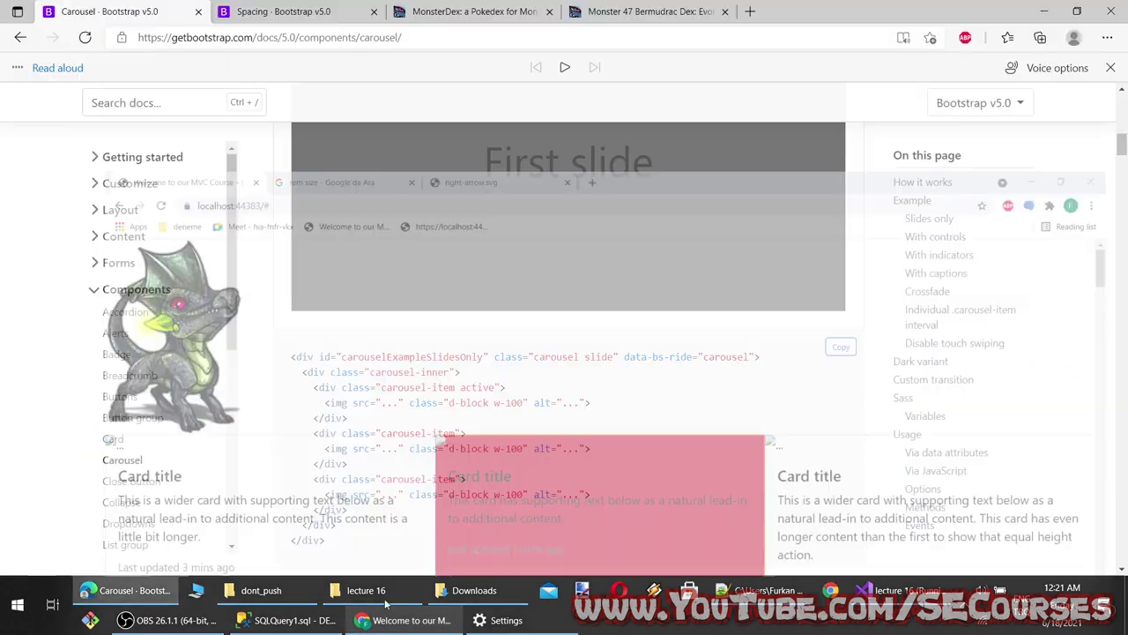
scroll(372, 428, "down", 3)
scroll(398, 416, "up", 2)
scroll(406, 424, "down", 2)
scroll(408, 421, "down", 6)
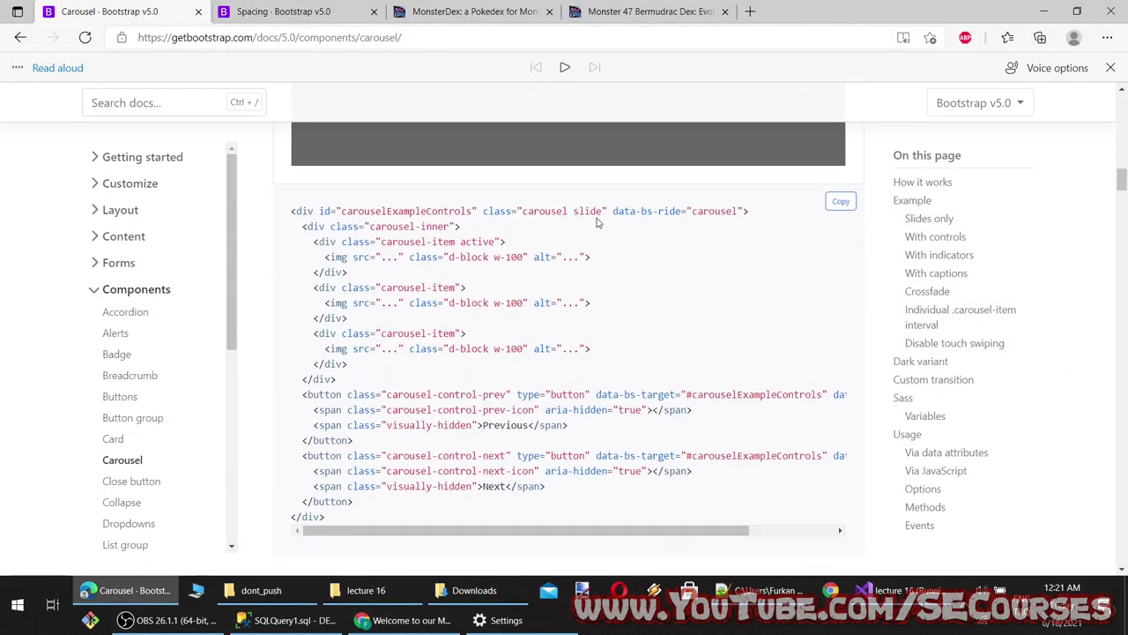
Compare the 'With controls' example with the slides-only markup in Index.cshtml
left_click(910, 593)
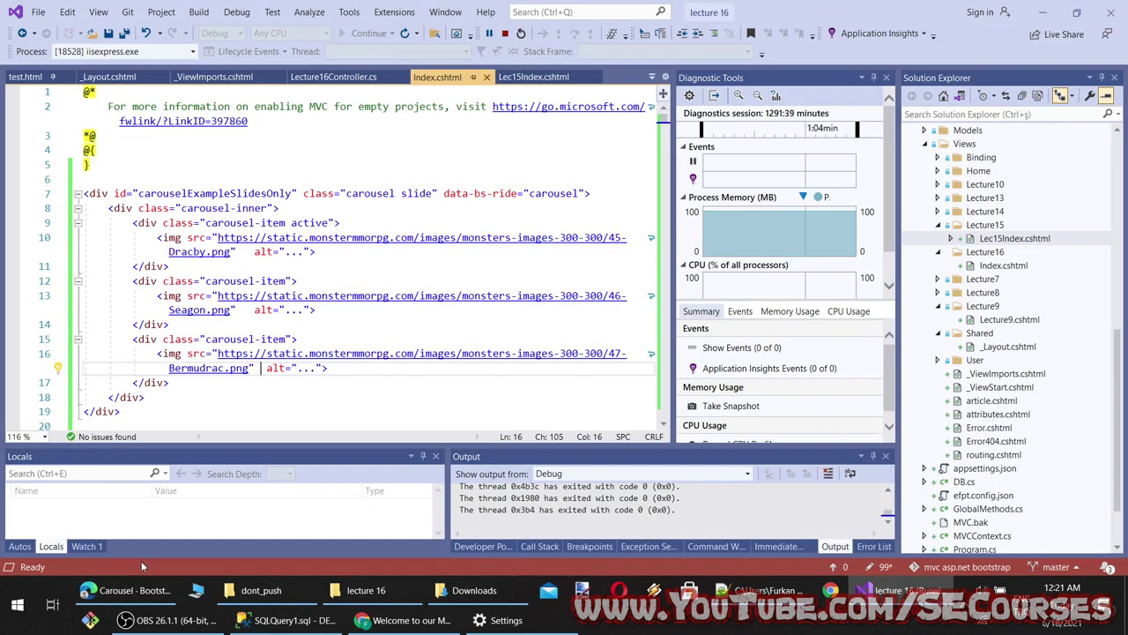
left_click(132, 595)
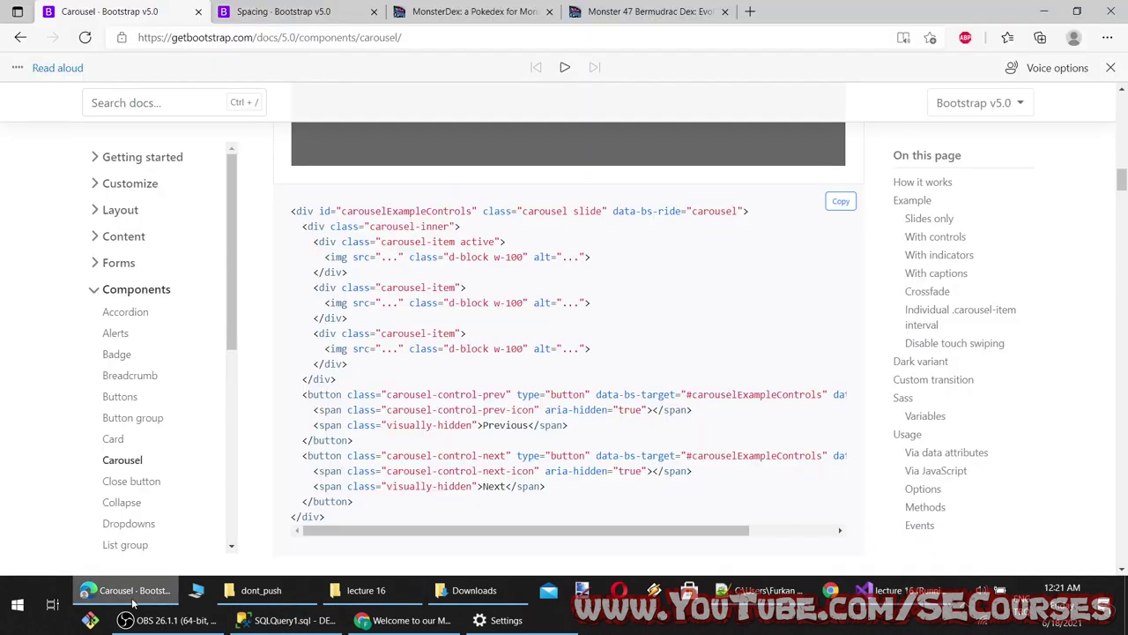
left_click(132, 595)
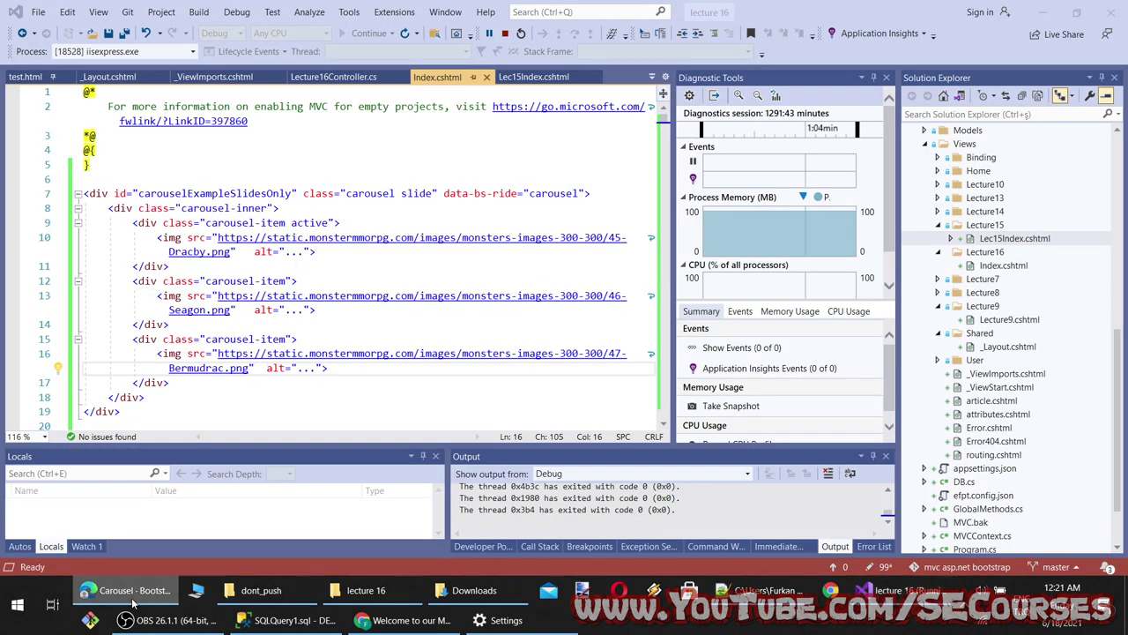
left_click(133, 595)
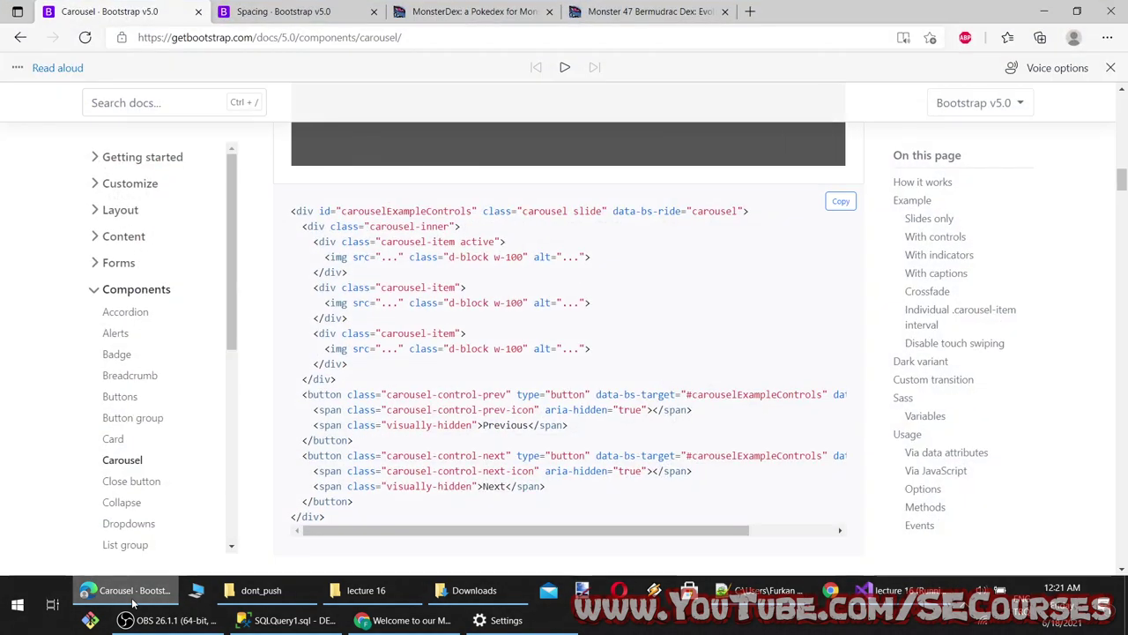
left_click(132, 598)
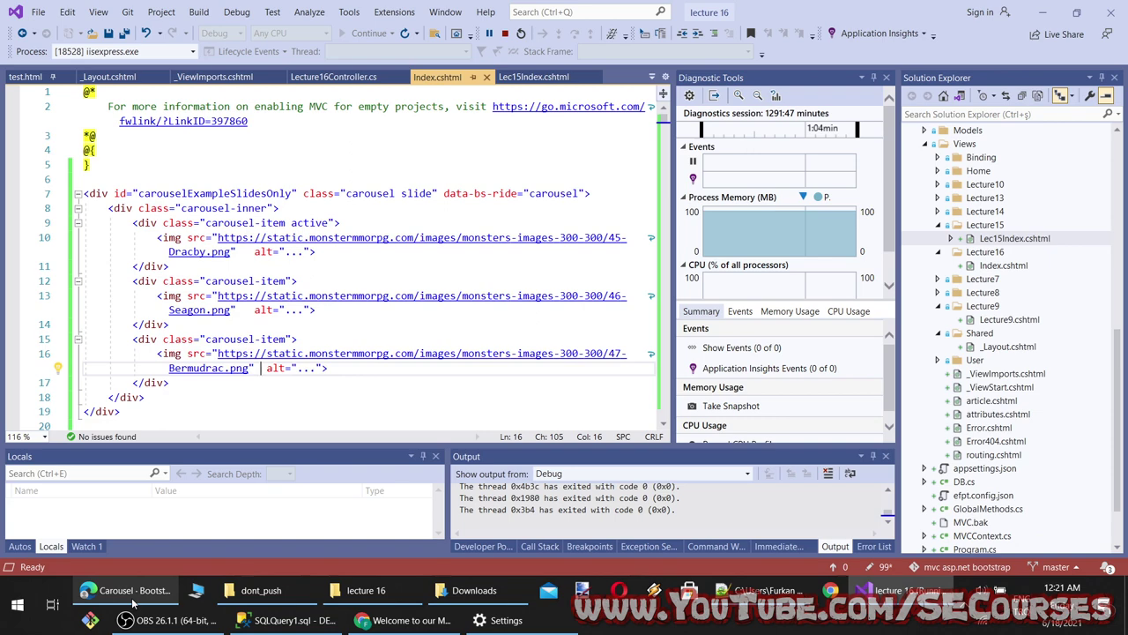
left_click(133, 598)
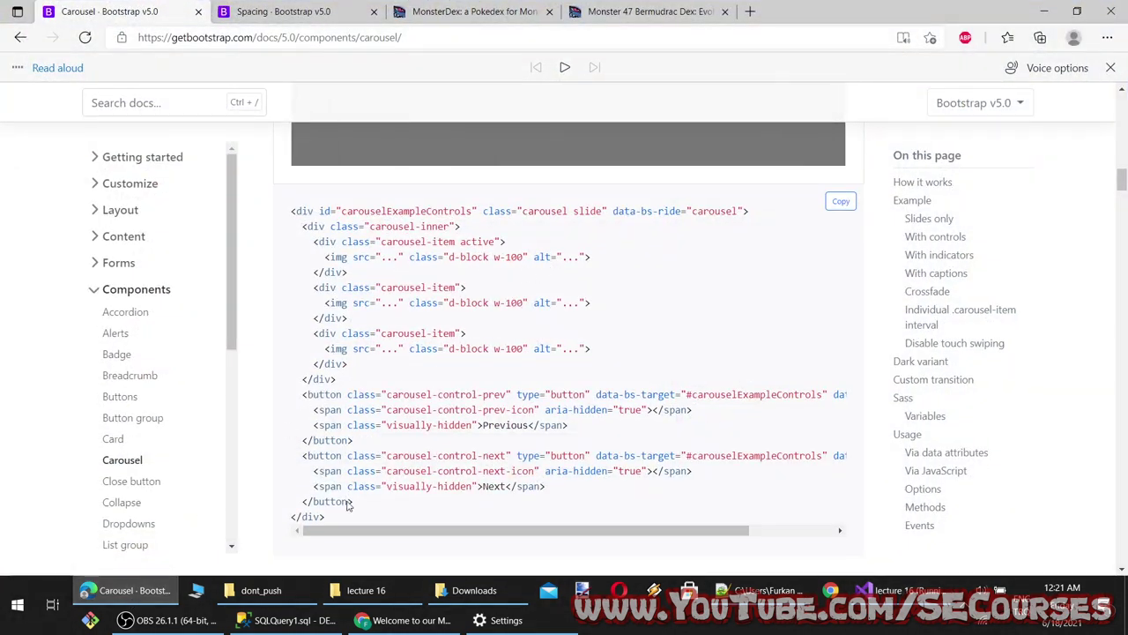
Paste the previous and next buttons after the slides and use carouselExampleControls as the carousel id
left_click_drag(345, 483, 292, 398)
key("ctrl+c")
left_click(132, 590)
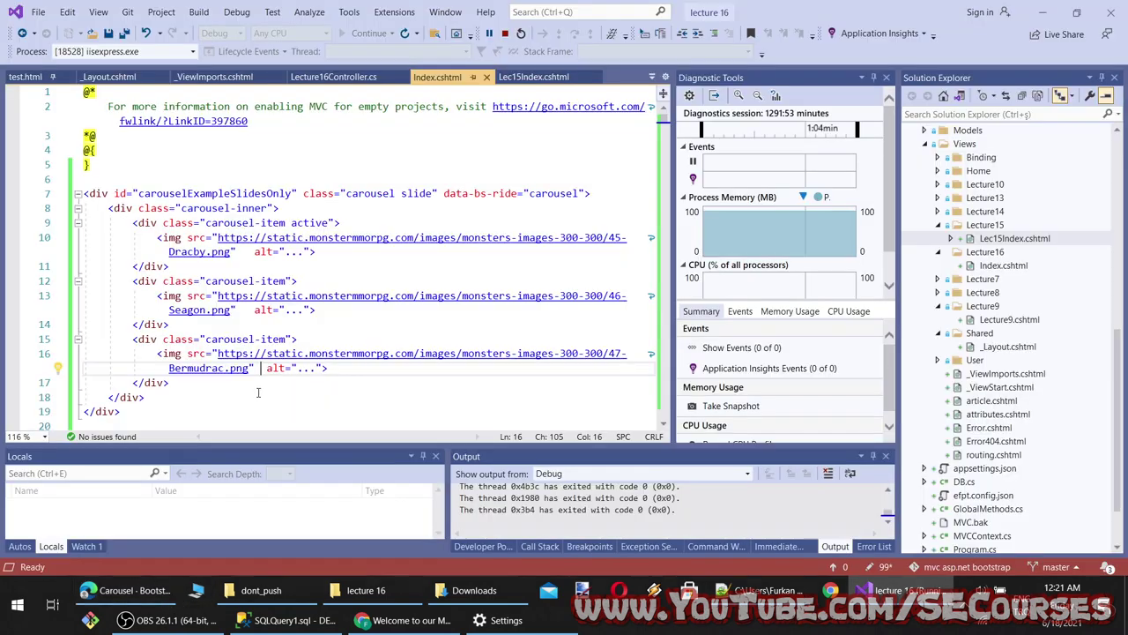
key("ctrl+v")
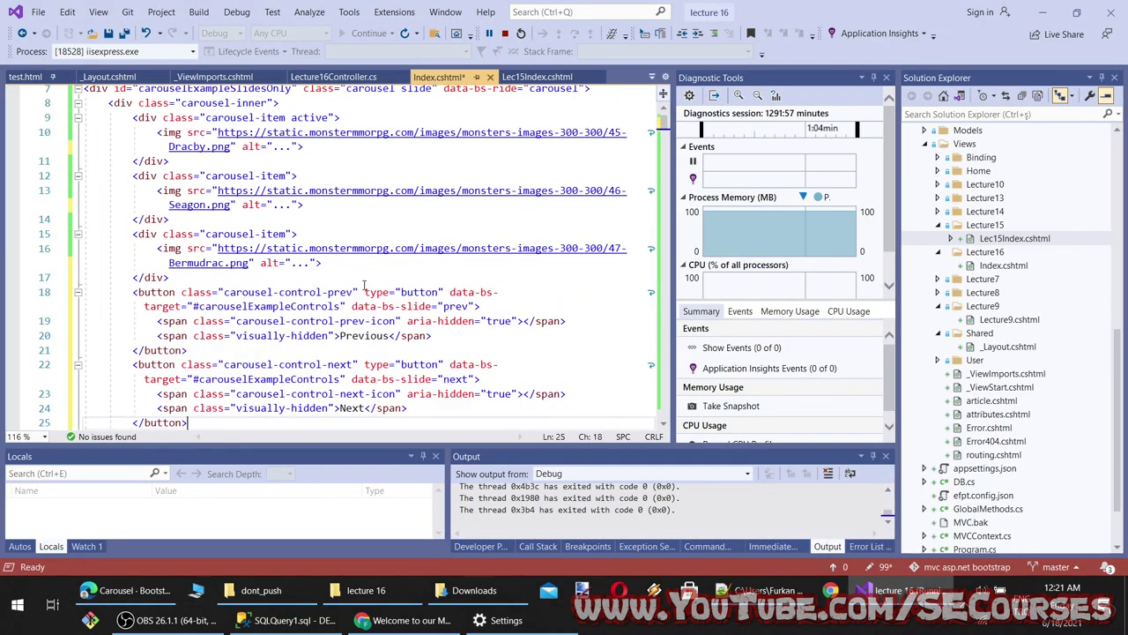
double_click(302, 307)
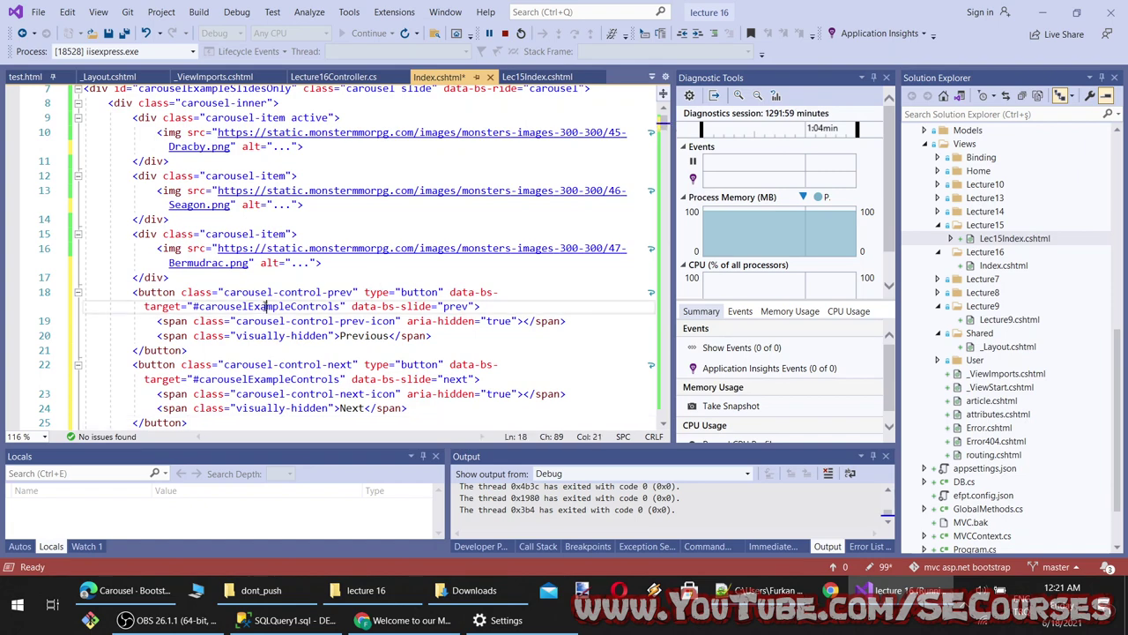
scroll(302, 307, "up", 2)
left_click(201, 175)
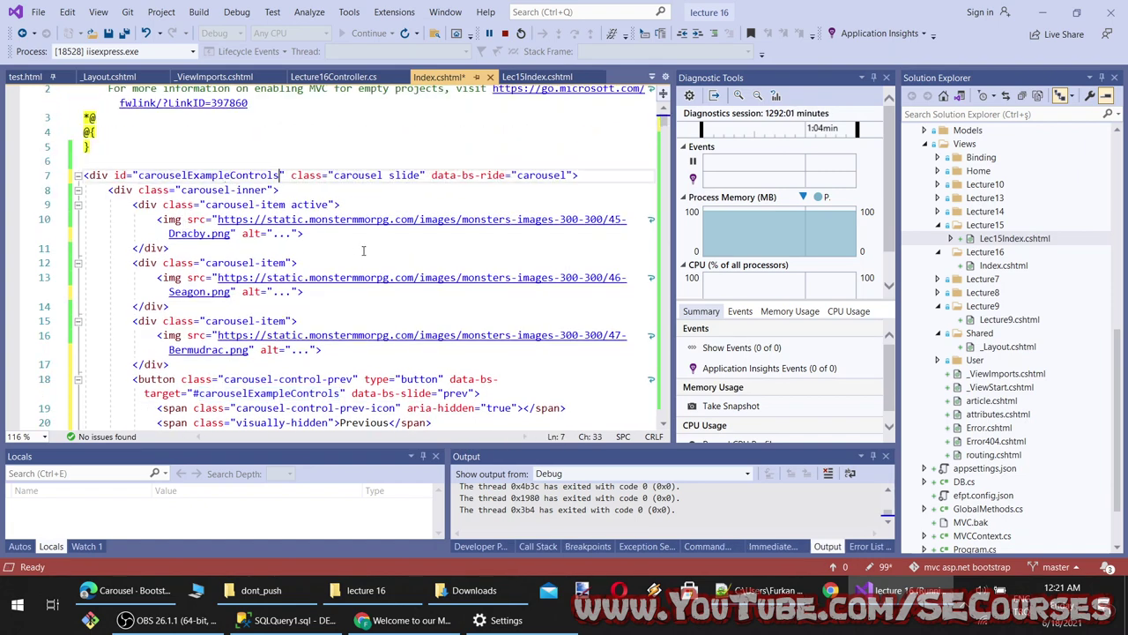
Reload the Chrome preview and step through the slides with the new controls
left_click(89, 593)
left_click(411, 620)
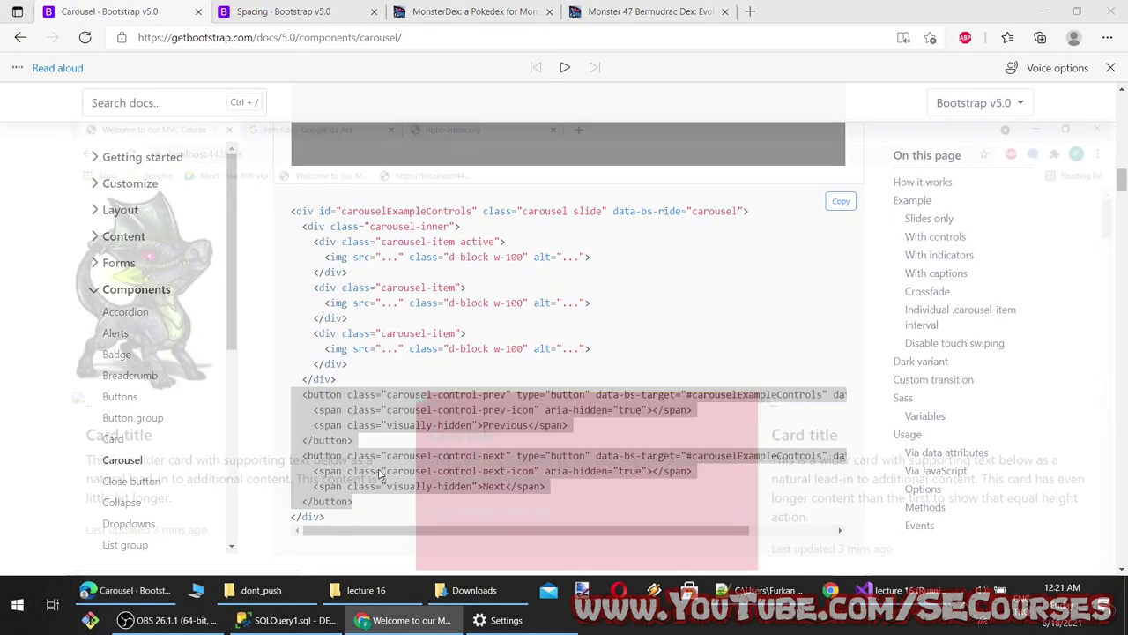
key("F5")
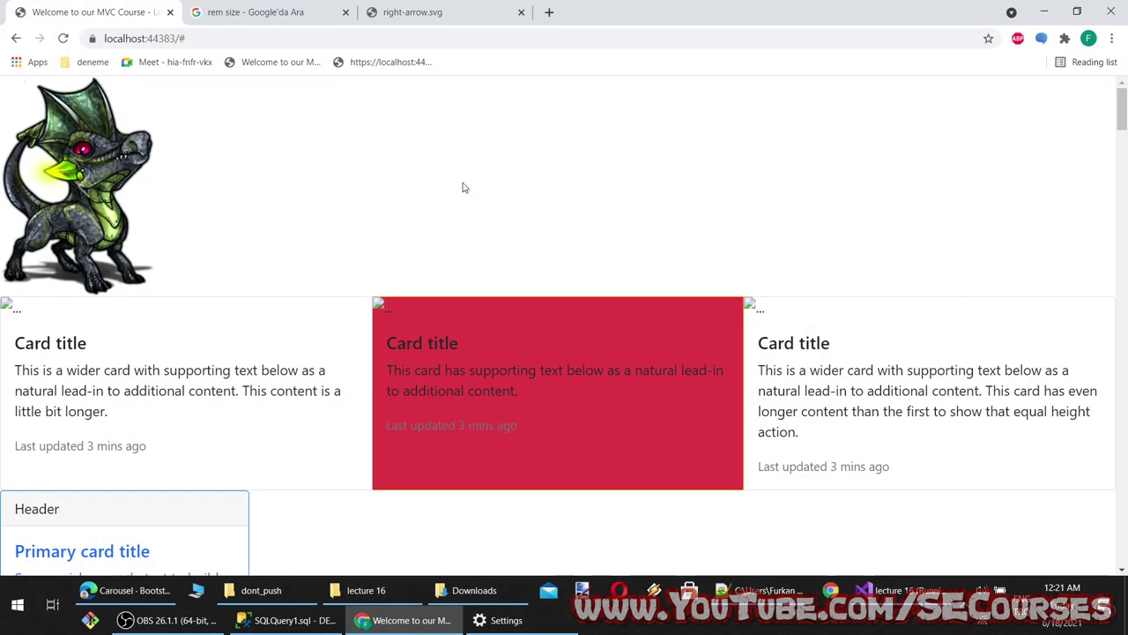
left_click(88, 186)
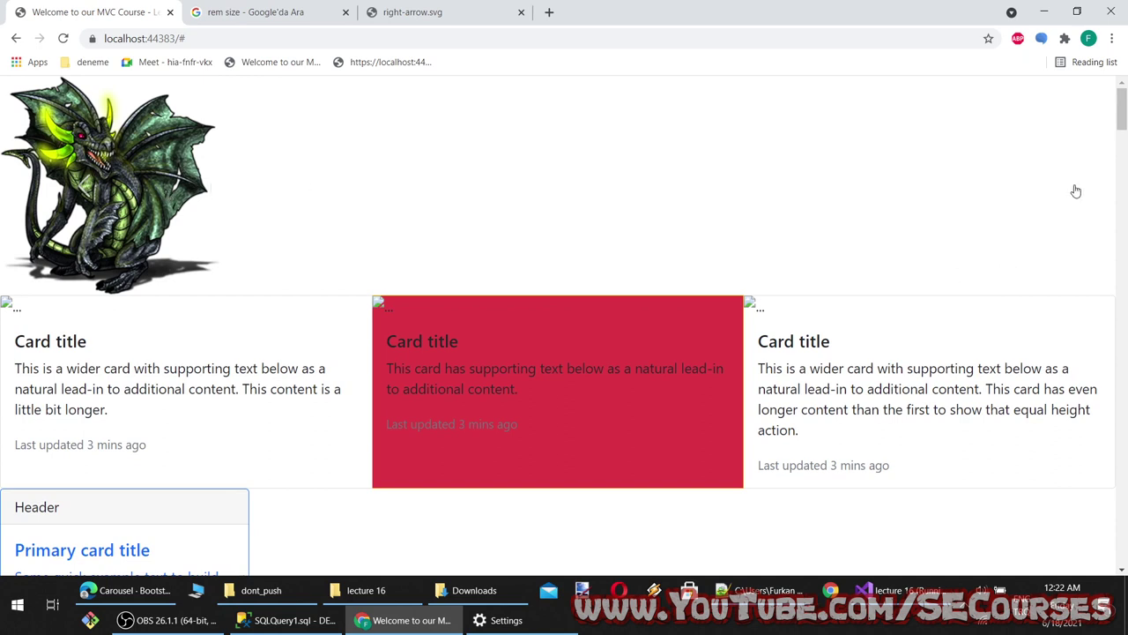
left_click(1076, 188)
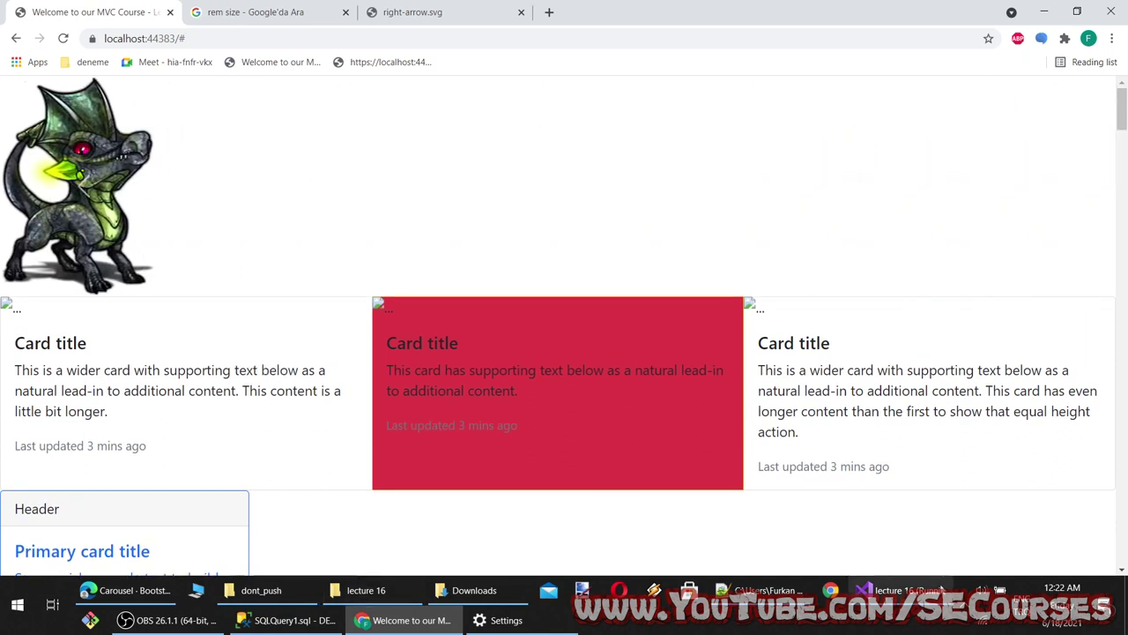
left_click(899, 590)
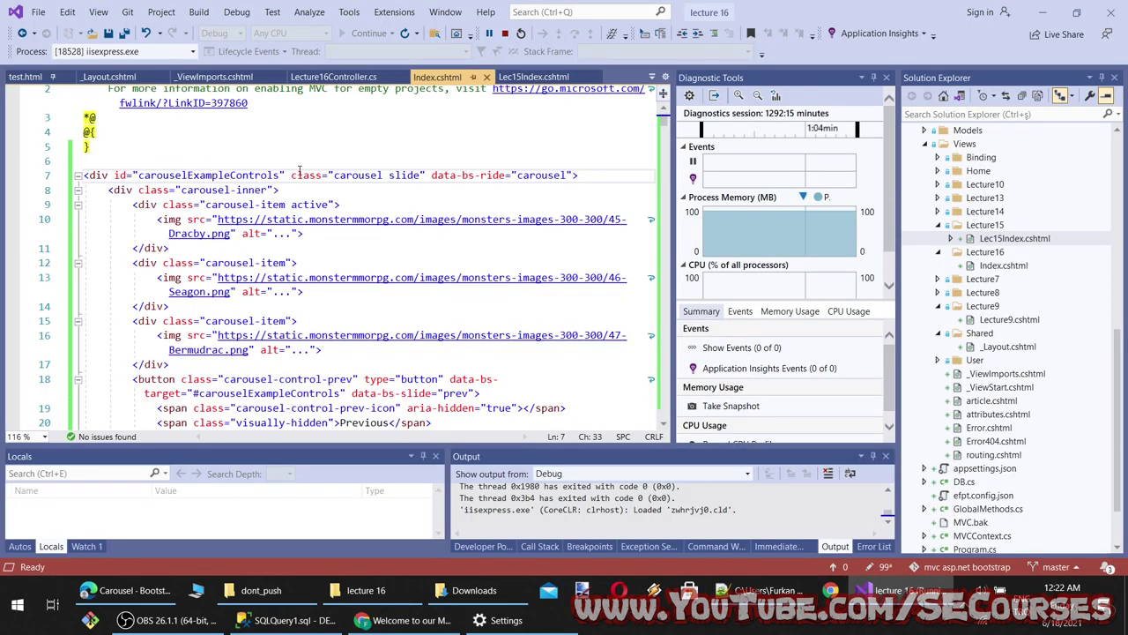
Add col-3 and bg-info classes to the carousel div, save, and reload the preview
type("col")
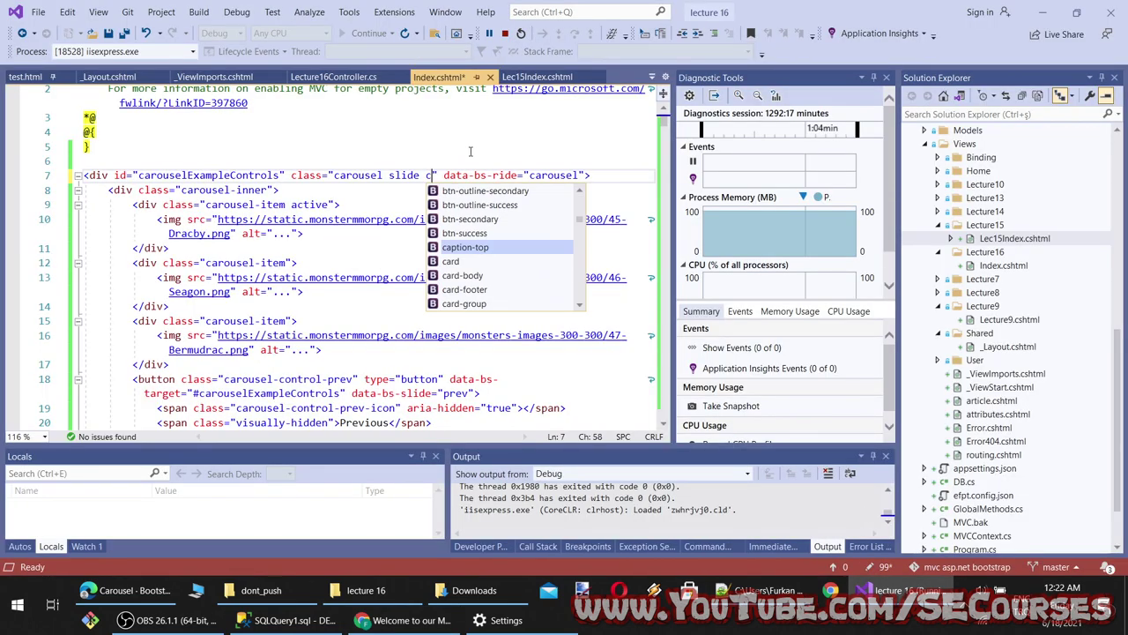
type("-3 b")
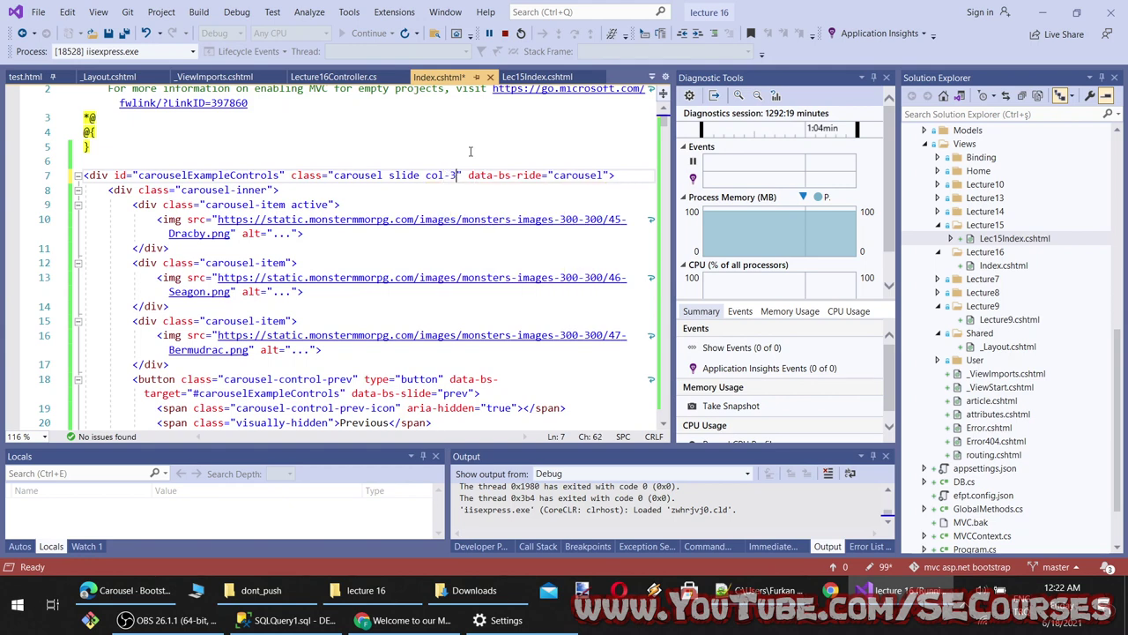
type("g")
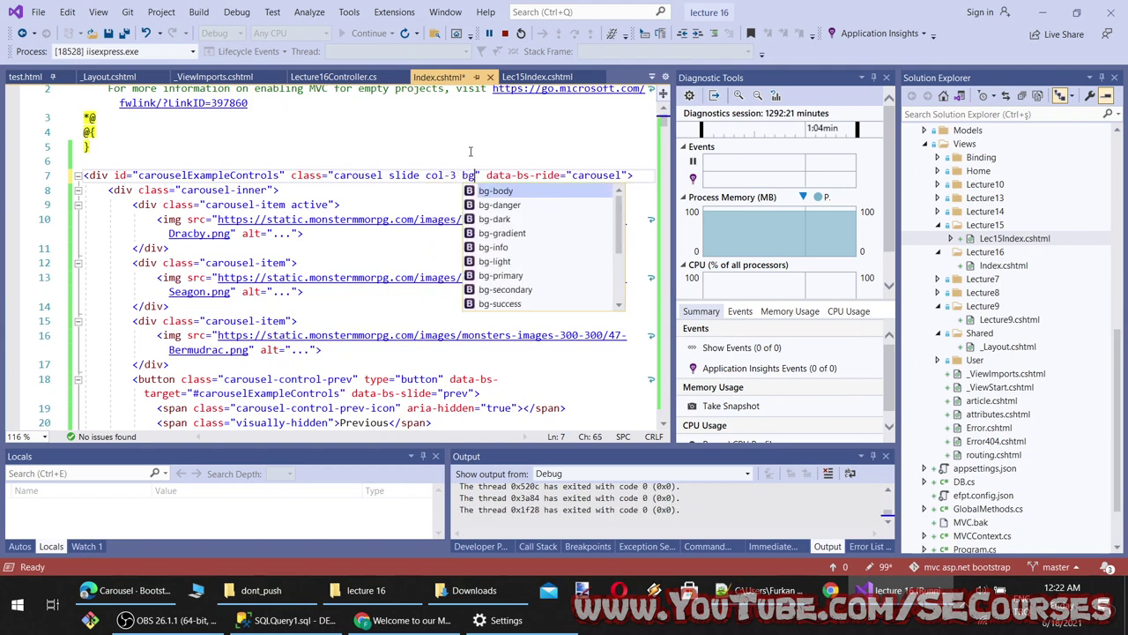
key("Down")
key("Down")
key("Down")
key("Down")
type("\"")
key("ctrl+s")
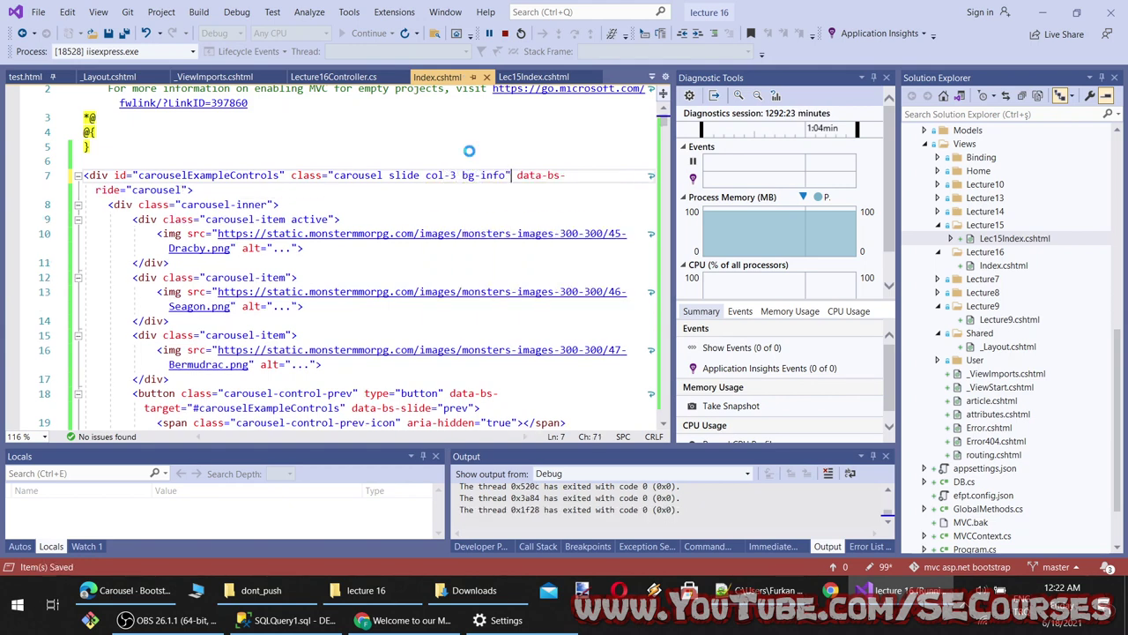
key("alt+Tab")
key("F5")
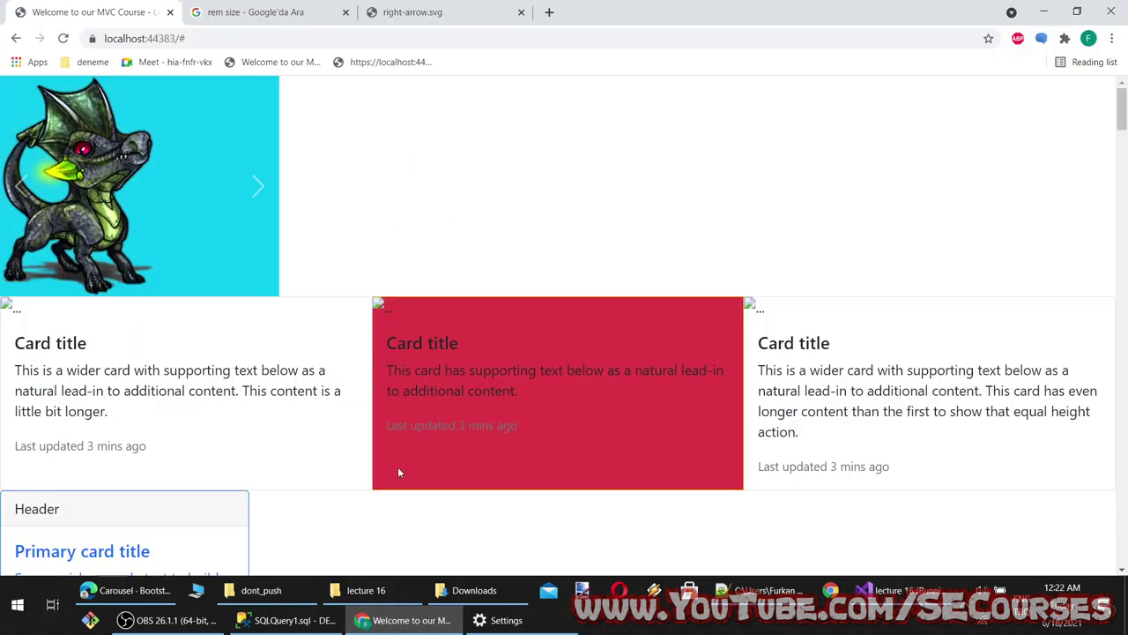
key("alt+Tab")
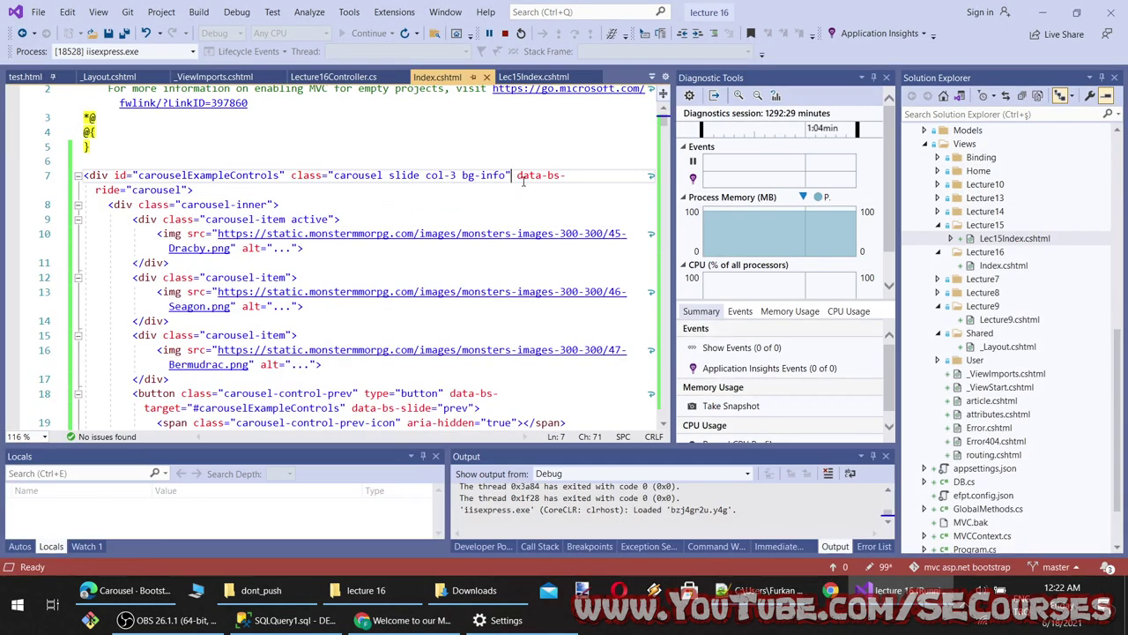
Add the text-center class, save, and cycle through the dragons in the preview
type("te")
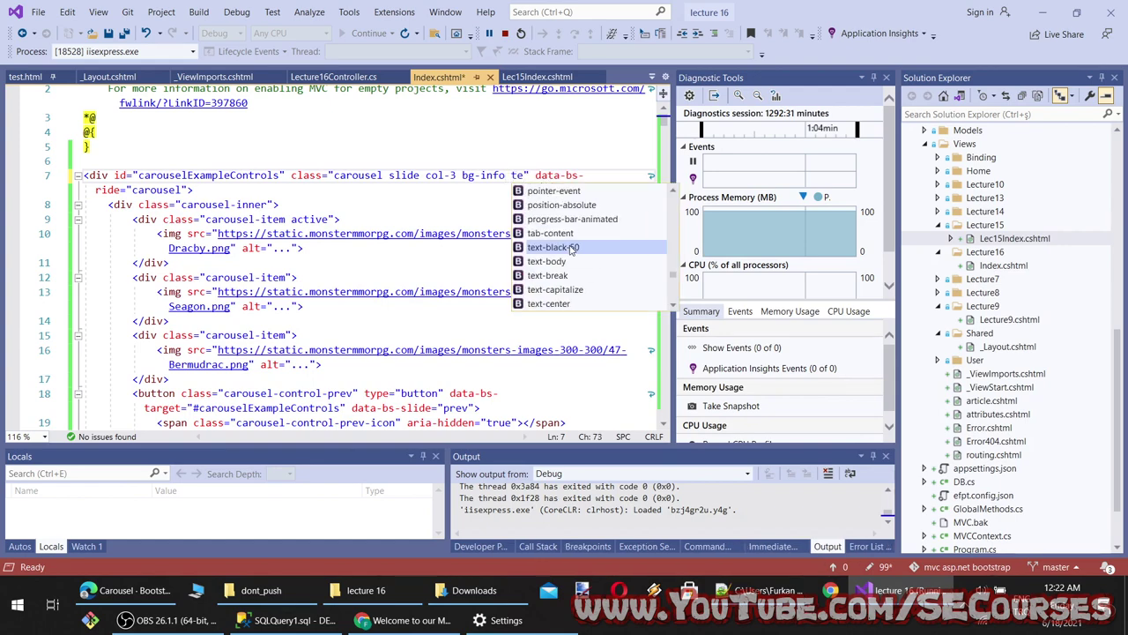
double_click(561, 305)
key("ctrl+s")
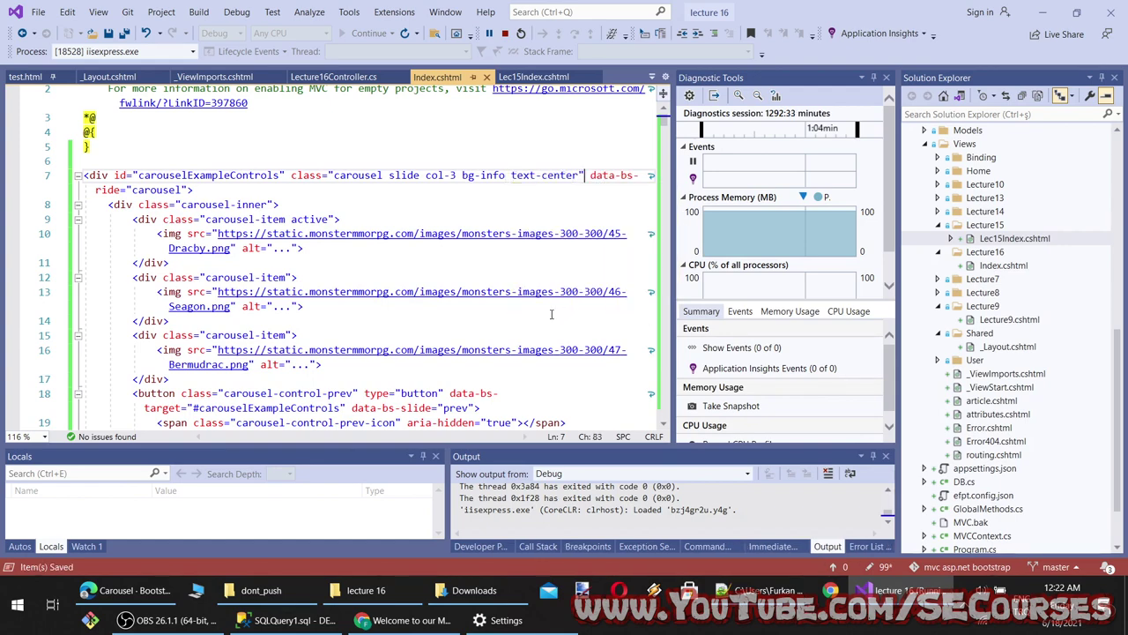
left_click(461, 628)
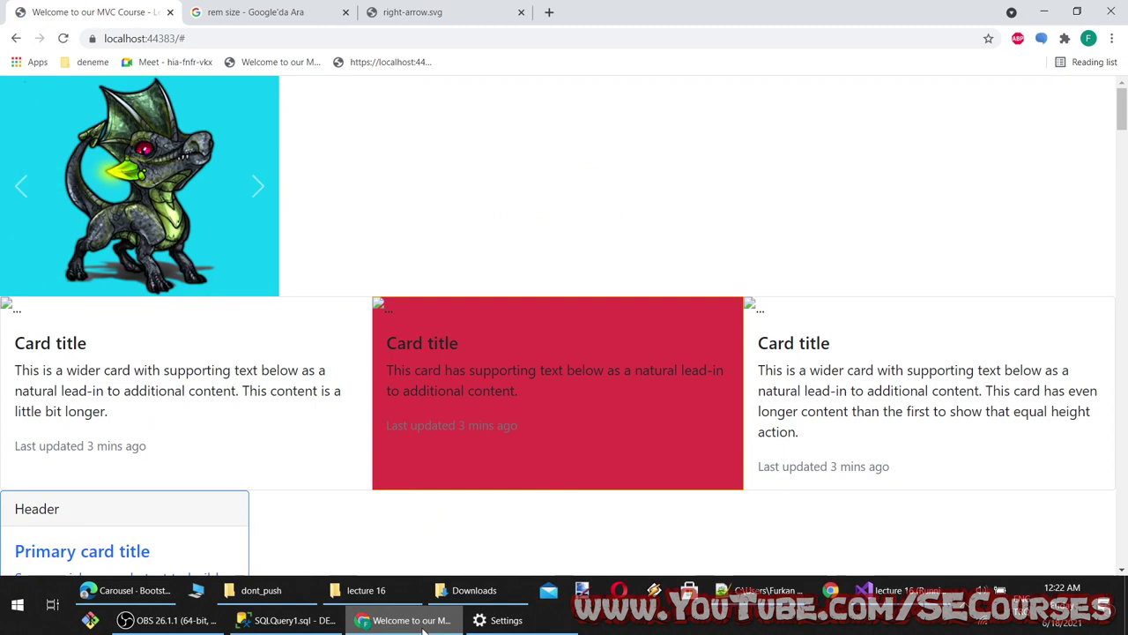
left_click(260, 187)
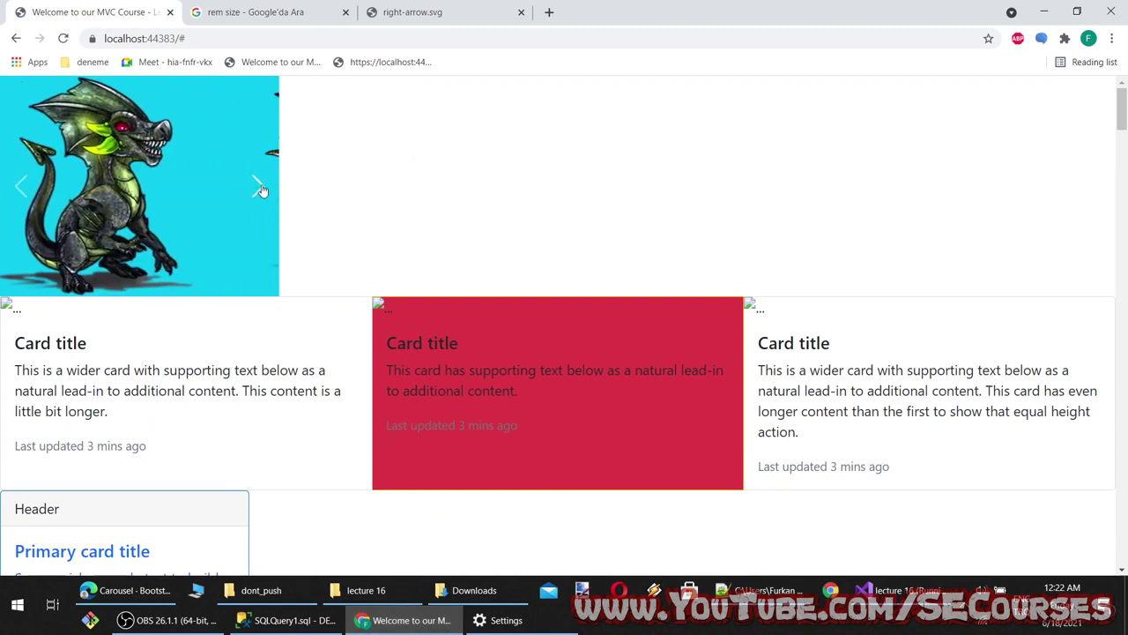
left_click(259, 188)
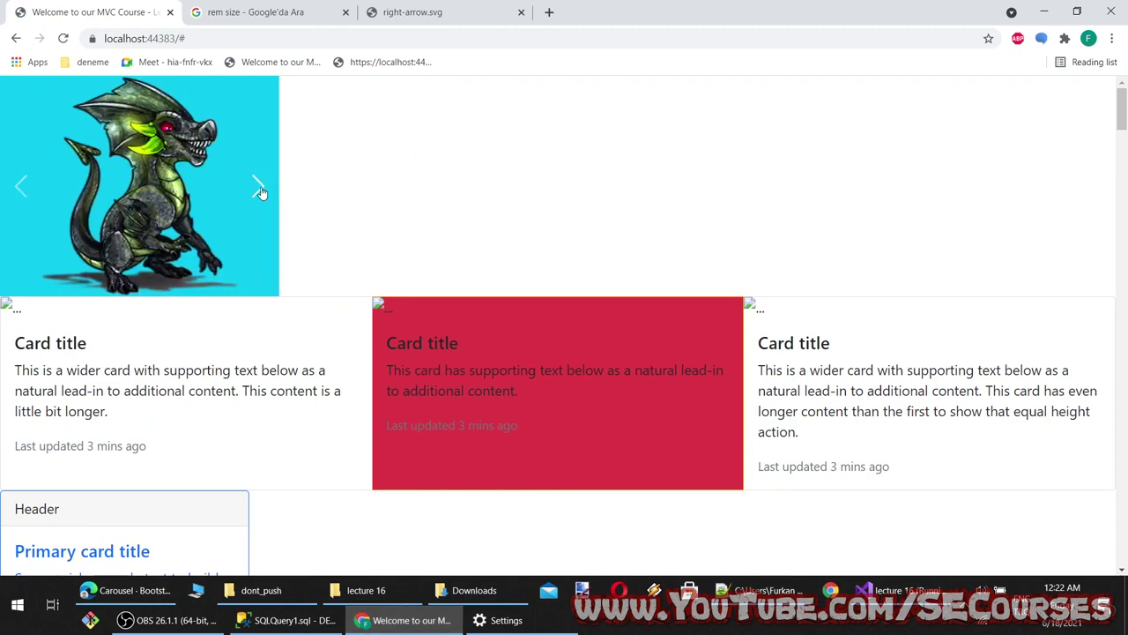
left_click(260, 192)
left_click(260, 192)
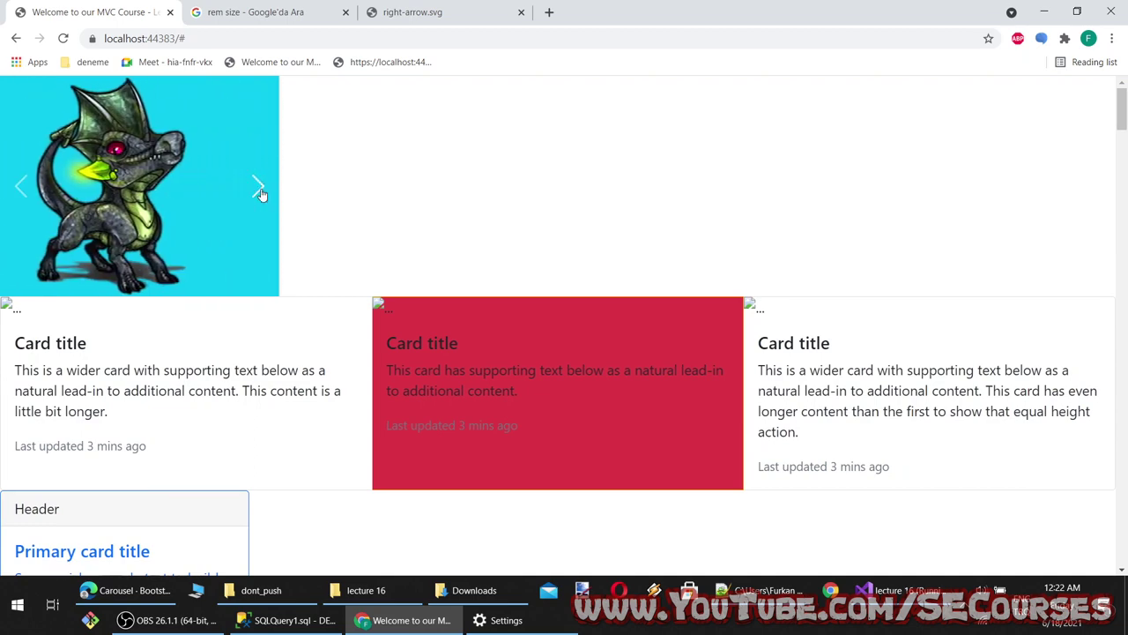
left_click(260, 192)
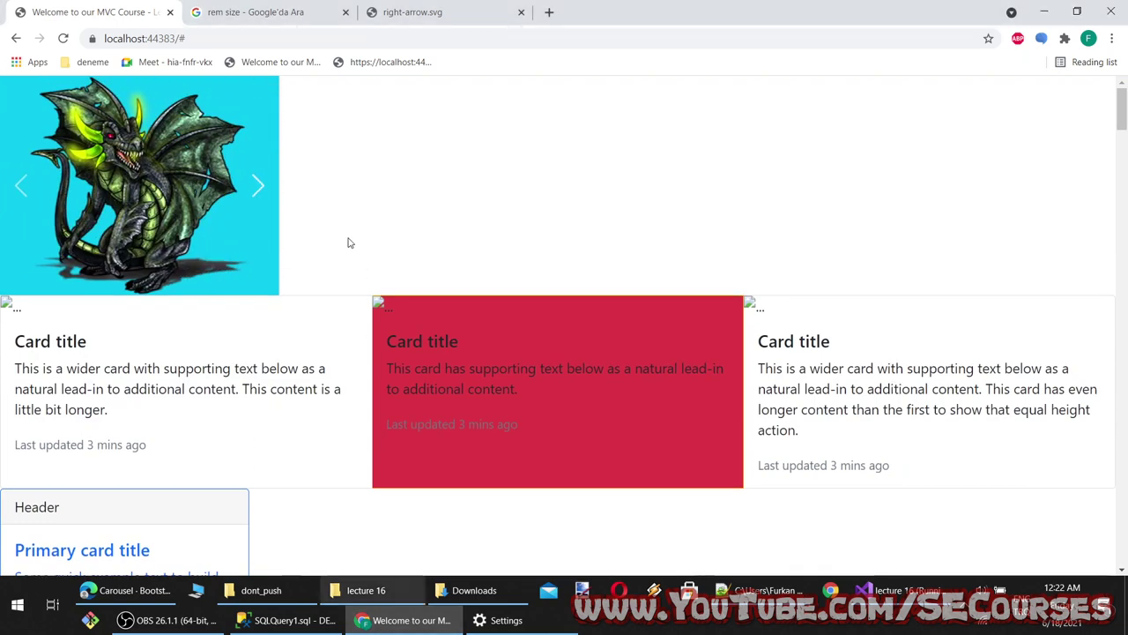
left_click(432, 621)
right_click(432, 622)
left_click(429, 152)
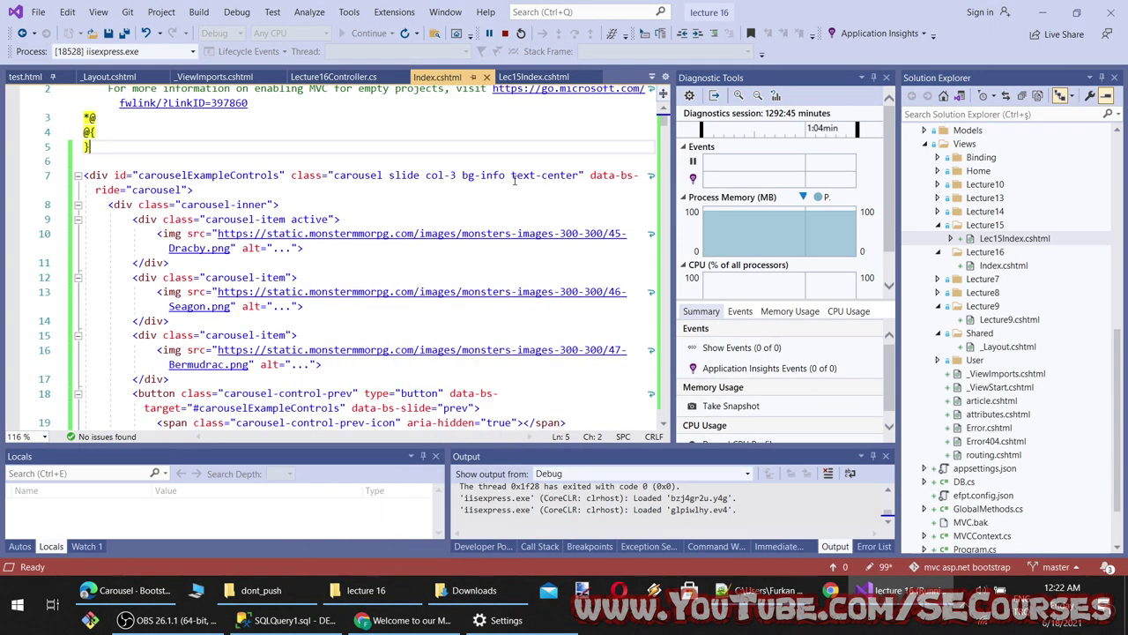
Replace bg-info with border-info on line 7, save, and check the preview
left_click_drag(507, 175, 465, 176)
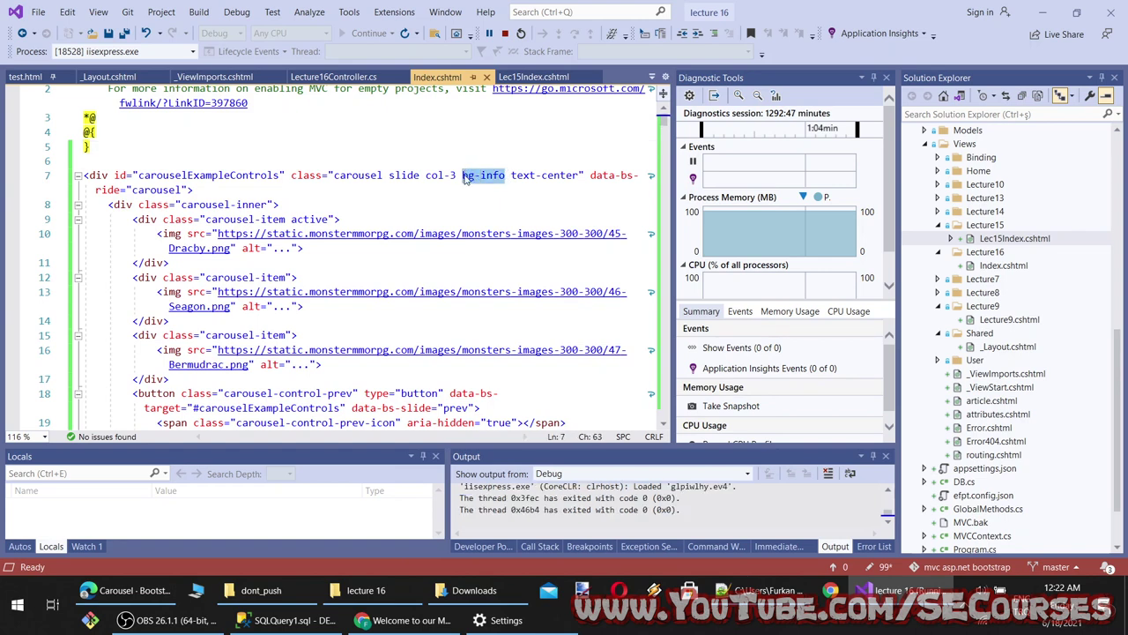
type("border-")
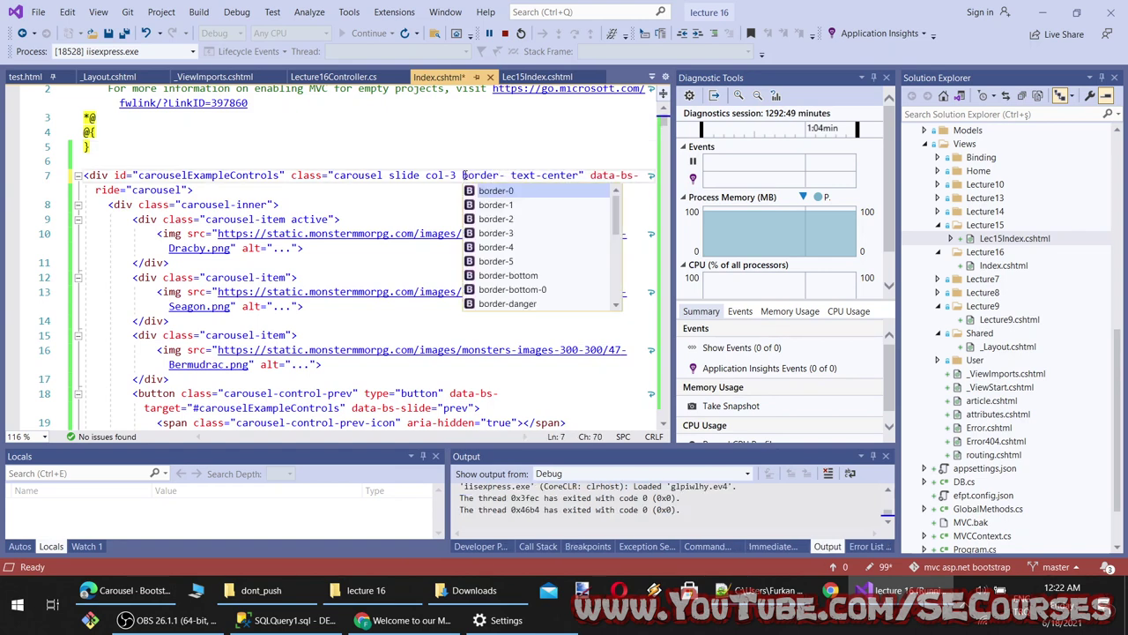
type("info")
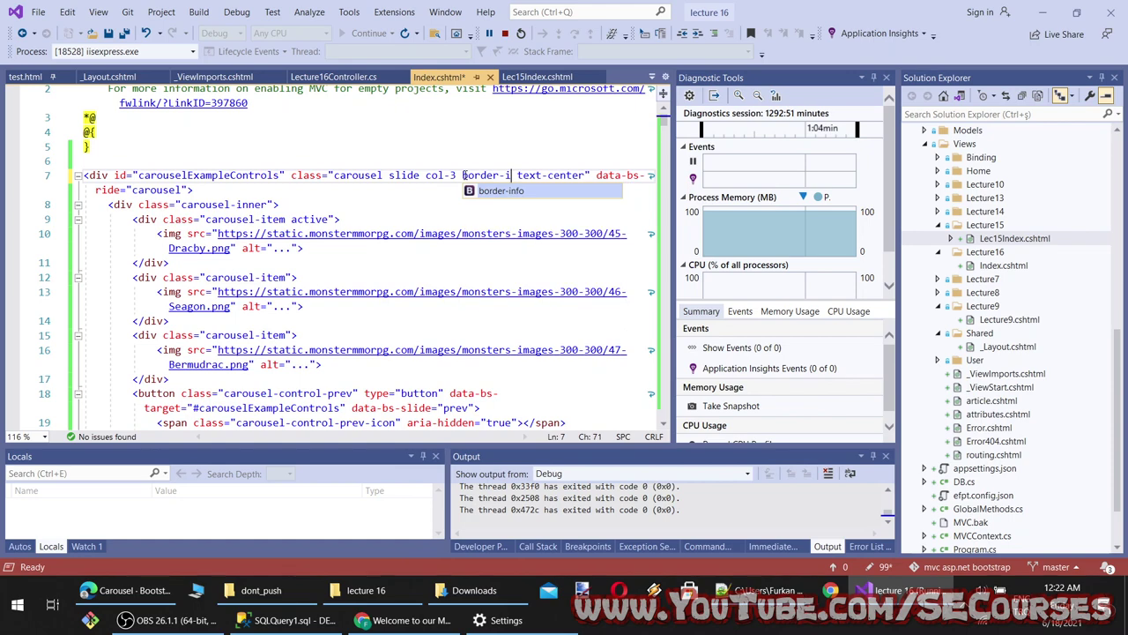
key("ctrl+s")
left_click(405, 620)
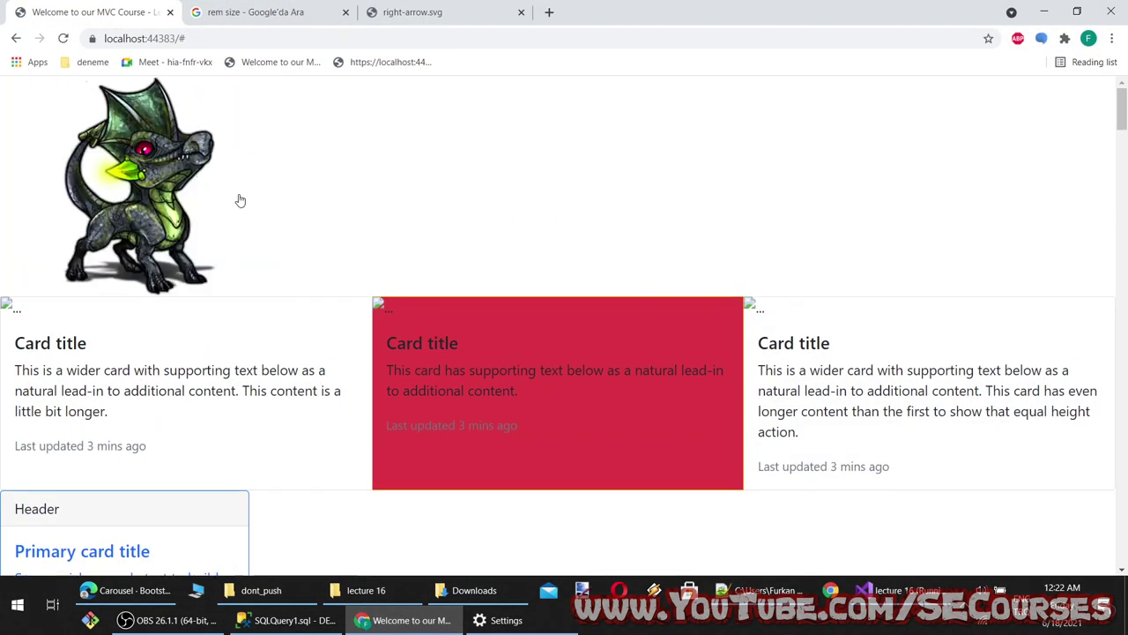
scroll(303, 228, "down", 3)
scroll(302, 232, "up", 3)
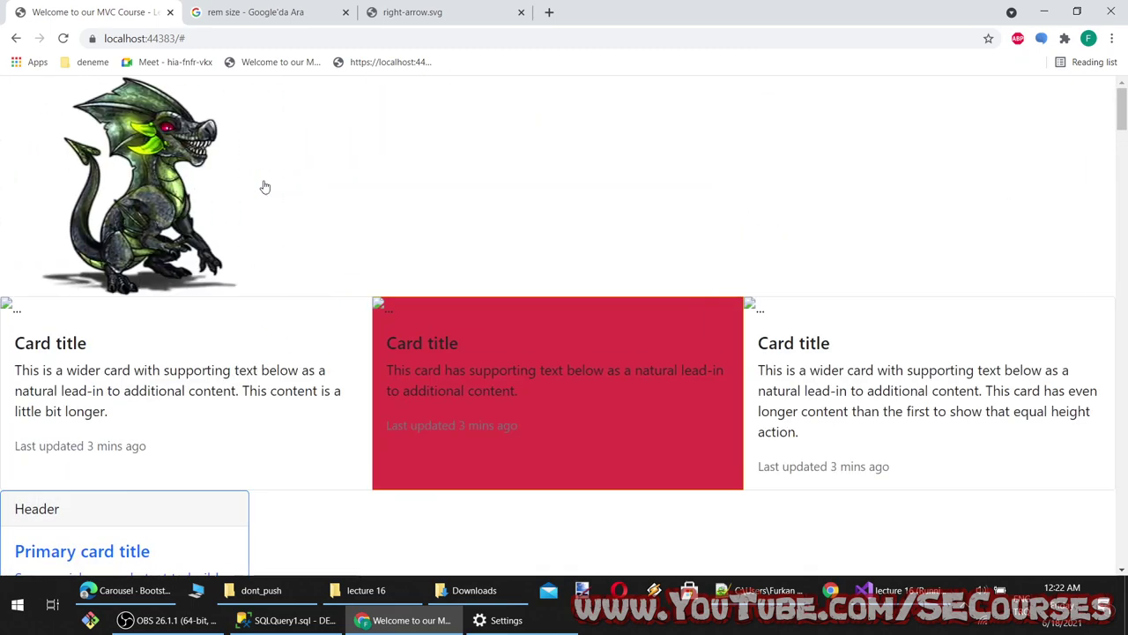
Add an m-5 margin class to the carousel div, save, and check the preview
key("alt+Tab")
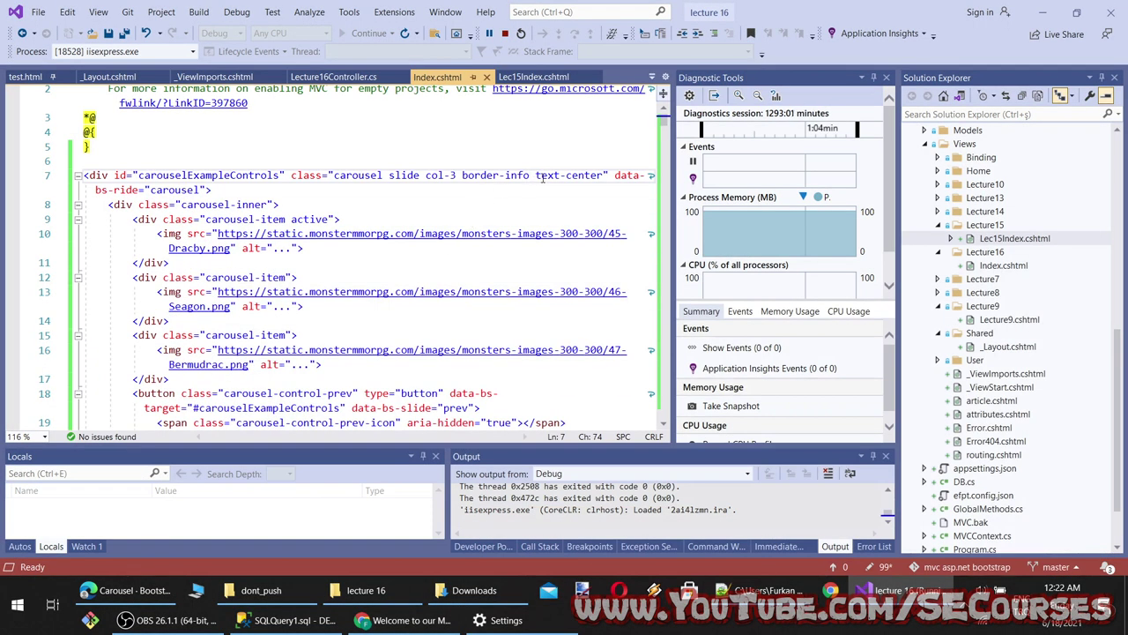
type("m-5")
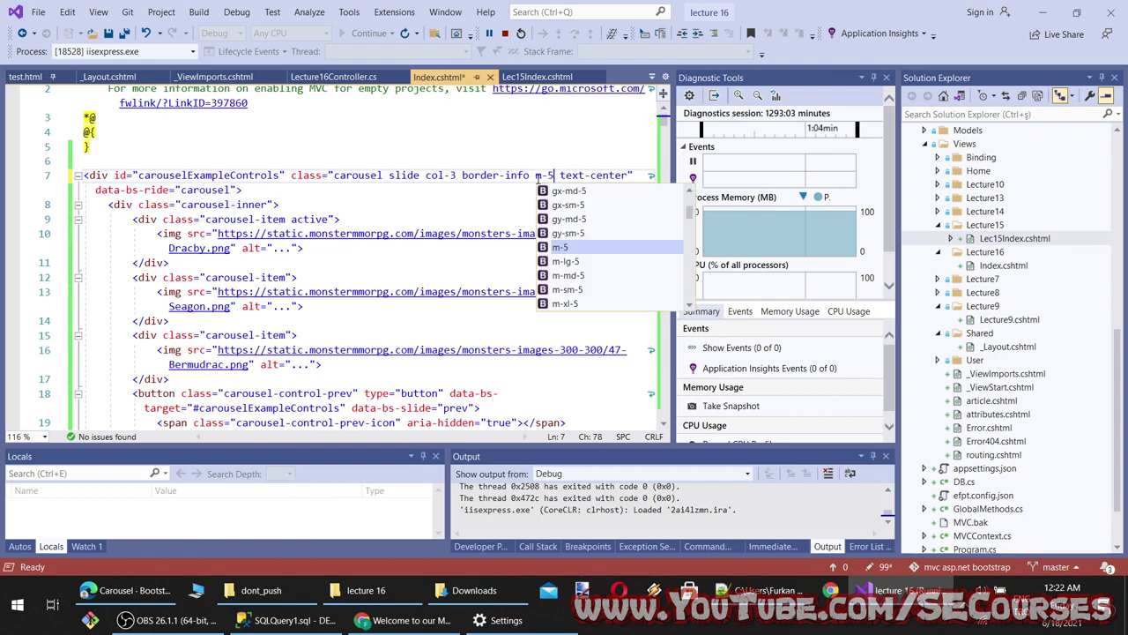
key("ctrl+s")
left_click(405, 620)
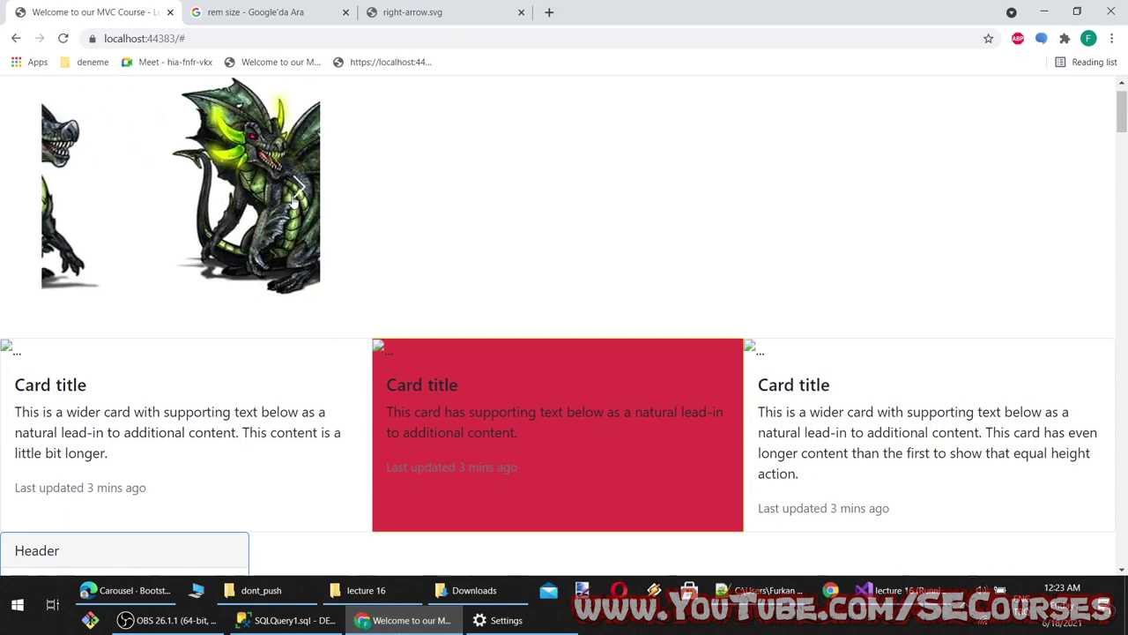
key("alt+Tab")
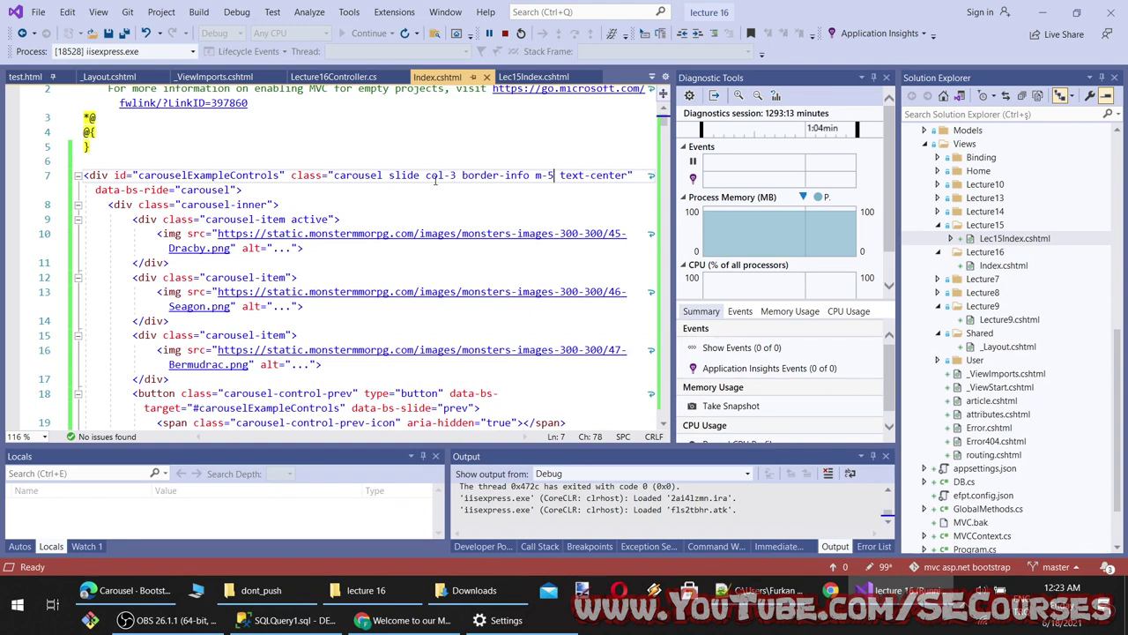
Add the border-2 class after border-info on the carousel div and save Index.cshtml
type("b")
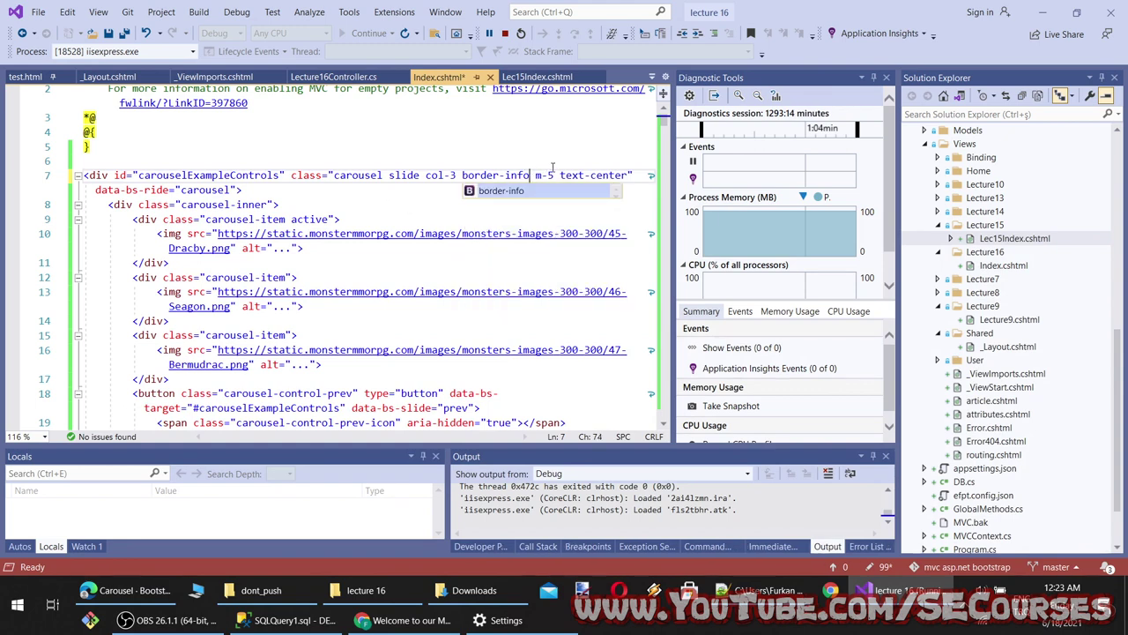
type("order-")
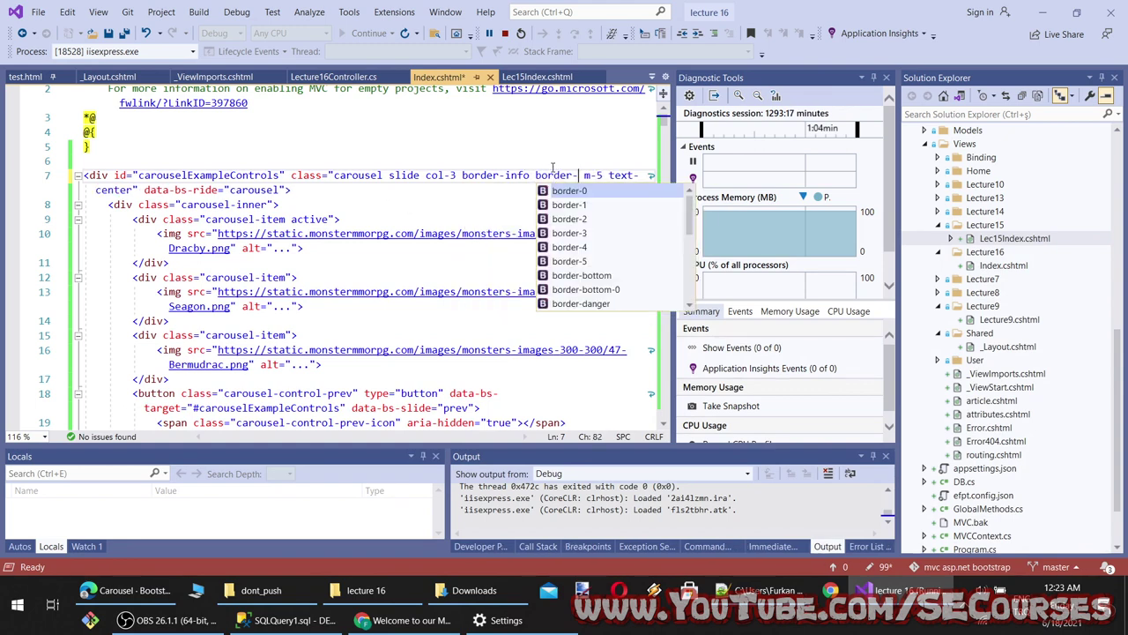
key("Down")
key("Down")
key("Tab")
key("ctrl+s")
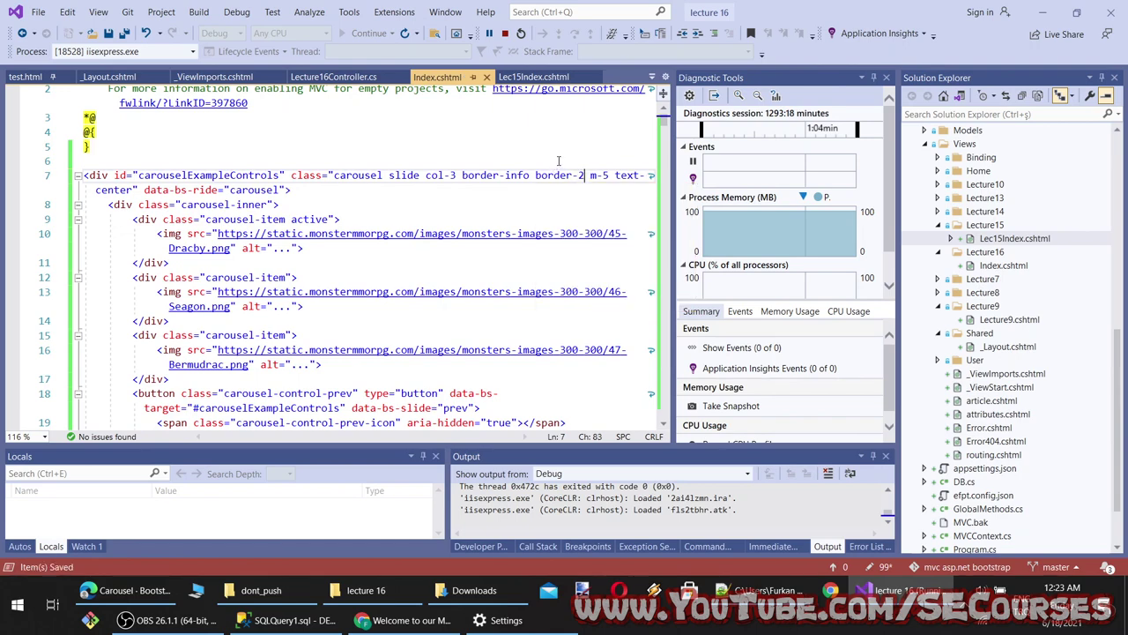
Check the Chrome preview, then select the word carousel in the div's class list
left_click(405, 620)
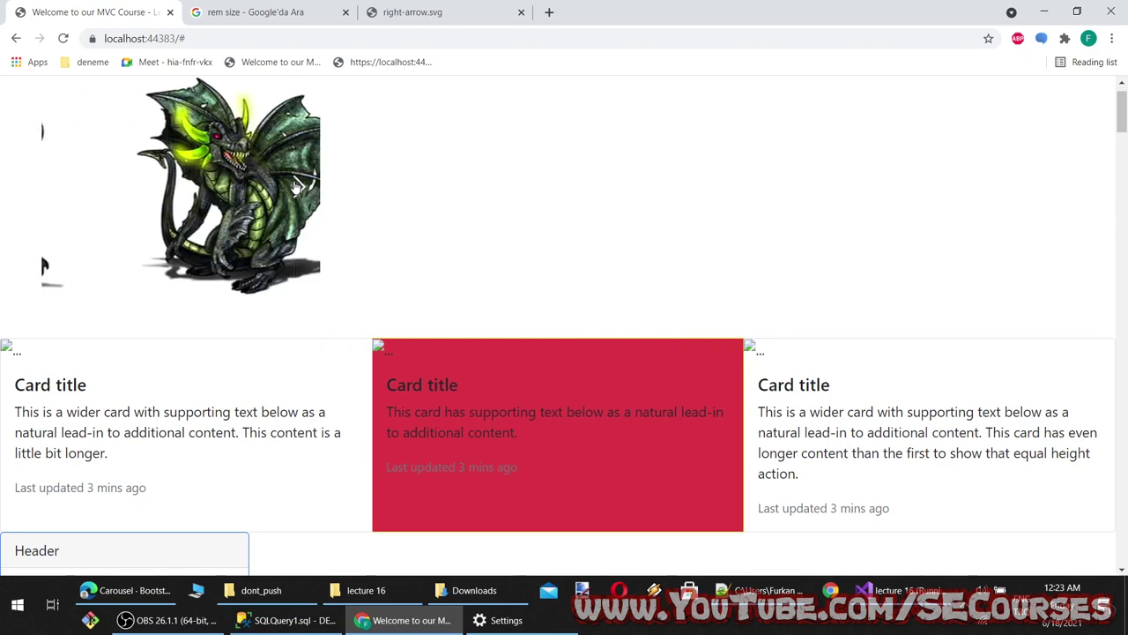
key("alt+Tab")
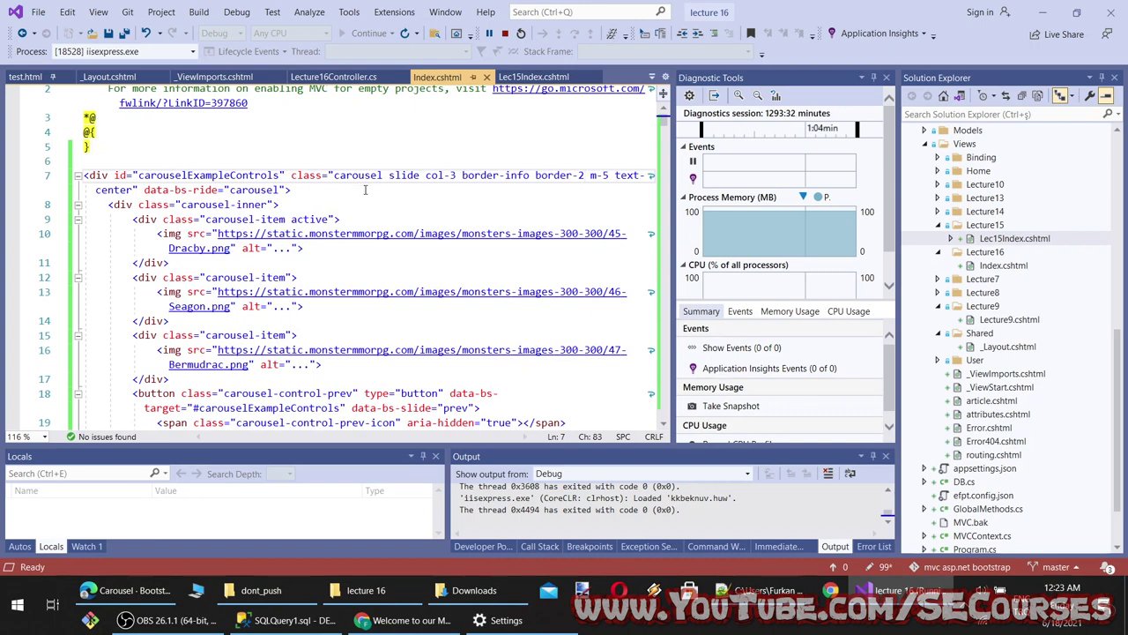
double_click(357, 176)
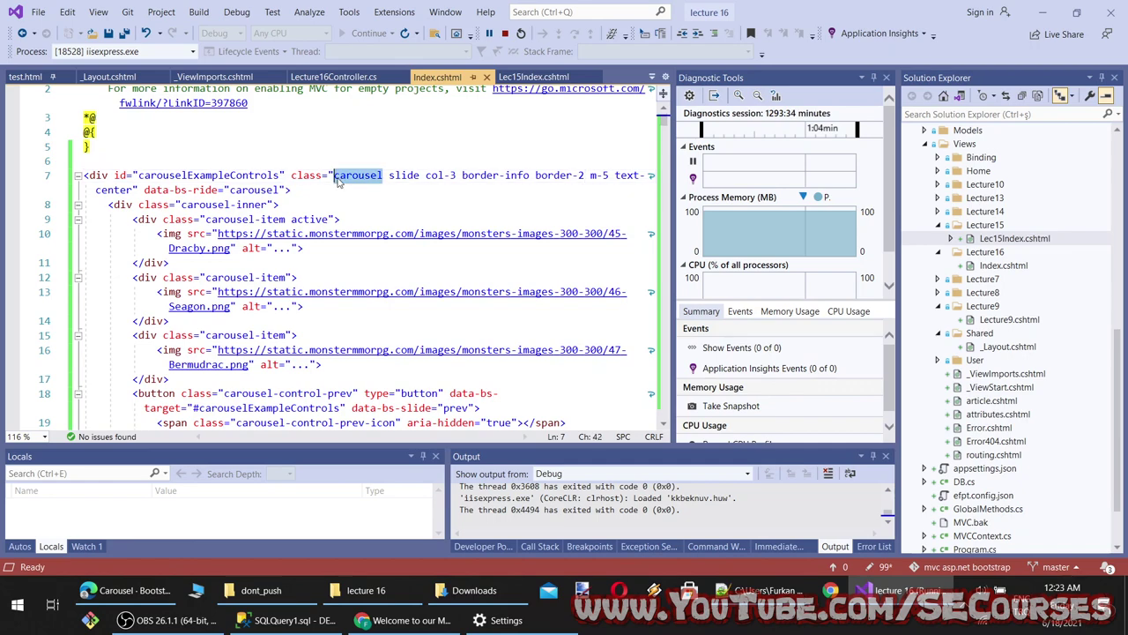
Search Google for 'bootstrap div carousel border' in a new Chrome tab
left_click(410, 620)
key("ctrl+t")
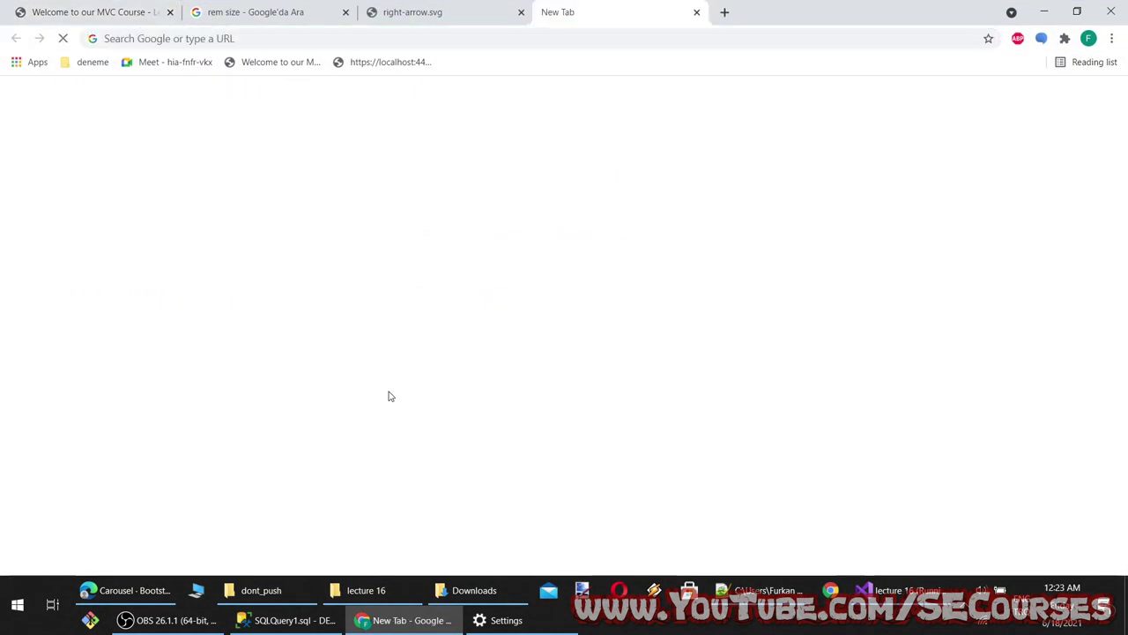
key("ctrl+t")
type("boots")
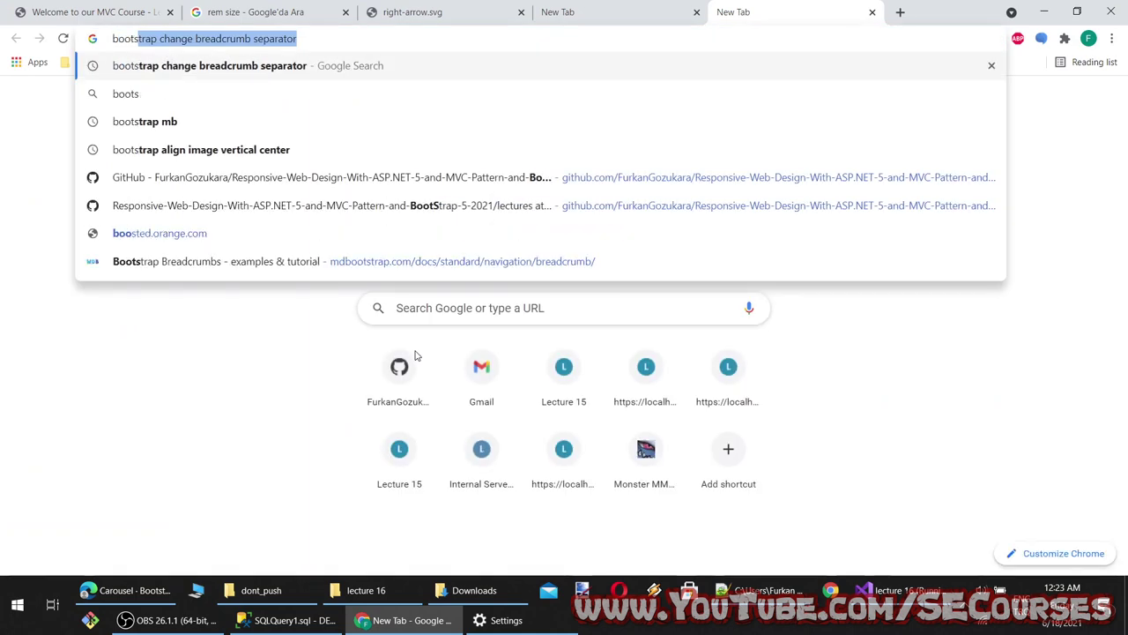
type("trap div carousel ")
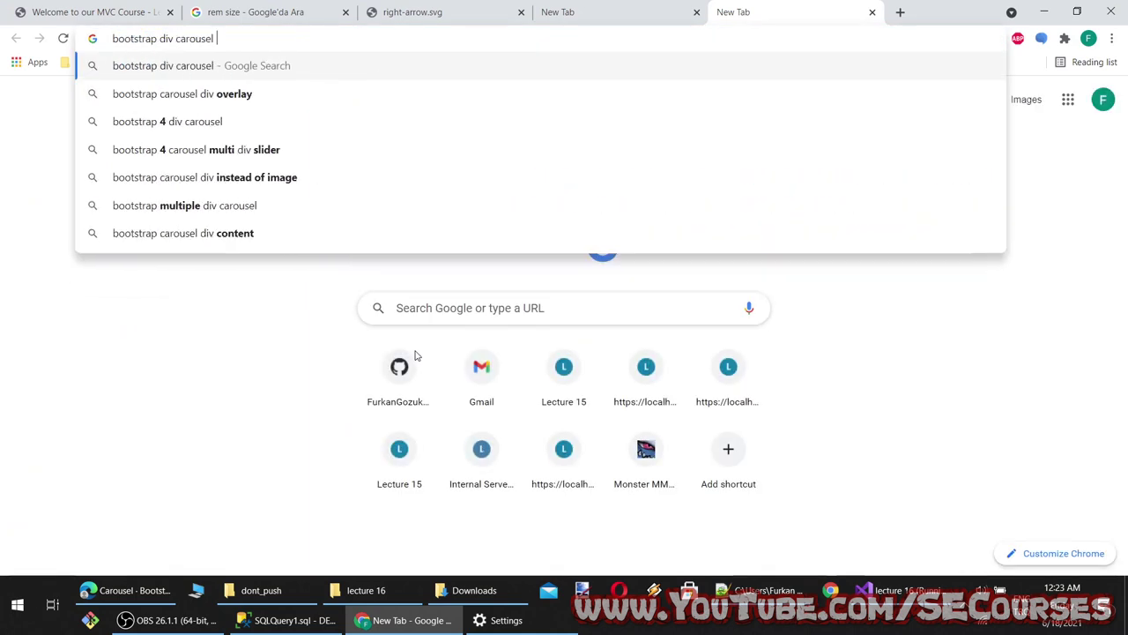
type("border")
key("Return")
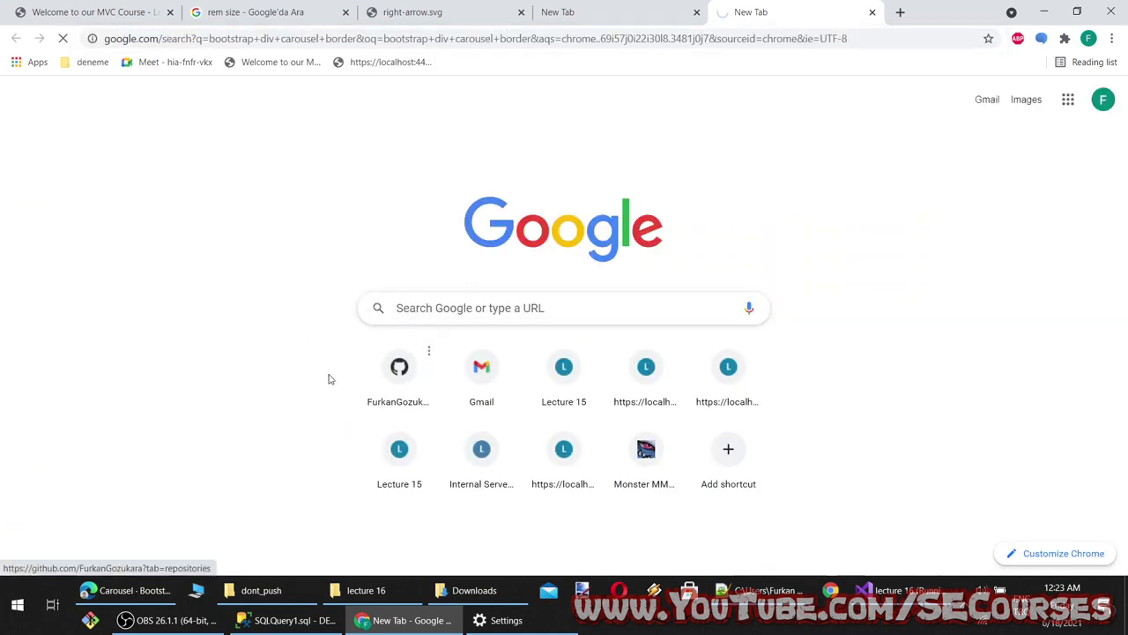
Open the Stack Overflow and SitePoint results and select the answer's carousel-inner border CSS rule
middle_click(194, 236)
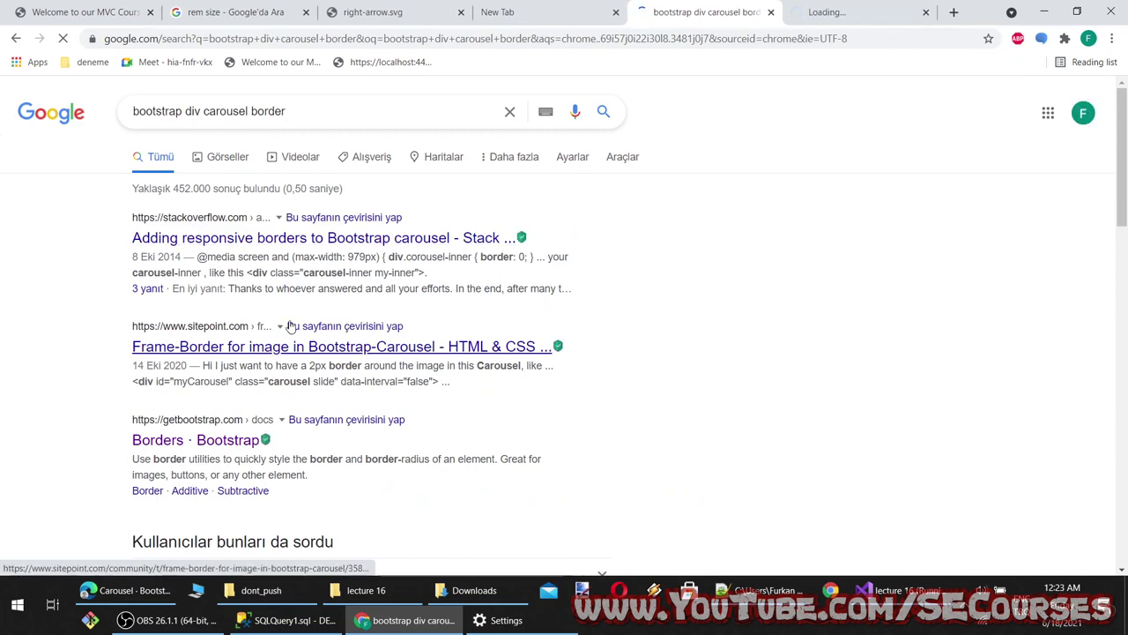
middle_click(271, 346)
left_click(755, 6)
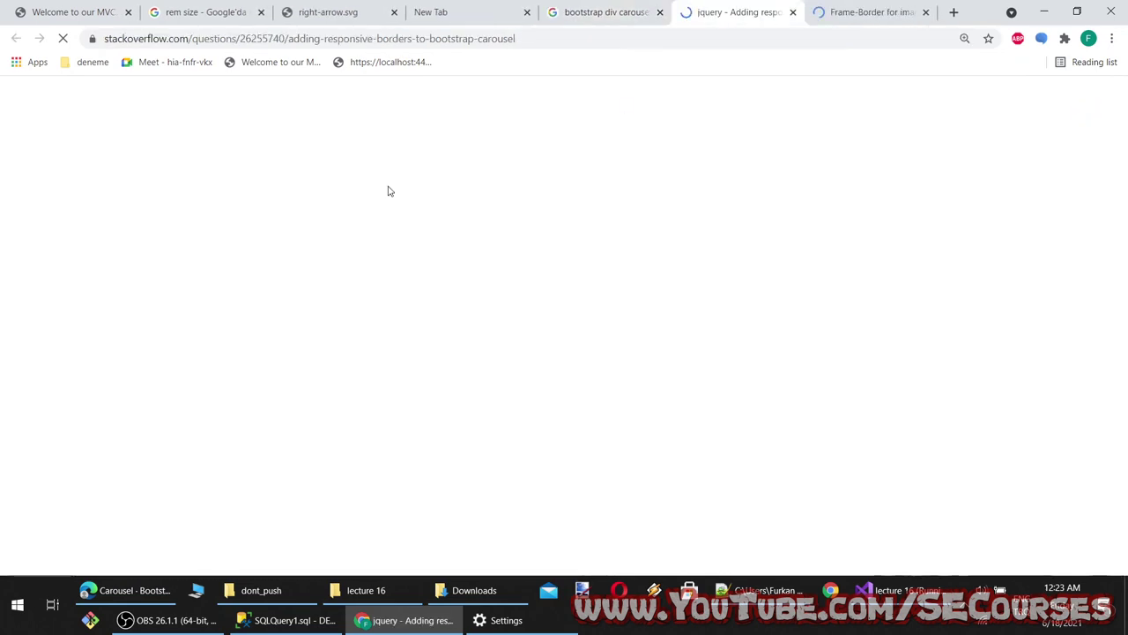
scroll(467, 257, "down", 2)
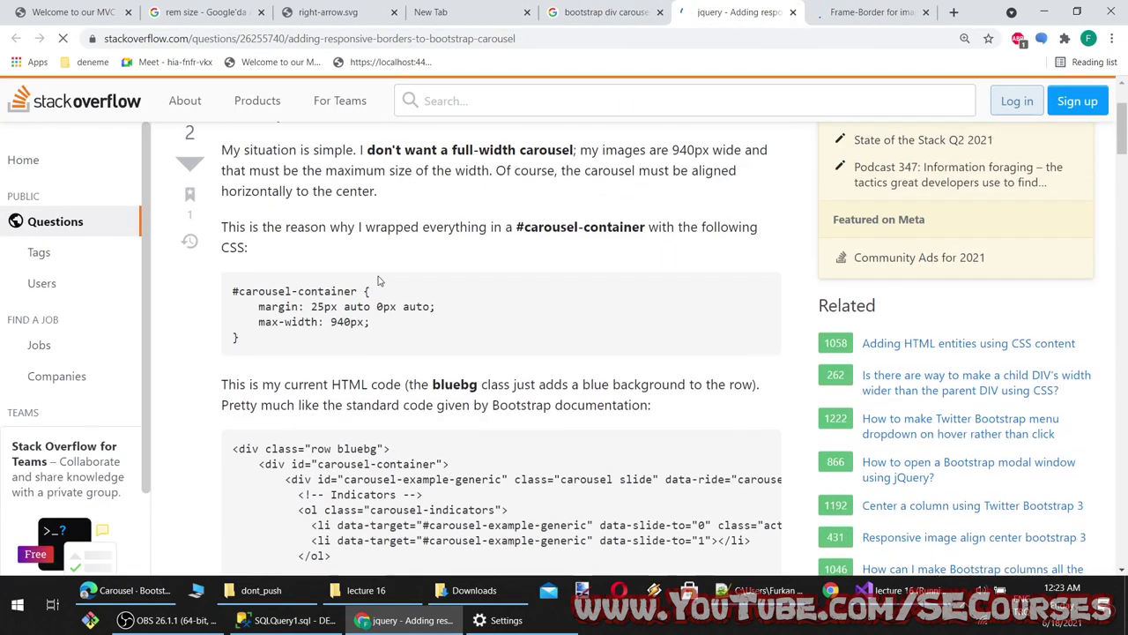
scroll(324, 304, "down", 8)
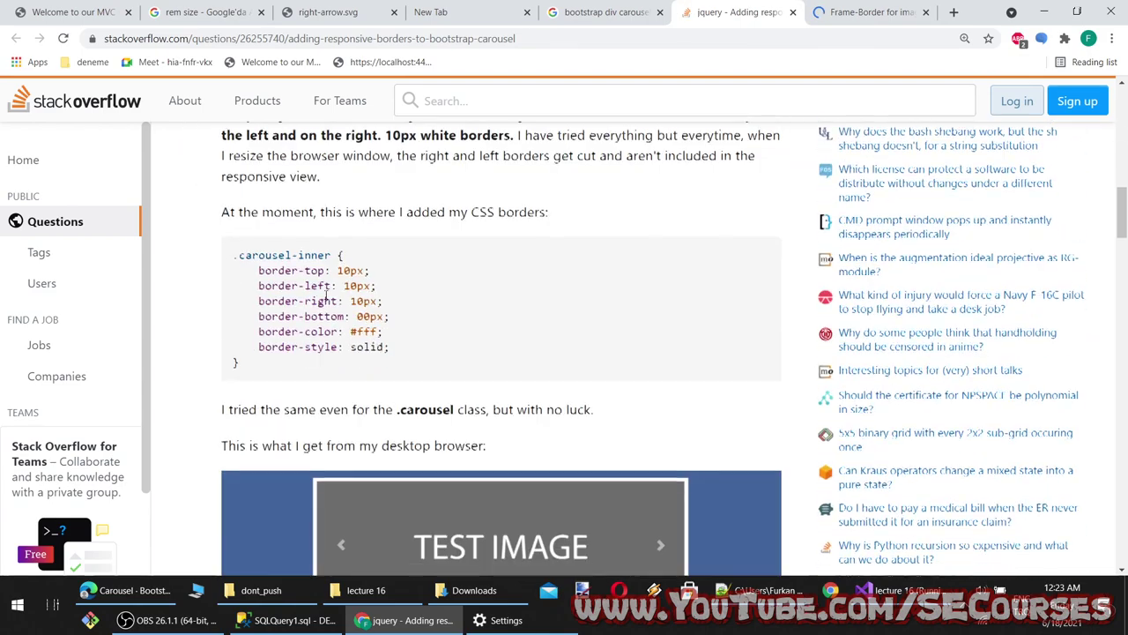
scroll(397, 299, "down", 5)
scroll(532, 313, "up", 3)
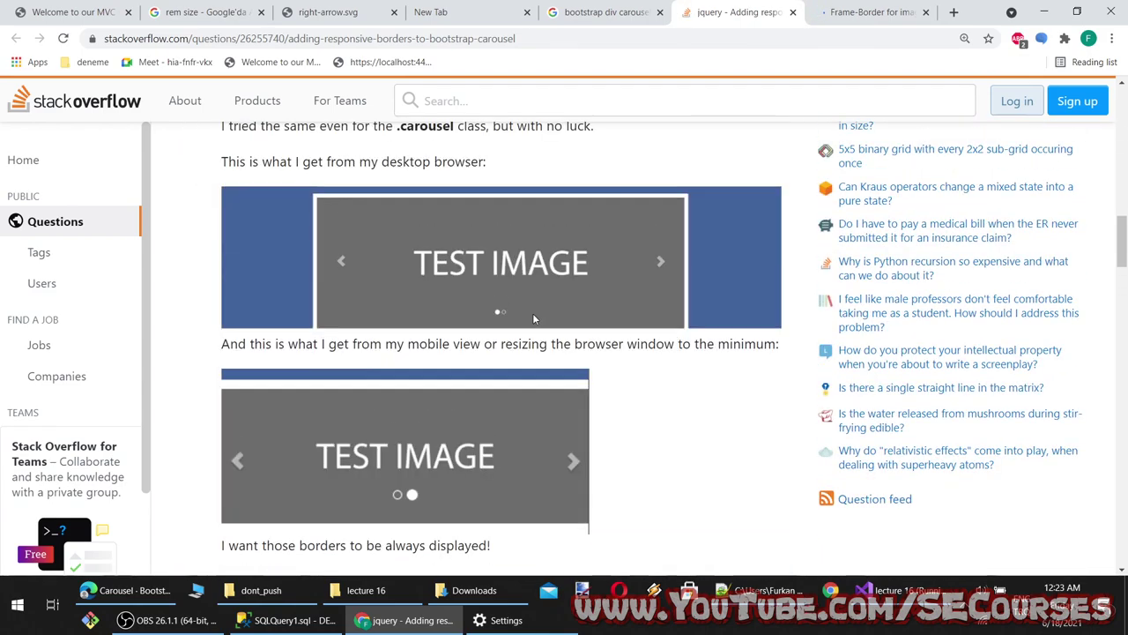
scroll(531, 291, "down", 7)
scroll(532, 280, "down", 1)
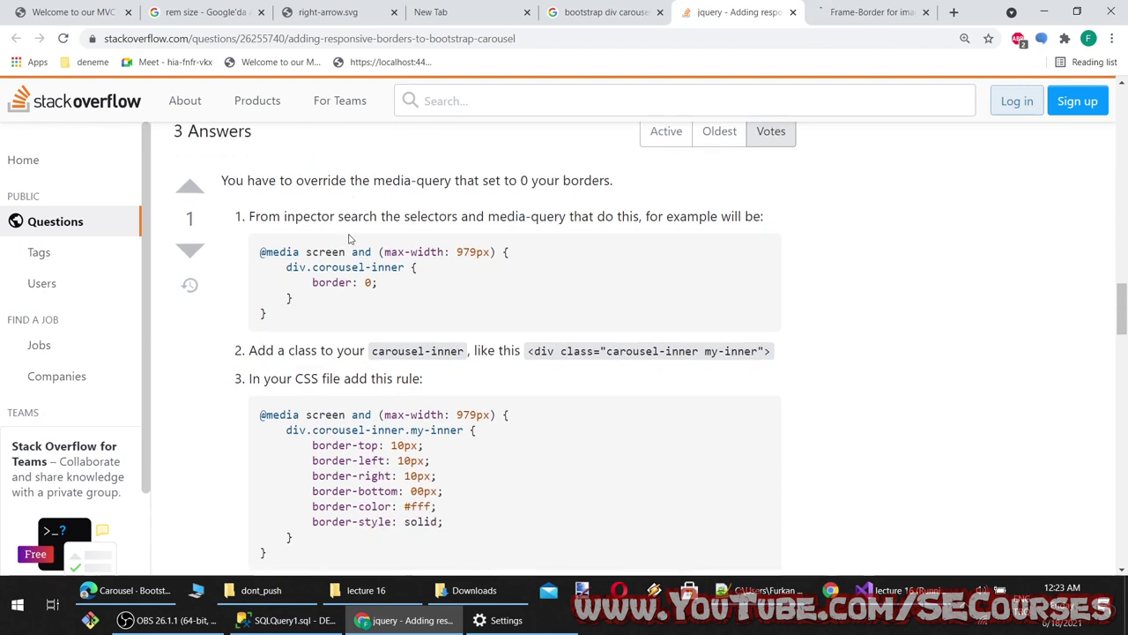
scroll(350, 229, "down", 2)
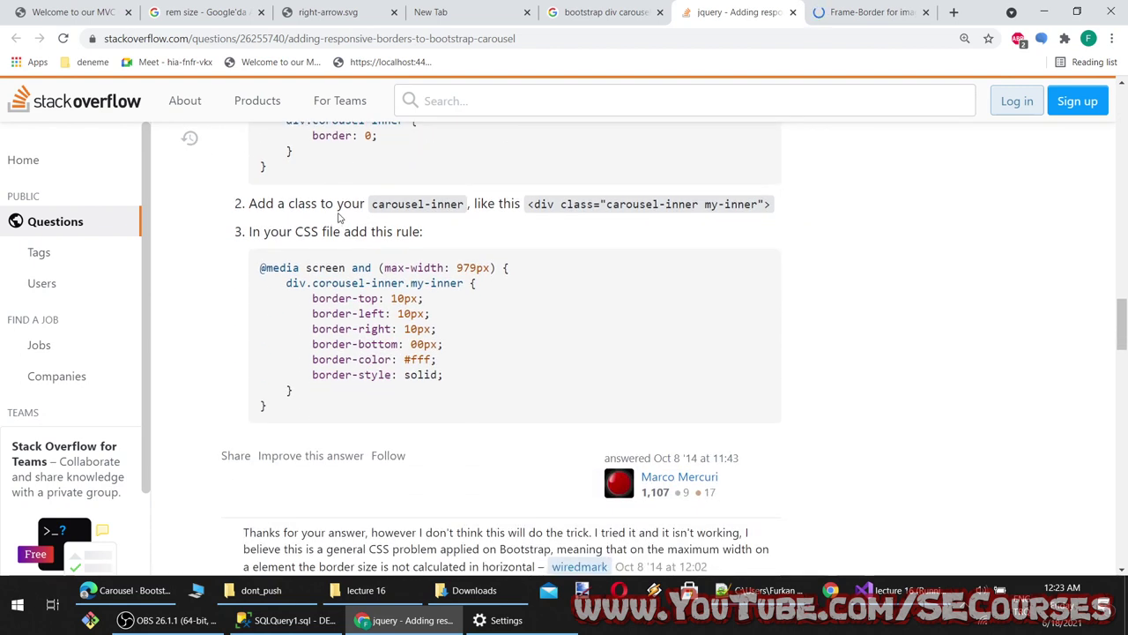
left_click_drag(294, 391, 273, 288)
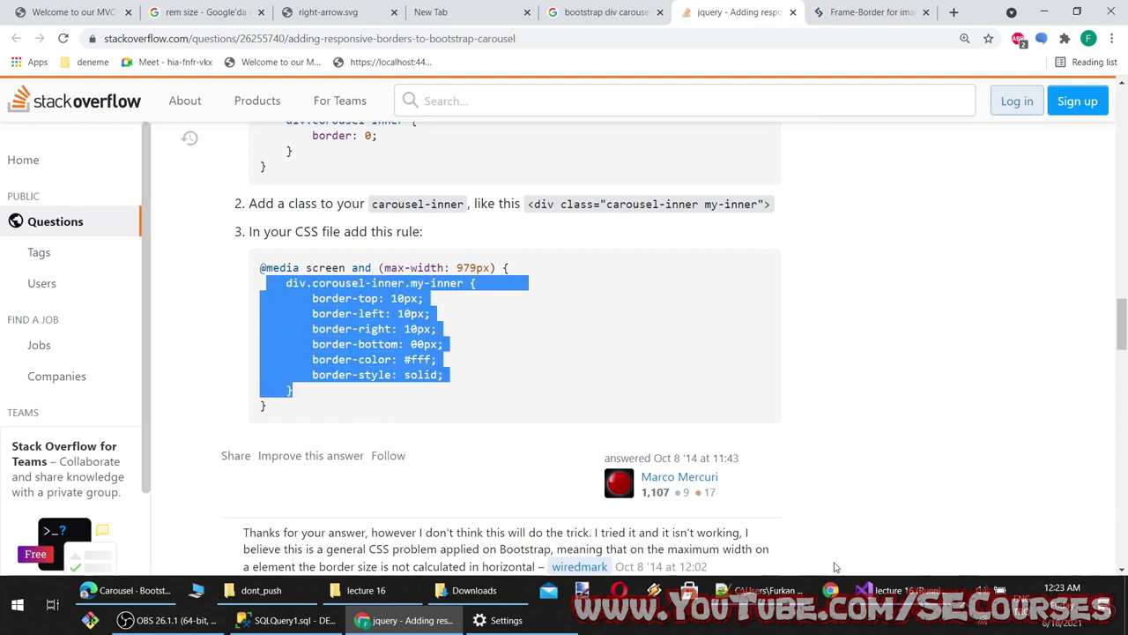
left_click(895, 590)
Insert a <style> block above the carousel div, paste the carousel-inner border rule, and save
left_click(108, 165)
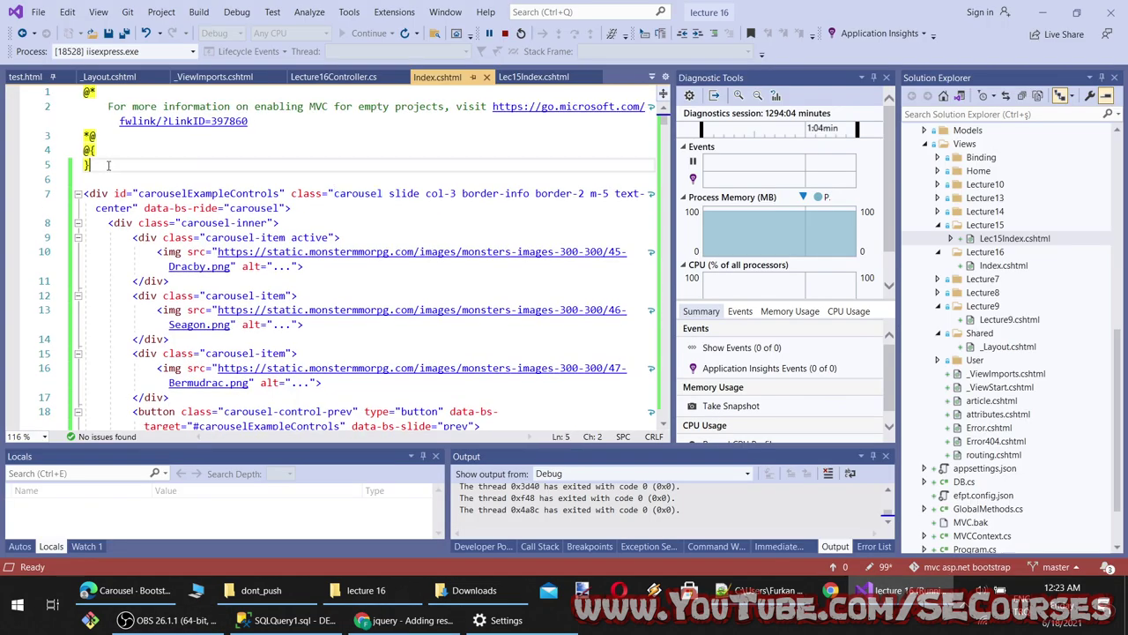
key("alt+Tab")
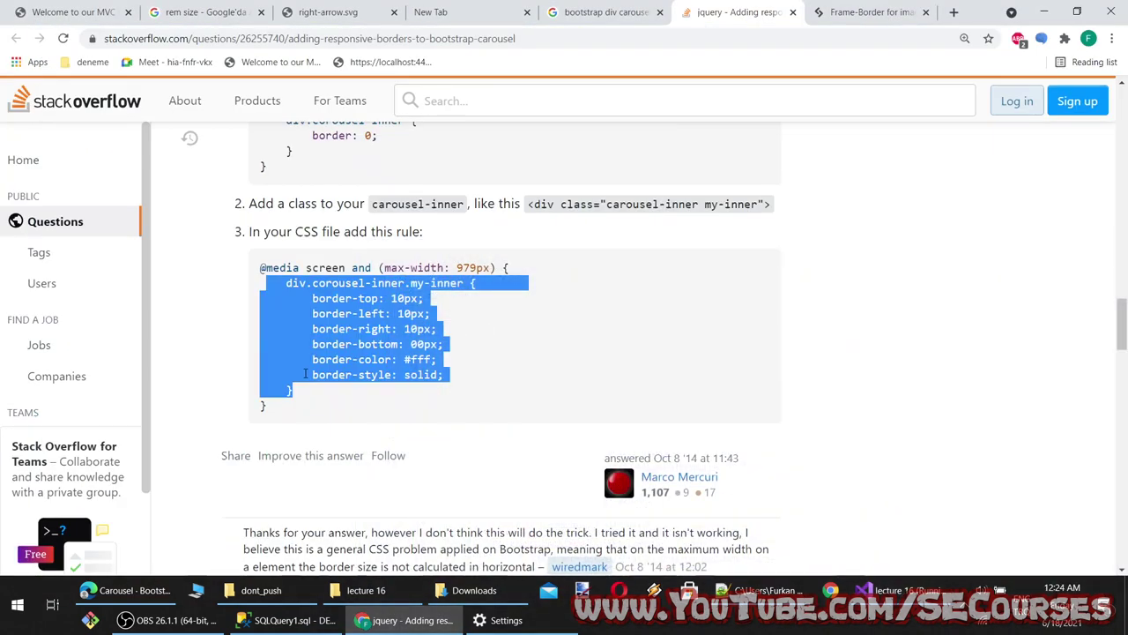
key("alt+Tab")
key("Down")
key("Return")
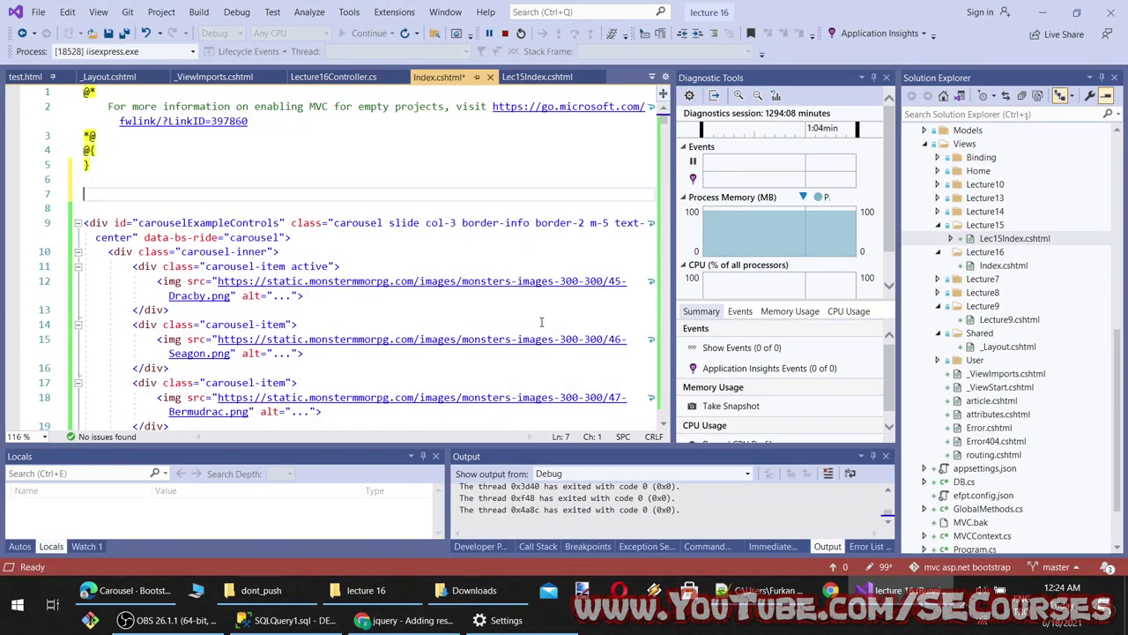
type("<style>")
key("Return")
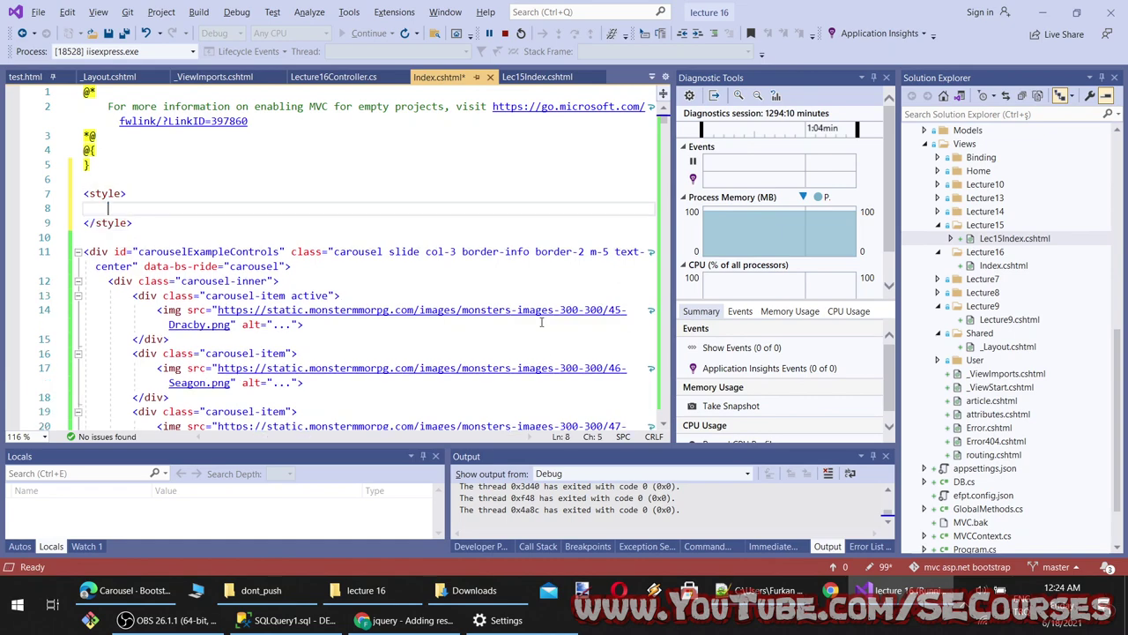
type("div.carousel-inner.my-inner {     border-top: 10px;     border-left: 10px;     border-right: 10px;     border-bottom: 00px;     border-color: #fff;     border-style: solid; }")
key("ctrl+s")
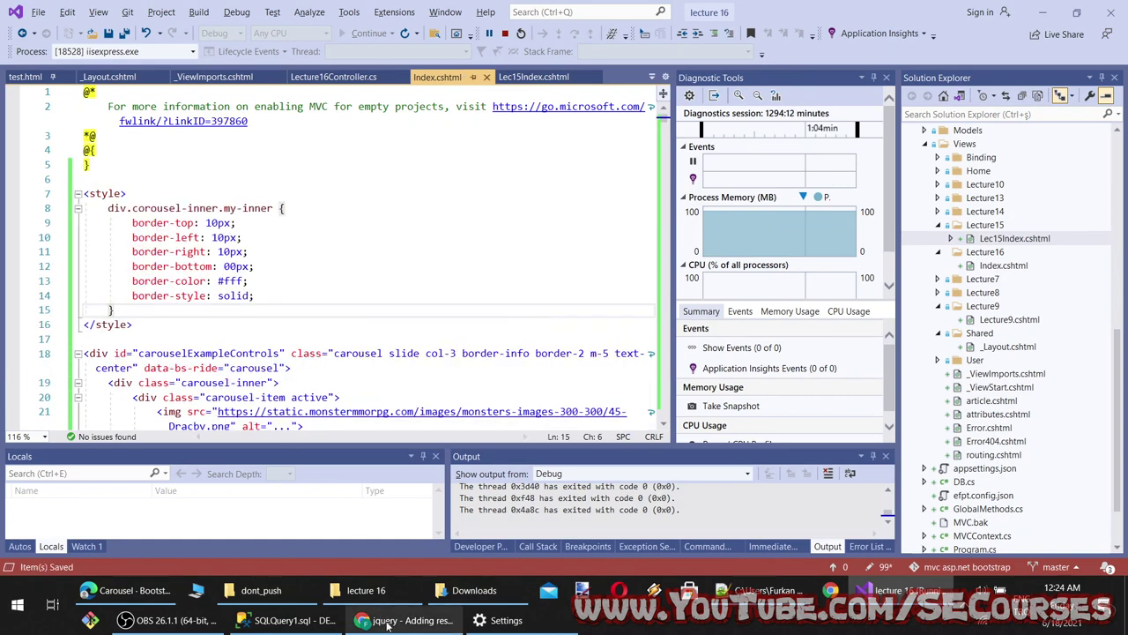
Reload the localhost preview and advance the carousel to check the white borders
key("alt+Tab")
key("ctrl+1")
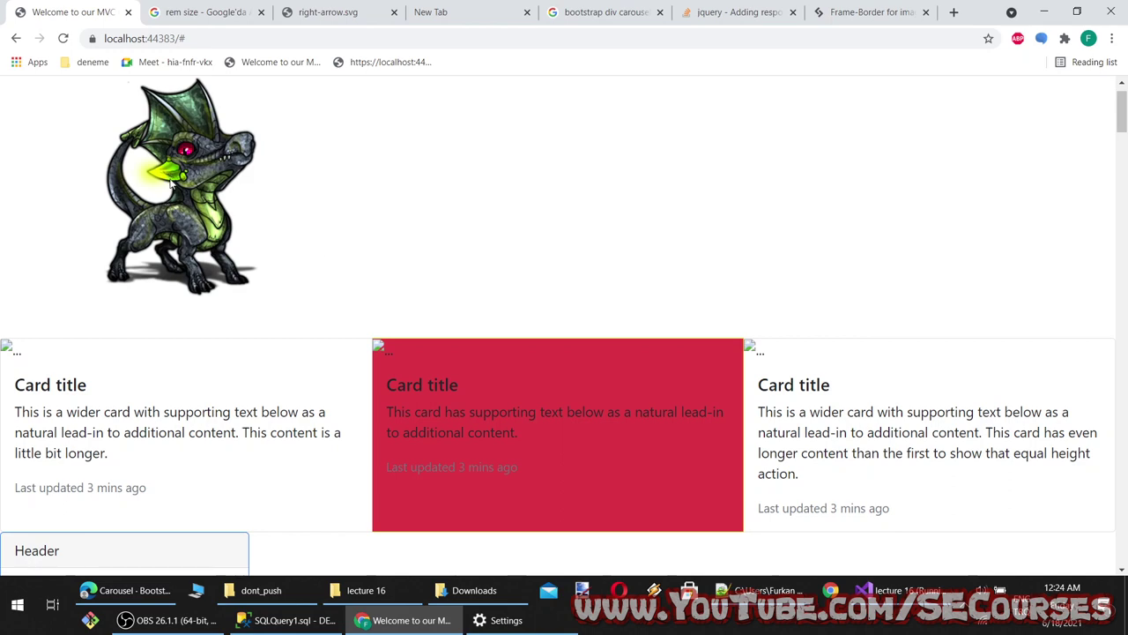
scroll(207, 300, "down", 2)
scroll(267, 263, "up", 3)
left_click(301, 249)
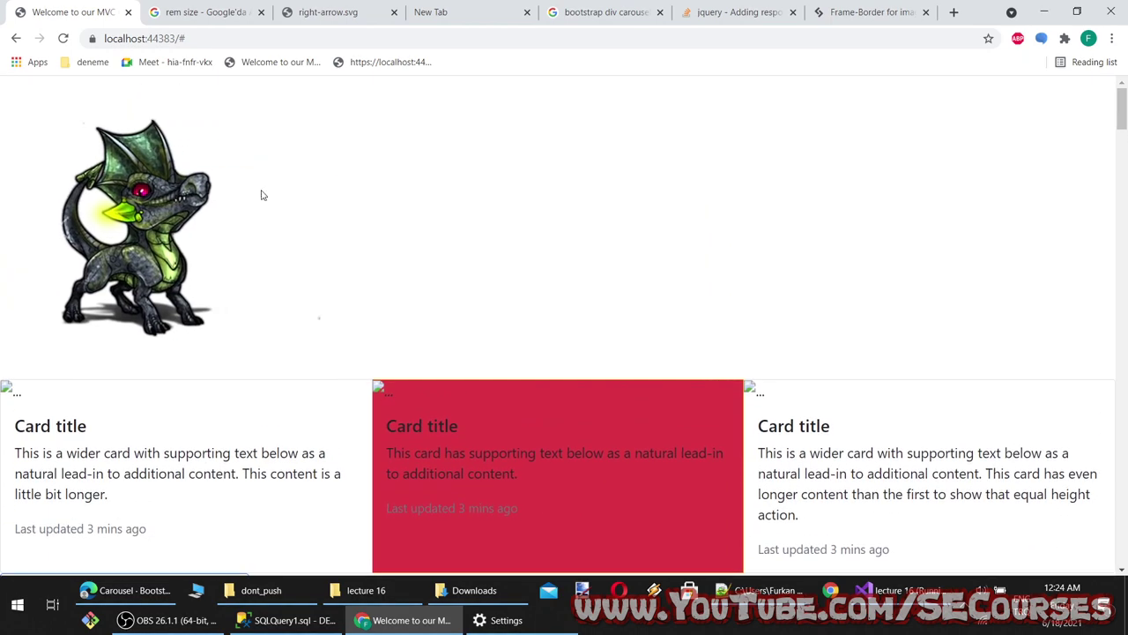
left_click(407, 620)
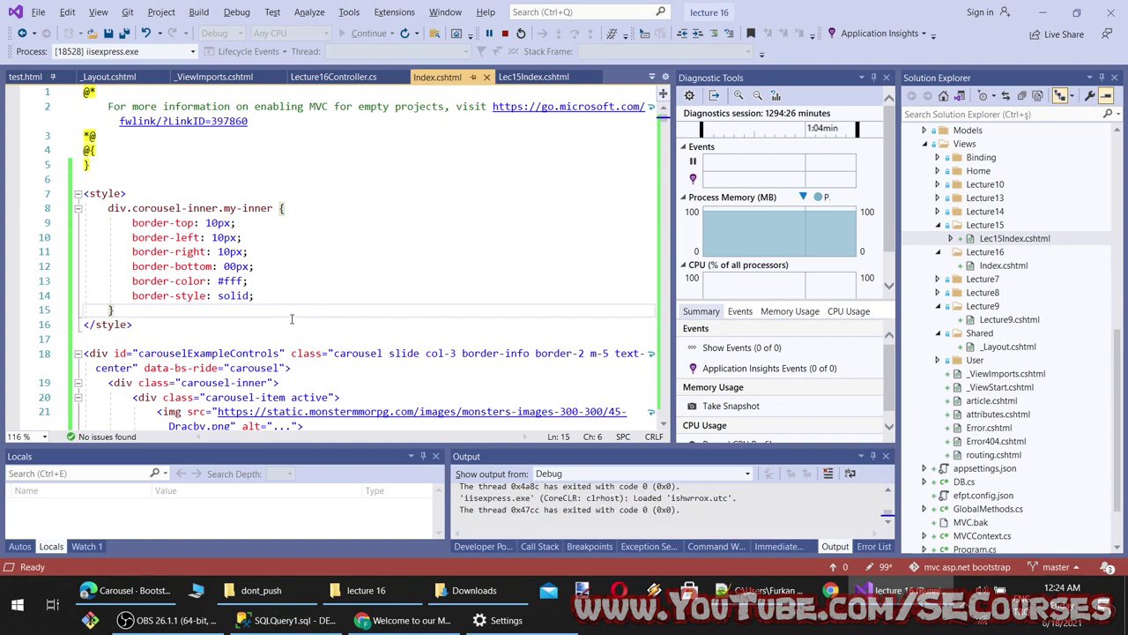
Inspect the dragon image in DevTools, selecting carousel-inner and the carouselExampleControls div, then return to Index.cshtml
left_click(358, 612)
right_click(202, 195)
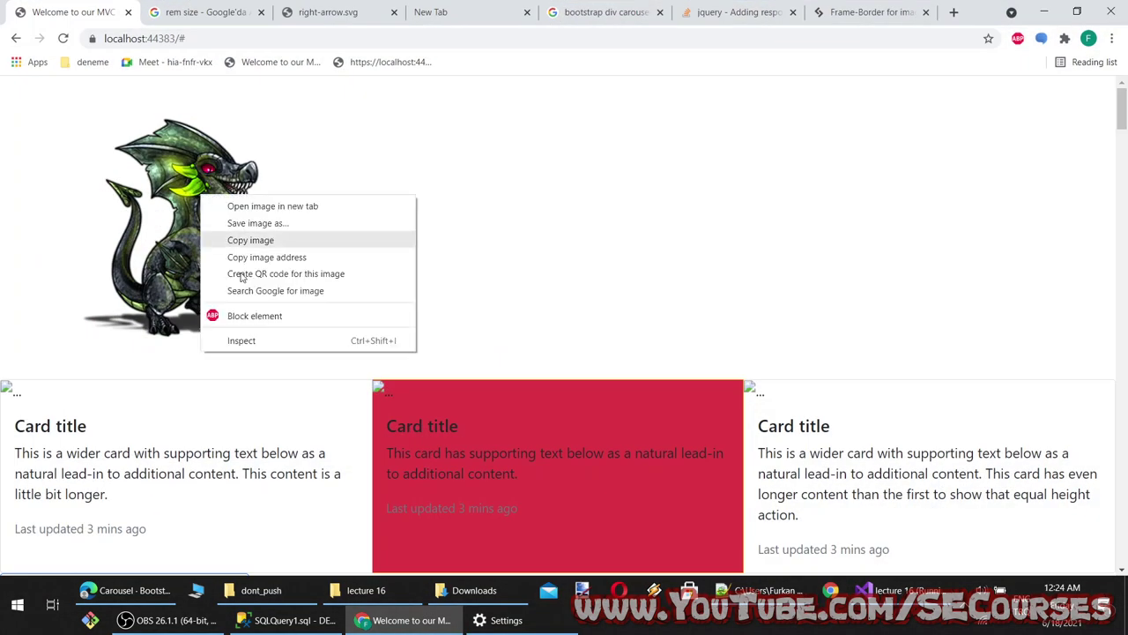
left_click(257, 342)
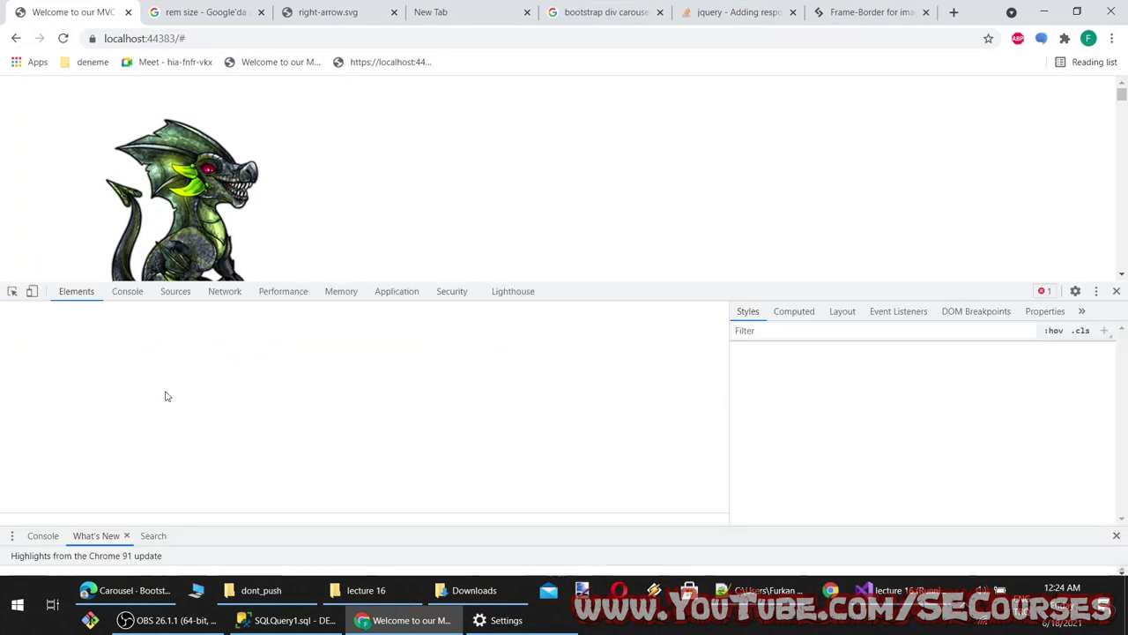
left_click(121, 436)
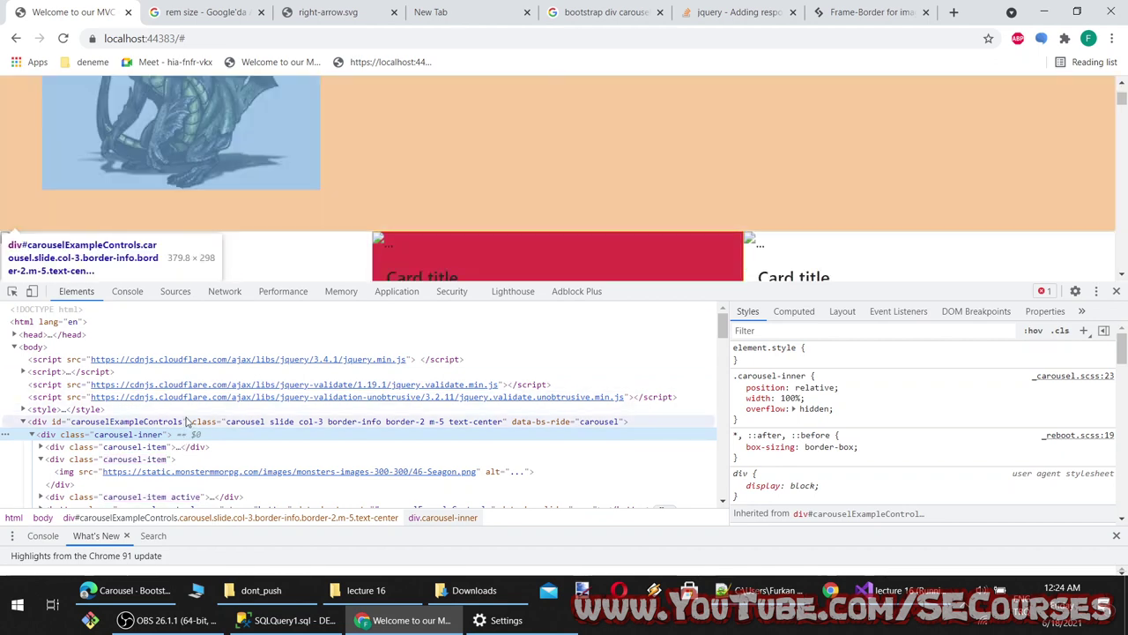
left_click(187, 422)
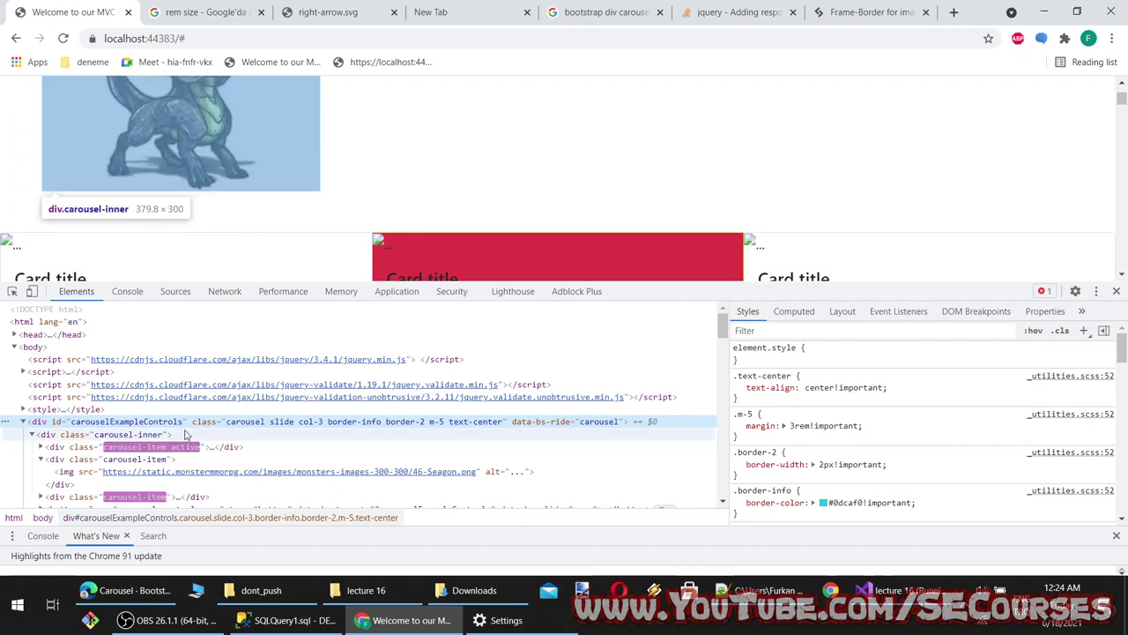
left_click(899, 590)
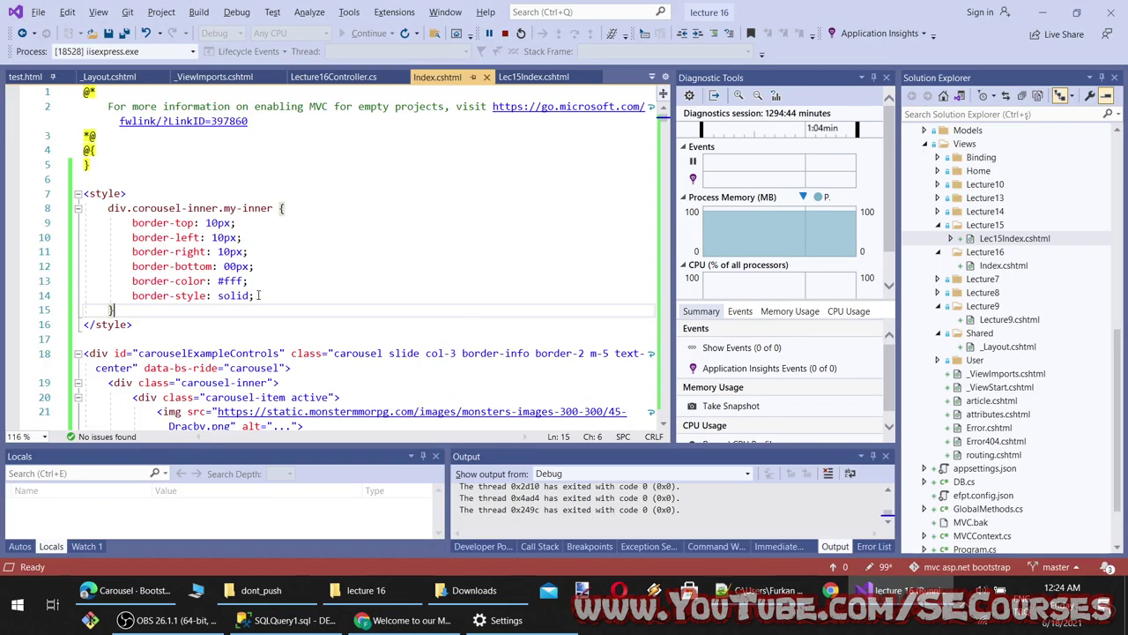
Delete the custom carousel-inner style block from Index.cshtml and save
scroll(262, 332, "down", 5)
scroll(270, 272, "up", 4)
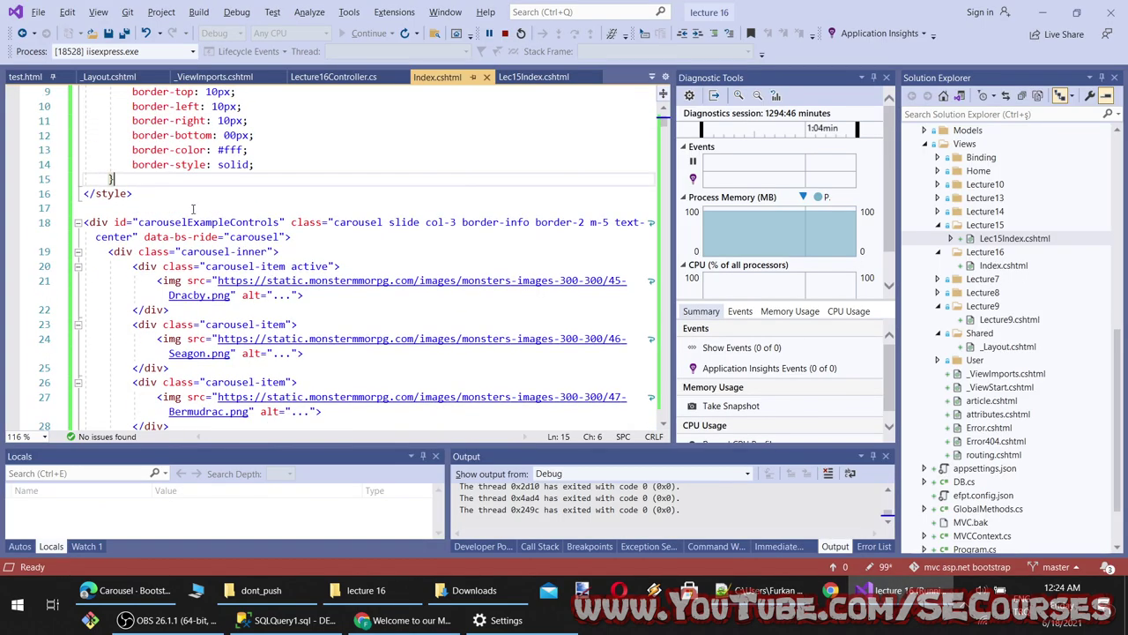
left_click_drag(138, 286, 83, 149)
key("Delete")
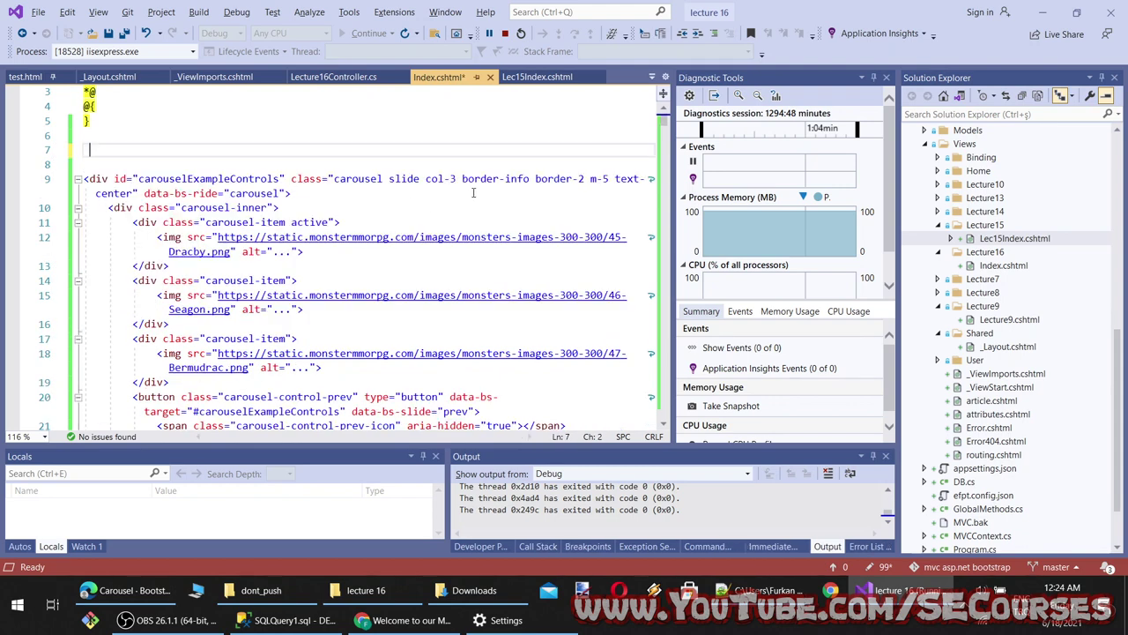
key("ctrl+s")
Move 'border-info border-2' from the carousel div onto carousel-inner, save, and reload the preview
left_click_drag(590, 178, 462, 178)
key("Delete")
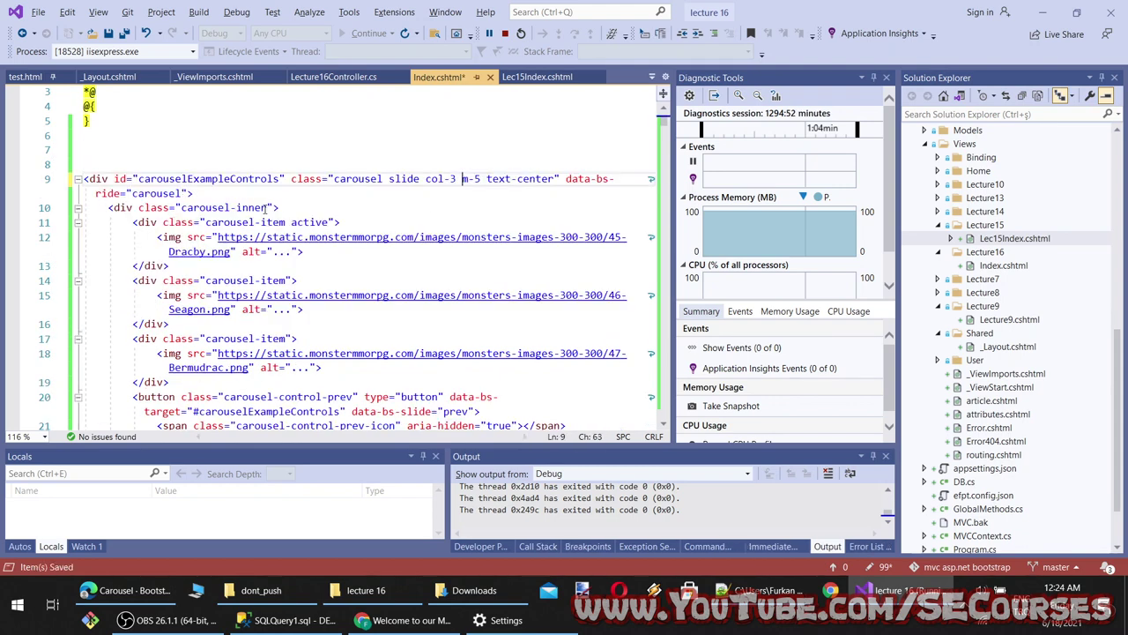
left_click(266, 207)
type("border-info border-2")
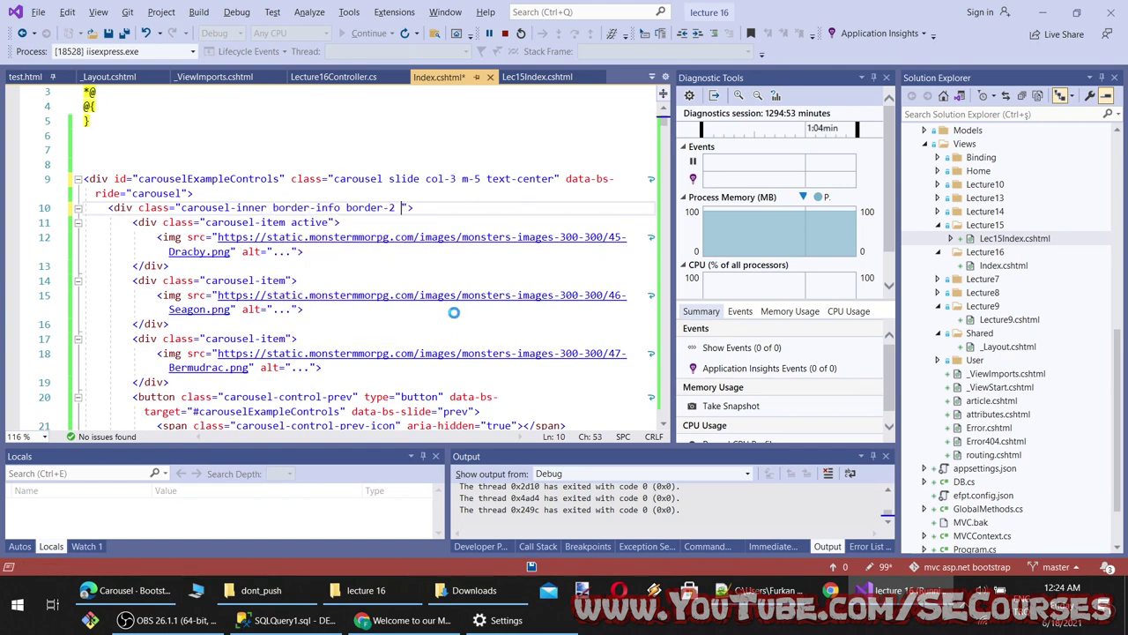
key("BackSpace")
key("ctrl+s")
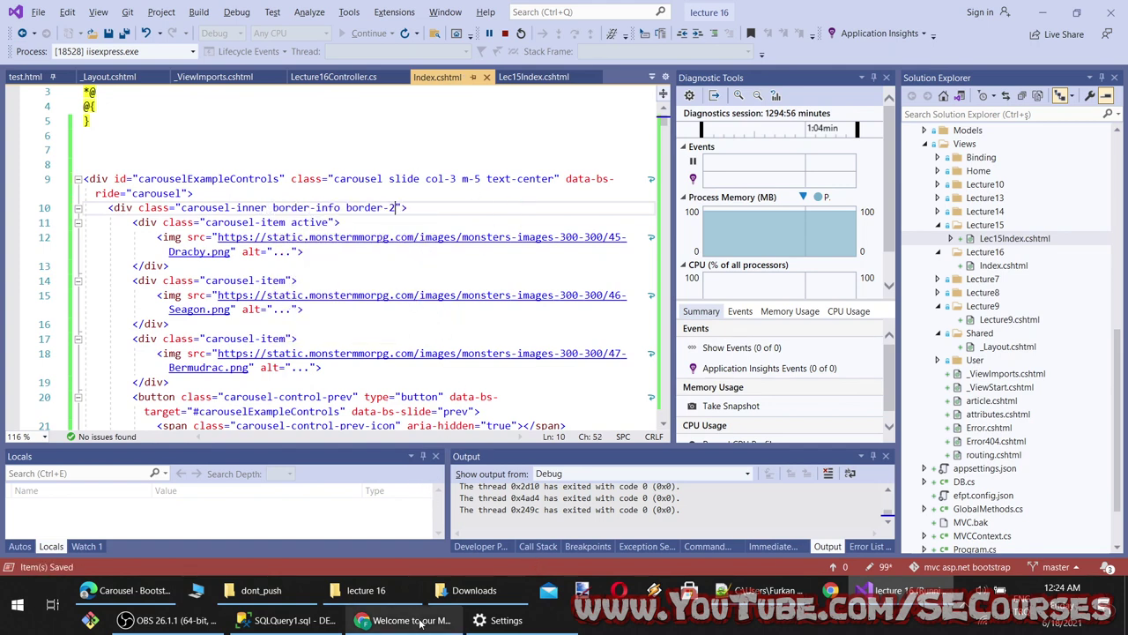
left_click(421, 621)
key("F5")
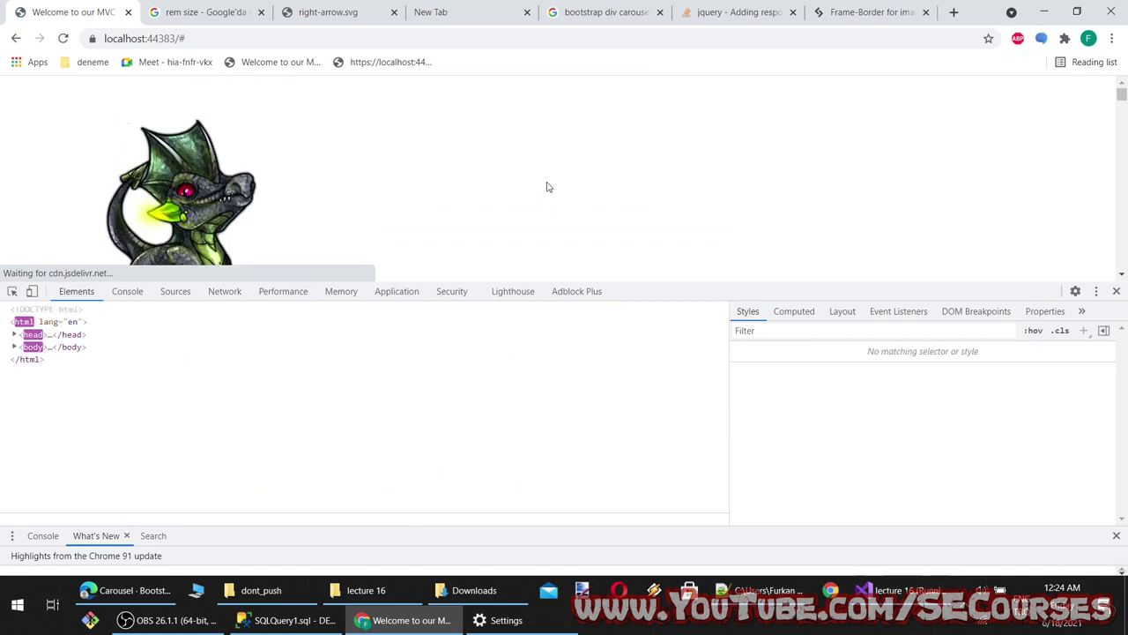
Inspect the dragon image and select the carousel-inner element in DevTools
right_click(183, 125)
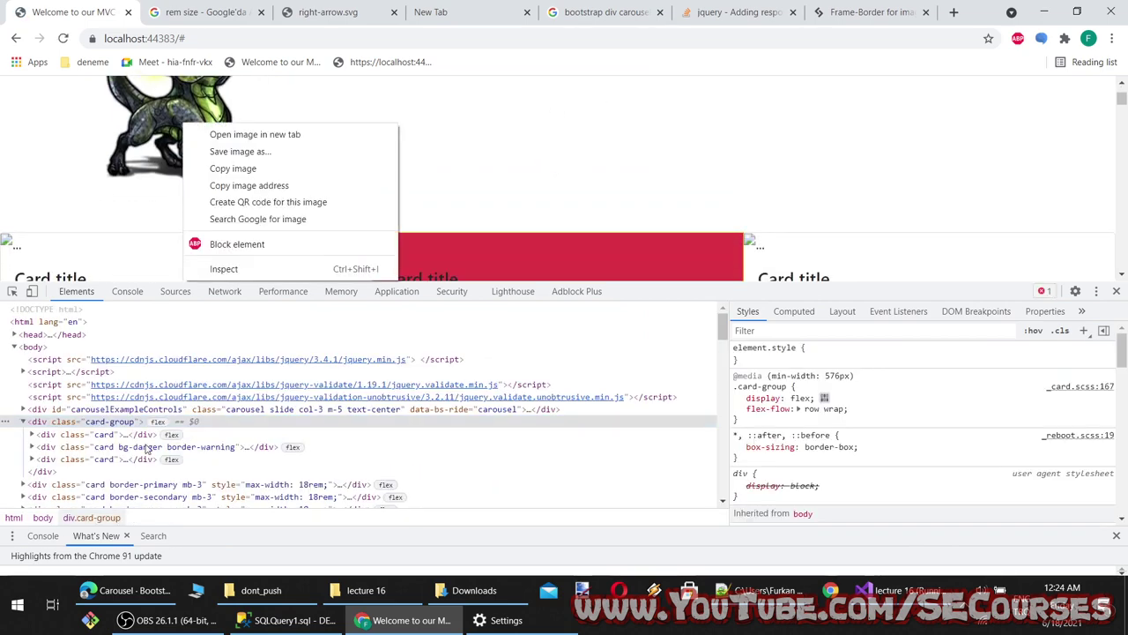
left_click(132, 426)
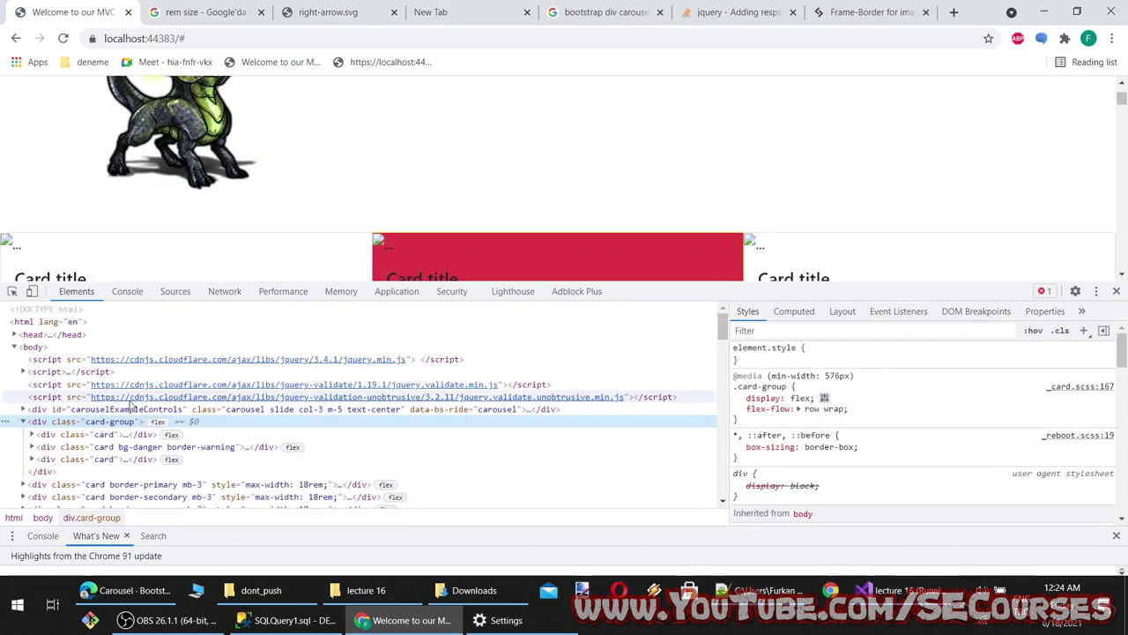
left_click(115, 433)
right_click(165, 155)
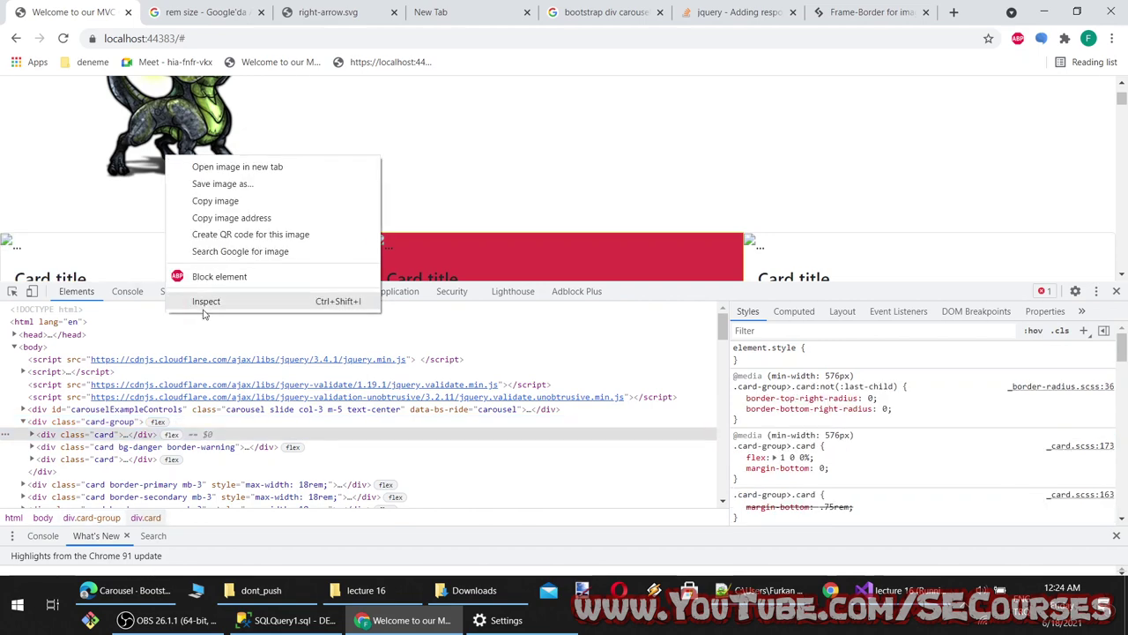
left_click(203, 302)
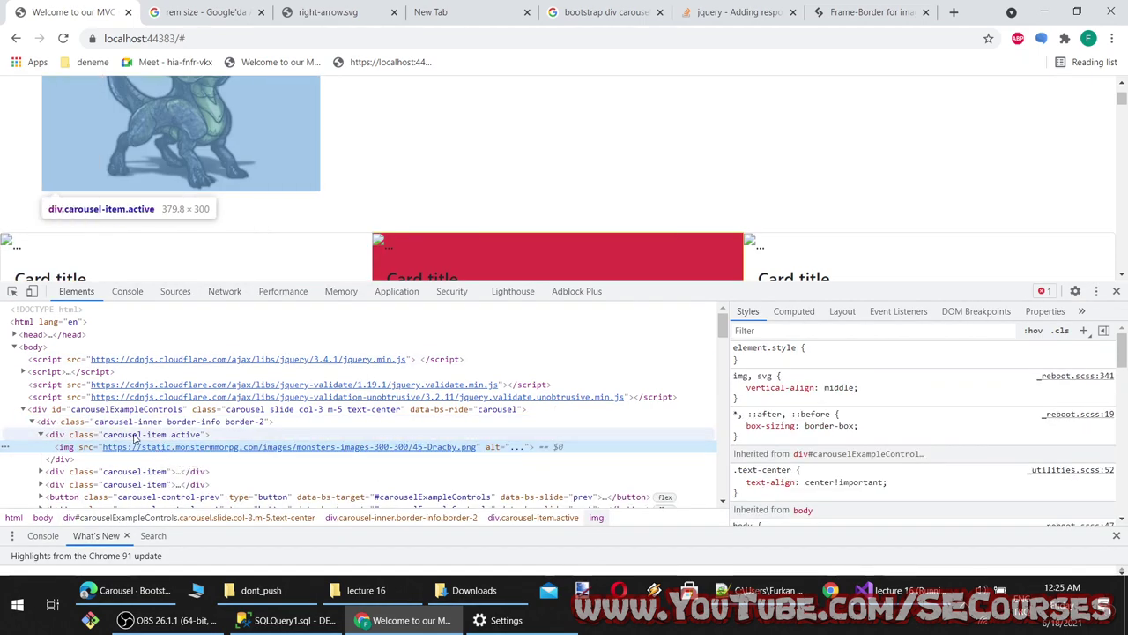
left_click(134, 435)
left_click(168, 422)
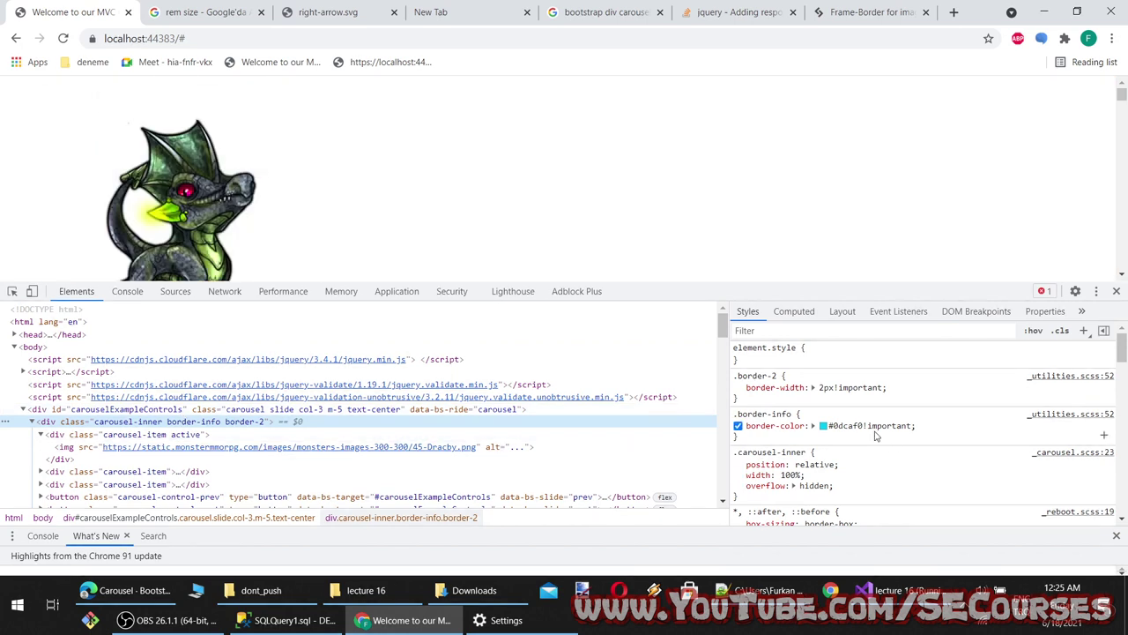
Toggle carousel-inner's border-2 width, 100% width and border-box sizing rules in Styles to compare
left_click(738, 387)
left_click(738, 387)
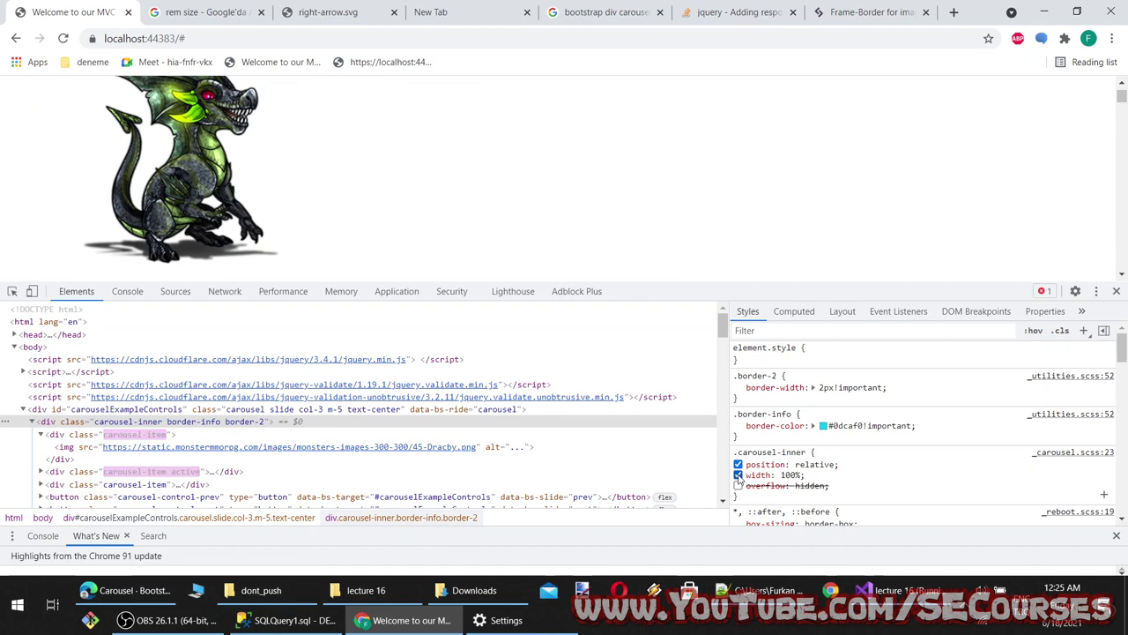
left_click(739, 475)
scroll(787, 492, "down", 2)
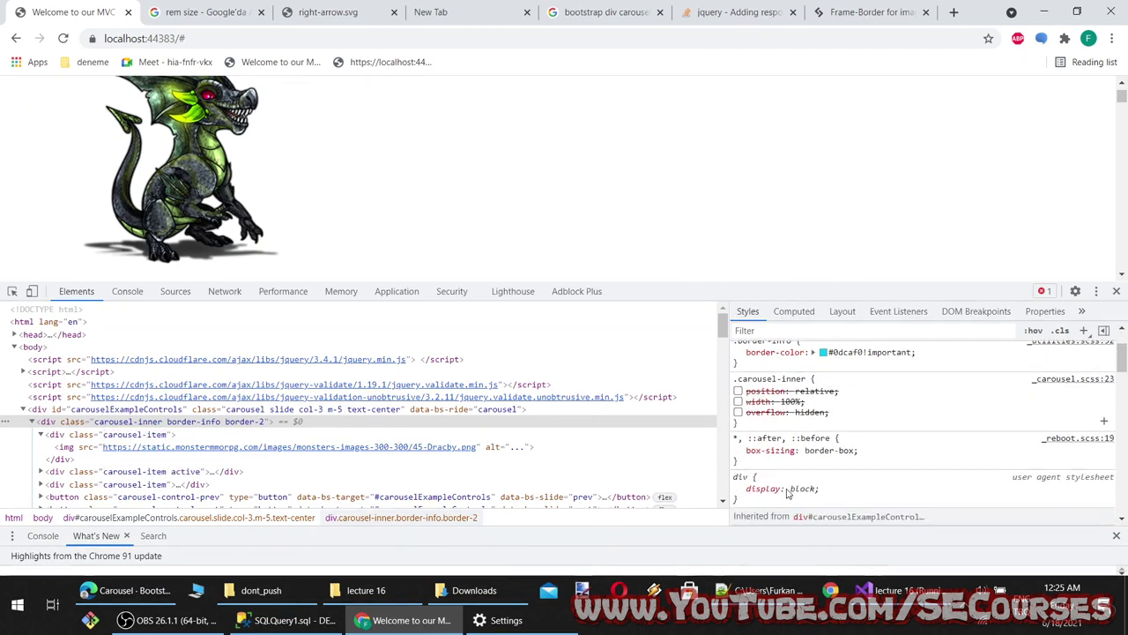
left_click(738, 450)
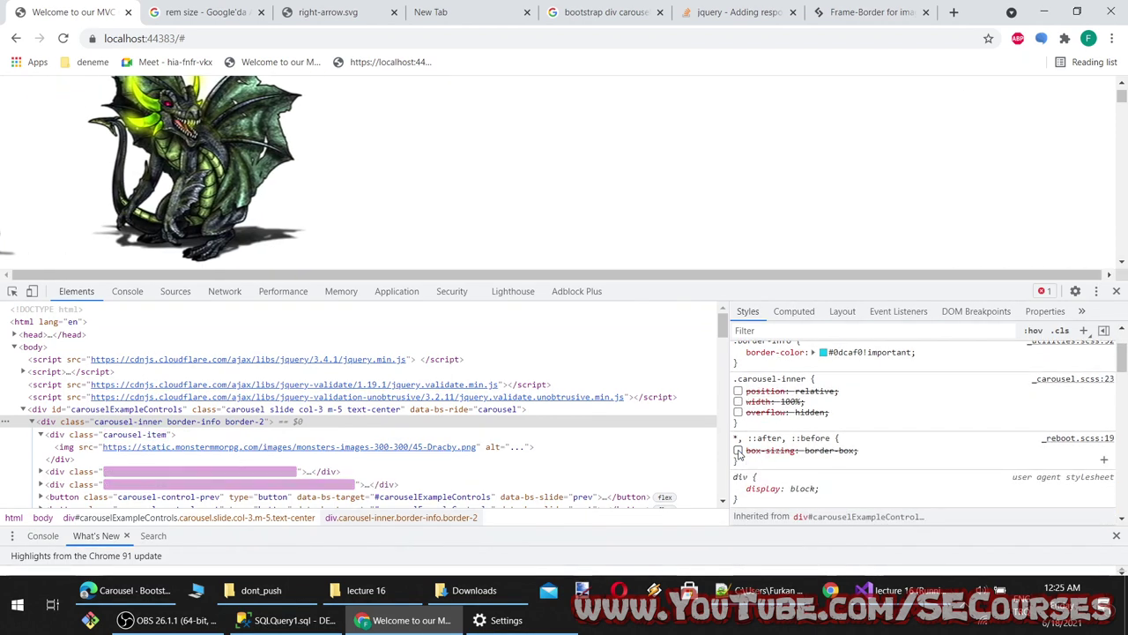
scroll(743, 400, "down", 4)
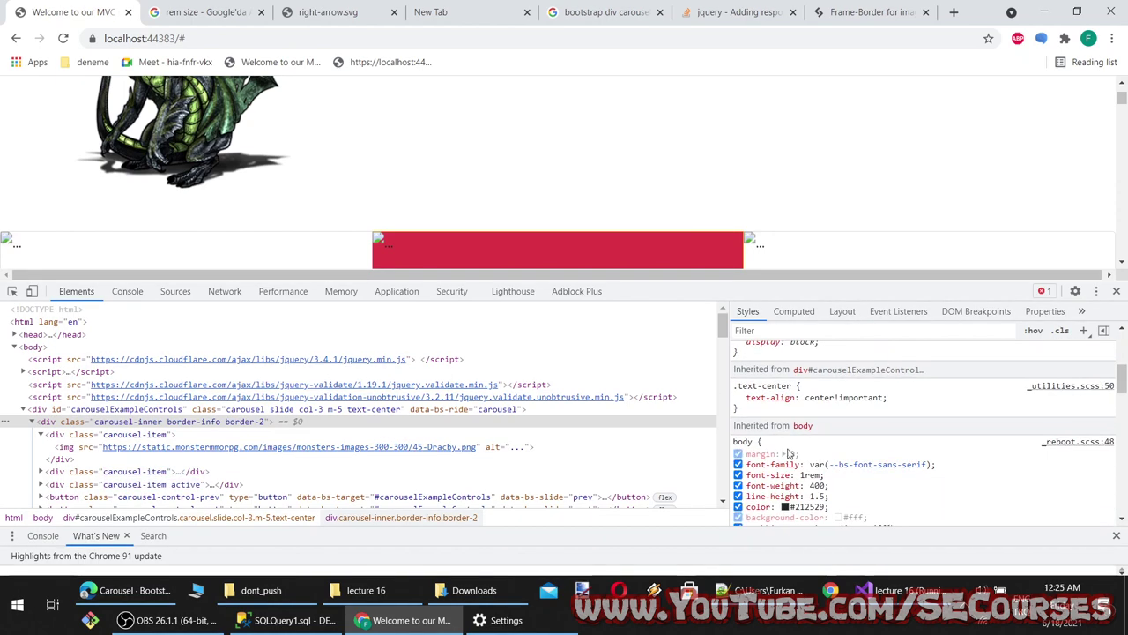
scroll(767, 437, "down", 3)
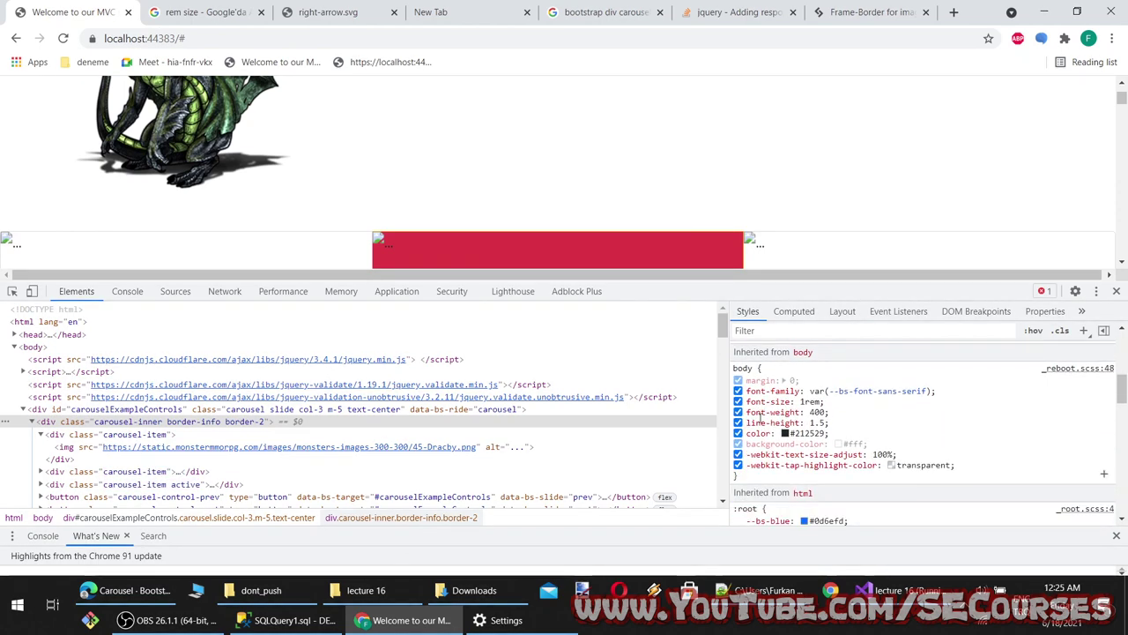
scroll(790, 448, "up", 5)
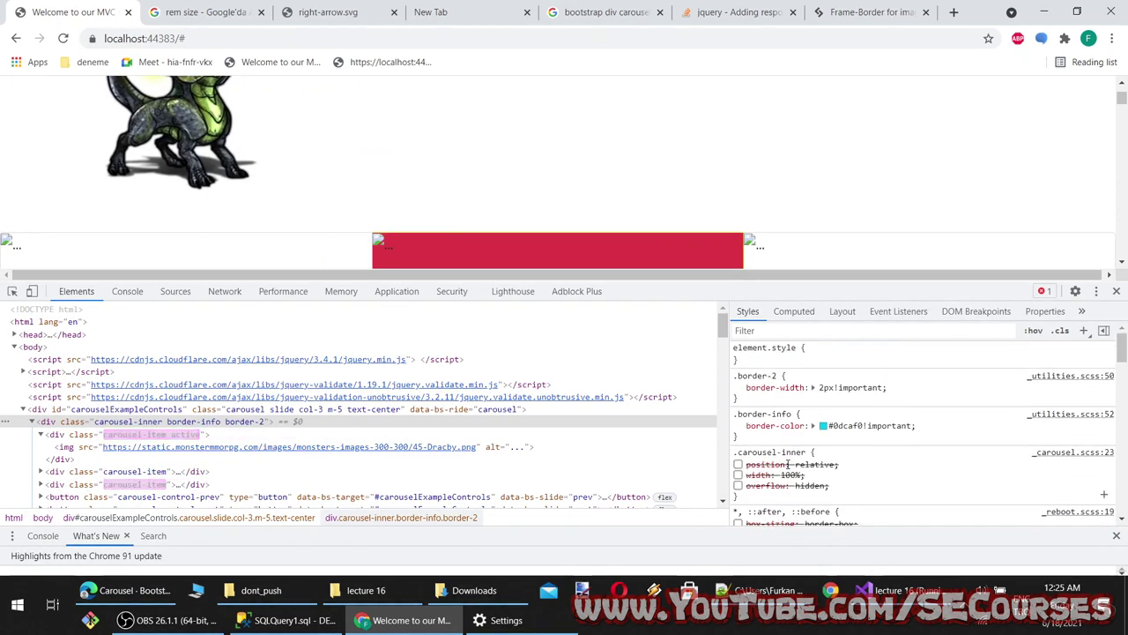
scroll(788, 459, "down", 5)
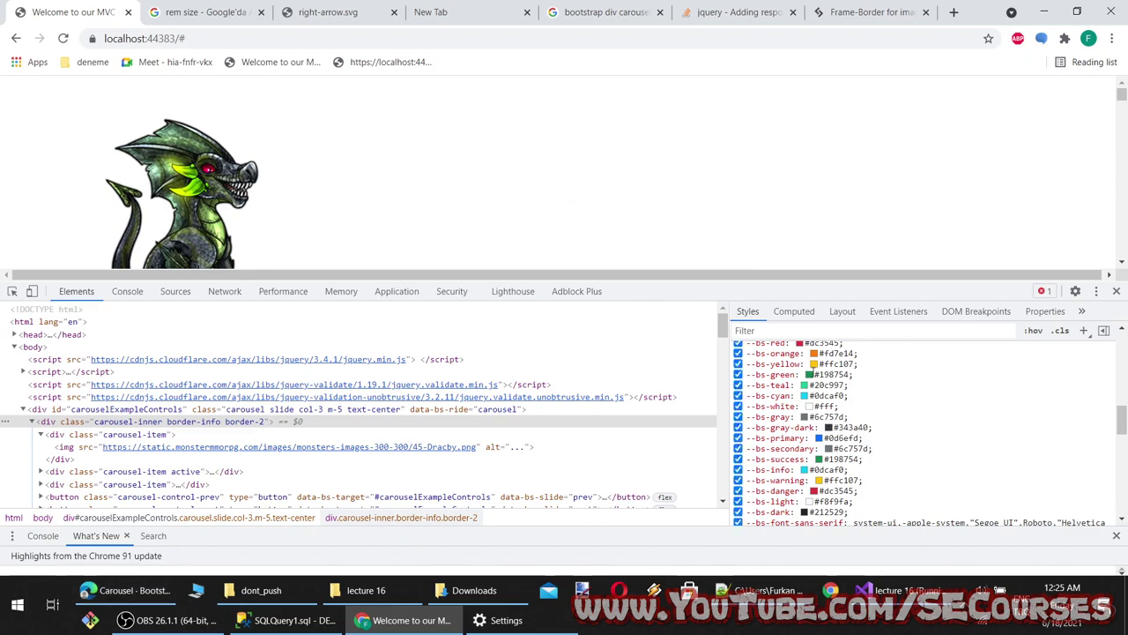
left_click(767, 12)
Select the .carousel{border:2px solid red} rule on SitePoint, then go to empty line 7 in Index.cshtml
left_click(878, 9)
scroll(670, 393, "down", 10)
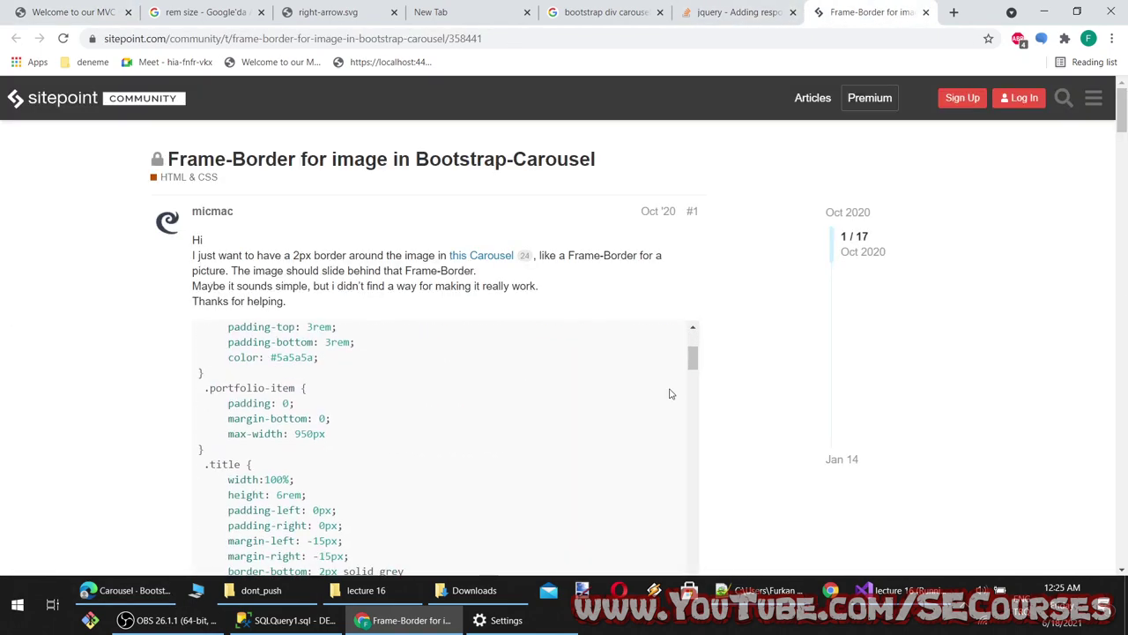
scroll(72, 374, "down", 2)
scroll(411, 388, "down", 10)
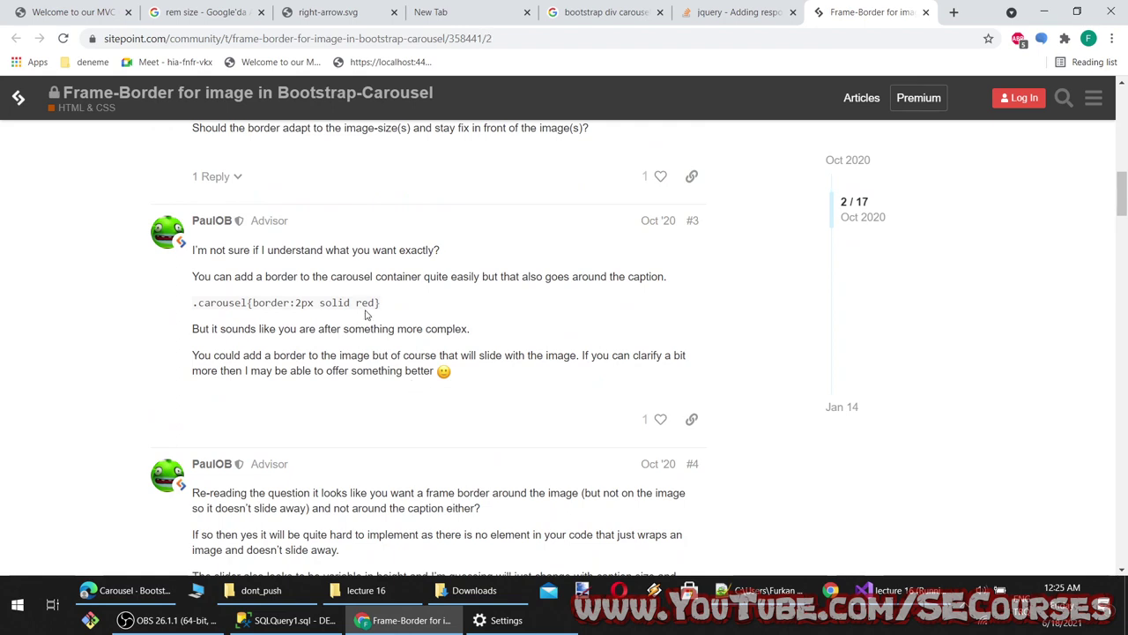
left_click_drag(361, 303, 190, 303)
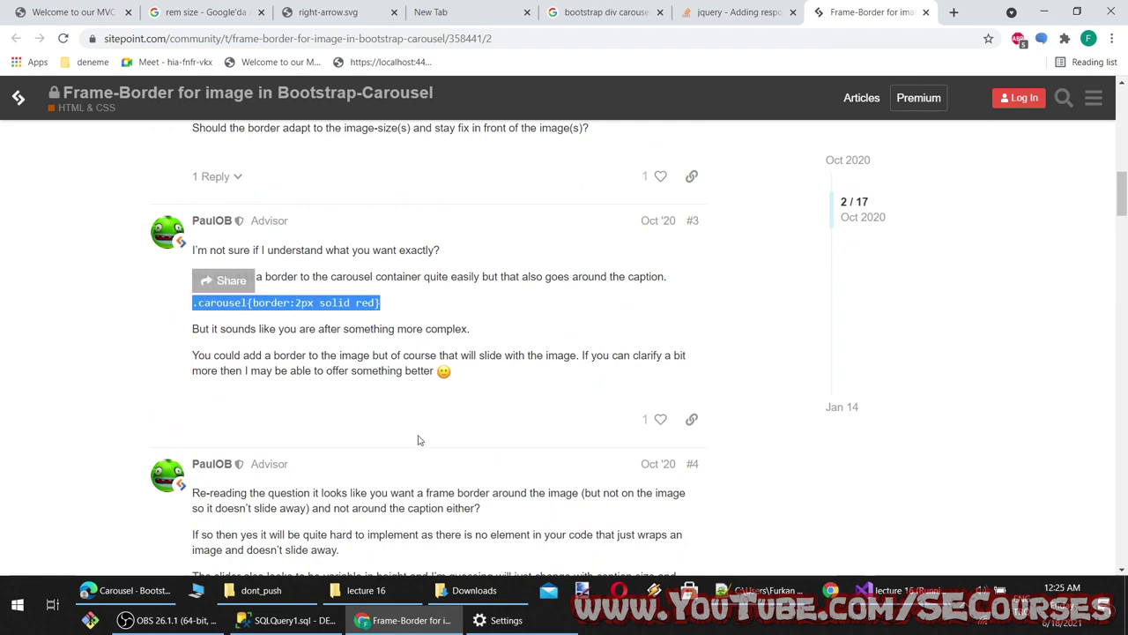
left_click(929, 617)
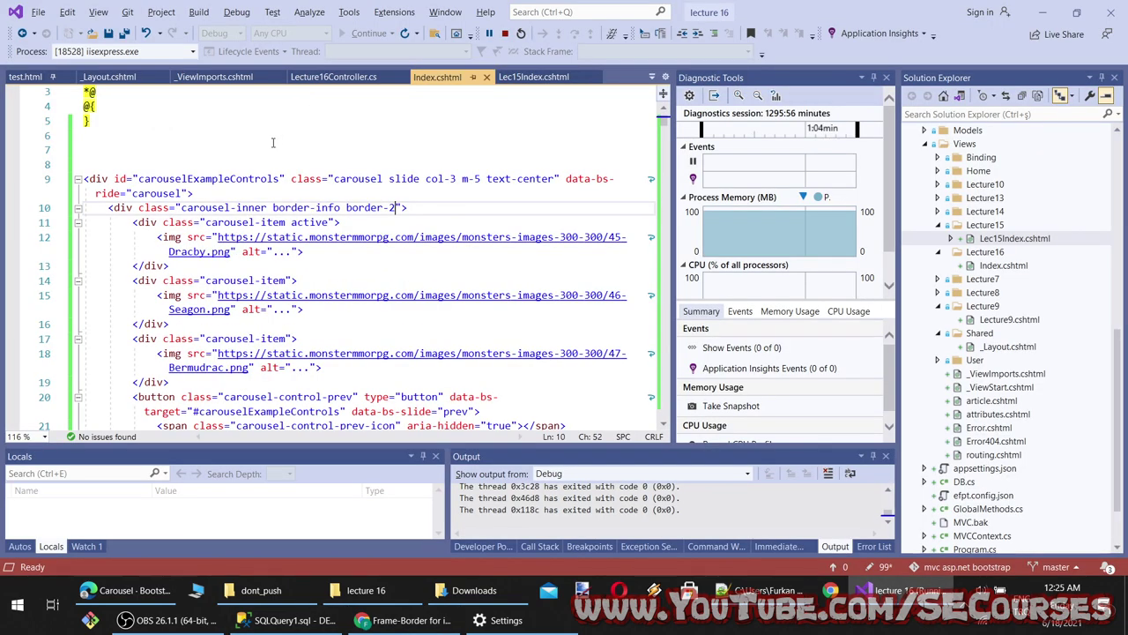
left_click(195, 152)
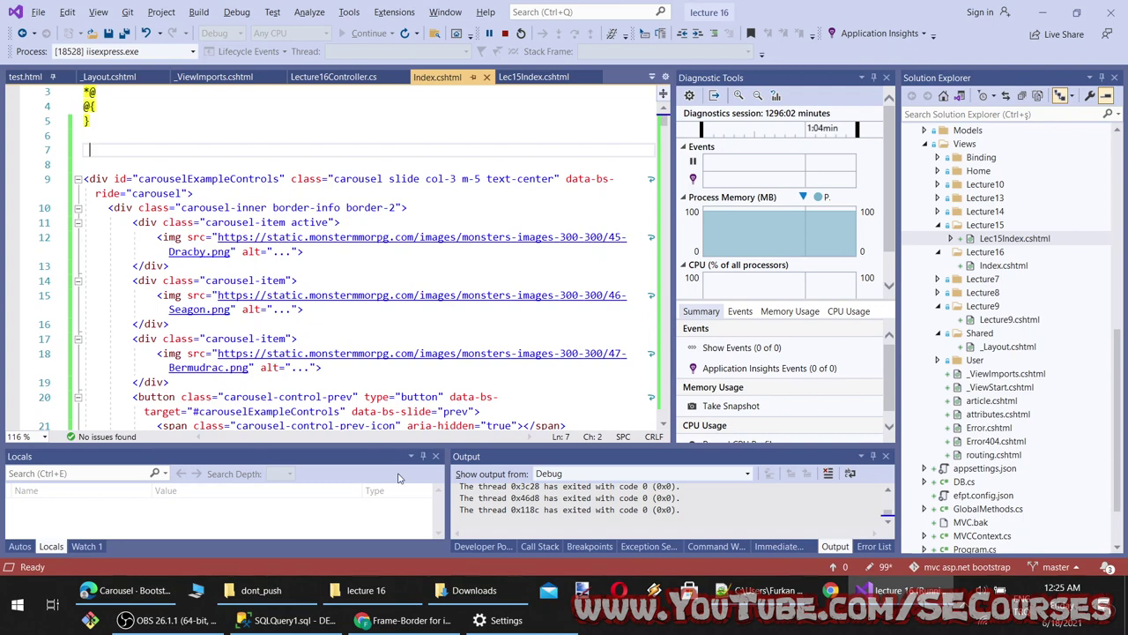
Close DevTools on the localhost preview, reload it, and return to the SitePoint thread
left_click(401, 620)
scroll(564, 353, "up", 3)
left_click(70, 12)
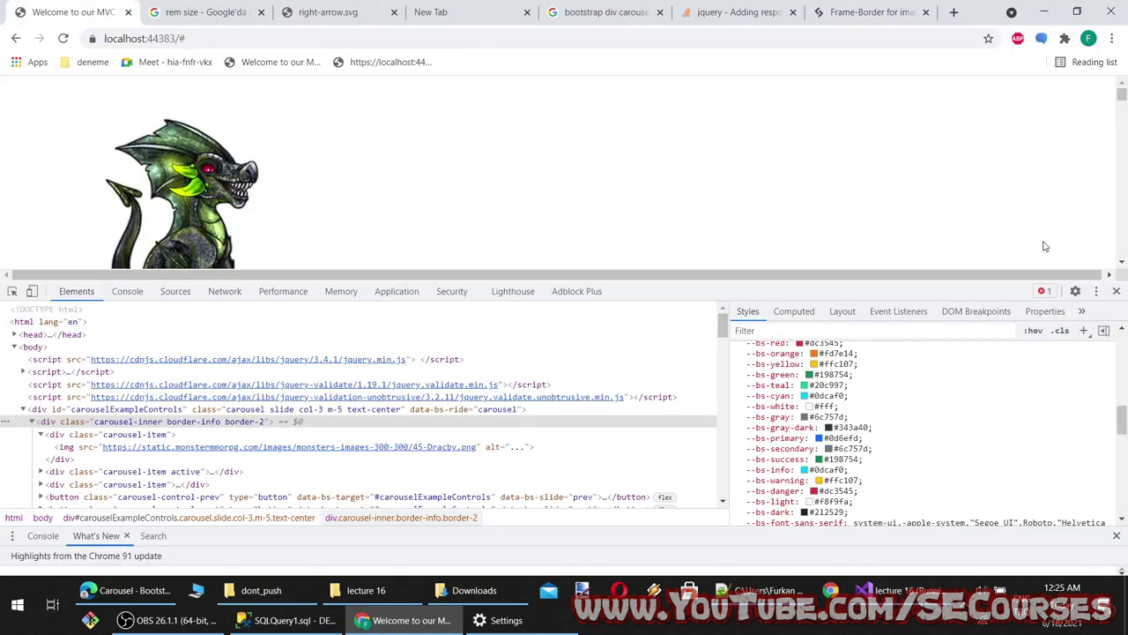
left_click(1118, 291)
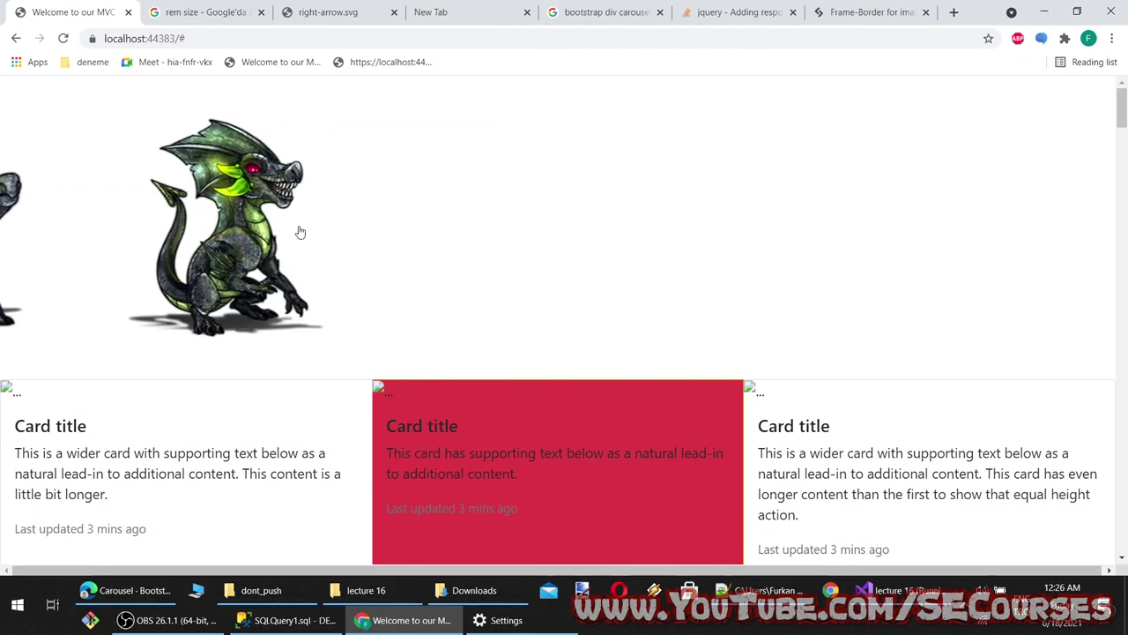
key("F5")
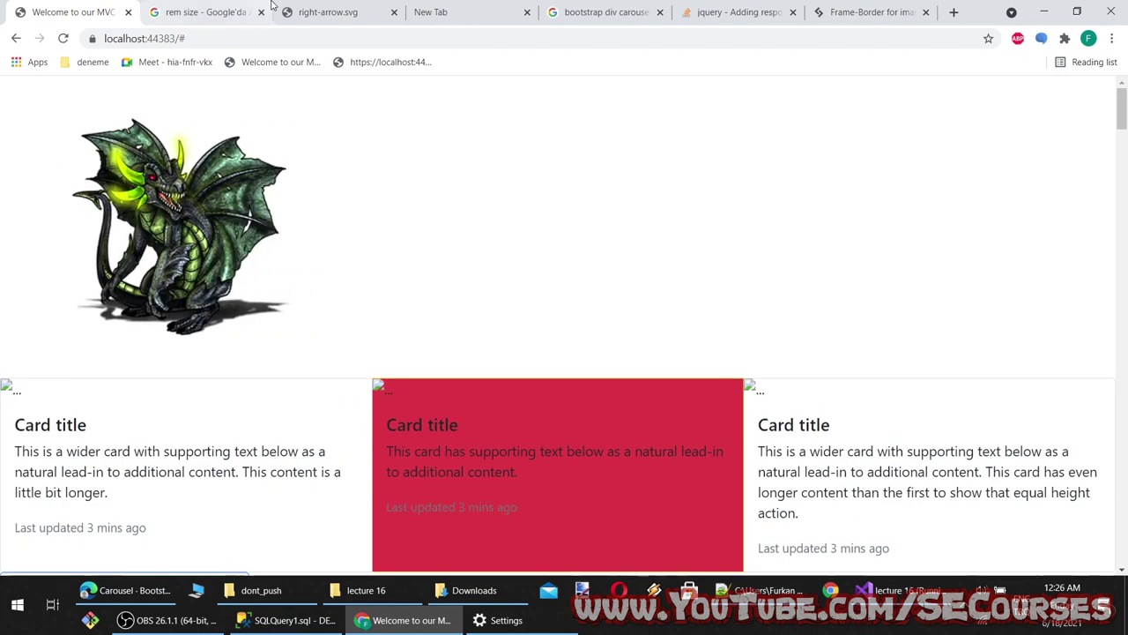
left_click(868, 12)
scroll(523, 317, "down", 2)
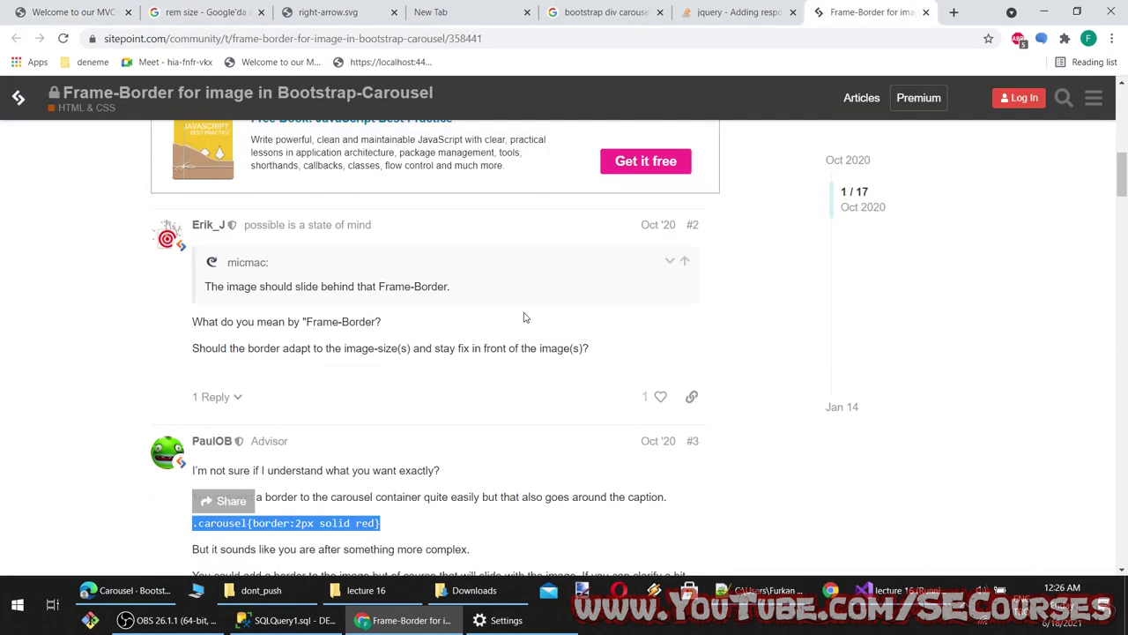
Close the tabs after the results and search Google for 'bootstrap carousel border'
left_click(600, 11)
right_click(599, 10)
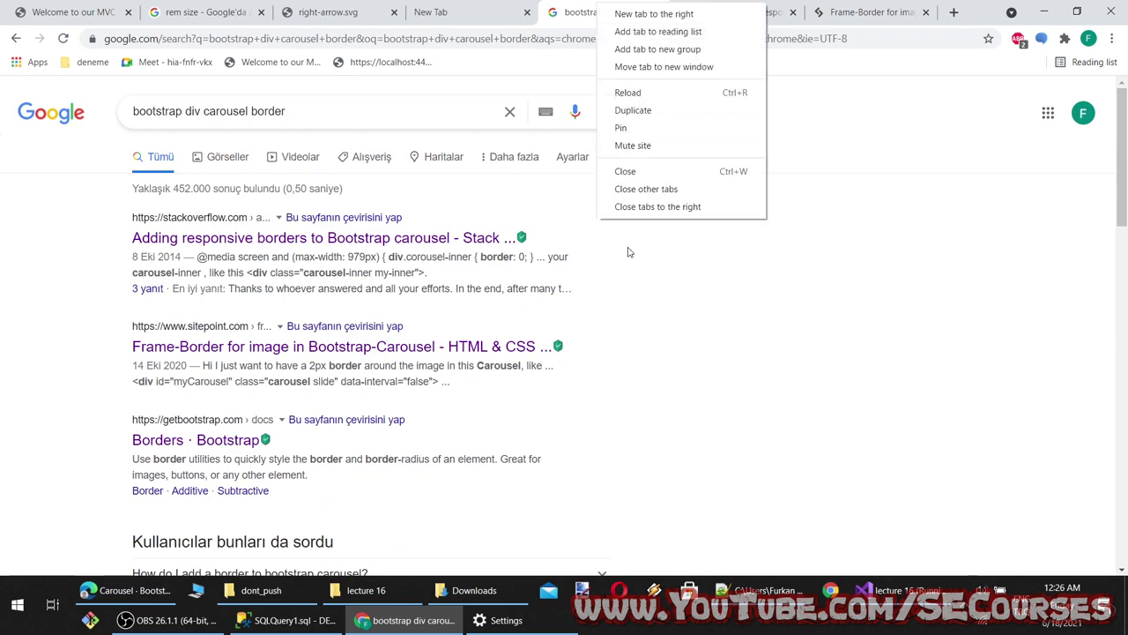
left_click(628, 205)
left_click(185, 111)
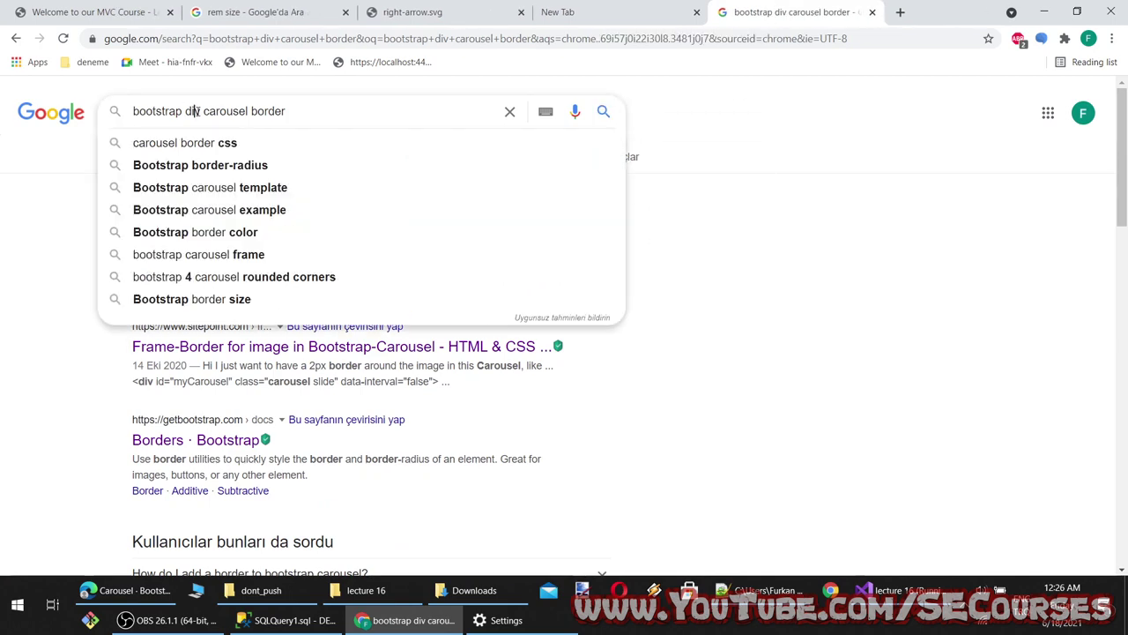
key("BackSpace")
key("Return")
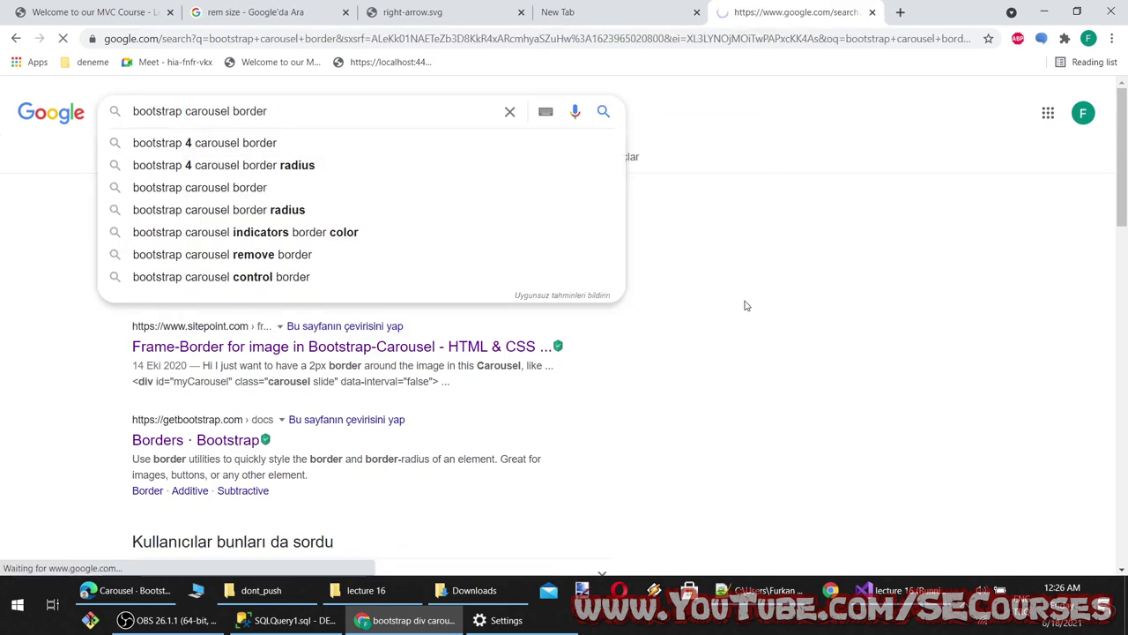
Open and read the Laracasts and Treehouse carousel border-radius discussions
scroll(264, 255, "down", 4)
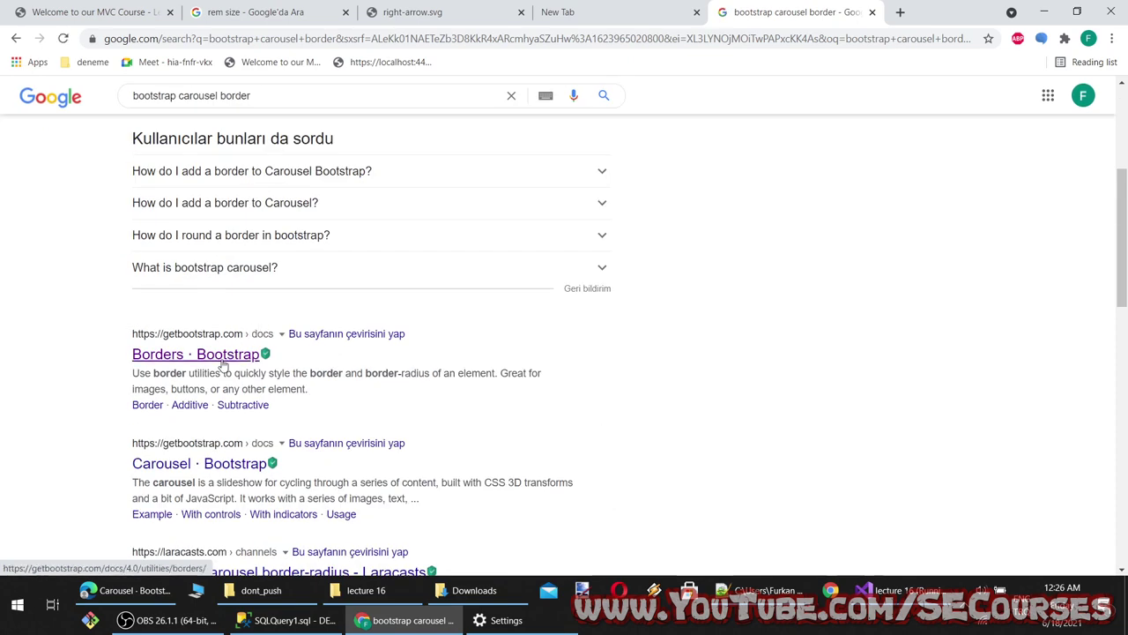
scroll(201, 240, "down", 3)
middle_click(212, 279)
middle_click(231, 370)
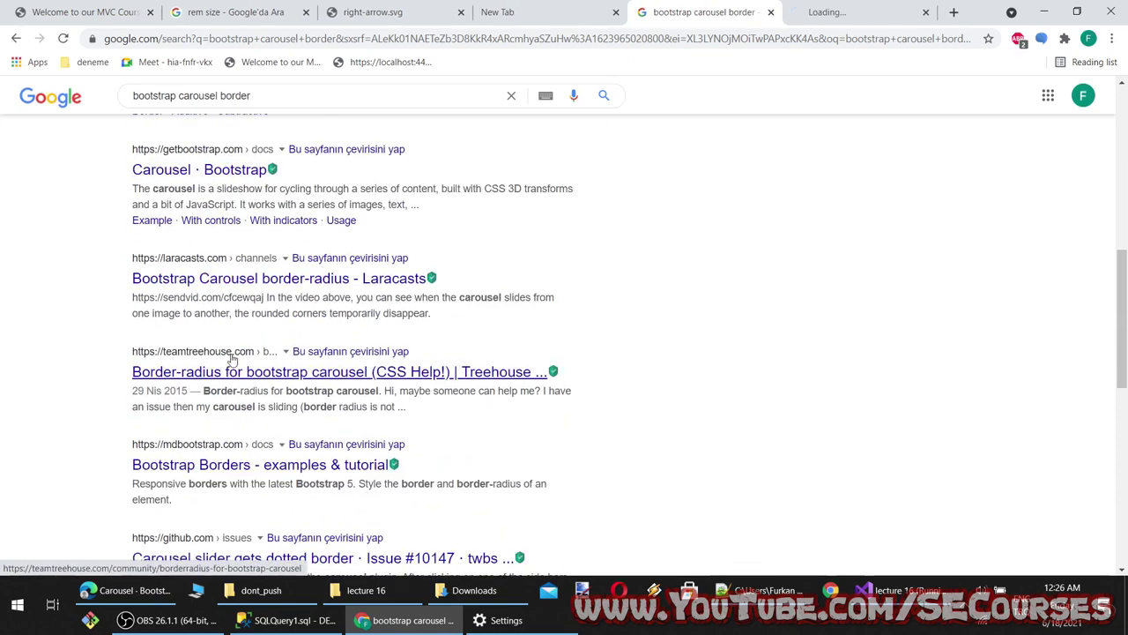
left_click(719, 10)
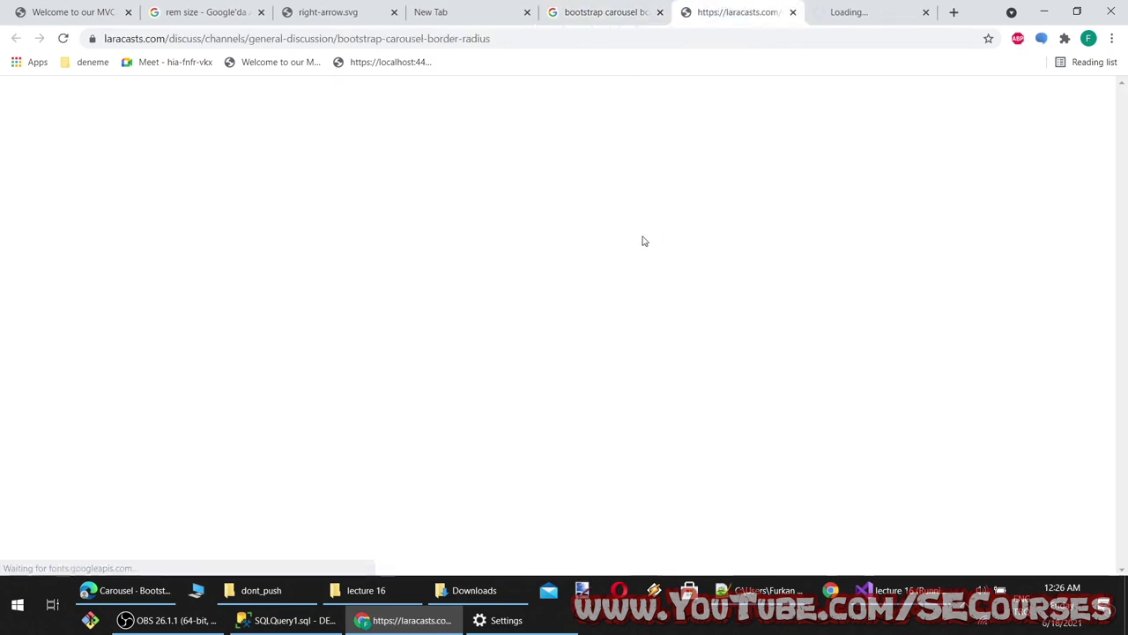
left_click(818, 9)
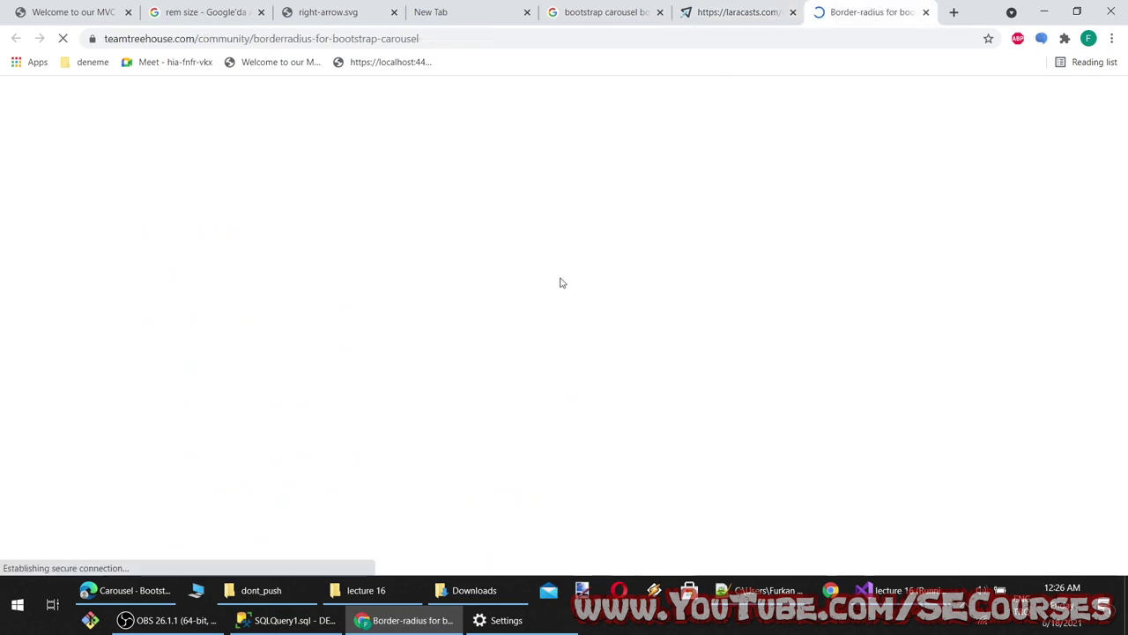
left_click(600, 11)
Read the GitHub carousel dotted-border issue and MDB Borders page, then return to Index.cshtml
scroll(231, 361, "down", 3)
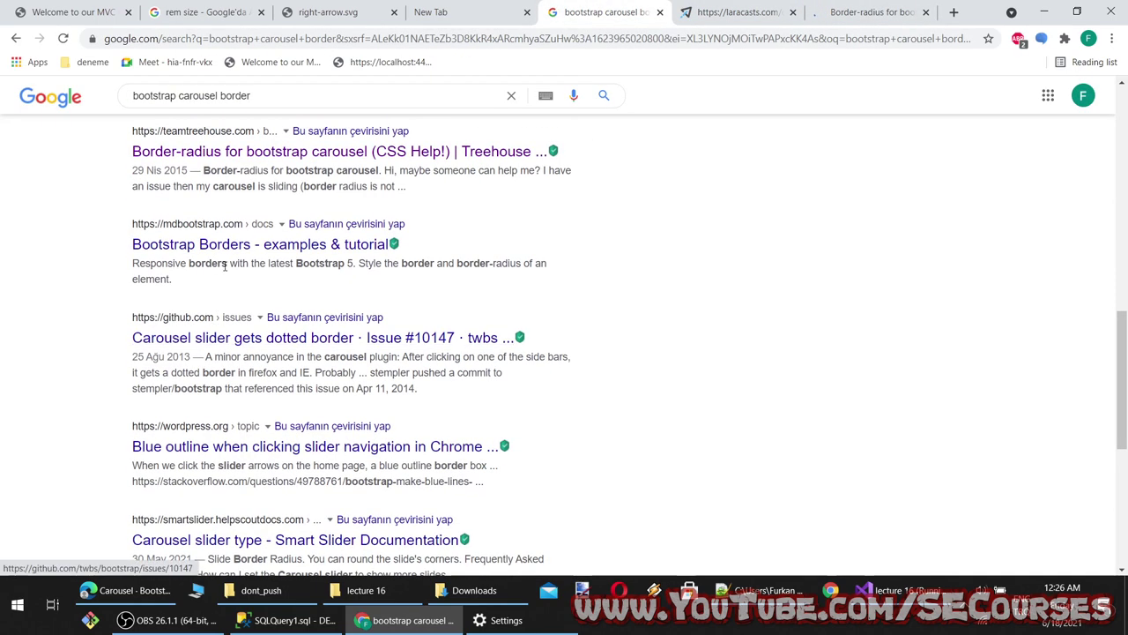
middle_click(264, 337)
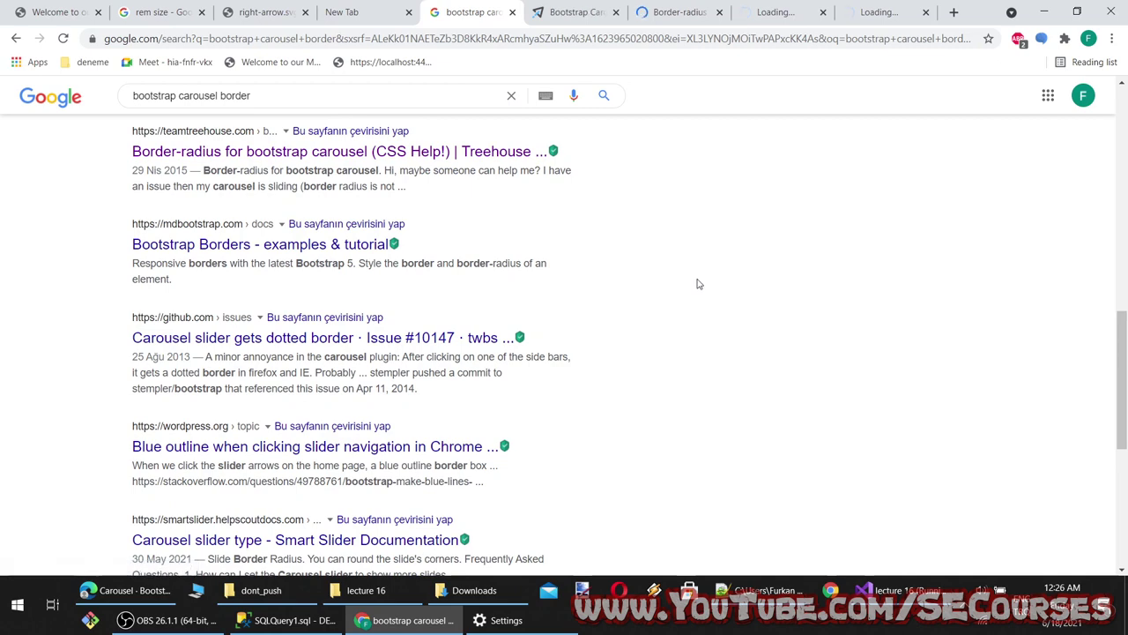
left_click(888, 18)
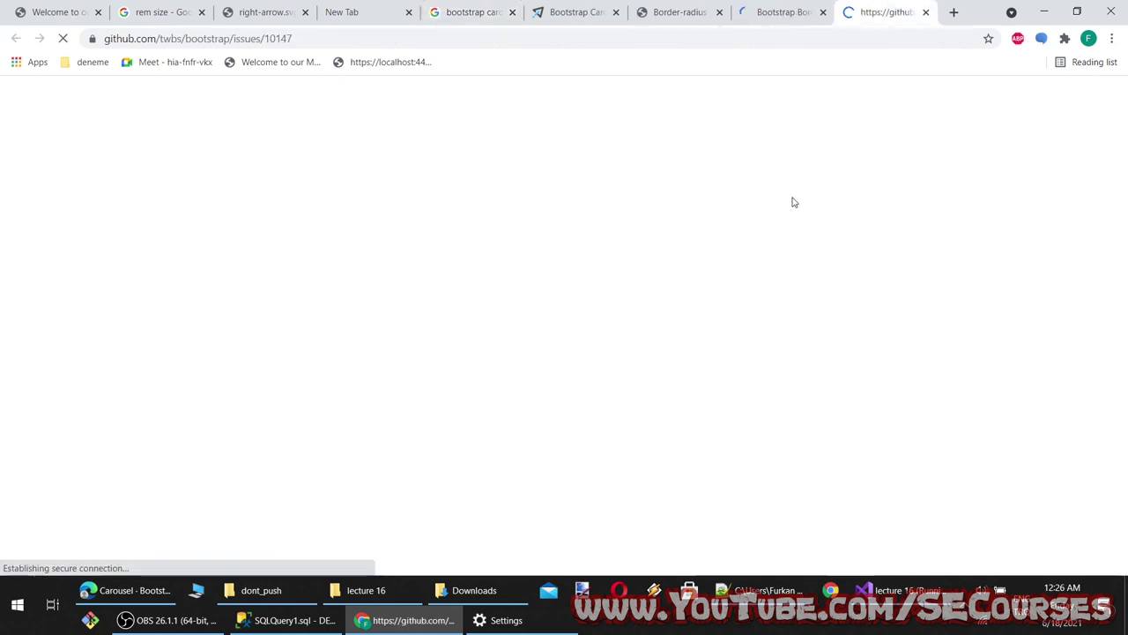
scroll(511, 479, "down", 3)
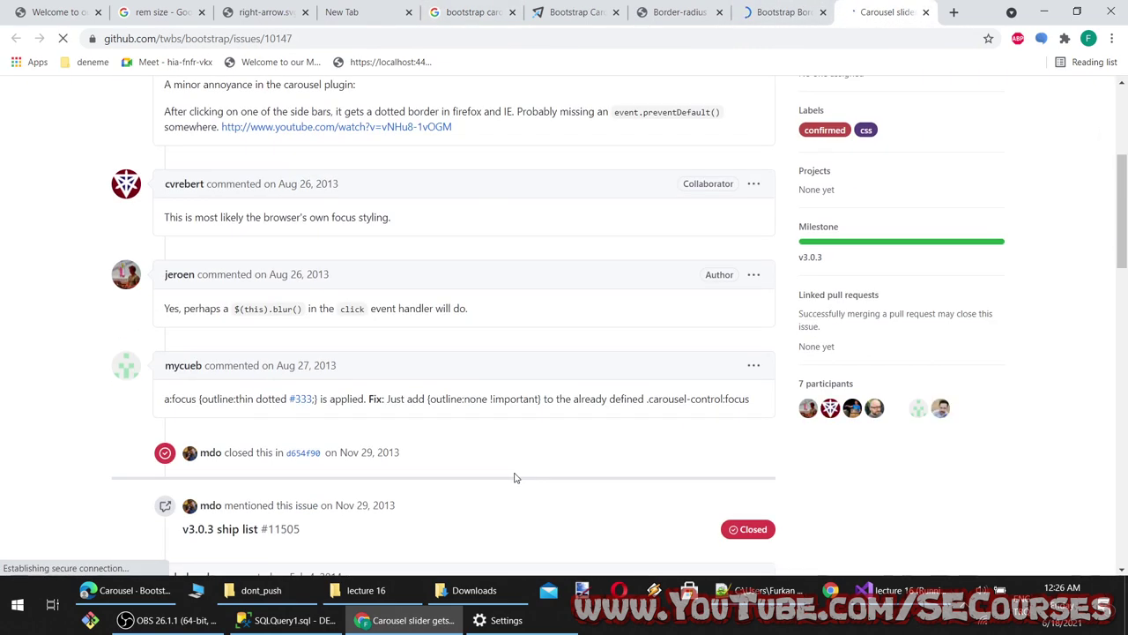
scroll(516, 477, "down", 5)
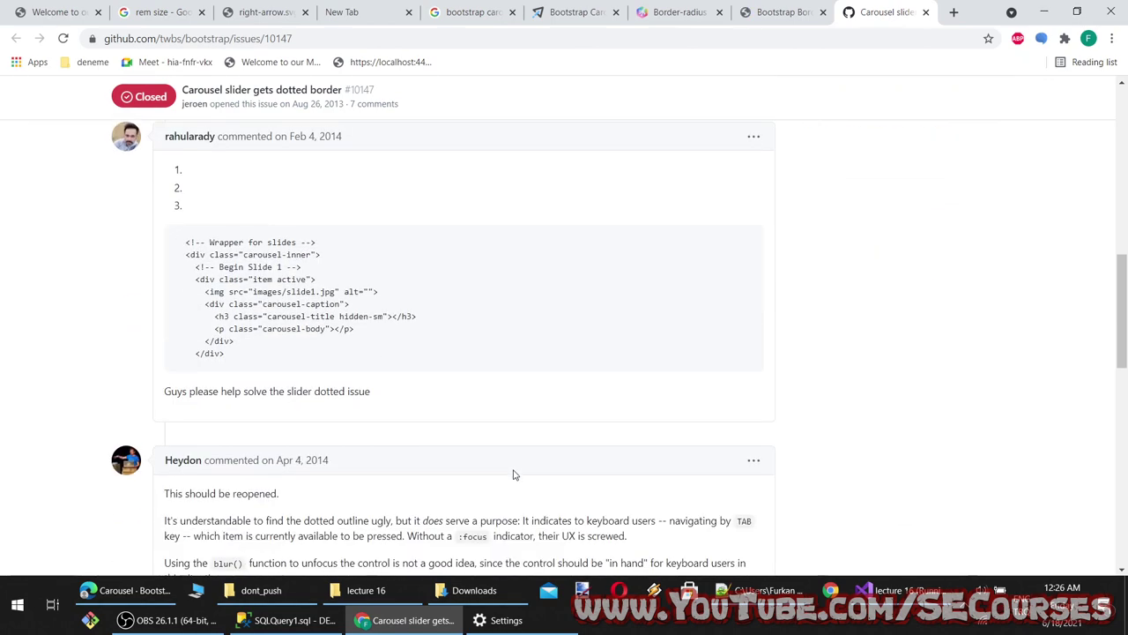
scroll(513, 475, "down", 4)
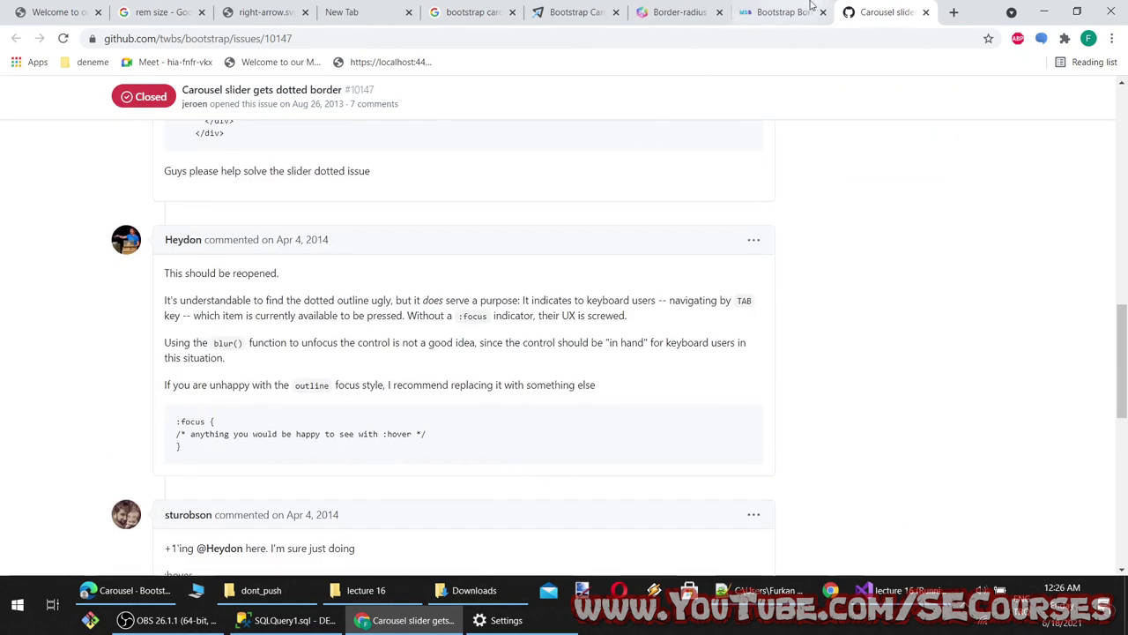
left_click(780, 12)
scroll(620, 398, "down", 7)
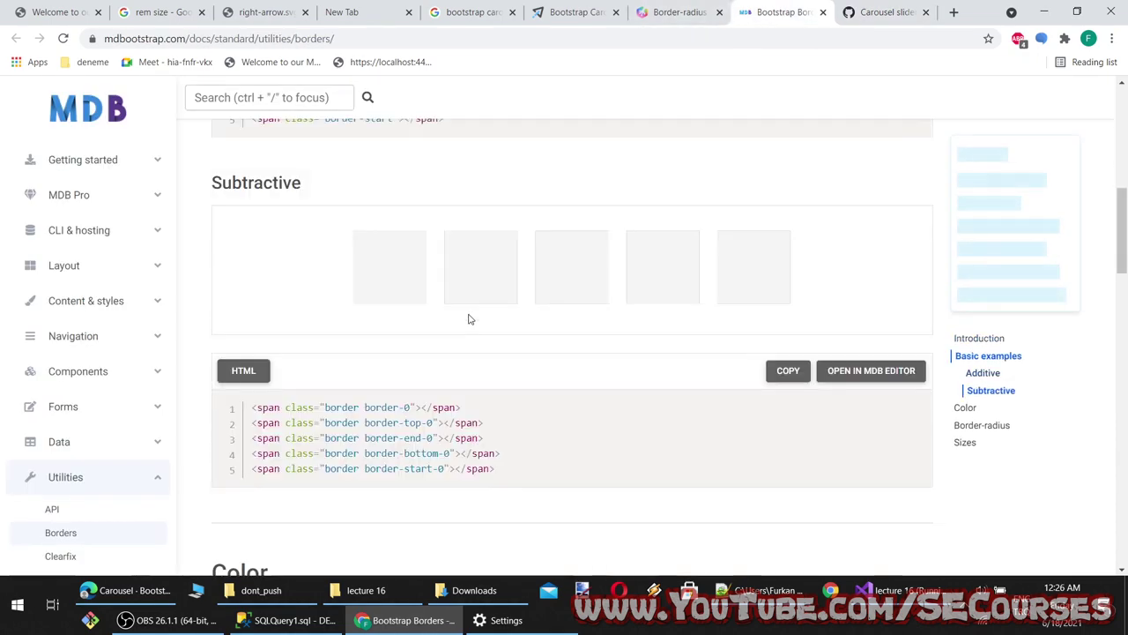
scroll(469, 319, "down", 3)
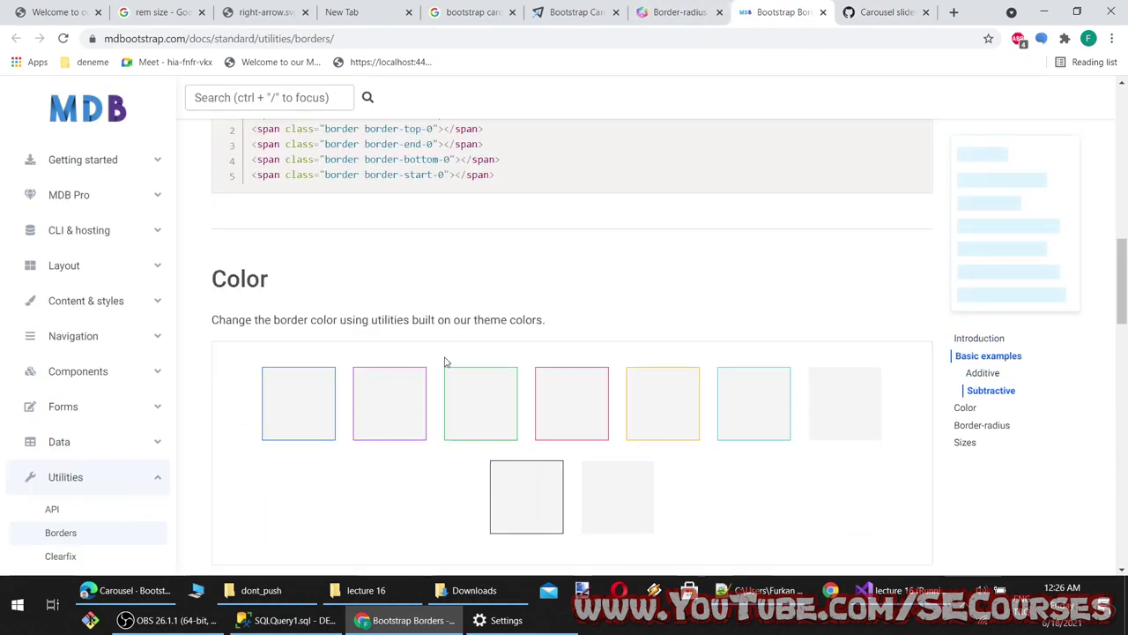
key("alt+Tab")
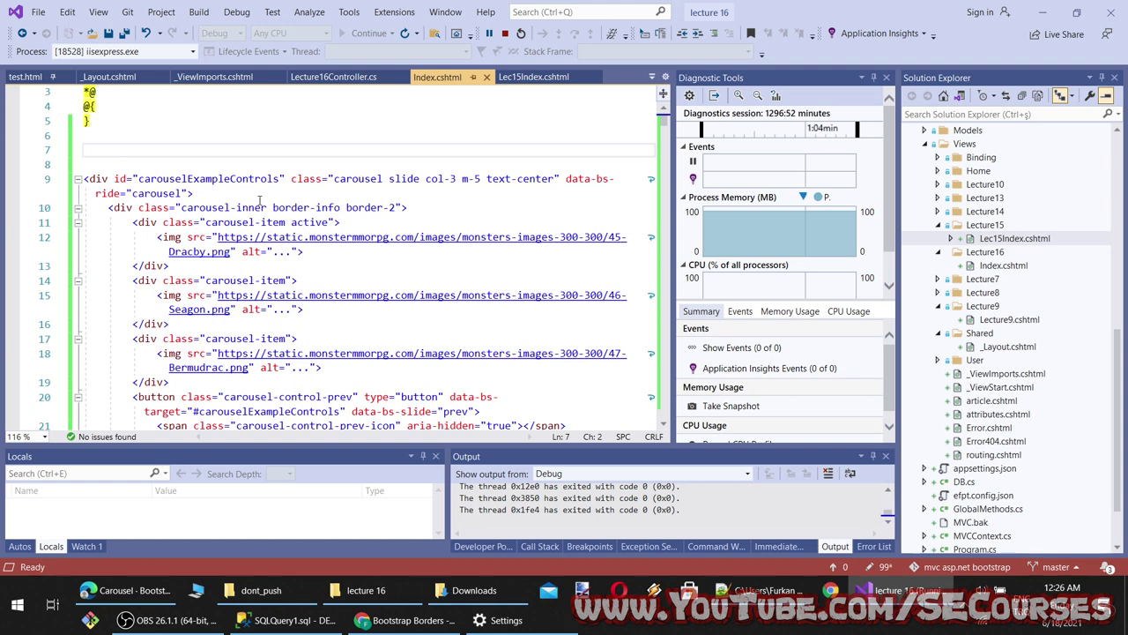
Remove 'info' from the carousel-inner border-info class, save, and reload the preview to compare
double_click(325, 204)
key("BackSpace")
key("BackSpace")
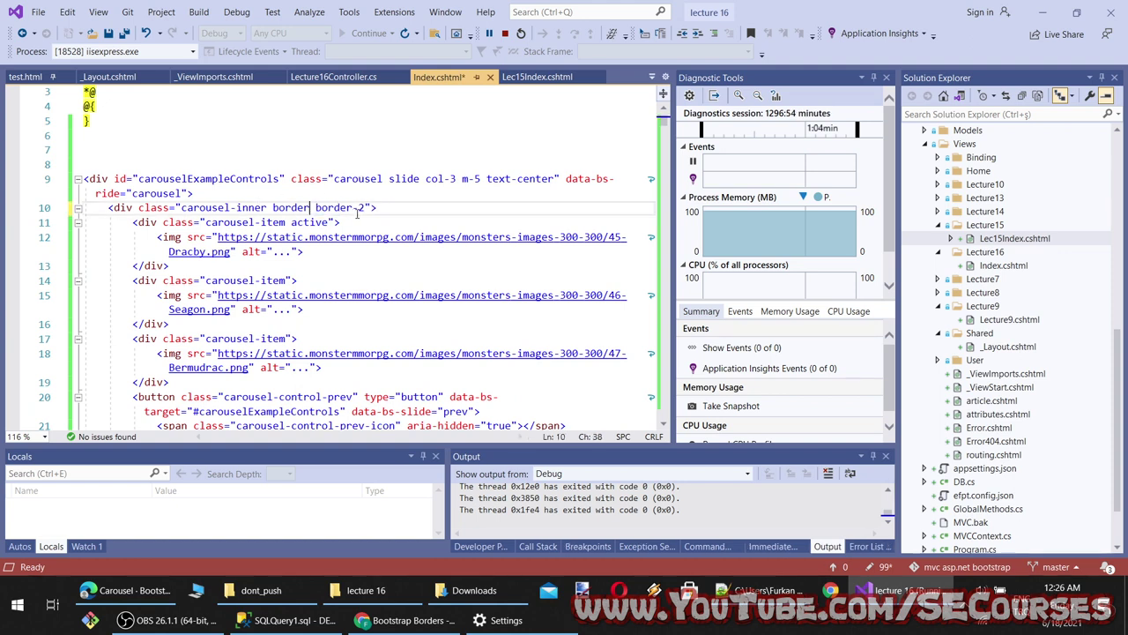
key("ctrl+s")
key("alt+Tab")
key("ctrl+1")
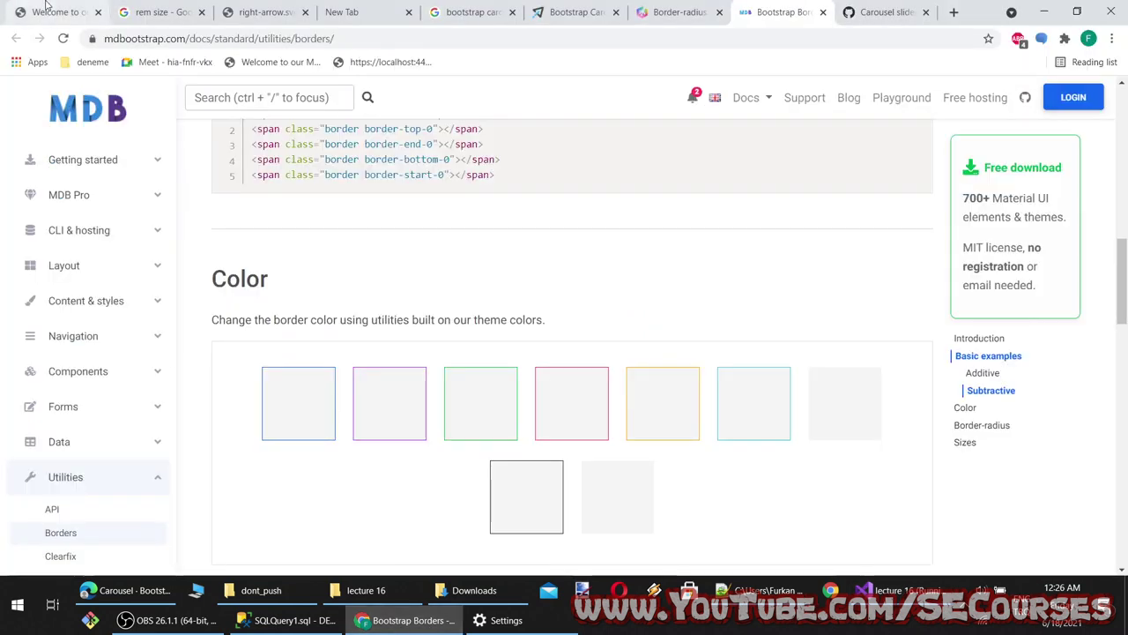
key("F5")
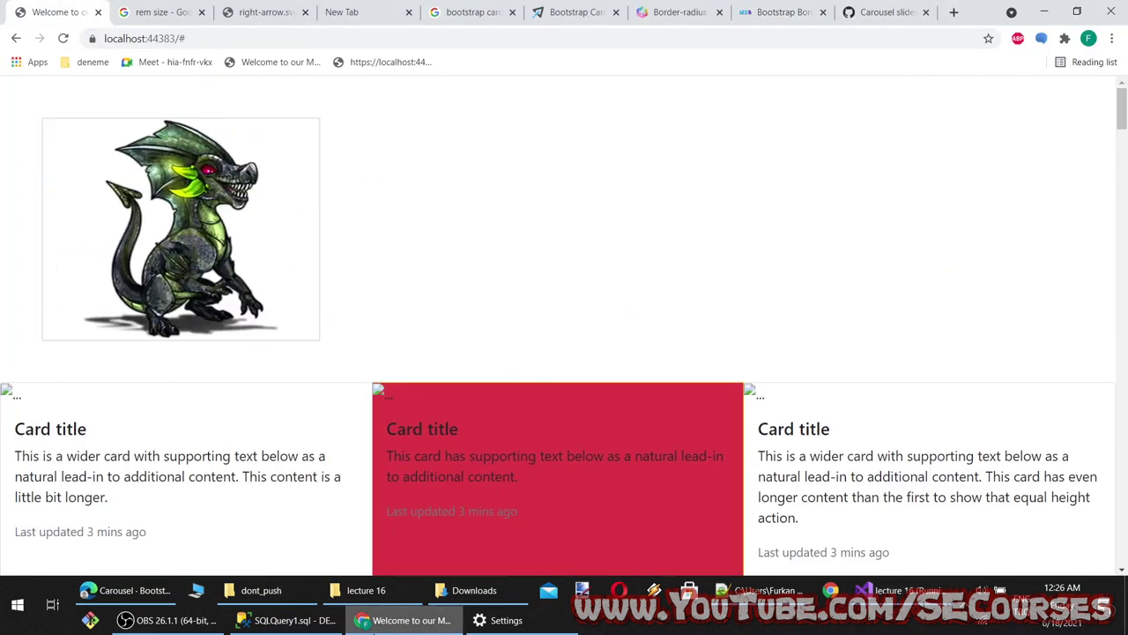
key("alt+Tab")
Replace border-info with border-warning on the carousel-inner div and save Index.cshtml
double_click(328, 207)
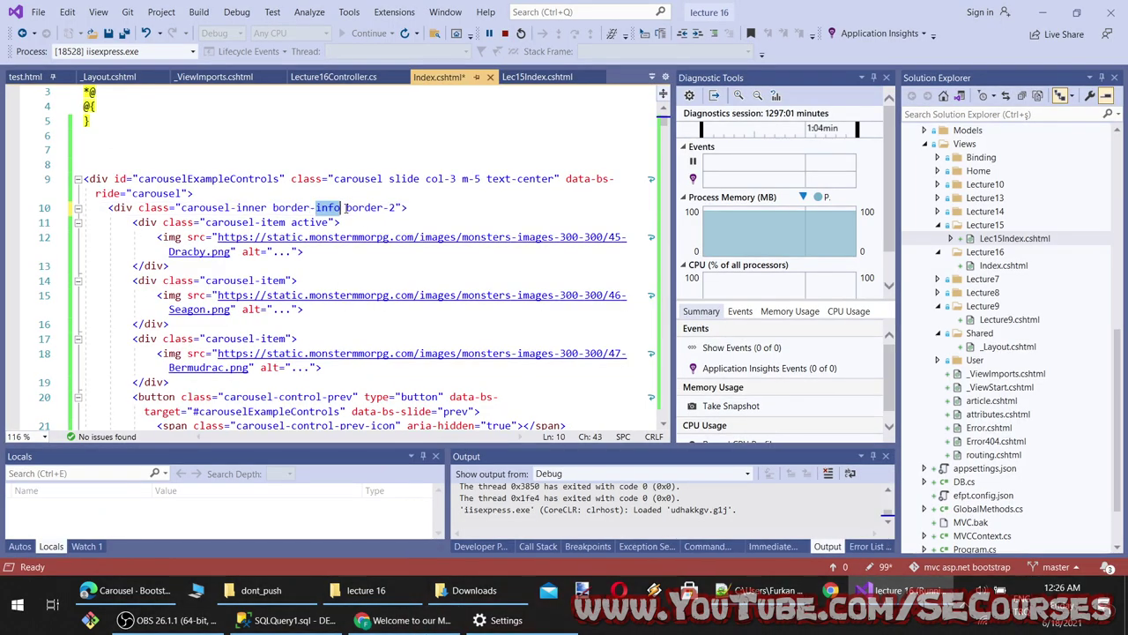
key("BackSpace")
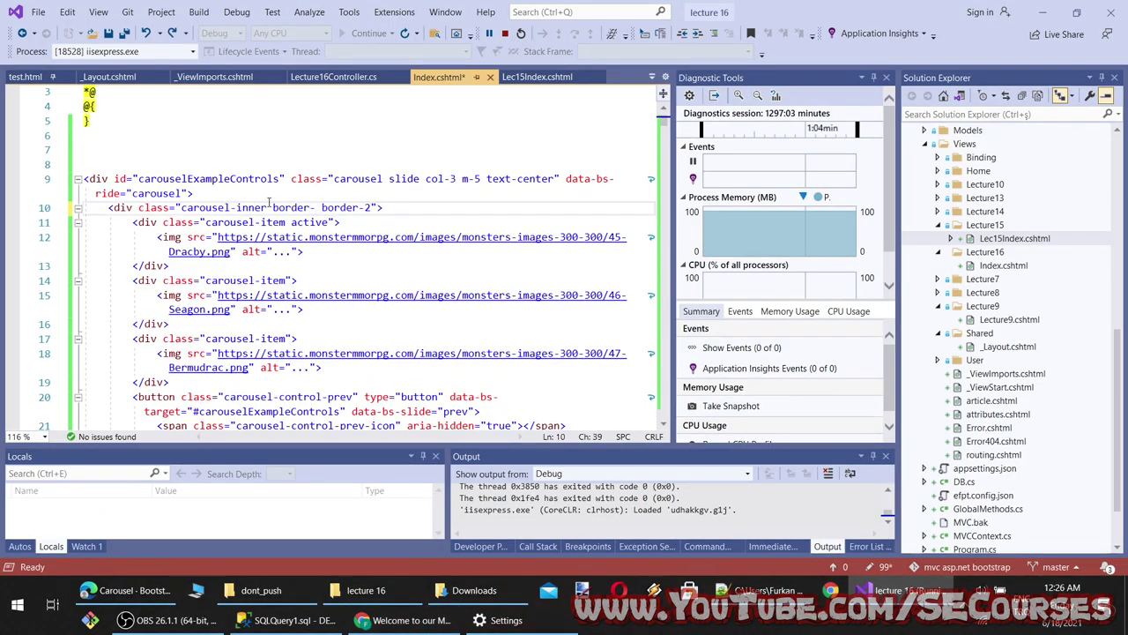
key("BackSpace")
type("border-w")
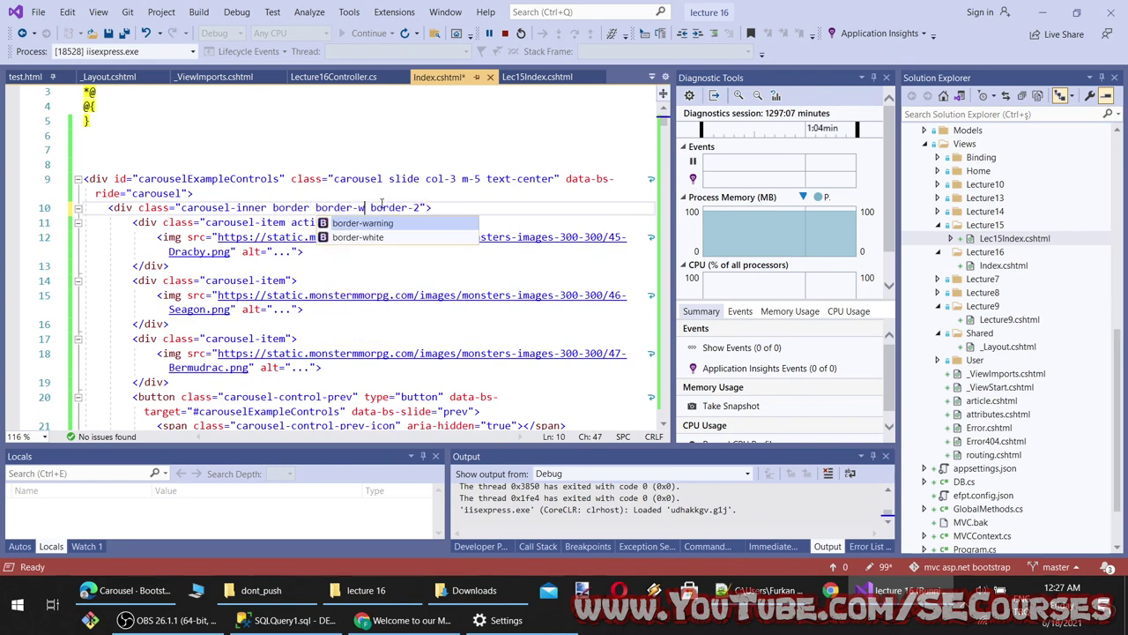
key("Tab")
key("ctrl+s")
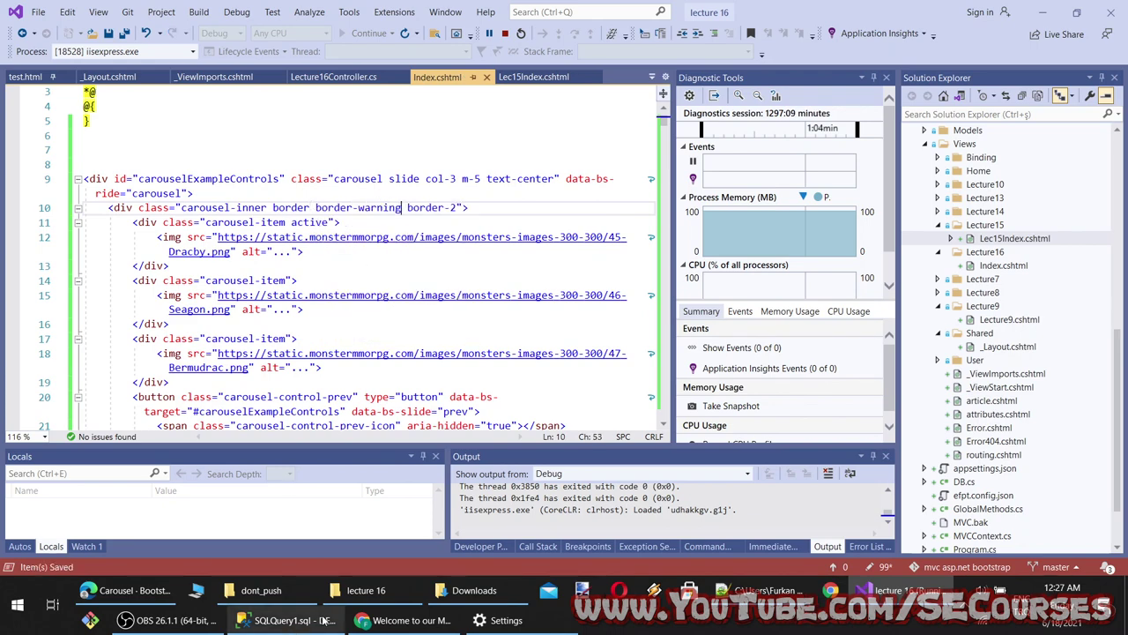
Reload the preview and advance through three slides to check the yellow frame
left_click(405, 620)
key("F5")
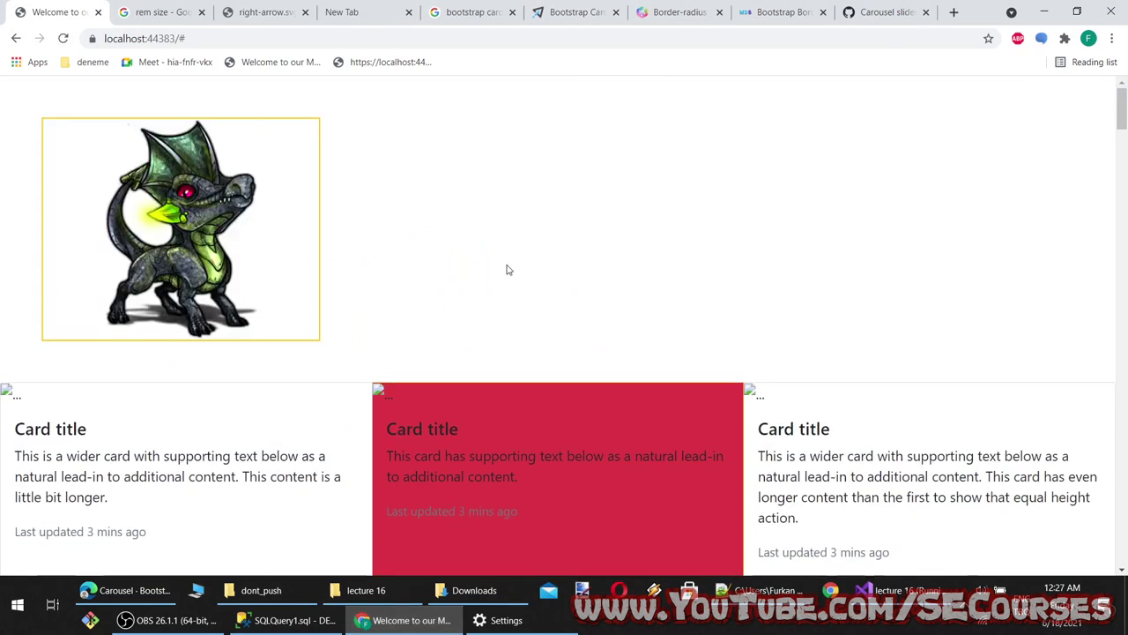
left_click(292, 243)
left_click(292, 244)
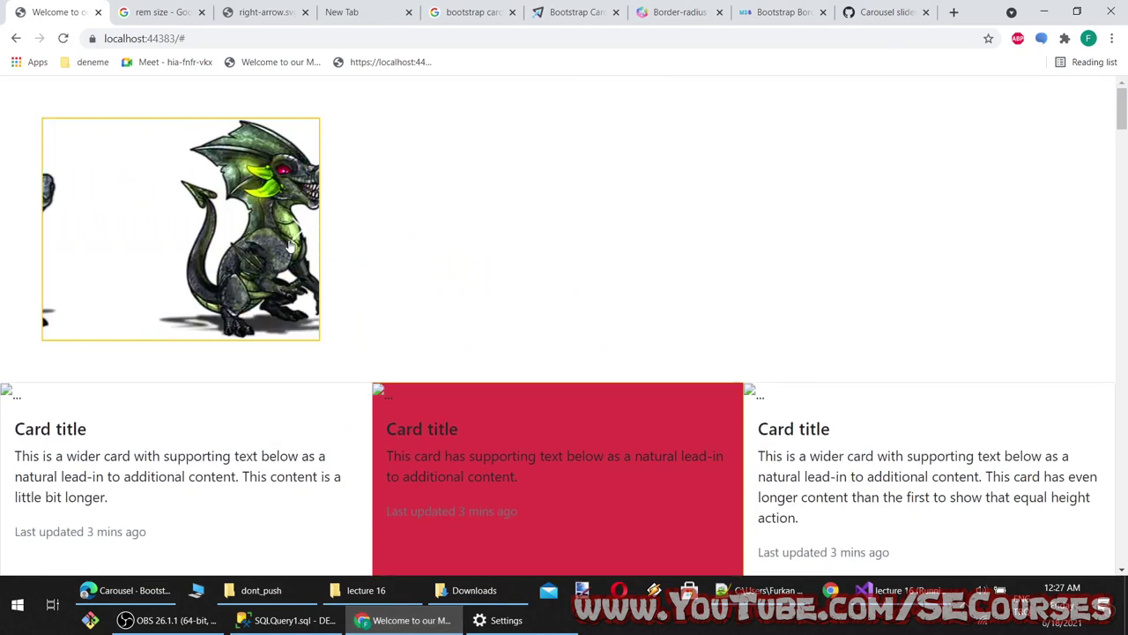
left_click(290, 244)
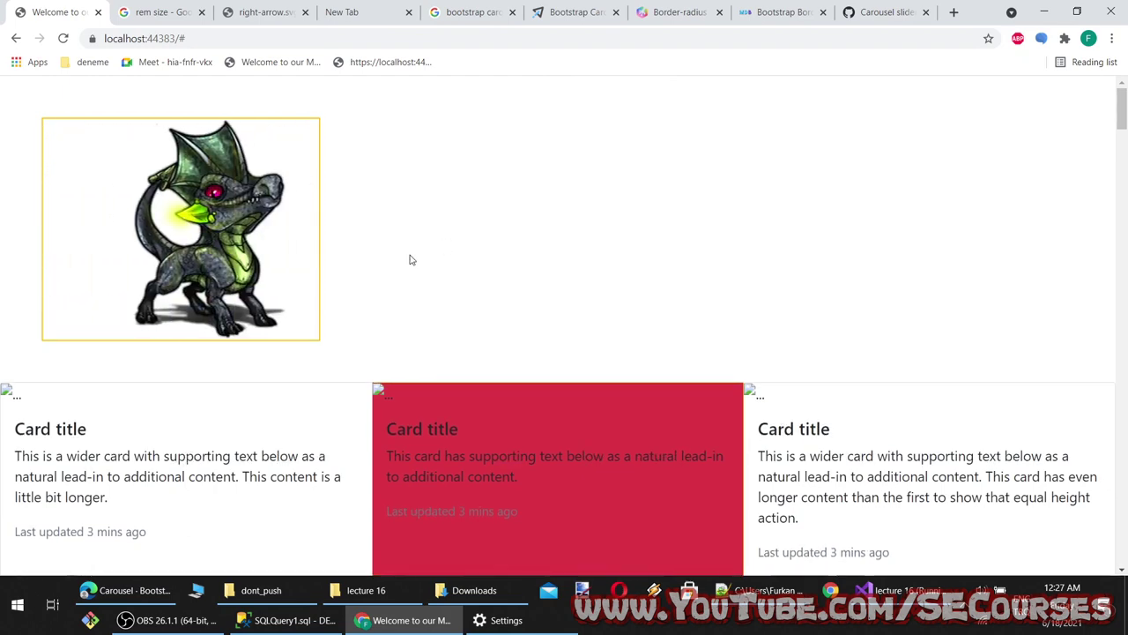
key("alt+Tab")
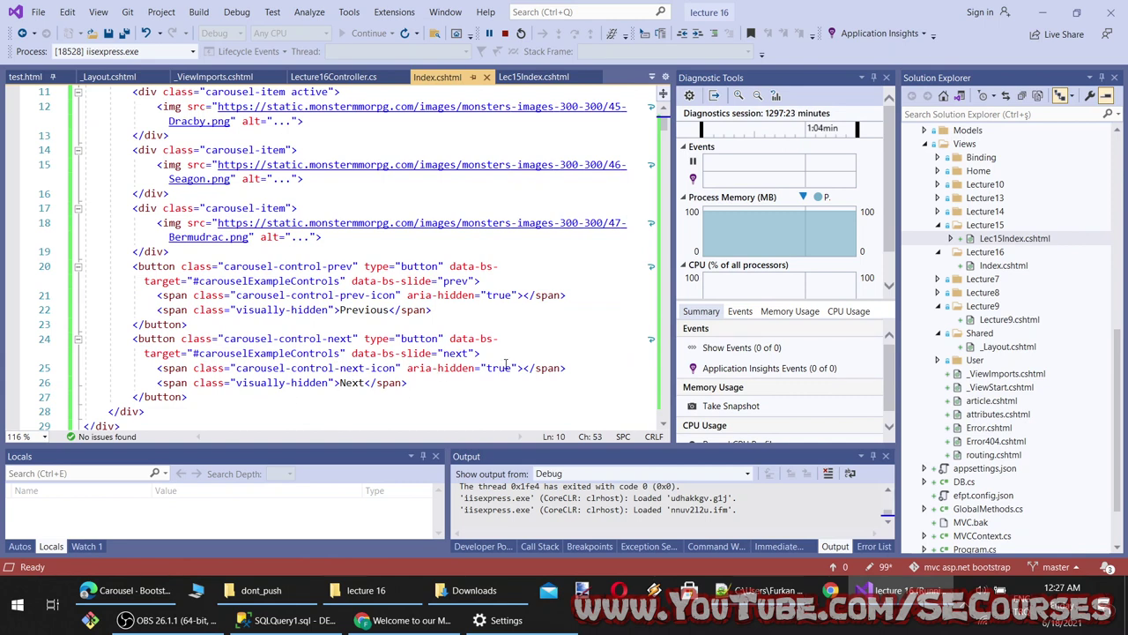
Try aria-hidden="false" on both carousel icon spans (lines 21 and 25) and save
left_click_drag(519, 295, 406, 295)
key("Delete")
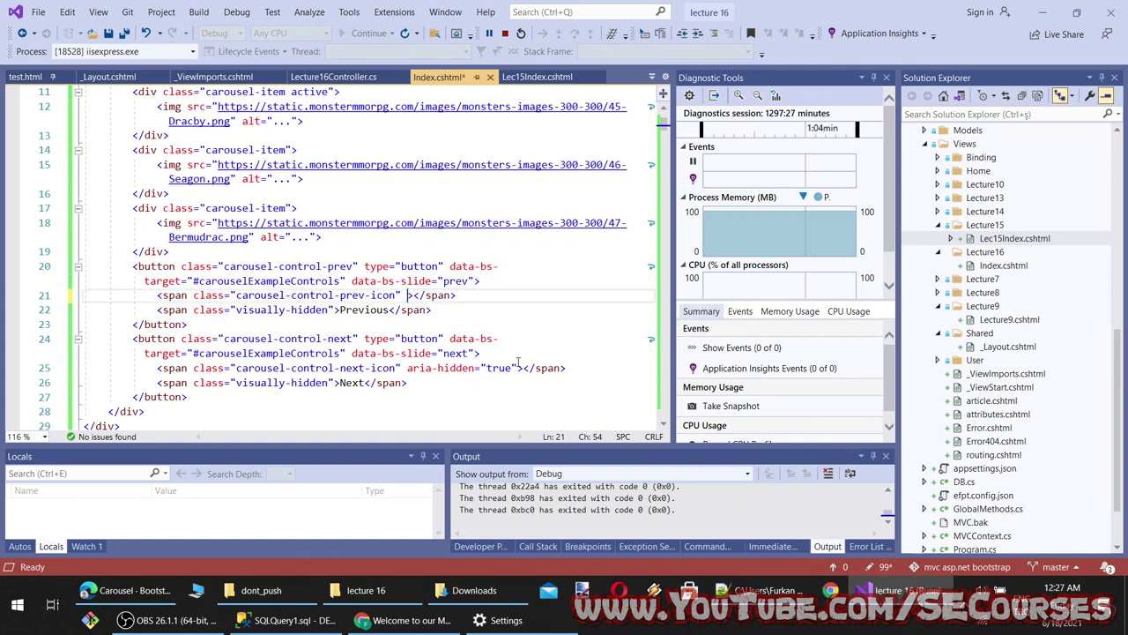
key("ctrl+z")
double_click(499, 295)
type("false")
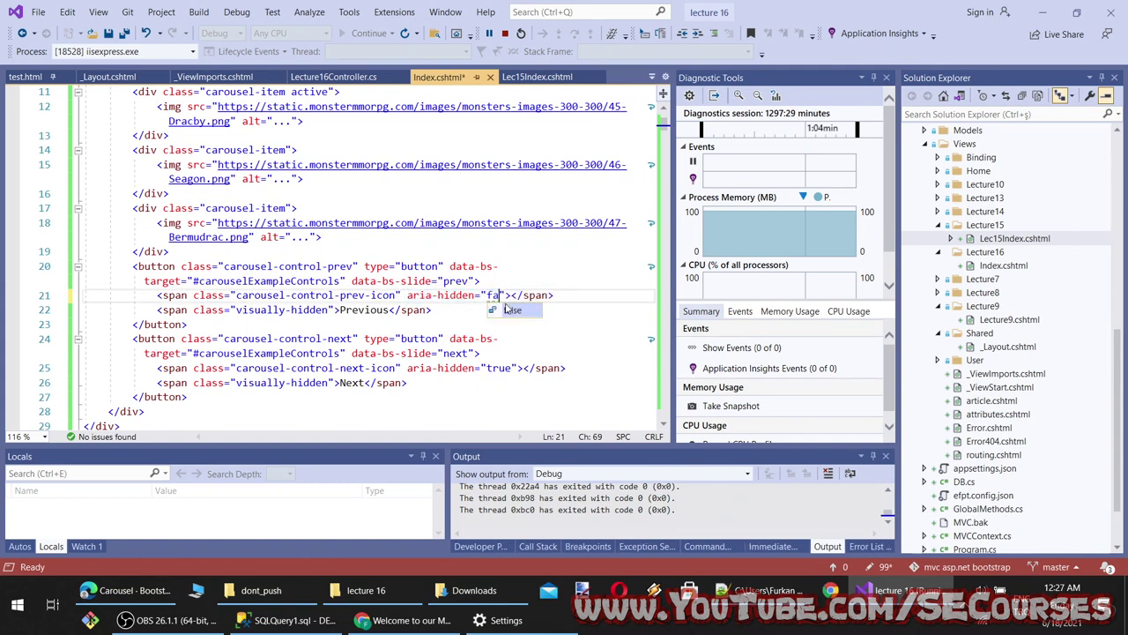
double_click(499, 295)
key("ctrl+c")
double_click(500, 368)
key("ctrl+v")
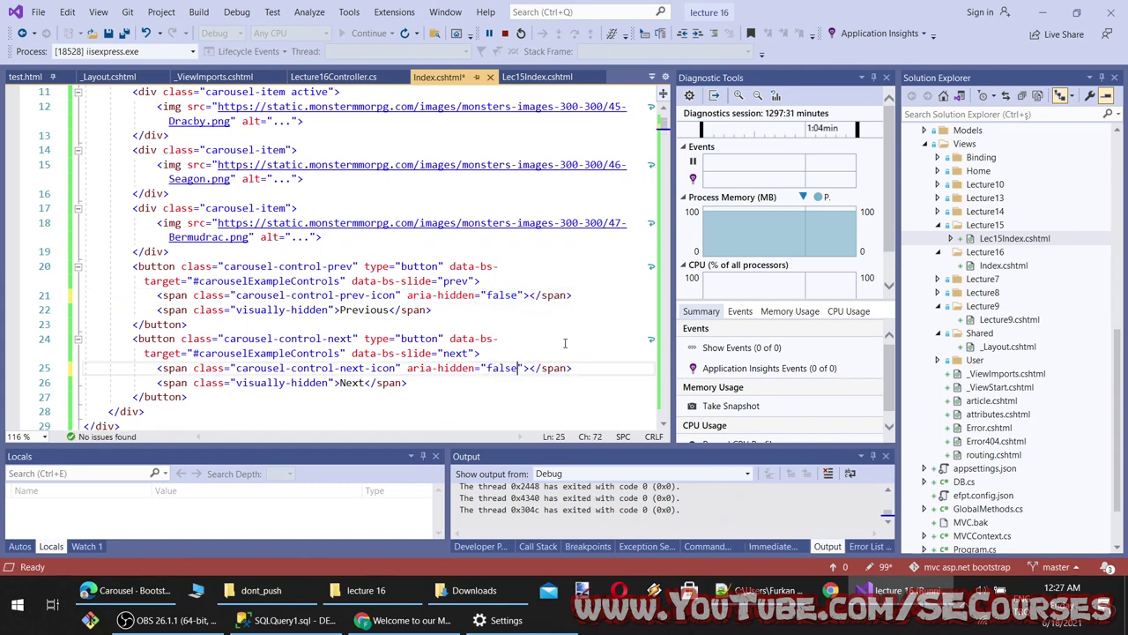
key("ctrl+s")
Reload the localhost preview, then revert both spans to aria-hidden="true" and save Index.cshtml
left_click(406, 619)
key("F5")
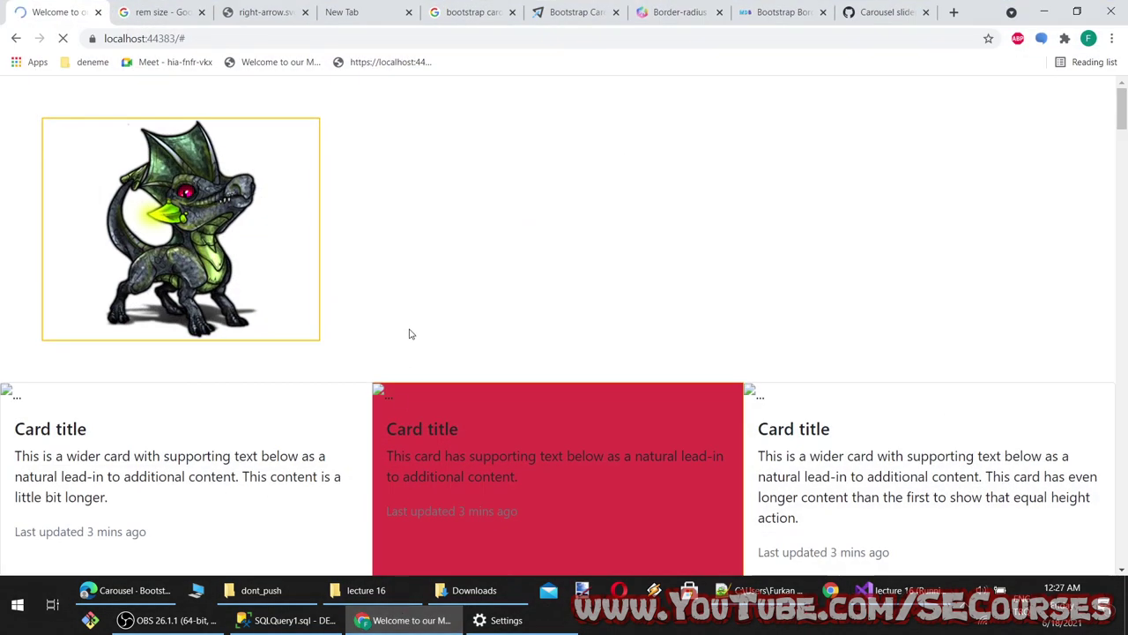
key("F5")
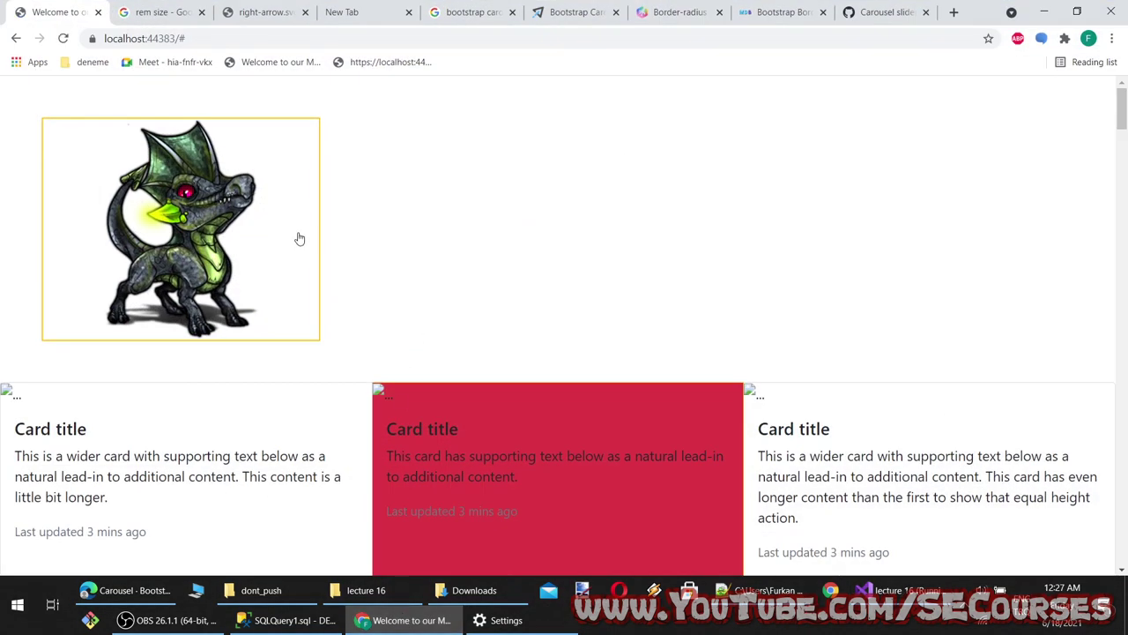
key("alt+Tab")
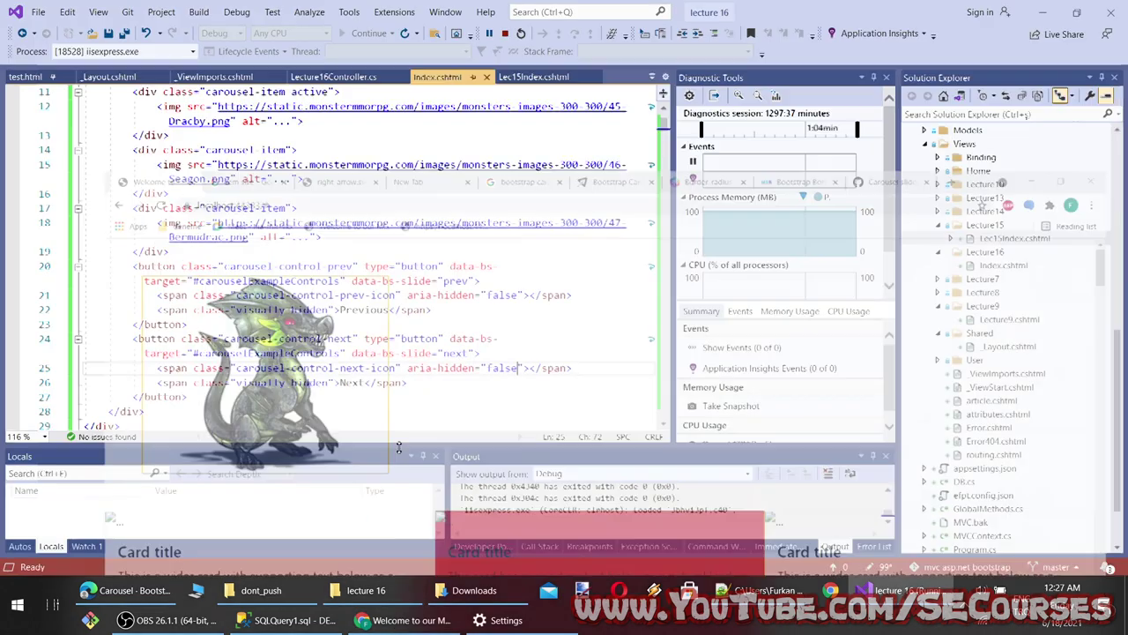
key("ctrl+z")
key("ctrl+z")
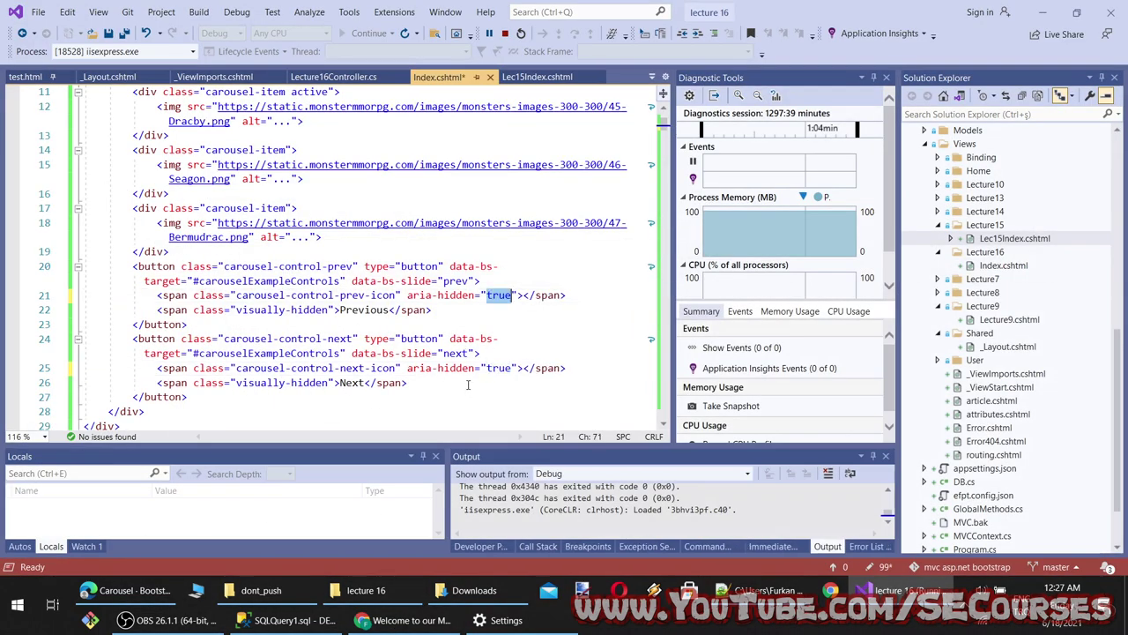
key("ctrl+s")
left_click(371, 280)
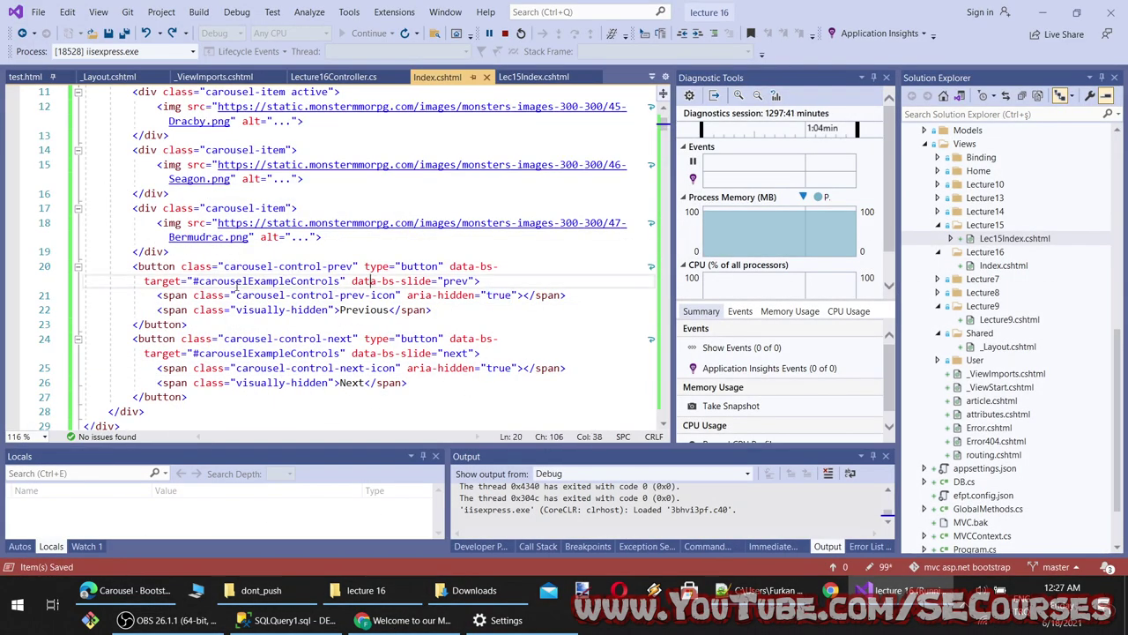
Try a trial 'col' class after the prev control class on line 20, then remove it
left_click(353, 266)
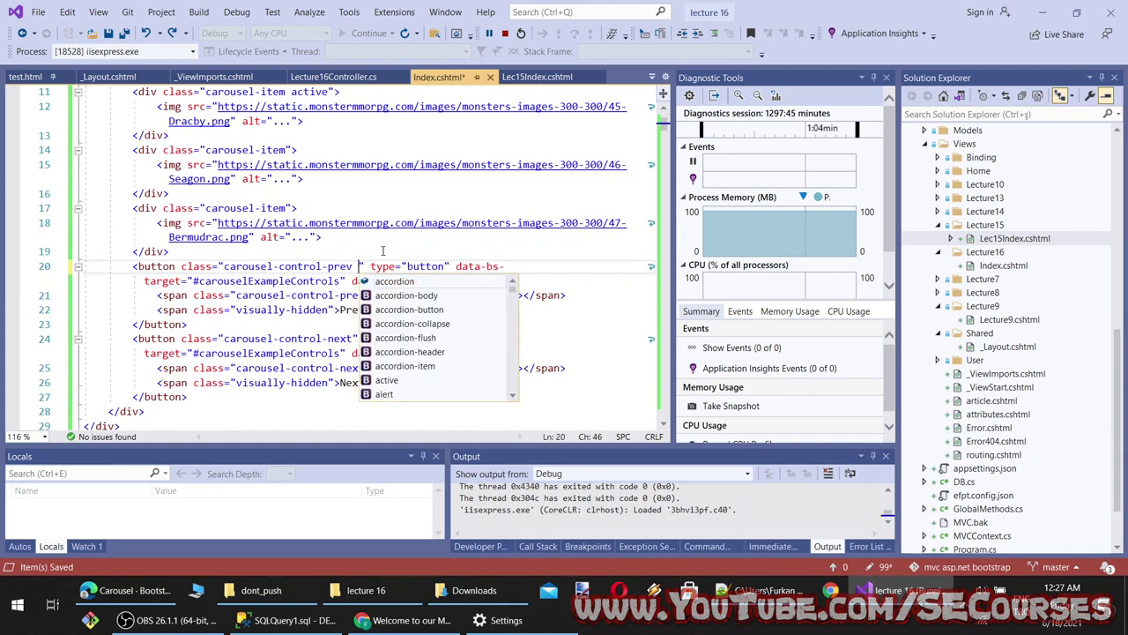
type("c")
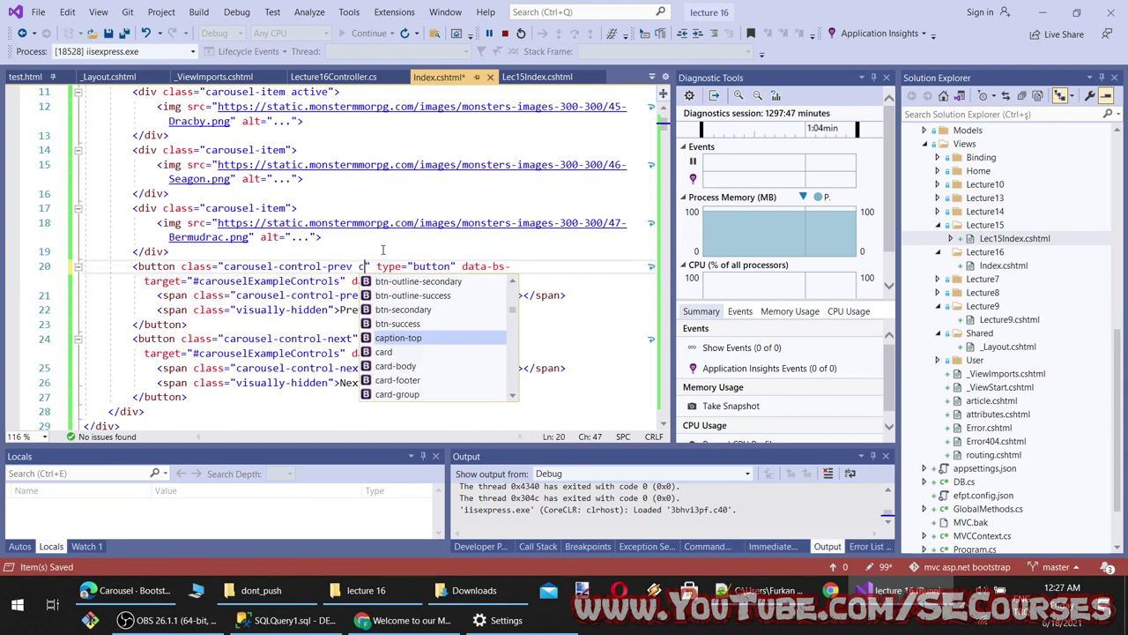
type("olo")
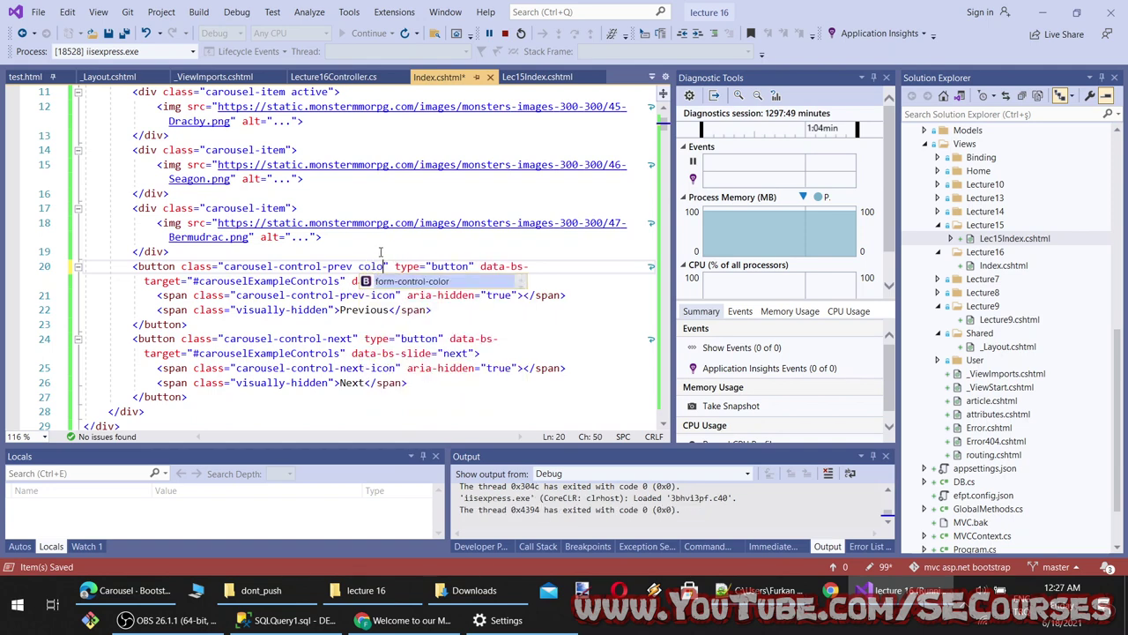
key("BackSpace")
key("BackSpace")
key("BackSpace")
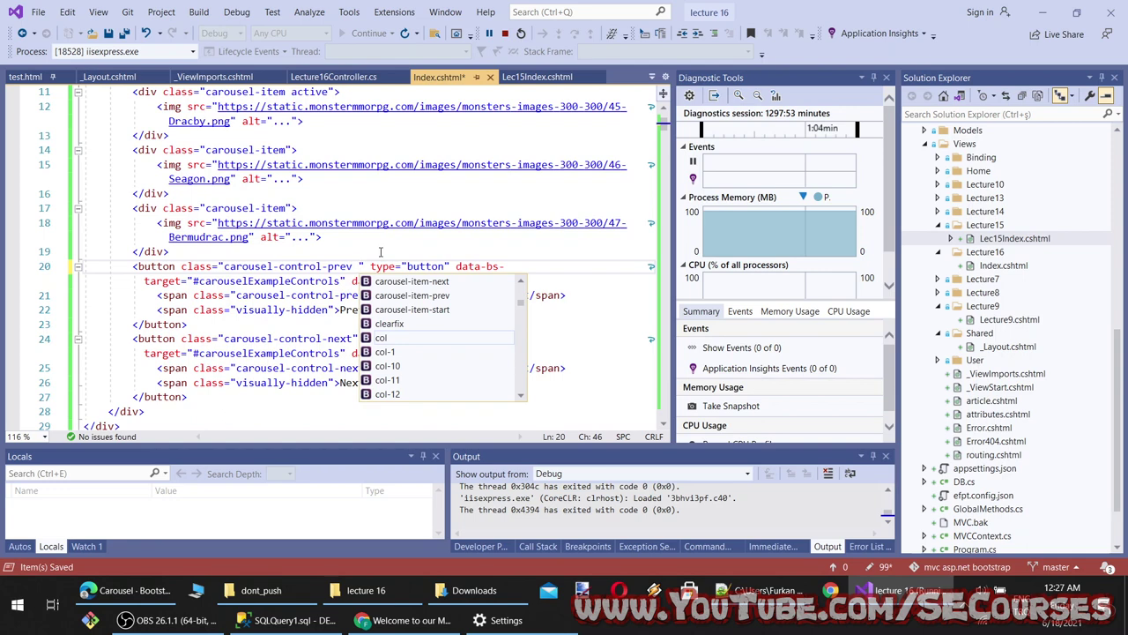
key("BackSpace")
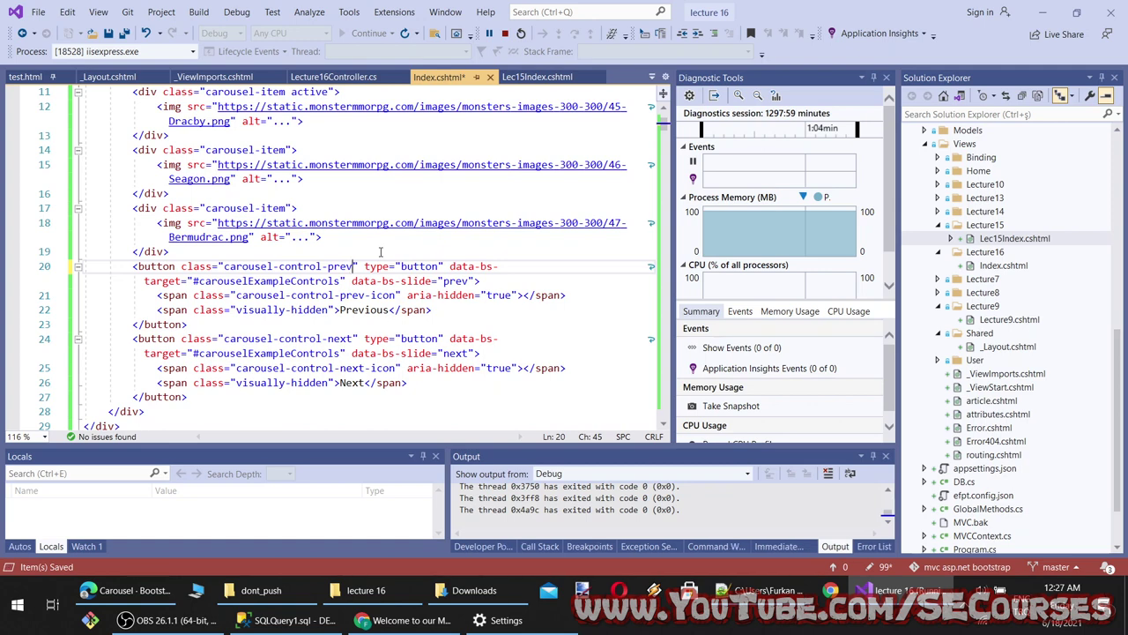
Try and remove a hyphen after the prev icon class, save unchanged, and switch to Chrome
left_click(398, 295)
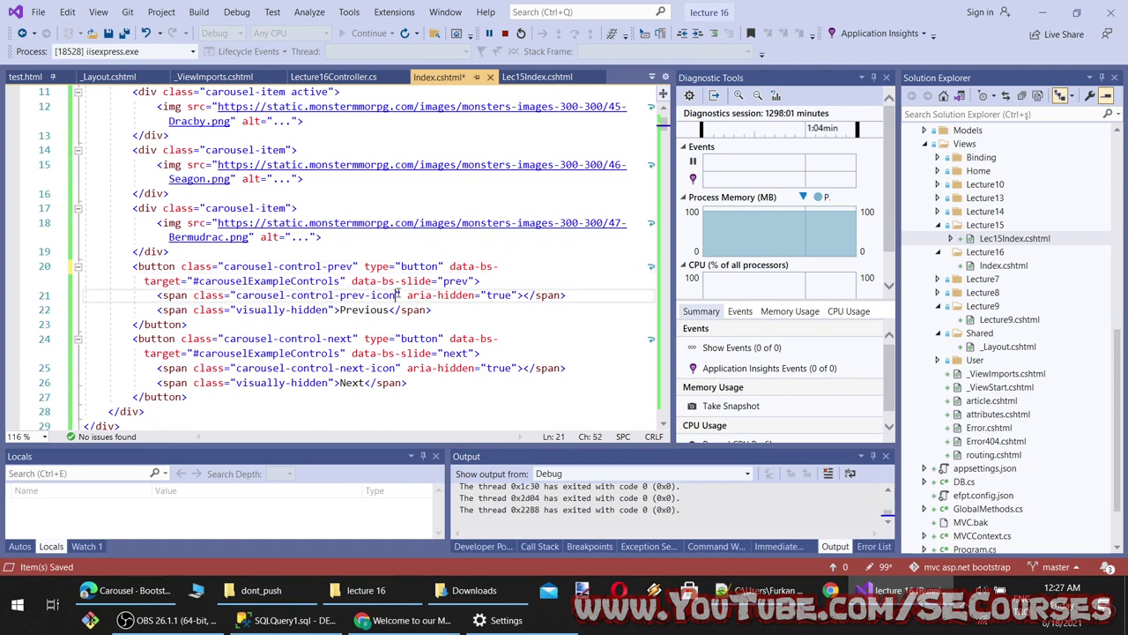
type("-")
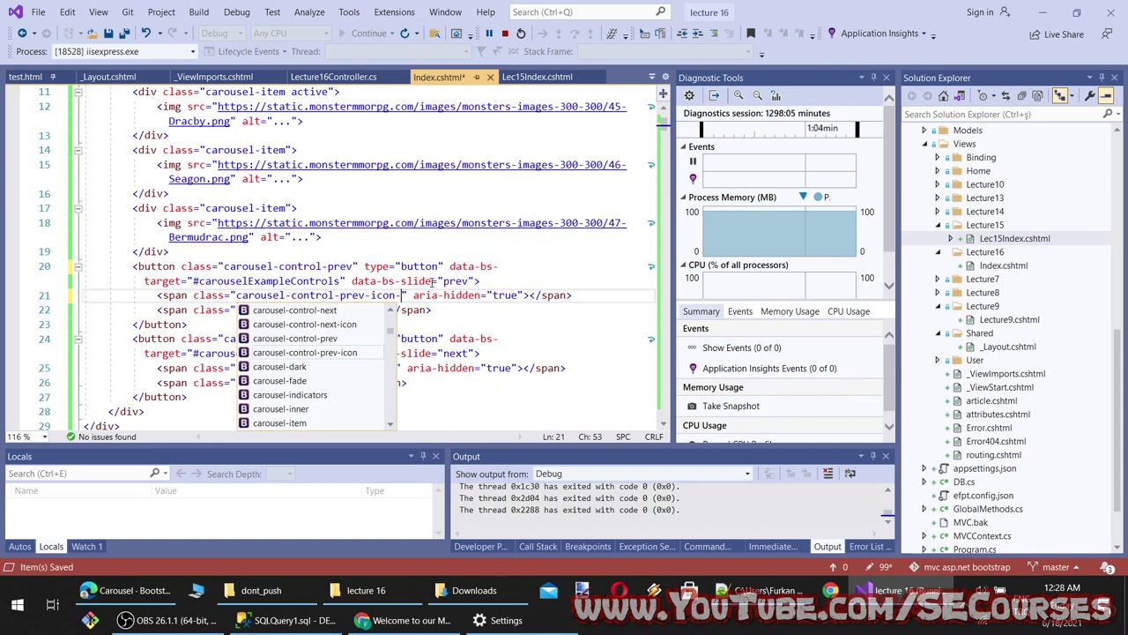
scroll(360, 396, "down", 5)
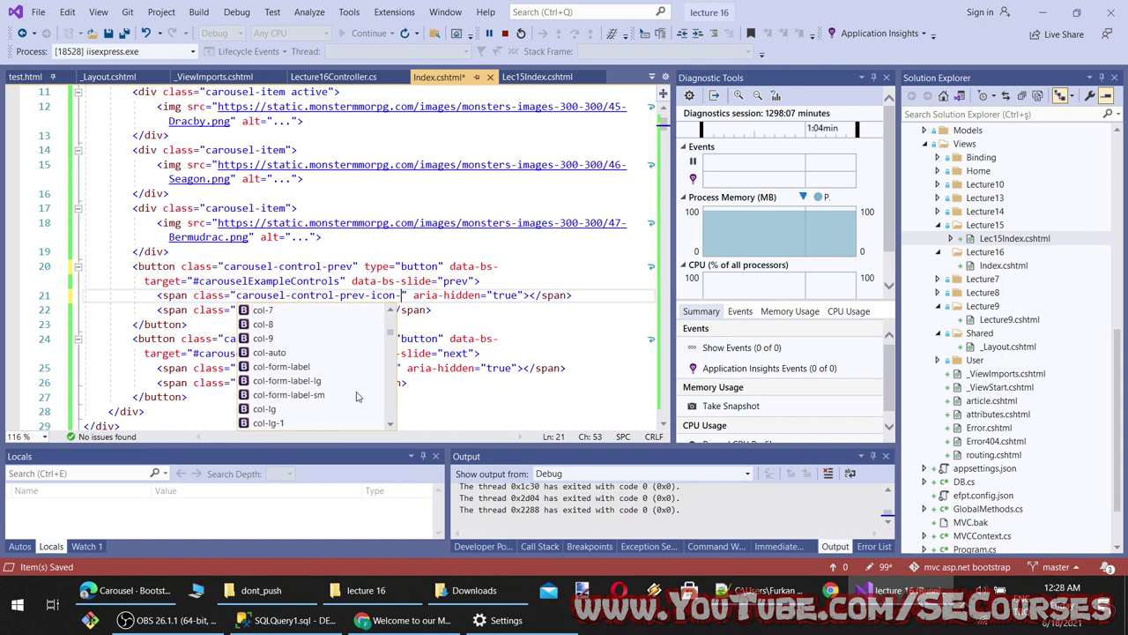
key("BackSpace")
key("Escape")
key("Up")
key("Up")
key("ctrl+s")
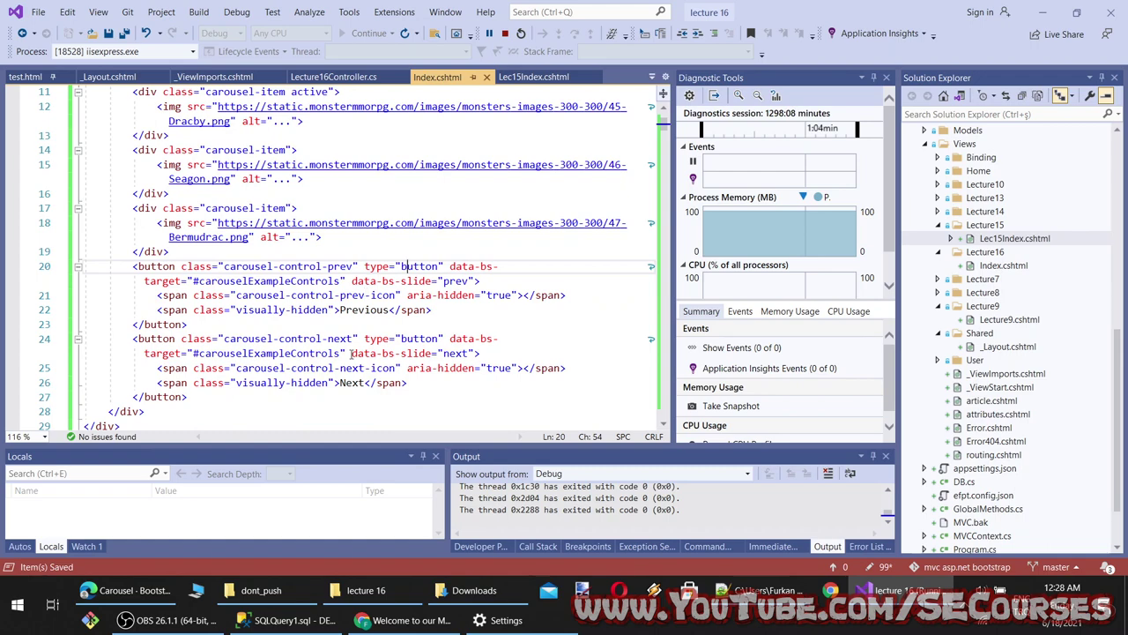
key("alt+Tab")
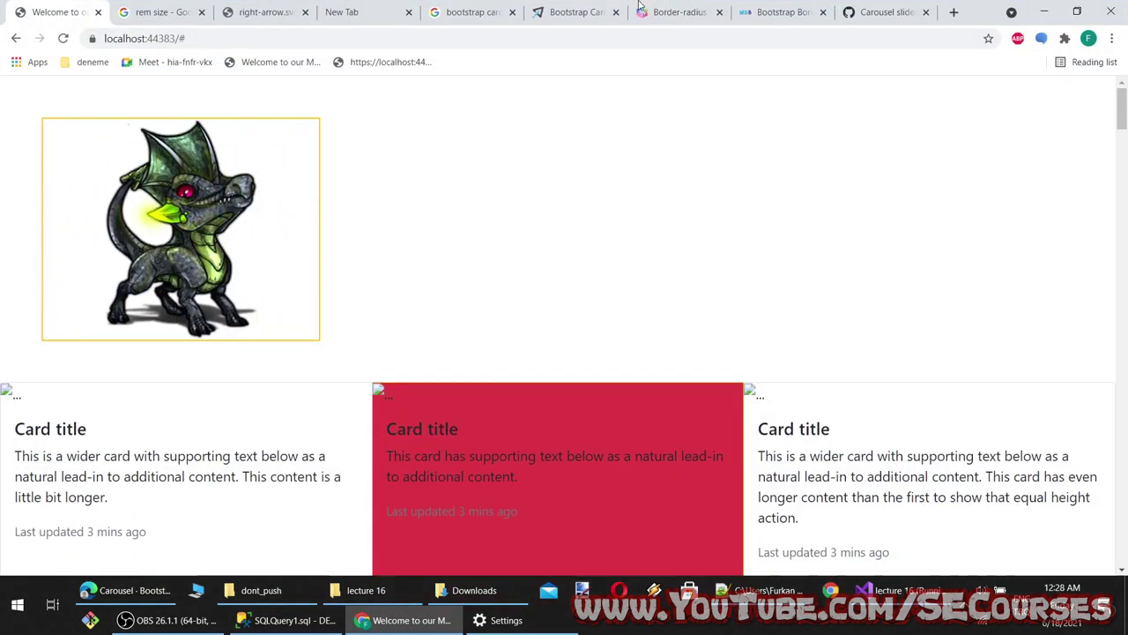
Close all browser tabs to the right of the Google search results tab
left_click(899, 11)
left_click_drag(182, 89, 306, 90)
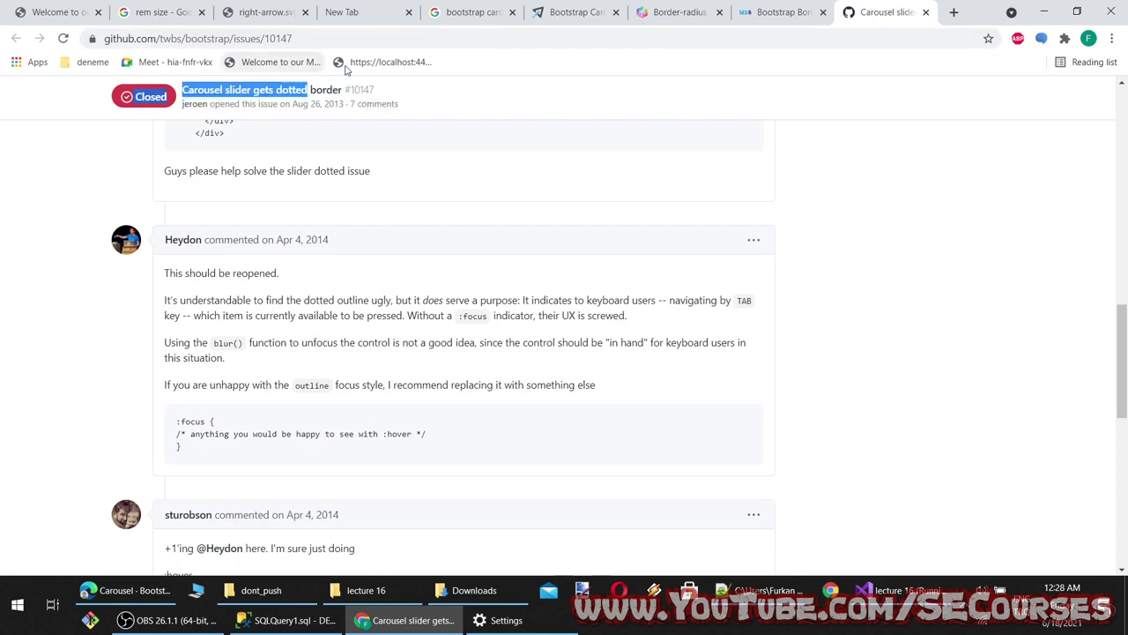
left_click(780, 12)
left_click(679, 11)
left_click(578, 11)
left_click(468, 11)
right_click(467, 12)
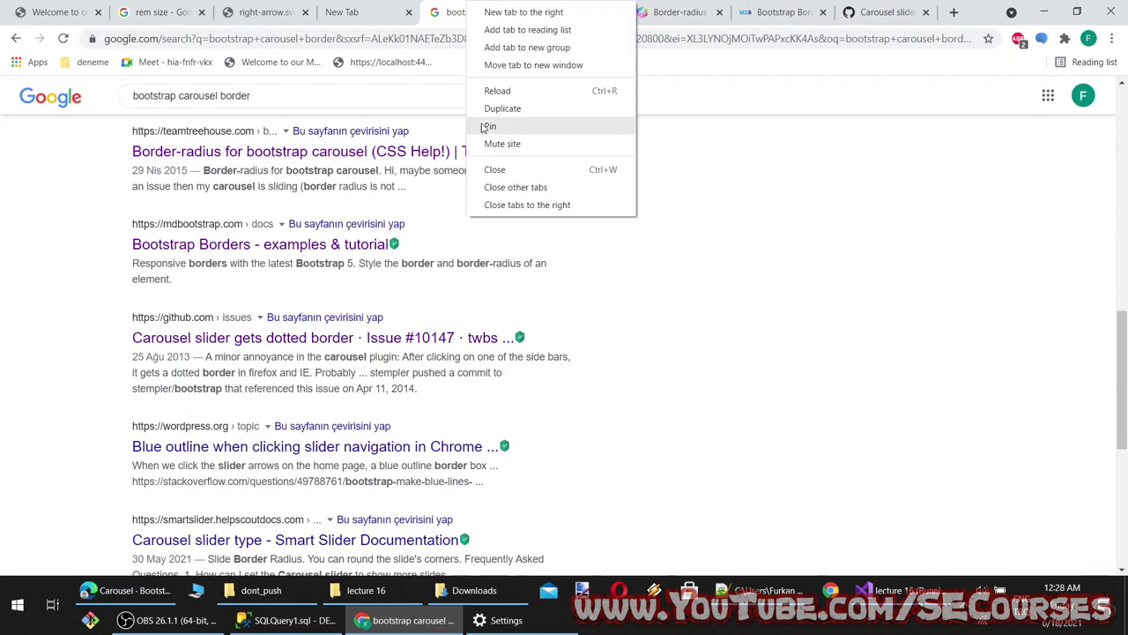
left_click(489, 203)
Search 'bootstrap carousel icon color' and open the Stack Overflow and azmind arrow-colour results
double_click(238, 97)
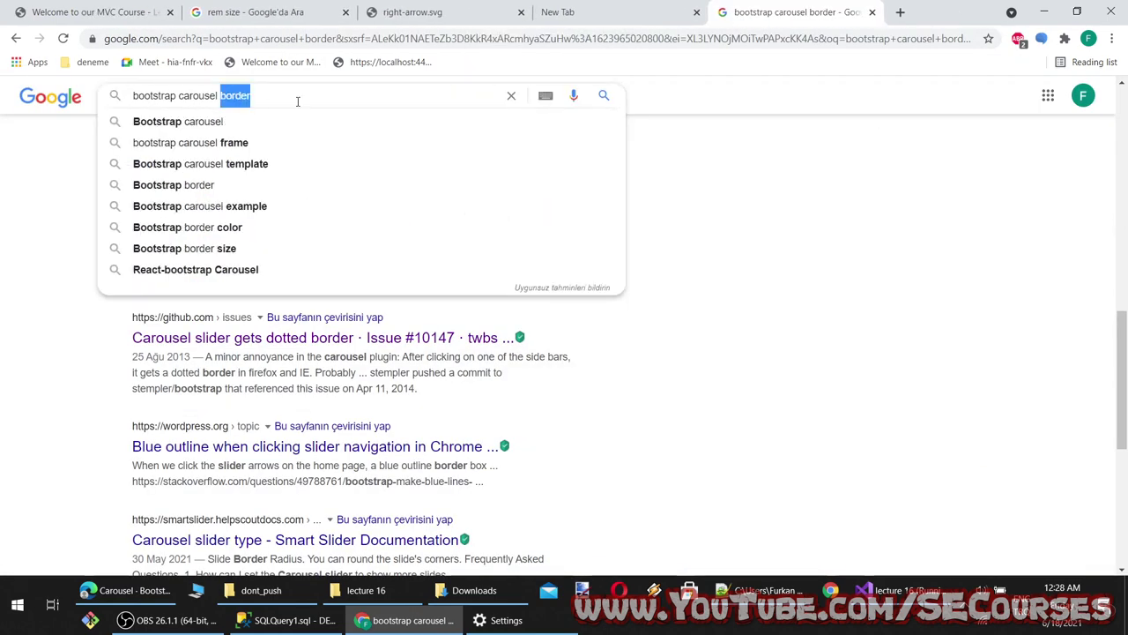
type("icon color")
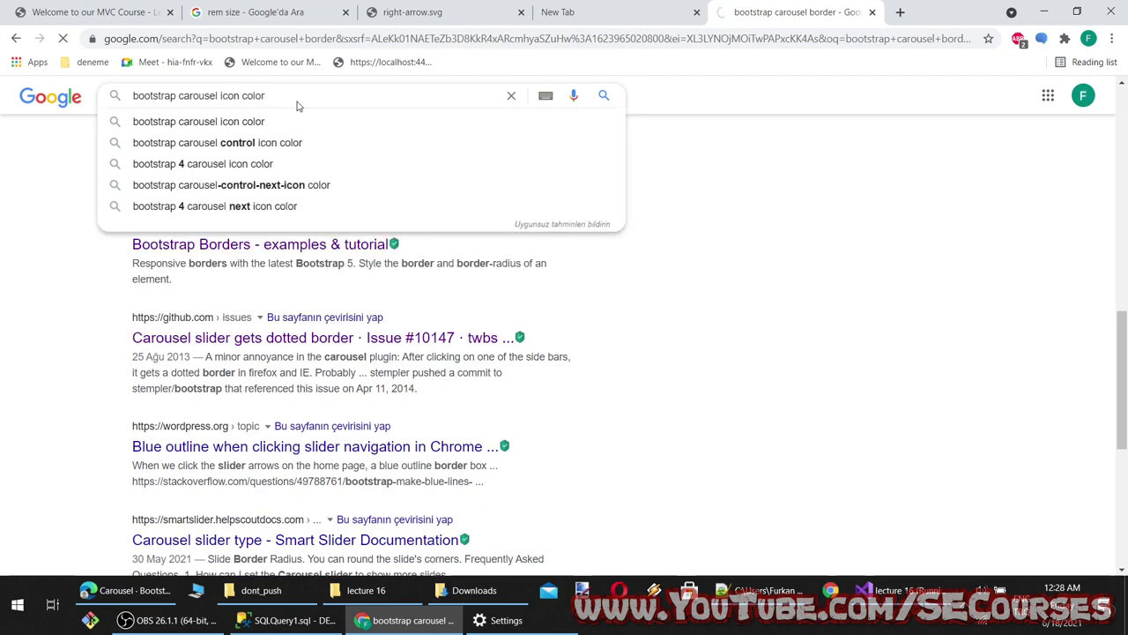
middle_click(227, 238)
middle_click(227, 346)
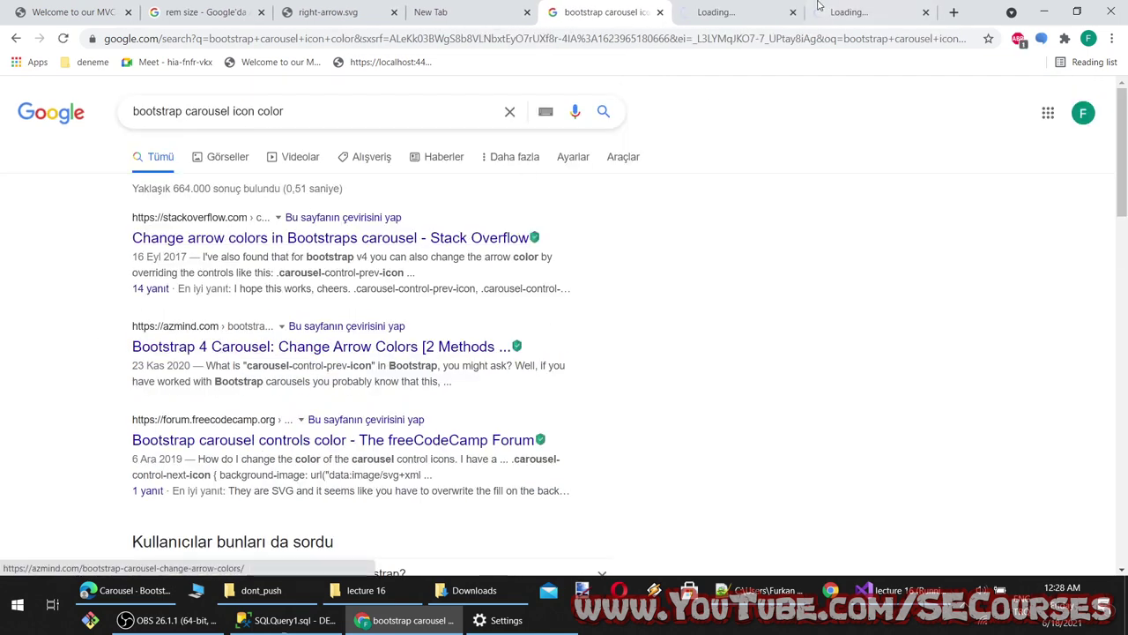
left_click(773, 13)
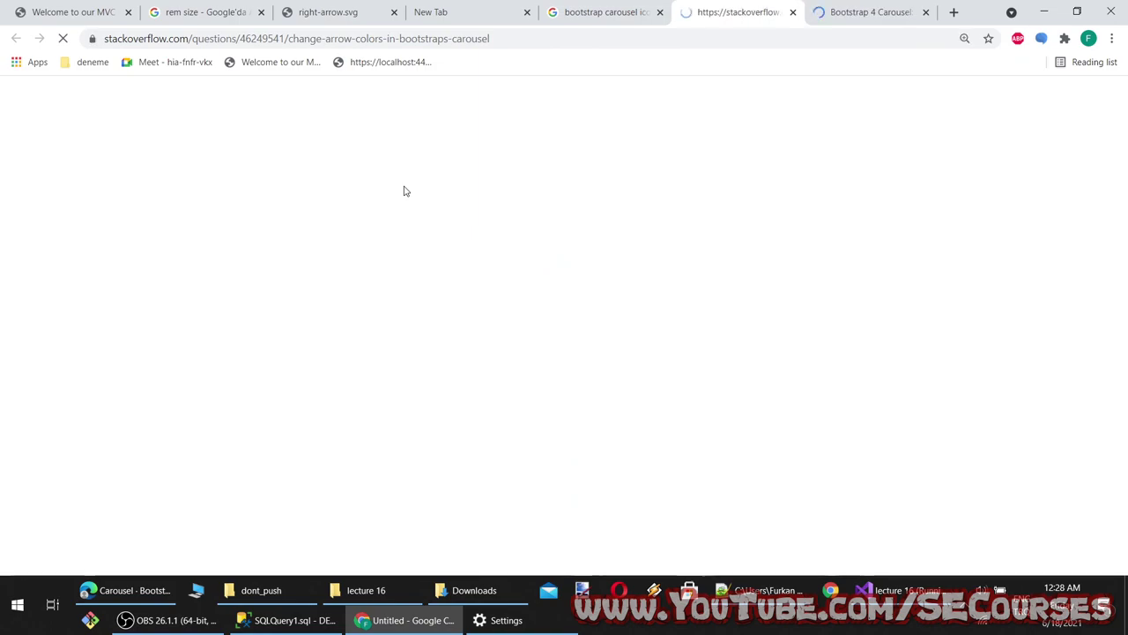
Select the Stack Overflow answer's prev/next icon override CSS and return to Visual Studio
scroll(449, 310, "down", 2)
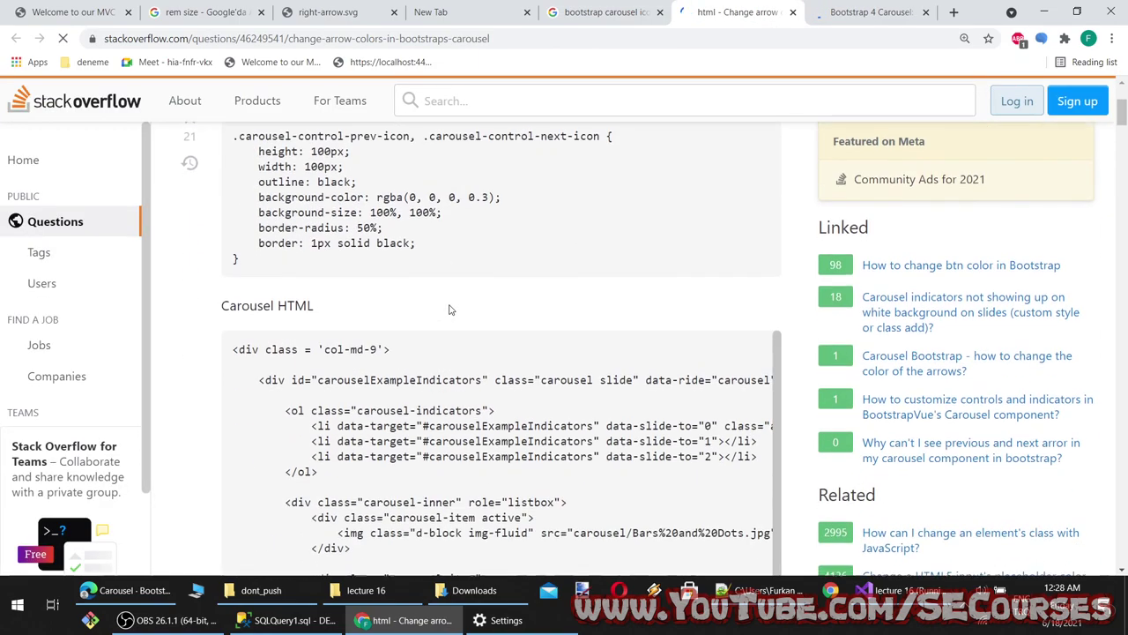
scroll(448, 309, "down", 6)
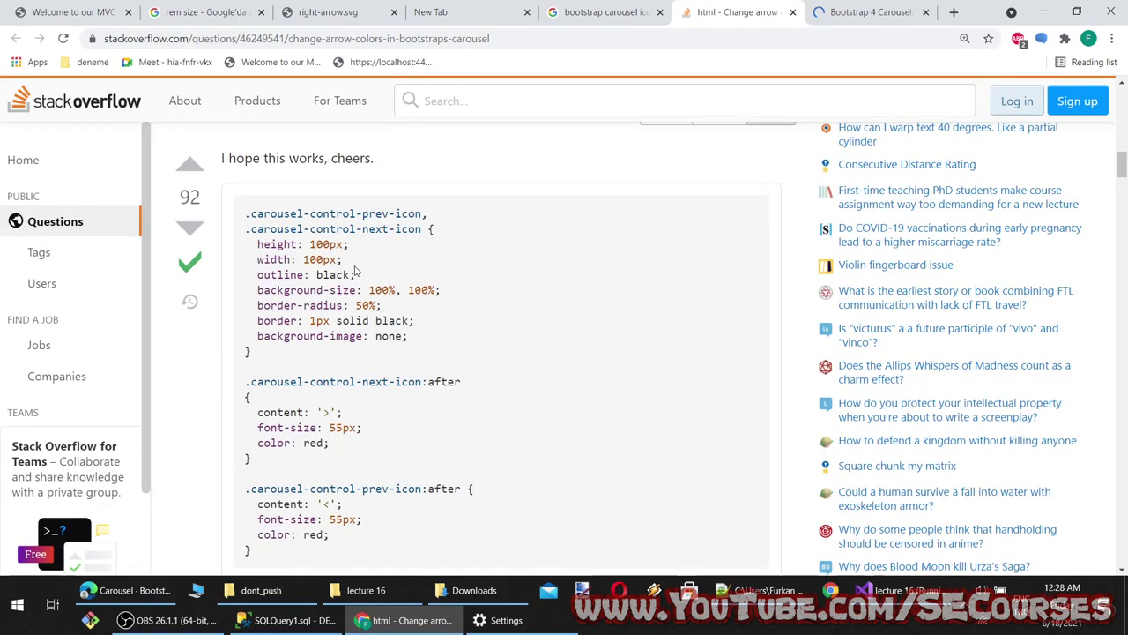
scroll(396, 336, "down", 3)
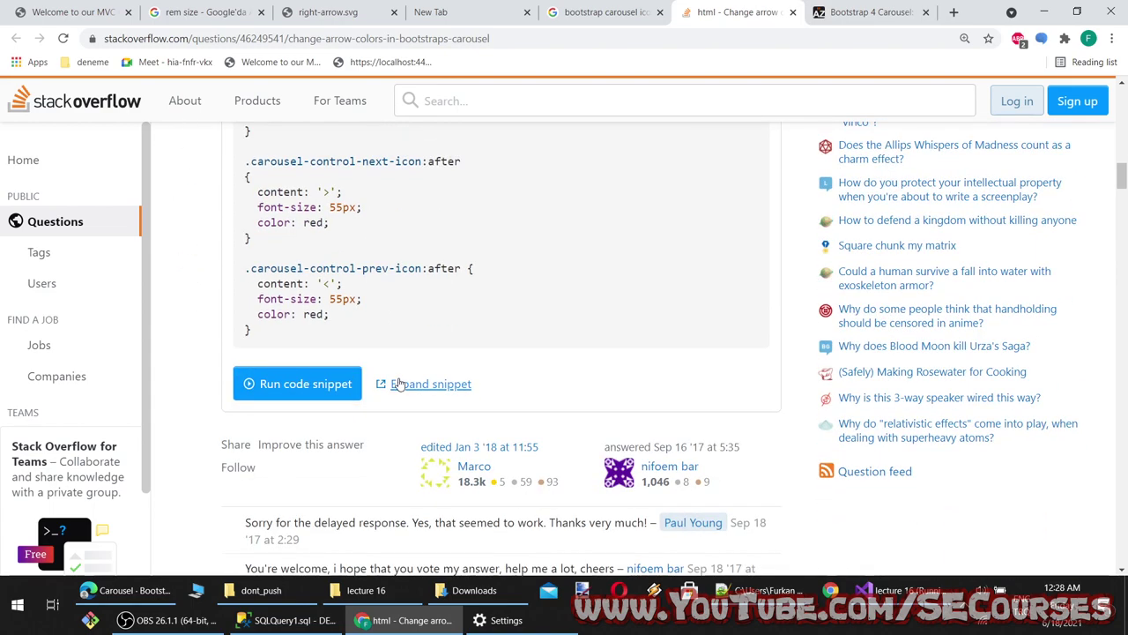
scroll(399, 385, "up", 1)
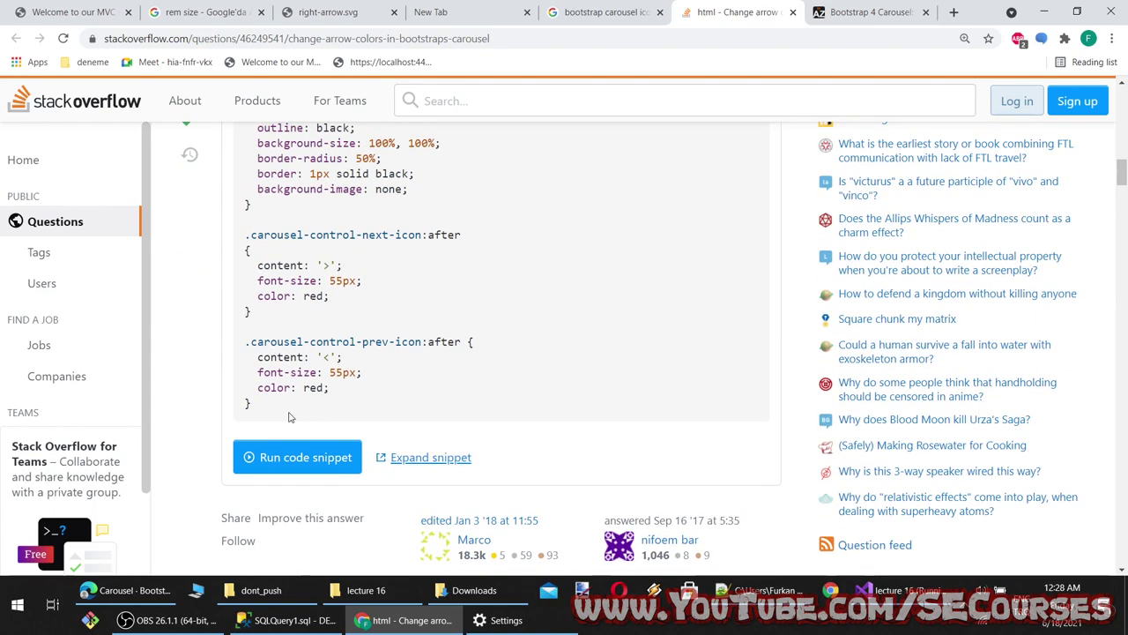
scroll(272, 418, "down", 8)
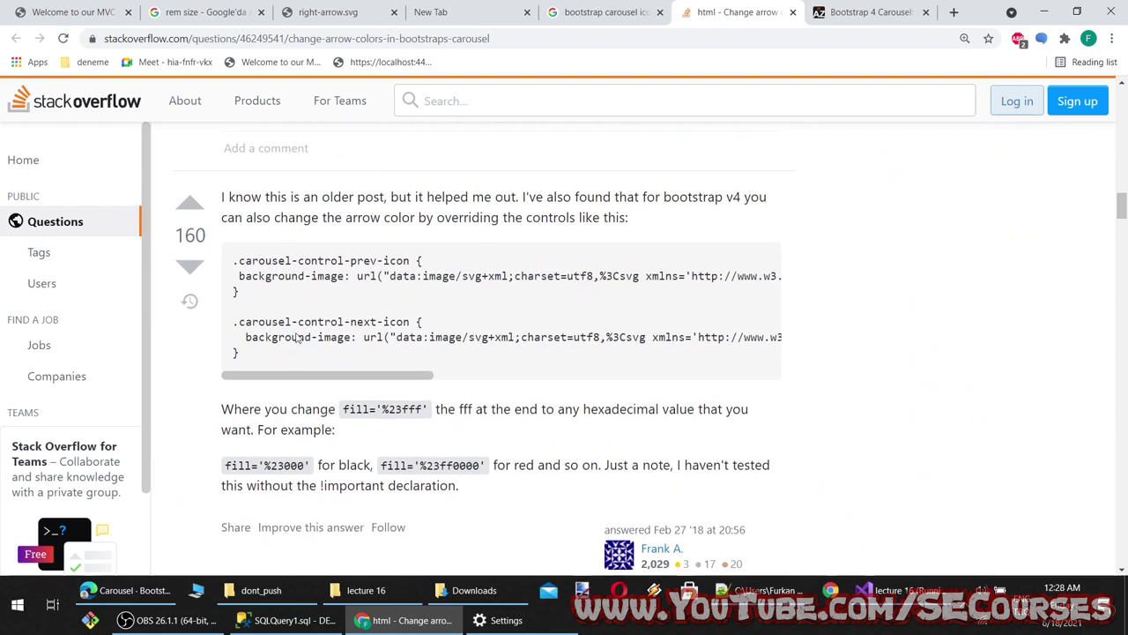
left_click_drag(249, 372, 224, 269)
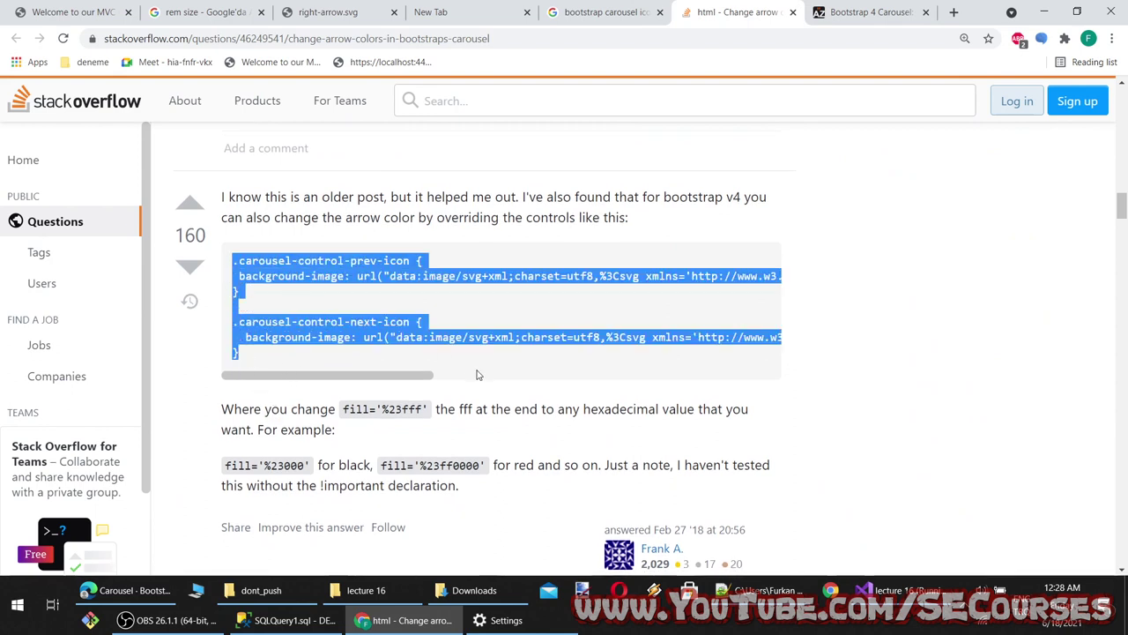
left_click_drag(369, 368, 230, 351)
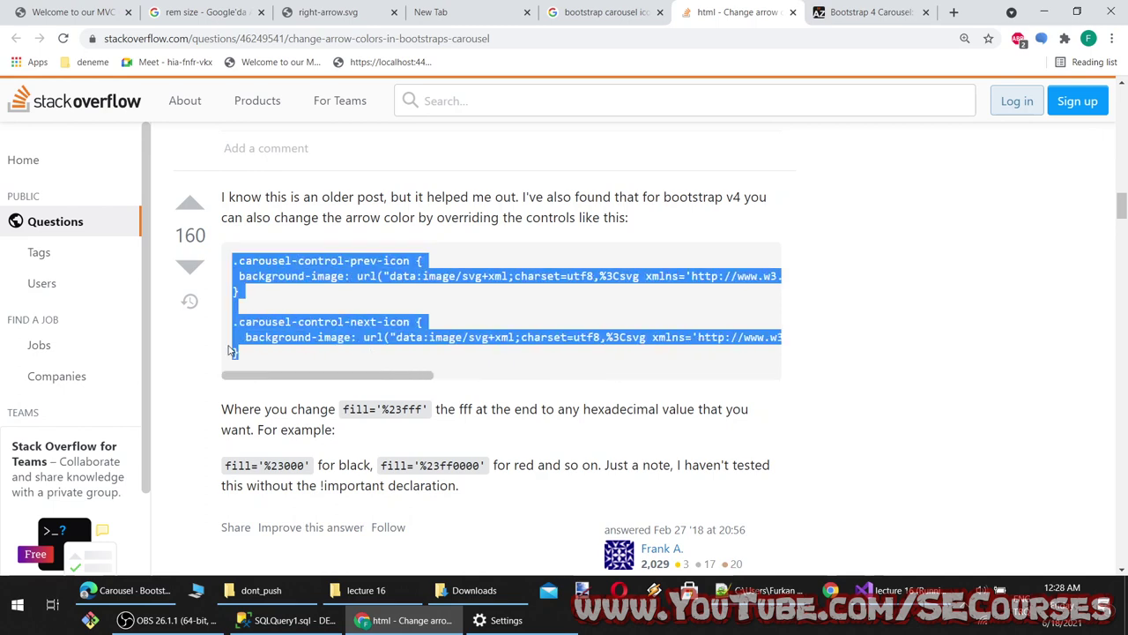
left_click(890, 590)
left_click(154, 181)
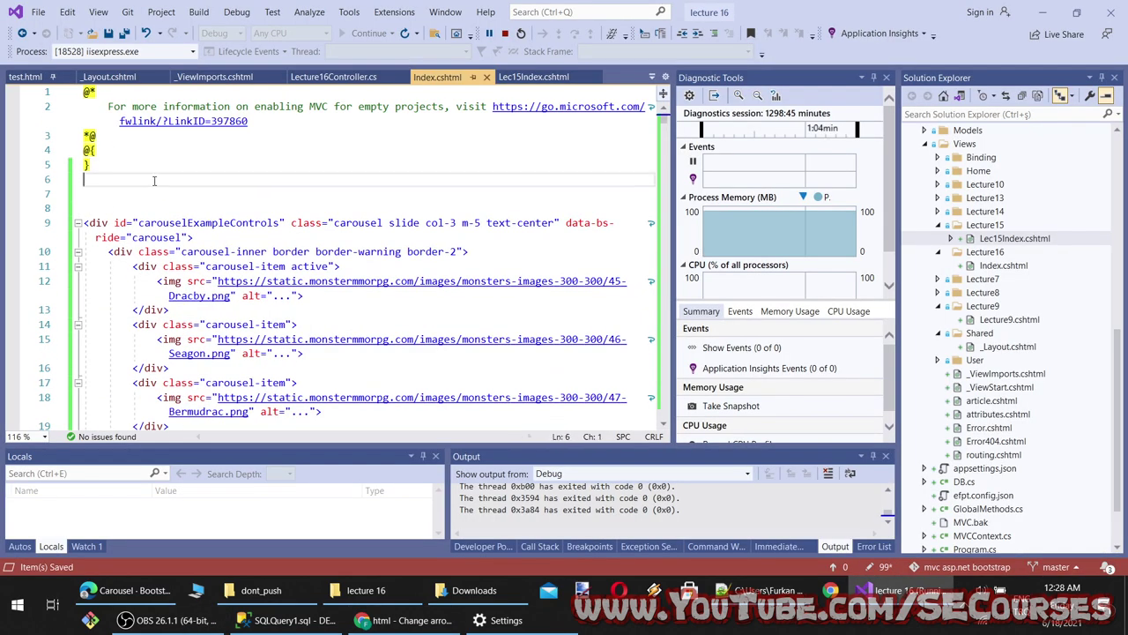
Put a <style> tag on line 7 and paste the carousel icon override CSS into it
key("Return")
type("<strong></strong>")
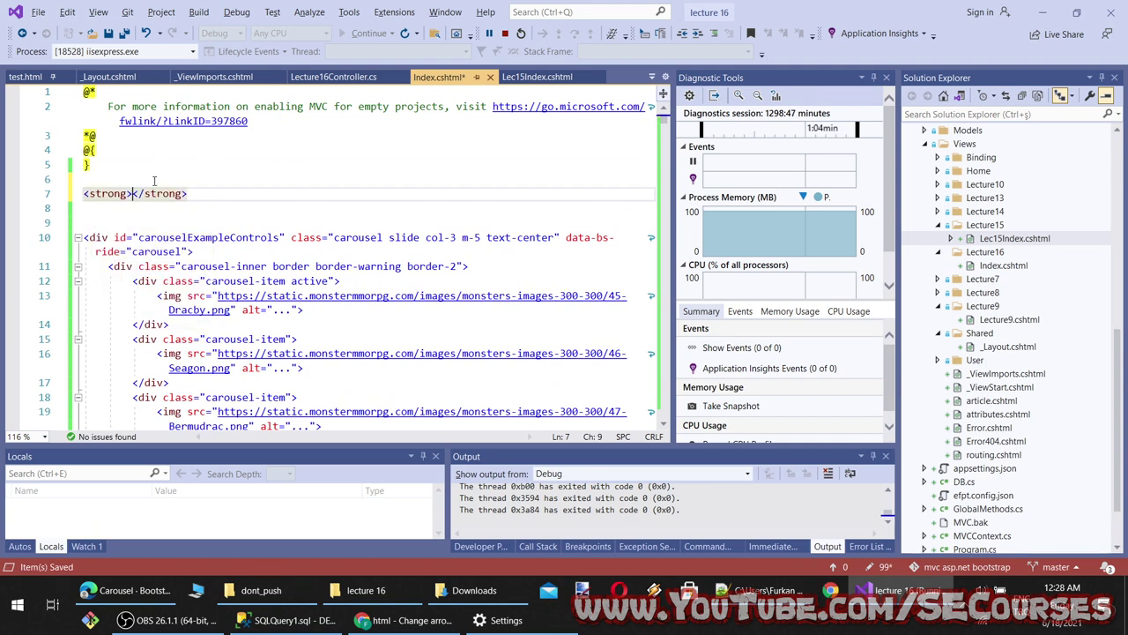
key("ctrl+z")
key("ctrl+a")
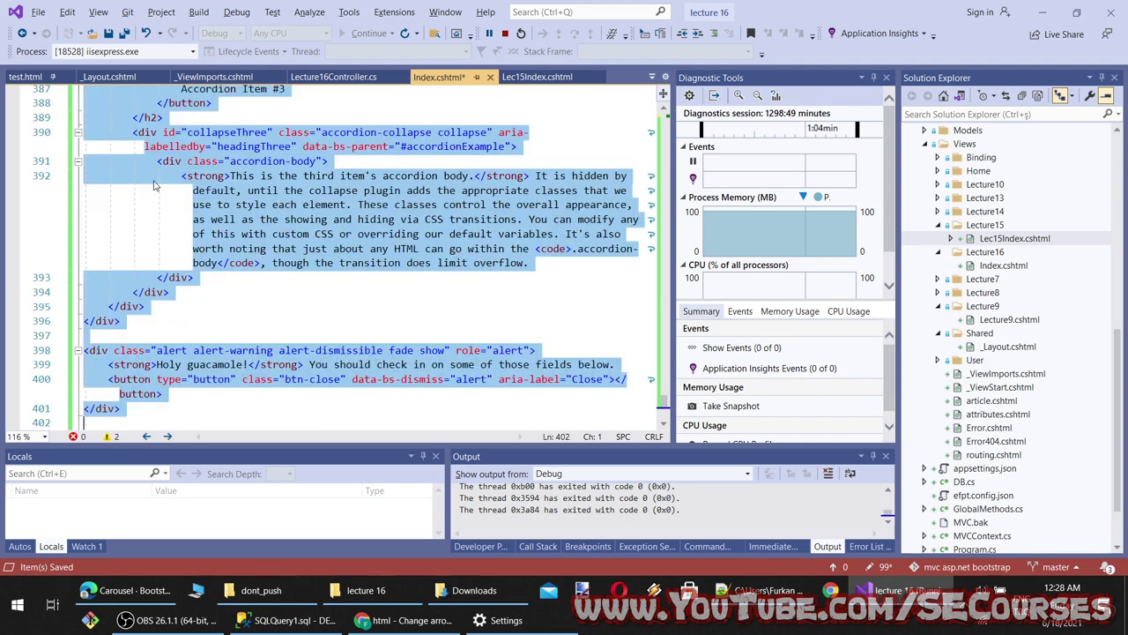
left_click_drag(663, 403, 663, 115)
left_click(75, 236)
left_click_drag(161, 194, 74, 193)
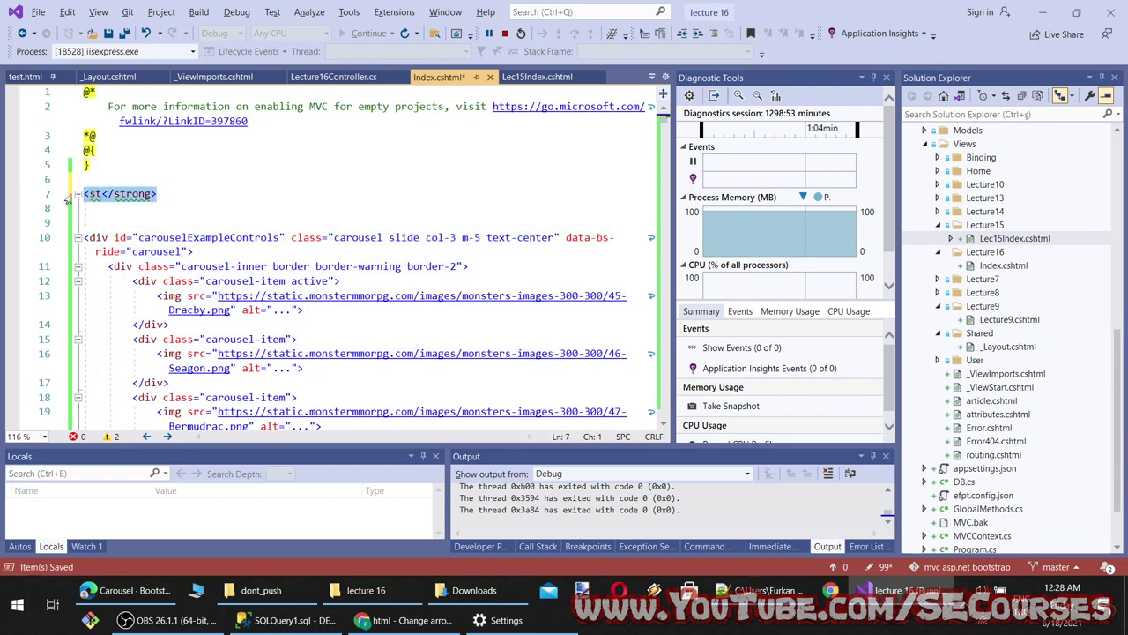
key("BackSpace")
type("<style>")
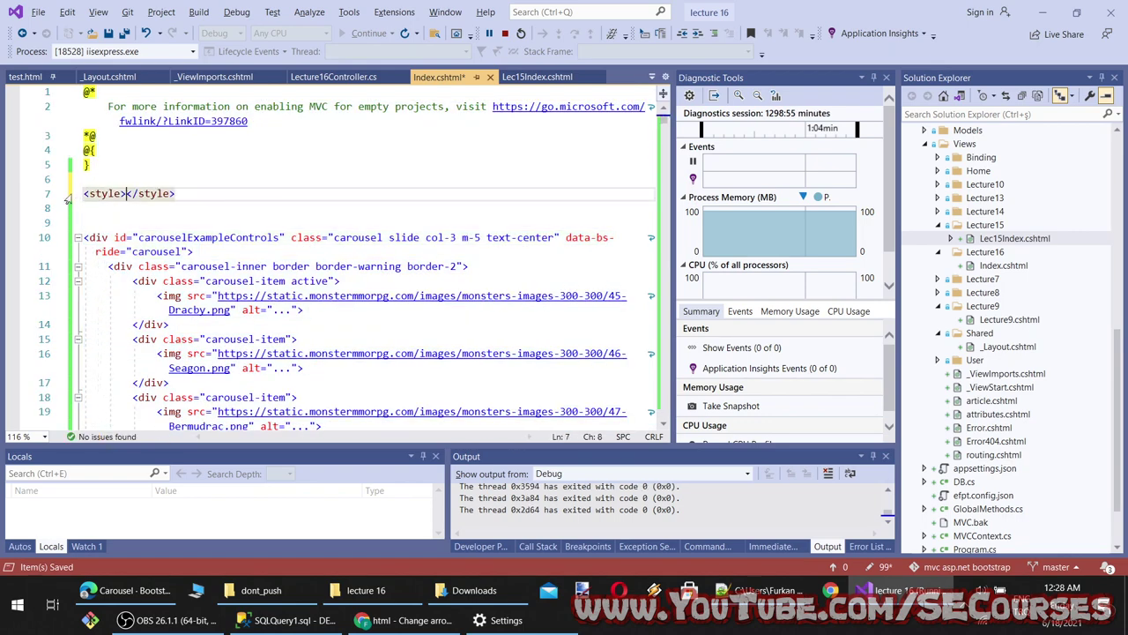
key("ctrl+v")
Compare the pasted prev-icon background-image rule with the preview and the Bootstrap 4 arrow-colour article
left_click(405, 620)
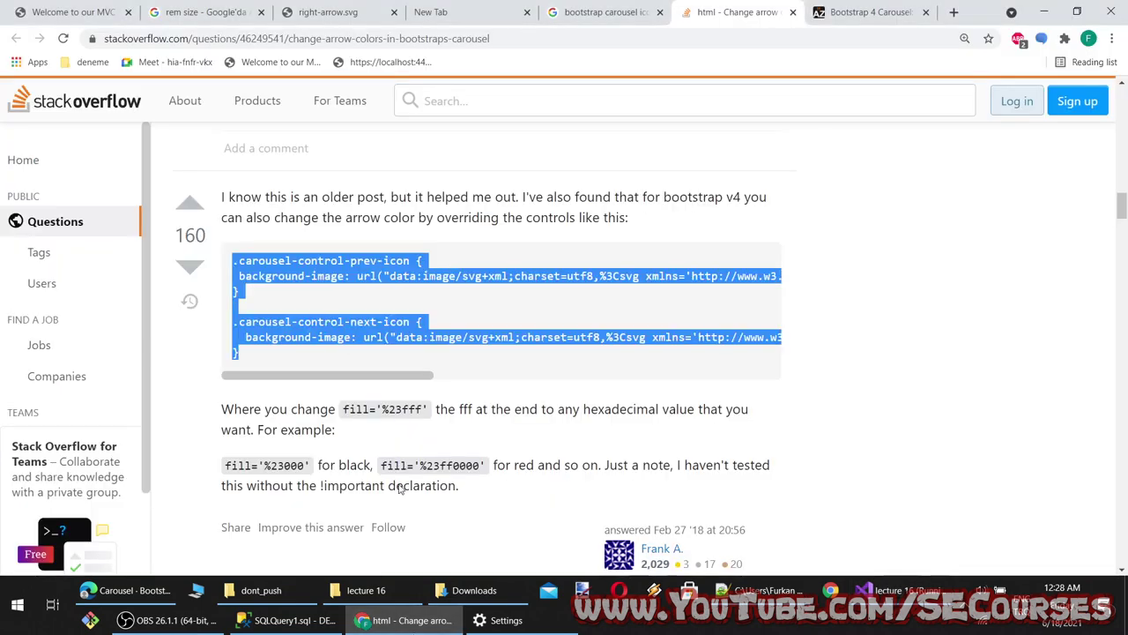
left_click(77, 14)
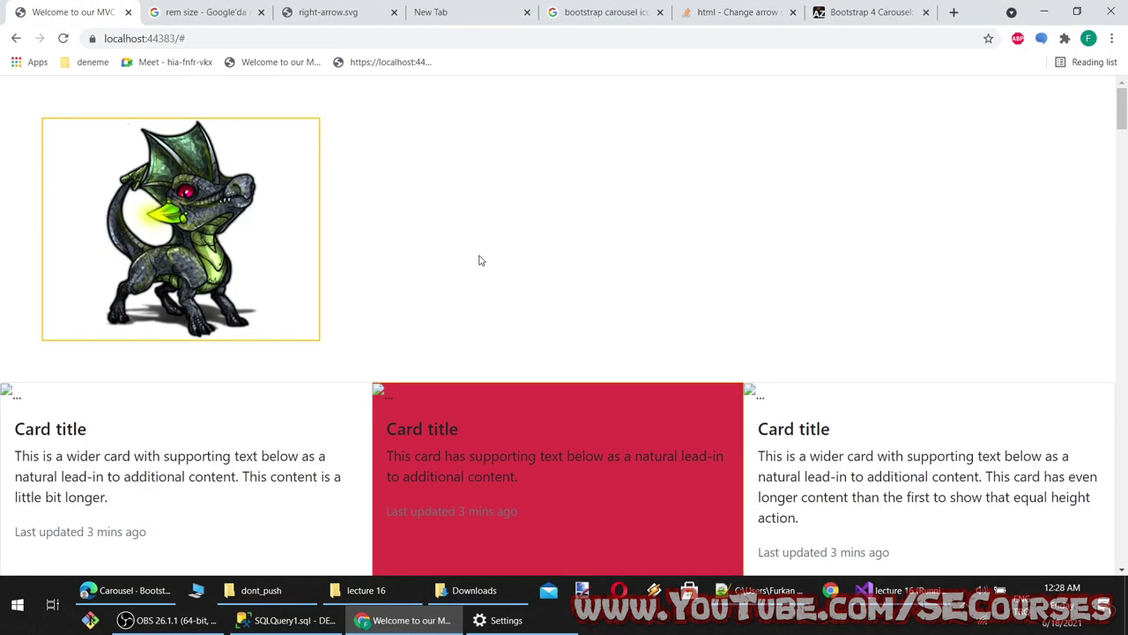
left_click(405, 619)
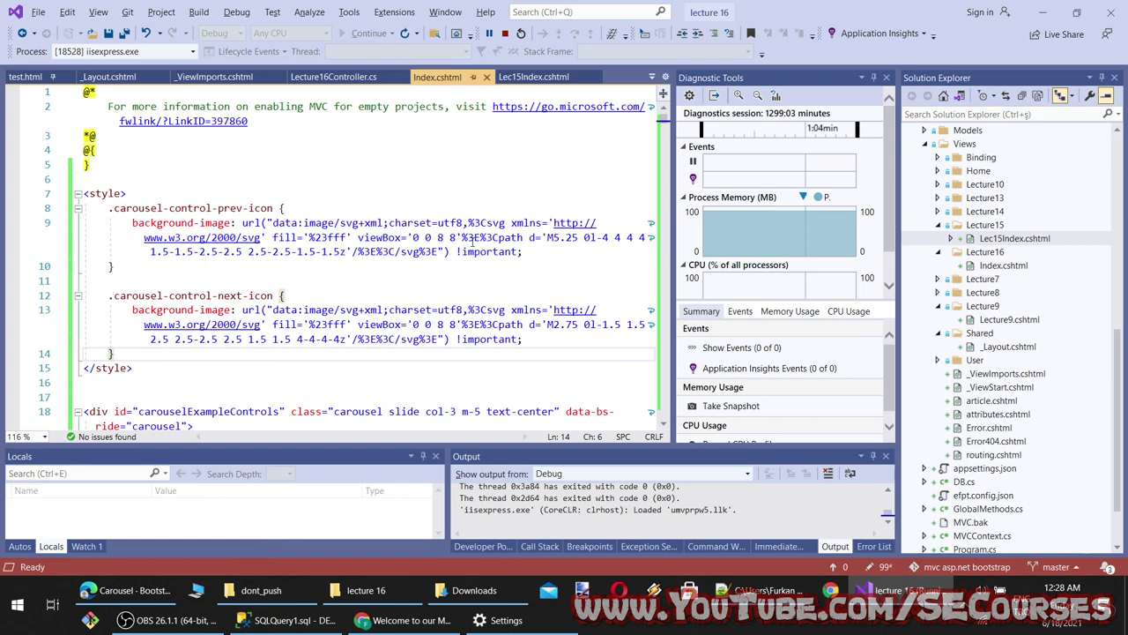
left_click_drag(523, 252, 120, 225)
left_click(405, 619)
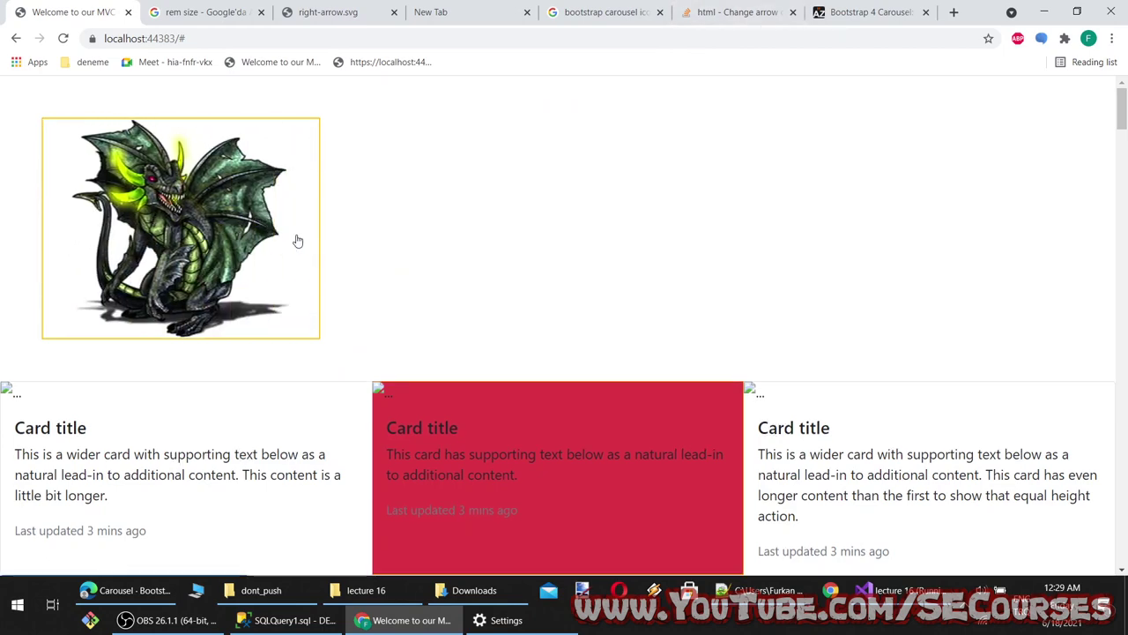
left_click(841, 13)
scroll(520, 386, "down", 3)
scroll(491, 405, "down", 5)
scroll(492, 403, "up", 3)
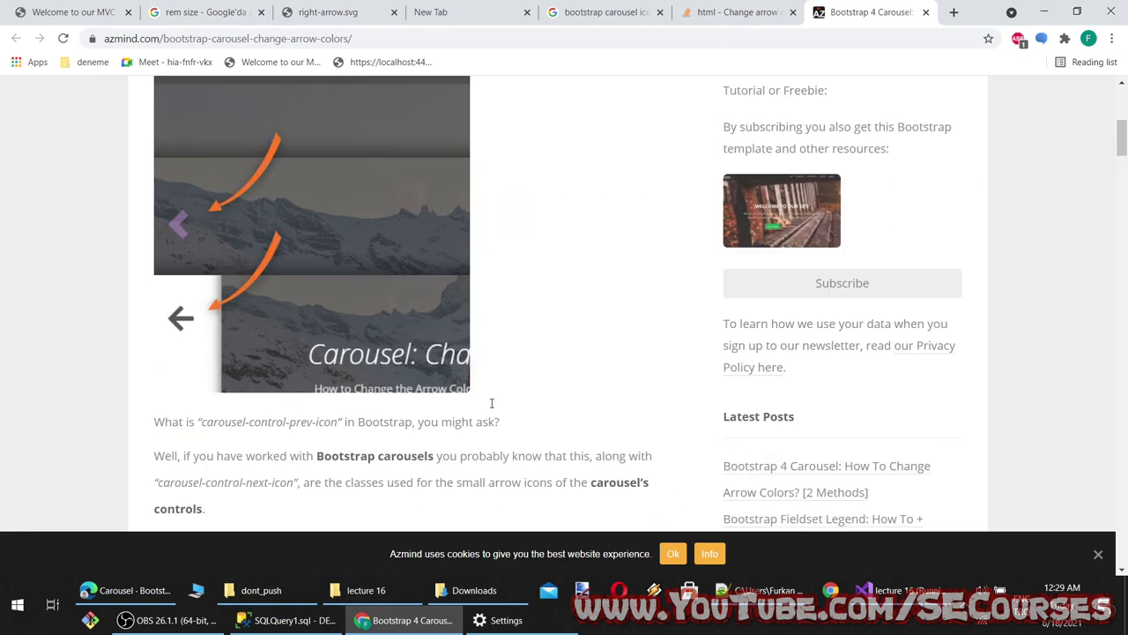
left_click(406, 620)
left_click(380, 292)
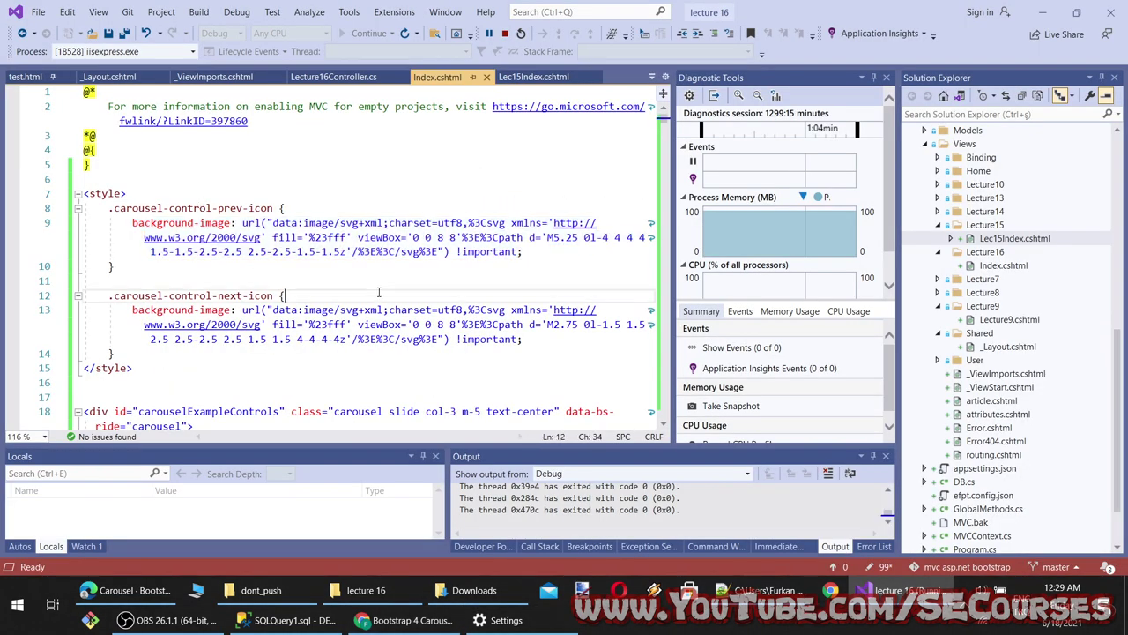
Replace the prev icon's inline SVG data URL with the path '../images/'
left_click_drag(446, 251, 267, 222)
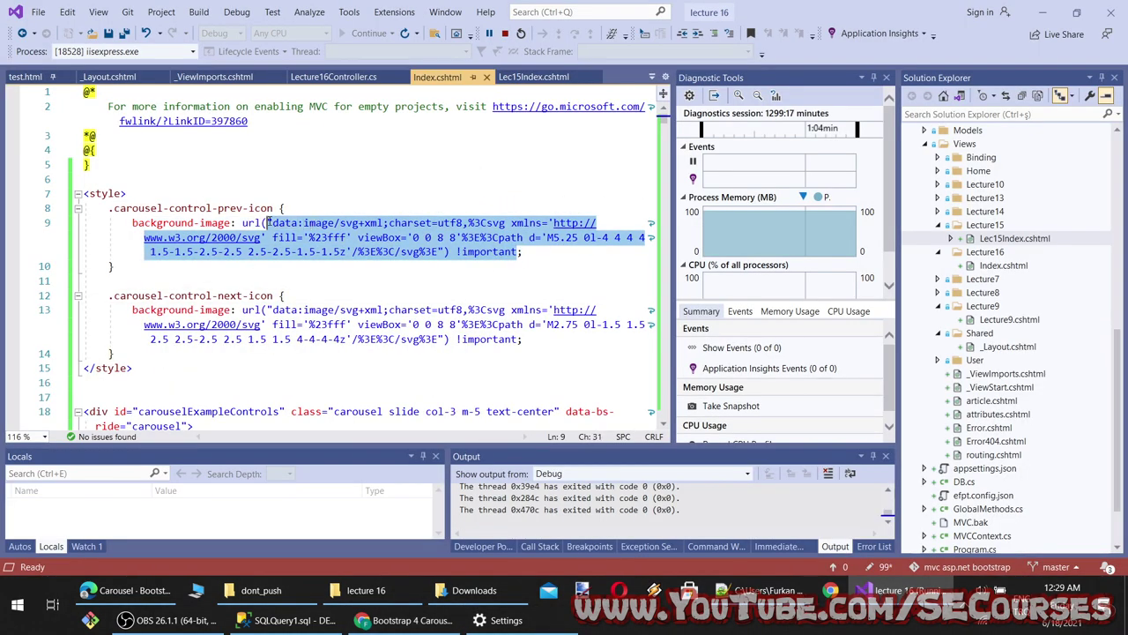
left_click(537, 278)
left_click_drag(441, 251, 303, 222)
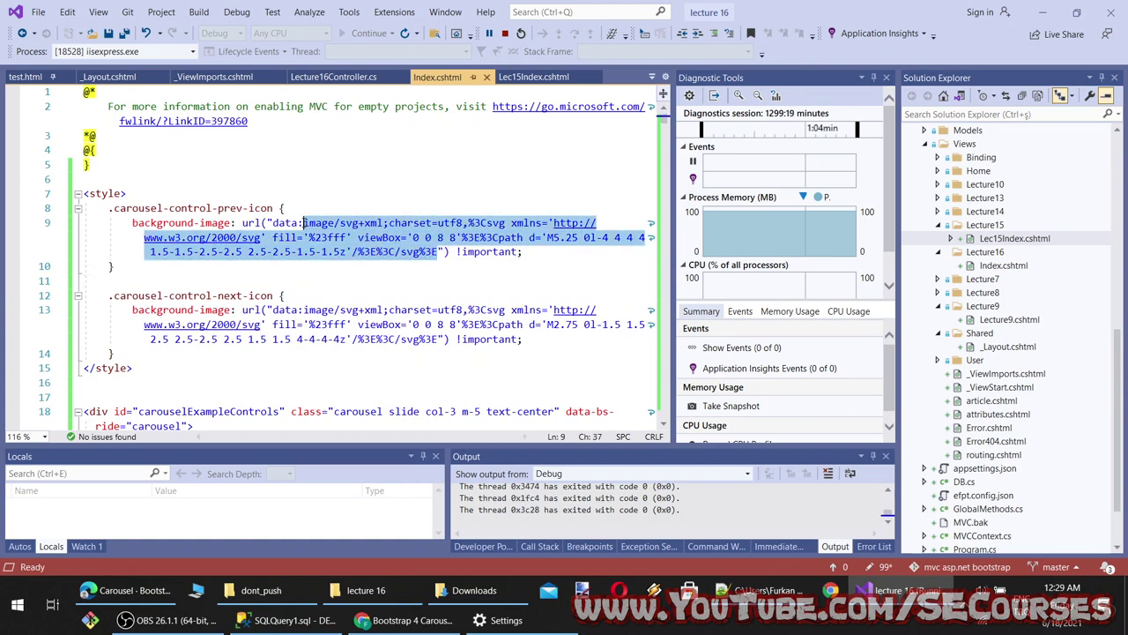
key("BackSpace")
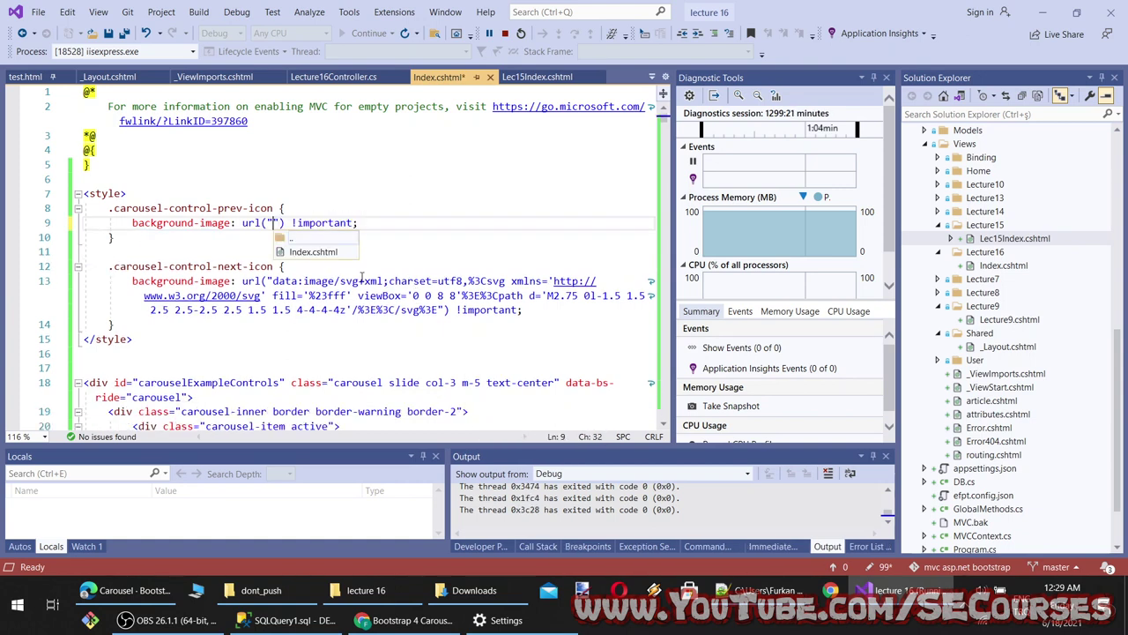
type("../")
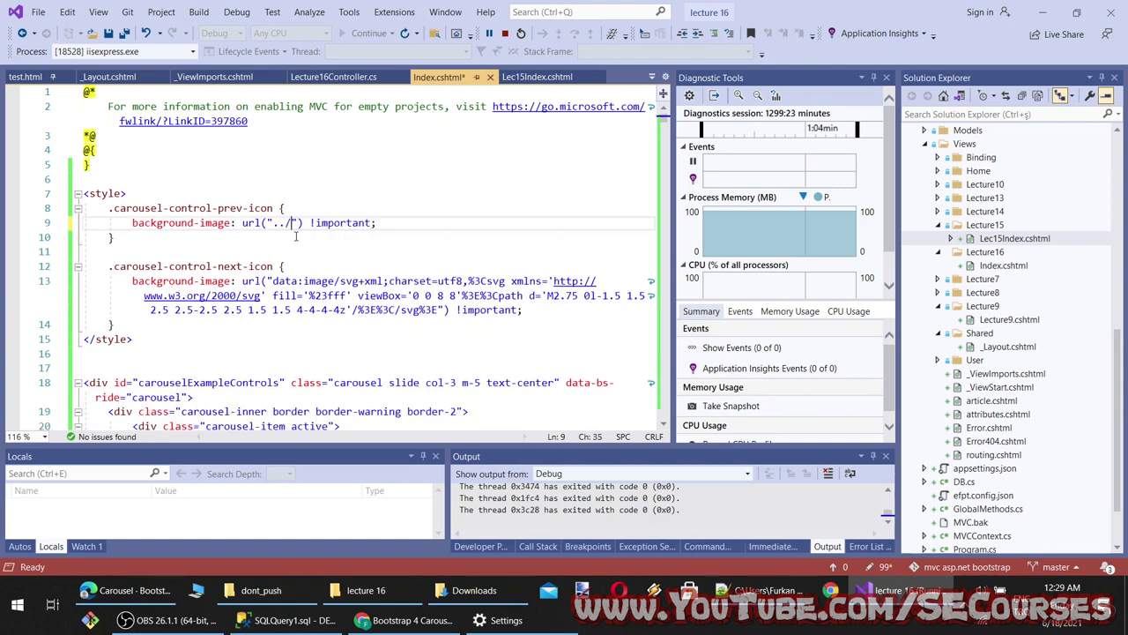
scroll(1067, 321, "up", 10)
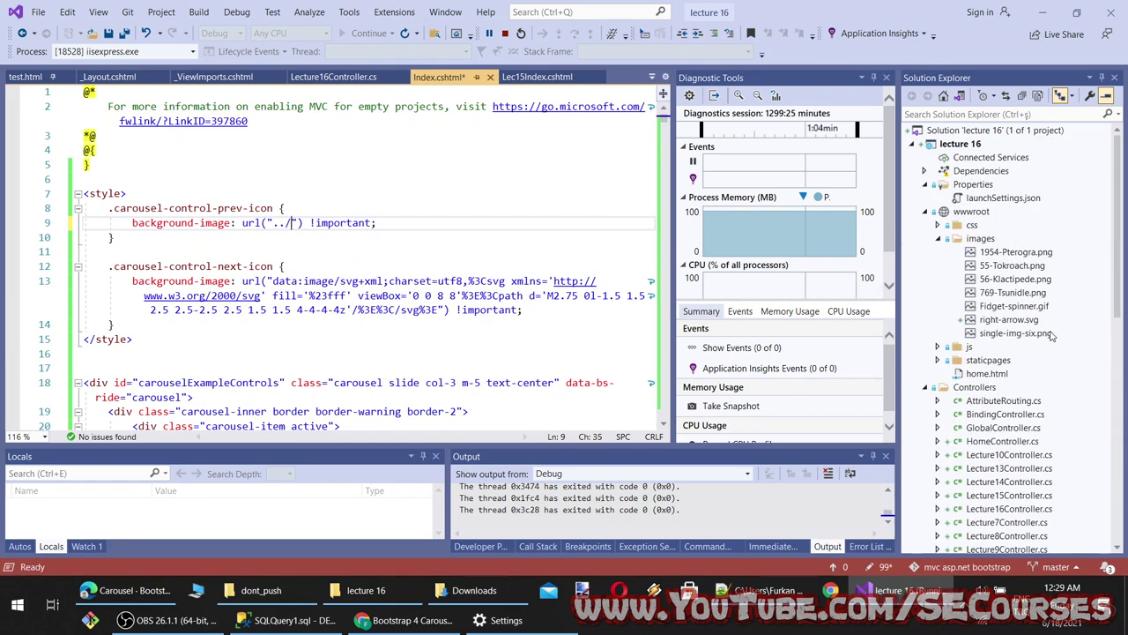
type("images")
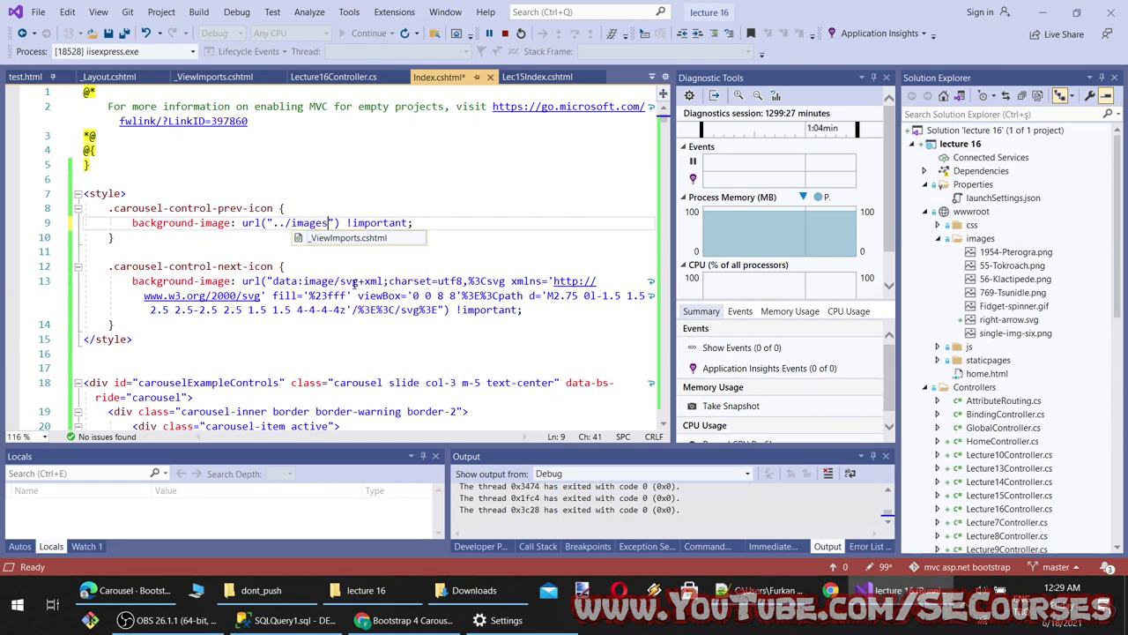
type("/")
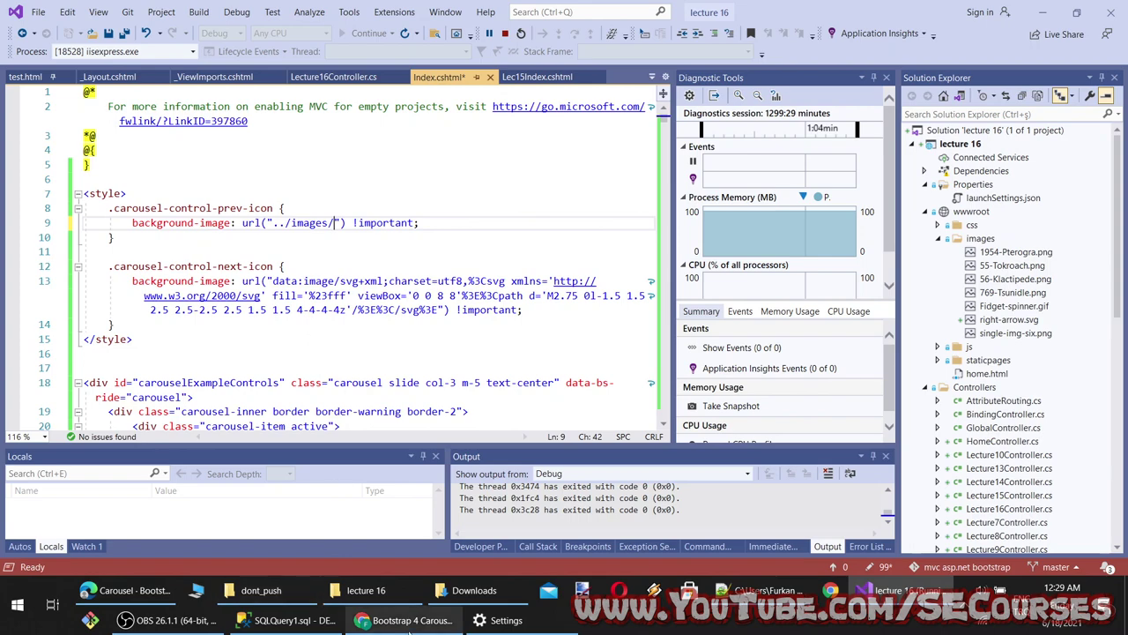
Google 'arrow icon' in a new Chrome tab
left_click(403, 620)
key("ctrl+t")
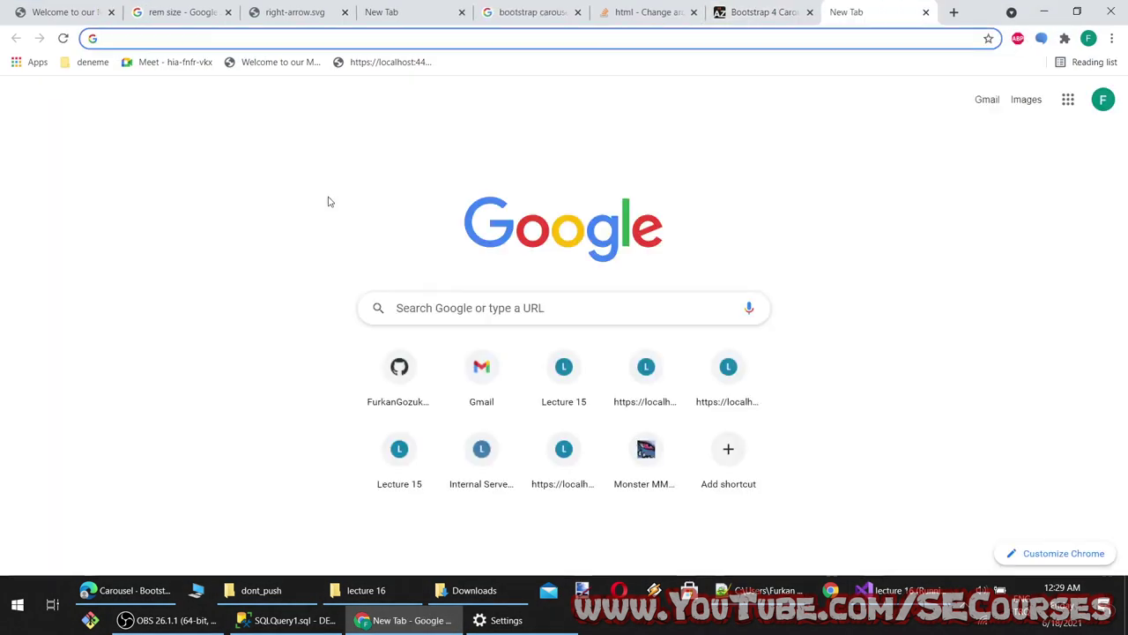
type("i")
key("BackSpace")
key("BackSpace")
type("arrow ic")
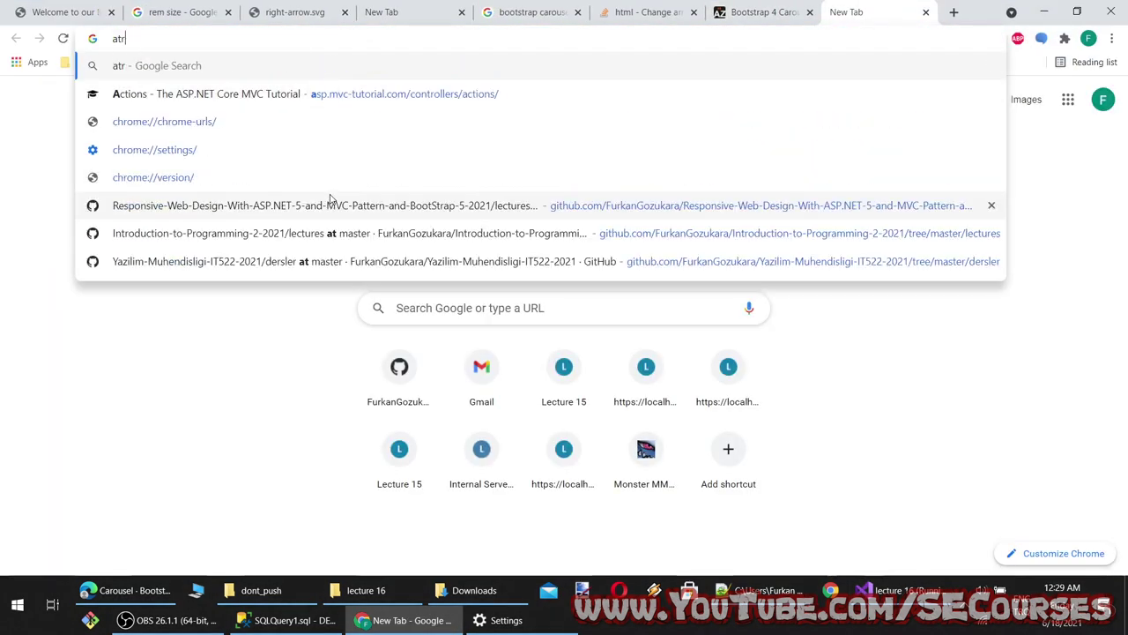
type("on")
key("Return")
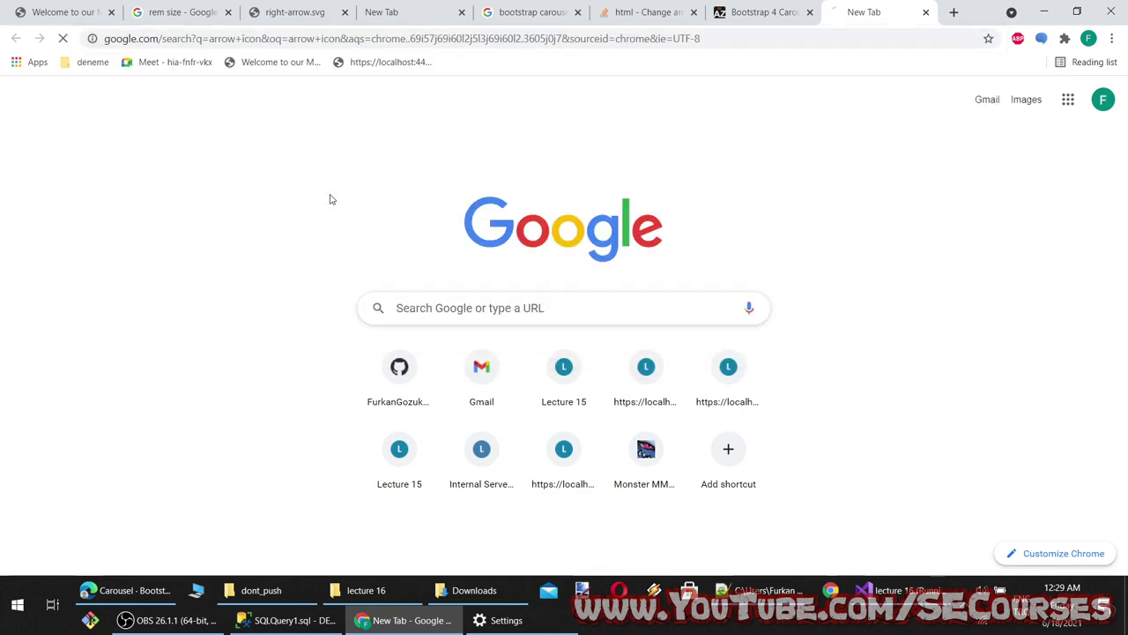
key("alt+Tab")
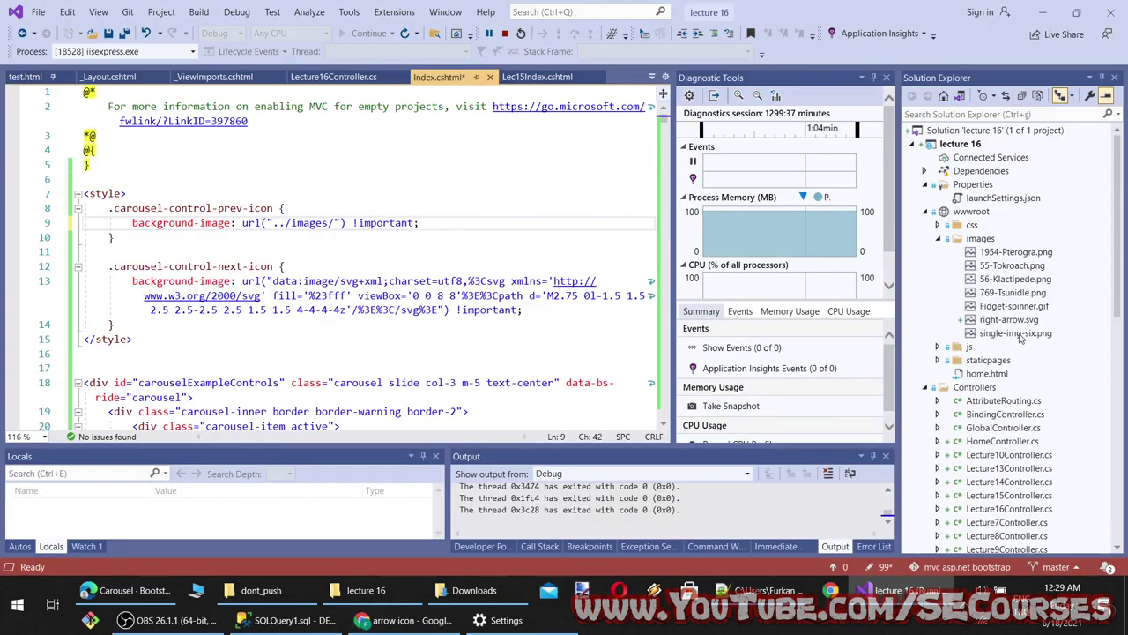
Complete the url as ../images/right-arrow.svg using the Solution Explorer file, and save
left_click_drag(1012, 325, 339, 229)
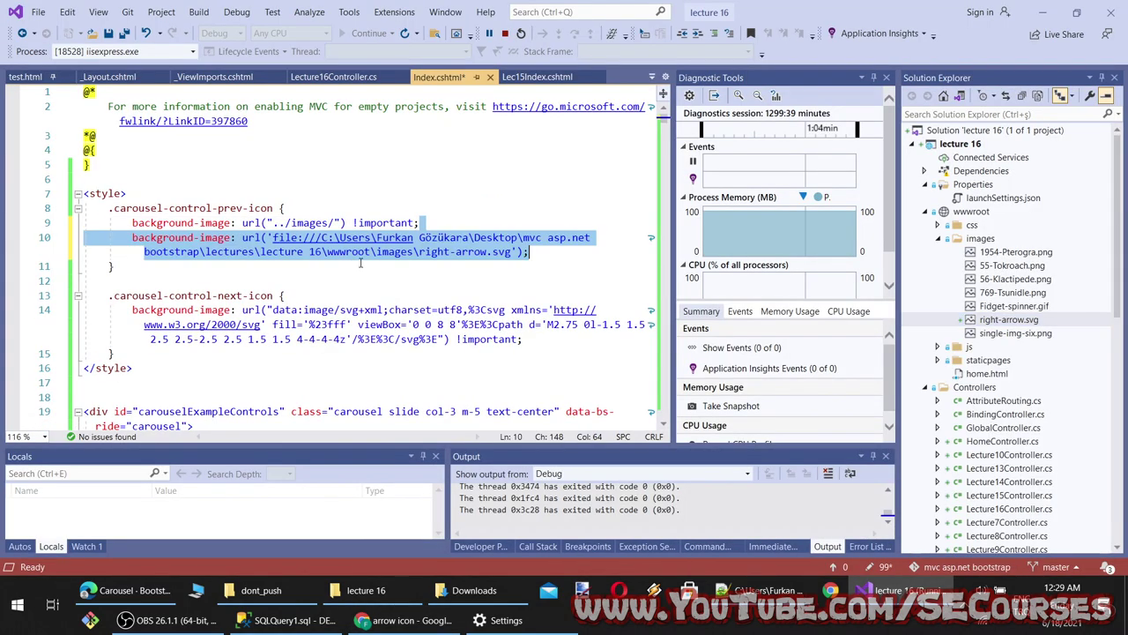
left_click(480, 283)
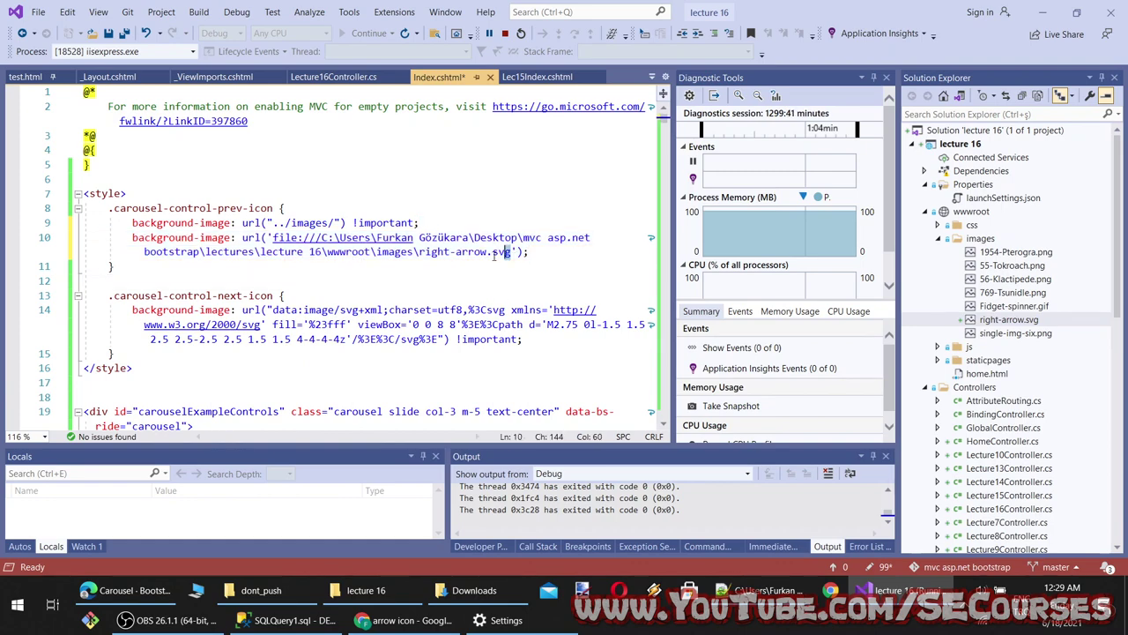
left_click_drag(509, 252, 420, 252)
key("ctrl+c")
left_click(445, 282)
key("ctrl+z")
key("ctrl+v")
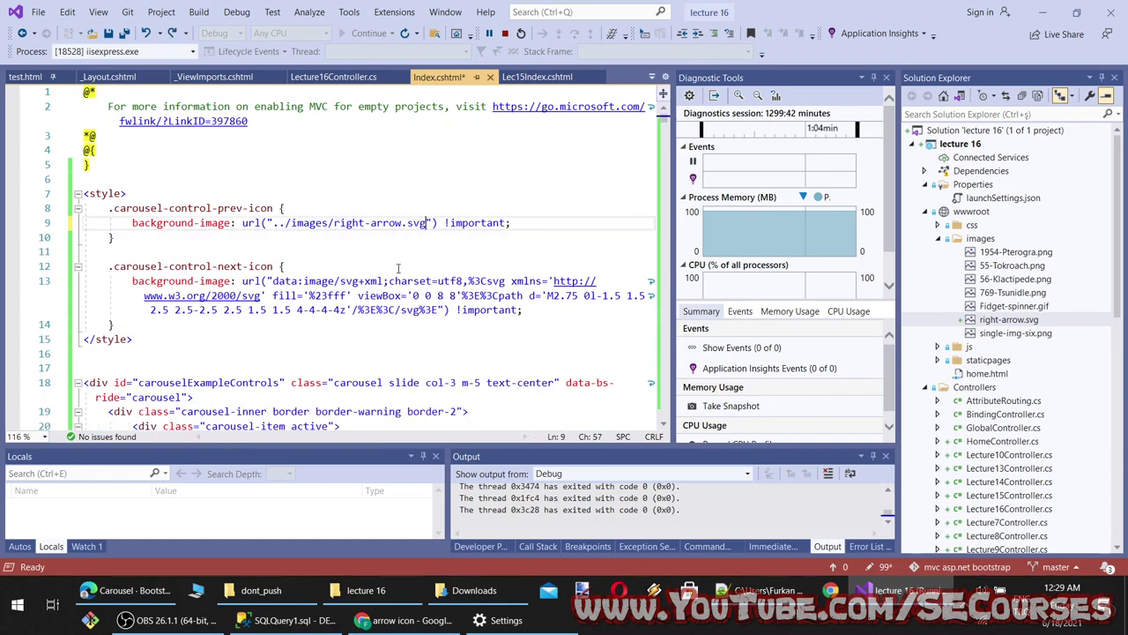
key("ctrl+s")
Reload the localhost preview and step back through slides to check the right-arrow.svg prev control
left_click(406, 620)
left_click(61, 11)
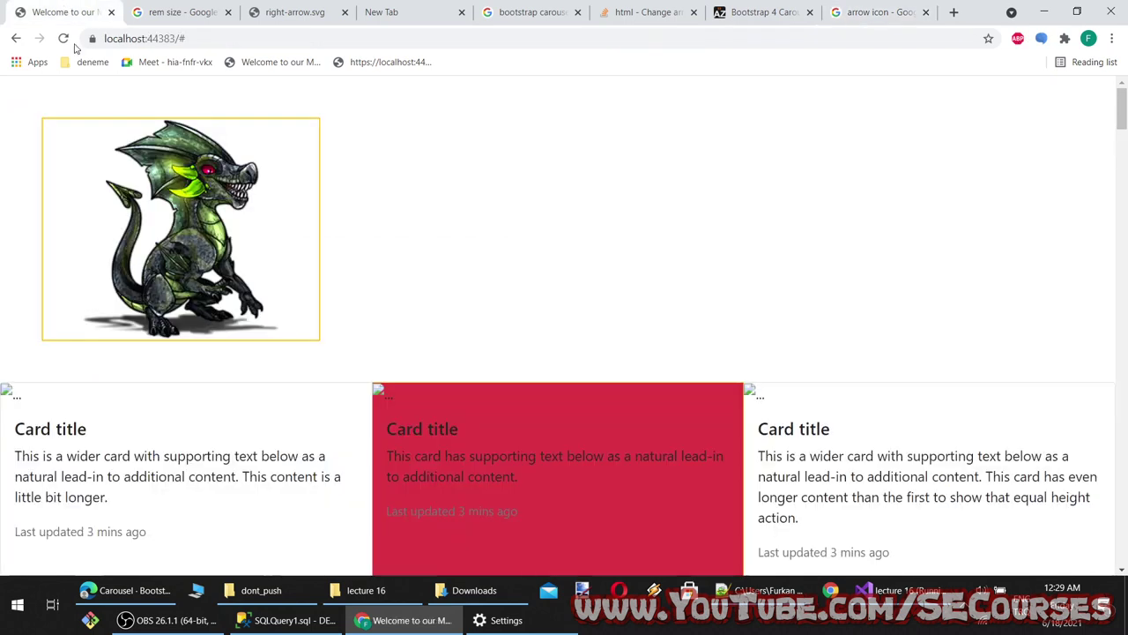
key("F5")
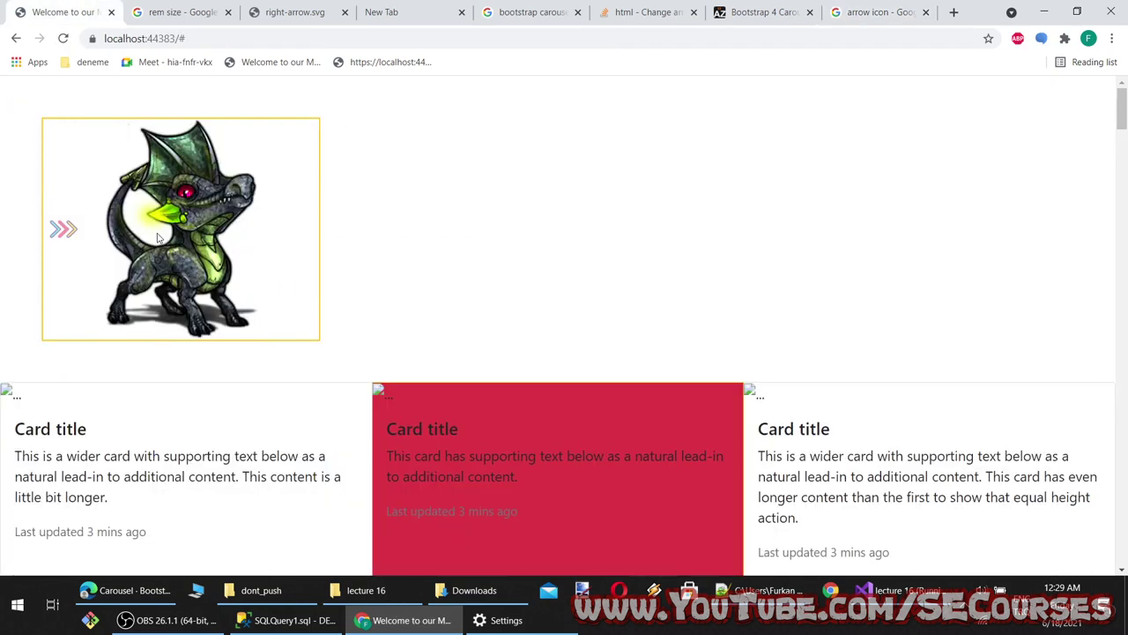
left_click(67, 227)
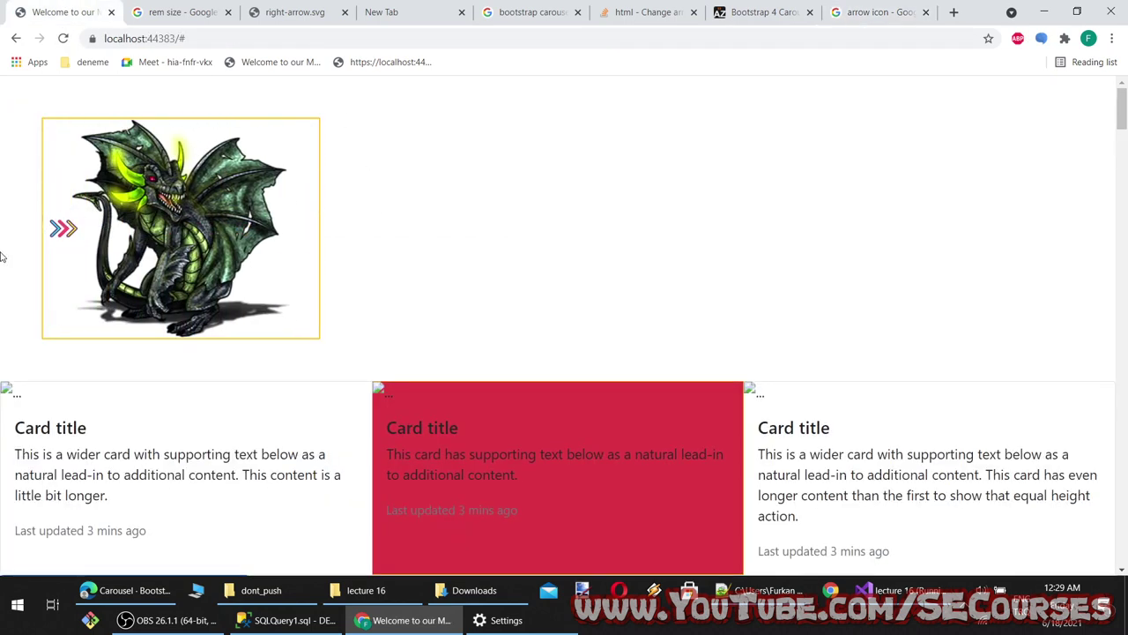
left_click(77, 230)
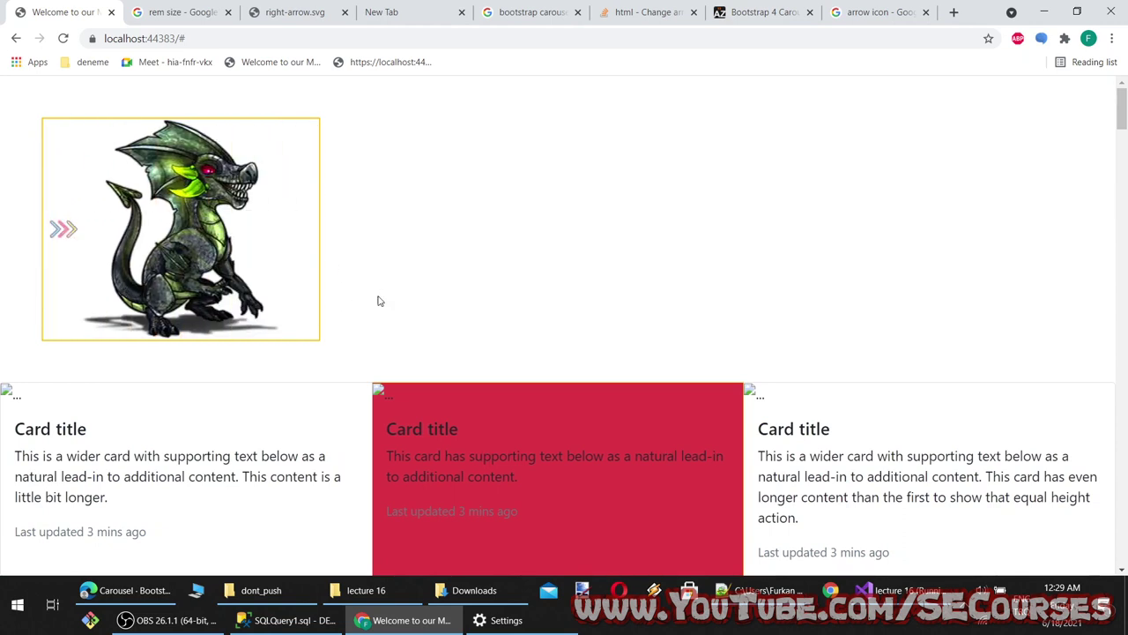
left_click(74, 231)
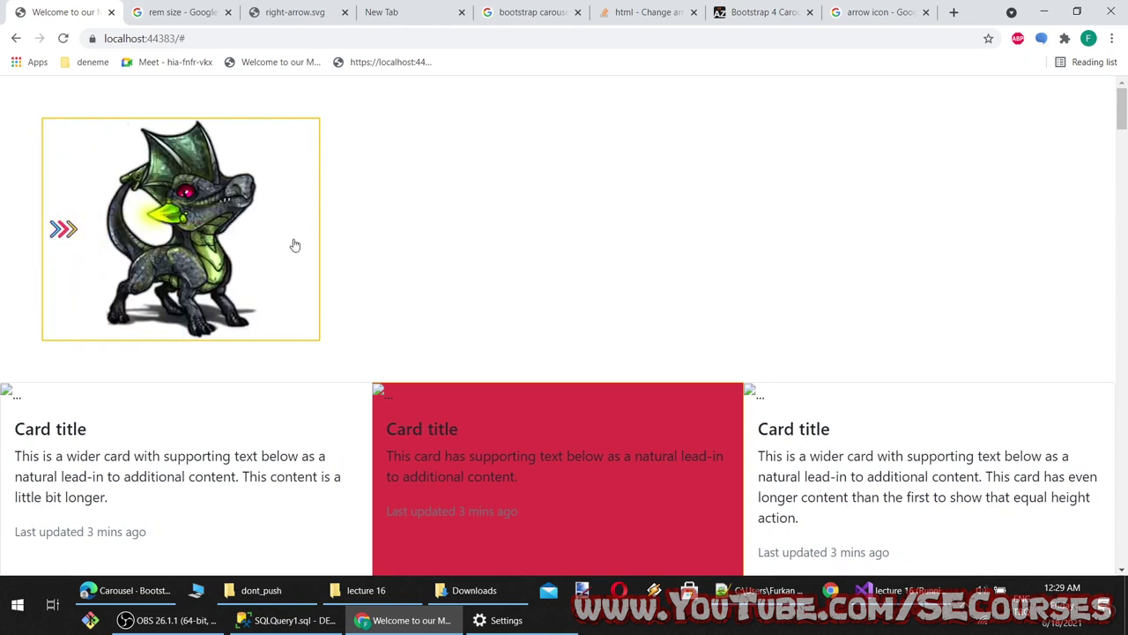
left_click(60, 231)
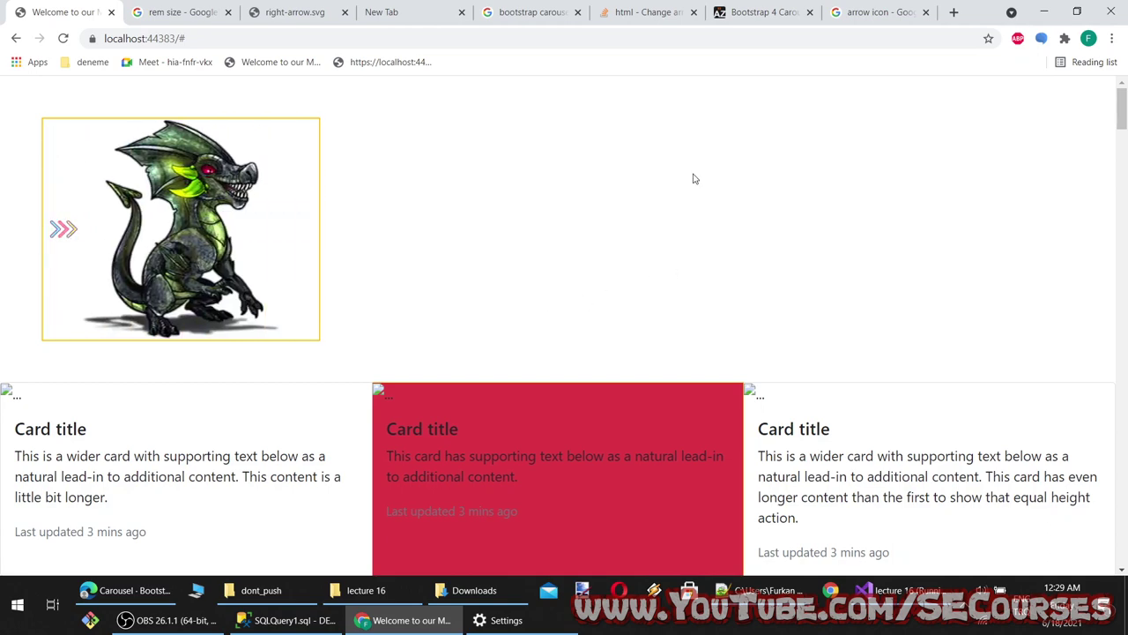
key("alt+Tab")
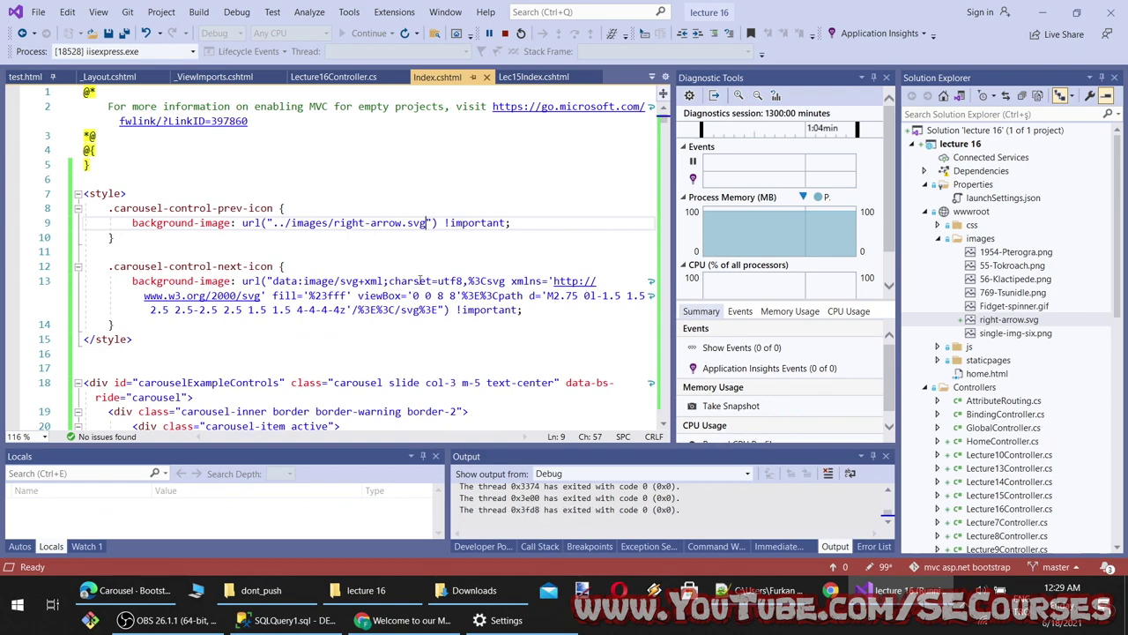
left_click(415, 621)
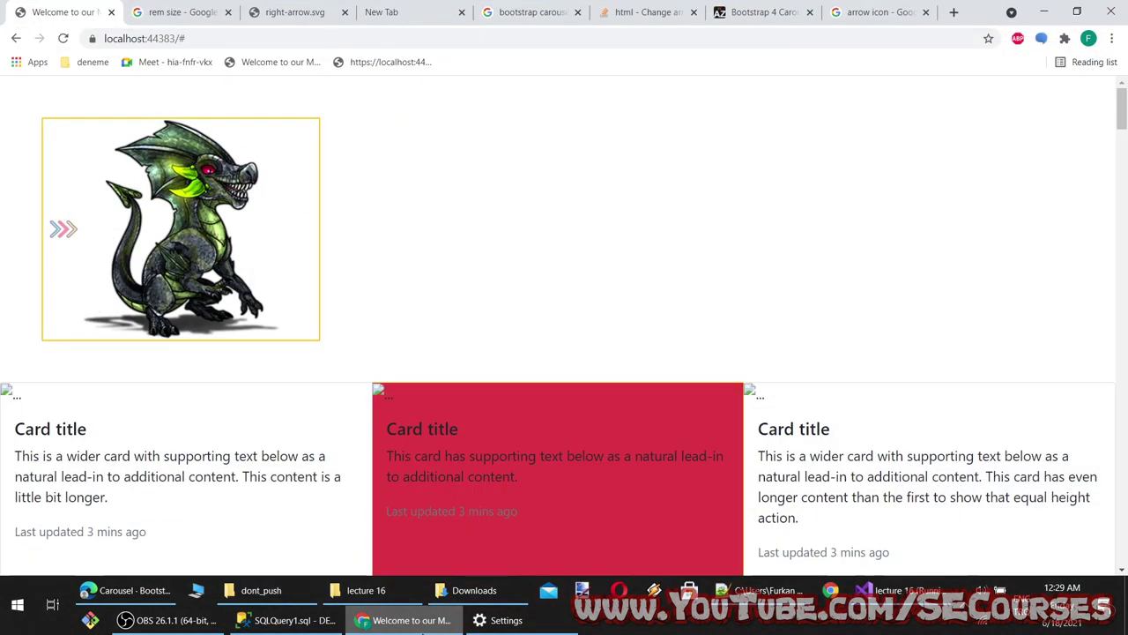
left_click(414, 622)
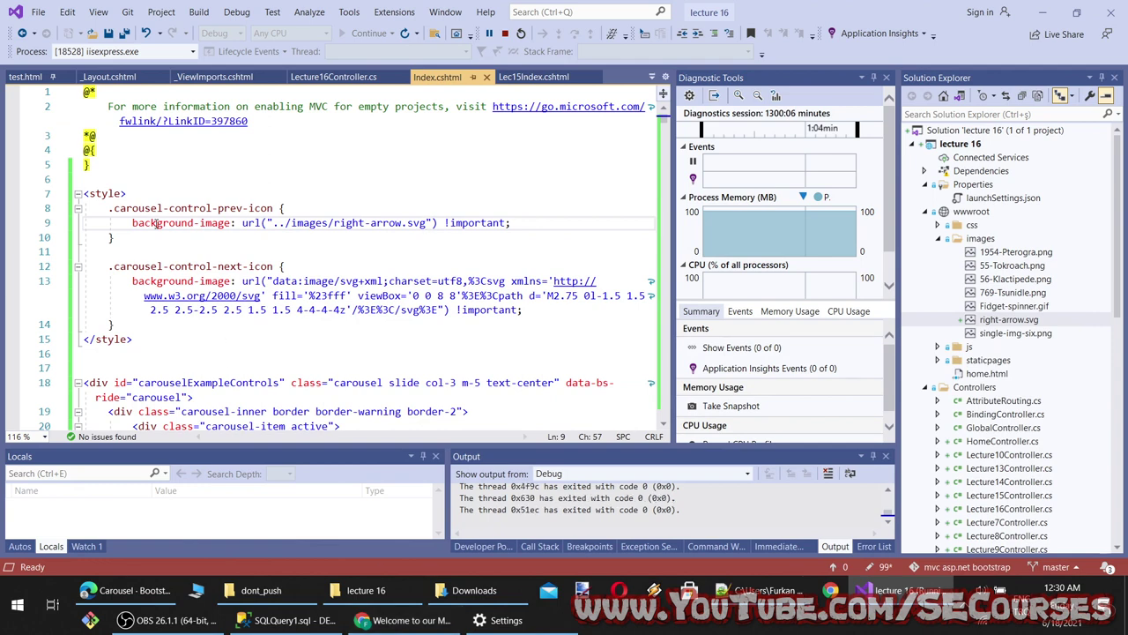
Start a new 'background-image-r' property line in the prev-icon rule
left_click(515, 223)
key("Return")
type("background-")
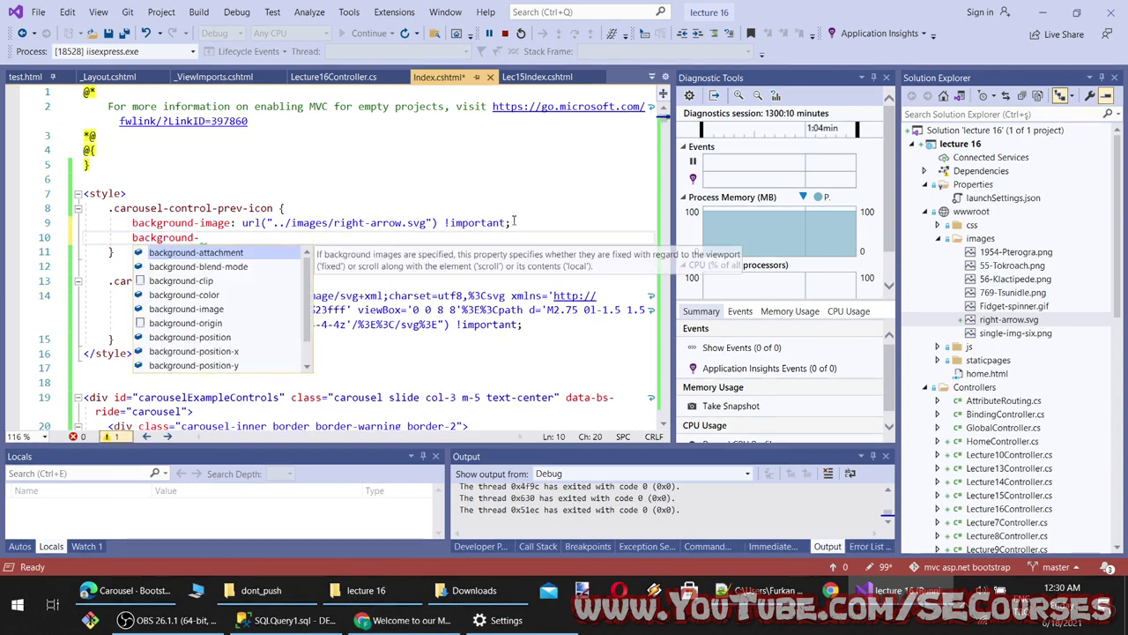
type("image-")
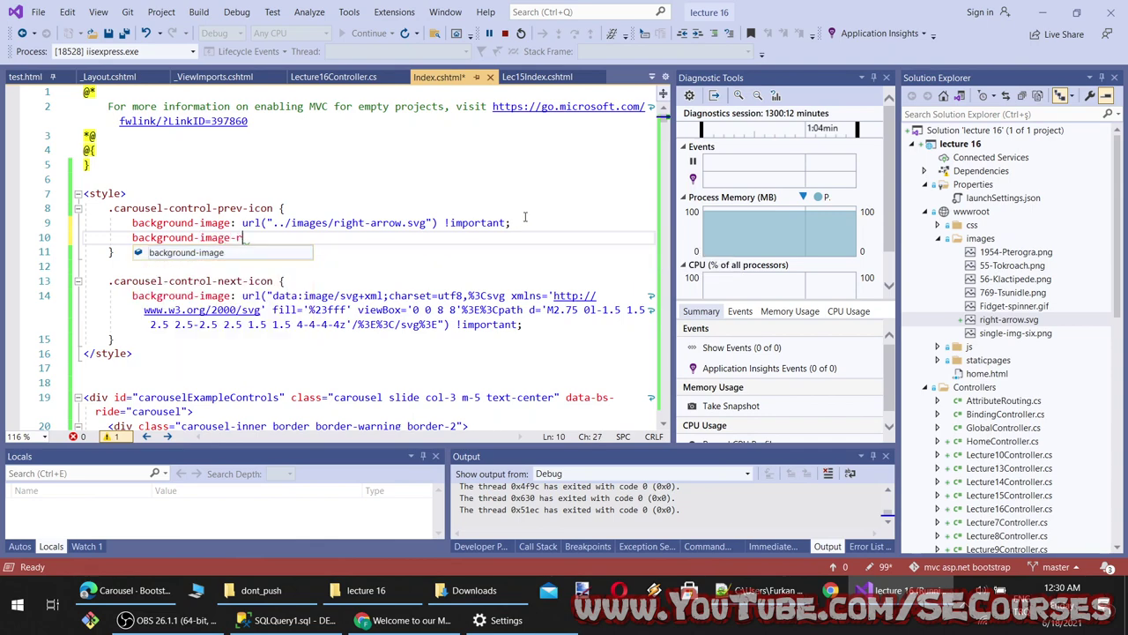
type("r")
Google 'css reverse image' in a new Chrome tab
left_click(401, 620)
key("ctrl+t")
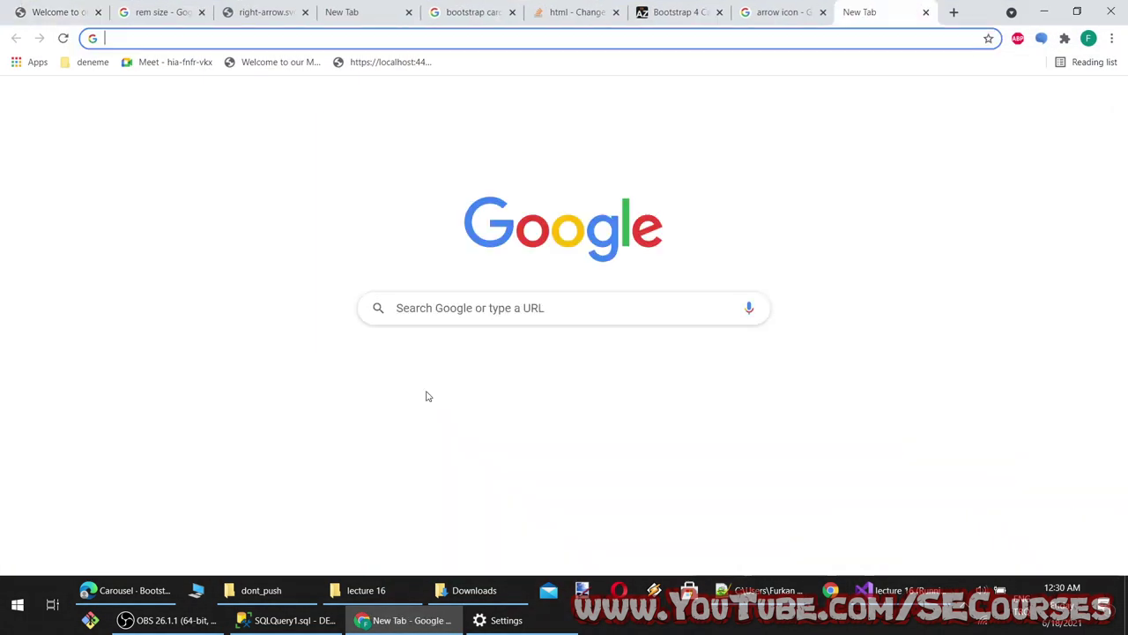
type("css r")
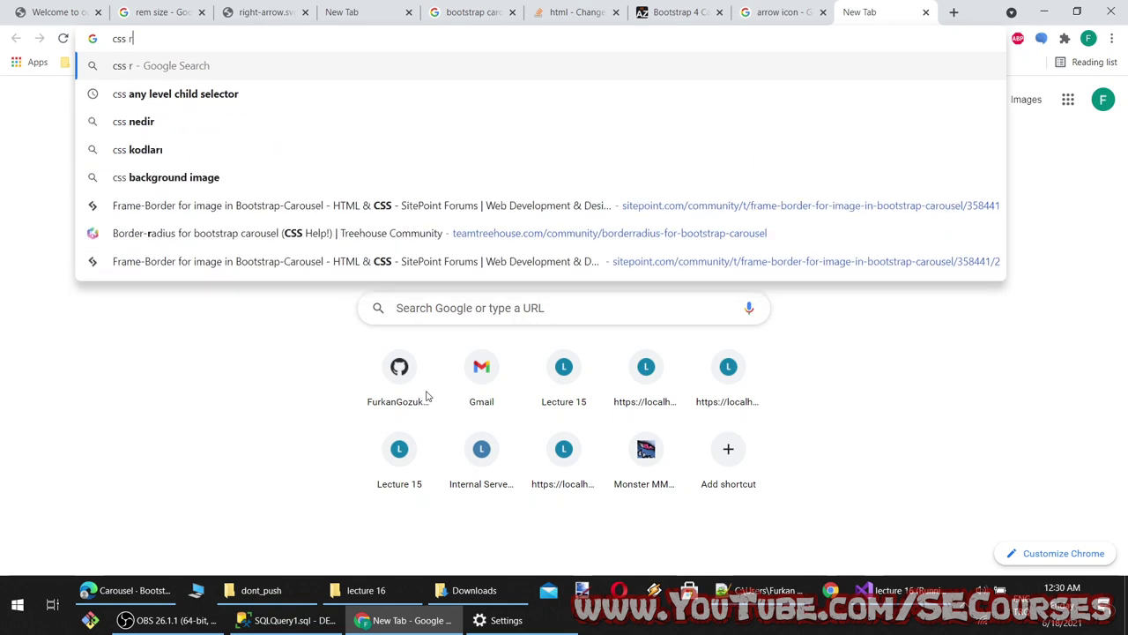
type("oot")
key("BackSpace")
key("BackSpace")
key("BackSpace")
type("e")
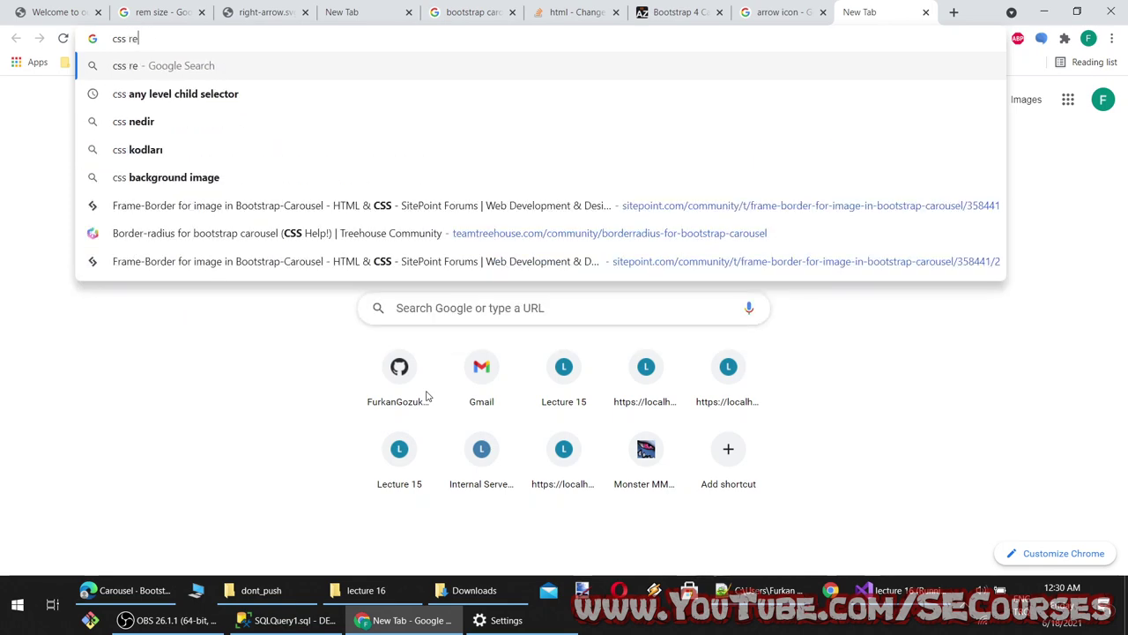
type("verse im")
key("Return")
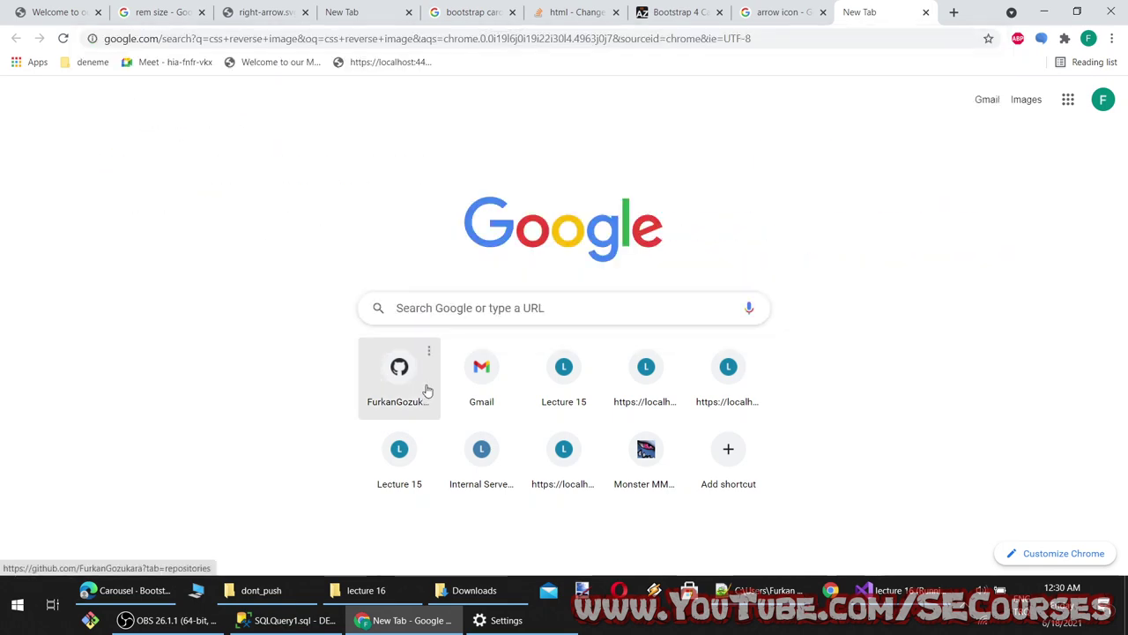
Open the W3Schools and CSS-Tricks flip-image results and select W3Schools' scaleX(-1) transform lines
middle_click(227, 245)
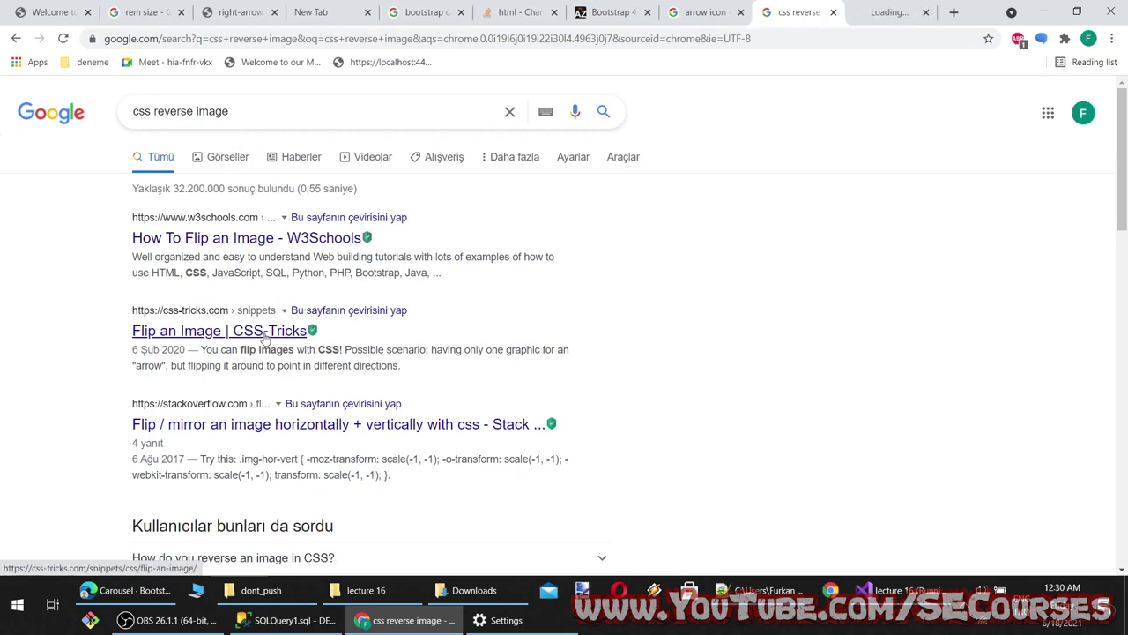
middle_click(264, 332)
key("ctrl+Tab")
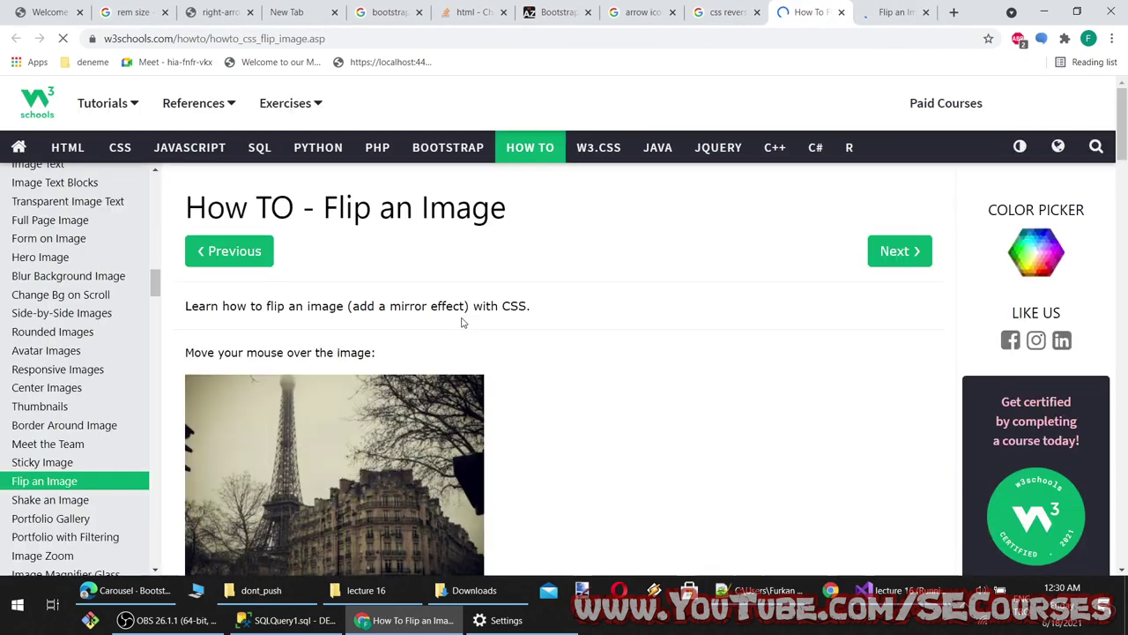
scroll(458, 335, "down", 5)
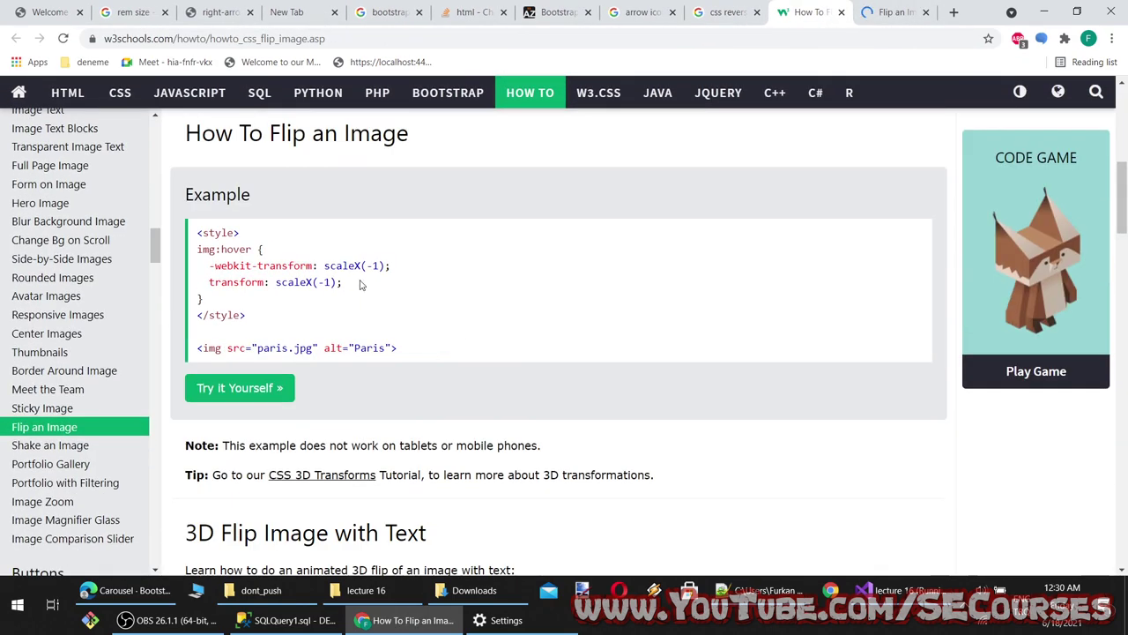
left_click_drag(360, 284, 210, 265)
key("ctrl+c")
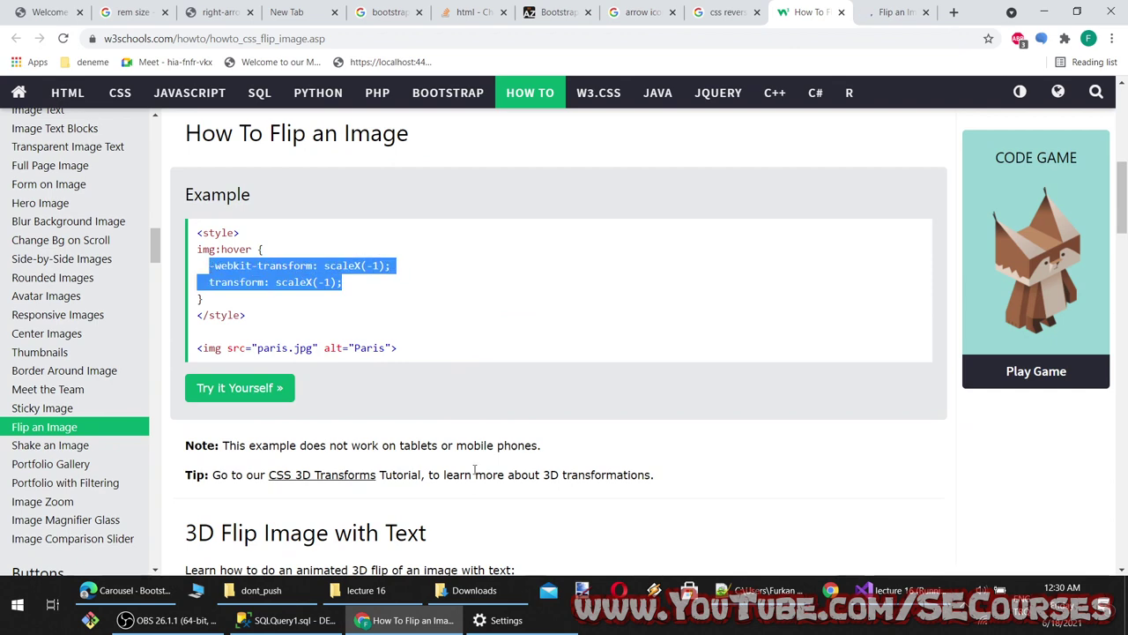
left_click(897, 590)
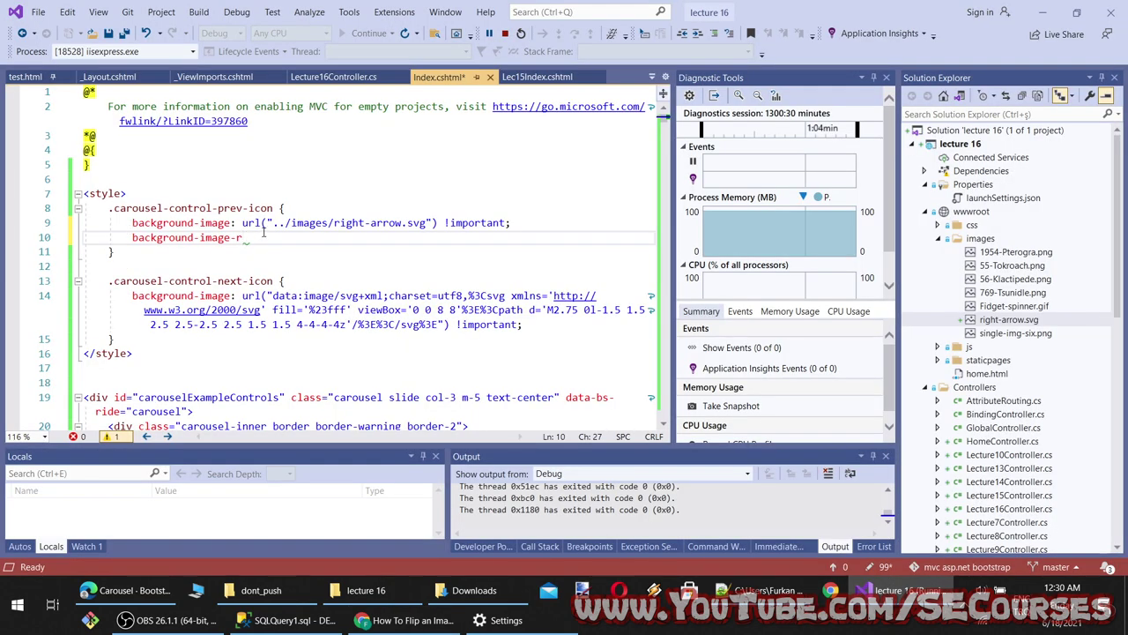
Add the scaleX(-1) transform lines to .carousel-control-prev-icon, save, and reload the localhost preview
key("shift+Home")
key("ctrl+v")
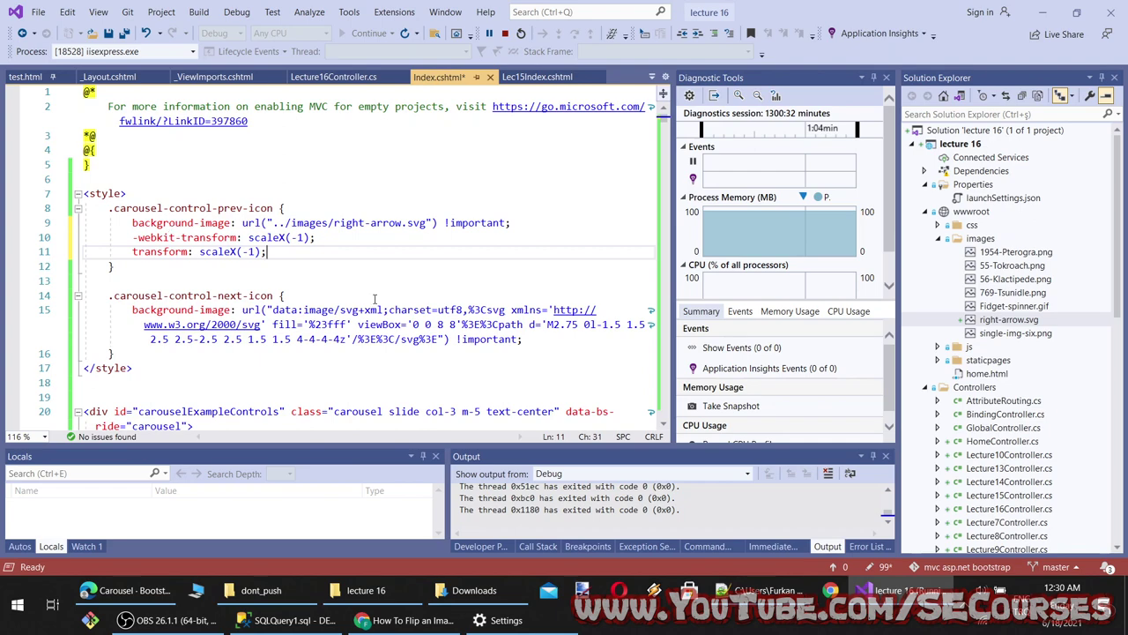
key("ctrl+s")
left_click(404, 620)
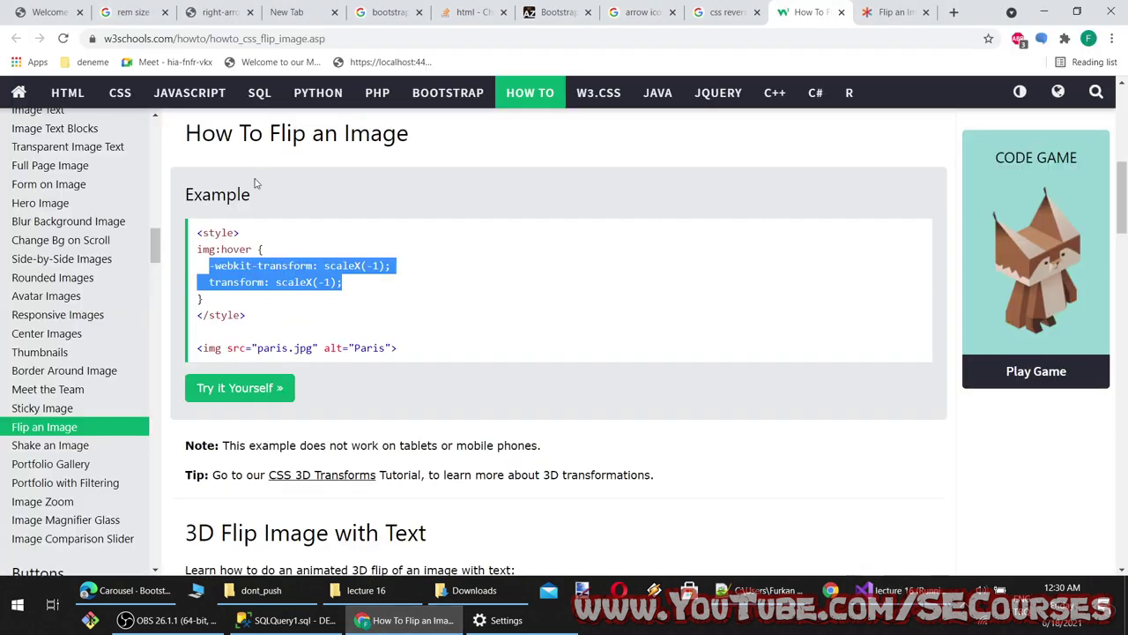
key("ctrl+1")
key("F5")
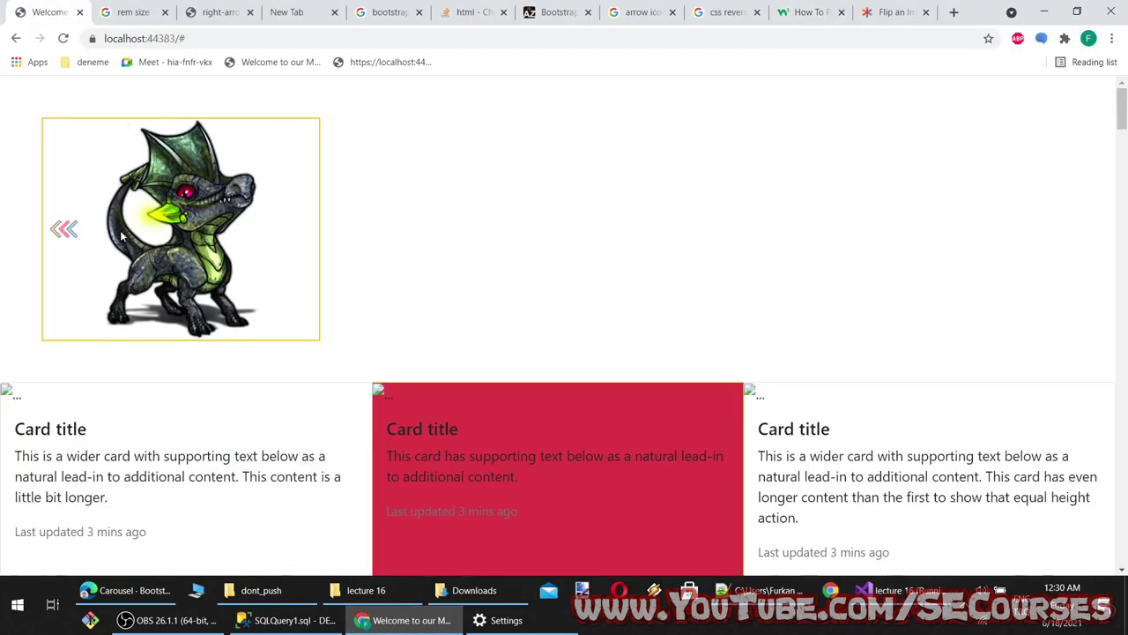
Replace the next-icon data URI with the prev-icon's right-arrow.svg rules, minus the transform lines, and save
left_click(431, 621)
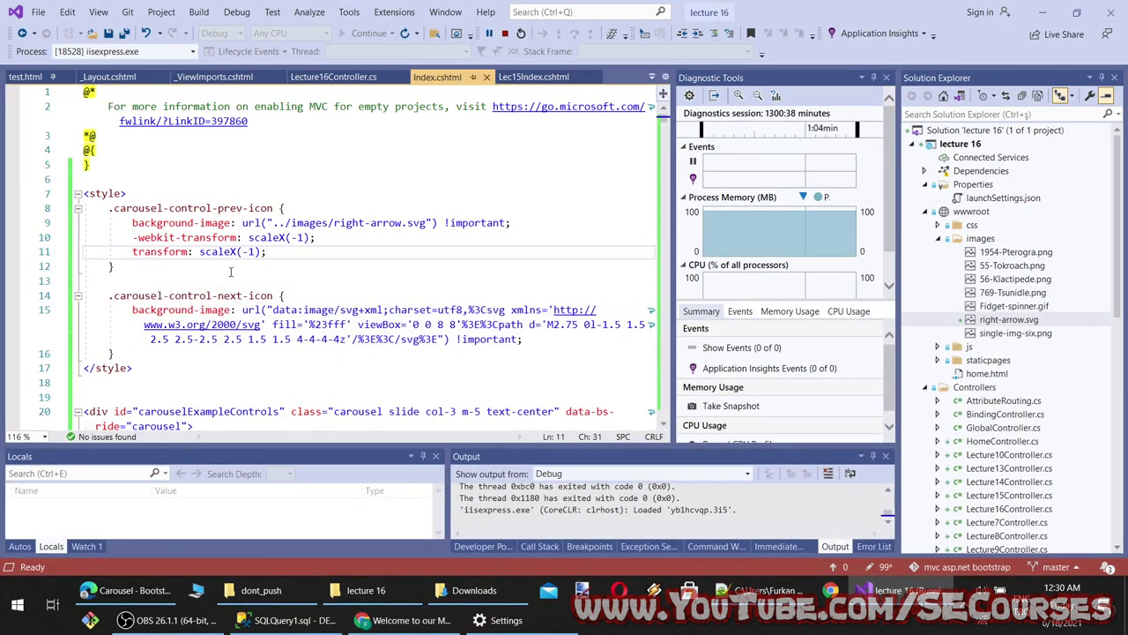
left_click_drag(278, 253, 111, 222)
key("ctrl+c")
left_click(527, 339)
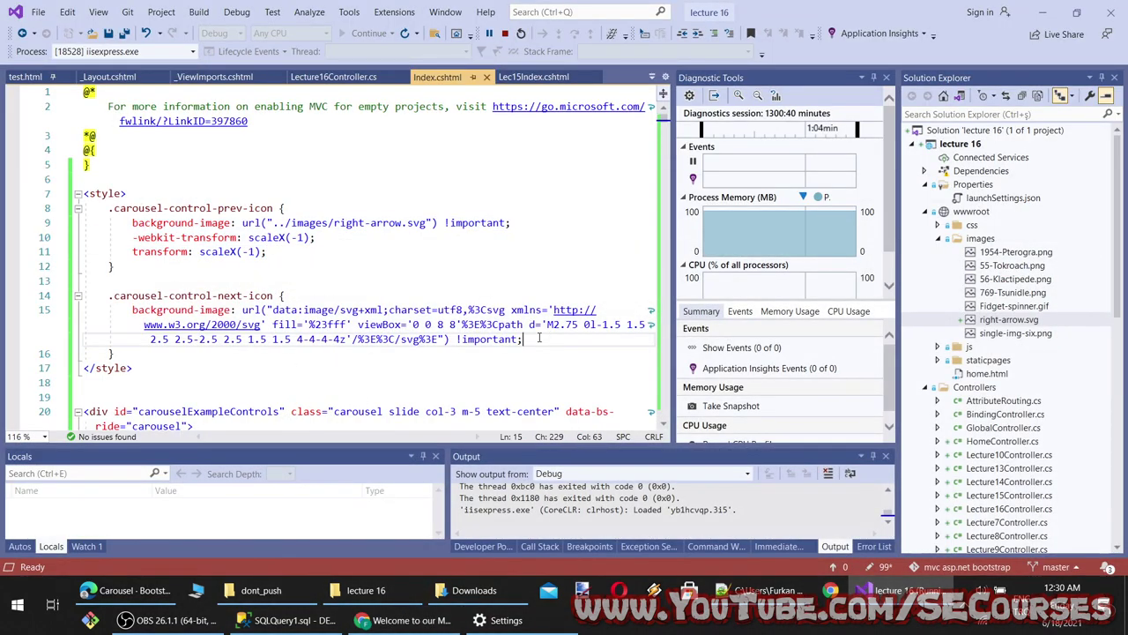
left_click_drag(528, 338, 108, 310)
key("ctrl+v")
left_click_drag(265, 339, 90, 332)
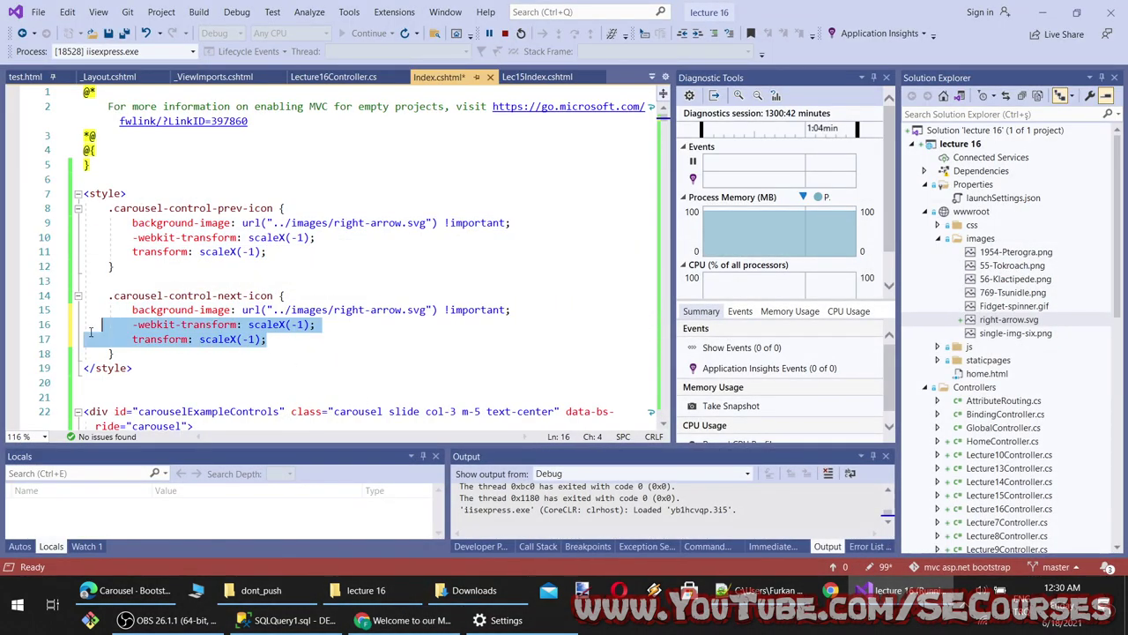
key("BackSpace")
key("BackSpace")
key("ctrl+s")
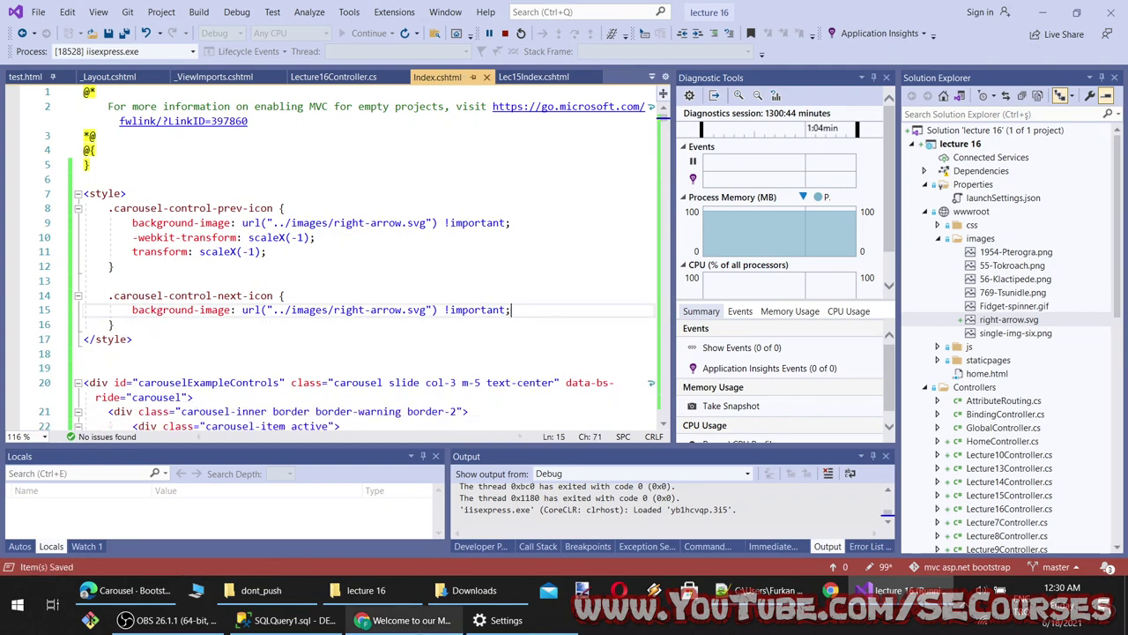
Reload the carousel preview and test the arrows: advance three slides, then step back three
key("alt+Tab")
key("F5")
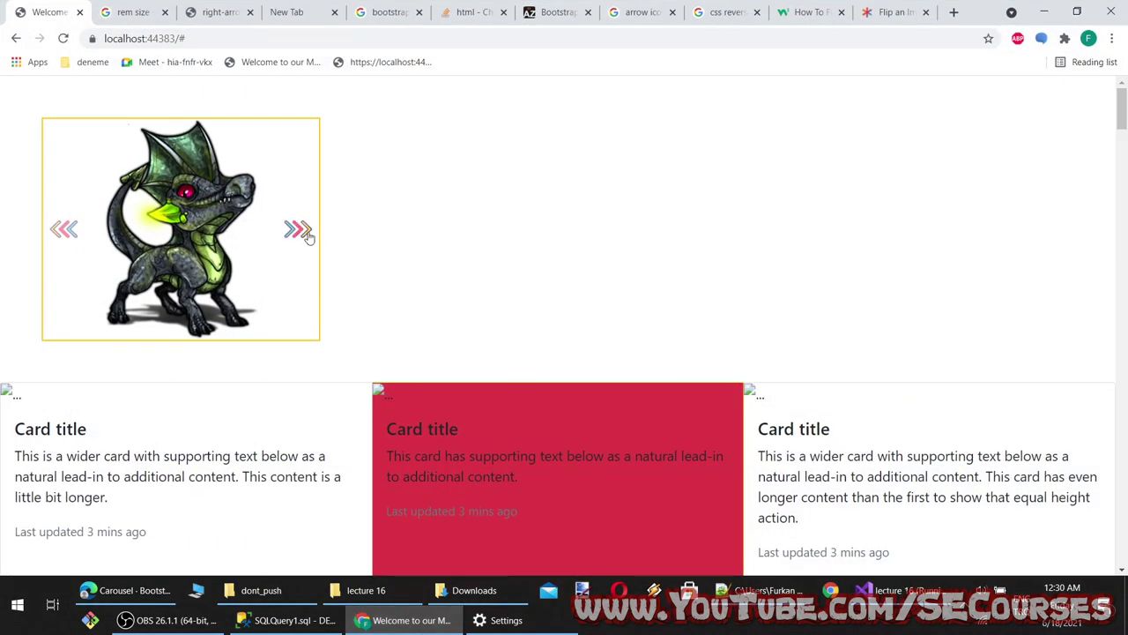
left_click(300, 230)
left_click(299, 230)
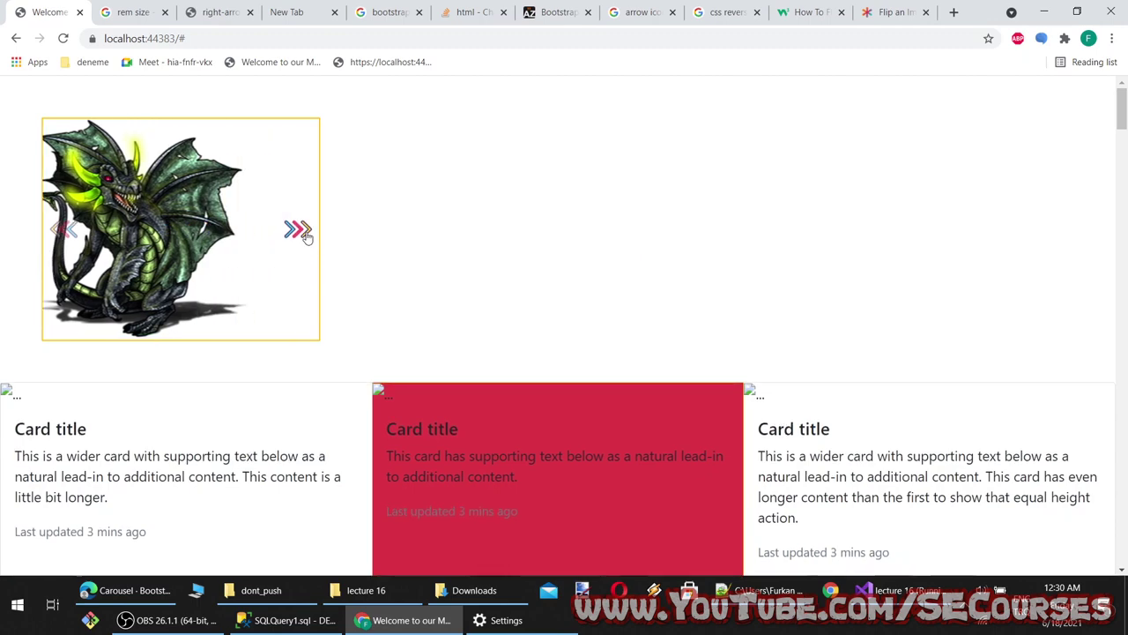
left_click(299, 230)
left_click(60, 236)
left_click(61, 240)
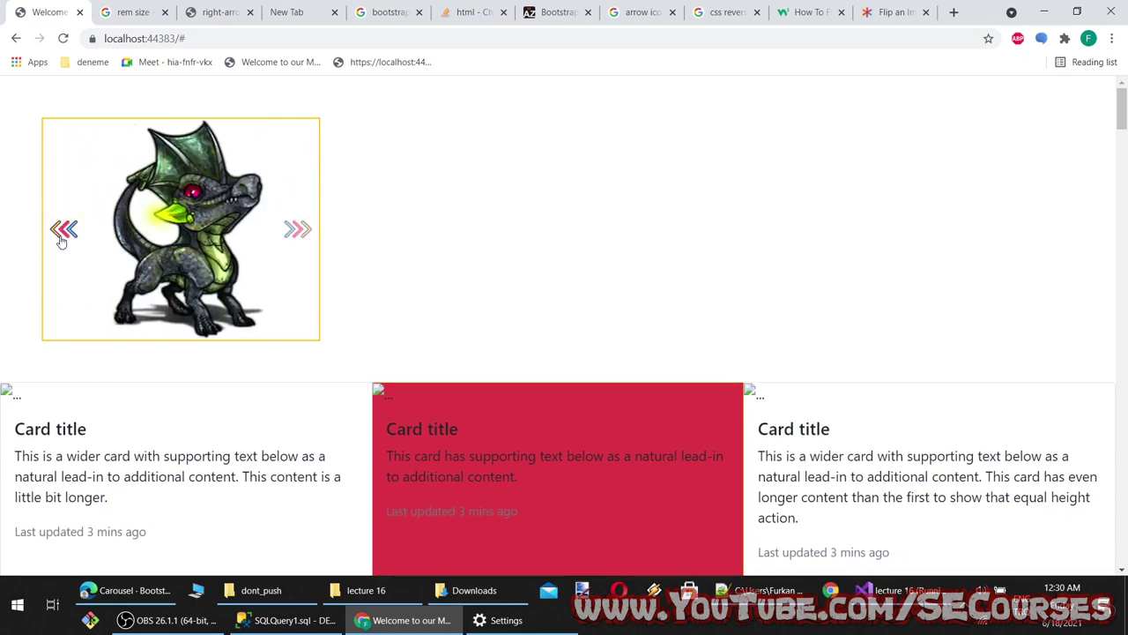
left_click(60, 240)
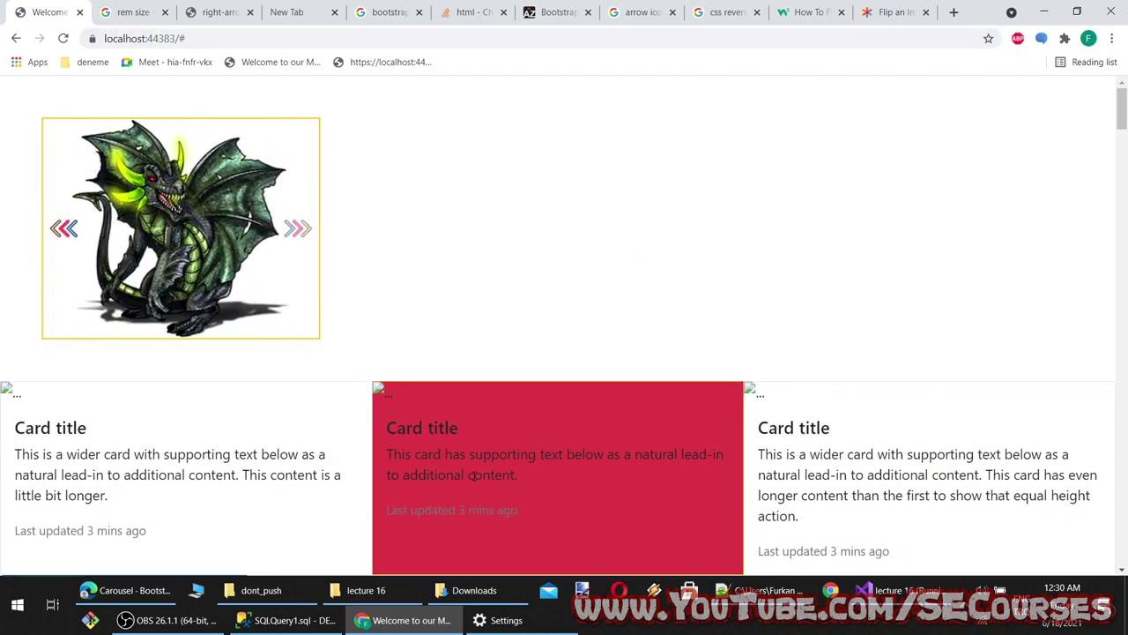
left_click(125, 589)
Scroll to the Bootstrap 'With indicators' carousel example, advance its slide, and reveal its code block
scroll(404, 434, "down", 3)
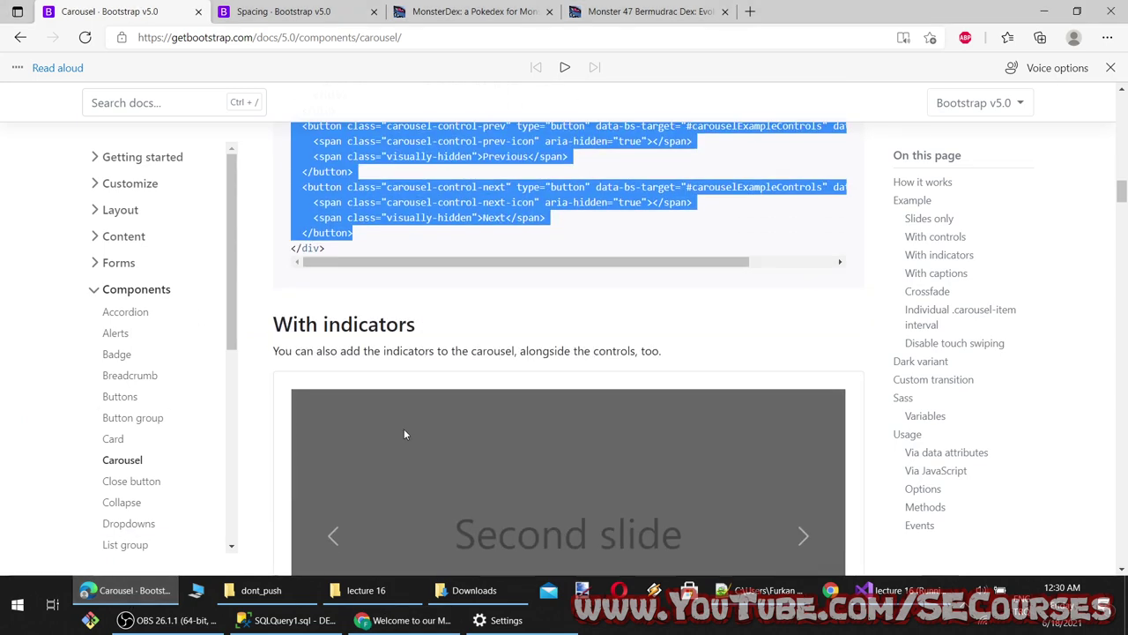
scroll(405, 433, "down", 2)
left_click(802, 370)
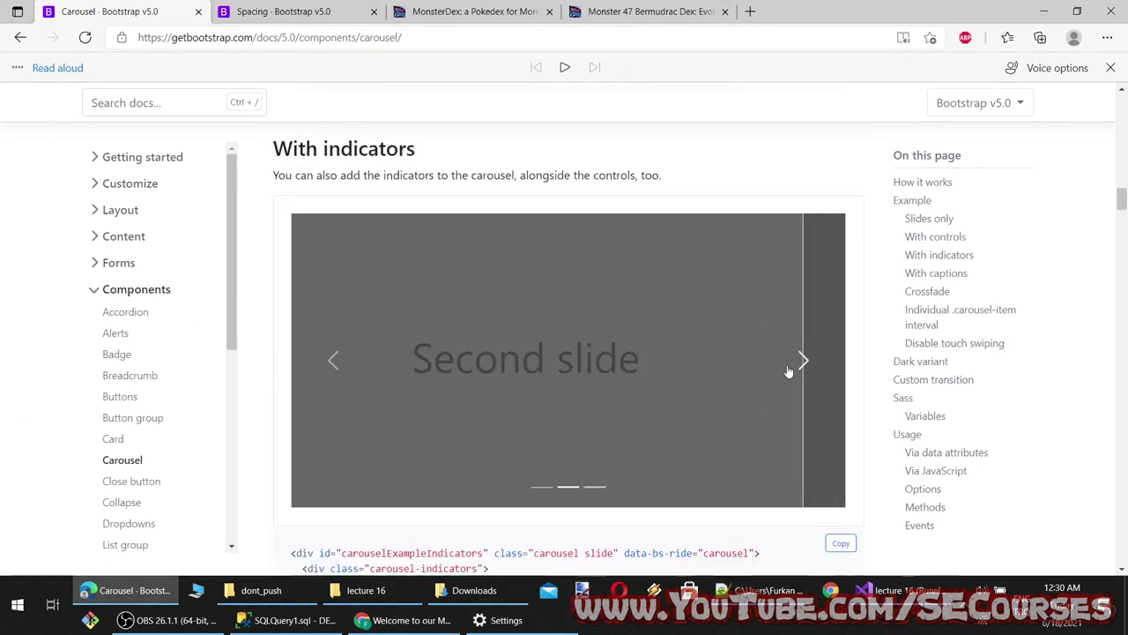
scroll(459, 407, "down", 4)
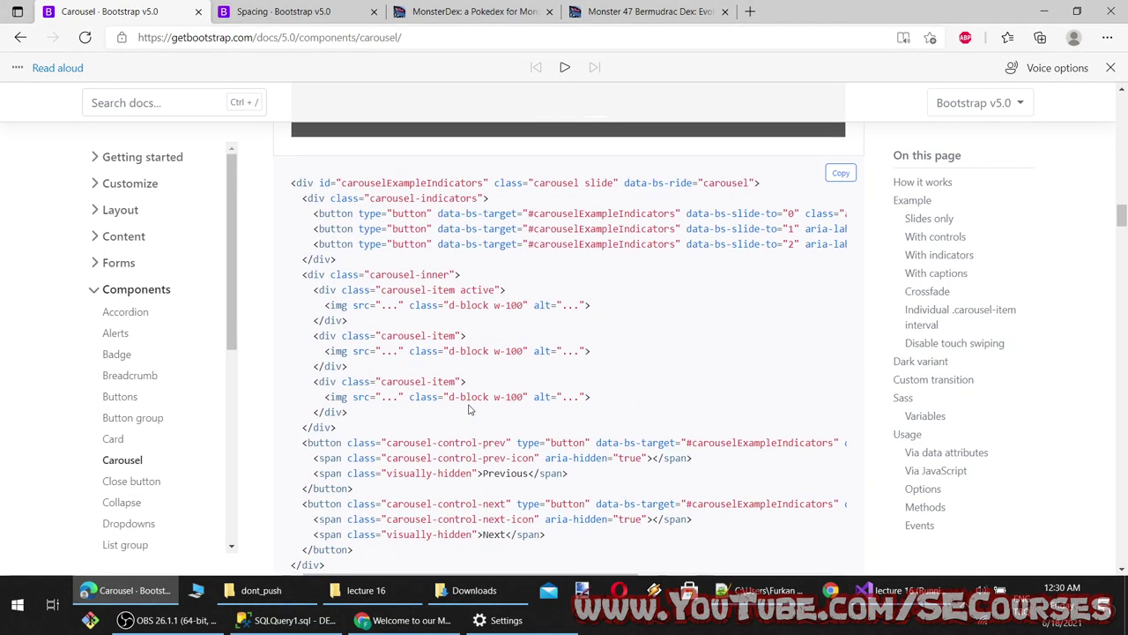
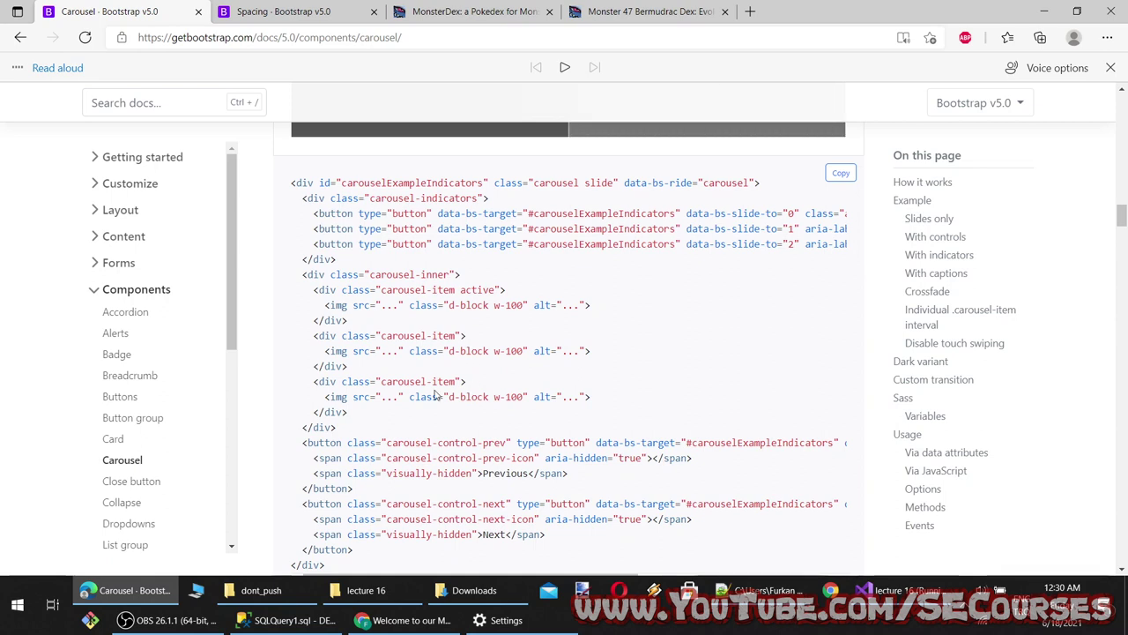
Paste the Bootstrap carousel-indicators markup on a new line below line 20 of Index.cshtml
scroll(705, 284, "up", 1)
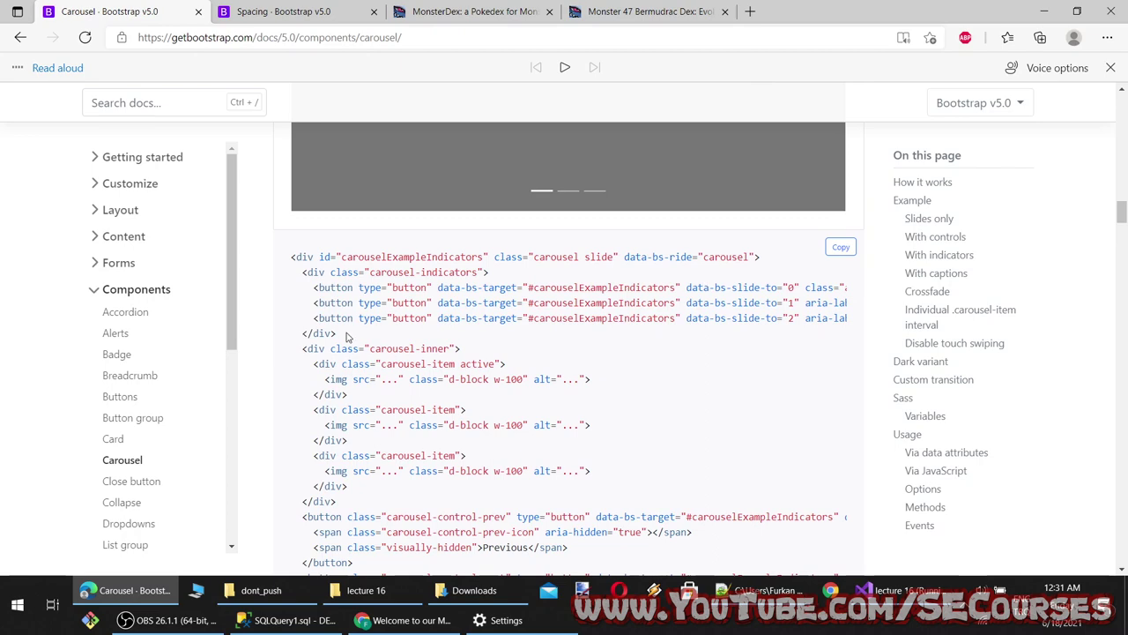
left_click_drag(335, 333, 287, 281)
key("ctrl+c")
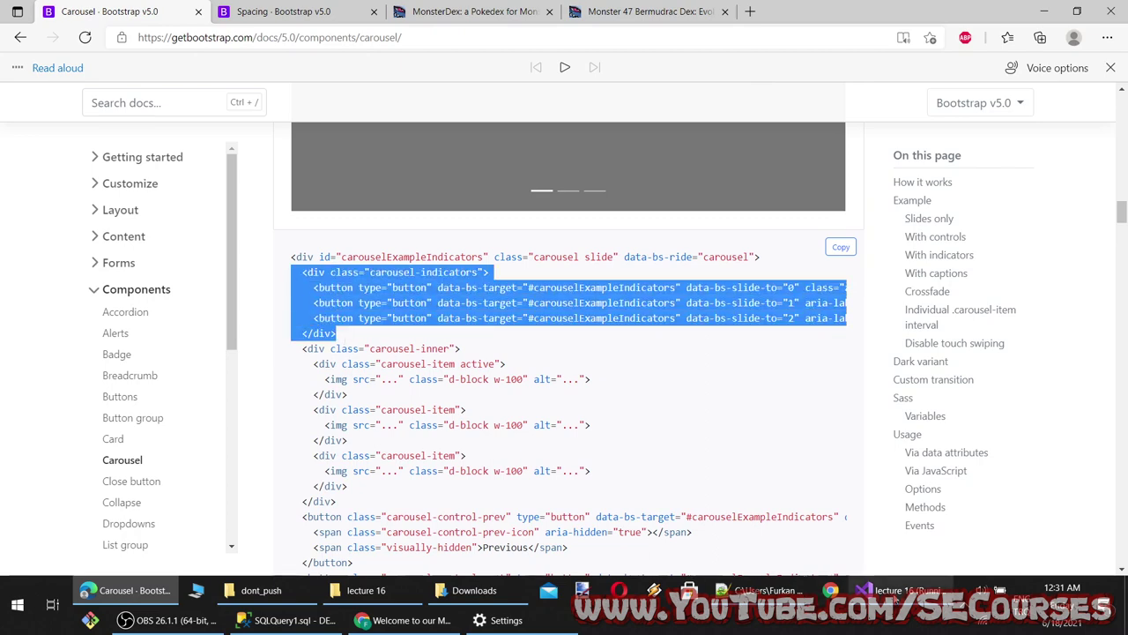
left_click(895, 590)
scroll(220, 350, "down", 3)
left_click(231, 223)
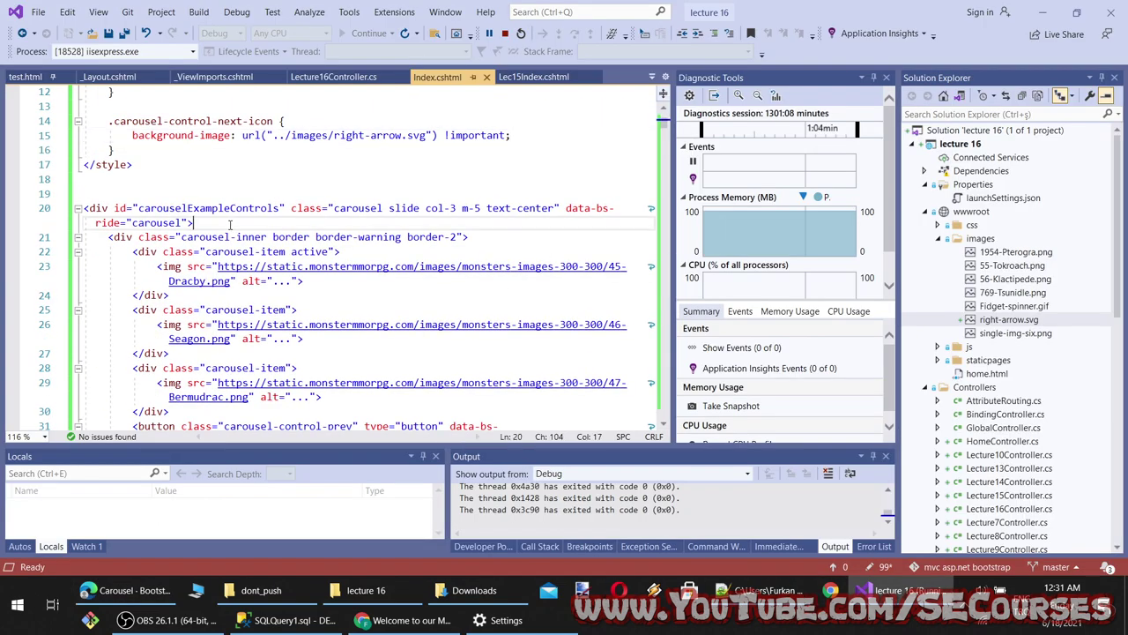
key("Return")
key("ctrl+v")
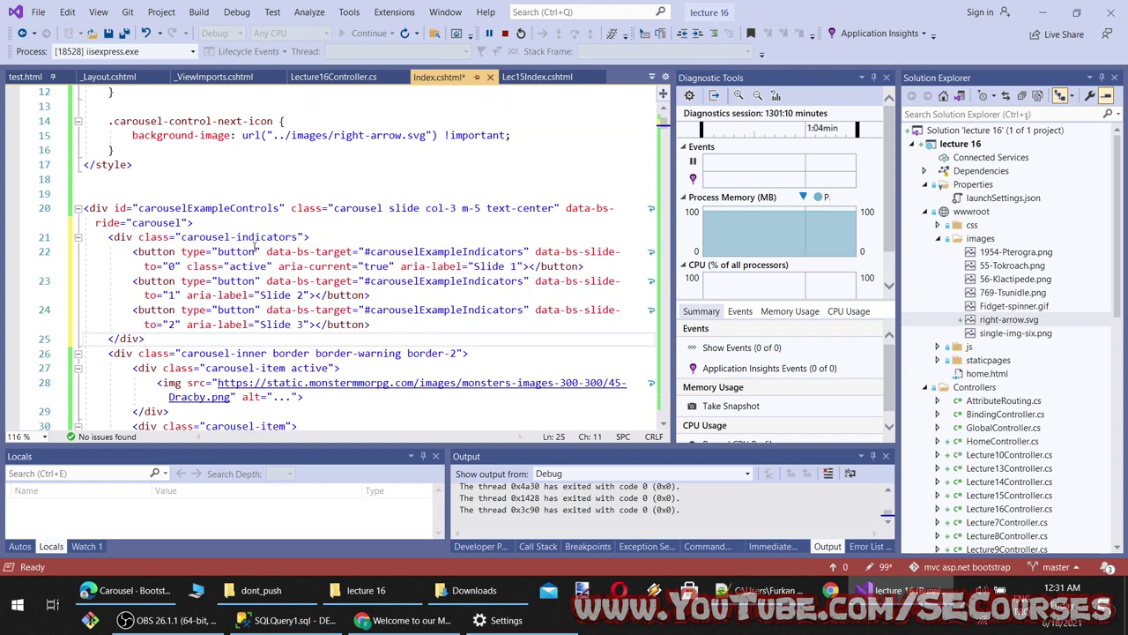
Reload the running page and step through the monster slides to check the indicators
left_click(405, 619)
key("F5")
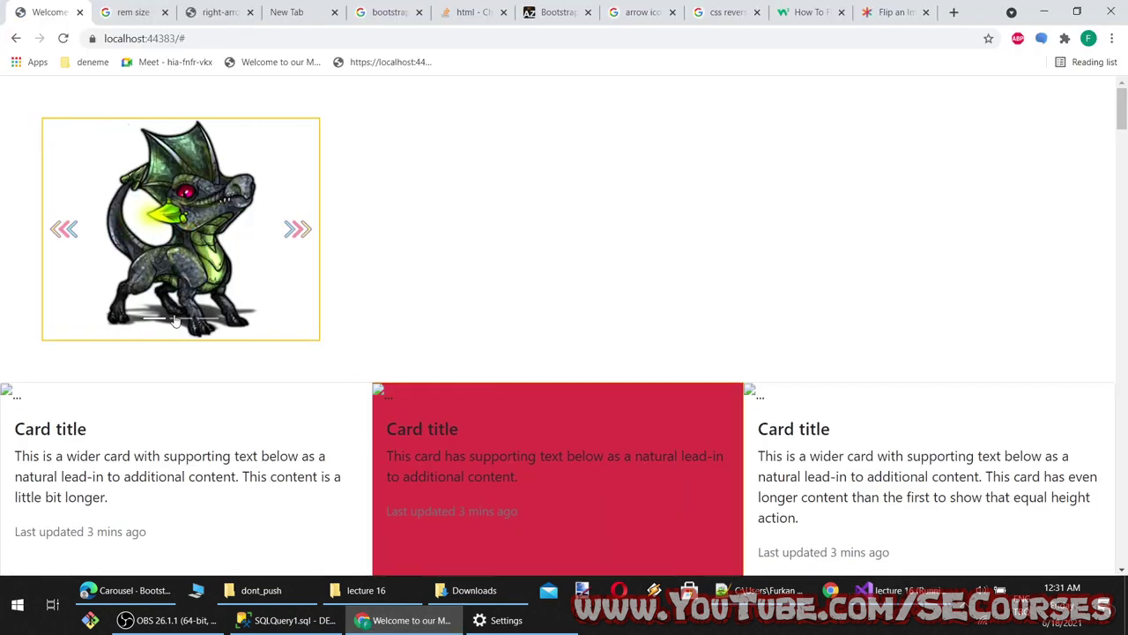
left_click(284, 222)
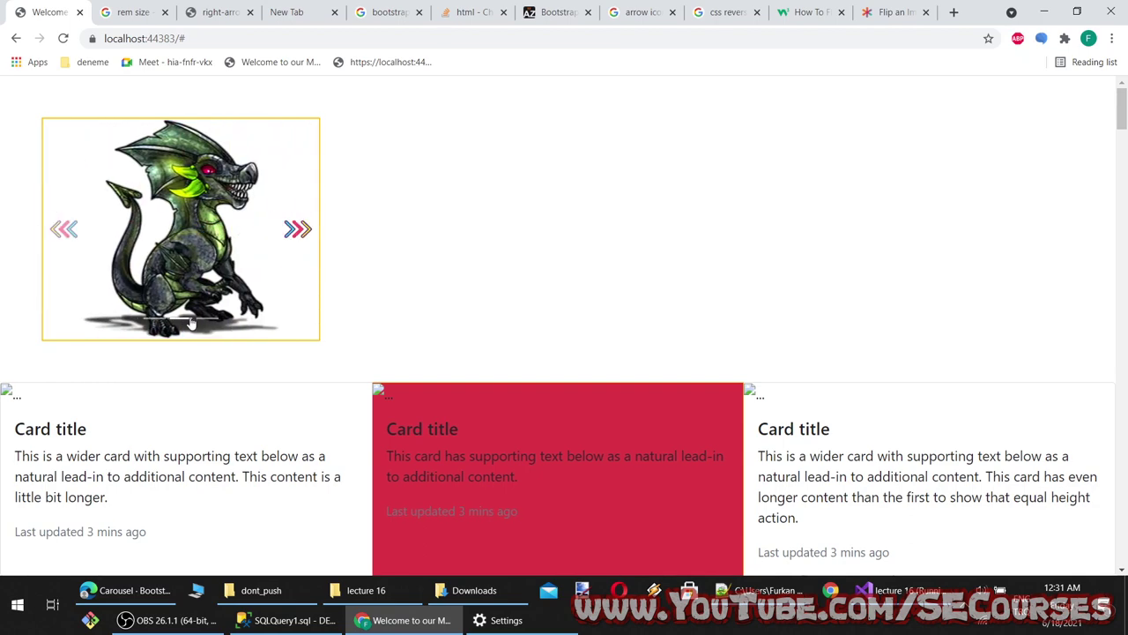
left_click(304, 227)
scroll(458, 439, "down", 8)
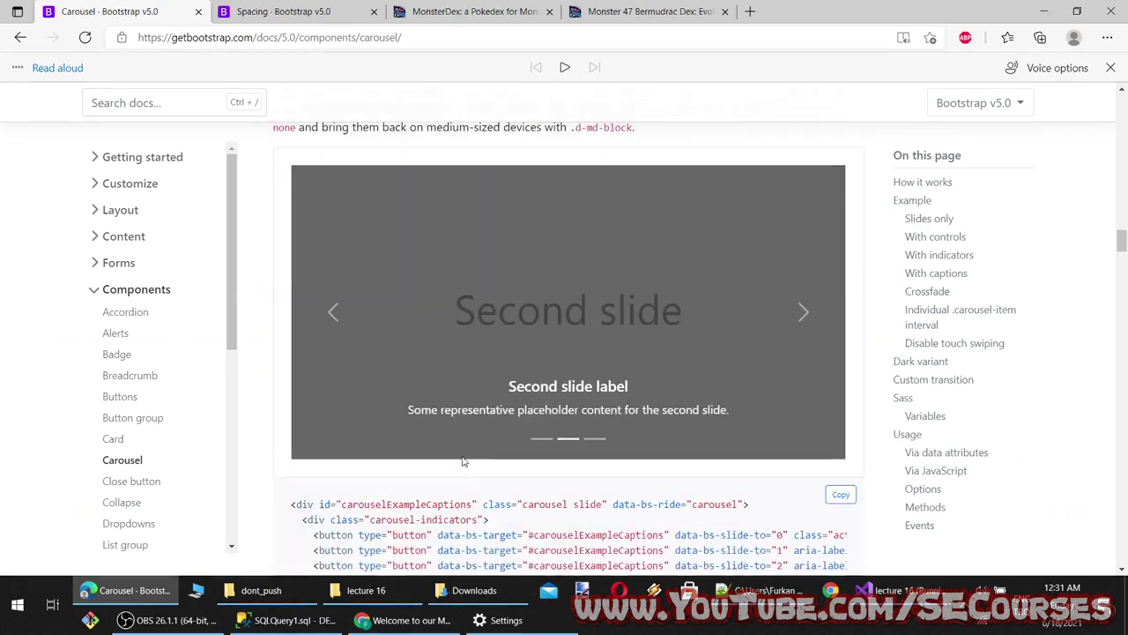
Select the carousel-caption div in the Bootstrap docs' captions example
scroll(509, 483, "down", 6)
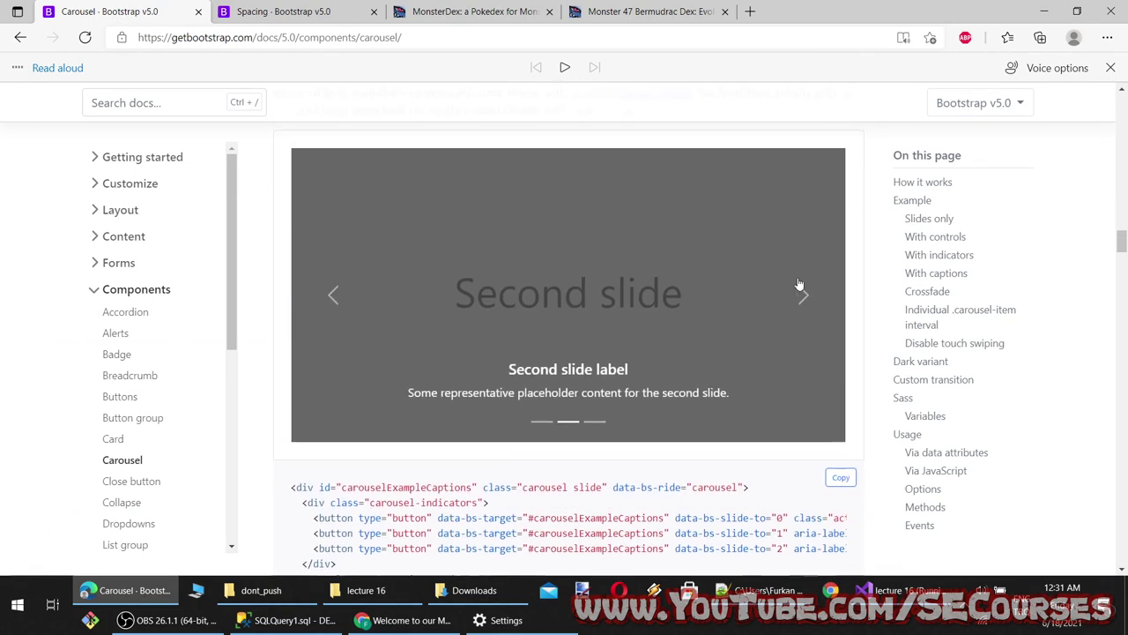
scroll(429, 424, "up", 1)
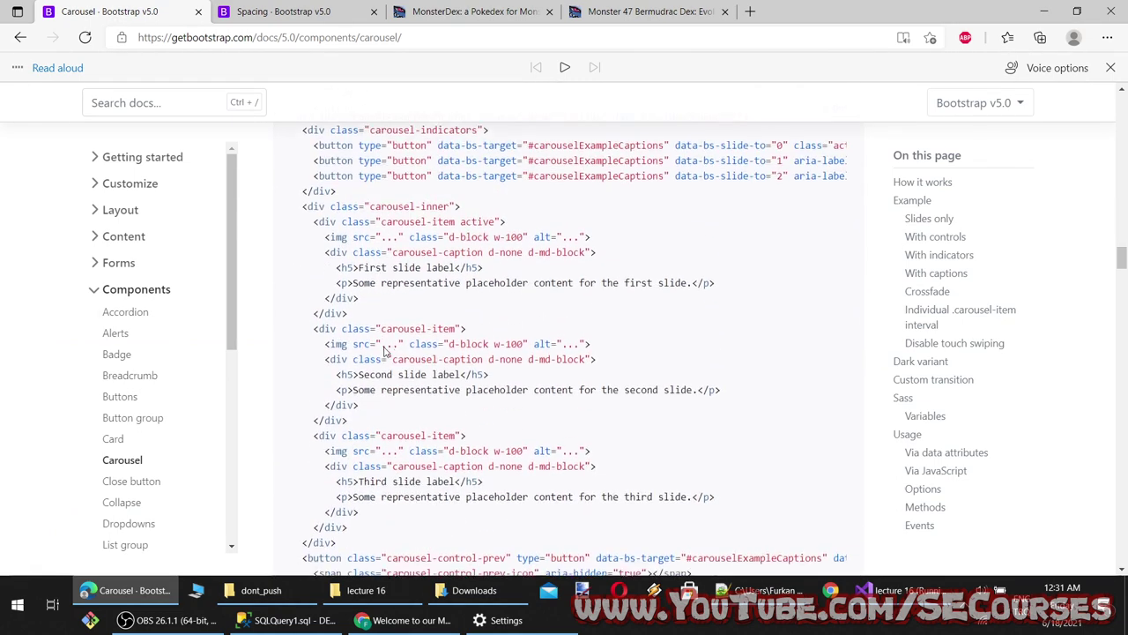
left_click_drag(607, 263, 325, 256)
scroll(573, 265, "up", 4)
left_click(801, 220)
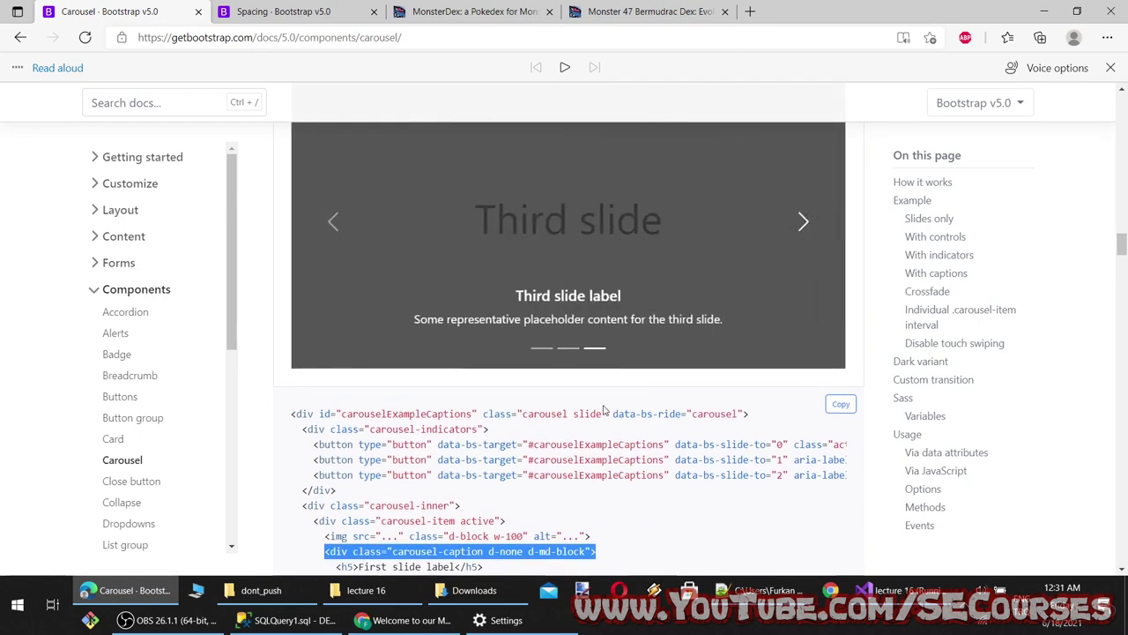
scroll(605, 410, "down", 3)
left_click(376, 459)
left_click_drag(366, 451, 293, 403)
key("ctrl+c")
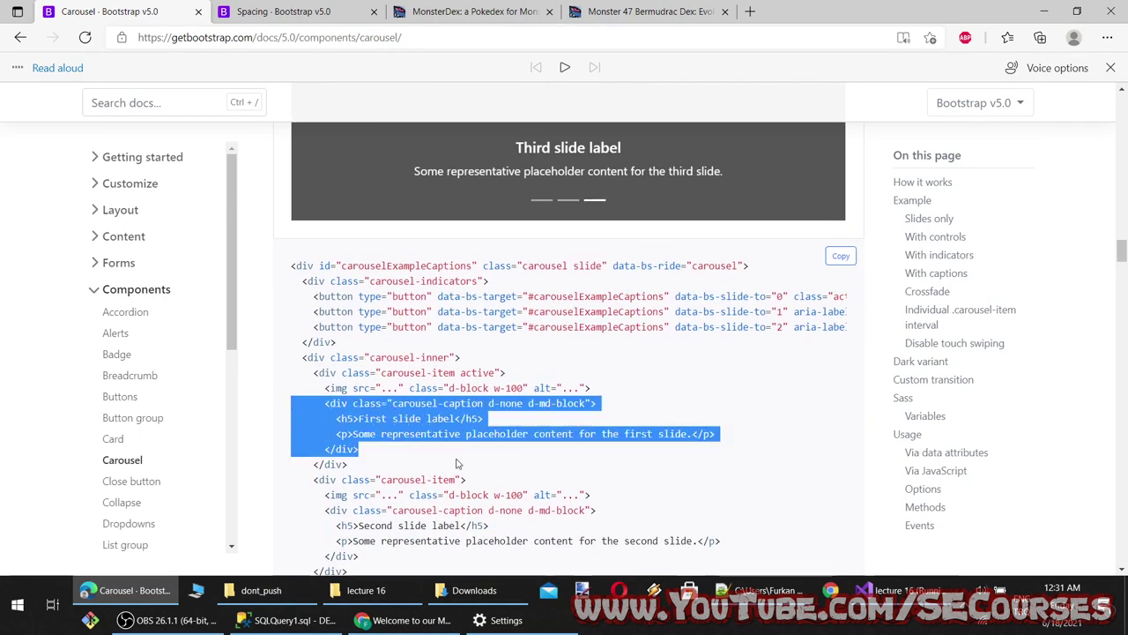
left_click(897, 589)
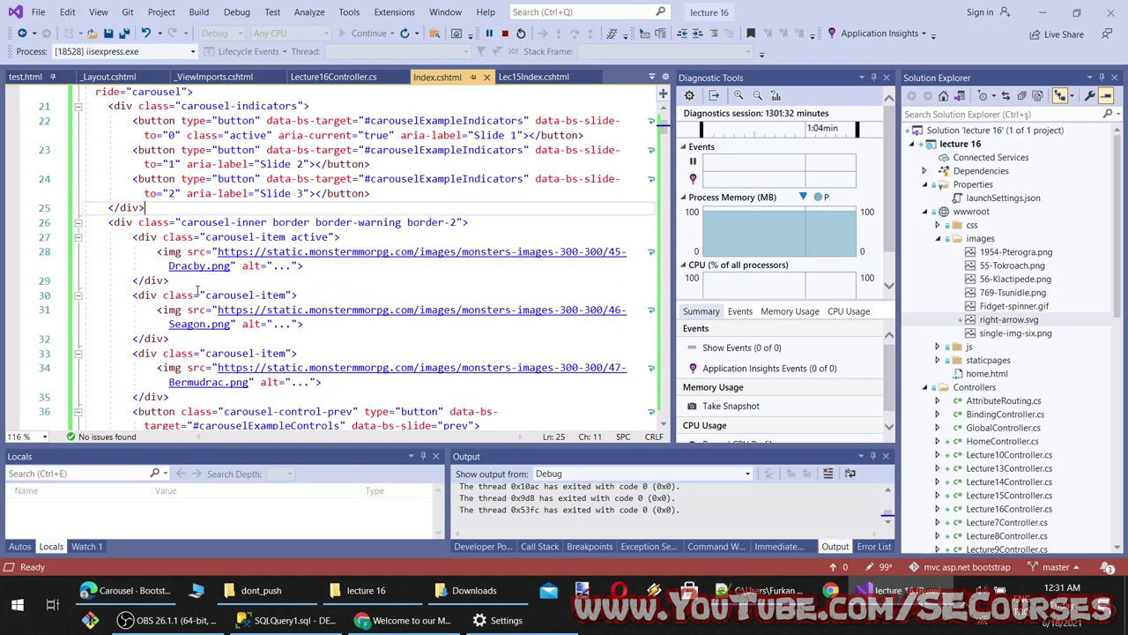
Paste the caption div below the first slide's img tag in Index.cshtml
left_click(316, 264)
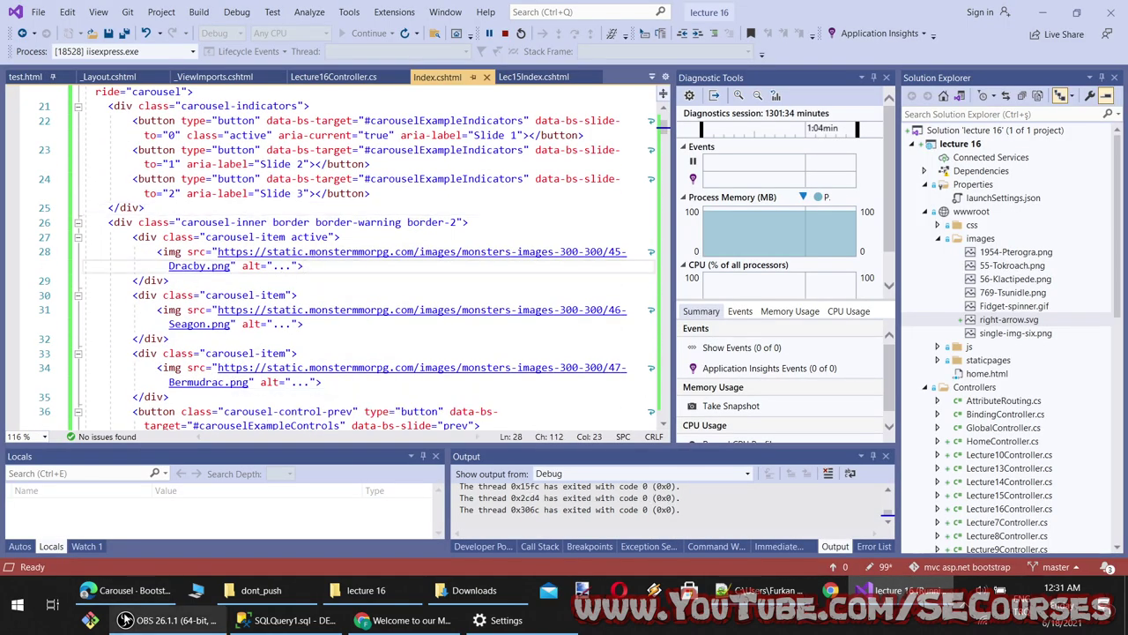
left_click(131, 590)
left_click(131, 590)
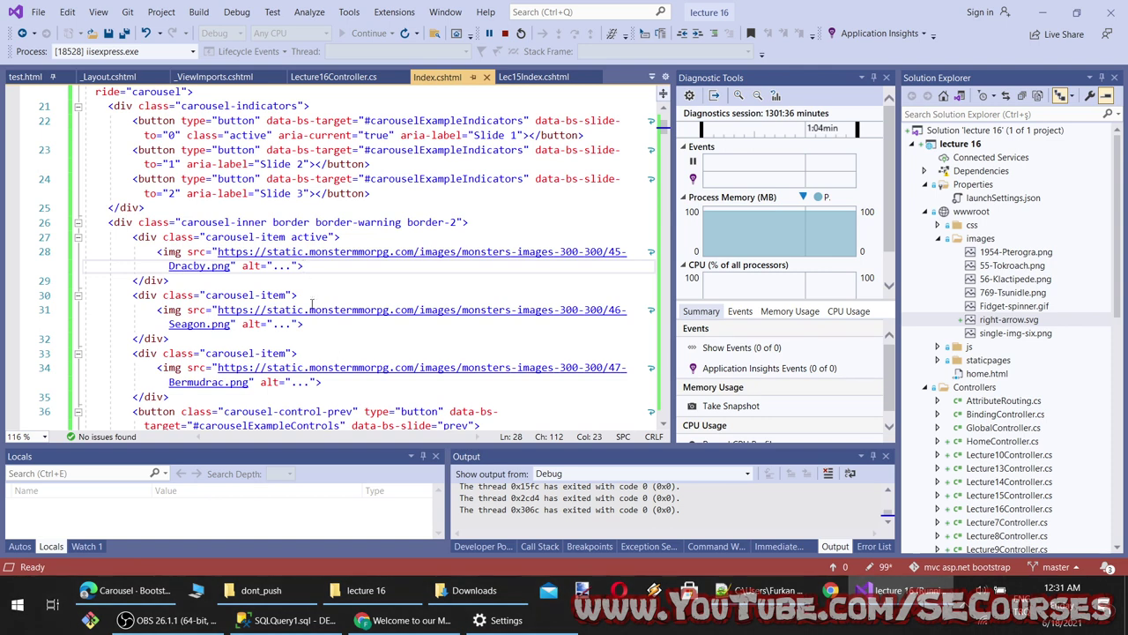
key("ctrl+v")
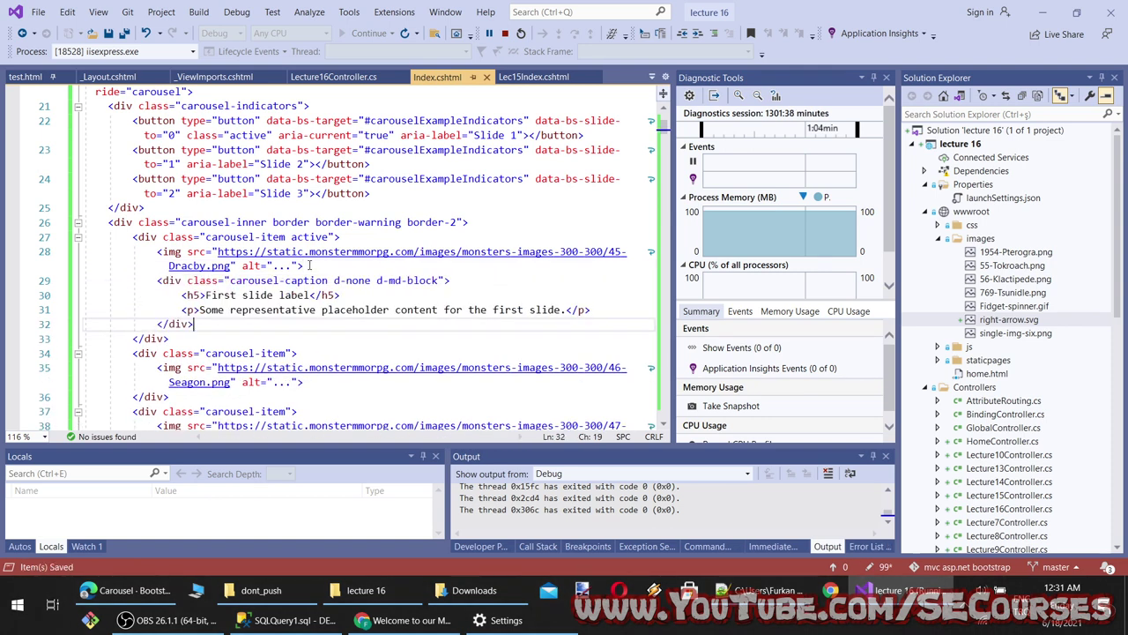
Reload Chrome and cycle the carousel to check the First slide label caption
left_click(428, 621)
key("F5")
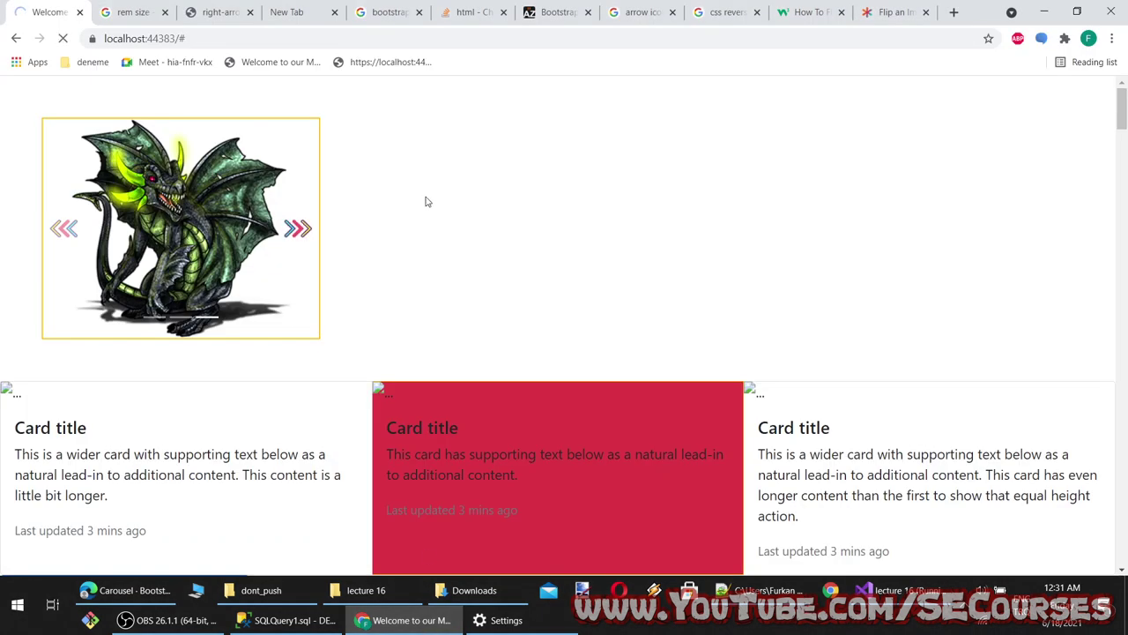
left_click_drag(247, 251, 133, 207)
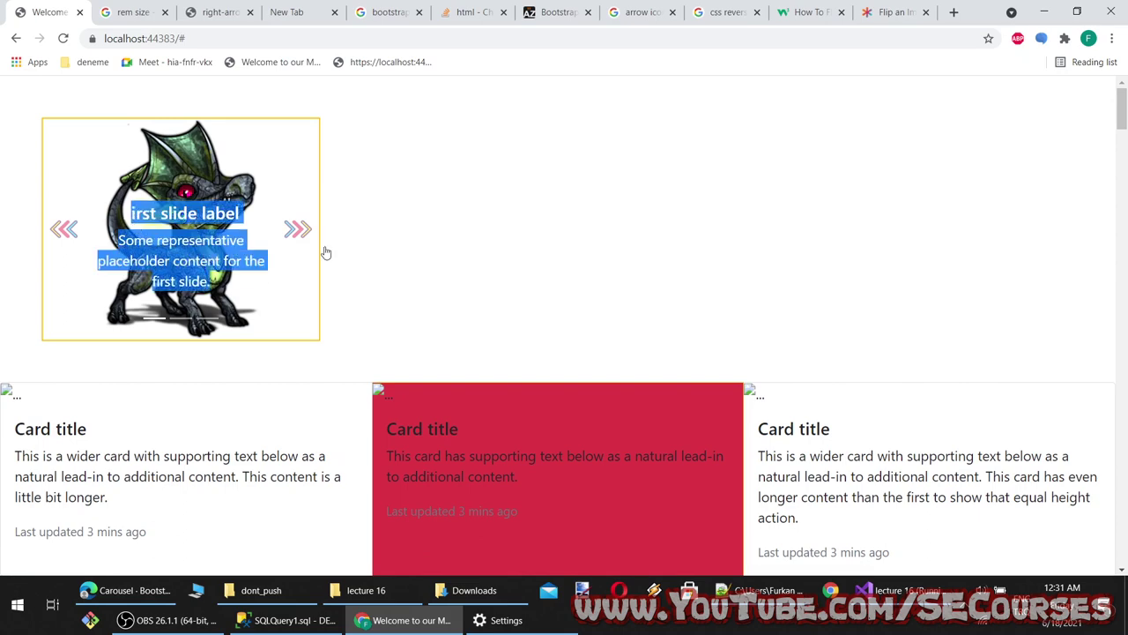
left_click(457, 241)
left_click(298, 231)
left_click(298, 231)
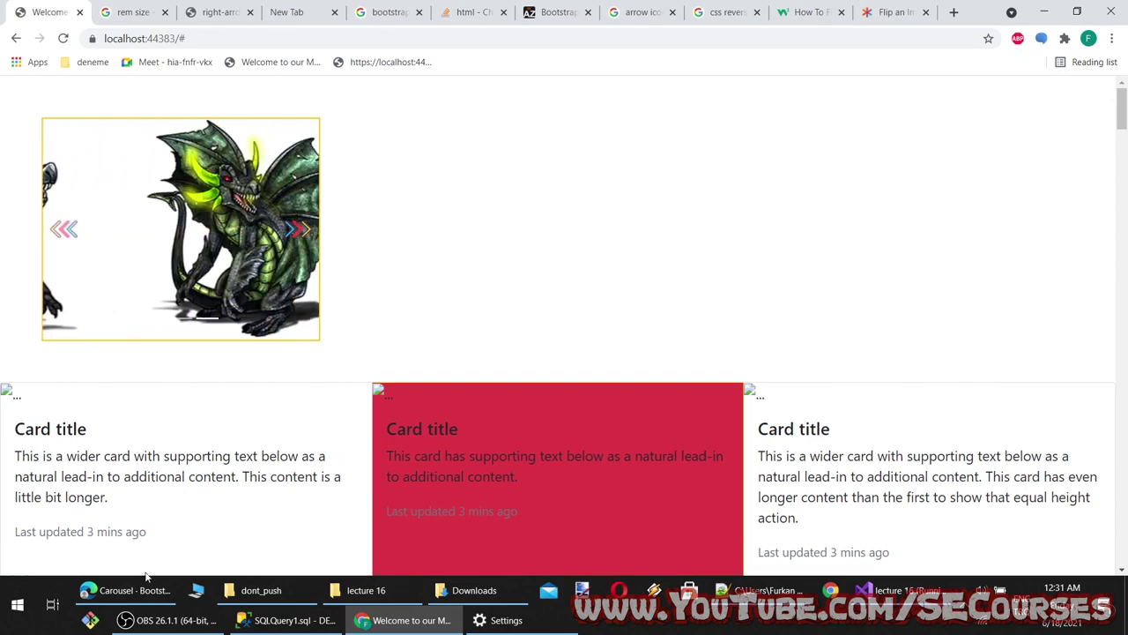
left_click(143, 589)
scroll(438, 360, "down", 7)
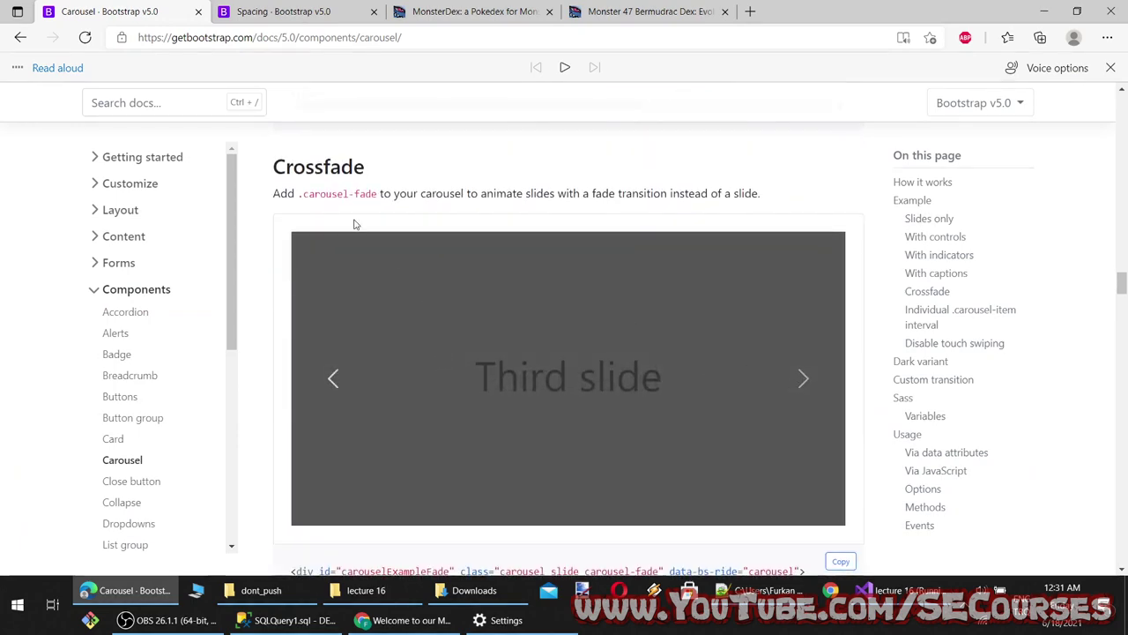
Add the Crossfade example's carousel-fade class after text-center on line 20 and save
left_click(800, 386)
scroll(800, 379, "down", 3)
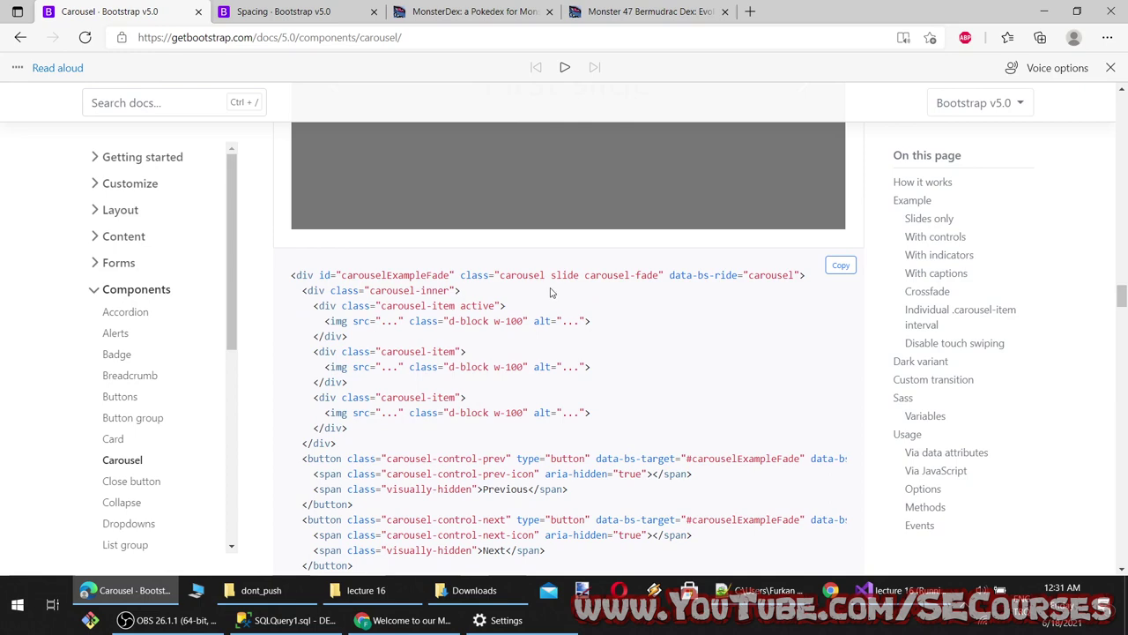
left_click_drag(659, 275, 606, 276)
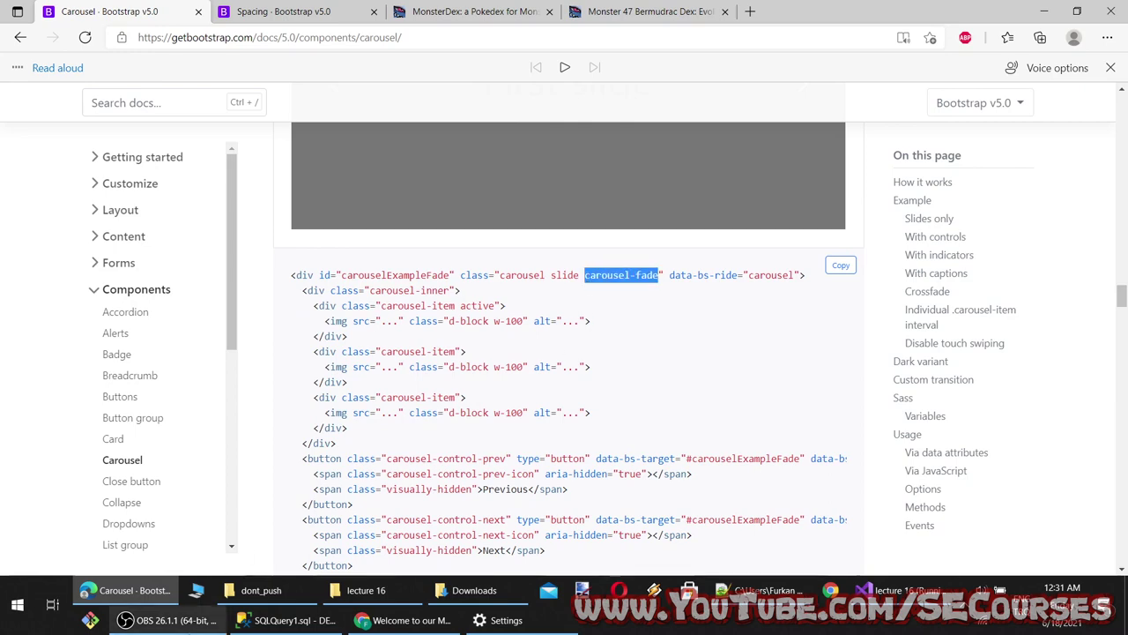
left_click(890, 590)
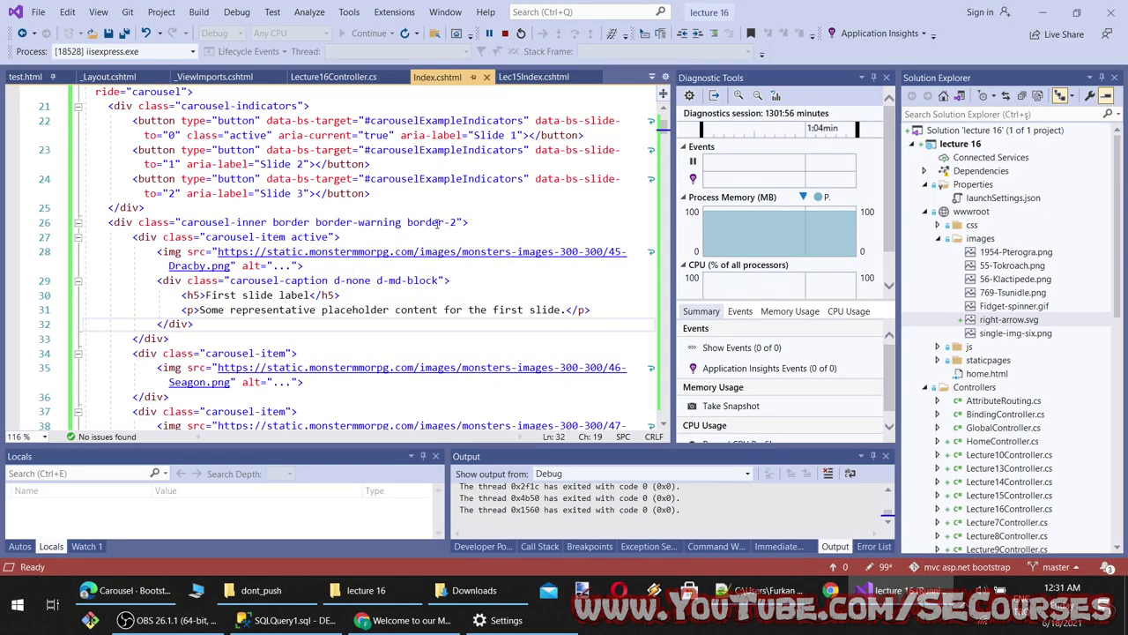
scroll(395, 259, "up", 2)
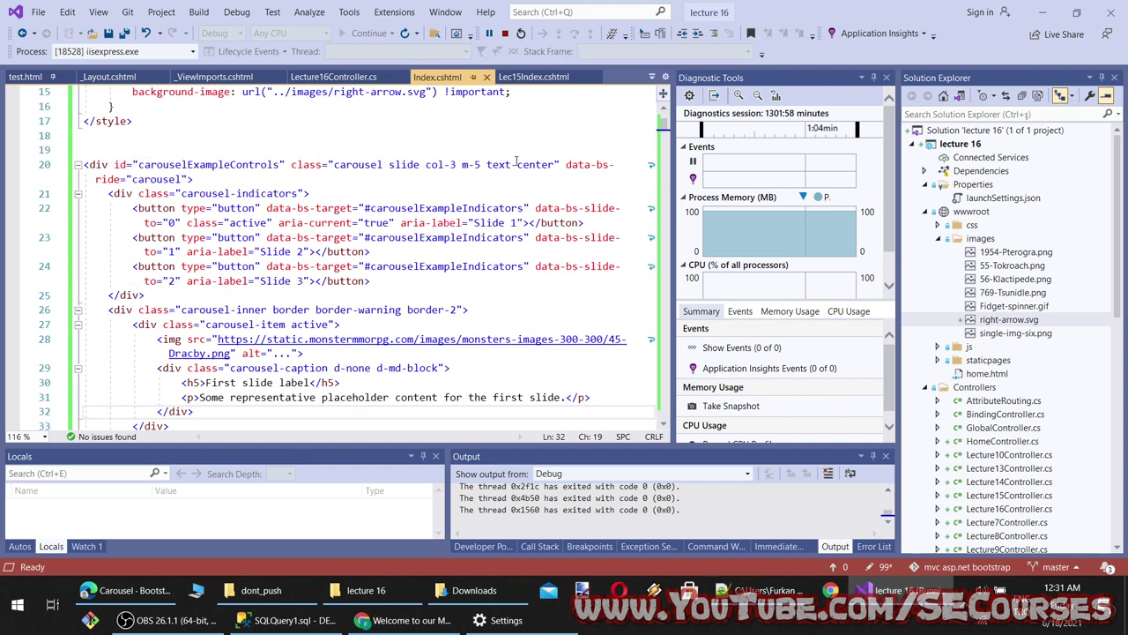
left_click(556, 164)
type("carousel-fade")
key("ctrl+s")
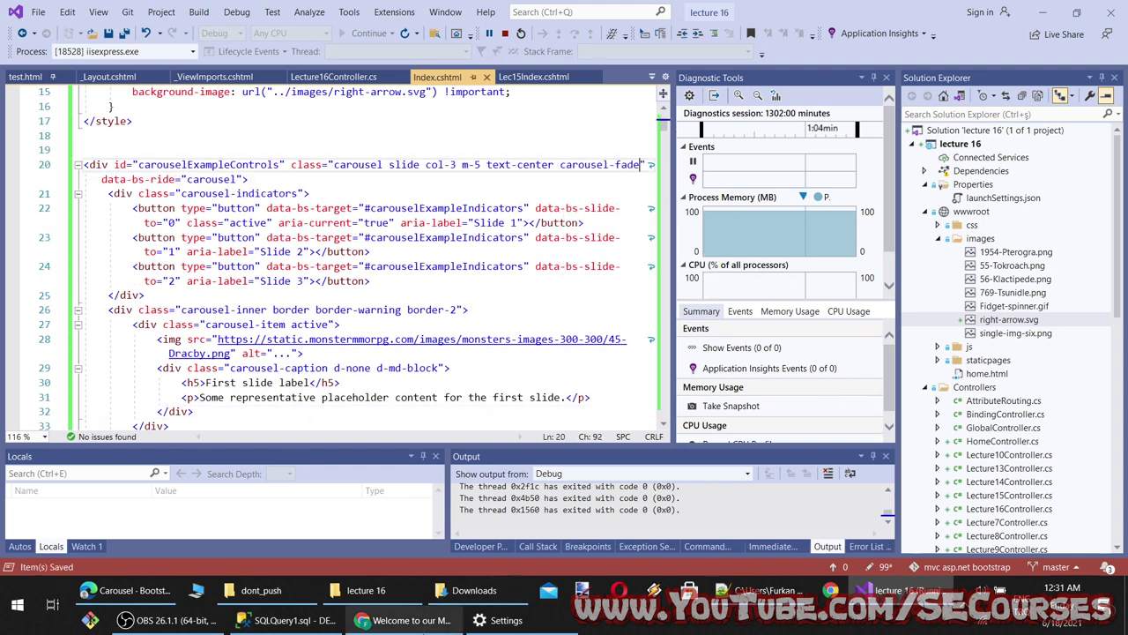
Reload the running page and cycle the monster slides back and forth to test the fade
key("alt+Tab")
key("F5")
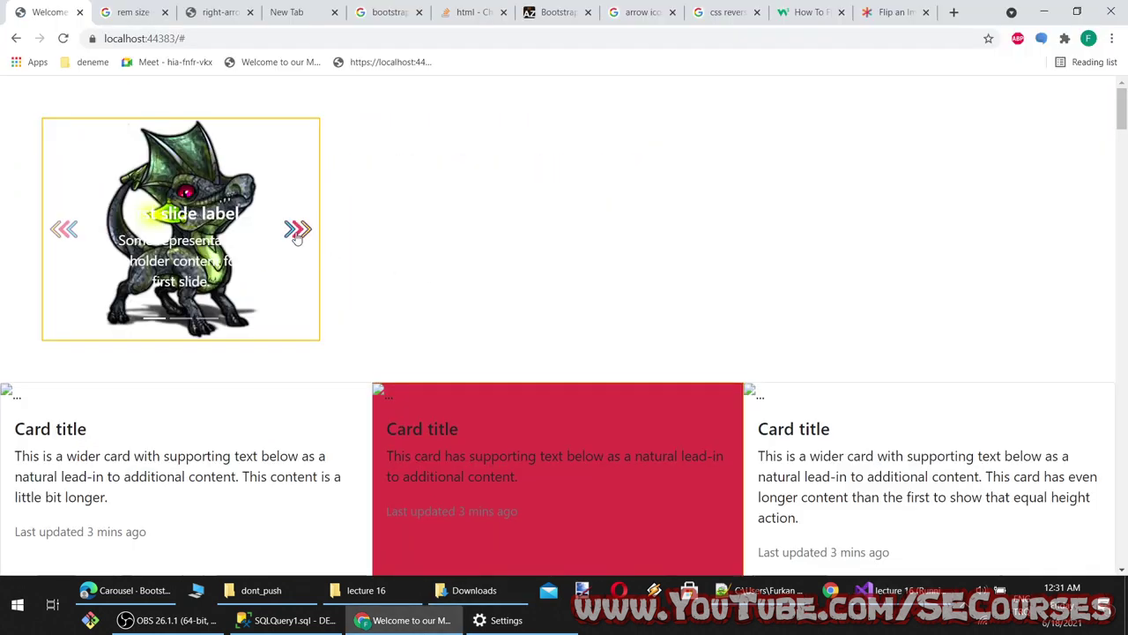
left_click(297, 231)
left_click(297, 233)
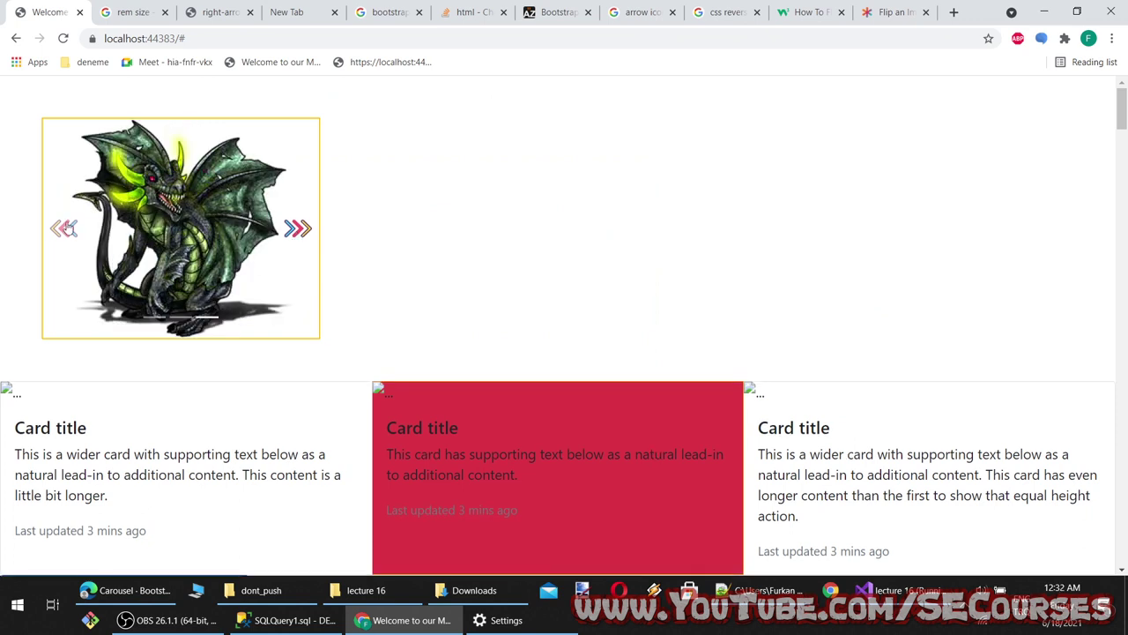
left_click(55, 230)
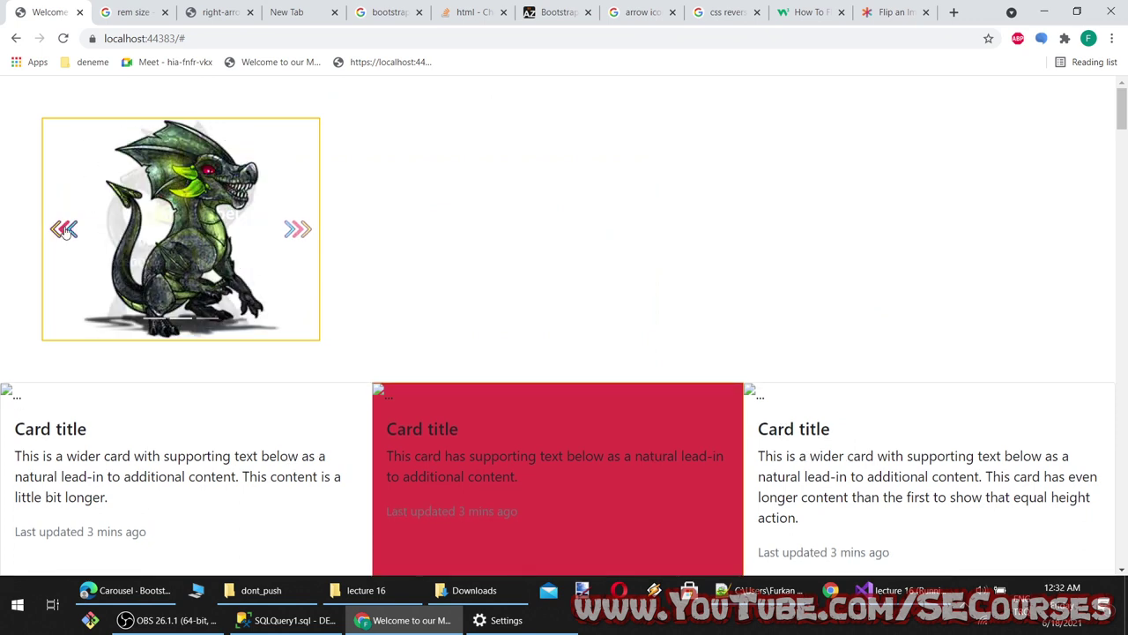
left_click(297, 231)
left_click(297, 230)
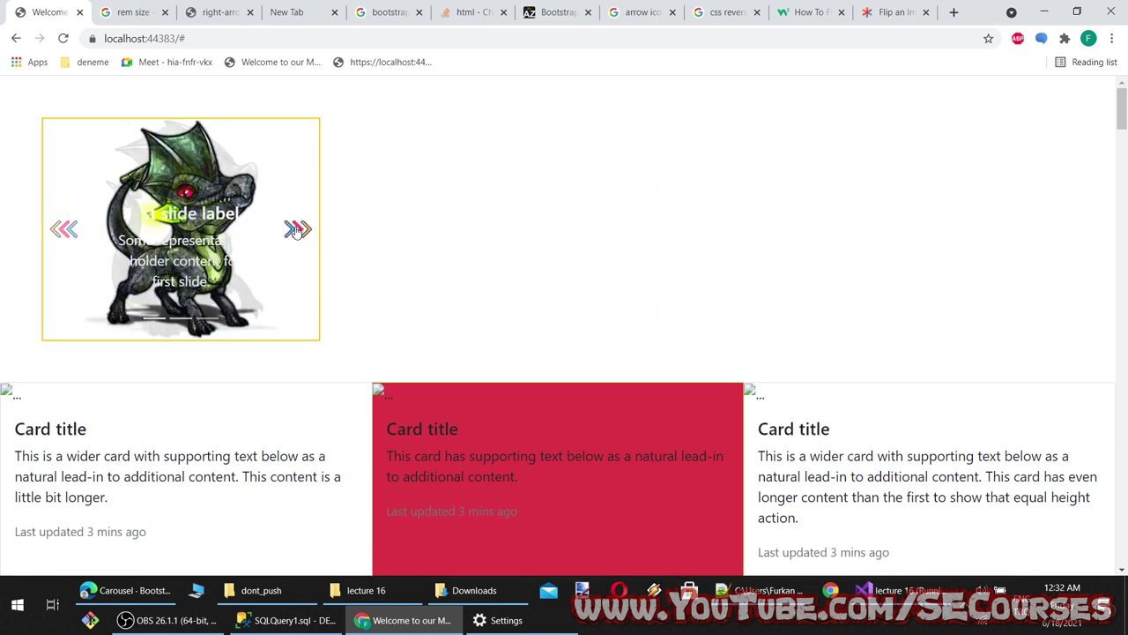
Compare the docs' Crossfade example with the fading monster carousel
left_click(143, 592)
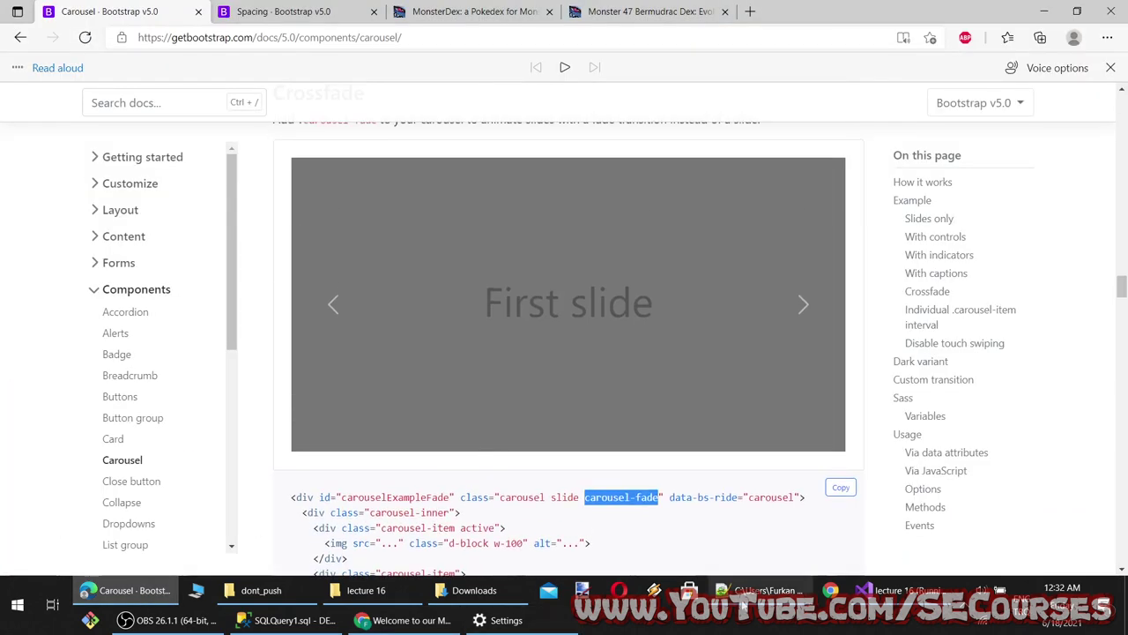
left_click(899, 590)
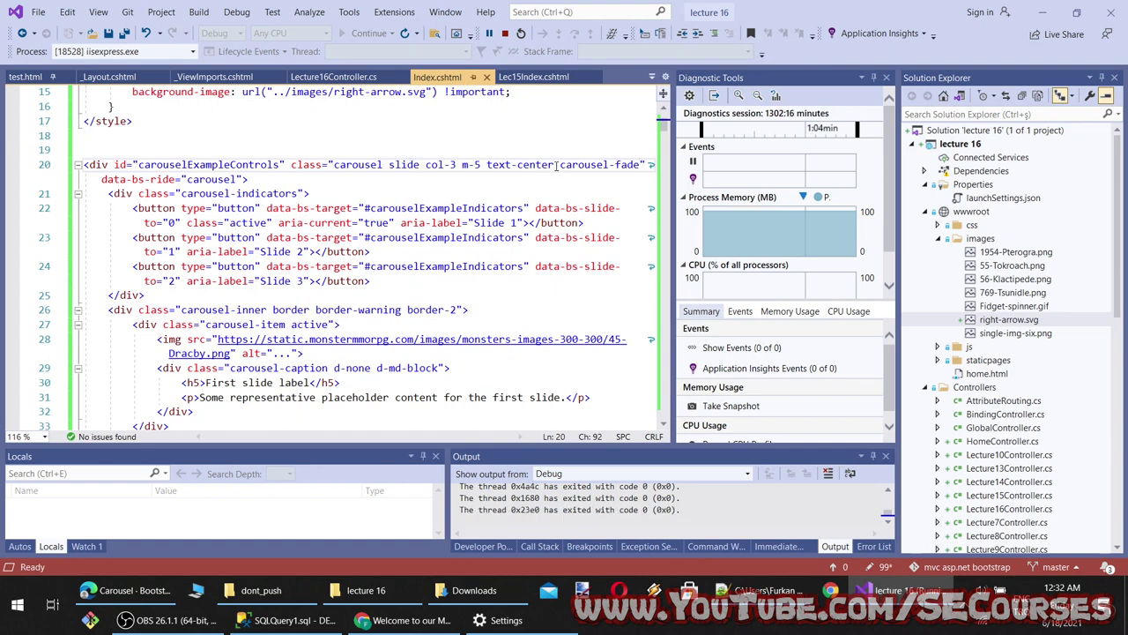
left_click(123, 590)
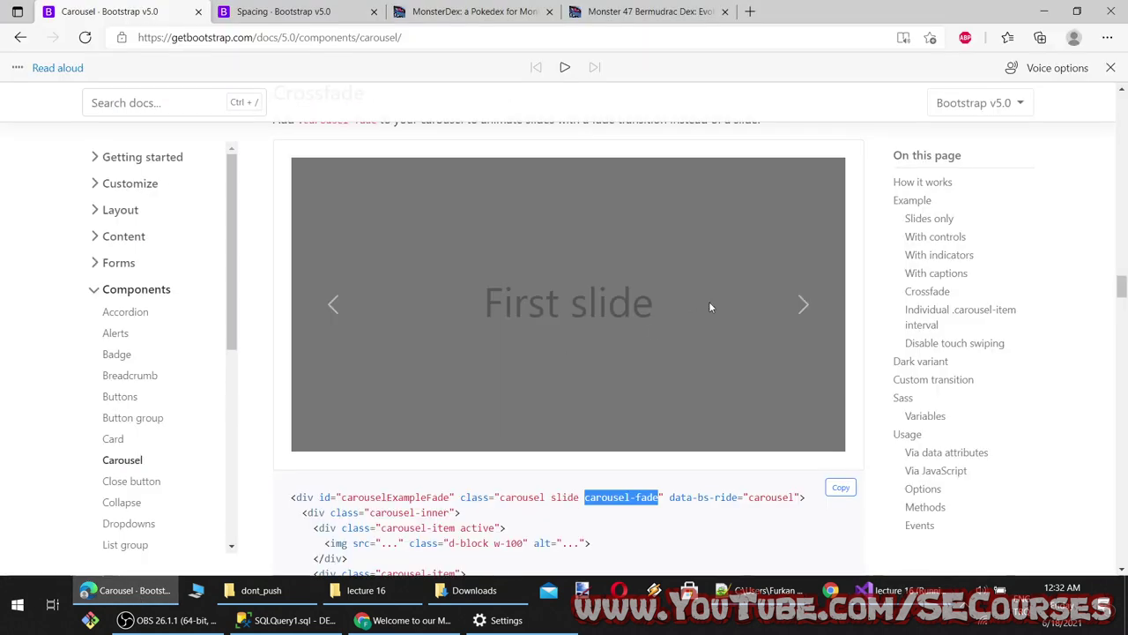
left_click(804, 305)
left_click(803, 305)
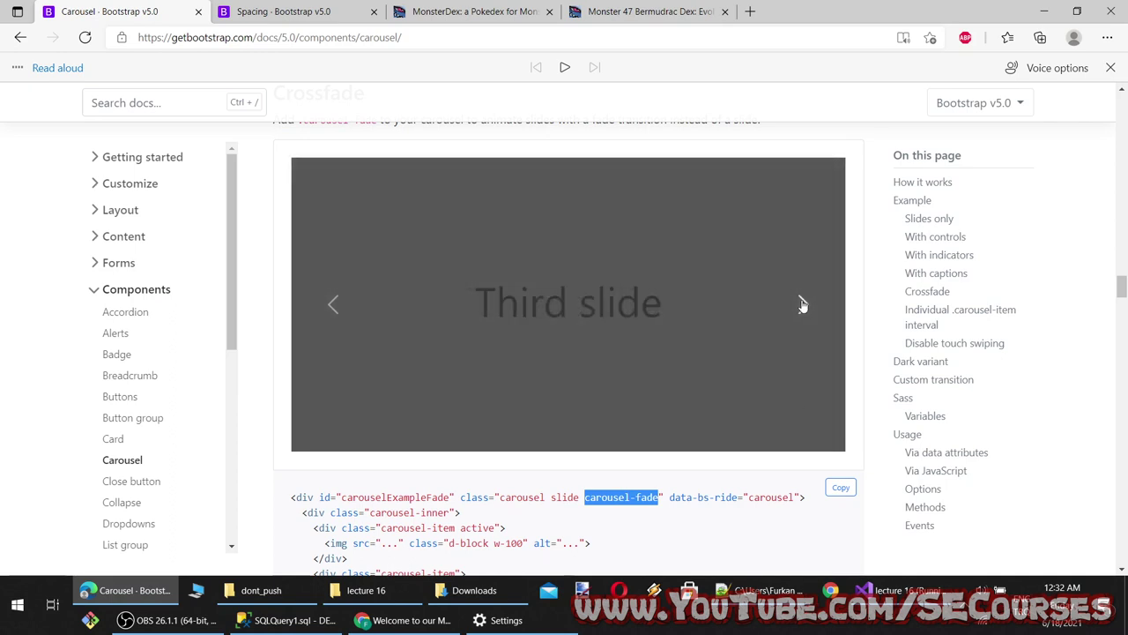
left_click(411, 619)
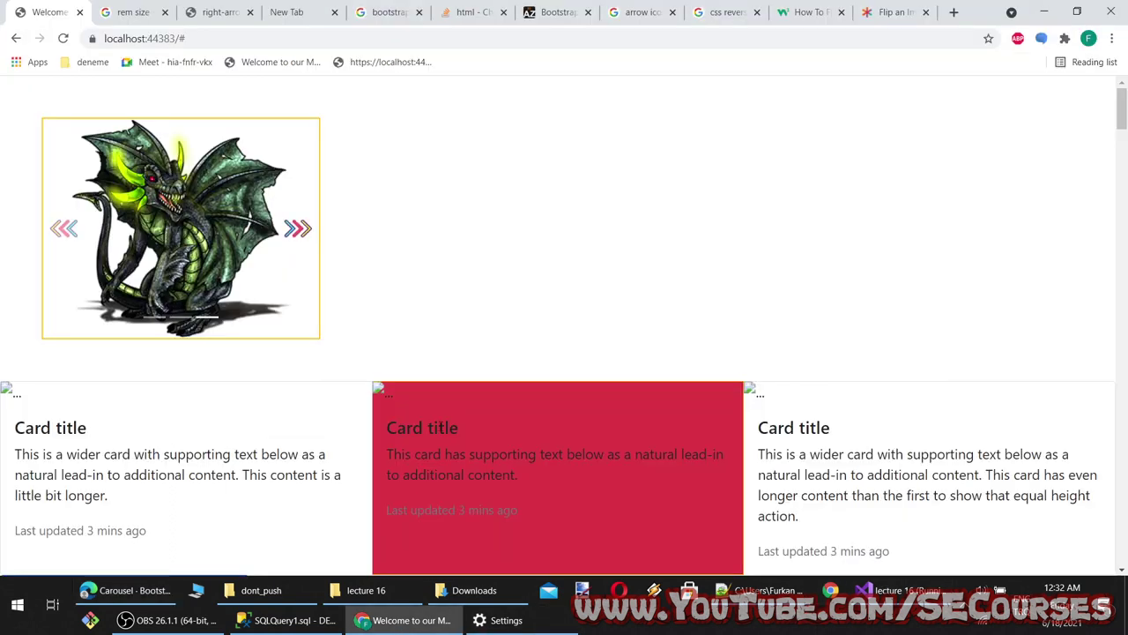
left_click(312, 231)
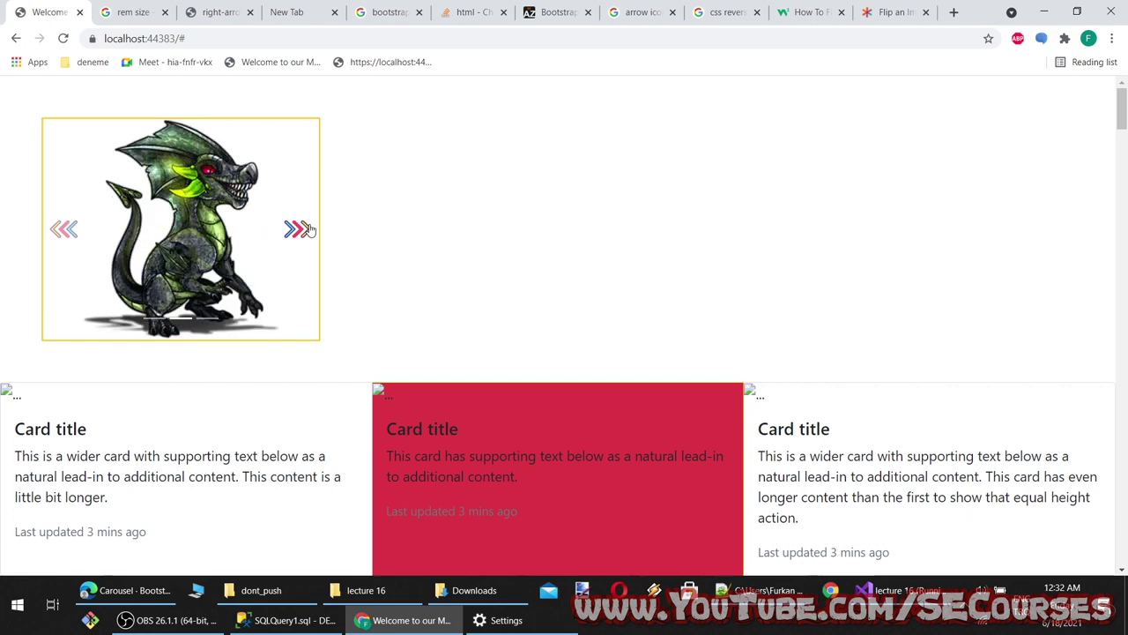
left_click(310, 231)
Fix the line-20 class to read carousel-fade, save, and open a new Chrome tab
left_click(890, 589)
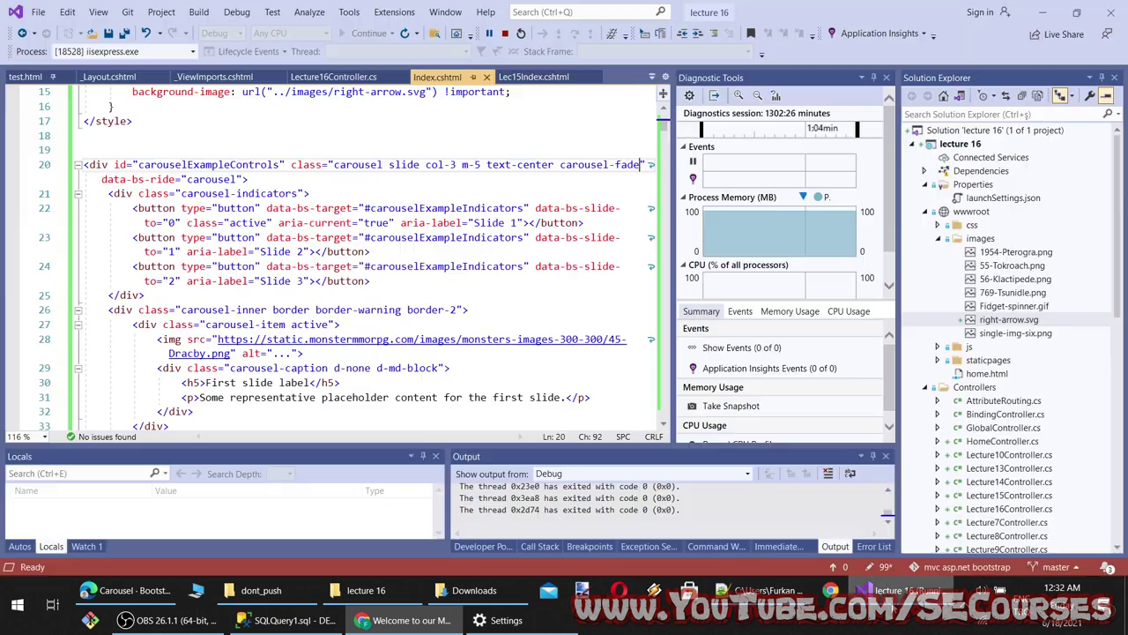
type("fade")
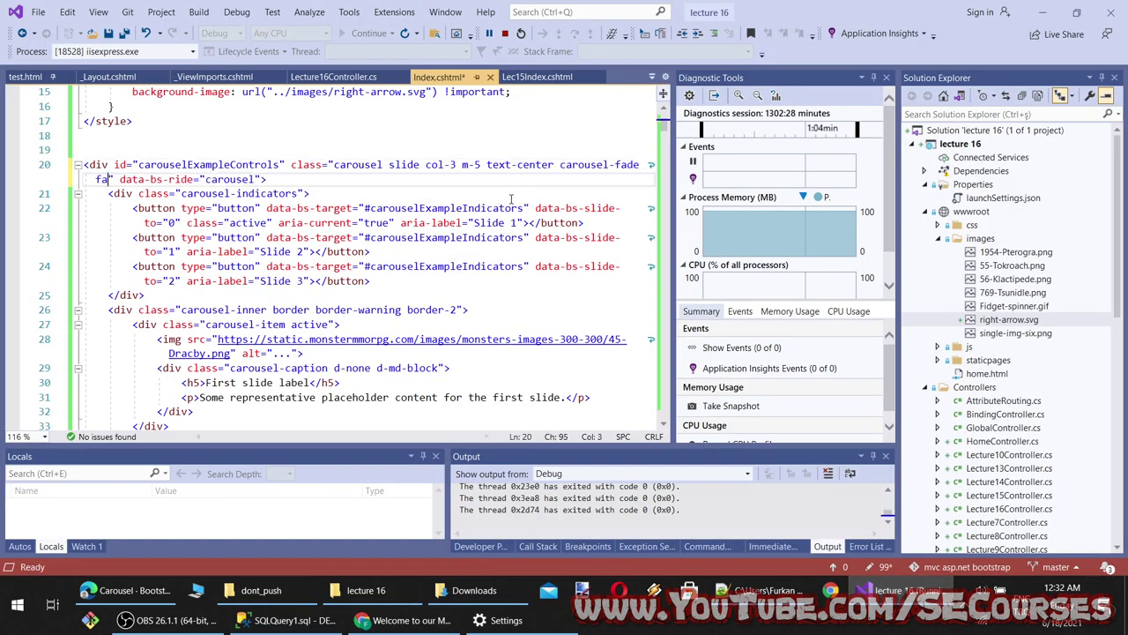
type("-")
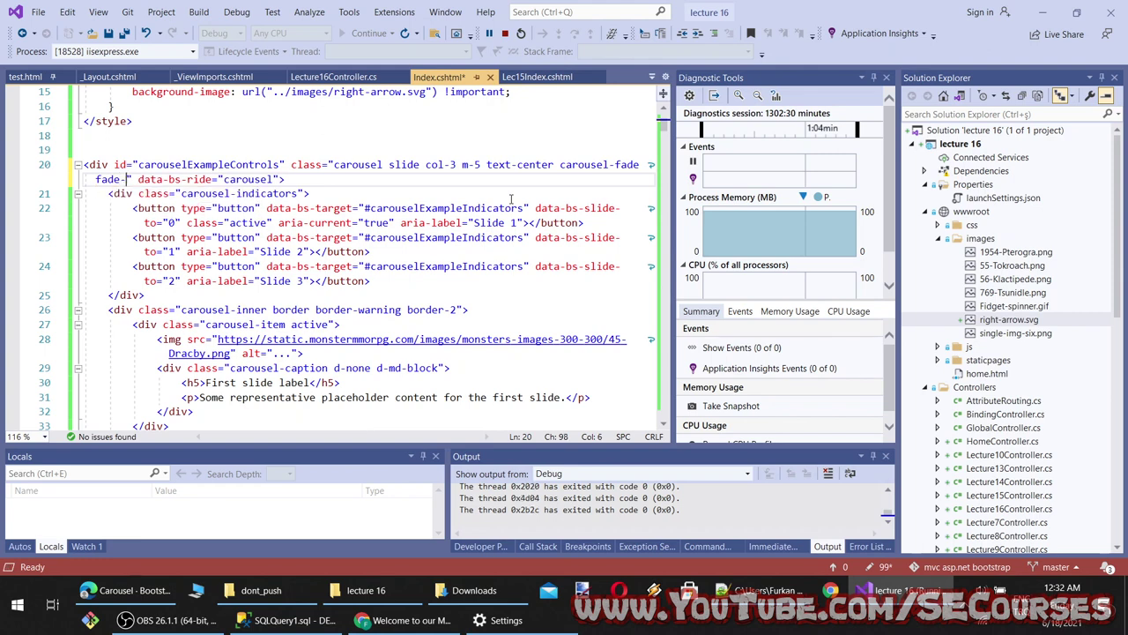
key("BackSpace")
key("BackSpace")
key("BackSpace")
key("BackSpace")
key("BackSpace")
key("BackSpace")
key("BackSpace")
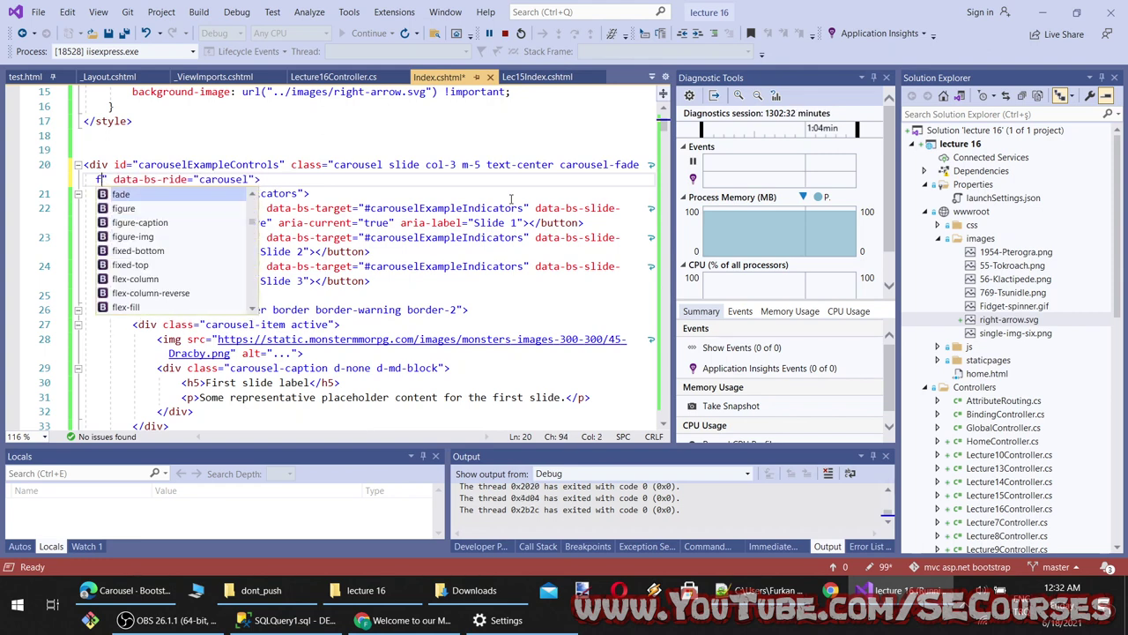
type("e")
key("ctrl+s")
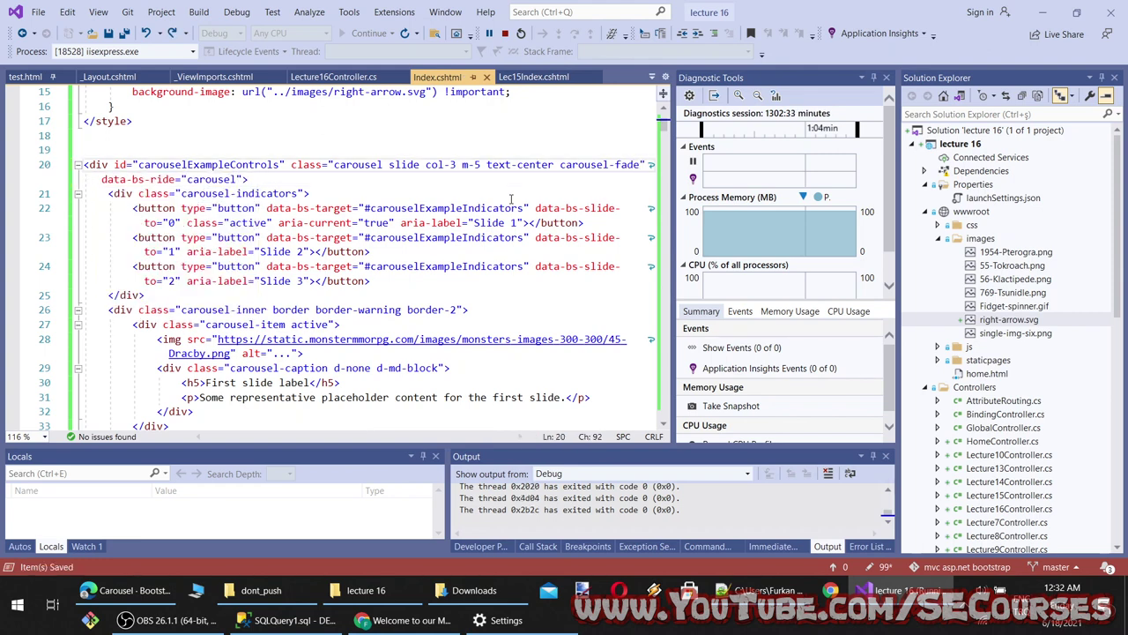
left_click(397, 620)
key("ctrl+t")
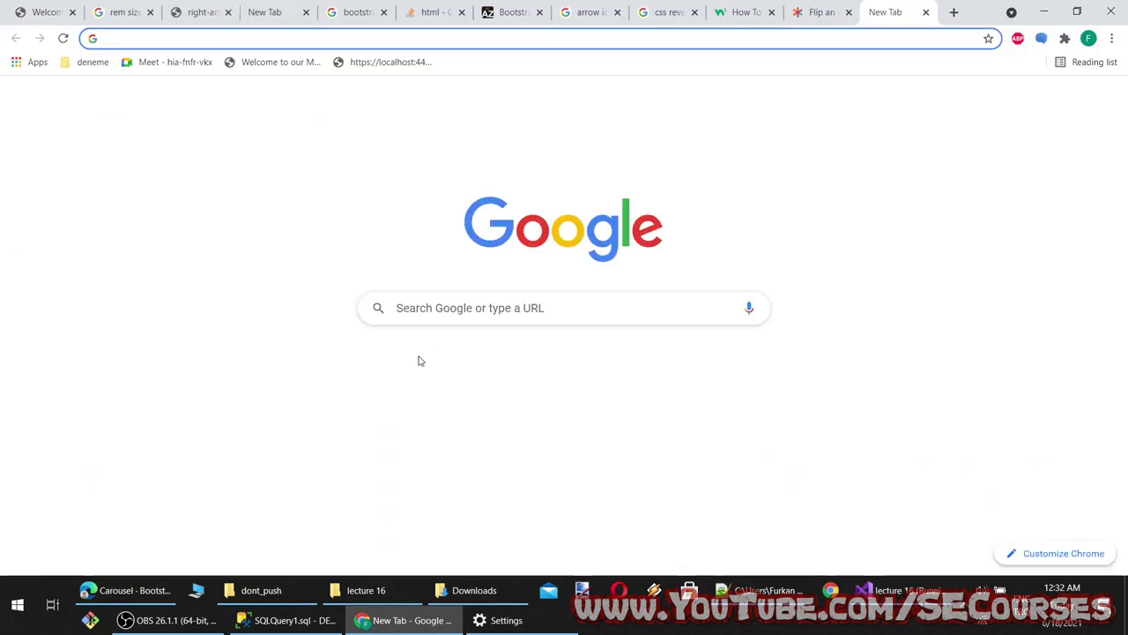
Search Google for 'bootstrap fade speed' and read the Stack Overflow answer
type("bootstrap fade ")
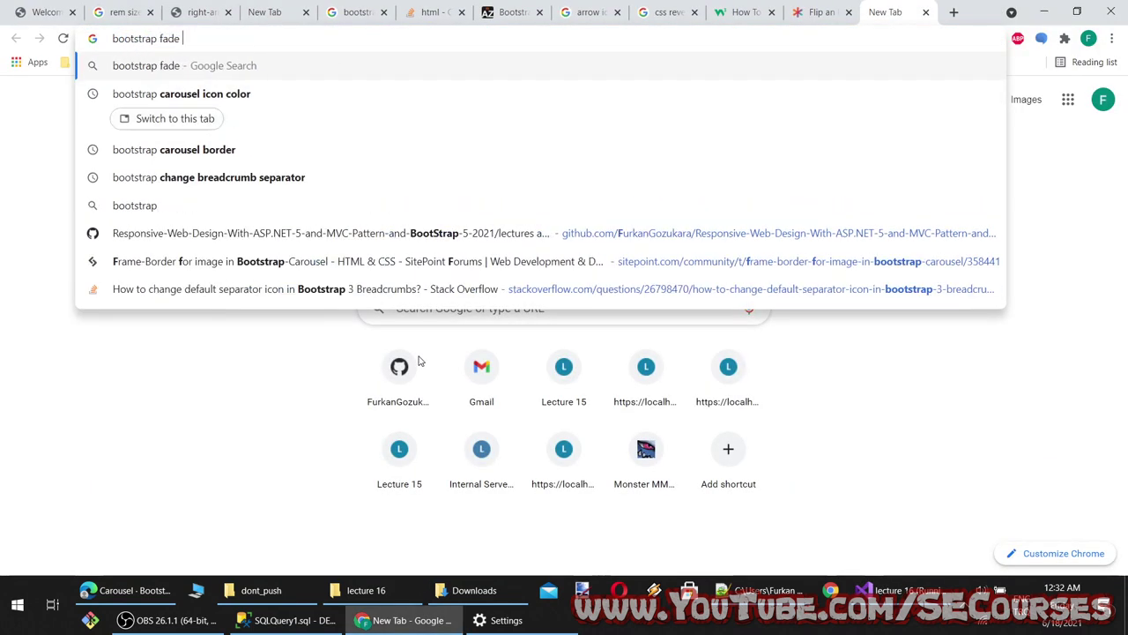
type("speed")
key("Return")
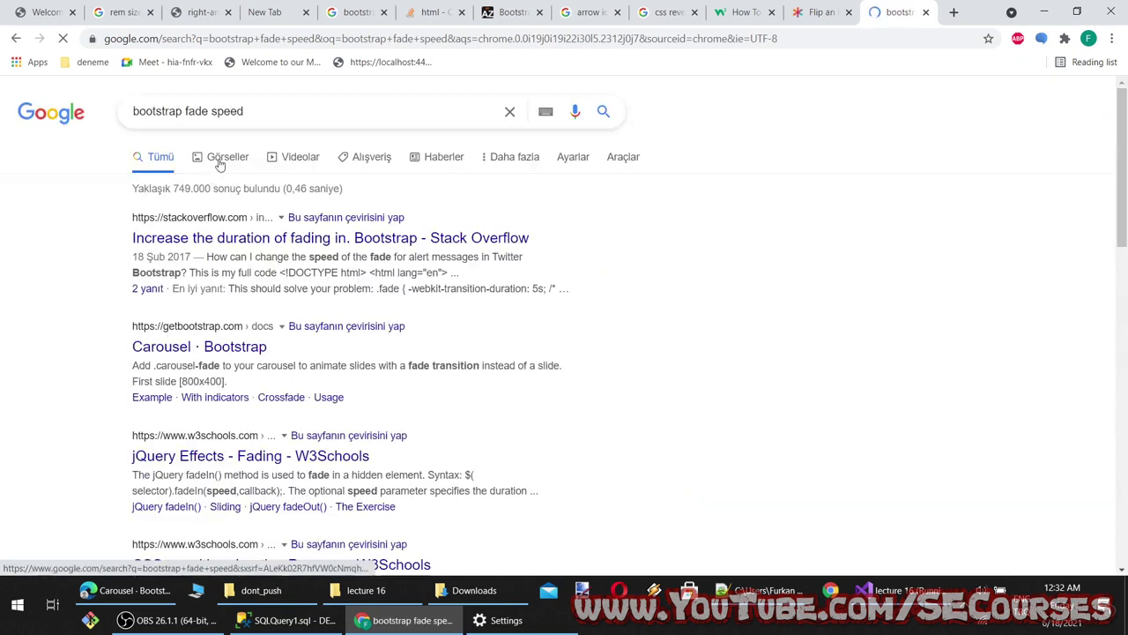
middle_click(331, 238)
middle_click(200, 346)
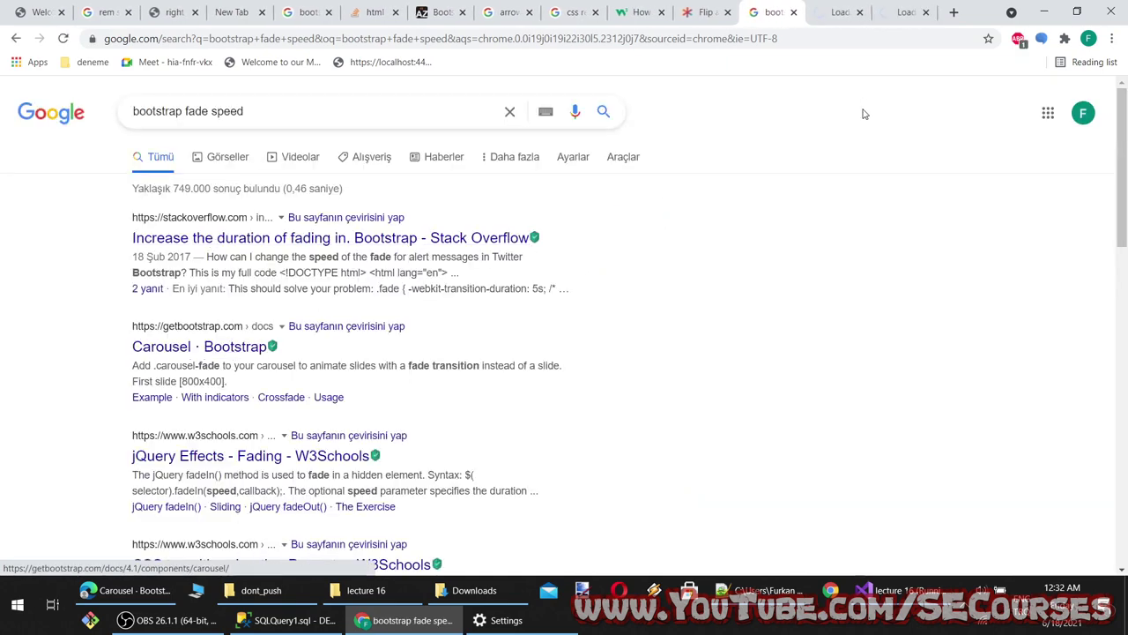
left_click(848, 11)
scroll(663, 241, "down", 15)
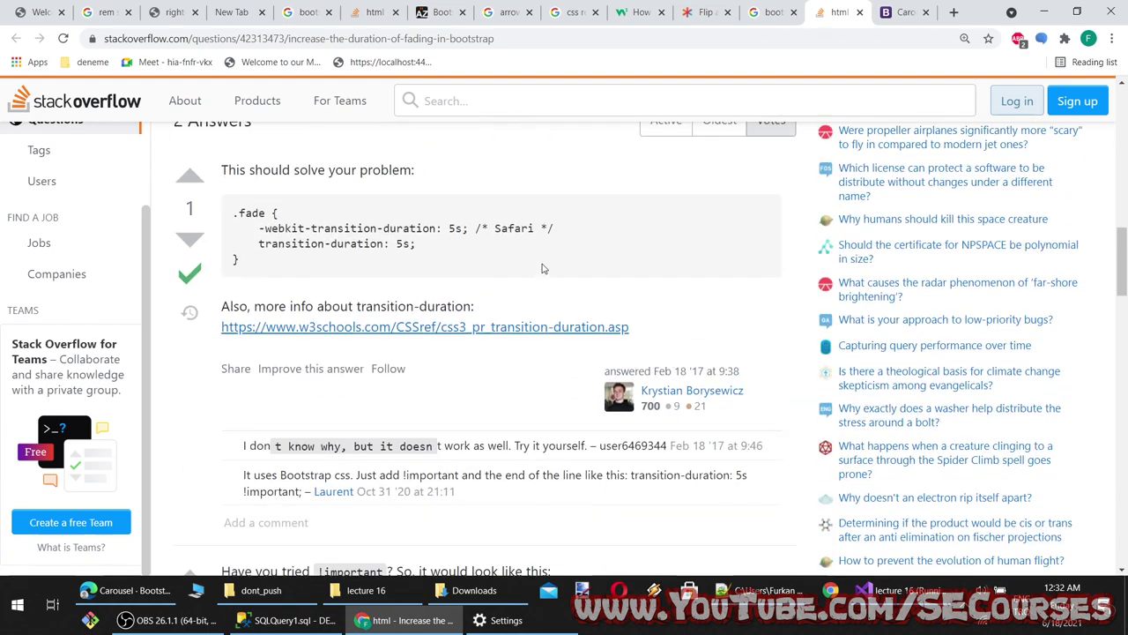
Scroll through the Bootstrap 4.1 Carousel docs to the Methods section
left_click(905, 12)
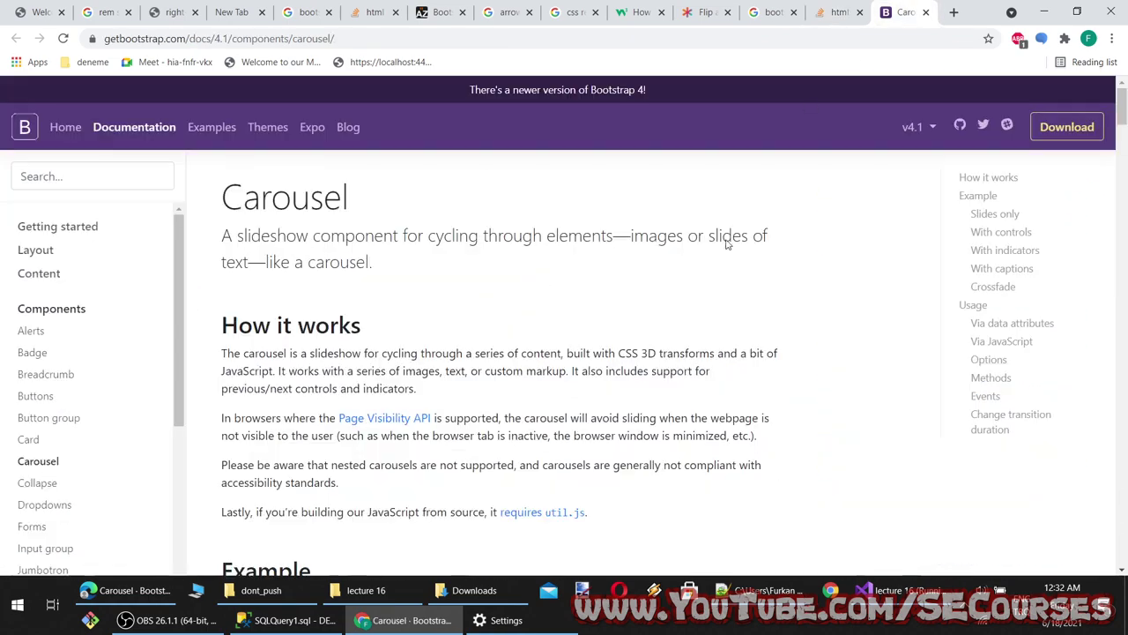
scroll(699, 343, "down", 8)
scroll(699, 339, "down", 12)
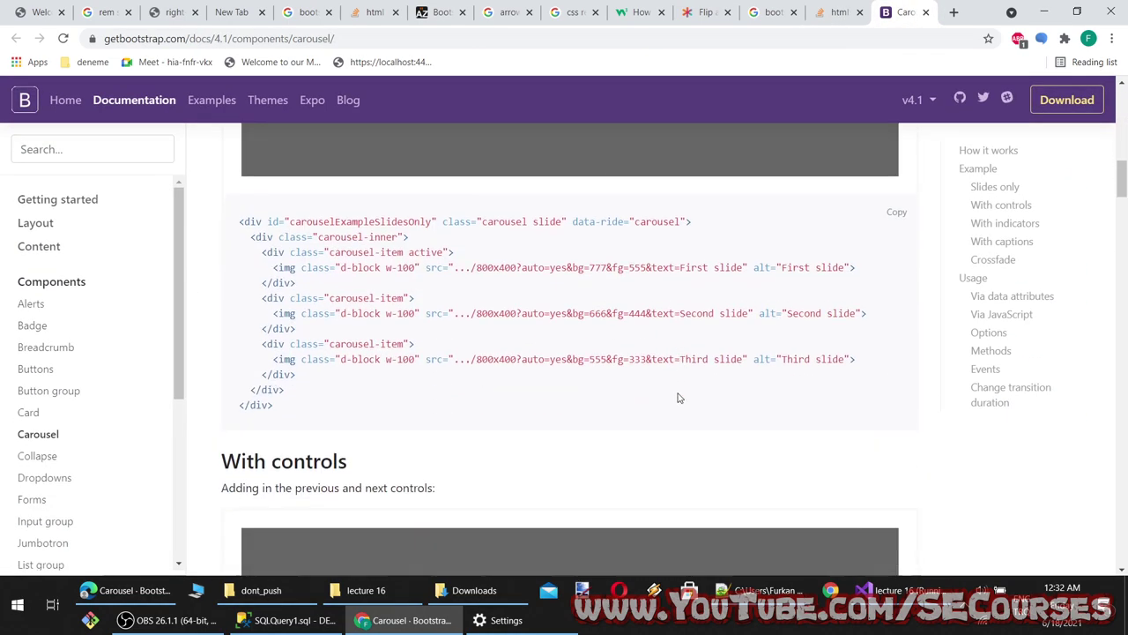
scroll(680, 395, "down", 15)
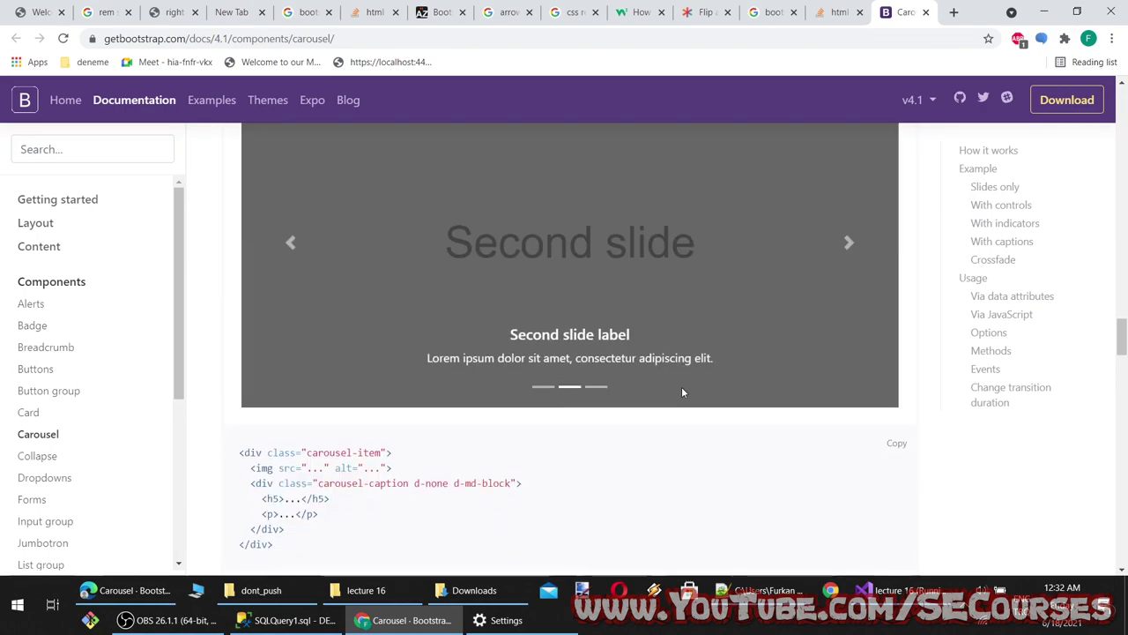
scroll(681, 394, "down", 8)
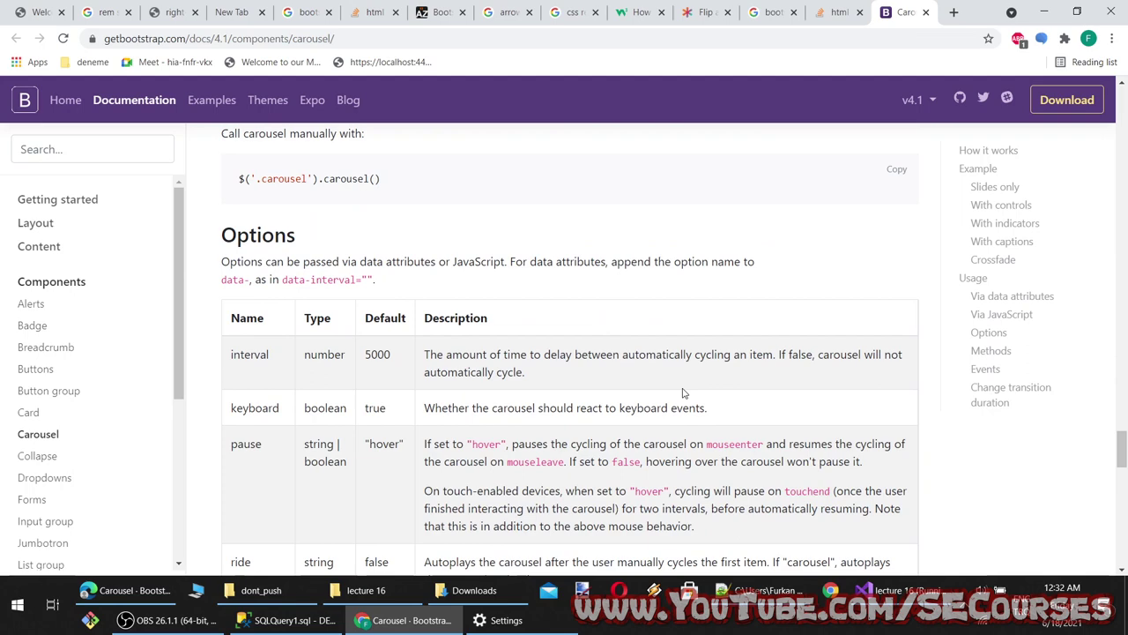
scroll(682, 394, "up", 3)
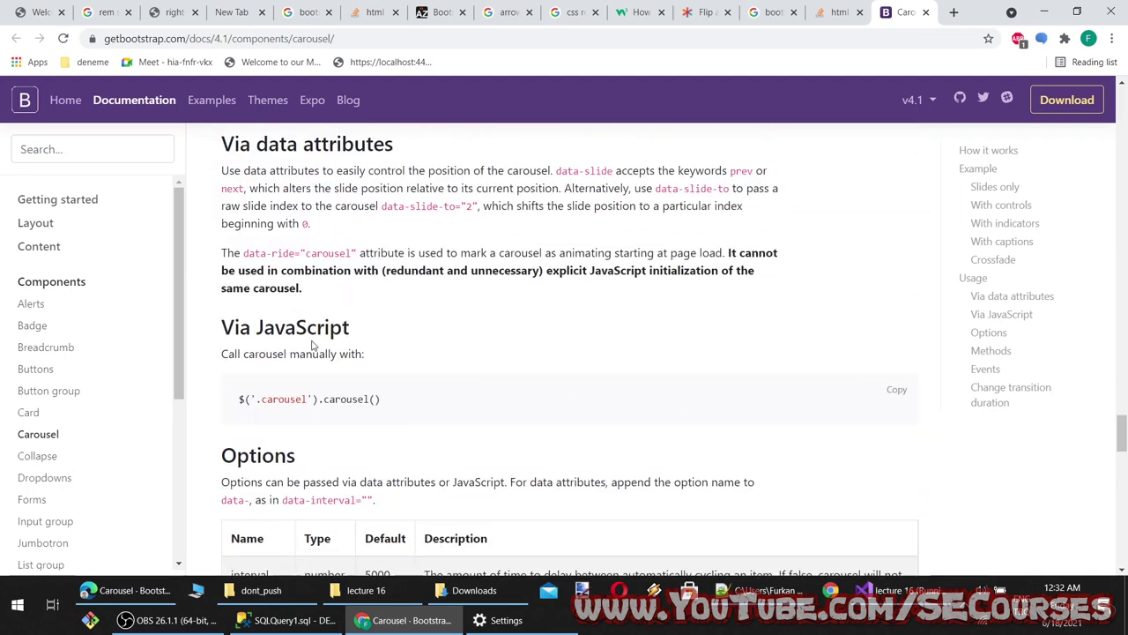
scroll(313, 345, "up", 2)
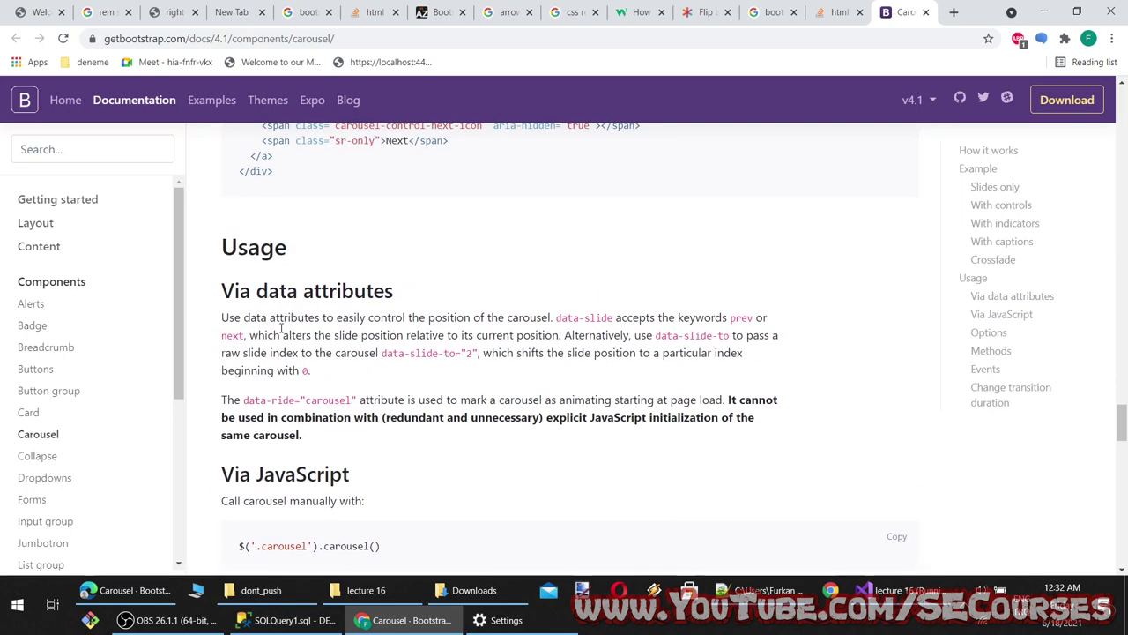
scroll(498, 423, "down", 3)
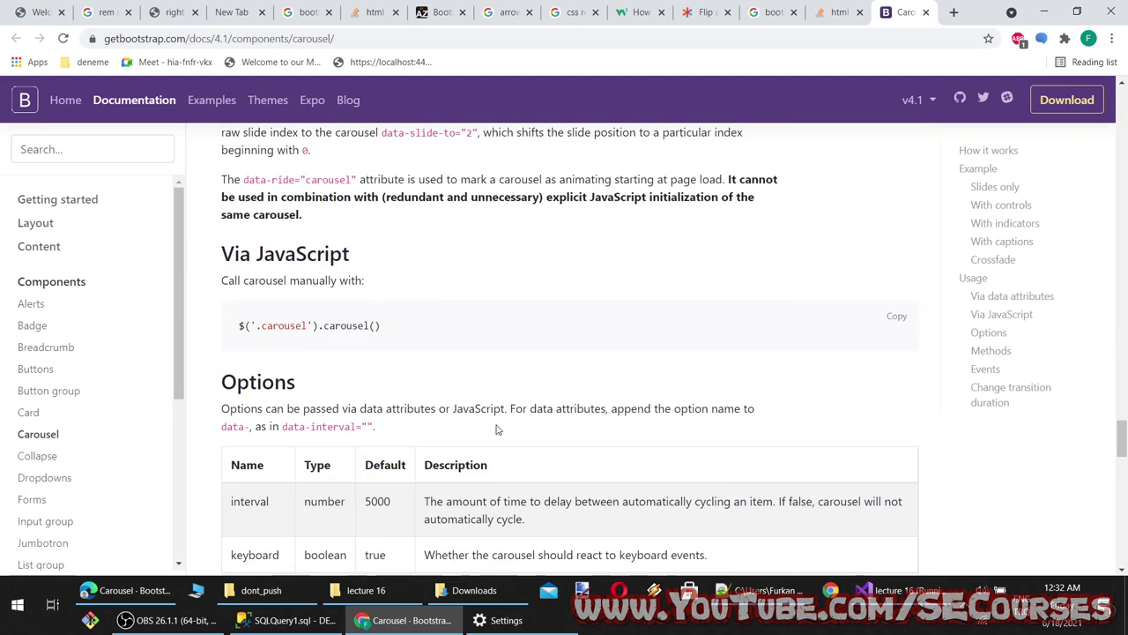
scroll(297, 320, "down", 3)
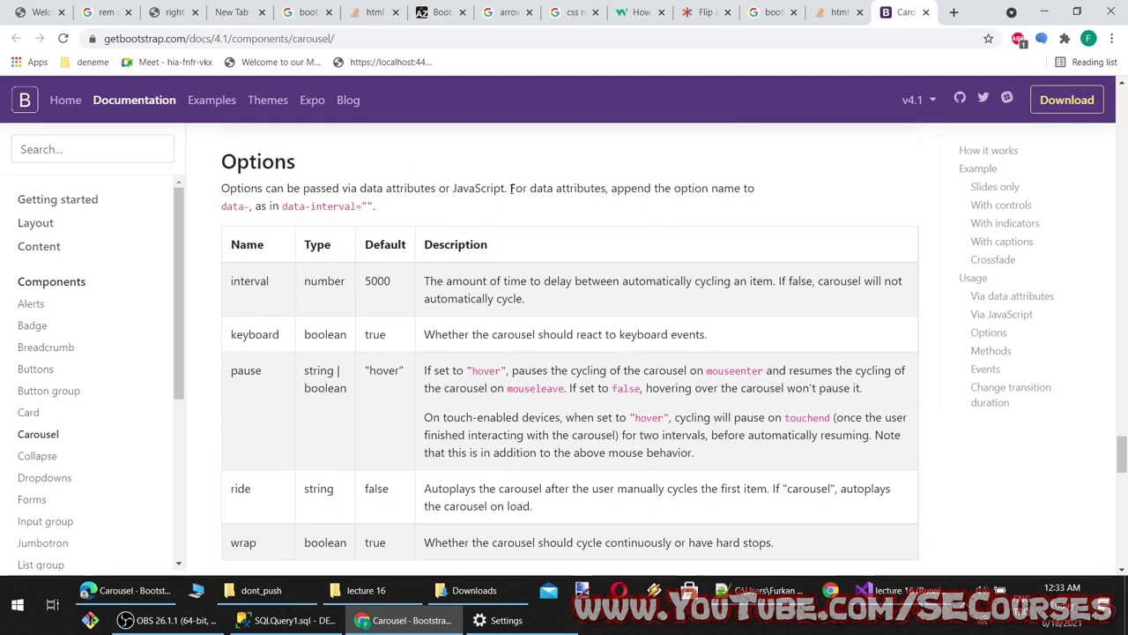
scroll(388, 424, "down", 1)
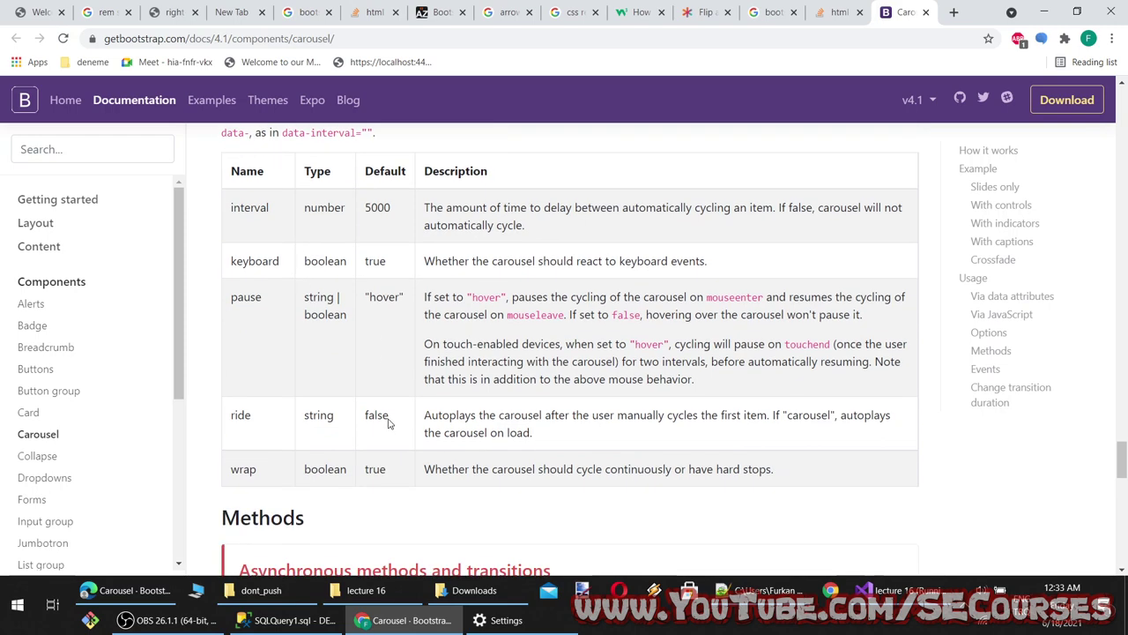
scroll(438, 459, "down", 9)
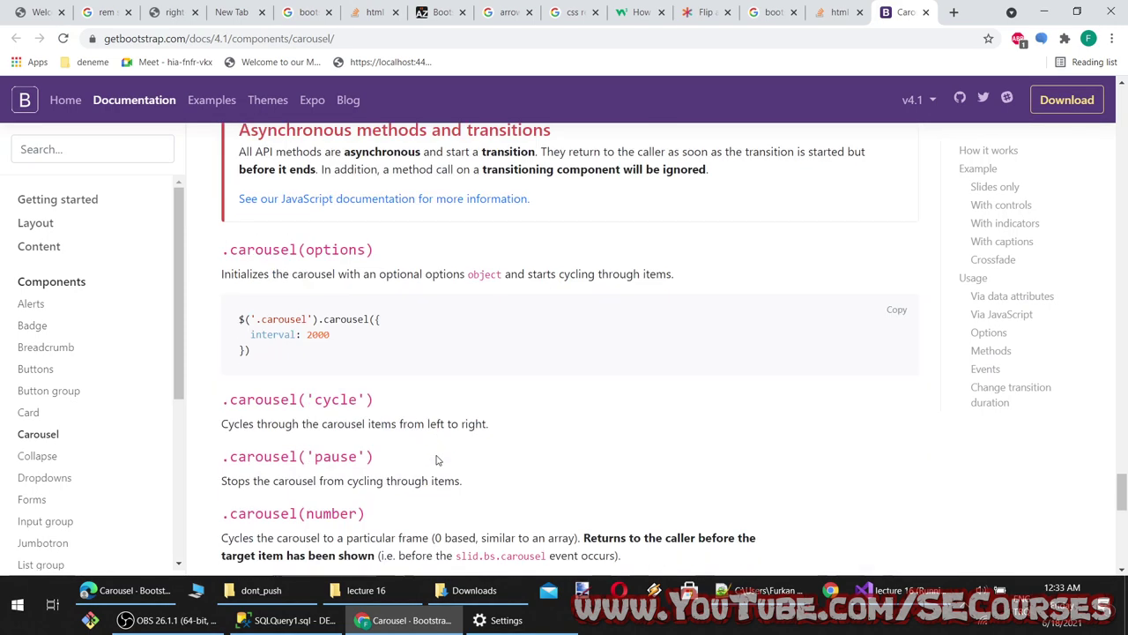
scroll(336, 340, "up", 2)
Select the .carousel(options) sample with interval: 2000 and return to the localhost tab
left_click_drag(274, 281, 228, 249)
key("ctrl+c")
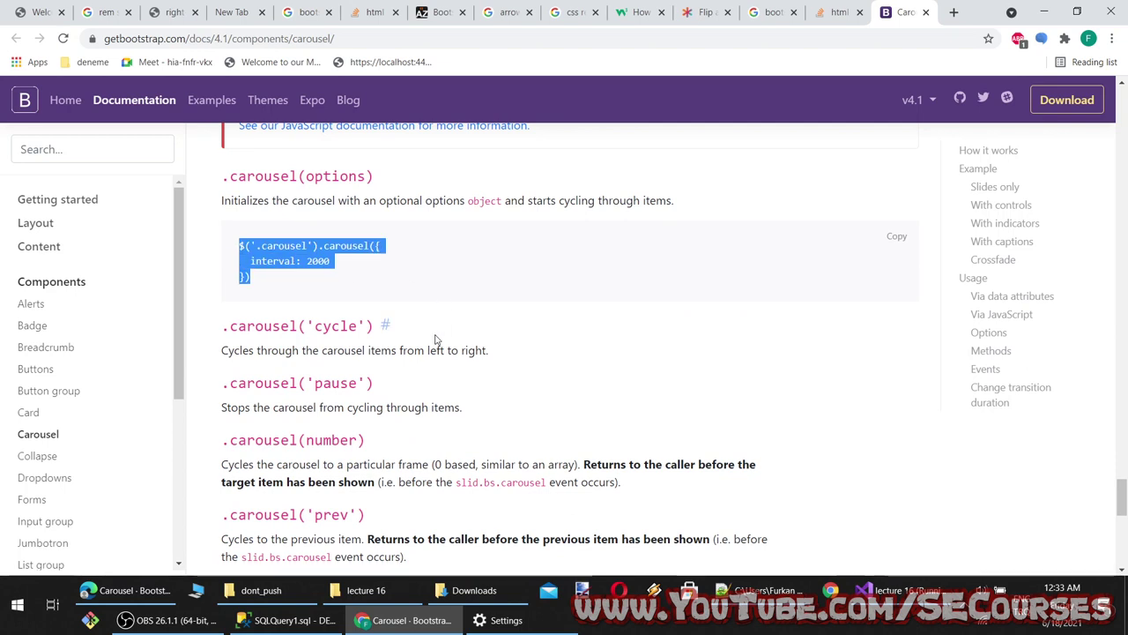
scroll(435, 409, "down", 4)
scroll(438, 436, "down", 3)
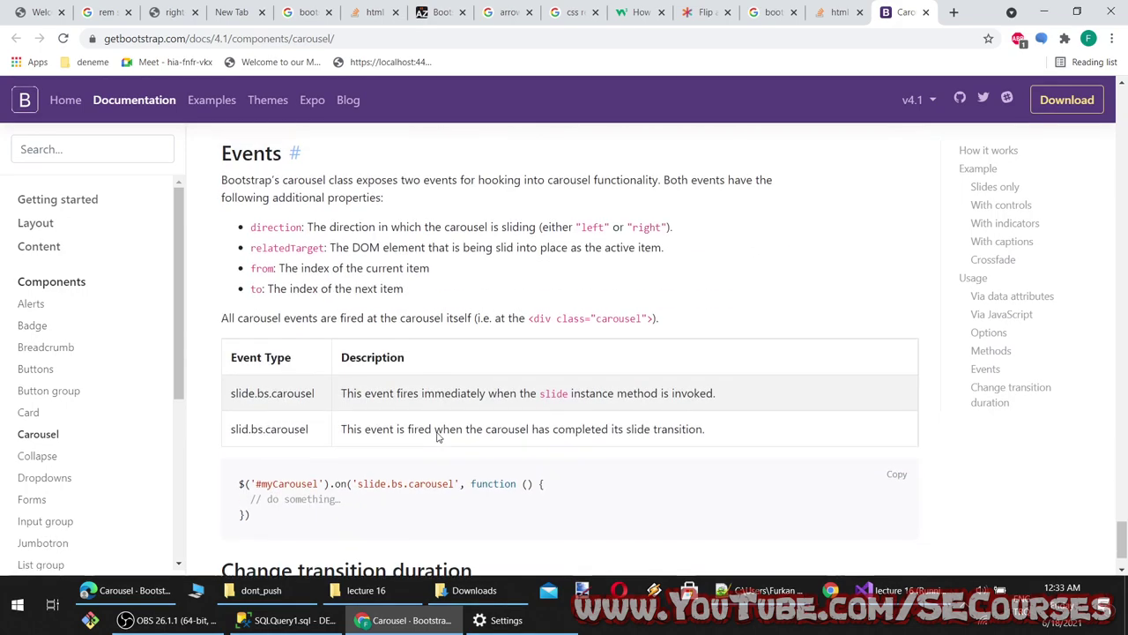
scroll(438, 436, "up", 8)
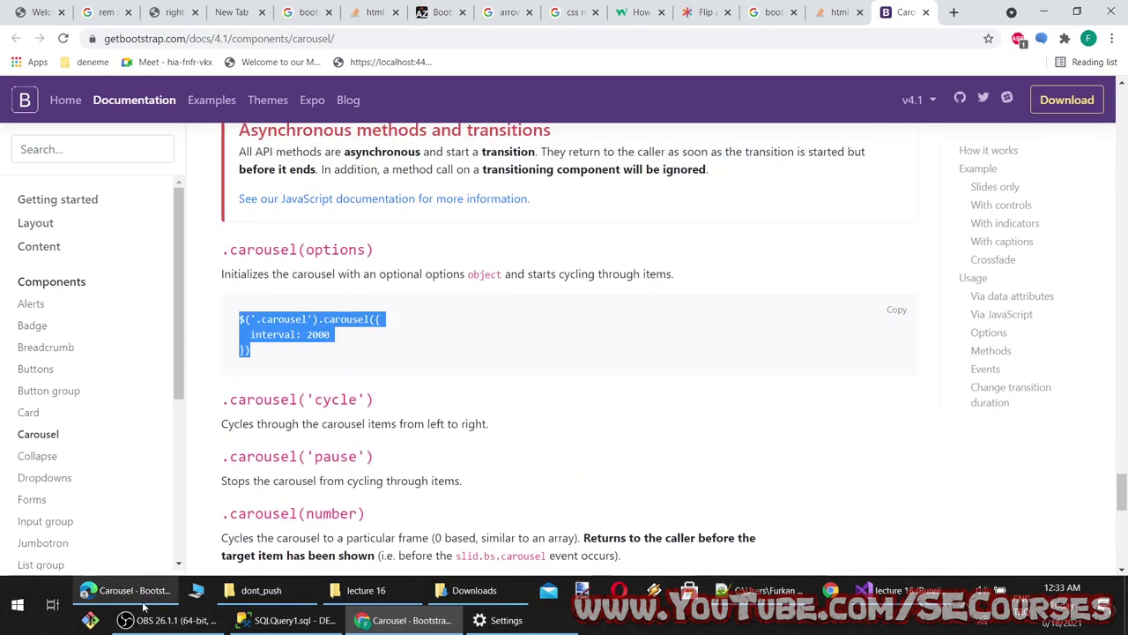
left_click(128, 590)
key("alt+Tab")
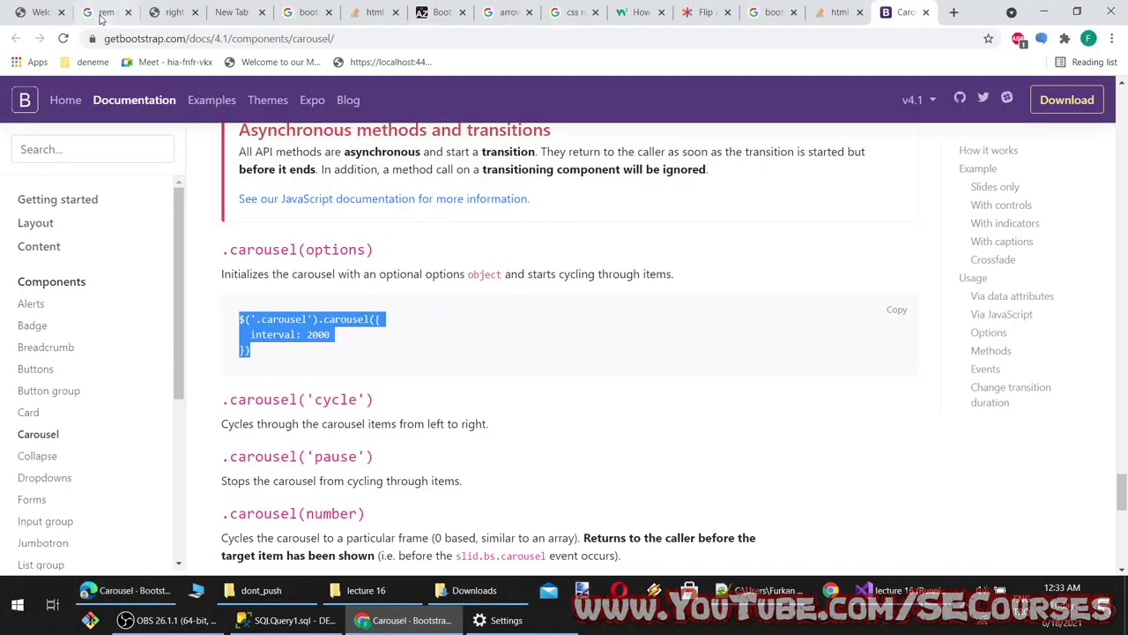
key("ctrl+1")
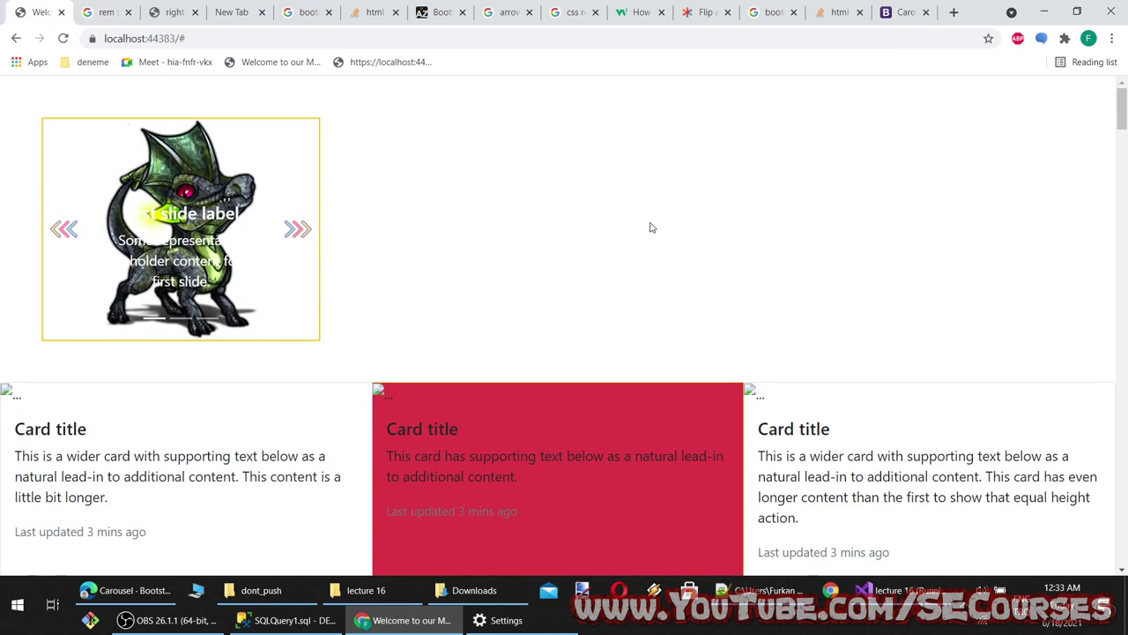
Append a <script> block with $('.carousel').carousel({ interval: 2000 }) to Index.cshtml and save
left_click(895, 589)
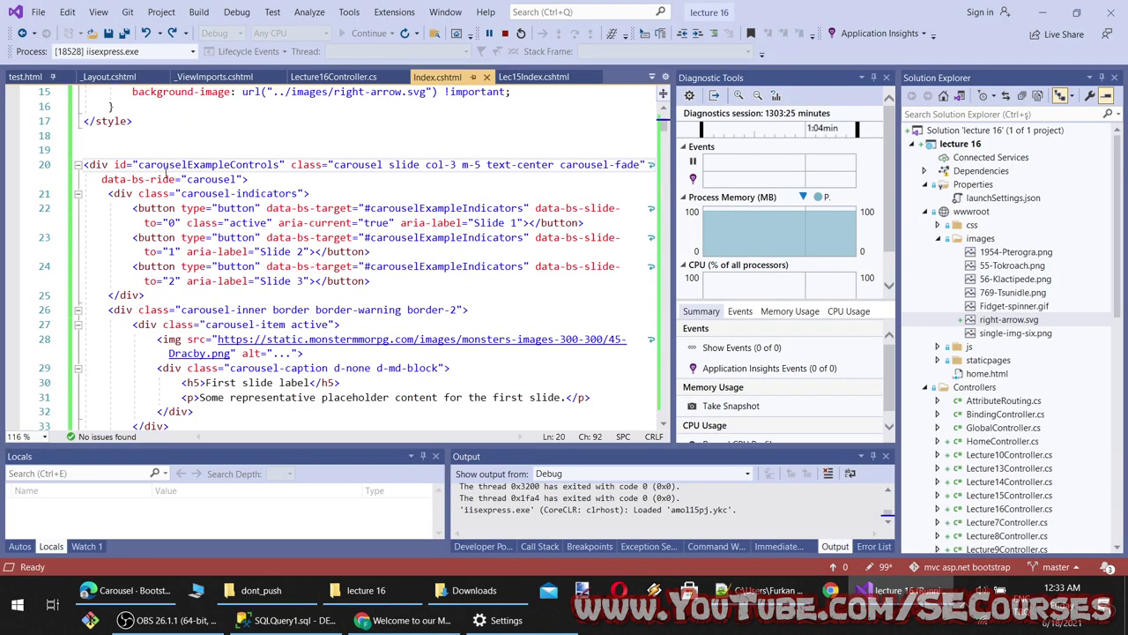
left_click(157, 140)
left_click_drag(658, 127, 659, 423)
scroll(267, 331, "up", 5)
left_click(267, 332)
key("Return")
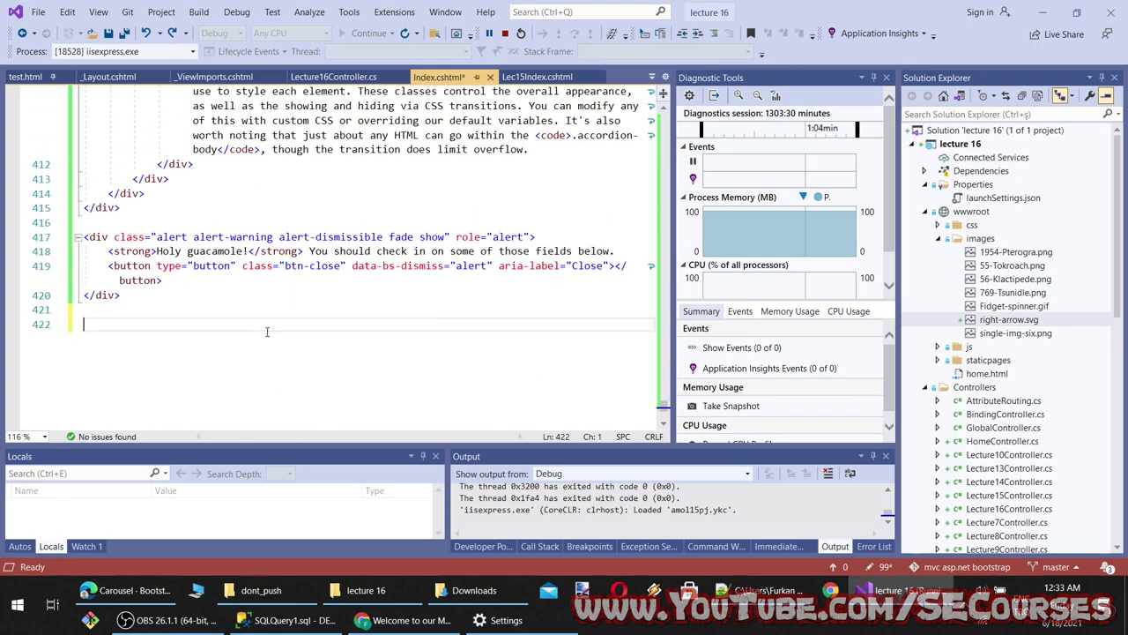
type("<script>")
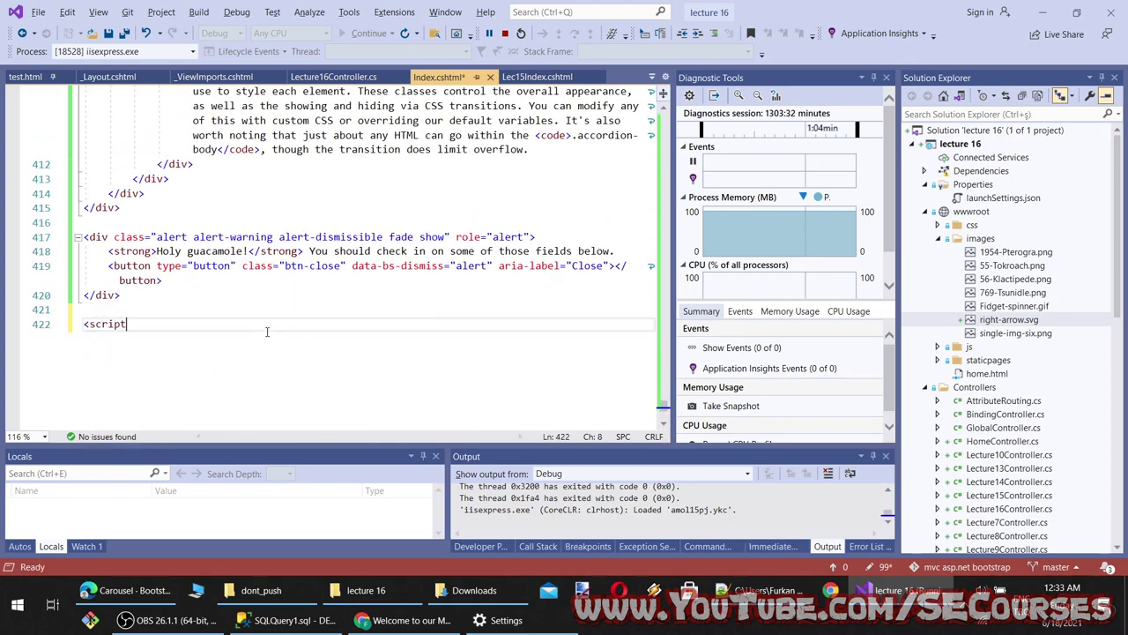
key("Return")
key("ctrl+v")
key("ctrl+s")
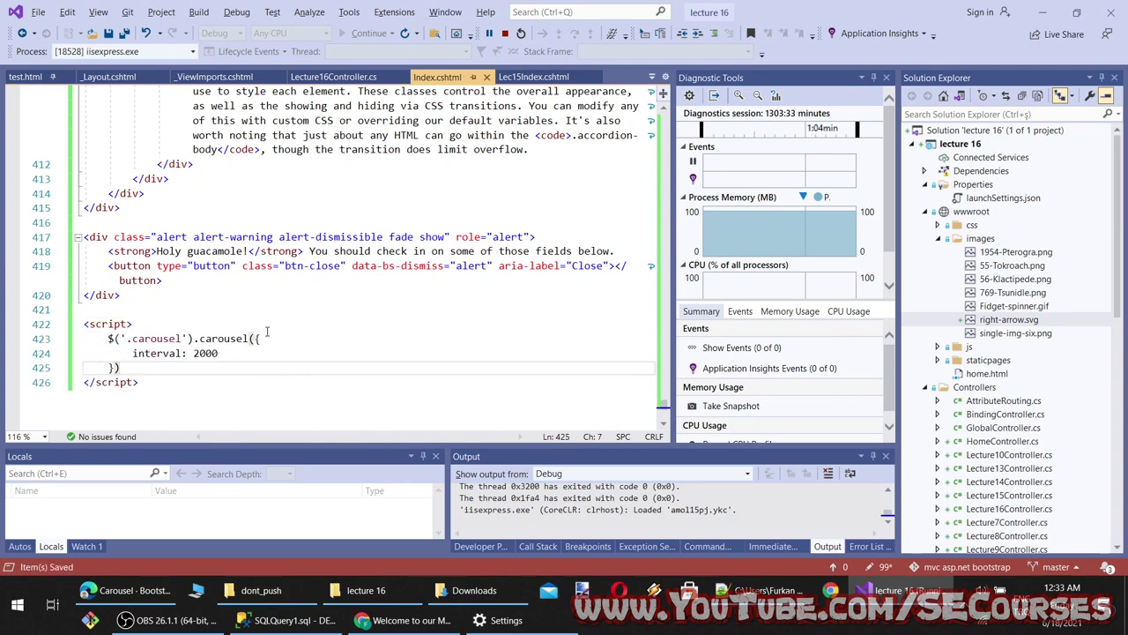
Reload the carousel page in Chrome to check the 2000 ms interval
left_click(406, 619)
left_click(62, 38)
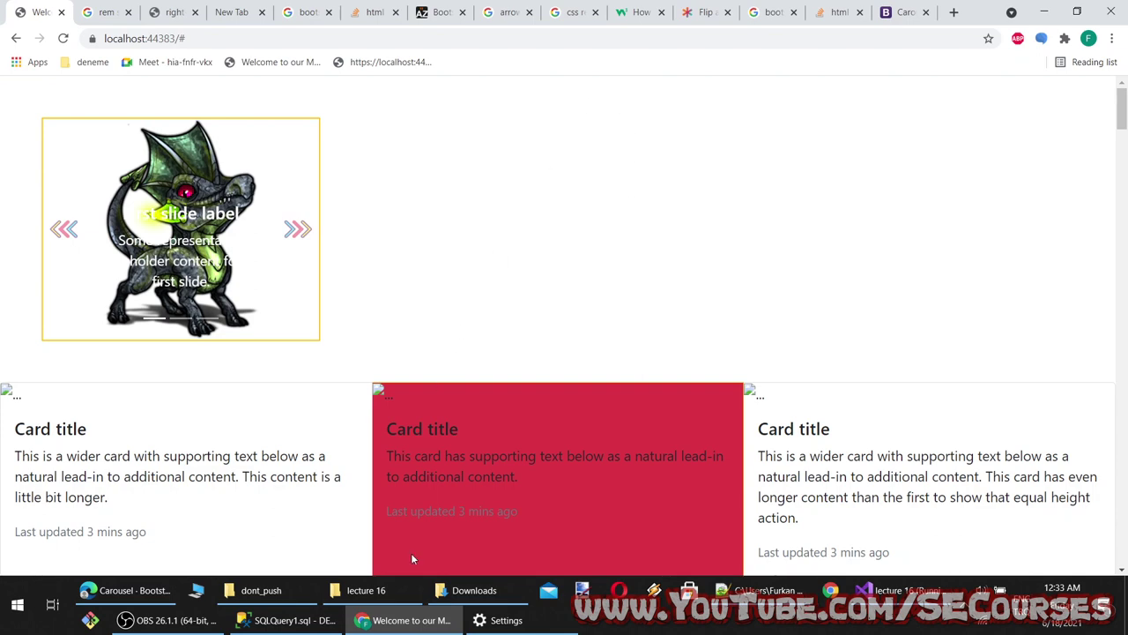
left_click(406, 620)
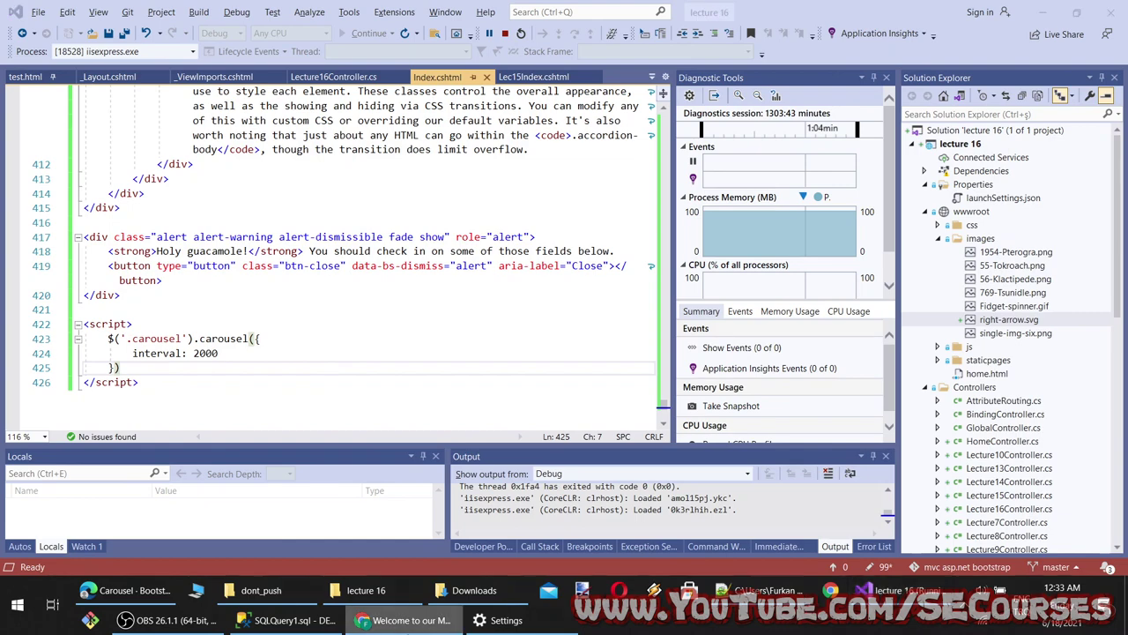
left_click(406, 620)
Find and select the data-bs-interval attribute in the Bootstrap carousel docs
left_click(123, 589)
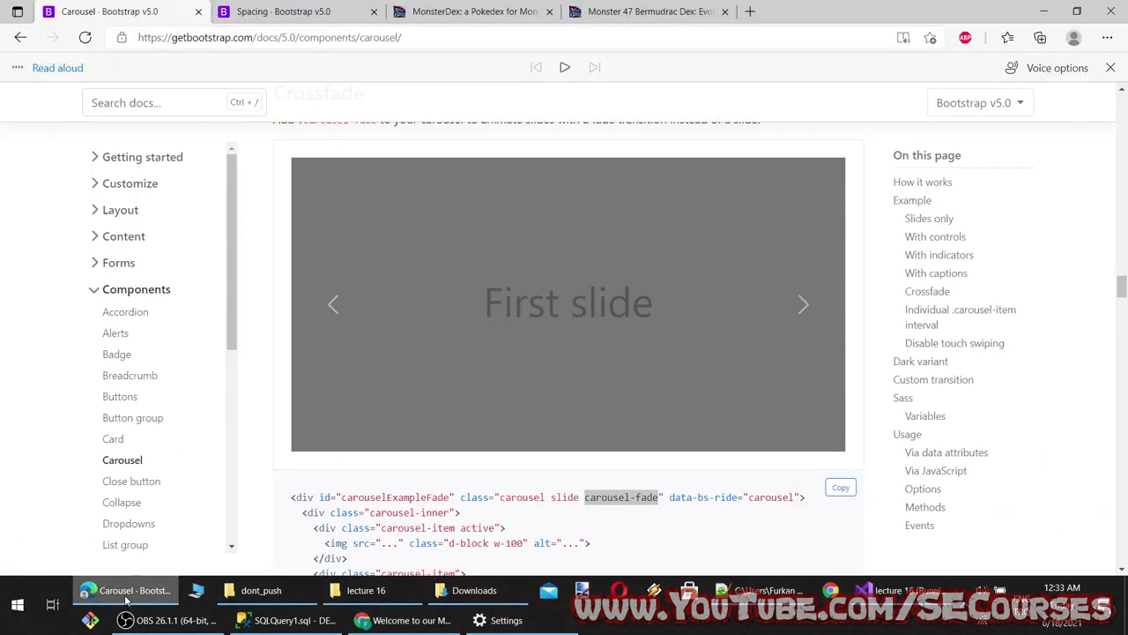
scroll(401, 472, "down", 4)
scroll(404, 472, "up", 2)
left_click(405, 620)
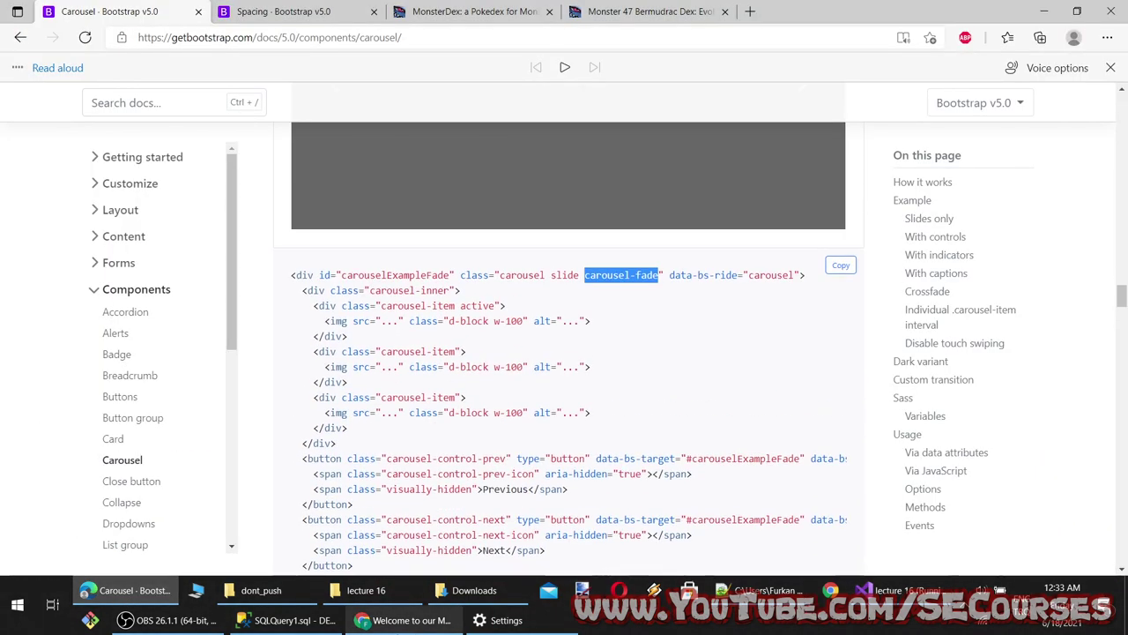
left_click(124, 590)
scroll(533, 388, "down", 5)
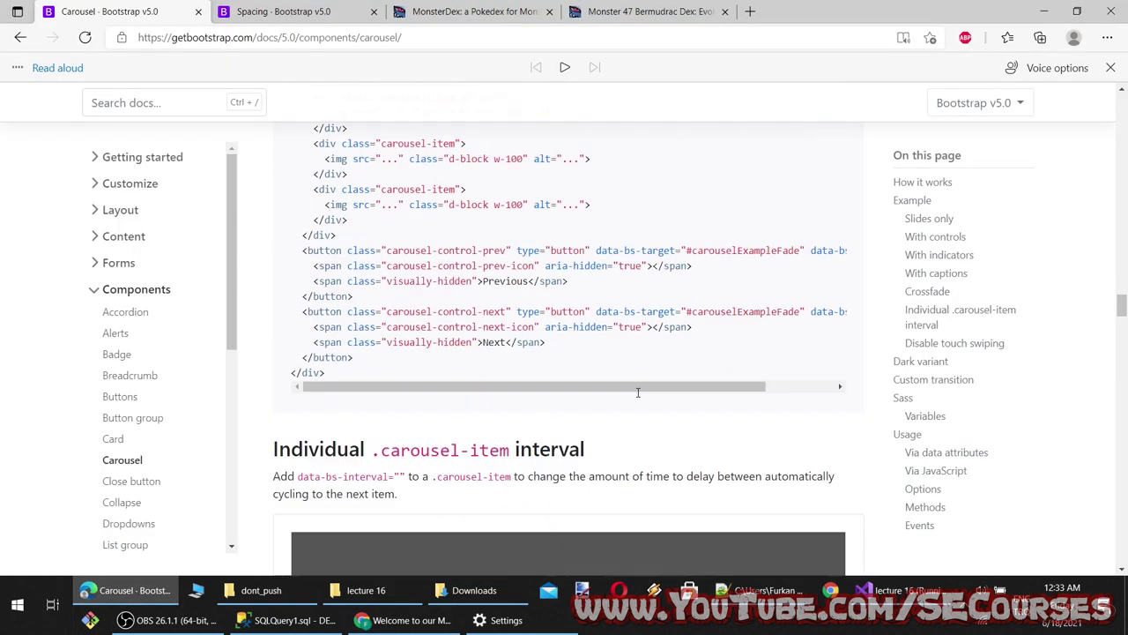
scroll(519, 183, "down", 4)
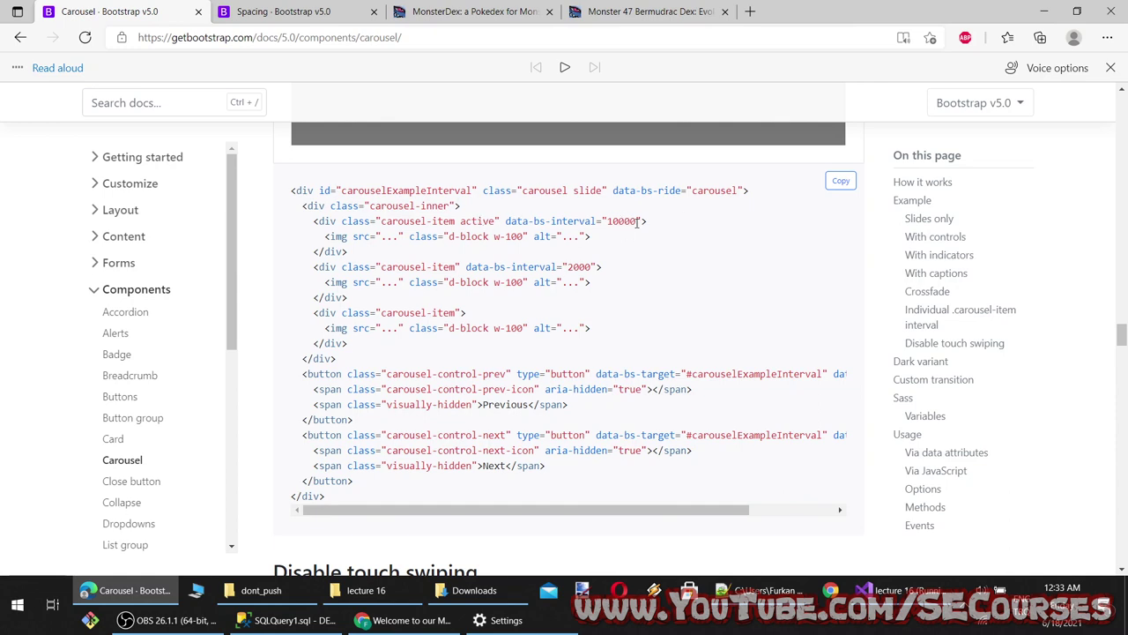
left_click_drag(645, 220, 525, 222)
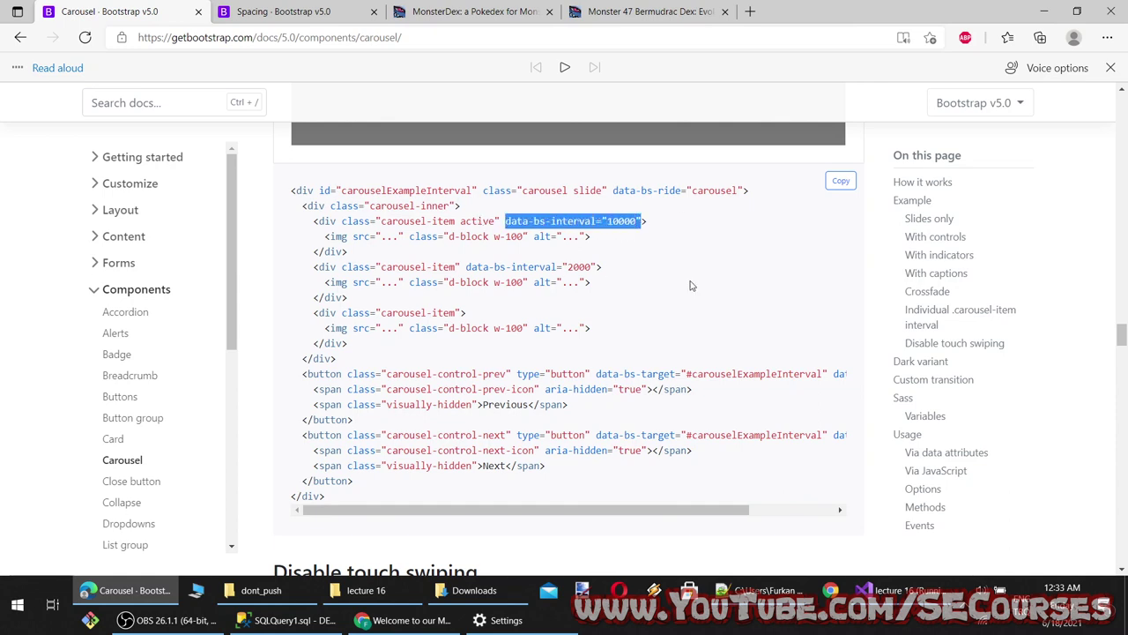
scroll(689, 288, "up", 3)
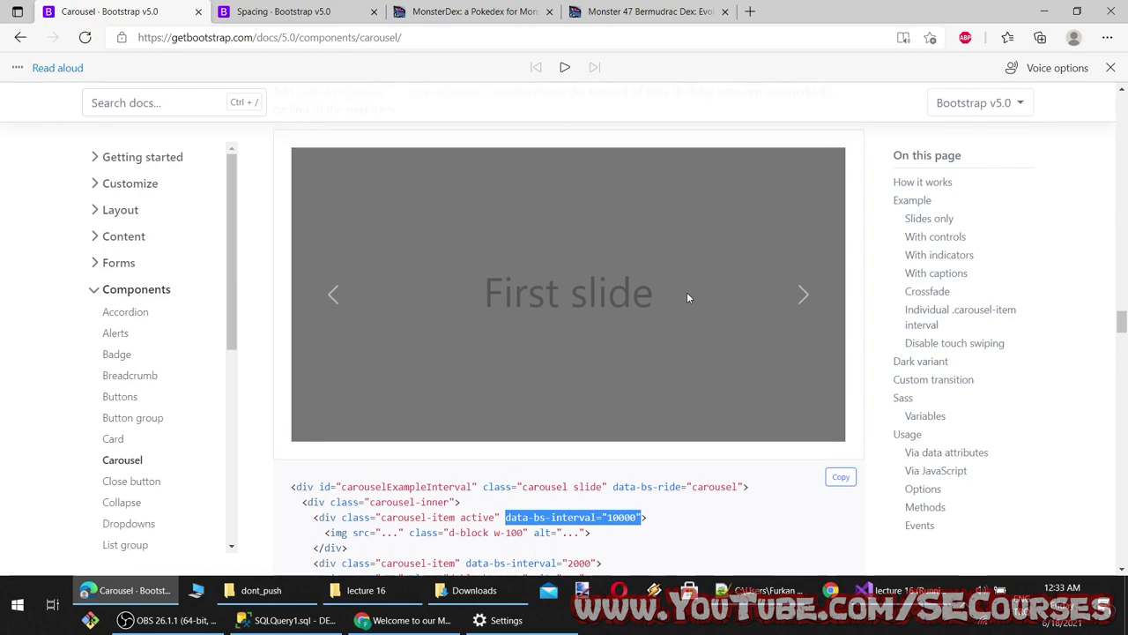
Review the carousel markup in Index.cshtml, then read further down the carousel docs
left_click(895, 590)
scroll(440, 396, "up", 8)
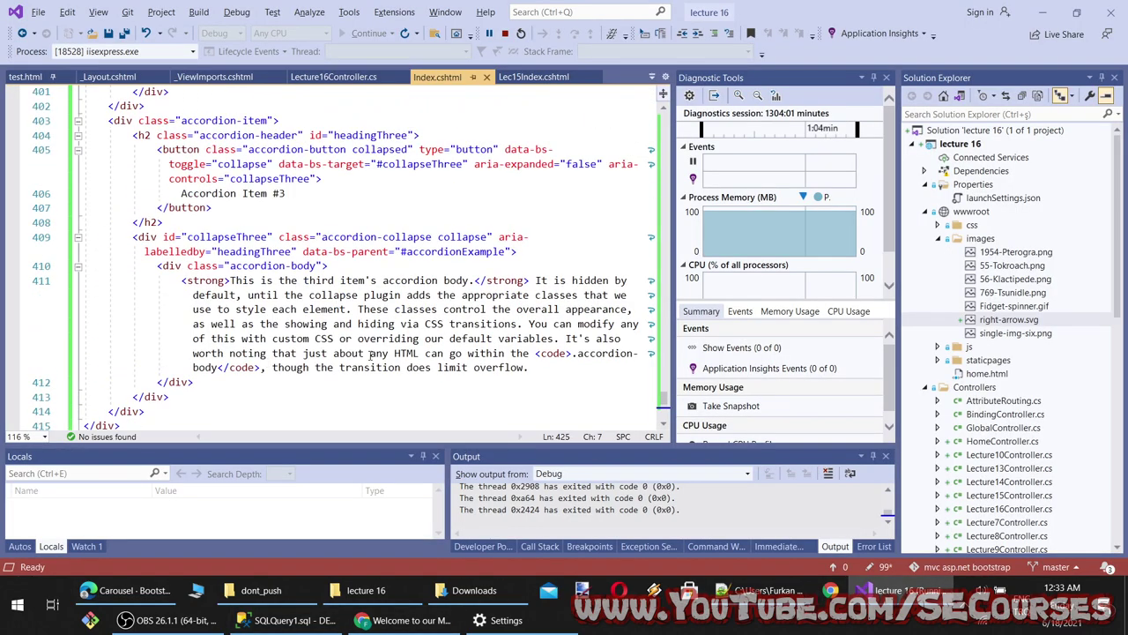
left_click_drag(663, 380, 662, 93)
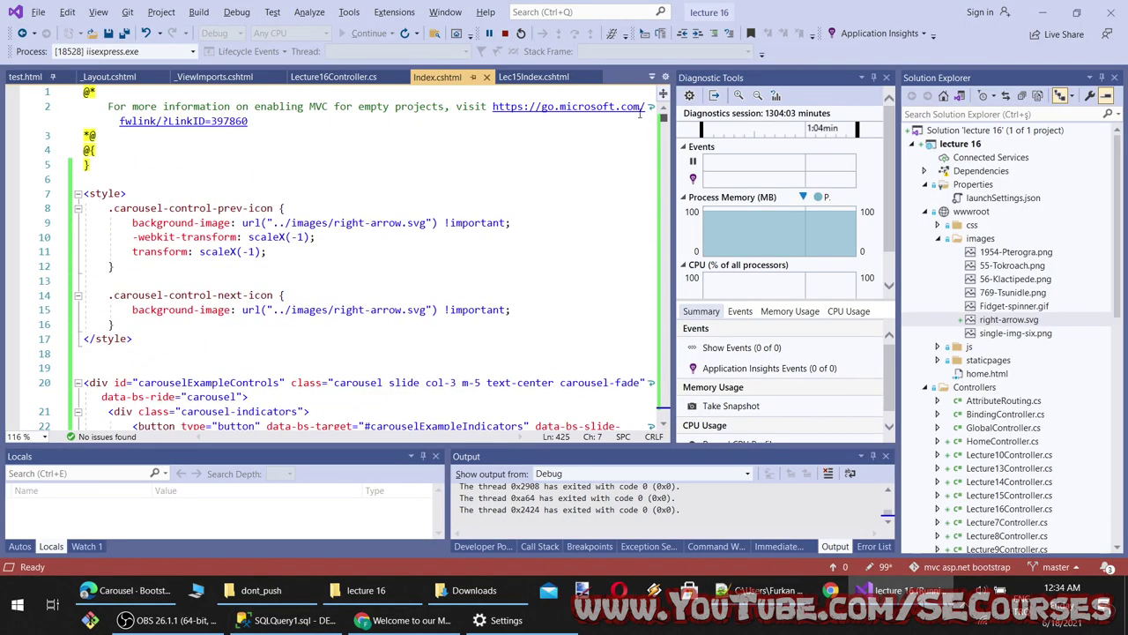
scroll(329, 330, "down", 4)
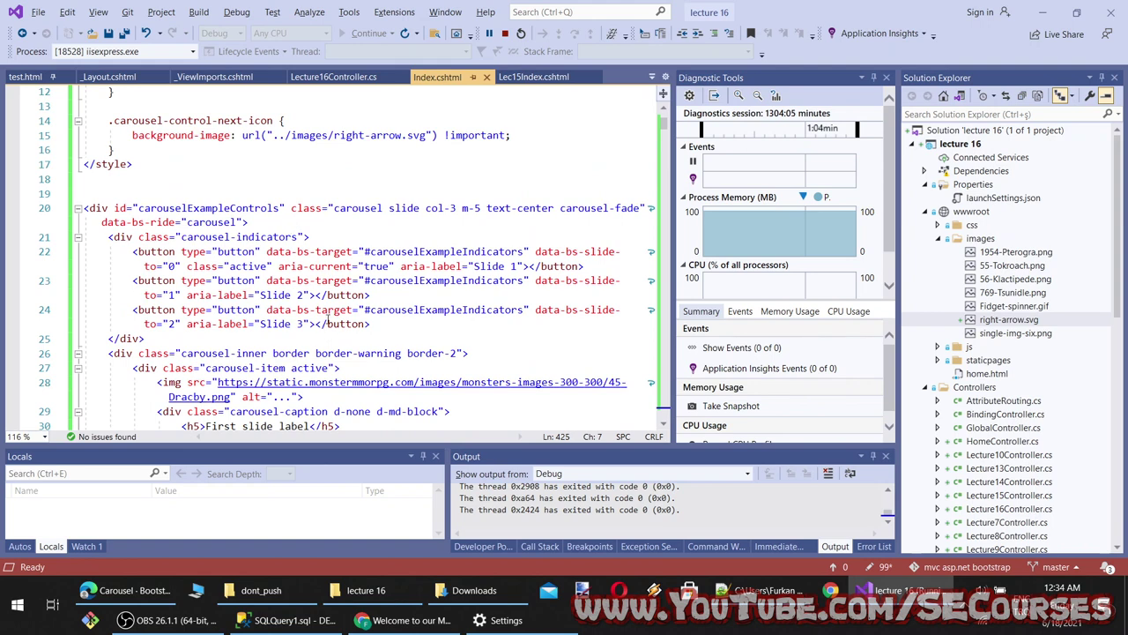
left_click(128, 590)
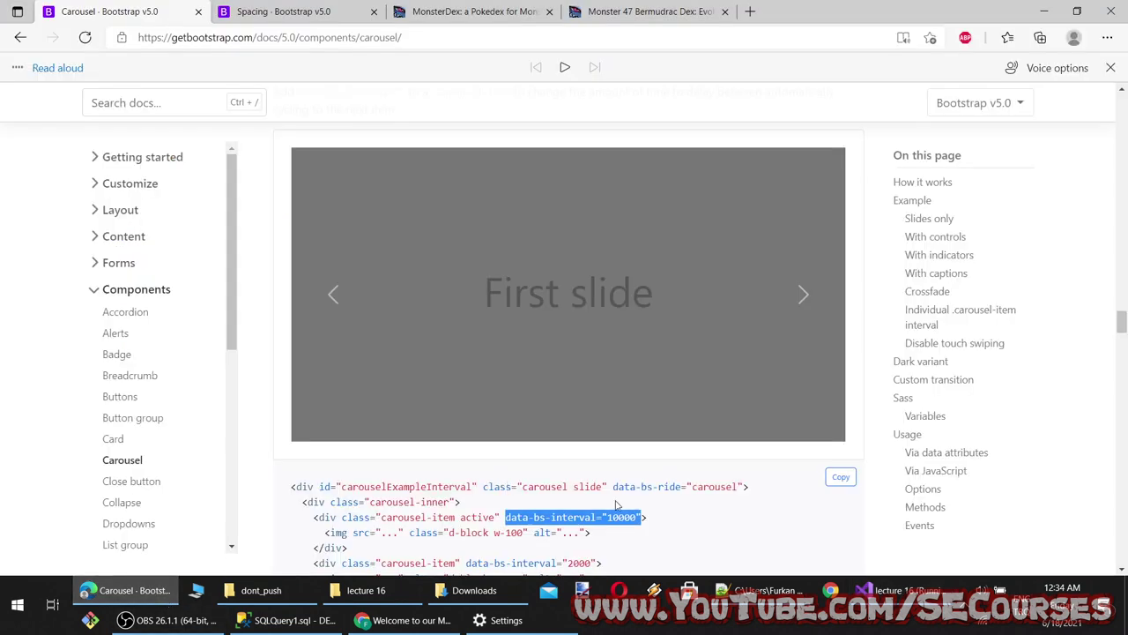
scroll(617, 504, "down", 2)
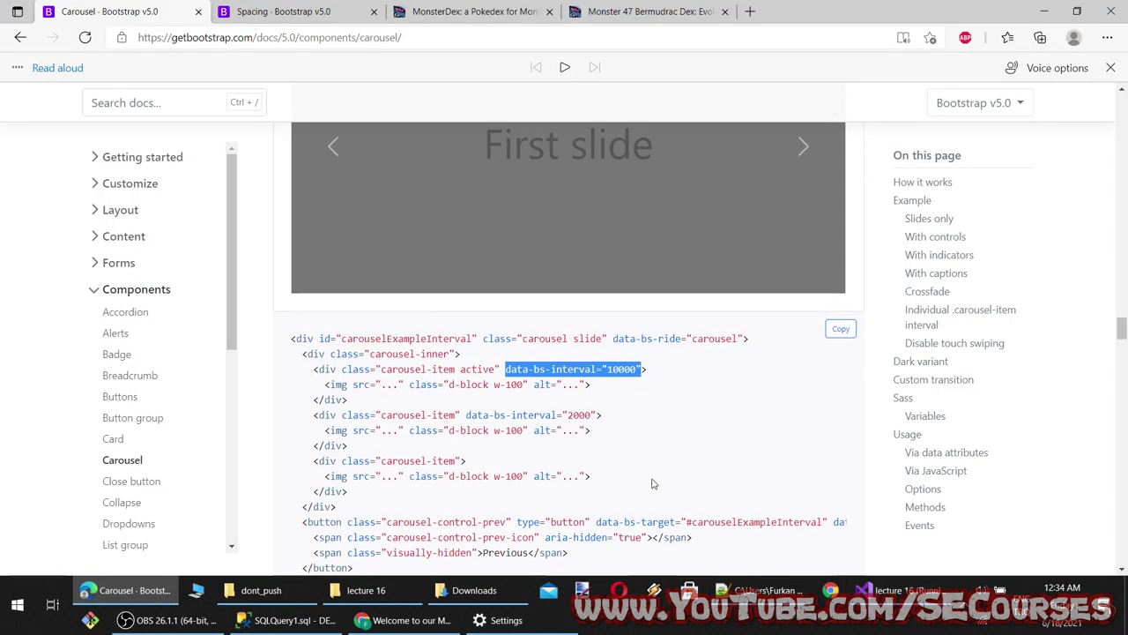
scroll(652, 483, "down", 1)
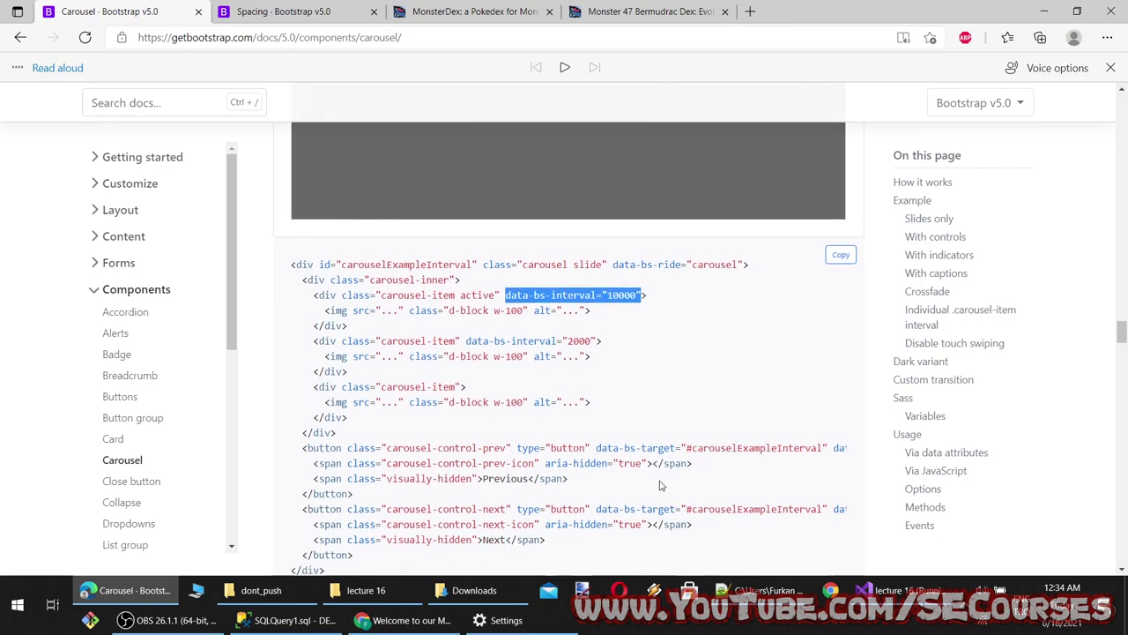
scroll(660, 485, "down", 8)
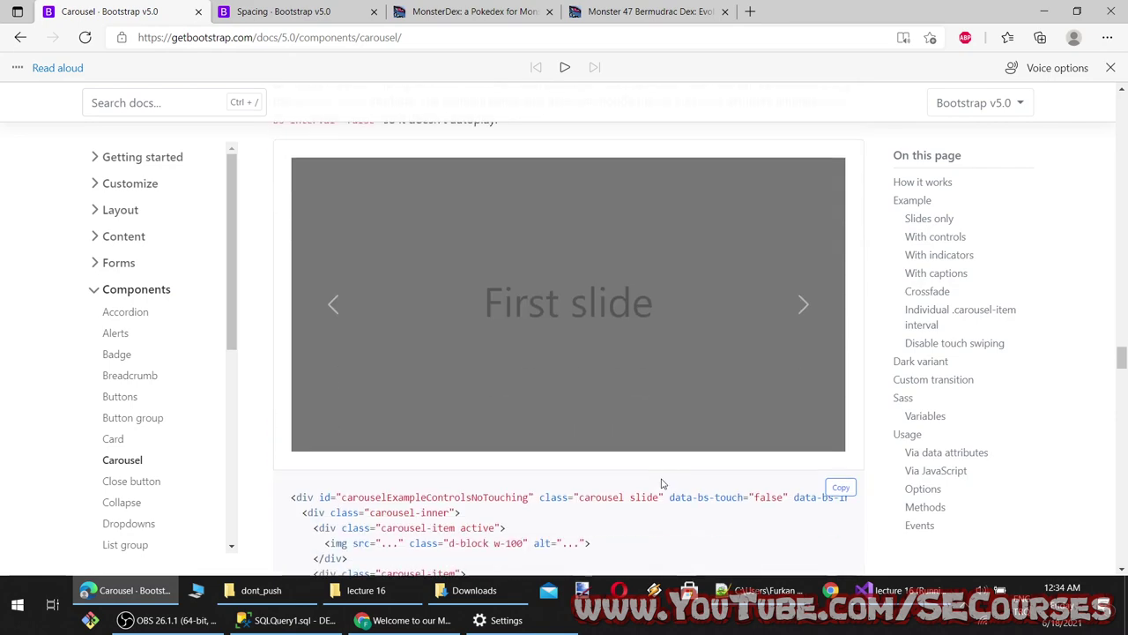
scroll(663, 483, "down", 2)
scroll(664, 486, "down", 6)
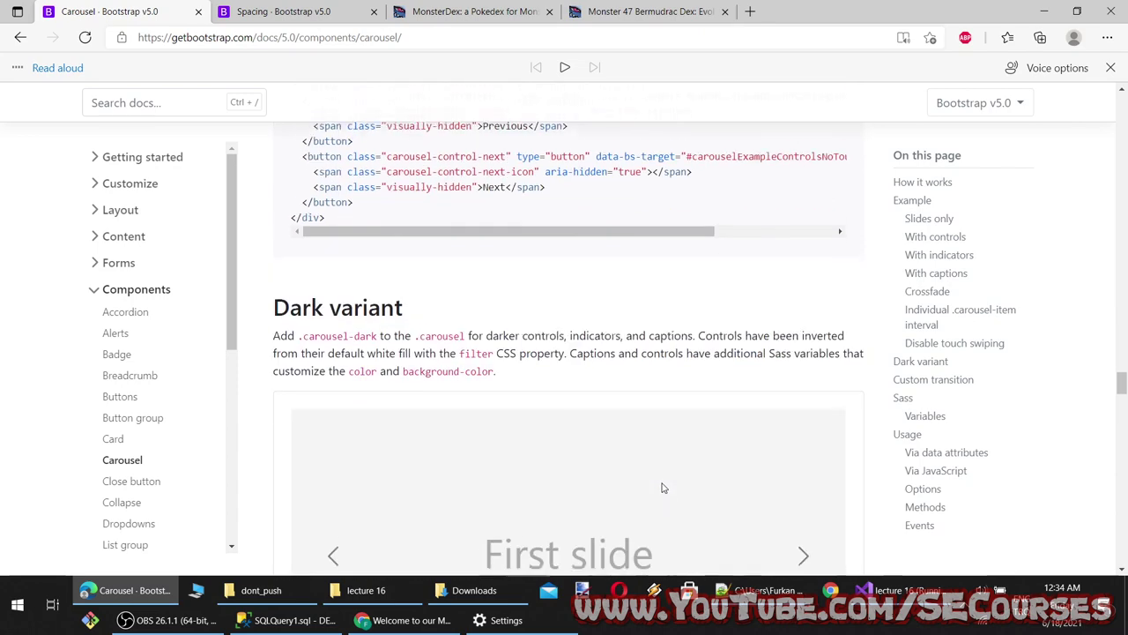
scroll(664, 488, "down", 6)
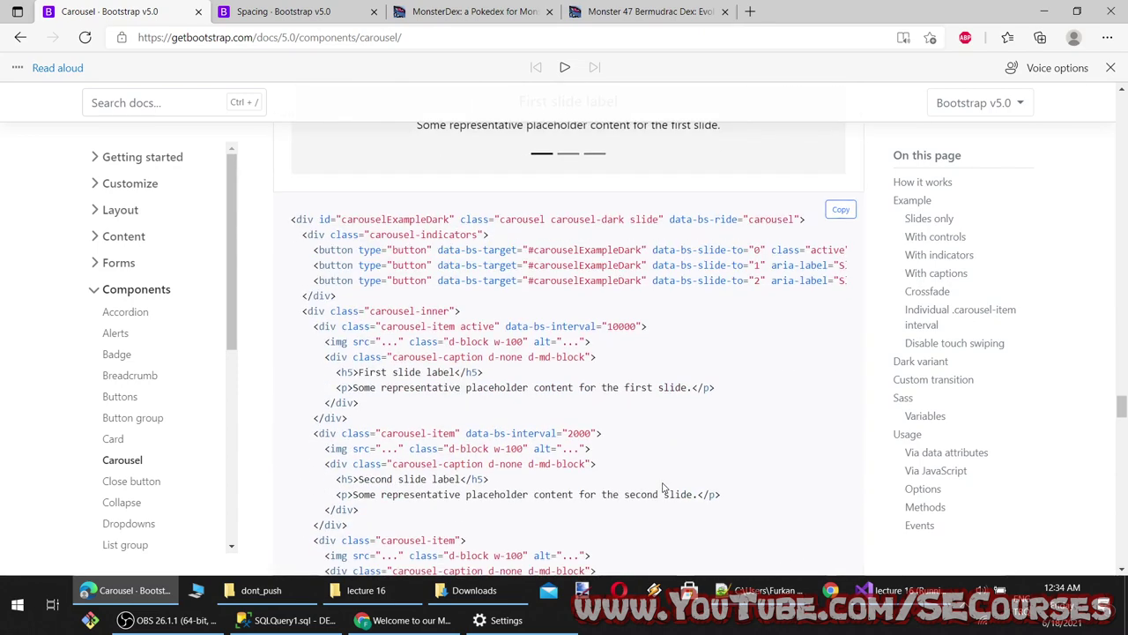
scroll(664, 487, "up", 4)
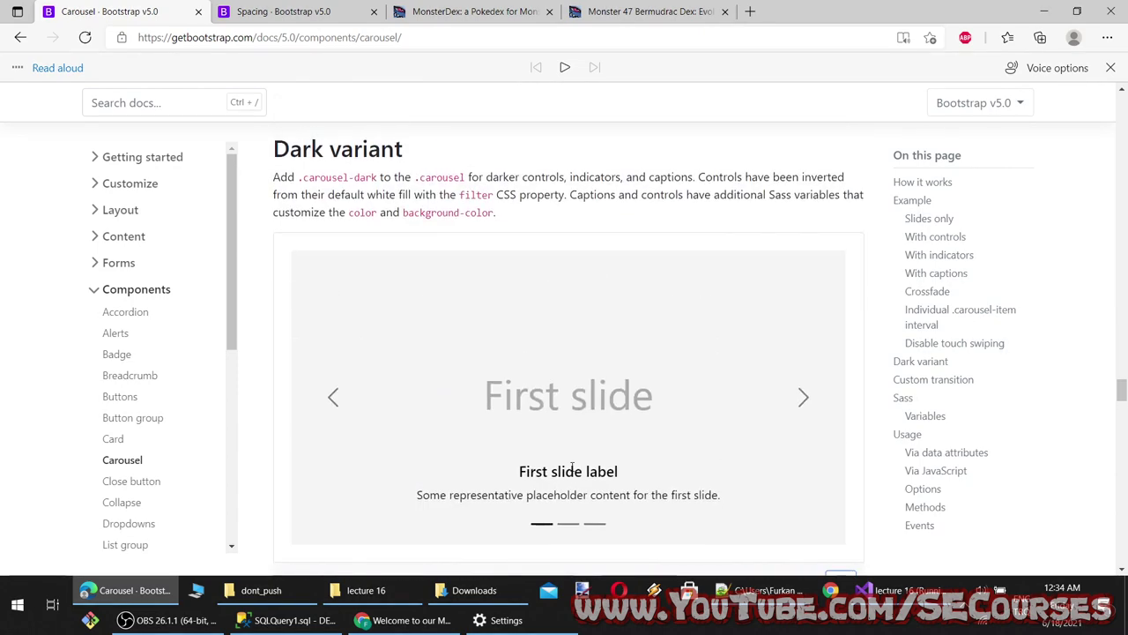
scroll(765, 386, "down", 2)
Cycle the Dark variant demo through its three slides and scroll on to Methods
left_click(803, 250)
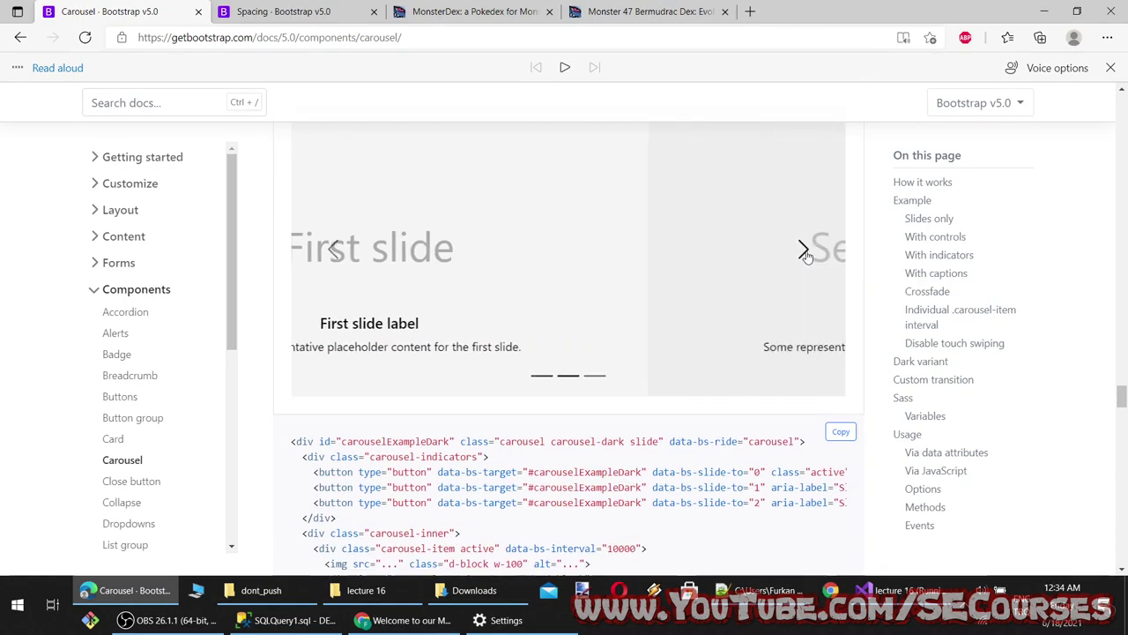
left_click(803, 250)
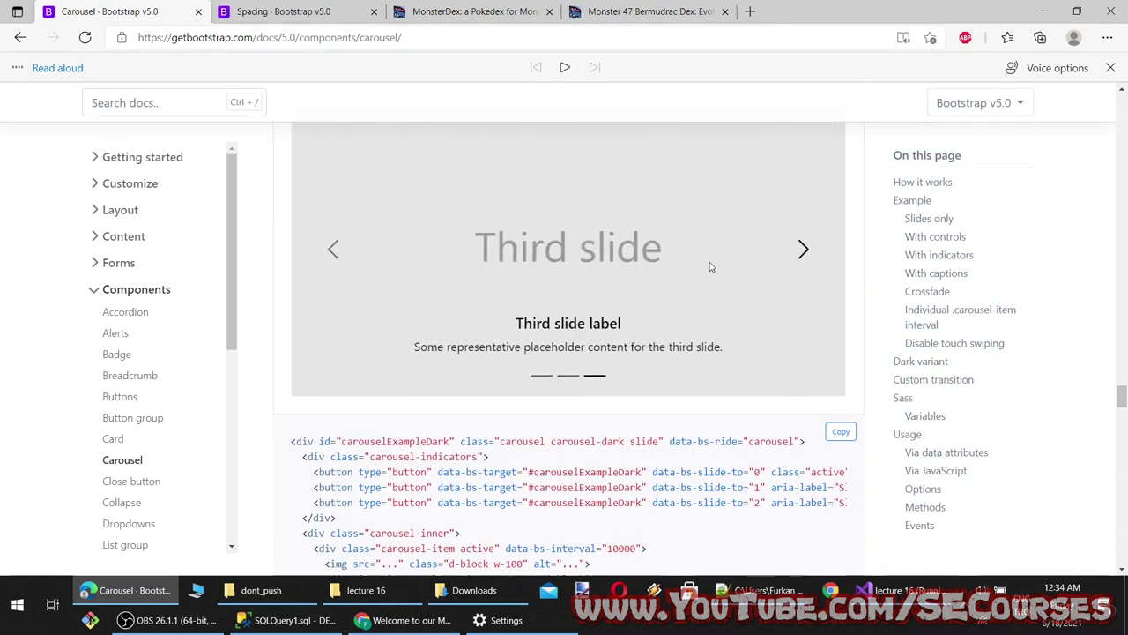
left_click(803, 250)
scroll(708, 445, "down", 8)
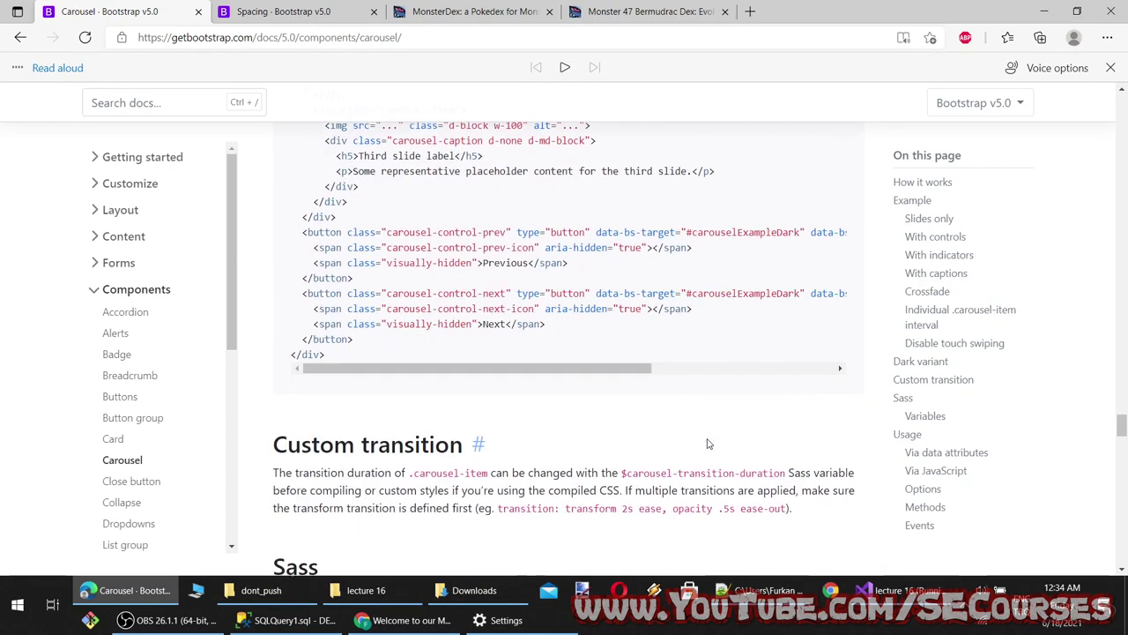
scroll(708, 444, "down", 2)
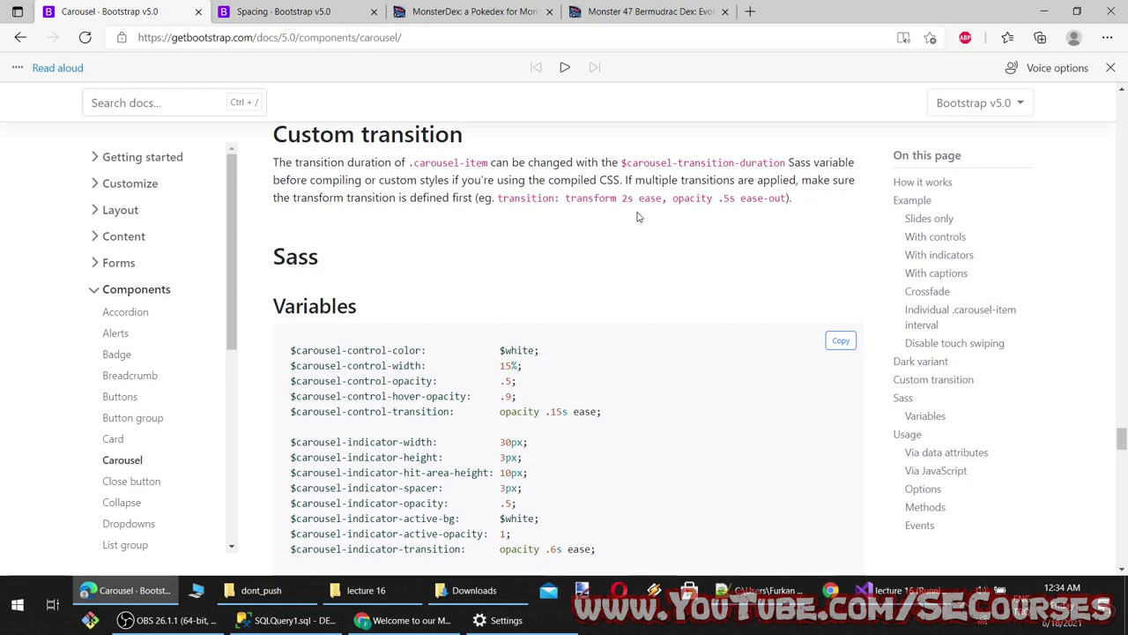
scroll(590, 289, "down", 11)
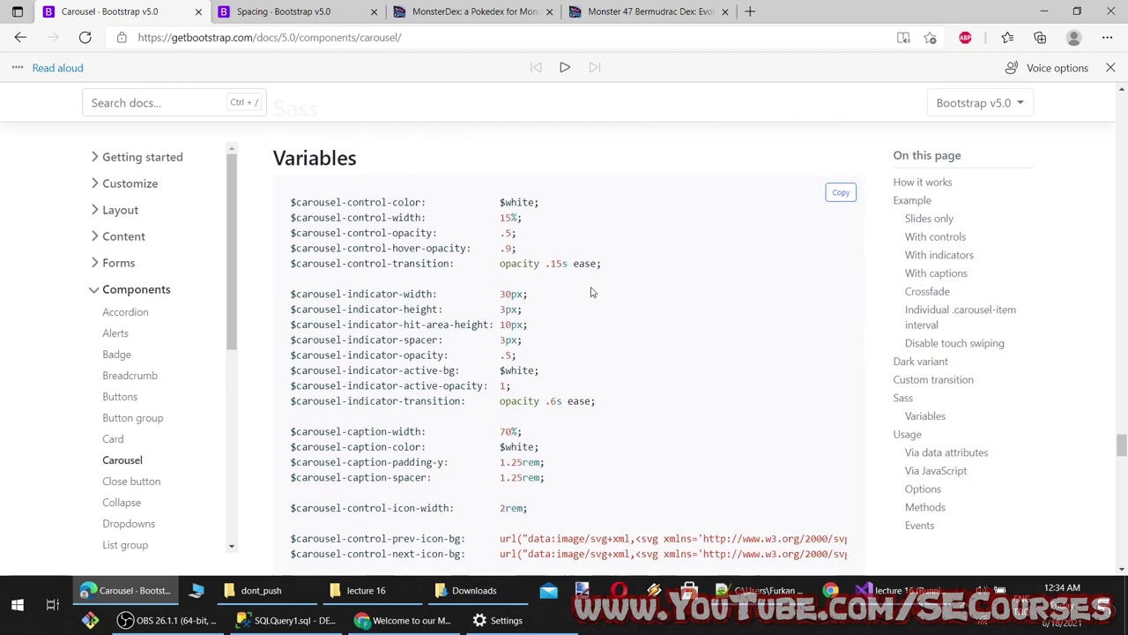
scroll(592, 294, "down", 1)
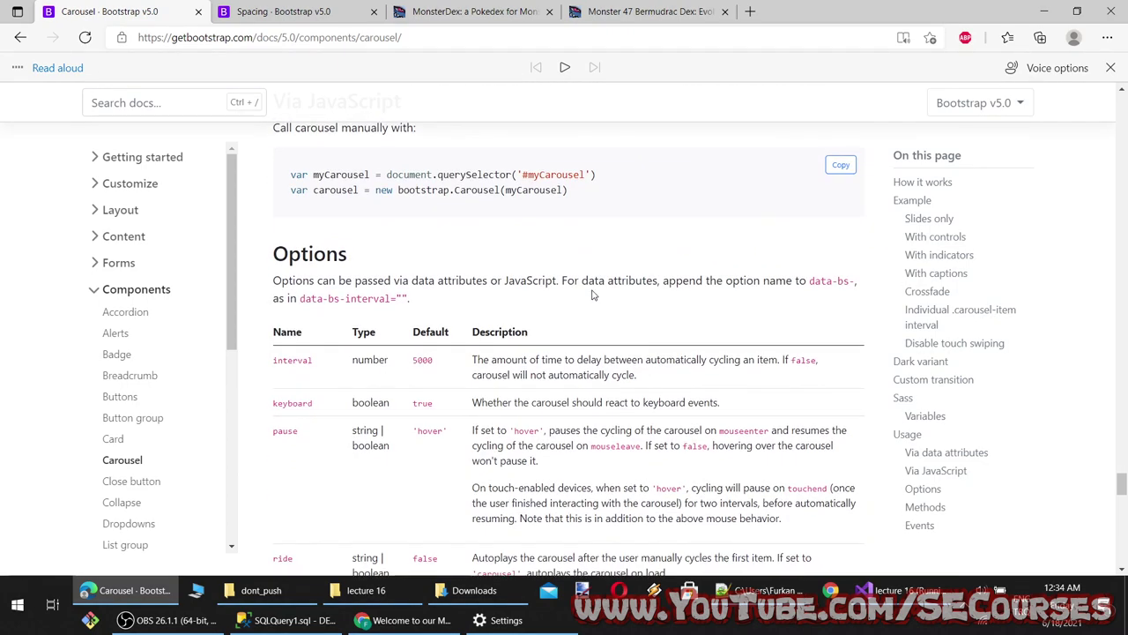
scroll(592, 292, "down", 5)
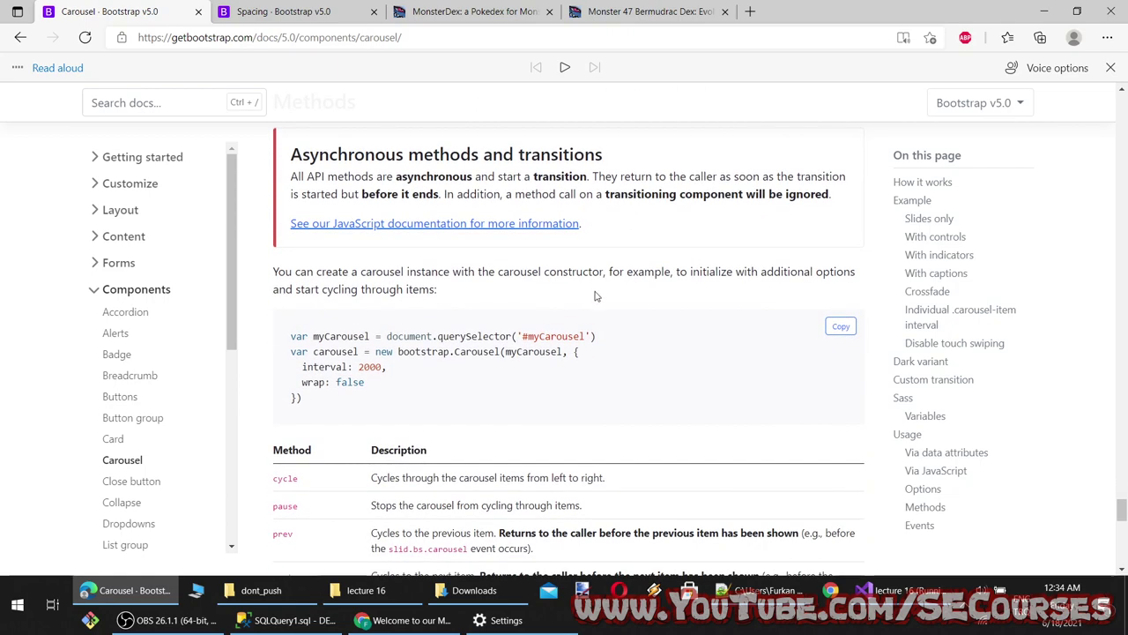
Copy the bootstrap.Carousel constructor snippet with interval 2000 and wrap false
left_click_drag(394, 399, 287, 334)
key("ctrl+c")
scroll(458, 426, "down", 10)
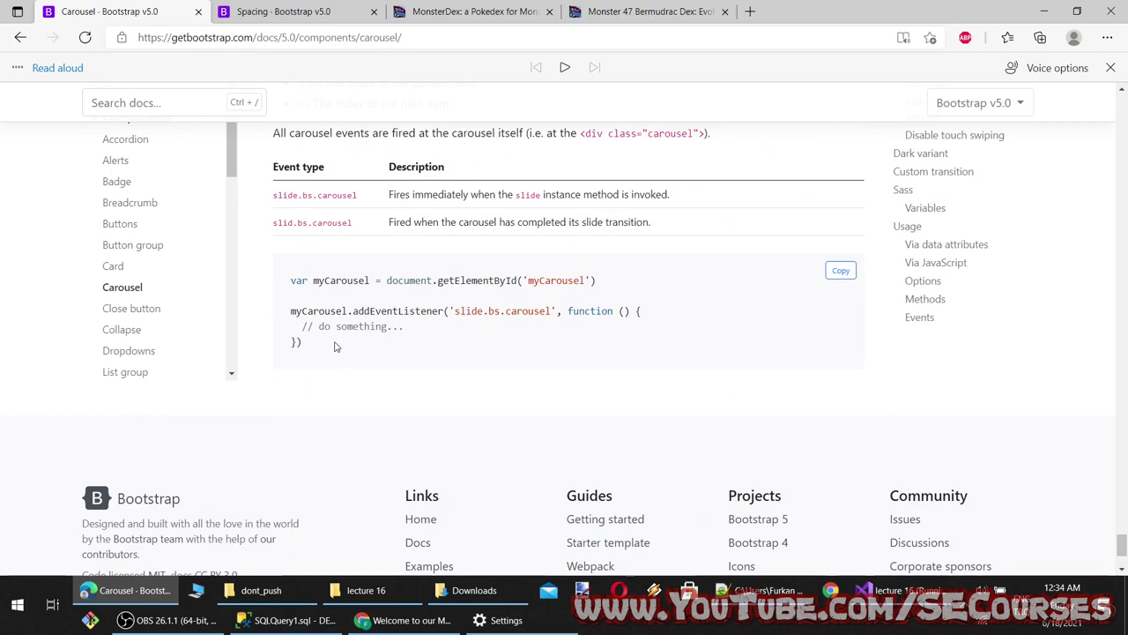
left_click(899, 590)
scroll(540, 292, "down", 5)
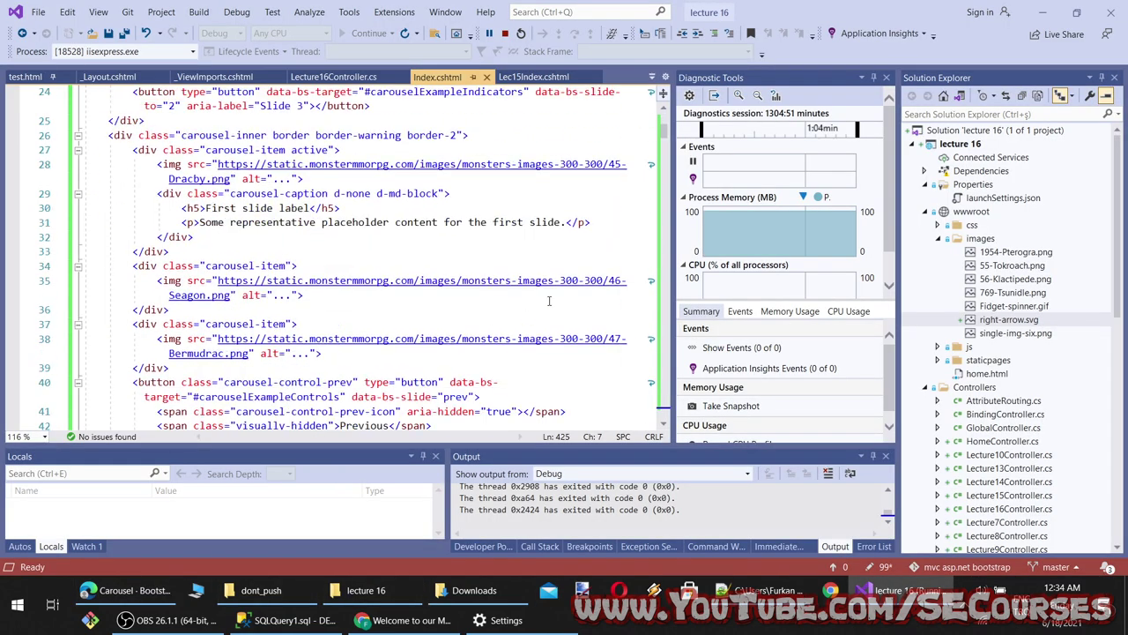
Paste the bootstrap.Carousel snippet and replace both myCarousel references with carouselExampleControls
scroll(539, 292, "up", 6)
double_click(209, 253)
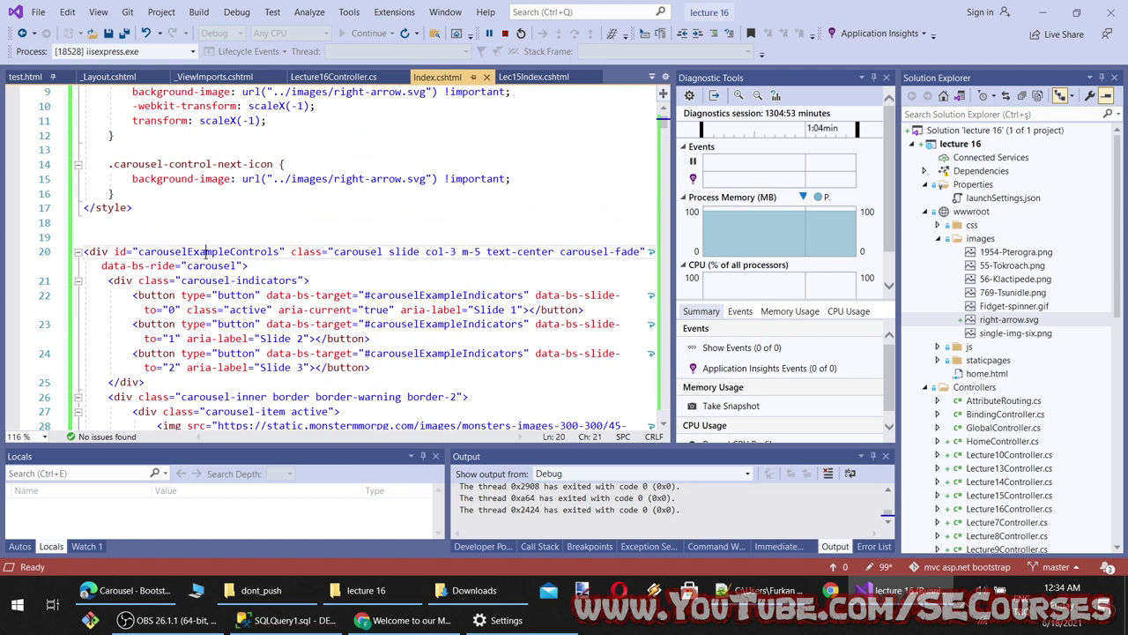
left_click(269, 251)
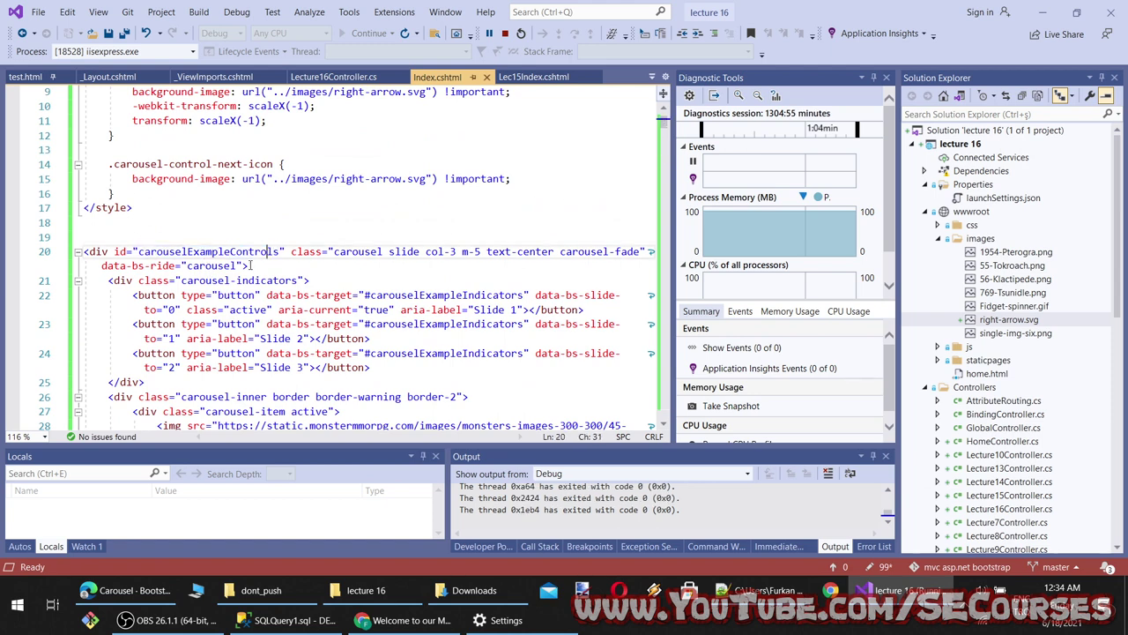
left_click(230, 234)
key("ctrl+v")
double_click(243, 312)
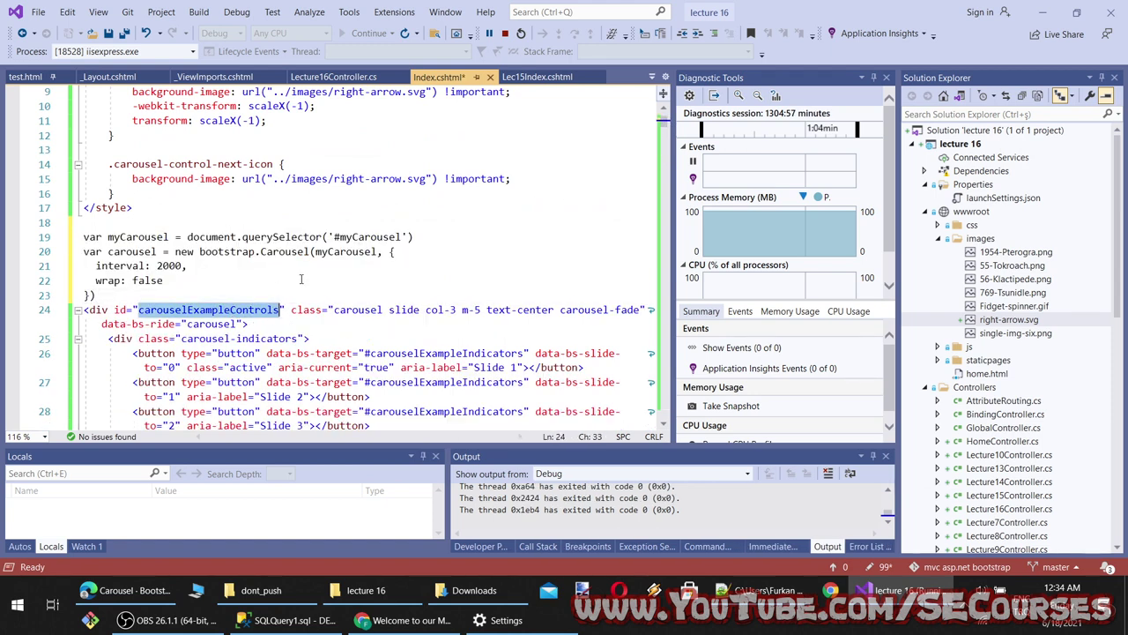
key("ctrl+c")
double_click(362, 238)
key("ctrl+v")
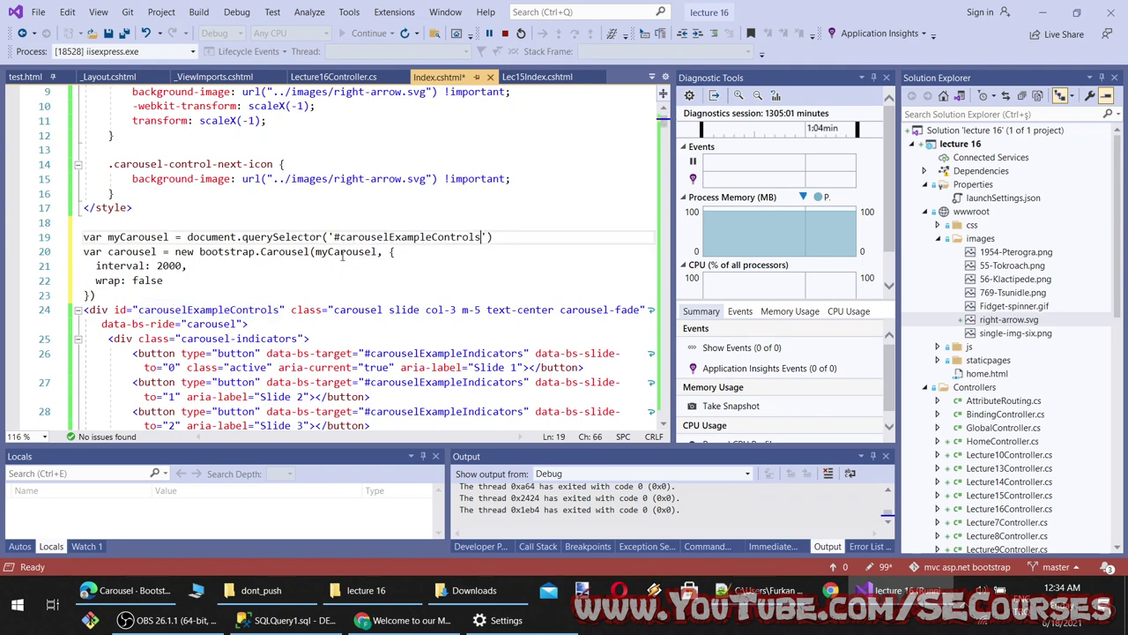
double_click(342, 253)
key("ctrl+v")
Move the bootstrap.Carousel code over the old jQuery .carousel() initialisation and save Index.cshtml
left_click_drag(97, 296, 75, 242)
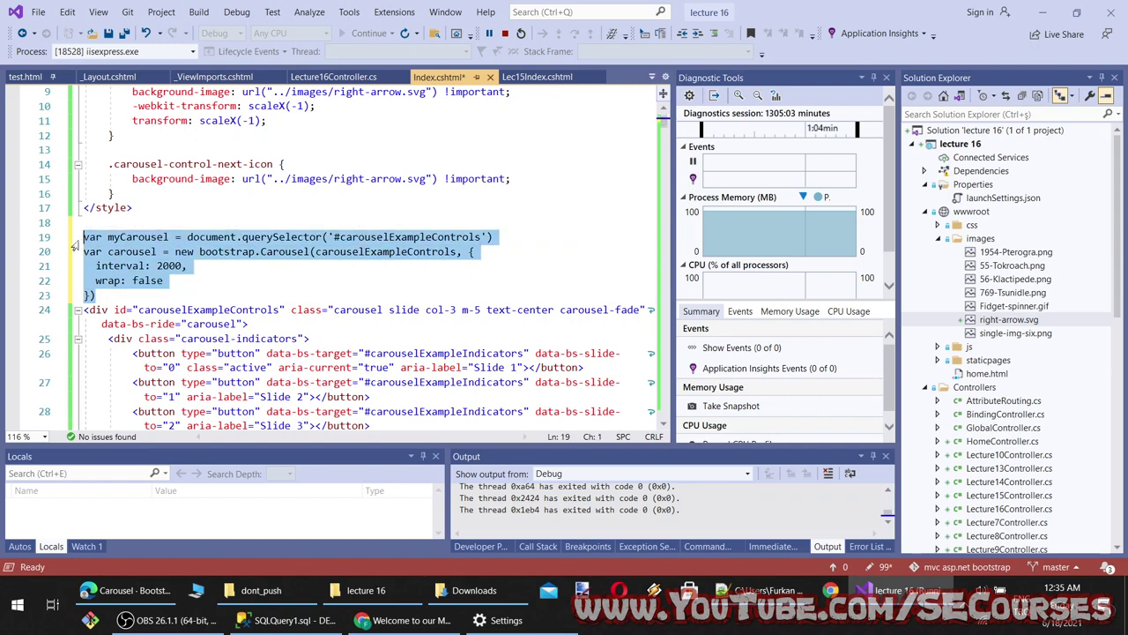
key("ctrl+x")
scroll(115, 310, "down", 20)
scroll(116, 310, "up", 3)
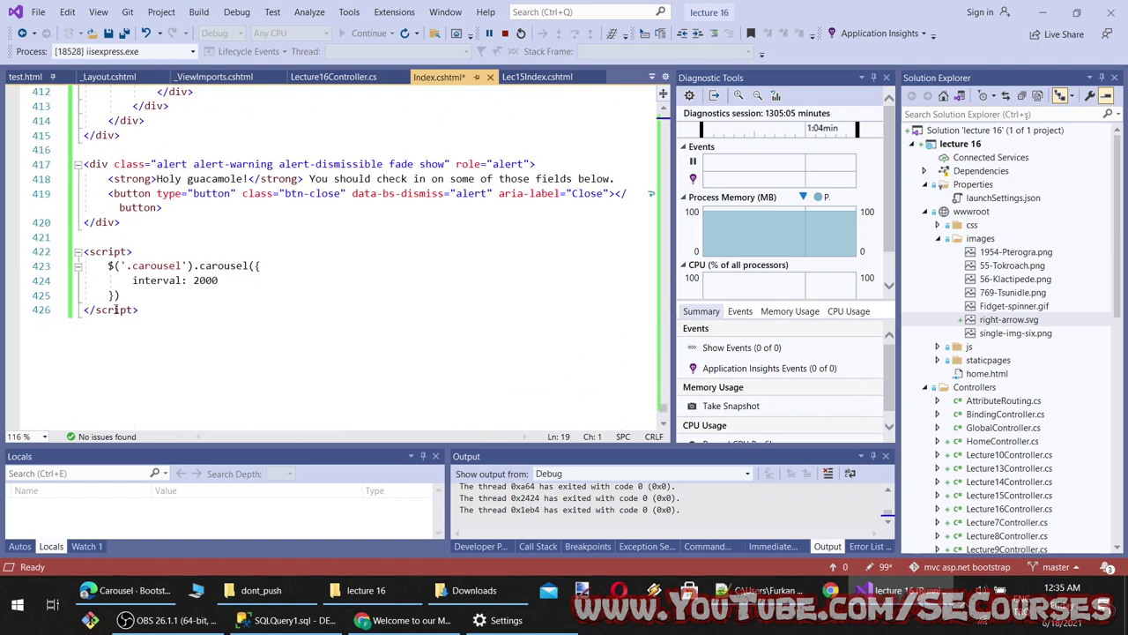
left_click_drag(148, 298, 84, 264)
key("ctrl+v")
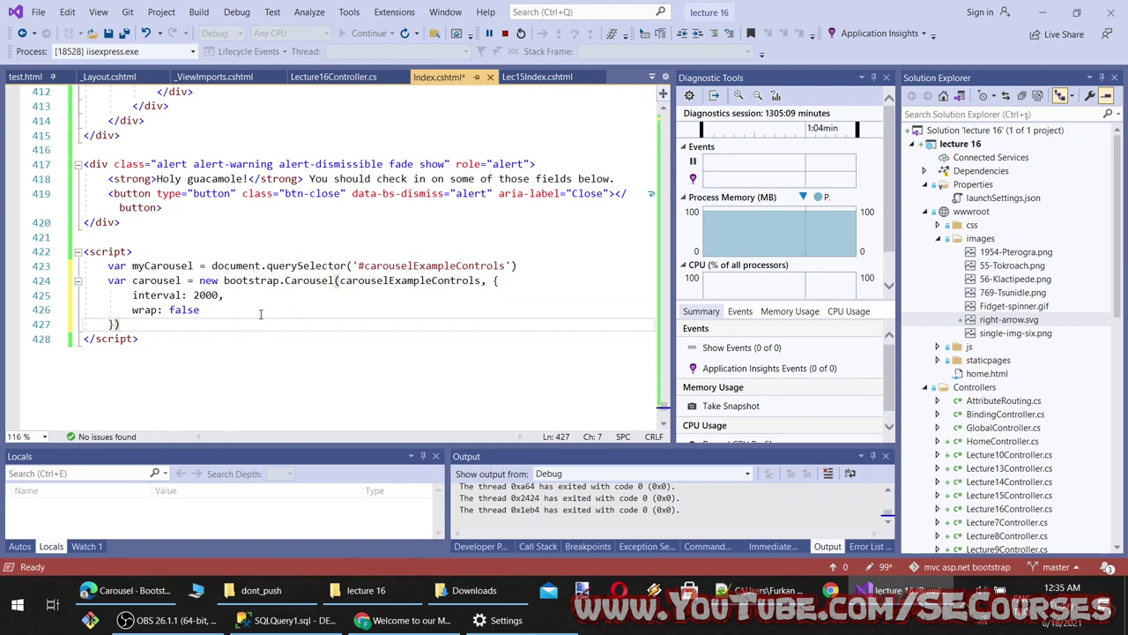
key("ctrl+z")
key("ctrl+z")
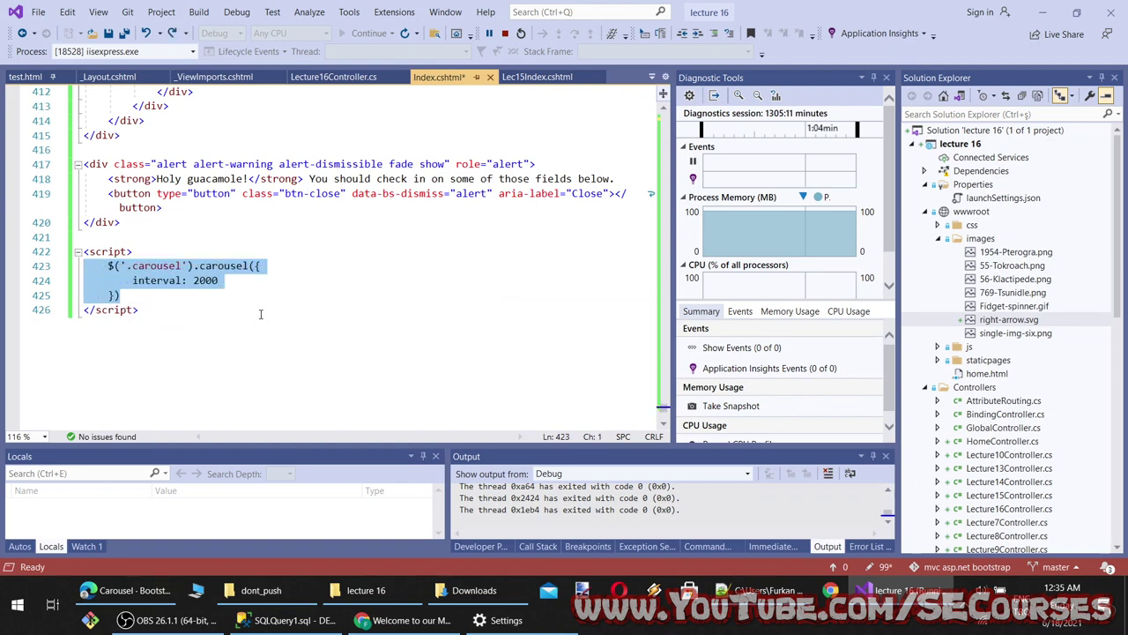
key("ctrl+v")
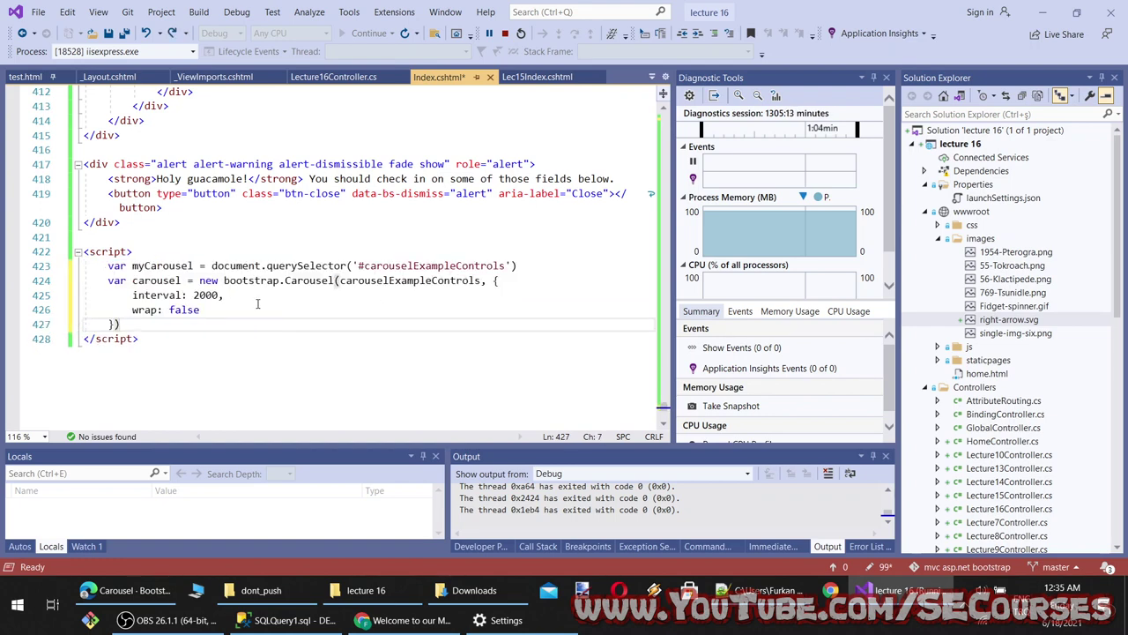
key("ctrl+s")
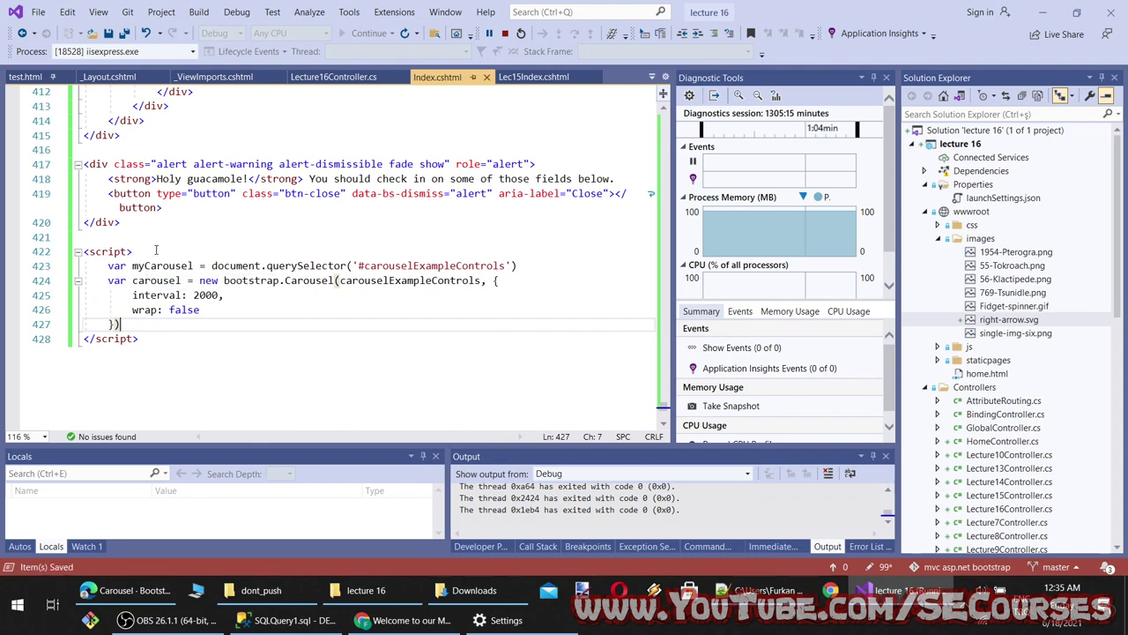
Wrap the carousel code in function test() { … } and end the statement with a semicolon
left_click(156, 251)
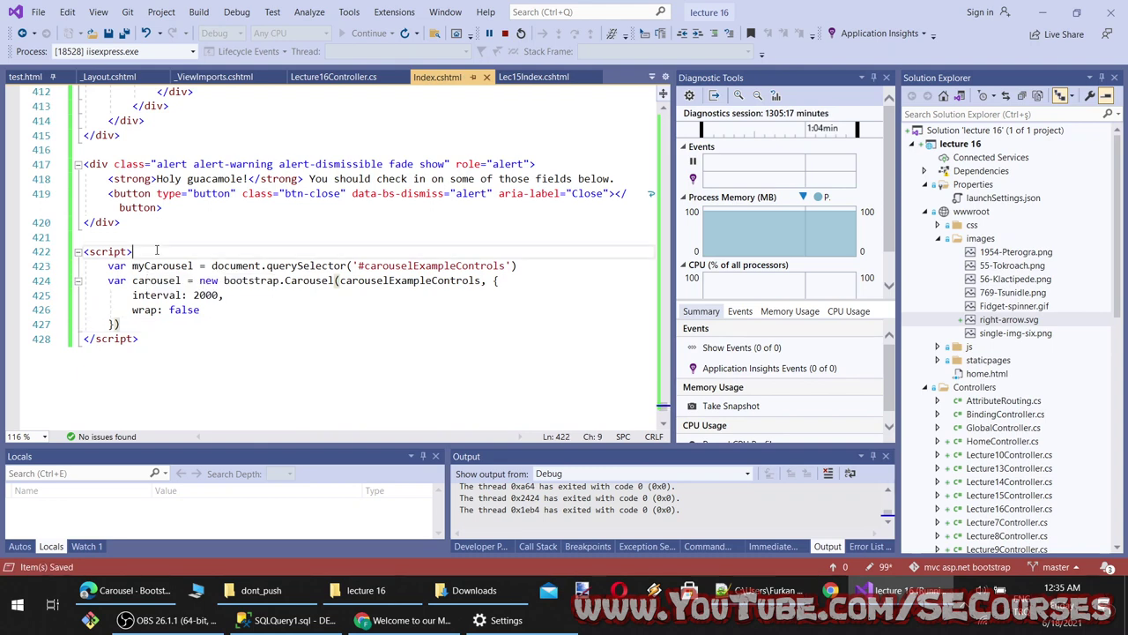
key("Return")
type("function")
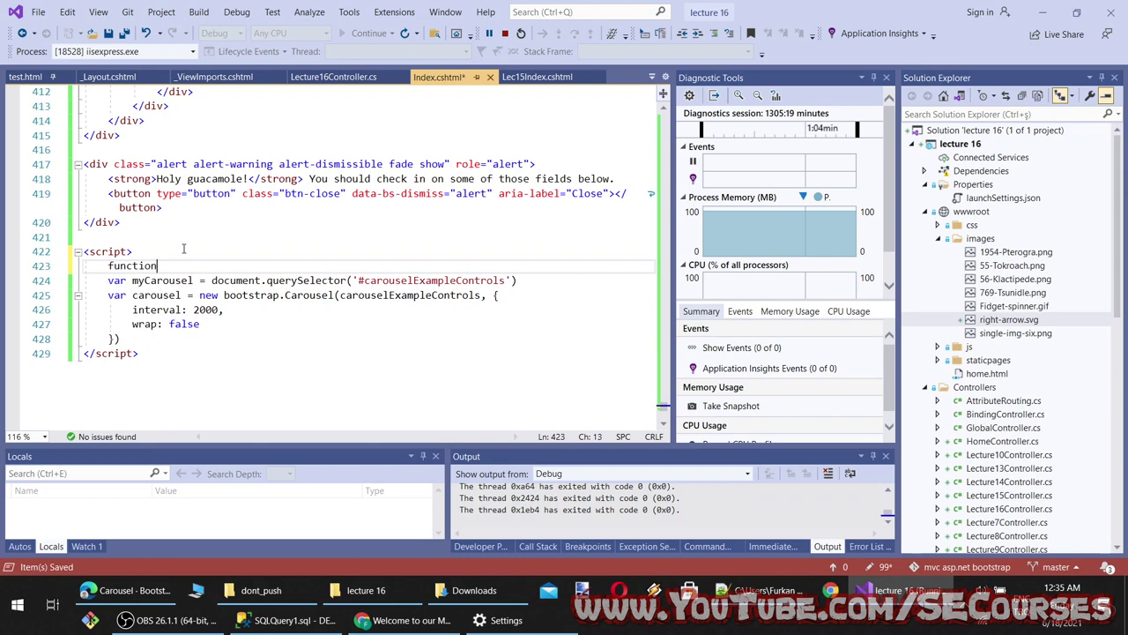
type(" test() {")
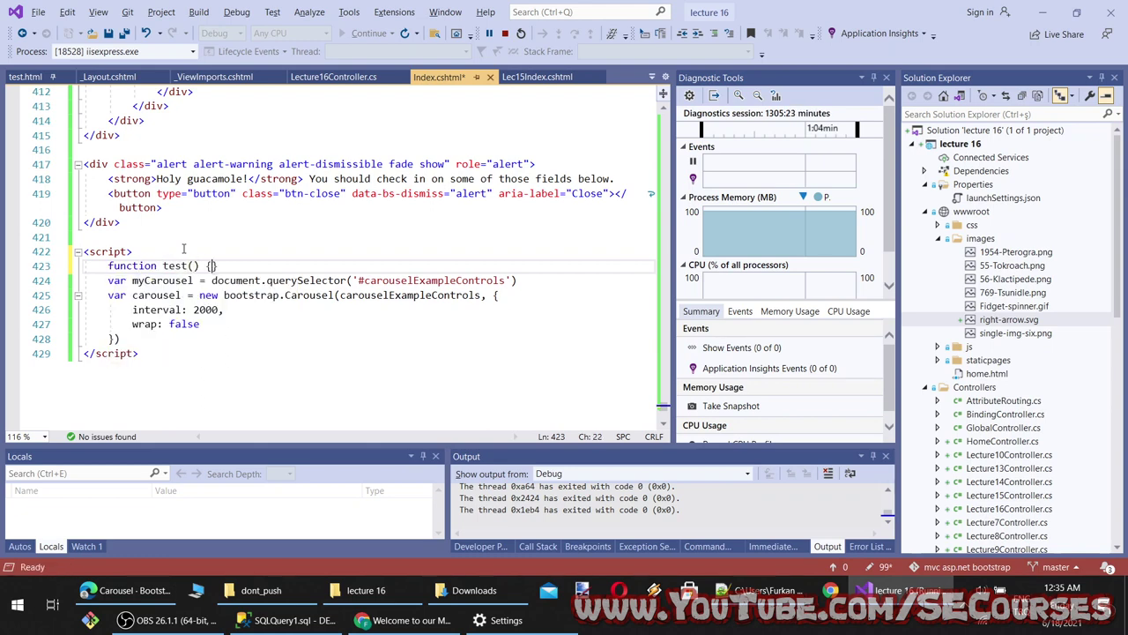
key("Delete")
left_click(160, 331)
key("Return")
type("}")
left_click(160, 332)
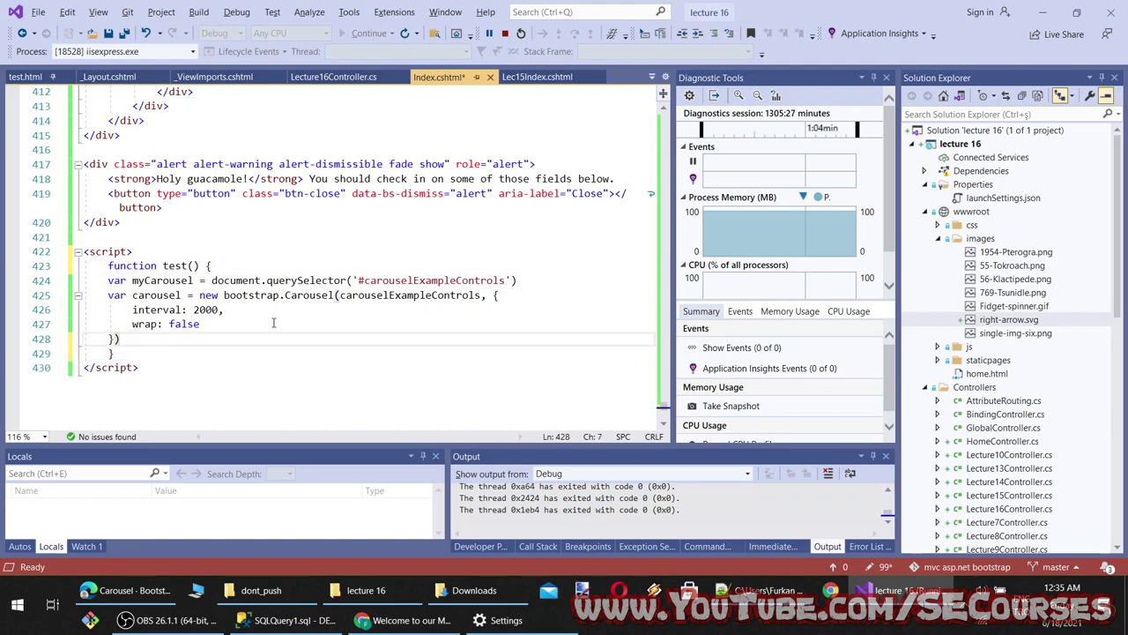
type(";")
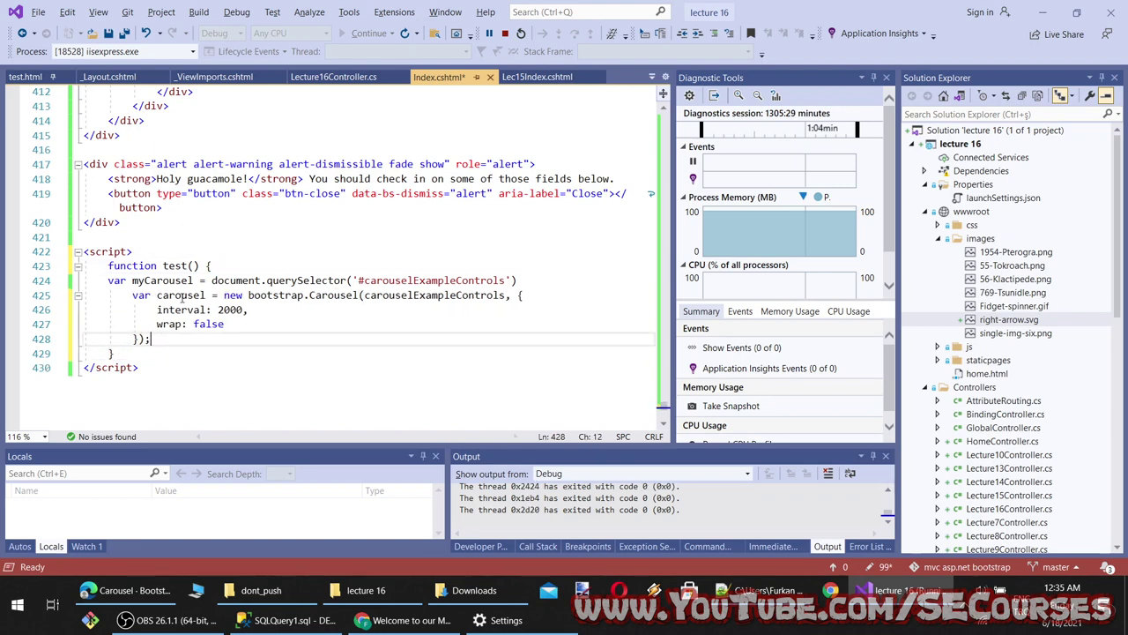
Start a carousel. method call inside test(), then erase it
left_click(182, 295)
left_click(184, 326)
left_click(185, 338)
key("Return")
type("carousel.")
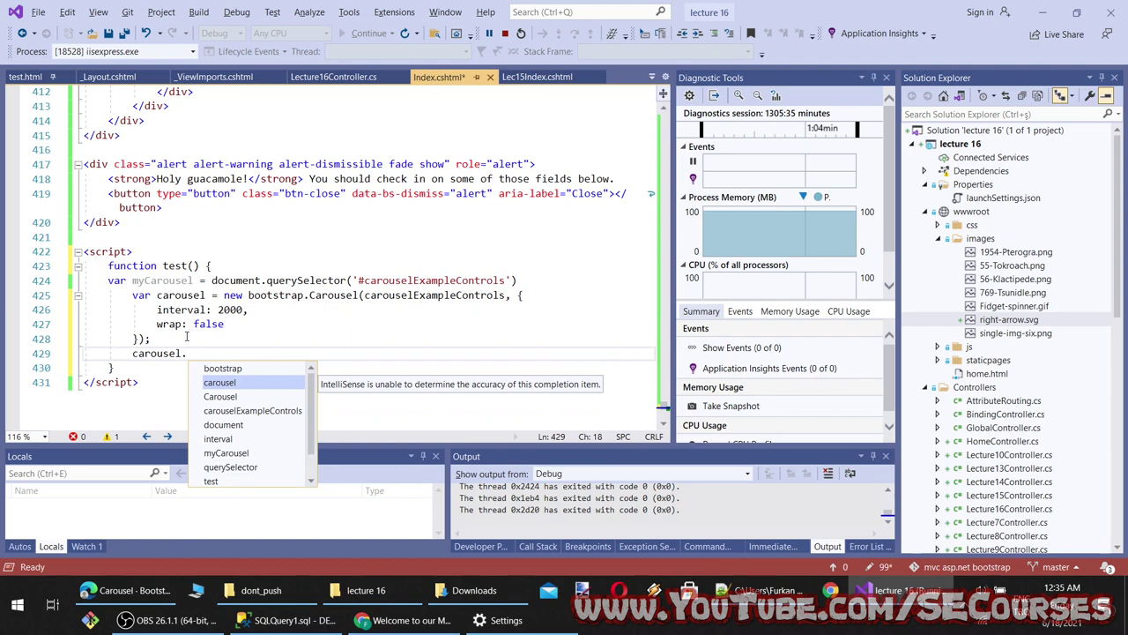
key("BackSpace")
key("BackSpace")
key("BackSpace")
key("BackSpace")
key("BackSpace")
key("BackSpace")
key("BackSpace")
key("BackSpace")
key("BackSpace")
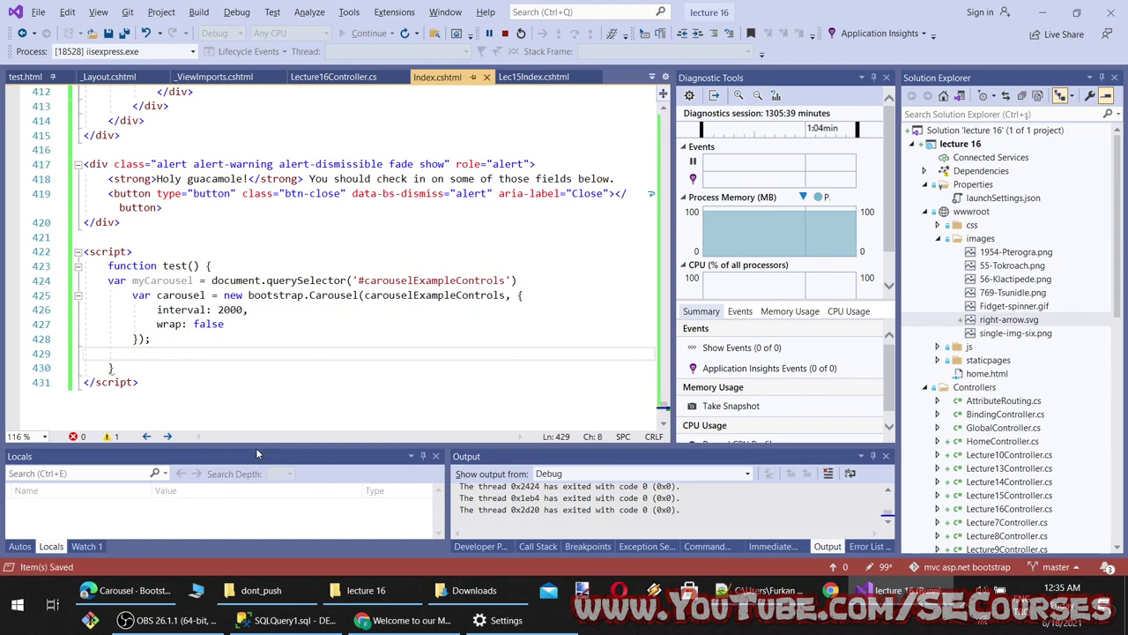
left_click(401, 620)
Scroll up through the Bootstrap carousel Events, Methods, Options and Usage docs, then check the test function in Index.cshtml
left_click(132, 590)
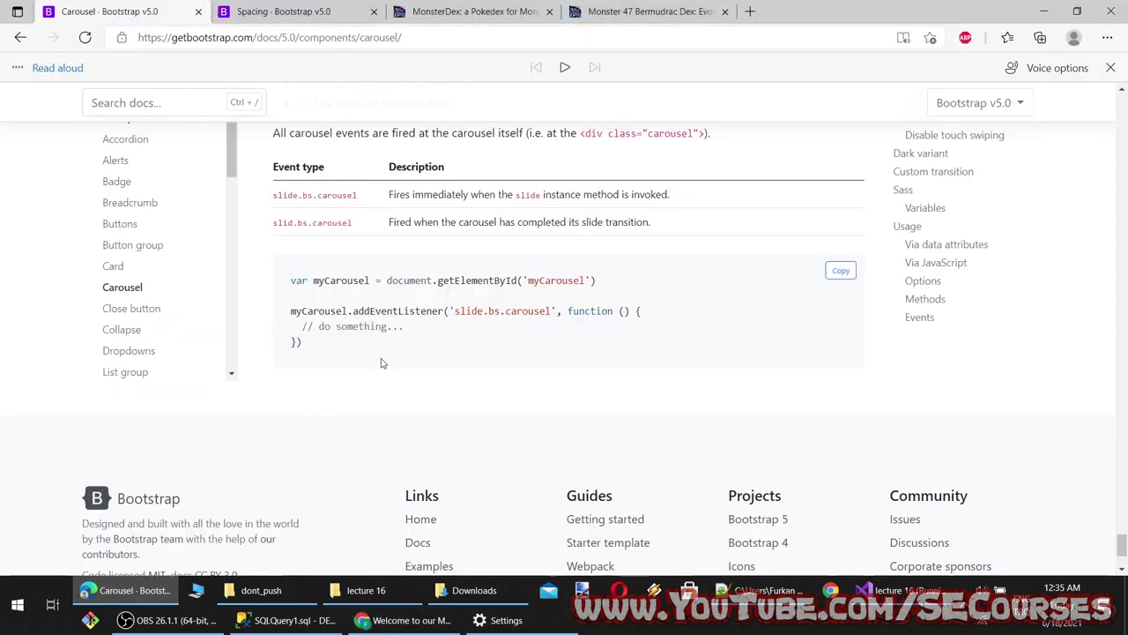
scroll(408, 424, "up", 10)
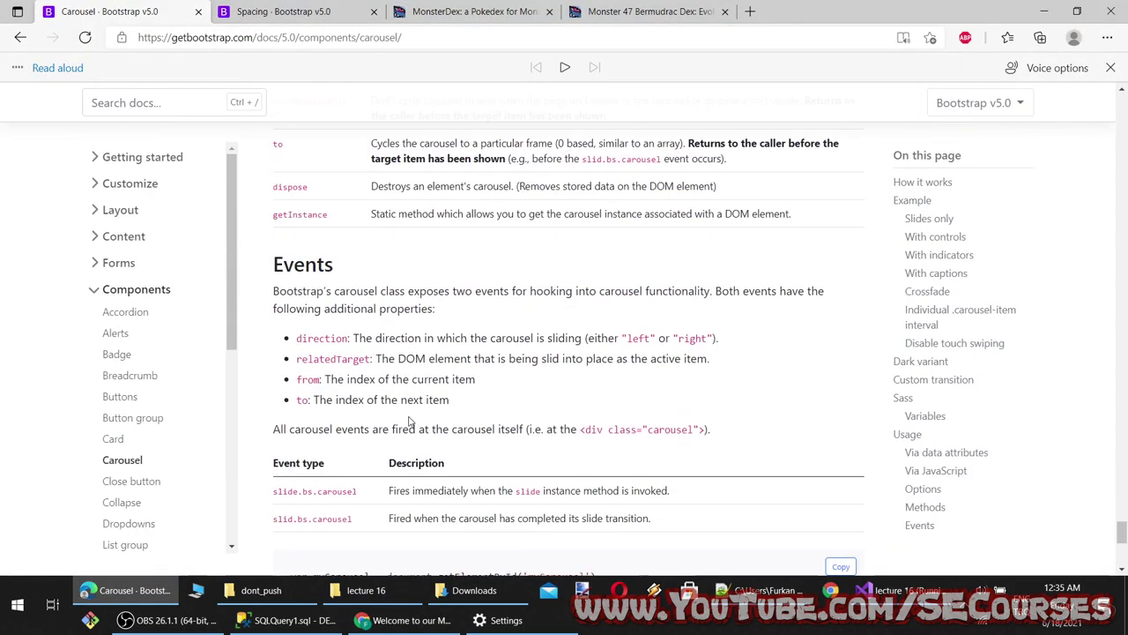
scroll(412, 413, "up", 8)
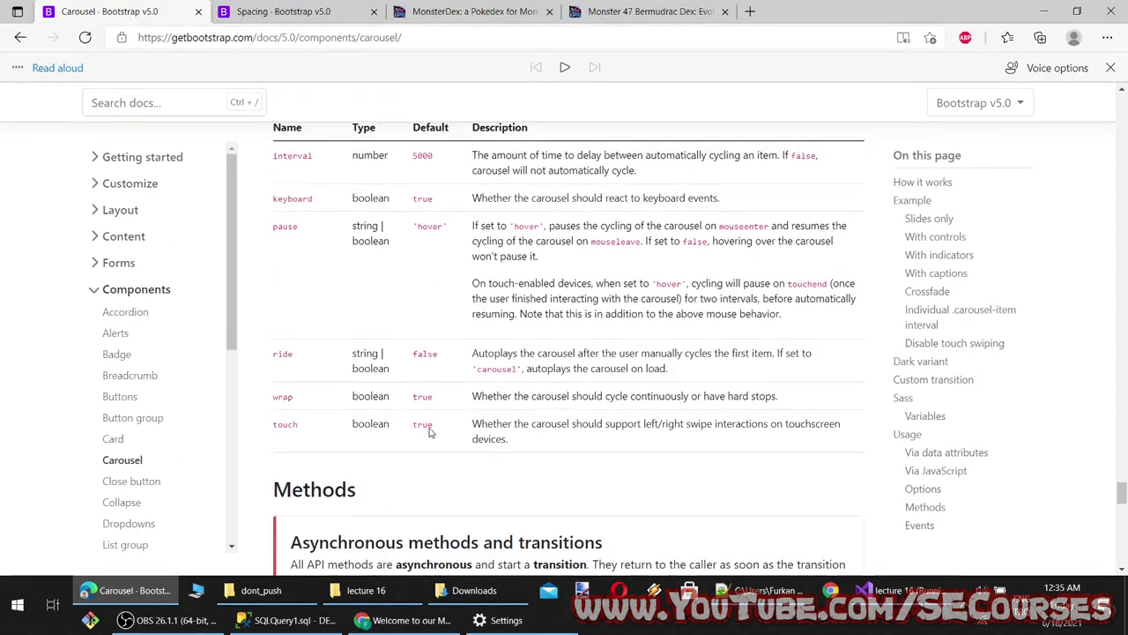
scroll(431, 428, "up", 8)
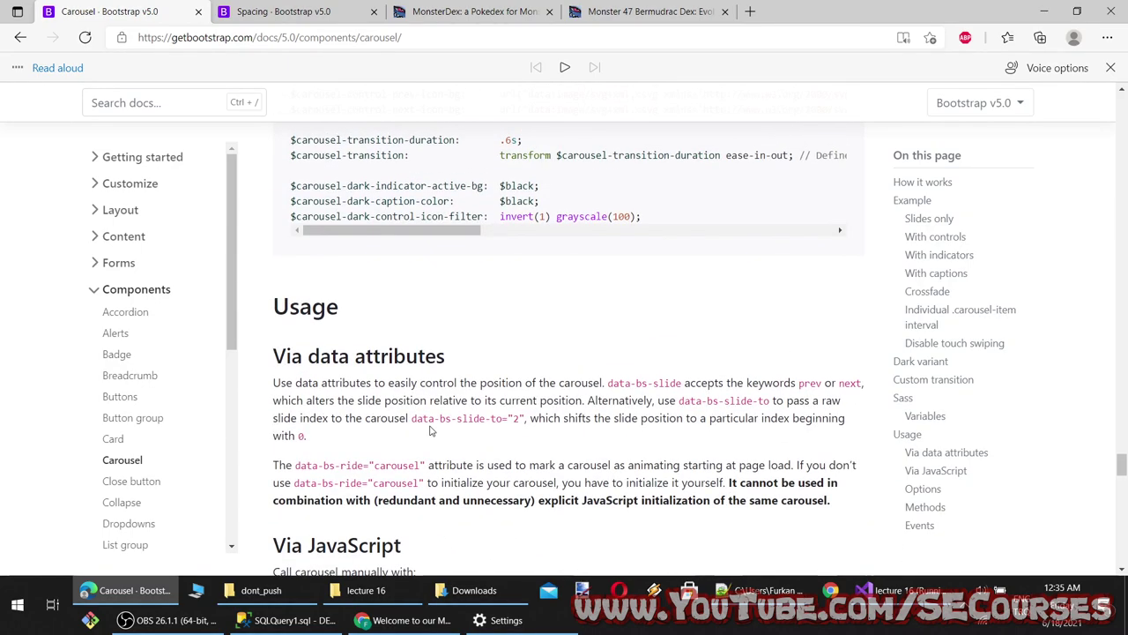
scroll(432, 428, "down", 3)
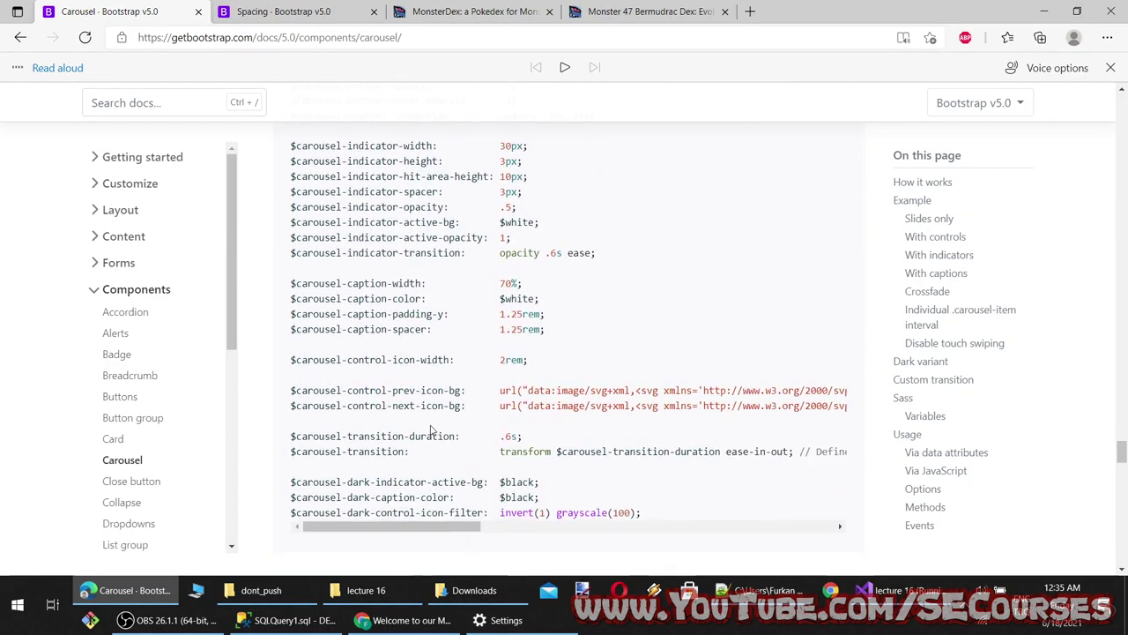
scroll(431, 427, "up", 10)
scroll(430, 426, "down", 8)
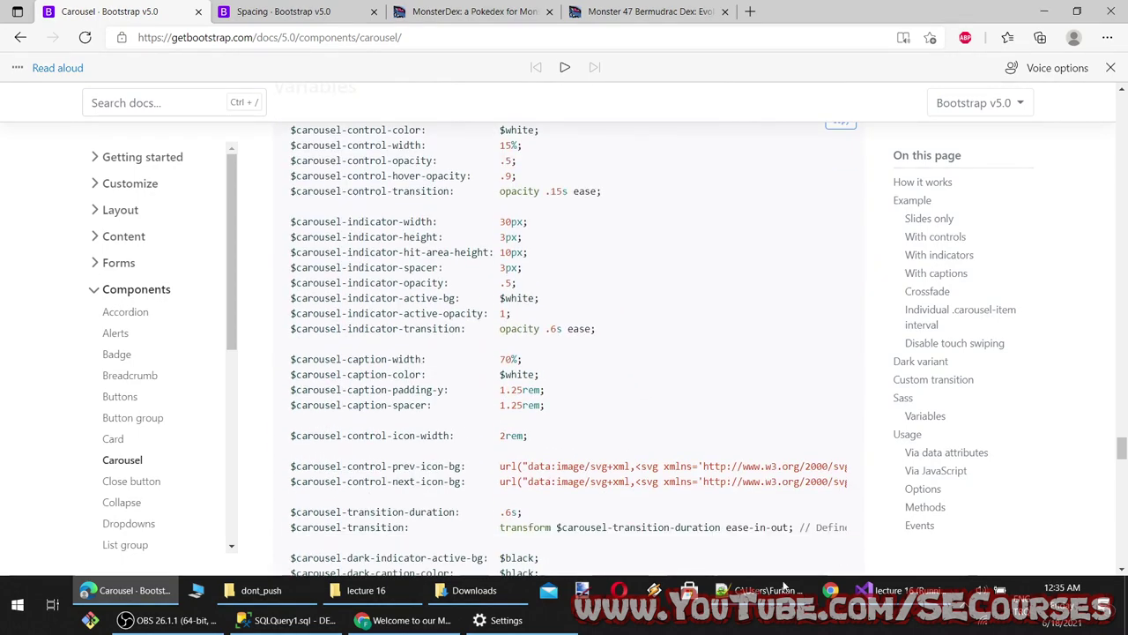
key("alt+Tab")
left_click(166, 266)
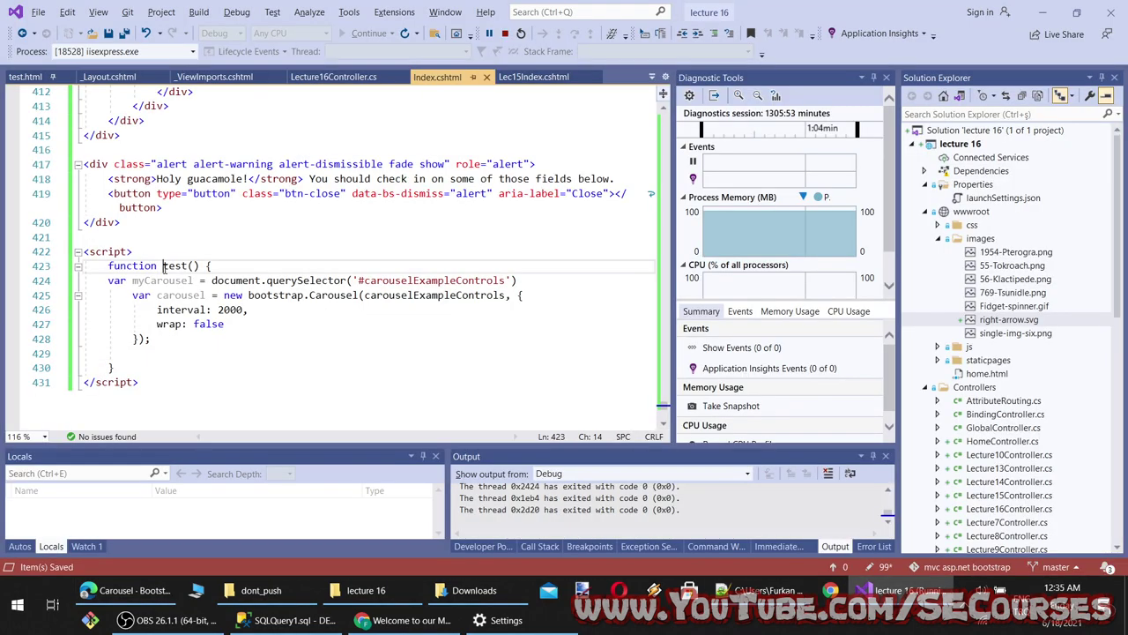
Add a test(); call below the function and reload the localhost carousel page
left_click(135, 366)
left_click(132, 356)
left_click(140, 368)
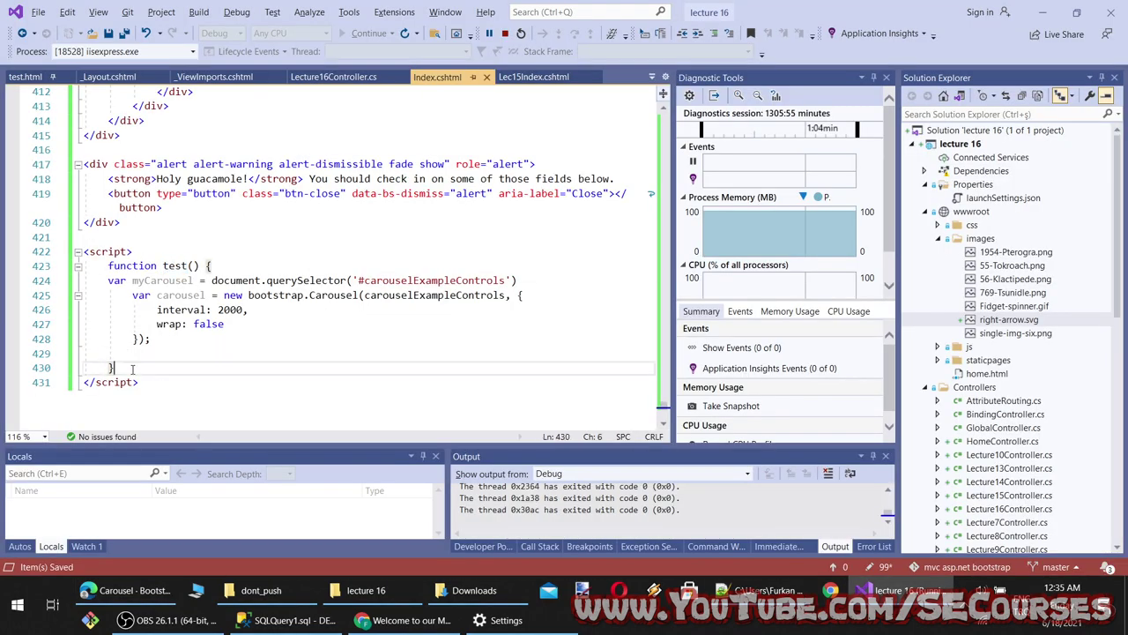
key("Return")
key("Return")
type("test")
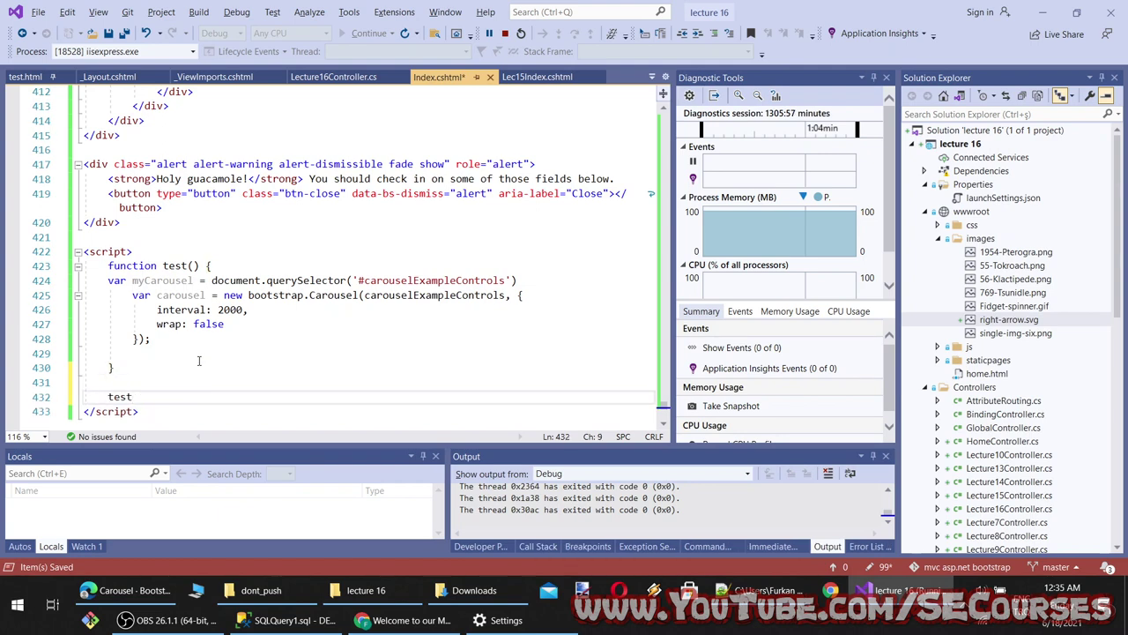
type("();")
left_click(406, 620)
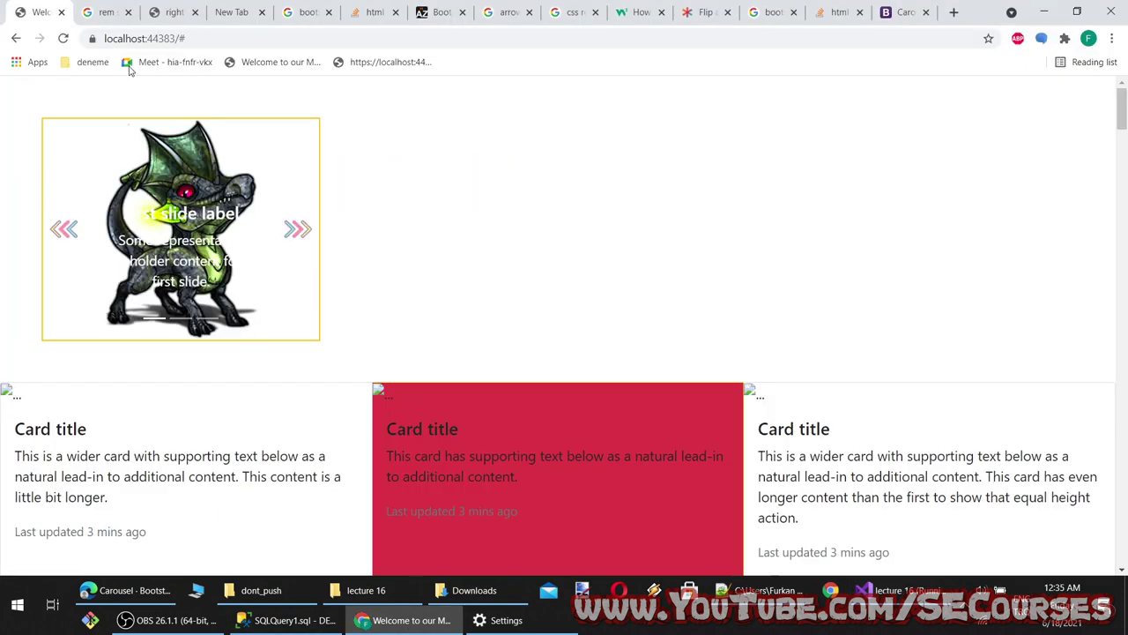
left_click(63, 38)
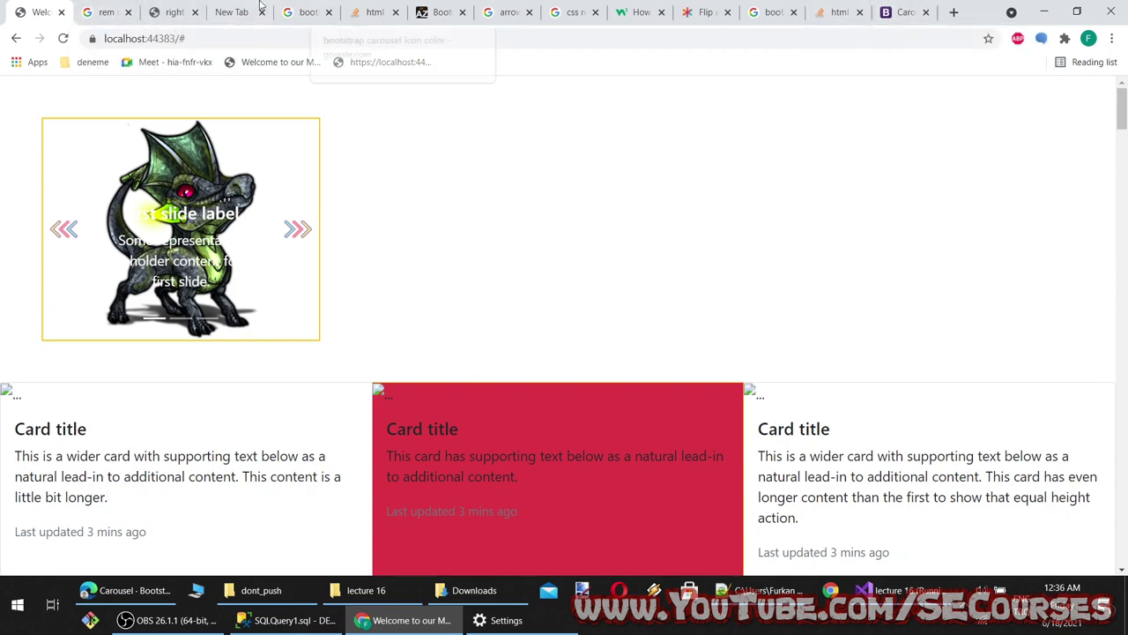
left_click(104, 12)
left_click(40, 9)
Add a semicolon after the querySelector line, save, and watch the carousel in the browser
key("alt+Tab")
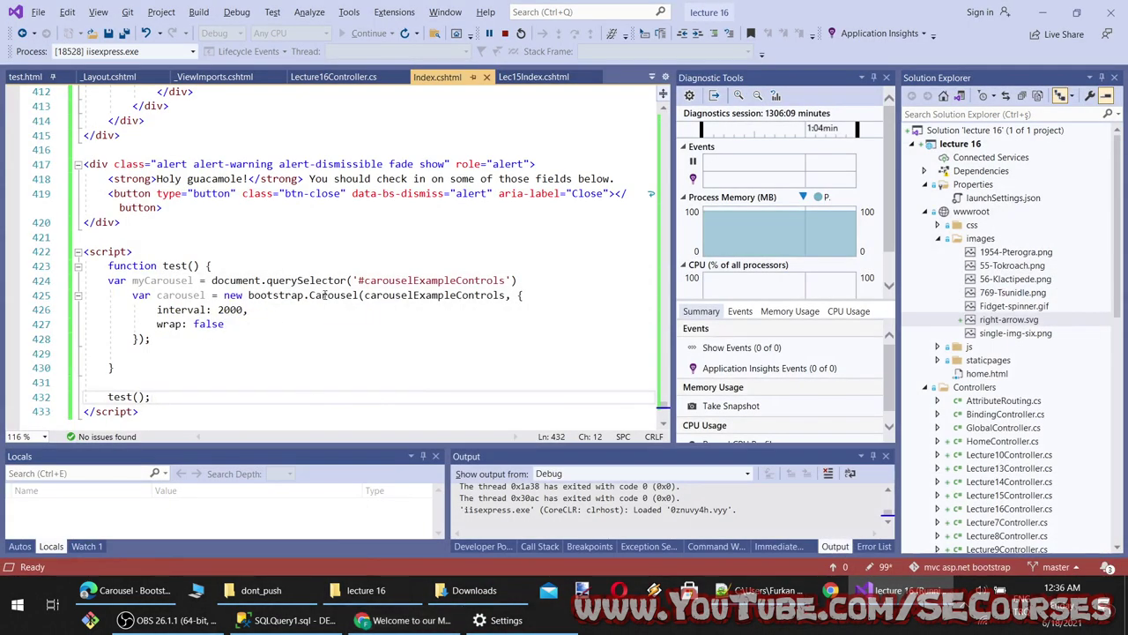
double_click(180, 295)
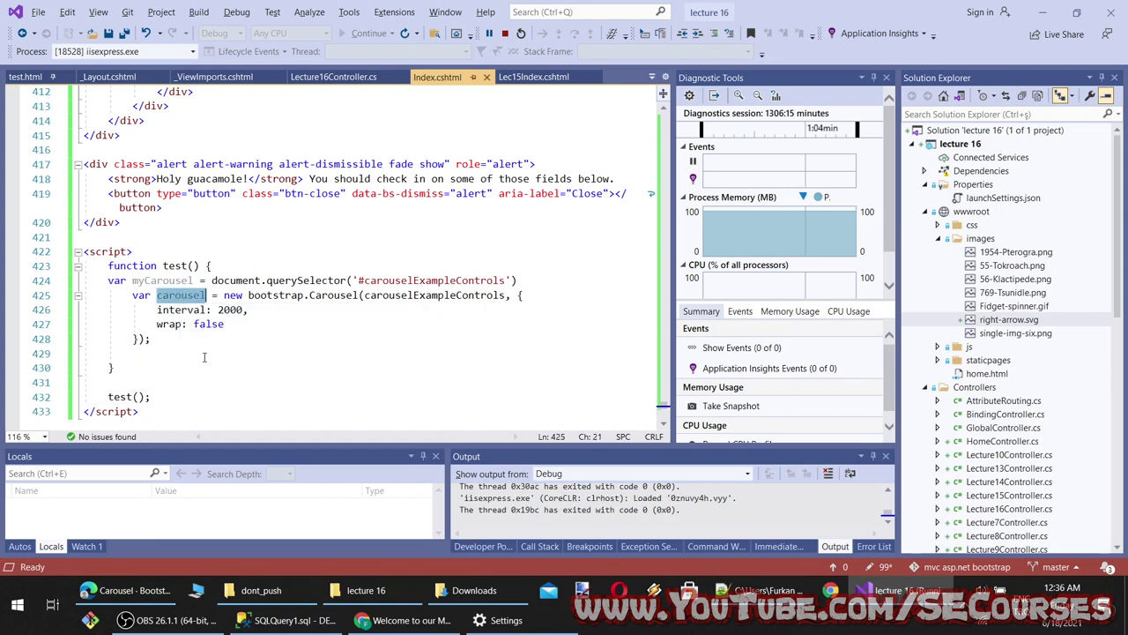
type("c")
key("ctrl+z")
left_click(542, 287)
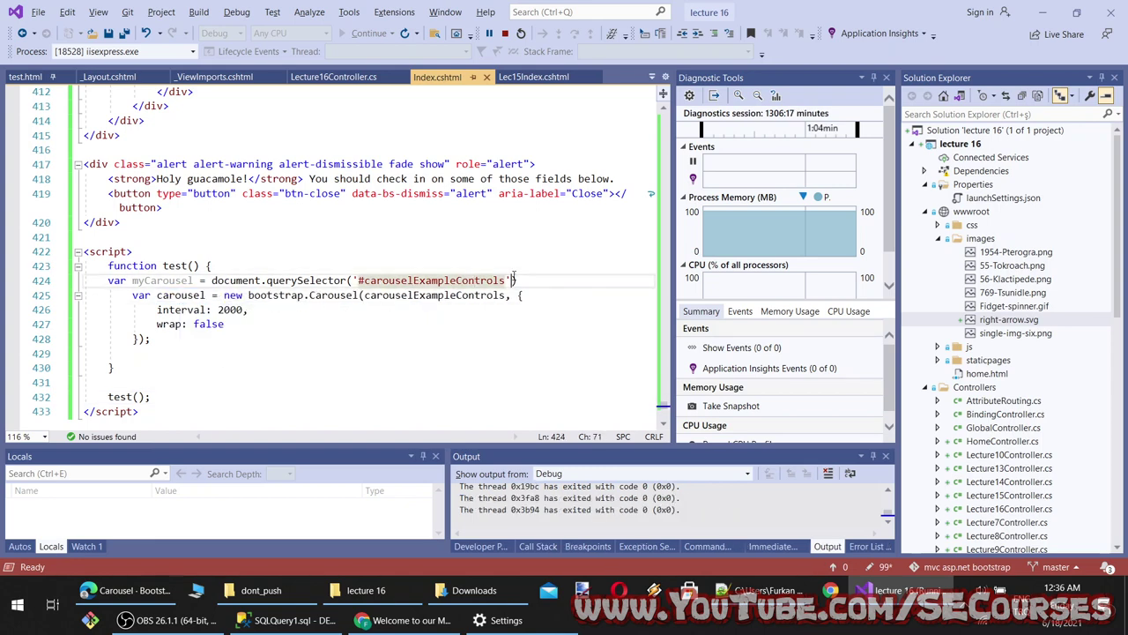
type(";")
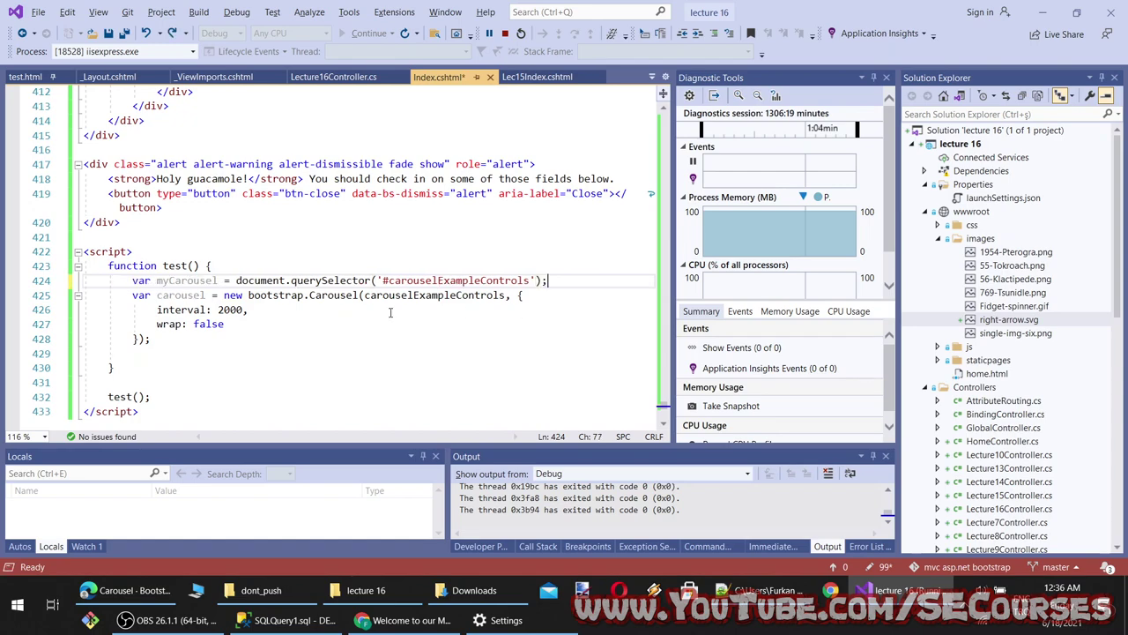
key("ctrl+s")
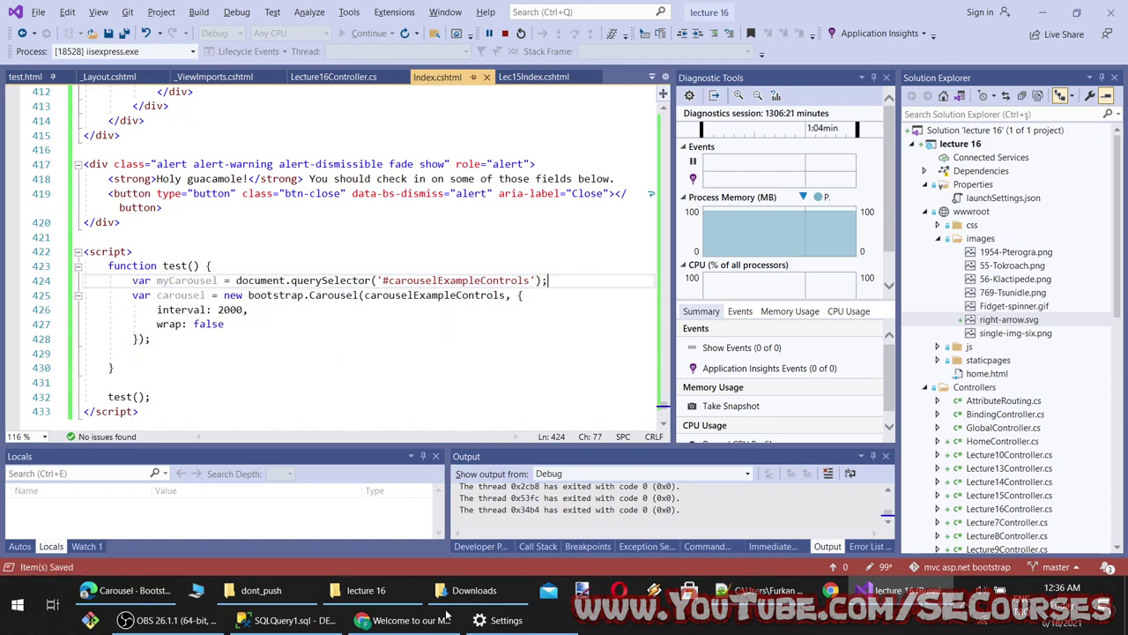
left_click(438, 621)
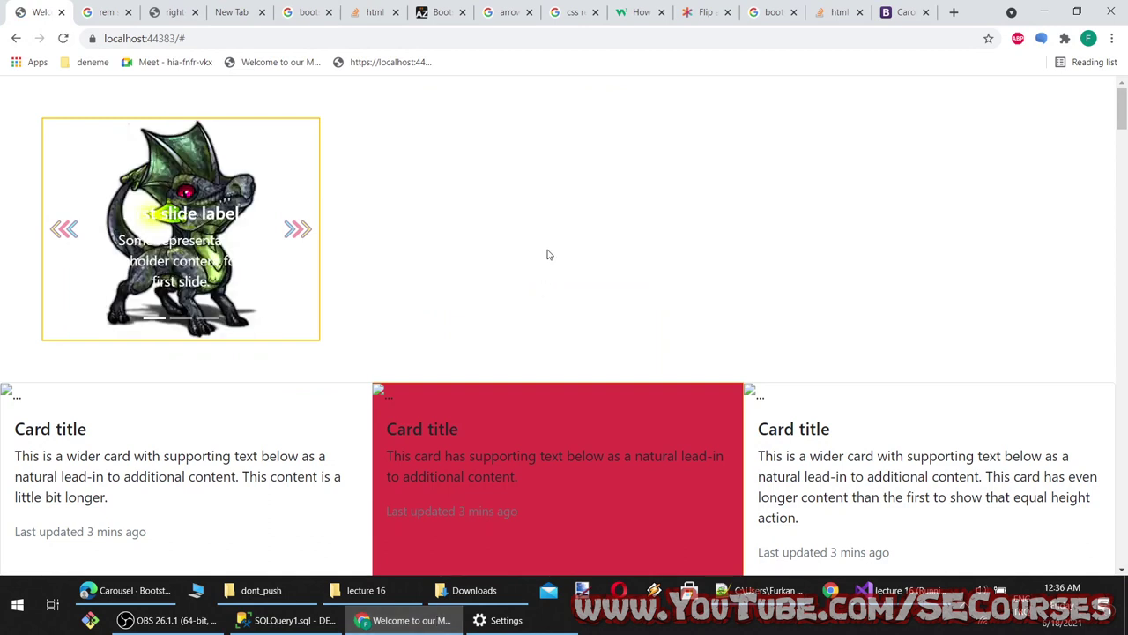
left_click(427, 627)
left_click(427, 621)
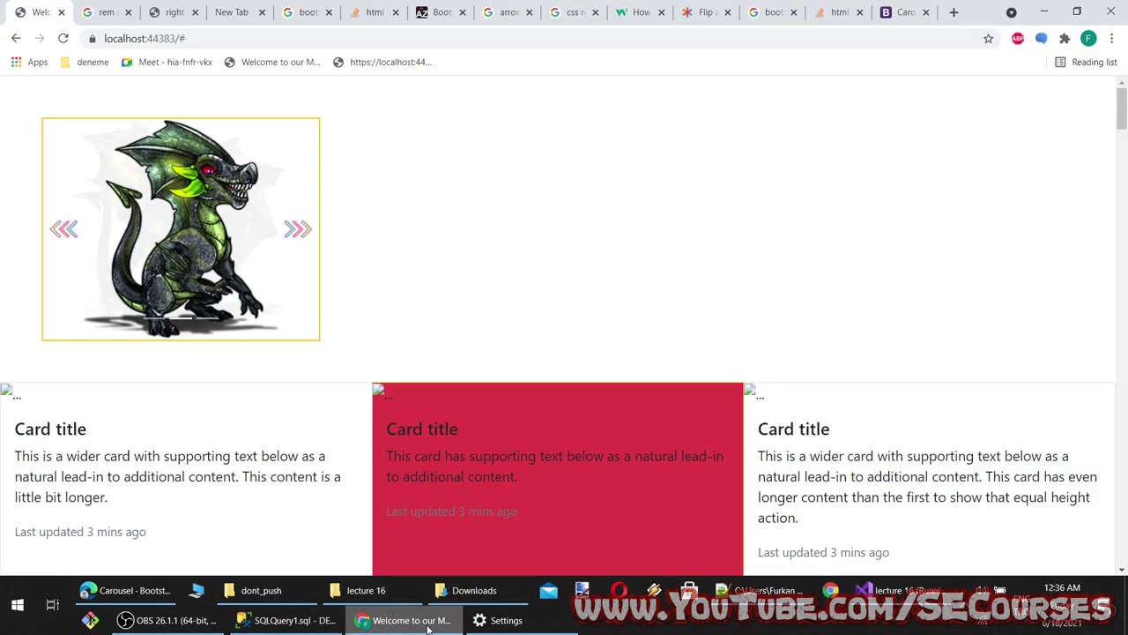
left_click(428, 624)
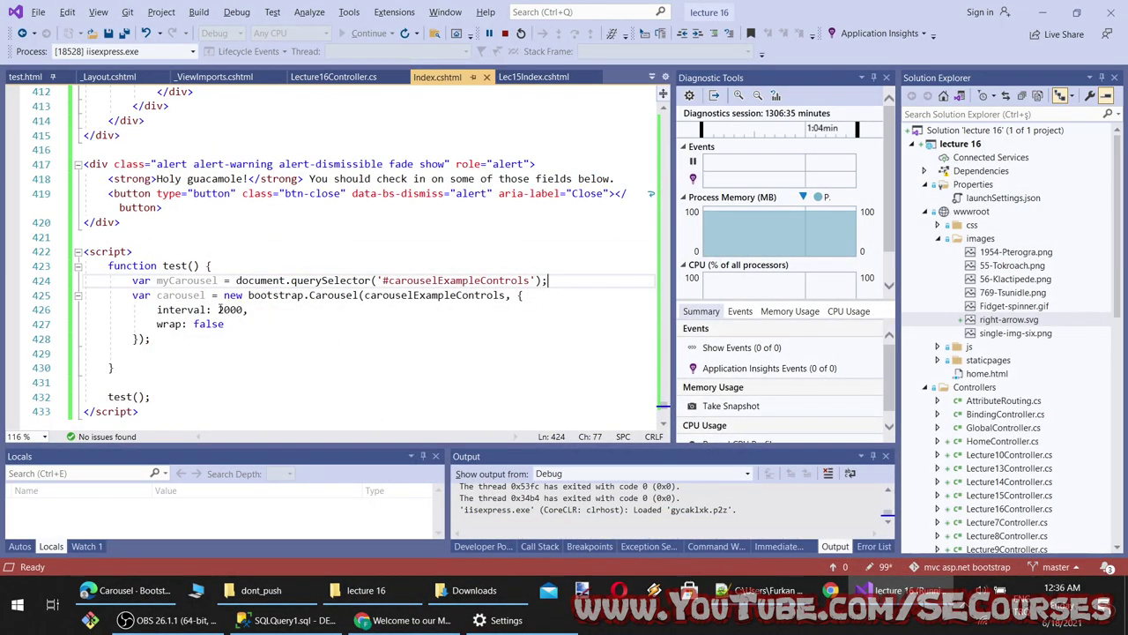
Change the carousel interval from 2000 to 1000, save, and reload the page
left_click(221, 309)
key("Delete")
type("1")
key("ctrl+s")
left_click(411, 620)
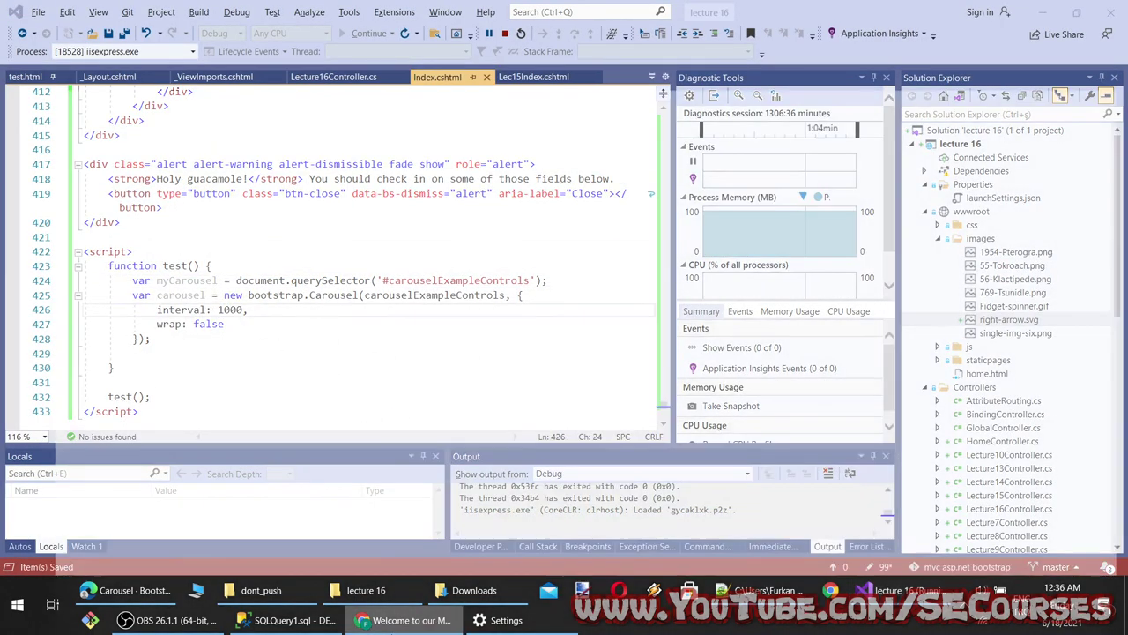
key("F5")
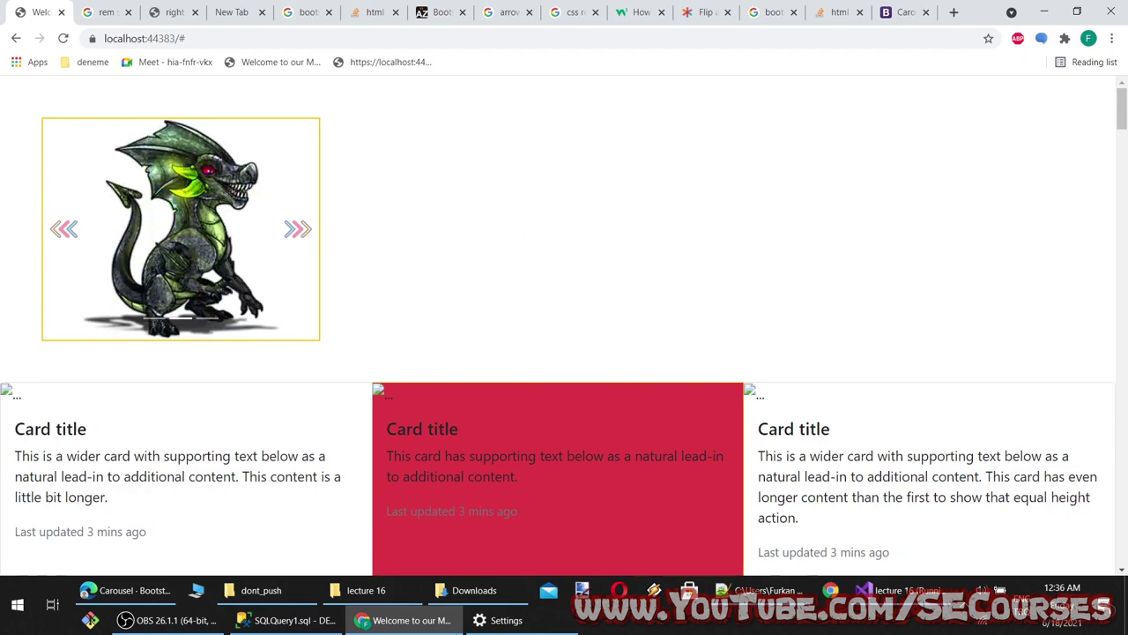
Delete the test() call on line 432 and reload the page to check
left_click(429, 623)
left_click(428, 623)
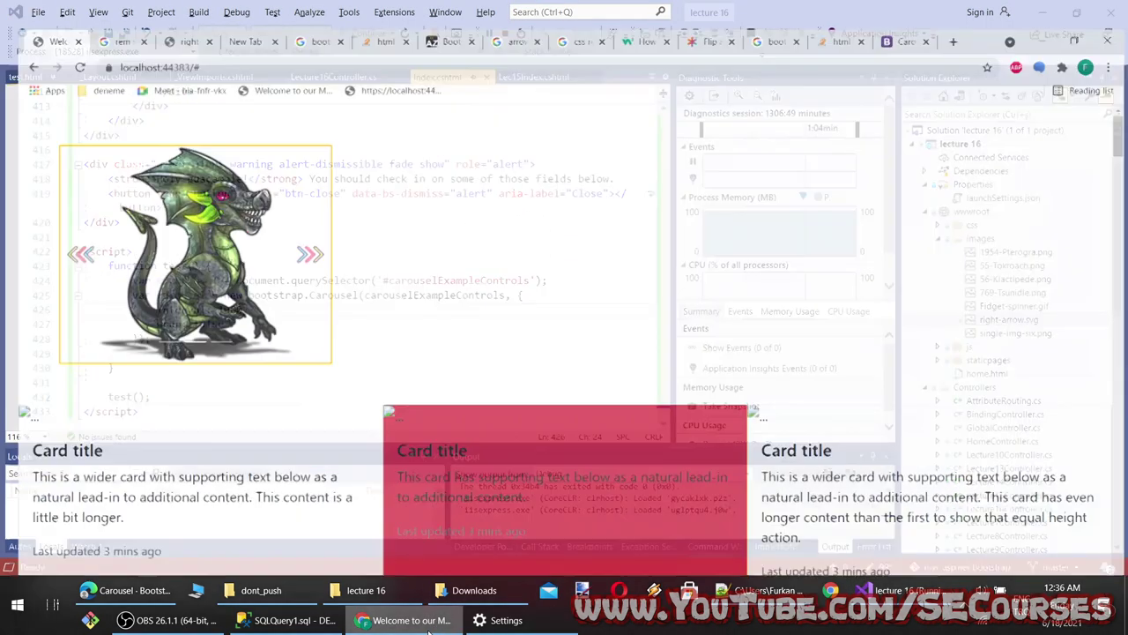
left_click(428, 622)
left_click_drag(151, 398, 91, 397)
key("BackSpace")
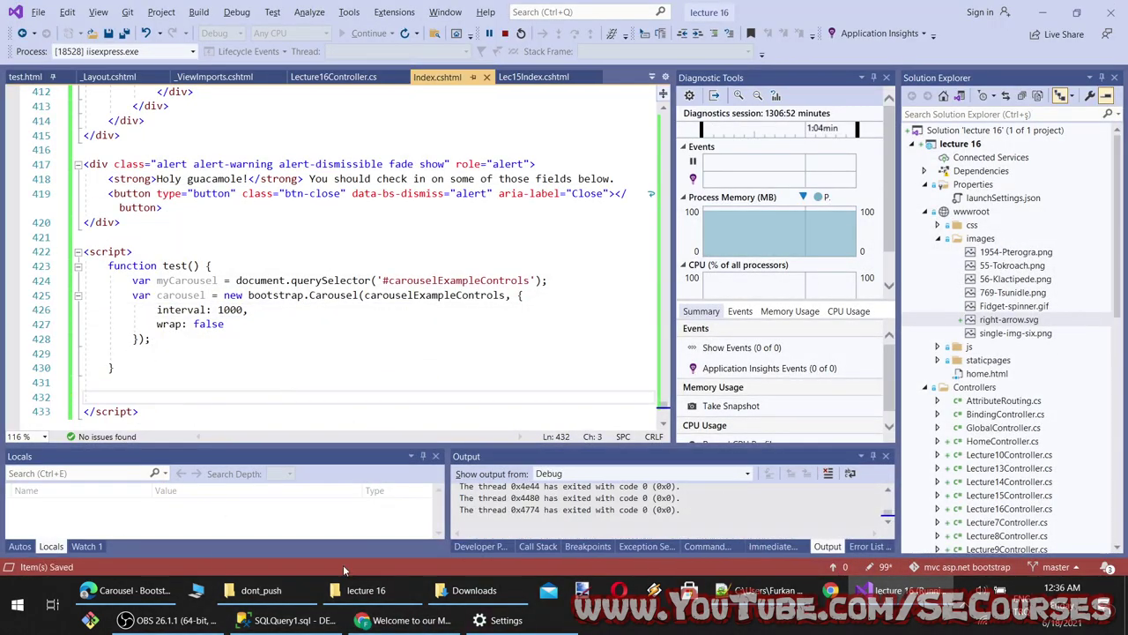
left_click(411, 620)
key("F5")
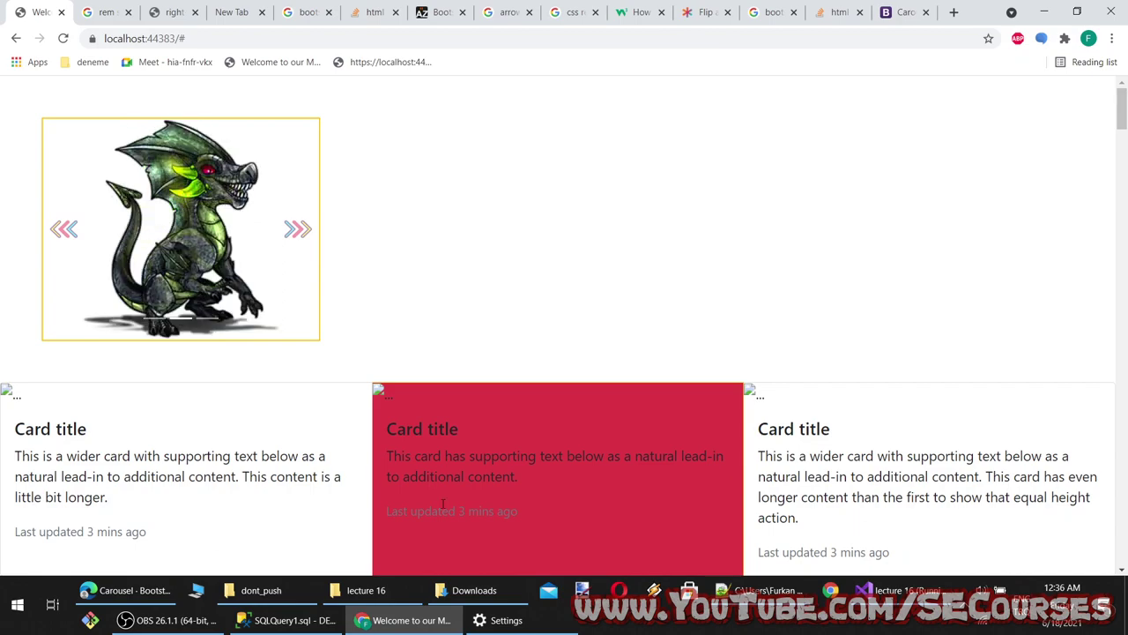
key("alt+Tab")
left_click_drag(663, 399, 667, 137)
scroll(415, 235, "down", 1)
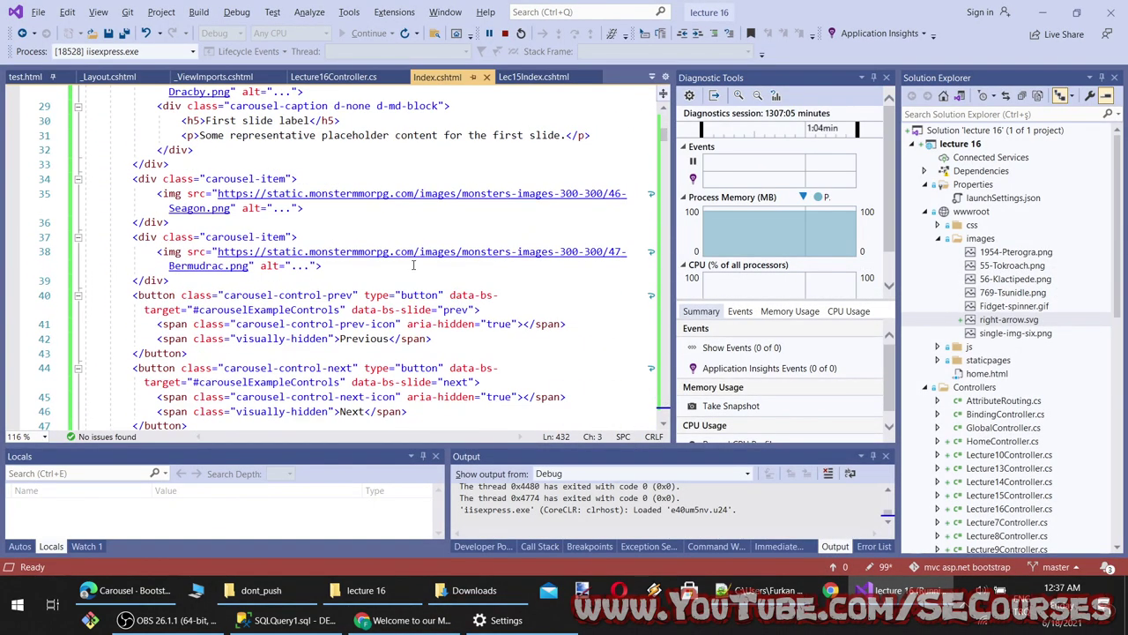
Copy data-bs-interval="2000" from the dark carousel example and place the cursor after data-bs-ride on line 20
scroll(416, 263, "up", 4)
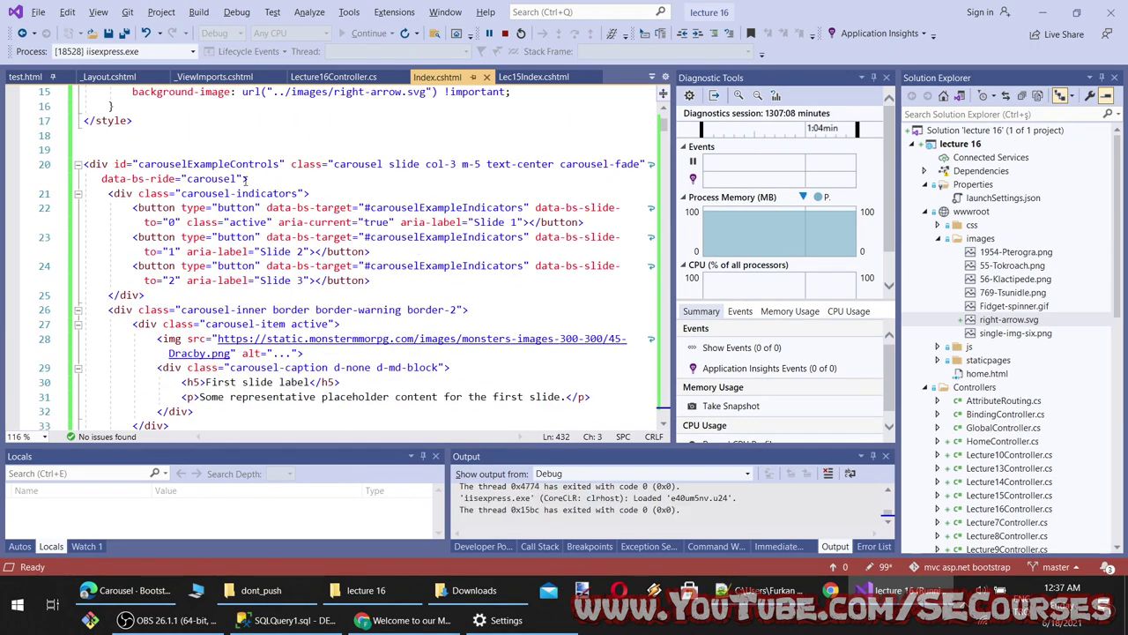
left_click(405, 620)
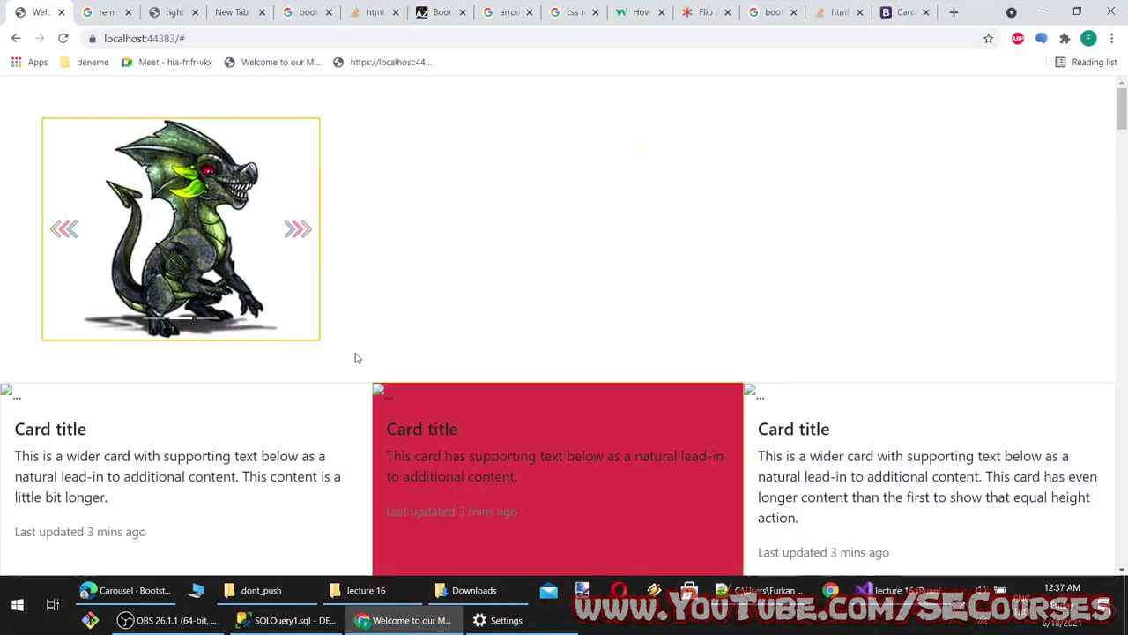
left_click(121, 590)
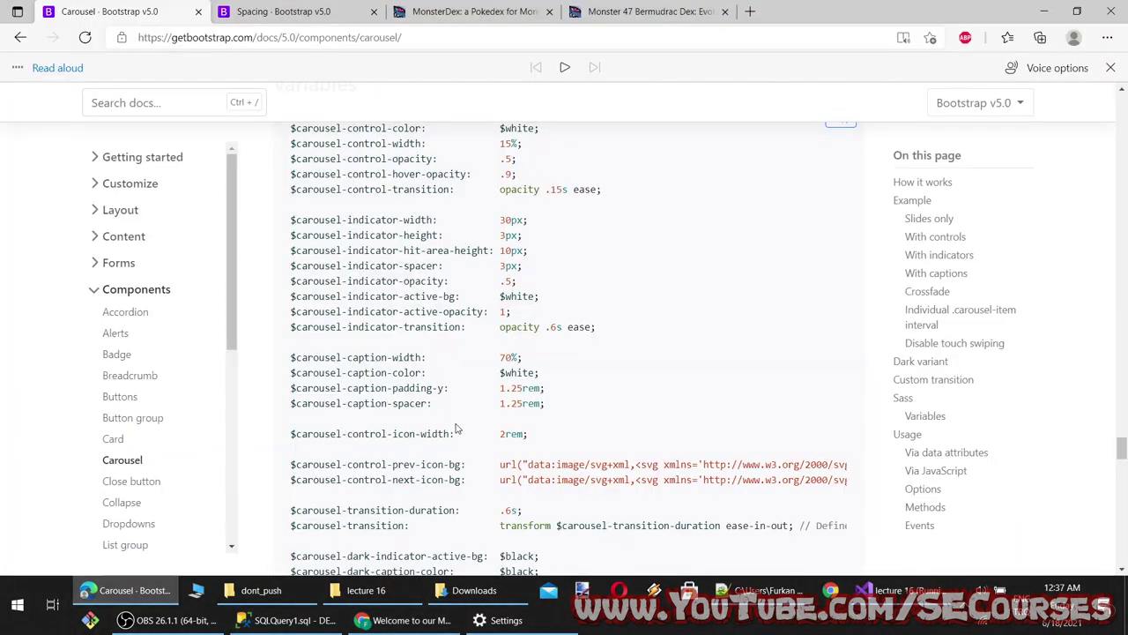
scroll(491, 430, "up", 10)
scroll(491, 429, "up", 3)
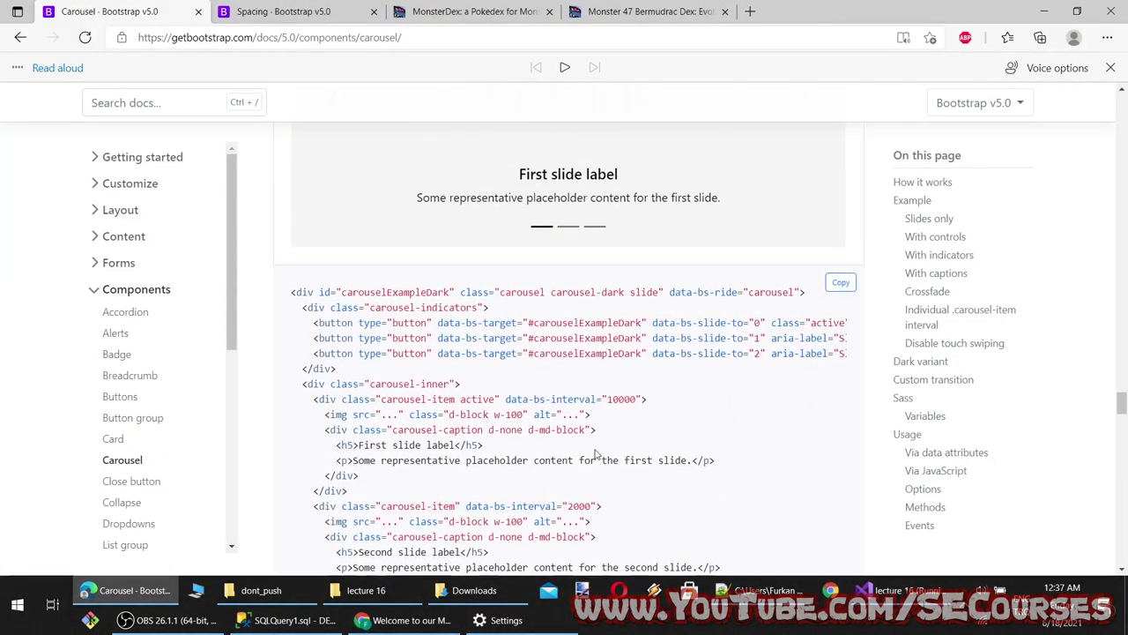
left_click_drag(597, 506, 467, 510)
key("ctrl+c")
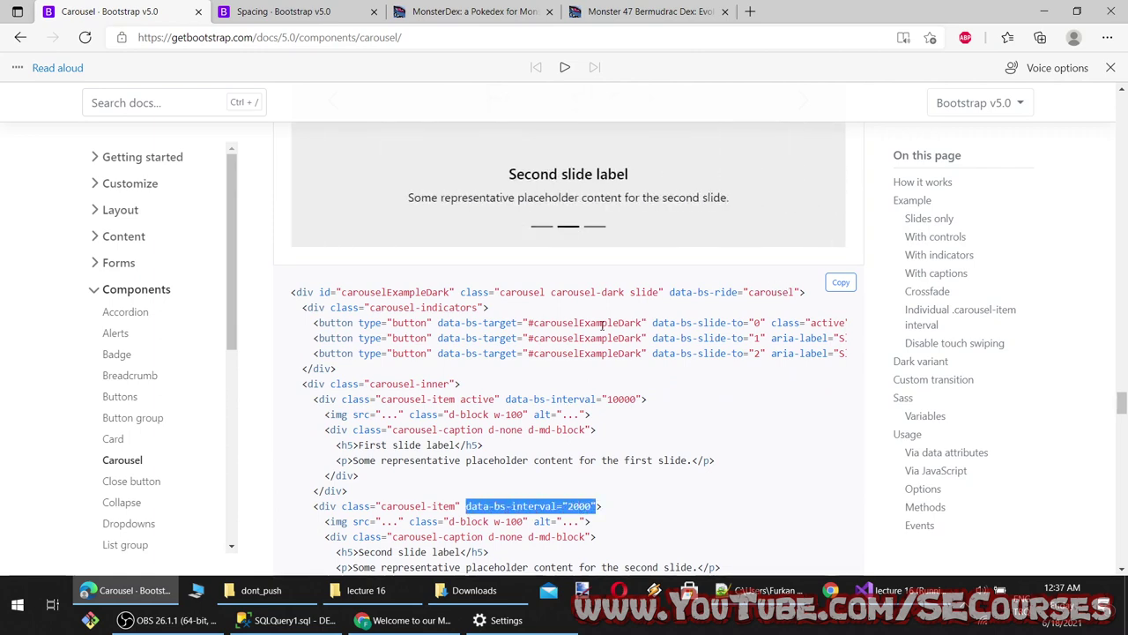
scroll(568, 353, "up", 3)
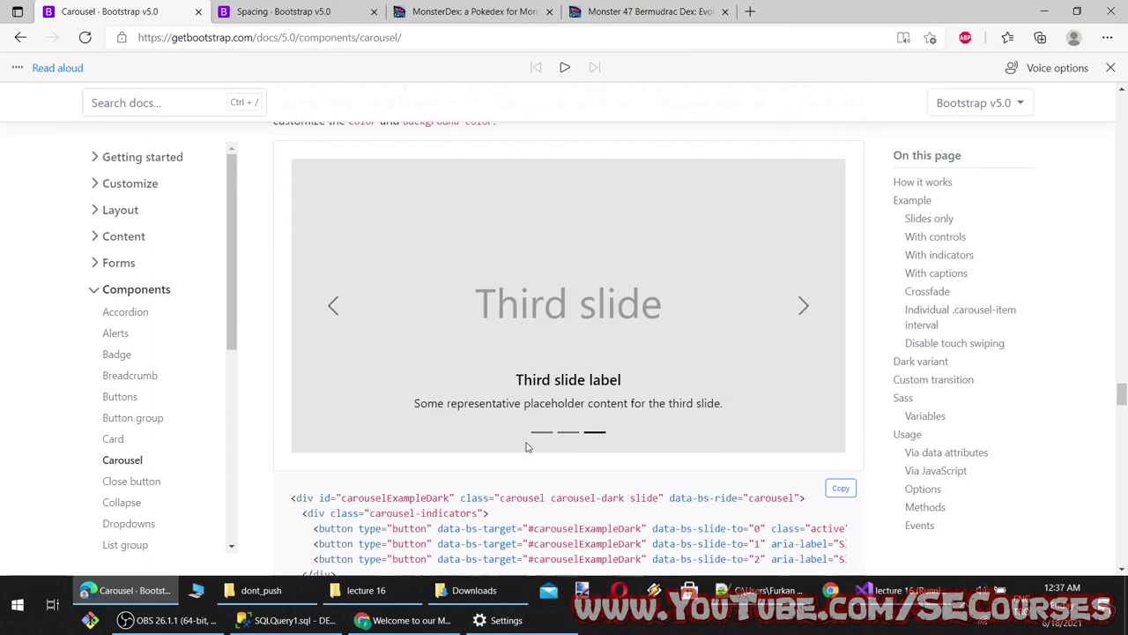
left_click(899, 590)
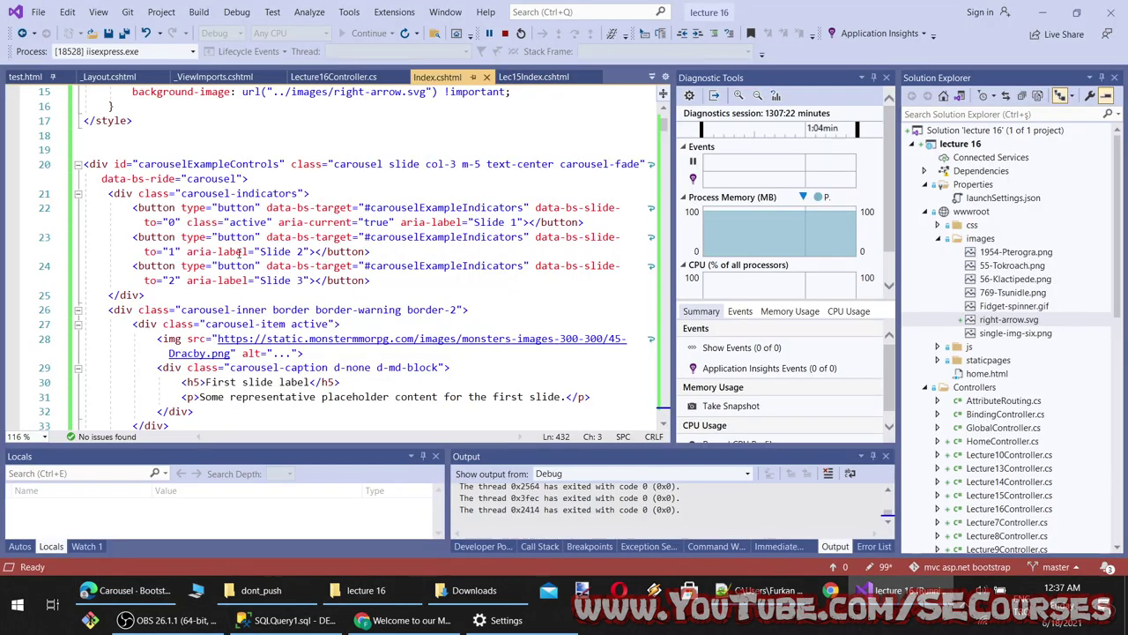
left_click(245, 179)
Paste data-bs-interval into the carousel div on line 20, set it to 1000, and save
key("ctrl+v")
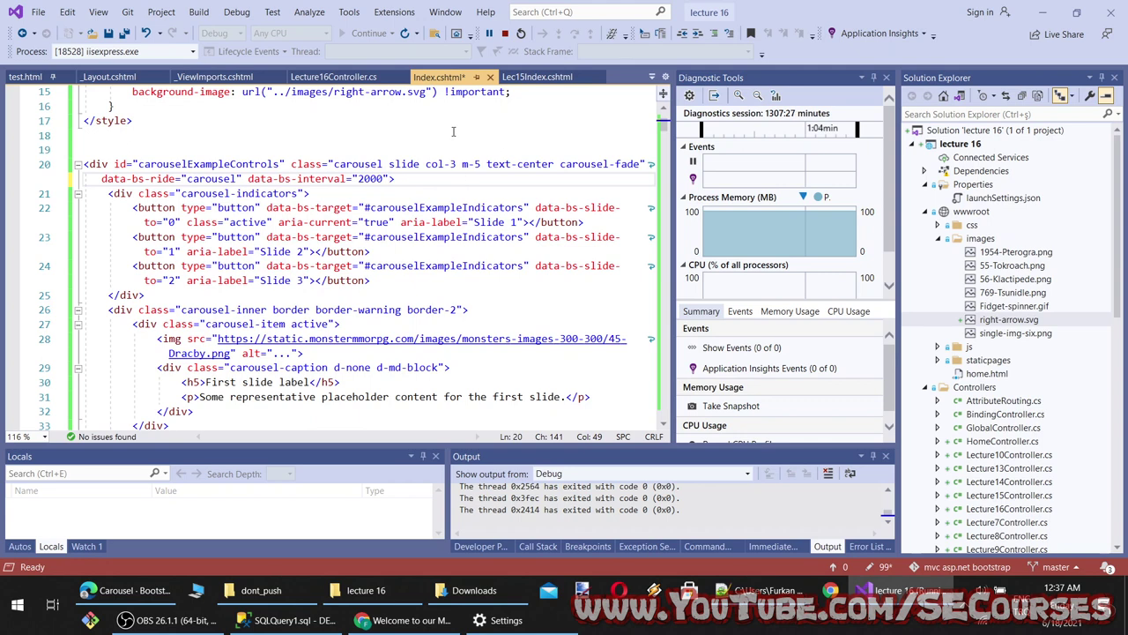
double_click(365, 179)
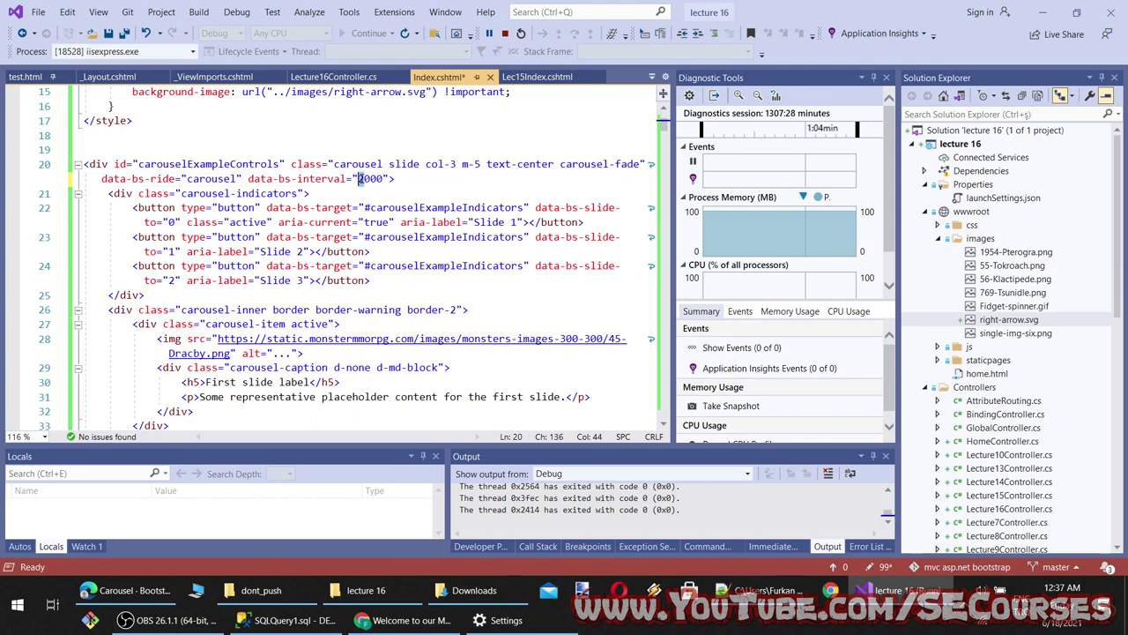
type("1000")
key("ctrl+s")
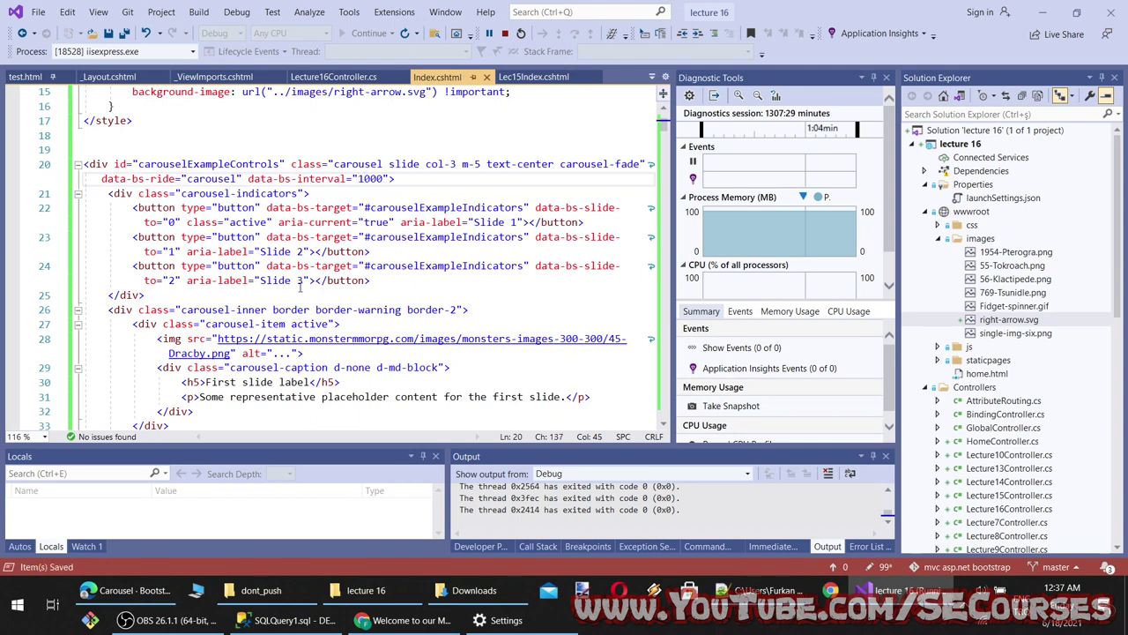
Reload the running page to check the 1000 ms interval, then scroll the Bootstrap carousel docs
key("alt+Tab")
key("F5")
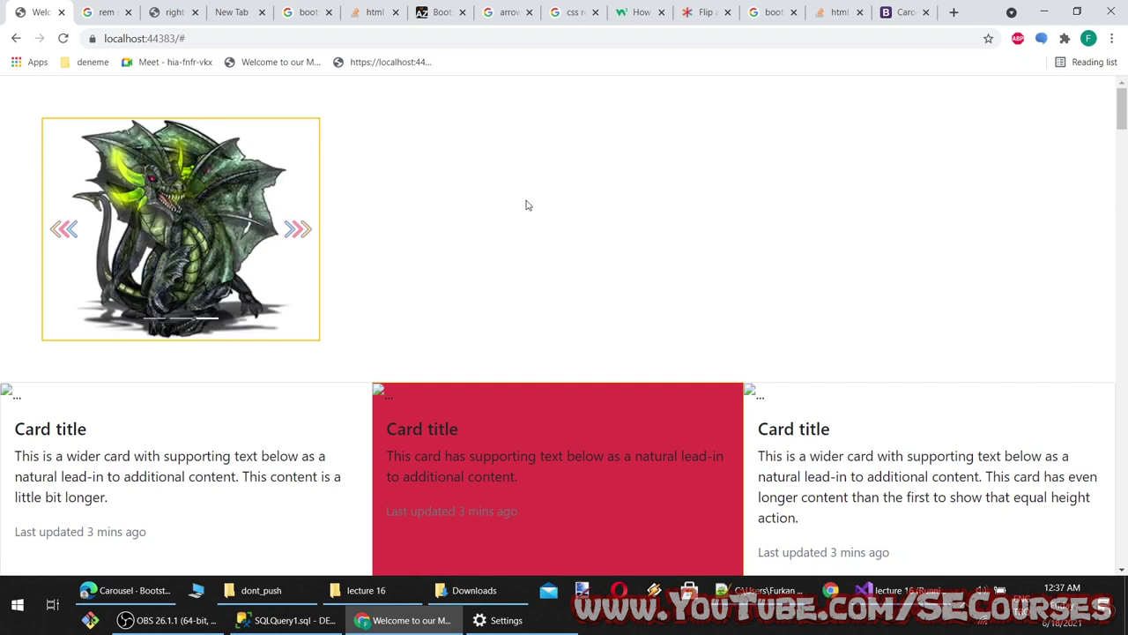
key("alt+Tab")
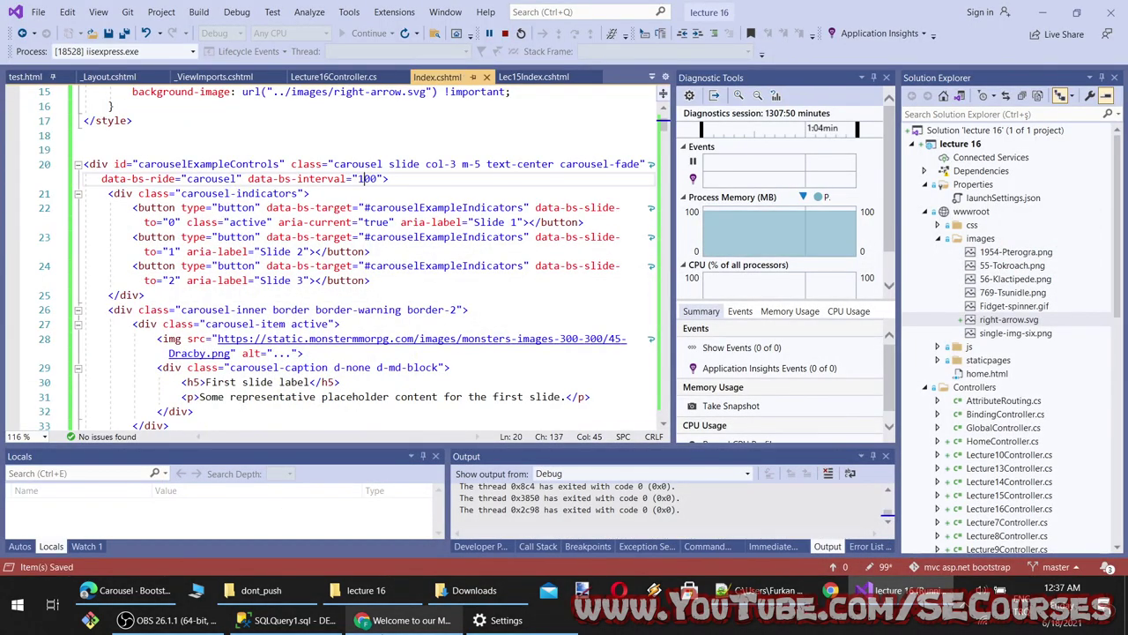
key("alt+Tab")
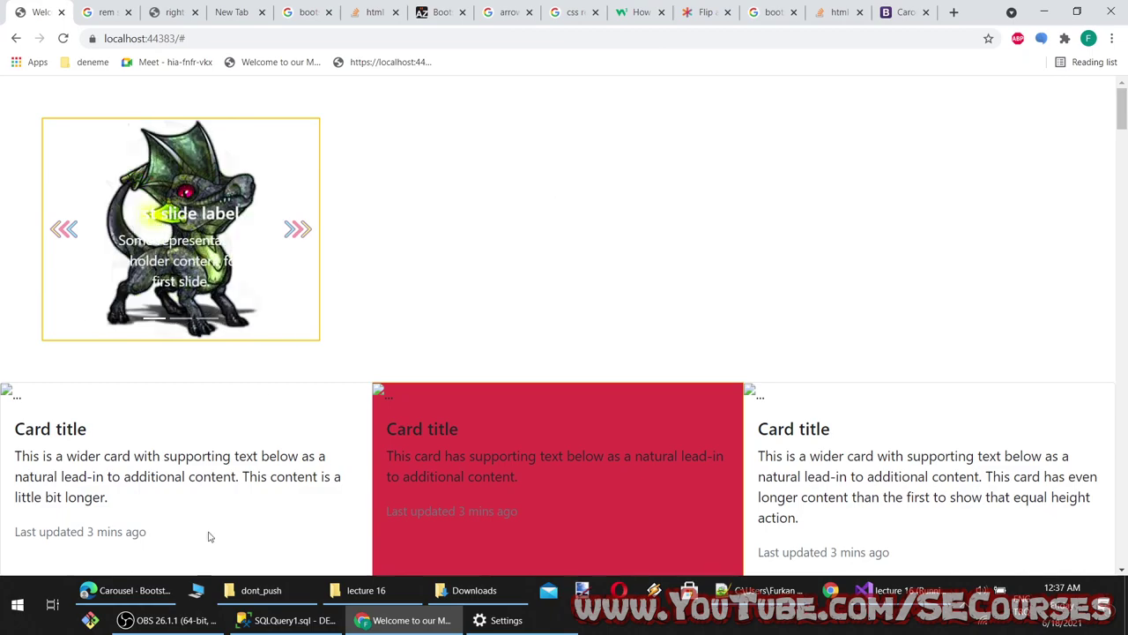
left_click(128, 590)
scroll(435, 424, "down", 6)
scroll(435, 424, "down", 6)
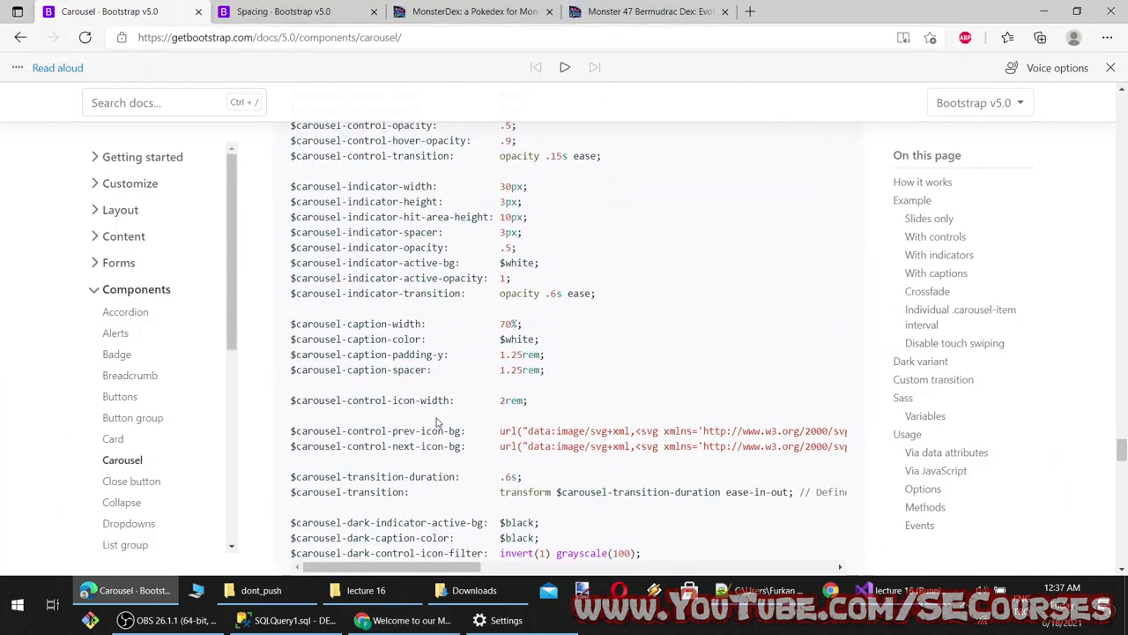
Start a new Carousel topics line 27 in lecture 16 context.txt, removing the trailing comma after Mixins utilities
scroll(695, 429, "up", 15)
scroll(696, 429, "up", 15)
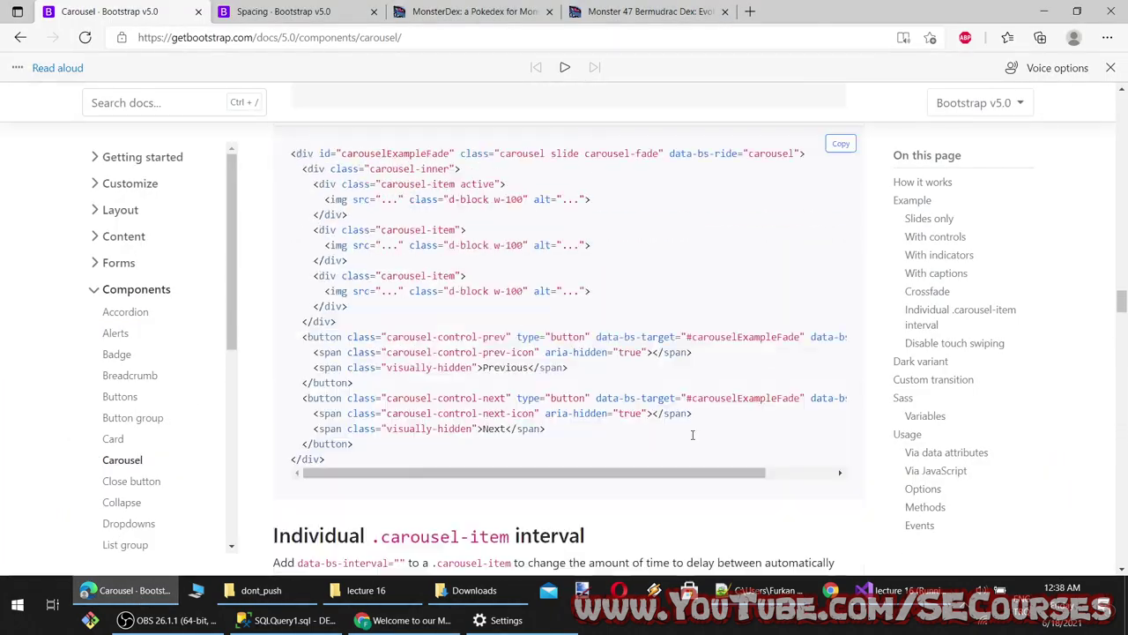
scroll(697, 426, "up", 10)
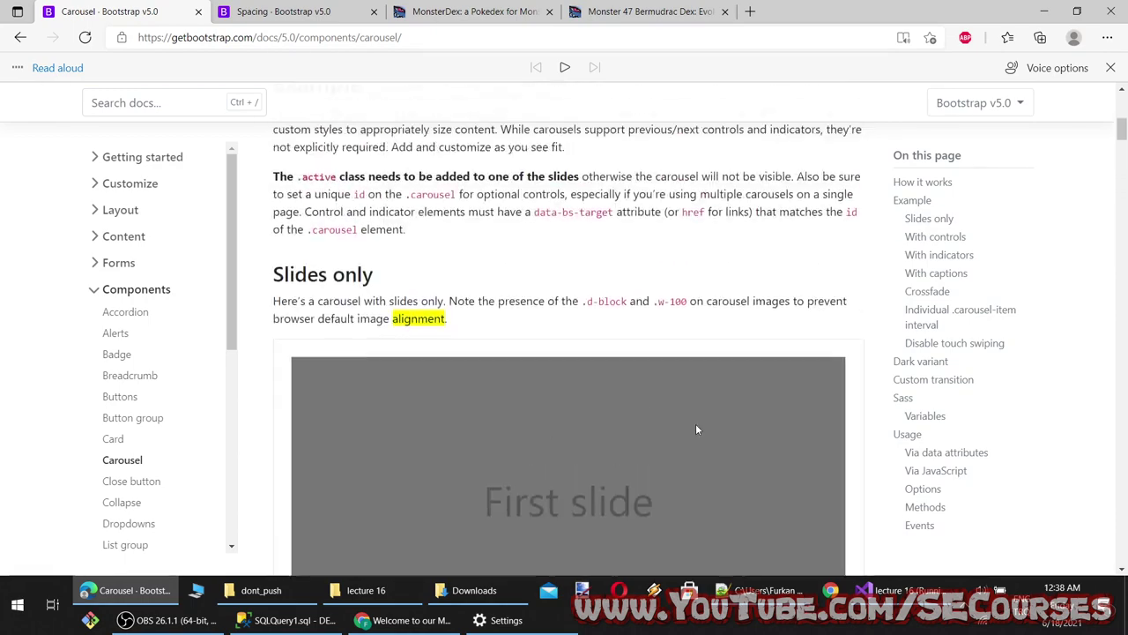
double_click(374, 204)
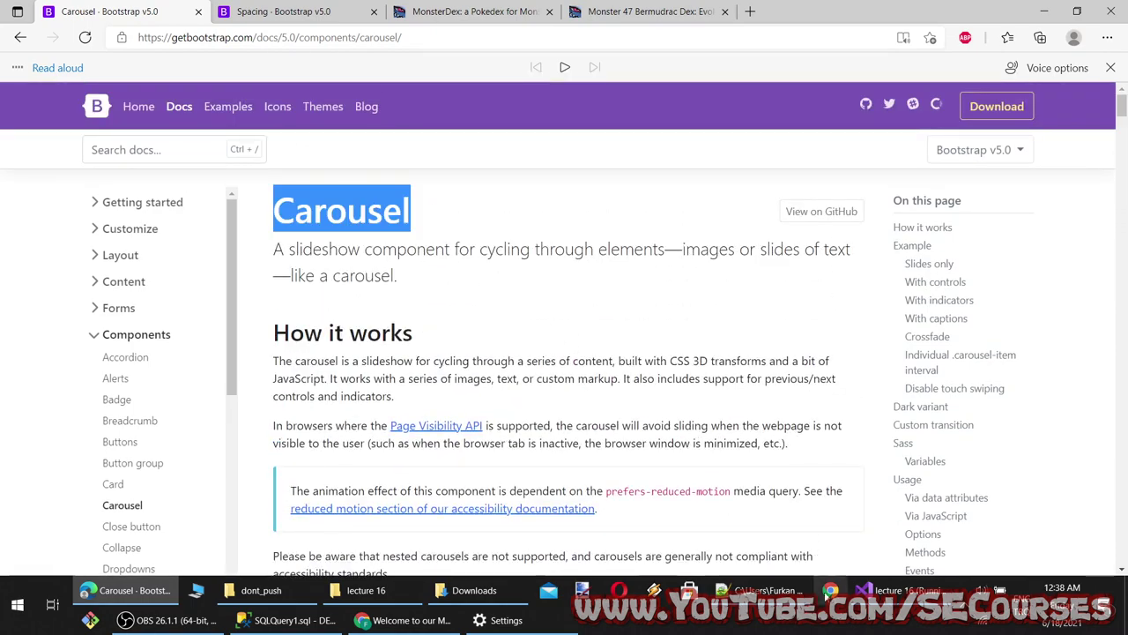
left_click(756, 590)
key("BackSpace")
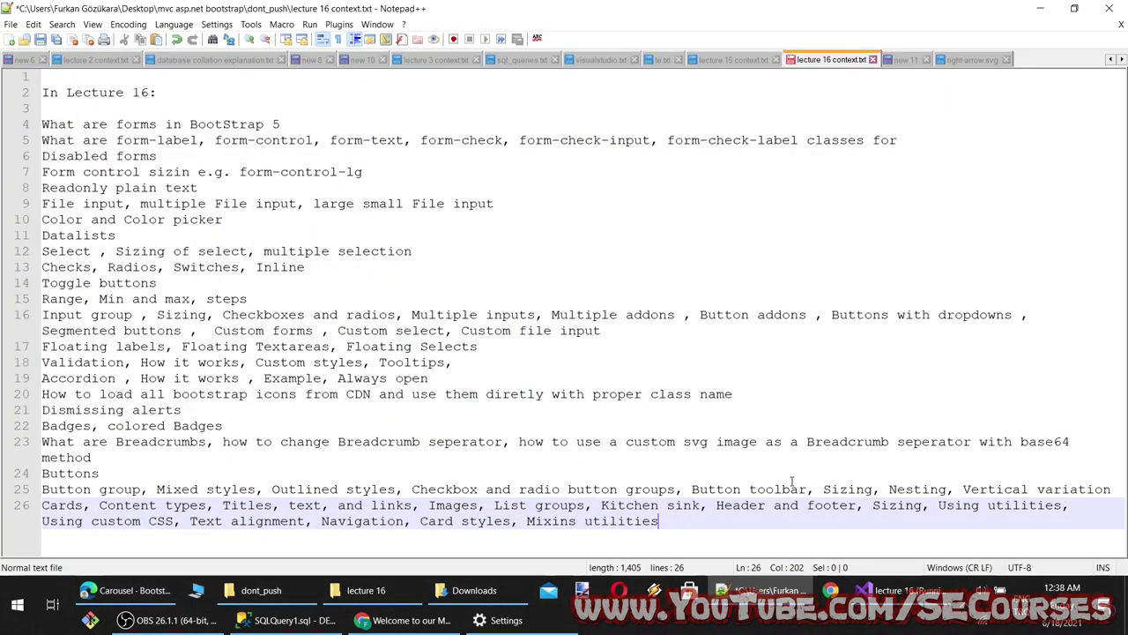
key("Return")
key("Up")
type("w")
key("BackSpace")
left_click(733, 546)
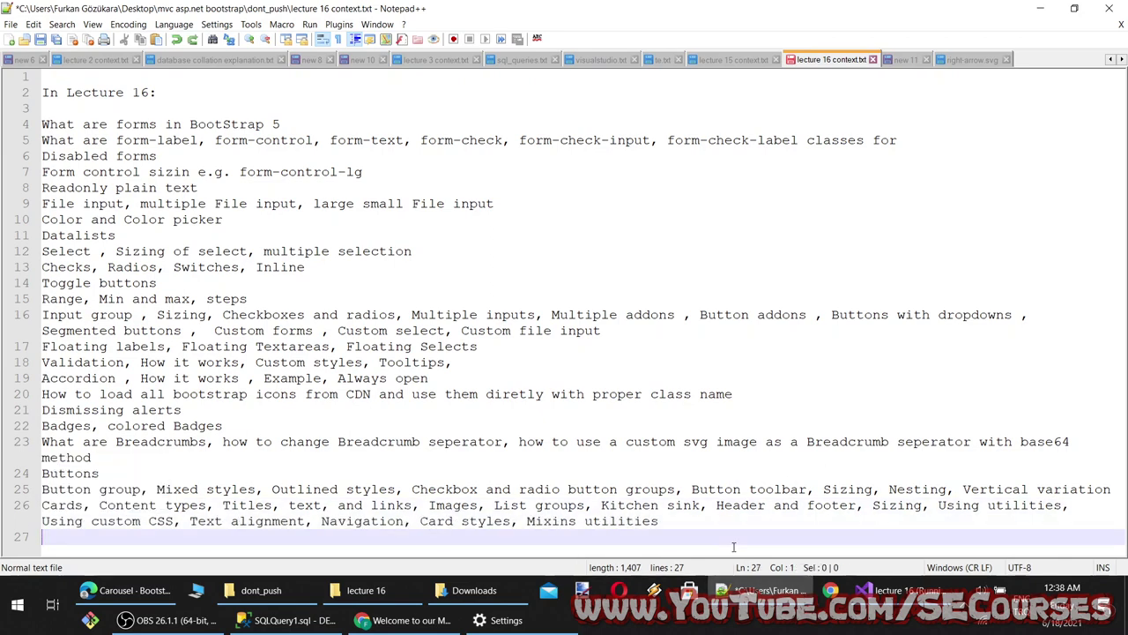
type("What is vi")
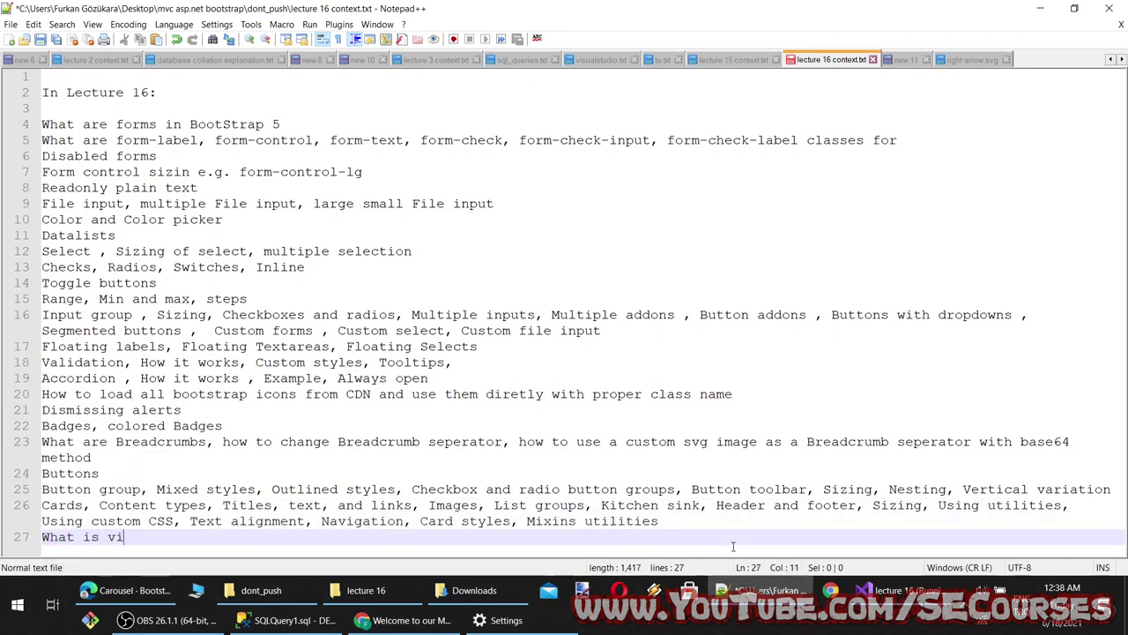
Paste the How it works and Slides only headings from the Carousel docs onto line 27
left_click(128, 590)
scroll(377, 280, "down", 2)
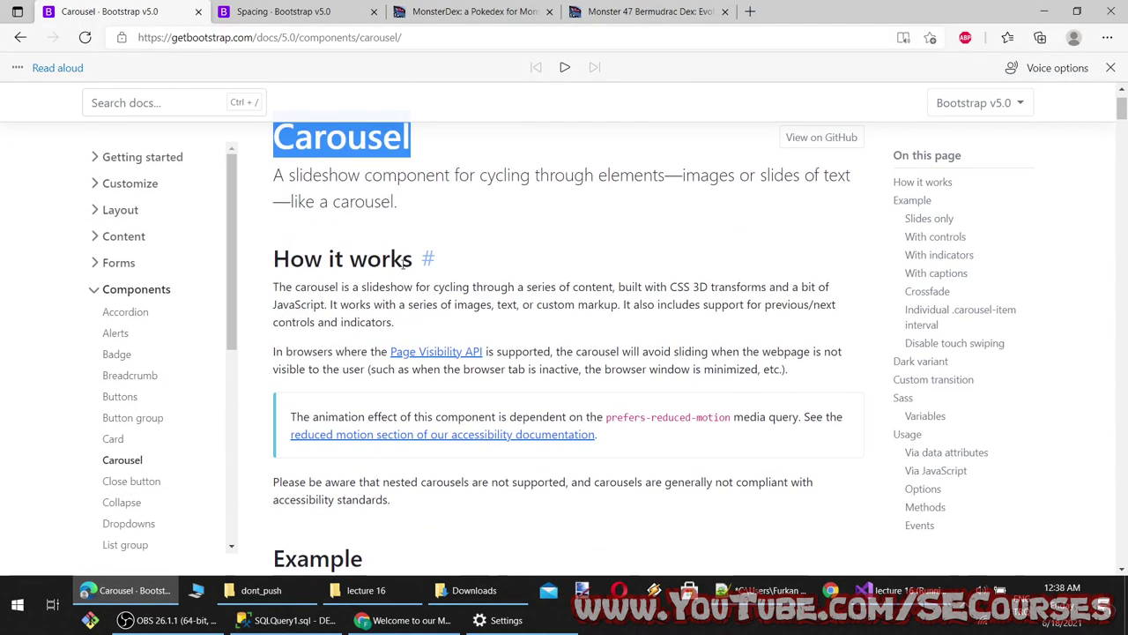
left_click_drag(413, 259, 272, 258)
left_click(140, 603)
key("ctrl+v")
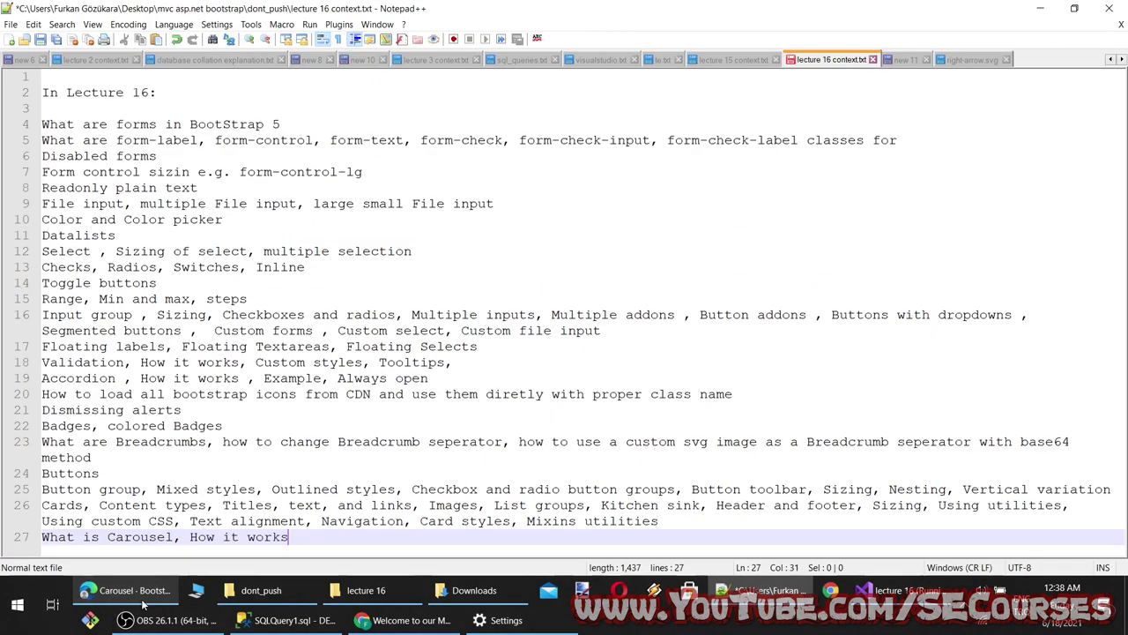
left_click(143, 603)
scroll(376, 247, "down", 8)
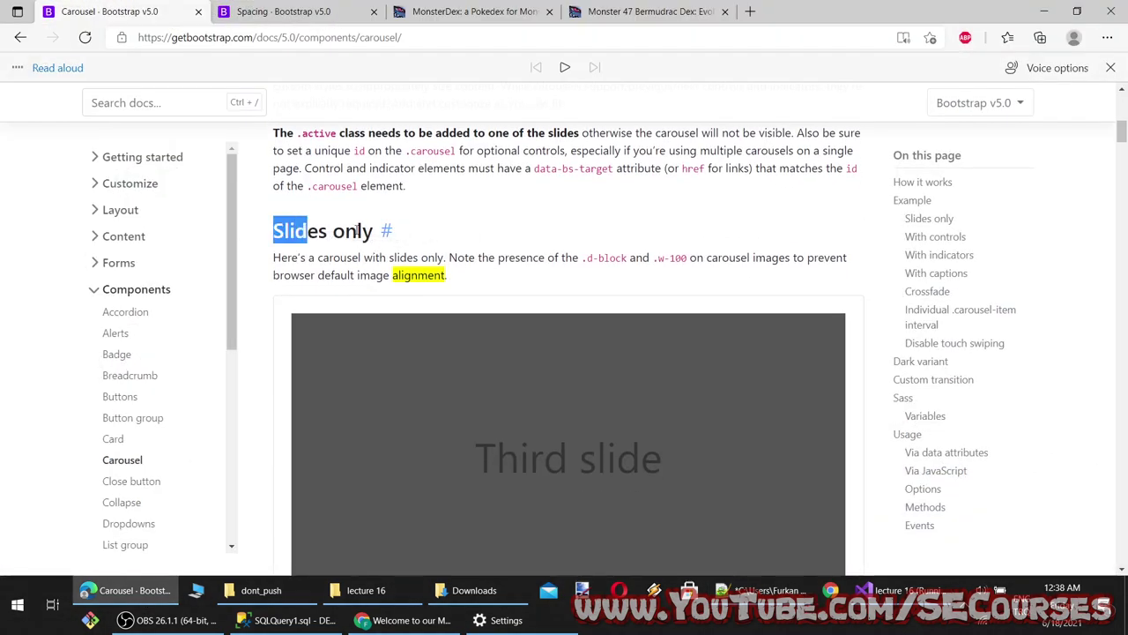
left_click_drag(356, 231, 374, 231)
left_click(139, 590)
type("Slides only")
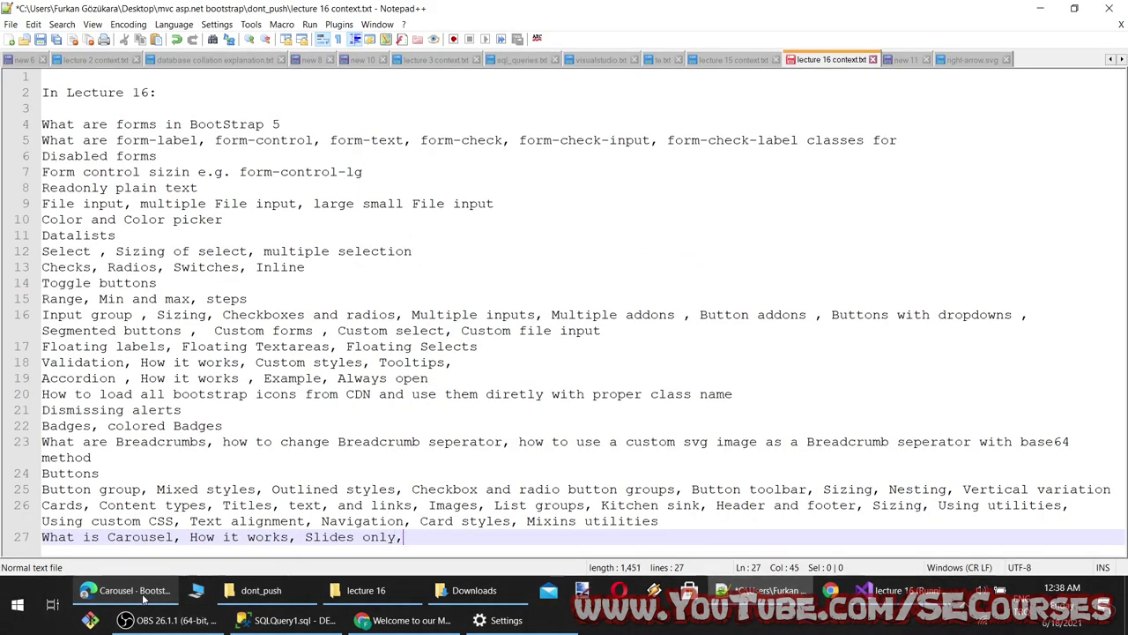
Append With controls, custom control arrows and with custom svg image to line 27
left_click(140, 591)
scroll(372, 418, "down", 8)
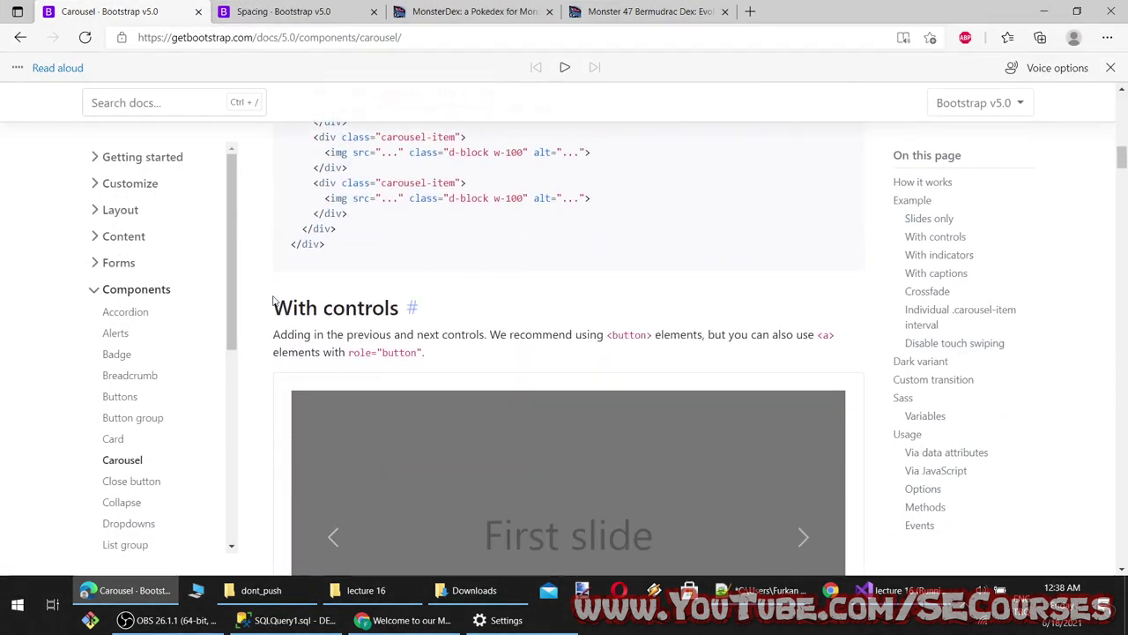
left_click_drag(274, 301, 394, 305)
key("ctrl+c")
left_click(139, 590)
key("ctrl+v")
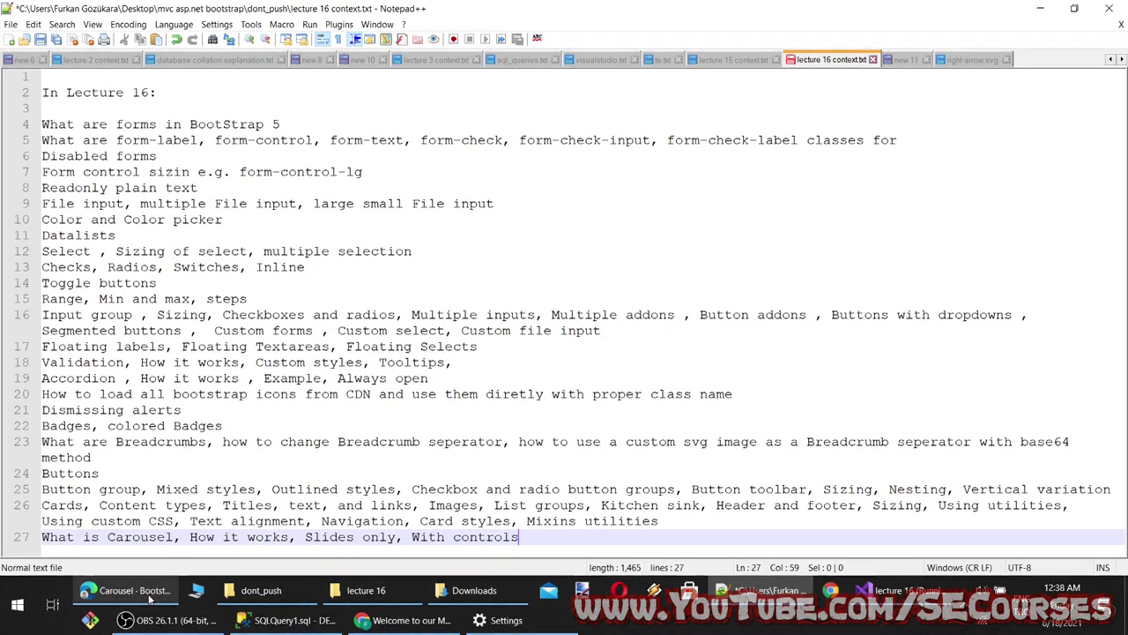
type(", custom control arrow,")
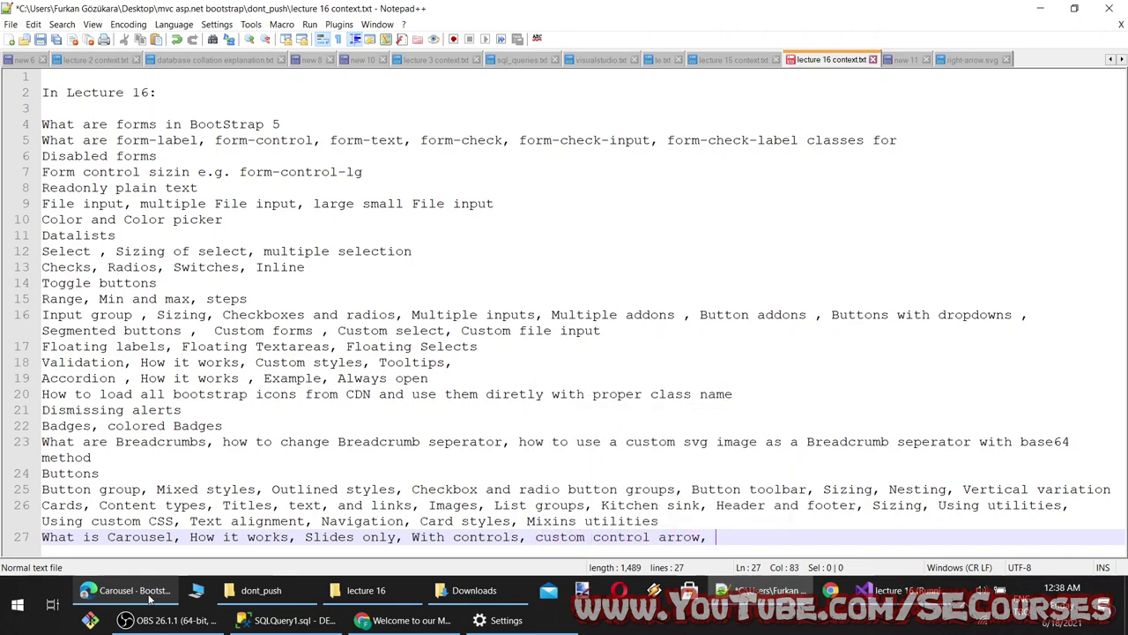
left_click(148, 596)
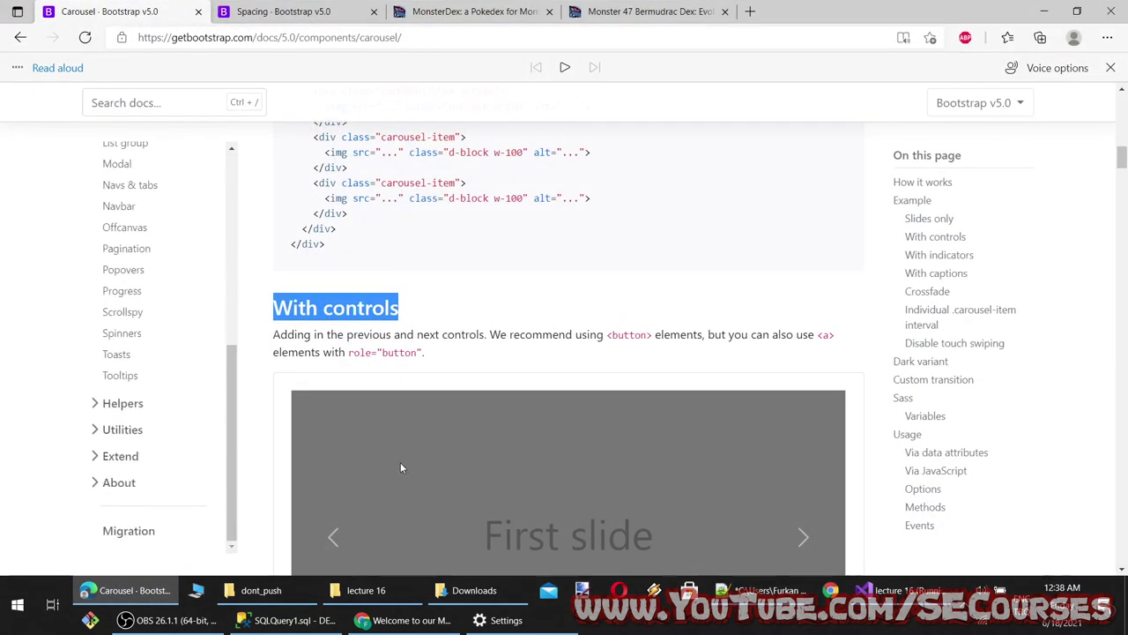
scroll(400, 467, "down", 3)
left_click(139, 591)
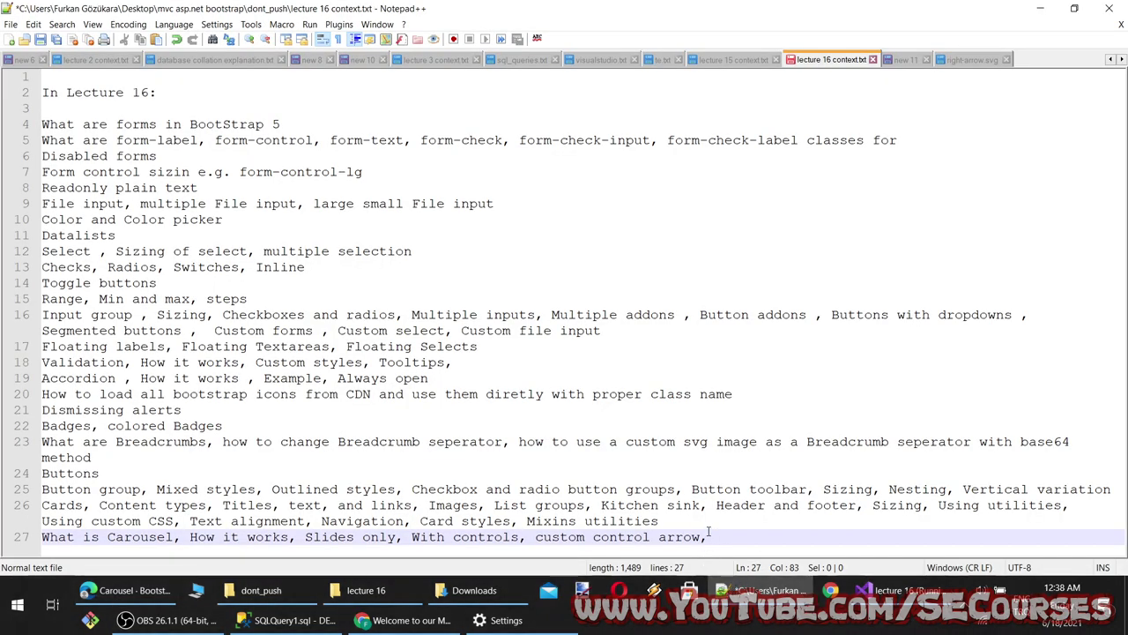
type("with custom svg ")
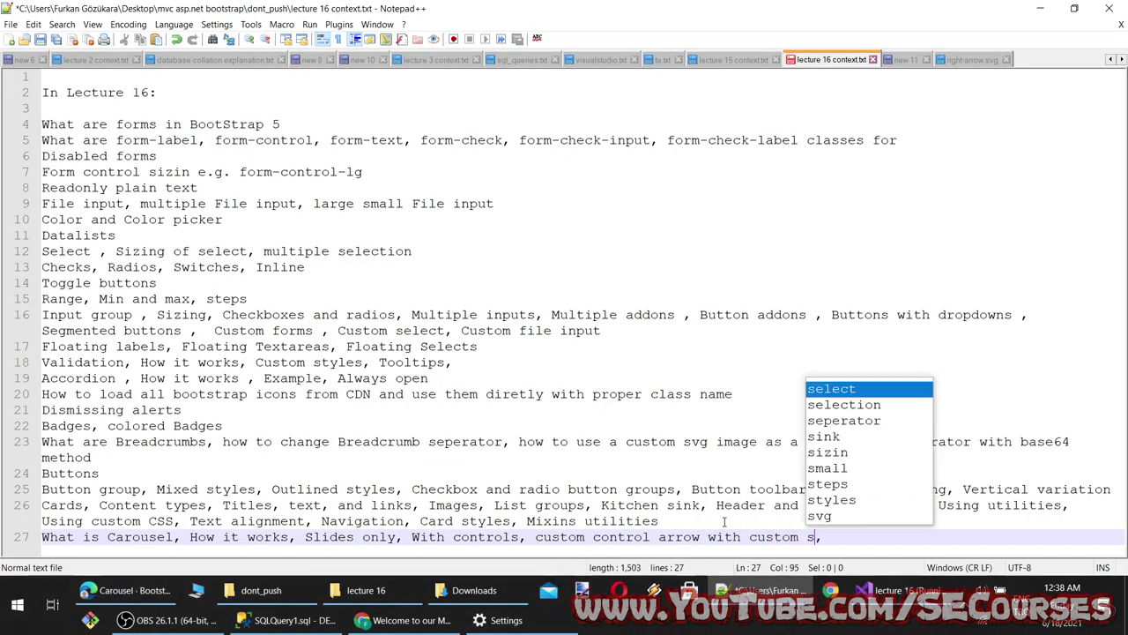
type("image")
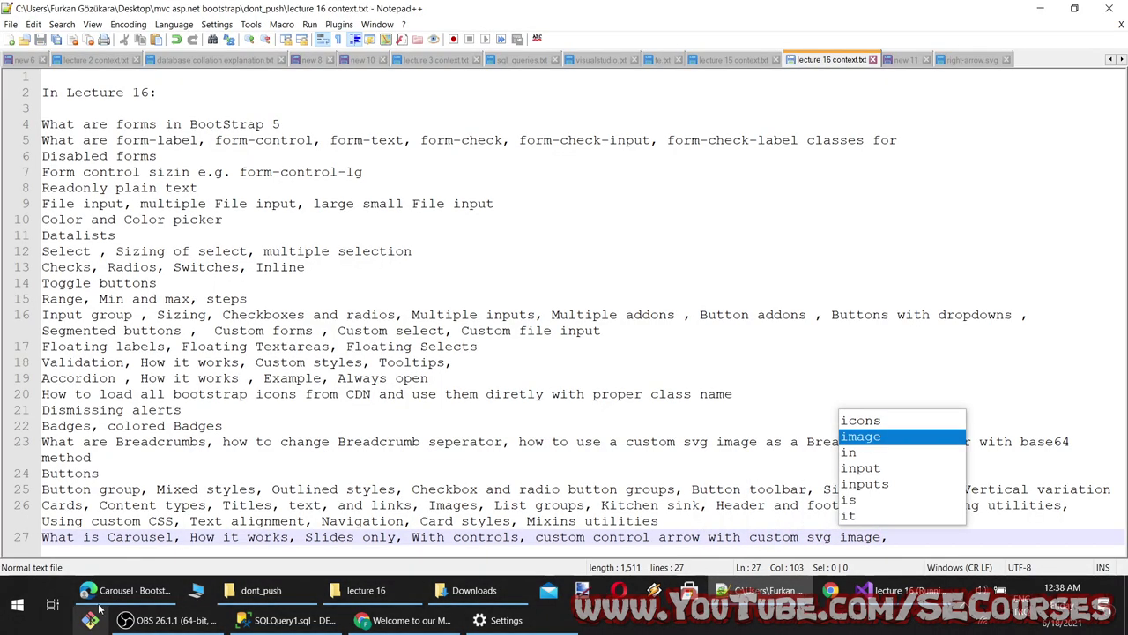
Add the With indicators and With captions headings, comma-separated, to line 27
left_click(132, 590)
scroll(563, 313, "down", 6)
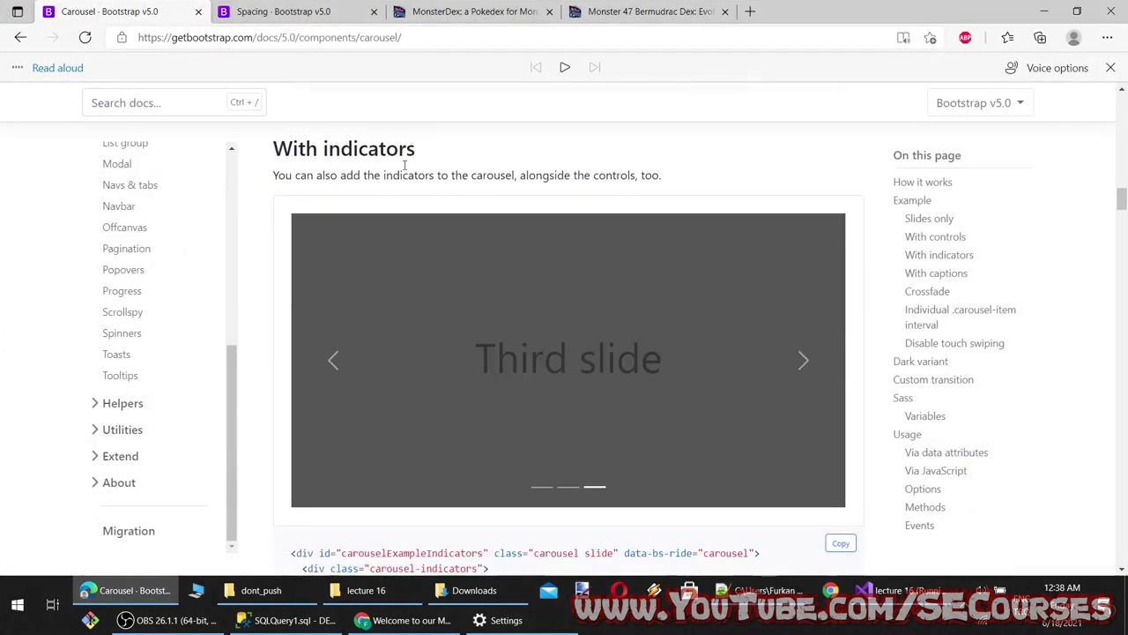
left_click_drag(417, 148, 318, 150)
key("alt+Tab")
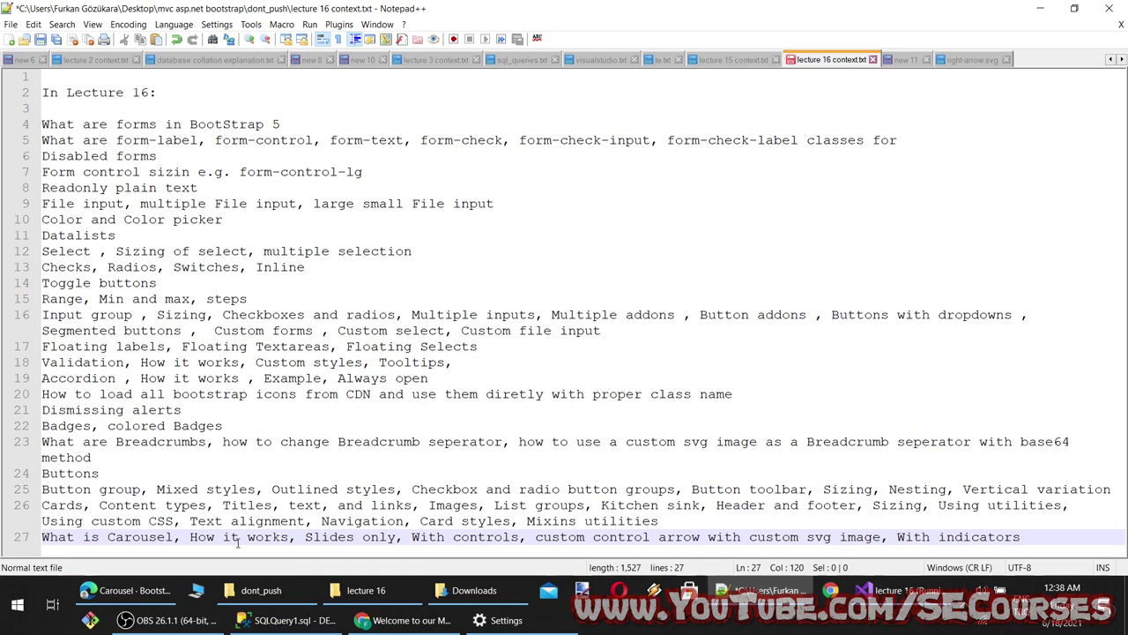
key("alt+Tab")
scroll(322, 397, "down", 10)
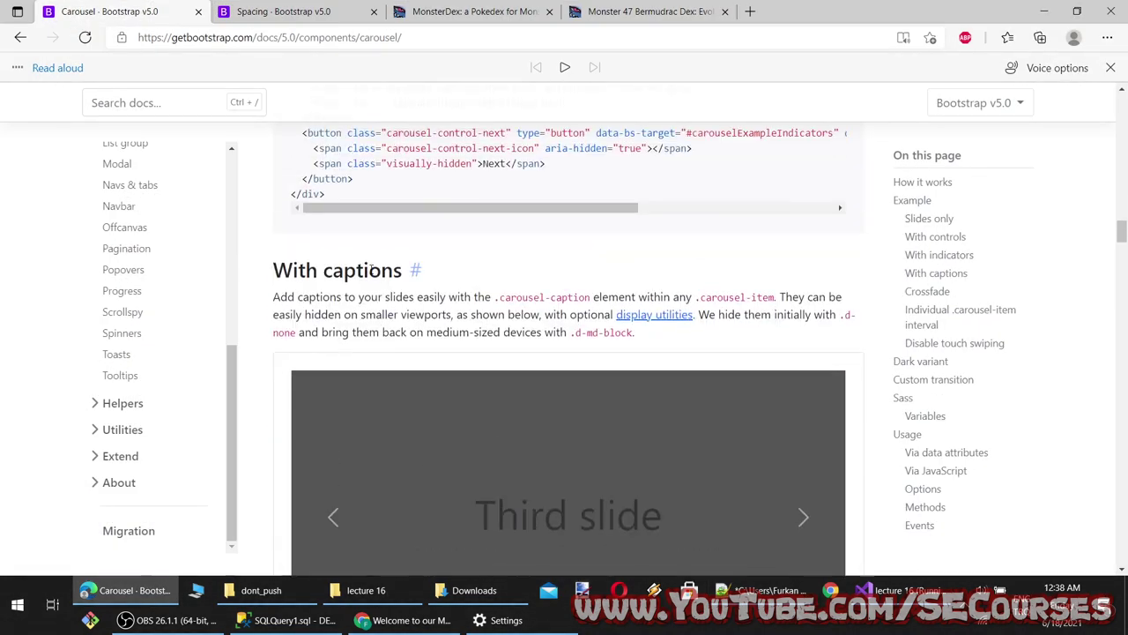
left_click_drag(272, 269, 414, 270)
key("alt+Tab")
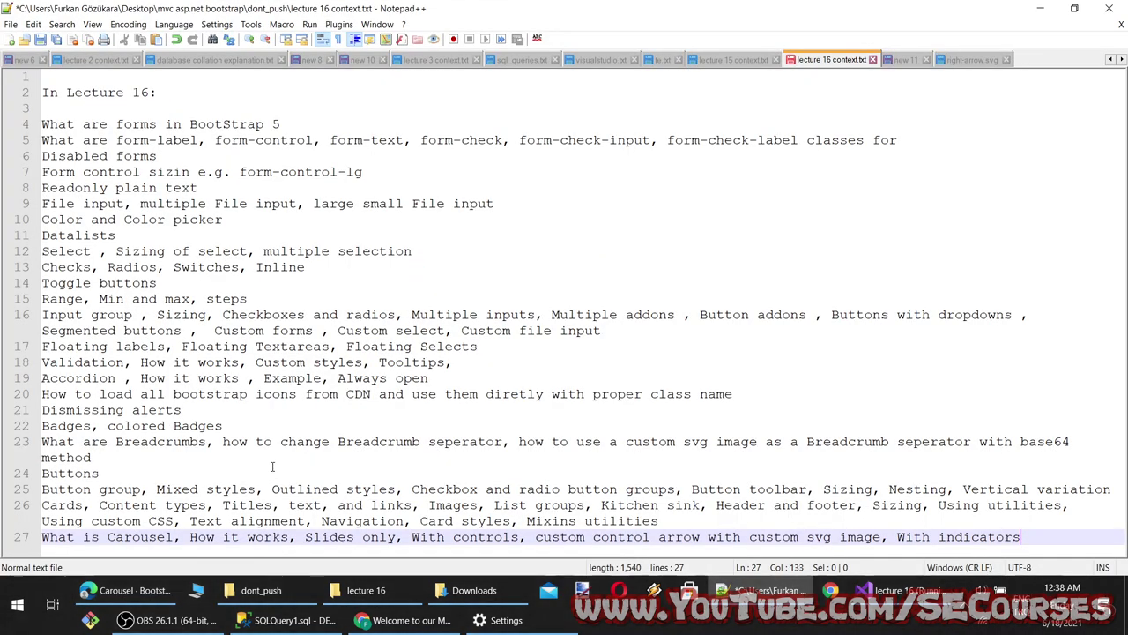
key("ctrl+v")
key("Left")
key("Left")
key("Left")
key("Left")
key("Left")
key("Left")
key("Left")
key("Left")
key("Left")
key("Left")
key("Left")
key("Left")
key("Left")
type(",")
key("End")
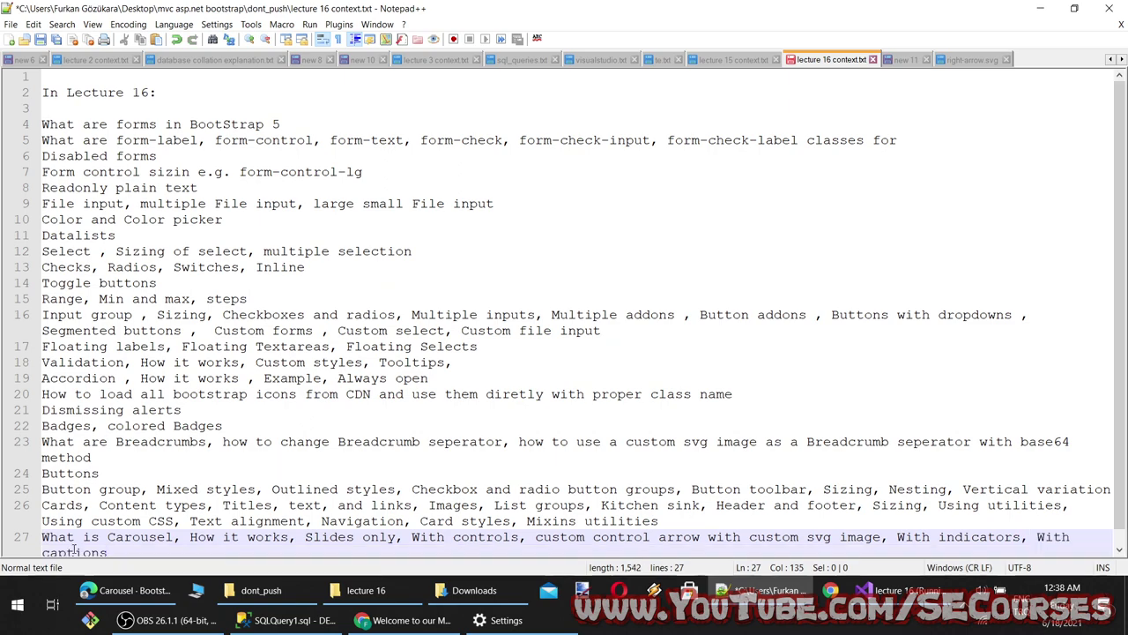
Select the Crossfade heading in the Bootstrap Carousel docs
left_click(123, 590)
scroll(367, 361, "down", 10)
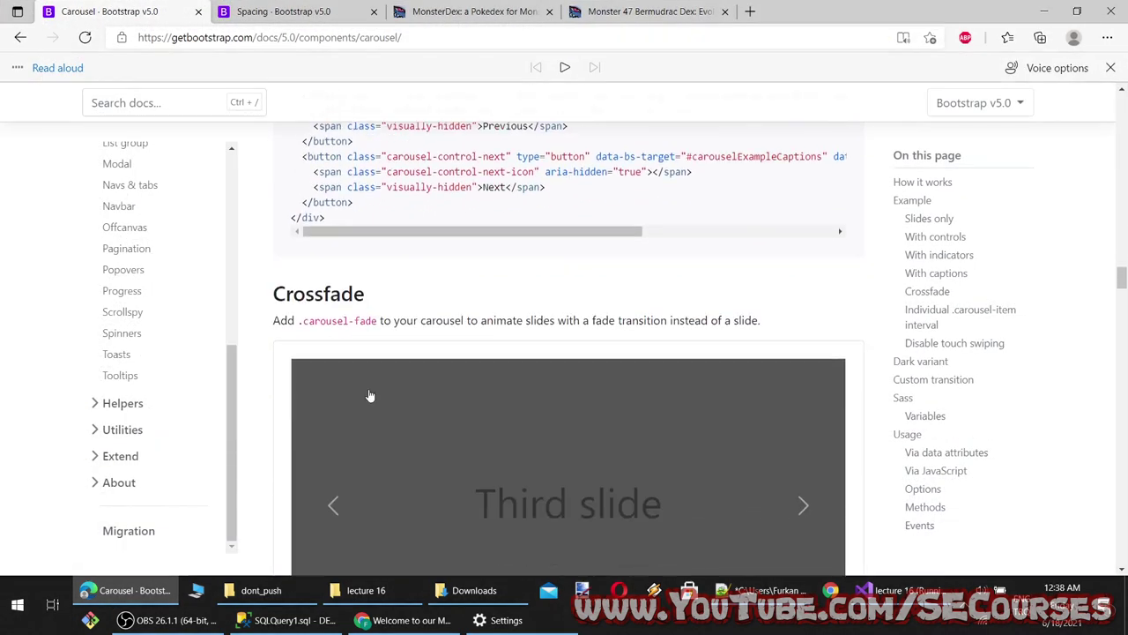
scroll(352, 335, "down", 2)
scroll(335, 264, "up", 1)
left_click_drag(377, 166, 272, 168)
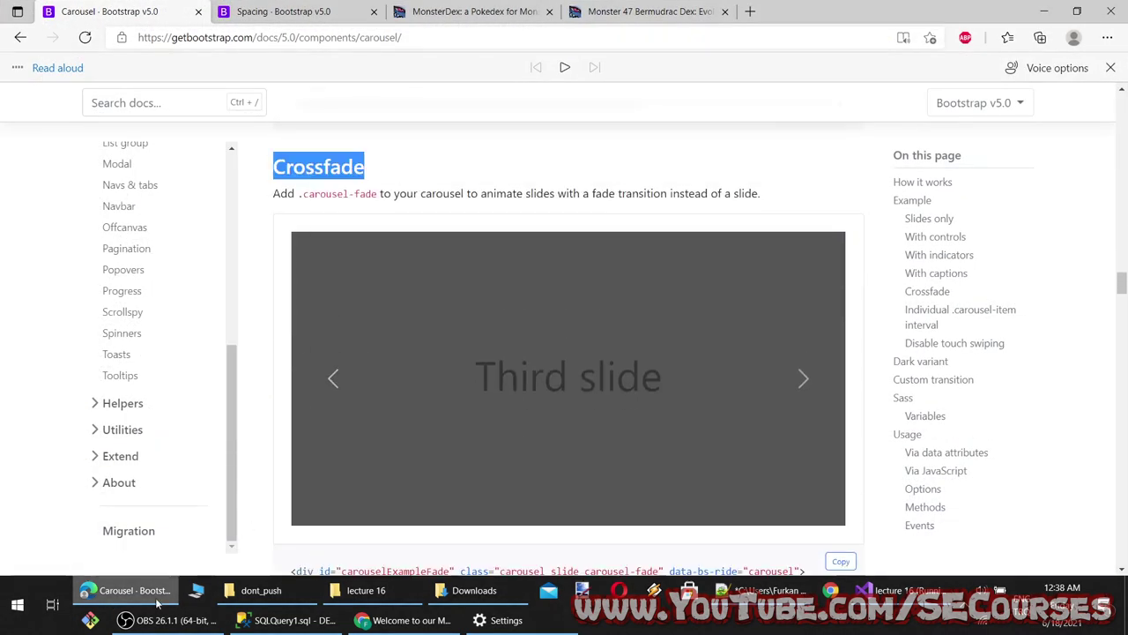
Append a comma and the Individual .carousel-item interval heading after Crossfade on line 27
left_click(157, 599)
type(",")
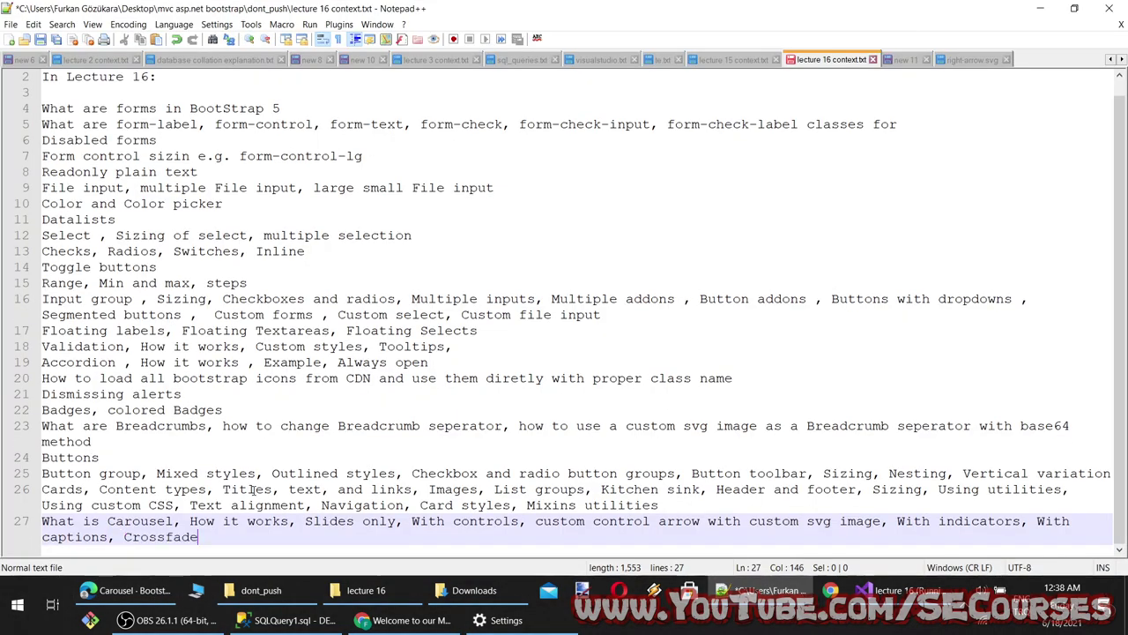
left_click(123, 590)
scroll(328, 385, "down", 5)
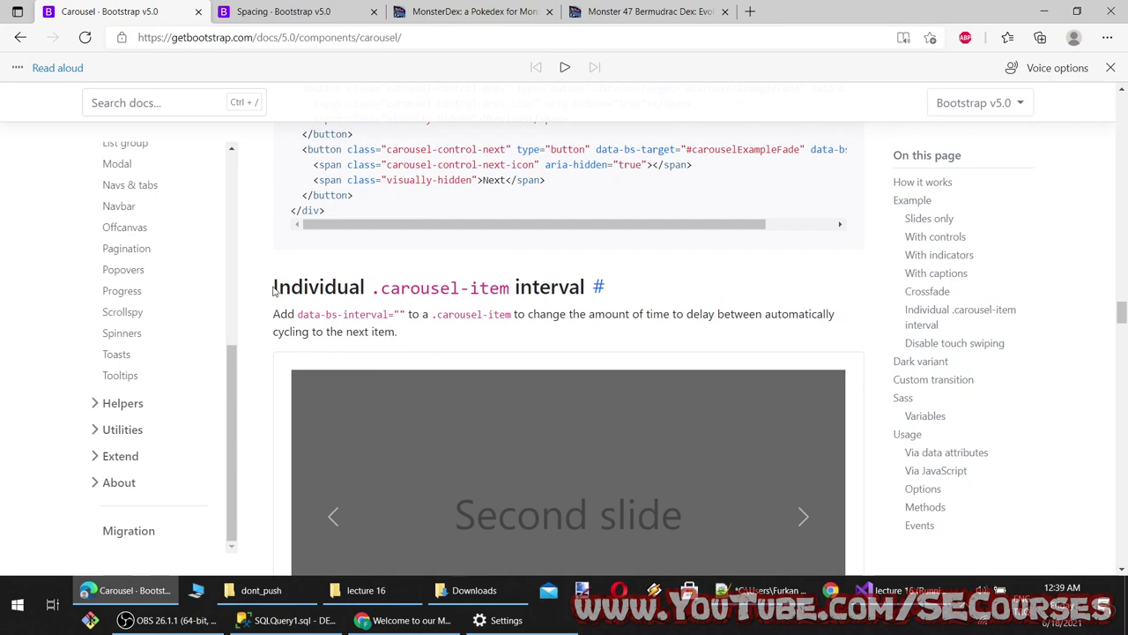
left_click_drag(274, 291, 587, 289)
key("ctrl+c")
key("alt+Tab")
key("ctrl+v")
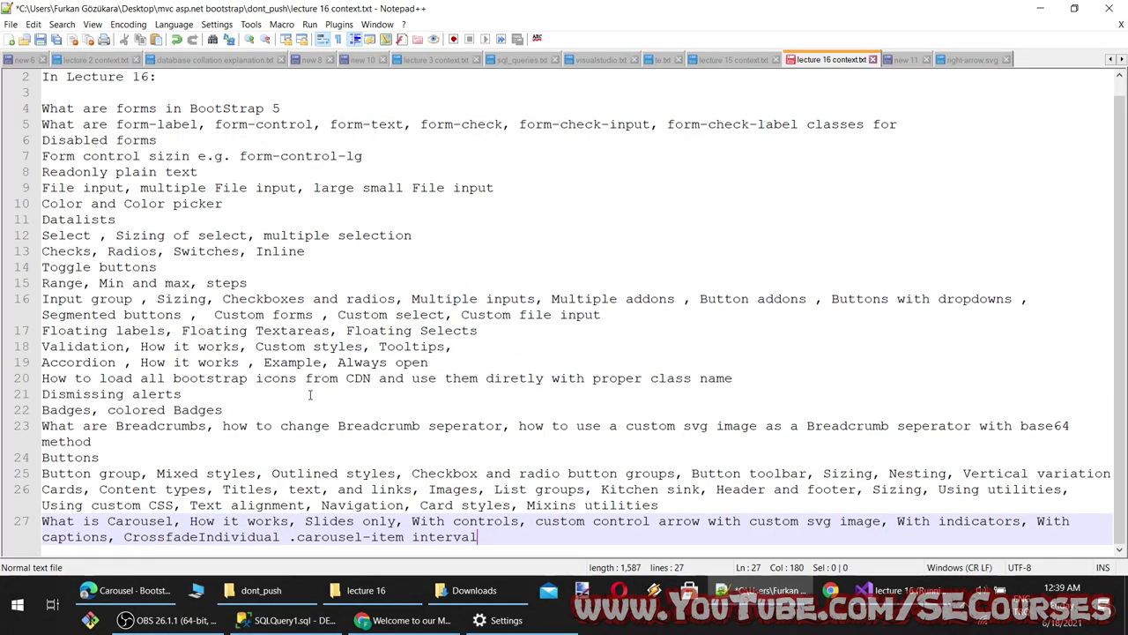
Add Disable touch swiping to line 27, clearing an accidental multi-line selection
left_click(124, 590)
scroll(429, 385, "down", 5)
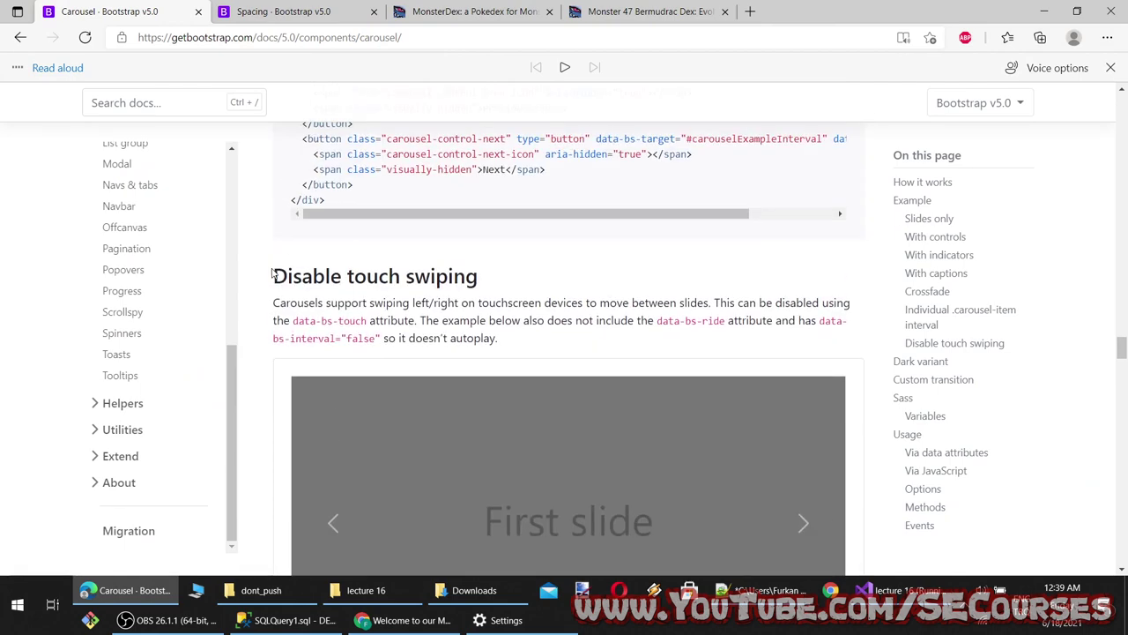
left_click_drag(271, 275, 497, 258)
scroll(574, 320, "down", 5)
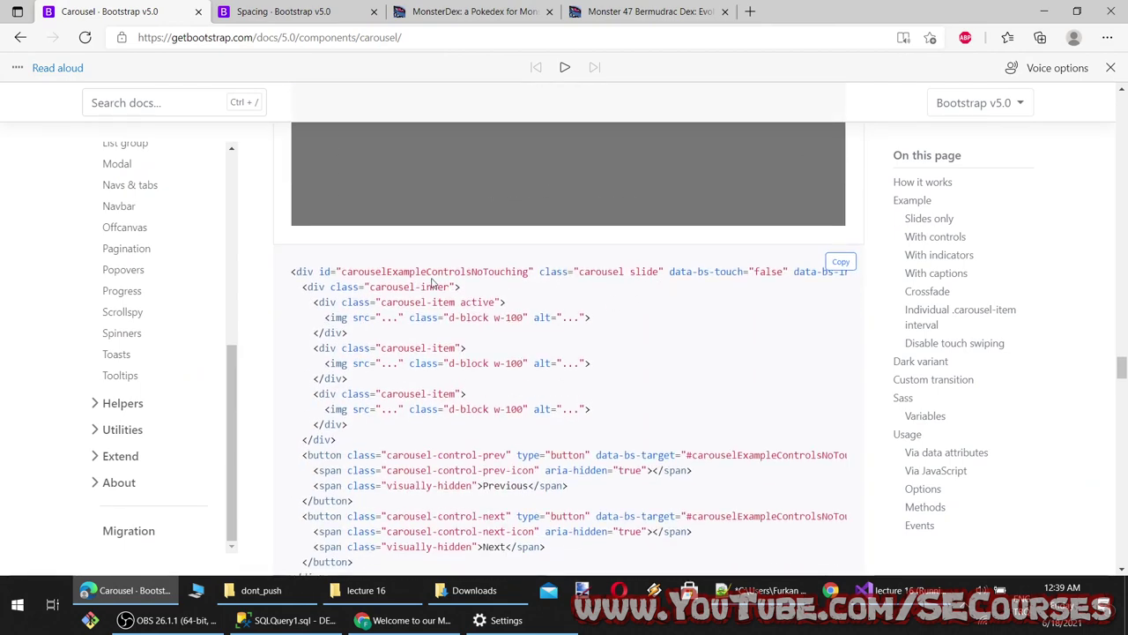
scroll(626, 336, "up", 1)
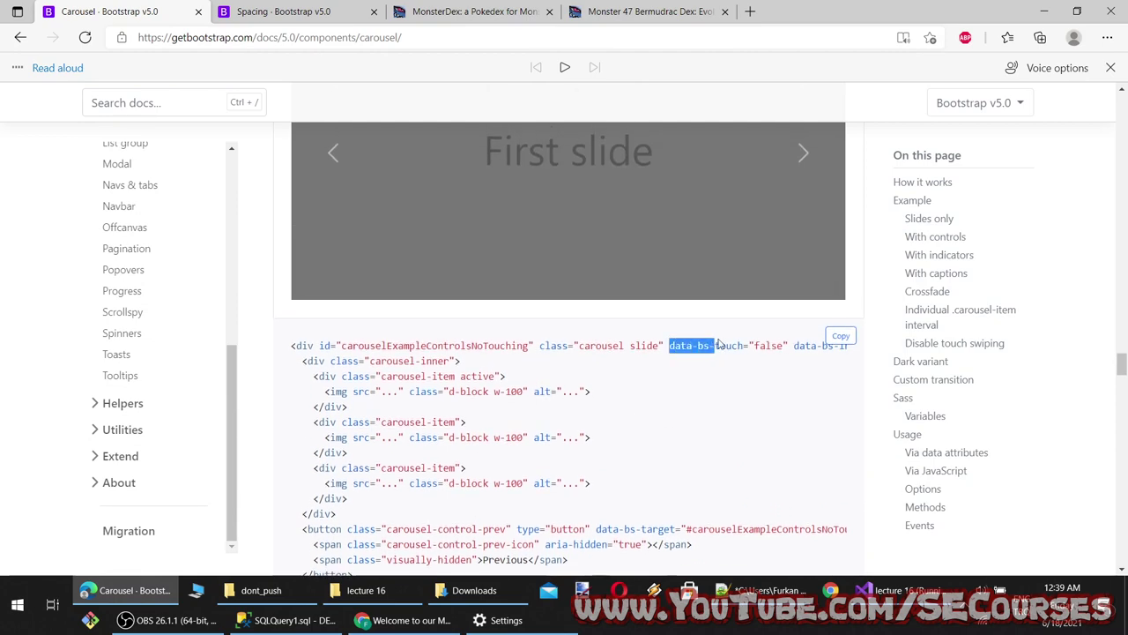
left_click(167, 589)
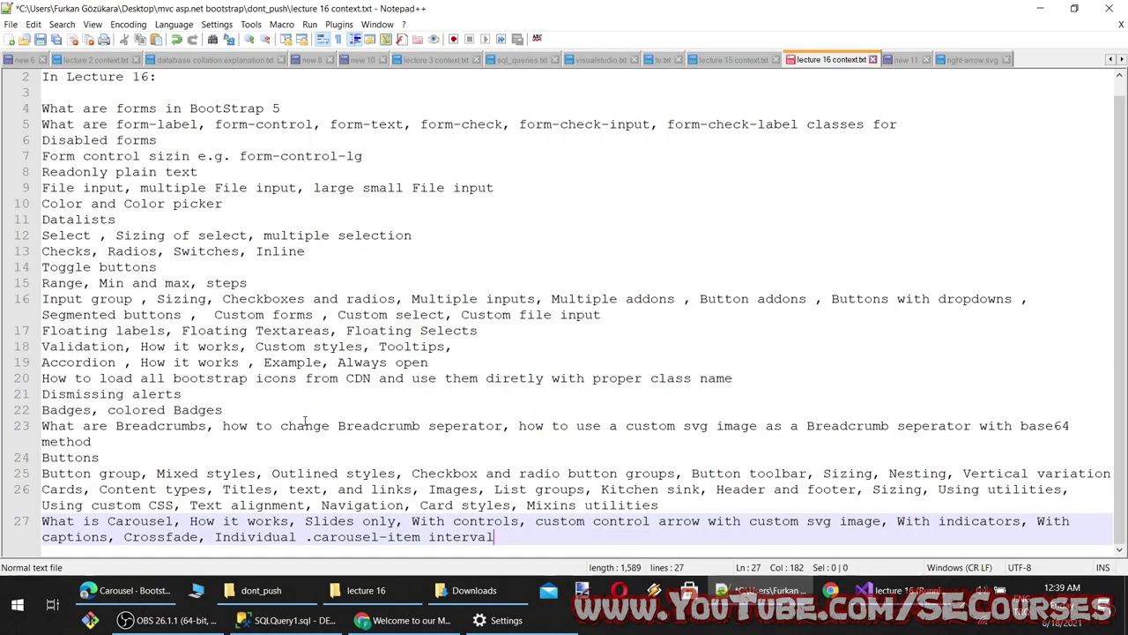
left_click_drag(529, 537, 305, 424)
key("Down")
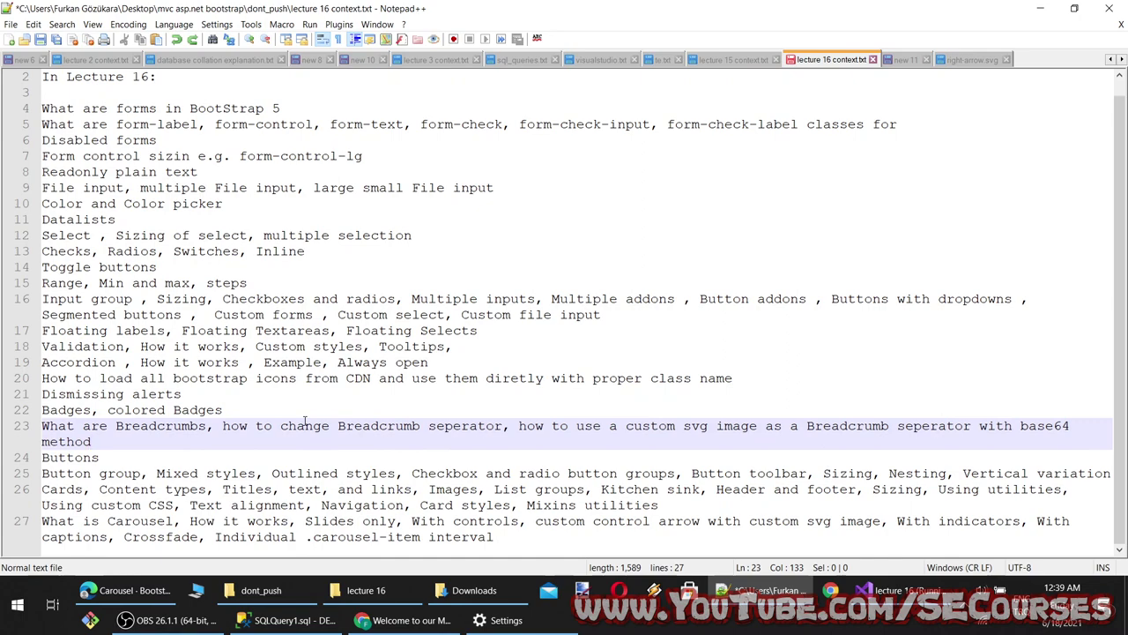
left_click(496, 537)
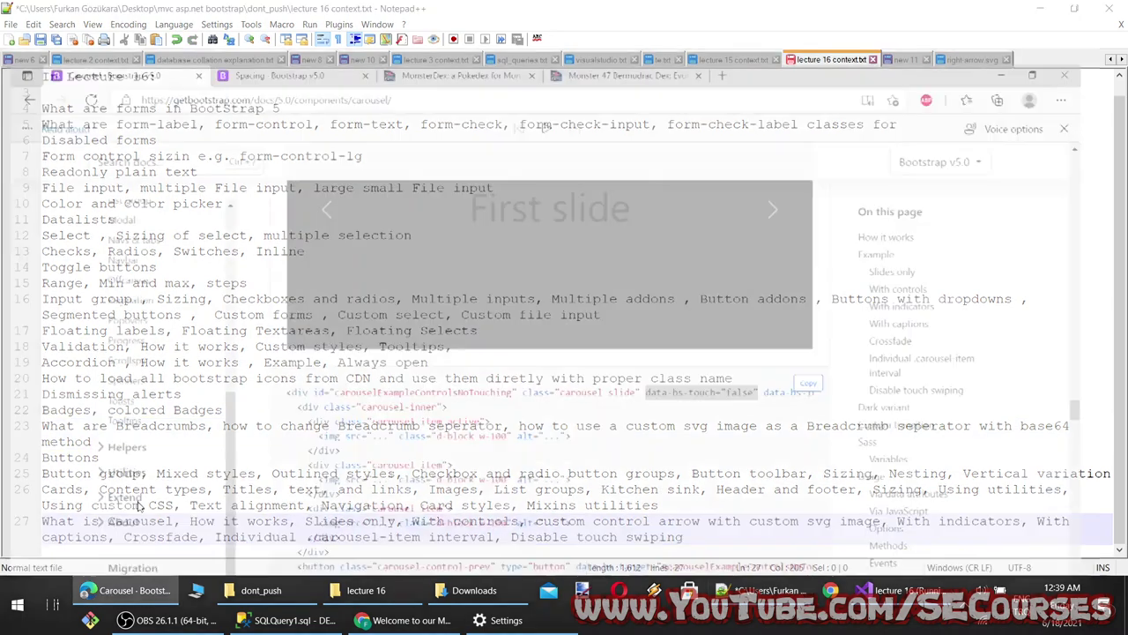
Copy the Dark variant heading from the Carousel docs onto line 27
left_click(128, 590)
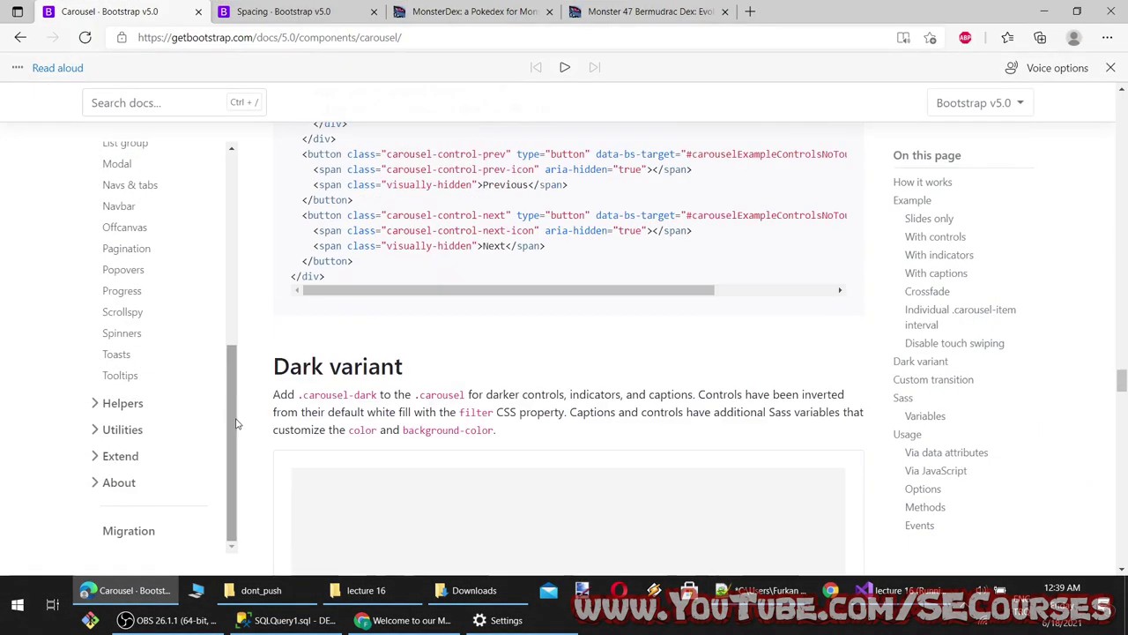
scroll(244, 425, "down", 3)
scroll(352, 387, "up", 2)
scroll(444, 361, "down", 2)
scroll(453, 367, "up", 2)
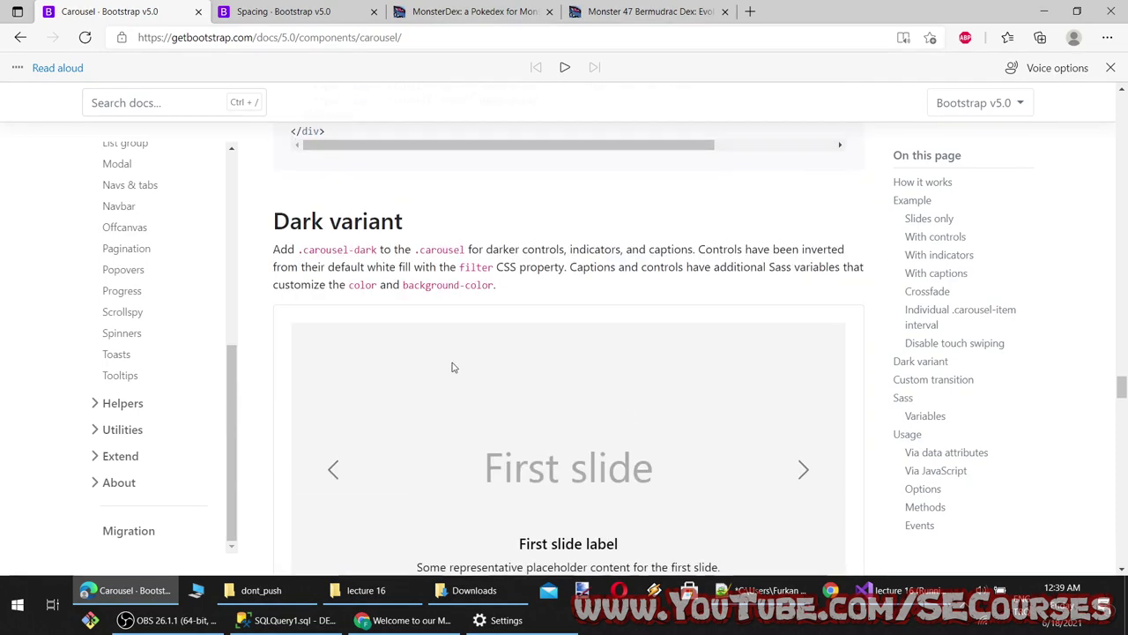
scroll(526, 390, "down", 4)
scroll(526, 391, "up", 3)
left_click_drag(273, 148, 403, 148)
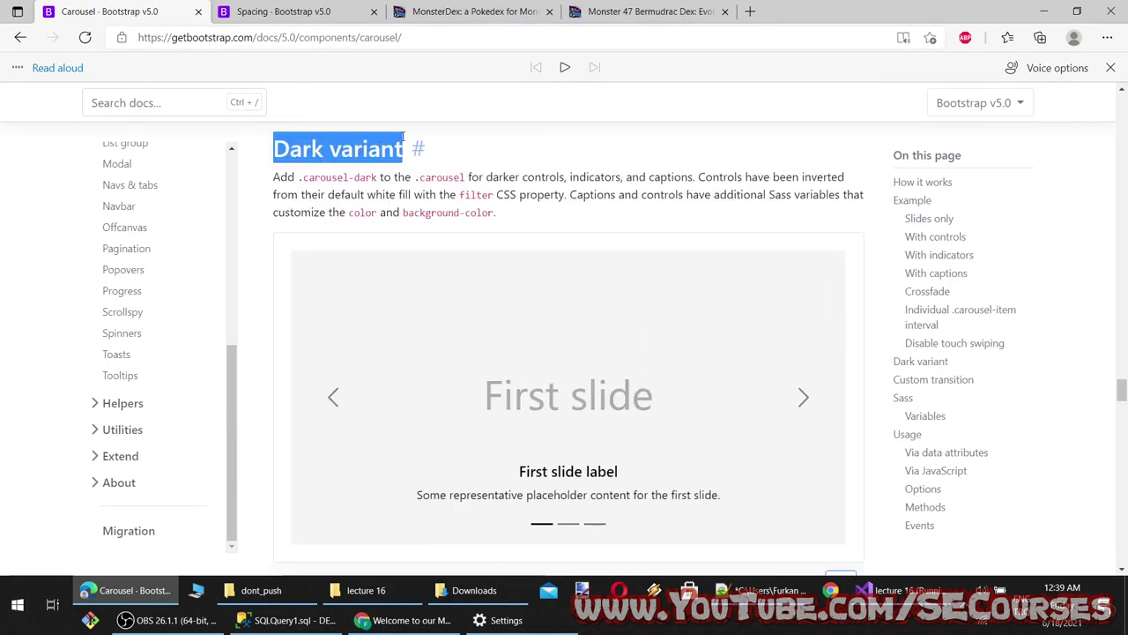
key("alt+Tab")
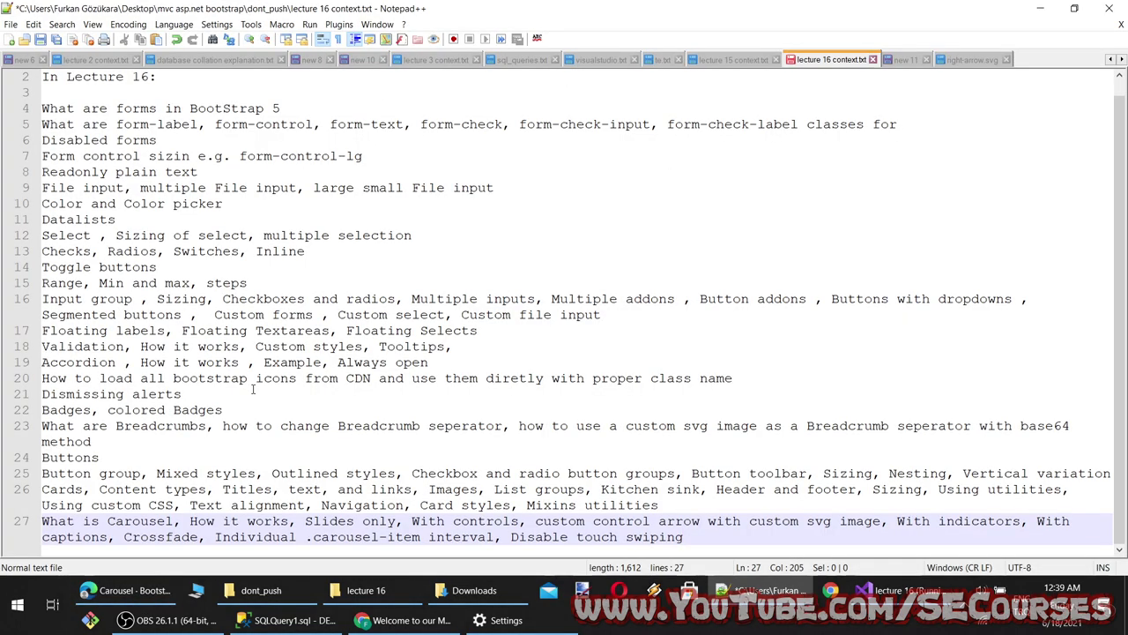
Scroll the Carousel docs to Custom transition and dismiss an accidental save dialog
left_click(124, 590)
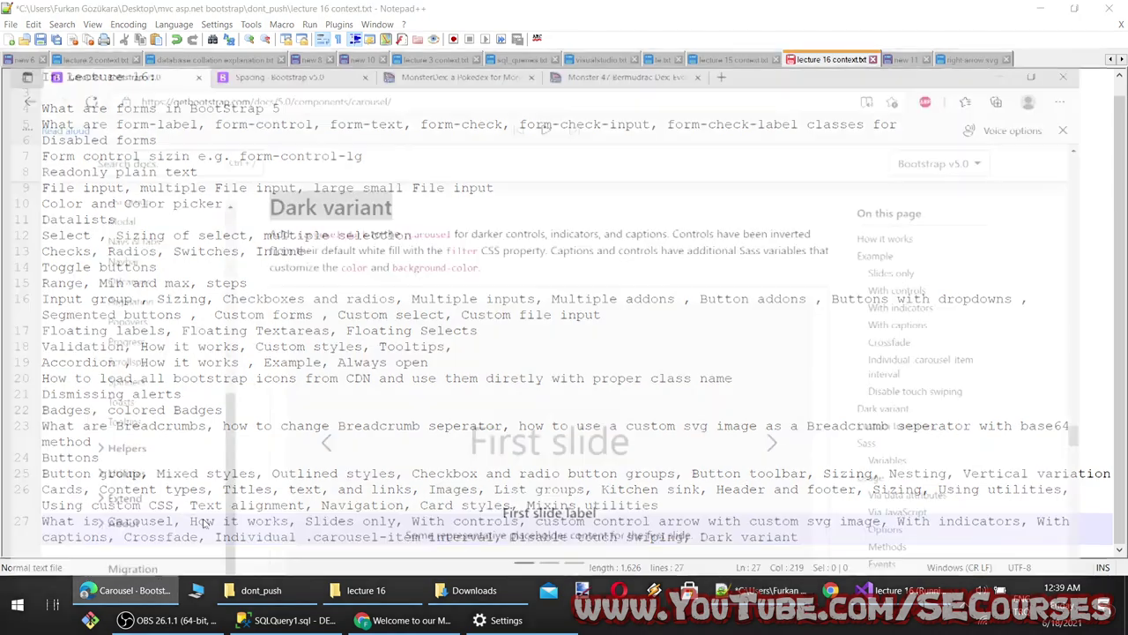
scroll(450, 458, "down", 10)
scroll(449, 459, "up", 1)
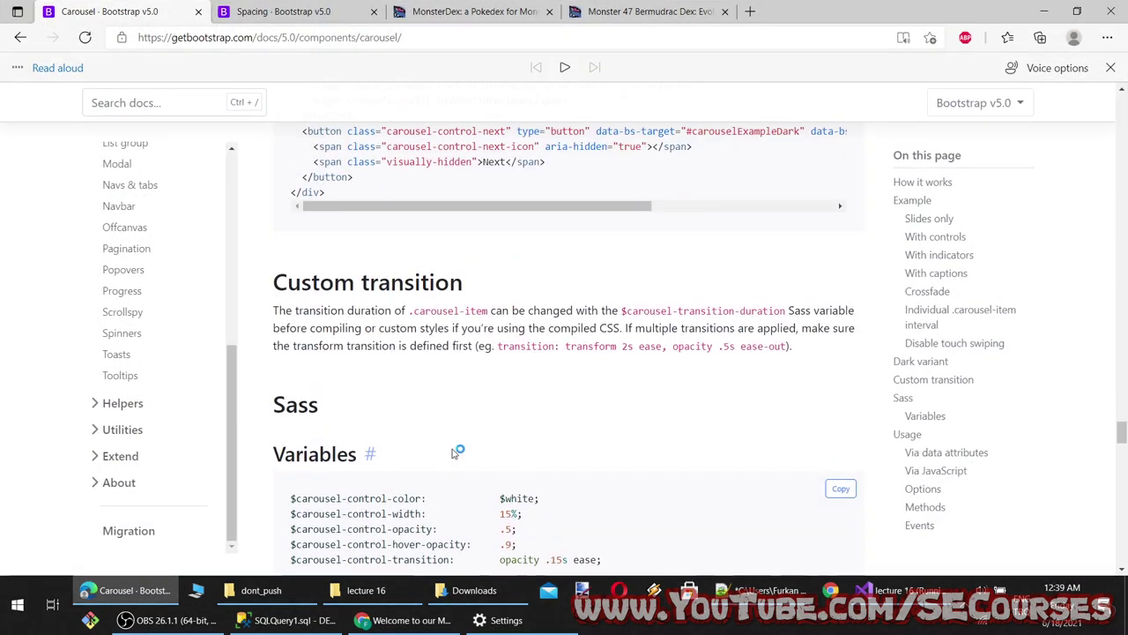
key("ctrl+s")
left_click(514, 328)
Open blank lines right after the <style> tag in Index.cshtml
left_click_drag(787, 350, 553, 346)
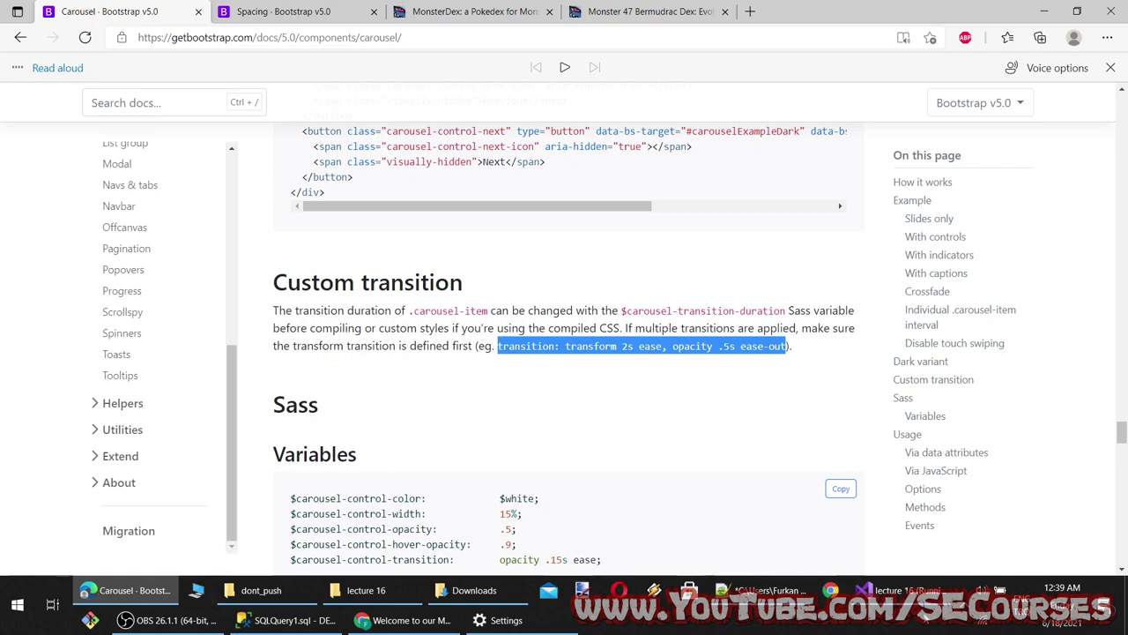
left_click(900, 590)
scroll(236, 298, "up", 8)
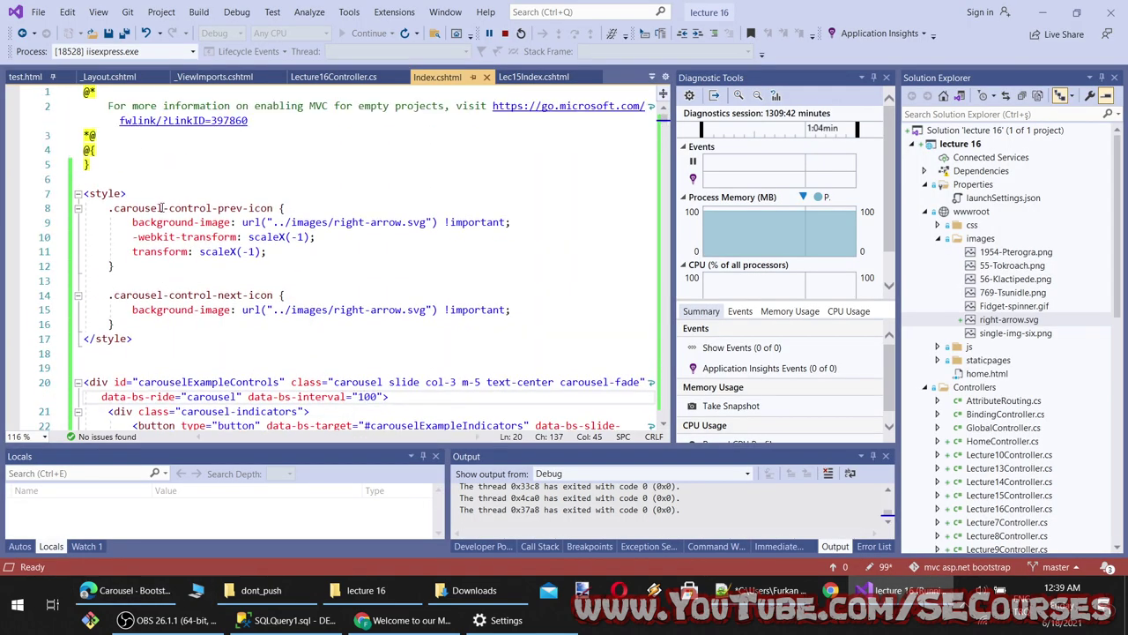
left_click(160, 195)
key("Return")
key("Return")
key("Up")
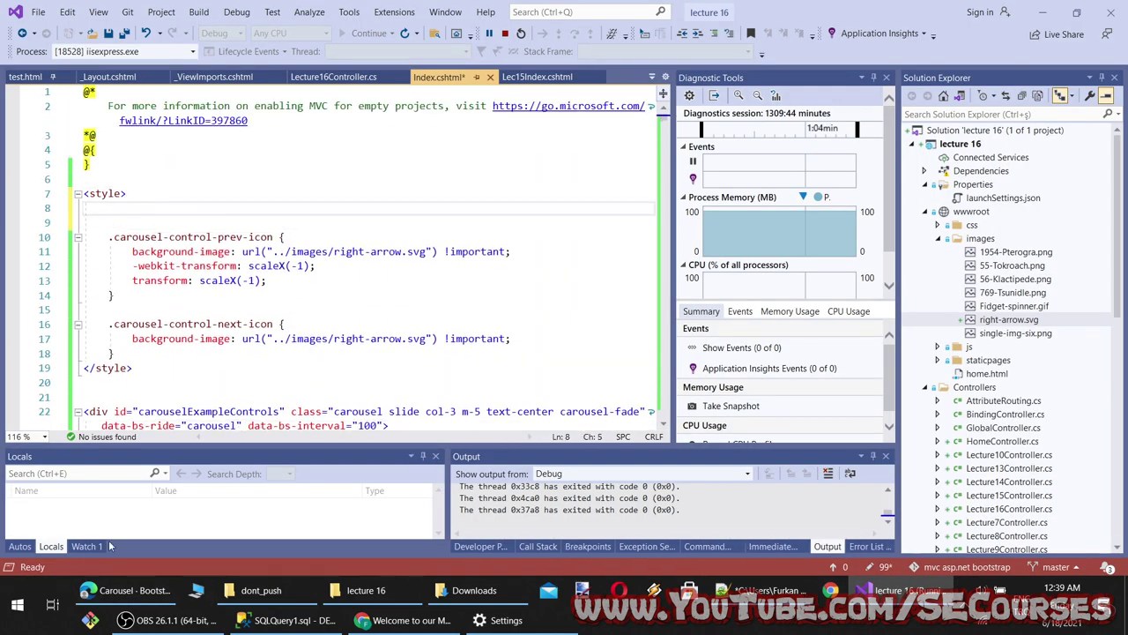
Add a .carousel-item rule with an empty body to the style block
left_click(132, 590)
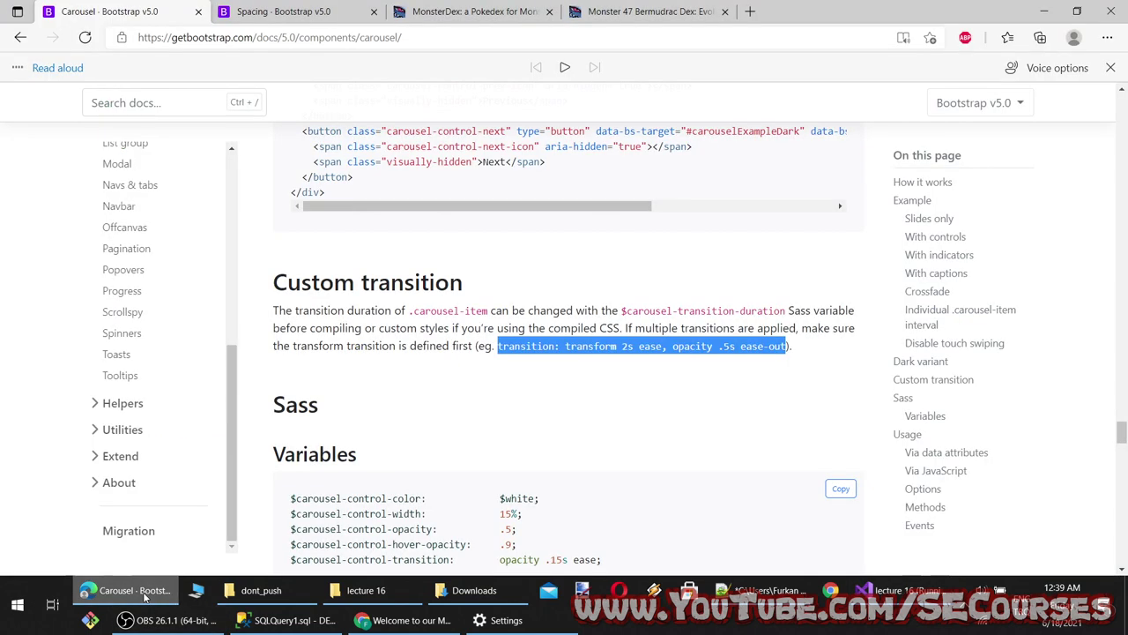
left_click(489, 311)
key("ctrl+c")
key("alt+Tab")
key("ctrl+v")
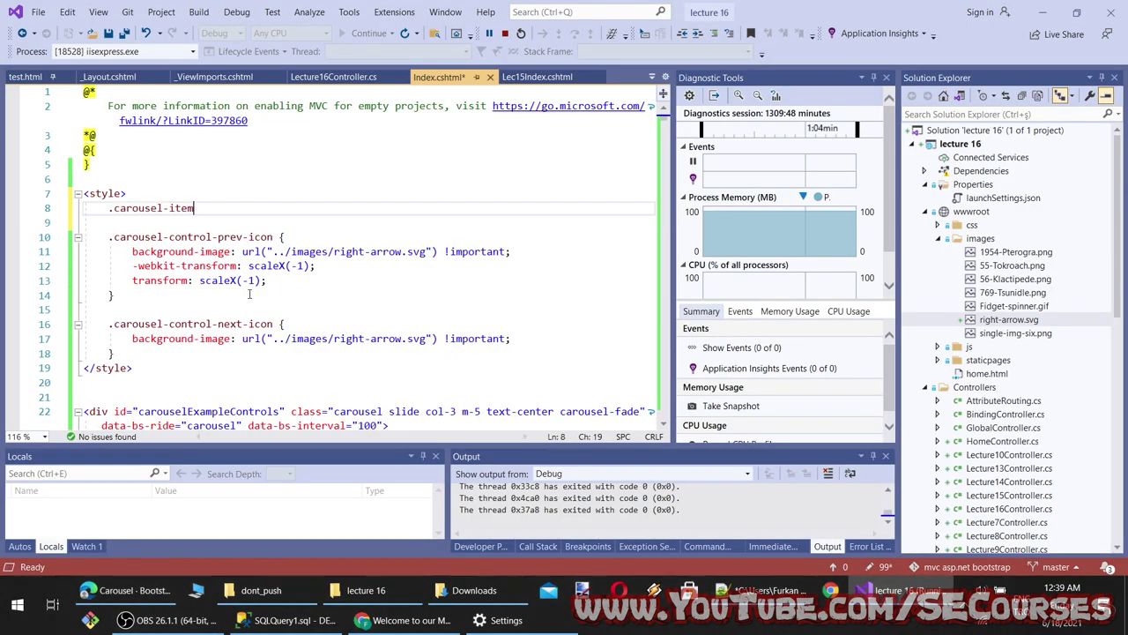
key("Return")
type("{")
key("Return")
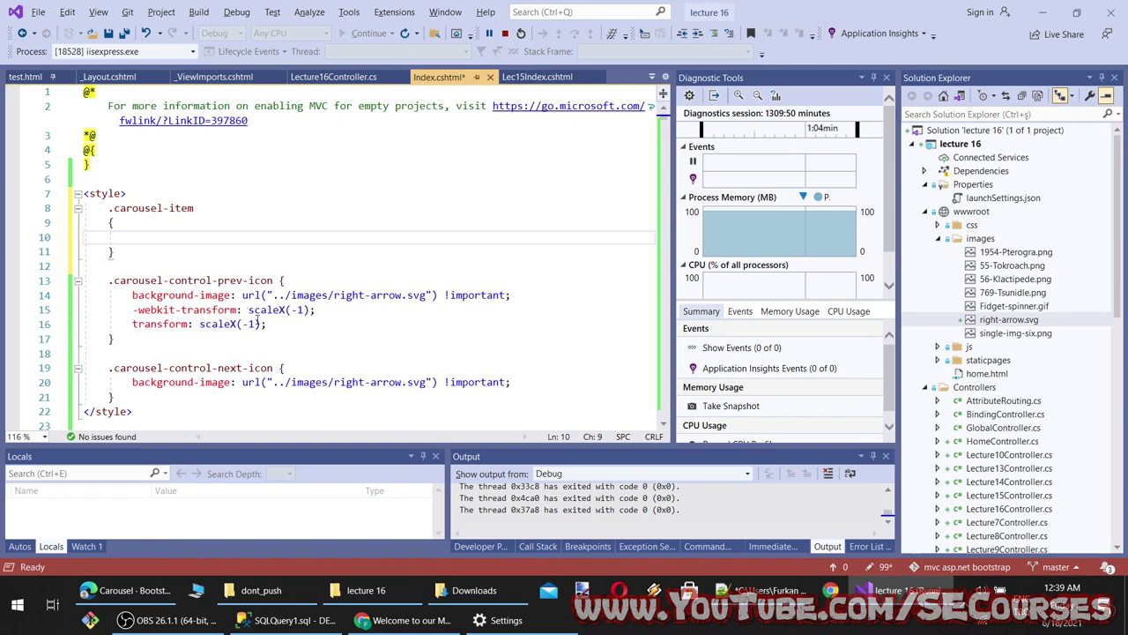
Give .carousel-item transition: transform 2s ease, opacity .5s ease-out marked !important
left_click(132, 589)
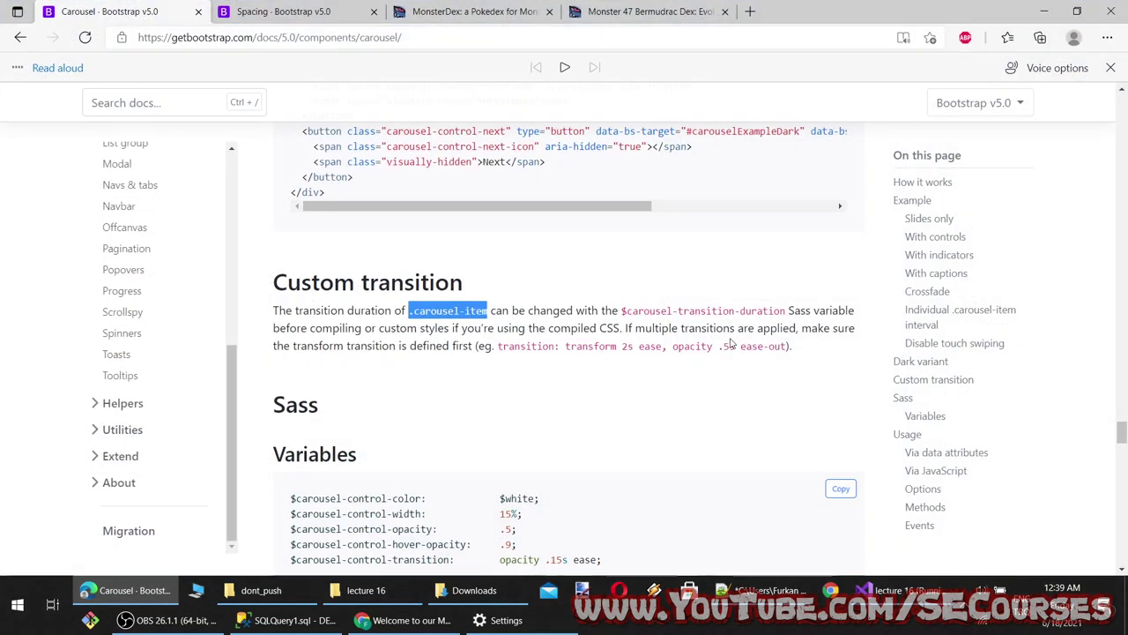
left_click_drag(787, 346, 496, 347)
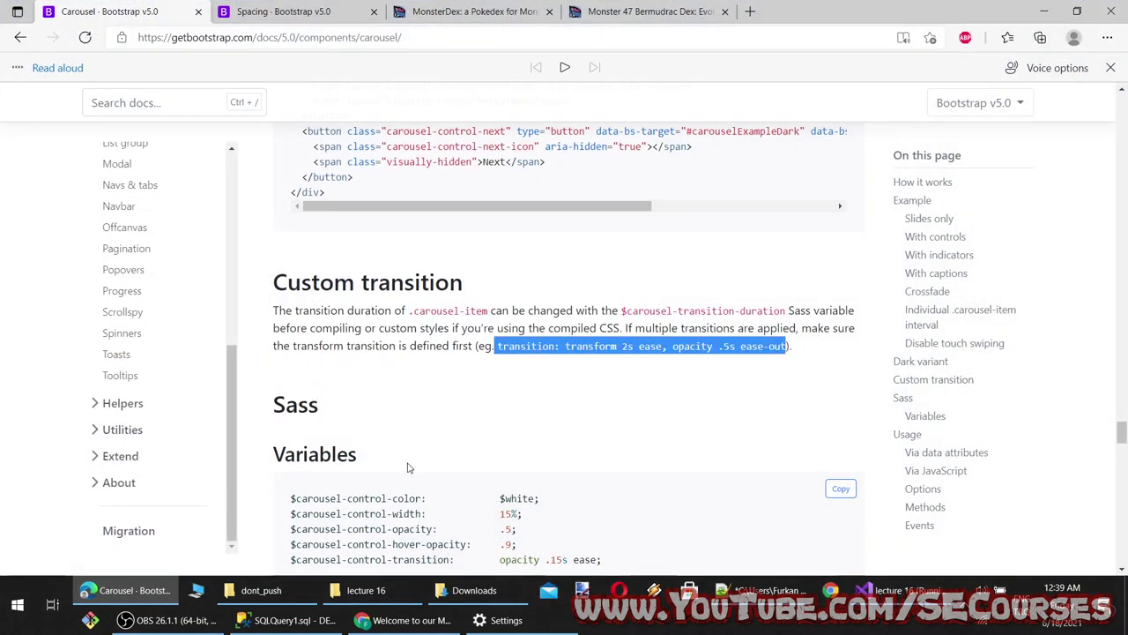
left_click(168, 590)
key("ctrl+v")
left_click(473, 253)
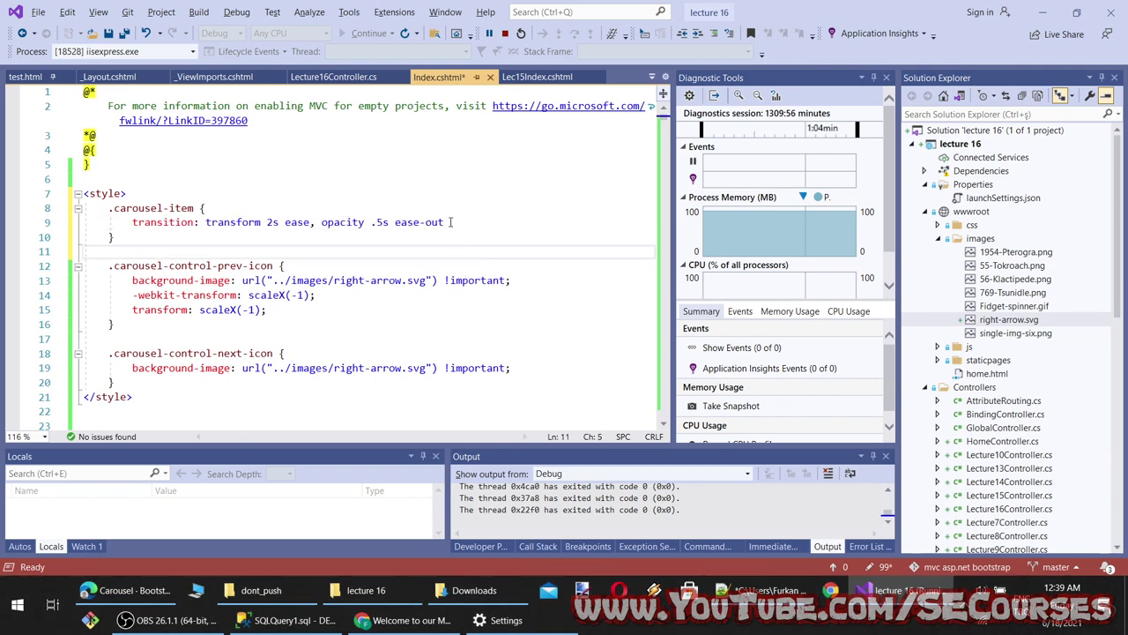
left_click(451, 223)
type("!important;")
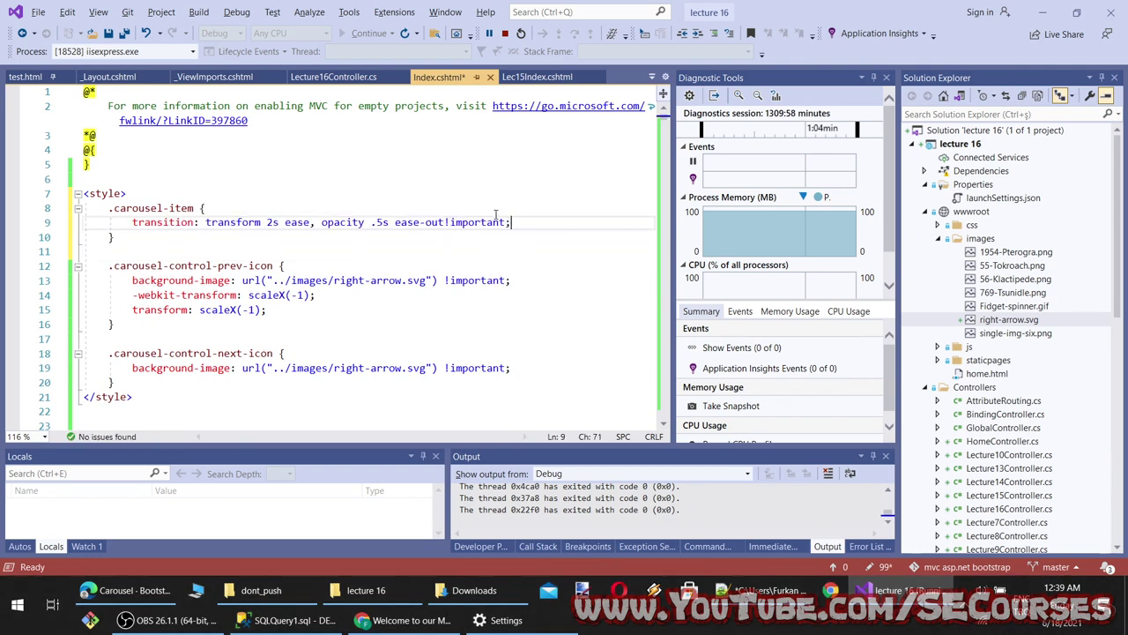
Reload the running page in Chrome to view the new transition
left_click(406, 620)
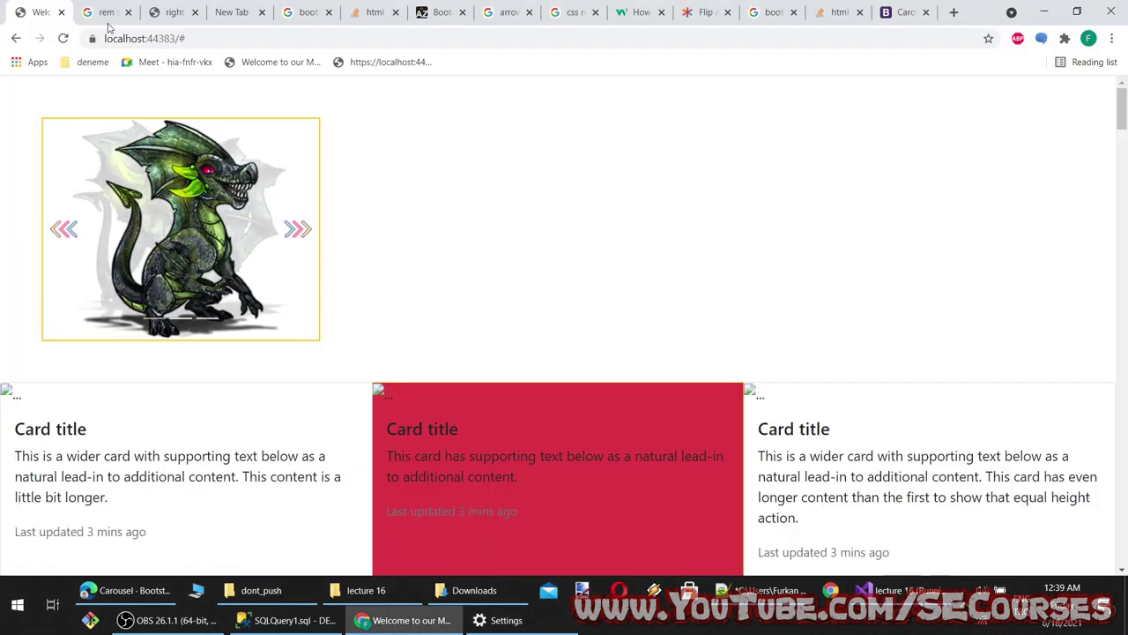
left_click(62, 38)
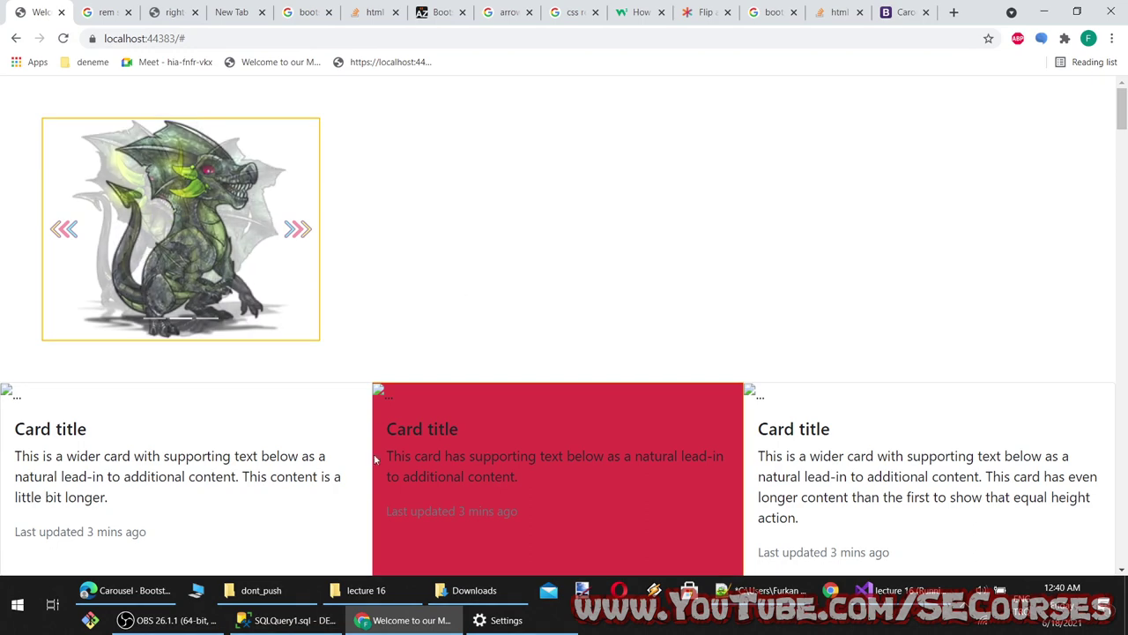
key("alt+Tab")
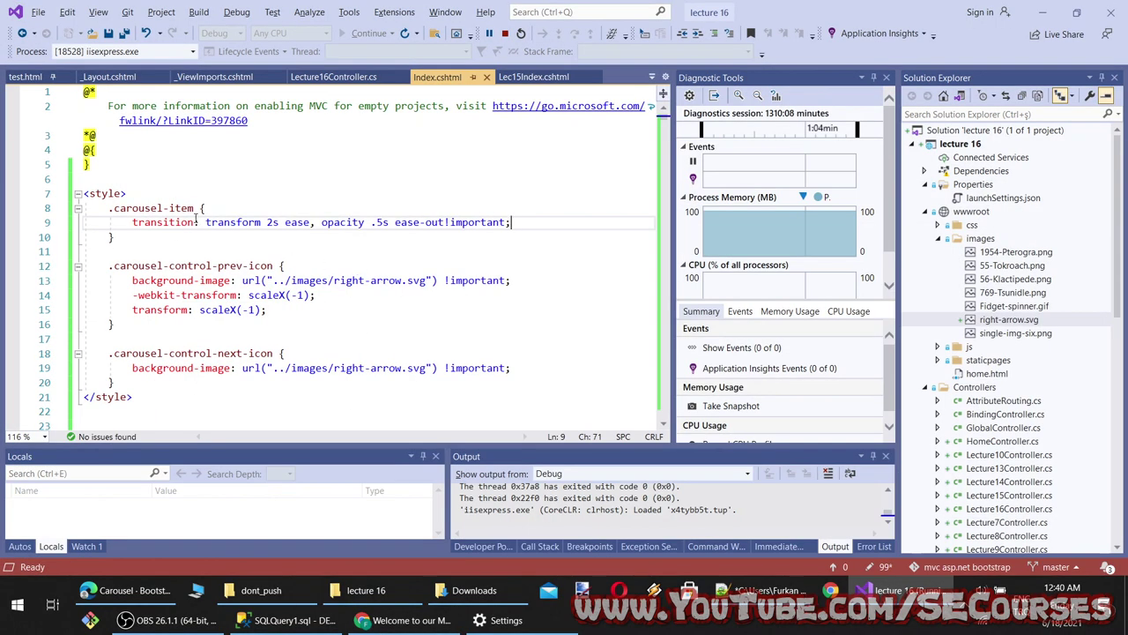
Find fade and remove the carousel-fade class from the carousel div on line 24
double_click(176, 208)
key("ctrl+f")
left_click(424, 210)
type("fade")
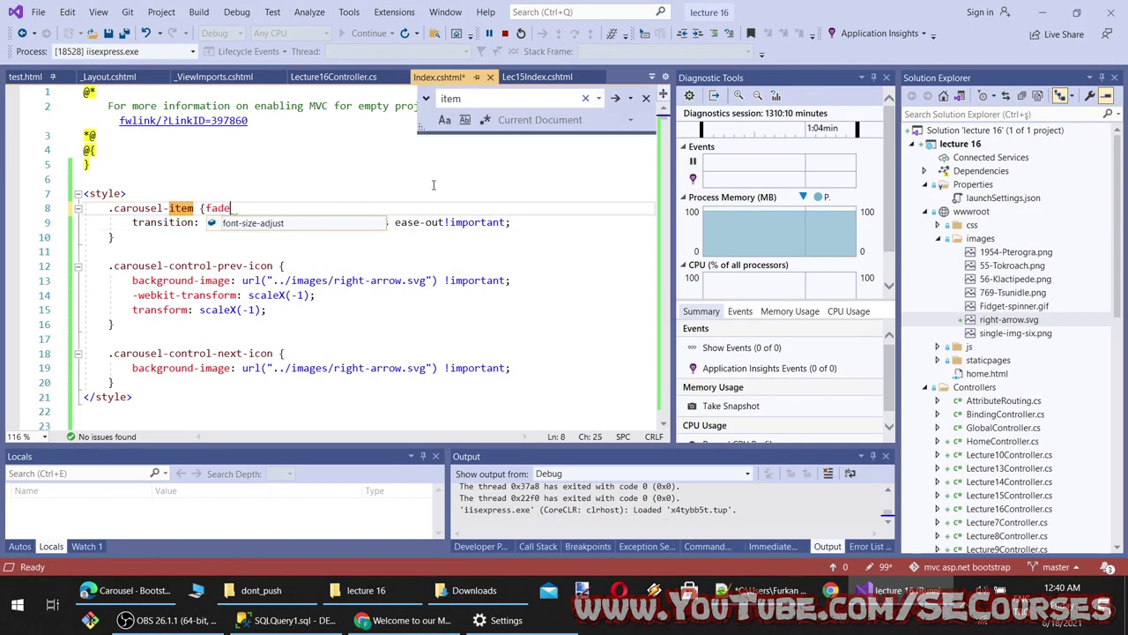
key("ctrl+f")
type("fade")
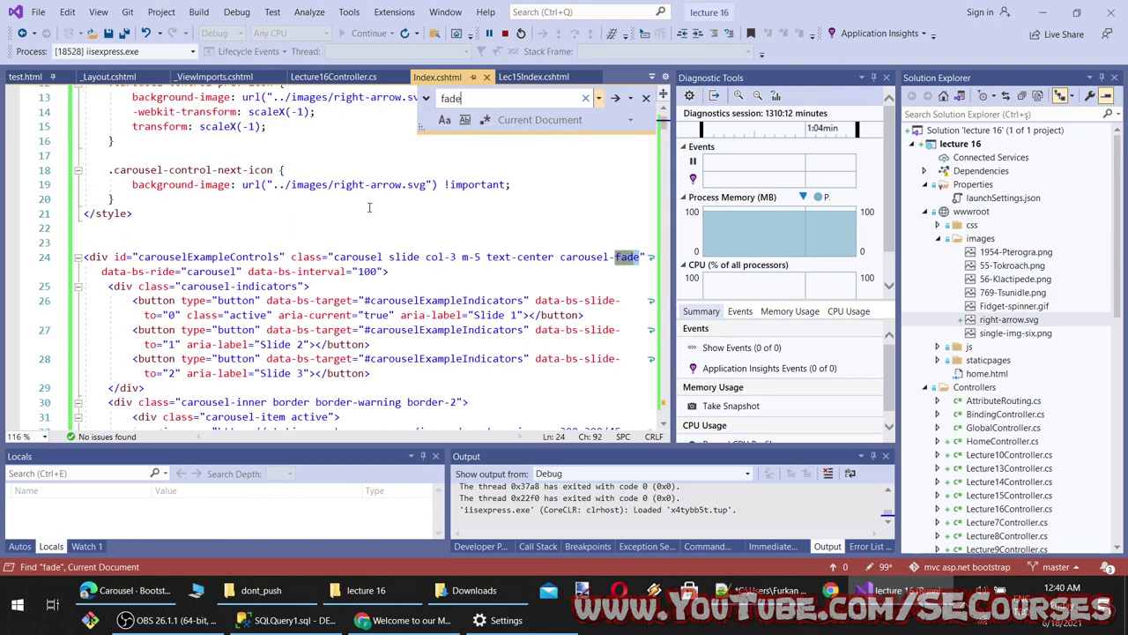
left_click(590, 257)
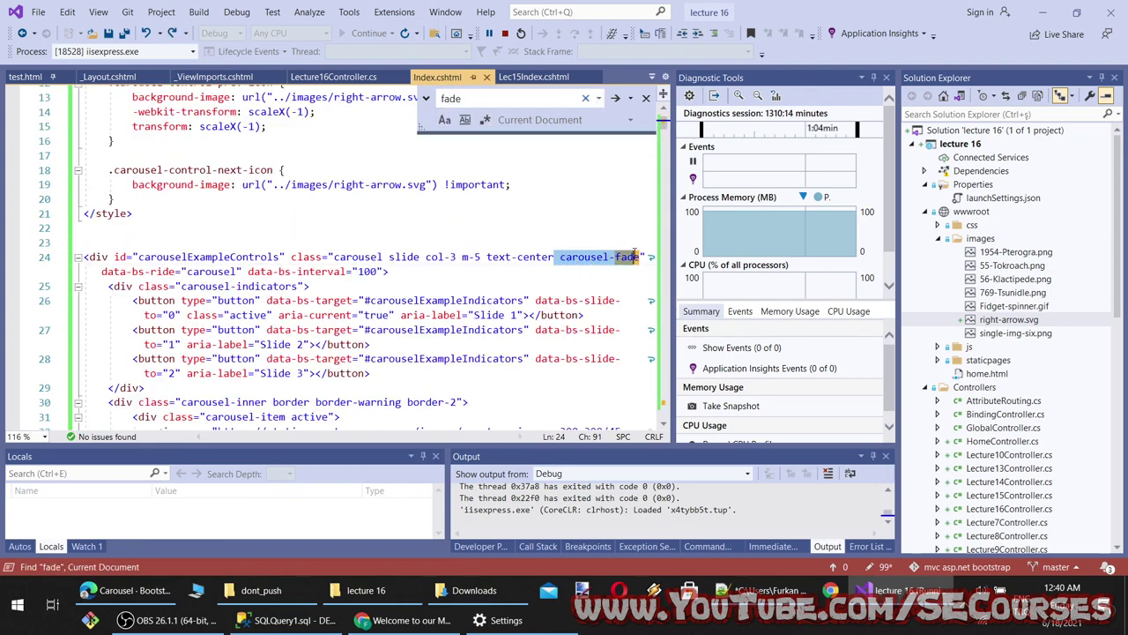
key("BackSpace")
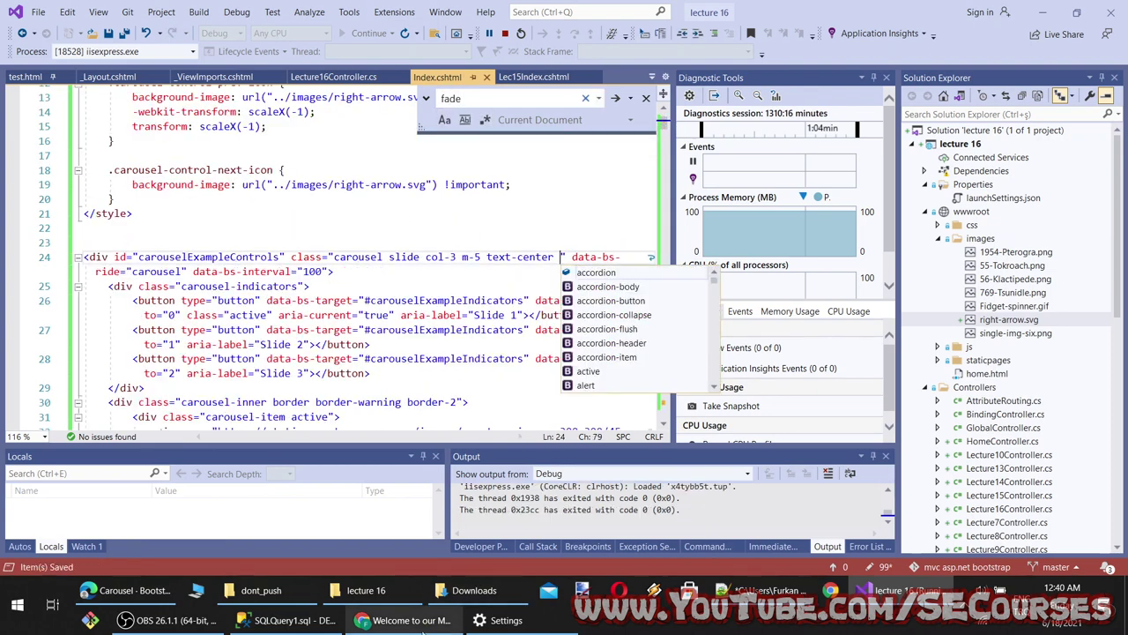
Reload Chrome and step through slides to see the carousel without fading
left_click(410, 620)
key("F5")
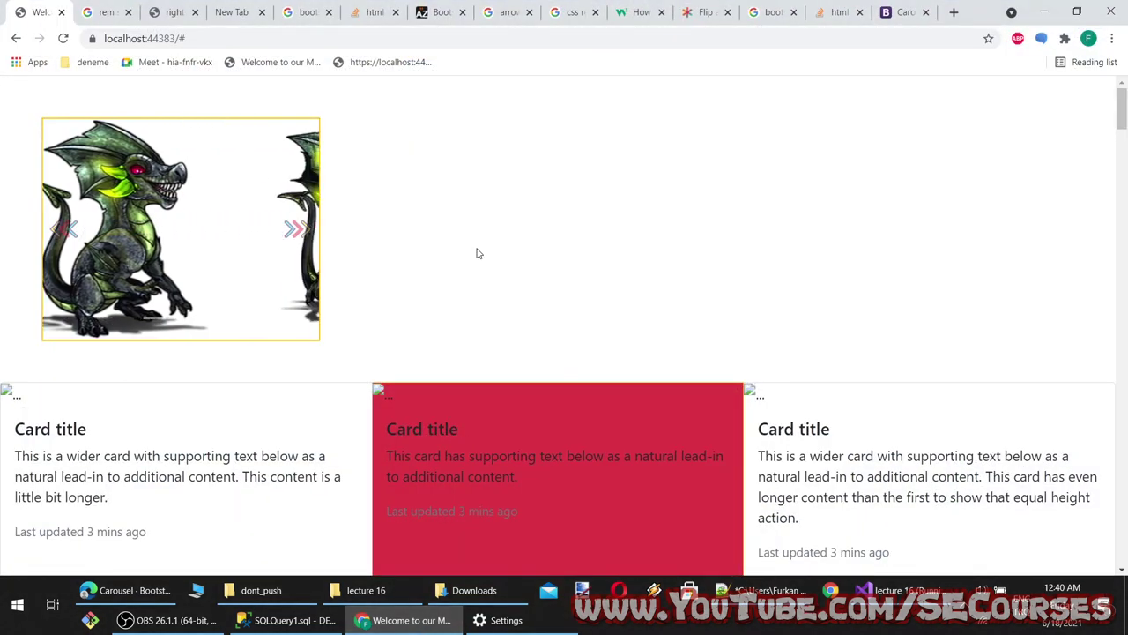
left_click(300, 231)
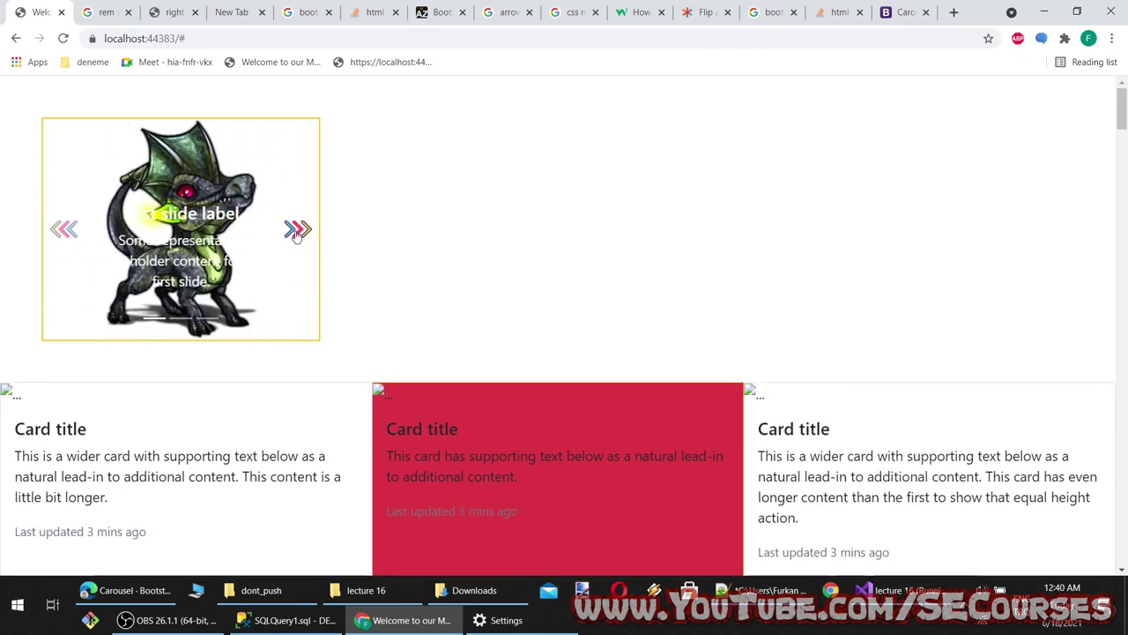
left_click(917, 590)
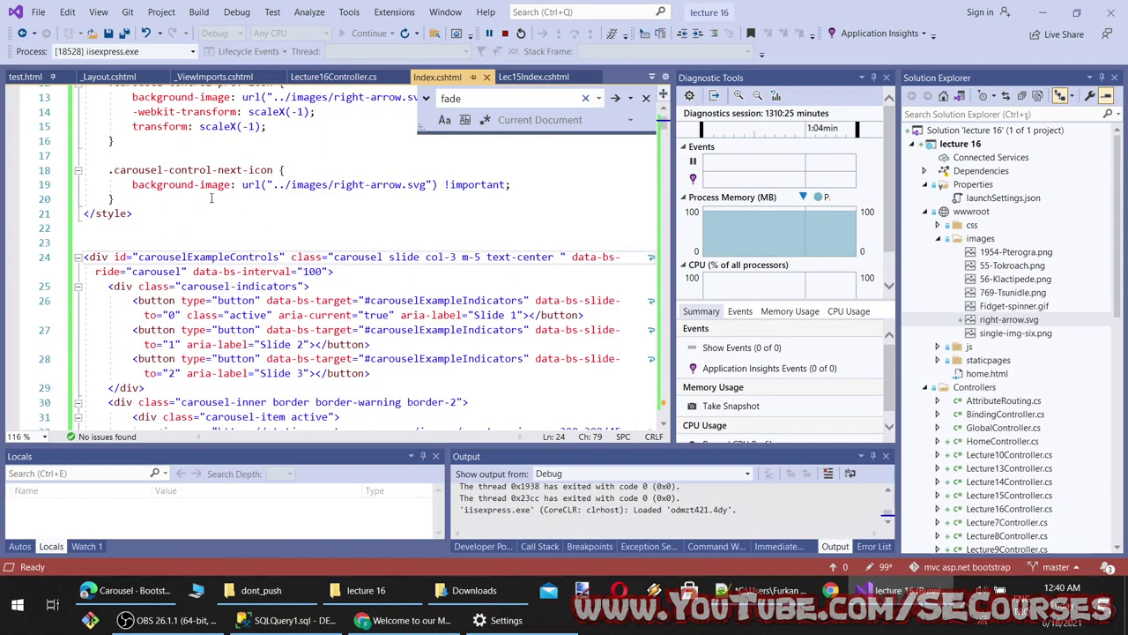
Restore carousel-fade on line 24 and reload the page to compare
scroll(333, 257, "up", 2)
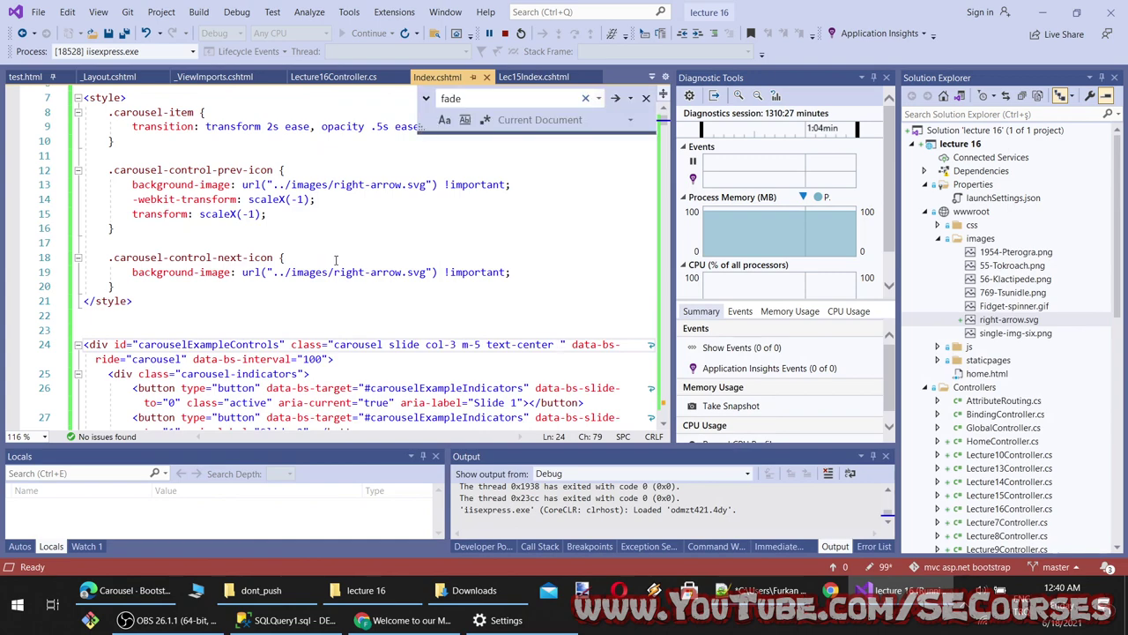
type("carousel-fade")
left_click(416, 616)
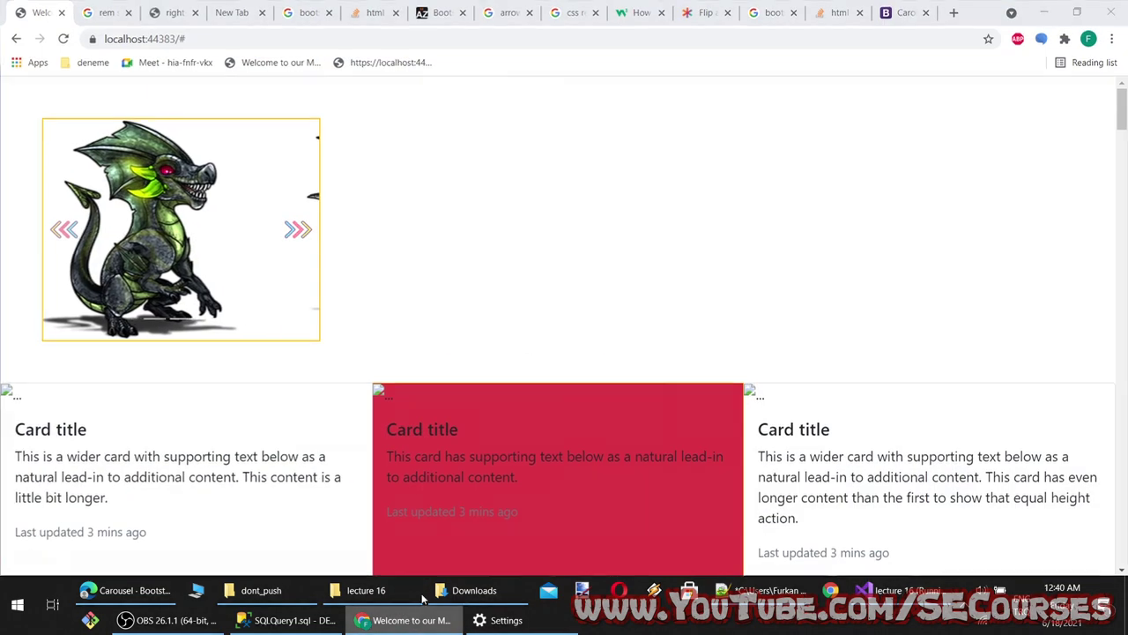
left_click(415, 617)
left_click(415, 617)
key("F5")
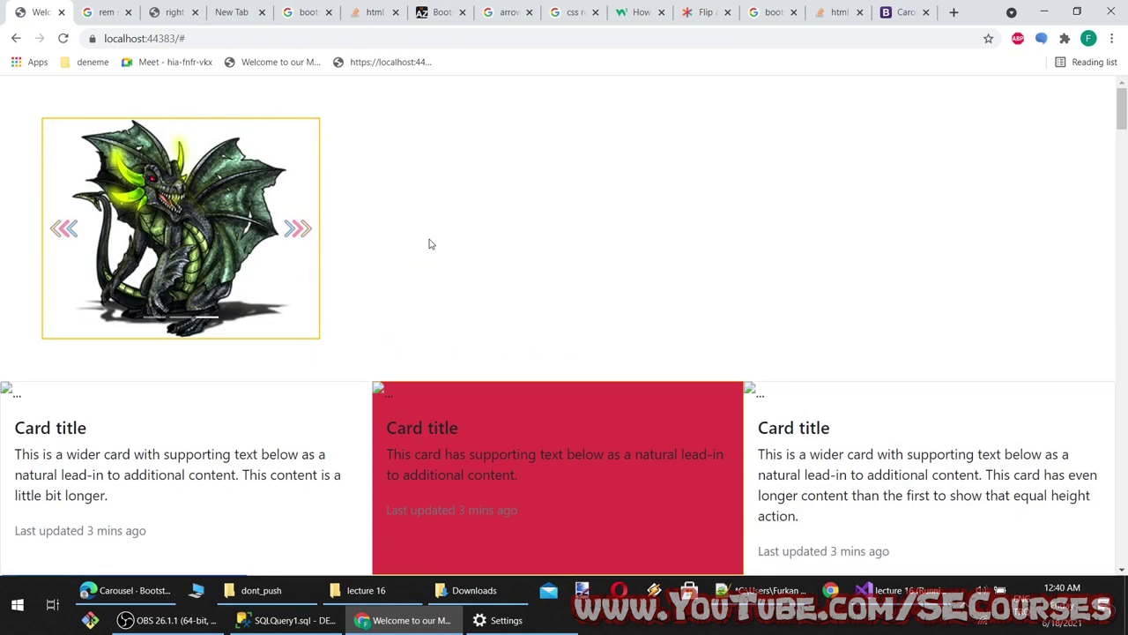
left_click(415, 620)
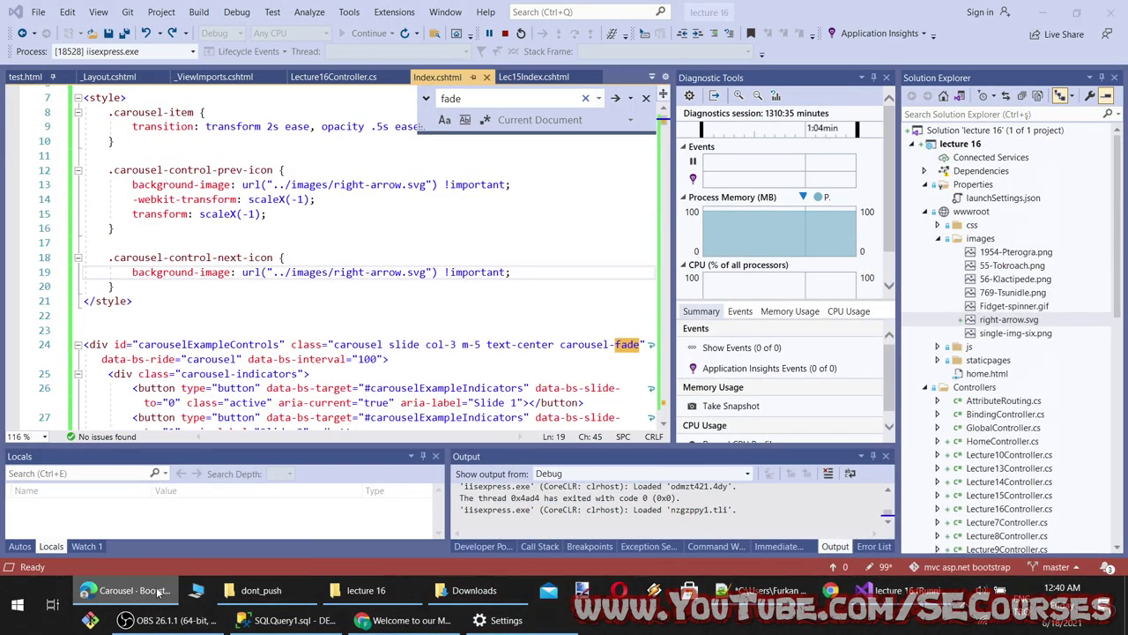
Scroll the Carousel docs, then choose Close button under Components in the sidebar
left_click(159, 592)
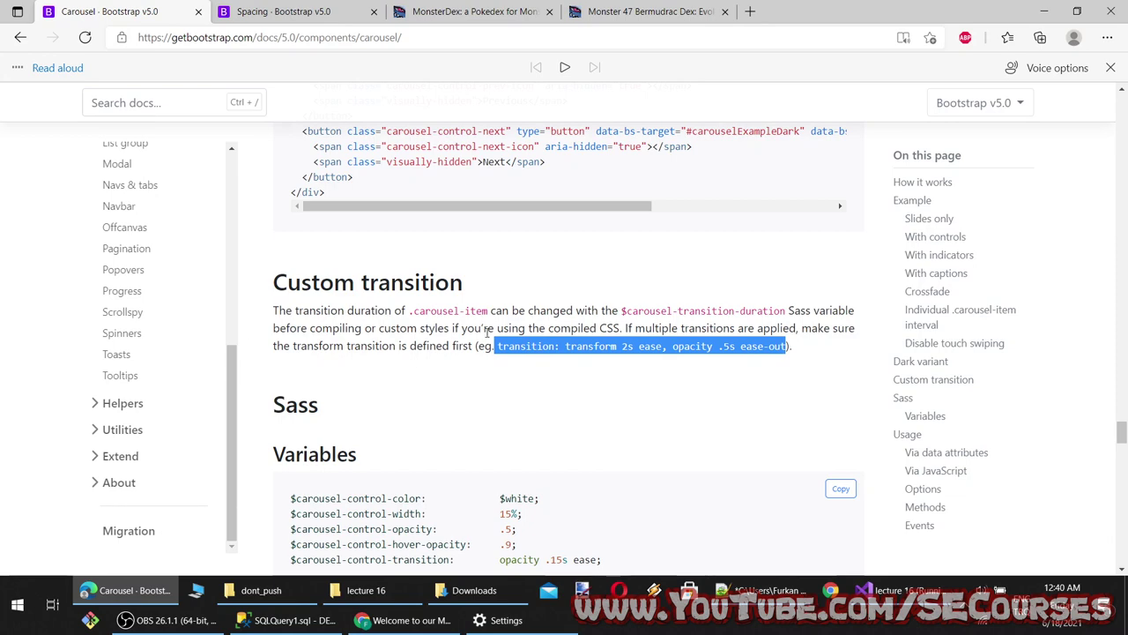
scroll(507, 386, "down", 2)
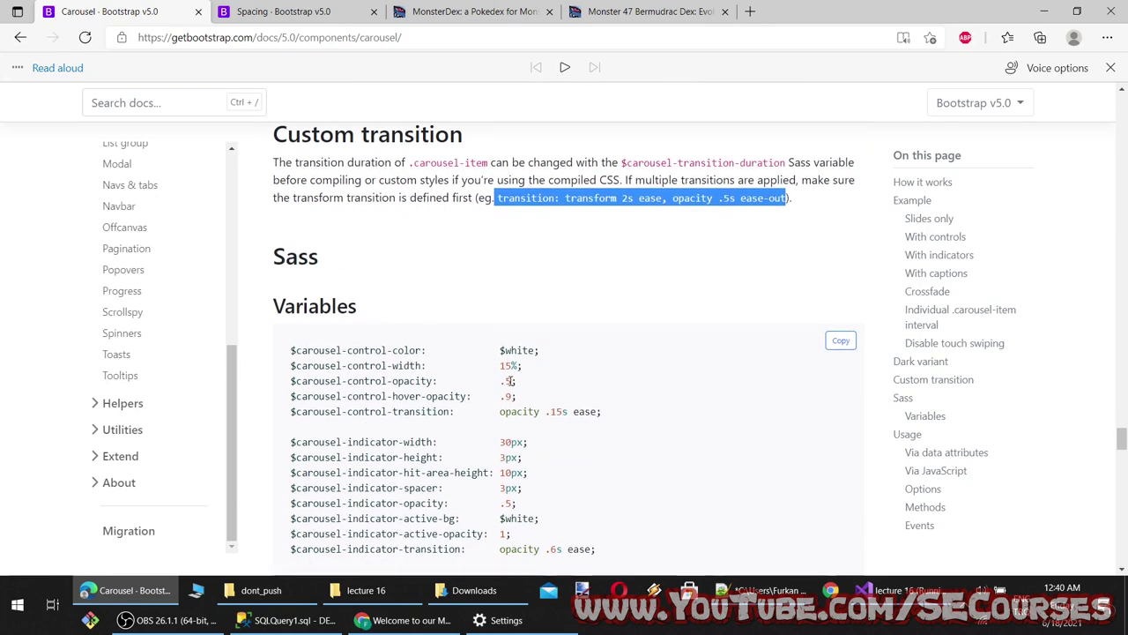
scroll(476, 393, "down", 20)
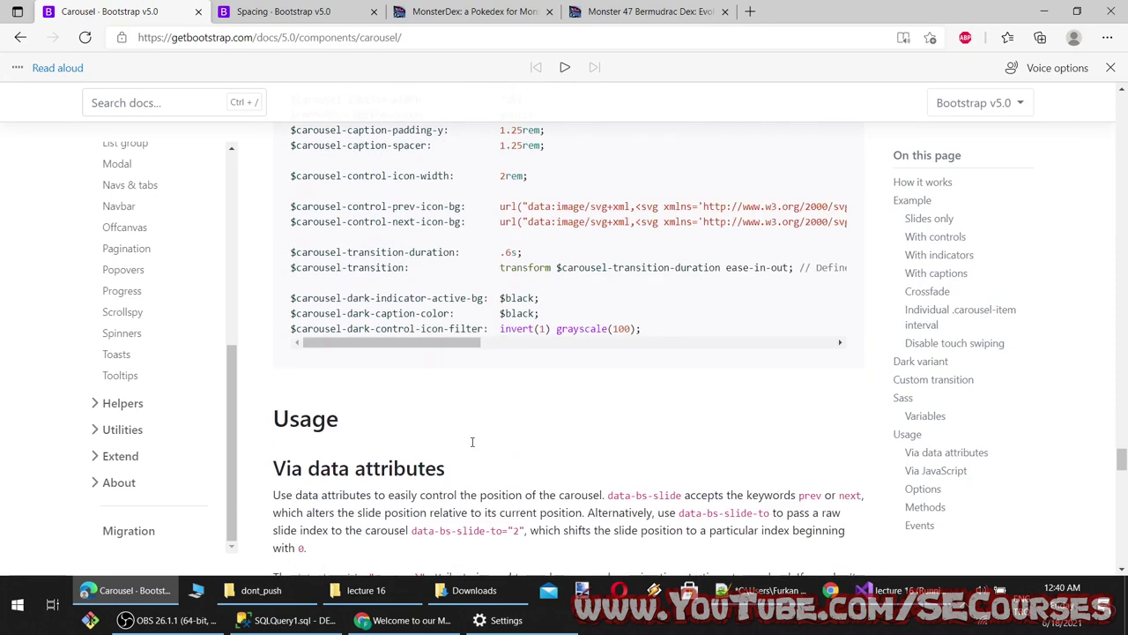
scroll(364, 343, "up", 15)
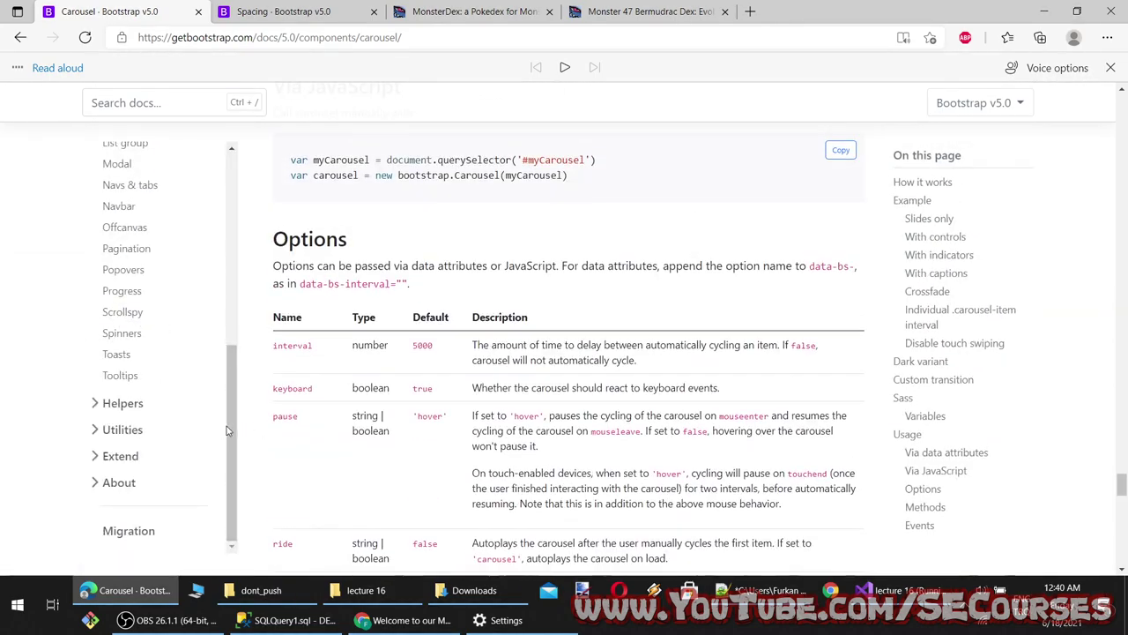
scroll(141, 291, "up", 5)
left_click(130, 247)
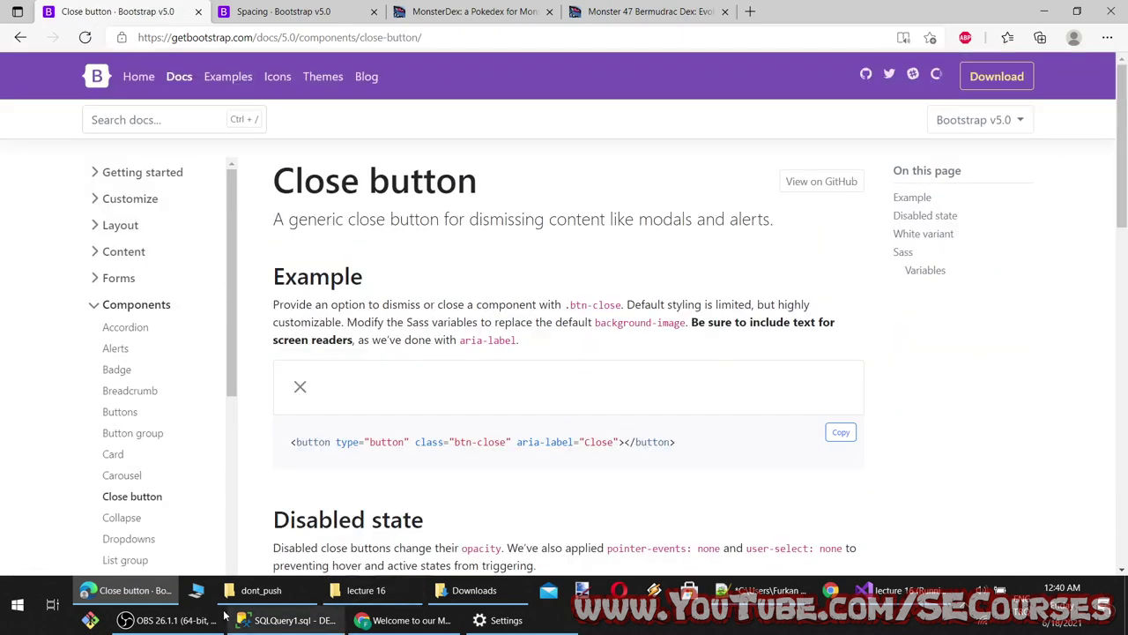
Hide the recording software and have the browser read the Close button section aloud
left_click(167, 620)
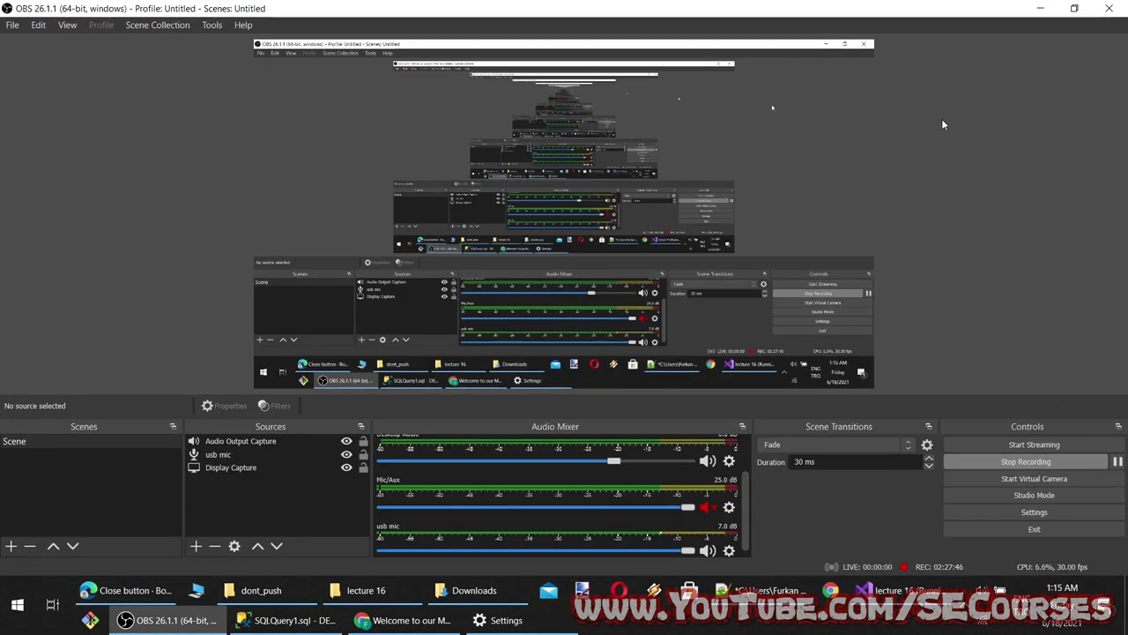
left_click(1044, 10)
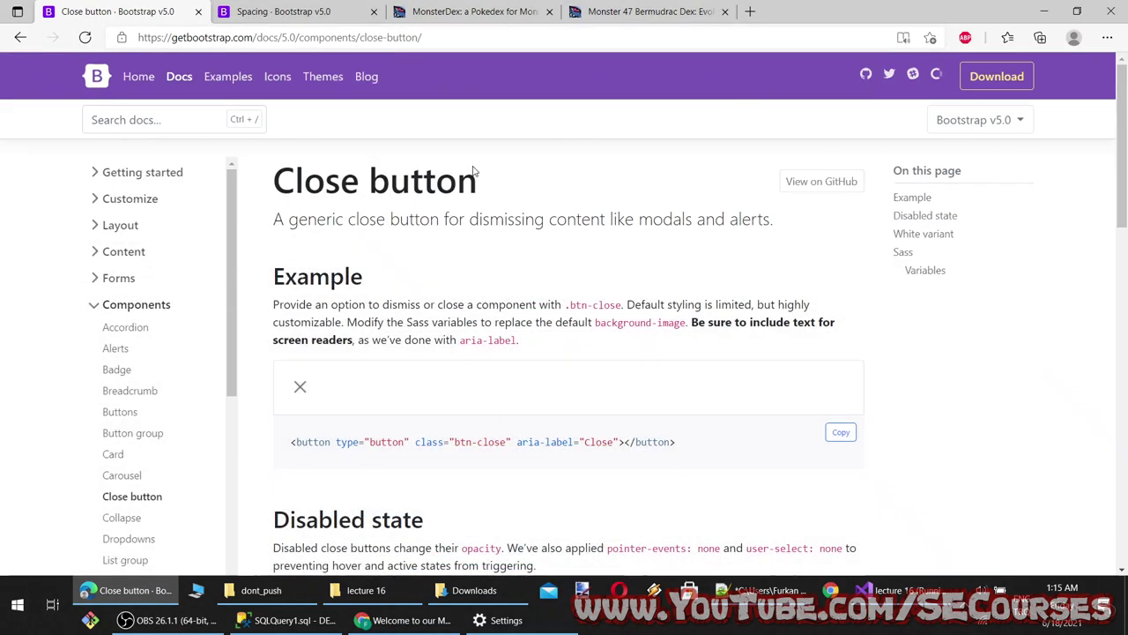
right_click(282, 185)
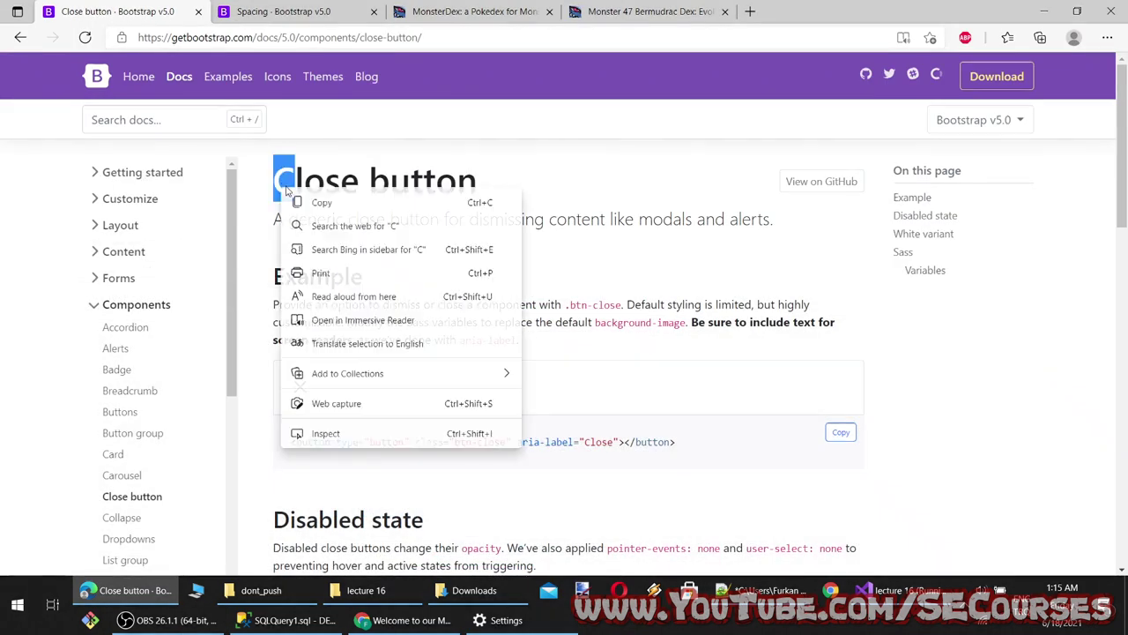
left_click(344, 295)
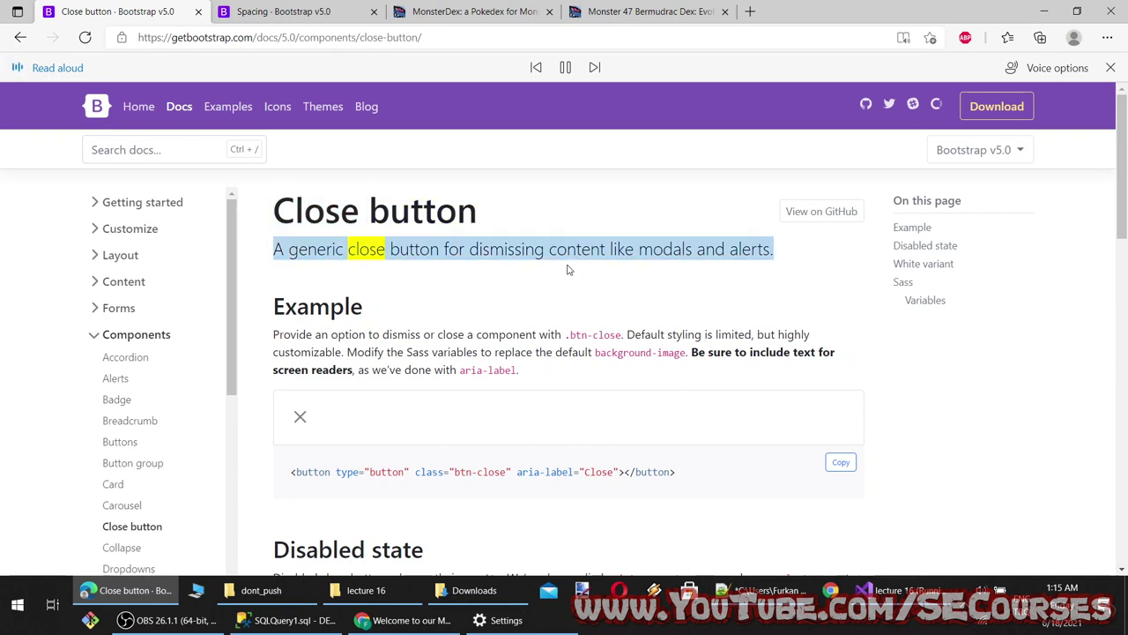
left_click(566, 68)
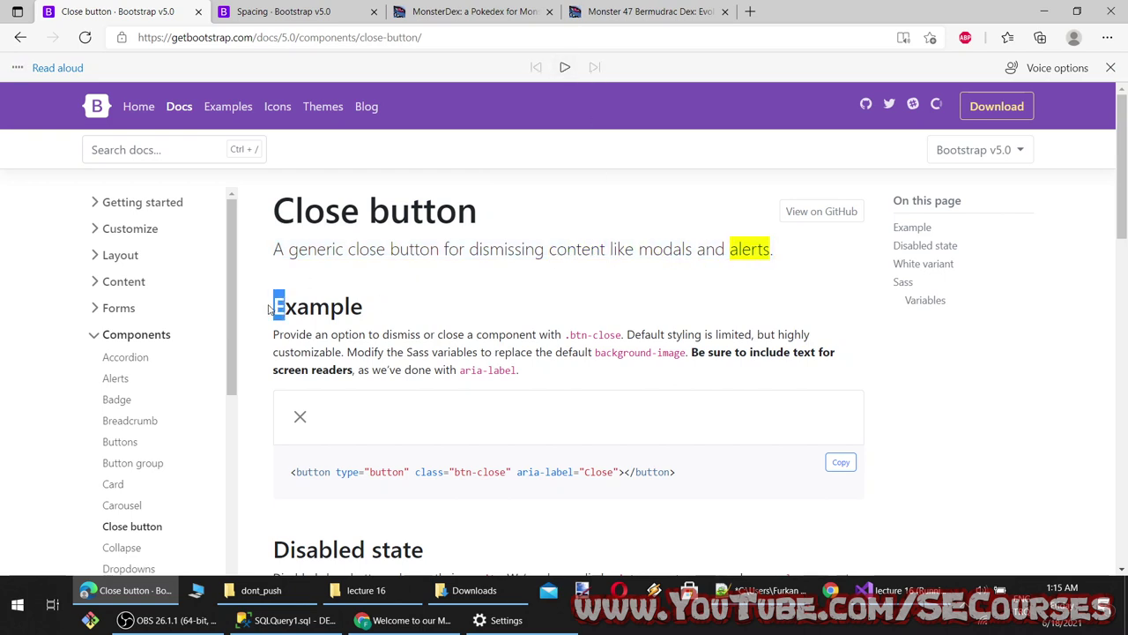
left_click(567, 66)
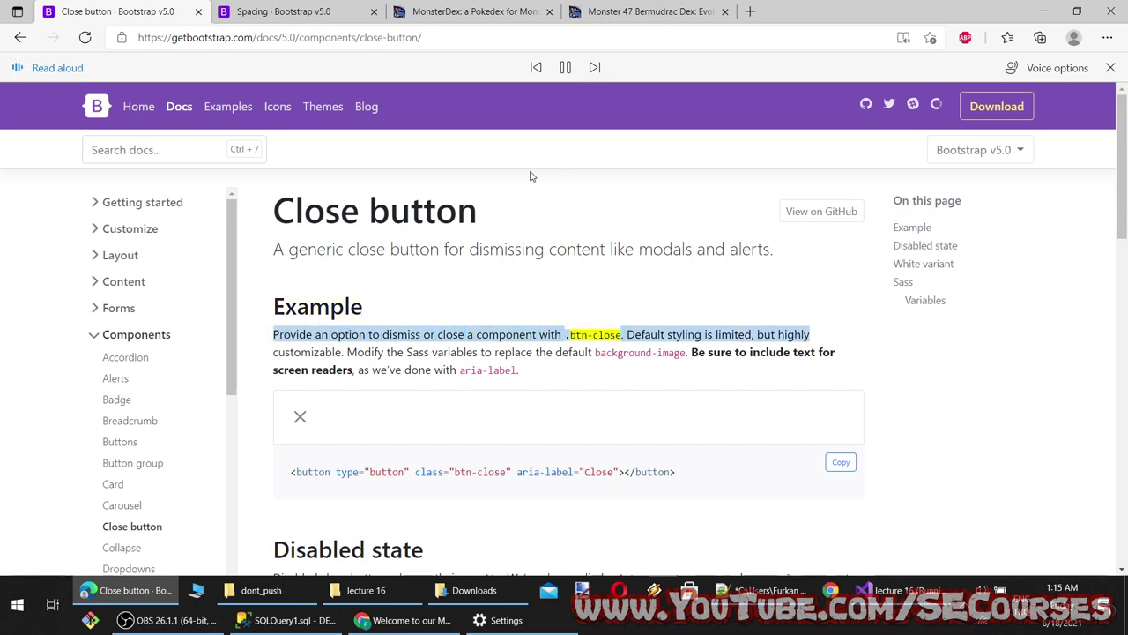
Pause the narration and copy the basic close button example markup
scroll(560, 249, "down", 1)
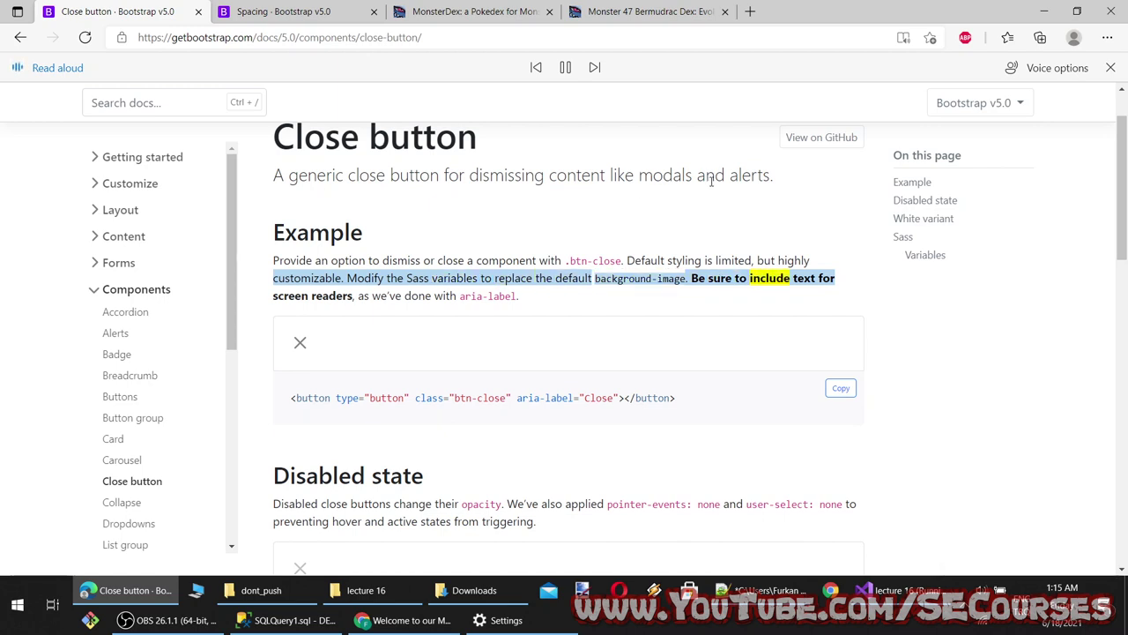
left_click(567, 74)
scroll(447, 370, "down", 6)
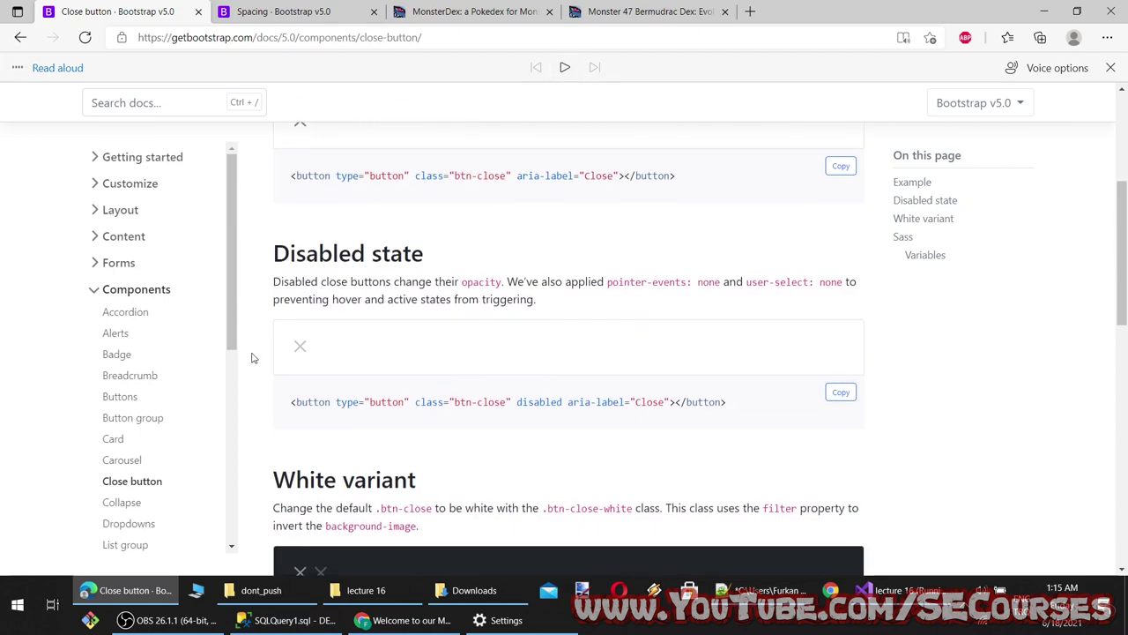
scroll(344, 401, "down", 1)
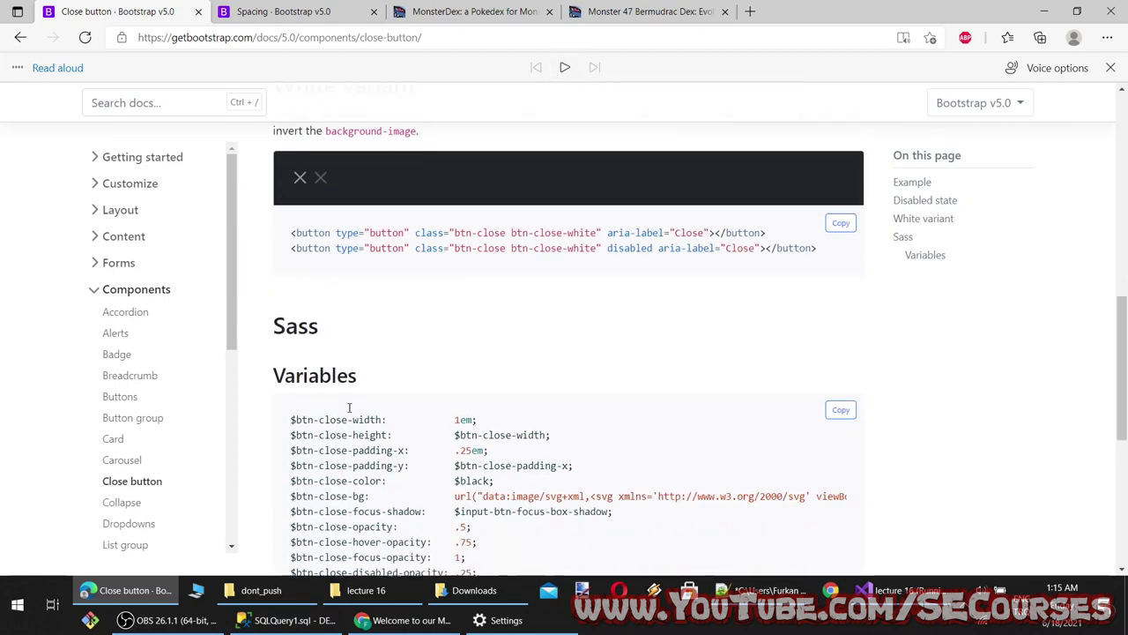
scroll(373, 403, "up", 5)
scroll(458, 414, "up", 3)
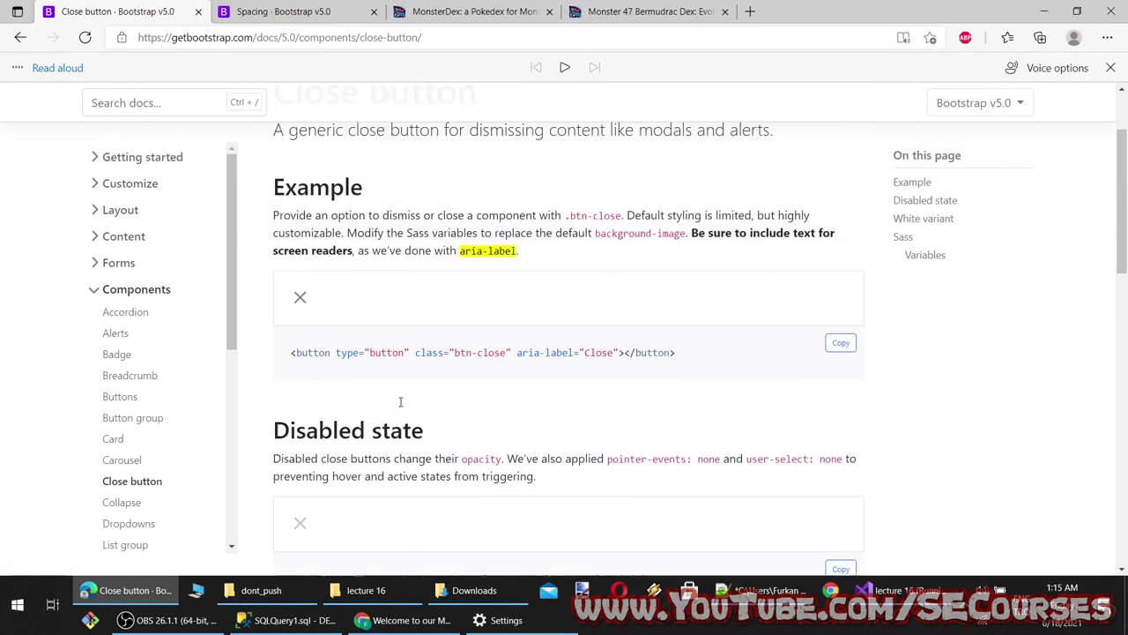
left_click(841, 387)
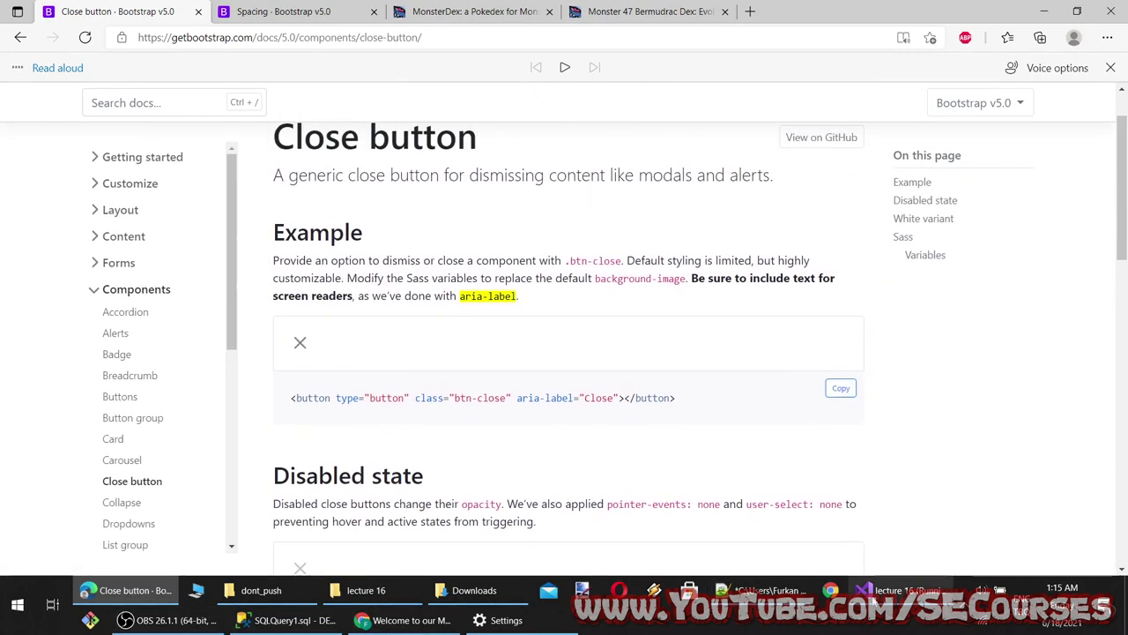
Return to Visual Studio with the cursor on empty line 23 of Index.cshtml
left_click(899, 590)
scroll(146, 301, "up", 2)
scroll(146, 301, "down", 3)
left_click(147, 284)
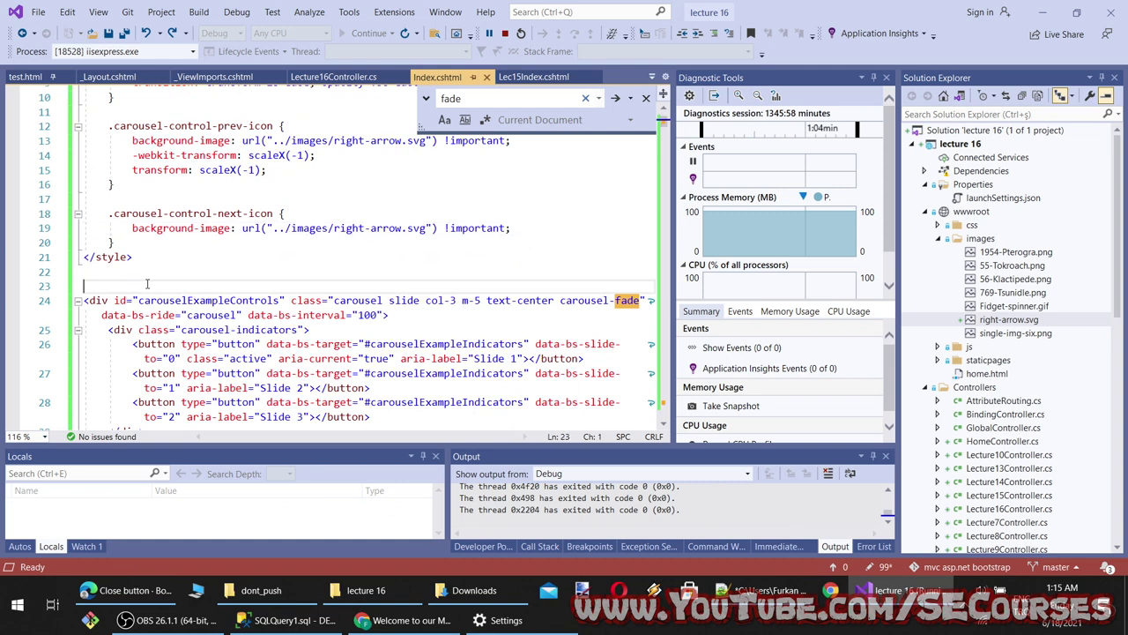
Paste the btn-close button onto line 23, save Index.cshtml, and glance at the running page
key("ctrl+v")
key("ctrl+s")
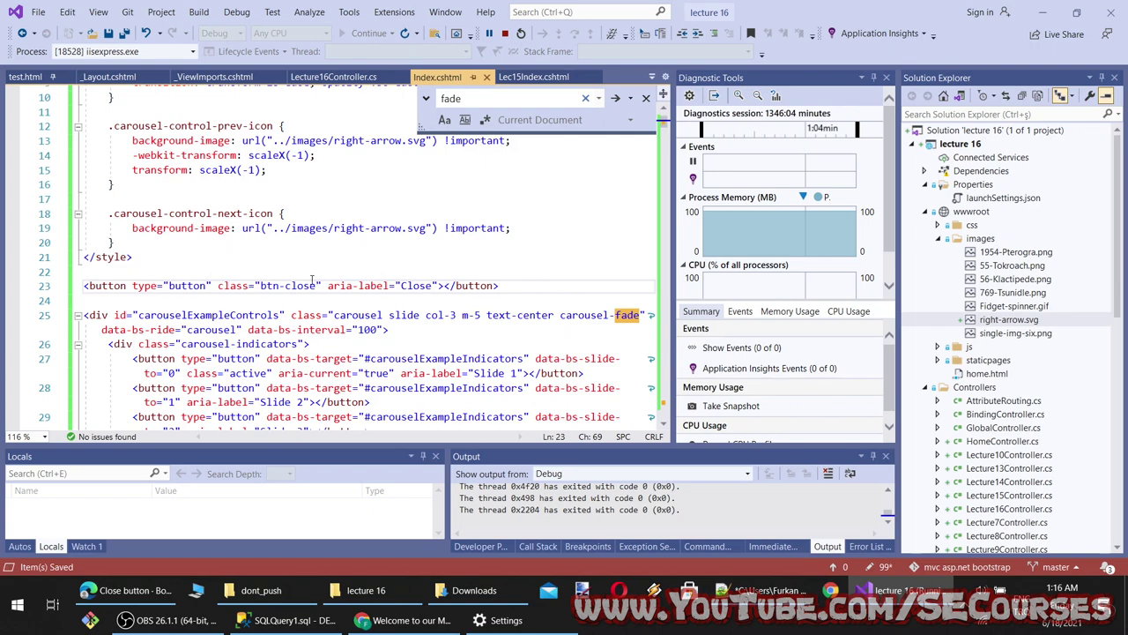
left_click(404, 620)
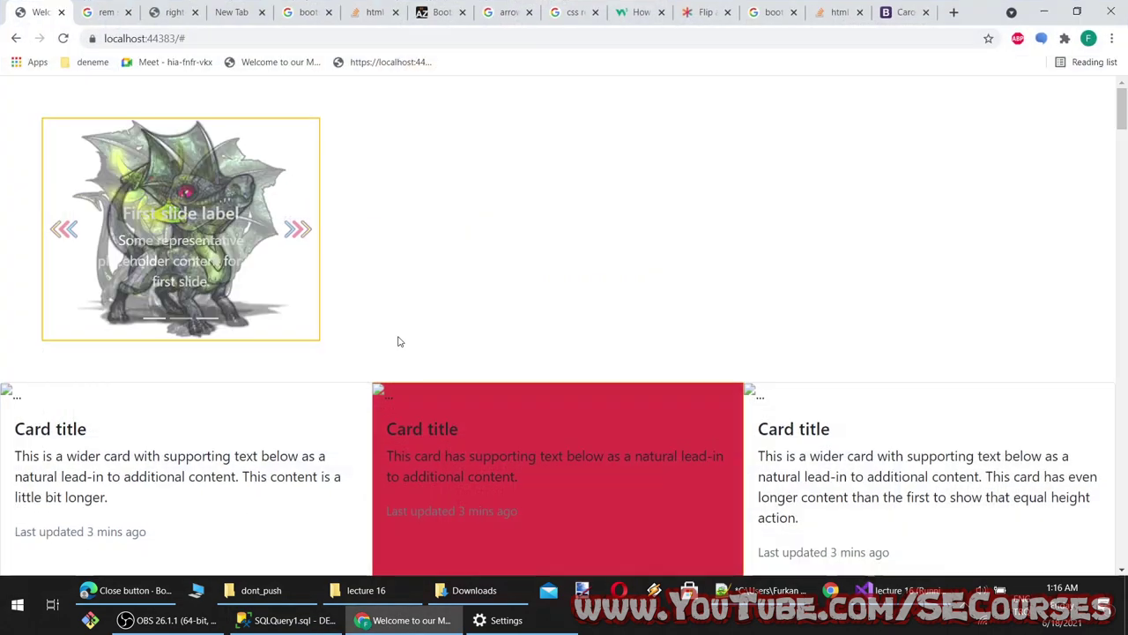
left_click(404, 620)
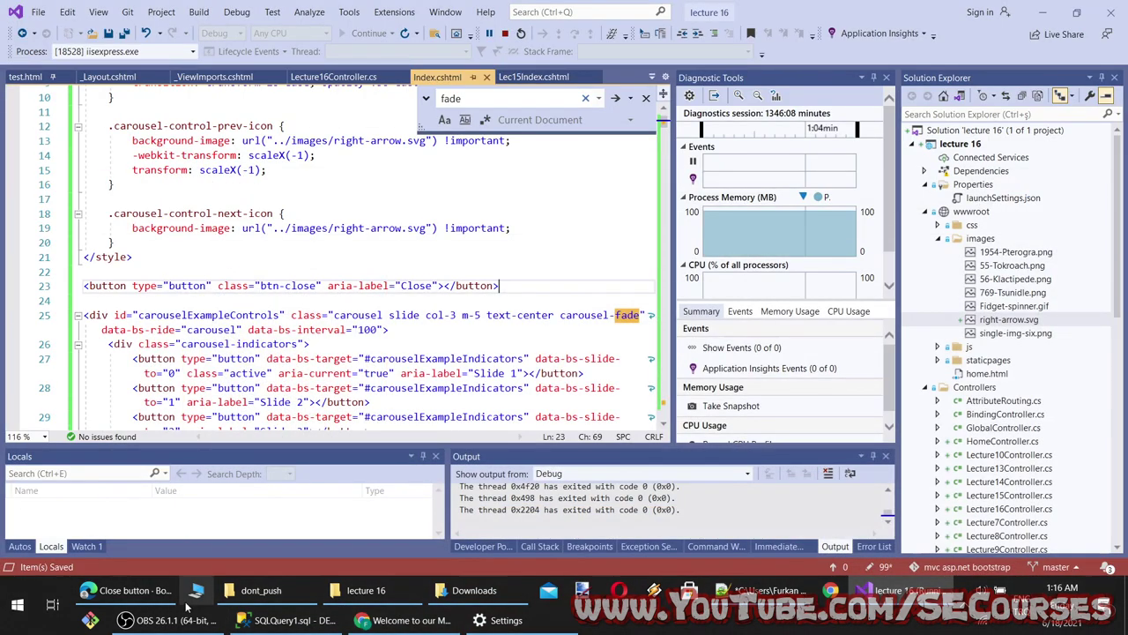
Review the Bootstrap close button documentation again
left_click(137, 590)
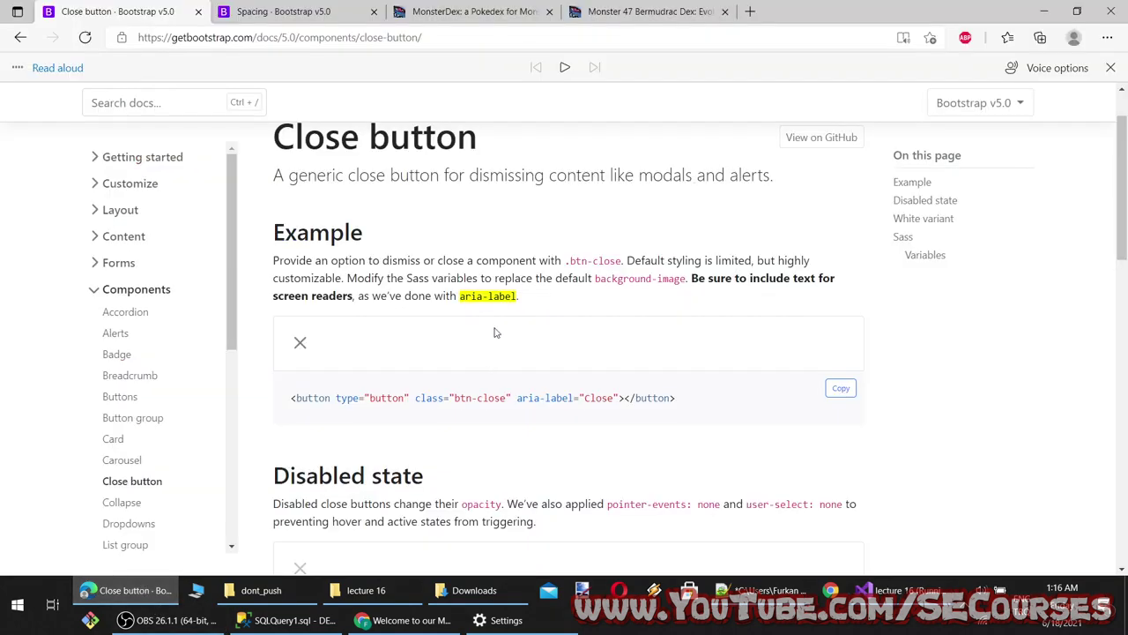
scroll(494, 332, "up", 1)
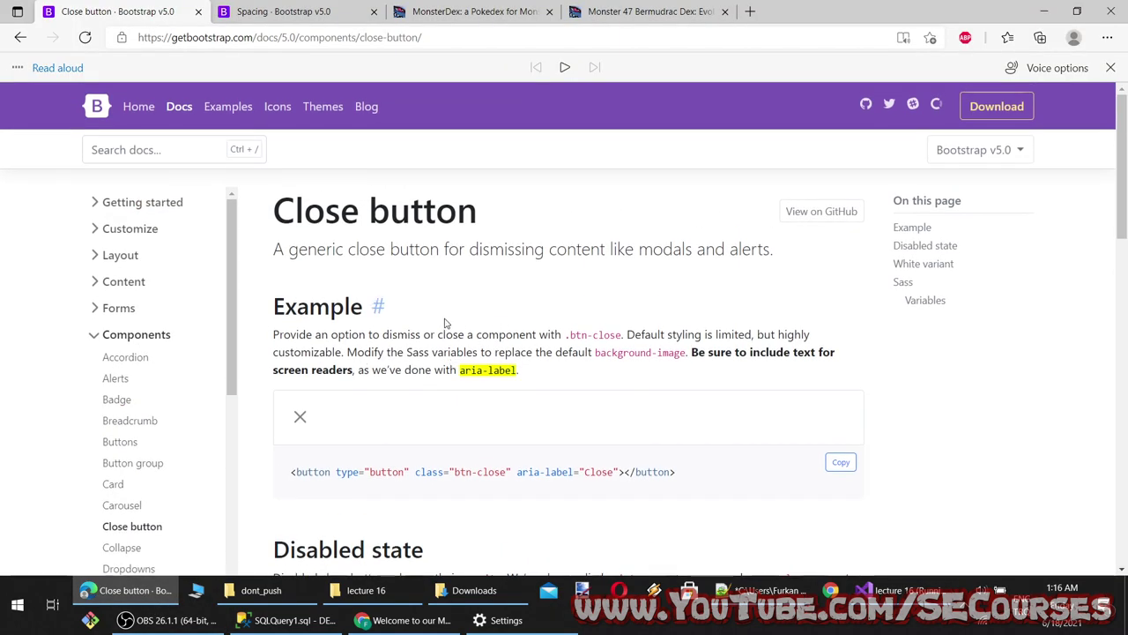
scroll(690, 286, "down", 6)
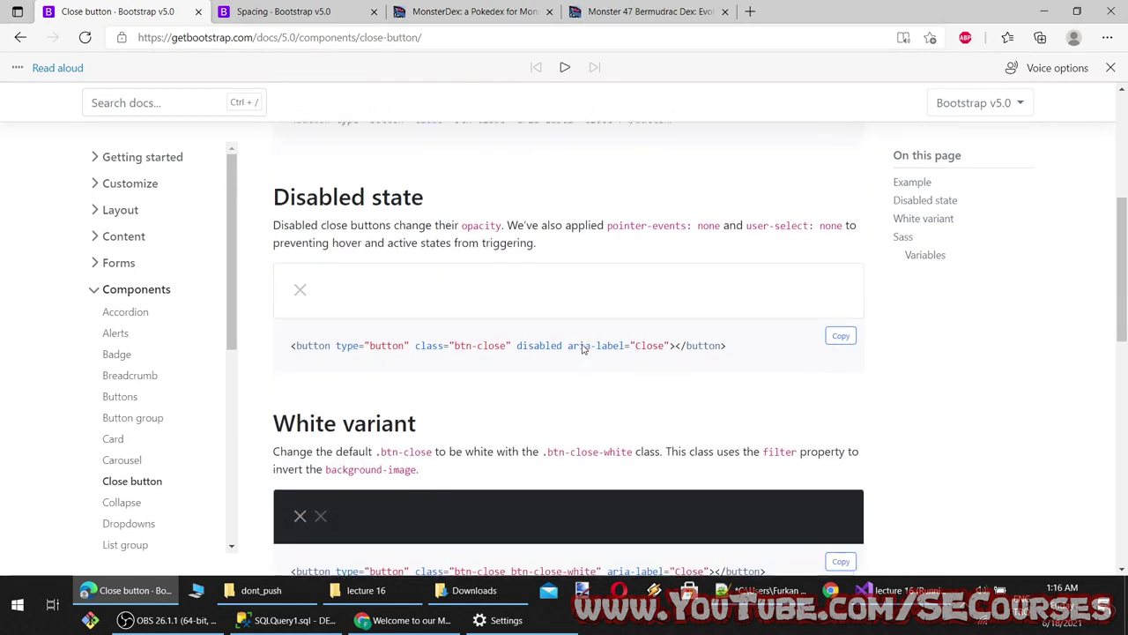
scroll(581, 350, "down", 1)
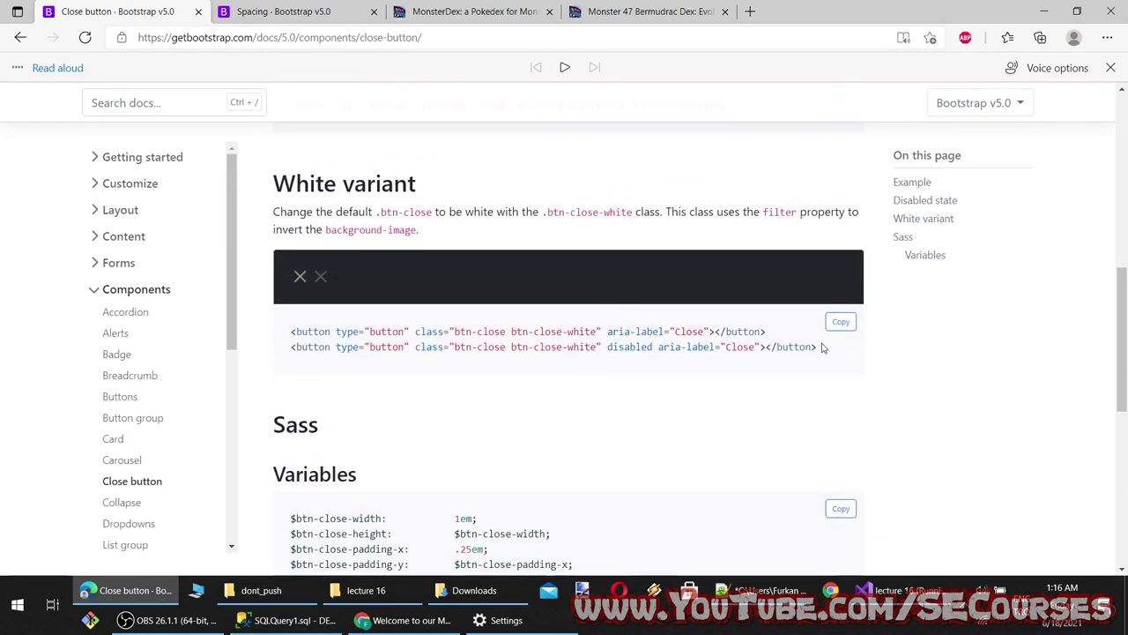
scroll(494, 444, "down", 4)
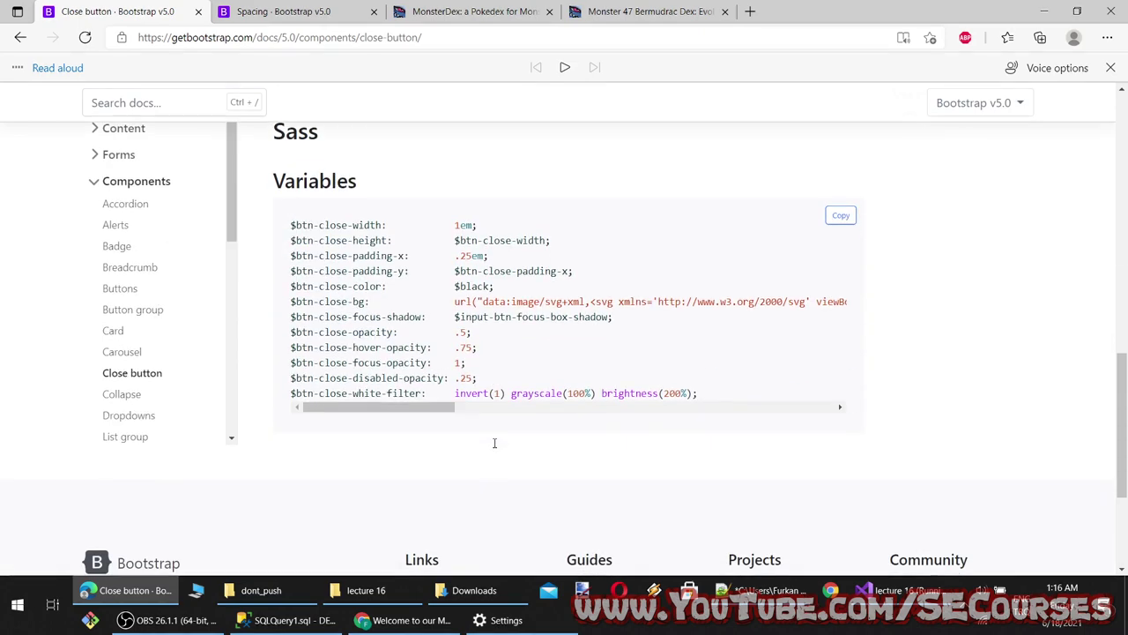
scroll(491, 447, "up", 4)
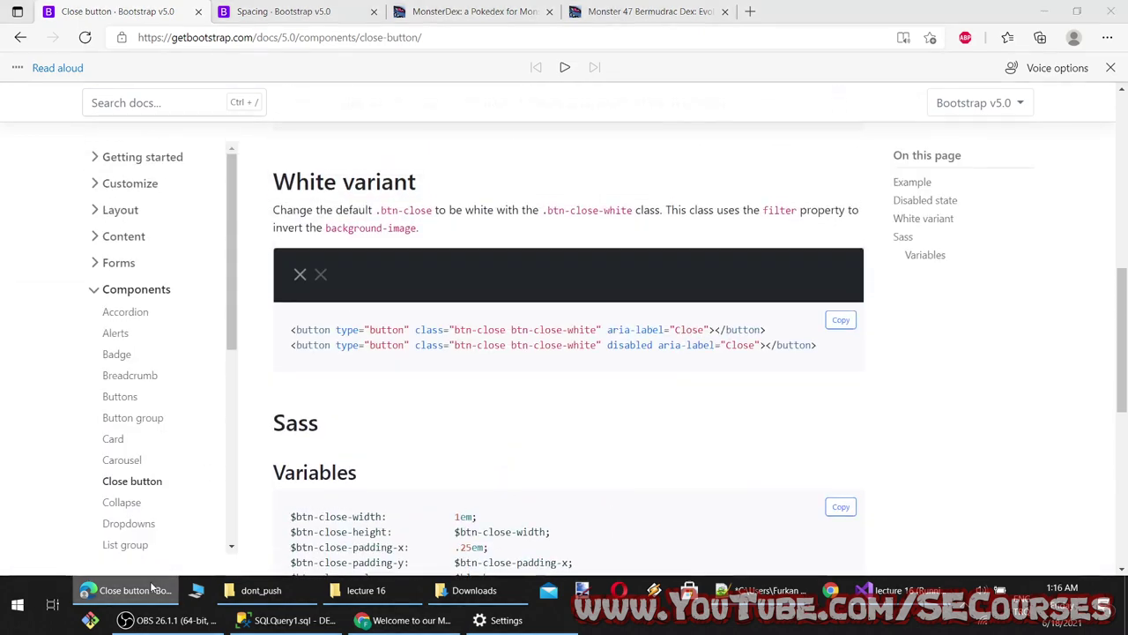
Back in Index.cshtml, place the cursor after the btn-close class on line 23
key("alt+Tab")
left_click(320, 286)
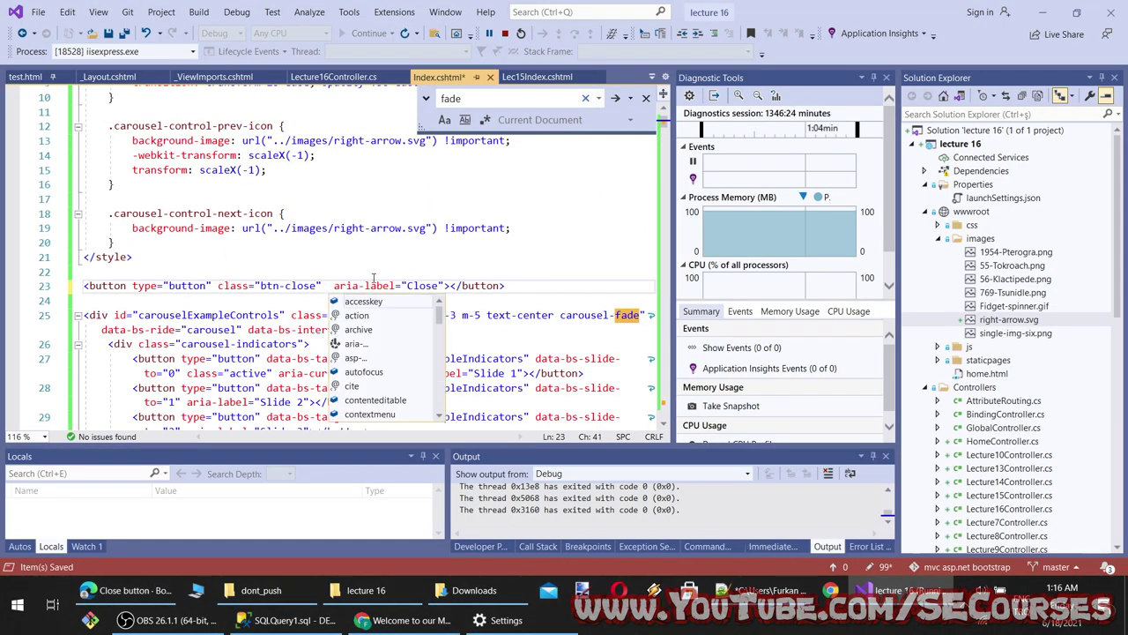
scroll(366, 345, "down", 3)
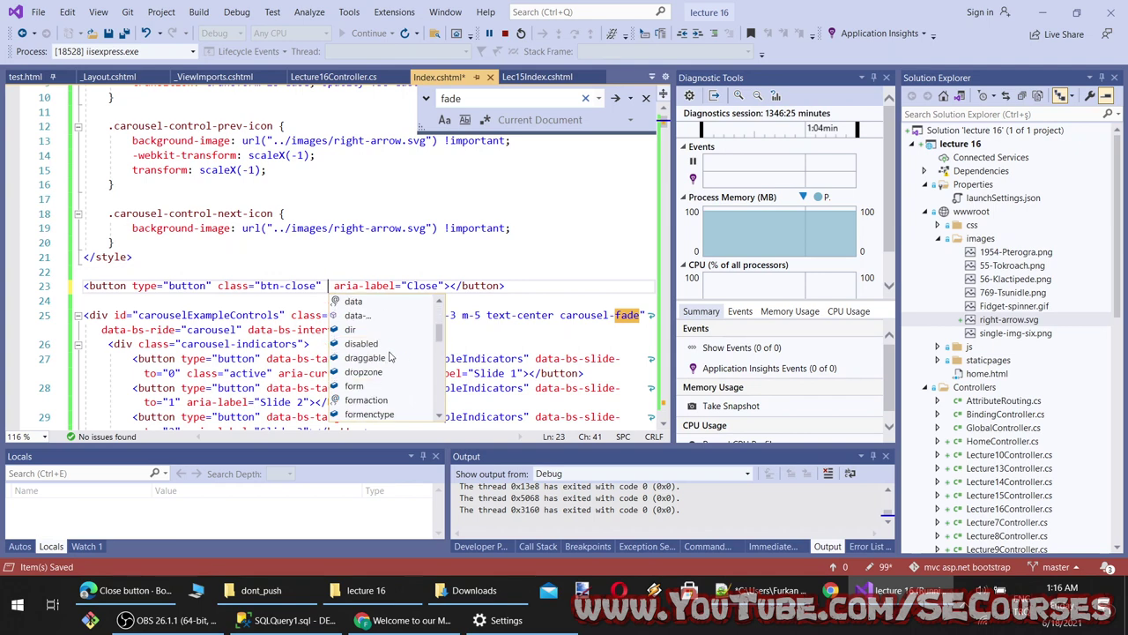
scroll(390, 357, "down", 6)
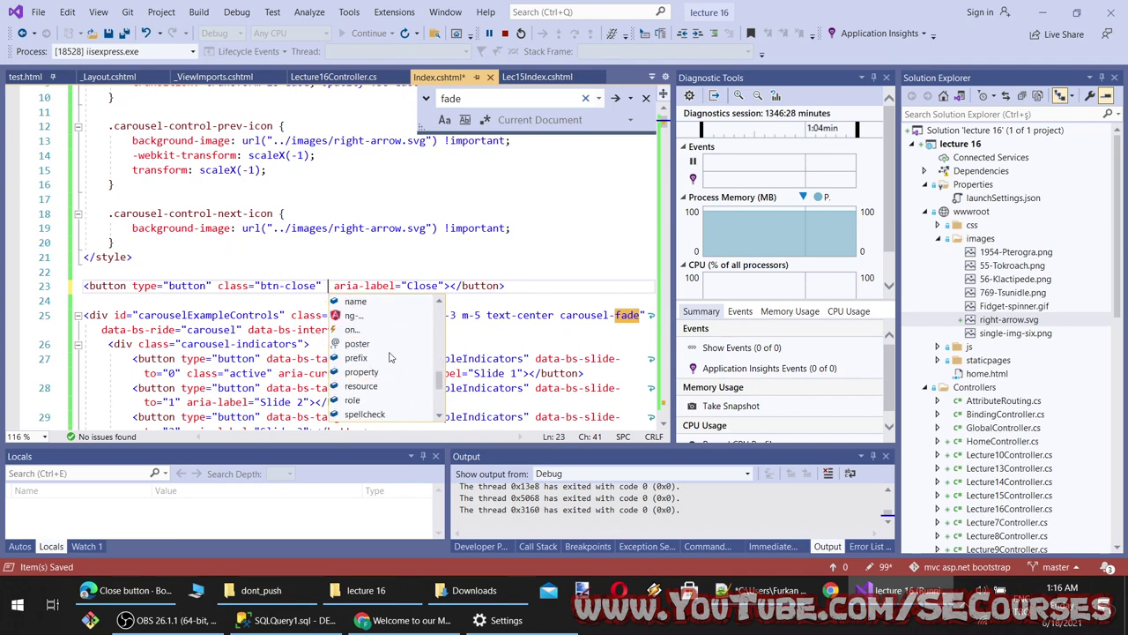
scroll(391, 357, "up", 2)
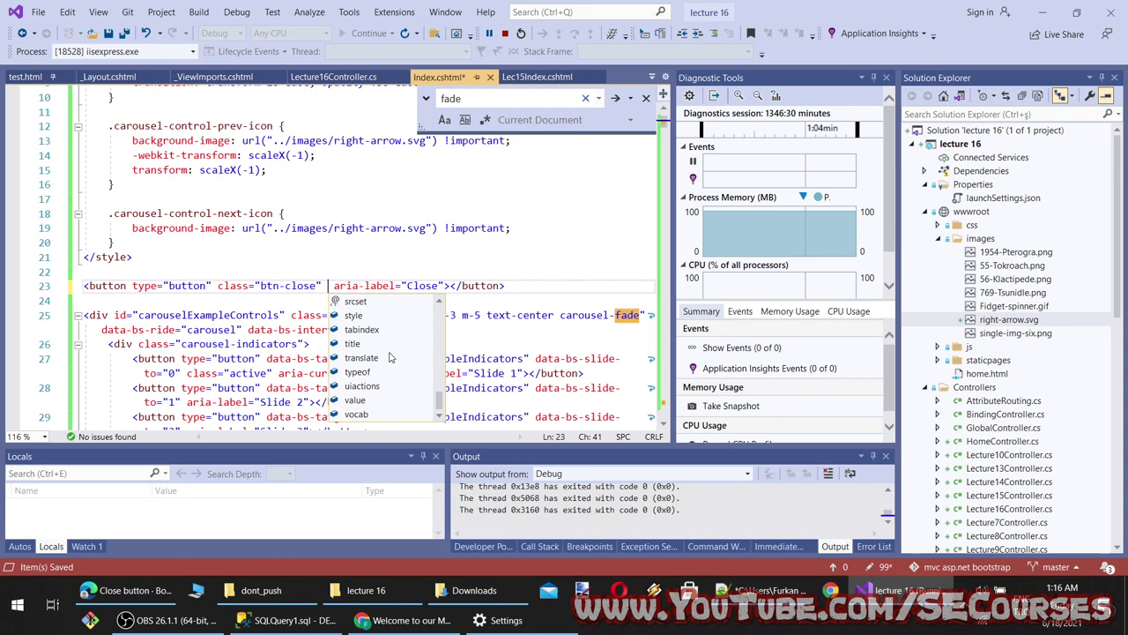
scroll(393, 356, "up", 7)
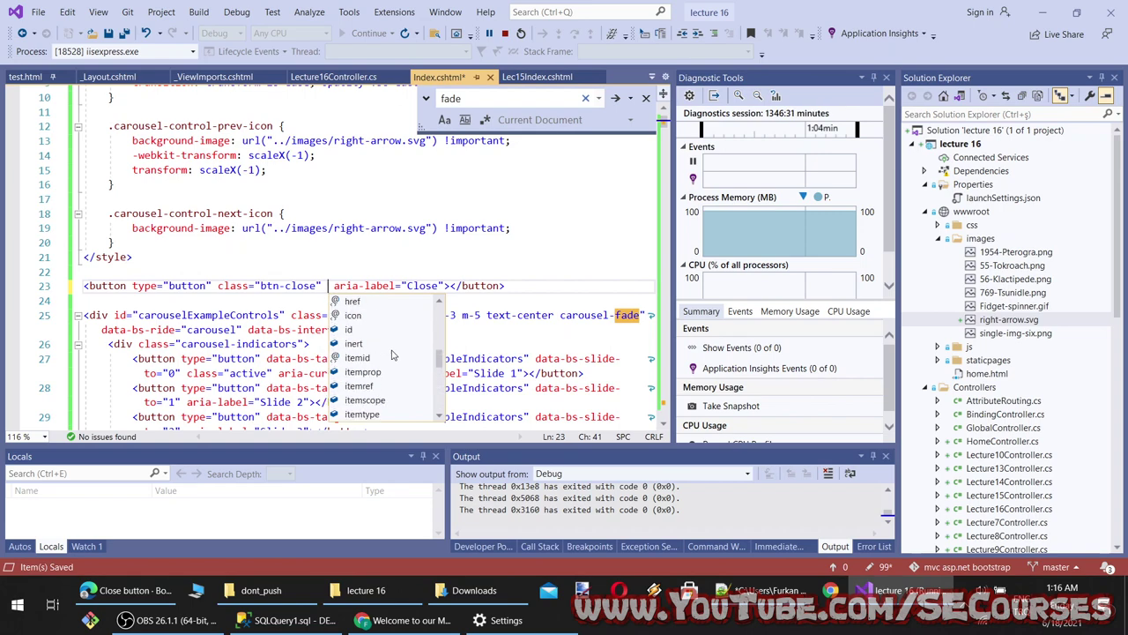
Search the web for 'close button close div bootstrap' in a new browser tab
left_click(293, 239)
left_click(124, 590)
key("ctrl+t")
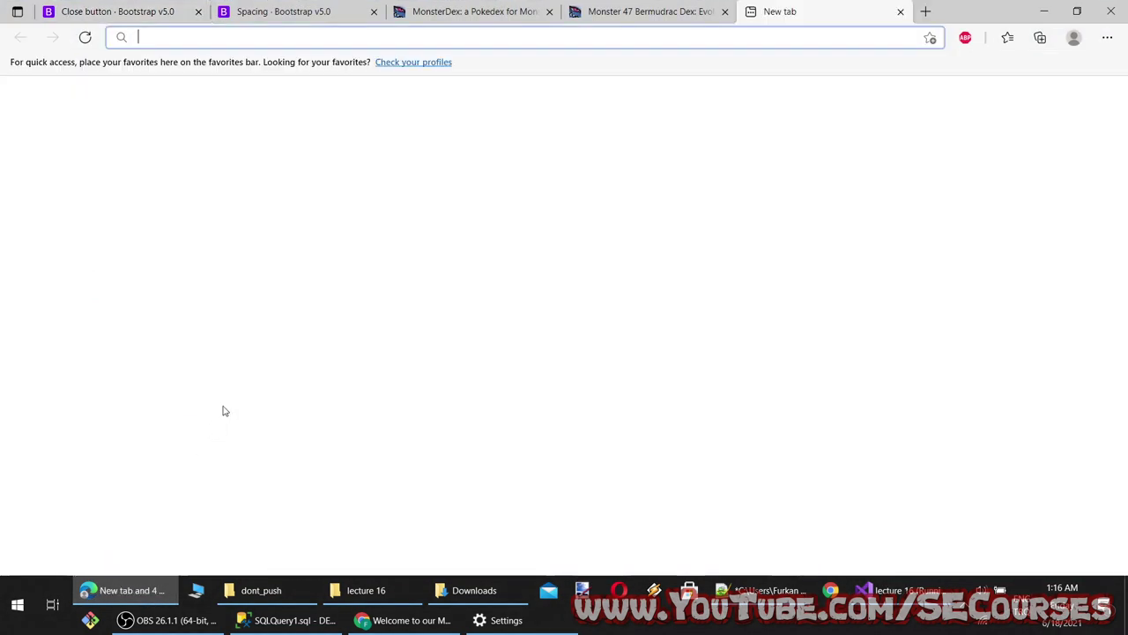
type("close button ")
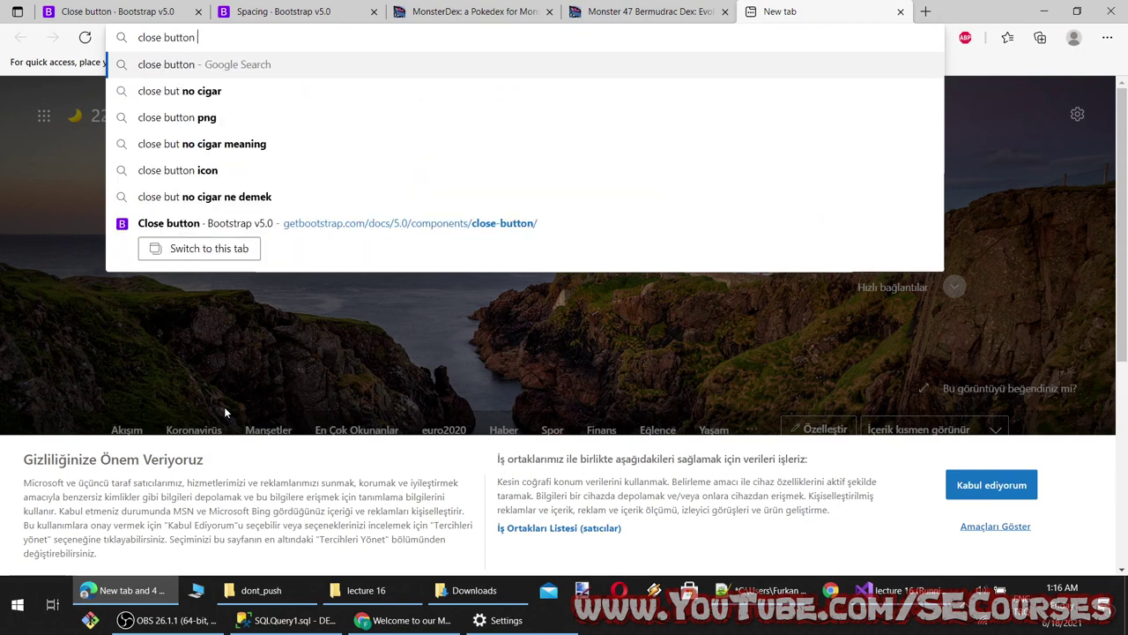
type("close div ")
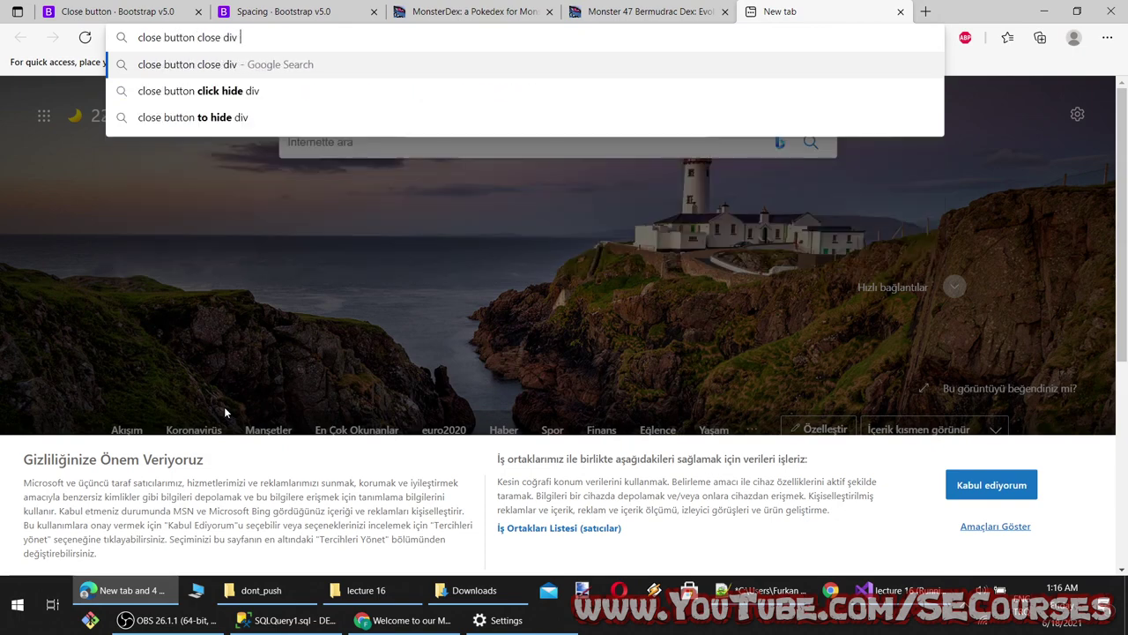
type("bootstrap")
key("Return")
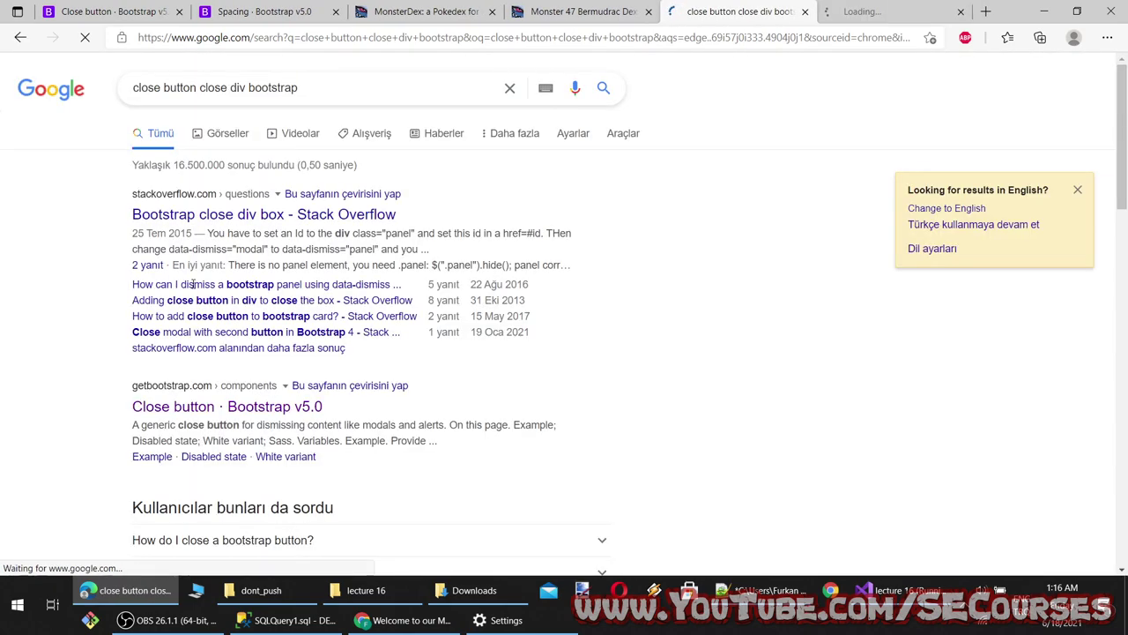
Read the Stack Overflow question about closing a div box with Bootstrap
left_click(263, 214)
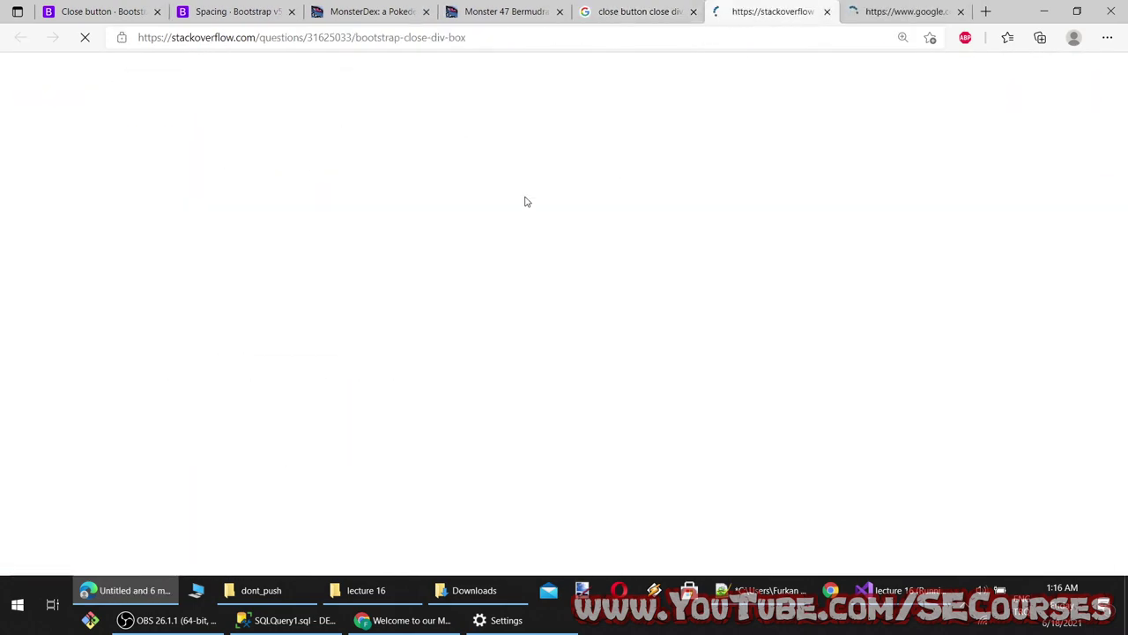
scroll(529, 229, "down", 10)
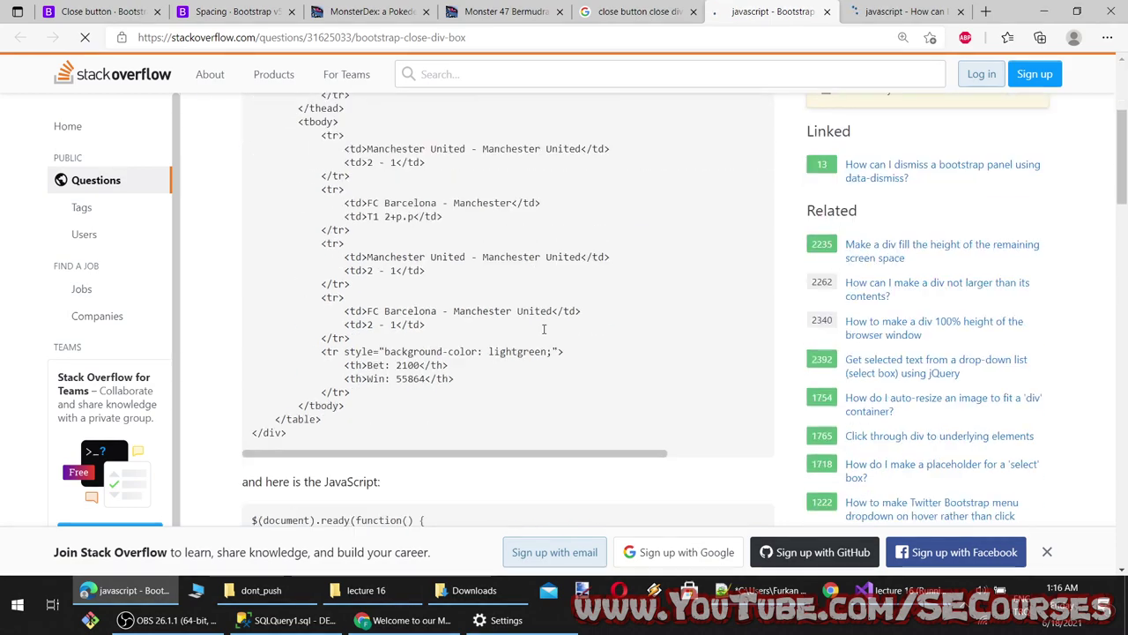
scroll(503, 300, "down", 1)
scroll(463, 277, "down", 8)
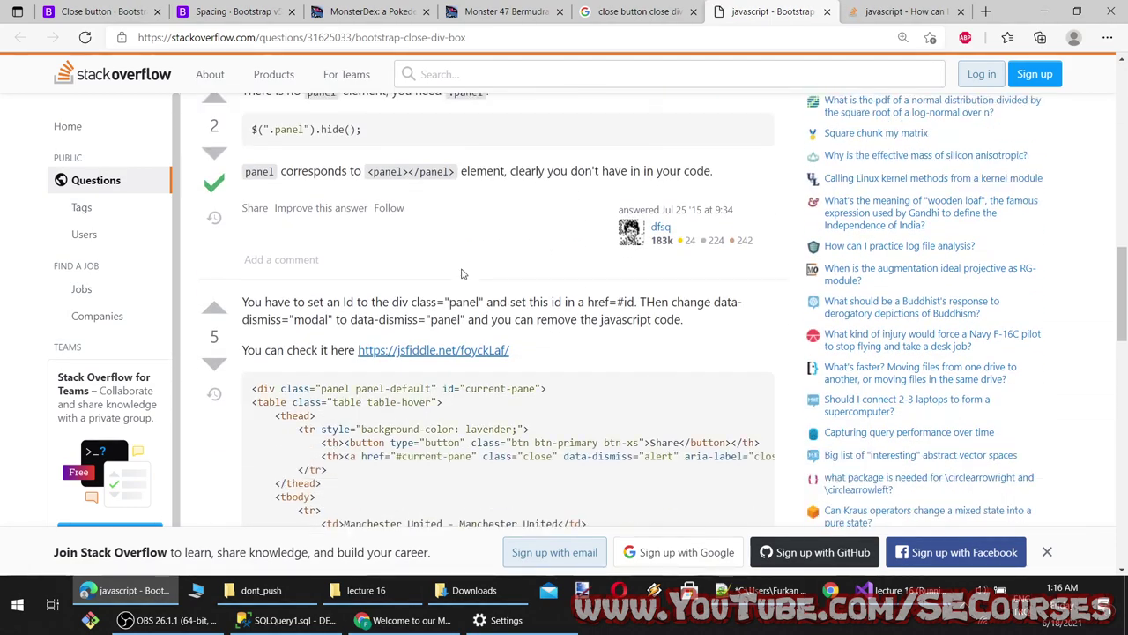
scroll(468, 288, "up", 3)
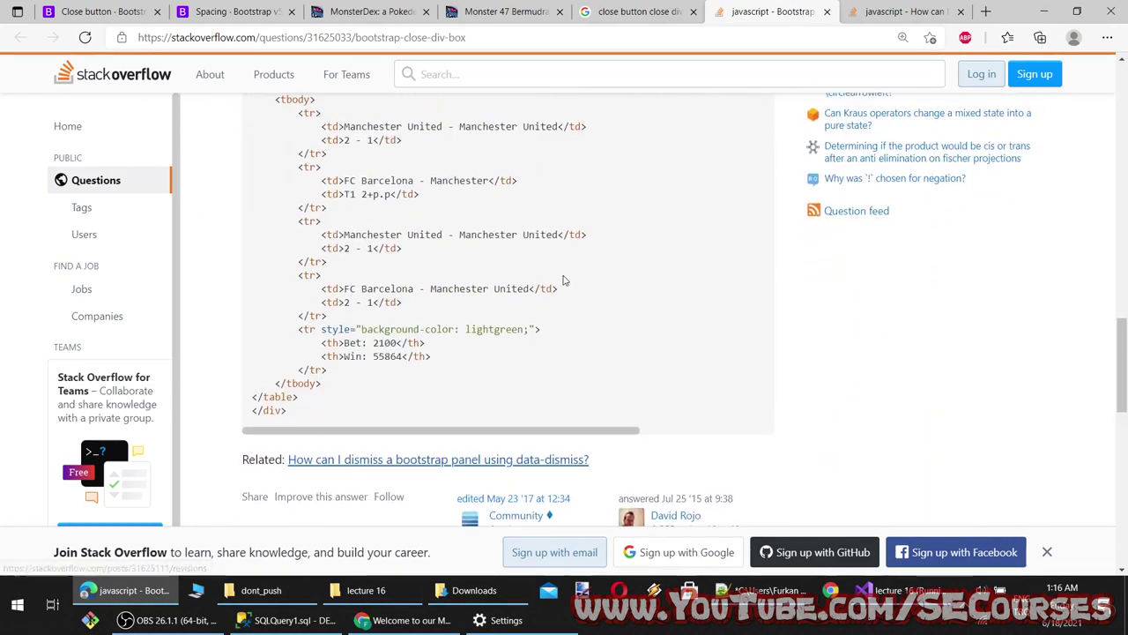
scroll(566, 278, "up", 2)
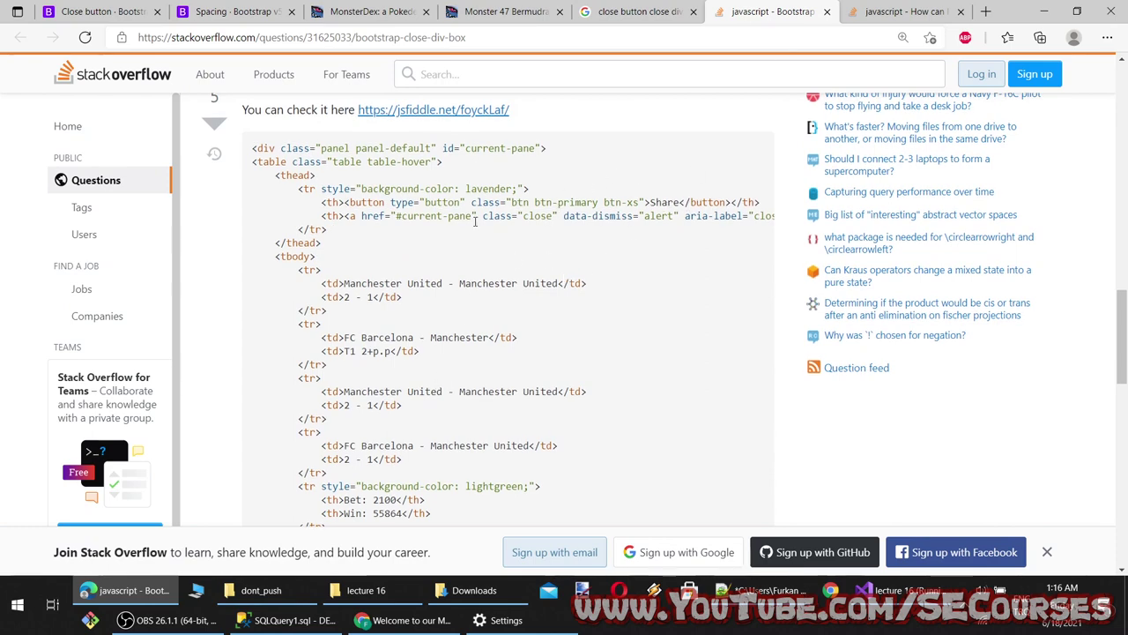
Read the Stack Overflow answers on dismissing a panel with data-dismiss, then open a fresh tab
left_click(908, 11)
scroll(582, 213, "down", 5)
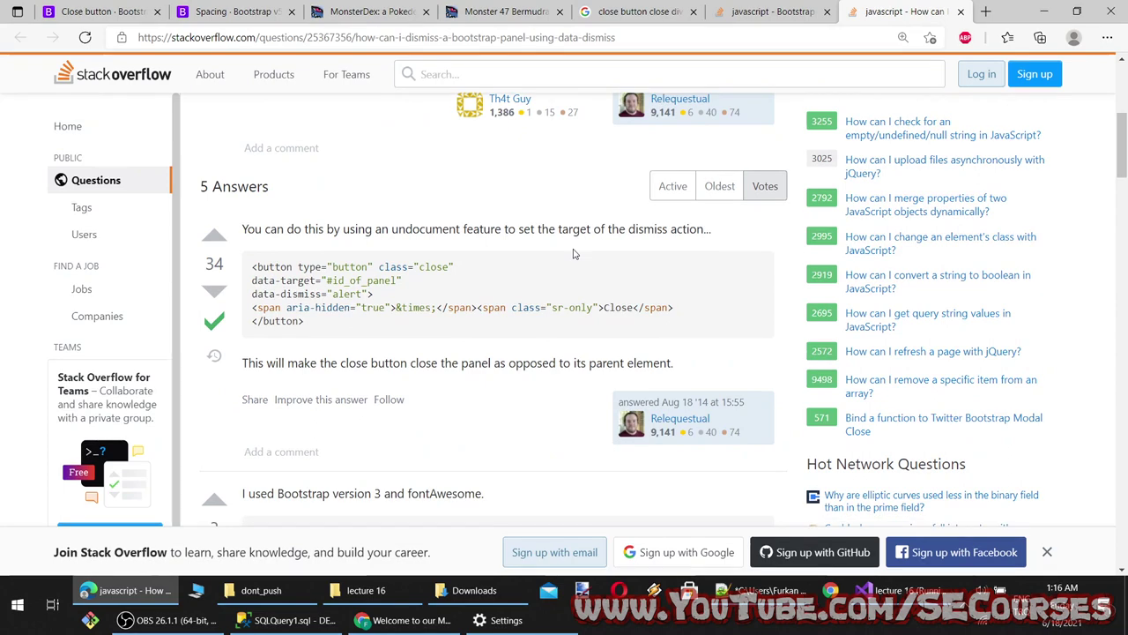
scroll(573, 253, "down", 3)
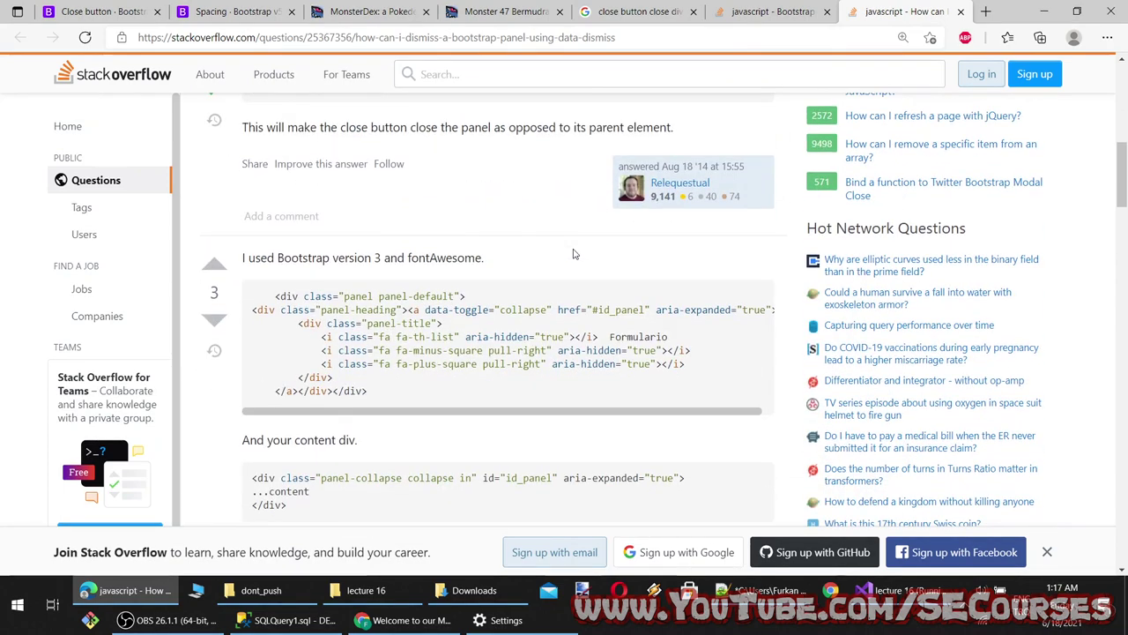
left_click_drag(498, 414, 526, 414)
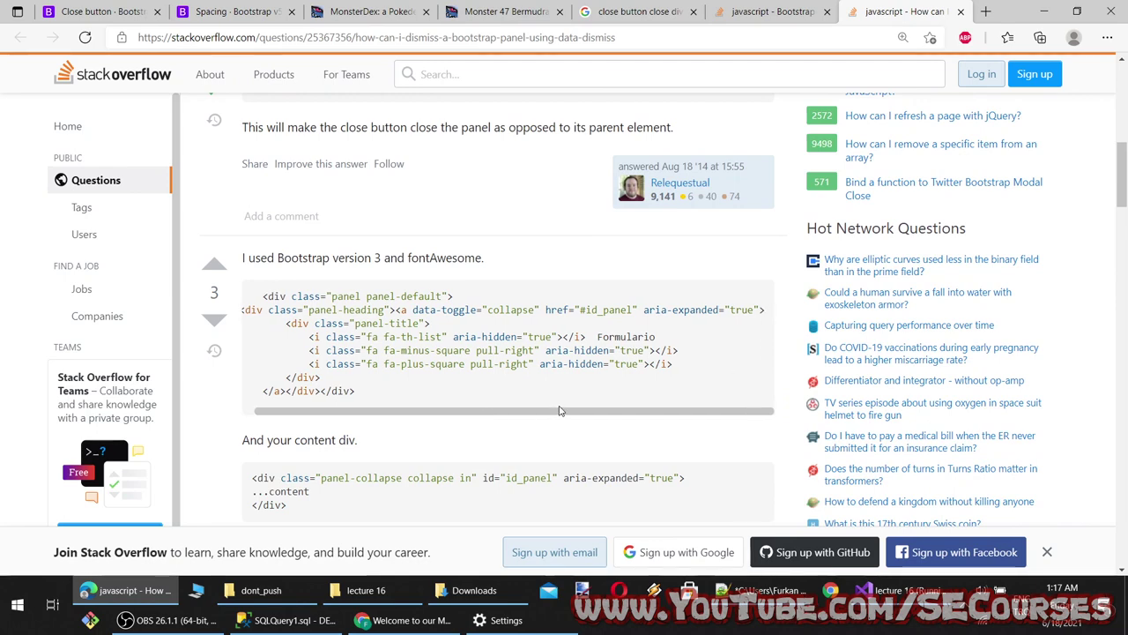
left_click_drag(559, 410, 494, 412)
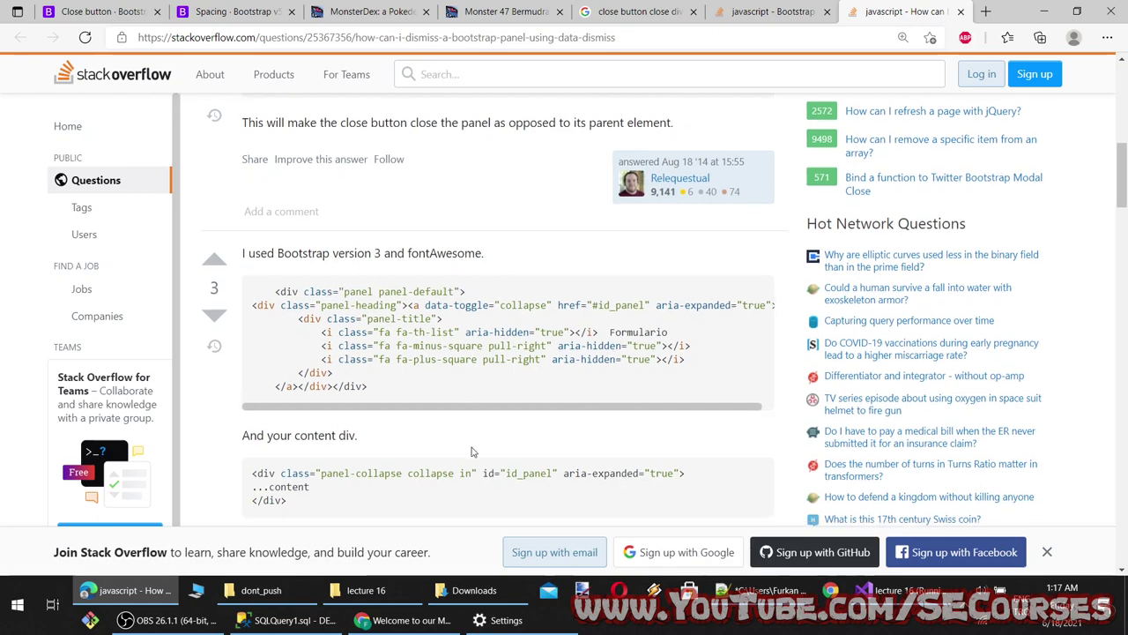
scroll(494, 424, "down", 4)
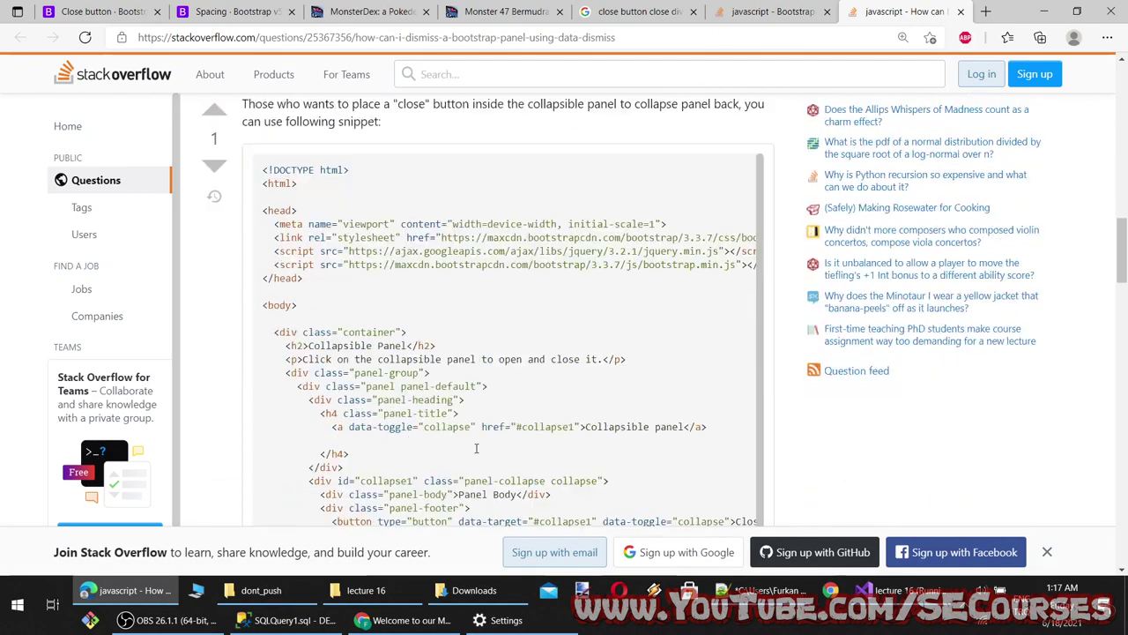
scroll(472, 453, "down", 5)
key("ctrl+t")
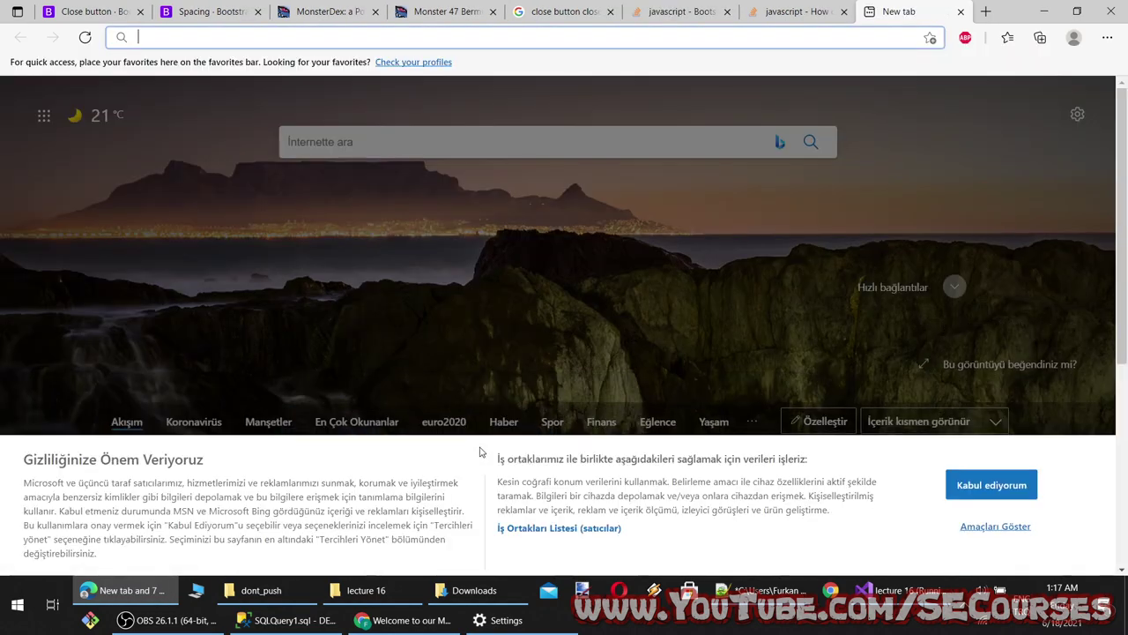
Search 'bootstrap close button example' and open the Modal and Close icon results
type("bootstrap cl")
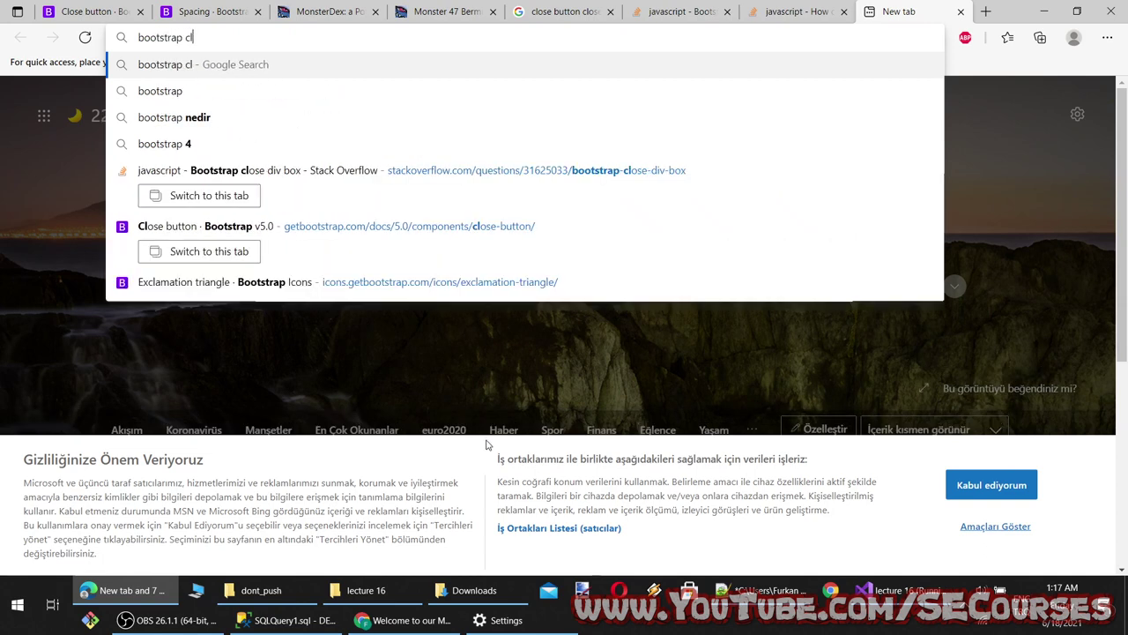
type("ose button example")
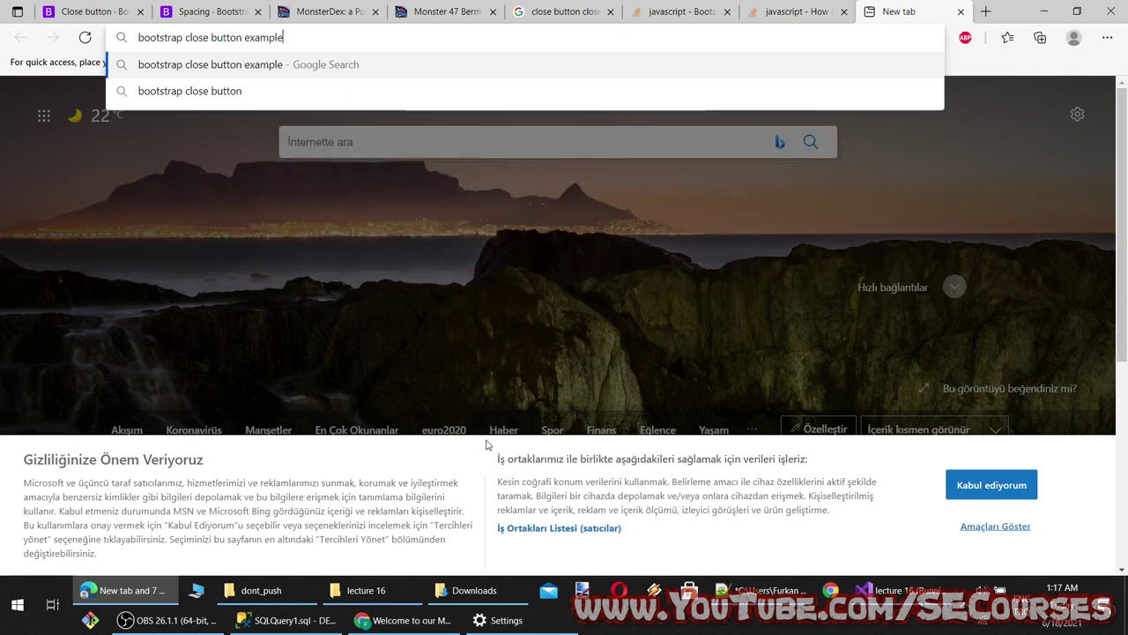
key("Return")
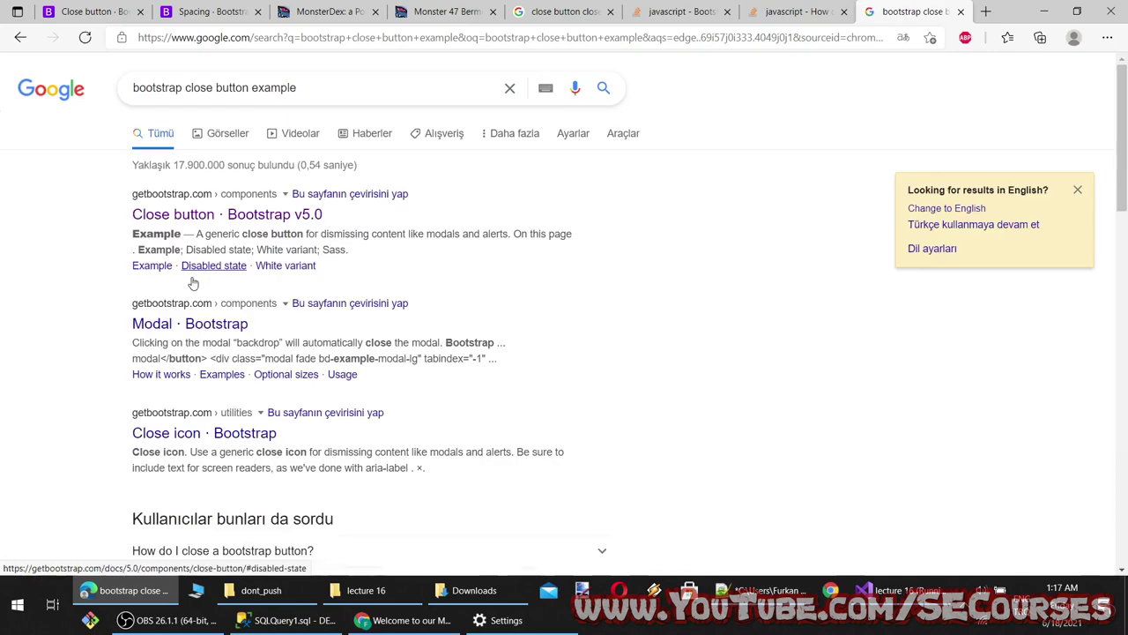
middle_click(189, 323)
middle_click(181, 434)
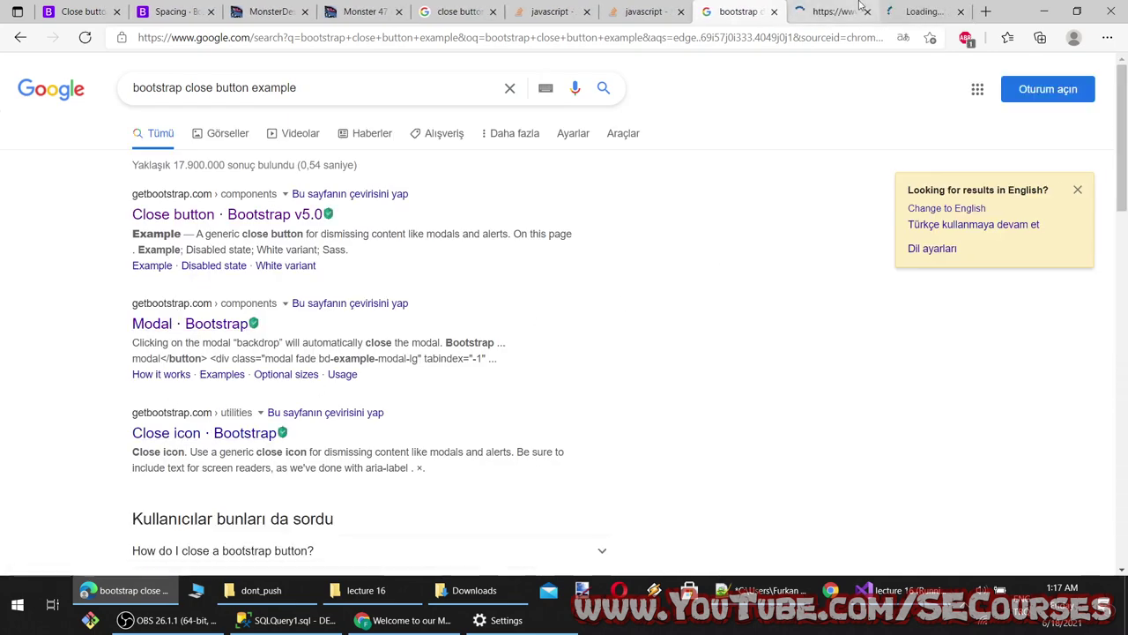
key("ctrl+Tab")
Select data-dismiss="modal" in the Bootstrap 4.0 Modal example code
scroll(649, 282, "down", 5)
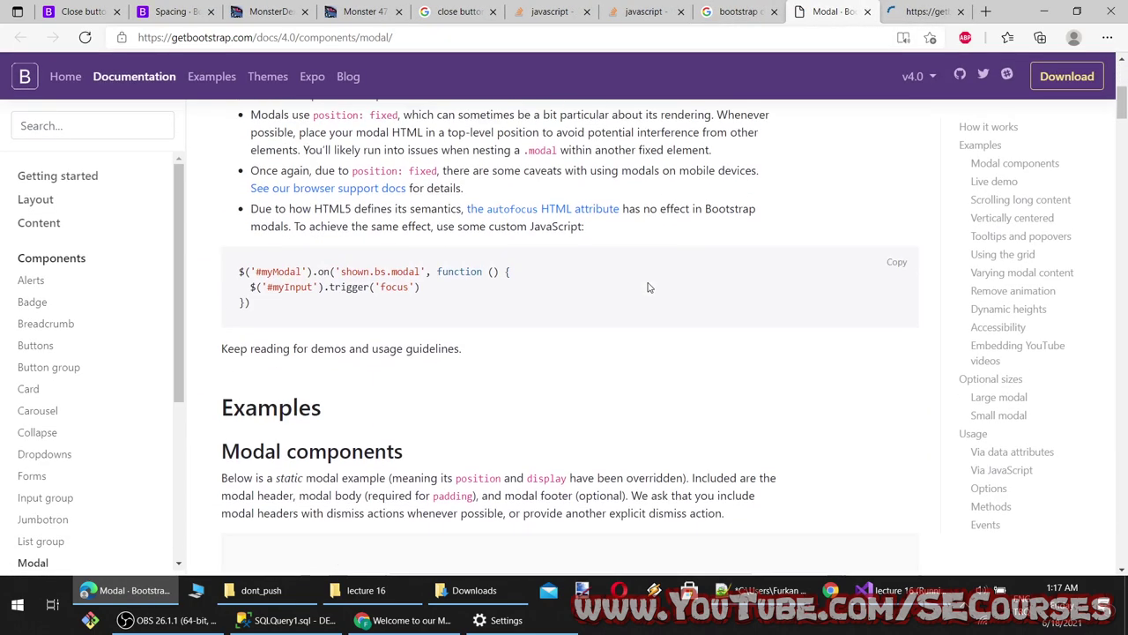
scroll(650, 287, "down", 10)
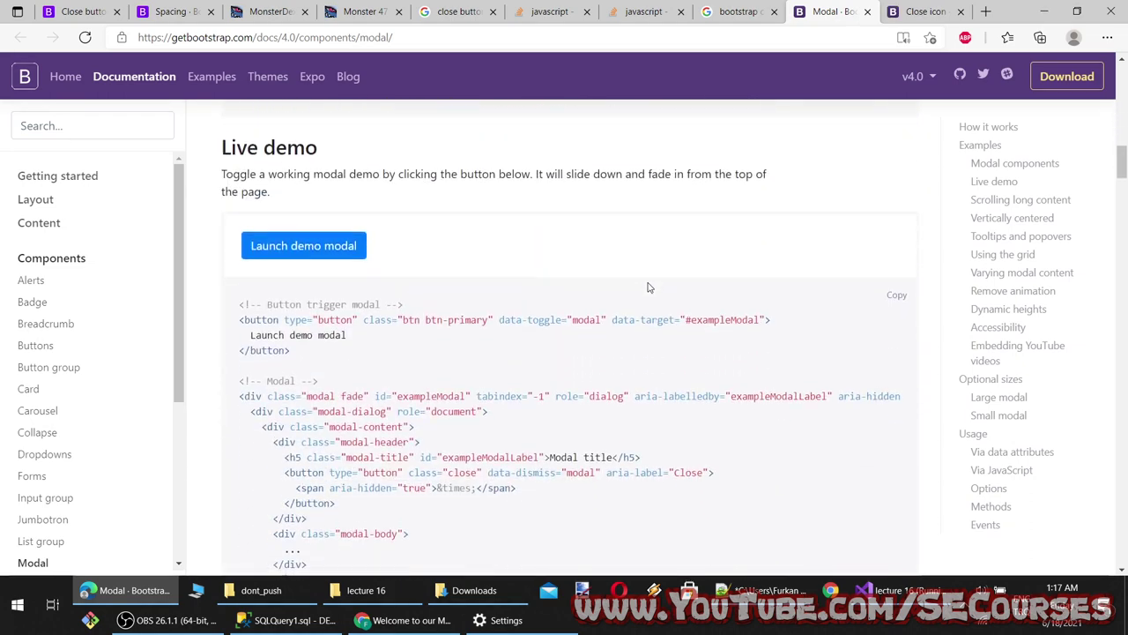
scroll(650, 286, "up", 5)
scroll(650, 285, "down", 1)
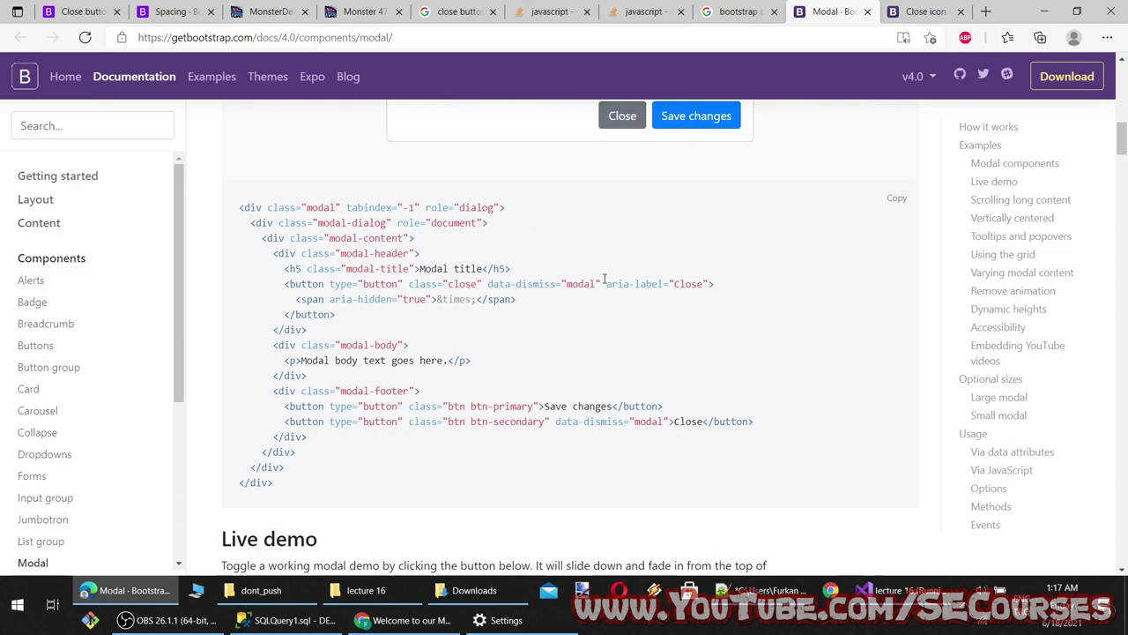
left_click_drag(602, 283, 493, 284)
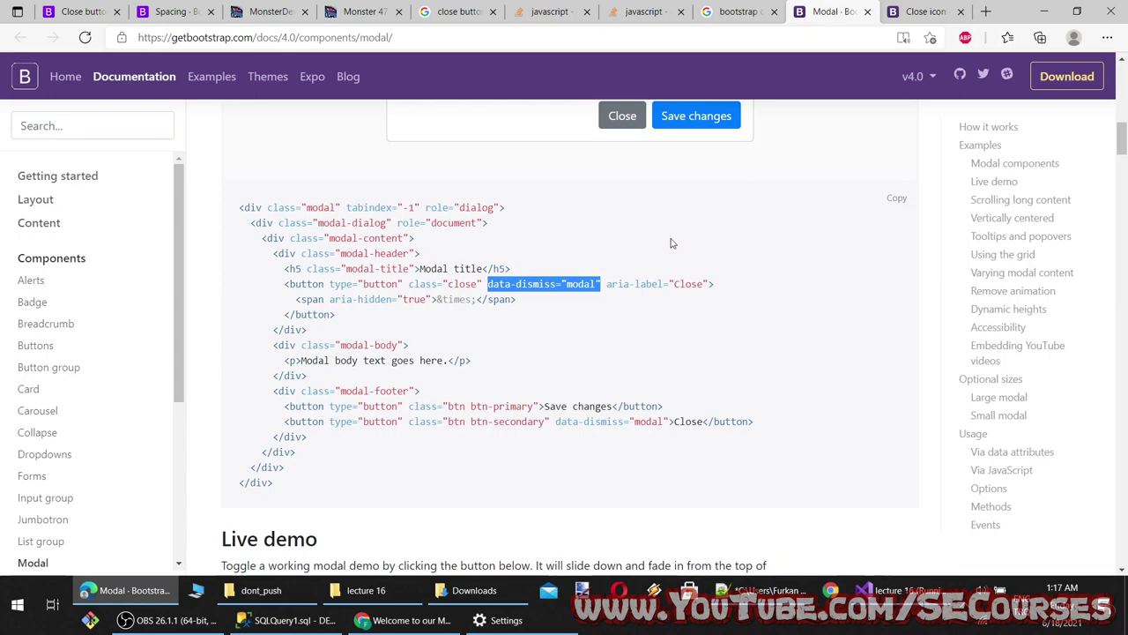
Look over the Close icon docs page, then minimize the browser
scroll(705, 385, "down", 7)
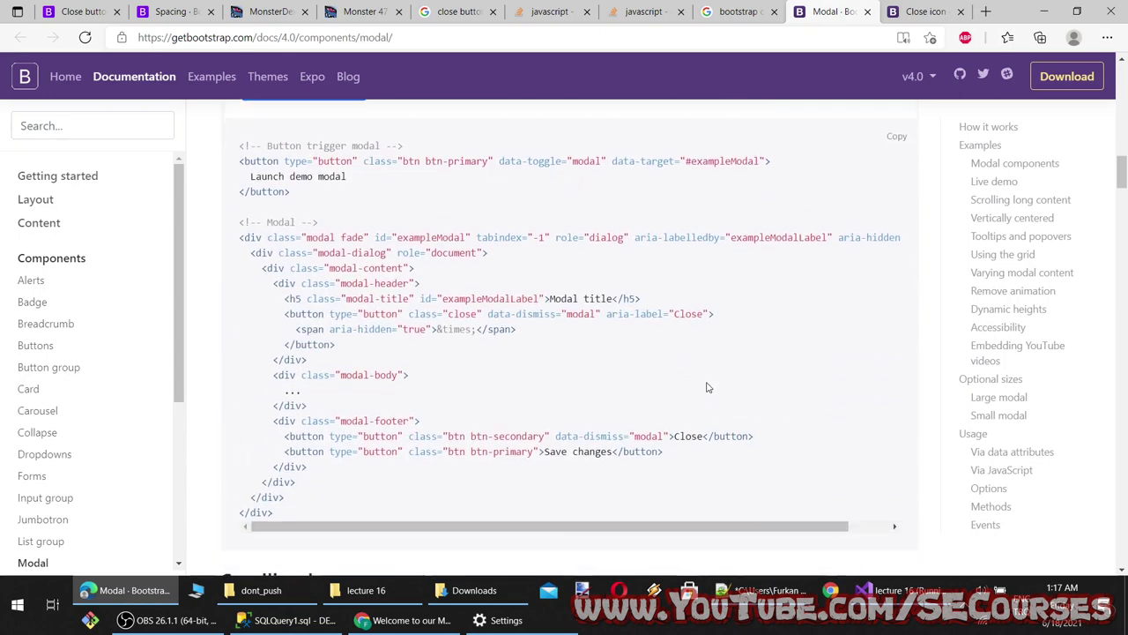
left_click(904, 14)
scroll(606, 354, "down", 1)
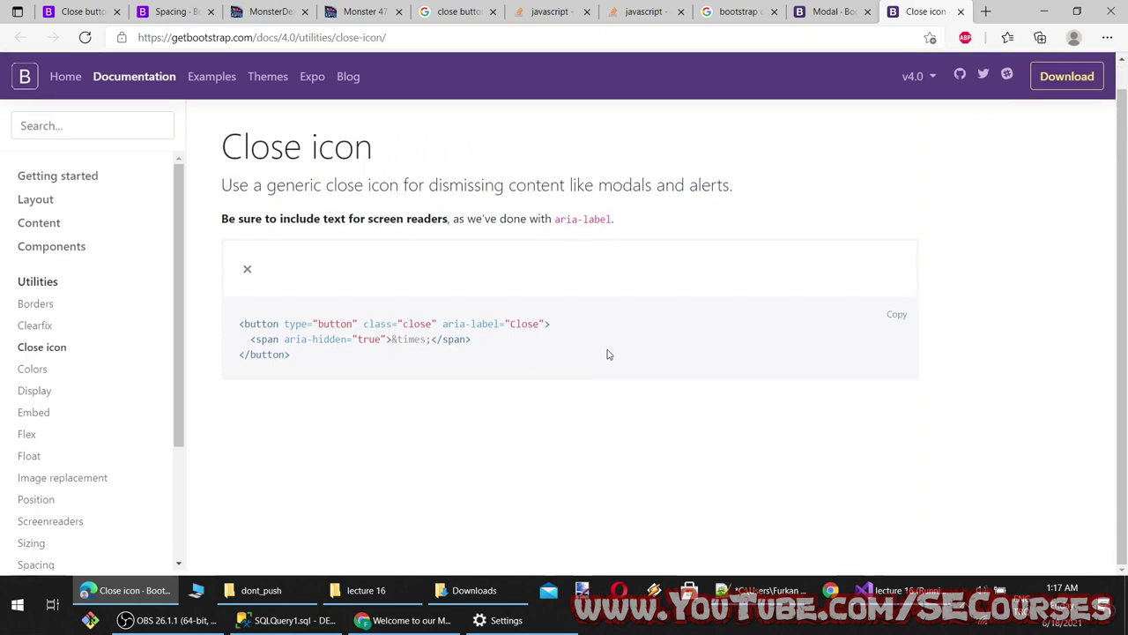
left_click(1043, 7)
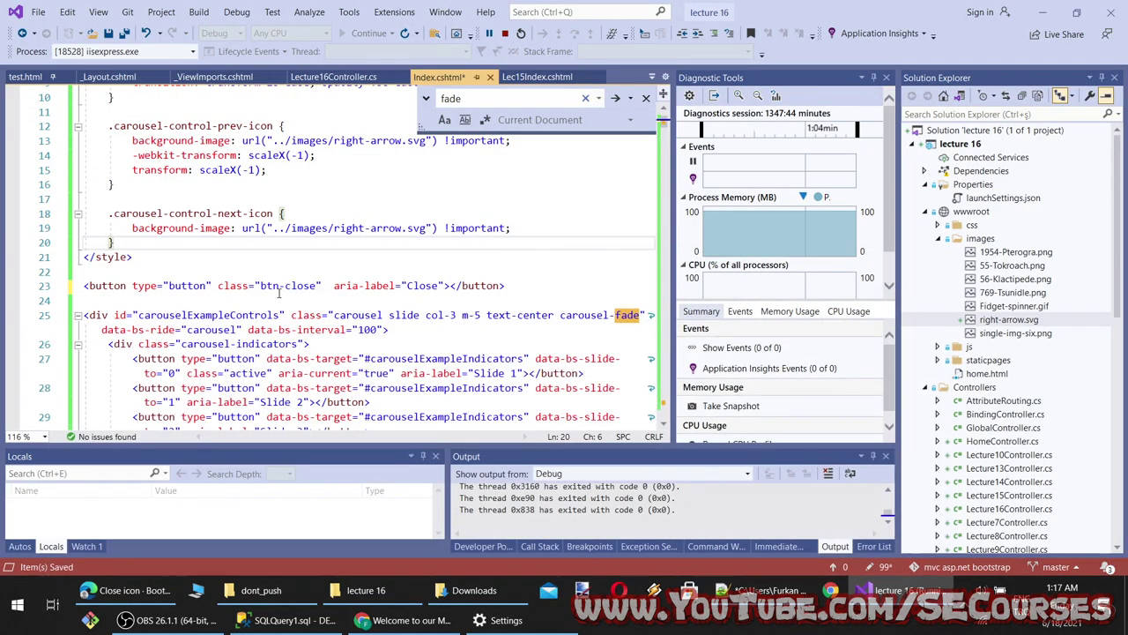
Add data-dismiss after class="btn-close" on line 23, targeting carouselExampleControls instead of modal
left_click(319, 285)
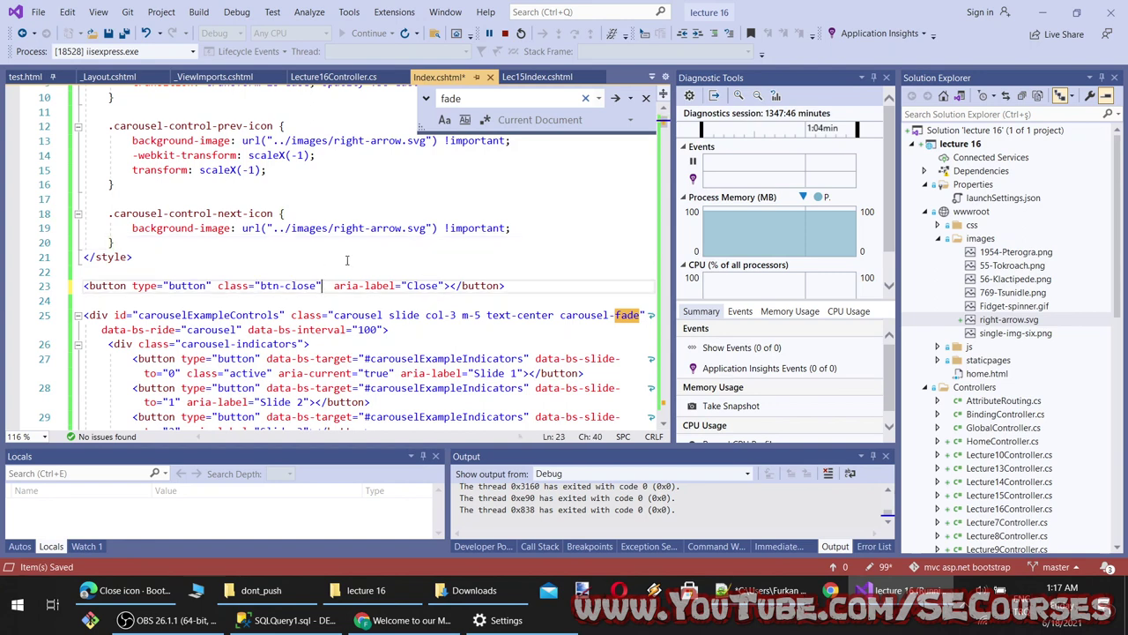
type("data-dismiss=\"modal\"")
double_click(188, 315)
key("ctrl+c")
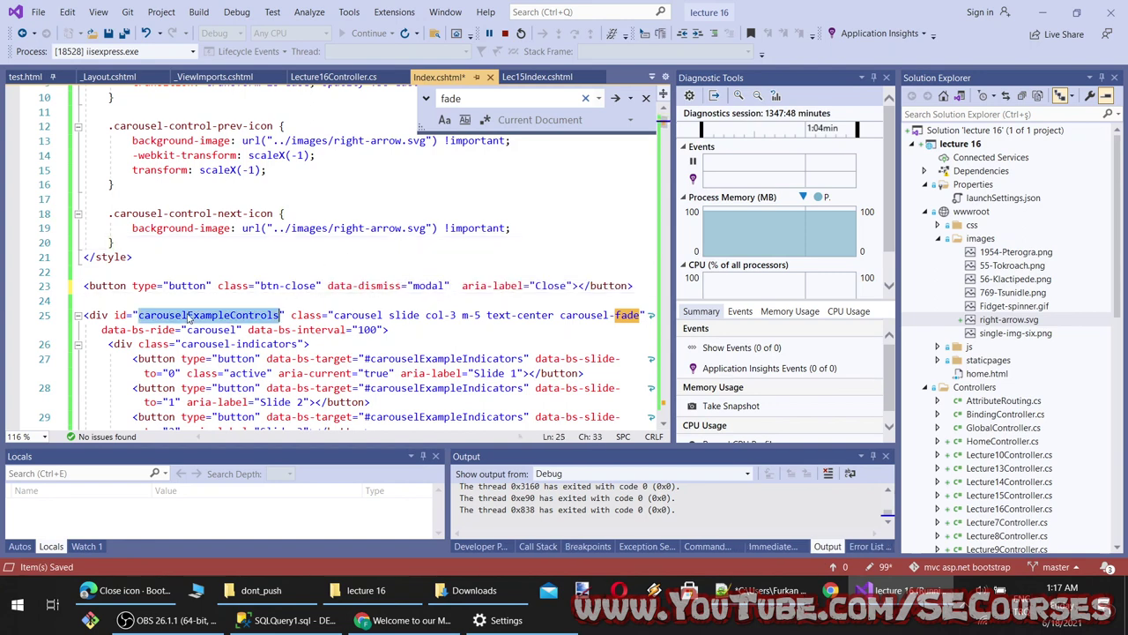
double_click(418, 284)
key("ctrl+v")
Reload the site in Chrome to see the X above the carousel, then check the Carousel docs
left_click(411, 620)
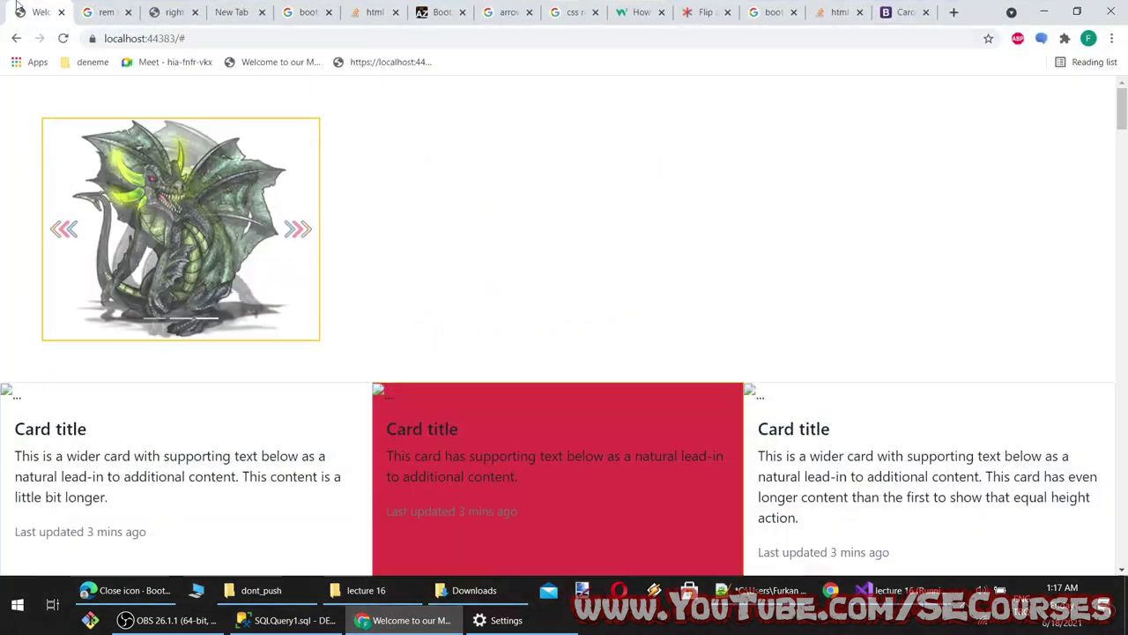
left_click(62, 39)
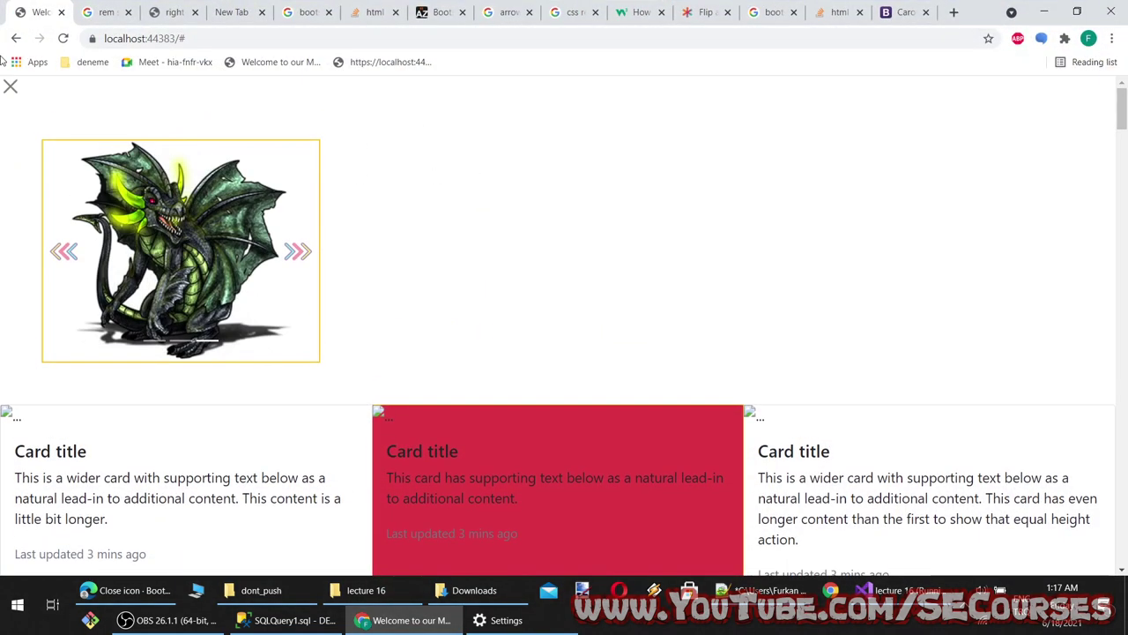
left_click(899, 11)
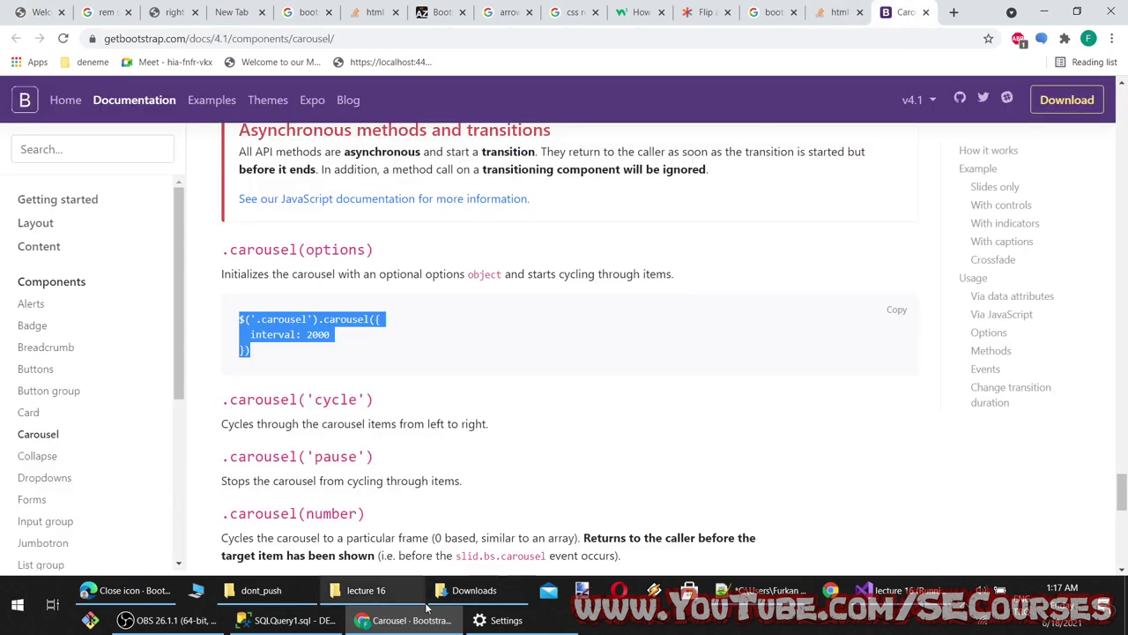
left_click(124, 590)
From the search results, open the mdbootstrap close button and Stack Overflow modal-close pages
left_click(833, 11)
left_click(760, 7)
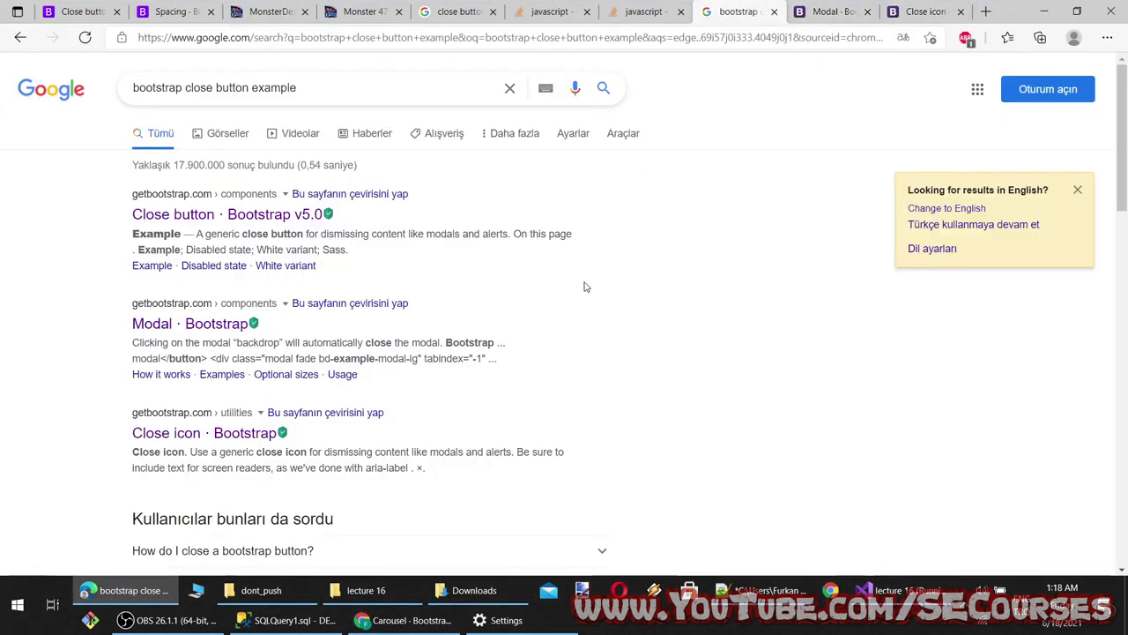
scroll(291, 255, "down", 6)
middle_click(288, 185)
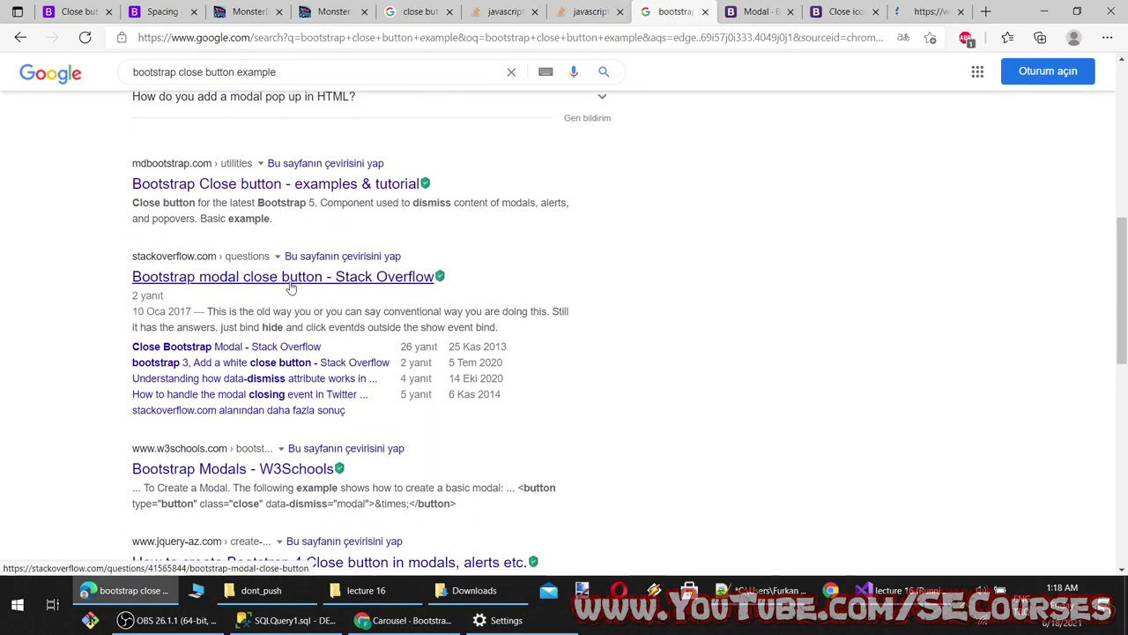
middle_click(290, 277)
Read the MDB Bootstrap close button examples and the Stack Overflow modal-close answer
left_click(855, 11)
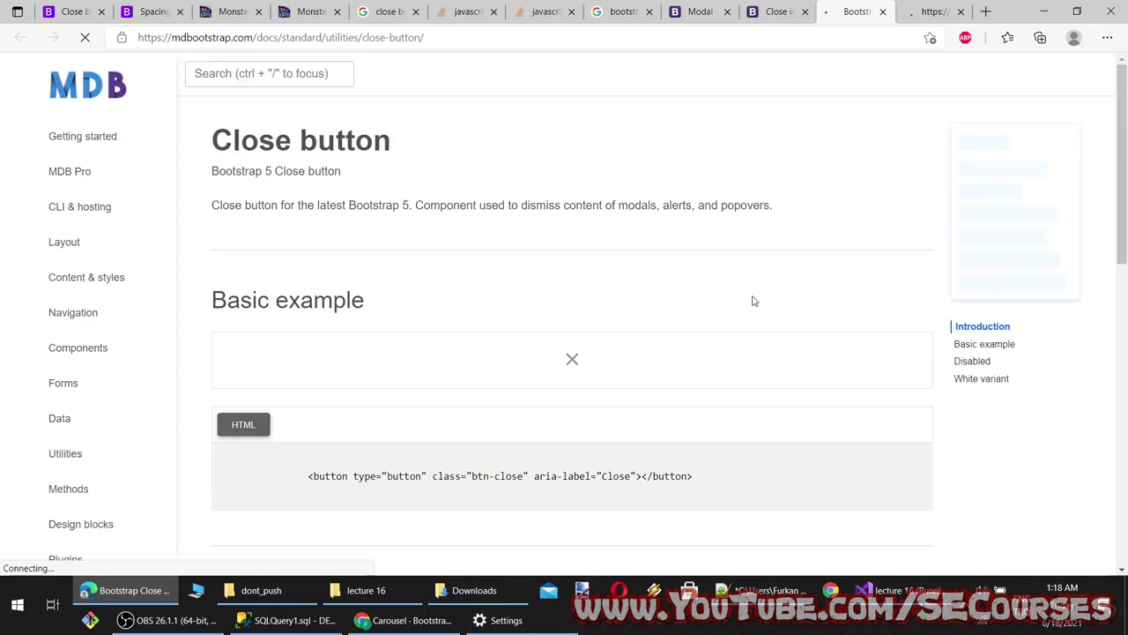
scroll(752, 301, "down", 2)
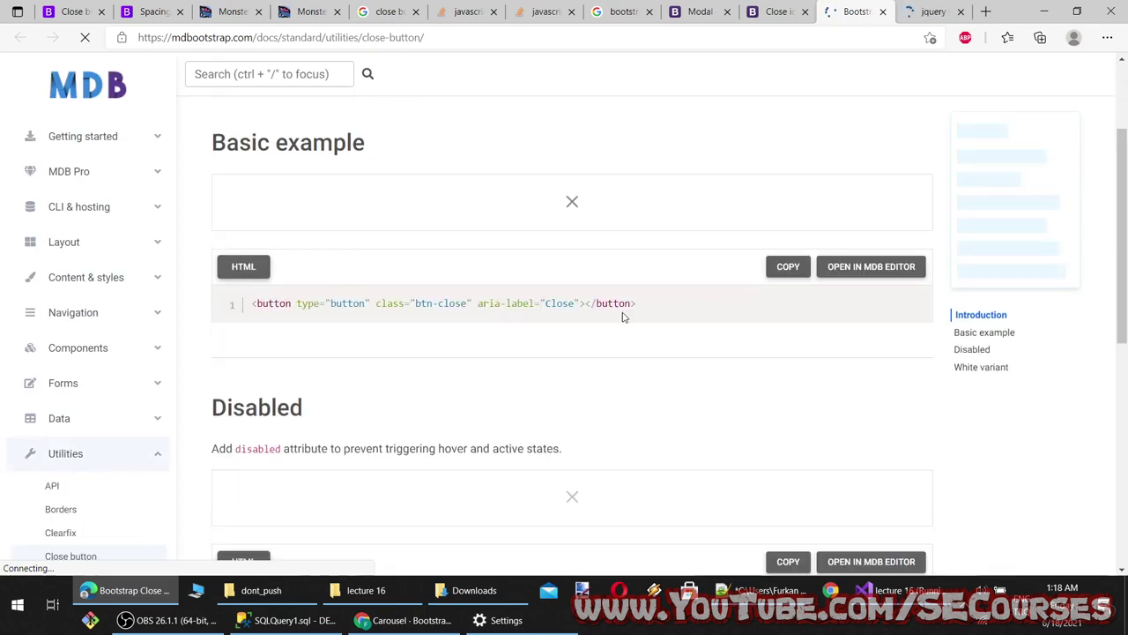
scroll(590, 321, "down", 2)
scroll(515, 385, "down", 4)
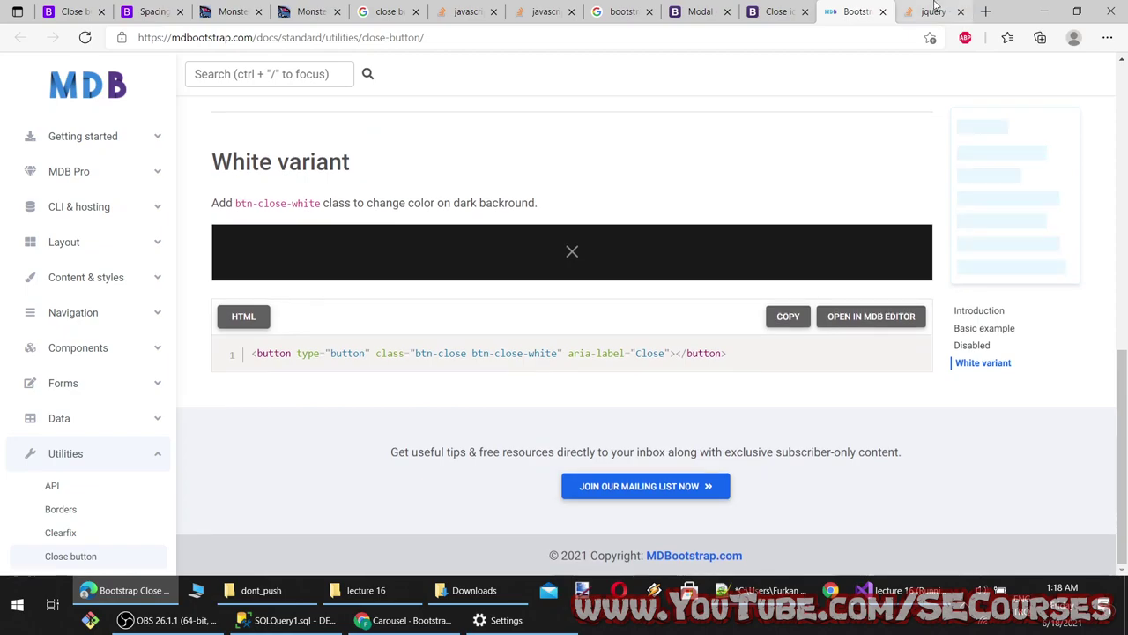
key("ctrl+Tab")
scroll(630, 344, "down", 15)
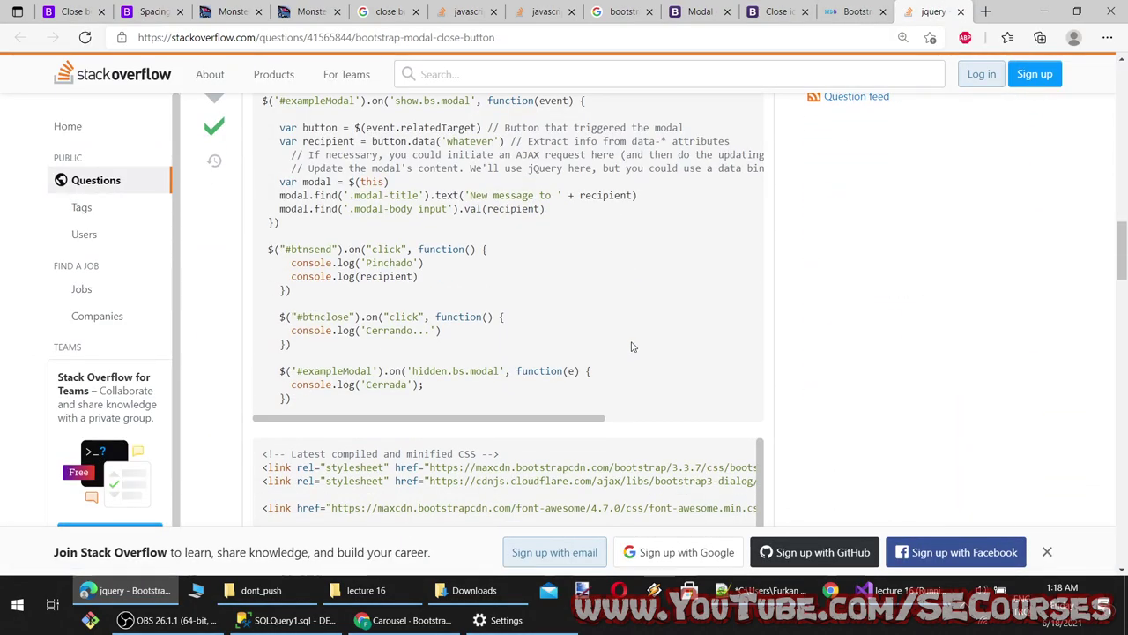
scroll(590, 345, "down", 10)
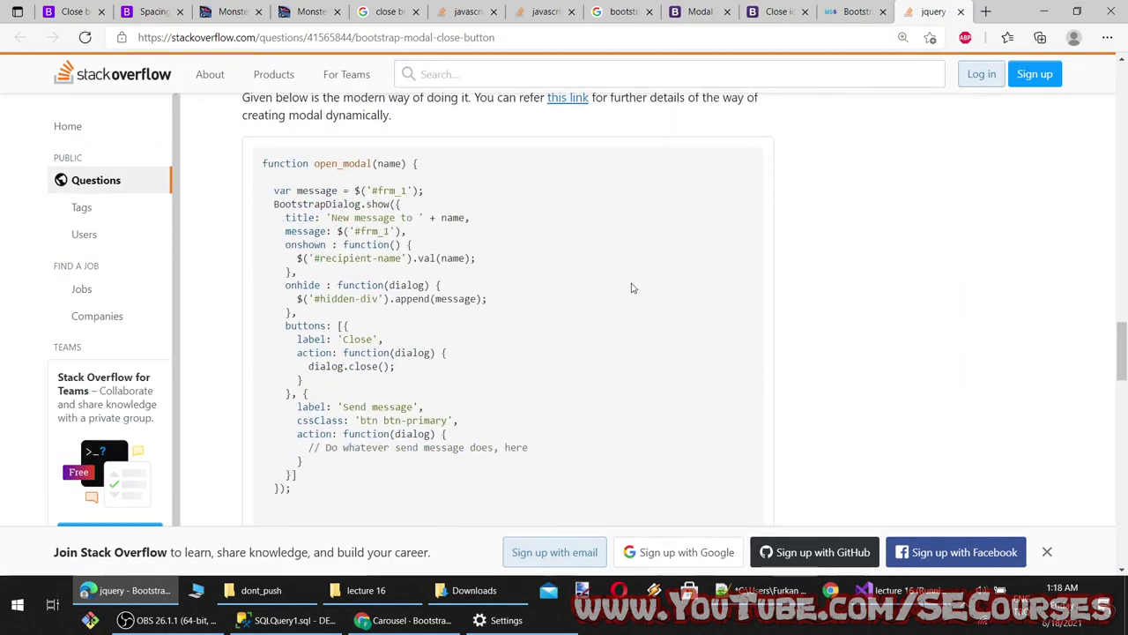
Open the W3Schools Bootstrap Modals and jquery-az close button results, viewing W3Schools first
left_click(812, 5)
left_click(850, 11)
left_click(622, 11)
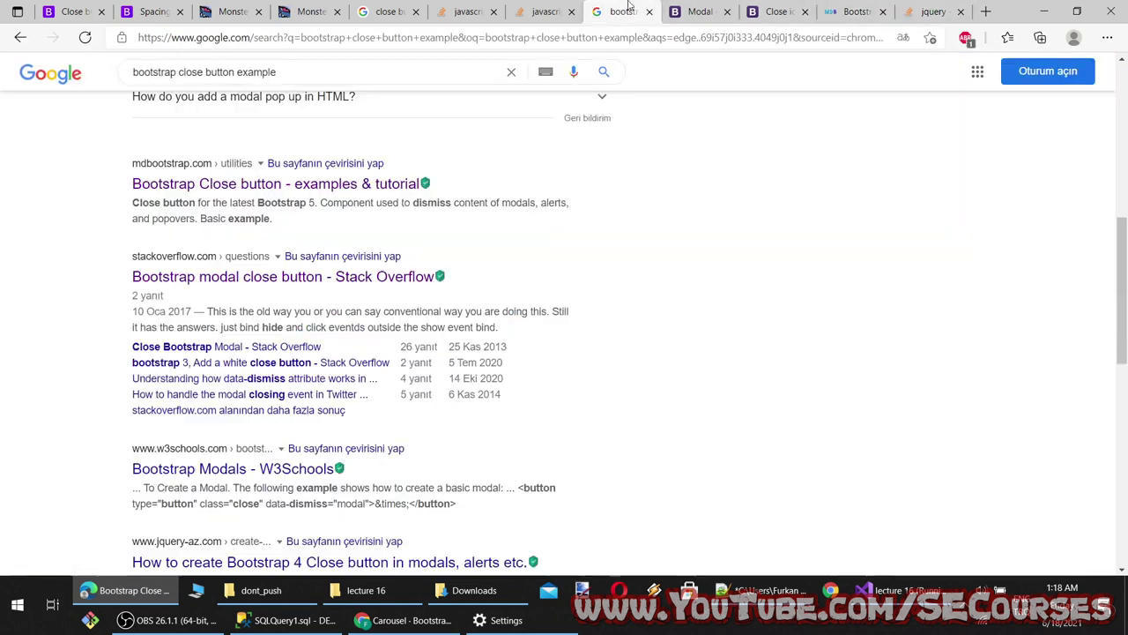
scroll(236, 248, "down", 3)
middle_click(236, 249)
middle_click(260, 328)
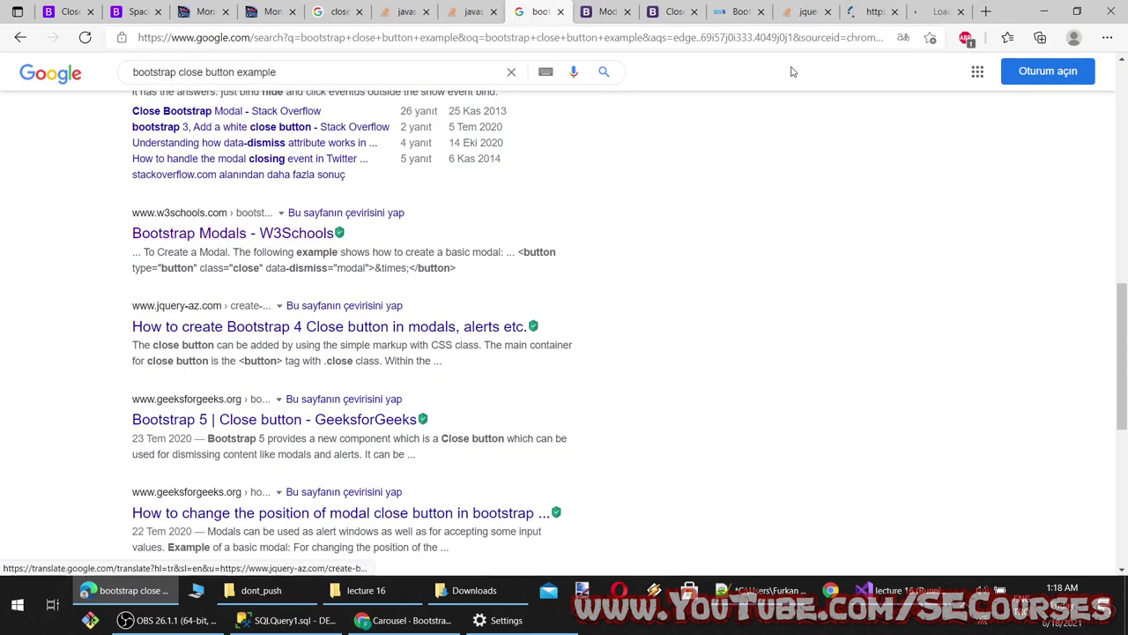
left_click(873, 12)
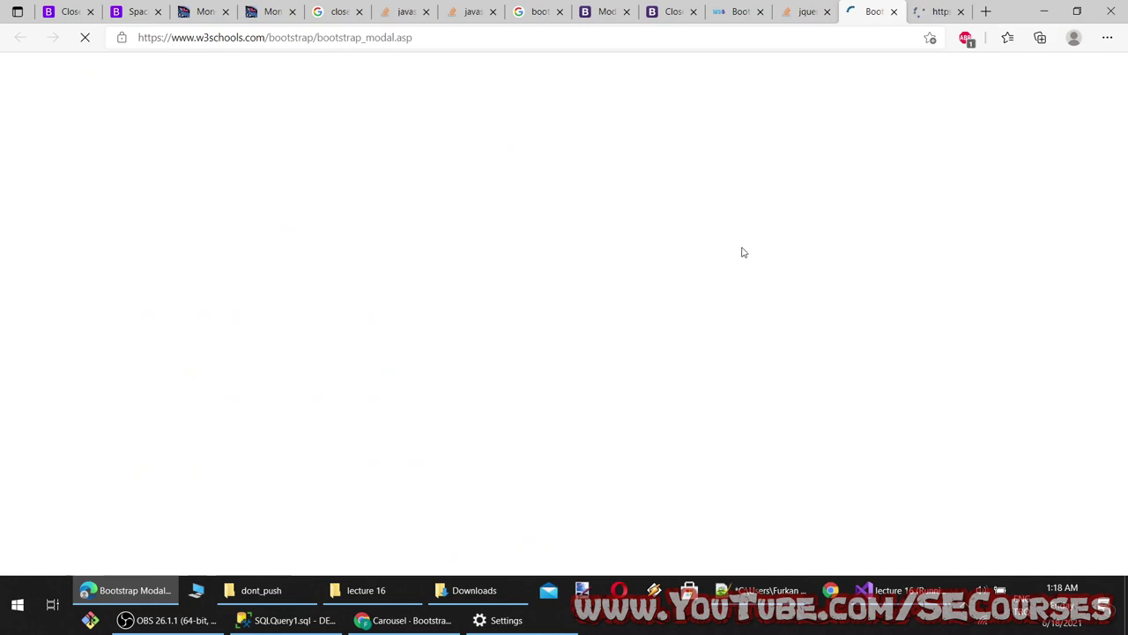
Test the W3Schools modal example in the Tryit Editor, opening it and dismissing it with Close
scroll(736, 260, "down", 5)
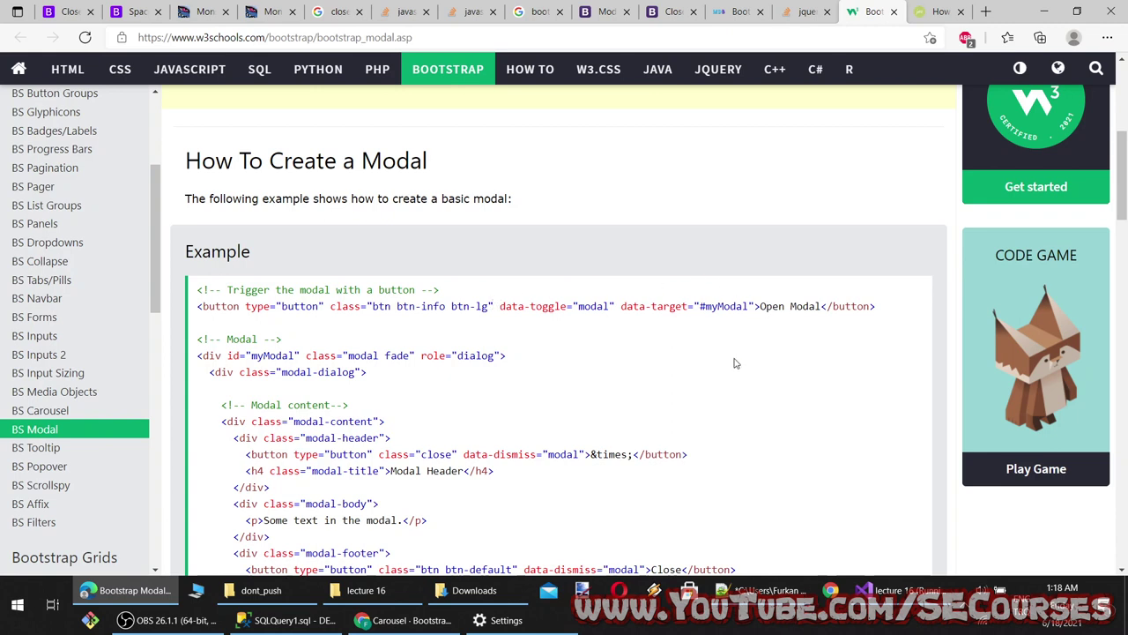
scroll(736, 363, "down", 3)
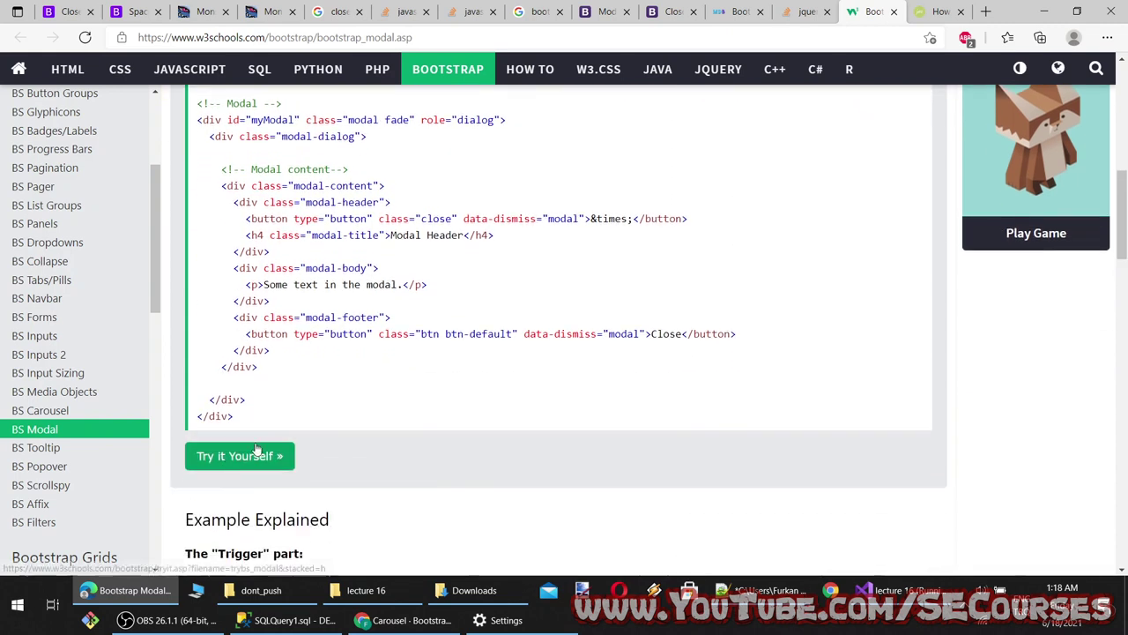
left_click(255, 451)
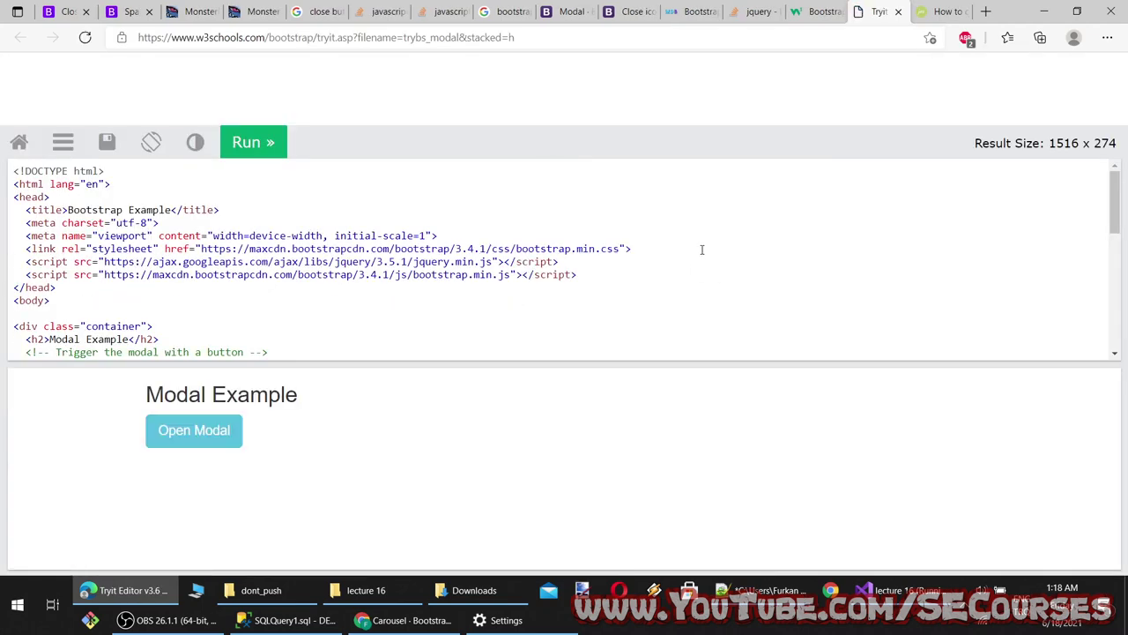
left_click(187, 432)
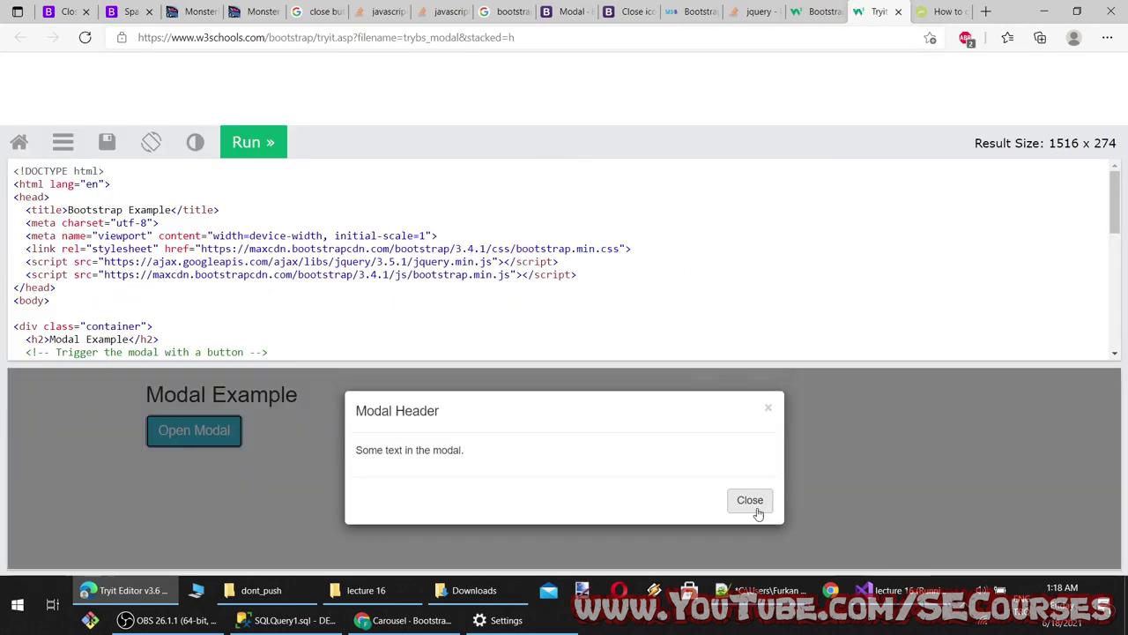
left_click(750, 501)
scroll(441, 297, "down", 3)
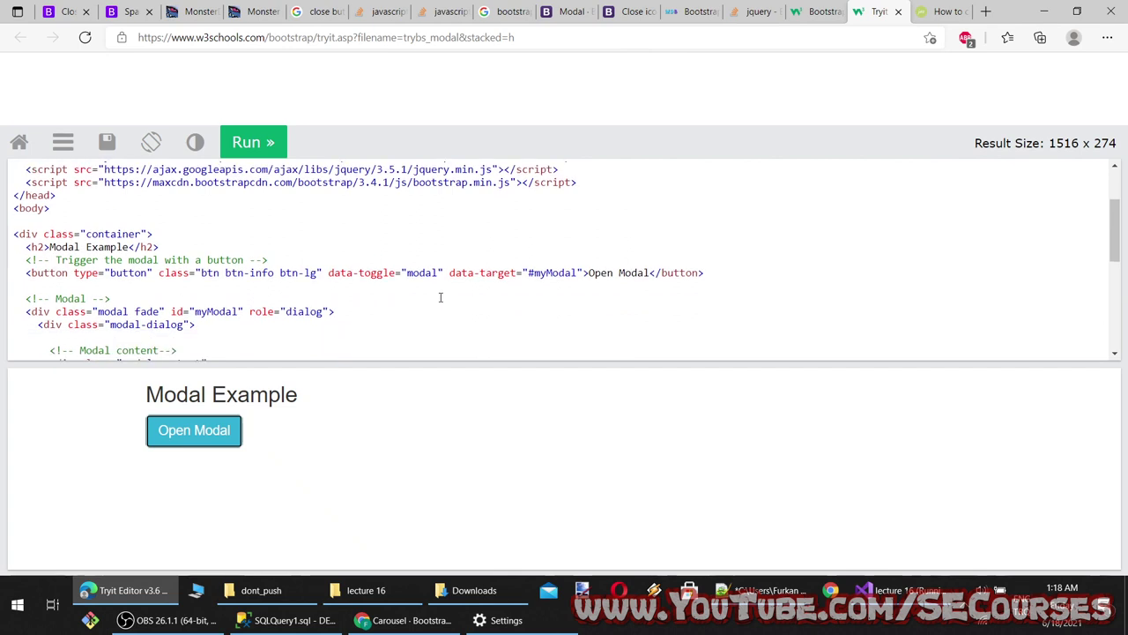
scroll(314, 303, "down", 1)
scroll(386, 283, "down", 4)
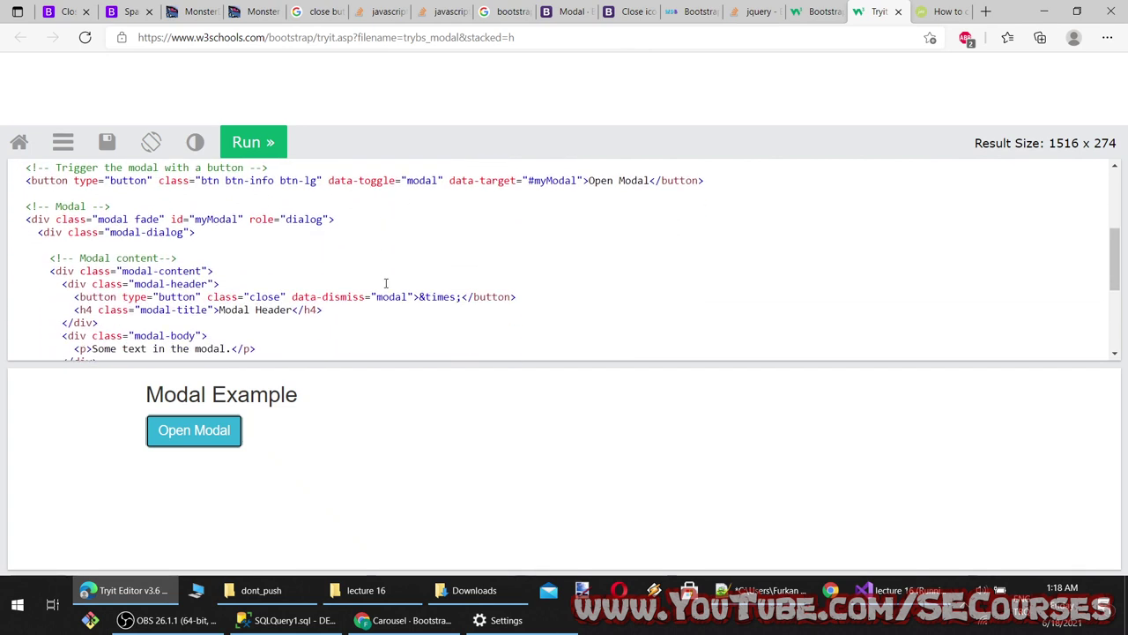